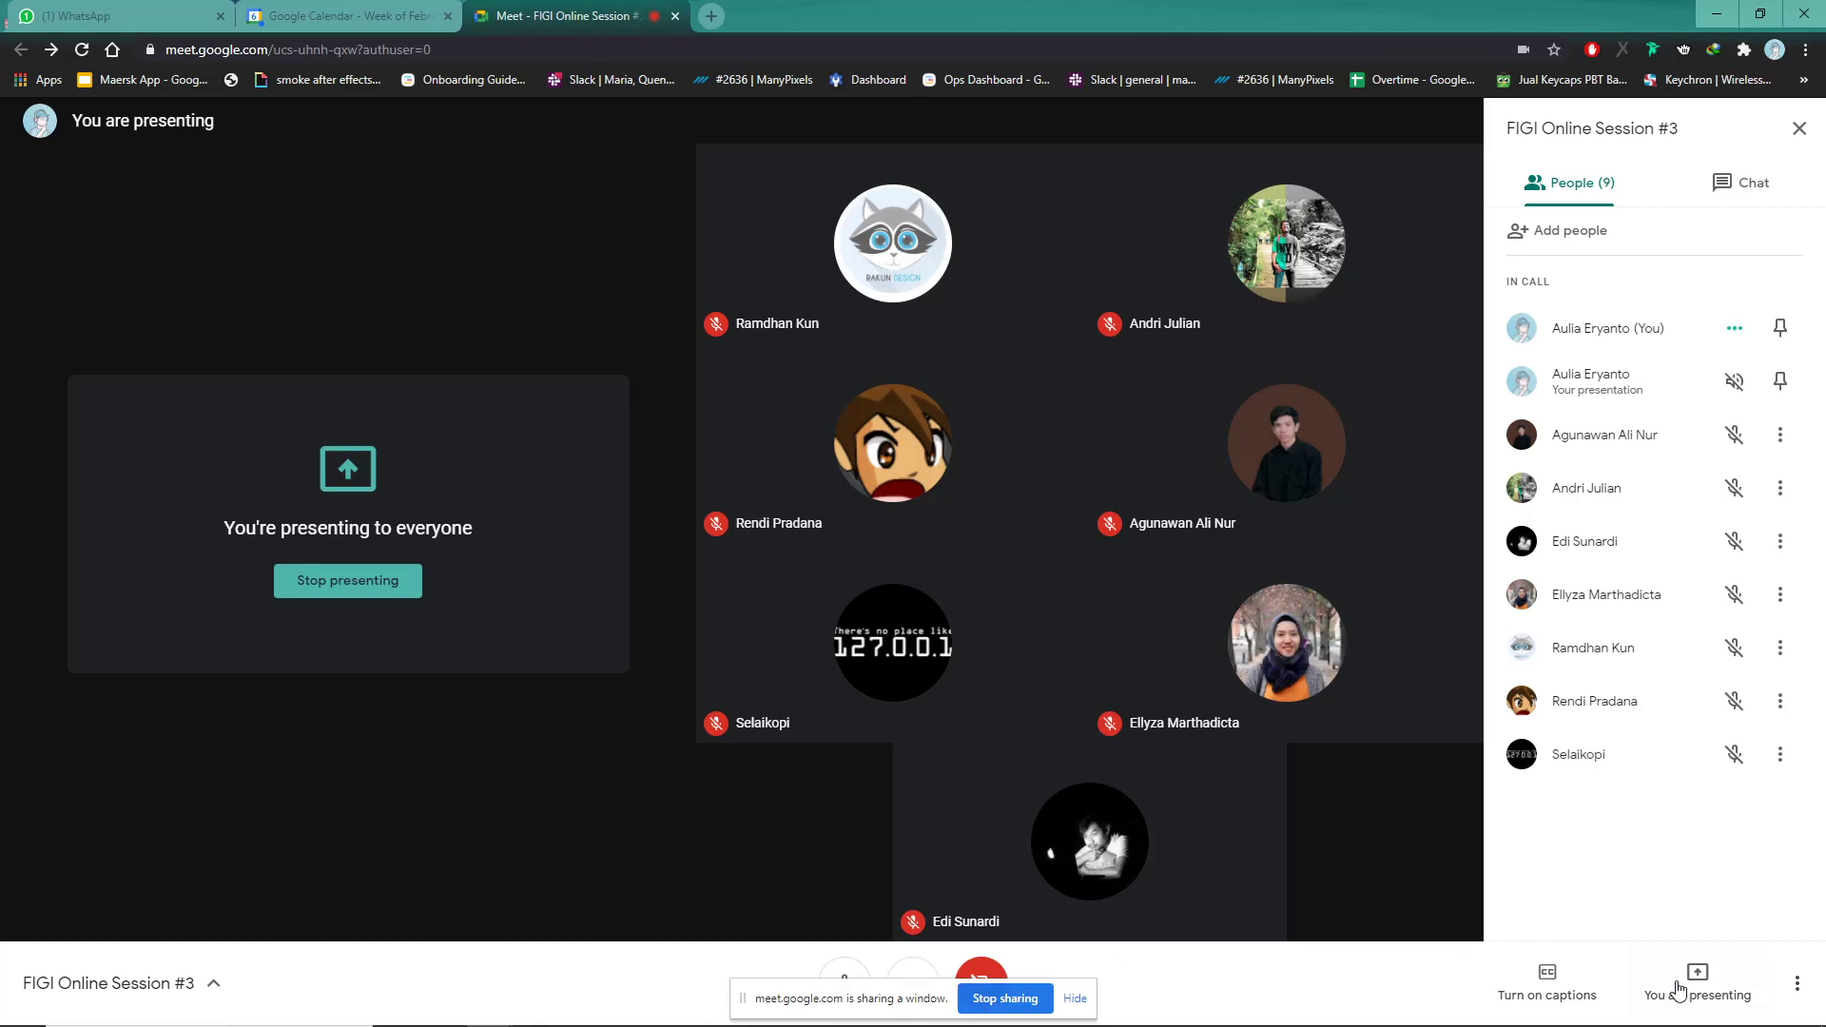
Stop the current Meet presentation and present the 'Kelas Design - Figma' window instead
{"action": "left_click", "coordinate": [1006, 998]}
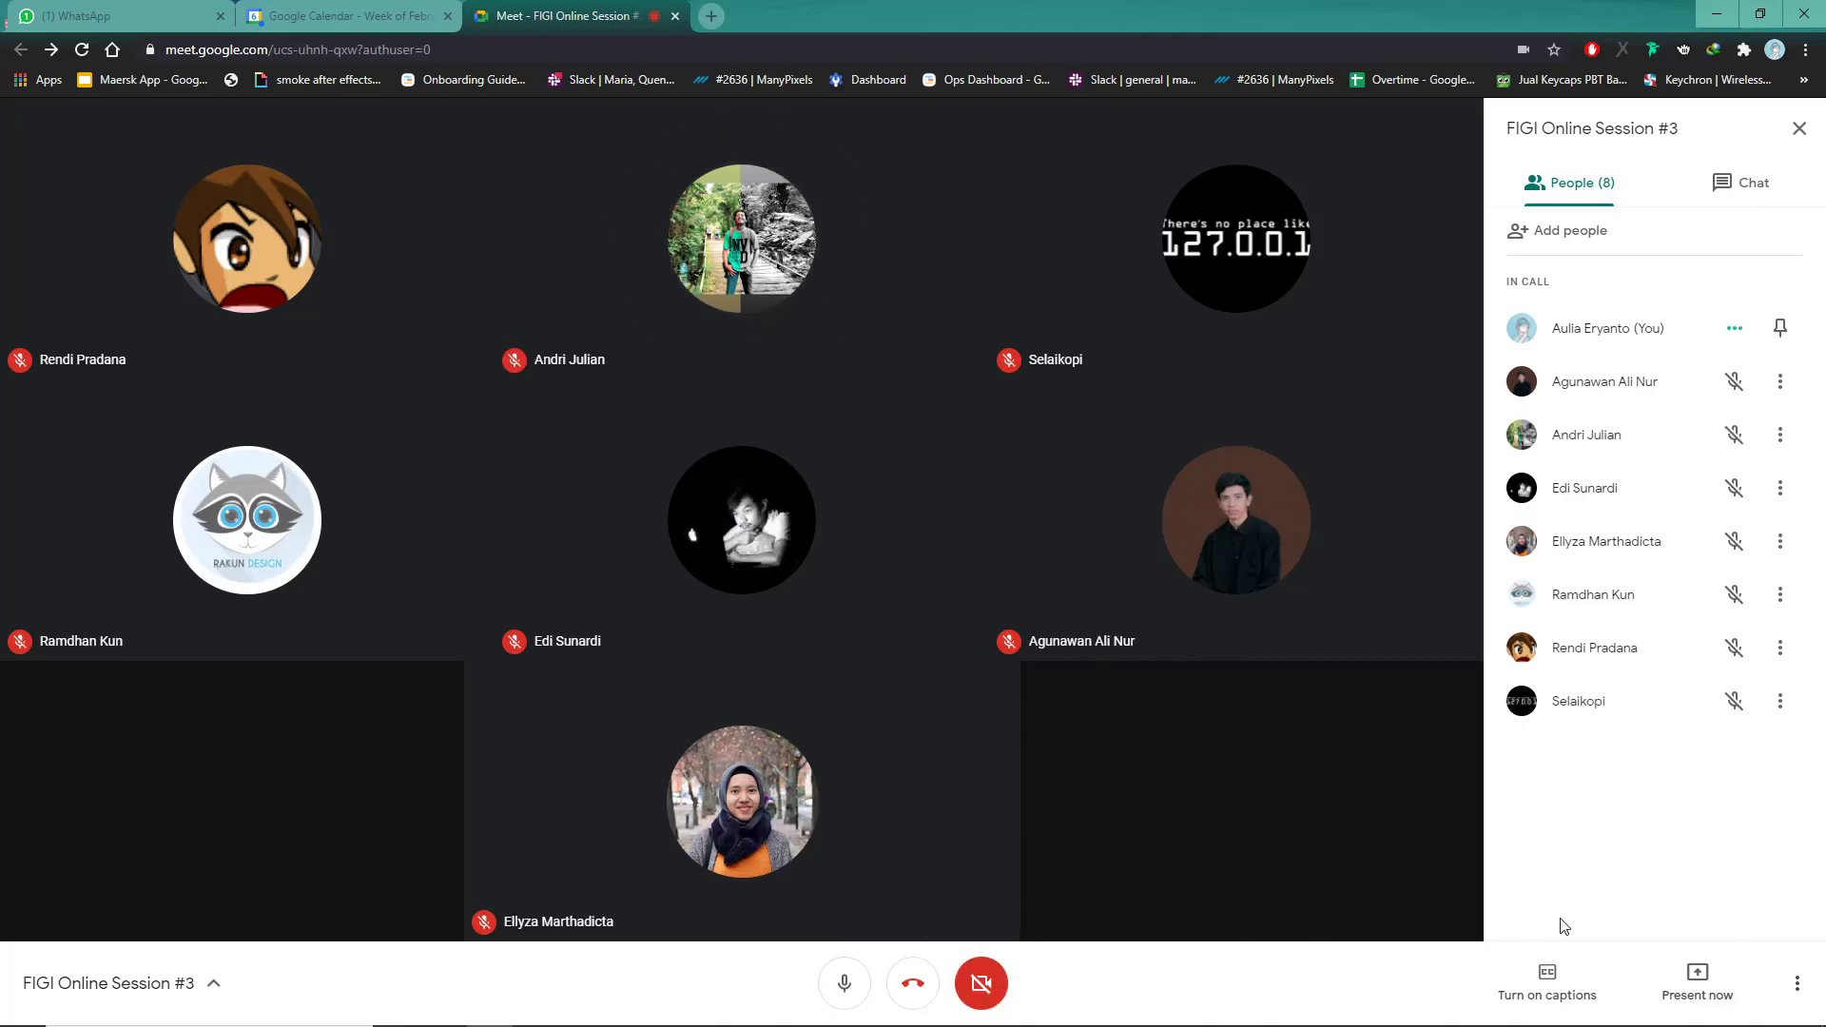
{"action": "left_click", "coordinate": [1737, 980]}
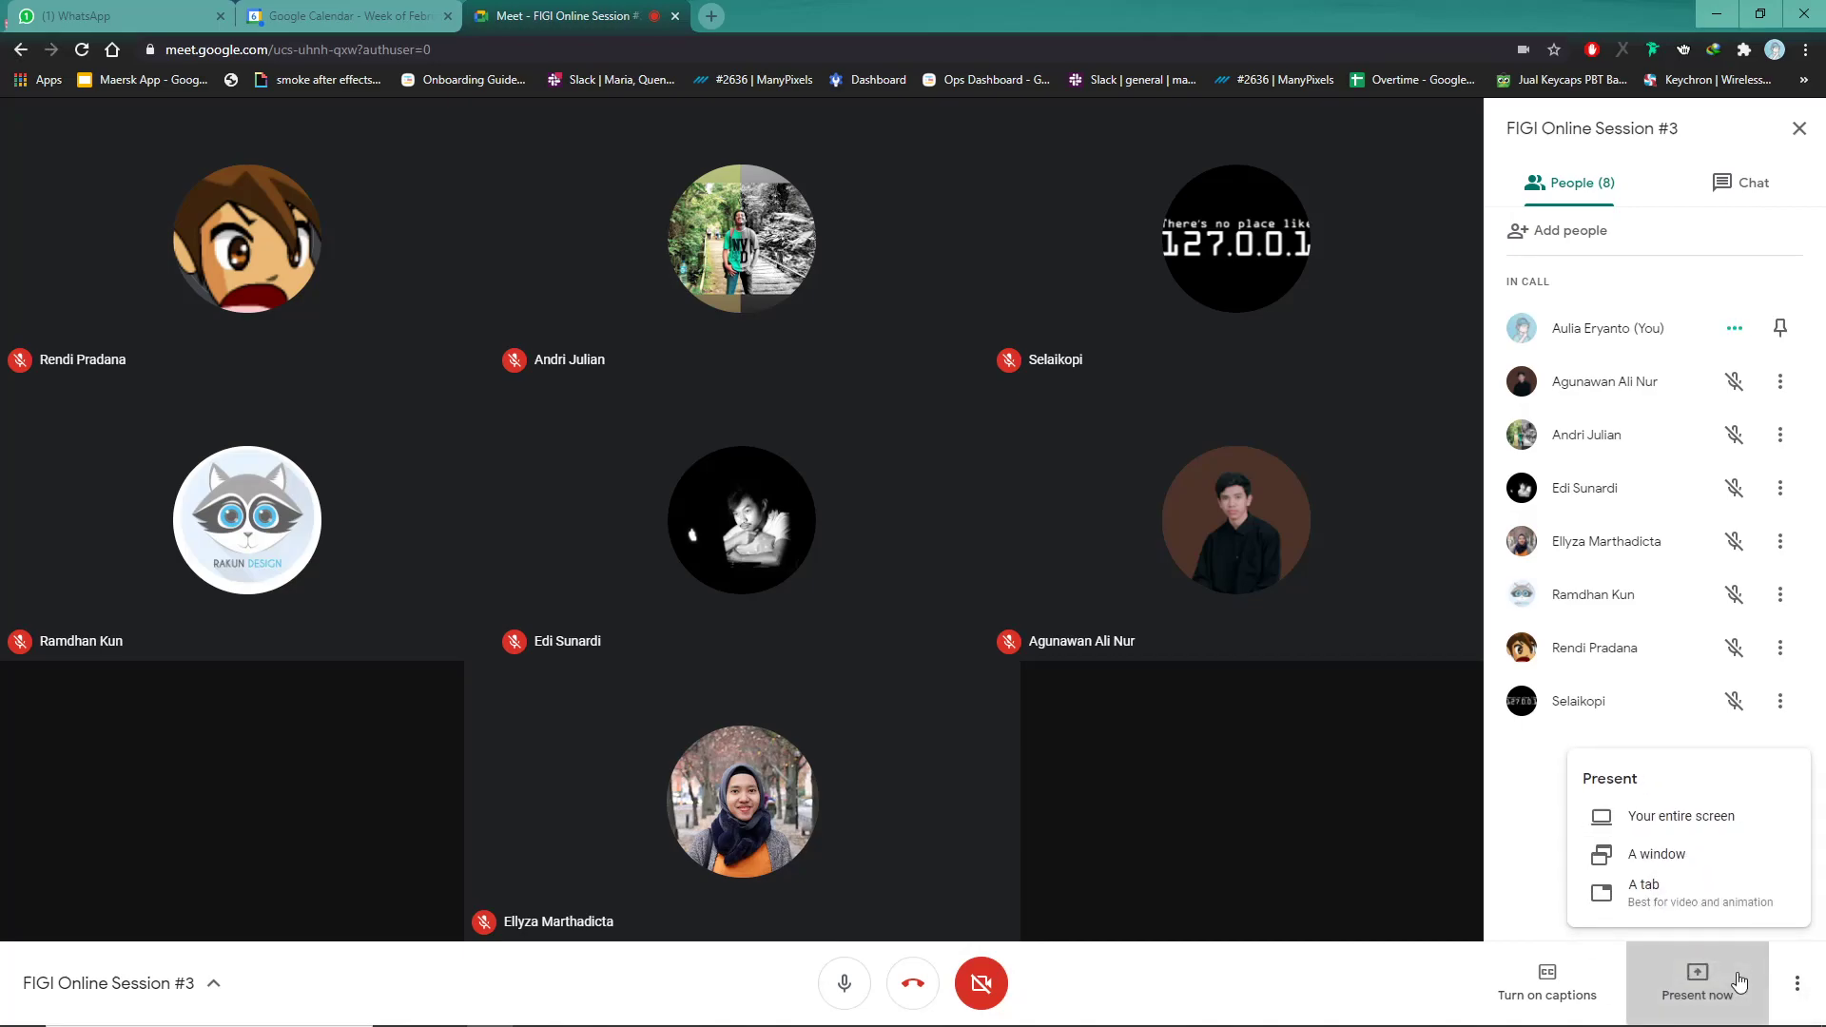
{"action": "left_click", "coordinate": [1667, 859]}
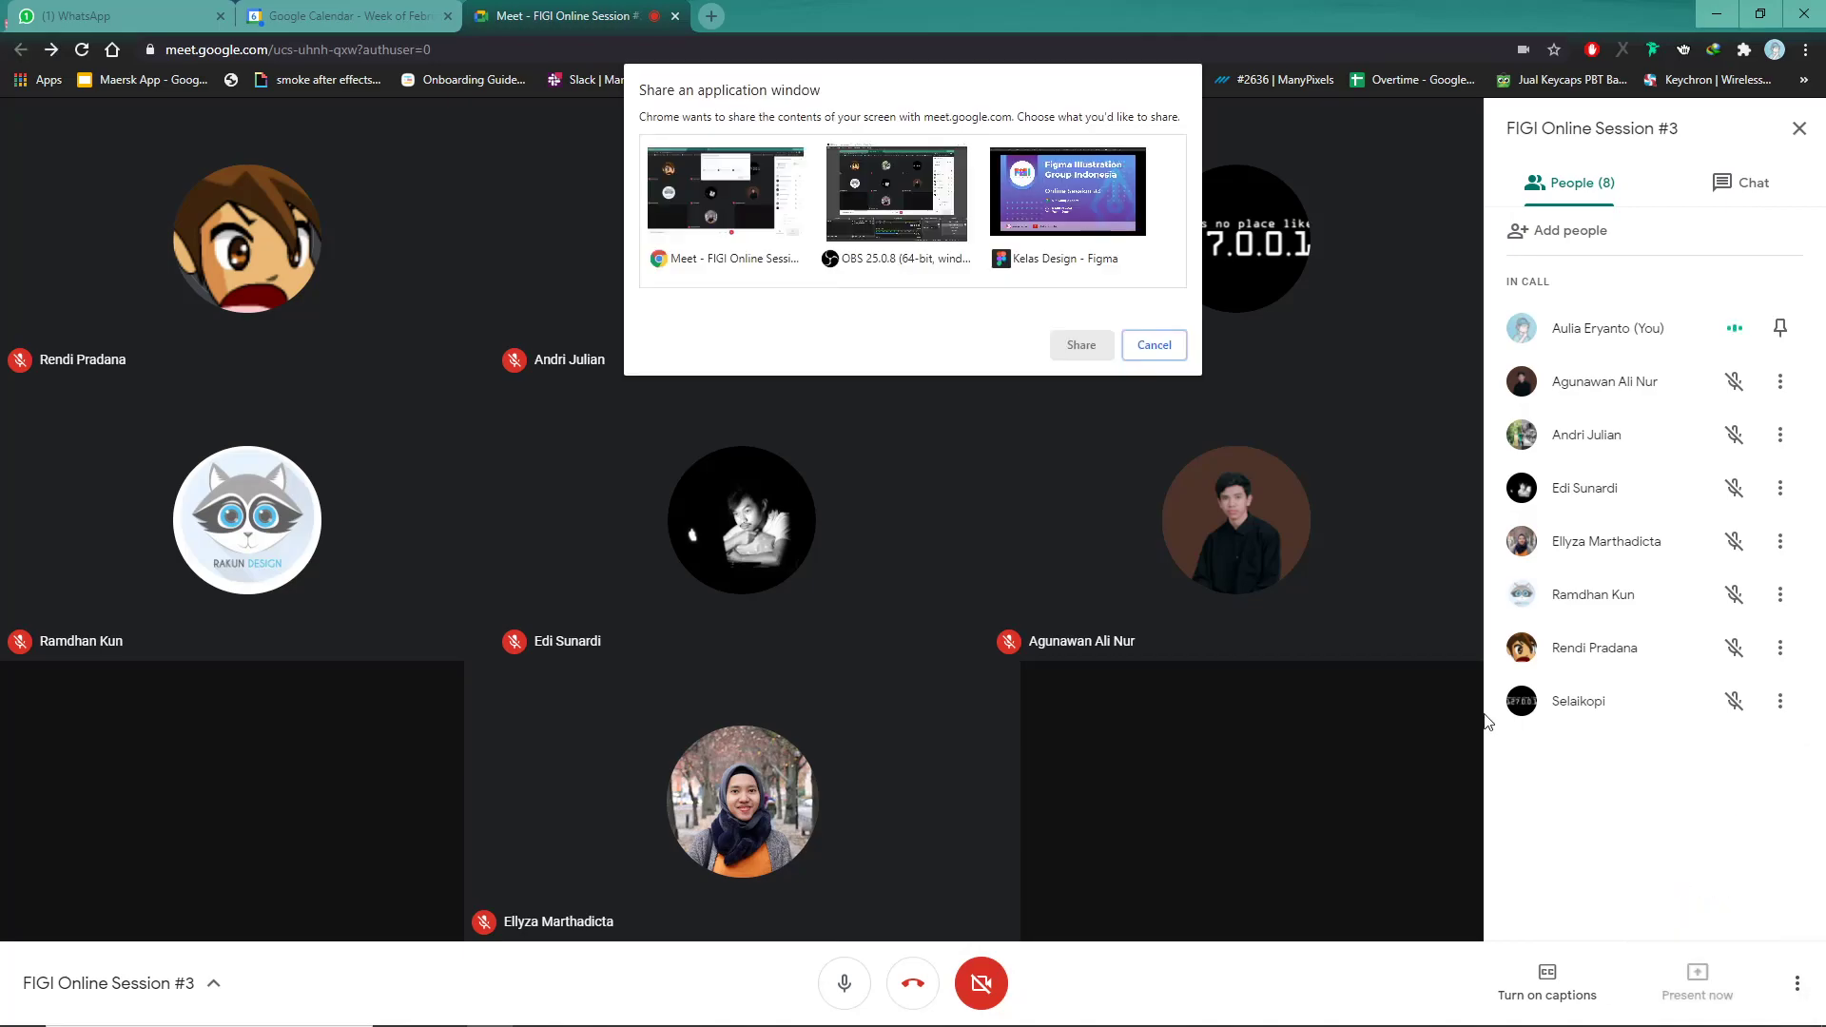
{"action": "left_click", "coordinate": [1045, 200]}
Start sharing the Figma window and switch to the Practice Basic Avatar file
{"action": "left_click", "coordinate": [1082, 345]}
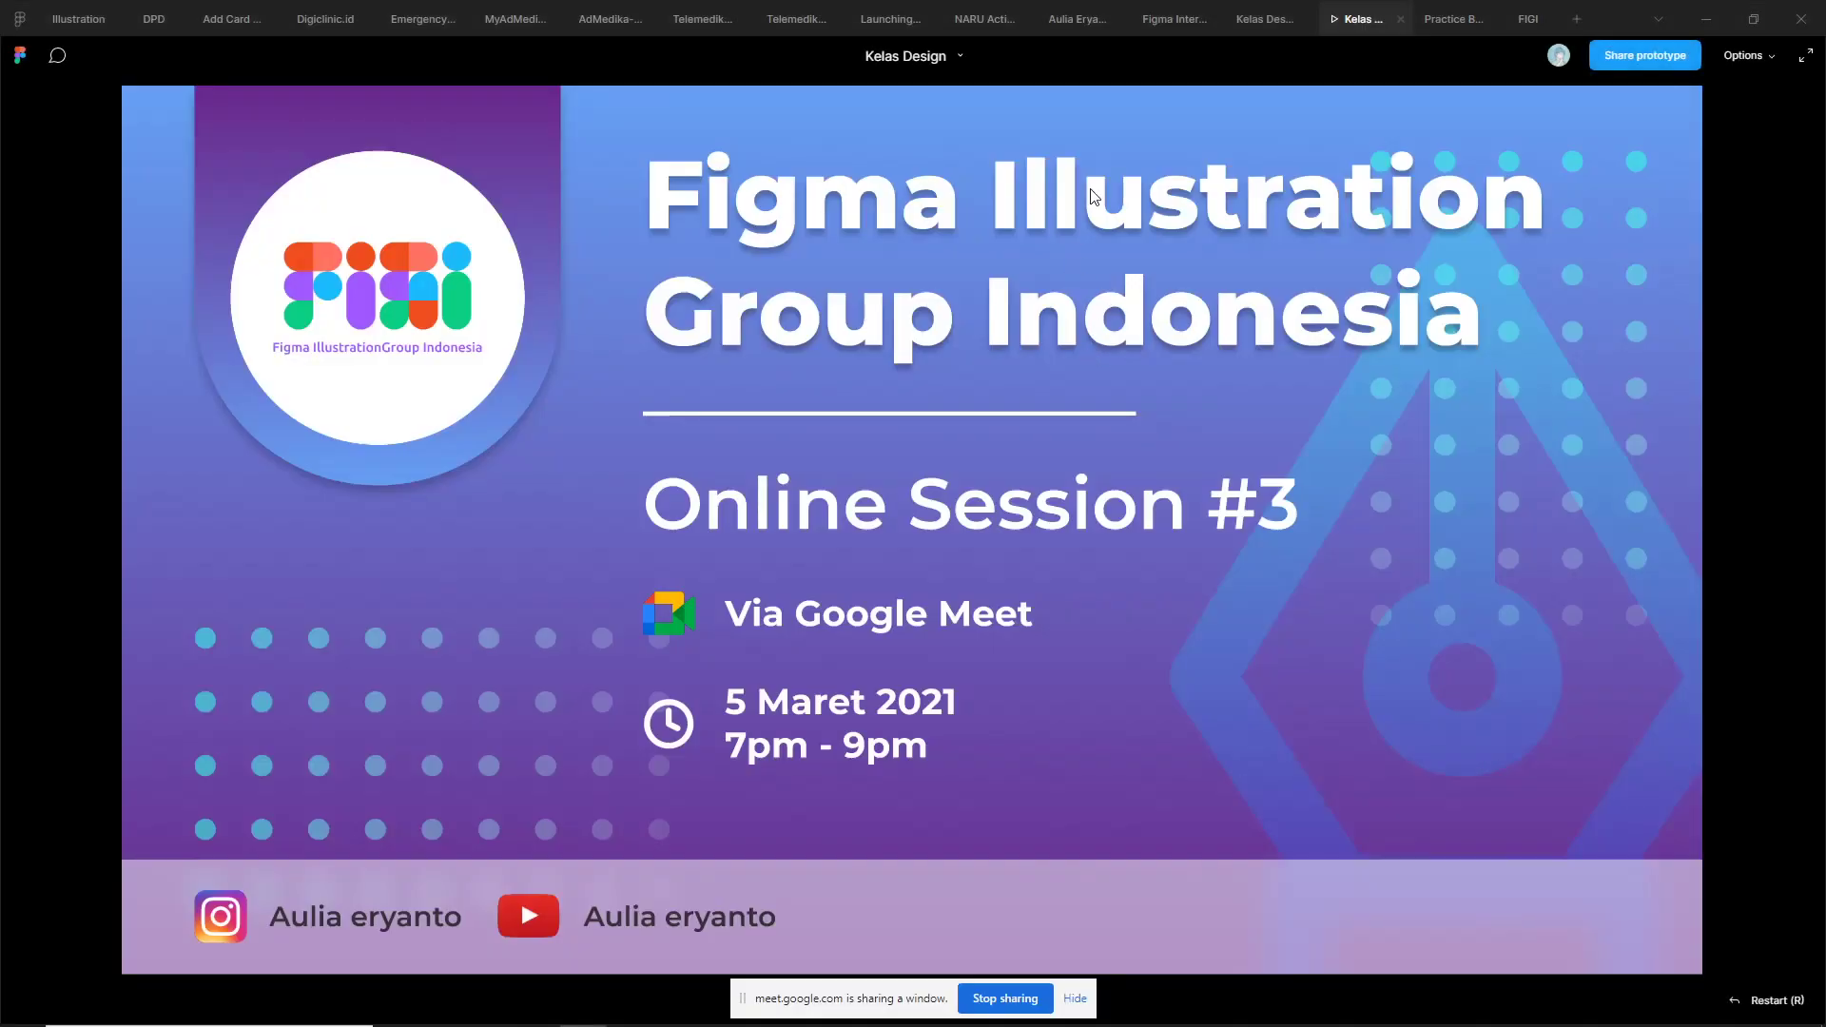
{"action": "left_click", "coordinate": [1450, 19]}
{"action": "scroll", "coordinate": [1235, 307], "scroll_direction": "down", "scroll_amount": 1}
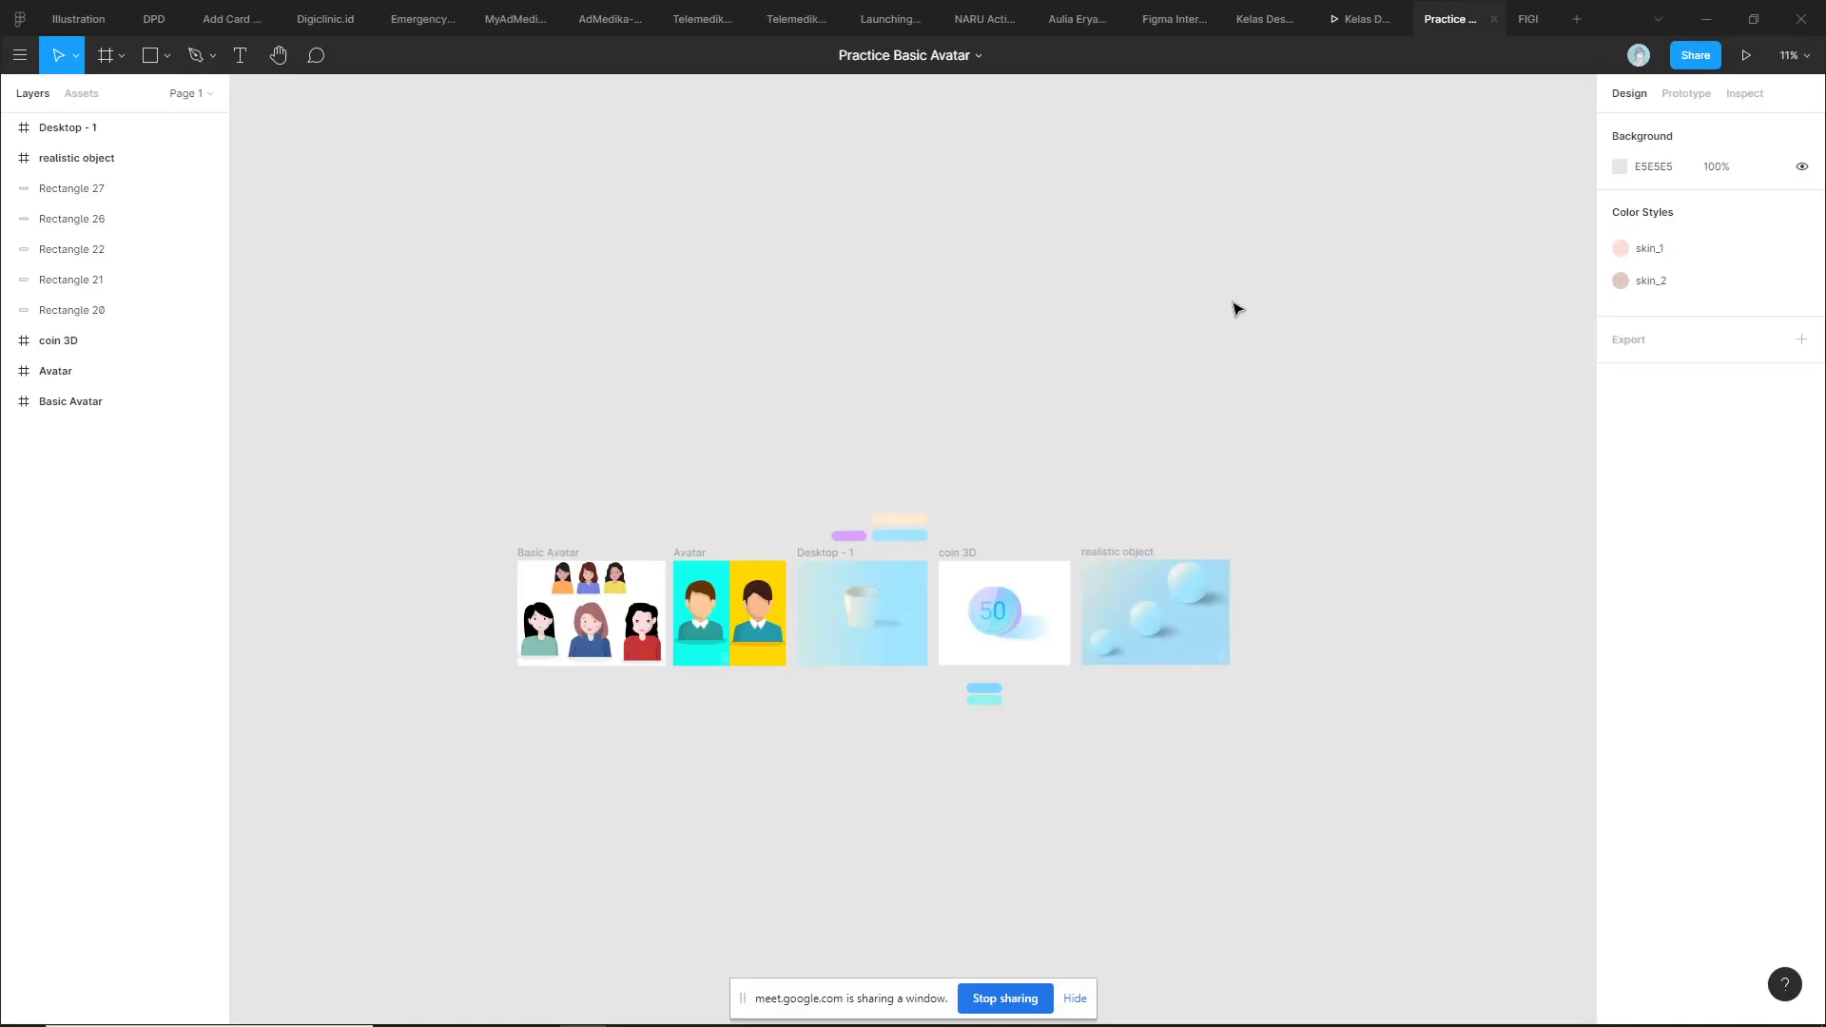
{"action": "scroll", "coordinate": [754, 540], "scroll_direction": "up", "scroll_amount": 3, "text": "ctrl"}
Glance at the Practice 1 frame in the FIGI file, then return to Practice Basic Avatar
{"action": "left_click", "coordinate": [1528, 19]}
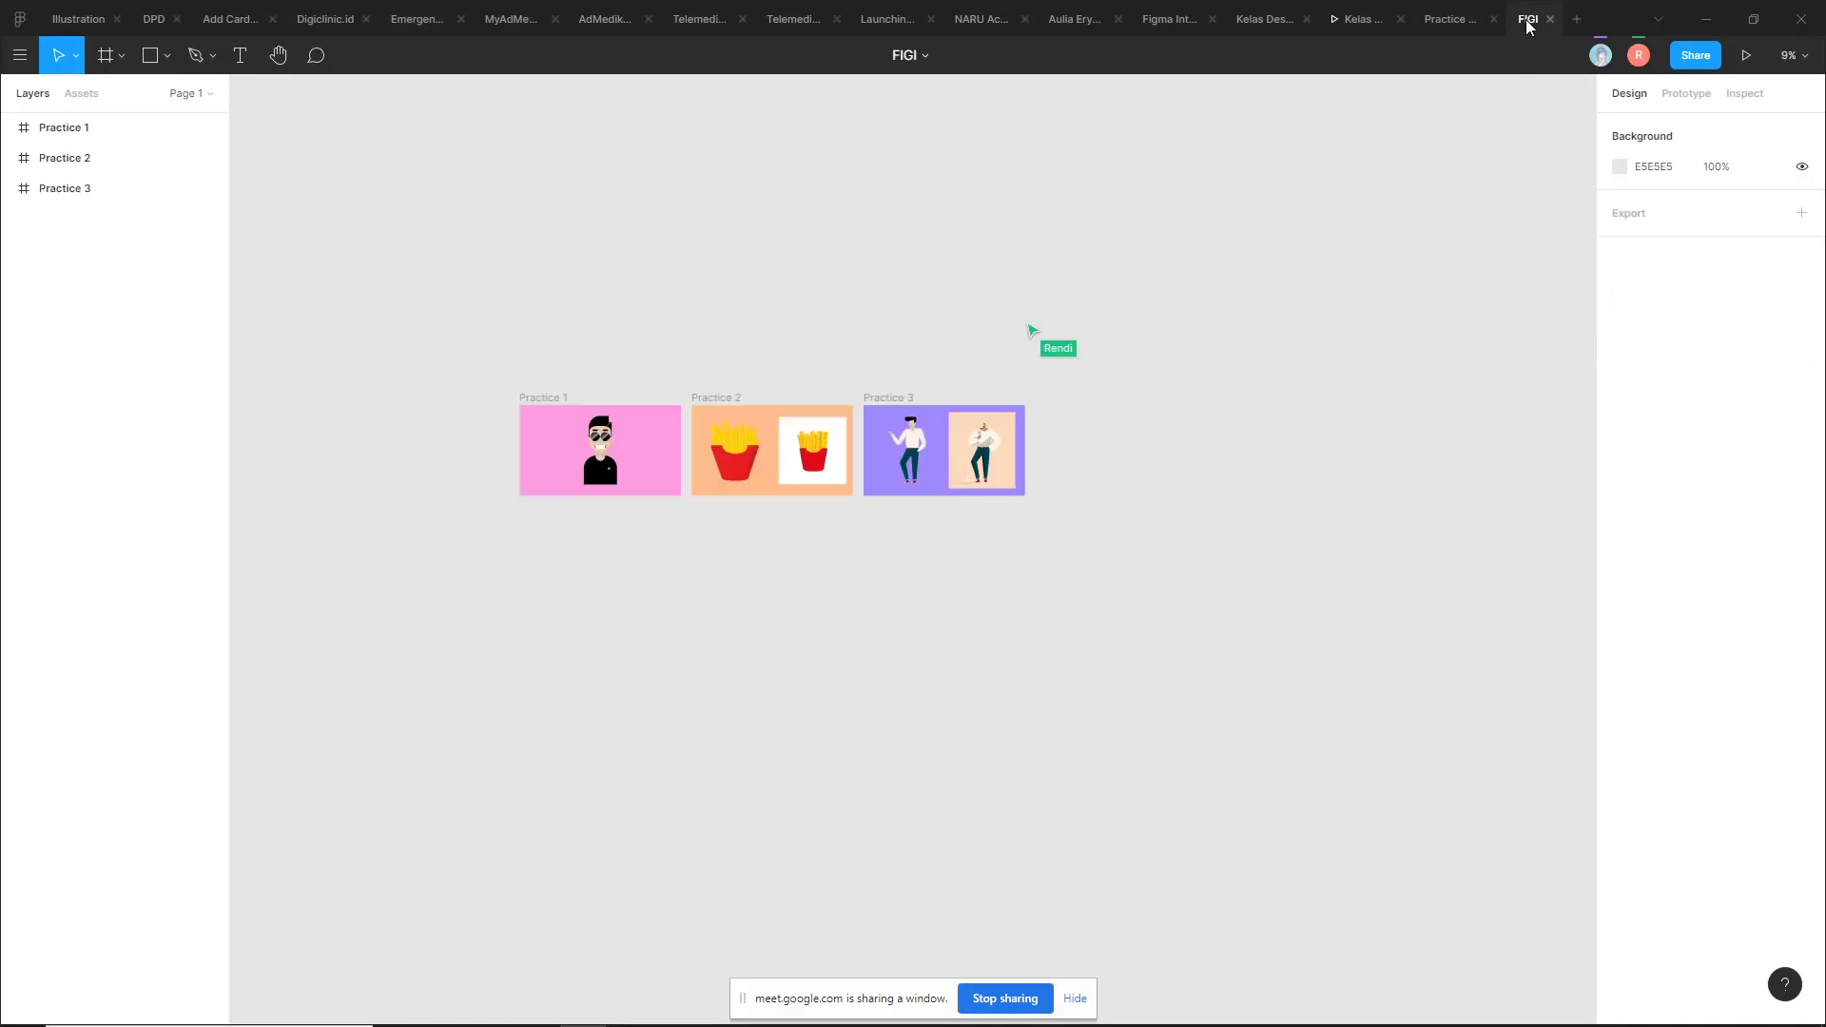
{"action": "scroll", "coordinate": [534, 400], "scroll_direction": "up", "scroll_amount": 2, "text": "ctrl"}
{"action": "scroll", "coordinate": [547, 404], "scroll_direction": "up", "scroll_amount": 2, "text": "ctrl"}
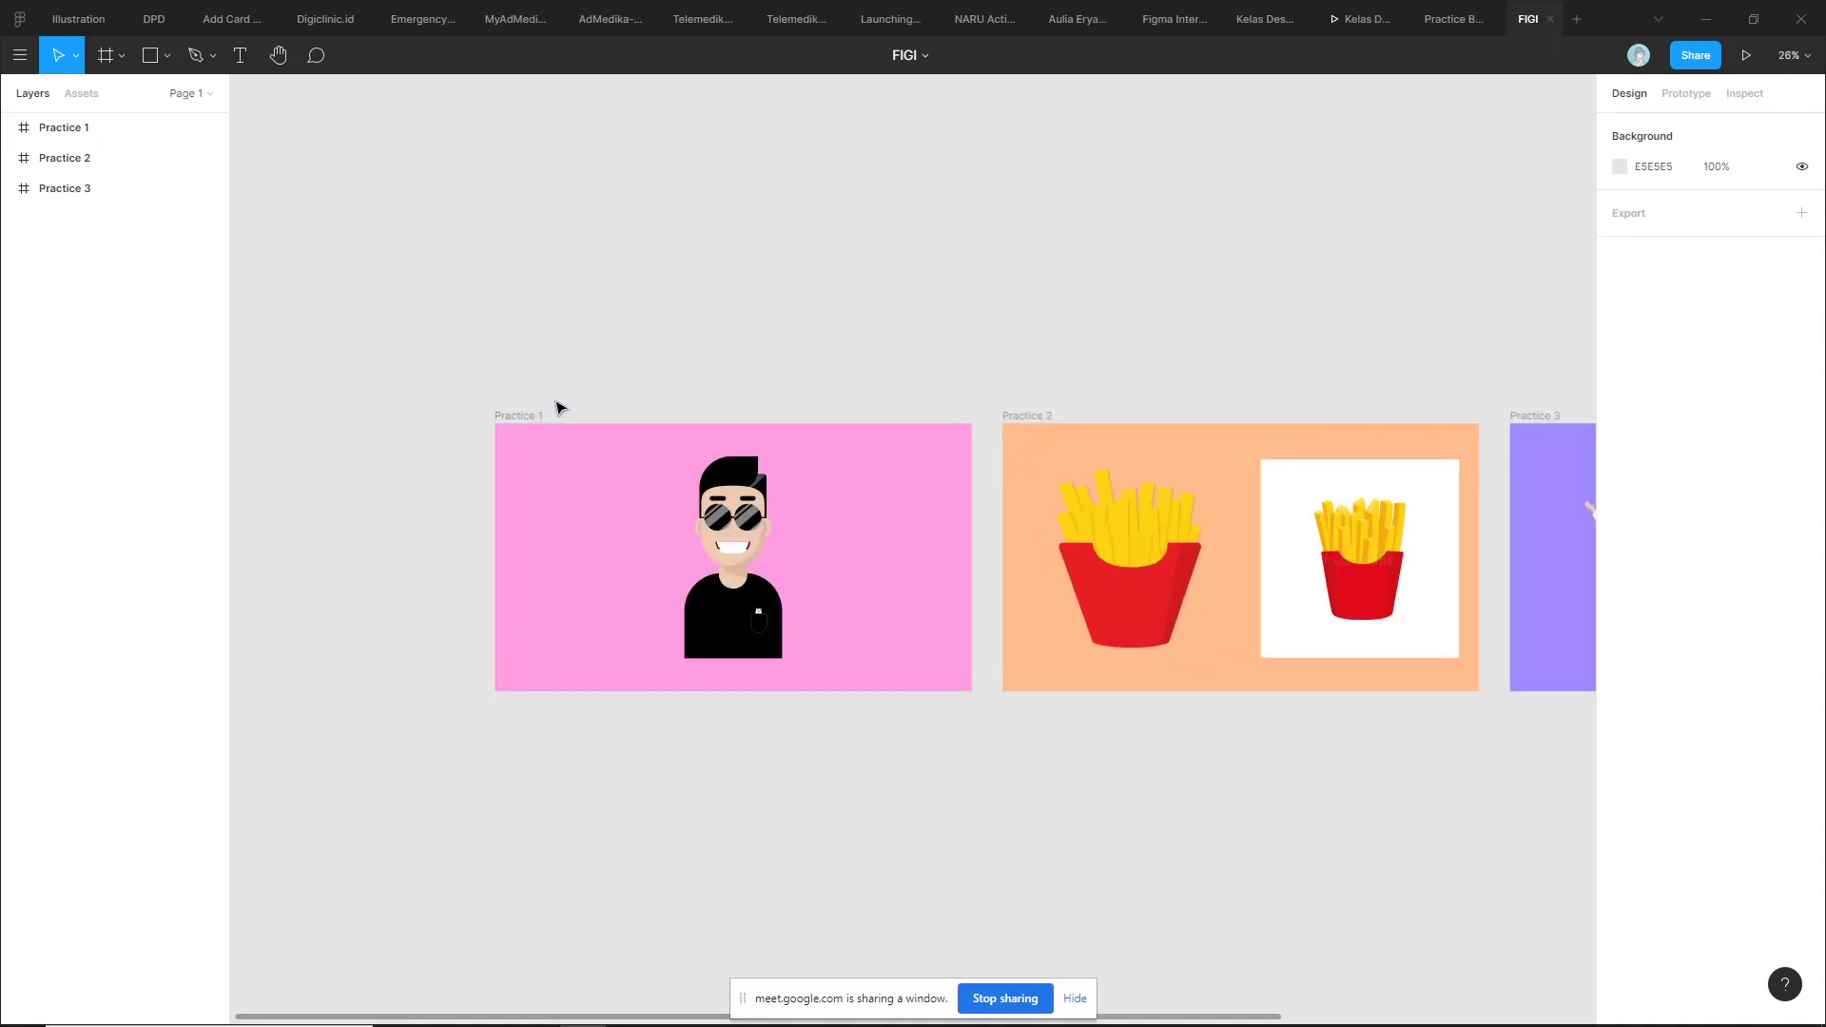
{"action": "left_click", "coordinate": [538, 416]}
{"action": "key", "text": "Escape"}
{"action": "scroll", "coordinate": [960, 304], "scroll_direction": "right", "scroll_amount": 2}
{"action": "scroll", "coordinate": [960, 303], "scroll_direction": "right", "scroll_amount": 2}
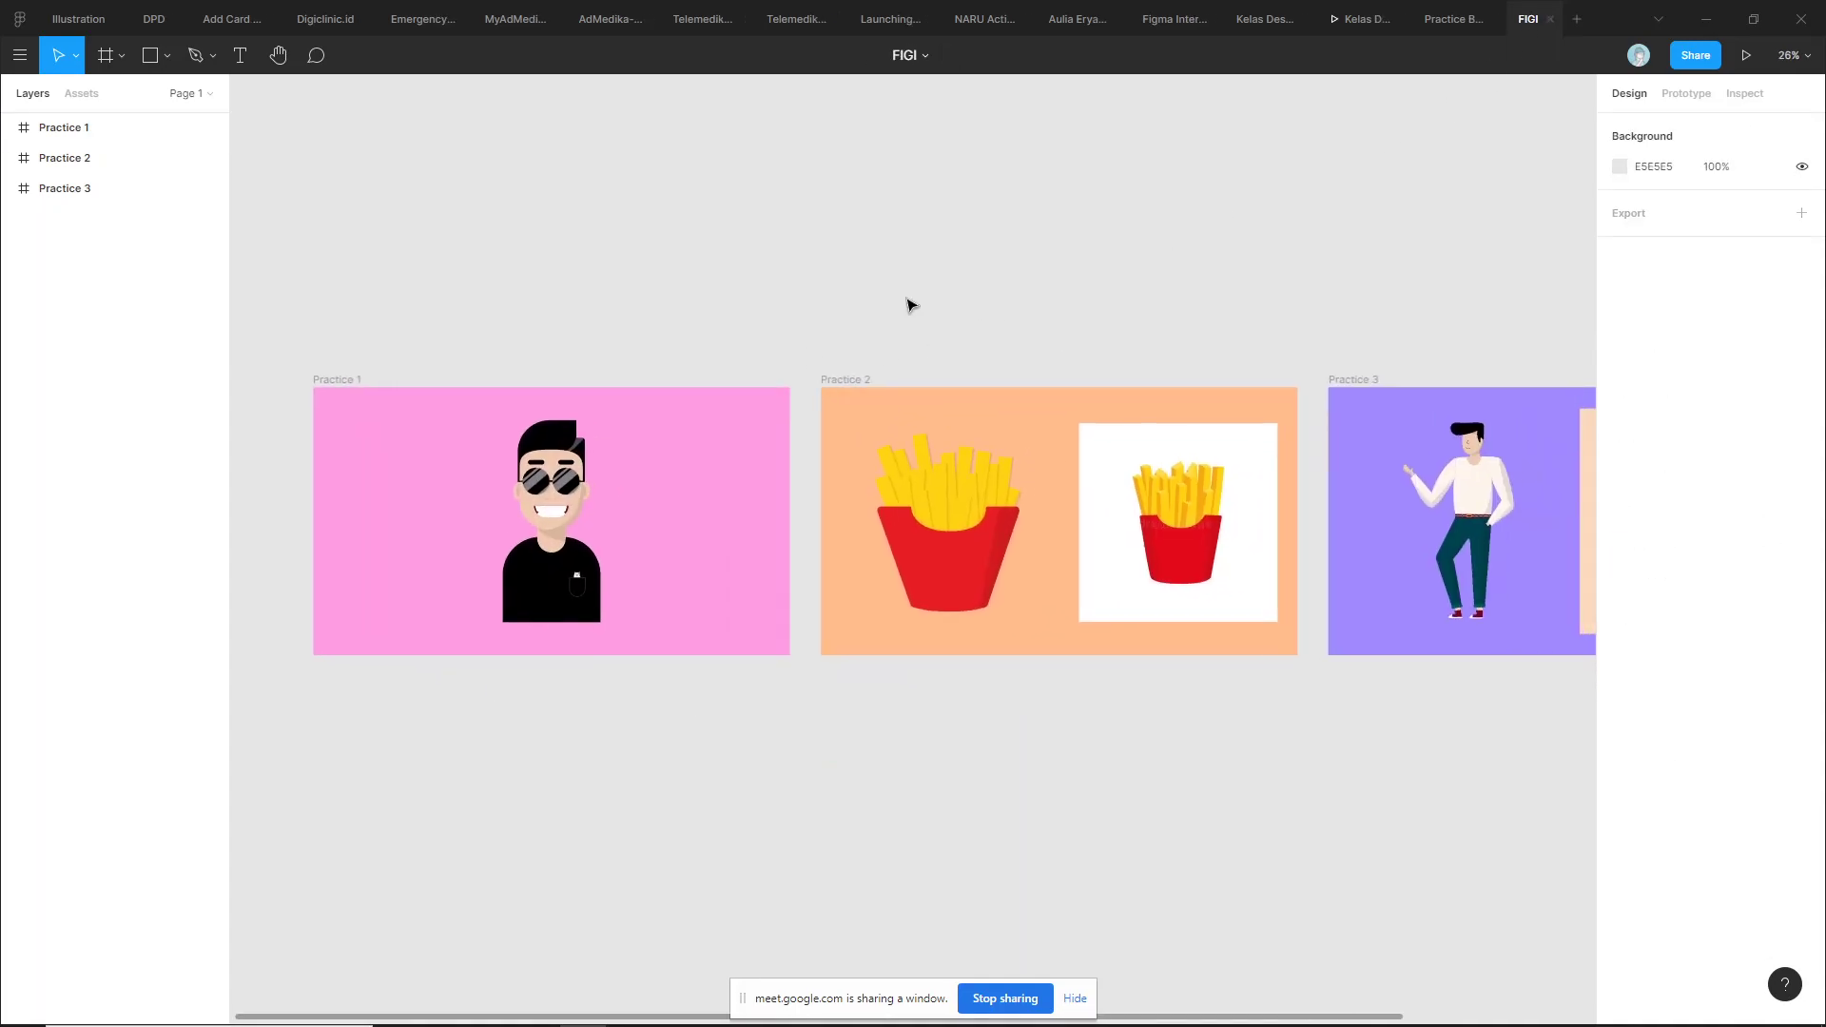
{"action": "key", "text": "ctrl+shift+Tab"}
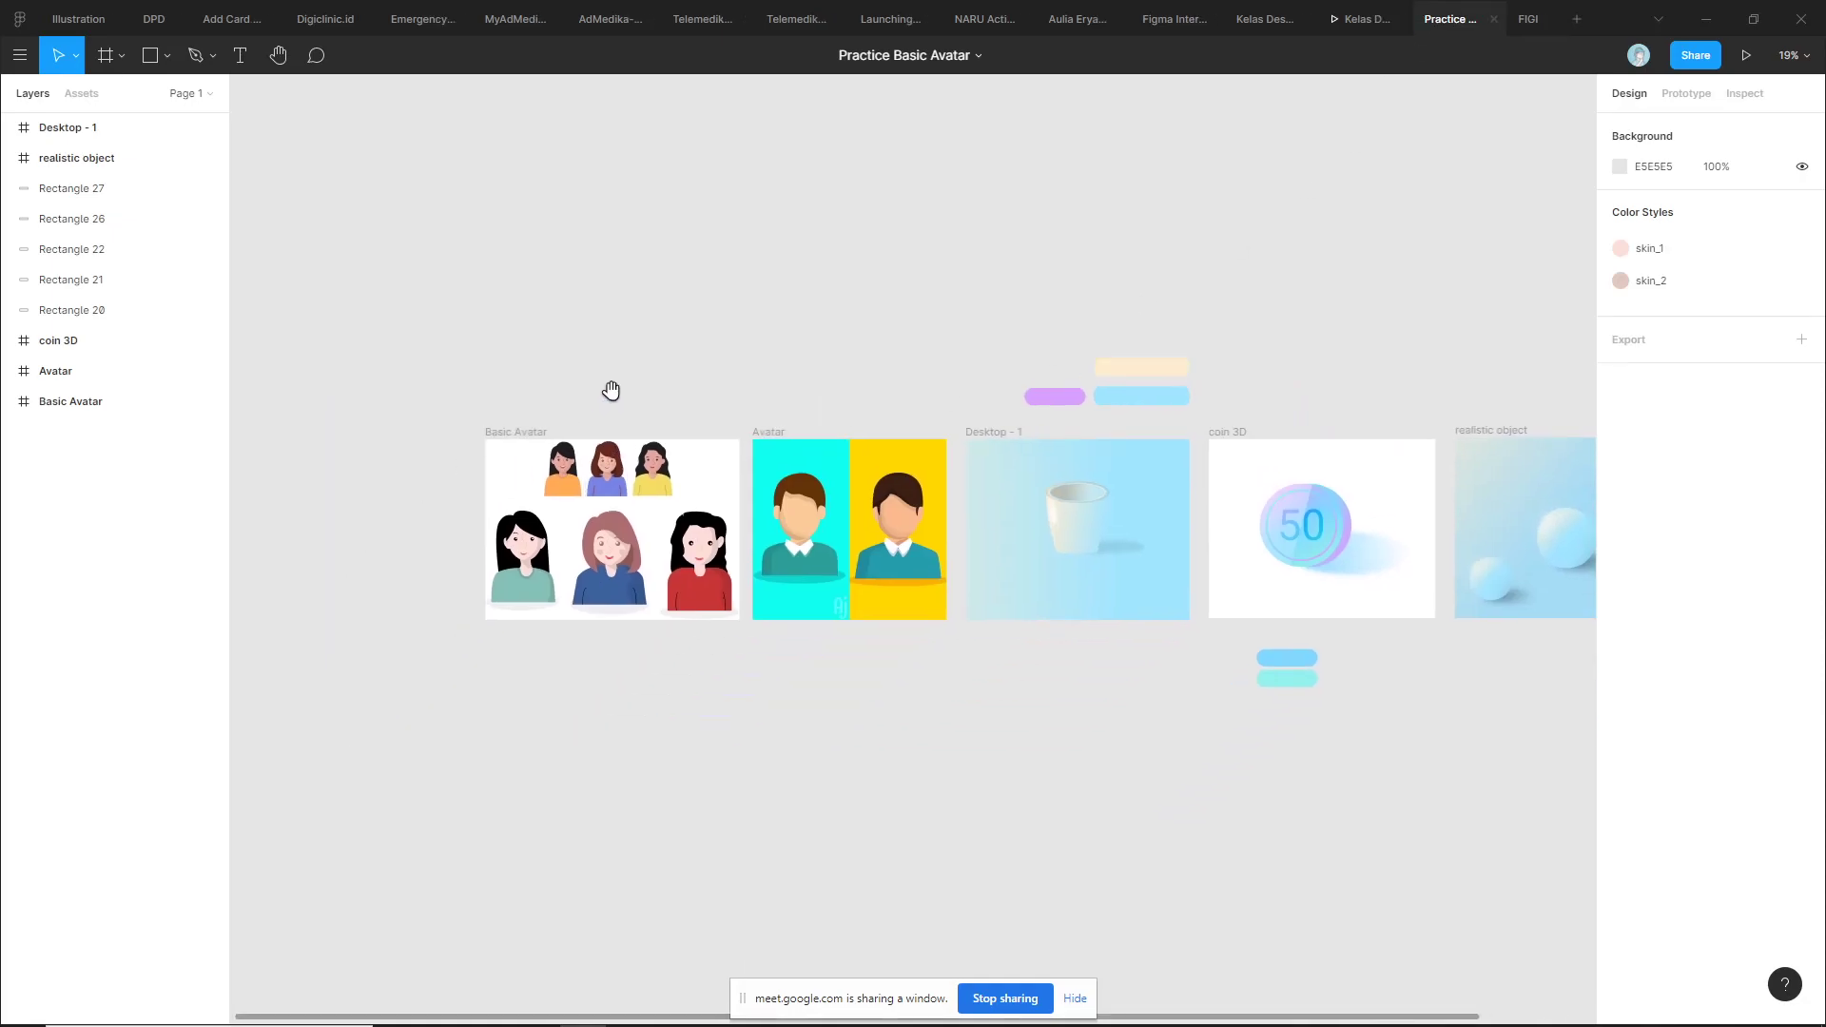
Zoom in close on the Basic Avatar and Avatar frames
{"action": "scroll", "coordinate": [725, 457], "scroll_direction": "down", "scroll_amount": 3}
{"action": "scroll", "coordinate": [727, 373], "scroll_direction": "up", "scroll_amount": 1, "text": "ctrl"}
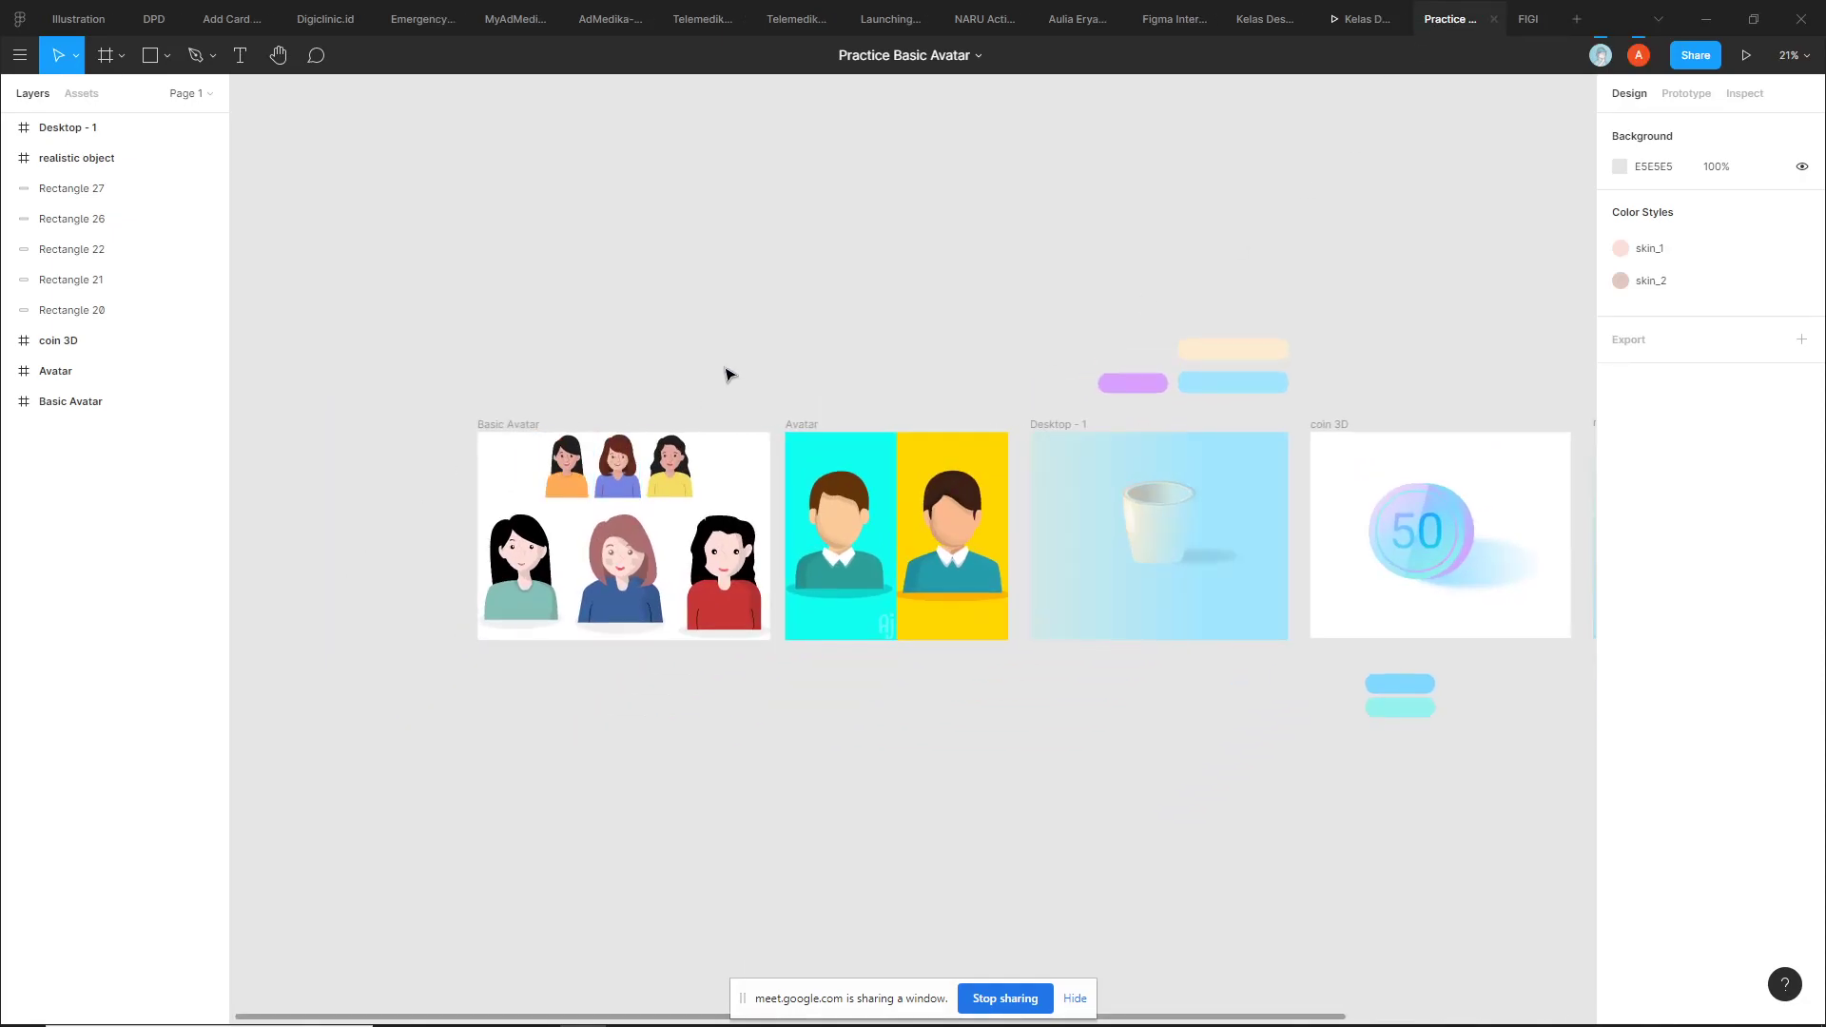
{"action": "scroll", "coordinate": [789, 685], "scroll_direction": "up", "scroll_amount": 2, "text": "ctrl"}
{"action": "scroll", "coordinate": [666, 671], "scroll_direction": "up", "scroll_amount": 2, "text": "ctrl"}
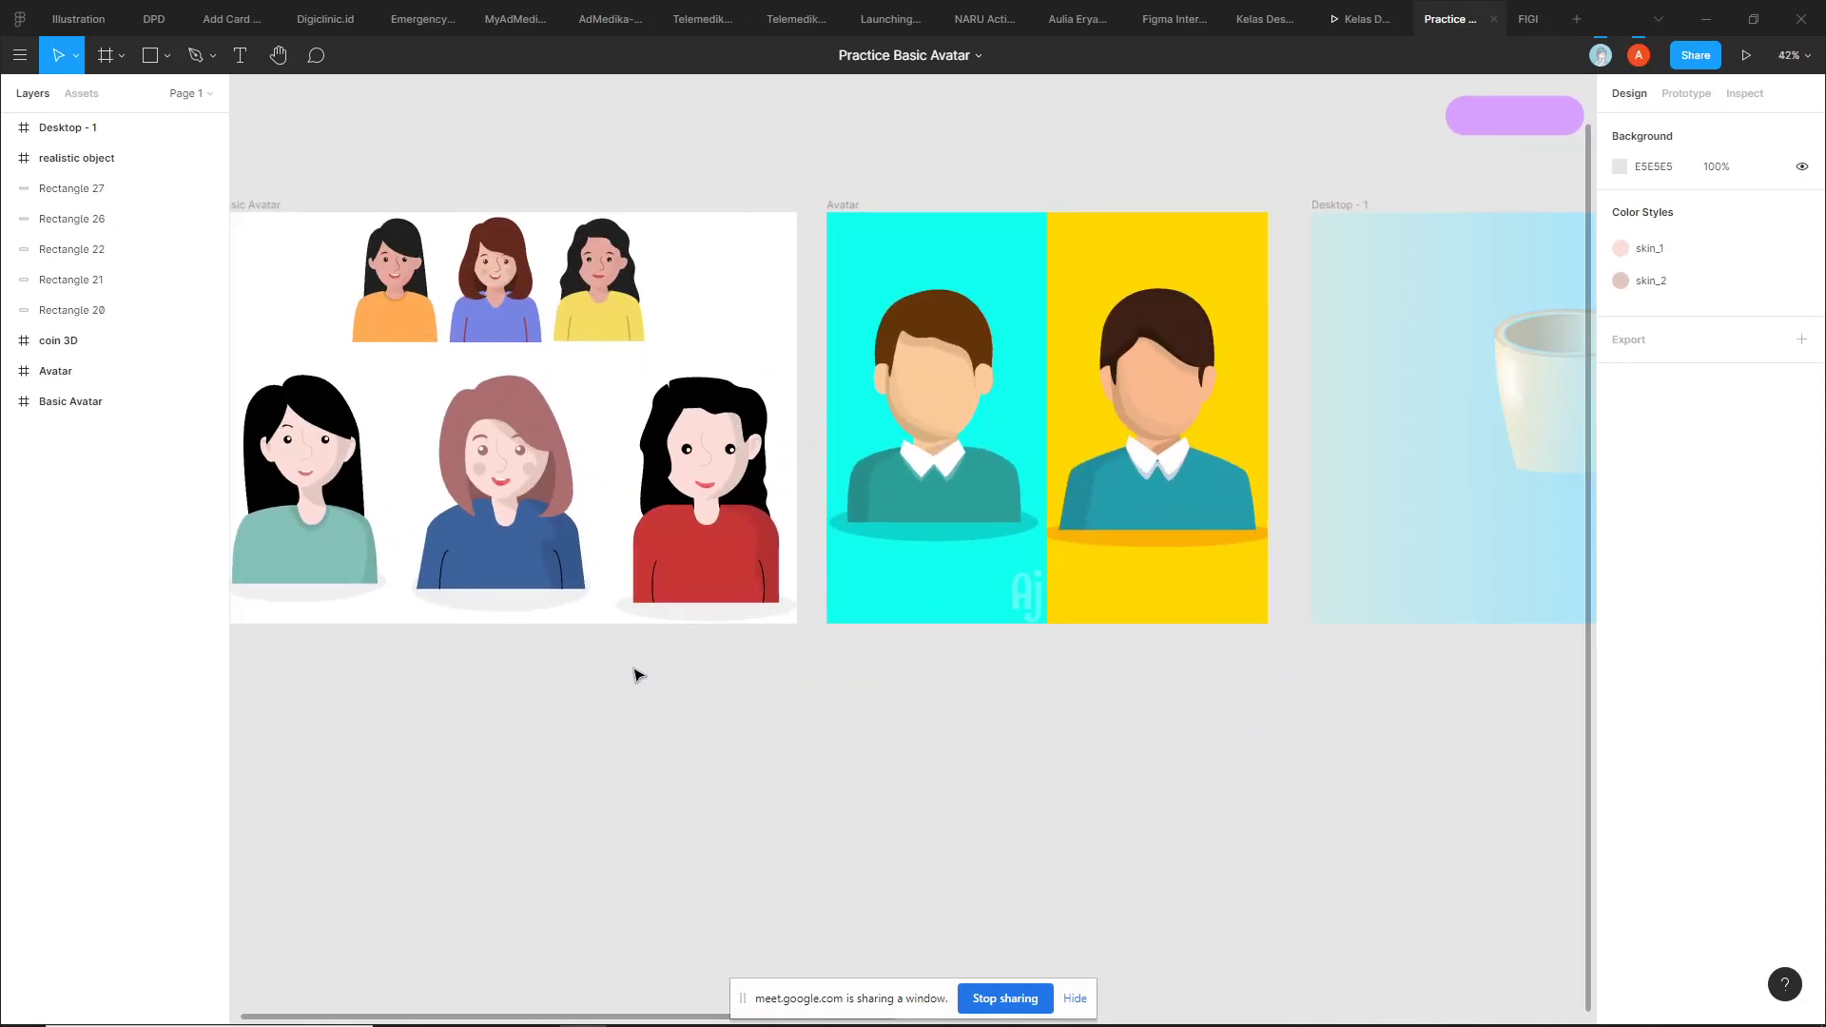
{"action": "scroll", "coordinate": [723, 685], "scroll_direction": "up", "scroll_amount": 2, "text": "ctrl"}
{"action": "scroll", "coordinate": [647, 692], "scroll_direction": "up", "scroll_amount": 2, "text": "ctrl"}
{"action": "scroll", "coordinate": [625, 690], "scroll_direction": "up", "scroll_amount": 1, "text": "ctrl"}
{"action": "scroll", "coordinate": [705, 714], "scroll_direction": "up", "scroll_amount": 1, "text": "ctrl"}
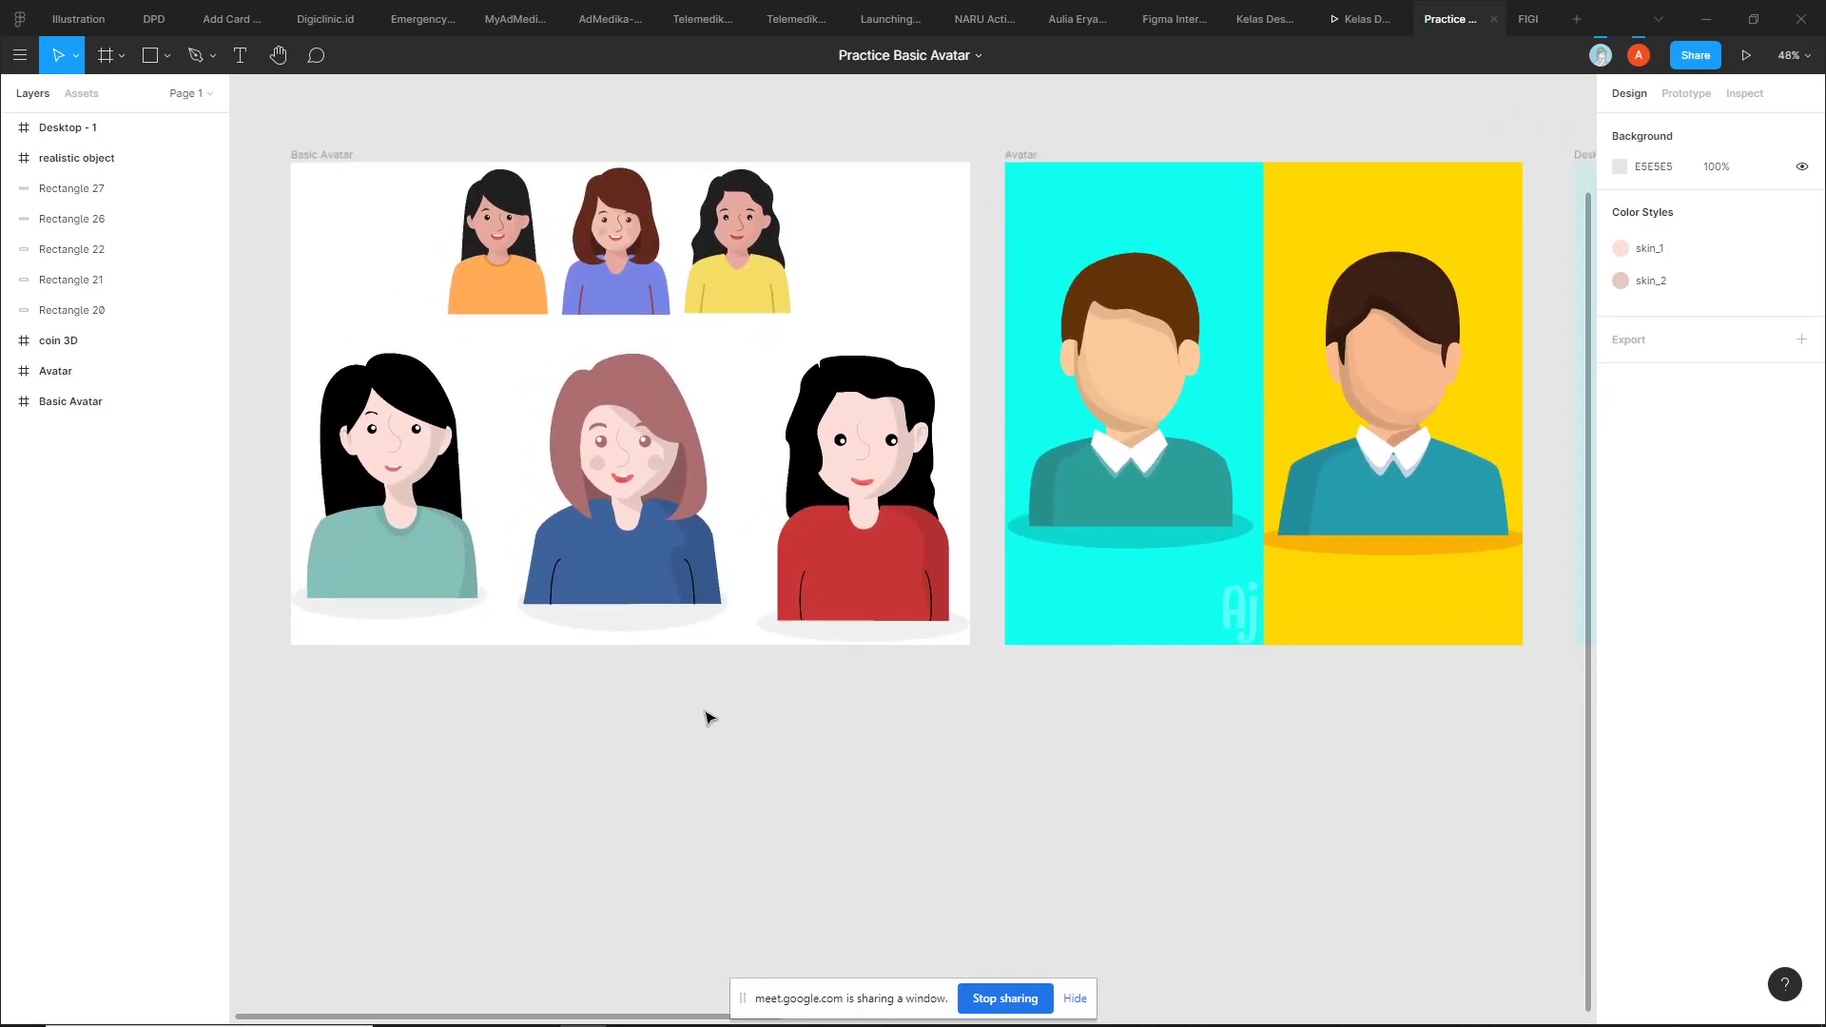
{"action": "scroll", "coordinate": [641, 653], "scroll_direction": "up", "scroll_amount": 1, "text": "ctrl"}
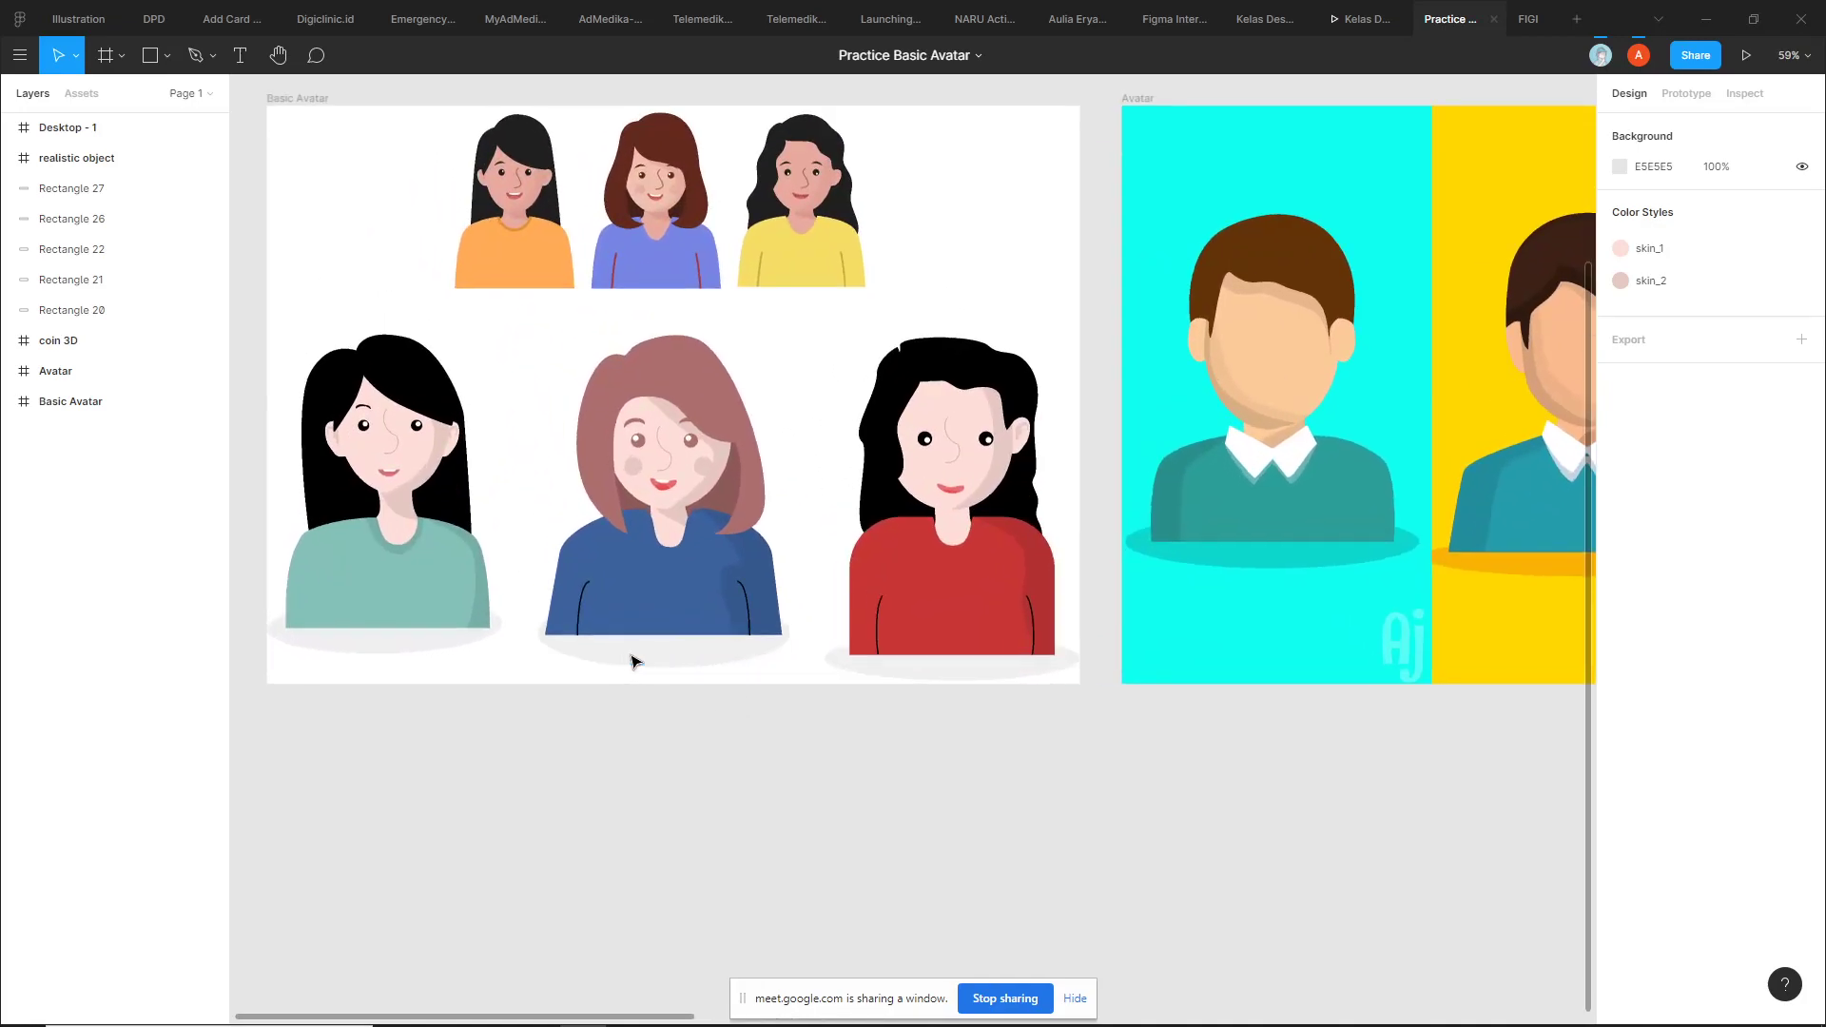
Select the middle brown-haired small avatar and centre the view on both frames
{"action": "left_click", "coordinate": [693, 287]}
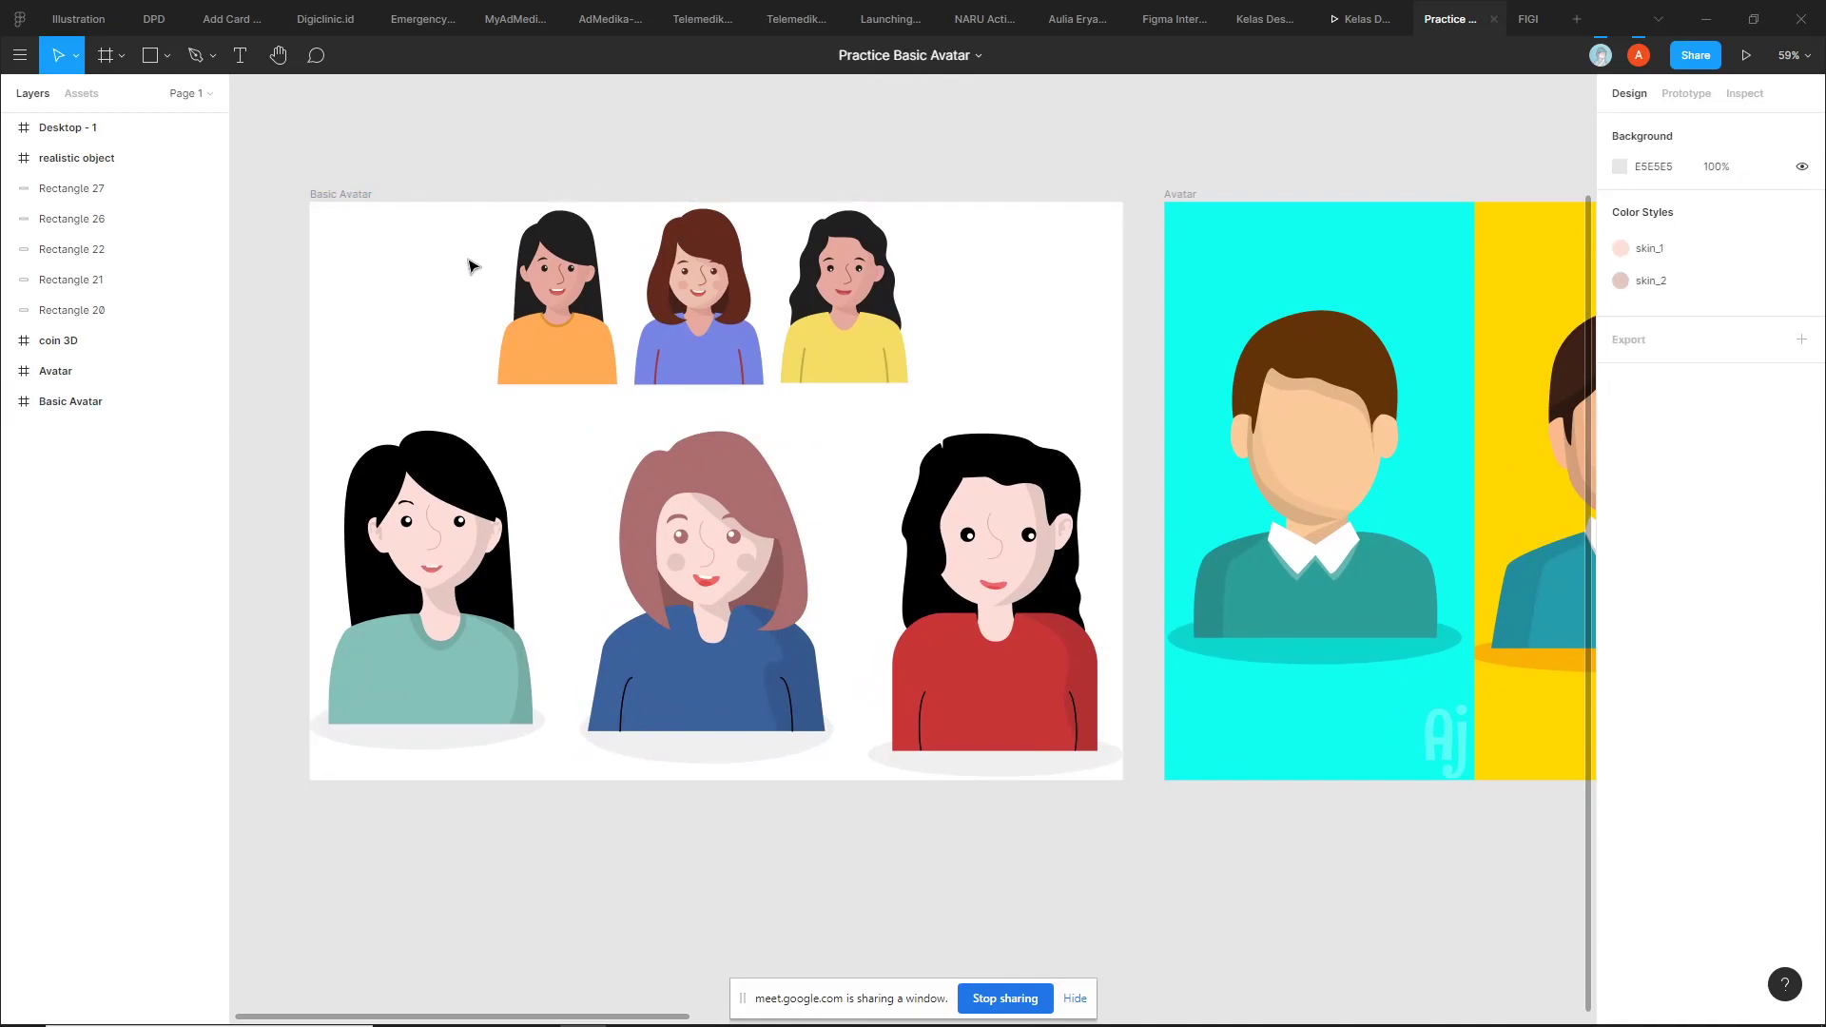
{"action": "scroll", "coordinate": [935, 195], "scroll_direction": "down", "scroll_amount": 1, "text": "ctrl"}
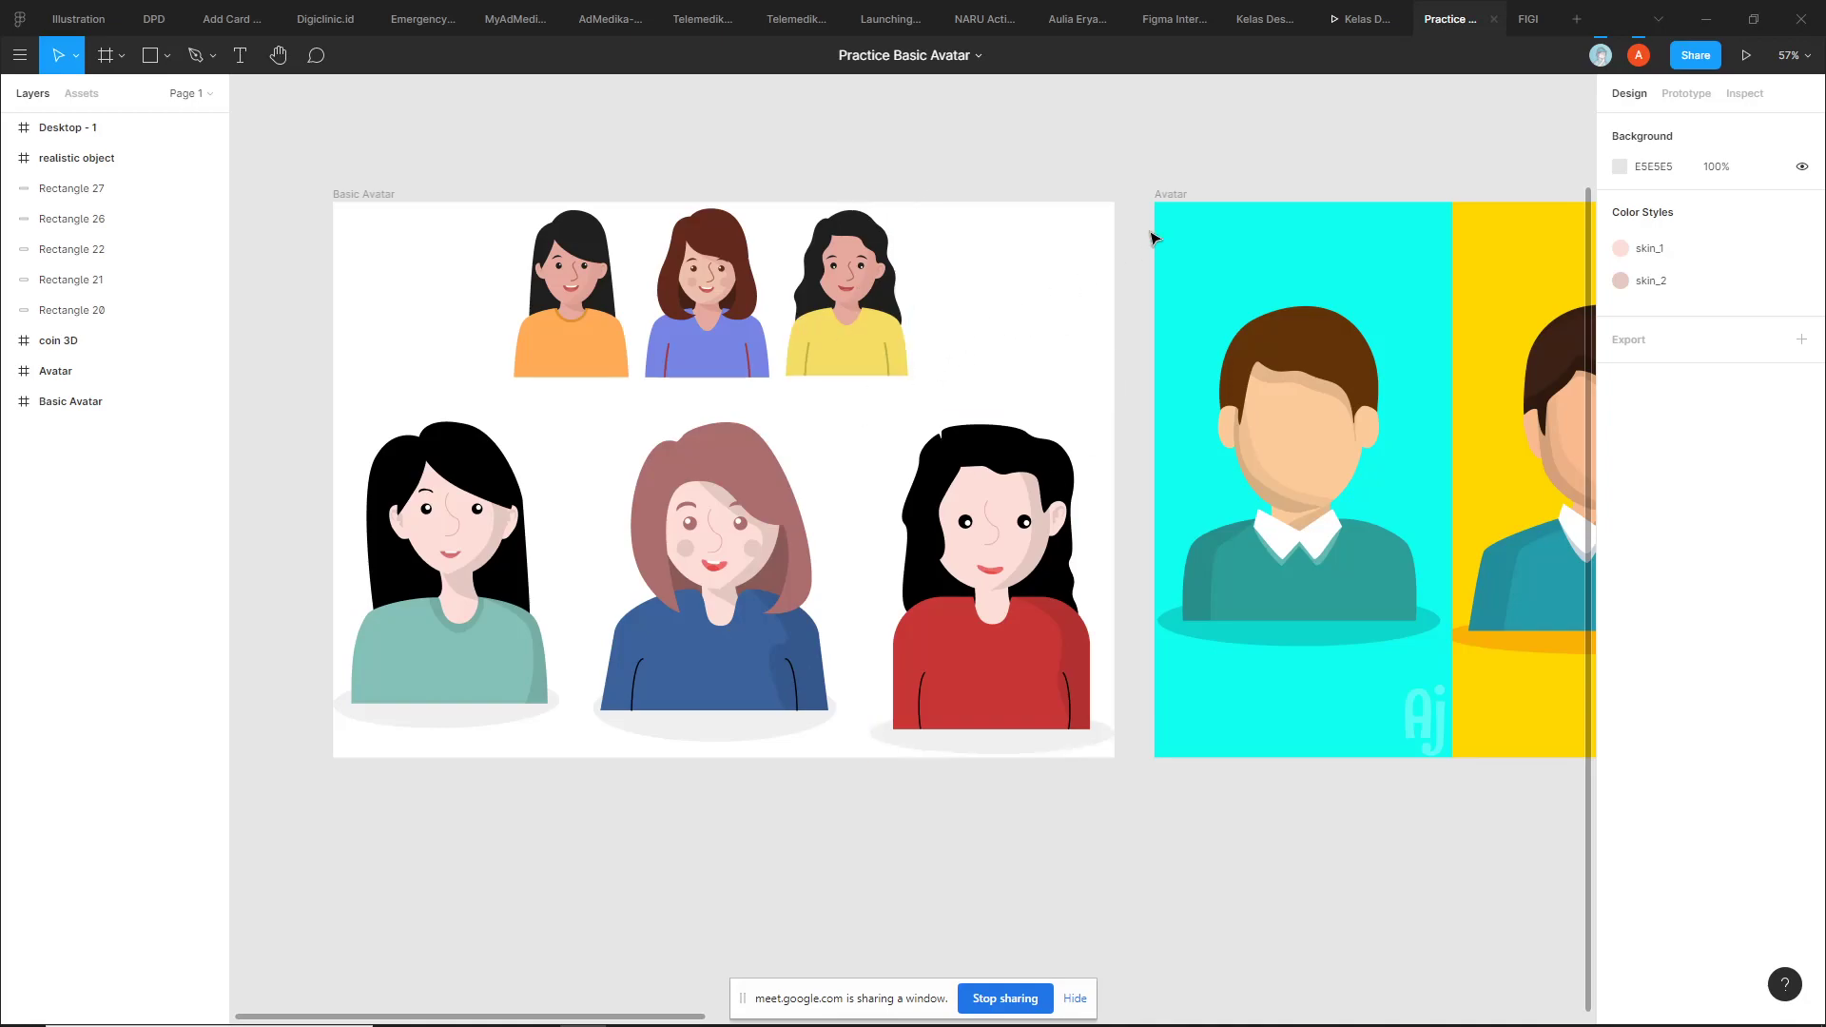
{"action": "scroll", "coordinate": [1148, 181], "scroll_direction": "down", "scroll_amount": 3, "text": "ctrl"}
{"action": "left_click_drag", "start_coordinate": [1147, 180], "coordinate": [1099, 173]}
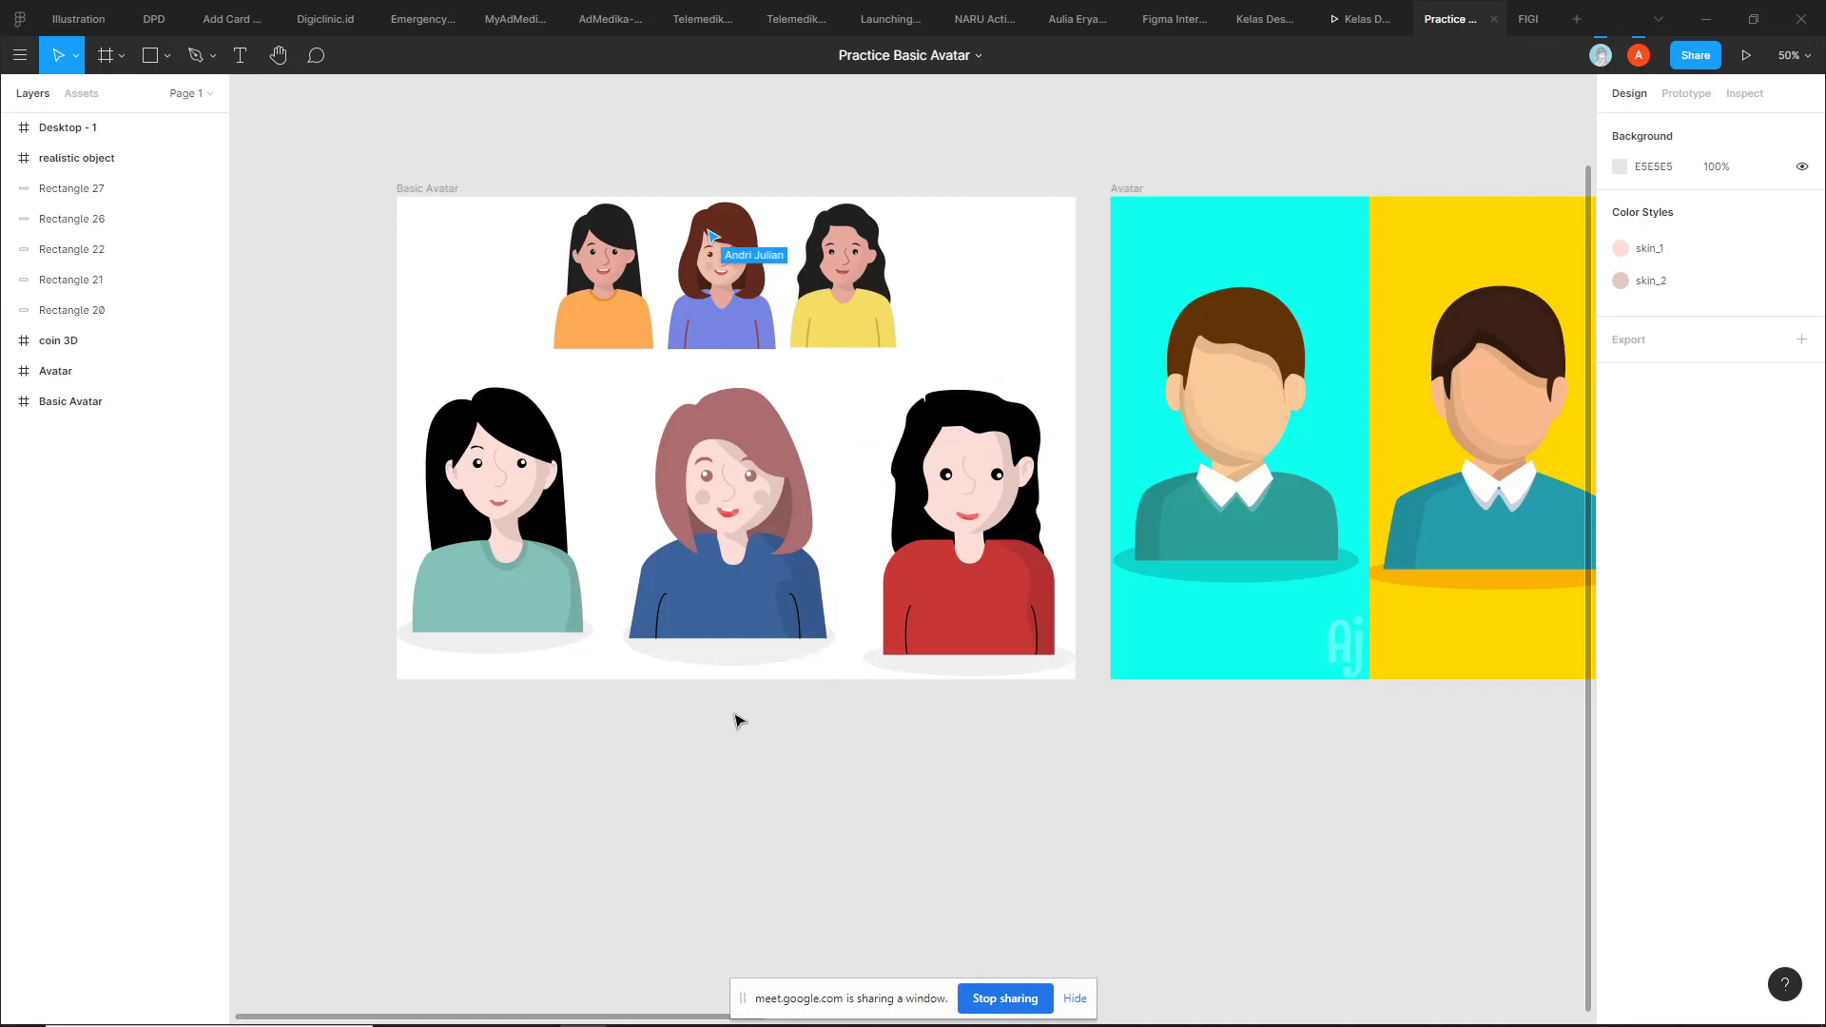
{"action": "scroll", "coordinate": [740, 720], "scroll_direction": "up", "scroll_amount": 1}
{"action": "scroll", "coordinate": [741, 721], "scroll_direction": "up", "scroll_amount": 3}
{"action": "scroll", "coordinate": [605, 564], "scroll_direction": "up", "scroll_amount": 3}
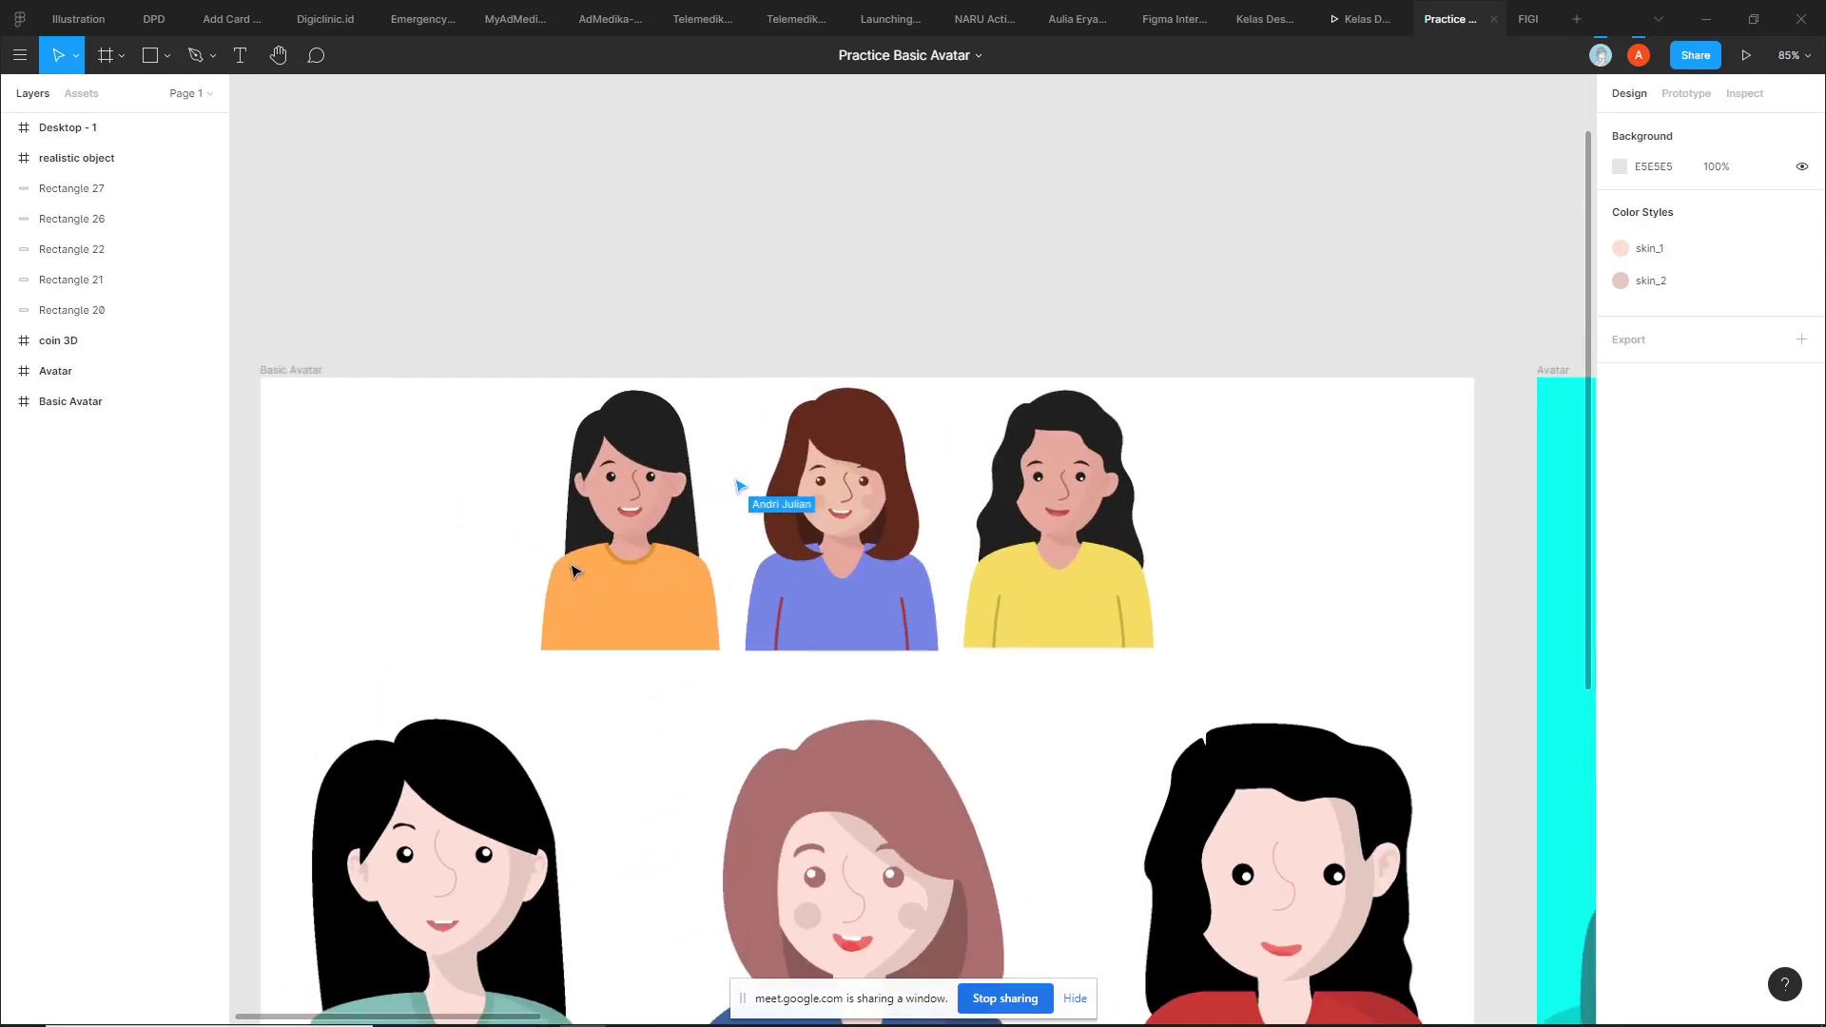
{"action": "scroll", "coordinate": [574, 567], "scroll_direction": "up", "scroll_amount": 2}
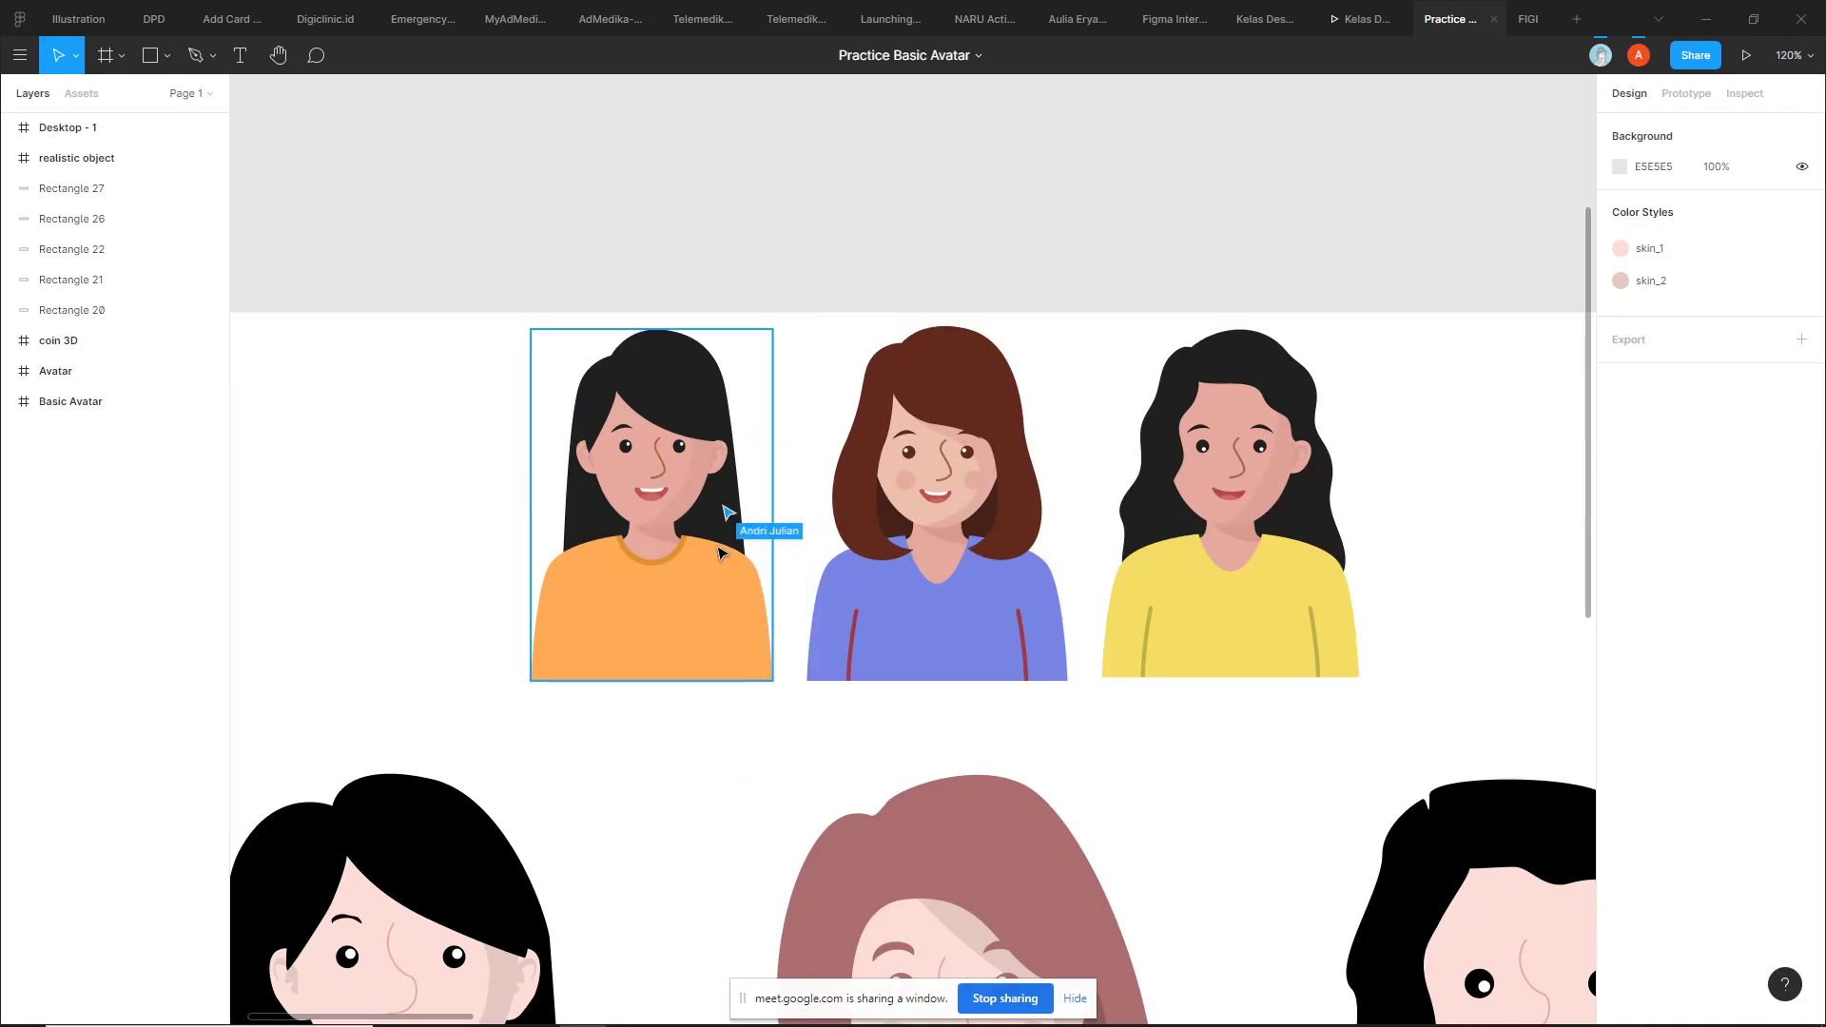
{"action": "scroll", "coordinate": [561, 563], "scroll_direction": "down", "scroll_amount": 1}
{"action": "scroll", "coordinate": [397, 577], "scroll_direction": "down", "scroll_amount": 1}
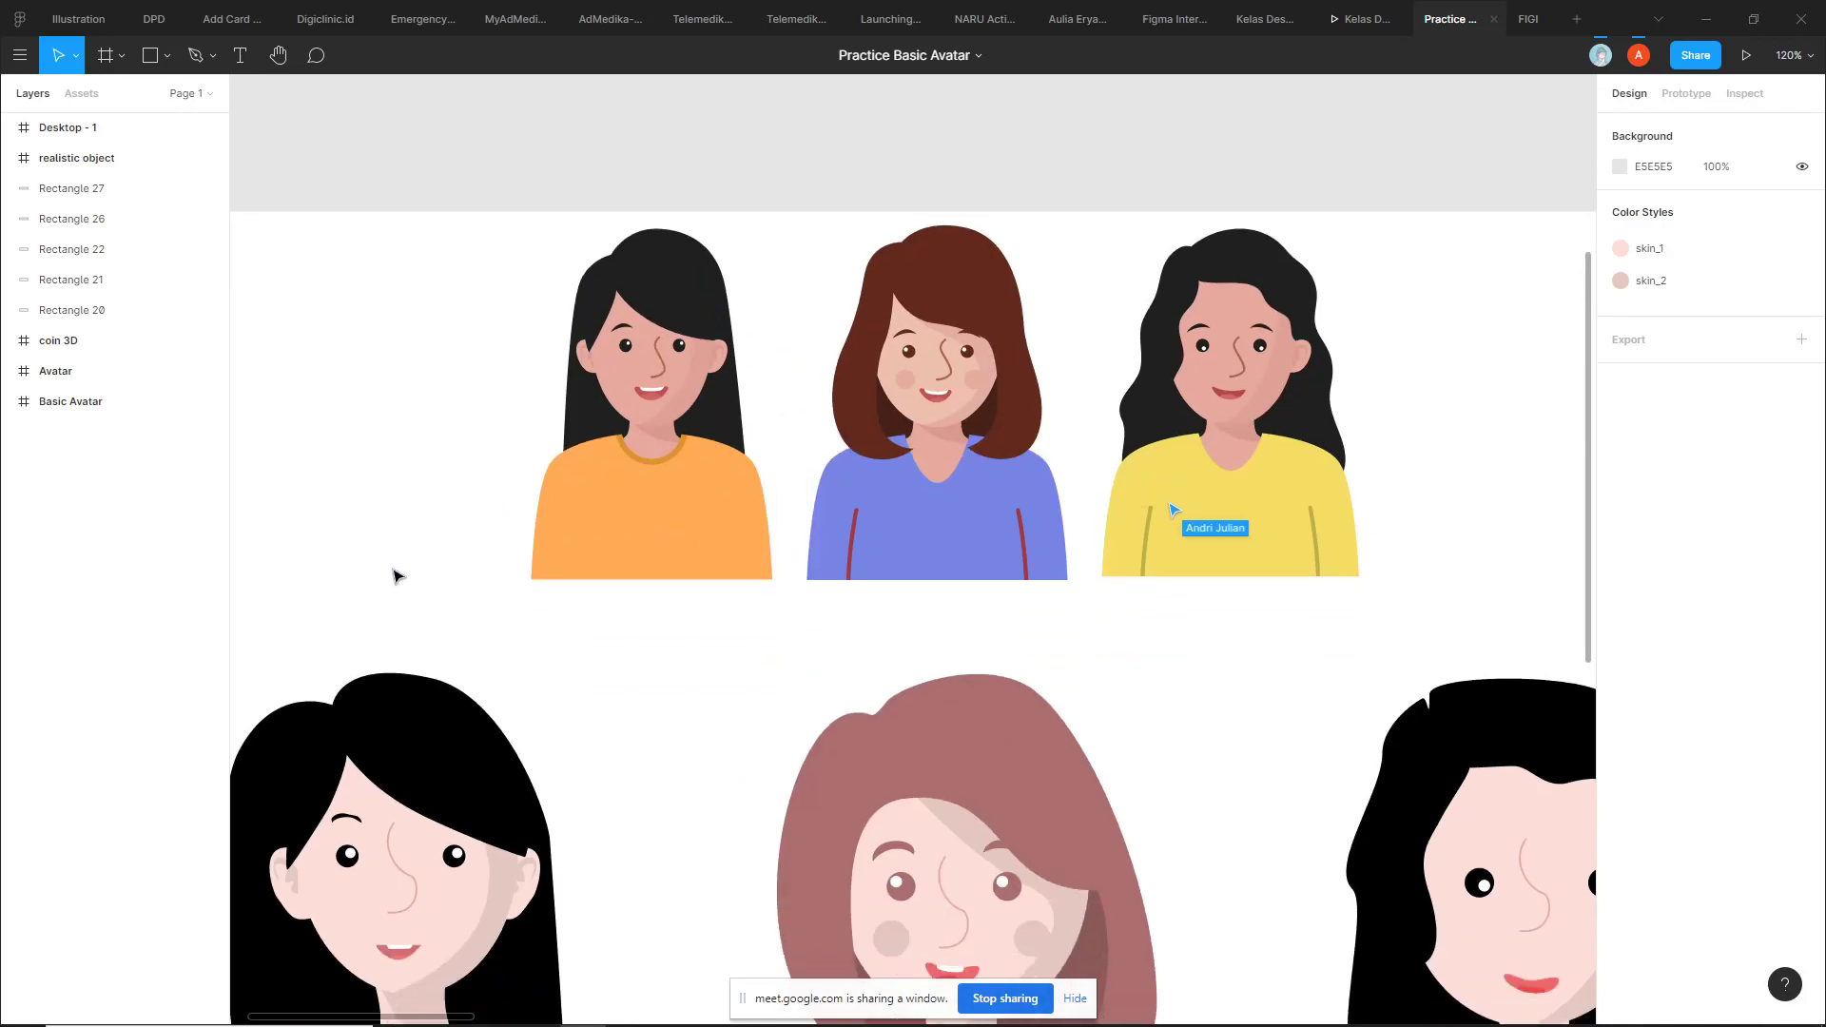
{"action": "scroll", "coordinate": [445, 597], "scroll_direction": "down", "scroll_amount": 1}
{"action": "scroll", "coordinate": [508, 603], "scroll_direction": "down", "scroll_amount": 1}
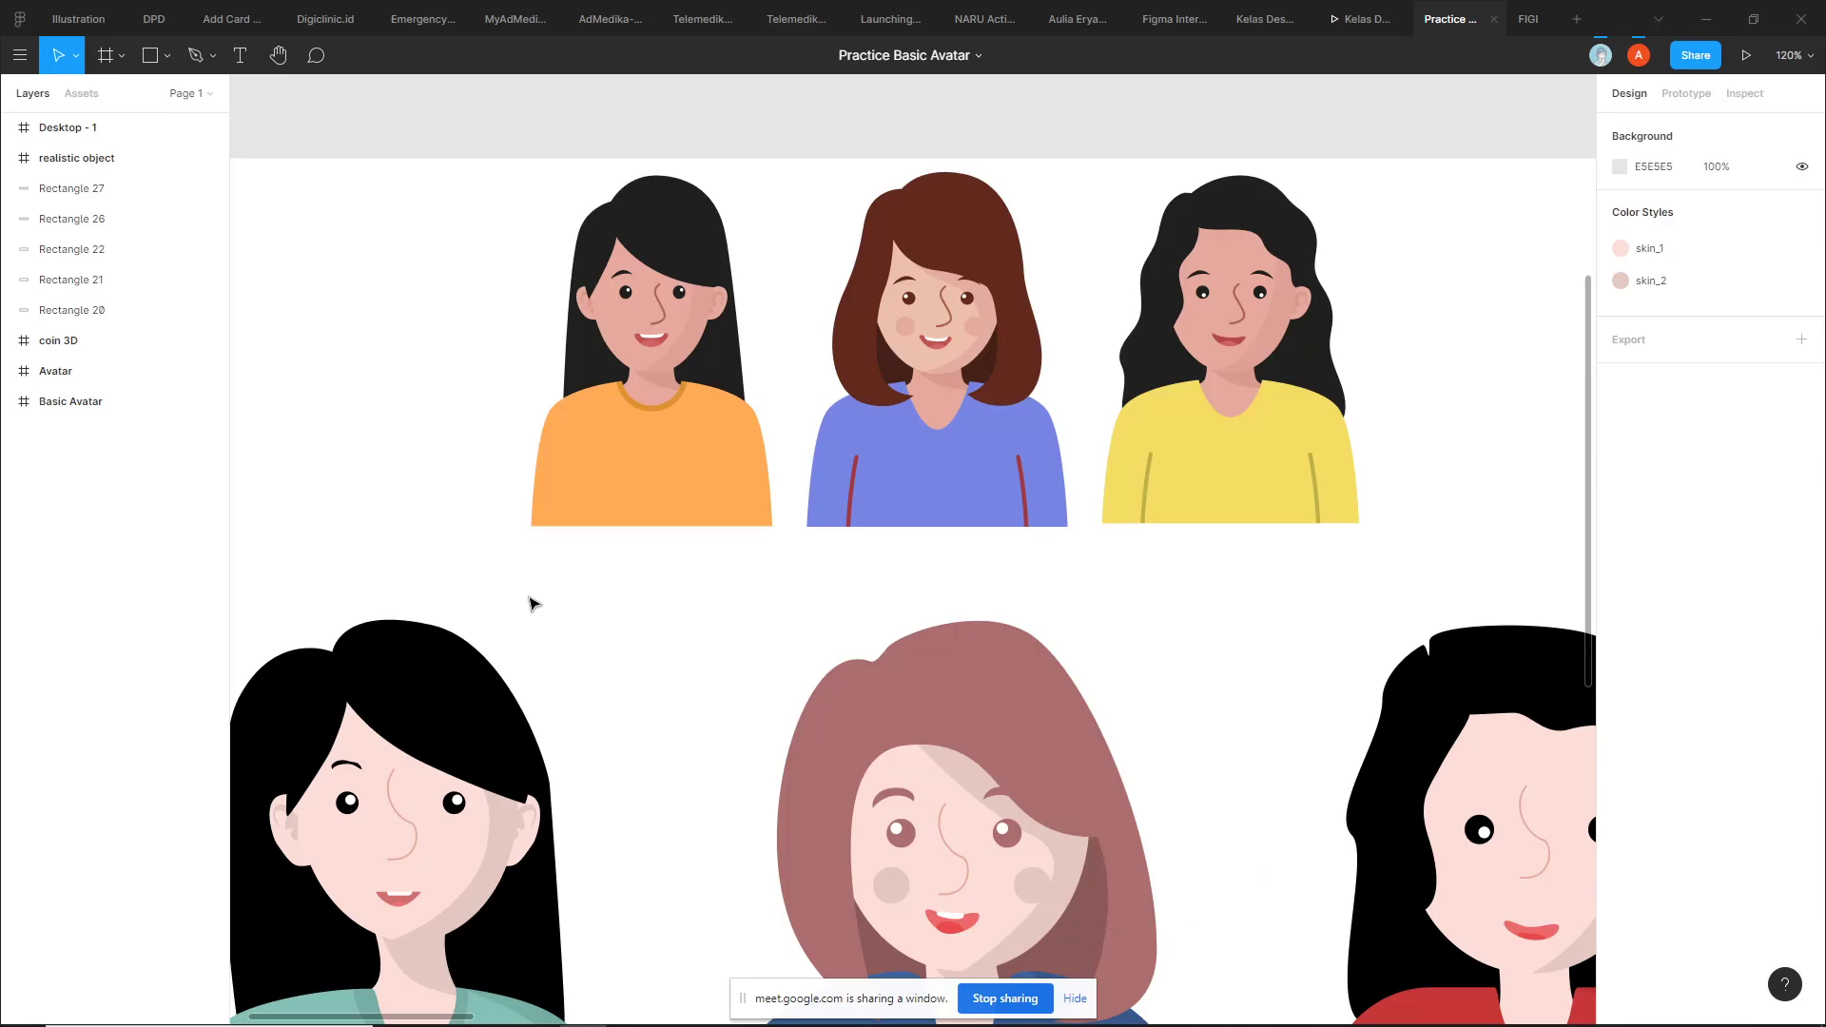
{"action": "scroll", "coordinate": [608, 595], "scroll_direction": "down", "scroll_amount": 1}
{"action": "scroll", "coordinate": [614, 595], "scroll_direction": "down", "scroll_amount": 1}
{"action": "scroll", "coordinate": [618, 594], "scroll_direction": "down", "scroll_amount": 2}
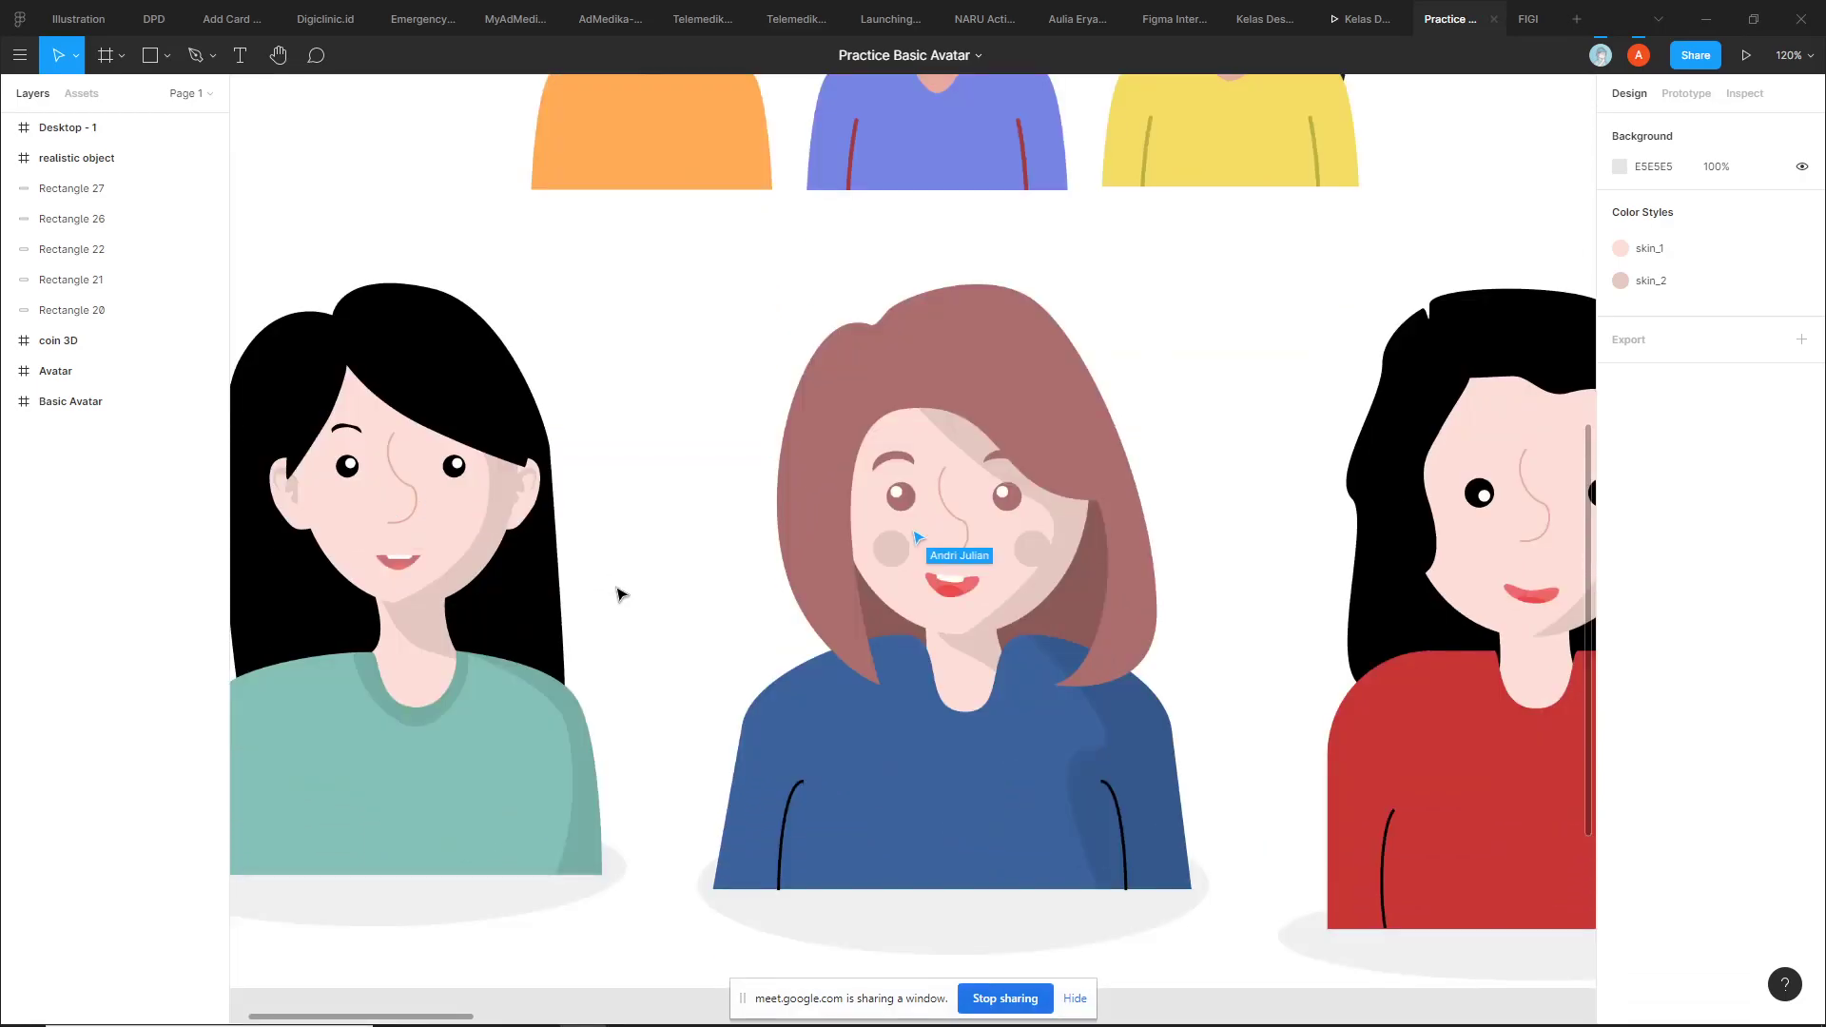
{"action": "scroll", "coordinate": [619, 594], "scroll_direction": "down", "scroll_amount": 3}
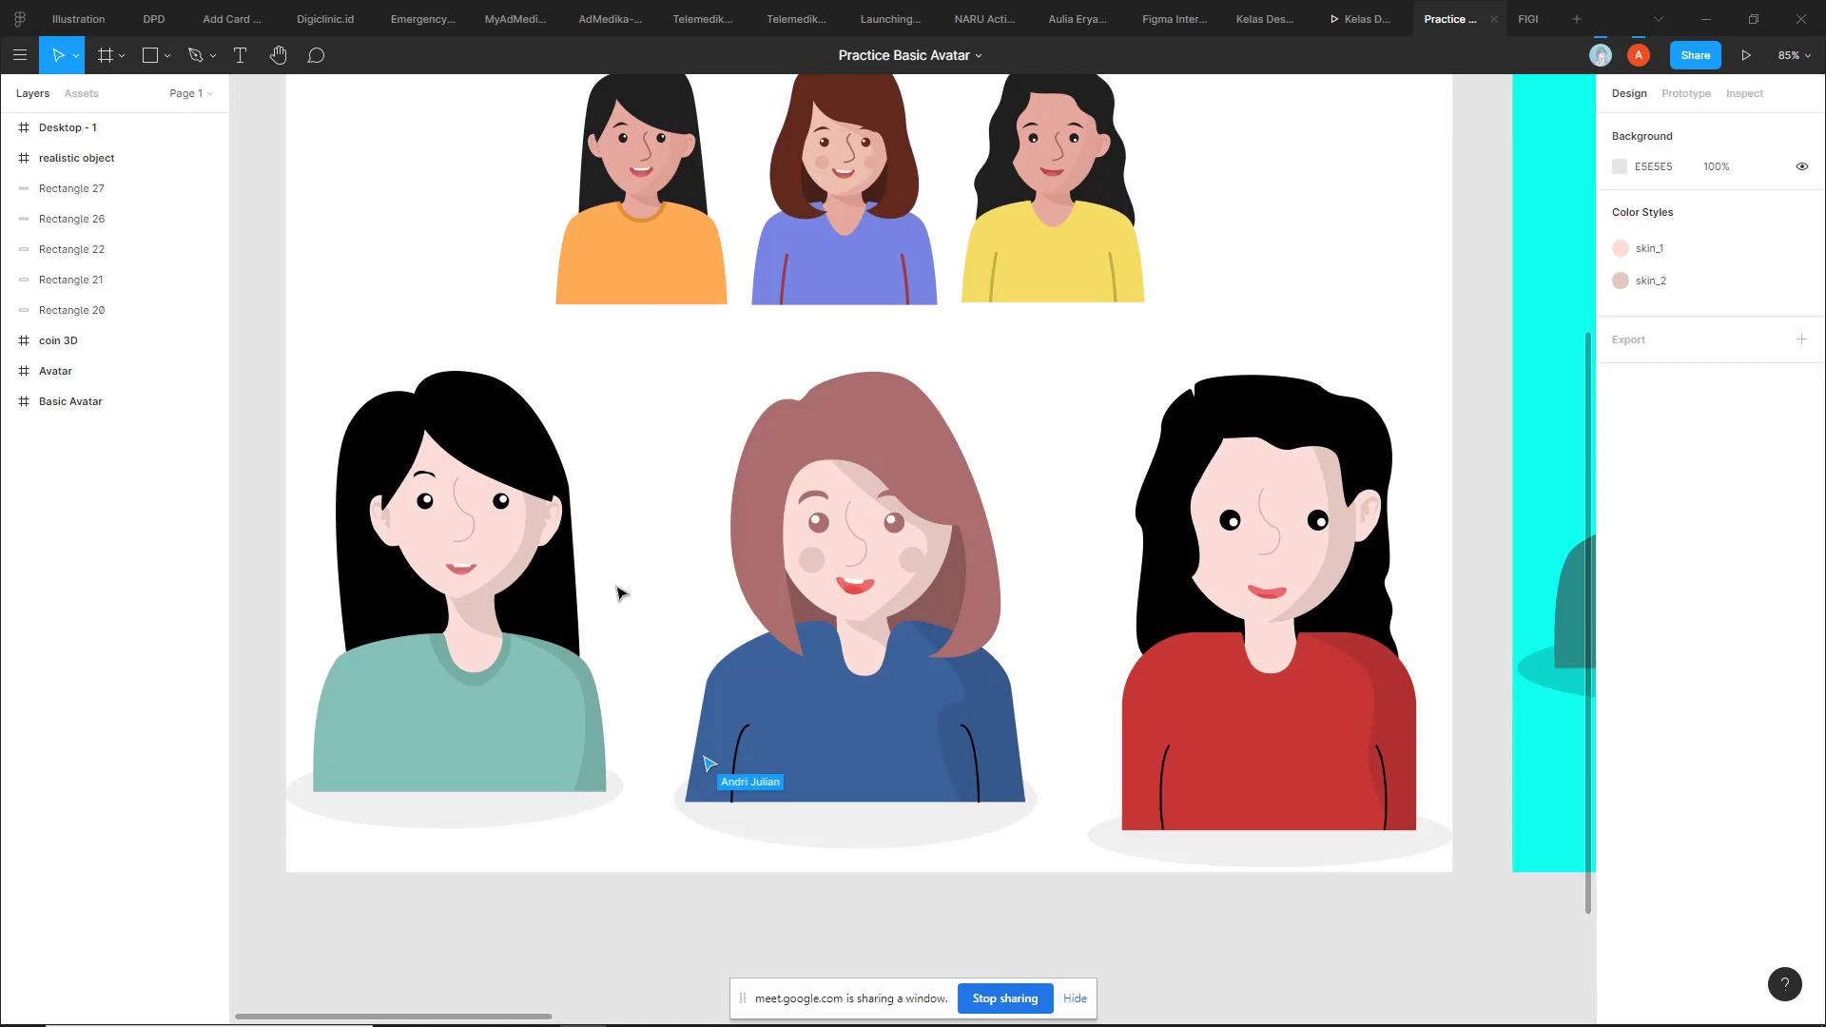
{"action": "scroll", "coordinate": [628, 588], "scroll_direction": "up", "scroll_amount": 2}
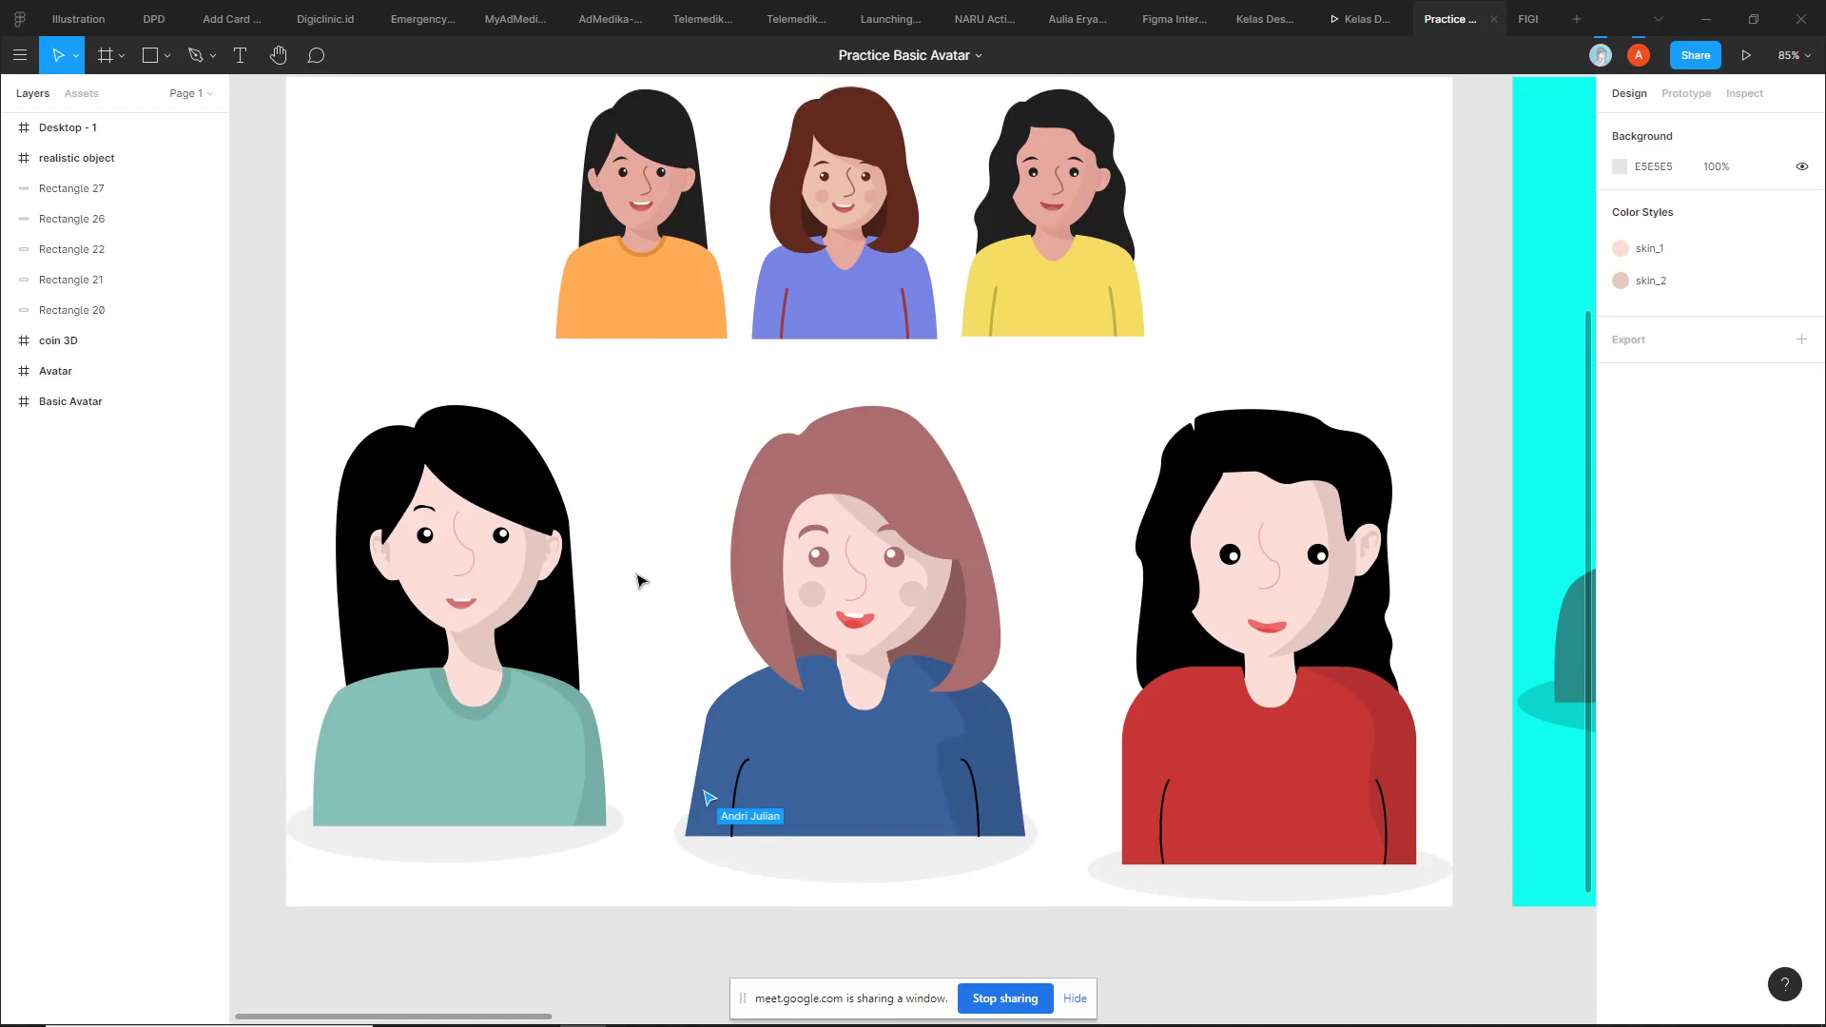
{"action": "scroll", "coordinate": [640, 578], "scroll_direction": "up", "scroll_amount": 2}
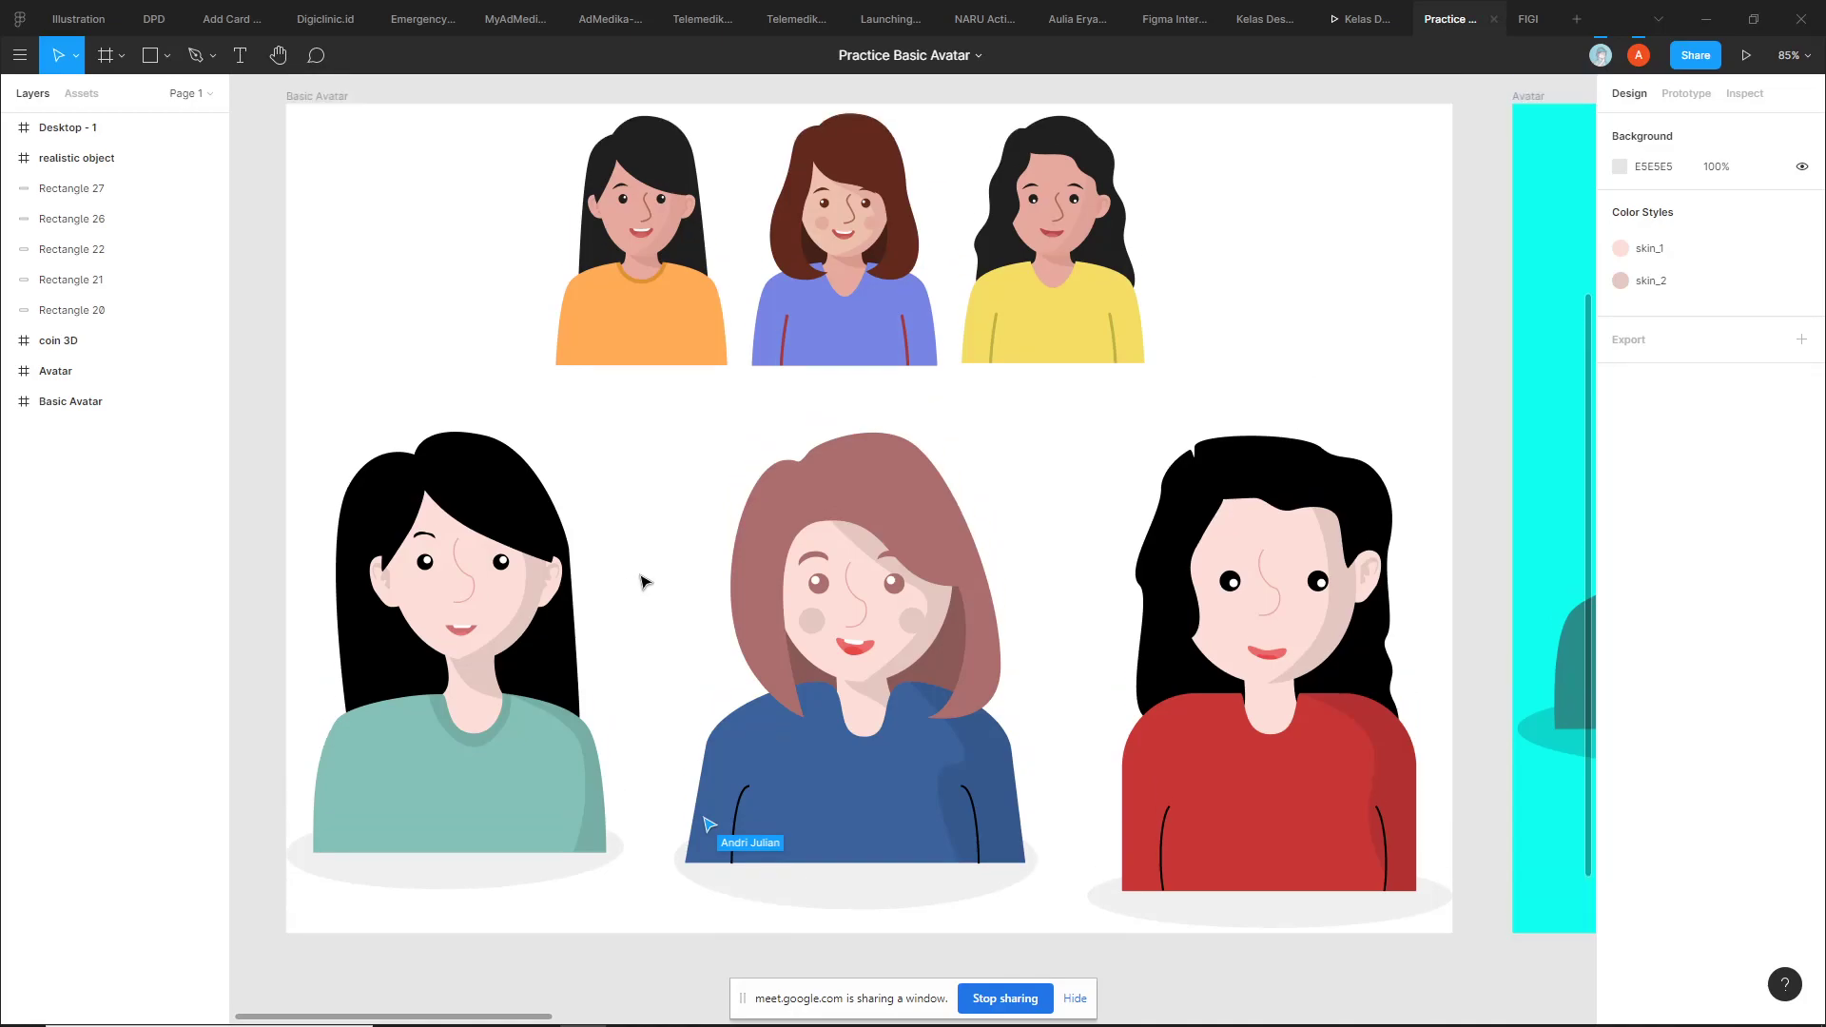
{"action": "scroll", "coordinate": [647, 571], "scroll_direction": "up", "scroll_amount": 2}
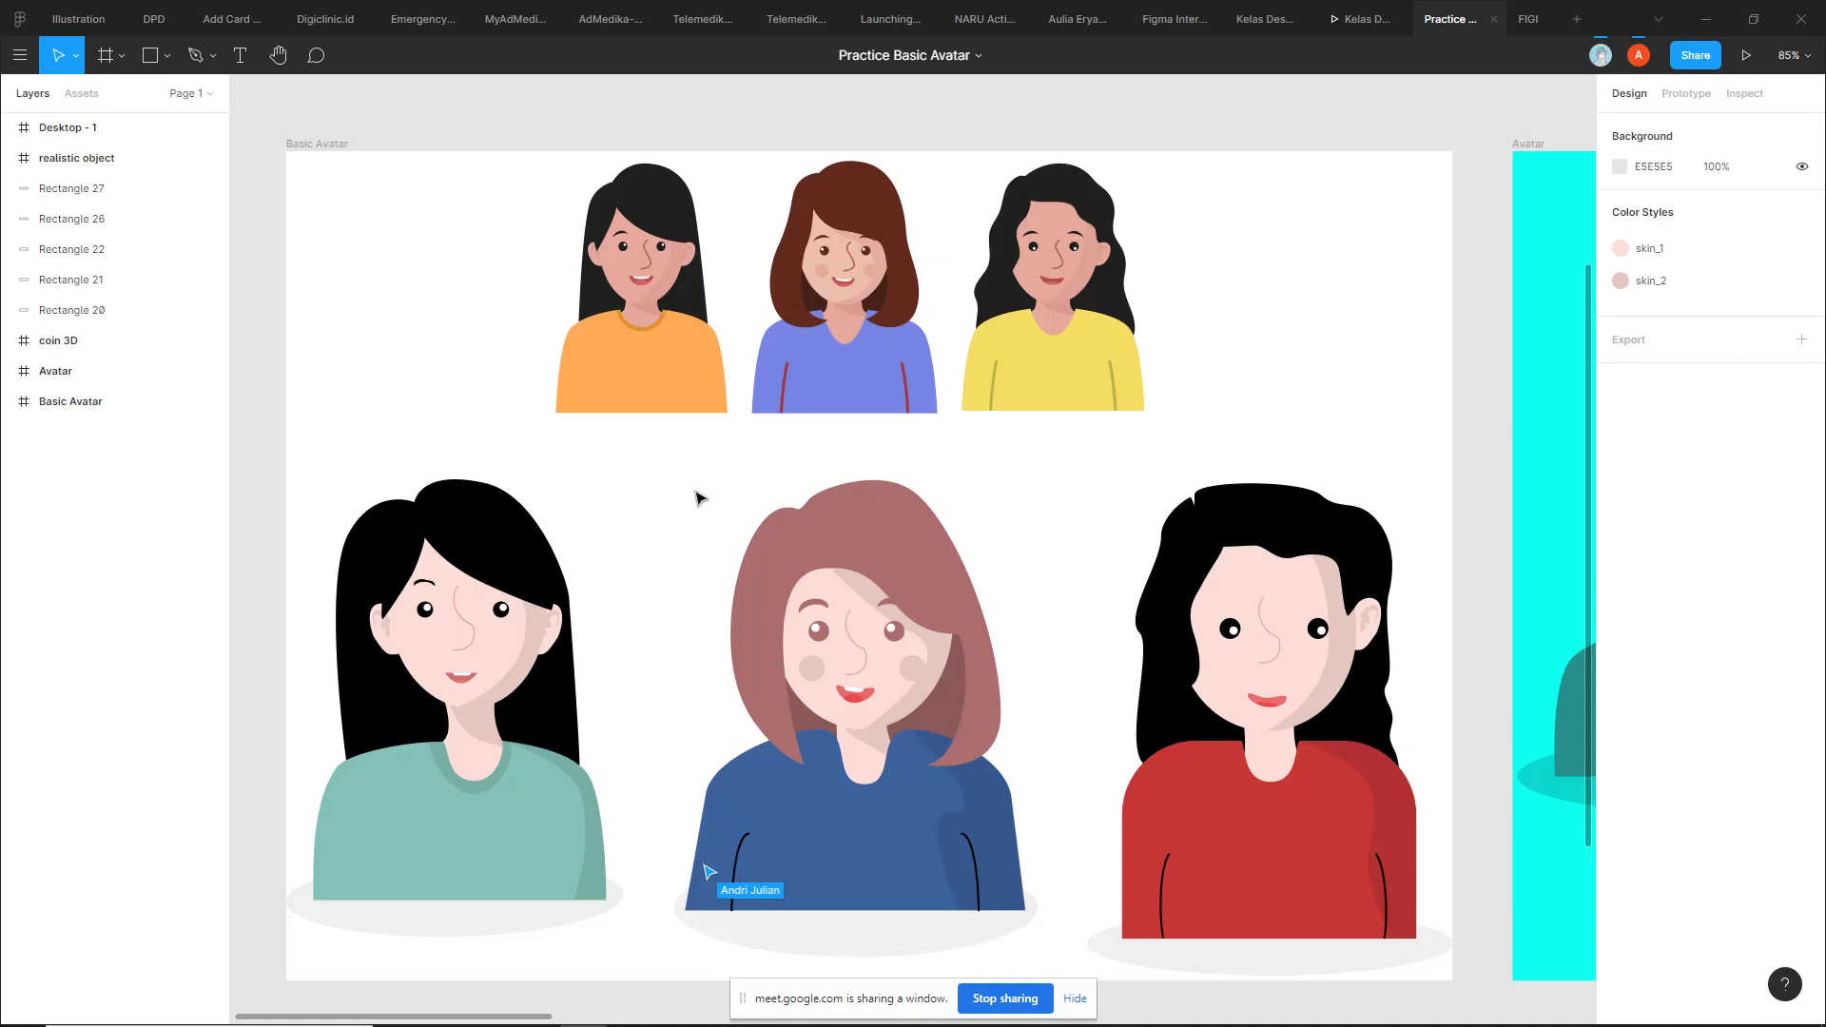
{"action": "scroll", "coordinate": [681, 543], "scroll_direction": "down", "scroll_amount": 2}
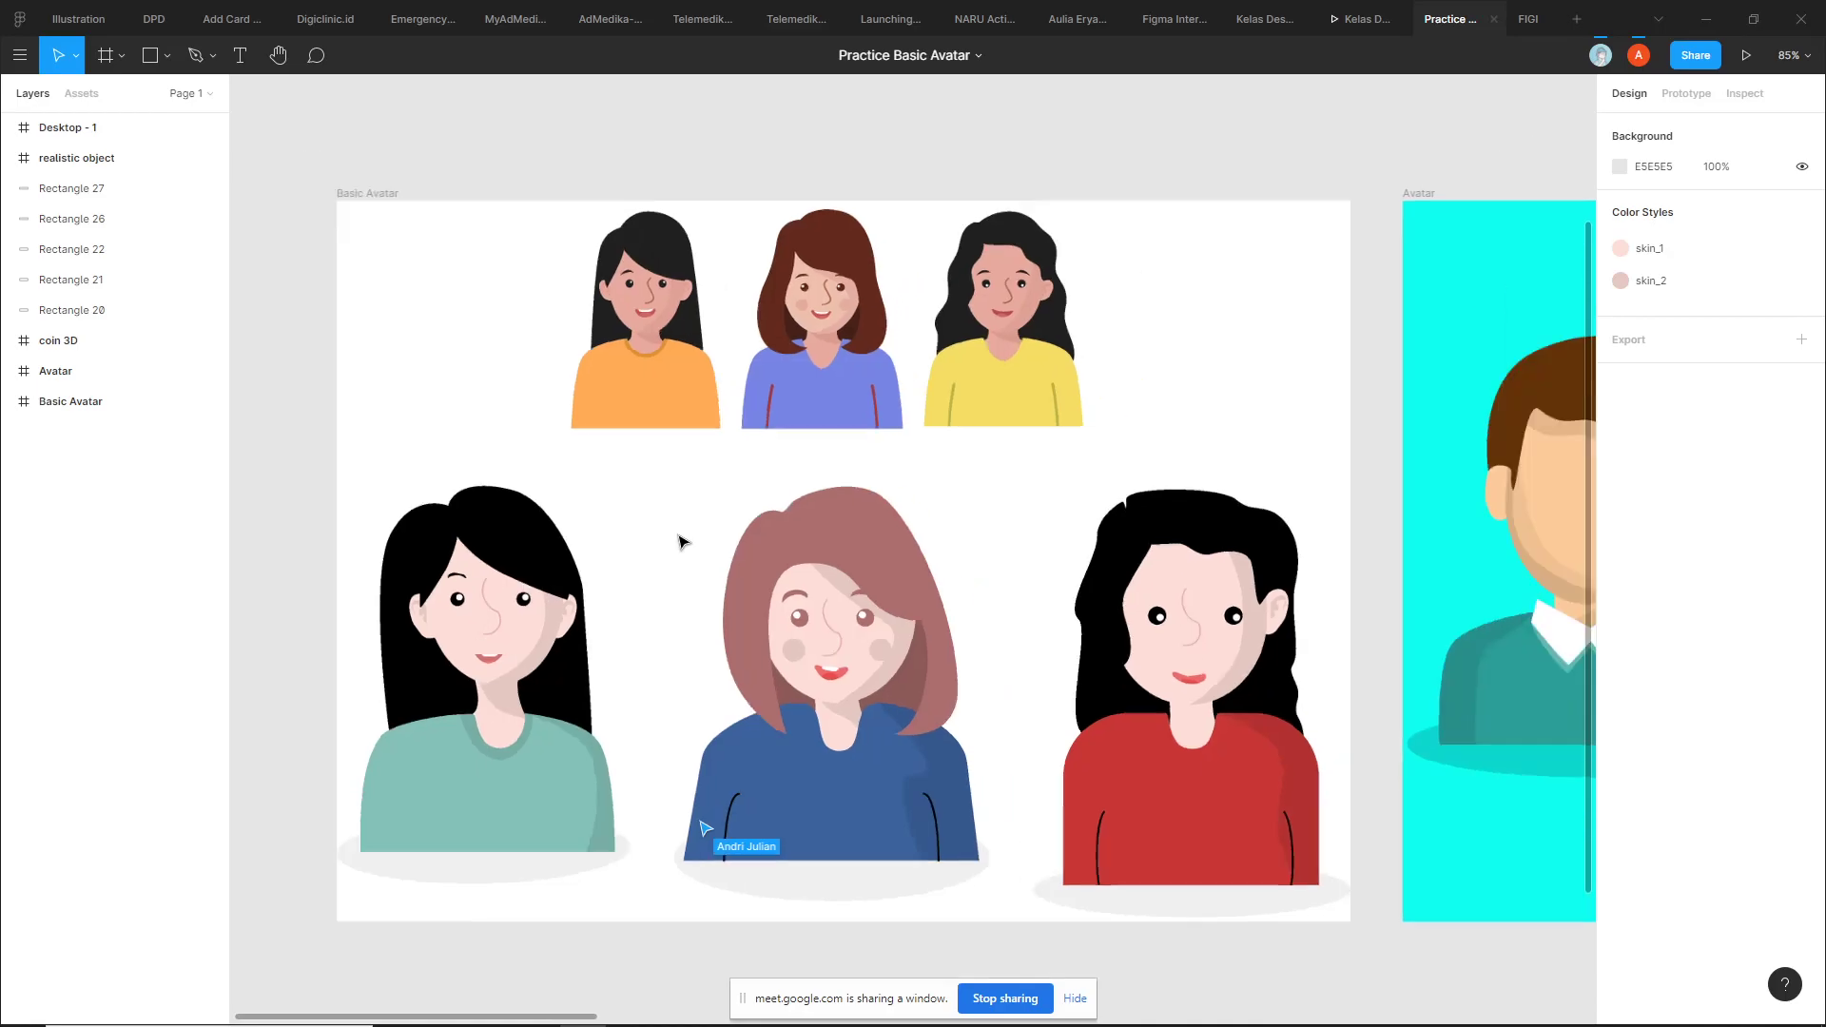
{"action": "scroll", "coordinate": [681, 543], "scroll_direction": "down", "scroll_amount": 2}
{"action": "left_click_drag", "start_coordinate": [980, 506], "coordinate": [910, 496]}
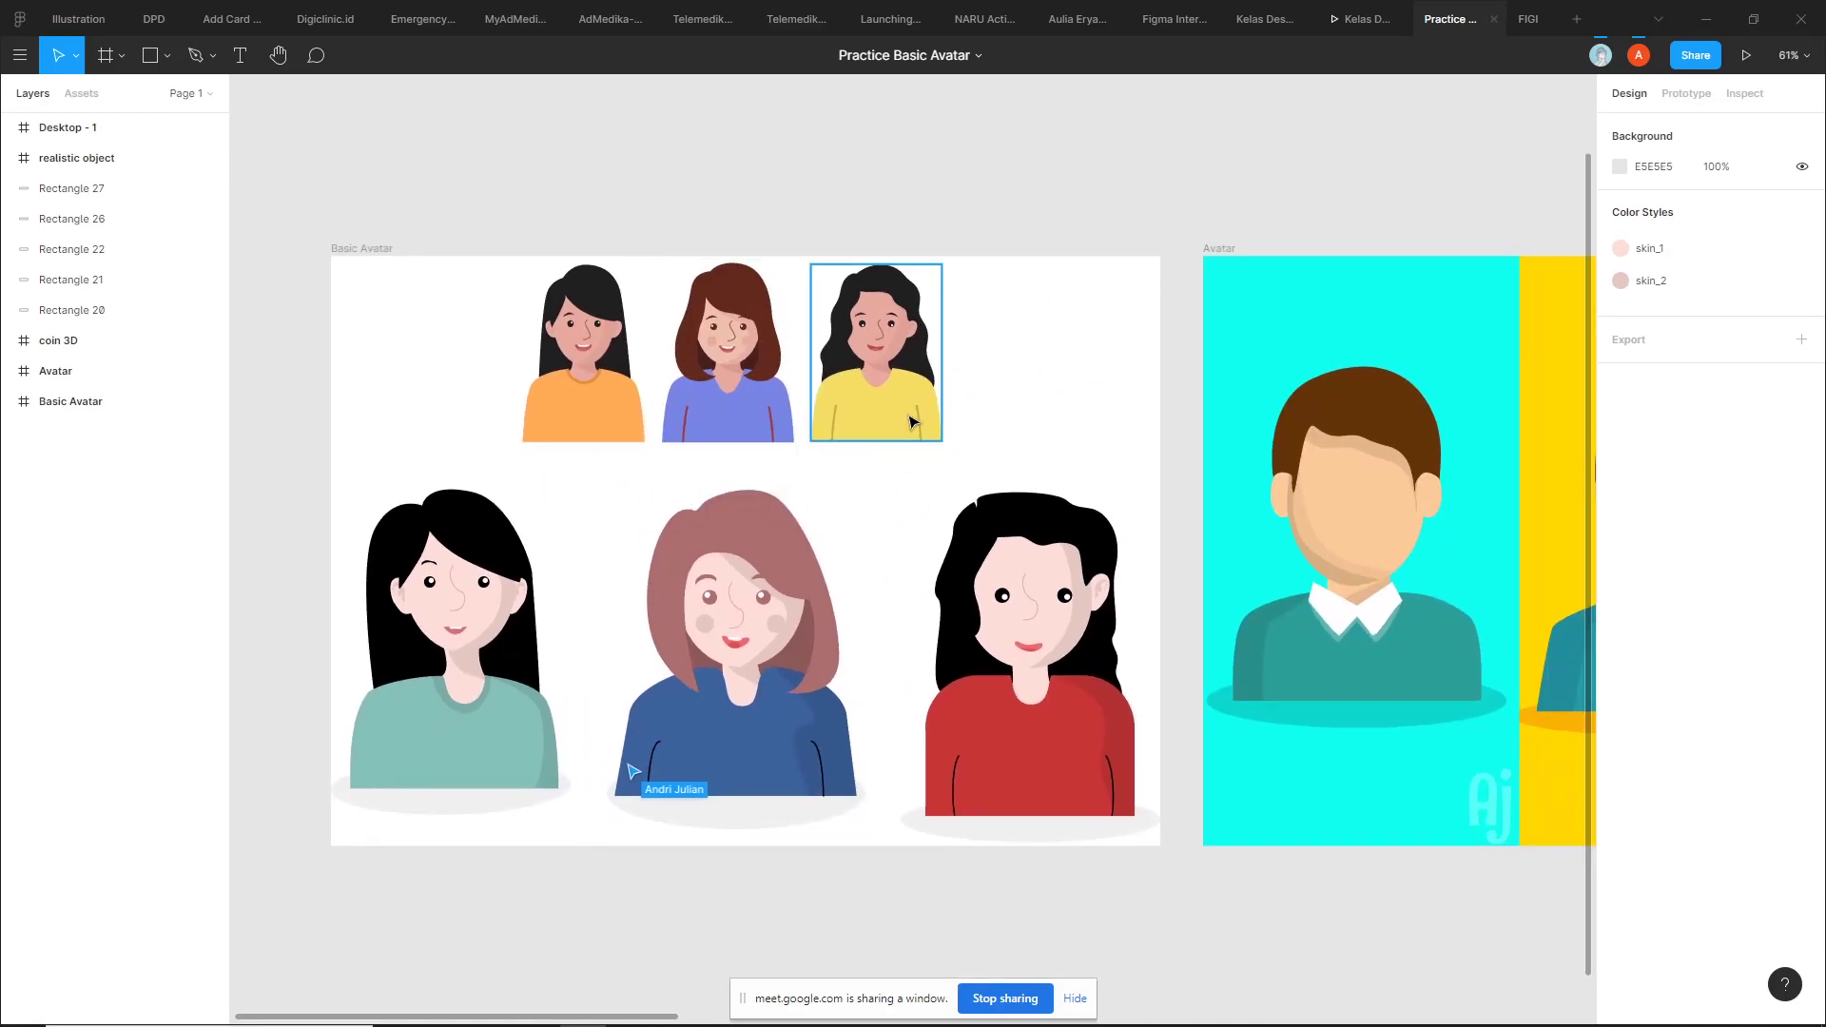
{"action": "double_click", "coordinate": [593, 292]}
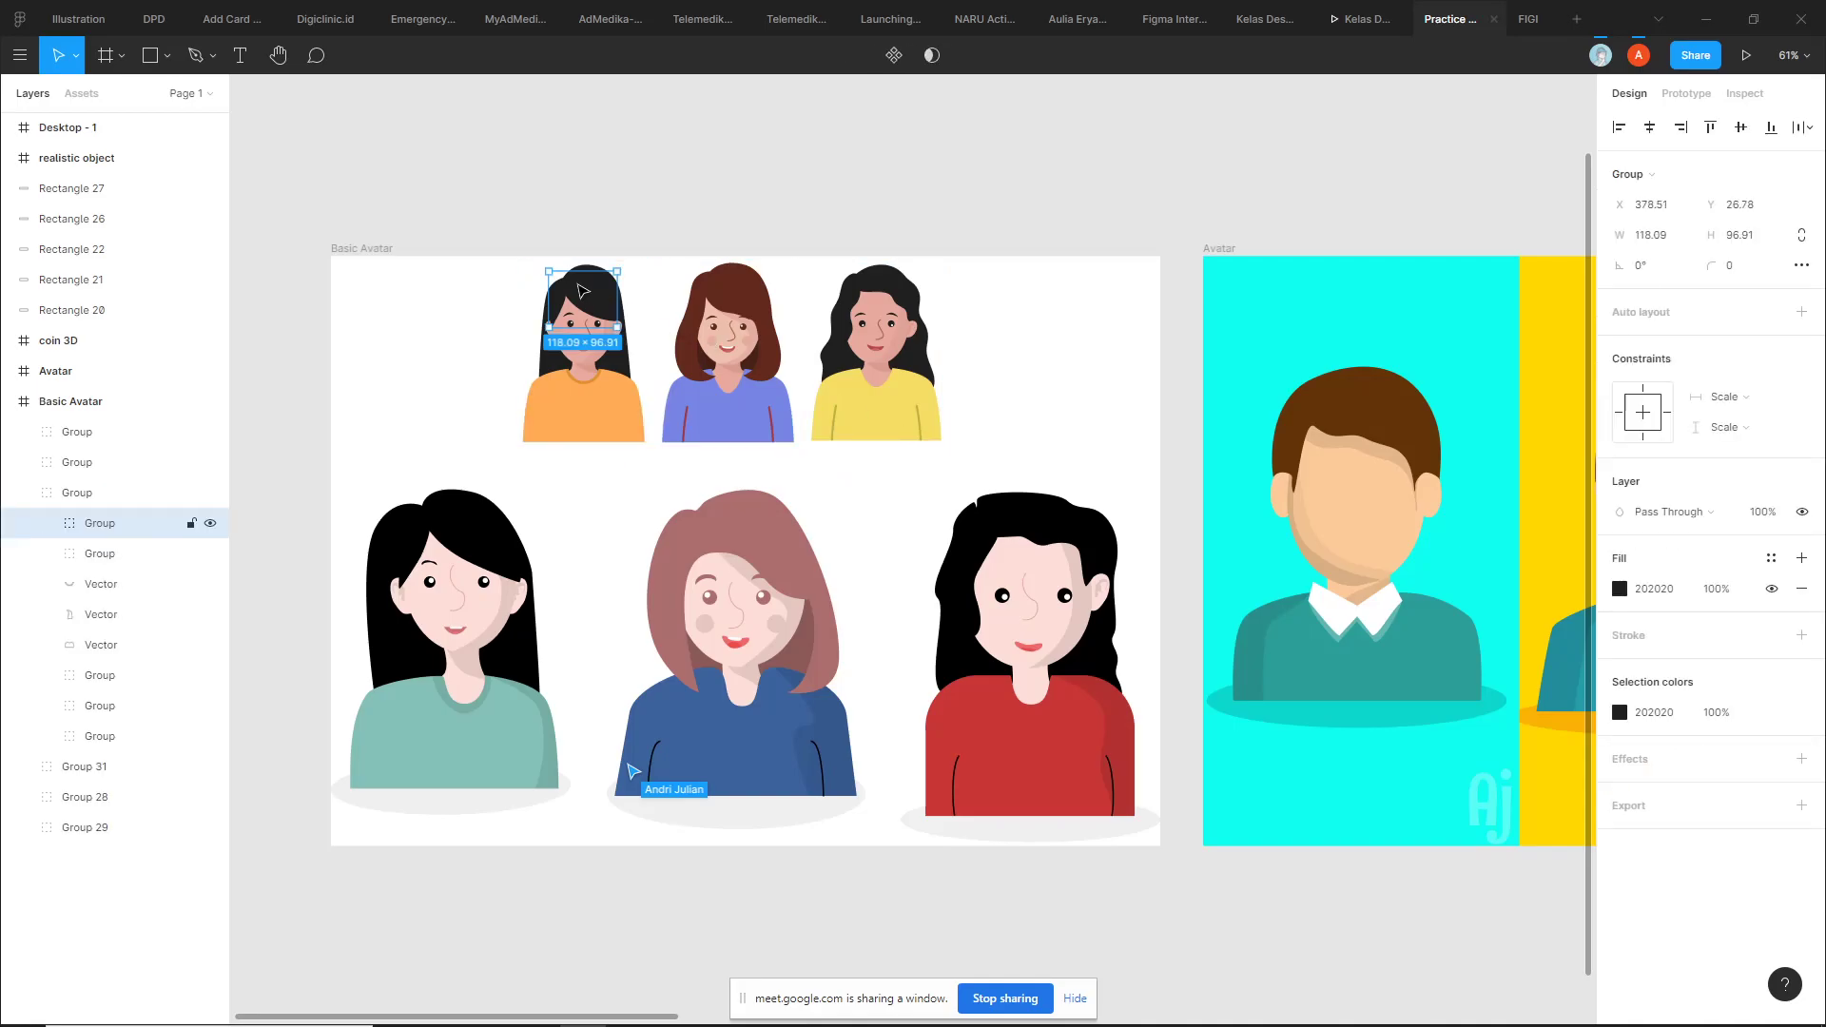
{"action": "scroll", "coordinate": [573, 276], "scroll_direction": "up", "scroll_amount": 5}
{"action": "left_click", "coordinate": [645, 279]}
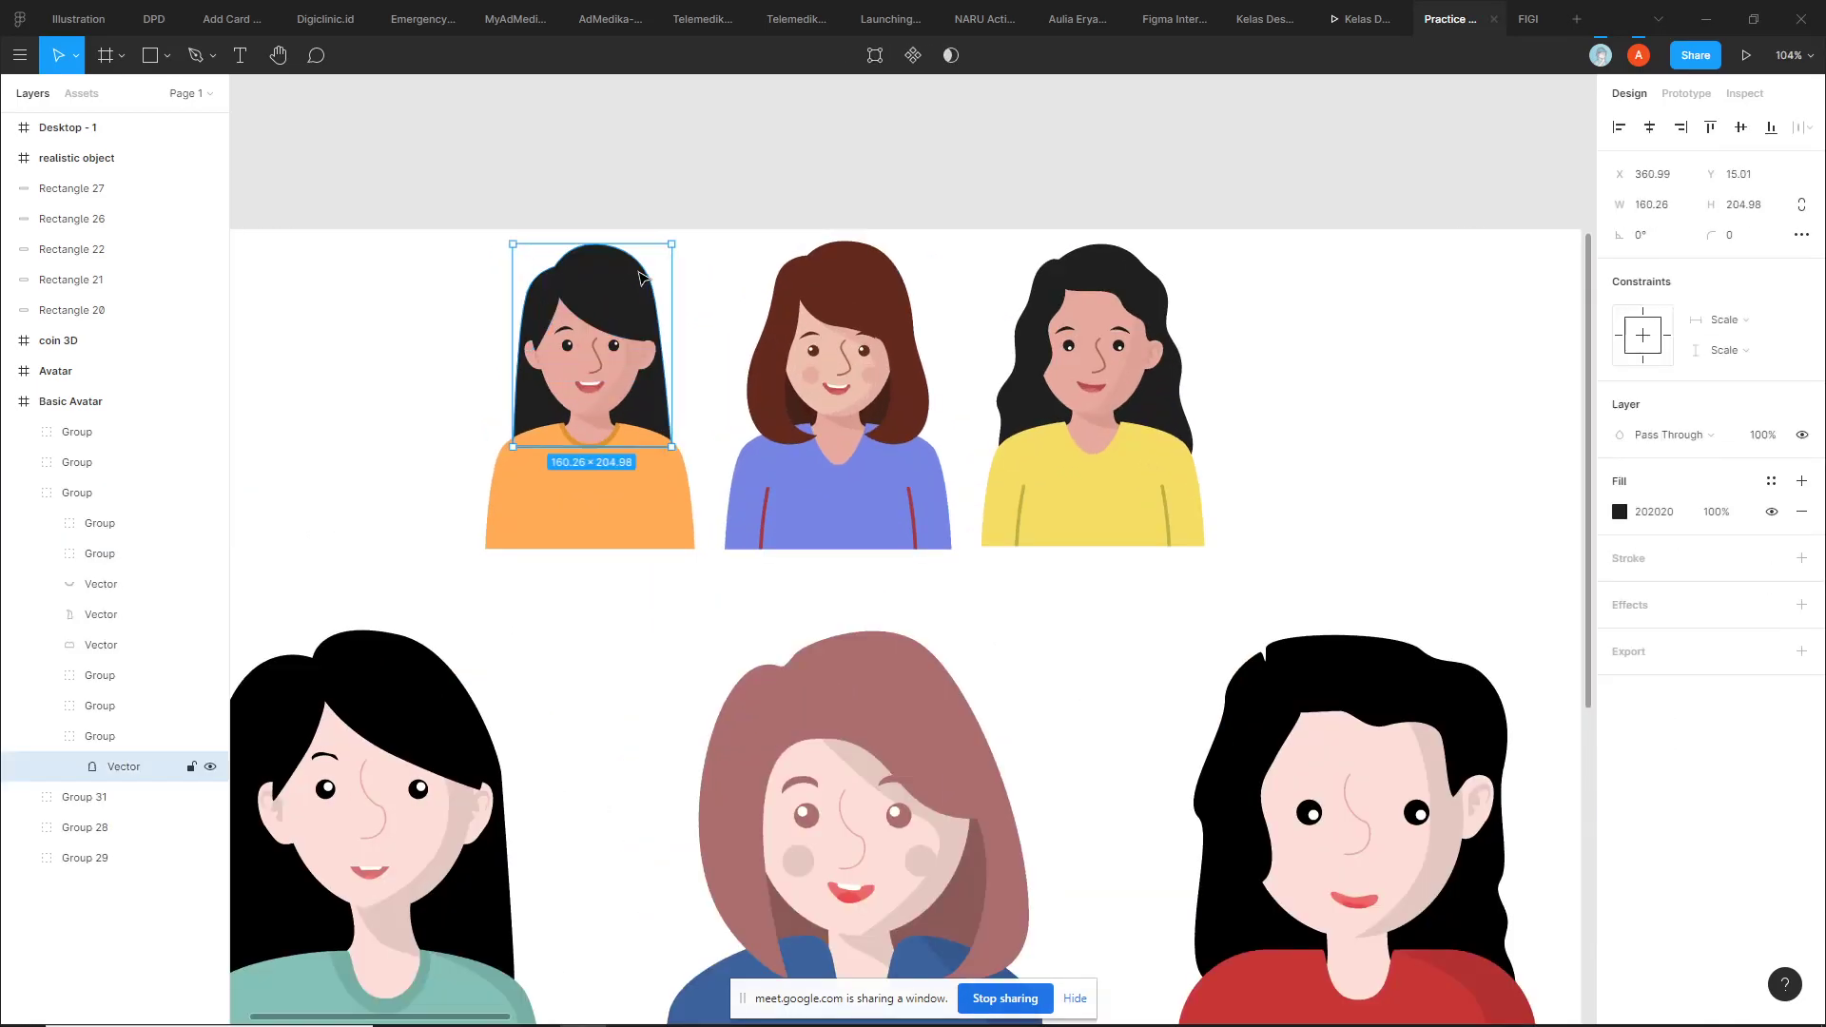
{"action": "left_click", "coordinate": [794, 195]}
{"action": "scroll", "coordinate": [795, 196], "scroll_direction": "down", "scroll_amount": 8}
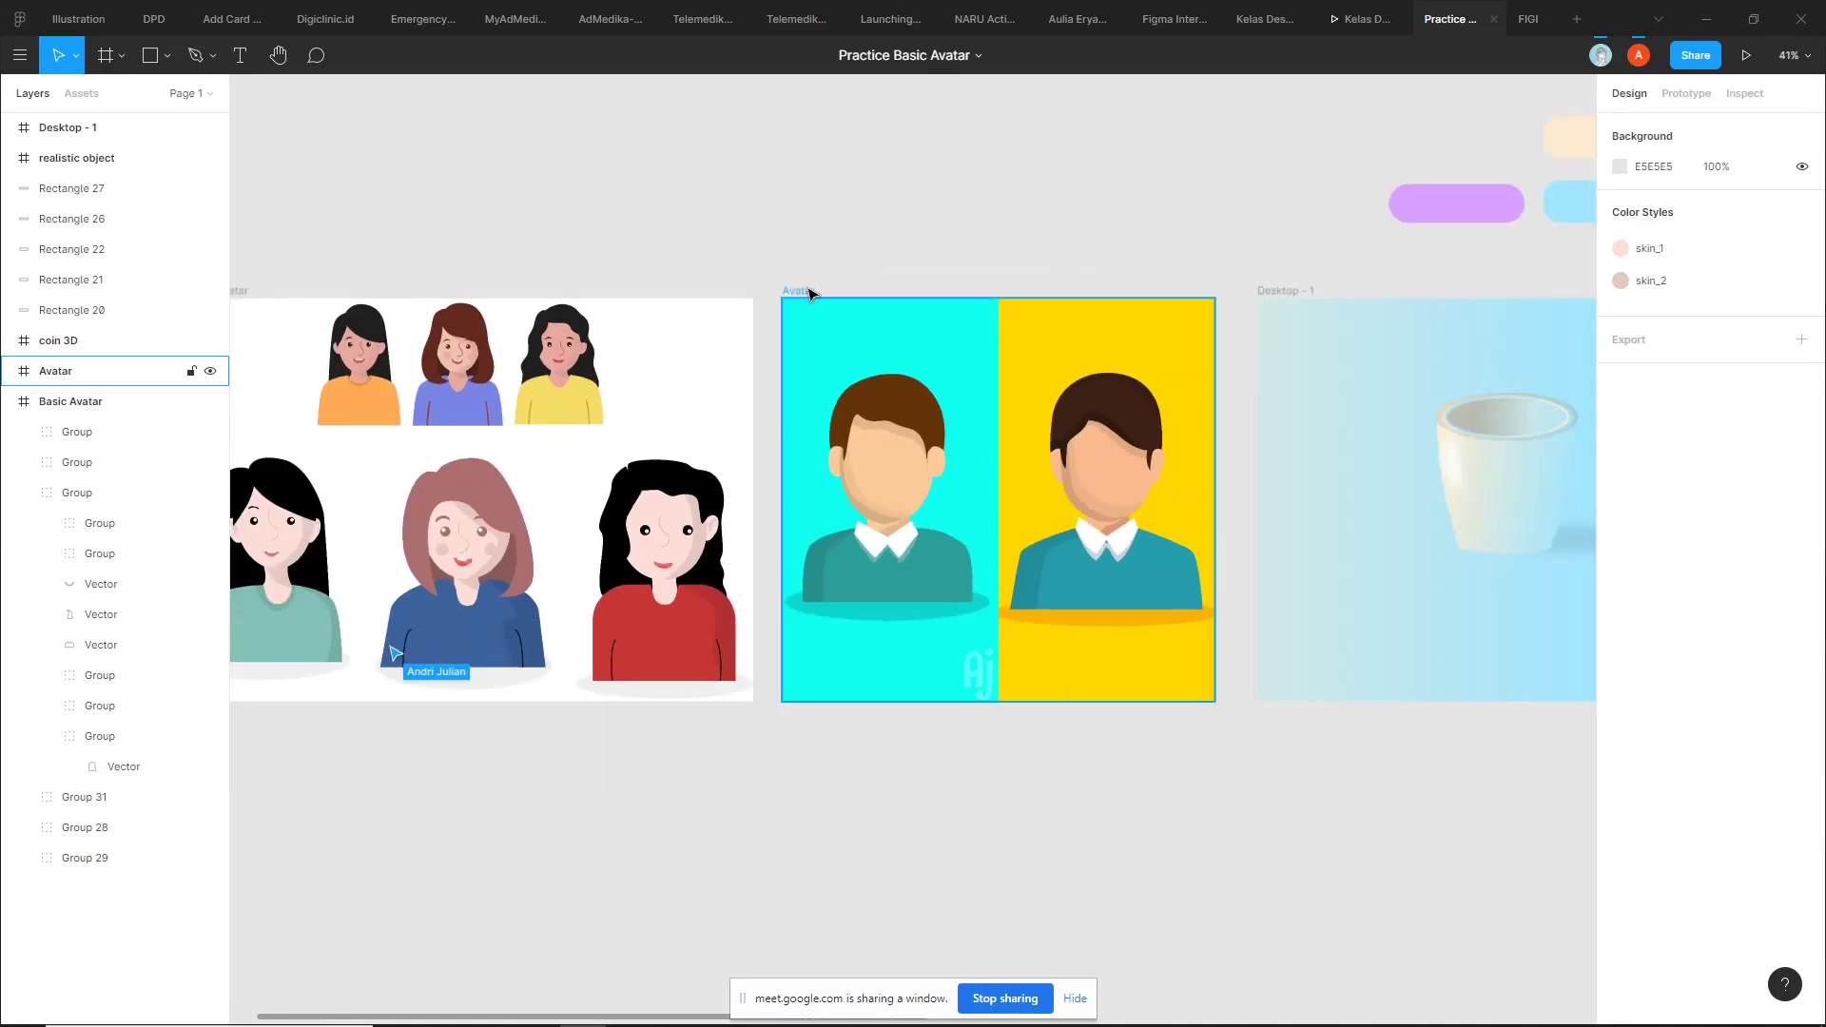
{"action": "scroll", "coordinate": [761, 286], "scroll_direction": "up", "scroll_amount": 3}
{"action": "scroll", "coordinate": [673, 212], "scroll_direction": "right", "scroll_amount": 3}
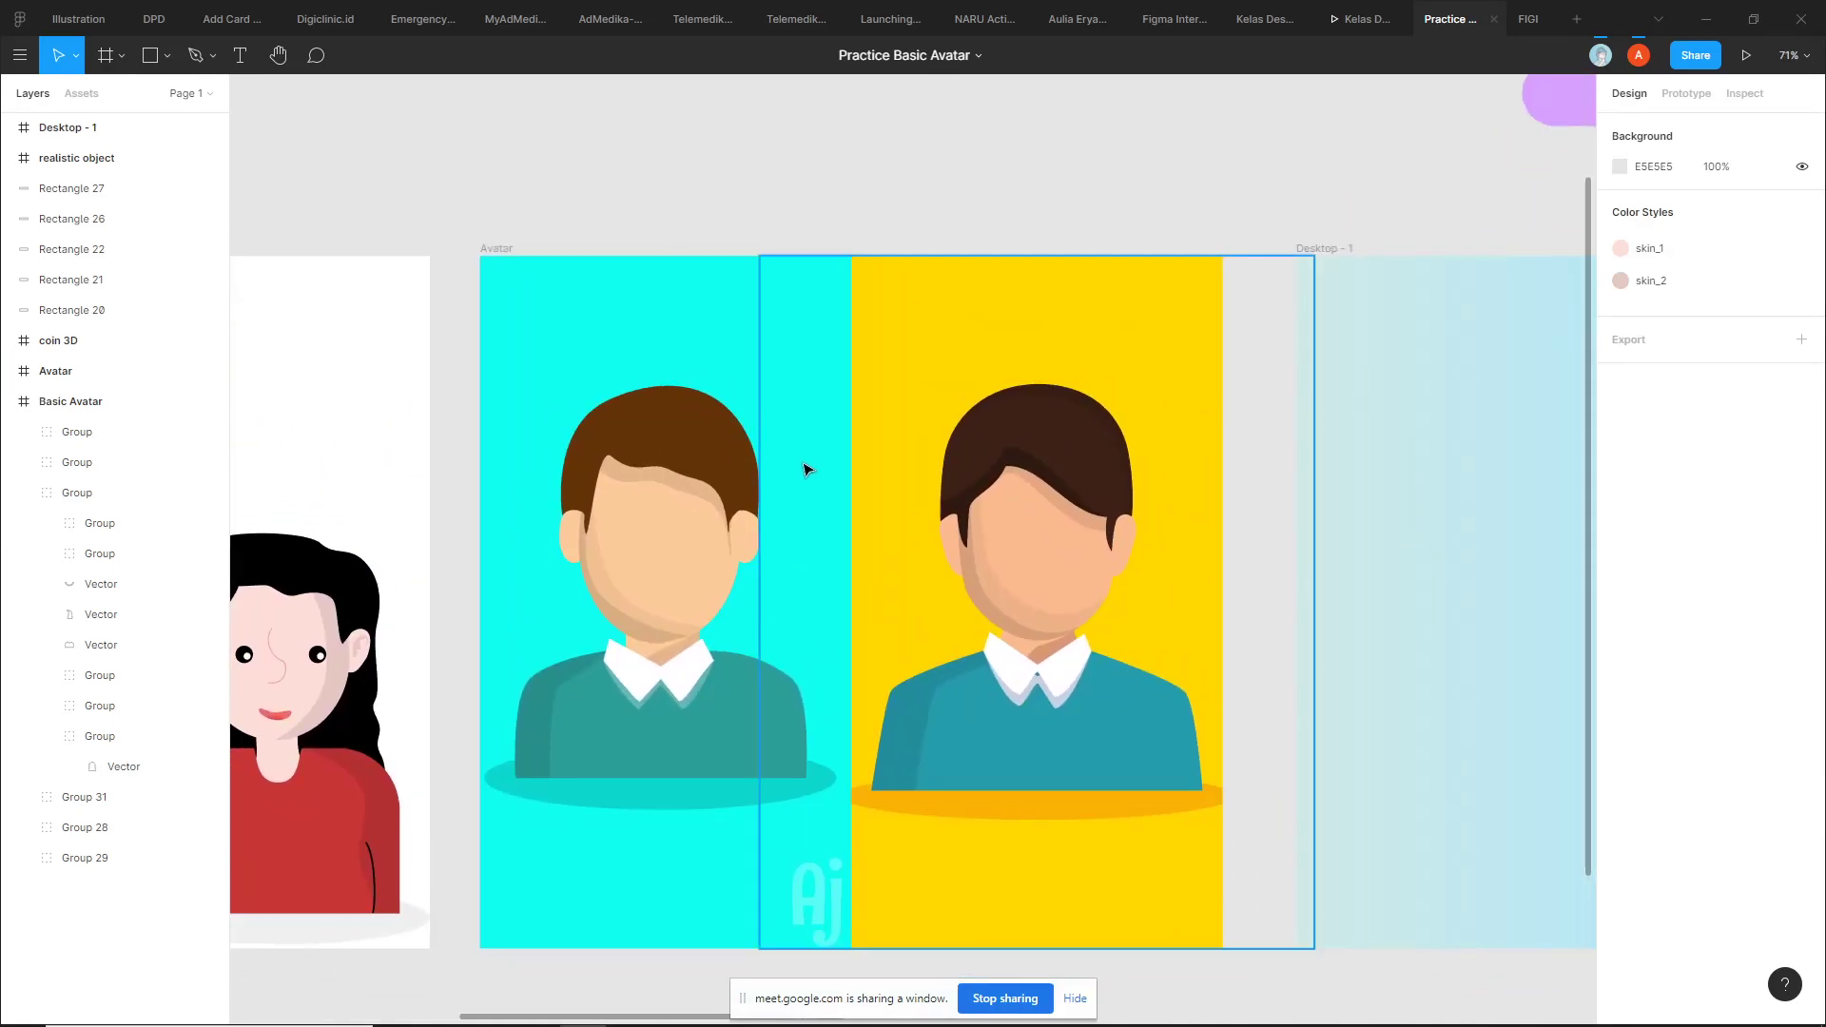
{"action": "scroll", "coordinate": [922, 876], "scroll_direction": "down", "scroll_amount": 1}
{"action": "scroll", "coordinate": [954, 909], "scroll_direction": "down", "scroll_amount": 1}
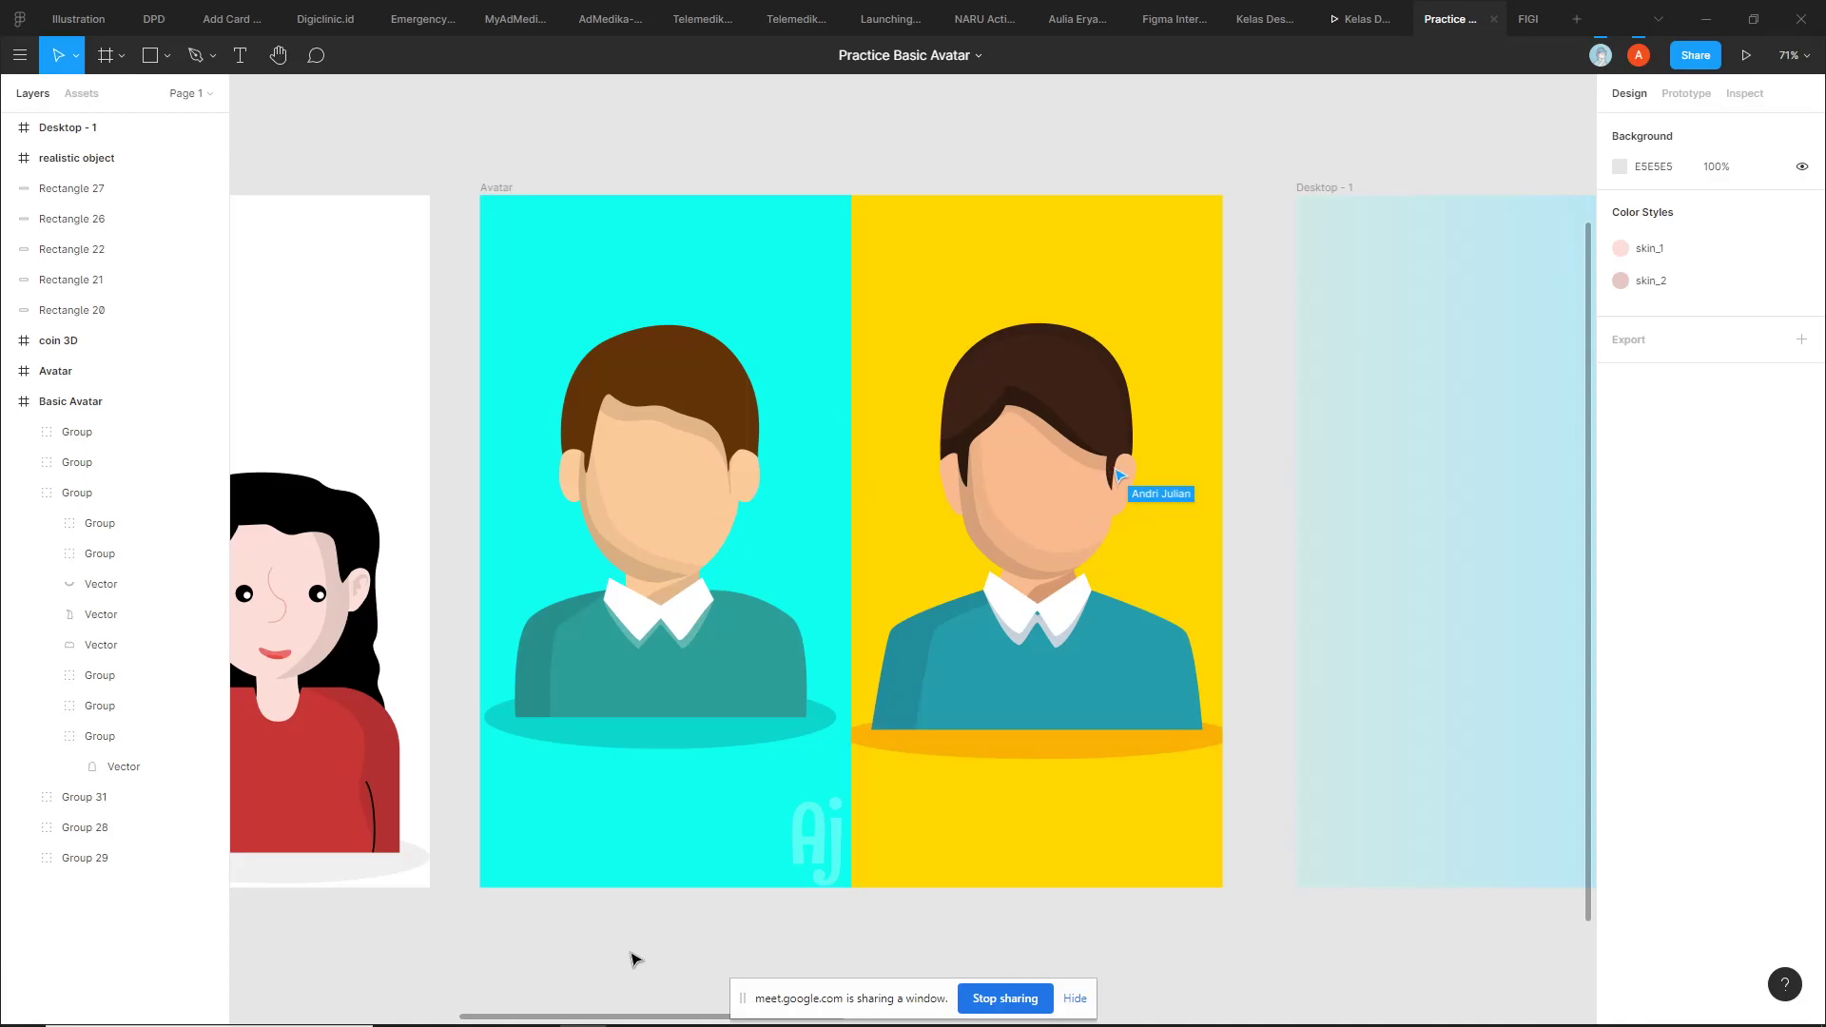
{"action": "scroll", "coordinate": [1125, 542], "scroll_direction": "up", "scroll_amount": 5}
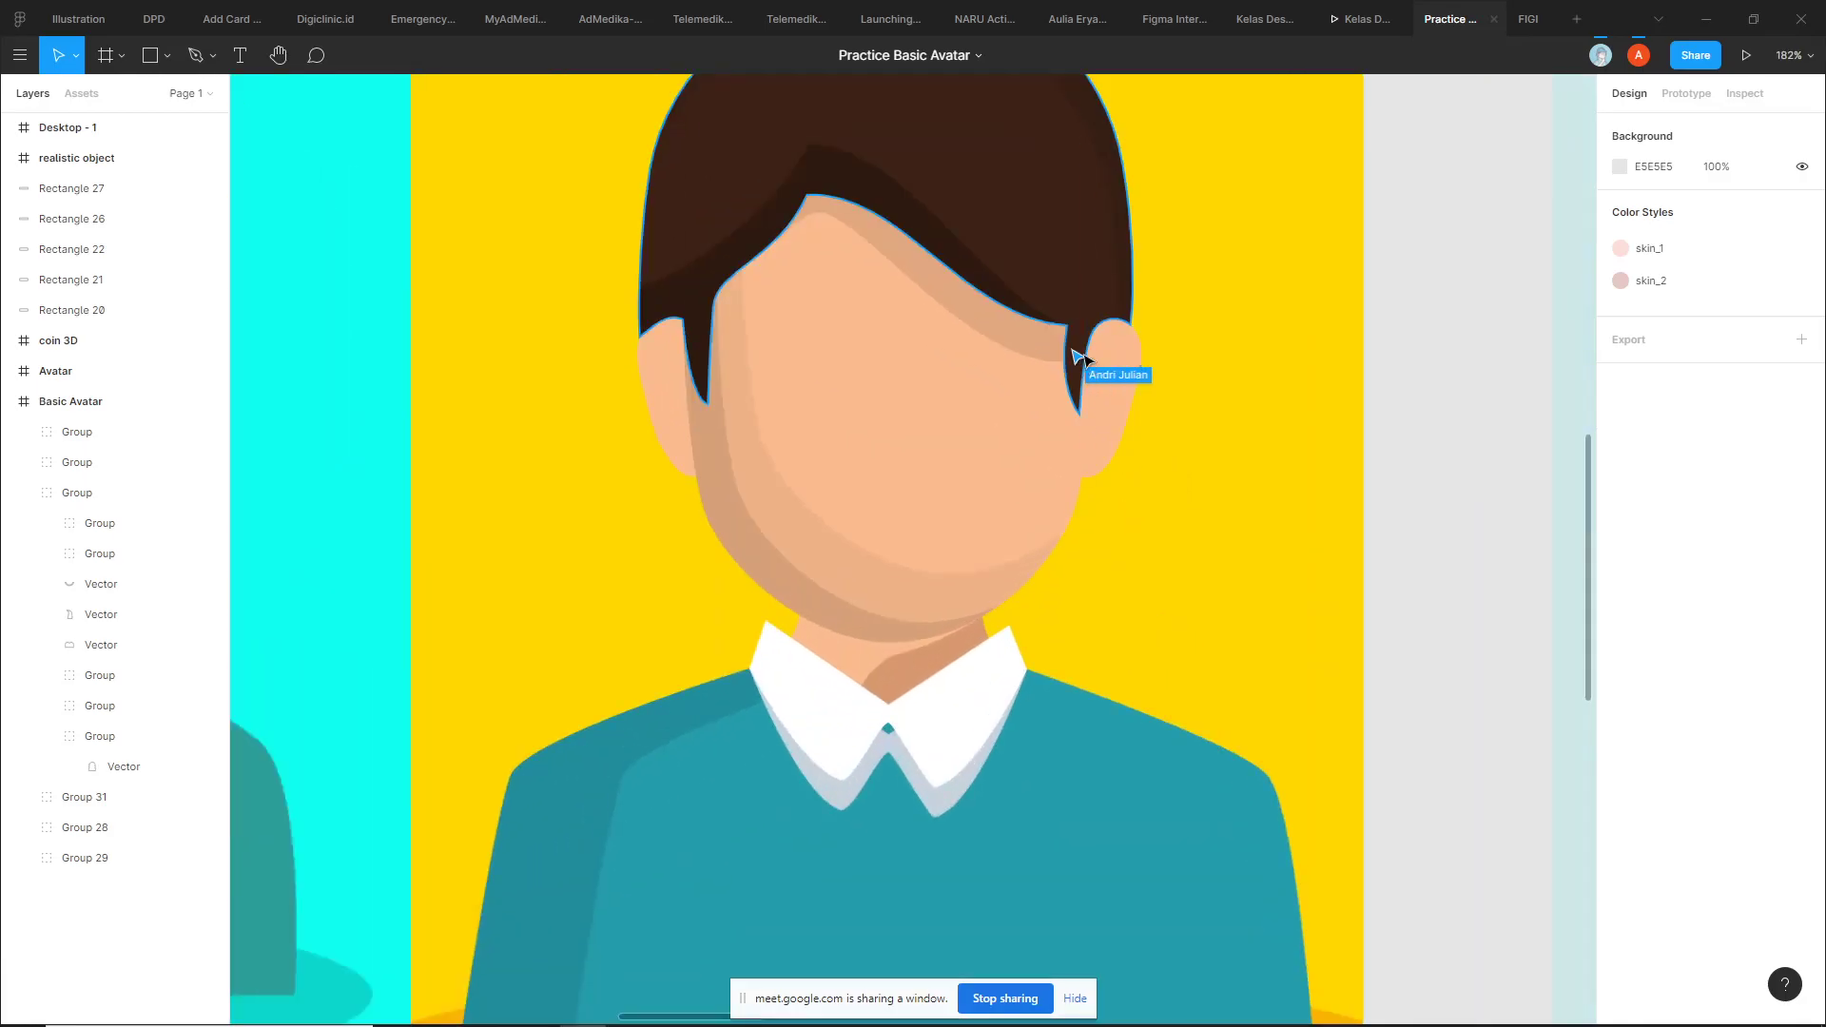
{"action": "left_click", "coordinate": [1073, 350], "text": "ctrl"}
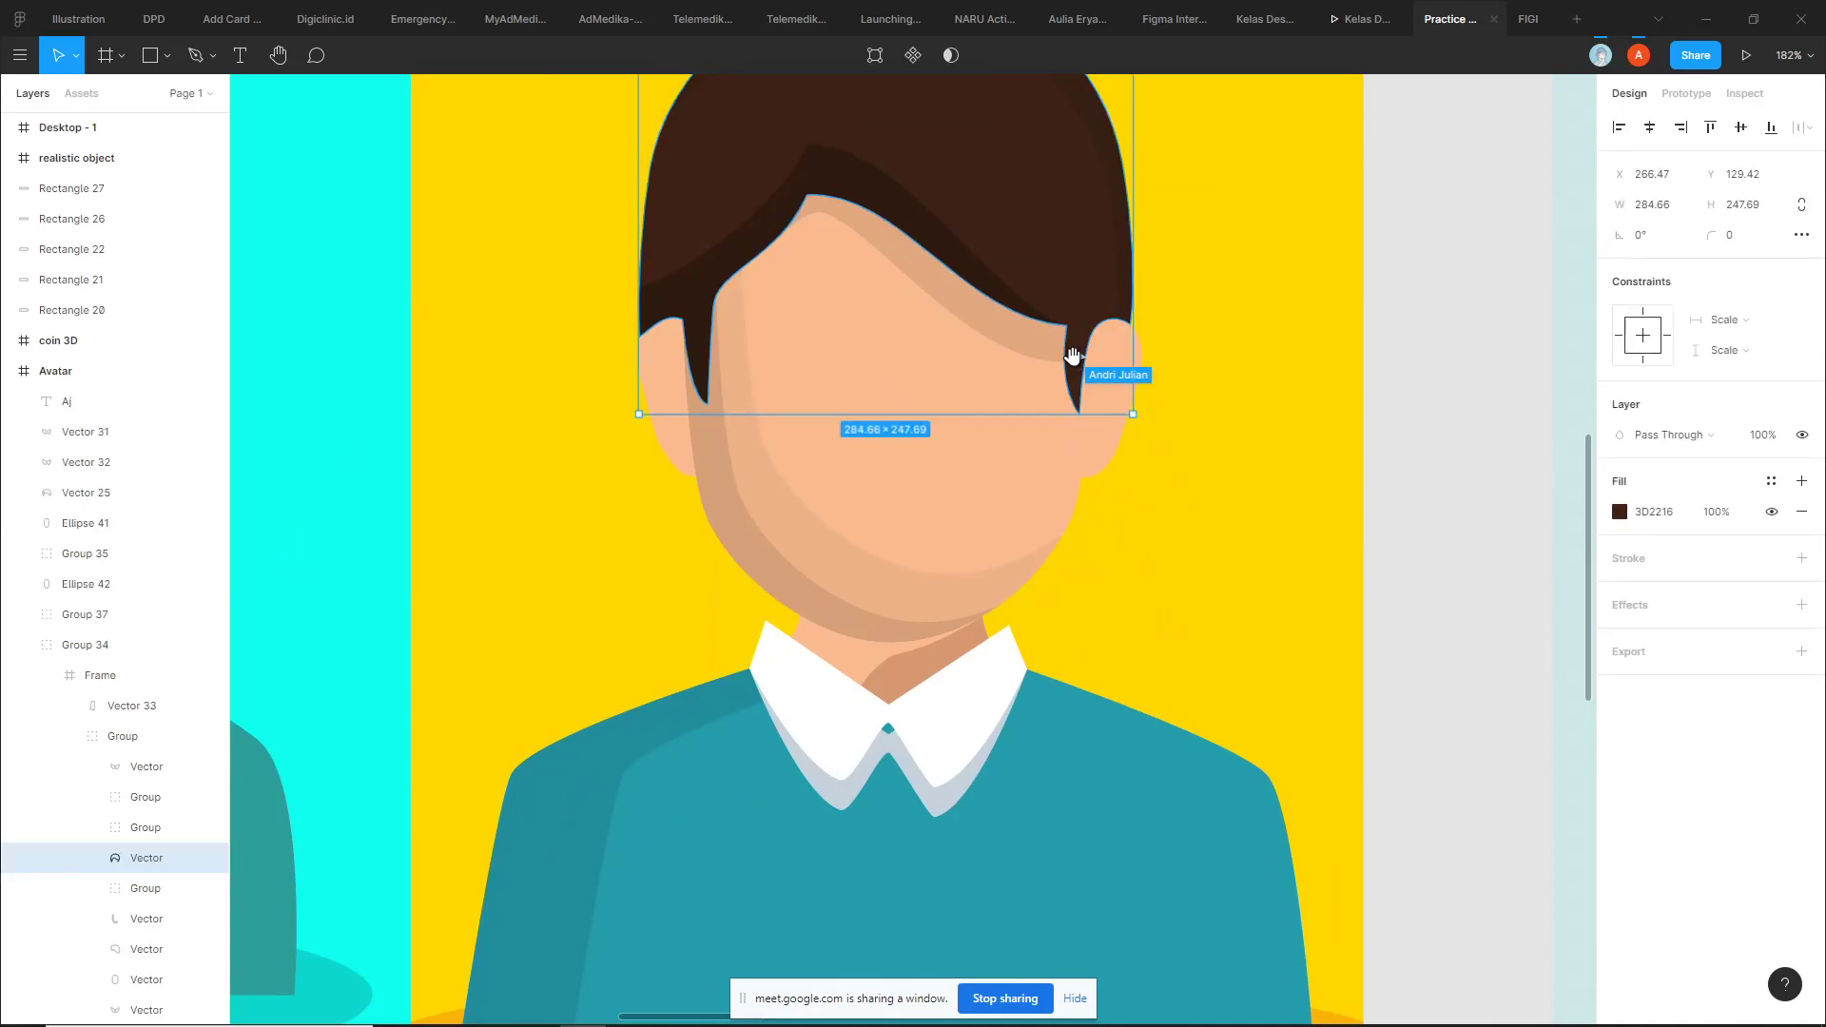
{"action": "scroll", "coordinate": [1166, 424], "scroll_direction": "down", "scroll_amount": 5}
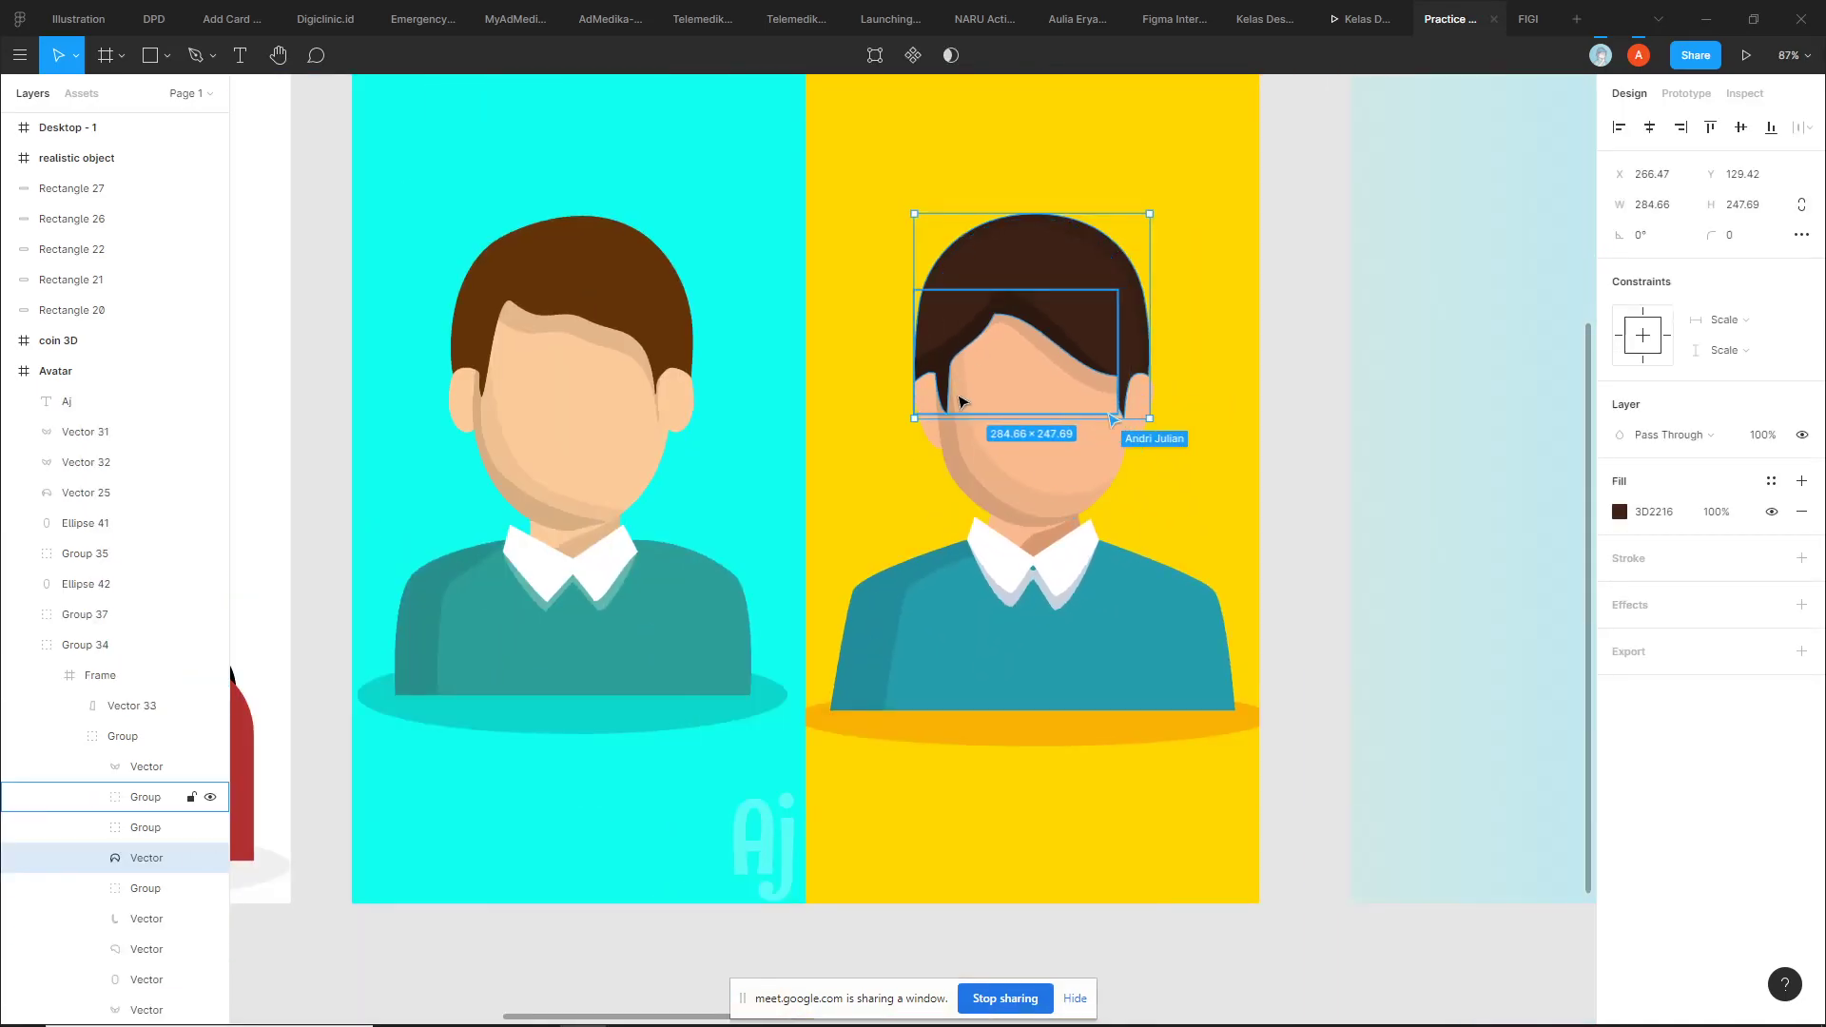
{"action": "left_click", "coordinate": [821, 942]}
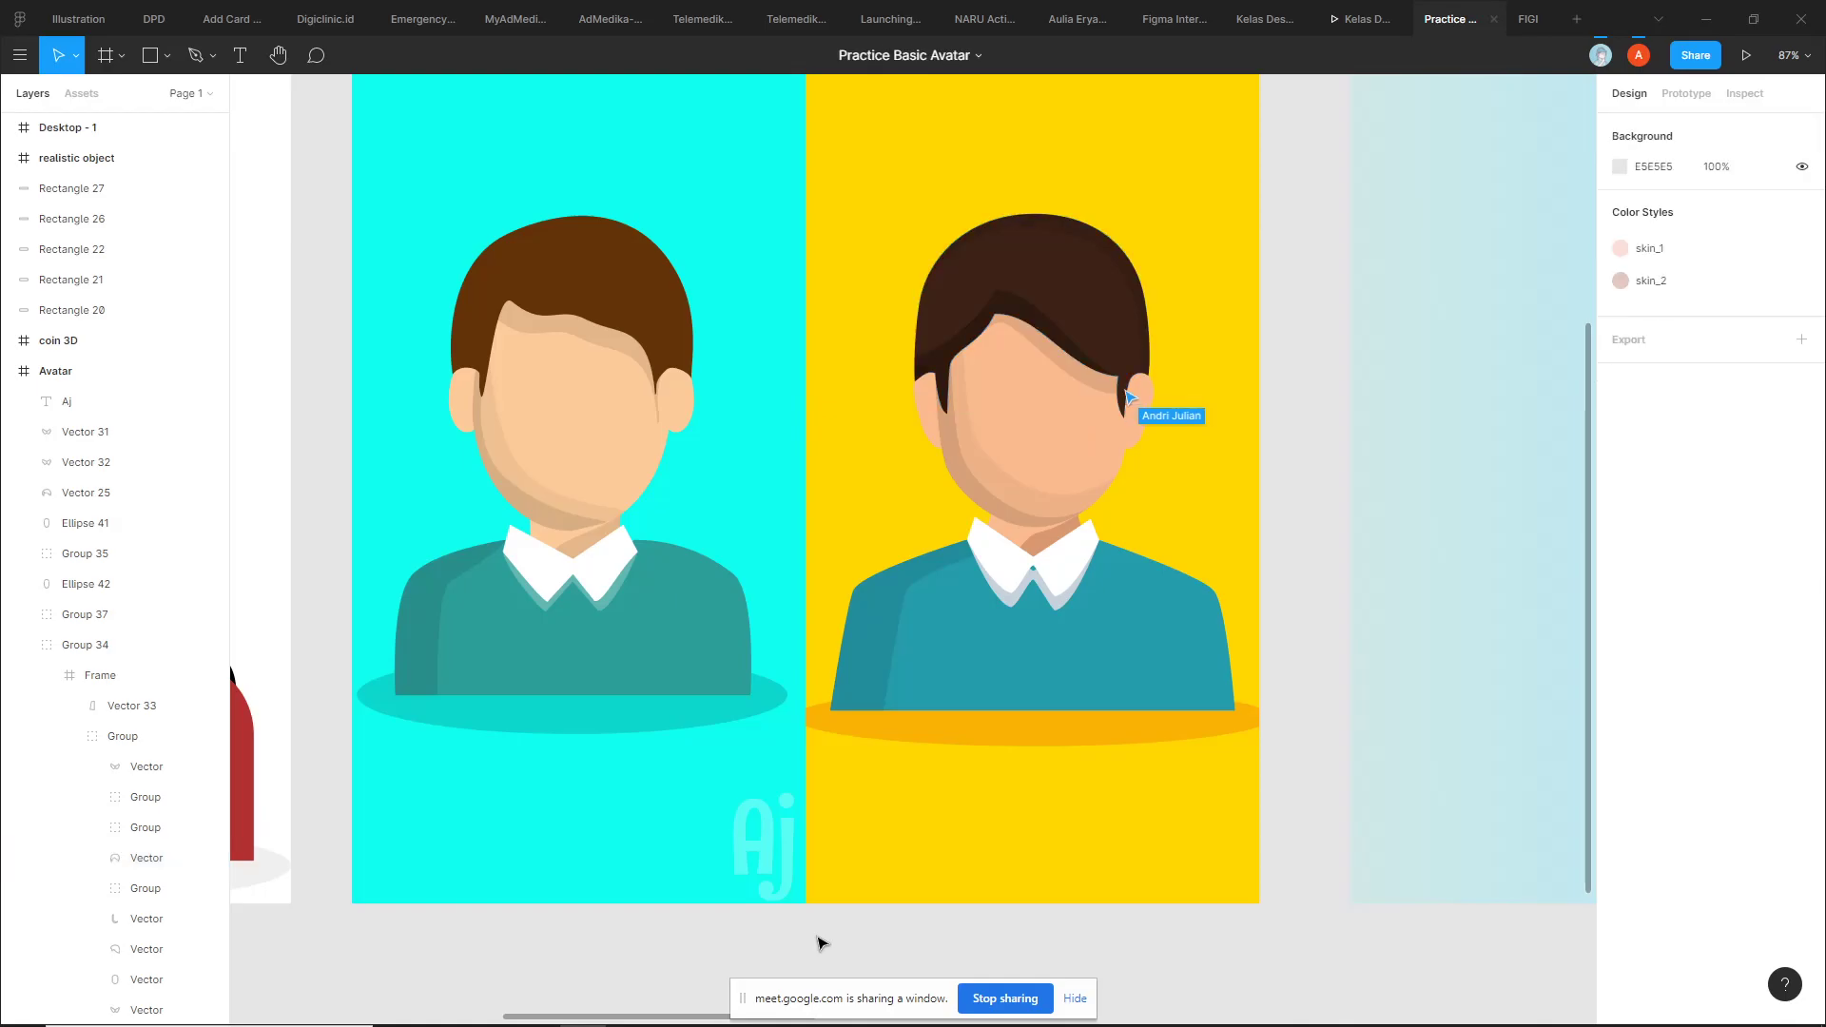
{"action": "scroll", "coordinate": [663, 407], "scroll_direction": "up", "scroll_amount": 1}
{"action": "scroll", "coordinate": [663, 406], "scroll_direction": "up", "scroll_amount": 8}
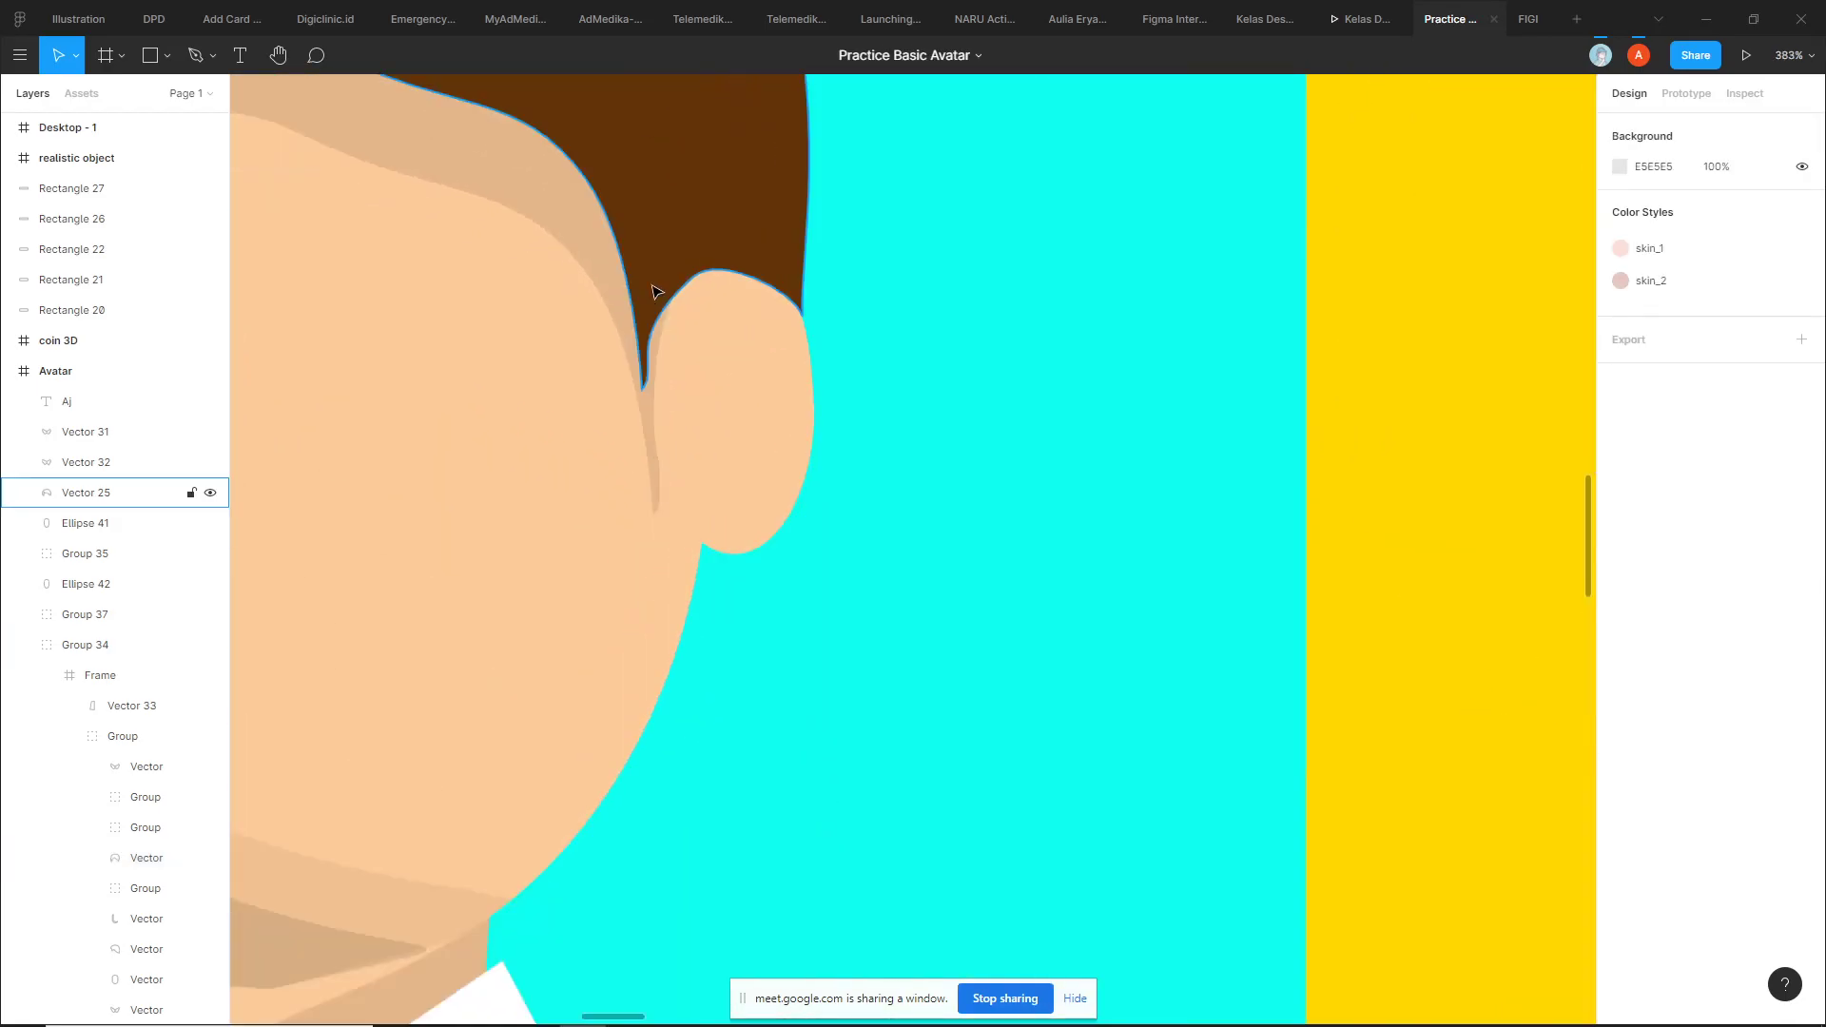
{"action": "double_click", "coordinate": [655, 293]}
{"action": "key", "text": "Escape"}
{"action": "scroll", "coordinate": [1014, 424], "scroll_direction": "down", "scroll_amount": 5}
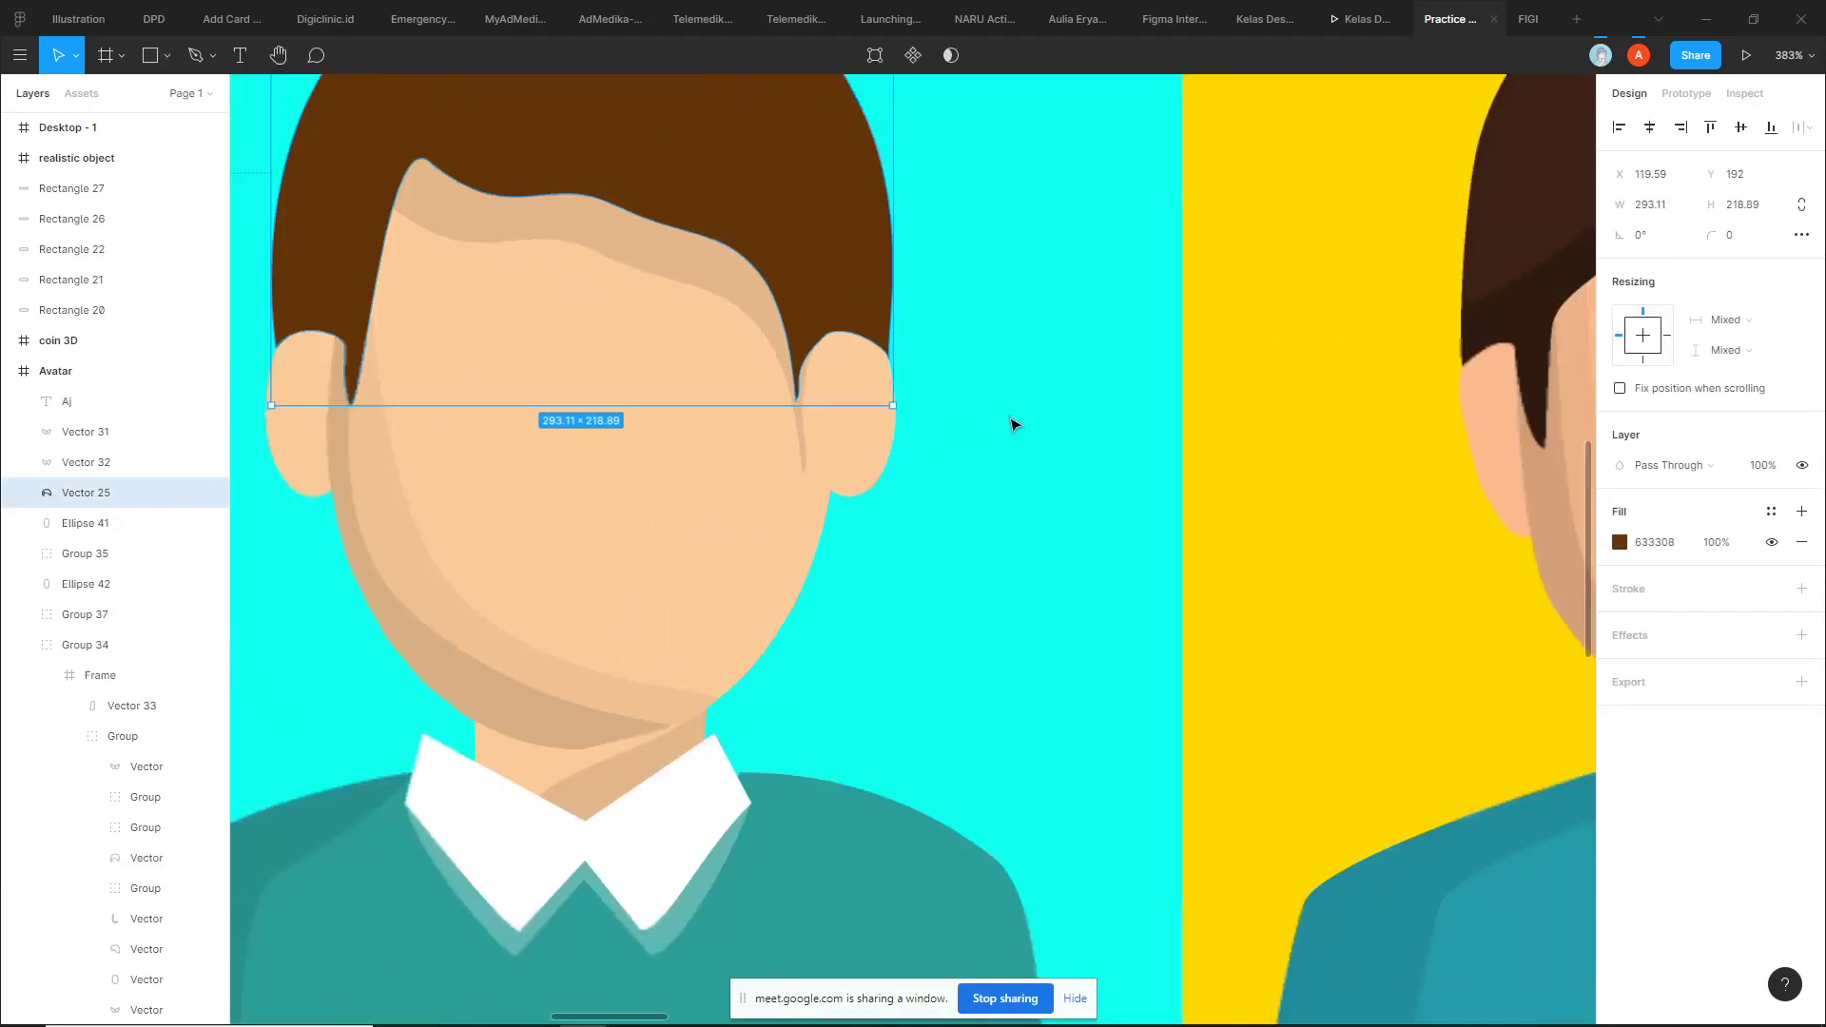
{"action": "scroll", "coordinate": [1092, 396], "scroll_direction": "down", "scroll_amount": 3}
{"action": "scroll", "coordinate": [754, 428], "scroll_direction": "up", "scroll_amount": 2}
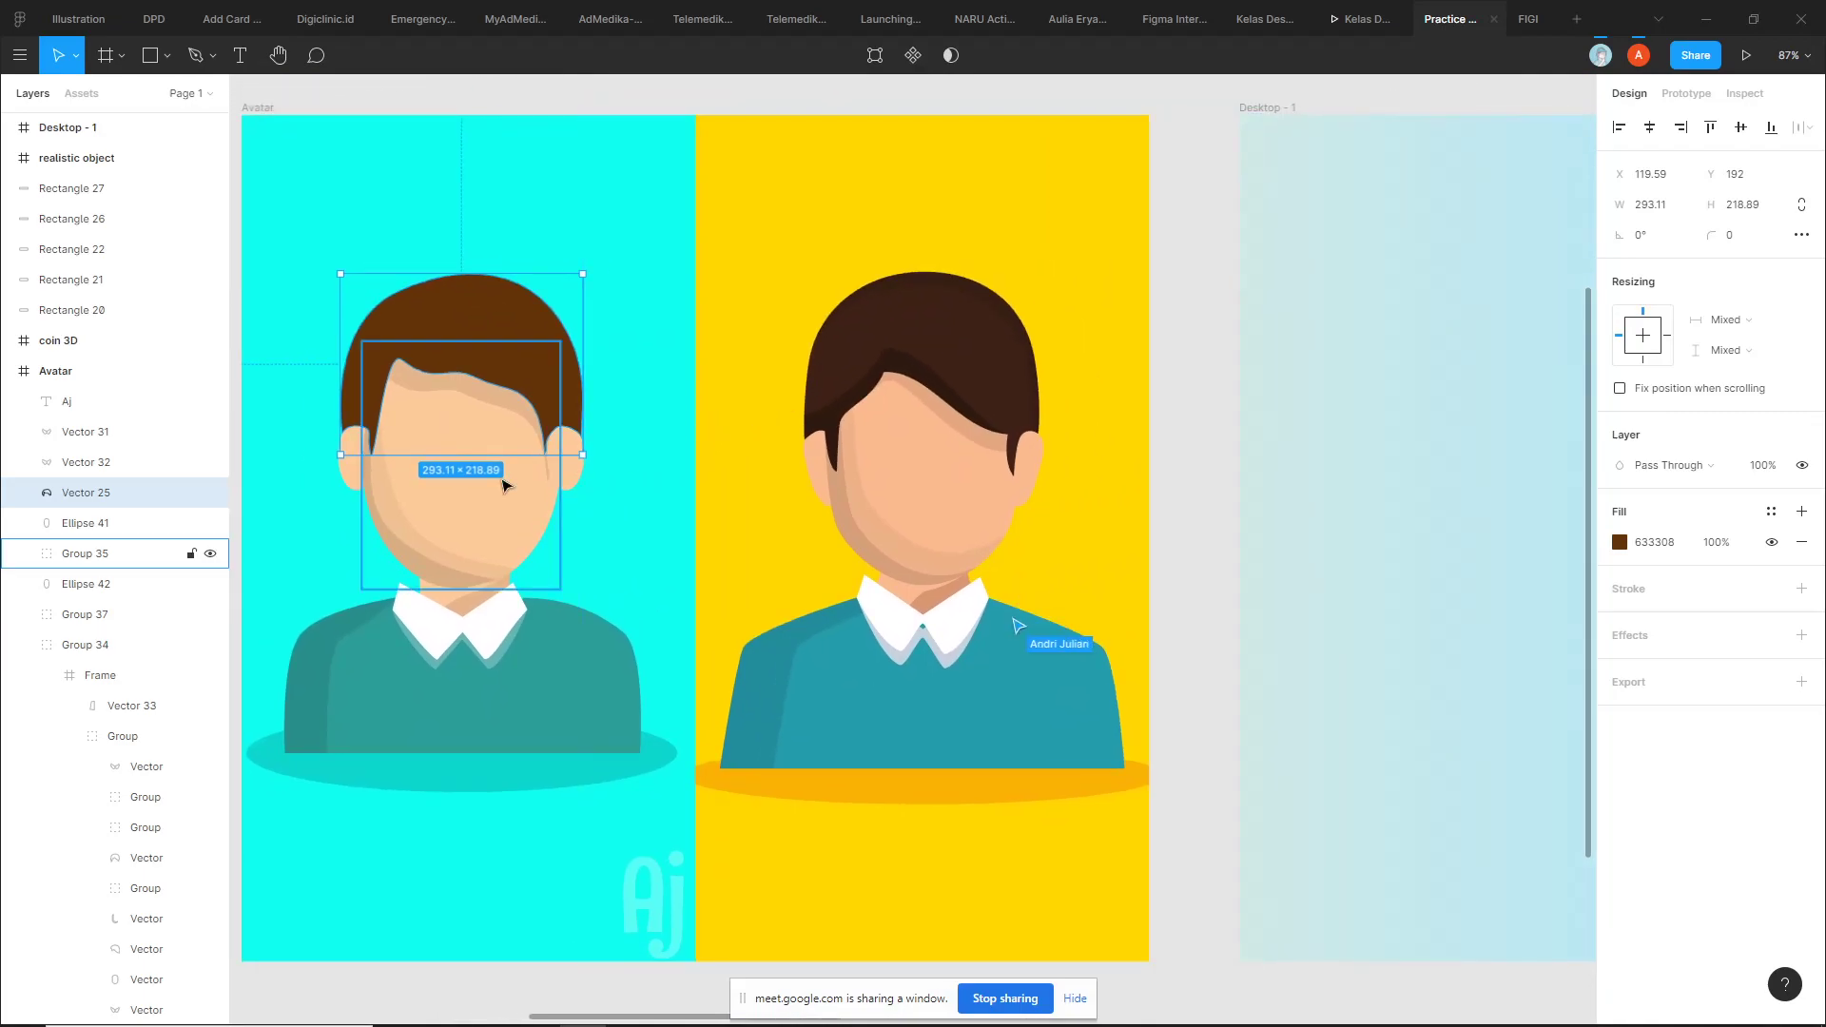
{"action": "left_click", "coordinate": [518, 107]}
{"action": "left_click_drag", "start_coordinate": [528, 168], "coordinate": [646, 211]}
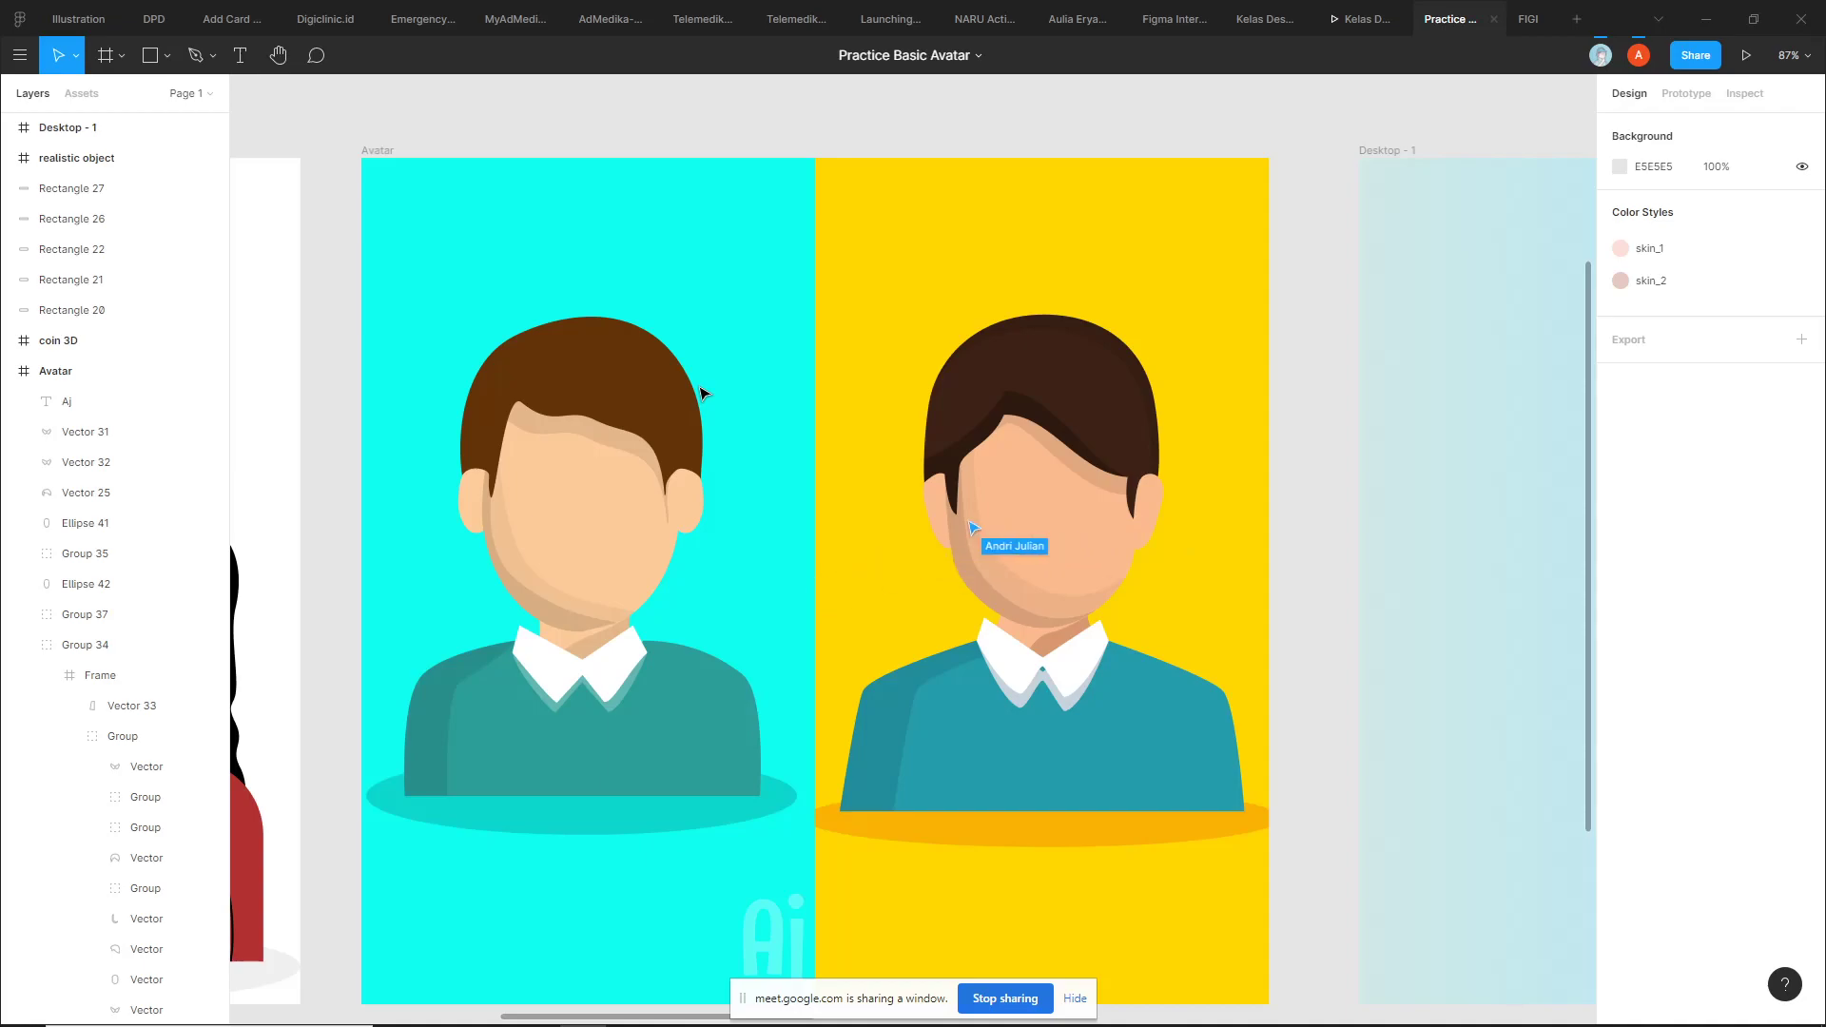
{"action": "scroll", "coordinate": [705, 514], "scroll_direction": "down", "scroll_amount": 3}
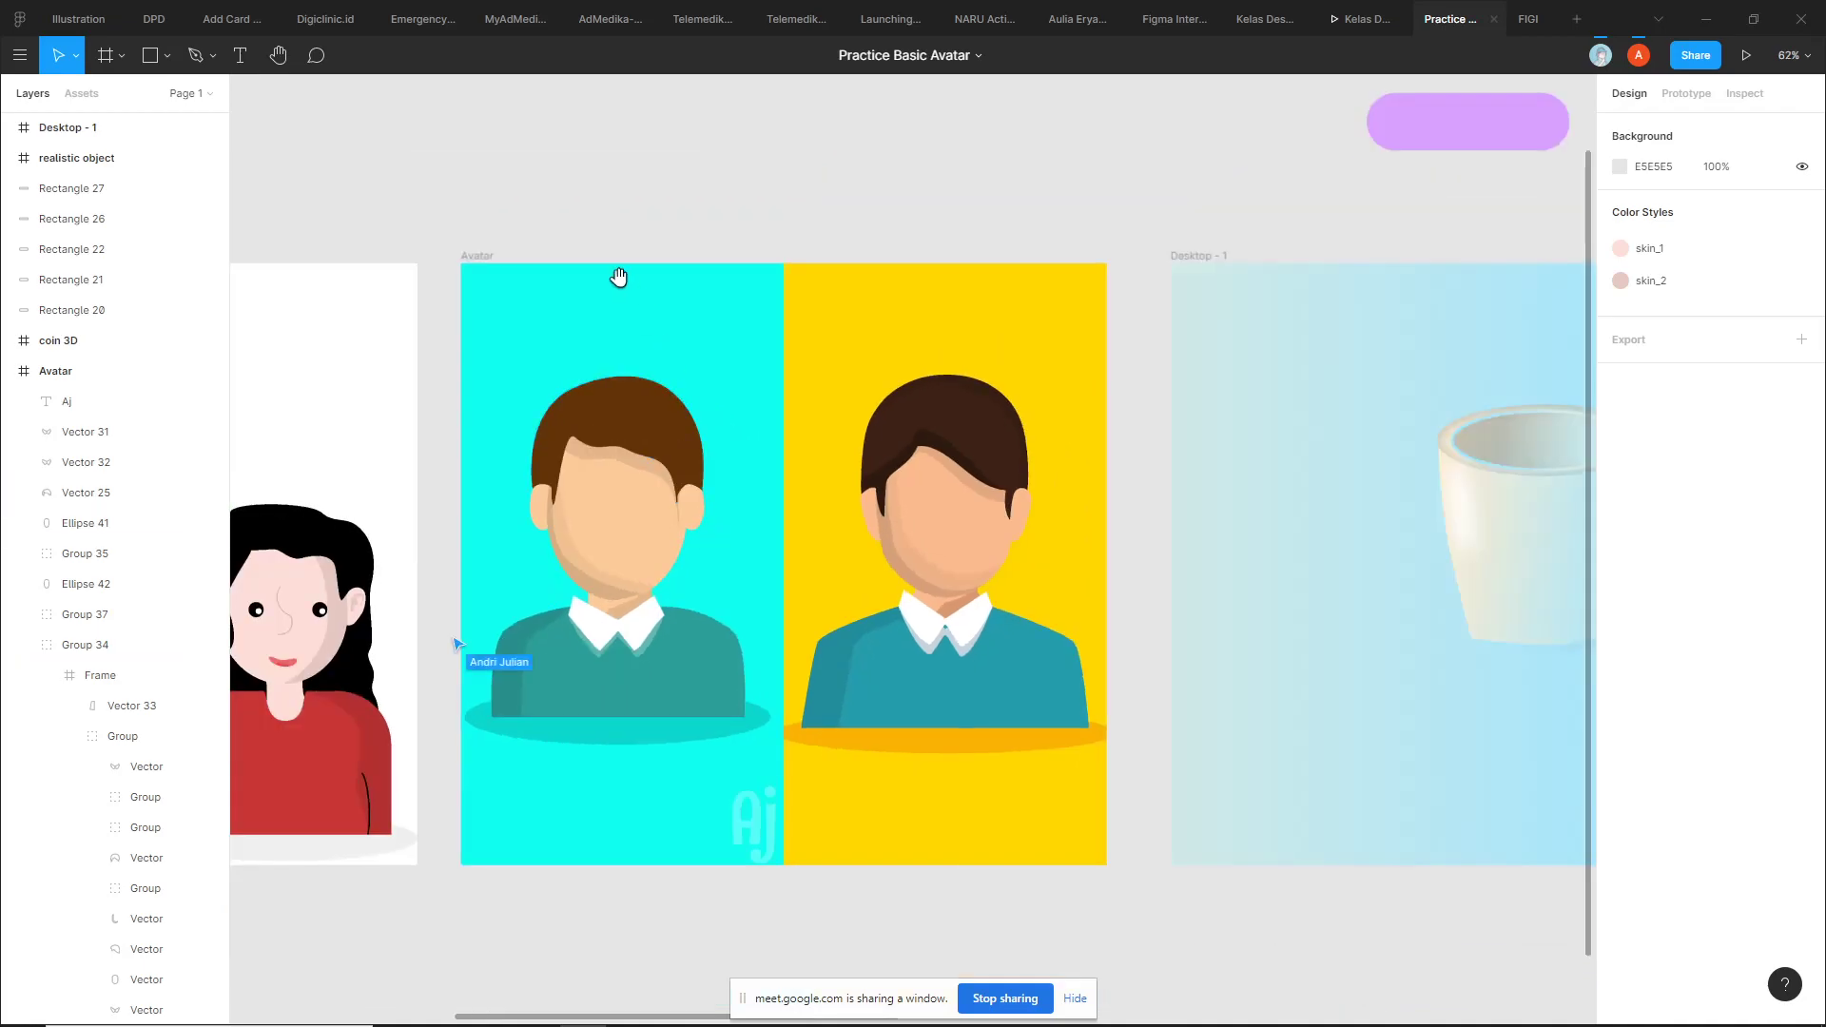
{"action": "left_click_drag", "start_coordinate": [599, 228], "coordinate": [749, 180]}
{"action": "left_click_drag", "start_coordinate": [625, 404], "coordinate": [726, 389]}
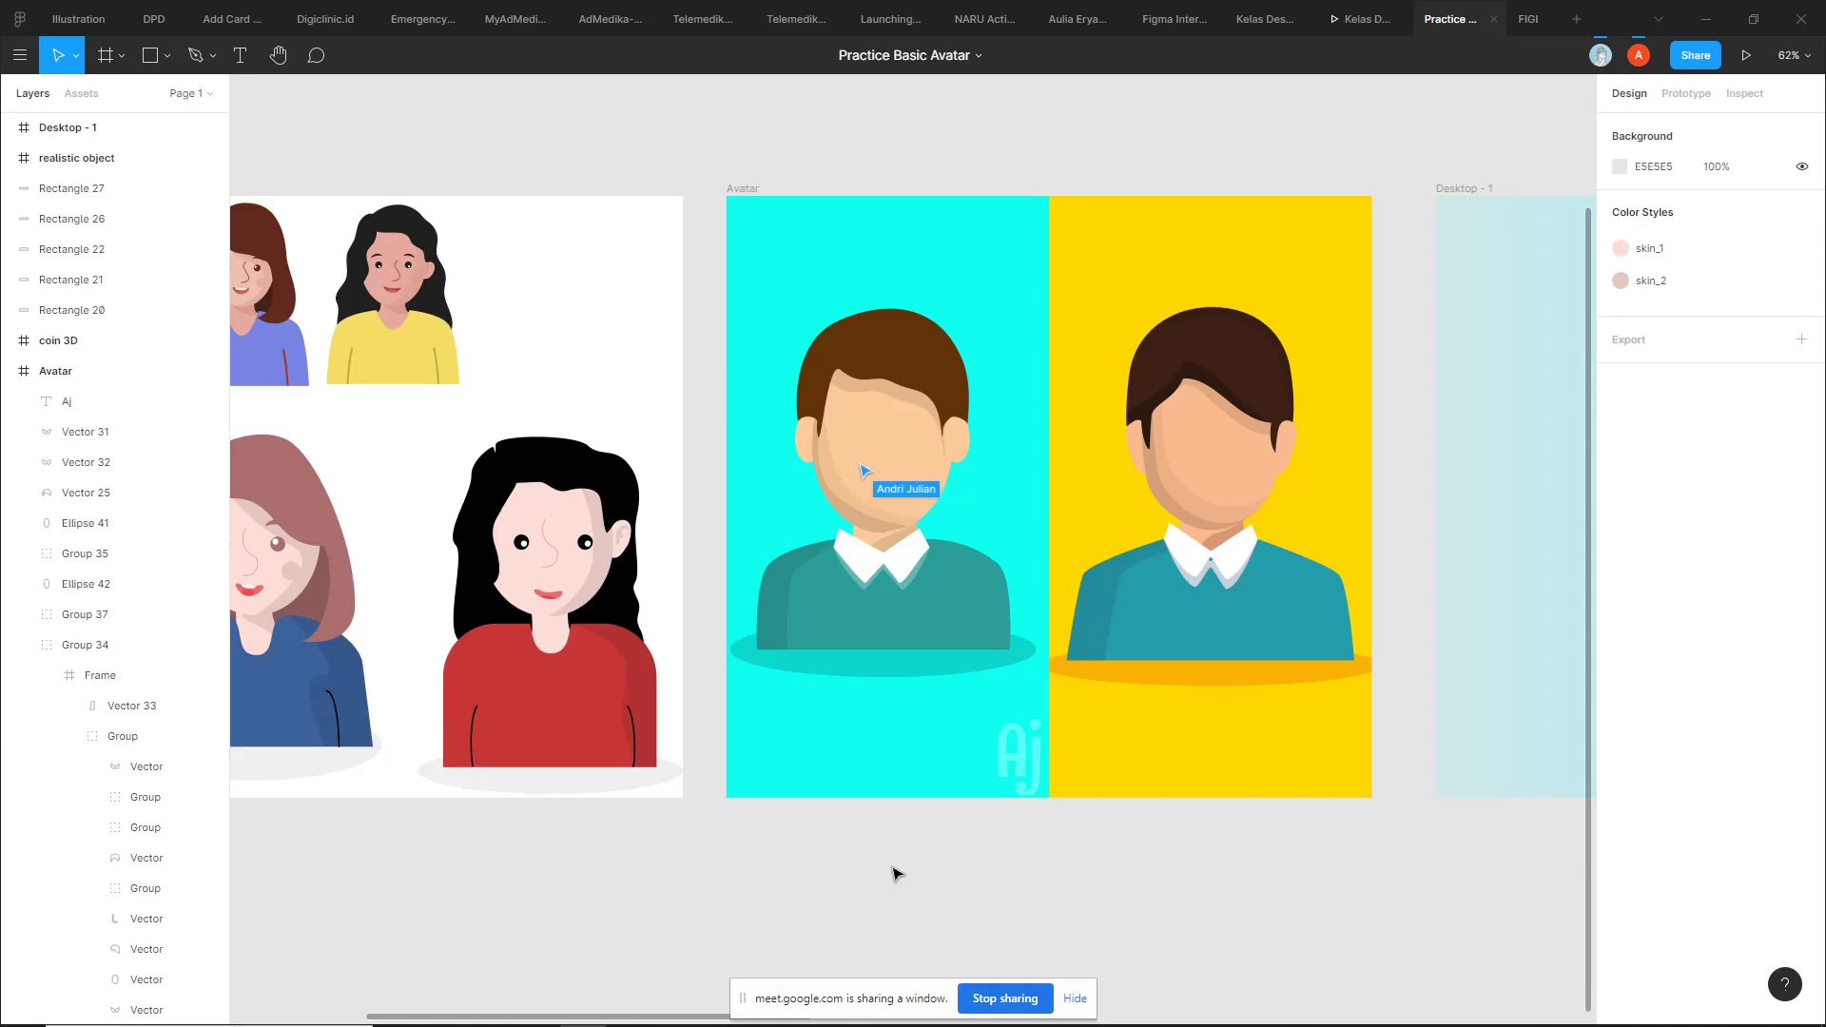
{"action": "scroll", "coordinate": [902, 873], "scroll_direction": "down", "scroll_amount": 1}
{"action": "scroll", "coordinate": [904, 873], "scroll_direction": "right", "scroll_amount": 5}
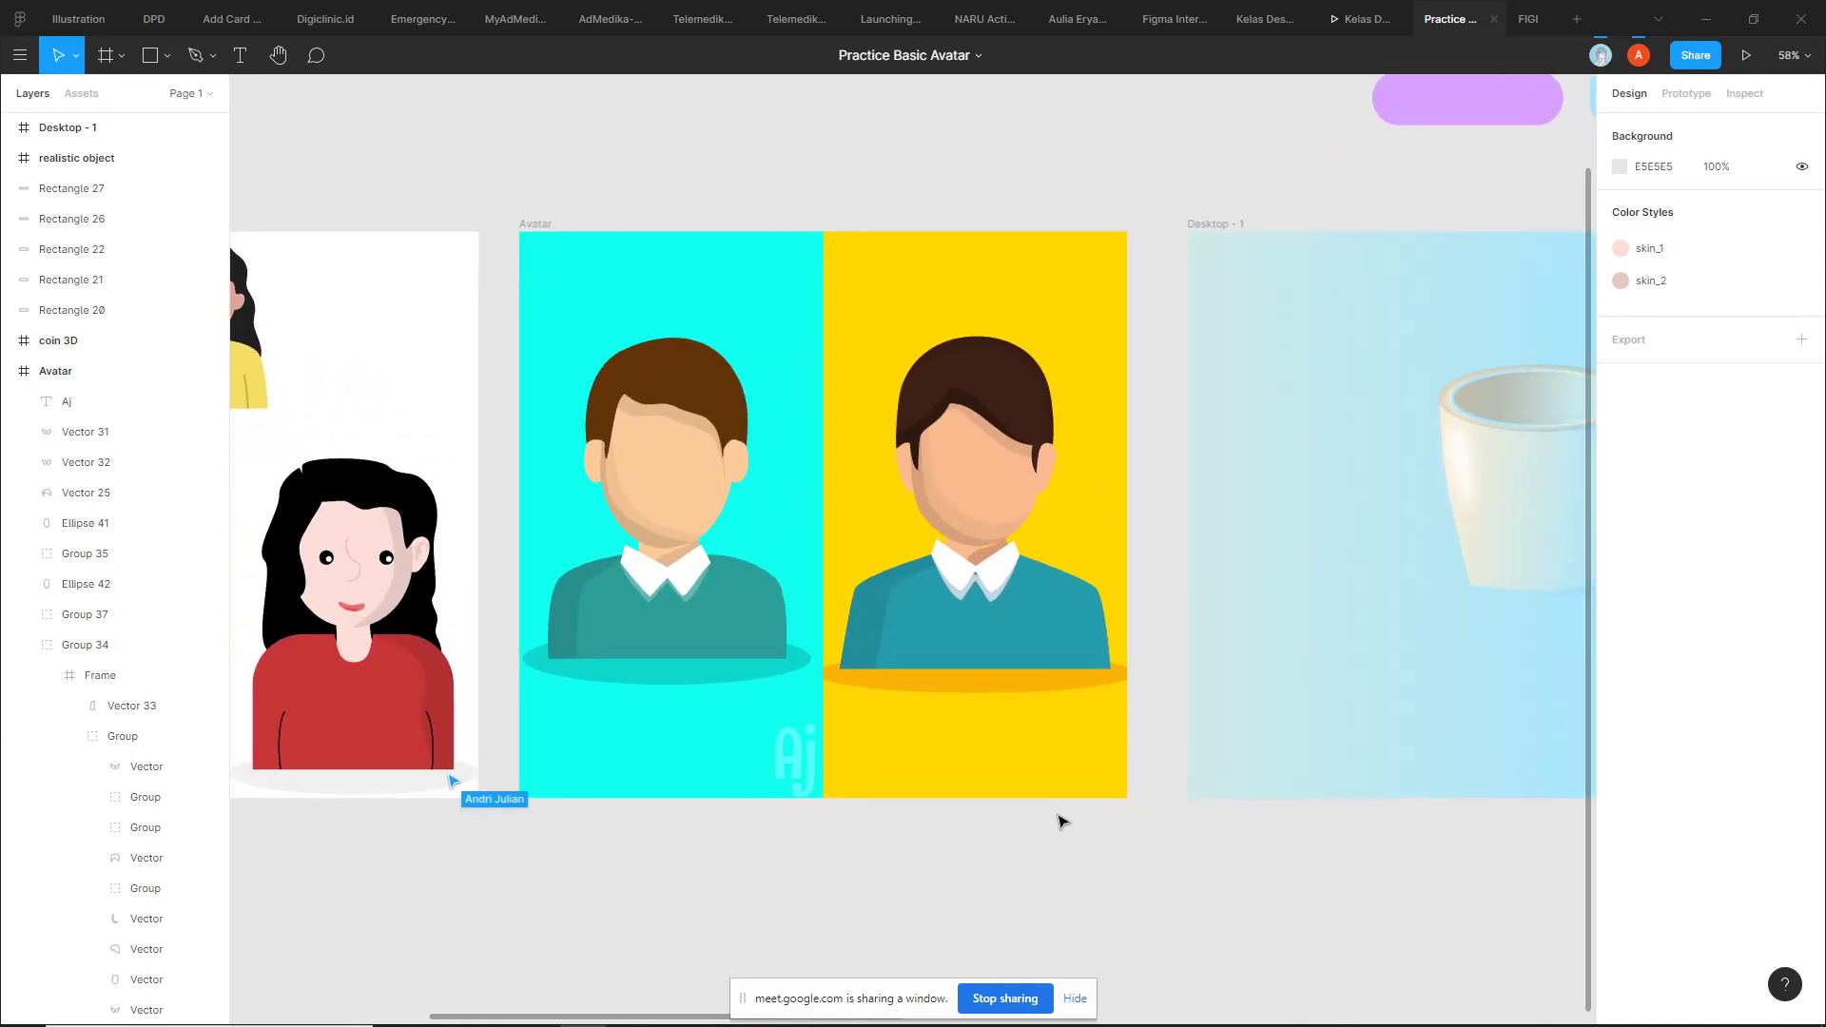
{"action": "scroll", "coordinate": [1061, 820], "scroll_direction": "right", "scroll_amount": 3}
{"action": "scroll", "coordinate": [739, 775], "scroll_direction": "up", "scroll_amount": 3}
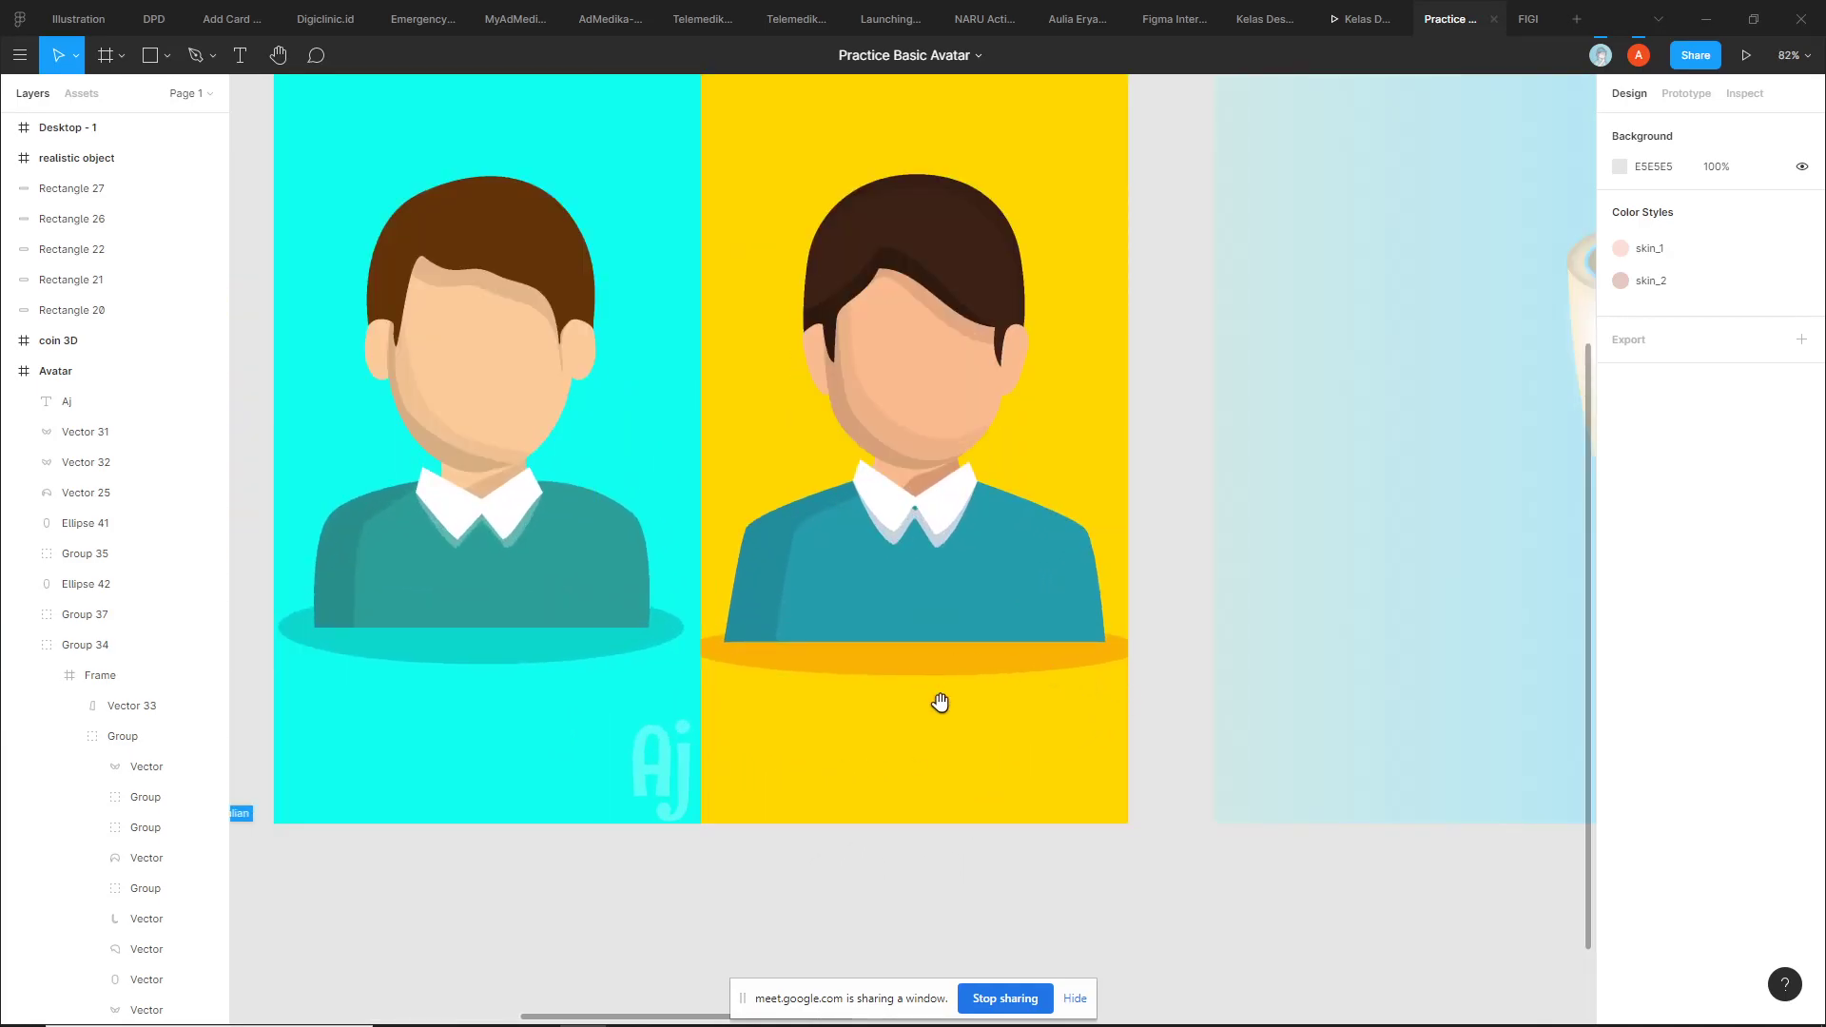
{"action": "scroll", "coordinate": [983, 754], "scroll_direction": "down", "scroll_amount": 1}
{"action": "scroll", "coordinate": [982, 754], "scroll_direction": "down", "scroll_amount": 1}
{"action": "scroll", "coordinate": [681, 529], "scroll_direction": "up", "scroll_amount": 3}
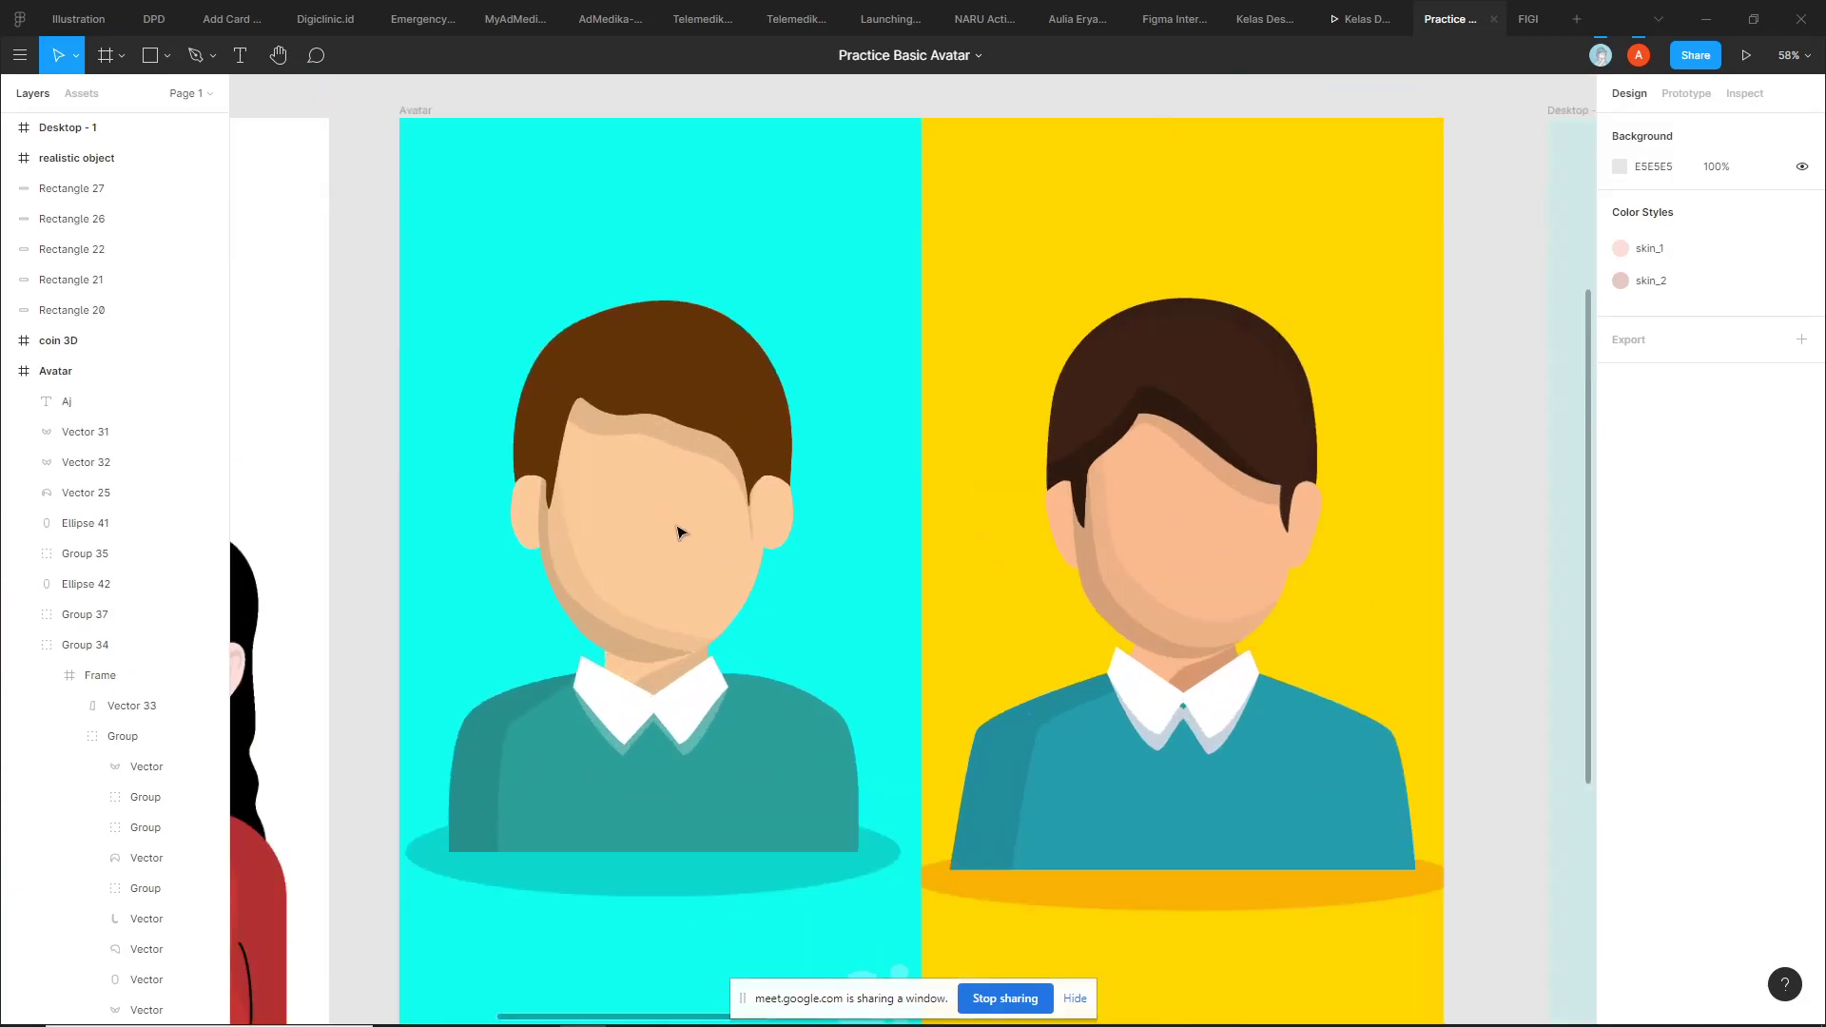
{"action": "scroll", "coordinate": [681, 529], "scroll_direction": "up", "scroll_amount": 1}
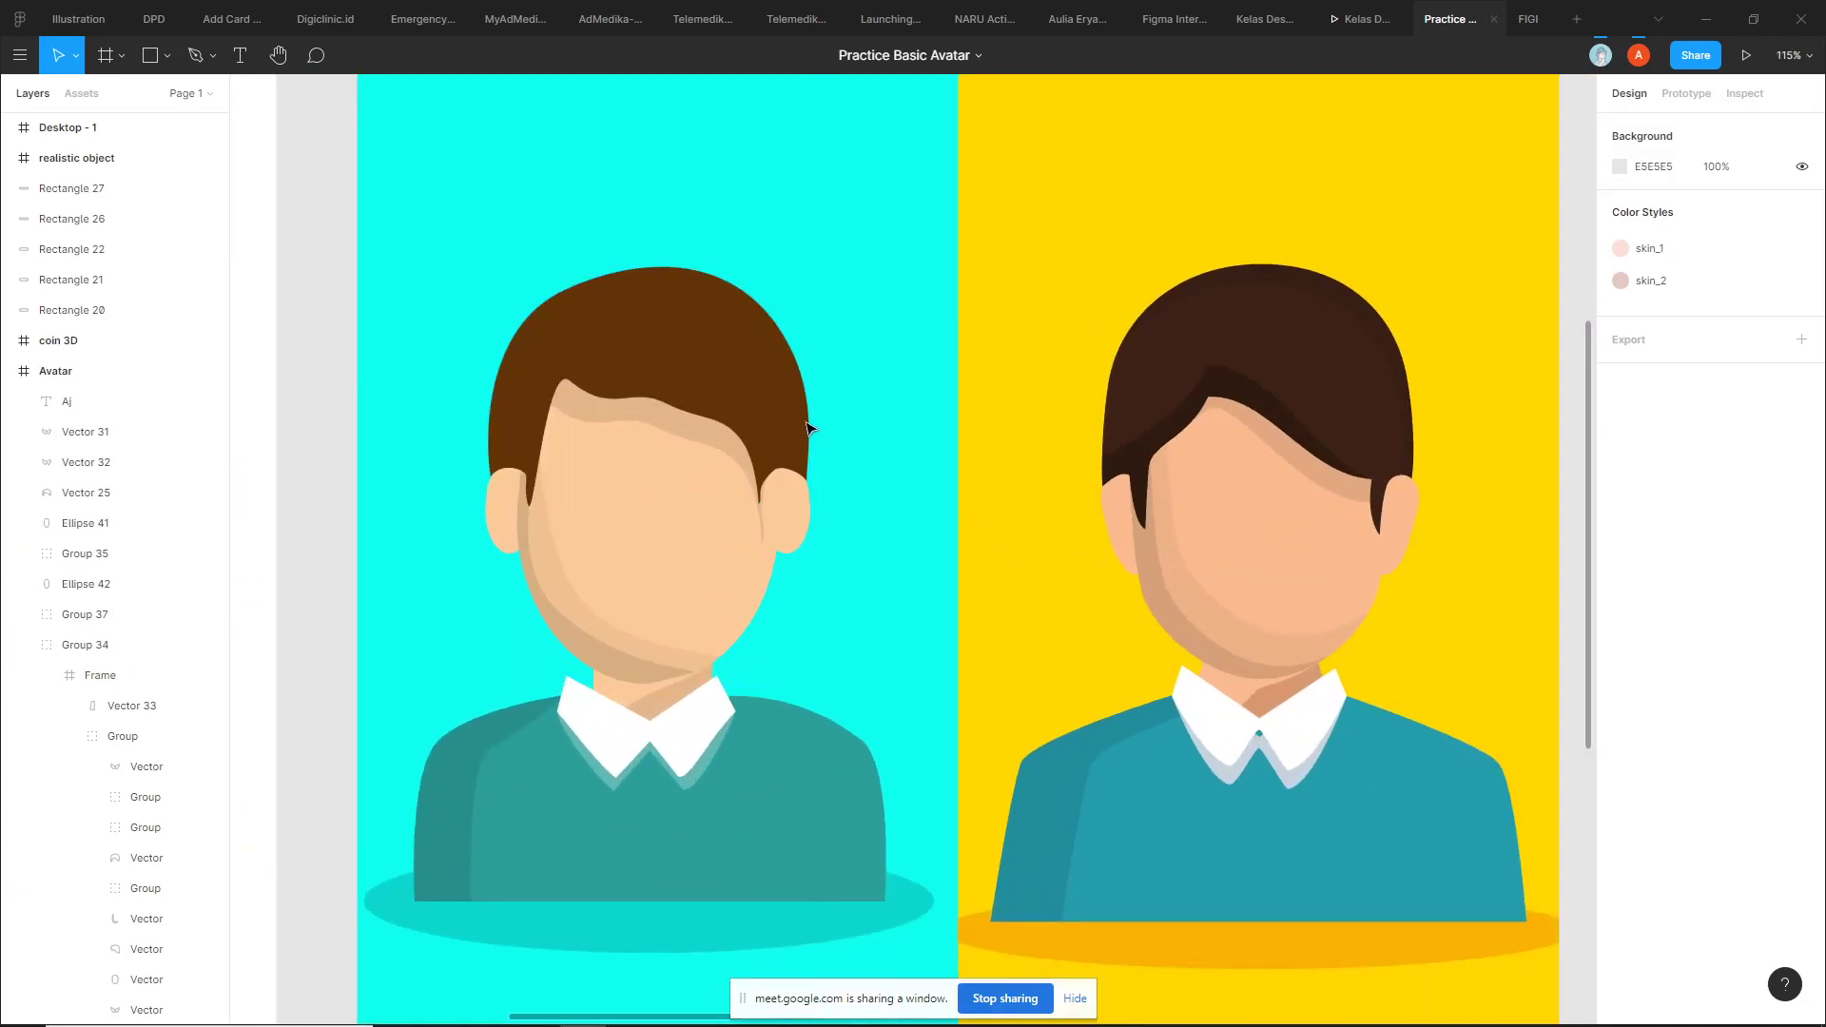
{"action": "double_click", "coordinate": [789, 424]}
Leave hair point editing, clear the selection, and pan toward the Desktop - 1 frame
{"action": "key", "text": "Escape"}
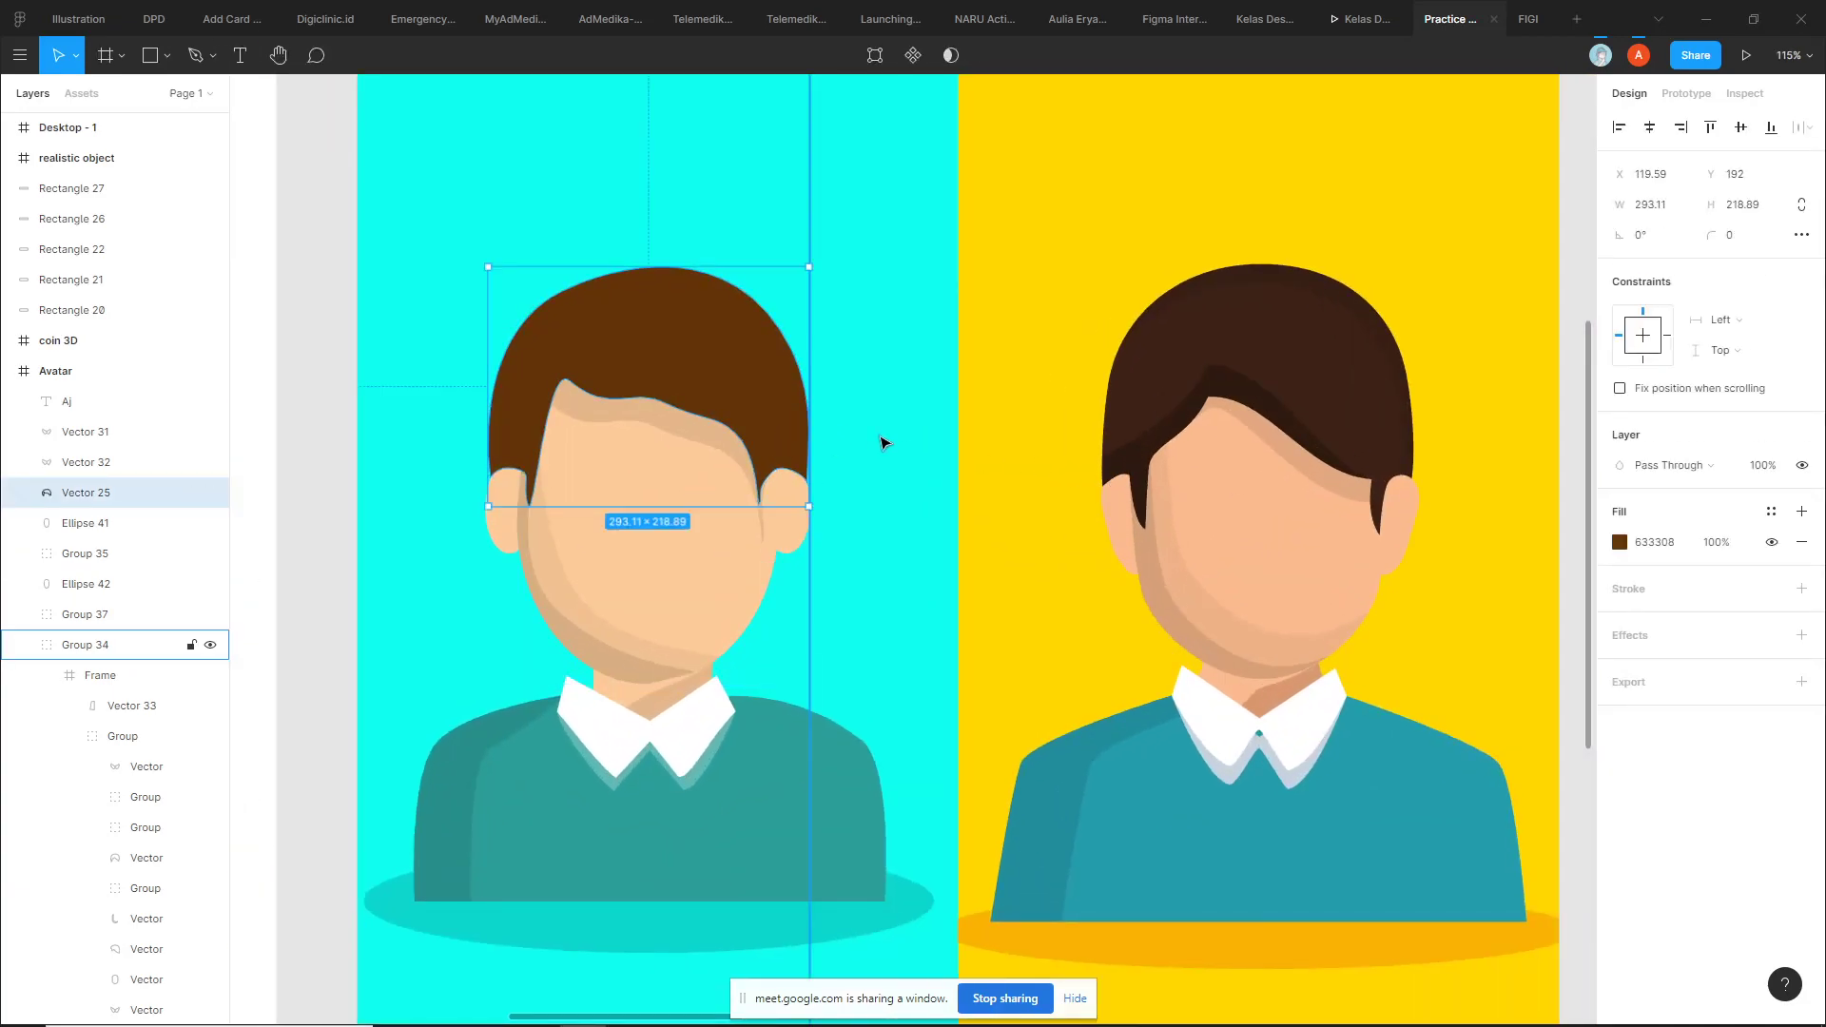
{"action": "scroll", "coordinate": [887, 447], "scroll_direction": "down", "scroll_amount": 3}
{"action": "scroll", "coordinate": [892, 381], "scroll_direction": "down", "scroll_amount": 2}
{"action": "left_click", "coordinate": [927, 248]}
{"action": "scroll", "coordinate": [856, 236], "scroll_direction": "right", "scroll_amount": 3}
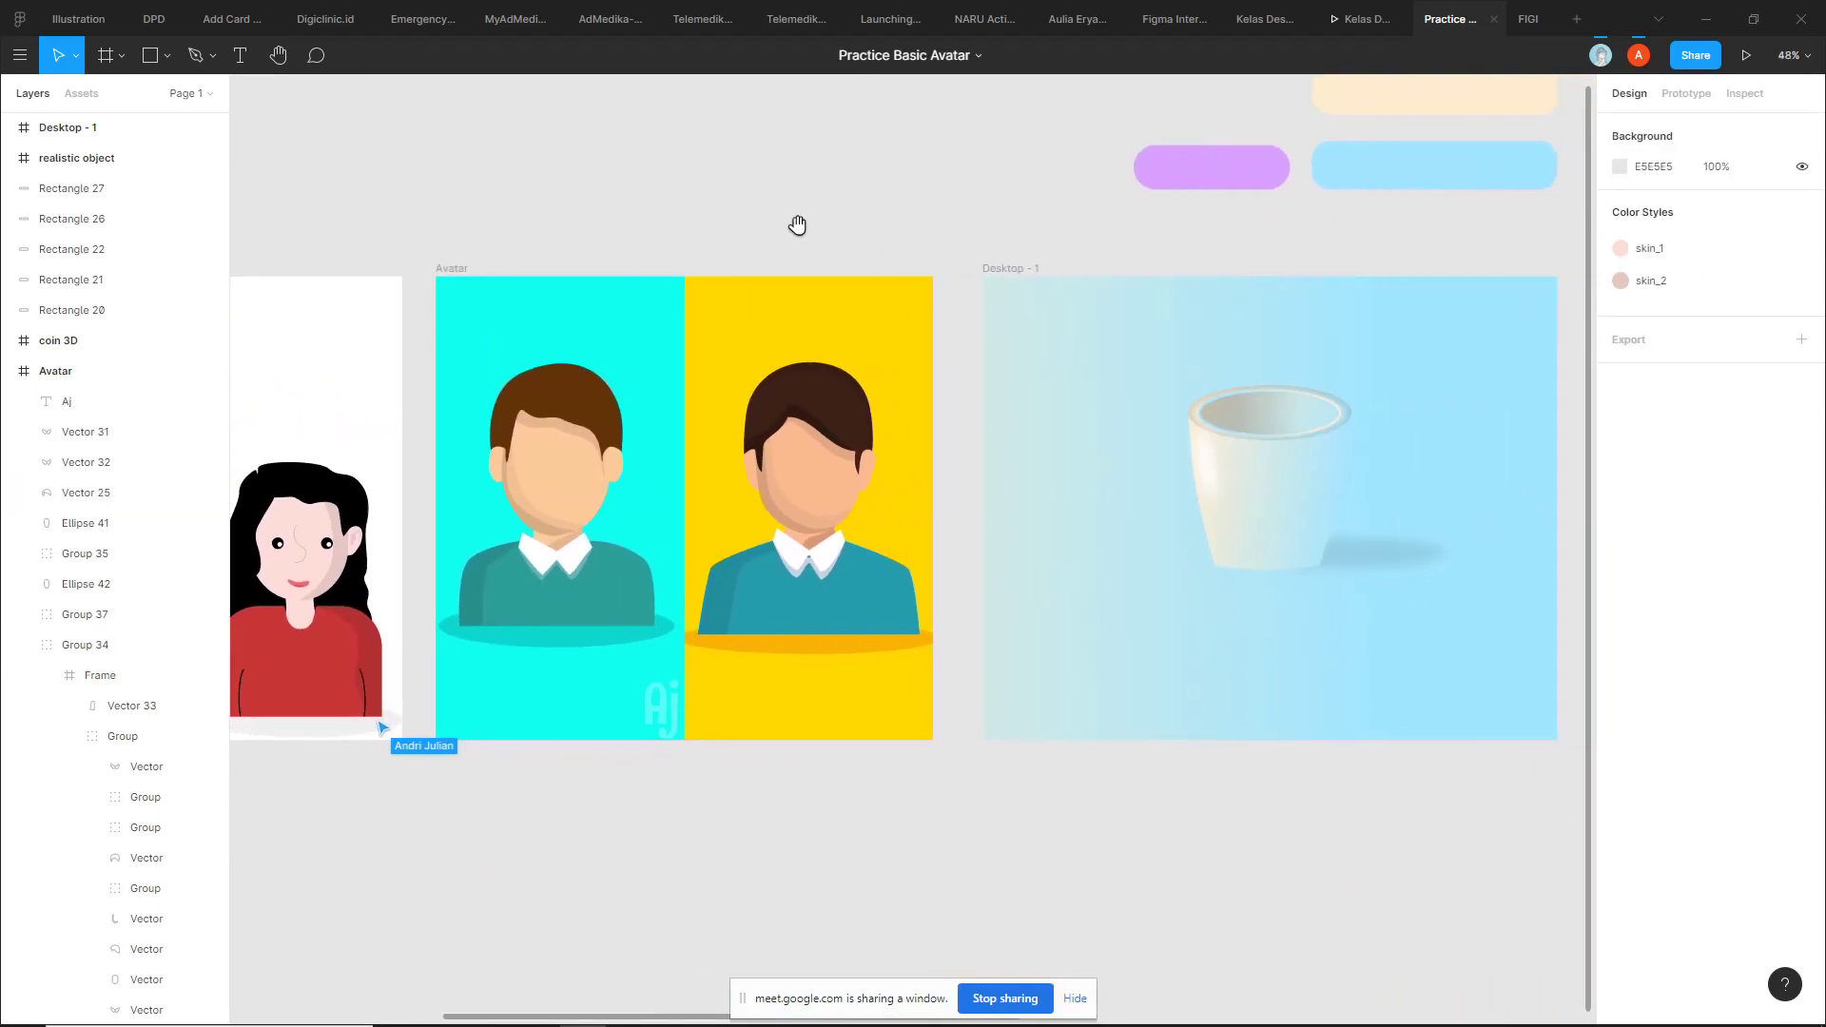
{"action": "scroll", "coordinate": [844, 261], "scroll_direction": "up", "scroll_amount": 2}
{"action": "scroll", "coordinate": [761, 237], "scroll_direction": "right", "scroll_amount": 3}
{"action": "scroll", "coordinate": [761, 224], "scroll_direction": "down", "scroll_amount": 2}
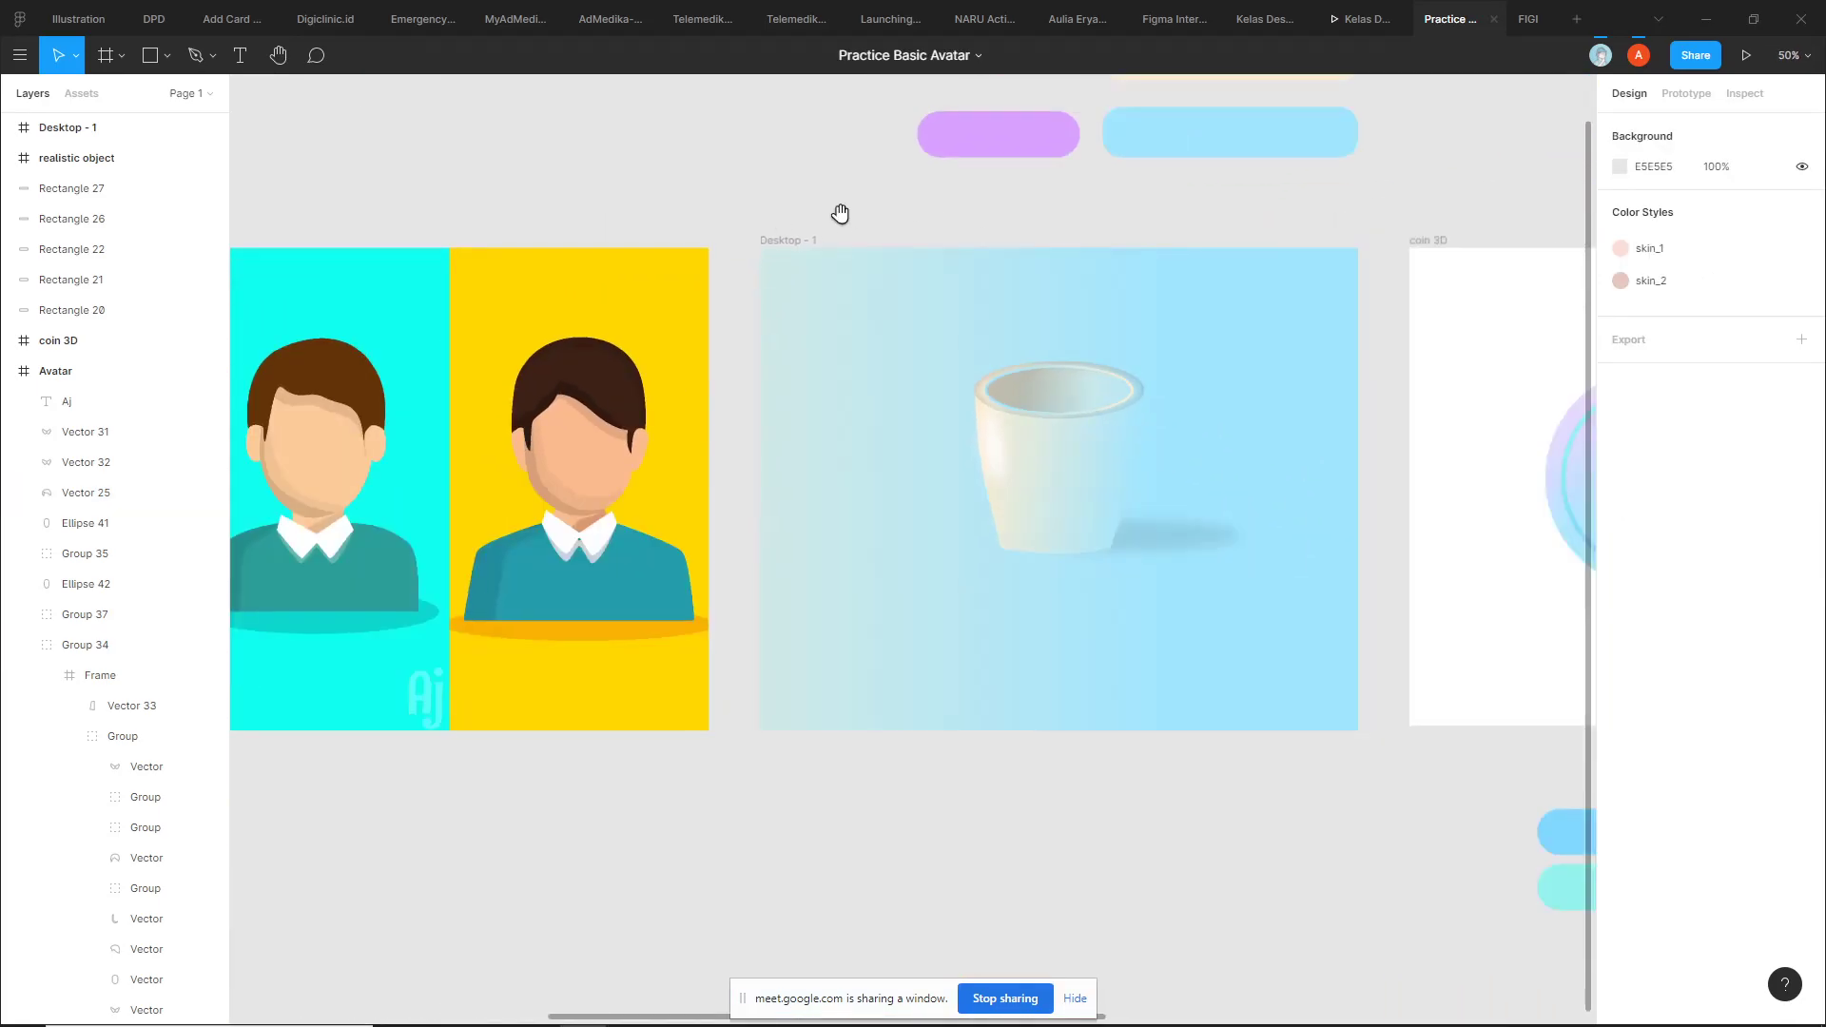
{"action": "scroll", "coordinate": [828, 214], "scroll_direction": "right", "scroll_amount": 3}
Centre the view on the Desktop - 1 cup illustration and inspect the cup body
{"action": "left_click", "coordinate": [640, 249]}
{"action": "scroll", "coordinate": [773, 242], "scroll_direction": "up", "scroll_amount": 4}
{"action": "scroll", "coordinate": [666, 209], "scroll_direction": "right", "scroll_amount": 3}
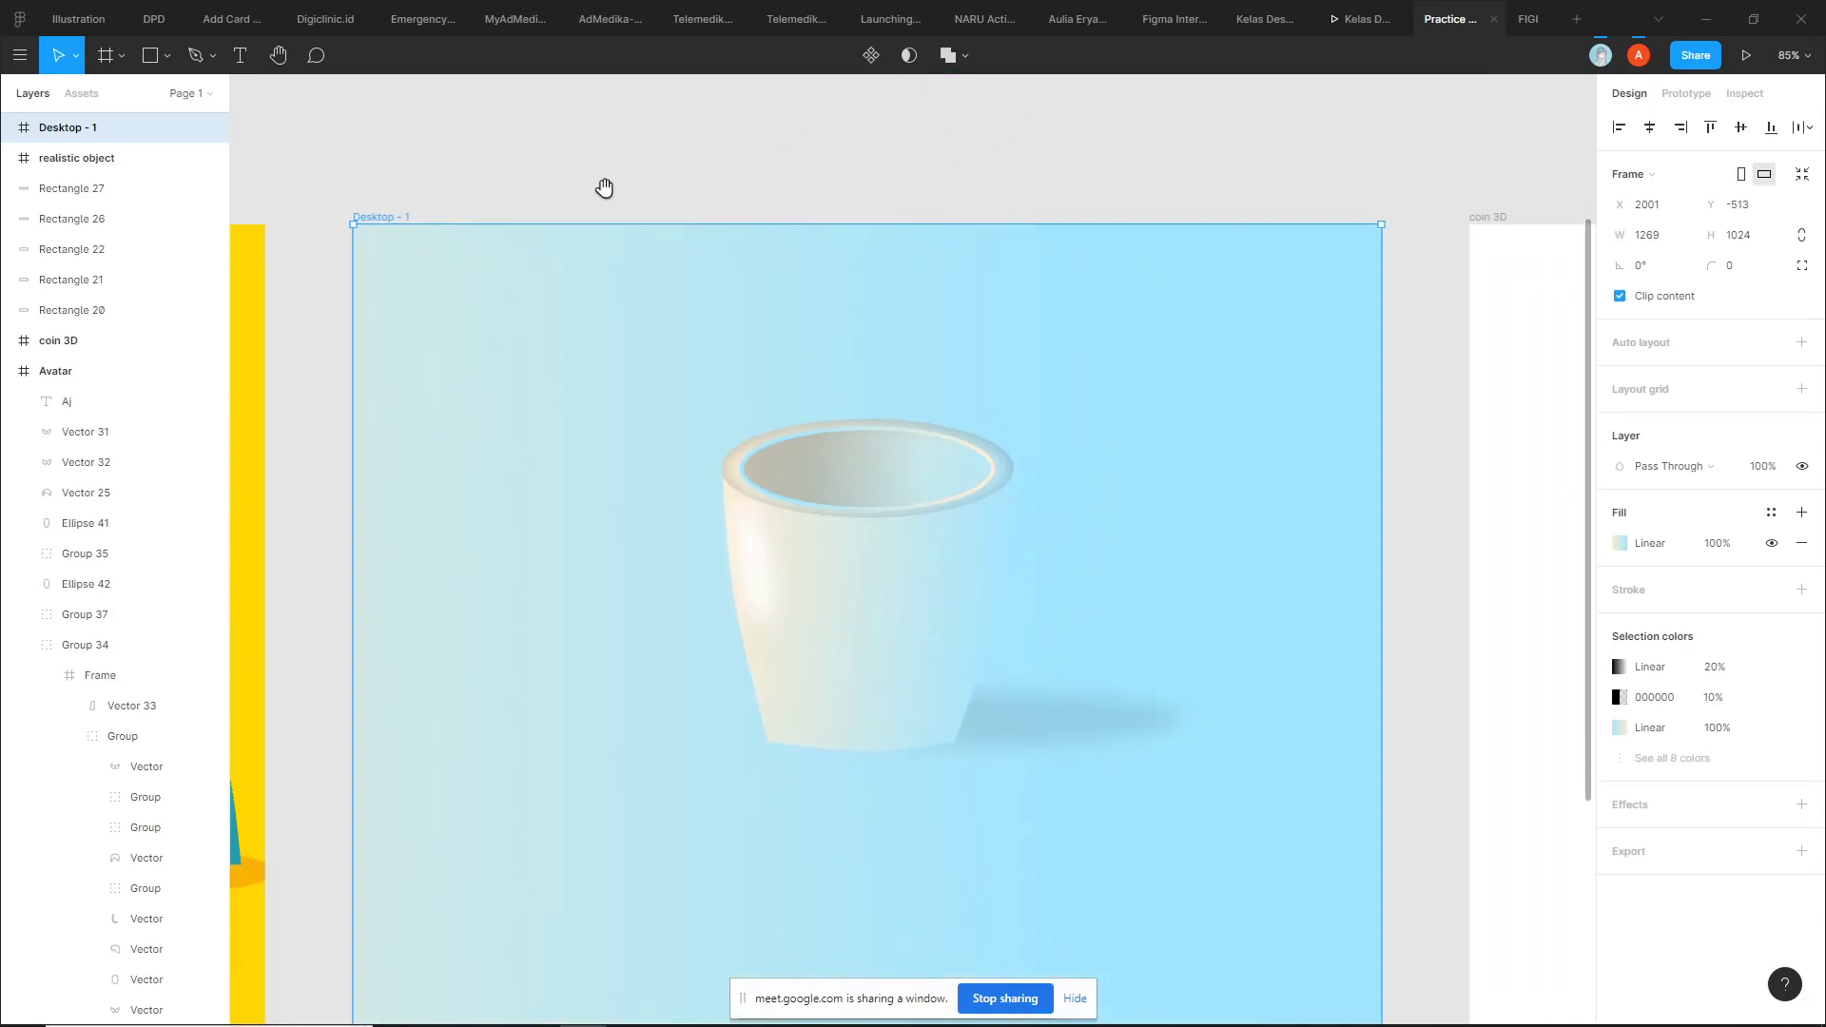
{"action": "scroll", "coordinate": [590, 195], "scroll_direction": "down", "scroll_amount": 3}
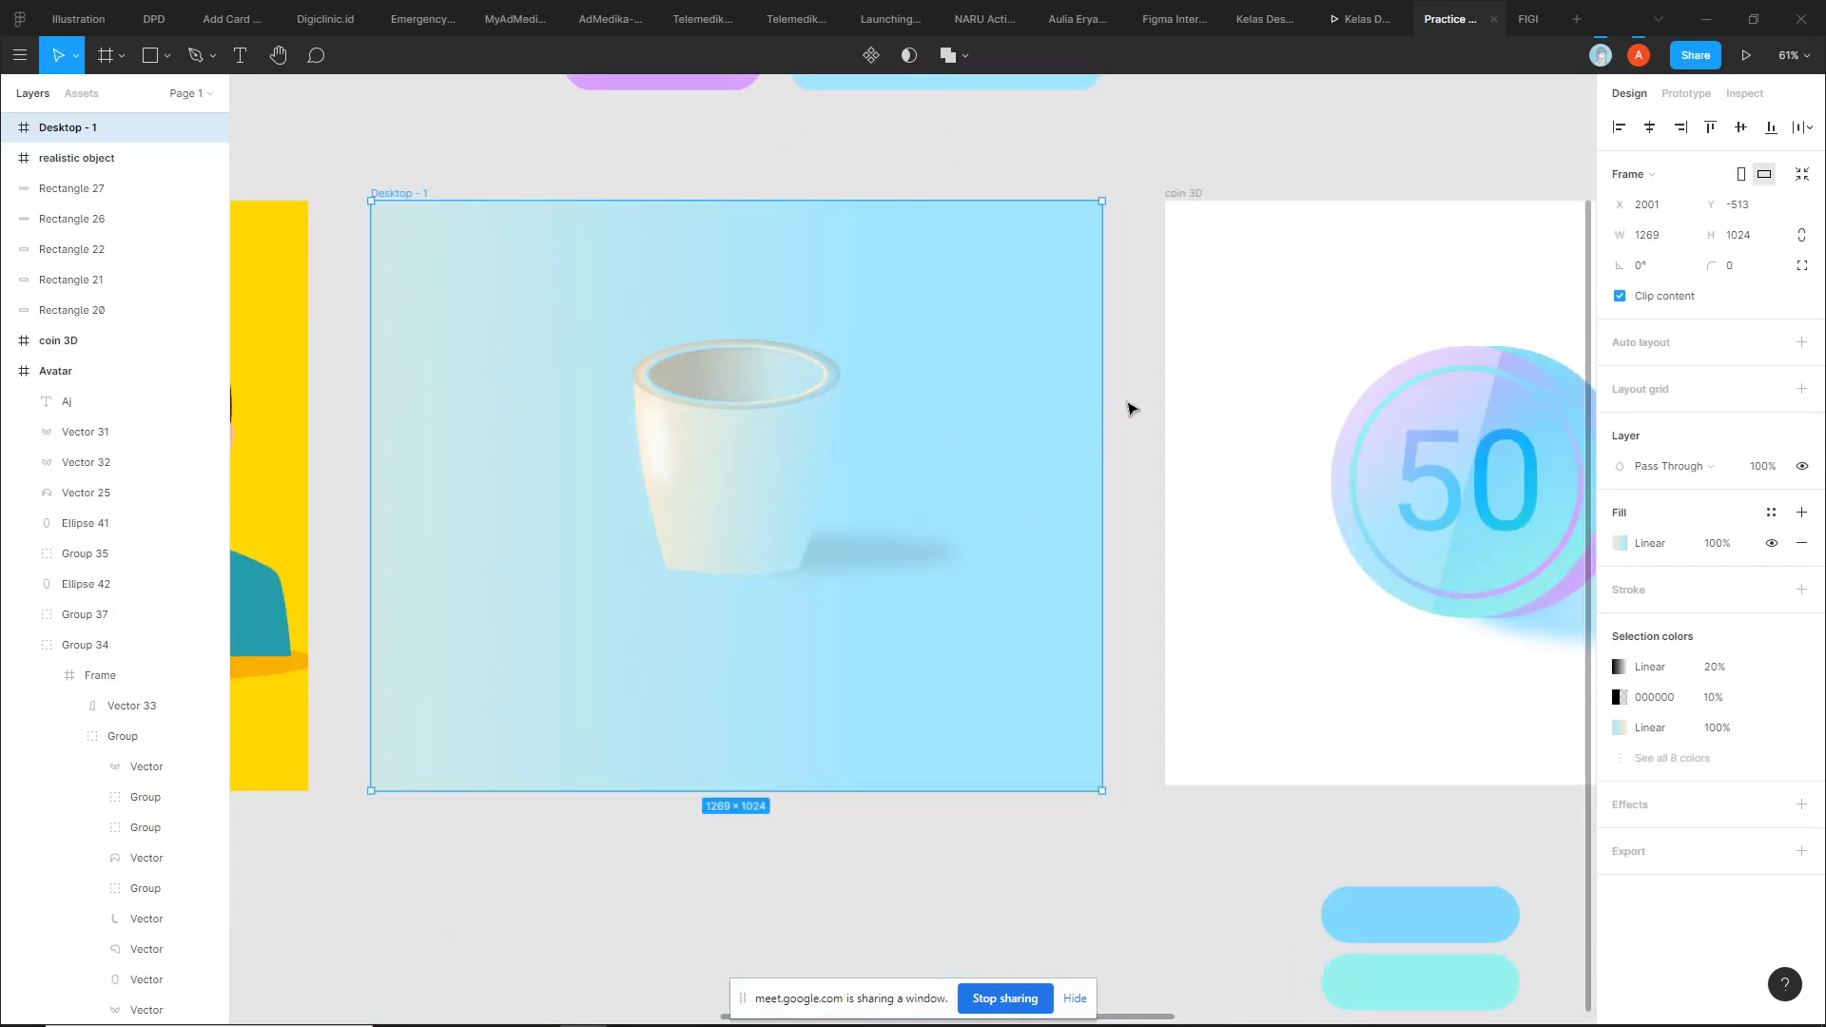
{"action": "left_click", "coordinate": [1131, 409]}
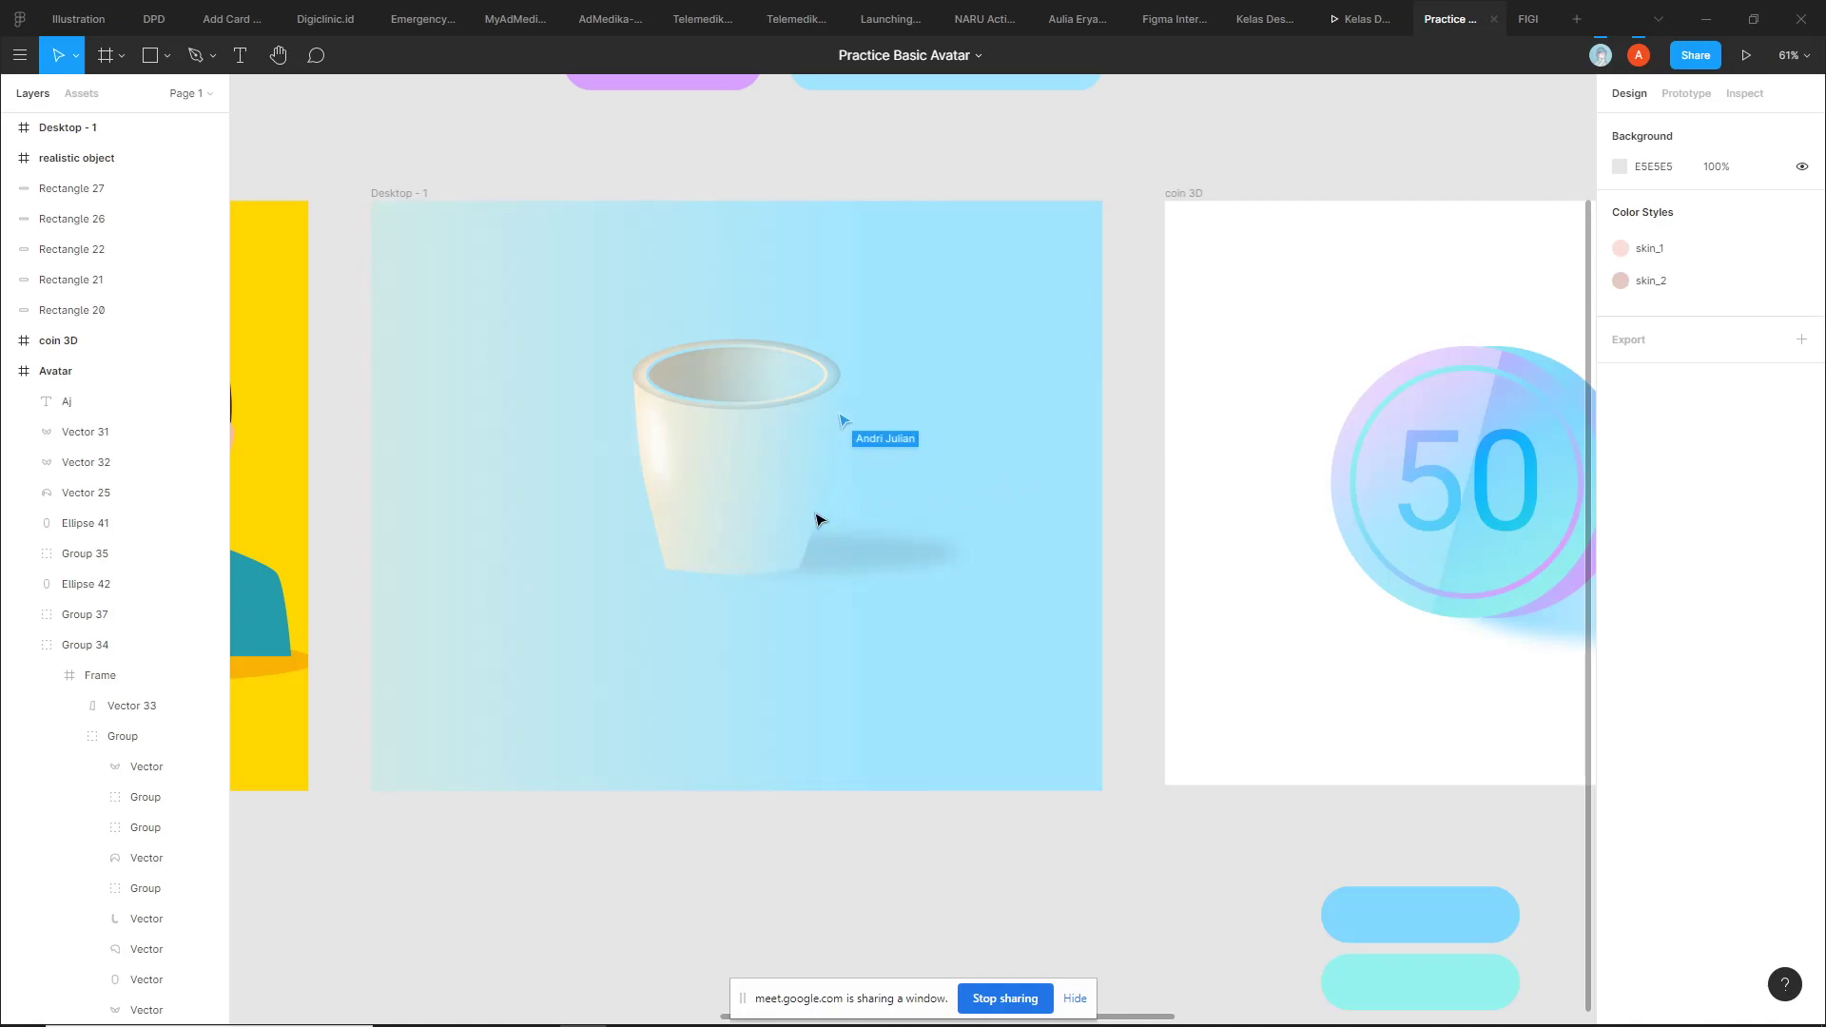
{"action": "scroll", "coordinate": [761, 533], "scroll_direction": "up", "scroll_amount": 3}
{"action": "left_click_drag", "start_coordinate": [607, 590], "coordinate": [656, 708]}
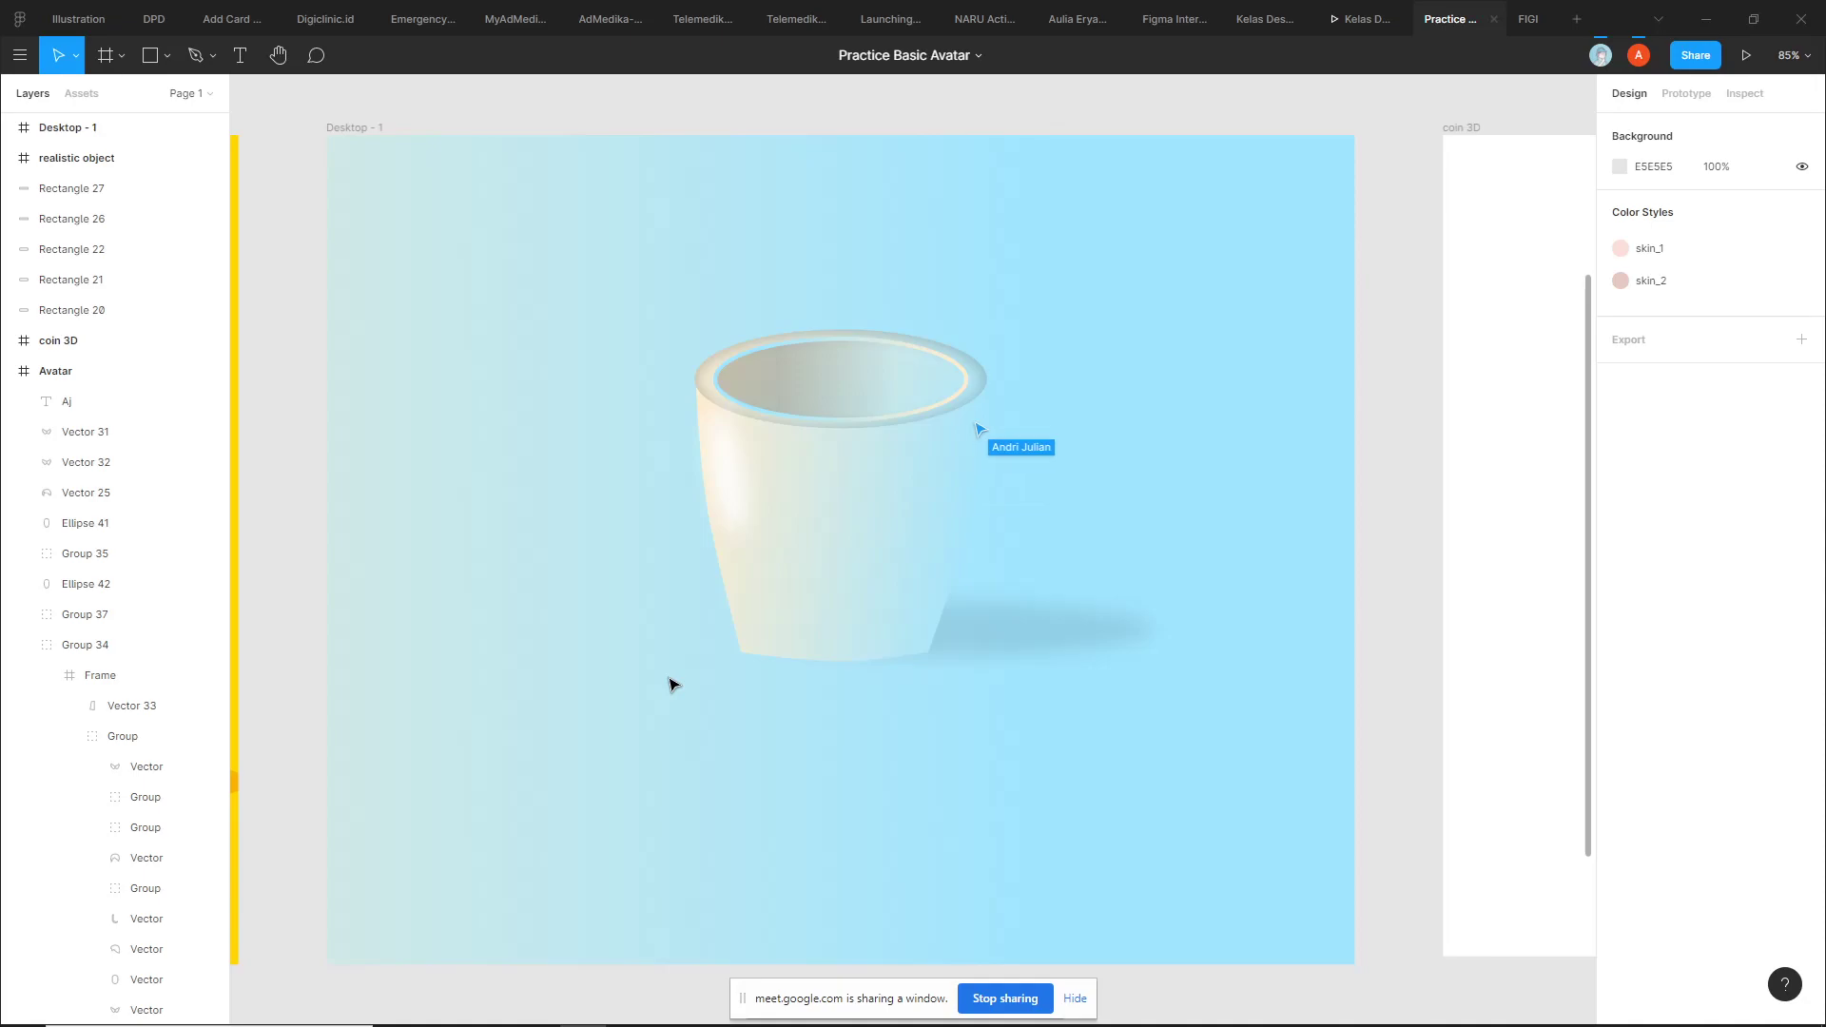
{"action": "left_click", "coordinate": [970, 482]}
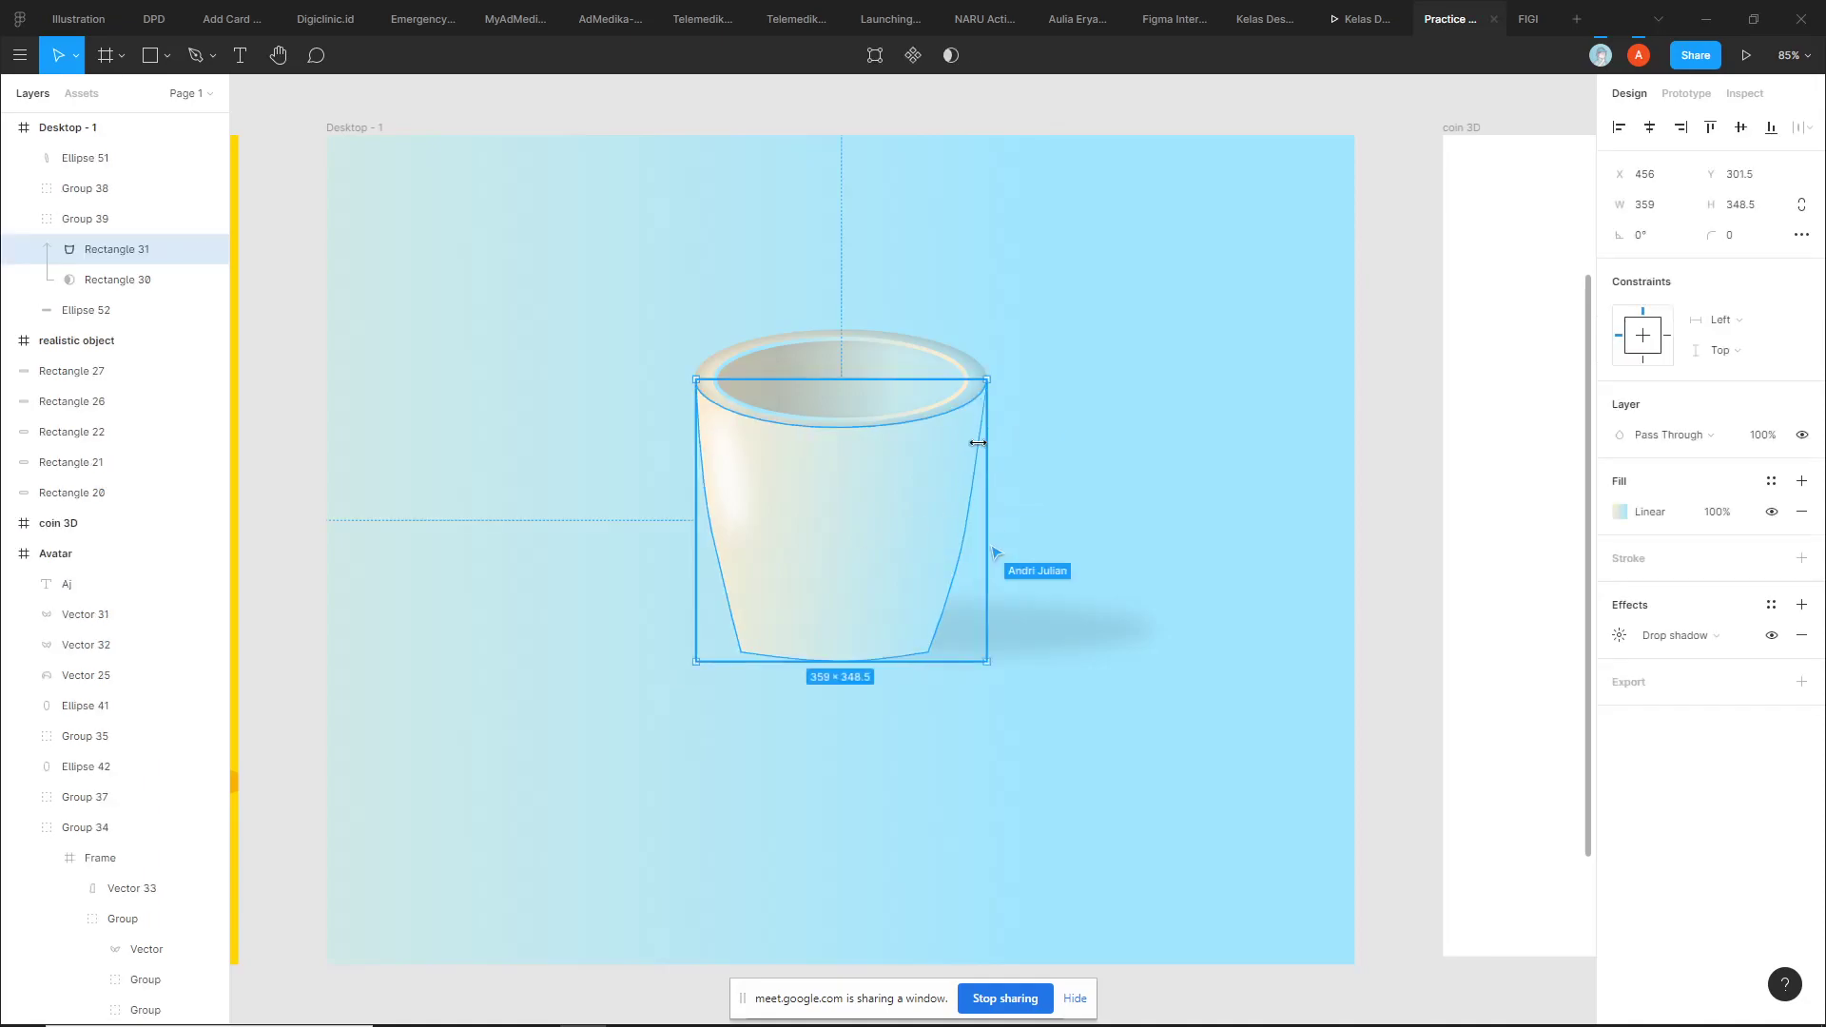
{"action": "left_click", "coordinate": [1107, 425]}
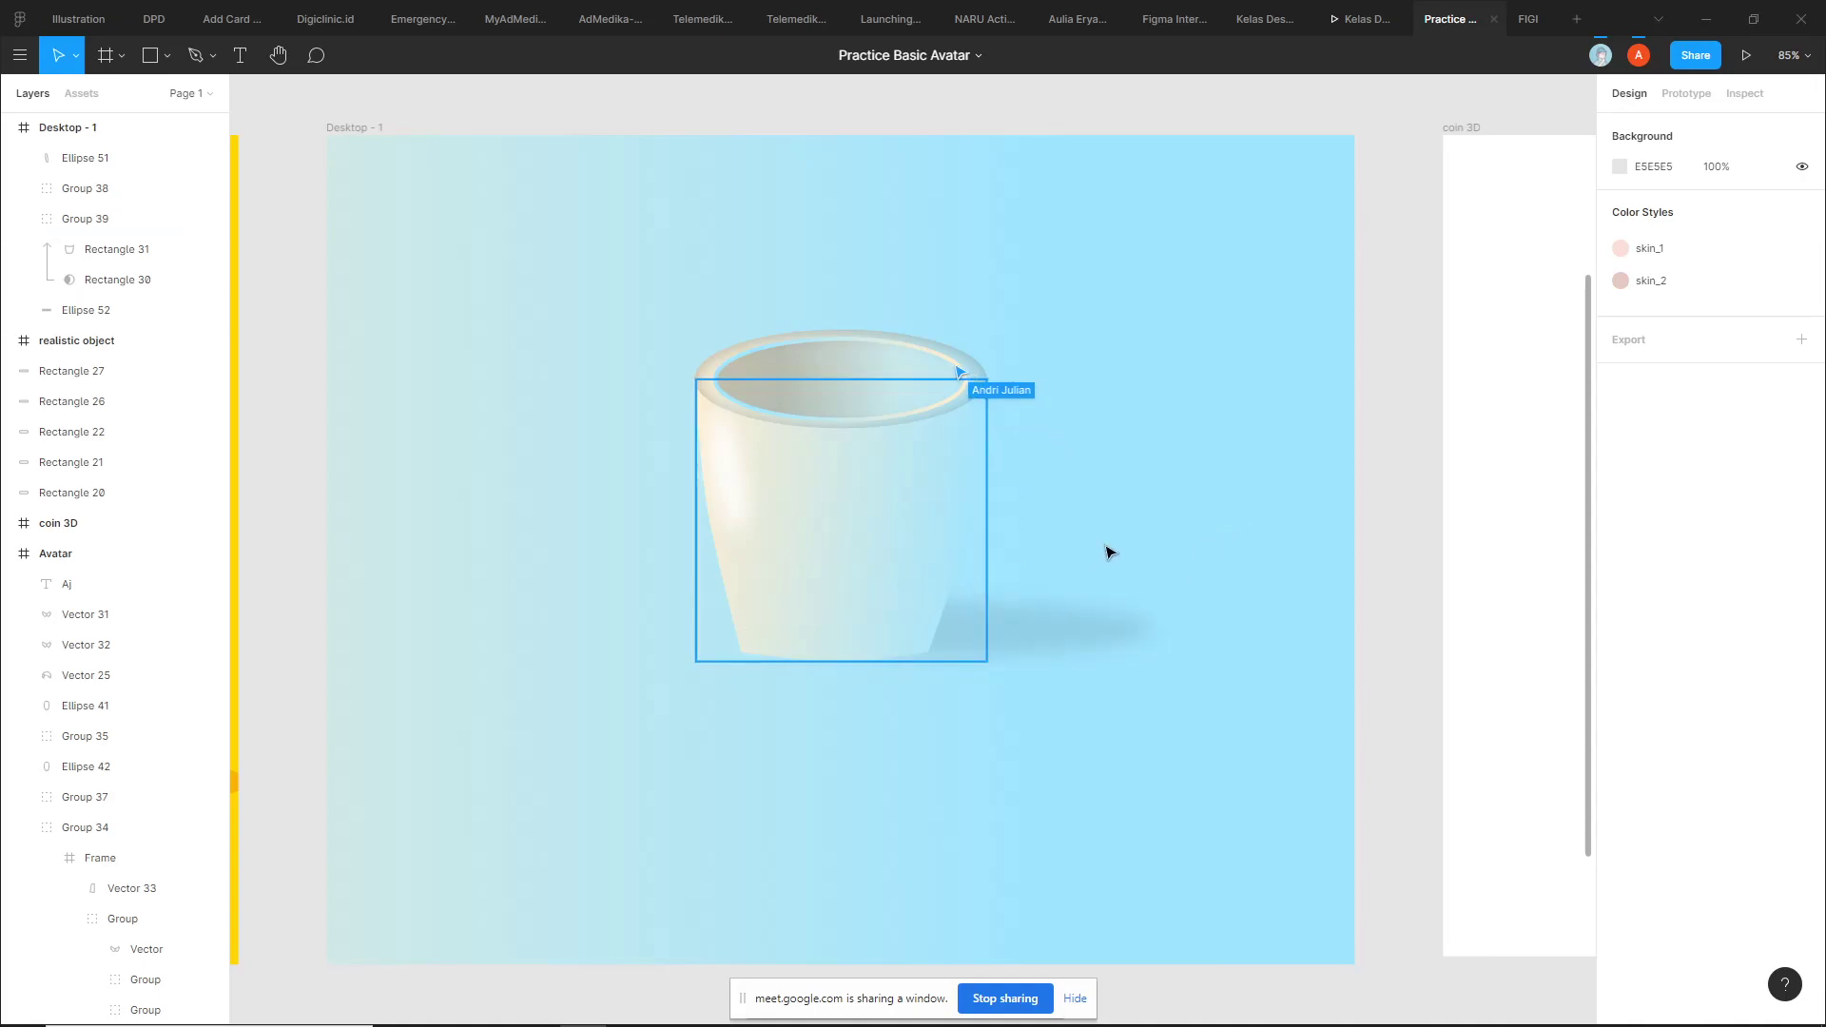
Scroll around the canvas near the cup and coin 3D frames
{"action": "scroll", "coordinate": [1109, 552], "scroll_direction": "up", "scroll_amount": 1}
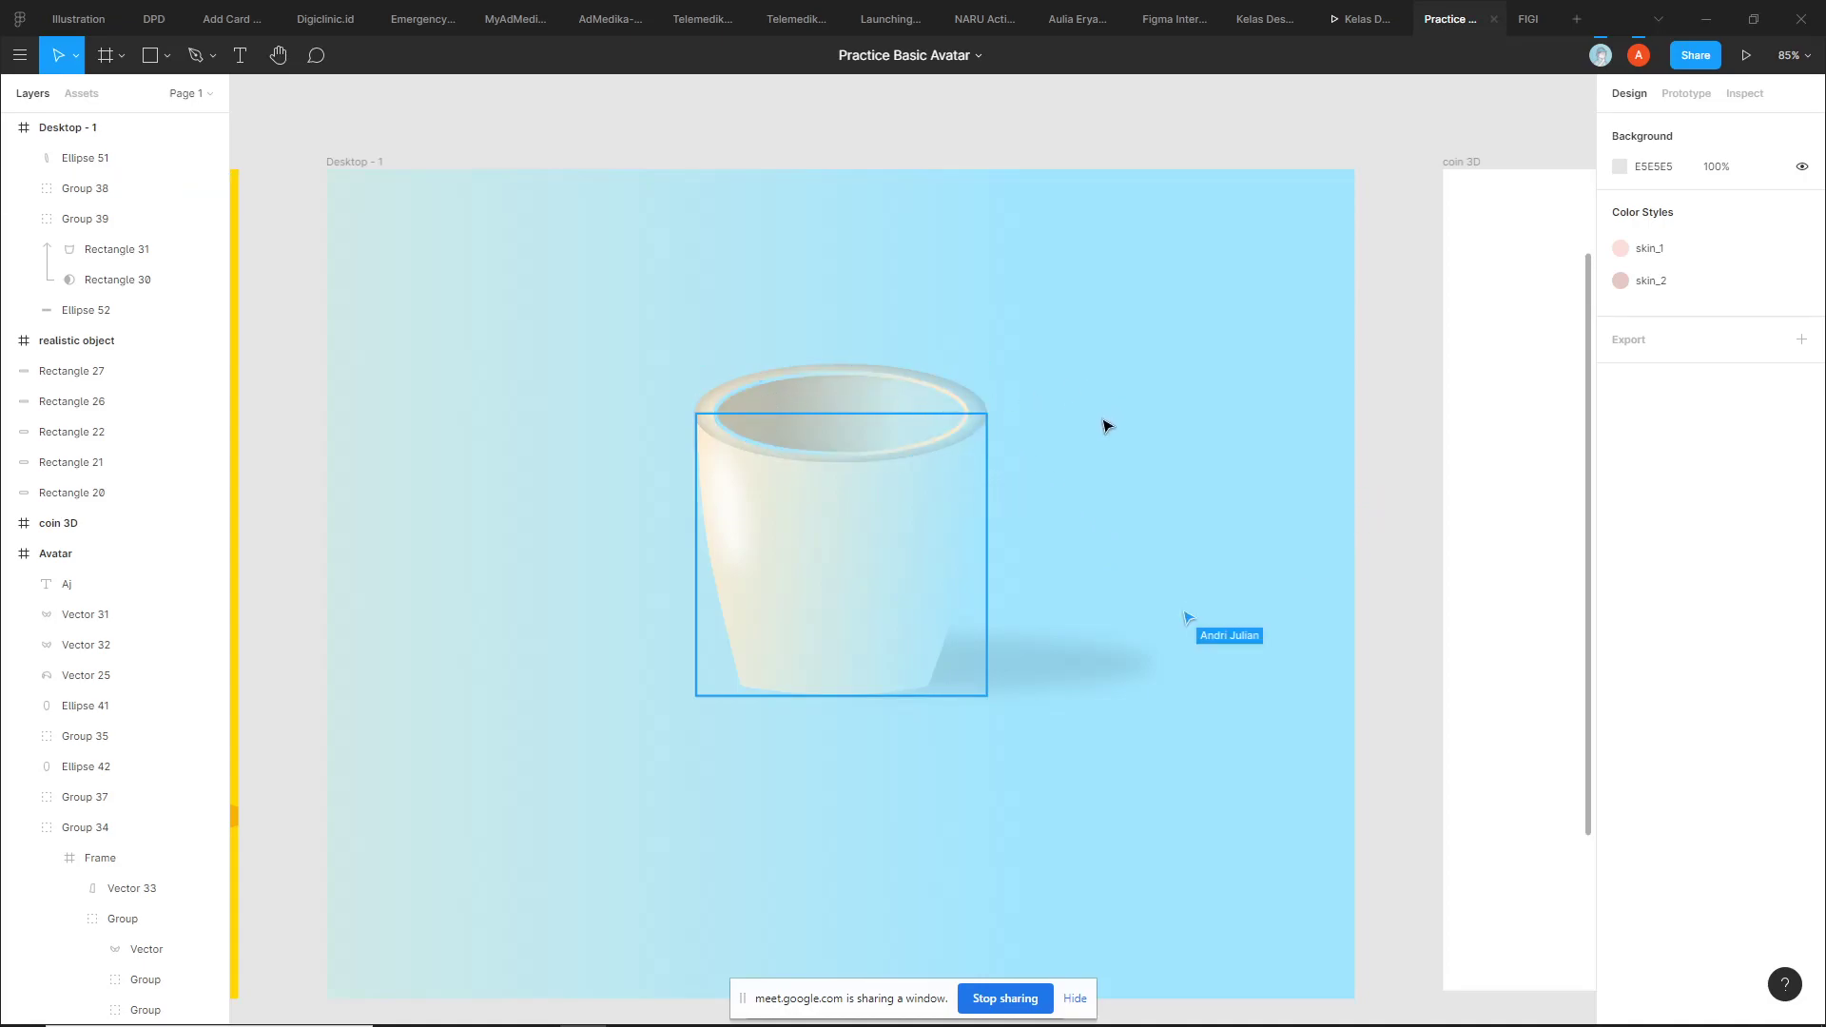
{"action": "scroll", "coordinate": [1106, 425], "scroll_direction": "down", "scroll_amount": 1}
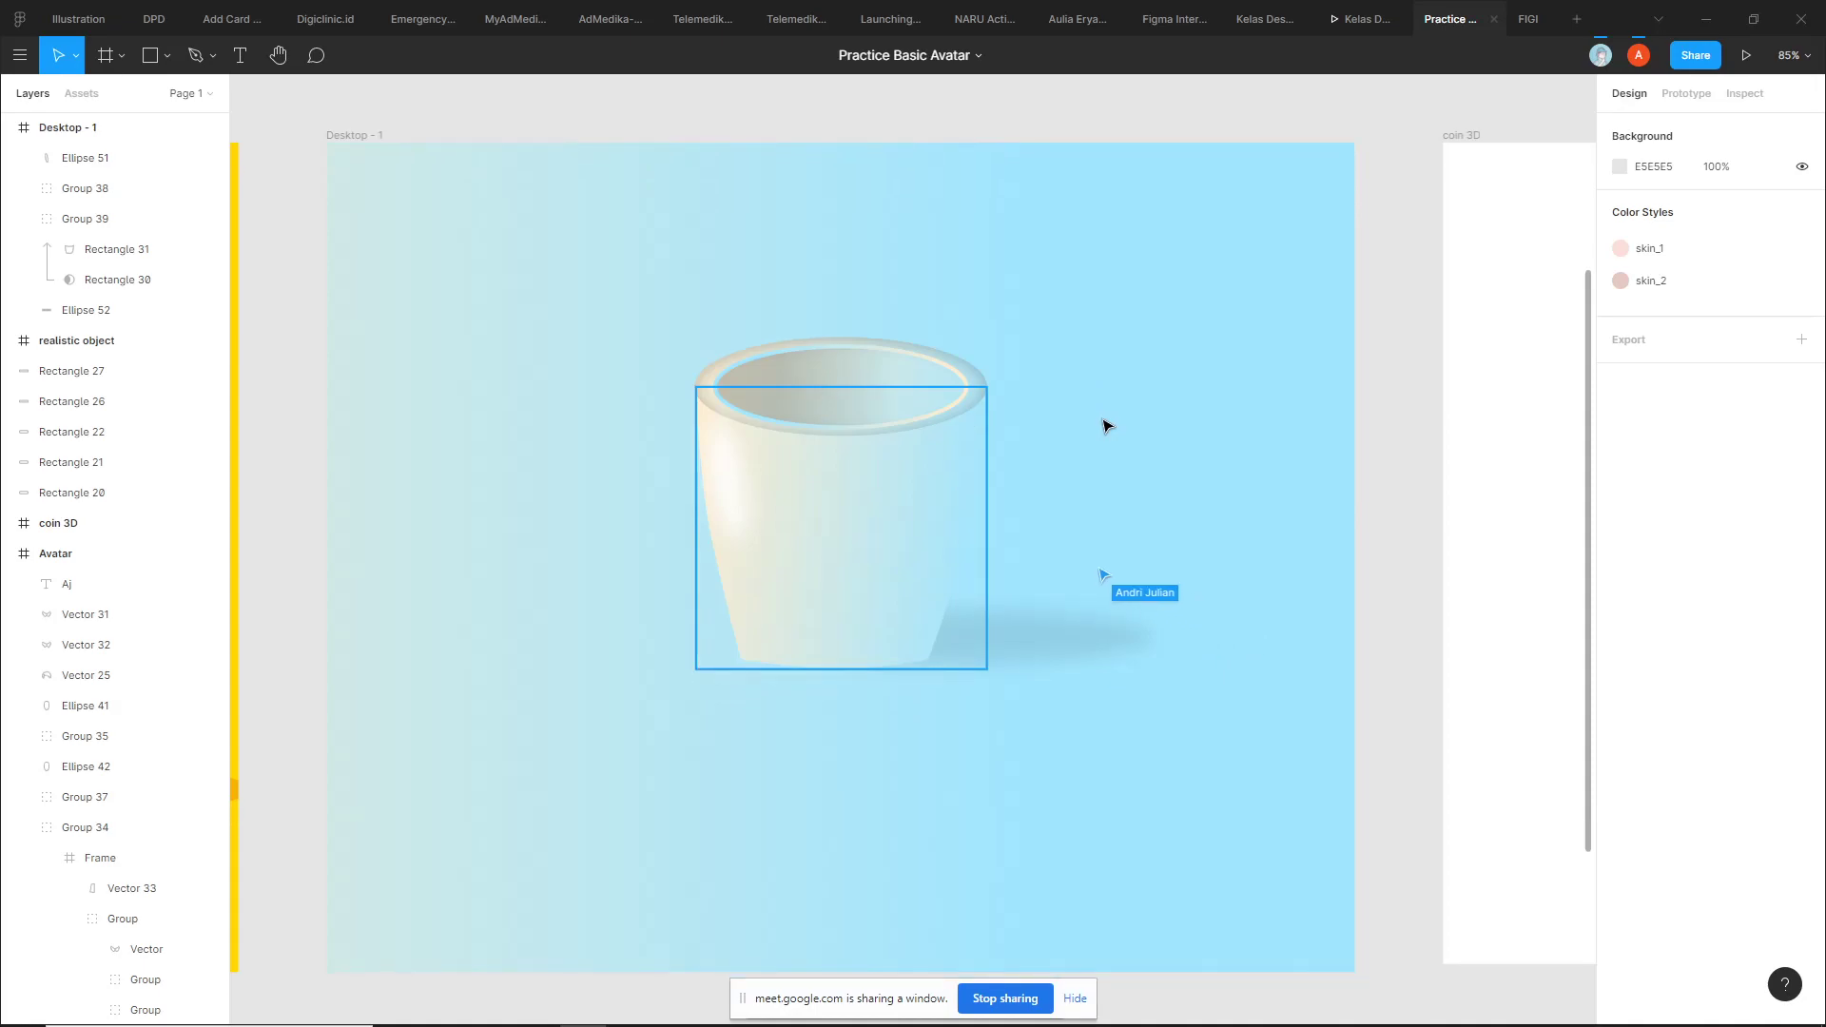
{"action": "scroll", "coordinate": [1107, 426], "scroll_direction": "down", "scroll_amount": 1}
{"action": "scroll", "coordinate": [1061, 420], "scroll_direction": "down", "scroll_amount": 3}
{"action": "scroll", "coordinate": [1032, 404], "scroll_direction": "right", "scroll_amount": 2}
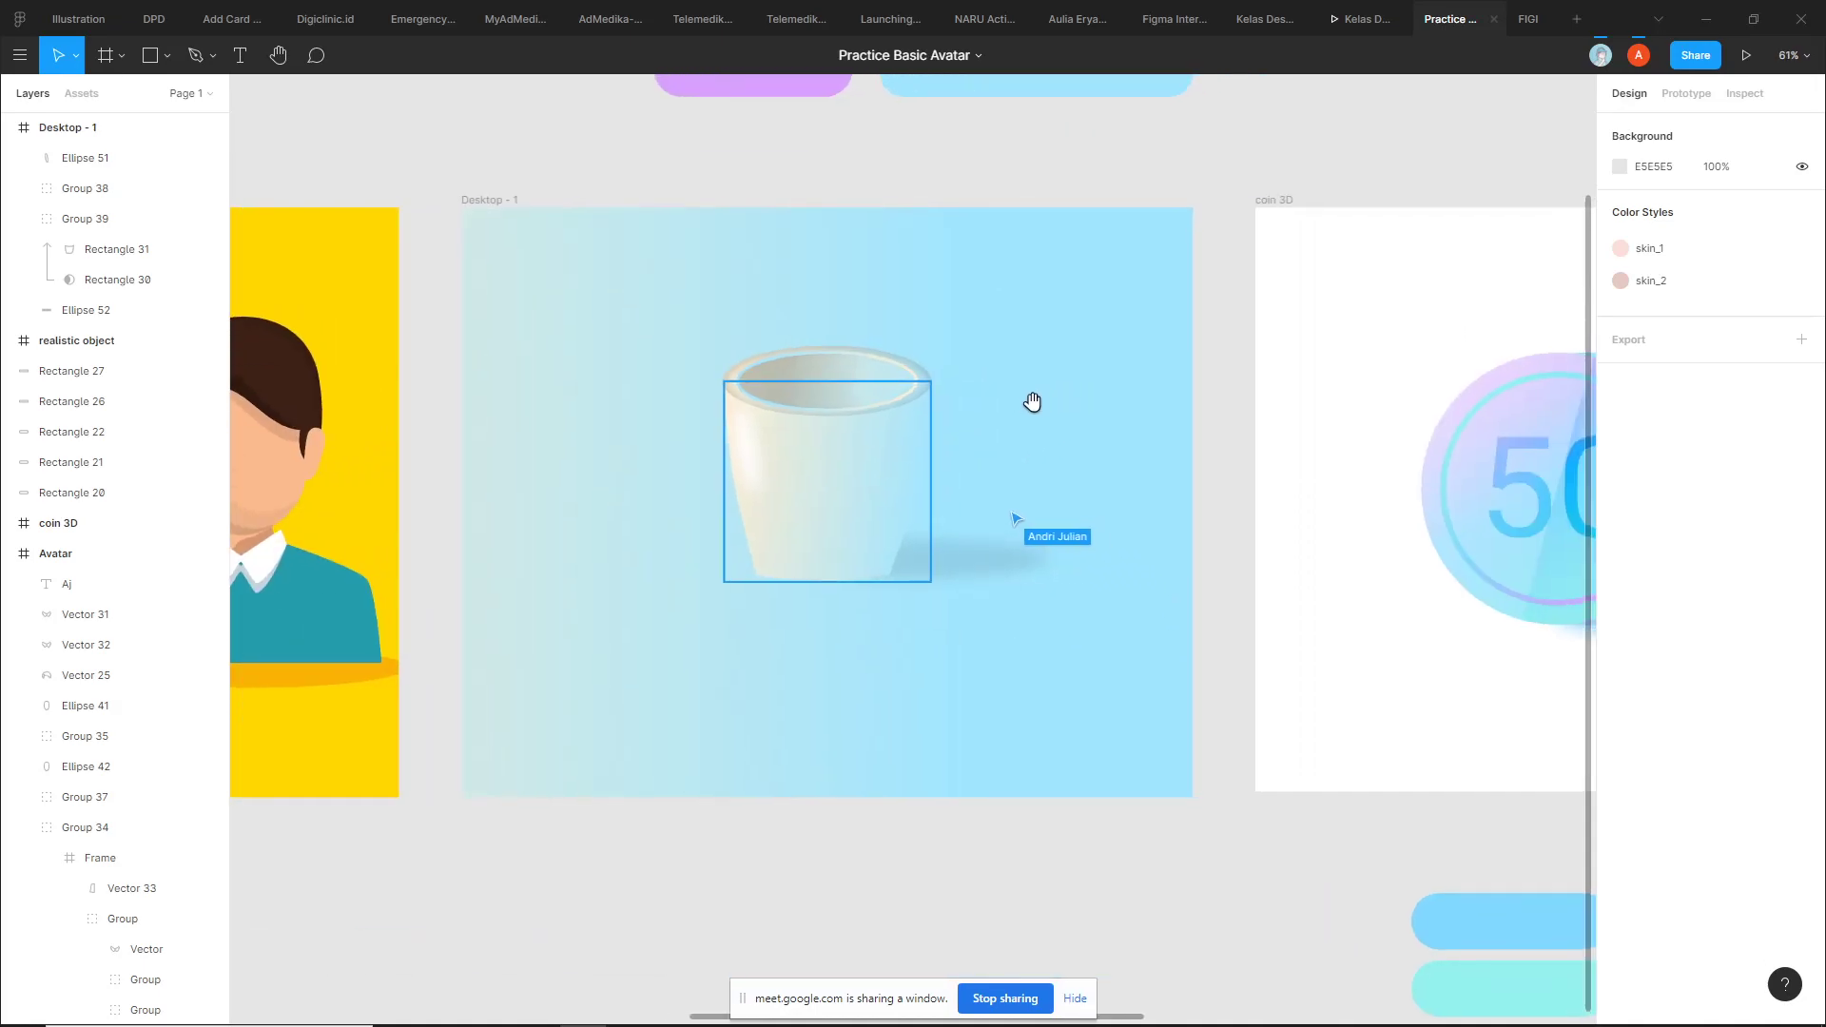
{"action": "scroll", "coordinate": [990, 412], "scroll_direction": "up", "scroll_amount": 2}
{"action": "scroll", "coordinate": [986, 415], "scroll_direction": "up", "scroll_amount": 1}
{"action": "scroll", "coordinate": [1048, 419], "scroll_direction": "right", "scroll_amount": 1}
{"action": "scroll", "coordinate": [1039, 396], "scroll_direction": "down", "scroll_amount": 1}
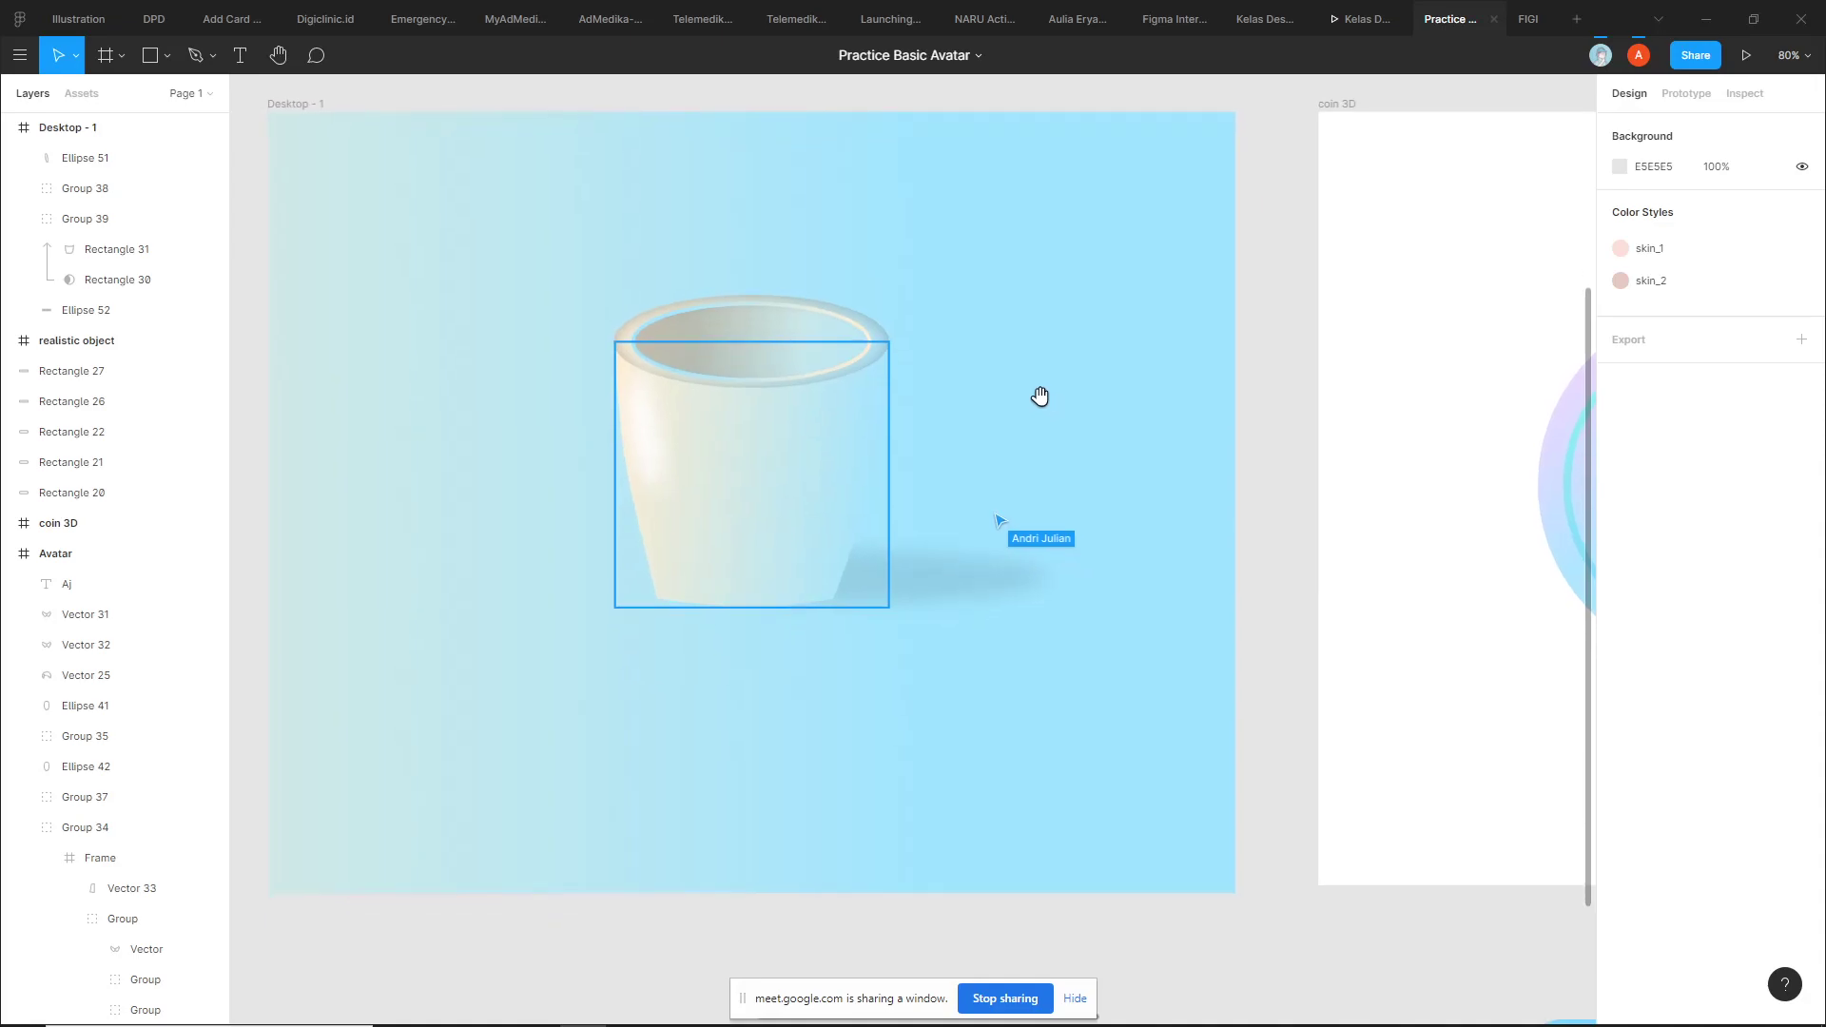
{"action": "scroll", "coordinate": [1039, 396], "scroll_direction": "down", "scroll_amount": 1, "text": "ctrl"}
Admit the waiting participant in Google Meet and return to Figma
{"action": "key", "text": "alt+Tab"}
{"action": "left_click", "coordinate": [670, 499]}
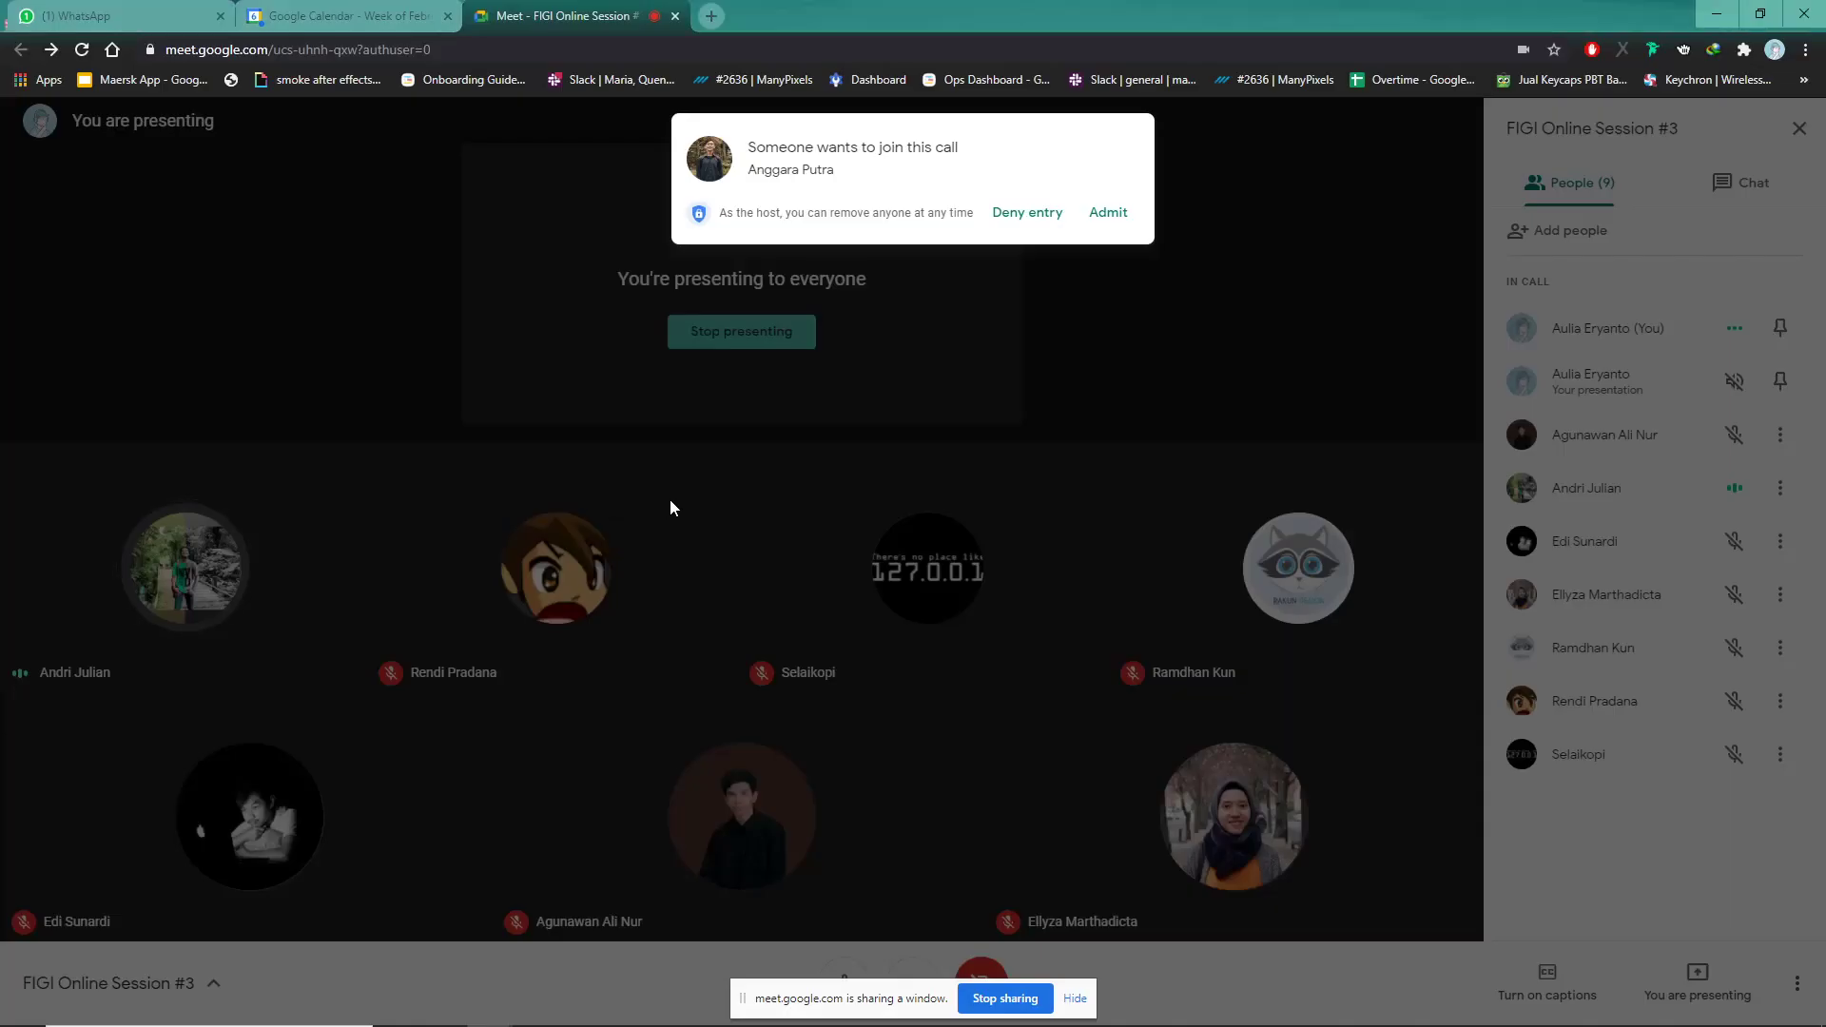
{"action": "left_click", "coordinate": [1105, 218]}
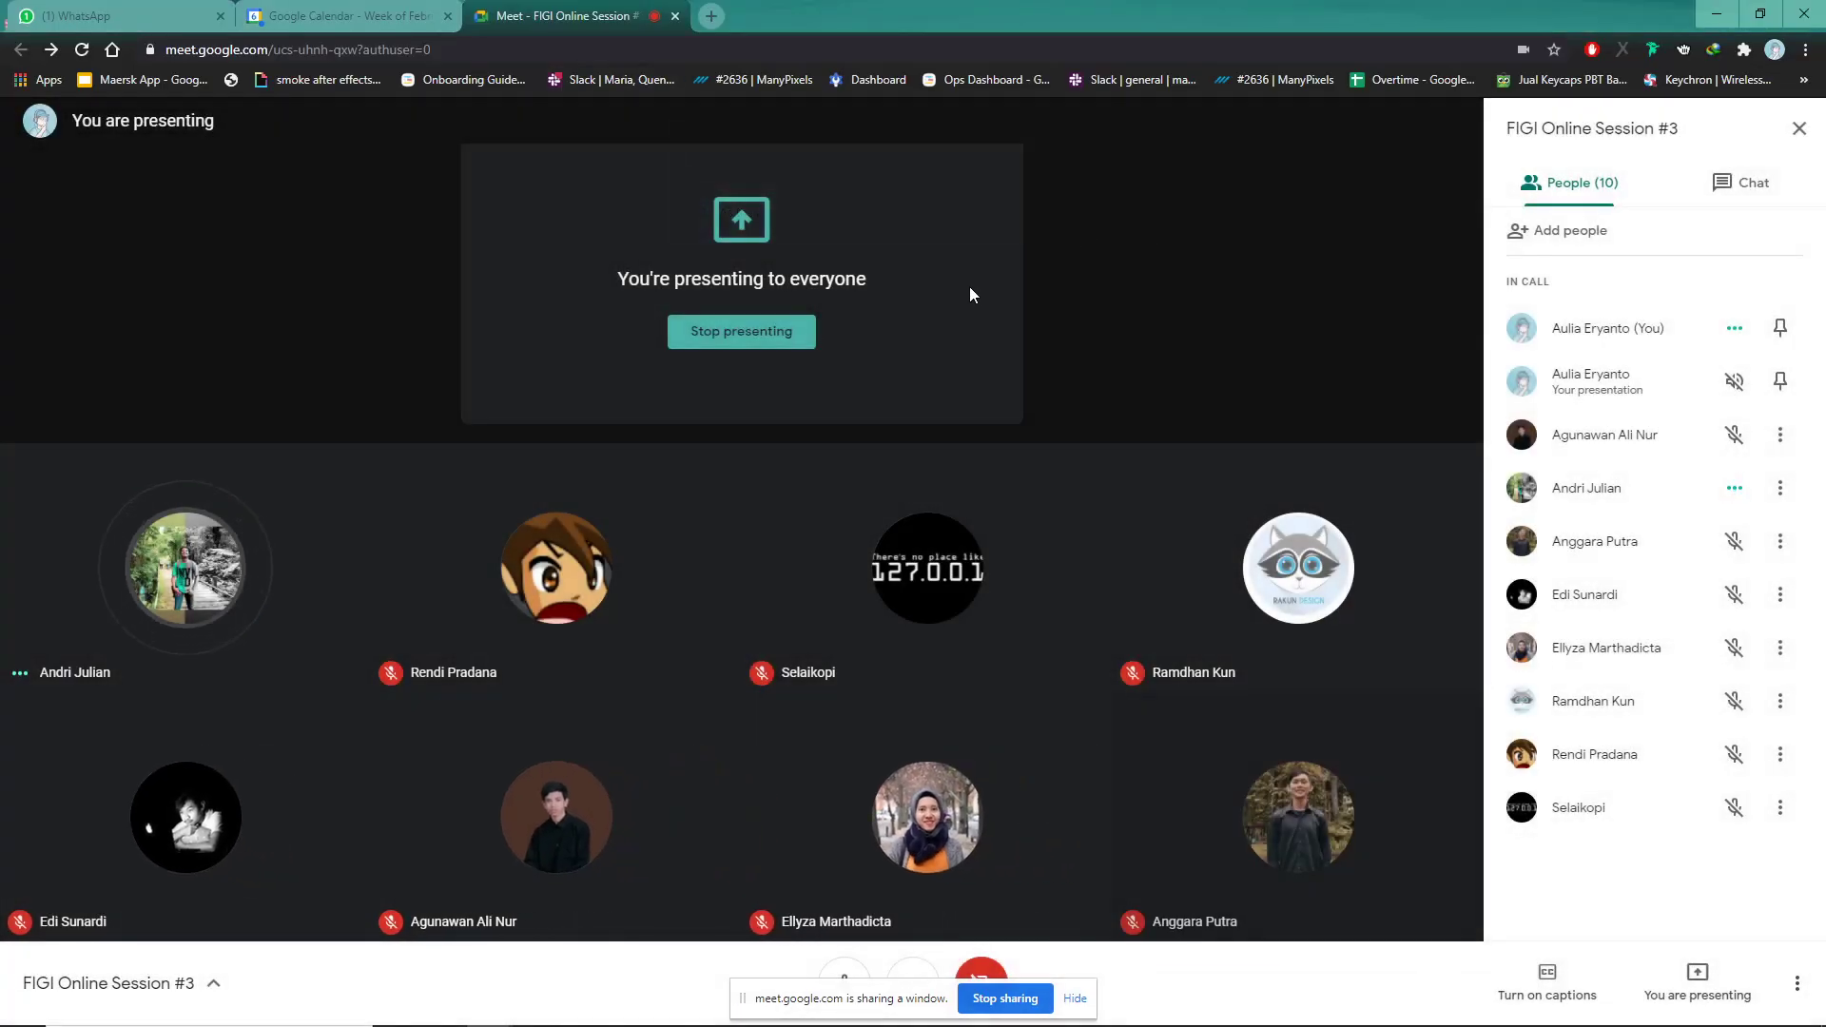
{"action": "key", "text": "alt+Tab"}
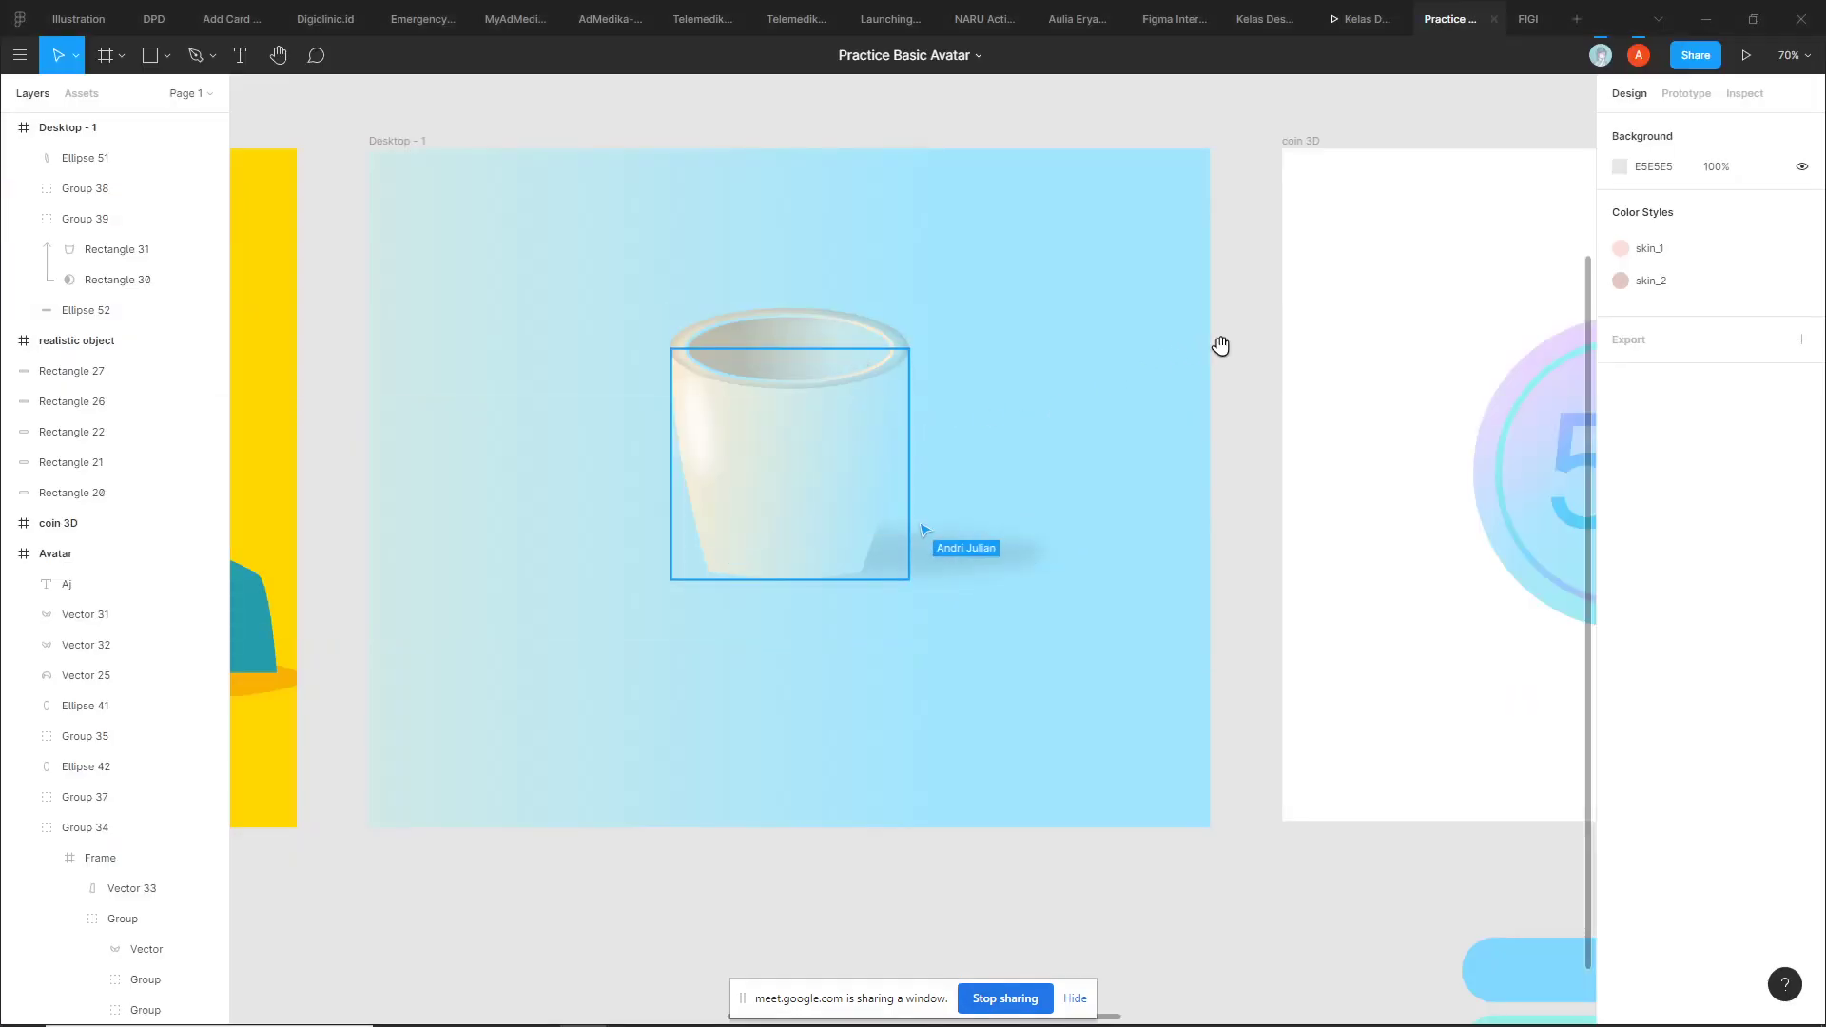
{"action": "scroll", "coordinate": [1138, 320], "scroll_direction": "down", "scroll_amount": 2, "text": "ctrl"}
{"action": "scroll", "coordinate": [587, 351], "scroll_direction": "down", "scroll_amount": 2, "text": "ctrl"}
{"action": "scroll", "coordinate": [694, 392], "scroll_direction": "down", "scroll_amount": 1, "text": "ctrl"}
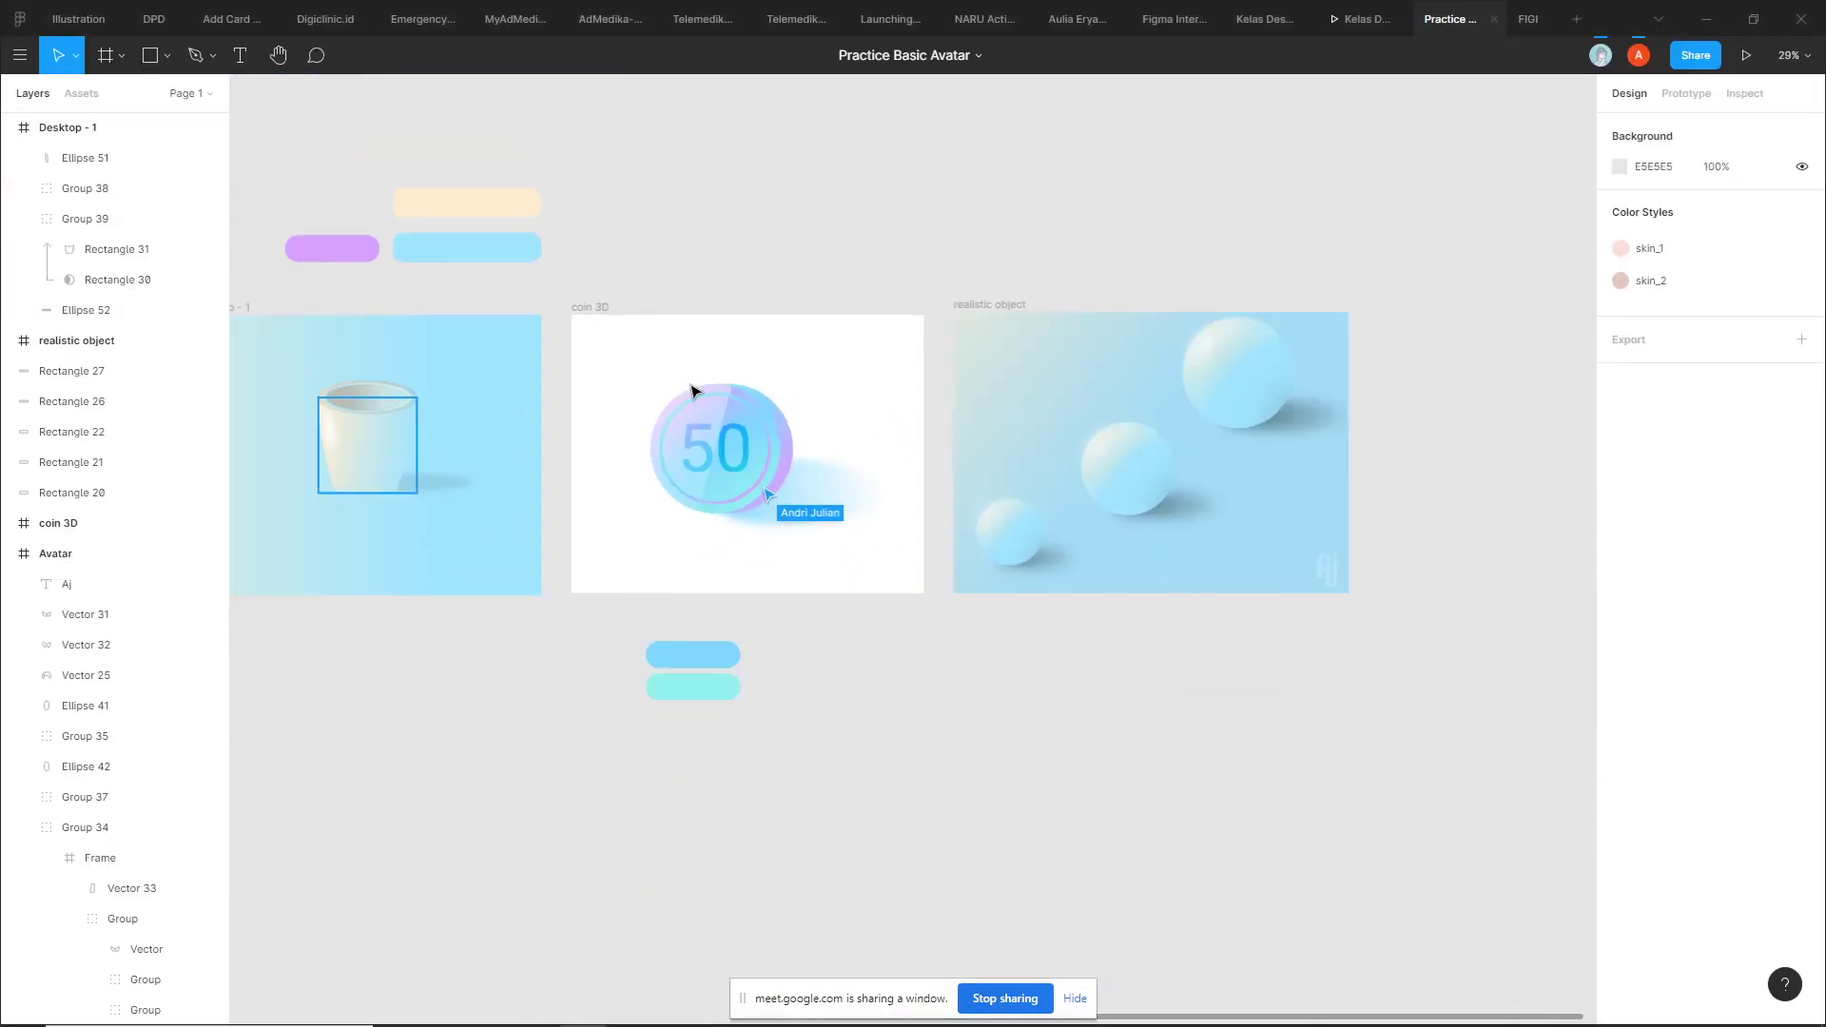
{"action": "scroll", "coordinate": [694, 392], "scroll_direction": "up", "scroll_amount": 4, "text": "ctrl"}
{"action": "left_click", "coordinate": [530, 264]}
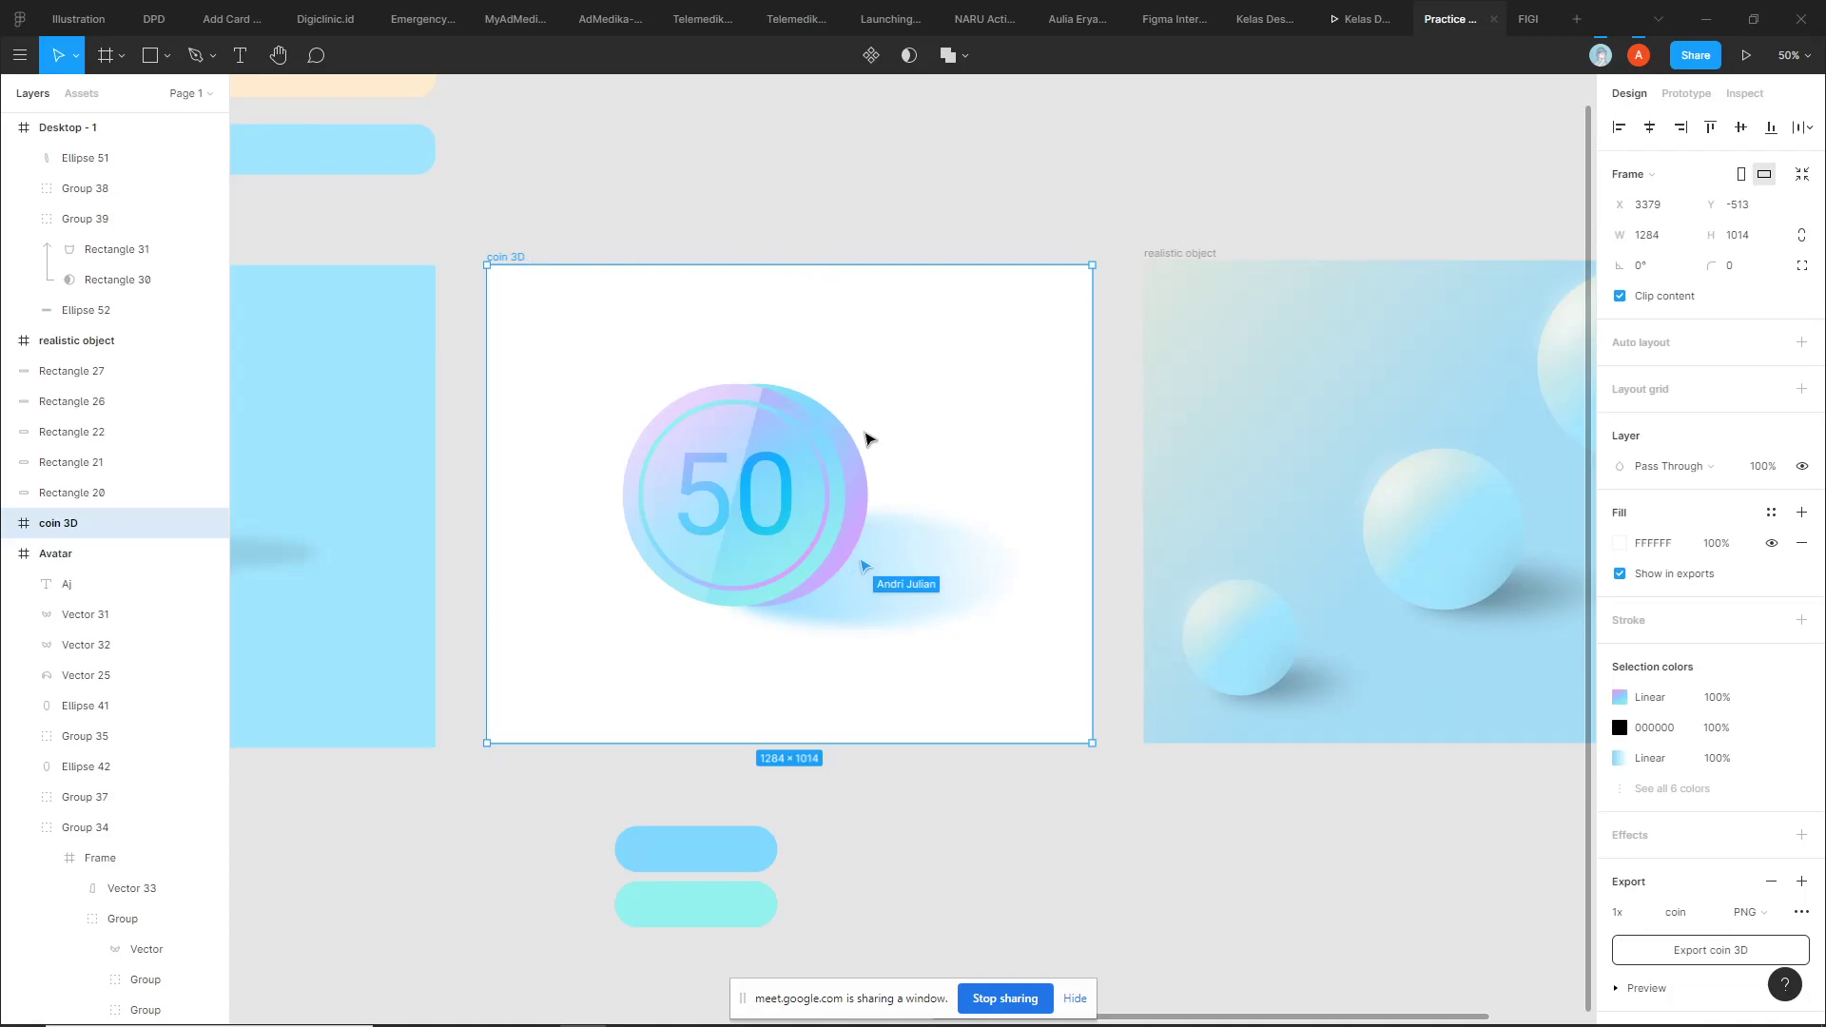
{"action": "left_click", "coordinate": [730, 424]}
{"action": "double_click", "coordinate": [729, 424]}
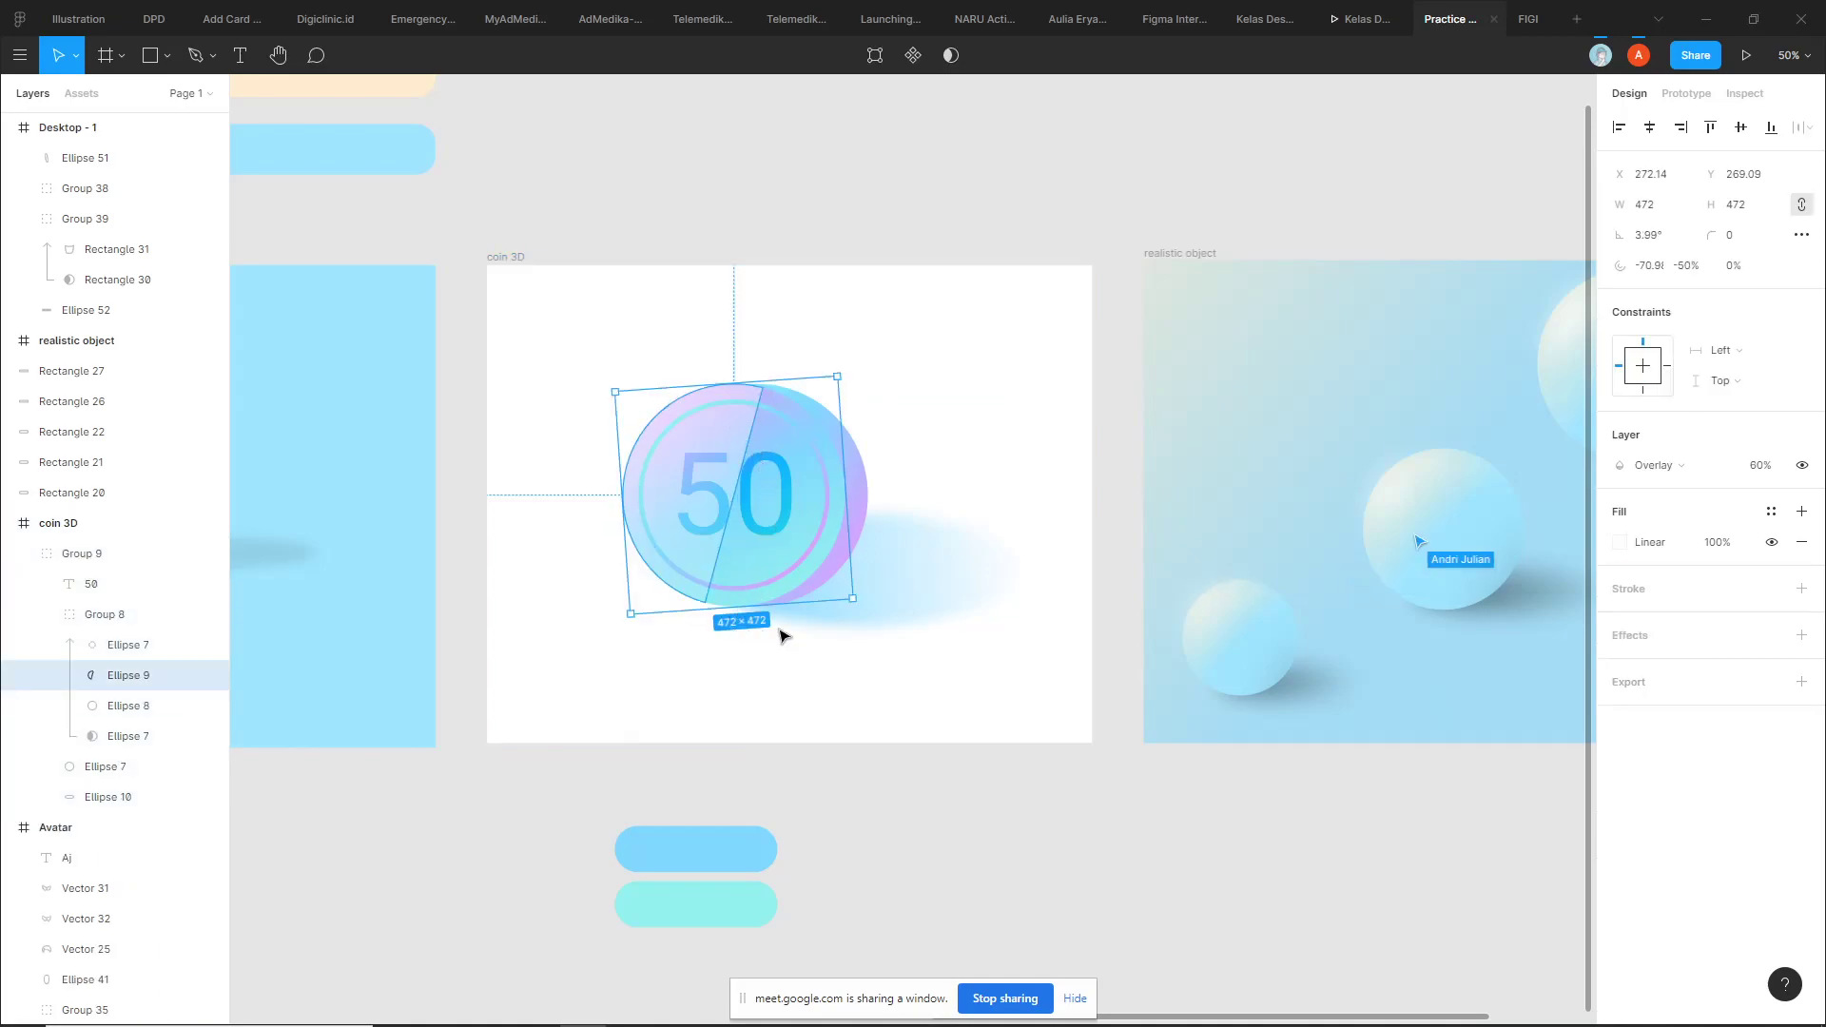
{"action": "left_click", "coordinate": [1150, 395]}
{"action": "left_click_drag", "start_coordinate": [1150, 395], "coordinate": [816, 416]}
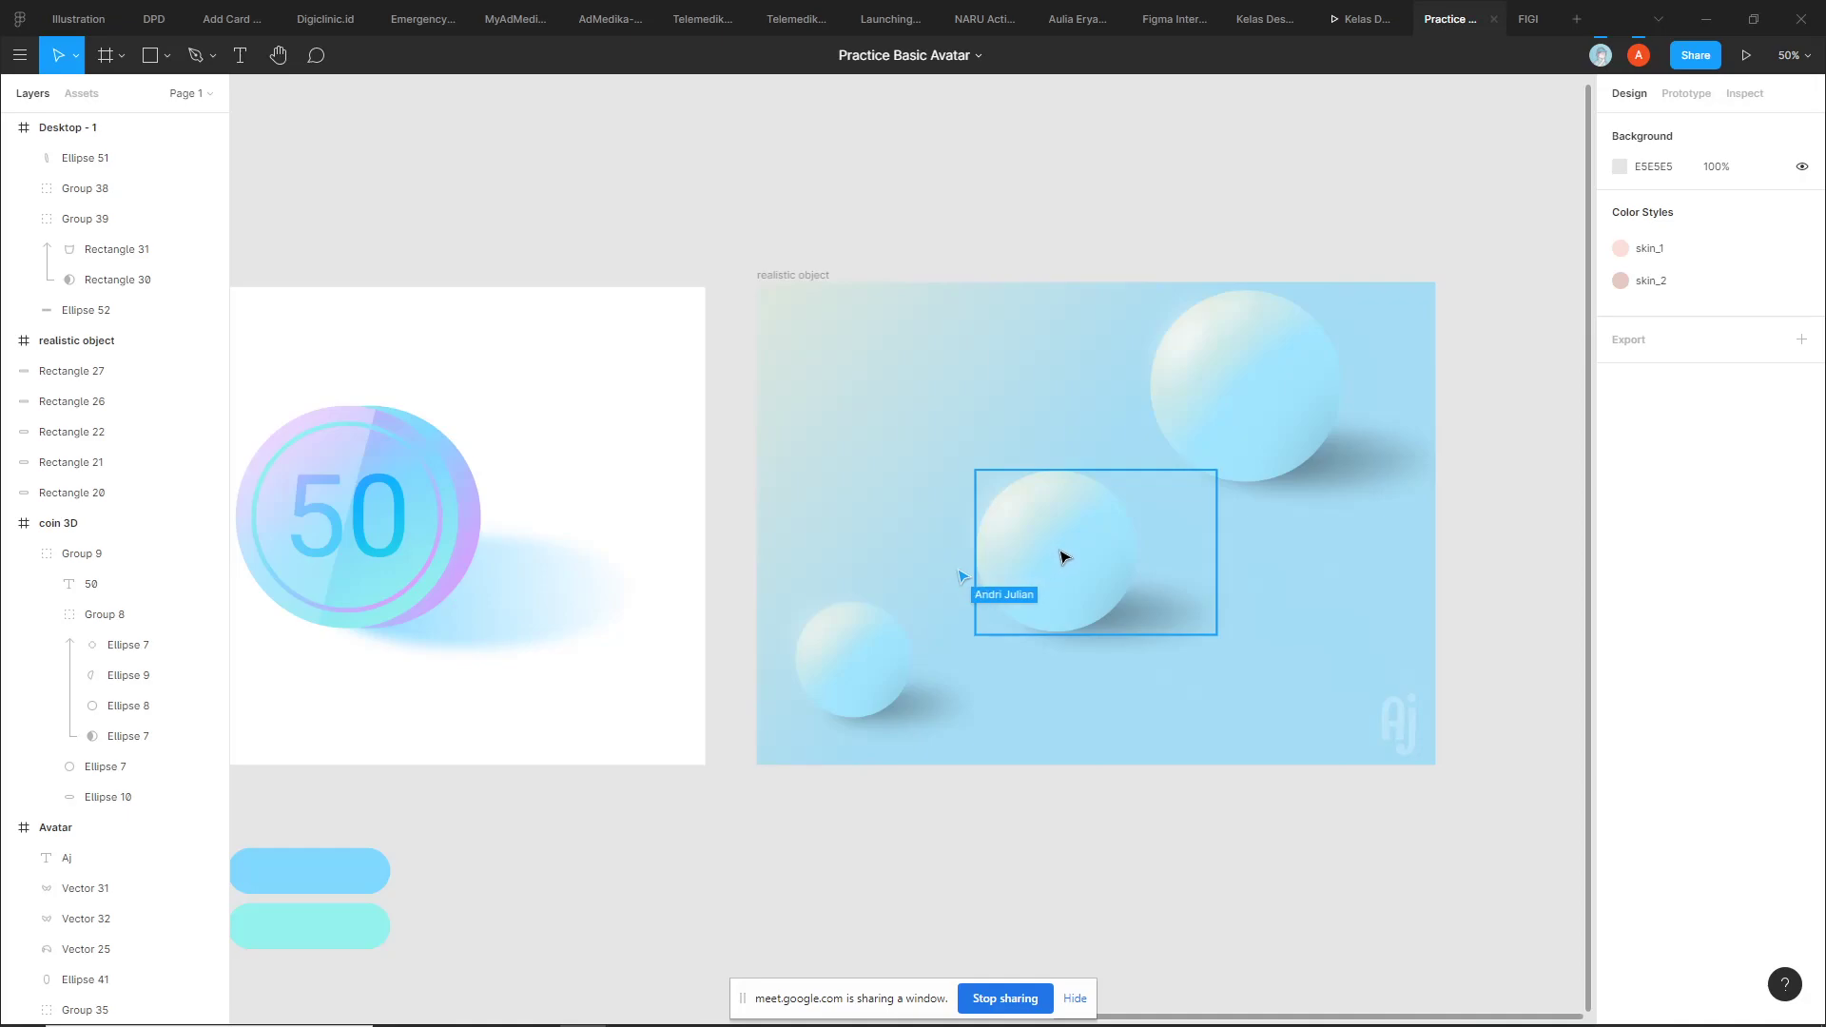
{"action": "scroll", "coordinate": [1267, 583], "scroll_direction": "up", "scroll_amount": 5}
{"action": "scroll", "coordinate": [1267, 583], "scroll_direction": "up", "scroll_amount": 1}
{"action": "scroll", "coordinate": [1227, 533], "scroll_direction": "up", "scroll_amount": 1}
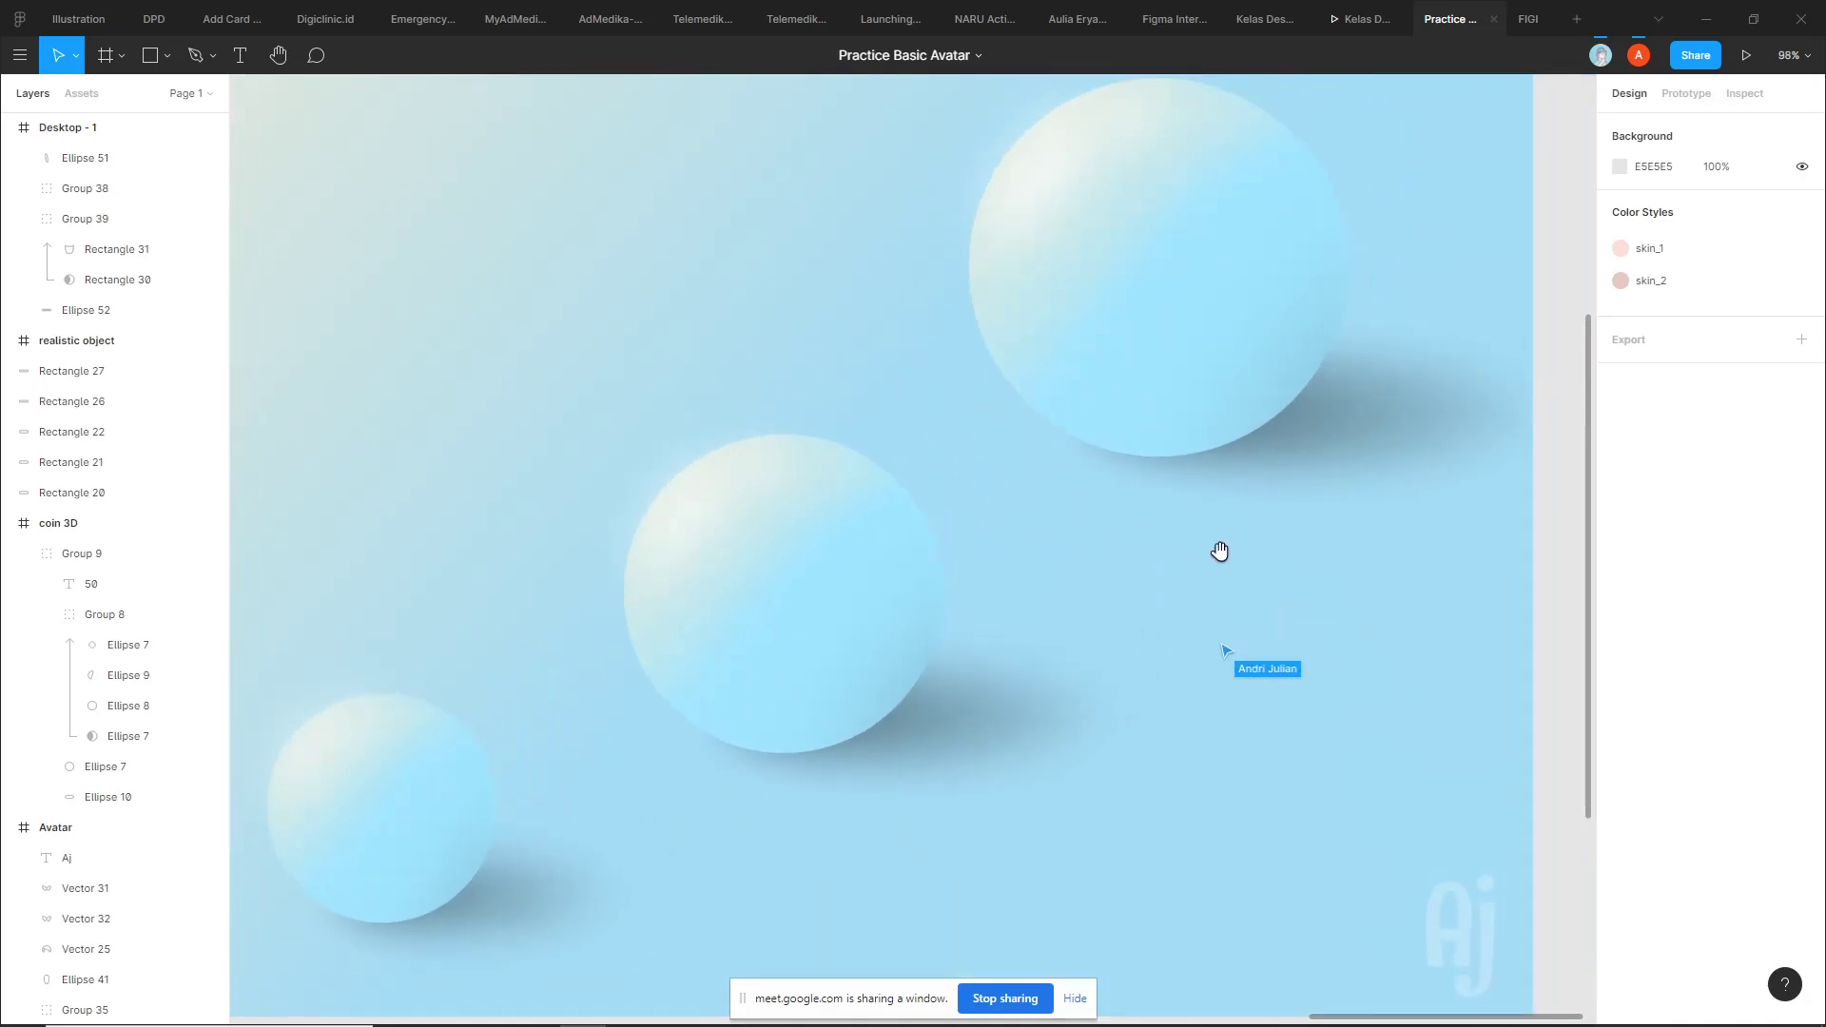
{"action": "scroll", "coordinate": [1202, 576], "scroll_direction": "down", "scroll_amount": 3}
{"action": "scroll", "coordinate": [903, 761], "scroll_direction": "left", "scroll_amount": 2}
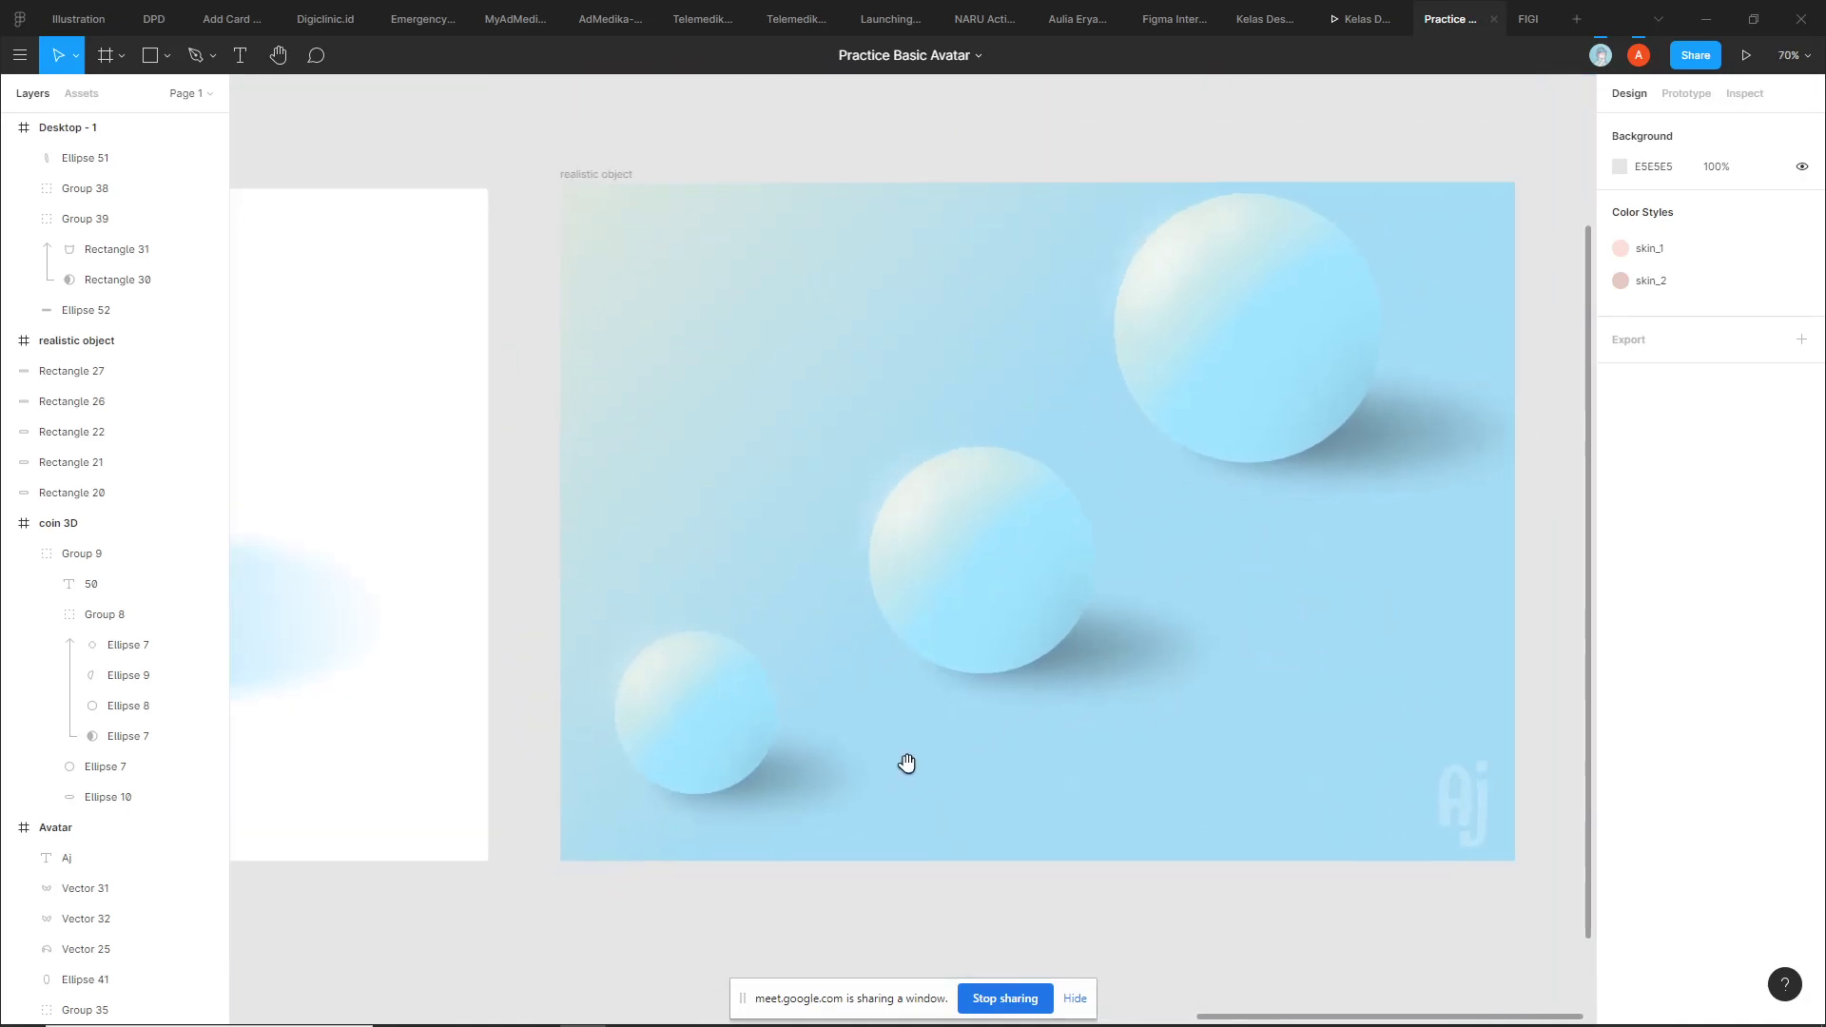
{"action": "scroll", "coordinate": [932, 751], "scroll_direction": "left", "scroll_amount": 2}
{"action": "left_click", "coordinate": [1046, 563]}
{"action": "left_click", "coordinate": [905, 547]}
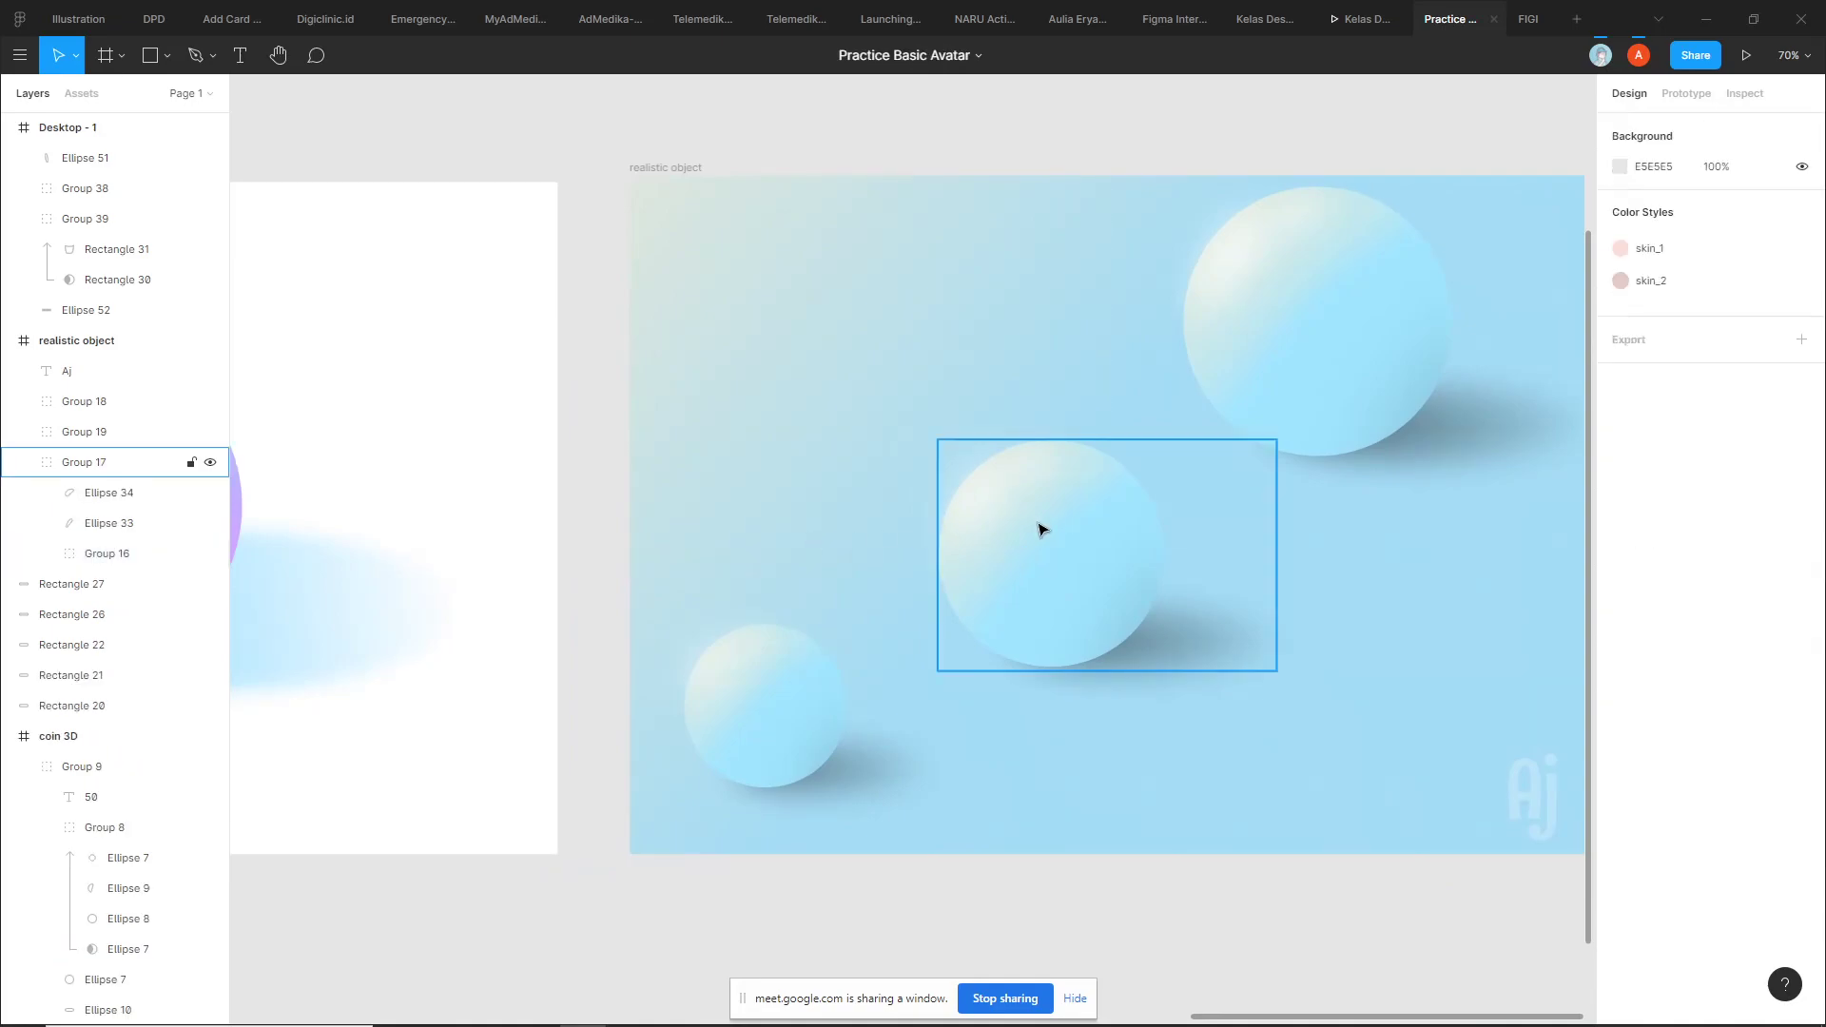
{"action": "left_click", "coordinate": [1041, 526]}
{"action": "left_click", "coordinate": [838, 516]}
{"action": "scroll", "coordinate": [795, 530], "scroll_direction": "left", "scroll_amount": 1}
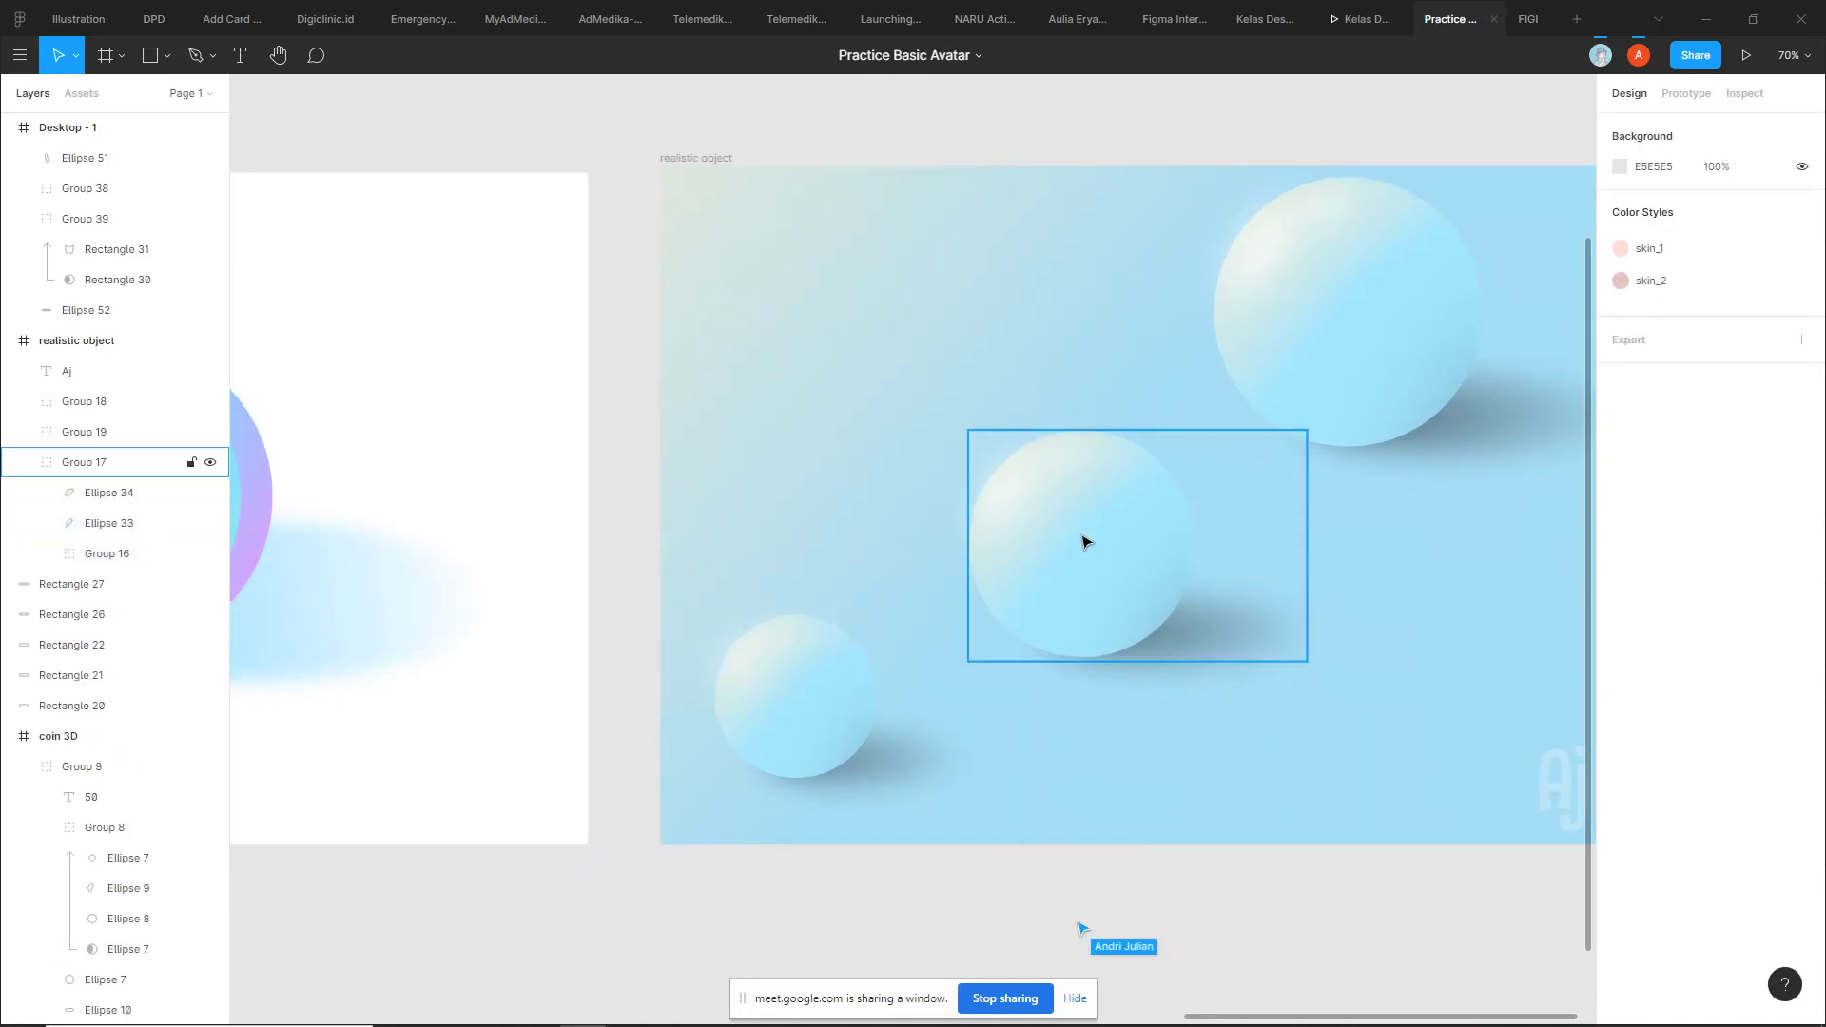
{"action": "scroll", "coordinate": [1104, 571], "scroll_direction": "right", "scroll_amount": 1}
{"action": "scroll", "coordinate": [1130, 596], "scroll_direction": "right", "scroll_amount": 2}
{"action": "left_click", "coordinate": [859, 535], "text": "ctrl"}
{"action": "left_click", "coordinate": [1077, 522]}
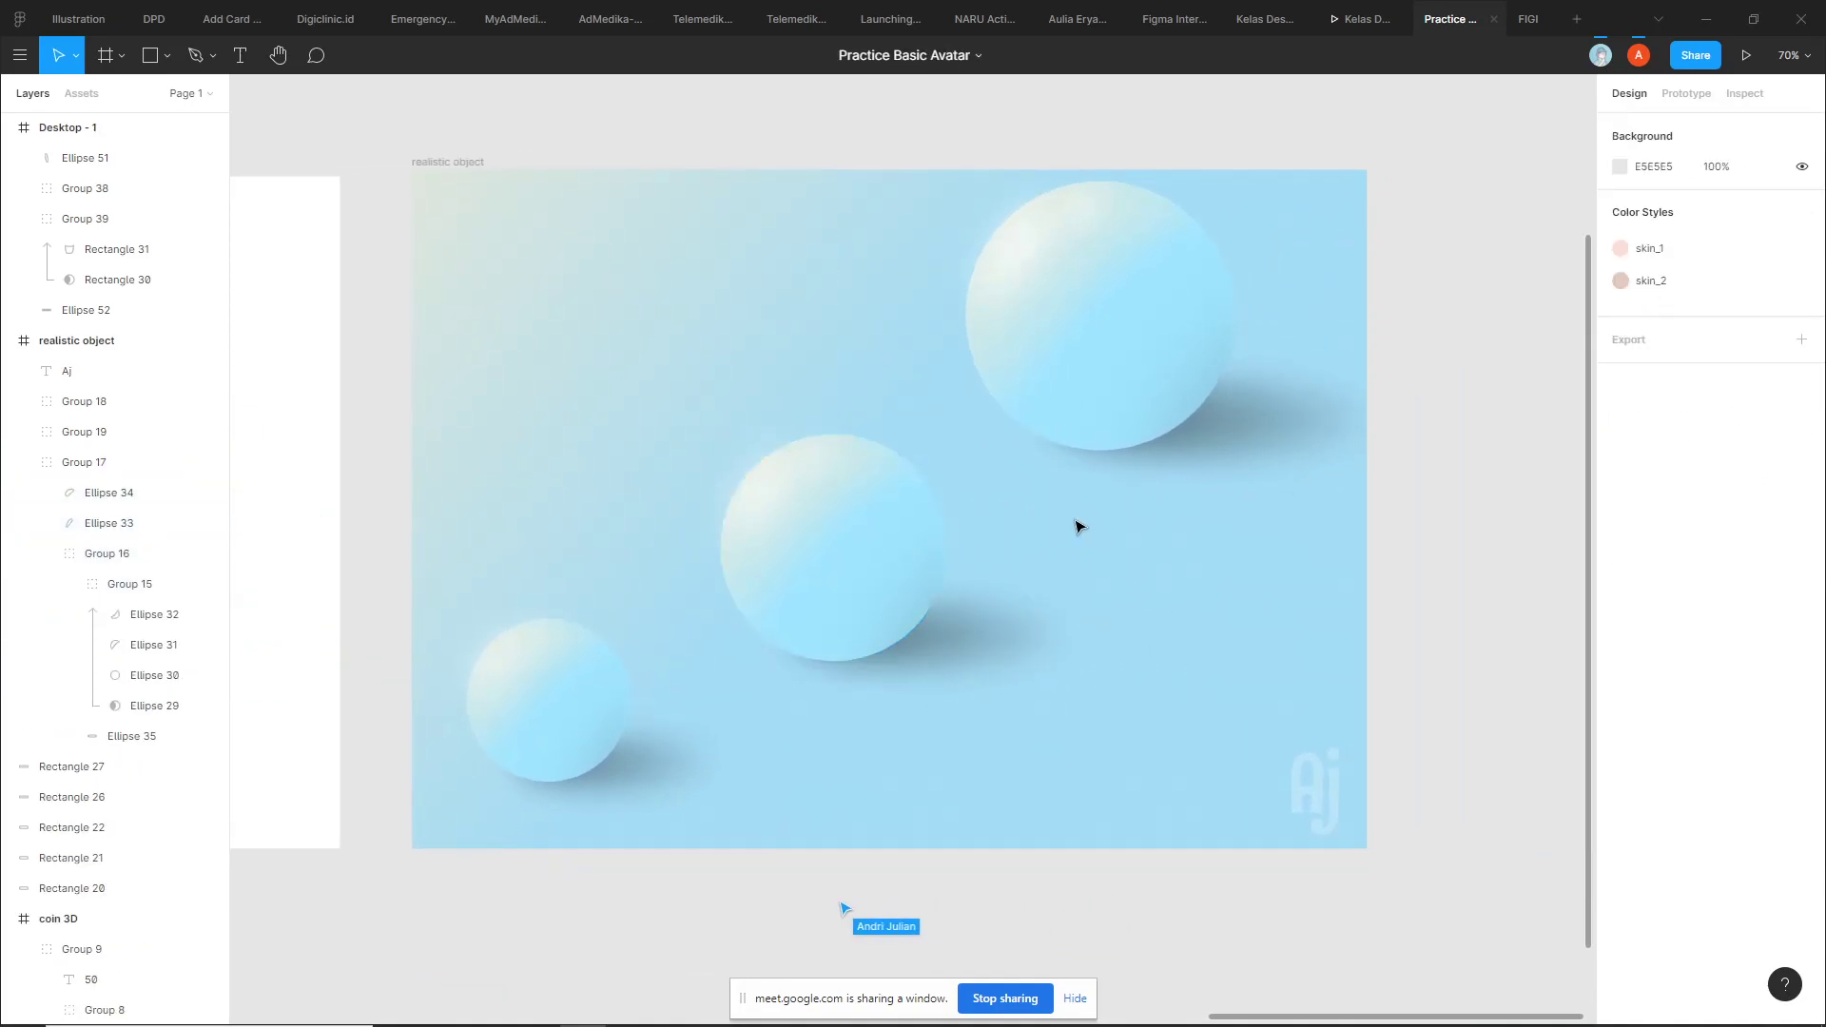
{"action": "left_click", "coordinate": [1083, 331], "text": "ctrl"}
{"action": "left_click", "coordinate": [1075, 543]}
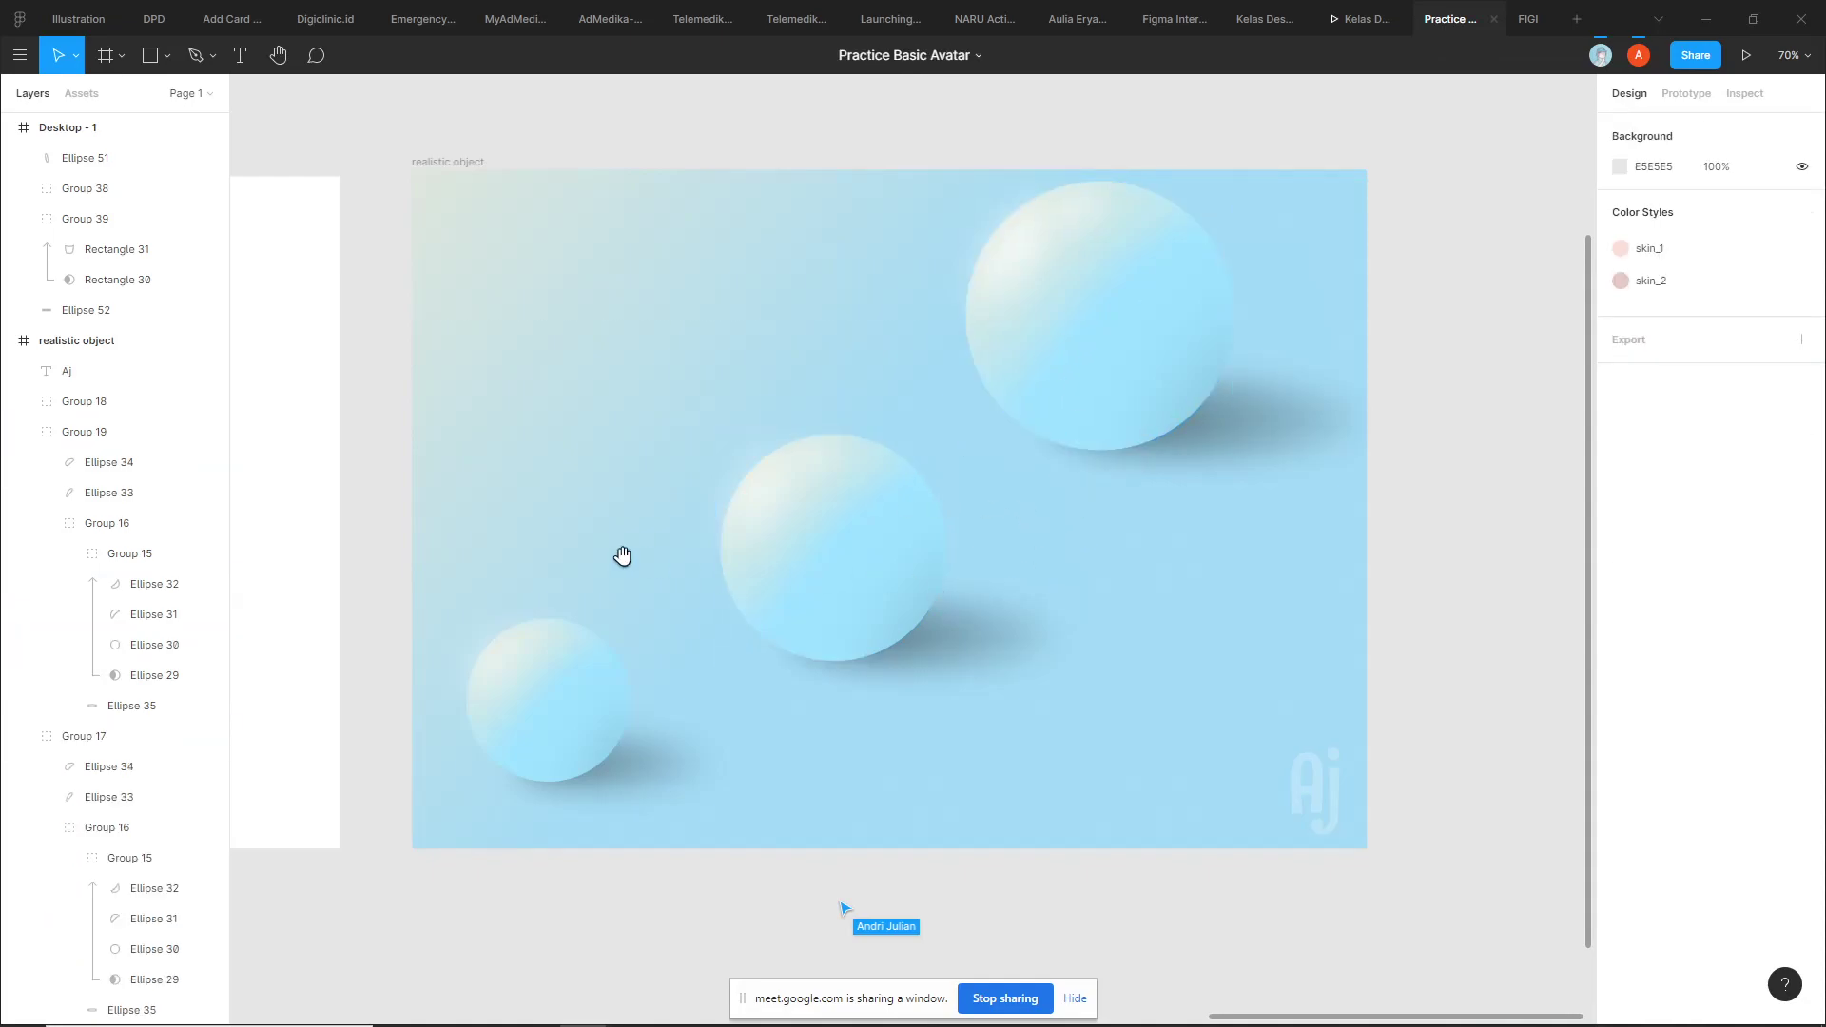
{"action": "left_click_drag", "start_coordinate": [622, 556], "coordinate": [775, 522]}
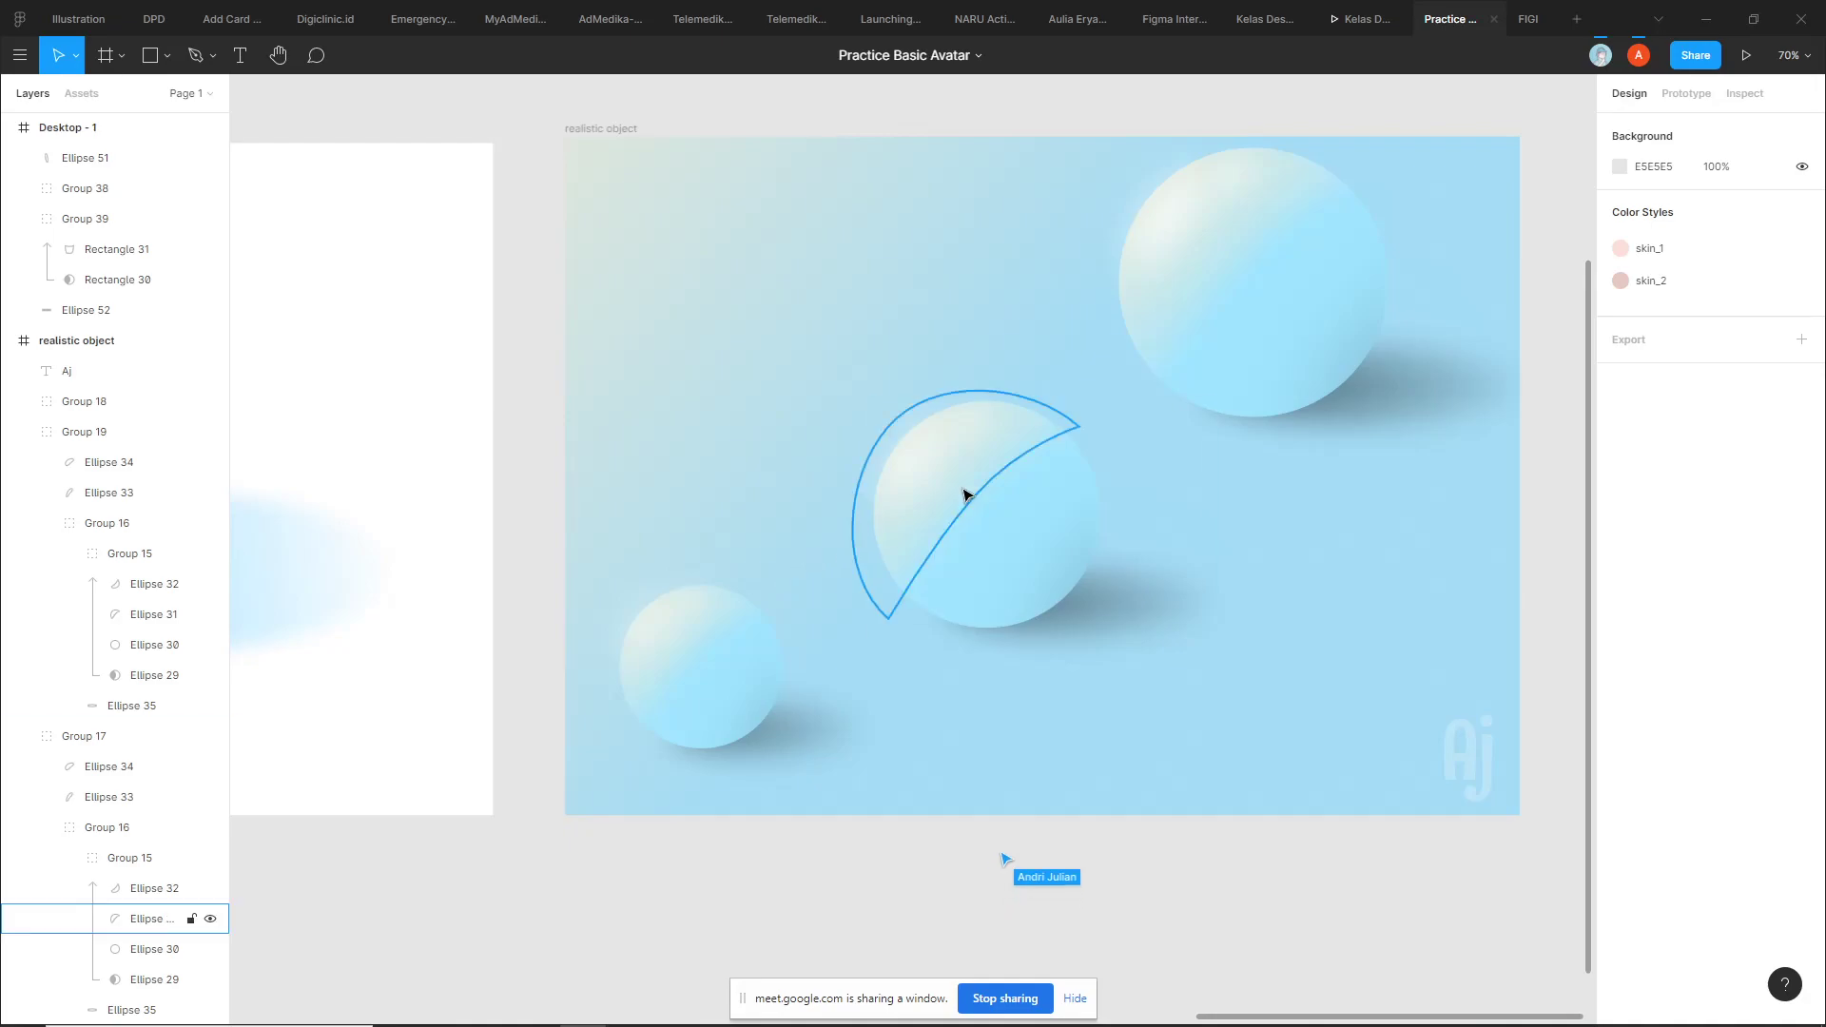
{"action": "left_click", "coordinate": [966, 490], "text": "ctrl"}
{"action": "left_click", "coordinate": [1133, 496]}
{"action": "left_click", "coordinate": [1161, 497]}
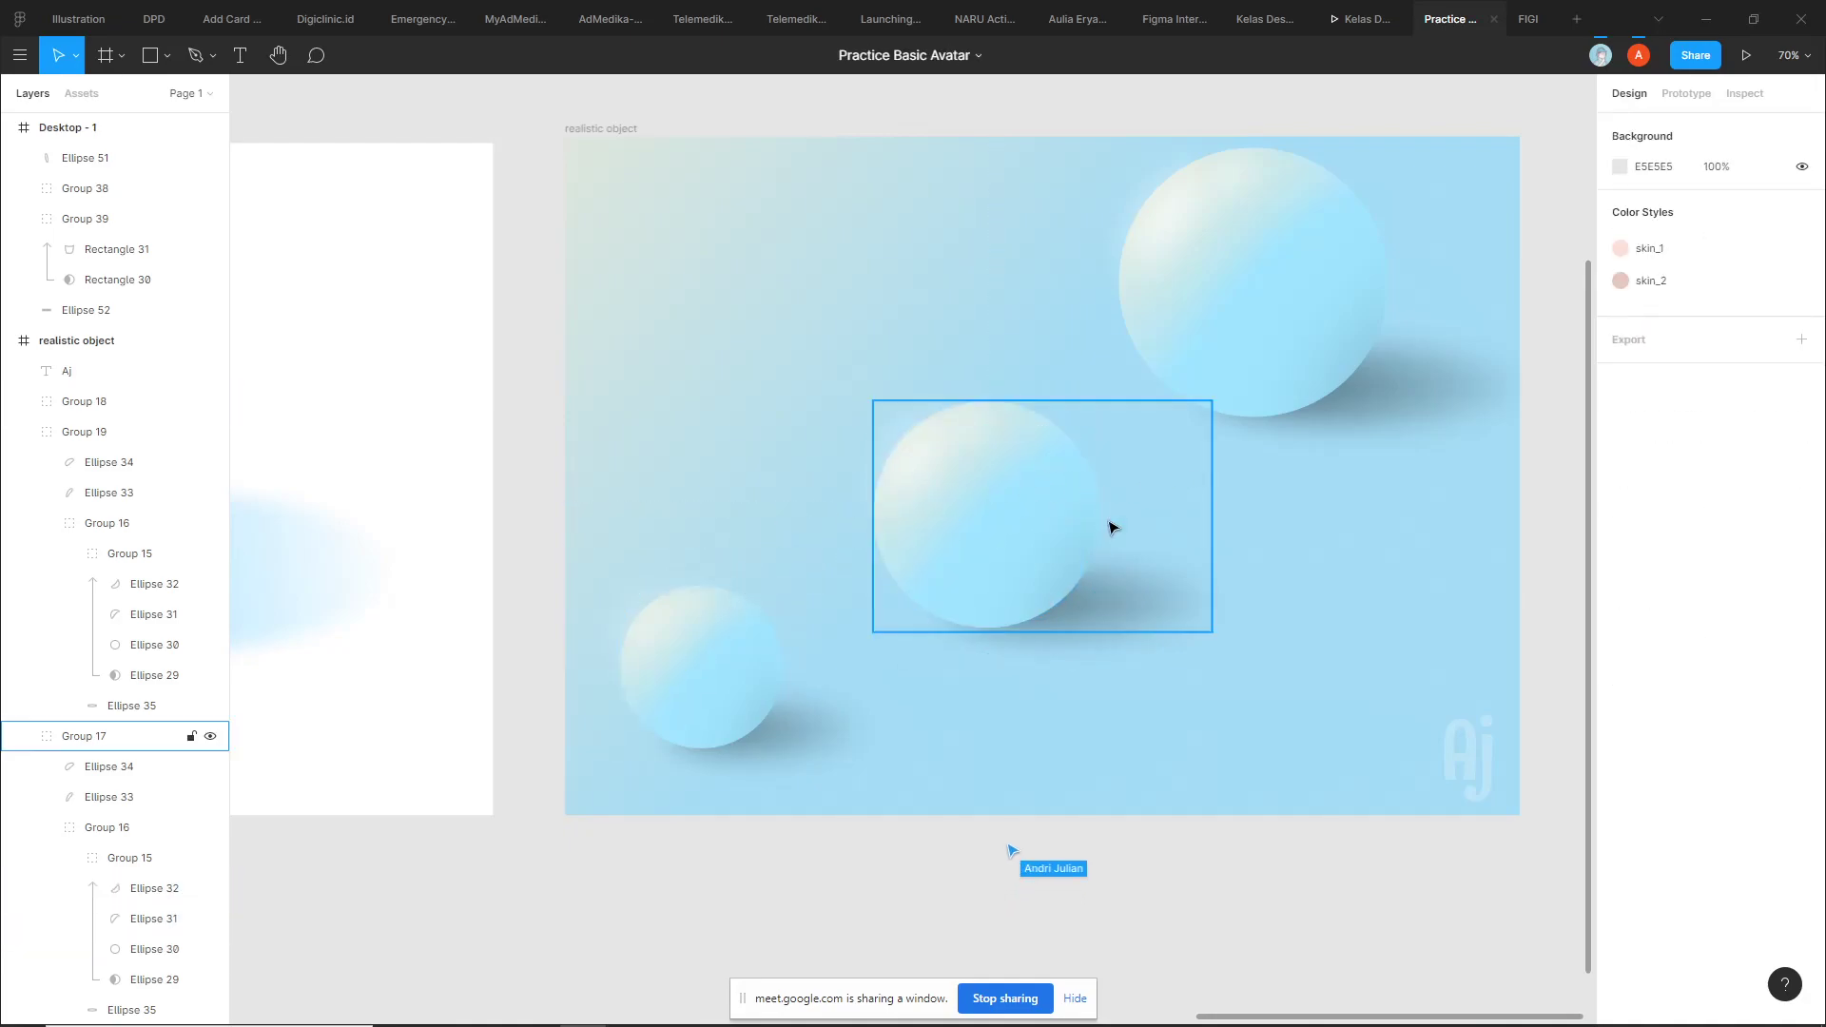
{"action": "left_click", "coordinate": [1296, 357]}
{"action": "left_click", "coordinate": [1259, 503]}
{"action": "left_click", "coordinate": [990, 530]}
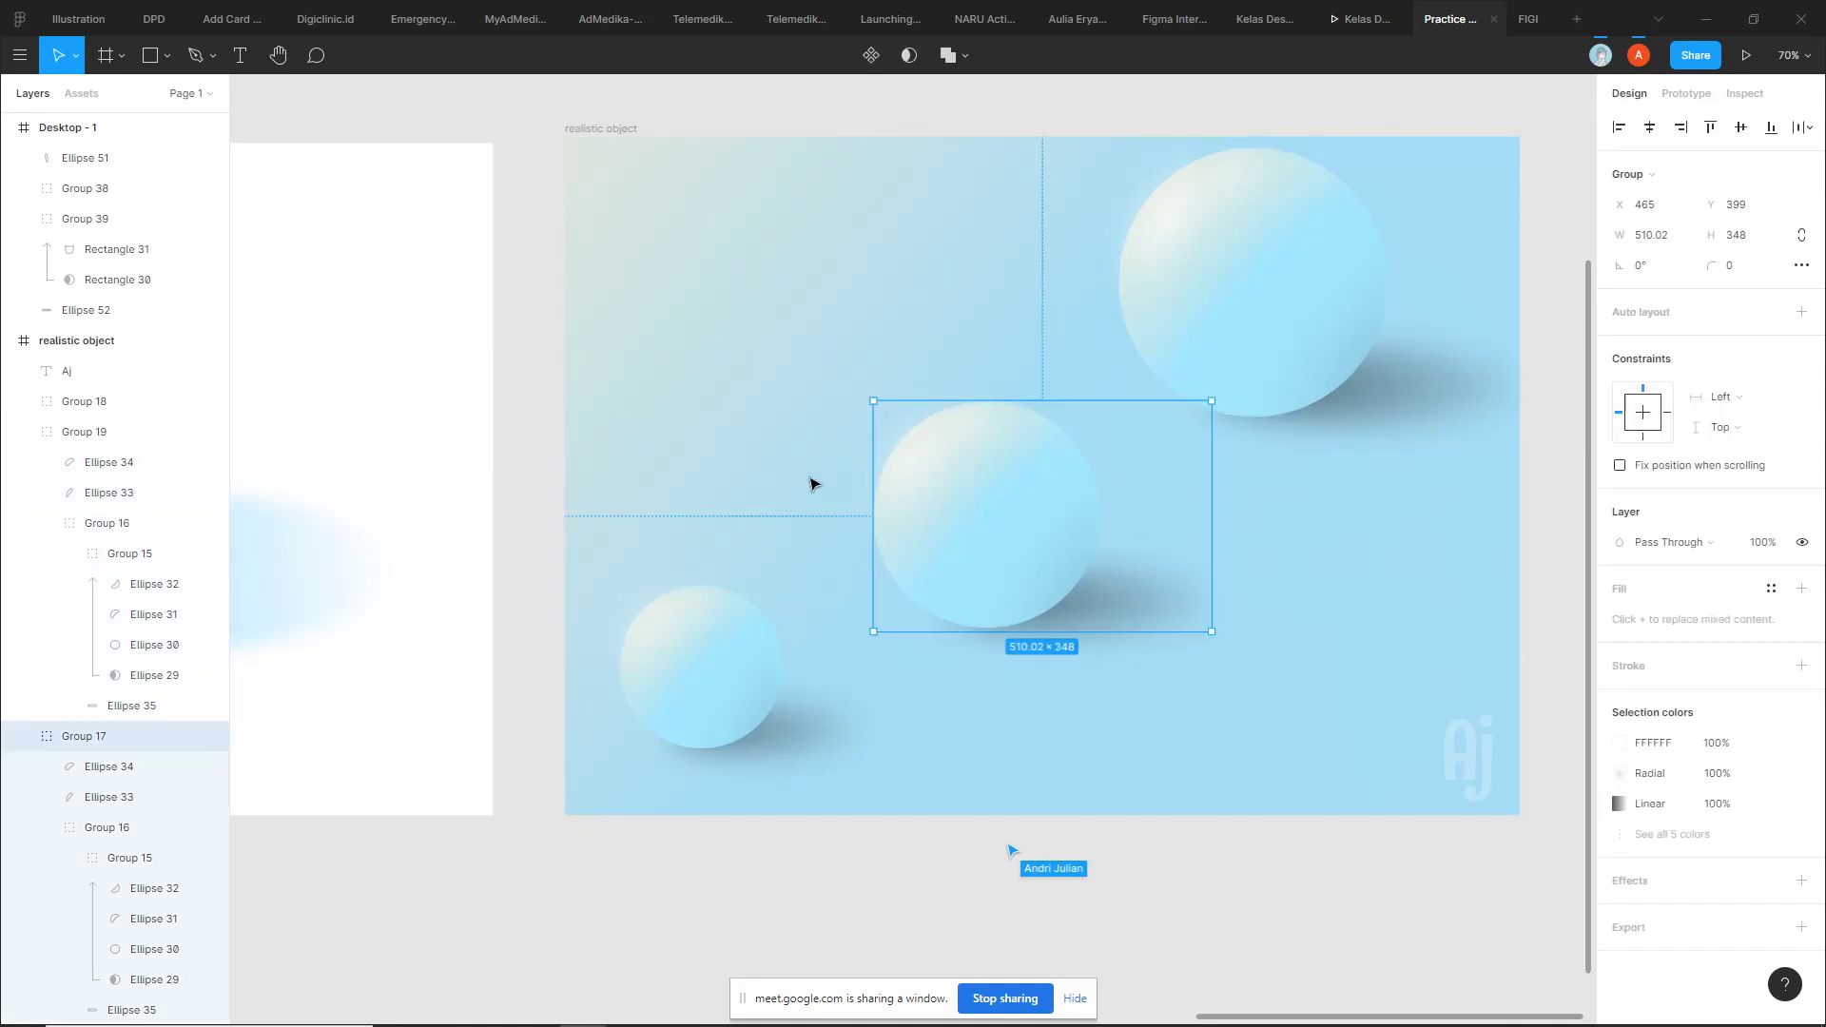
{"action": "left_click", "coordinate": [816, 481]}
{"action": "scroll", "coordinate": [779, 477], "scroll_direction": "down", "scroll_amount": 3}
{"action": "left_click_drag", "start_coordinate": [626, 489], "coordinate": [815, 488]}
{"action": "scroll", "coordinate": [656, 471], "scroll_direction": "down", "scroll_amount": 3}
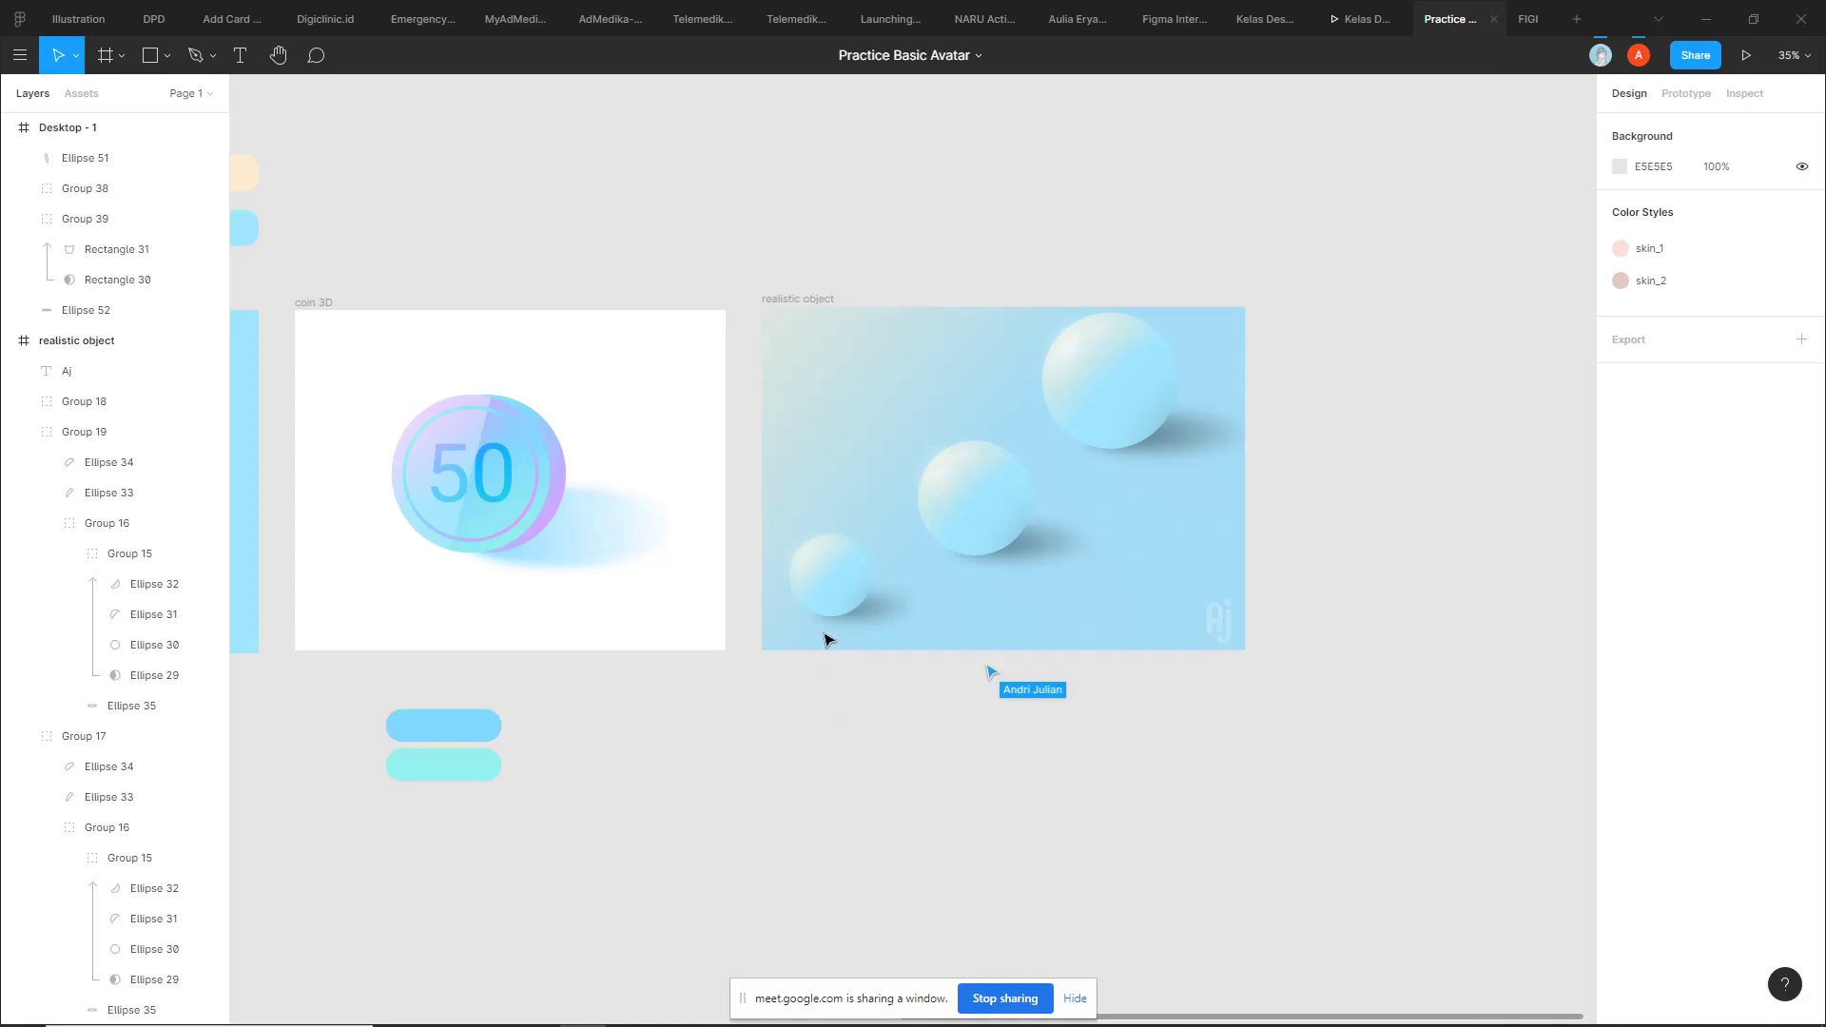
Zoom out to 19% and pan so Basic Avatar, Avatar, Desktop - 1, coin 3D and realistic object frames show in one row
{"action": "scroll", "coordinate": [693, 682], "scroll_direction": "down", "scroll_amount": 3}
{"action": "scroll", "coordinate": [723, 685], "scroll_direction": "left", "scroll_amount": 3}
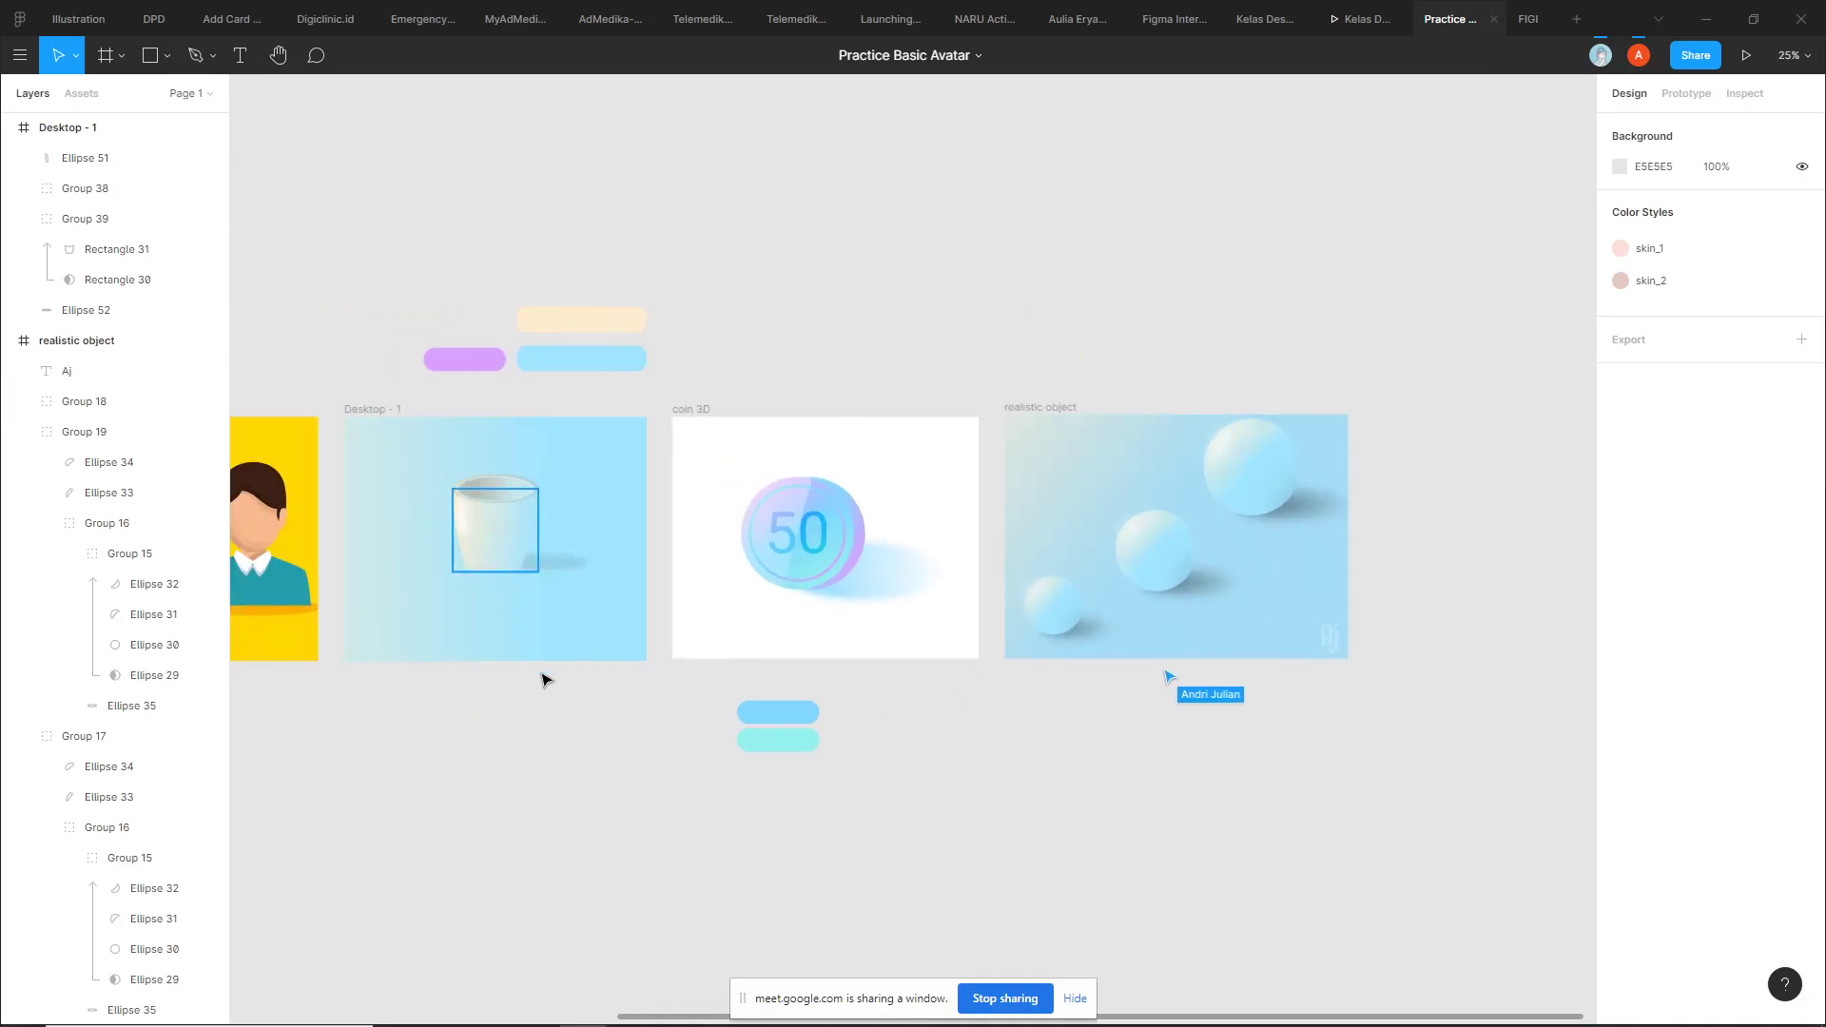
{"action": "scroll", "coordinate": [611, 561], "scroll_direction": "up", "scroll_amount": 2}
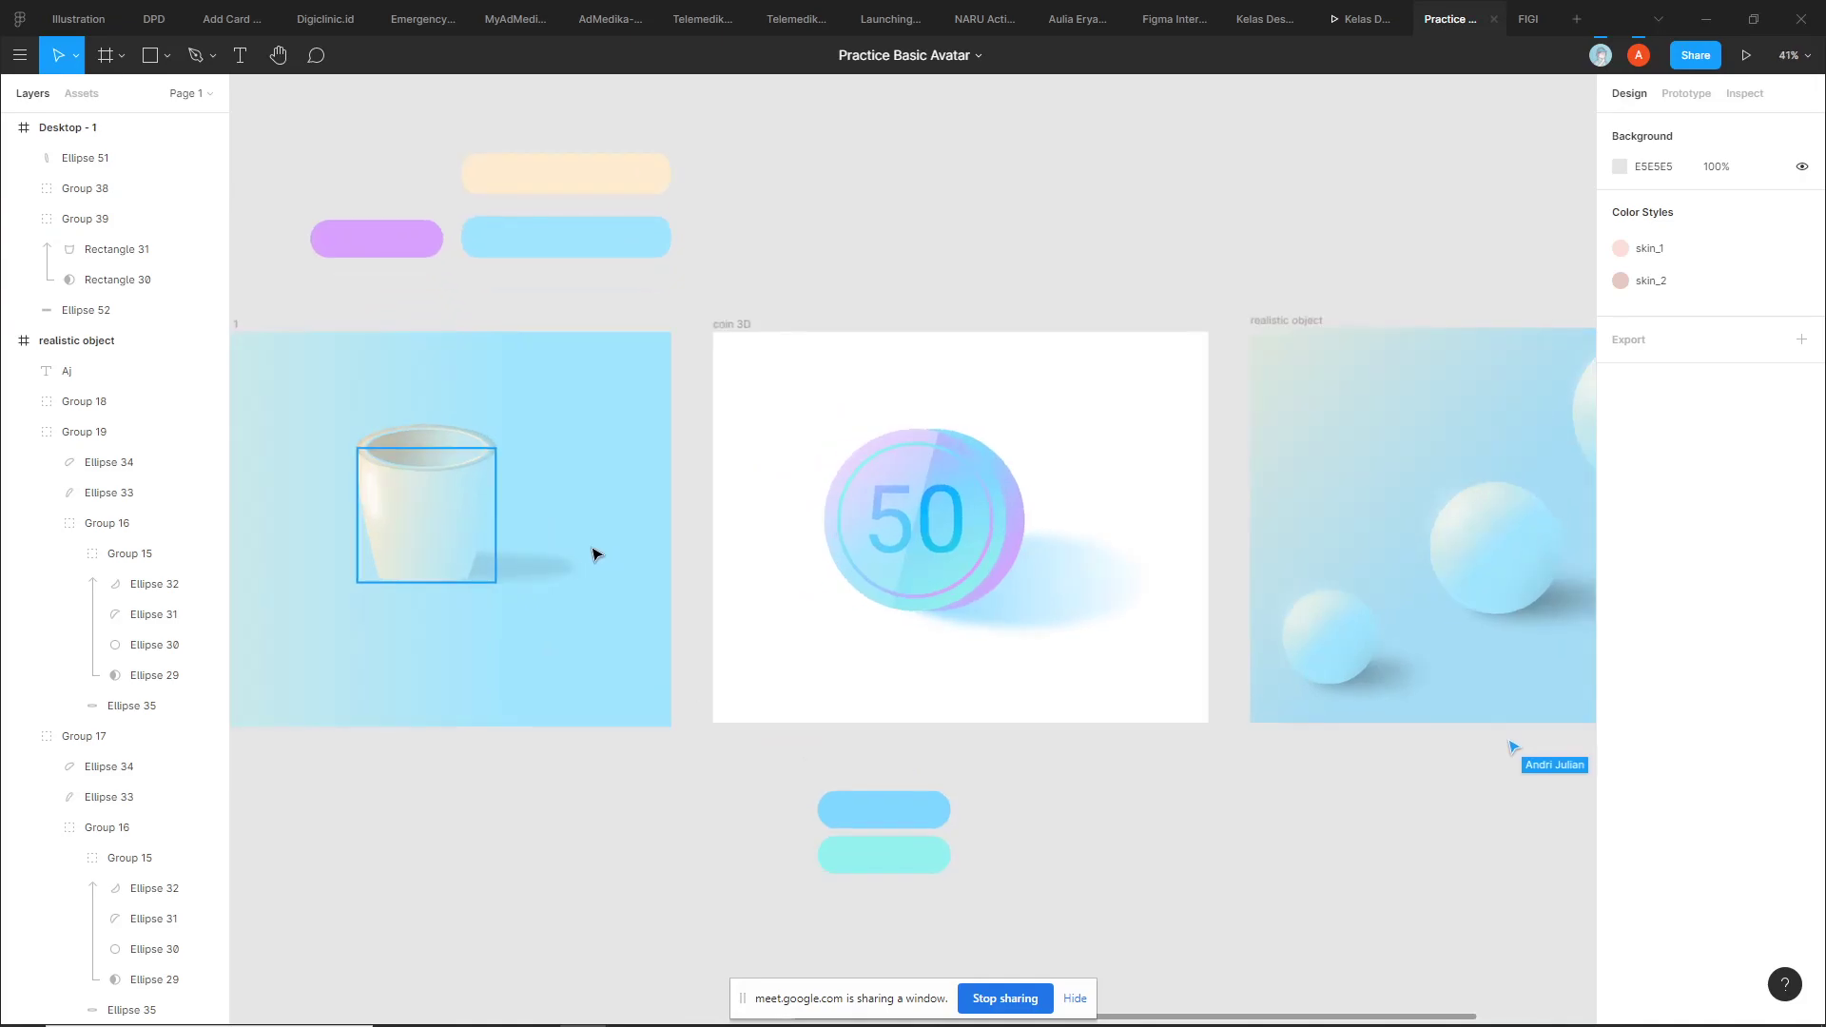
{"action": "scroll", "coordinate": [592, 554], "scroll_direction": "down", "scroll_amount": 1}
{"action": "scroll", "coordinate": [514, 438], "scroll_direction": "right", "scroll_amount": 5}
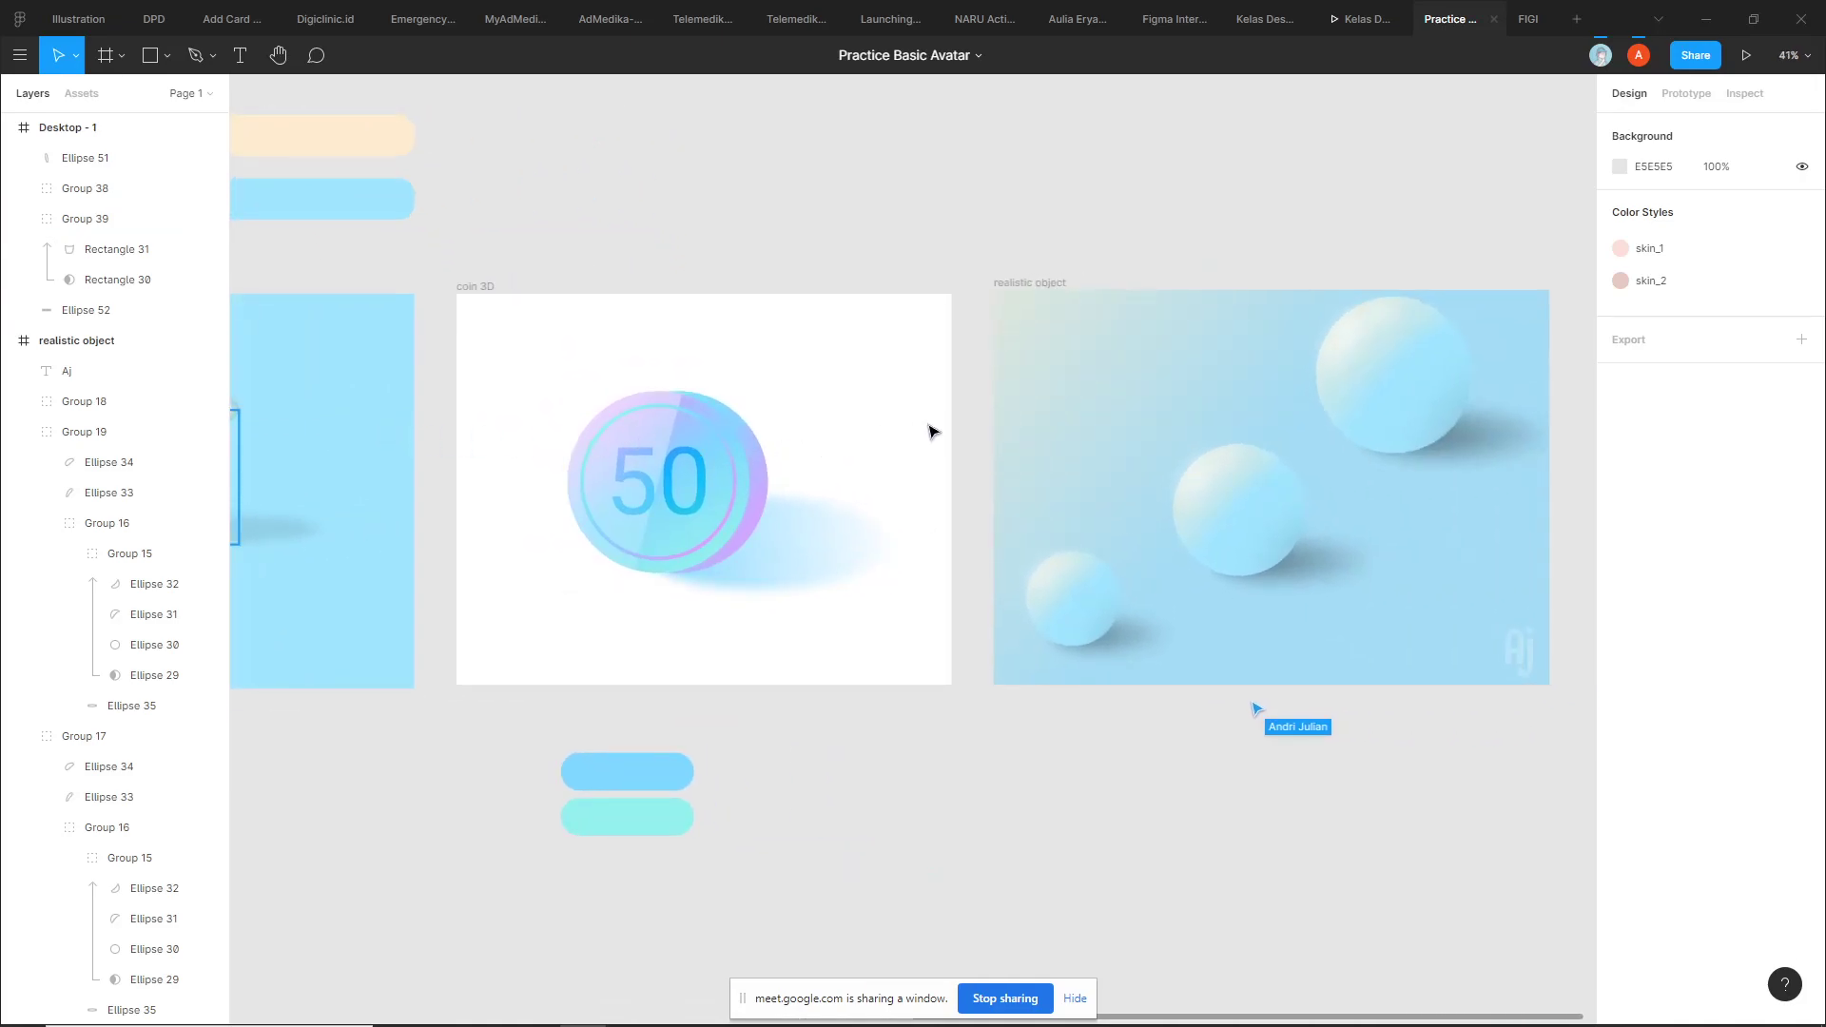
{"action": "scroll", "coordinate": [709, 380], "scroll_direction": "down", "scroll_amount": 1}
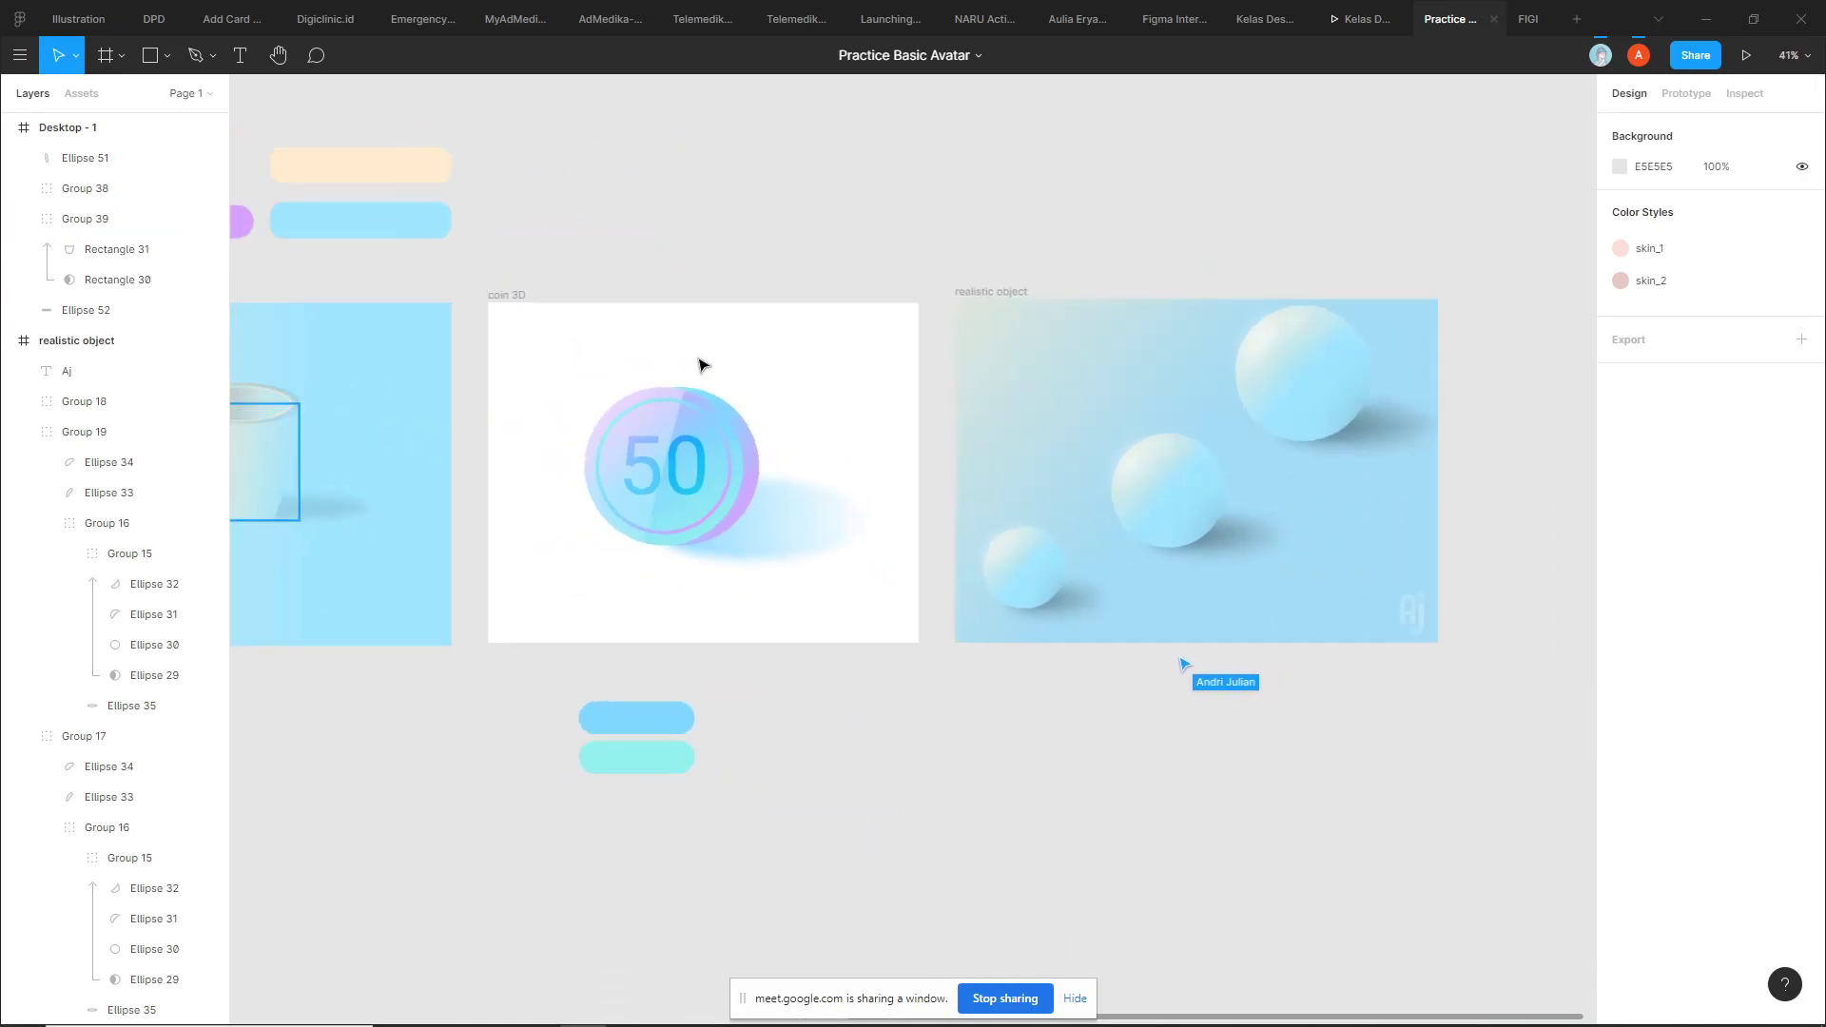
{"action": "scroll", "coordinate": [799, 302], "scroll_direction": "down", "scroll_amount": 3}
{"action": "scroll", "coordinate": [799, 302], "scroll_direction": "left", "scroll_amount": 2}
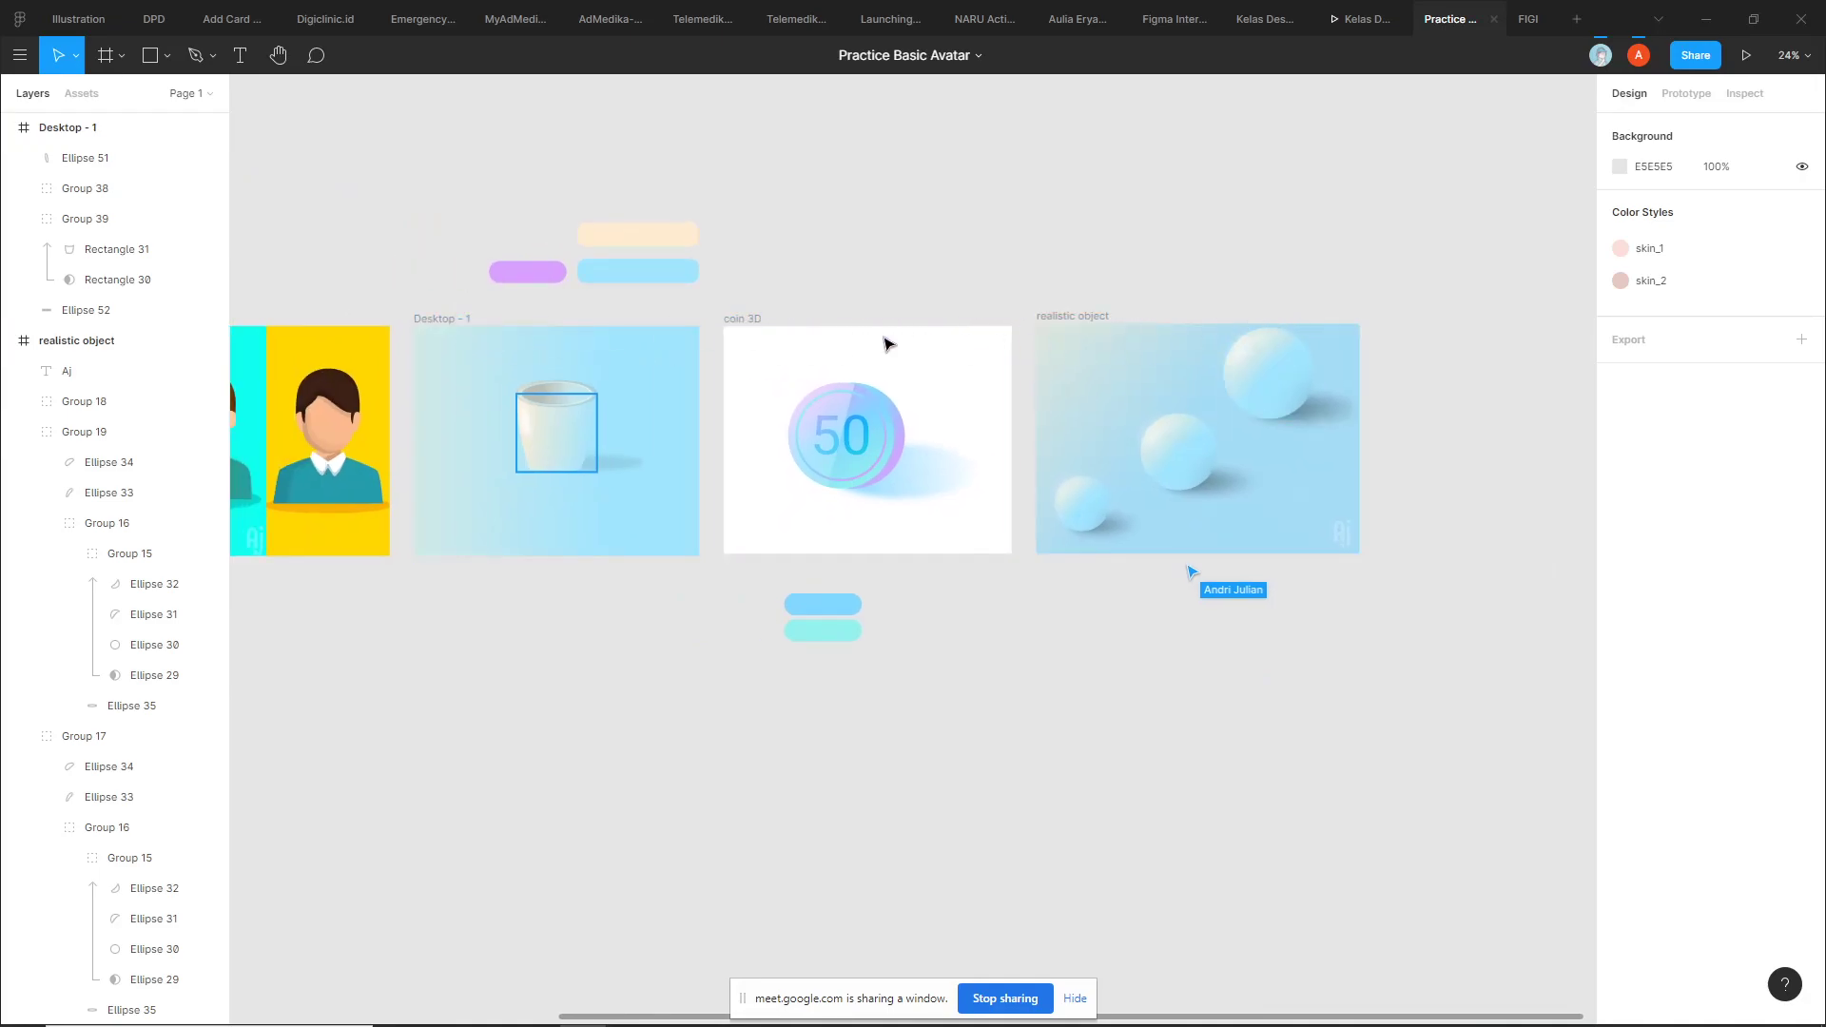
{"action": "scroll", "coordinate": [951, 295], "scroll_direction": "up", "scroll_amount": 3}
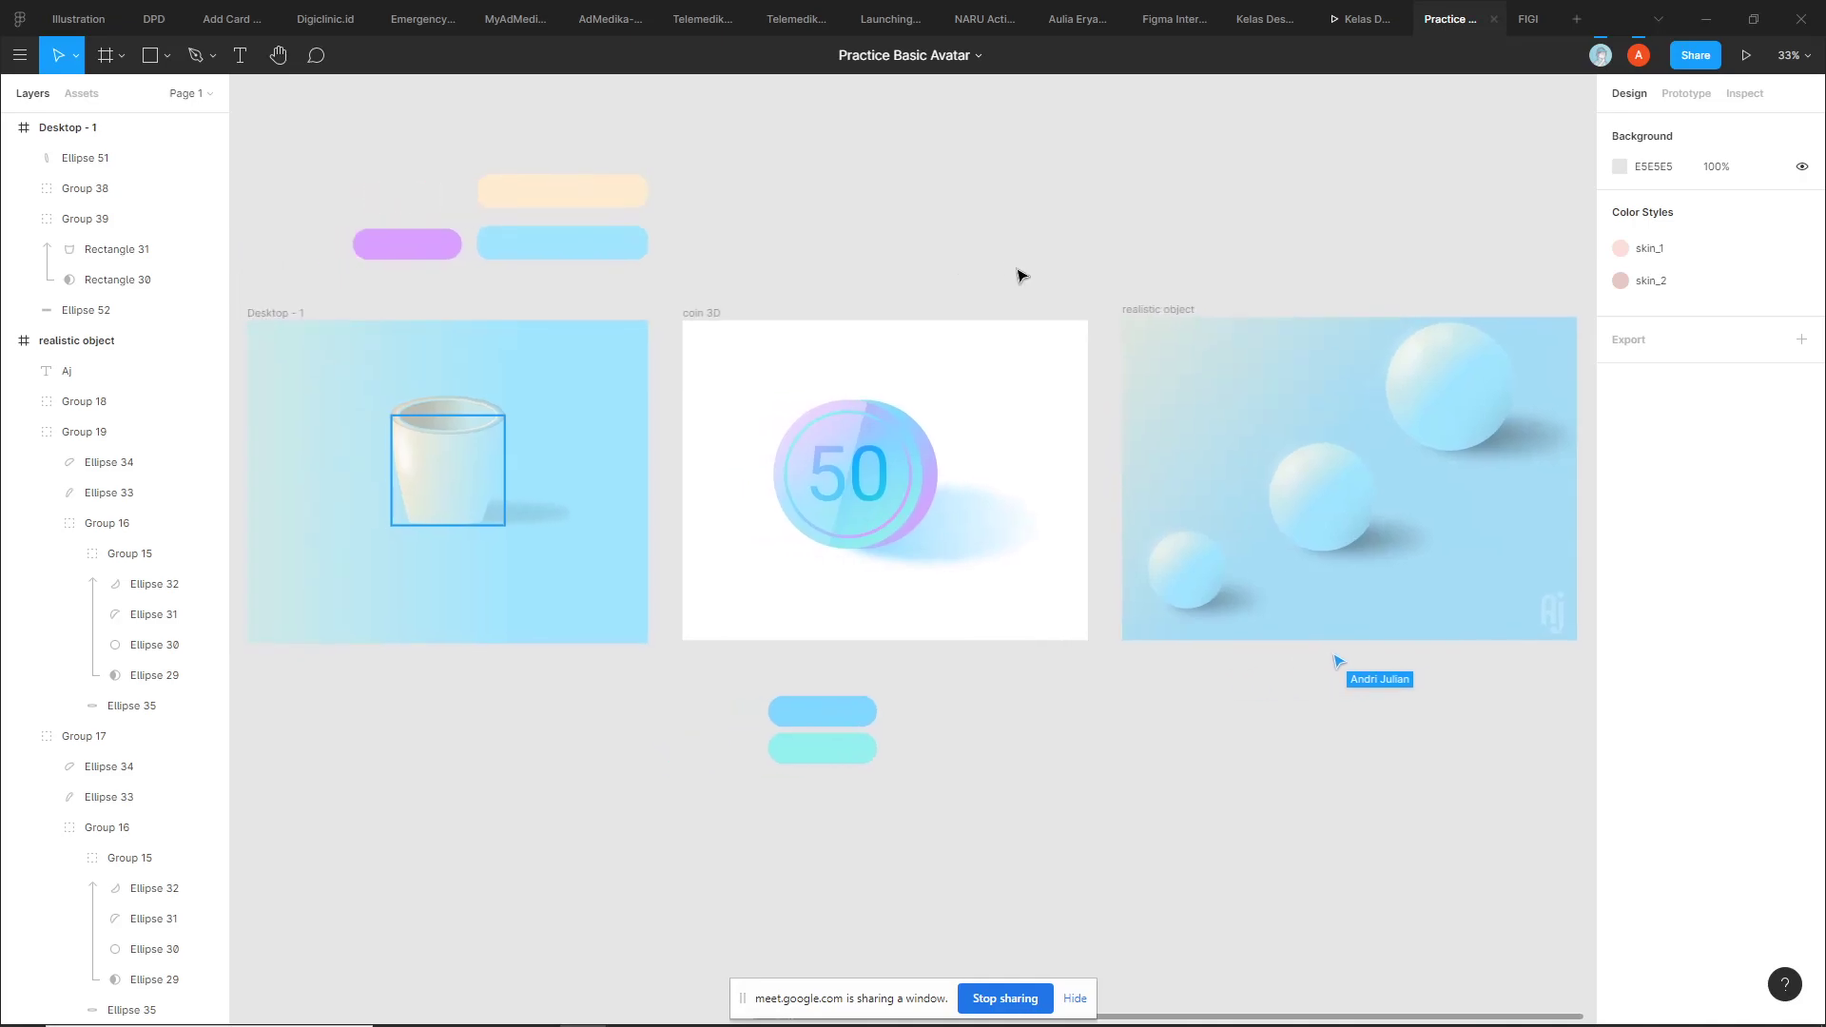
{"action": "scroll", "coordinate": [632, 759], "scroll_direction": "down", "scroll_amount": 1}
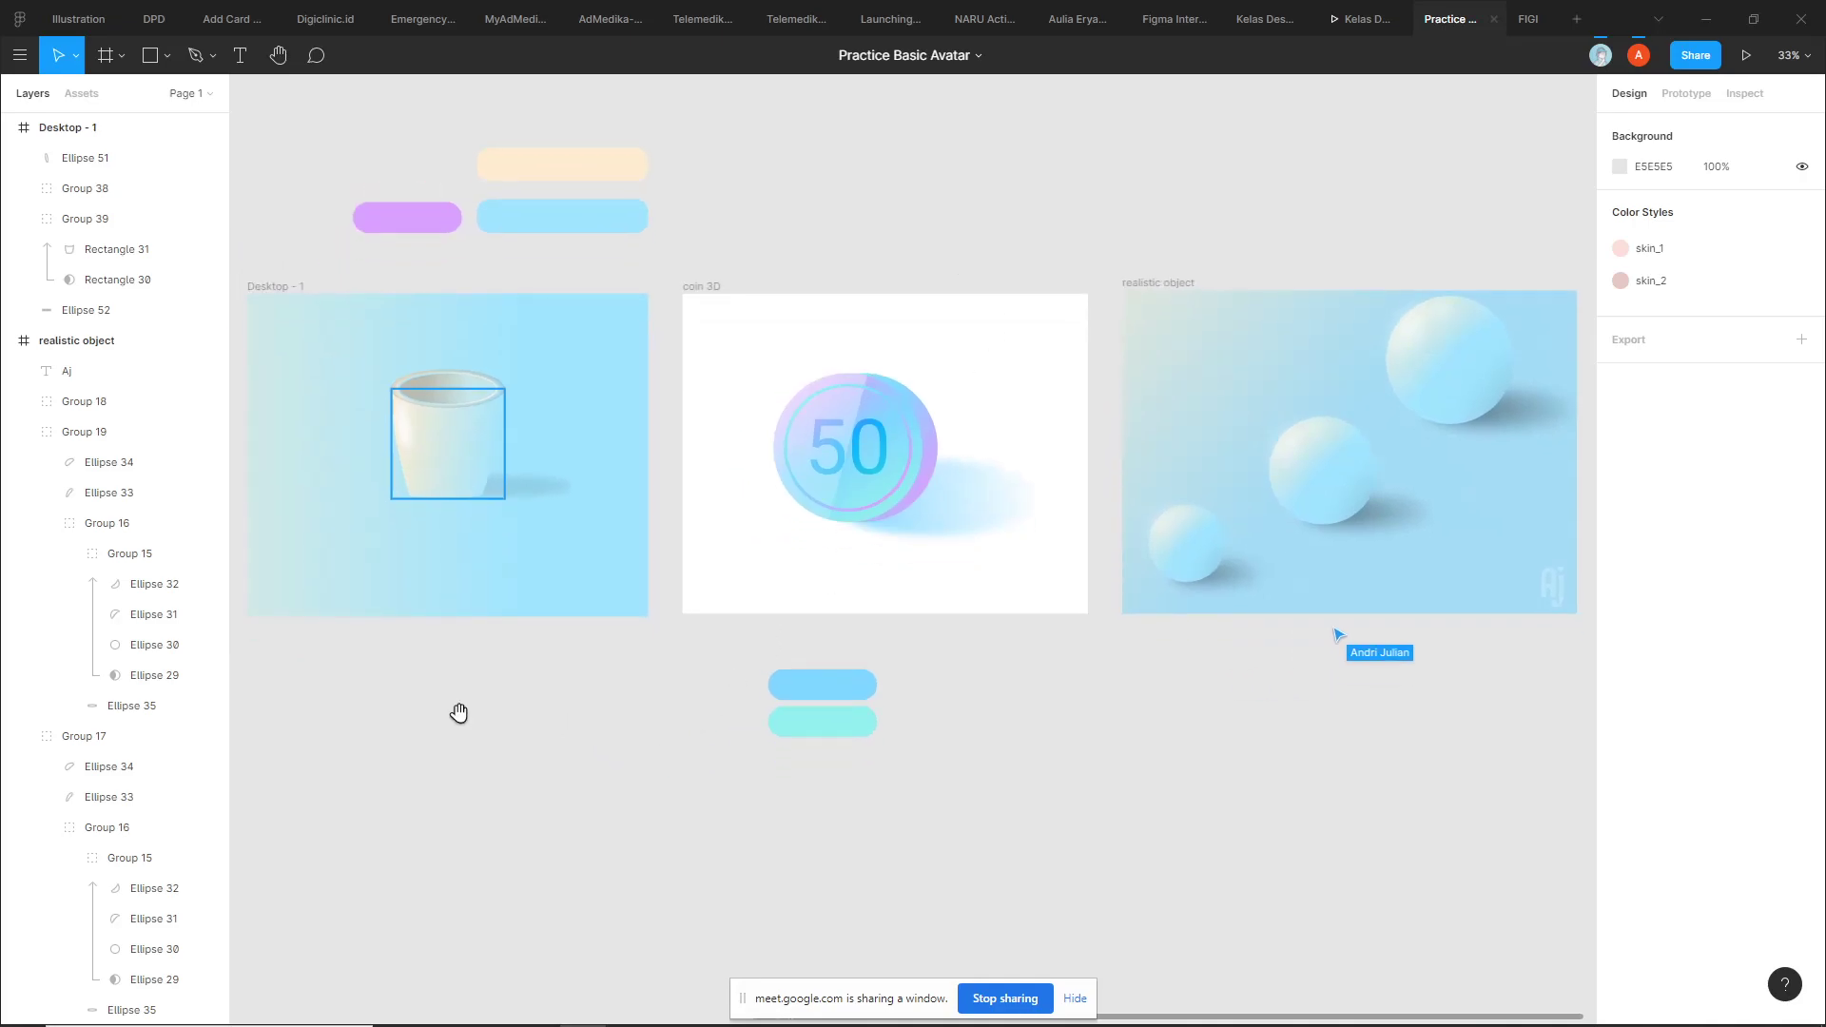
{"action": "left_click_drag", "start_coordinate": [458, 713], "coordinate": [718, 738]}
{"action": "scroll", "coordinate": [808, 738], "scroll_direction": "down", "scroll_amount": 5}
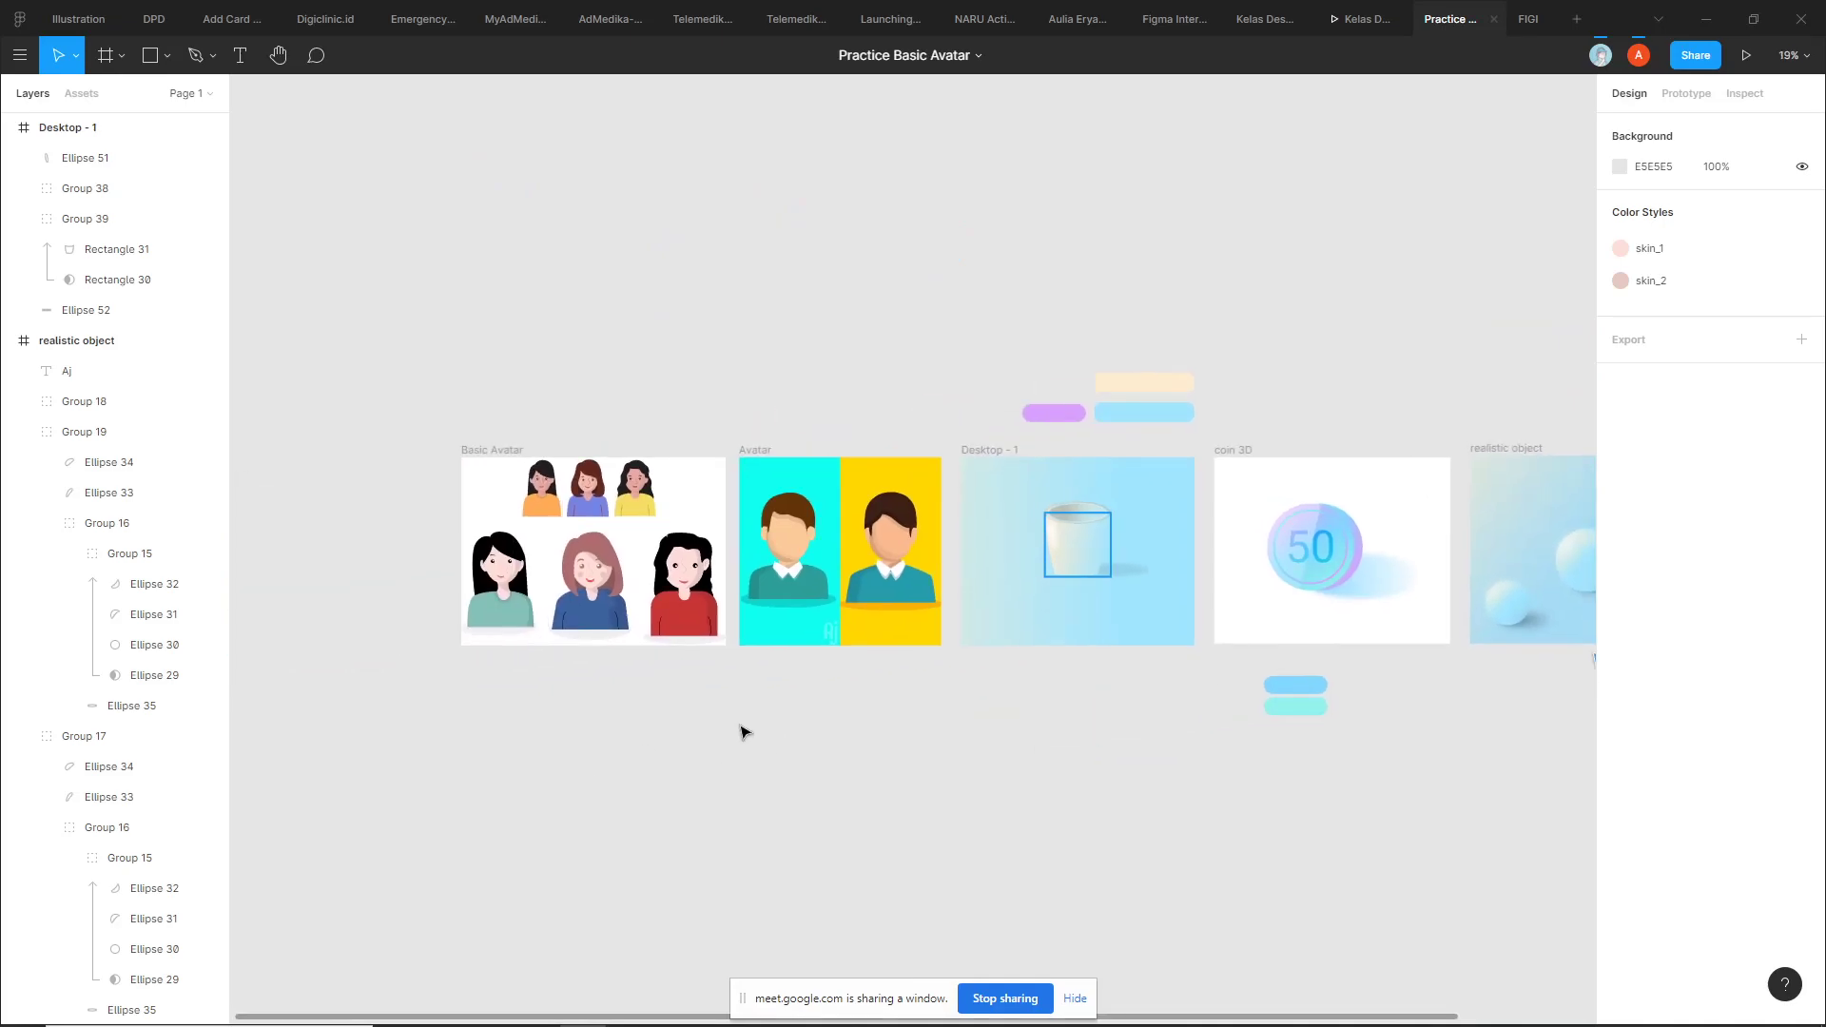
{"action": "scroll", "coordinate": [506, 631], "scroll_direction": "up", "scroll_amount": 3}
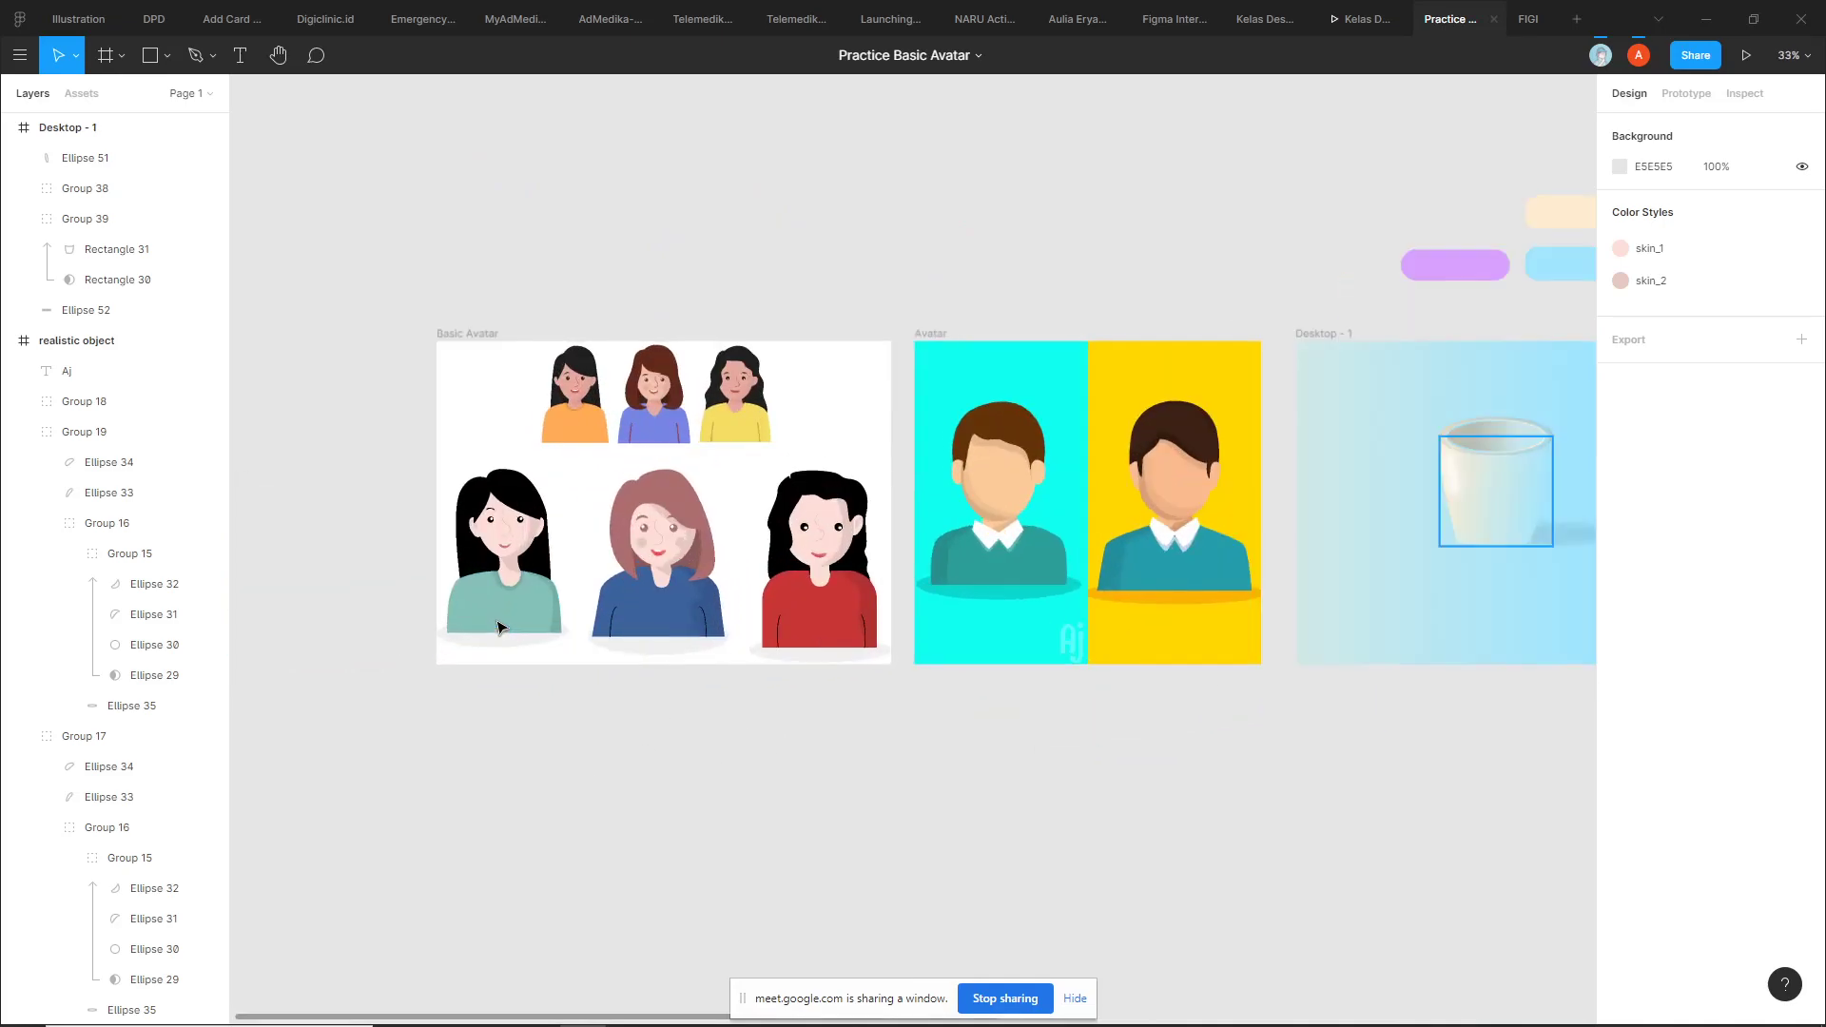
{"action": "scroll", "coordinate": [526, 702], "scroll_direction": "right", "scroll_amount": 5}
{"action": "scroll", "coordinate": [635, 682], "scroll_direction": "down", "scroll_amount": 5}
{"action": "scroll", "coordinate": [656, 657], "scroll_direction": "left", "scroll_amount": 3}
{"action": "scroll", "coordinate": [637, 649], "scroll_direction": "up", "scroll_amount": 5}
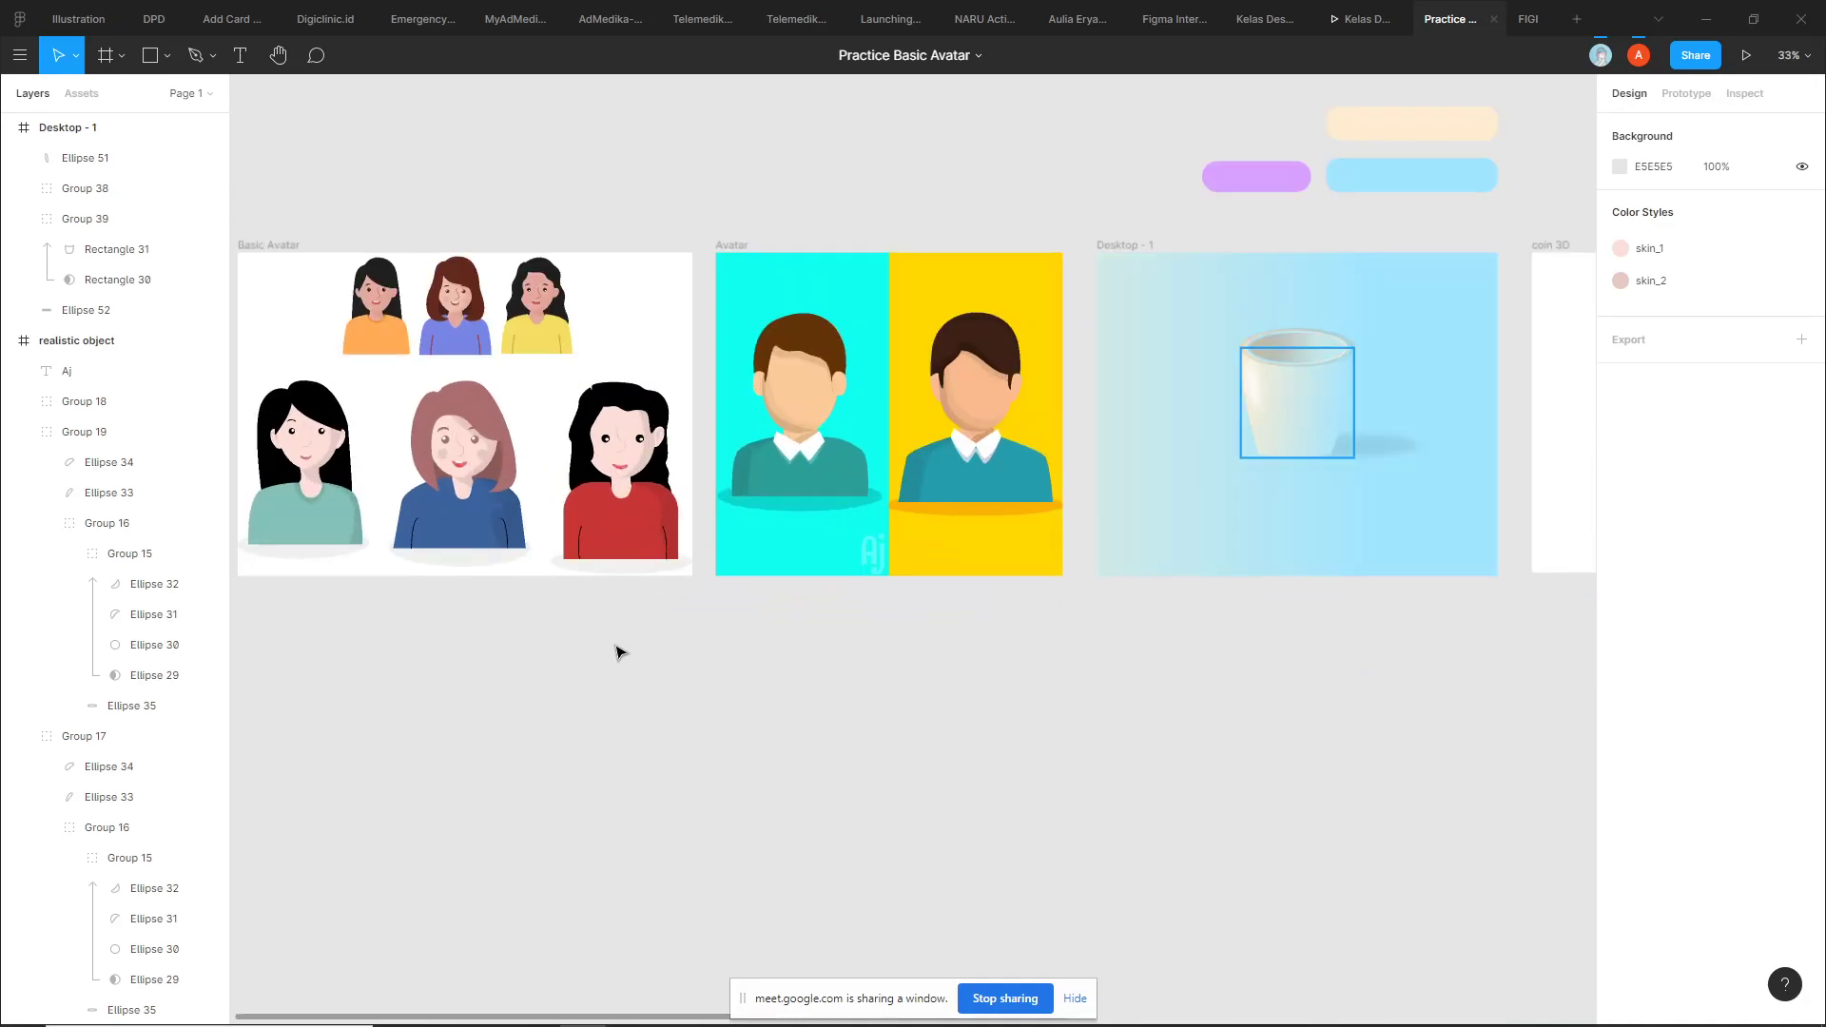
{"action": "scroll", "coordinate": [518, 619], "scroll_direction": "left", "scroll_amount": 2}
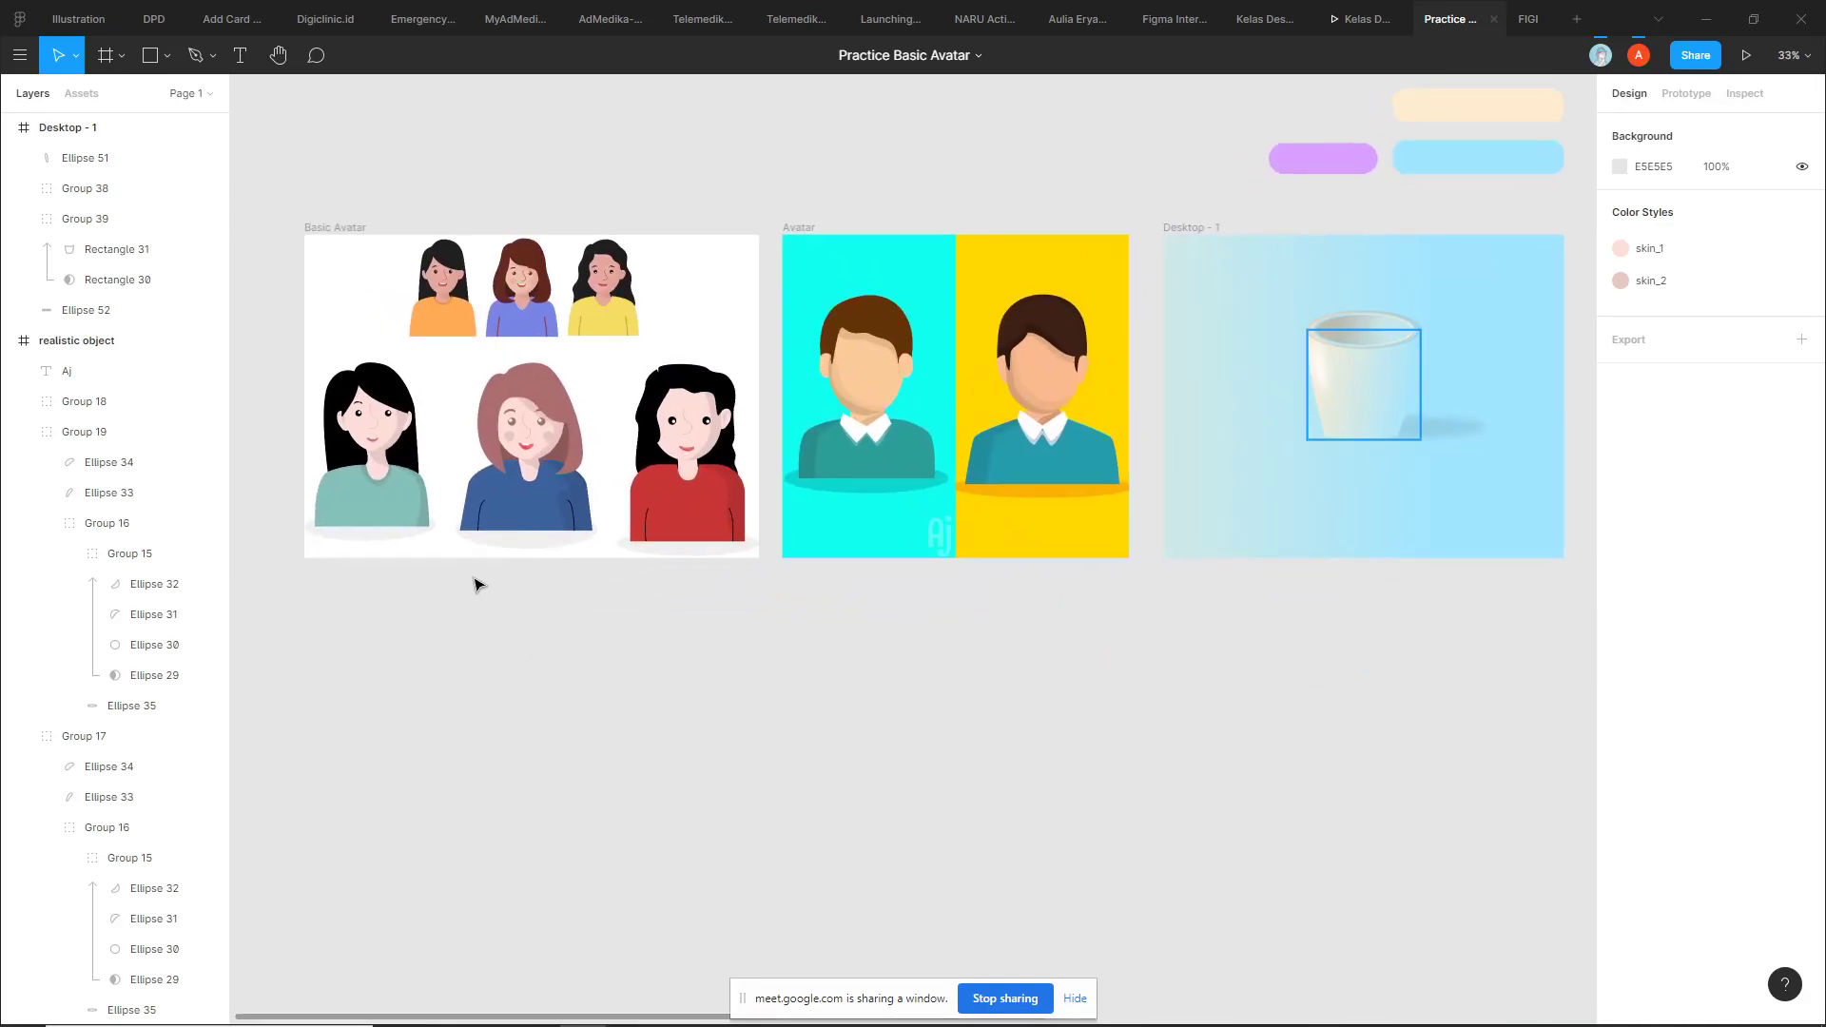
{"action": "scroll", "coordinate": [371, 526], "scroll_direction": "up", "scroll_amount": 3}
{"action": "scroll", "coordinate": [310, 404], "scroll_direction": "up", "scroll_amount": 3}
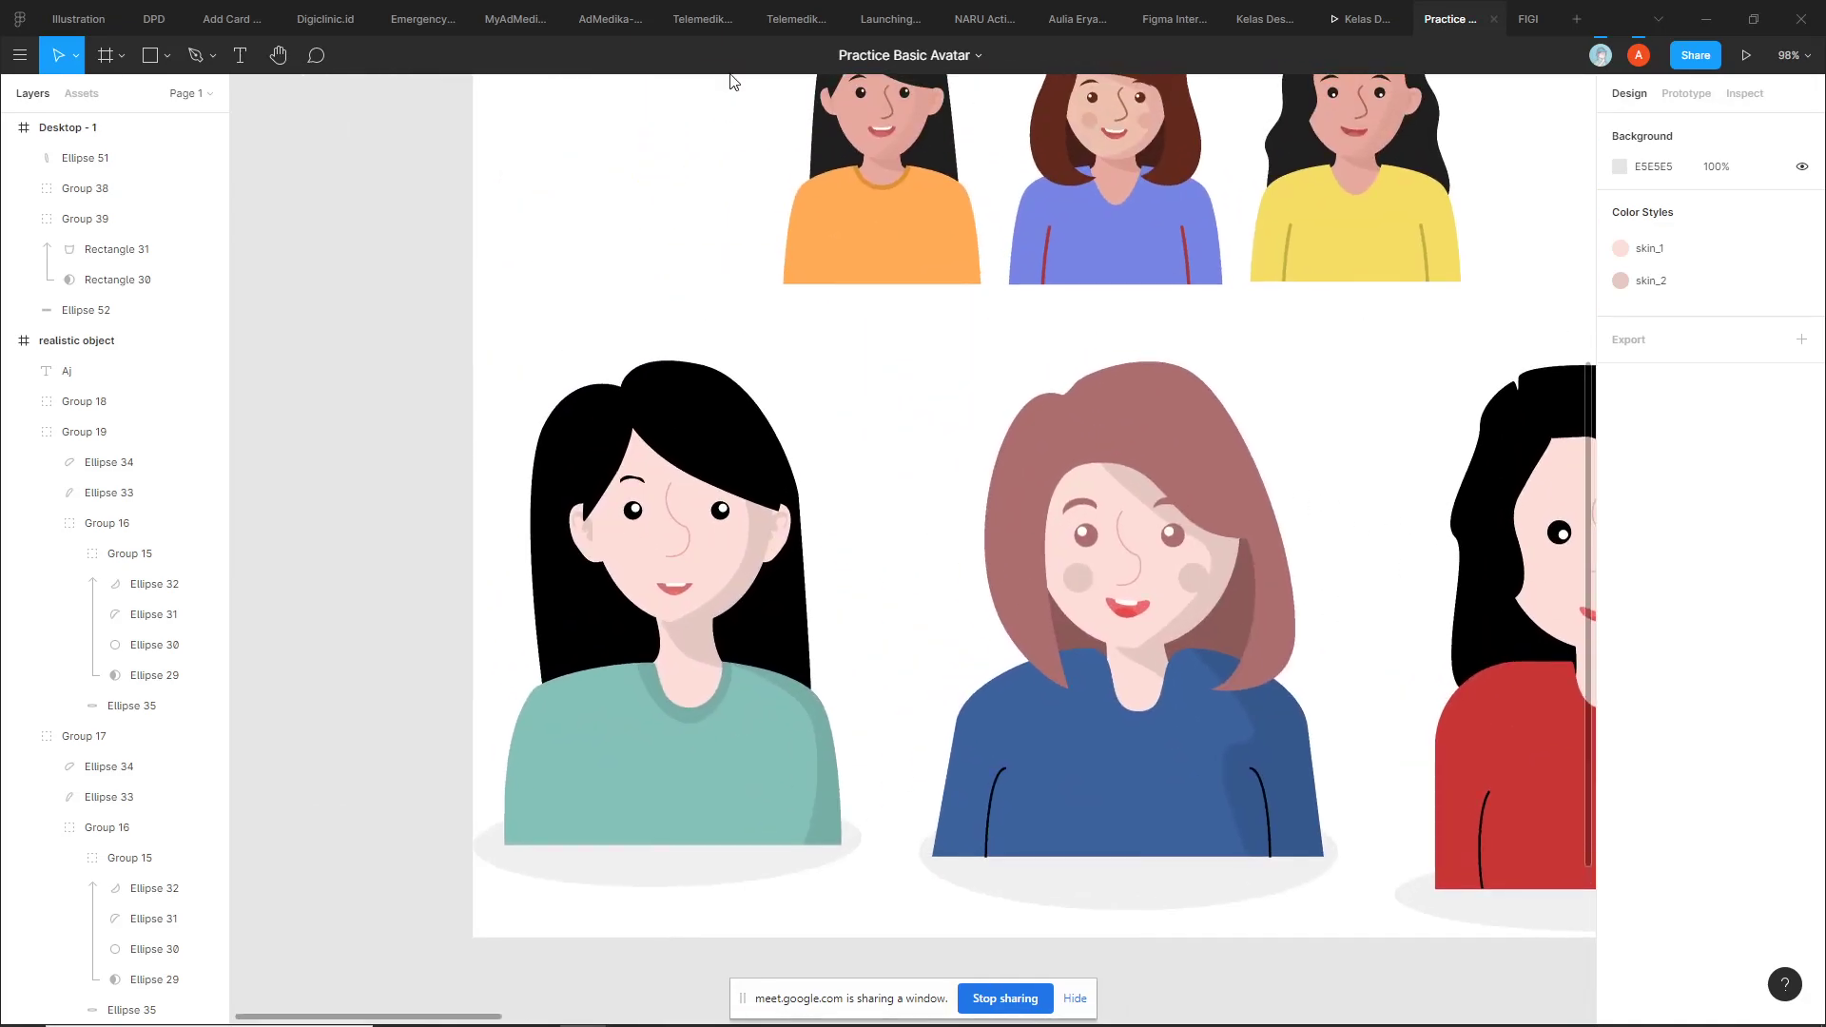
{"action": "scroll", "coordinate": [690, 316], "scroll_direction": "up", "scroll_amount": 3}
{"action": "scroll", "coordinate": [761, 561], "scroll_direction": "right", "scroll_amount": 2}
{"action": "scroll", "coordinate": [761, 562], "scroll_direction": "down", "scroll_amount": 1}
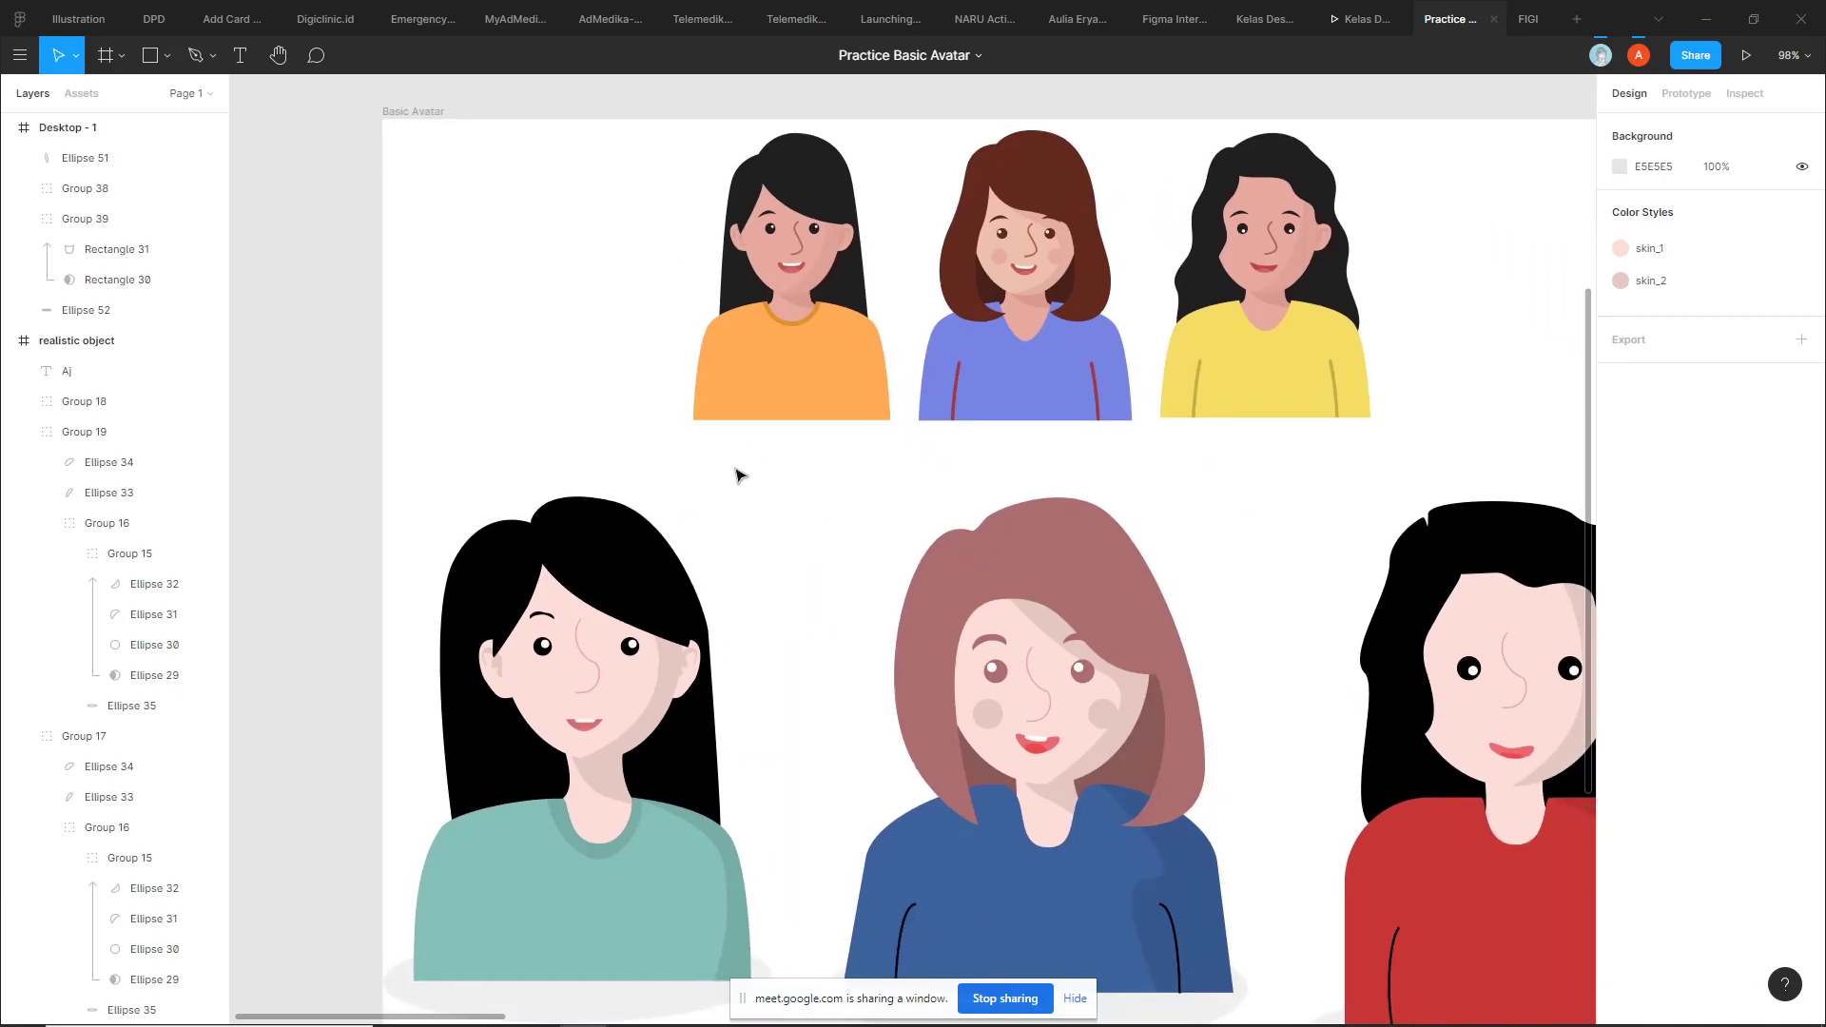
{"action": "left_click", "coordinate": [629, 514], "text": "ctrl"}
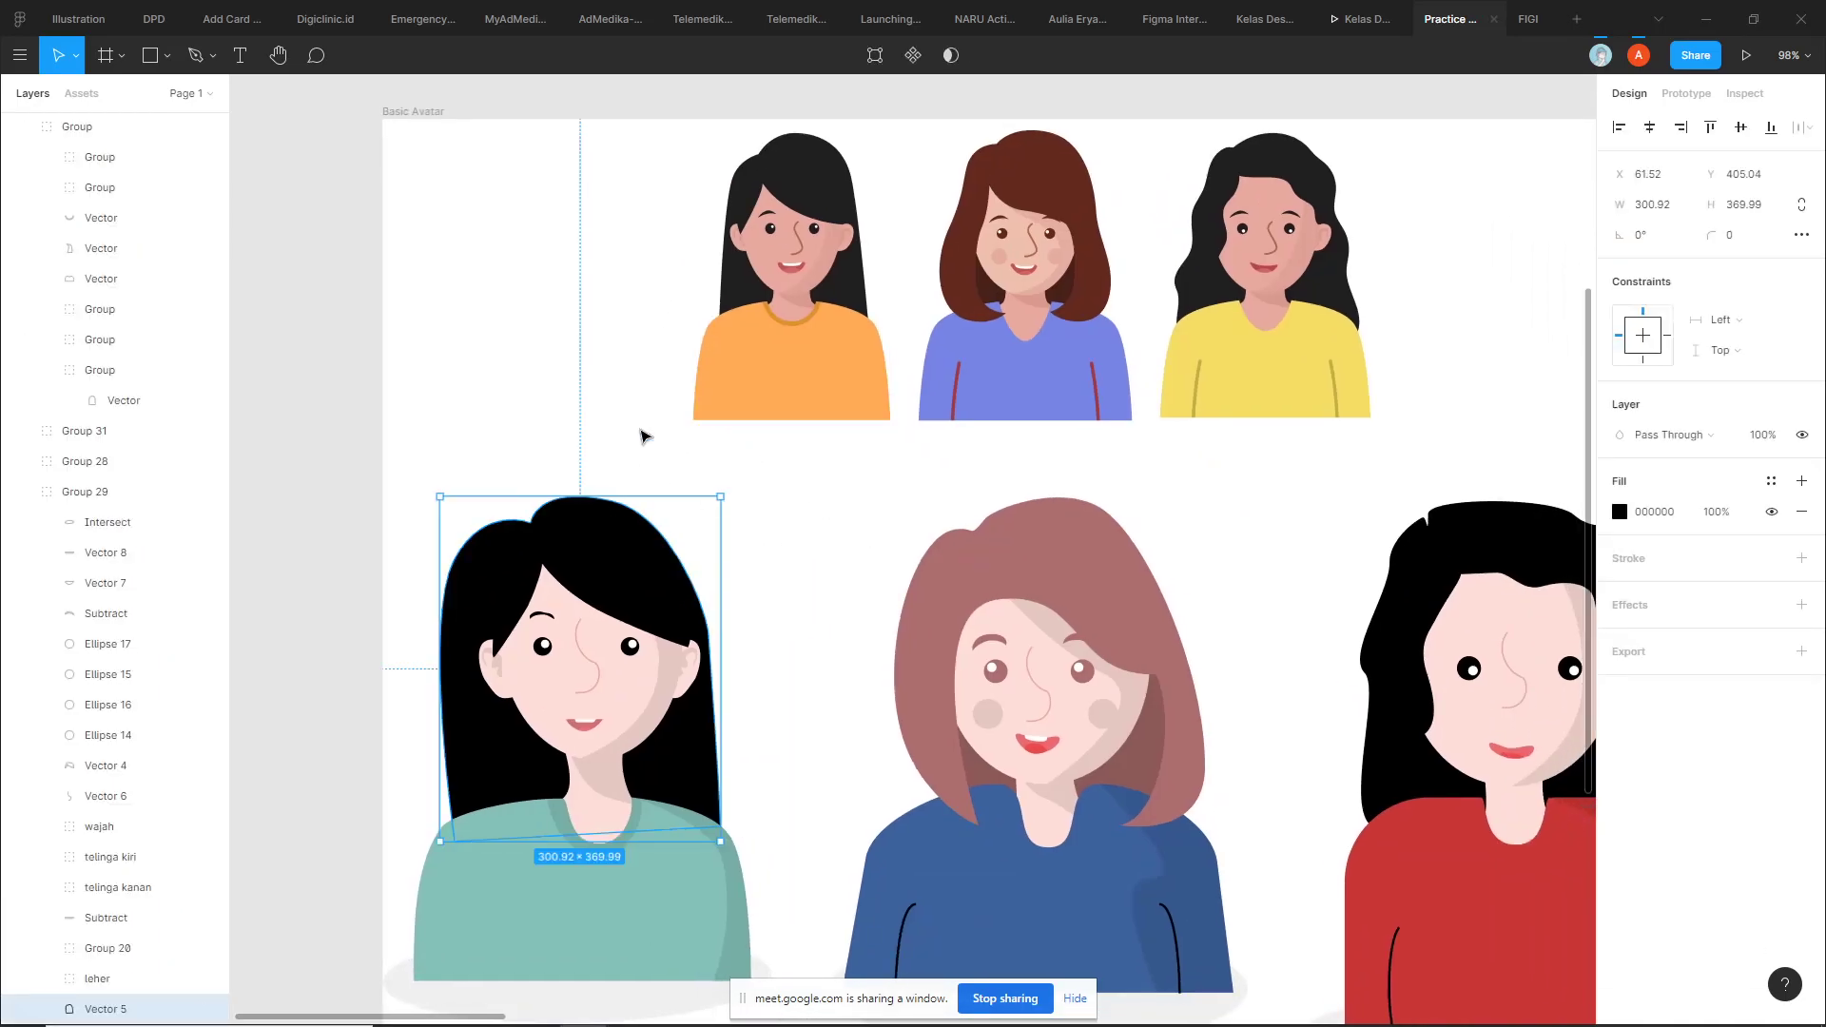
{"action": "left_click", "coordinate": [826, 141], "text": "ctrl"}
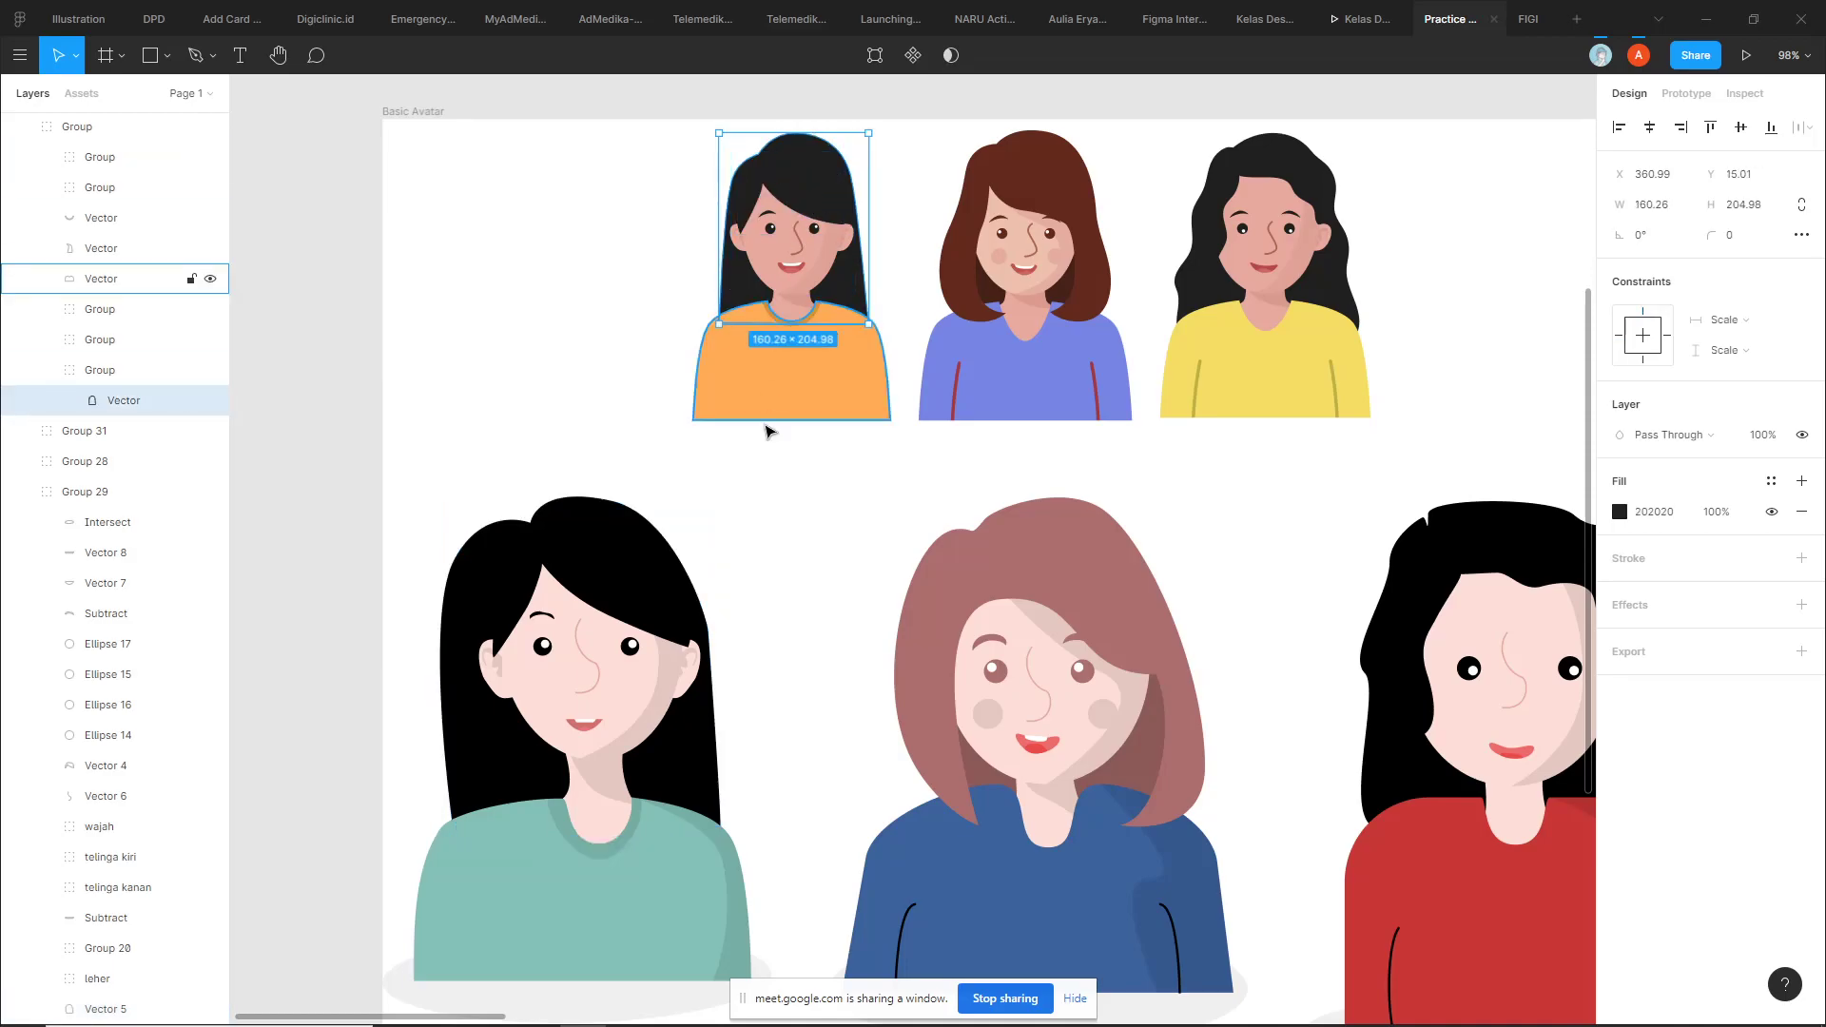
{"action": "scroll", "coordinate": [767, 425], "scroll_direction": "down", "scroll_amount": 3, "text": "ctrl"}
{"action": "scroll", "coordinate": [783, 448], "scroll_direction": "down", "scroll_amount": 2, "text": "ctrl"}
{"action": "scroll", "coordinate": [730, 481], "scroll_direction": "up", "scroll_amount": 1}
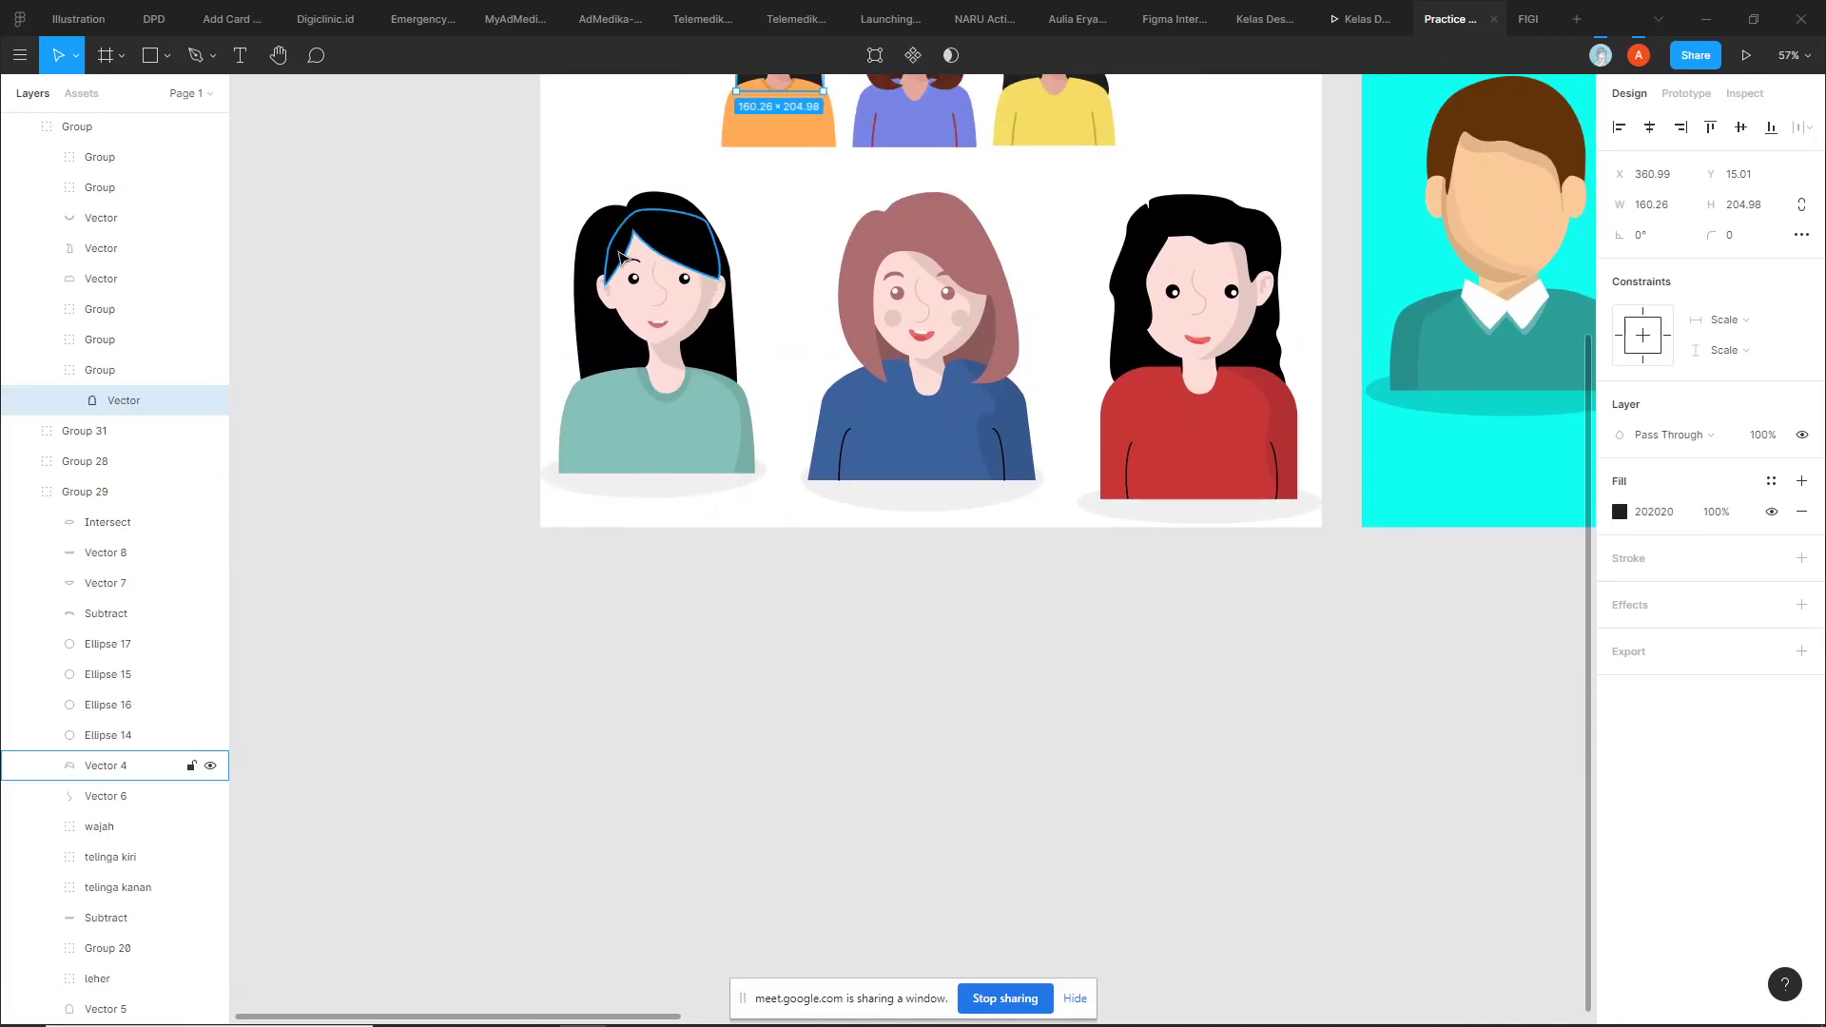
{"action": "scroll", "coordinate": [590, 647], "scroll_direction": "up", "scroll_amount": 2, "text": "ctrl"}
{"action": "key", "text": "p"}
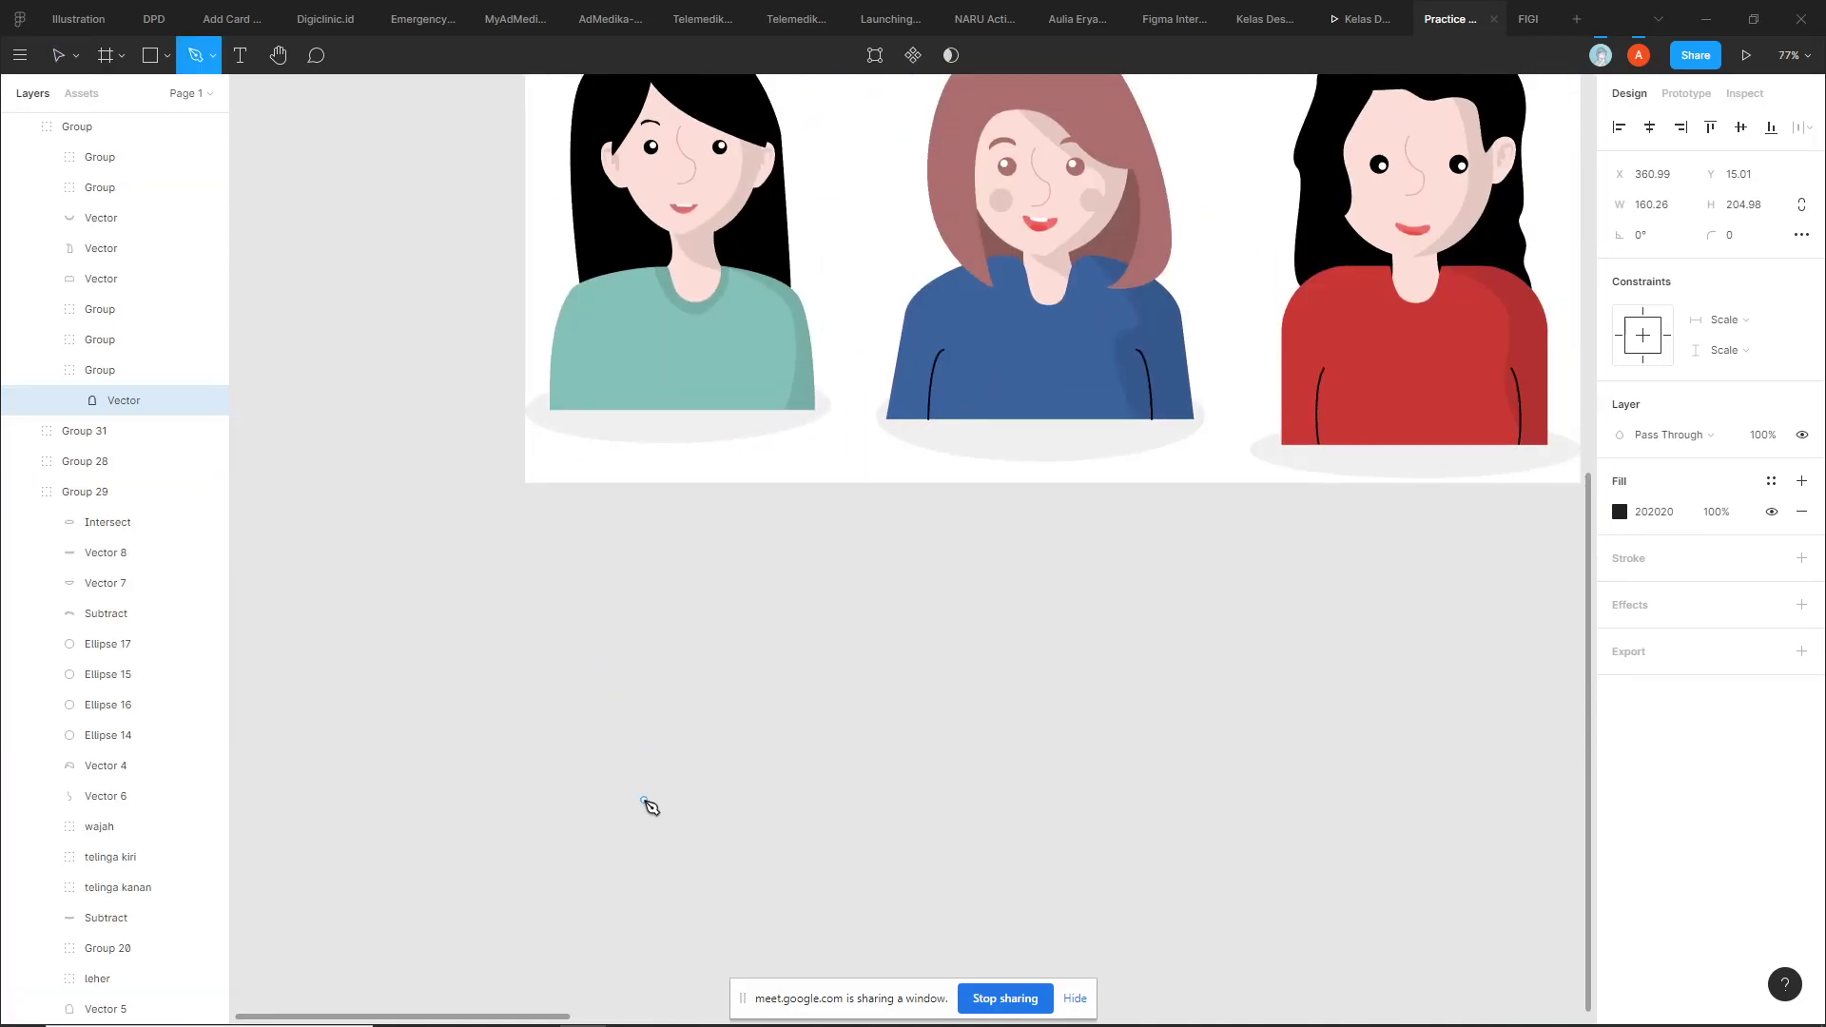
{"action": "scroll", "coordinate": [650, 807], "scroll_direction": "up", "scroll_amount": 3}
{"action": "left_click", "coordinate": [652, 898]}
{"action": "scroll", "coordinate": [632, 787], "scroll_direction": "up", "scroll_amount": 1}
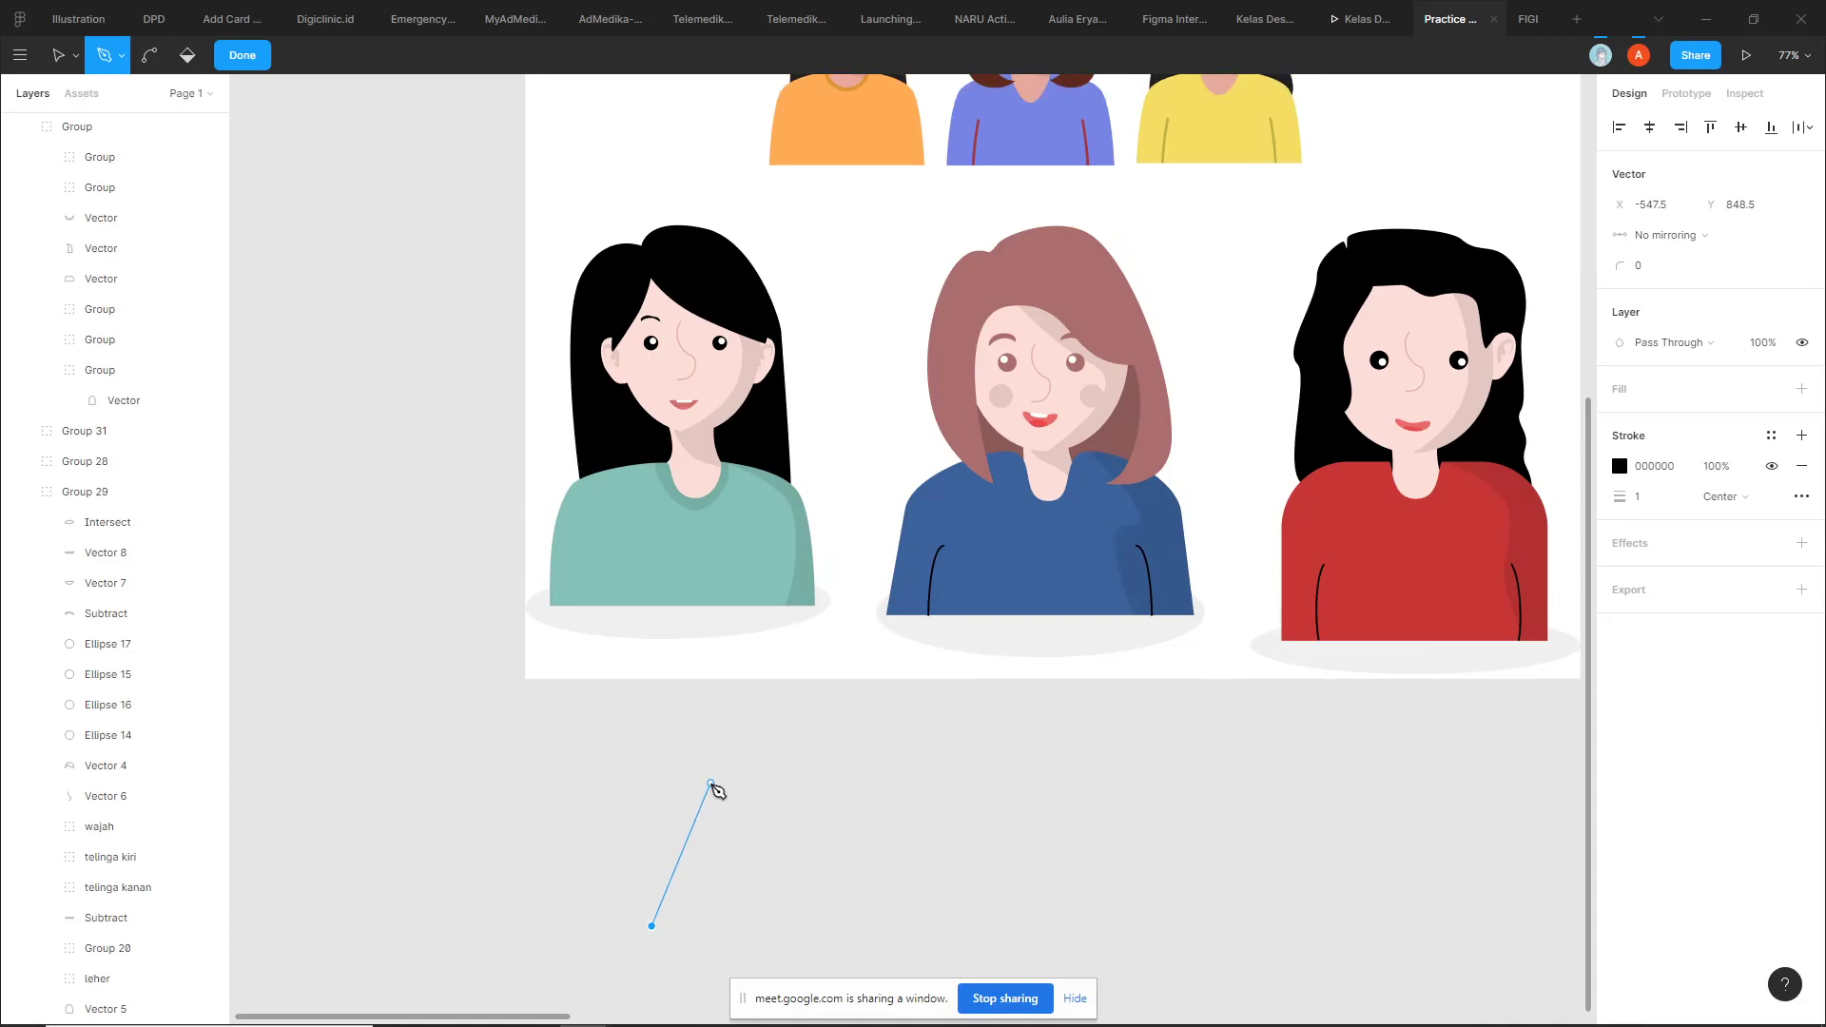
{"action": "scroll", "coordinate": [675, 770], "scroll_direction": "up", "scroll_amount": 3}
{"action": "scroll", "coordinate": [700, 741], "scroll_direction": "down", "scroll_amount": 2}
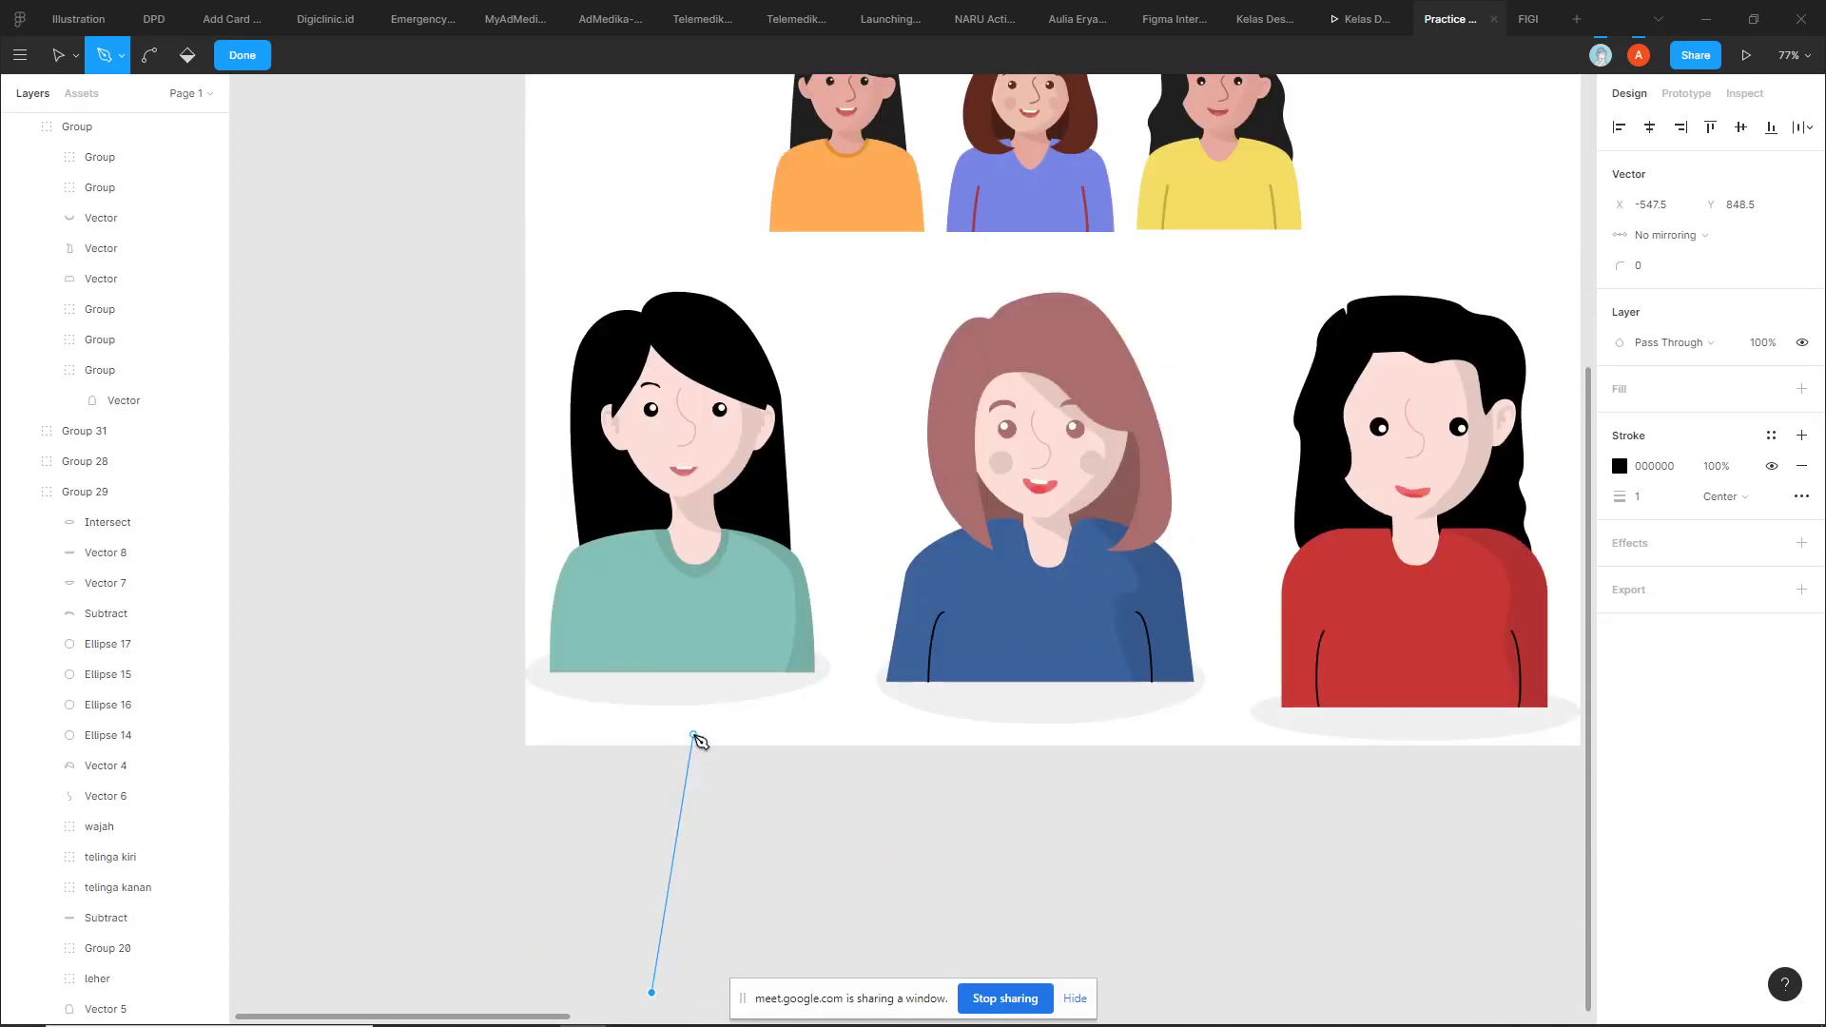
{"action": "scroll", "coordinate": [685, 731], "scroll_direction": "down", "scroll_amount": 3}
{"action": "scroll", "coordinate": [664, 715], "scroll_direction": "up", "scroll_amount": 2}
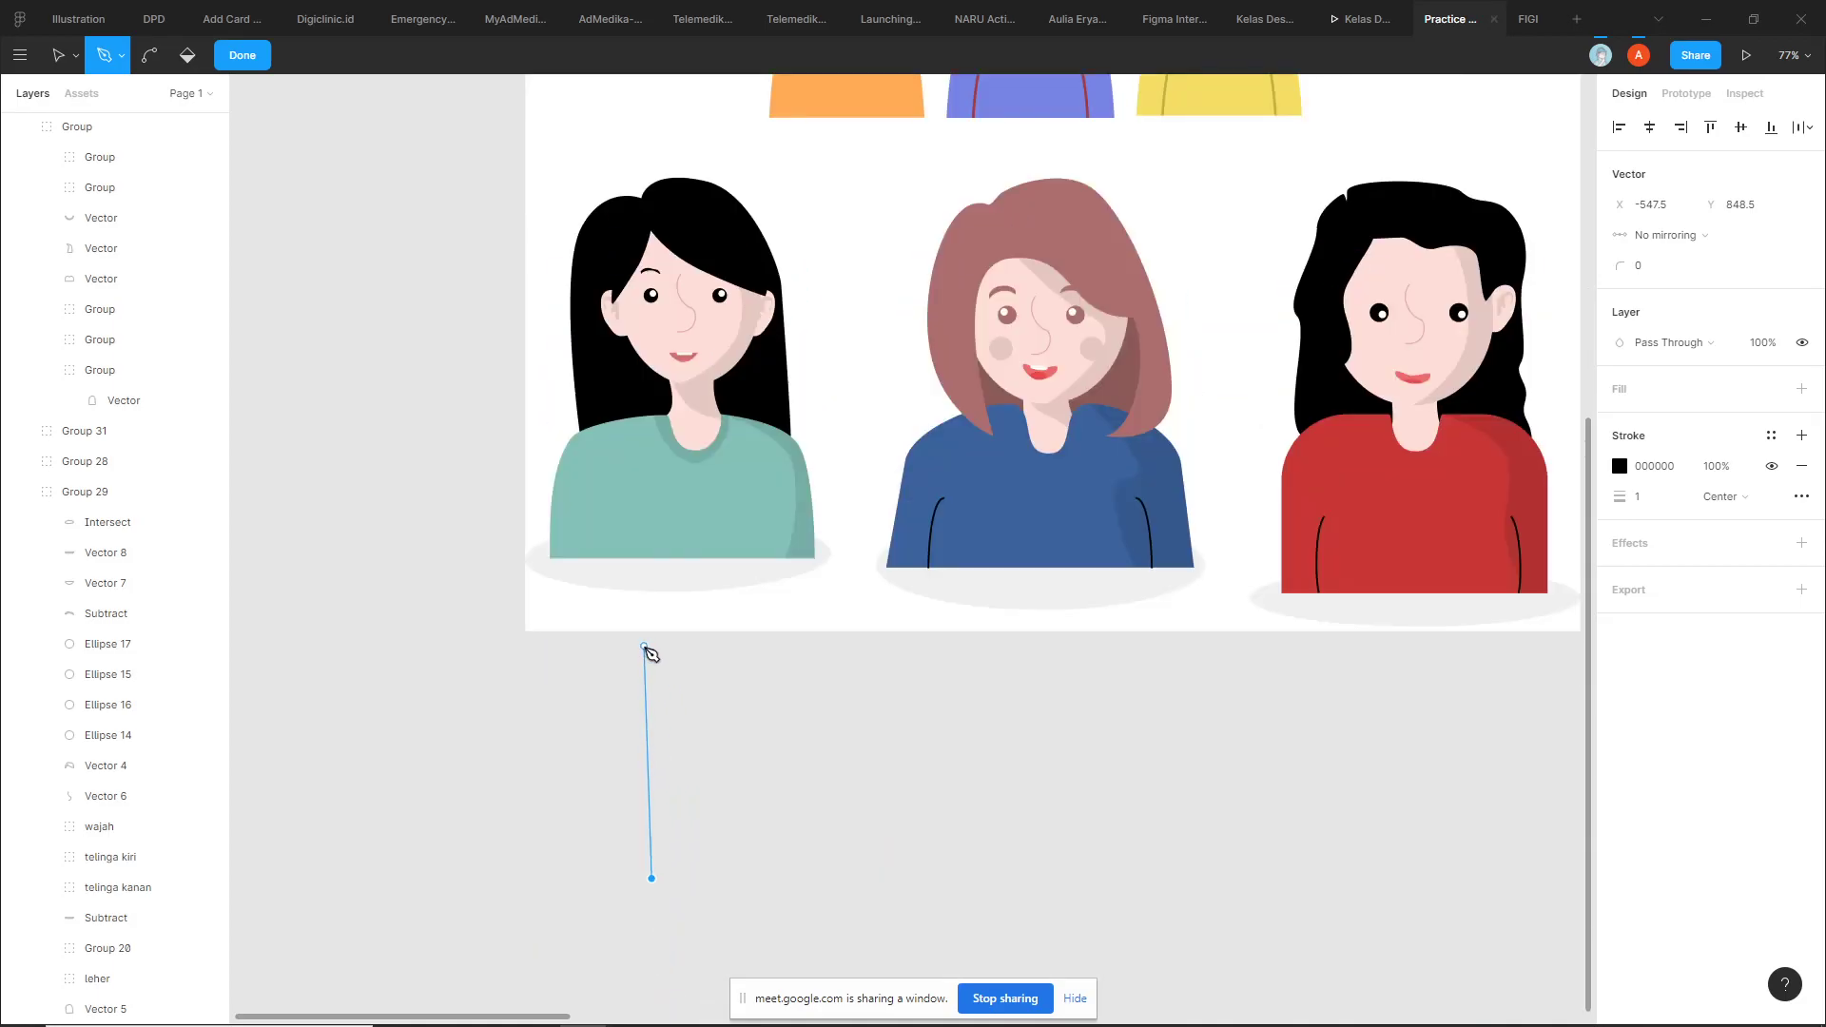
{"action": "key", "text": "Escape"}
{"action": "key", "text": "Escape"}
{"action": "scroll", "coordinate": [728, 590], "scroll_direction": "up", "scroll_amount": 3}
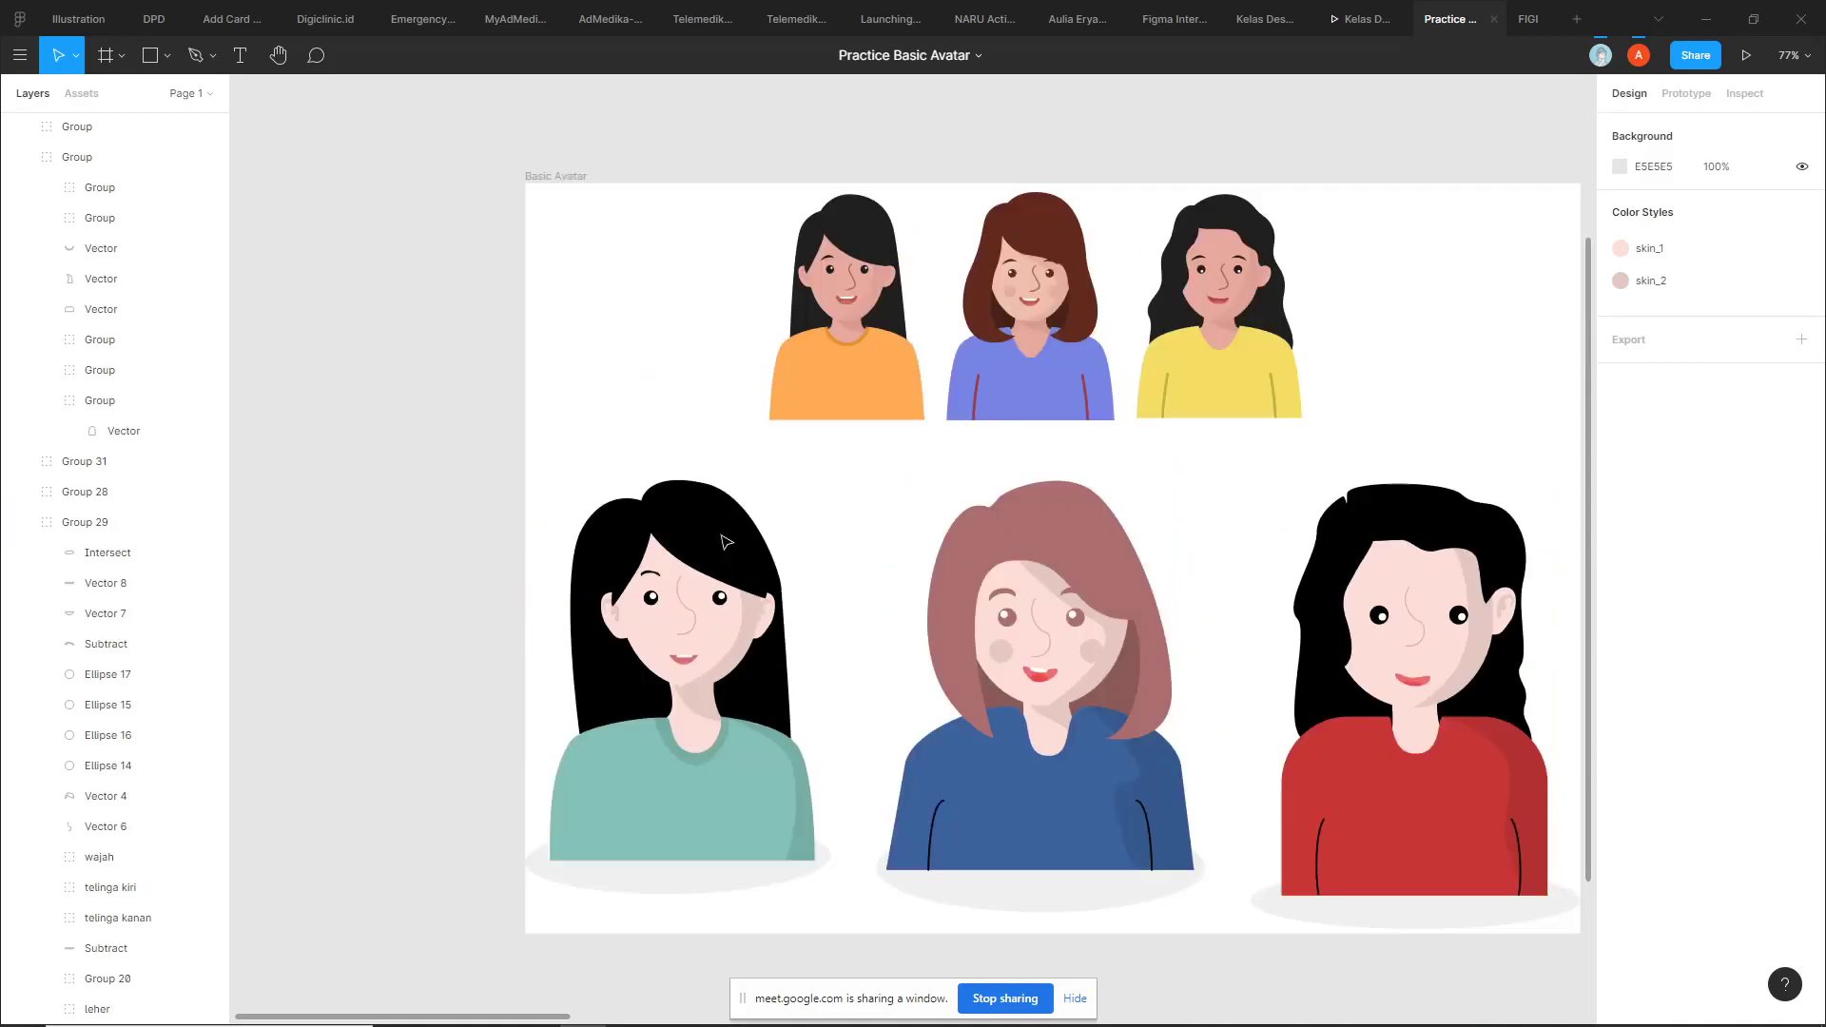
{"action": "double_click", "coordinate": [728, 542]}
{"action": "double_click", "coordinate": [710, 502]}
{"action": "scroll", "coordinate": [676, 474], "scroll_direction": "up", "scroll_amount": 5}
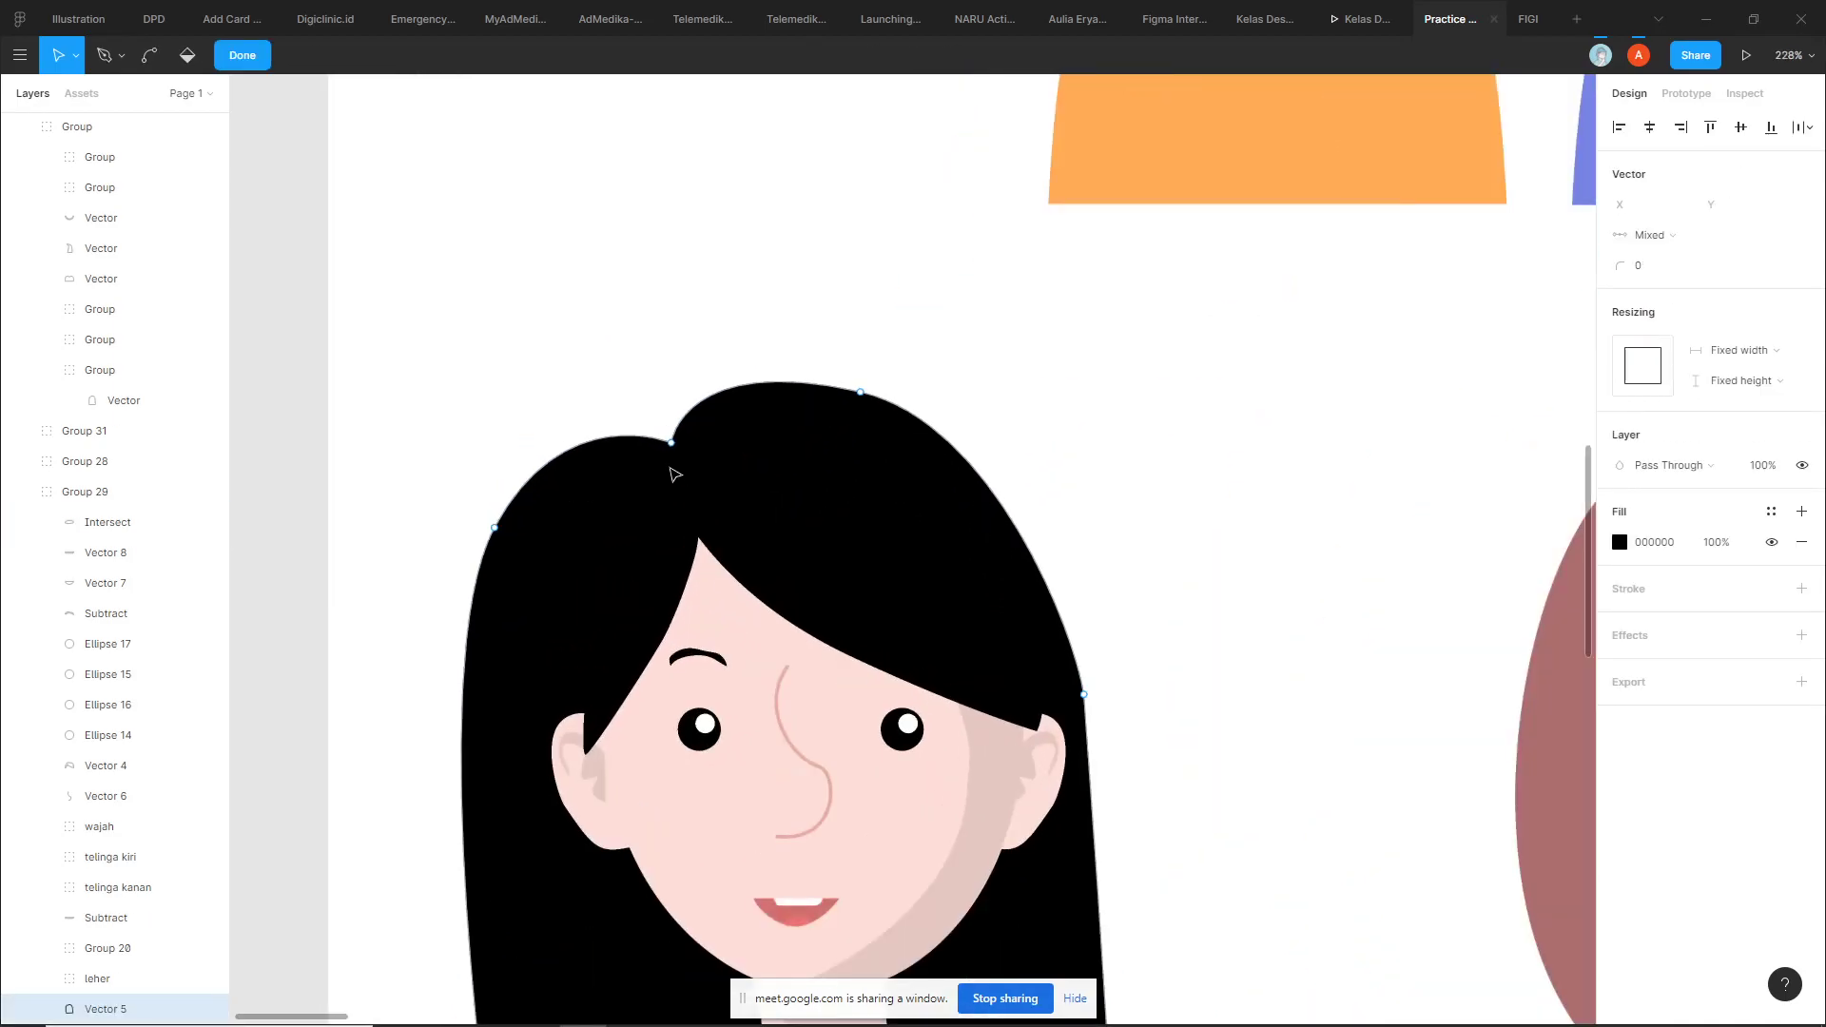
{"action": "key", "text": "Escape"}
{"action": "scroll", "coordinate": [1199, 400], "scroll_direction": "down", "scroll_amount": 5}
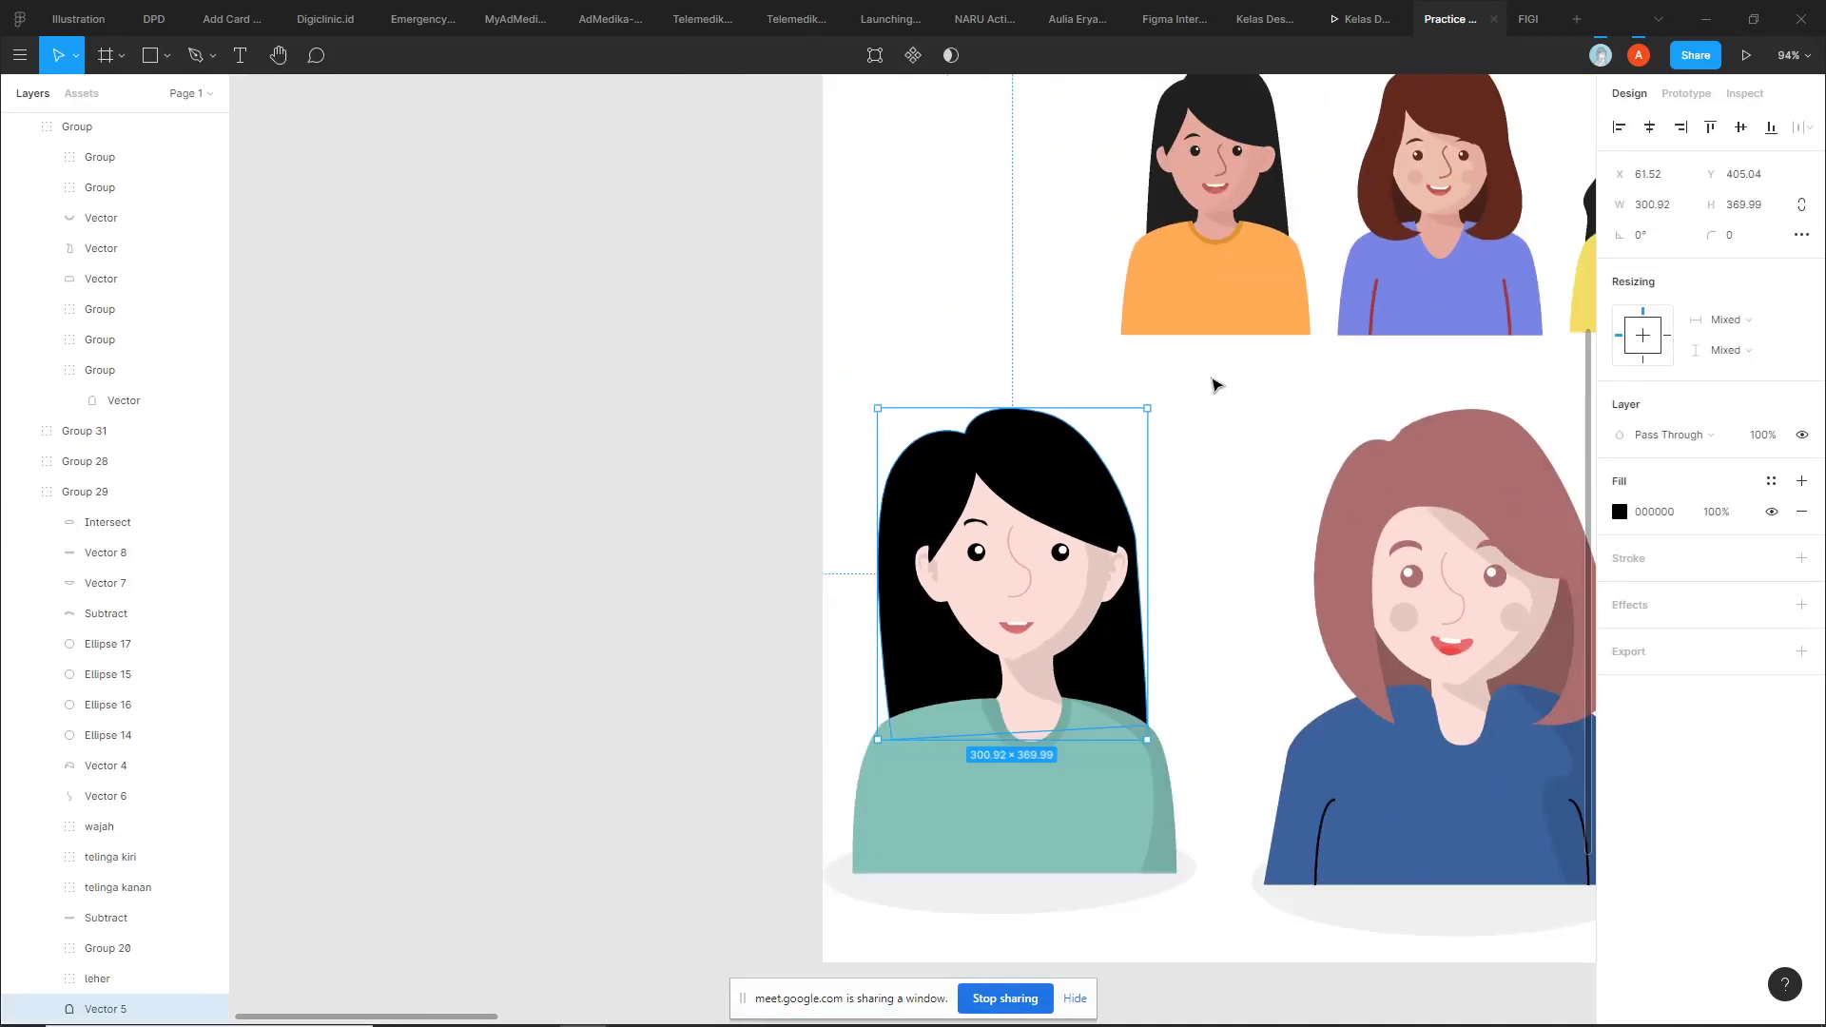
{"action": "scroll", "coordinate": [1172, 571], "scroll_direction": "down", "scroll_amount": 4}
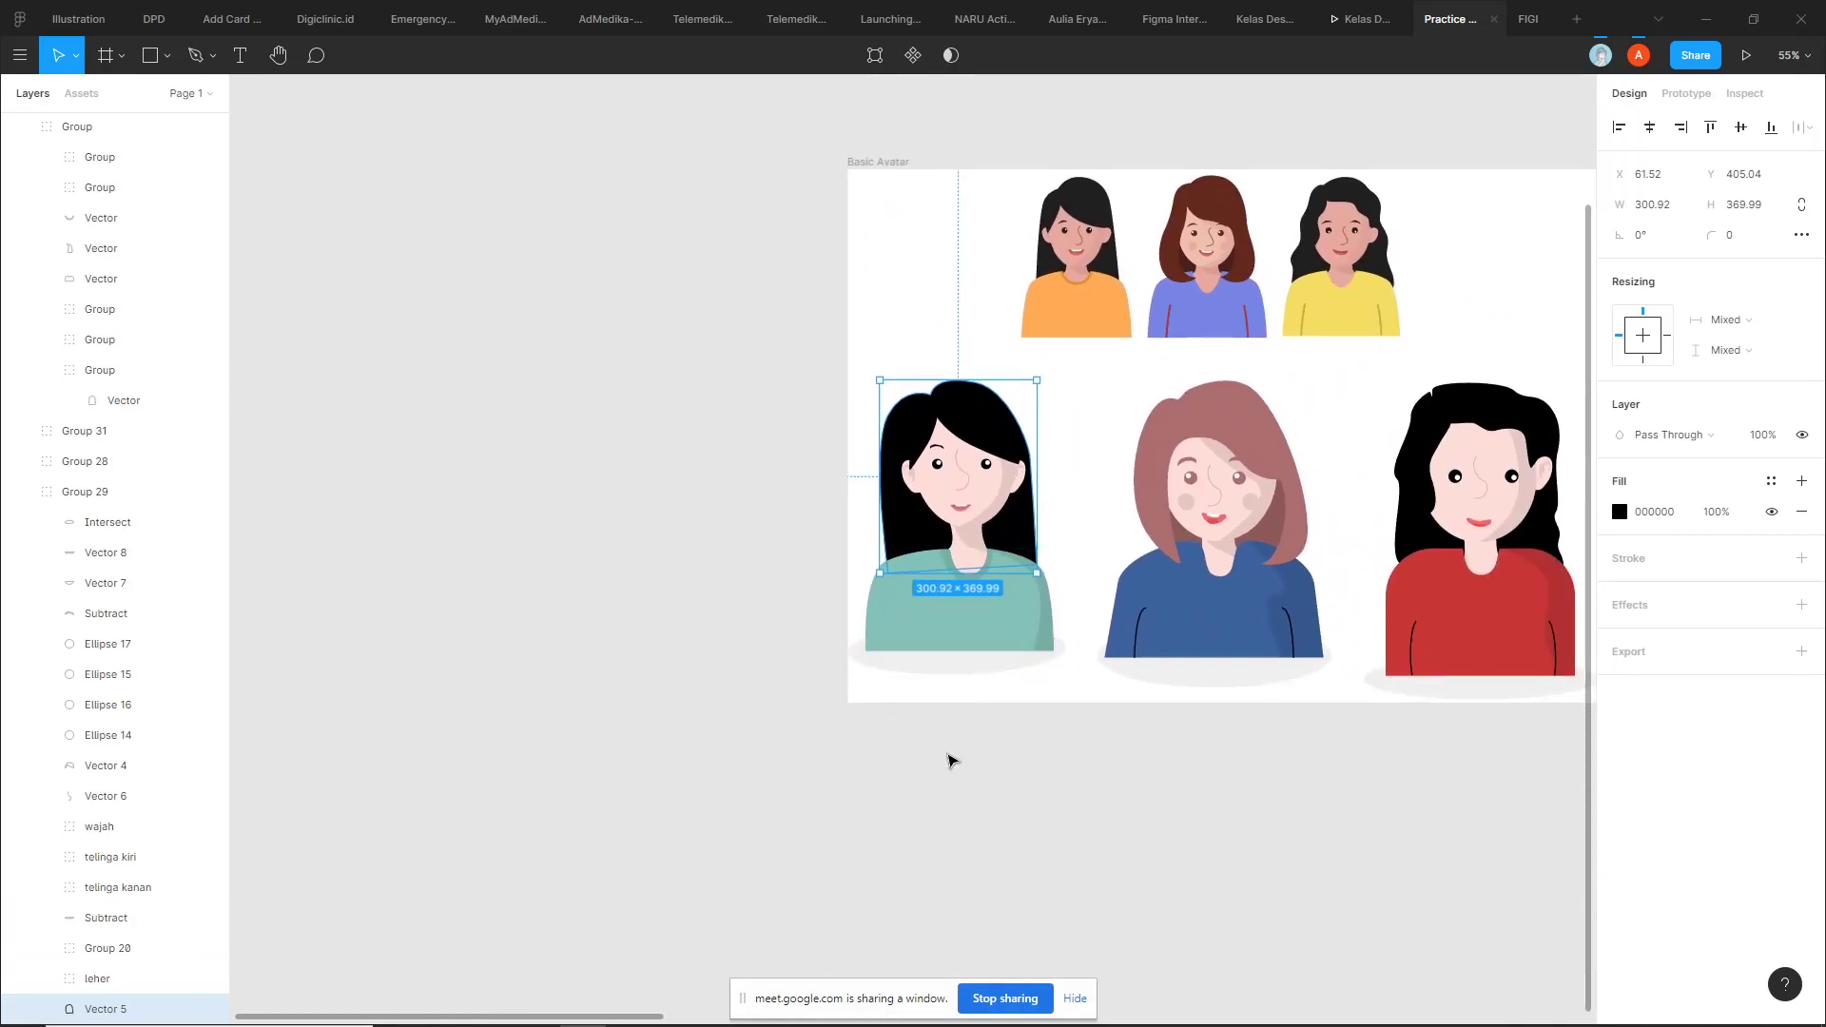
{"action": "scroll", "coordinate": [956, 839], "scroll_direction": "up", "scroll_amount": 1}
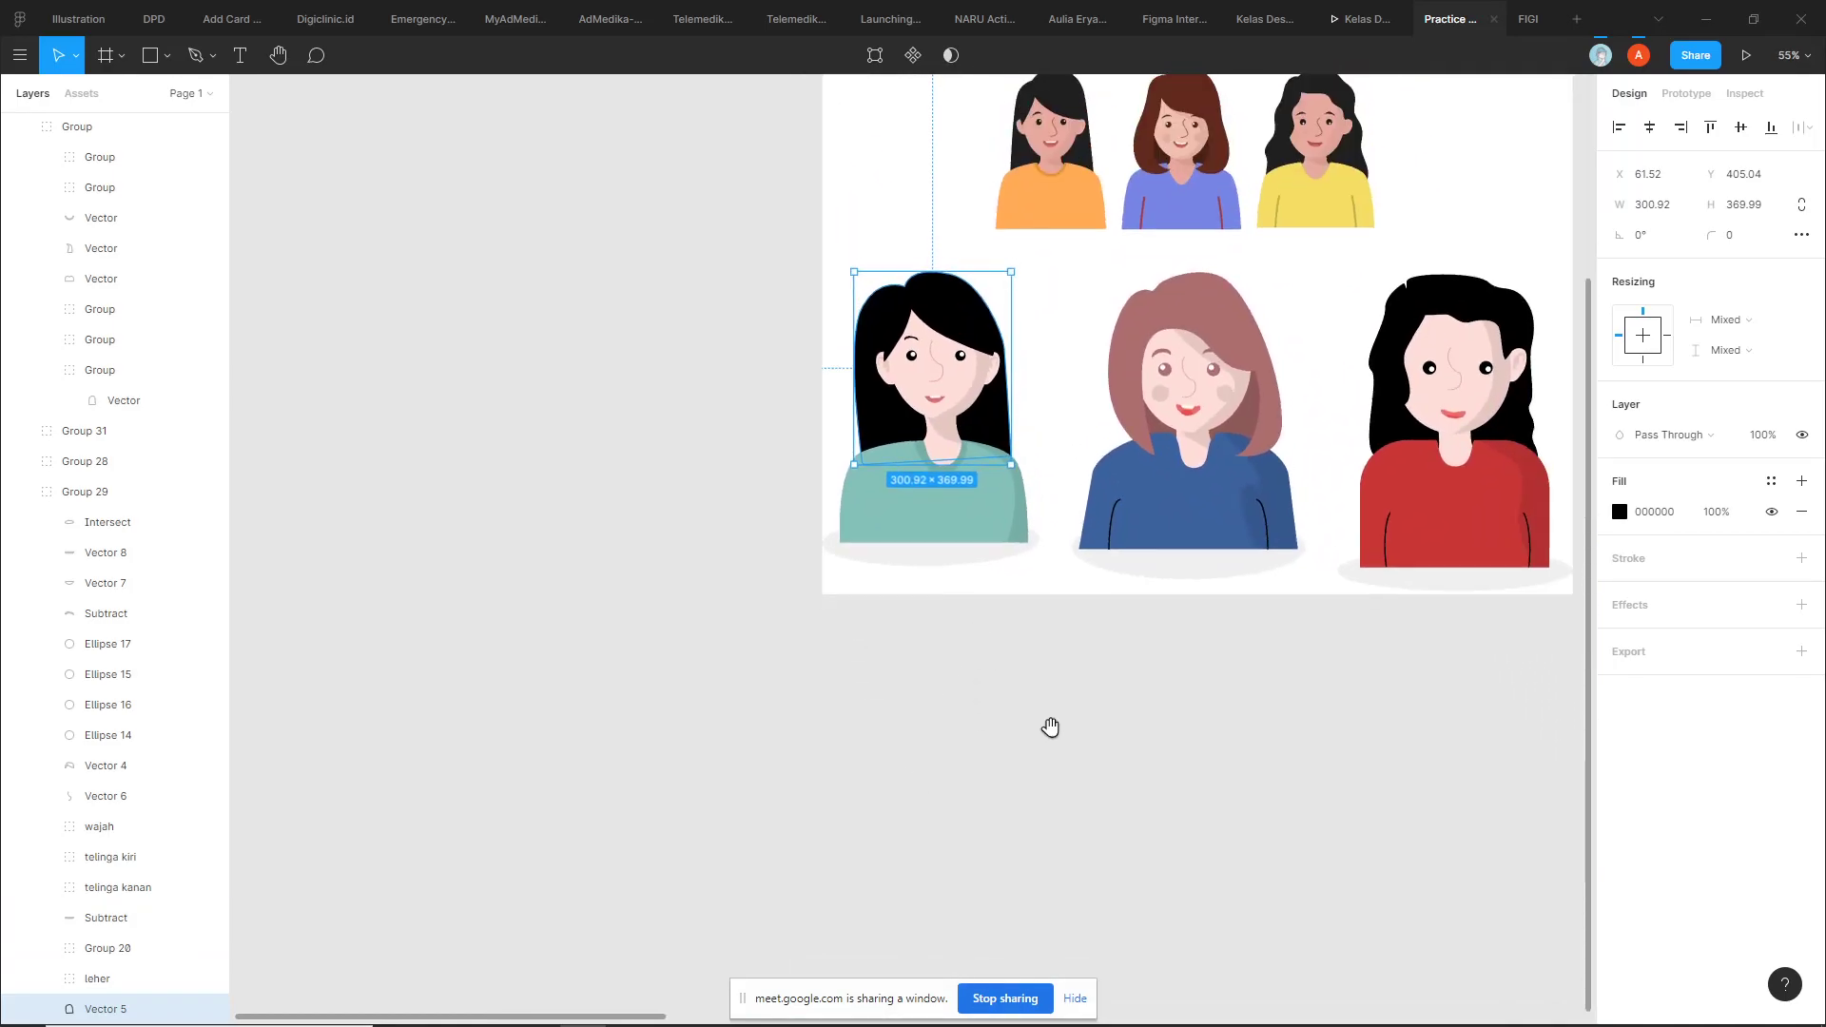
{"action": "scroll", "coordinate": [1051, 726], "scroll_direction": "up", "scroll_amount": 3}
{"action": "scroll", "coordinate": [999, 293], "scroll_direction": "up", "scroll_amount": 3}
{"action": "left_click", "coordinate": [995, 269]}
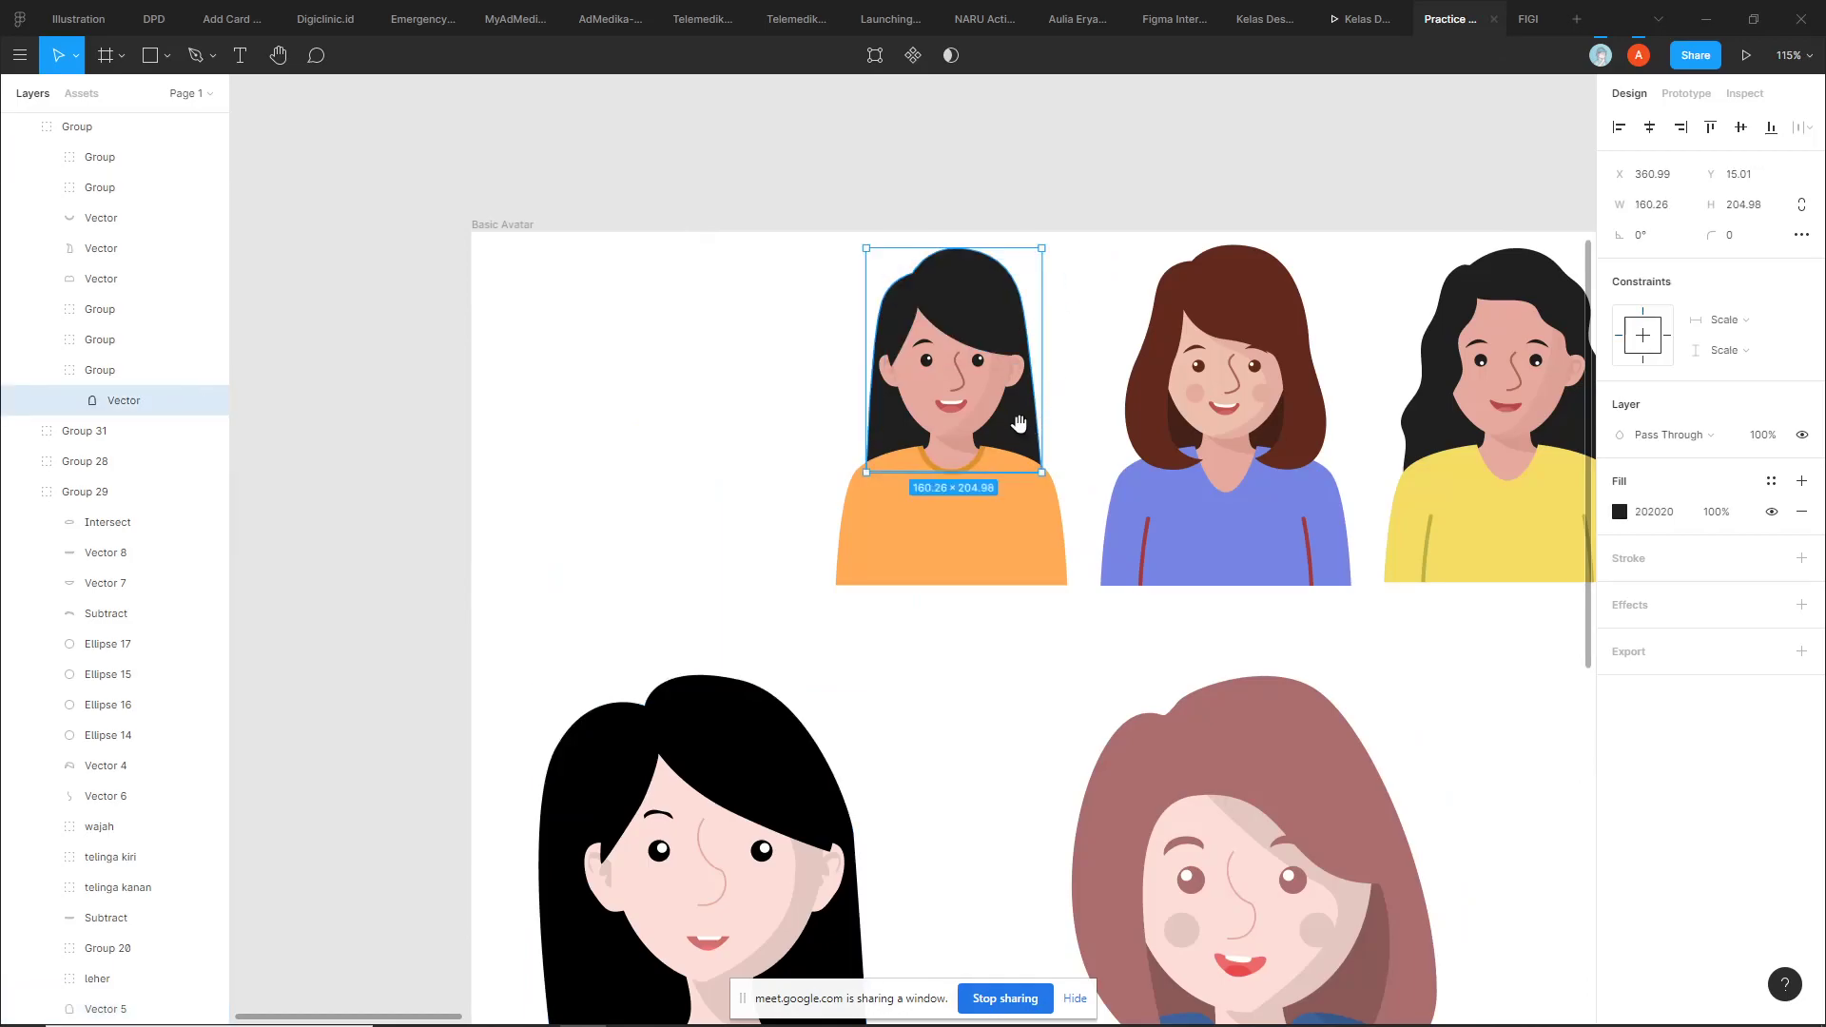
{"action": "scroll", "coordinate": [1019, 423], "scroll_direction": "down", "scroll_amount": 1}
{"action": "scroll", "coordinate": [812, 426], "scroll_direction": "up", "scroll_amount": 1}
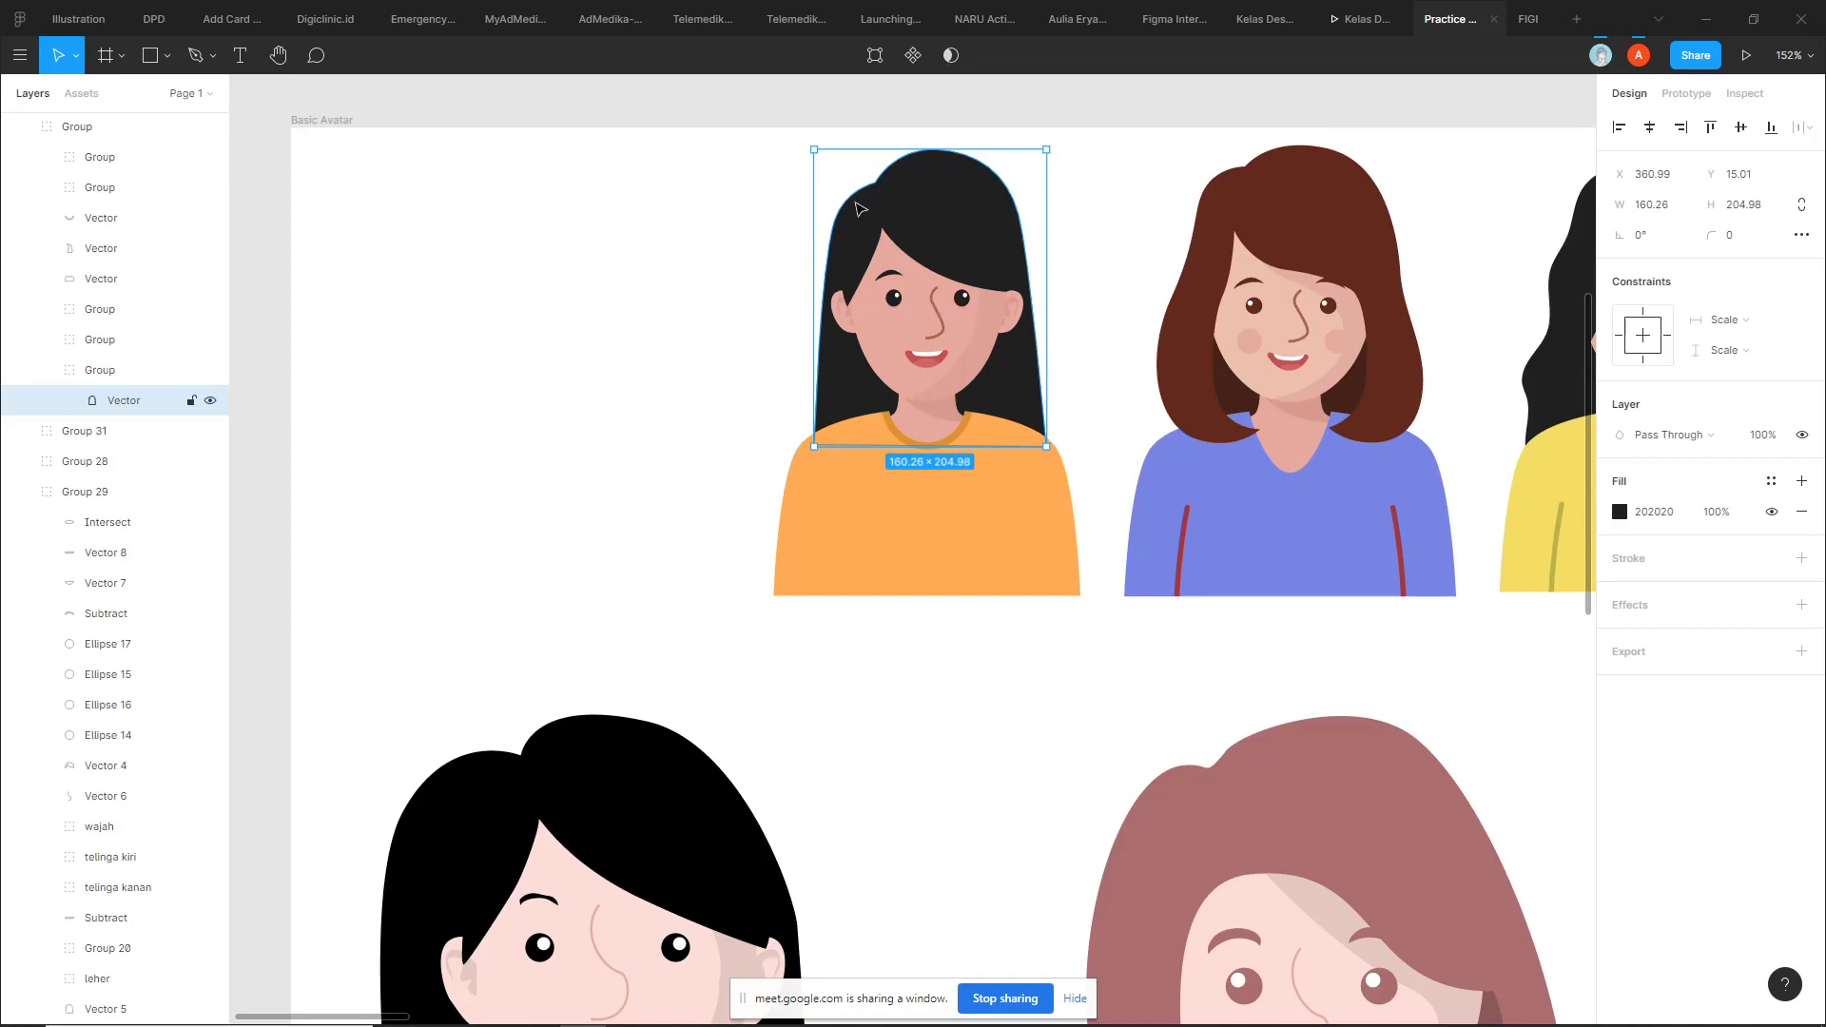
{"action": "scroll", "coordinate": [880, 193], "scroll_direction": "up", "scroll_amount": 3}
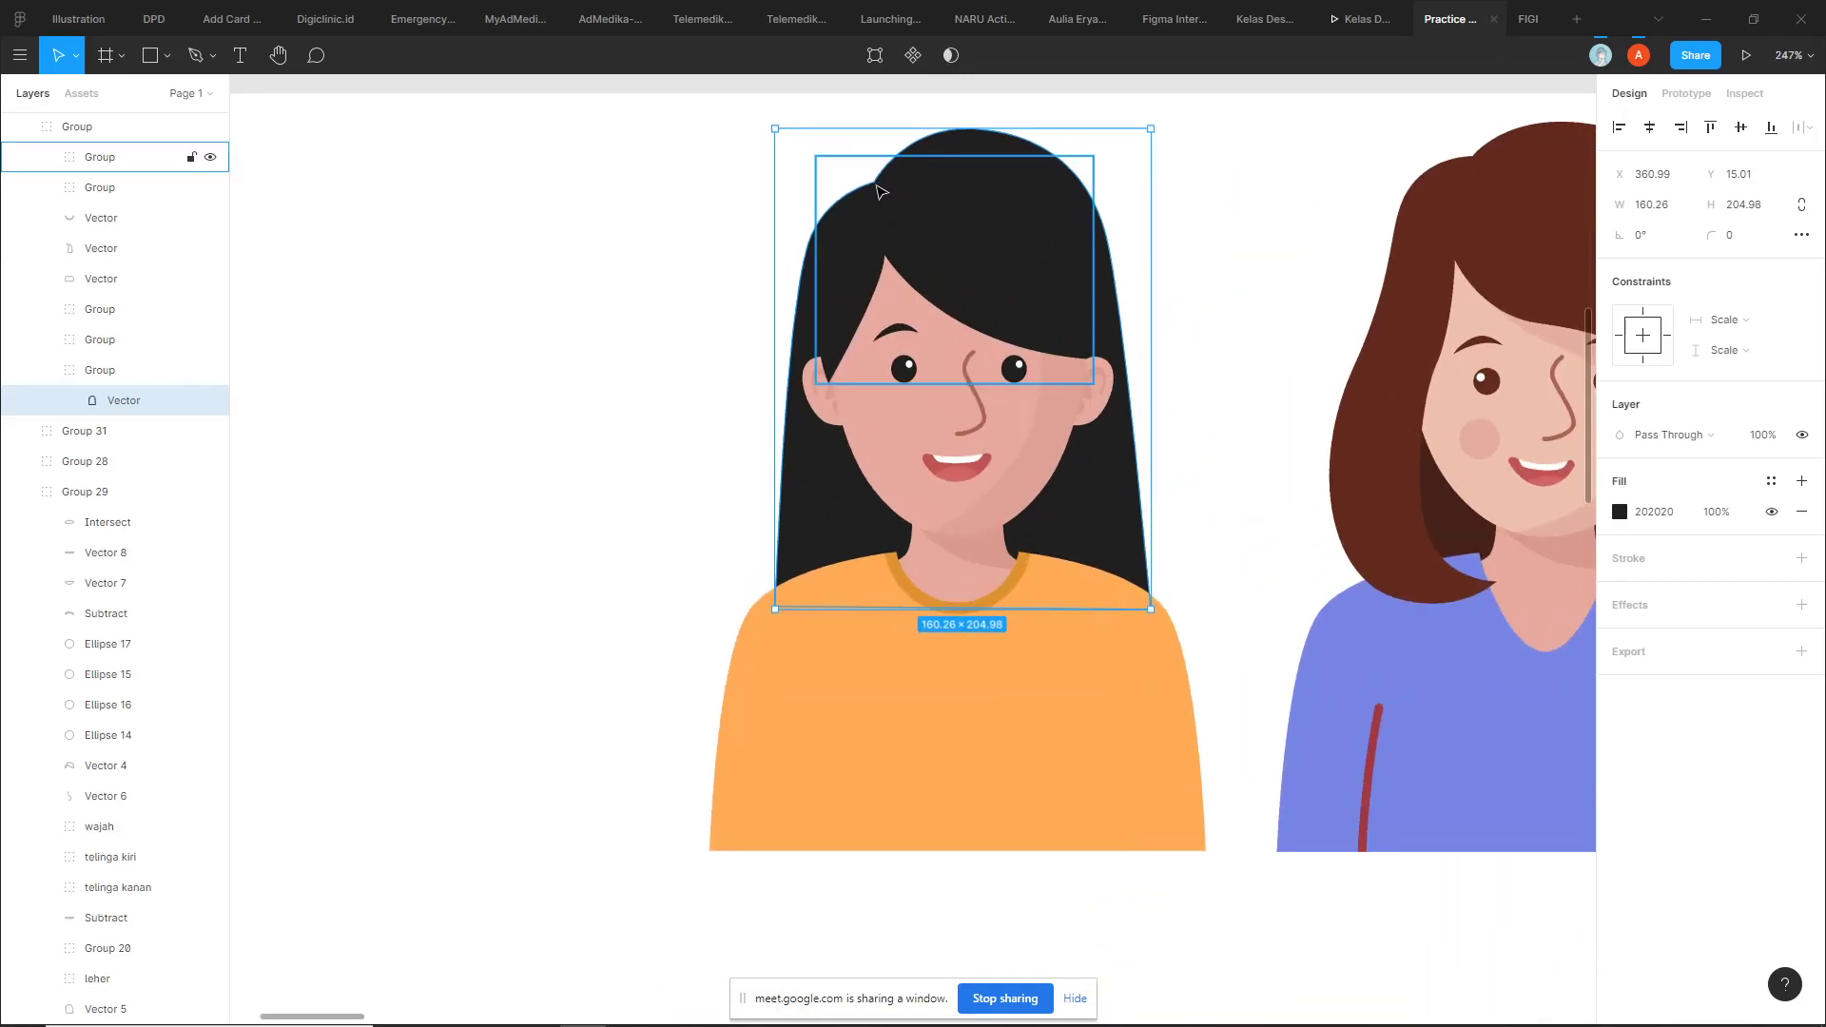
{"action": "scroll", "coordinate": [970, 142], "scroll_direction": "down", "scroll_amount": 3}
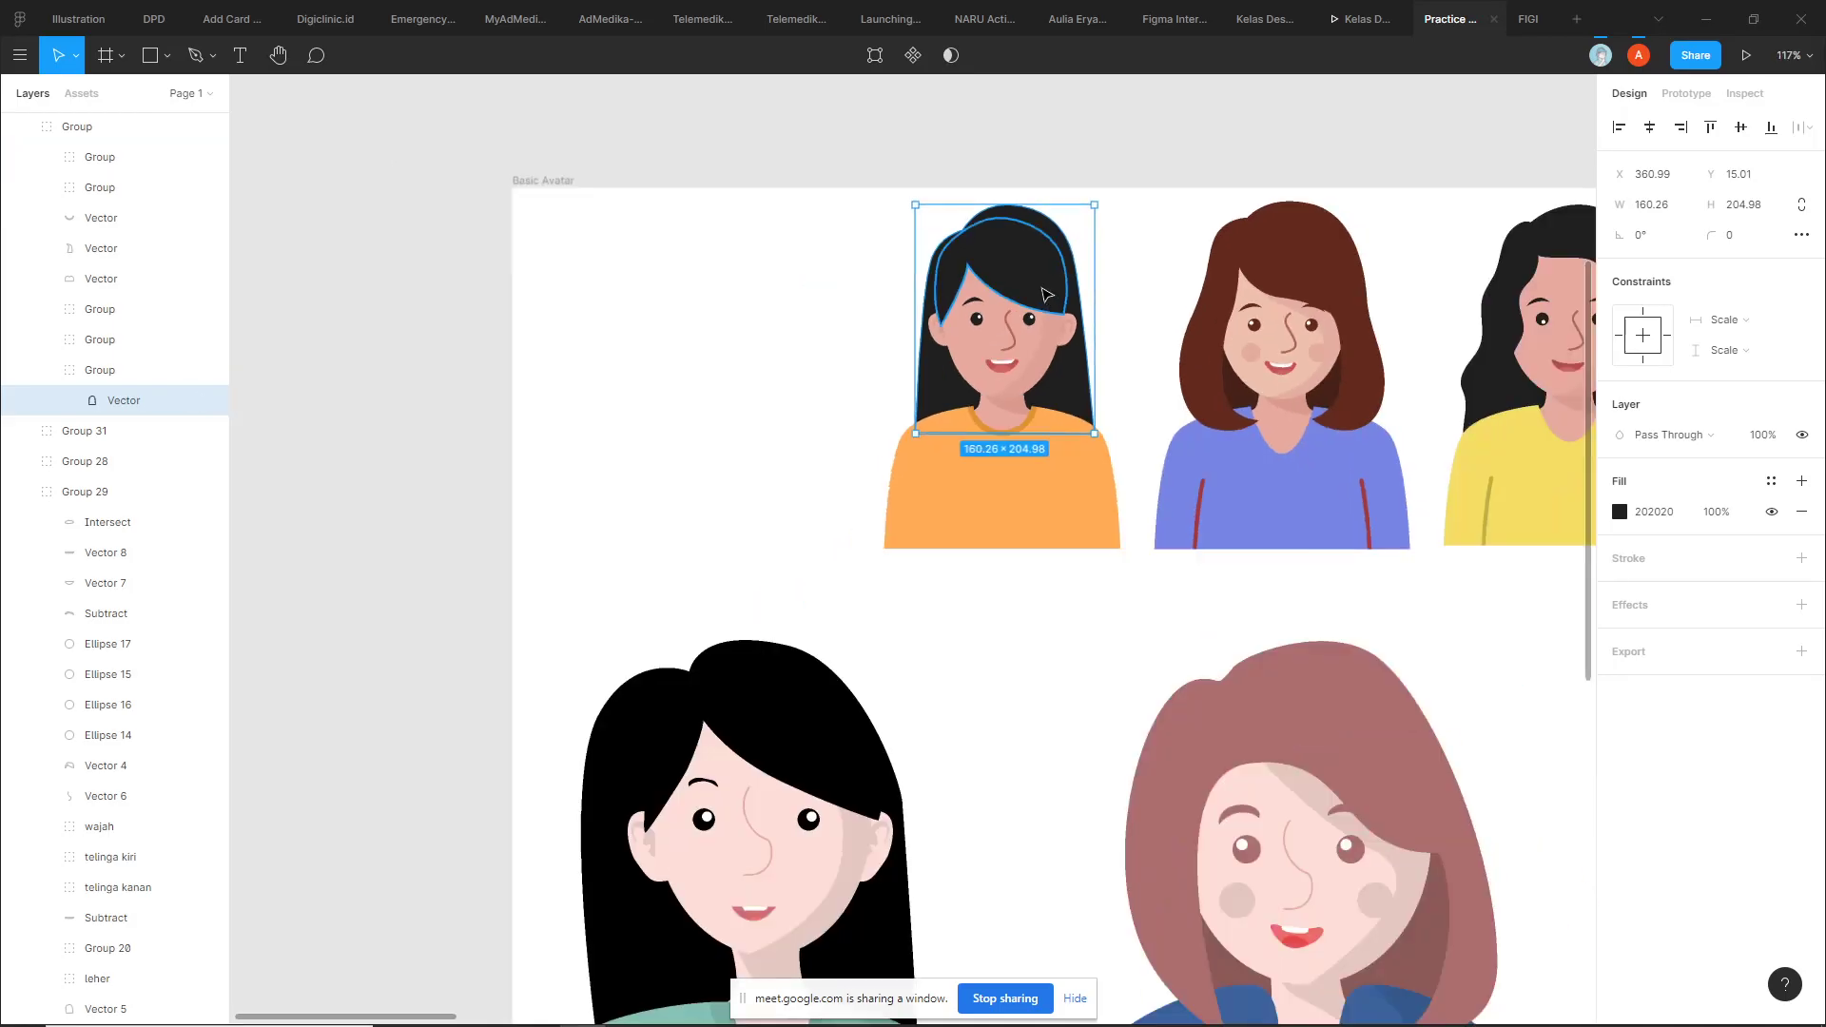
{"action": "scroll", "coordinate": [971, 452], "scroll_direction": "down", "scroll_amount": 3}
{"action": "scroll", "coordinate": [979, 726], "scroll_direction": "down", "scroll_amount": 2}
{"action": "scroll", "coordinate": [946, 692], "scroll_direction": "down", "scroll_amount": 2}
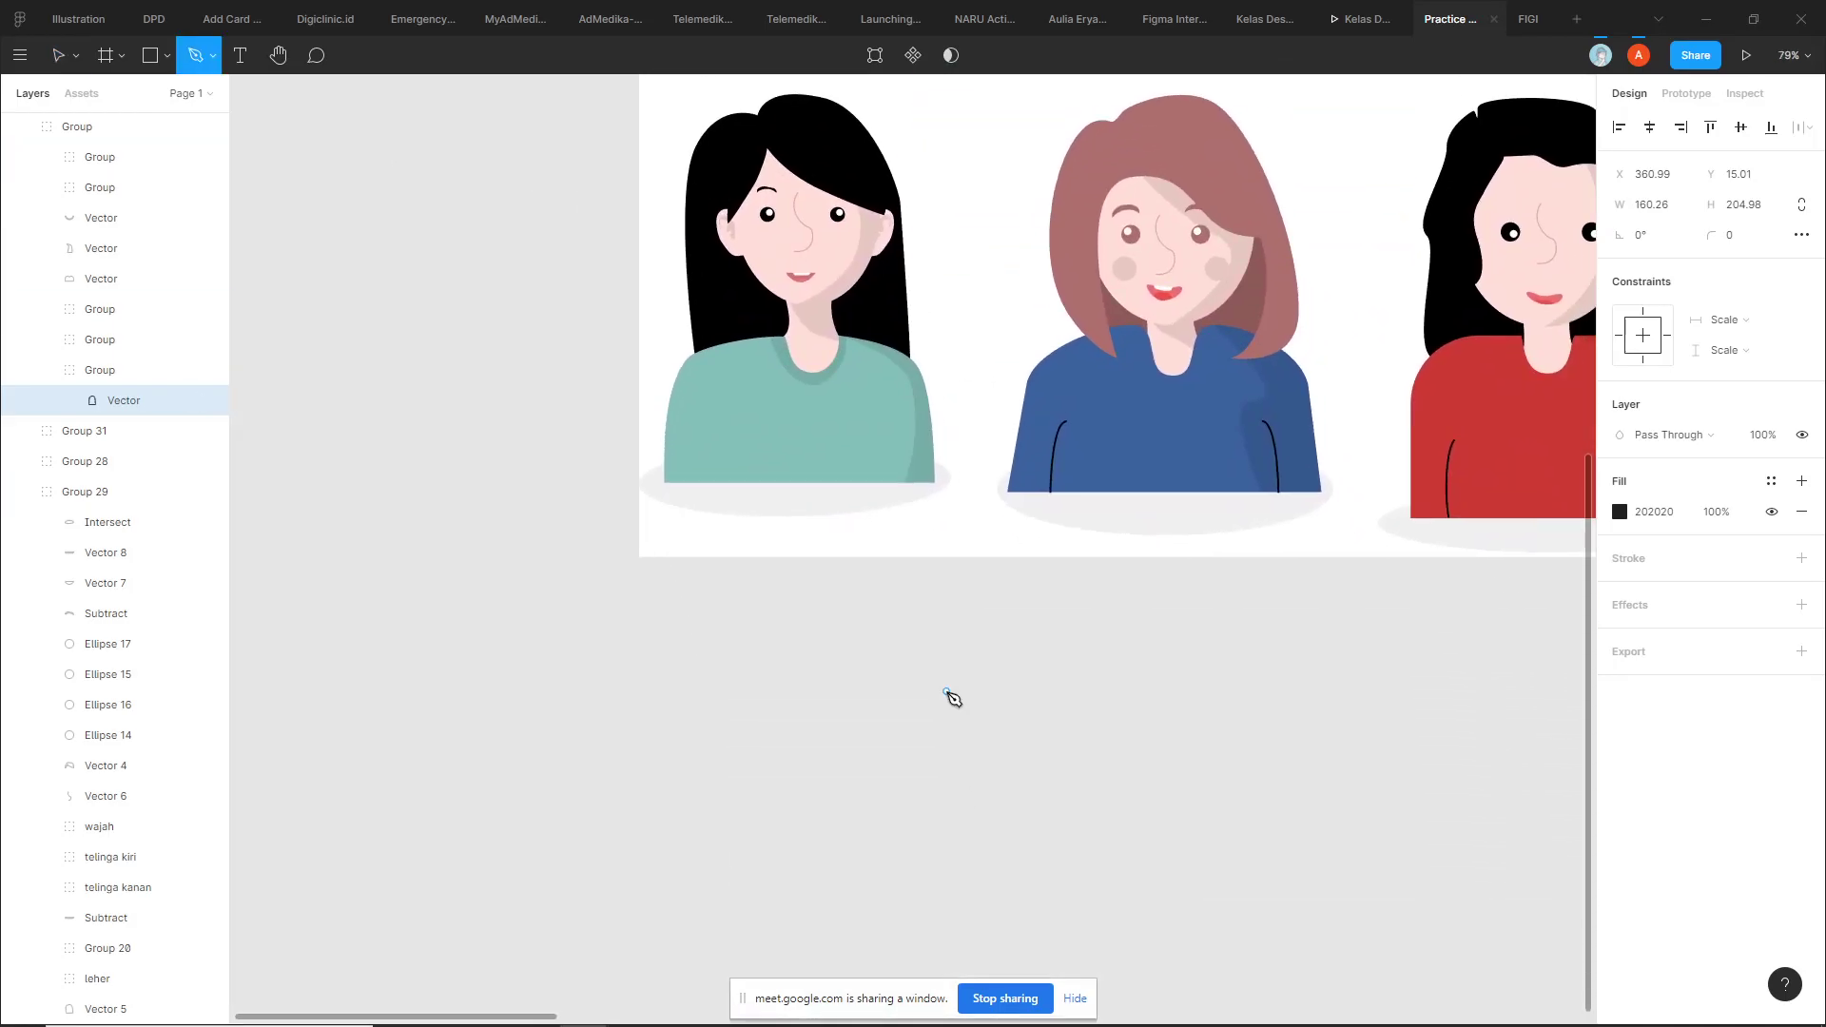
{"action": "scroll", "coordinate": [832, 706], "scroll_direction": "down", "scroll_amount": 3}
Move the small black-haired orange-shirt avatar below the frame and zoom to it
{"action": "left_click", "coordinate": [937, 683]}
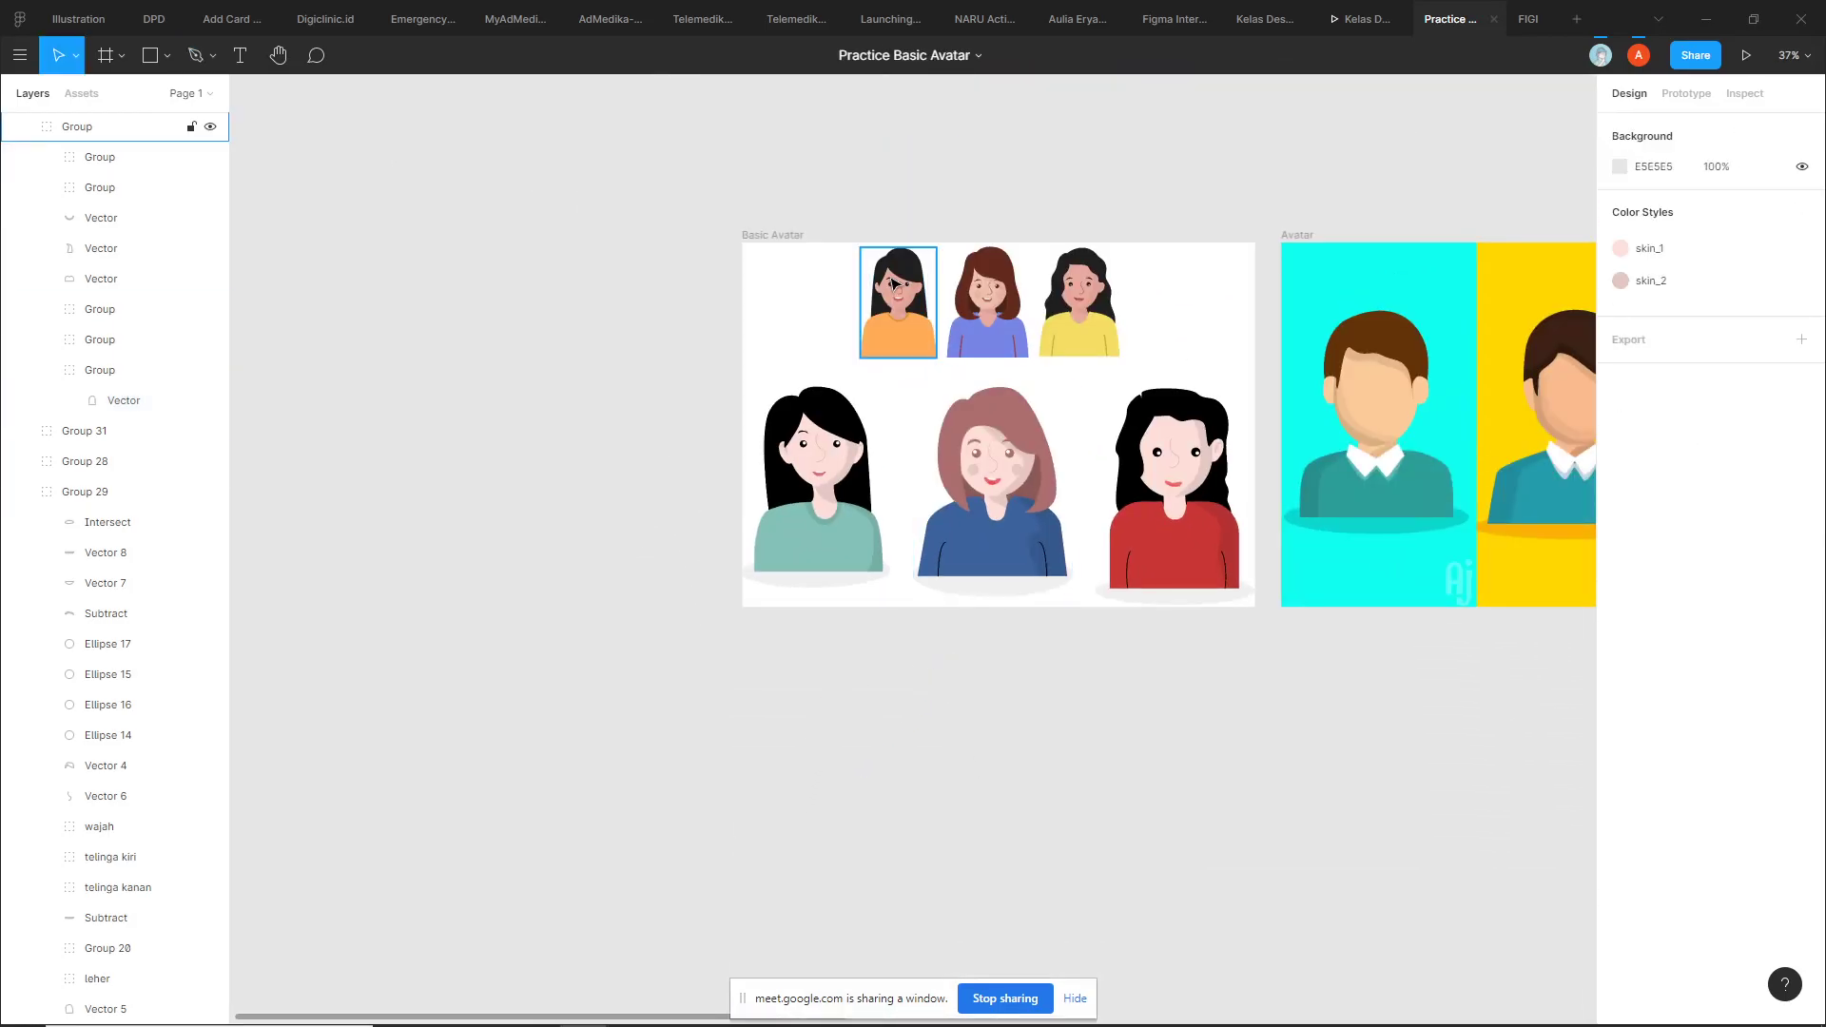
{"action": "left_click_drag", "start_coordinate": [856, 252], "coordinate": [812, 711]}
{"action": "key", "text": "shift+2"}
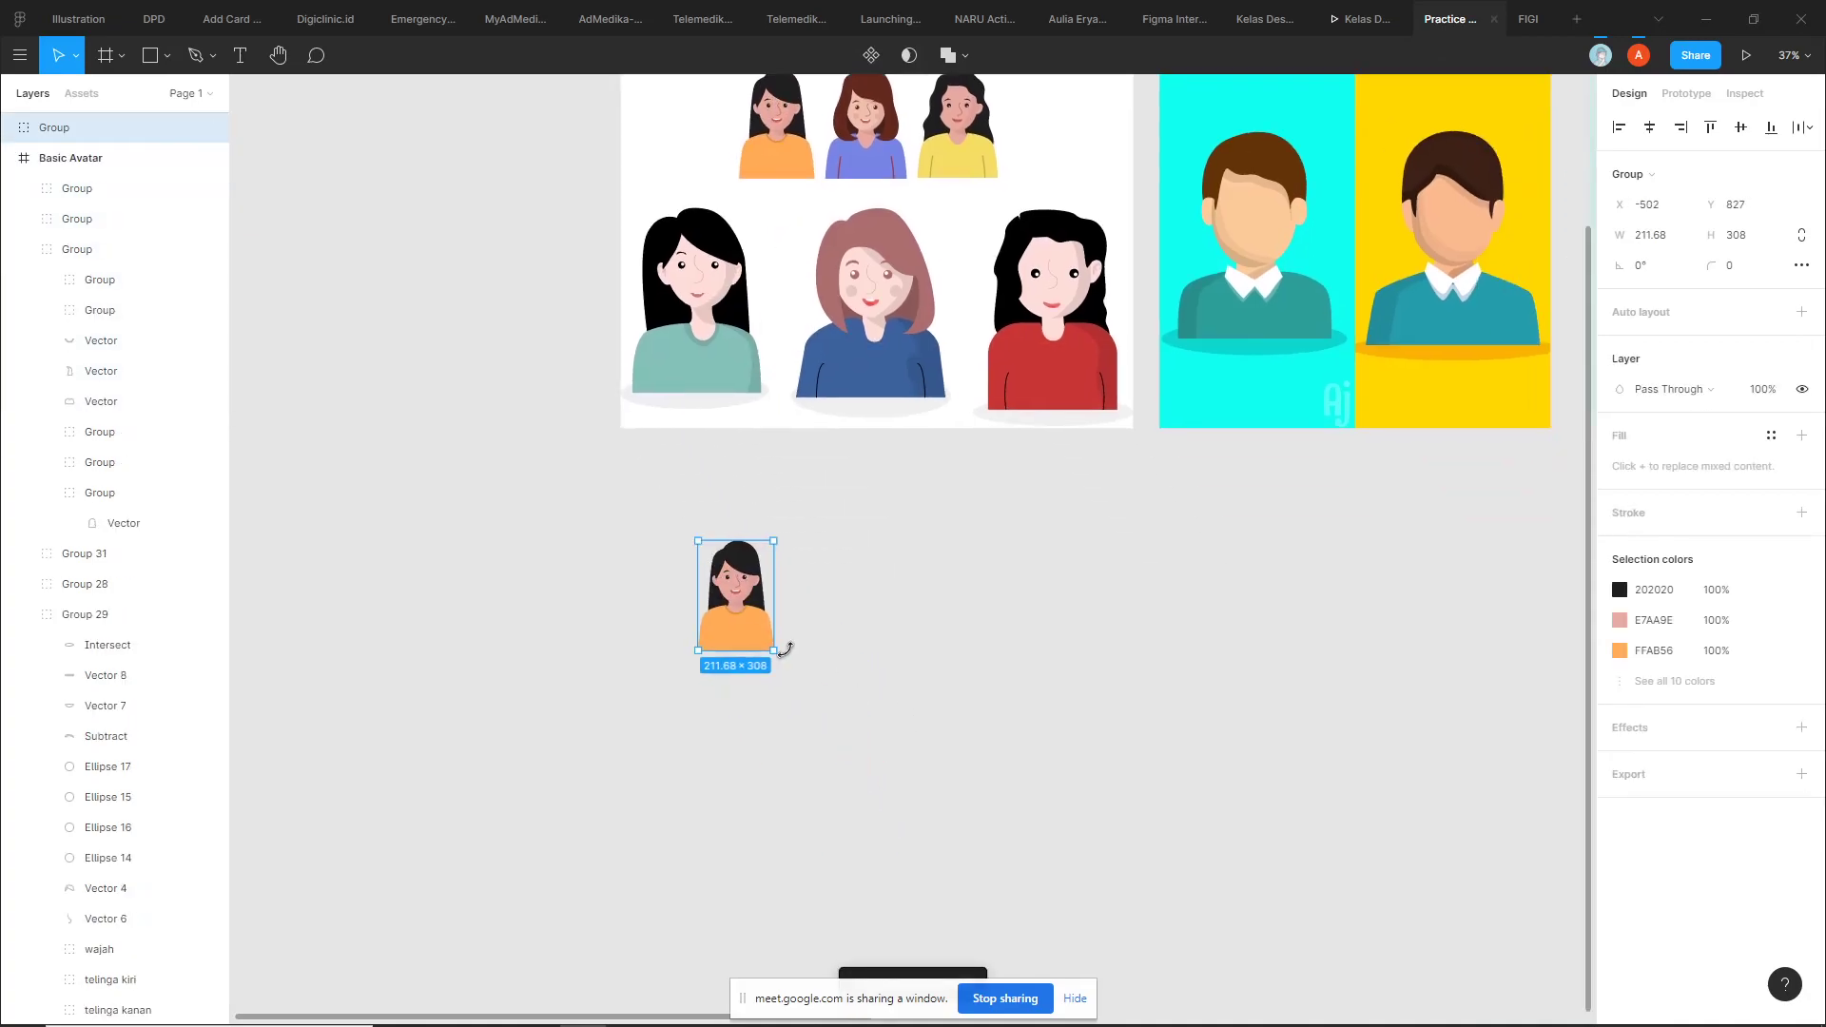
{"action": "left_click", "coordinate": [959, 604]}
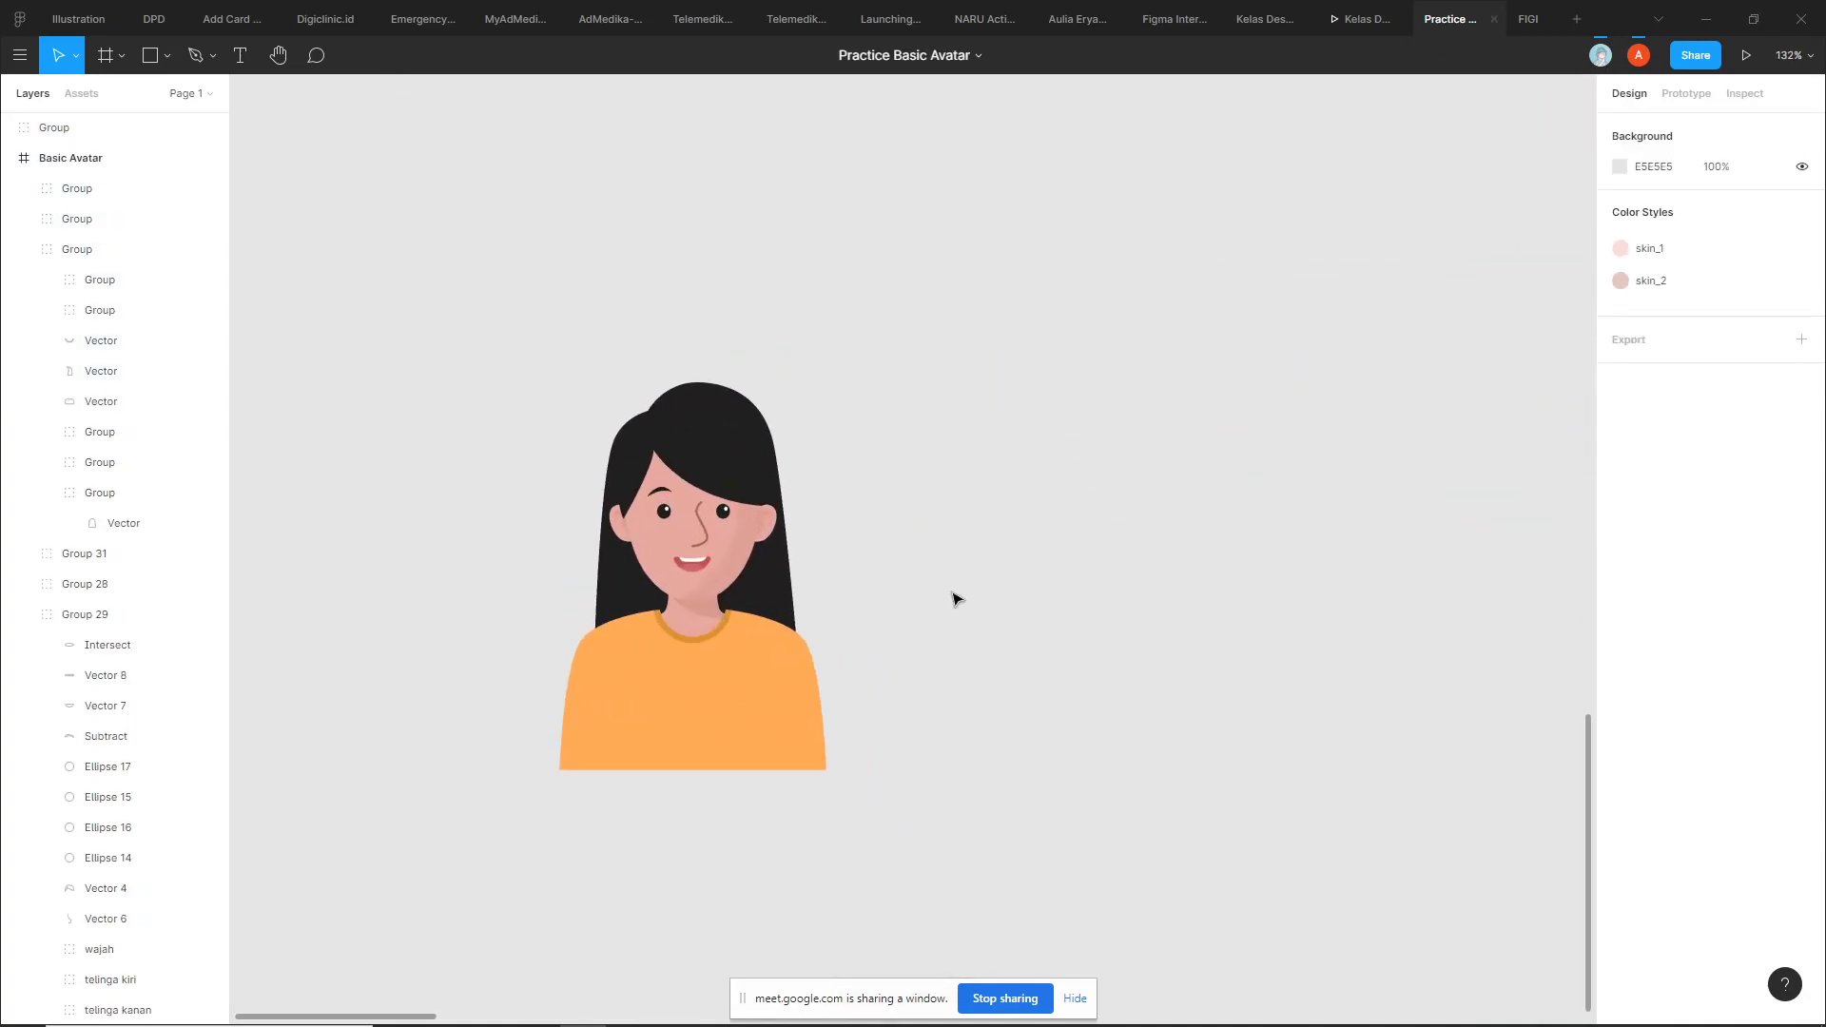
Trace a closed five-sided hair outline beside the avatar and give it a C4C4C4 fill
{"action": "key", "text": "p"}
{"action": "scroll", "coordinate": [681, 595], "scroll_direction": "up", "scroll_amount": 3}
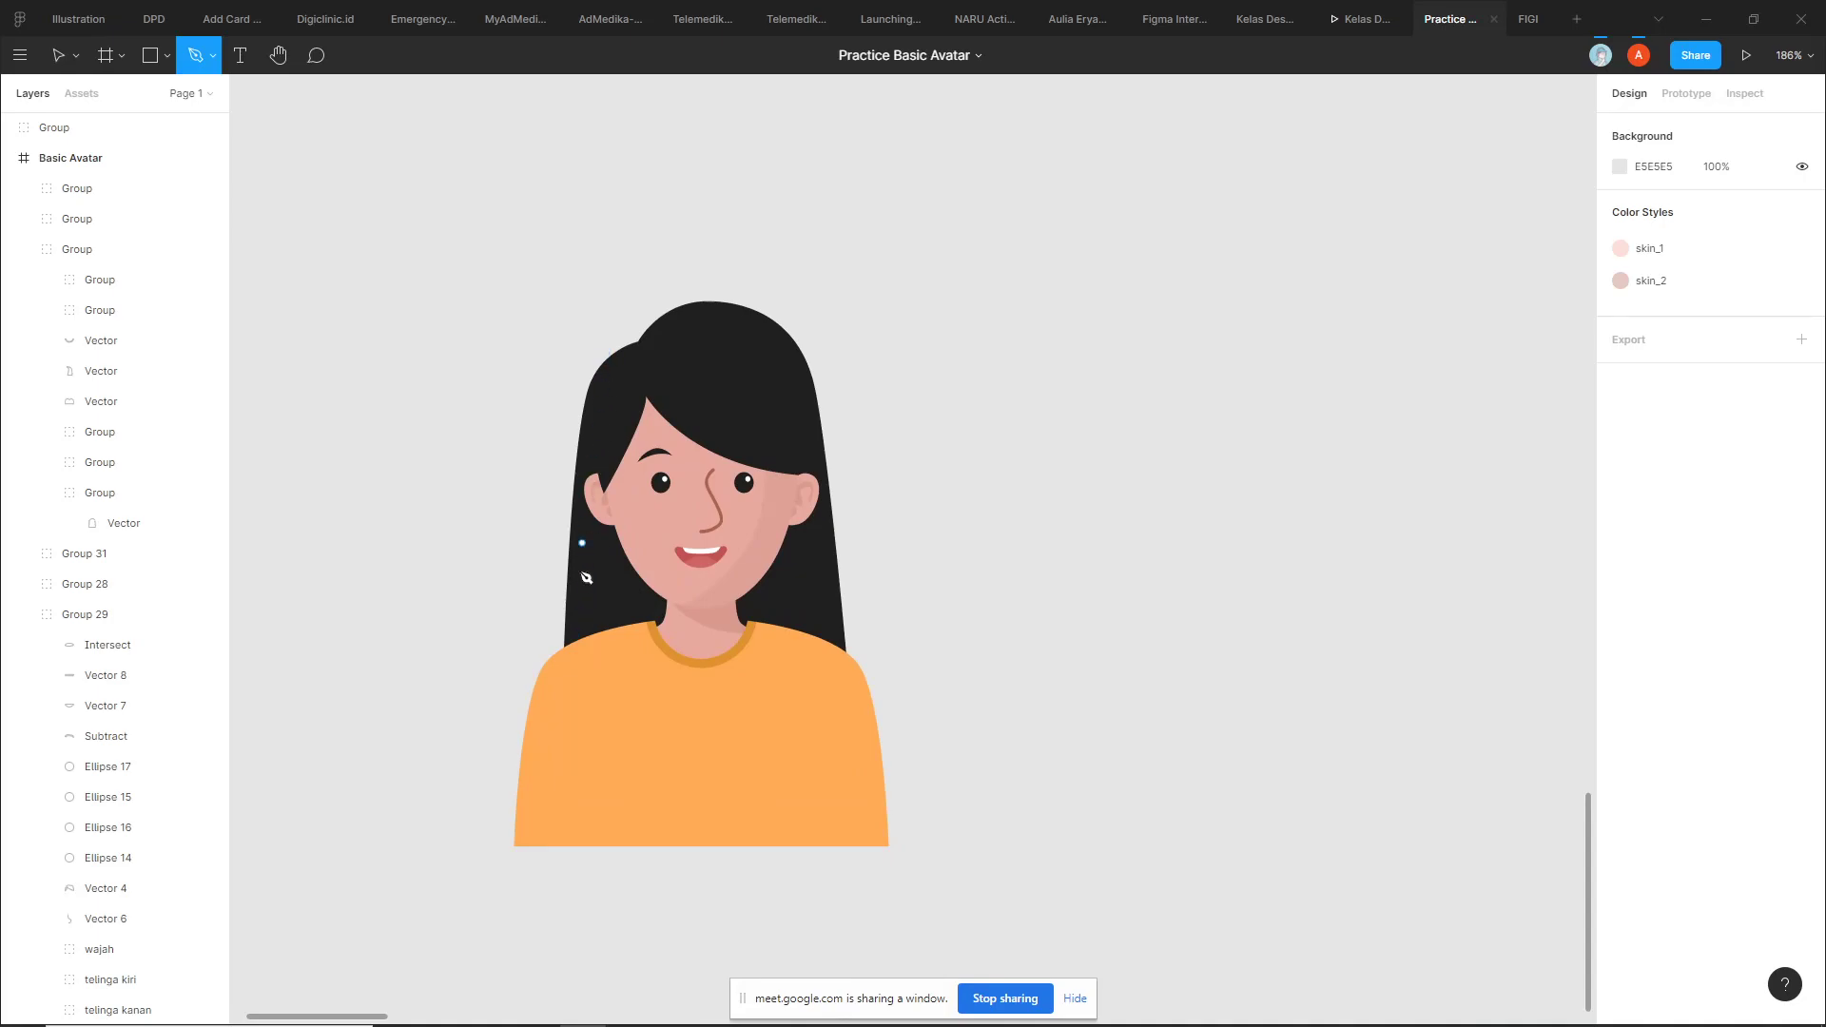
{"action": "left_click", "coordinate": [979, 733]}
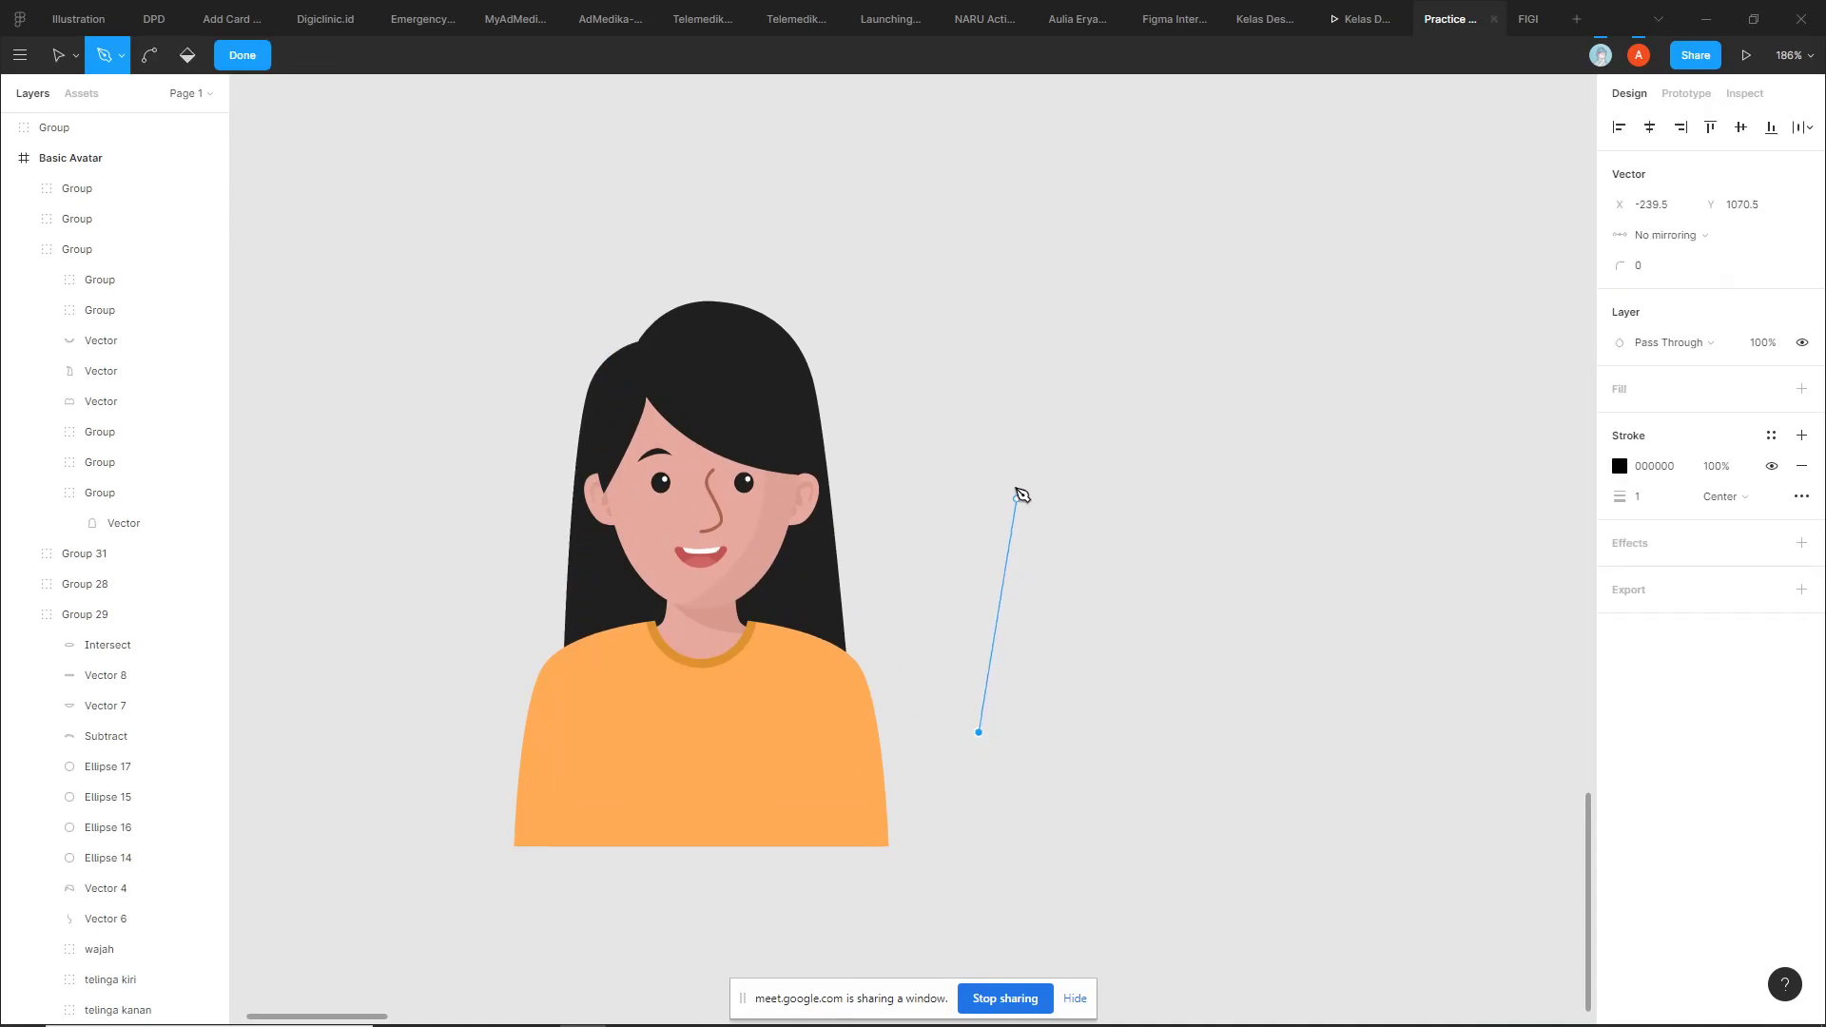
{"action": "left_click", "coordinate": [1008, 424]}
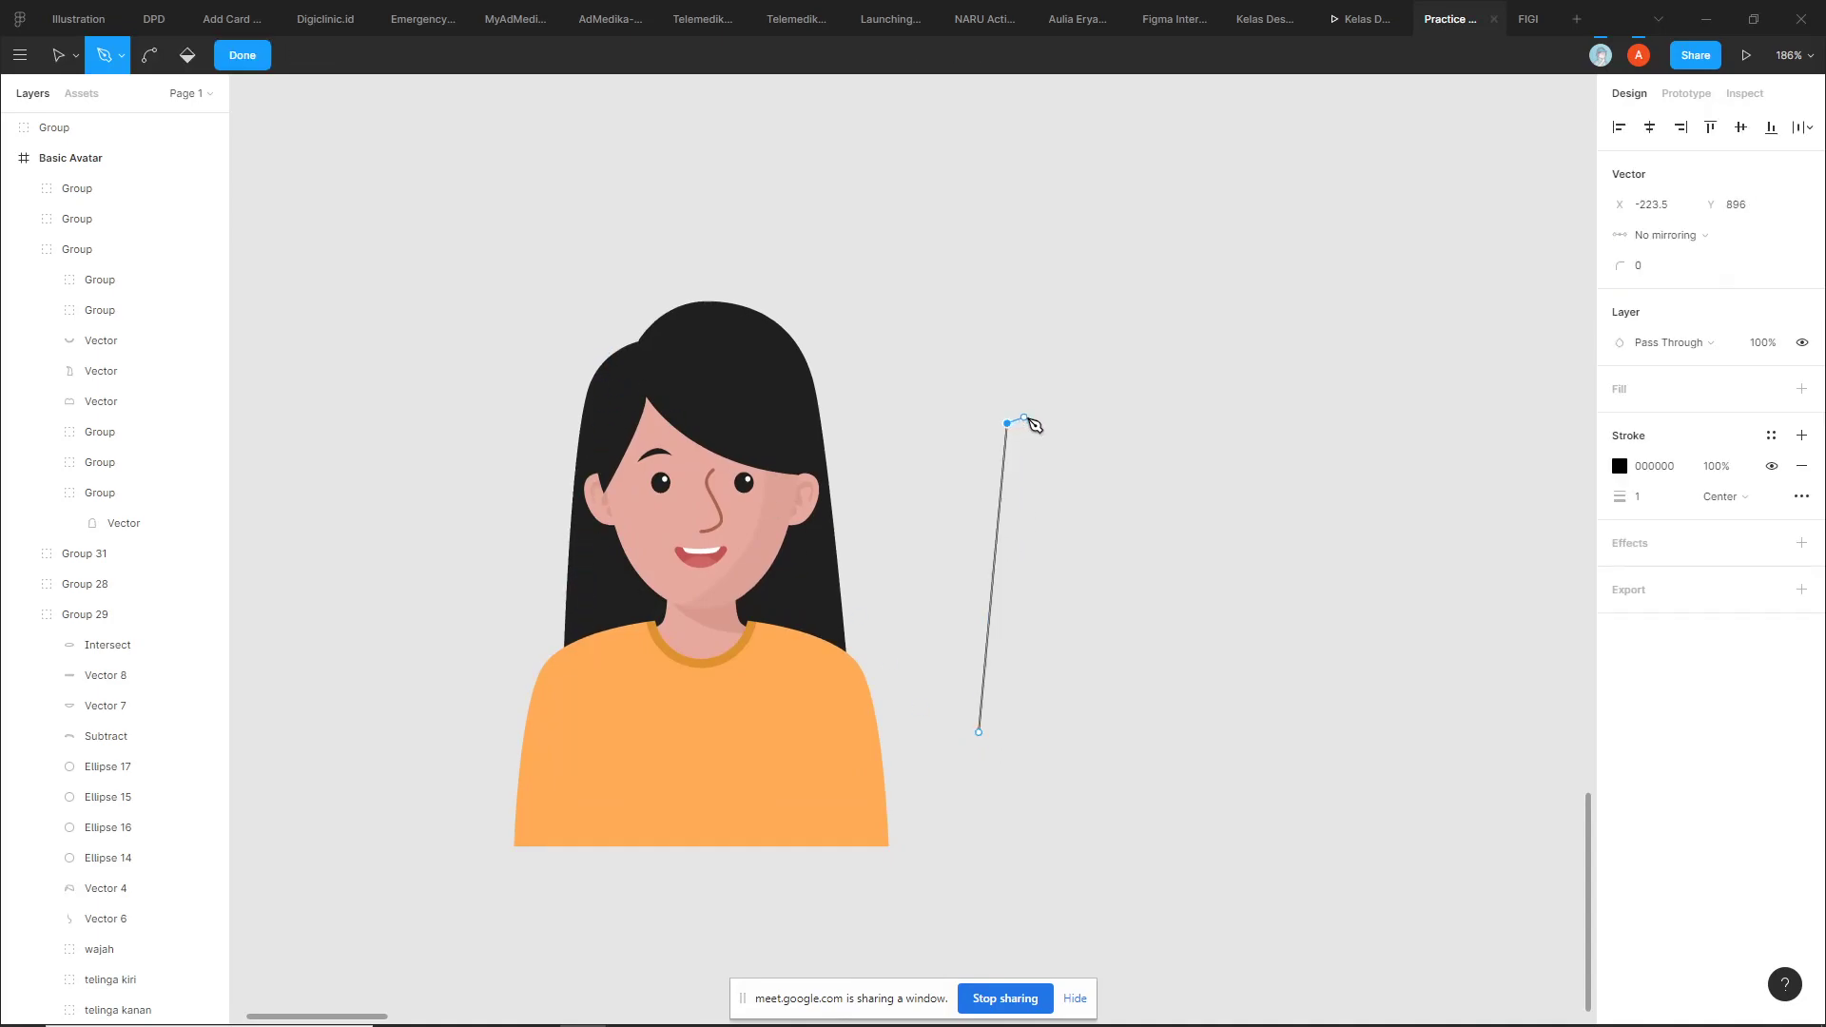
{"action": "left_click", "coordinate": [1067, 409]}
{"action": "left_click", "coordinate": [1102, 341]}
{"action": "left_click", "coordinate": [1264, 407]}
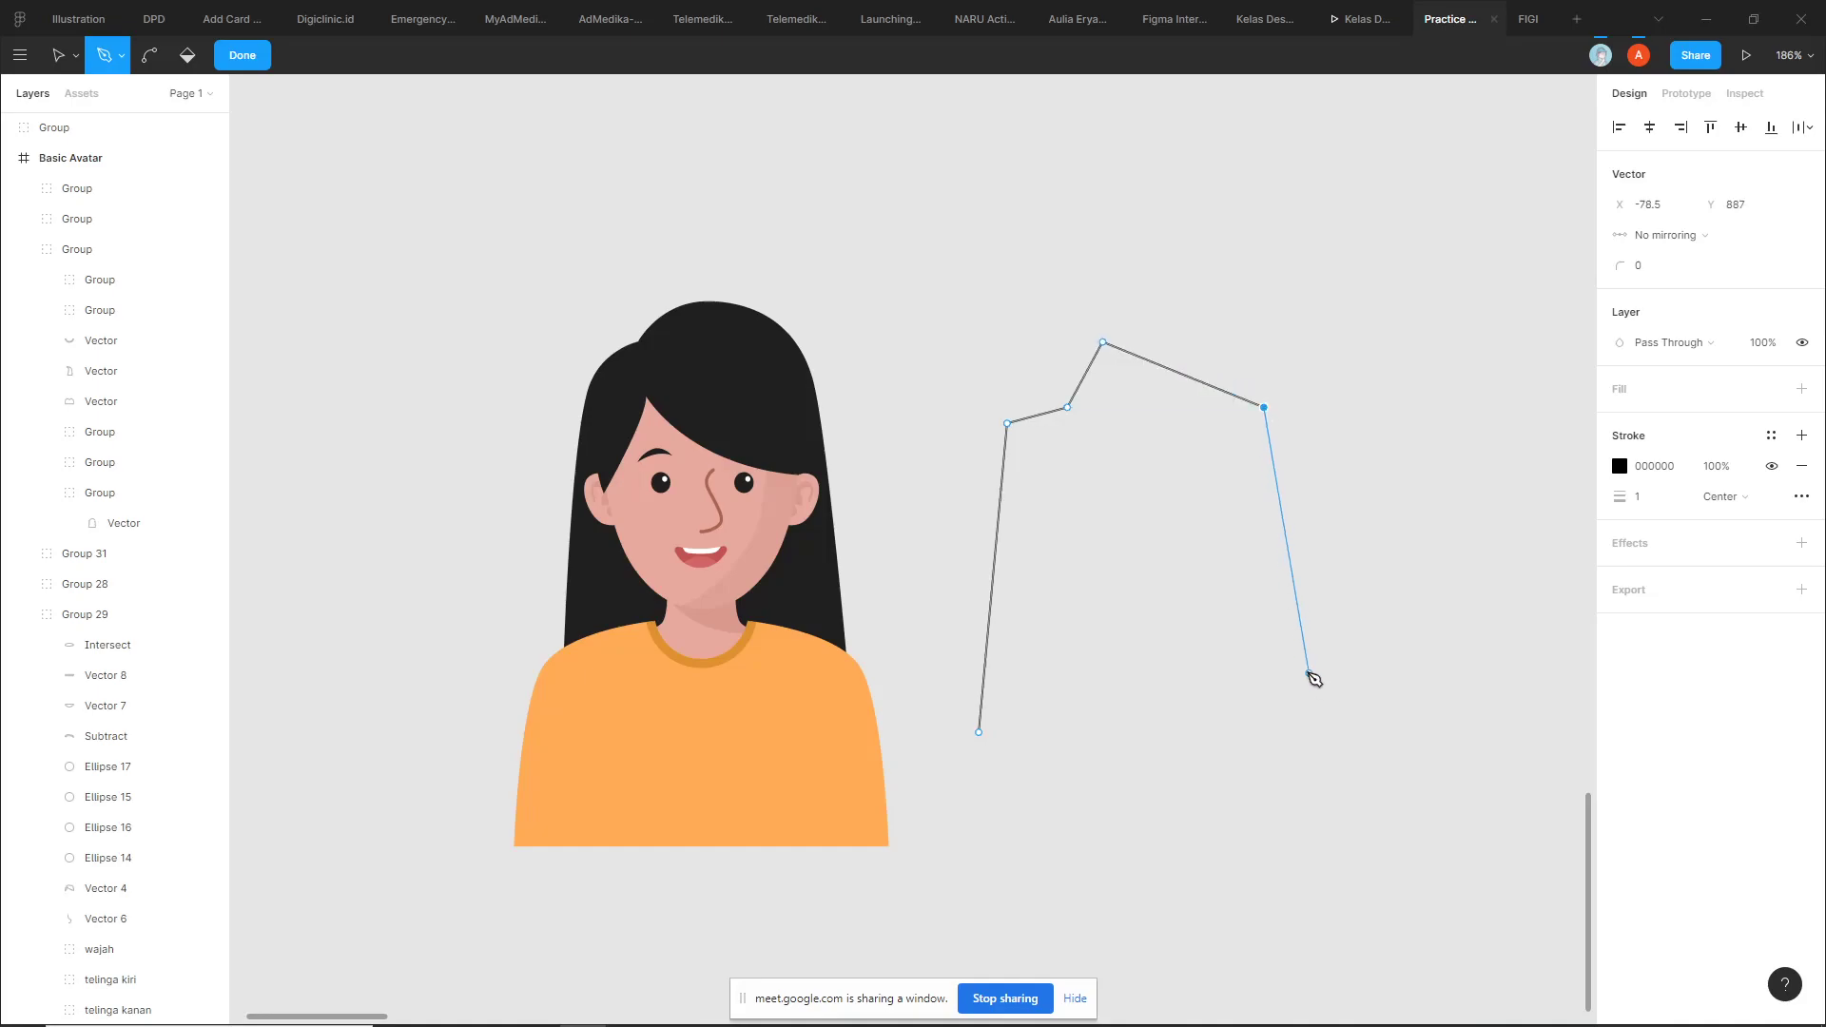
{"action": "left_click", "coordinate": [1314, 732]}
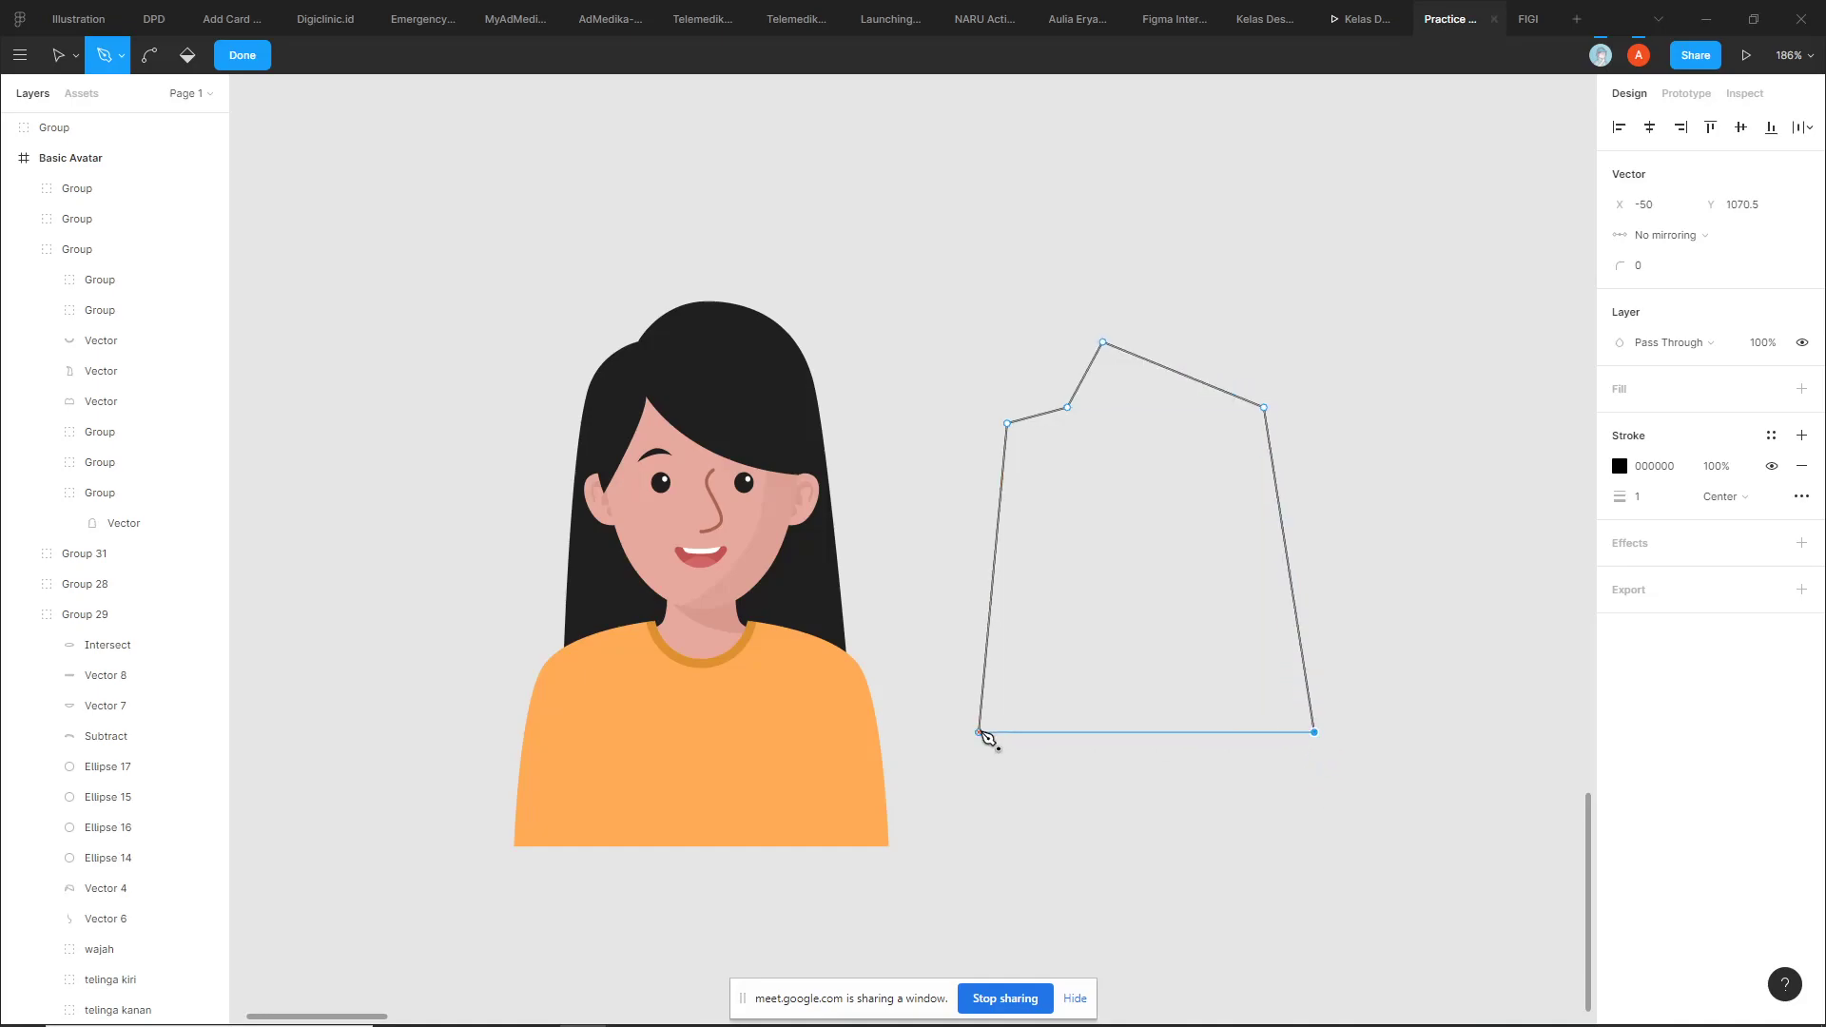
{"action": "left_click", "coordinate": [979, 733]}
{"action": "left_click", "coordinate": [1802, 390]}
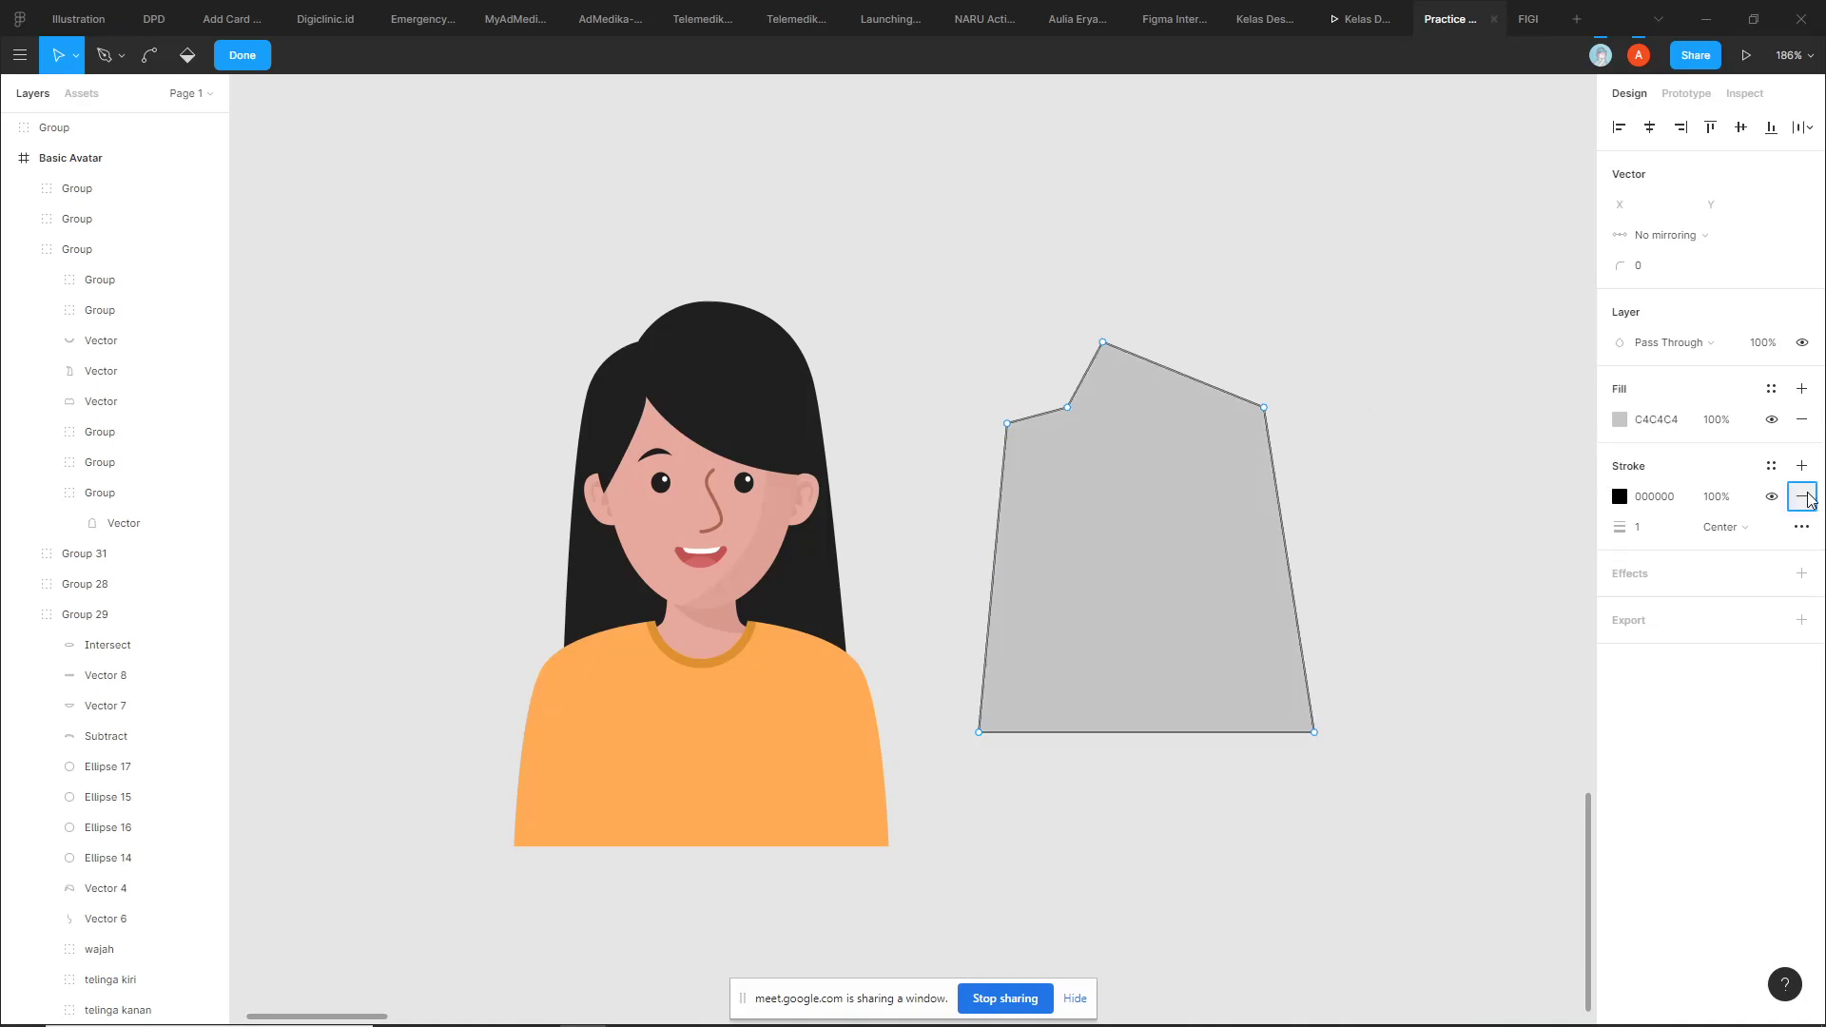
Remove the grey shape's stroke and round its upper-left corner to radius 54
{"action": "left_click", "coordinate": [1802, 465]}
{"action": "left_click_drag", "start_coordinate": [1318, 381], "coordinate": [1235, 351]}
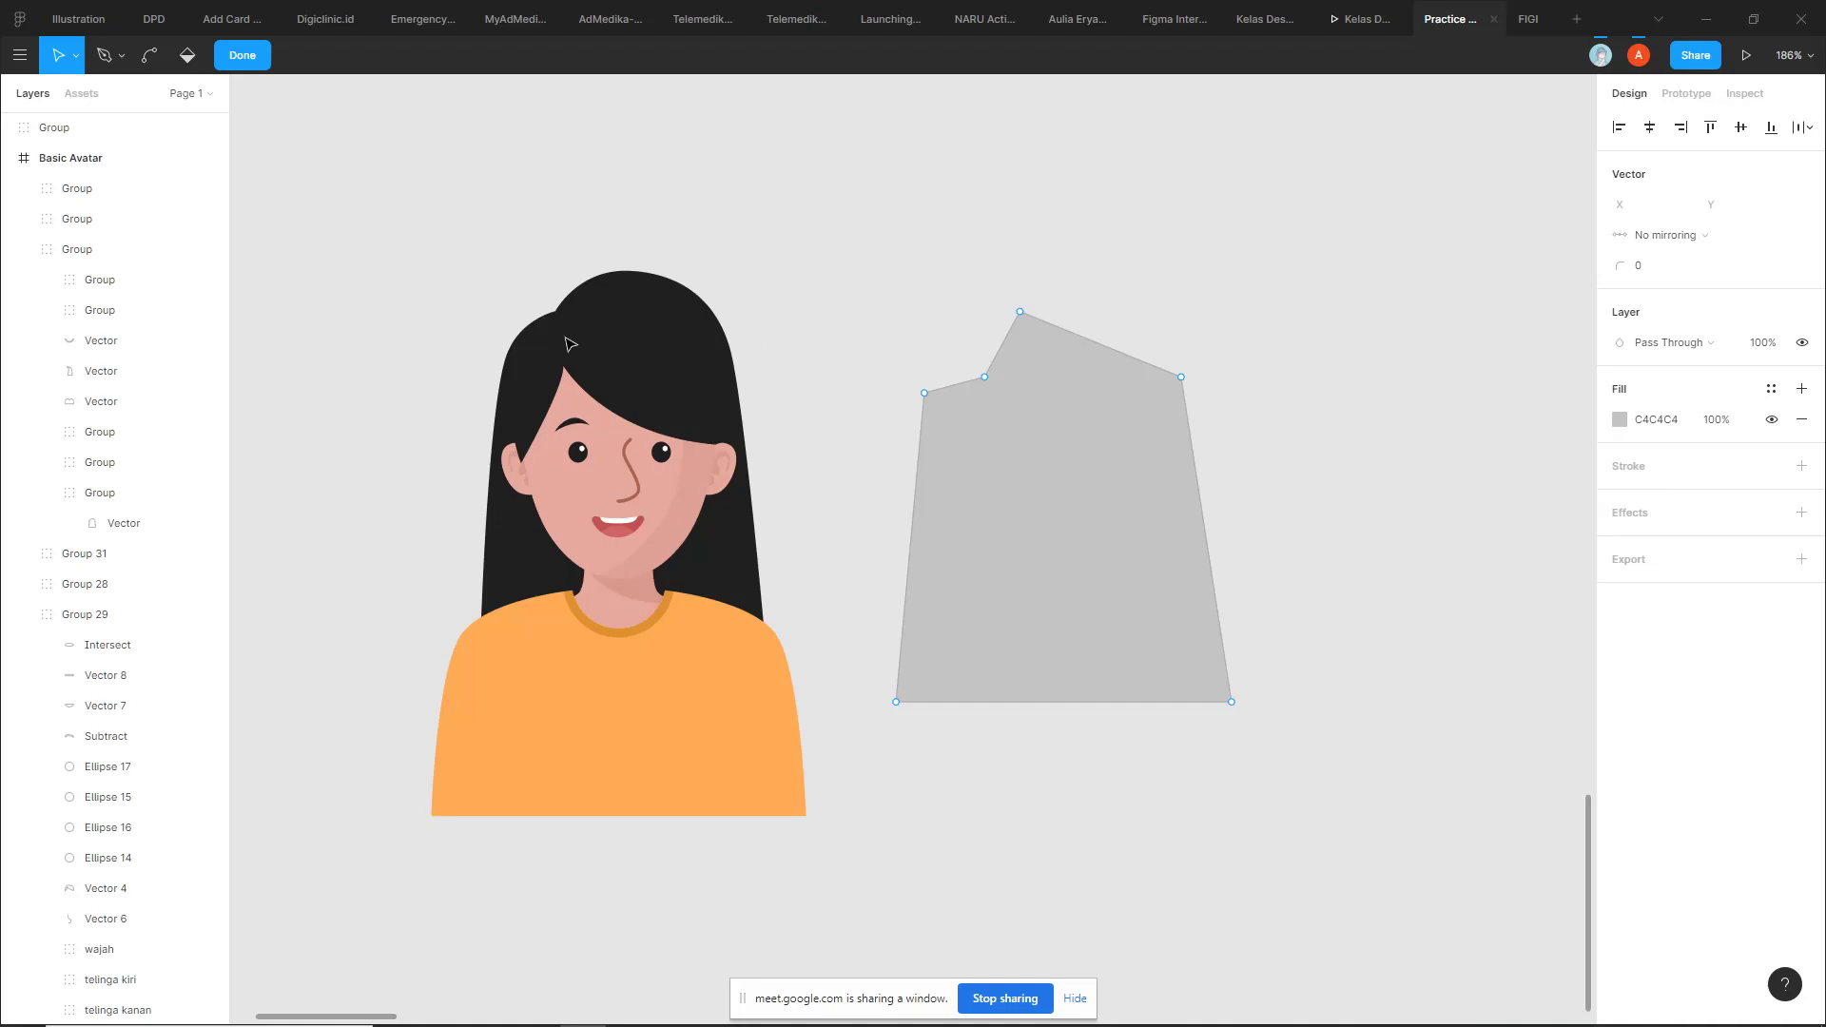
{"action": "scroll", "coordinate": [523, 377], "scroll_direction": "up", "scroll_amount": 2}
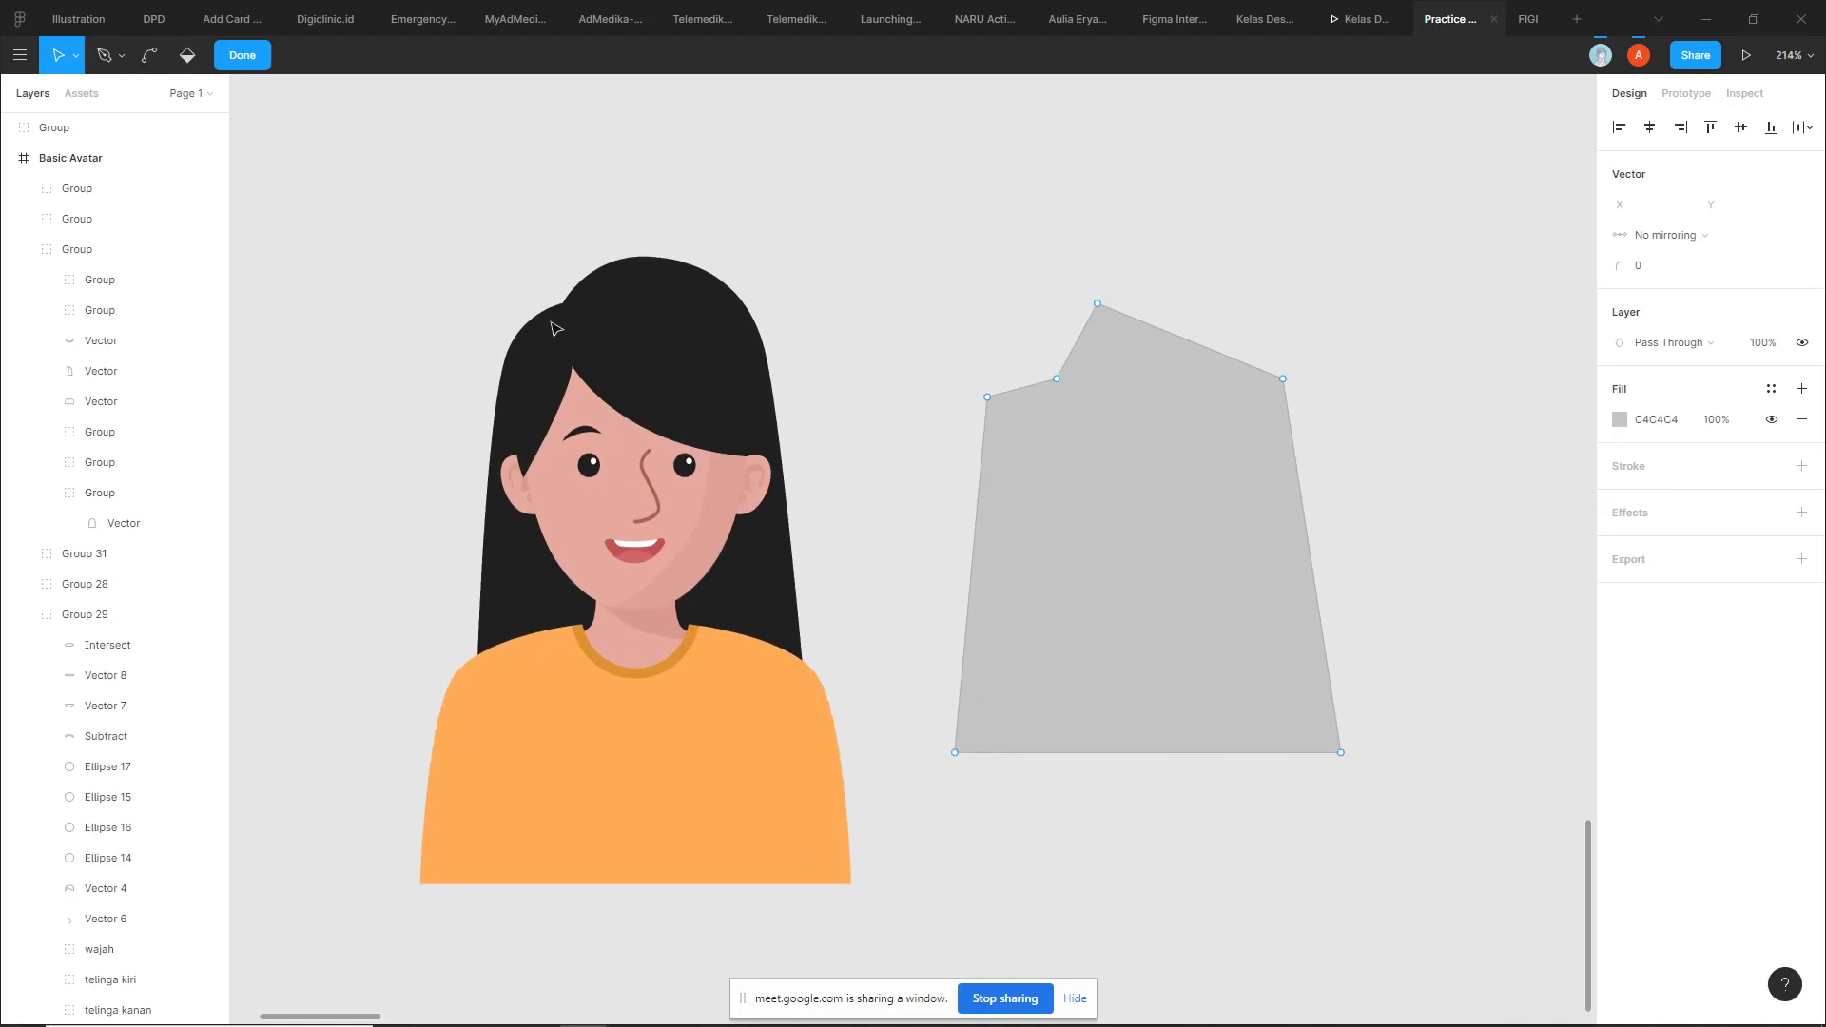
{"action": "left_click_drag", "start_coordinate": [933, 365], "coordinate": [870, 346]}
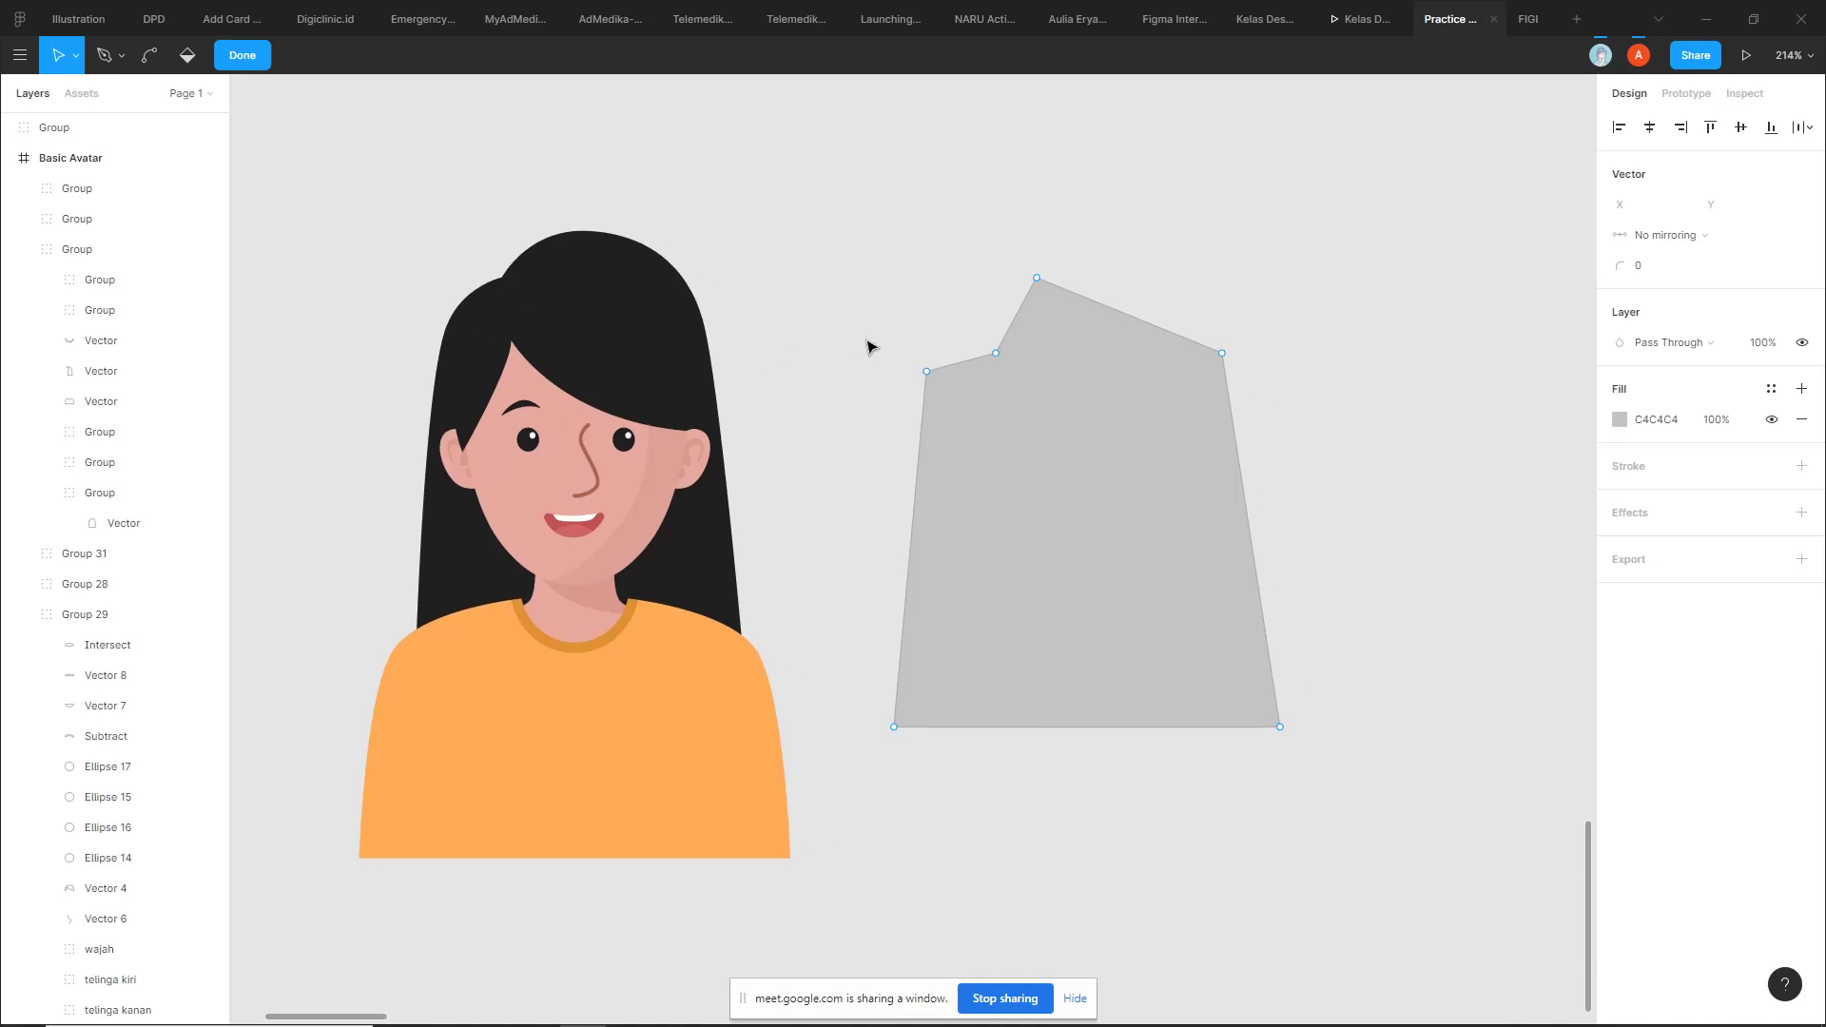
{"action": "left_click", "coordinate": [922, 319]}
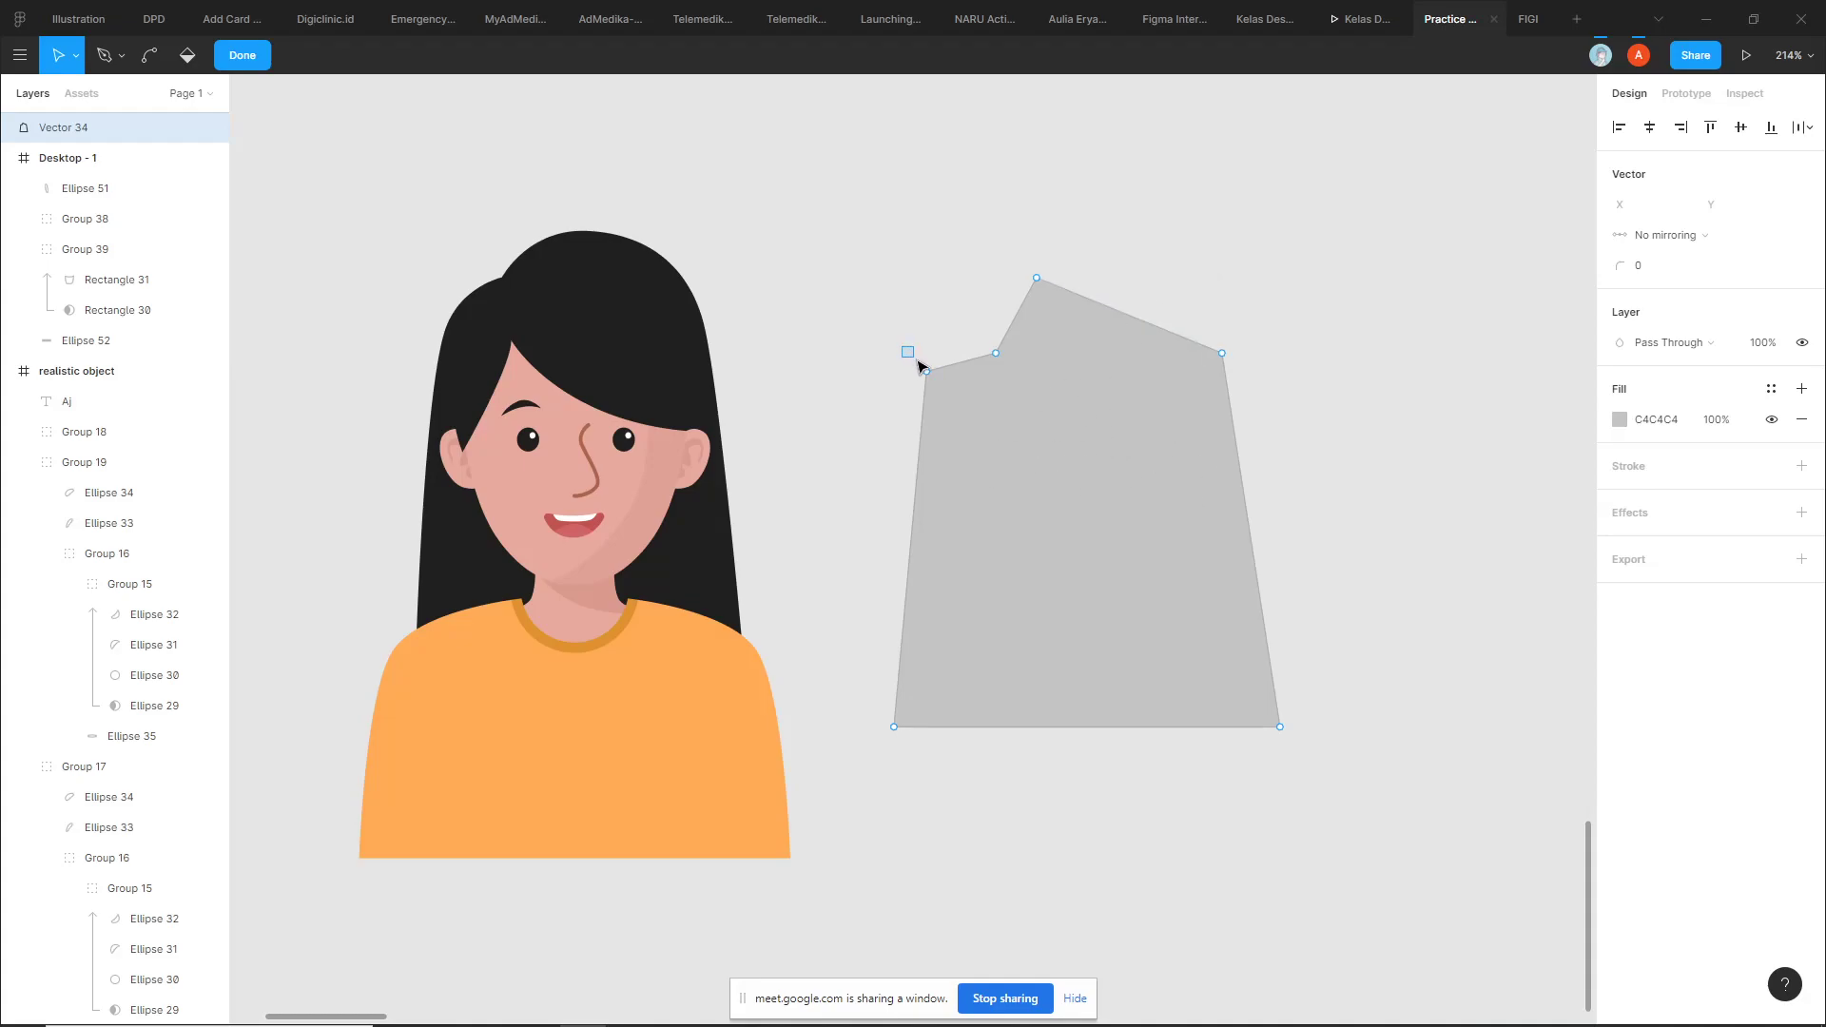
{"action": "left_click", "coordinate": [920, 365]}
{"action": "left_click_drag", "start_coordinate": [1622, 269], "coordinate": [1726, 267]}
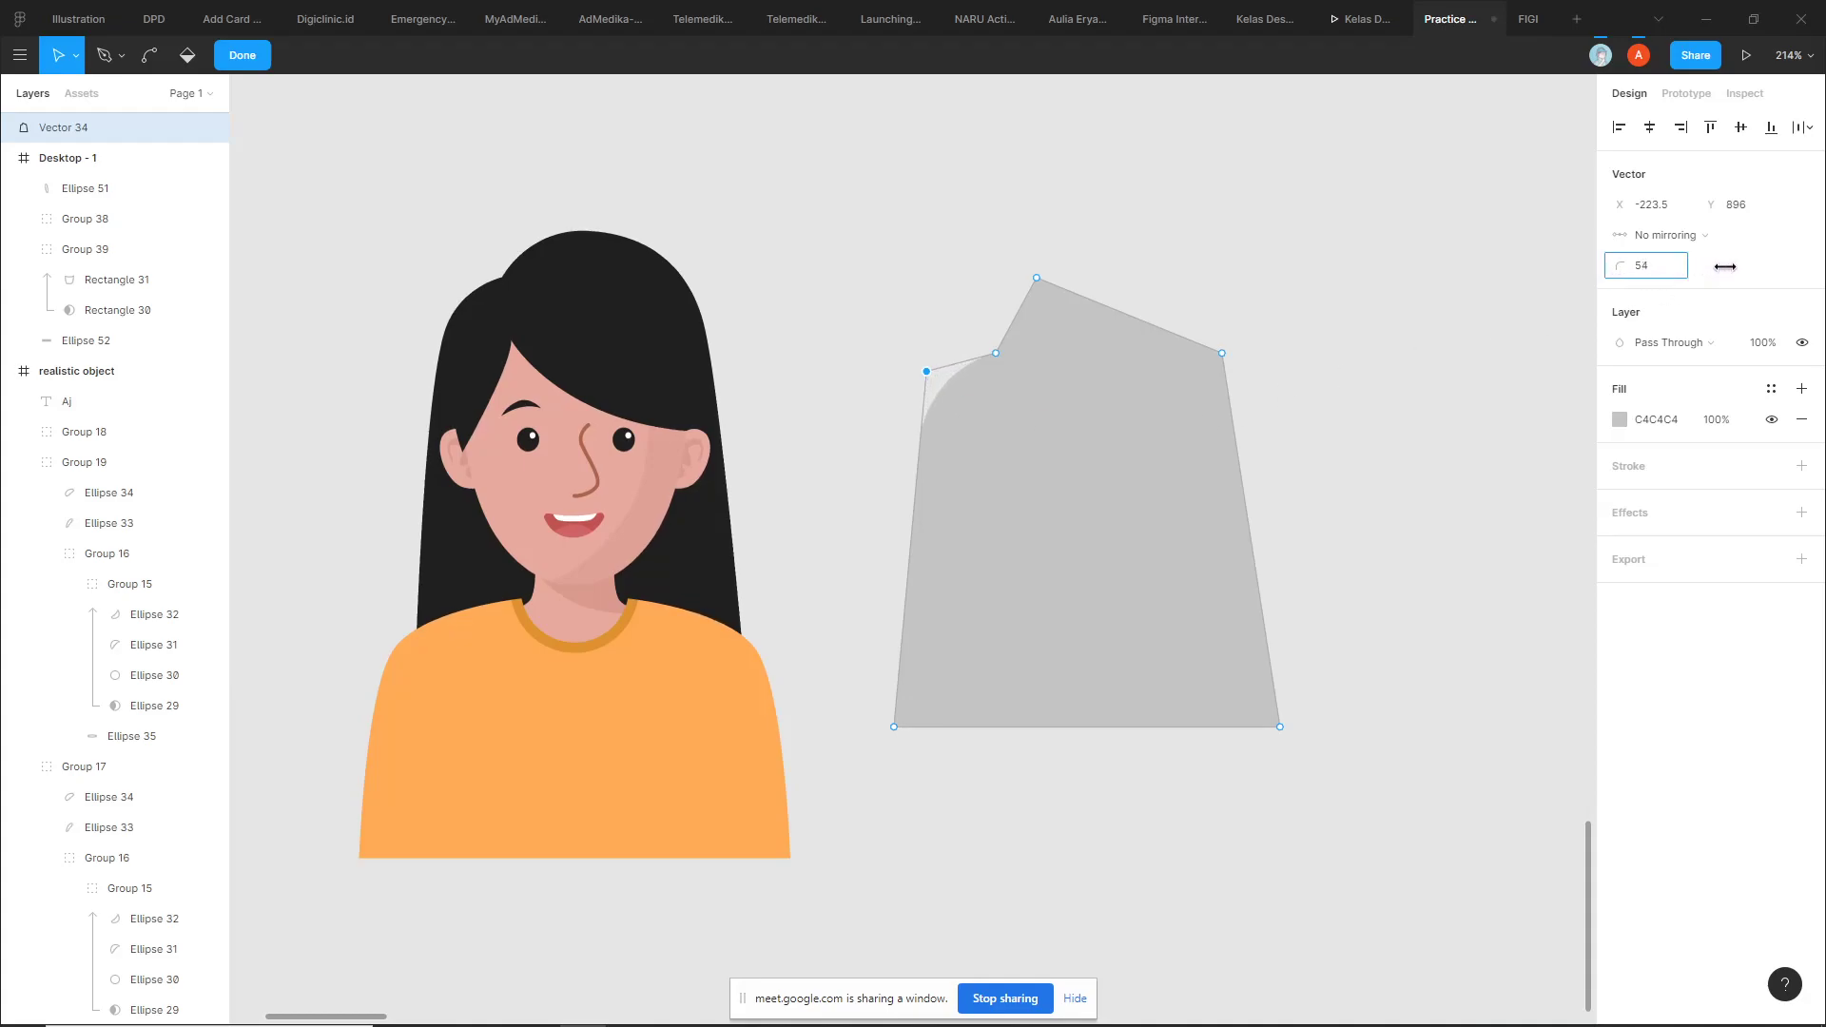
{"action": "left_click", "coordinate": [894, 292]}
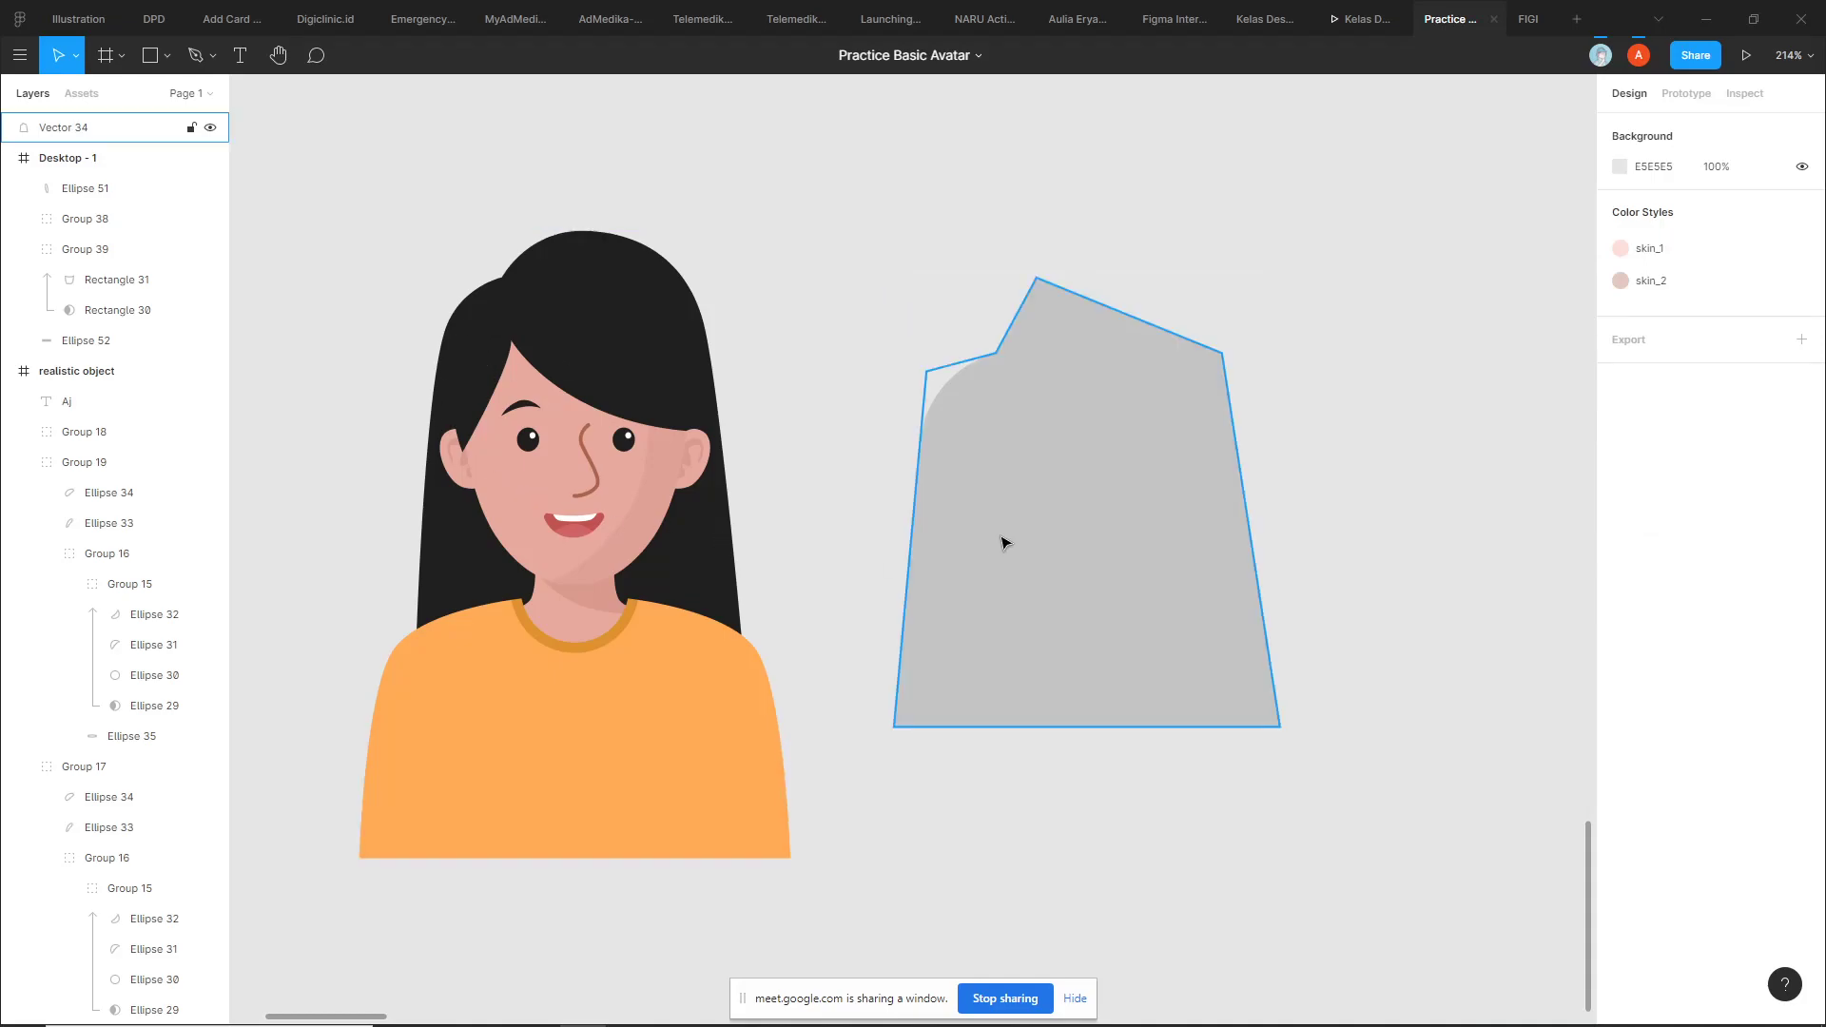
{"action": "double_click", "coordinate": [1004, 543]}
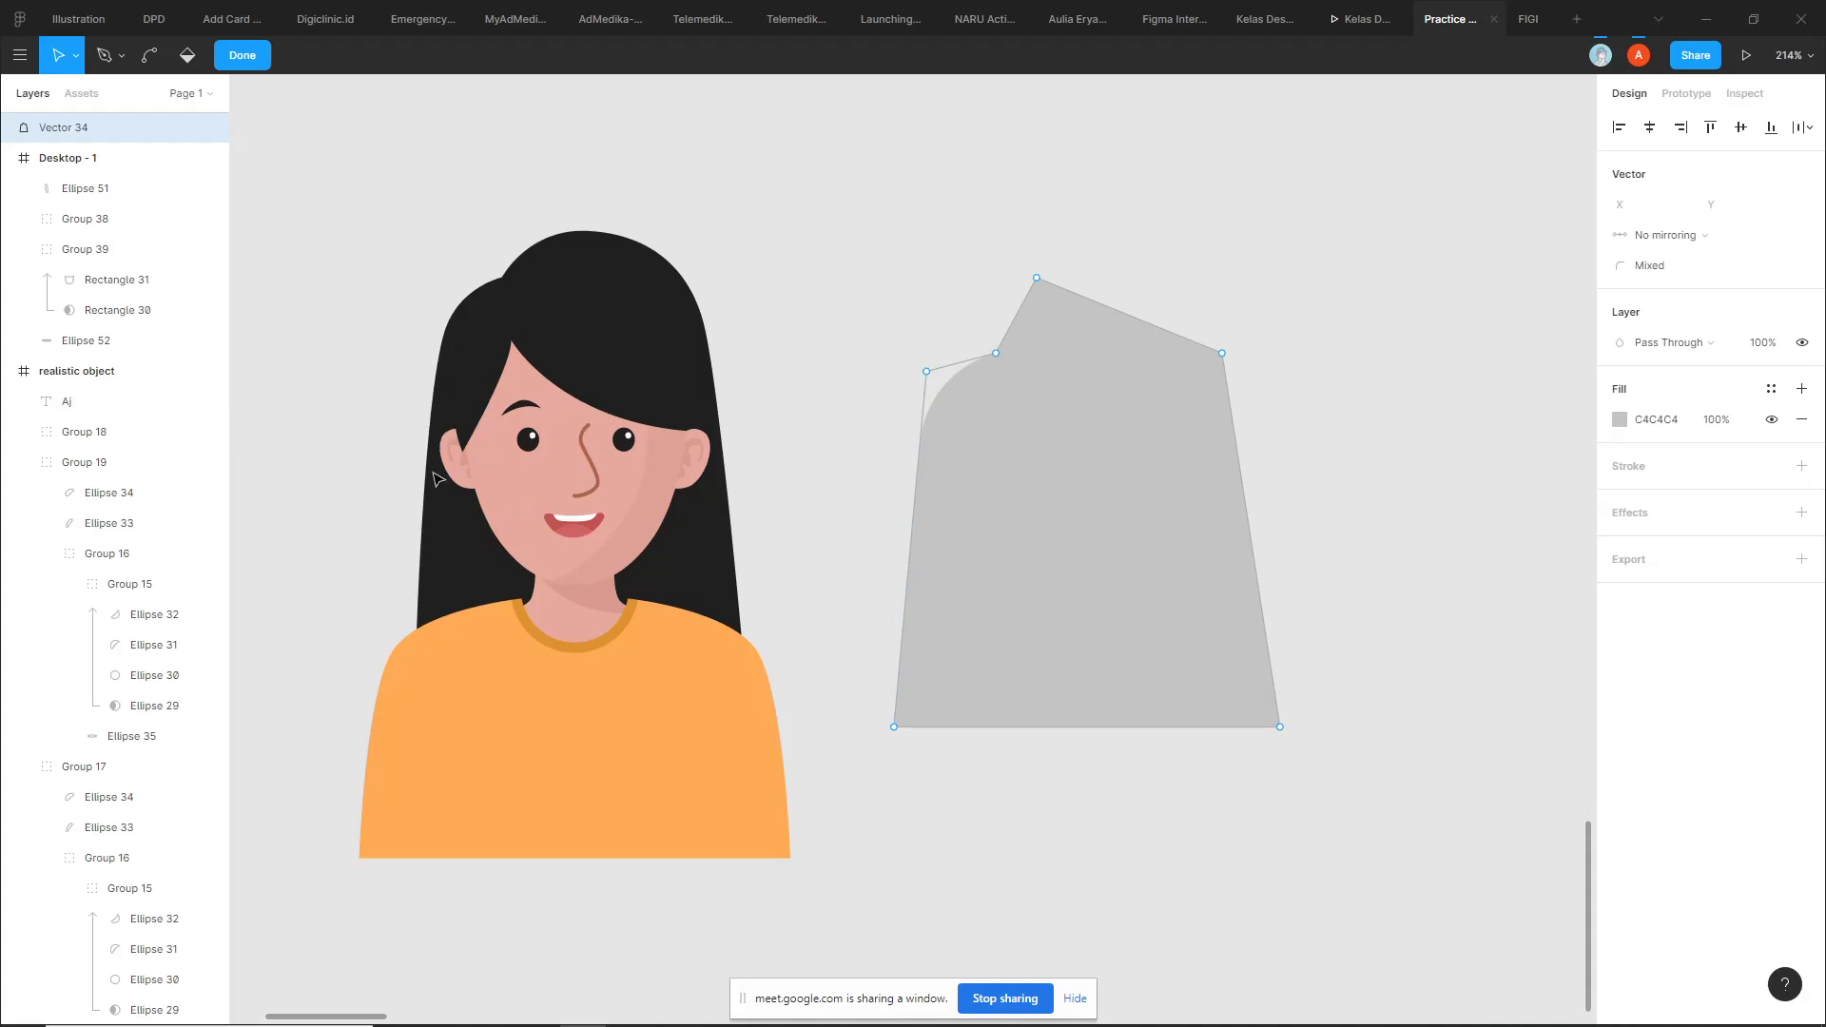
{"action": "key", "text": "Escape"}
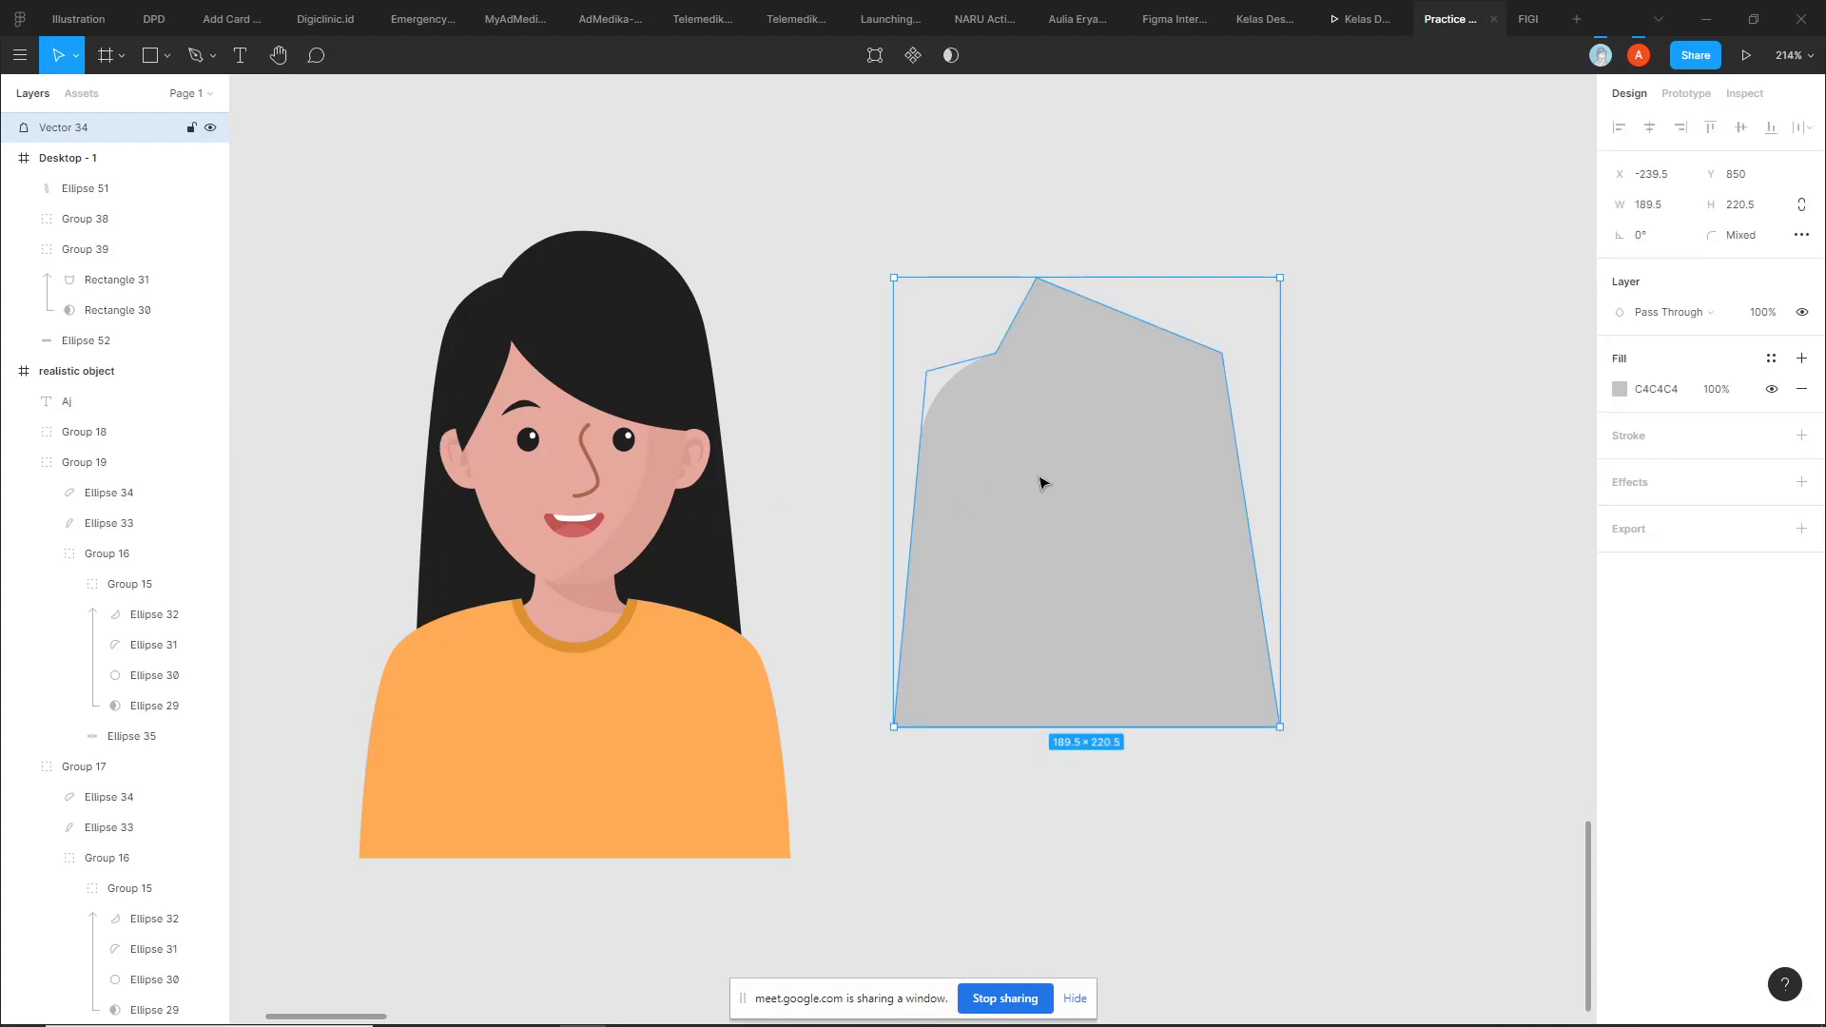
Bend the grey Vector 34's left edge outward into a smooth curve using Ctrl-drag
{"action": "double_click", "coordinate": [1043, 484]}
{"action": "key", "text": "ctrl"}
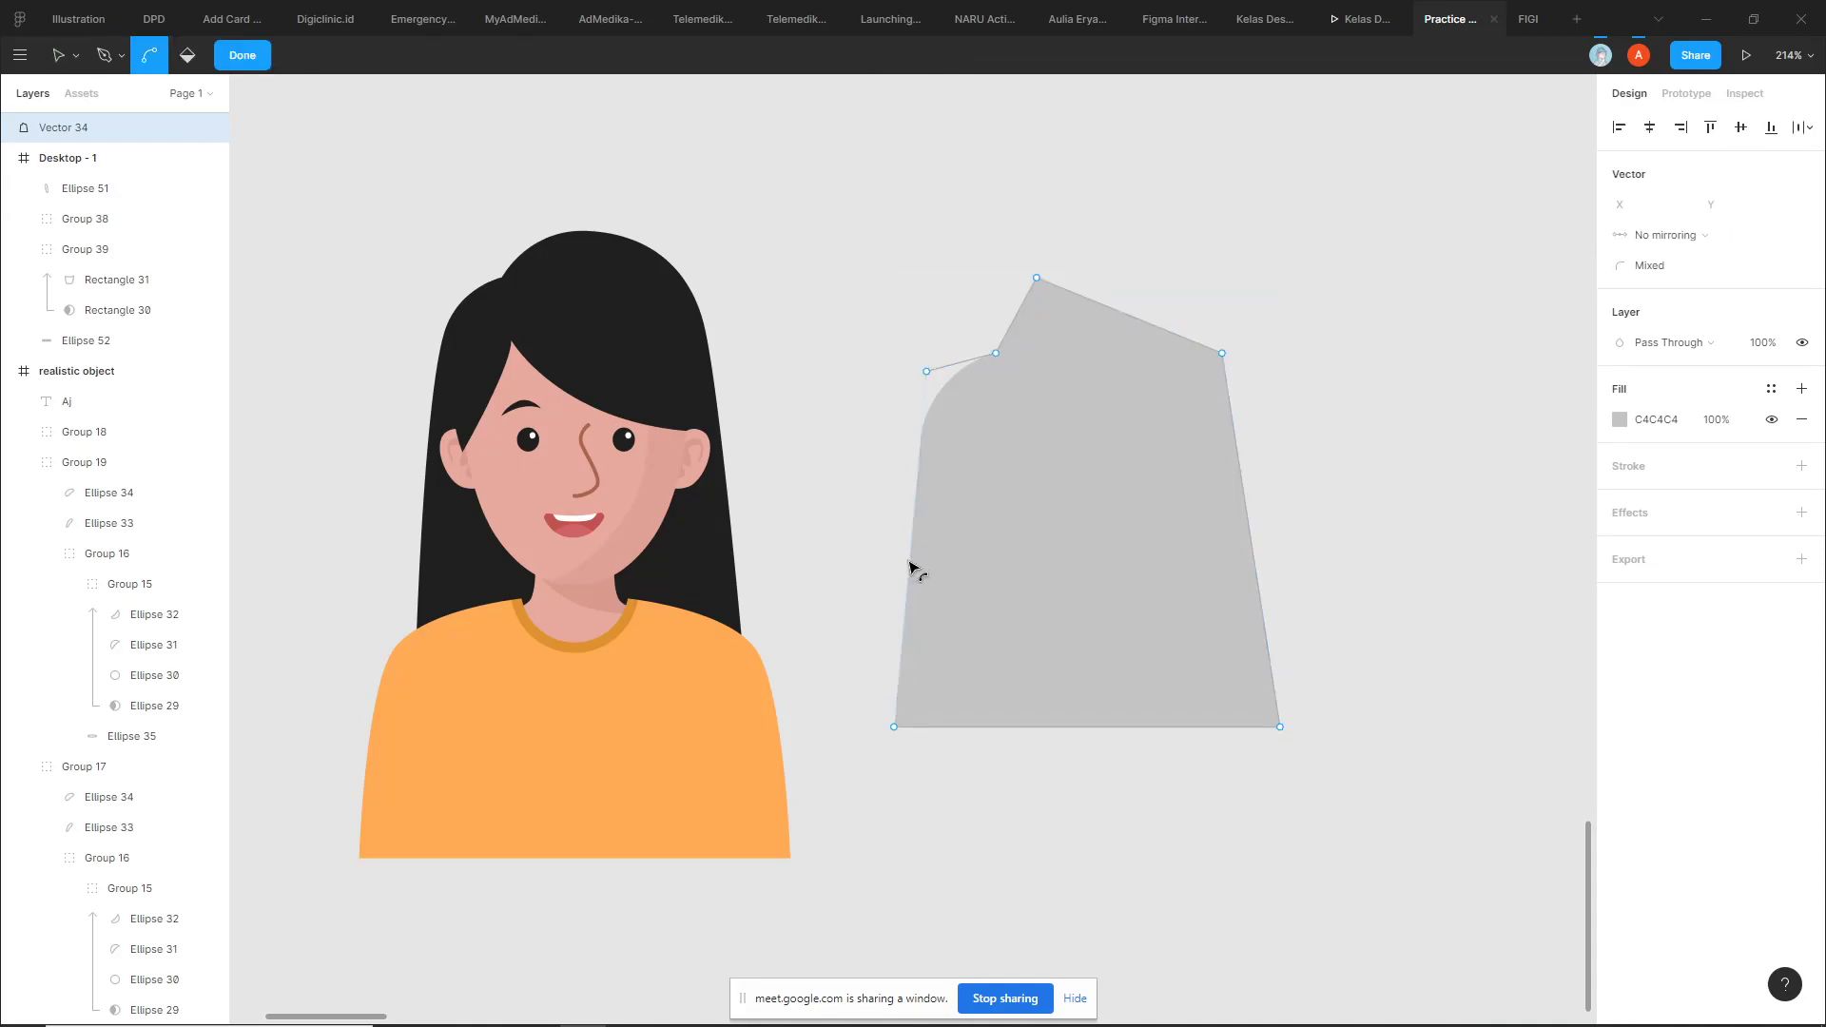
{"action": "mouse_move", "coordinate": [913, 559]}
{"action": "left_mouse_down"}
{"action": "mouse_move", "coordinate": [894, 554]}
{"action": "mouse_move", "coordinate": [911, 578]}
{"action": "left_mouse_up"}
{"action": "left_click", "coordinate": [911, 579], "text": "ctrl"}
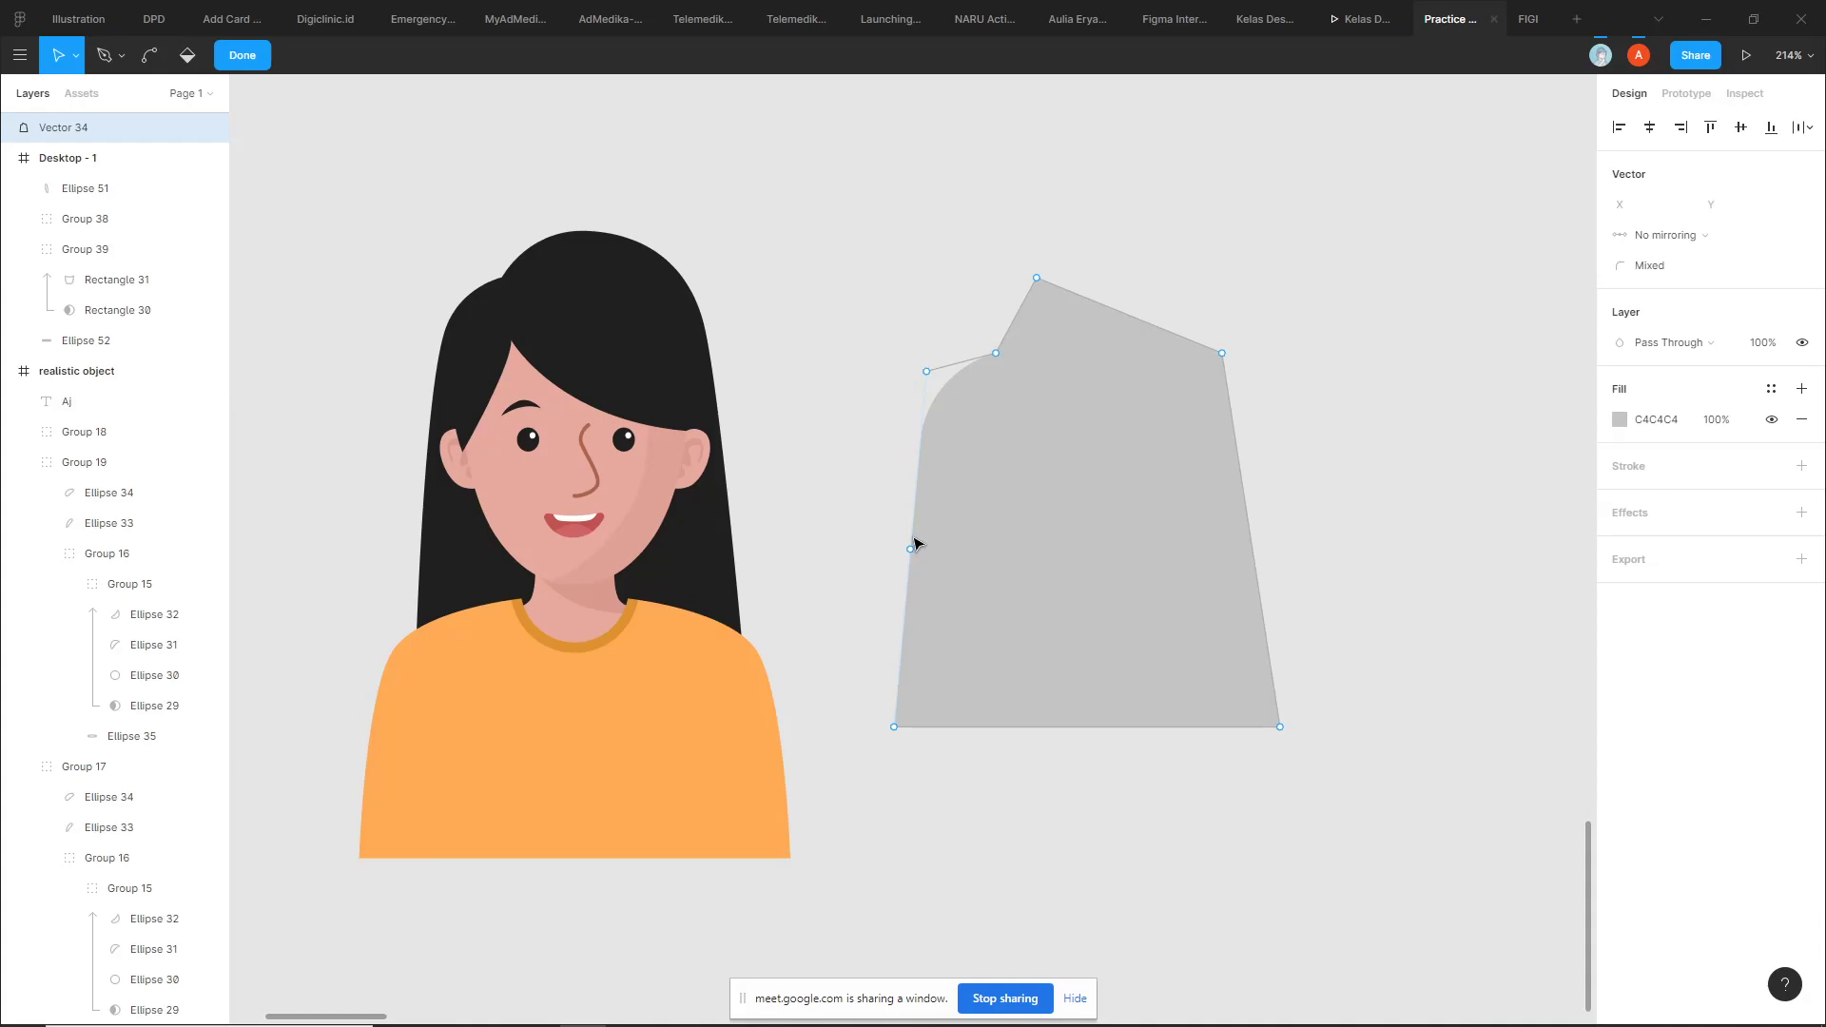
{"action": "mouse_move", "coordinate": [914, 544]}
{"action": "left_mouse_down"}
{"action": "mouse_move", "coordinate": [956, 539]}
{"action": "mouse_move", "coordinate": [919, 542]}
{"action": "left_mouse_up"}
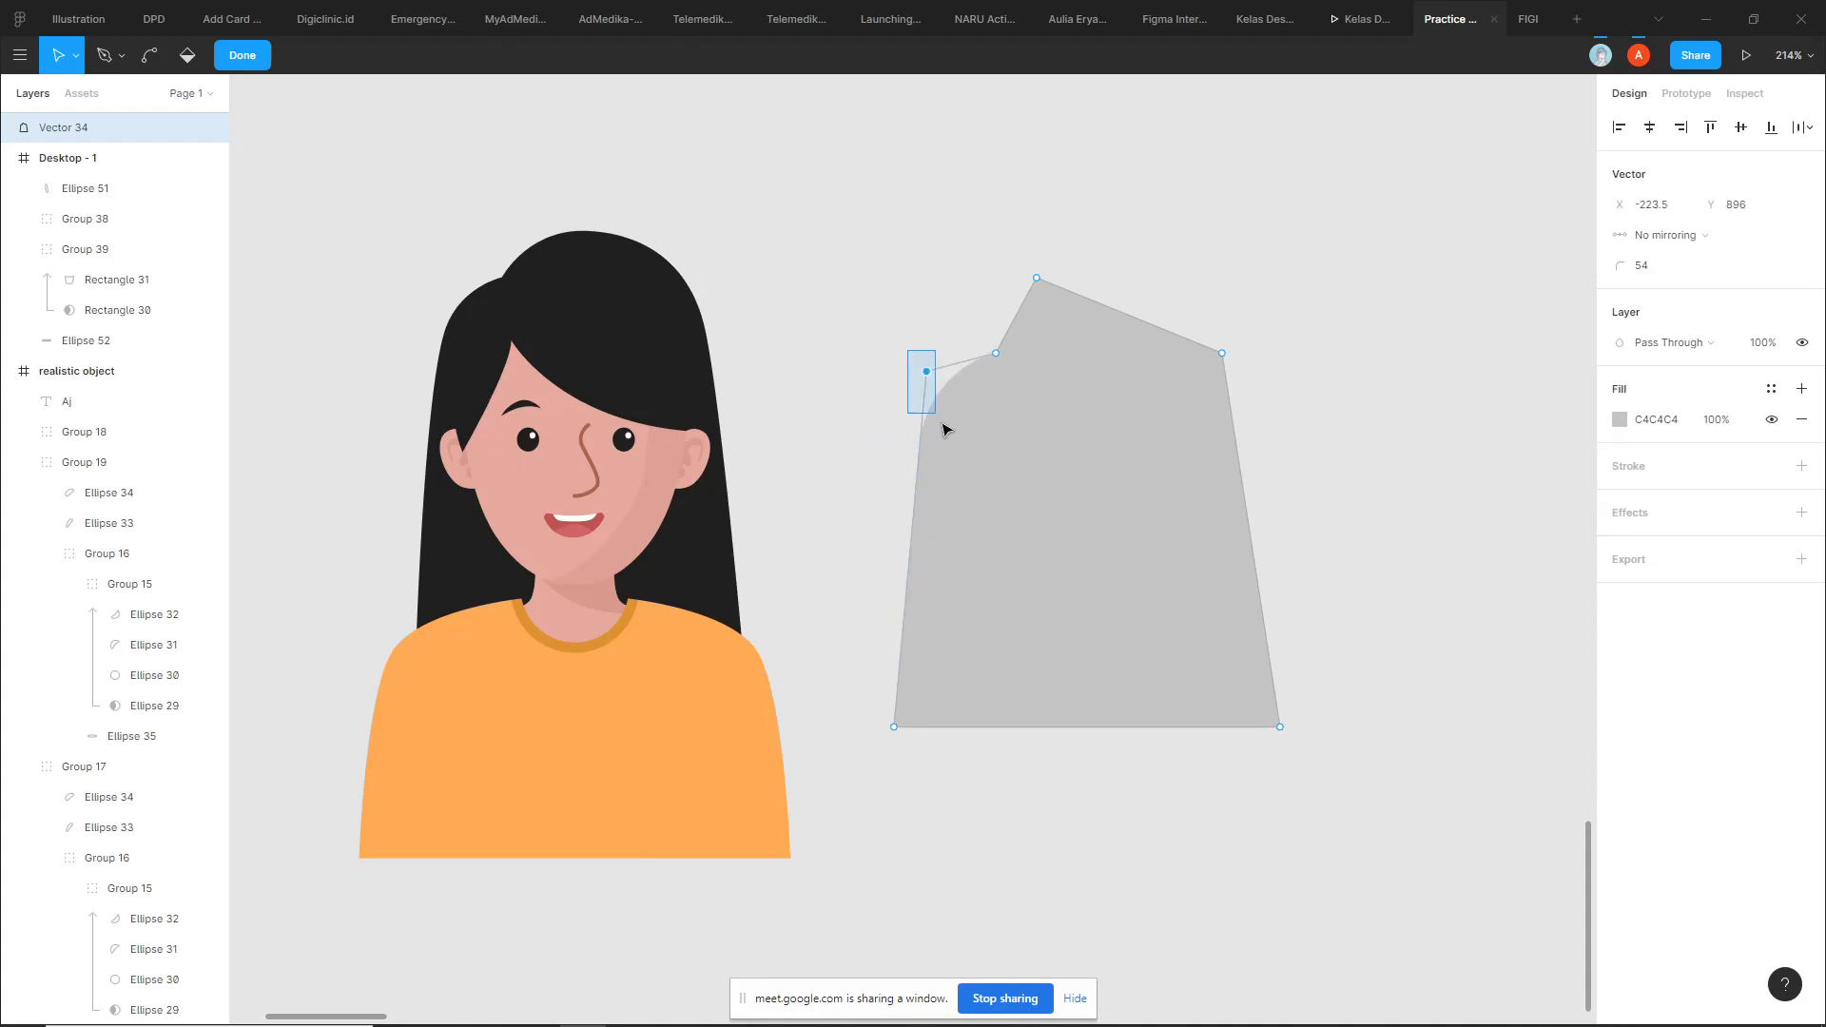
{"action": "key", "text": "ctrl"}
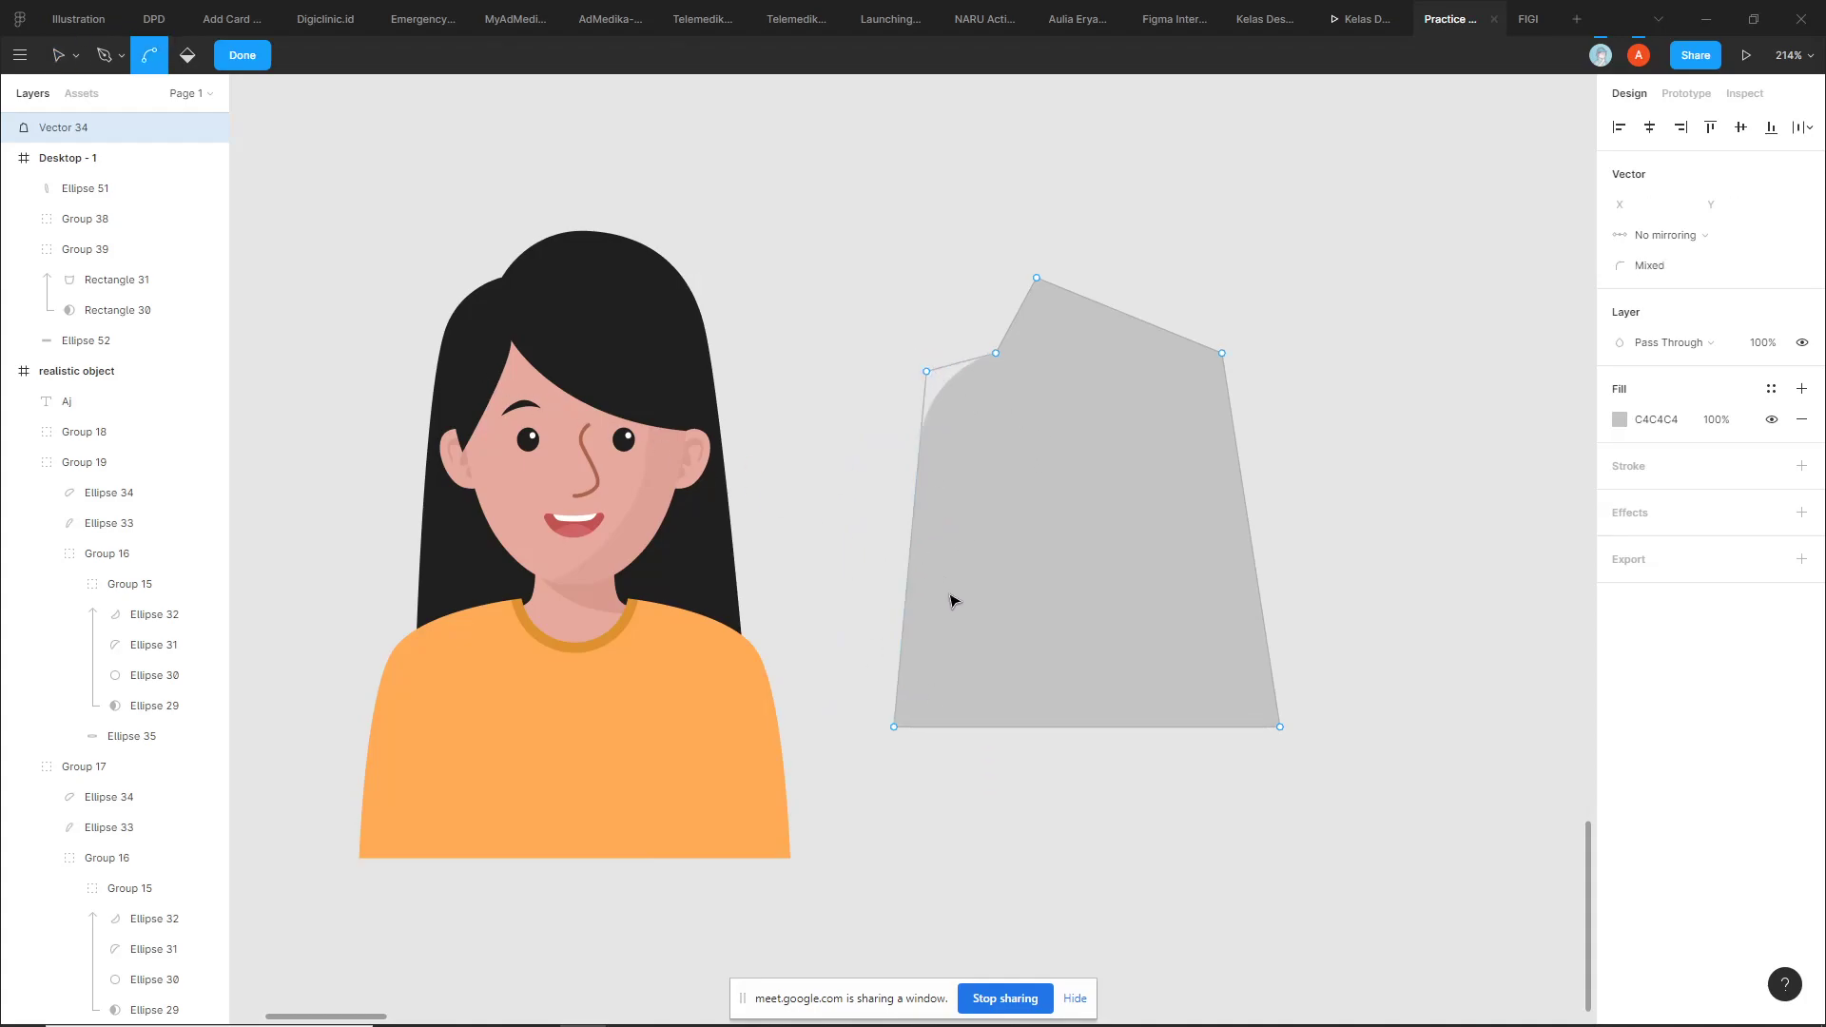
{"action": "left_click", "coordinate": [927, 371]}
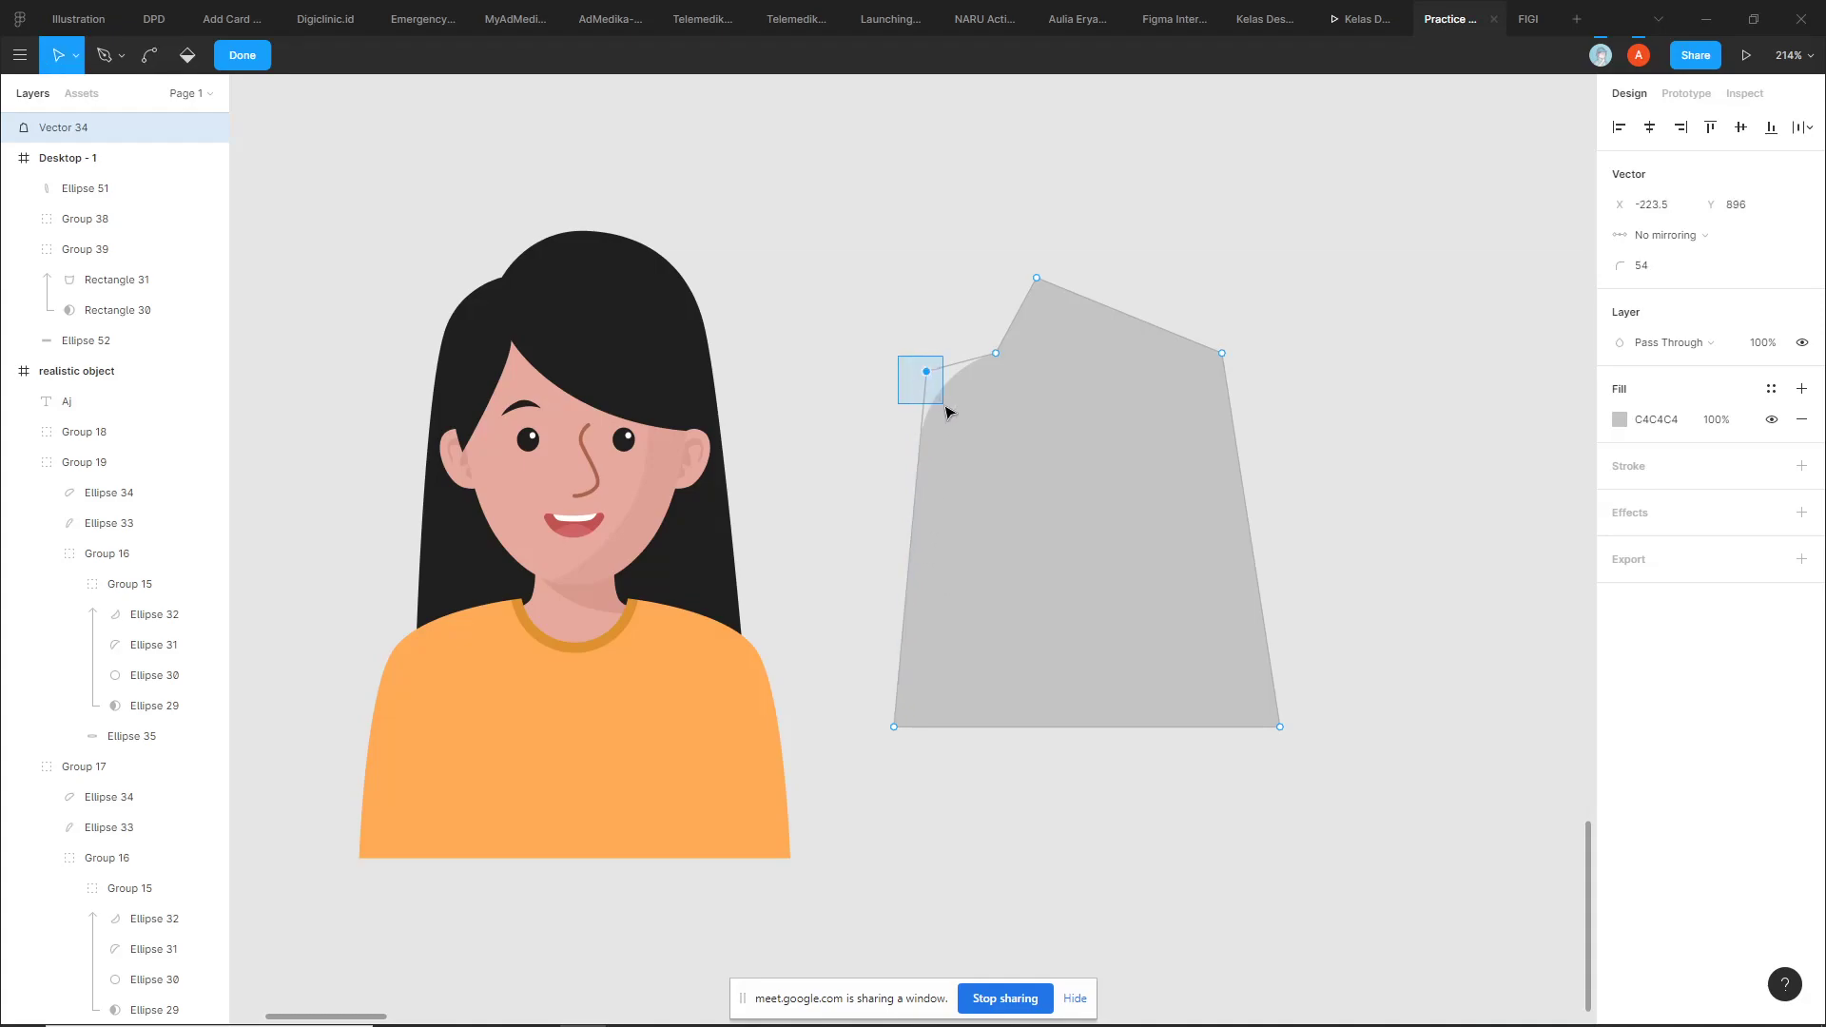
{"action": "left_click", "coordinate": [871, 742]}
{"action": "key", "text": "ctrl"}
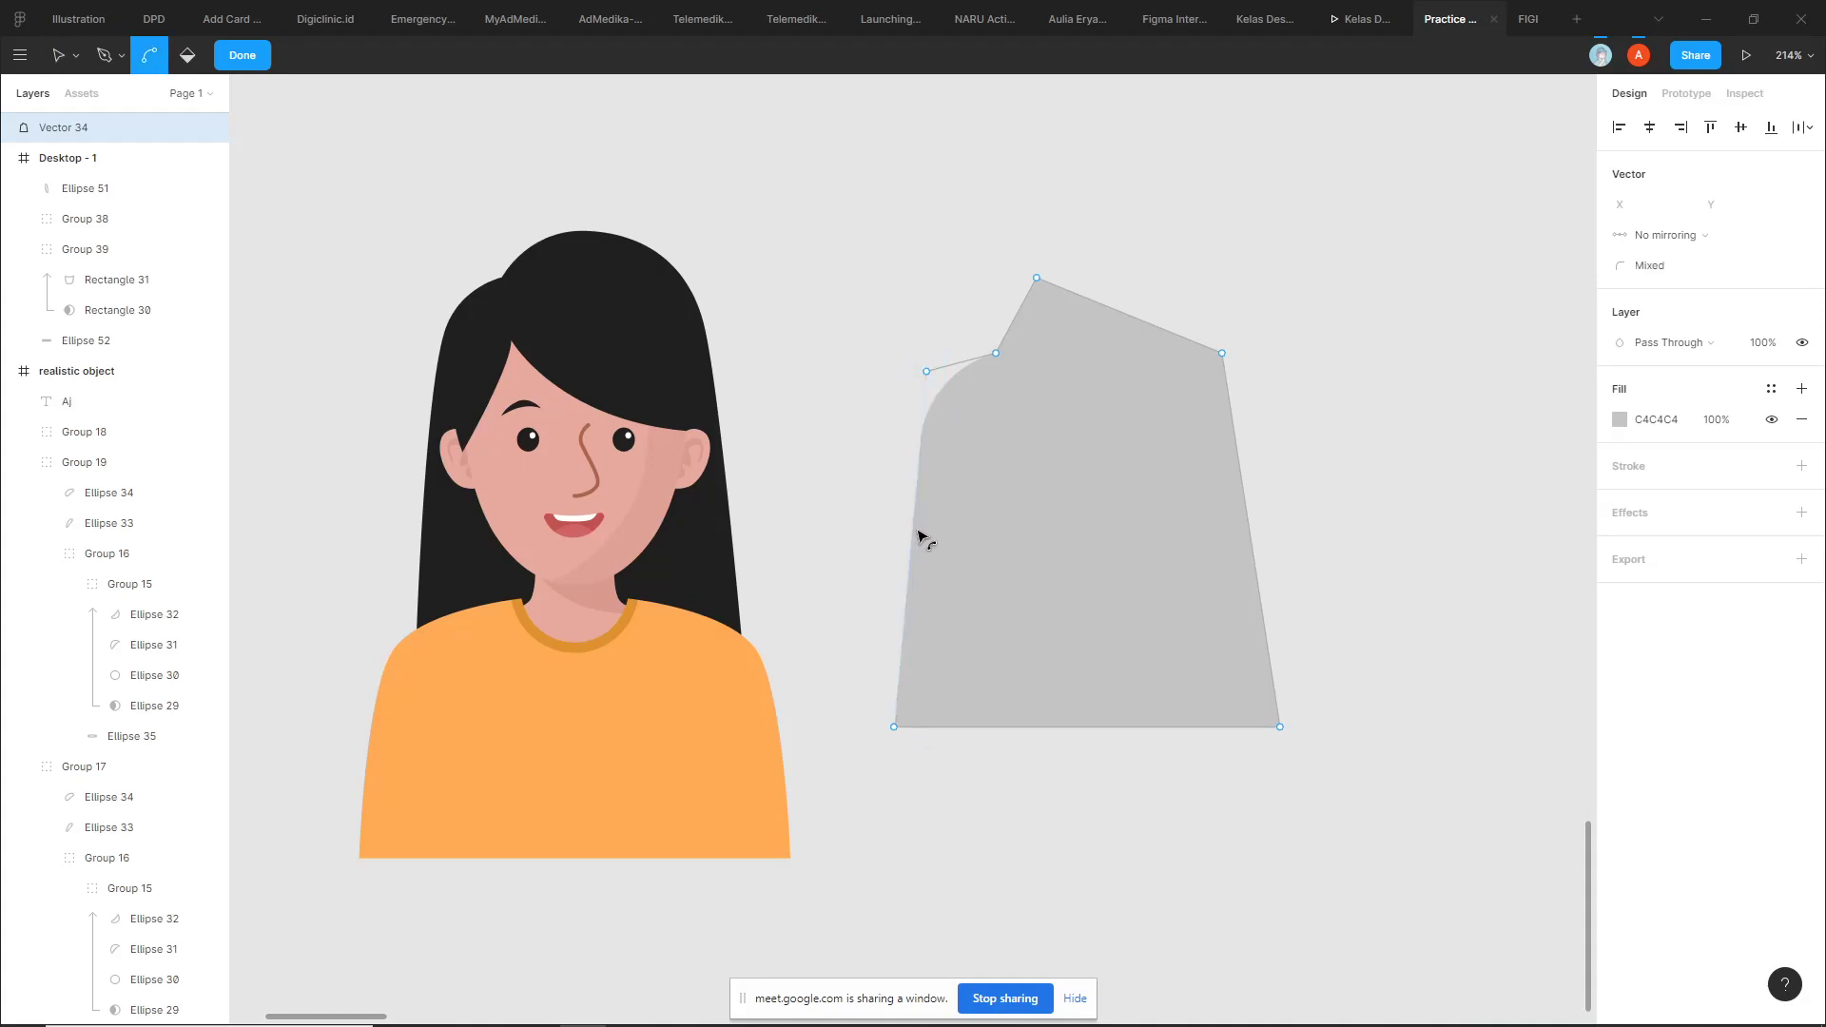
{"action": "scroll", "coordinate": [918, 543], "scroll_direction": "up", "scroll_amount": 3}
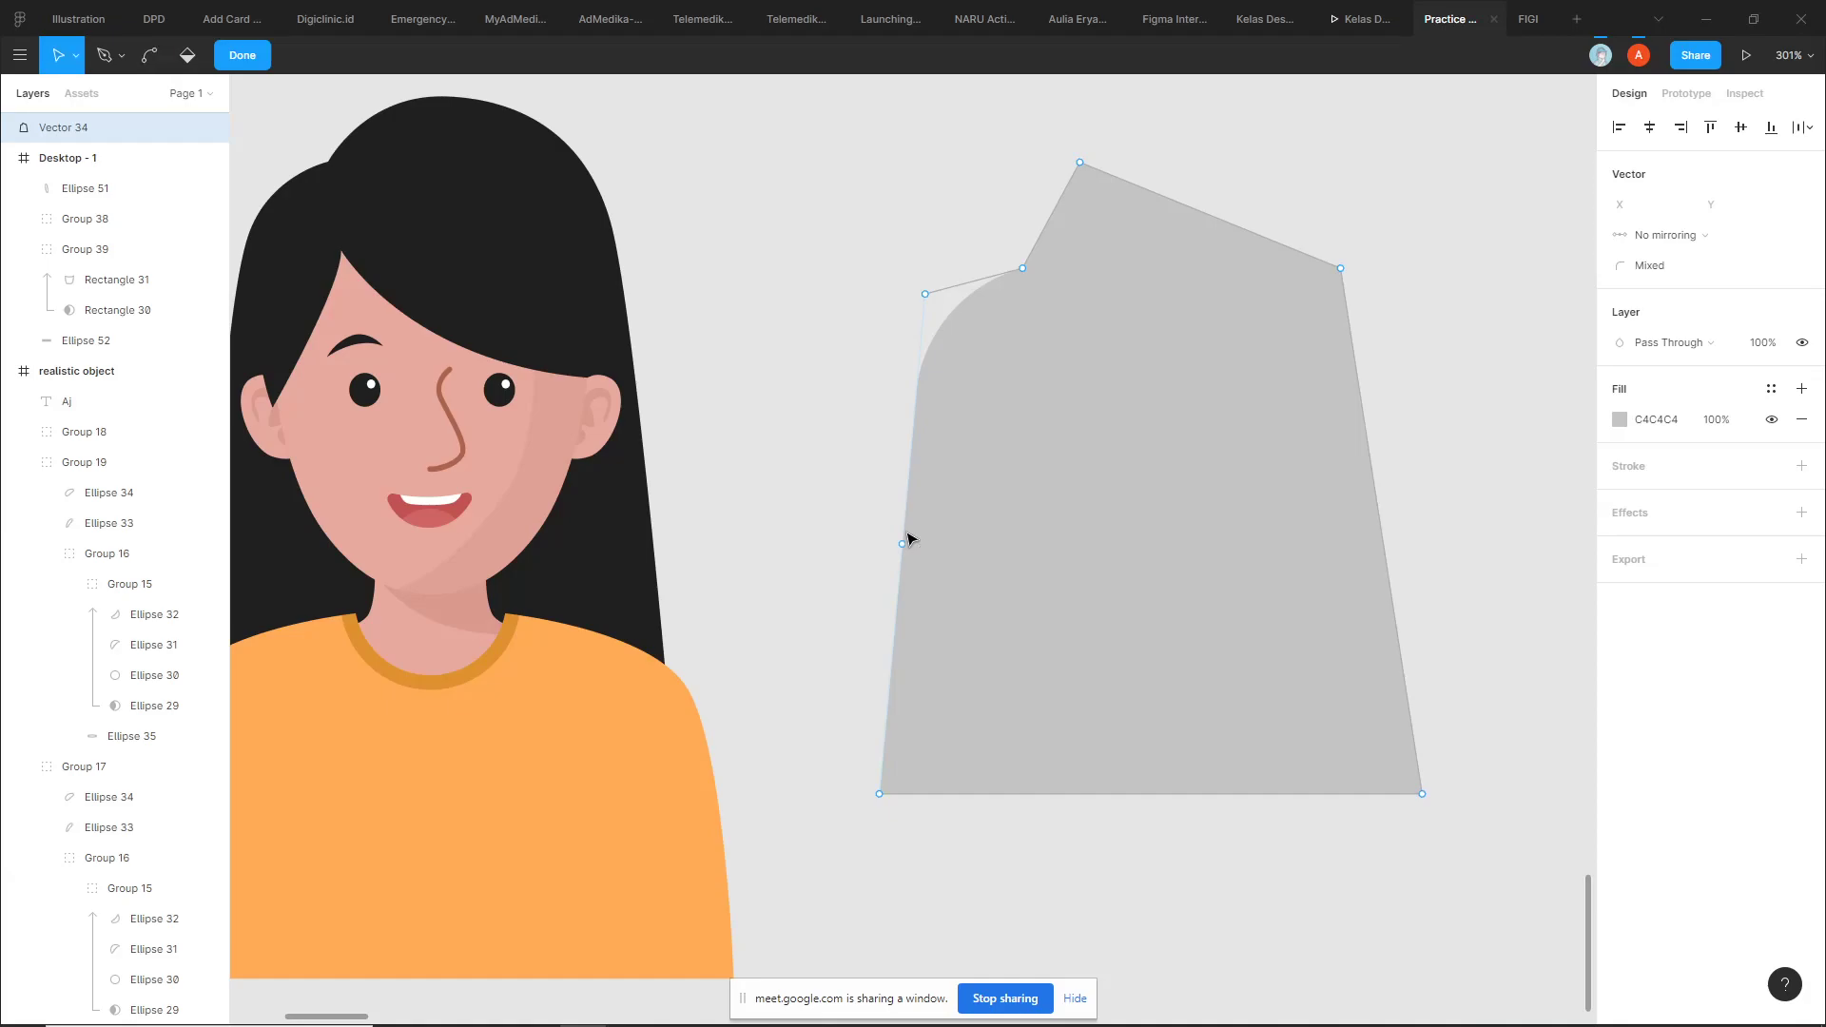
{"action": "key", "text": "ctrl"}
{"action": "left_click_drag", "start_coordinate": [908, 540], "coordinate": [886, 540]}
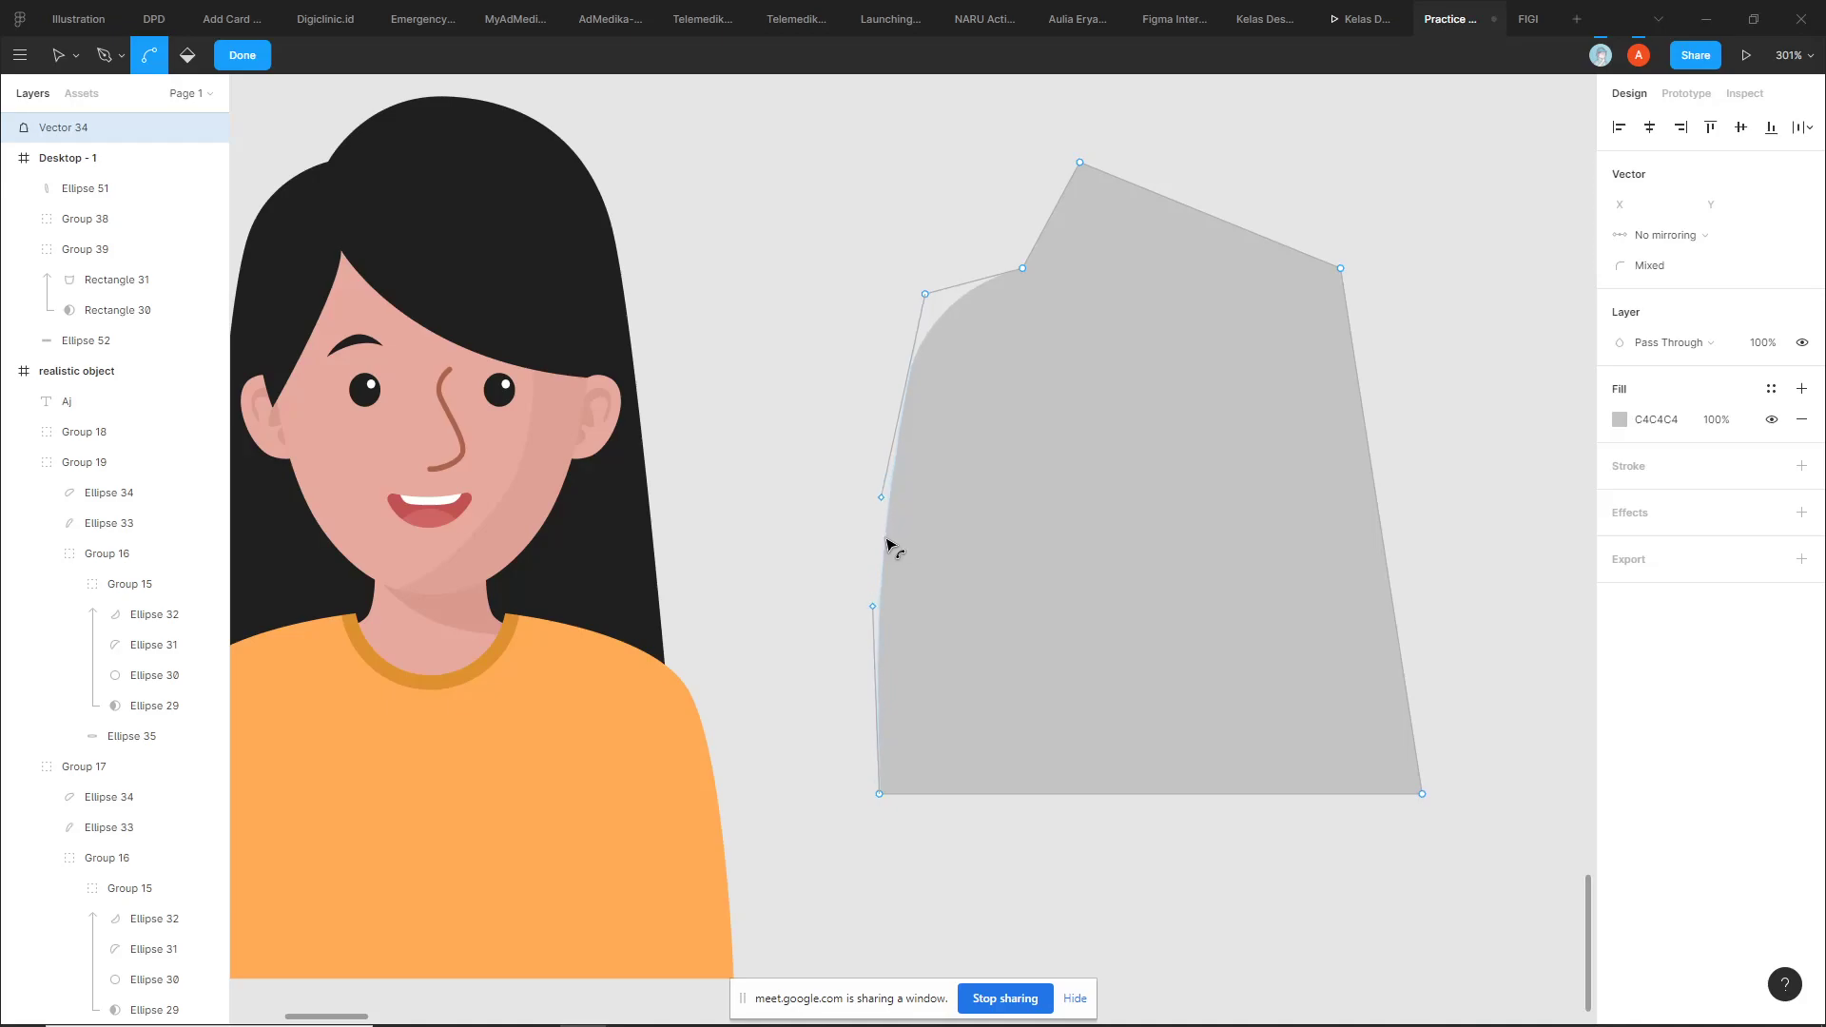
{"action": "left_click", "coordinate": [795, 535]}
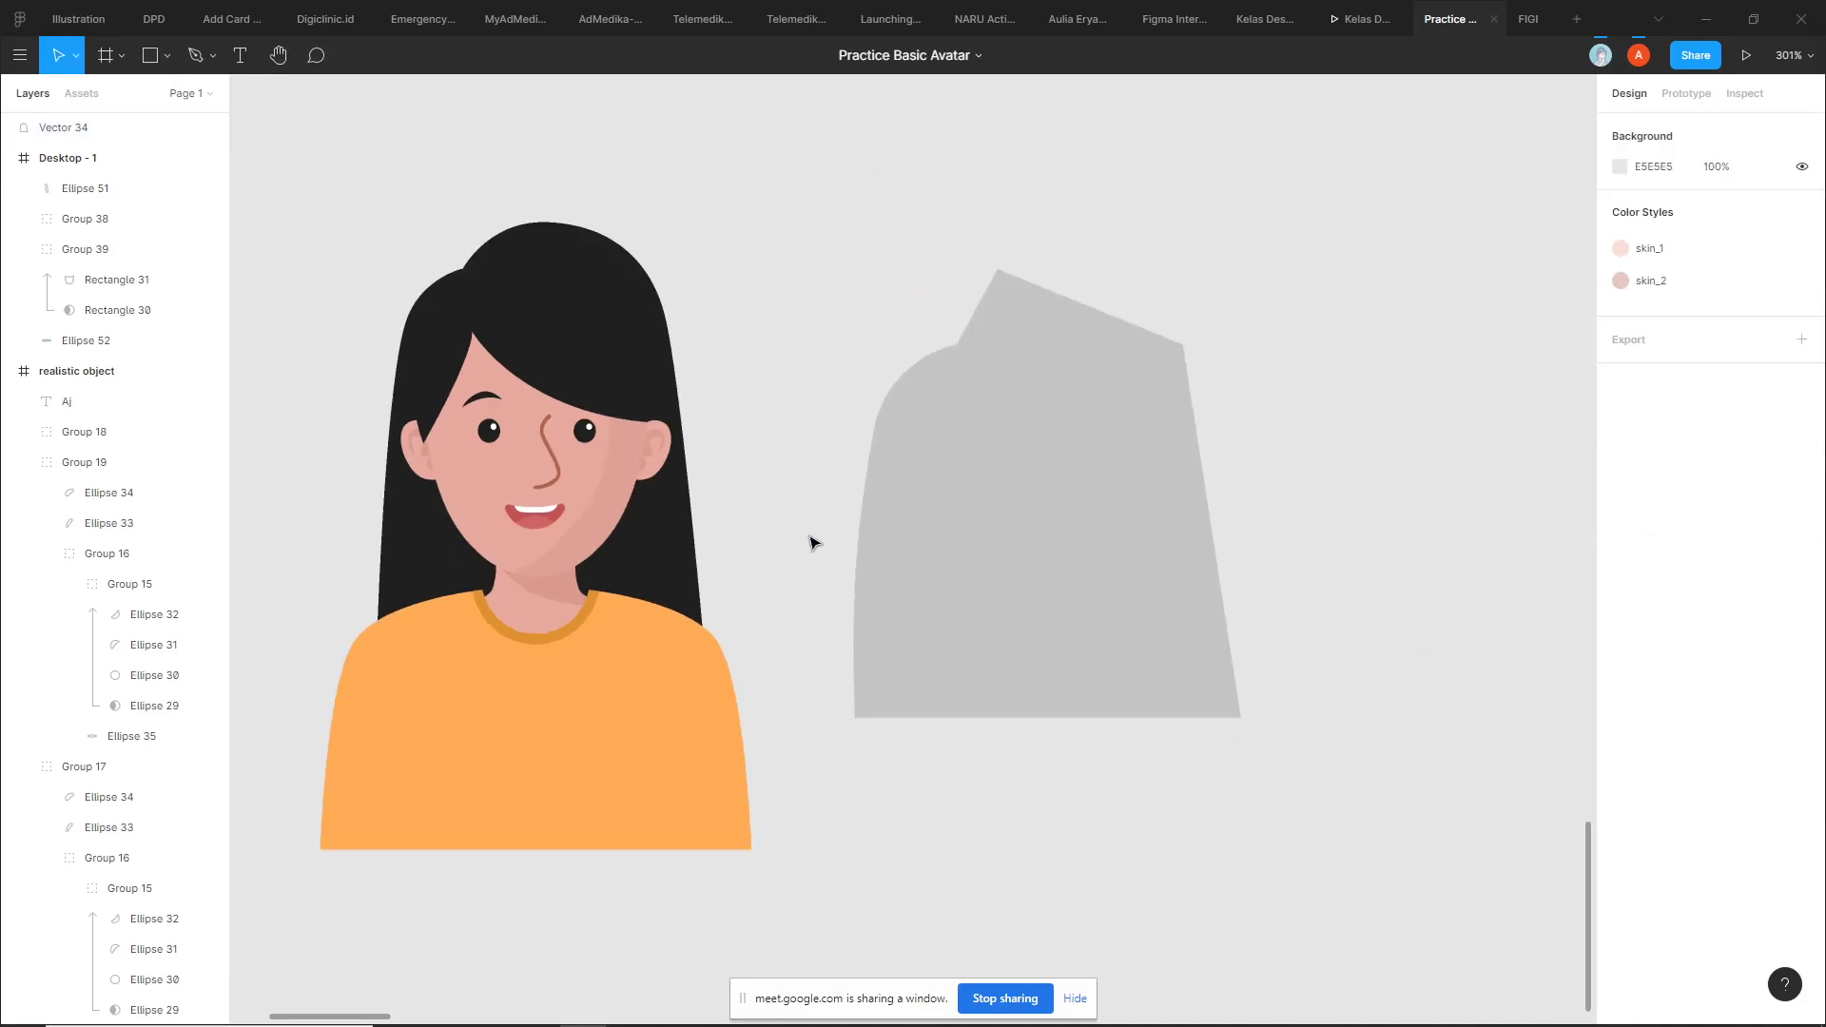
Round the grey shape's top point to radius 49 and its right corner to 73
{"action": "scroll", "coordinate": [795, 535], "scroll_direction": "down", "scroll_amount": 3, "text": "ctrl"}
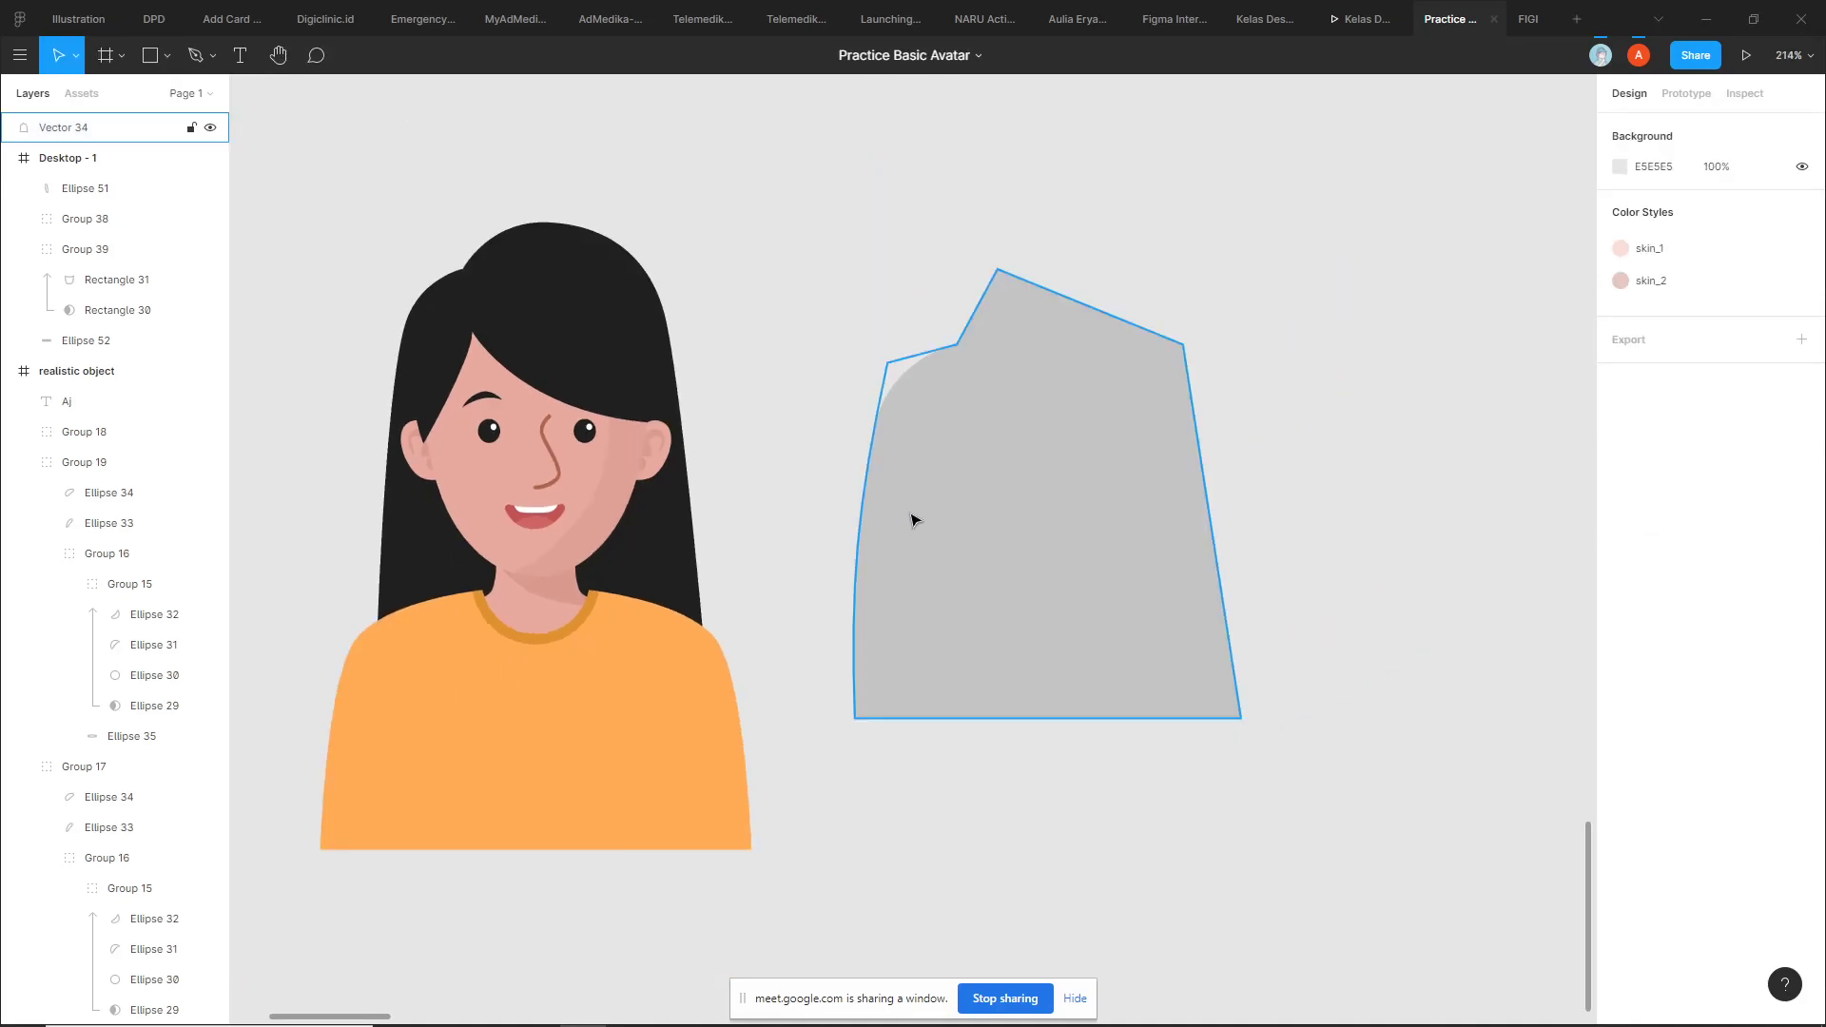
{"action": "double_click", "coordinate": [1043, 314]}
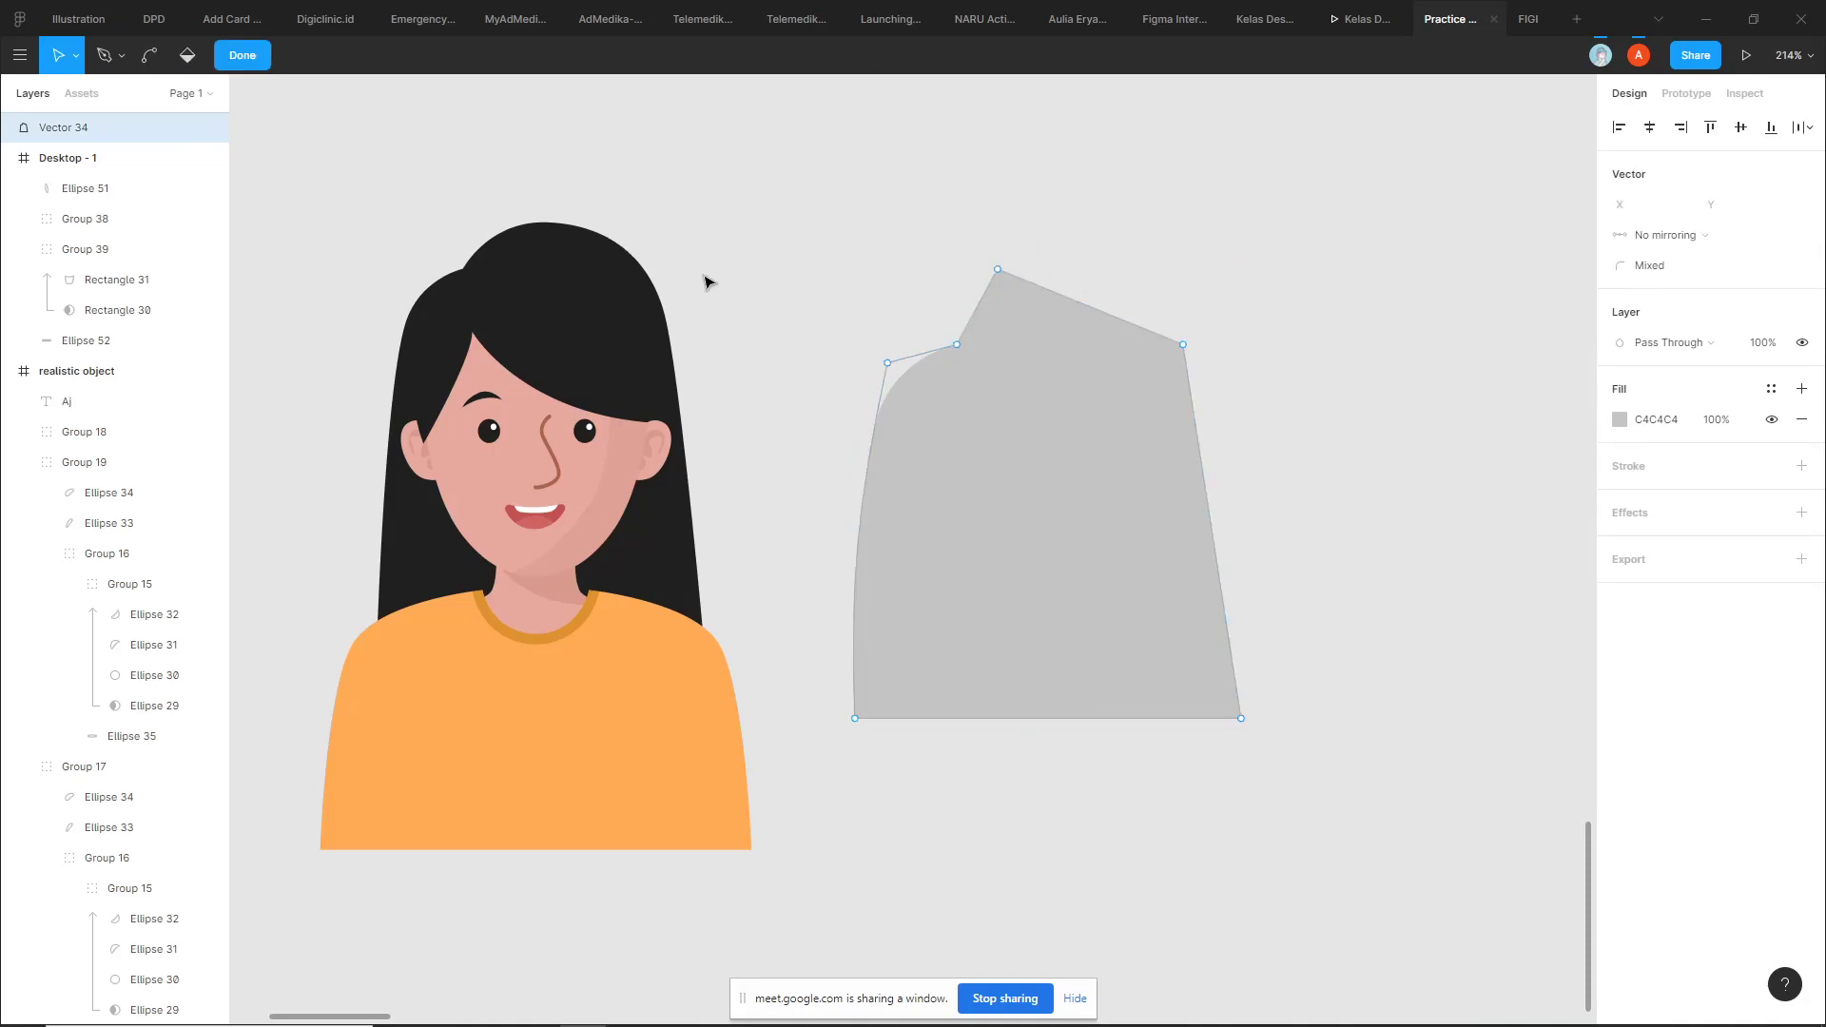
{"action": "left_click", "coordinate": [997, 269]}
{"action": "left_click_drag", "start_coordinate": [1617, 266], "coordinate": [1703, 263]}
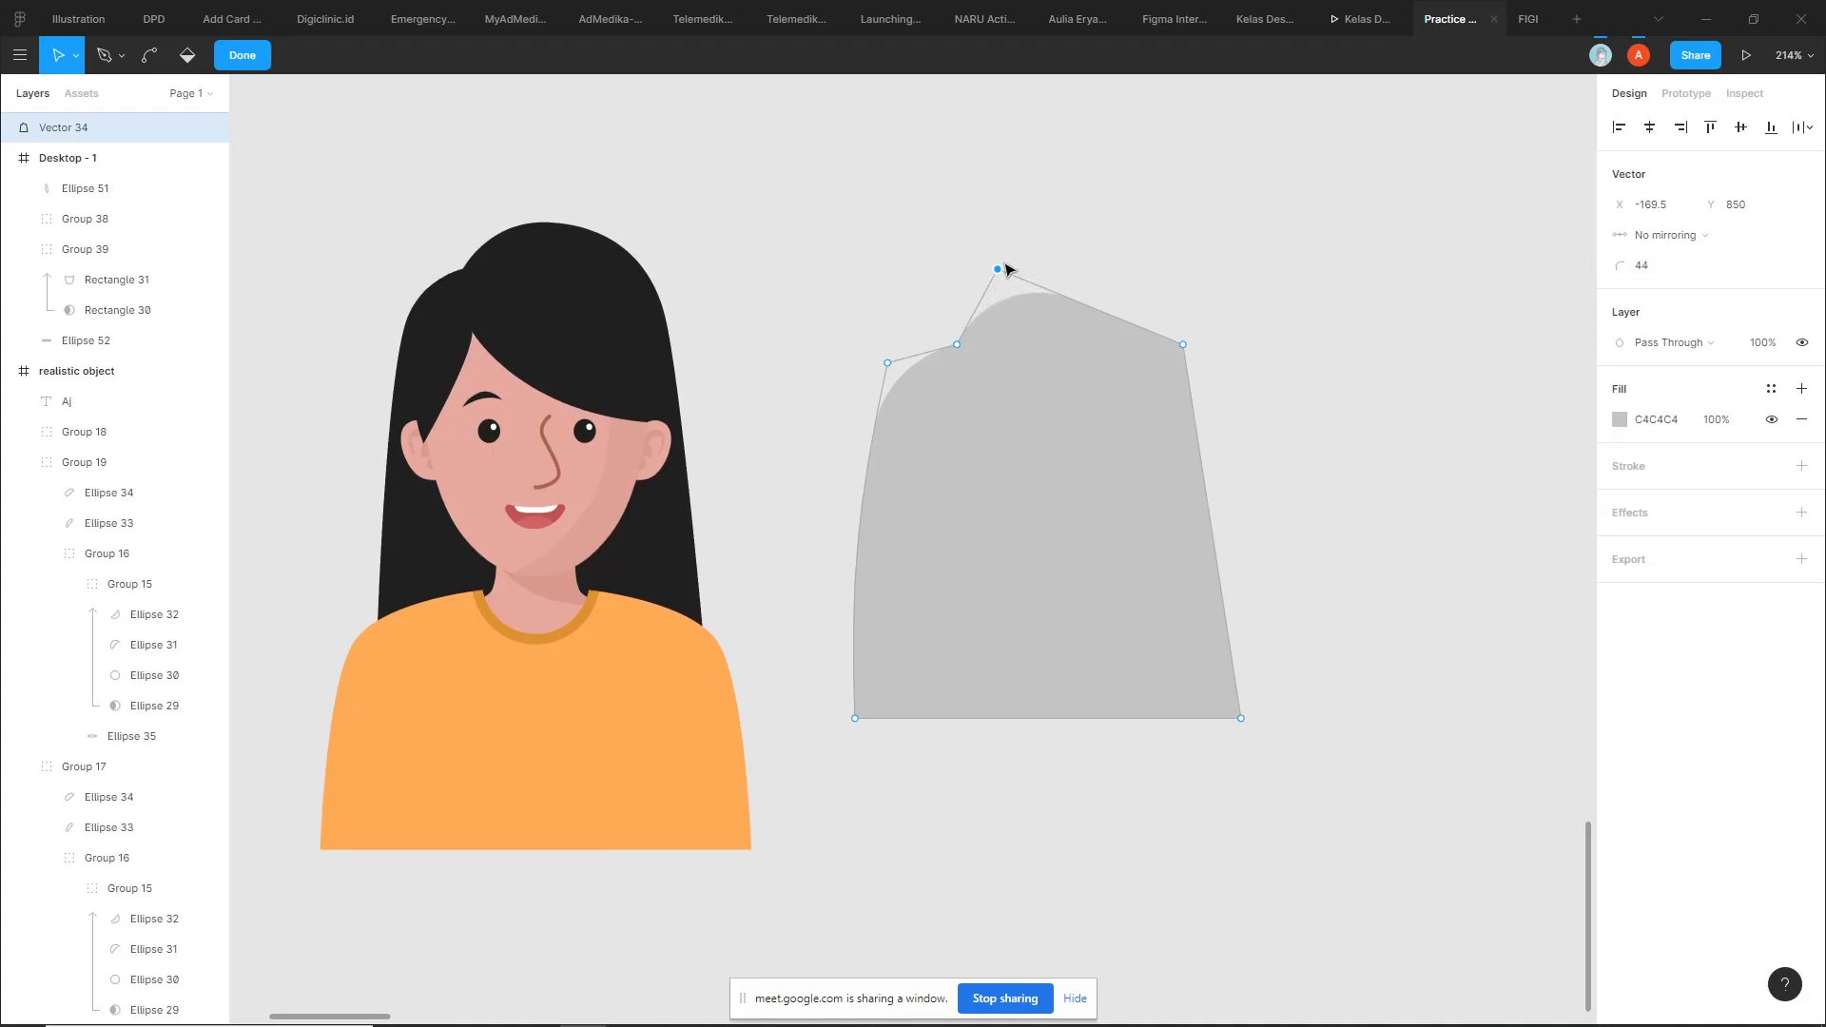
{"action": "mouse_move", "coordinate": [1004, 275]}
{"action": "left_mouse_down"}
{"action": "mouse_move", "coordinate": [1052, 270]}
{"action": "mouse_move", "coordinate": [1036, 273]}
{"action": "left_mouse_up"}
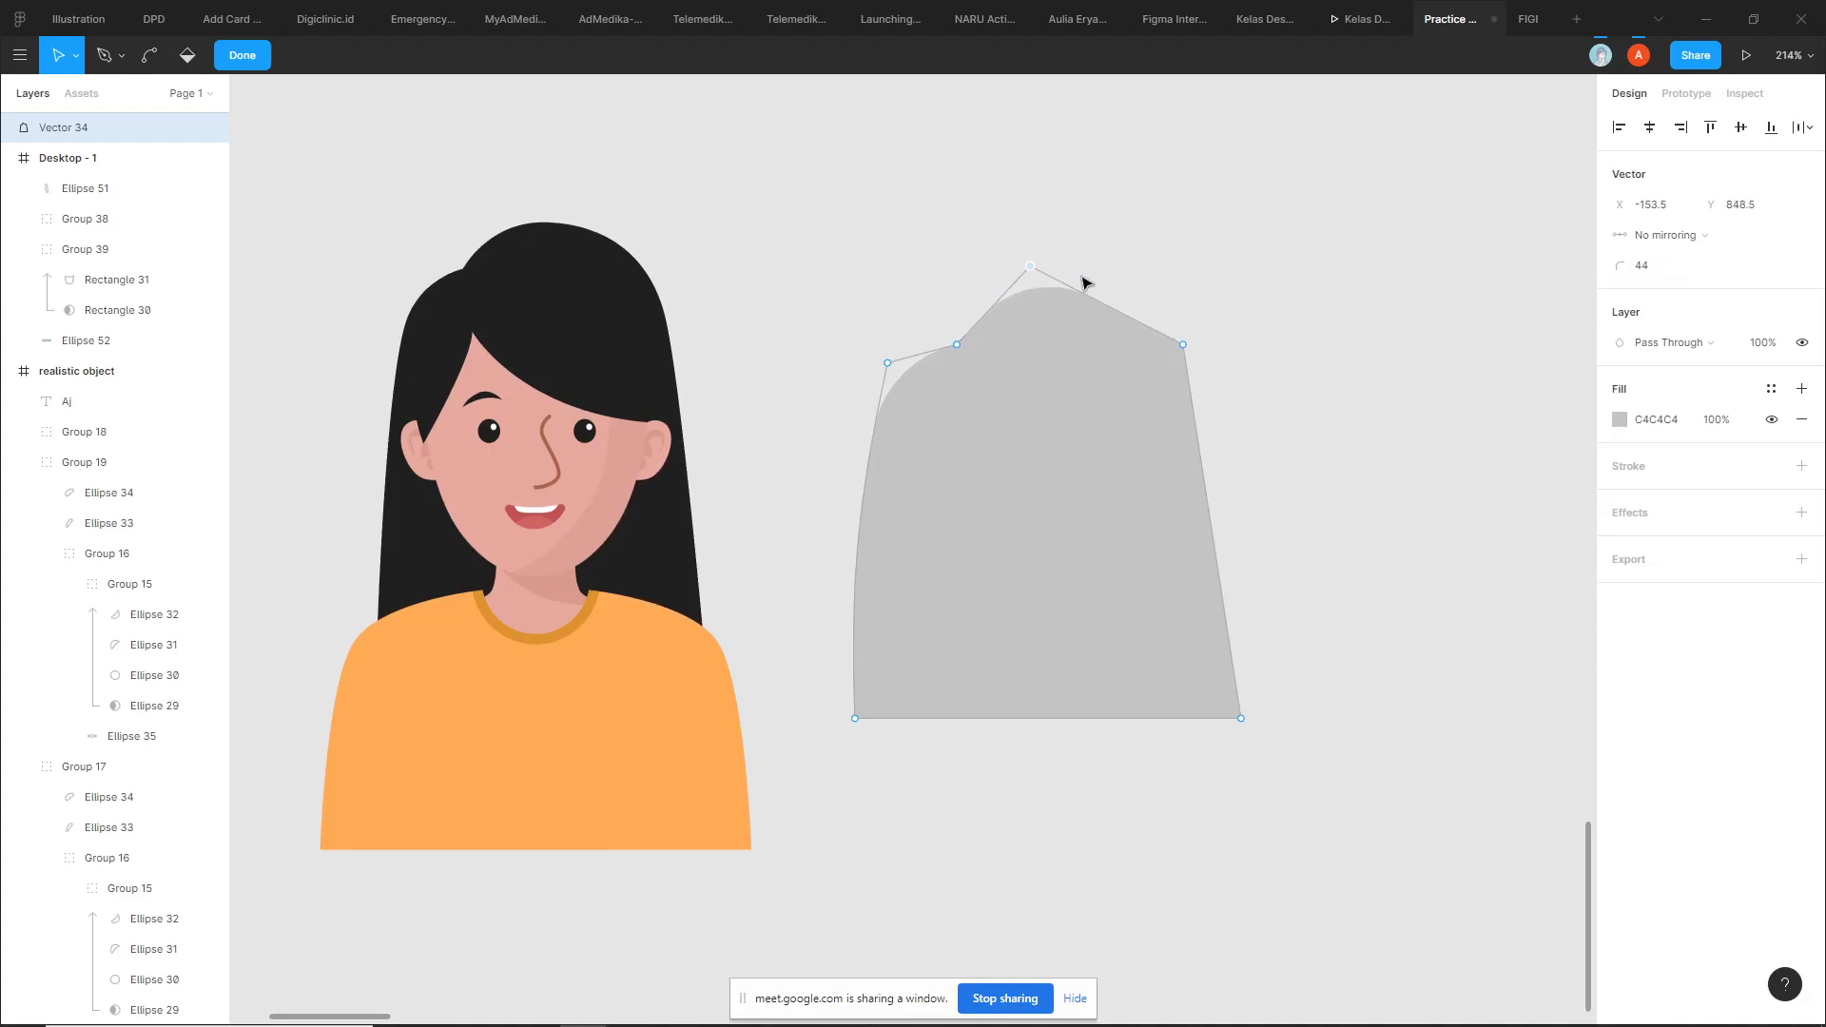
{"action": "left_click_drag", "start_coordinate": [1618, 272], "coordinate": [1327, 328]}
{"action": "left_click", "coordinate": [1182, 344]}
{"action": "left_click_drag", "start_coordinate": [1620, 267], "coordinate": [1758, 274]}
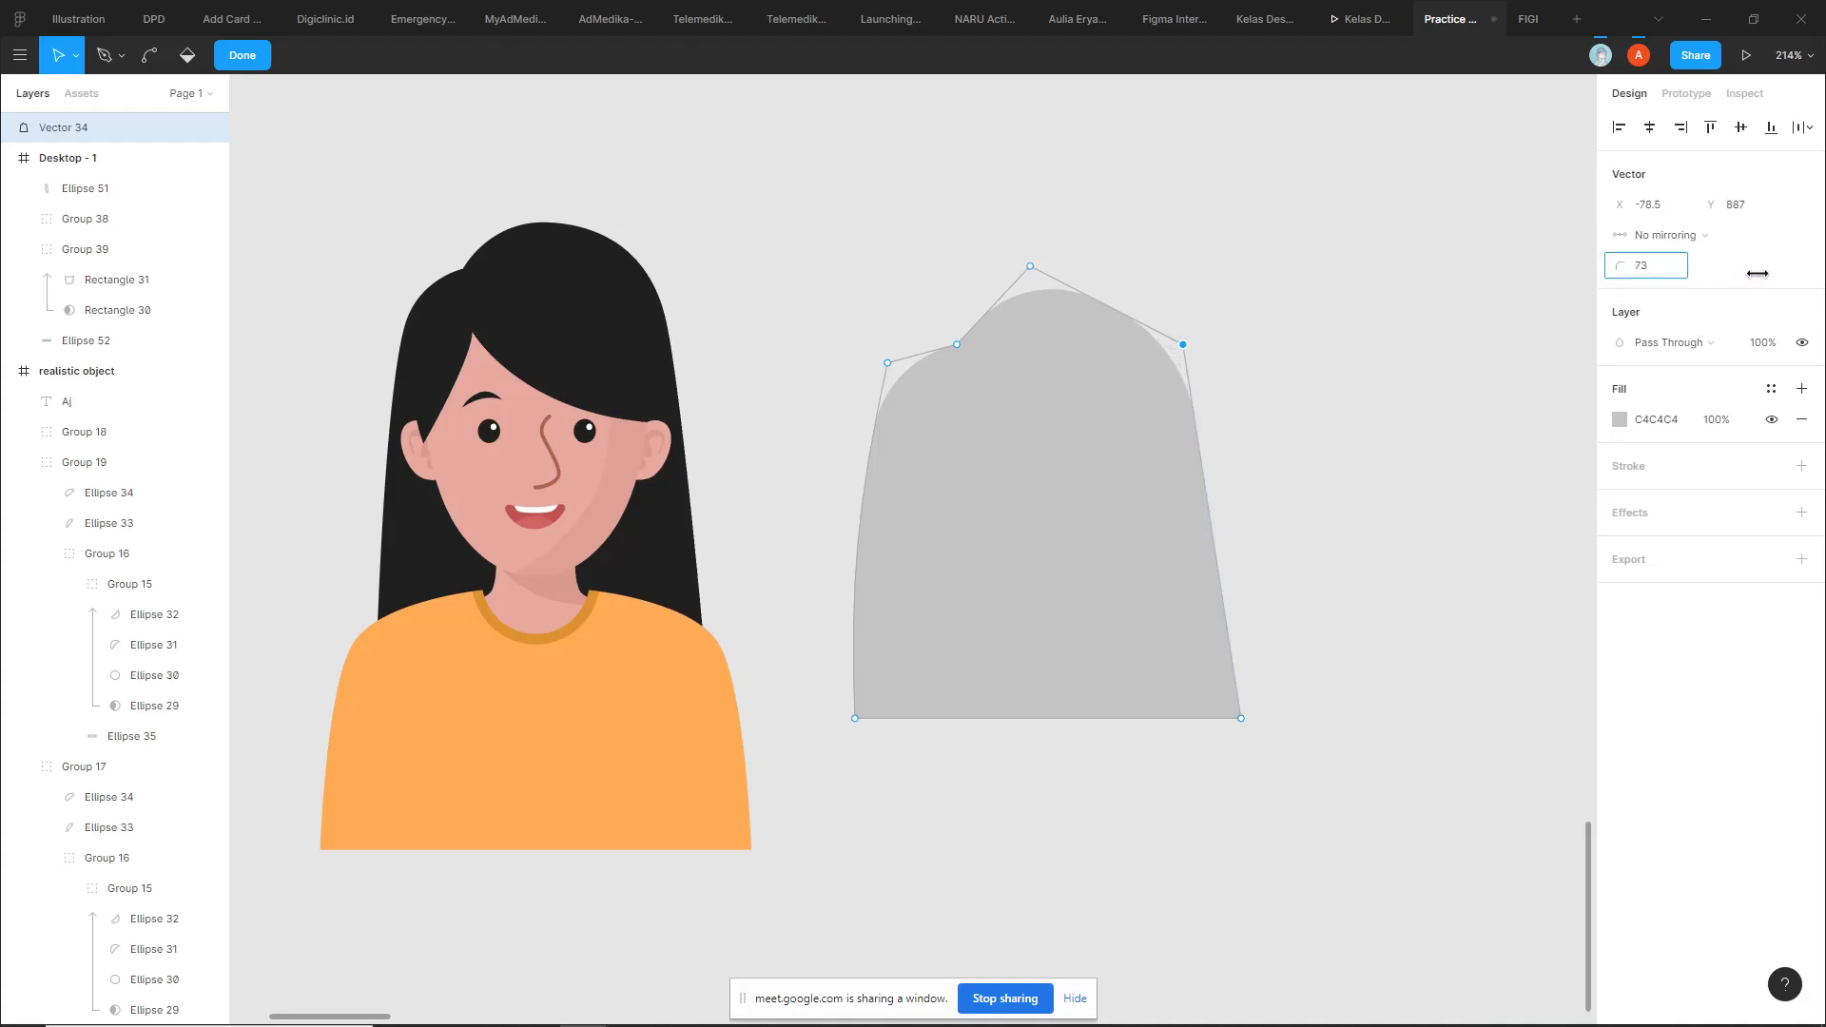
{"action": "left_click", "coordinate": [1317, 310]}
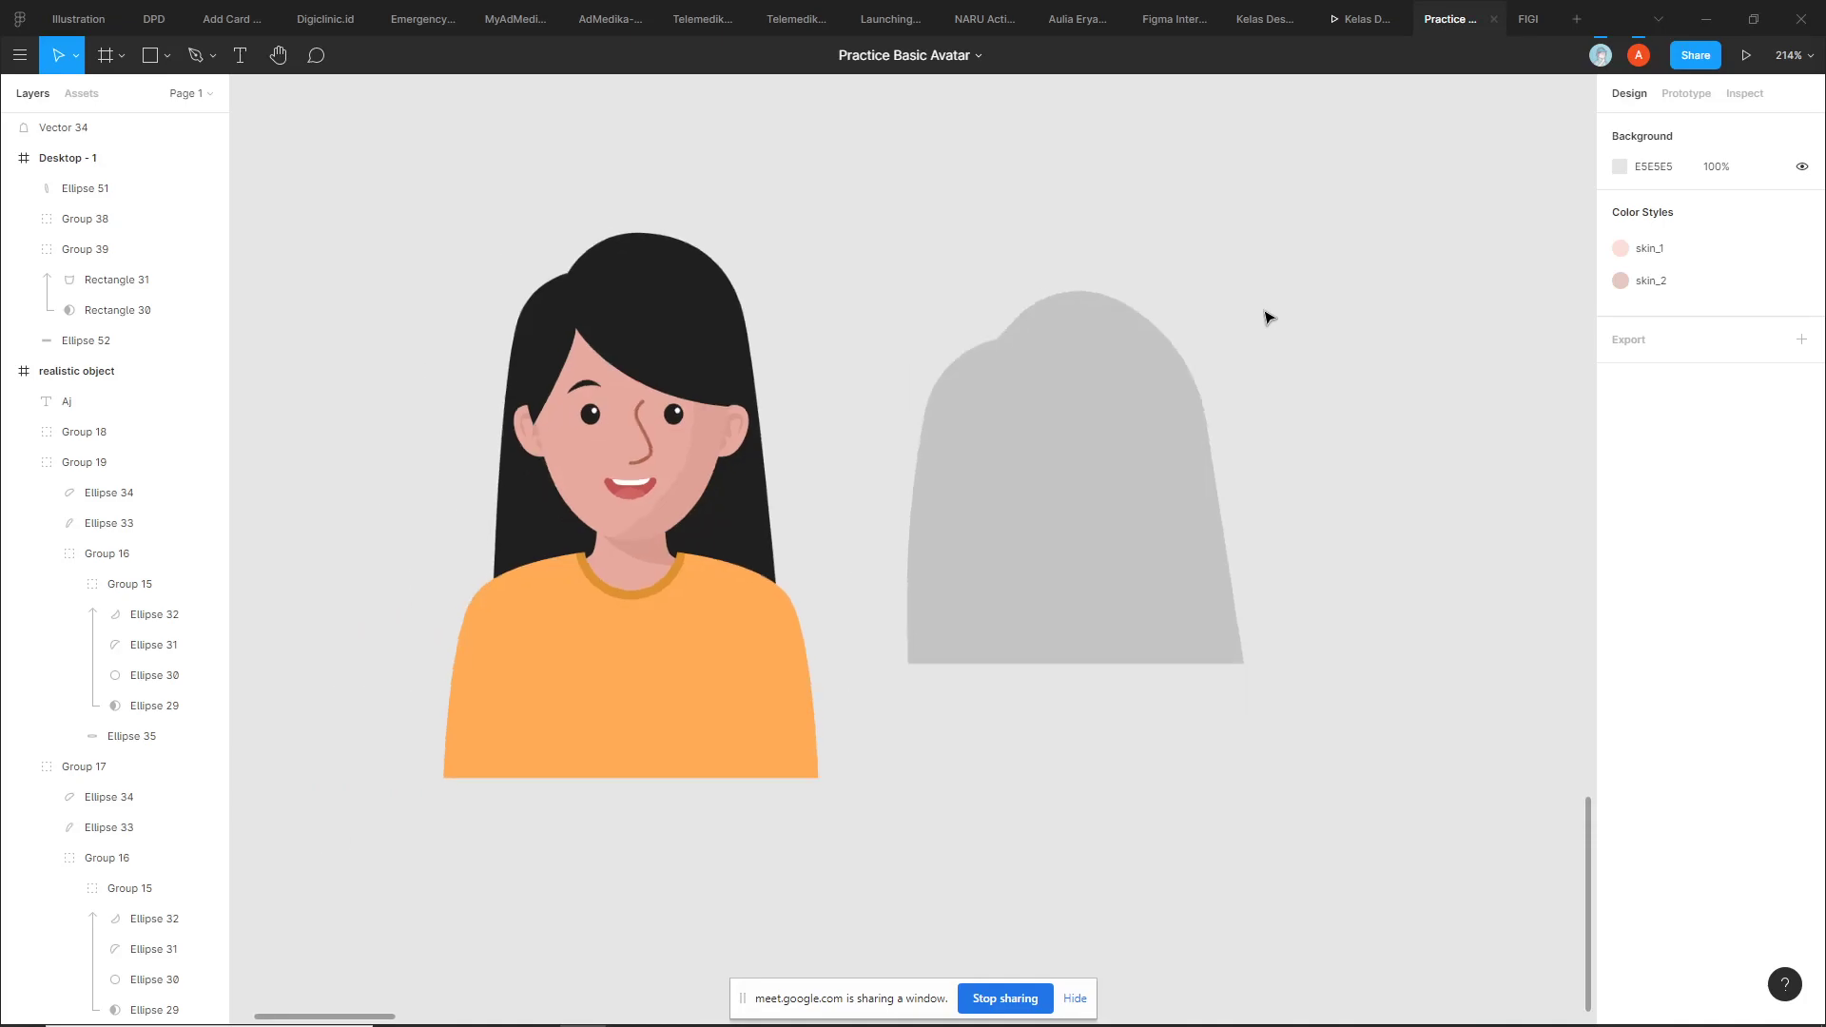
Bend the shape's right edge into a curve, nudging the bottom-right point left
{"action": "double_click", "coordinate": [1170, 448]}
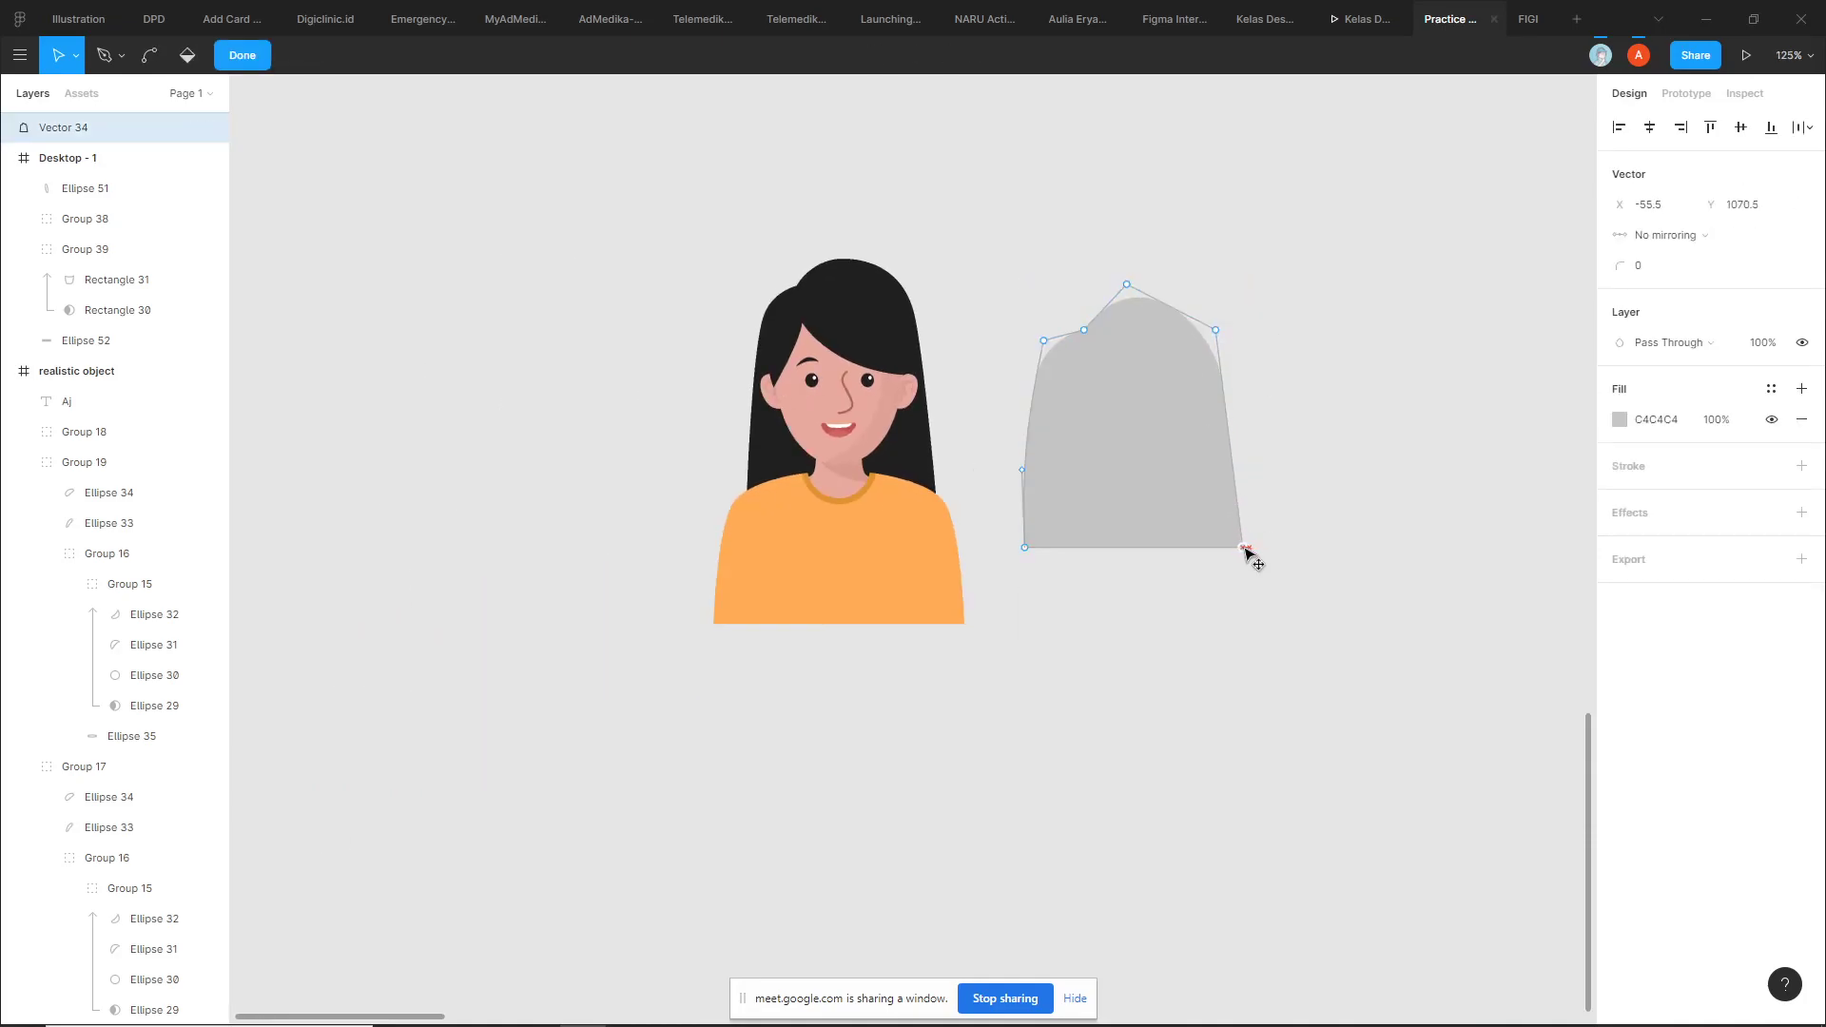
{"action": "scroll", "coordinate": [1254, 518], "scroll_direction": "up", "scroll_amount": 5, "text": "ctrl"}
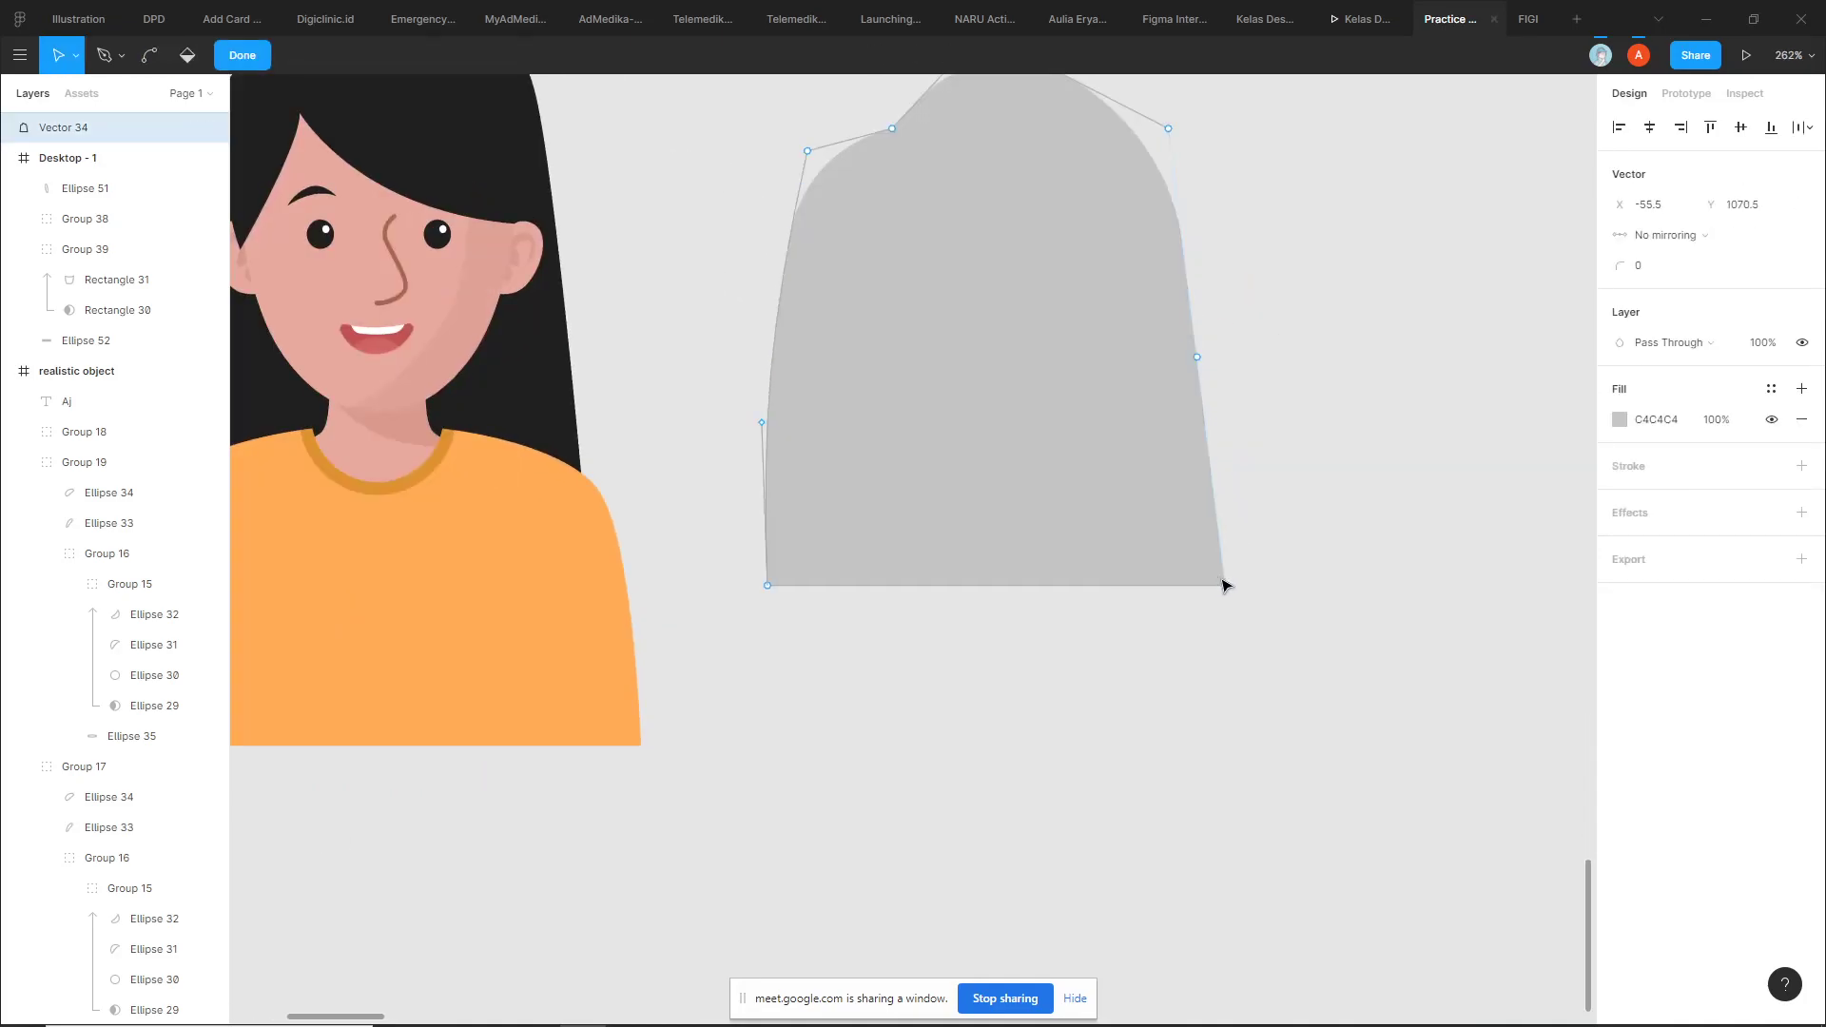
{"action": "left_click_drag", "start_coordinate": [1225, 593], "coordinate": [1214, 593]}
{"action": "scroll", "coordinate": [1223, 436], "scroll_direction": "up", "scroll_amount": 2}
{"action": "left_click_drag", "start_coordinate": [1190, 476], "coordinate": [1211, 476]}
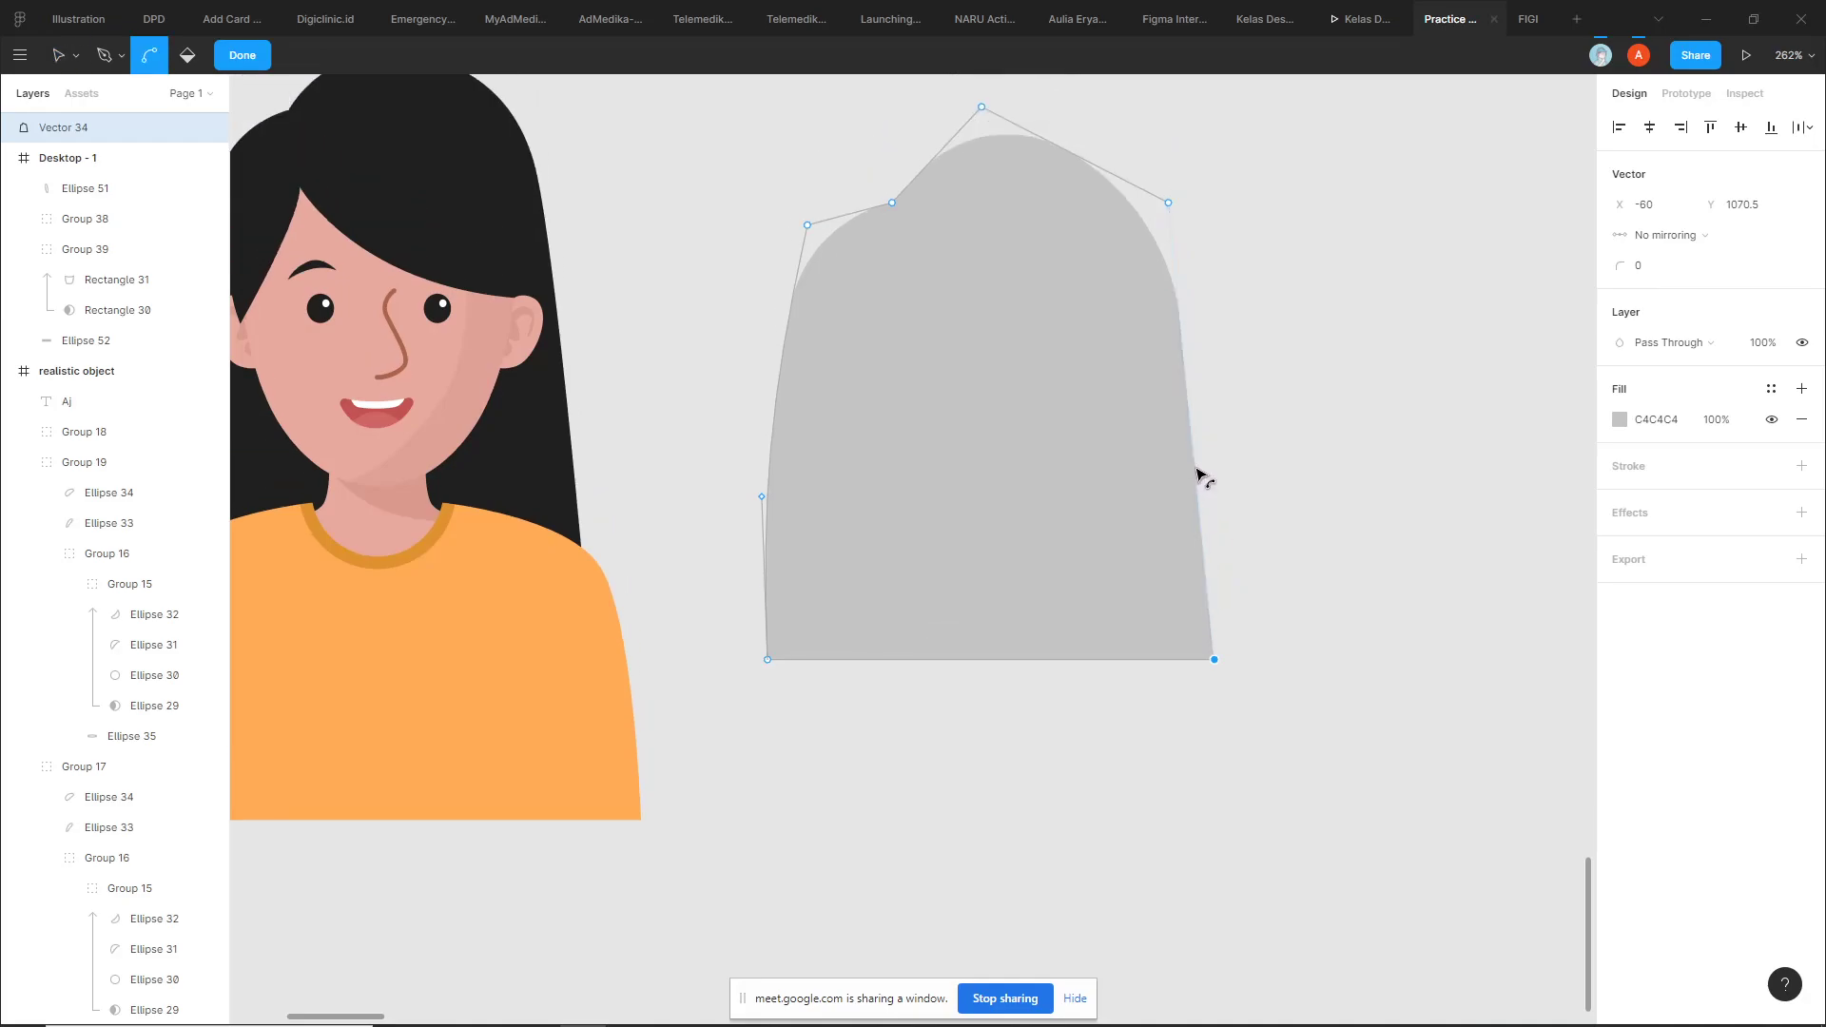
{"action": "key", "text": "Escape"}
{"action": "double_click", "coordinate": [930, 296]}
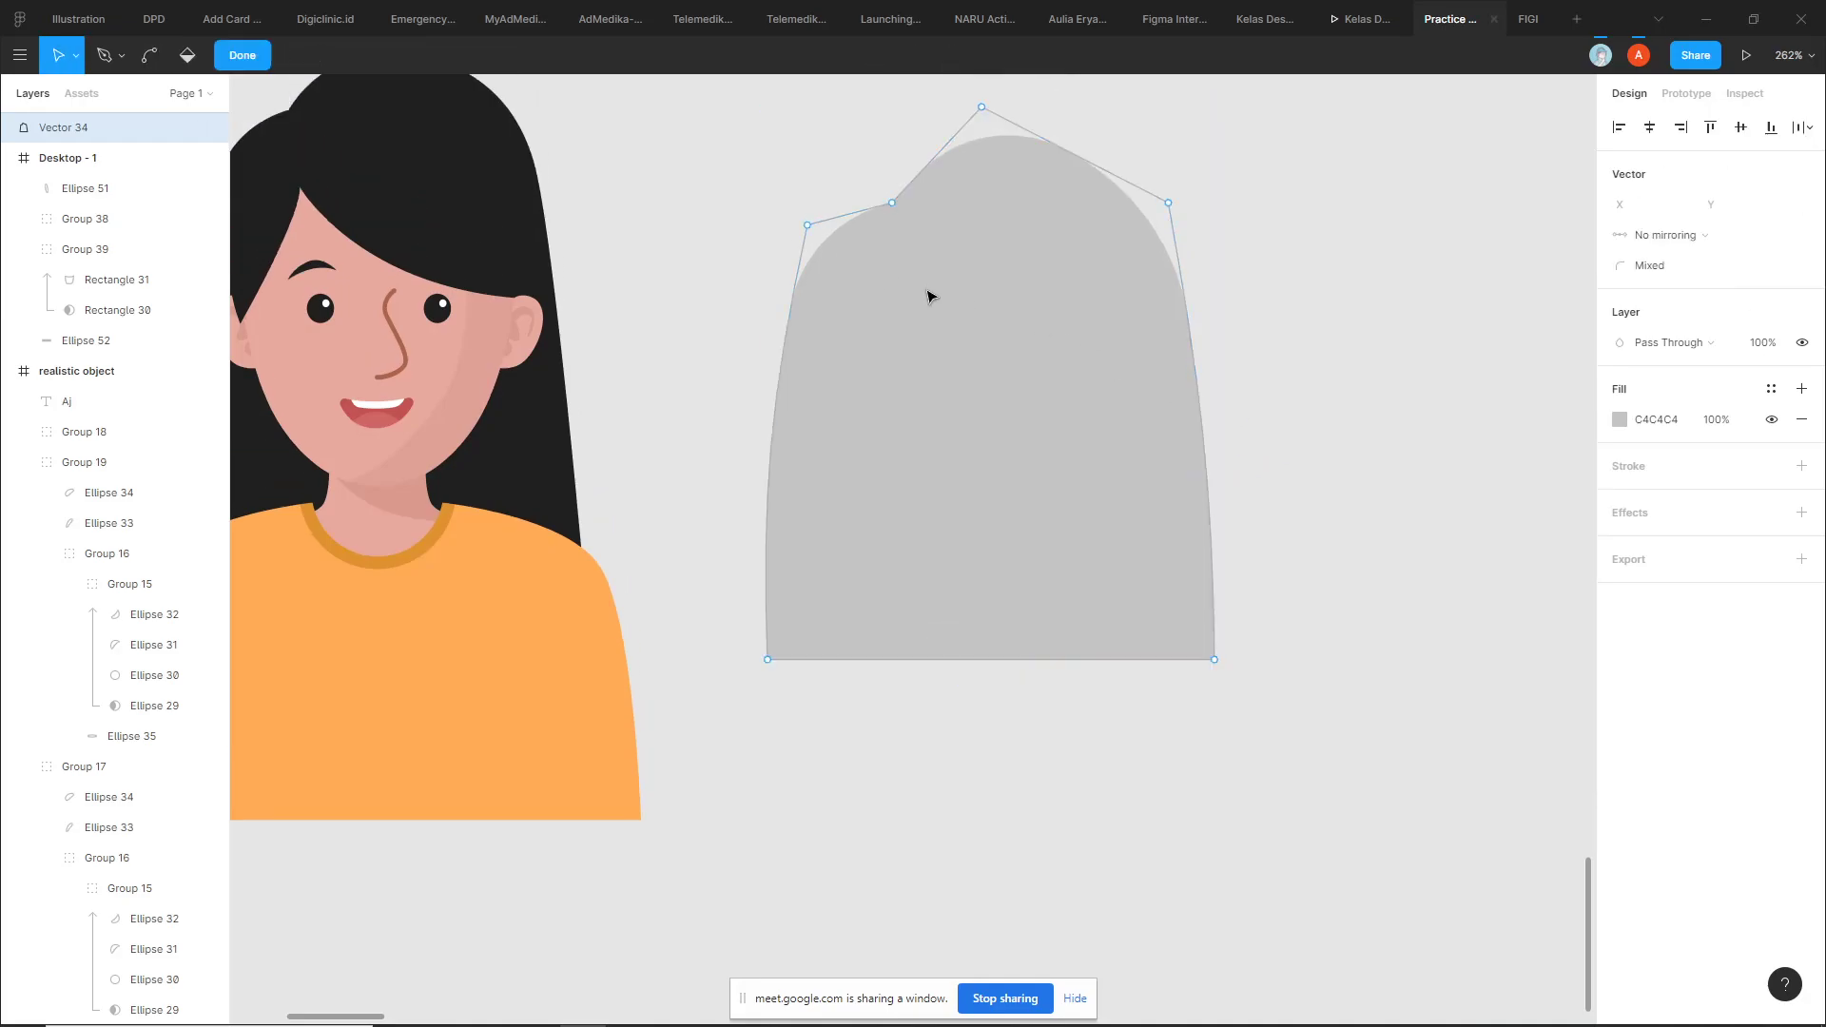
{"action": "key", "text": "Escape"}
{"action": "key", "text": "Escape"}
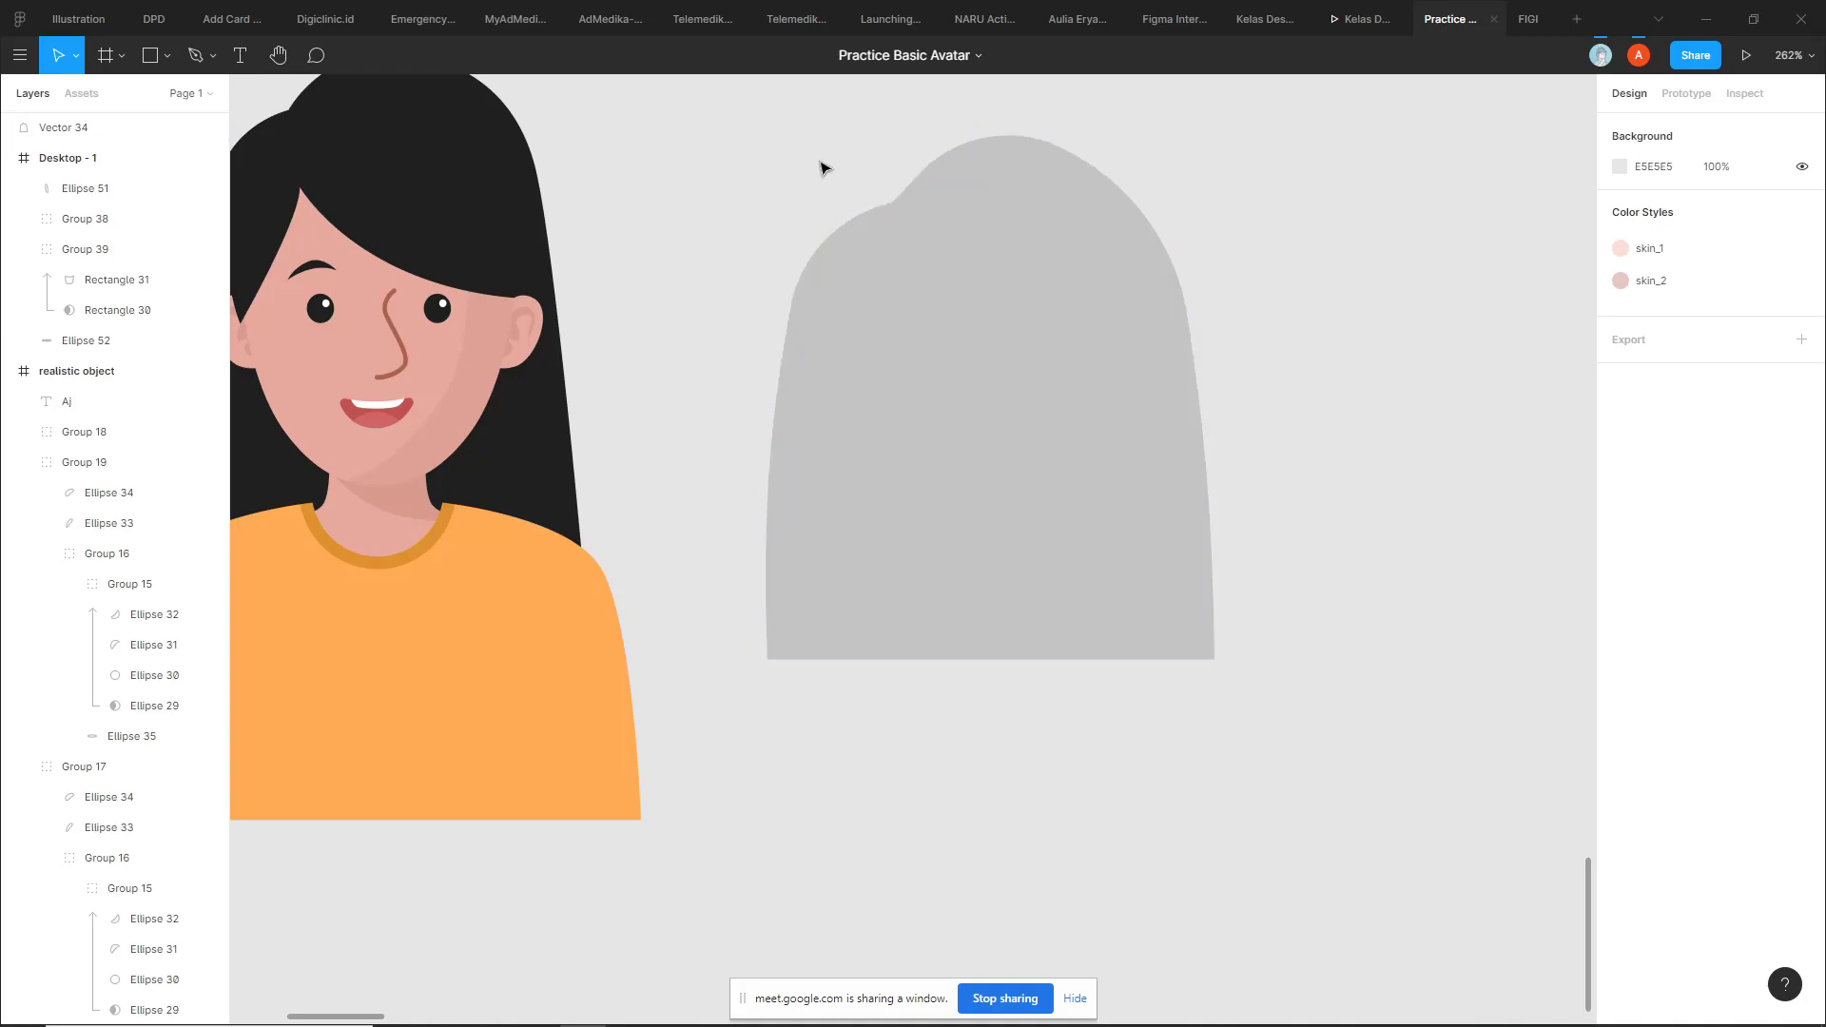
Lower the notch point between the two bumps and refine the top curve's rounding
{"action": "scroll", "coordinate": [939, 410], "scroll_direction": "up", "scroll_amount": 5}
{"action": "double_click", "coordinate": [939, 410]}
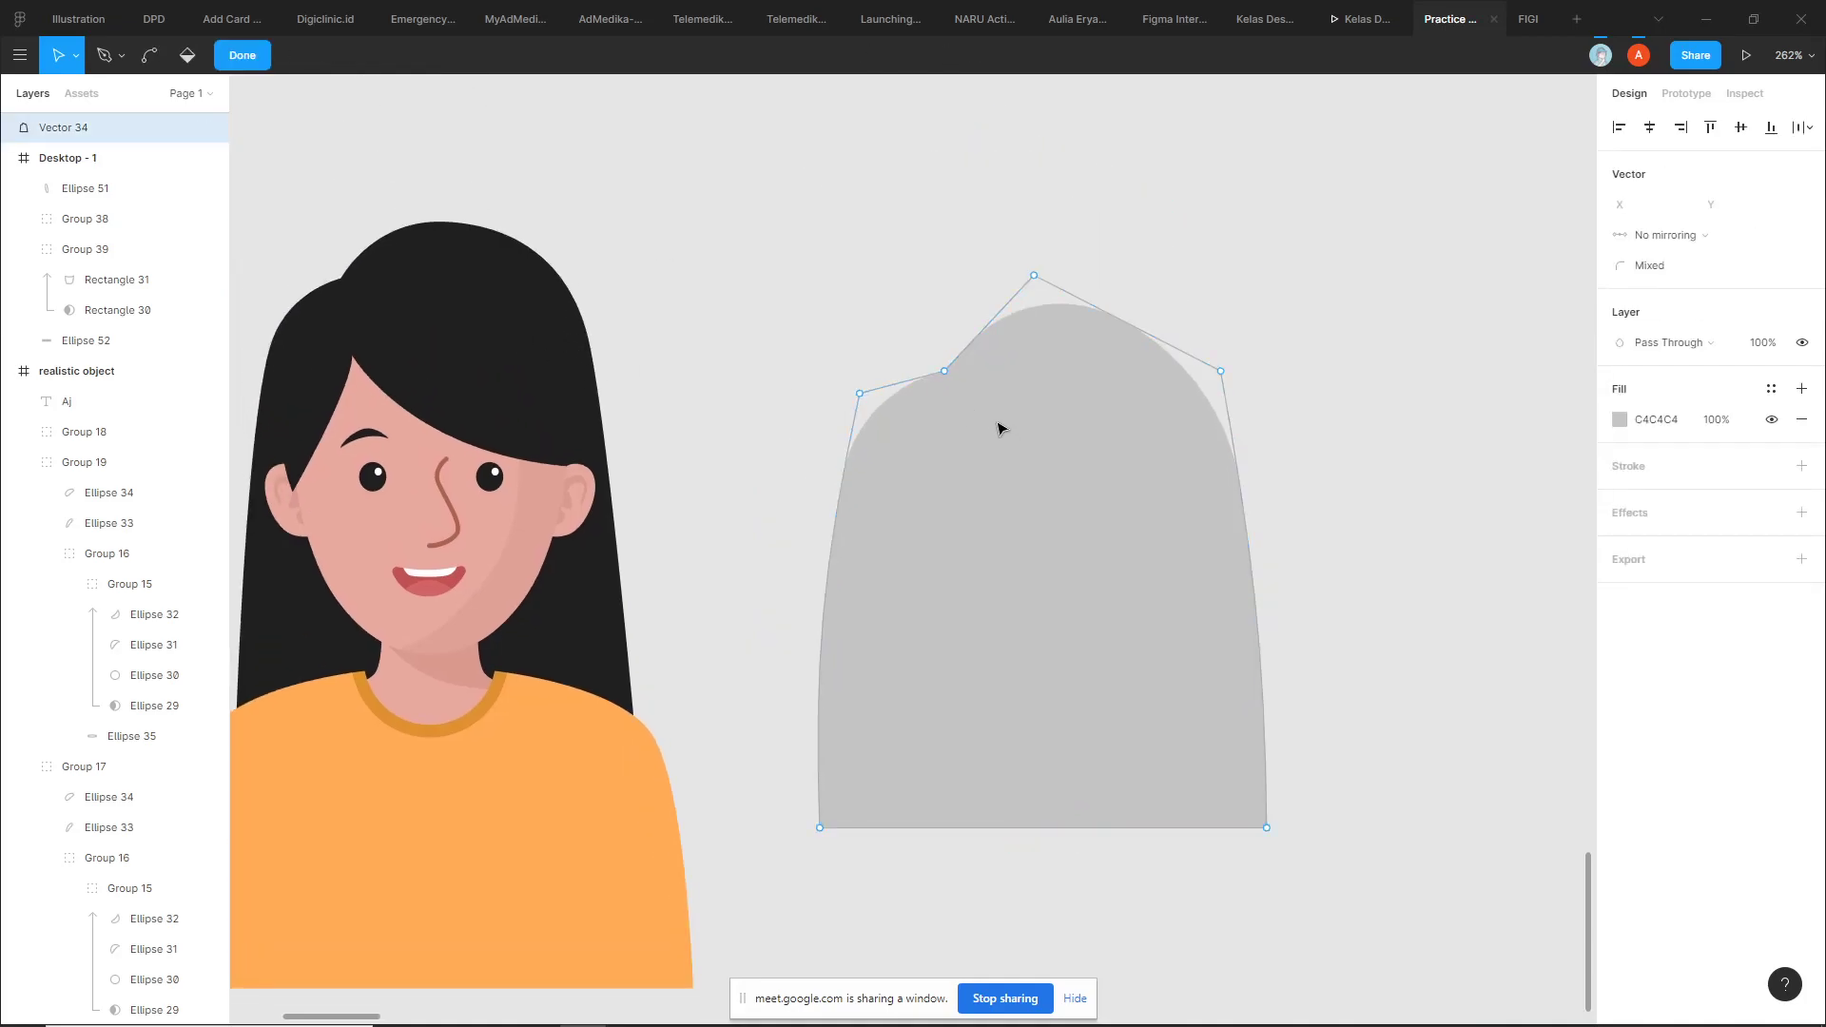
{"action": "scroll", "coordinate": [997, 409], "scroll_direction": "up", "scroll_amount": 4}
{"action": "left_click", "coordinate": [900, 349]}
{"action": "left_click_drag", "start_coordinate": [904, 349], "coordinate": [900, 360]}
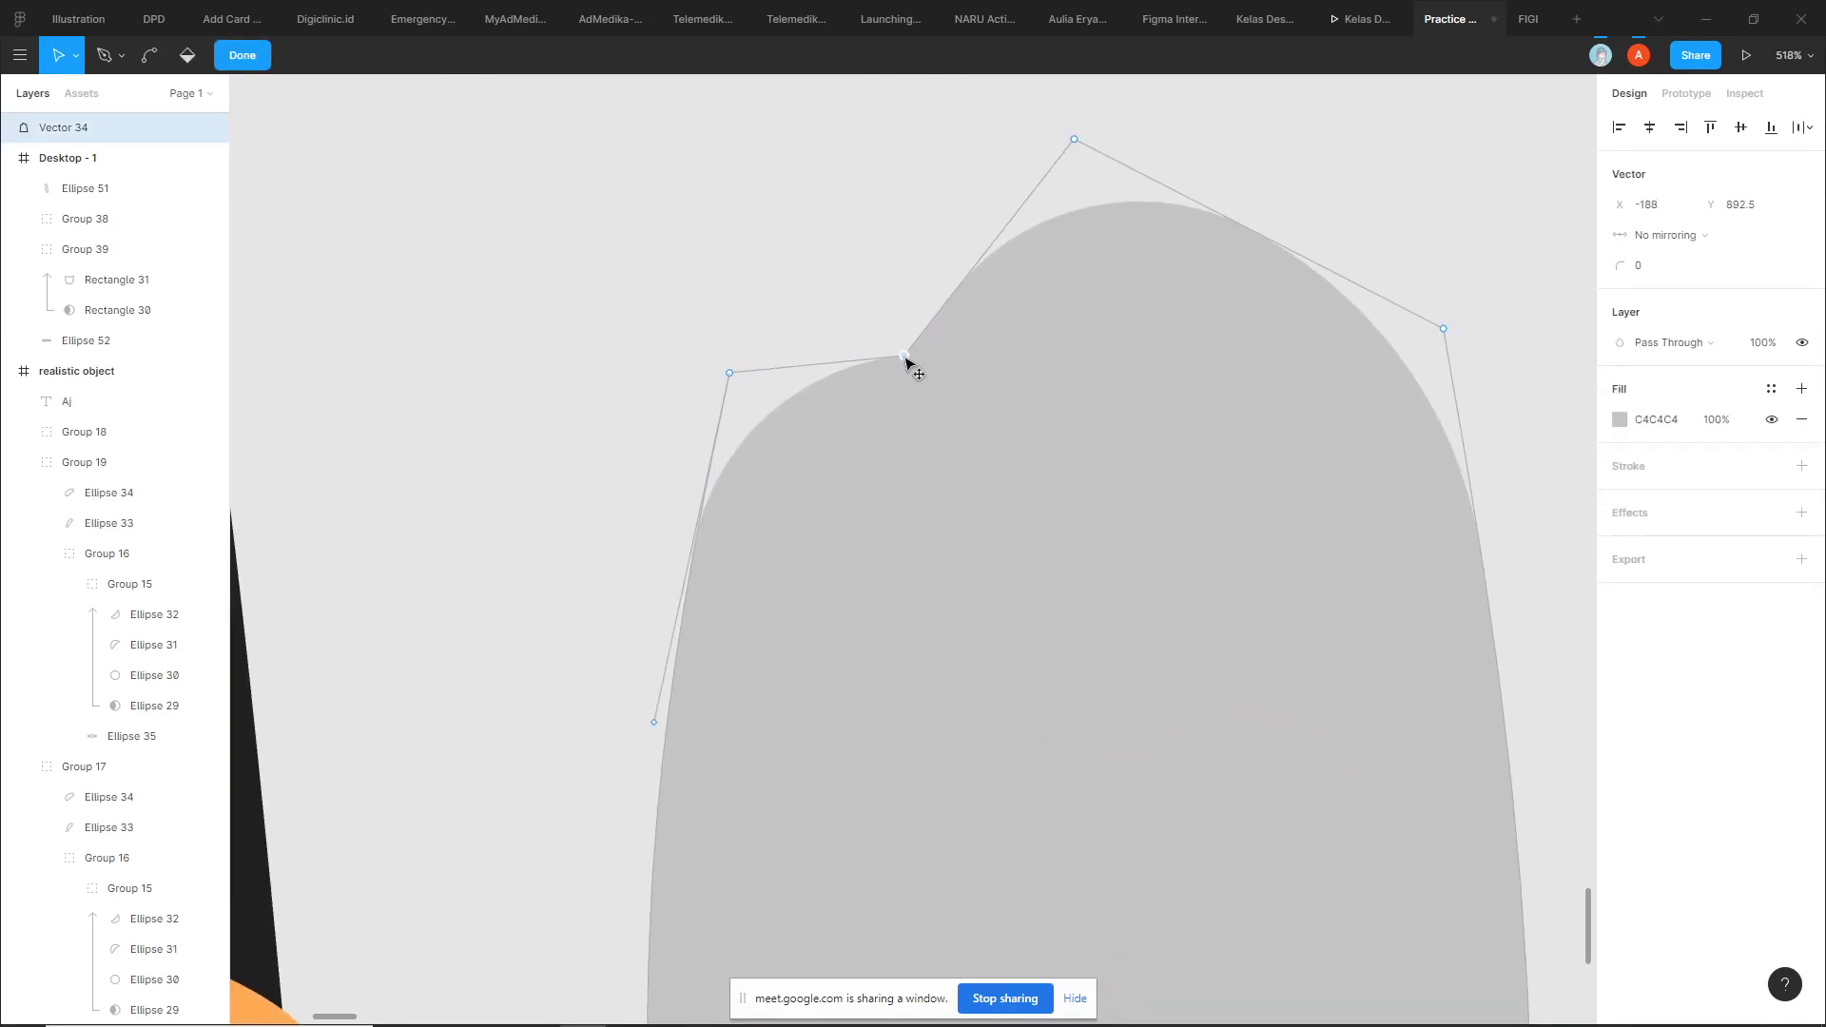
{"action": "left_click_drag", "start_coordinate": [956, 119], "coordinate": [1164, 166]}
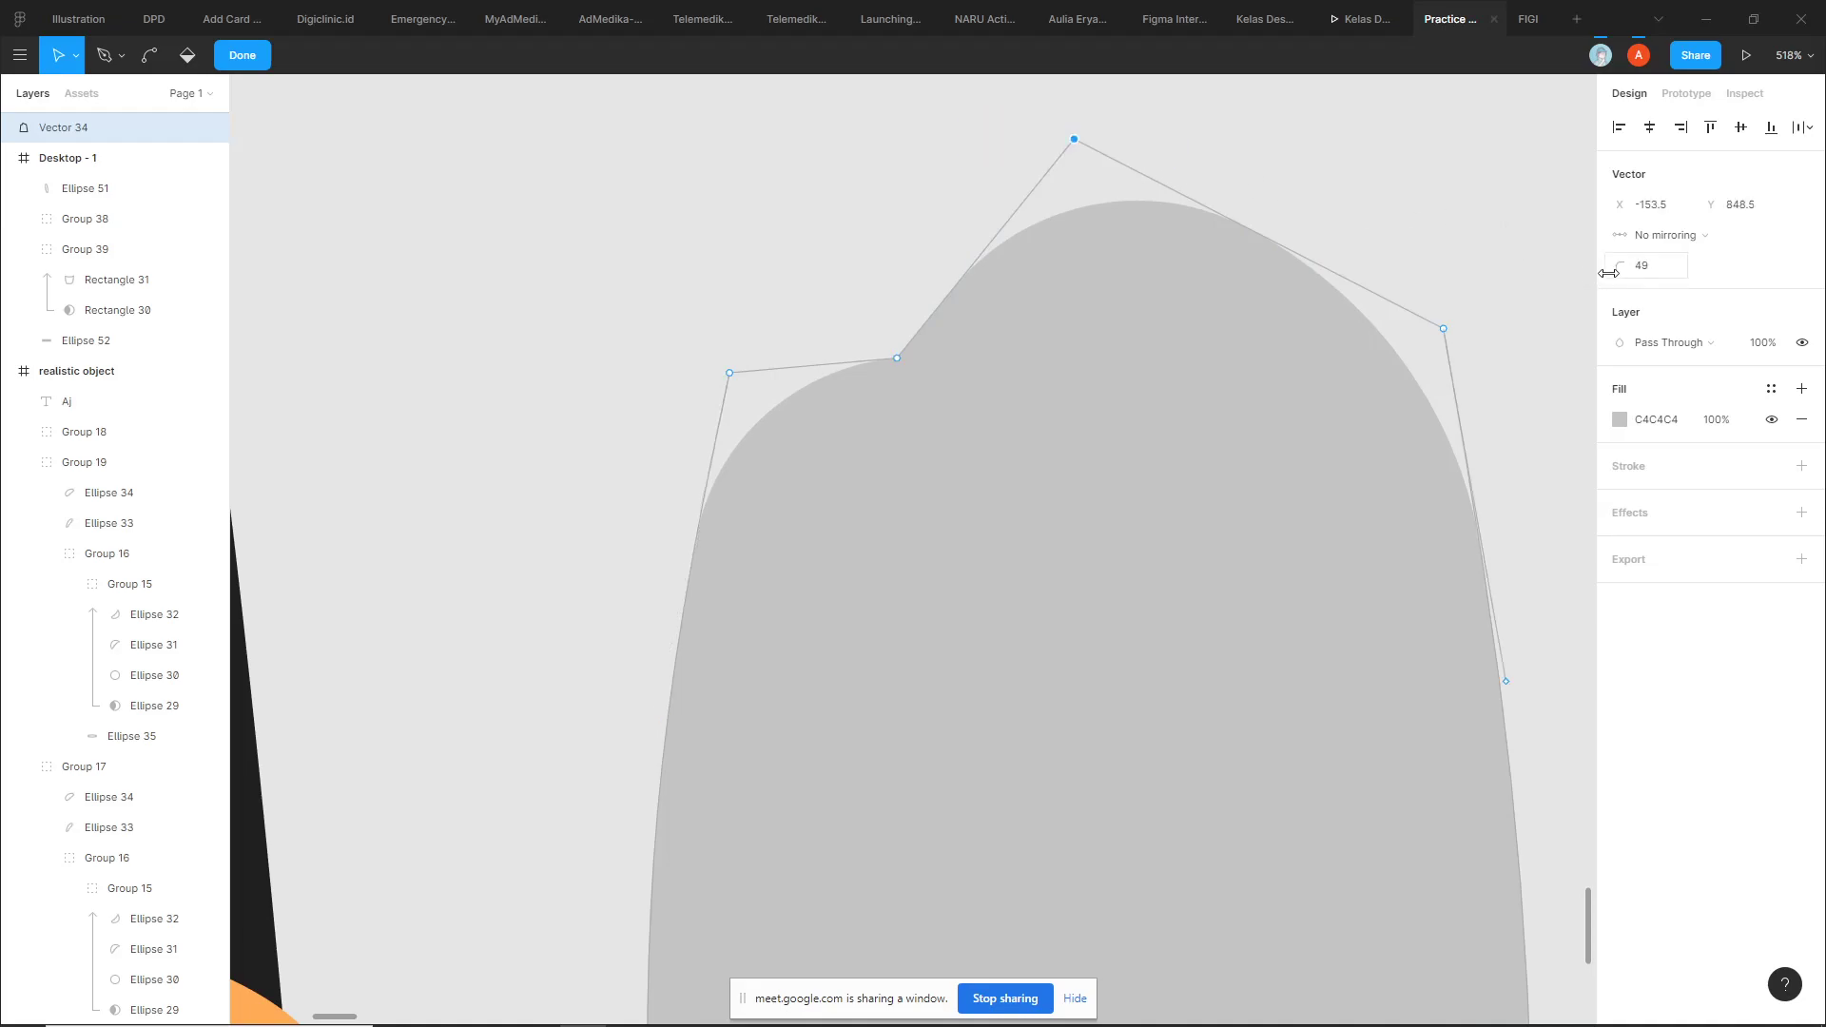
{"action": "left_click_drag", "start_coordinate": [1620, 266], "coordinate": [1674, 265]}
{"action": "key", "text": "Escape"}
{"action": "scroll", "coordinate": [1443, 211], "scroll_direction": "down", "scroll_amount": 4}
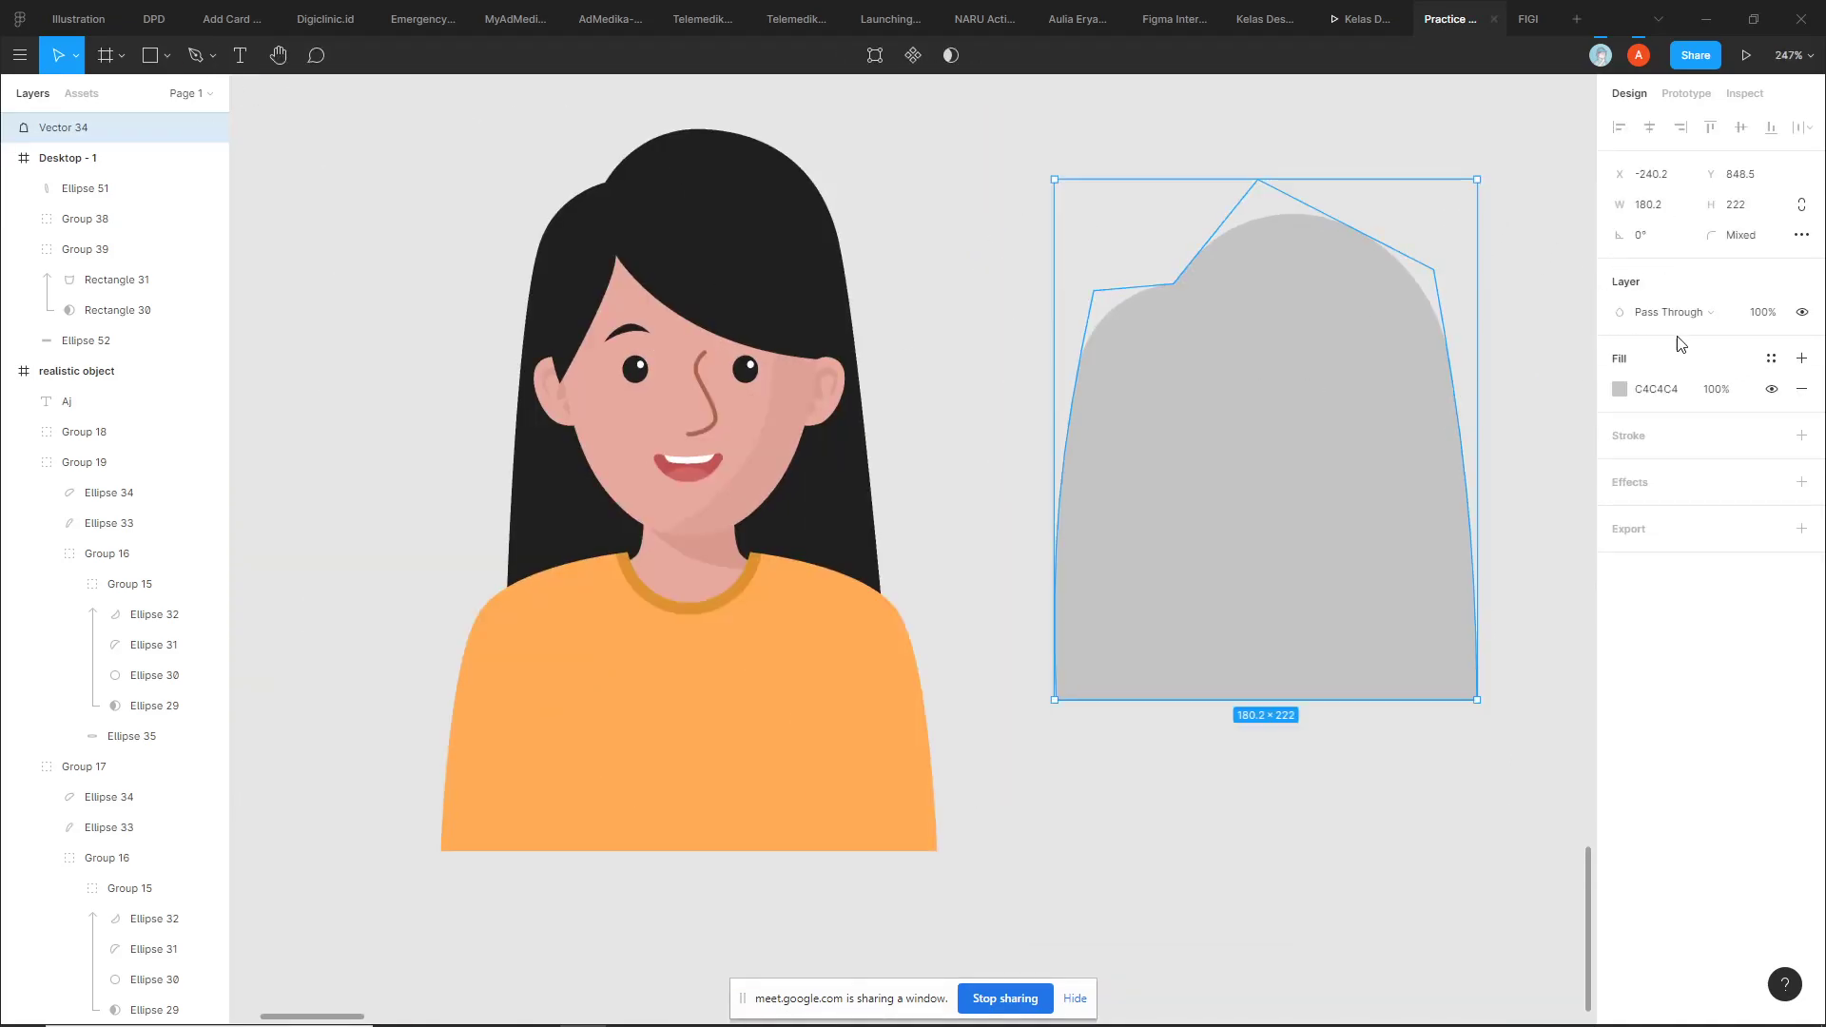
Set Vector 34's fill to 000000 so the domed hair shape turns solid black
{"action": "type", "text": "000000"}
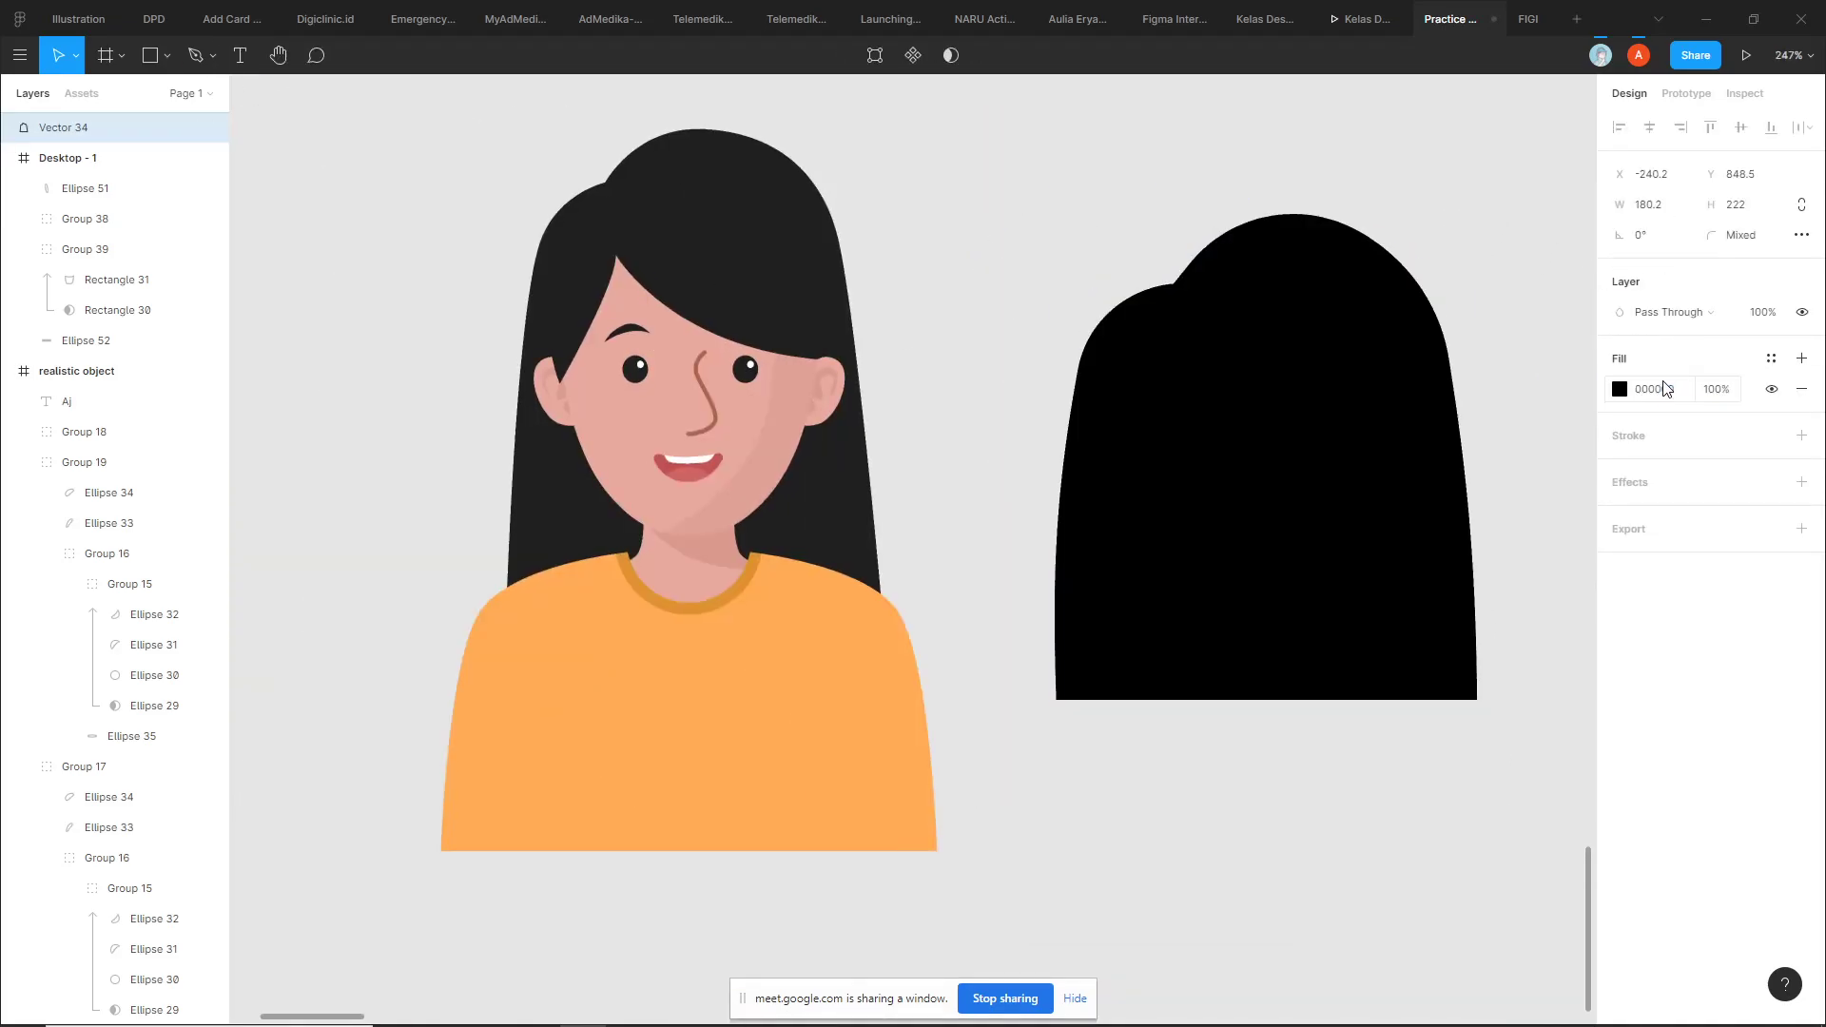
{"action": "left_click", "coordinate": [1232, 796]}
{"action": "scroll", "coordinate": [1237, 796], "scroll_direction": "down", "scroll_amount": 5}
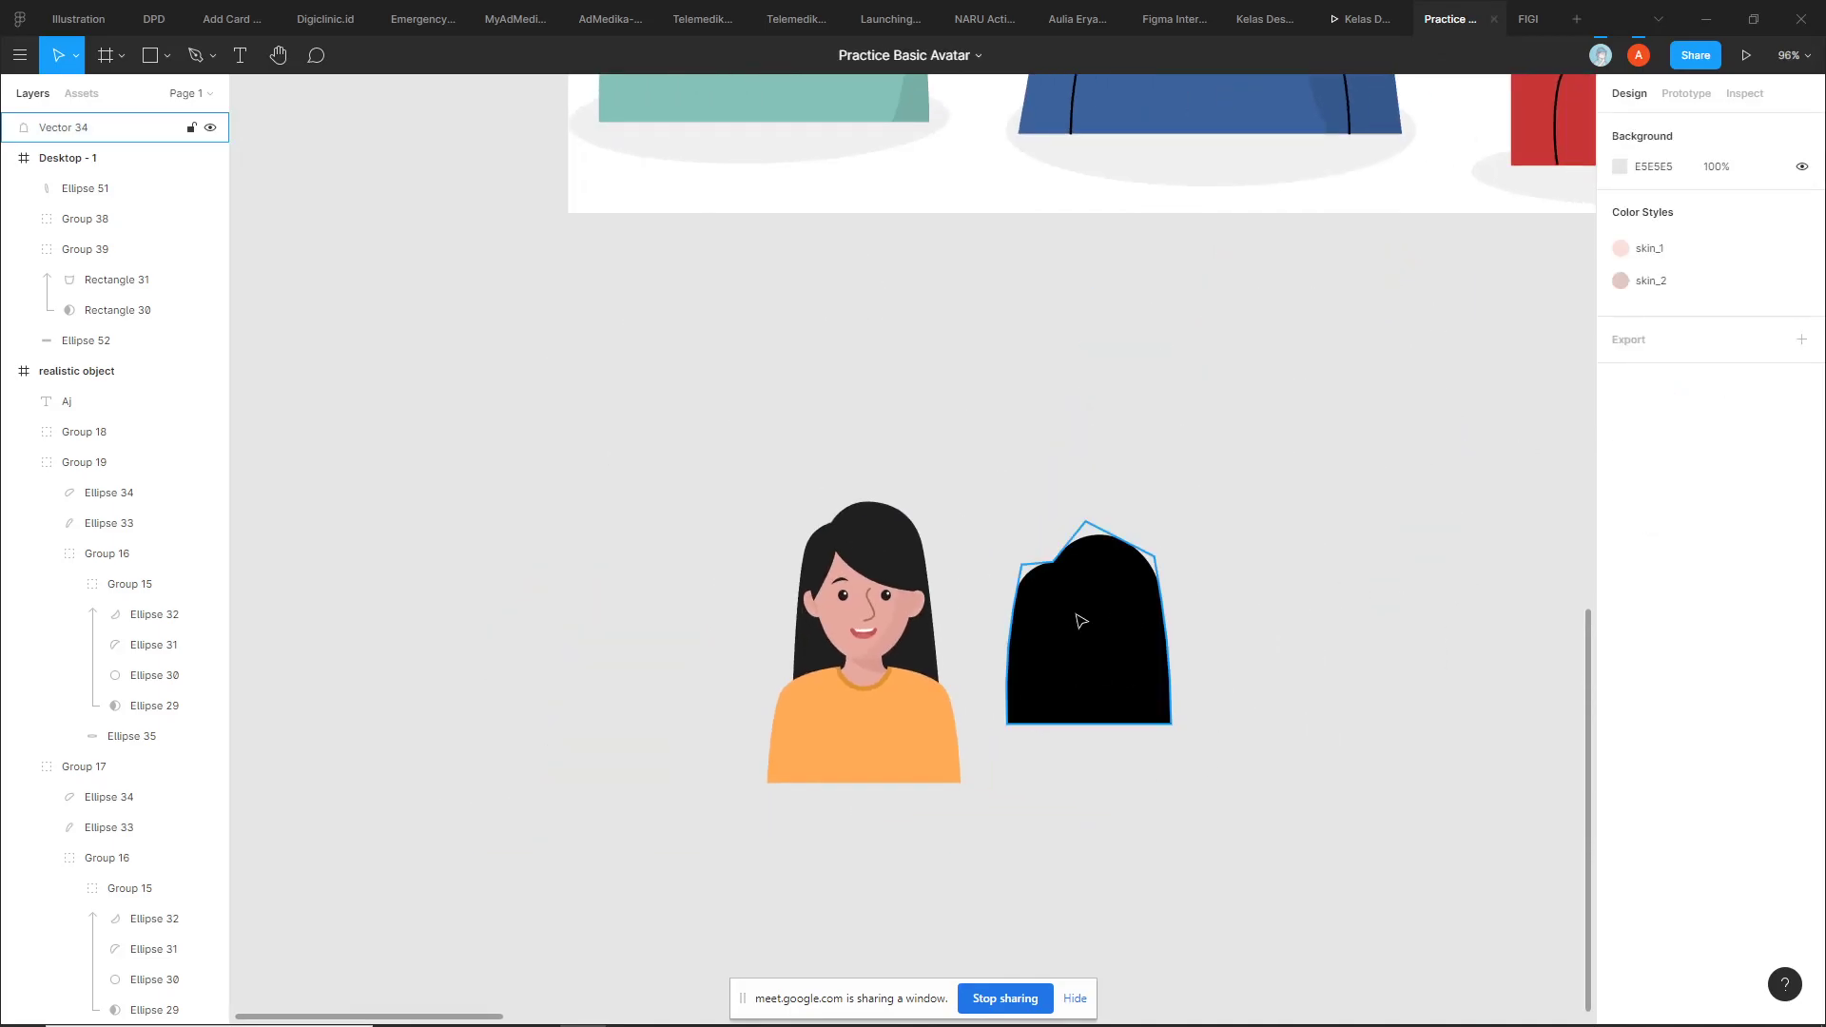
{"action": "scroll", "coordinate": [1223, 579], "scroll_direction": "down", "scroll_amount": 3}
{"action": "scroll", "coordinate": [1241, 604], "scroll_direction": "up", "scroll_amount": 3}
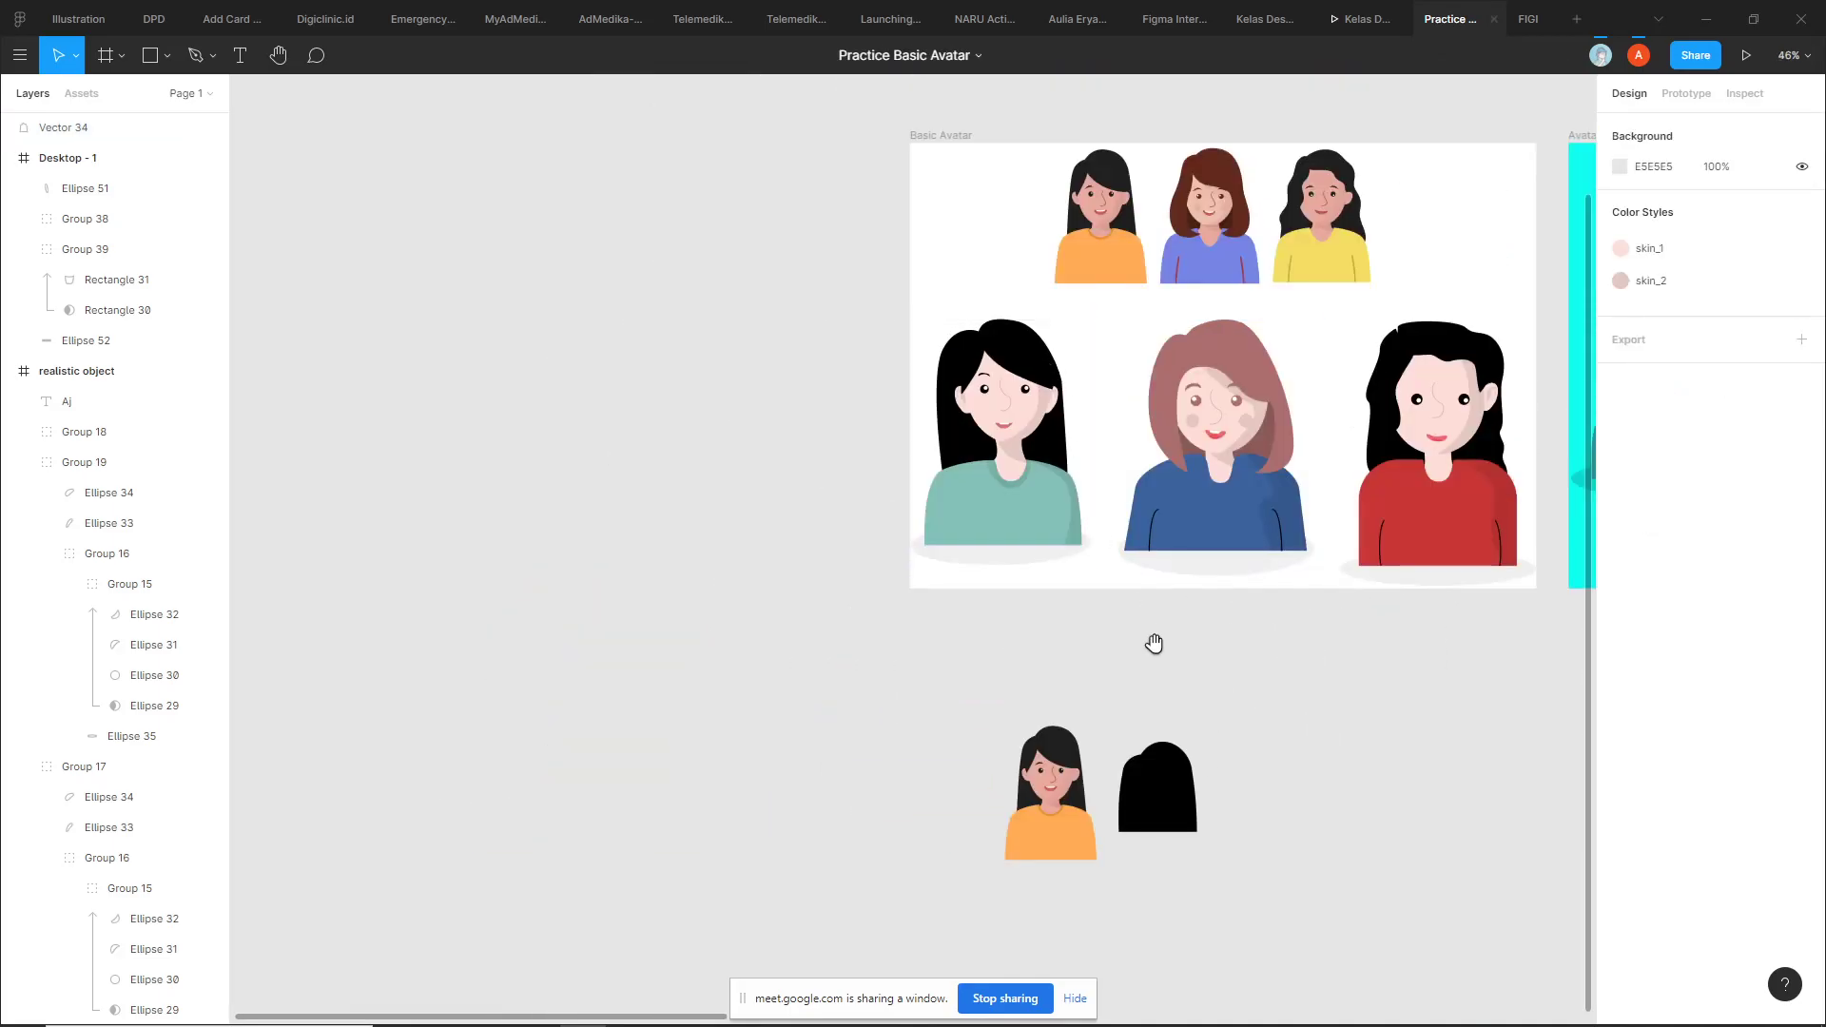
{"action": "scroll", "coordinate": [1154, 640], "scroll_direction": "up", "scroll_amount": 3}
{"action": "scroll", "coordinate": [1093, 746], "scroll_direction": "up", "scroll_amount": 3}
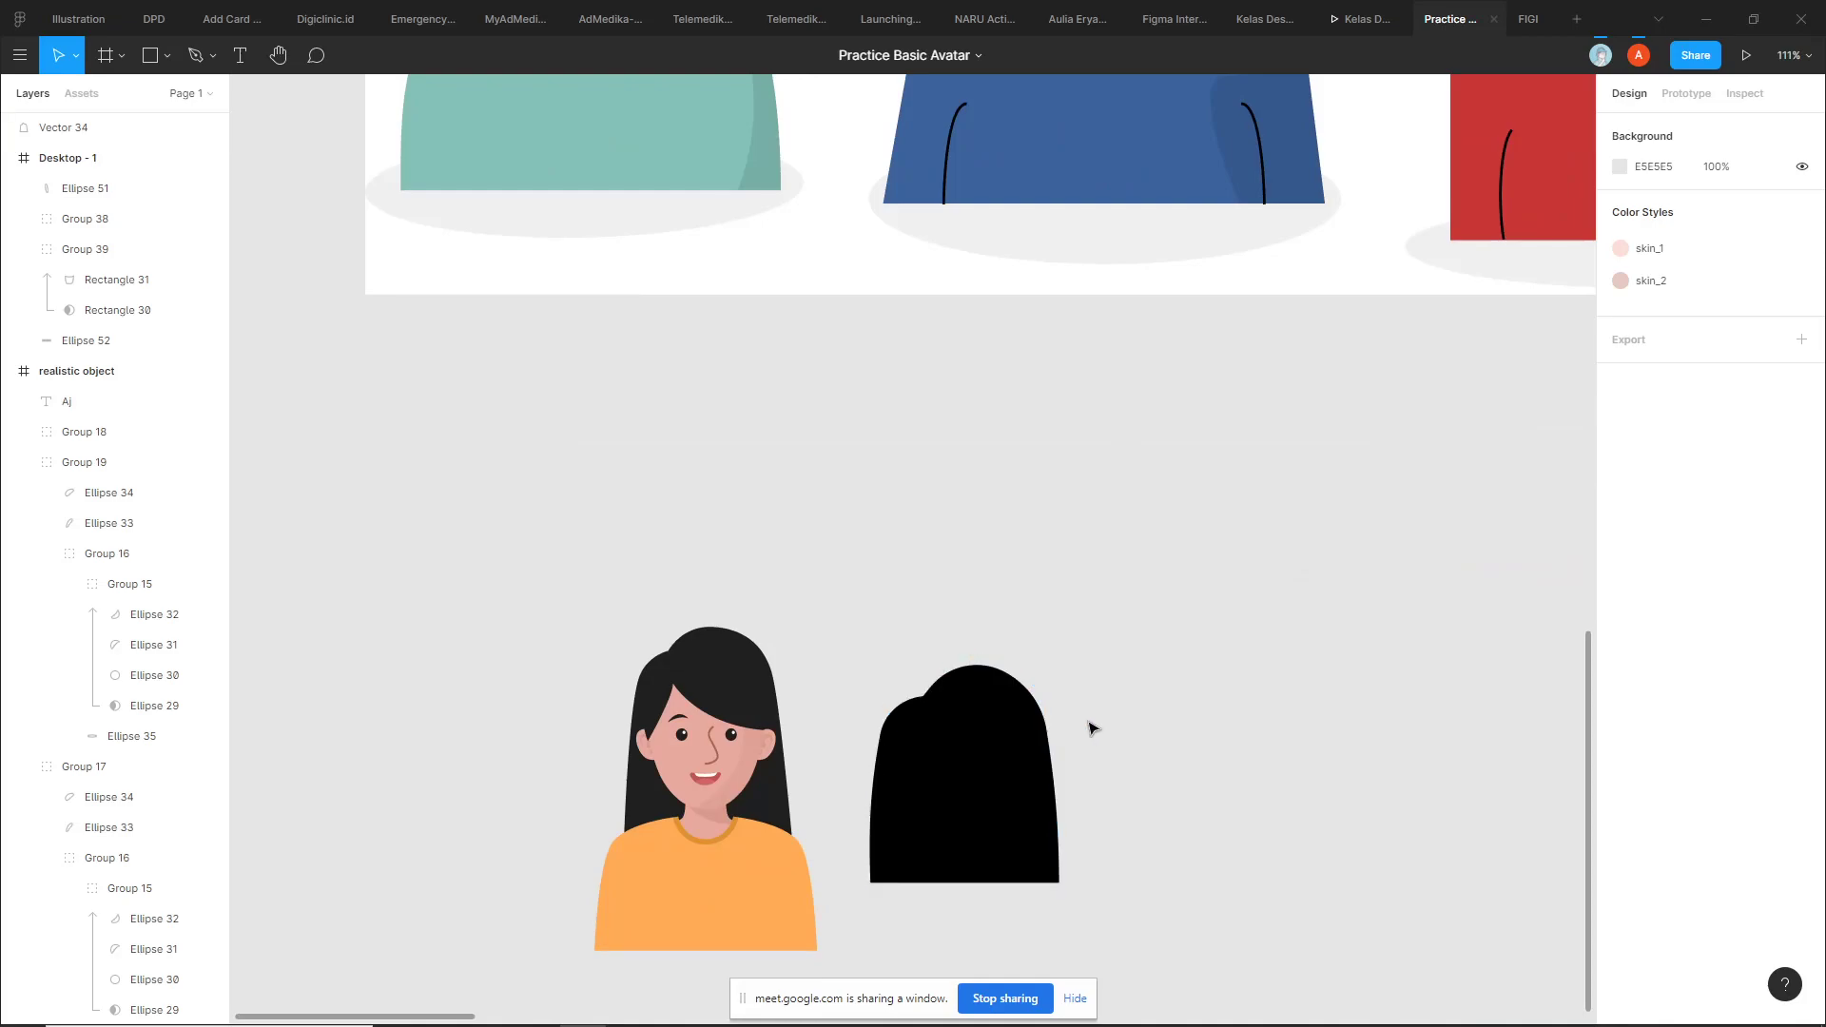
{"action": "scroll", "coordinate": [1093, 728], "scroll_direction": "down", "scroll_amount": 3}
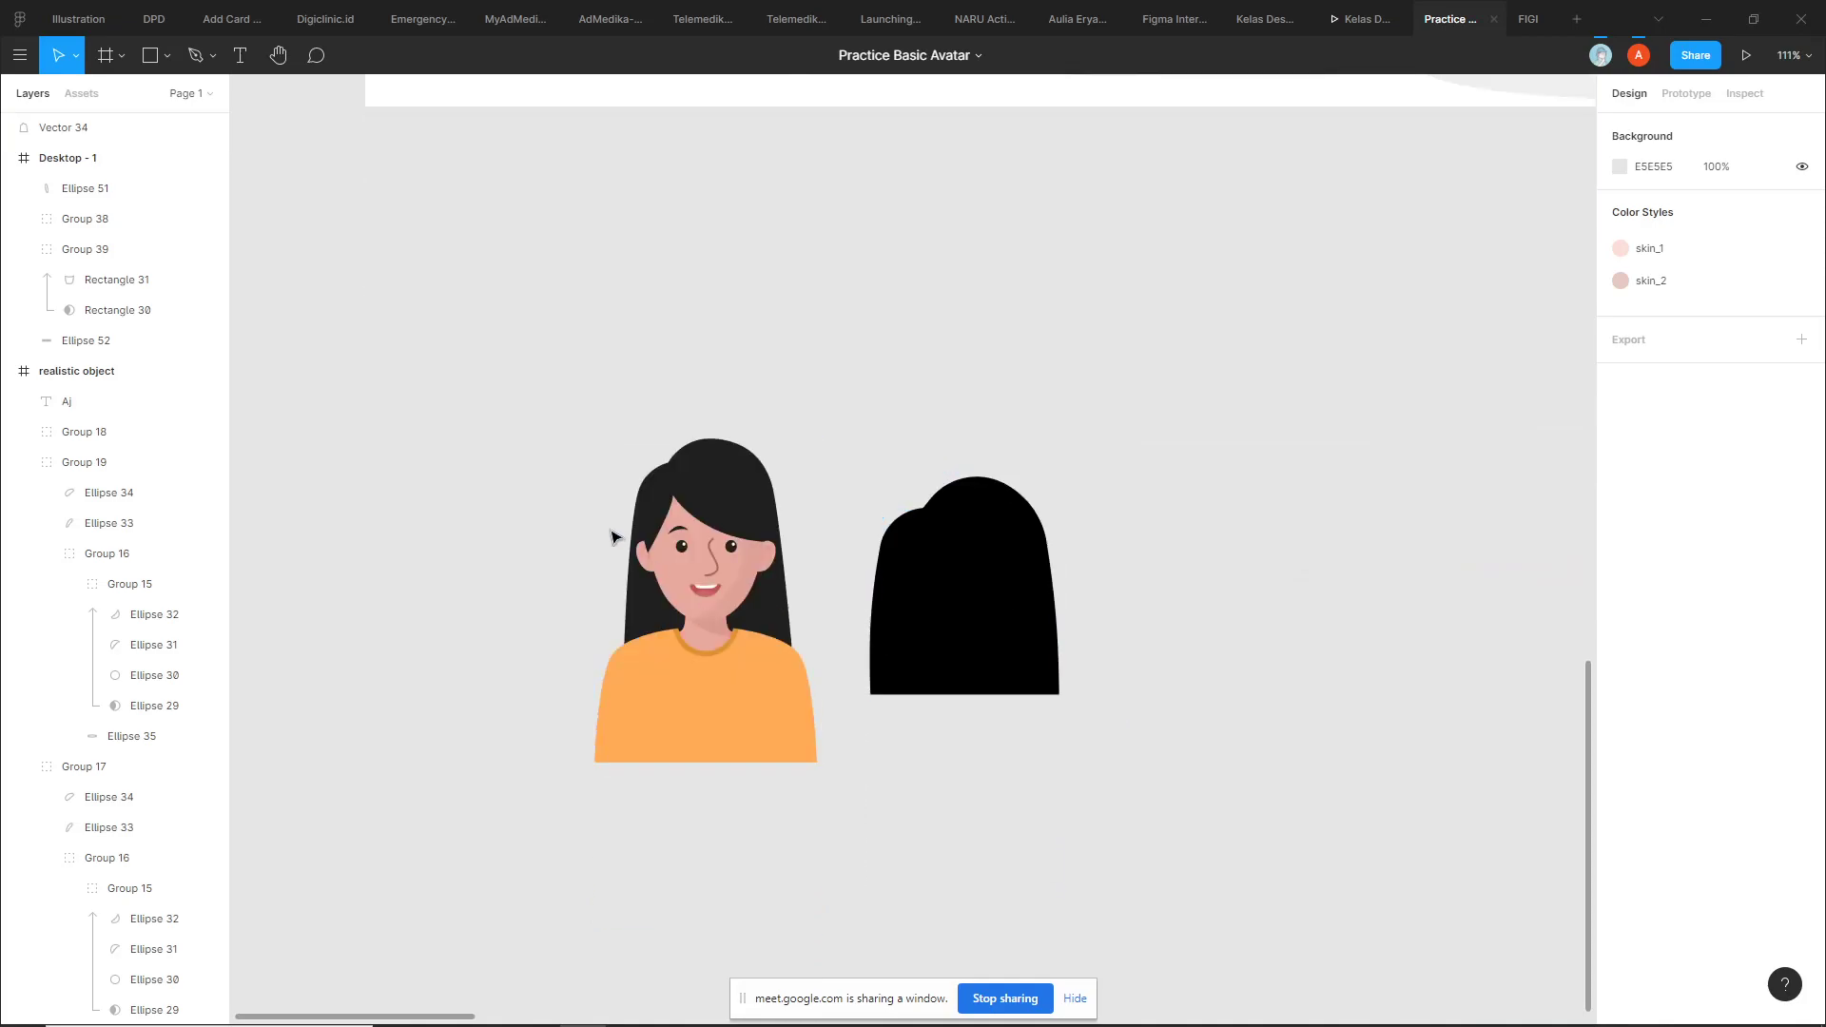
{"action": "scroll", "coordinate": [860, 441], "scroll_direction": "up", "scroll_amount": 2}
{"action": "scroll", "coordinate": [639, 766], "scroll_direction": "up", "scroll_amount": 3}
Trace a curved pen path from the left shoulder up the hair's left edge and over the top
{"action": "key", "text": "p"}
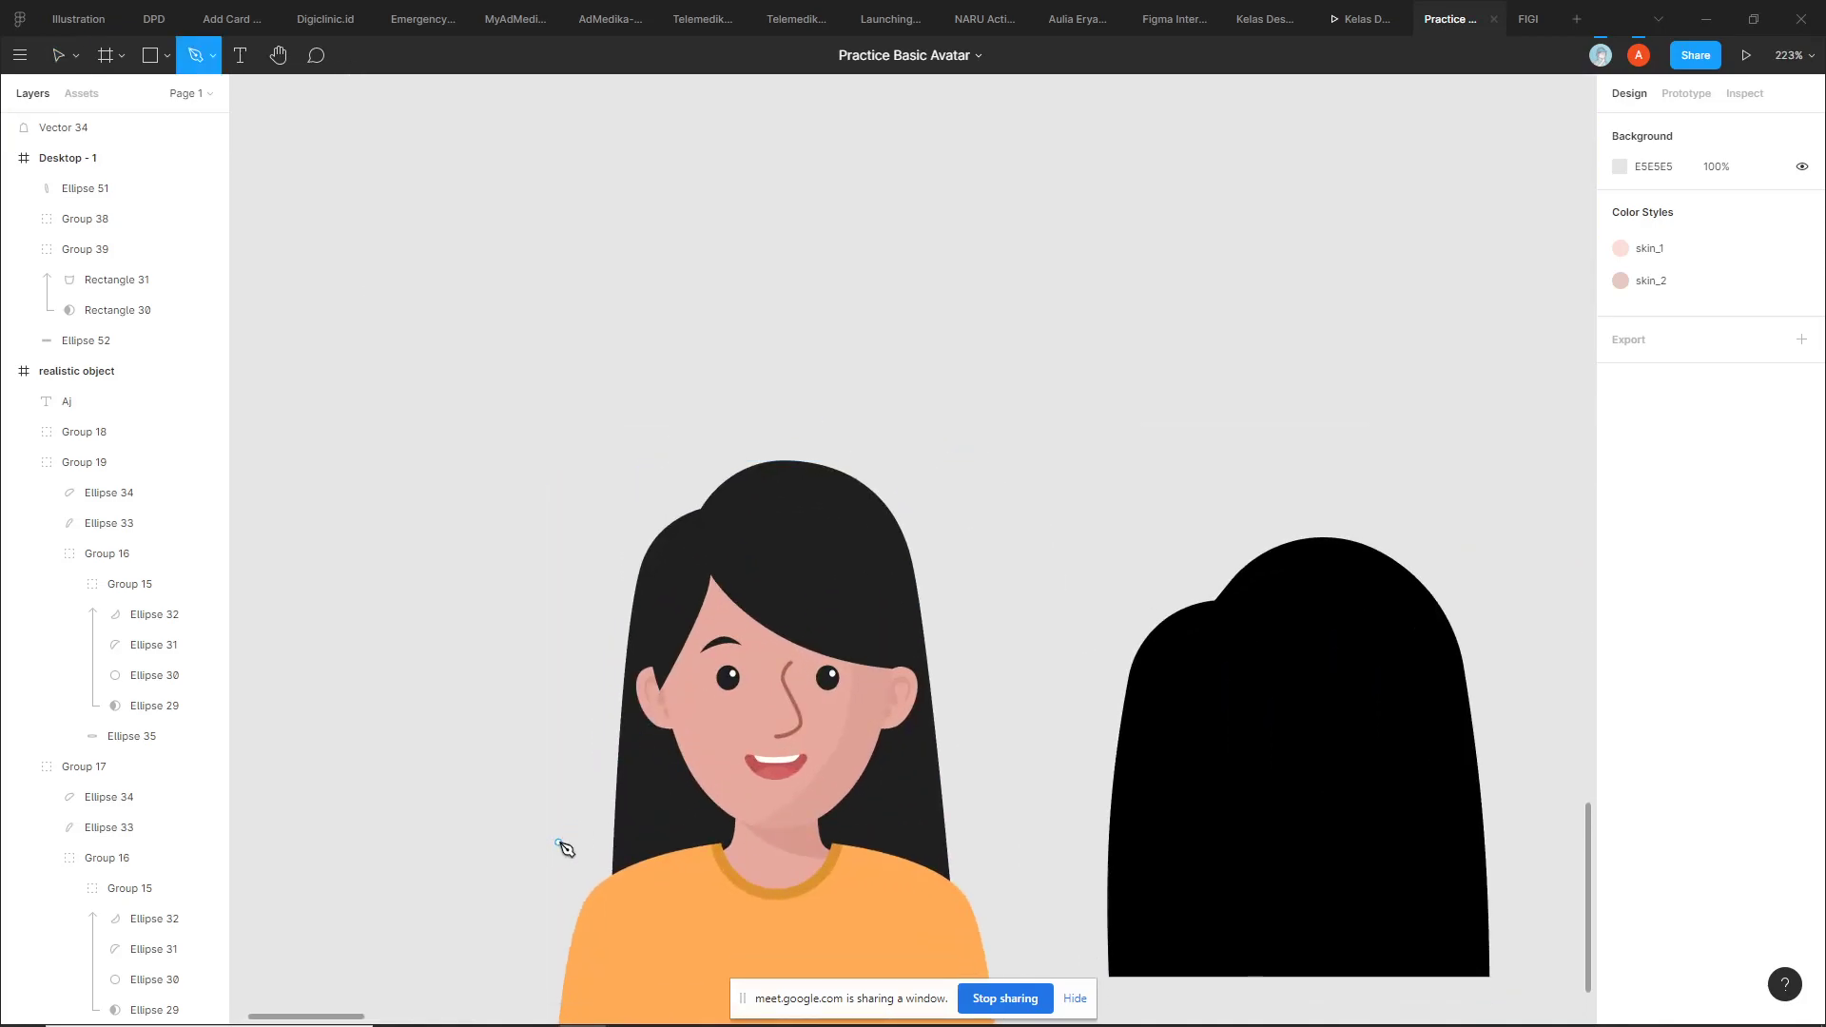
{"action": "scroll", "coordinate": [571, 847], "scroll_direction": "up", "scroll_amount": 3}
{"action": "left_click", "coordinate": [638, 919]}
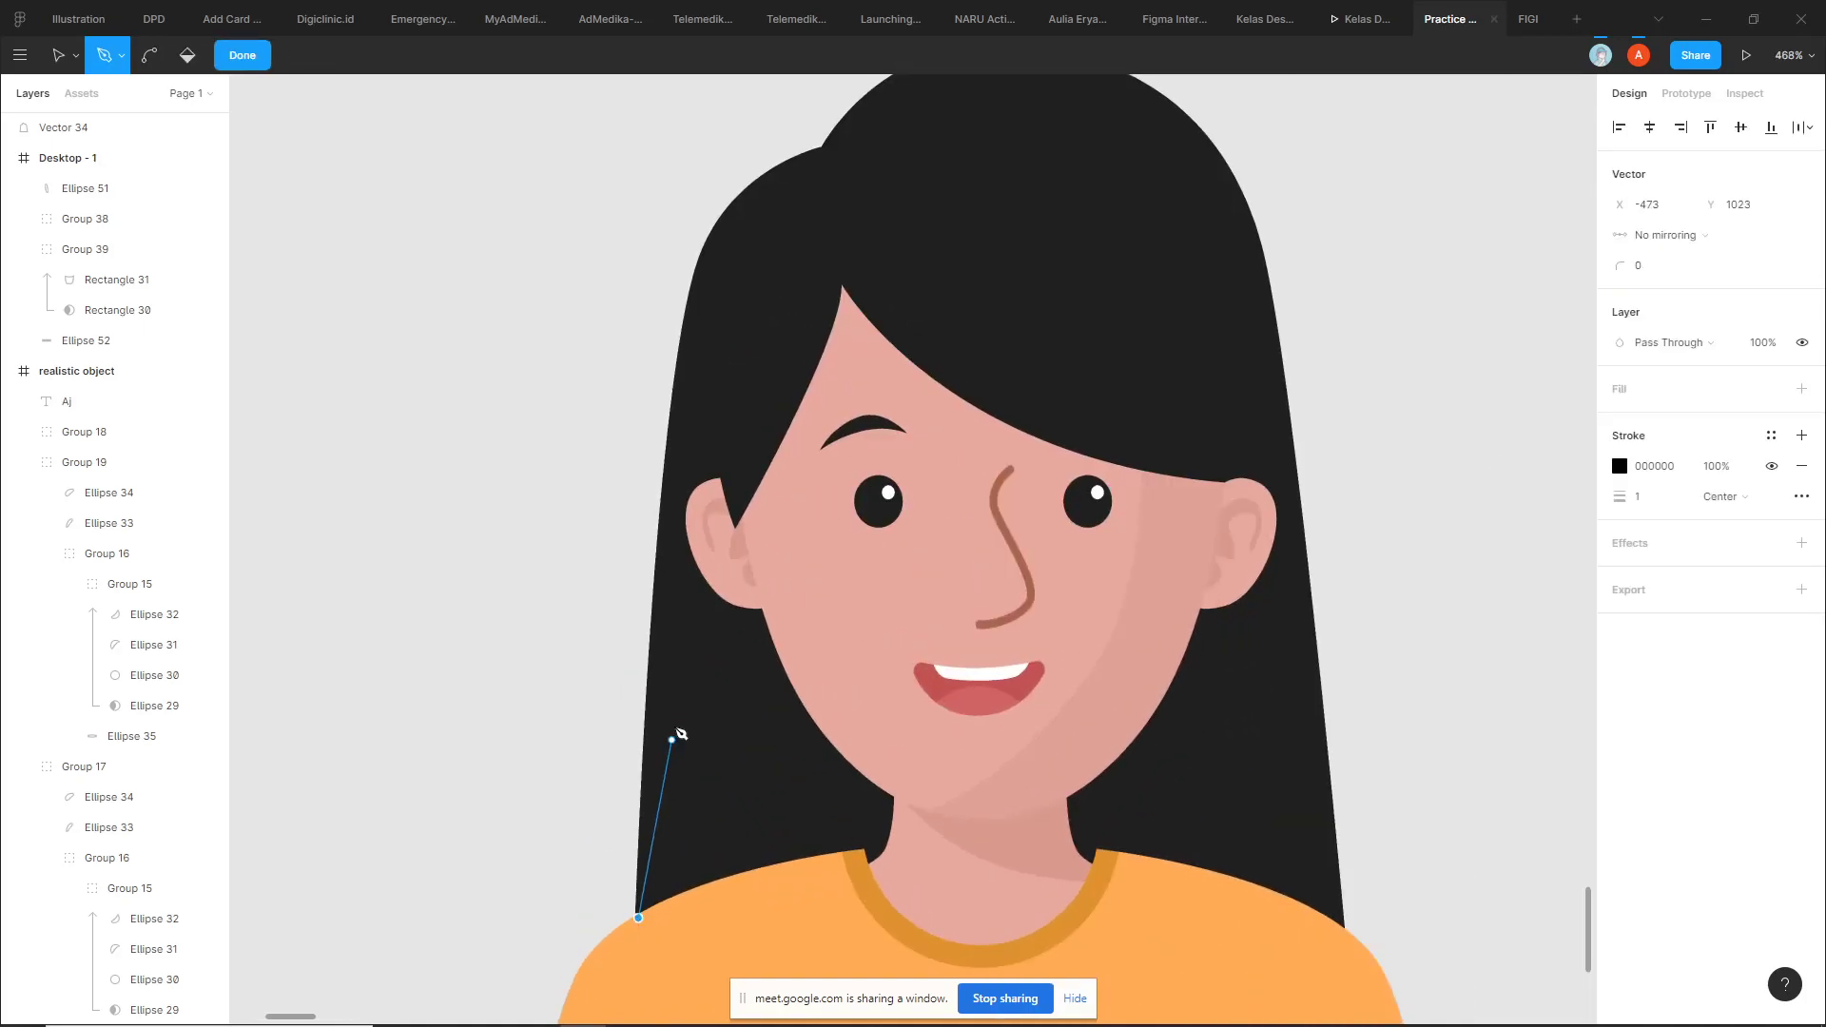
{"action": "left_click_drag", "start_coordinate": [656, 530], "coordinate": [670, 506]}
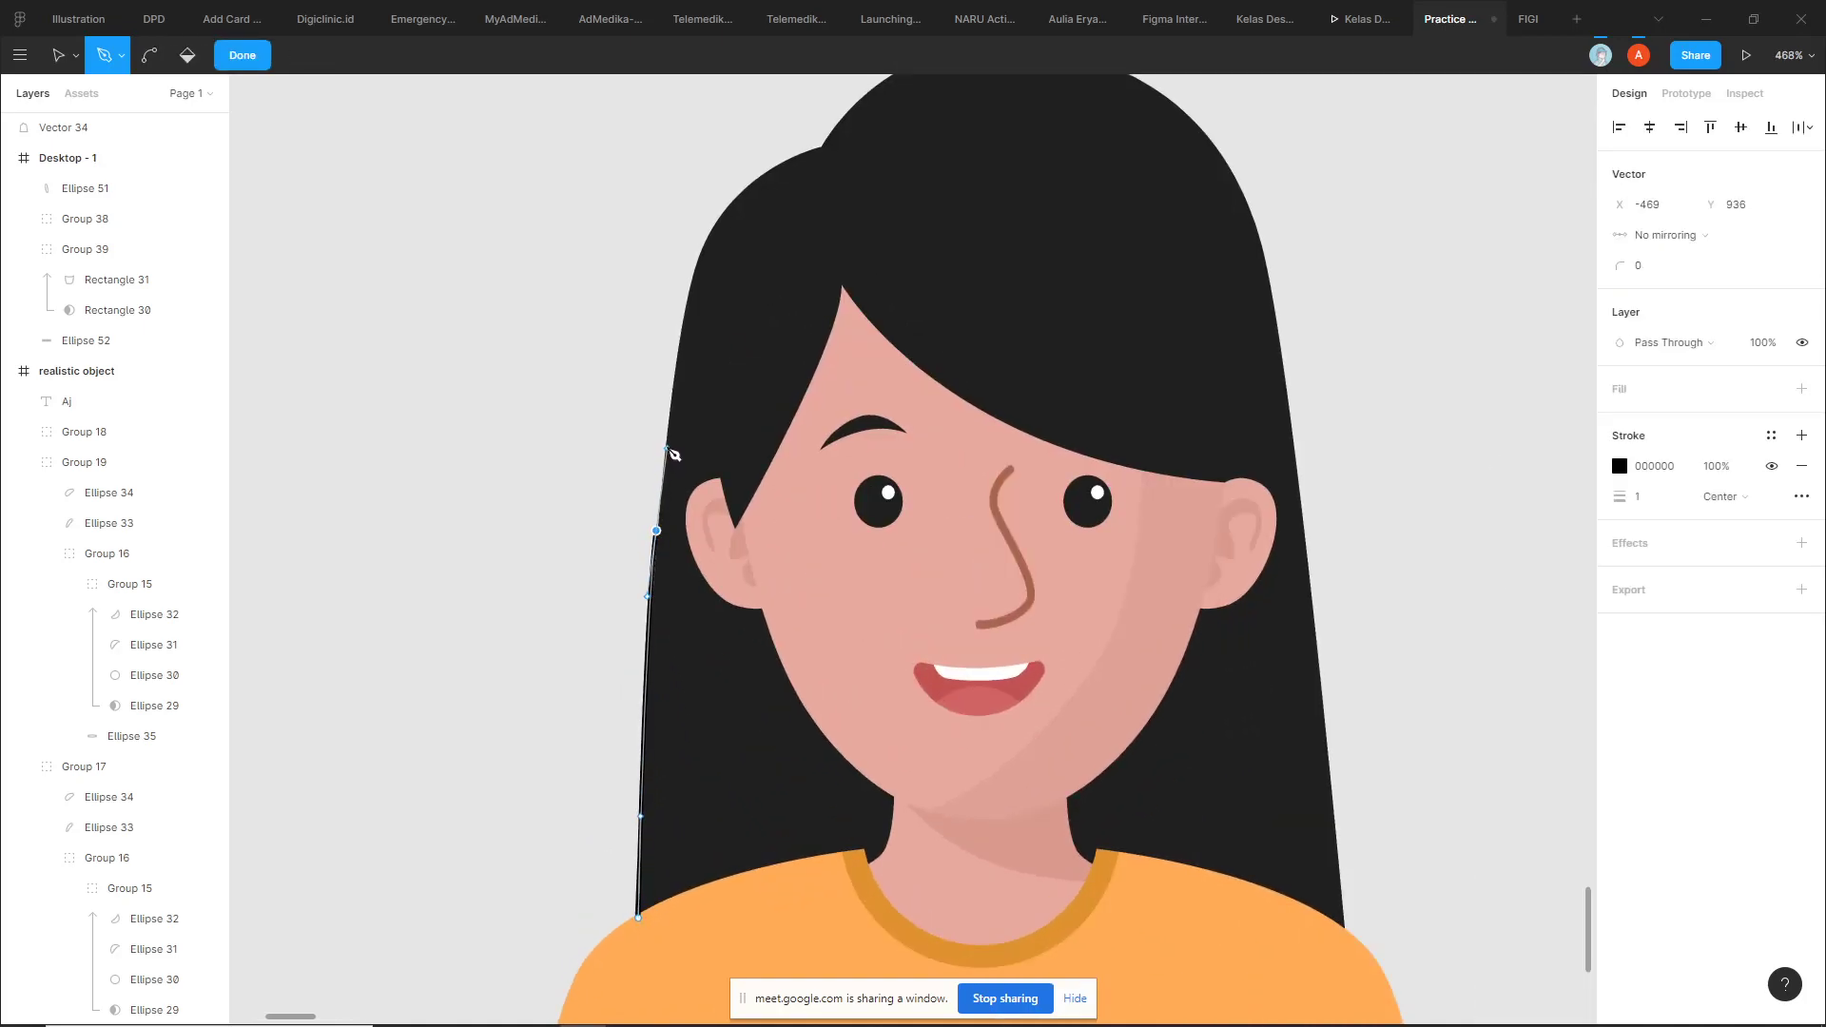
{"action": "scroll", "coordinate": [677, 457], "scroll_direction": "up", "scroll_amount": 2}
{"action": "mouse_move", "coordinate": [712, 417]}
{"action": "left_mouse_down"}
{"action": "mouse_move", "coordinate": [762, 350]}
{"action": "mouse_move", "coordinate": [845, 345]}
{"action": "left_mouse_up"}
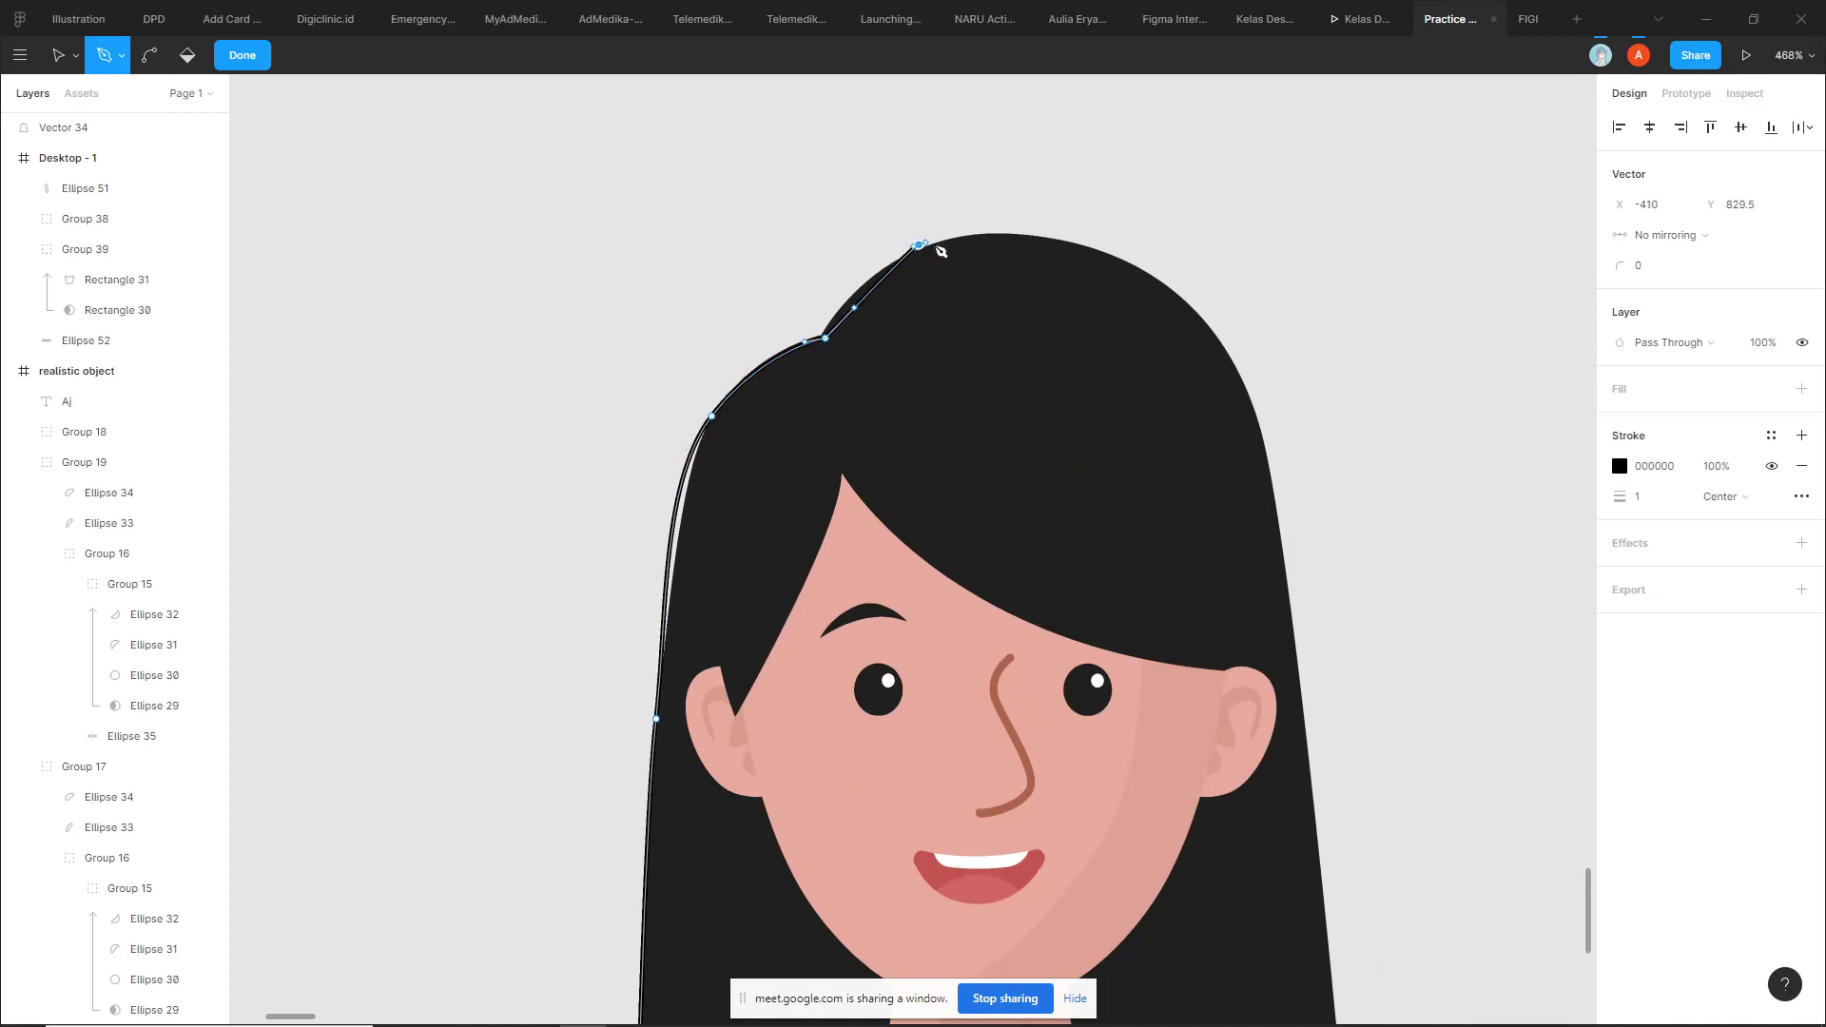
{"action": "left_click_drag", "start_coordinate": [919, 245], "coordinate": [971, 228]}
{"action": "key", "text": "Escape"}
Delete the traced hair outline, then restore it with undo
{"action": "key", "text": "Escape"}
{"action": "scroll", "coordinate": [1085, 294], "scroll_direction": "down", "scroll_amount": 5}
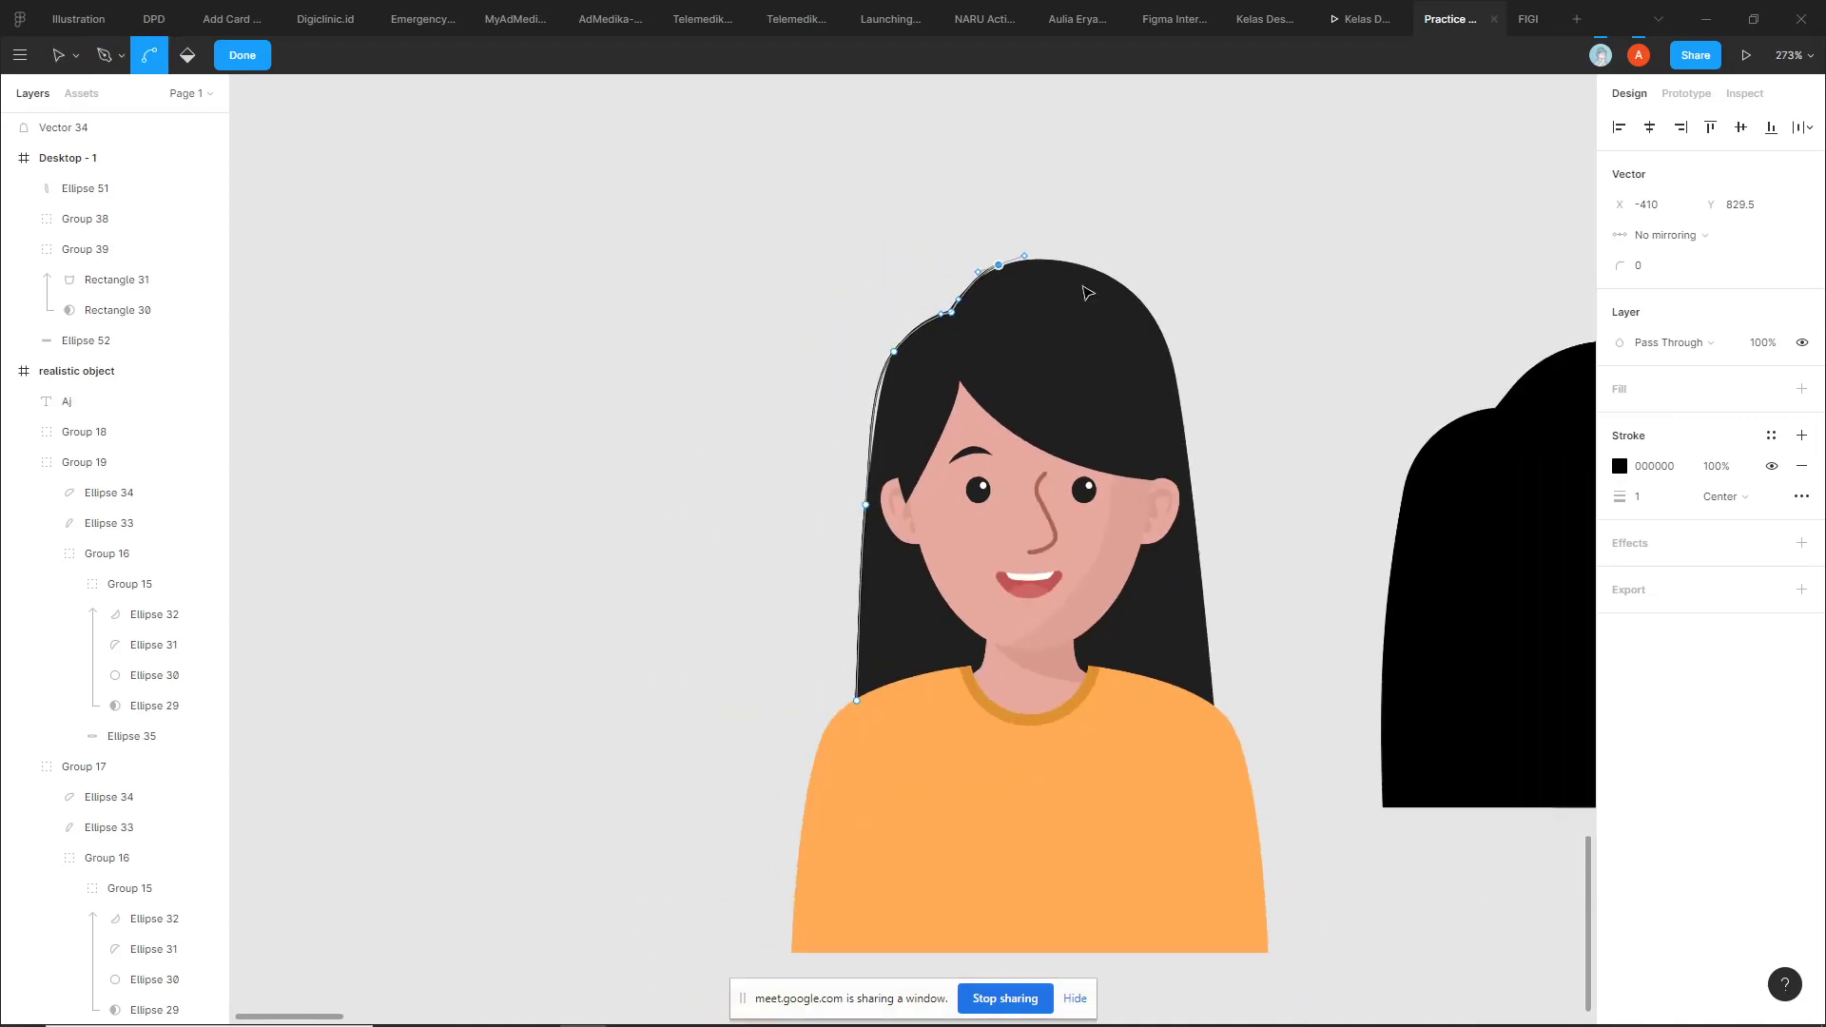
{"action": "key", "text": "Escape"}
{"action": "left_click", "coordinate": [885, 383]}
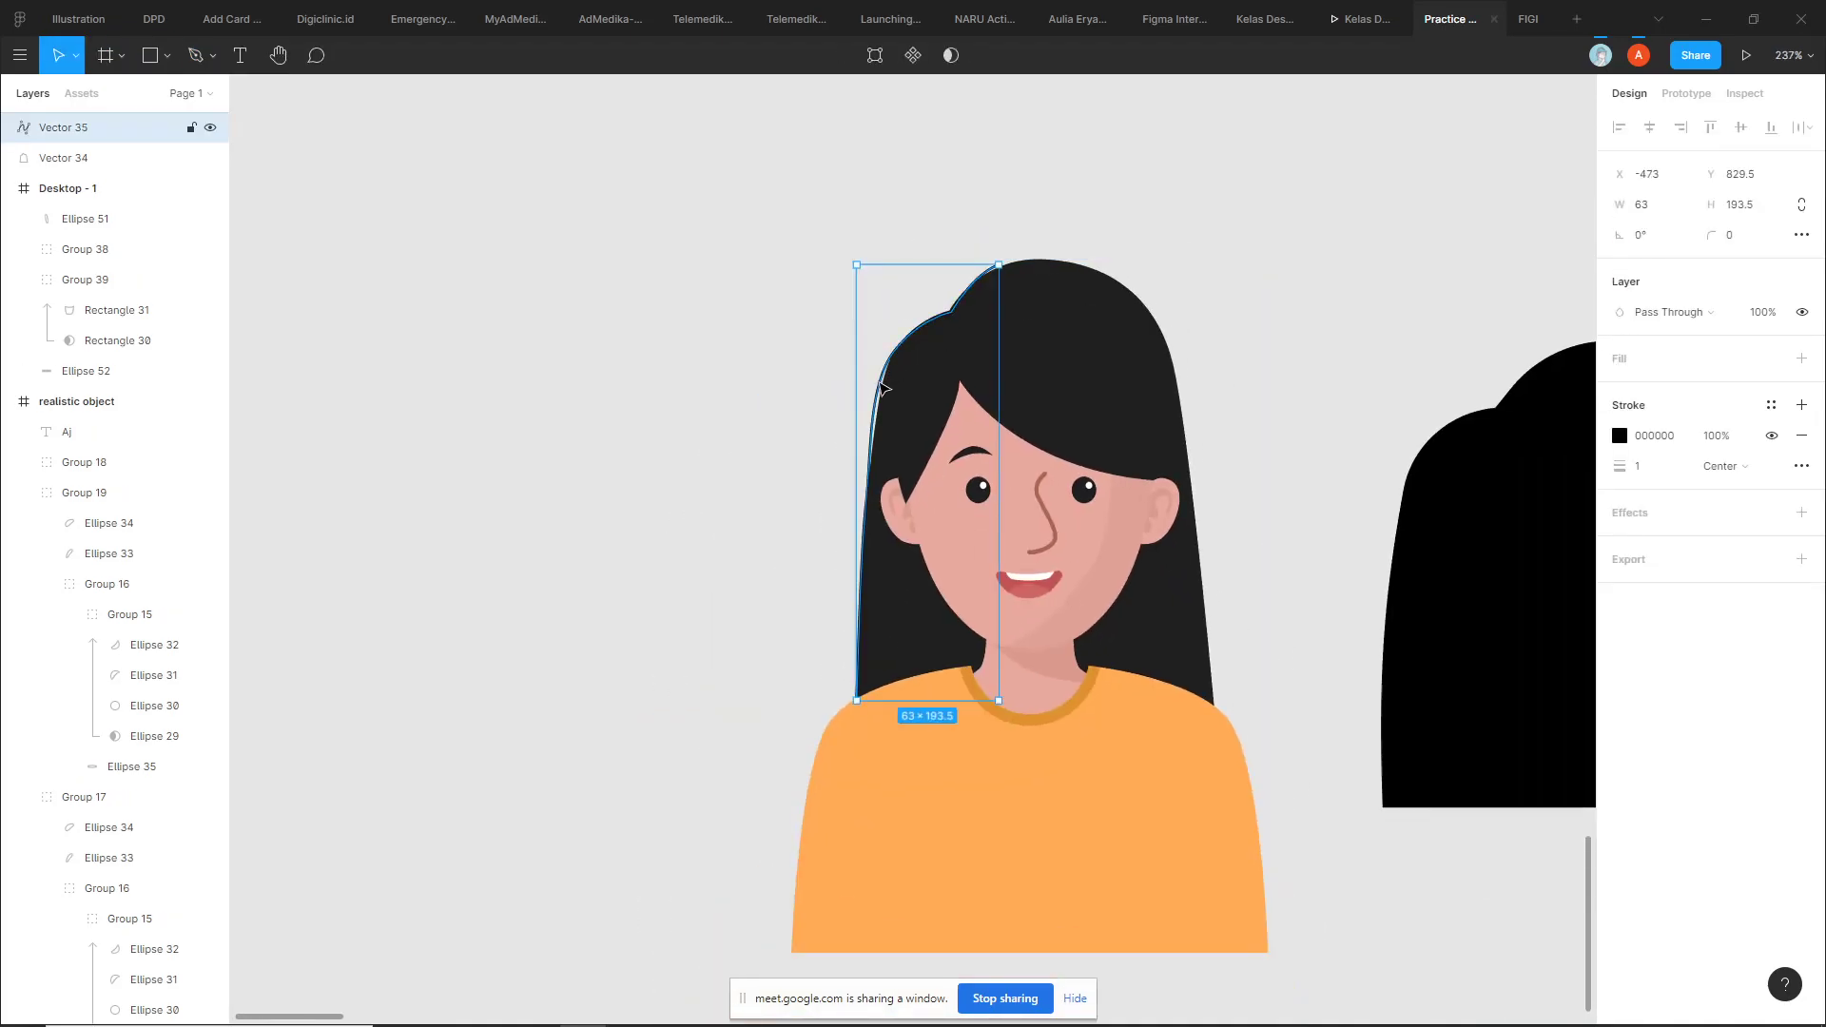
{"action": "key", "text": "Delete"}
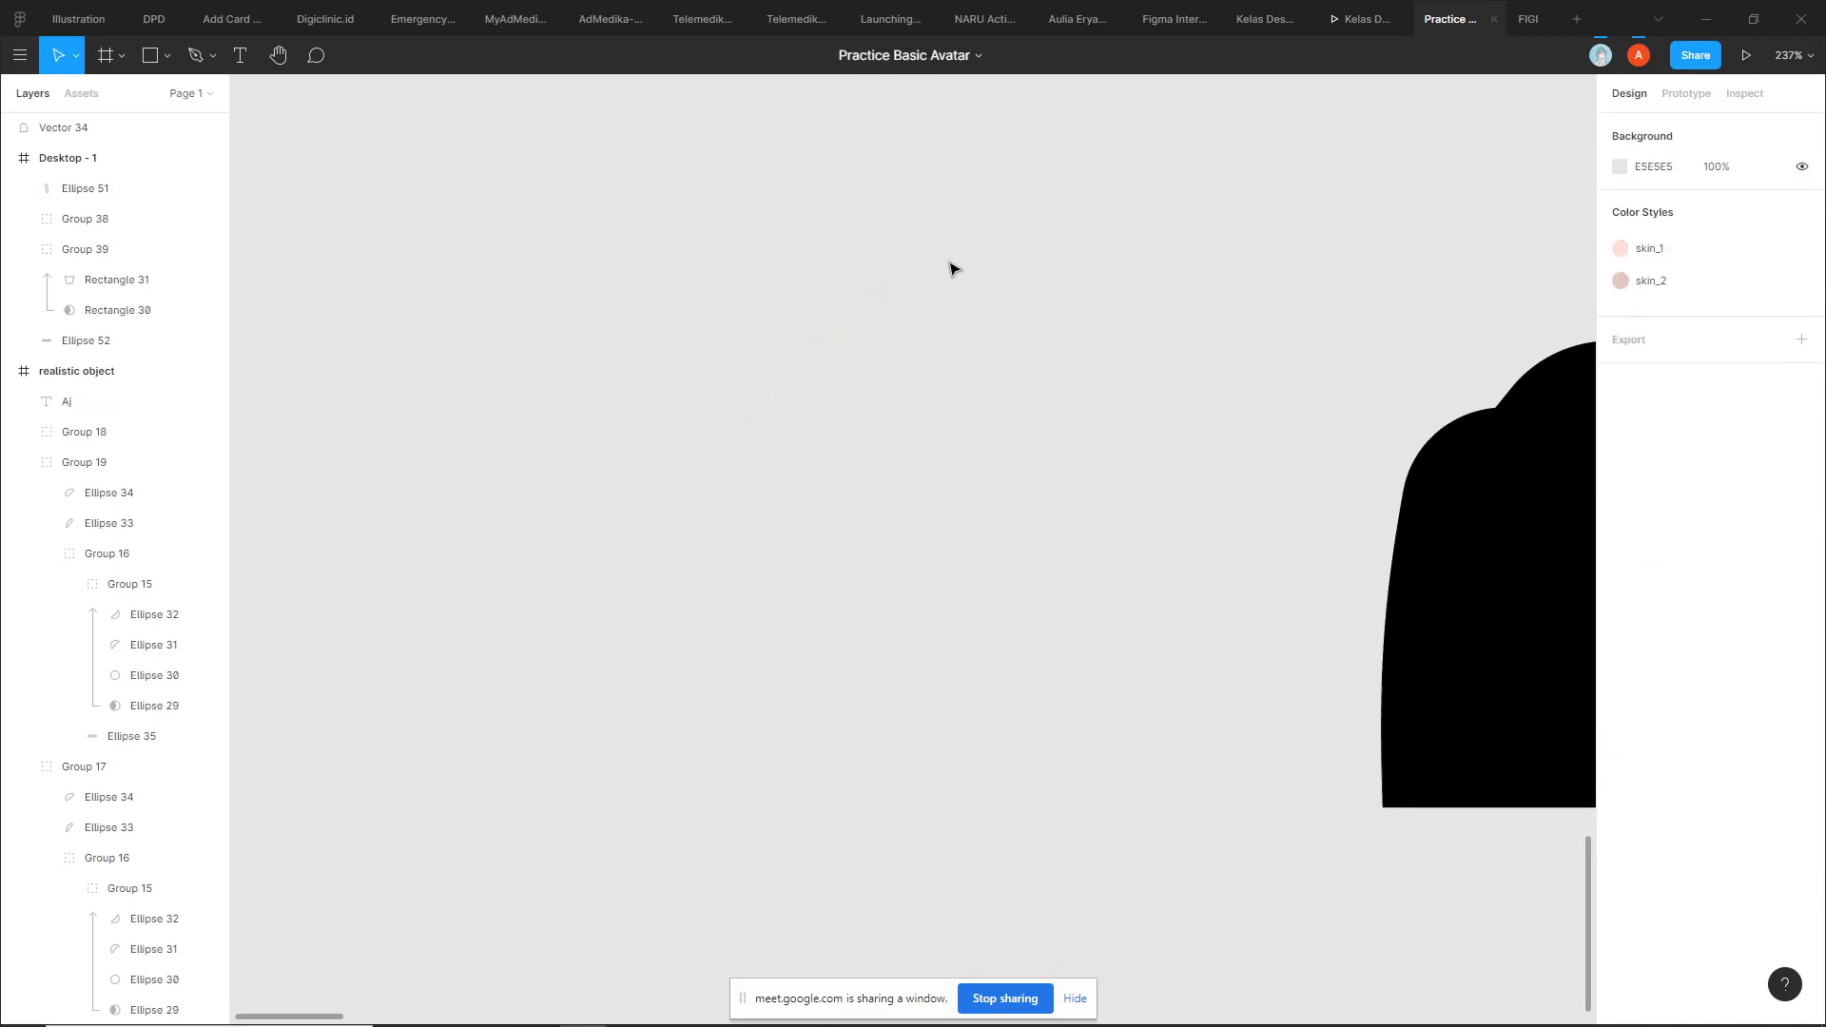
{"action": "key", "text": "ctrl+z"}
Delete the previously traced hair outline
{"action": "left_click", "coordinate": [778, 359]}
{"action": "key", "text": "Delete"}
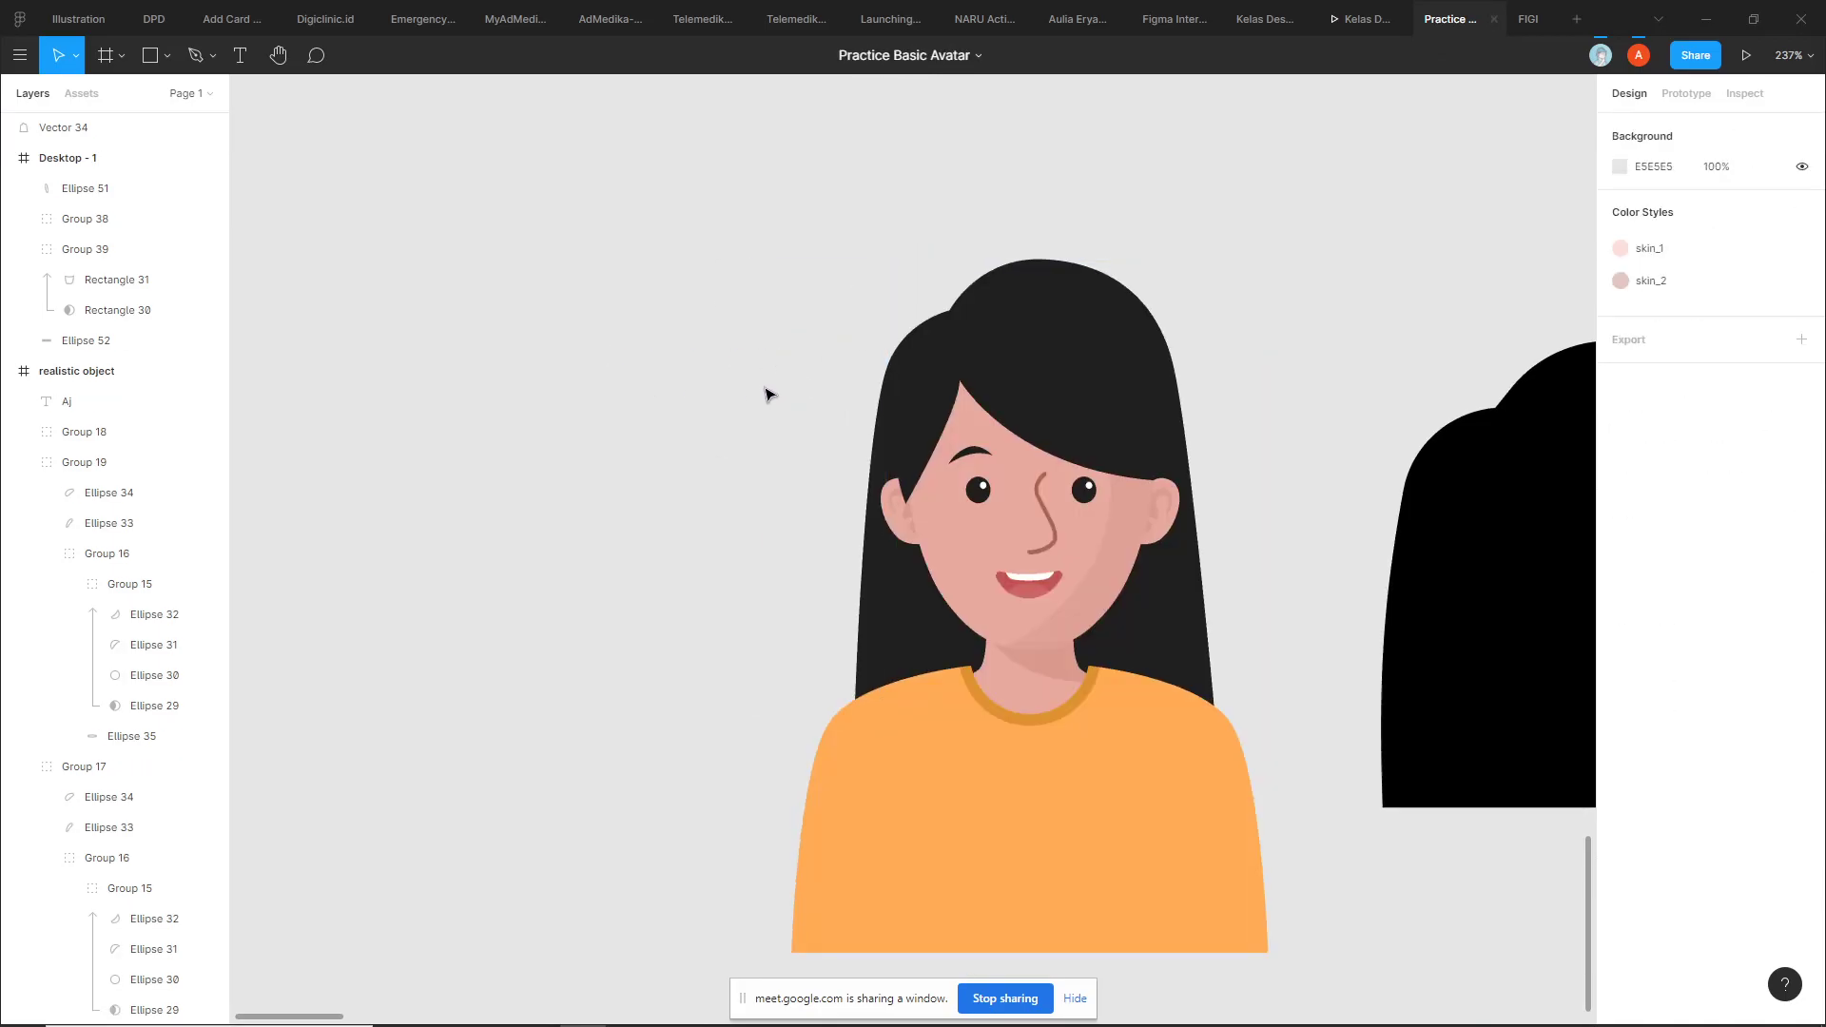
{"action": "scroll", "coordinate": [647, 392], "scroll_direction": "down", "scroll_amount": 3}
Start a new pen outline at the left shoulder, curving at the hair's top-left
{"action": "key", "text": "p"}
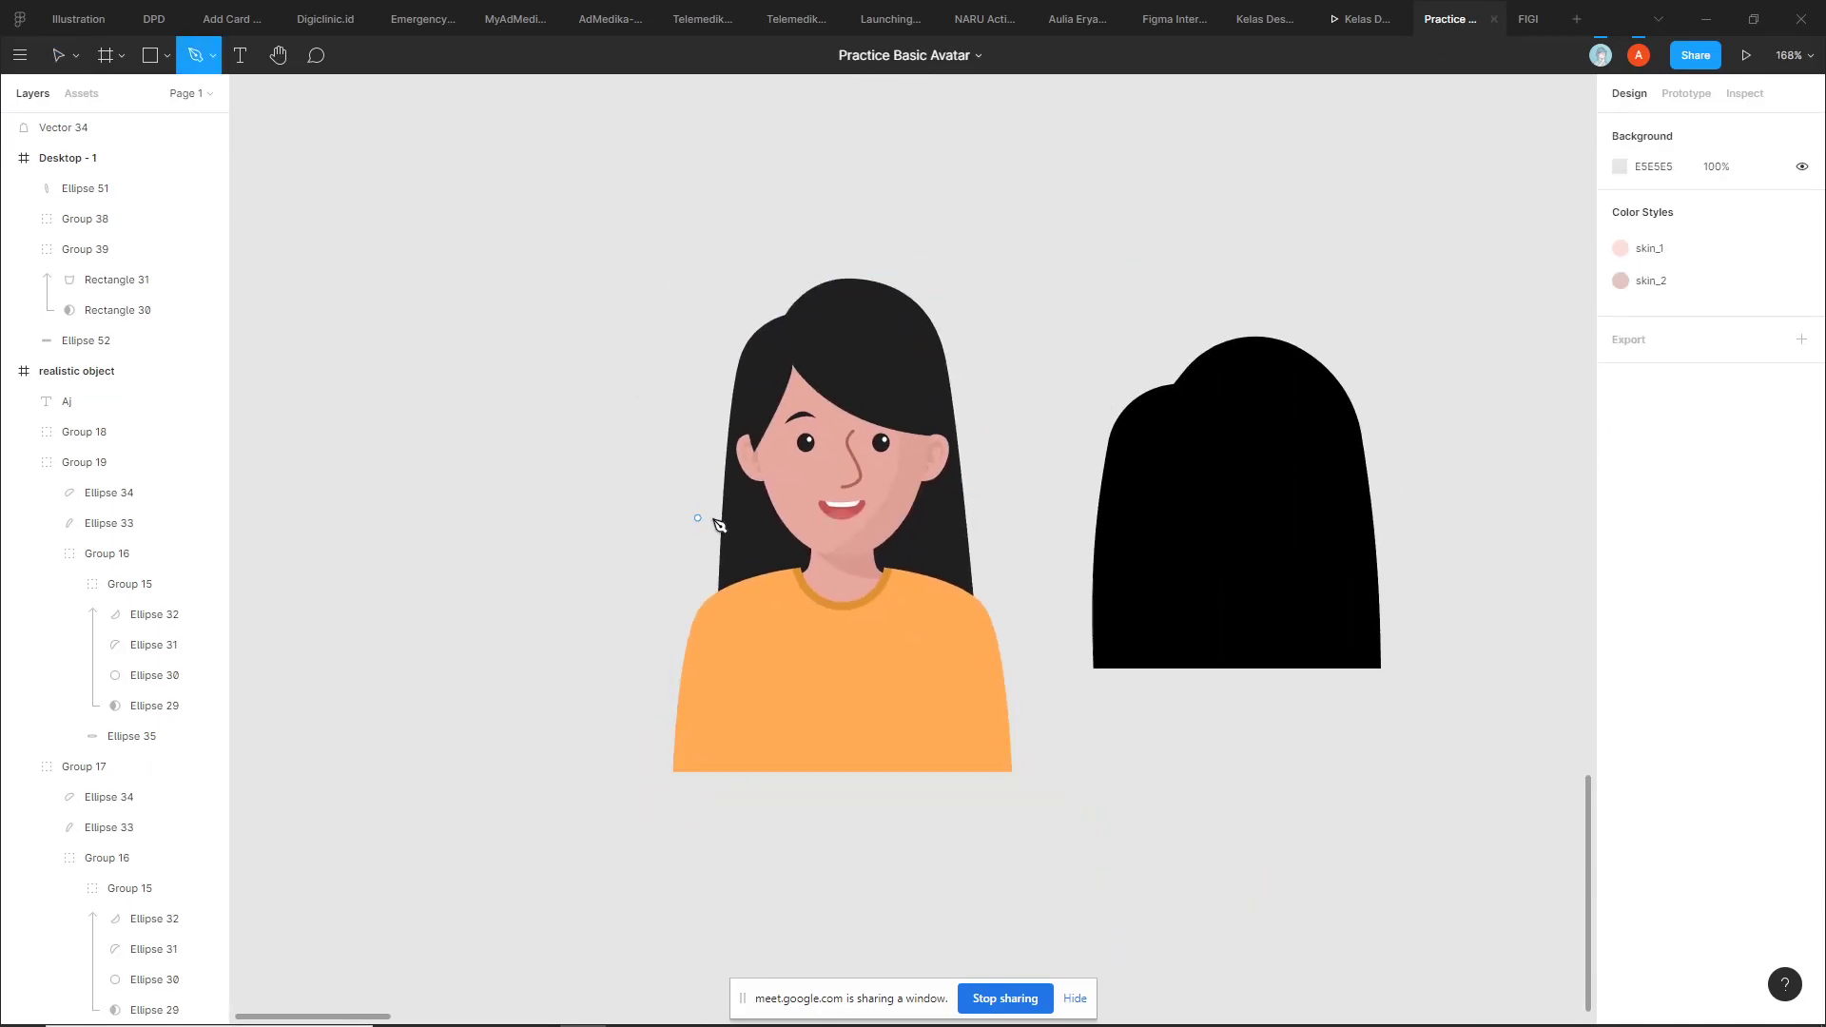
{"action": "scroll", "coordinate": [728, 521], "scroll_direction": "up", "scroll_amount": 2}
{"action": "scroll", "coordinate": [751, 562], "scroll_direction": "up", "scroll_amount": 2}
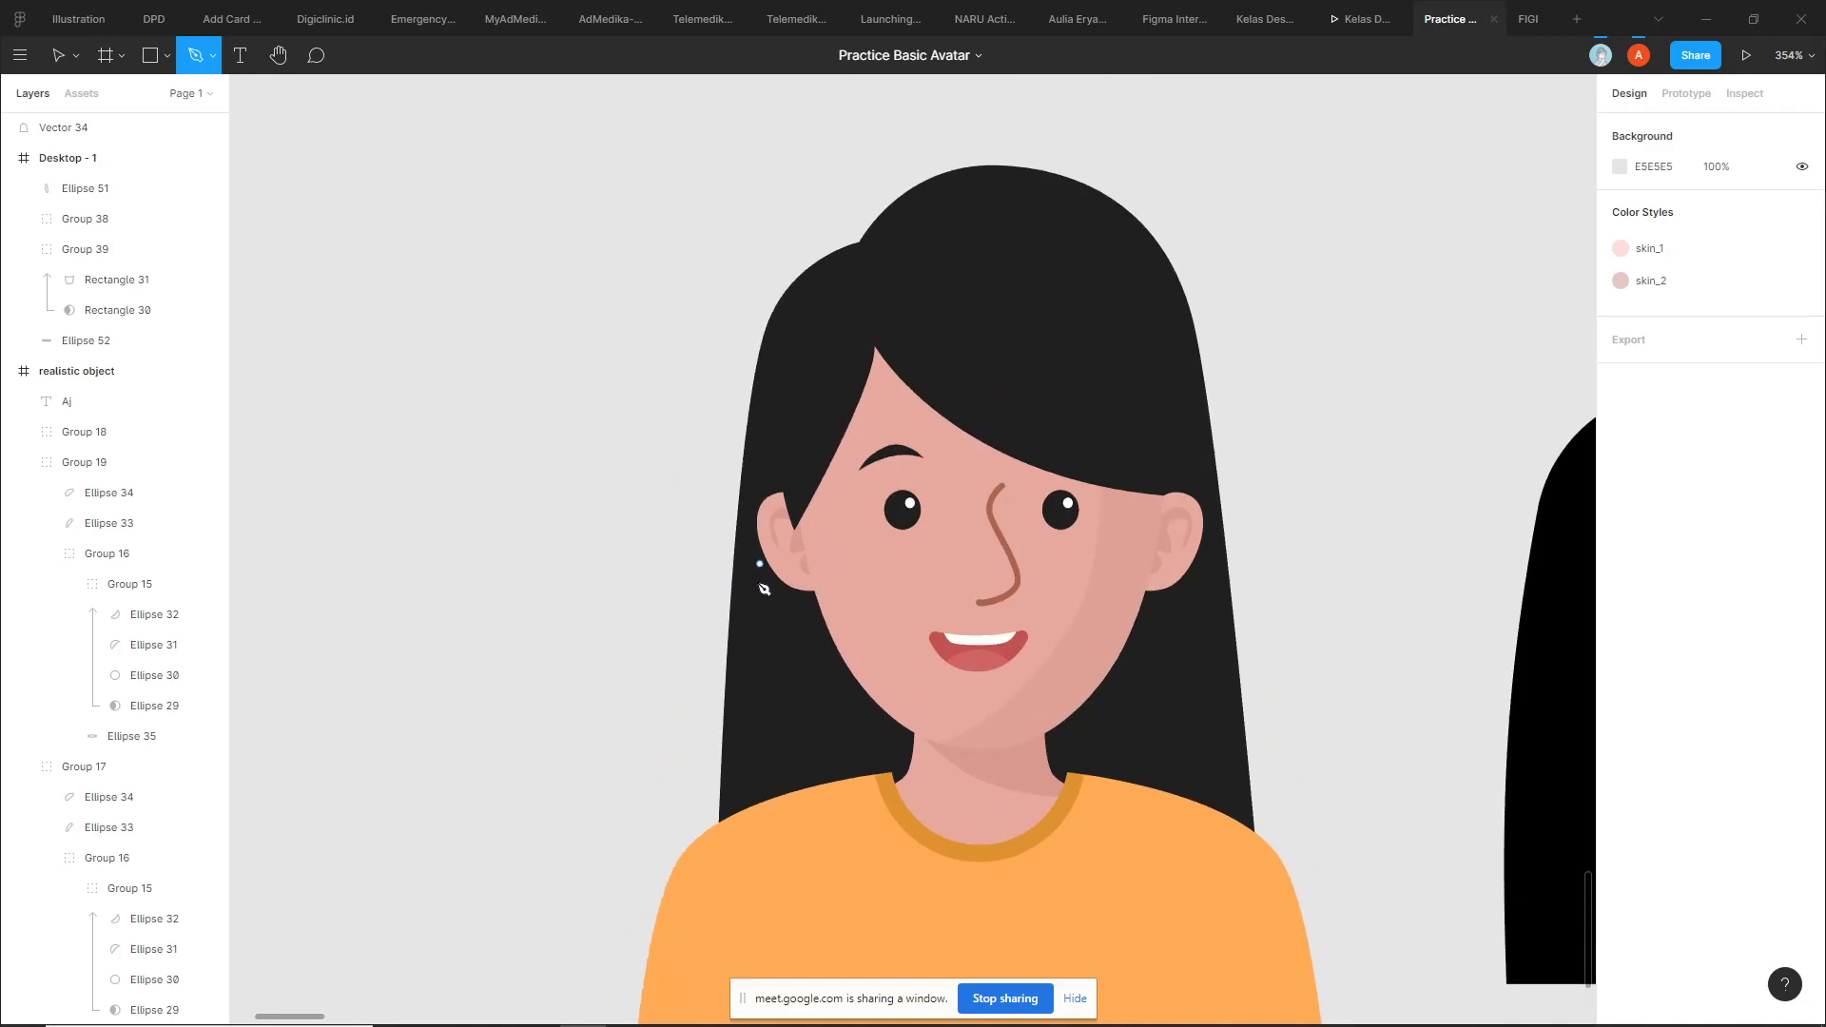
{"action": "left_click", "coordinate": [721, 820]}
{"action": "scroll", "coordinate": [775, 380], "scroll_direction": "up", "scroll_amount": 3}
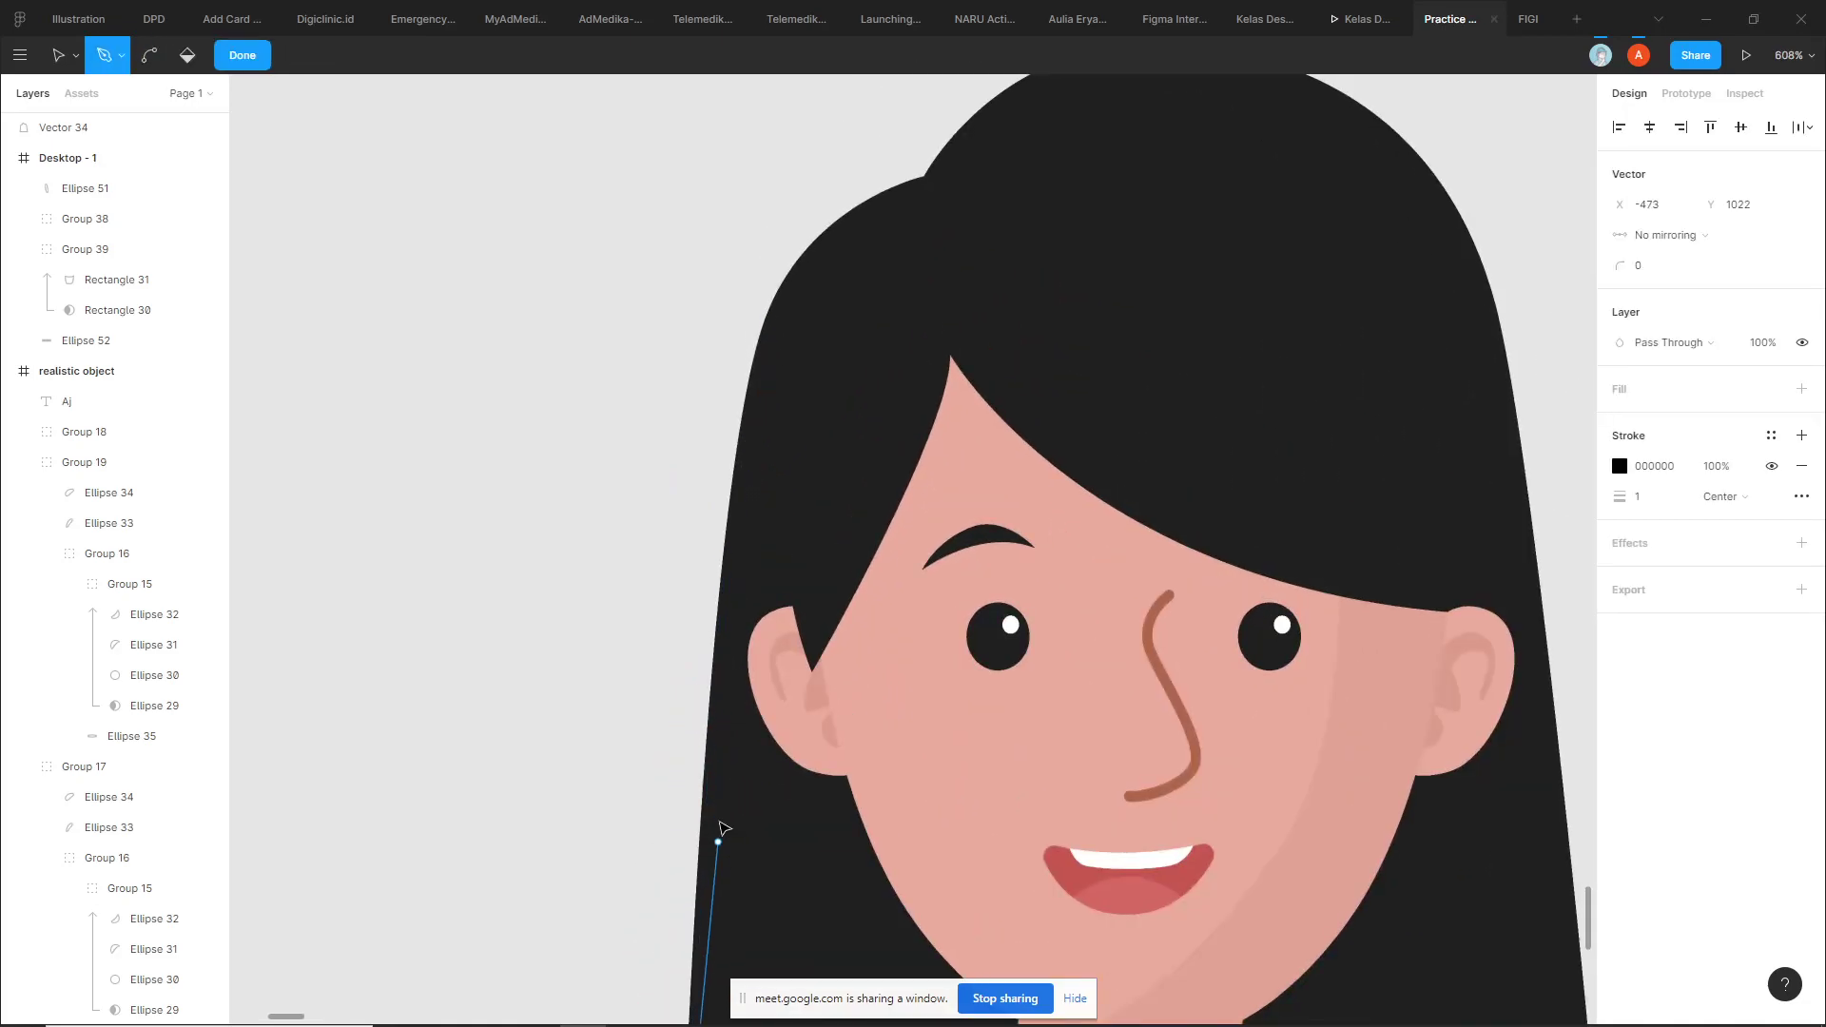
{"action": "scroll", "coordinate": [720, 829], "scroll_direction": "down", "scroll_amount": 1}
{"action": "scroll", "coordinate": [721, 842], "scroll_direction": "down", "scroll_amount": 2}
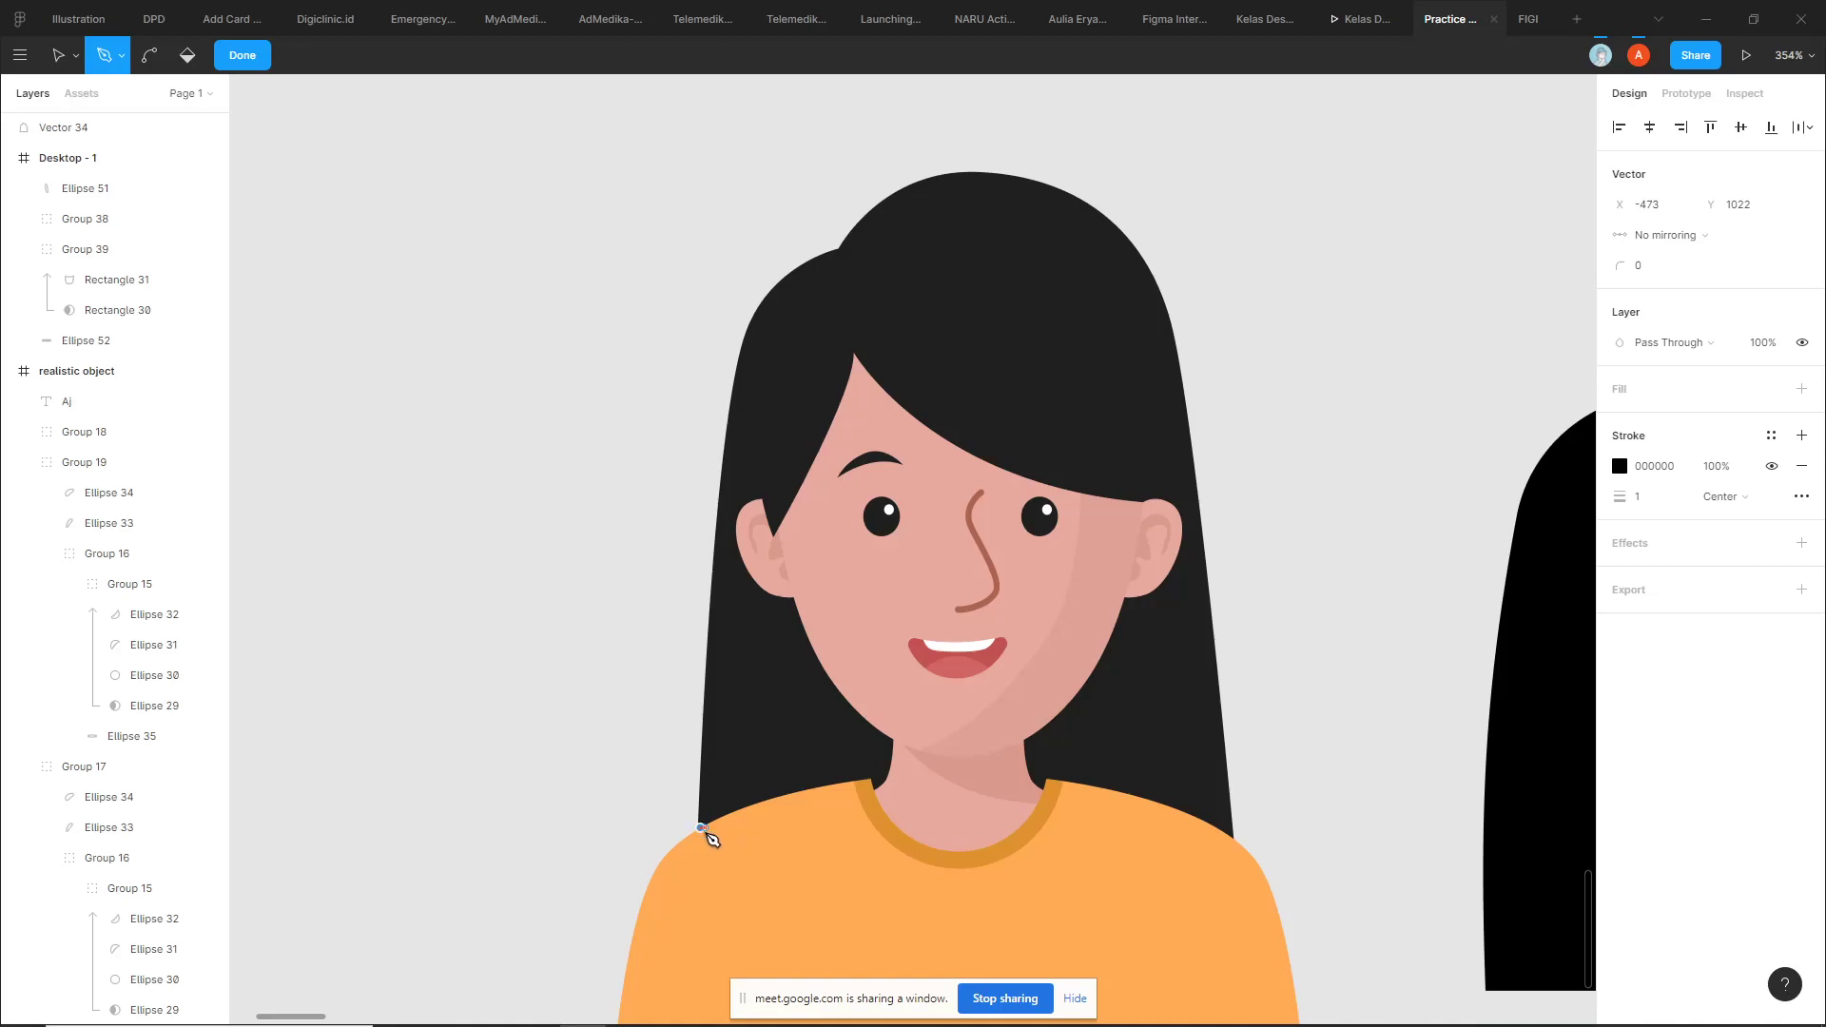
{"action": "scroll", "coordinate": [754, 297], "scroll_direction": "up", "scroll_amount": 3}
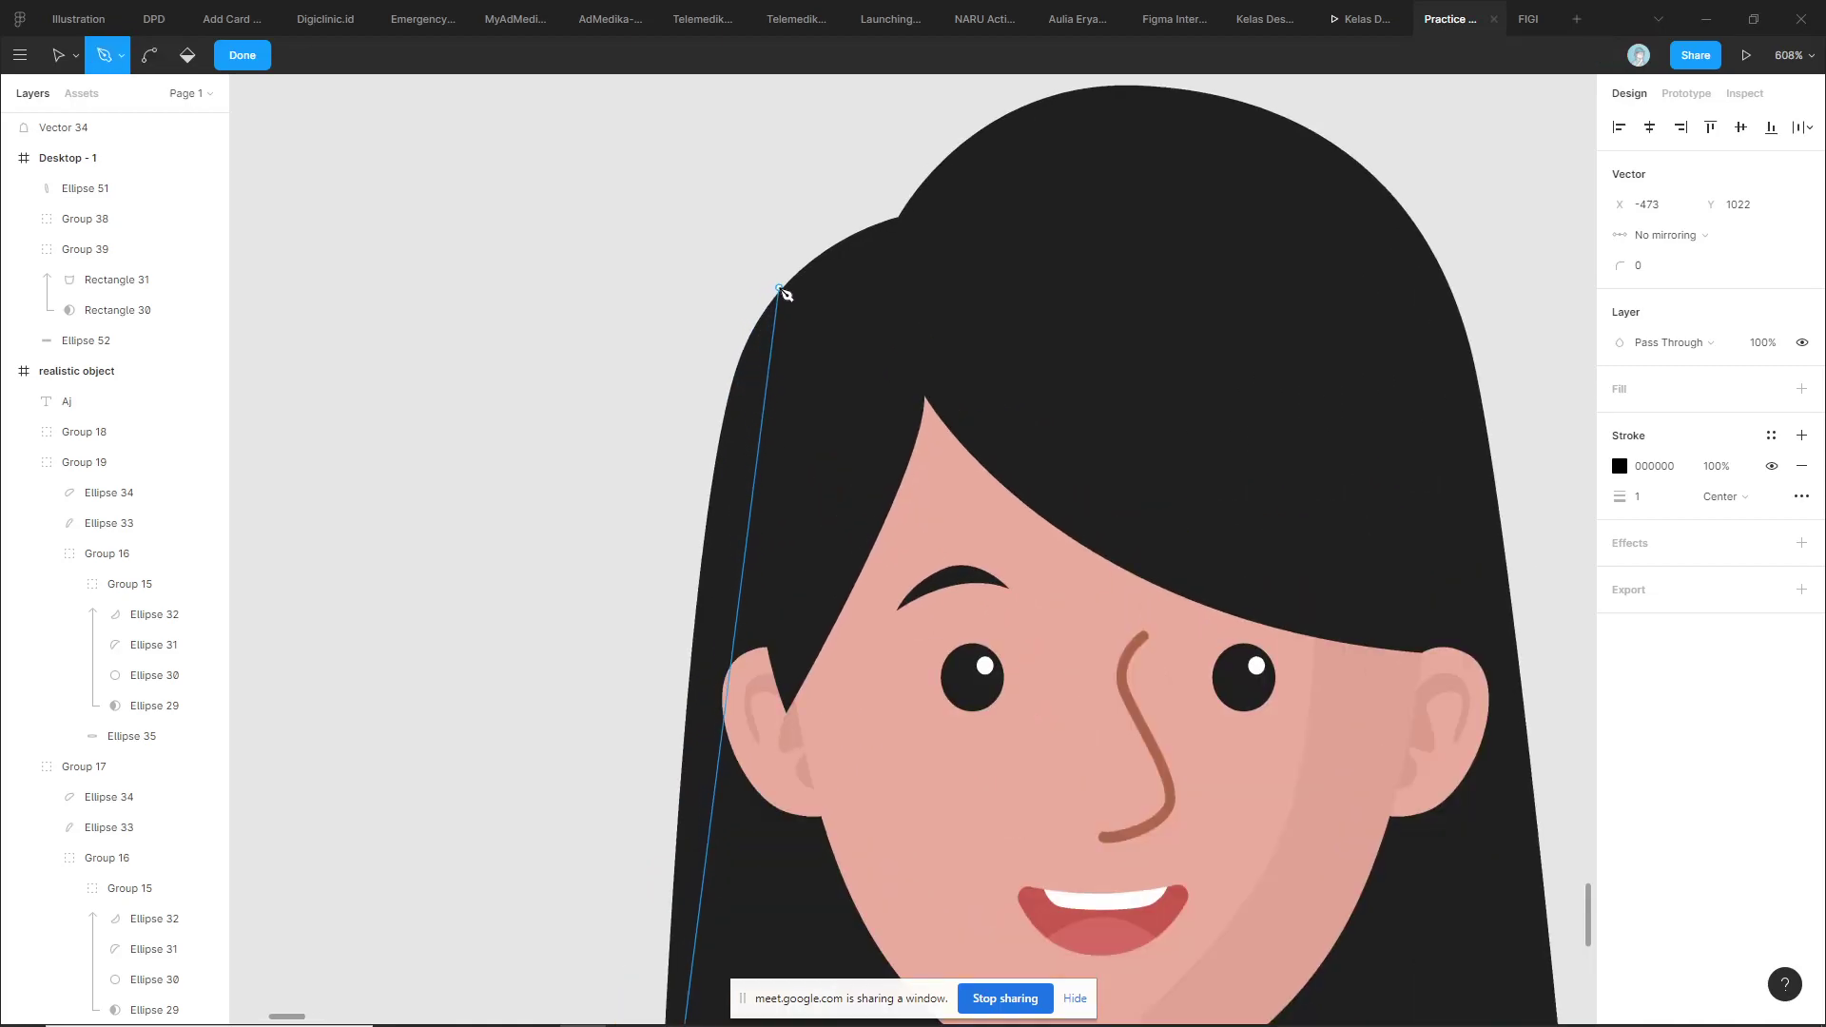
{"action": "left_click", "coordinate": [782, 288]}
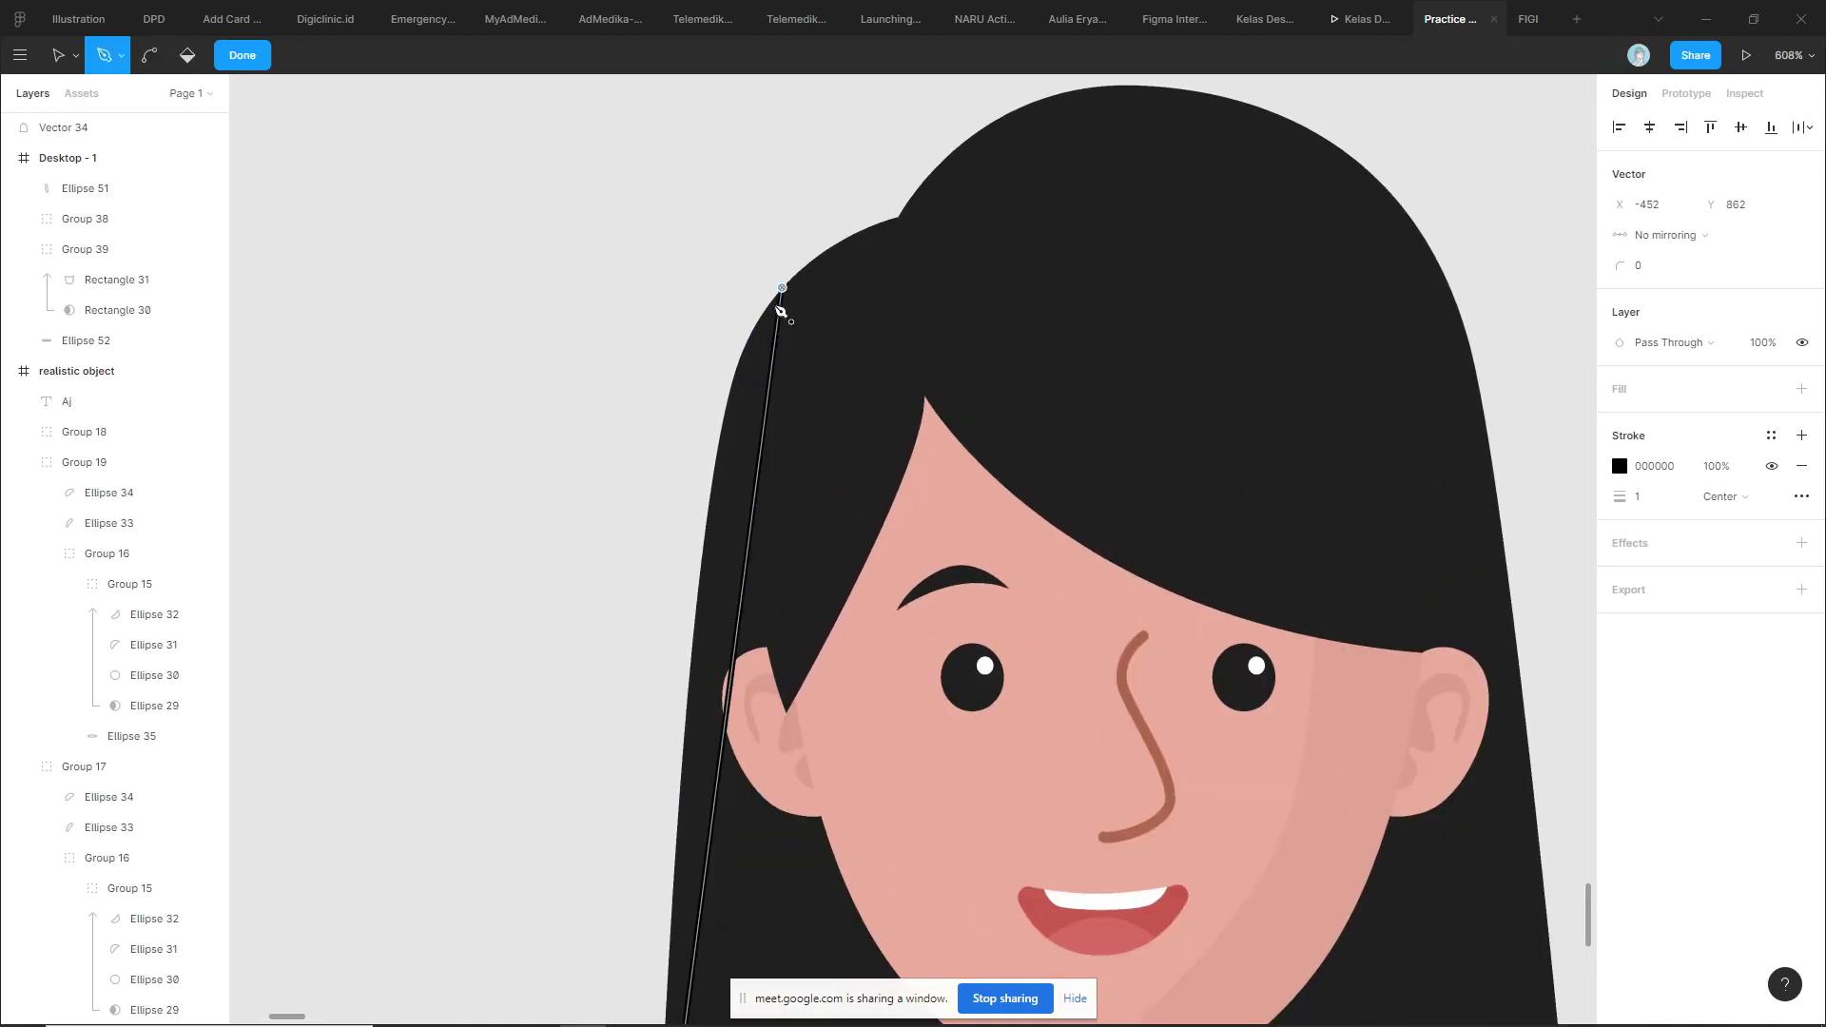
{"action": "left_click_drag", "start_coordinate": [773, 336], "coordinate": [817, 290]}
{"action": "scroll", "coordinate": [788, 288], "scroll_direction": "up", "scroll_amount": 3}
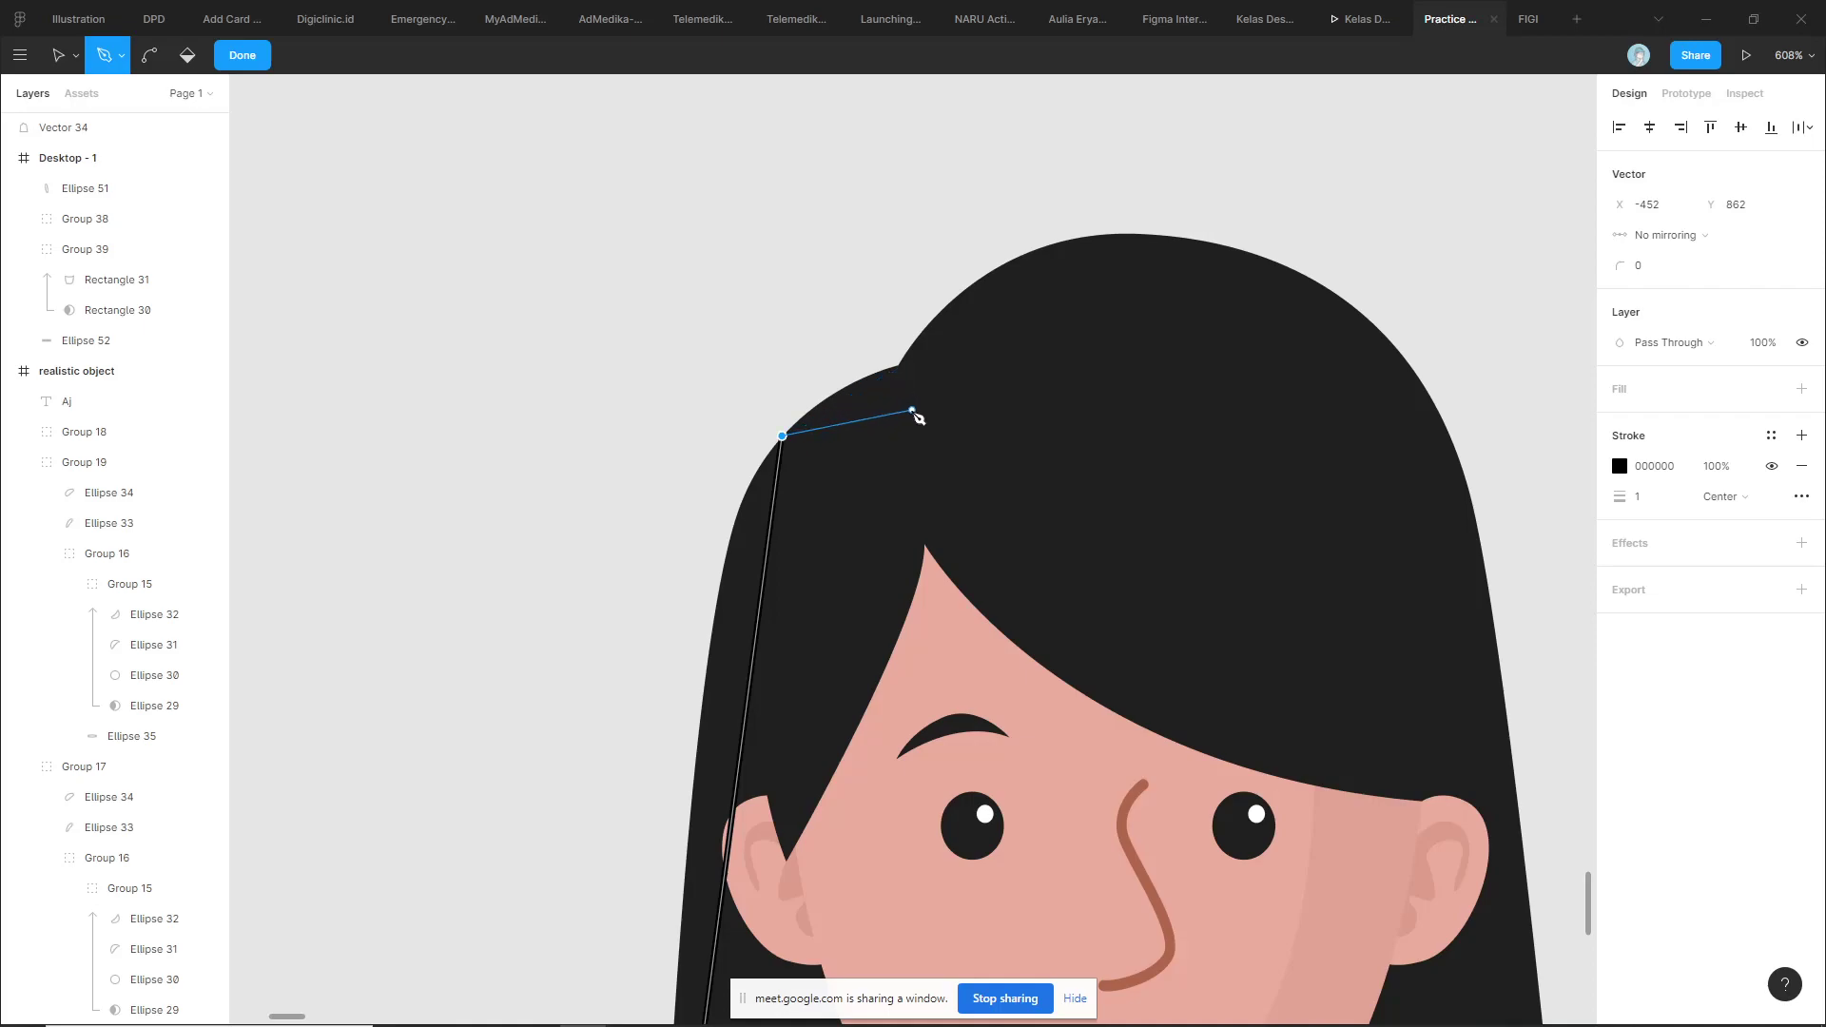
Continue the outline over the head to the right hair end and close it at the start point
{"action": "left_click", "coordinate": [913, 411]}
{"action": "left_click", "coordinate": [1147, 235]}
{"action": "scroll", "coordinate": [1179, 261], "scroll_direction": "down", "scroll_amount": 2}
{"action": "scroll", "coordinate": [1132, 249], "scroll_direction": "down", "scroll_amount": 3}
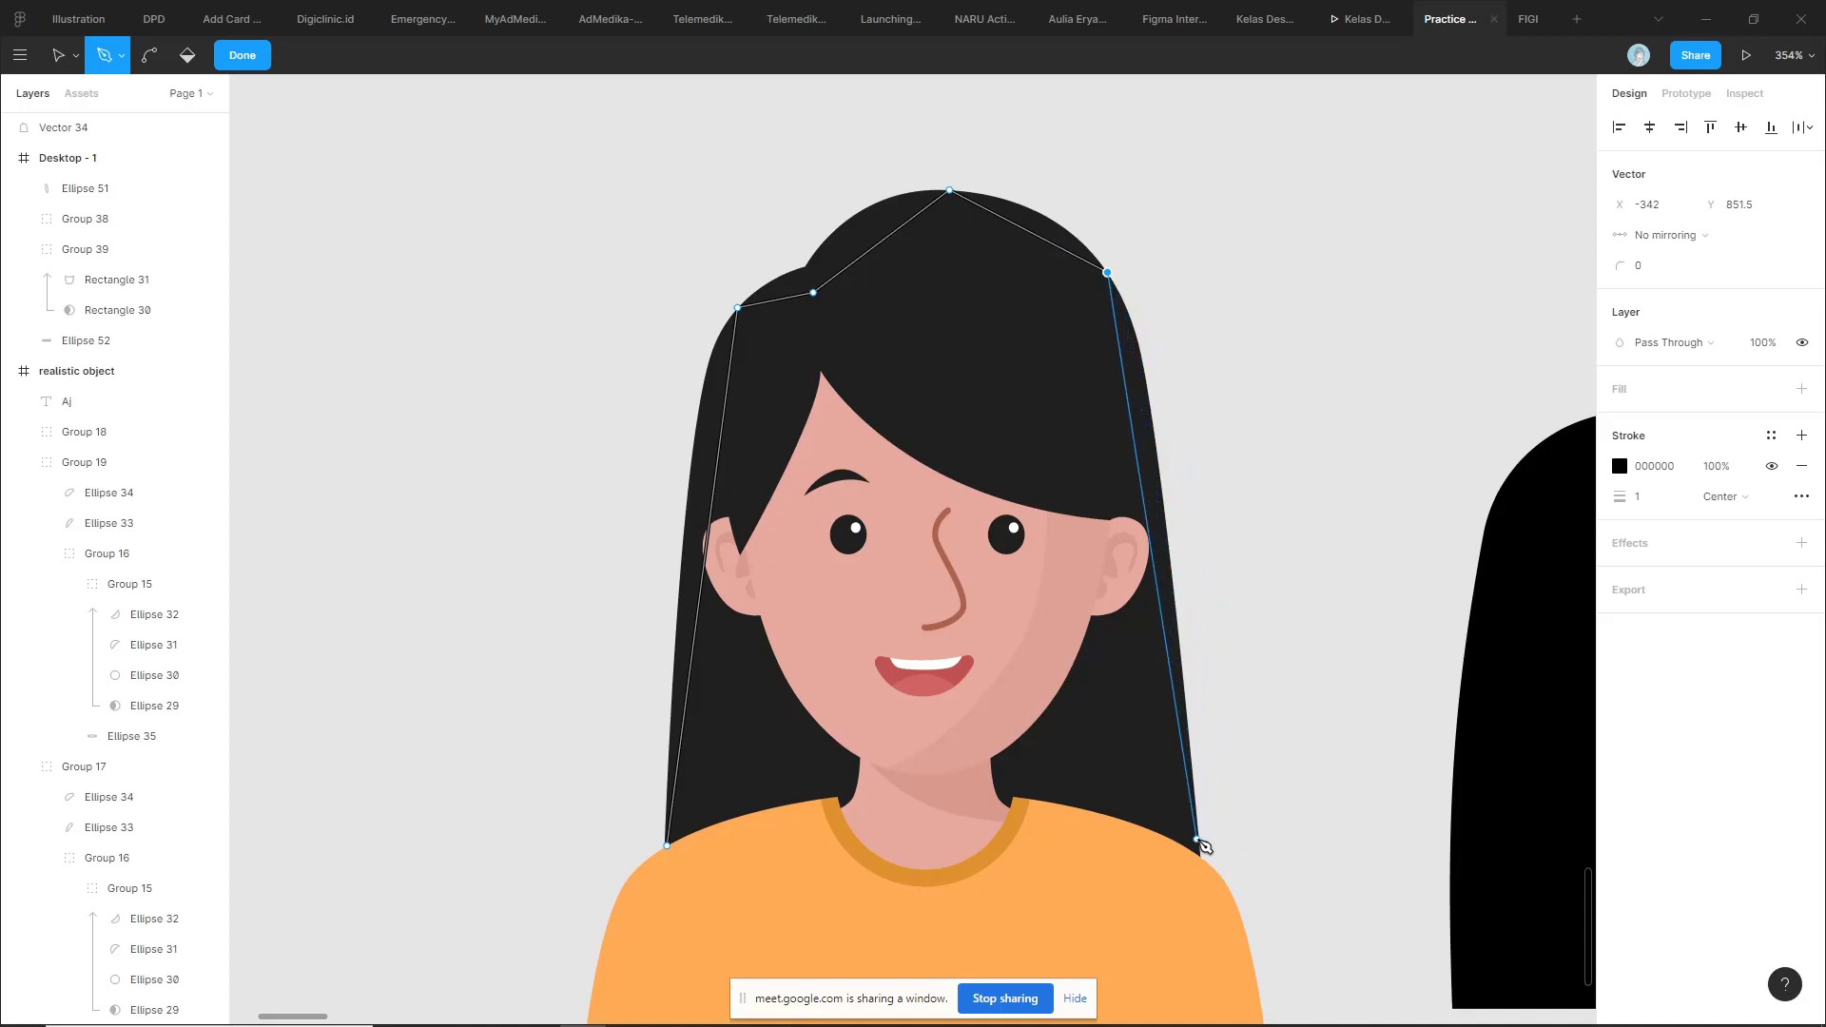
{"action": "left_click", "coordinate": [1197, 846]}
{"action": "left_click", "coordinate": [667, 846]}
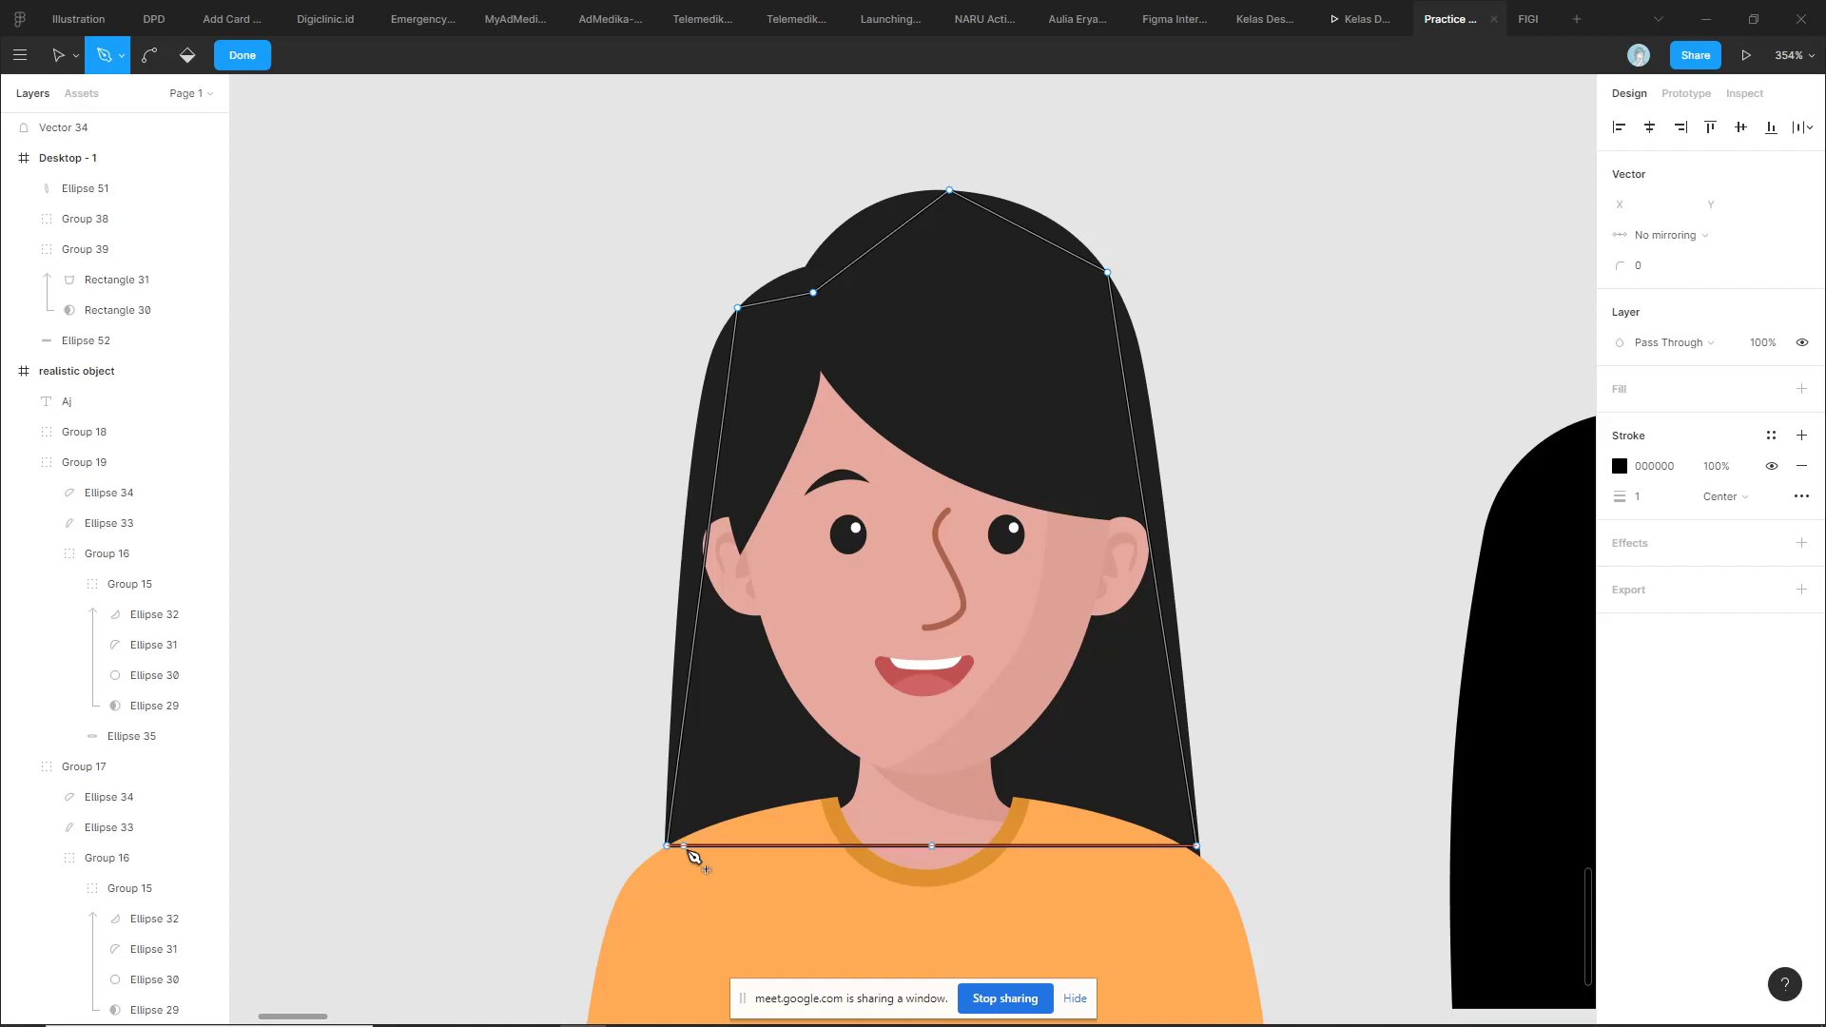
{"action": "key", "text": "Escape"}
{"action": "scroll", "coordinate": [1336, 542], "scroll_direction": "down", "scroll_amount": 5}
Deselect the hair outline and locate the brown-haired avatar in the reference row
{"action": "left_click", "coordinate": [1488, 426]}
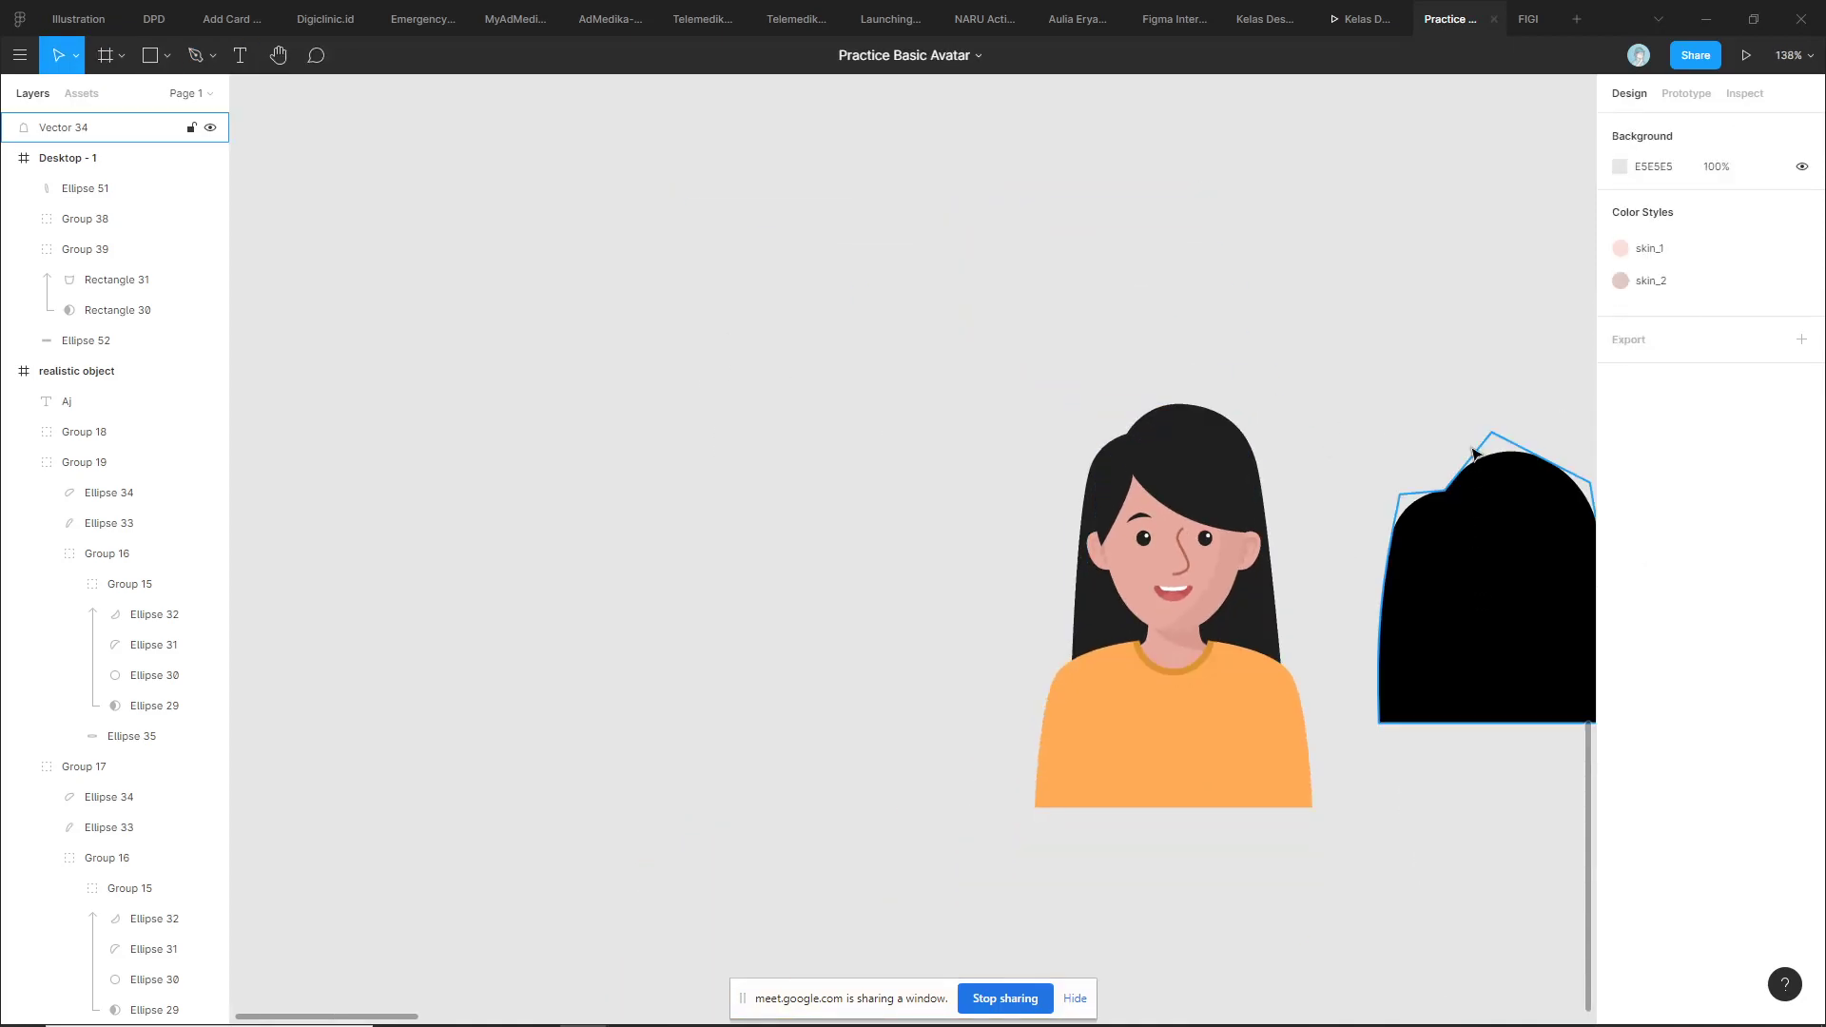
{"action": "scroll", "coordinate": [1385, 483], "scroll_direction": "down", "scroll_amount": 5}
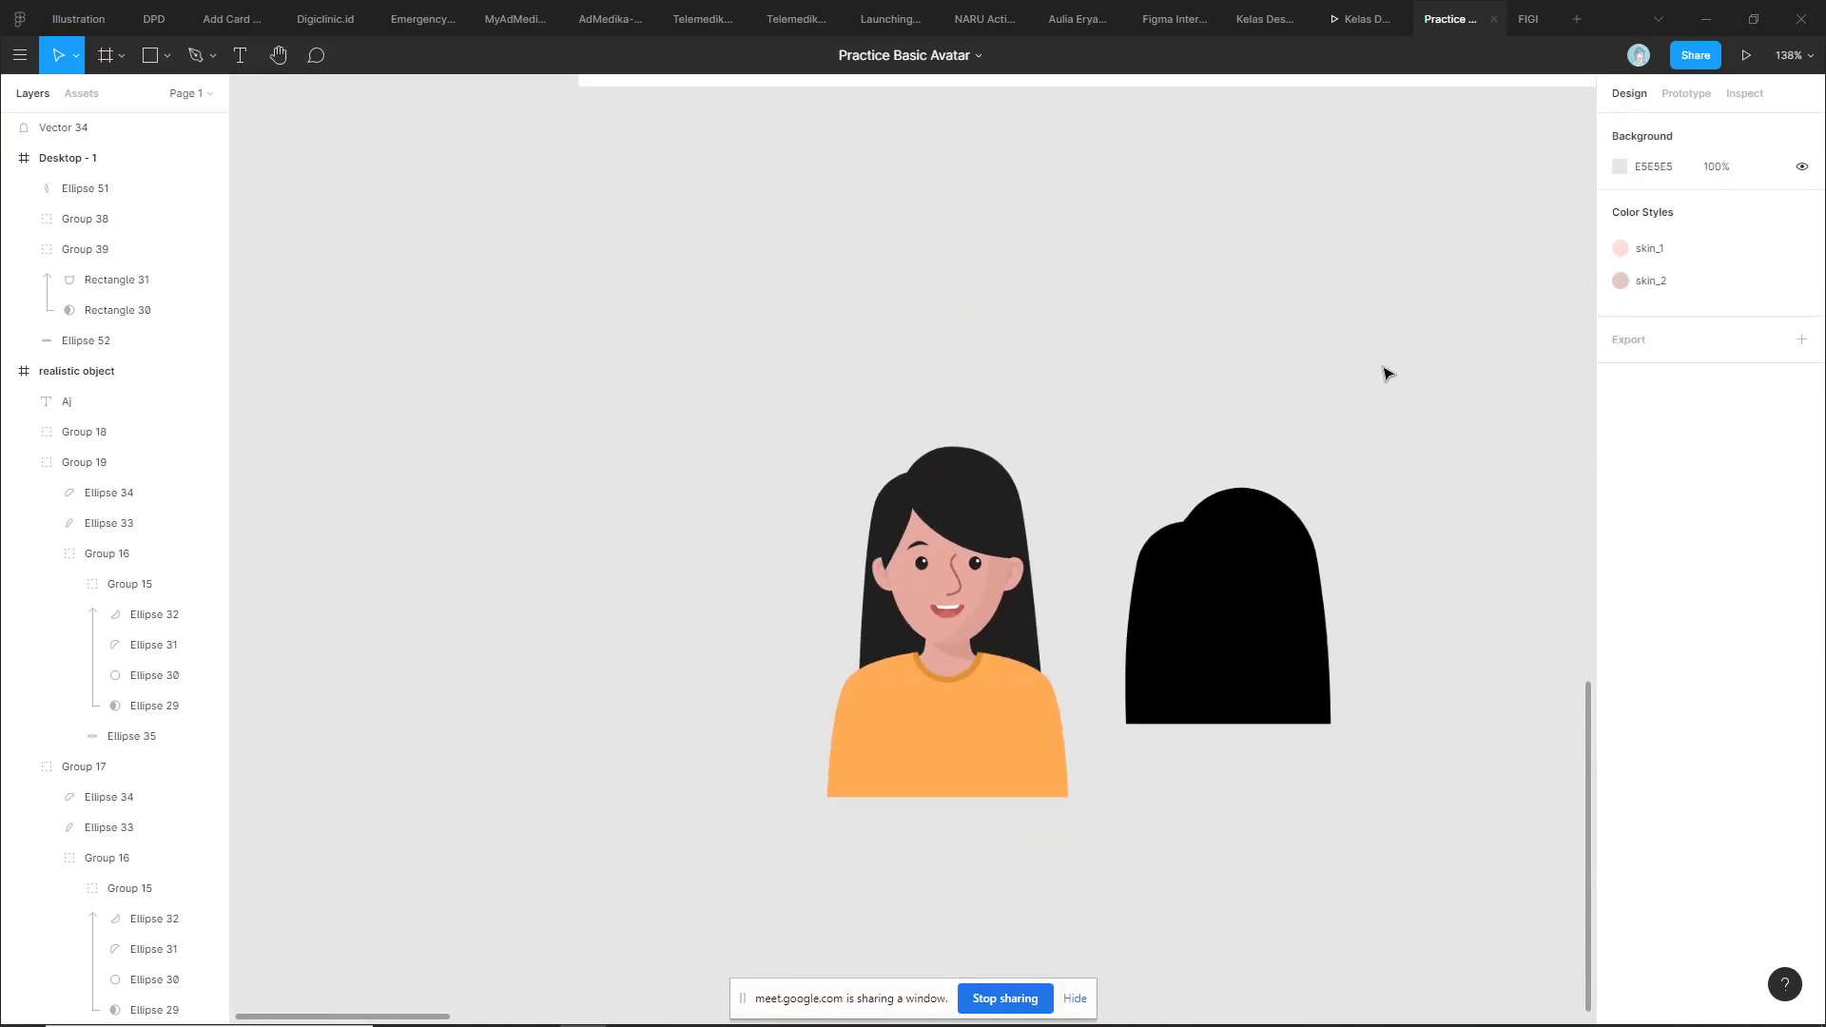
{"action": "scroll", "coordinate": [1382, 371], "scroll_direction": "down", "scroll_amount": 3}
{"action": "scroll", "coordinate": [1239, 445], "scroll_direction": "down", "scroll_amount": 3}
{"action": "scroll", "coordinate": [1125, 518], "scroll_direction": "down", "scroll_amount": 3}
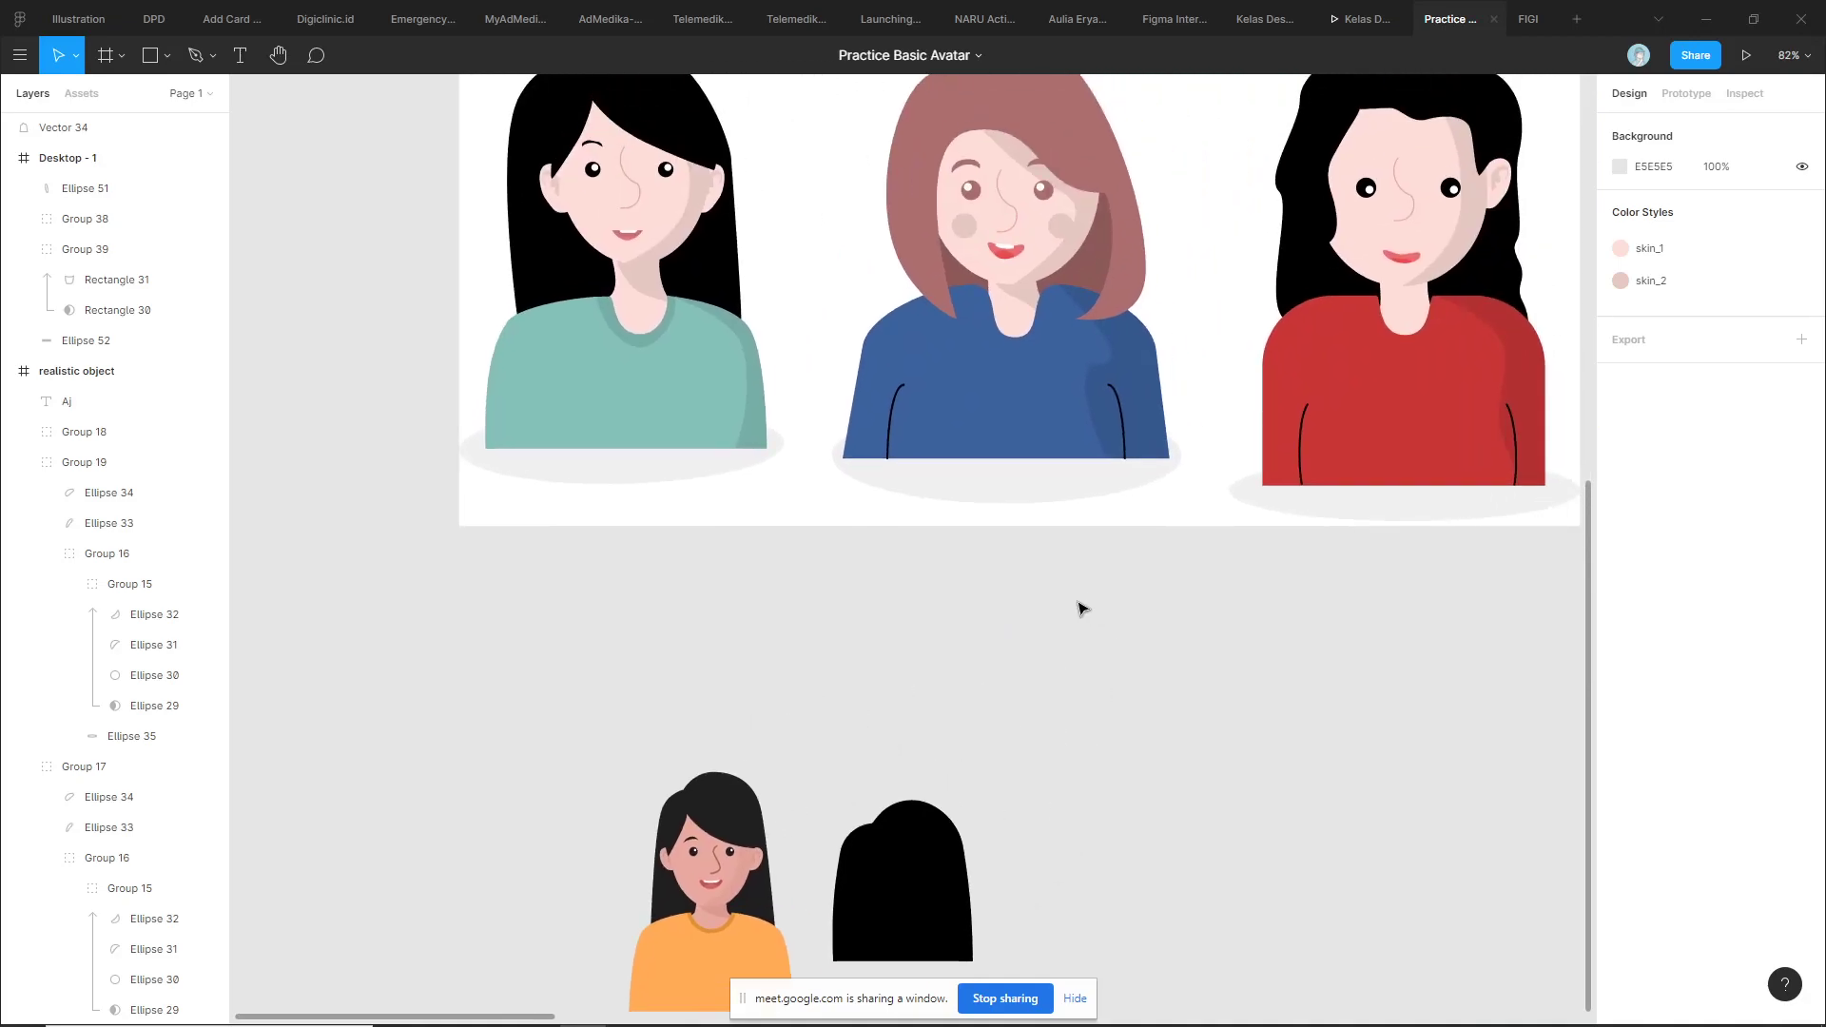
{"action": "scroll", "coordinate": [1075, 606], "scroll_direction": "up", "scroll_amount": 3}
{"action": "scroll", "coordinate": [1132, 381], "scroll_direction": "up", "scroll_amount": 3}
{"action": "scroll", "coordinate": [966, 419], "scroll_direction": "up", "scroll_amount": 3}
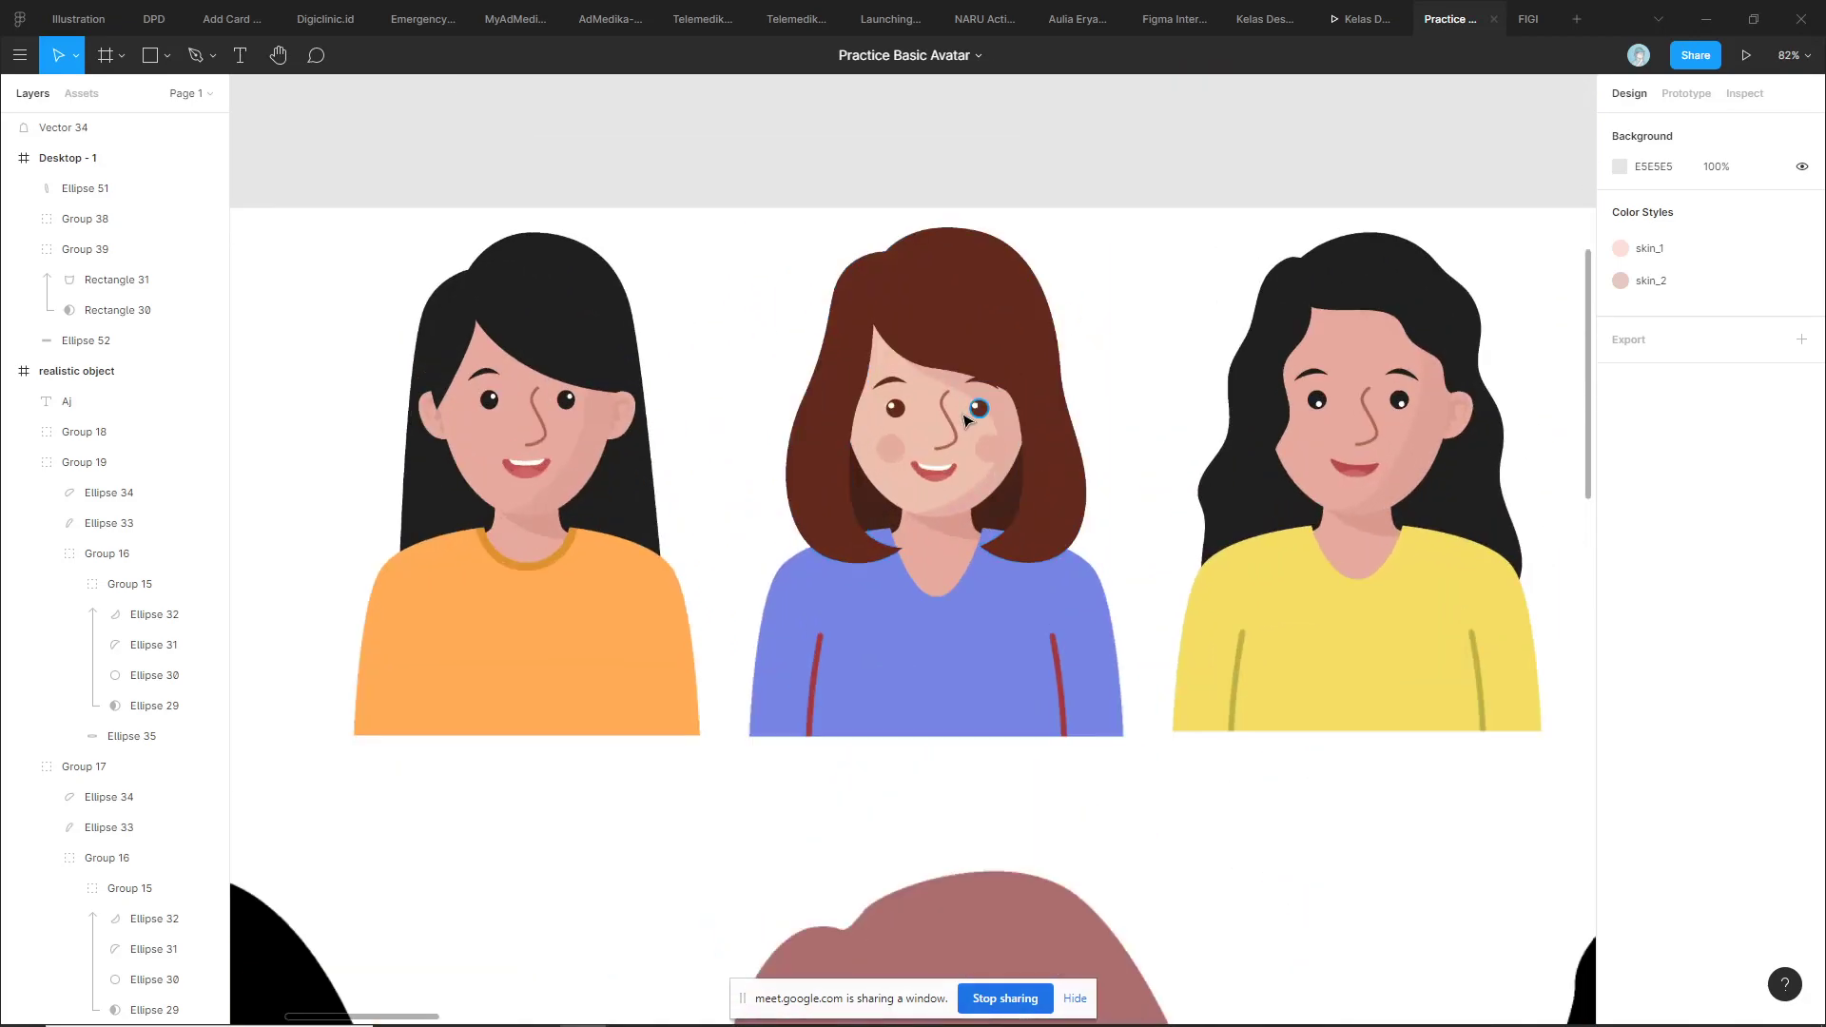
{"action": "left_click", "coordinate": [921, 378]}
{"action": "key", "text": "Escape"}
{"action": "scroll", "coordinate": [1047, 241], "scroll_direction": "down", "scroll_amount": 2}
{"action": "scroll", "coordinate": [1062, 270], "scroll_direction": "down", "scroll_amount": 1}
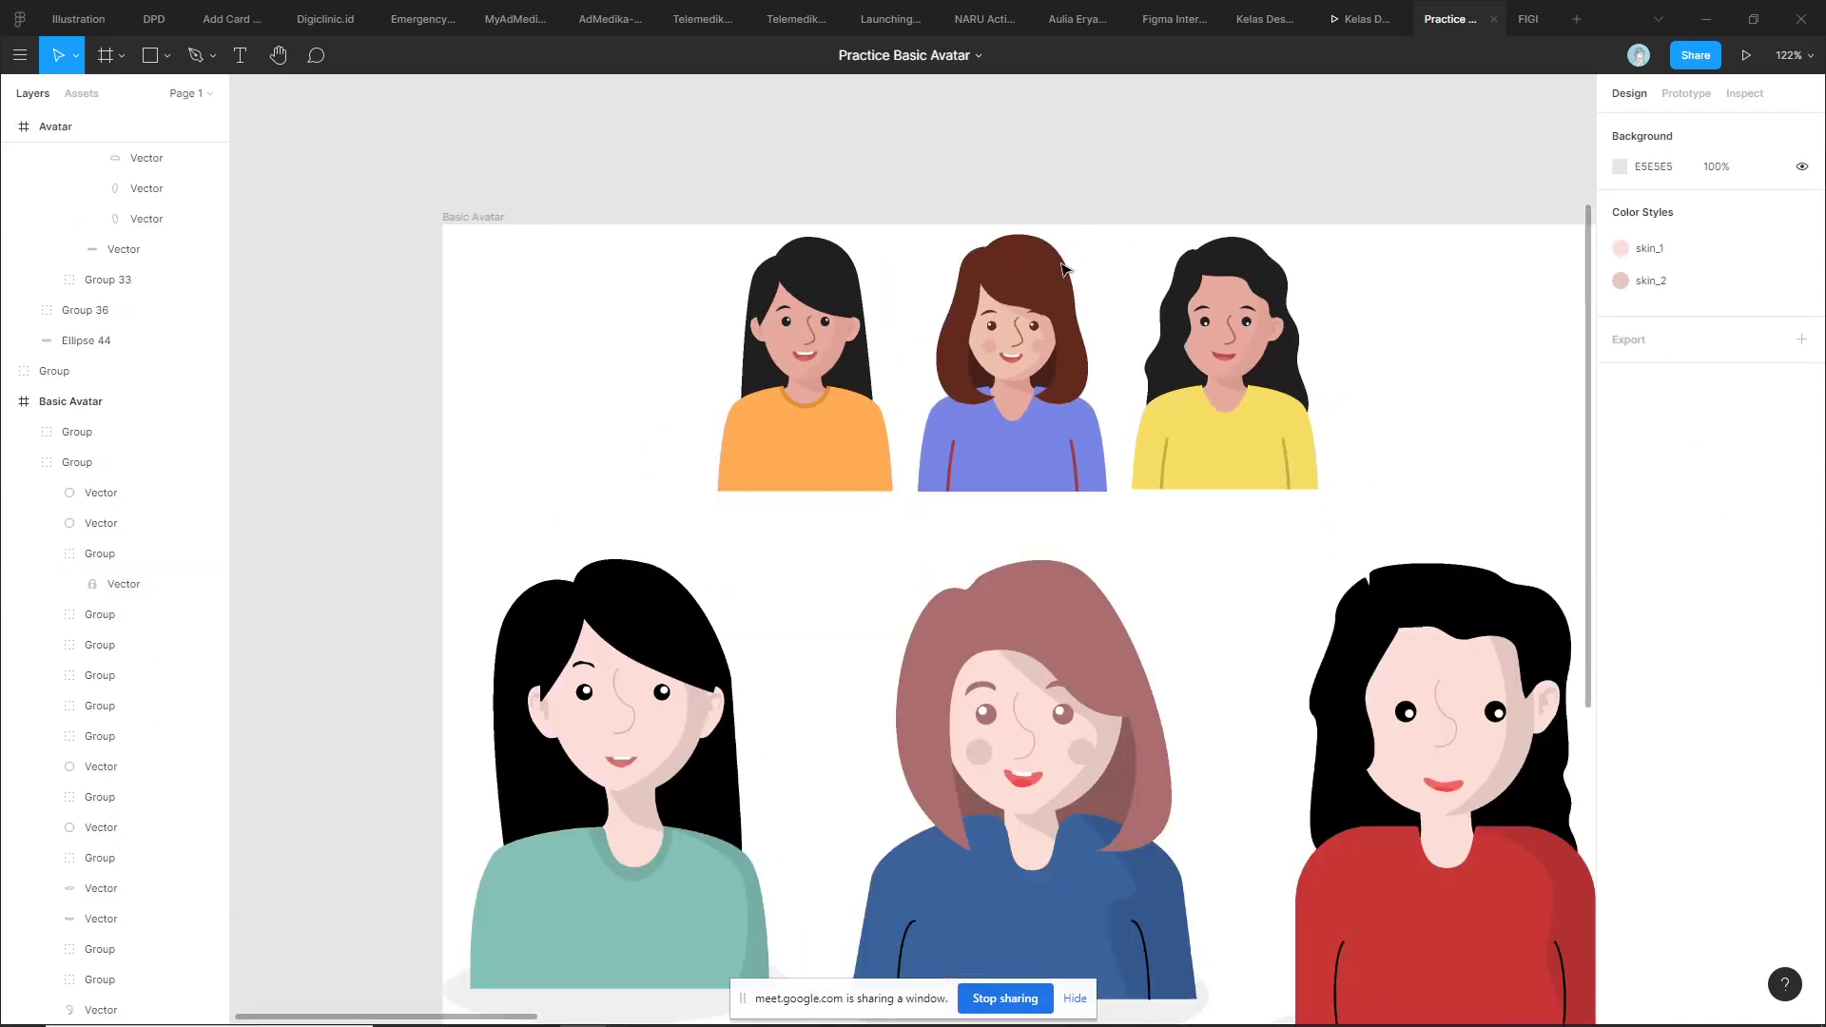
Copy the small brown-haired, purple-shirt avatar and paste it beside the black silhouette
{"action": "left_click", "coordinate": [1062, 269]}
{"action": "scroll", "coordinate": [1063, 269], "scroll_direction": "down", "scroll_amount": 2}
{"action": "scroll", "coordinate": [1063, 269], "scroll_direction": "down", "scroll_amount": 1}
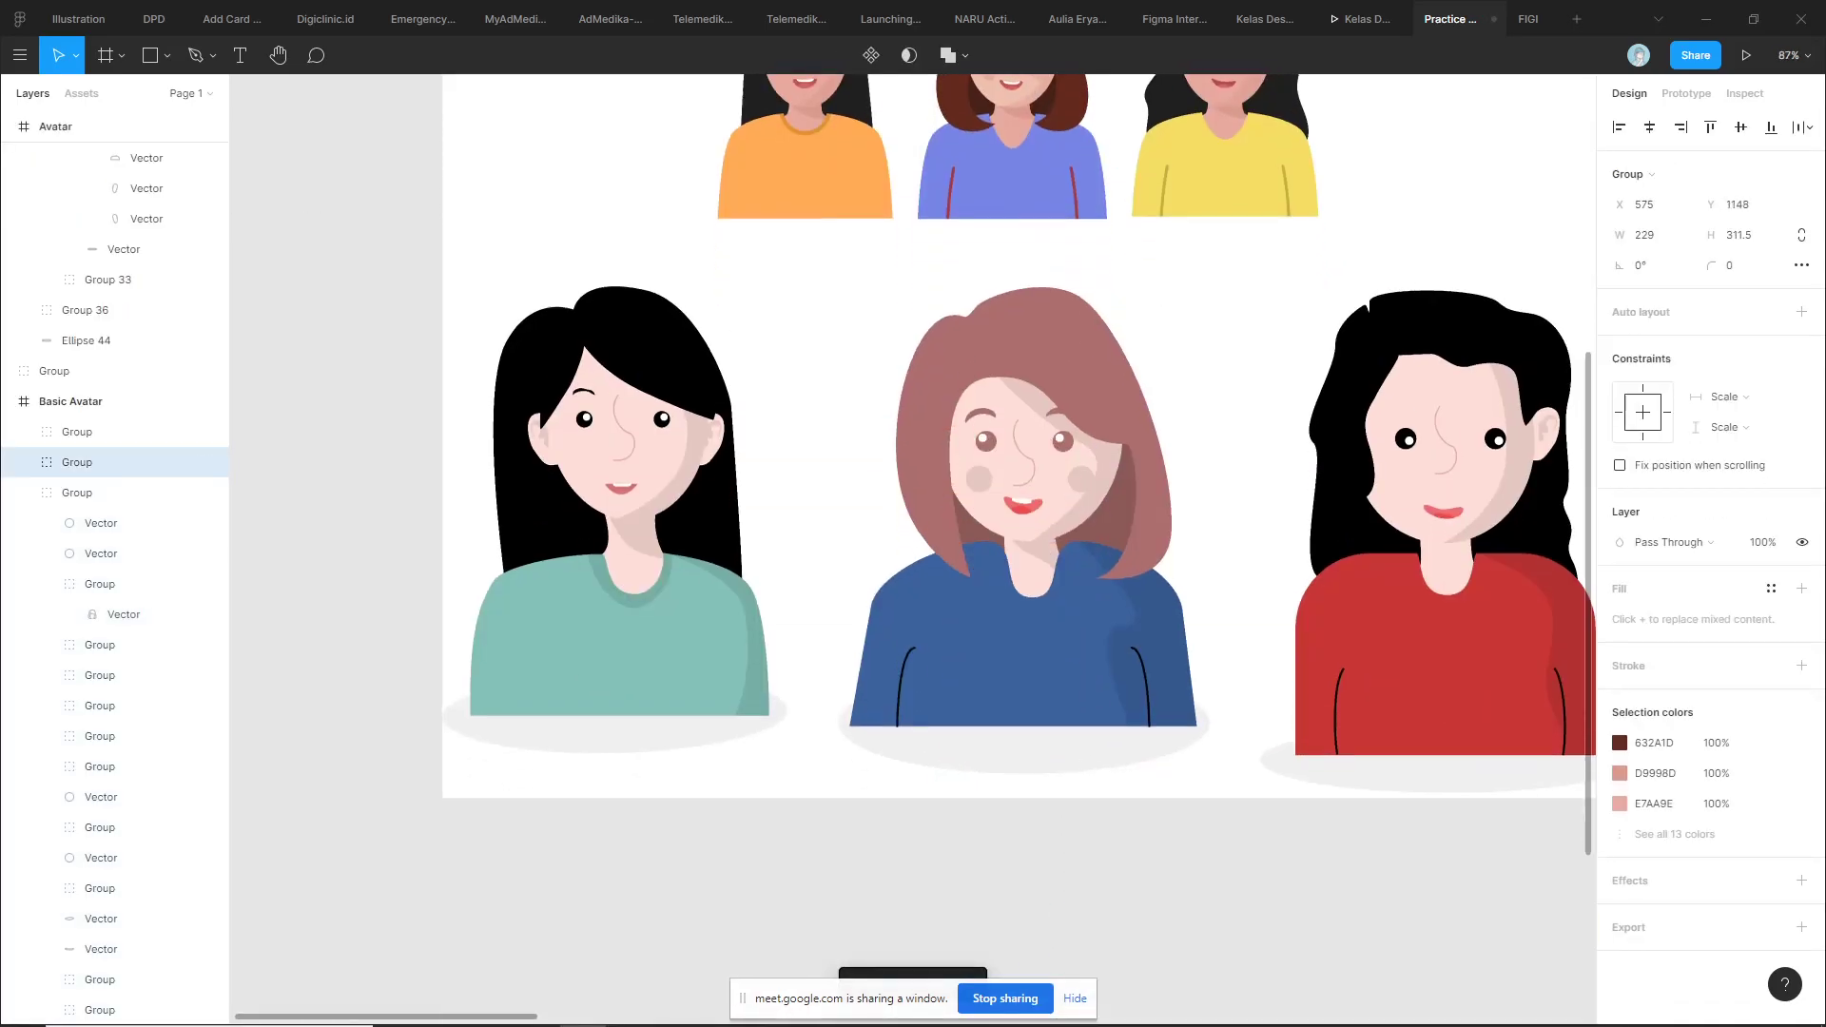
{"action": "scroll", "coordinate": [1122, 702], "scroll_direction": "down", "scroll_amount": 3}
{"action": "scroll", "coordinate": [1122, 701], "scroll_direction": "down", "scroll_amount": 2}
{"action": "key", "text": "ctrl+v"}
{"action": "key", "text": "Escape"}
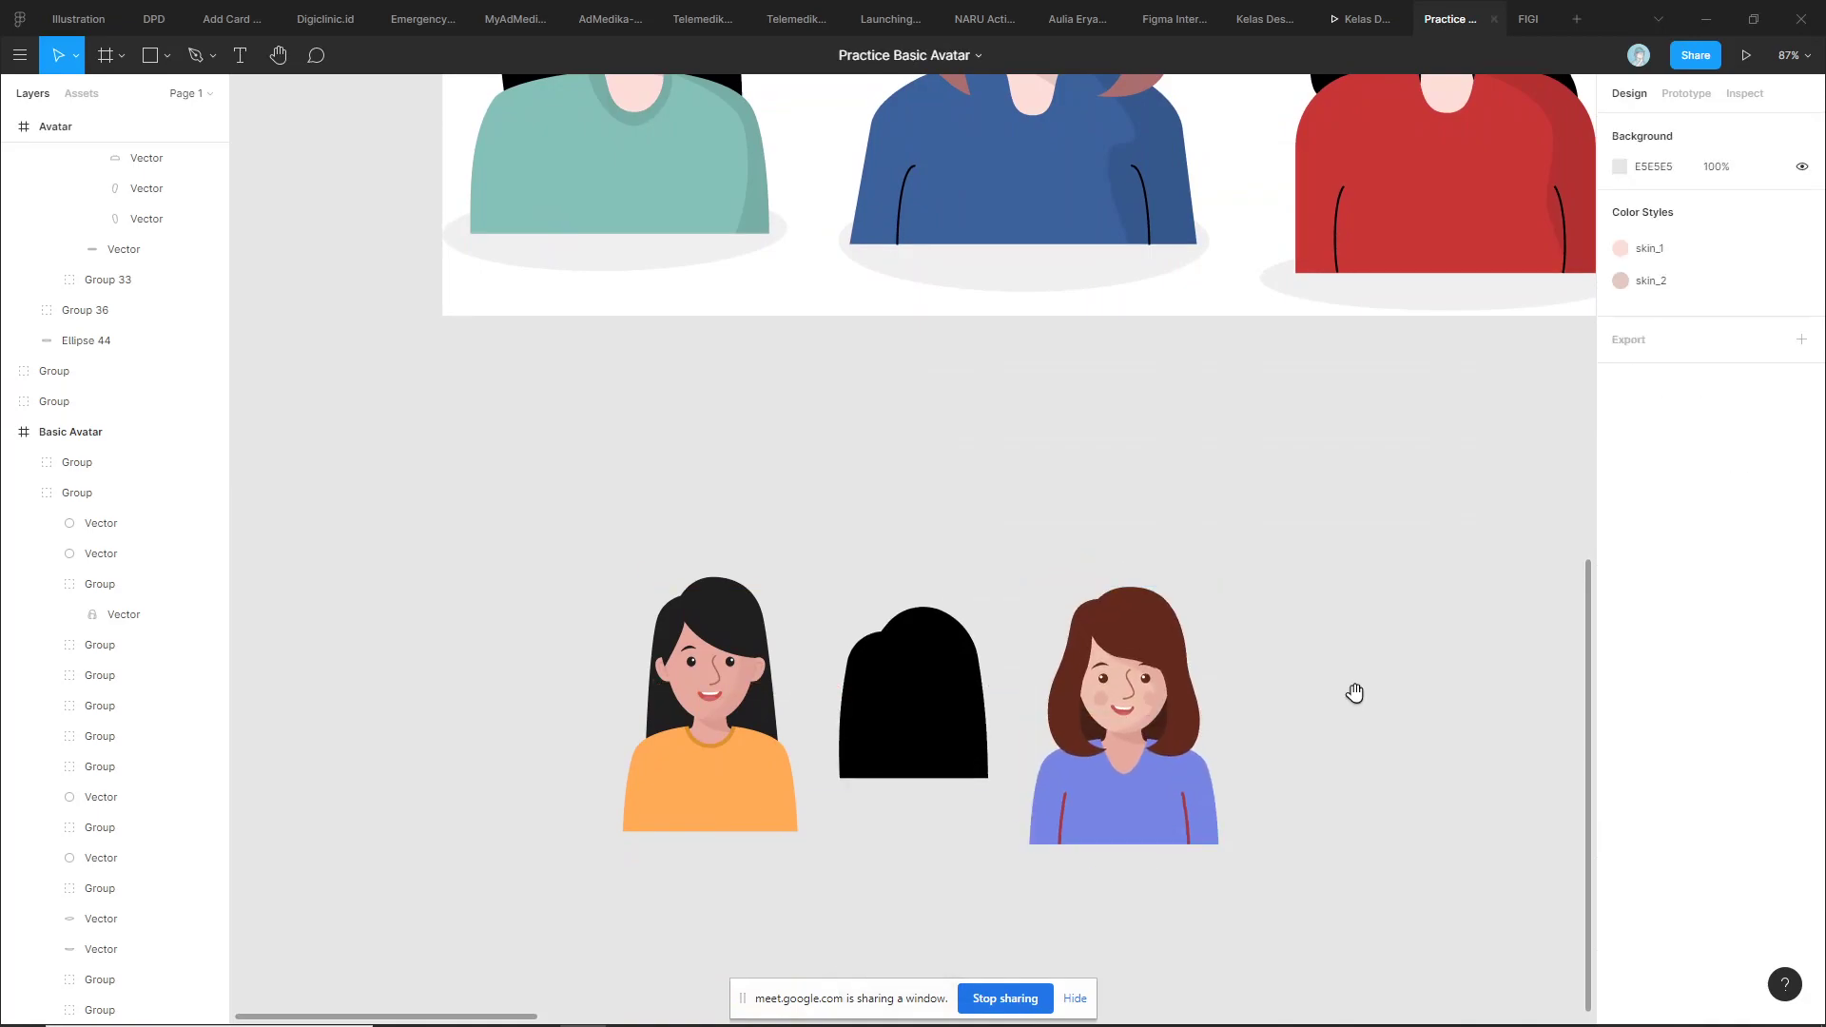
{"action": "scroll", "coordinate": [1094, 675], "scroll_direction": "up", "scroll_amount": 2}
{"action": "scroll", "coordinate": [951, 666], "scroll_direction": "up", "scroll_amount": 2}
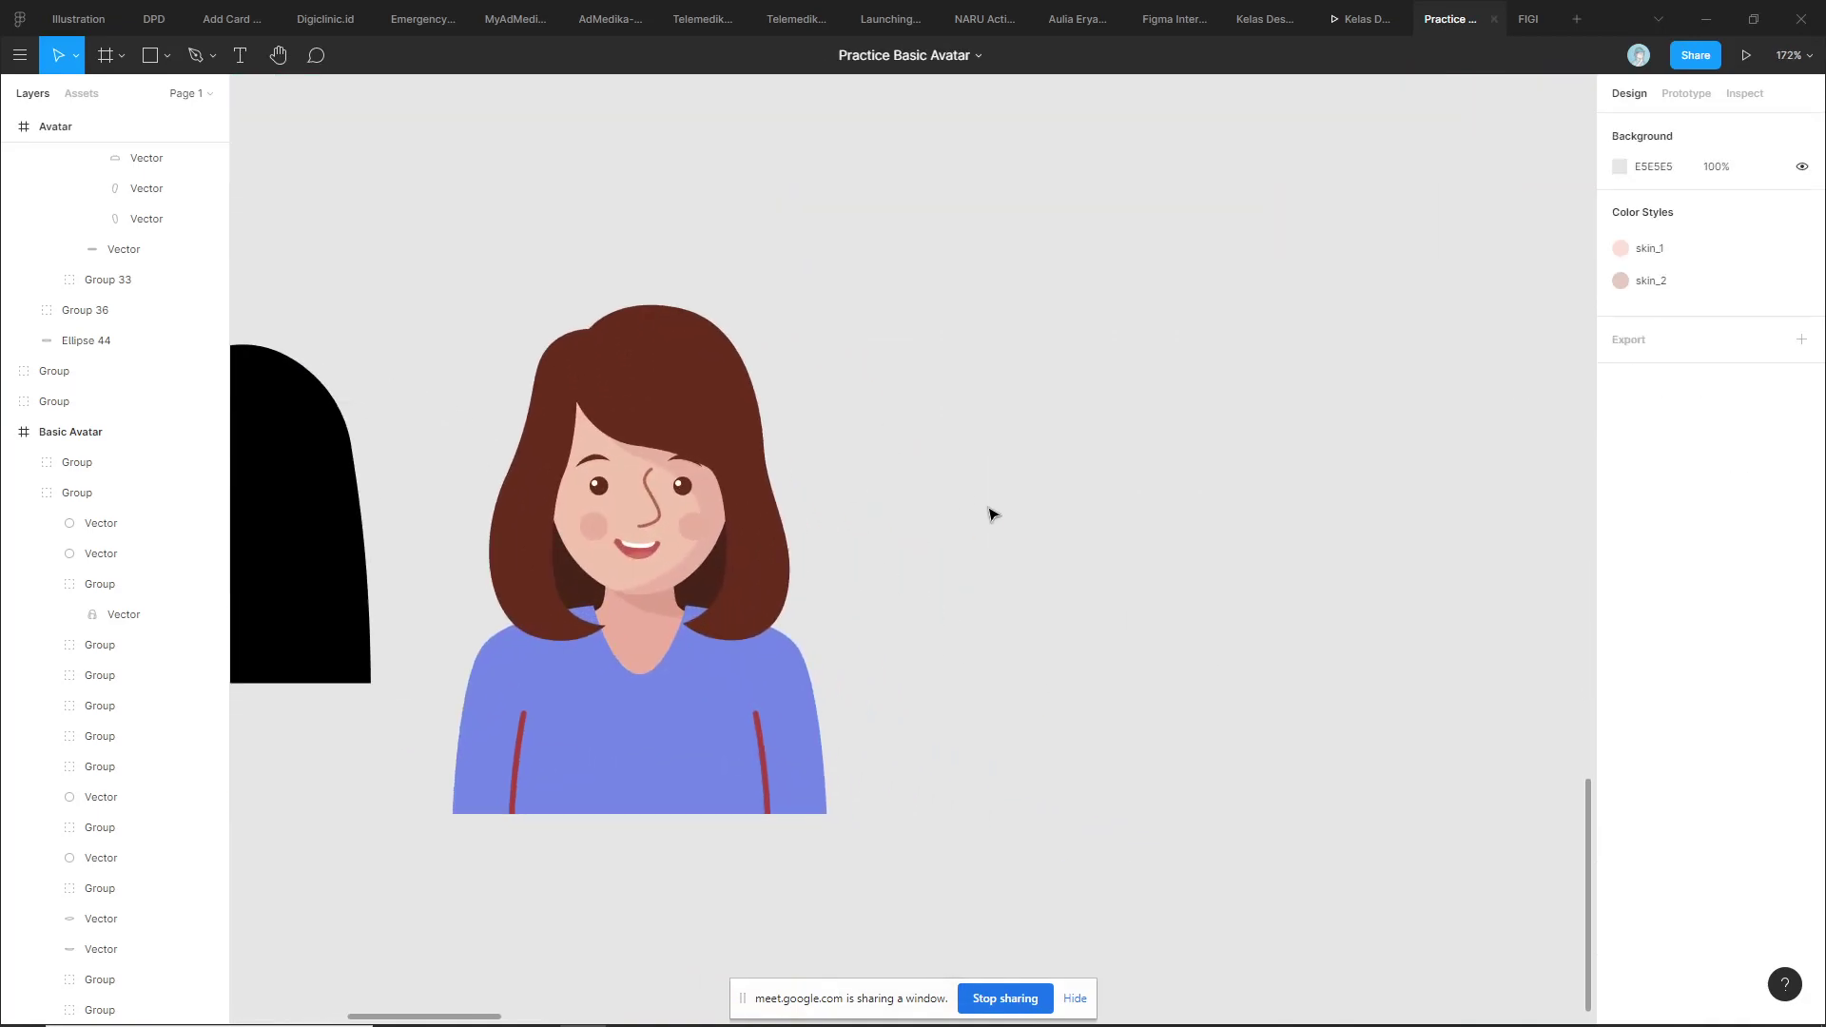
{"action": "key", "text": "p"}
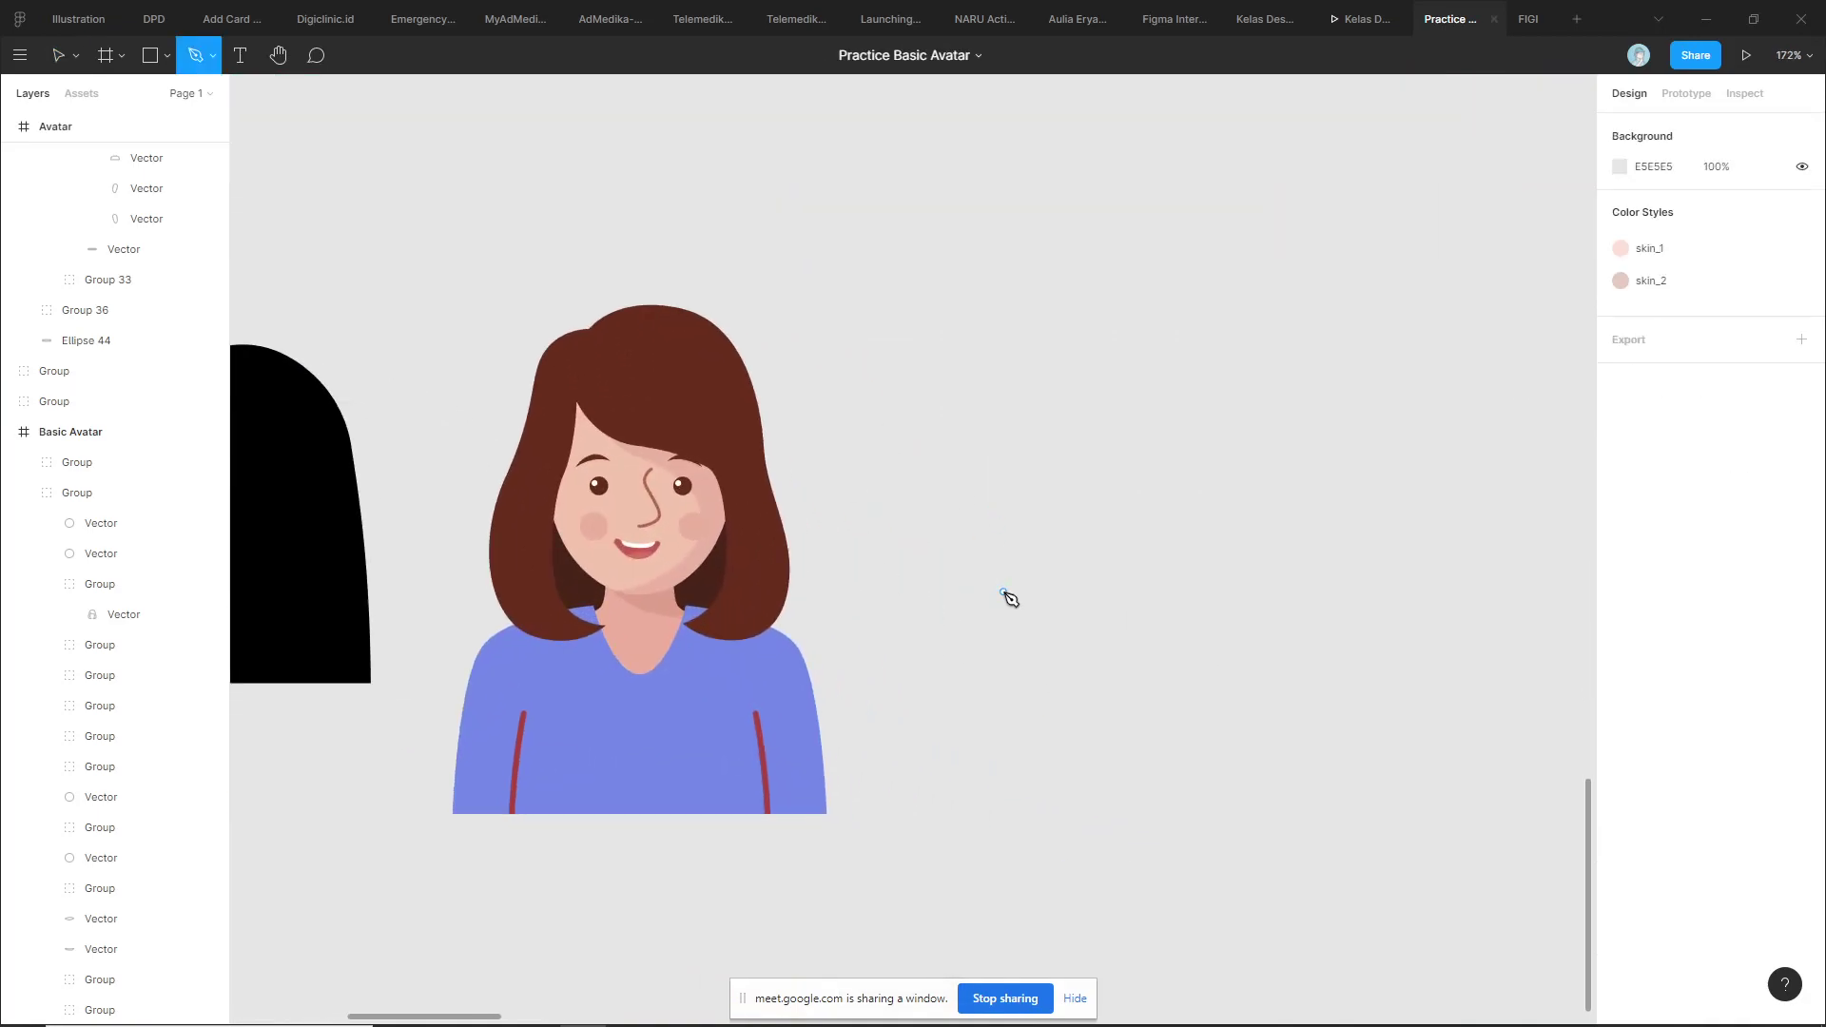
{"action": "scroll", "coordinate": [1010, 597], "scroll_direction": "up", "scroll_amount": 1}
{"action": "scroll", "coordinate": [1008, 591], "scroll_direction": "up", "scroll_amount": 1}
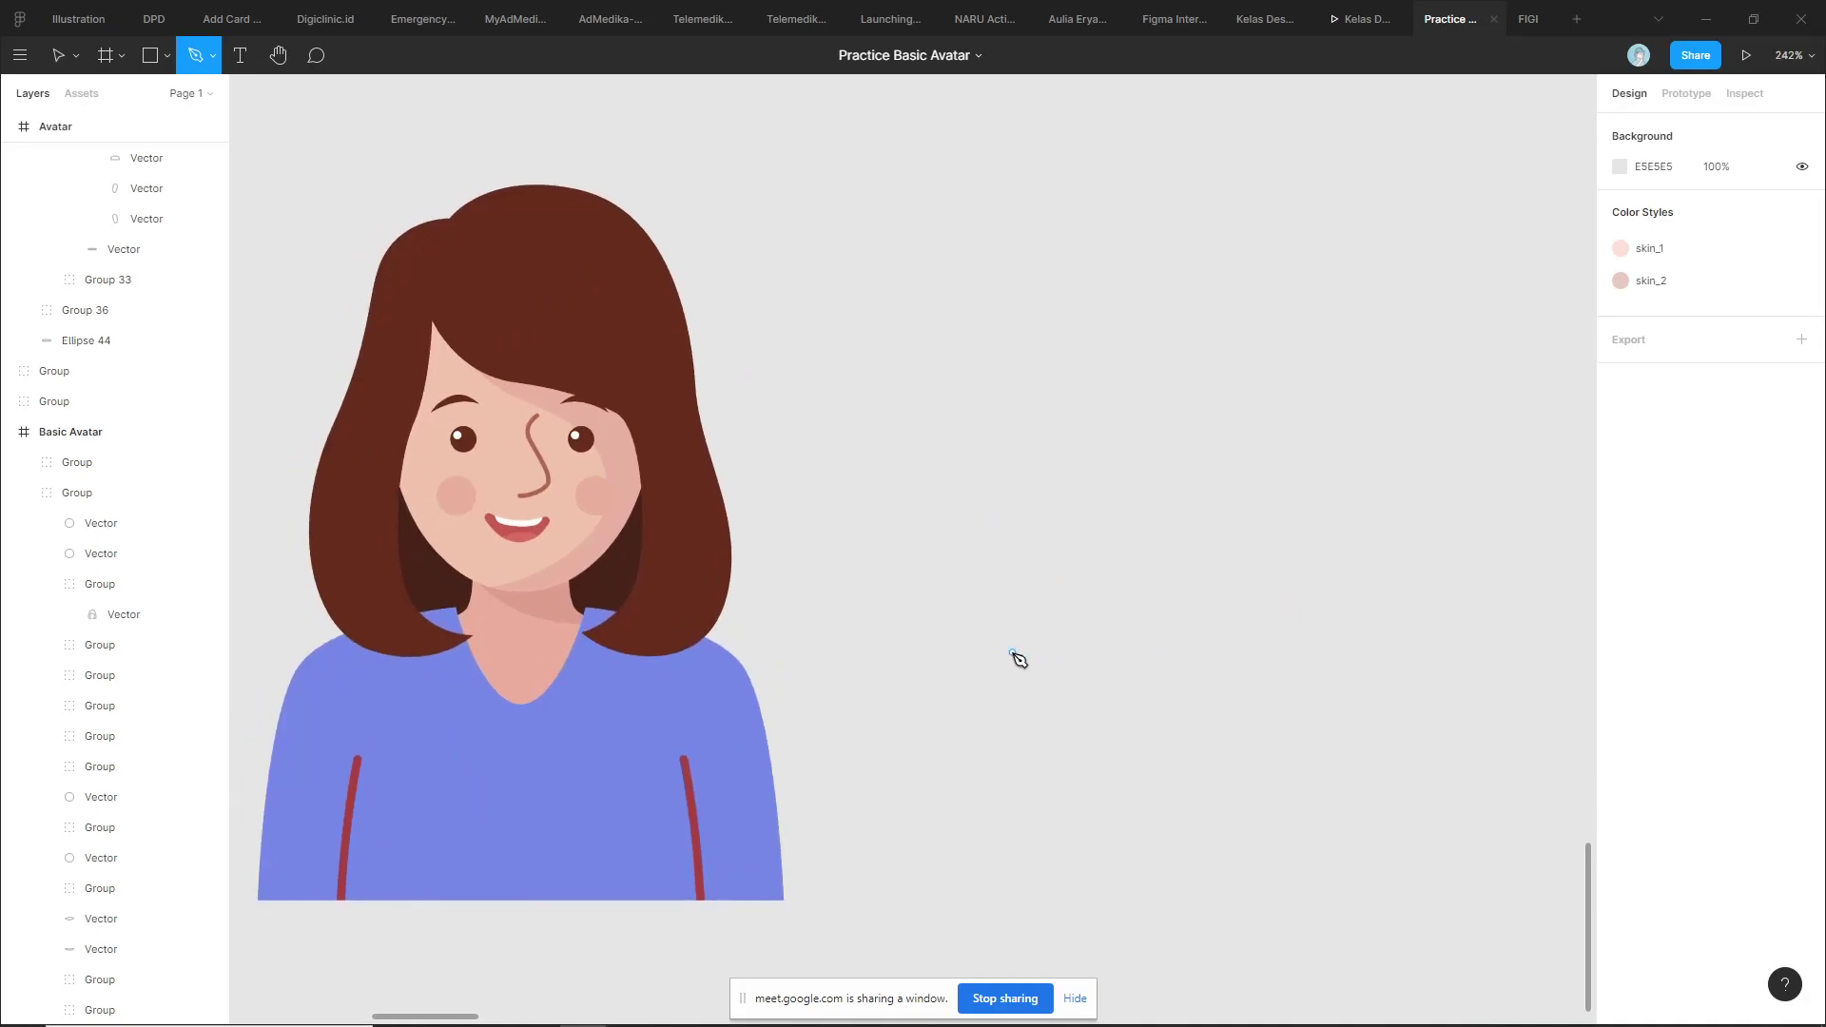
{"action": "left_click", "coordinate": [1216, 635]}
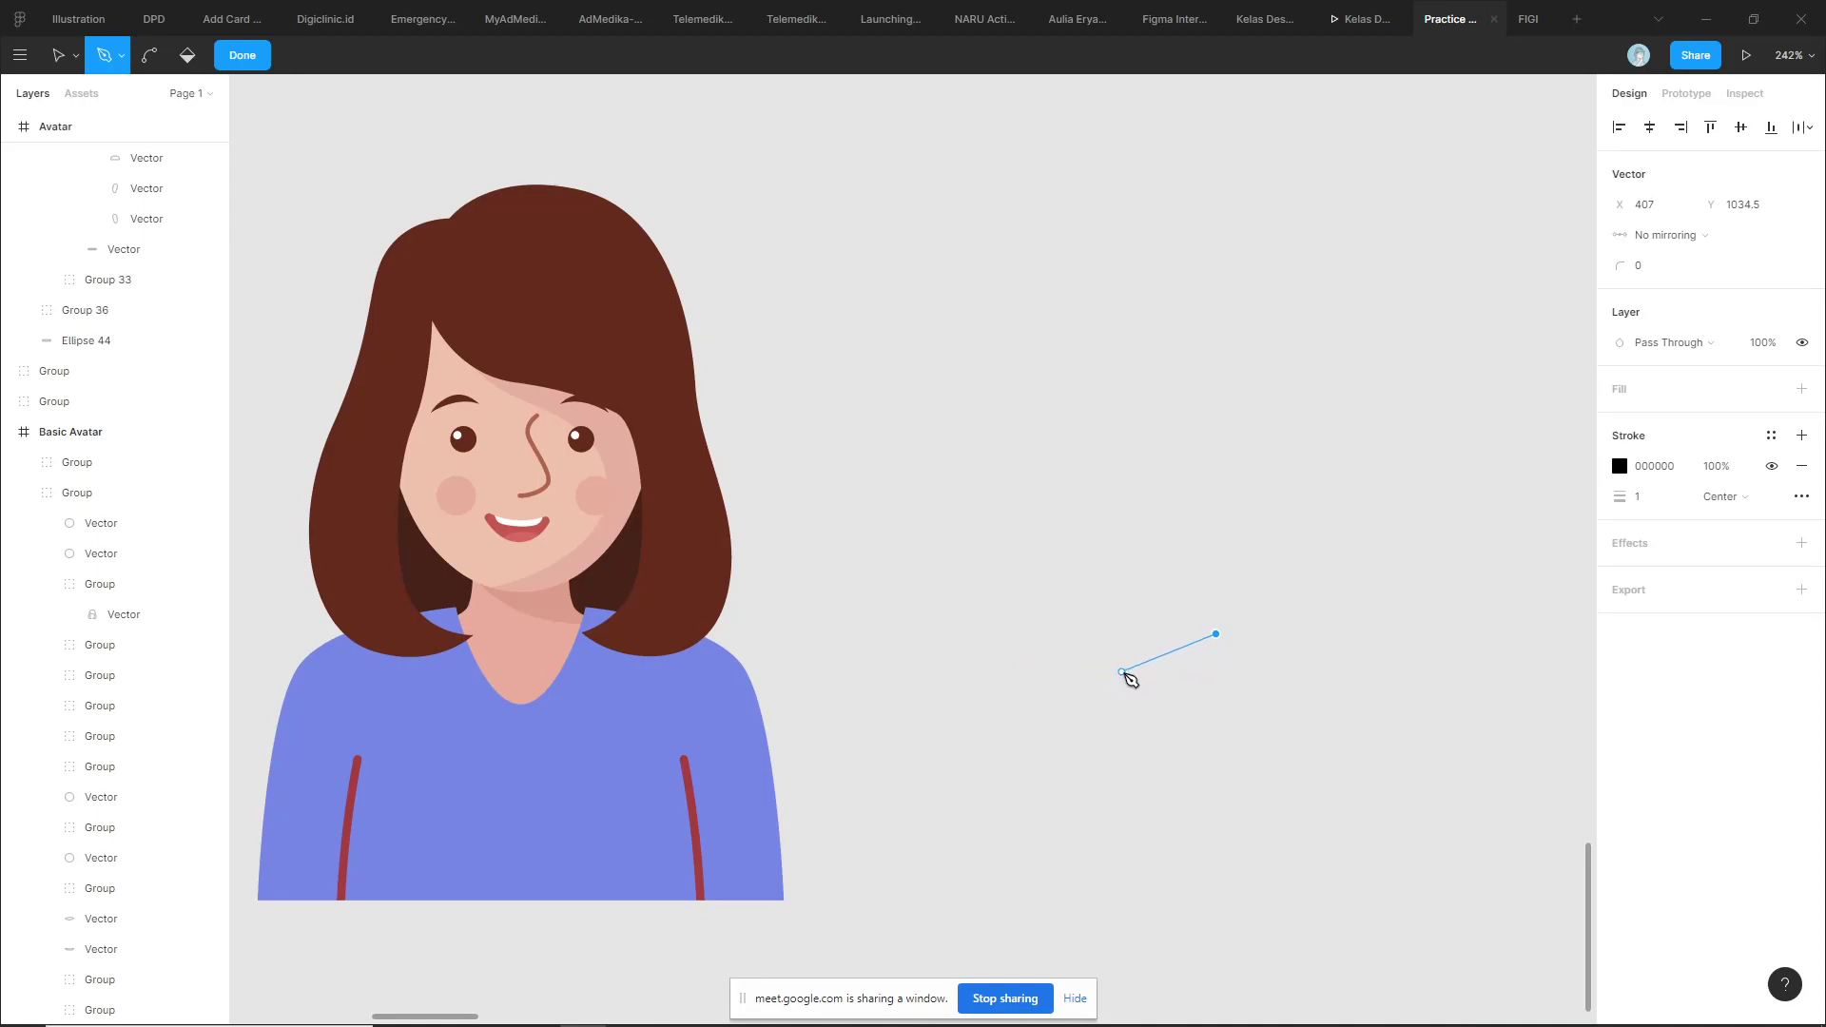
{"action": "left_click", "coordinate": [1144, 669]}
{"action": "left_click", "coordinate": [1095, 548]}
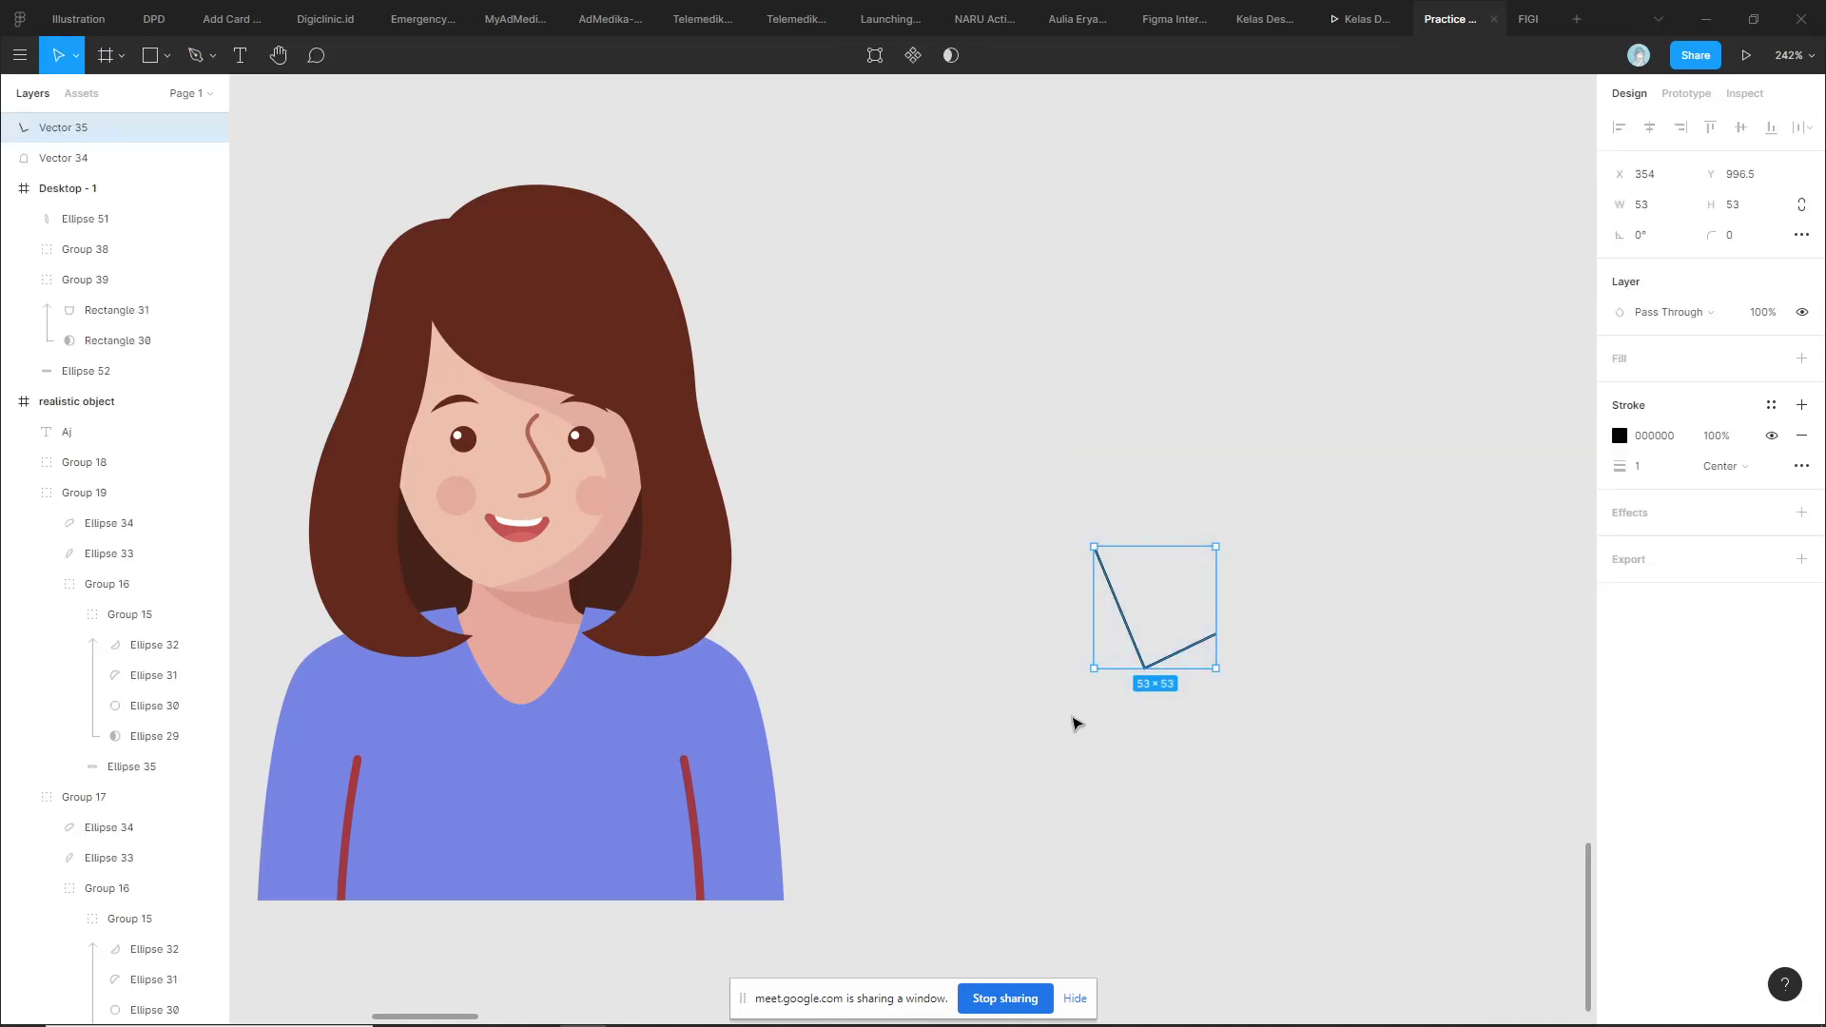
{"action": "left_click", "coordinate": [1101, 555]}
{"action": "key", "text": "p"}
Start the brown-hair outline beside the neck, tracing up the left side to the head's top
{"action": "scroll", "coordinate": [570, 633], "scroll_direction": "up", "scroll_amount": 5}
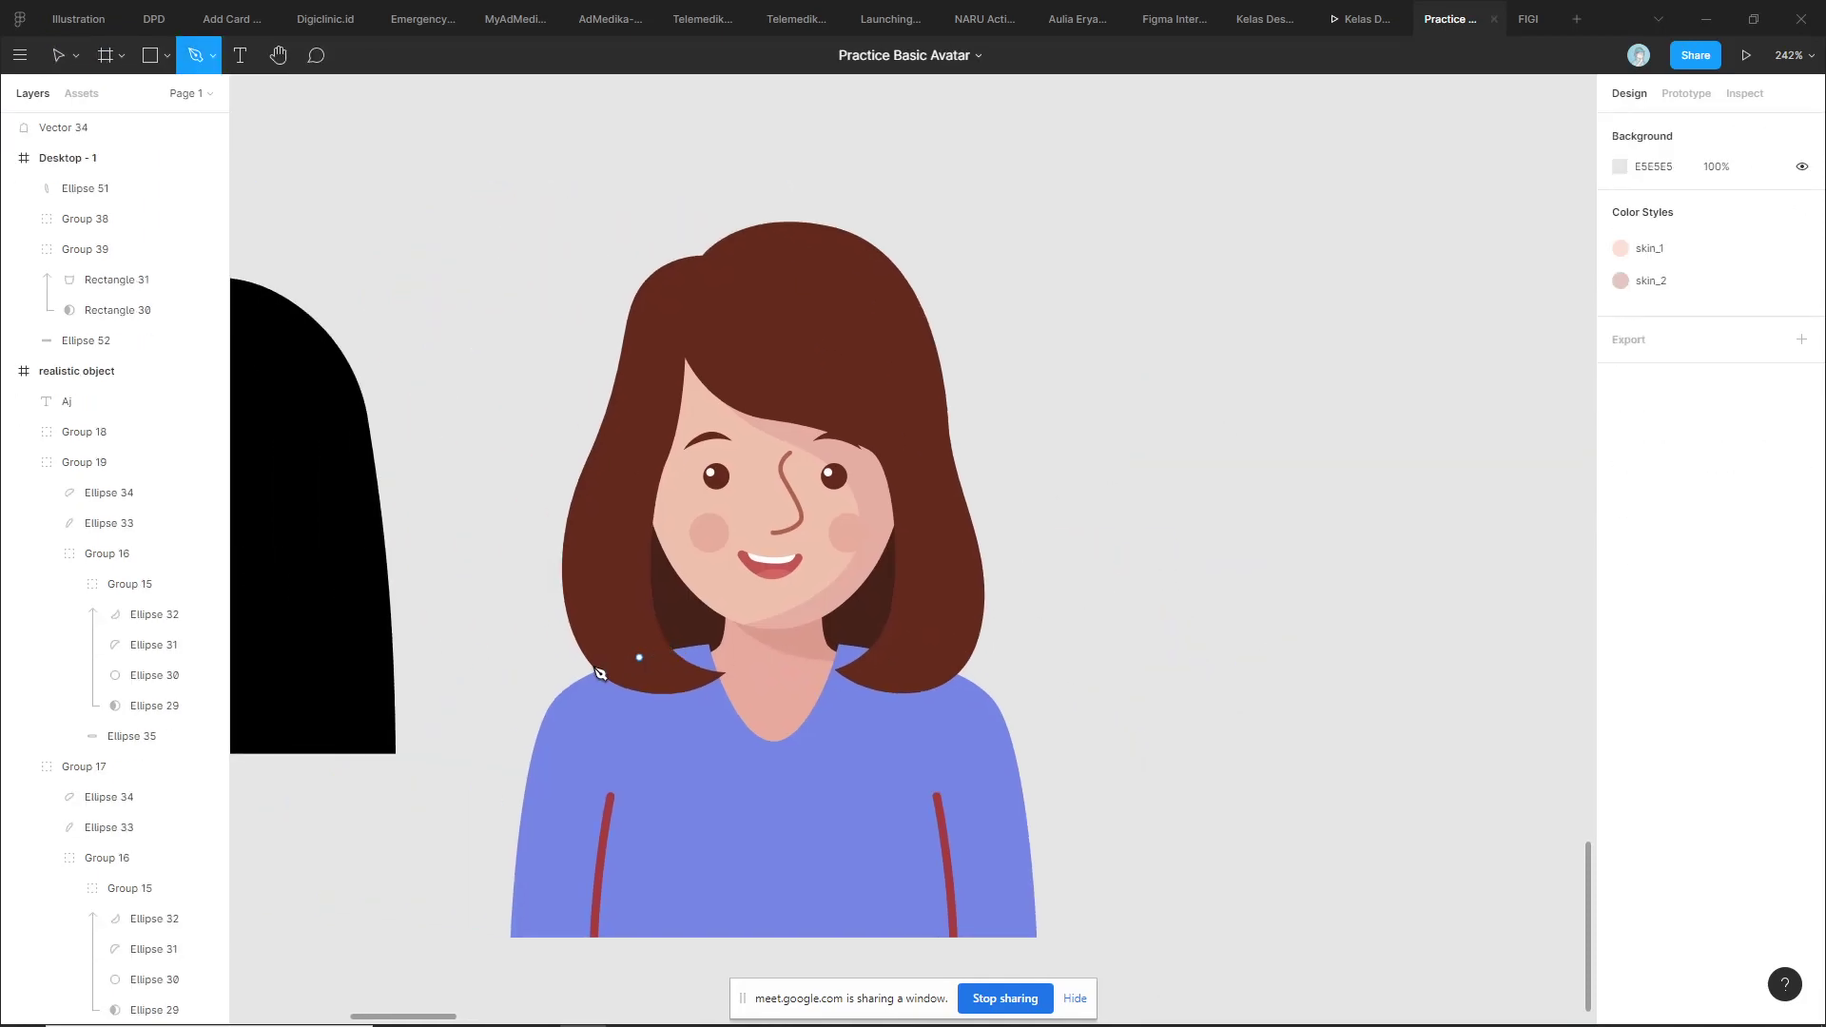
{"action": "left_click", "coordinate": [924, 674]}
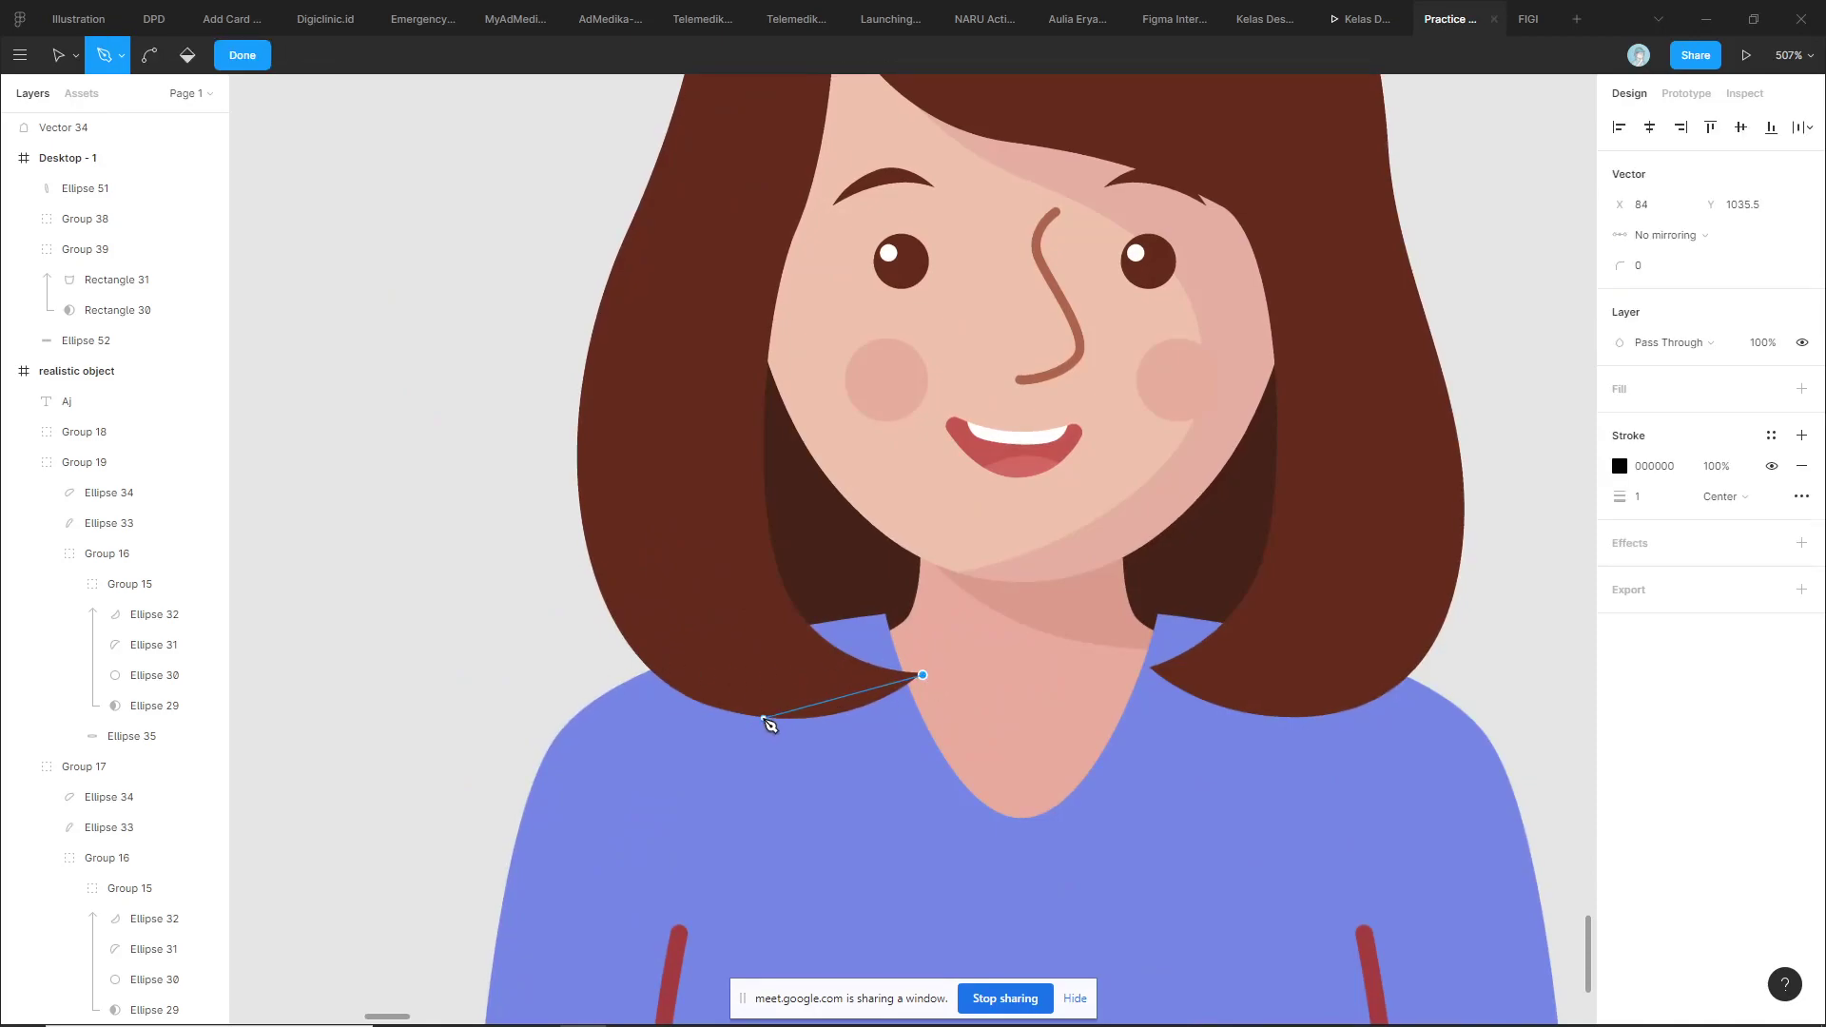
{"action": "left_click", "coordinate": [761, 719]}
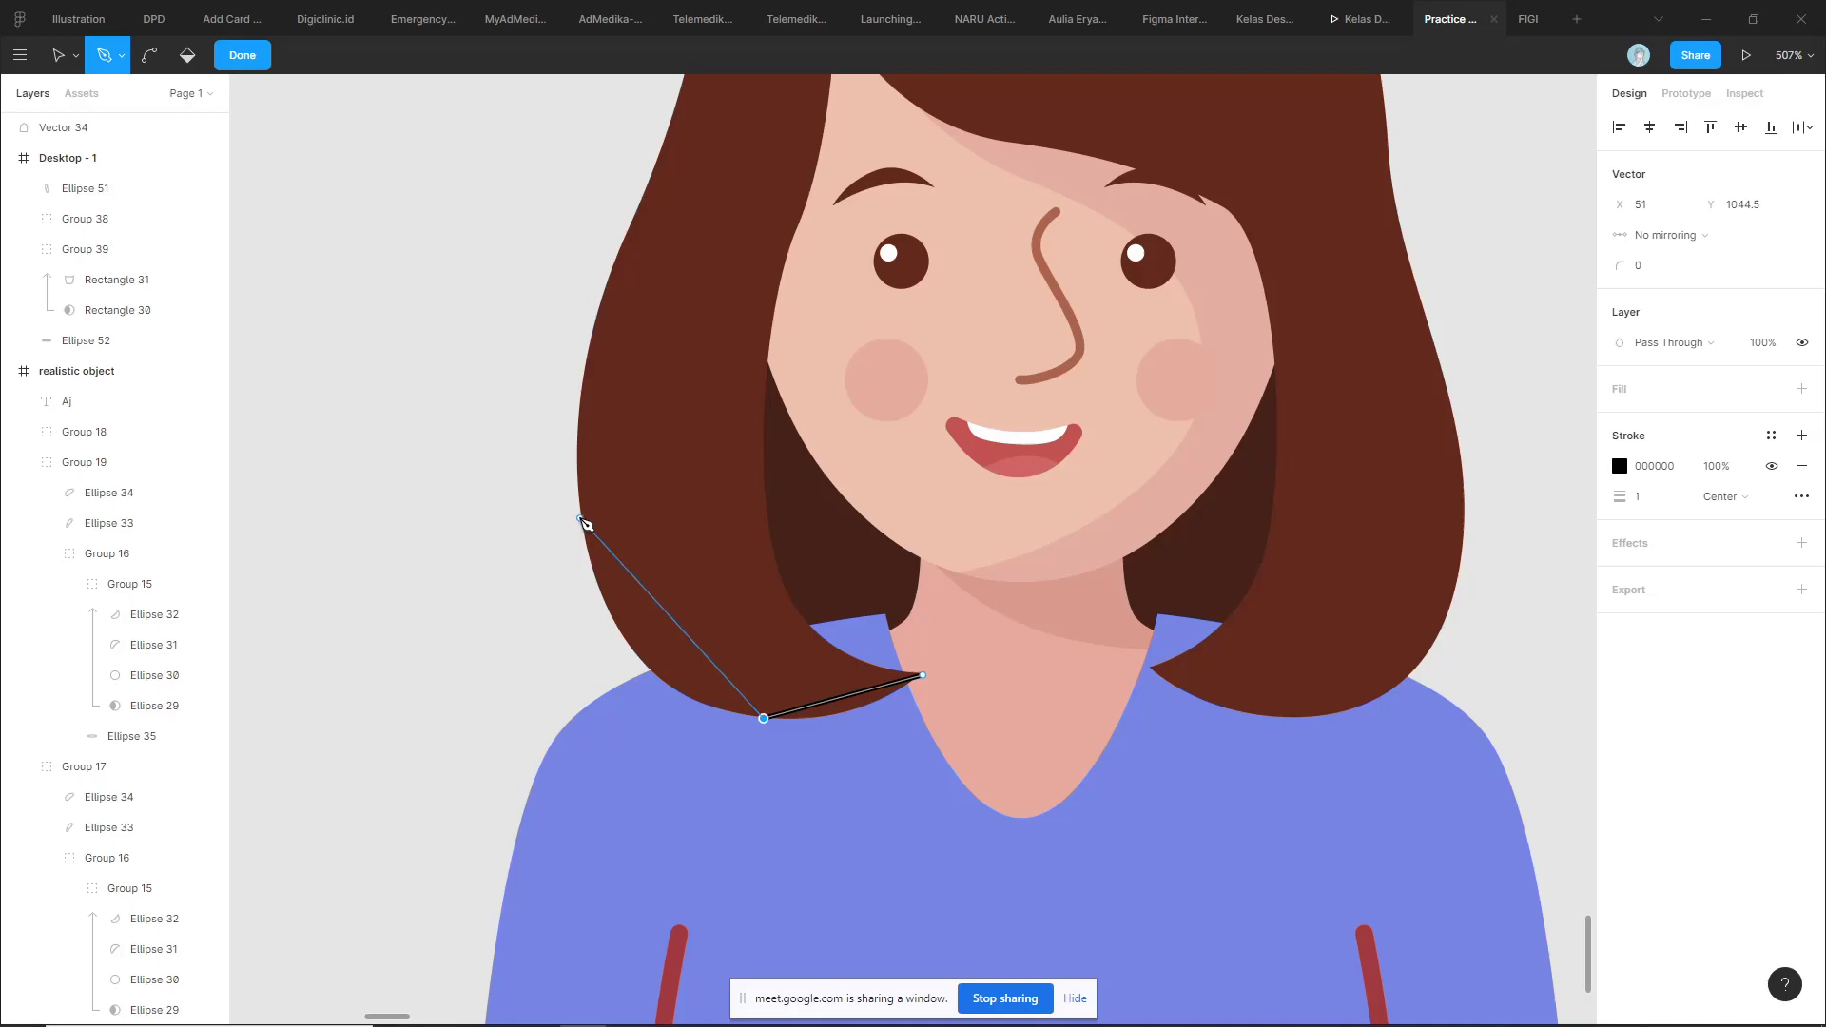
{"action": "left_click", "coordinate": [580, 520]}
{"action": "scroll", "coordinate": [582, 522], "scroll_direction": "up", "scroll_amount": 4}
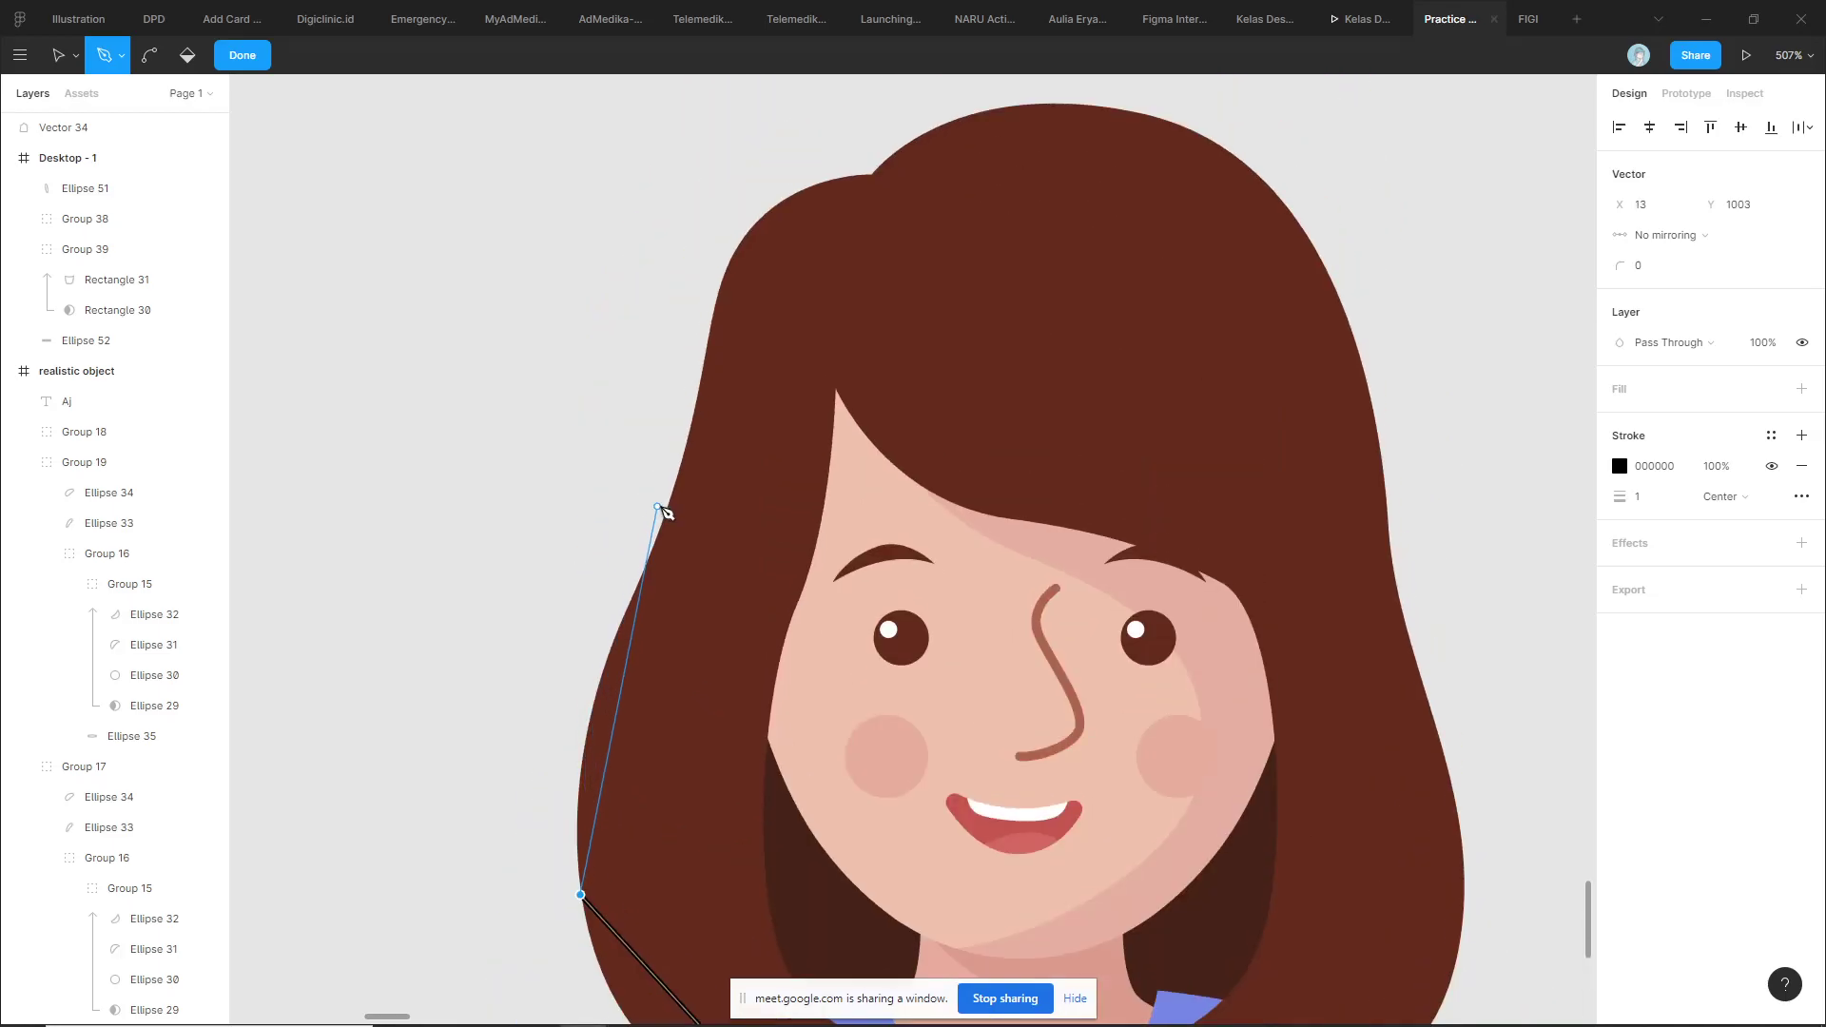
{"action": "left_click", "coordinate": [680, 471]}
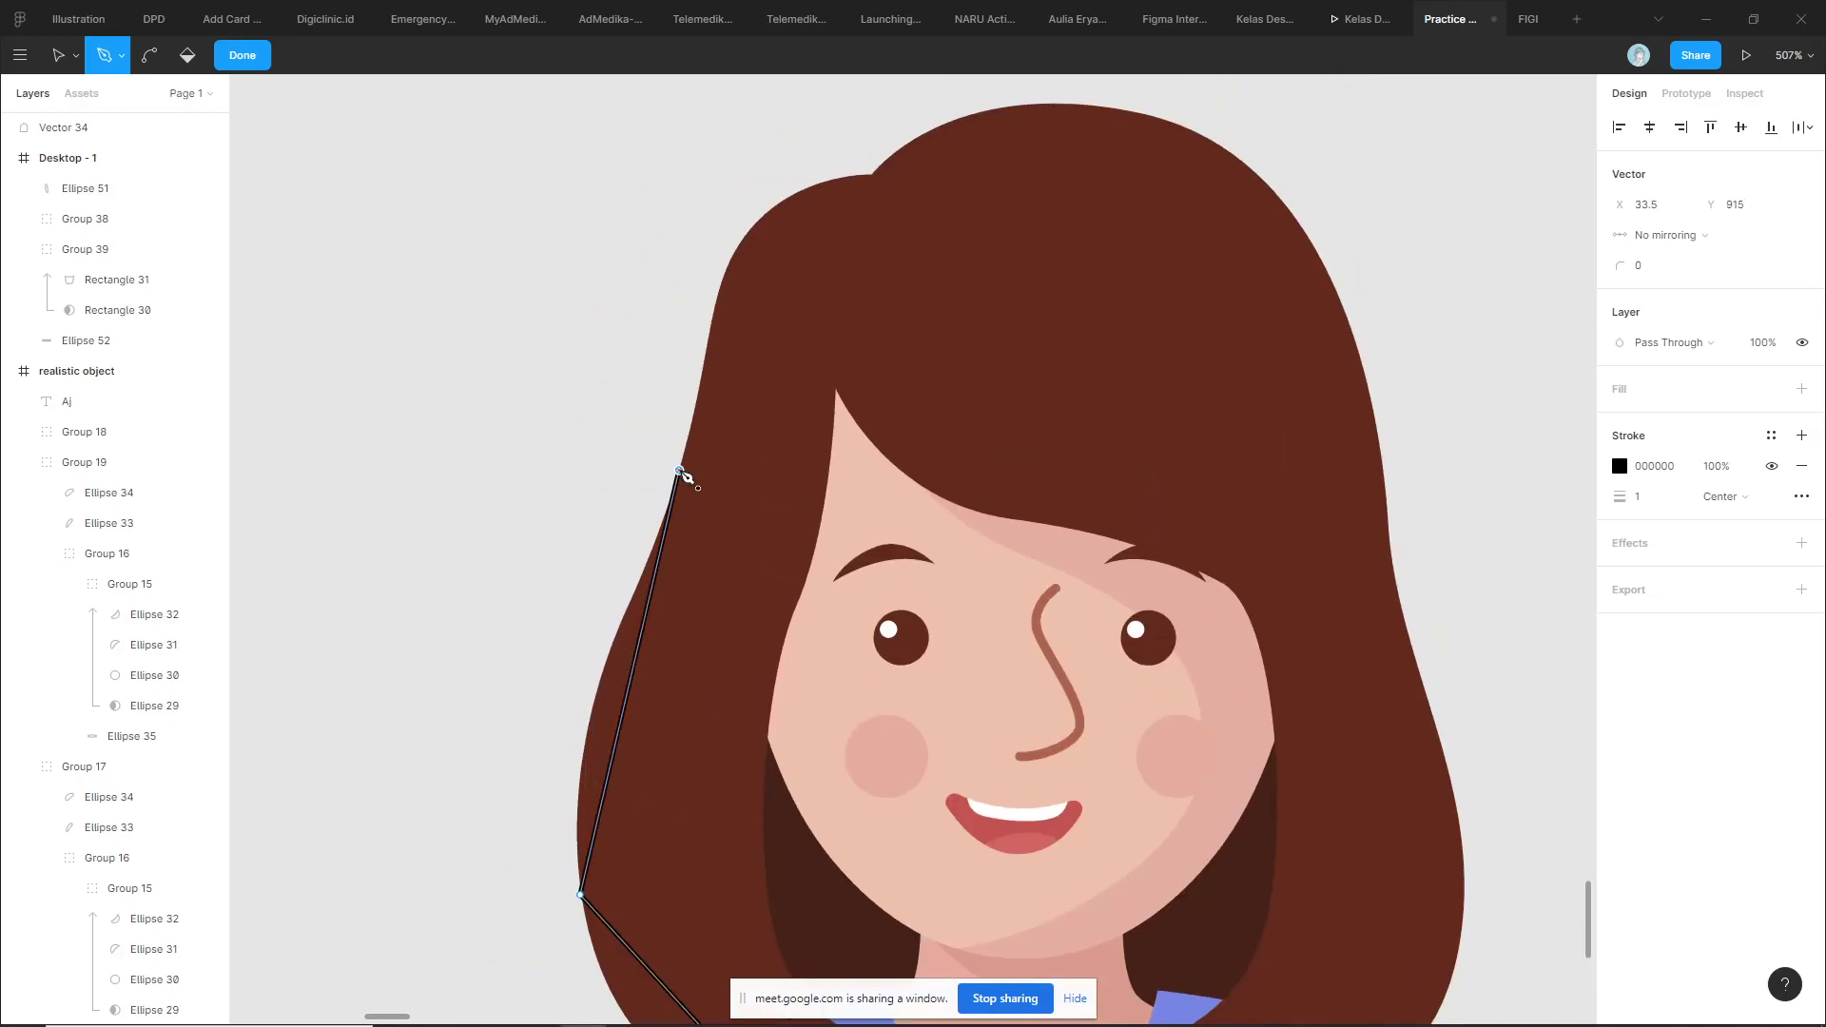
{"action": "left_click", "coordinate": [752, 222]}
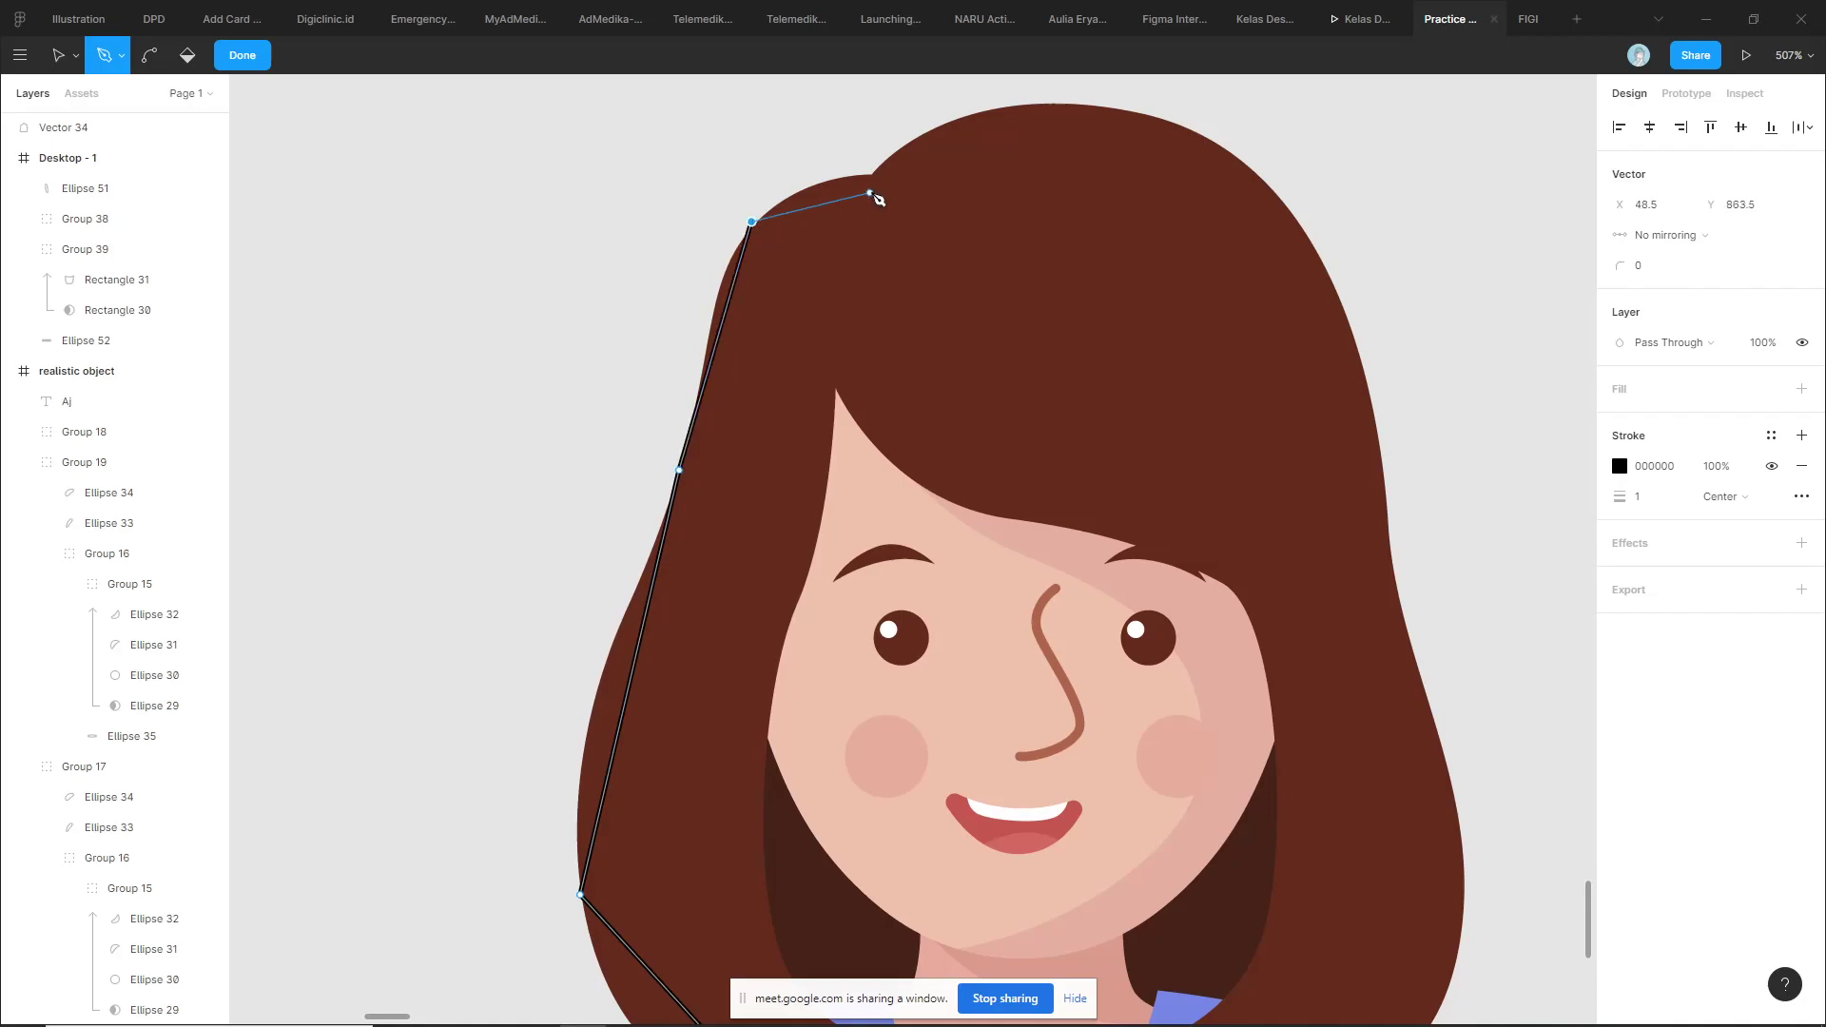
{"action": "left_click", "coordinate": [882, 195]}
{"action": "left_click", "coordinate": [1082, 103]}
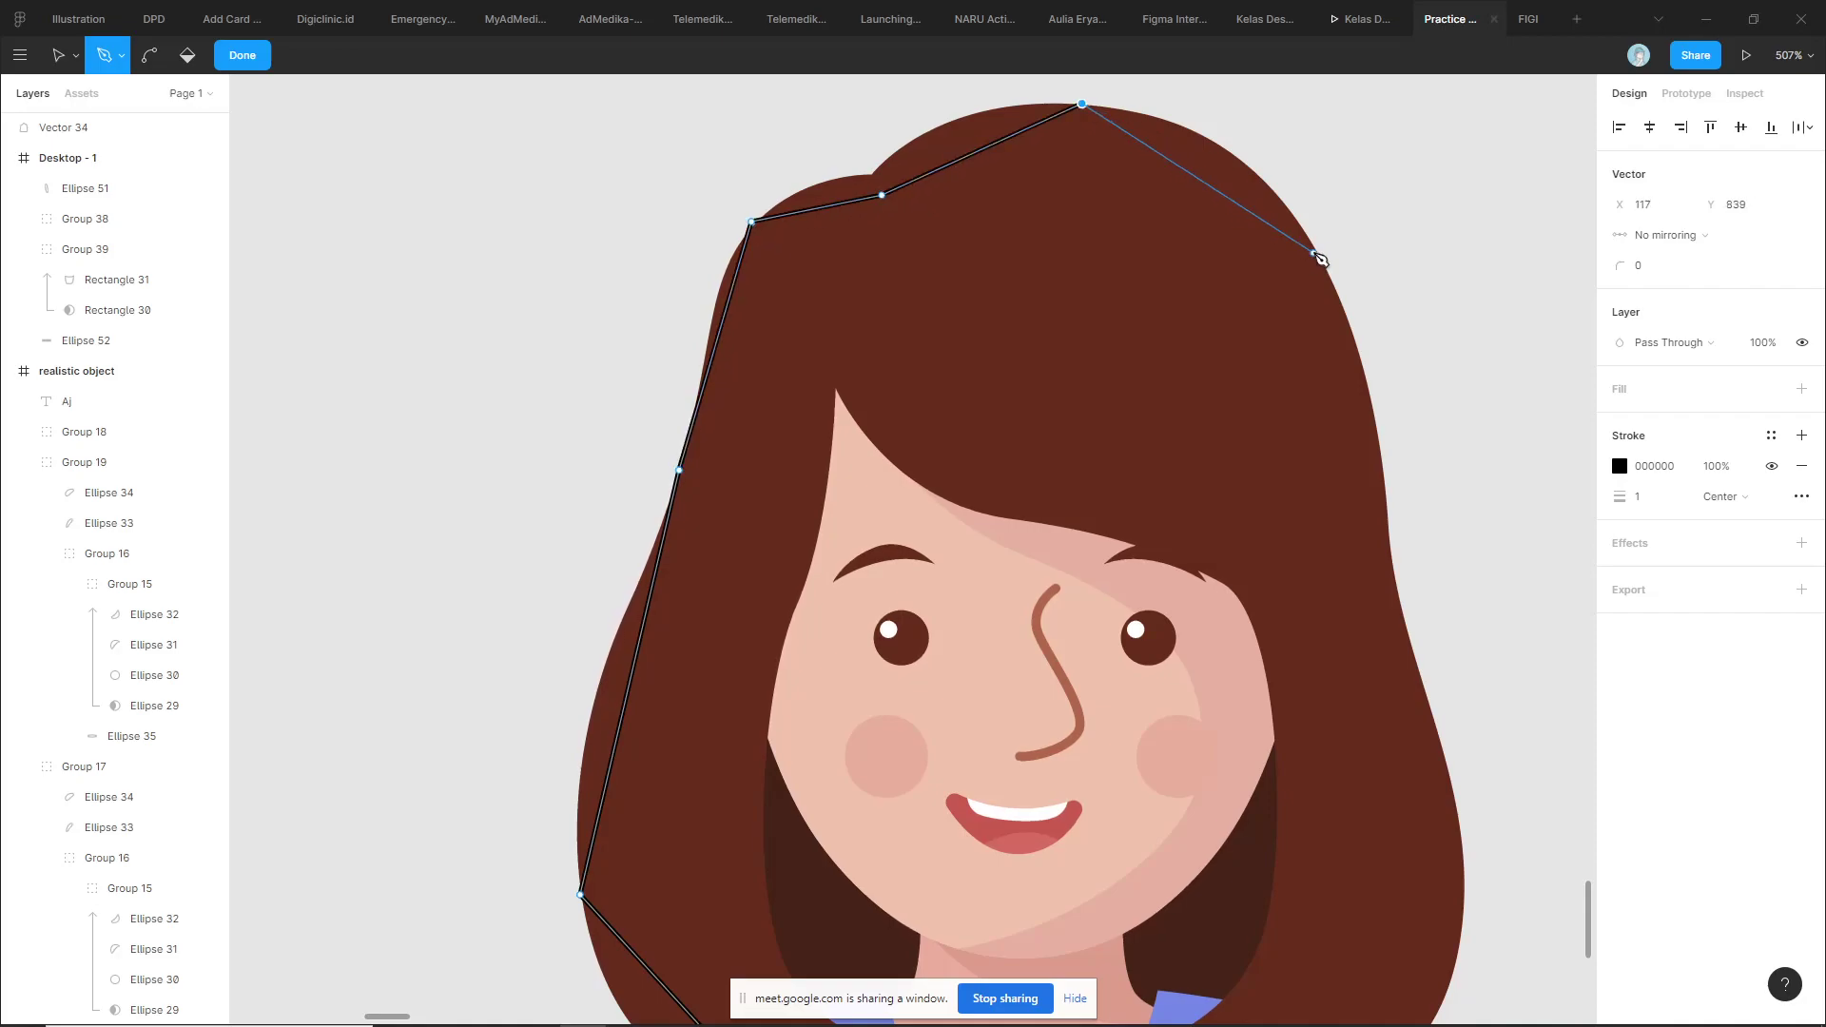
Trace down the right side of the hair to the neck and finish the path as Vector 35
{"action": "left_click", "coordinate": [1311, 241]}
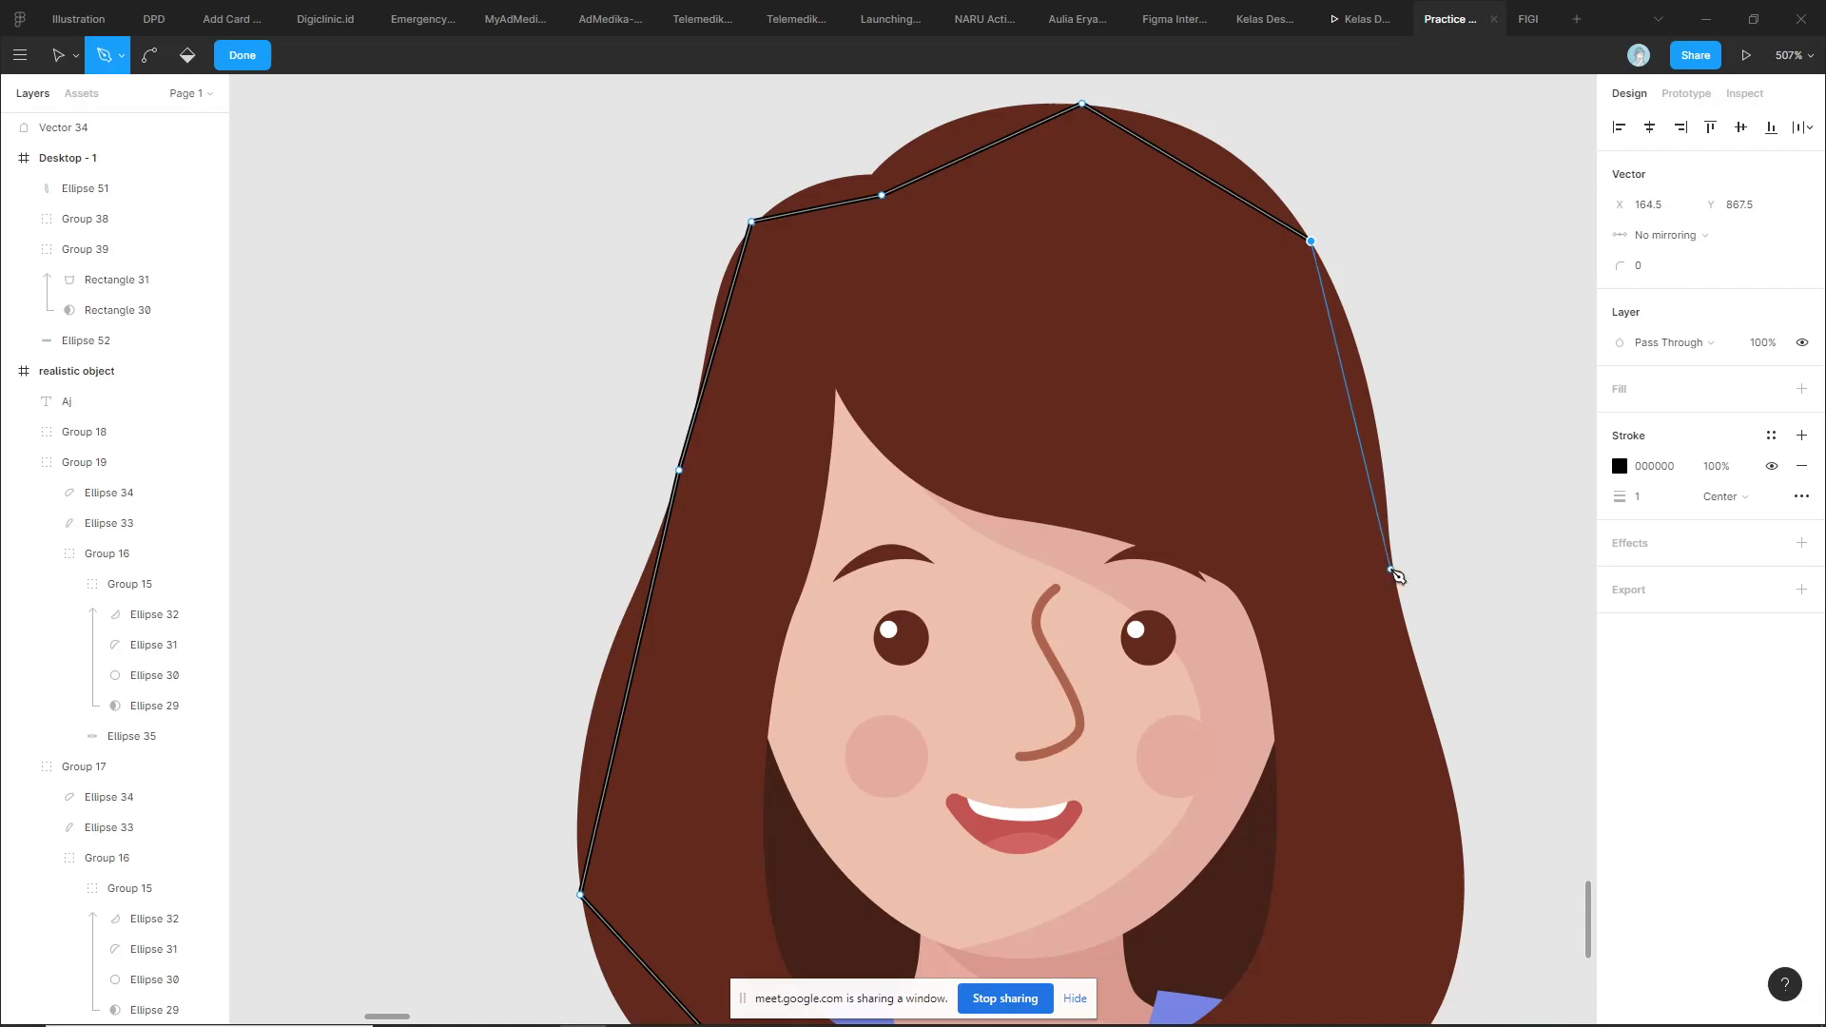
{"action": "left_click", "coordinate": [1357, 568]}
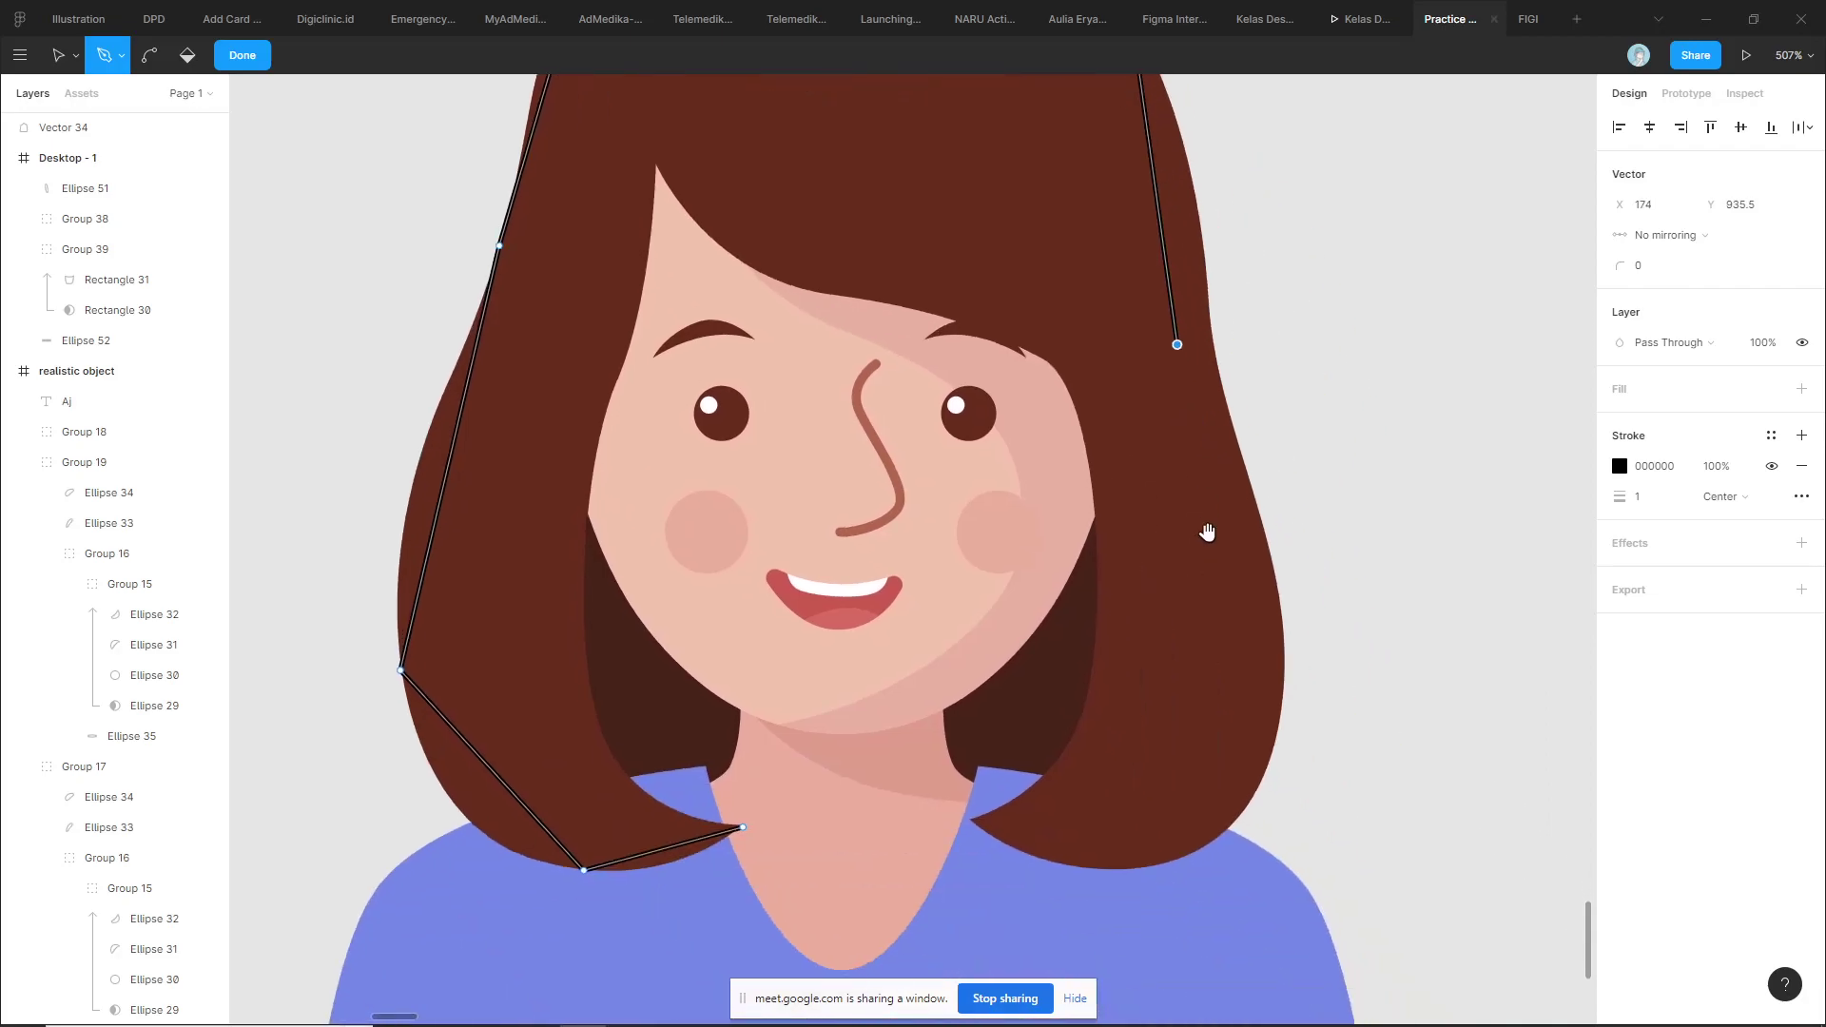
{"action": "scroll", "coordinate": [1207, 530], "scroll_direction": "down", "scroll_amount": 3}
{"action": "scroll", "coordinate": [1207, 530], "scroll_direction": "right", "scroll_amount": 2}
{"action": "left_click", "coordinate": [1283, 634]}
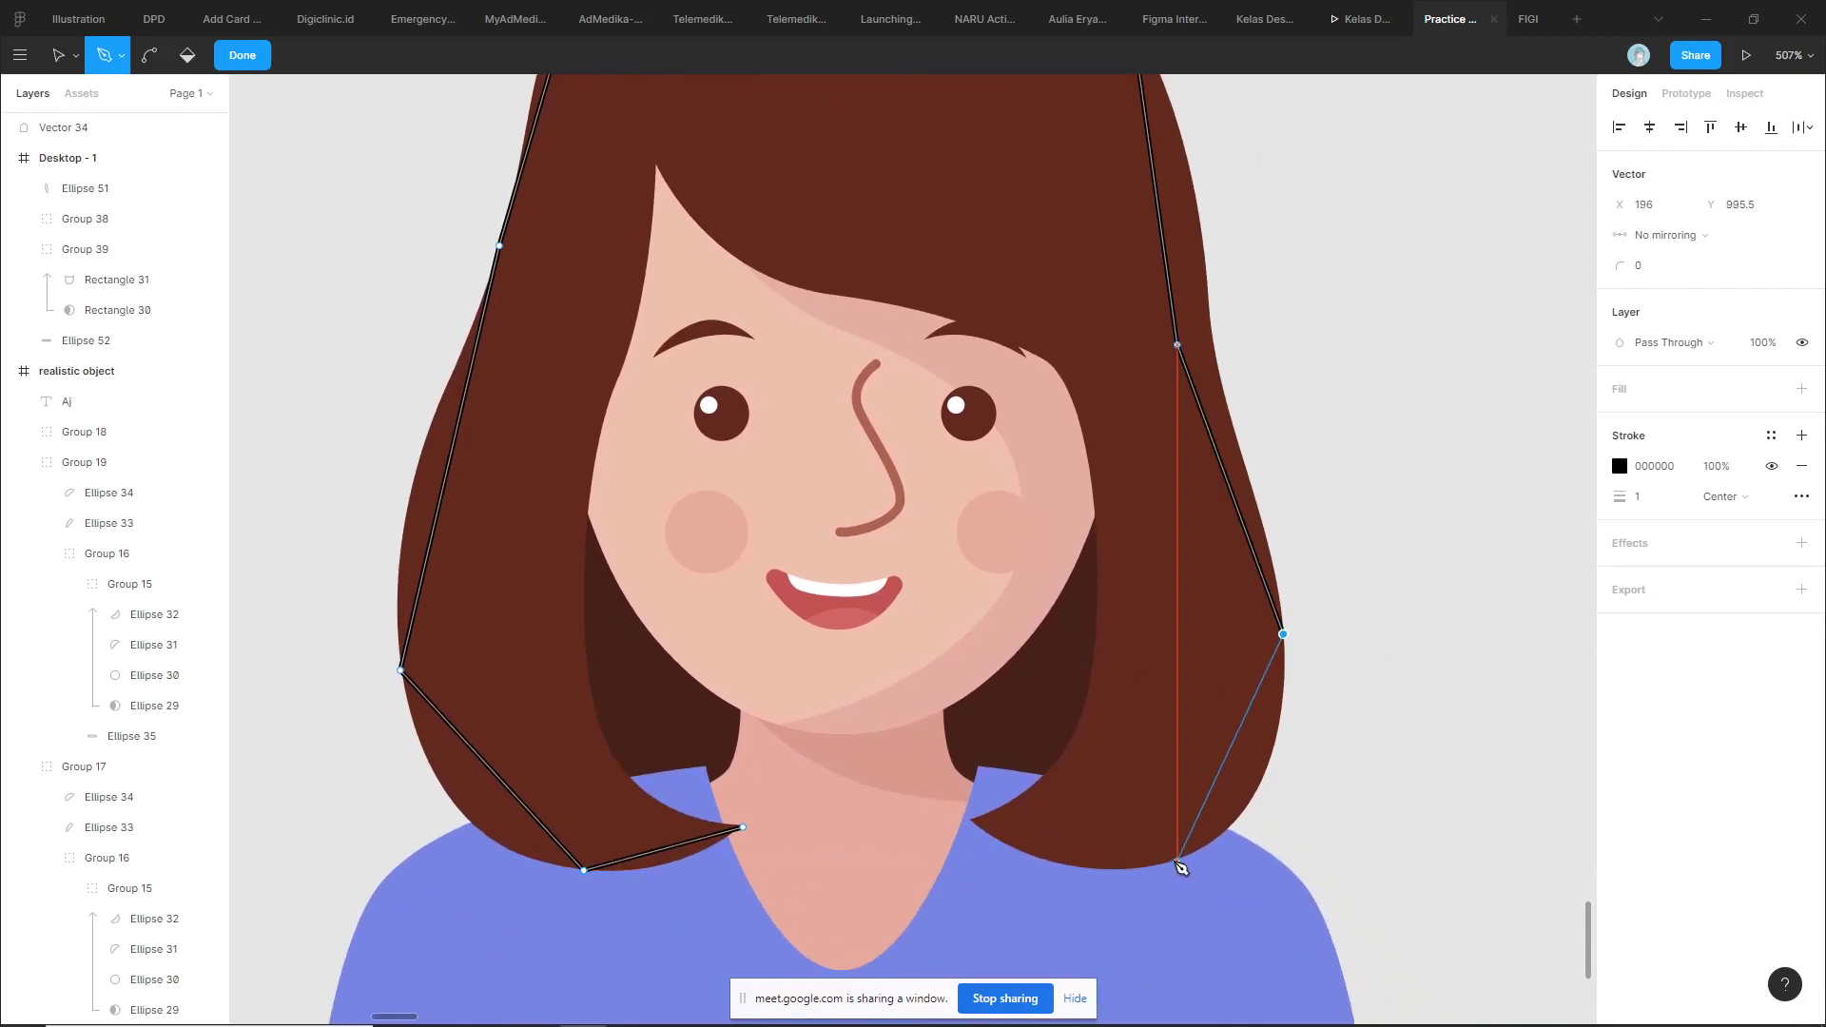
{"action": "left_click", "coordinate": [1178, 861]}
{"action": "left_click", "coordinate": [993, 830]}
{"action": "scroll", "coordinate": [980, 828], "scroll_direction": "down", "scroll_amount": 3}
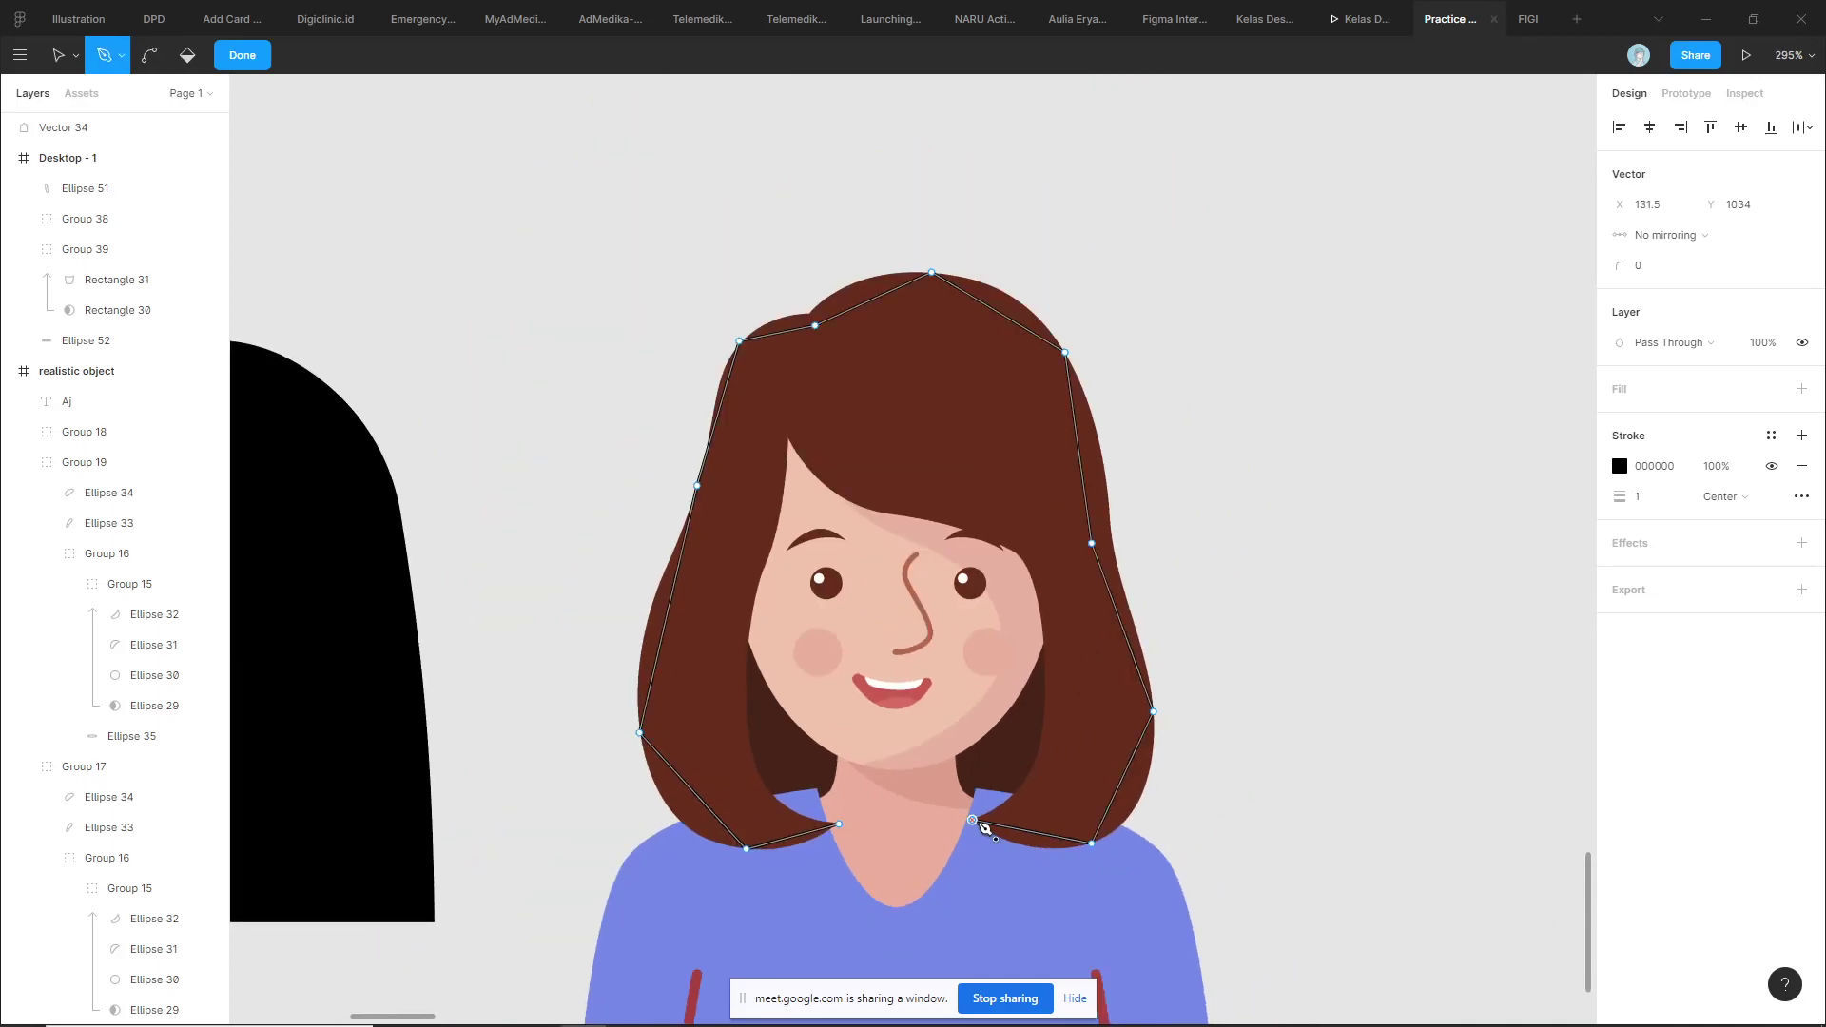
{"action": "key", "text": "Escape"}
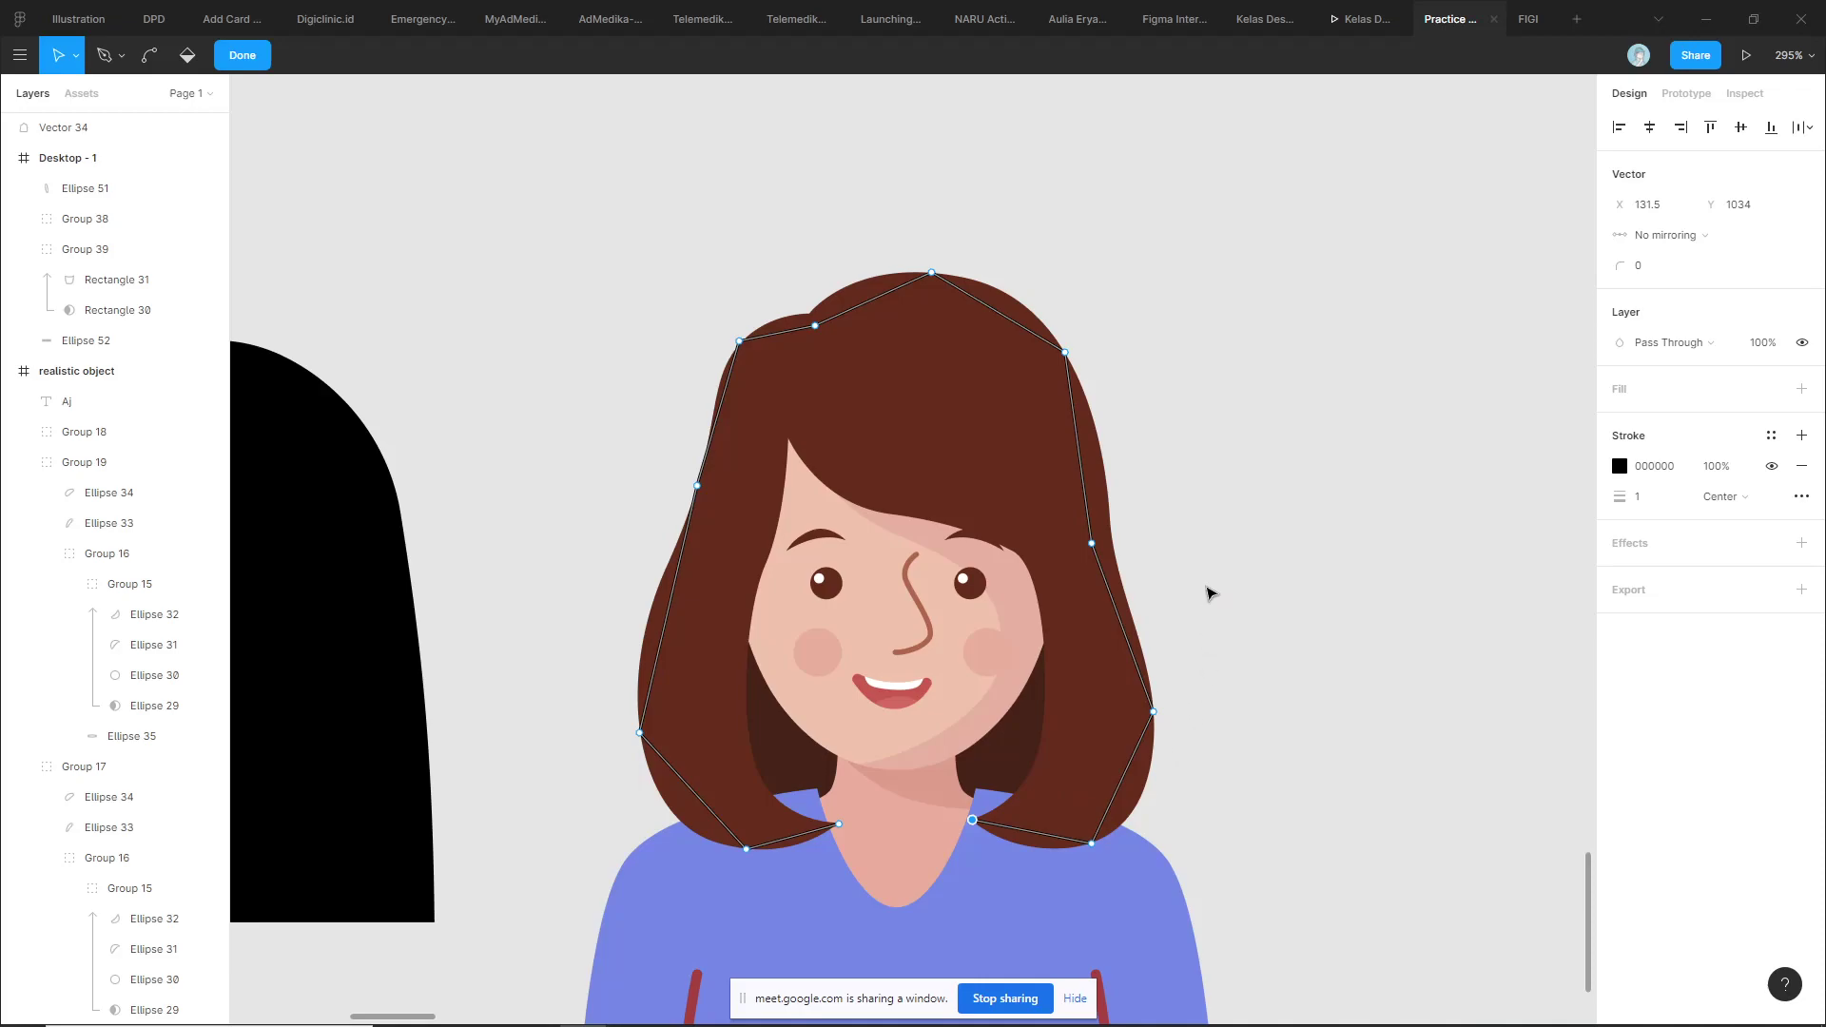
{"action": "key", "text": "Escape"}
{"action": "key", "text": "ctrl+d"}
{"action": "key", "text": "Return"}
Round the outline's lower-left and top-left corners to follow the brown hair
{"action": "scroll", "coordinate": [587, 720], "scroll_direction": "up", "scroll_amount": 2, "text": "ctrl"}
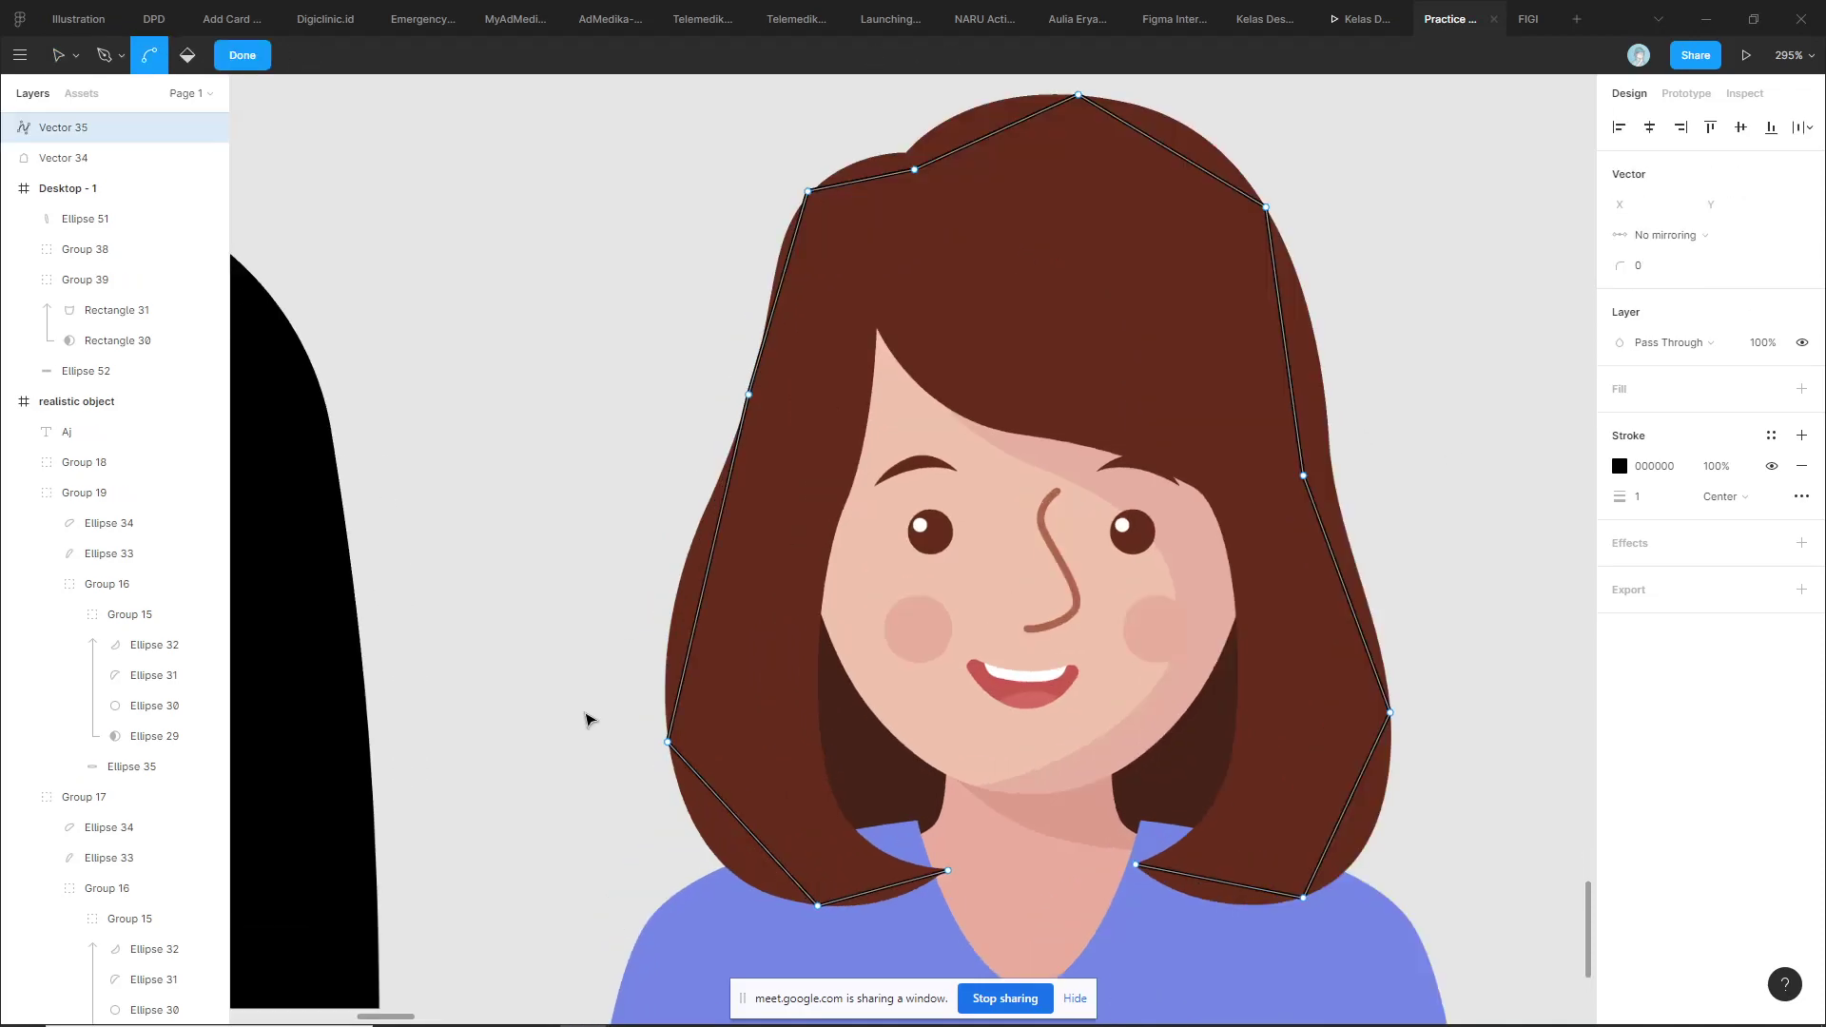
{"action": "left_click", "coordinate": [668, 742]}
{"action": "left_click_drag", "start_coordinate": [1615, 268], "coordinate": [1669, 268]}
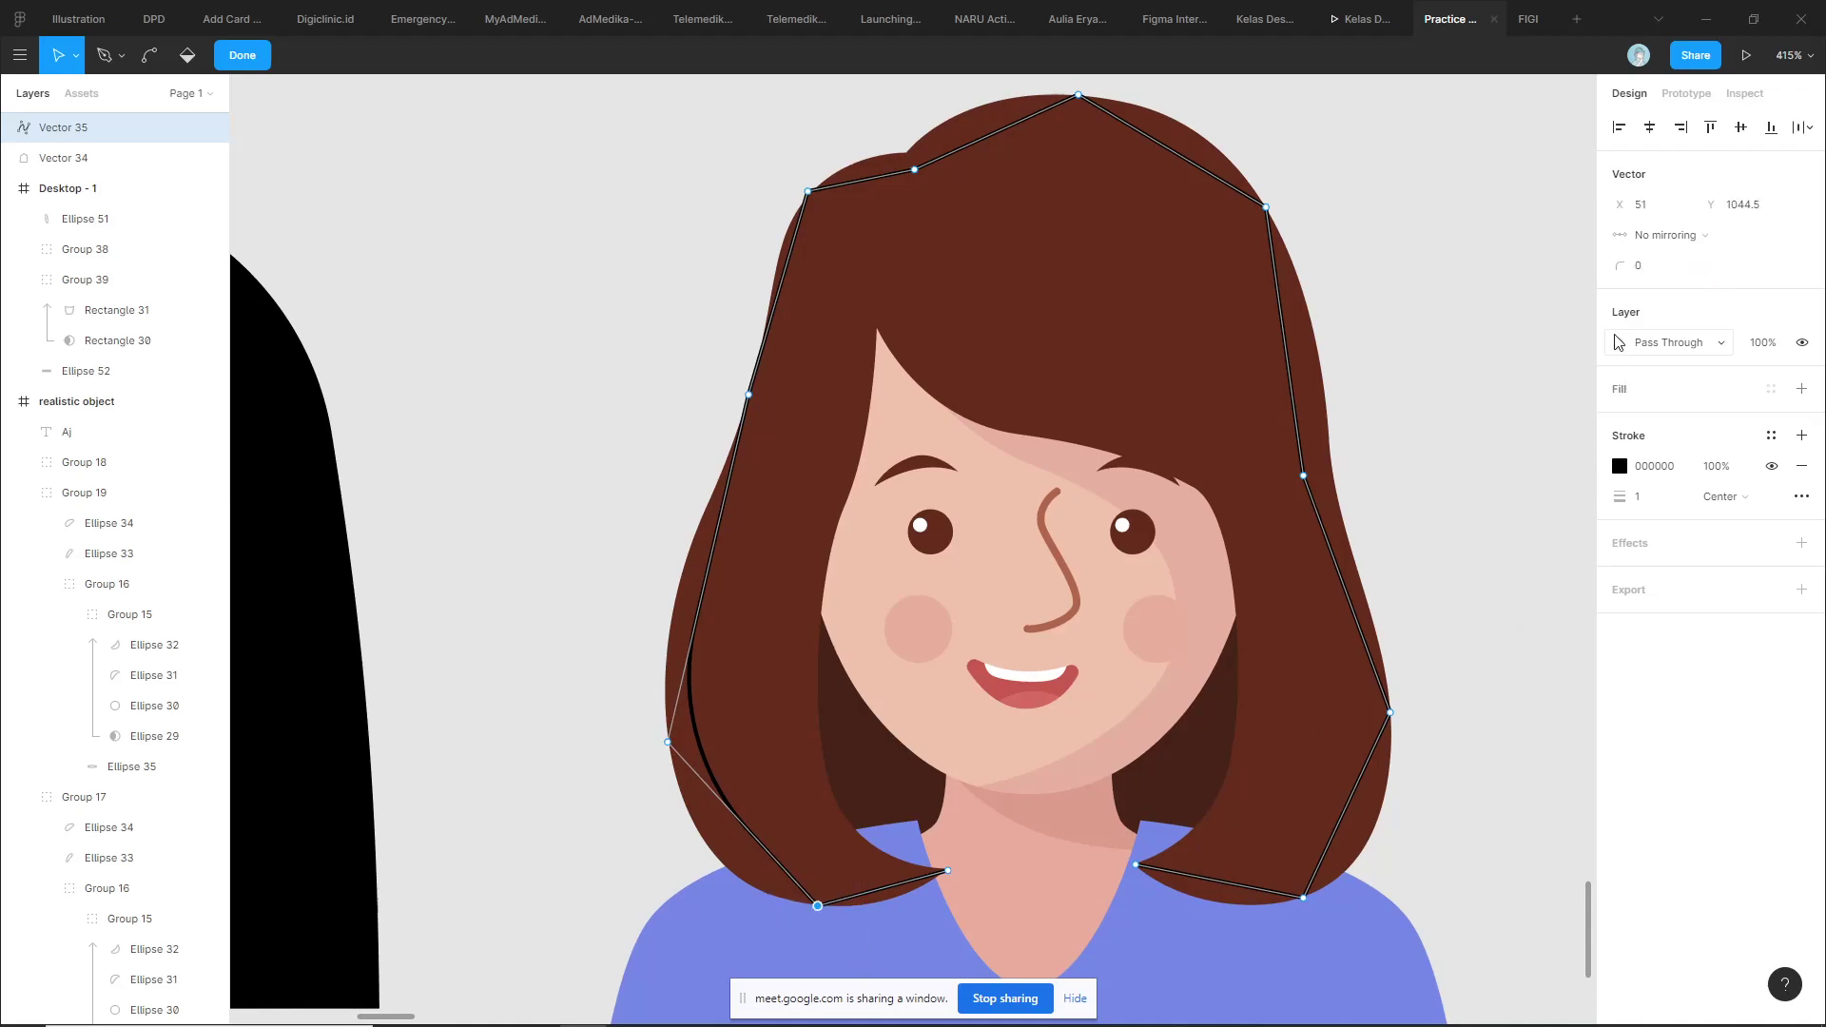
{"action": "left_click_drag", "start_coordinate": [1615, 267], "coordinate": [1674, 267]}
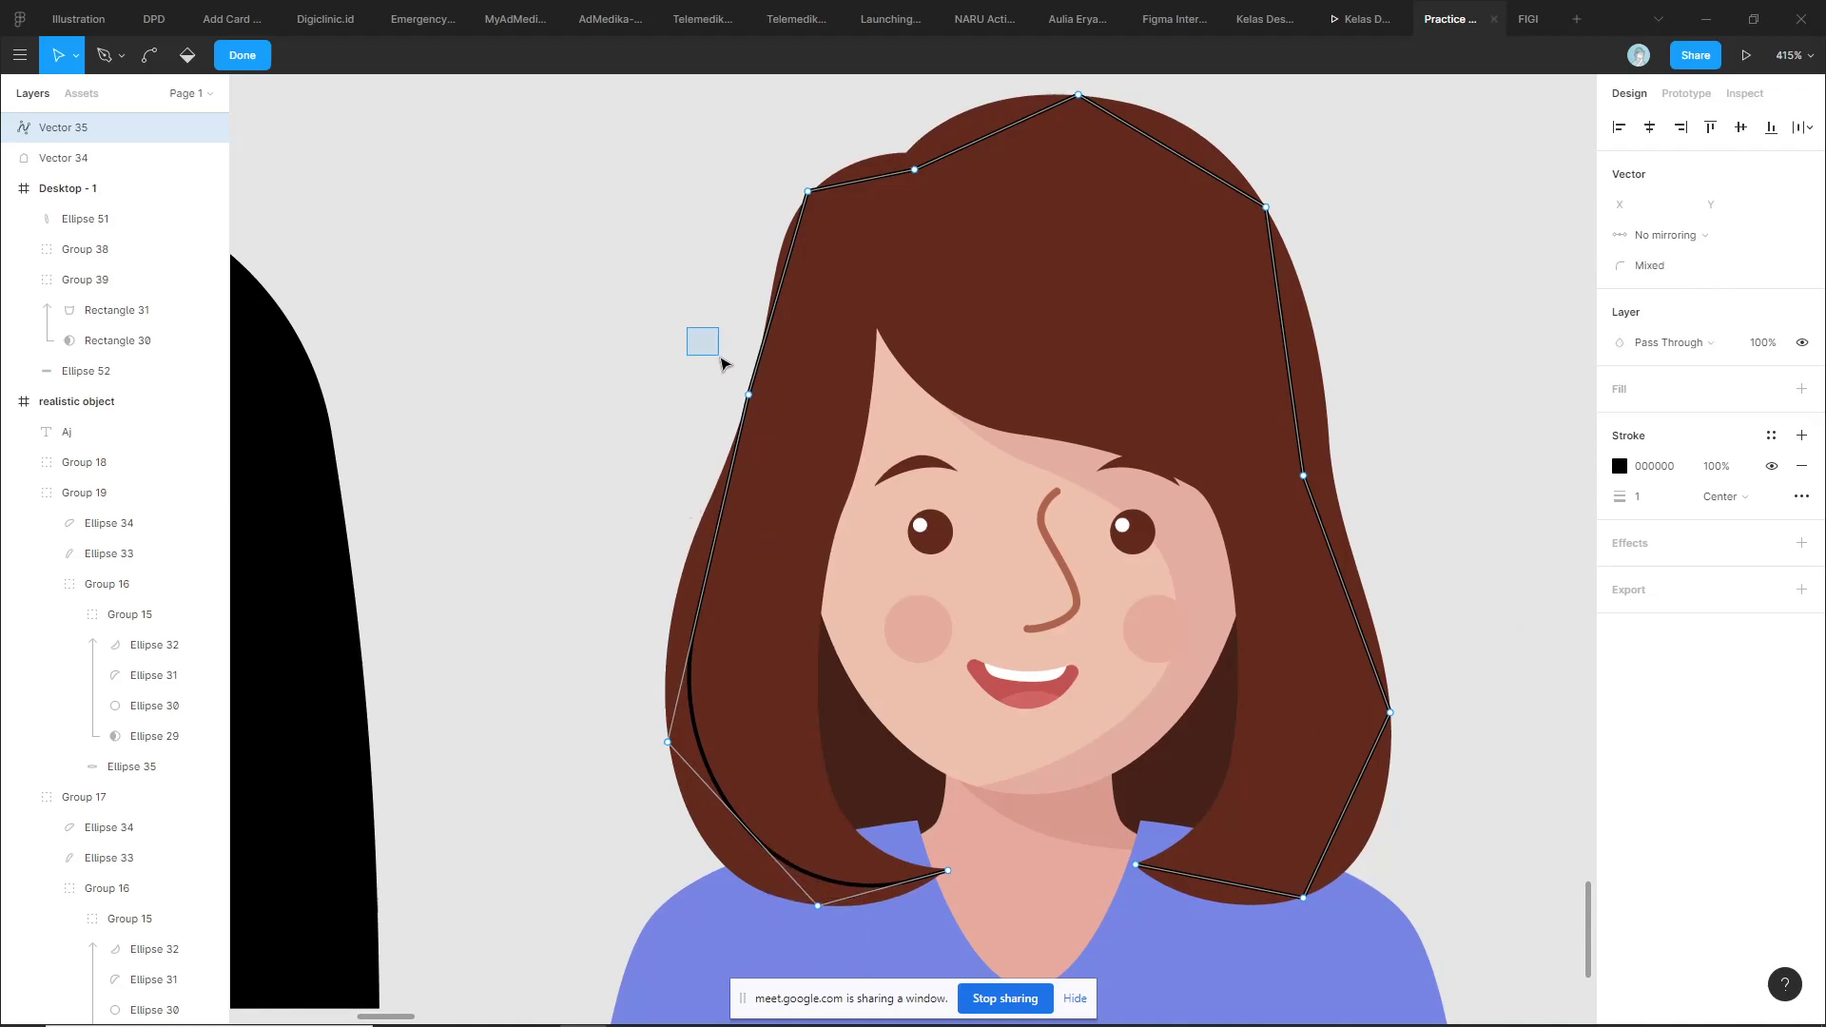
{"action": "left_click_drag", "start_coordinate": [685, 326], "coordinate": [799, 415]}
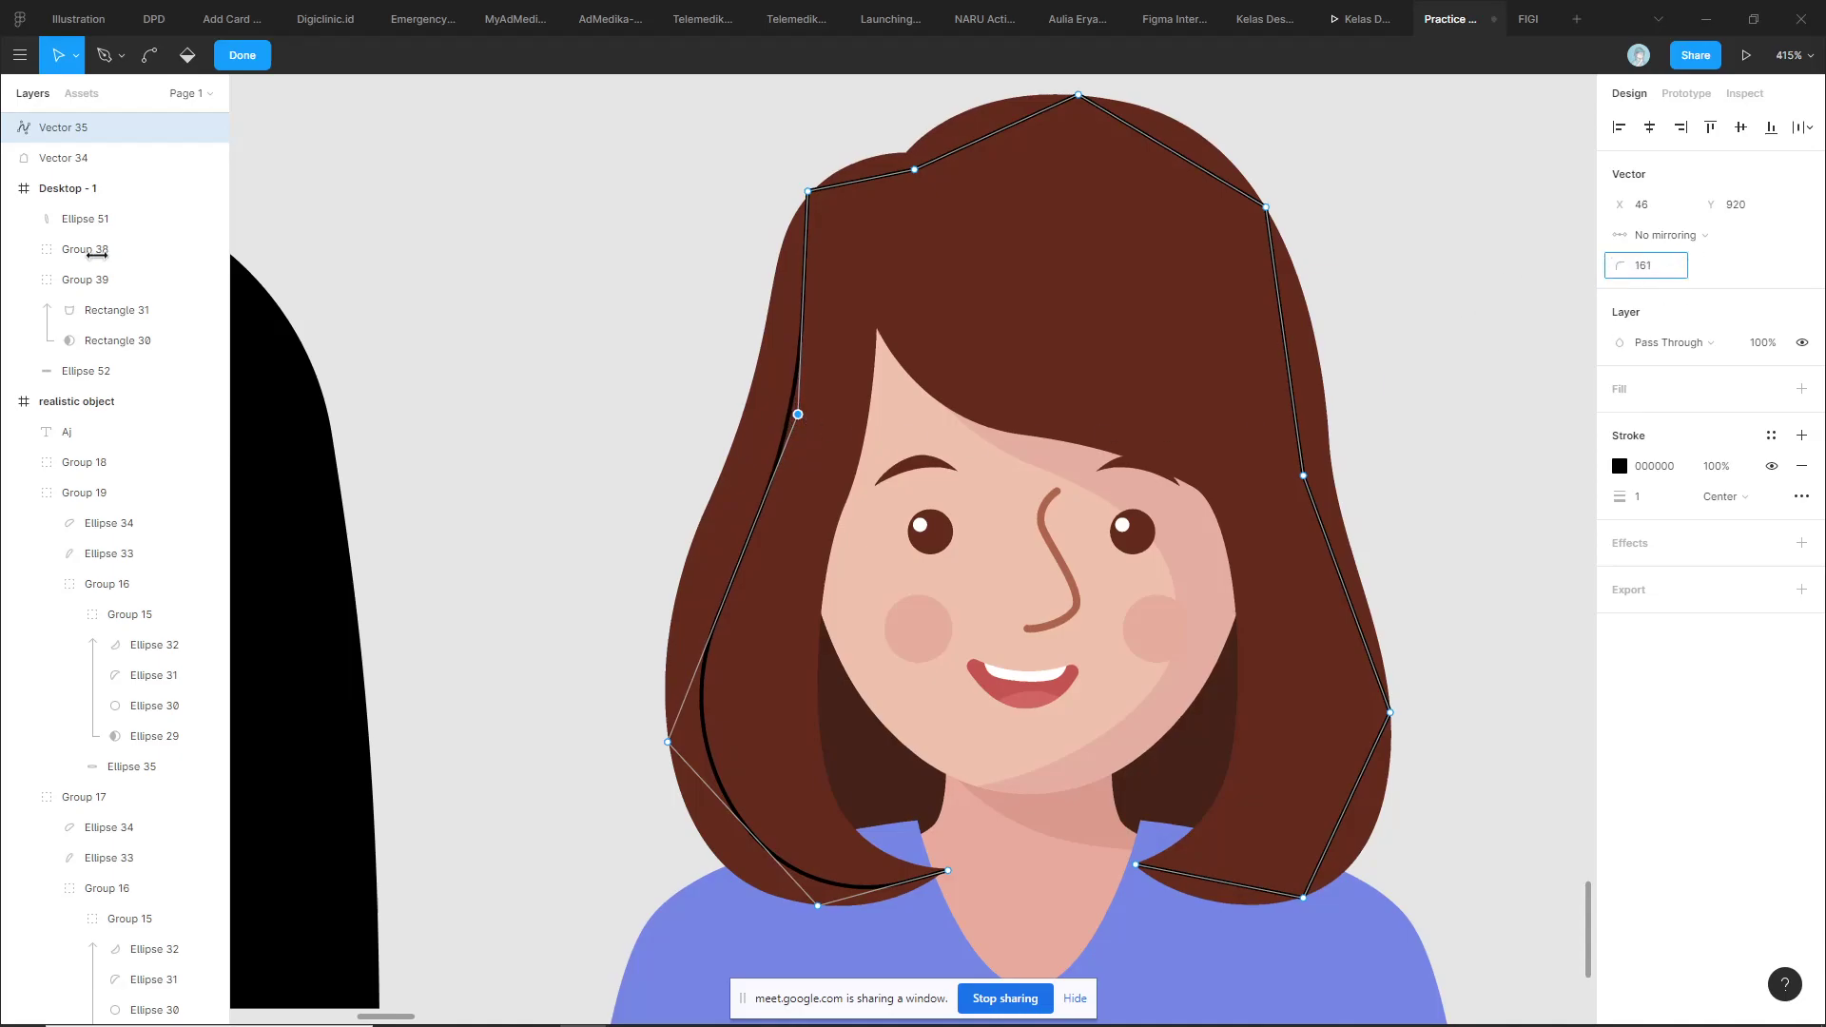
{"action": "left_click_drag", "start_coordinate": [1731, 255], "coordinate": [1438, 255]}
{"action": "left_click", "coordinate": [807, 191]}
{"action": "left_click_drag", "start_coordinate": [1614, 265], "coordinate": [1642, 265]}
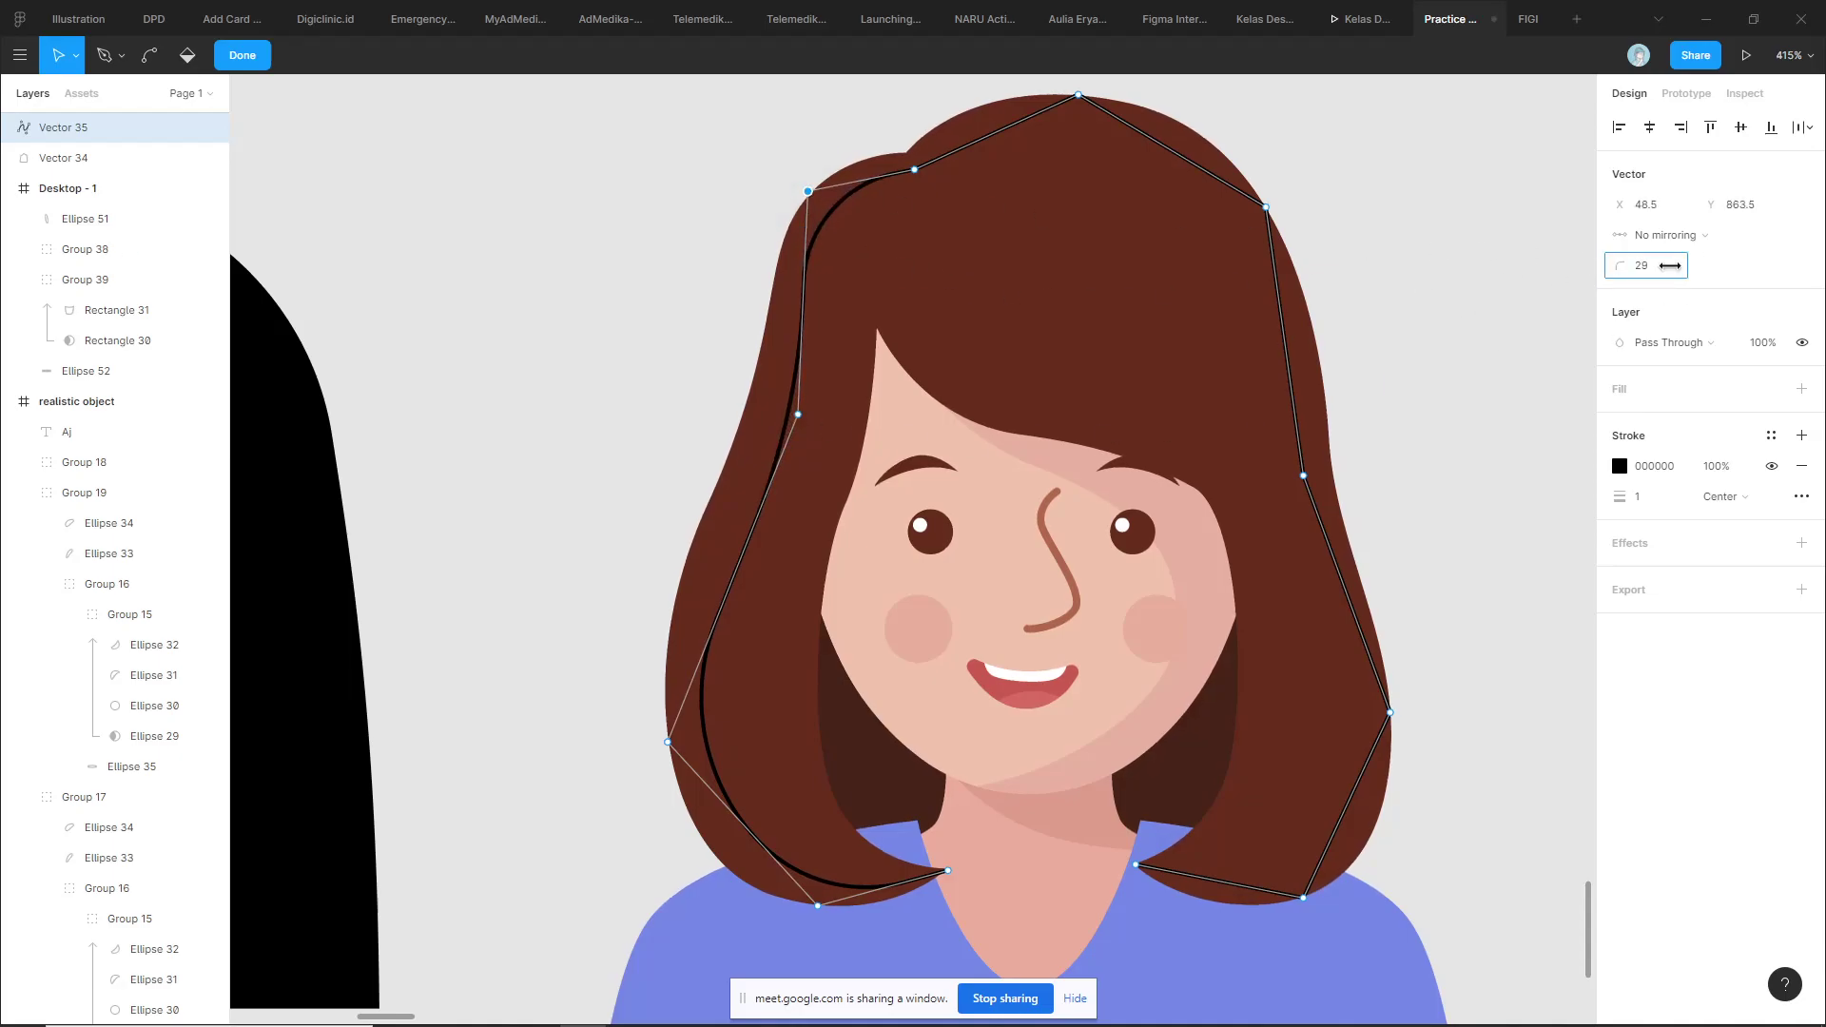
{"action": "scroll", "coordinate": [1046, 248], "scroll_direction": "up", "scroll_amount": 2}
Admit the person waiting to join the video call, then return to Figma
{"action": "key", "text": "alt+Tab"}
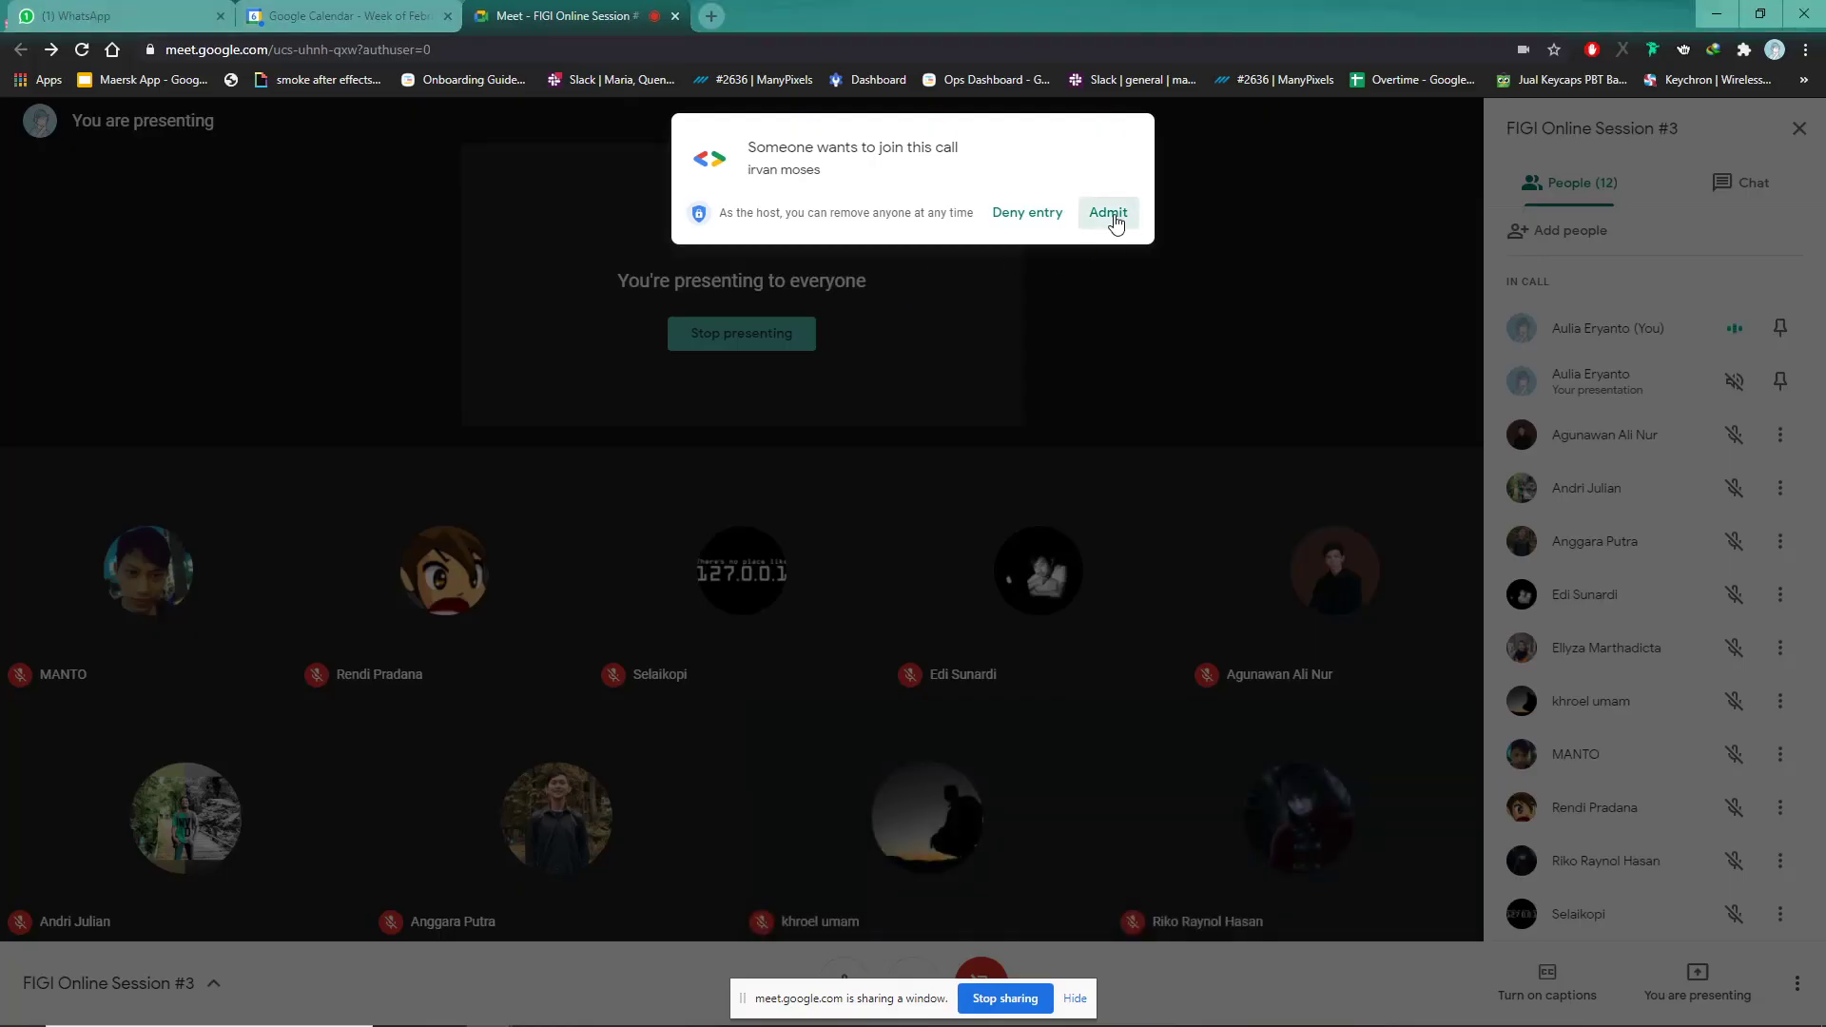
{"action": "left_click", "coordinate": [1110, 213]}
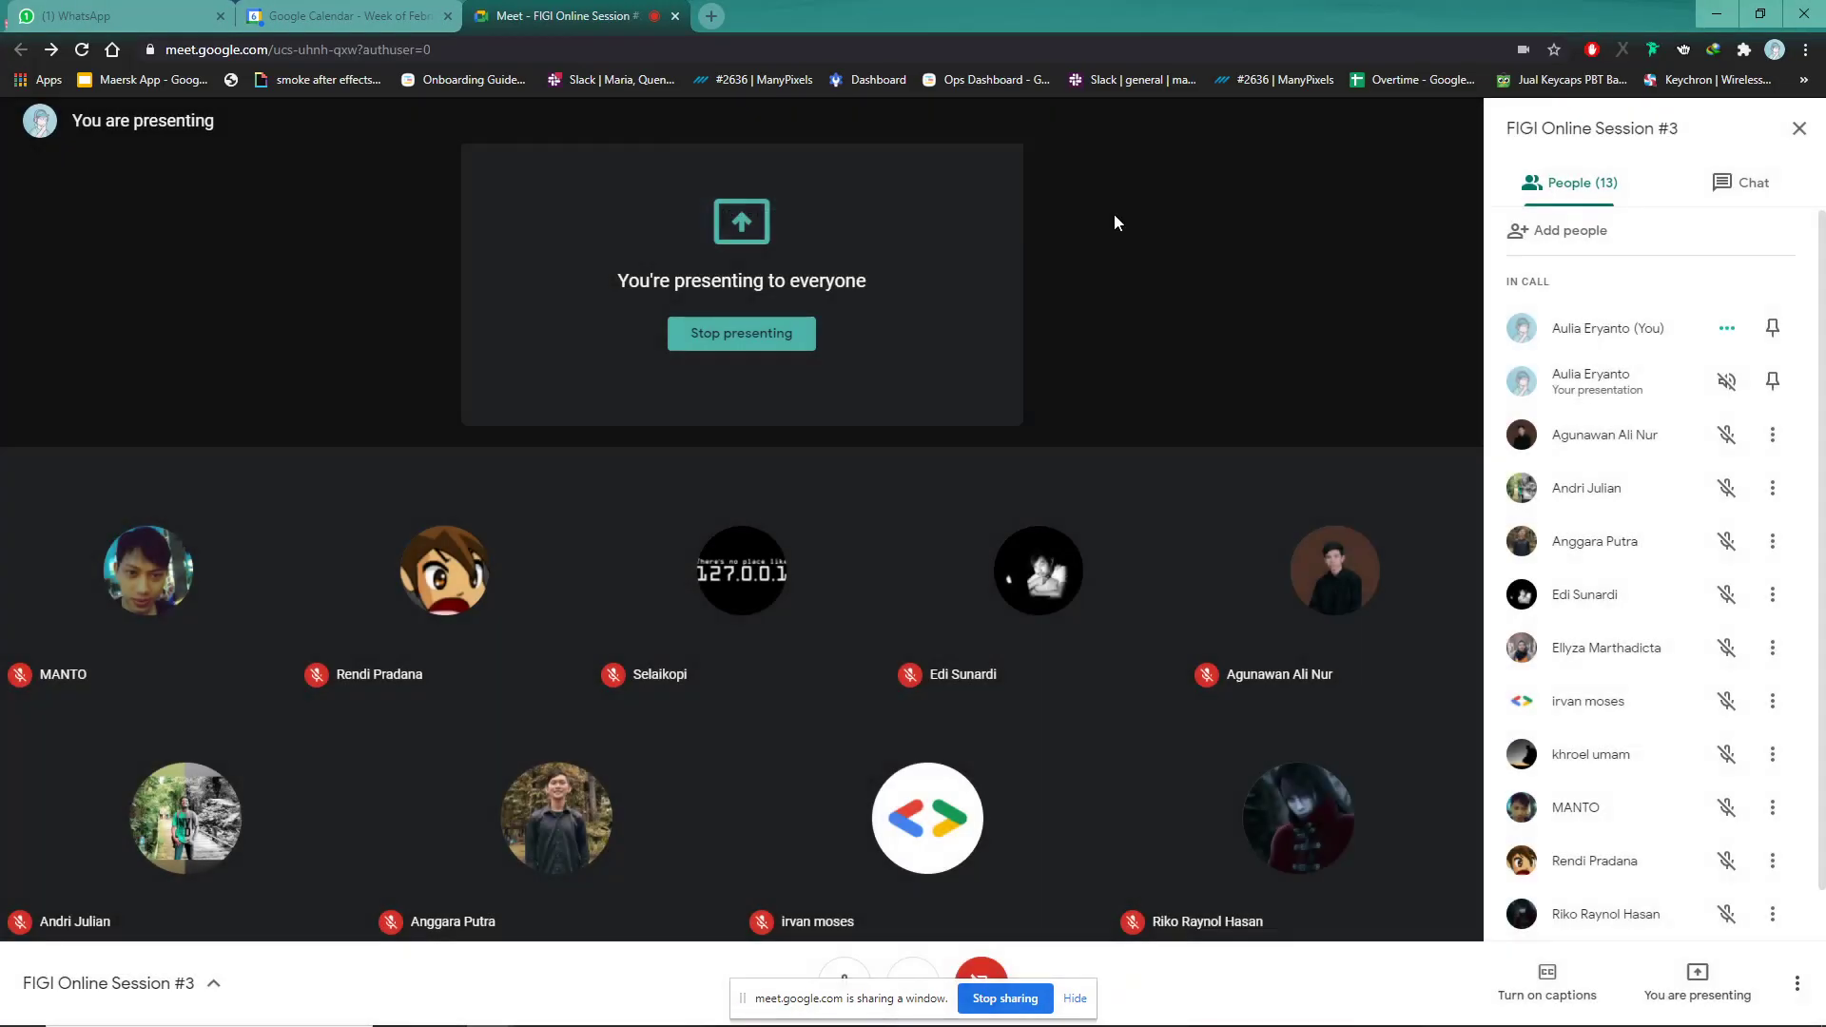
{"action": "key", "text": "alt+Tab"}
{"action": "left_click", "coordinate": [1173, 225]}
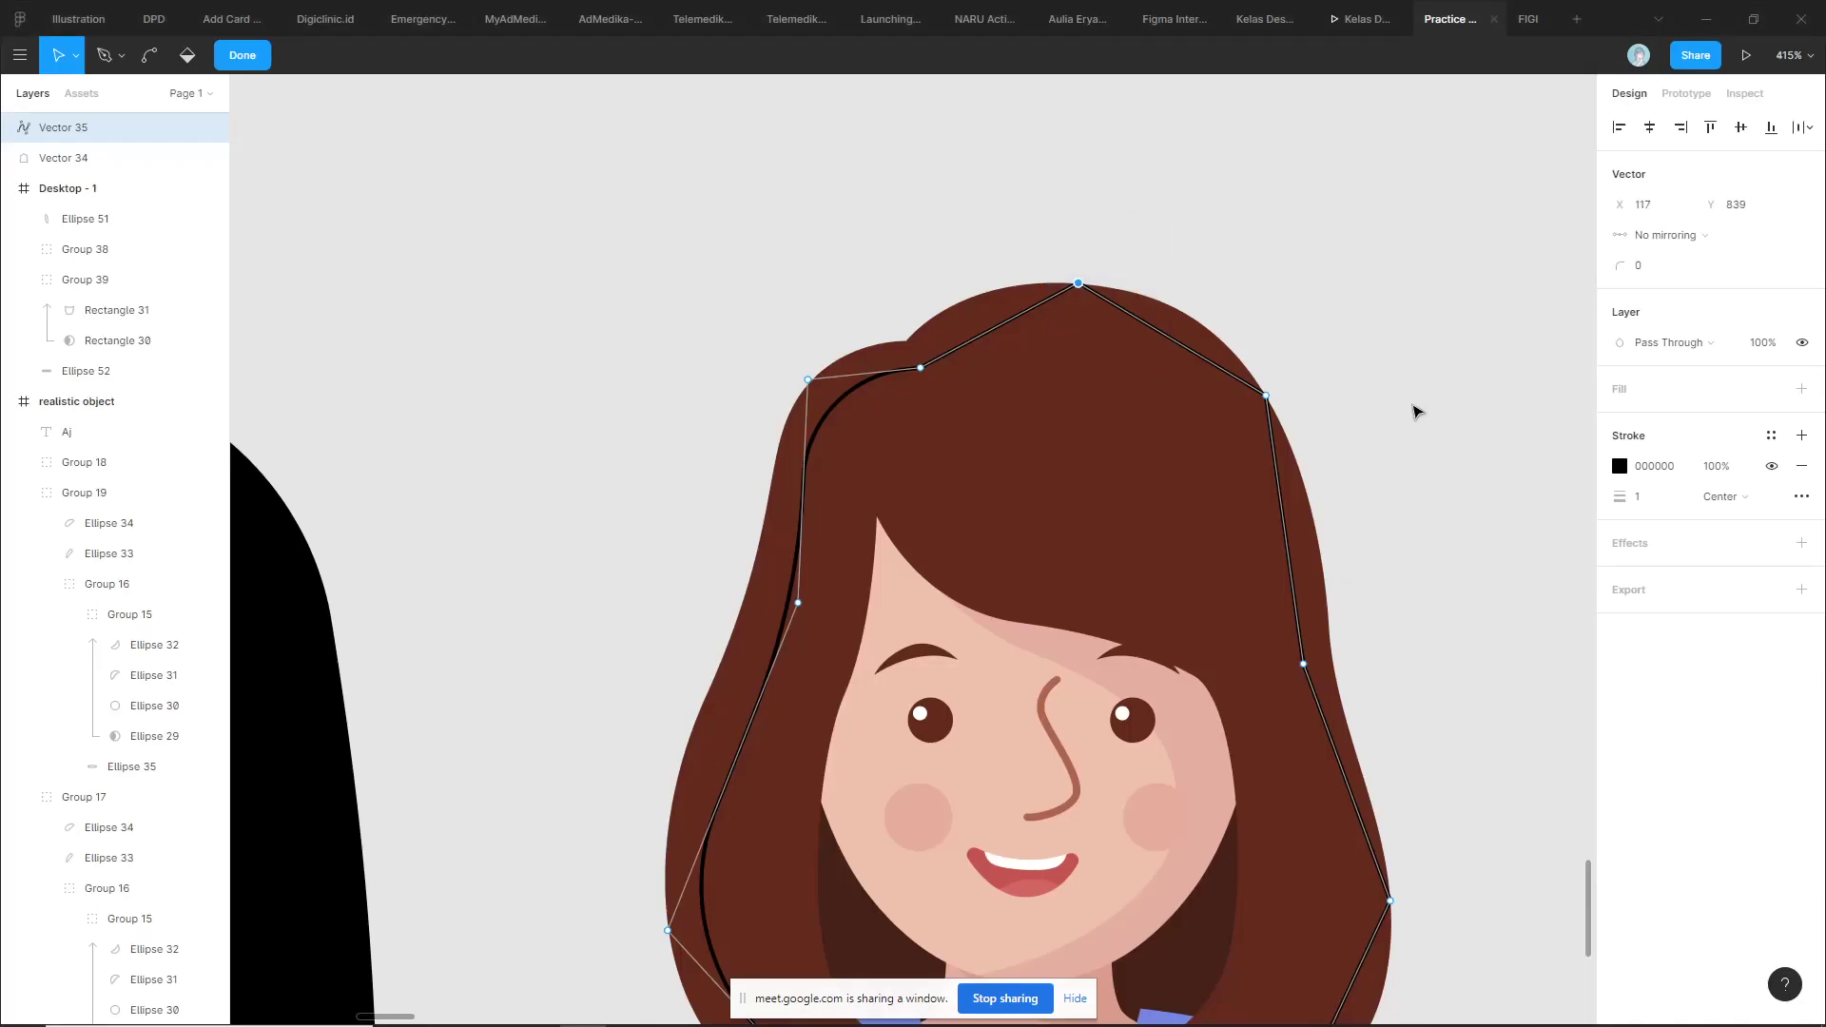
Round the upper-right and right-side corners into curves and exit point editing
{"action": "left_click", "coordinate": [1266, 394]}
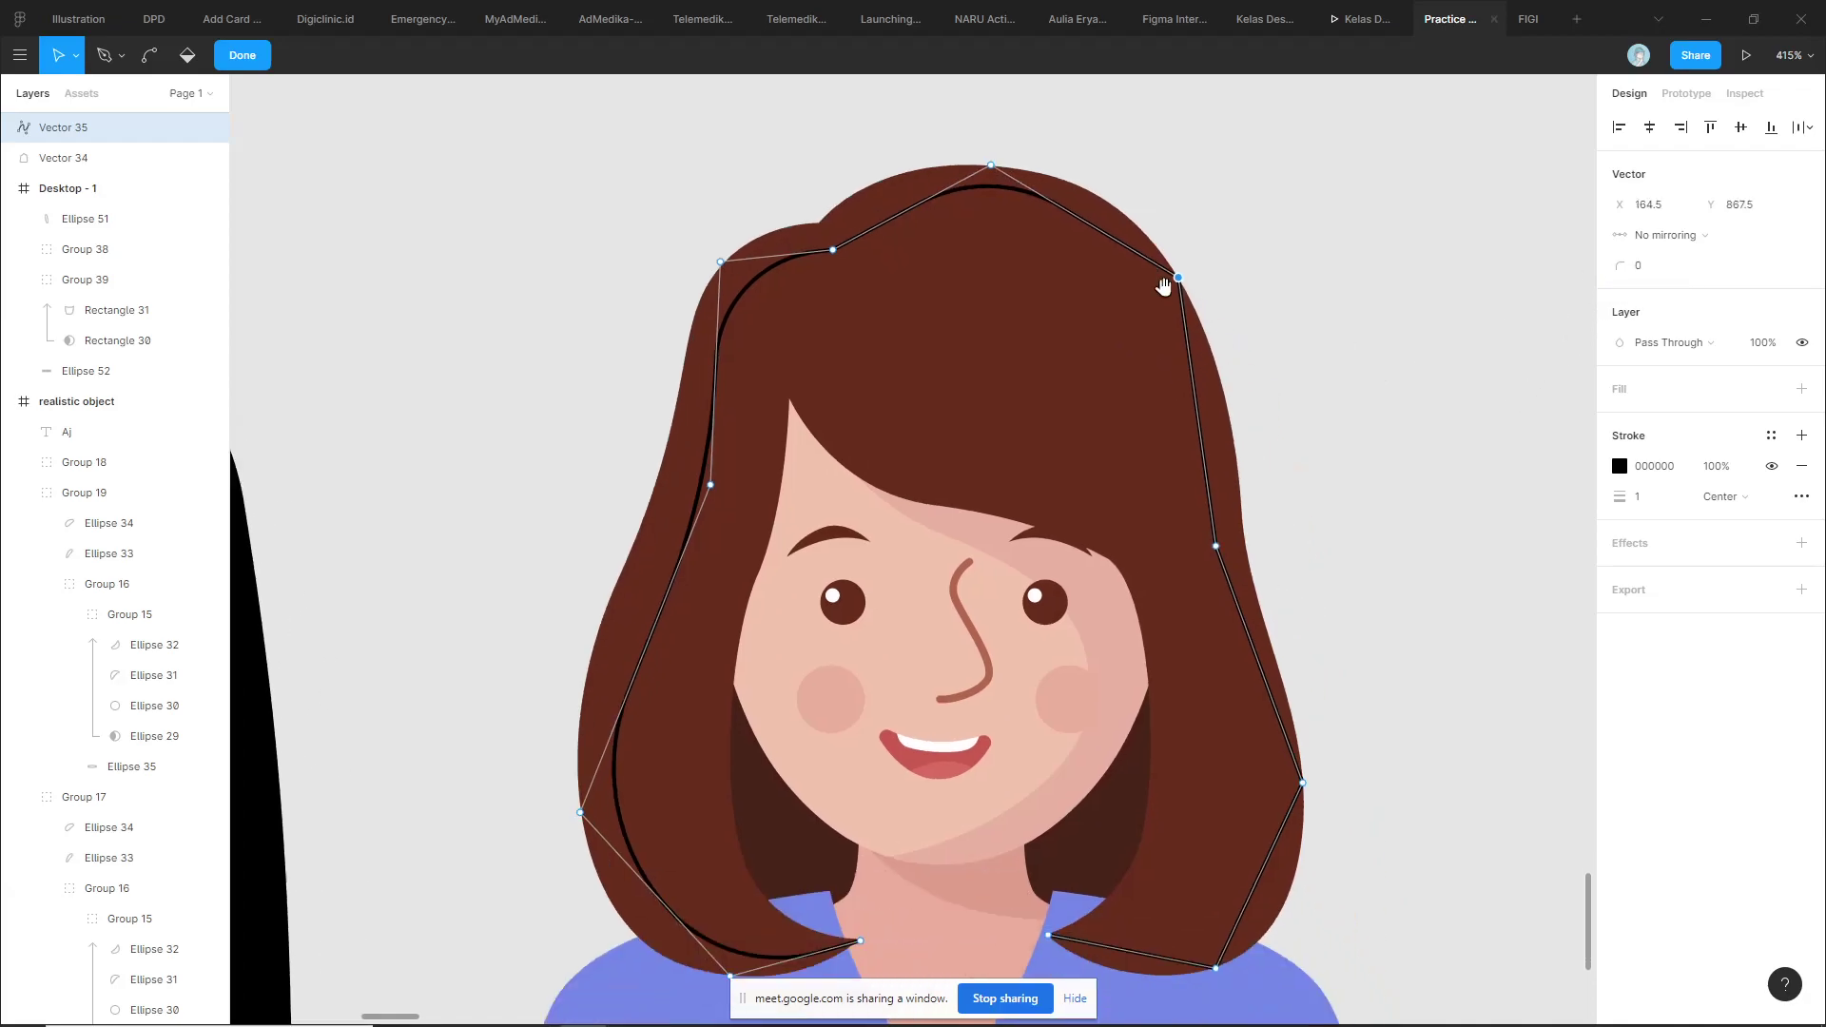
{"action": "scroll", "coordinate": [1066, 833], "scroll_direction": "down", "scroll_amount": 4}
{"action": "scroll", "coordinate": [1067, 833], "scroll_direction": "right", "scroll_amount": 3}
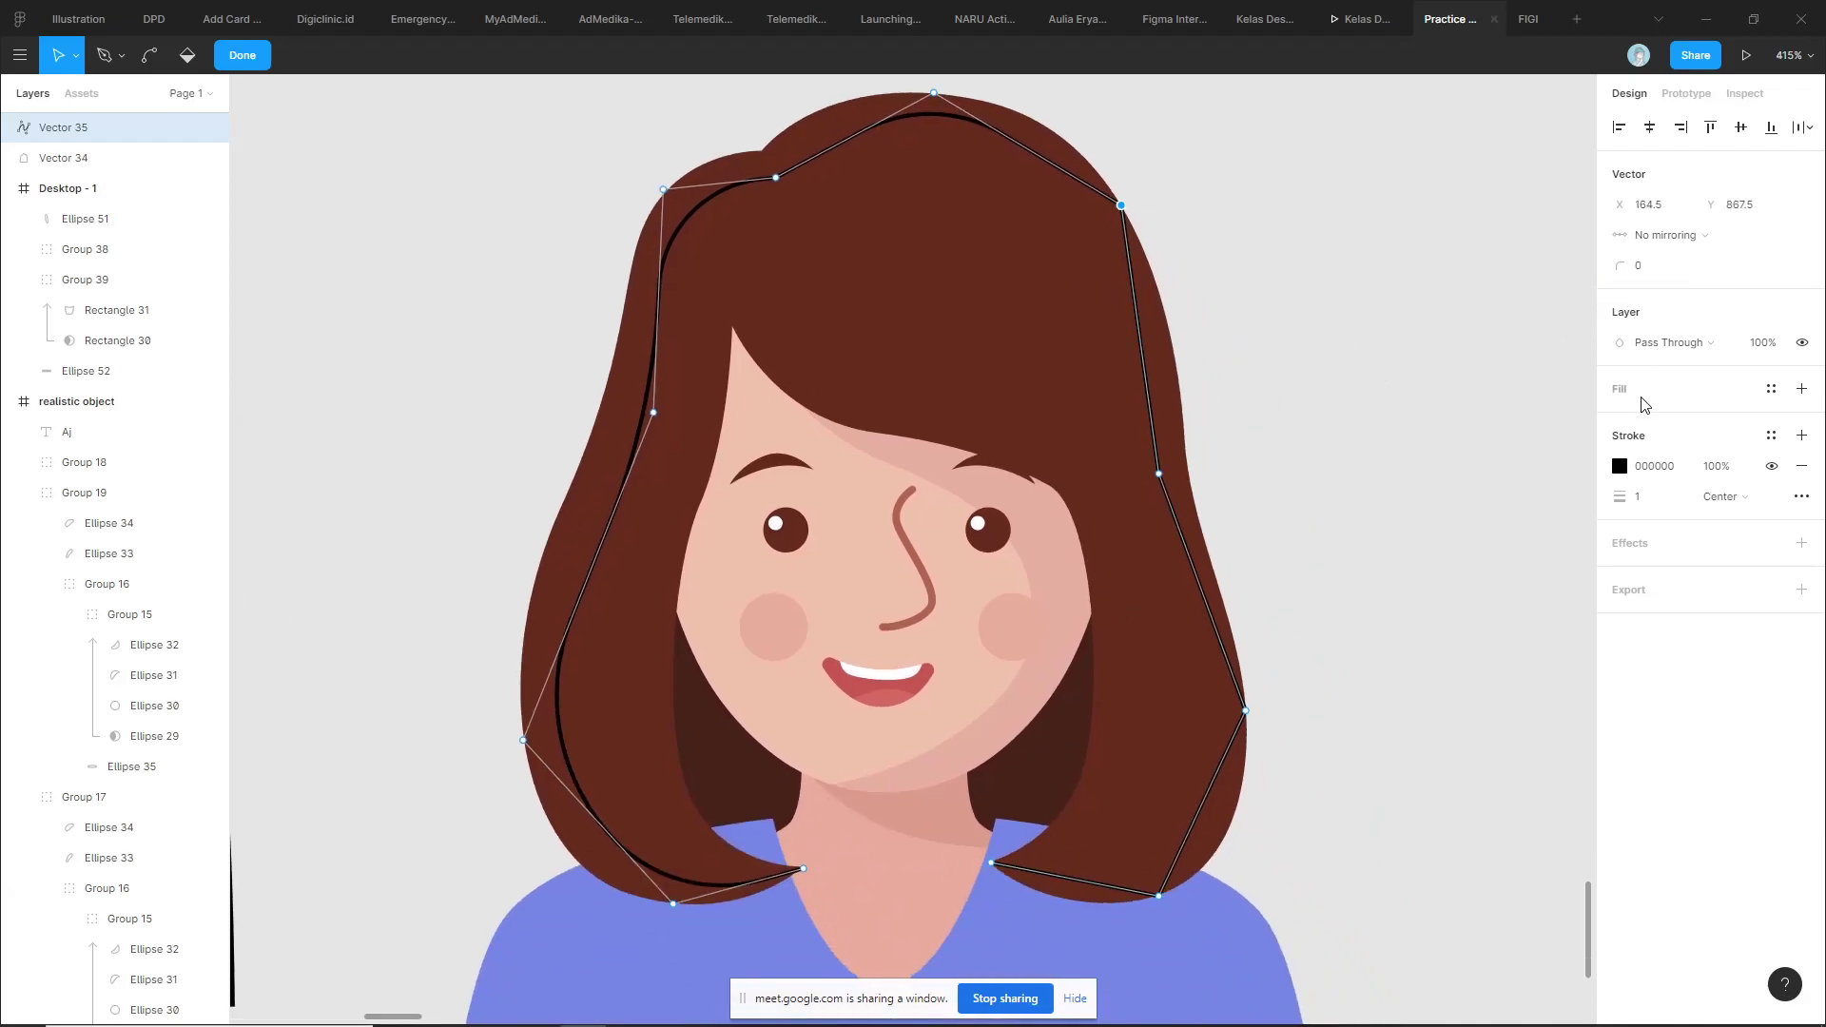
{"action": "left_click_drag", "start_coordinate": [1625, 274], "coordinate": [1665, 271]}
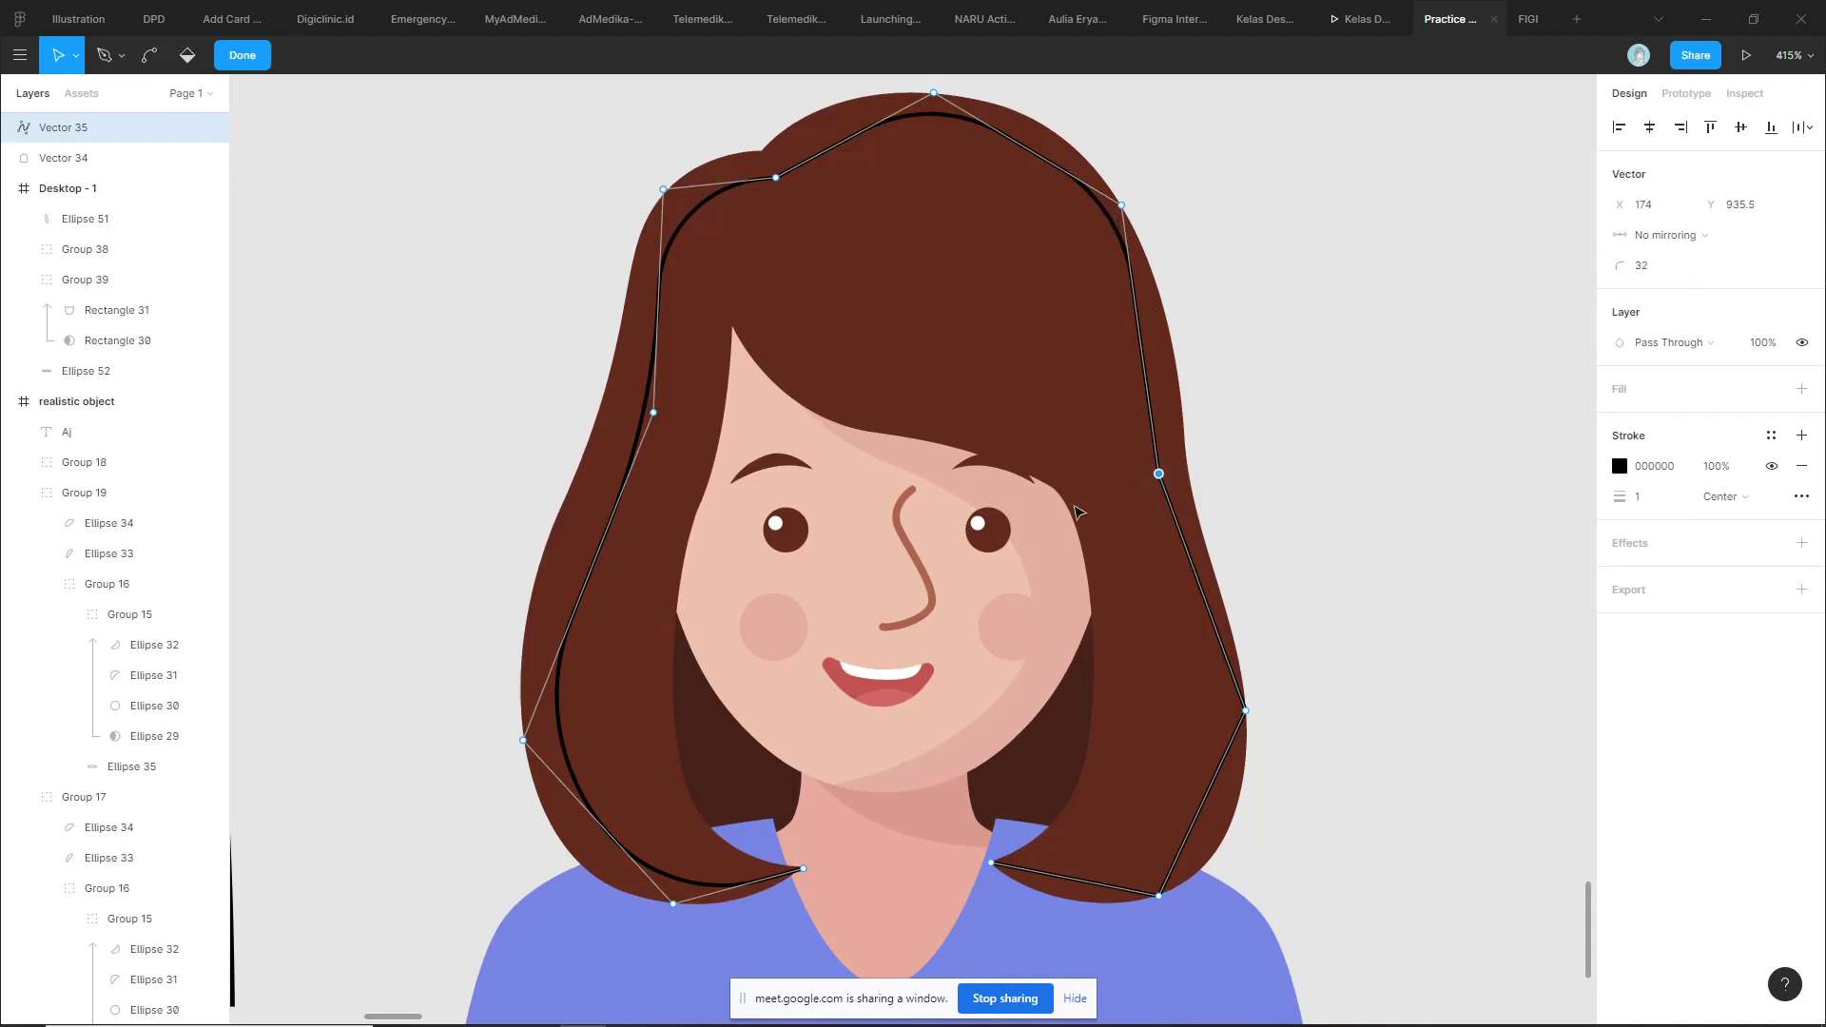
{"action": "left_click_drag", "start_coordinate": [1164, 474], "coordinate": [1148, 473]}
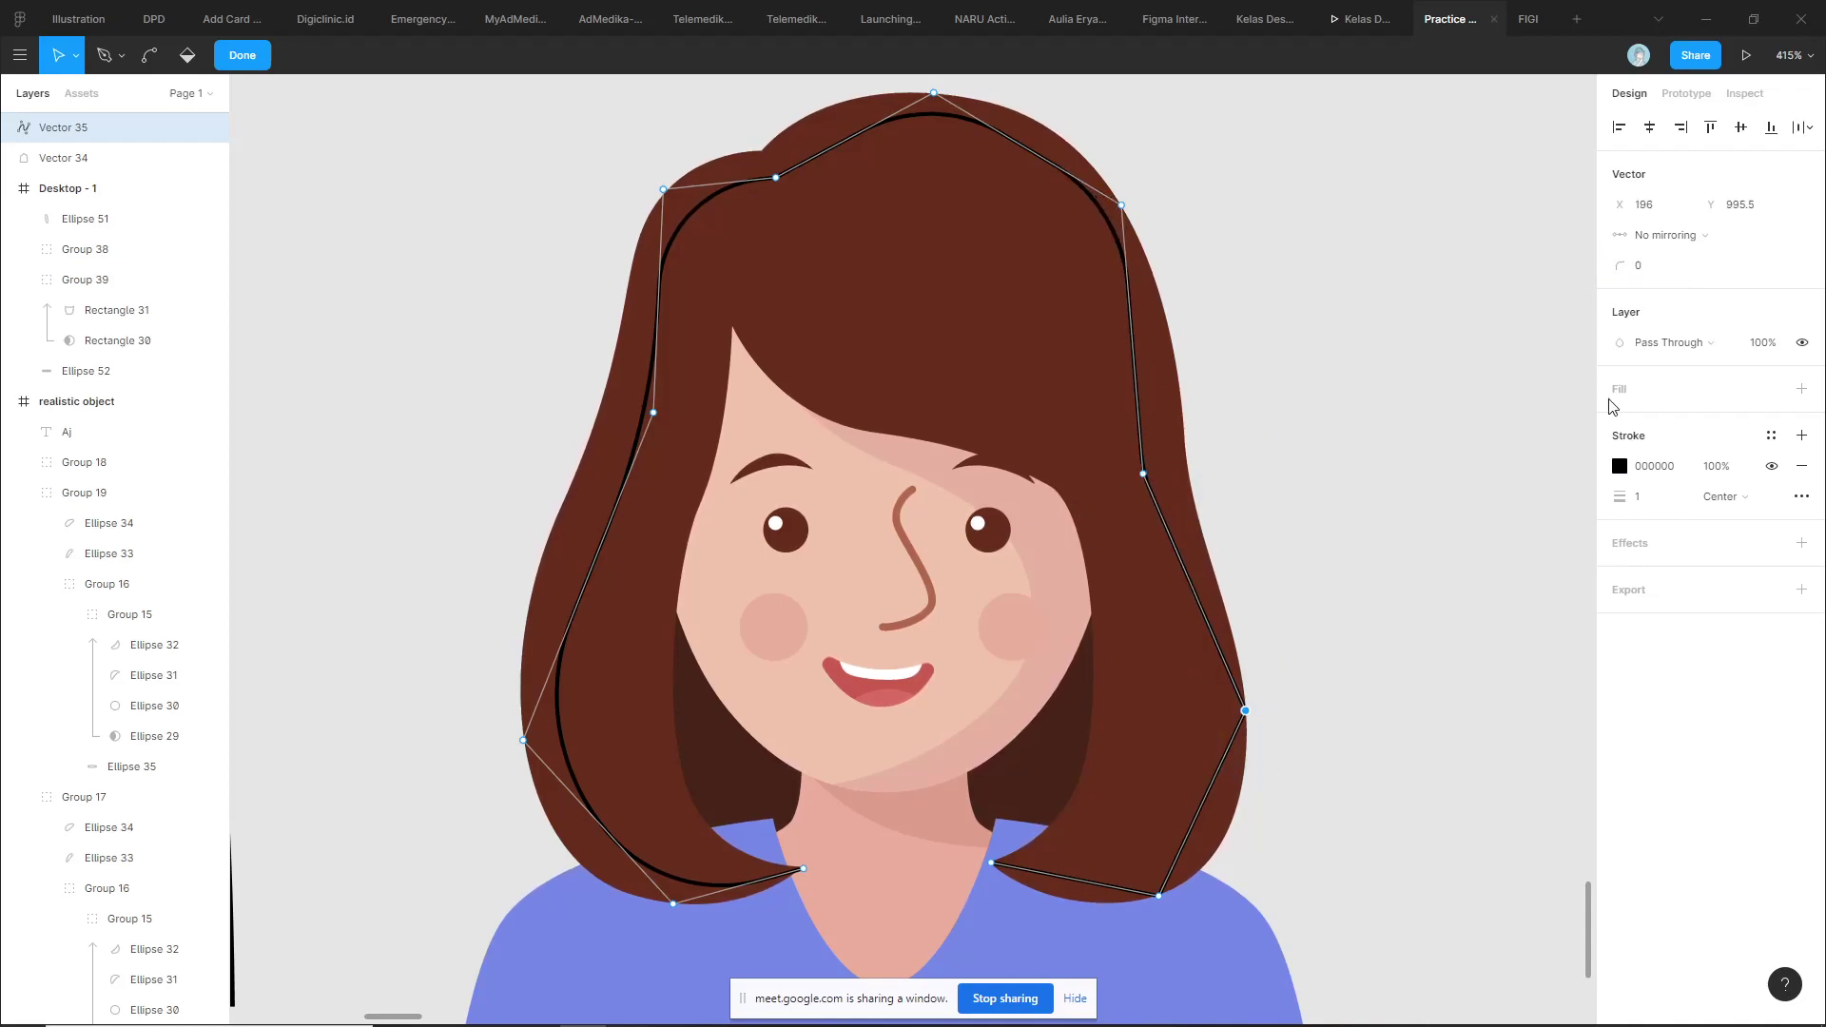
{"action": "mouse_move", "coordinate": [1619, 276]}
{"action": "left_mouse_down"}
{"action": "mouse_move", "coordinate": [1706, 277]}
{"action": "mouse_move", "coordinate": [1675, 268]}
{"action": "left_mouse_up"}
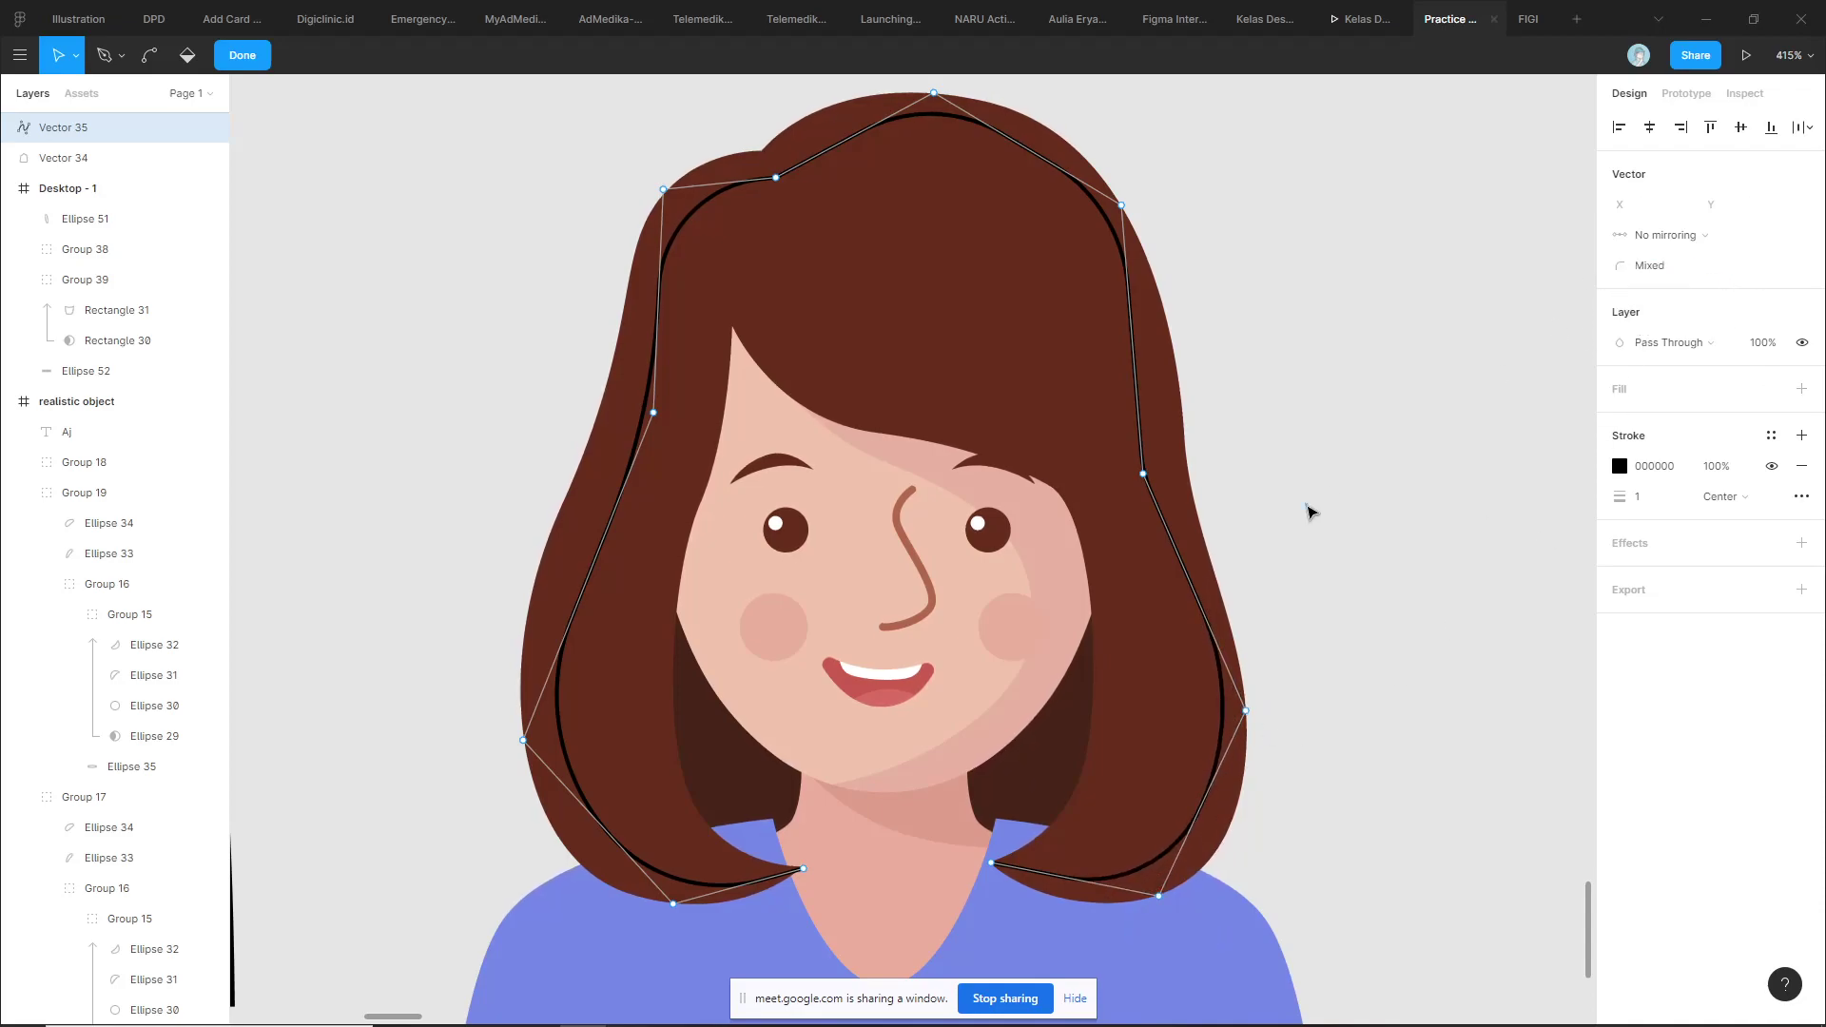
{"action": "left_click", "coordinate": [1310, 512]}
{"action": "scroll", "coordinate": [1310, 512], "scroll_direction": "down", "scroll_amount": 1}
Move Vector 35 to the right of the brown-haired avatar, clear of her face
{"action": "left_click_drag", "start_coordinate": [1174, 425], "coordinate": [1459, 454]}
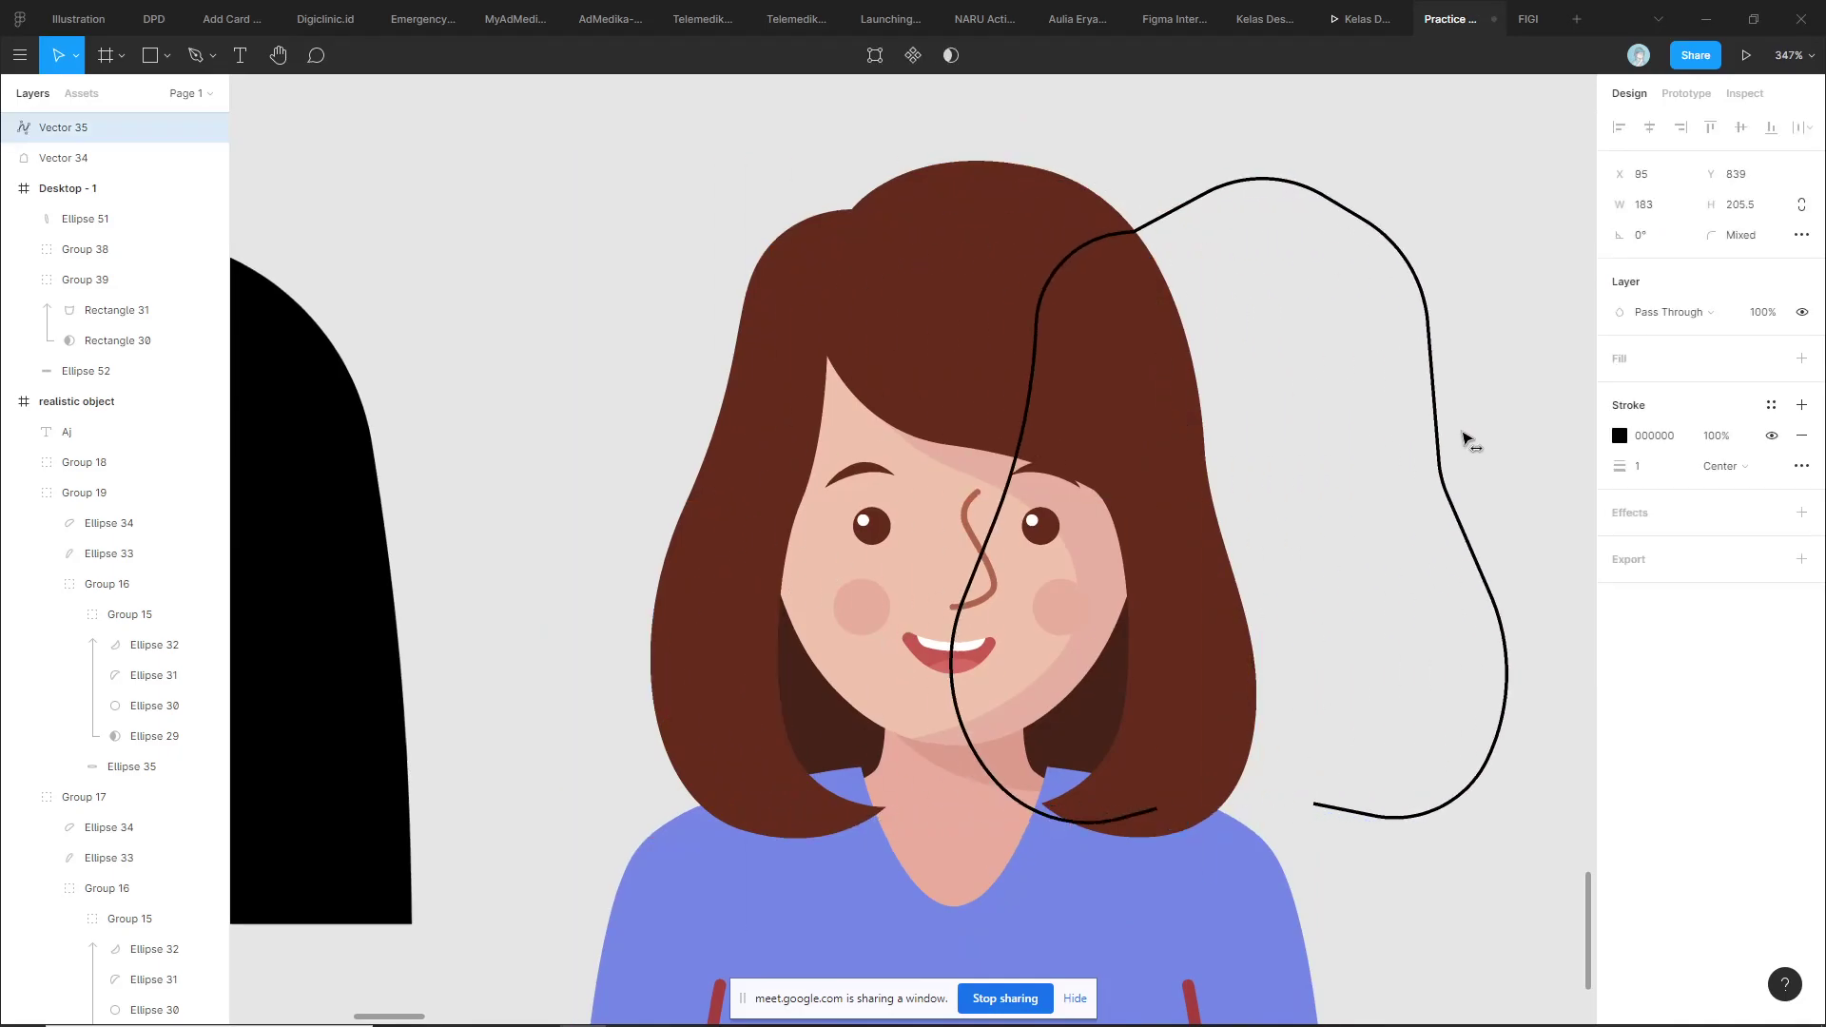
{"action": "scroll", "coordinate": [1459, 454], "scroll_direction": "down", "scroll_amount": 1}
{"action": "scroll", "coordinate": [1195, 456], "scroll_direction": "down", "scroll_amount": 1}
{"action": "left_click_drag", "start_coordinate": [1154, 387], "coordinate": [1399, 408]}
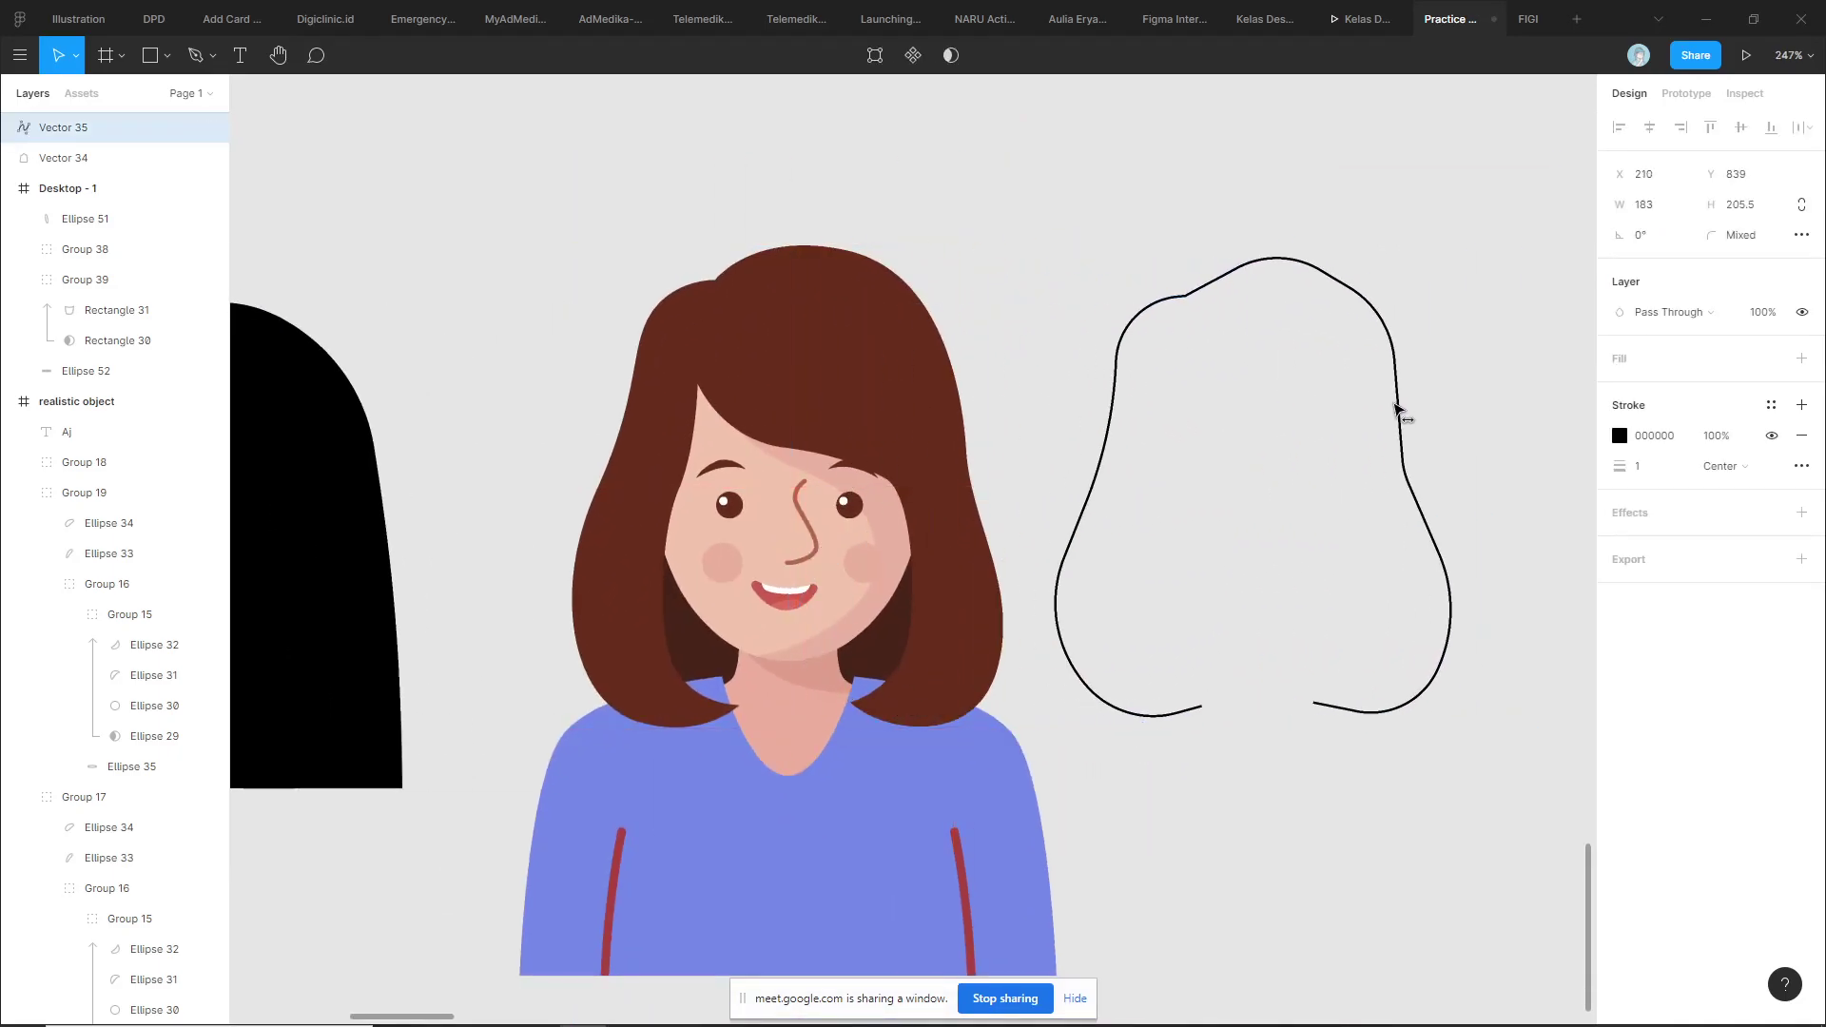
{"action": "key", "text": "Escape"}
{"action": "left_click_drag", "start_coordinate": [1492, 324], "coordinate": [1446, 315]}
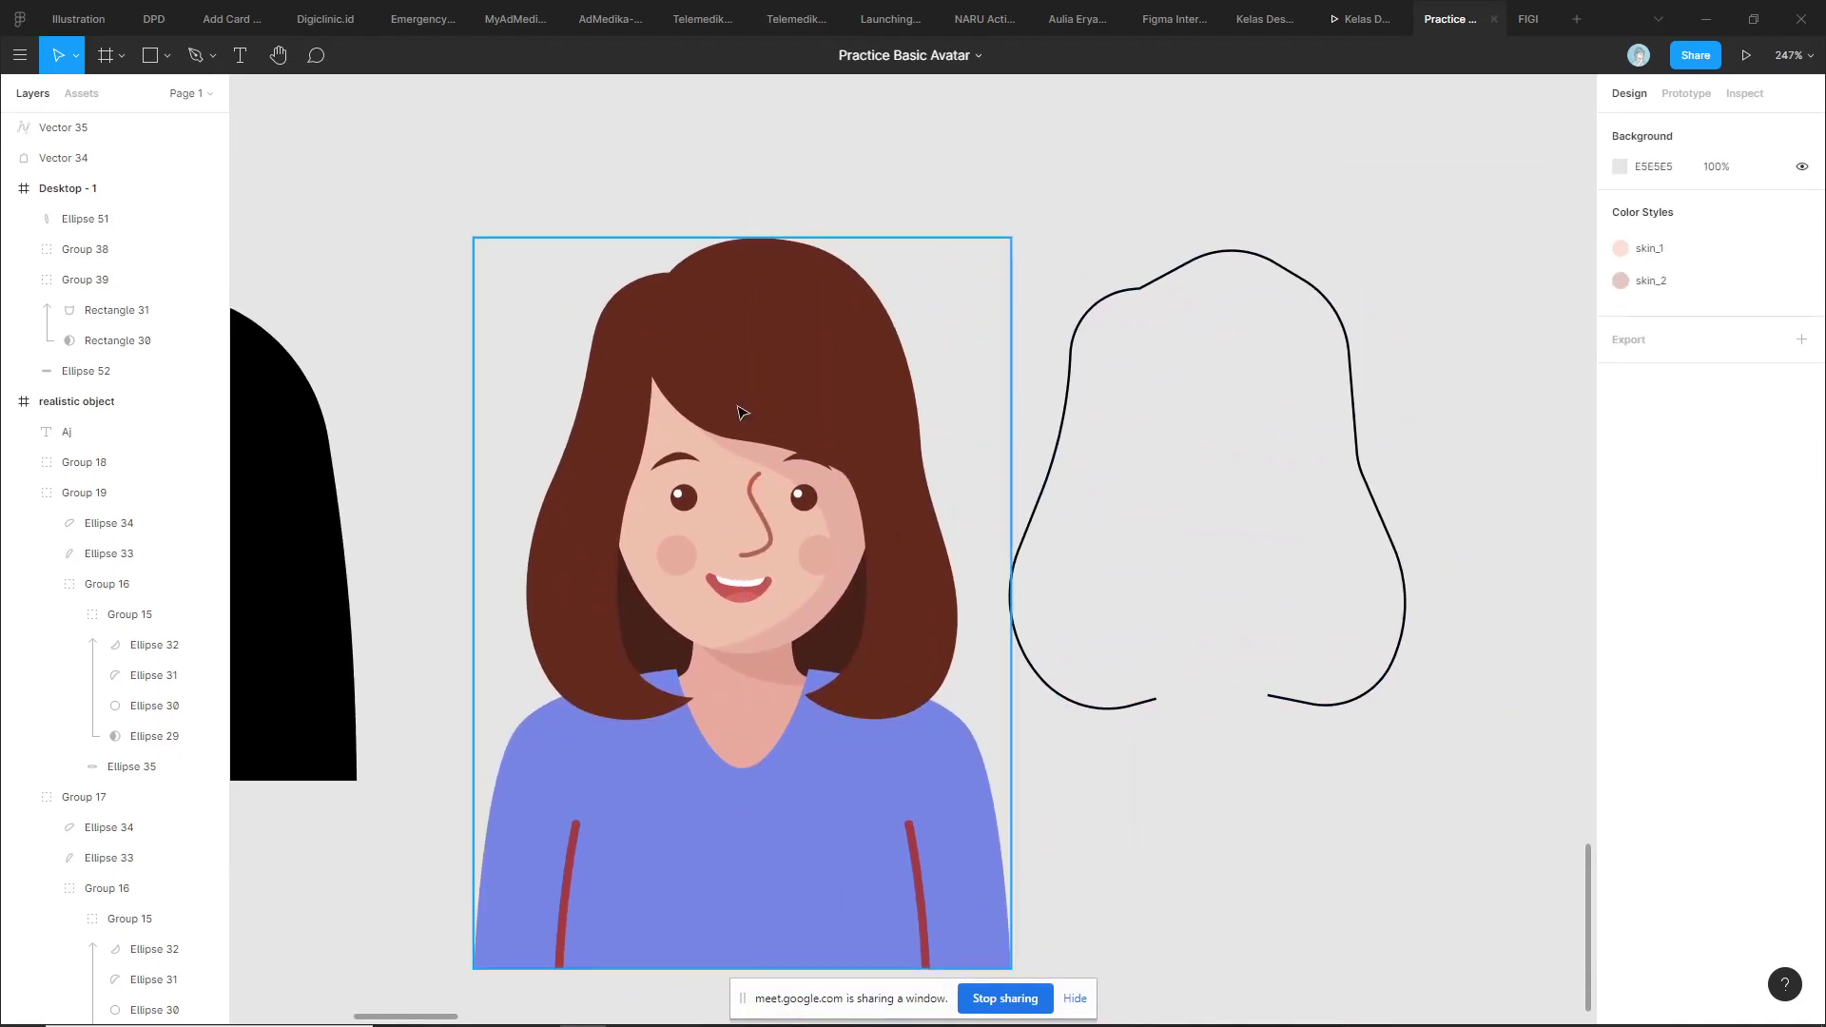
{"action": "scroll", "coordinate": [730, 431], "scroll_direction": "down", "scroll_amount": 3}
{"action": "scroll", "coordinate": [612, 476], "scroll_direction": "up", "scroll_amount": 4}
{"action": "scroll", "coordinate": [840, 576], "scroll_direction": "up", "scroll_amount": 3}
{"action": "scroll", "coordinate": [840, 575], "scroll_direction": "up", "scroll_amount": 2}
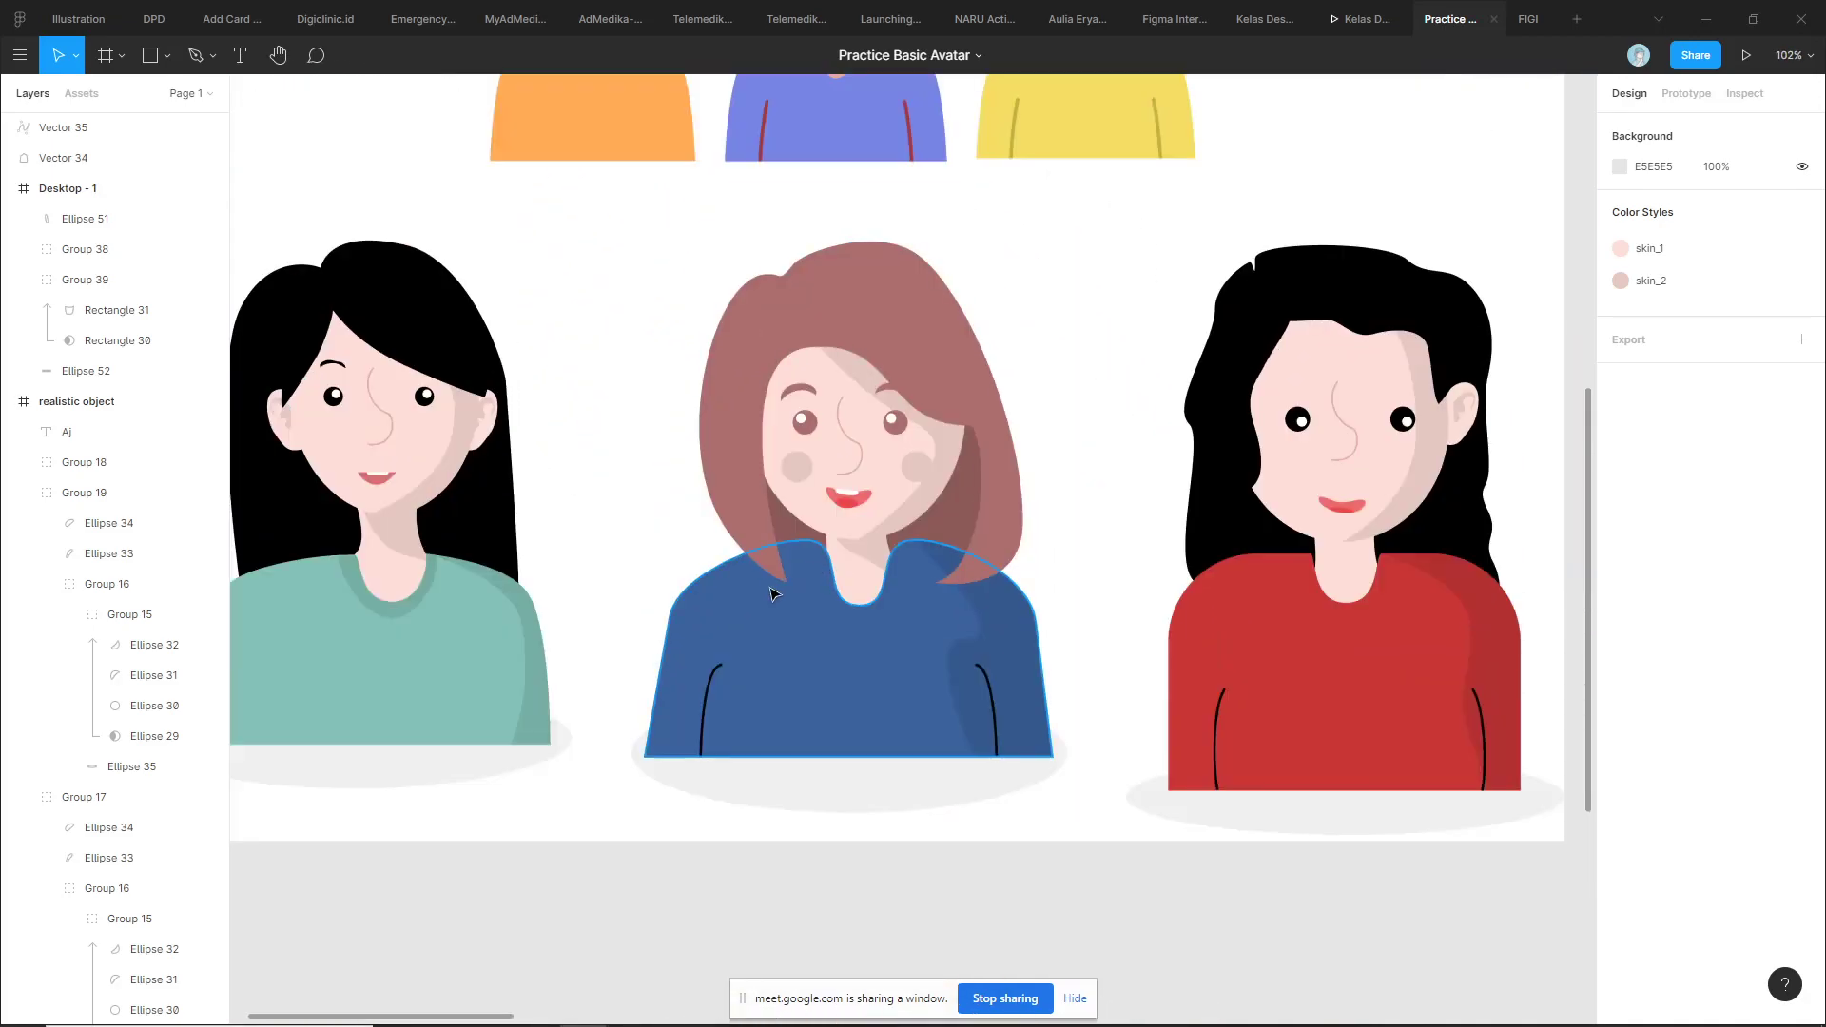
Admit the new participant into the video call and return to the design
{"action": "key", "text": "alt+Tab"}
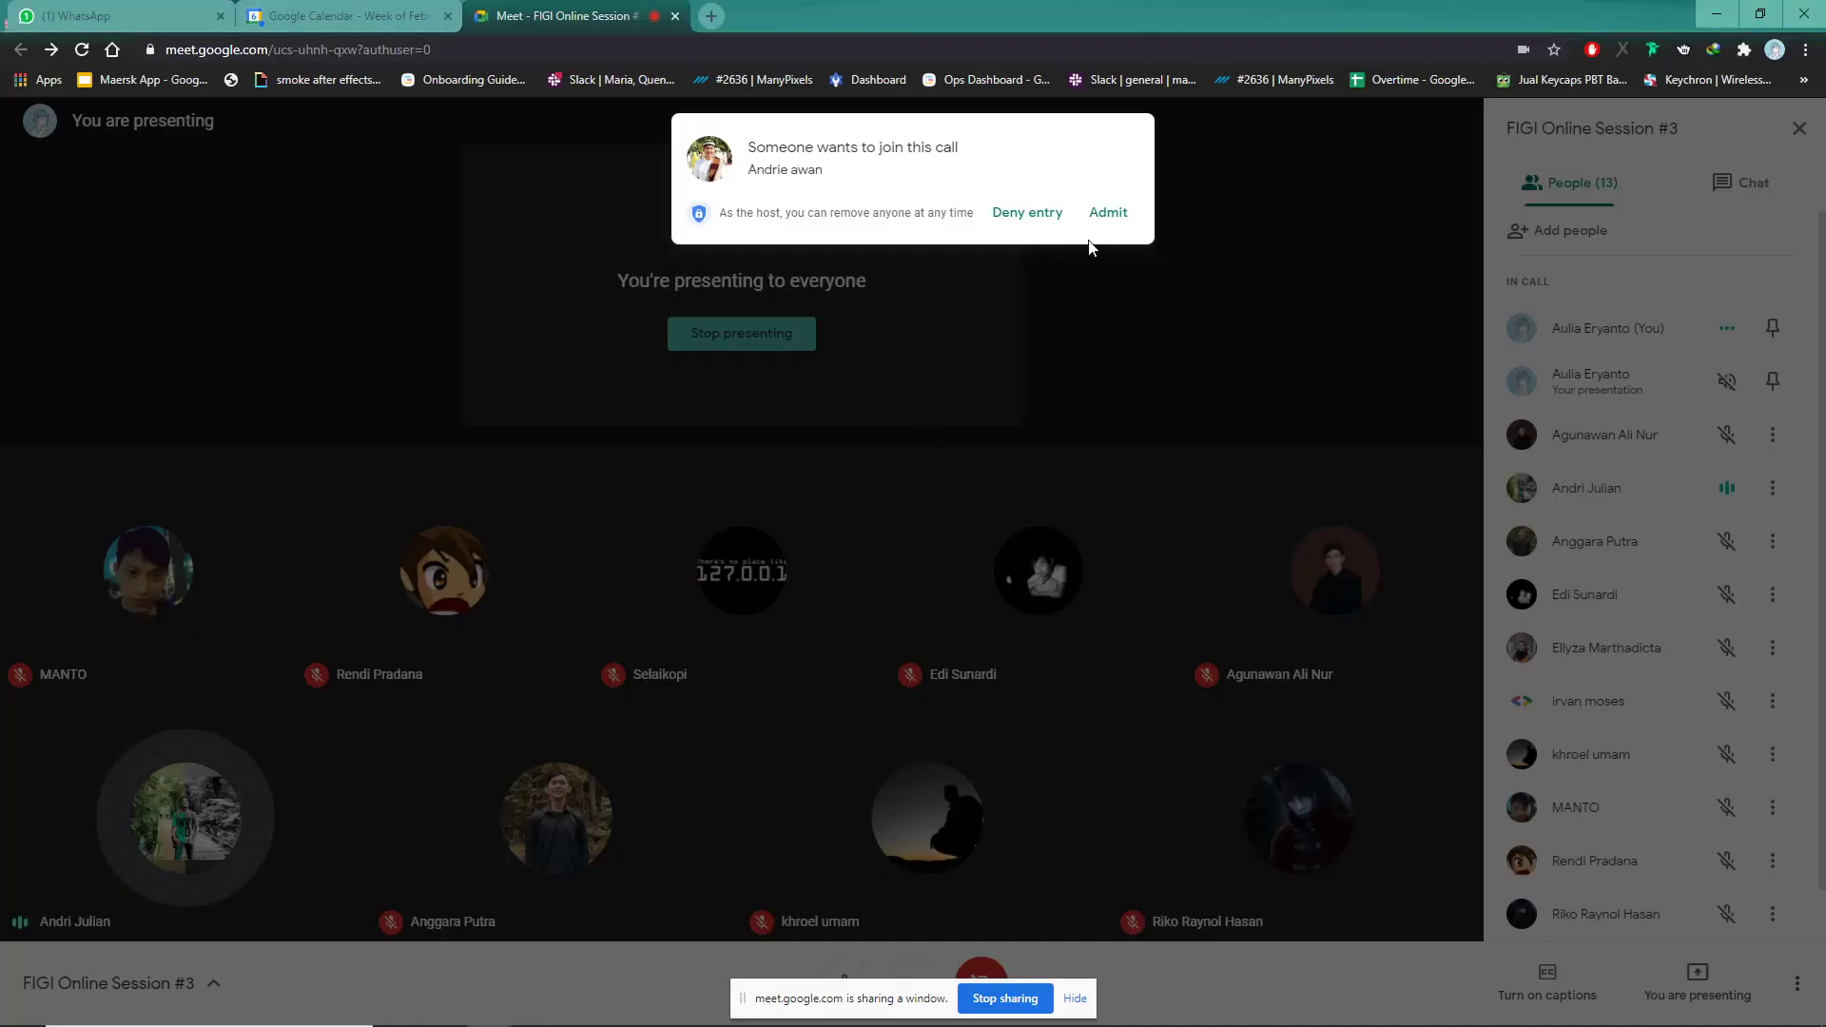
{"action": "left_click", "coordinate": [1125, 221]}
{"action": "key", "text": "alt+Tab"}
{"action": "scroll", "coordinate": [1101, 415], "scroll_direction": "down", "scroll_amount": 6}
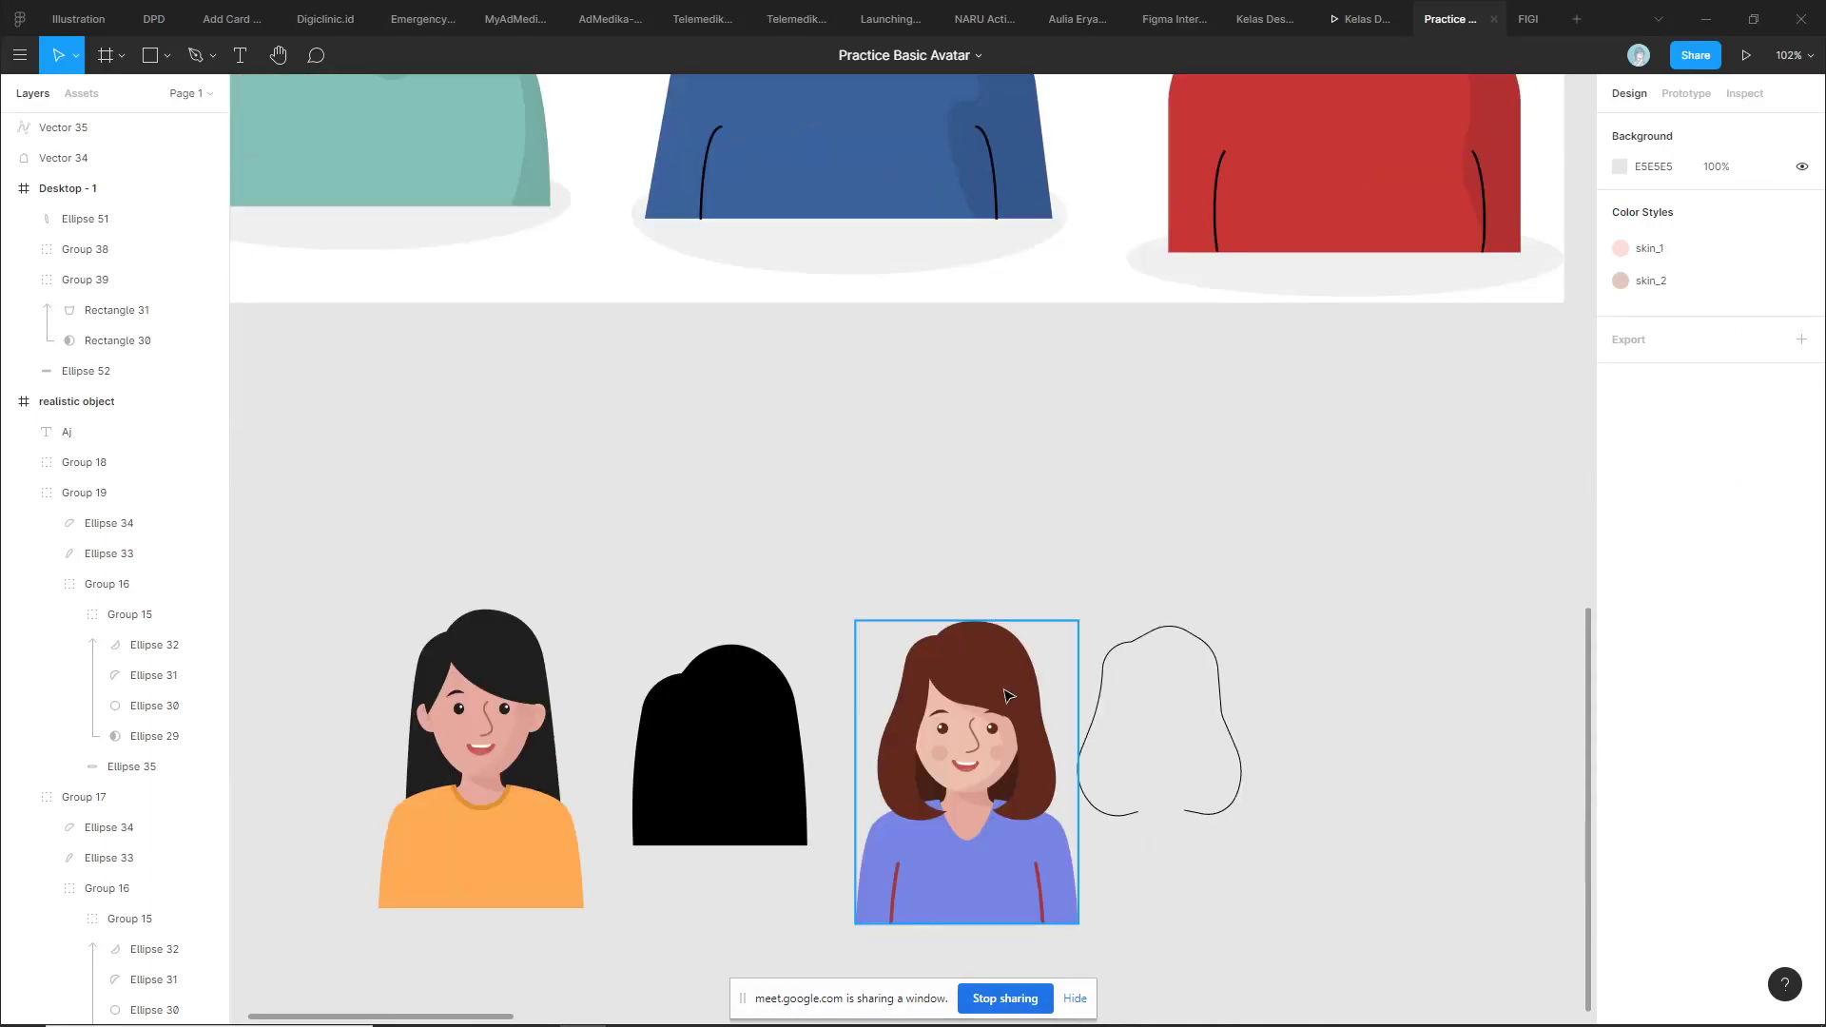
{"action": "scroll", "coordinate": [1102, 416], "scroll_direction": "down", "scroll_amount": 2}
{"action": "scroll", "coordinate": [1102, 416], "scroll_direction": "down", "scroll_amount": 1}
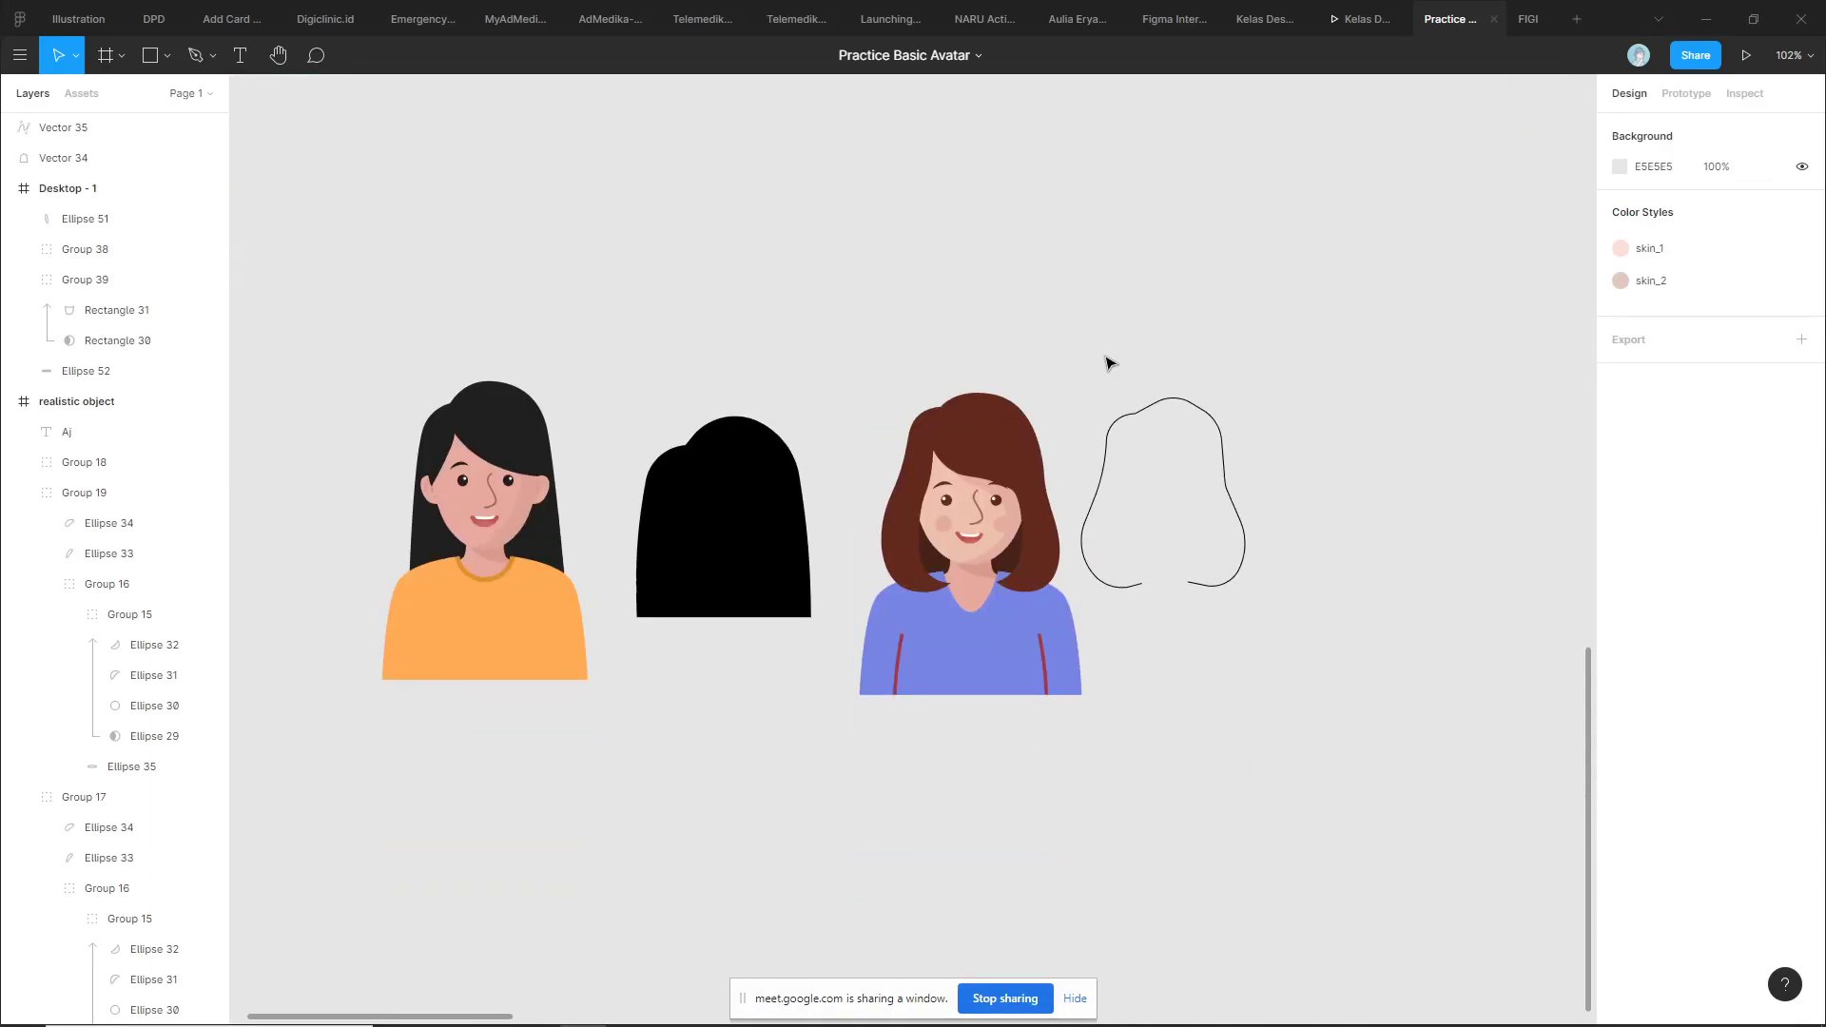
Select Vector 34, the black two-lobed hair shape, on the canvas
{"action": "left_click", "coordinate": [737, 476]}
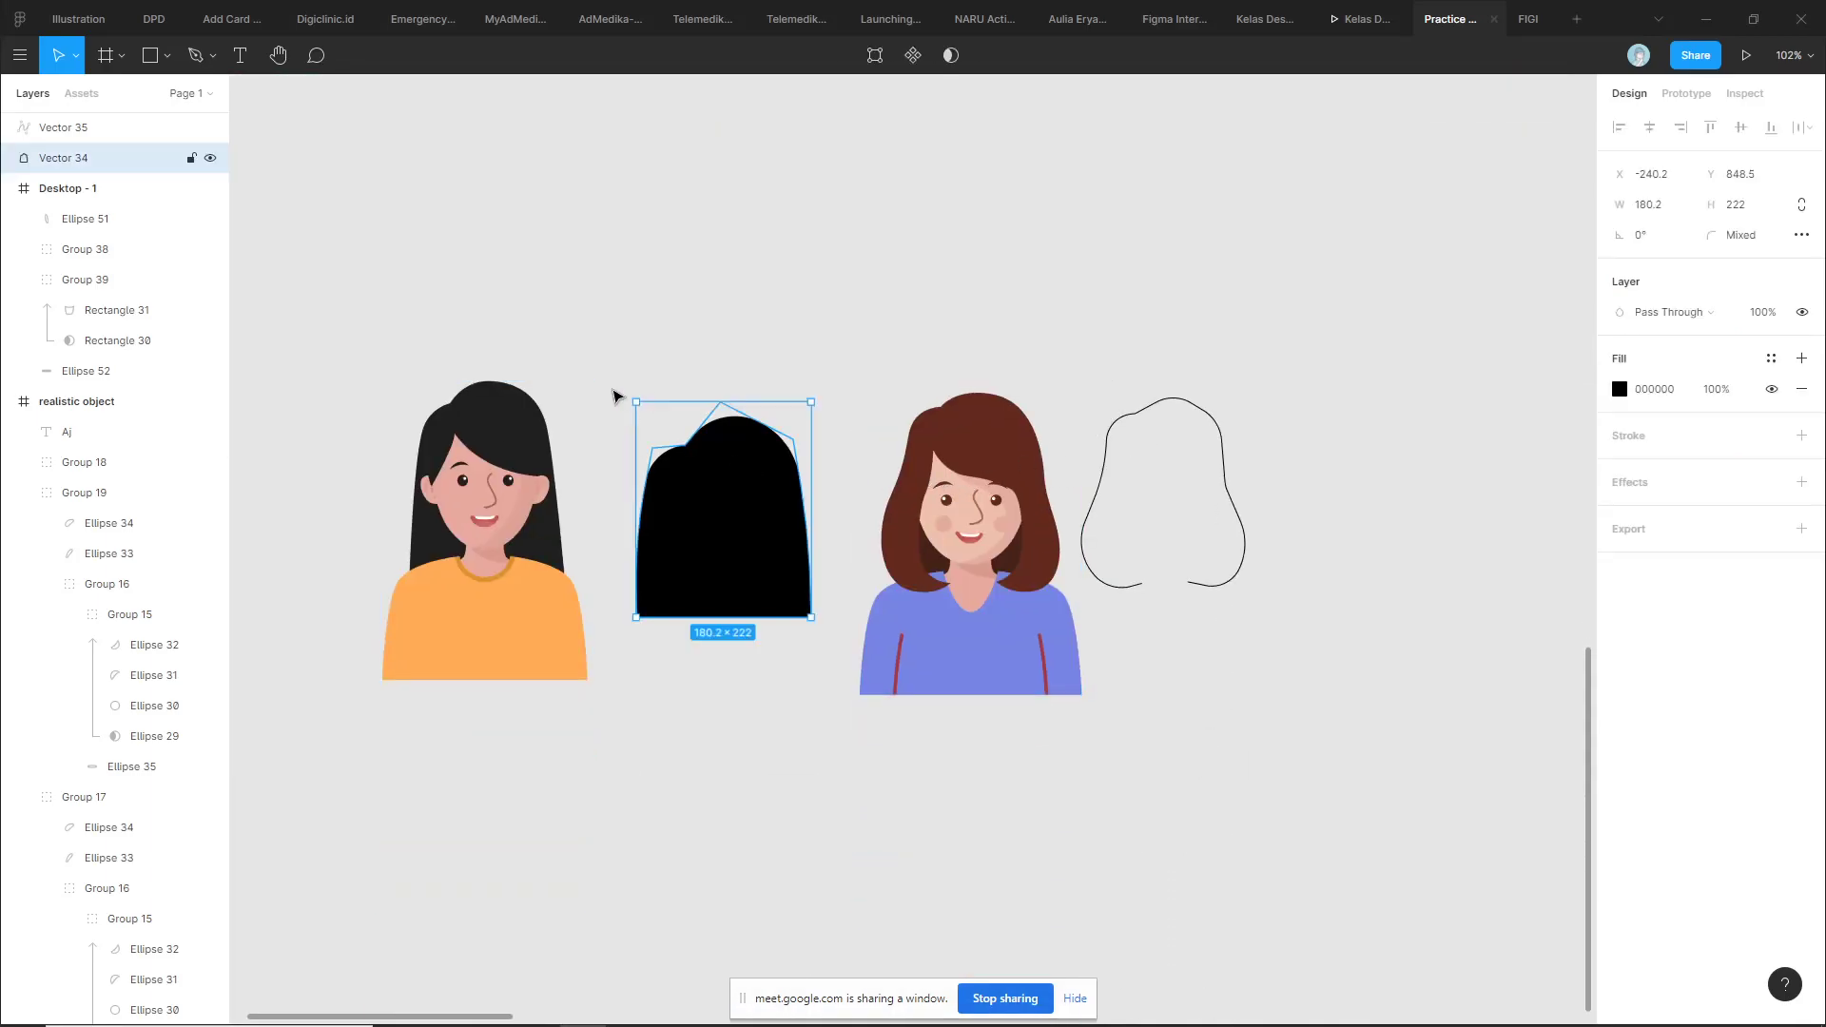
{"action": "scroll", "coordinate": [771, 534], "scroll_direction": "left", "scroll_amount": 2}
{"action": "left_click", "coordinate": [750, 350]}
{"action": "scroll", "coordinate": [733, 475], "scroll_direction": "up", "scroll_amount": 5}
{"action": "left_click", "coordinate": [889, 460]}
{"action": "left_click", "coordinate": [1012, 342]}
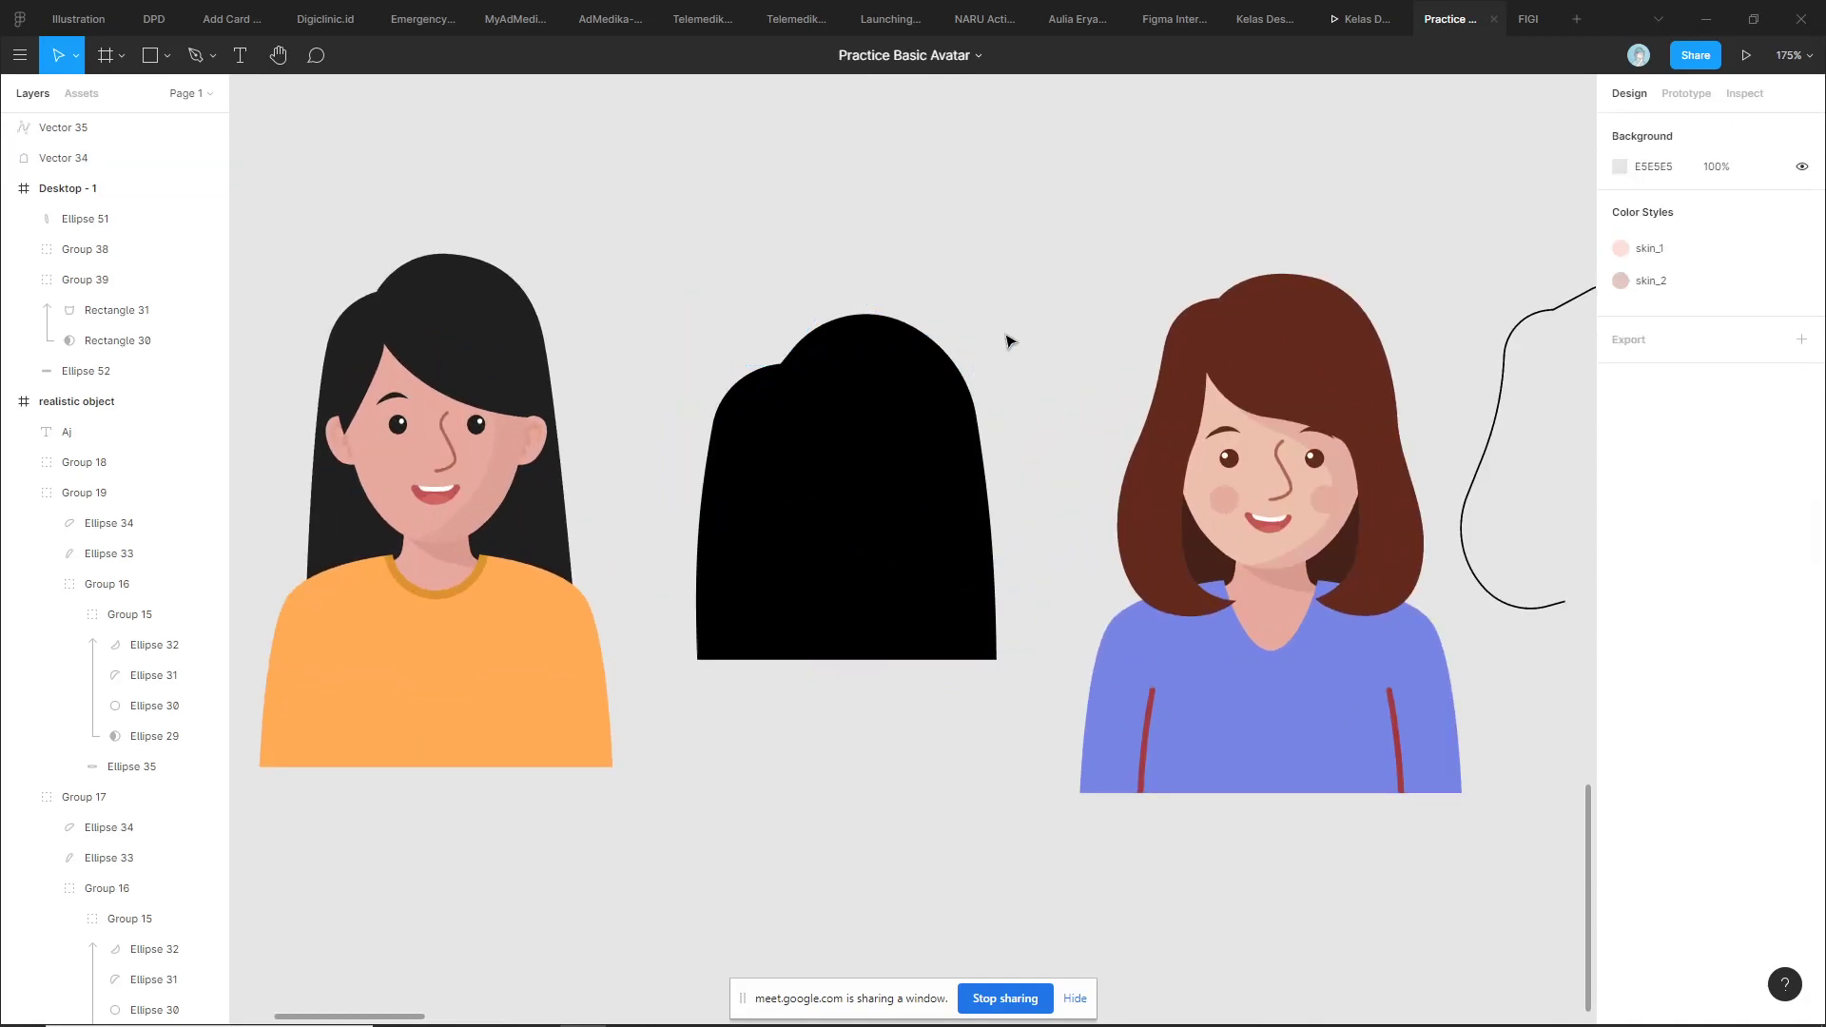
{"action": "scroll", "coordinate": [713, 371], "scroll_direction": "up", "scroll_amount": 5}
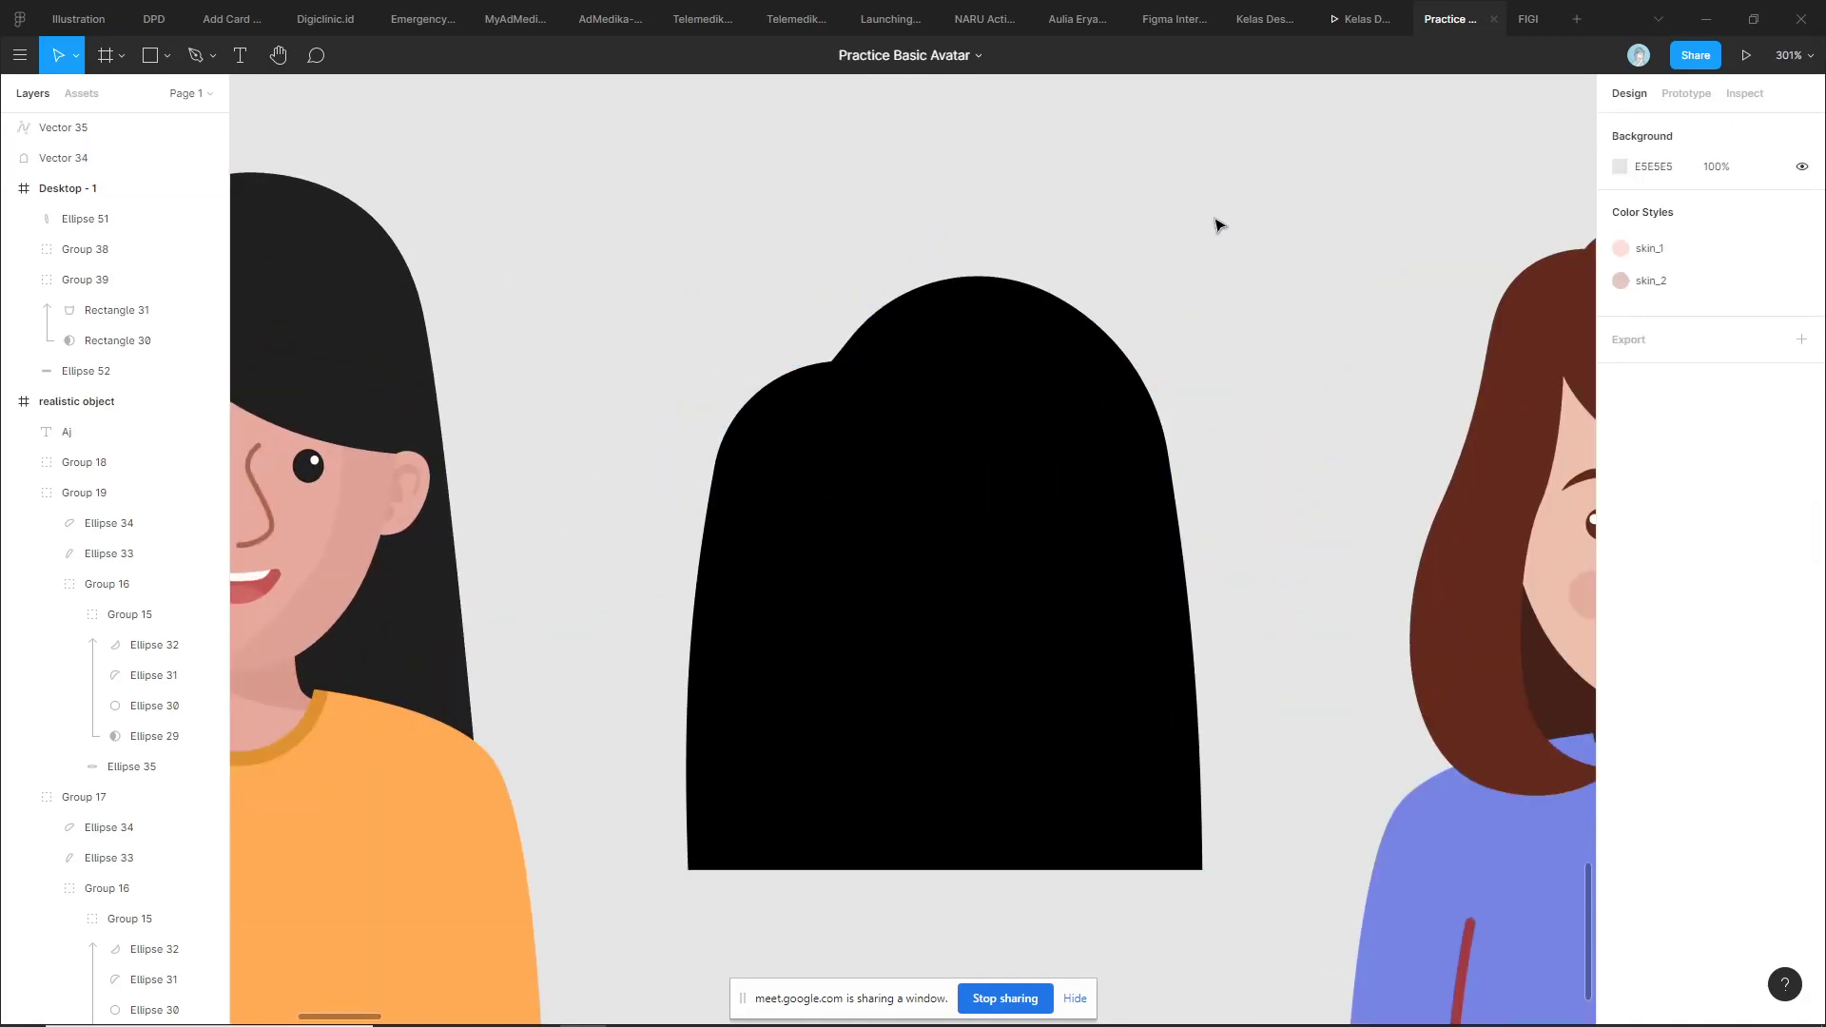
{"action": "left_click", "coordinate": [881, 430]}
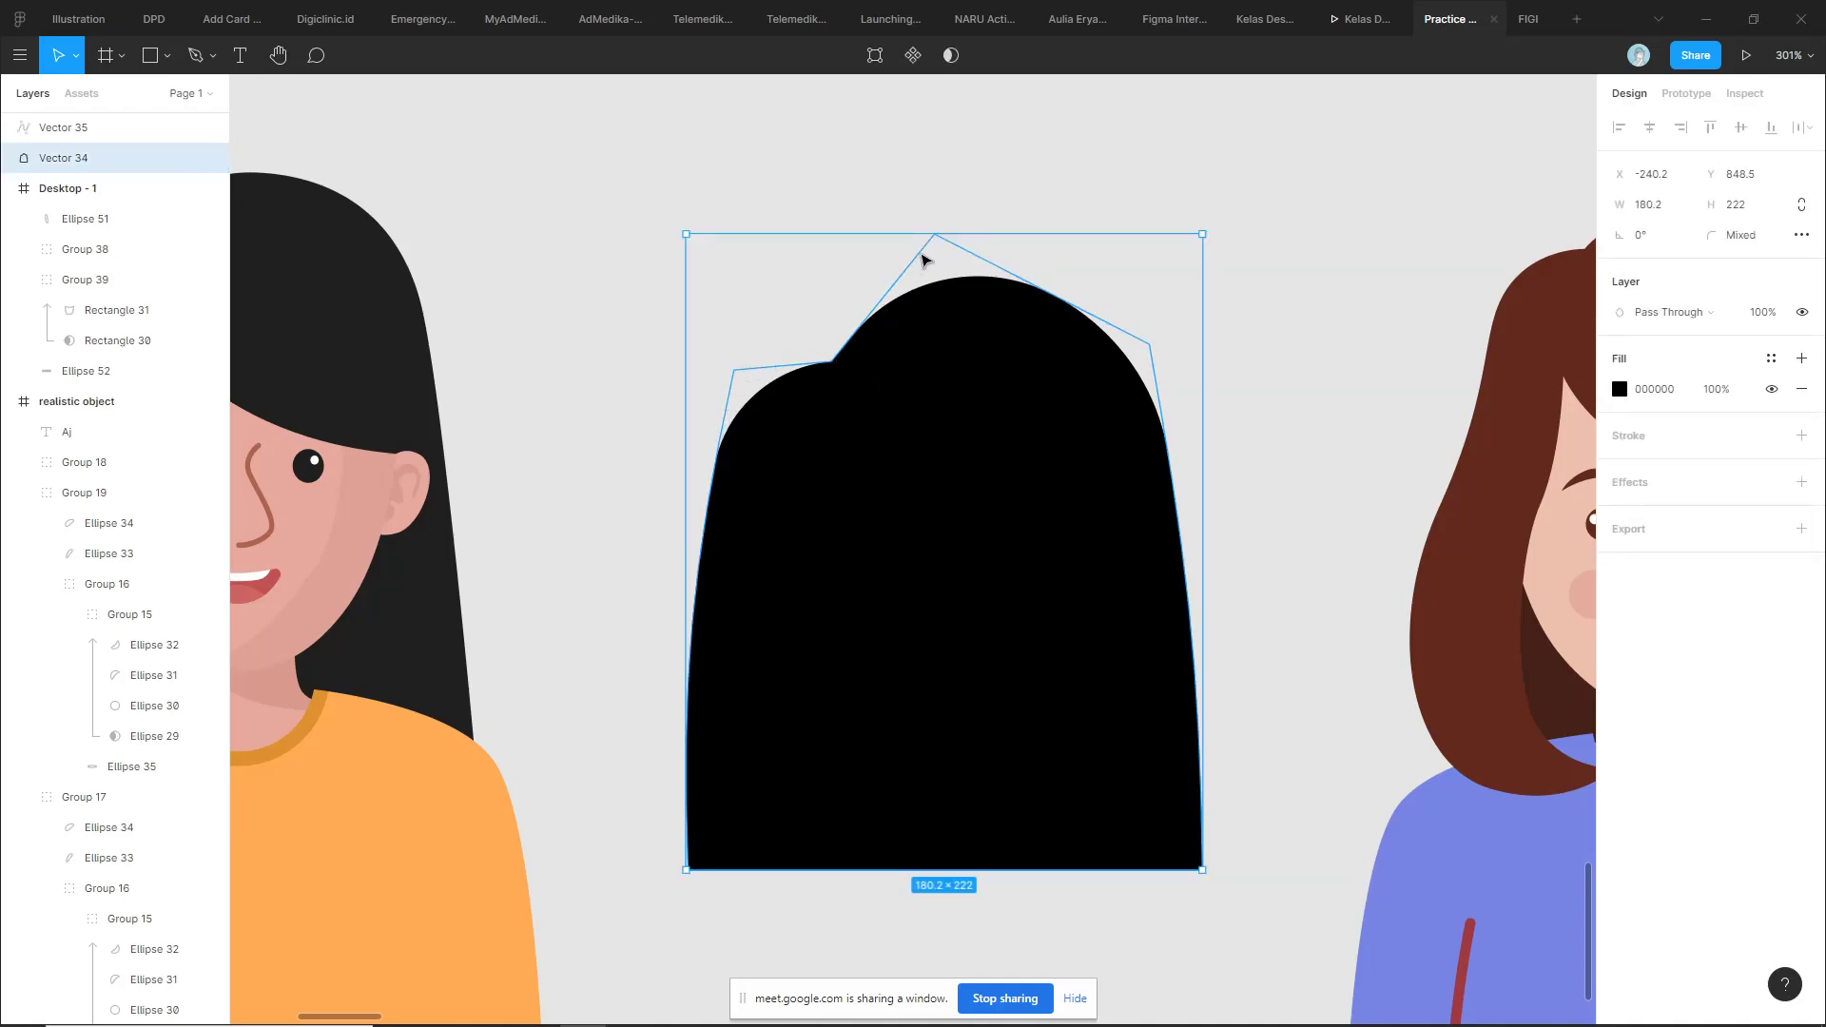
Try sharpening the hair's rounded top corner in point editing, then undo it
{"action": "double_click", "coordinate": [1050, 341]}
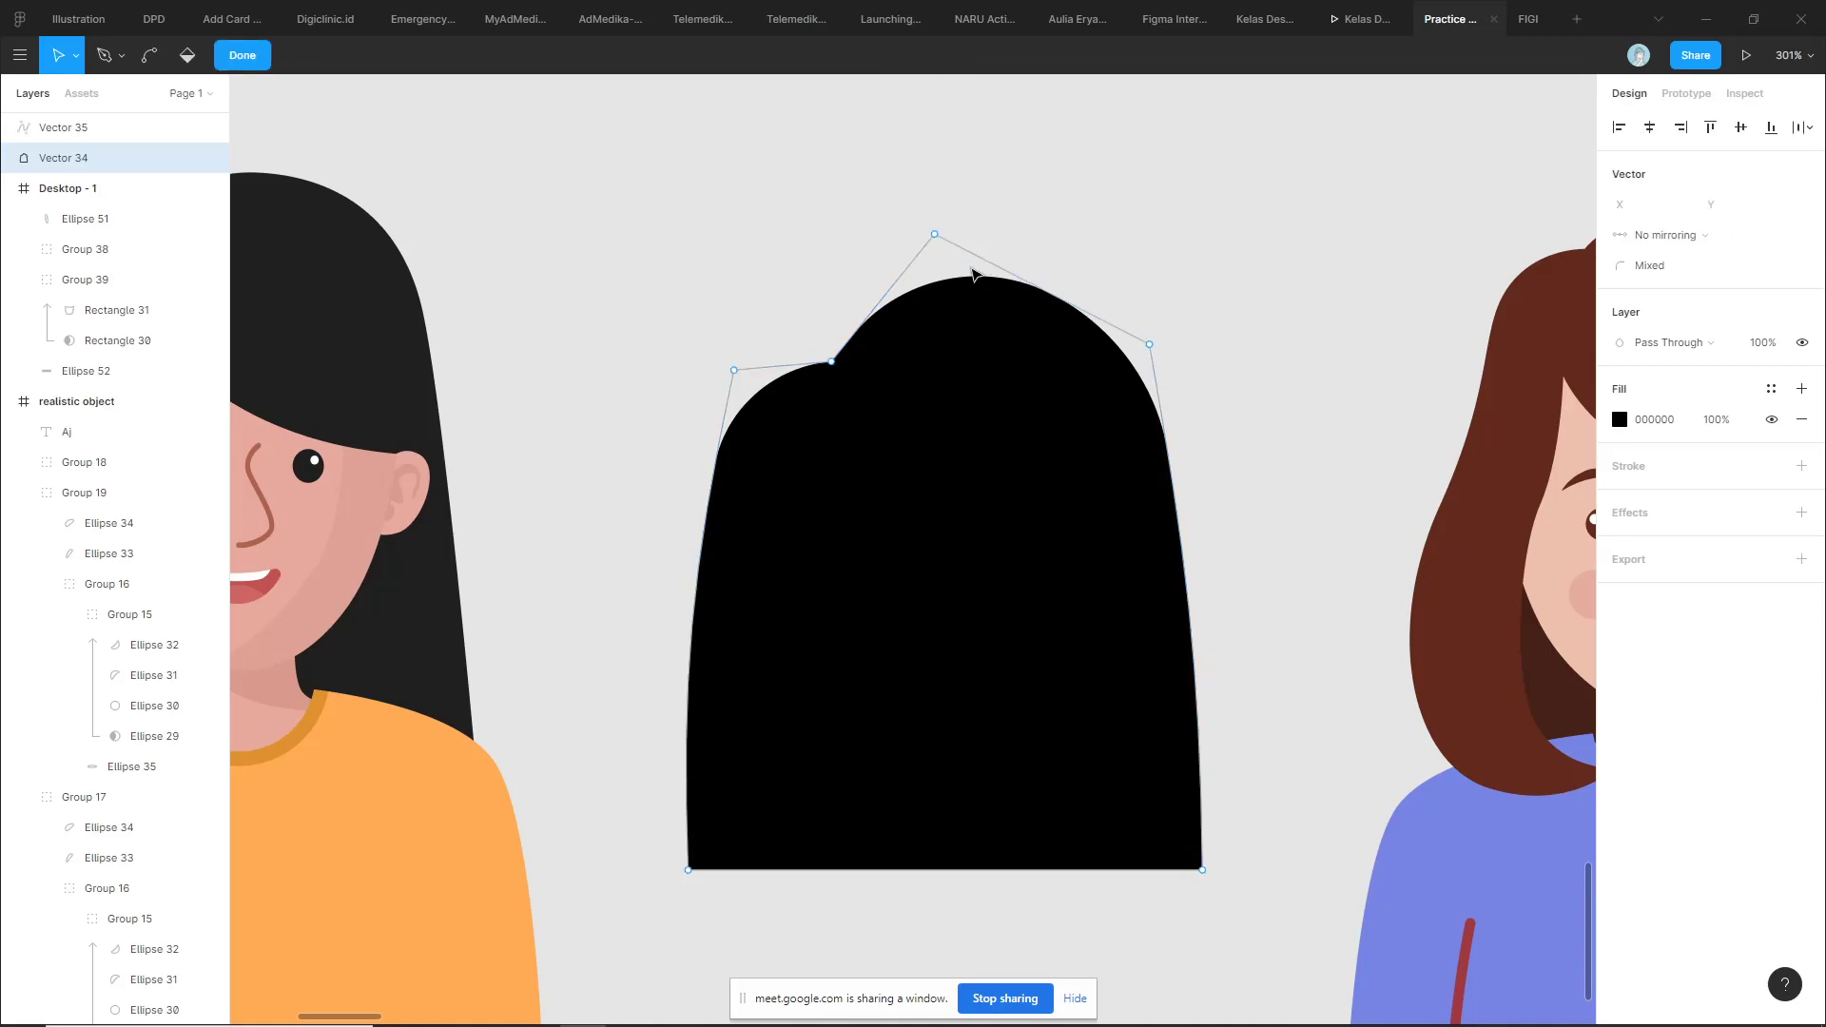
{"action": "left_click", "coordinate": [935, 234]}
{"action": "left_click_drag", "start_coordinate": [1626, 268], "coordinate": [1115, 313]}
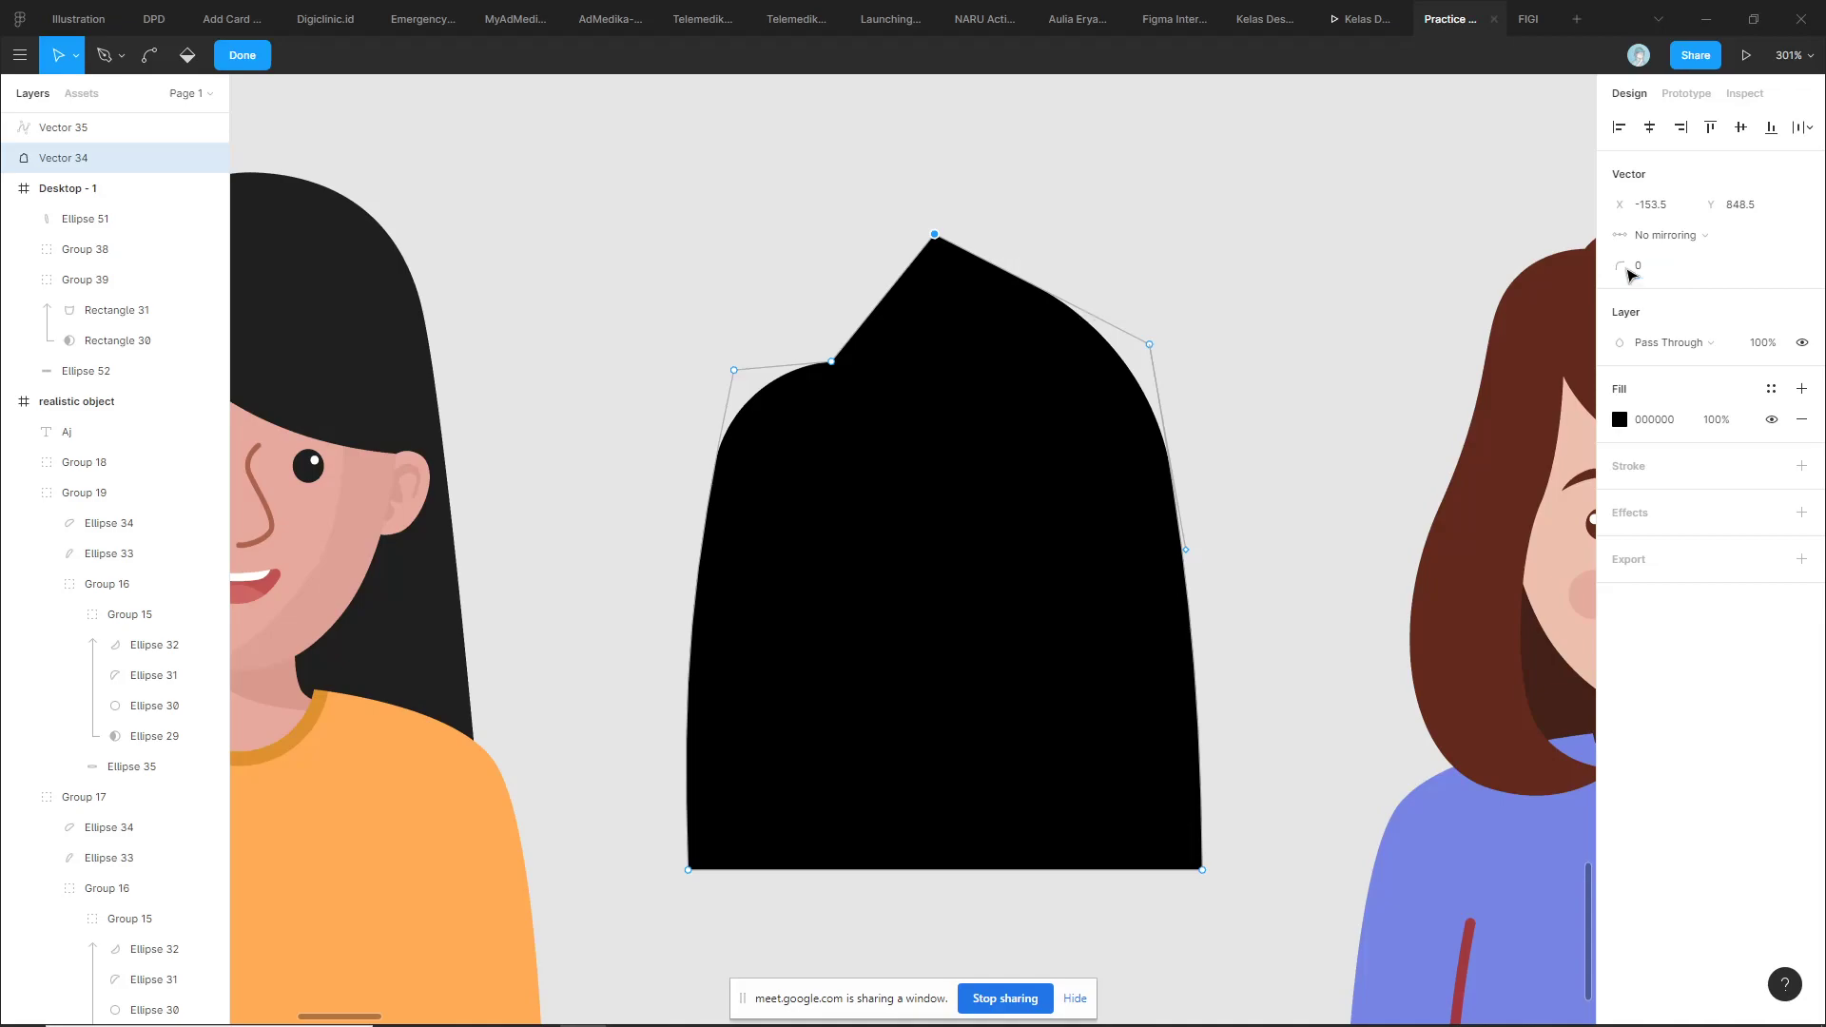
{"action": "key", "text": "ctrl+z"}
{"action": "key", "text": "Escape"}
{"action": "key", "text": "Escape"}
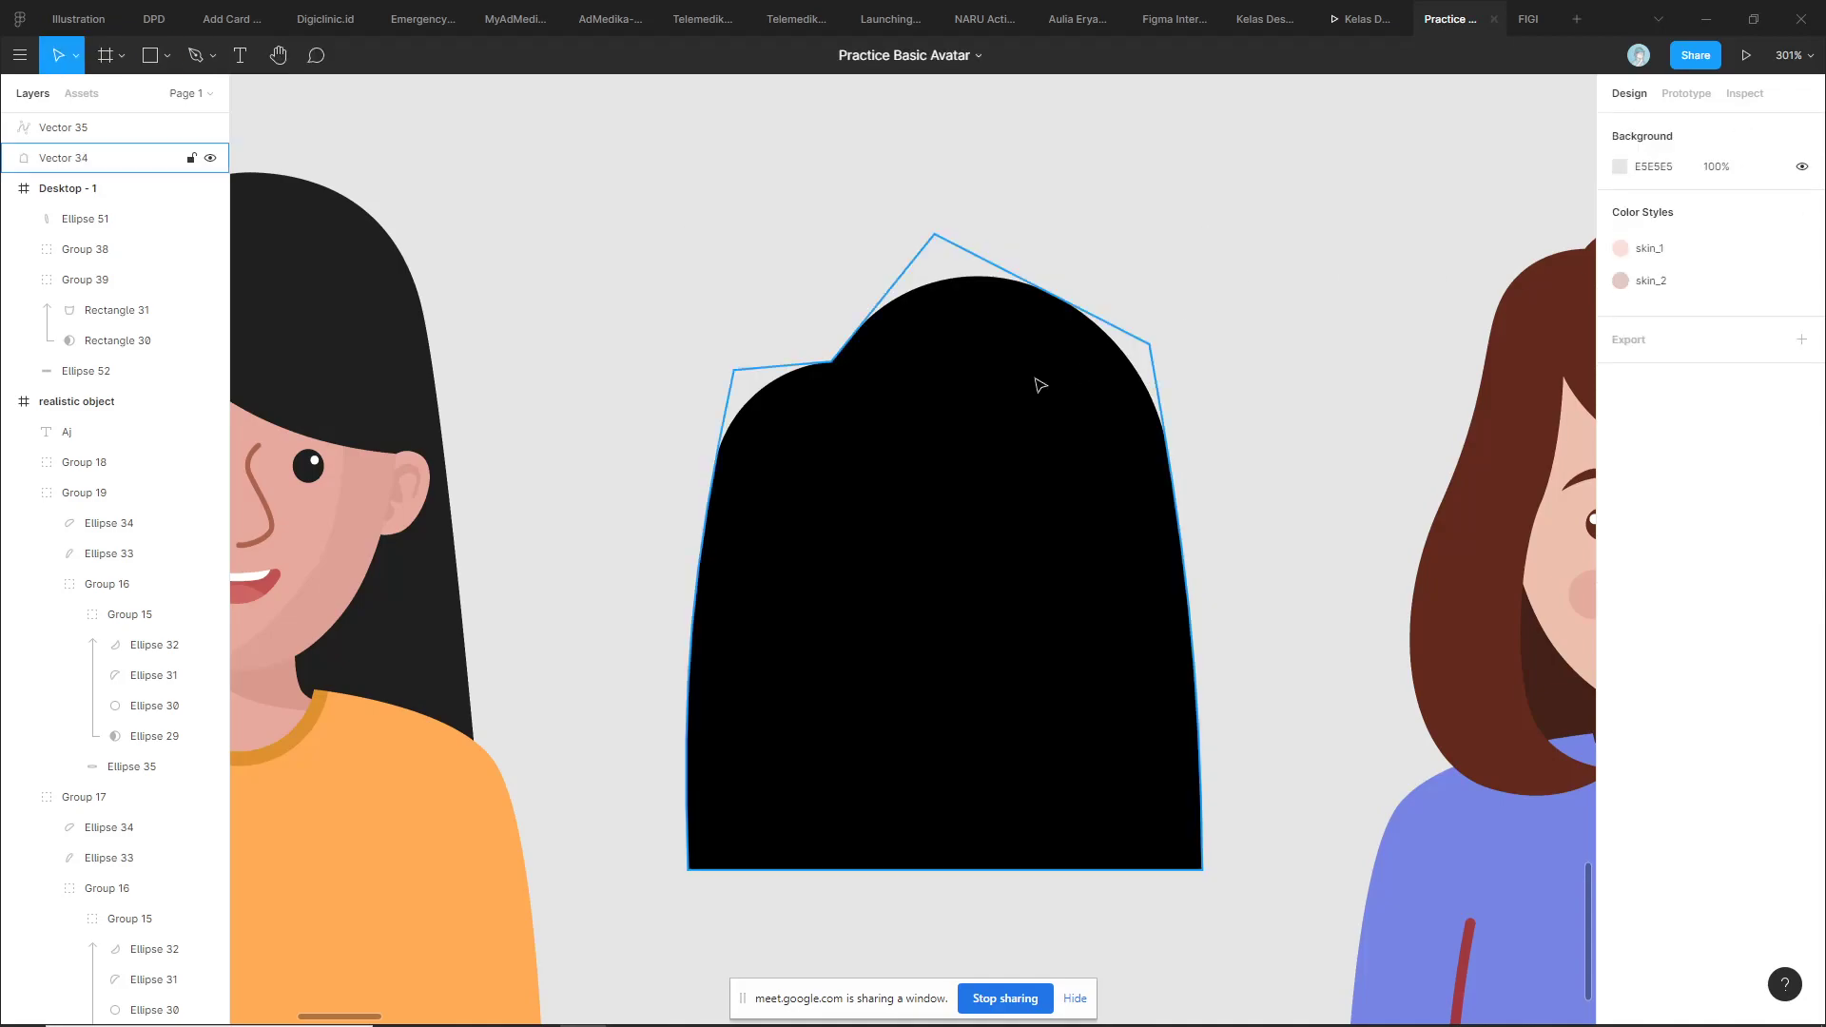
Flatten Vector 34 with Ctrl+E and reopen its points for editing
{"action": "left_click", "coordinate": [1039, 385]}
{"action": "left_click", "coordinate": [1268, 289]}
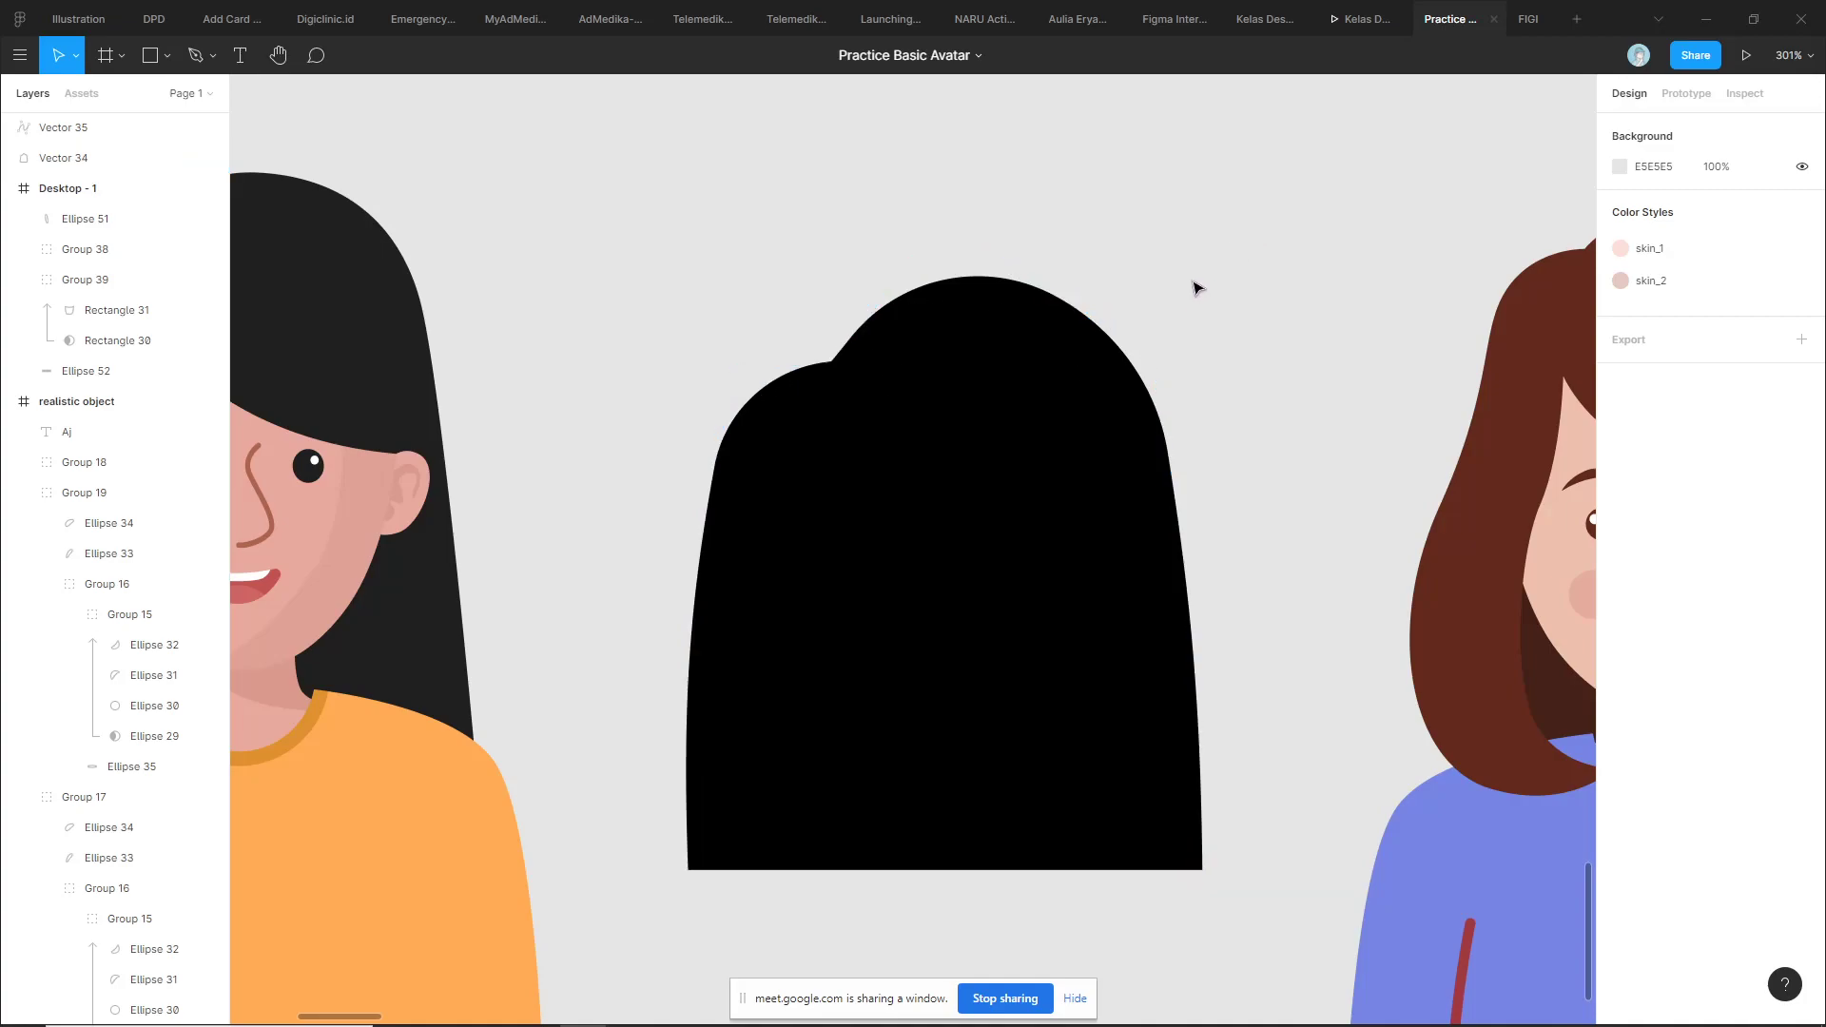
{"action": "left_click", "coordinate": [945, 448]}
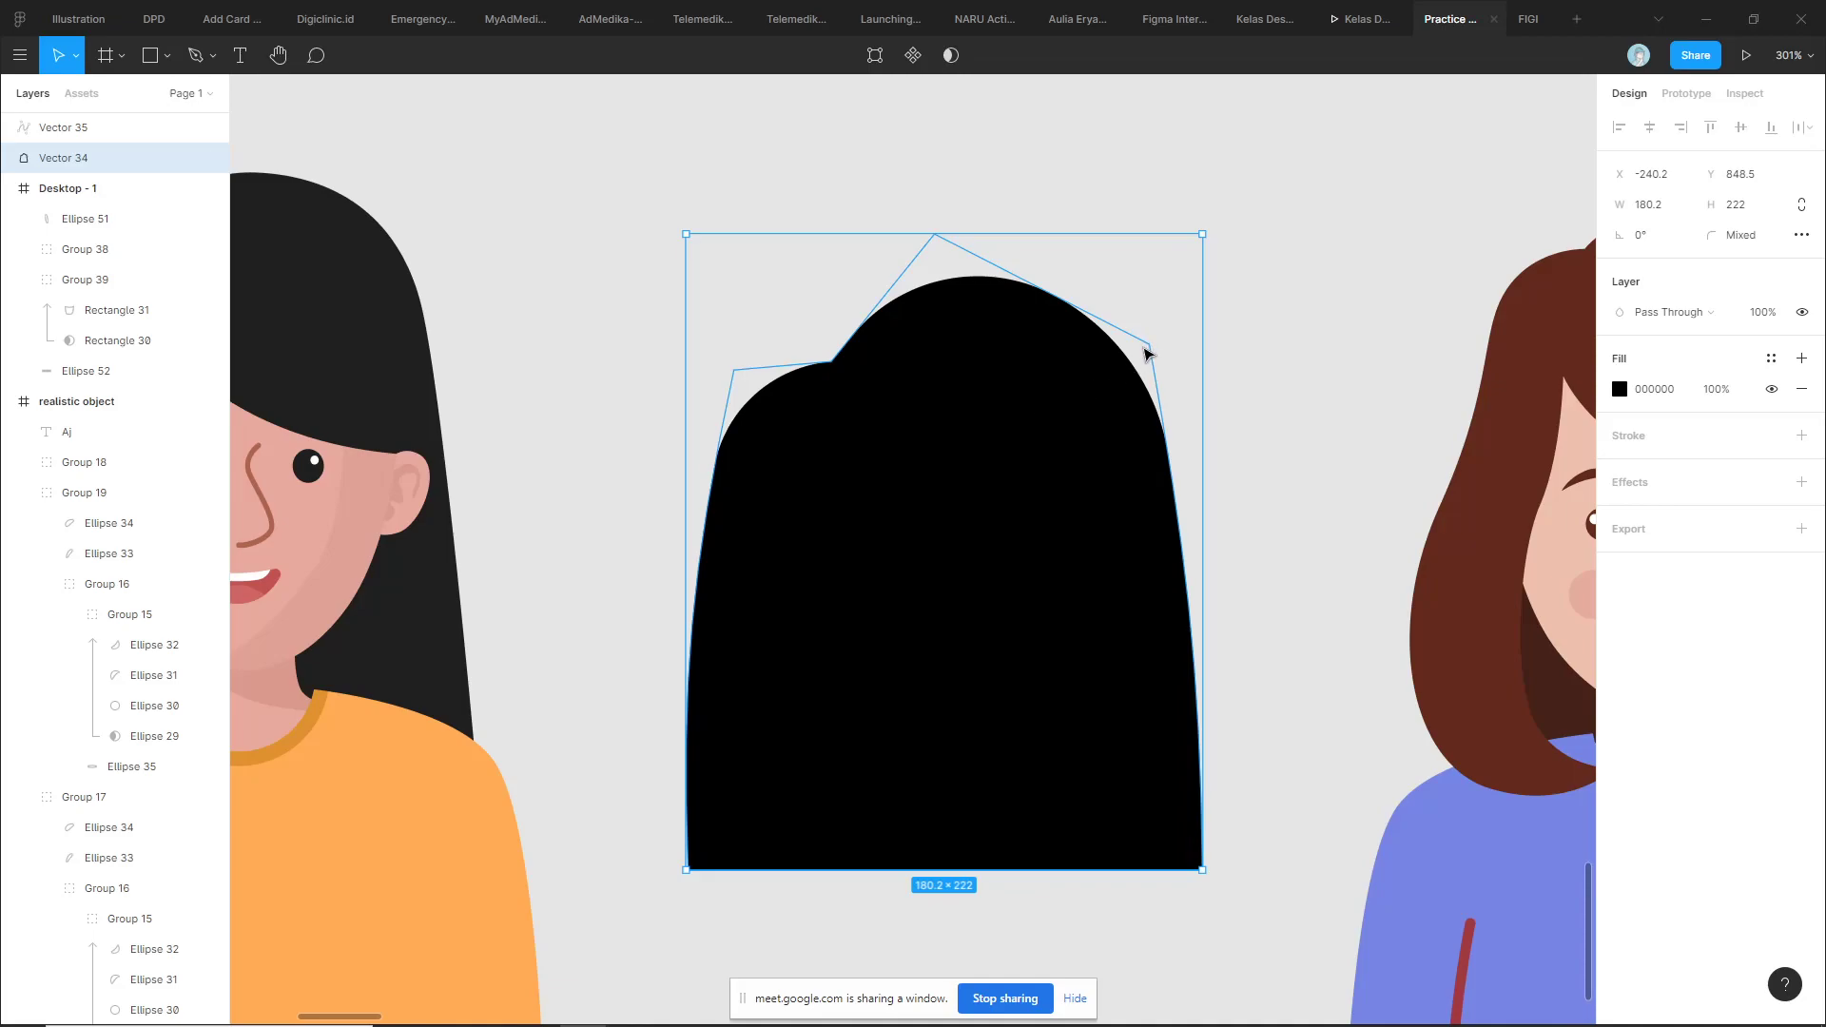
{"action": "key", "text": "ctrl+e"}
{"action": "left_click", "coordinate": [954, 207]}
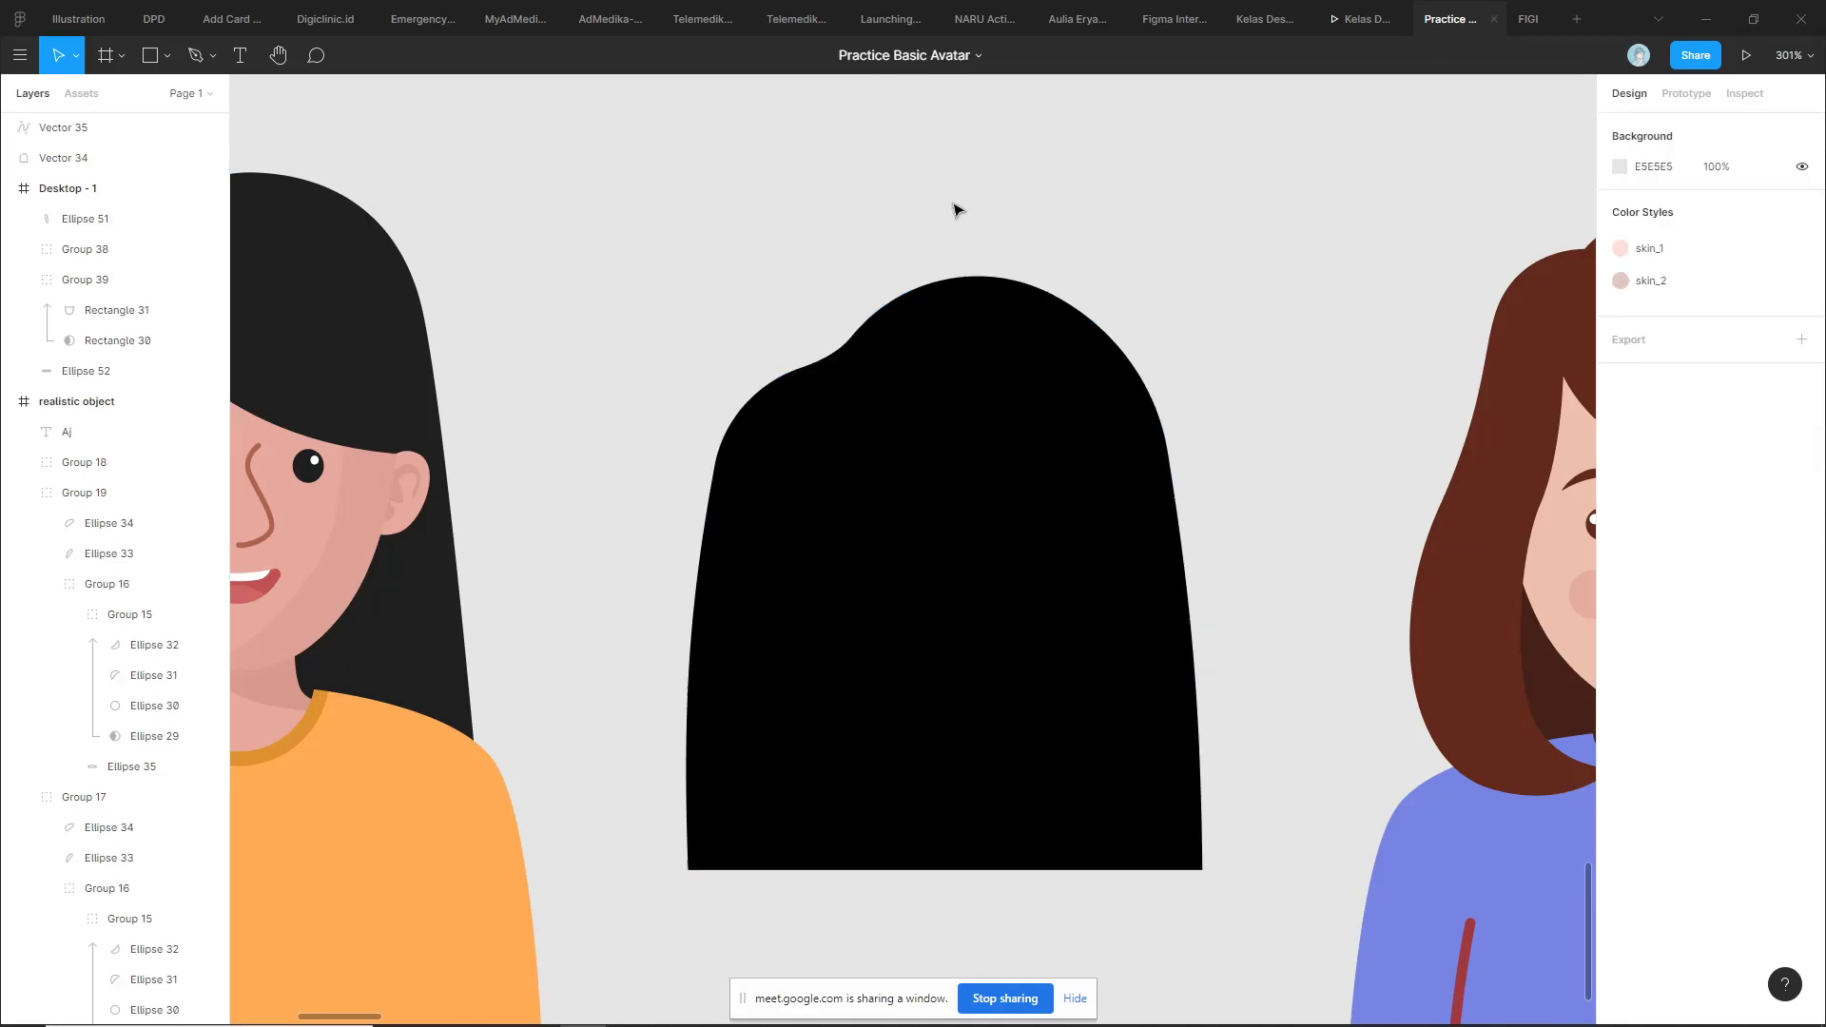
{"action": "double_click", "coordinate": [951, 371]}
{"action": "scroll", "coordinate": [797, 360], "scroll_direction": "up", "scroll_amount": 3}
Nudge a point on the hair's top curve, then leave point editing
{"action": "scroll", "coordinate": [797, 360], "scroll_direction": "up", "scroll_amount": 5}
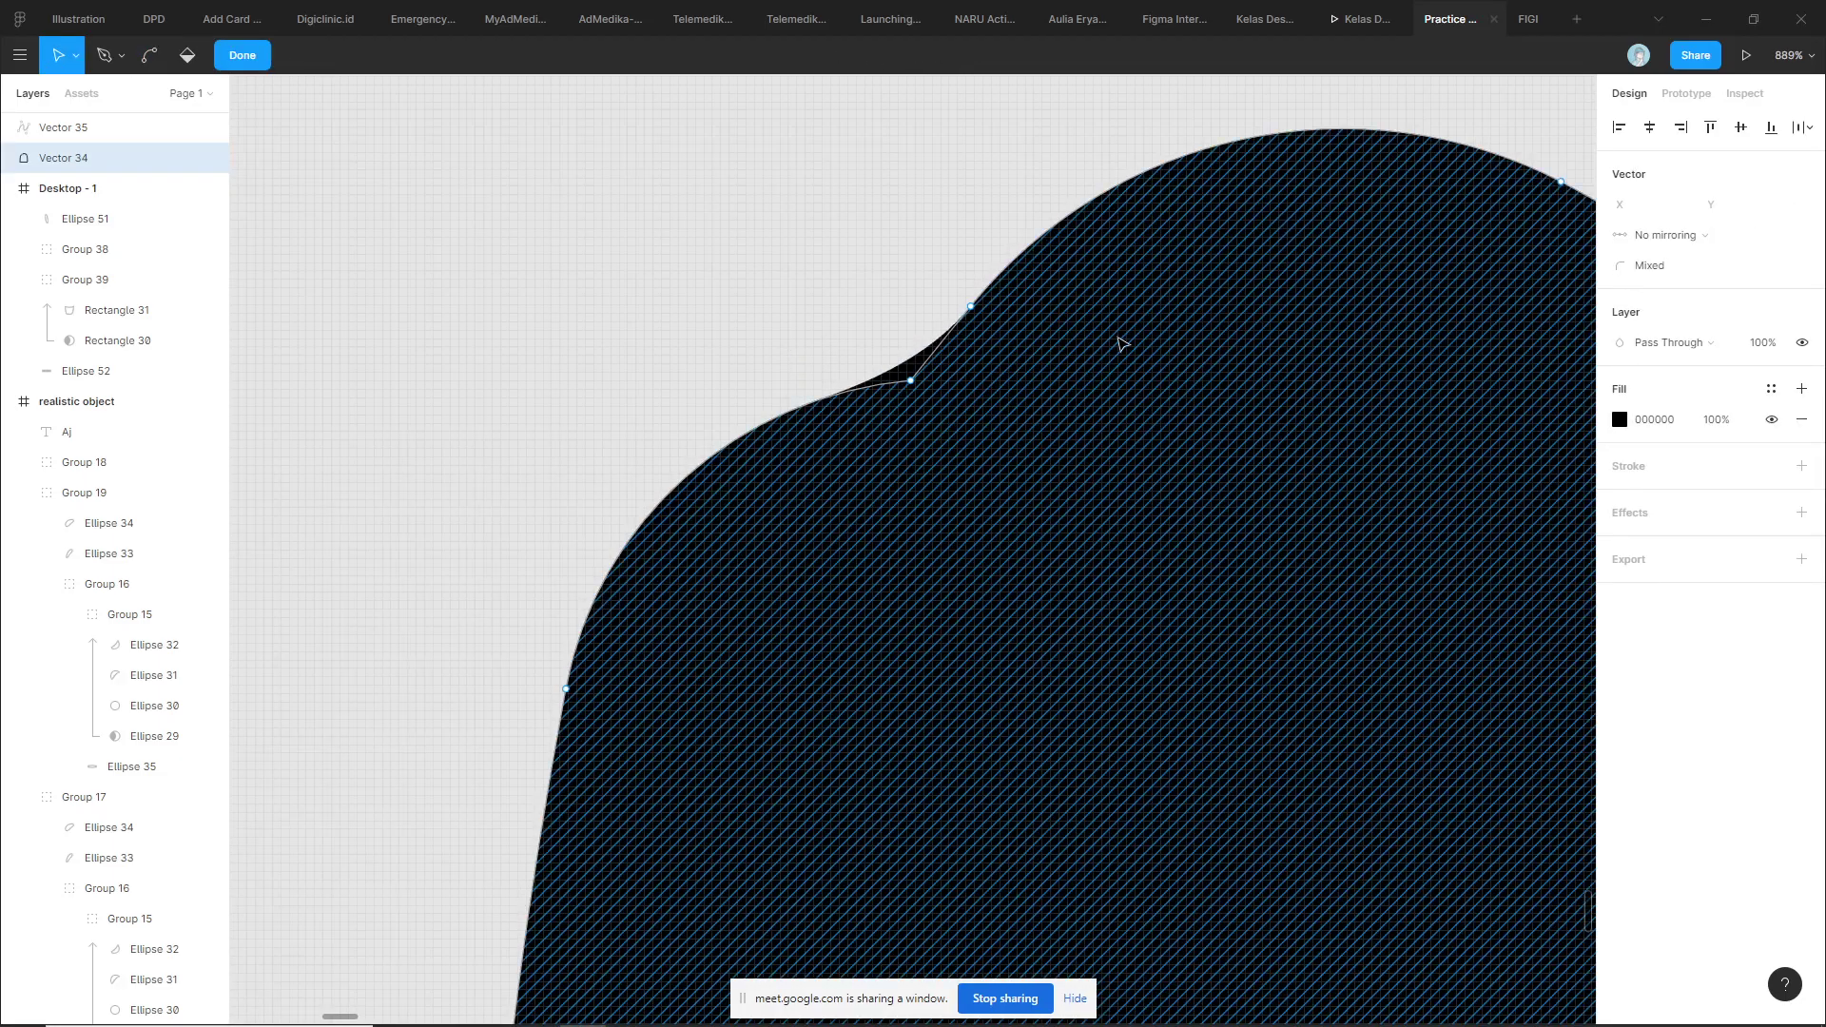
{"action": "left_click_drag", "start_coordinate": [910, 381], "coordinate": [920, 403]}
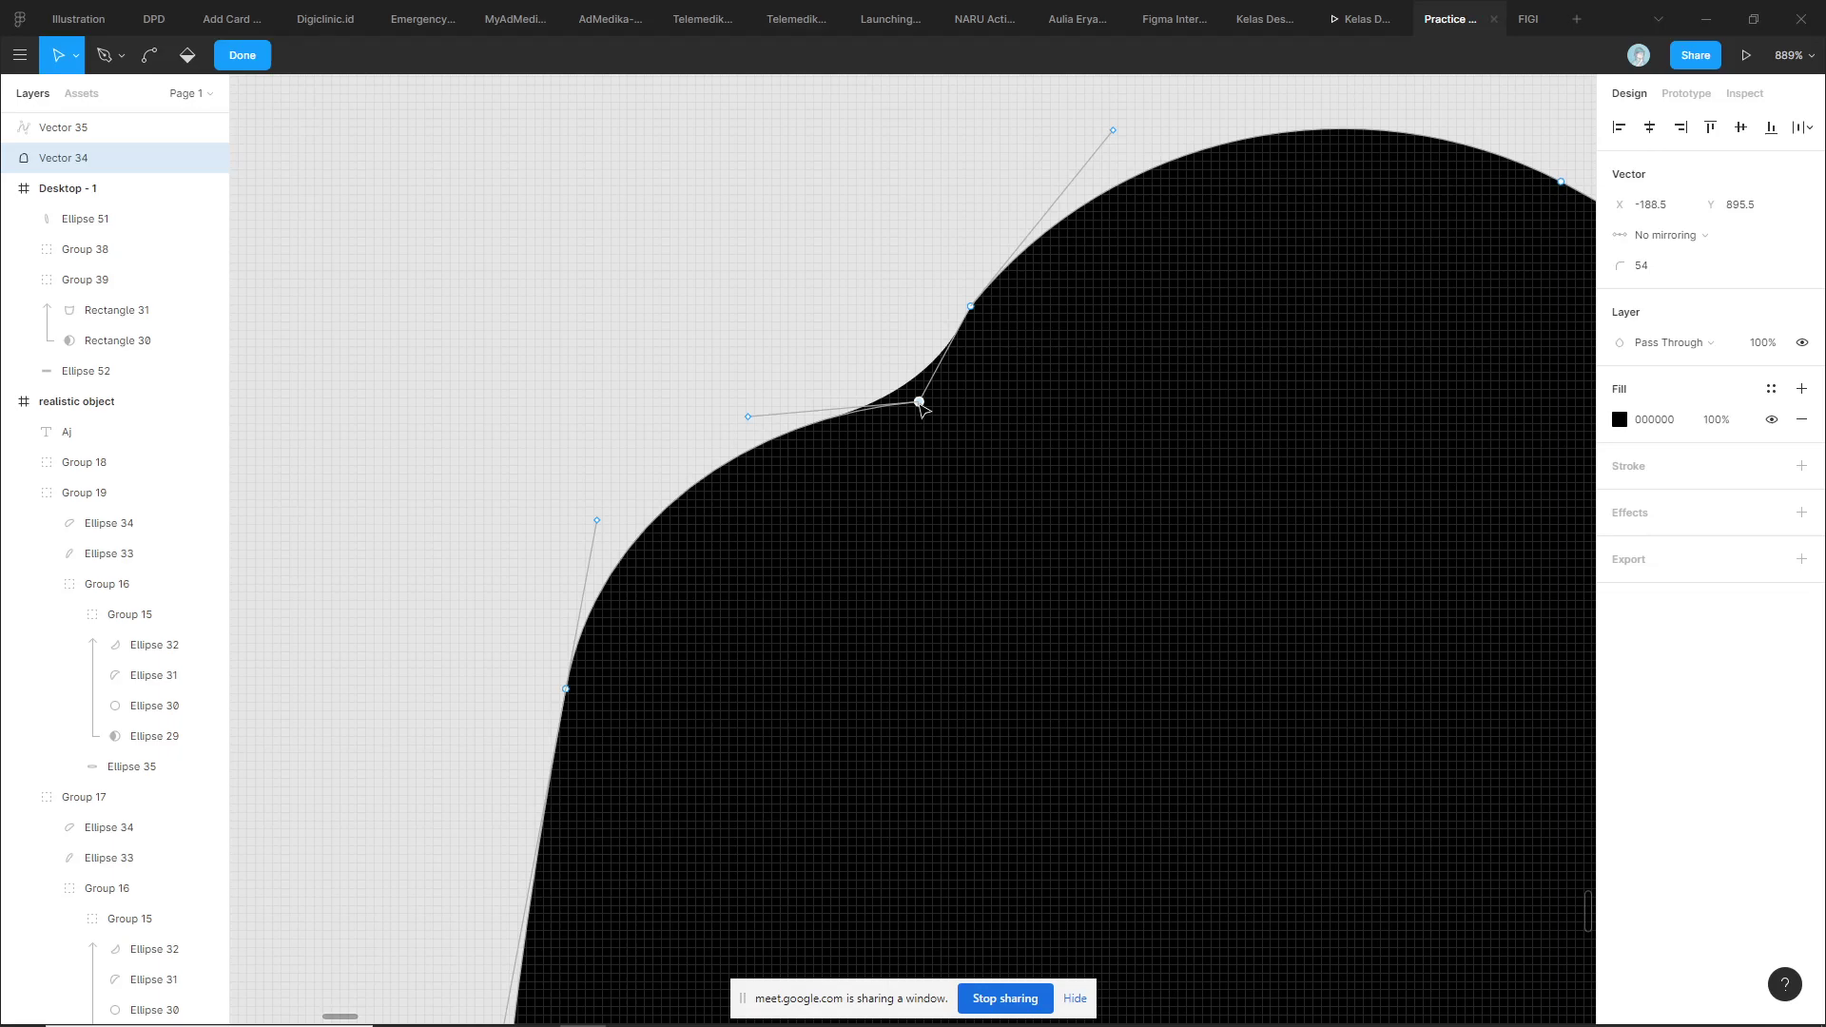
{"action": "key", "text": "Escape"}
{"action": "scroll", "coordinate": [1123, 233], "scroll_direction": "down", "scroll_amount": 5}
{"action": "key", "text": "Escape"}
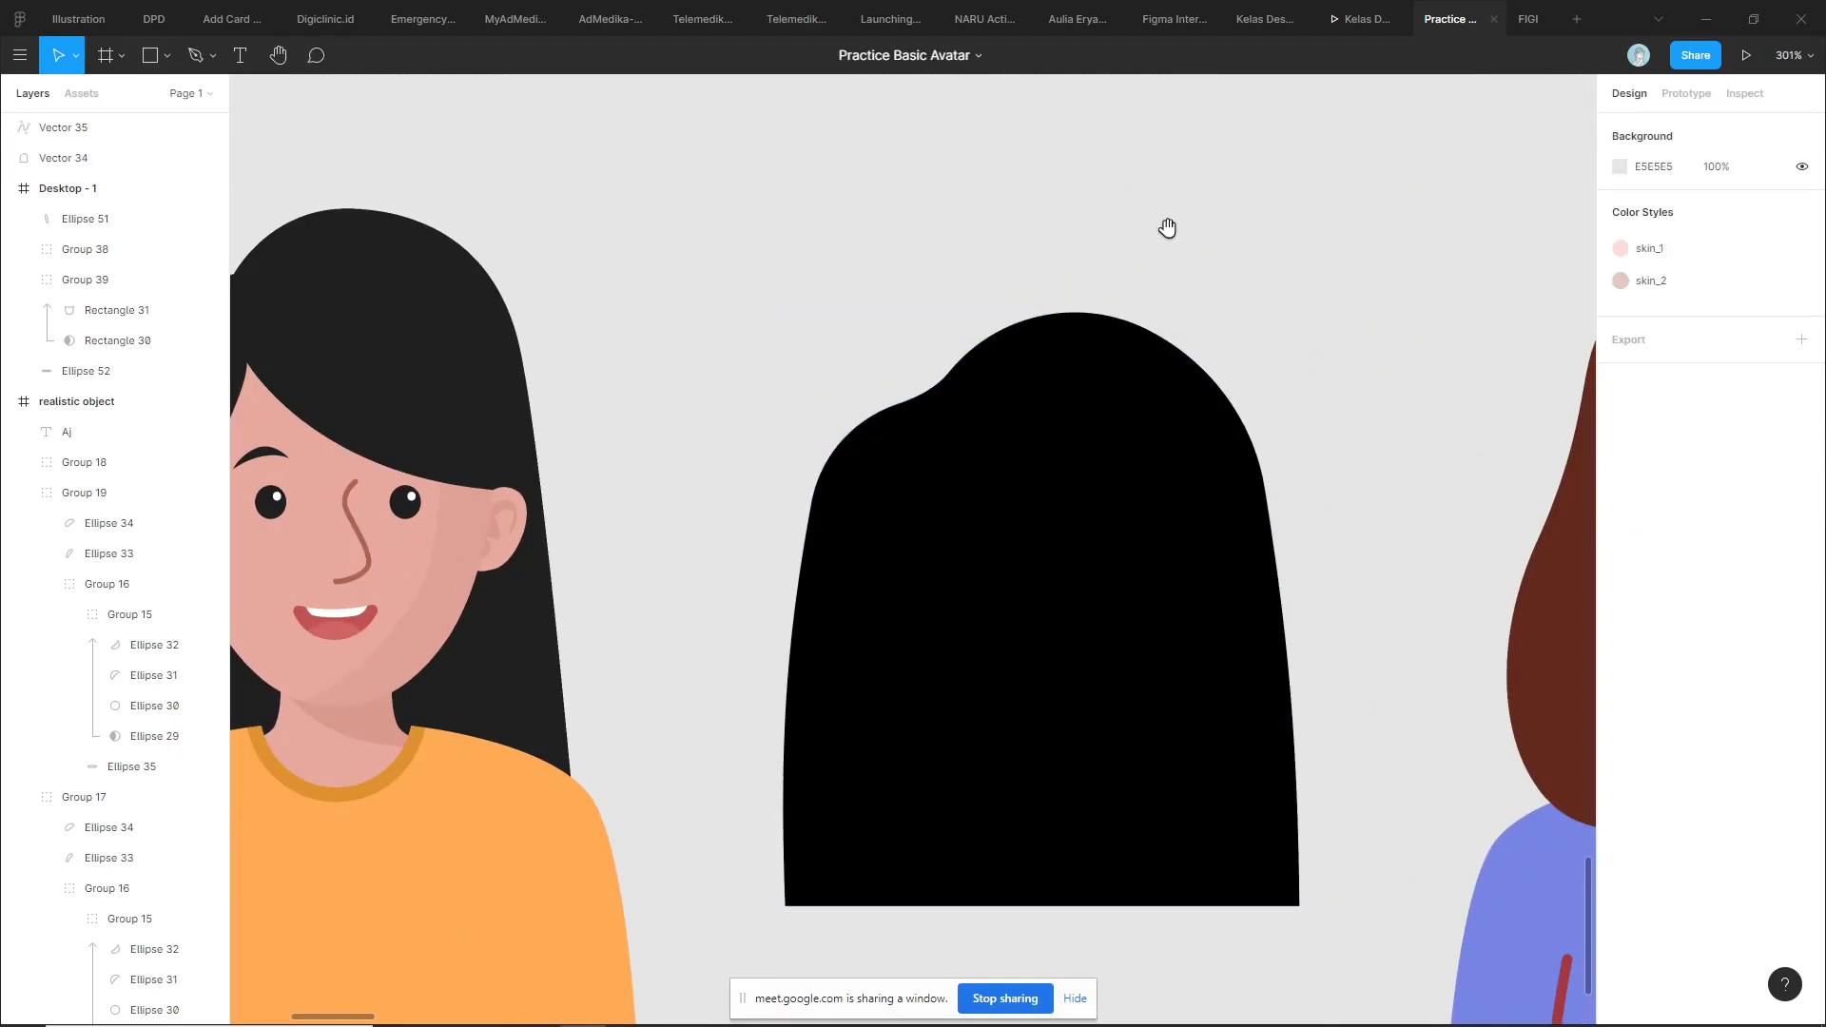
{"action": "left_click_drag", "start_coordinate": [1168, 228], "coordinate": [1070, 217]}
Reopen and exit the hair shape's point editing, undoing the pointed top reshape
{"action": "double_click", "coordinate": [990, 390]}
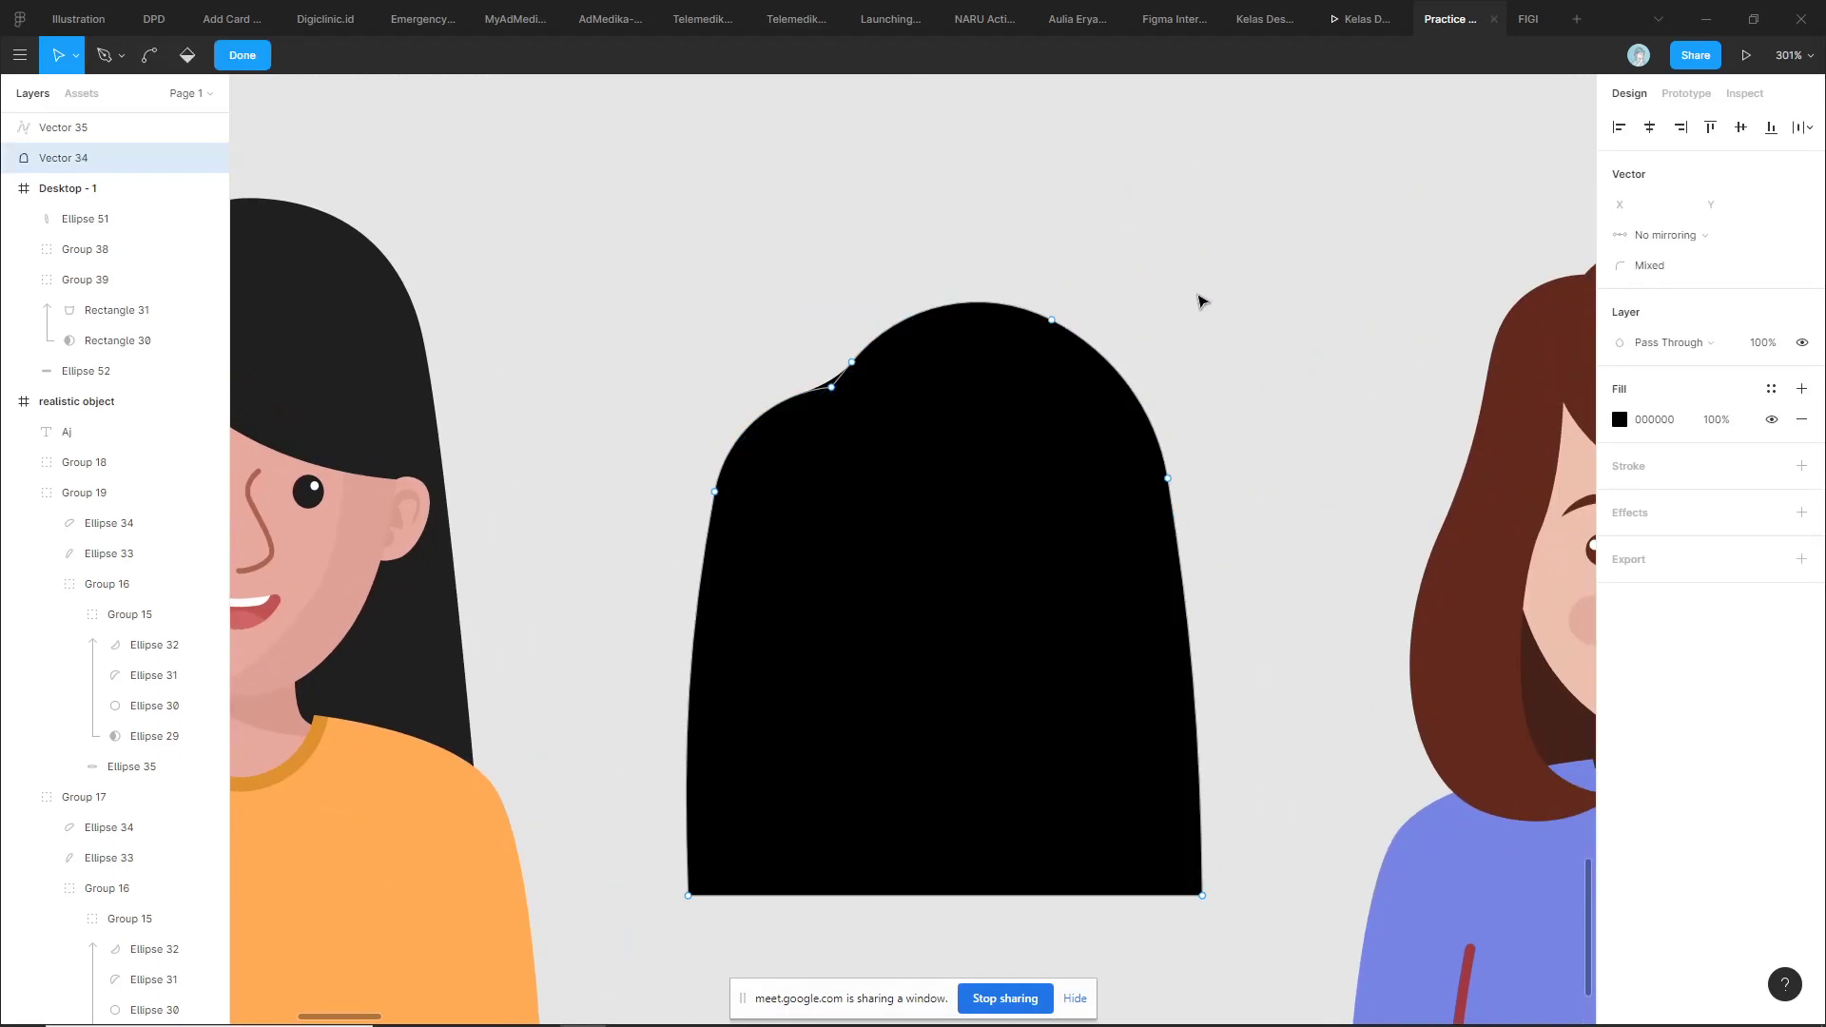
{"action": "key", "text": "Escape"}
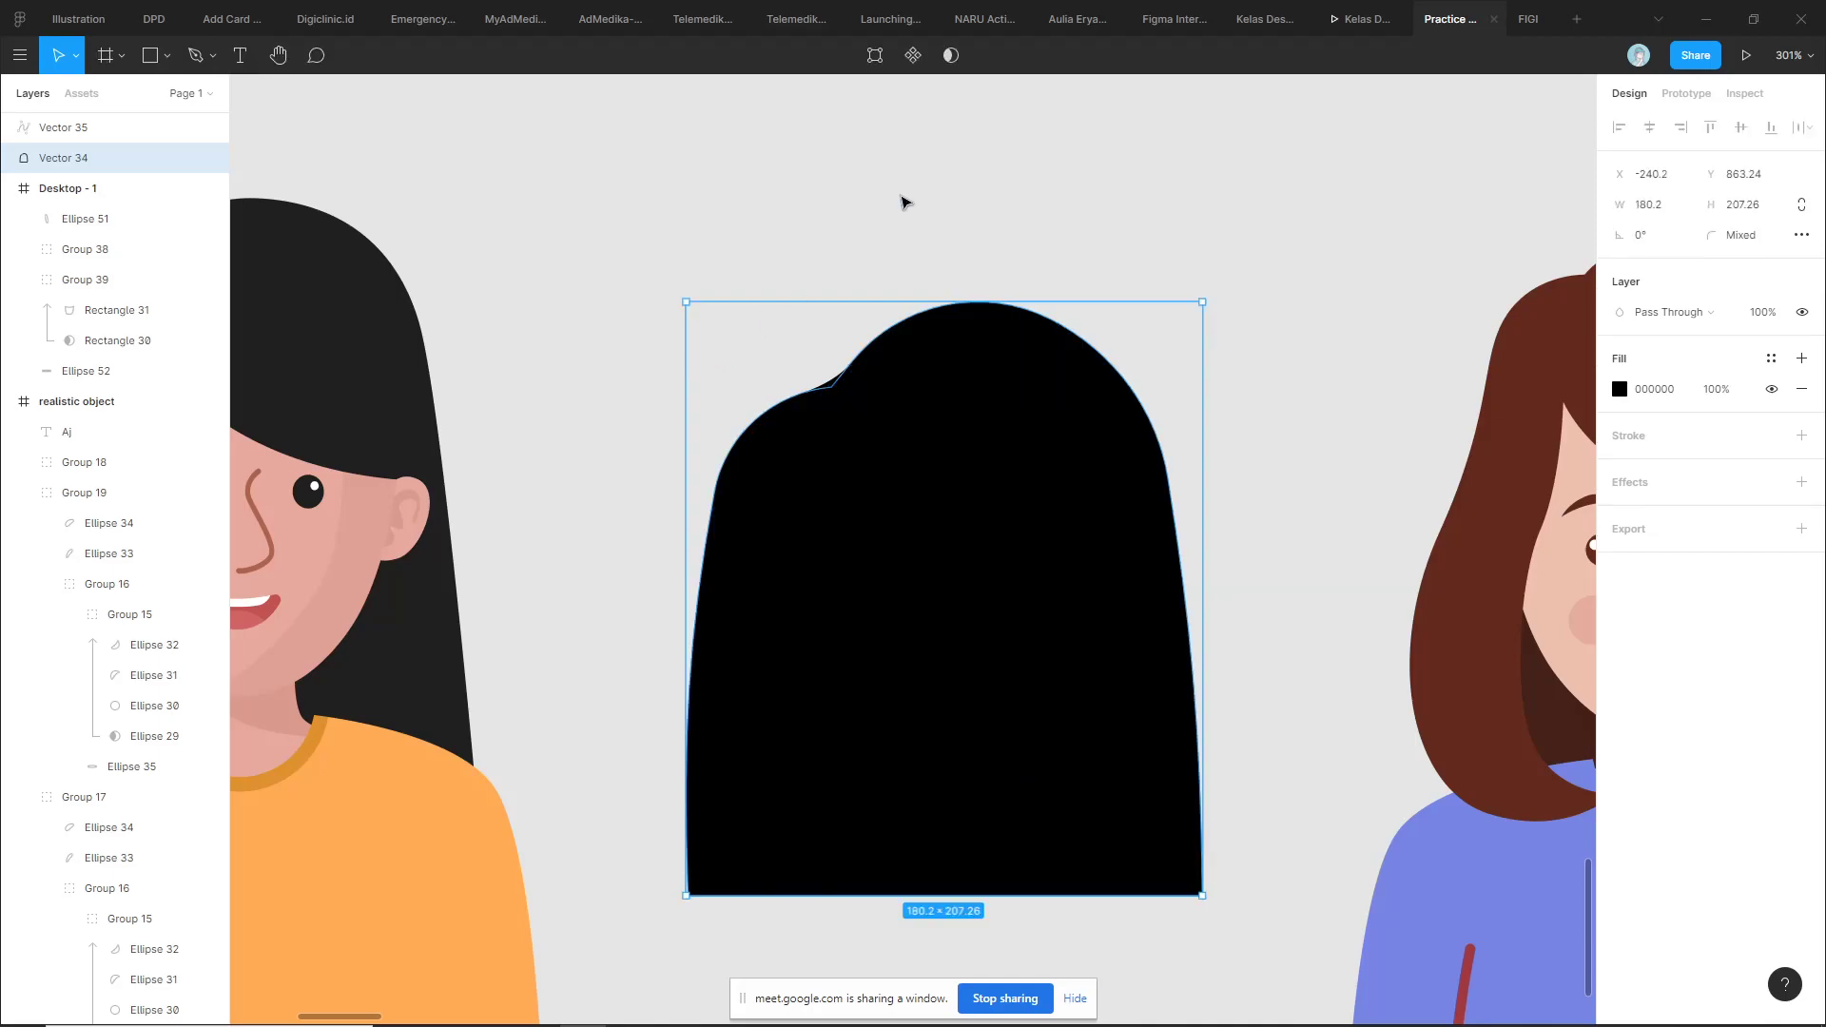
{"action": "key", "text": "Escape"}
{"action": "double_click", "coordinate": [975, 395]}
{"action": "key", "text": "Escape"}
{"action": "double_click", "coordinate": [975, 395]}
{"action": "key", "text": "Escape"}
{"action": "left_click", "coordinate": [975, 395]}
{"action": "key", "text": "ctrl+z"}
Pull a top curve handle, then undo back to the rounded hair top
{"action": "double_click", "coordinate": [947, 355]}
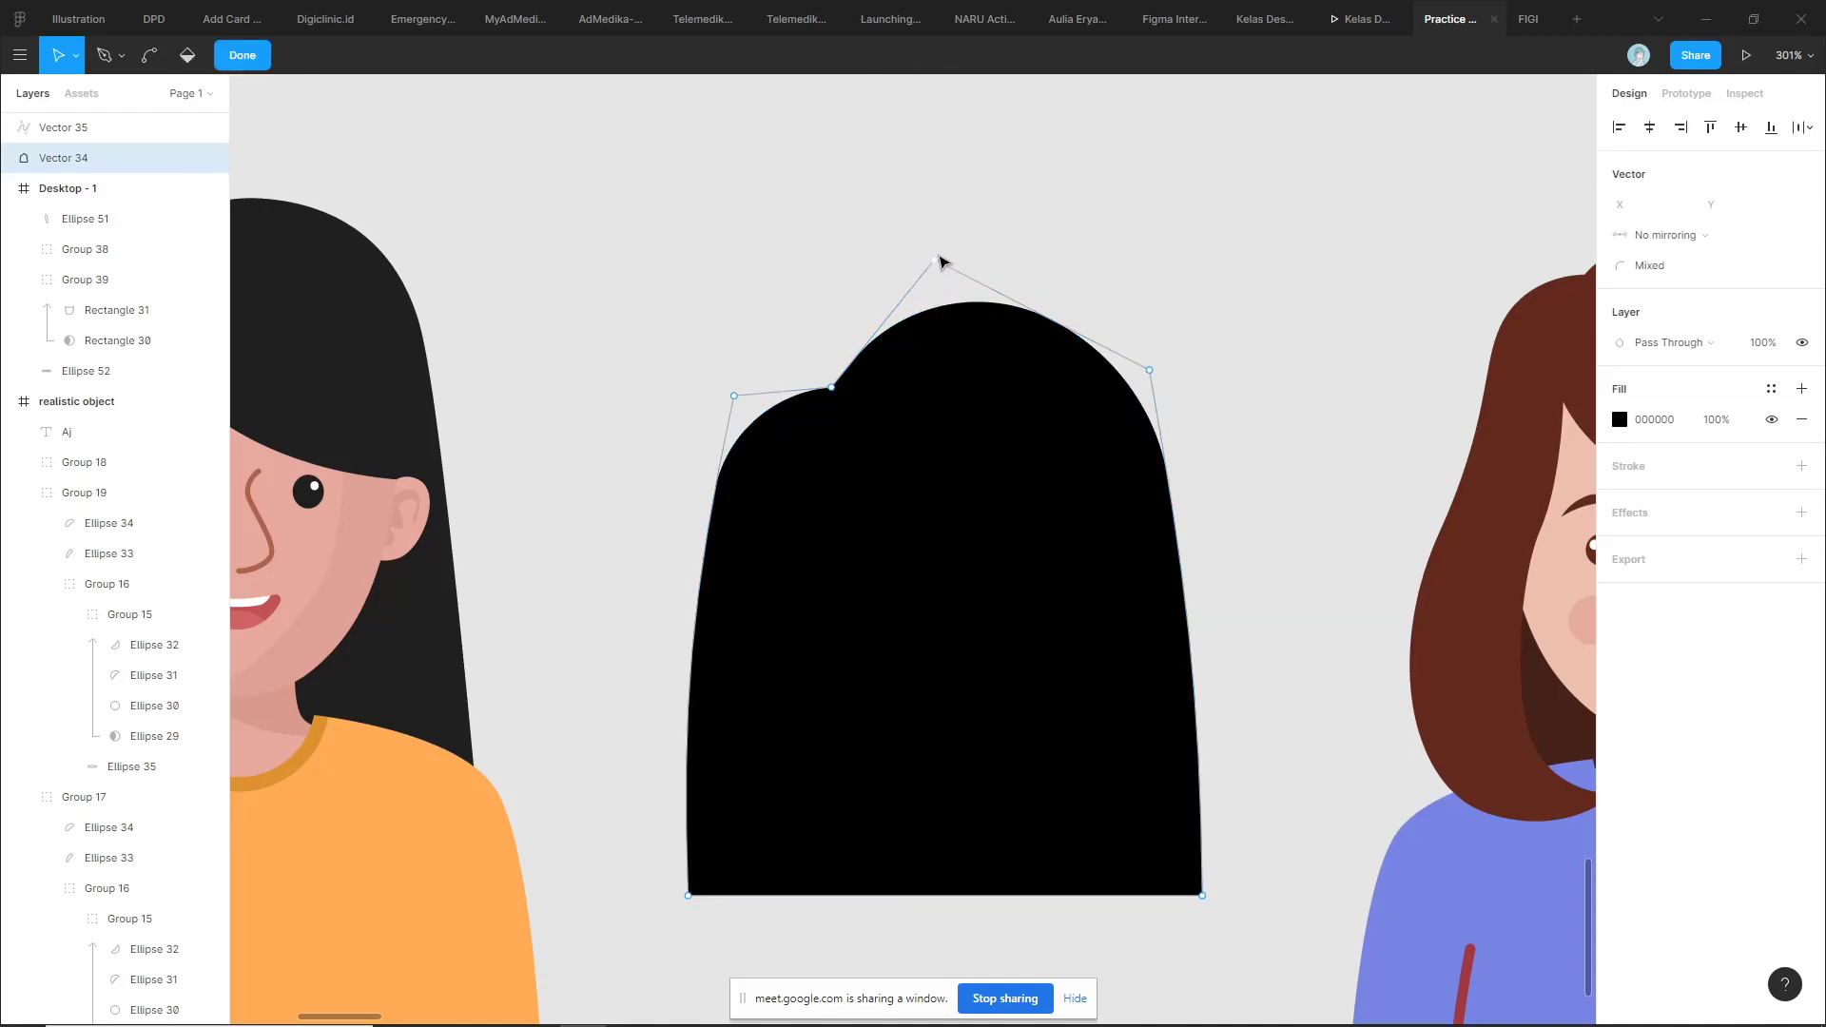
{"action": "mouse_move", "coordinate": [936, 264]}
{"action": "left_mouse_down"}
{"action": "mouse_move", "coordinate": [1019, 234]}
{"action": "mouse_move", "coordinate": [833, 242]}
{"action": "mouse_move", "coordinate": [990, 244]}
{"action": "left_mouse_up"}
{"action": "key", "text": "ctrl+z"}
{"action": "left_click", "coordinate": [1148, 249]}
{"action": "left_click", "coordinate": [1025, 401]}
{"action": "key", "text": "ctrl+z"}
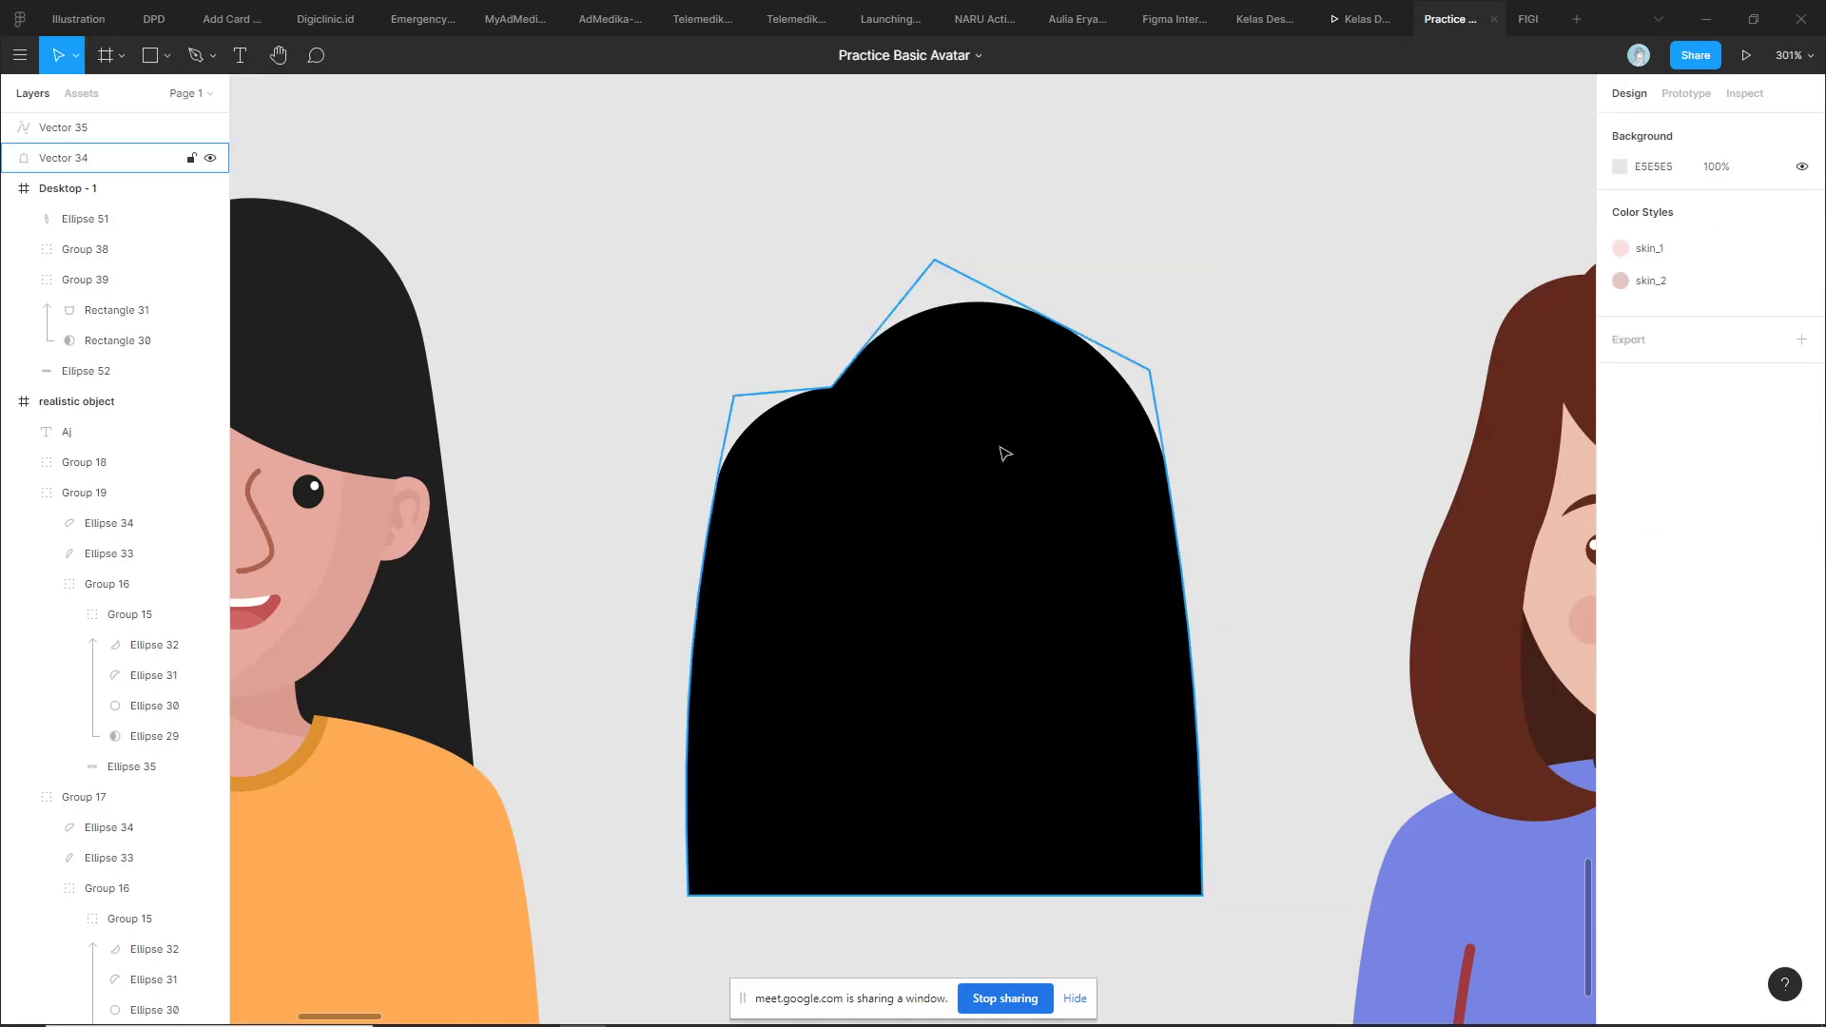
{"action": "left_click", "coordinate": [1002, 453]}
{"action": "key", "text": "ctrl+z"}
{"action": "double_click", "coordinate": [1003, 450]}
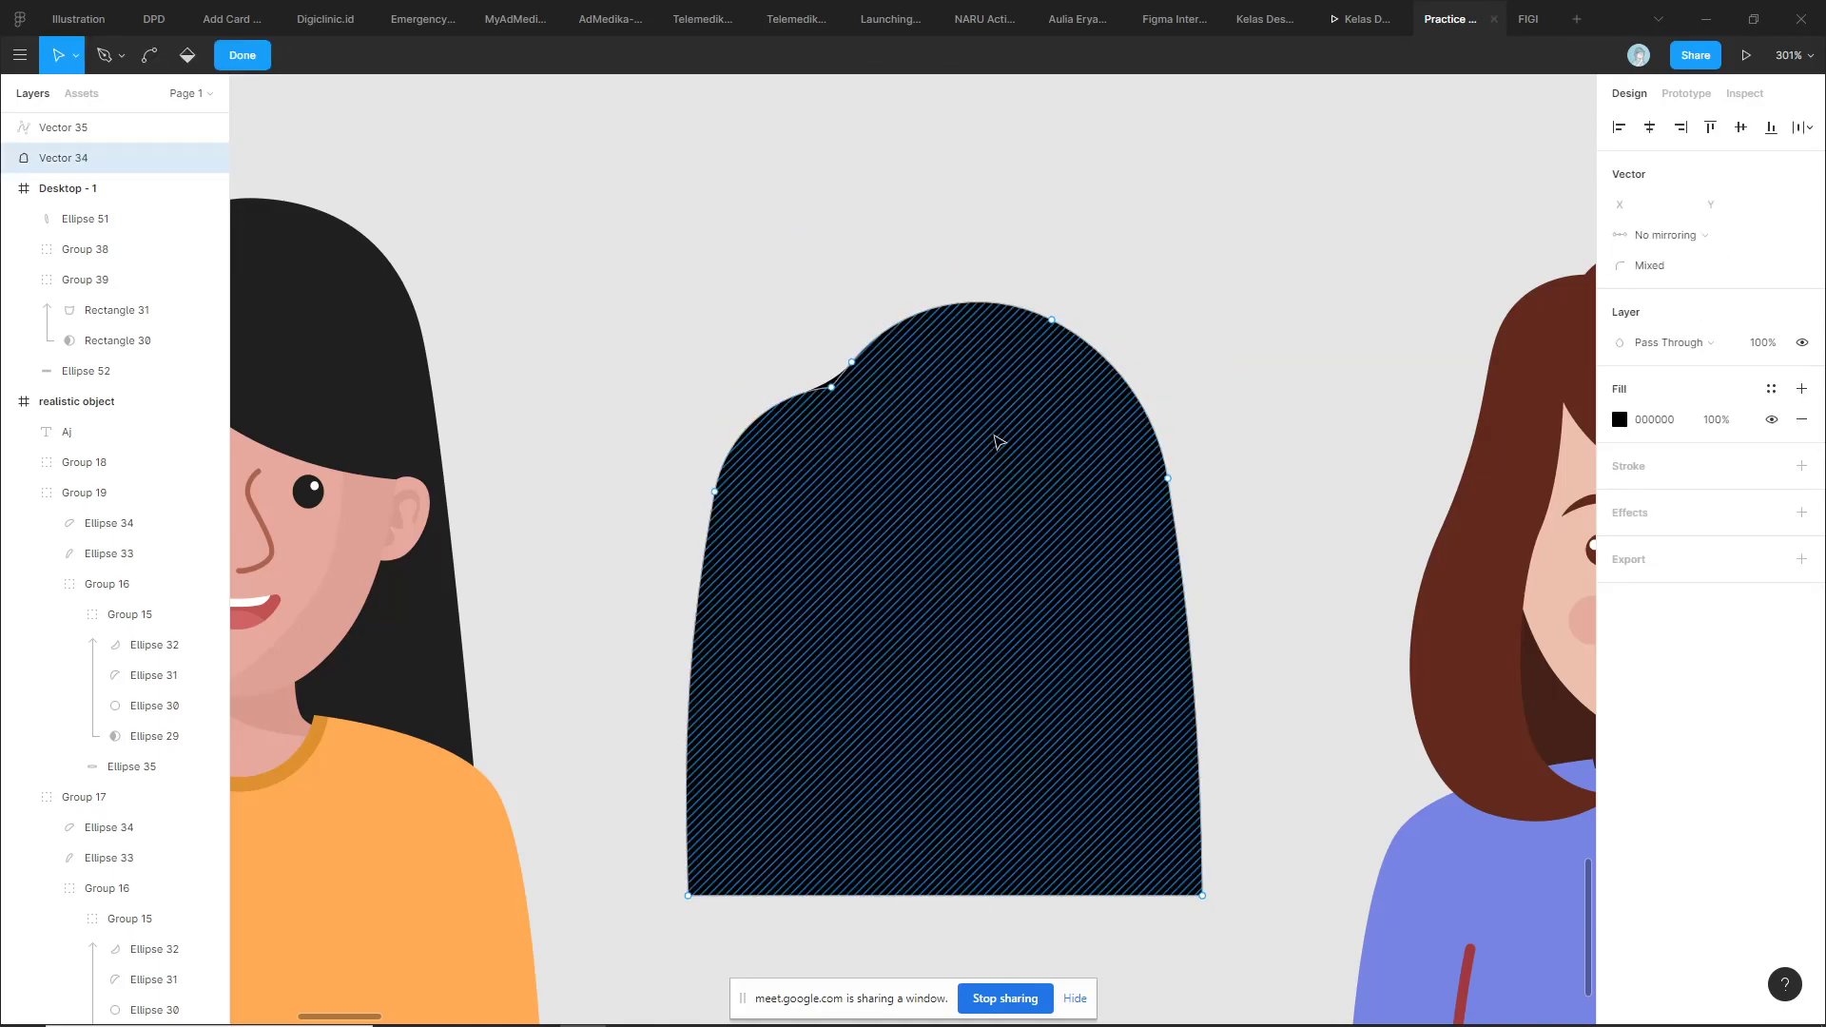
{"action": "left_click", "coordinate": [1186, 297]}
{"action": "scroll", "coordinate": [1185, 297], "scroll_direction": "down", "scroll_amount": 5}
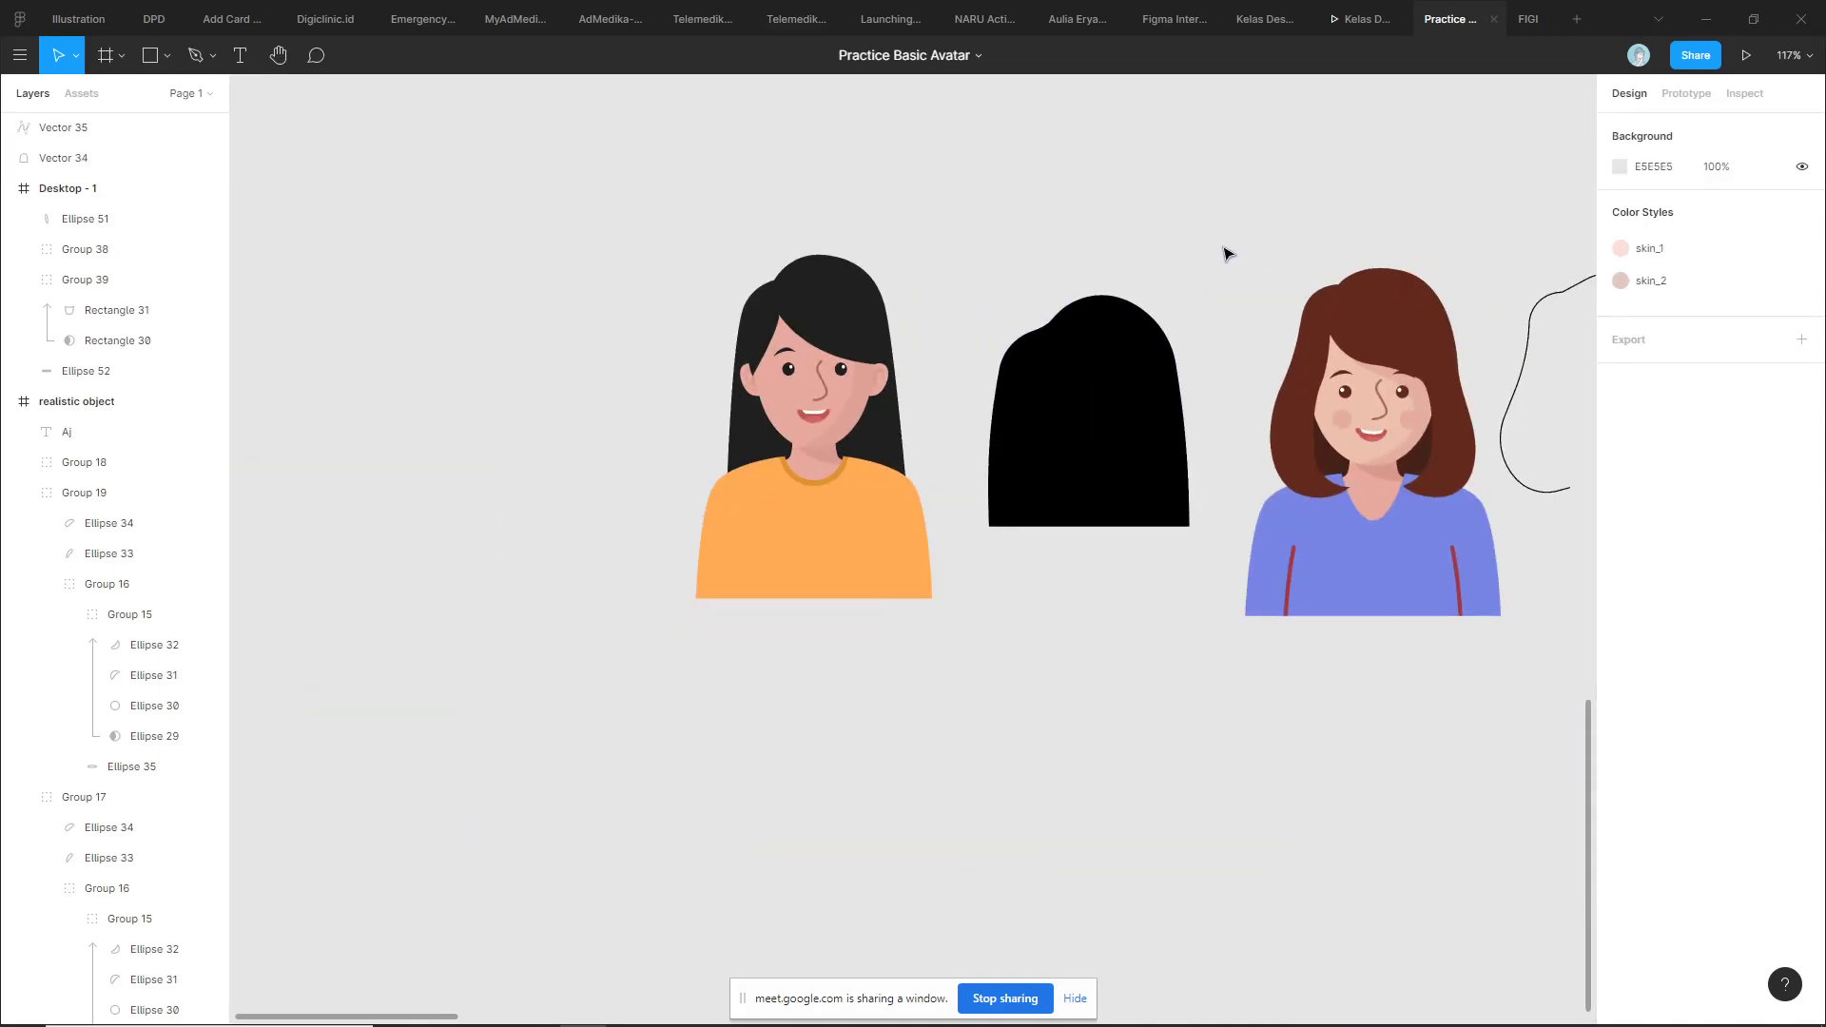
Delete the black hair silhouette and restore it with undo
{"action": "left_click", "coordinate": [1132, 337]}
{"action": "key", "text": "Delete"}
{"action": "key", "text": "ctrl+z"}
{"action": "left_click_drag", "start_coordinate": [1169, 273], "coordinate": [766, 338]}
{"action": "scroll", "coordinate": [884, 324], "scroll_direction": "down", "scroll_amount": 5}
{"action": "scroll", "coordinate": [1100, 526], "scroll_direction": "up", "scroll_amount": 3}
{"action": "scroll", "coordinate": [1100, 526], "scroll_direction": "up", "scroll_amount": 3}
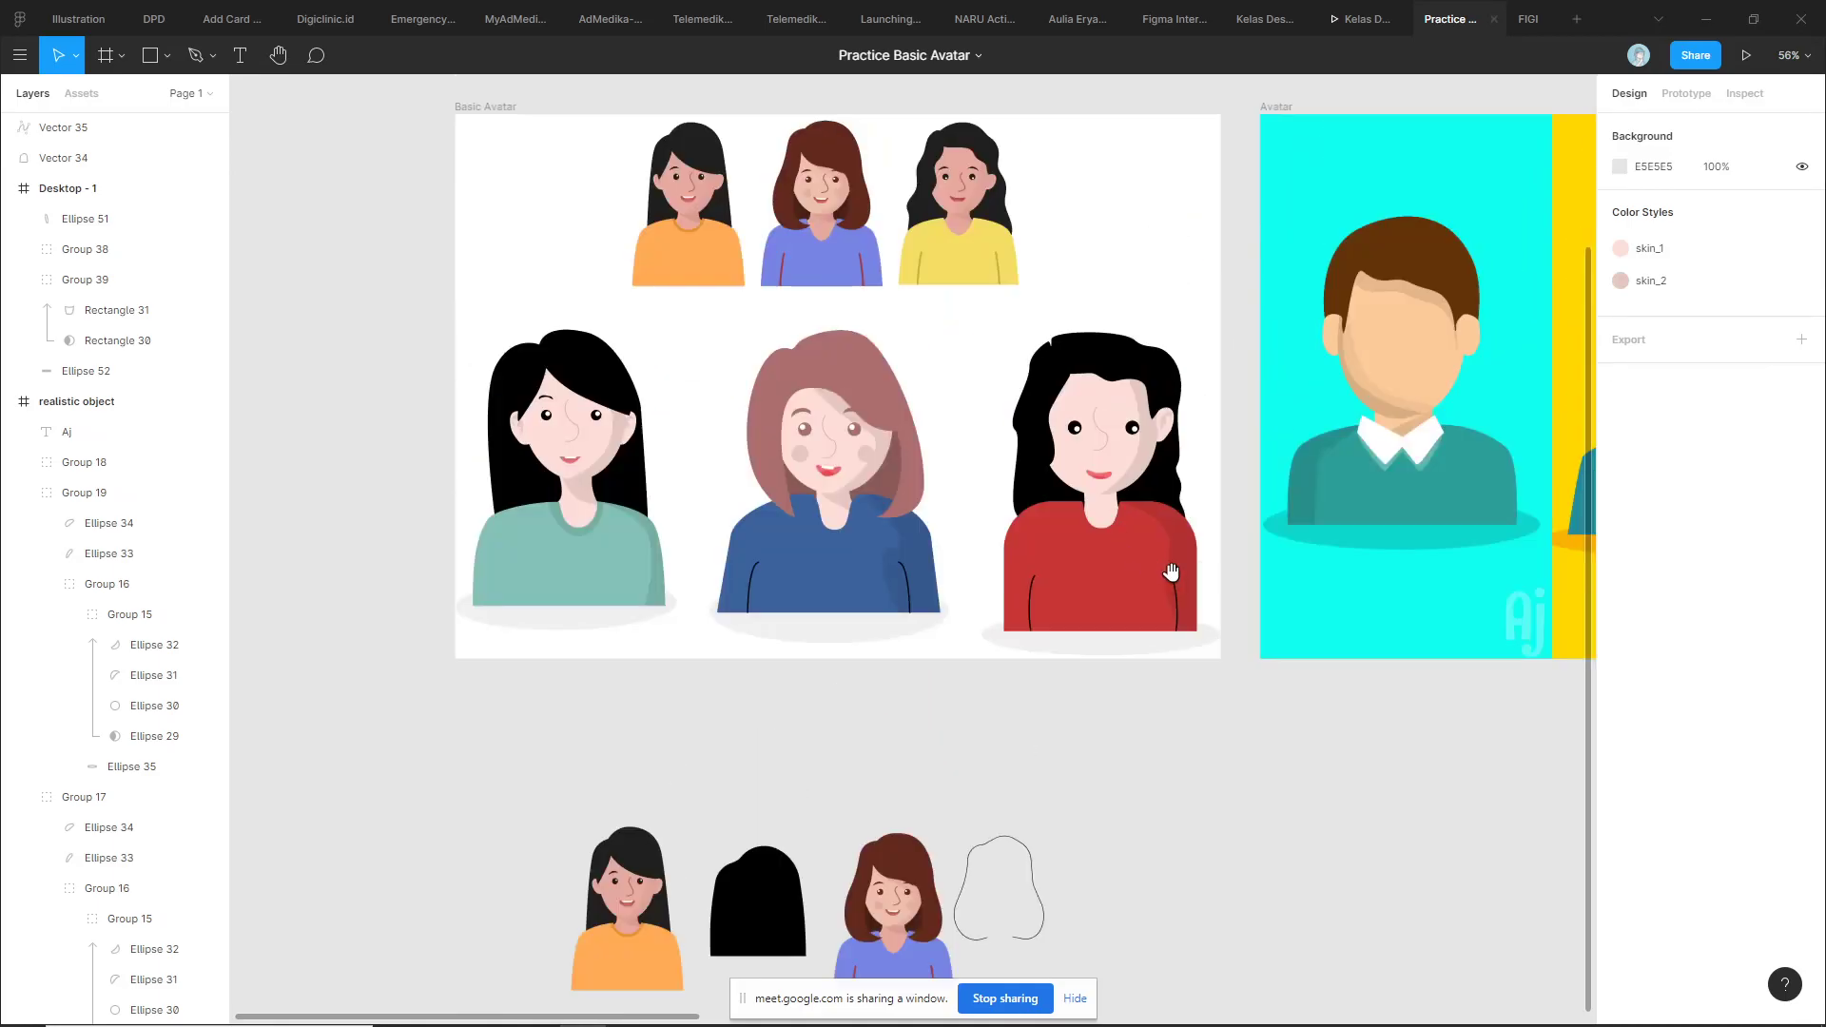
{"action": "scroll", "coordinate": [1170, 571], "scroll_direction": "right", "scroll_amount": 3}
Pan and zoom to bring the rows of avatars into view
{"action": "left_click_drag", "start_coordinate": [697, 360], "coordinate": [748, 404]}
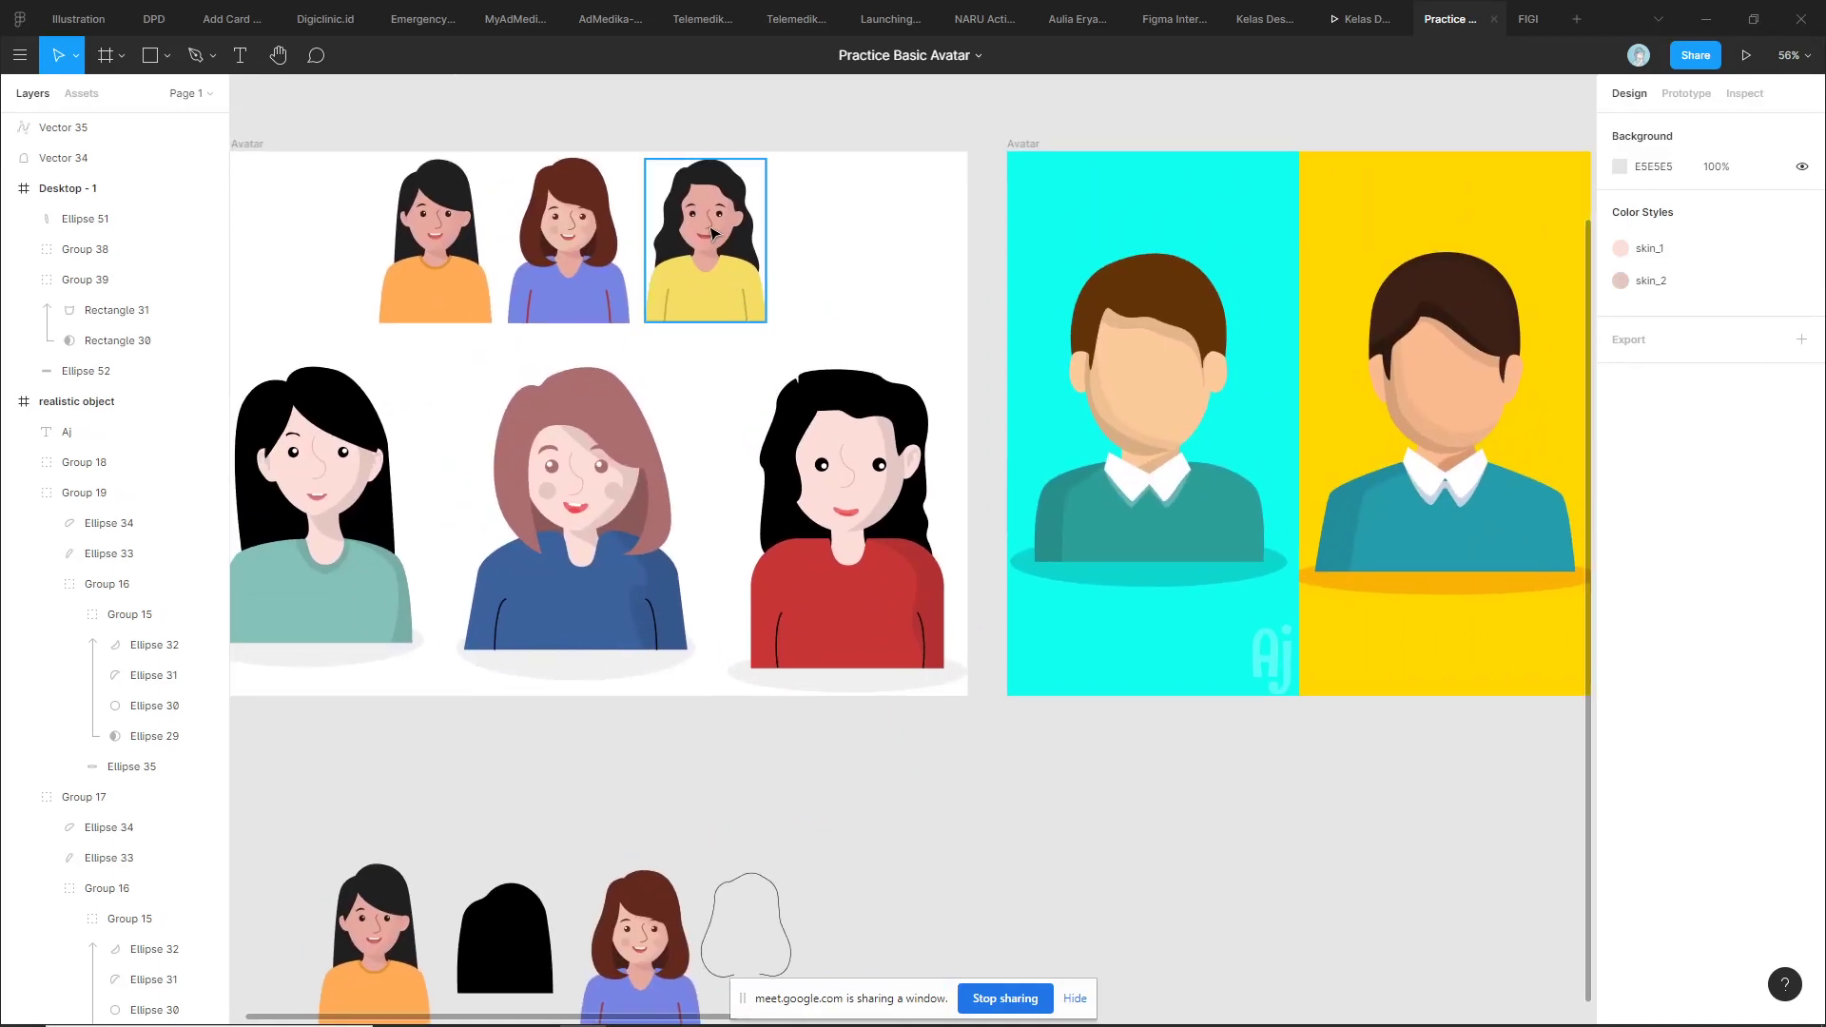
{"action": "scroll", "coordinate": [662, 294], "scroll_direction": "up", "scroll_amount": 5, "text": "ctrl"}
{"action": "scroll", "coordinate": [686, 233], "scroll_direction": "up", "scroll_amount": 2}
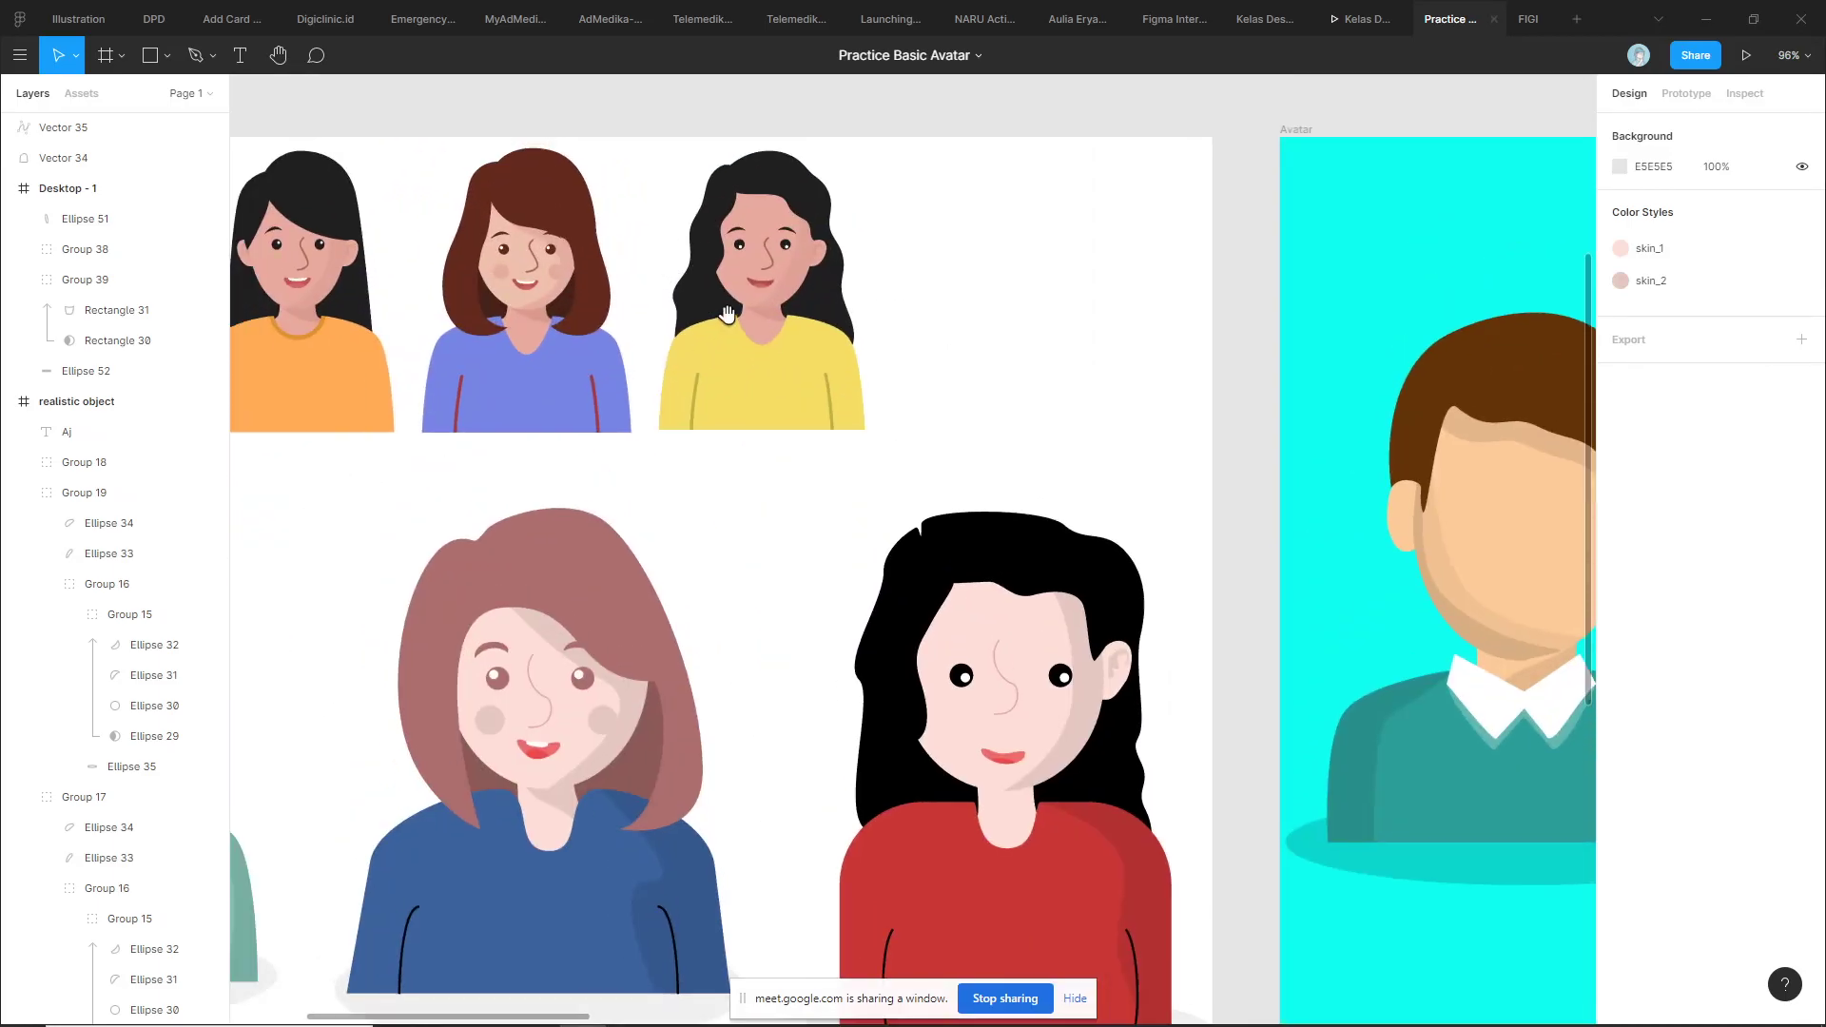
{"action": "scroll", "coordinate": [752, 323], "scroll_direction": "up", "scroll_amount": 3, "text": "ctrl"}
{"action": "scroll", "coordinate": [804, 400], "scroll_direction": "up", "scroll_amount": 2, "text": "ctrl"}
{"action": "scroll", "coordinate": [850, 368], "scroll_direction": "down", "scroll_amount": 3}
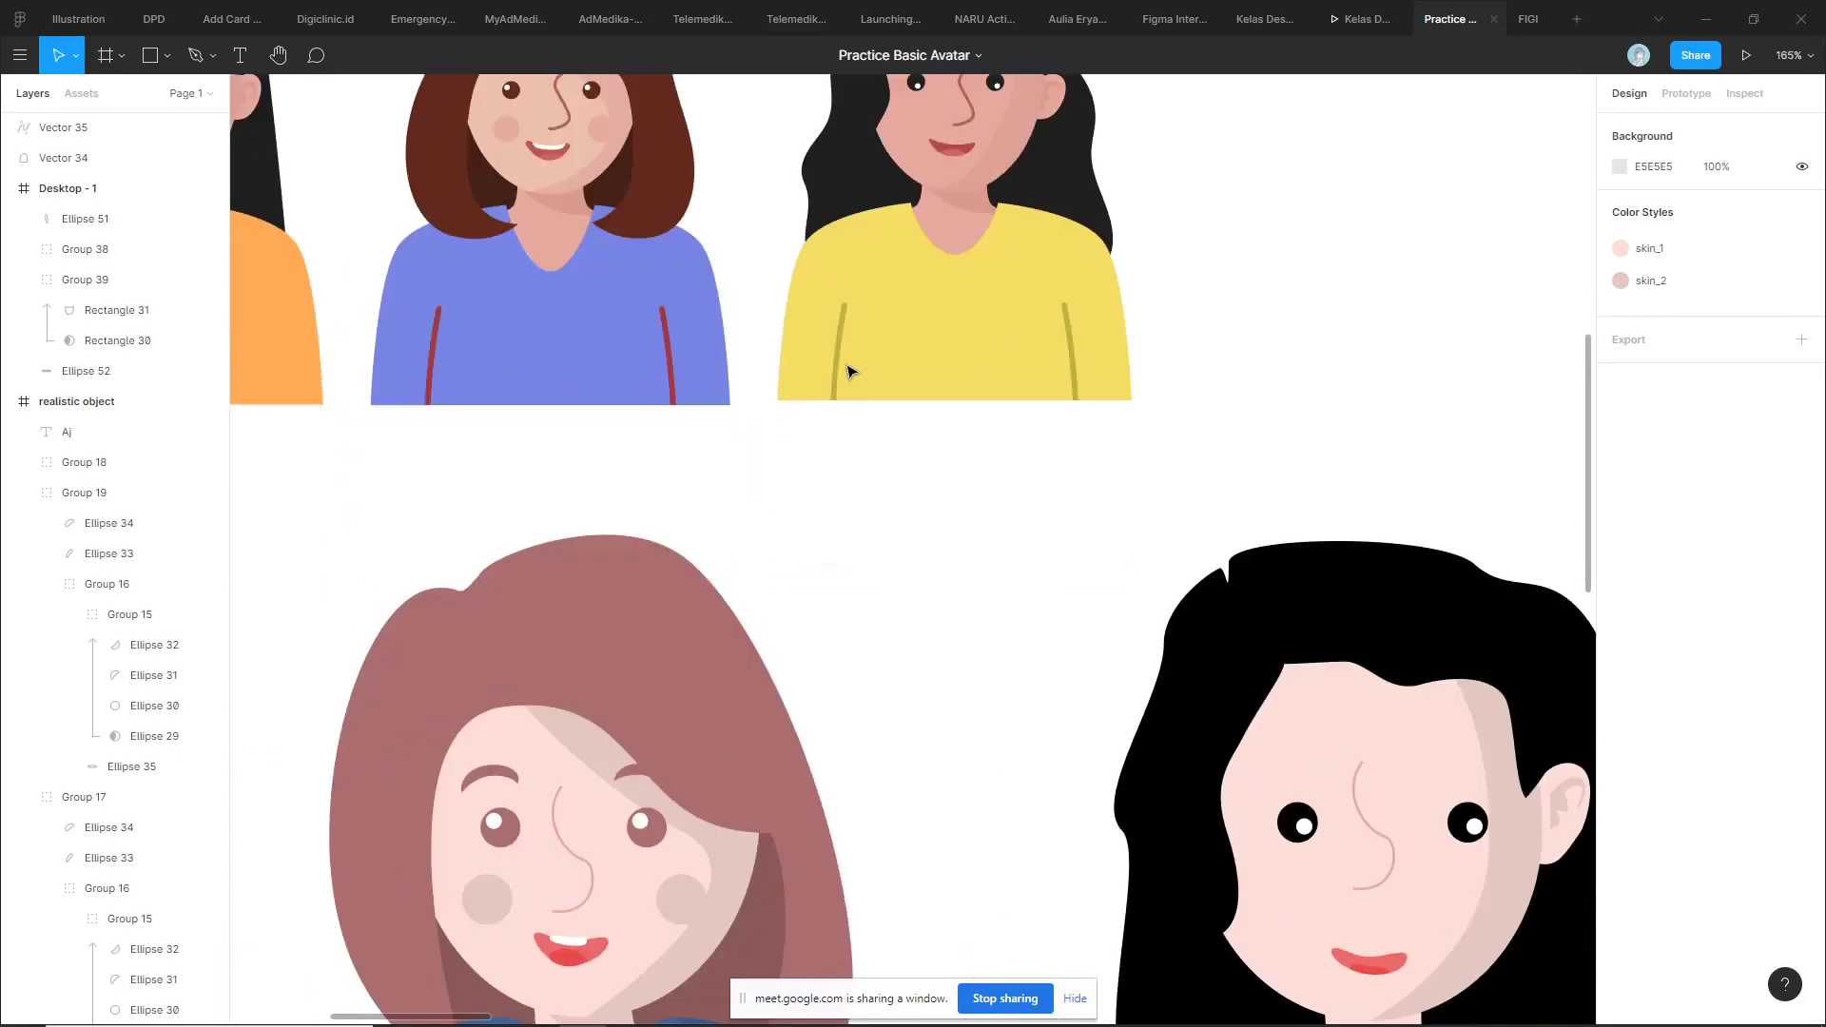
{"action": "scroll", "coordinate": [888, 574], "scroll_direction": "down", "scroll_amount": 5, "text": "ctrl"}
{"action": "scroll", "coordinate": [992, 730], "scroll_direction": "up", "scroll_amount": 2, "text": "ctrl"}
{"action": "left_click_drag", "start_coordinate": [1007, 839], "coordinate": [980, 766]}
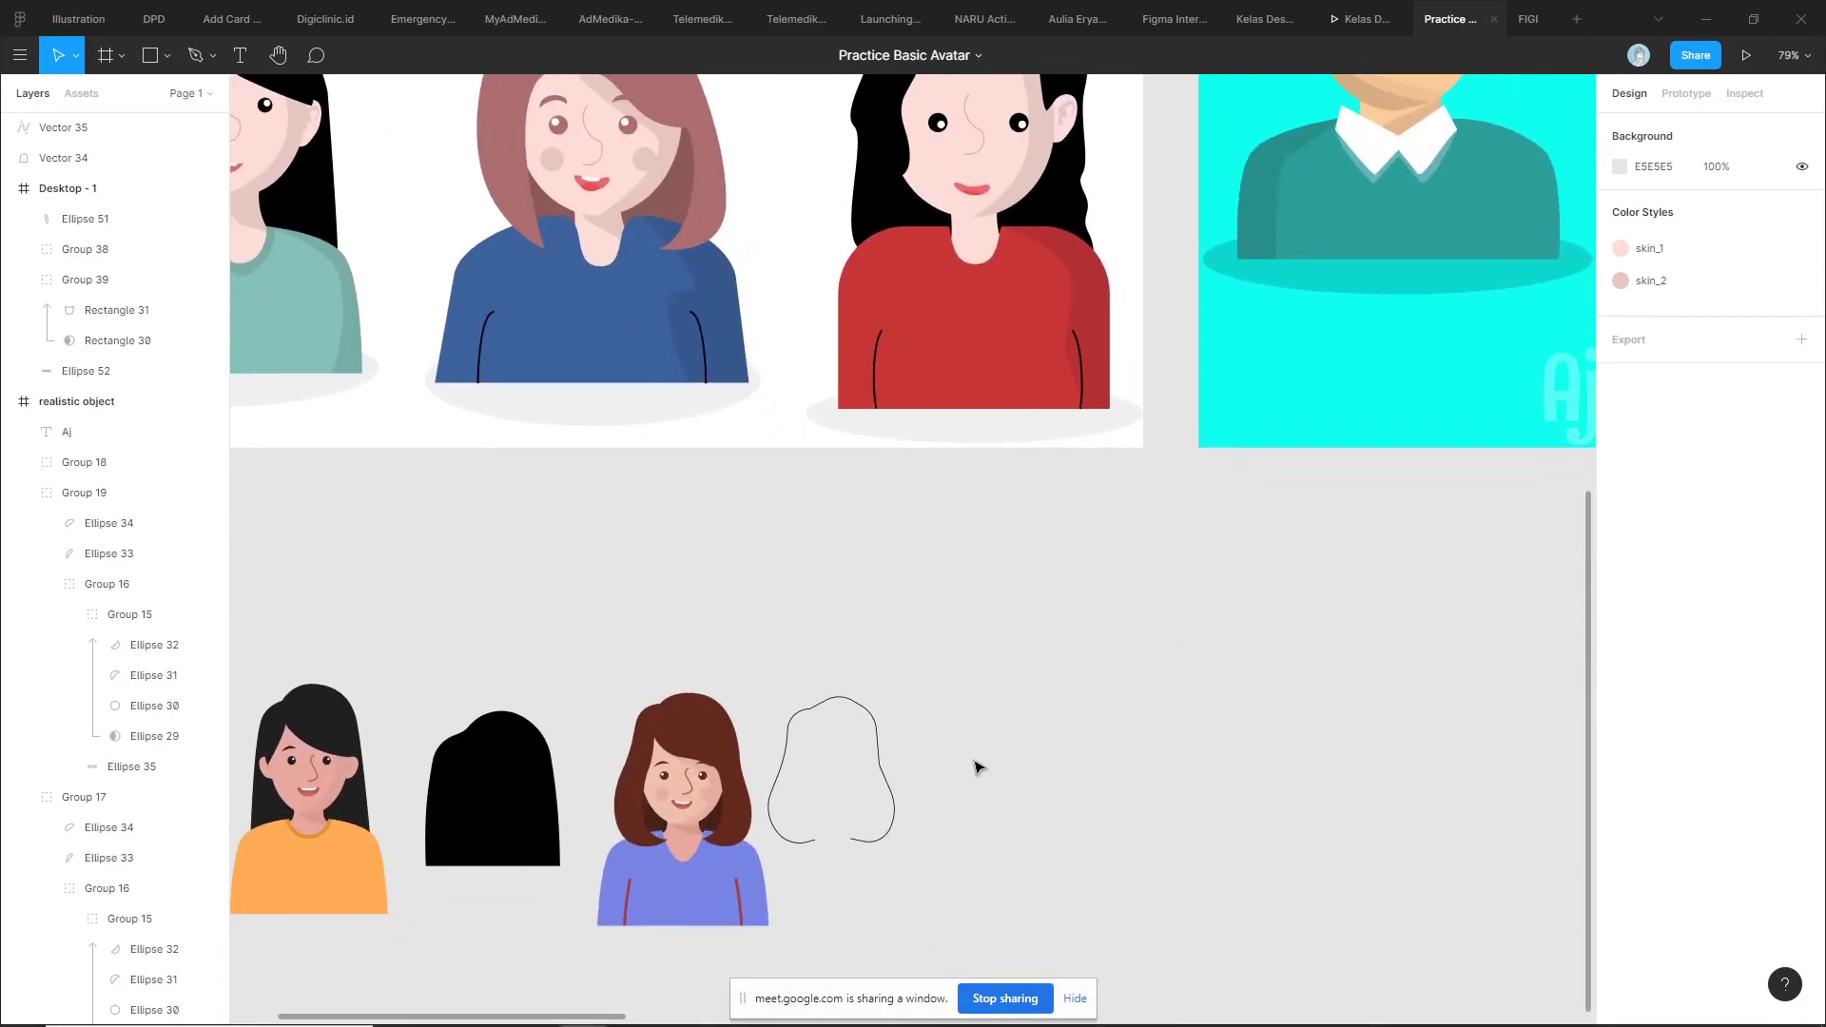
Activate the Pen tool and frame the space beside the yellow-shirt avatar
{"action": "key", "text": "p"}
{"action": "scroll", "coordinate": [1020, 828], "scroll_direction": "up", "scroll_amount": 2, "text": "ctrl"}
{"action": "scroll", "coordinate": [1019, 876], "scroll_direction": "up", "scroll_amount": 5}
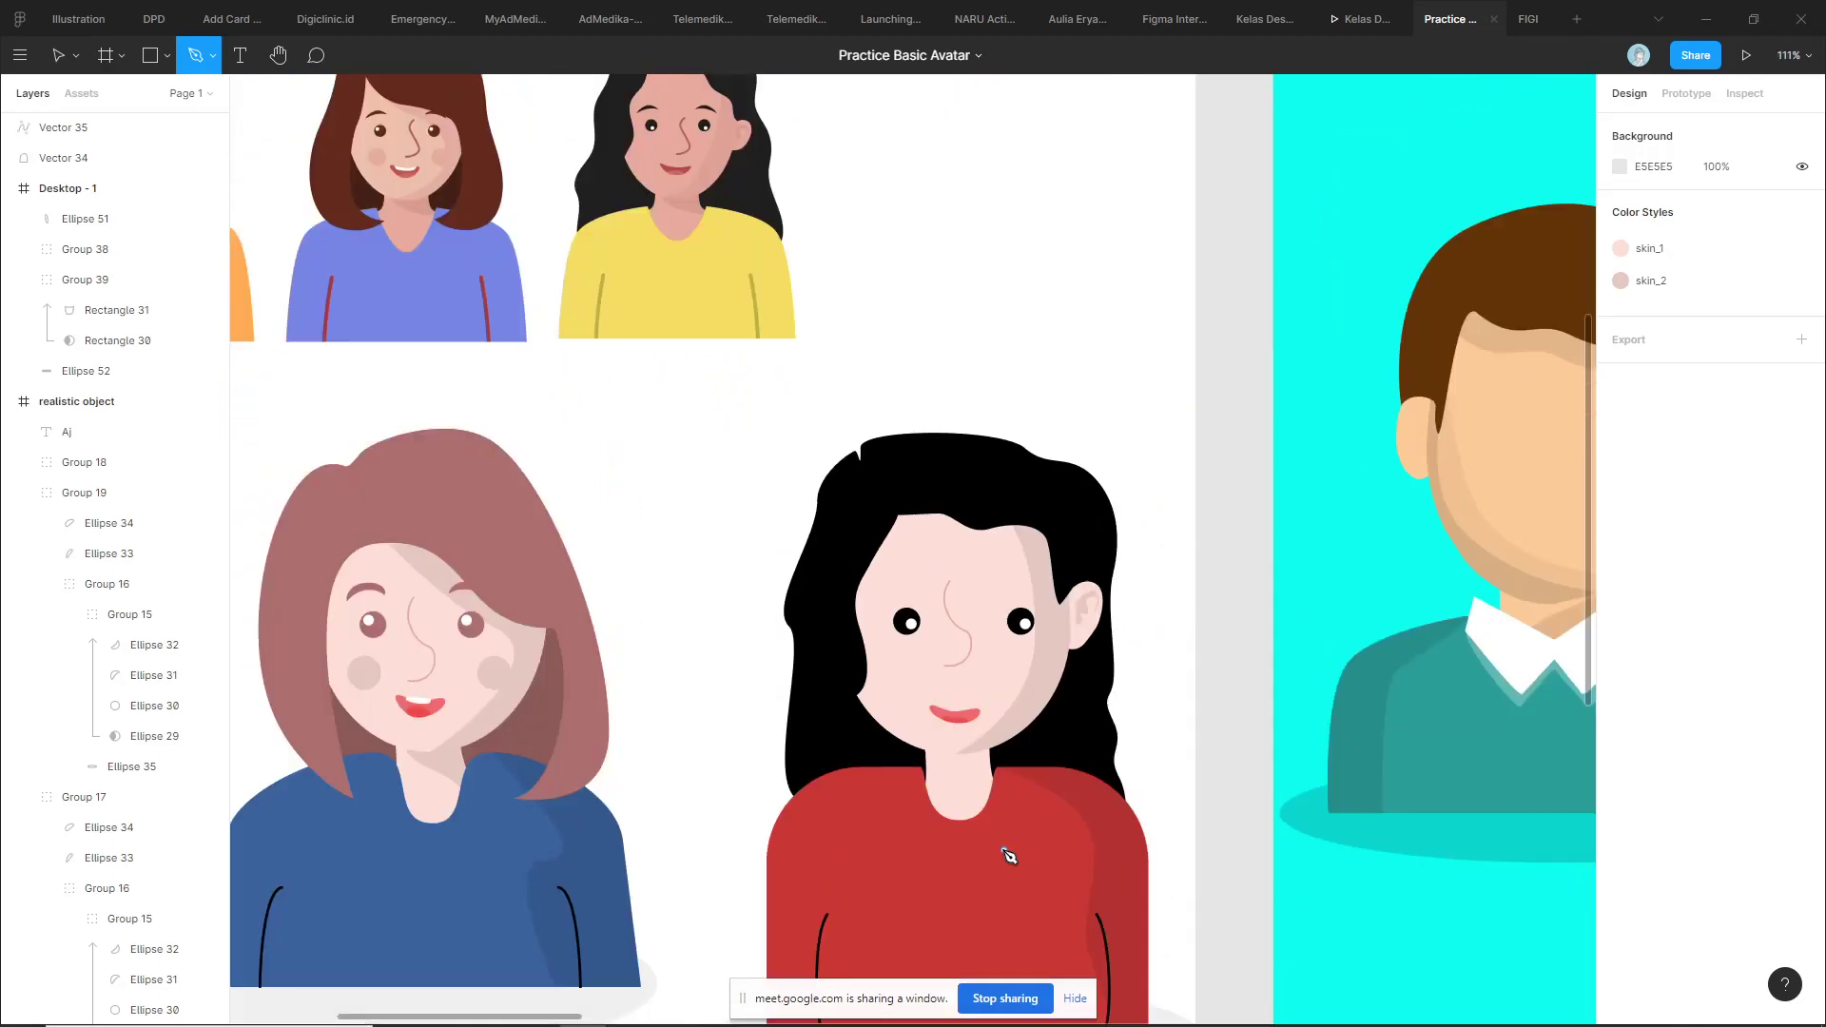
{"action": "scroll", "coordinate": [701, 466], "scroll_direction": "up", "scroll_amount": 3, "text": "ctrl"}
{"action": "left_click_drag", "start_coordinate": [811, 651], "coordinate": [865, 774]}
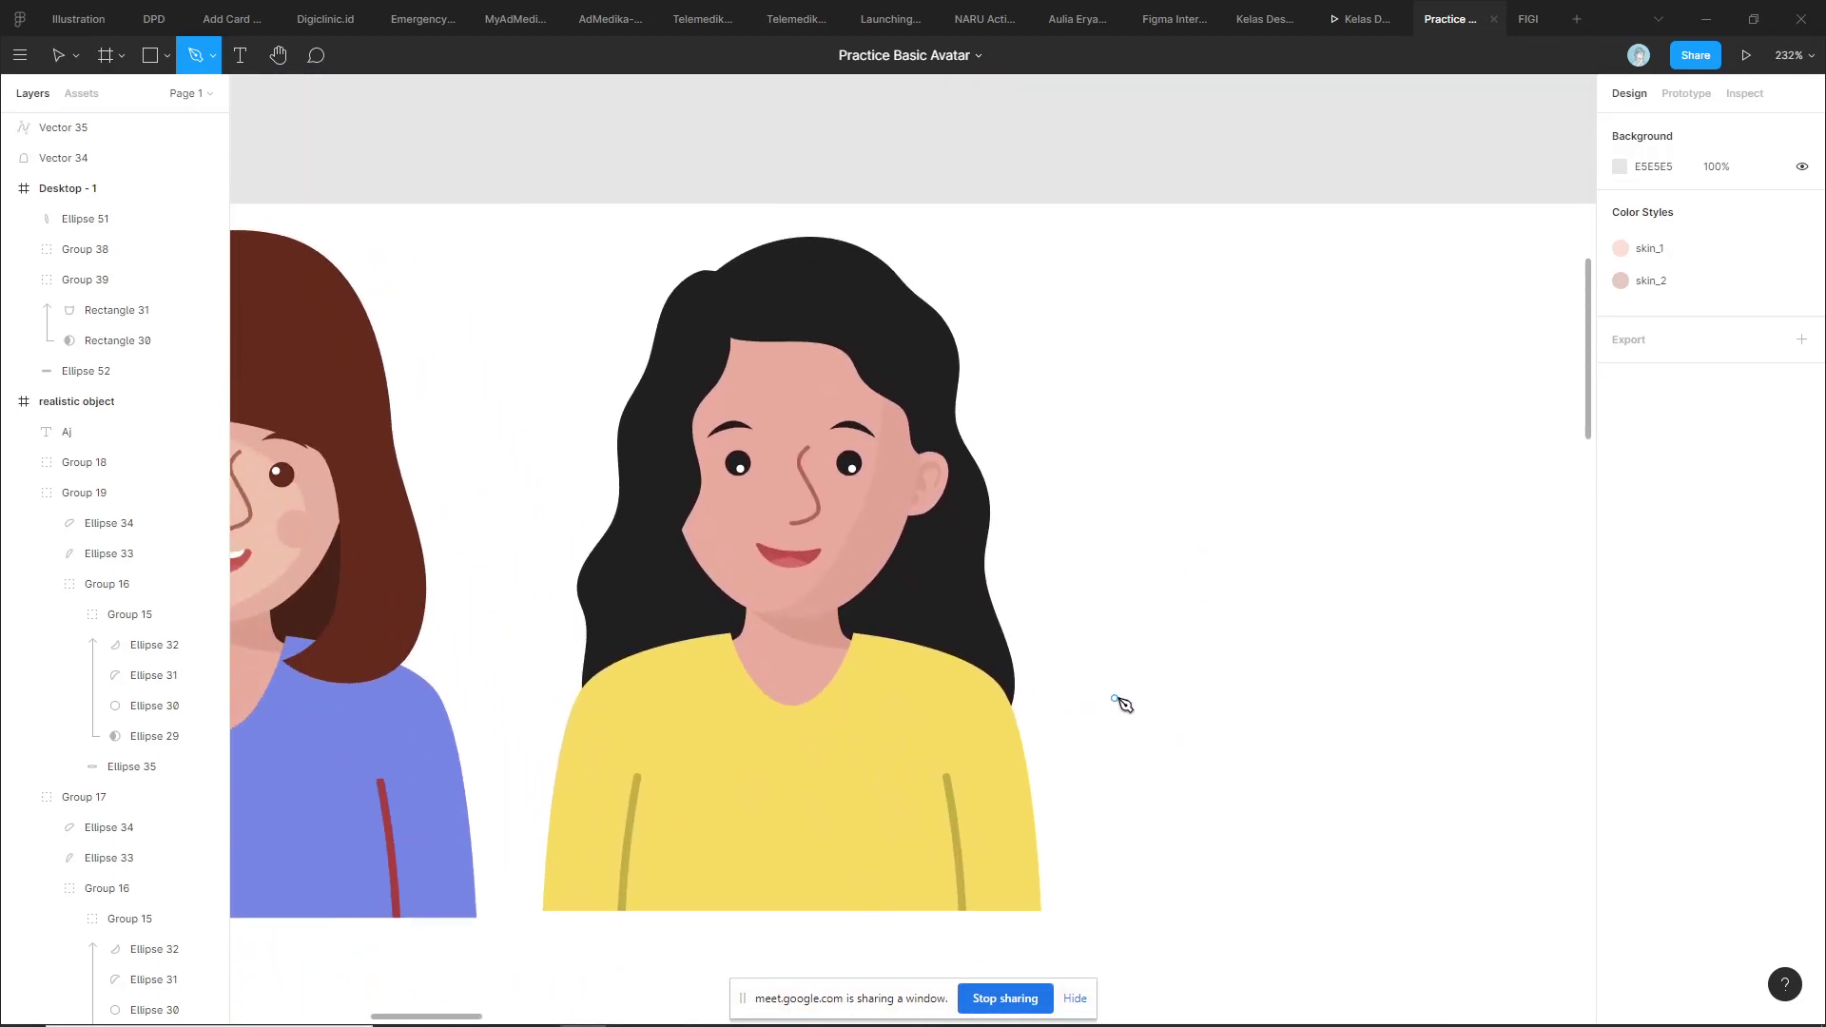
Place curved pen points running up the avatar's side toward the top
{"action": "left_click", "coordinate": [1123, 706]}
{"action": "left_click_drag", "start_coordinate": [1139, 624], "coordinate": [1130, 525]}
{"action": "scroll", "coordinate": [1135, 601], "scroll_direction": "up", "scroll_amount": 3}
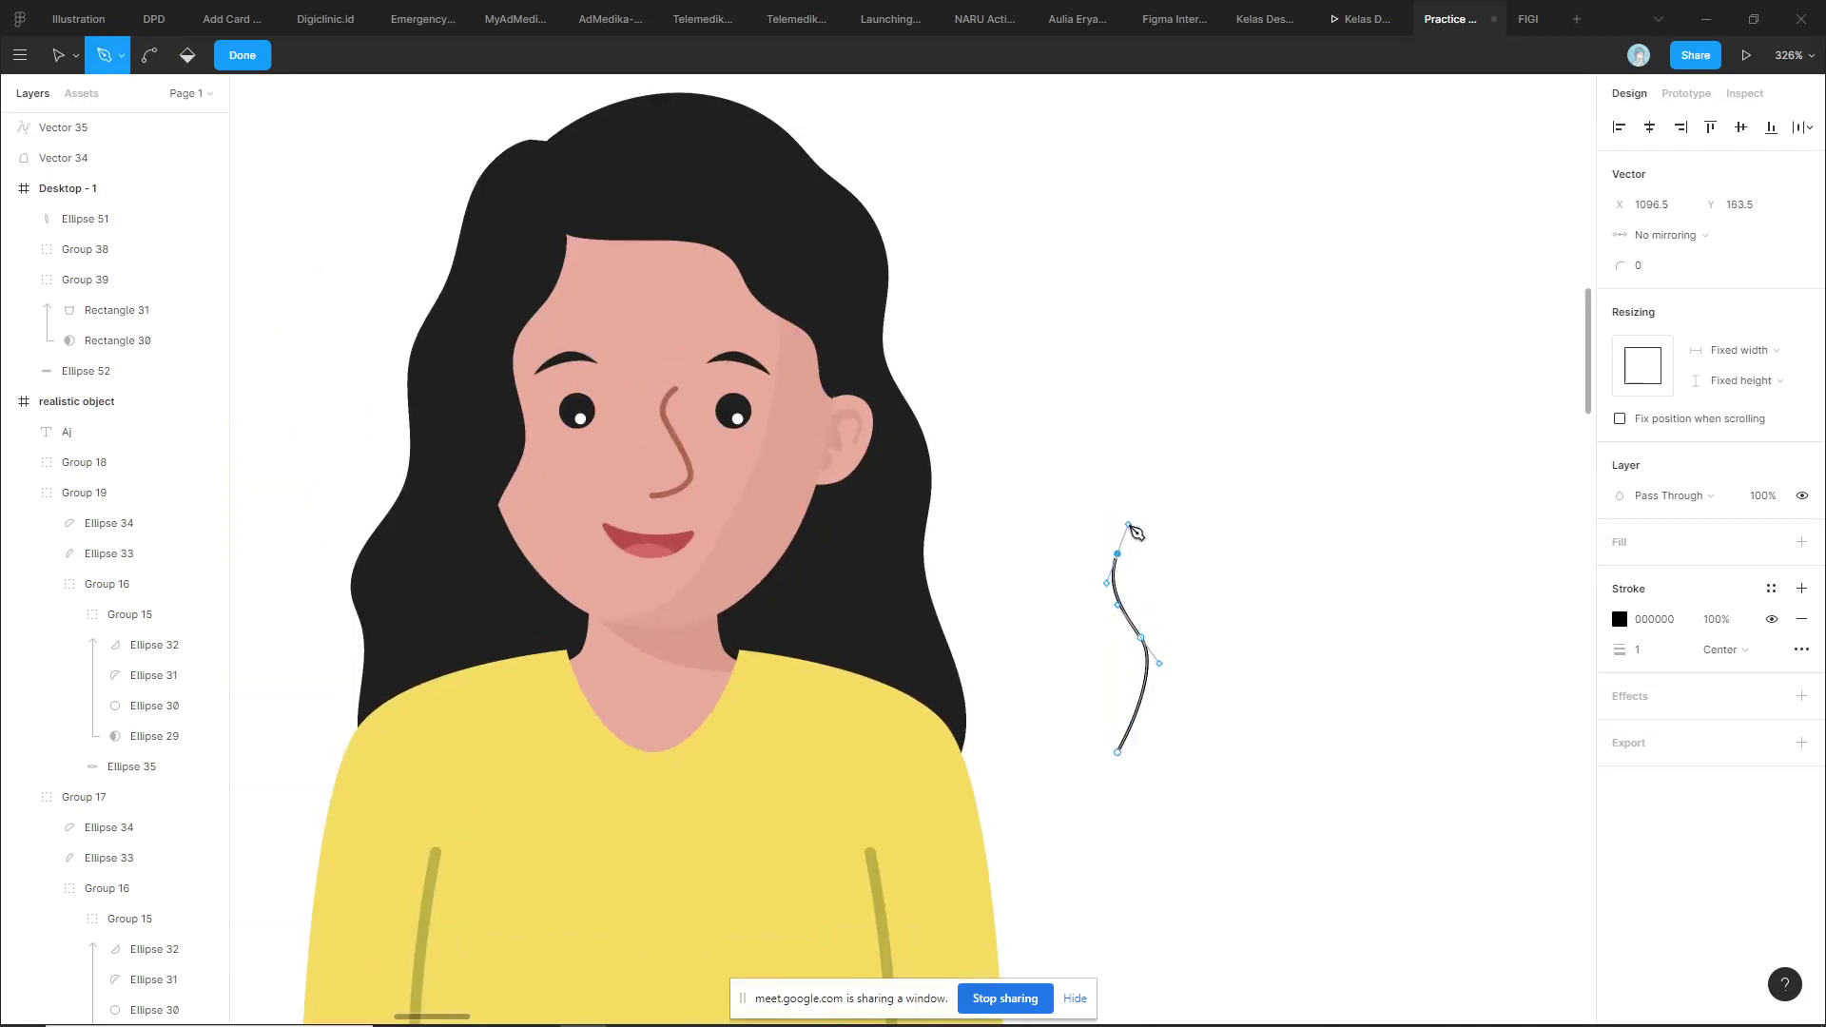
{"action": "left_click_drag", "start_coordinate": [1186, 418], "coordinate": [1180, 375]}
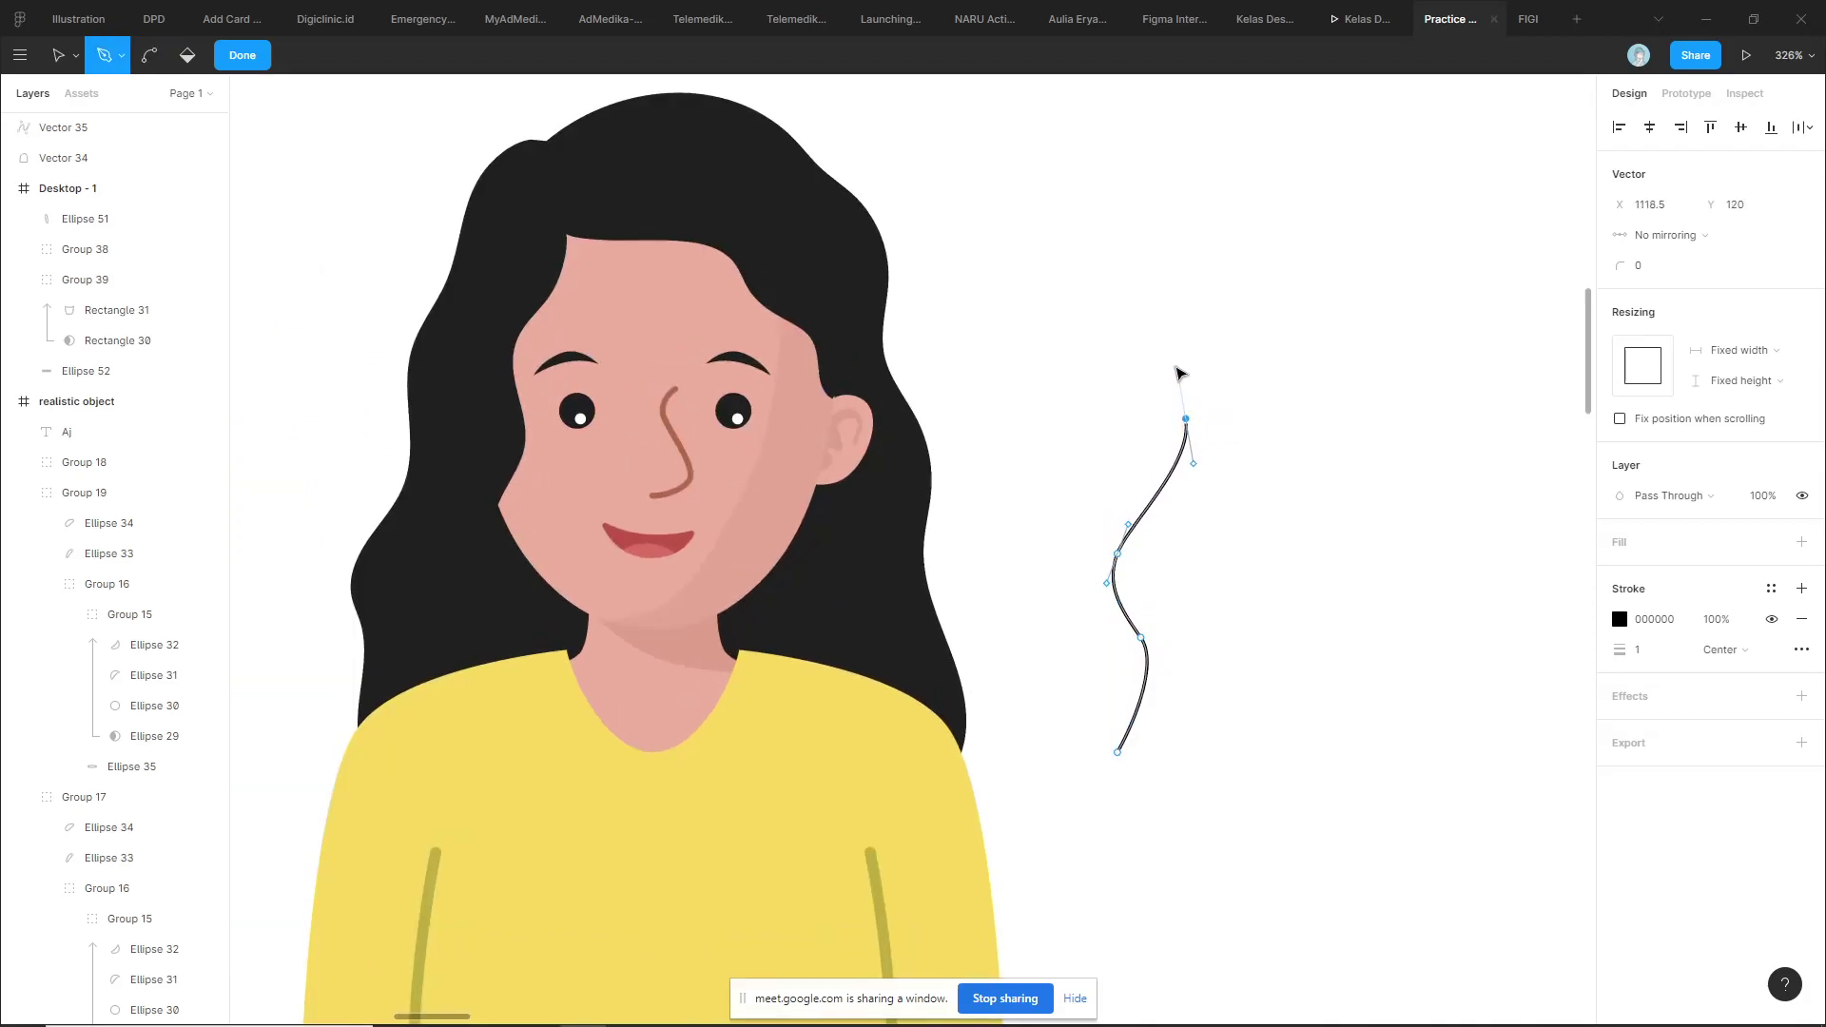
{"action": "scroll", "coordinate": [1179, 373], "scroll_direction": "up", "scroll_amount": 3}
{"action": "left_click_drag", "start_coordinate": [1159, 453], "coordinate": [1180, 404]}
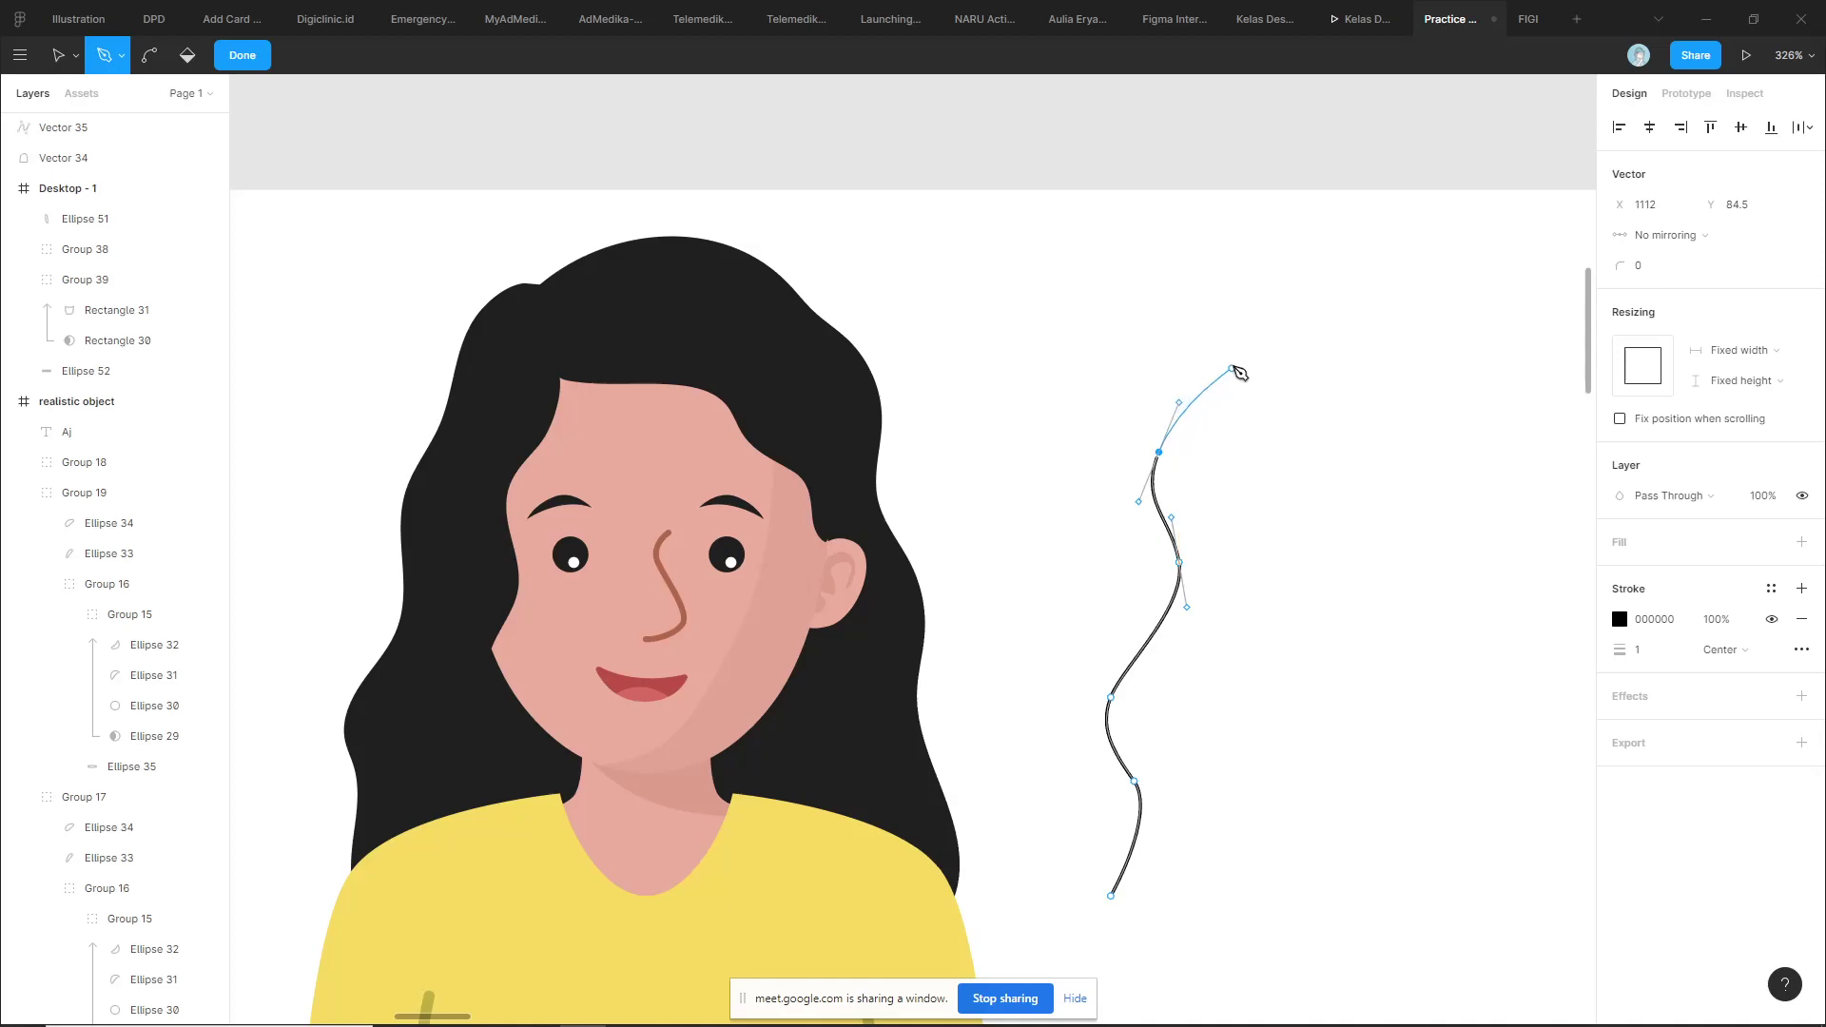
{"action": "mouse_move", "coordinate": [1225, 321]}
{"action": "left_mouse_down"}
{"action": "mouse_move", "coordinate": [1220, 288]}
{"action": "mouse_move", "coordinate": [1304, 270]}
{"action": "left_mouse_up"}
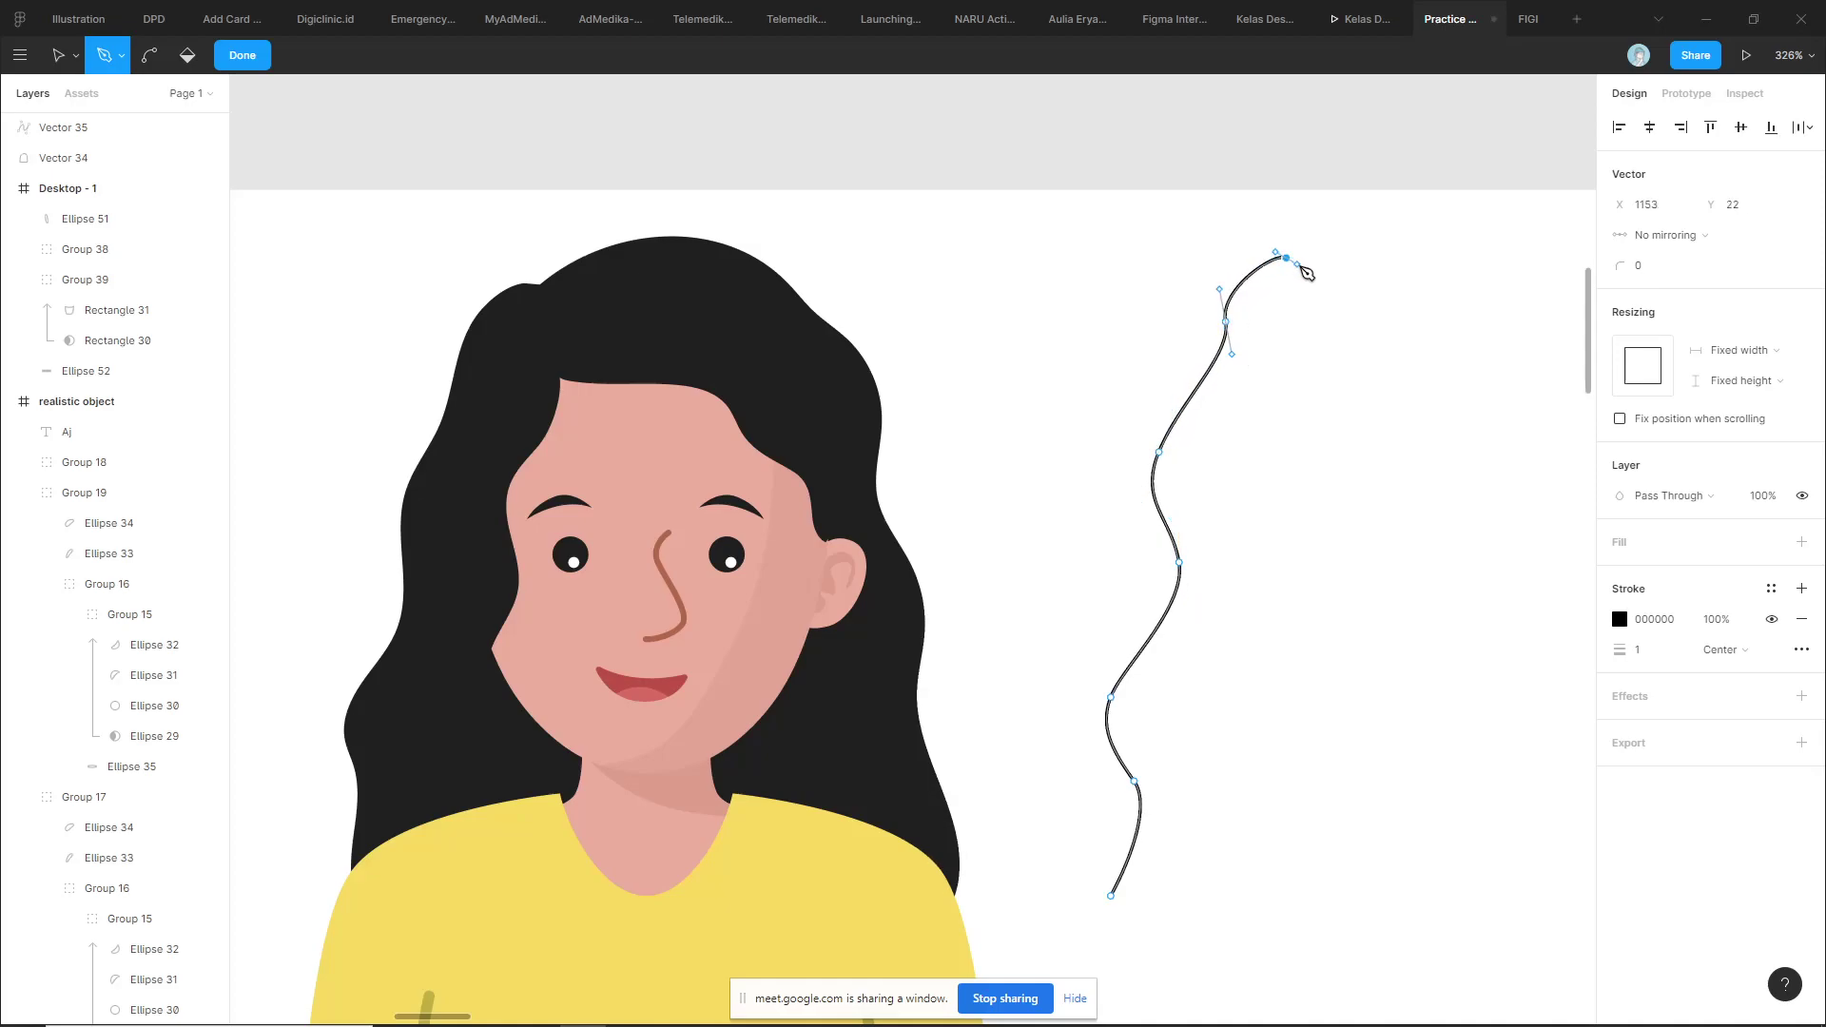
{"action": "scroll", "coordinate": [1329, 290], "scroll_direction": "up", "scroll_amount": 2}
{"action": "scroll", "coordinate": [1231, 301], "scroll_direction": "up", "scroll_amount": 3}
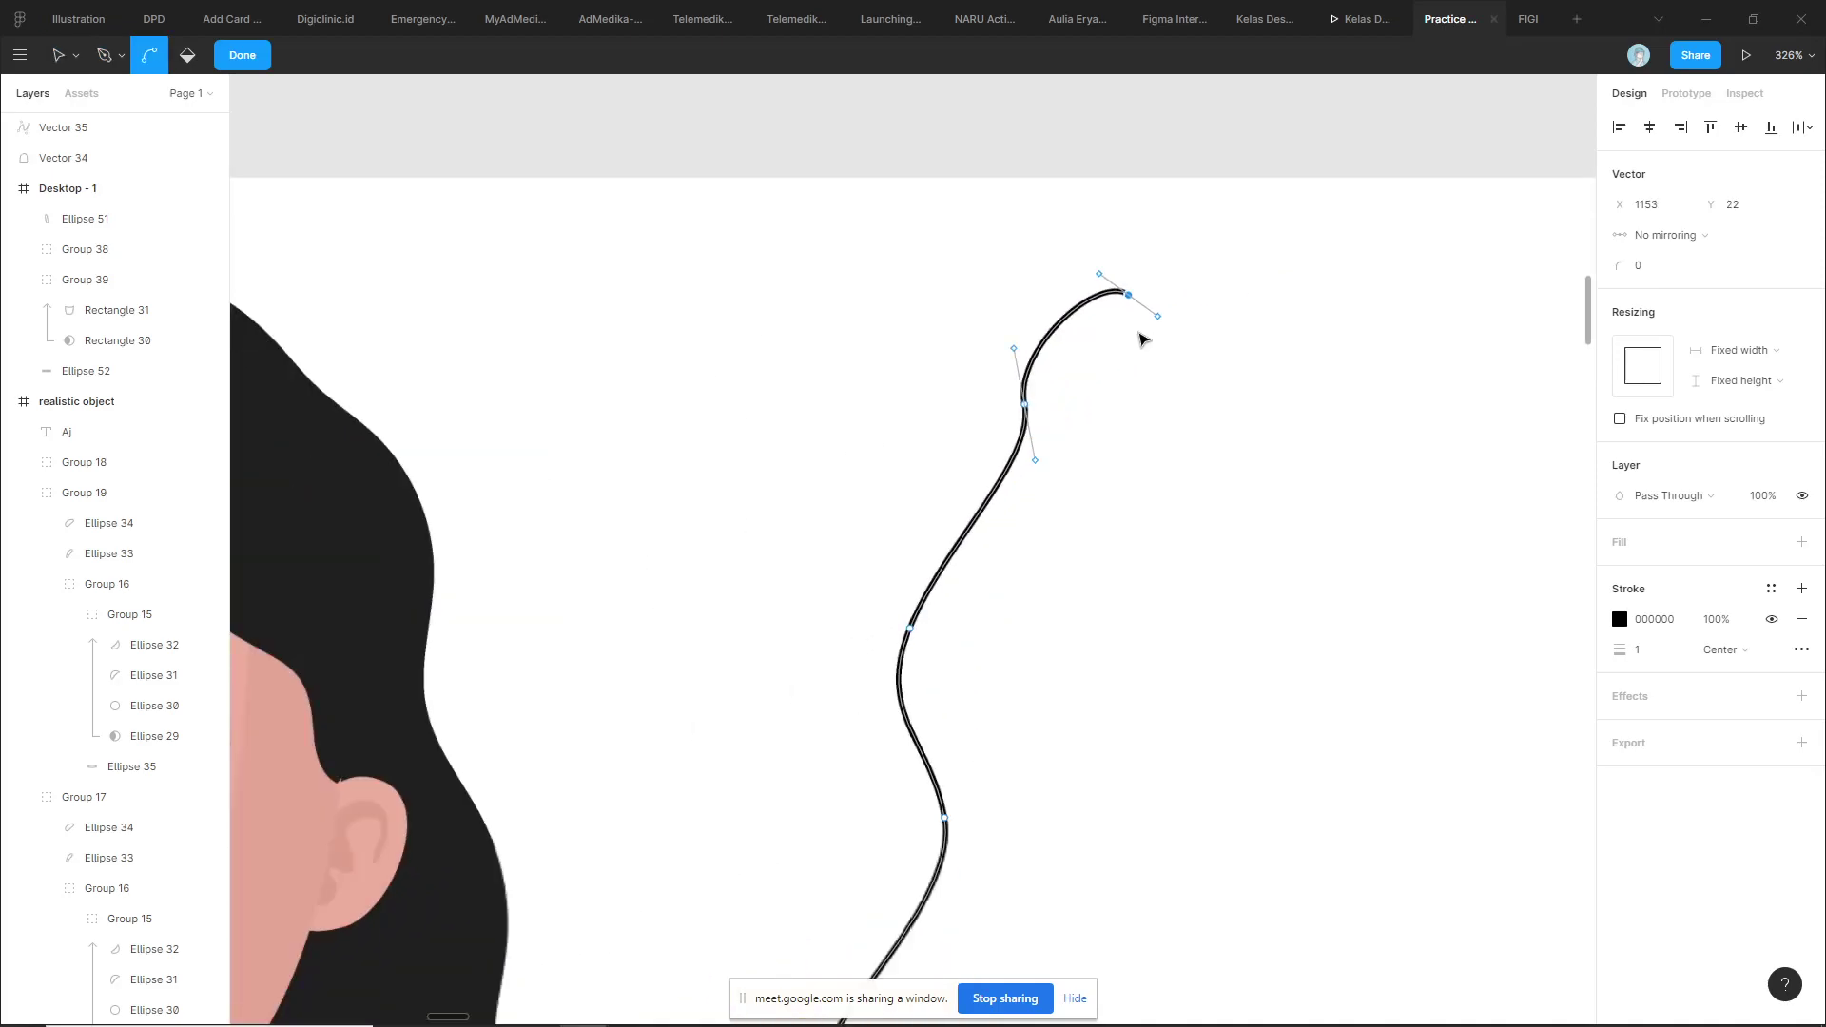
{"action": "left_click", "coordinate": [1181, 343]}
Adjust the top bend, add curved points forming the bumpy crown, and finish Vector 36
{"action": "key", "text": "ctrl"}
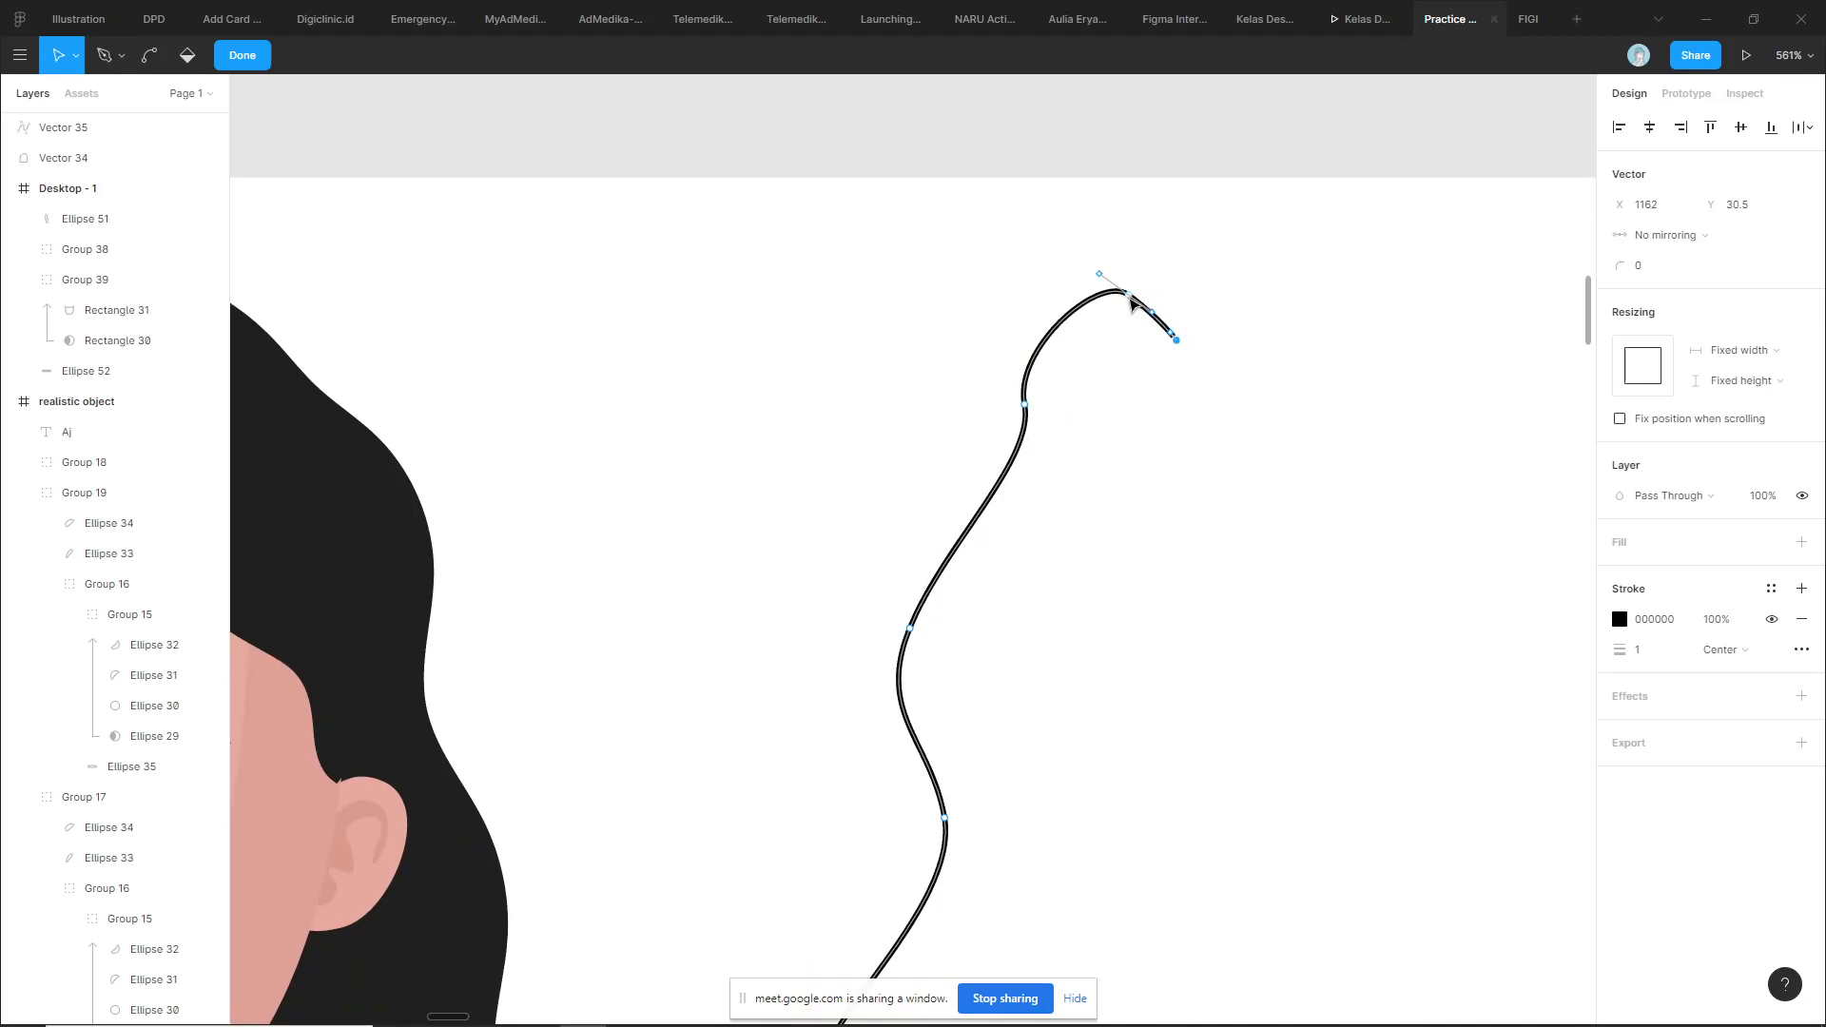
{"action": "left_click_drag", "start_coordinate": [1174, 316], "coordinate": [1179, 324]}
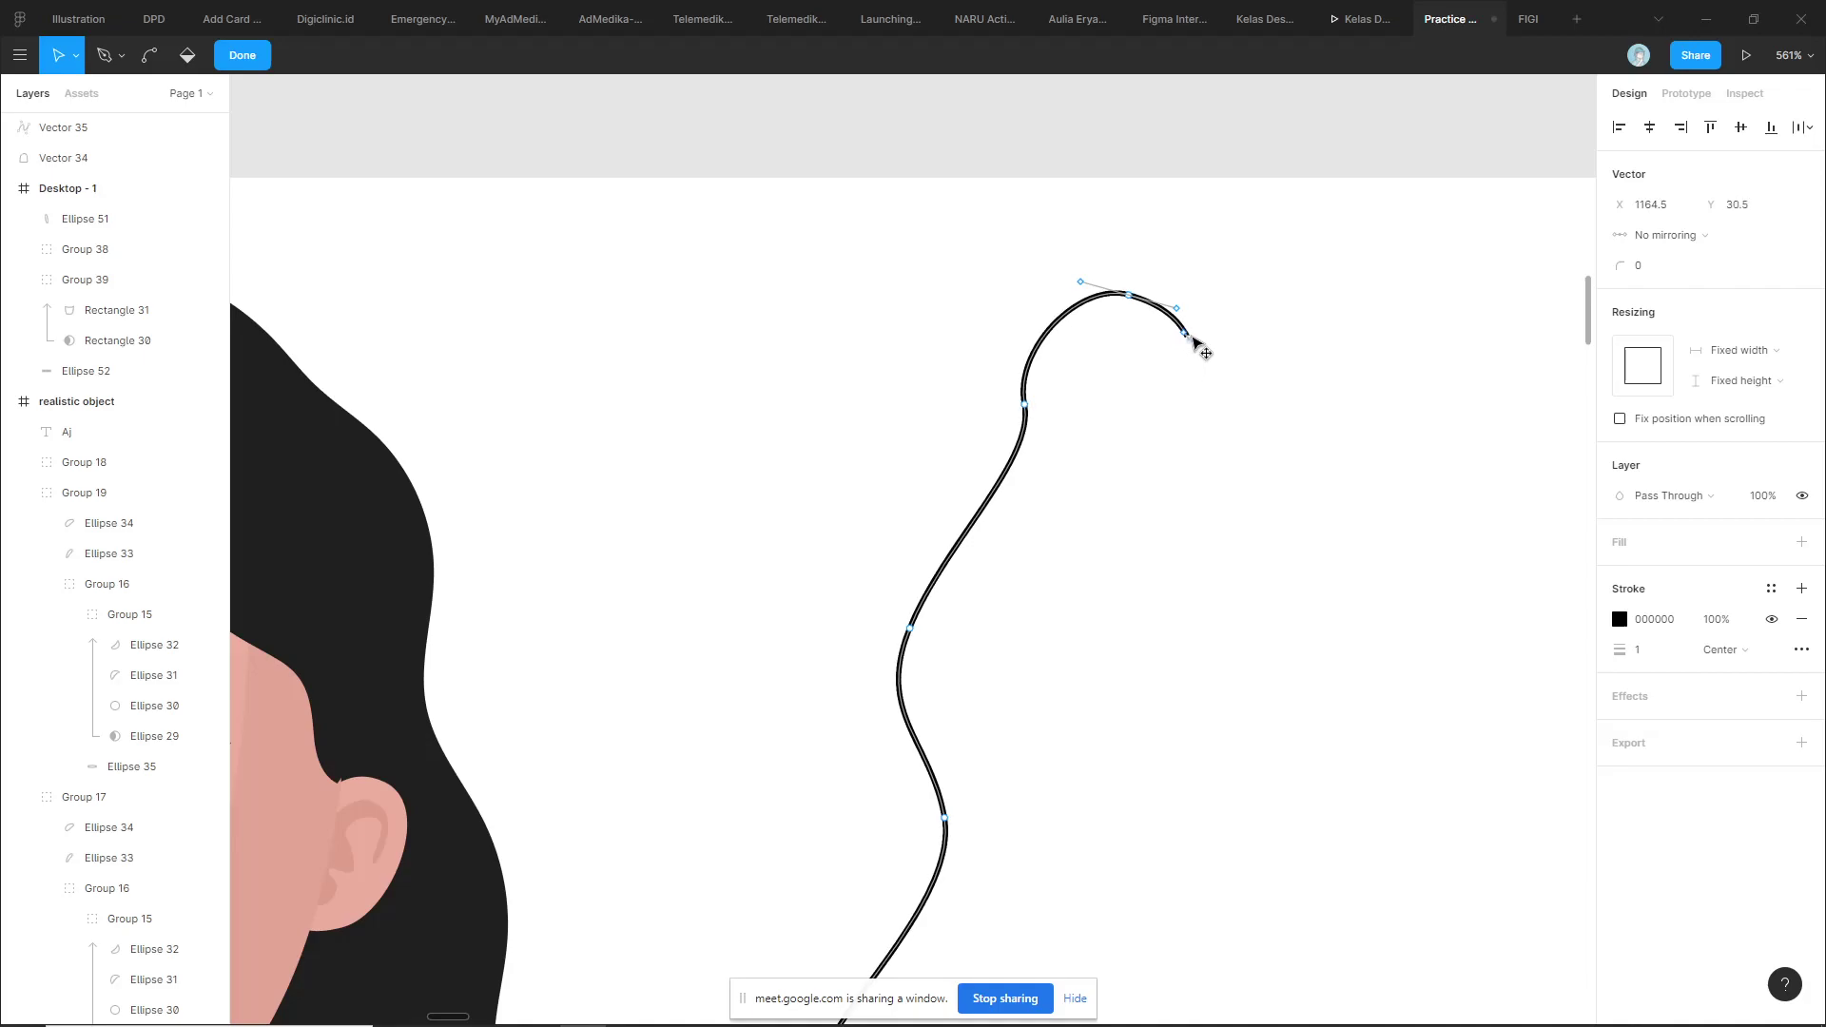
{"action": "scroll", "coordinate": [1198, 347], "scroll_direction": "down", "scroll_amount": 4}
{"action": "key", "text": "p"}
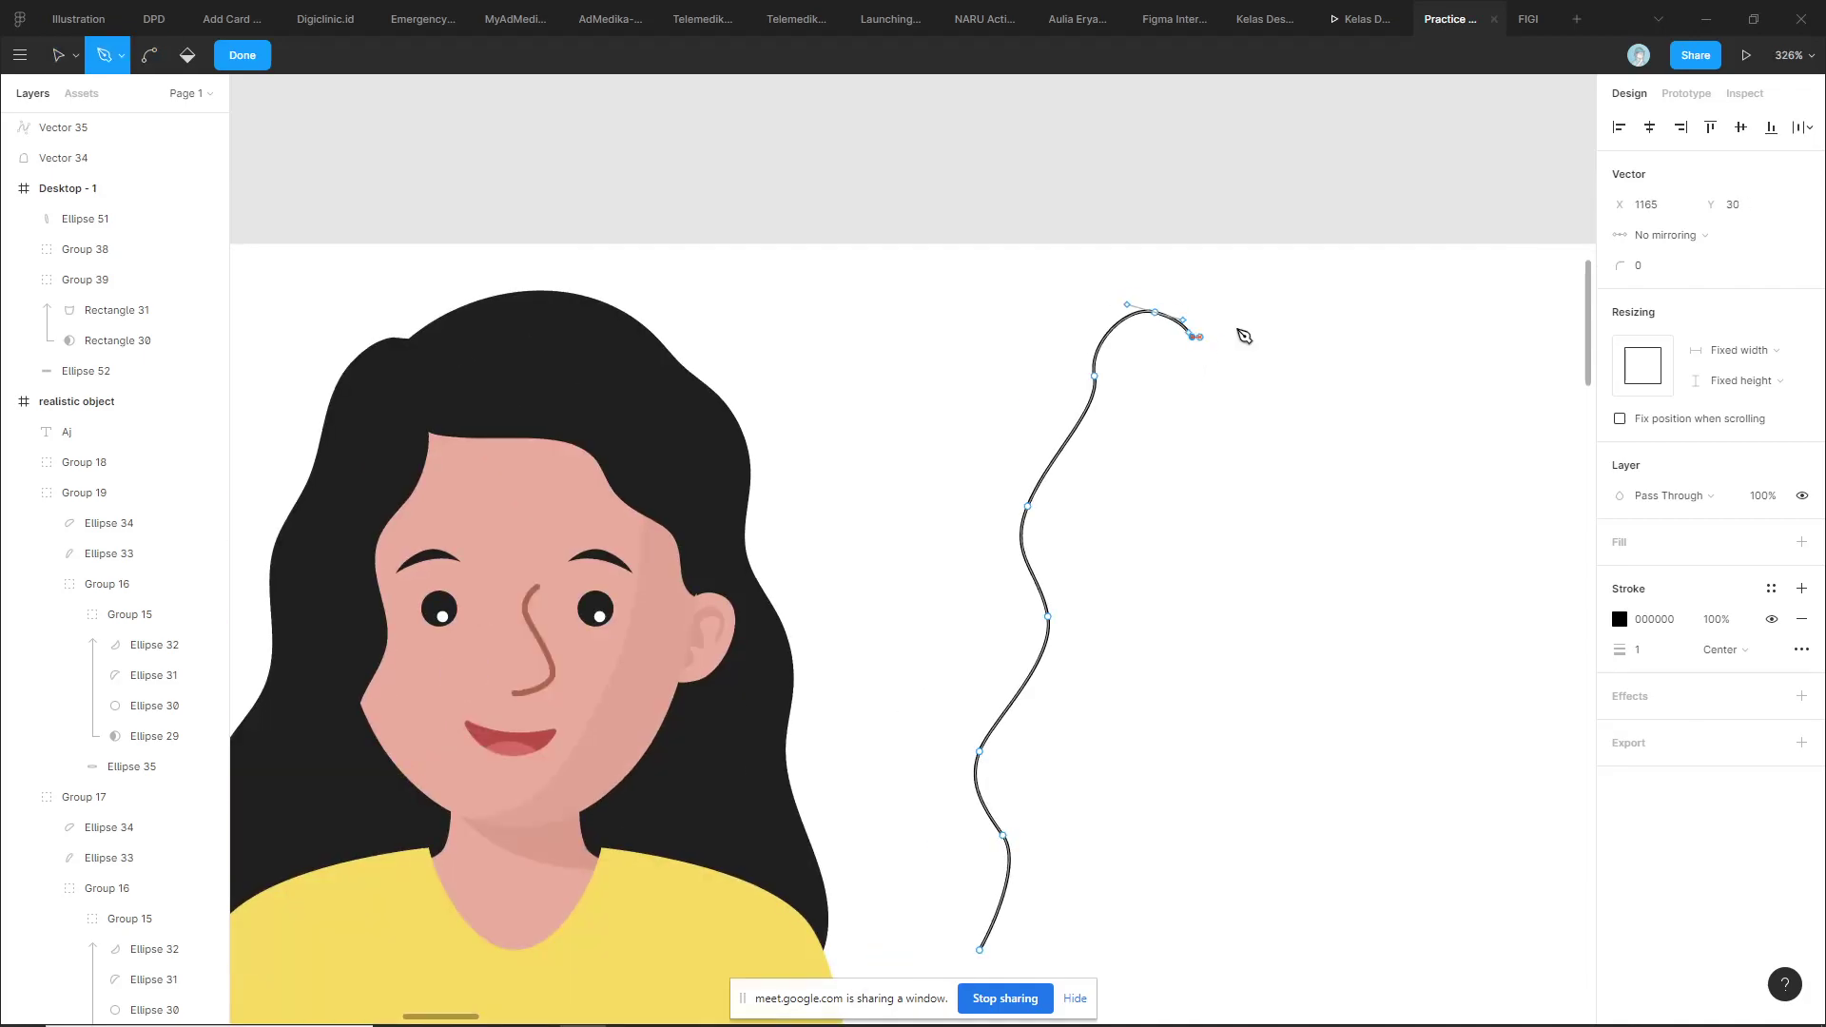
{"action": "left_click_drag", "start_coordinate": [1331, 288], "coordinate": [1414, 306]}
{"action": "scroll", "coordinate": [1432, 357], "scroll_direction": "right", "scroll_amount": 5}
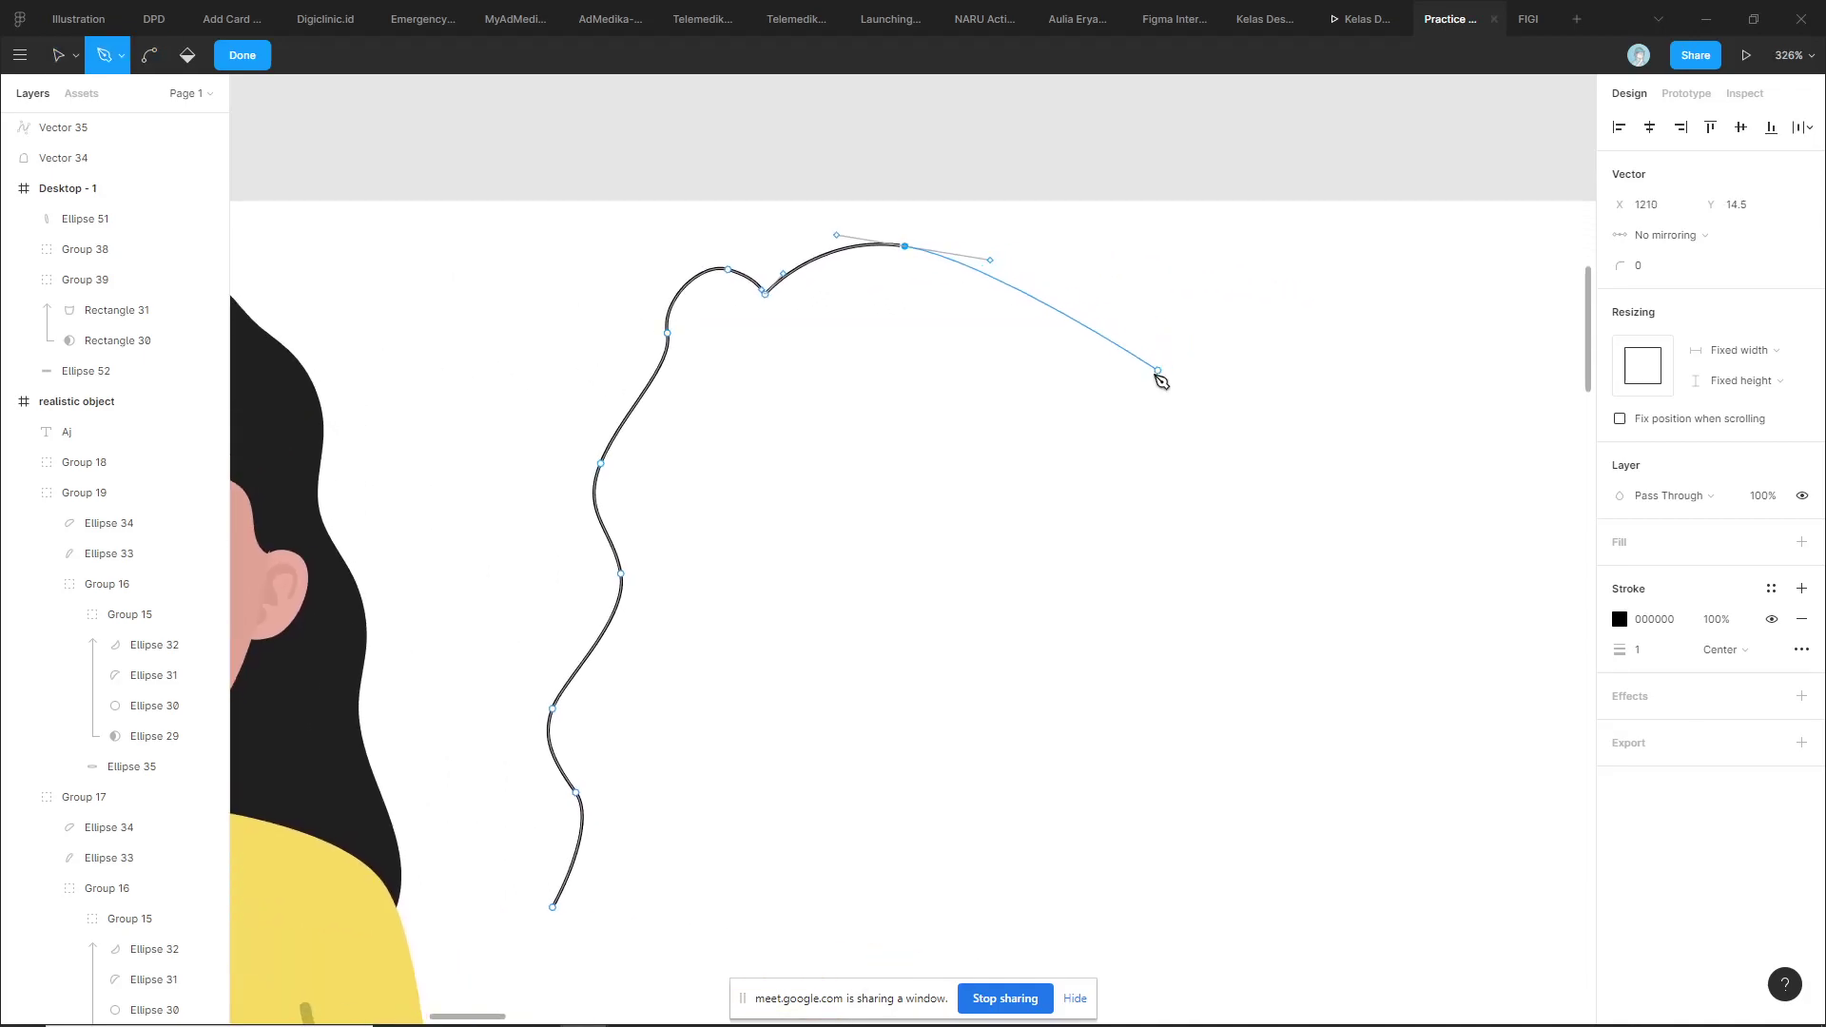
{"action": "left_click_drag", "start_coordinate": [1079, 341], "coordinate": [1092, 382]}
{"action": "key", "text": "Escape"}
{"action": "key", "text": "Escape"}
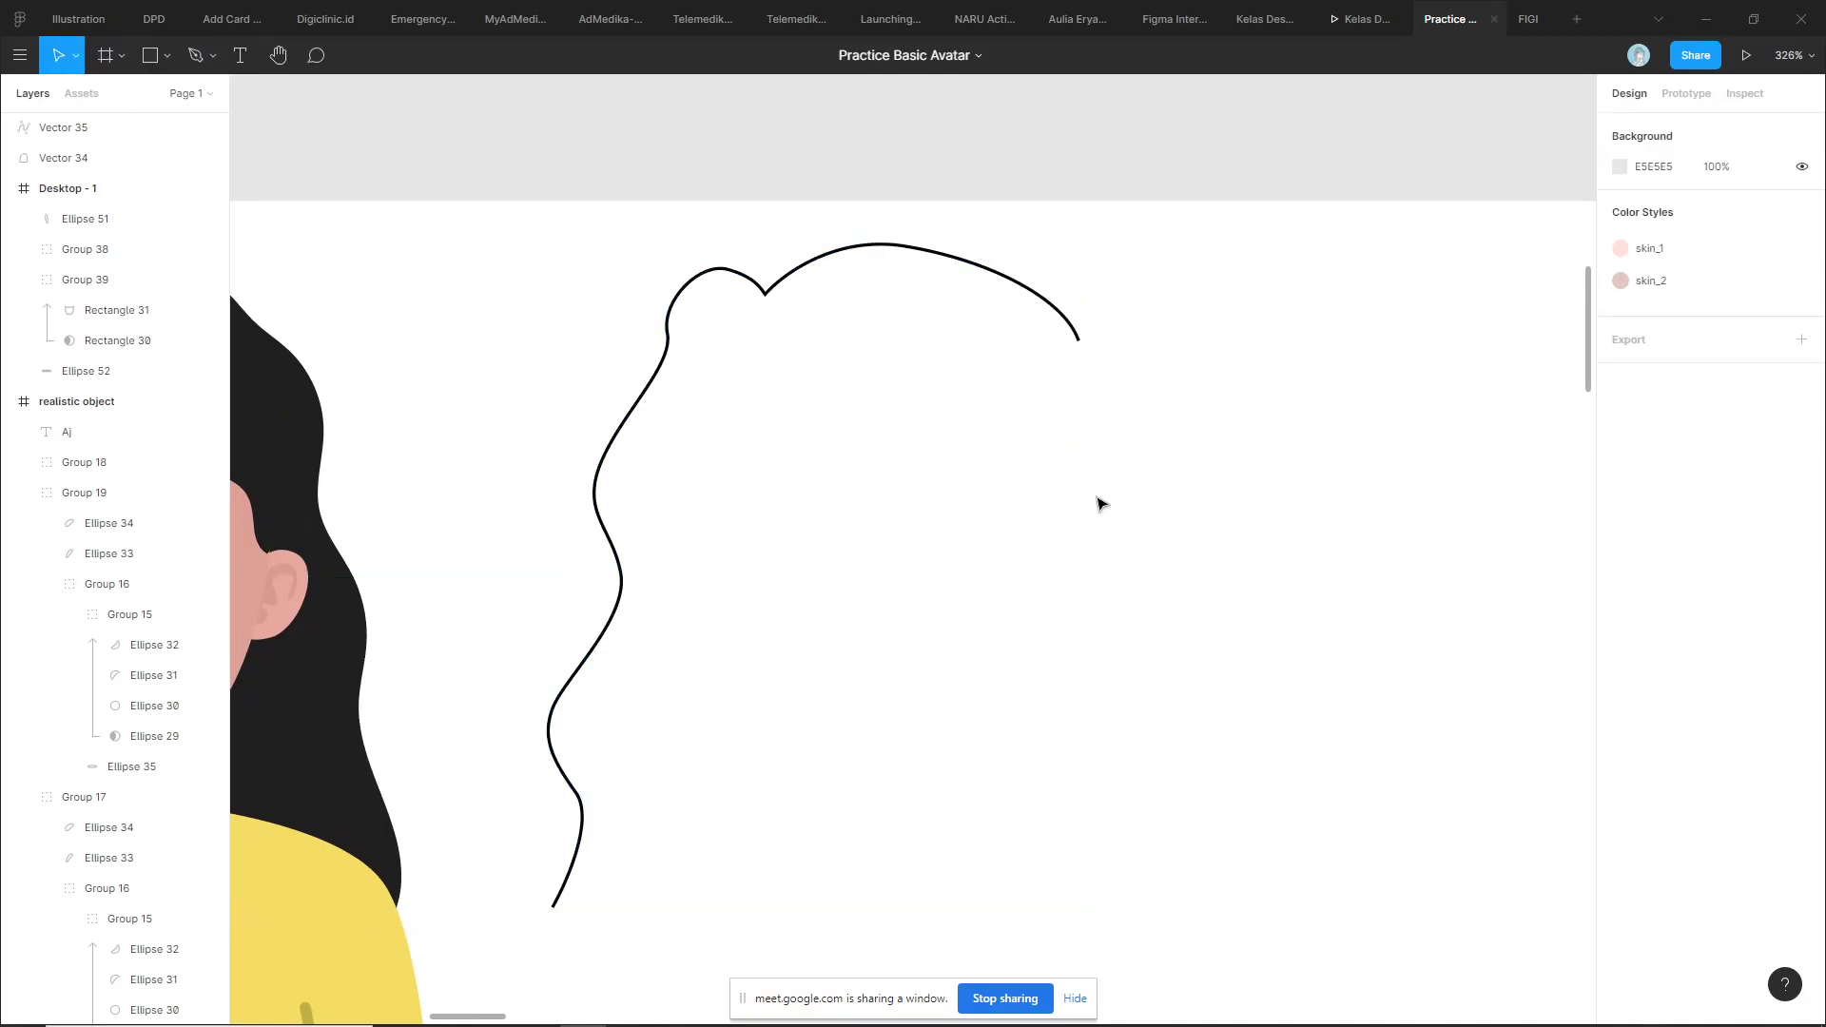
{"action": "scroll", "coordinate": [1104, 507], "scroll_direction": "down", "scroll_amount": 3}
Scroll and zoom to center the Avatar frame's two brown-haired men, about 68%
{"action": "left_click", "coordinate": [987, 387]}
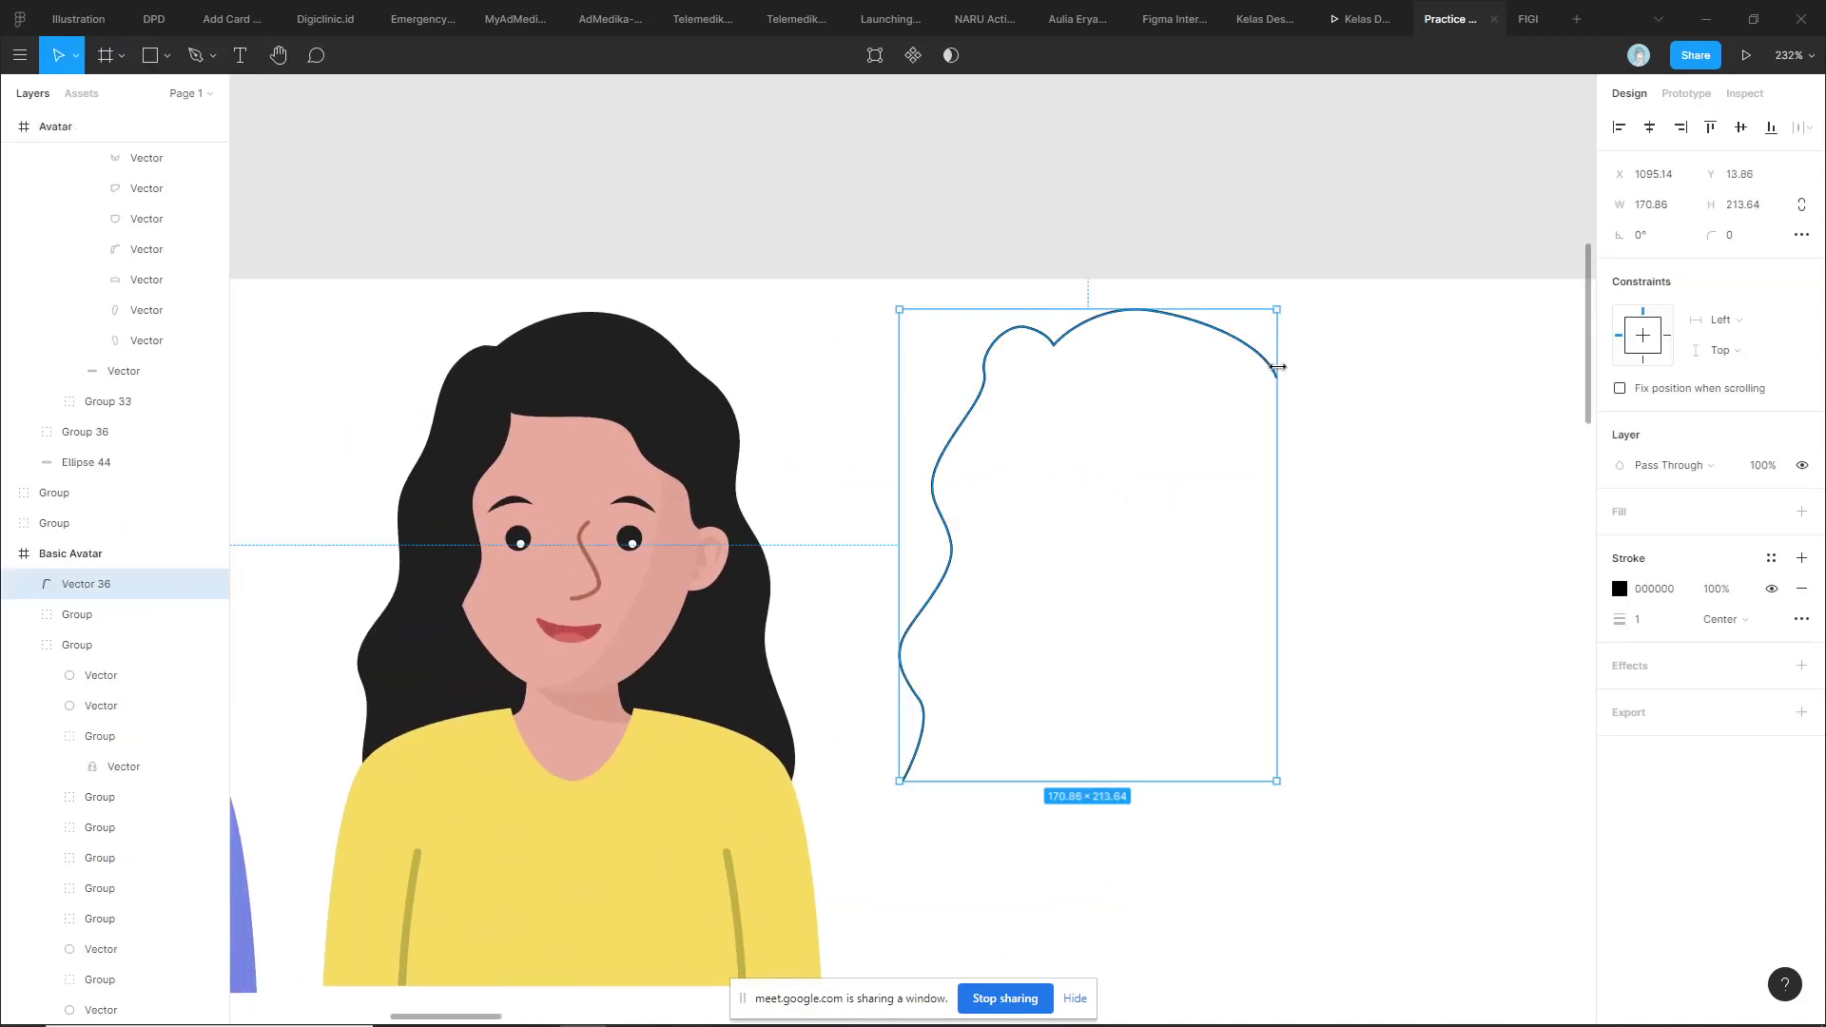
{"action": "left_click", "coordinate": [1233, 233]}
{"action": "scroll", "coordinate": [1043, 400], "scroll_direction": "down", "scroll_amount": 3}
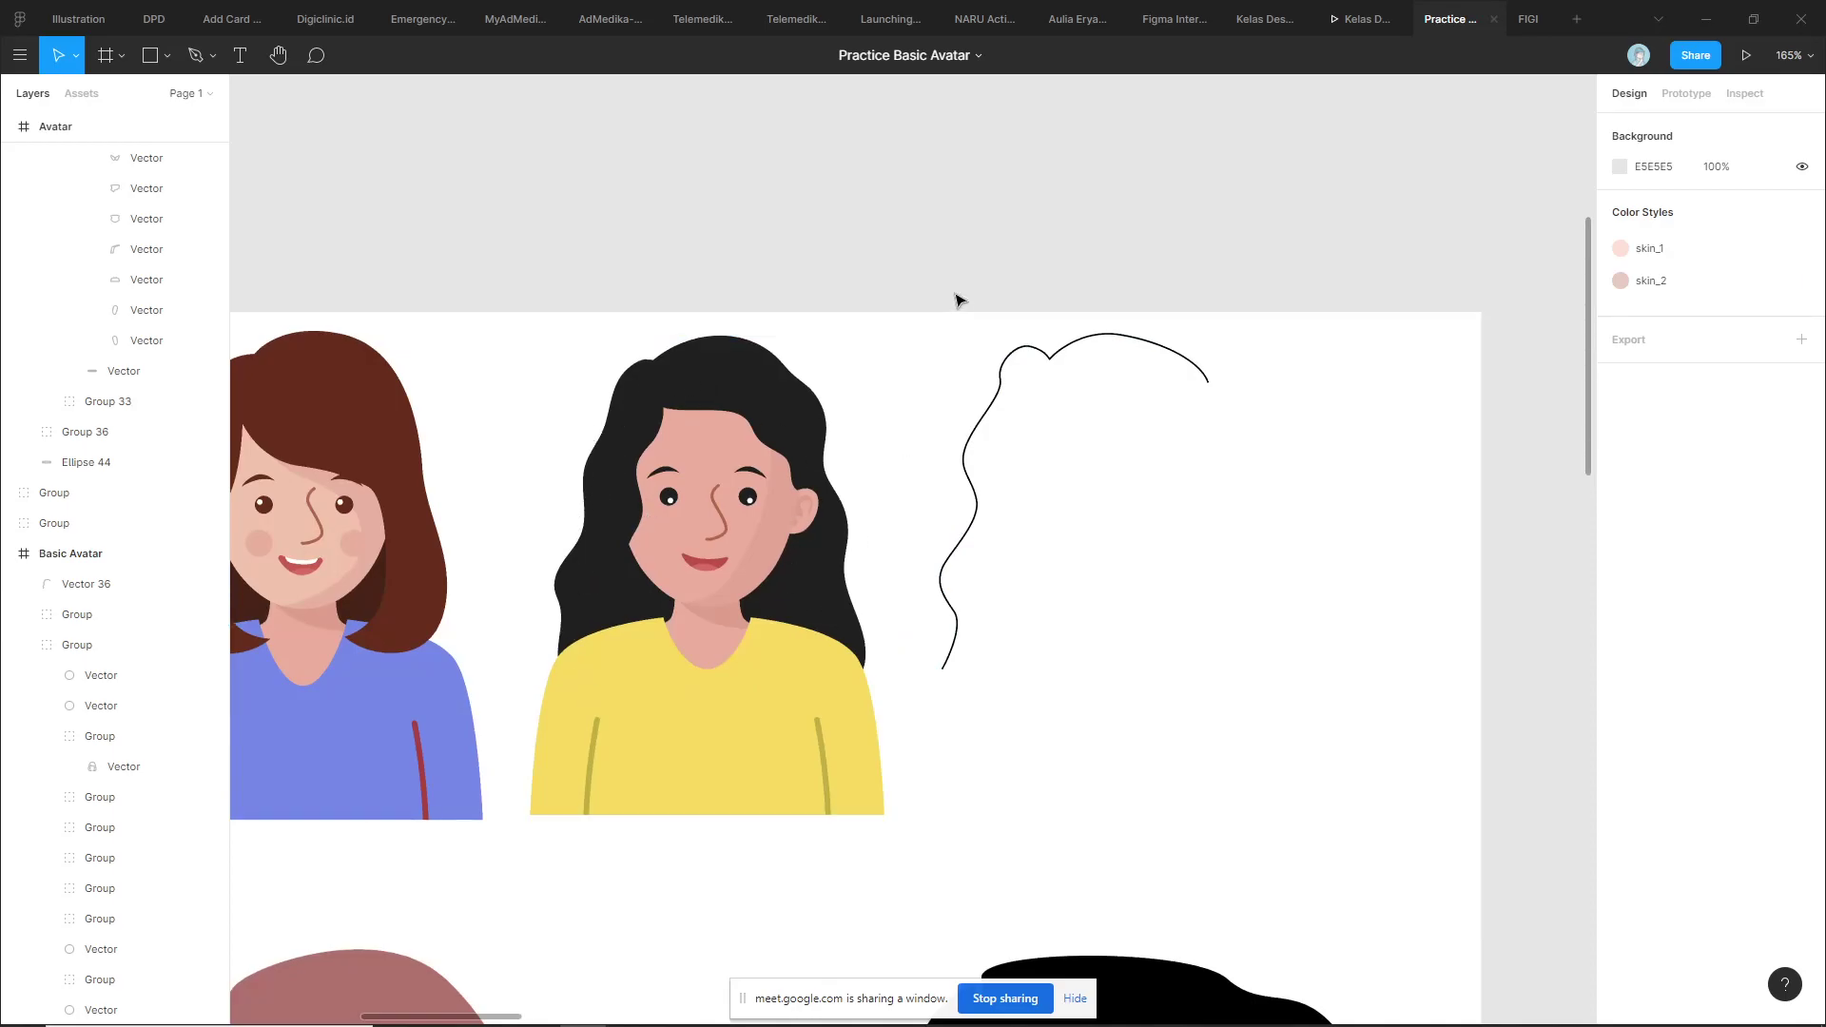
{"action": "scroll", "coordinate": [942, 276], "scroll_direction": "down", "scroll_amount": 3}
{"action": "scroll", "coordinate": [1016, 433], "scroll_direction": "down", "scroll_amount": 5}
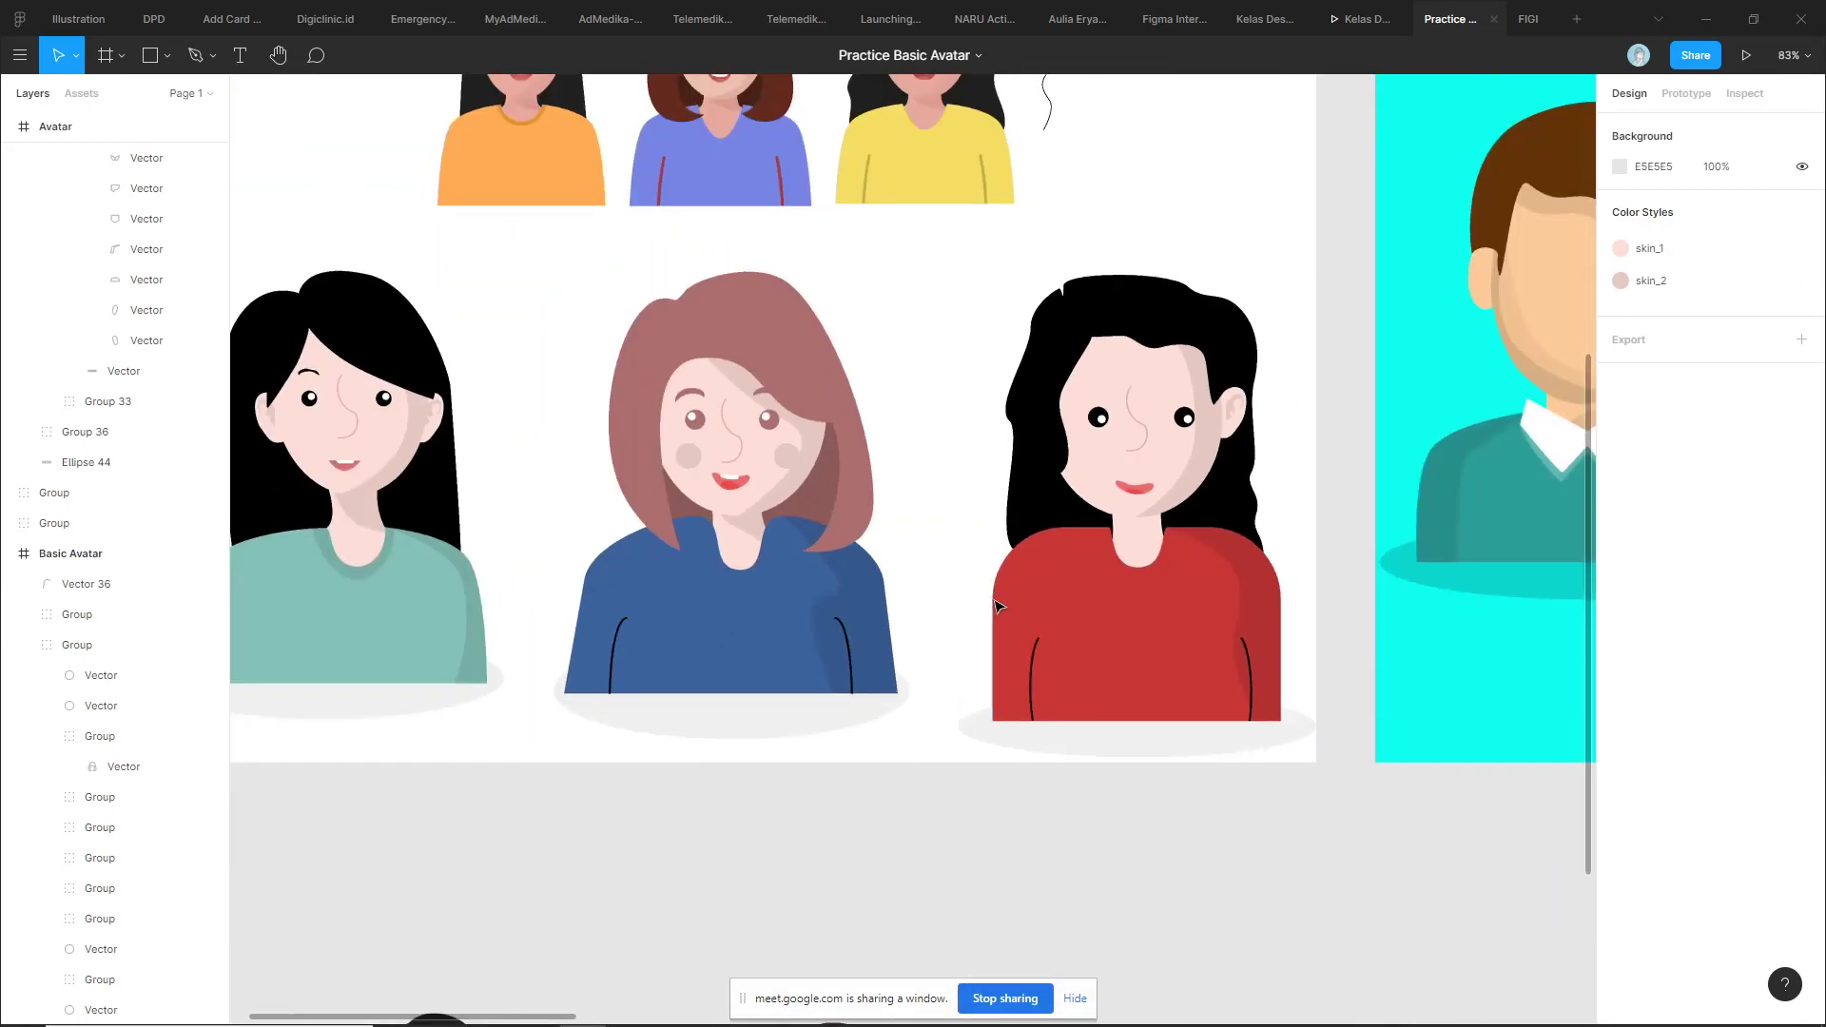
{"action": "scroll", "coordinate": [997, 606], "scroll_direction": "down", "scroll_amount": 3}
{"action": "scroll", "coordinate": [867, 724], "scroll_direction": "down", "scroll_amount": 2}
{"action": "scroll", "coordinate": [871, 730], "scroll_direction": "up", "scroll_amount": 4}
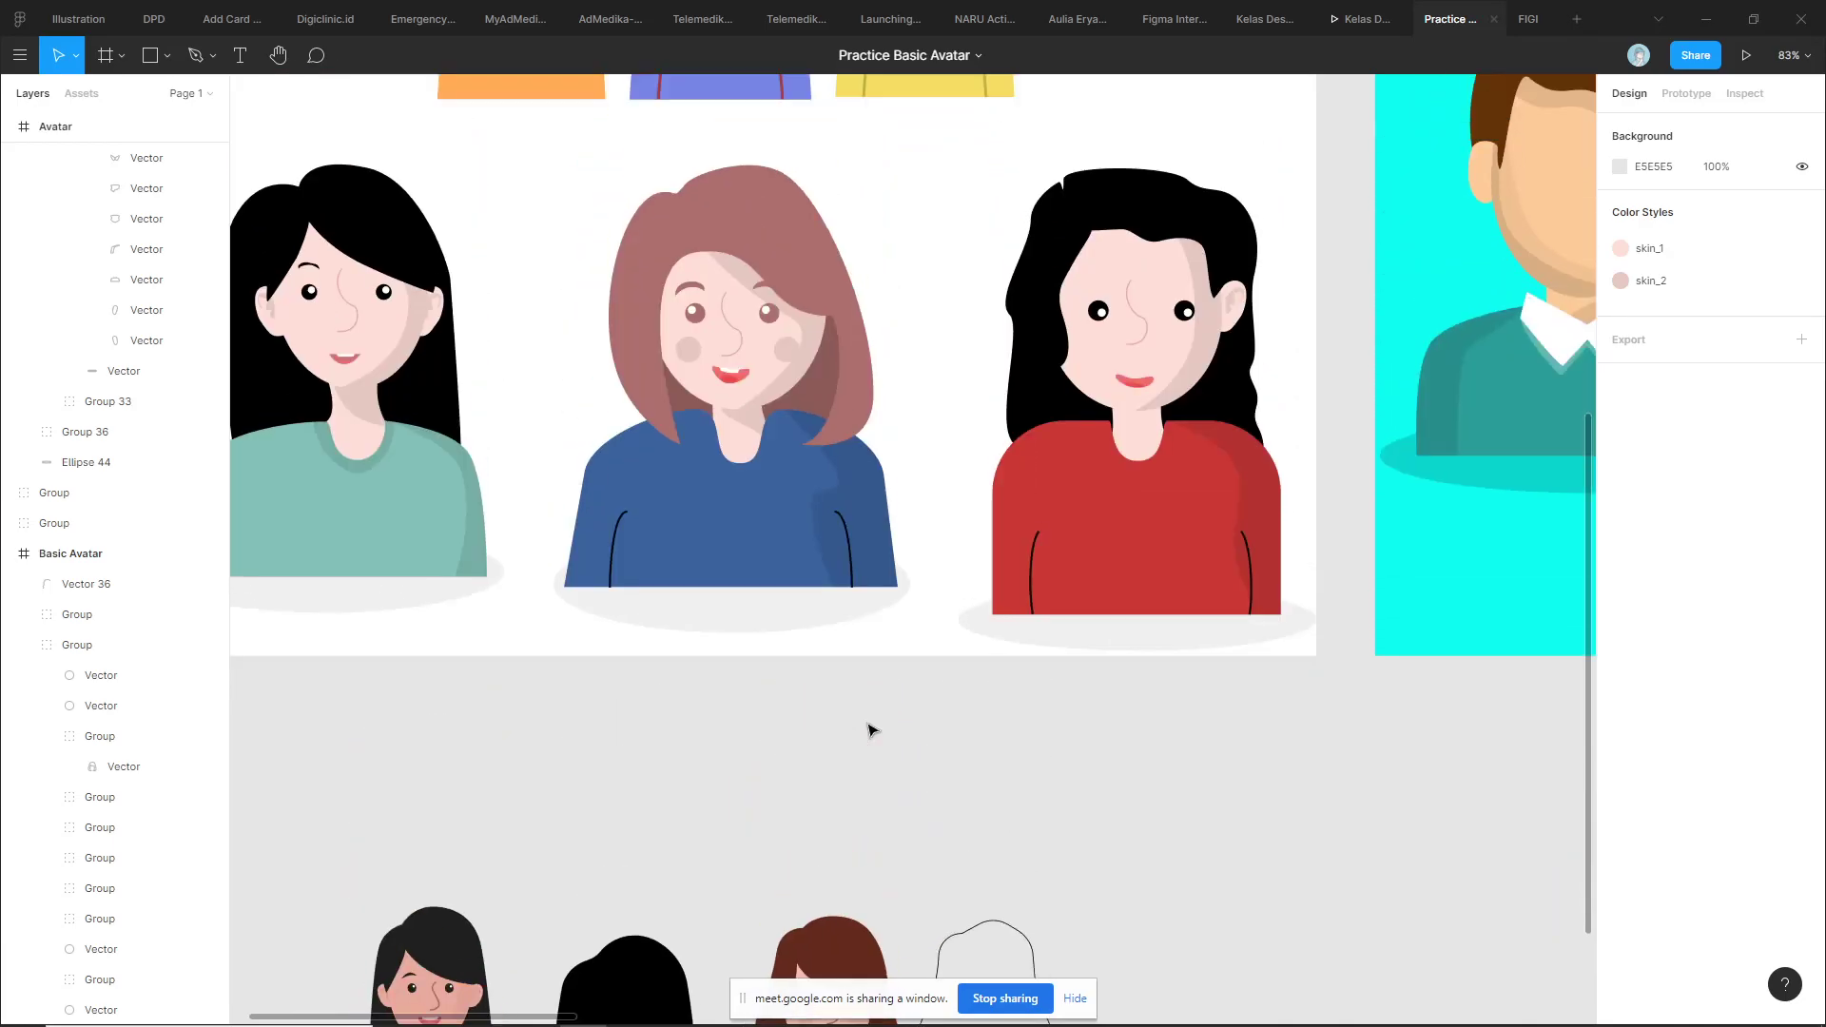
{"action": "scroll", "coordinate": [872, 730], "scroll_direction": "up", "scroll_amount": 3}
{"action": "scroll", "coordinate": [856, 666], "scroll_direction": "left", "scroll_amount": 3}
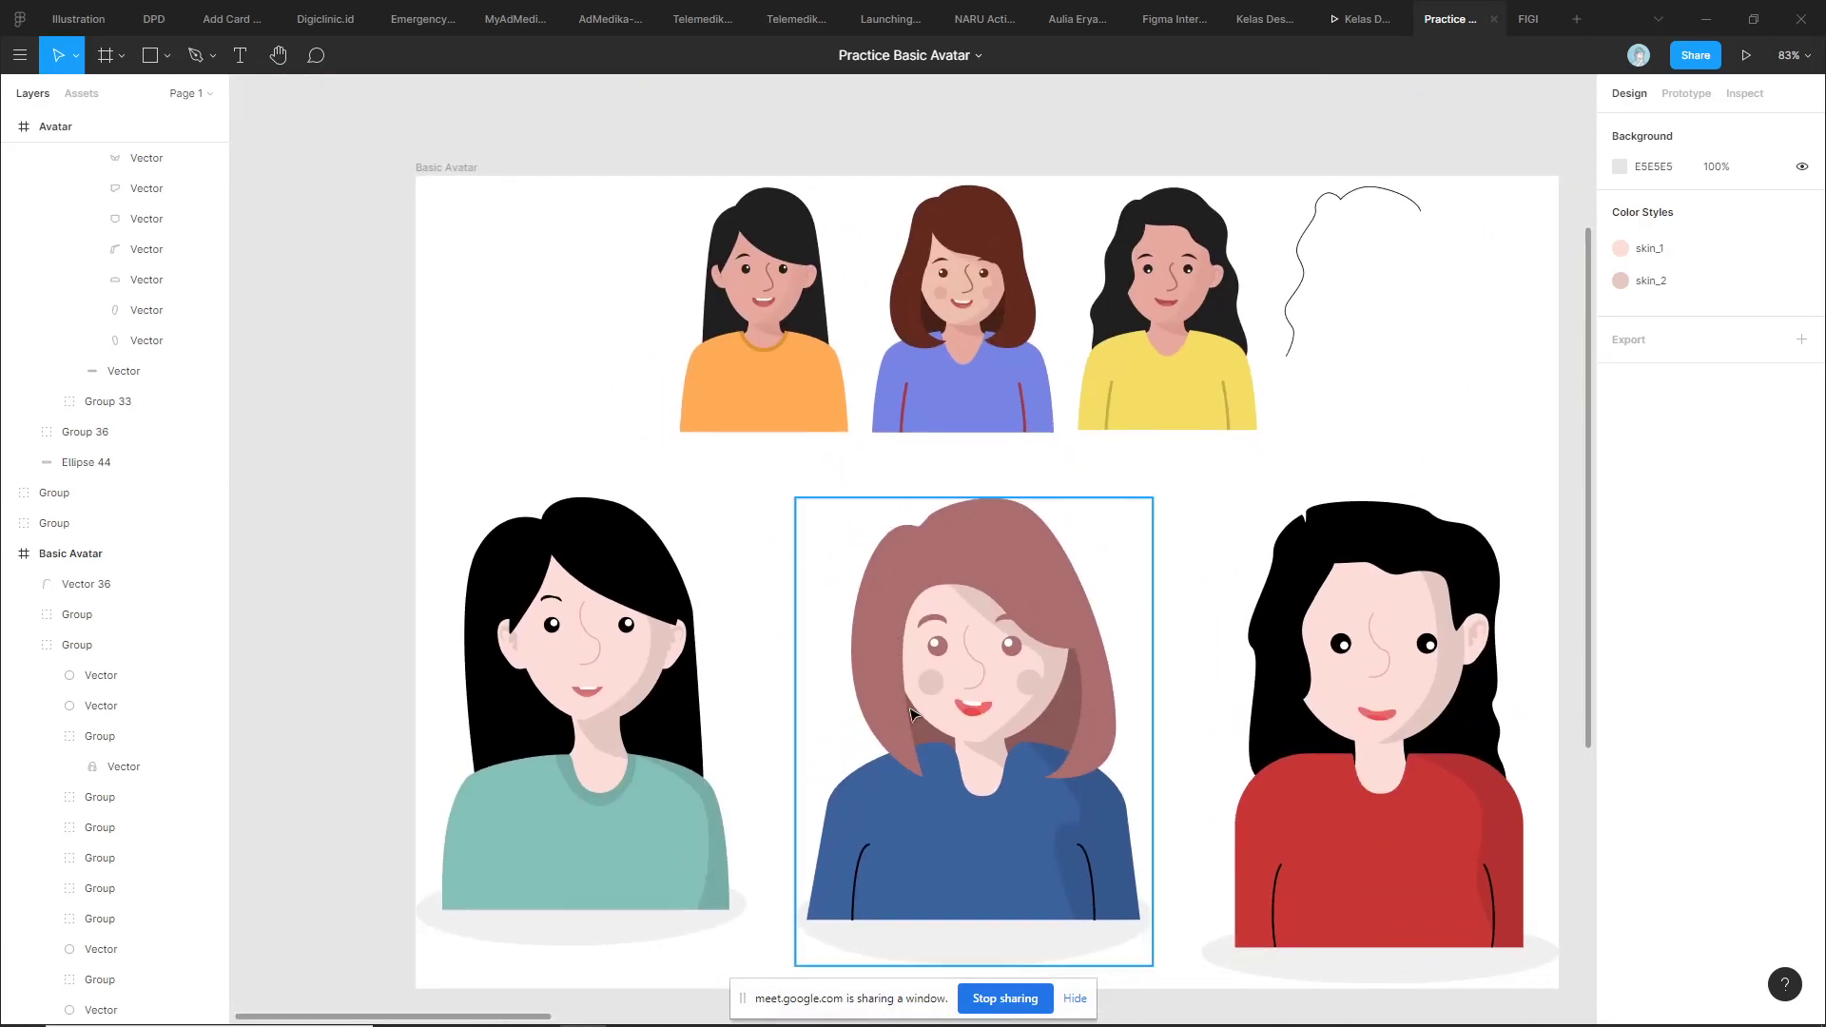
{"action": "scroll", "coordinate": [913, 723], "scroll_direction": "up", "scroll_amount": 1}
{"action": "scroll", "coordinate": [761, 190], "scroll_direction": "up", "scroll_amount": 3}
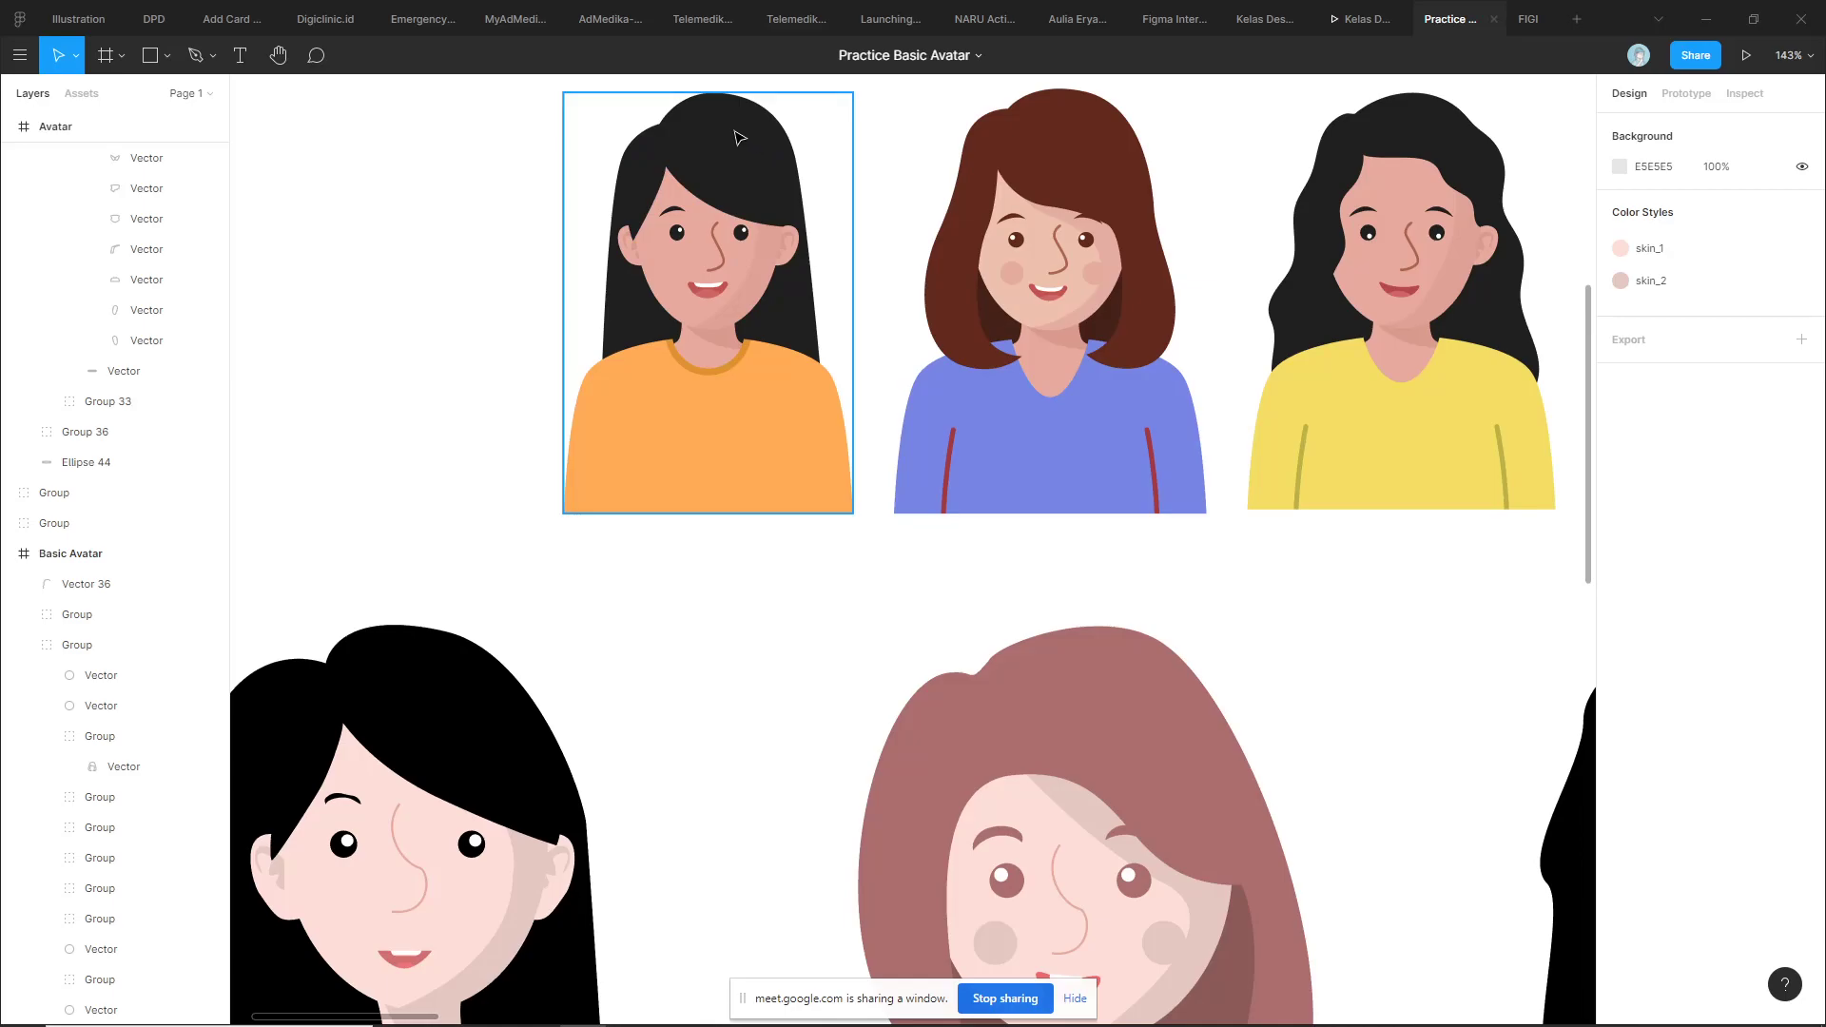
{"action": "scroll", "coordinate": [828, 238], "scroll_direction": "up", "scroll_amount": 2}
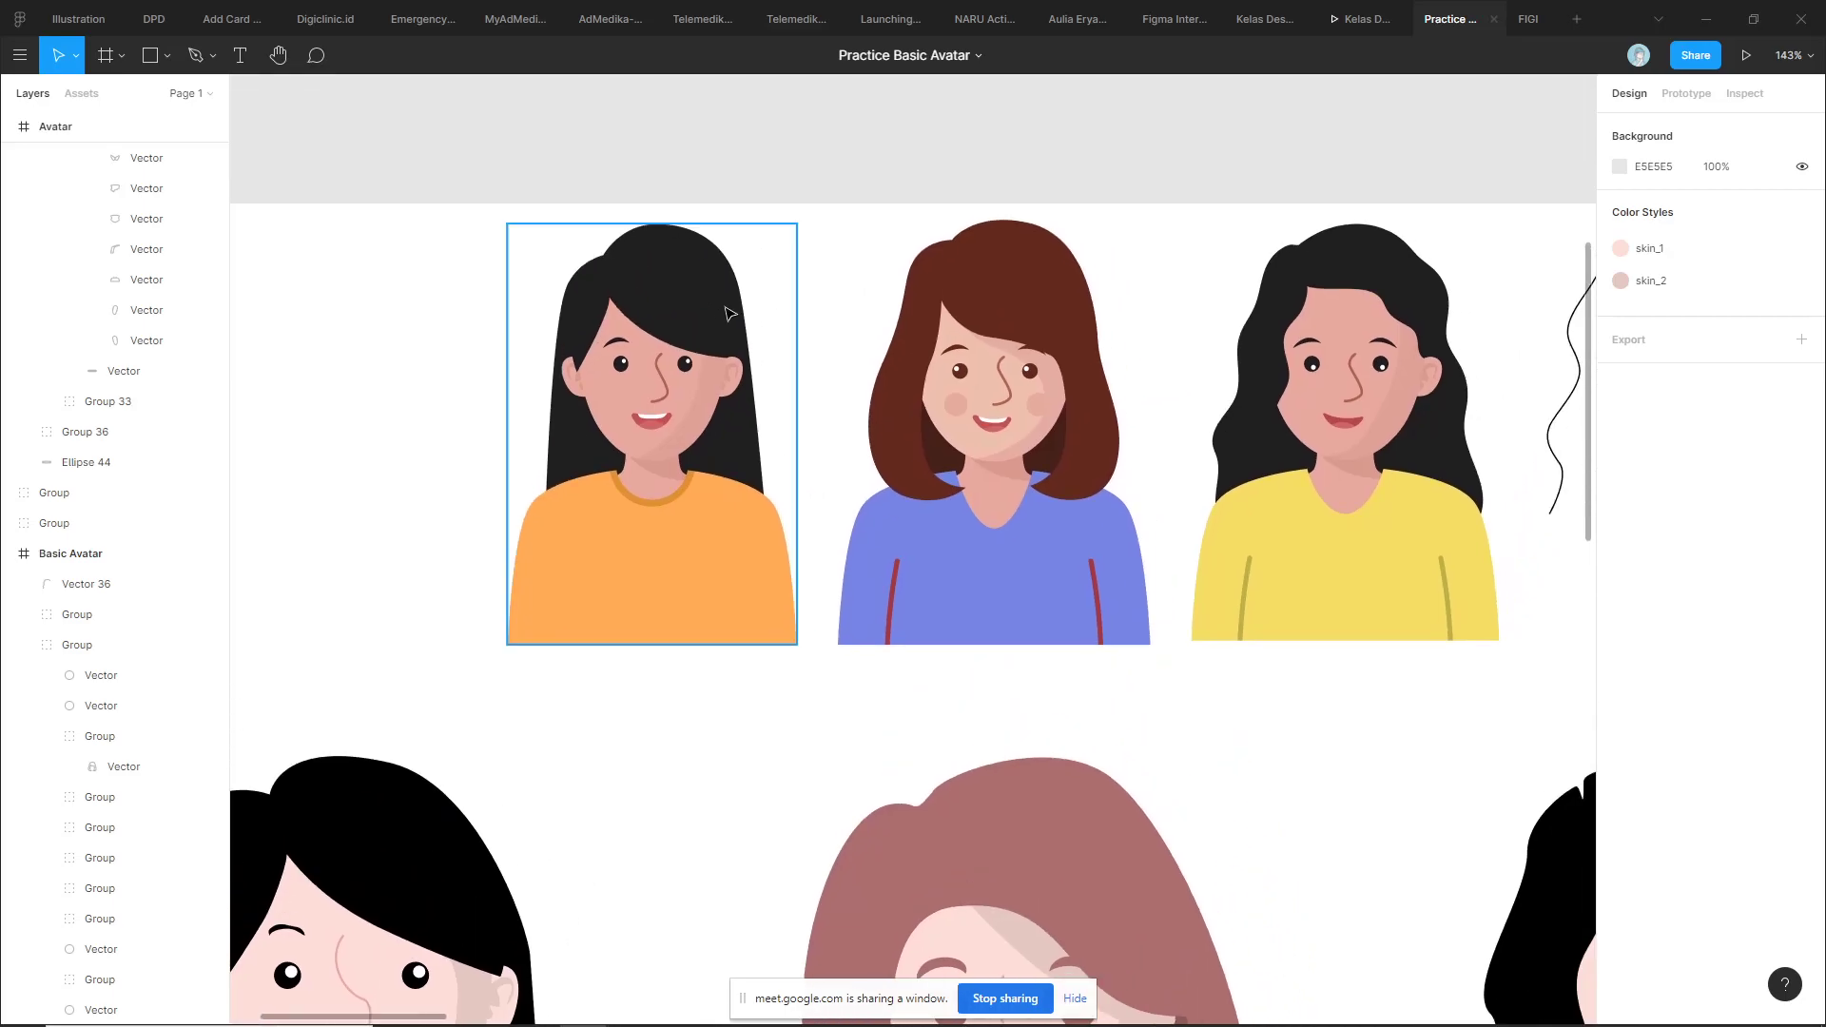
{"action": "scroll", "coordinate": [1027, 277], "scroll_direction": "down", "scroll_amount": 3}
{"action": "scroll", "coordinate": [952, 571], "scroll_direction": "right", "scroll_amount": 5}
{"action": "scroll", "coordinate": [914, 524], "scroll_direction": "down", "scroll_amount": 3}
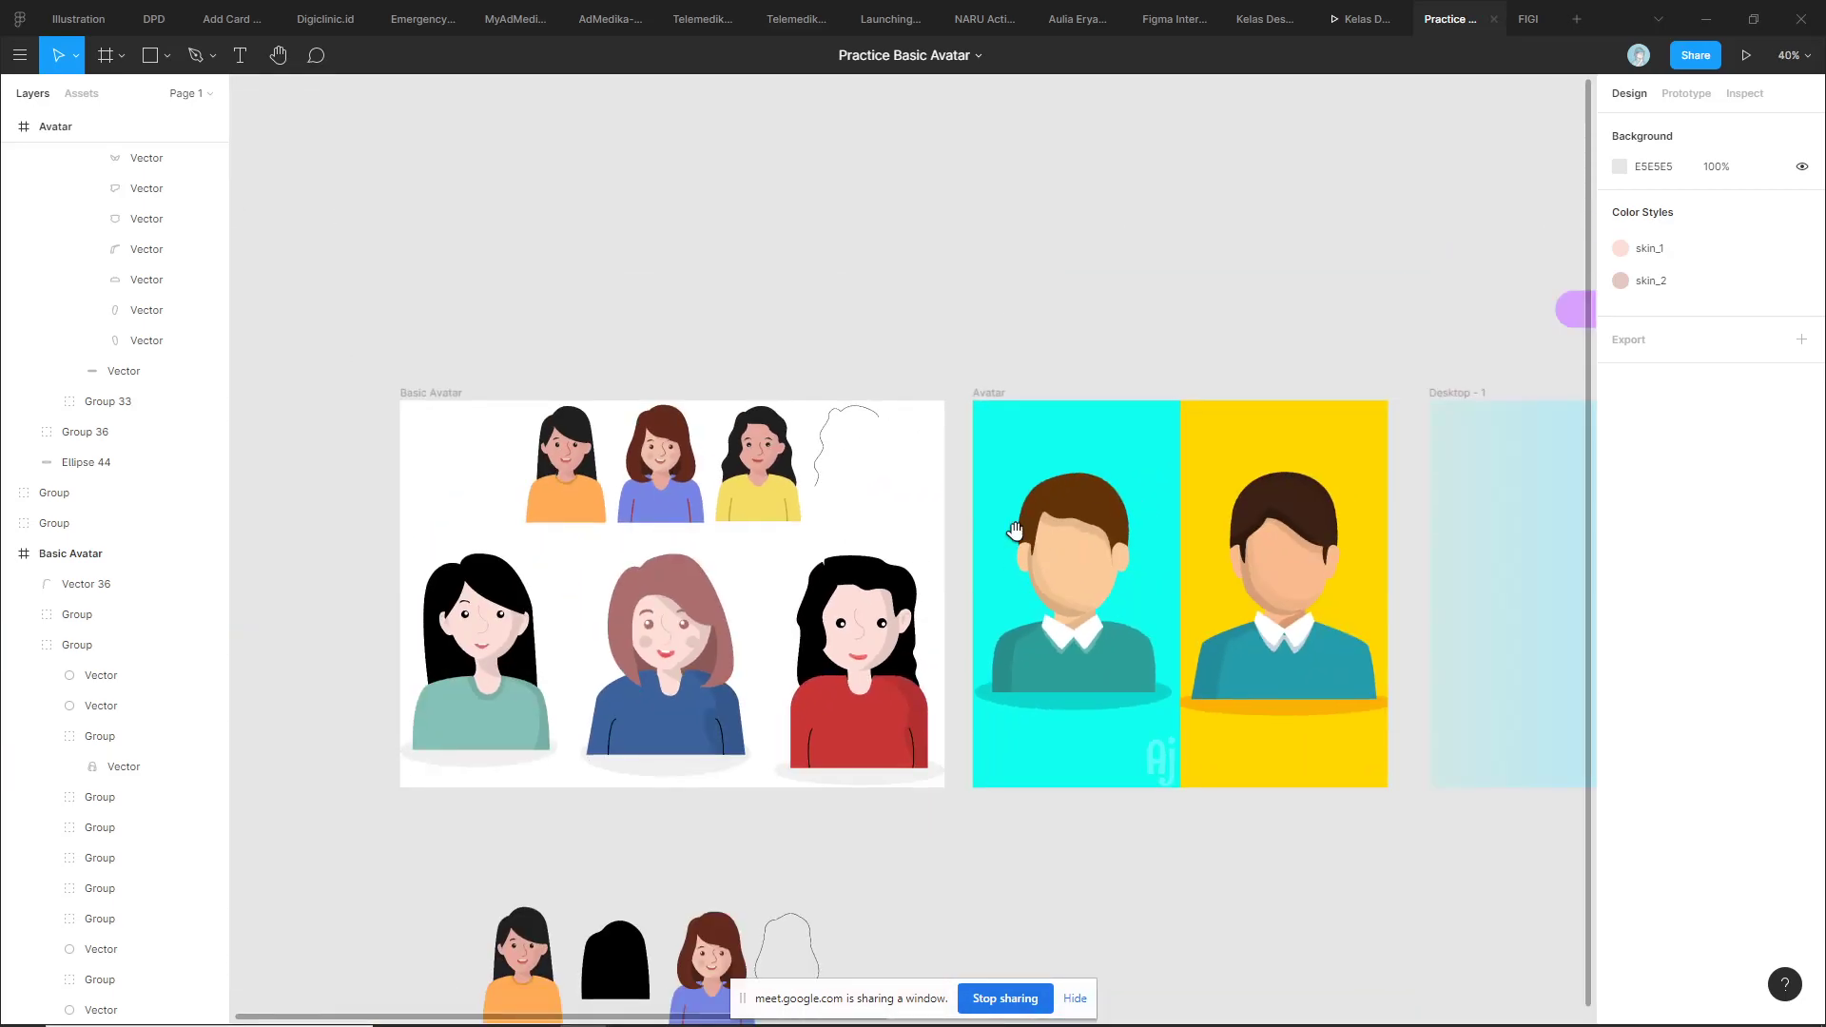
{"action": "scroll", "coordinate": [929, 717], "scroll_direction": "up", "scroll_amount": 1}
{"action": "scroll", "coordinate": [933, 747], "scroll_direction": "up", "scroll_amount": 1}
{"action": "scroll", "coordinate": [932, 748], "scroll_direction": "up", "scroll_amount": 2}
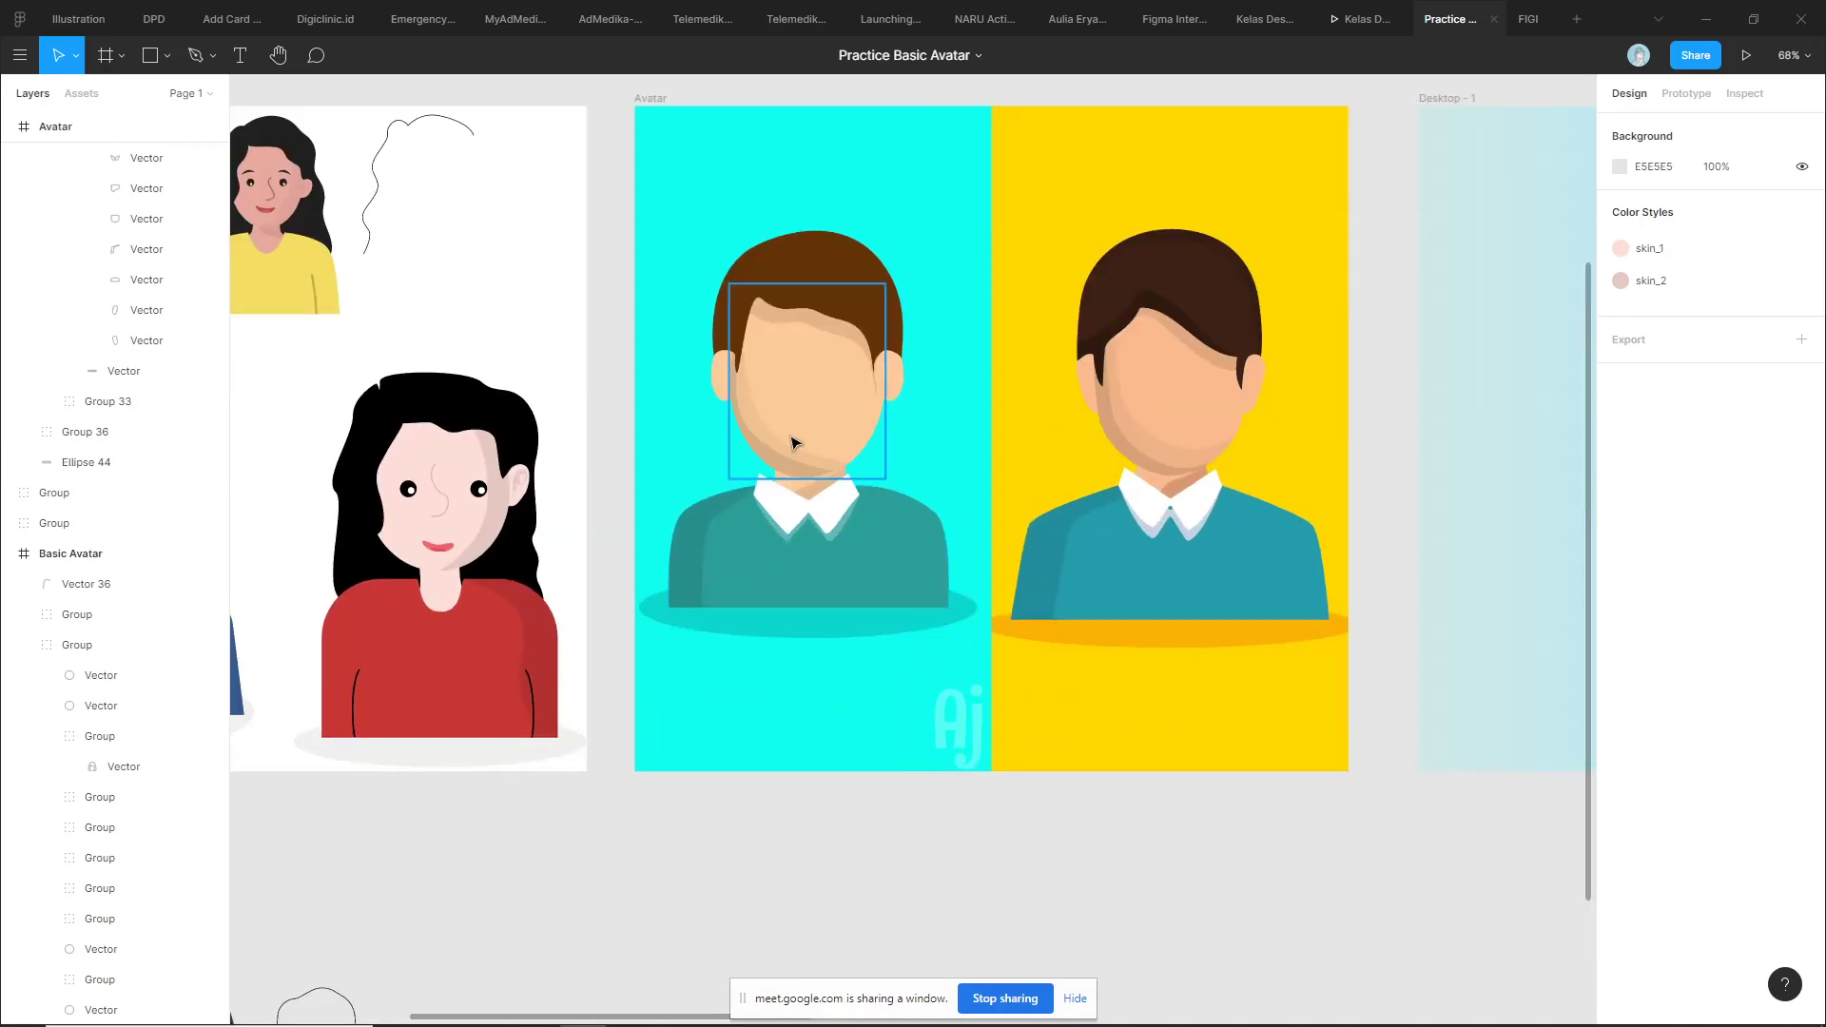
Select the left man's brown hair, Vector 25, and enter point editing
{"action": "left_click", "coordinate": [387, 152]}
{"action": "scroll", "coordinate": [889, 383], "scroll_direction": "up", "scroll_amount": 2}
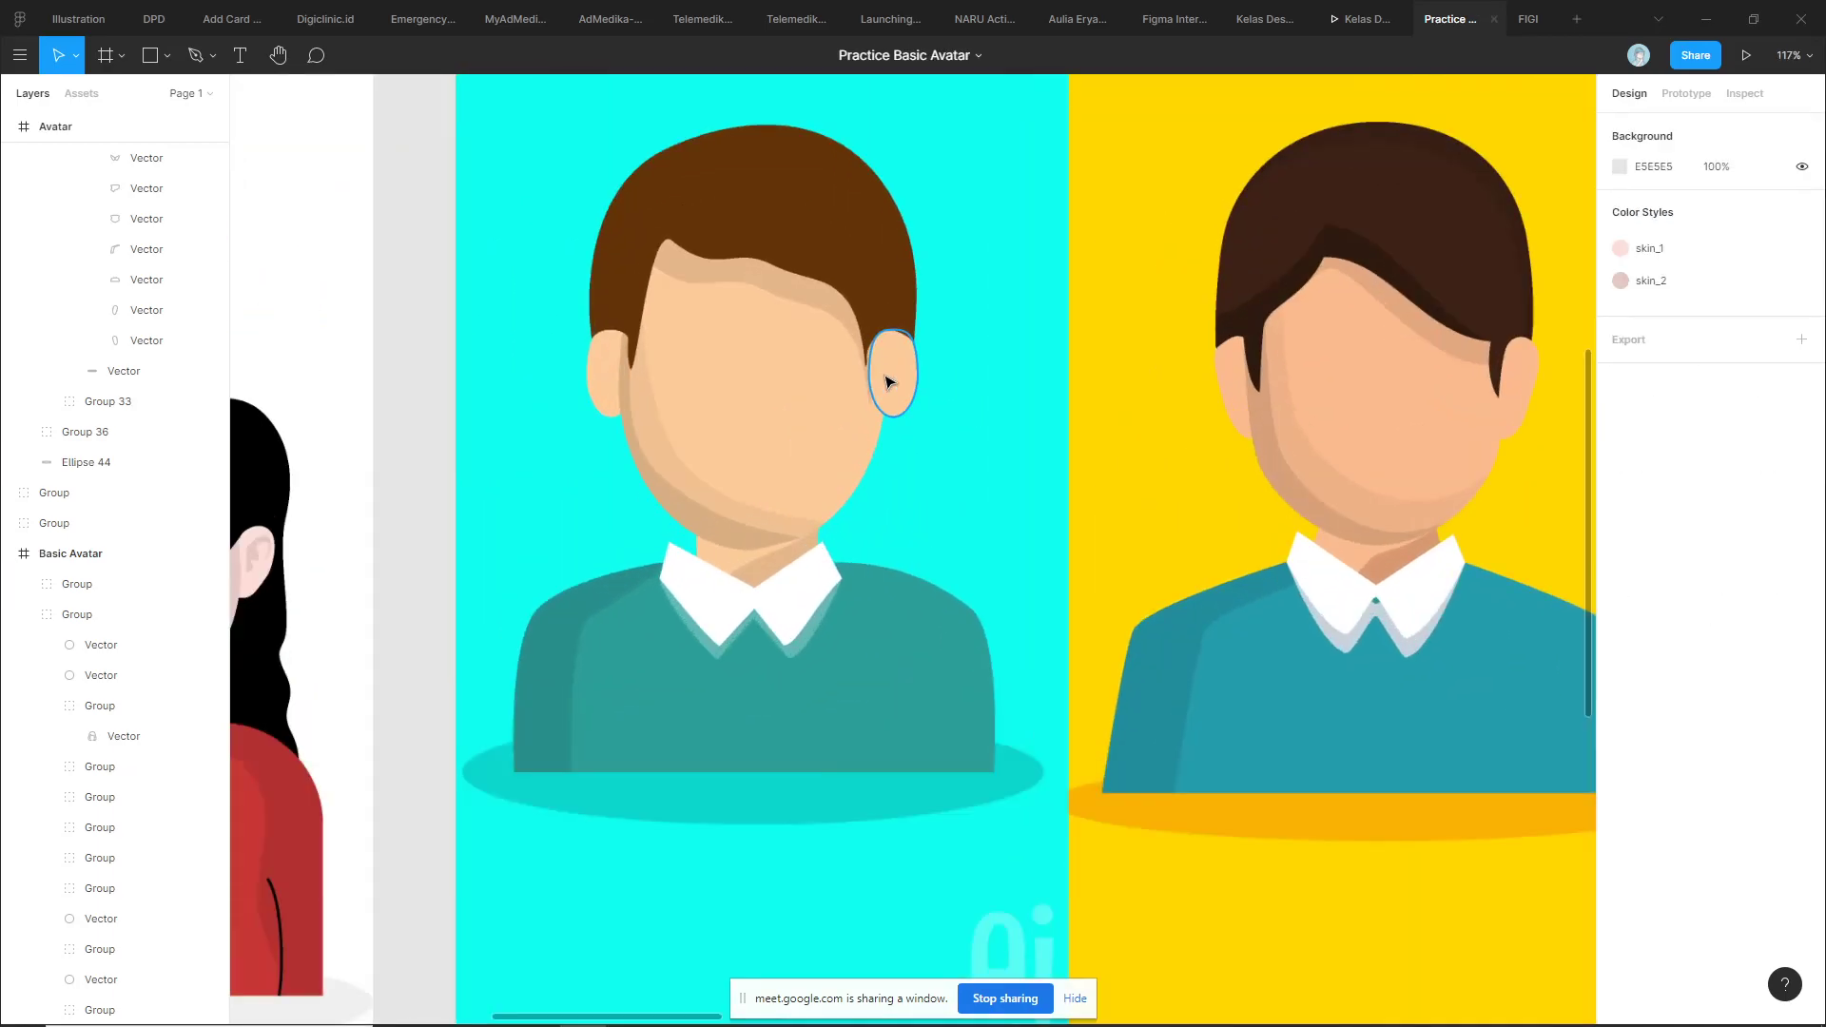
{"action": "scroll", "coordinate": [868, 368], "scroll_direction": "up", "scroll_amount": 2}
{"action": "left_click", "coordinate": [875, 344]}
{"action": "scroll", "coordinate": [1056, 381], "scroll_direction": "right", "scroll_amount": 5}
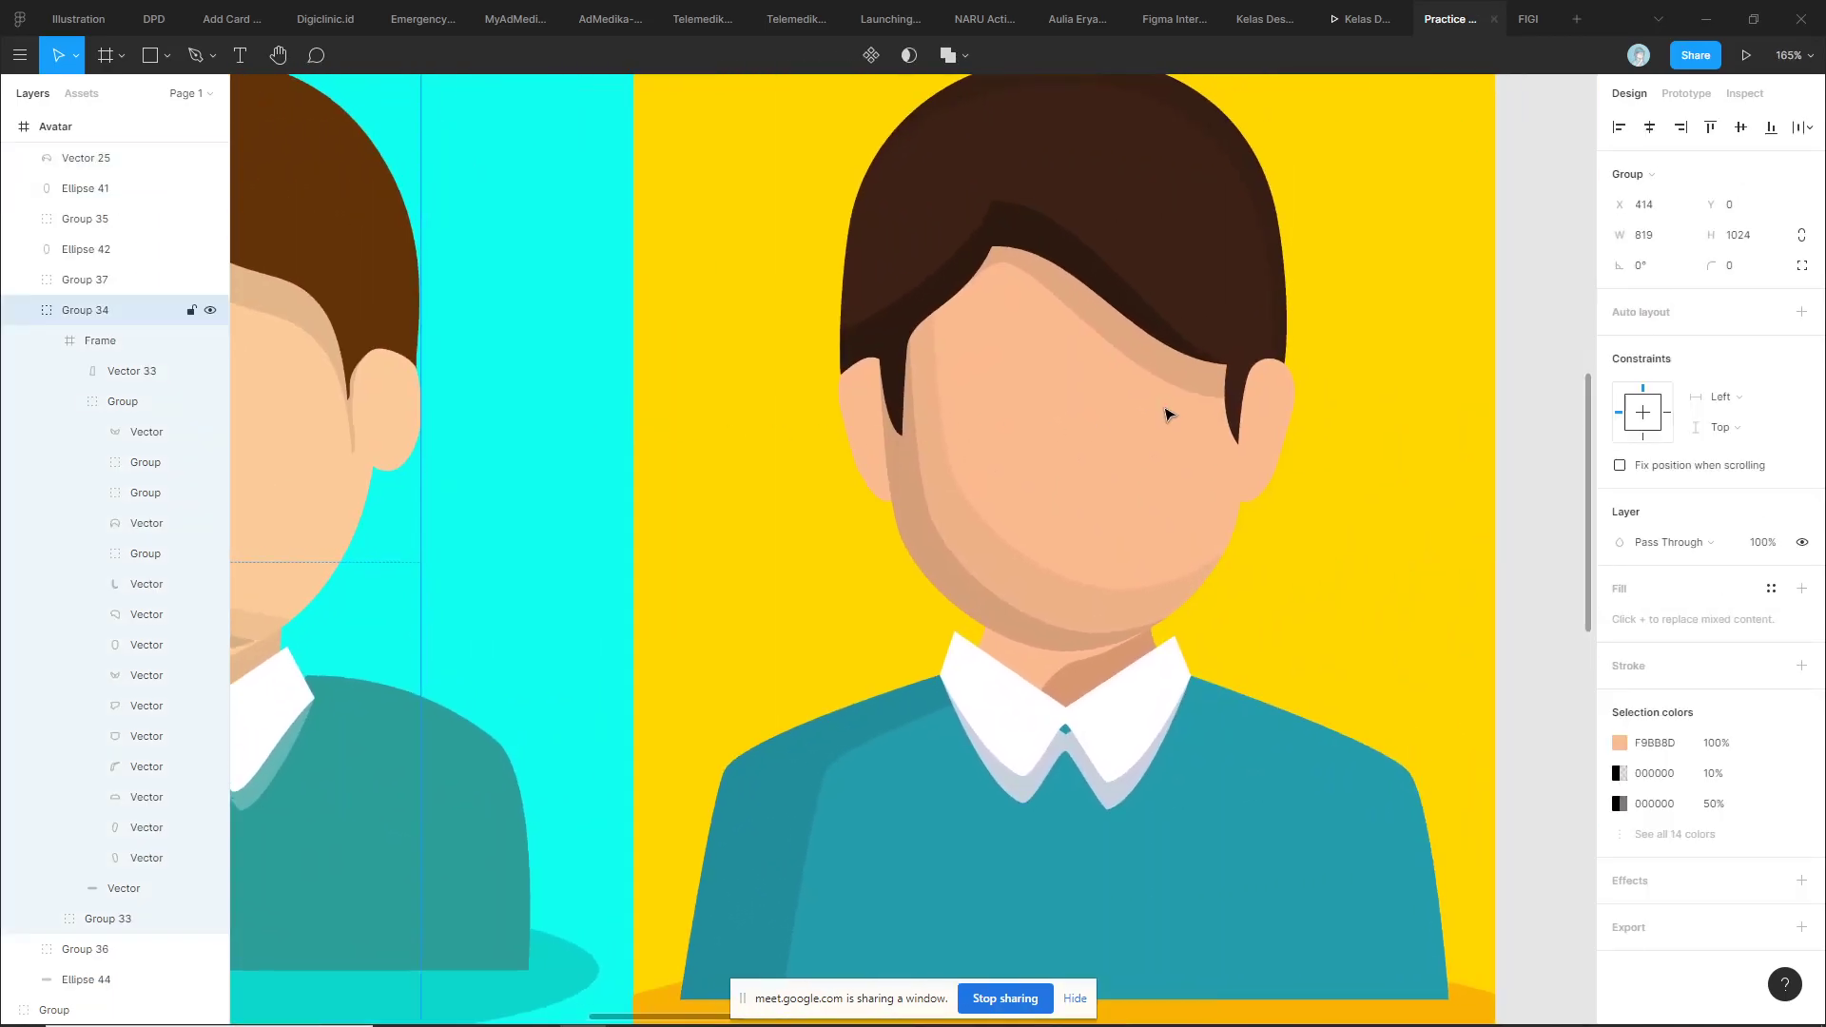
{"action": "left_click", "coordinate": [1170, 417], "text": "ctrl"}
{"action": "scroll", "coordinate": [583, 380], "scroll_direction": "left", "scroll_amount": 3}
{"action": "scroll", "coordinate": [619, 409], "scroll_direction": "up", "scroll_amount": 2}
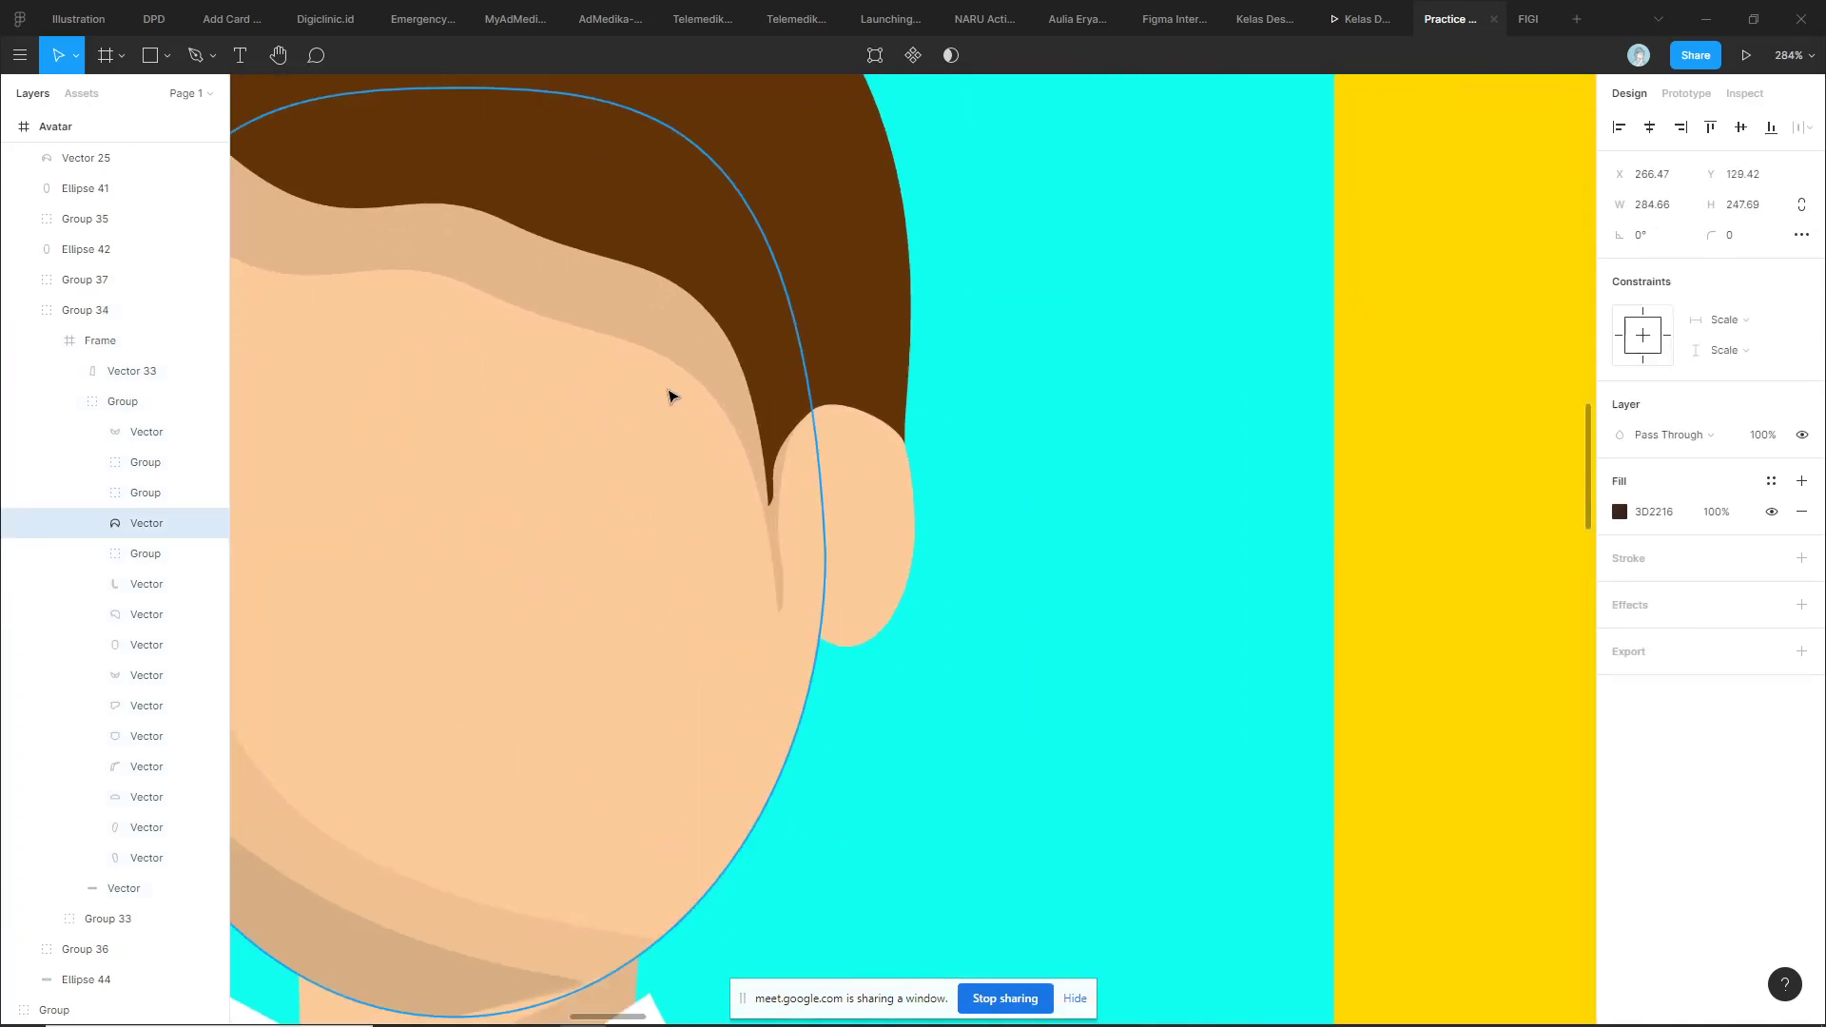
{"action": "left_click", "coordinate": [826, 388]}
{"action": "scroll", "coordinate": [827, 388], "scroll_direction": "down", "scroll_amount": 4}
{"action": "scroll", "coordinate": [826, 388], "scroll_direction": "up", "scroll_amount": 5}
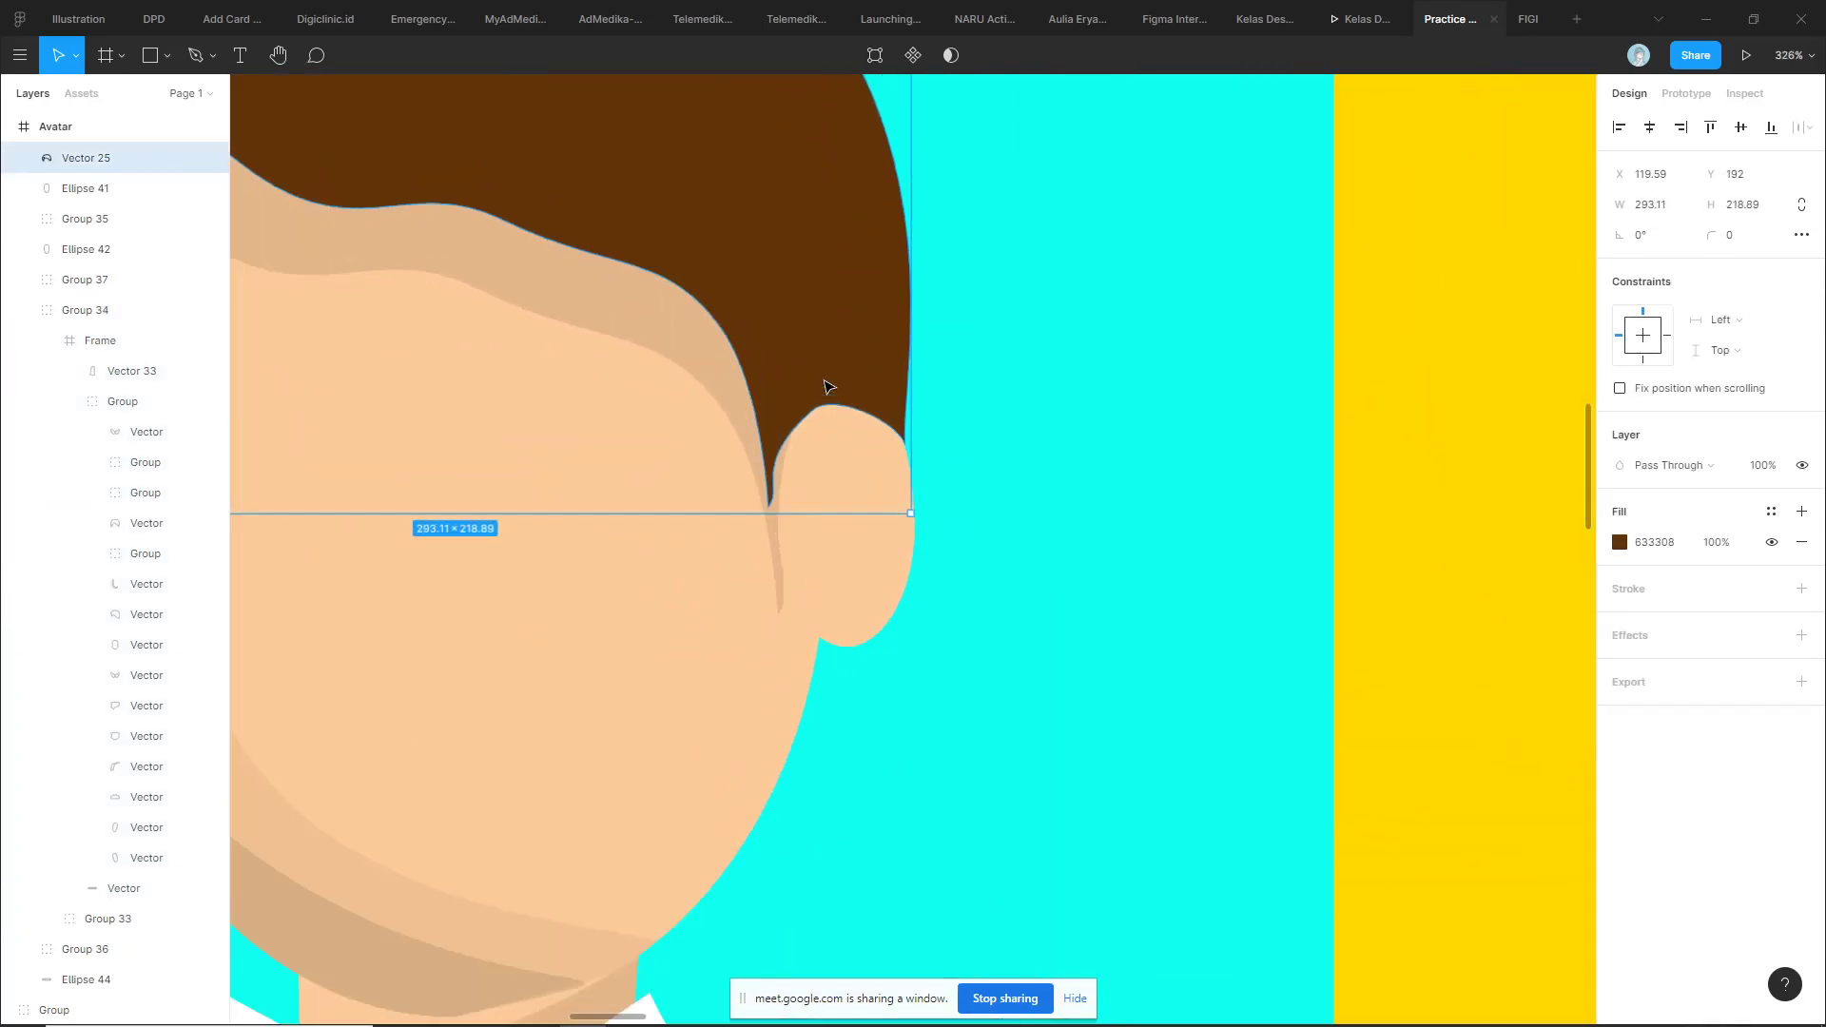
{"action": "key", "text": "Return"}
Move the sideburn's anchors and curve handles near the ear, then exit editing
{"action": "left_click_drag", "start_coordinate": [770, 507], "coordinate": [777, 609]}
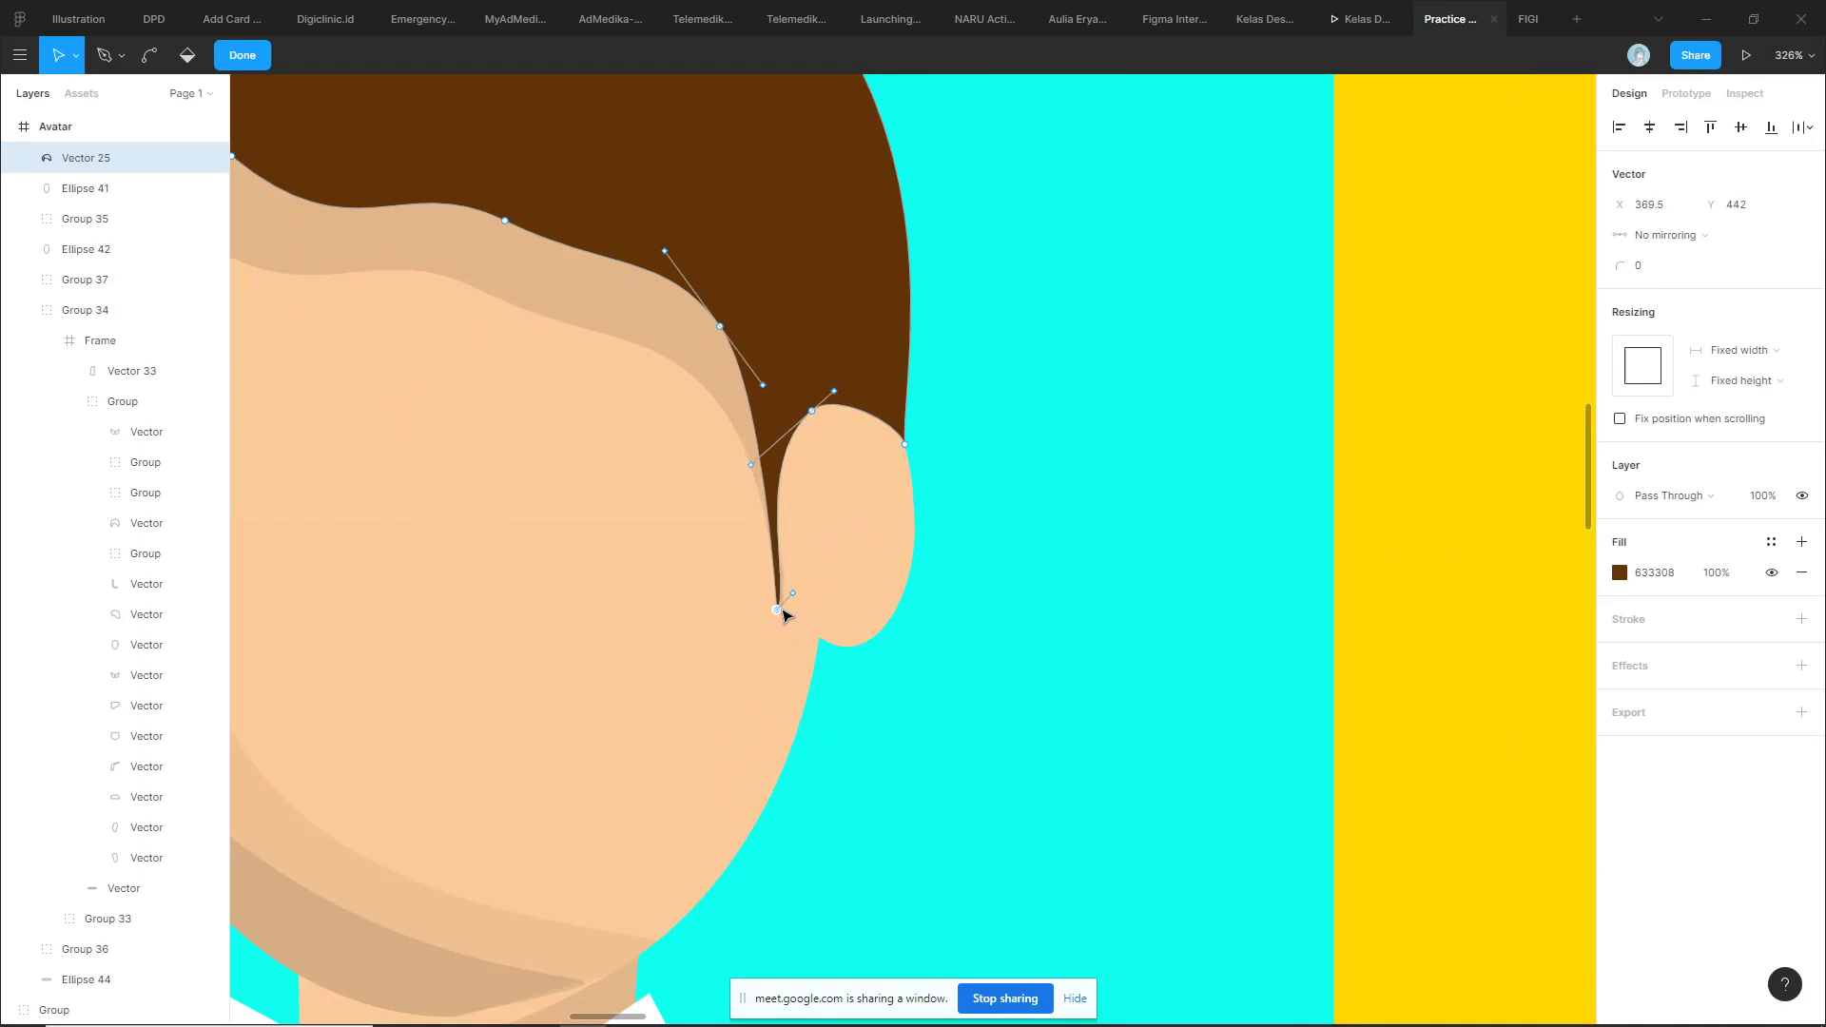
{"action": "left_click_drag", "start_coordinate": [757, 467], "coordinate": [799, 497]}
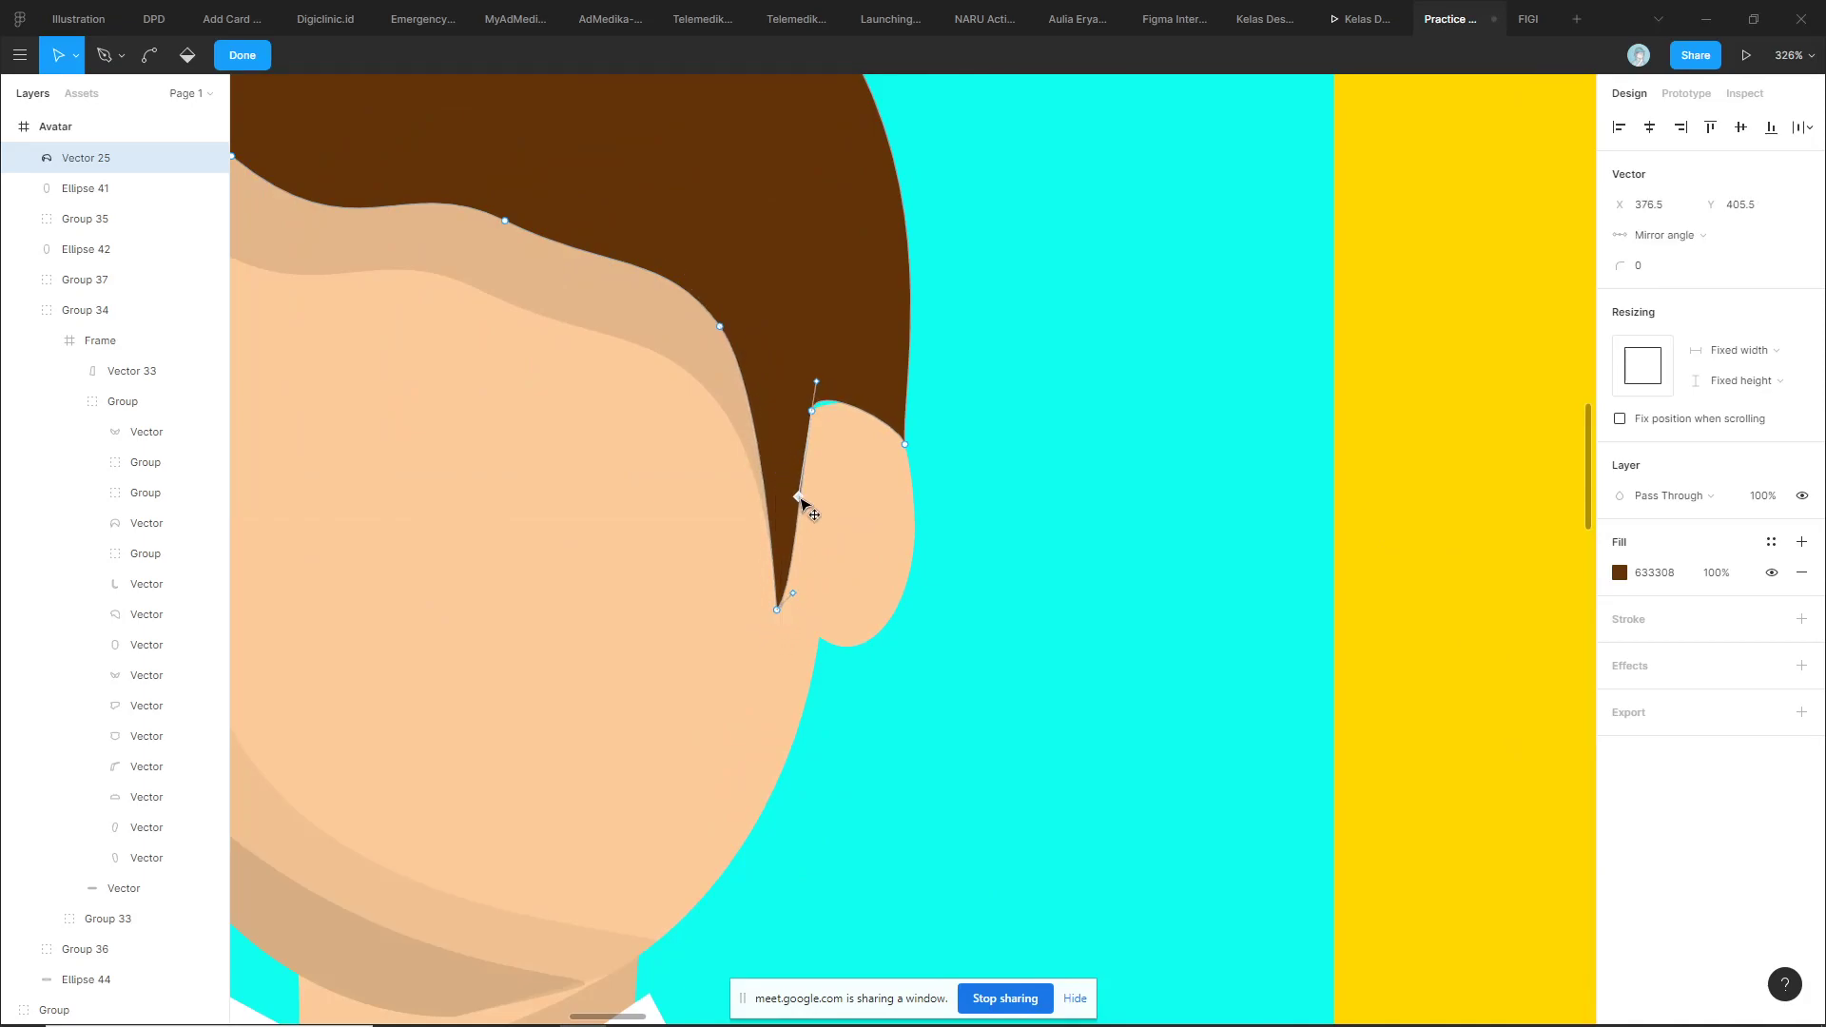
{"action": "left_click_drag", "start_coordinate": [811, 411], "coordinate": [808, 433]}
{"action": "mouse_move", "coordinate": [793, 594]}
{"action": "left_mouse_down"}
{"action": "mouse_move", "coordinate": [769, 581]}
{"action": "mouse_move", "coordinate": [801, 584]}
{"action": "mouse_move", "coordinate": [763, 635]}
{"action": "mouse_move", "coordinate": [766, 445]}
{"action": "left_mouse_up"}
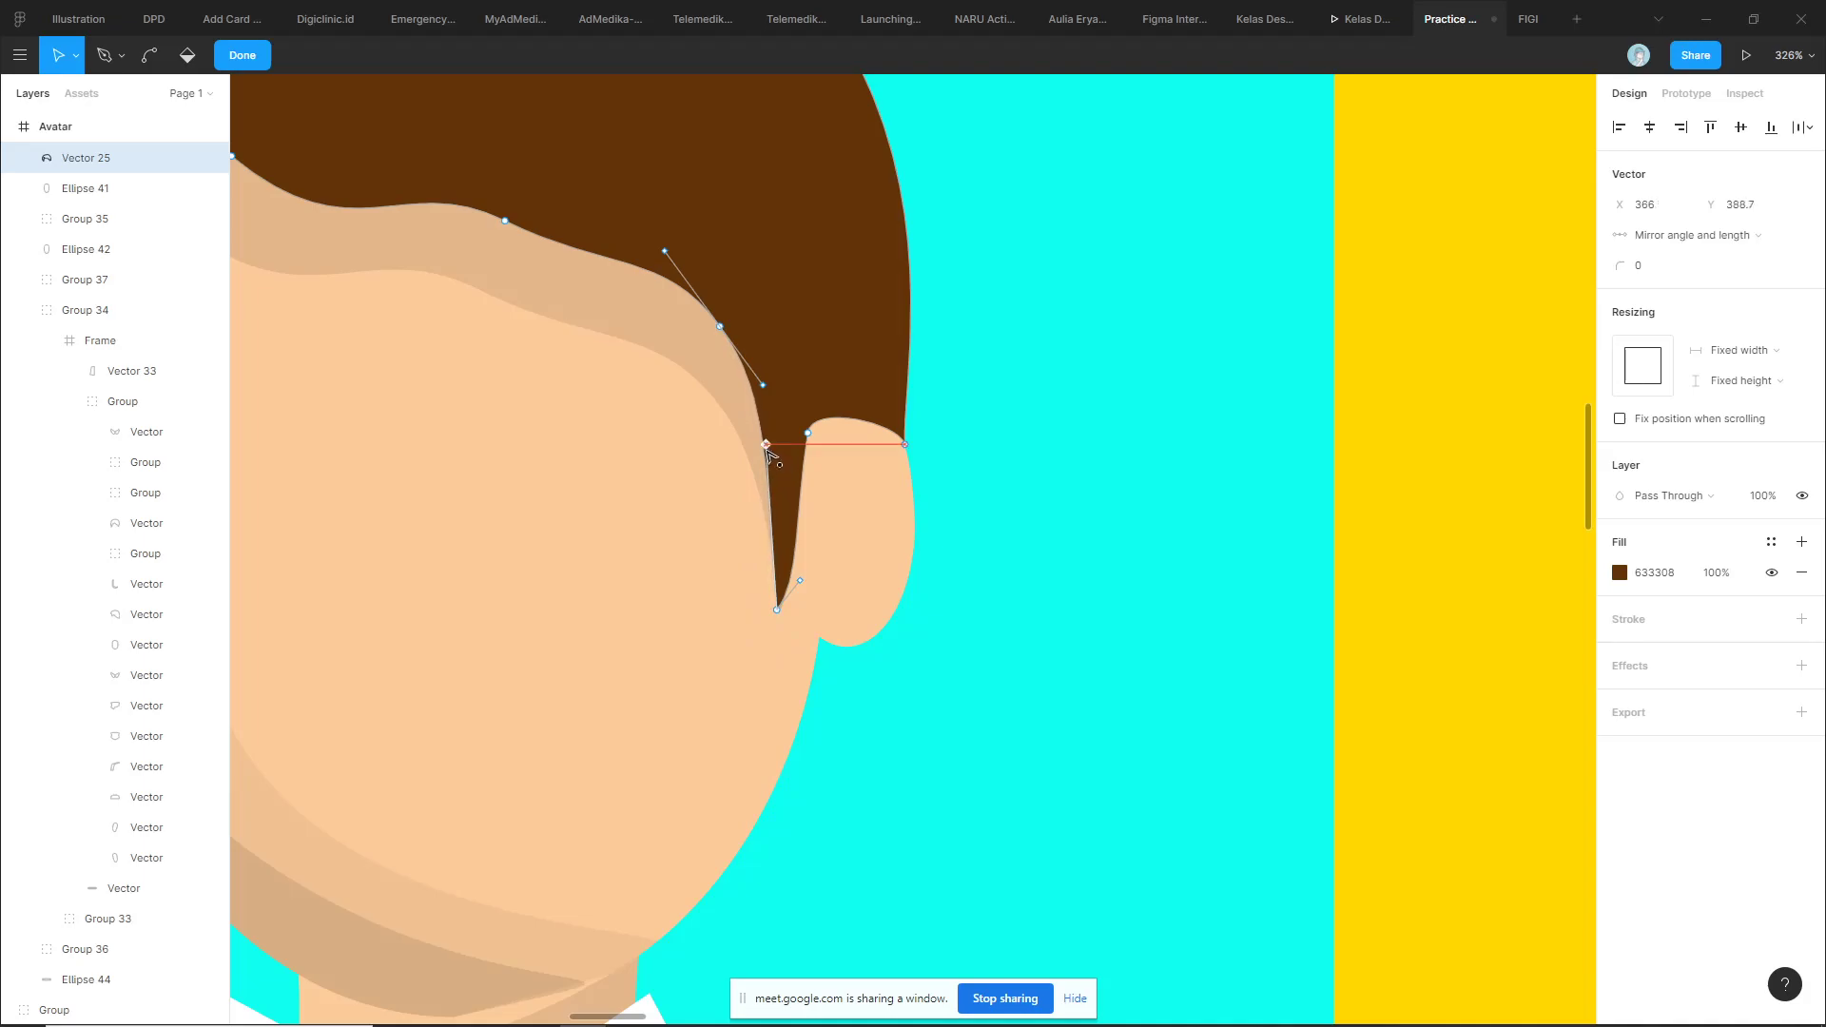
{"action": "left_click_drag", "start_coordinate": [778, 610], "coordinate": [781, 587]}
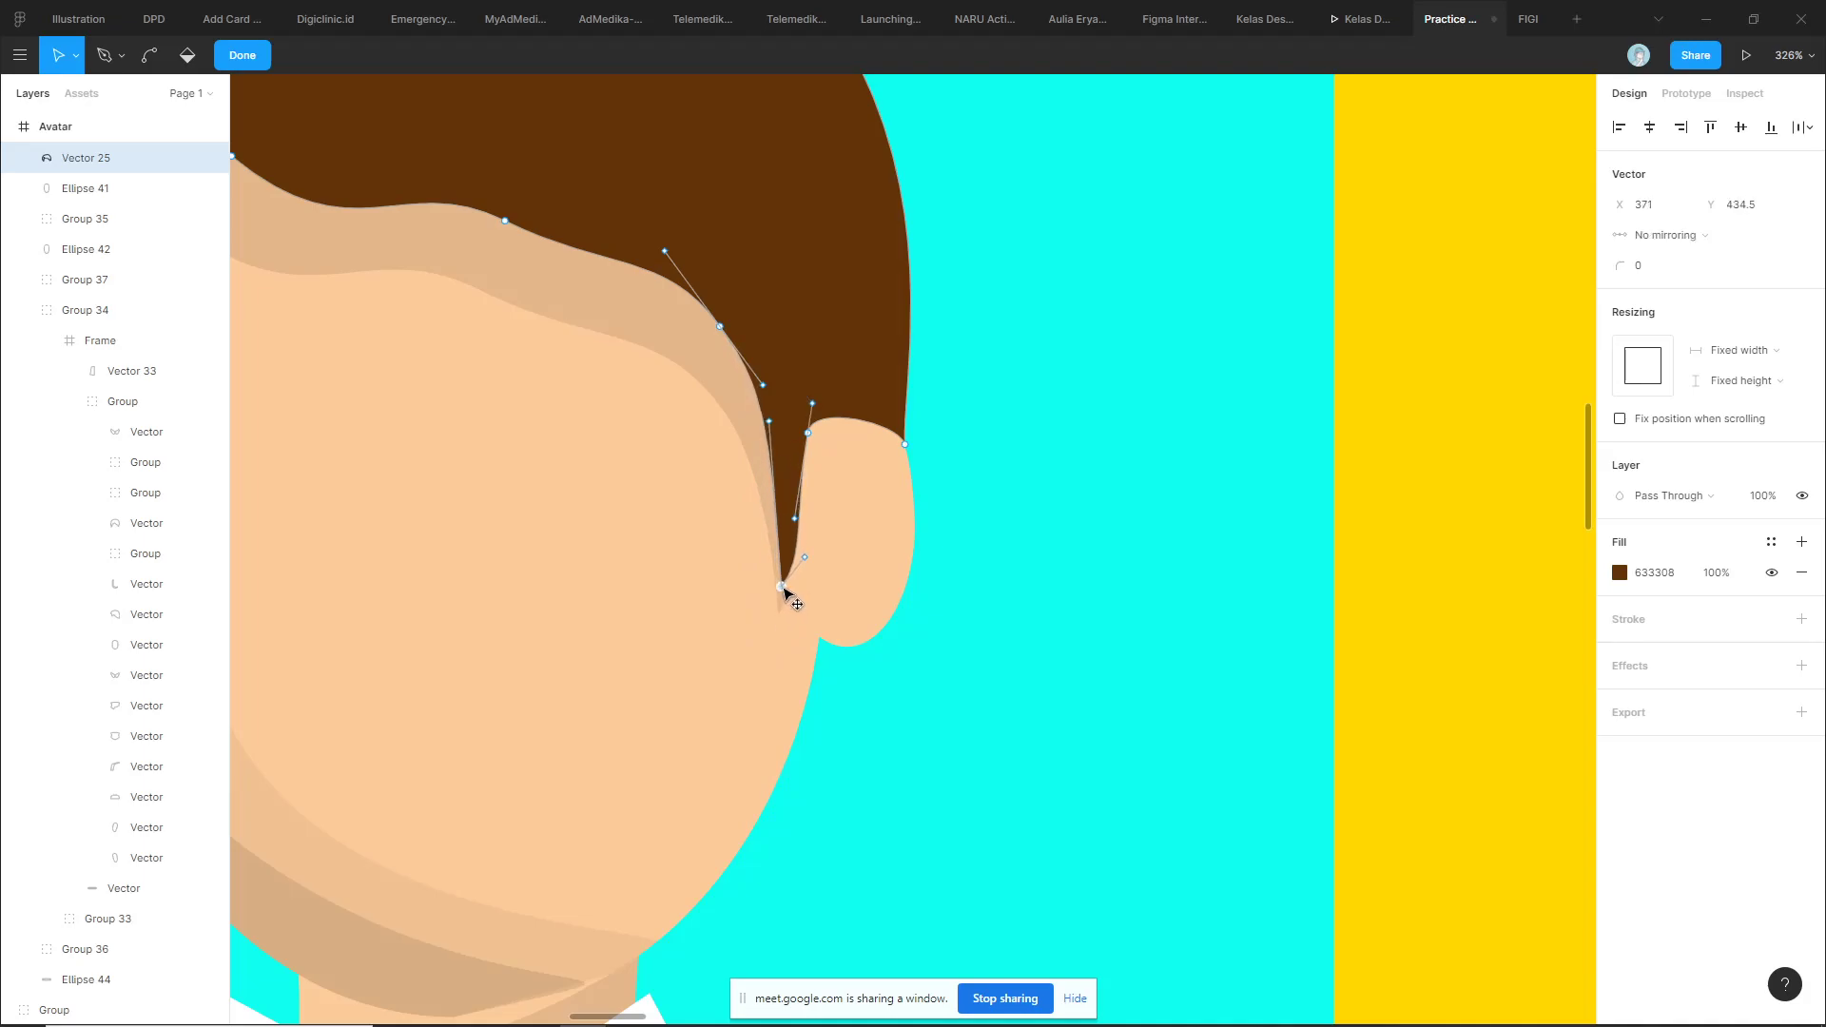
{"action": "left_click_drag", "start_coordinate": [768, 421], "coordinate": [755, 426]}
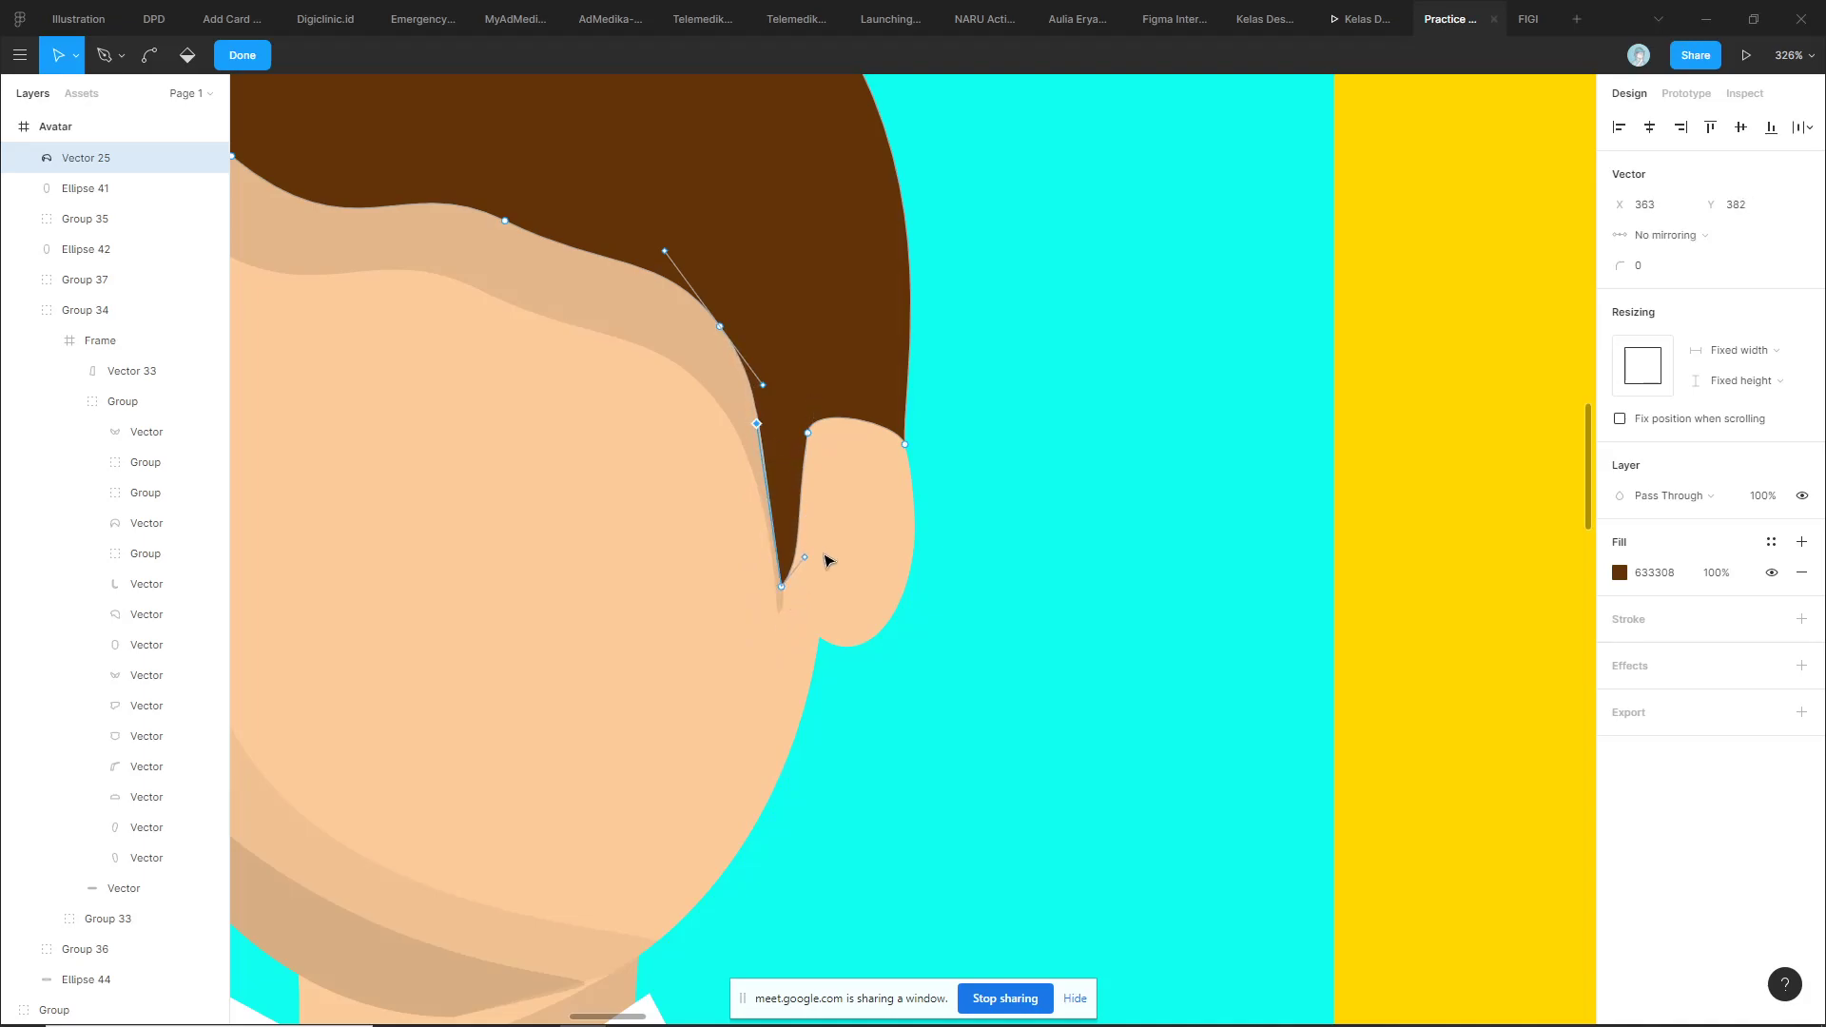
{"action": "scroll", "coordinate": [826, 560], "scroll_direction": "down", "scroll_amount": 3}
{"action": "left_click", "coordinate": [963, 510]}
Reopen the hair's points and taper the sideburn tip to a thin point
{"action": "scroll", "coordinate": [963, 510], "scroll_direction": "down", "scroll_amount": 3}
{"action": "scroll", "coordinate": [1090, 502], "scroll_direction": "up", "scroll_amount": 2}
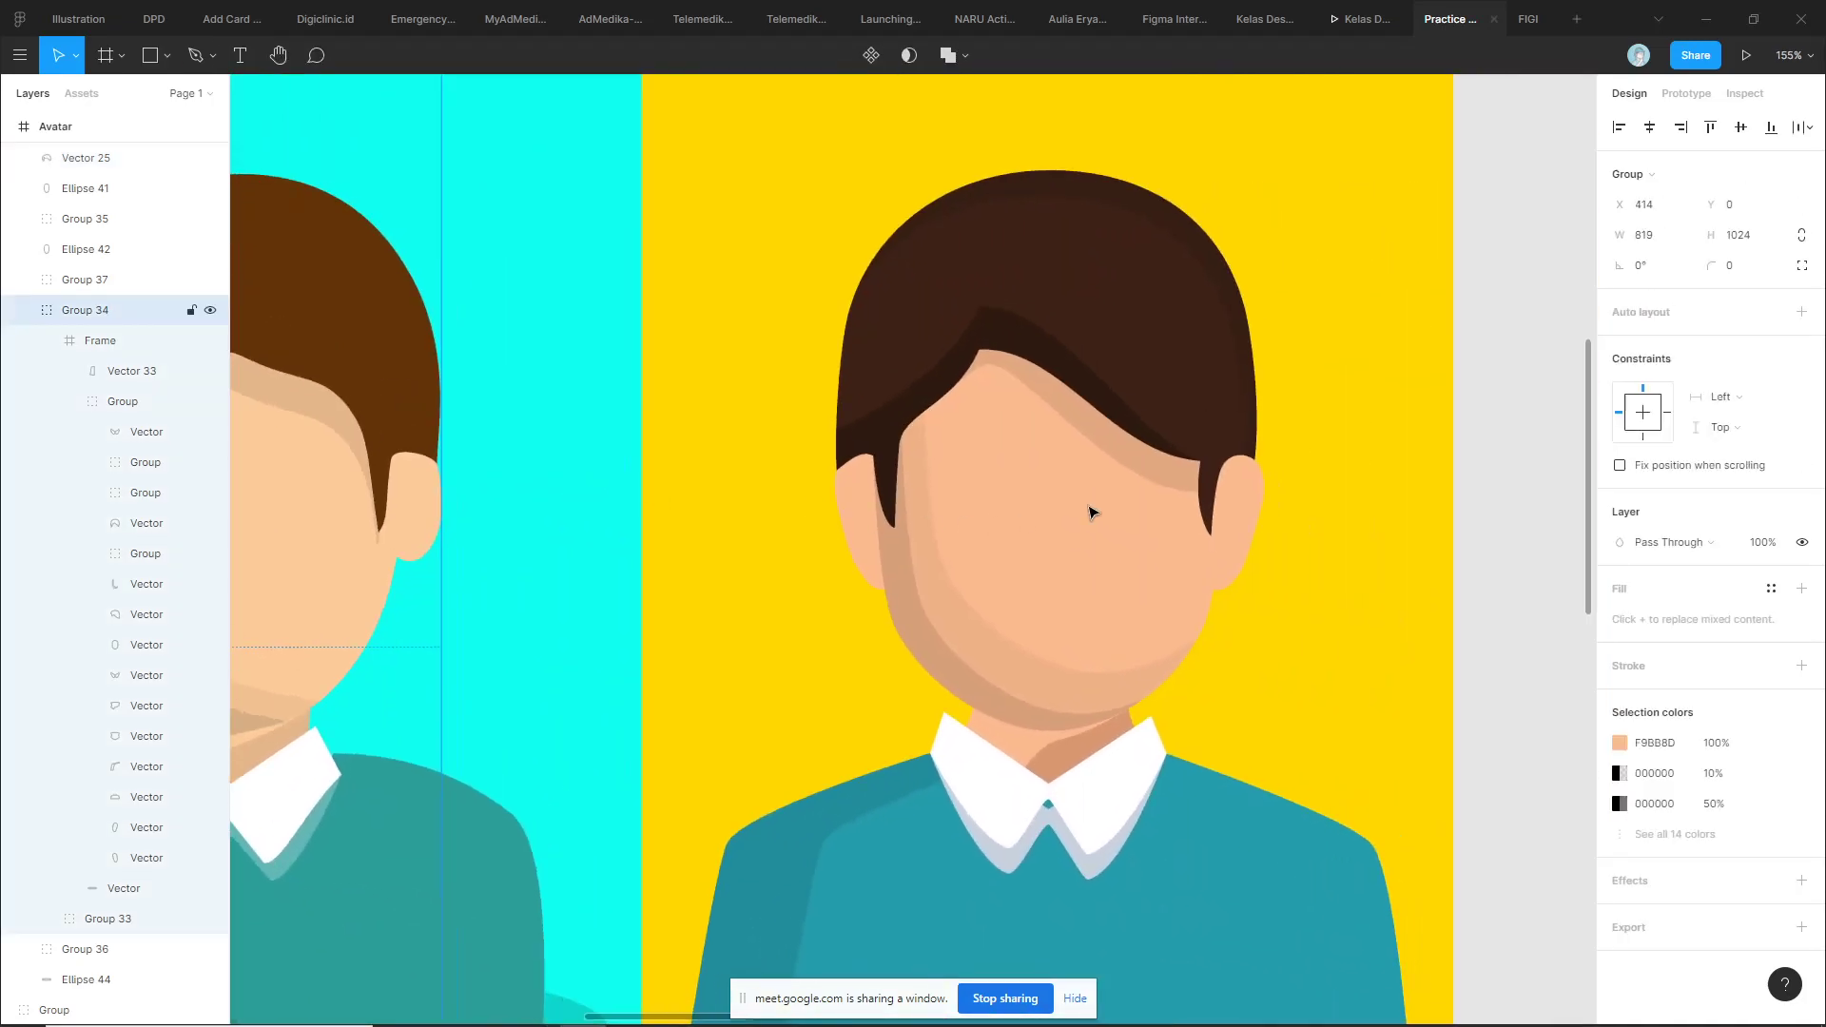
{"action": "scroll", "coordinate": [578, 473], "scroll_direction": "down", "scroll_amount": 3}
{"action": "scroll", "coordinate": [314, 493], "scroll_direction": "up", "scroll_amount": 3}
{"action": "scroll", "coordinate": [791, 371], "scroll_direction": "up", "scroll_amount": 3}
{"action": "double_click", "coordinate": [793, 344]}
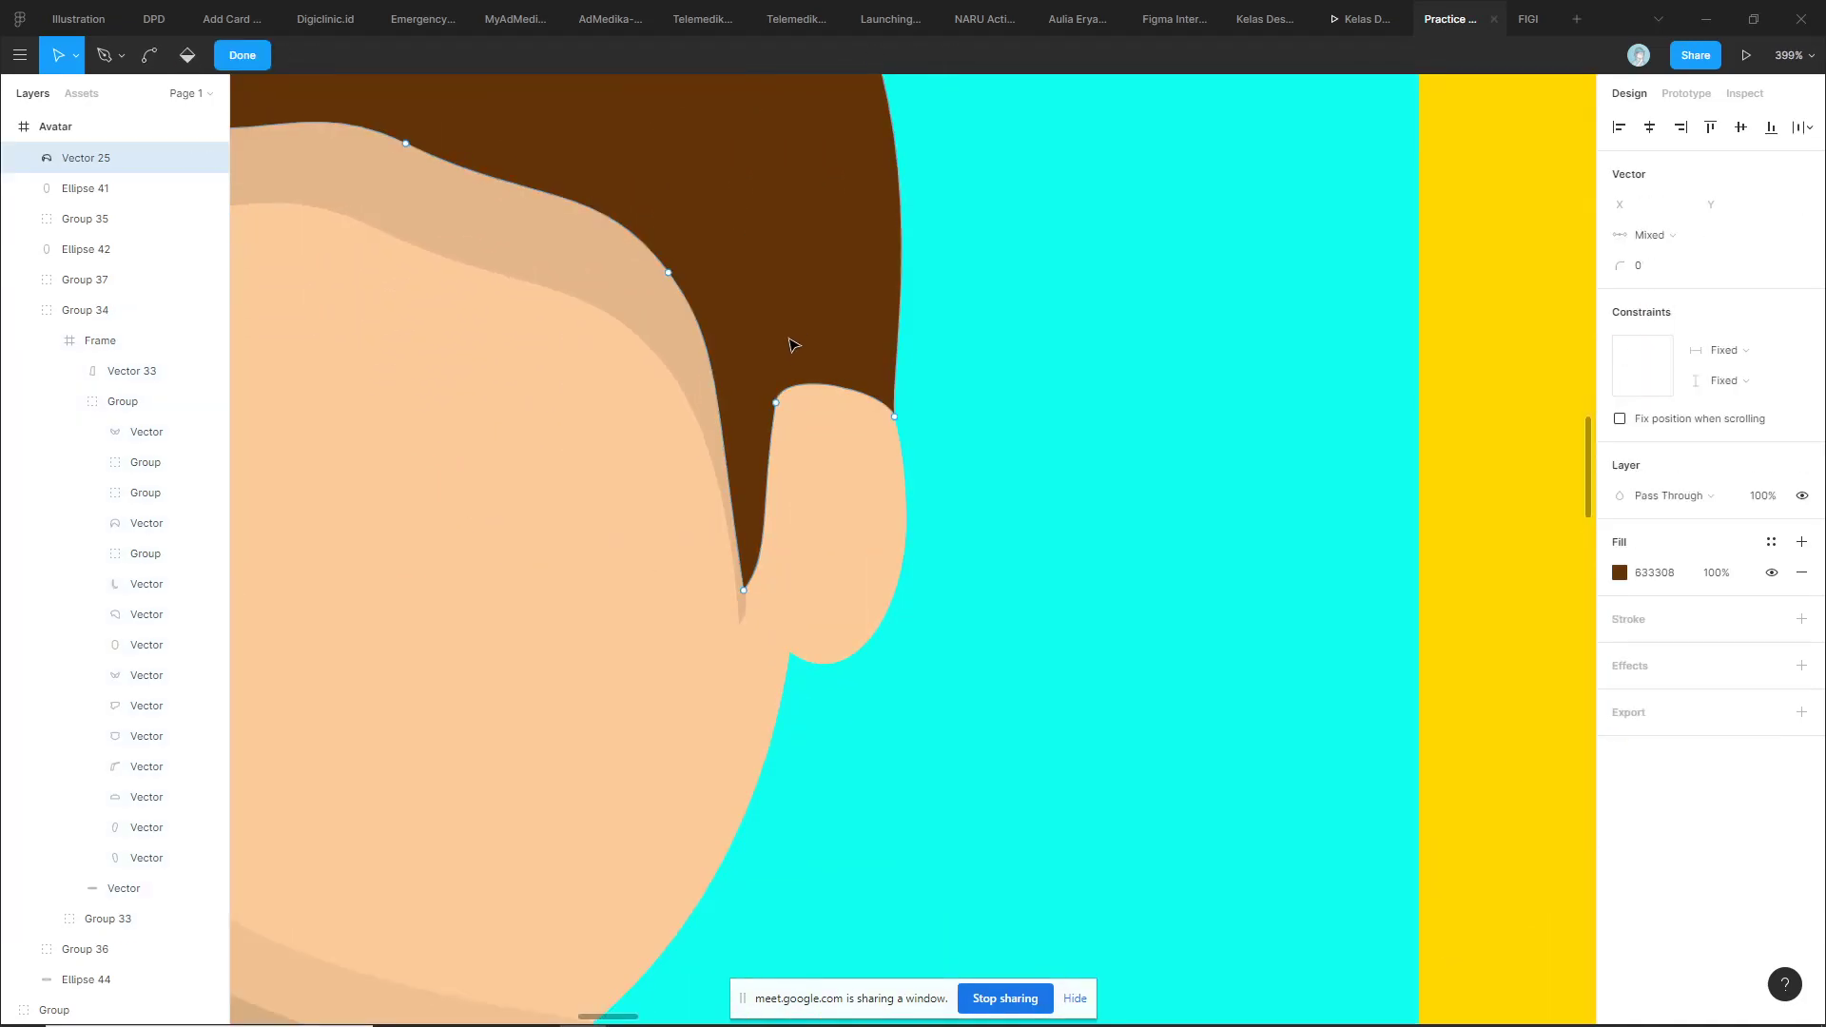
{"action": "left_click", "coordinate": [745, 591]}
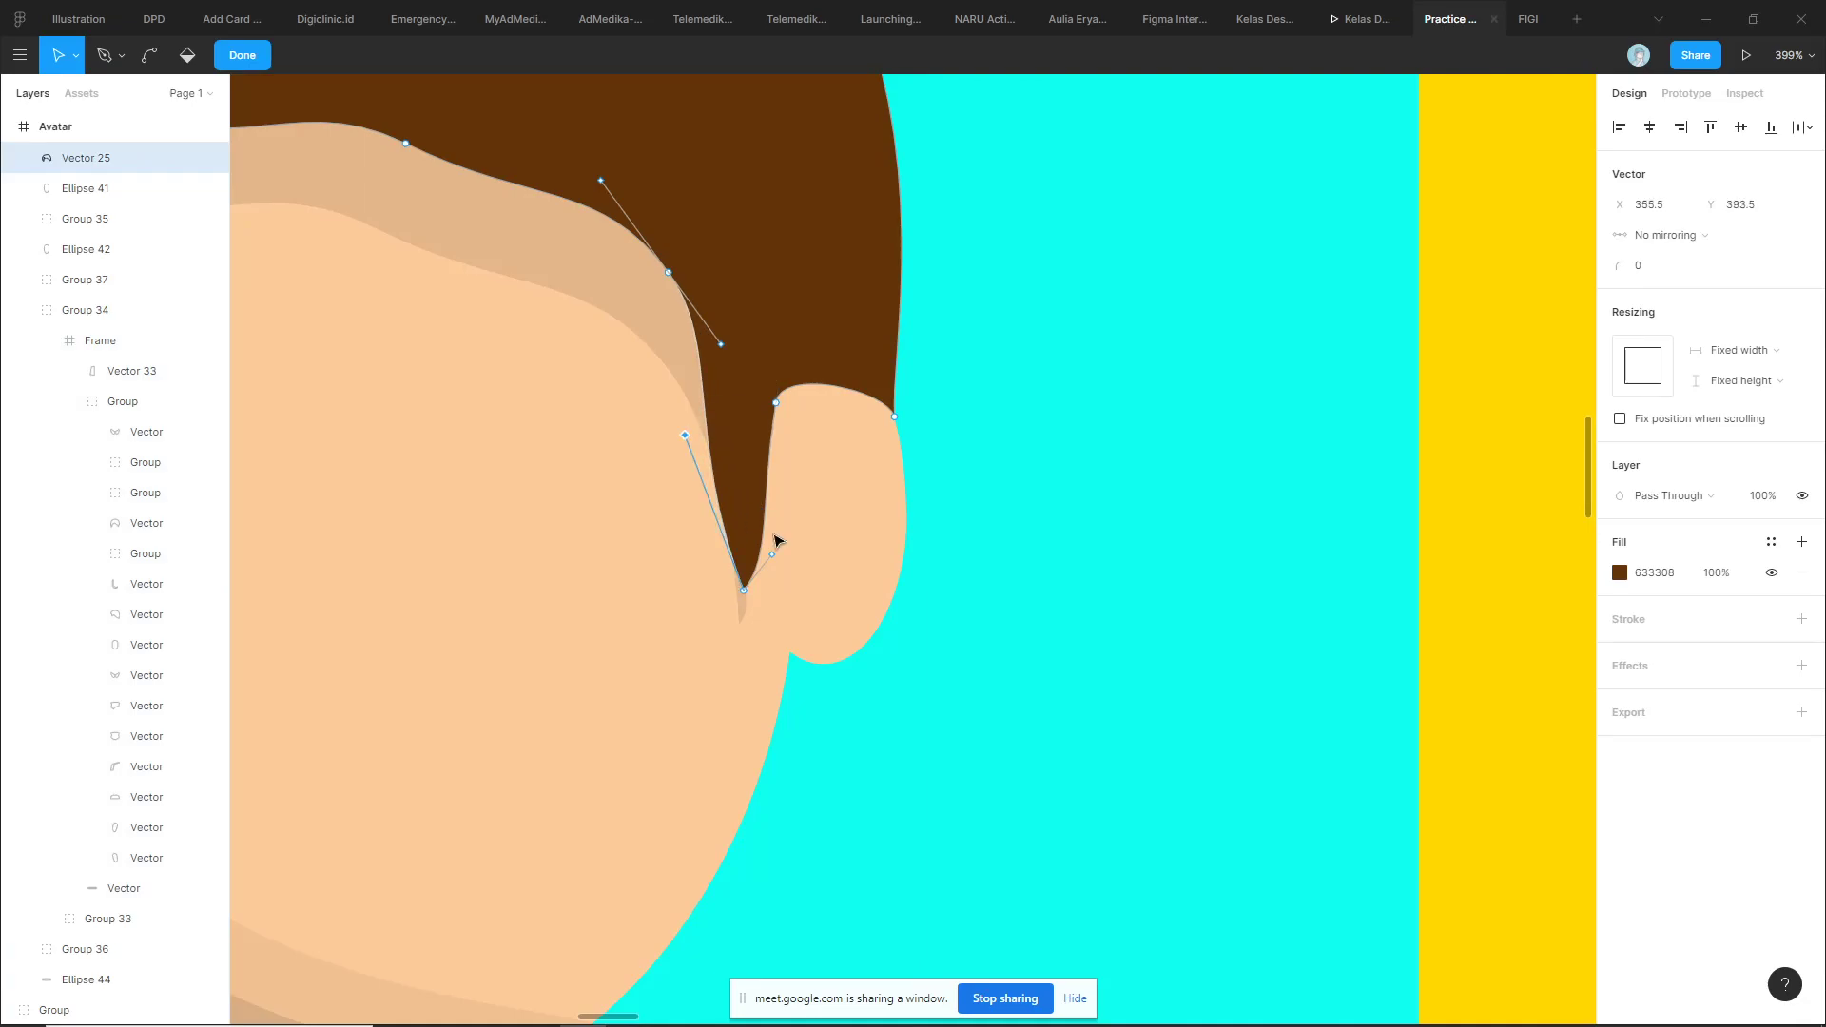
{"action": "left_click_drag", "start_coordinate": [778, 562], "coordinate": [730, 435]}
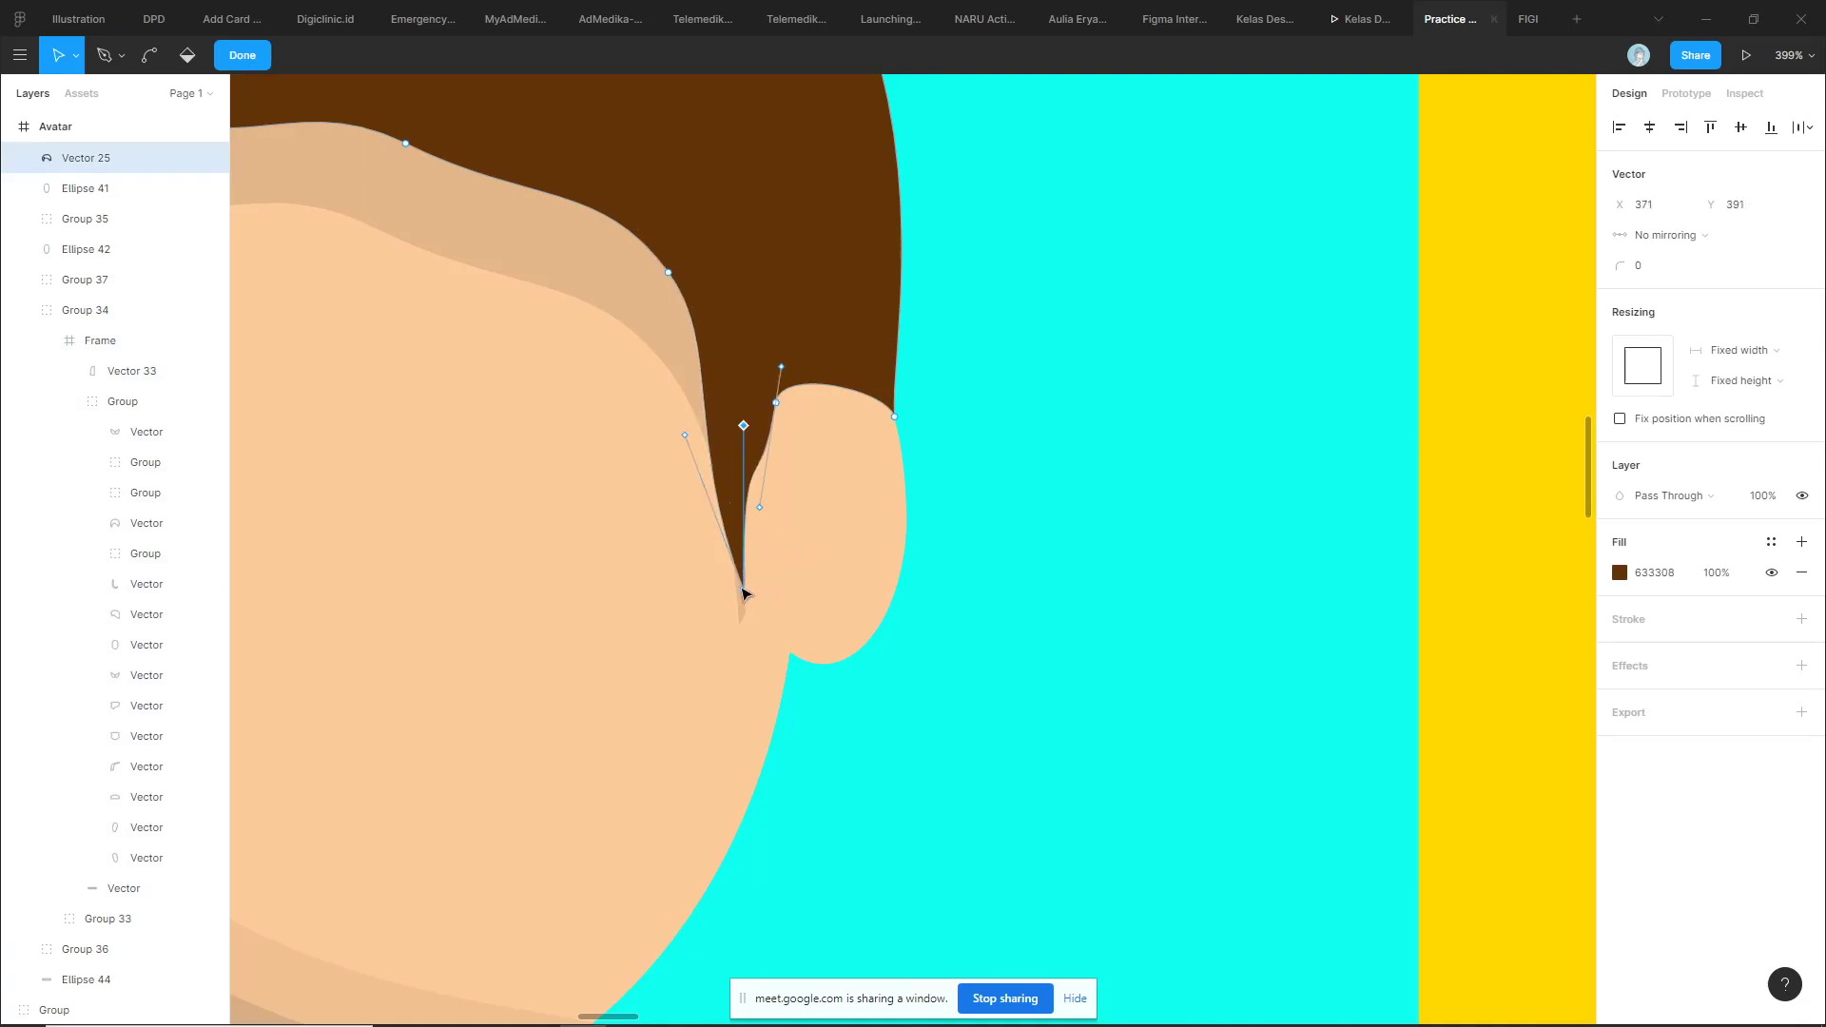
{"action": "left_click_drag", "start_coordinate": [744, 592], "coordinate": [711, 570]}
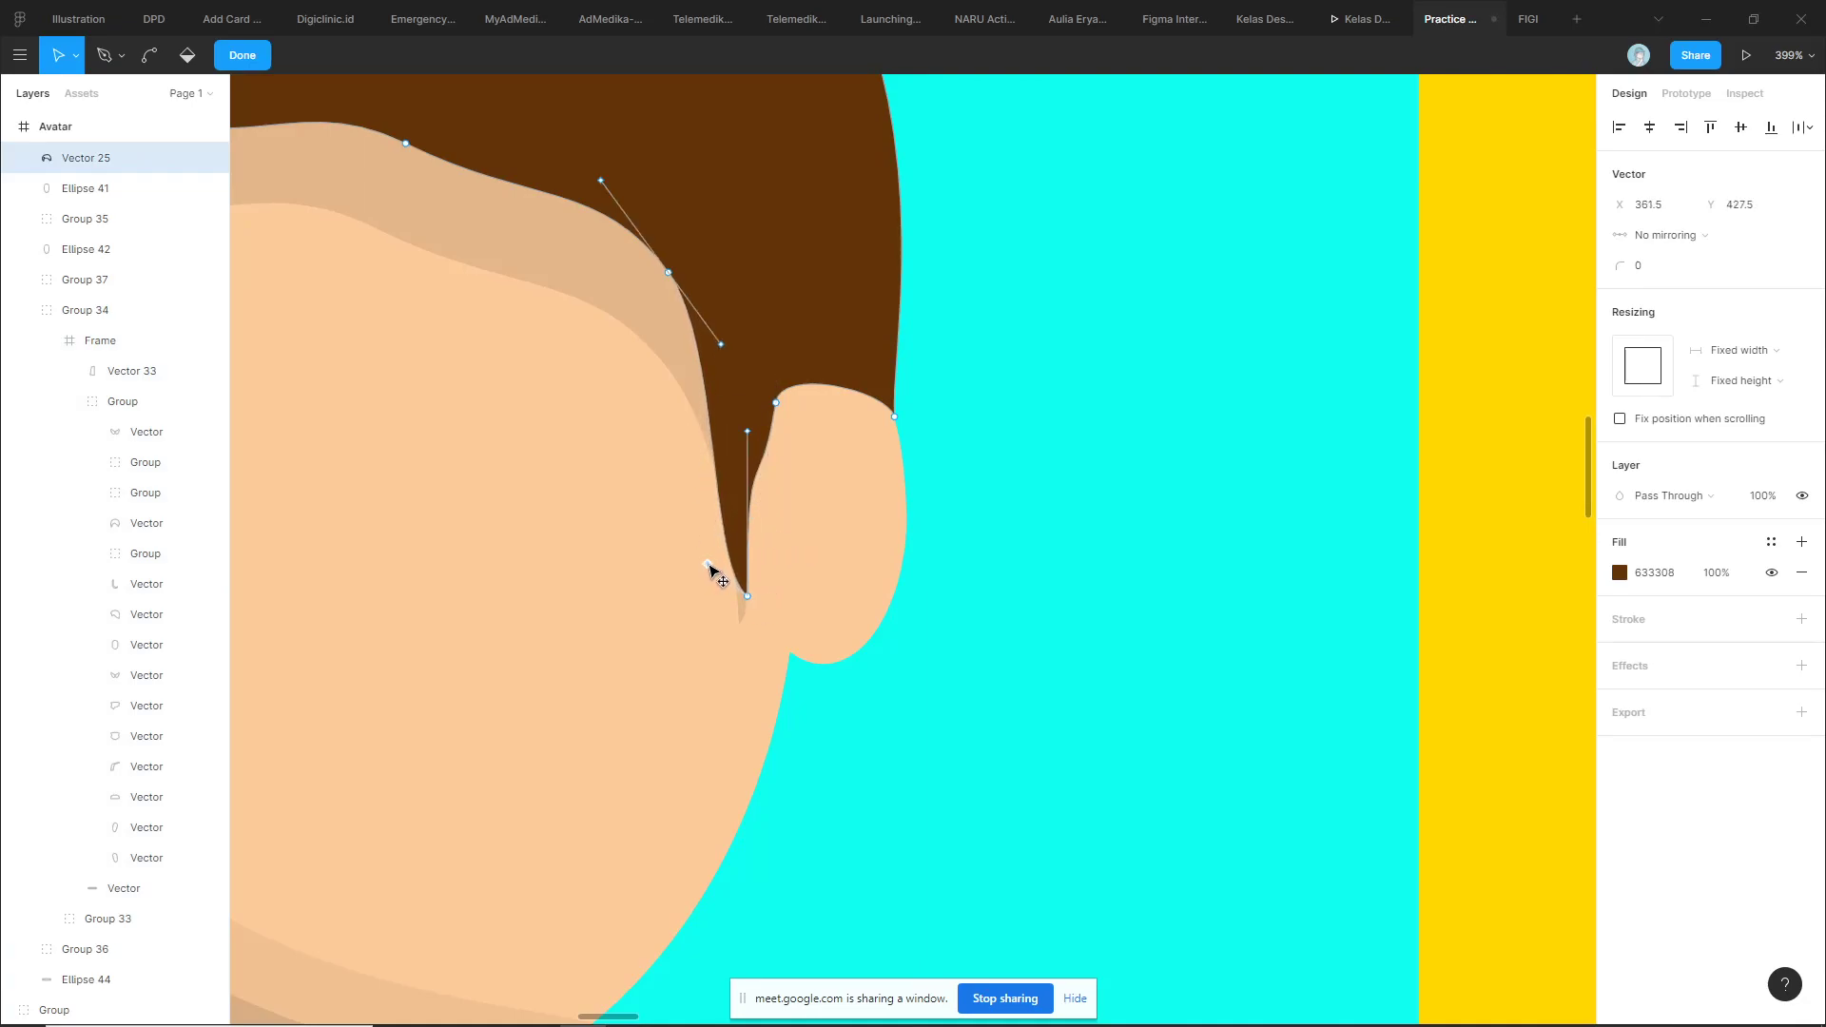
Reselect Vector 25's brown hair, re-enter vector edit, and undo the last point adjustment
{"action": "left_click", "coordinate": [1018, 489]}
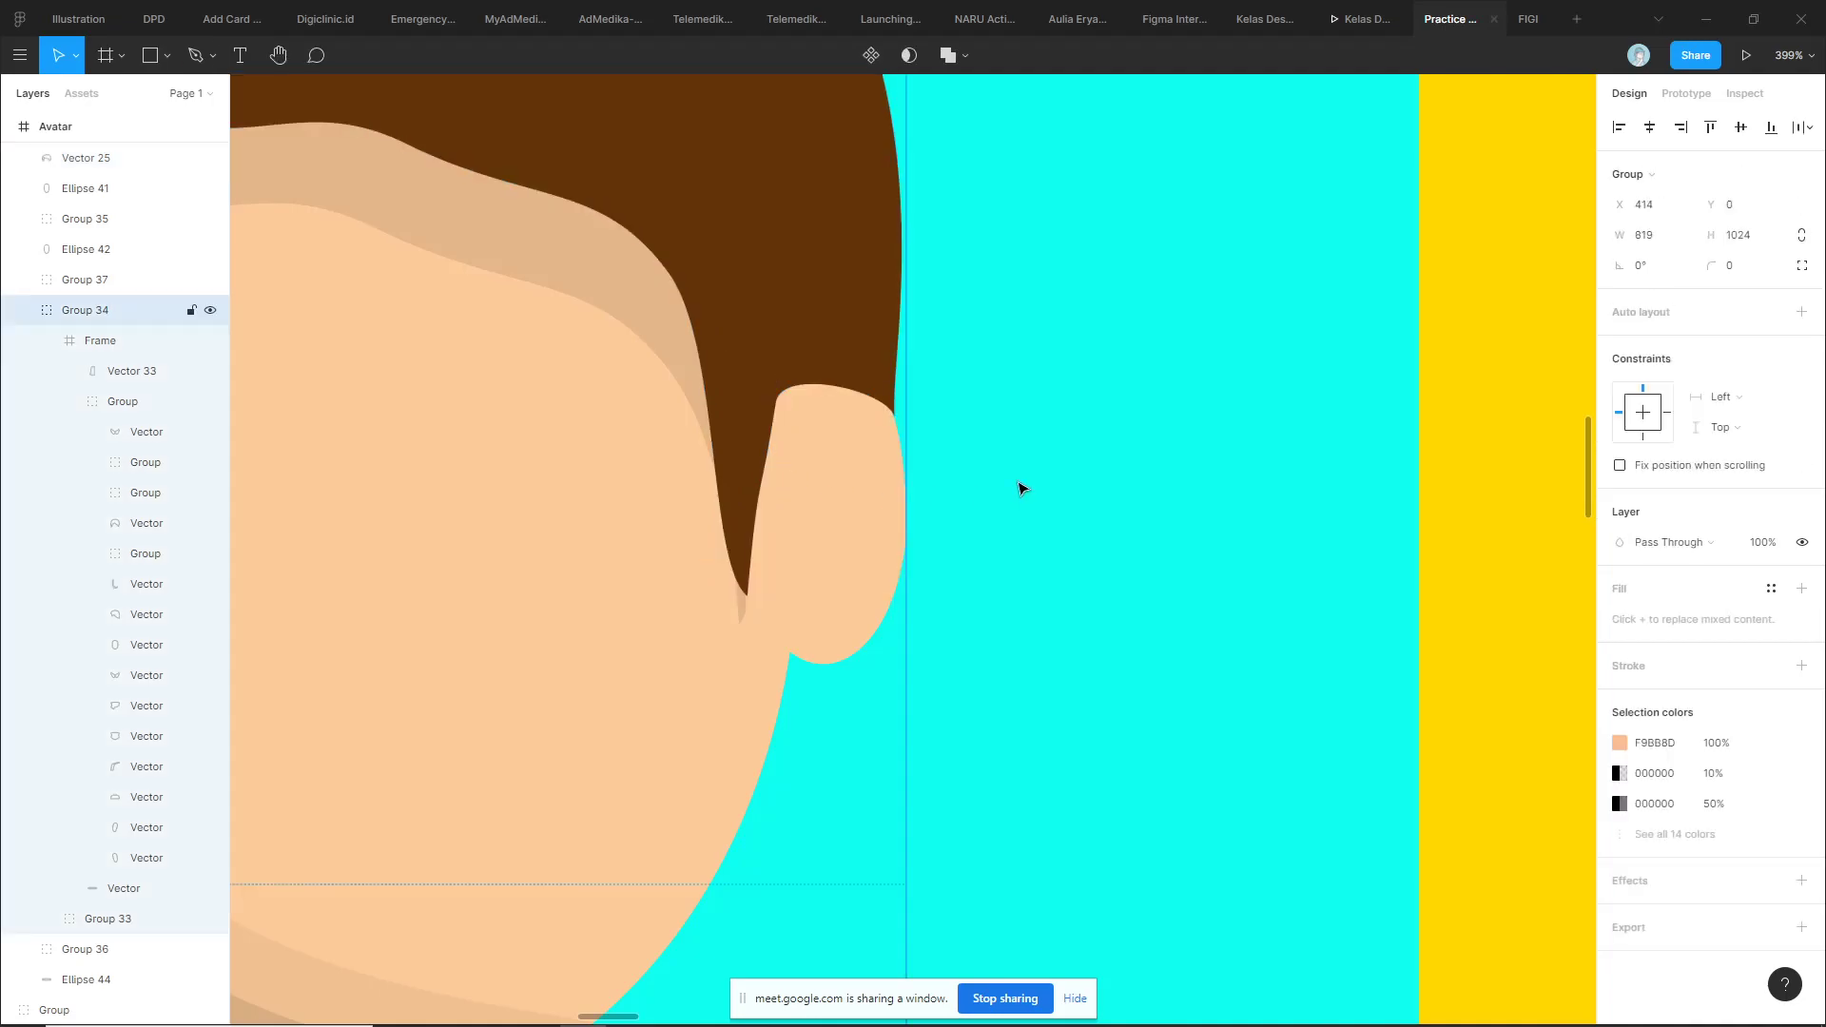
{"action": "scroll", "coordinate": [1017, 489], "scroll_direction": "down", "scroll_amount": 5}
{"action": "scroll", "coordinate": [904, 477], "scroll_direction": "up", "scroll_amount": 2}
{"action": "scroll", "coordinate": [810, 438], "scroll_direction": "up", "scroll_amount": 3}
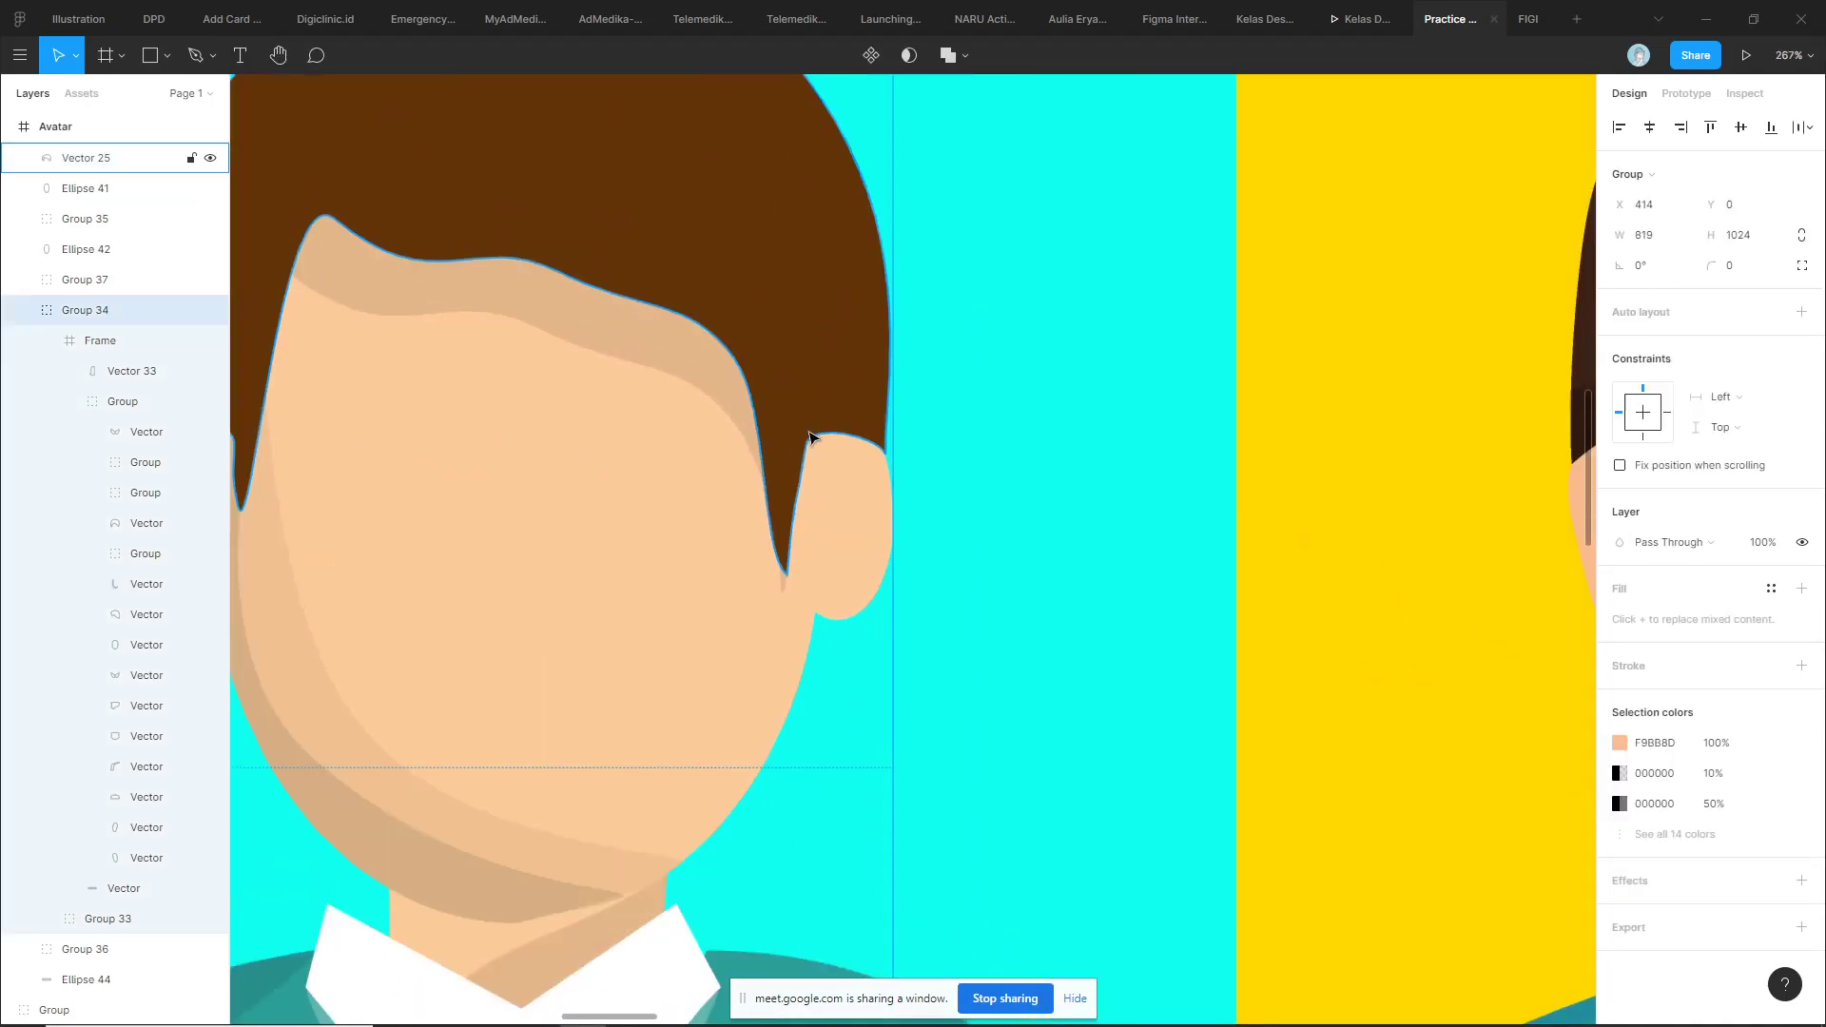
{"action": "left_click", "coordinate": [810, 438]}
{"action": "key", "text": "Return"}
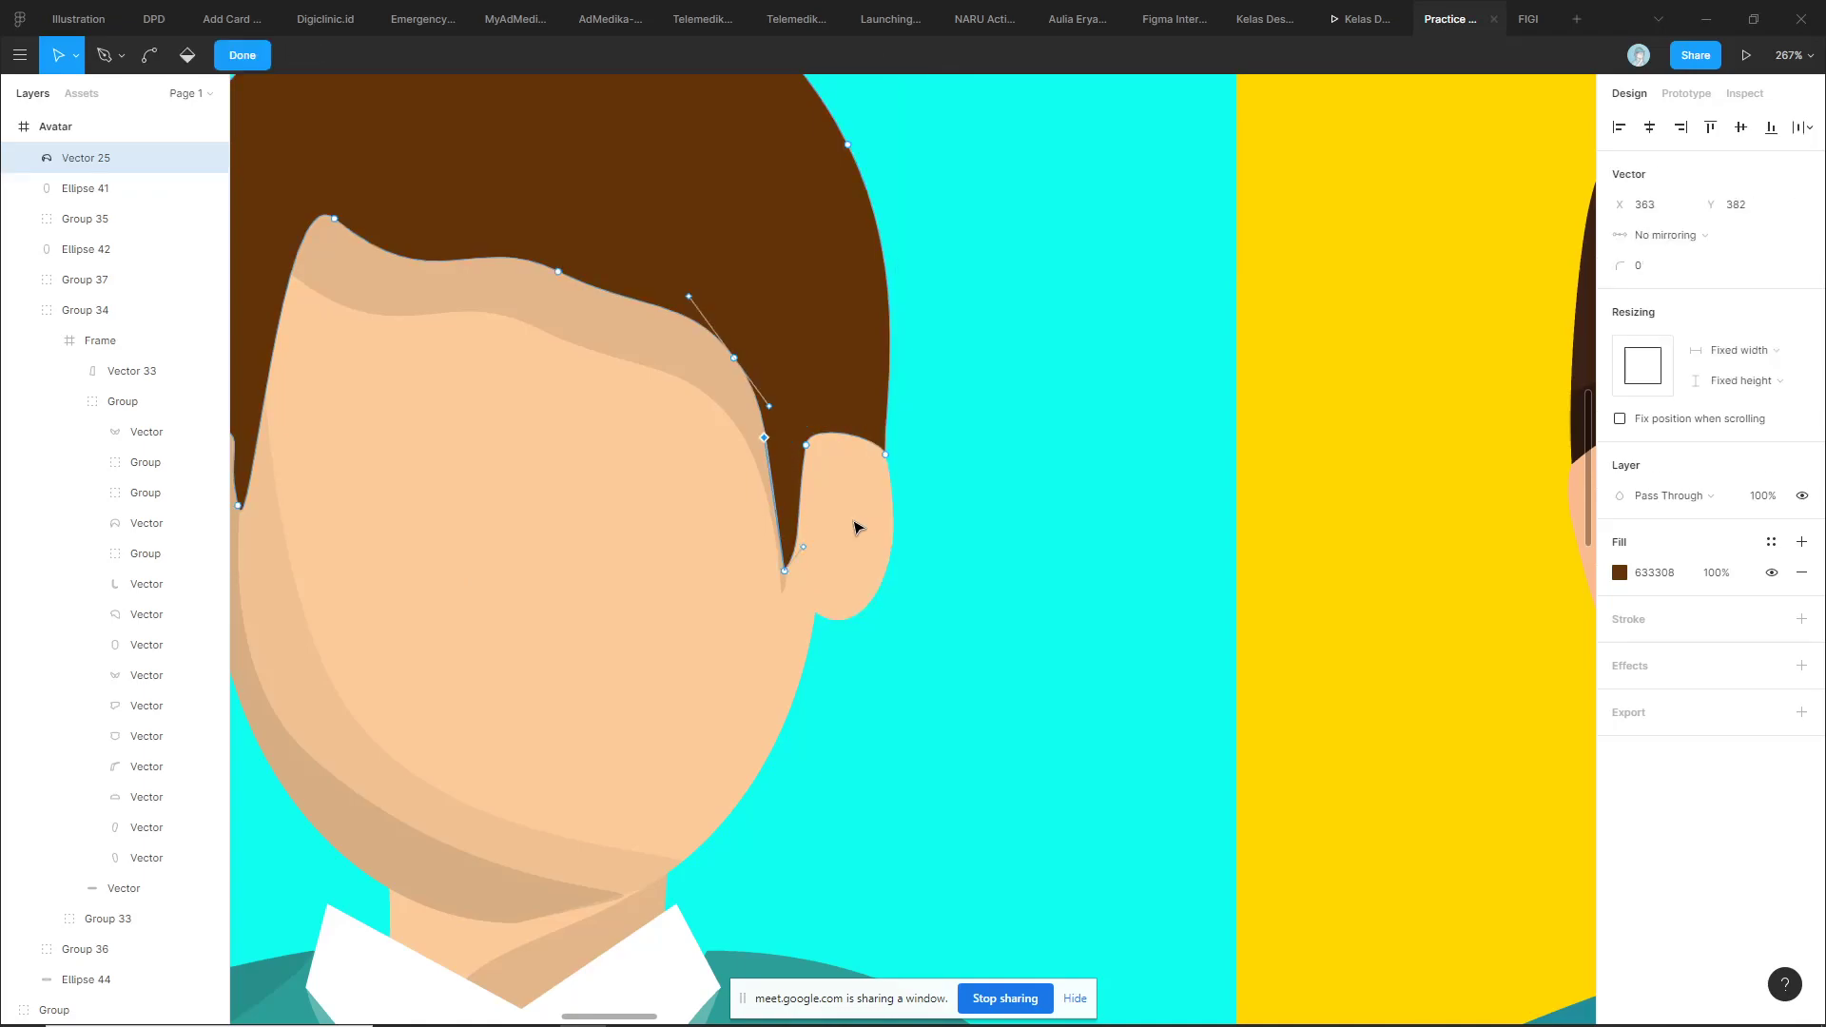
{"action": "key", "text": "ctrl+z"}
{"action": "key", "text": "ctrl+z"}
{"action": "key", "text": "ctrl+z"}
{"action": "key", "text": "ctrl+z"}
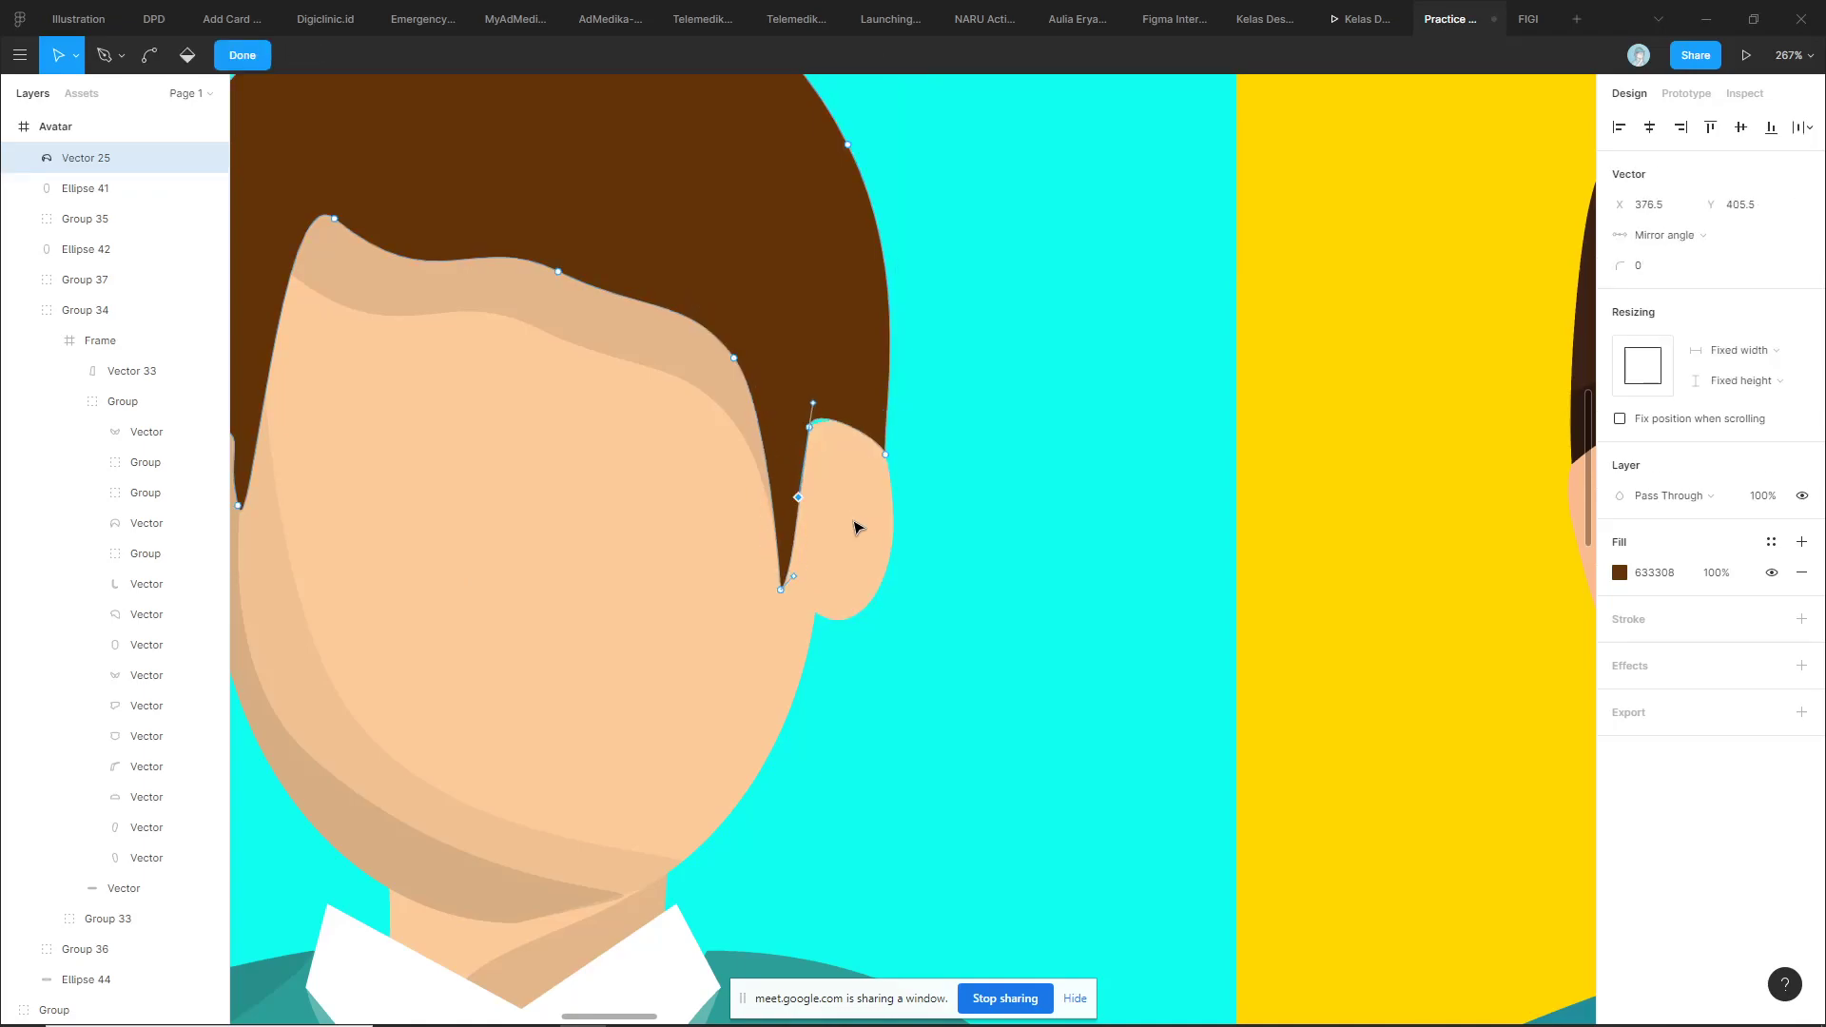
Round the sideburn's bottom tip into a smooth curve with the Bend tool, discarding an overlong drag
{"action": "left_click", "coordinate": [781, 590]}
{"action": "scroll", "coordinate": [751, 632], "scroll_direction": "up", "scroll_amount": 3}
{"action": "scroll", "coordinate": [751, 631], "scroll_direction": "up", "scroll_amount": 2}
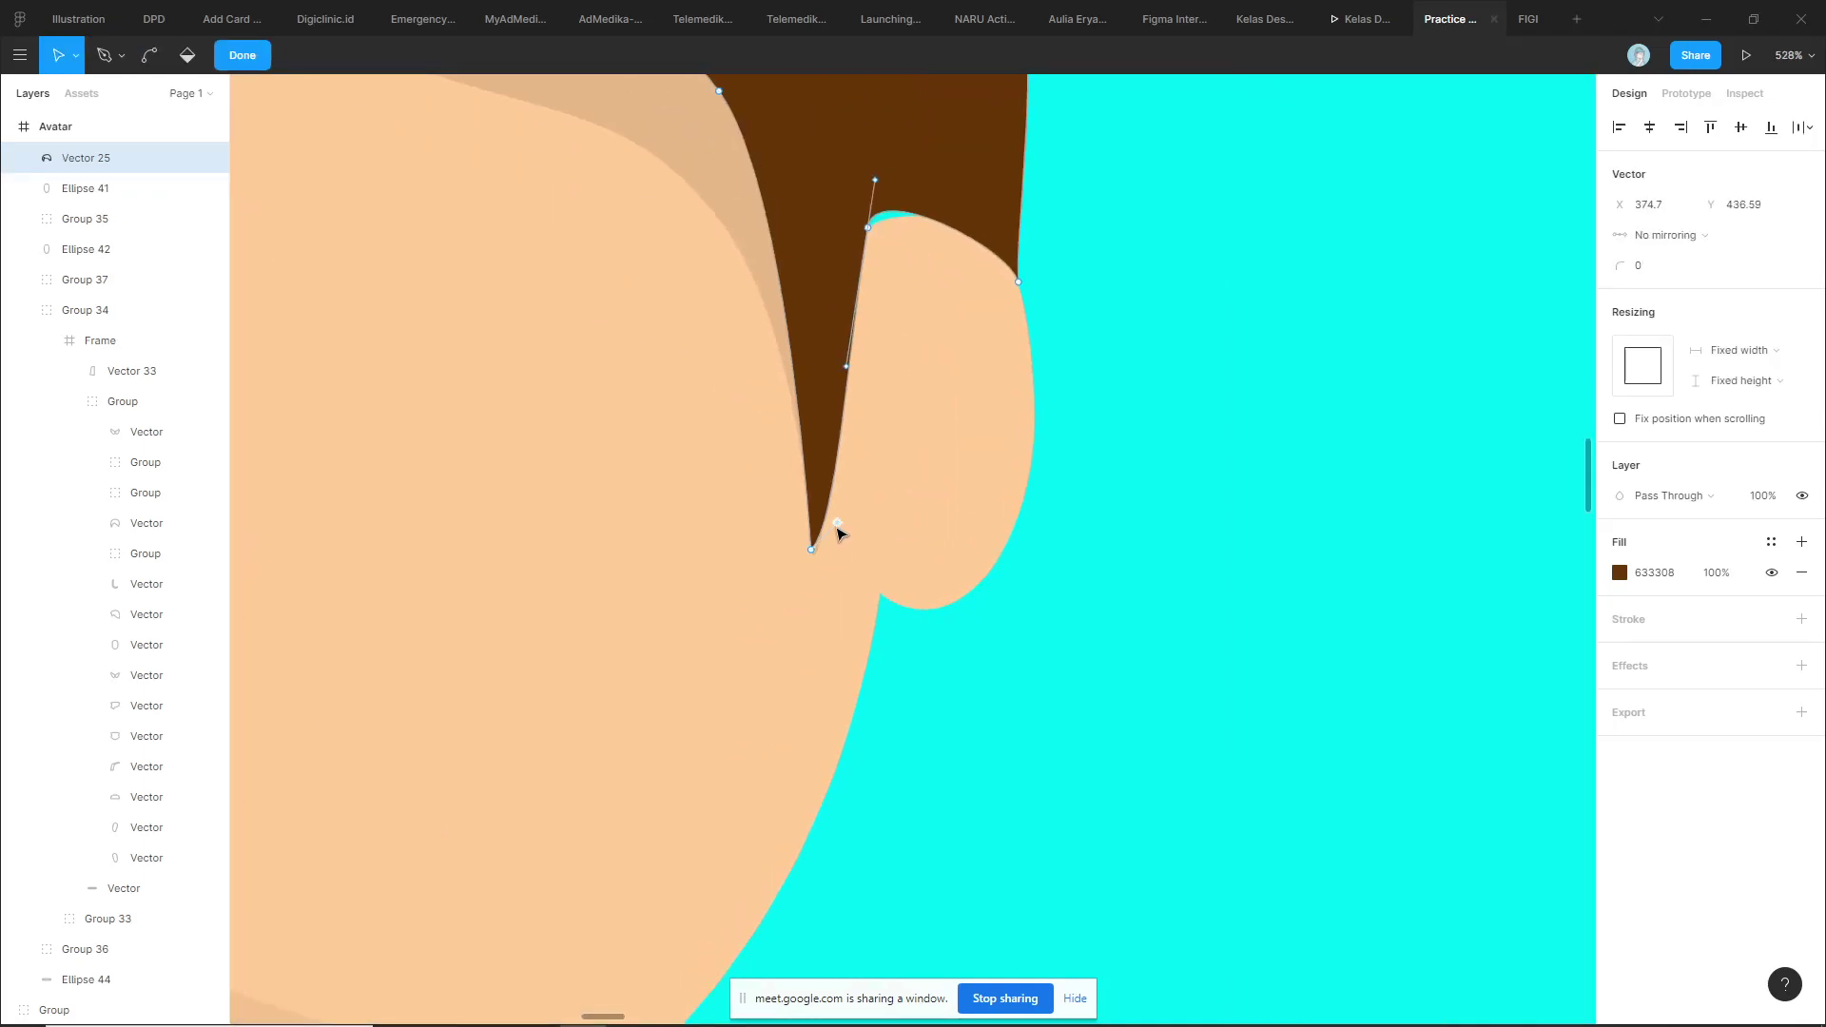
{"action": "left_click", "coordinate": [811, 550]}
{"action": "mouse_move", "coordinate": [839, 525]}
{"action": "left_mouse_down"}
{"action": "mouse_move", "coordinate": [963, 496]}
{"action": "mouse_move", "coordinate": [945, 479]}
{"action": "left_mouse_up"}
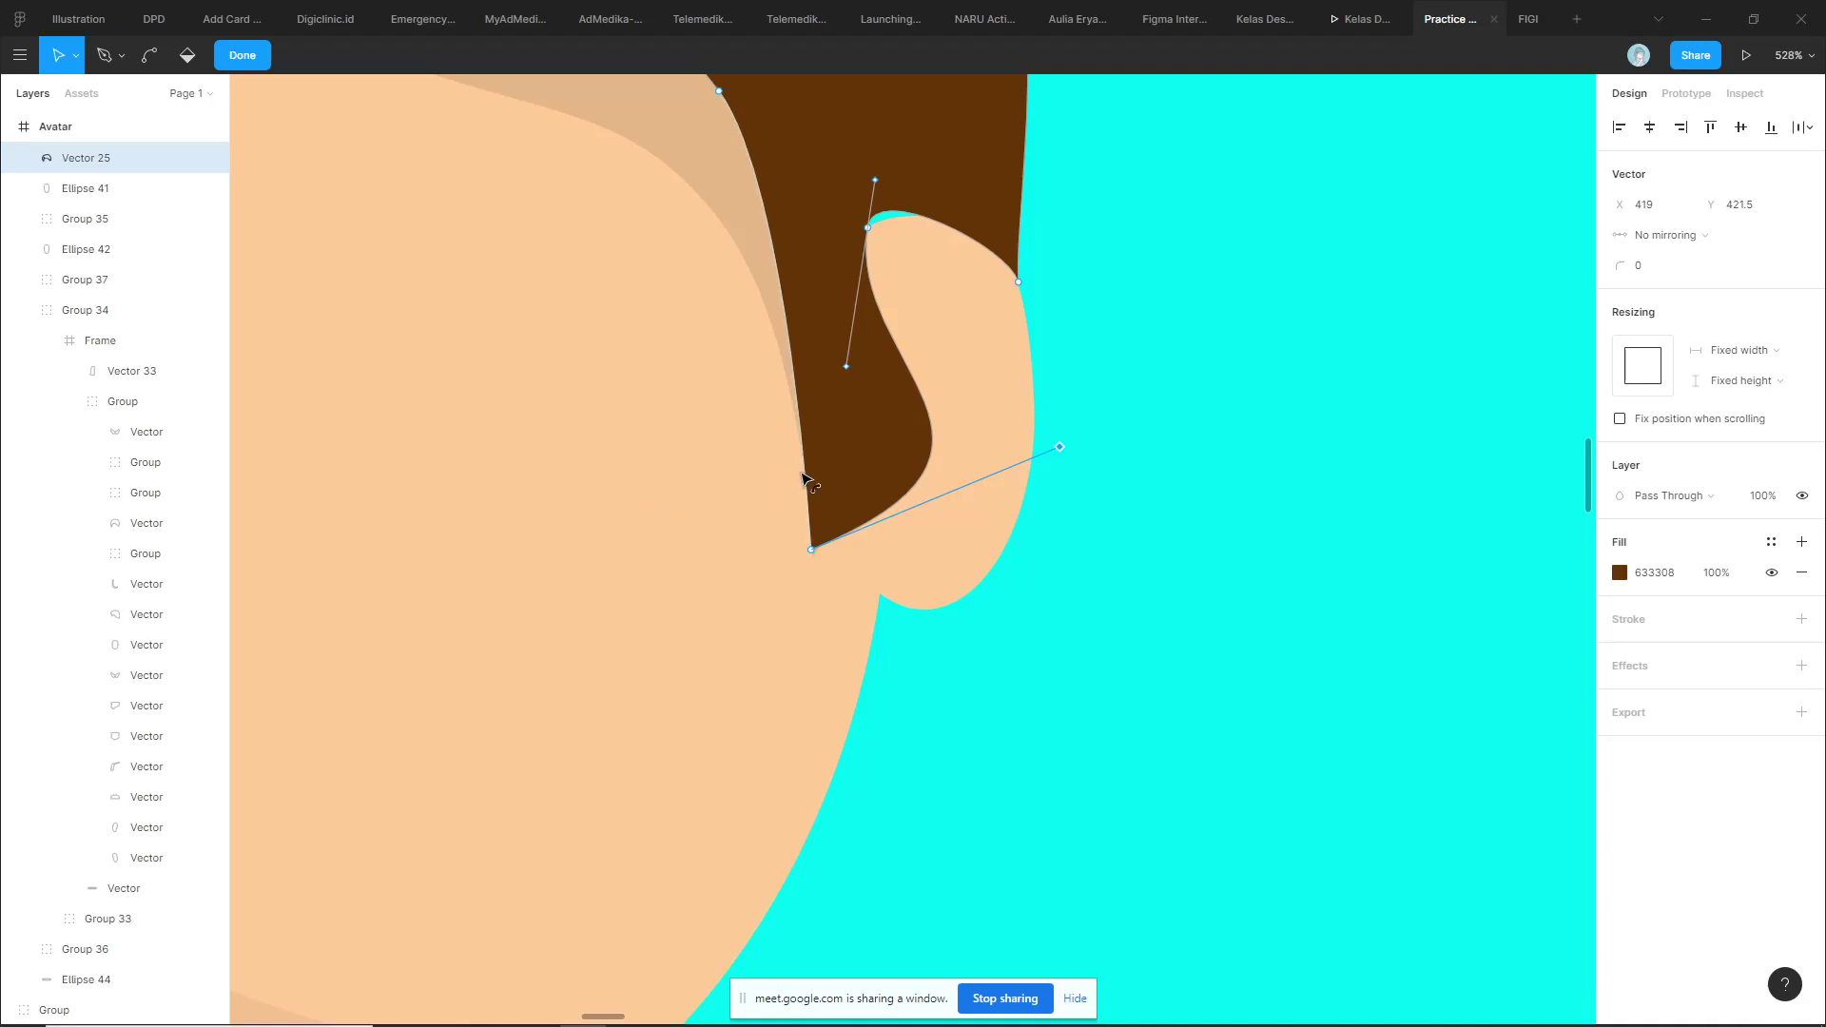
{"action": "key", "text": "ctrl+z"}
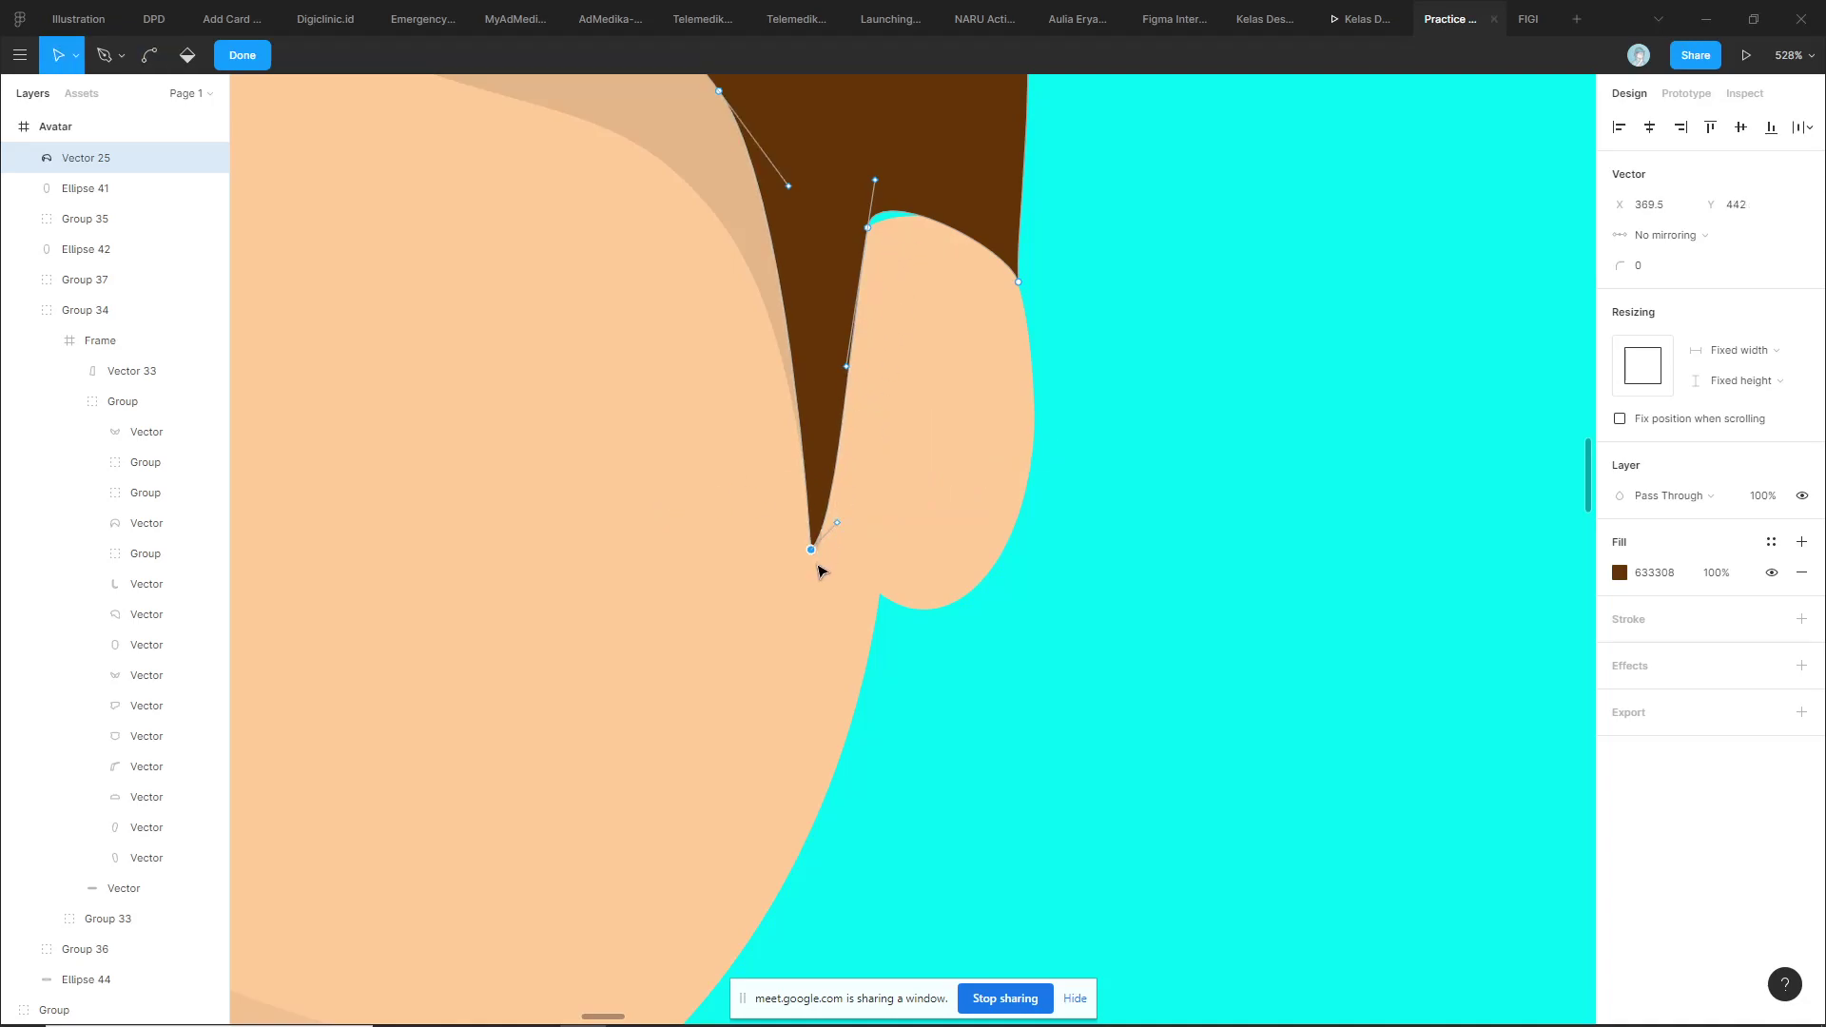
{"action": "key", "text": "ctrl"}
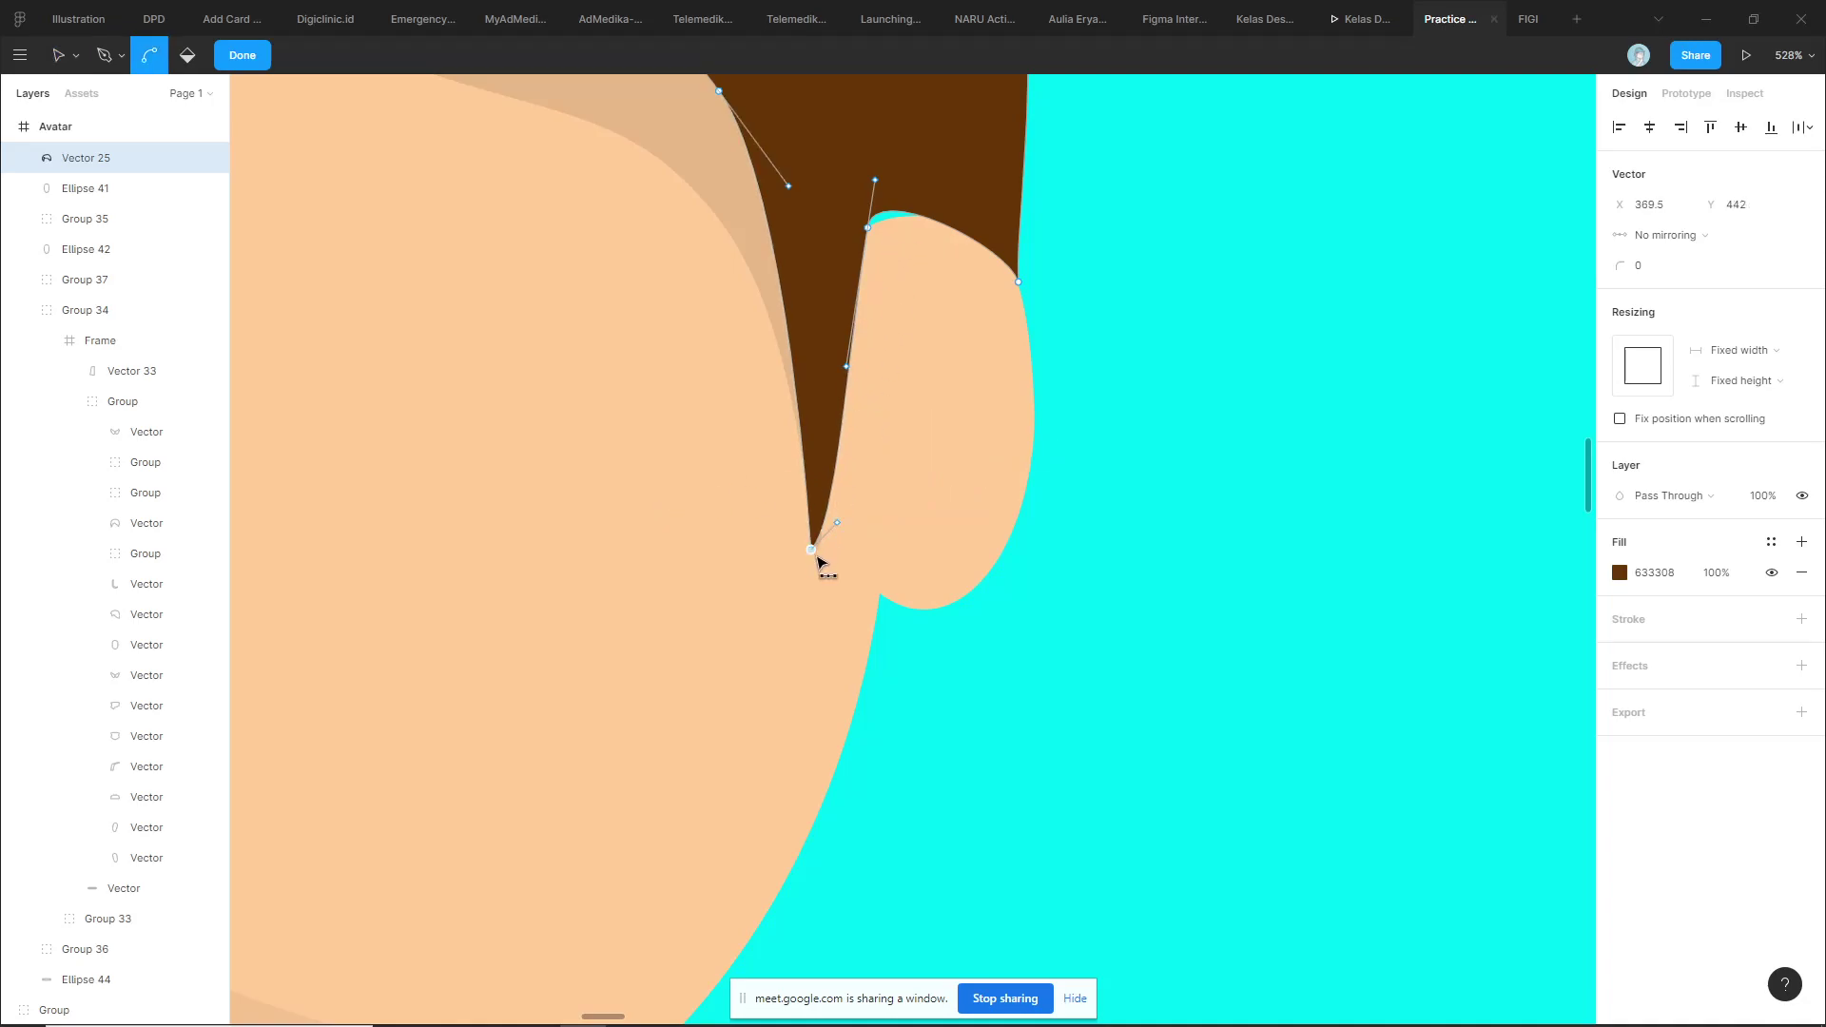
{"action": "left_click", "coordinate": [813, 556]}
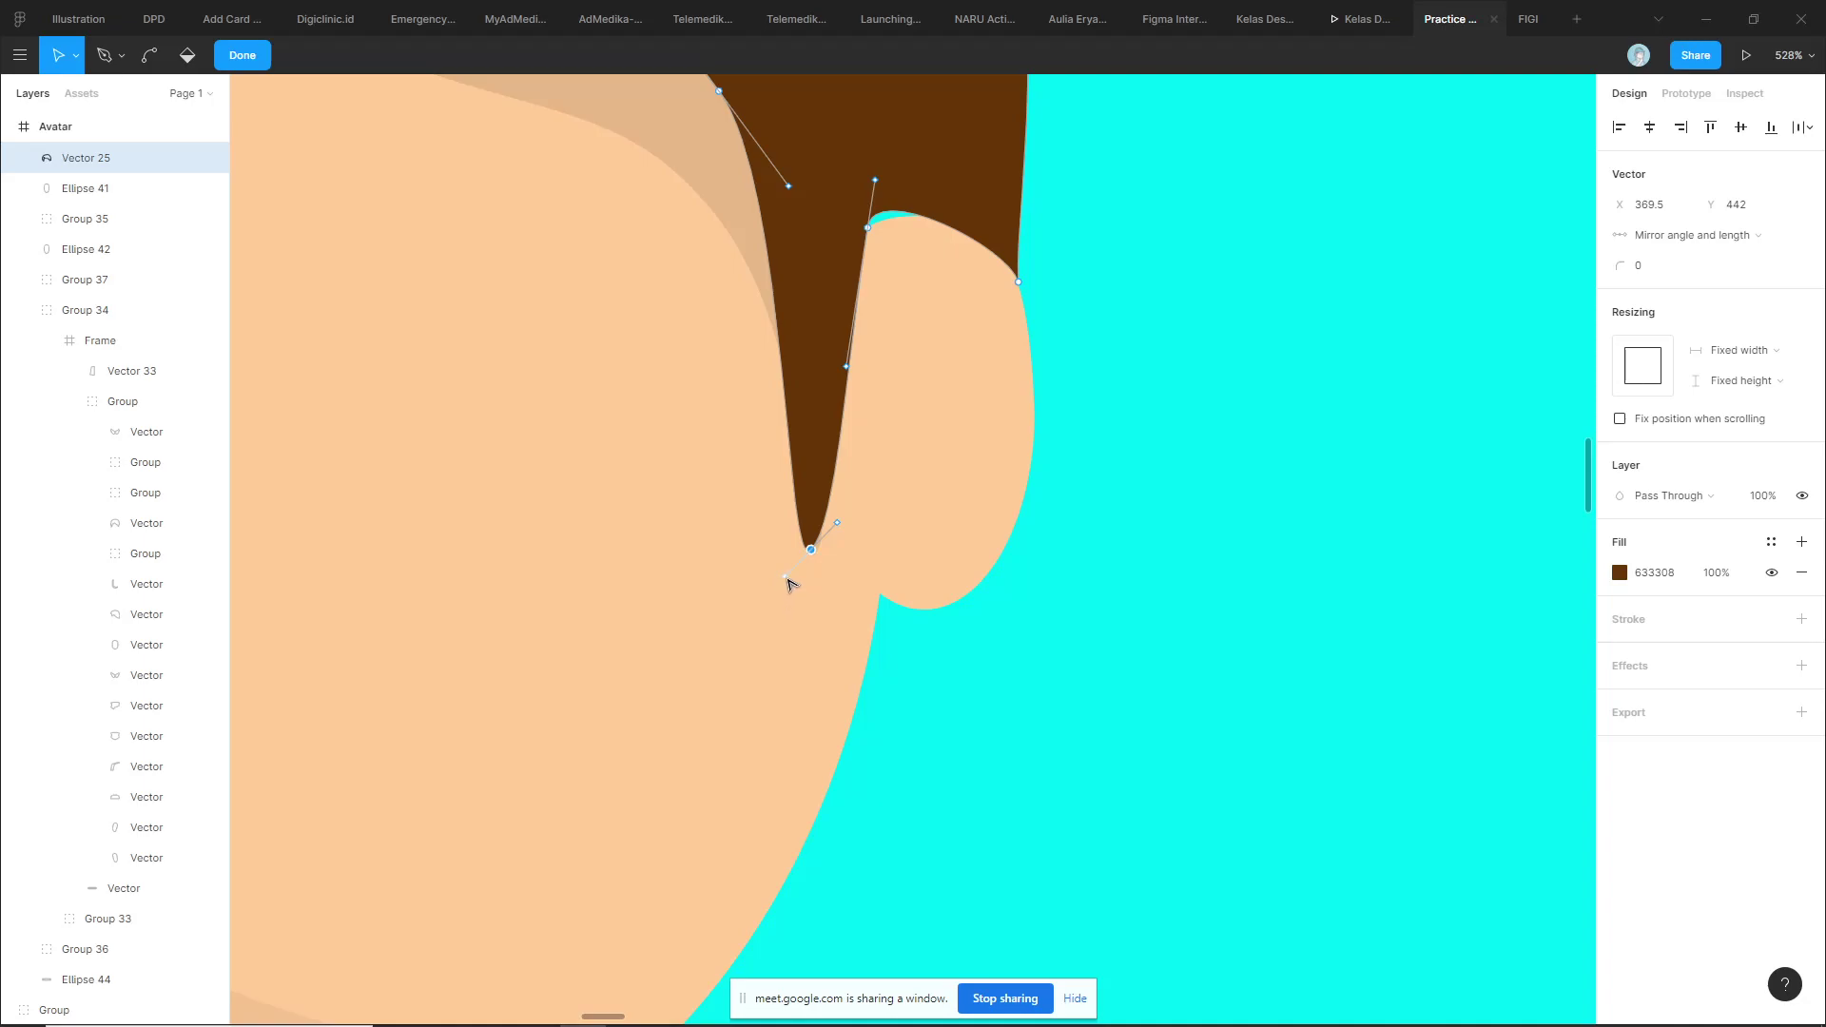
Drag Vector 25's bottom hair point and its handles into a slimmer, higher pointed tip beside the ear
{"action": "mouse_move", "coordinate": [785, 578]}
{"action": "left_mouse_down"}
{"action": "mouse_move", "coordinate": [654, 363]}
{"action": "mouse_move", "coordinate": [719, 456]}
{"action": "left_mouse_up"}
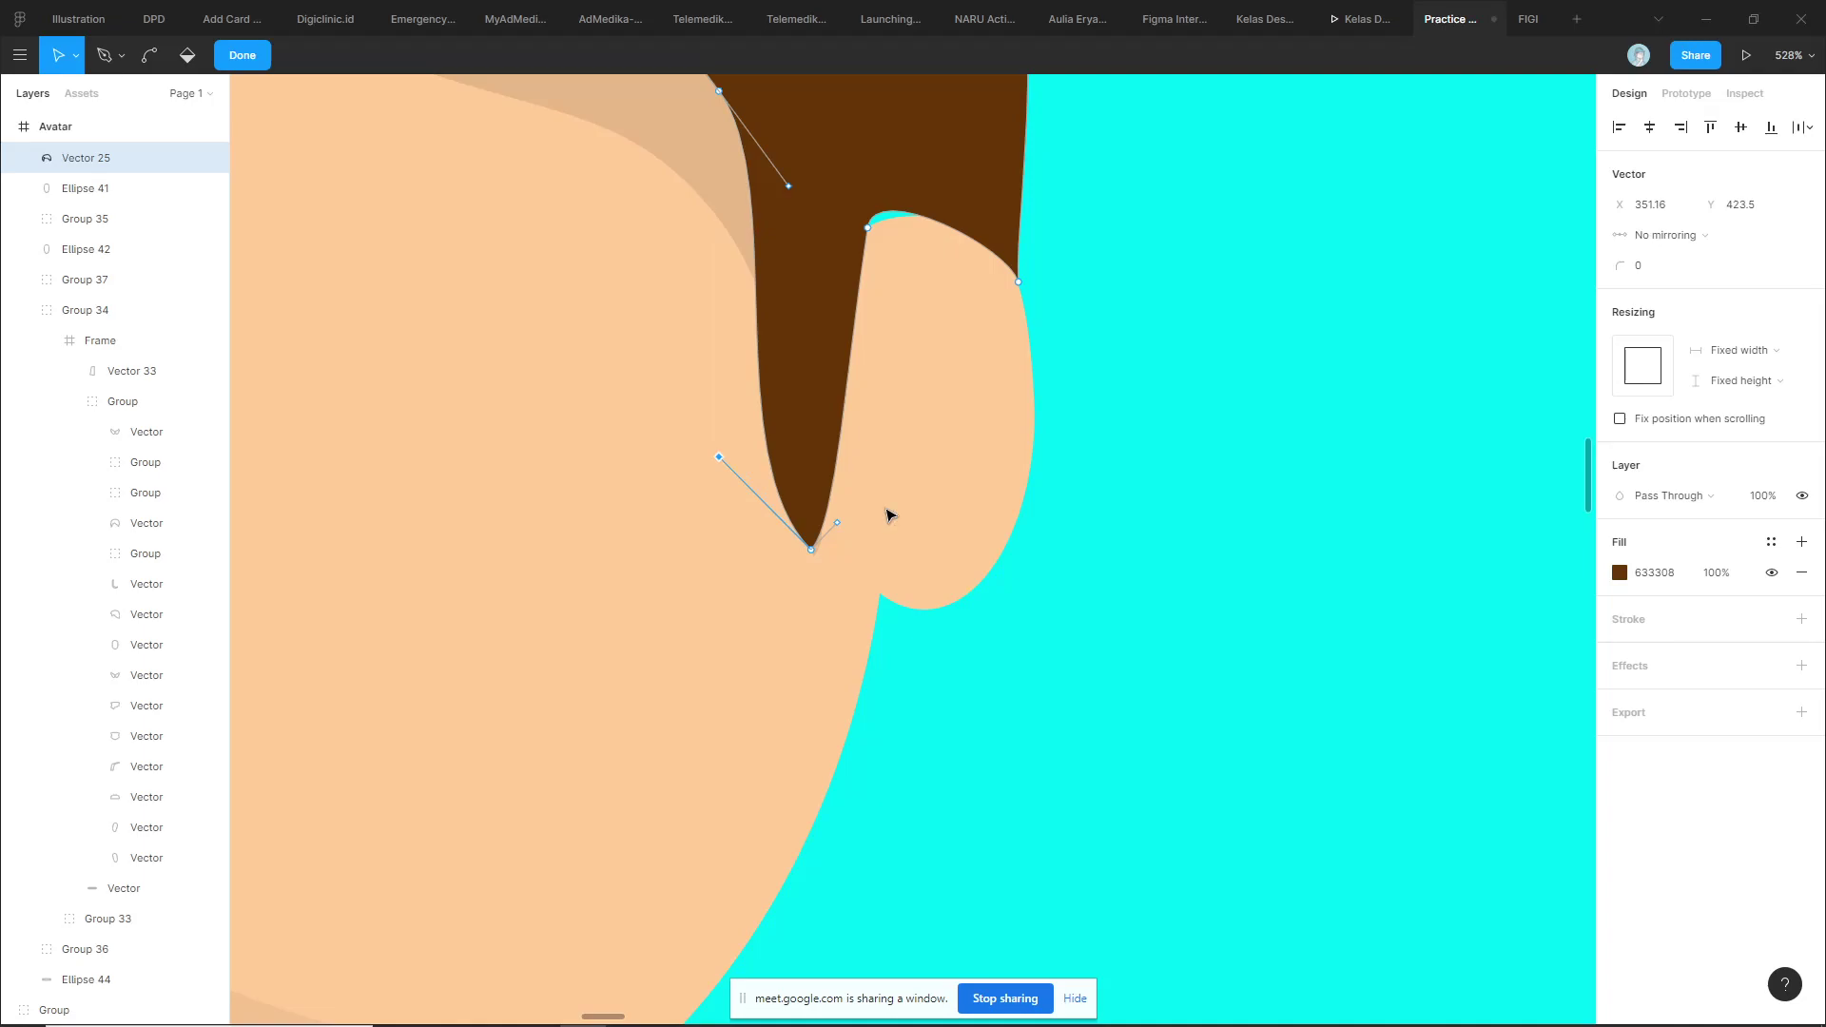
{"action": "left_click", "coordinate": [719, 457]}
{"action": "left_click_drag", "start_coordinate": [841, 526], "coordinate": [817, 316]}
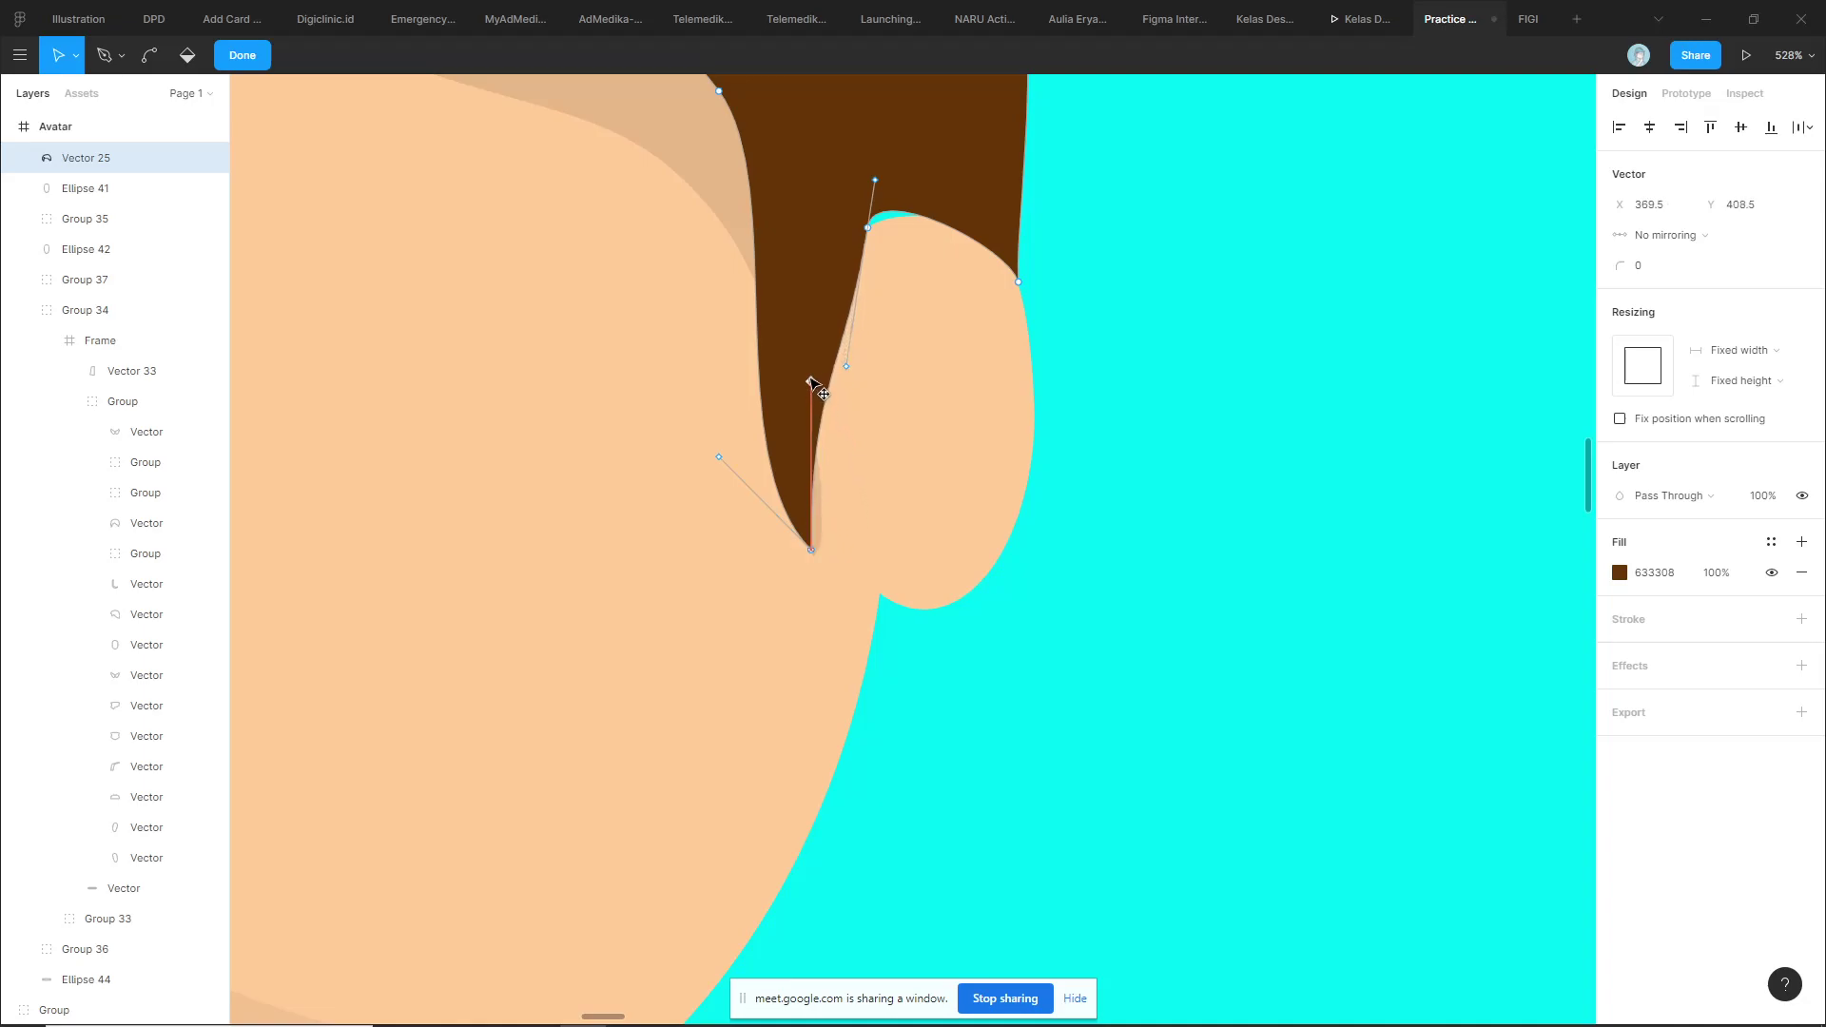
{"action": "left_click_drag", "start_coordinate": [811, 549], "coordinate": [832, 522]}
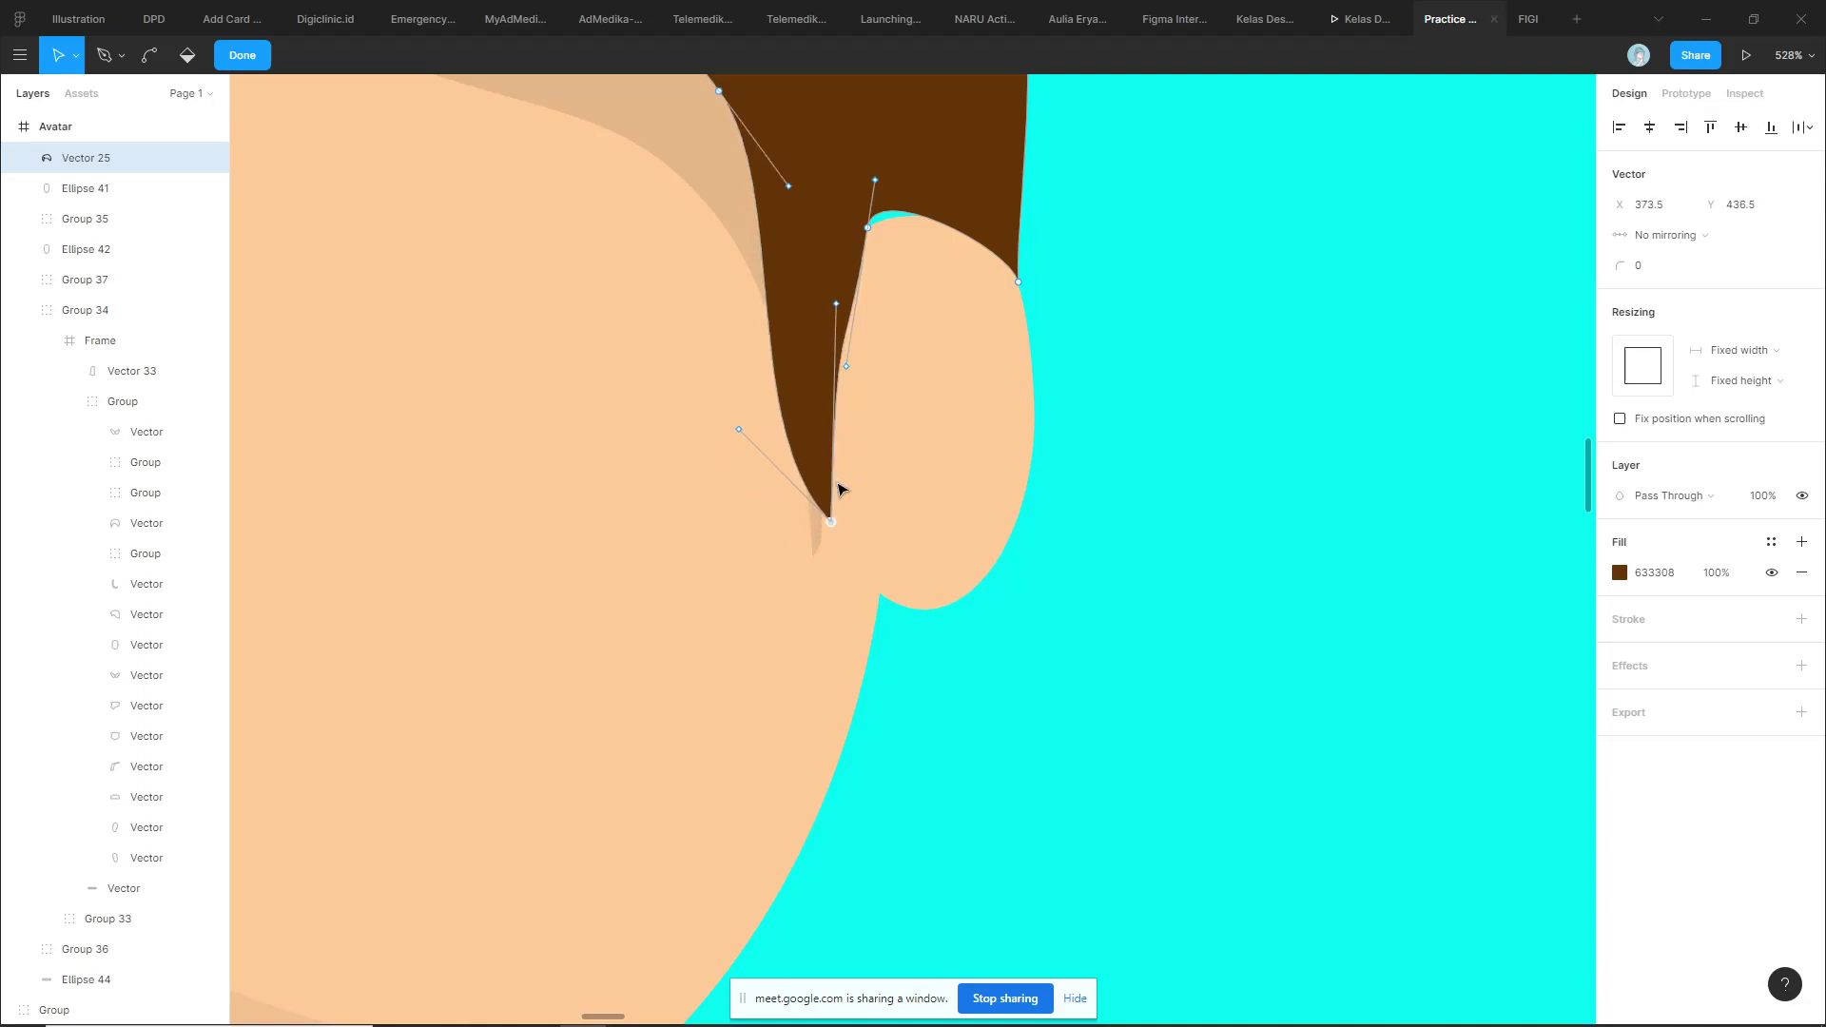
{"action": "mouse_move", "coordinate": [831, 282]}
{"action": "left_mouse_down"}
{"action": "mouse_move", "coordinate": [837, 306]}
{"action": "mouse_move", "coordinate": [824, 291]}
{"action": "mouse_move", "coordinate": [868, 249]}
{"action": "left_mouse_up"}
Exit hair editing and pan away from the avatar toward the Desktop - 1 frame
{"action": "left_click", "coordinate": [1157, 253]}
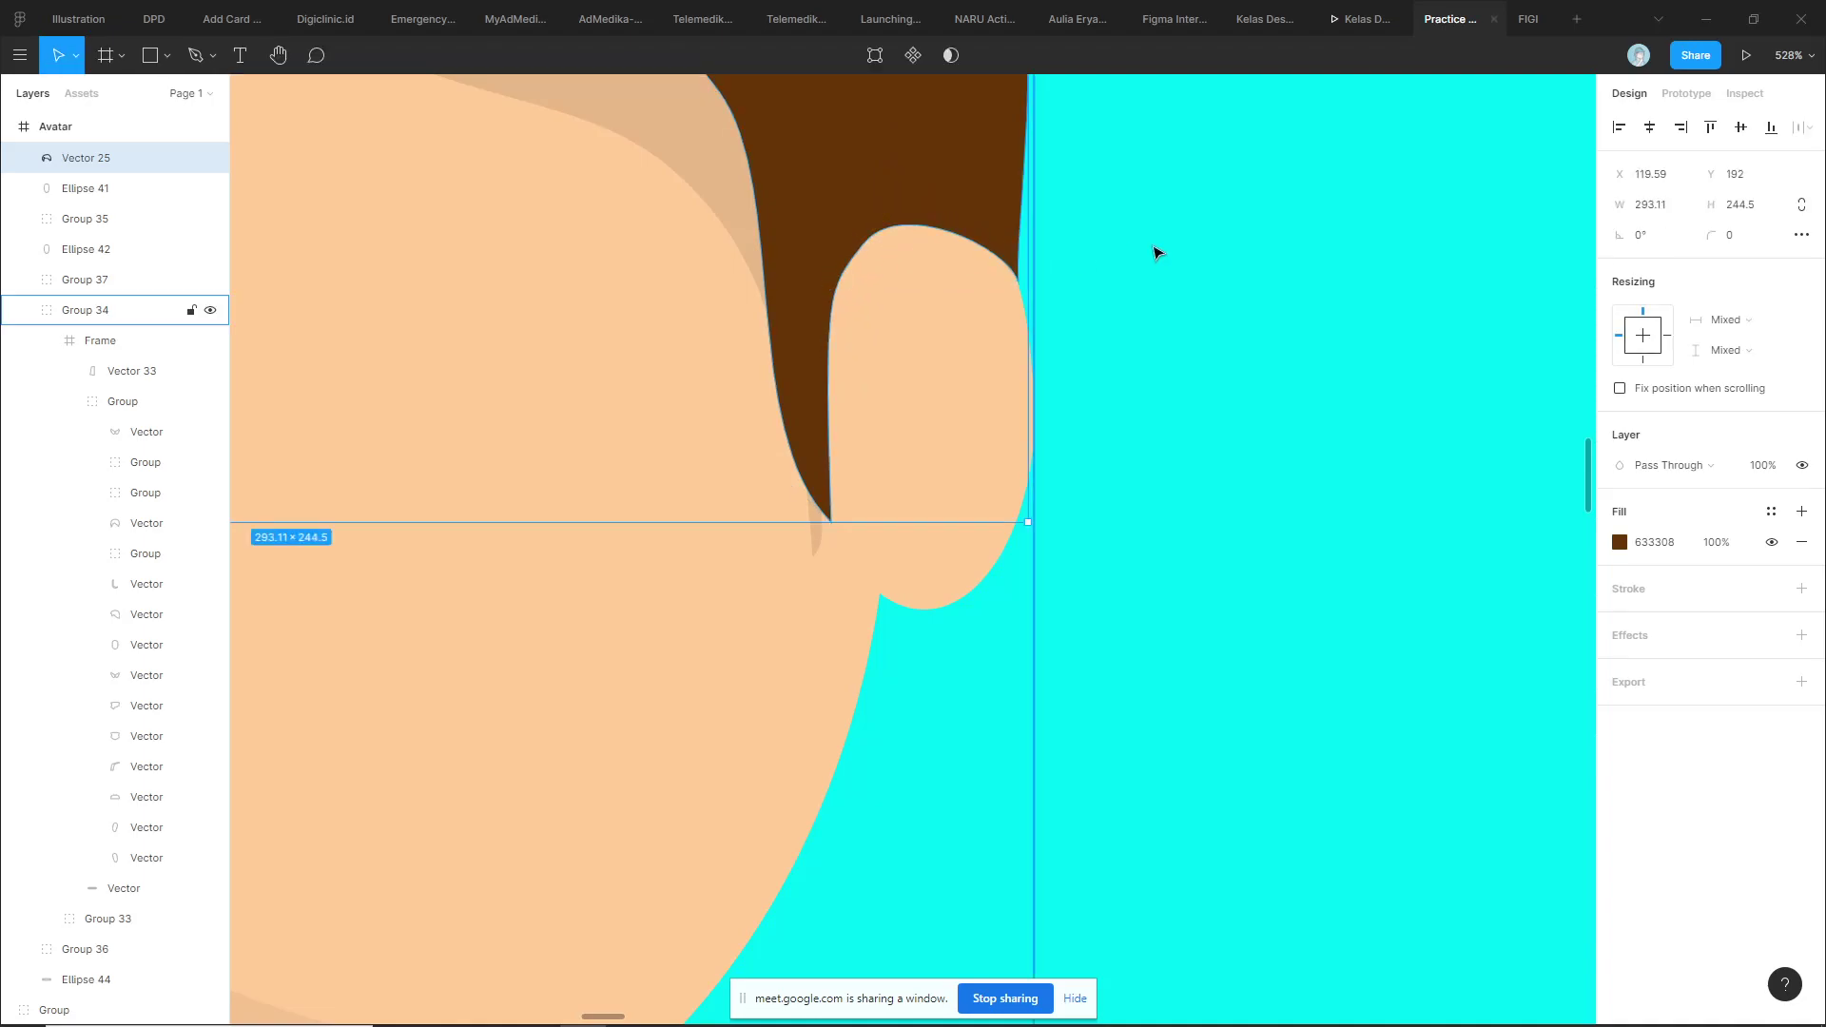
{"action": "scroll", "coordinate": [1151, 261], "scroll_direction": "down", "scroll_amount": 5}
{"action": "scroll", "coordinate": [1145, 269], "scroll_direction": "down", "scroll_amount": 5}
{"action": "scroll", "coordinate": [1124, 407], "scroll_direction": "right", "scroll_amount": 3}
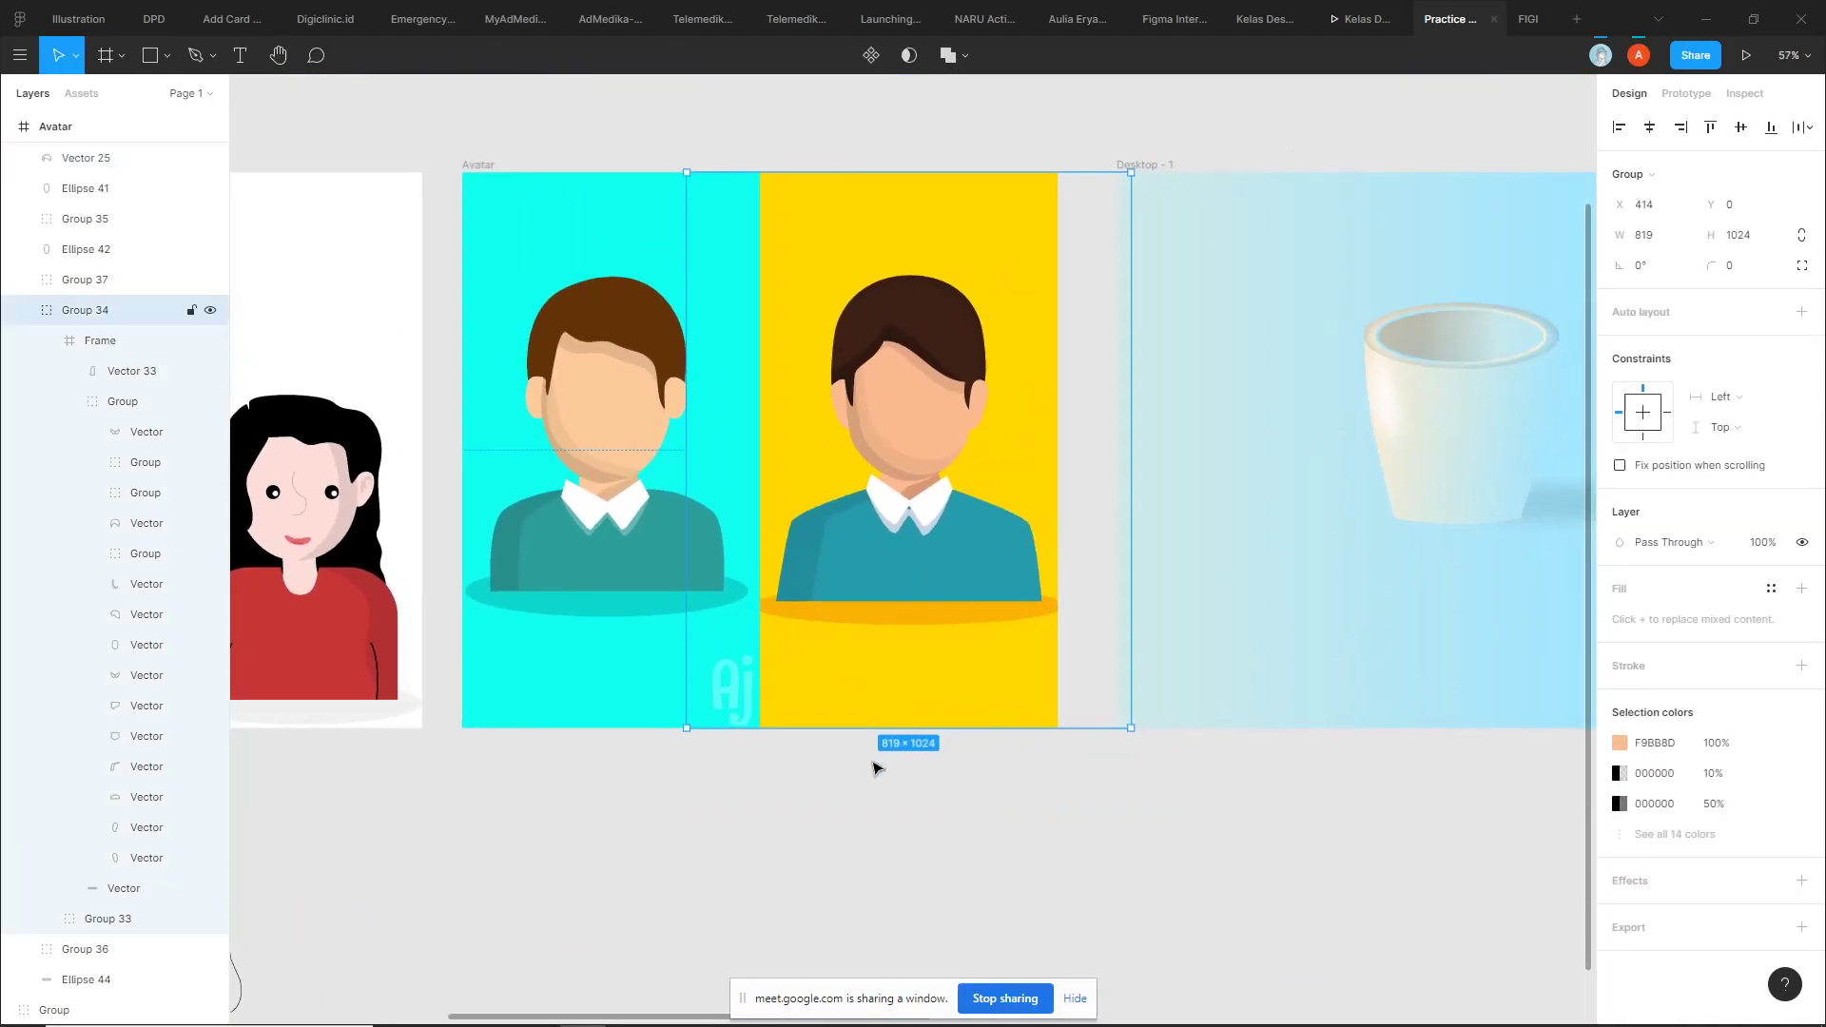
{"action": "left_click", "coordinate": [872, 765]}
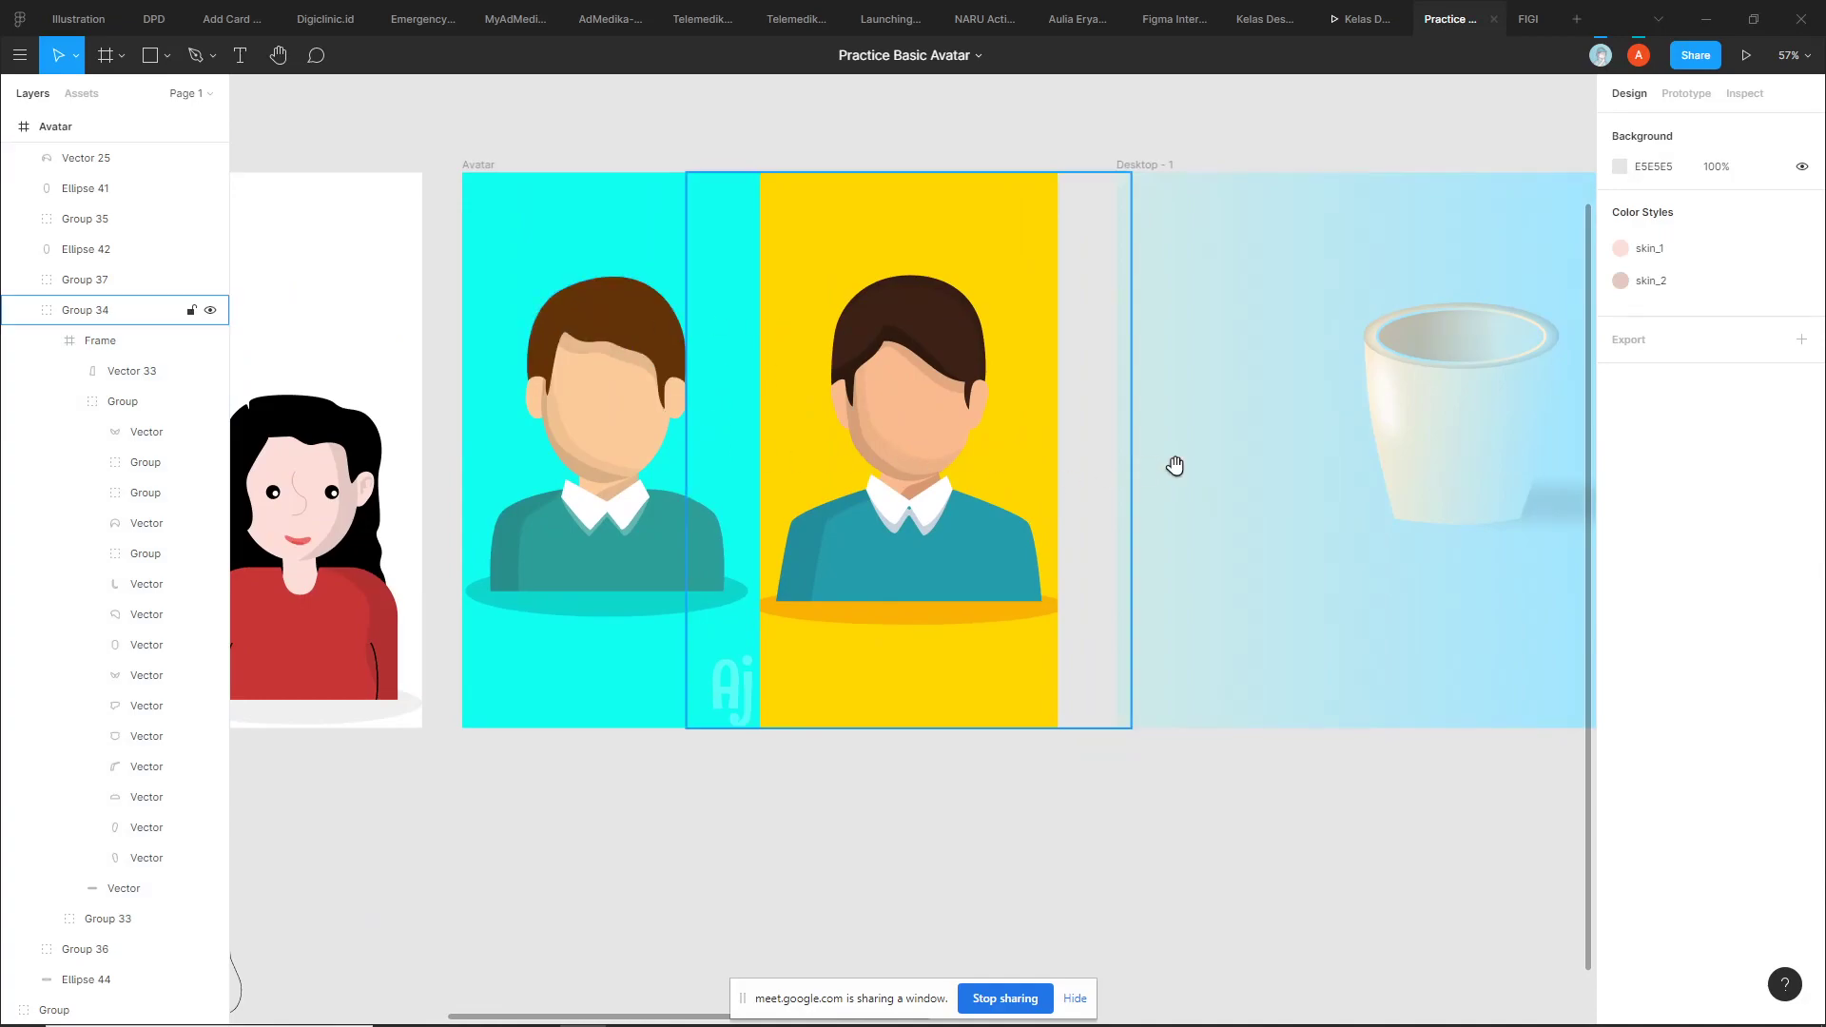
{"action": "scroll", "coordinate": [1174, 464], "scroll_direction": "right", "scroll_amount": 5}
{"action": "scroll", "coordinate": [876, 485], "scroll_direction": "right", "scroll_amount": 2}
{"action": "scroll", "coordinate": [980, 438], "scroll_direction": "up", "scroll_amount": 3}
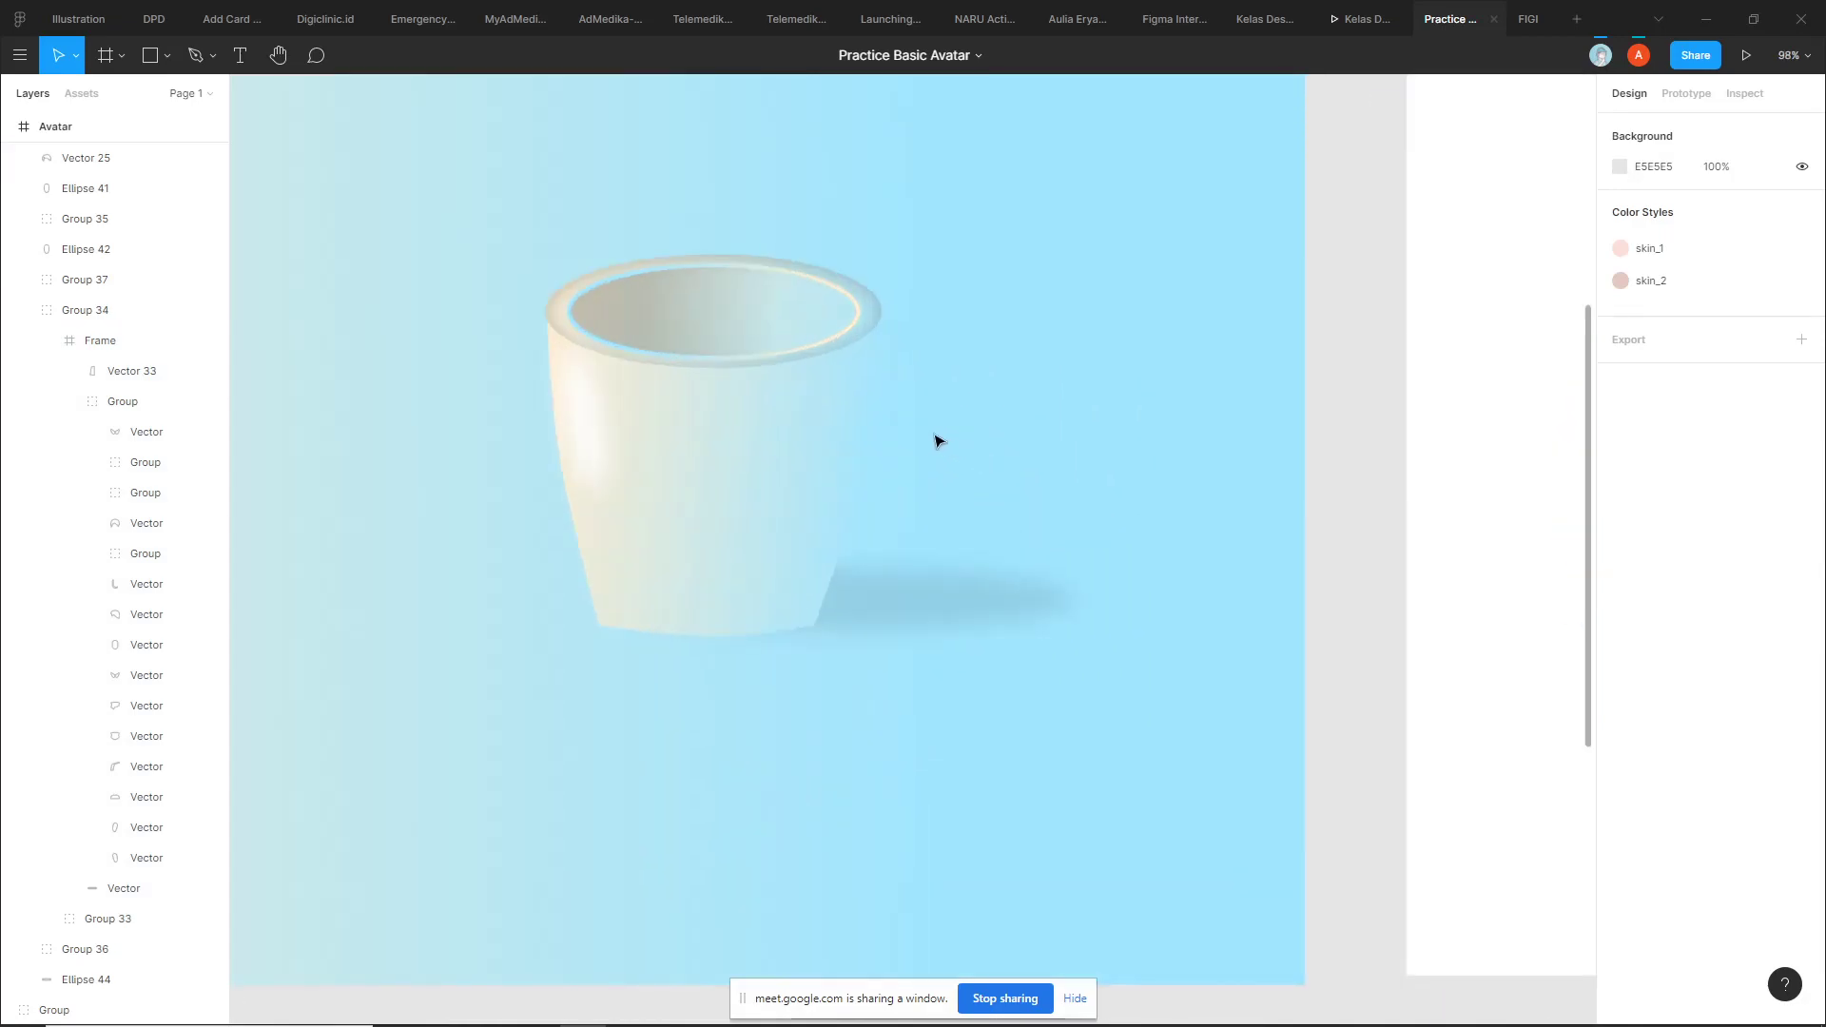
{"action": "scroll", "coordinate": [951, 419], "scroll_direction": "left", "scroll_amount": 1}
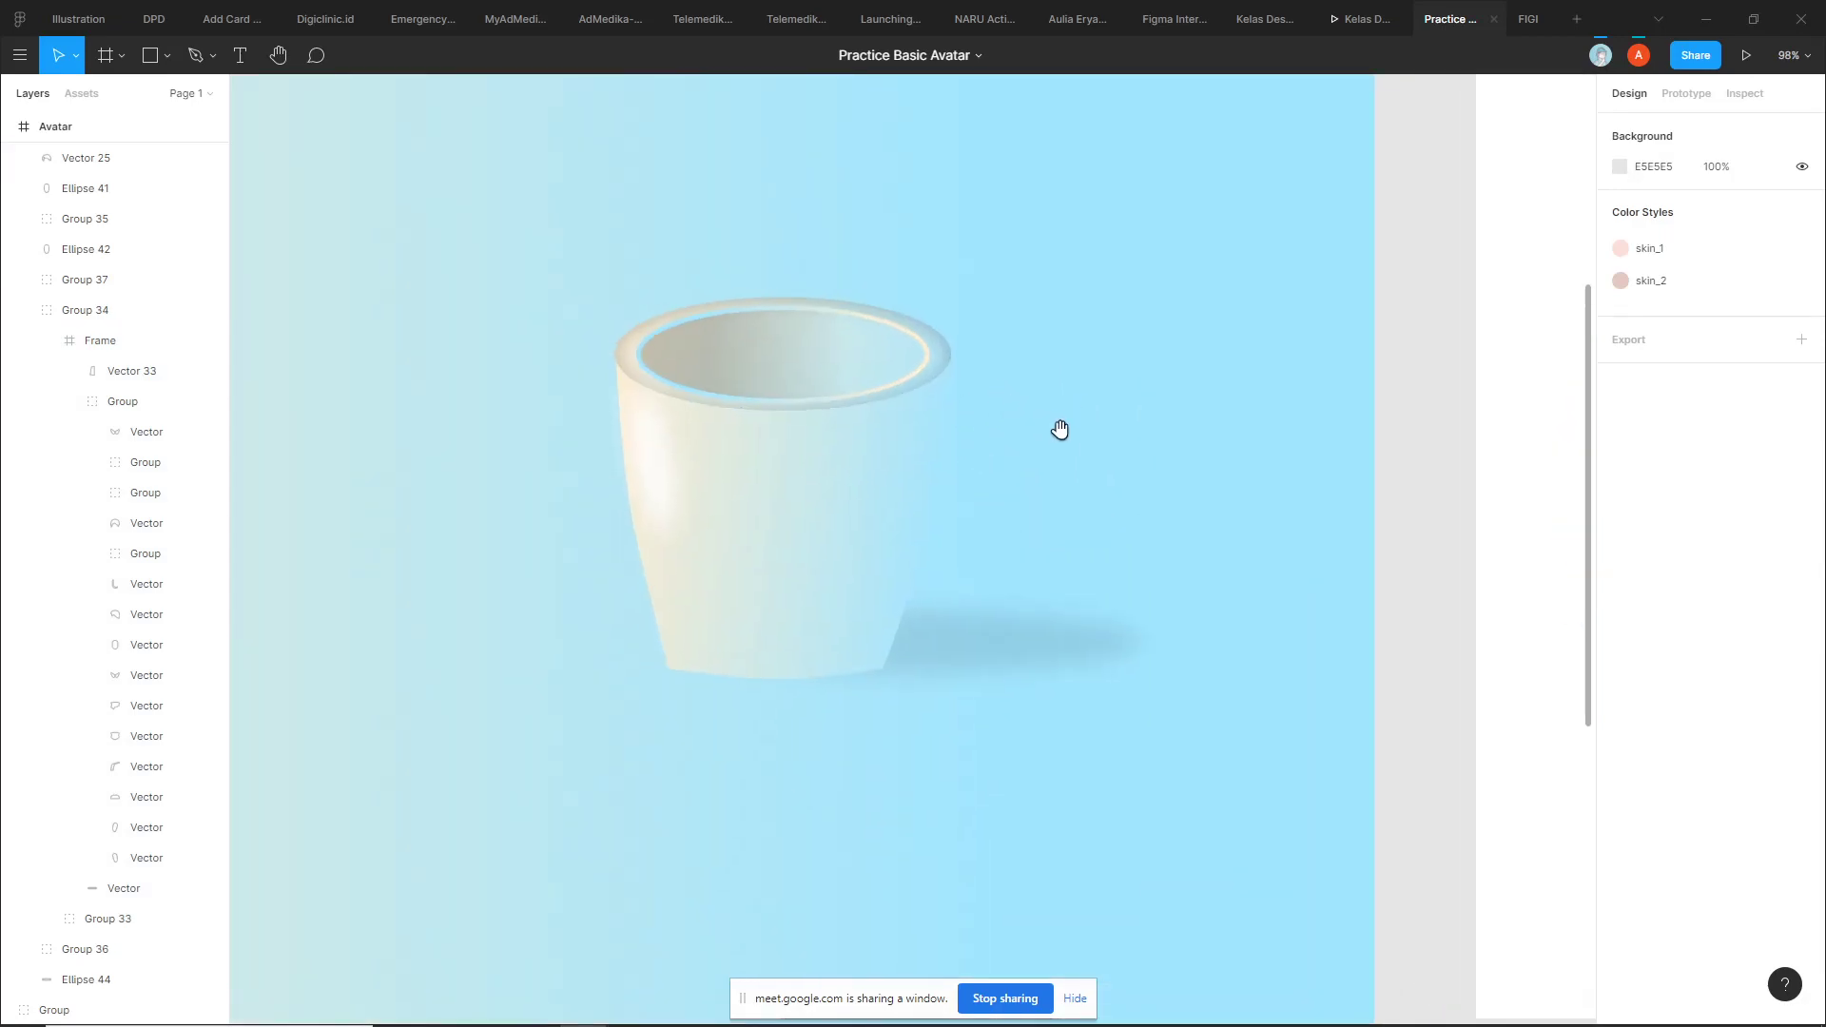
Frame the realistic cup at about 113% and inspect its body Rectangle 31
{"action": "left_click", "coordinate": [665, 461]}
{"action": "left_click", "coordinate": [1133, 416]}
{"action": "left_click", "coordinate": [837, 478]}
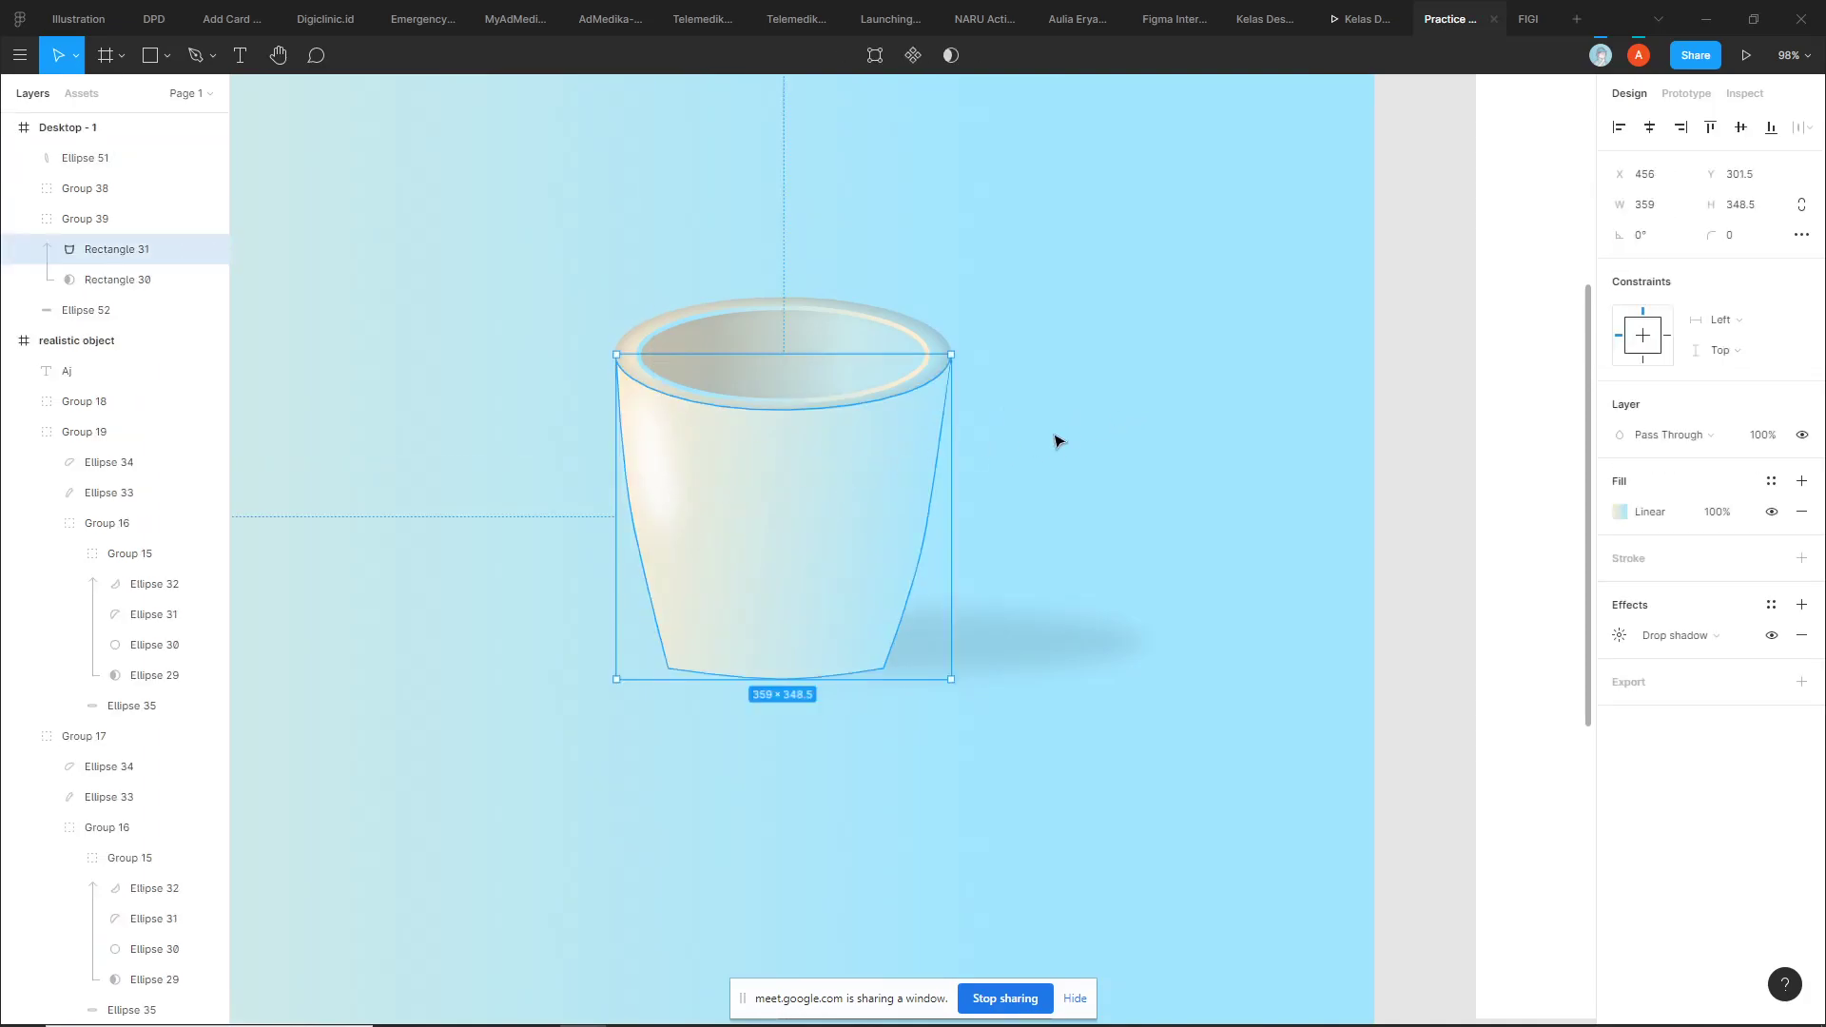
{"action": "left_click", "coordinate": [1061, 440]}
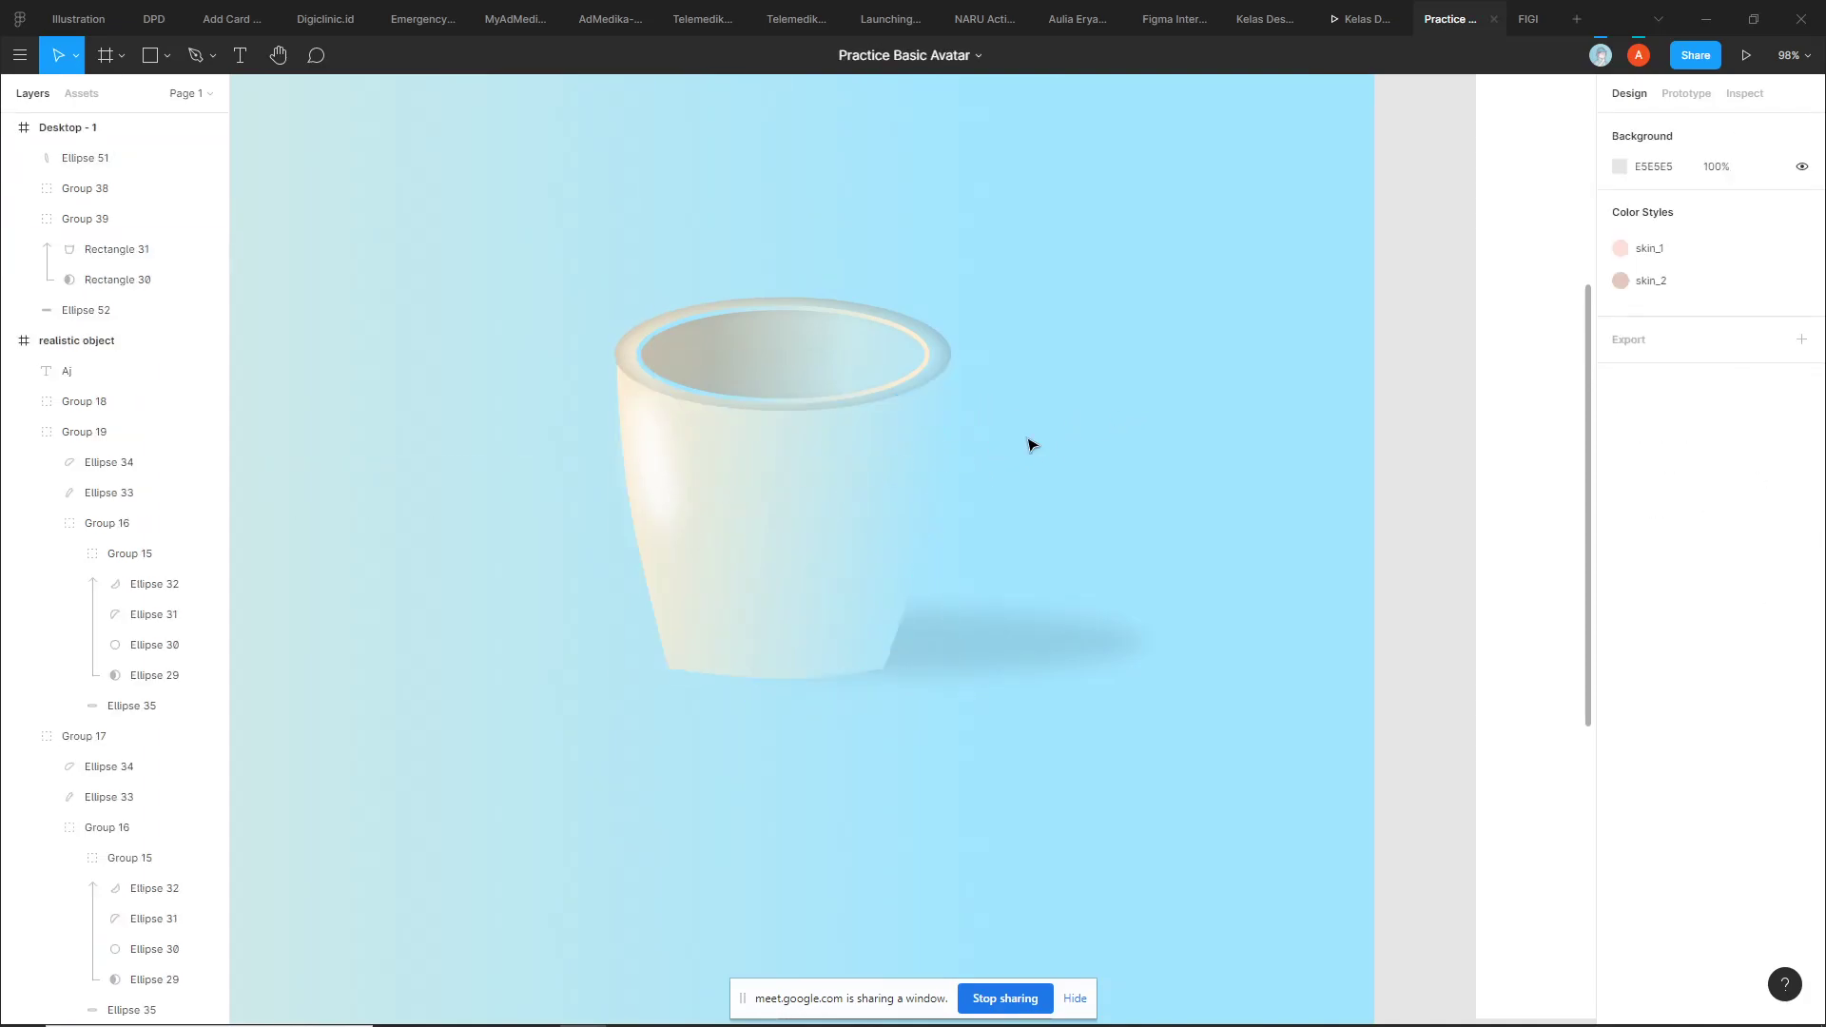
{"action": "scroll", "coordinate": [1009, 447], "scroll_direction": "up", "scroll_amount": 2}
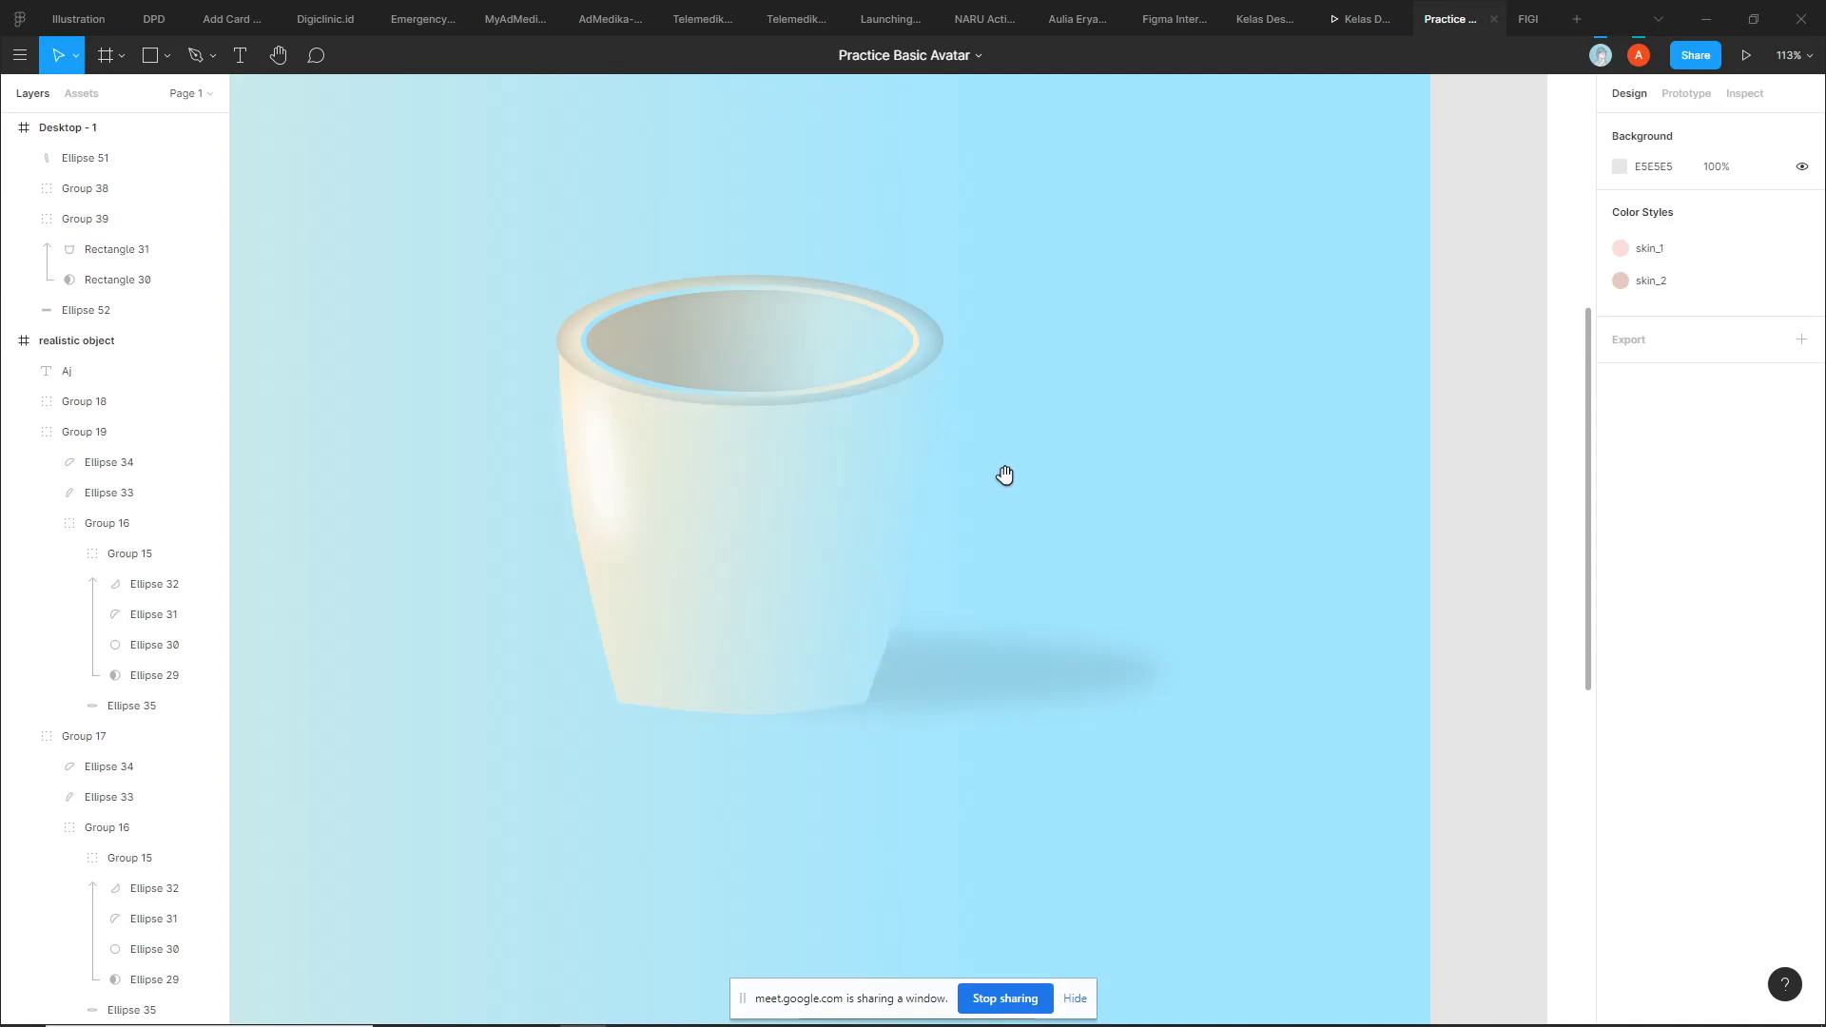
{"action": "scroll", "coordinate": [940, 423], "scroll_direction": "down", "scroll_amount": 1}
{"action": "scroll", "coordinate": [940, 423], "scroll_direction": "left", "scroll_amount": 1}
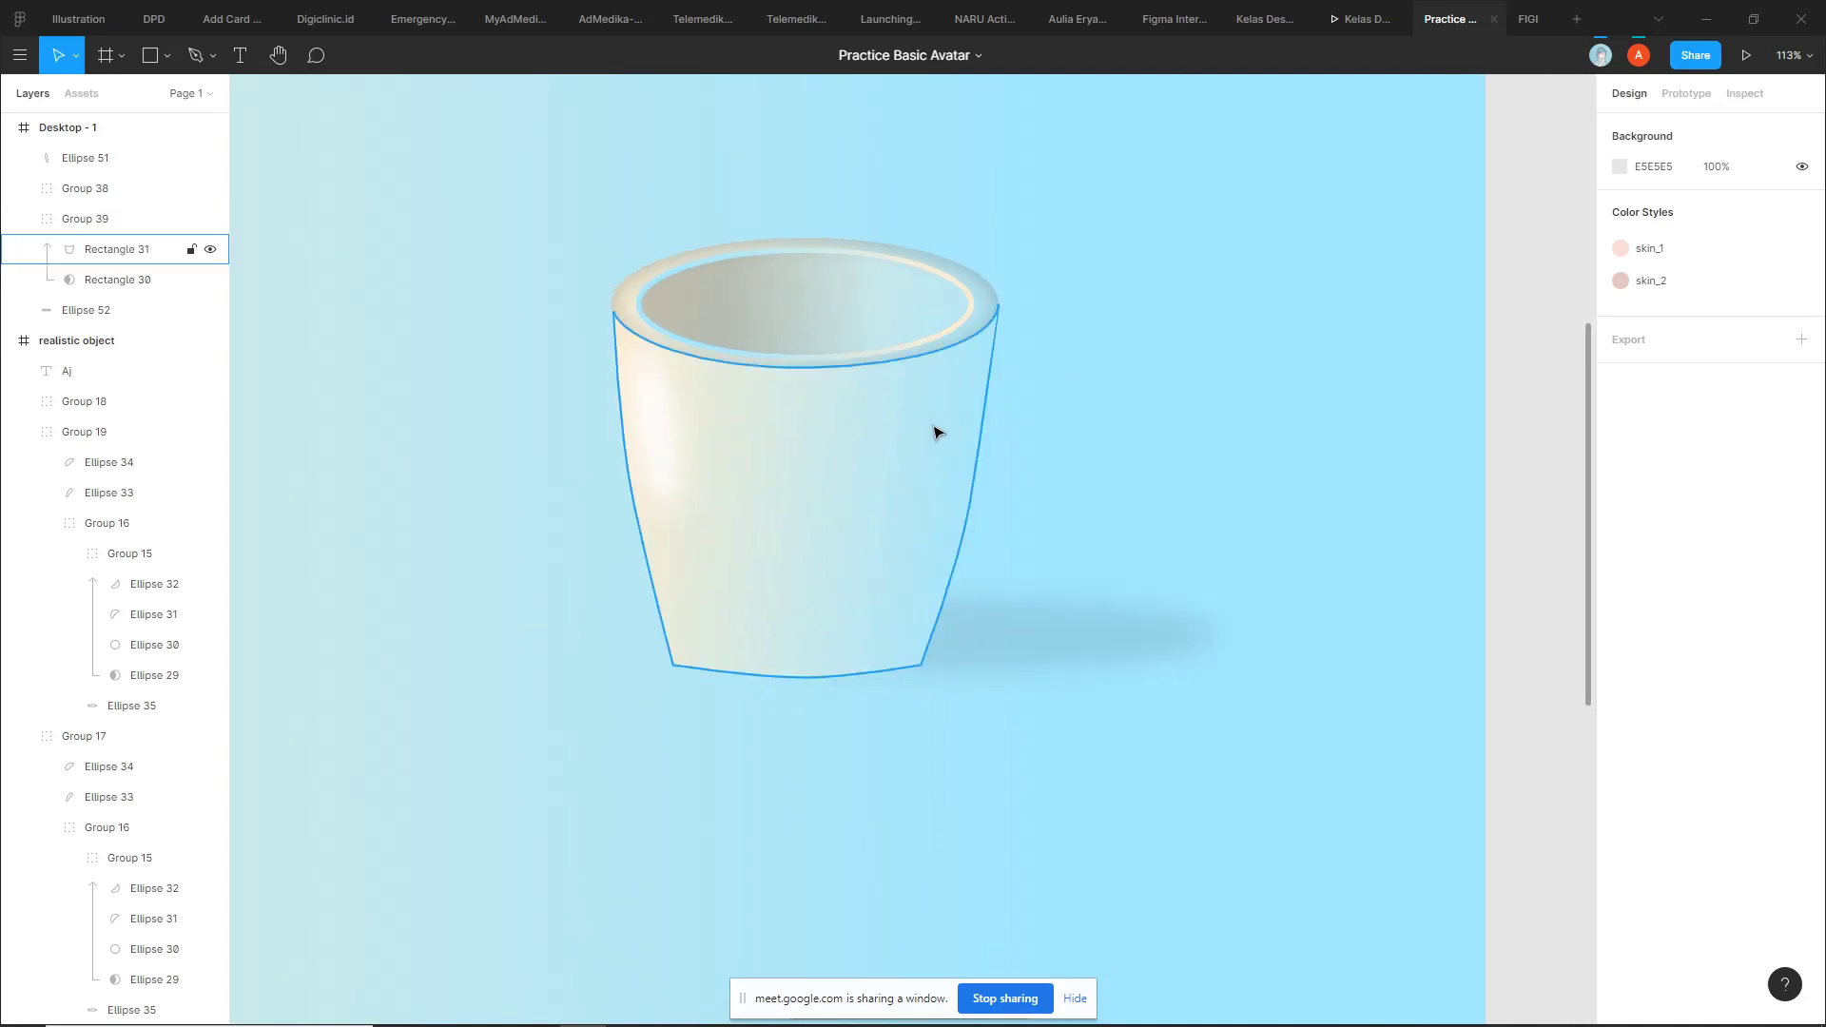
Select the cup body, try dragging out a copy, then undo the change
{"action": "left_click", "coordinate": [928, 433]}
{"action": "key", "text": "Escape"}
{"action": "left_click", "coordinate": [771, 442]}
{"action": "left_click_drag", "start_coordinate": [770, 443], "coordinate": [938, 469]}
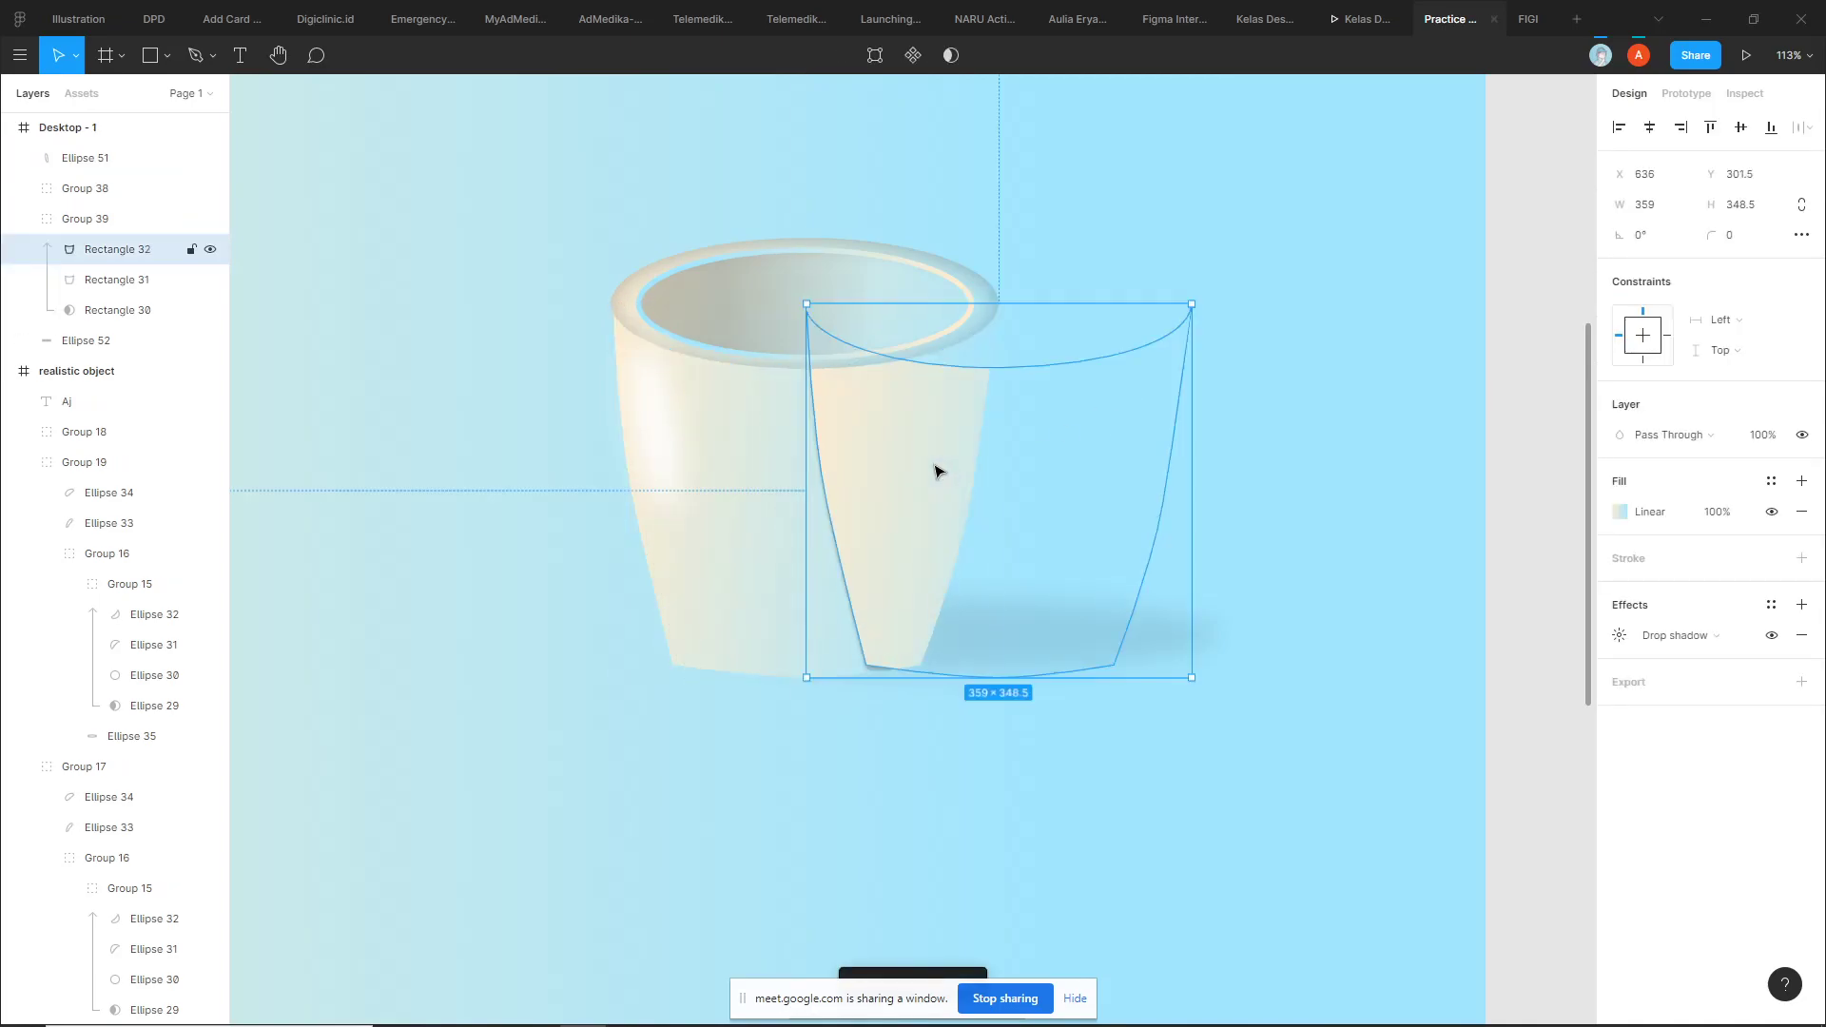
{"action": "key", "text": "ctrl+z"}
{"action": "key", "text": "Delete"}
{"action": "left_click", "coordinate": [936, 467]}
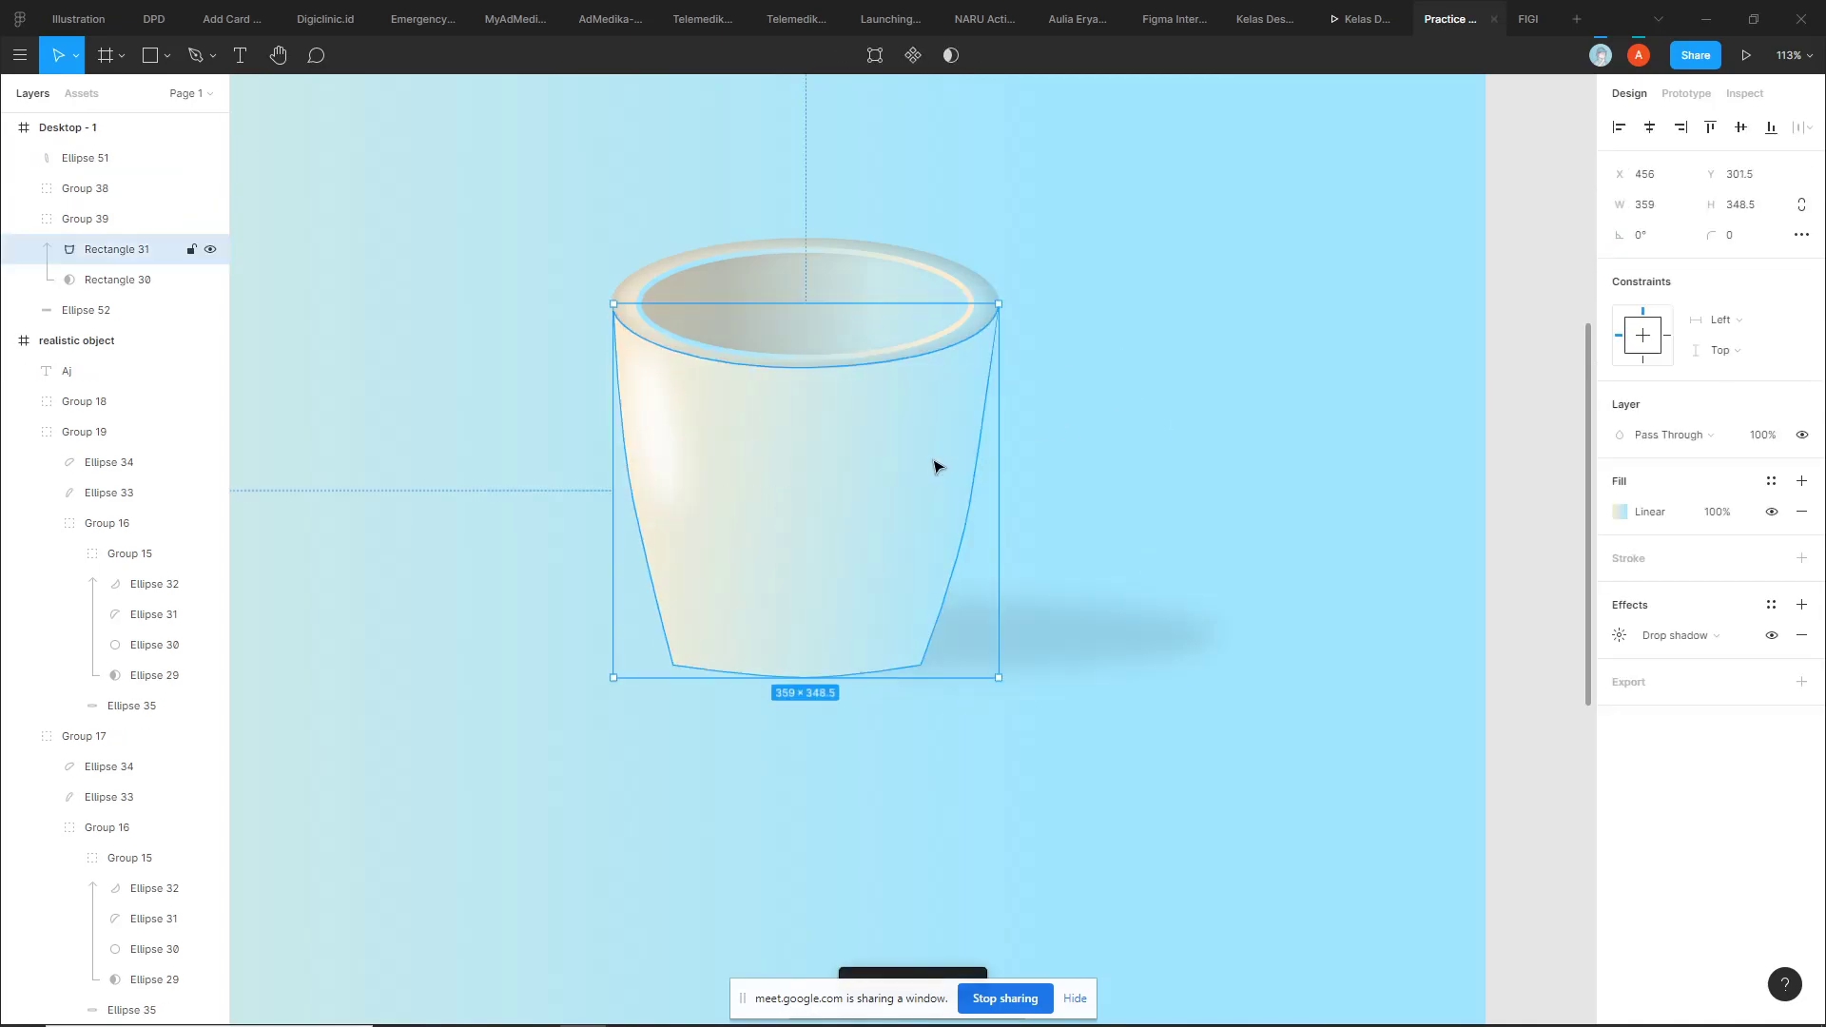
{"action": "key", "text": "Escape"}
{"action": "left_click", "coordinate": [952, 443]}
{"action": "left_click", "coordinate": [1084, 400]}
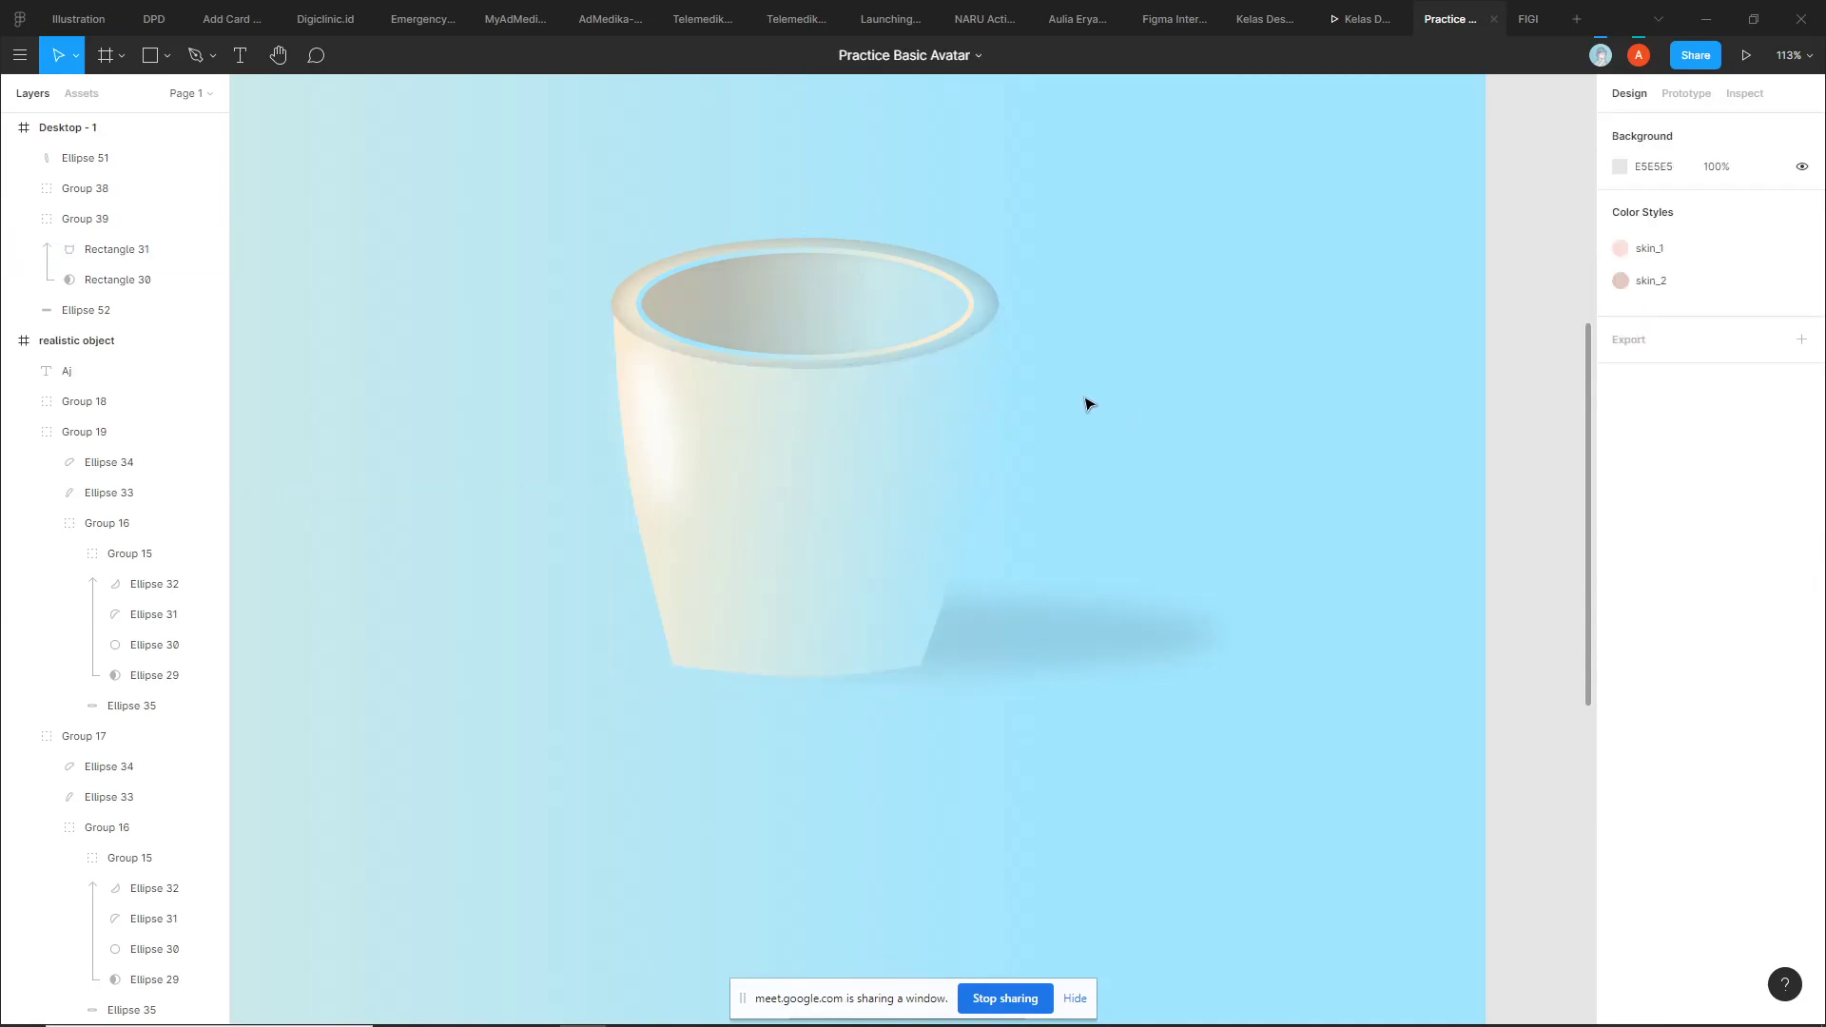
{"action": "left_click", "coordinate": [921, 441]}
{"action": "key", "text": "shift+Down"}
{"action": "key", "text": "shift+Down"}
{"action": "left_click", "coordinate": [1102, 466]}
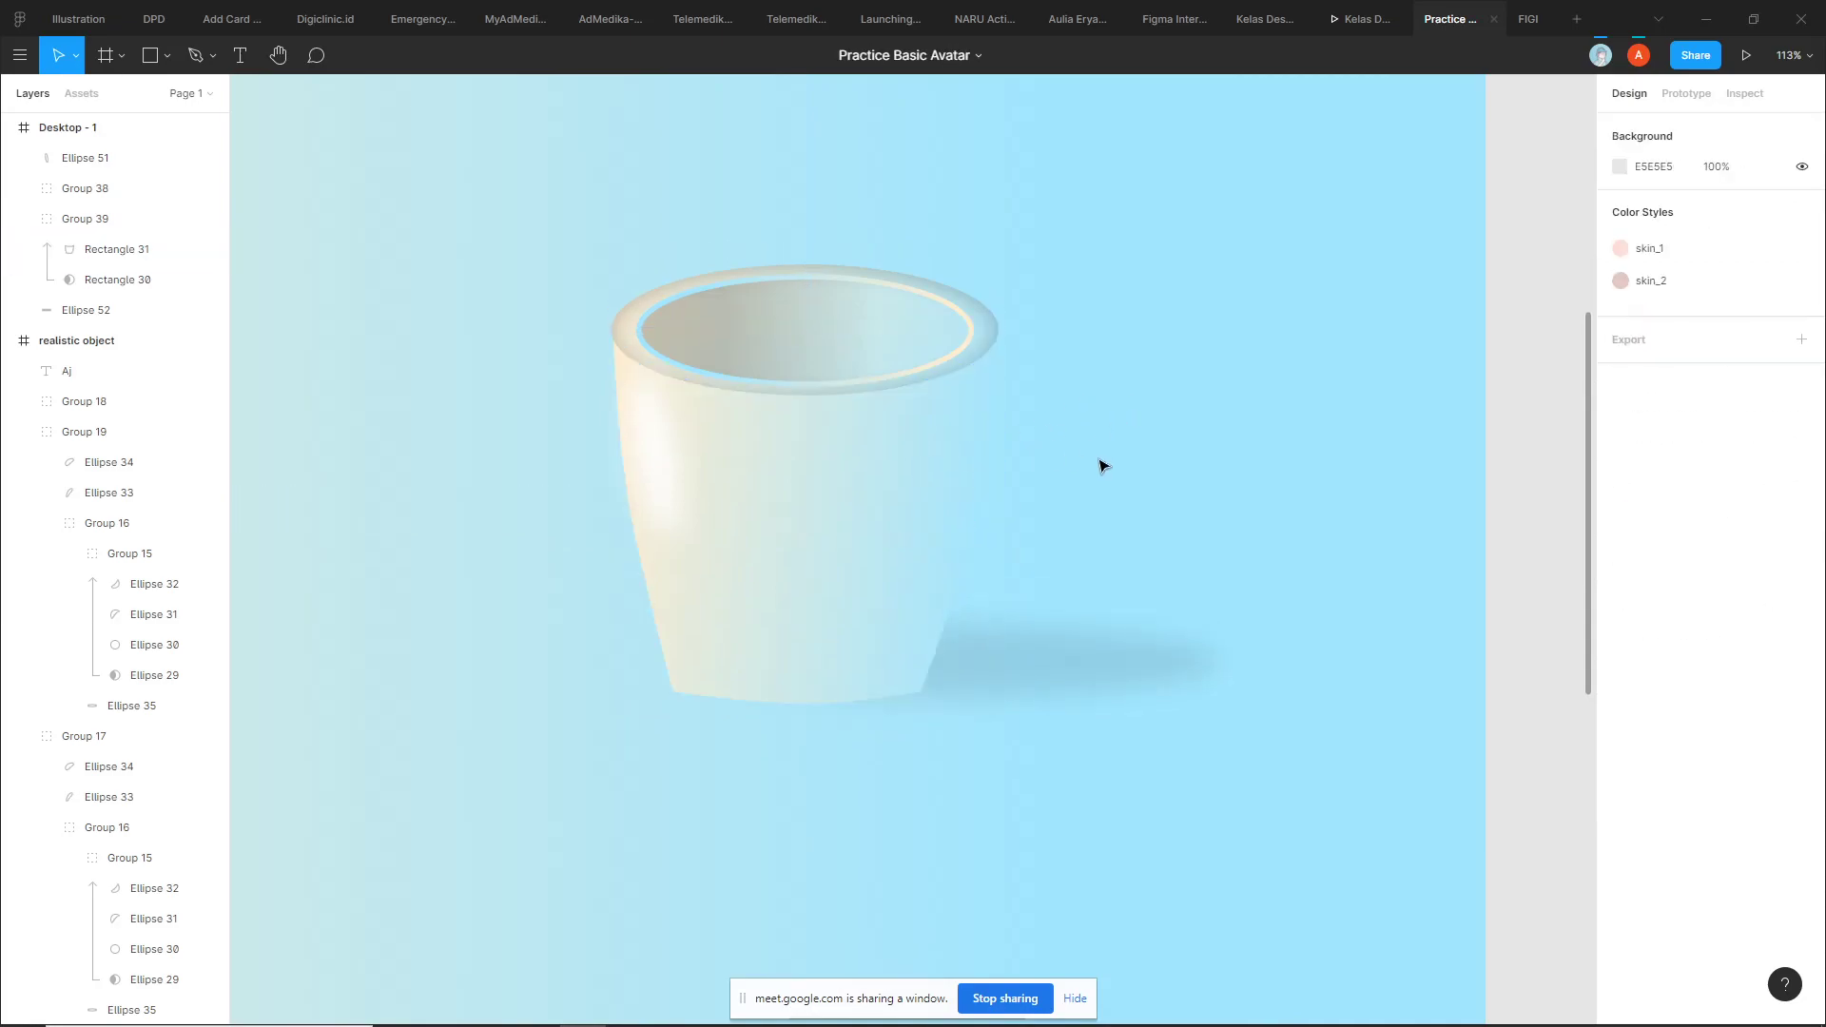
Pick the cup body and Rectangle 30 inside Group 39, undoing a stray move
{"action": "double_click", "coordinate": [955, 474]}
{"action": "left_click", "coordinate": [107, 282]}
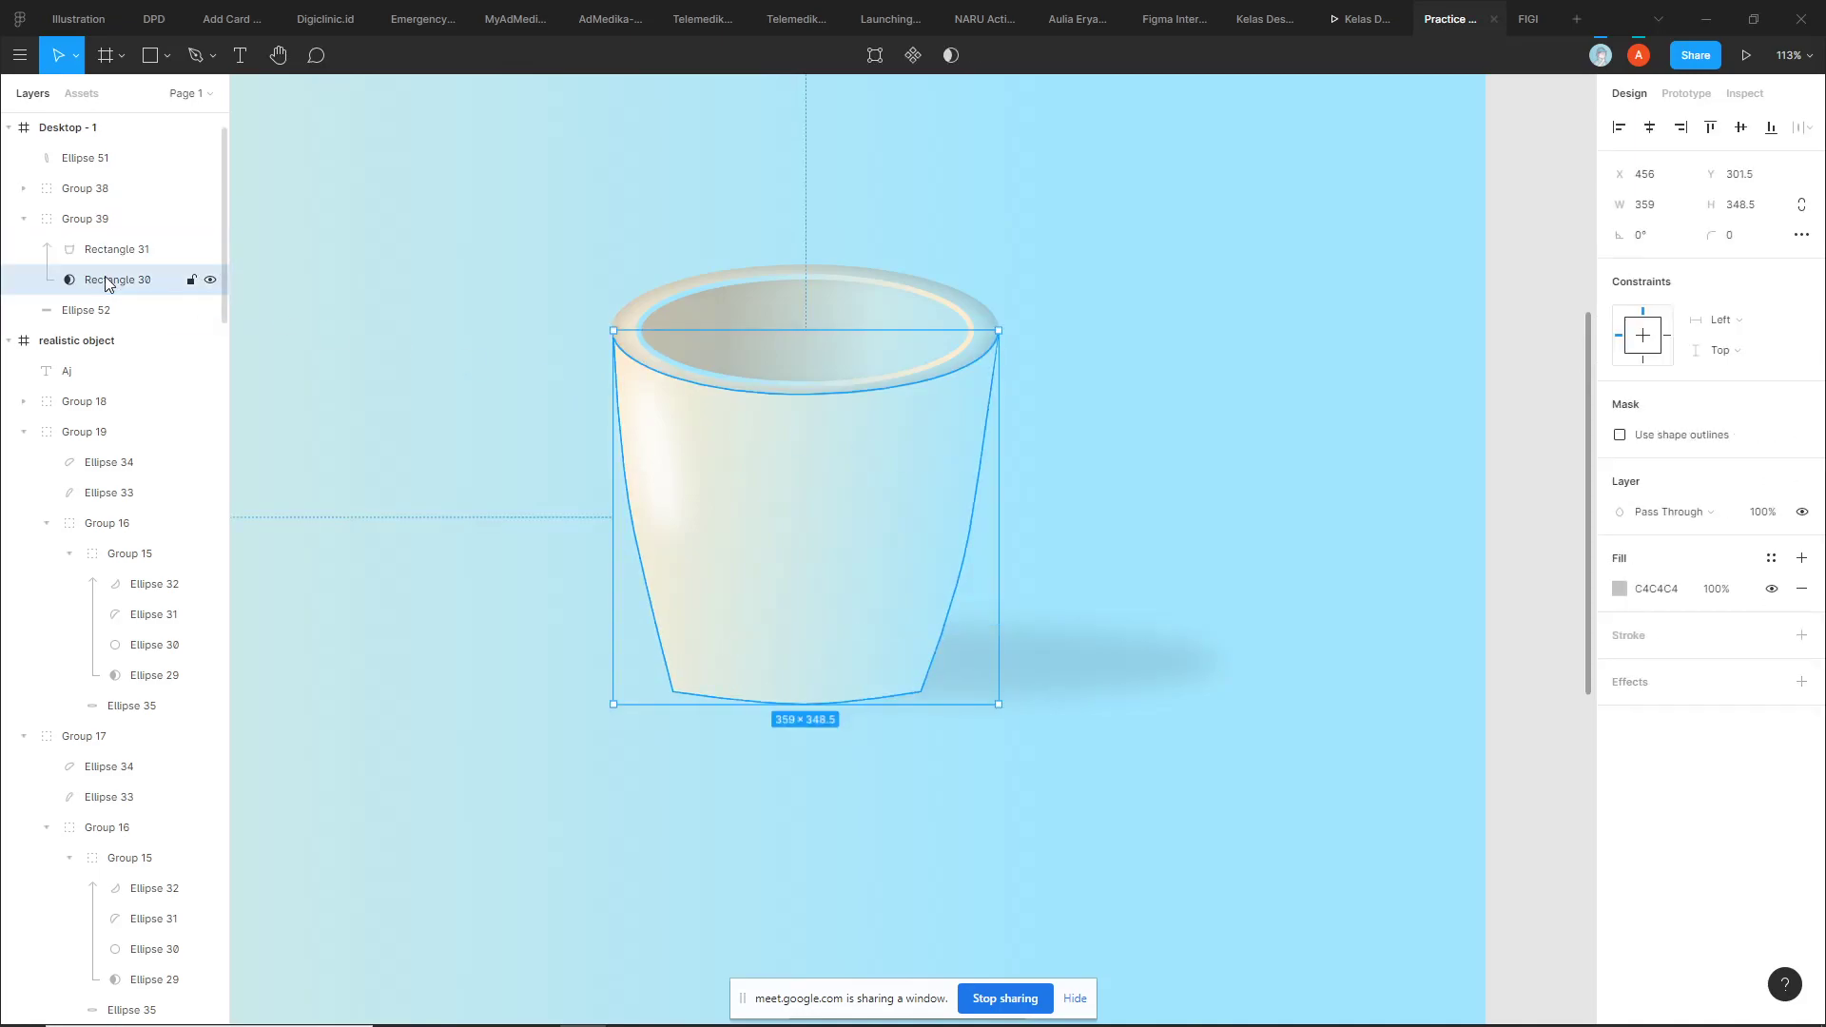
{"action": "left_click", "coordinate": [107, 252]}
{"action": "left_click", "coordinate": [116, 287], "text": "shift"}
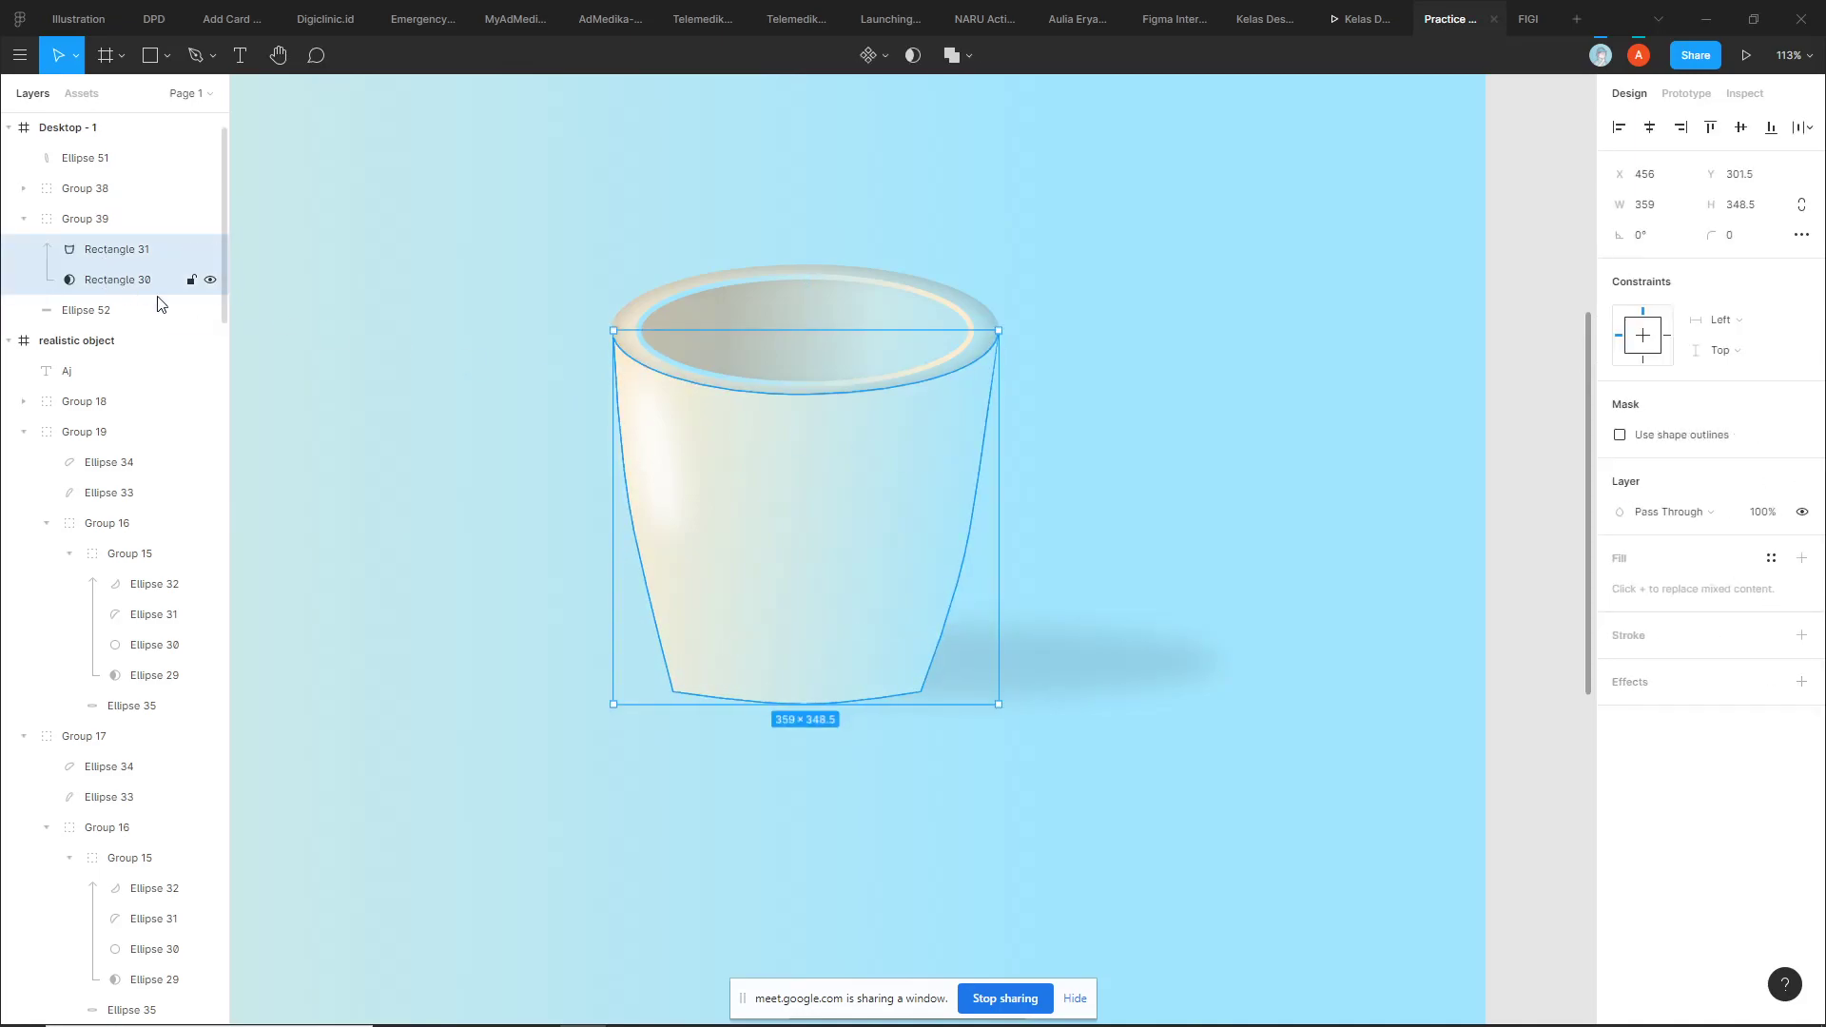
{"action": "left_click", "coordinate": [1056, 391]}
{"action": "double_click", "coordinate": [971, 445]}
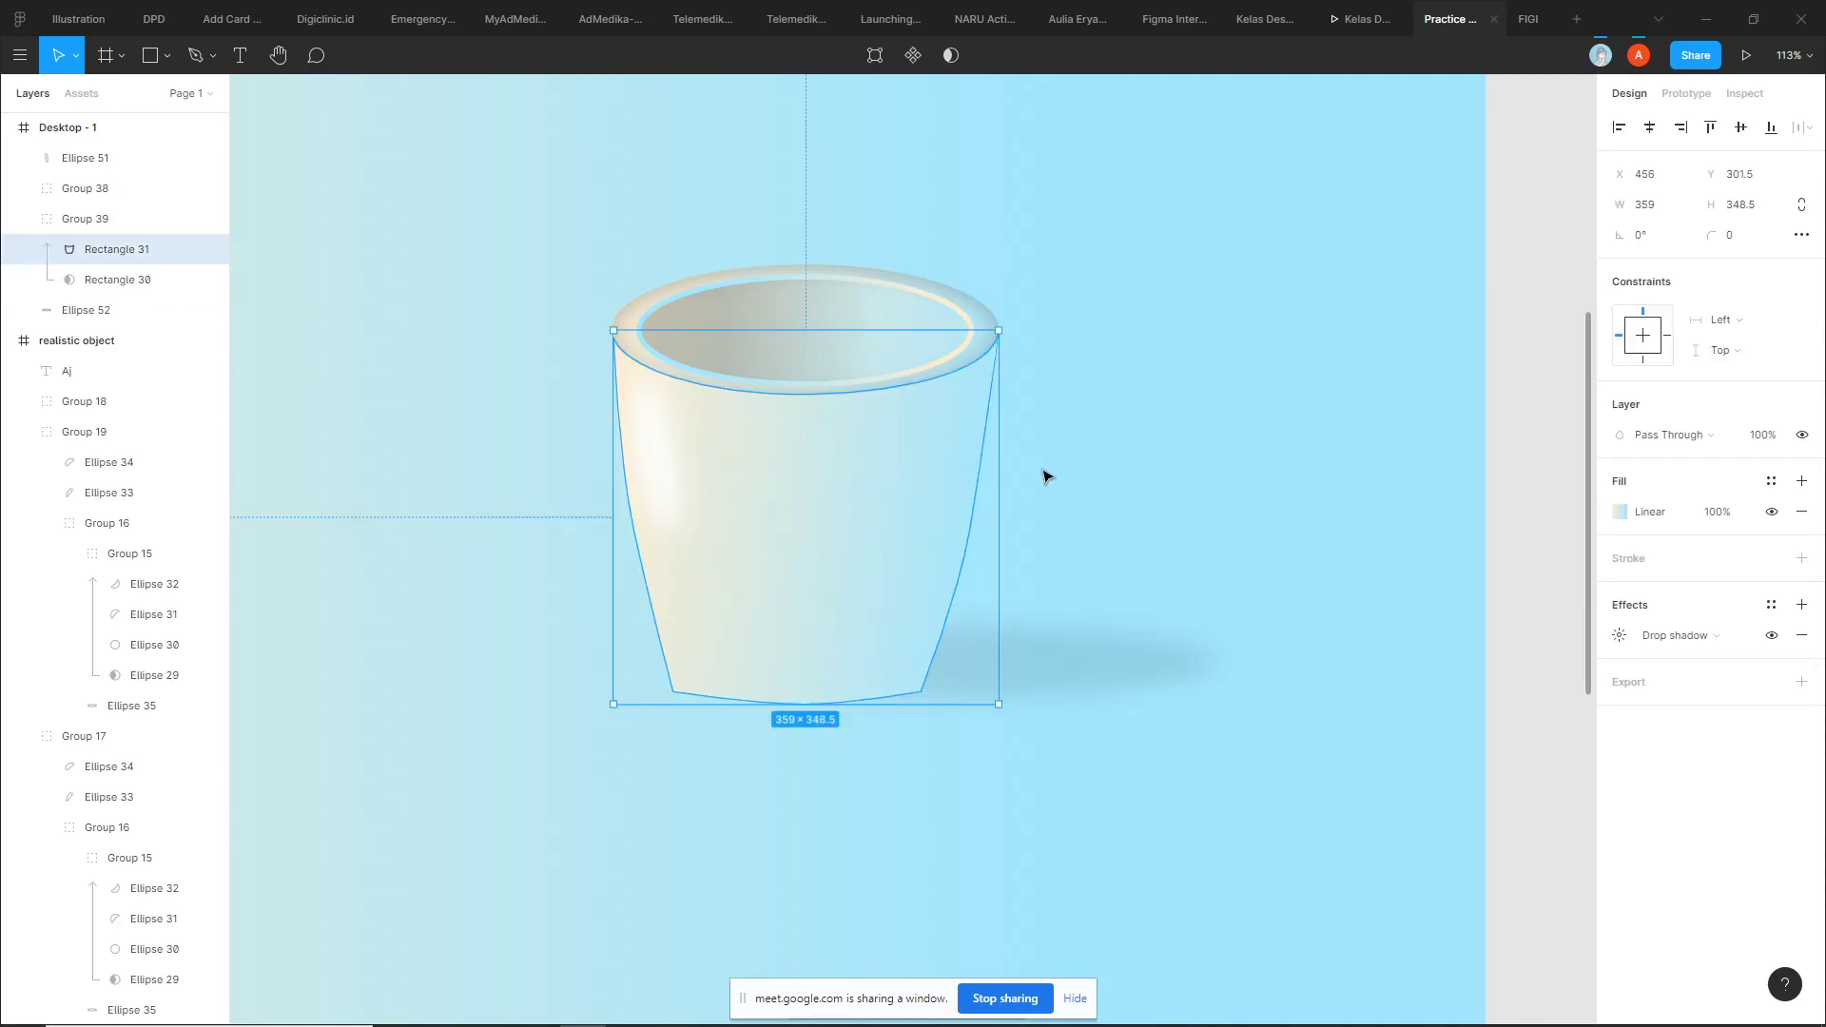
{"action": "left_click", "coordinate": [1044, 471]}
{"action": "double_click", "coordinate": [828, 487]}
{"action": "left_click_drag", "start_coordinate": [824, 487], "coordinate": [1296, 451]}
{"action": "key", "text": "Escape"}
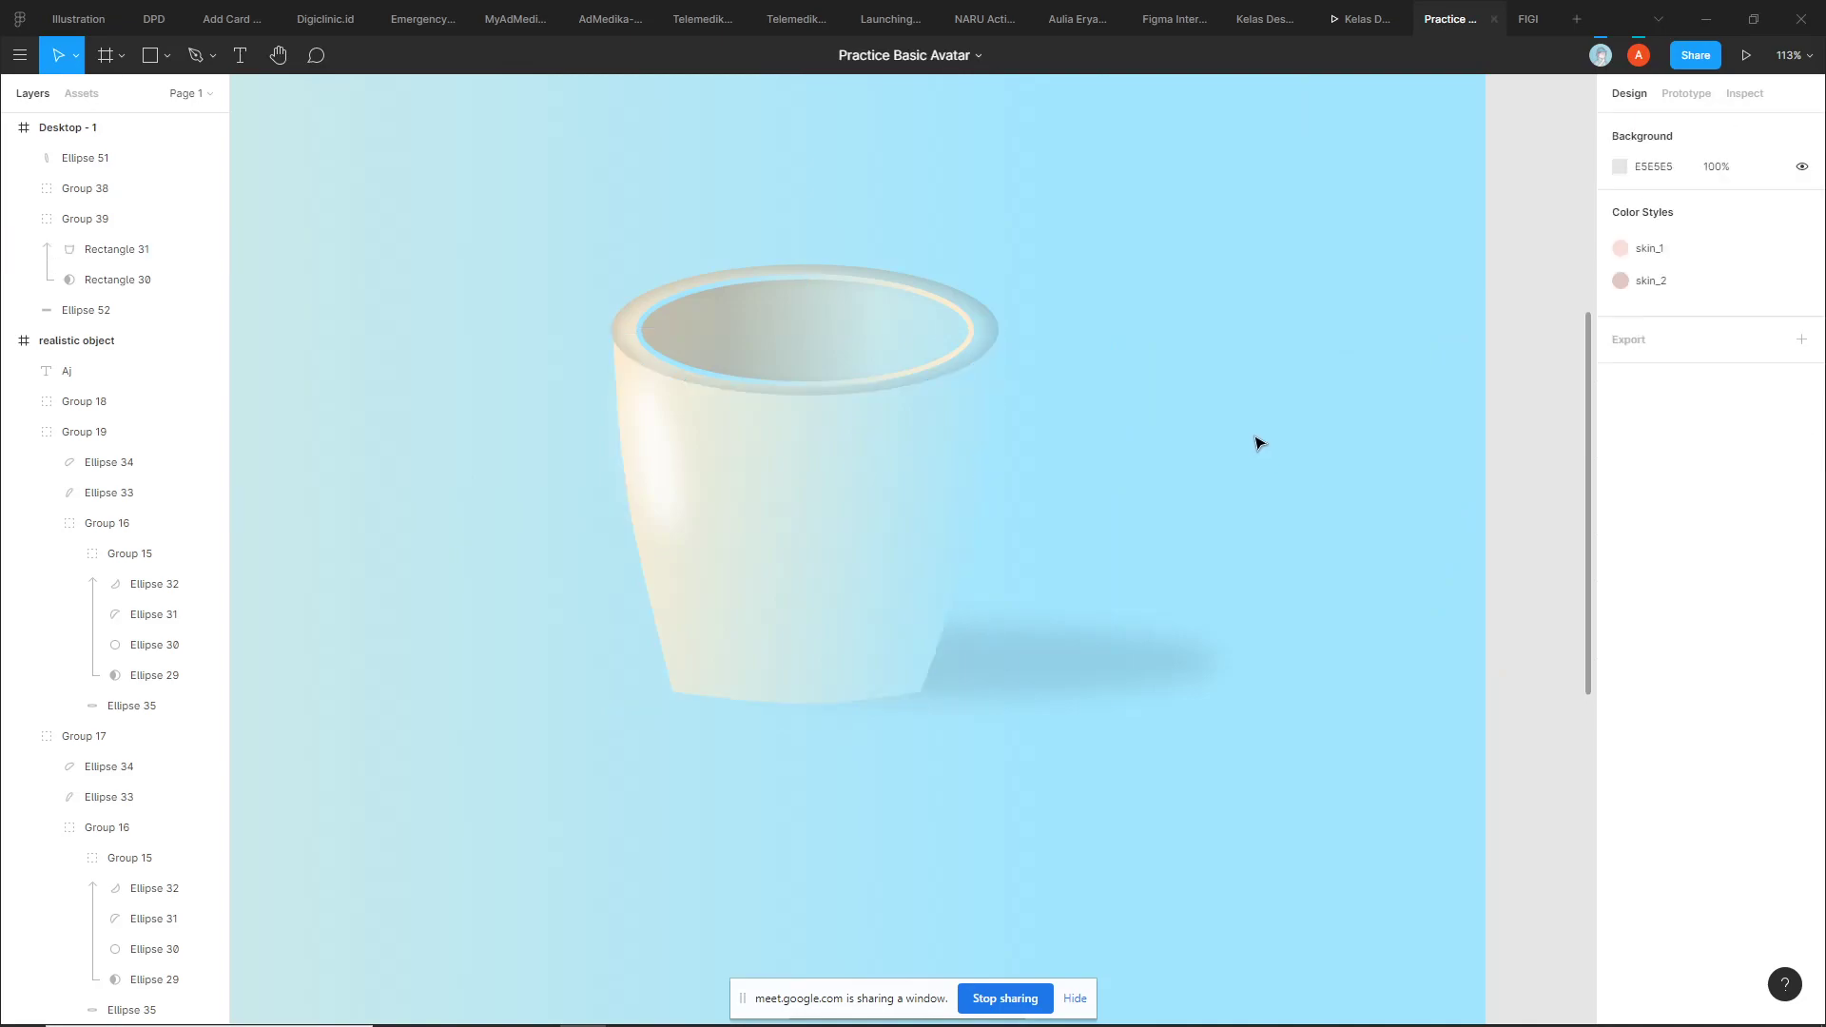
Duplicate Rectangle 31 and move the copy out of Group 39 to the cup's left
{"action": "left_click", "coordinate": [769, 434]}
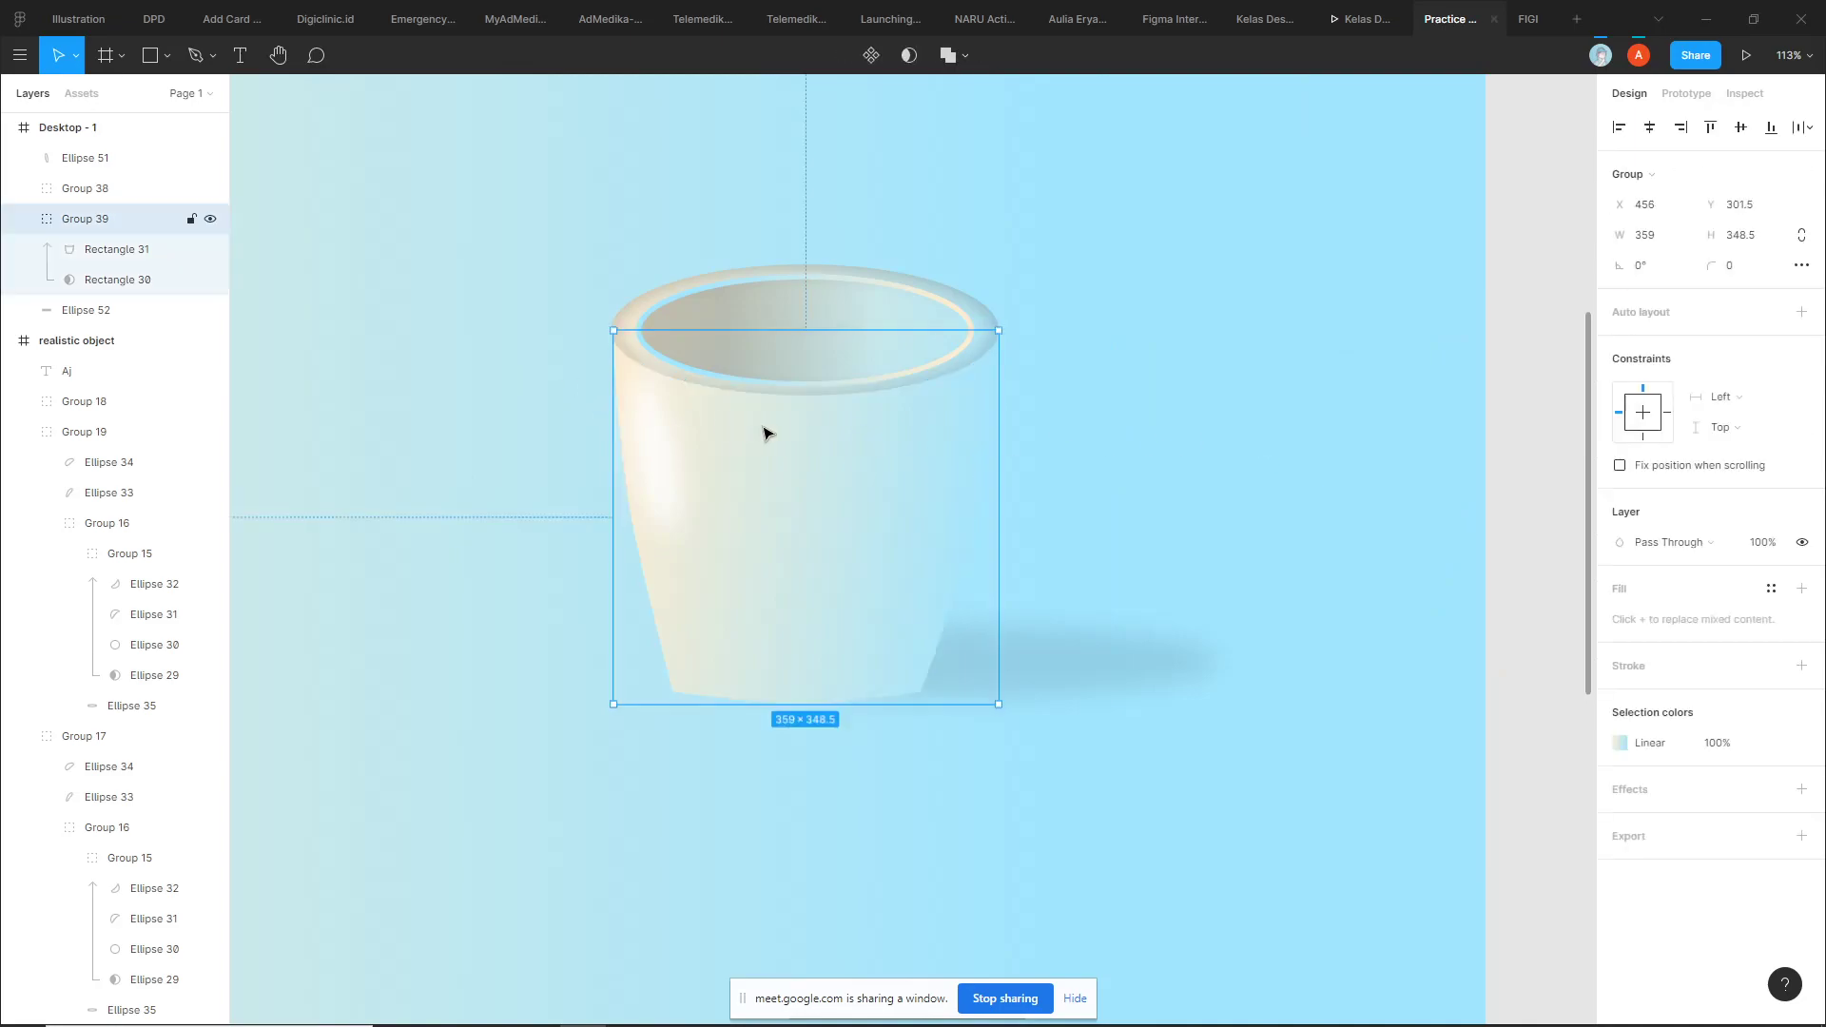
{"action": "left_click", "coordinate": [124, 252]}
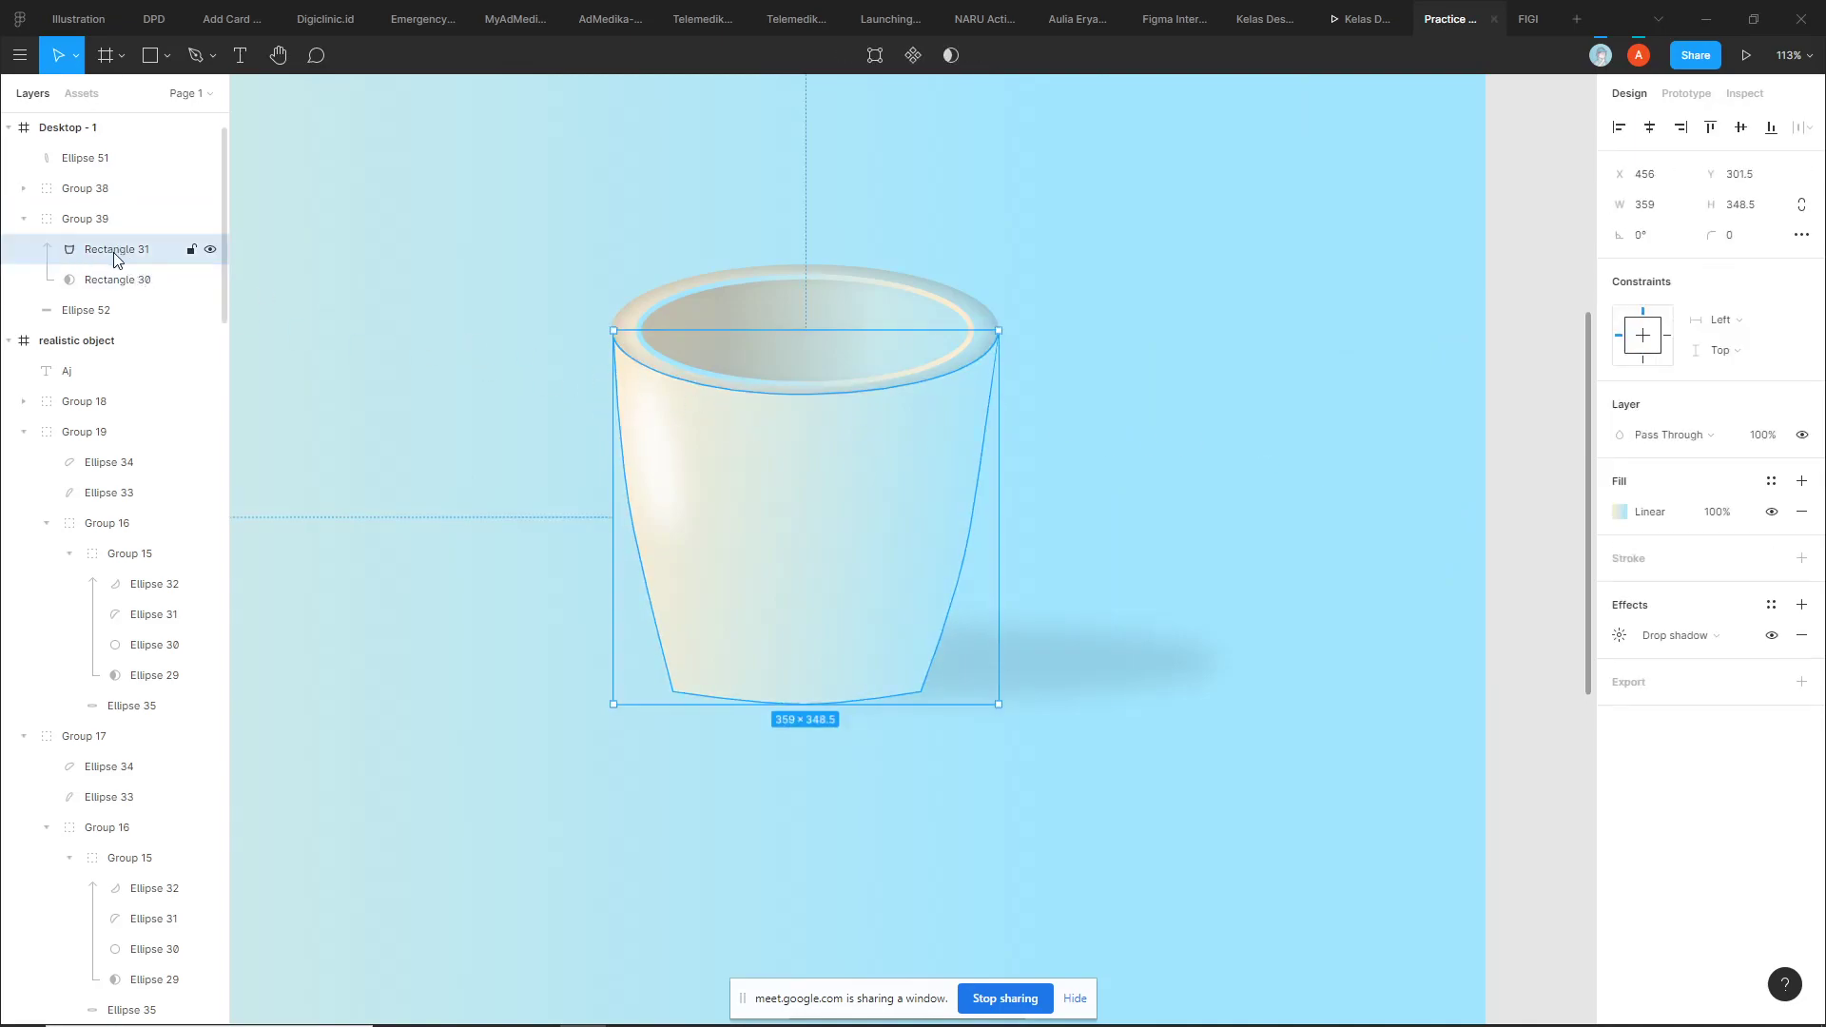
{"action": "key", "text": "ctrl+d"}
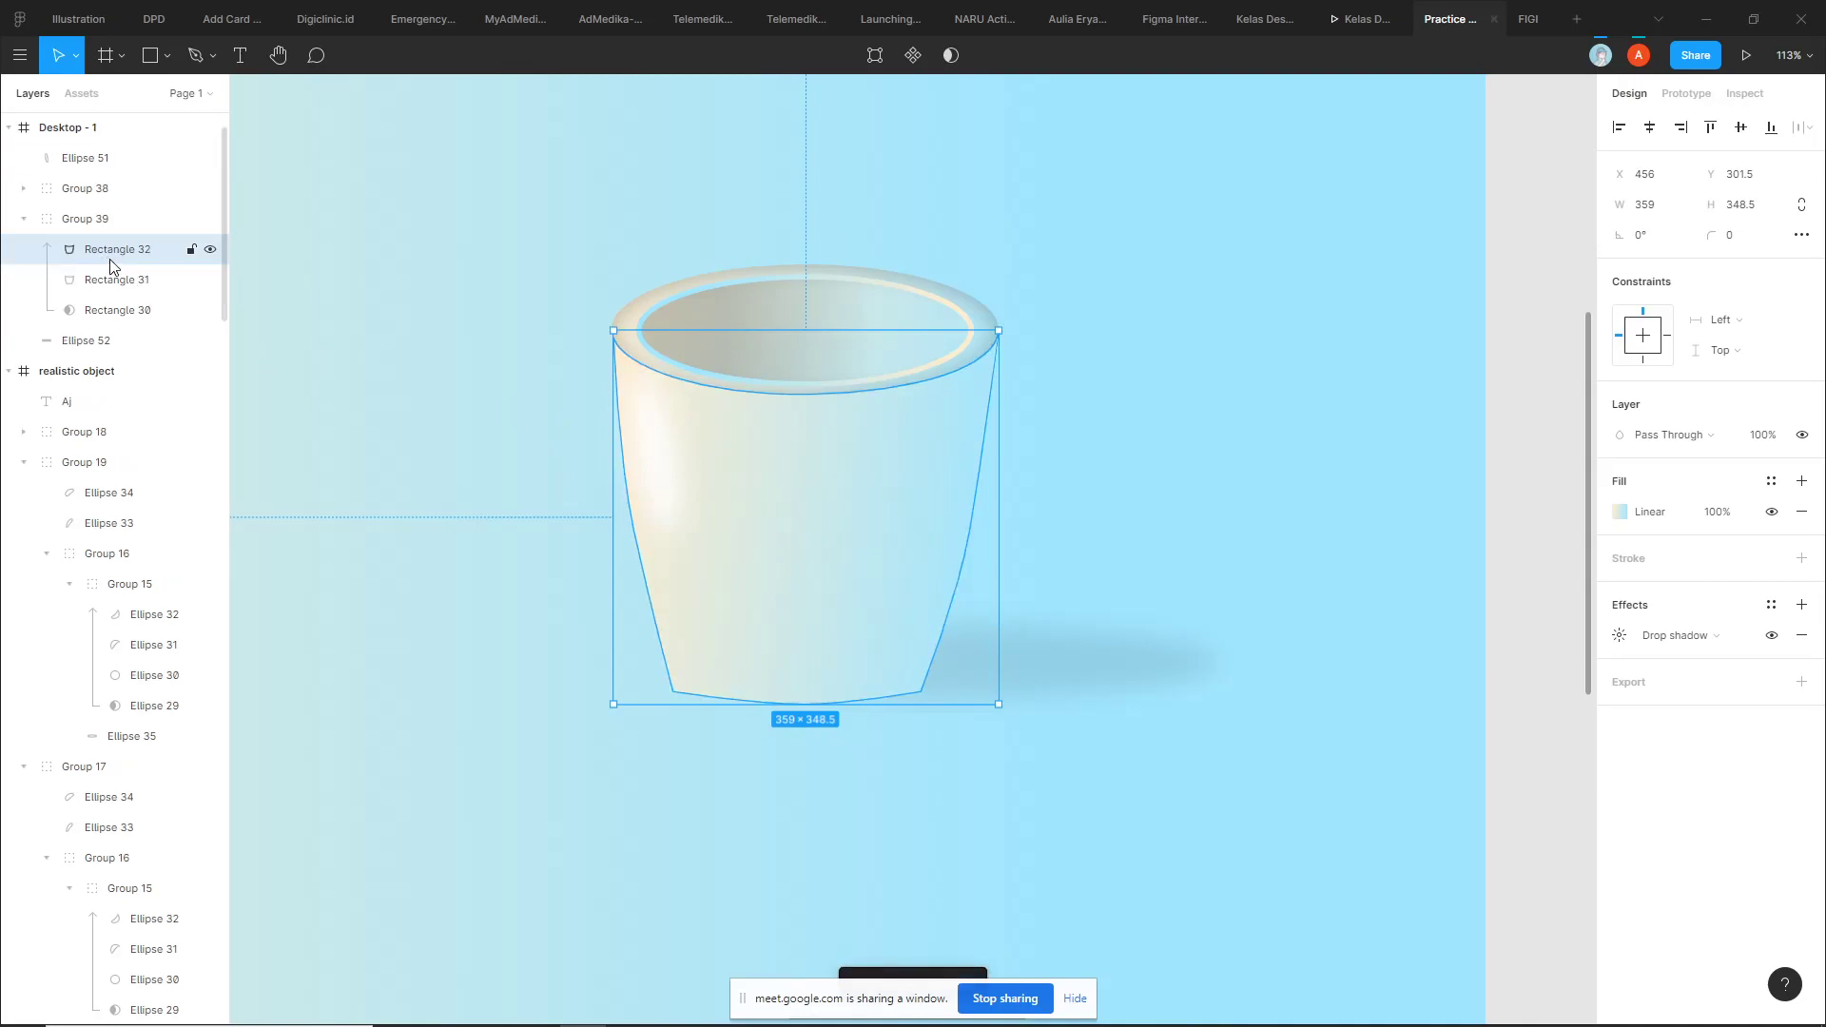
{"action": "left_click_drag", "start_coordinate": [109, 257], "coordinate": [83, 352]}
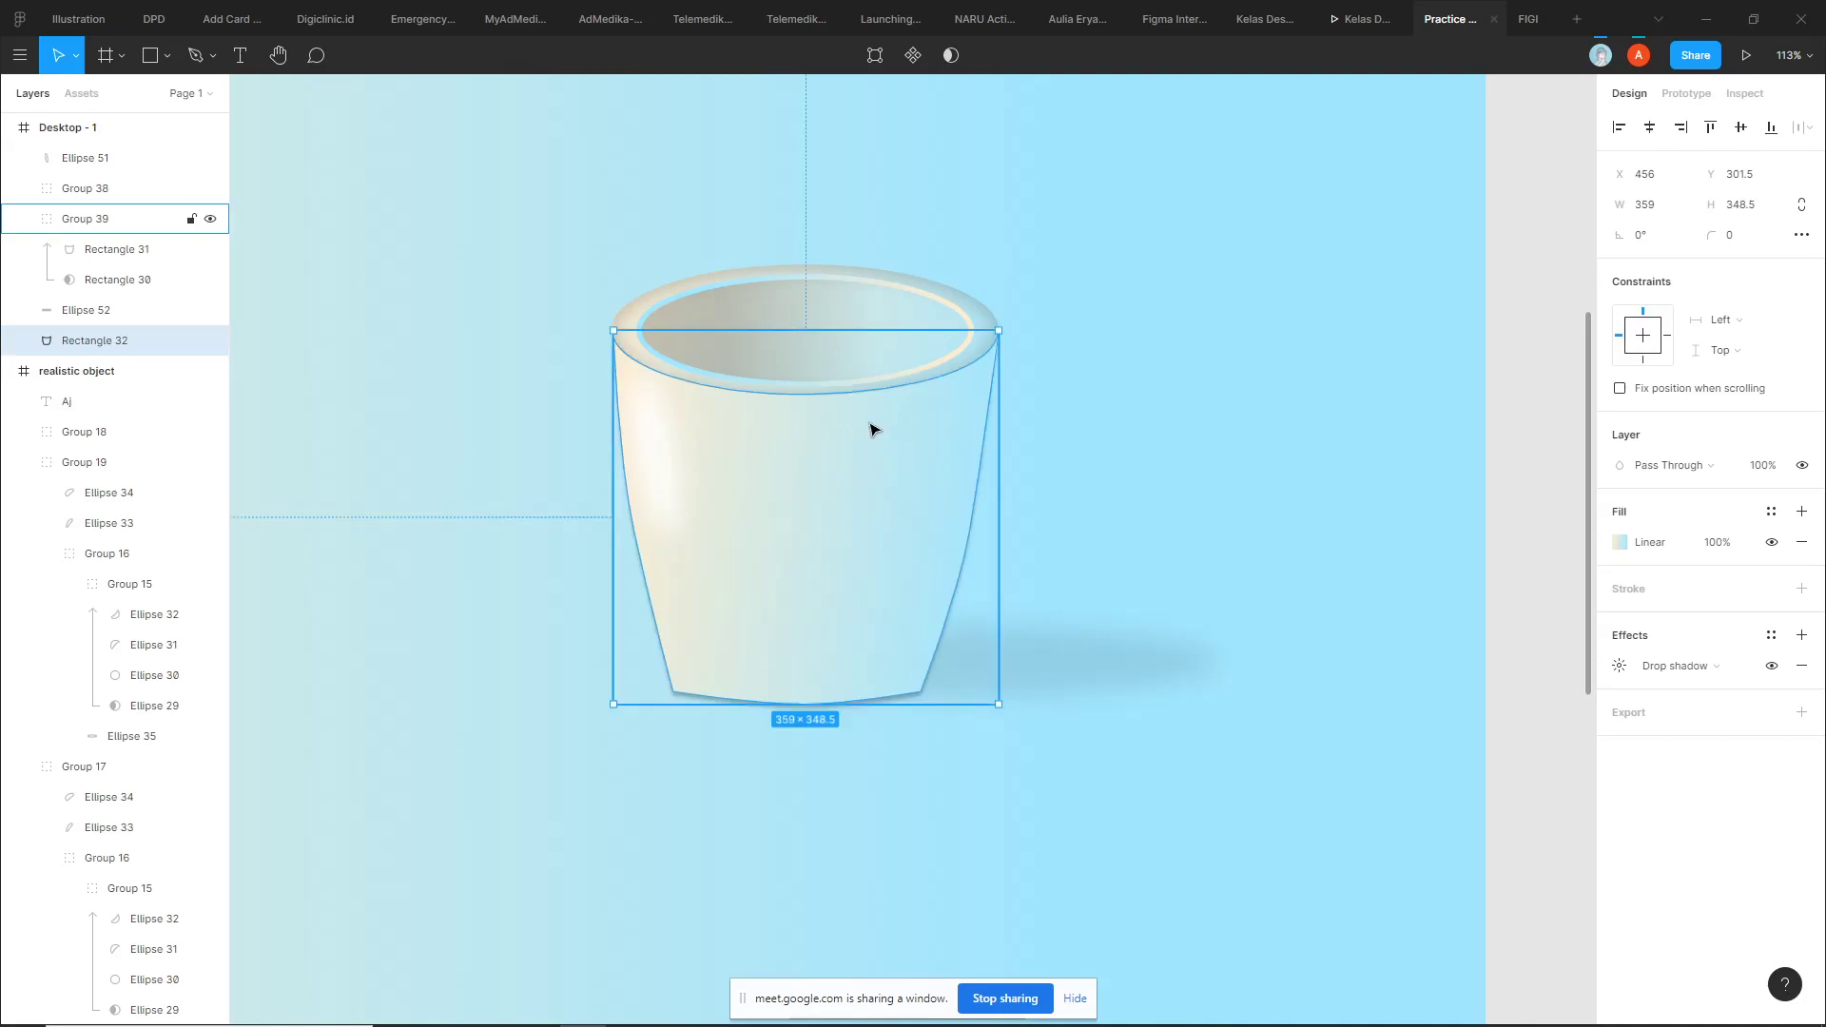
{"action": "mouse_move", "coordinate": [868, 424]}
{"action": "left_mouse_down"}
{"action": "mouse_move", "coordinate": [407, 304]}
{"action": "mouse_move", "coordinate": [664, 329]}
{"action": "left_mouse_up"}
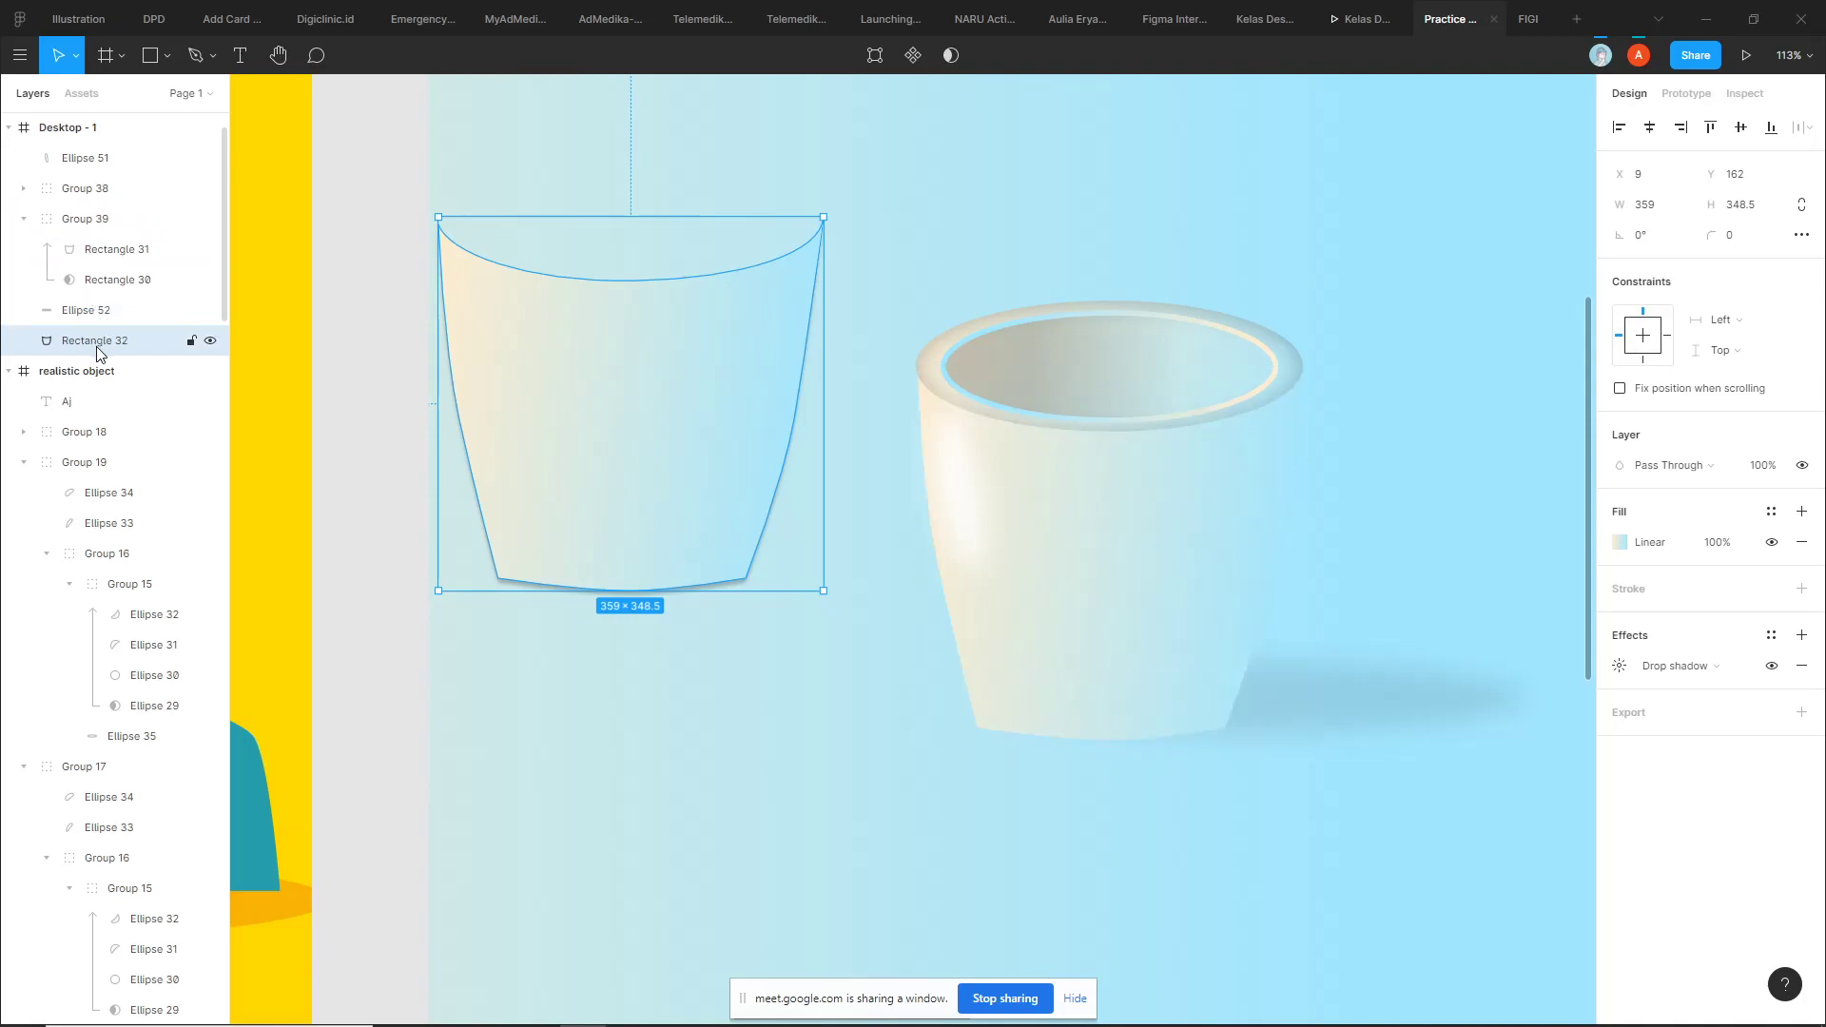
Restore Rectangle 32, reorder it below Rectangle 30, and pull it left off the cup
{"action": "key", "text": "Delete"}
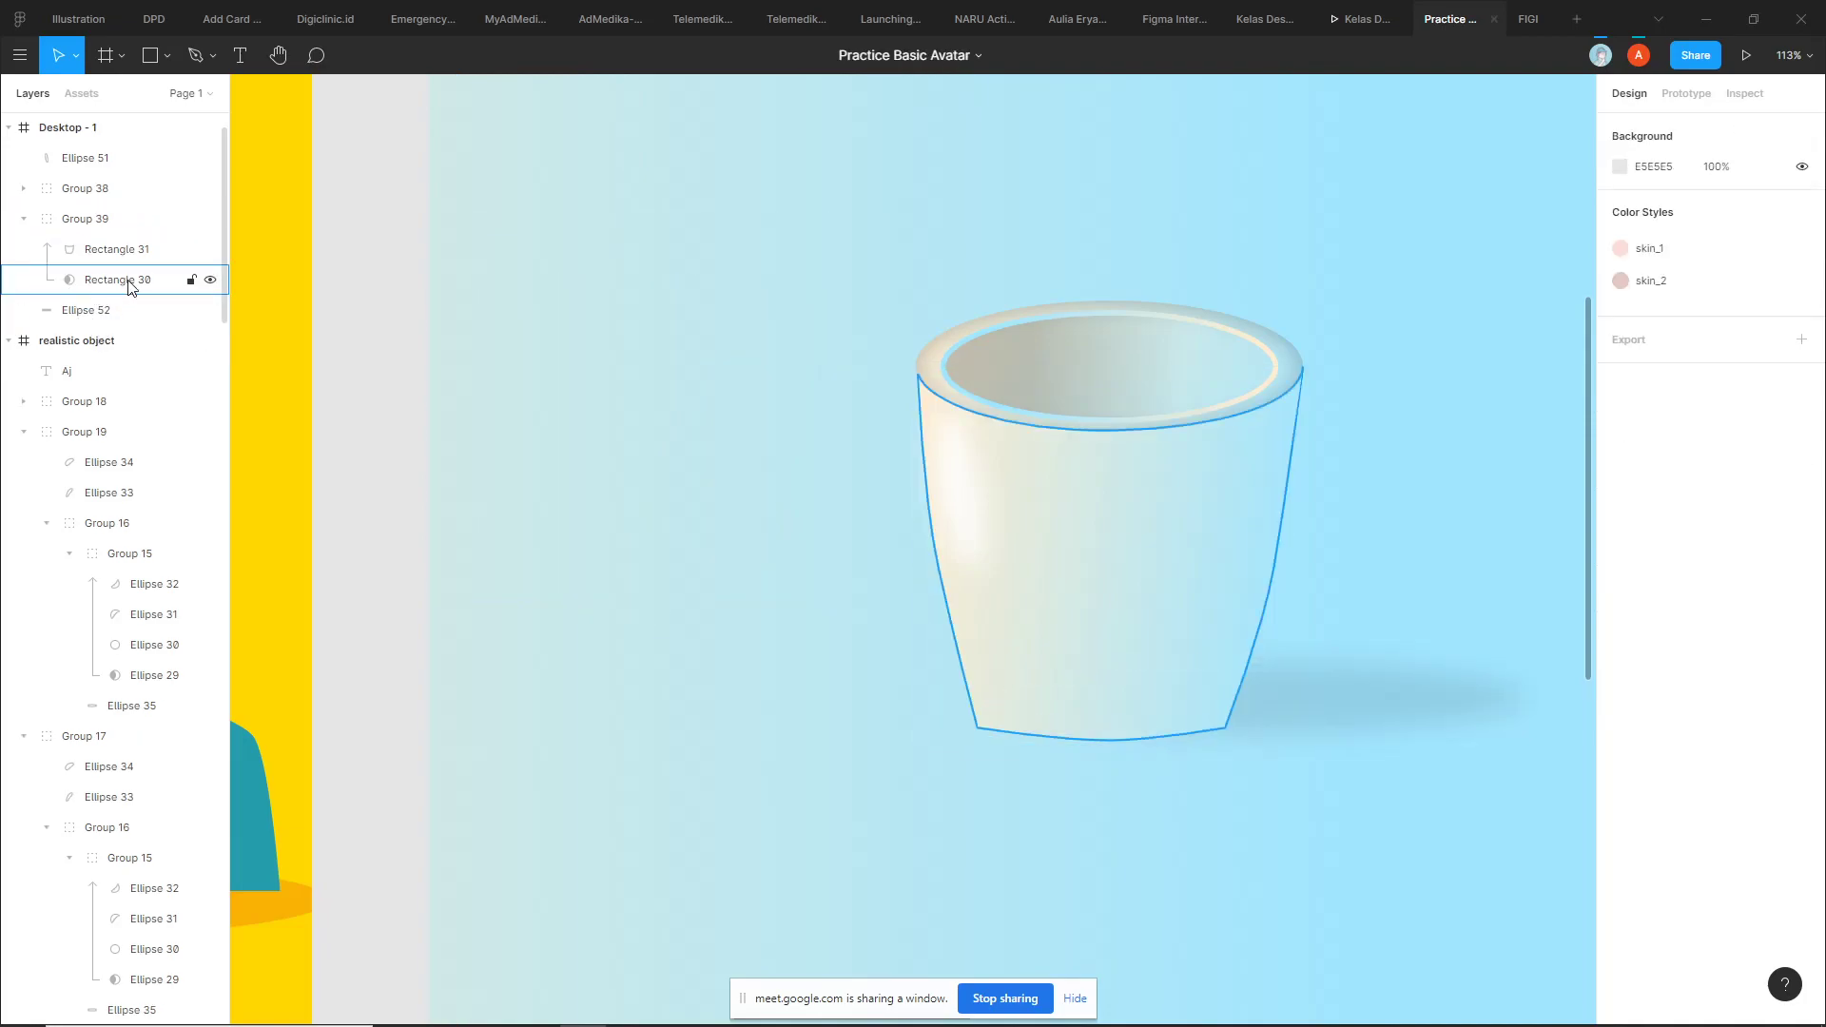
{"action": "left_click", "coordinate": [1078, 480], "text": "ctrl"}
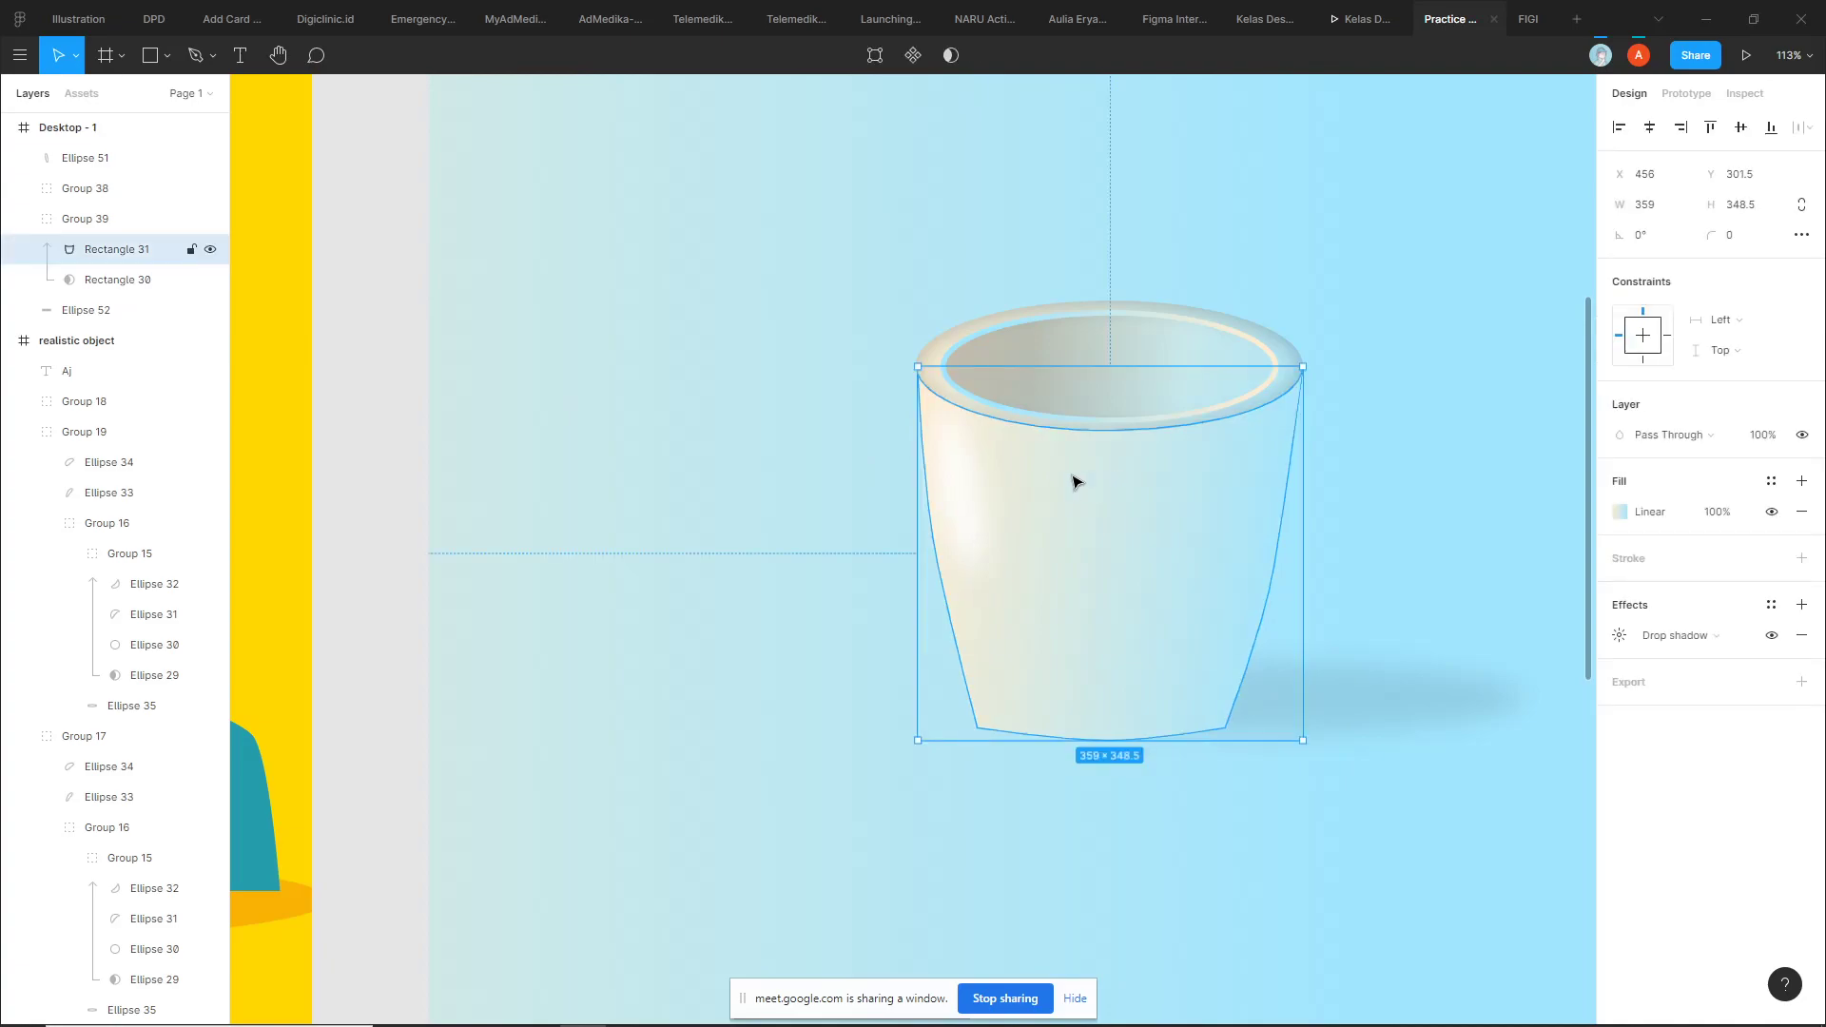
{"action": "key", "text": "ctrl+z"}
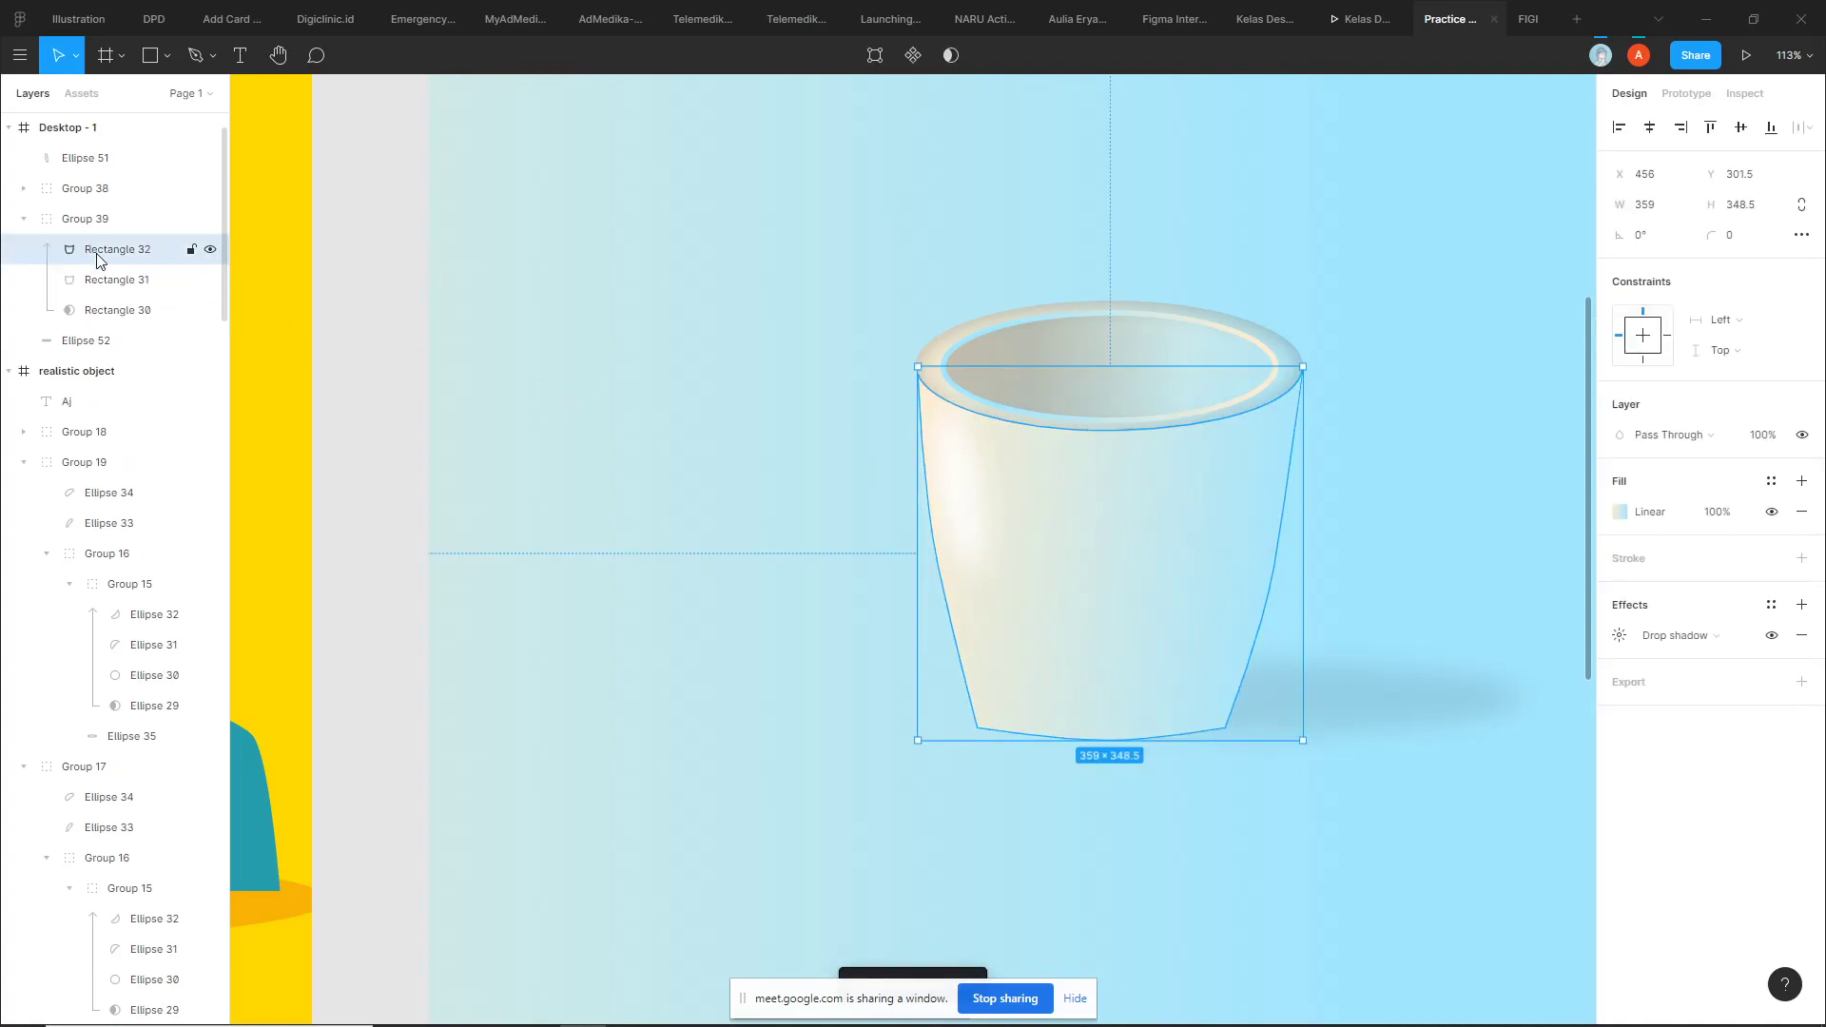
{"action": "left_click_drag", "start_coordinate": [101, 259], "coordinate": [114, 332]}
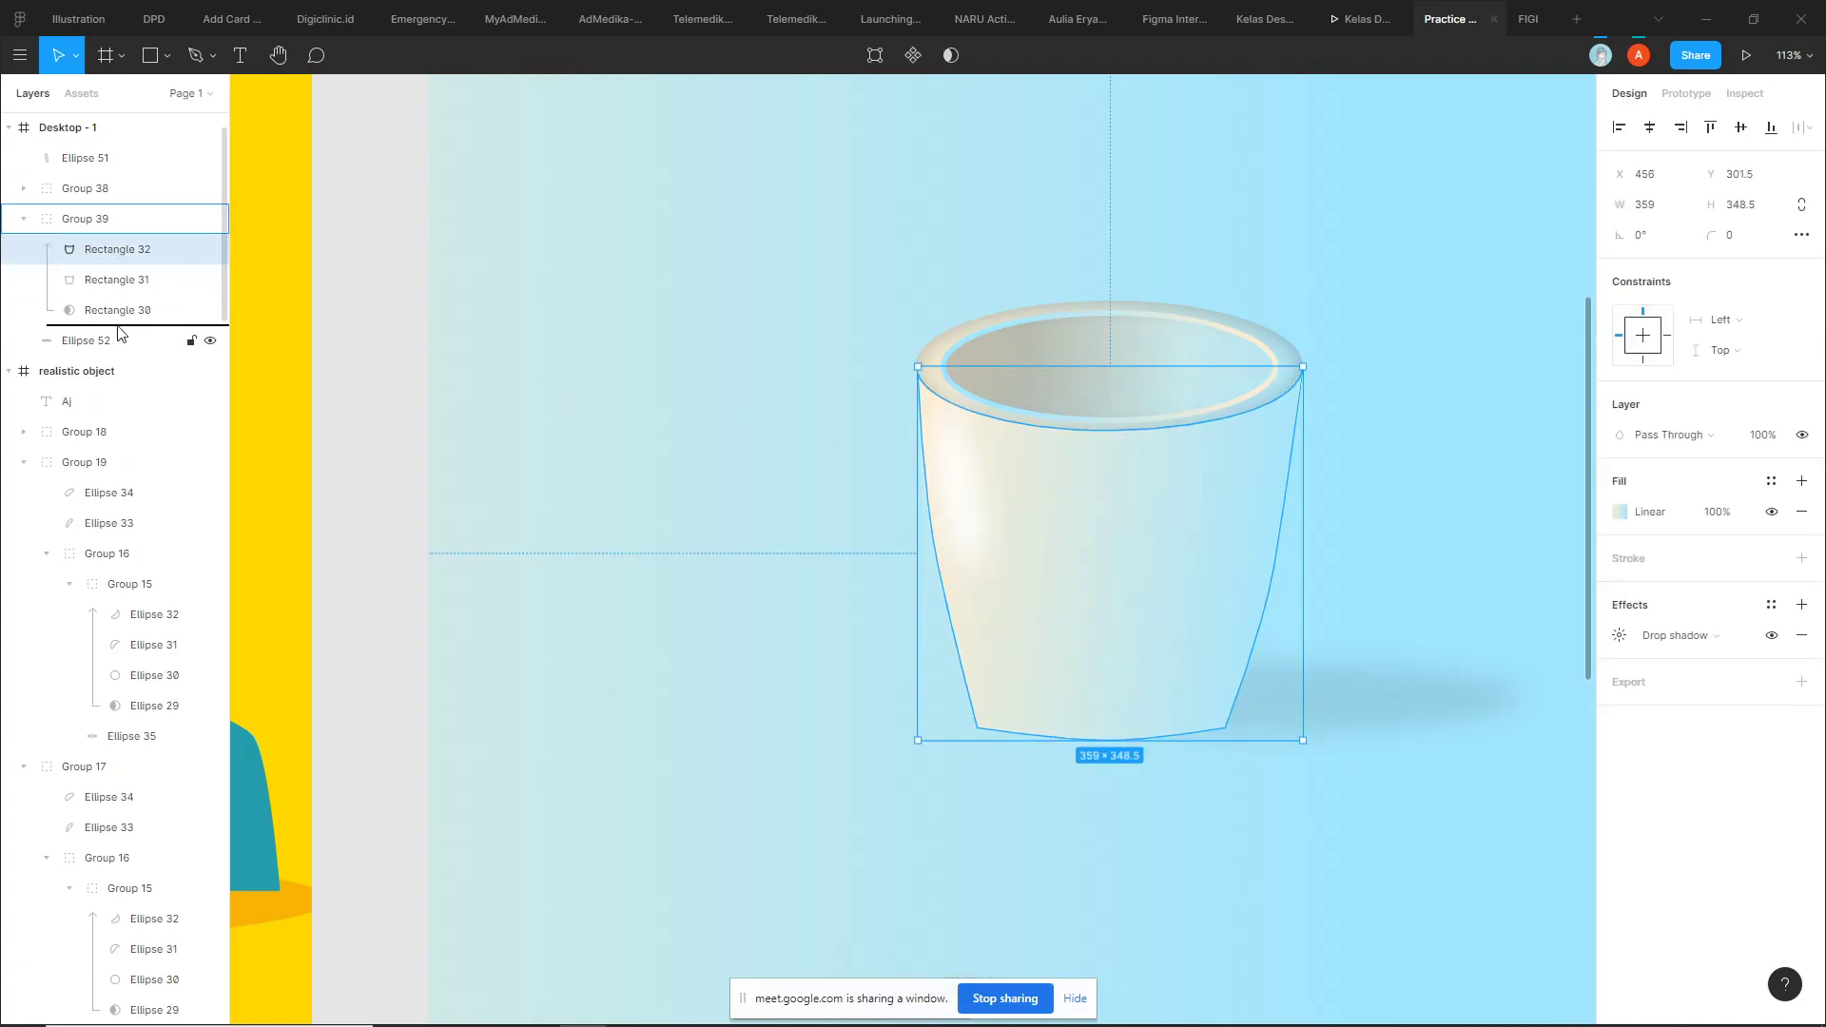
{"action": "left_click_drag", "start_coordinate": [1162, 510], "coordinate": [852, 510]}
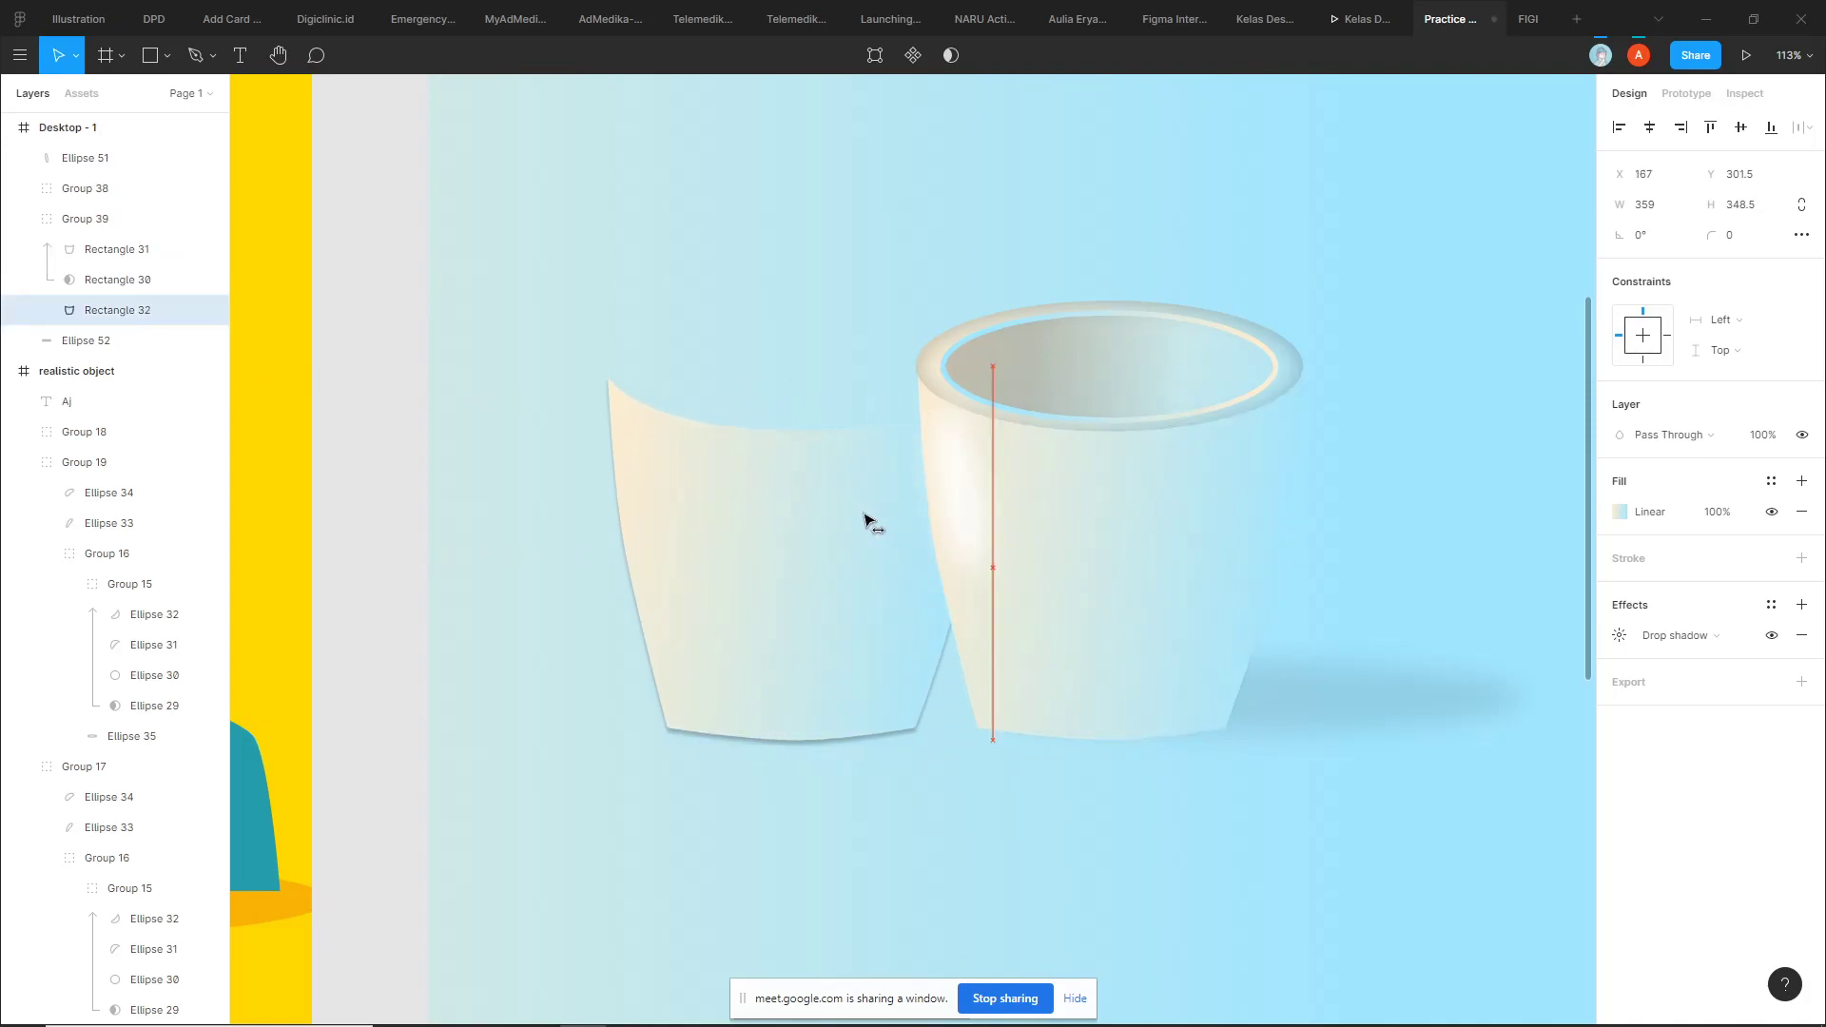
Move the copied cup body further away and delete it
{"action": "left_click", "coordinate": [68, 282]}
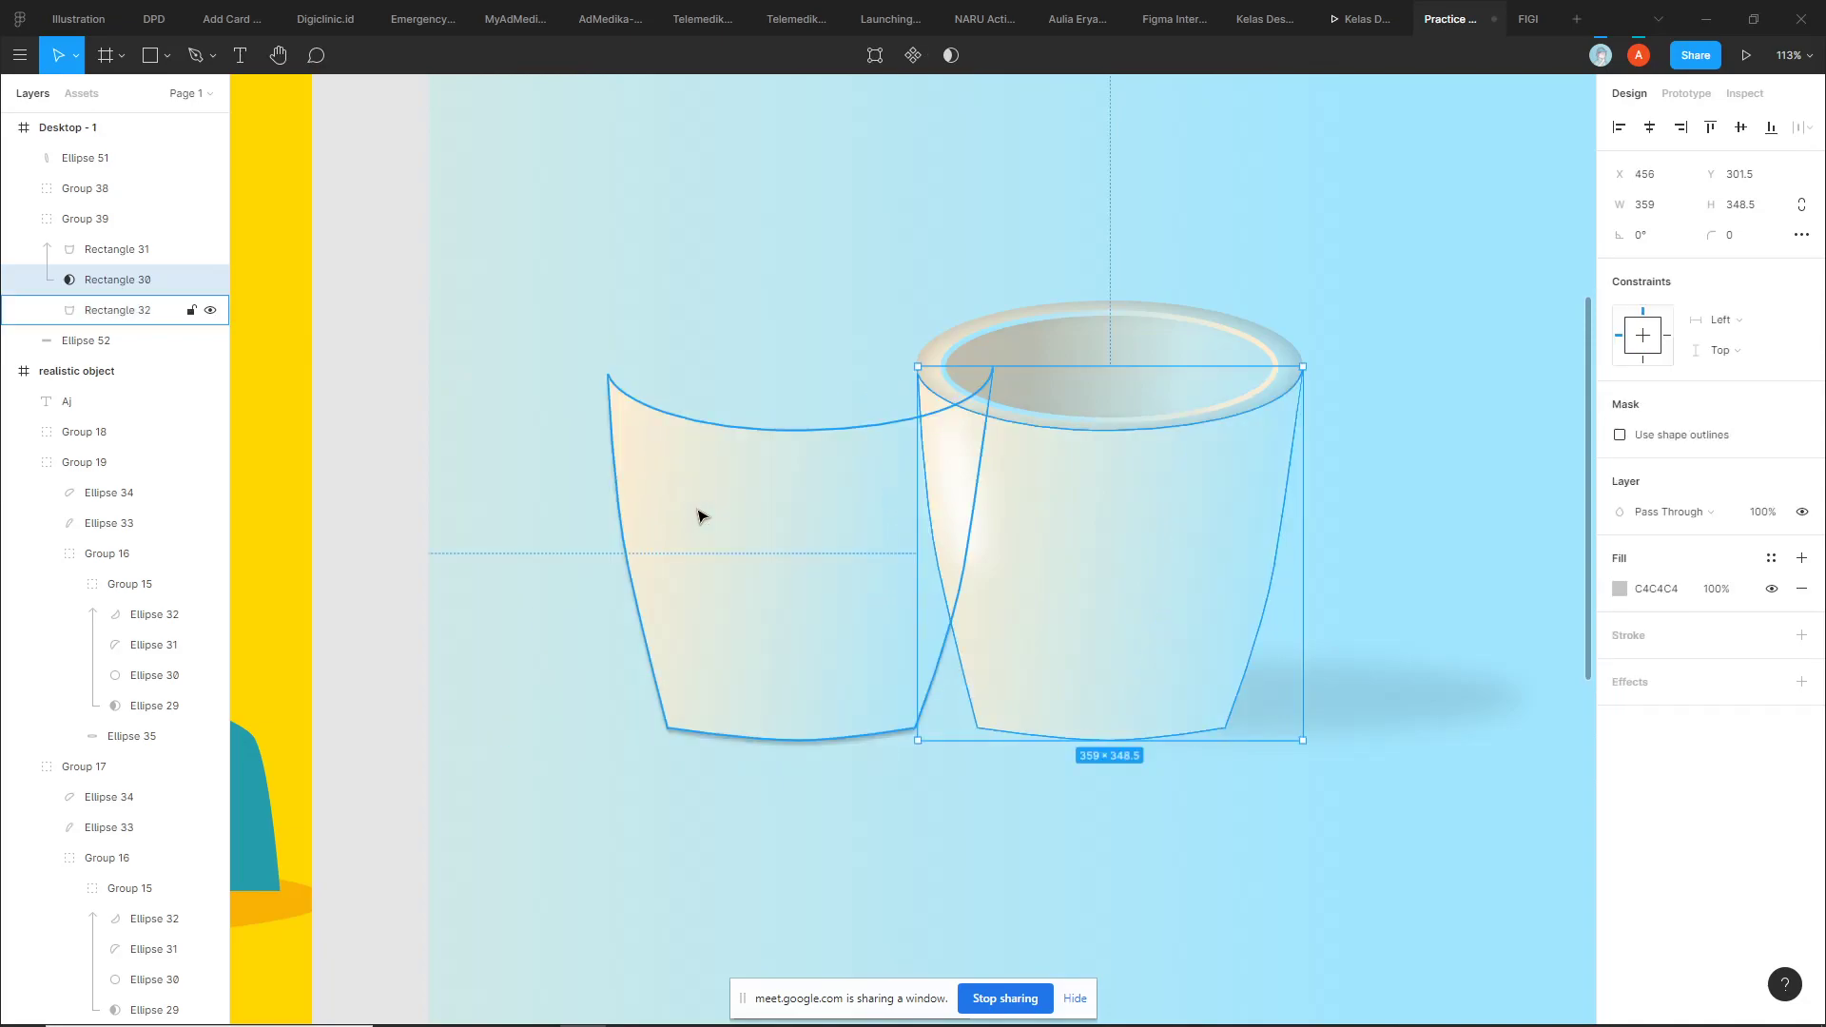
{"action": "left_click", "coordinate": [785, 514]}
{"action": "mouse_move", "coordinate": [785, 513]}
{"action": "left_mouse_down"}
{"action": "mouse_move", "coordinate": [701, 494]}
{"action": "mouse_move", "coordinate": [752, 403]}
{"action": "left_mouse_up"}
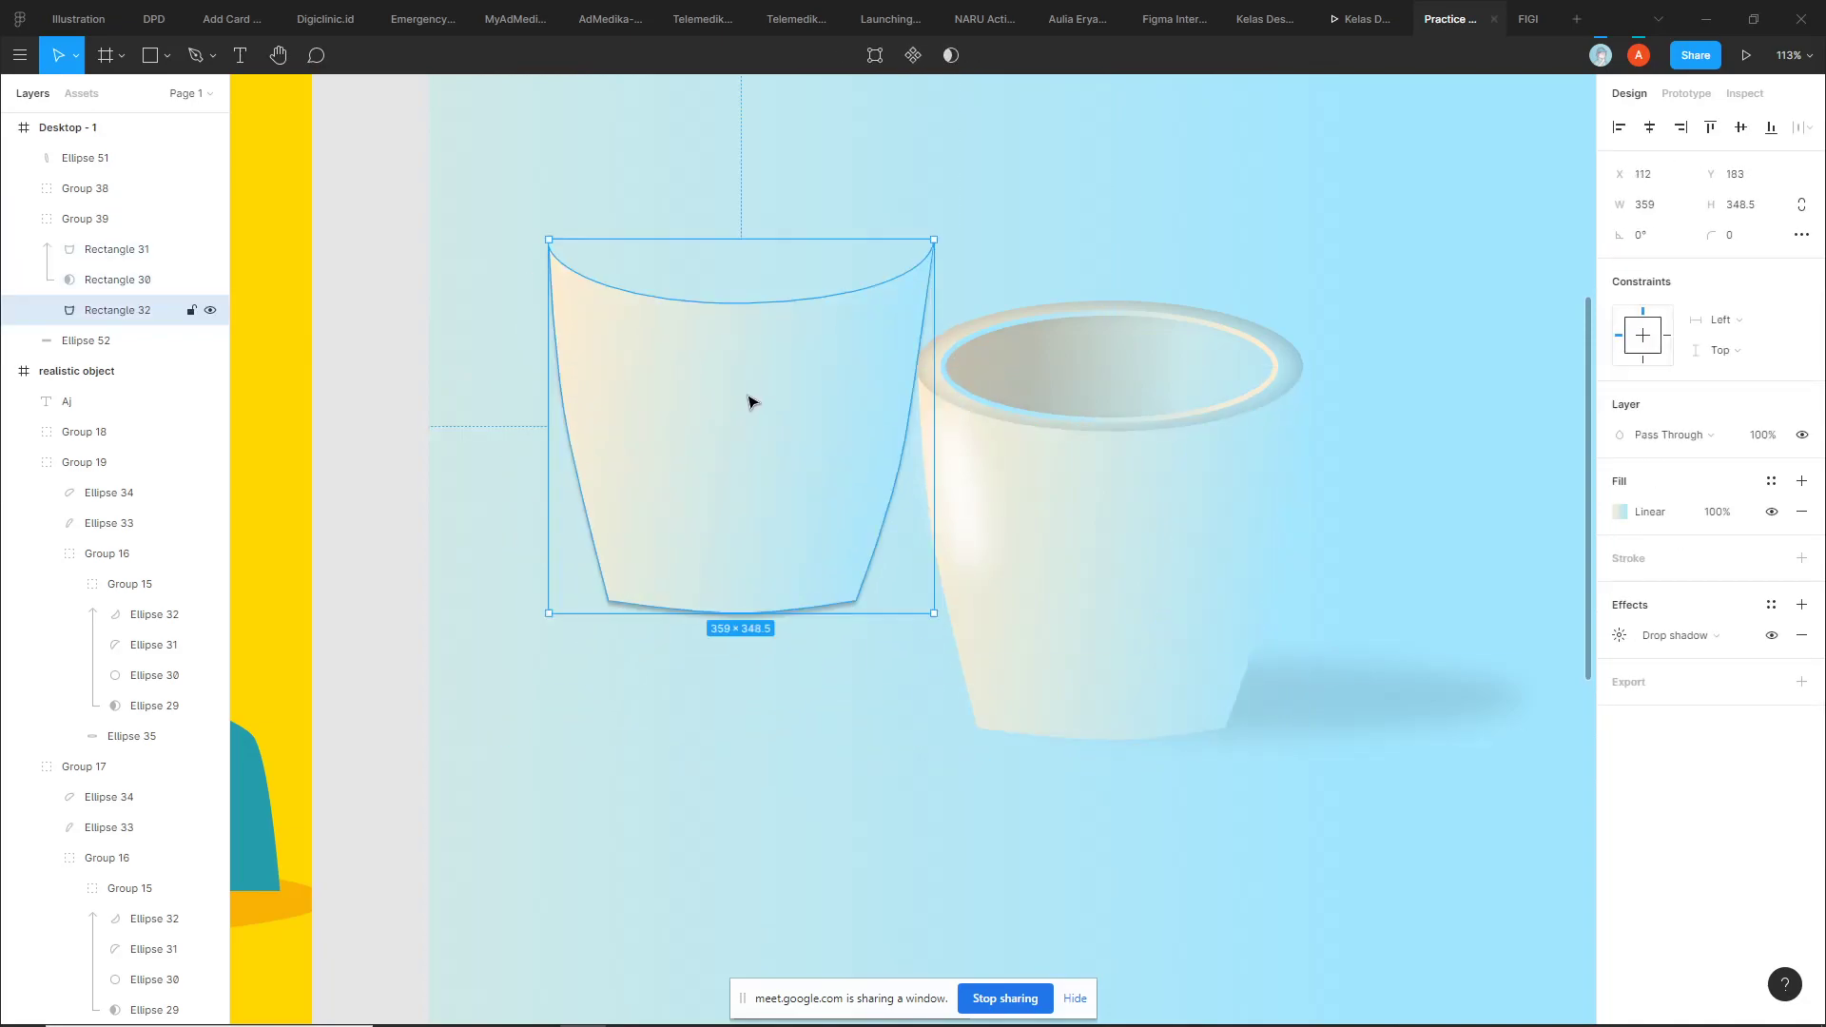
{"action": "key", "text": "Delete"}
Reselect the remaining cup body Rectangle 31
{"action": "left_click", "coordinate": [1177, 518]}
{"action": "scroll", "coordinate": [1070, 538], "scroll_direction": "right", "scroll_amount": 2}
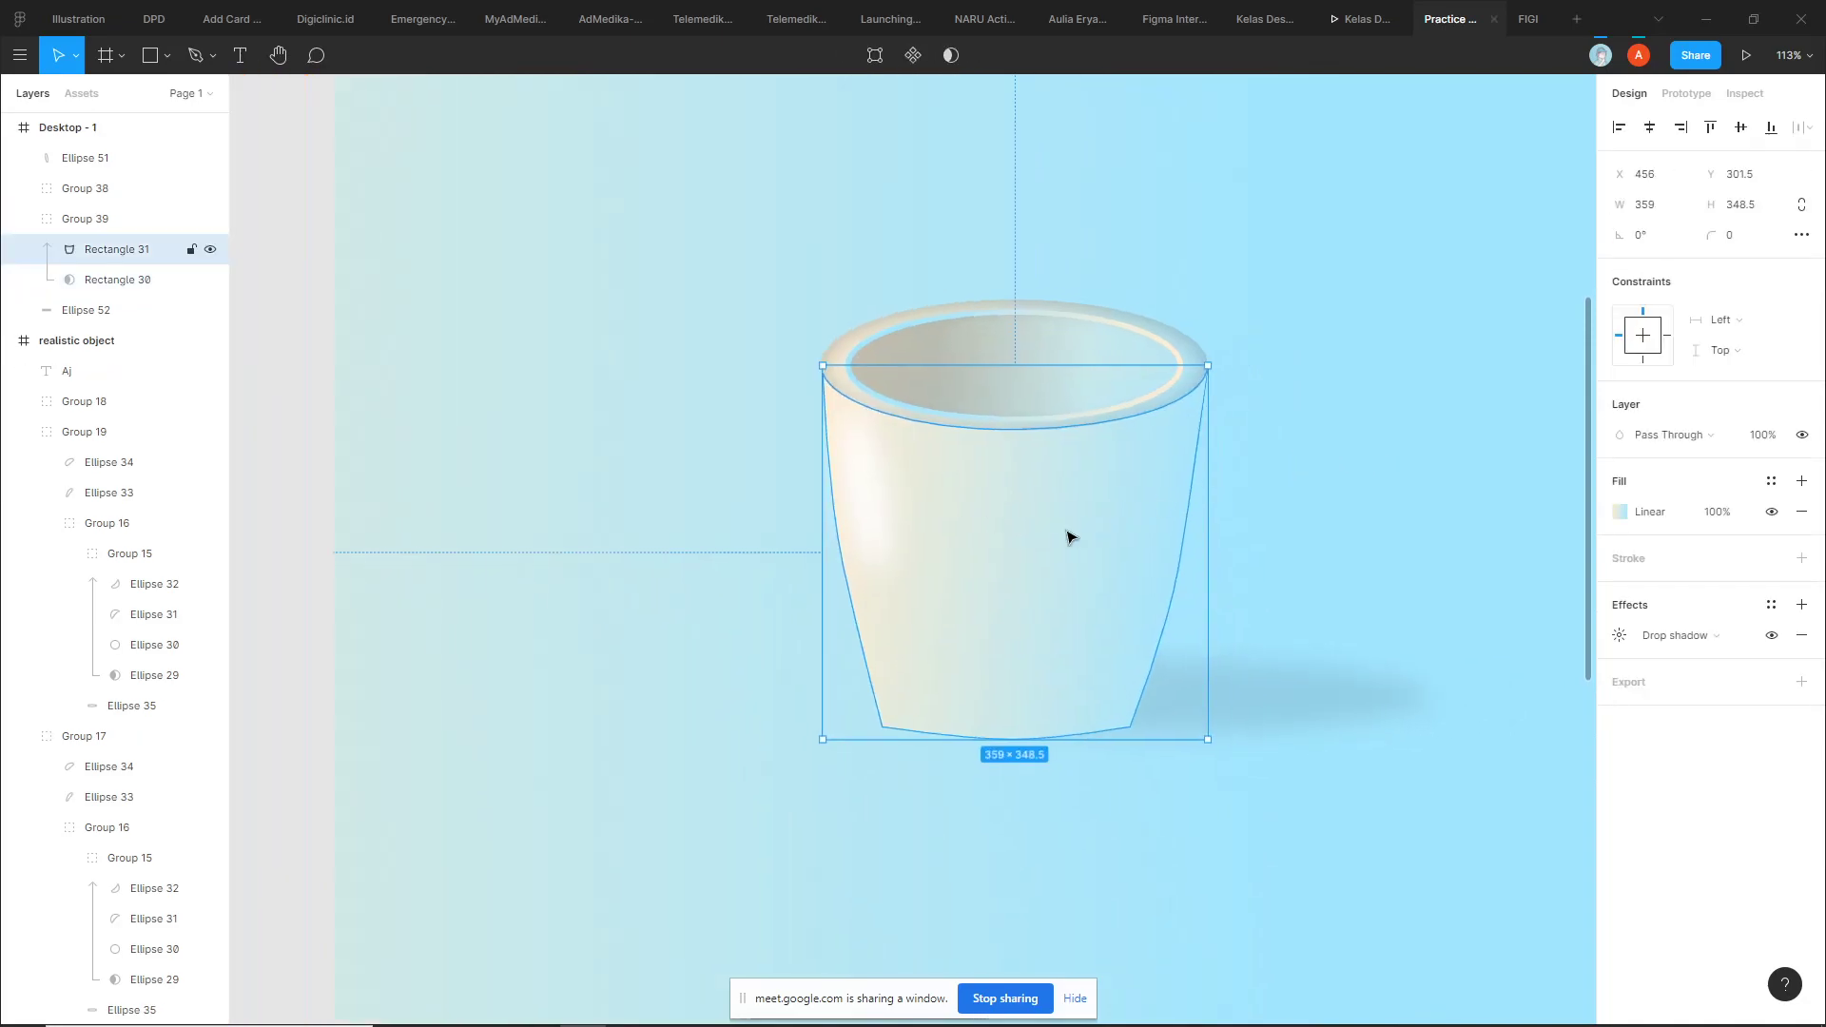
{"action": "scroll", "coordinate": [1136, 455], "scroll_direction": "right", "scroll_amount": 2}
{"action": "left_click", "coordinate": [1136, 455]}
{"action": "left_click", "coordinate": [937, 504]}
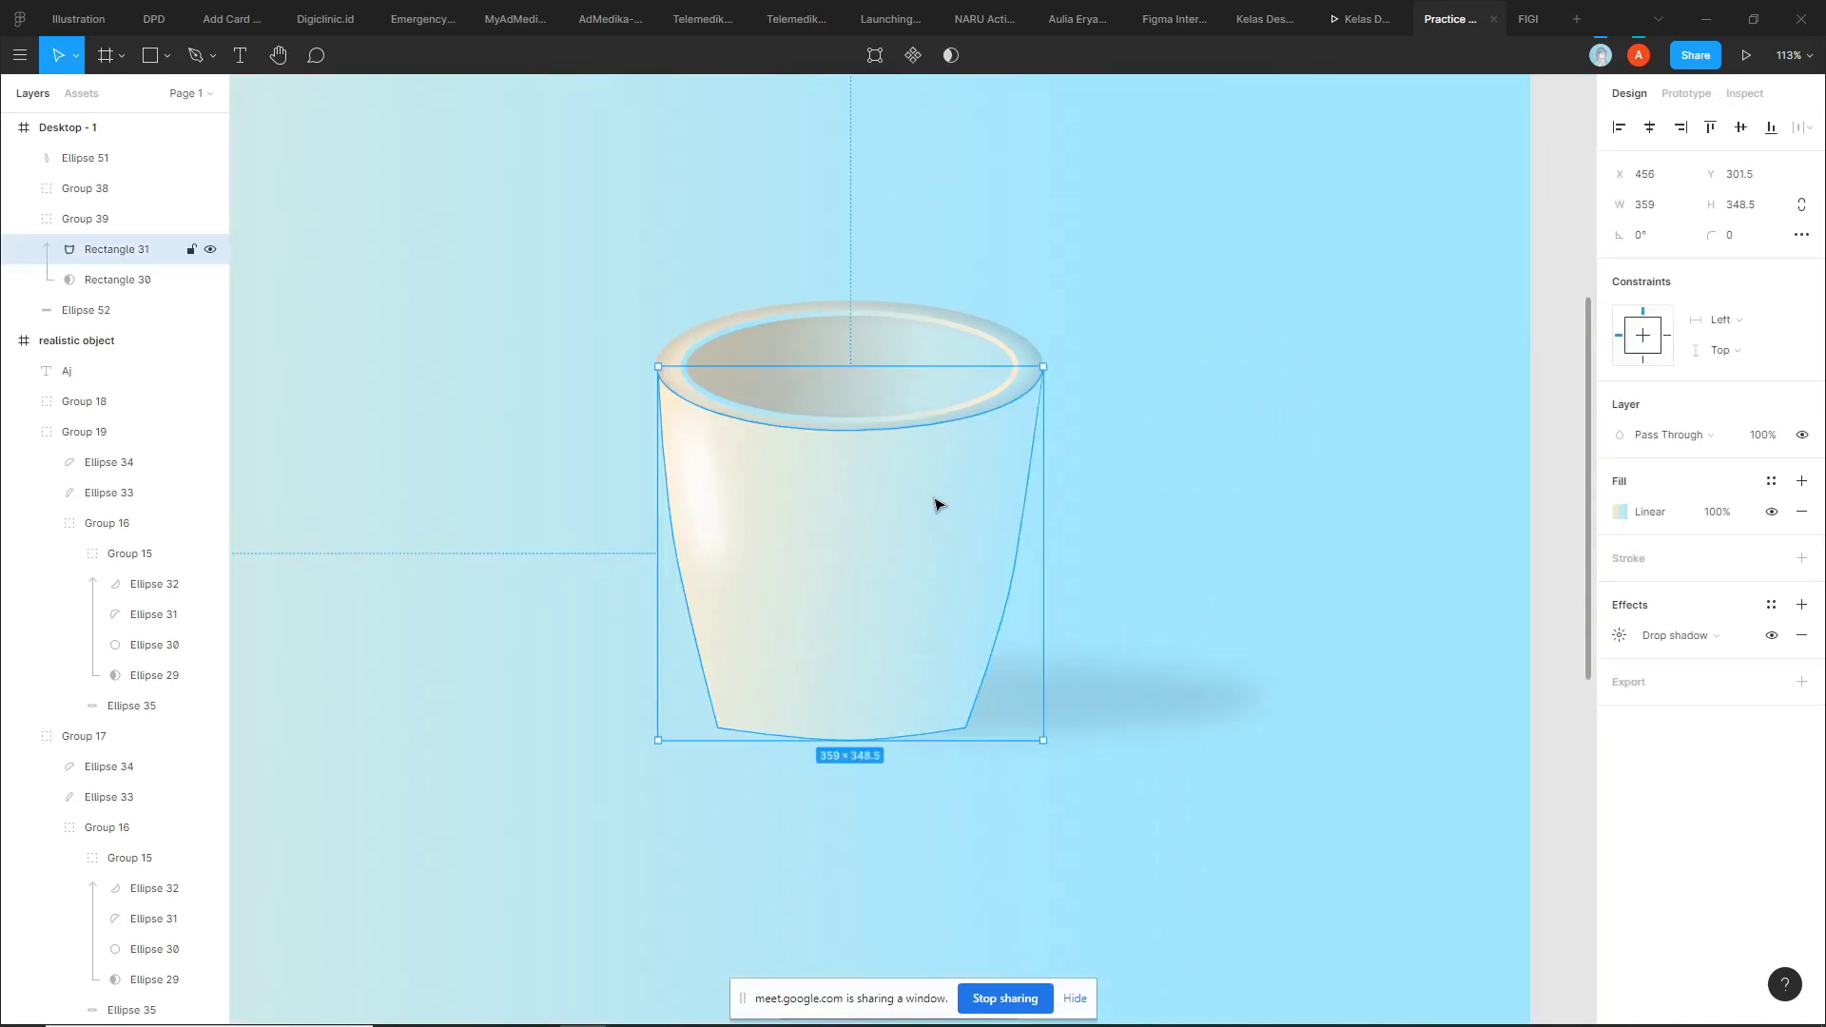
{"action": "left_click", "coordinate": [1174, 485]}
{"action": "left_click", "coordinate": [930, 514]}
Draw a closed Pen path curving over the cup's right side
{"action": "key", "text": "p"}
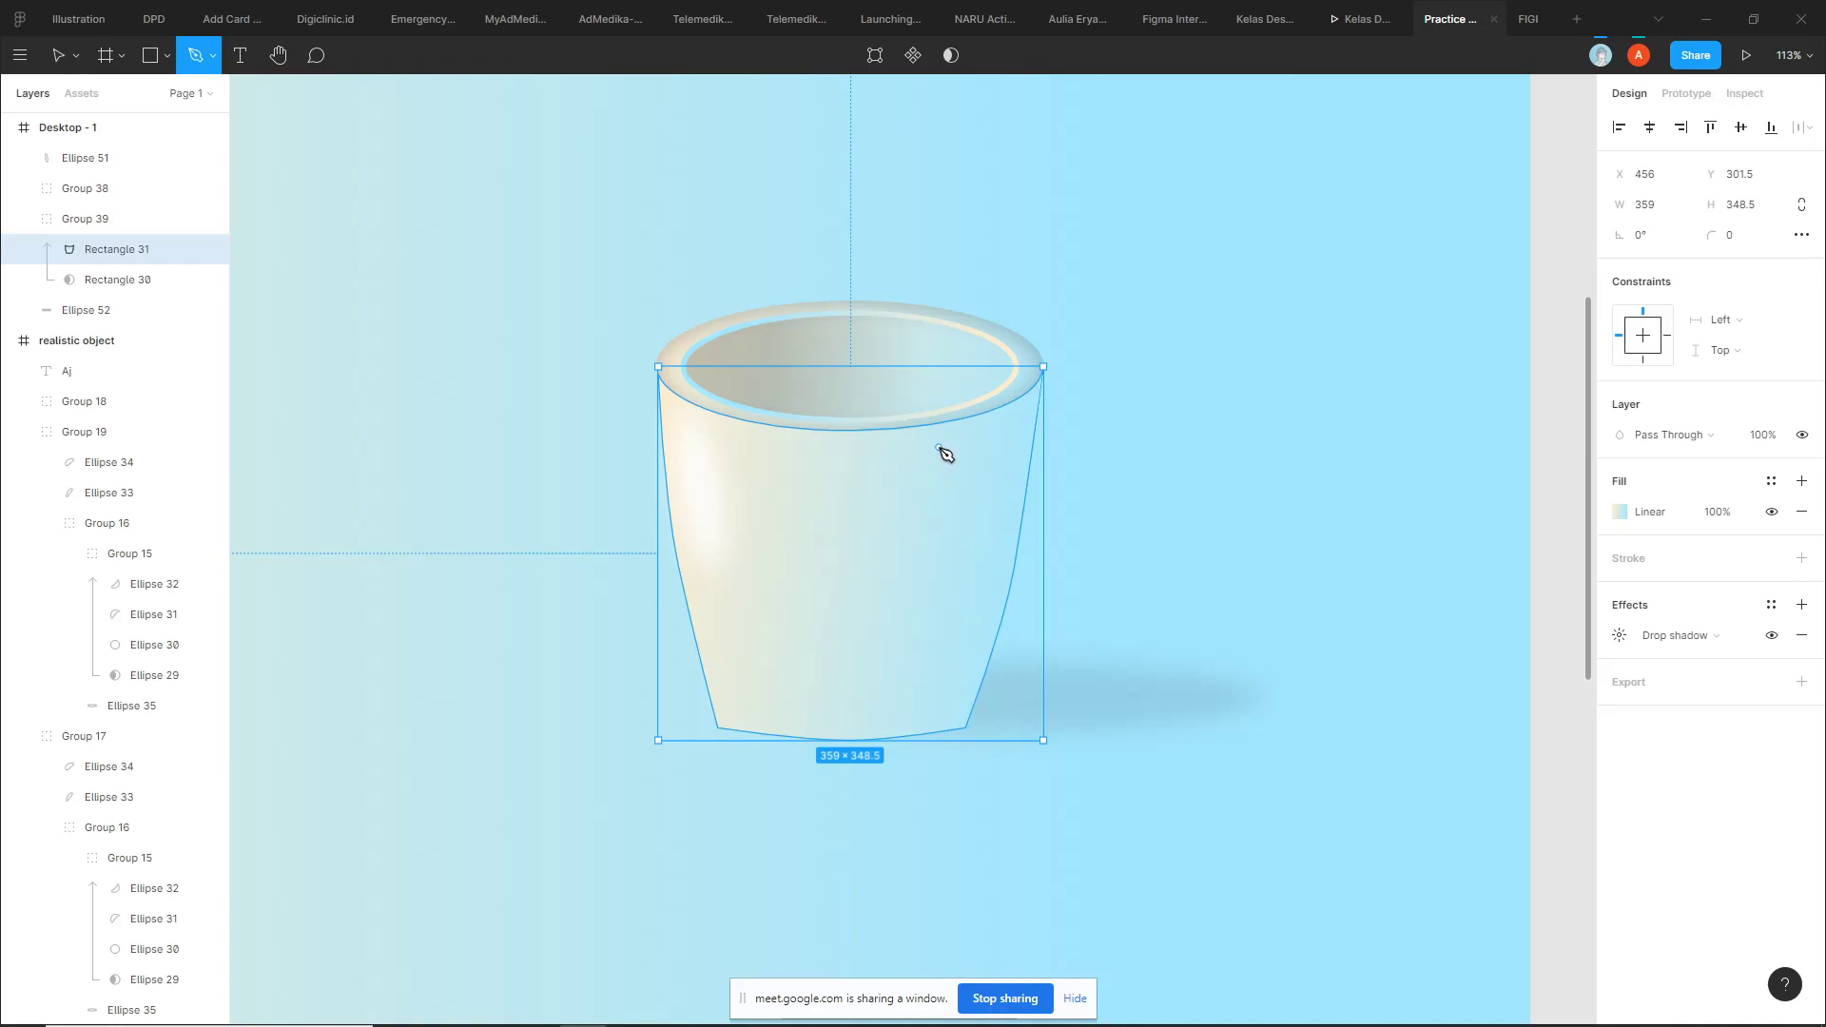
{"action": "left_click", "coordinate": [949, 445]}
{"action": "left_click", "coordinate": [922, 678]}
{"action": "left_click", "coordinate": [875, 802]}
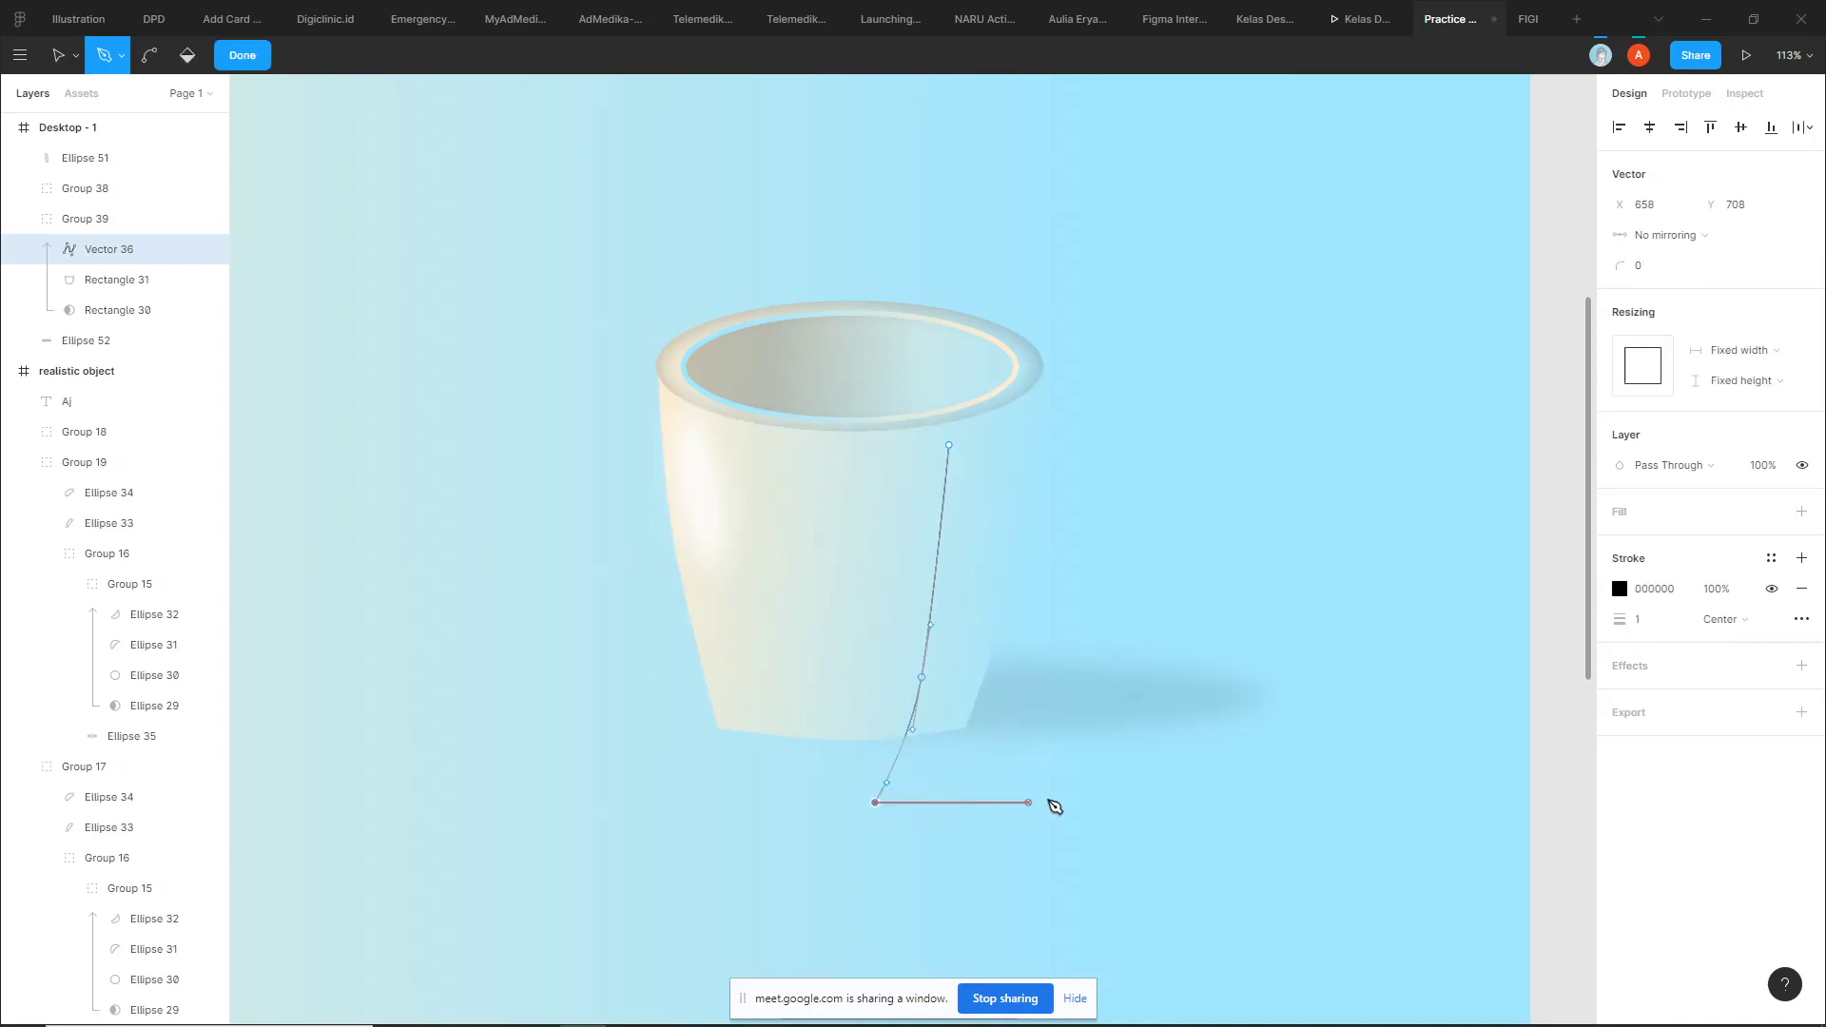
{"action": "left_click", "coordinate": [1081, 794]}
{"action": "left_click_drag", "start_coordinate": [1104, 284], "coordinate": [979, 277]}
{"action": "left_click", "coordinate": [948, 446]}
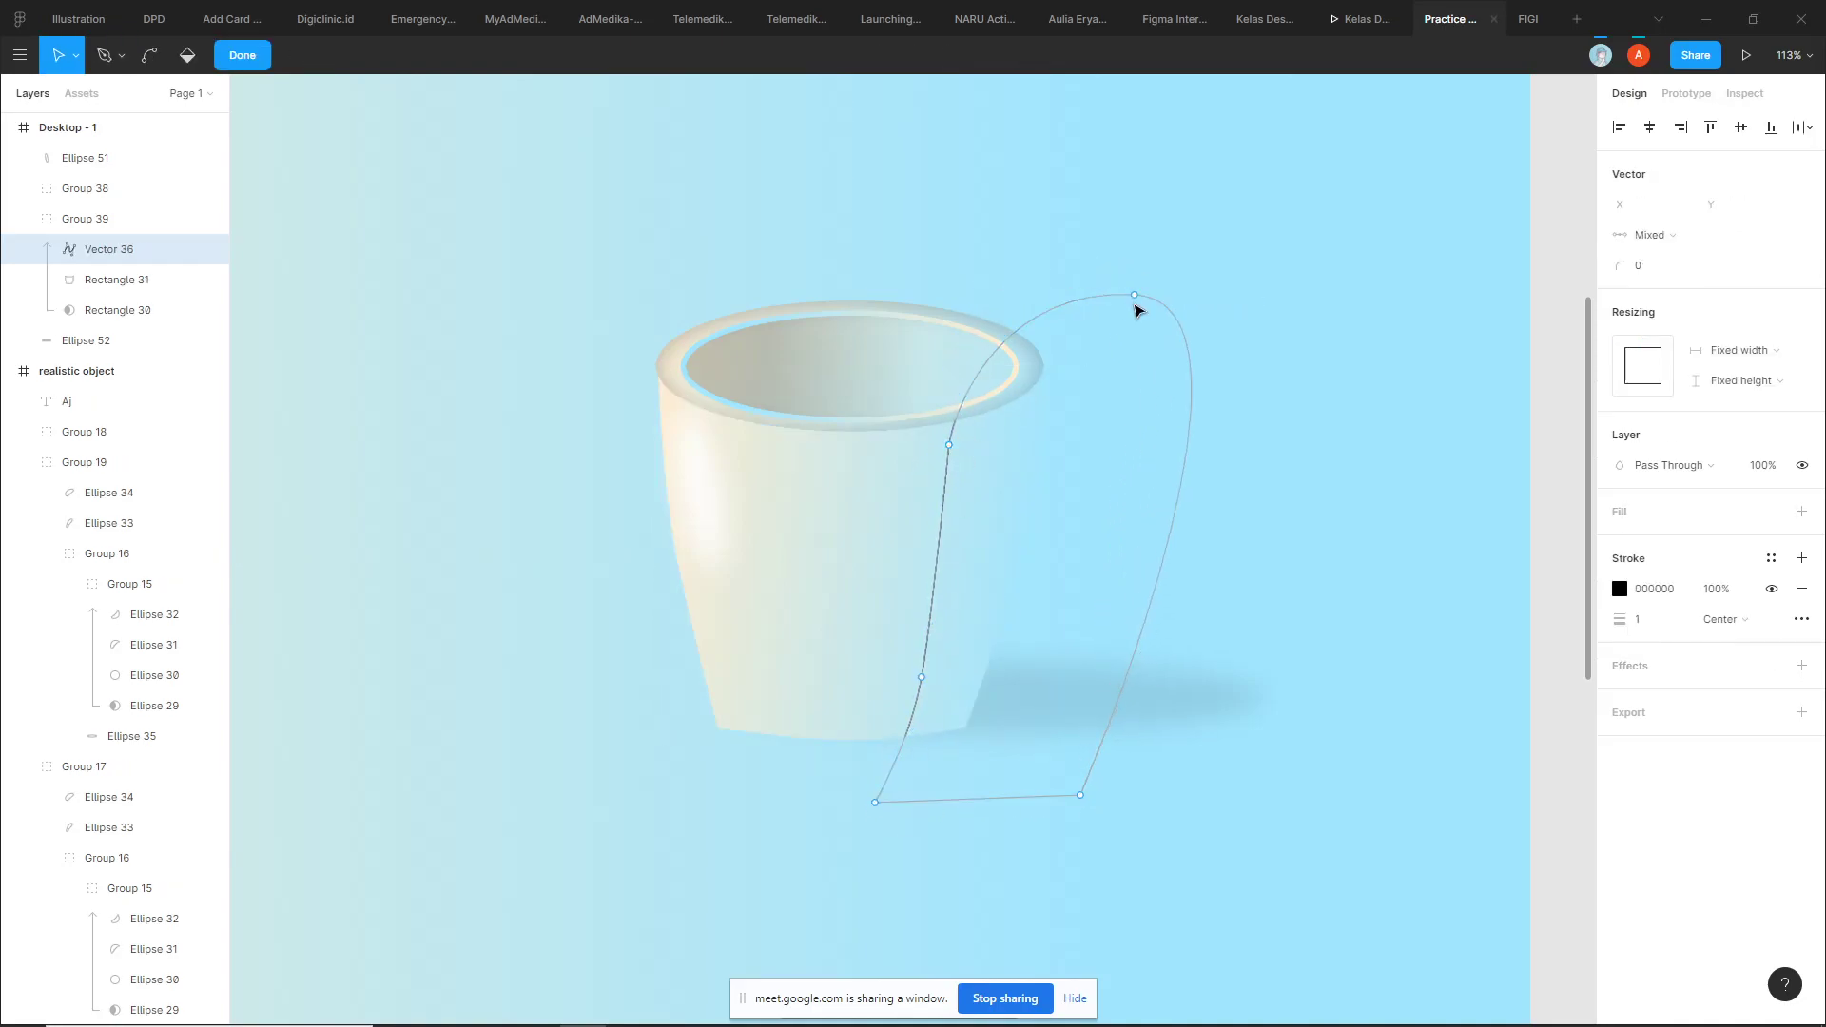
Fill the shape black 000000, align two points to the cup edge, and remove its stroke
{"action": "left_click", "coordinate": [1634, 515]}
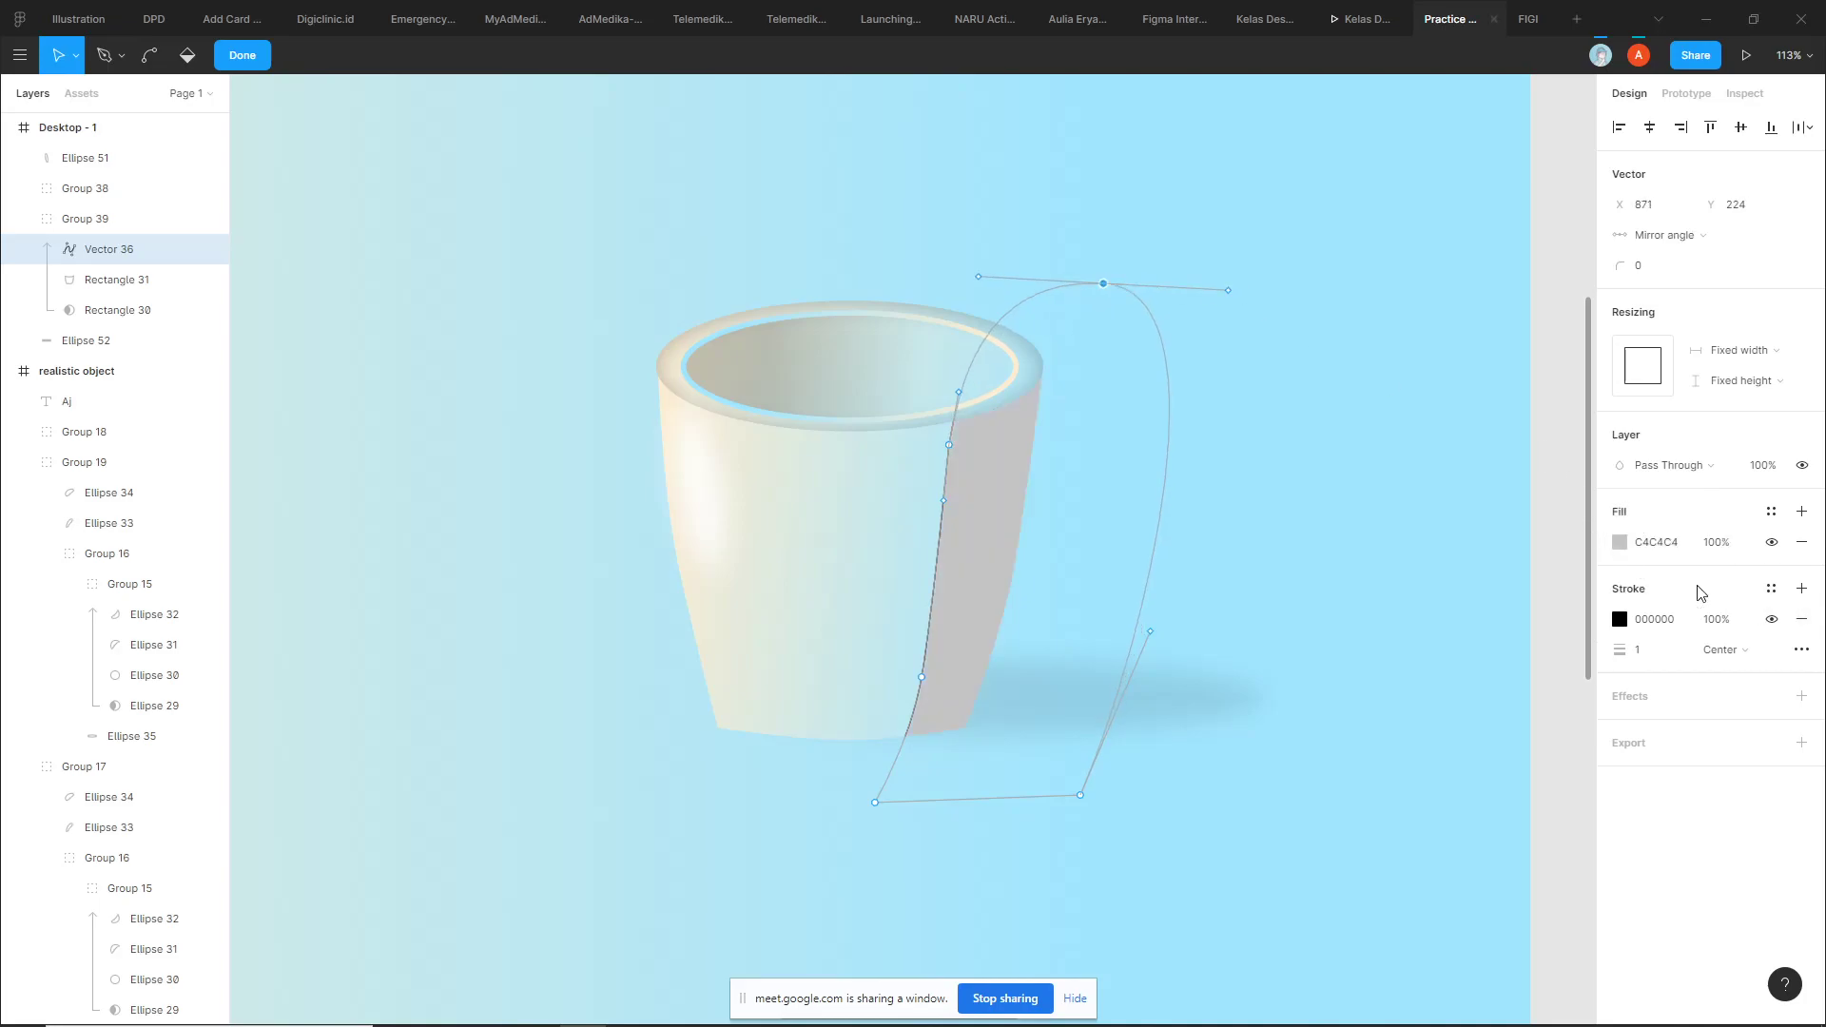
{"action": "left_click", "coordinate": [1655, 543]}
{"action": "type", "text": "000000"}
{"action": "key", "text": "Return"}
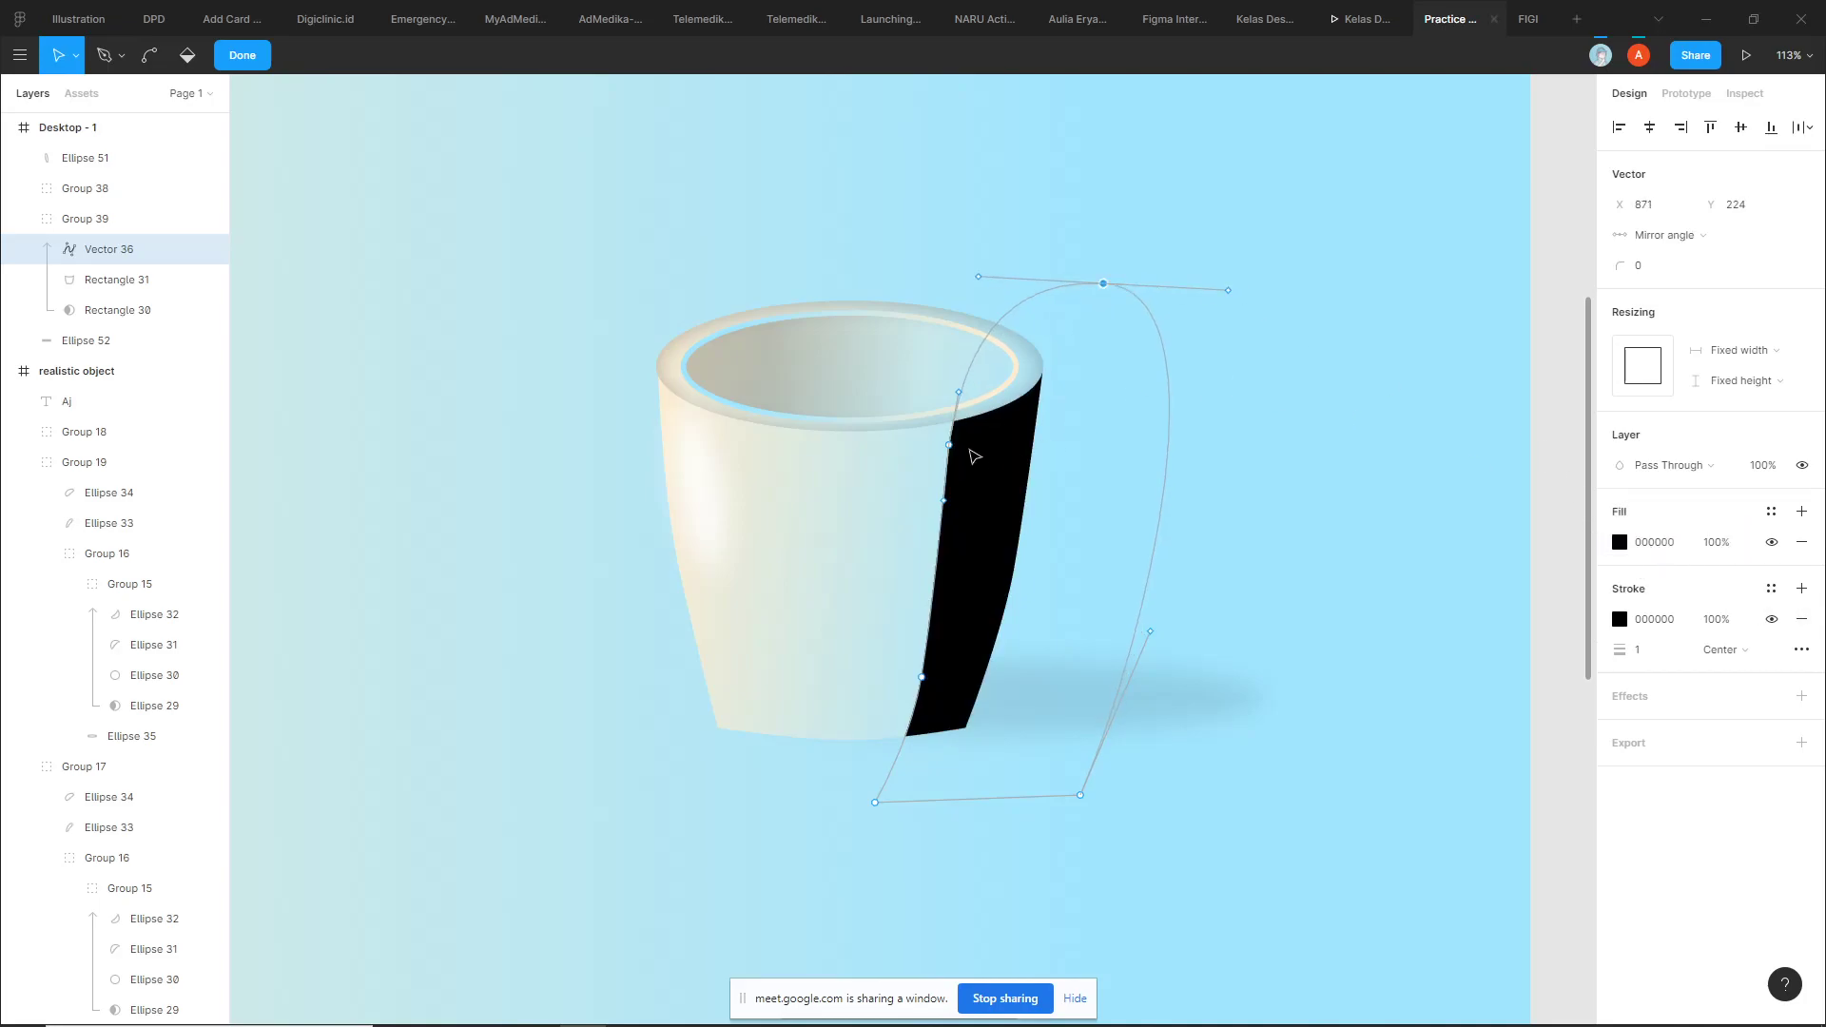
{"action": "left_click_drag", "start_coordinate": [948, 445], "coordinate": [964, 448]}
{"action": "left_click_drag", "start_coordinate": [922, 677], "coordinate": [919, 682]}
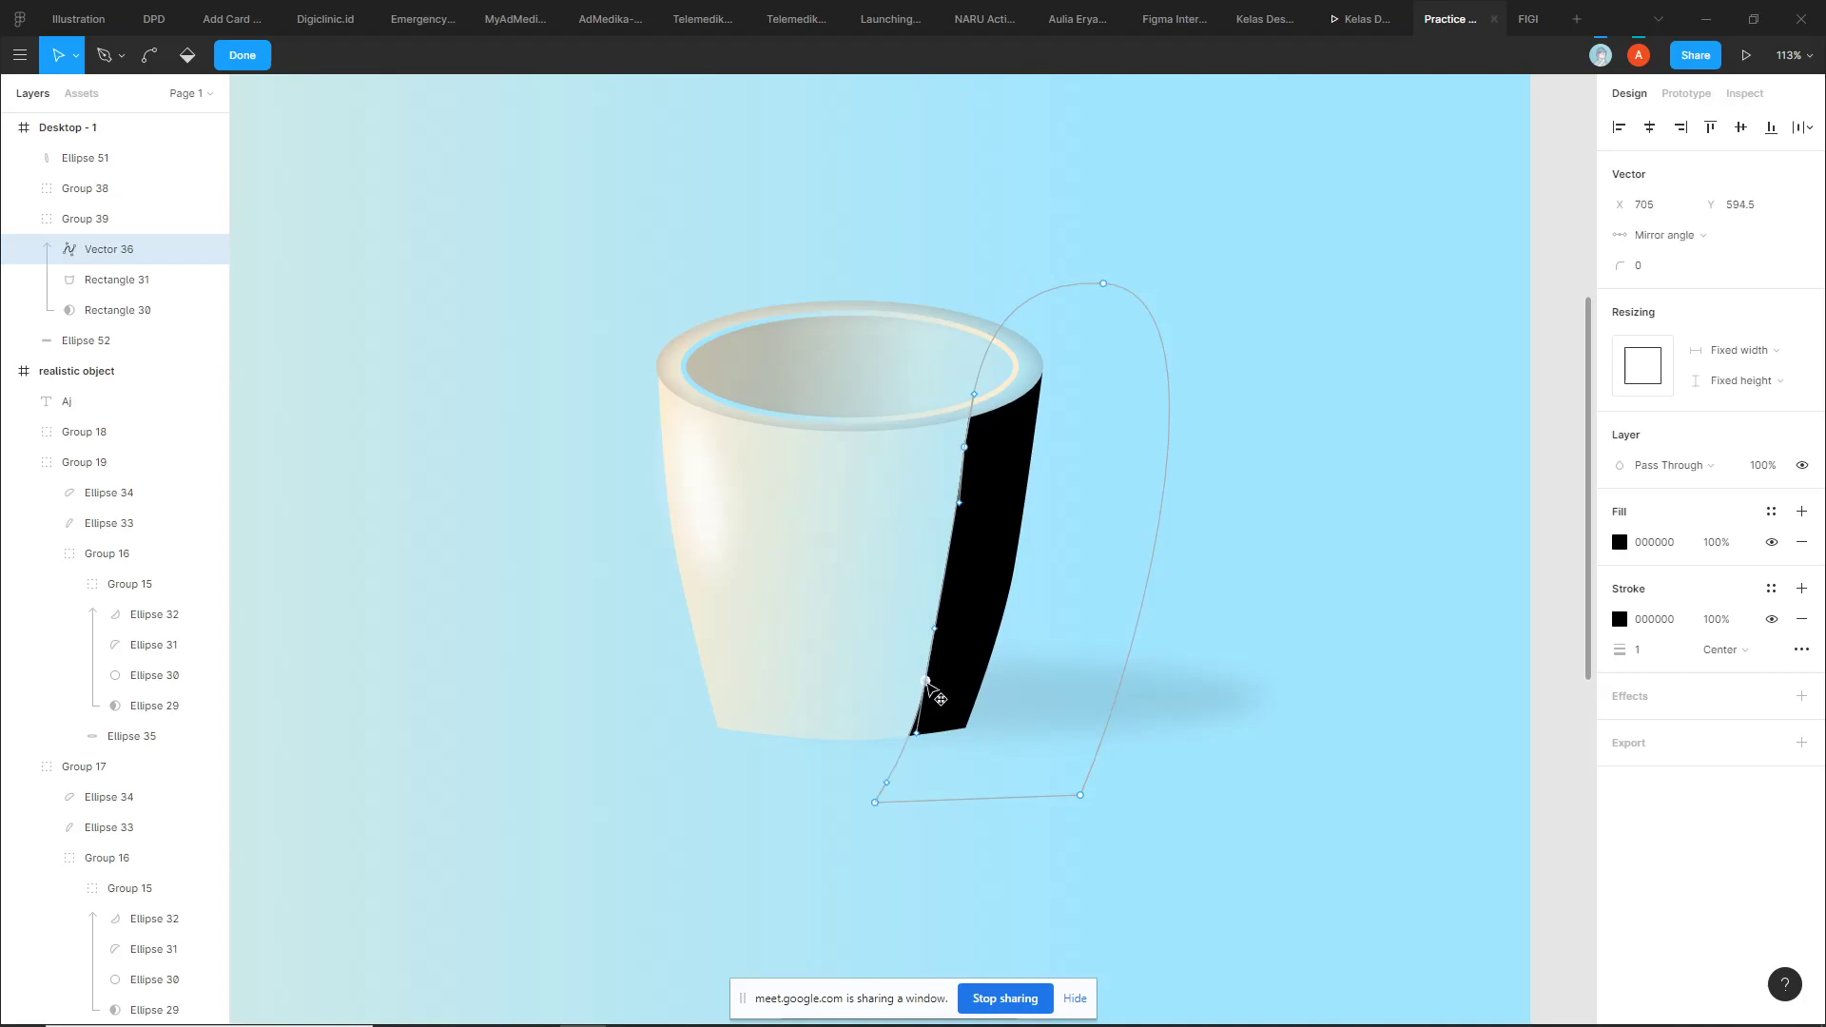
{"action": "left_click", "coordinate": [1802, 619]}
{"action": "key", "text": "Escape"}
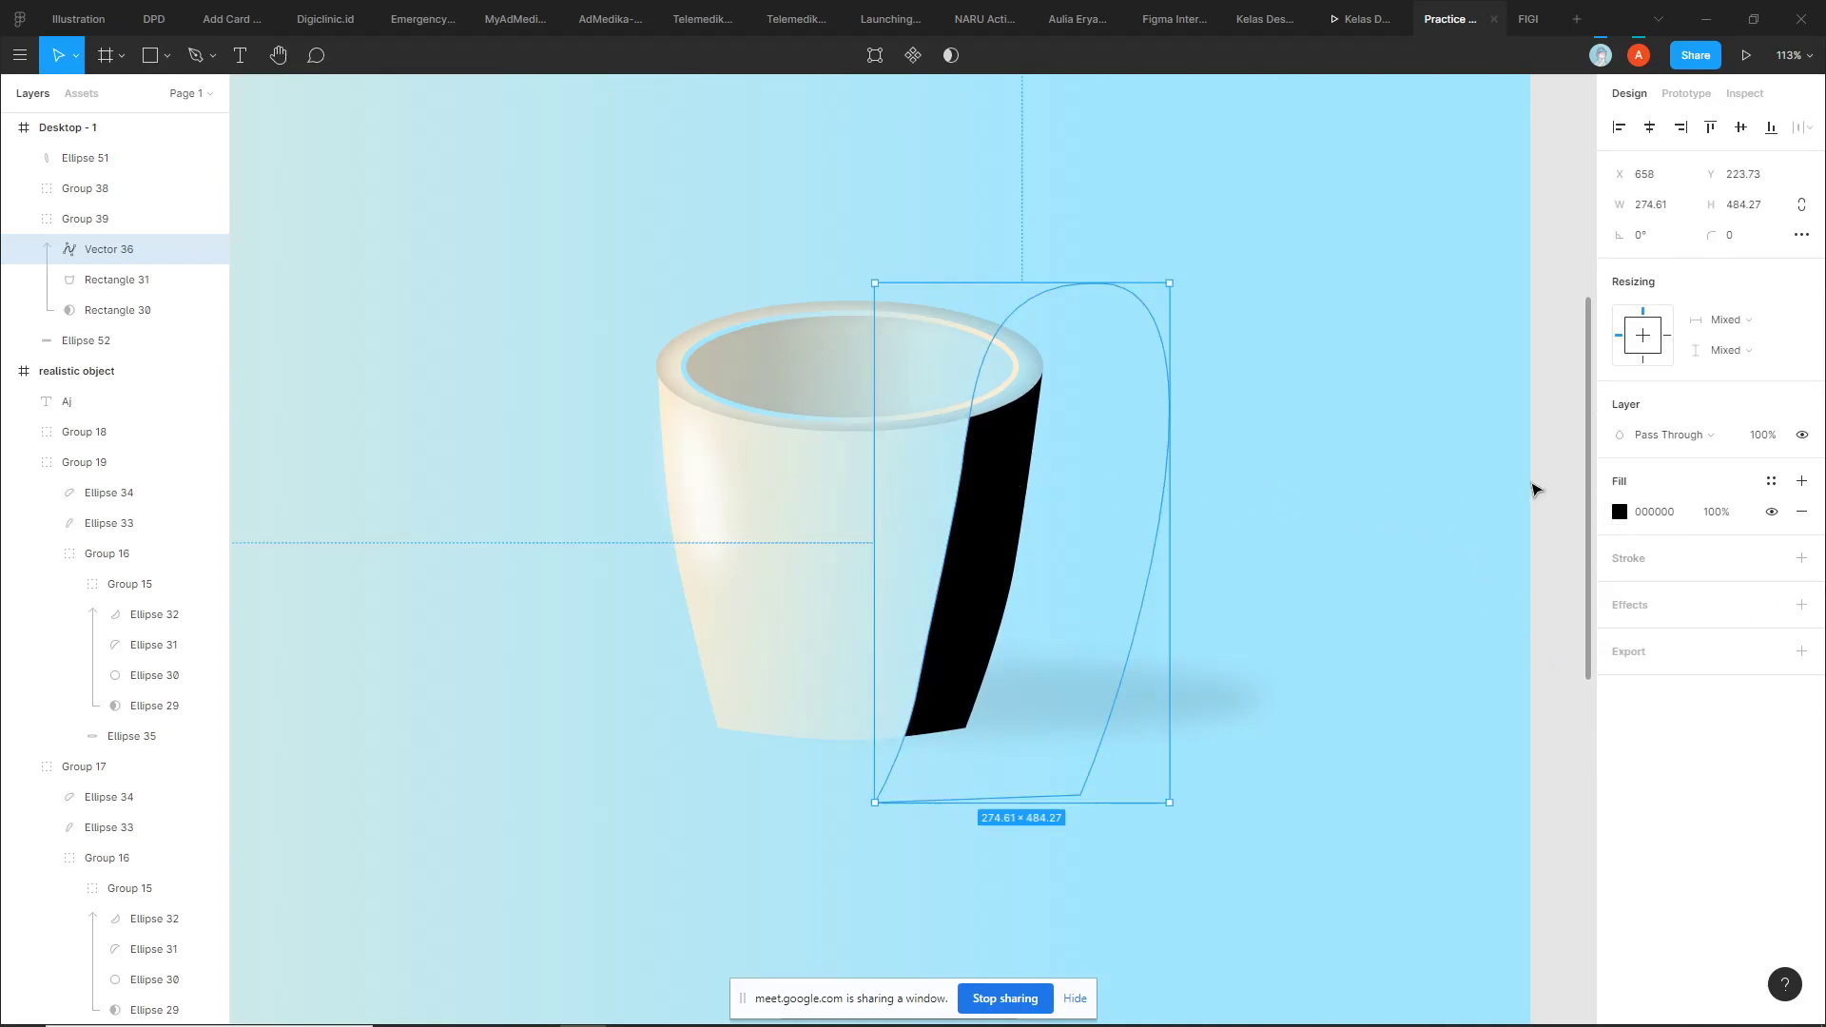
Change Vector 36's fill to a linear gradient angled across the cup's side
{"action": "left_click", "coordinate": [1620, 512]}
{"action": "left_click", "coordinate": [1406, 517]}
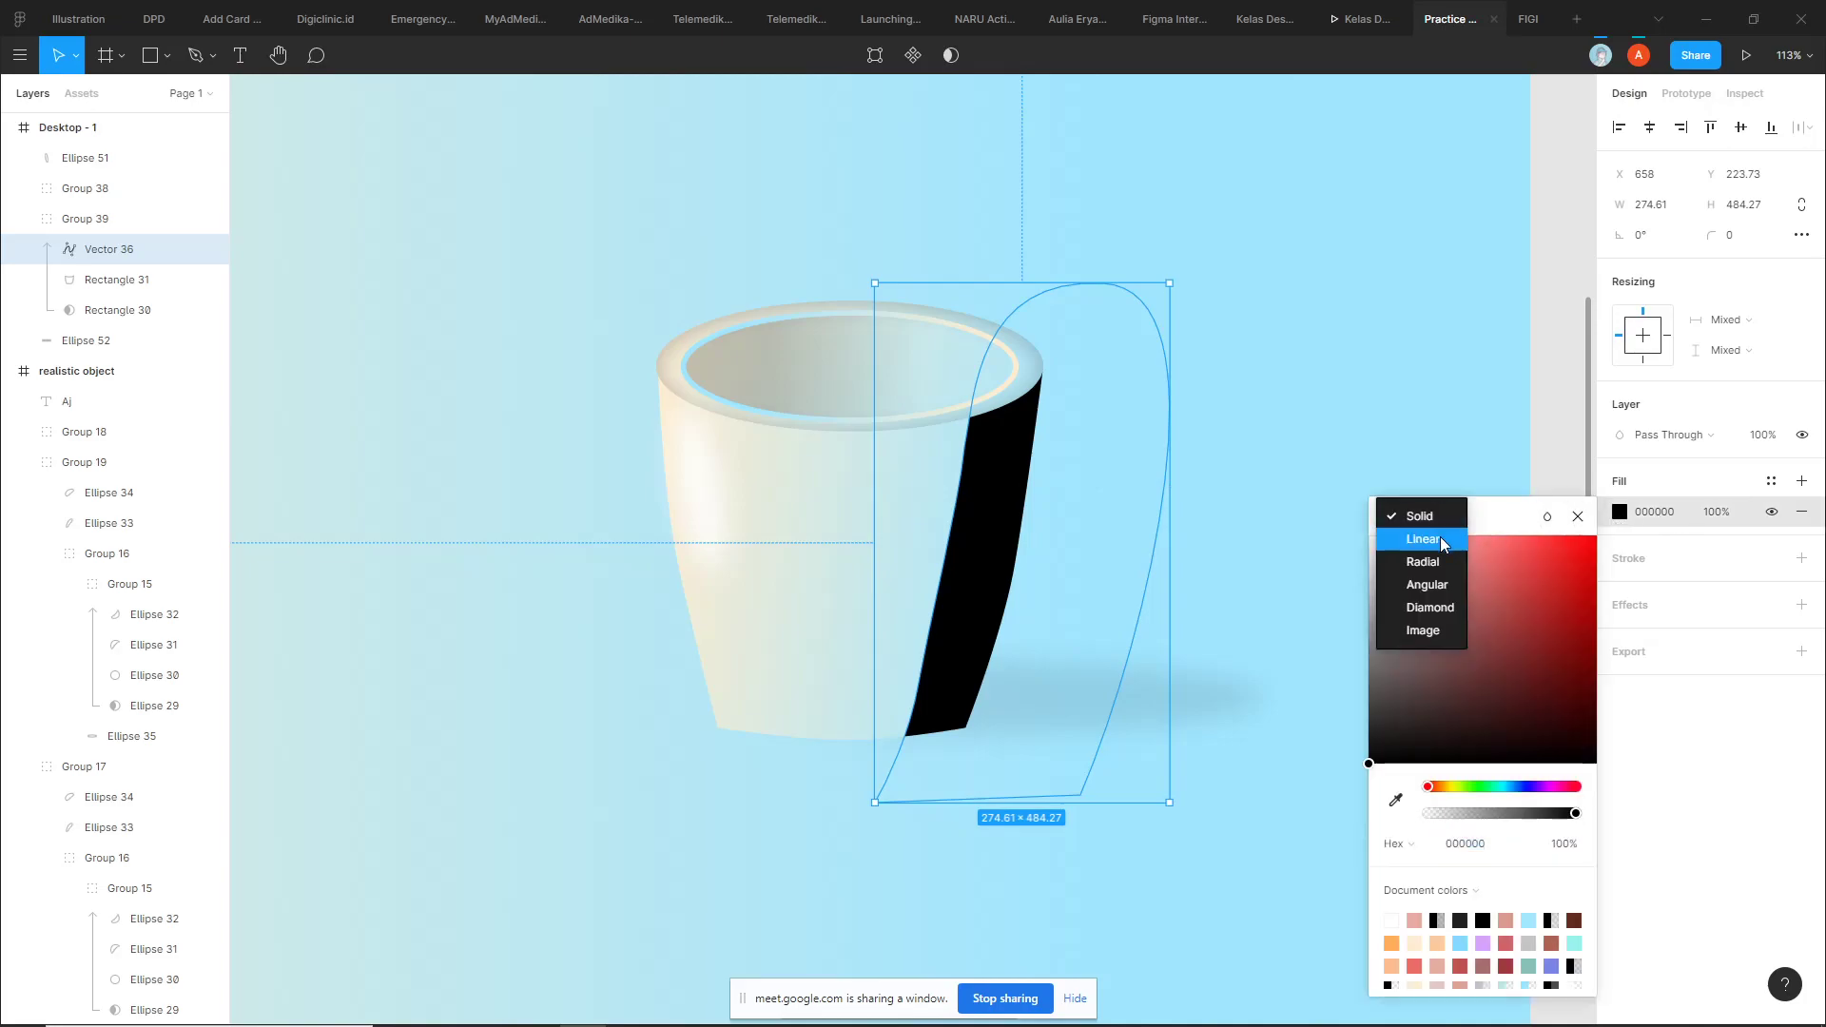
{"action": "left_click", "coordinate": [1441, 535]}
{"action": "mouse_move", "coordinate": [1035, 284]}
{"action": "left_mouse_down"}
{"action": "mouse_move", "coordinate": [1126, 299]}
{"action": "mouse_move", "coordinate": [1185, 610]}
{"action": "left_mouse_up"}
{"action": "left_click_drag", "start_coordinate": [1023, 806], "coordinate": [909, 581]}
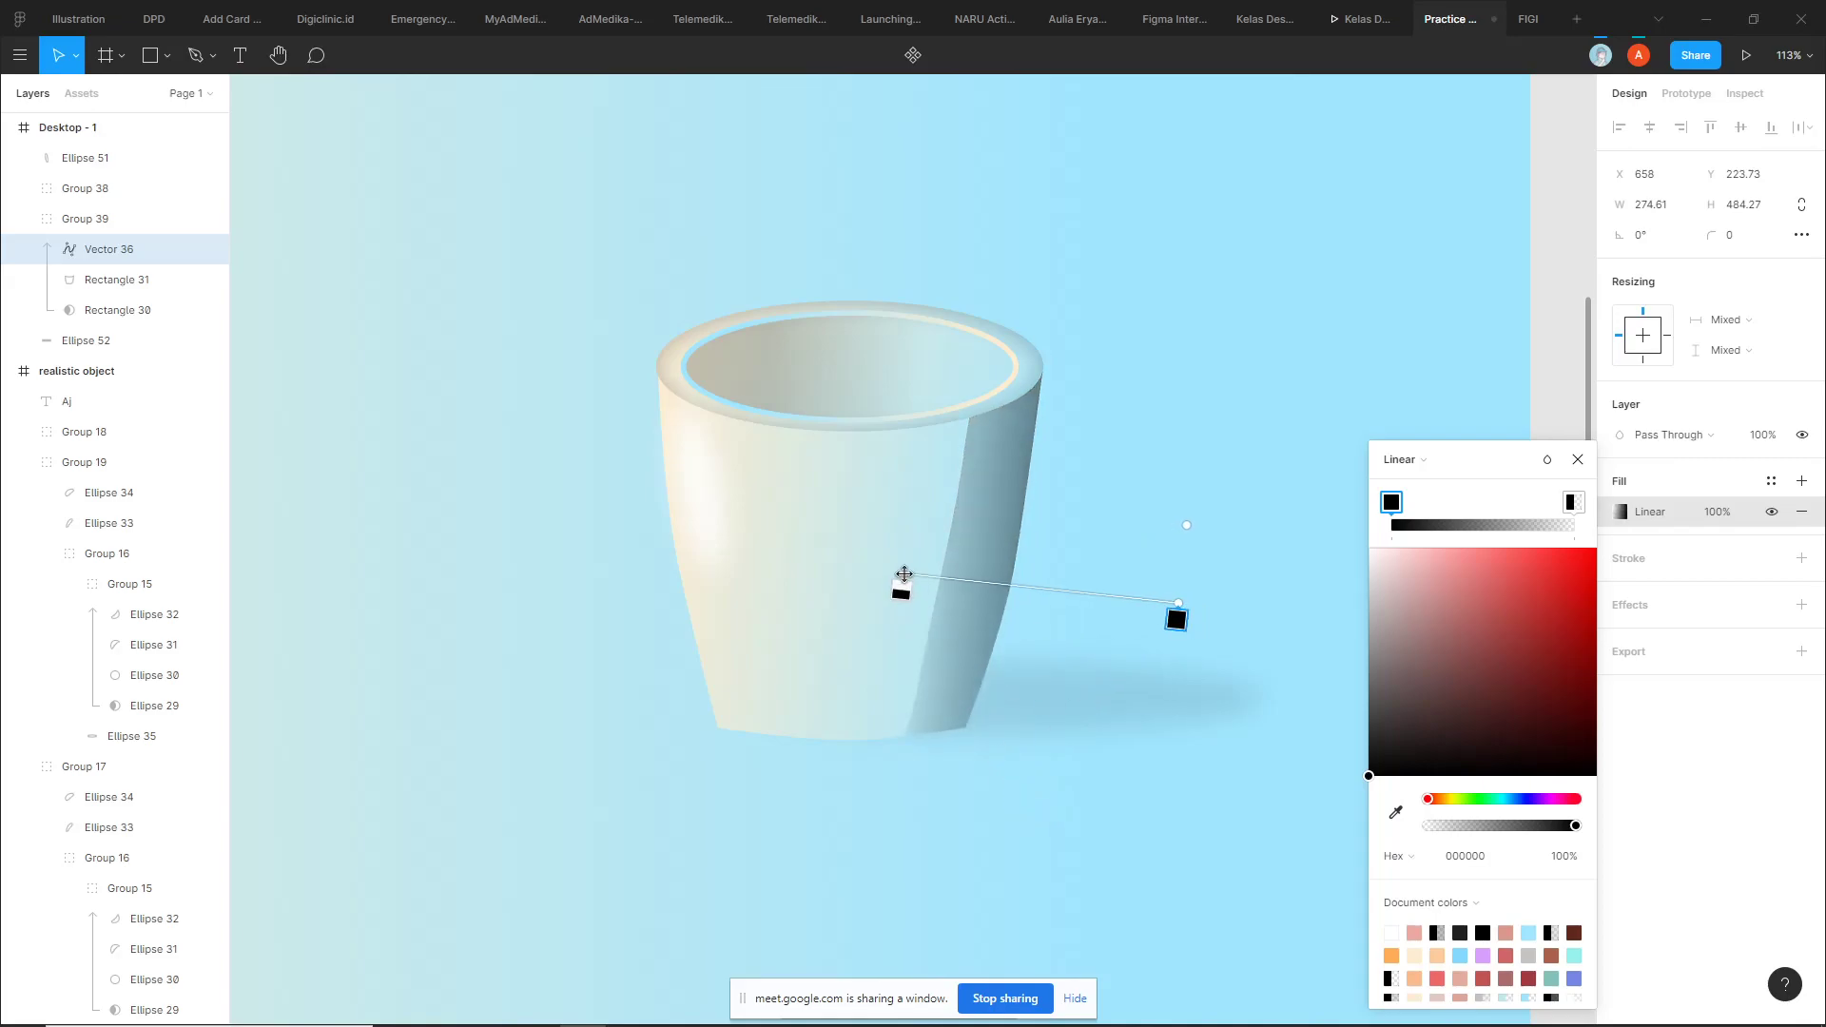
{"action": "left_click", "coordinate": [1638, 605]}
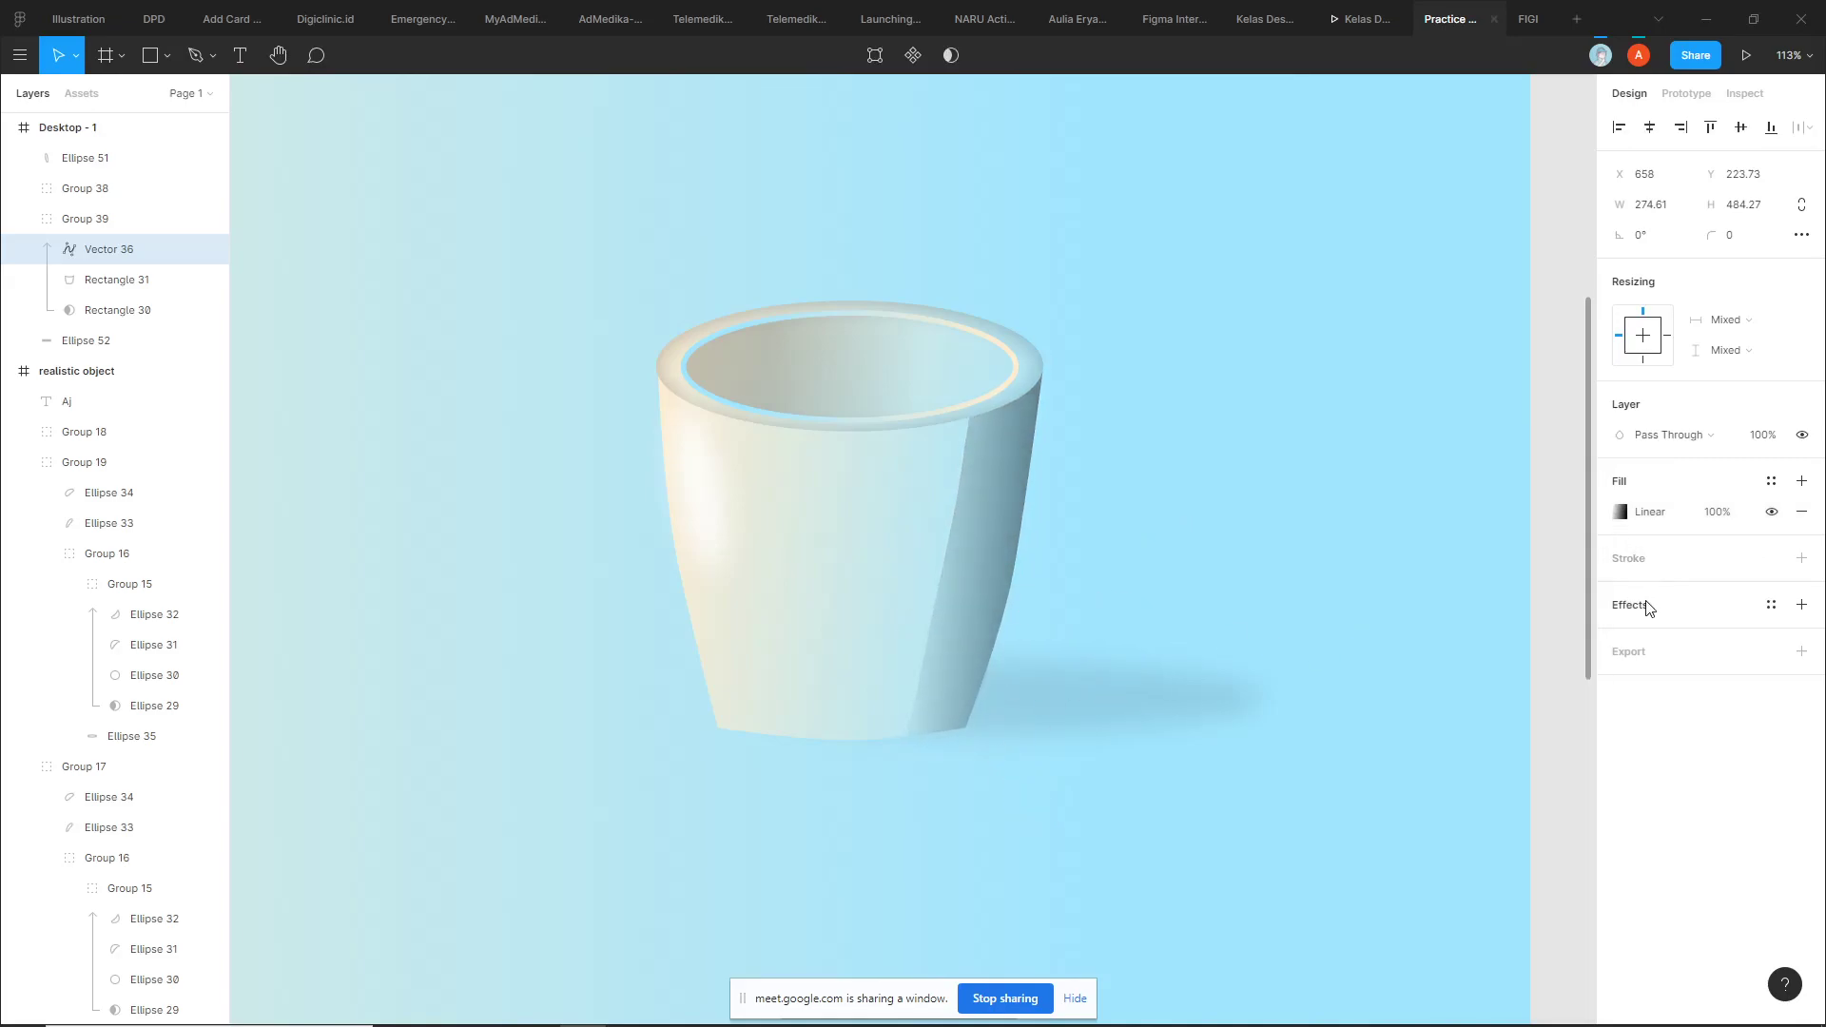
Add a stronger layer blur and lower a gradient stop's opacity to about half
{"action": "left_click", "coordinate": [1664, 636]}
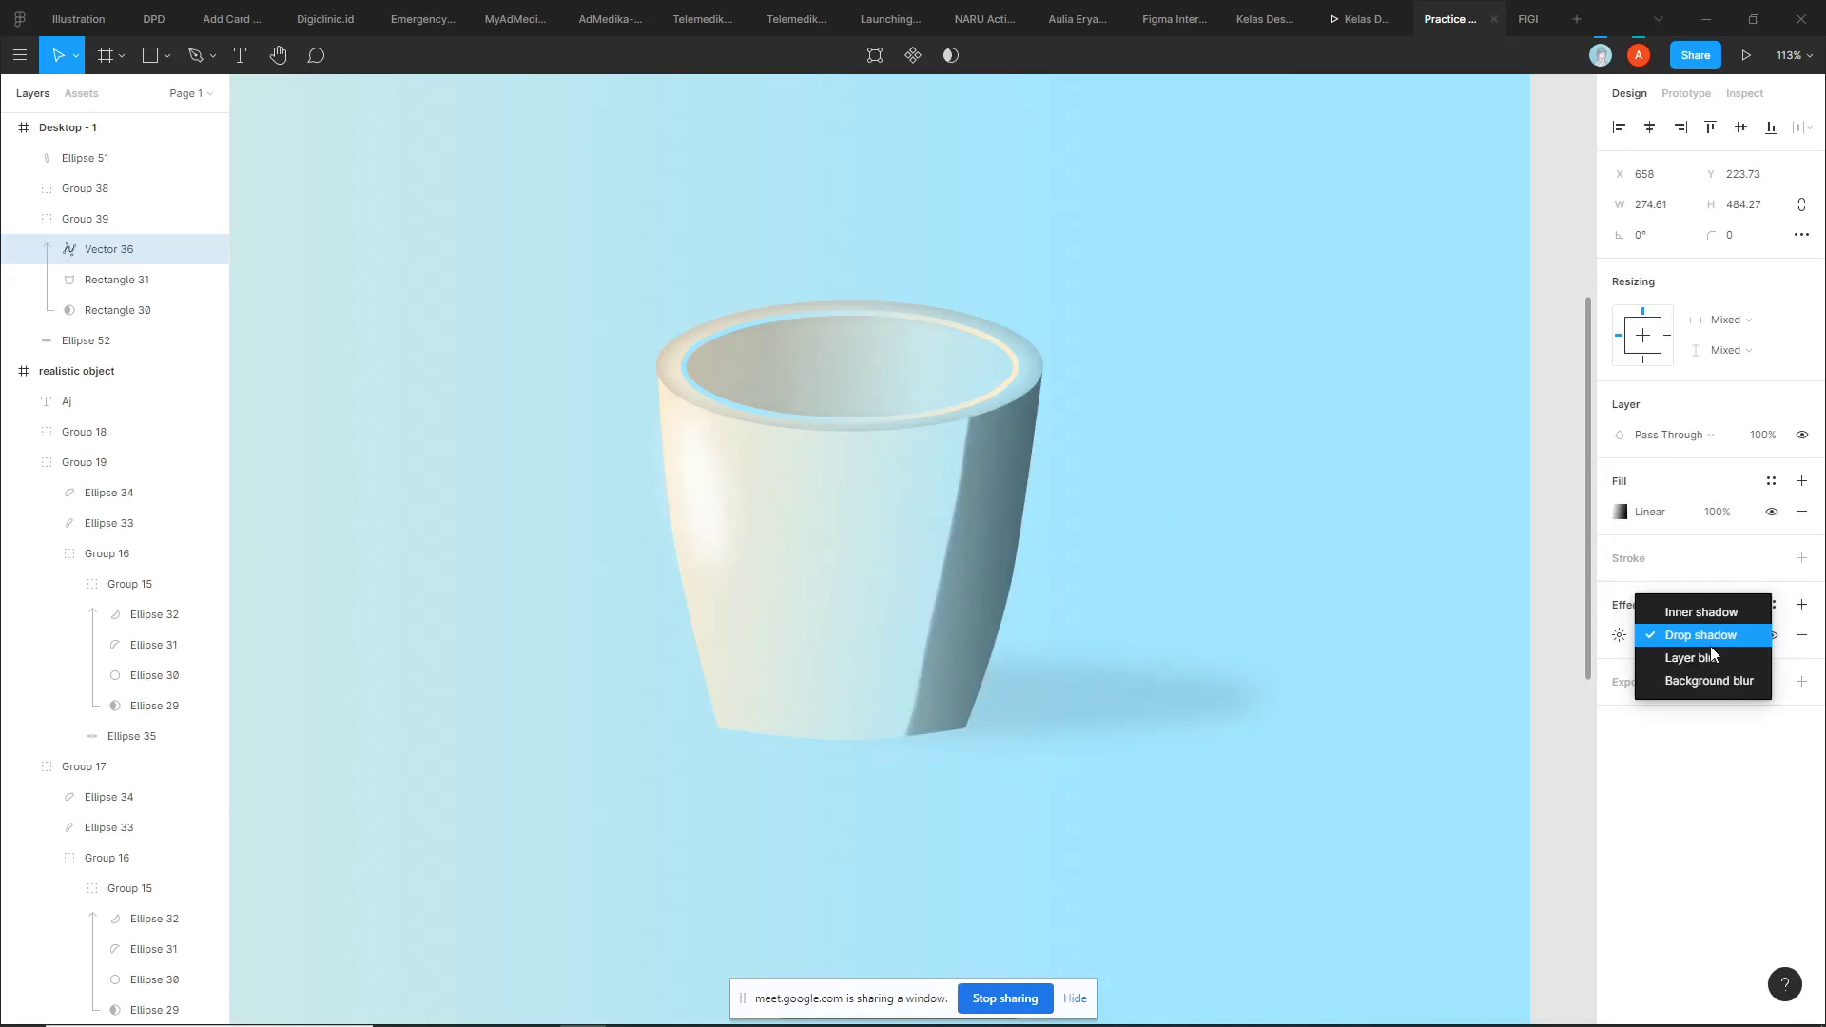
{"action": "left_click", "coordinate": [1620, 636]}
{"action": "left_click_drag", "start_coordinate": [1397, 682], "coordinate": [1641, 700]}
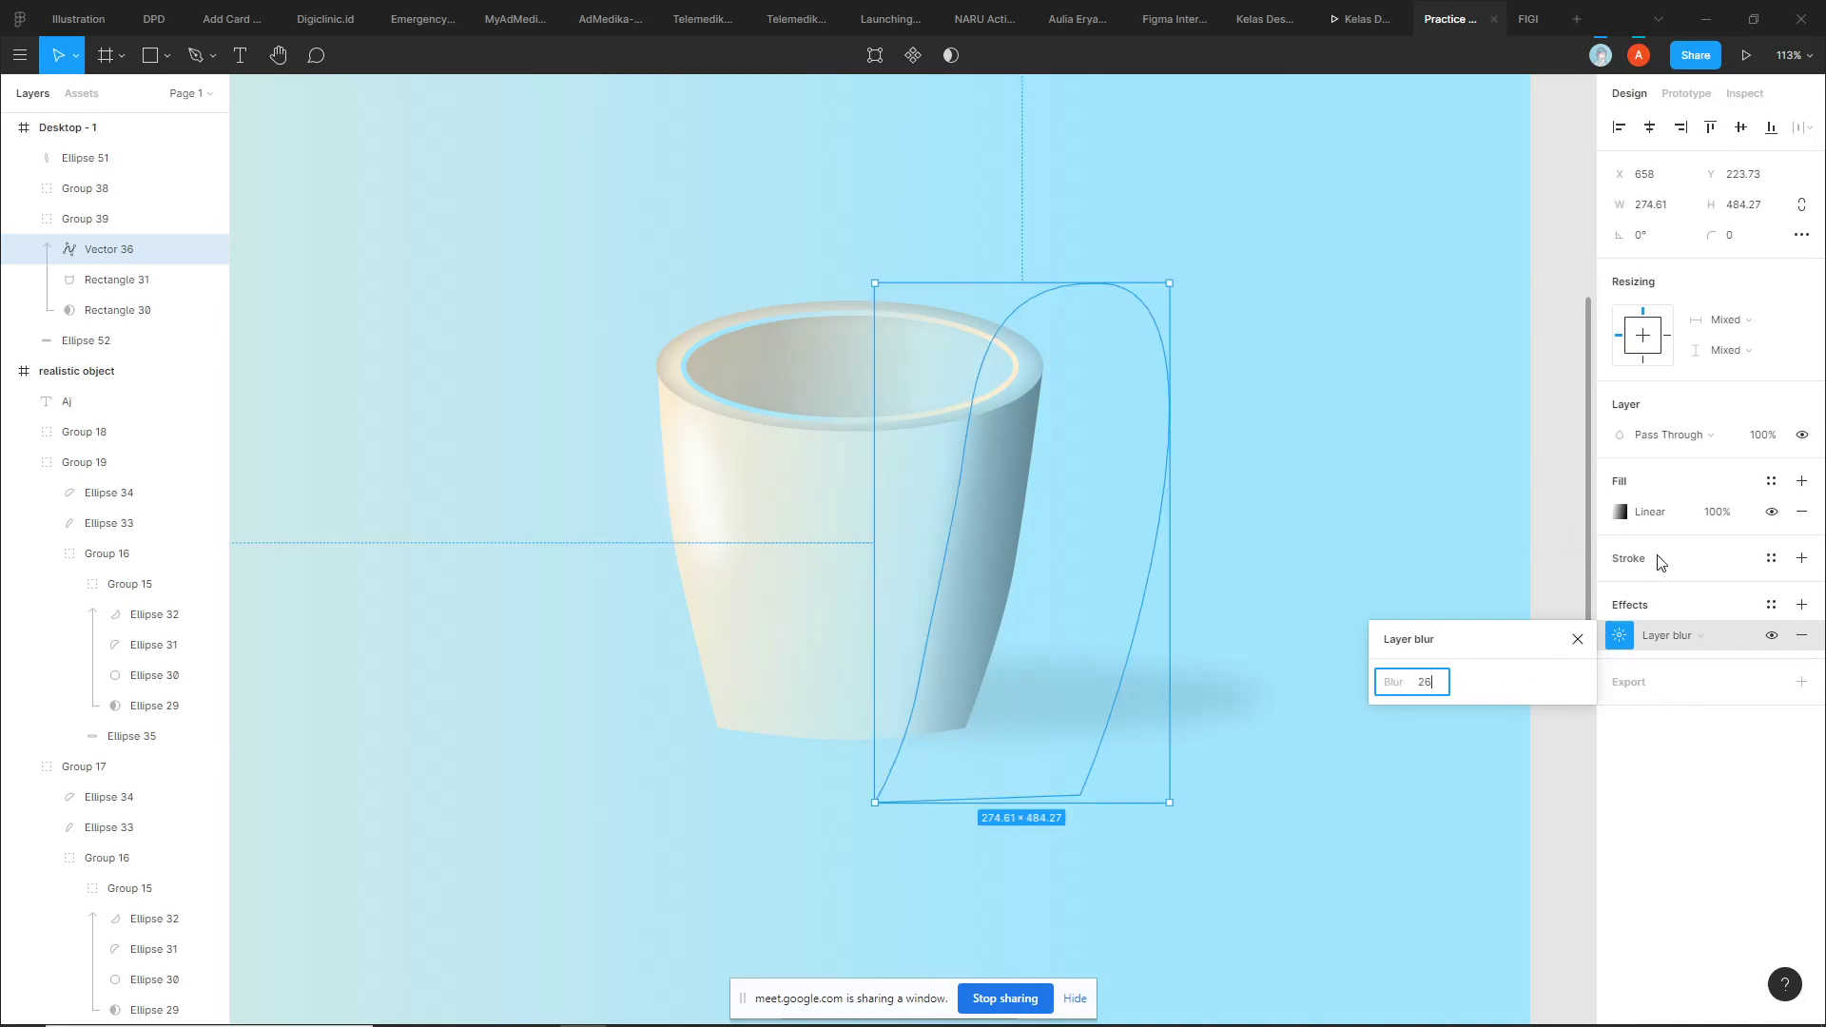
{"action": "left_click", "coordinate": [1623, 514]}
{"action": "left_click_drag", "start_coordinate": [916, 575], "coordinate": [896, 575]}
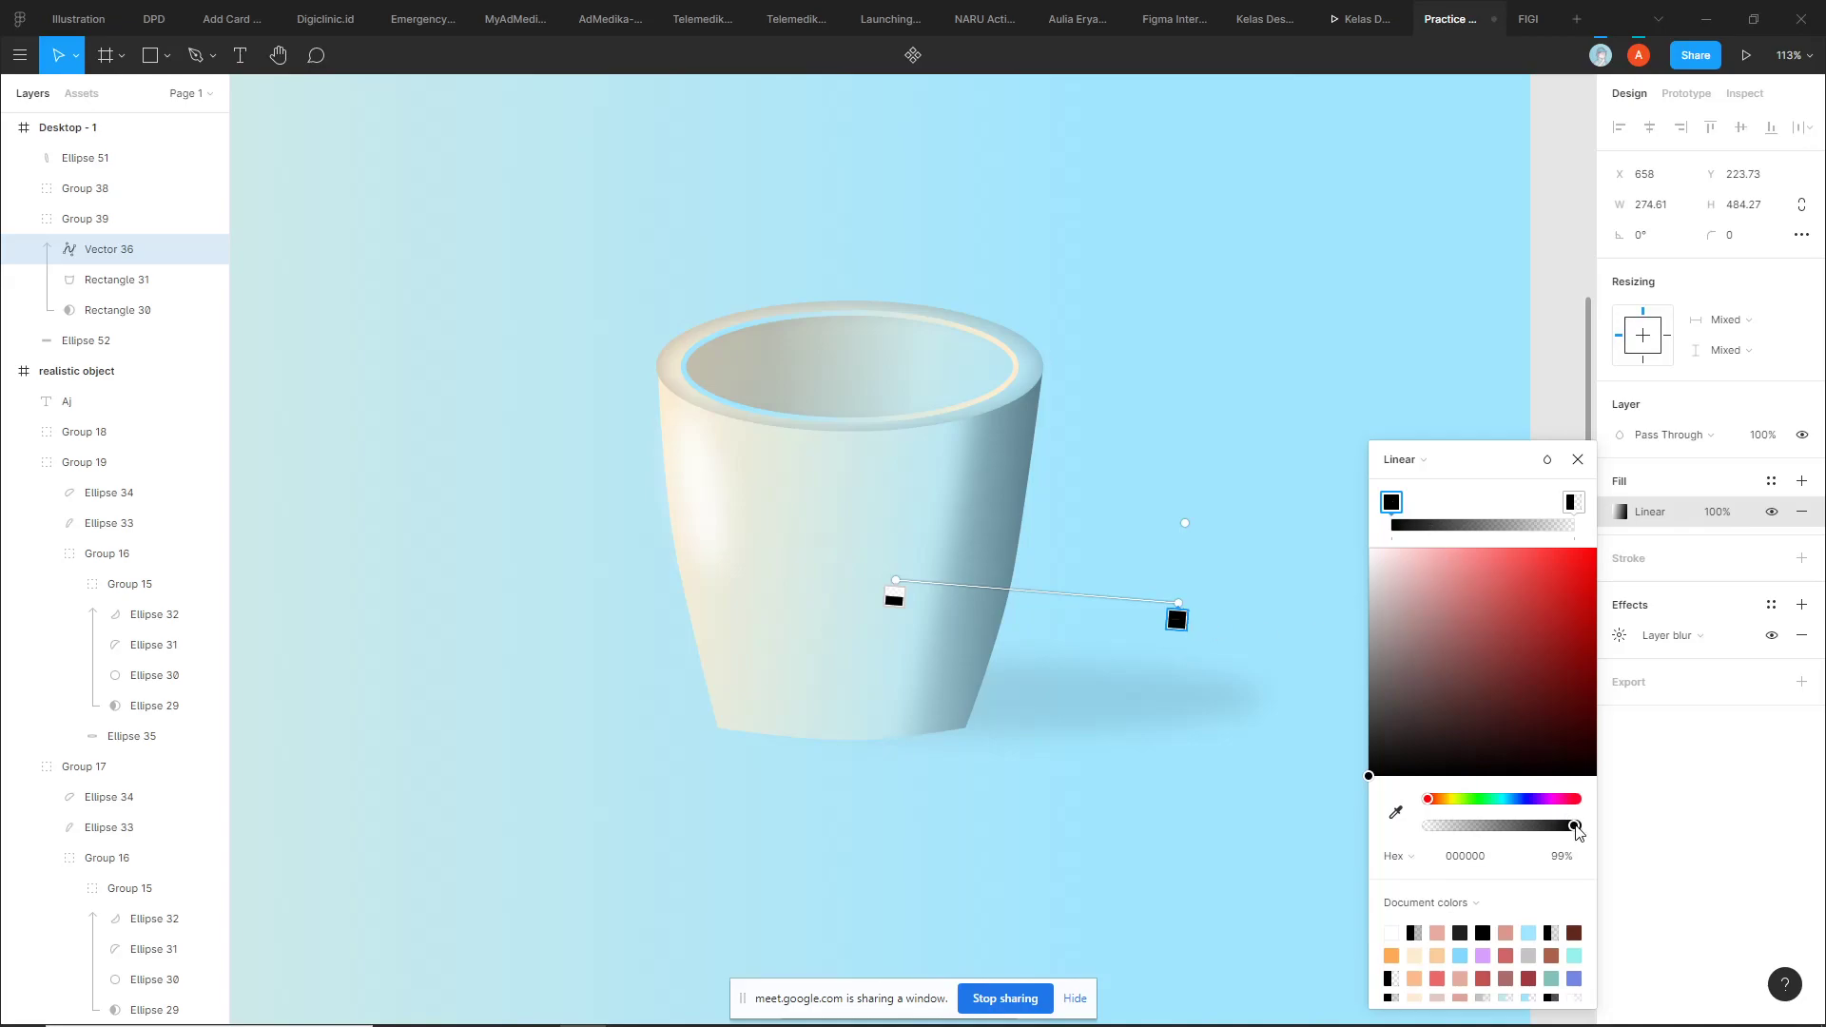
{"action": "left_click_drag", "start_coordinate": [1575, 828], "coordinate": [1506, 833]}
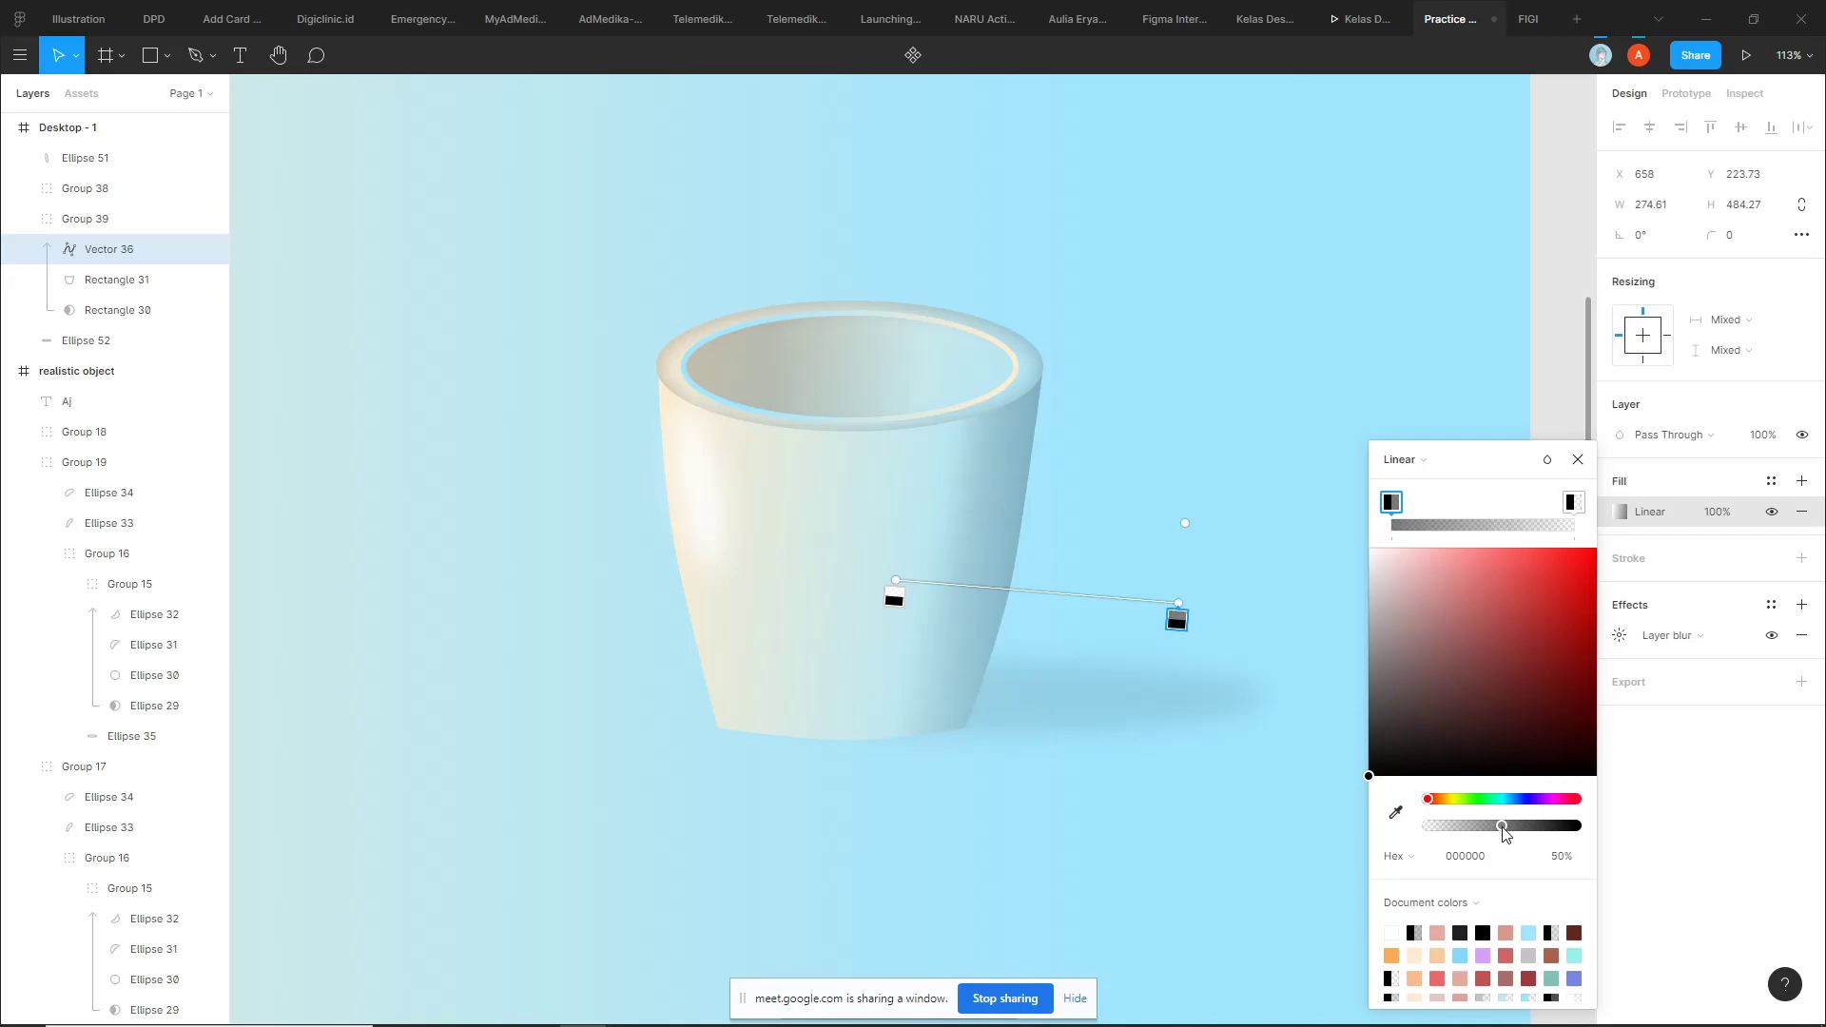
{"action": "left_click", "coordinate": [1227, 778]}
Reselect Vector 36 and delete one stop from its gradient fill
{"action": "scroll", "coordinate": [1231, 836], "scroll_direction": "down", "scroll_amount": 5}
{"action": "scroll", "coordinate": [979, 652], "scroll_direction": "right", "scroll_amount": 3}
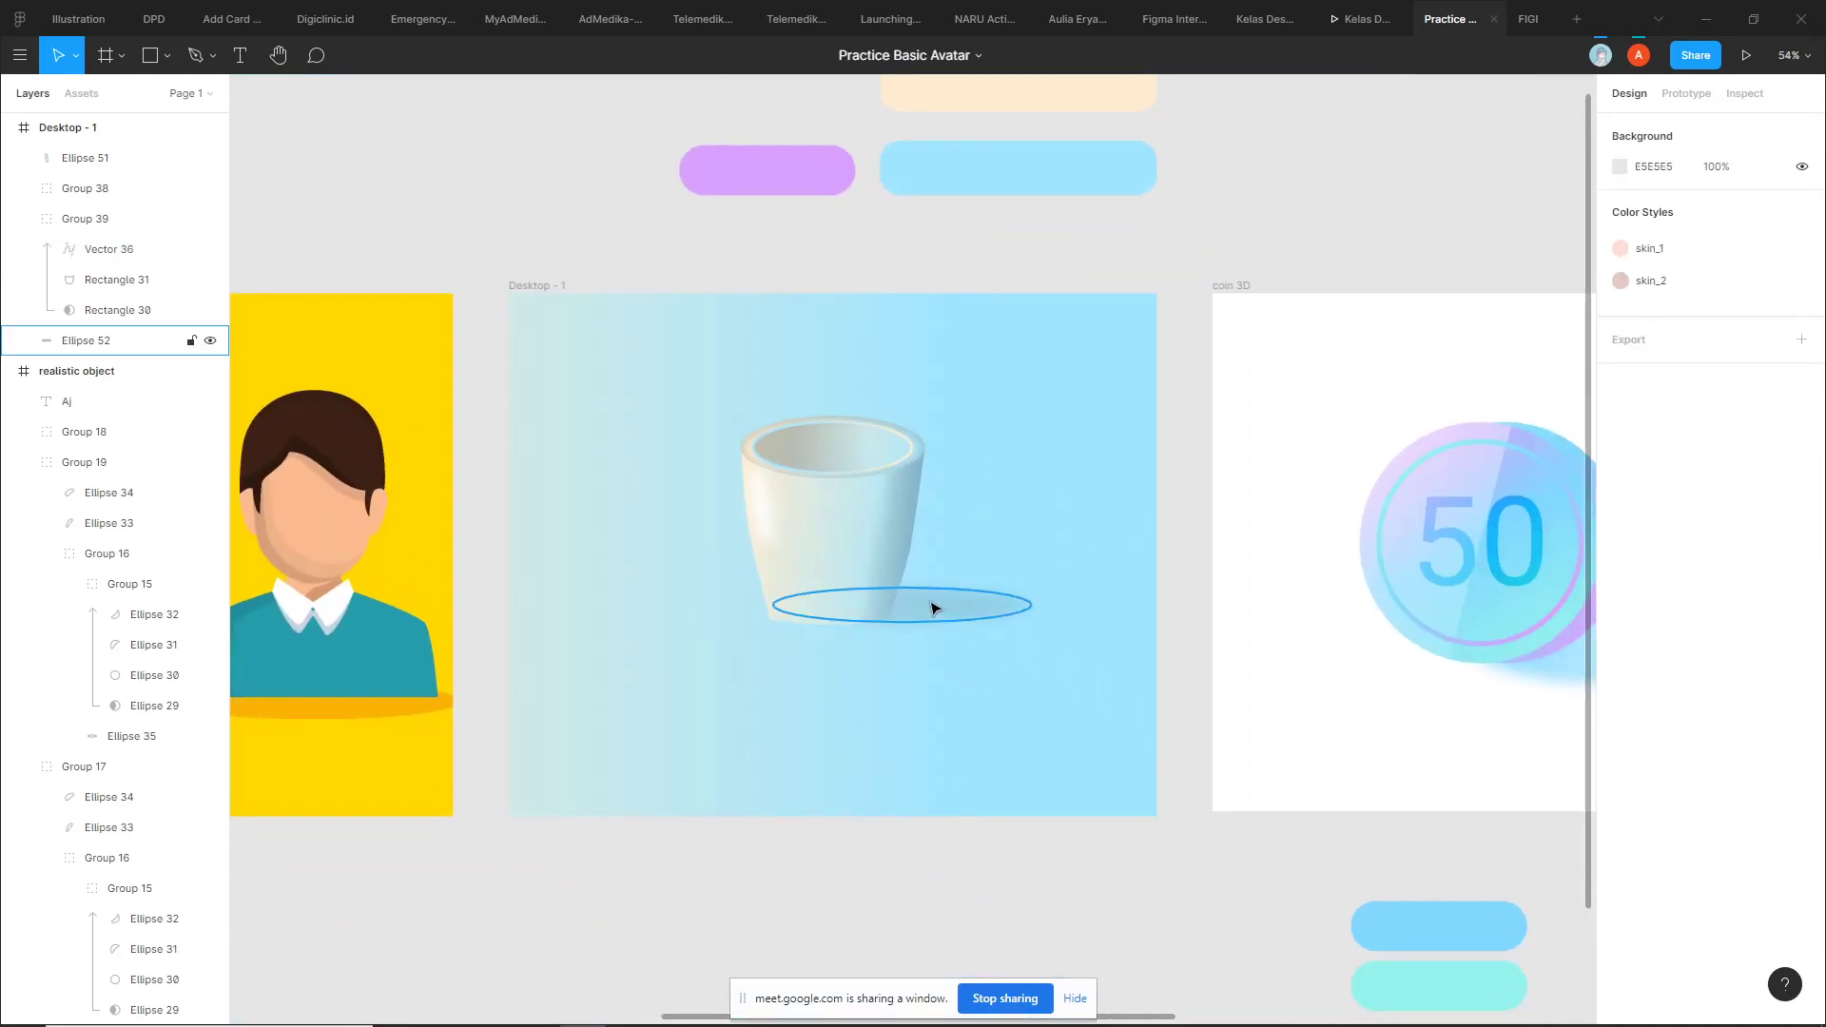
{"action": "scroll", "coordinate": [830, 548], "scroll_direction": "up", "scroll_amount": 5}
{"action": "left_click", "coordinate": [956, 497]}
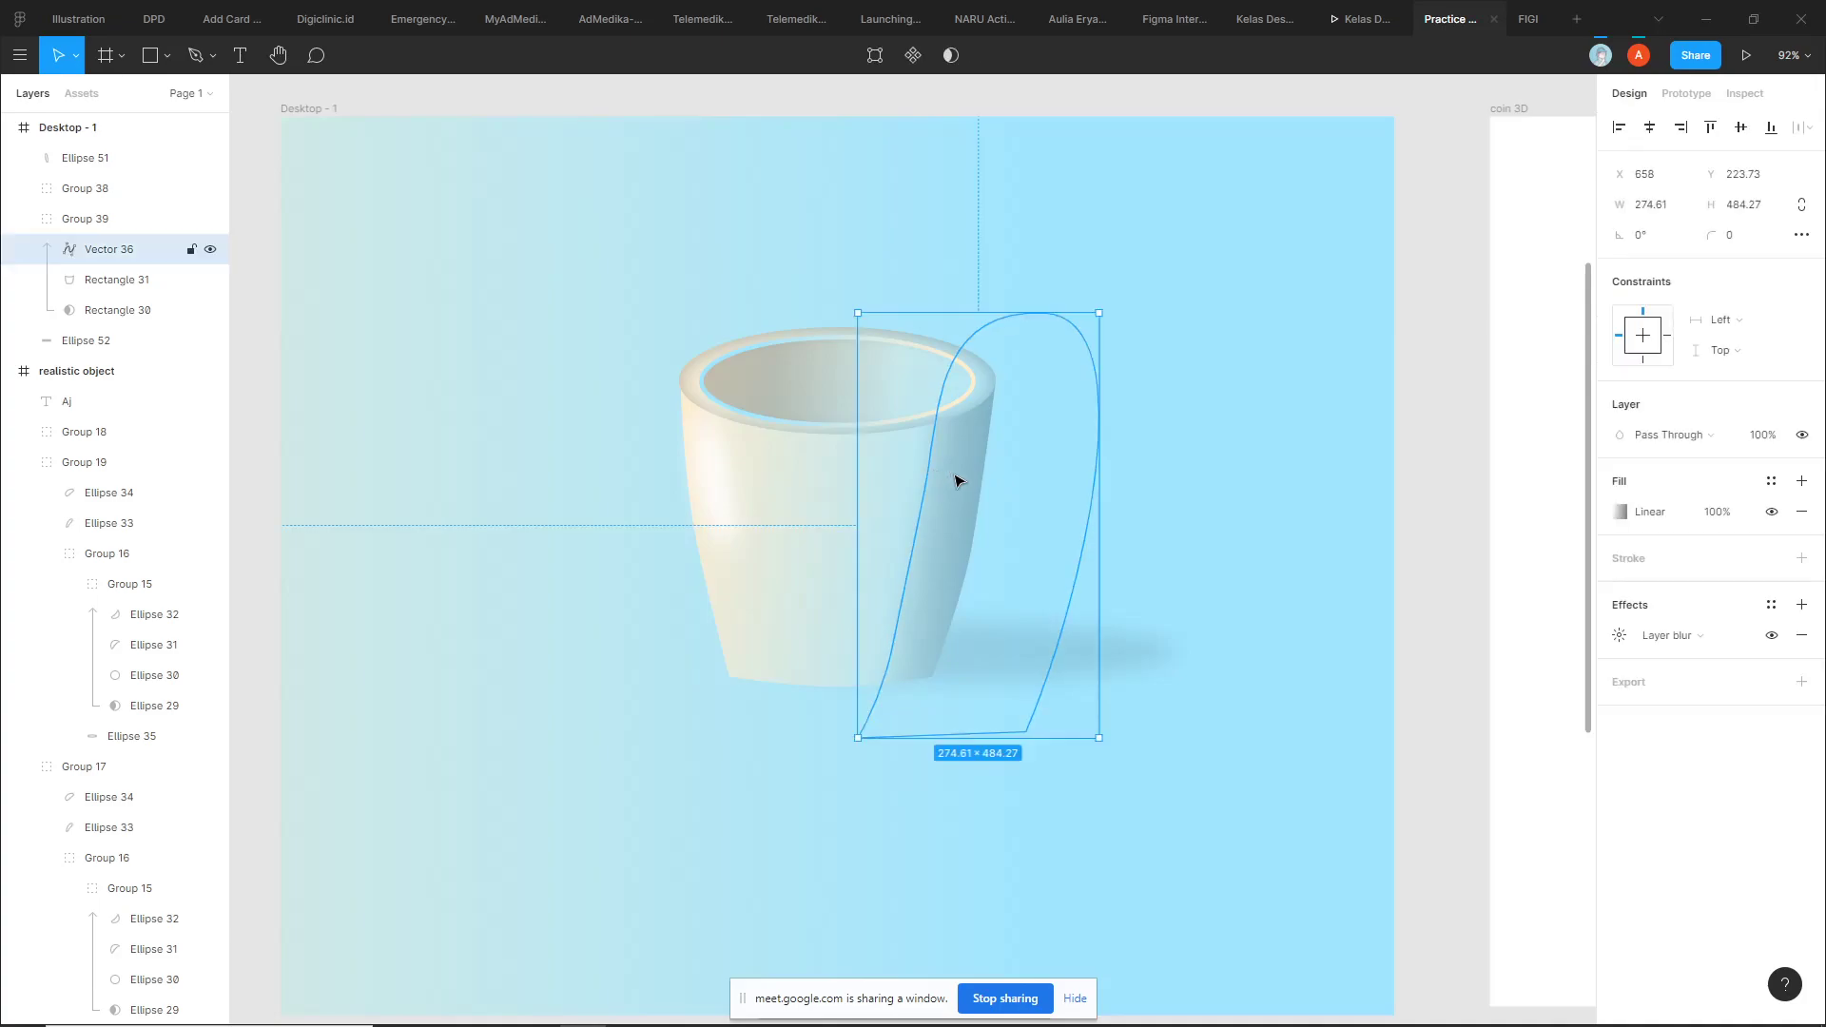
{"action": "key", "text": "Escape"}
{"action": "left_click", "coordinate": [946, 500]}
{"action": "left_click", "coordinate": [1080, 476]}
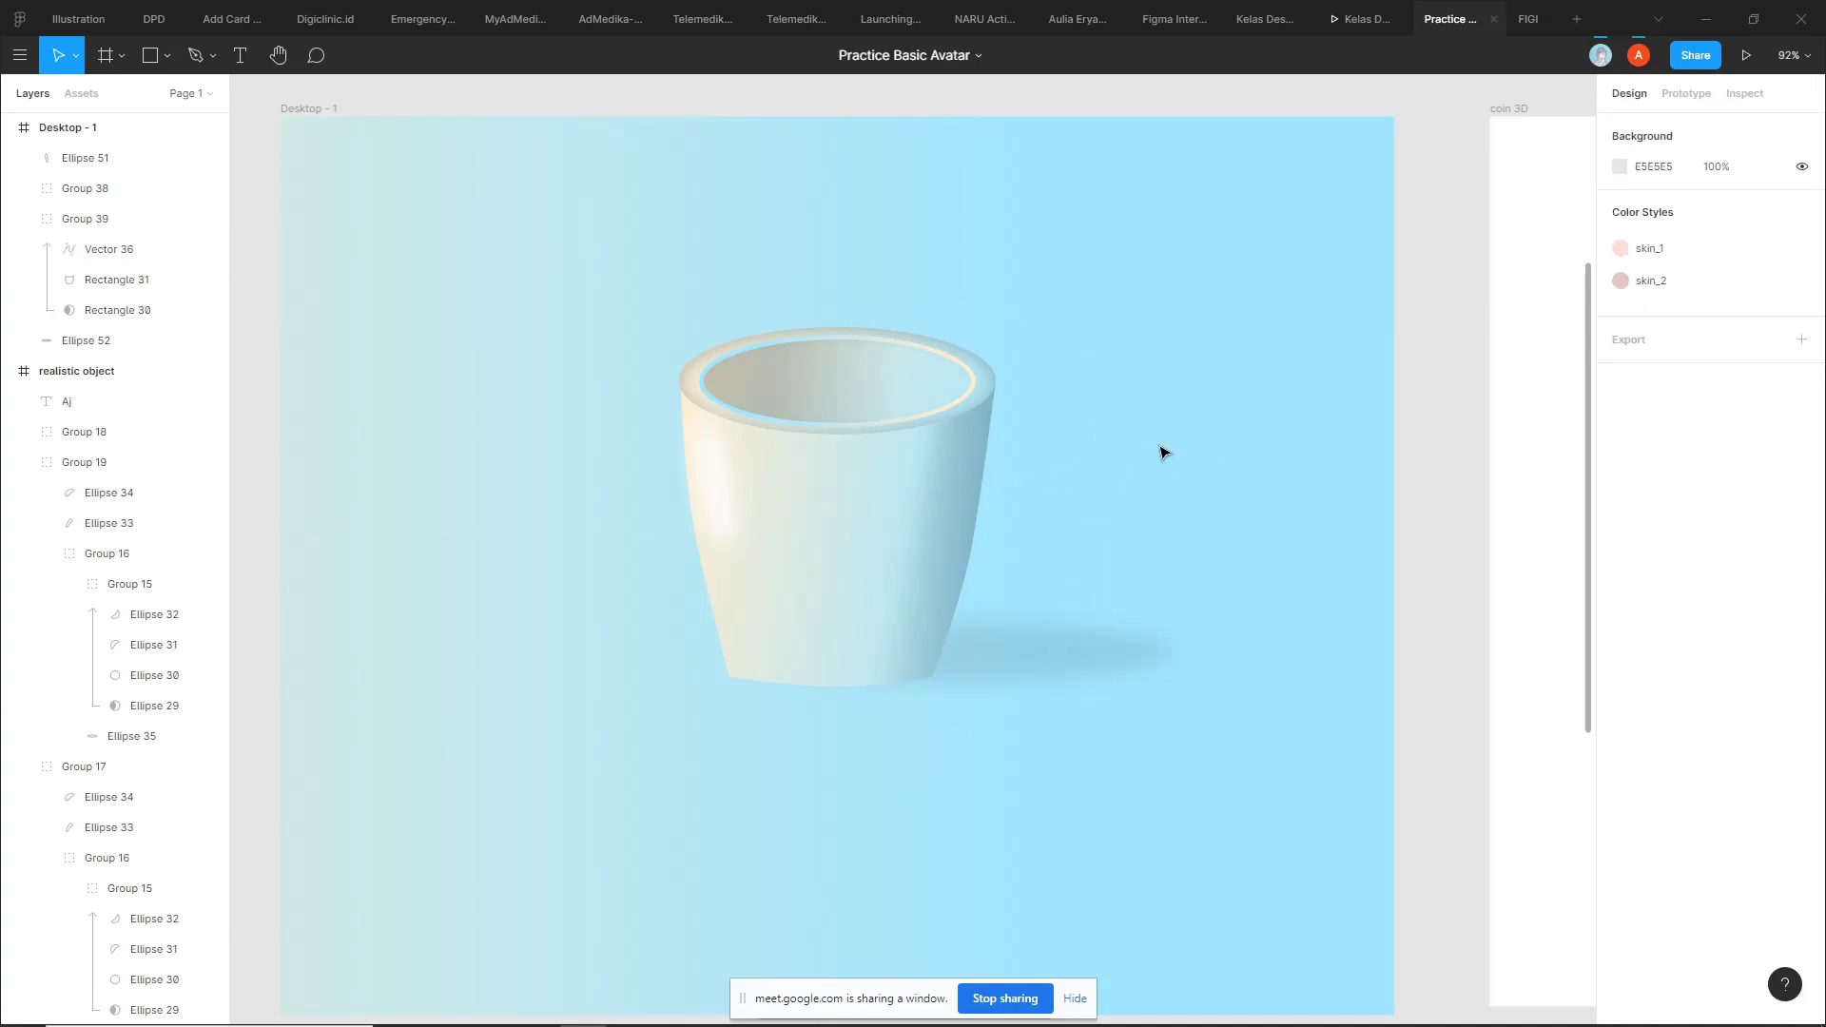
{"action": "left_click", "coordinate": [944, 485]}
{"action": "left_click", "coordinate": [1285, 488]}
{"action": "left_click", "coordinate": [950, 498]}
{"action": "left_click_drag", "start_coordinate": [1402, 482], "coordinate": [1298, 452]}
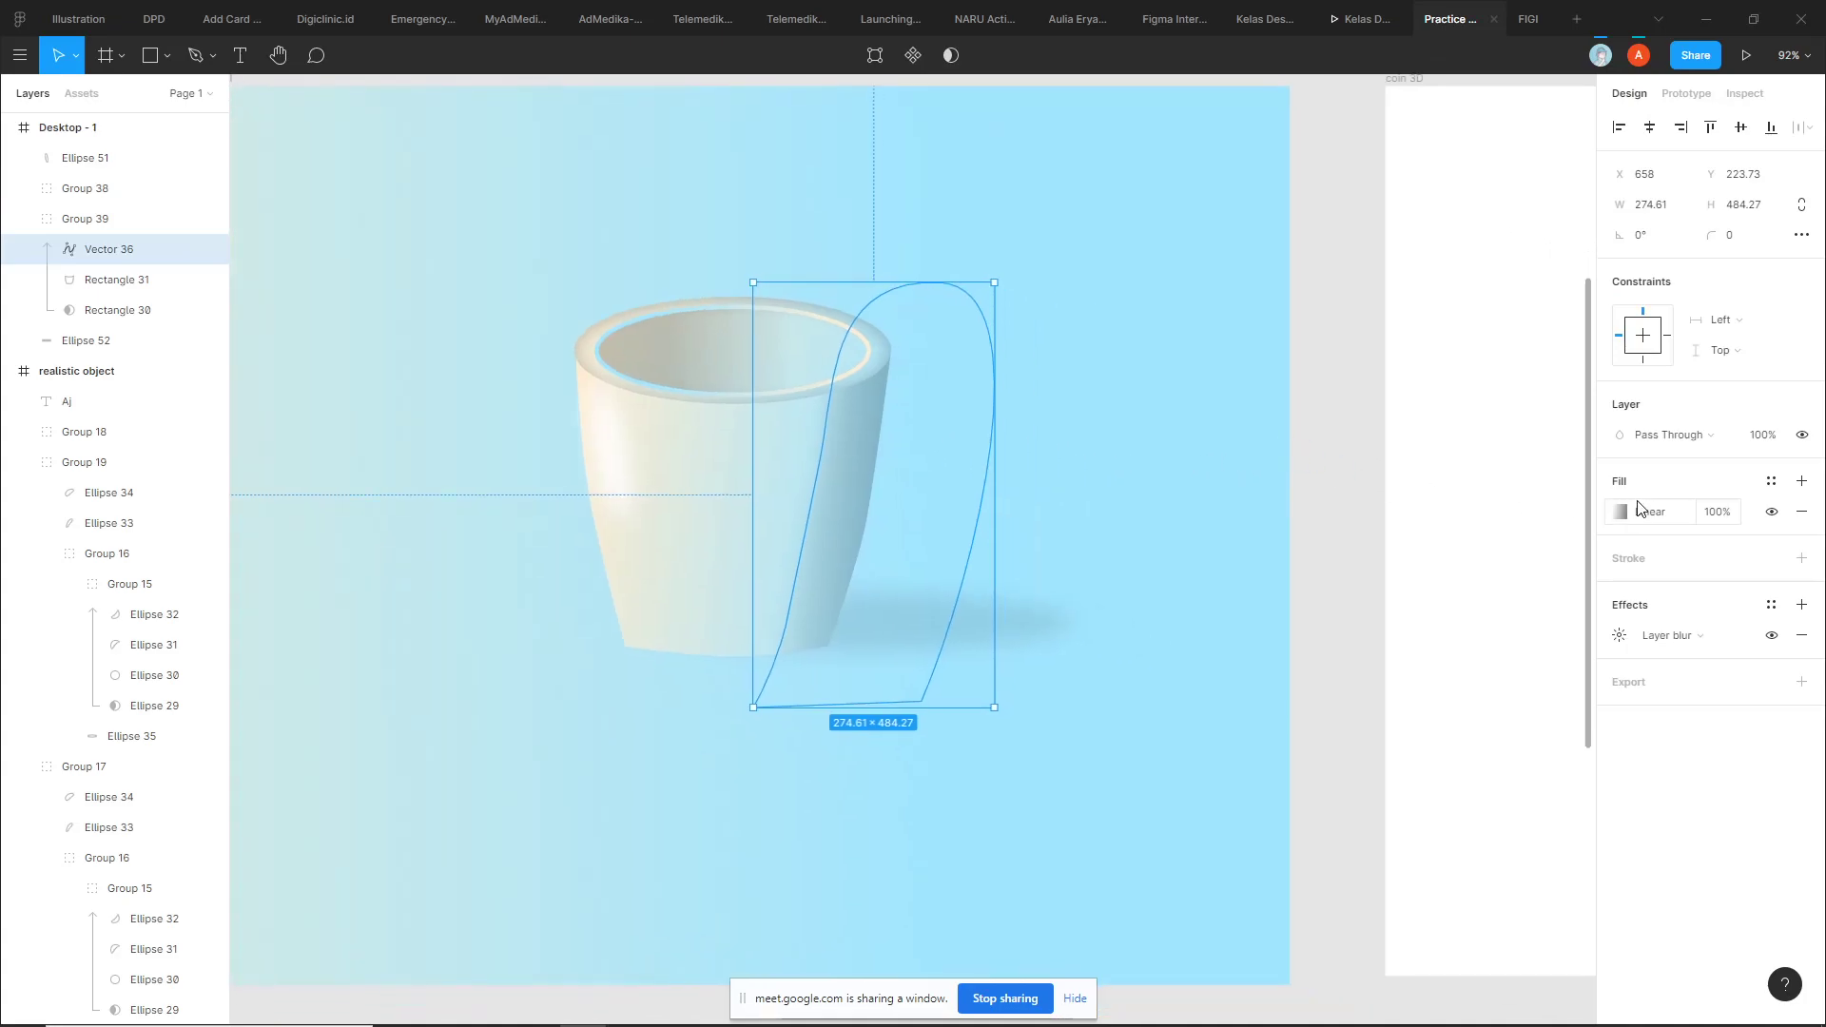
{"action": "left_click", "coordinate": [1623, 514]}
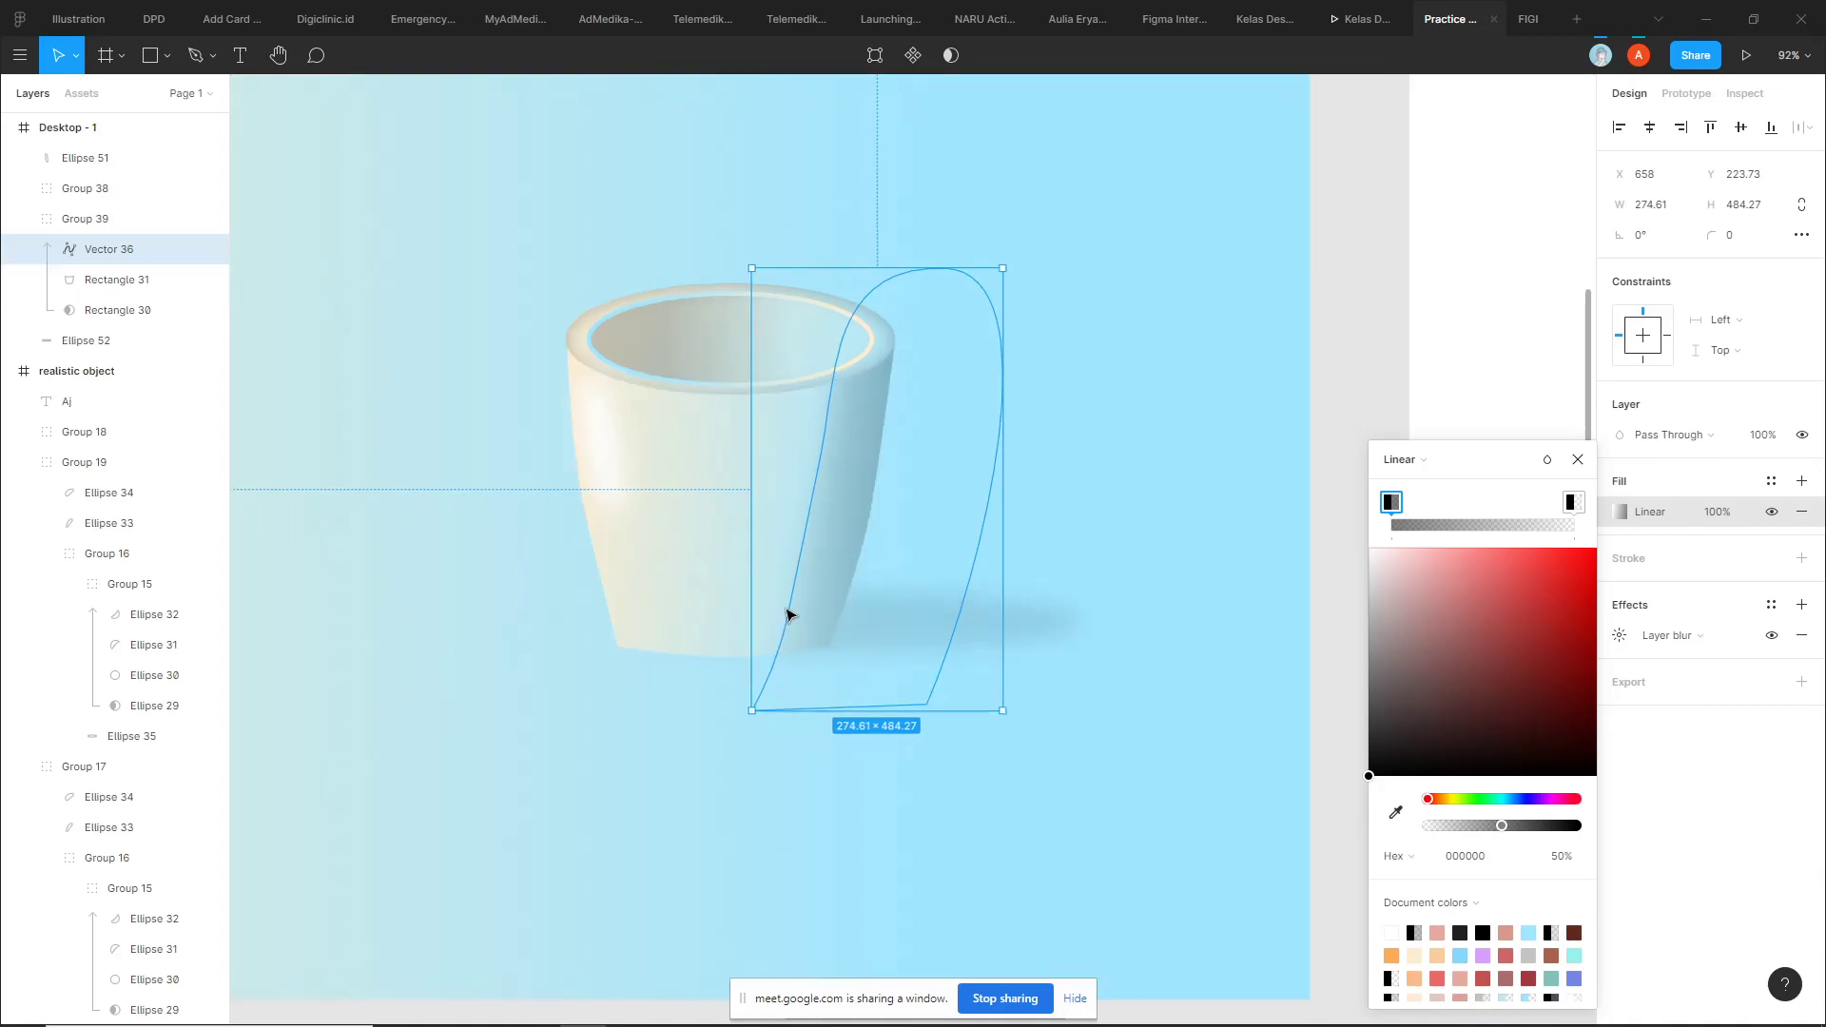
{"action": "scroll", "coordinate": [787, 609], "scroll_direction": "up", "scroll_amount": 3}
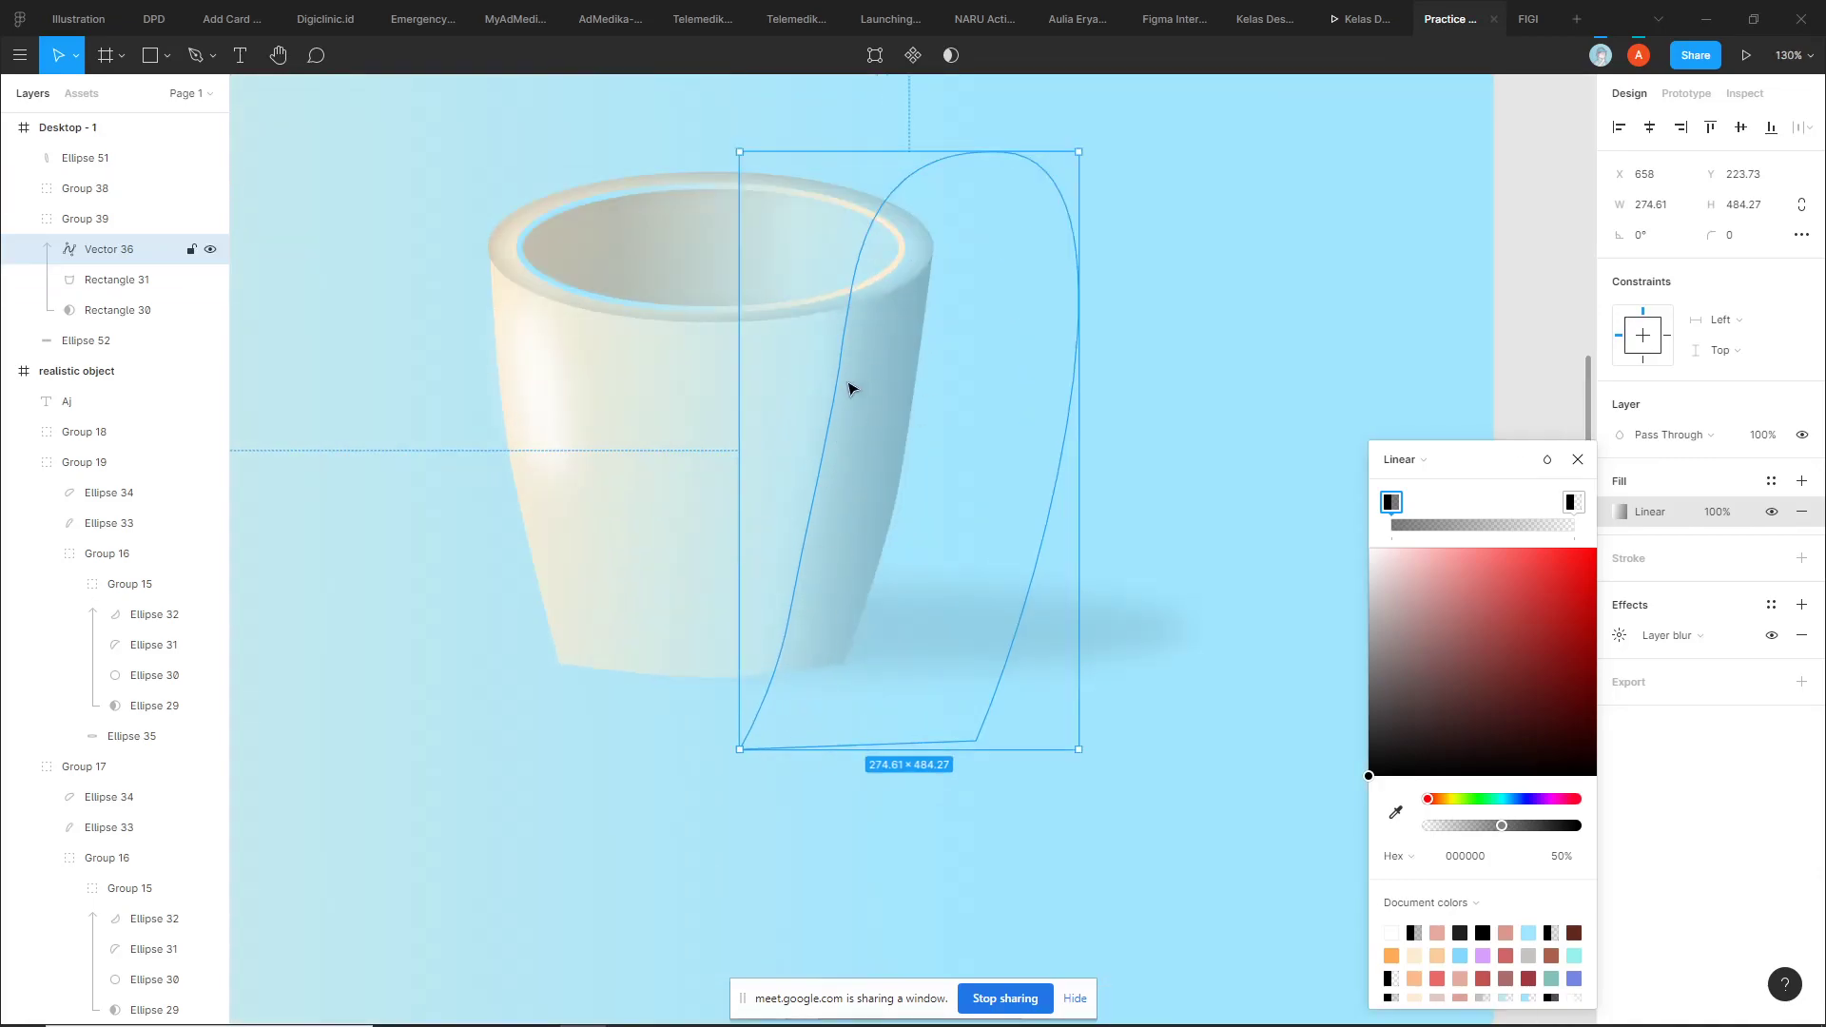
{"action": "key", "text": "Delete"}
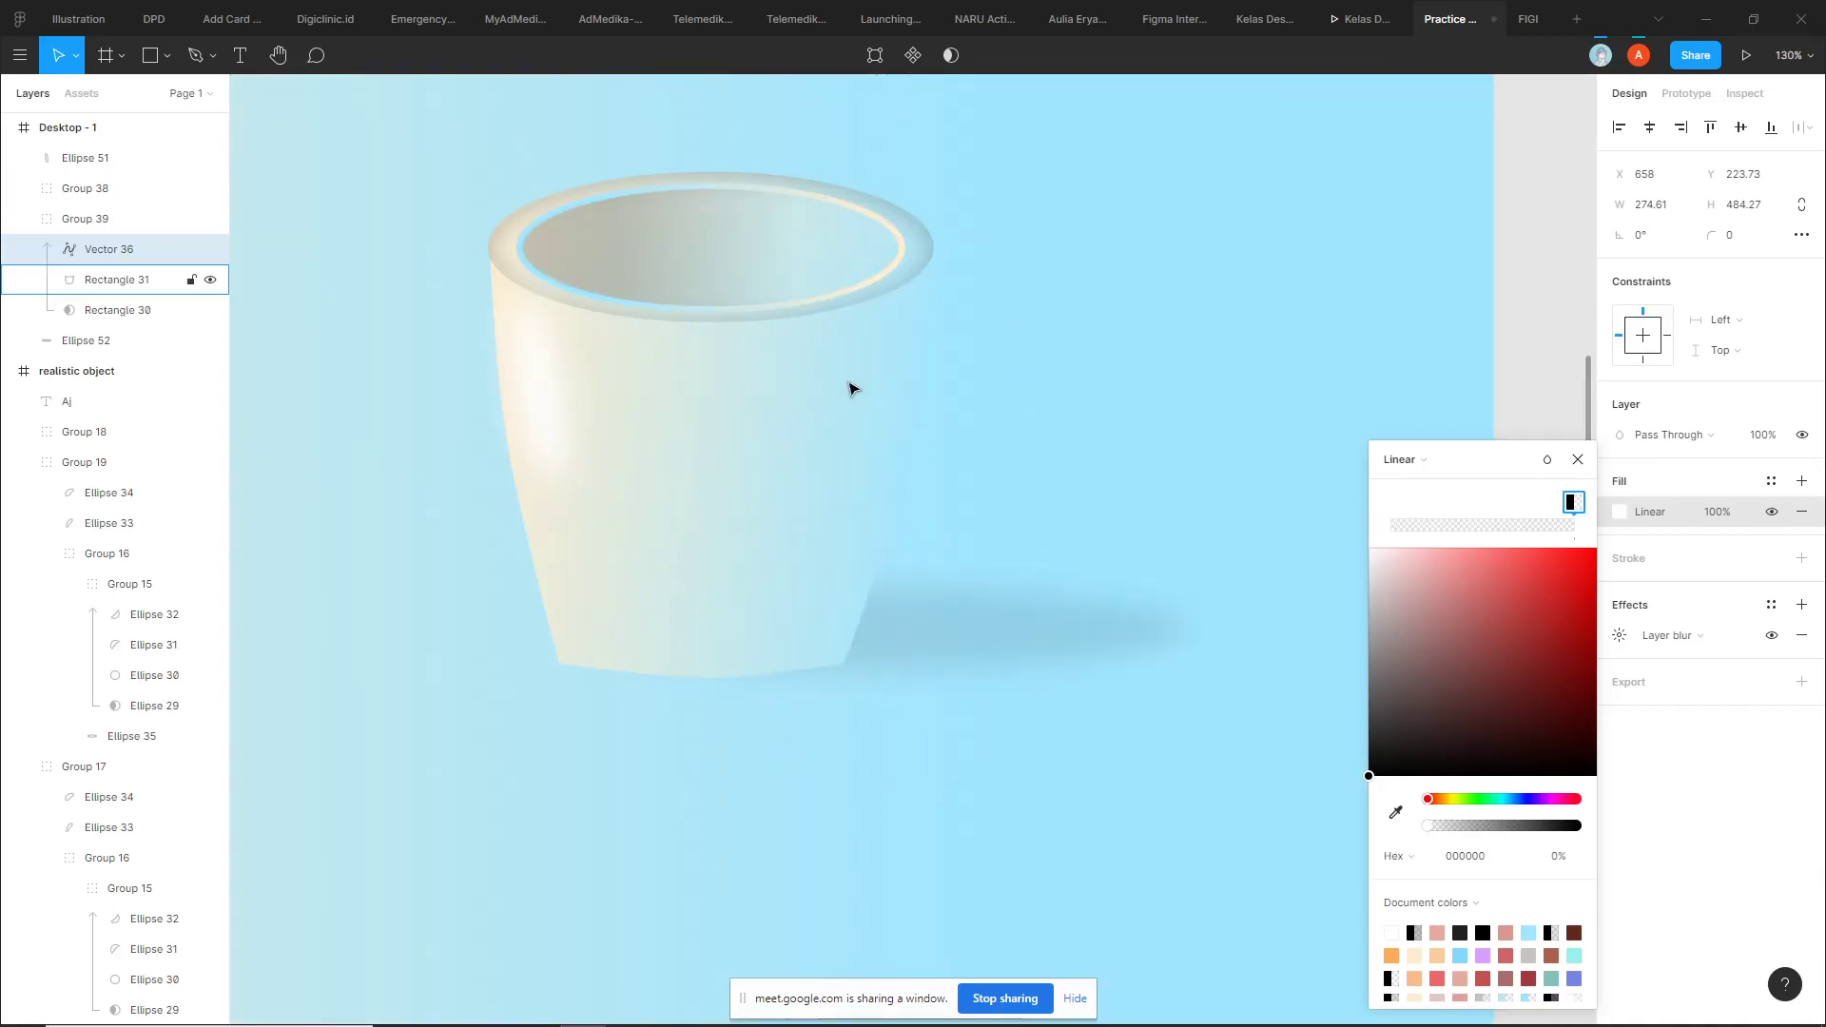
{"action": "left_click", "coordinate": [804, 374]}
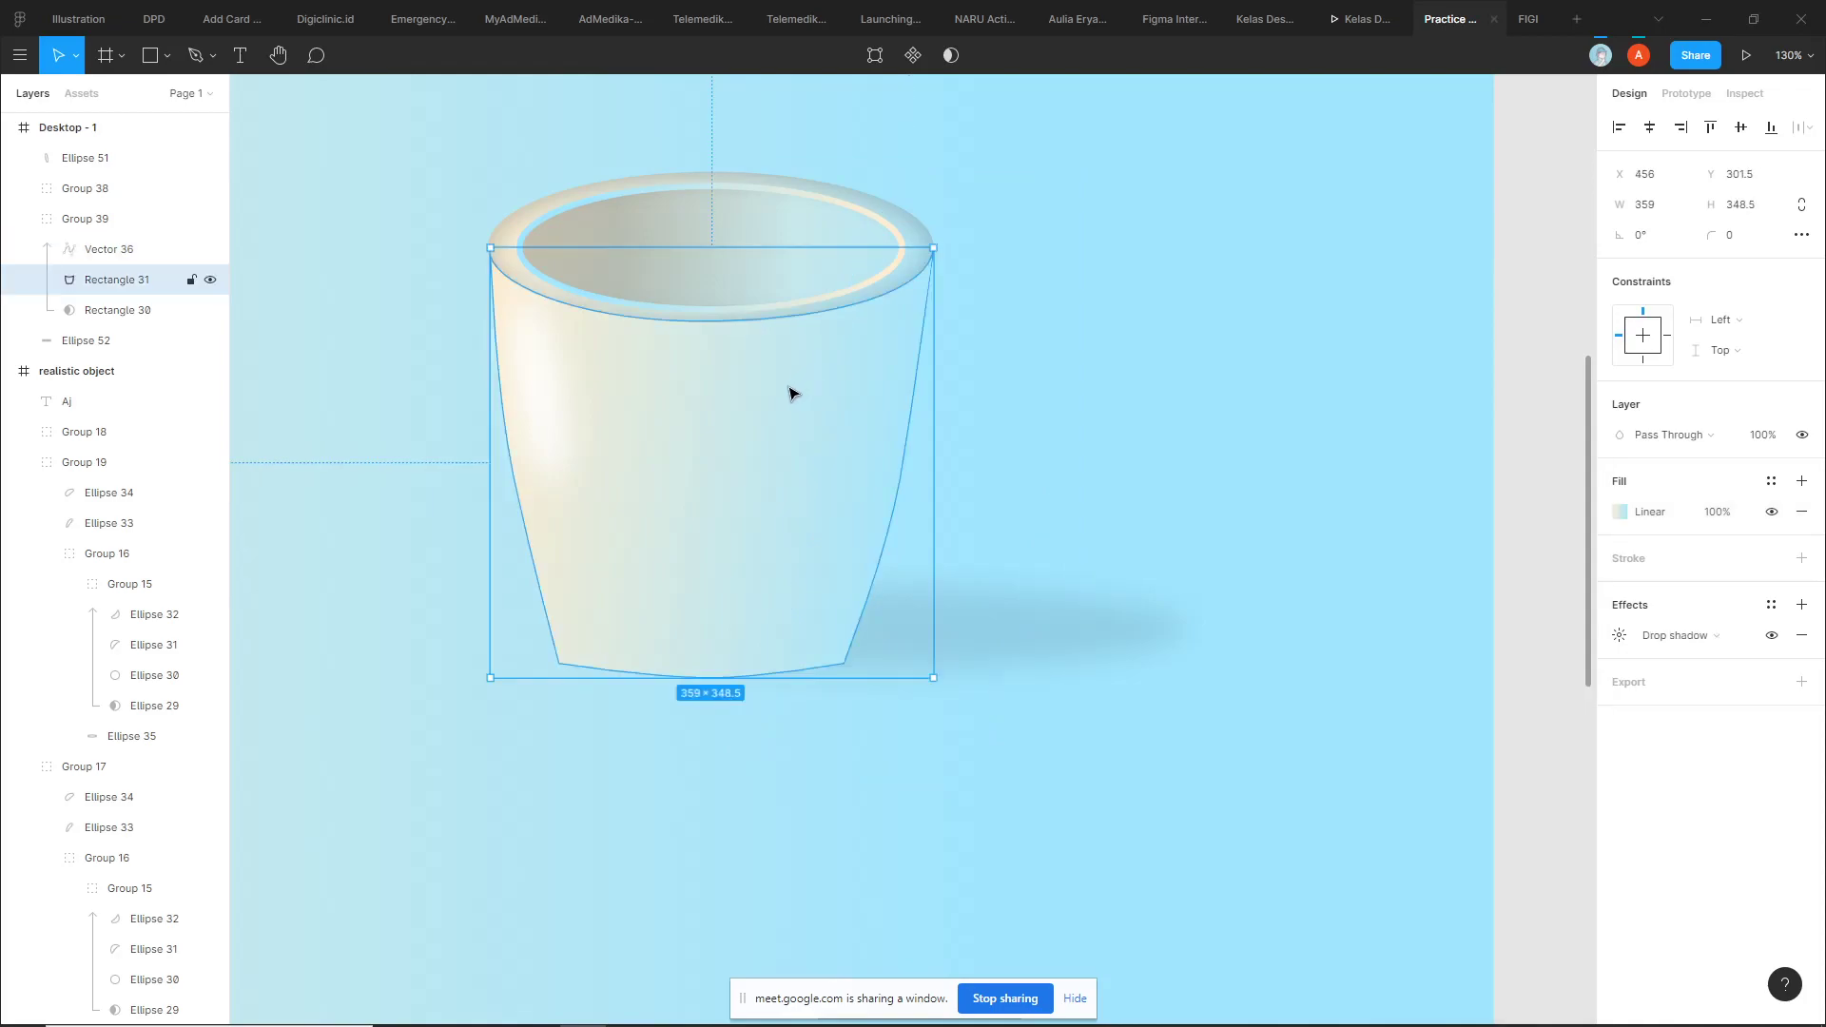
{"action": "left_click_drag", "start_coordinate": [726, 419], "coordinate": [944, 433]}
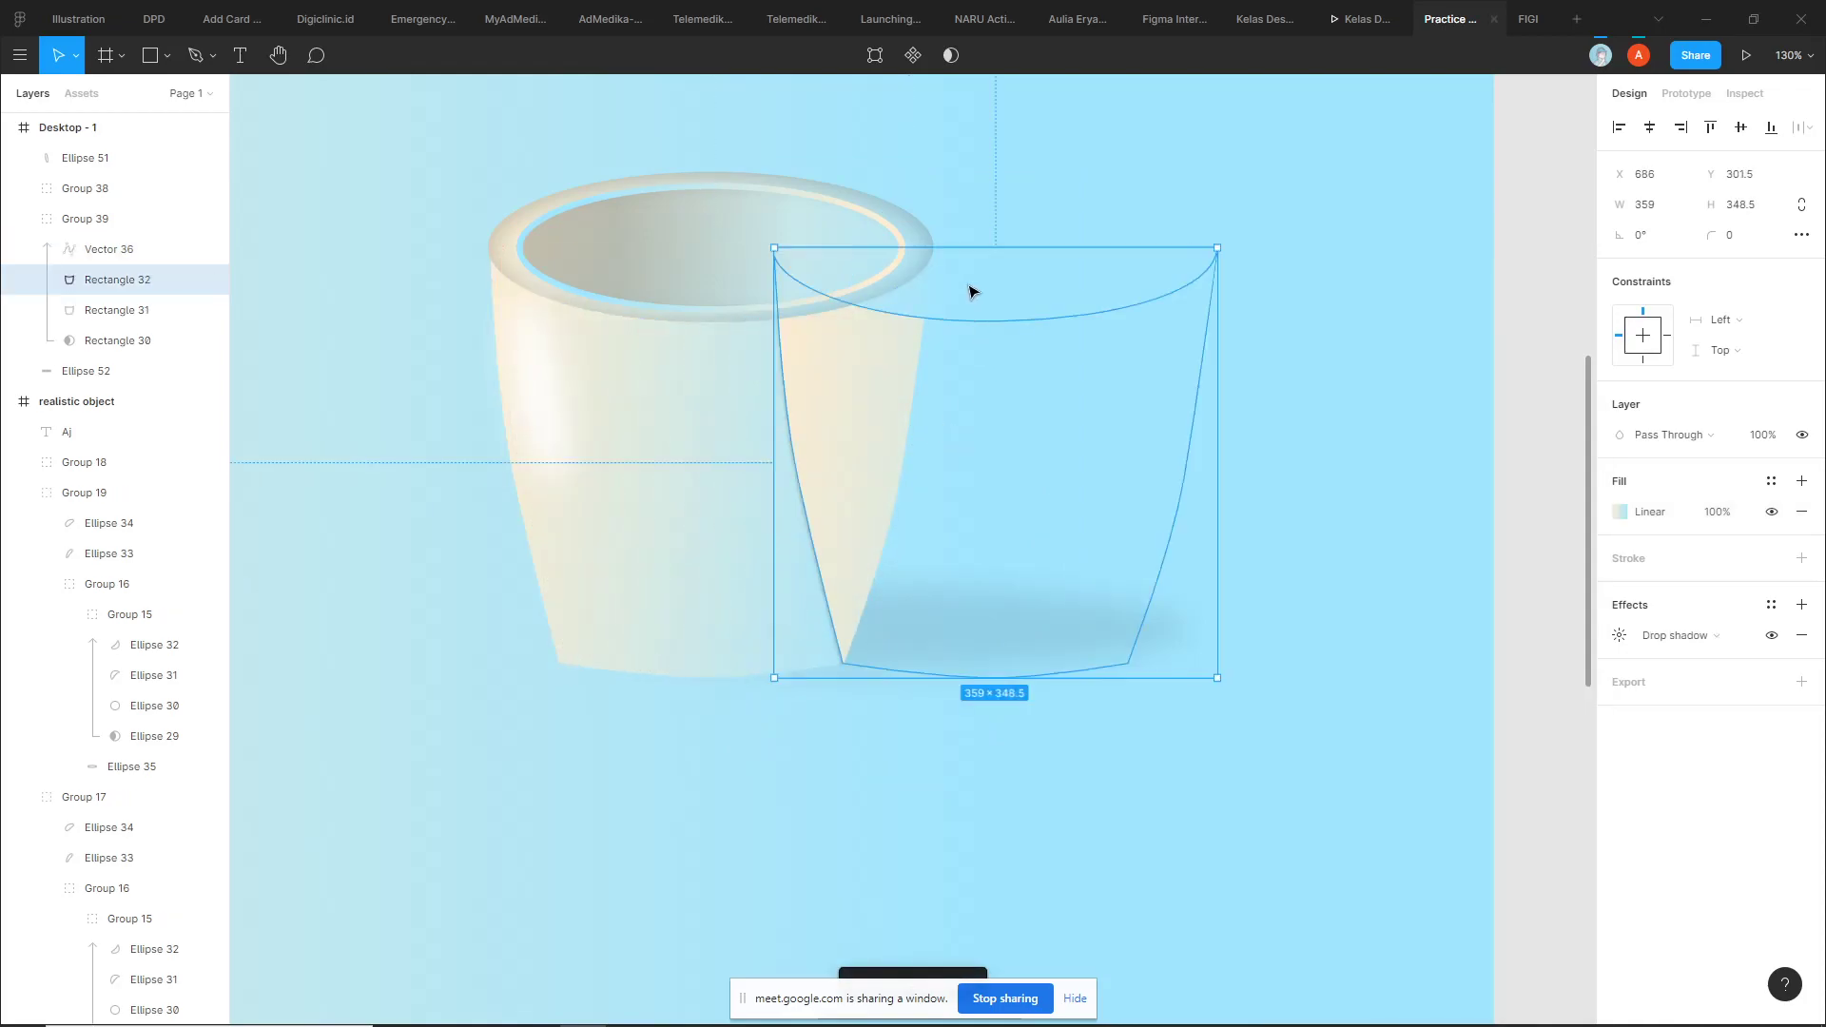
{"action": "left_click_drag", "start_coordinate": [938, 248], "coordinate": [969, 113]}
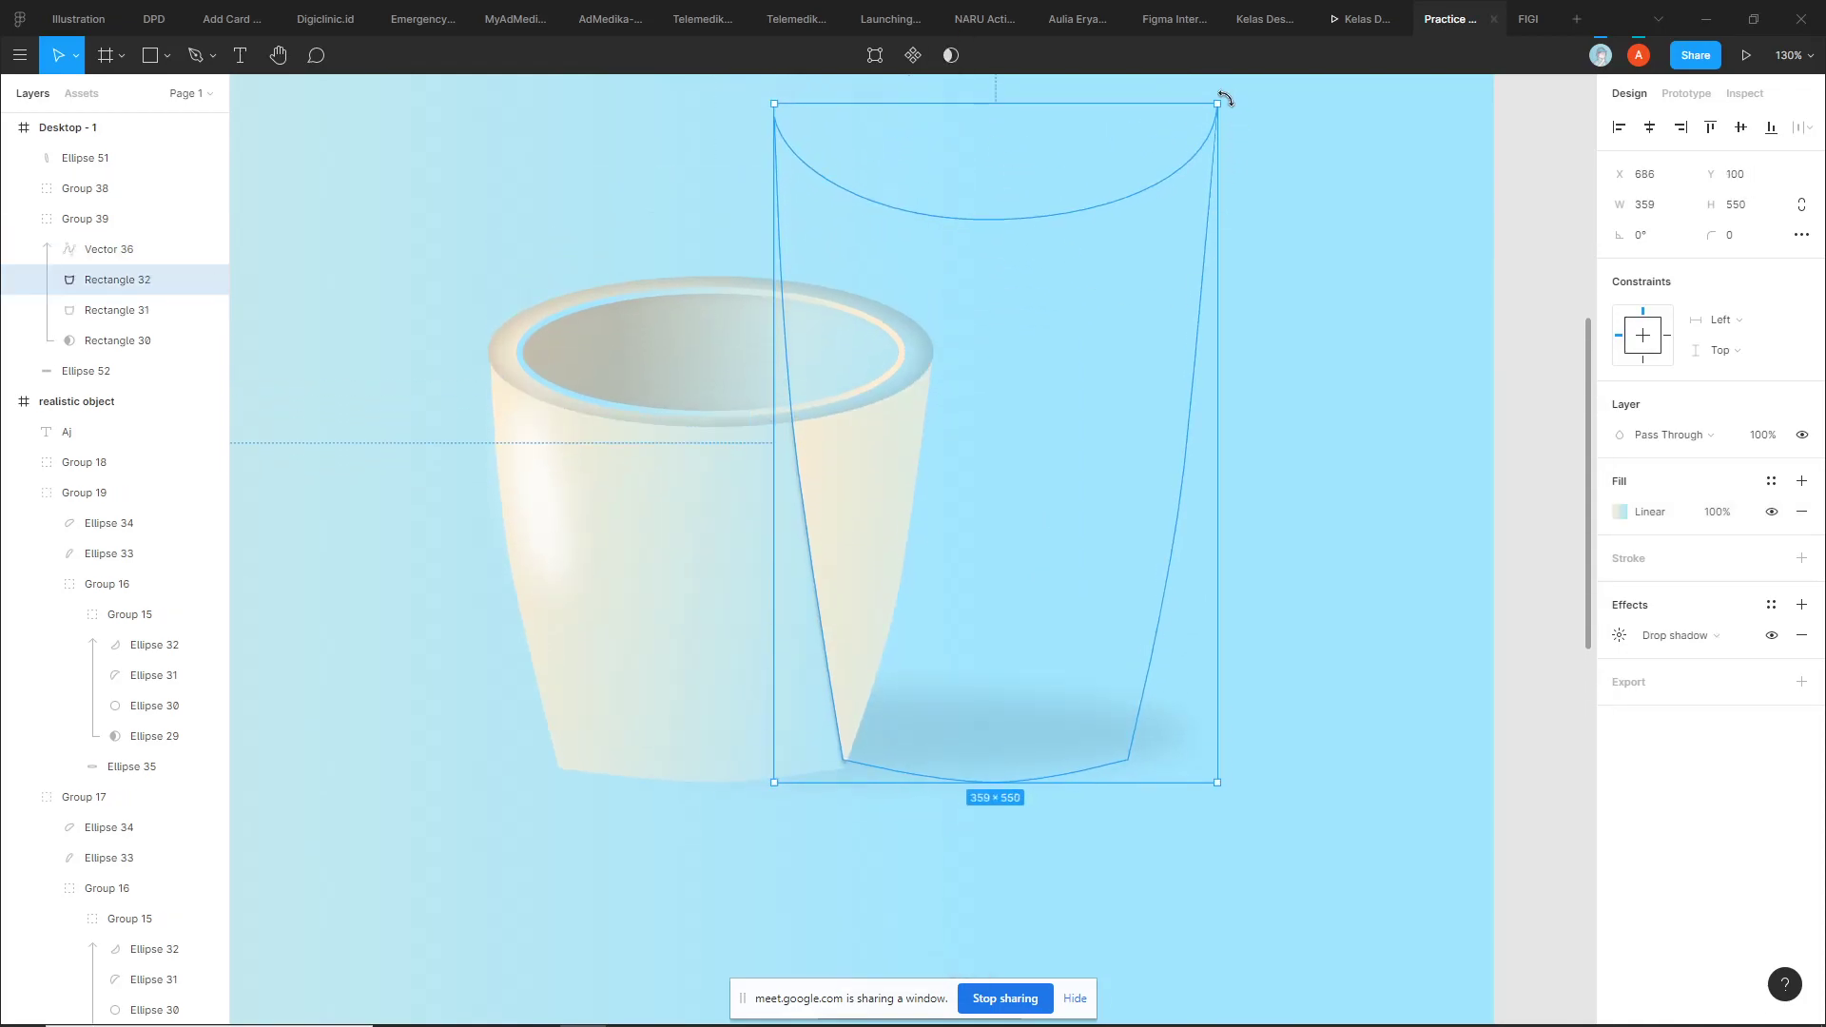
{"action": "left_click_drag", "start_coordinate": [1225, 98], "coordinate": [1047, 387]}
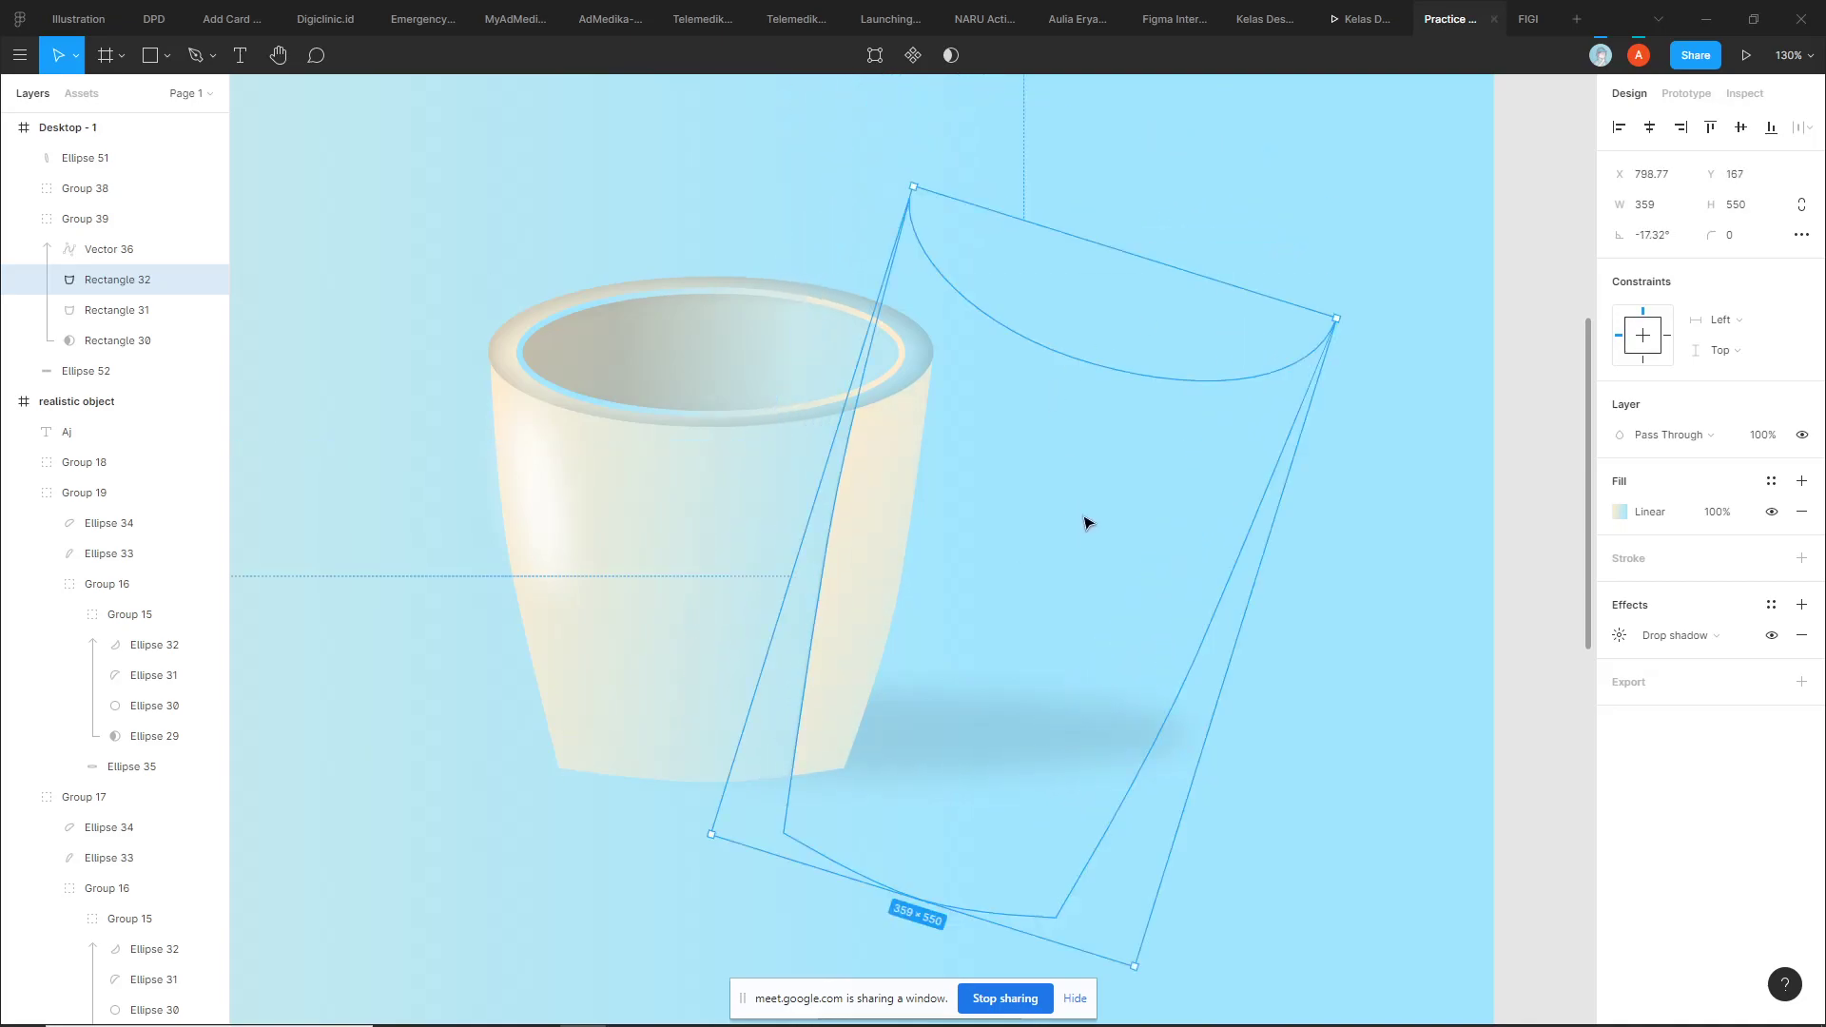
{"action": "left_click", "coordinate": [1802, 636]}
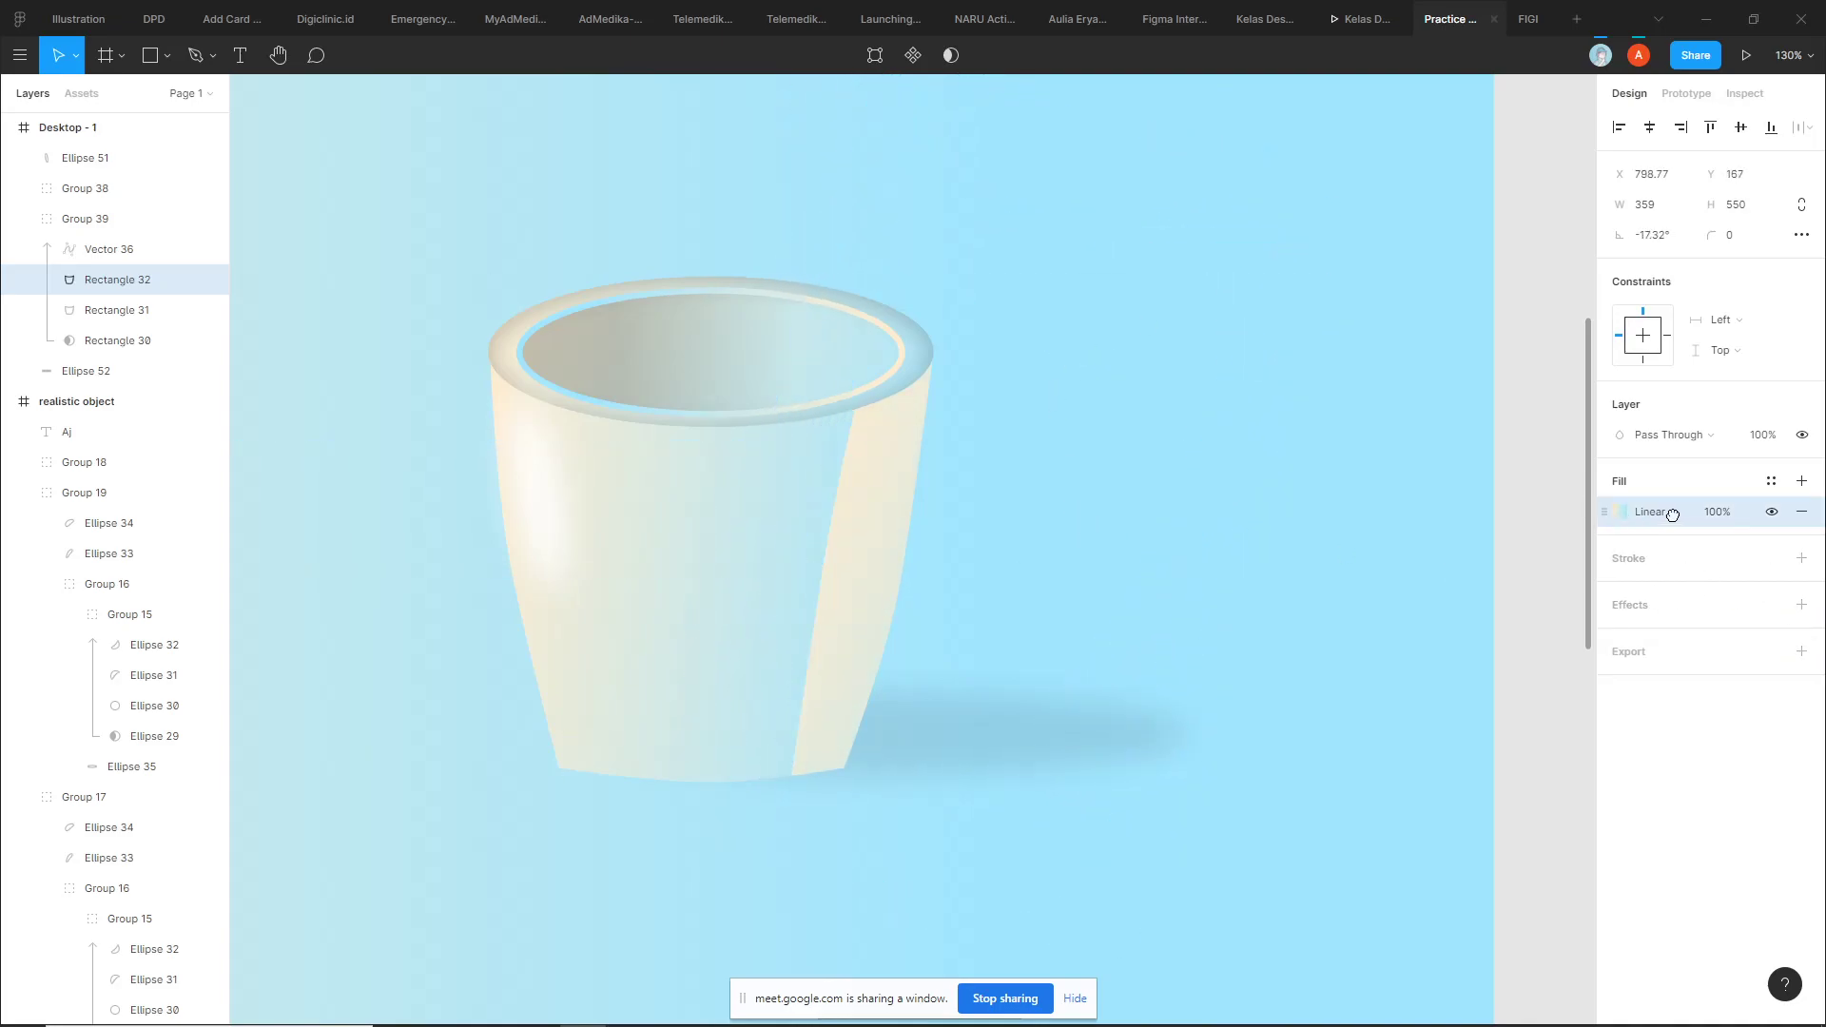
{"action": "left_click", "coordinate": [1802, 514]}
{"action": "left_click", "coordinate": [1802, 480]}
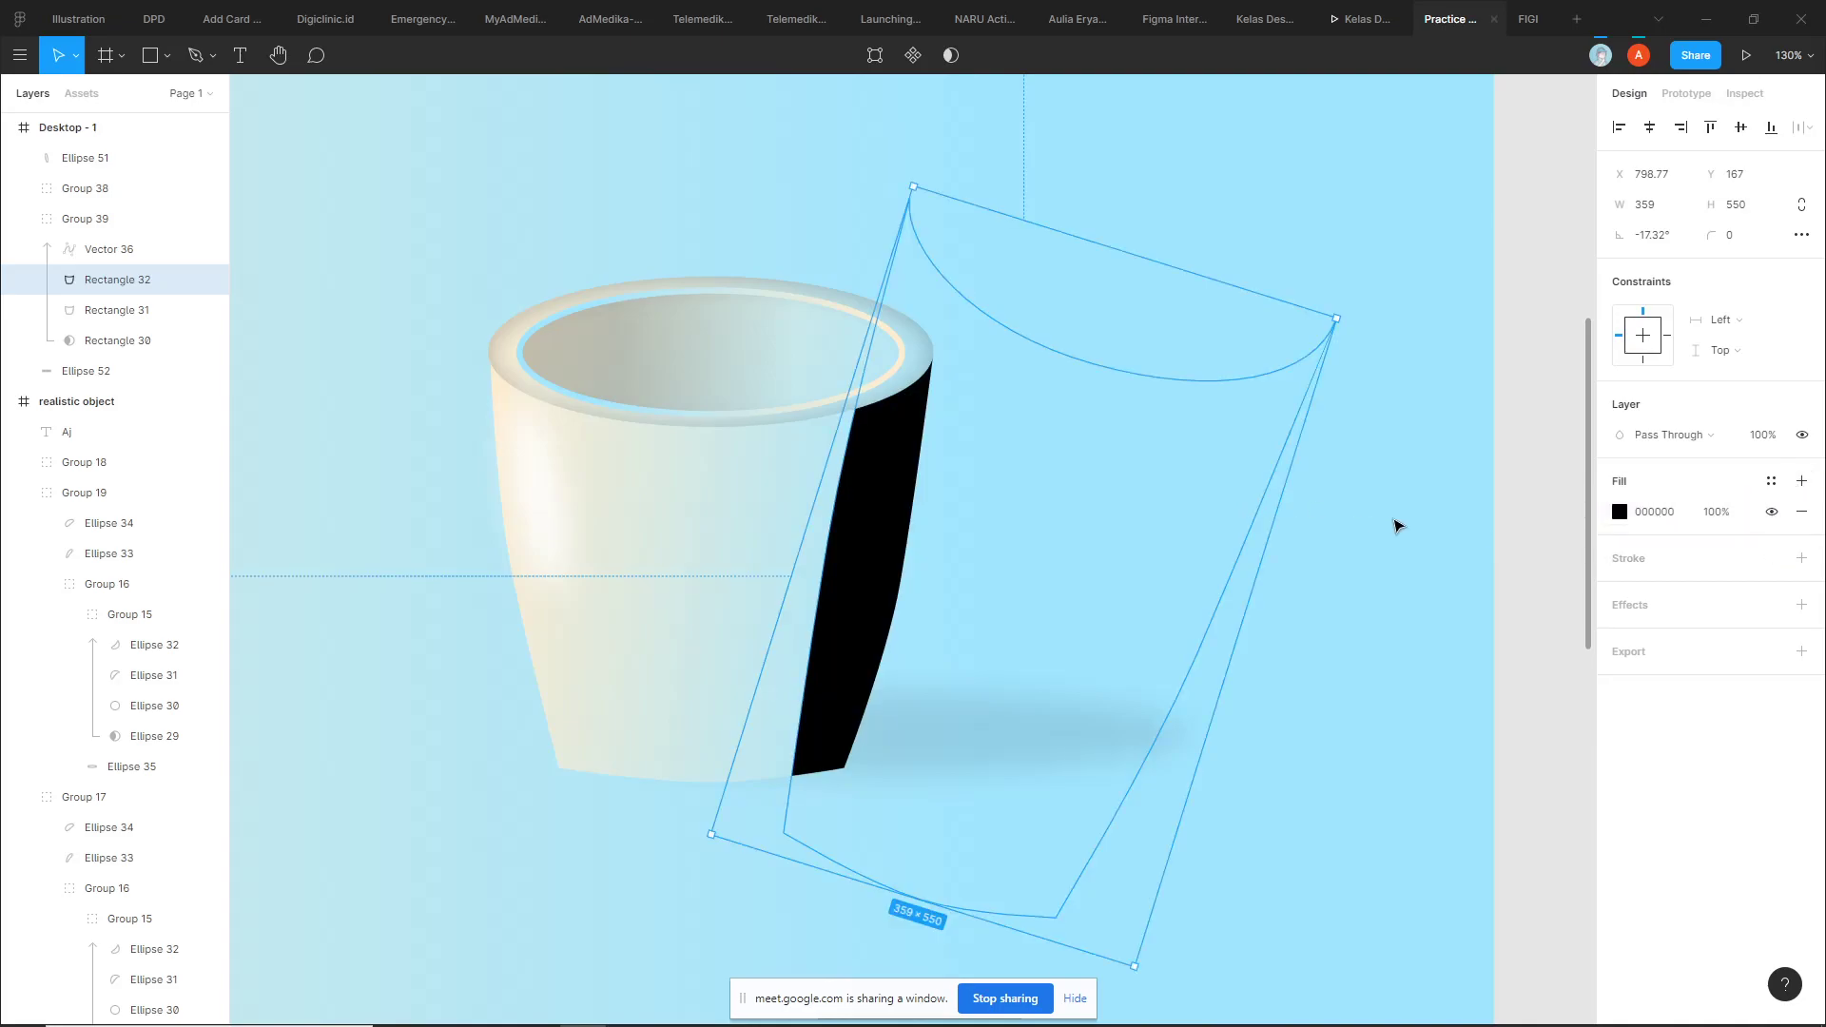
{"action": "left_click", "coordinate": [1396, 527]}
{"action": "left_click", "coordinate": [904, 488]}
{"action": "key", "text": "Delete"}
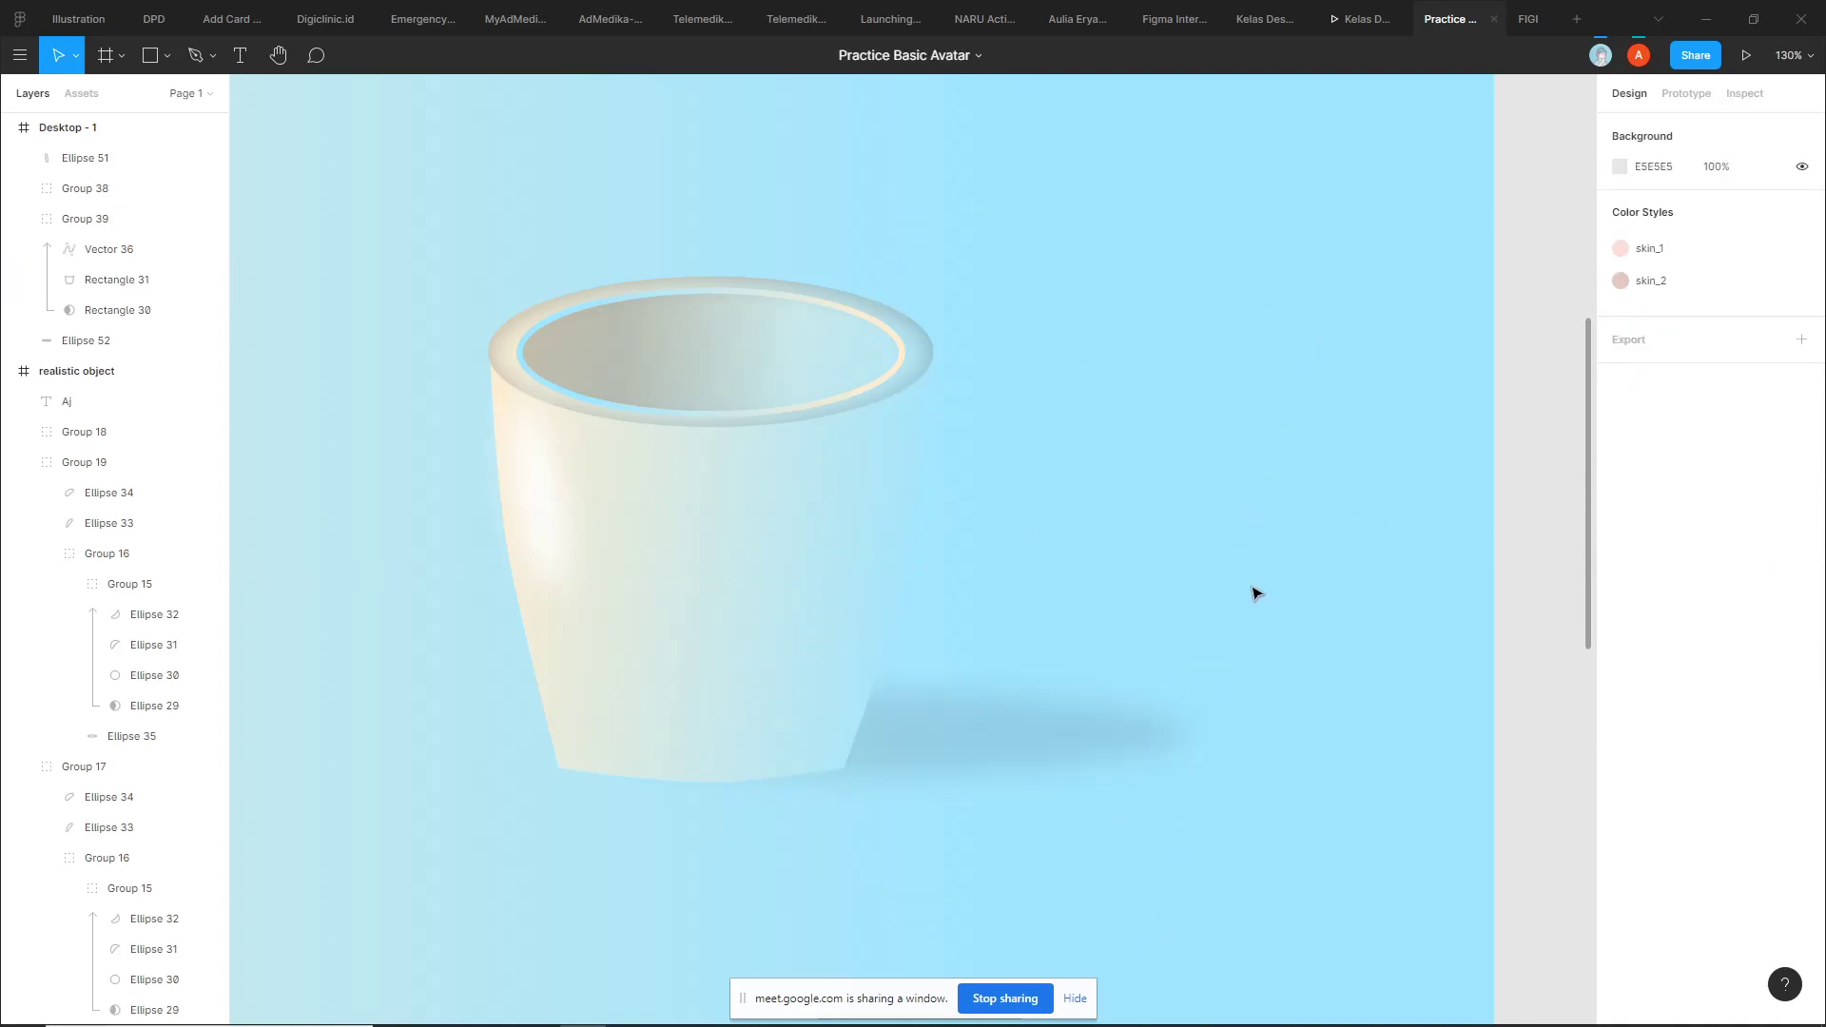
Navigate the canvas to the coin 3D frame showing the '50' coin
{"action": "scroll", "coordinate": [1254, 592], "scroll_direction": "down", "scroll_amount": 5}
{"action": "scroll", "coordinate": [1345, 644], "scroll_direction": "right", "scroll_amount": 5}
{"action": "scroll", "coordinate": [1133, 575], "scroll_direction": "right", "scroll_amount": 3}
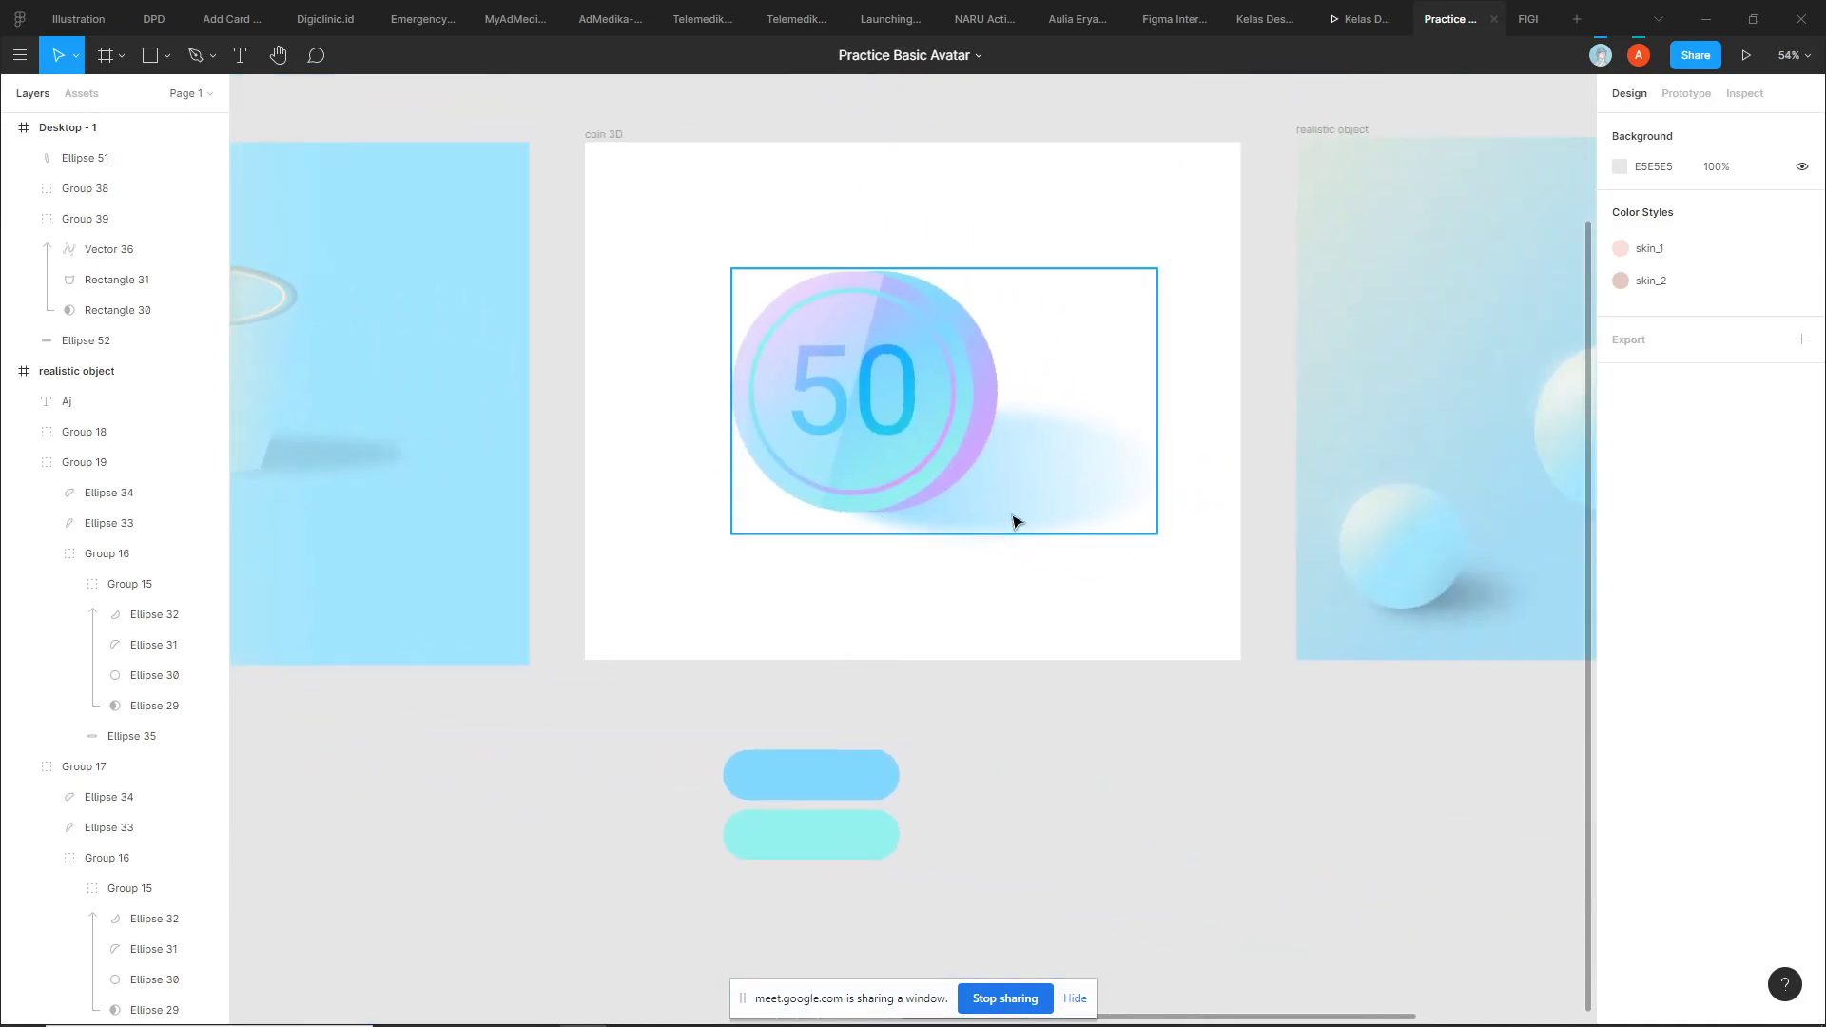
{"action": "scroll", "coordinate": [1016, 522], "scroll_direction": "down", "scroll_amount": 1}
{"action": "scroll", "coordinate": [1137, 513], "scroll_direction": "right", "scroll_amount": 3}
{"action": "scroll", "coordinate": [1138, 514], "scroll_direction": "up", "scroll_amount": 2}
{"action": "scroll", "coordinate": [954, 481], "scroll_direction": "up", "scroll_amount": 1}
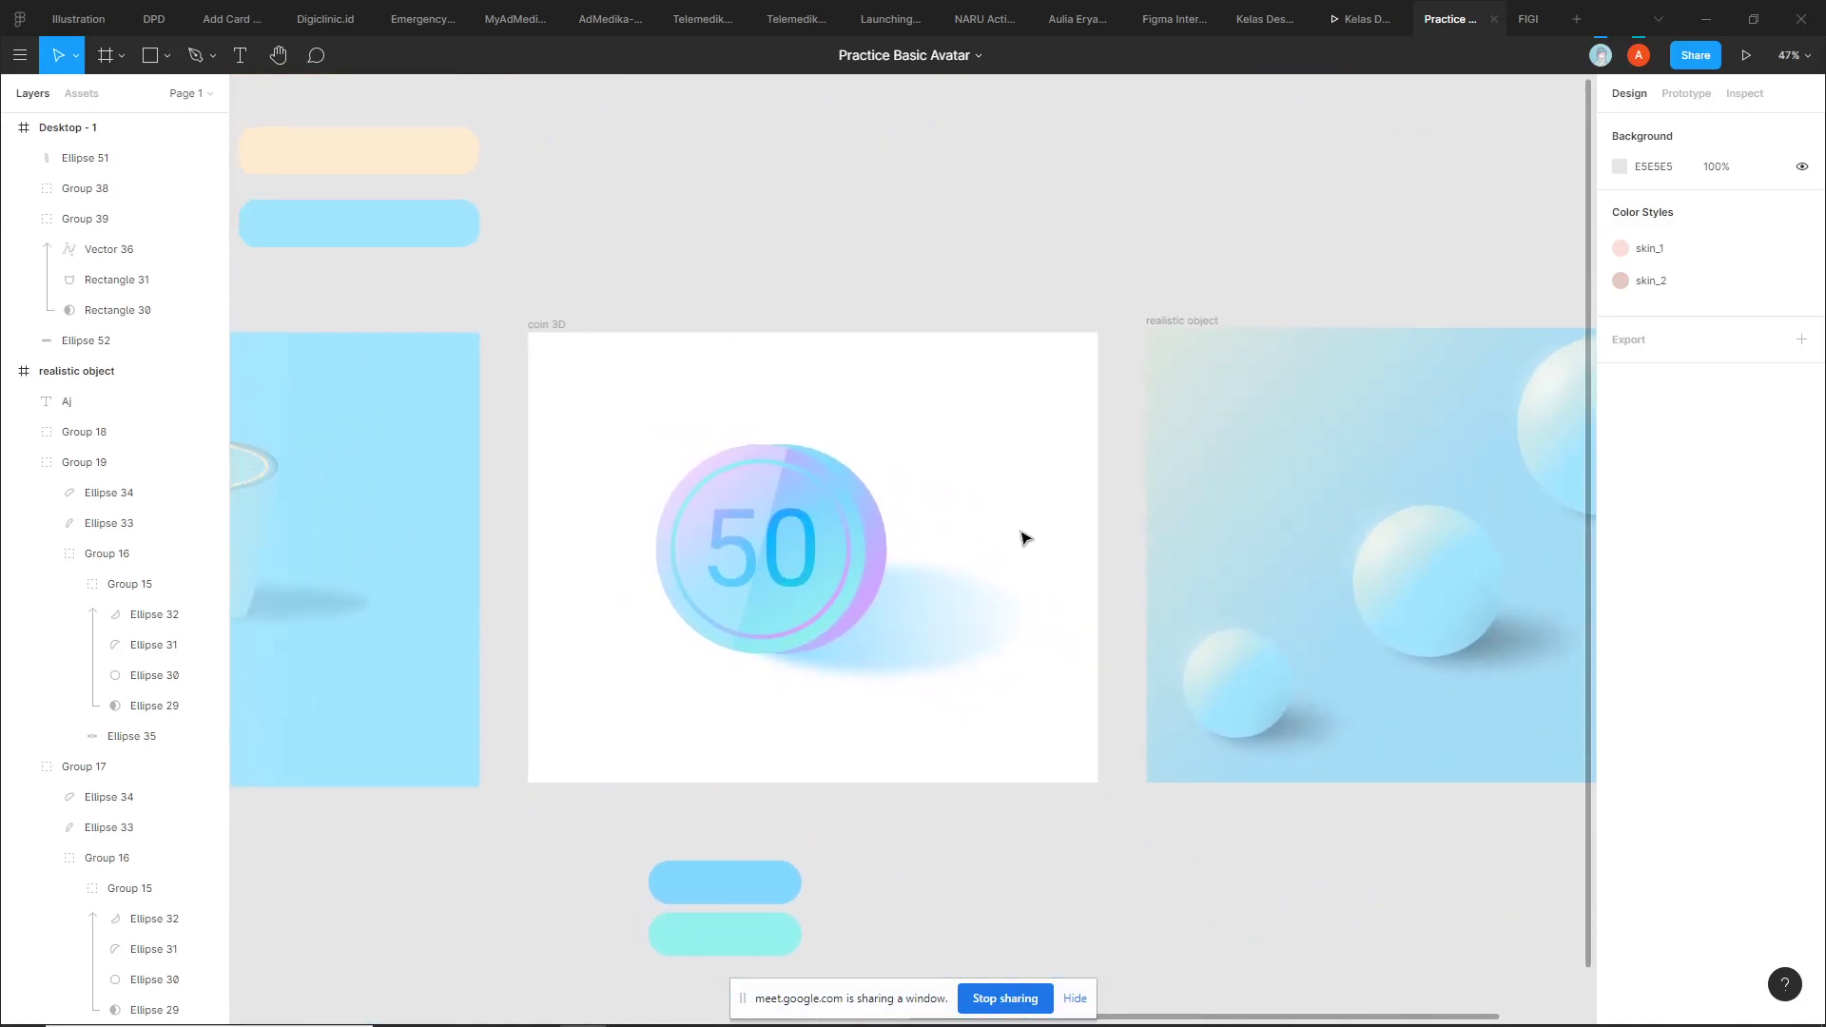
{"action": "scroll", "coordinate": [1025, 539], "scroll_direction": "up", "scroll_amount": 2}
{"action": "scroll", "coordinate": [894, 380], "scroll_direction": "left", "scroll_amount": 3}
{"action": "scroll", "coordinate": [895, 380], "scroll_direction": "down", "scroll_amount": 1}
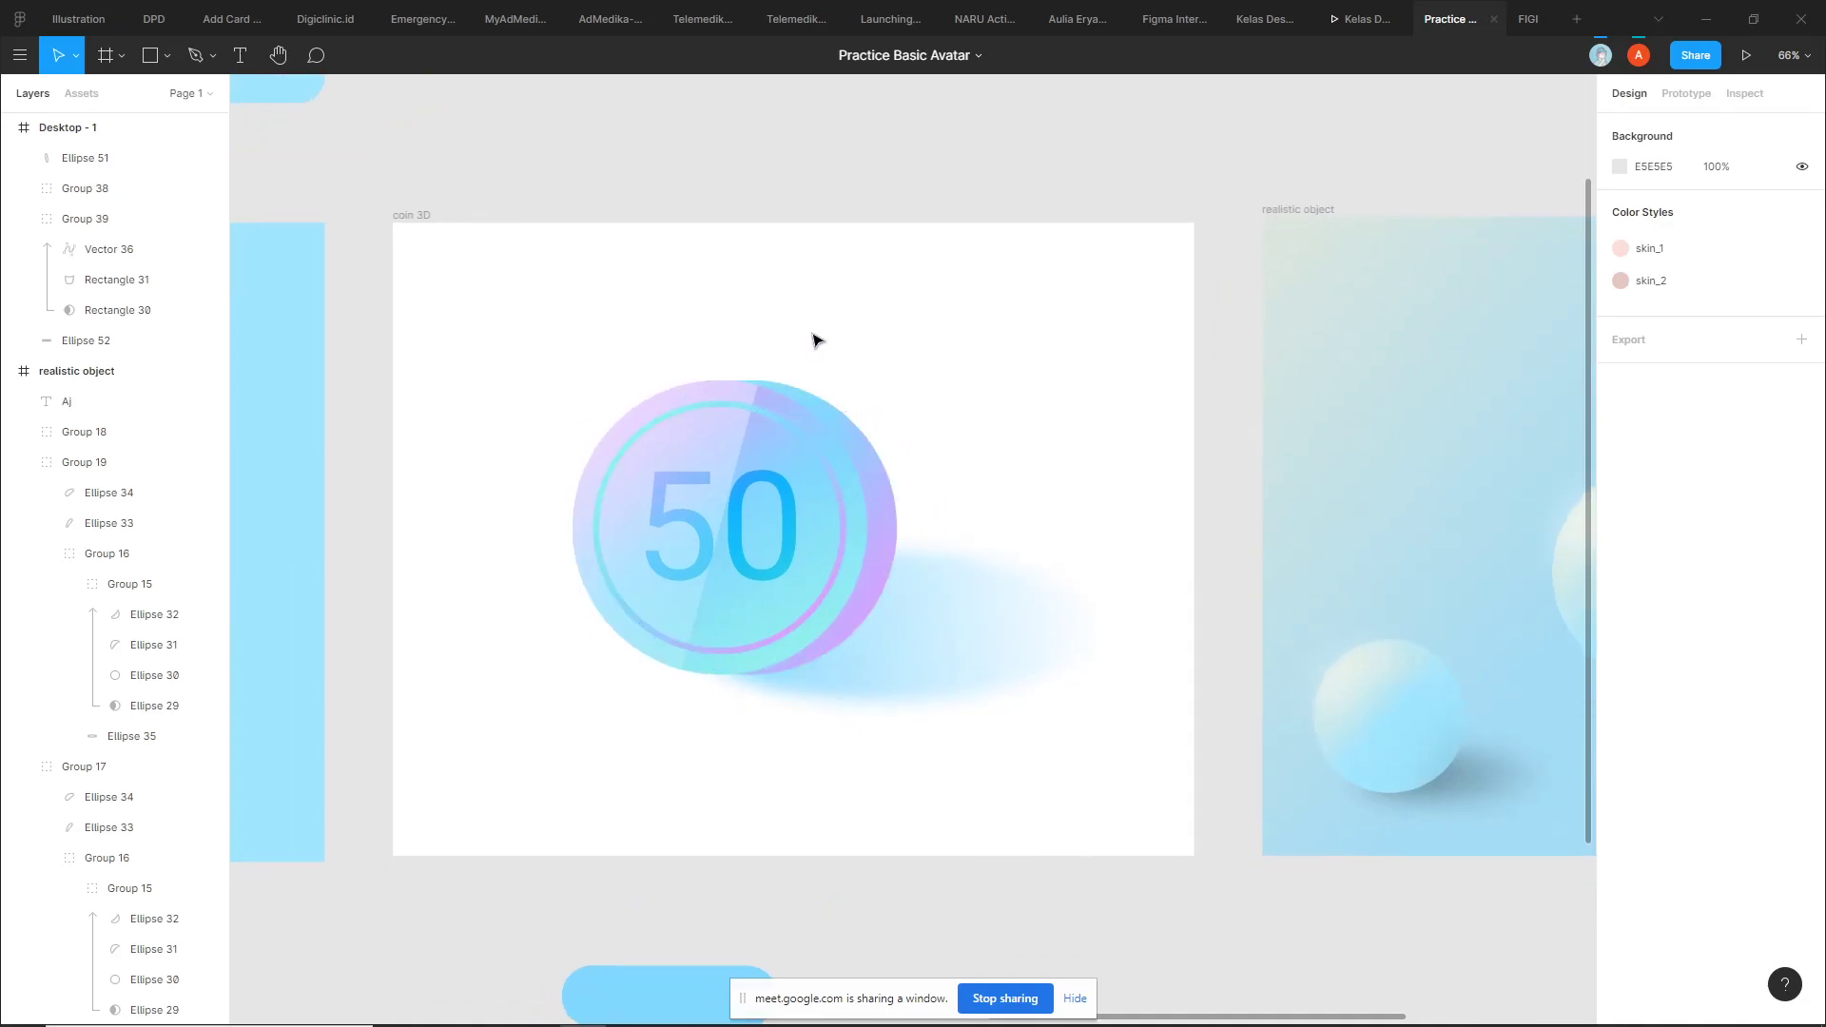
{"action": "scroll", "coordinate": [815, 343], "scroll_direction": "up", "scroll_amount": 4}
{"action": "scroll", "coordinate": [1013, 335], "scroll_direction": "left", "scroll_amount": 2}
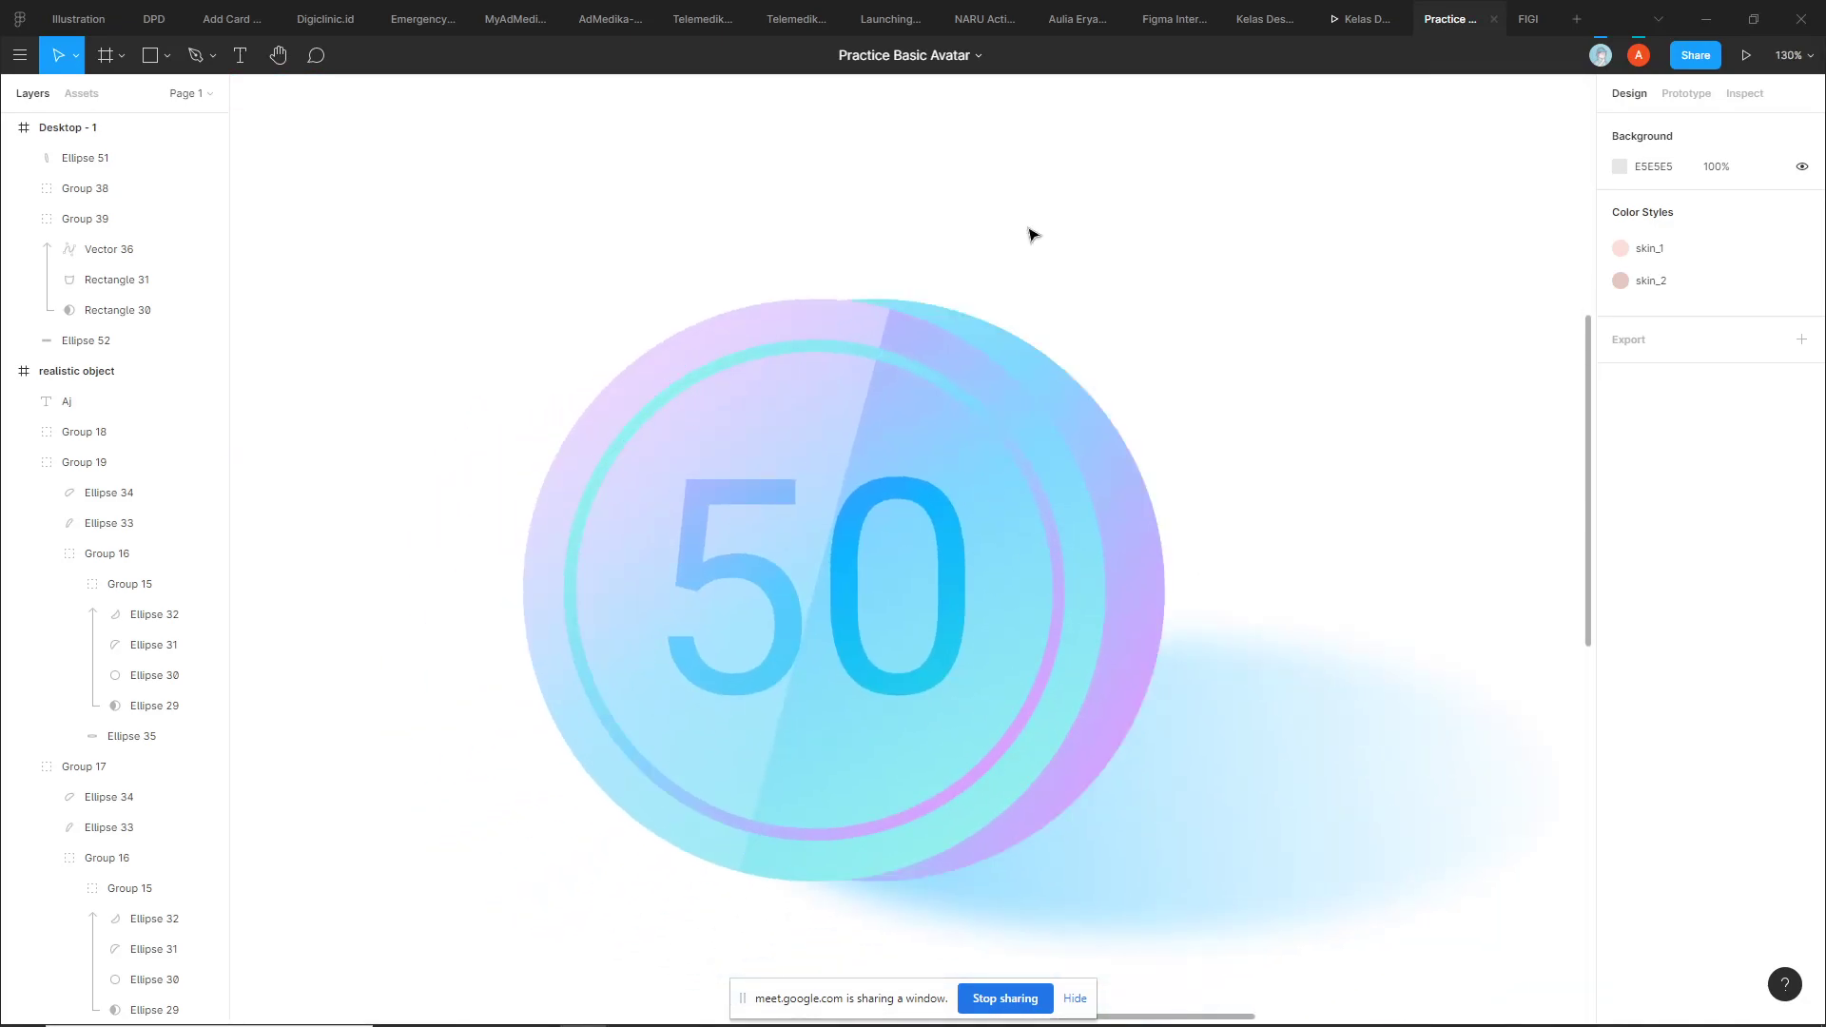
{"action": "scroll", "coordinate": [786, 314], "scroll_direction": "up", "scroll_amount": 4}
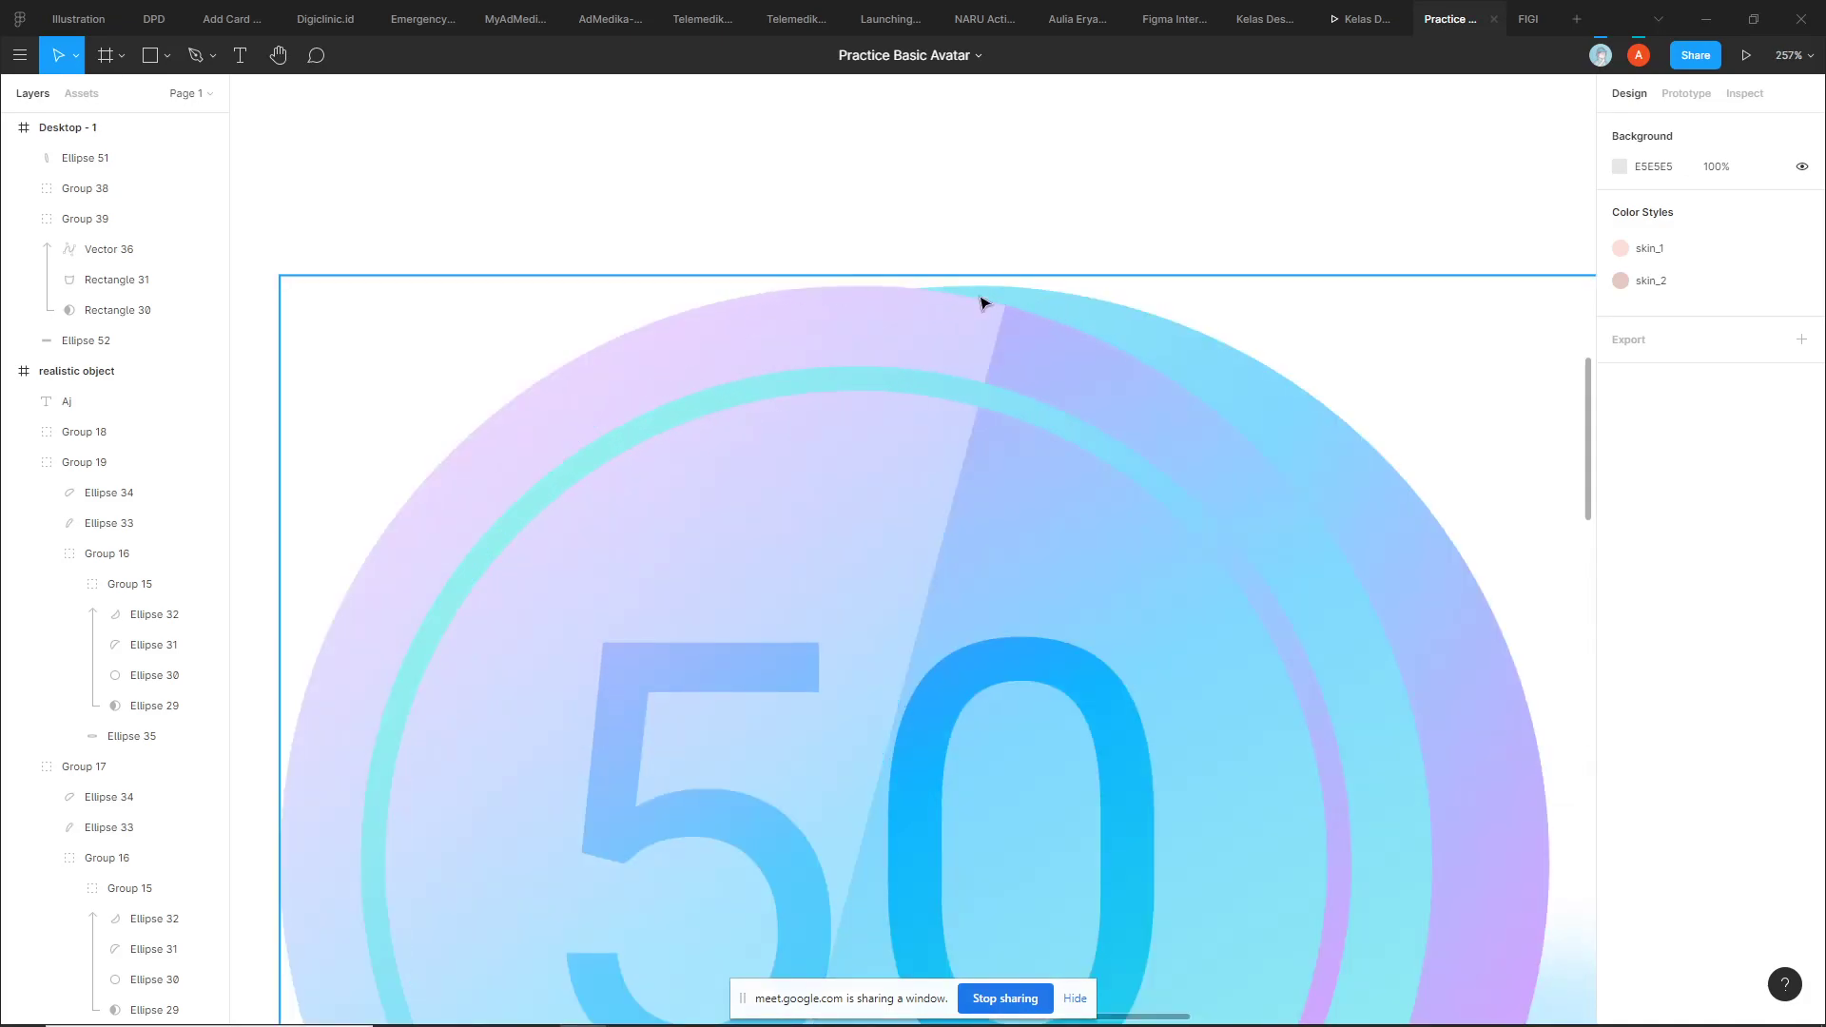
Edit Ellipse 7's points and make a point on its upper edge a sharp corner
{"action": "left_click", "coordinate": [1182, 294]}
{"action": "double_click", "coordinate": [1242, 335]}
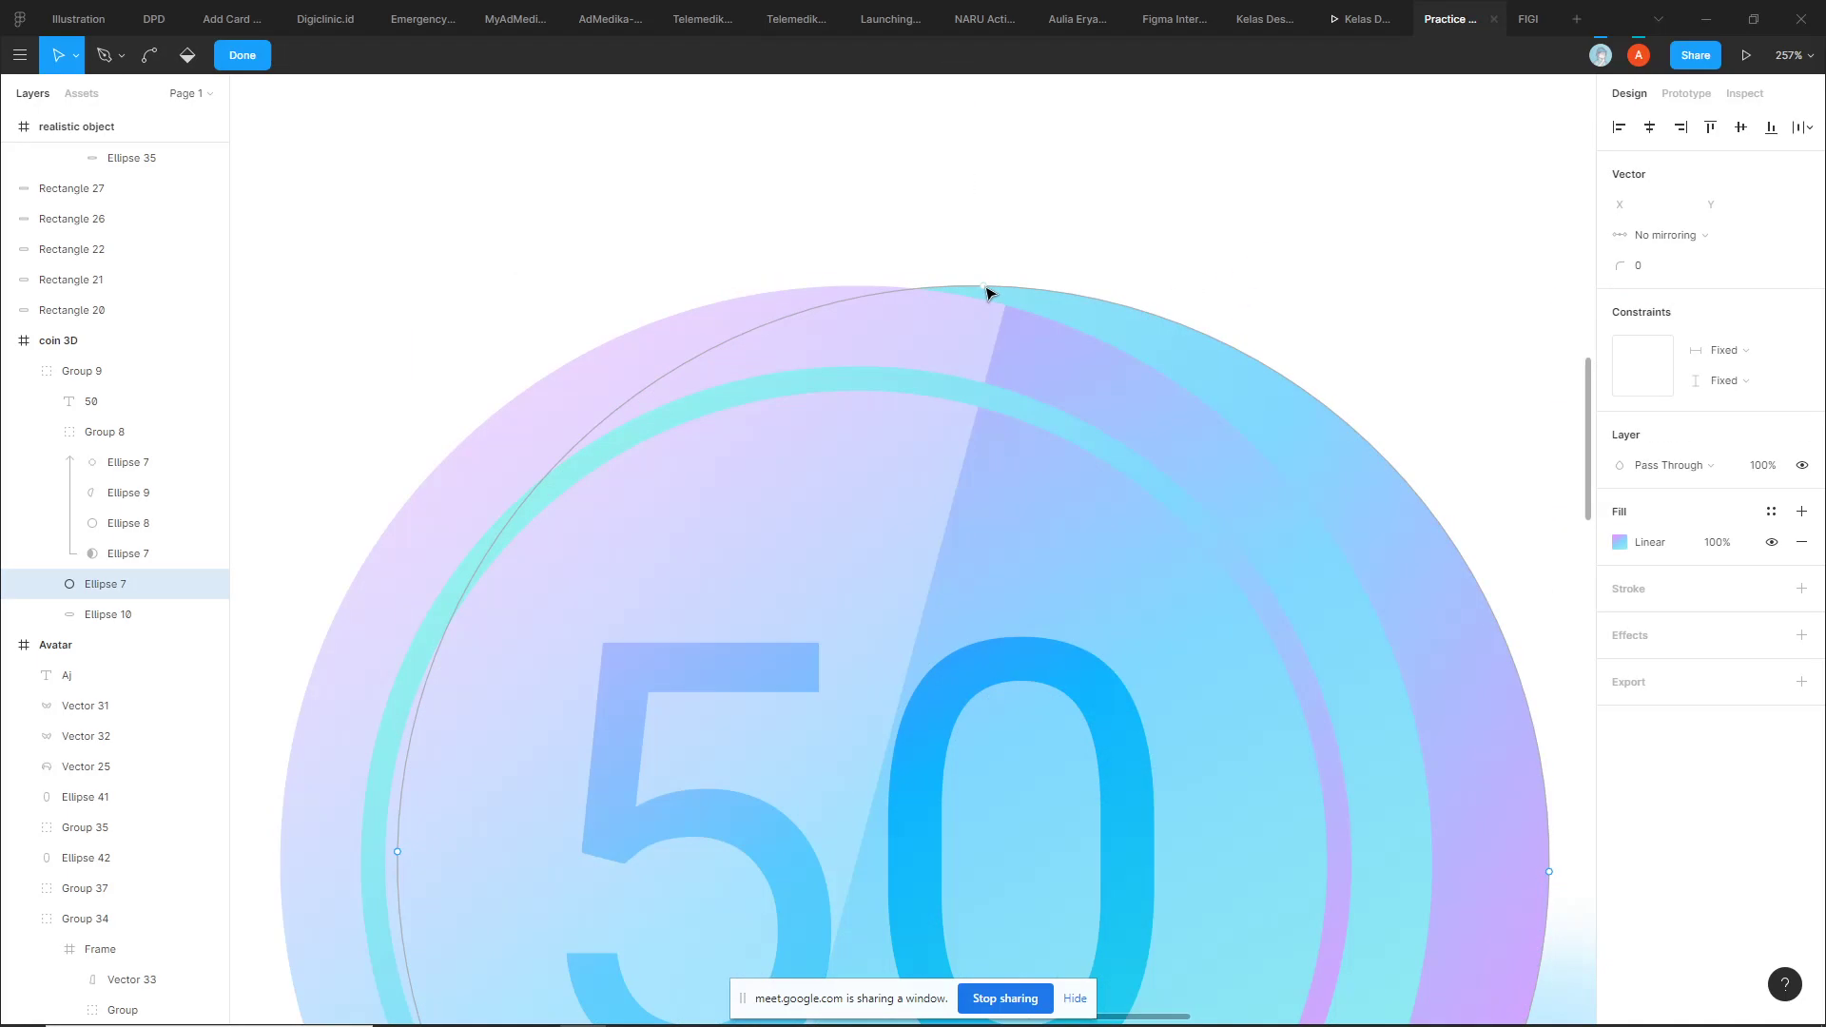
{"action": "left_click", "coordinate": [984, 286]}
{"action": "scroll", "coordinate": [1289, 479], "scroll_direction": "down", "scroll_amount": 3, "text": "ctrl"}
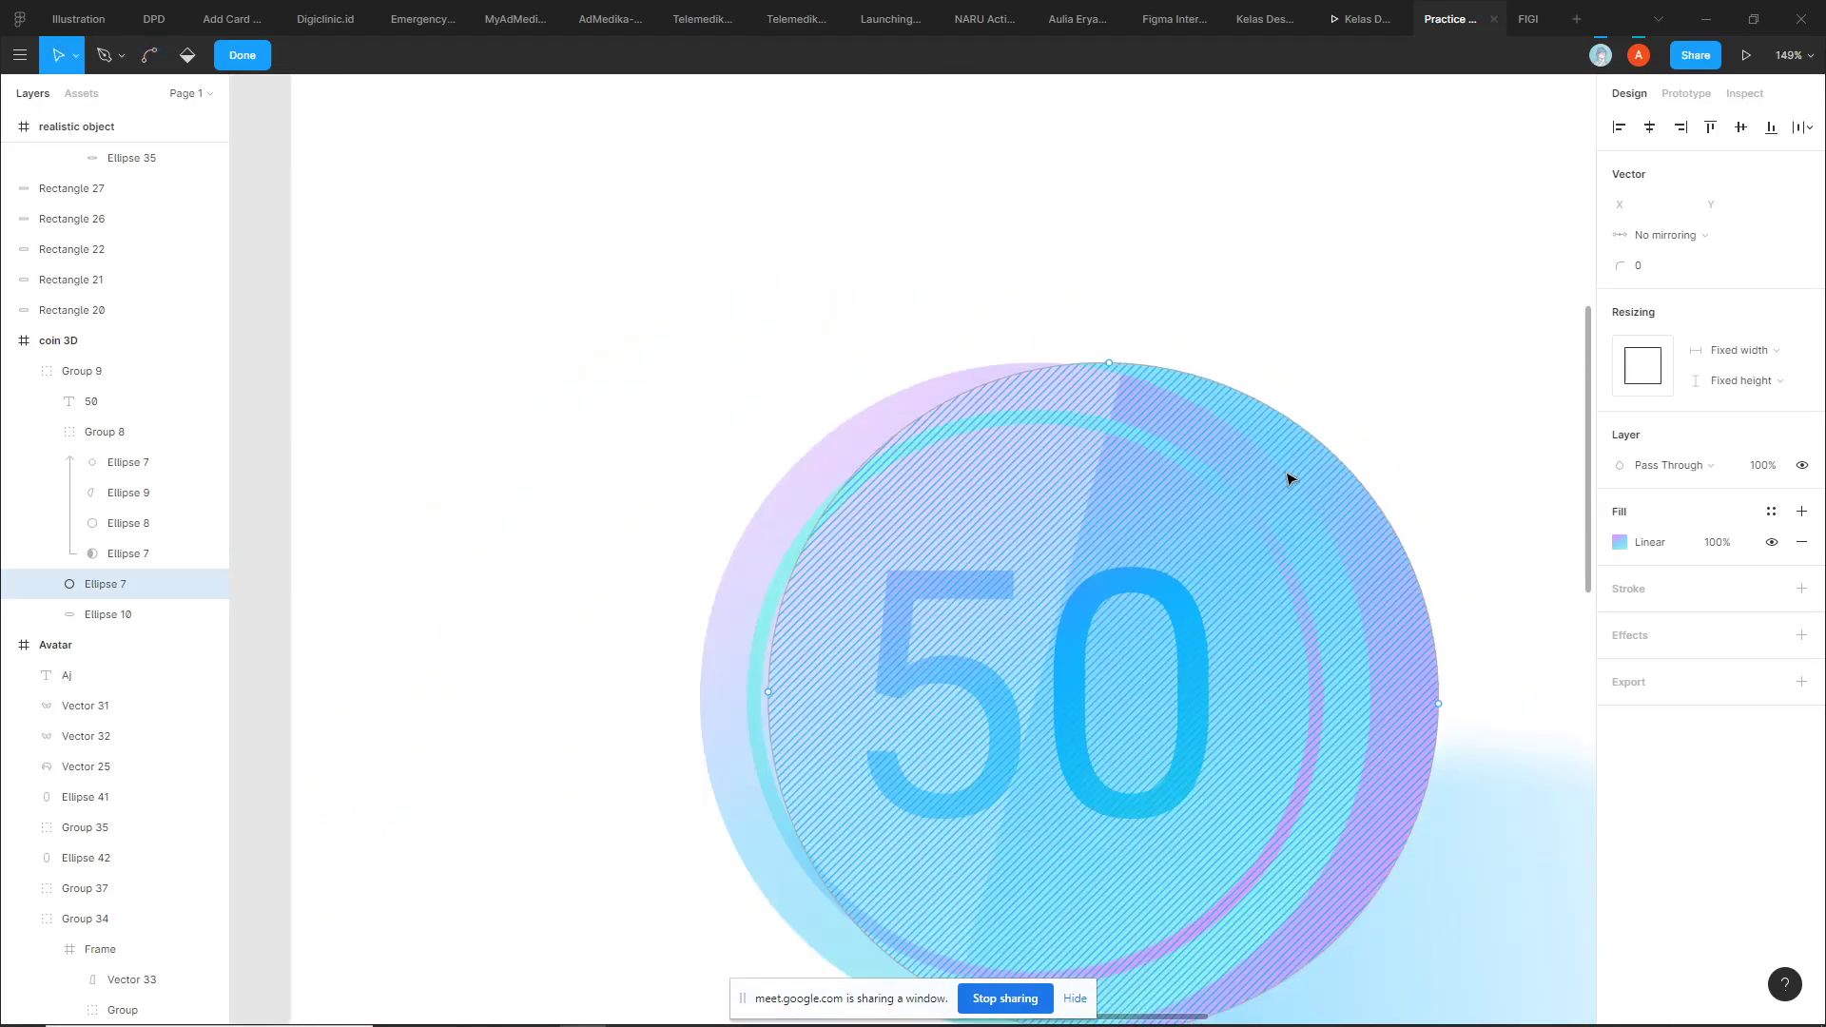
{"action": "key", "text": "p"}
{"action": "scroll", "coordinate": [1237, 428], "scroll_direction": "up", "scroll_amount": 3, "text": "ctrl"}
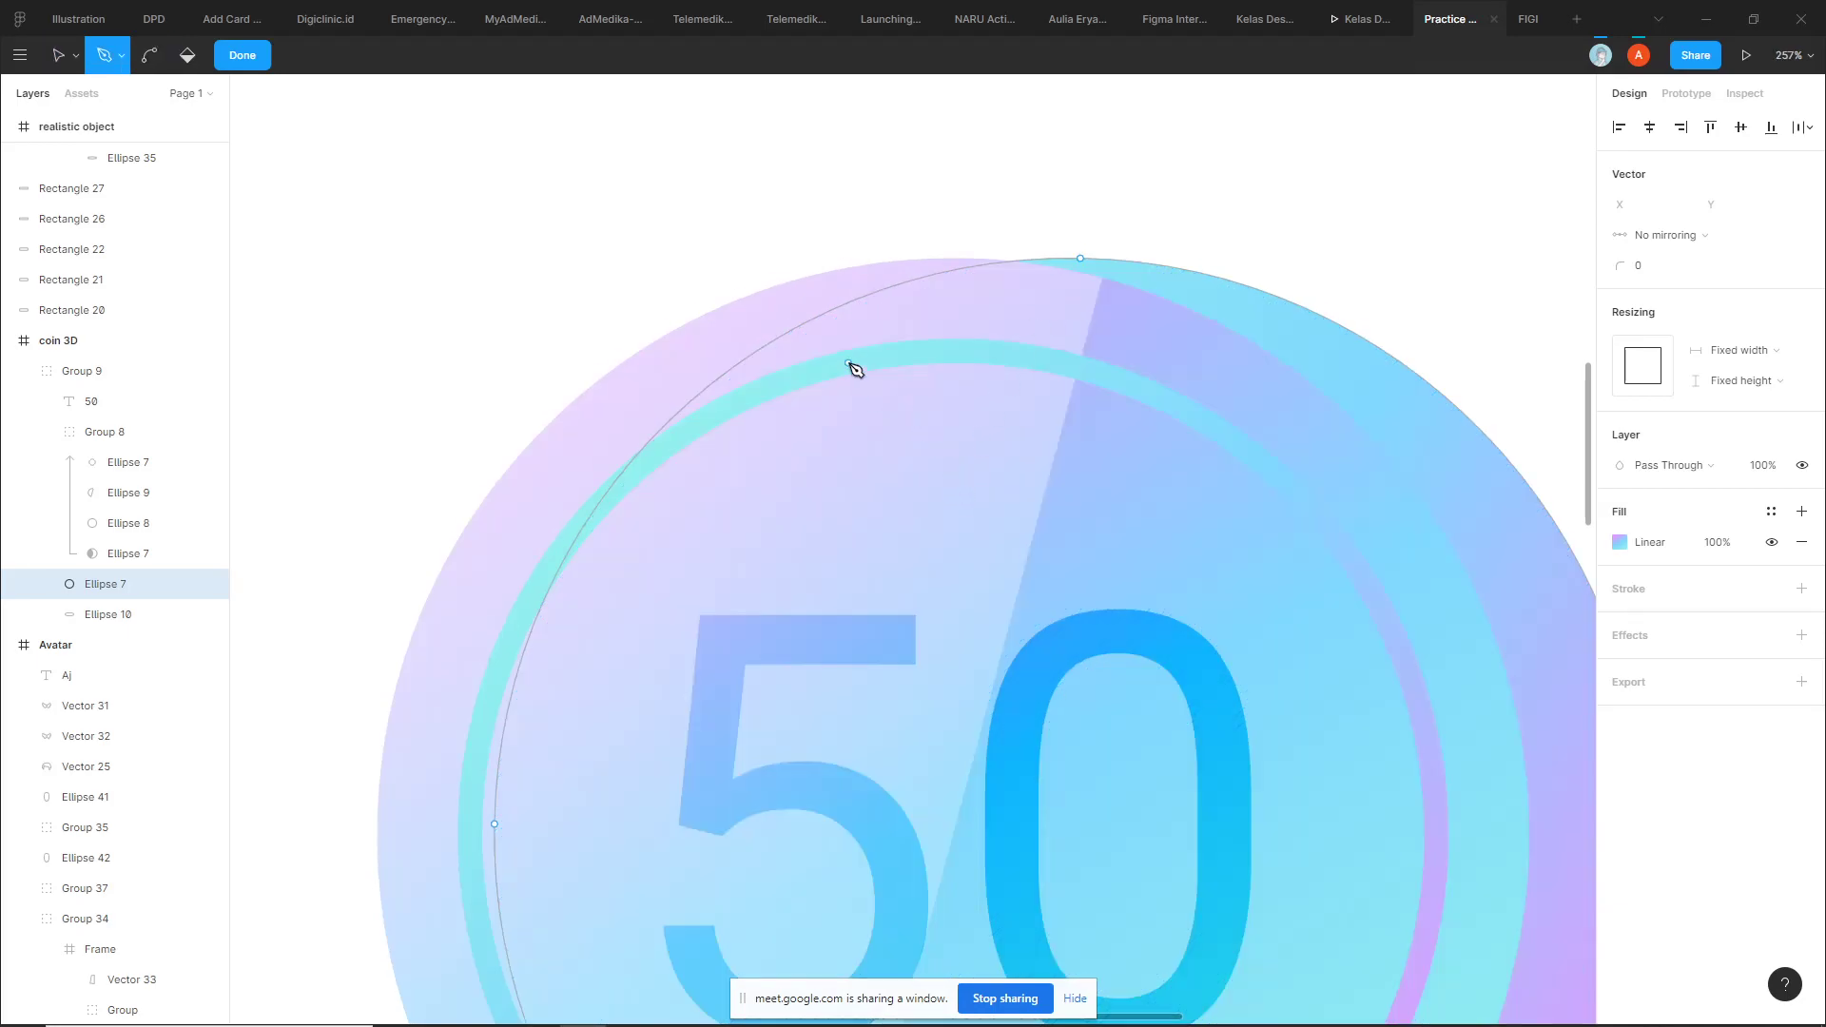
{"action": "left_click", "coordinate": [834, 313]}
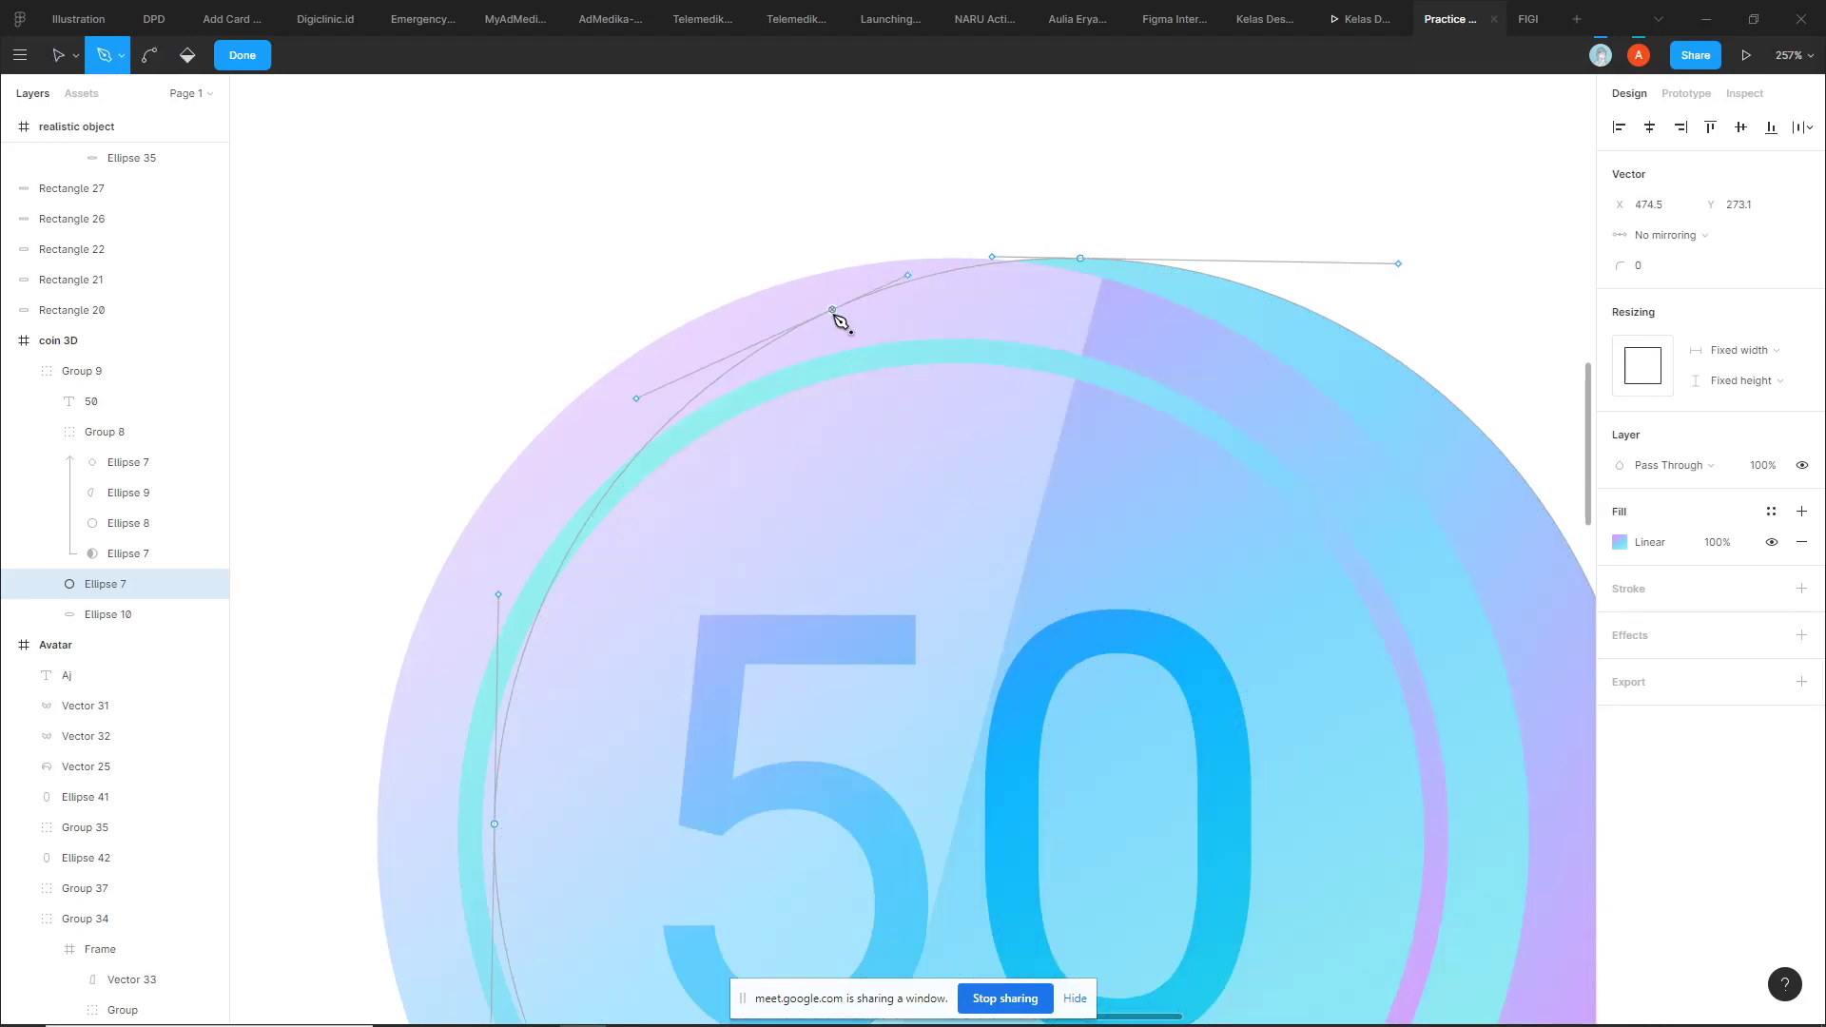
{"action": "scroll", "coordinate": [839, 320], "scroll_direction": "up", "scroll_amount": 2, "text": "ctrl"}
{"action": "scroll", "coordinate": [828, 317], "scroll_direction": "up", "scroll_amount": 2, "text": "ctrl"}
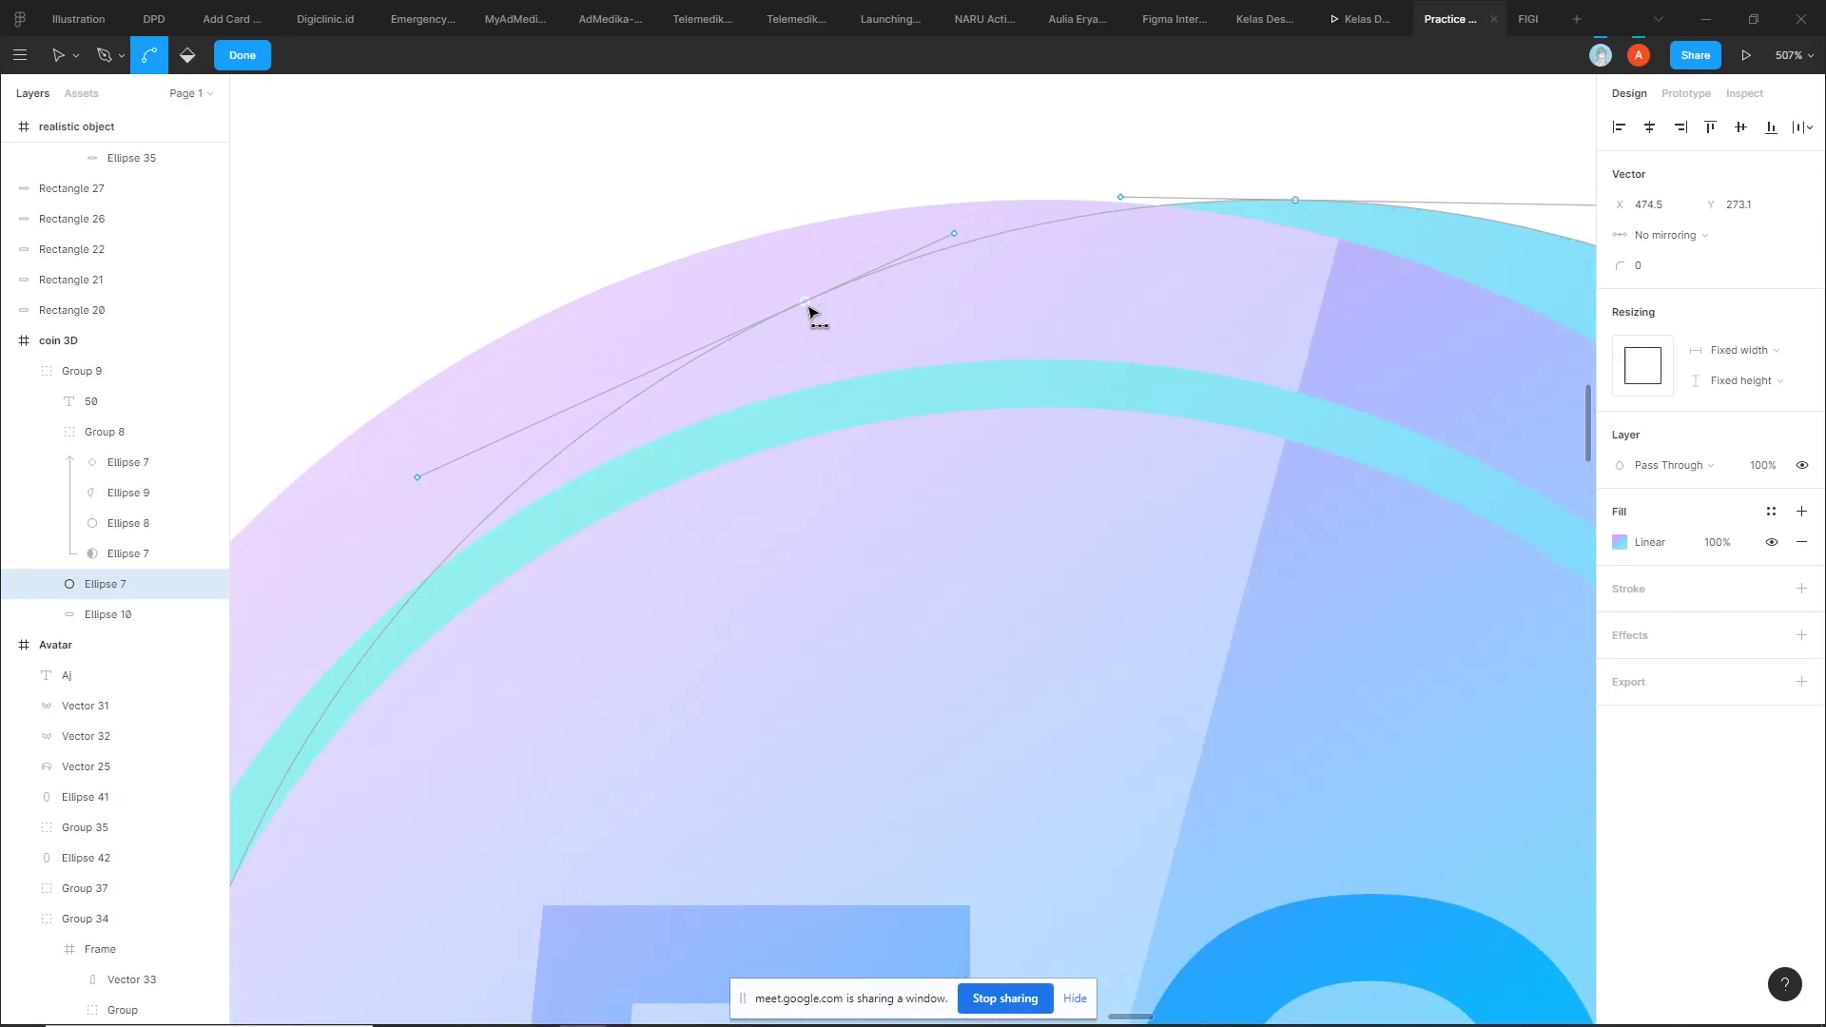
{"action": "left_click", "coordinate": [807, 305]}
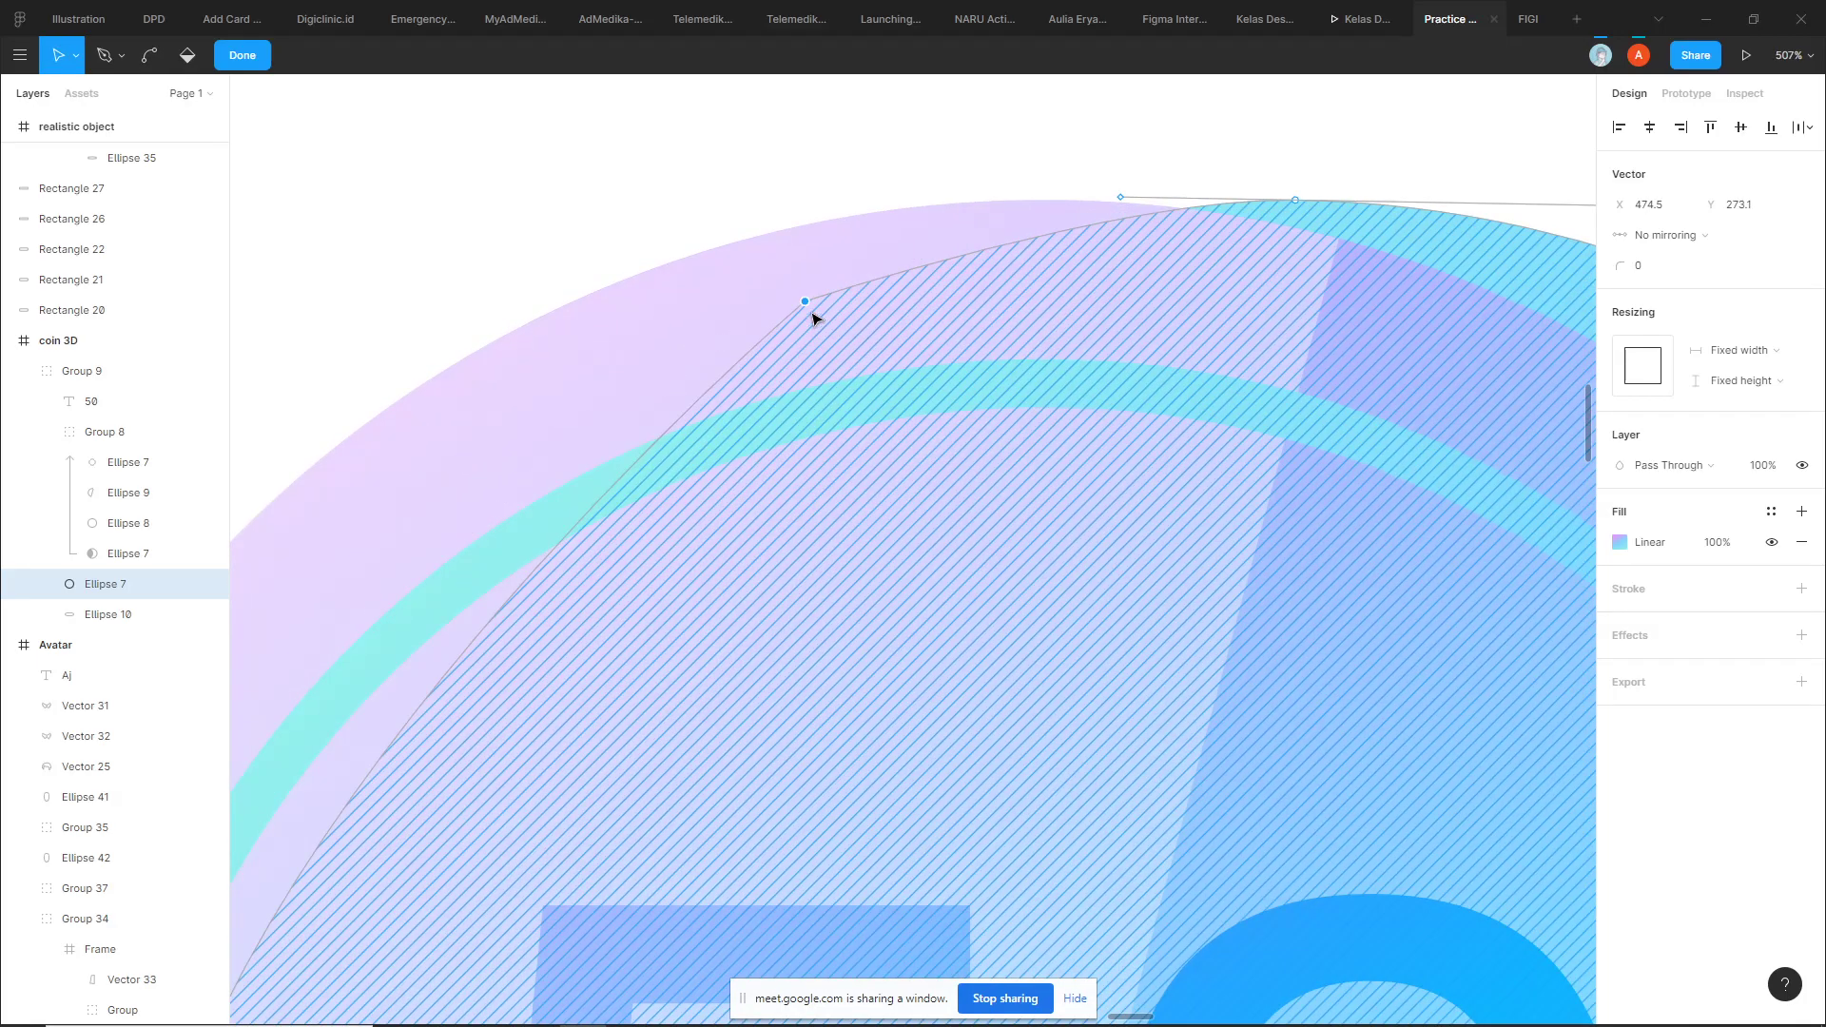
Drag the sharp point up to follow the coin's top rim and exit editing
{"action": "scroll", "coordinate": [1247, 310], "scroll_direction": "right", "scroll_amount": 4}
{"action": "scroll", "coordinate": [1247, 310], "scroll_direction": "up", "scroll_amount": 1}
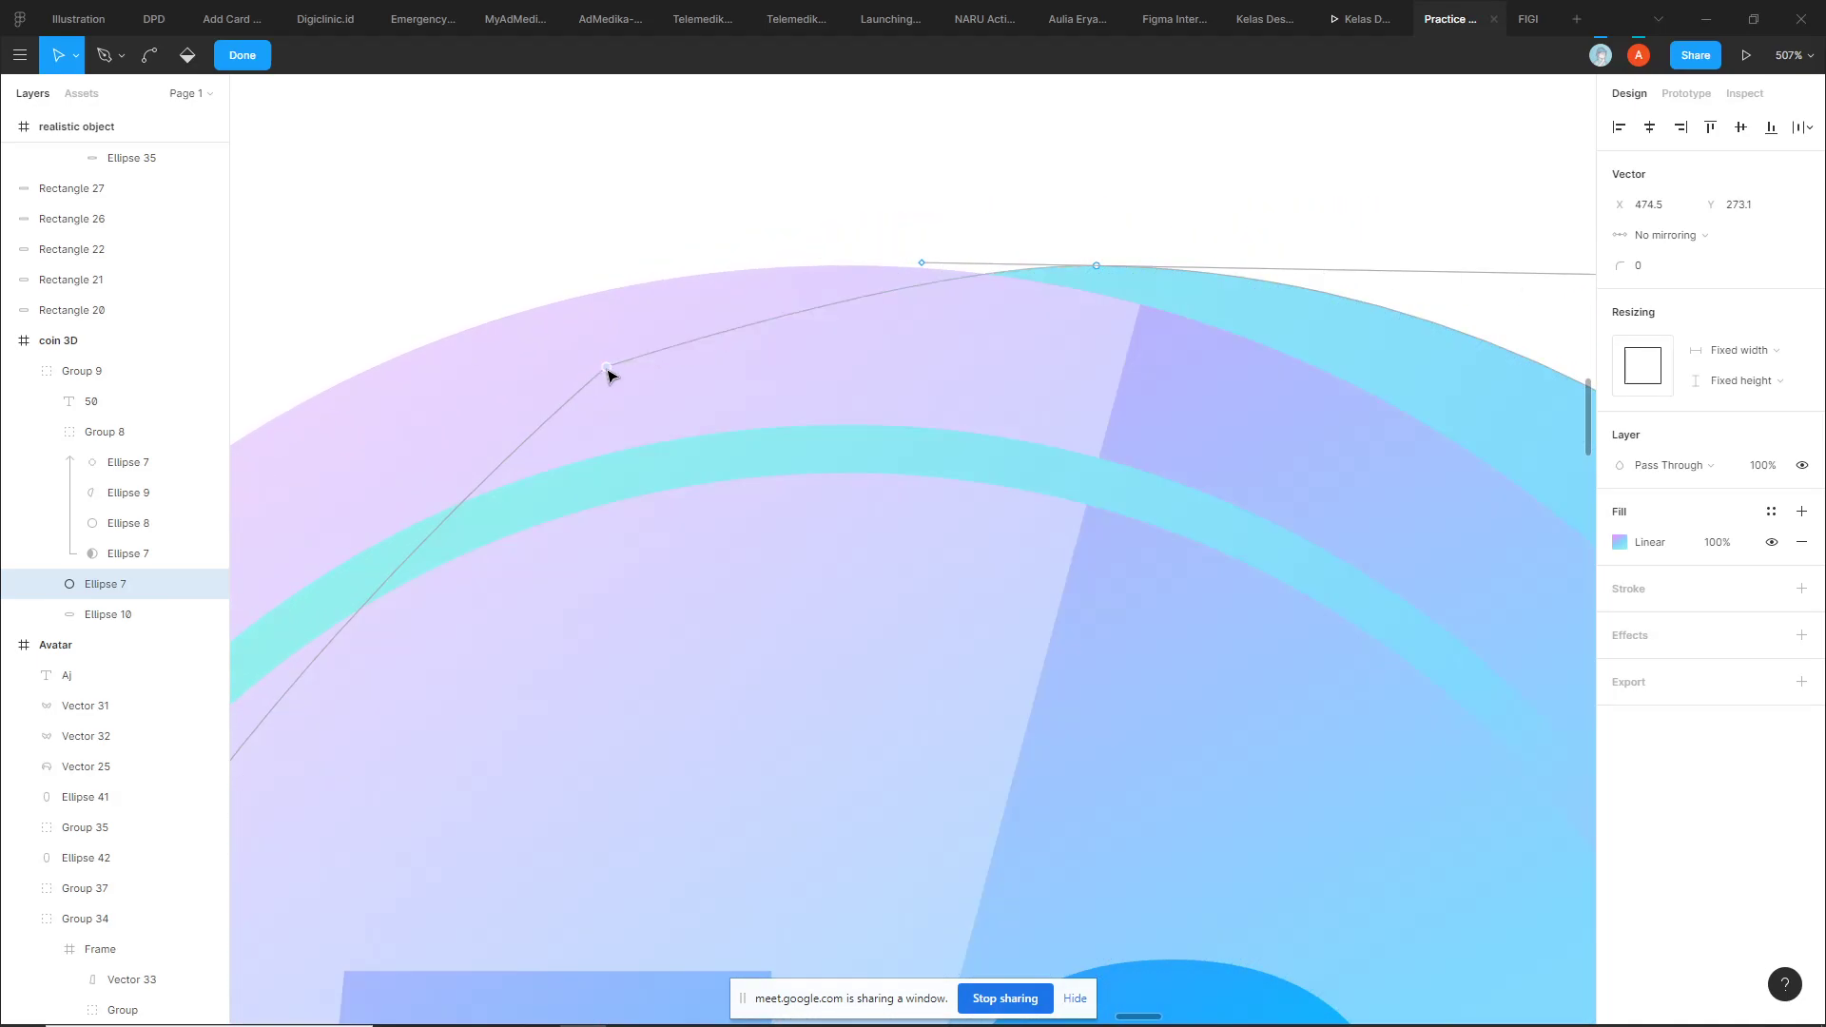
{"action": "left_click_drag", "start_coordinate": [607, 367], "coordinate": [797, 273]}
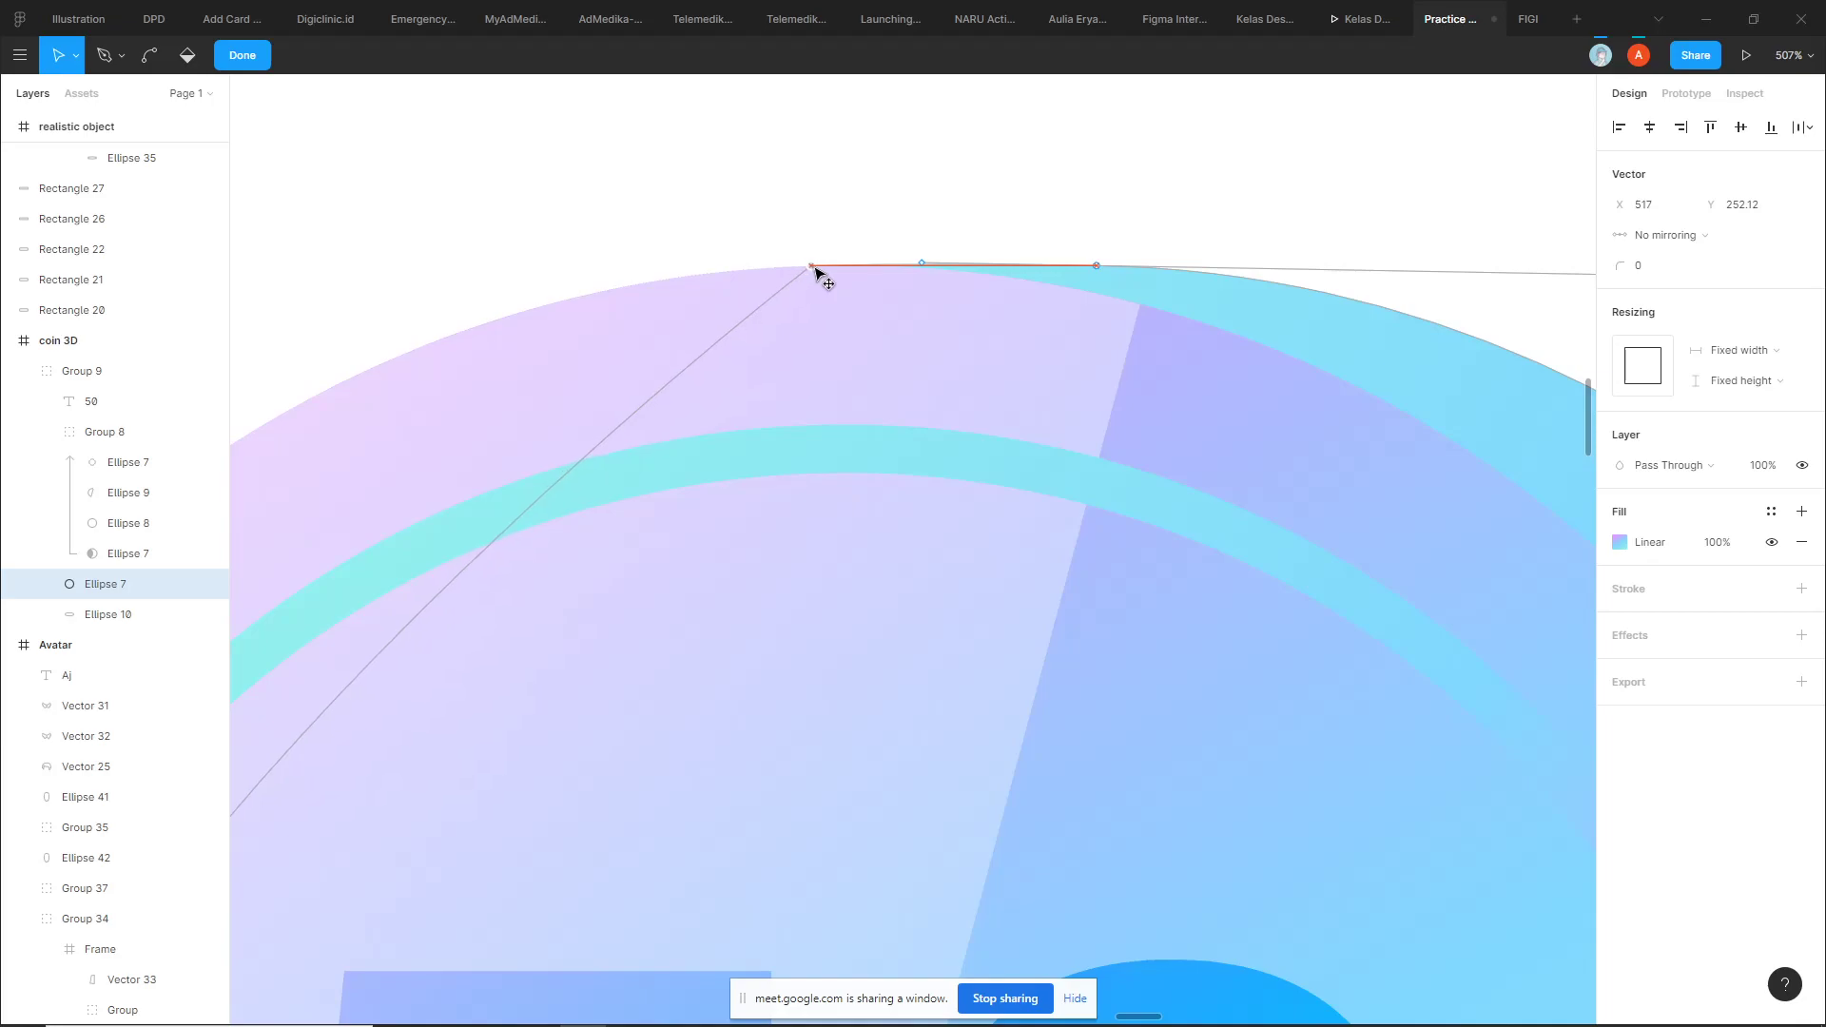
{"action": "key", "text": "Escape"}
{"action": "left_click", "coordinate": [874, 209]}
{"action": "scroll", "coordinate": [873, 208], "scroll_direction": "down", "scroll_amount": 5}
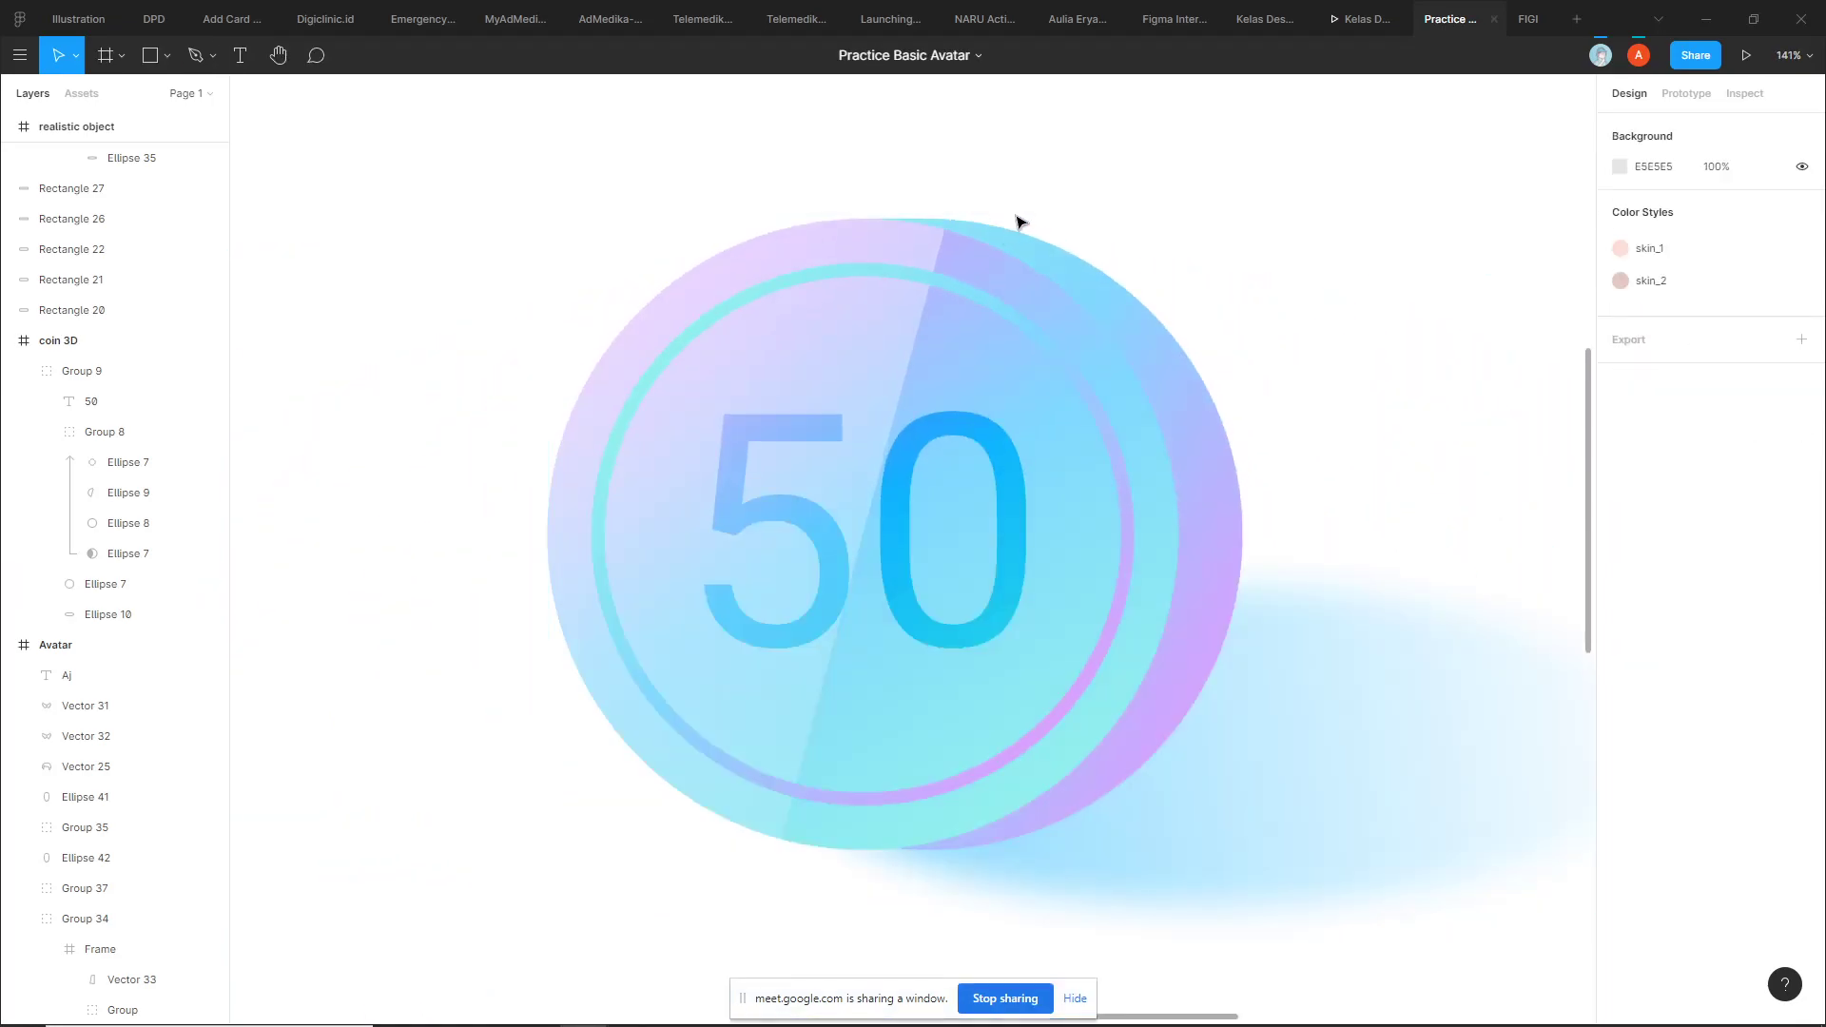
{"action": "scroll", "coordinate": [1272, 210], "scroll_direction": "down", "scroll_amount": 3}
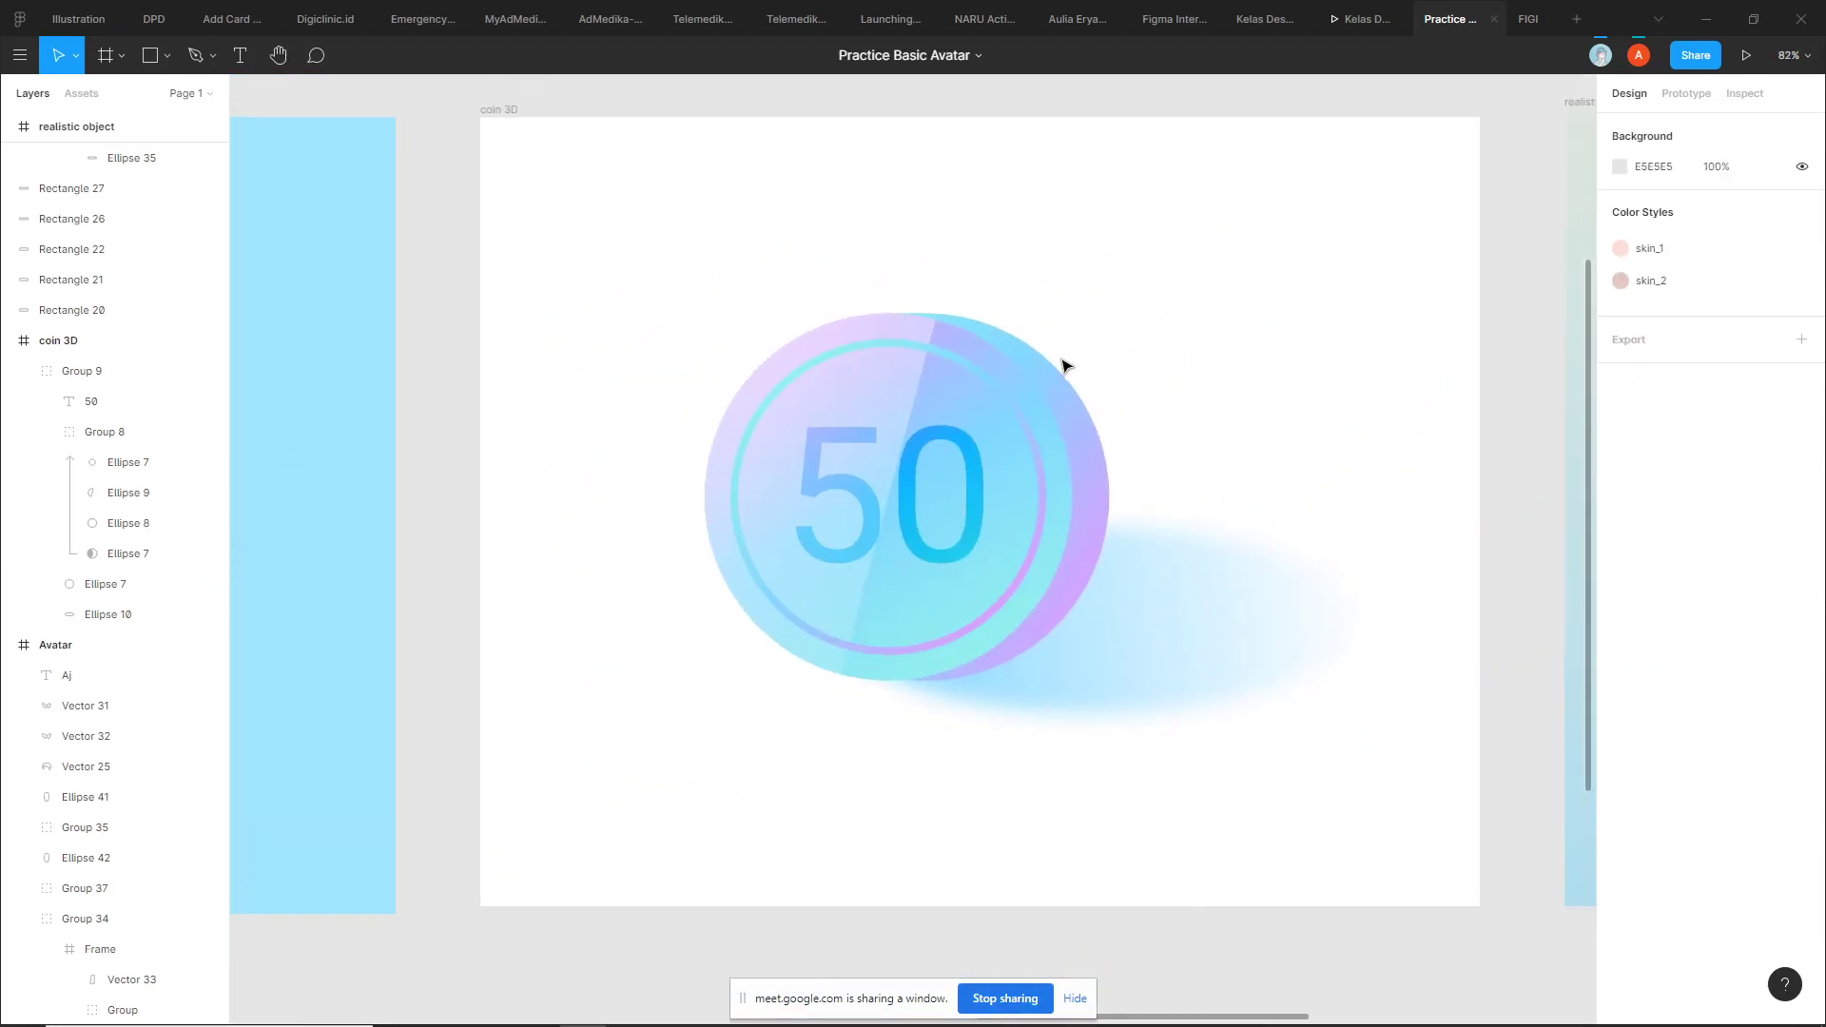
{"action": "double_click", "coordinate": [1054, 371]}
{"action": "scroll", "coordinate": [877, 669], "scroll_direction": "up", "scroll_amount": 1}
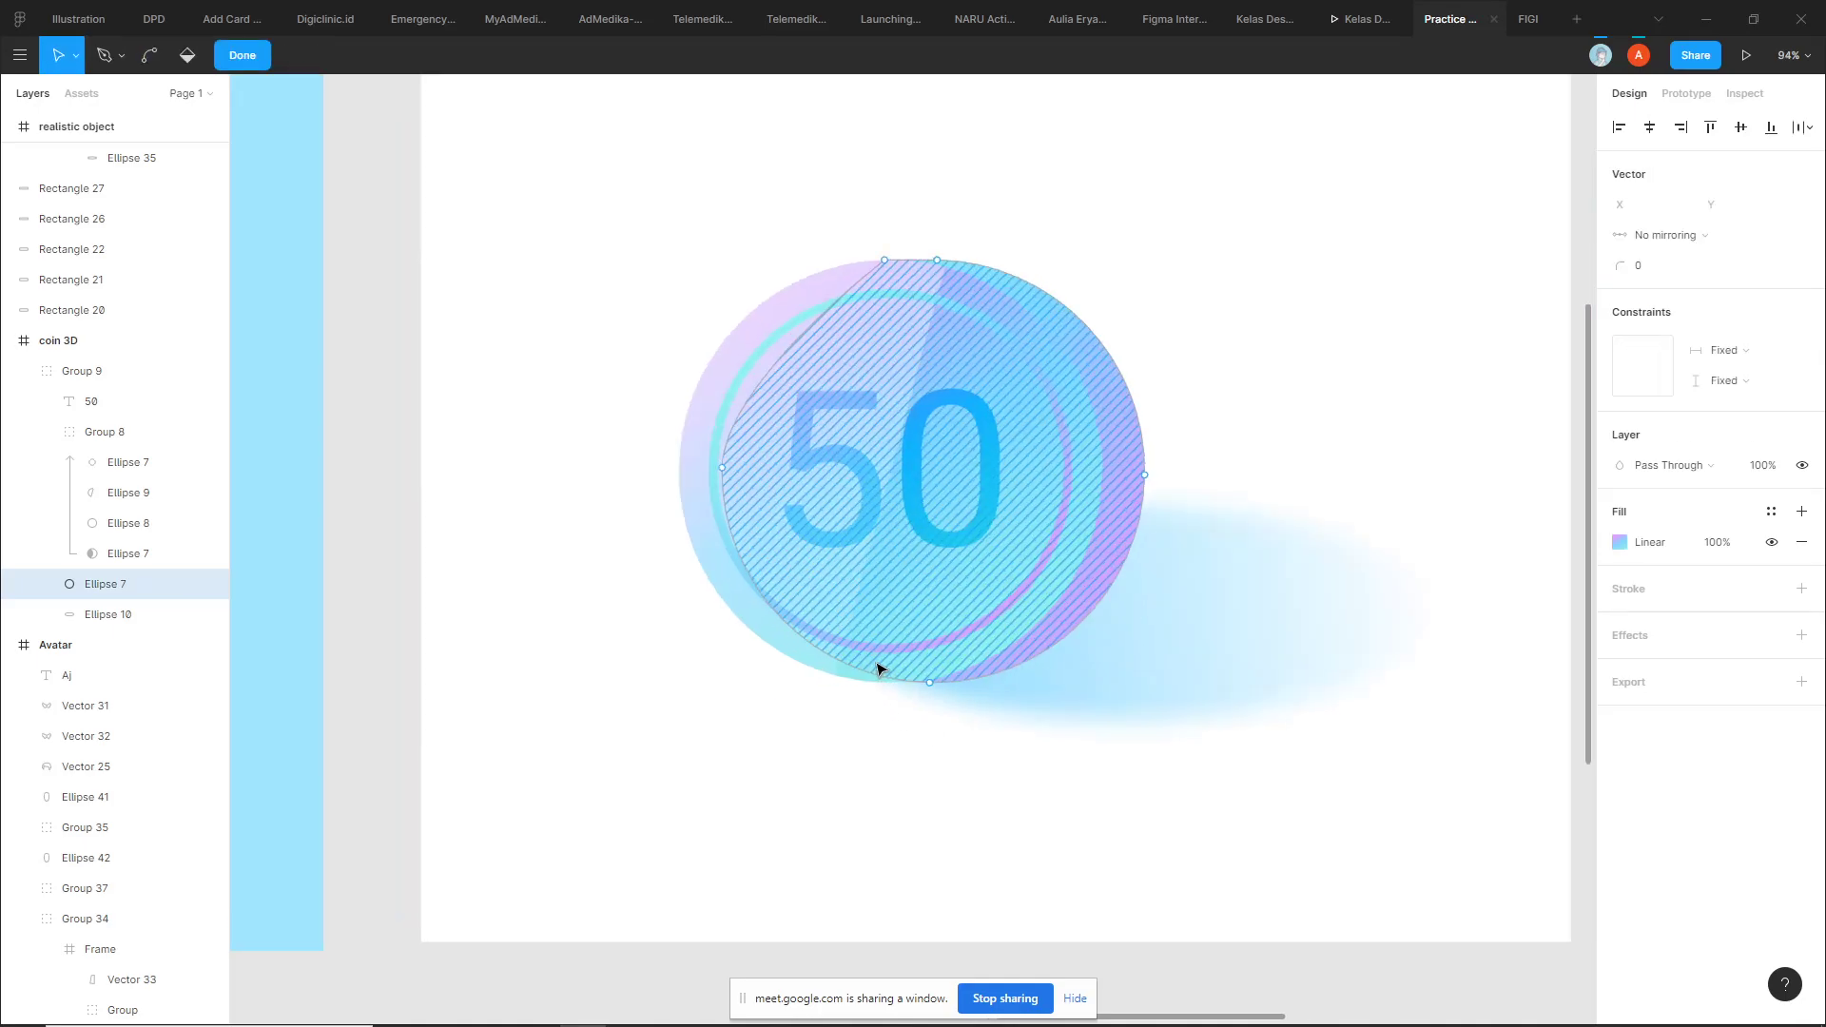
{"action": "scroll", "coordinate": [840, 725], "scroll_direction": "up", "scroll_amount": 3}
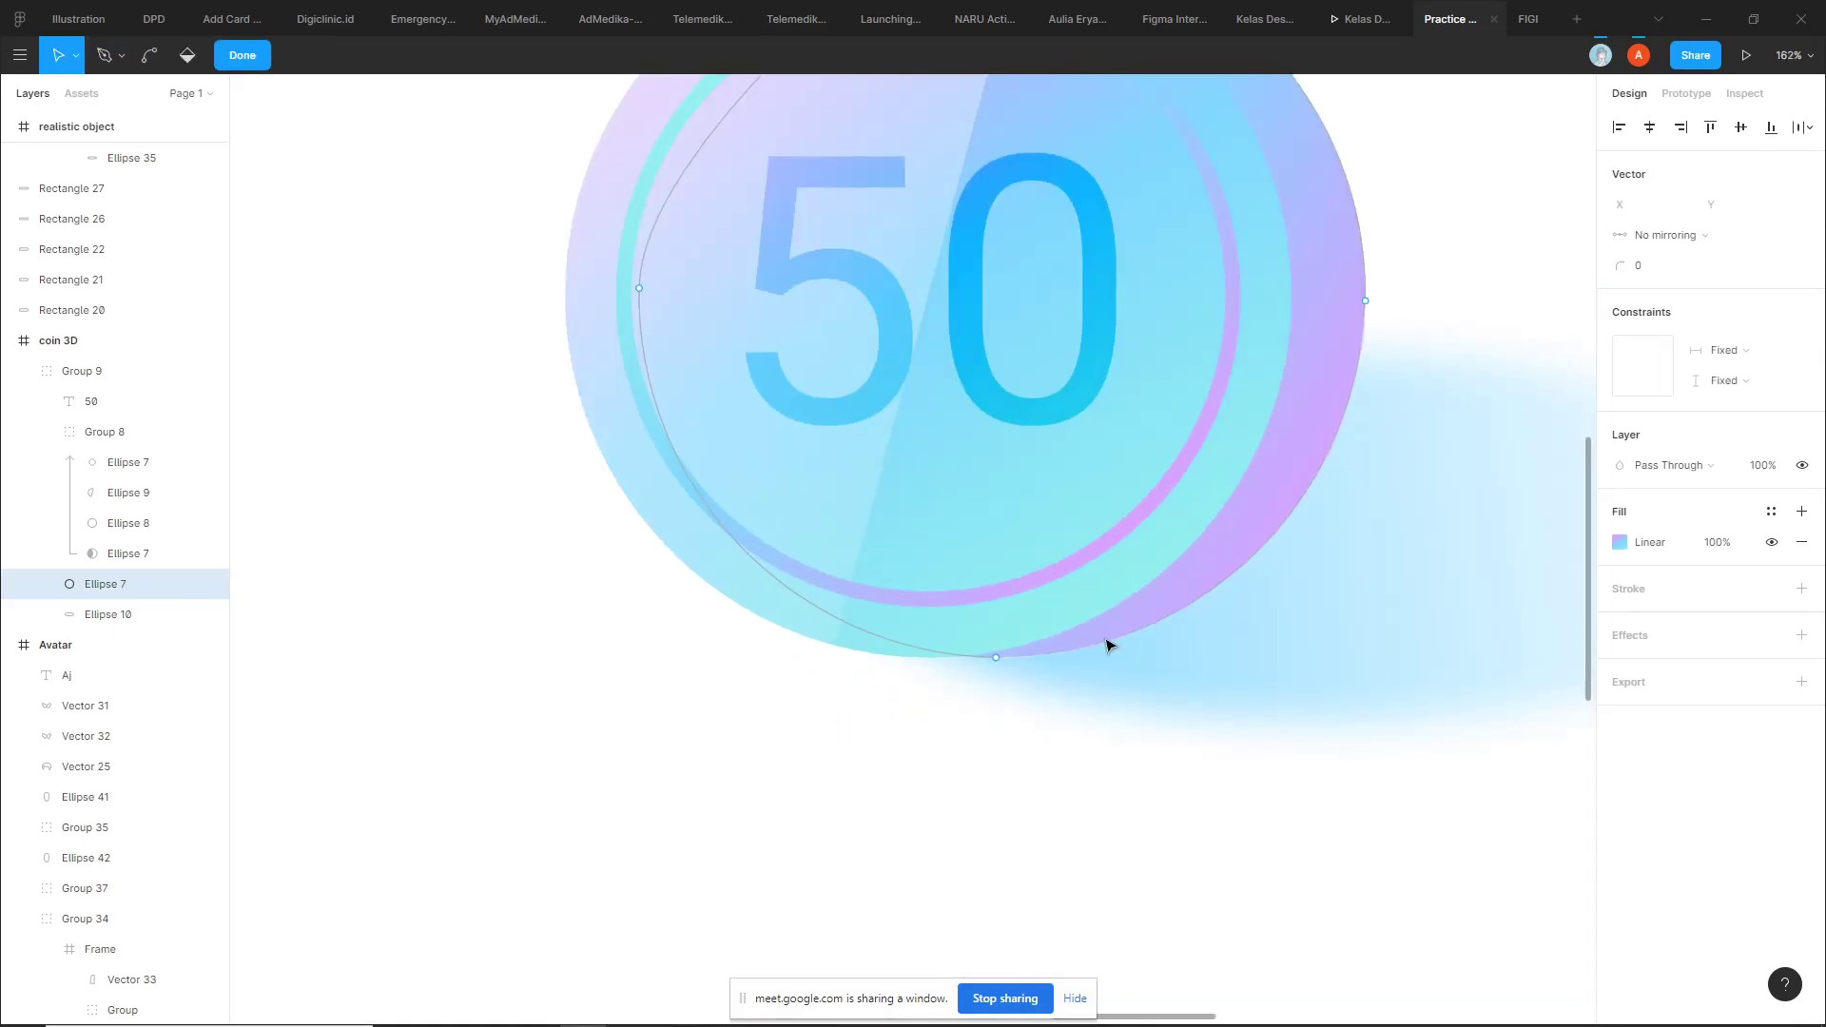
{"action": "scroll", "coordinate": [931, 658], "scroll_direction": "up", "scroll_amount": 2}
{"action": "key", "text": "p"}
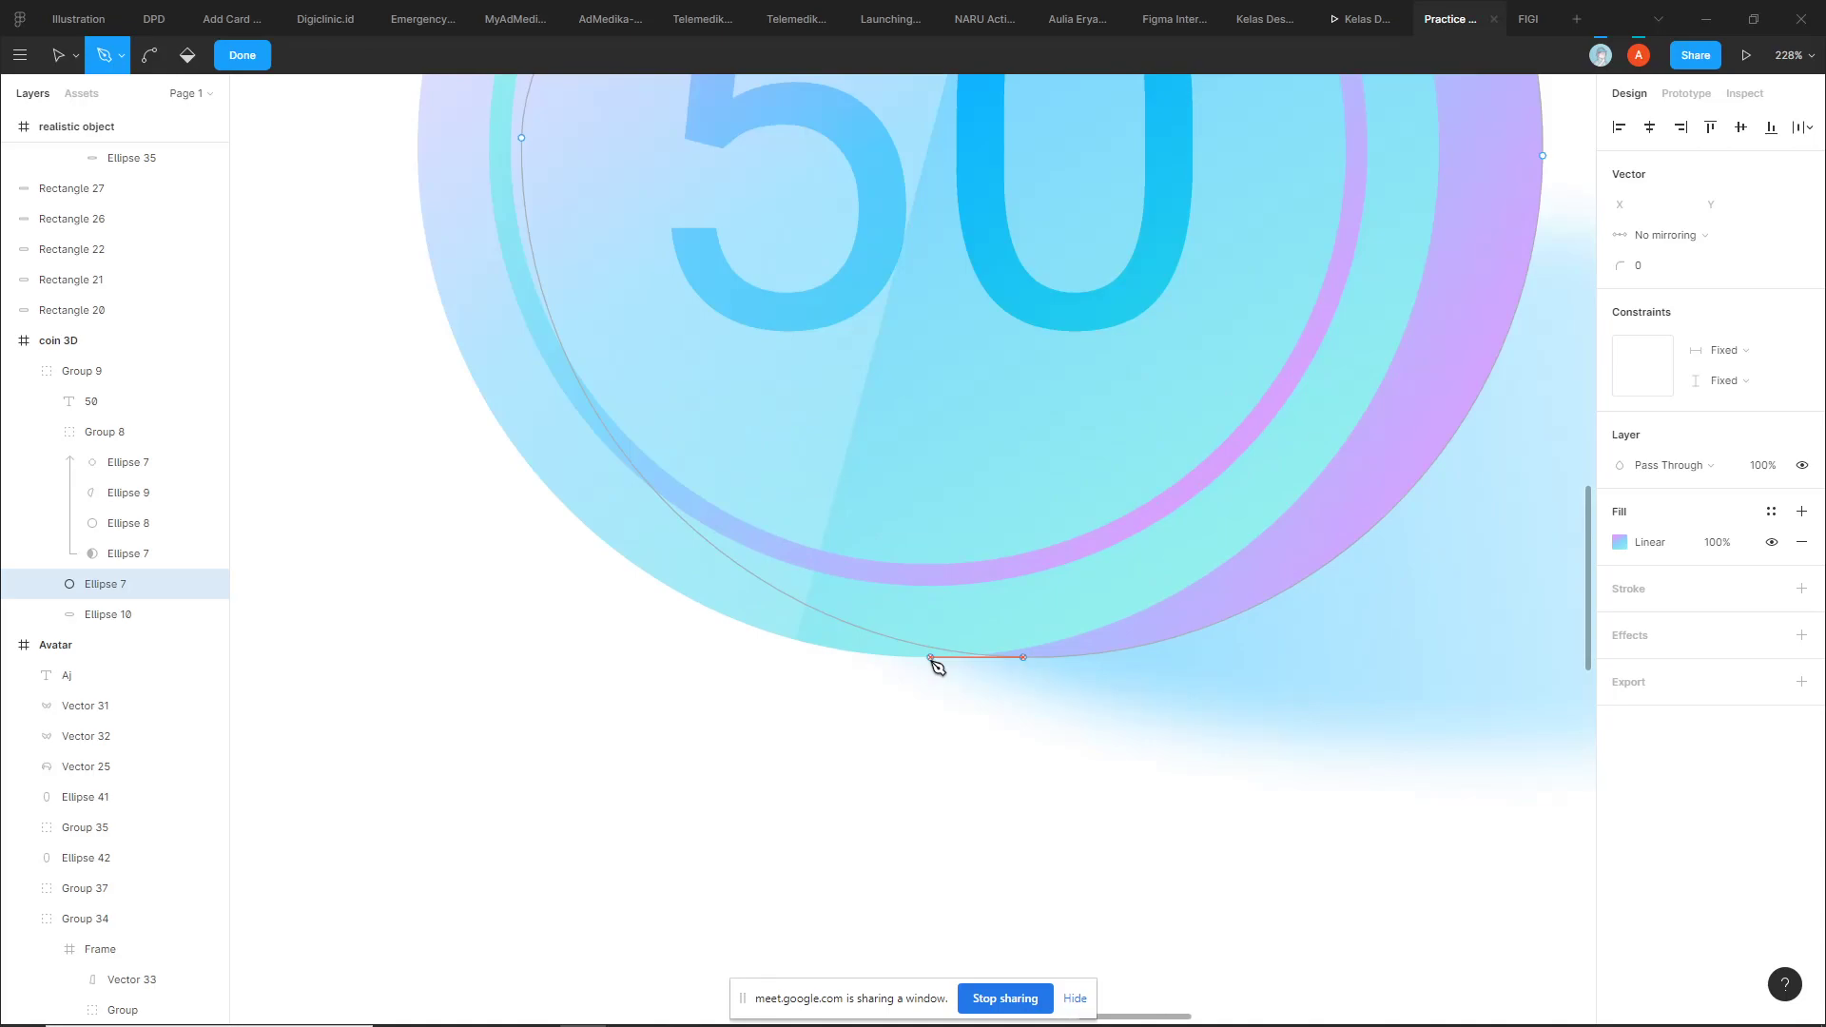
{"action": "scroll", "coordinate": [823, 640], "scroll_direction": "up", "scroll_amount": 1}
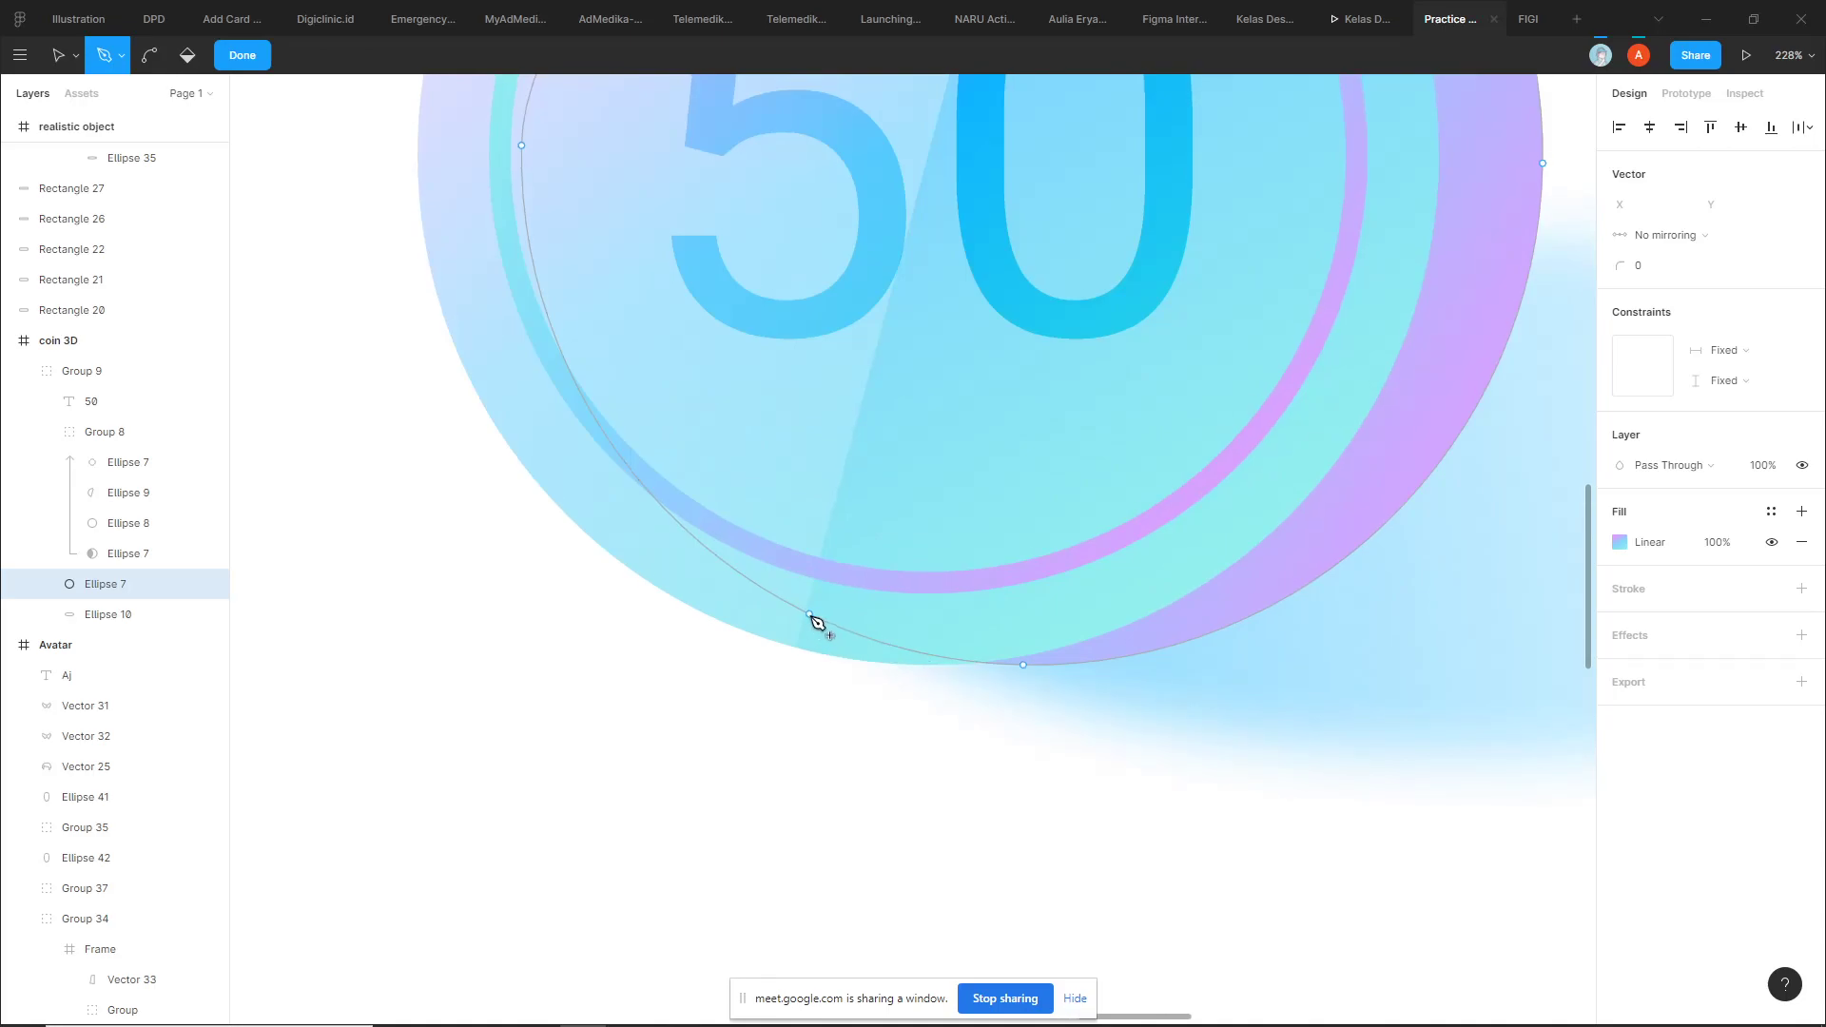
{"action": "left_click", "coordinate": [810, 615]}
{"action": "scroll", "coordinate": [853, 706], "scroll_direction": "up", "scroll_amount": 3}
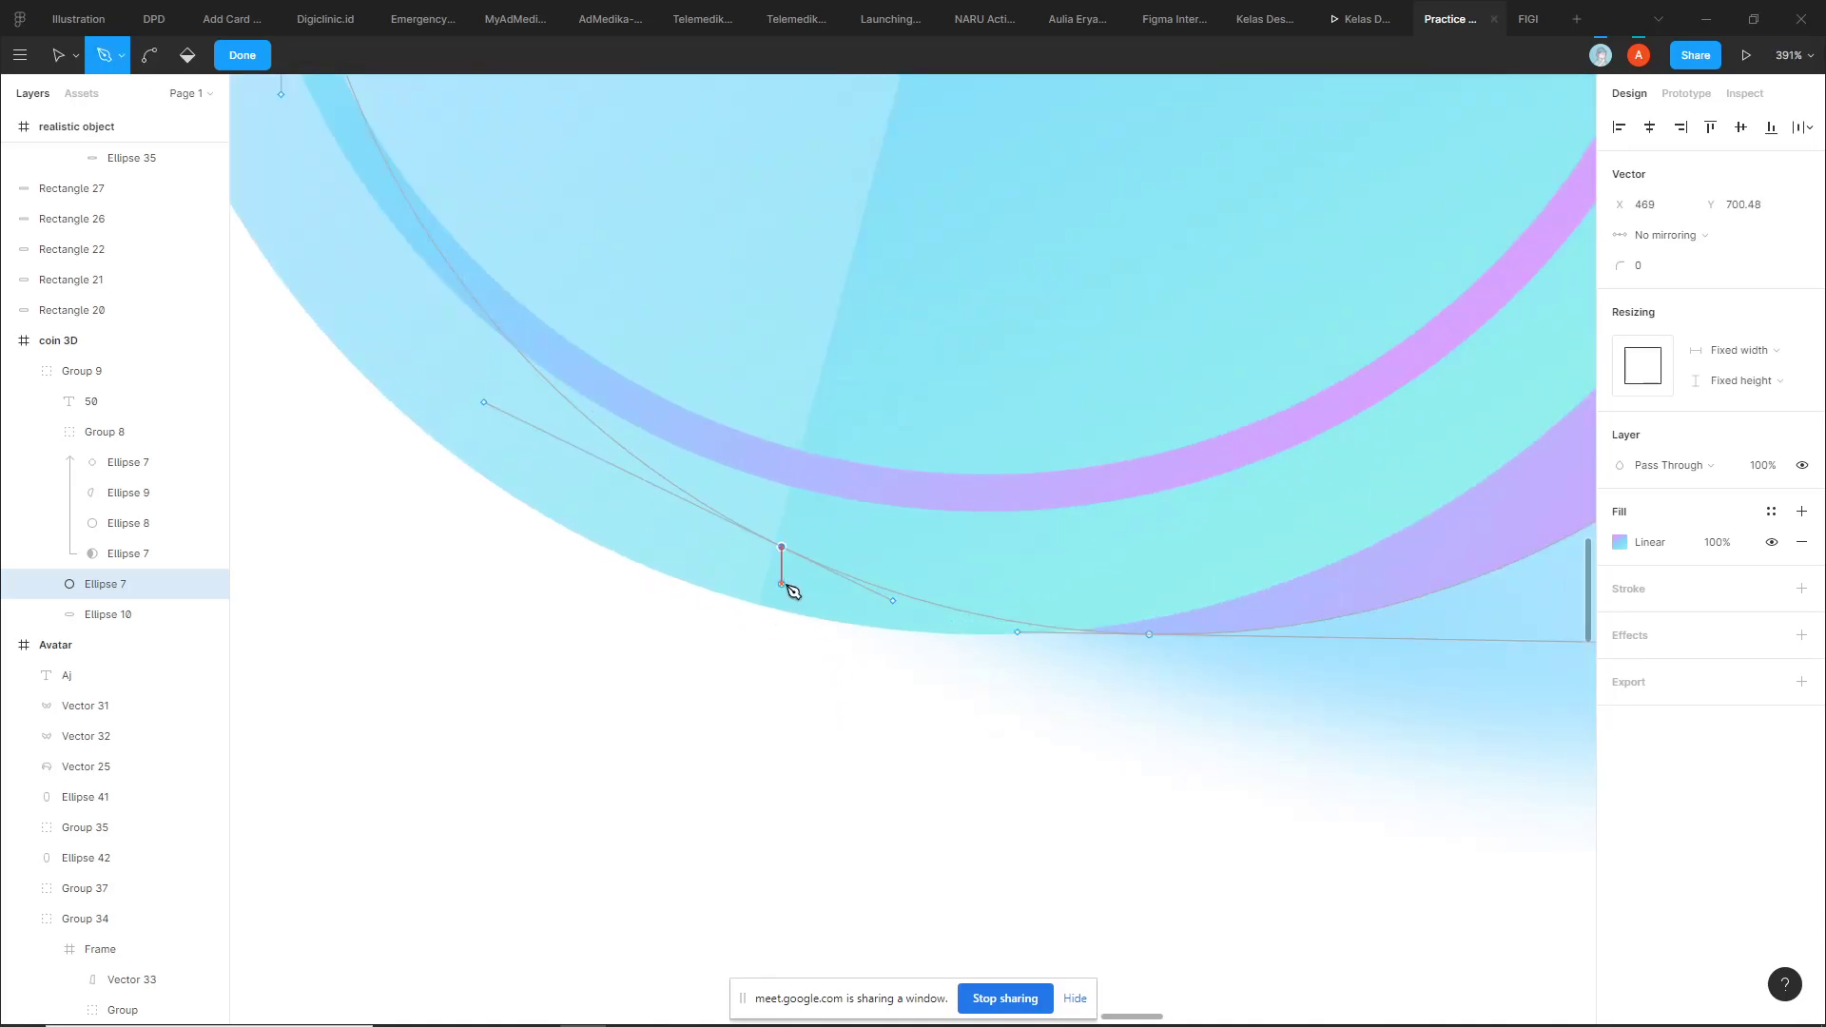
{"action": "left_click_drag", "start_coordinate": [786, 584], "coordinate": [847, 550]}
{"action": "key", "text": "Escape"}
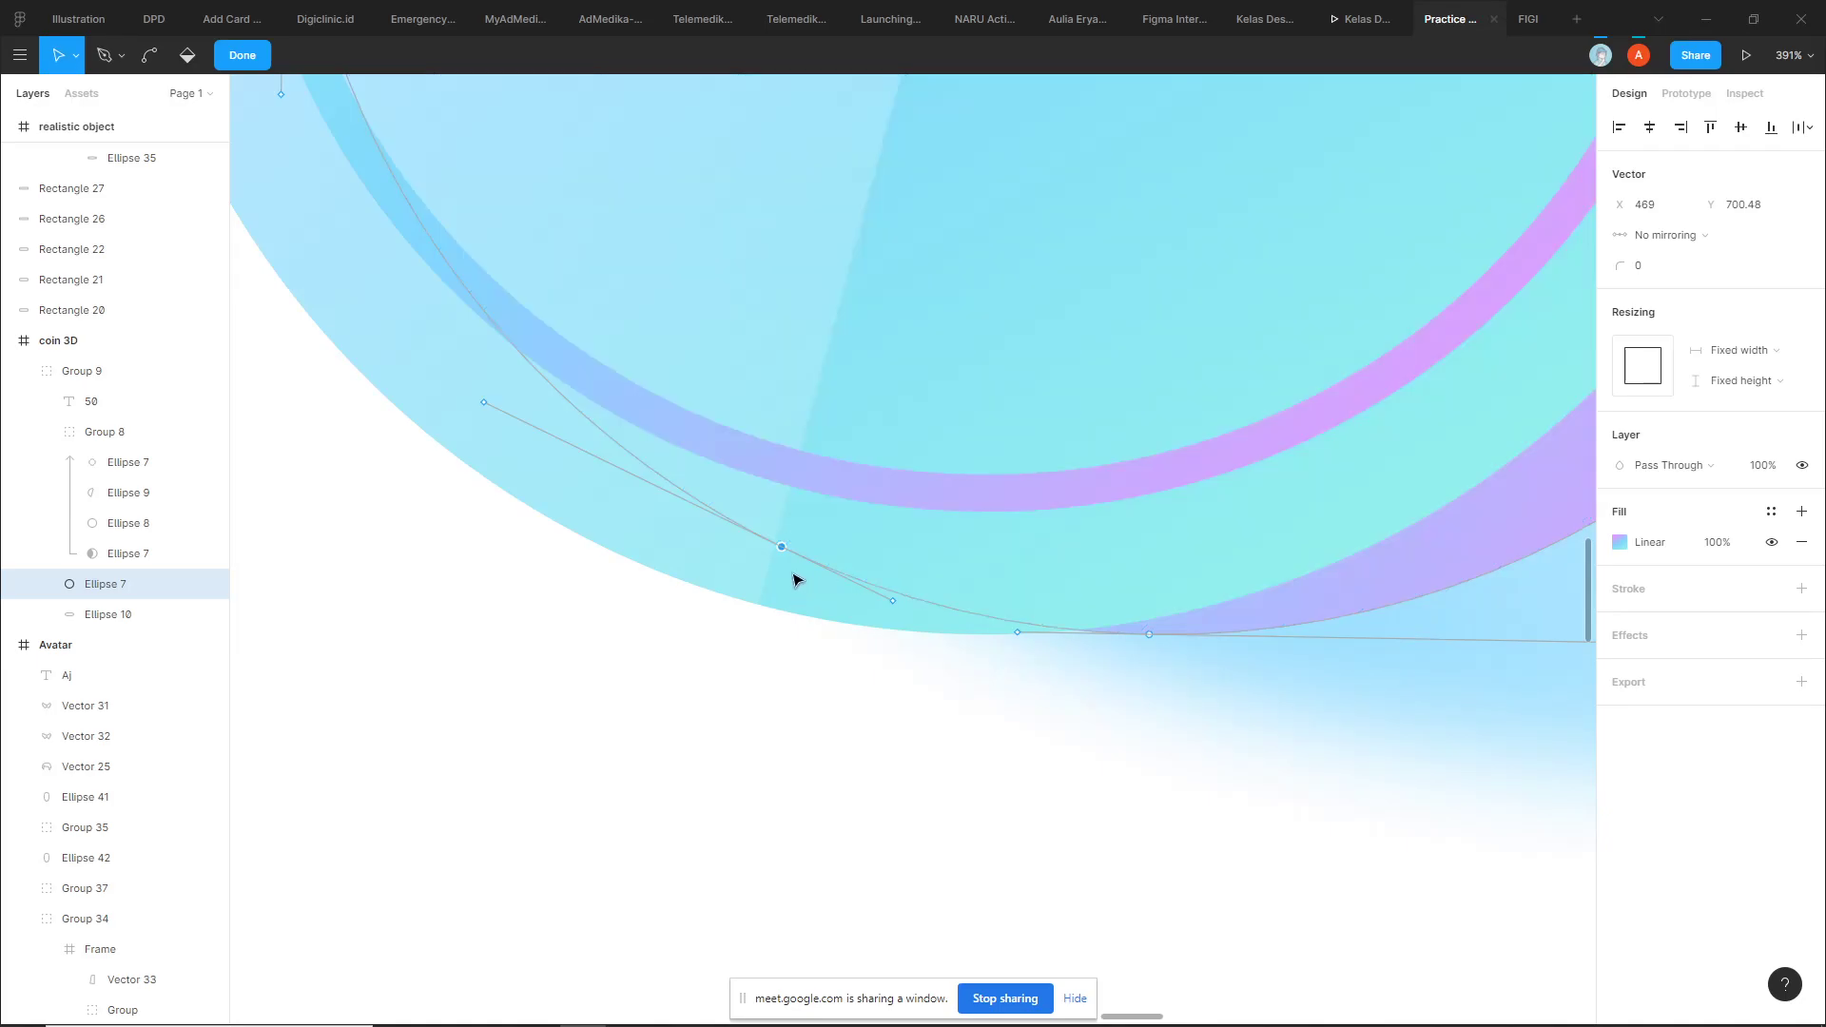
{"action": "key", "text": "ctrl"}
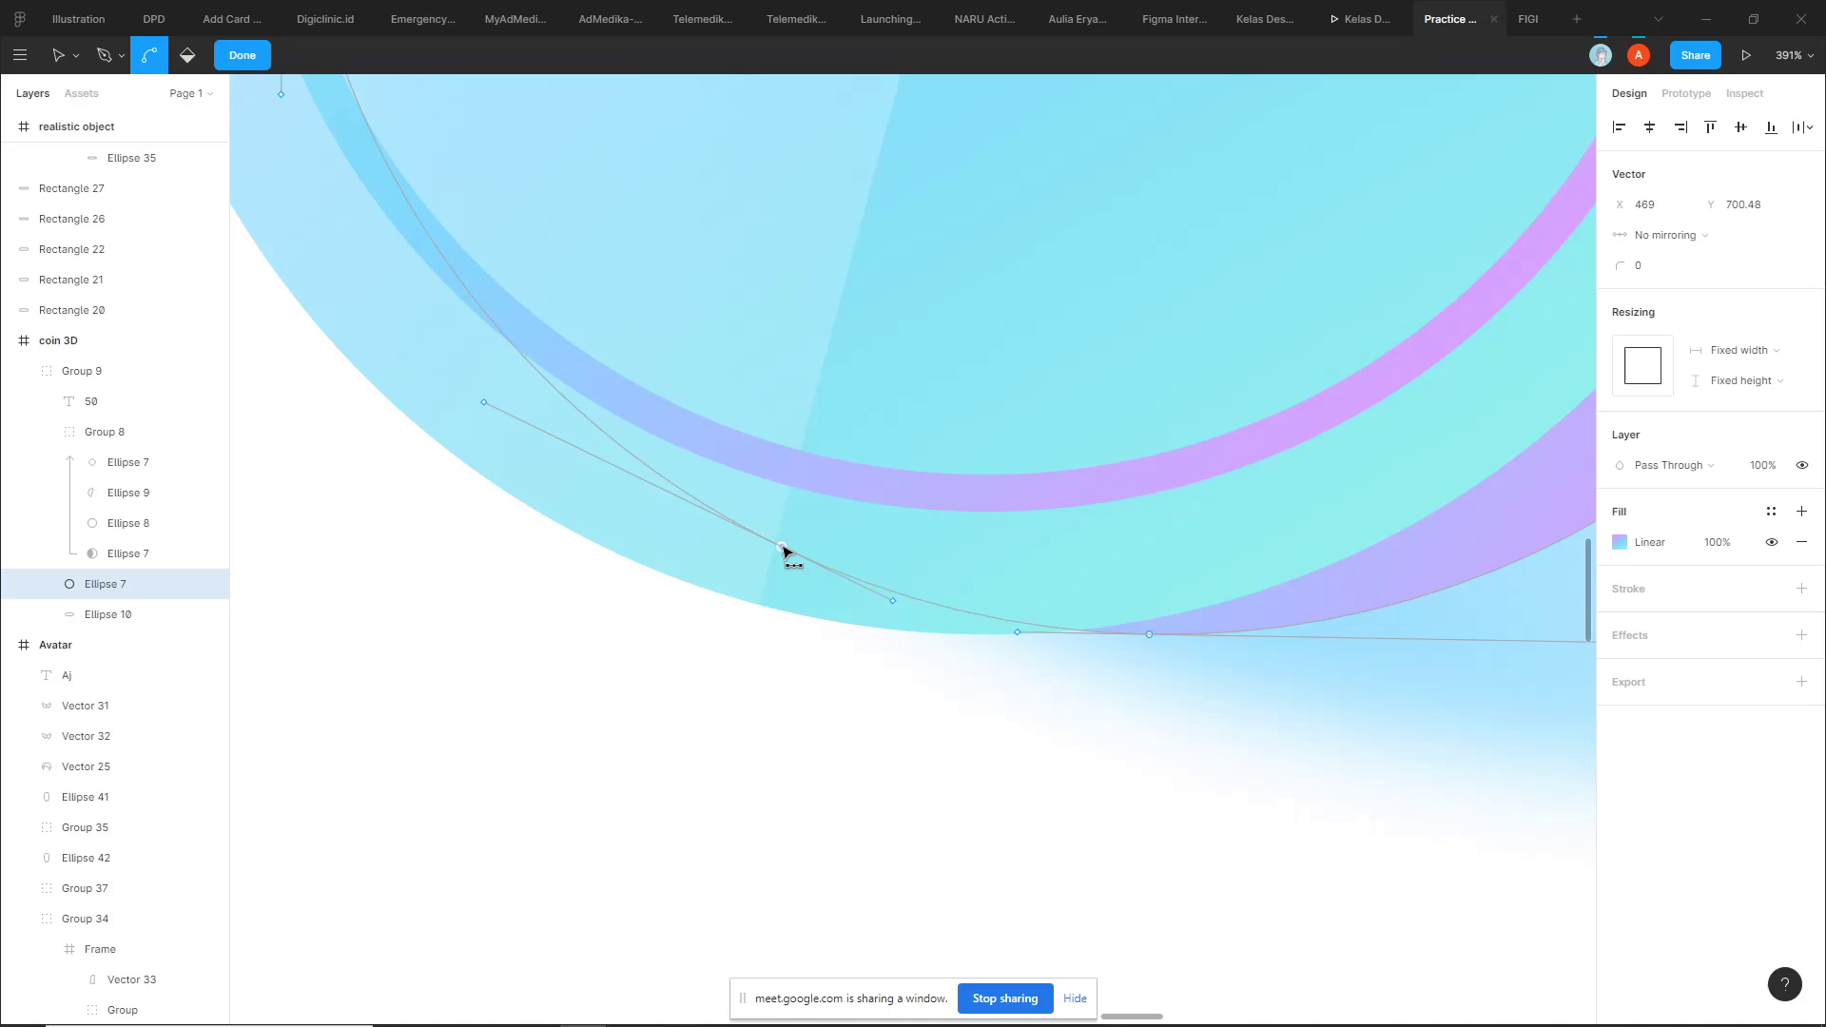
{"action": "left_click", "coordinate": [782, 547], "text": "ctrl"}
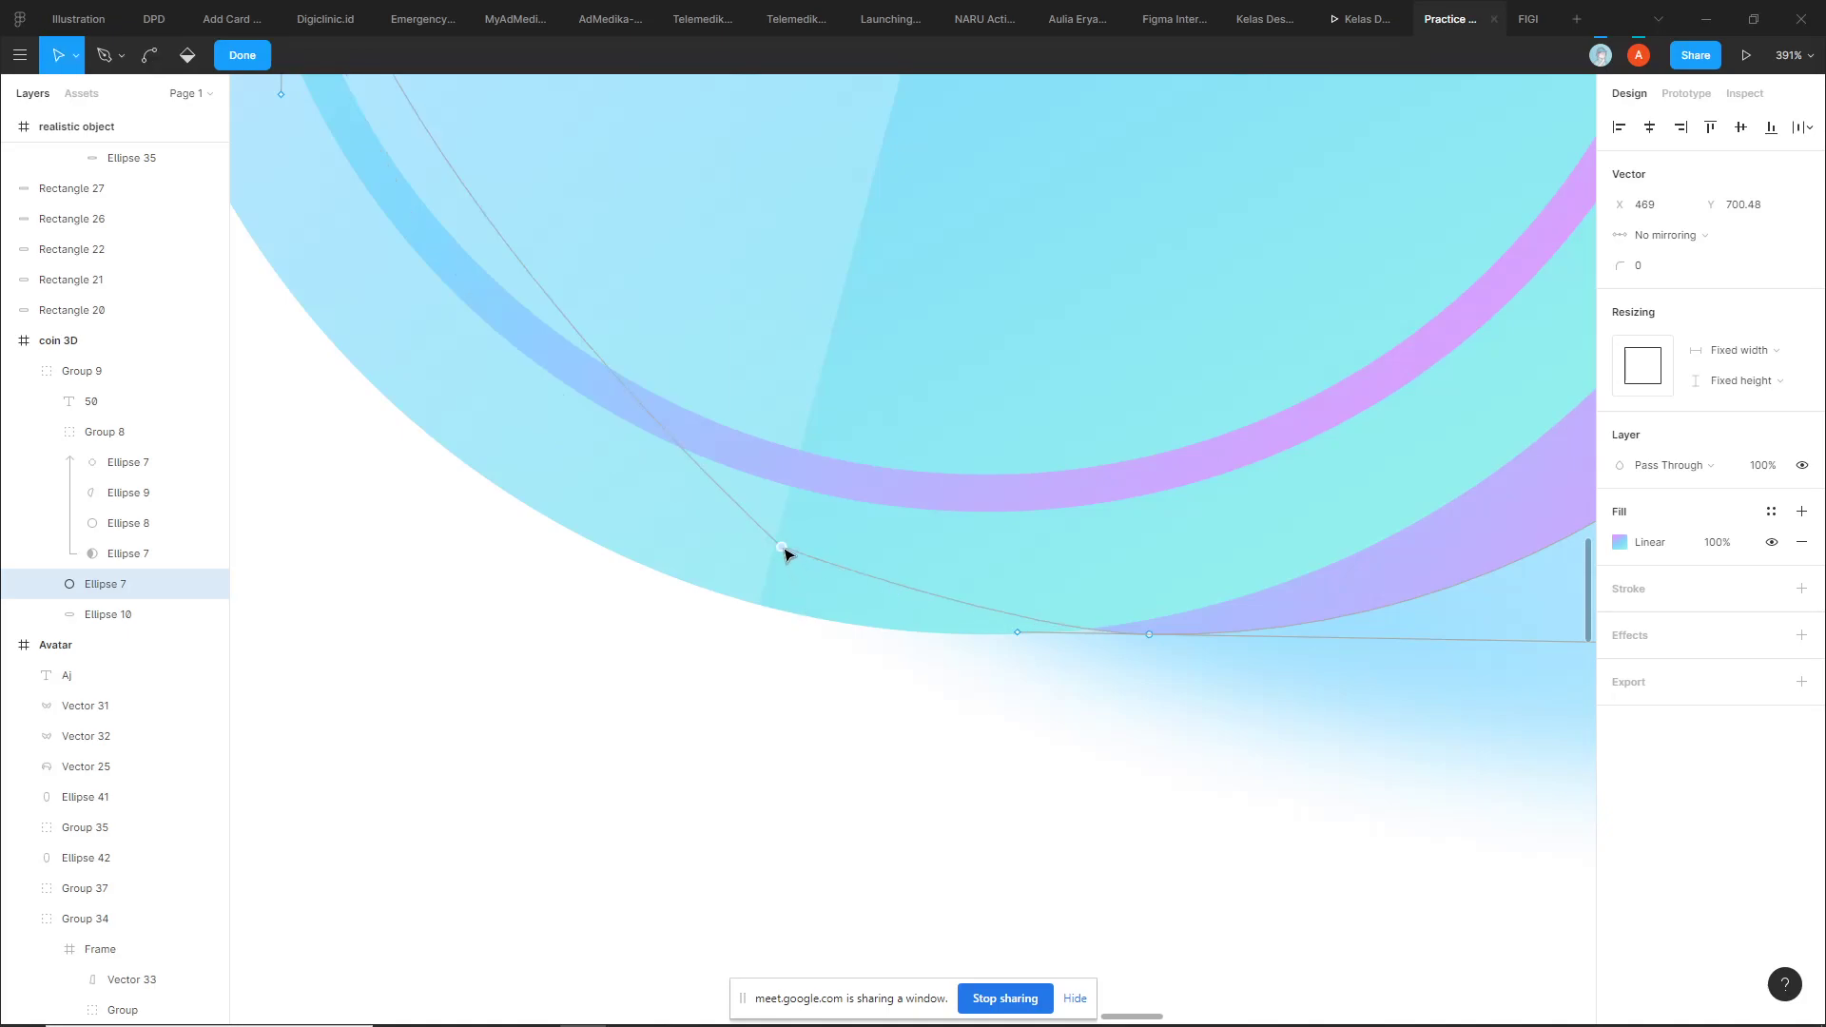
{"action": "mouse_move", "coordinate": [786, 556]}
{"action": "left_mouse_down"}
{"action": "mouse_move", "coordinate": [788, 582]}
{"action": "mouse_move", "coordinate": [943, 642]}
{"action": "left_mouse_up"}
{"action": "key", "text": "Escape"}
{"action": "key", "text": "Escape"}
{"action": "scroll", "coordinate": [990, 742], "scroll_direction": "down", "scroll_amount": 10}
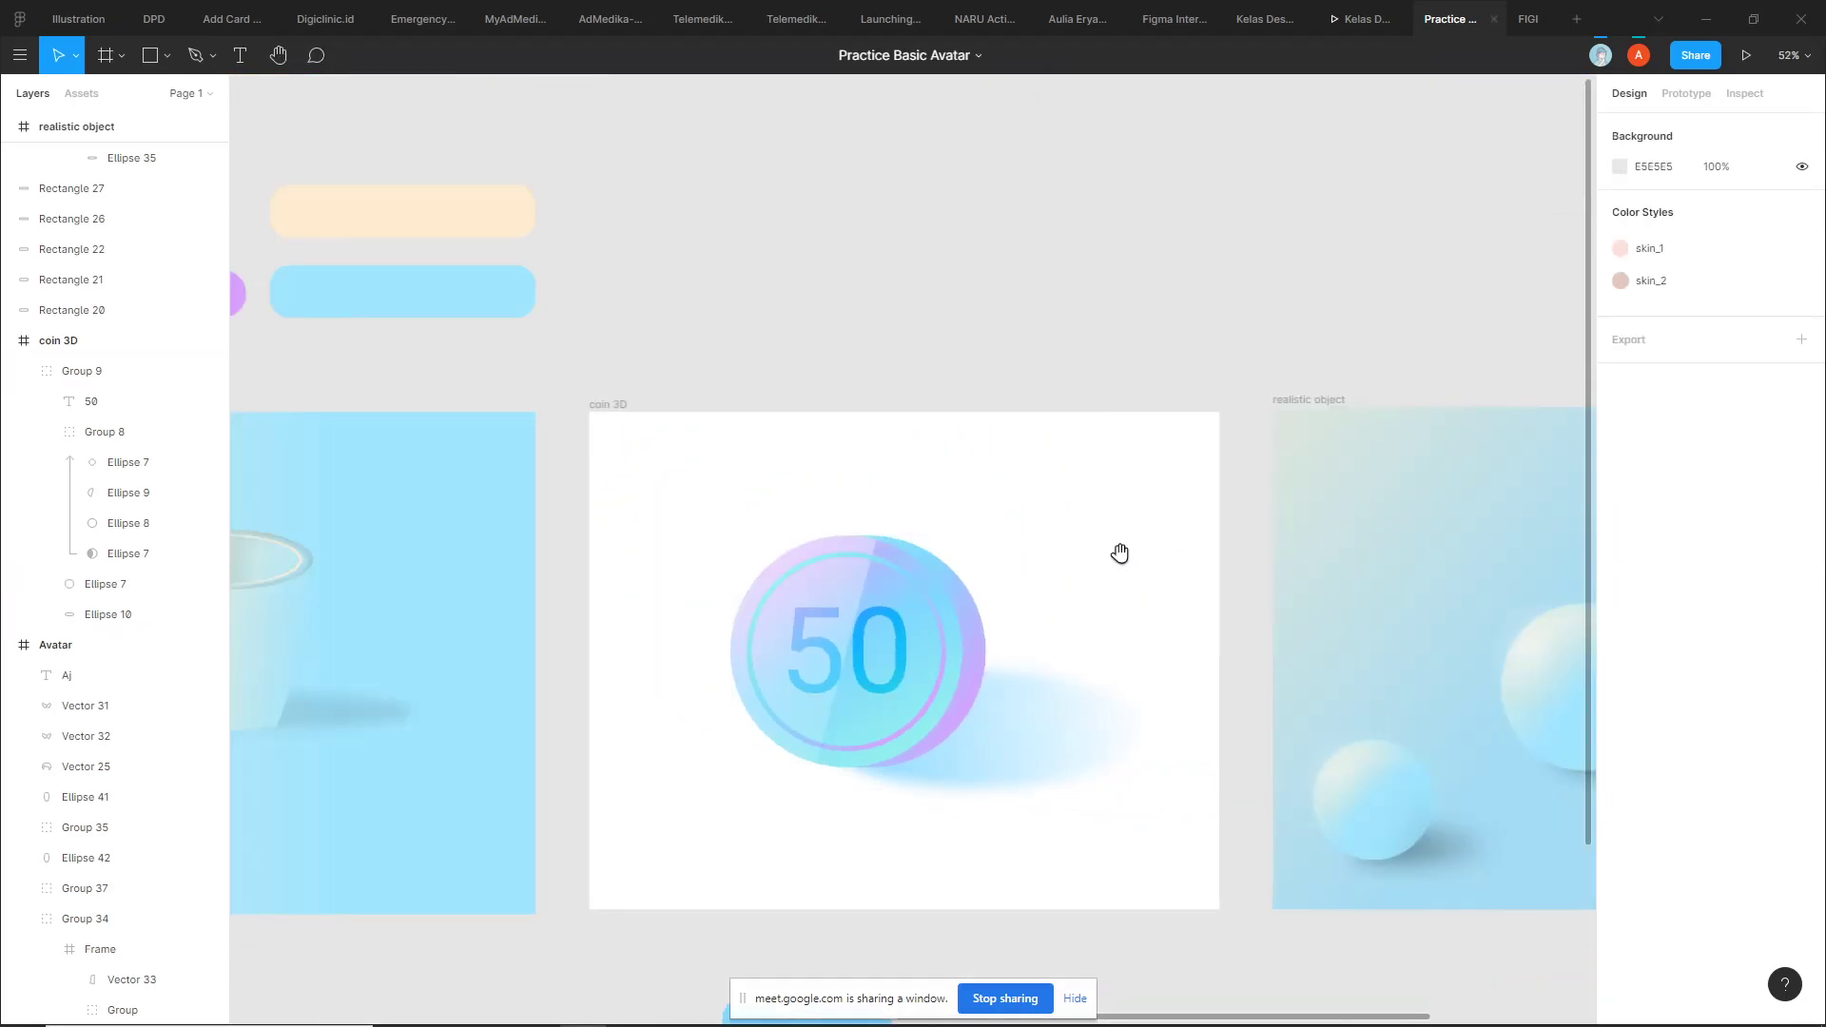
{"action": "left_click_drag", "start_coordinate": [1120, 553], "coordinate": [1085, 514]}
{"action": "left_click", "coordinate": [964, 624]}
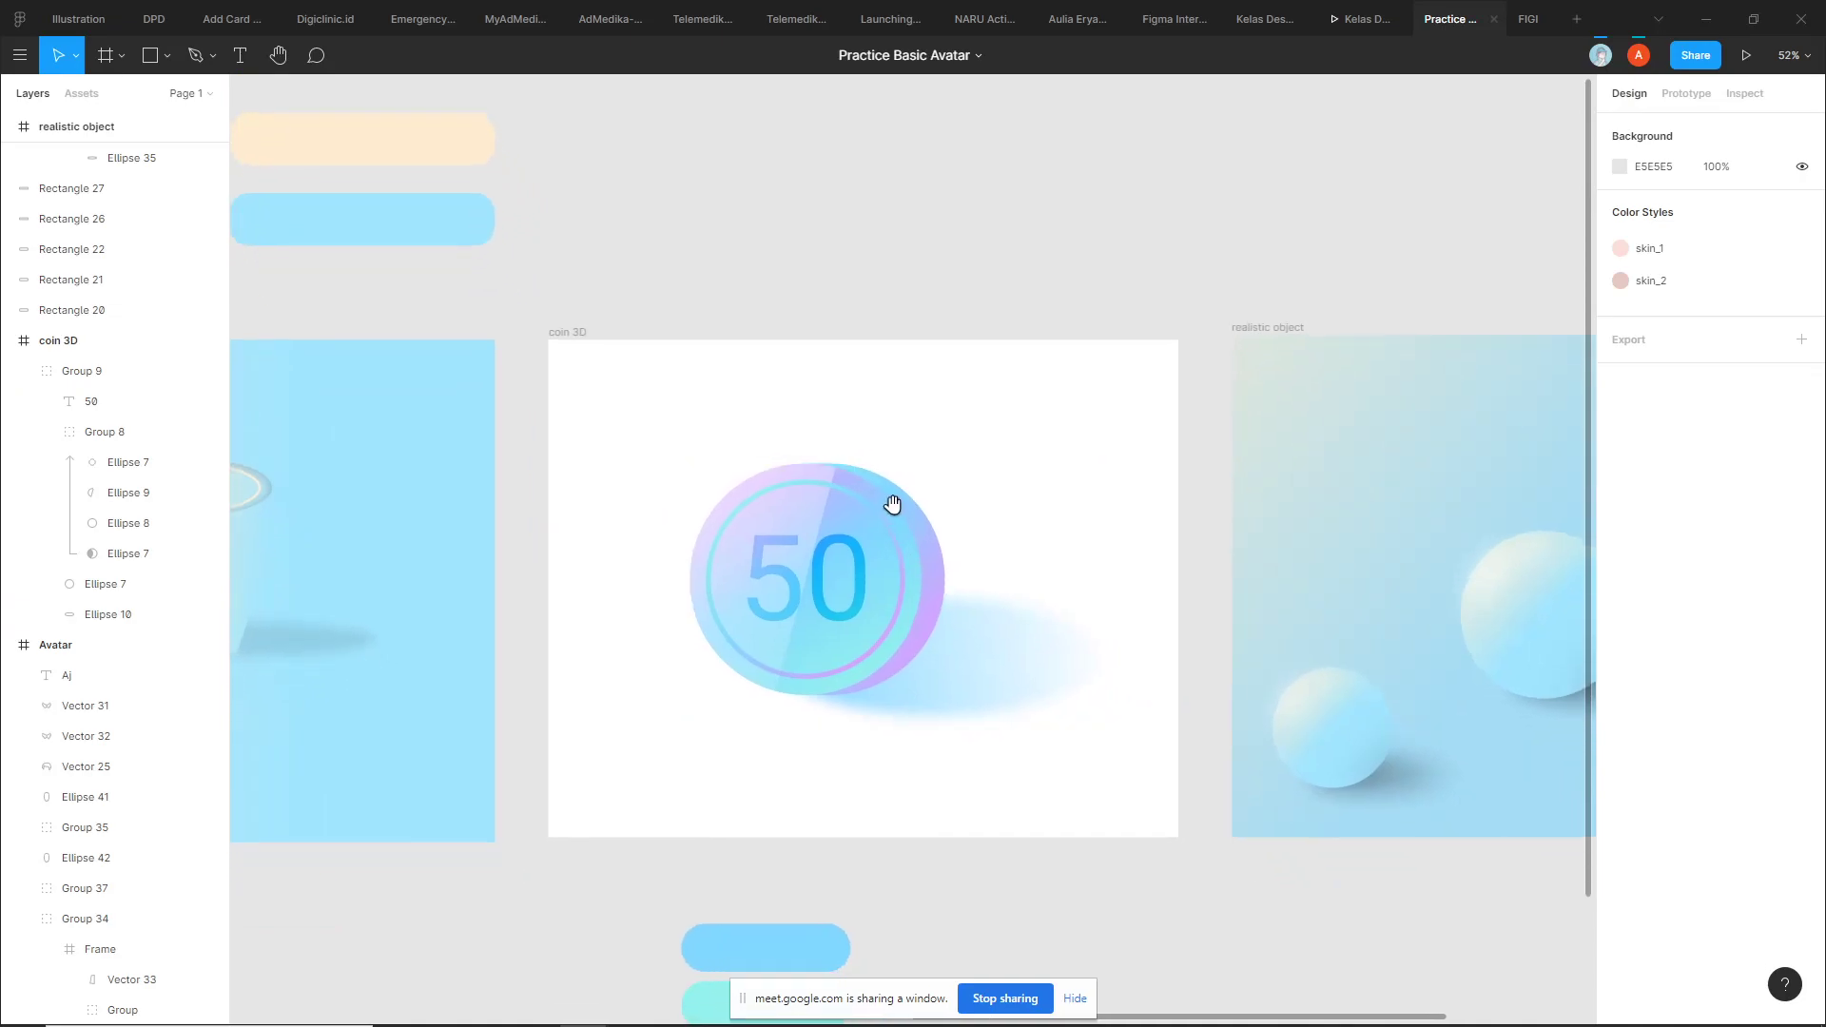
{"action": "scroll", "coordinate": [880, 504], "scroll_direction": "up", "scroll_amount": 5}
{"action": "double_click", "coordinate": [994, 608]}
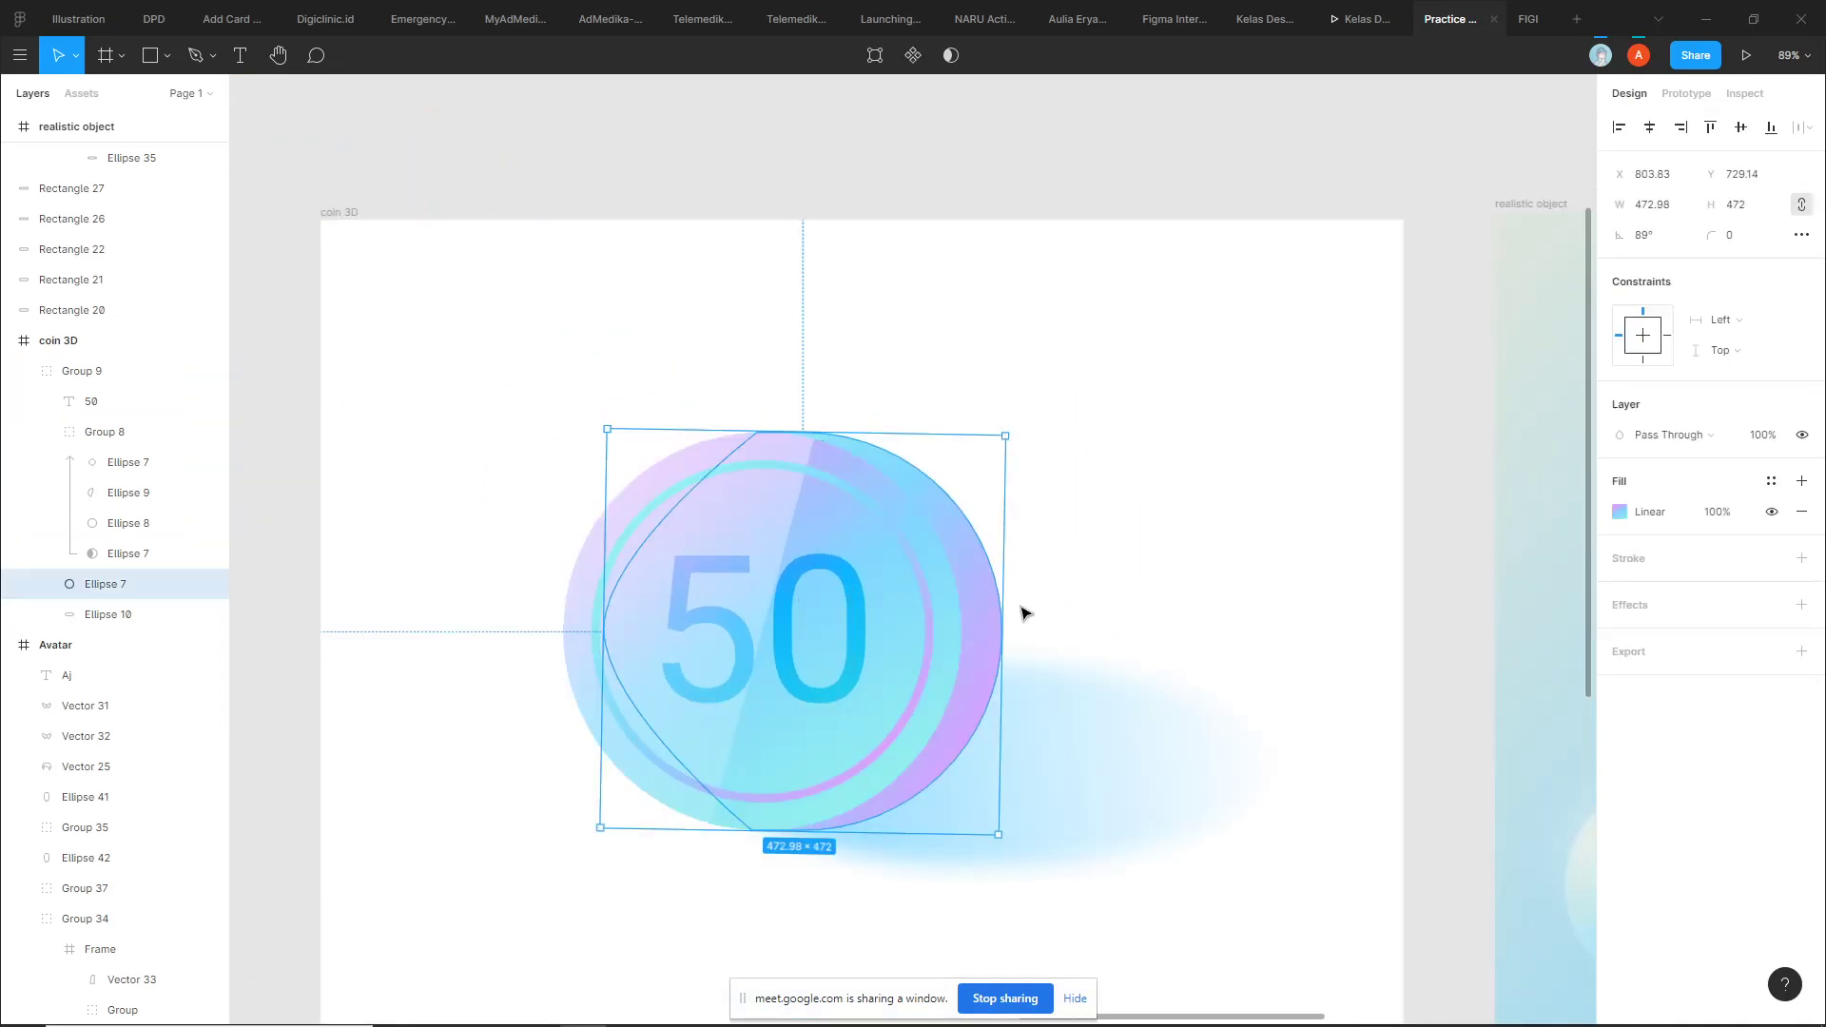
{"action": "key", "text": "Return"}
{"action": "key", "text": "Escape"}
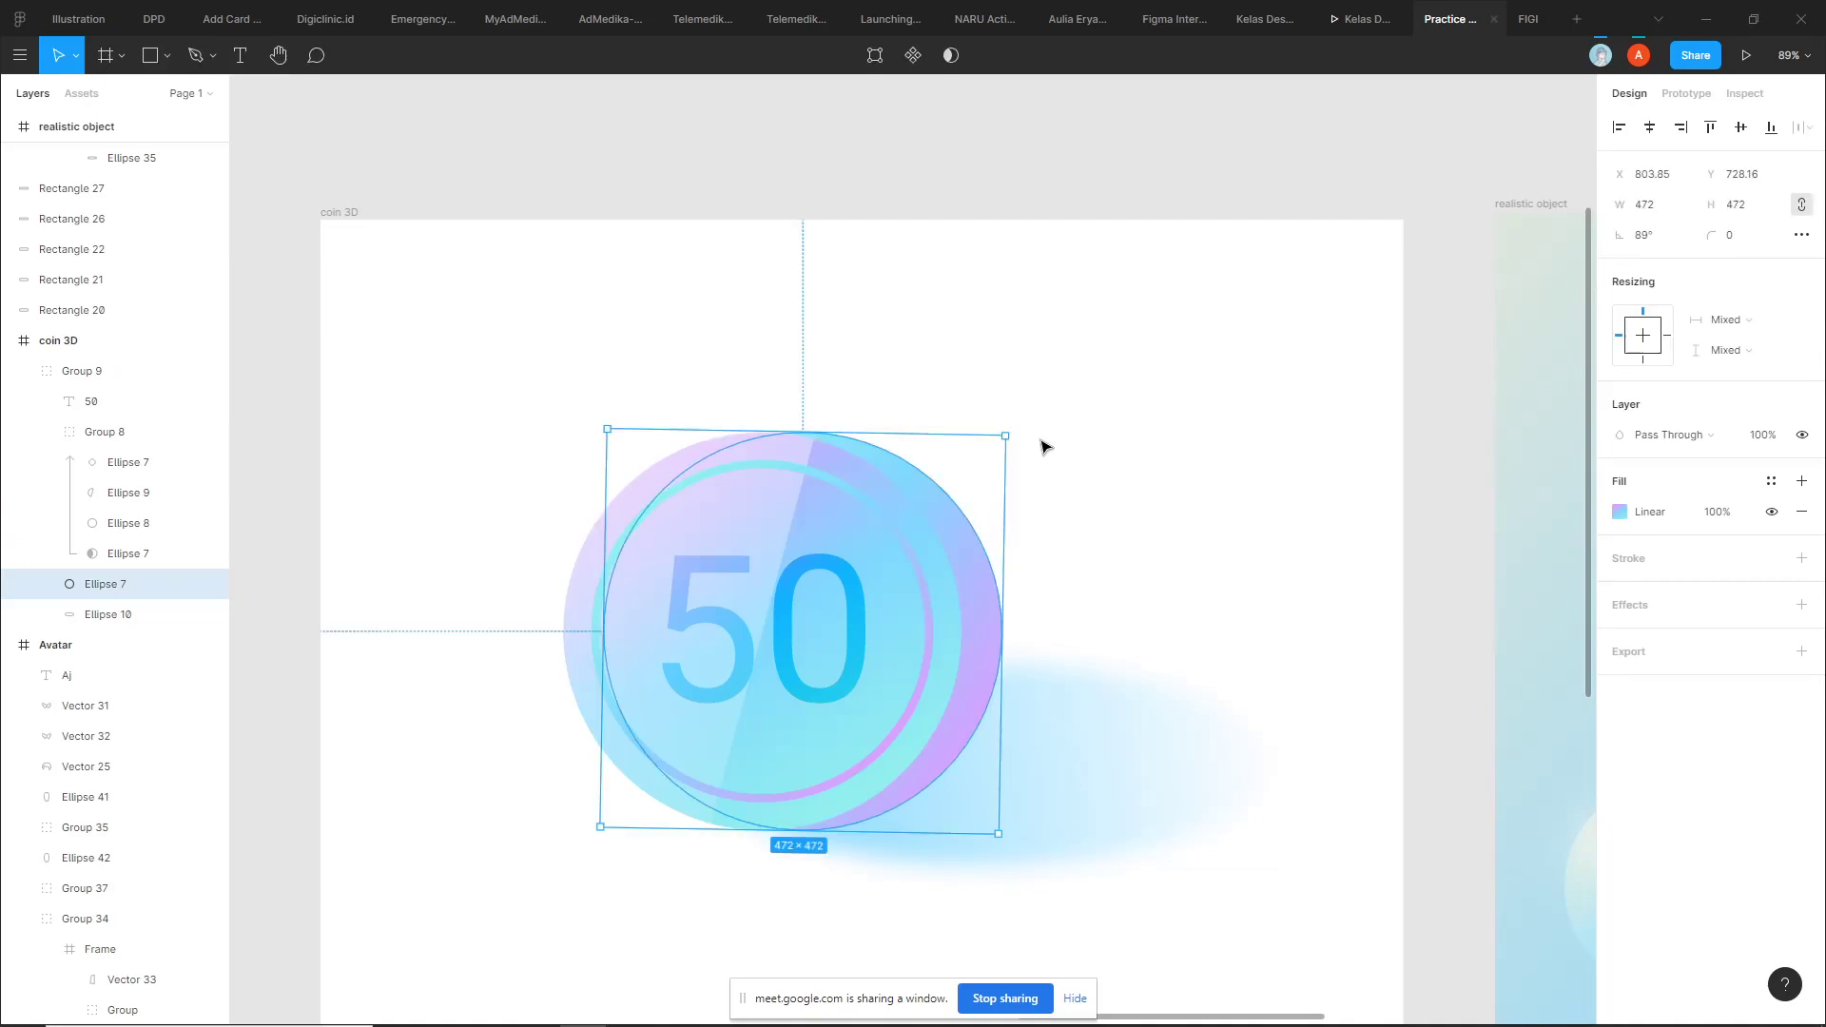
{"action": "scroll", "coordinate": [866, 499], "scroll_direction": "up", "scroll_amount": 4}
{"action": "scroll", "coordinate": [996, 304], "scroll_direction": "down", "scroll_amount": 1}
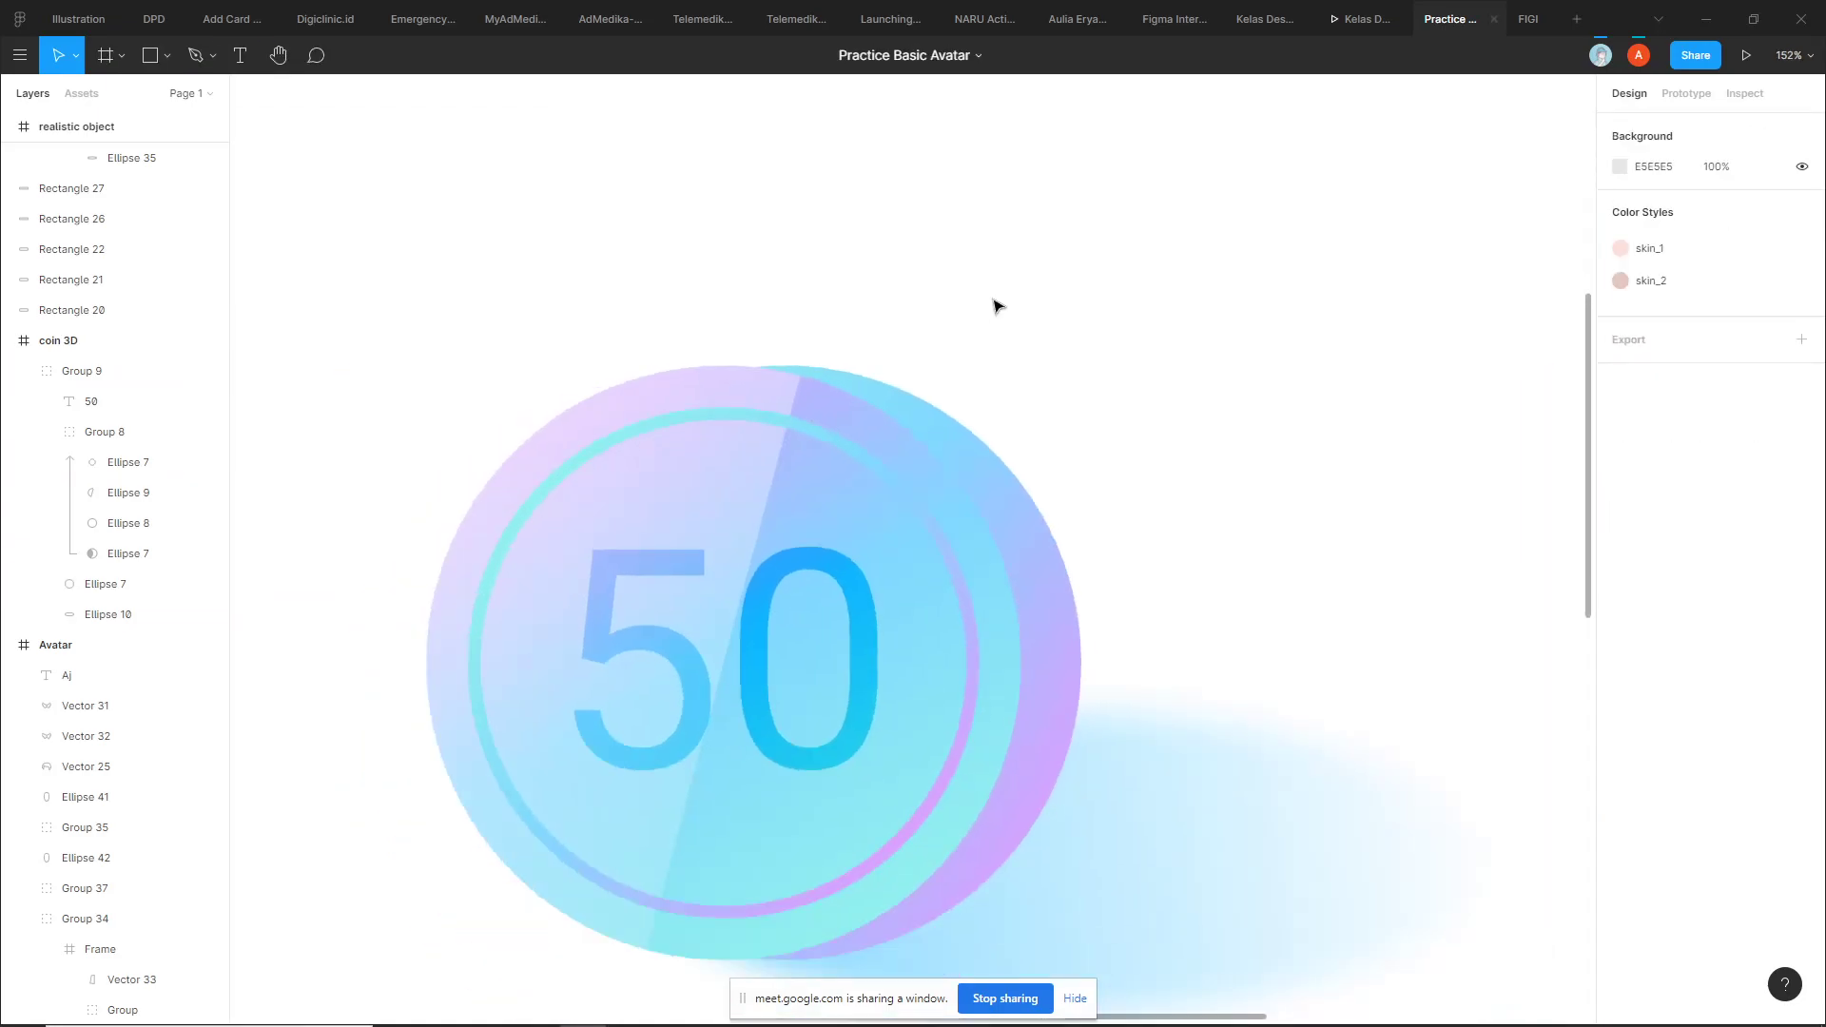
{"action": "scroll", "coordinate": [1148, 518], "scroll_direction": "down", "scroll_amount": 3}
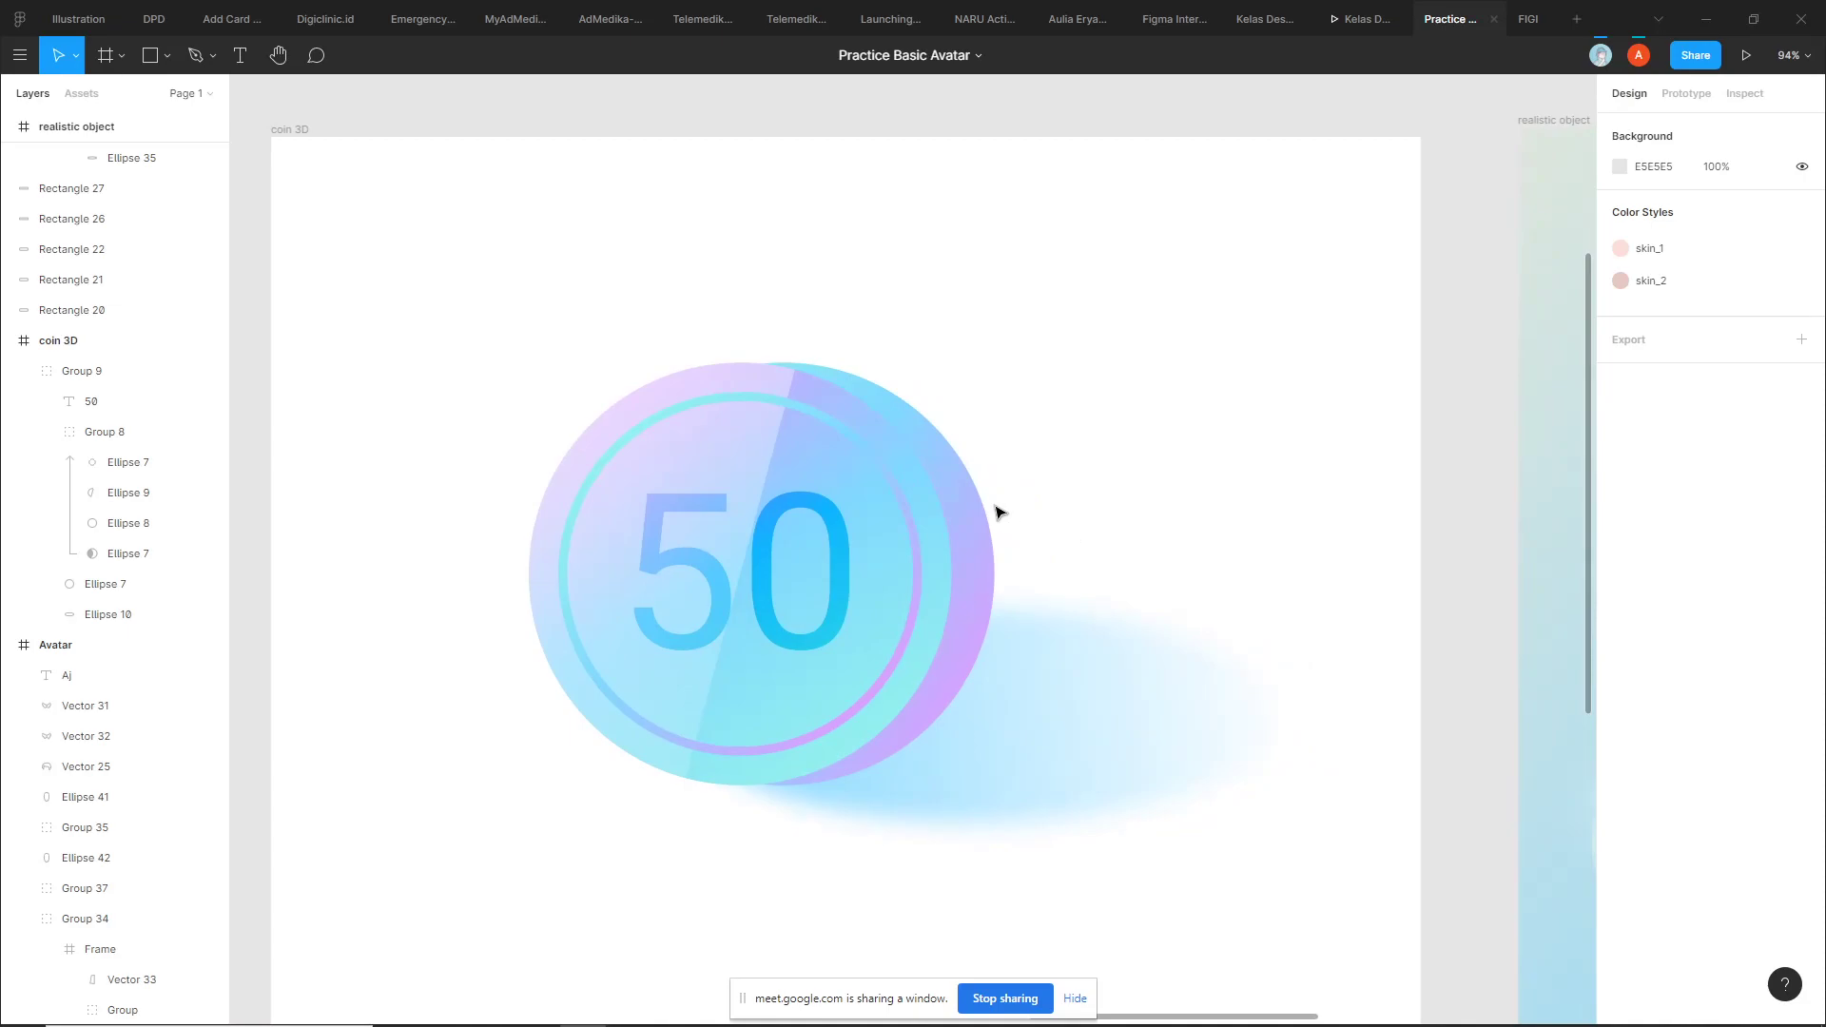
{"action": "scroll", "coordinate": [1061, 474], "scroll_direction": "down", "scroll_amount": 1}
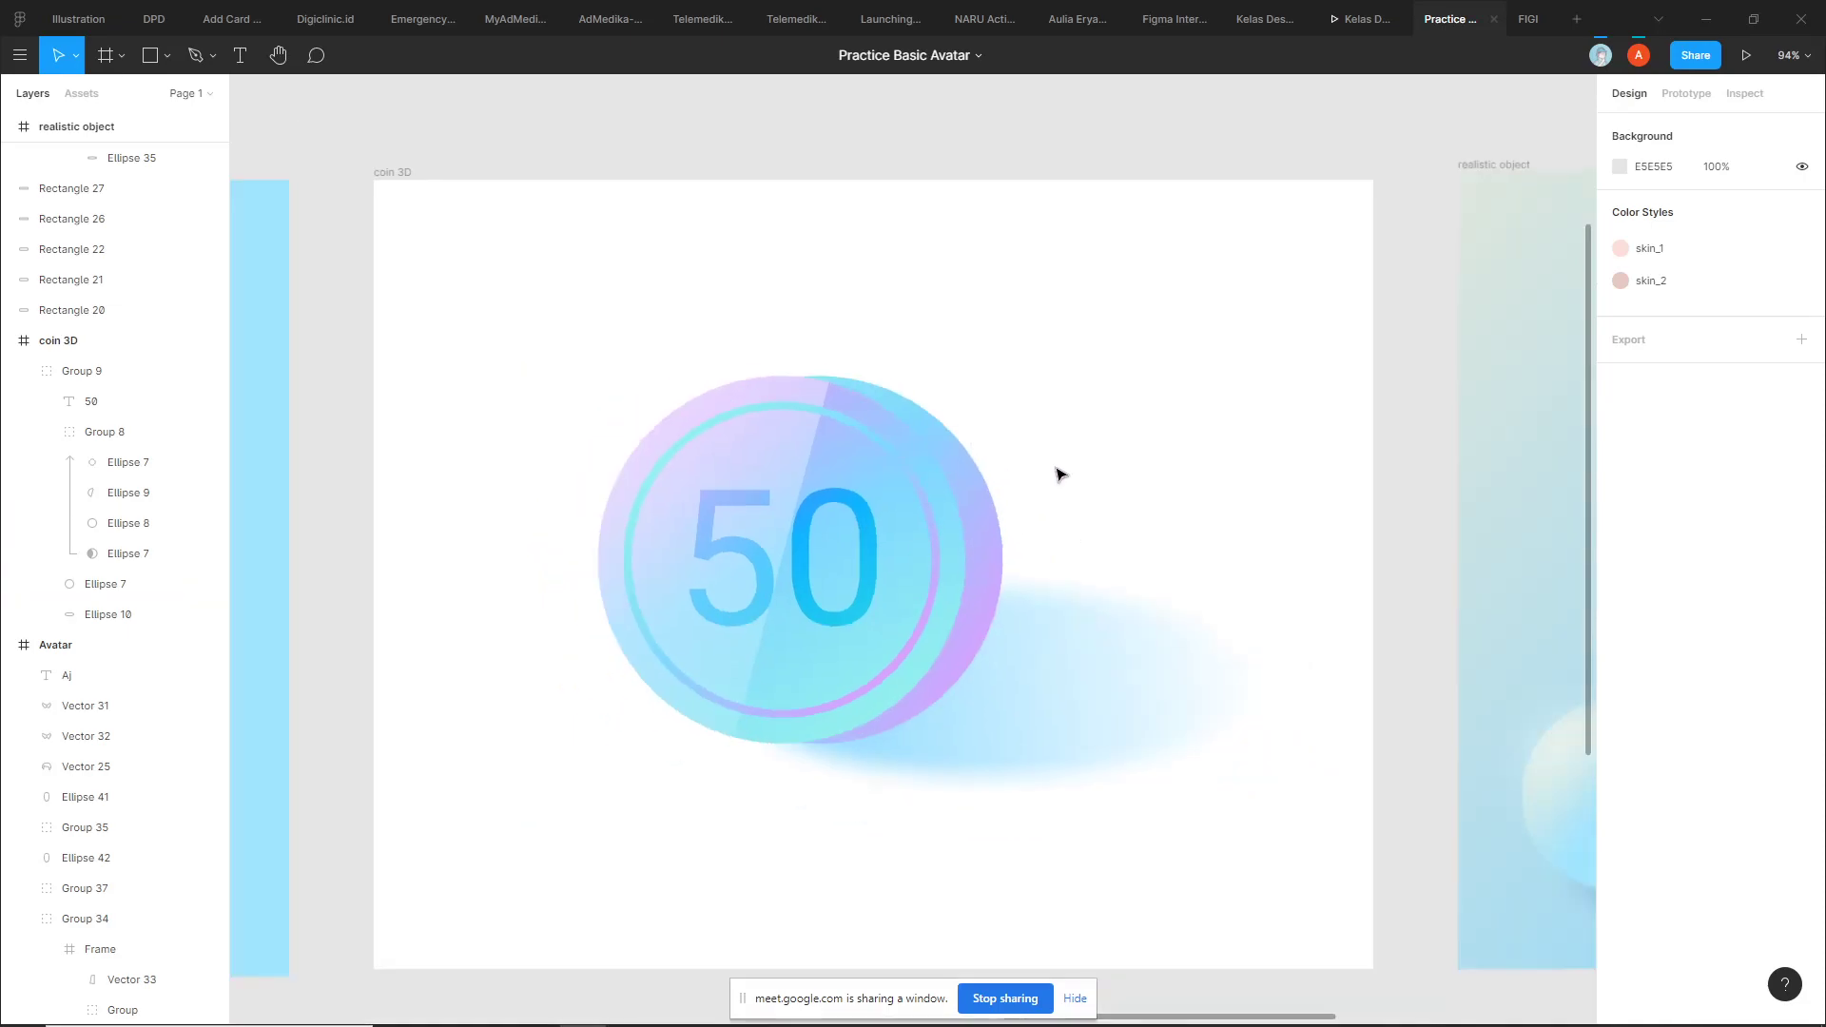
{"action": "scroll", "coordinate": [1059, 419], "scroll_direction": "down", "scroll_amount": 1}
{"action": "scroll", "coordinate": [835, 448], "scroll_direction": "up", "scroll_amount": 2}
{"action": "scroll", "coordinate": [853, 418], "scroll_direction": "up", "scroll_amount": 2}
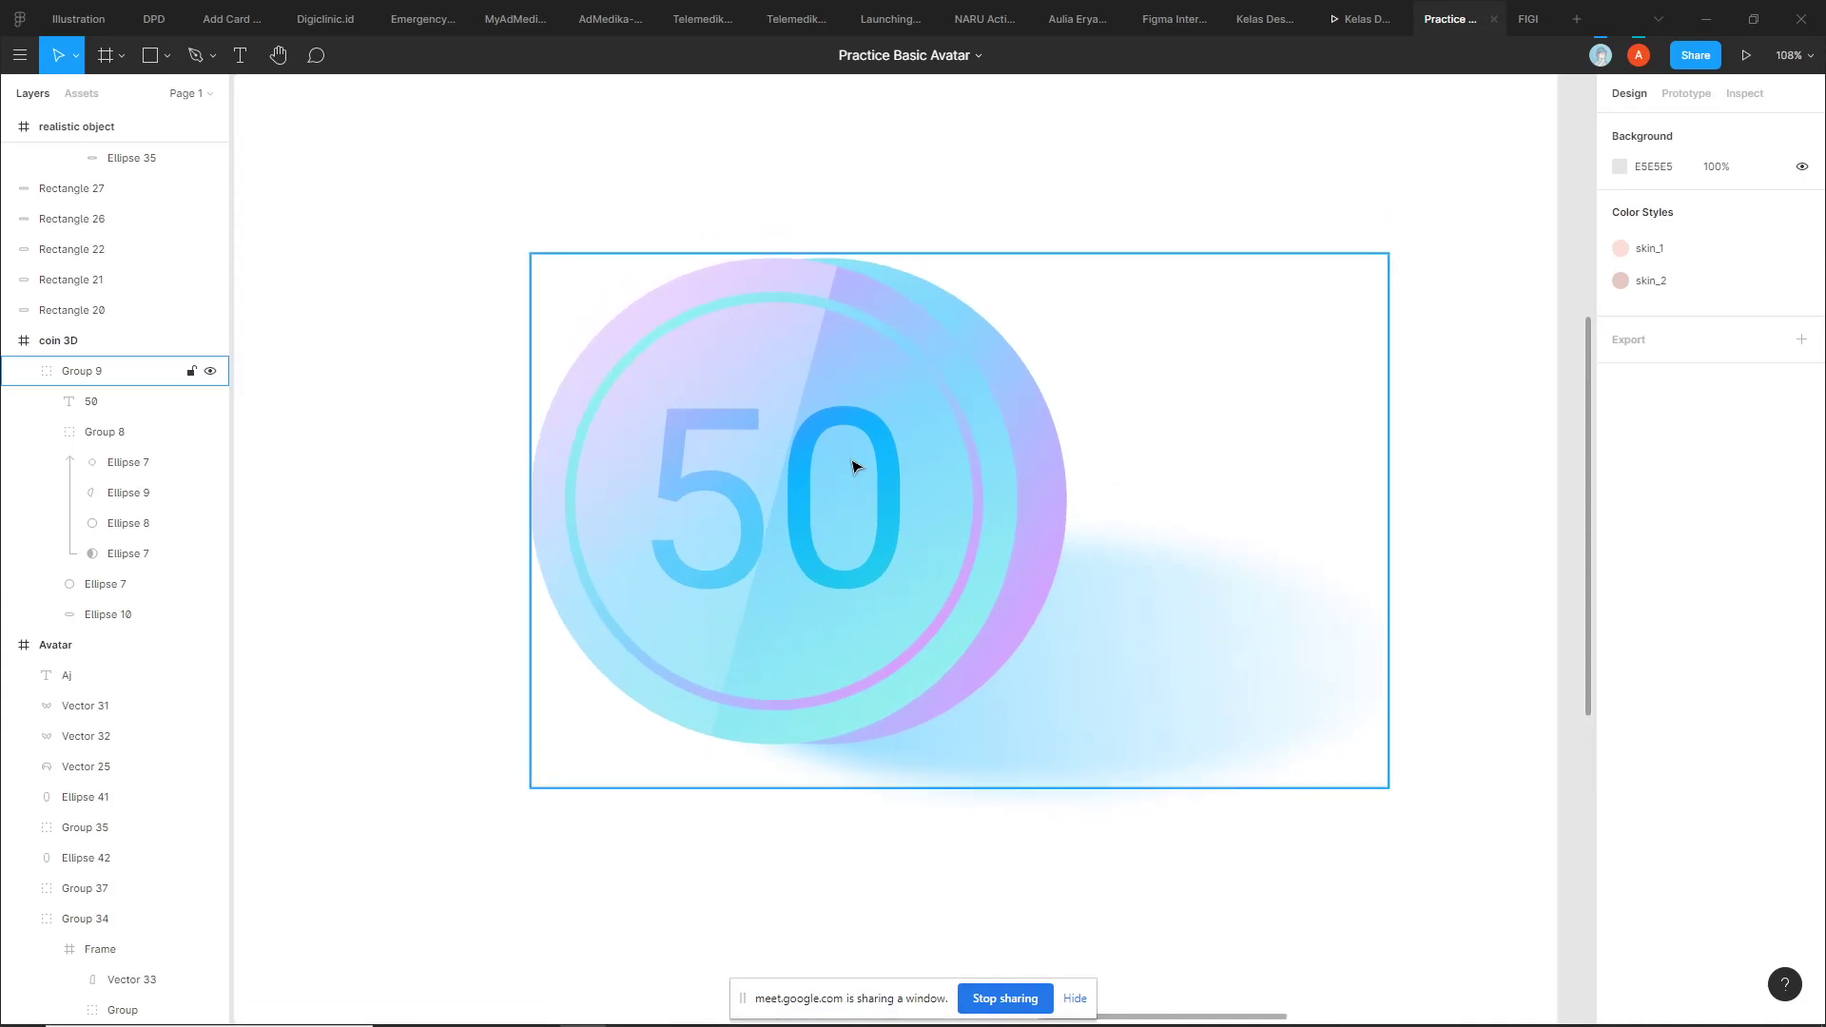
{"action": "scroll", "coordinate": [1067, 298], "scroll_direction": "down", "scroll_amount": 1}
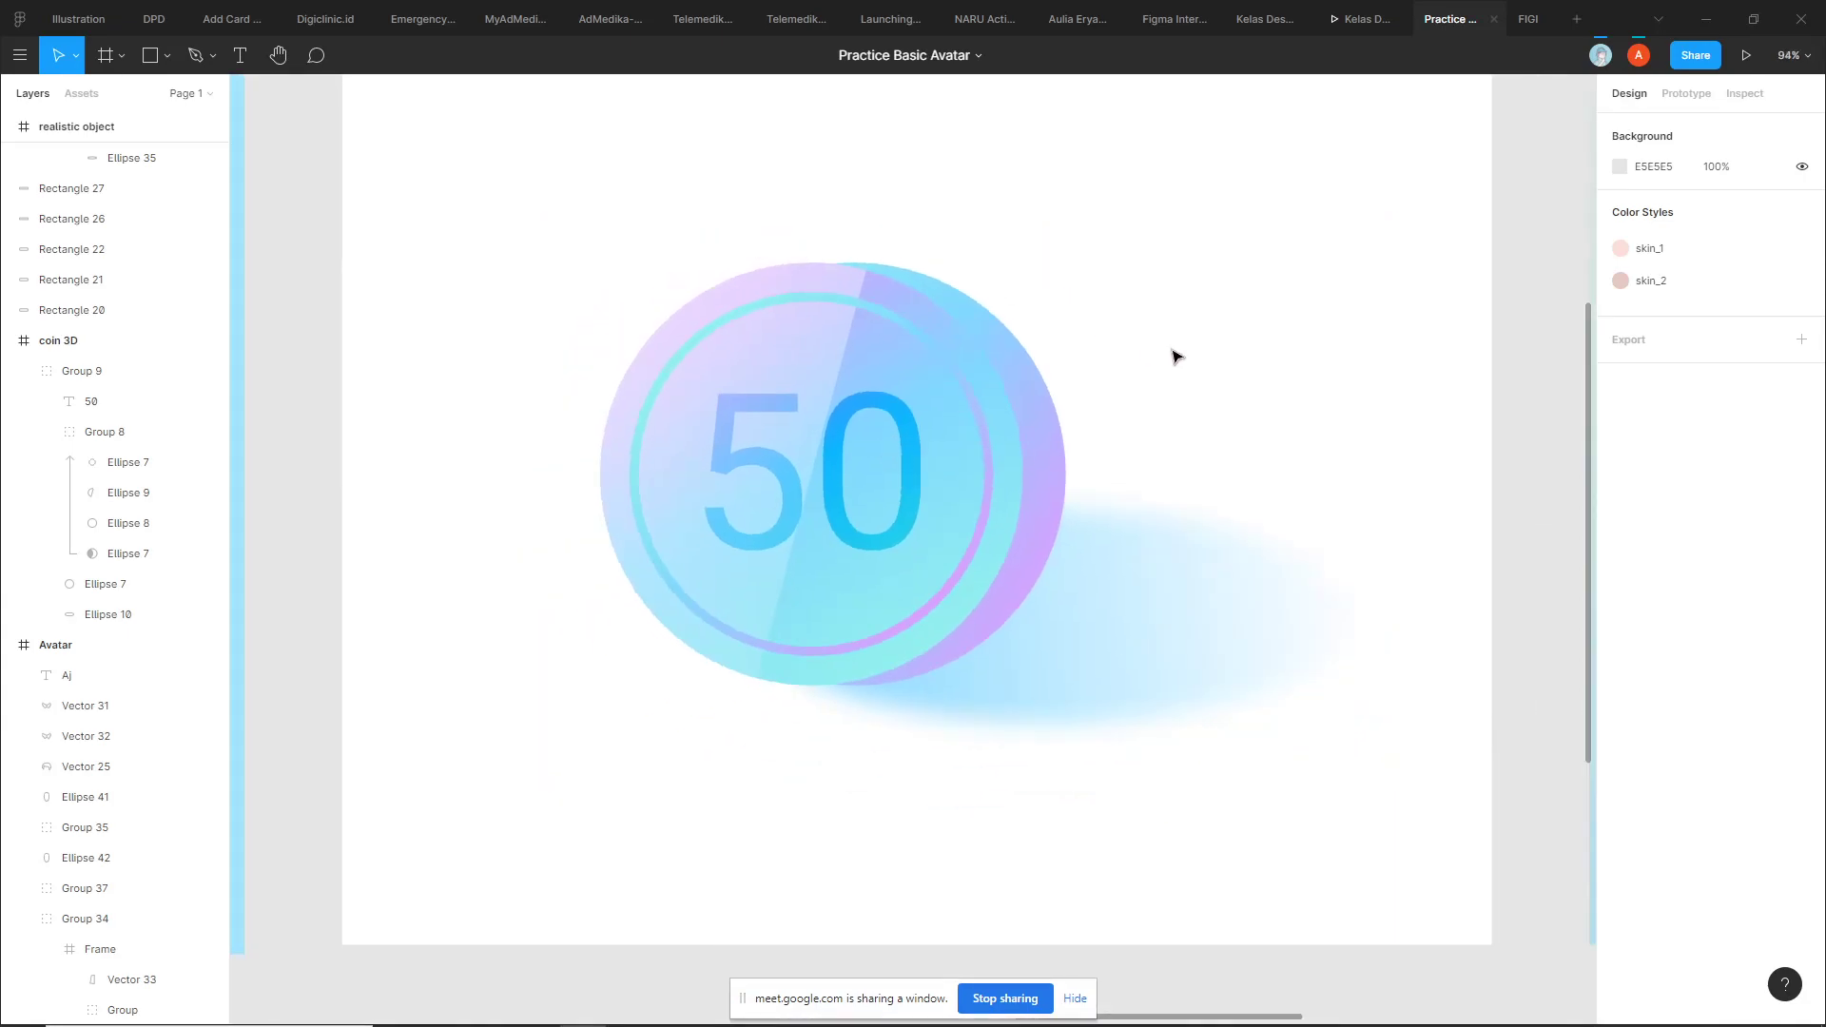
{"action": "key", "text": "alt+Tab"}
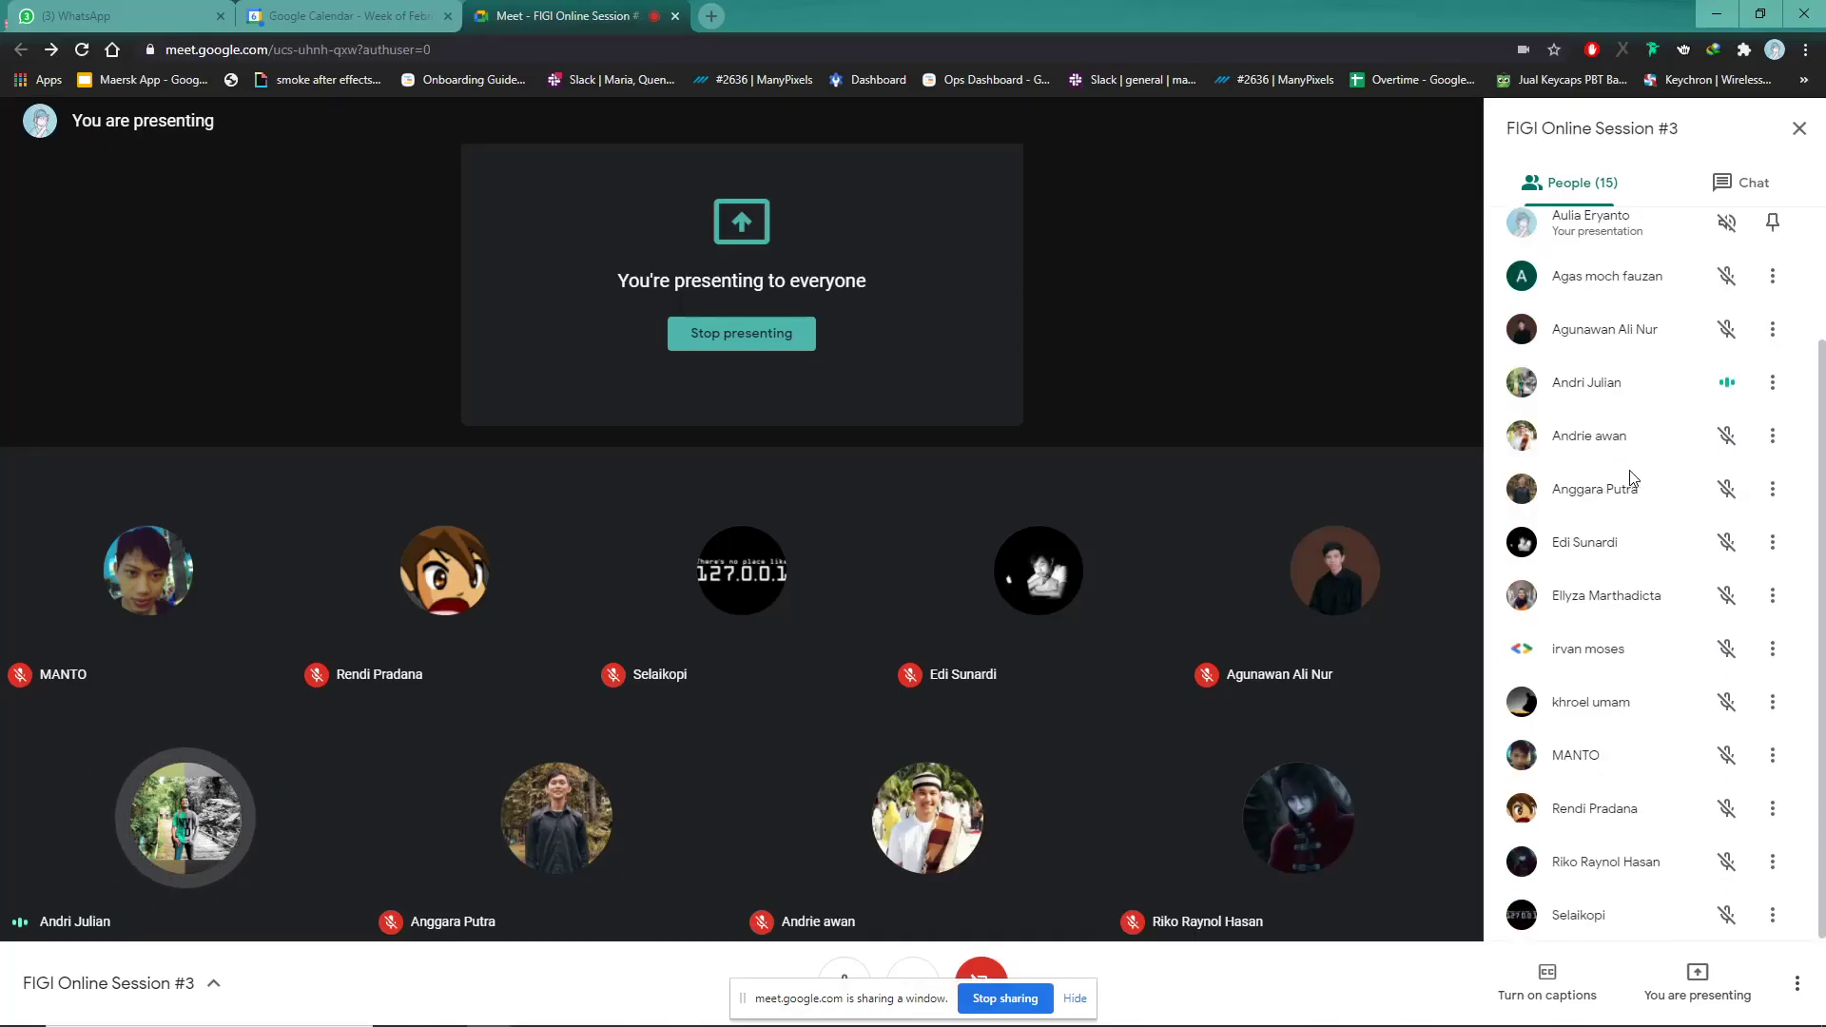
{"action": "key", "text": "alt+Tab"}
{"action": "scroll", "coordinate": [905, 419], "scroll_direction": "down", "scroll_amount": 5}
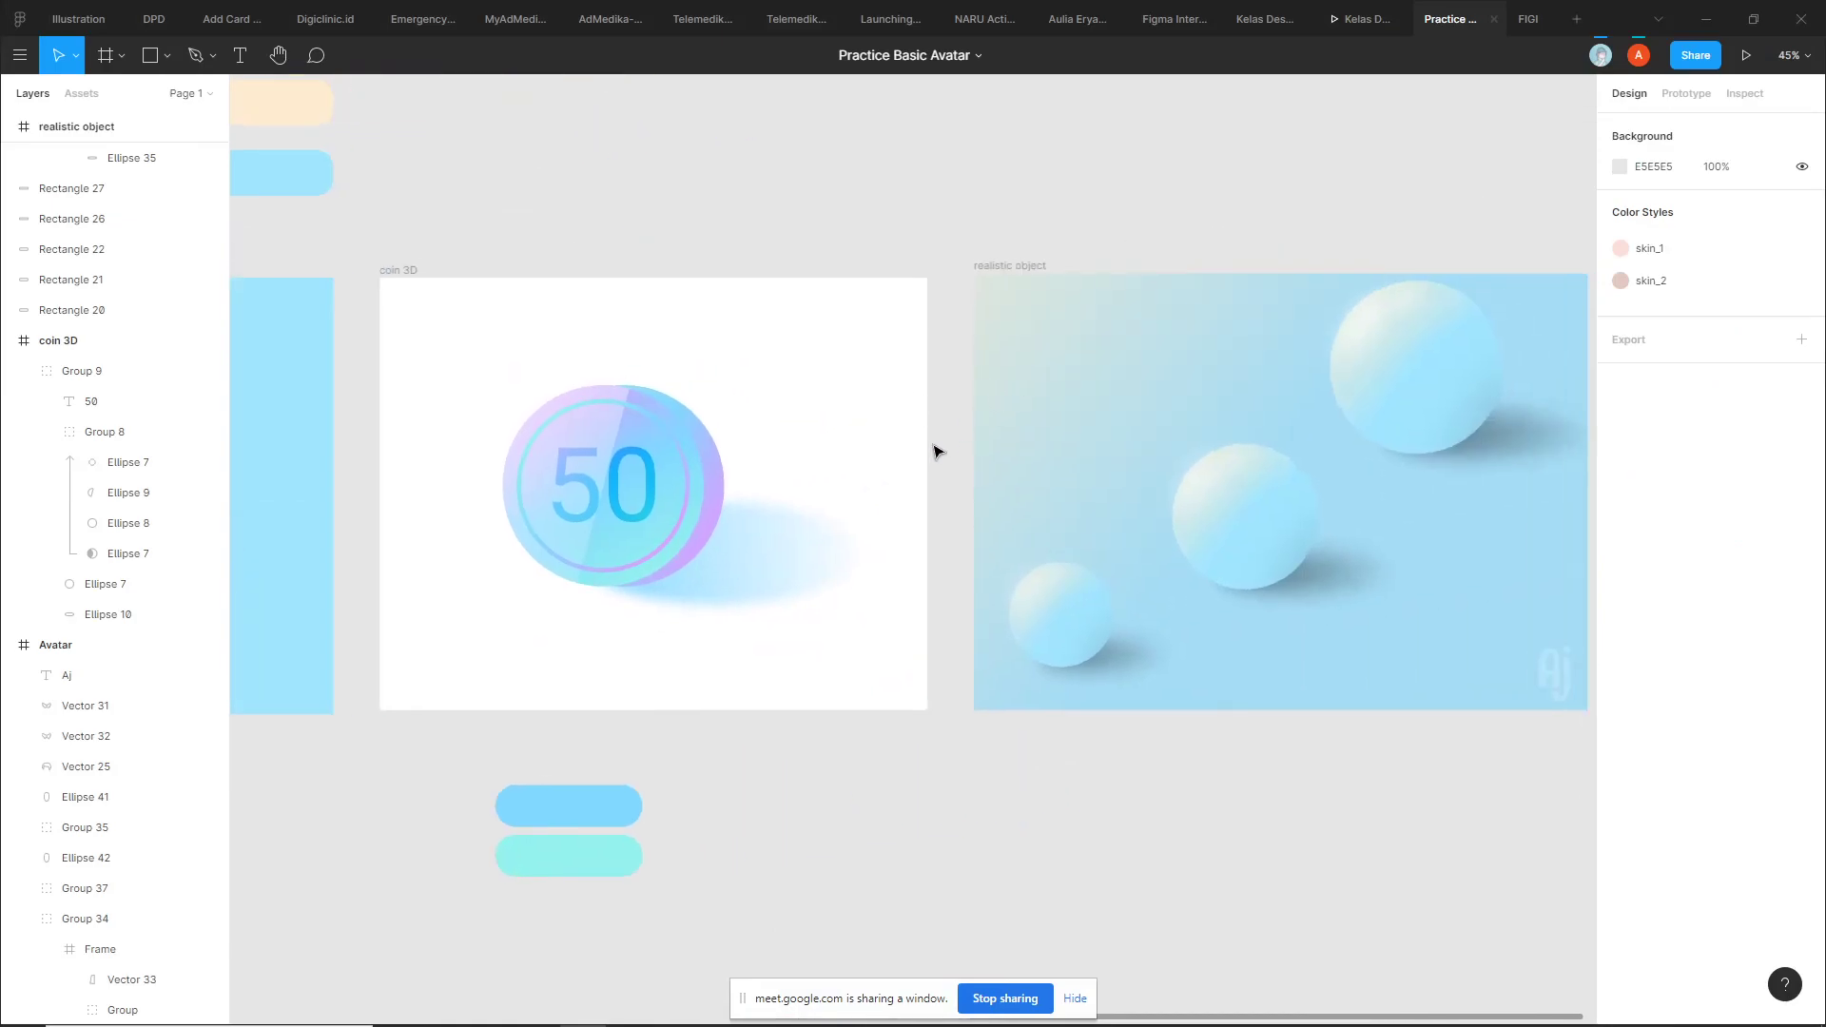
{"action": "left_click", "coordinate": [668, 596]}
{"action": "scroll", "coordinate": [631, 669], "scroll_direction": "up", "scroll_amount": 3}
{"action": "key", "text": "Escape"}
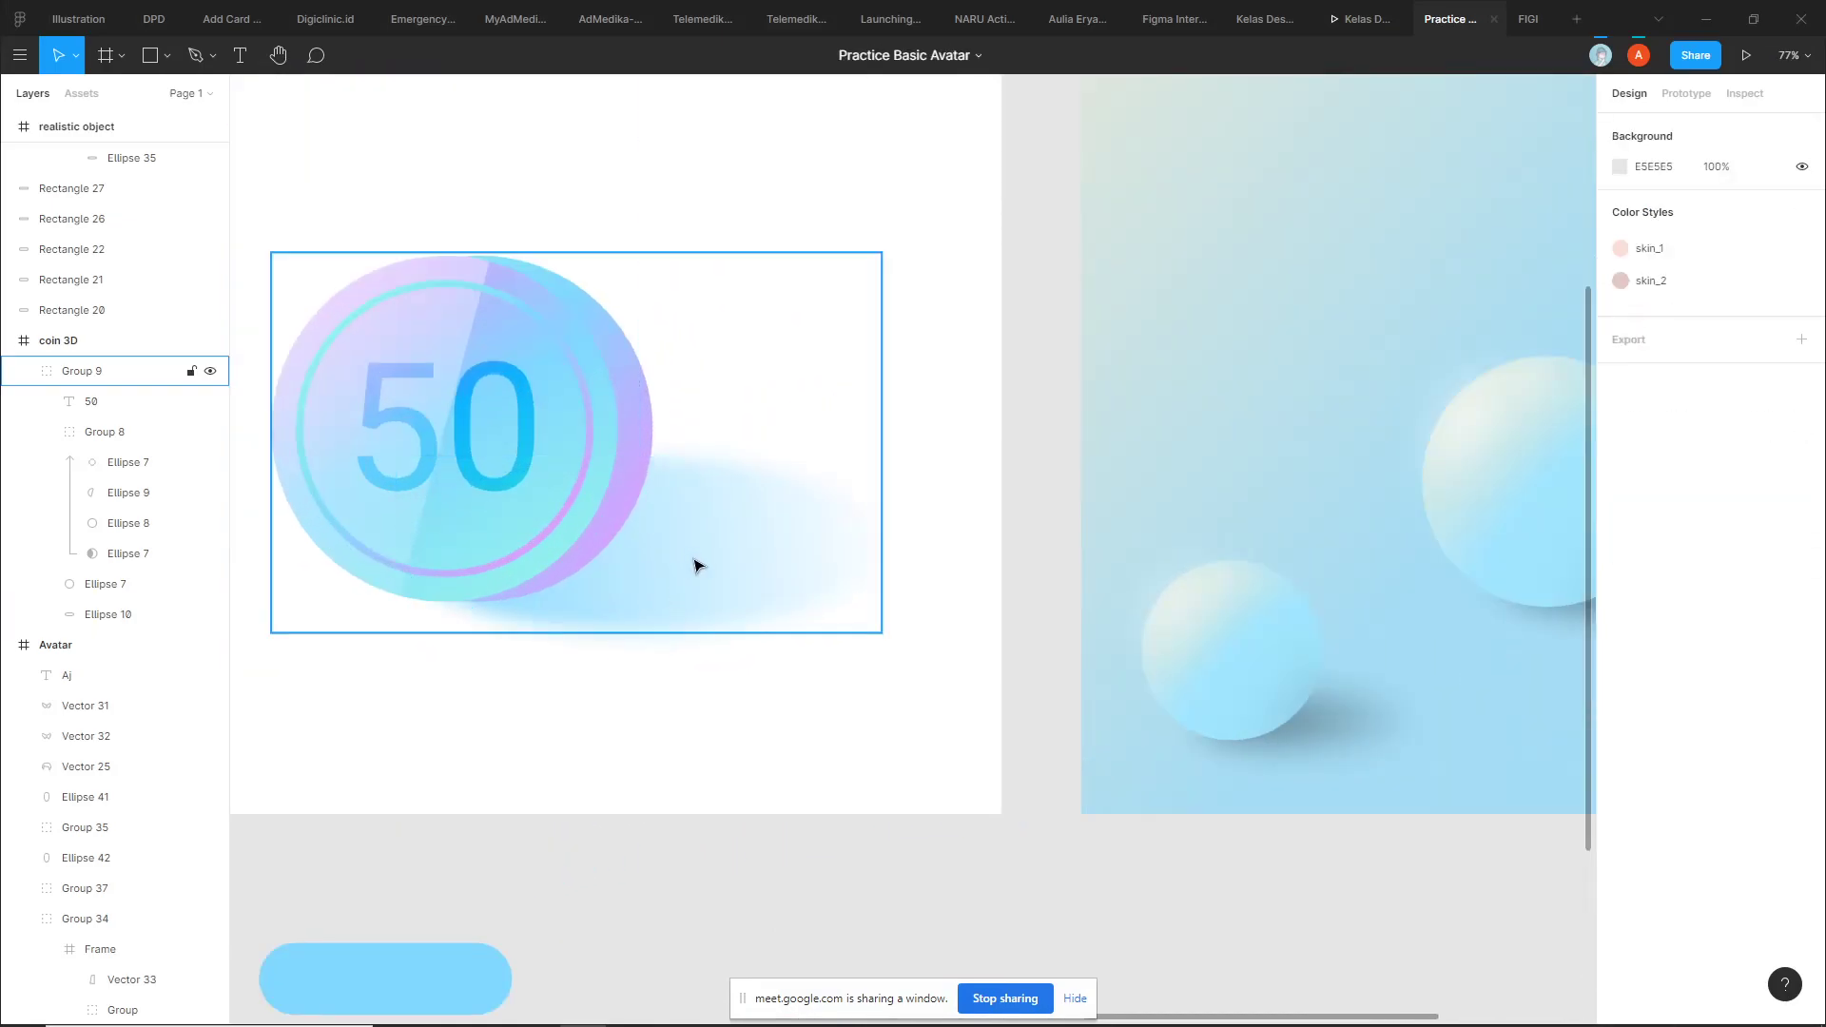
{"action": "left_click", "coordinate": [770, 607]}
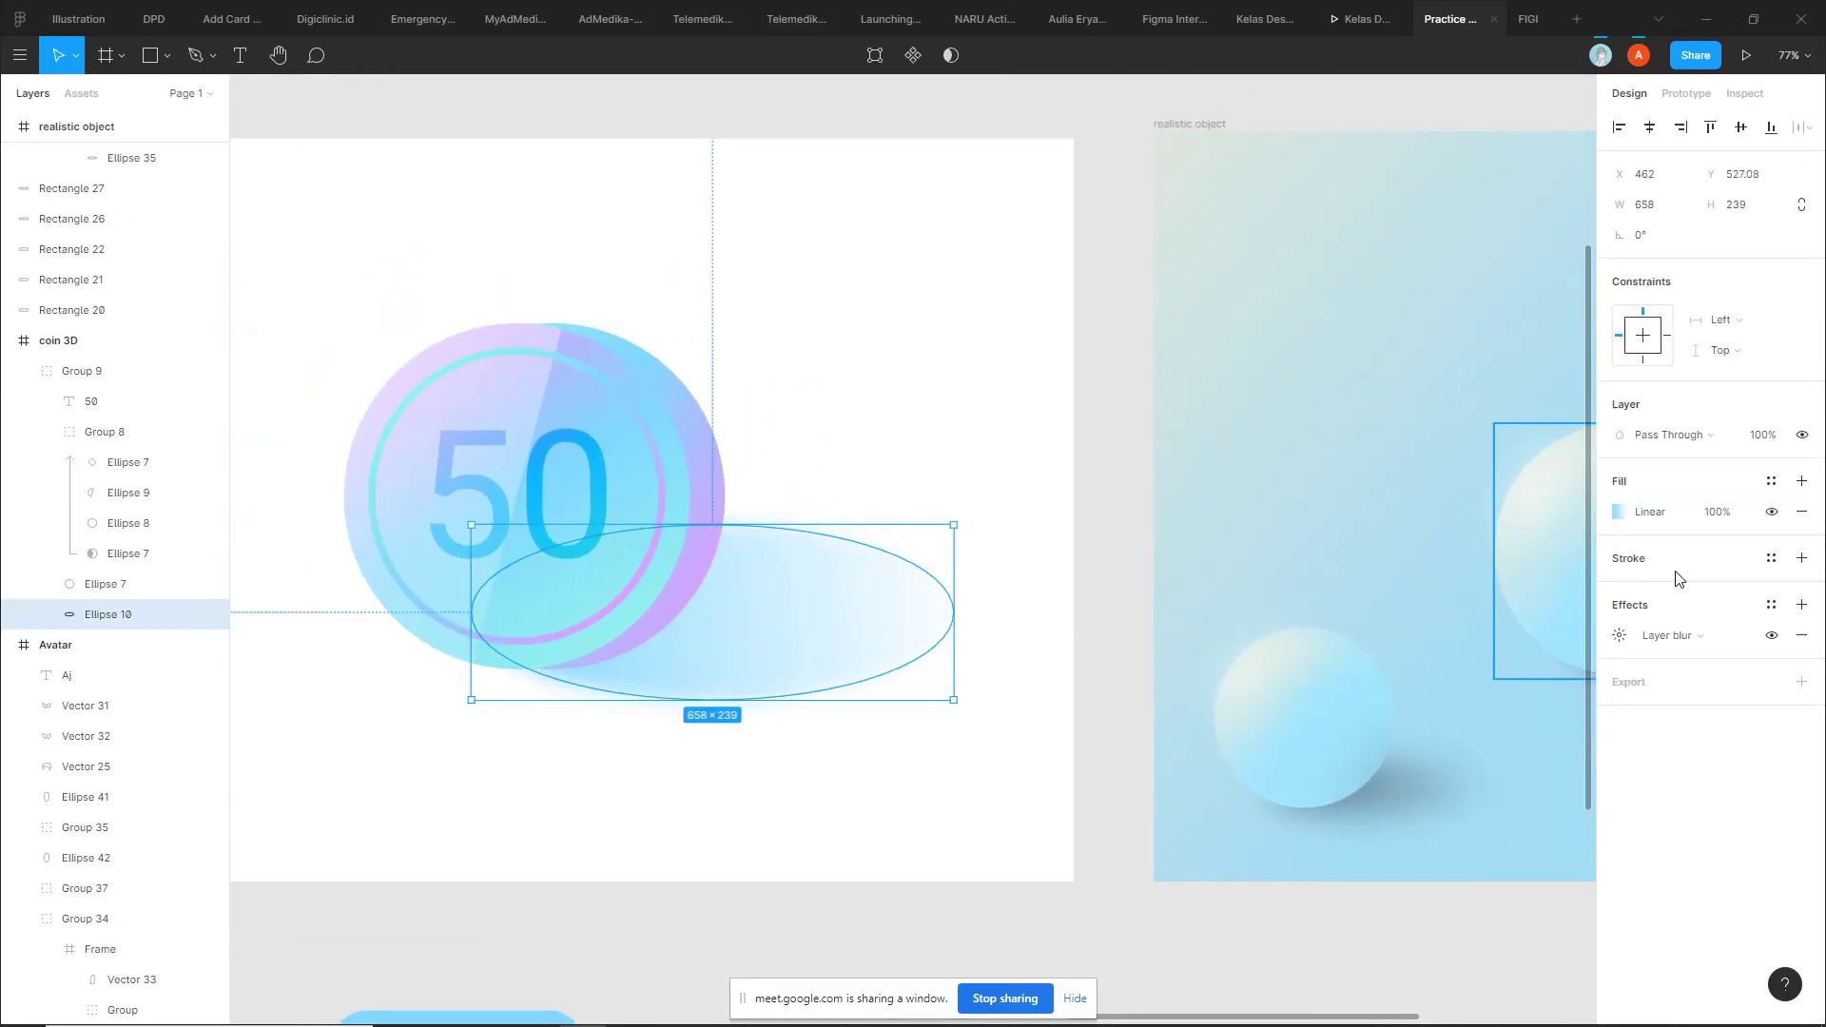
{"action": "left_click", "coordinate": [1620, 514]}
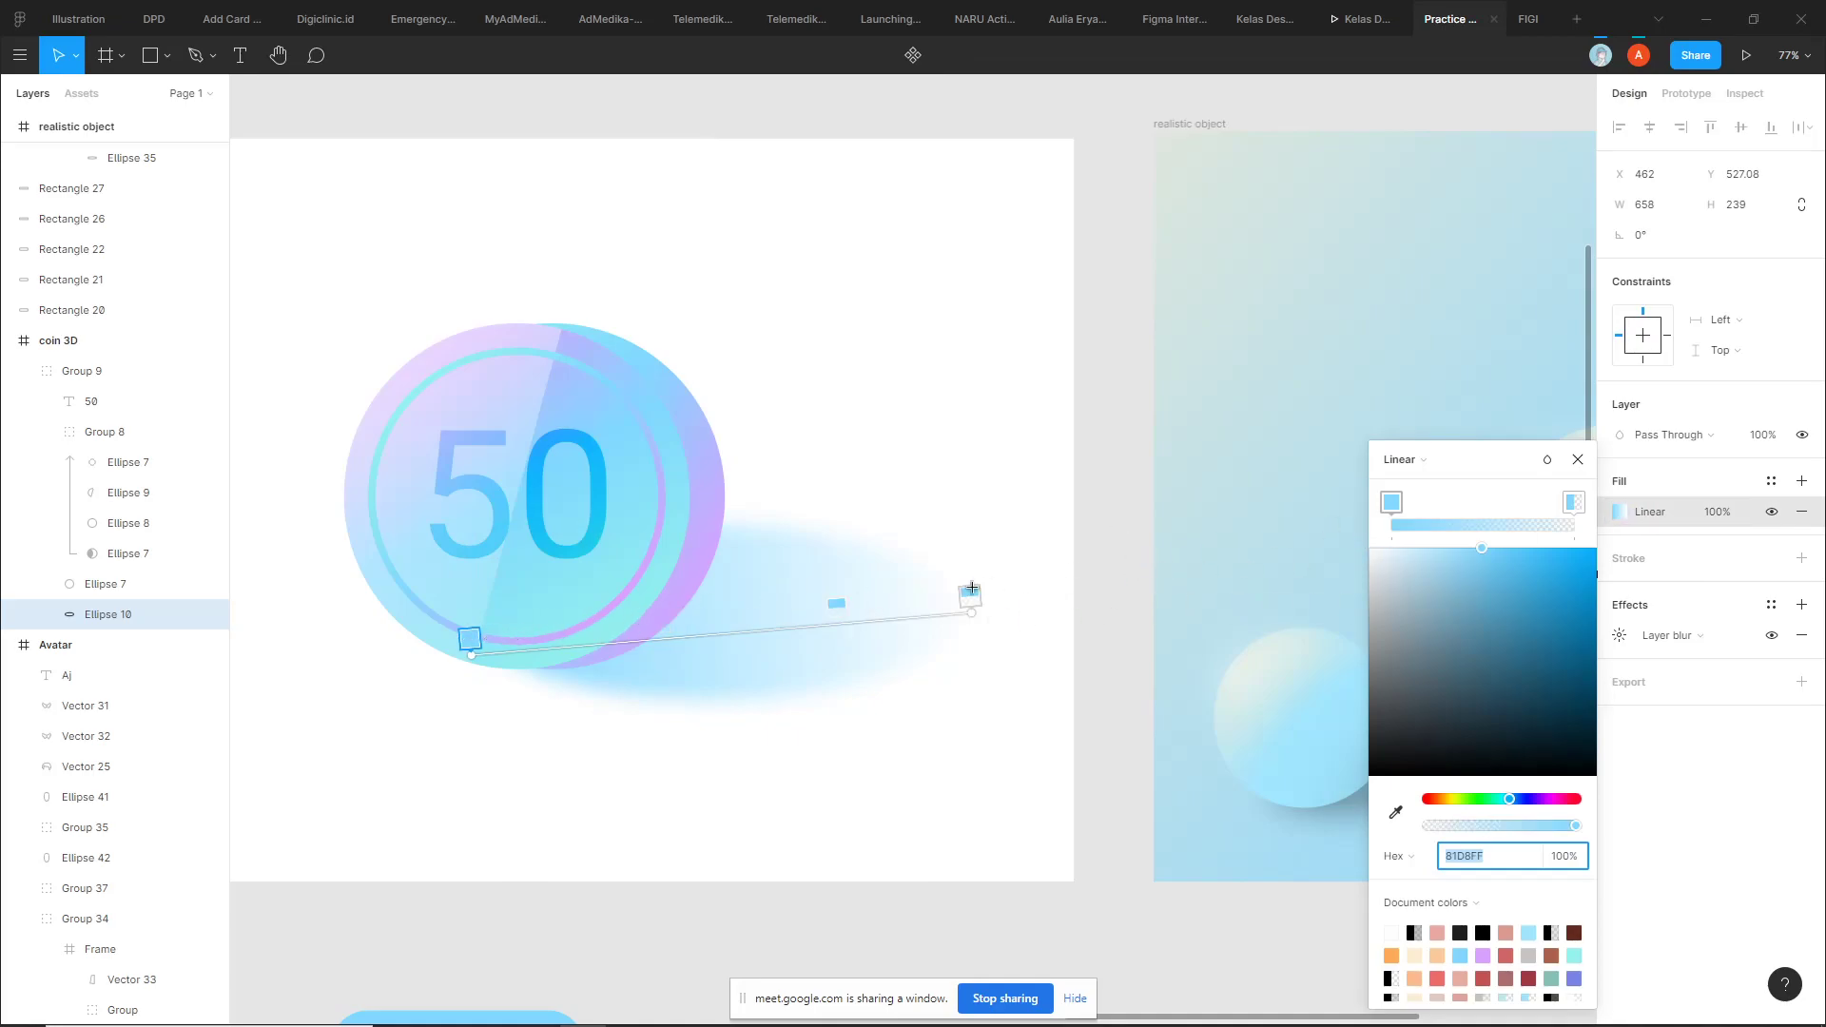
{"action": "left_click", "coordinate": [470, 642]}
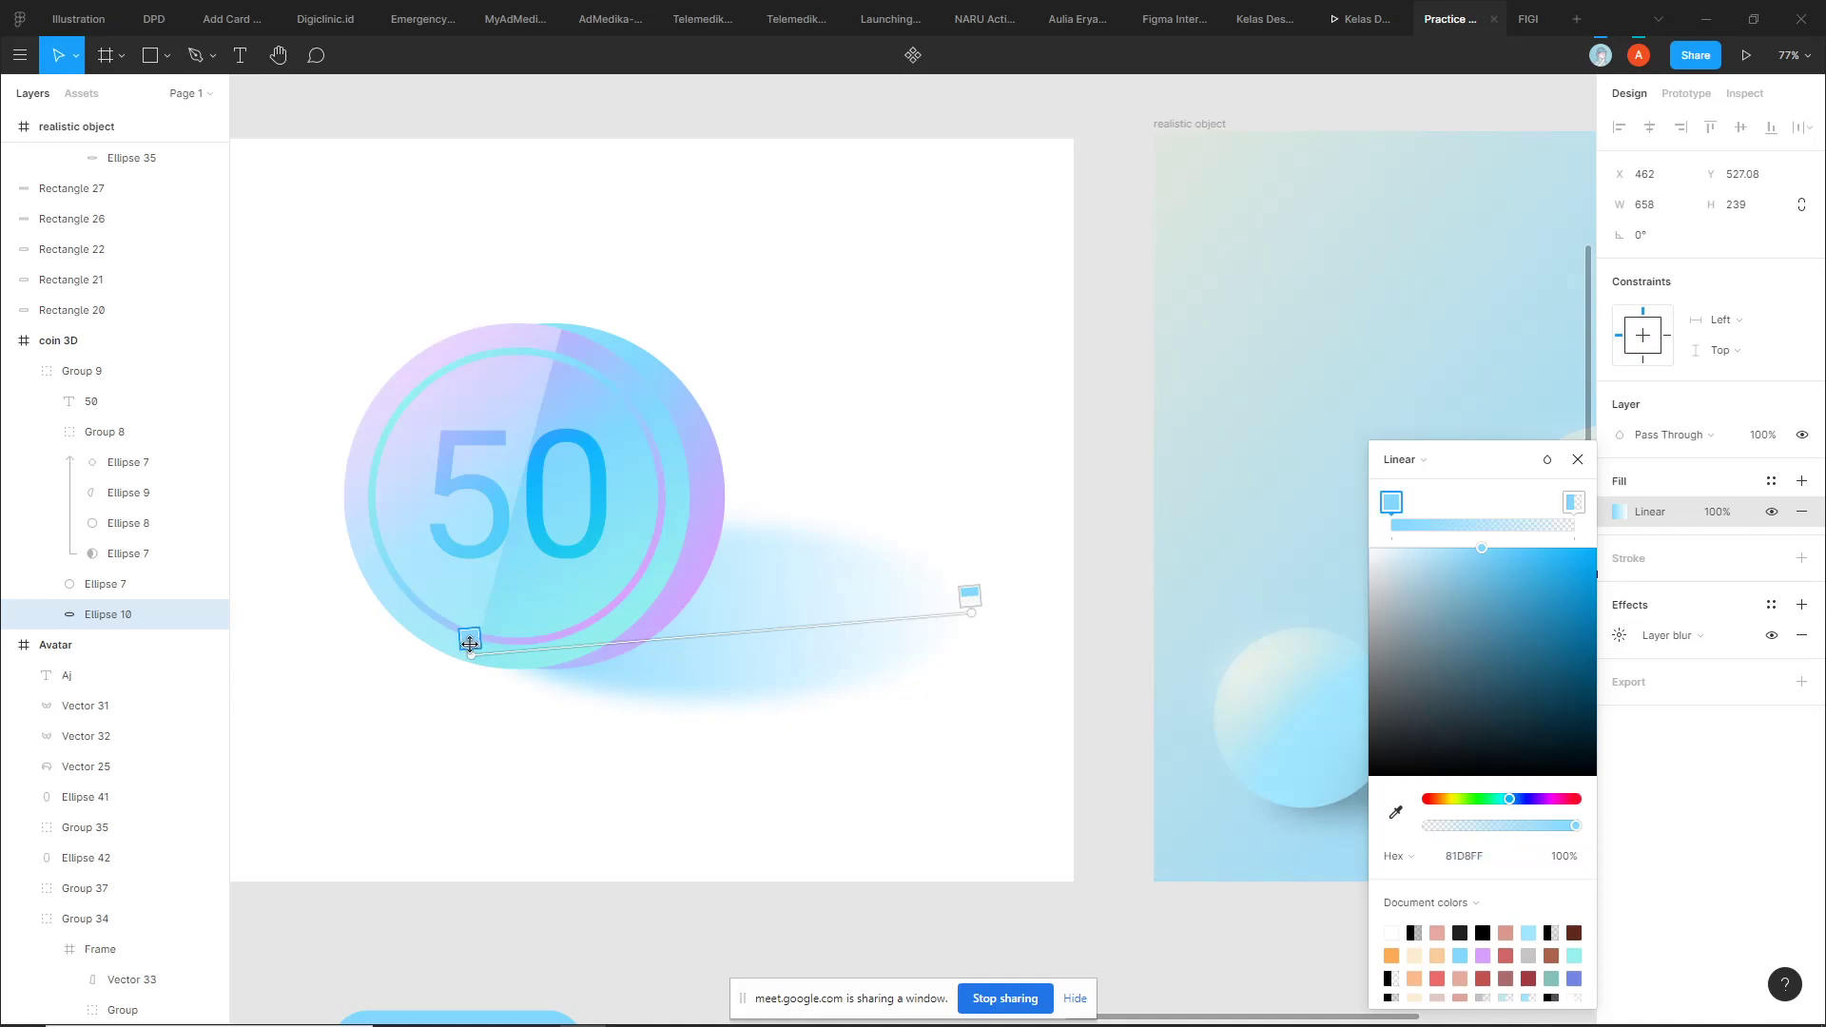
{"action": "left_click_drag", "start_coordinate": [1583, 829], "coordinate": [1493, 831]}
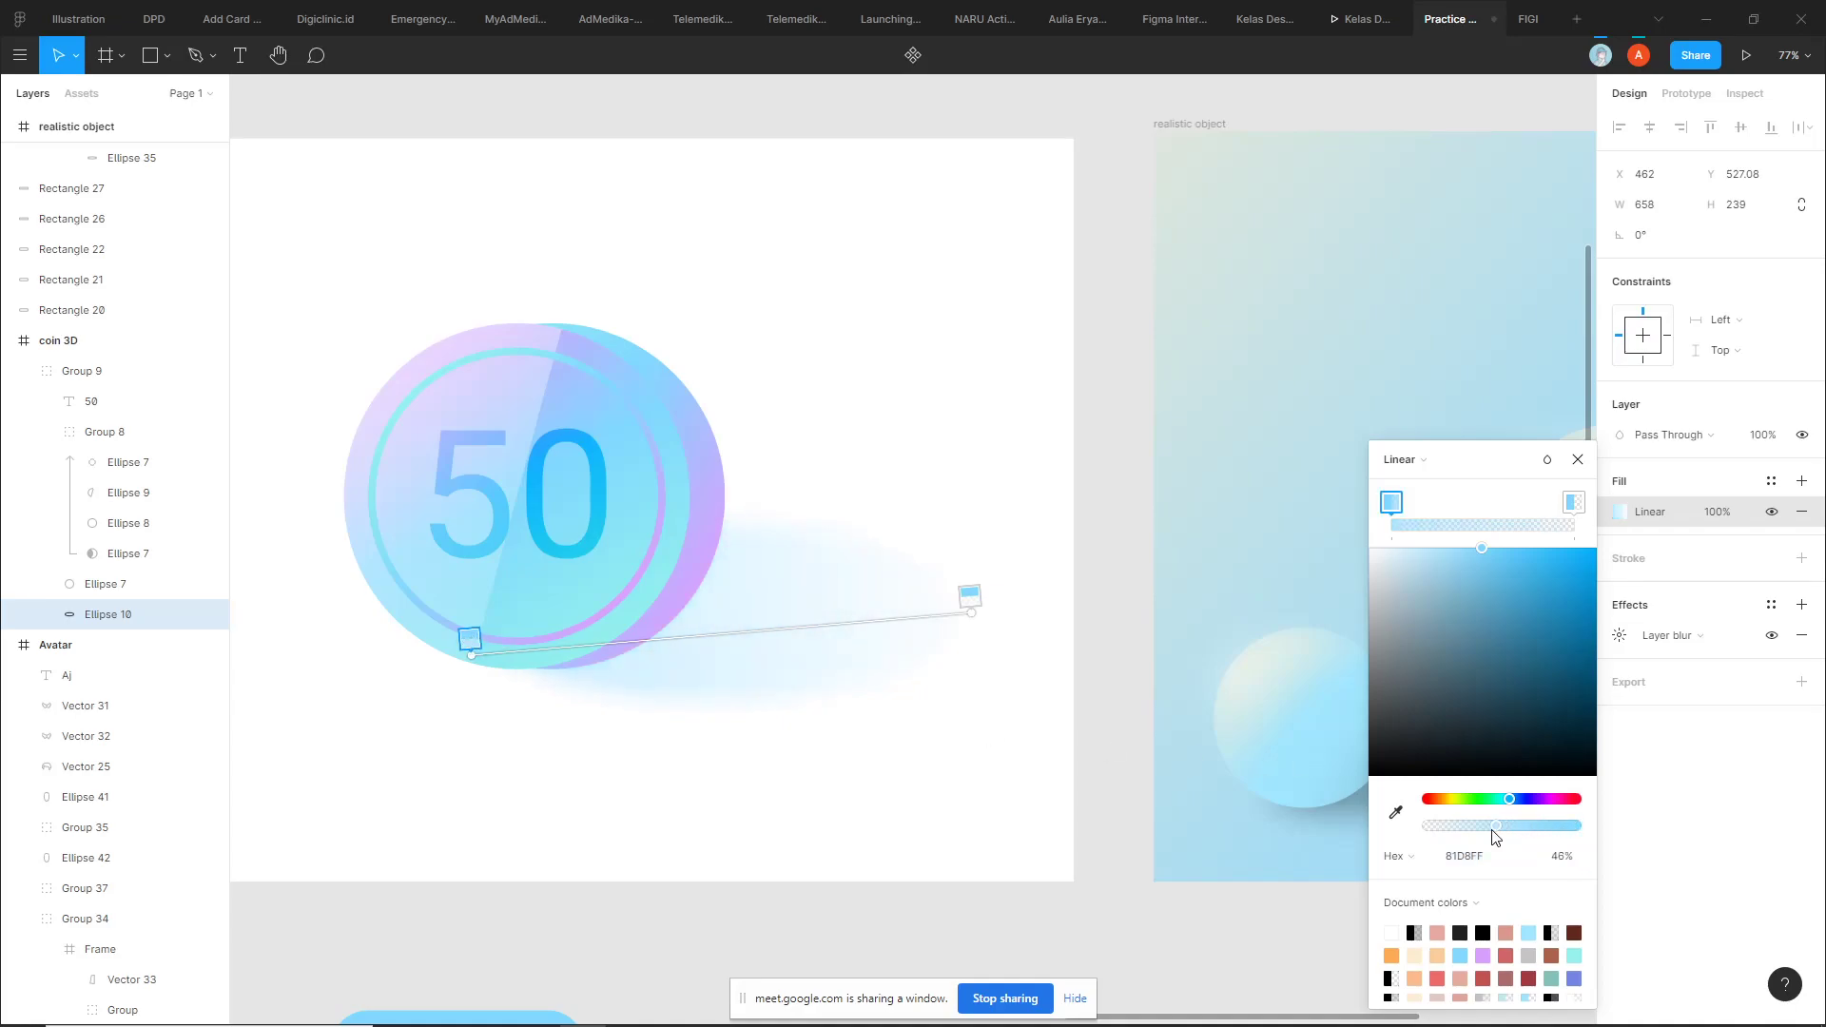
{"action": "key", "text": "ctrl+z"}
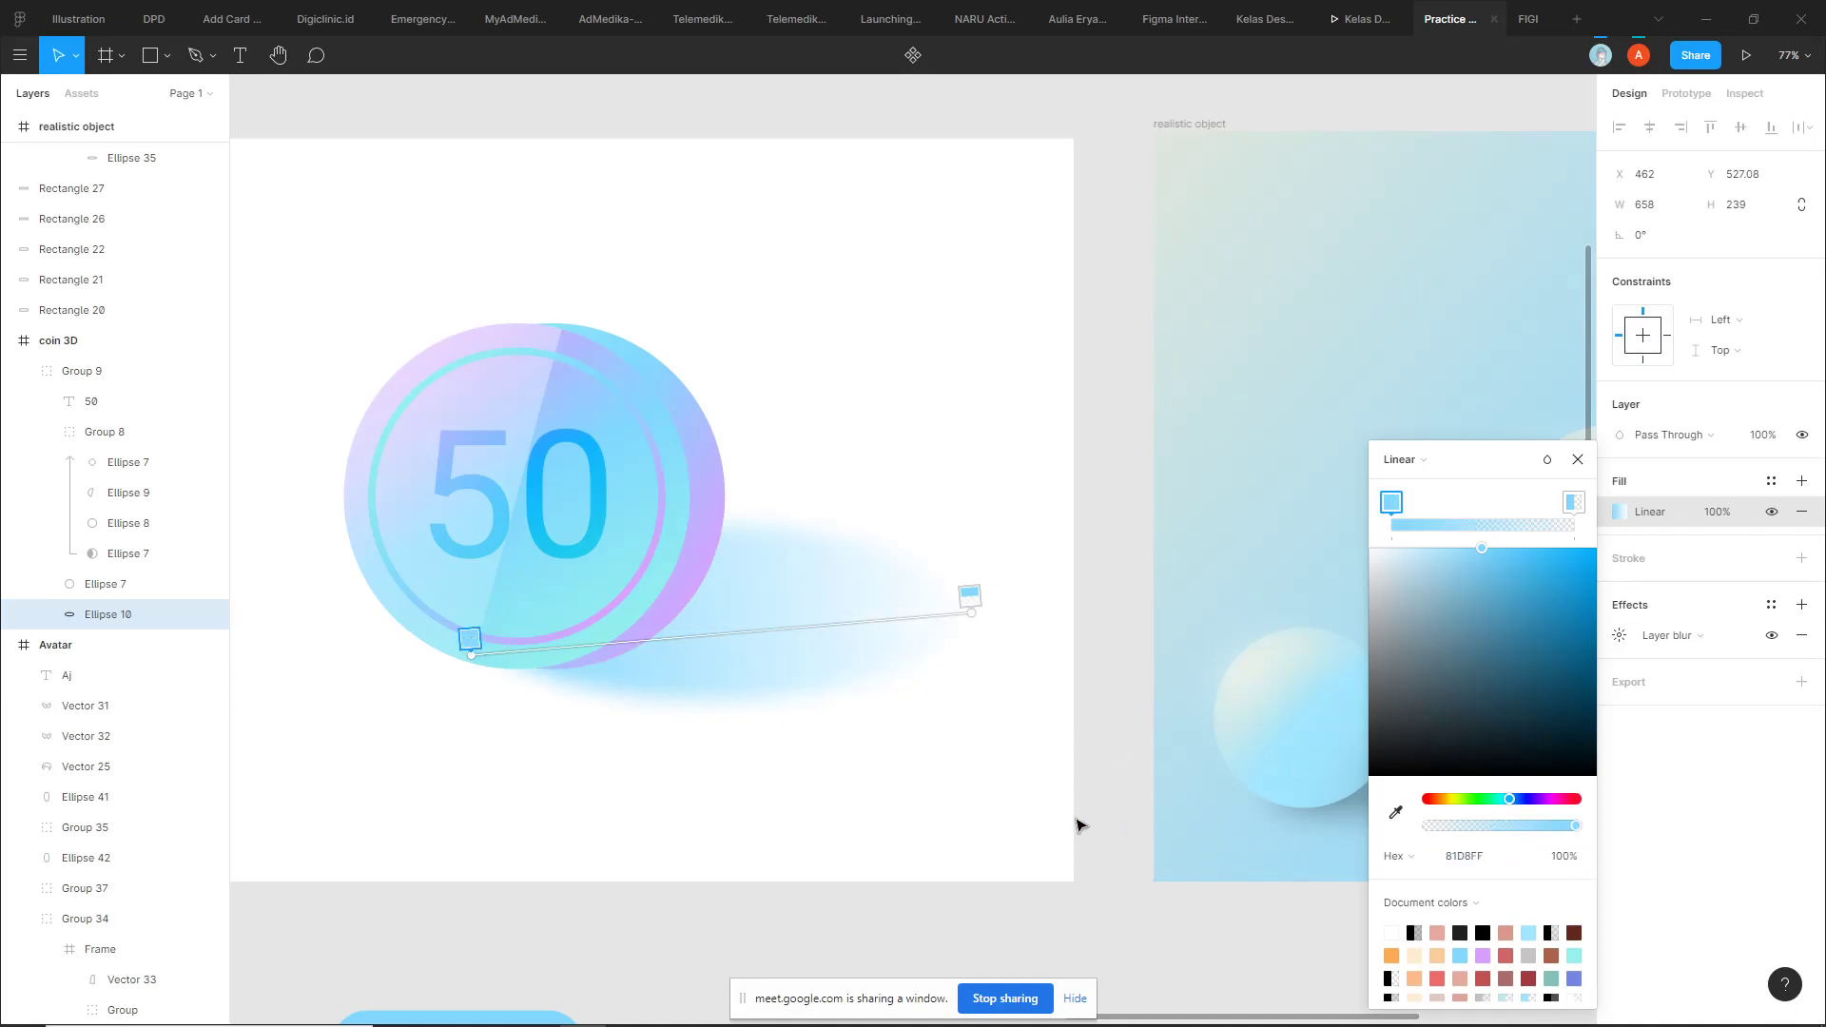
{"action": "left_click", "coordinate": [1078, 824]}
{"action": "scroll", "coordinate": [856, 795], "scroll_direction": "down", "scroll_amount": 3, "text": "ctrl"}
{"action": "scroll", "coordinate": [1293, 726], "scroll_direction": "right", "scroll_amount": 5}
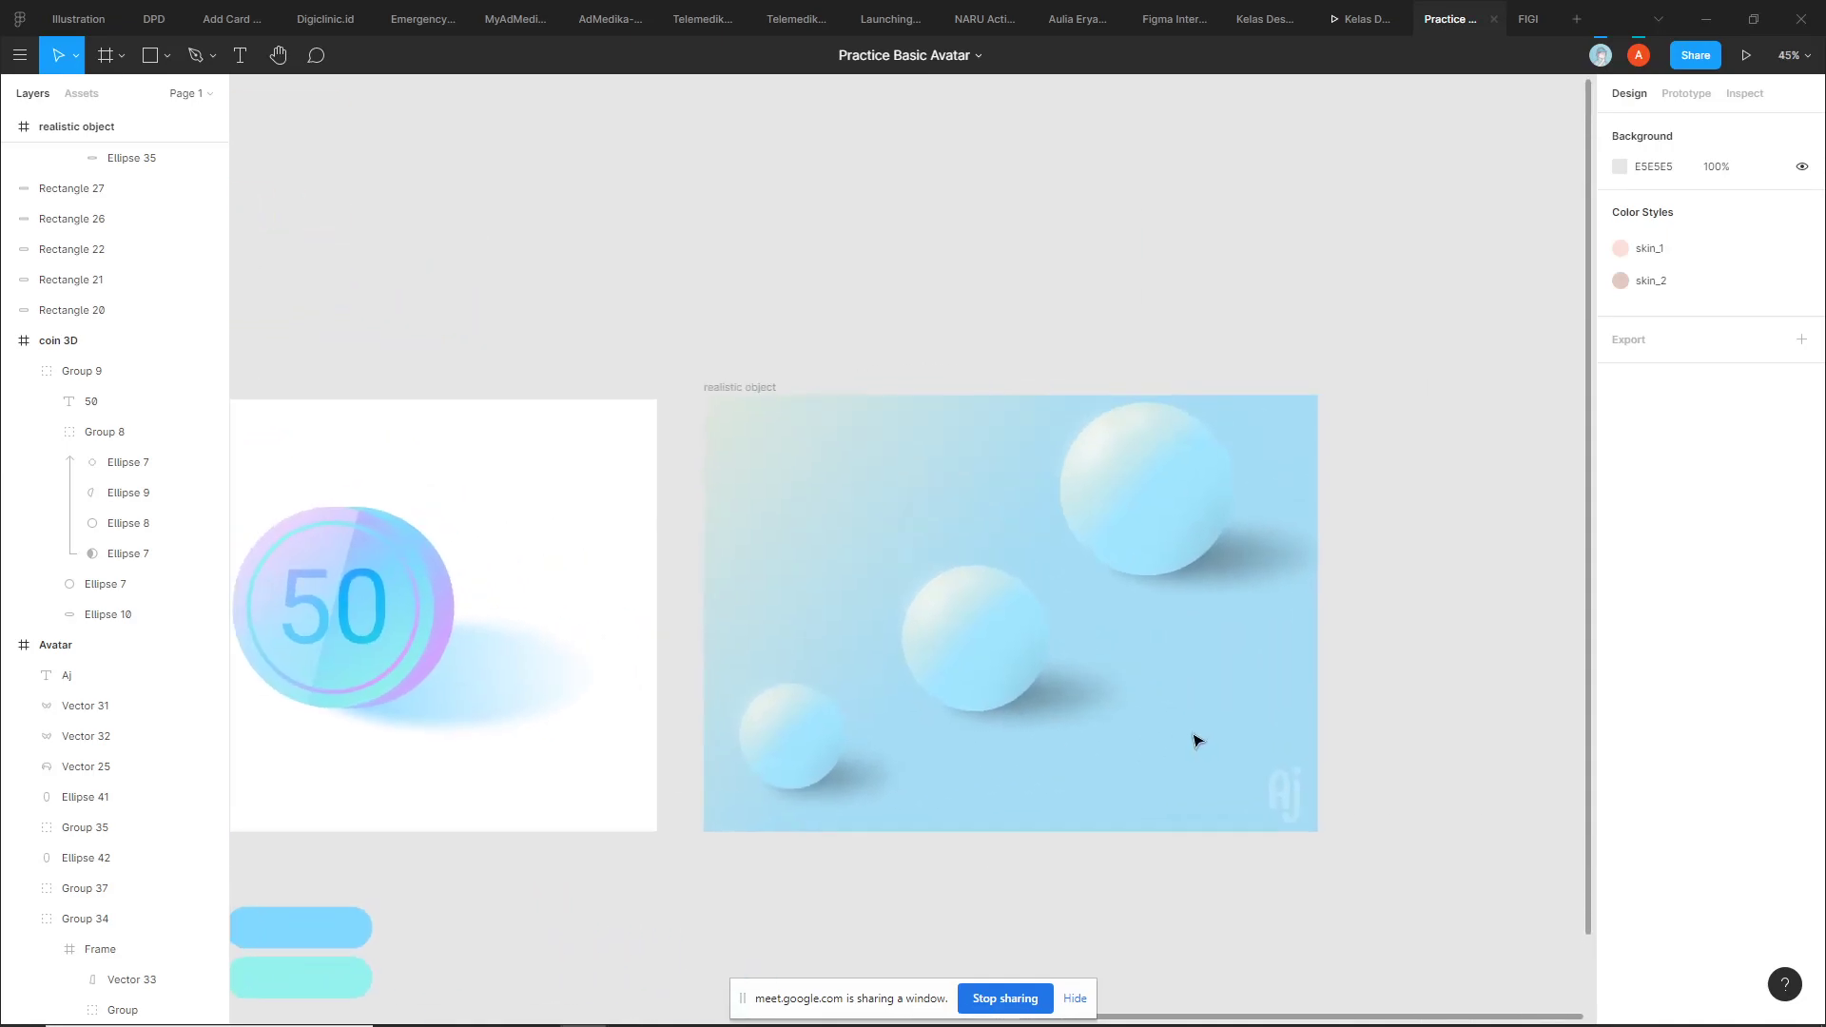
Bring the middle sphere into view and inspect its shapes and highlight ellipse
{"action": "scroll", "coordinate": [1161, 709], "scroll_direction": "down", "scroll_amount": 1}
{"action": "scroll", "coordinate": [1013, 666], "scroll_direction": "up", "scroll_amount": 3, "text": "ctrl"}
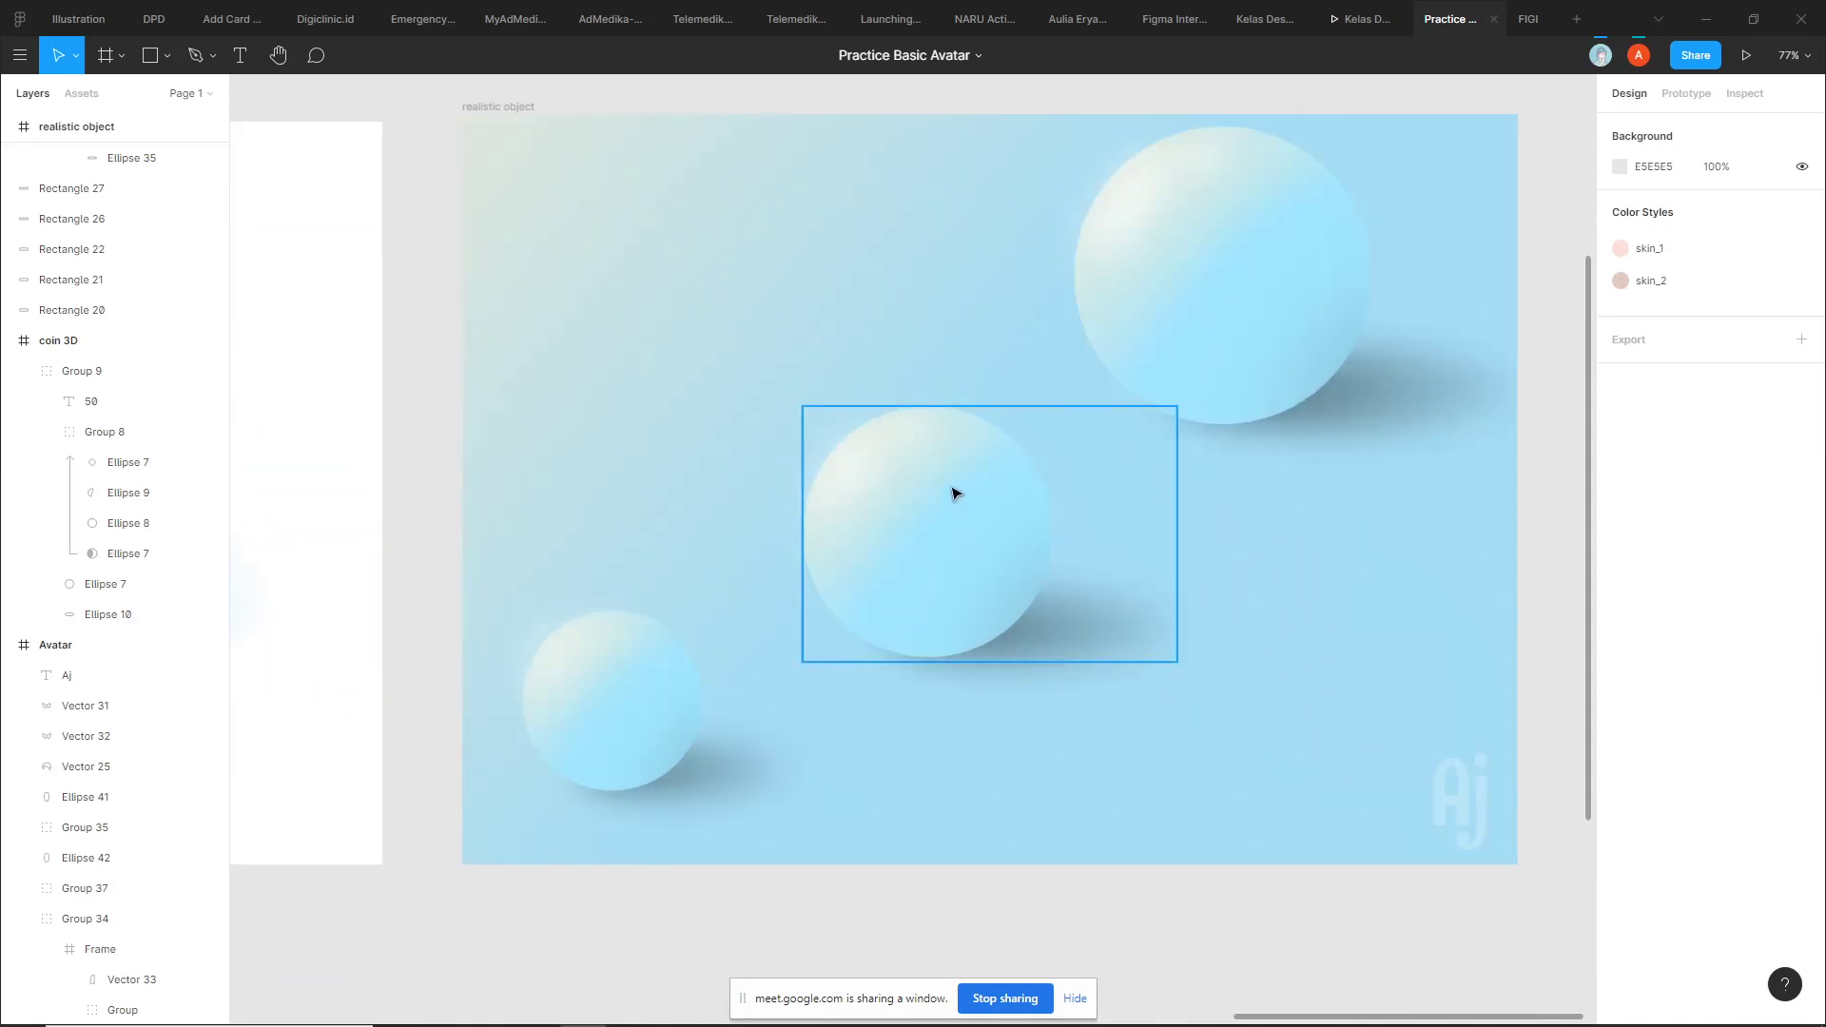
{"action": "scroll", "coordinate": [779, 603], "scroll_direction": "down", "scroll_amount": 1}
{"action": "scroll", "coordinate": [723, 619], "scroll_direction": "up", "scroll_amount": 2, "text": "ctrl"}
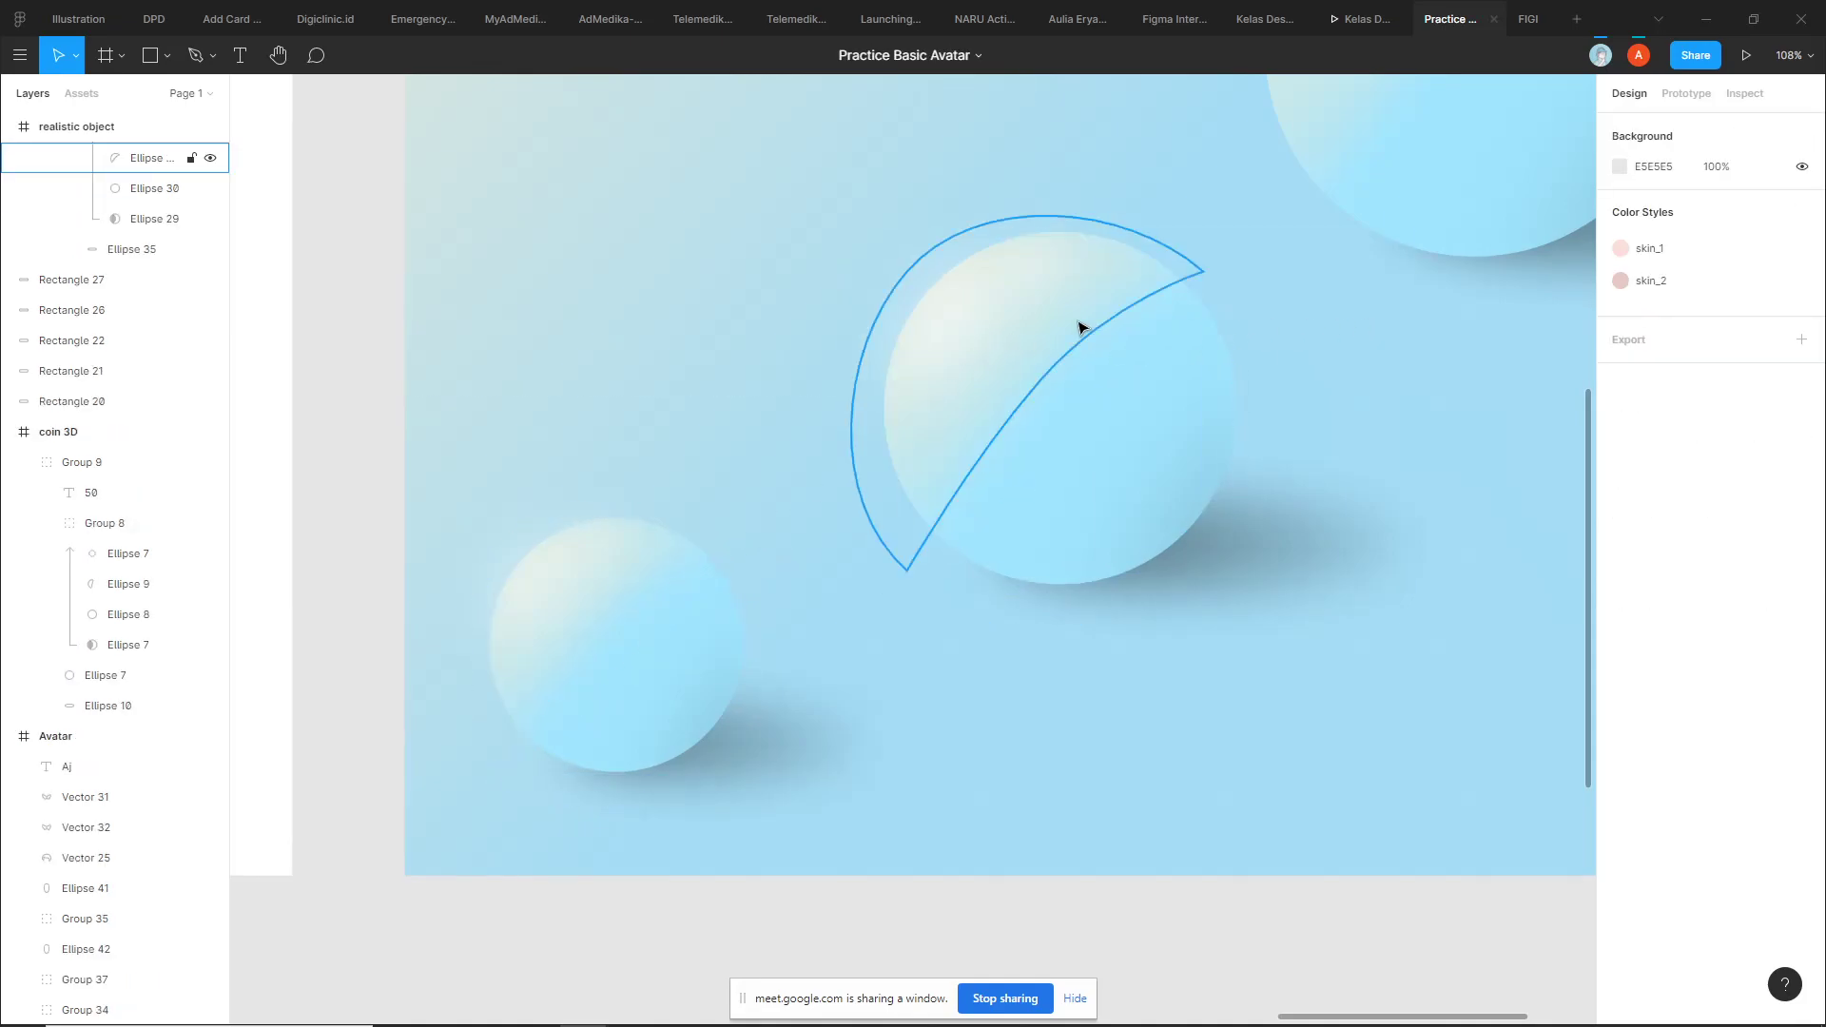
{"action": "left_click_drag", "start_coordinate": [1364, 314], "coordinate": [1029, 481]}
{"action": "left_click", "coordinate": [1094, 466]}
{"action": "key", "text": "Escape"}
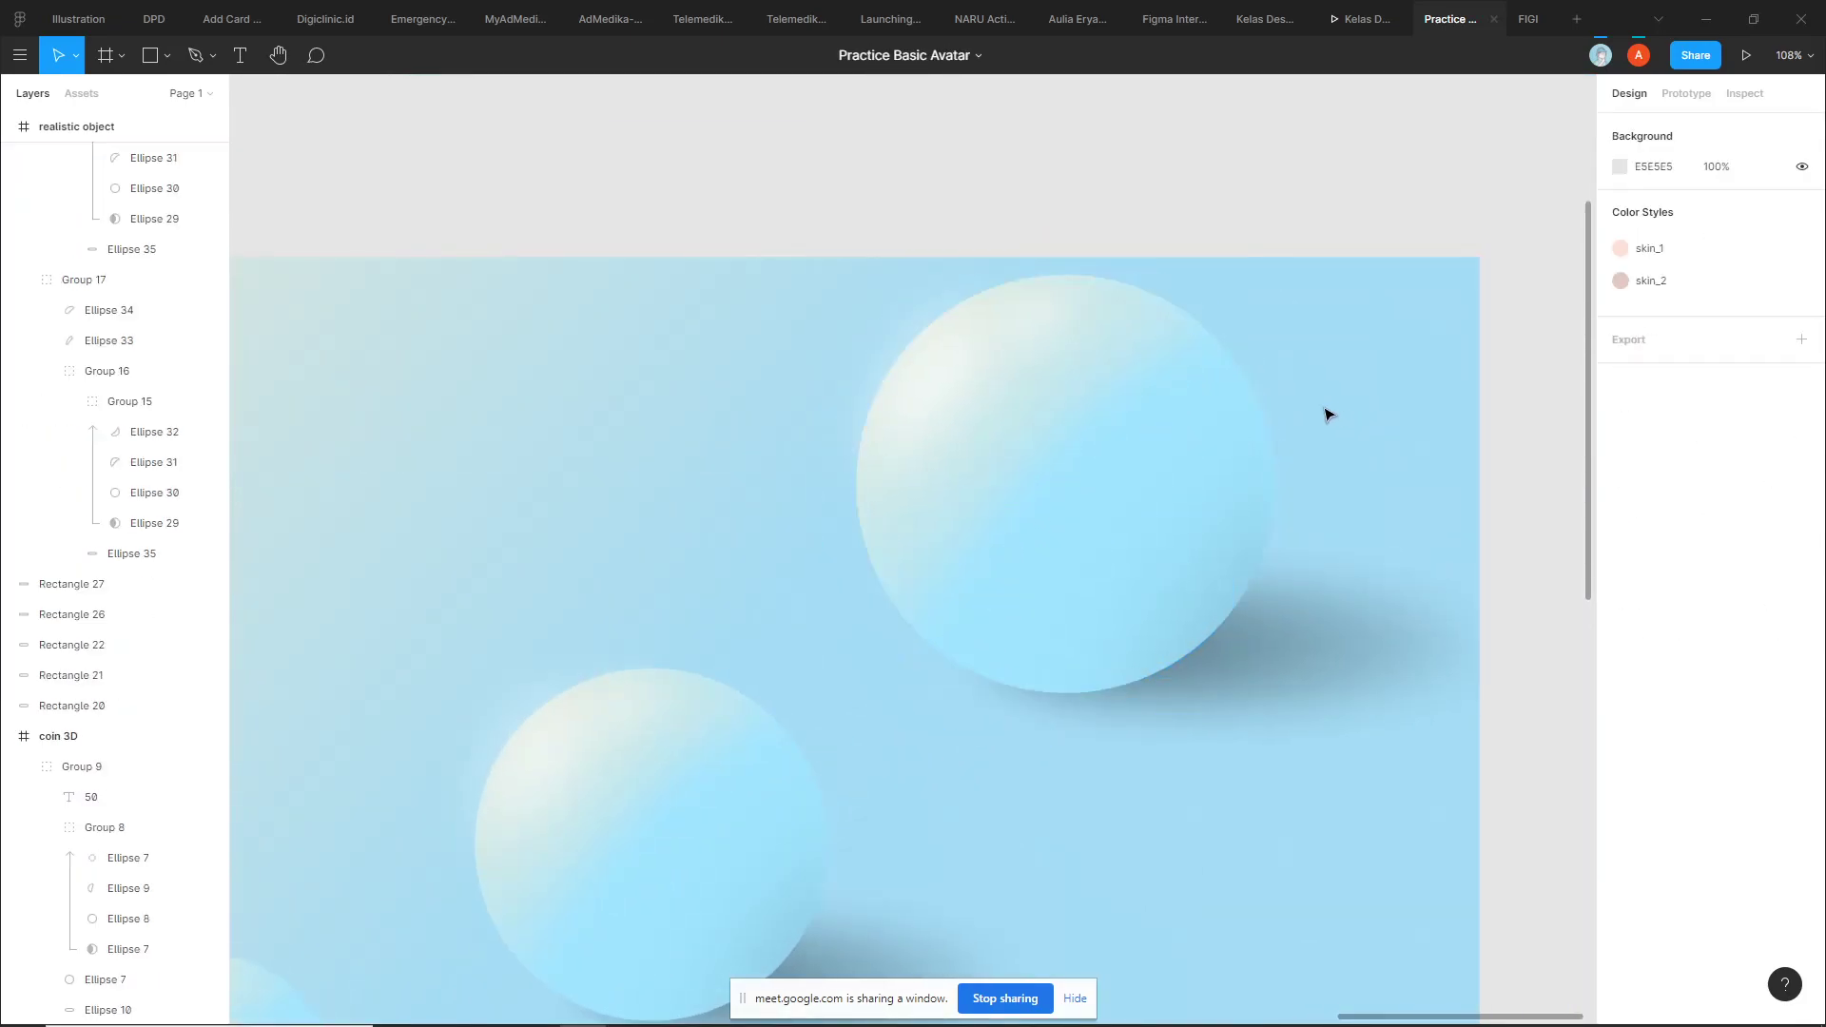
{"action": "left_click", "coordinate": [1069, 388]}
{"action": "left_click", "coordinate": [1373, 387]}
{"action": "left_click", "coordinate": [1060, 408]}
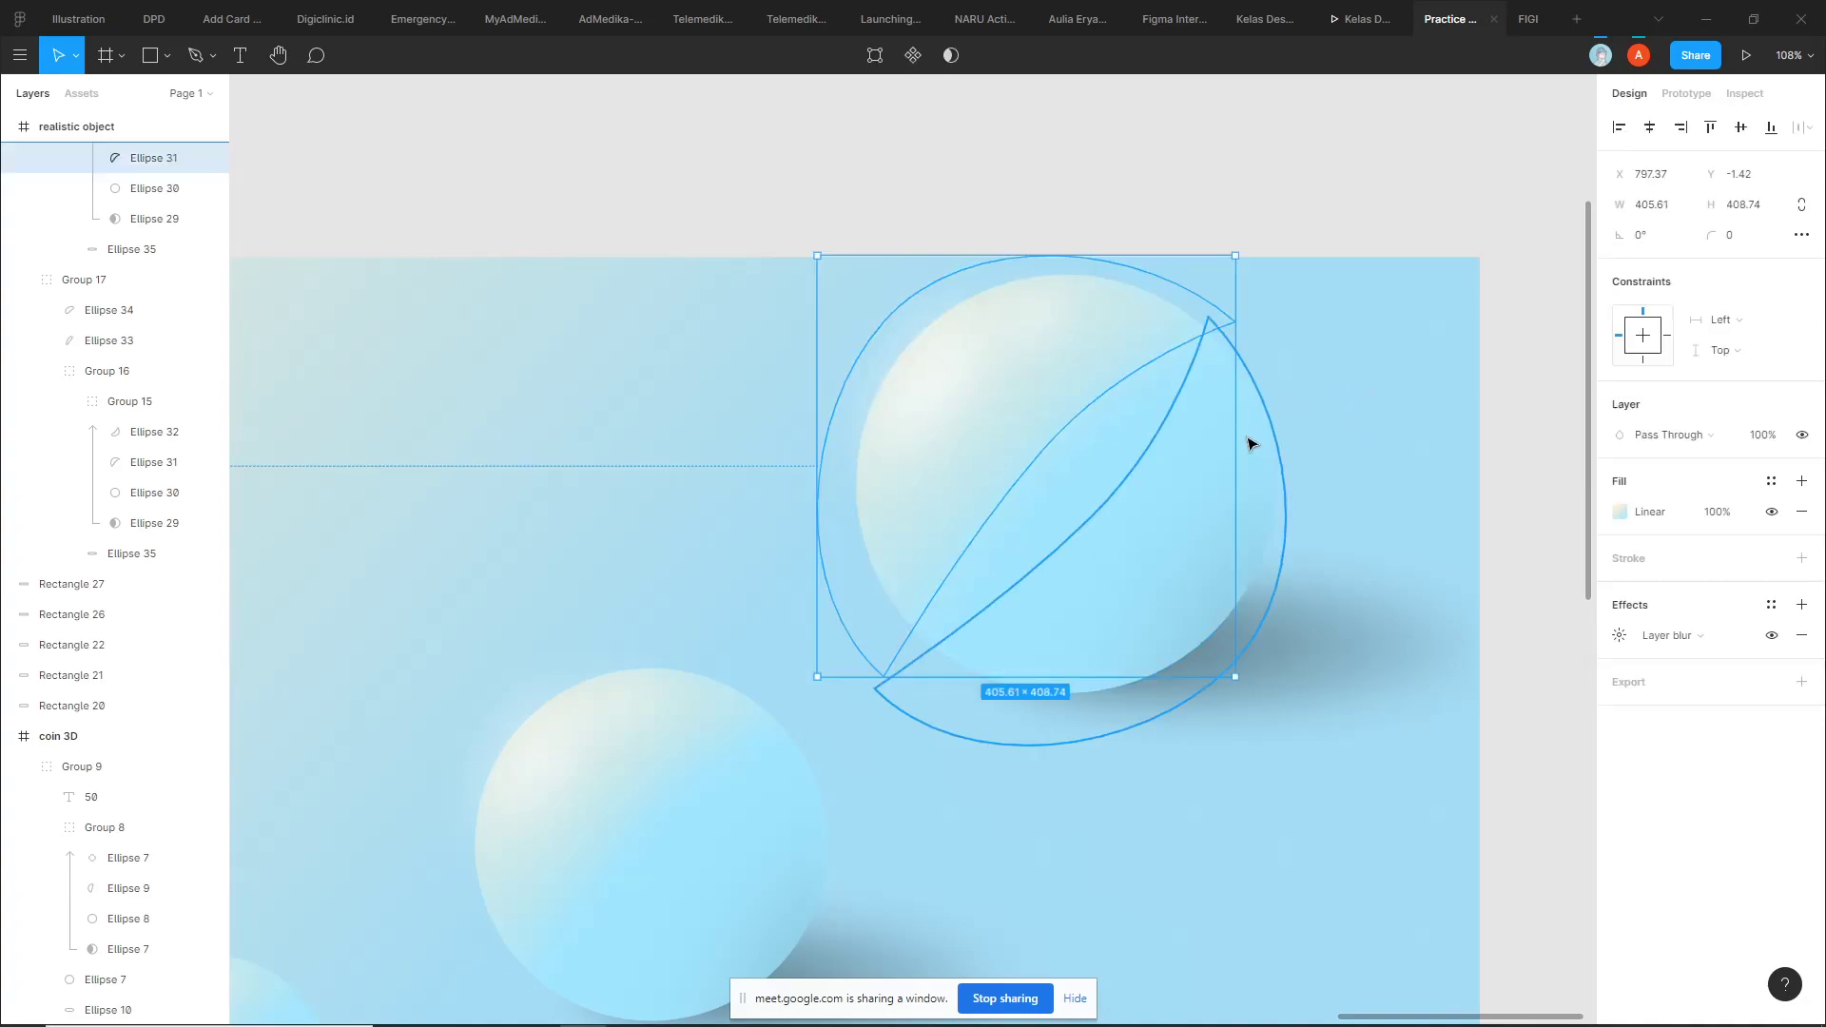
{"action": "left_click", "coordinate": [1373, 425]}
{"action": "scroll", "coordinate": [1374, 425], "scroll_direction": "down", "scroll_amount": 5}
{"action": "scroll", "coordinate": [1256, 653], "scroll_direction": "up", "scroll_amount": 5}
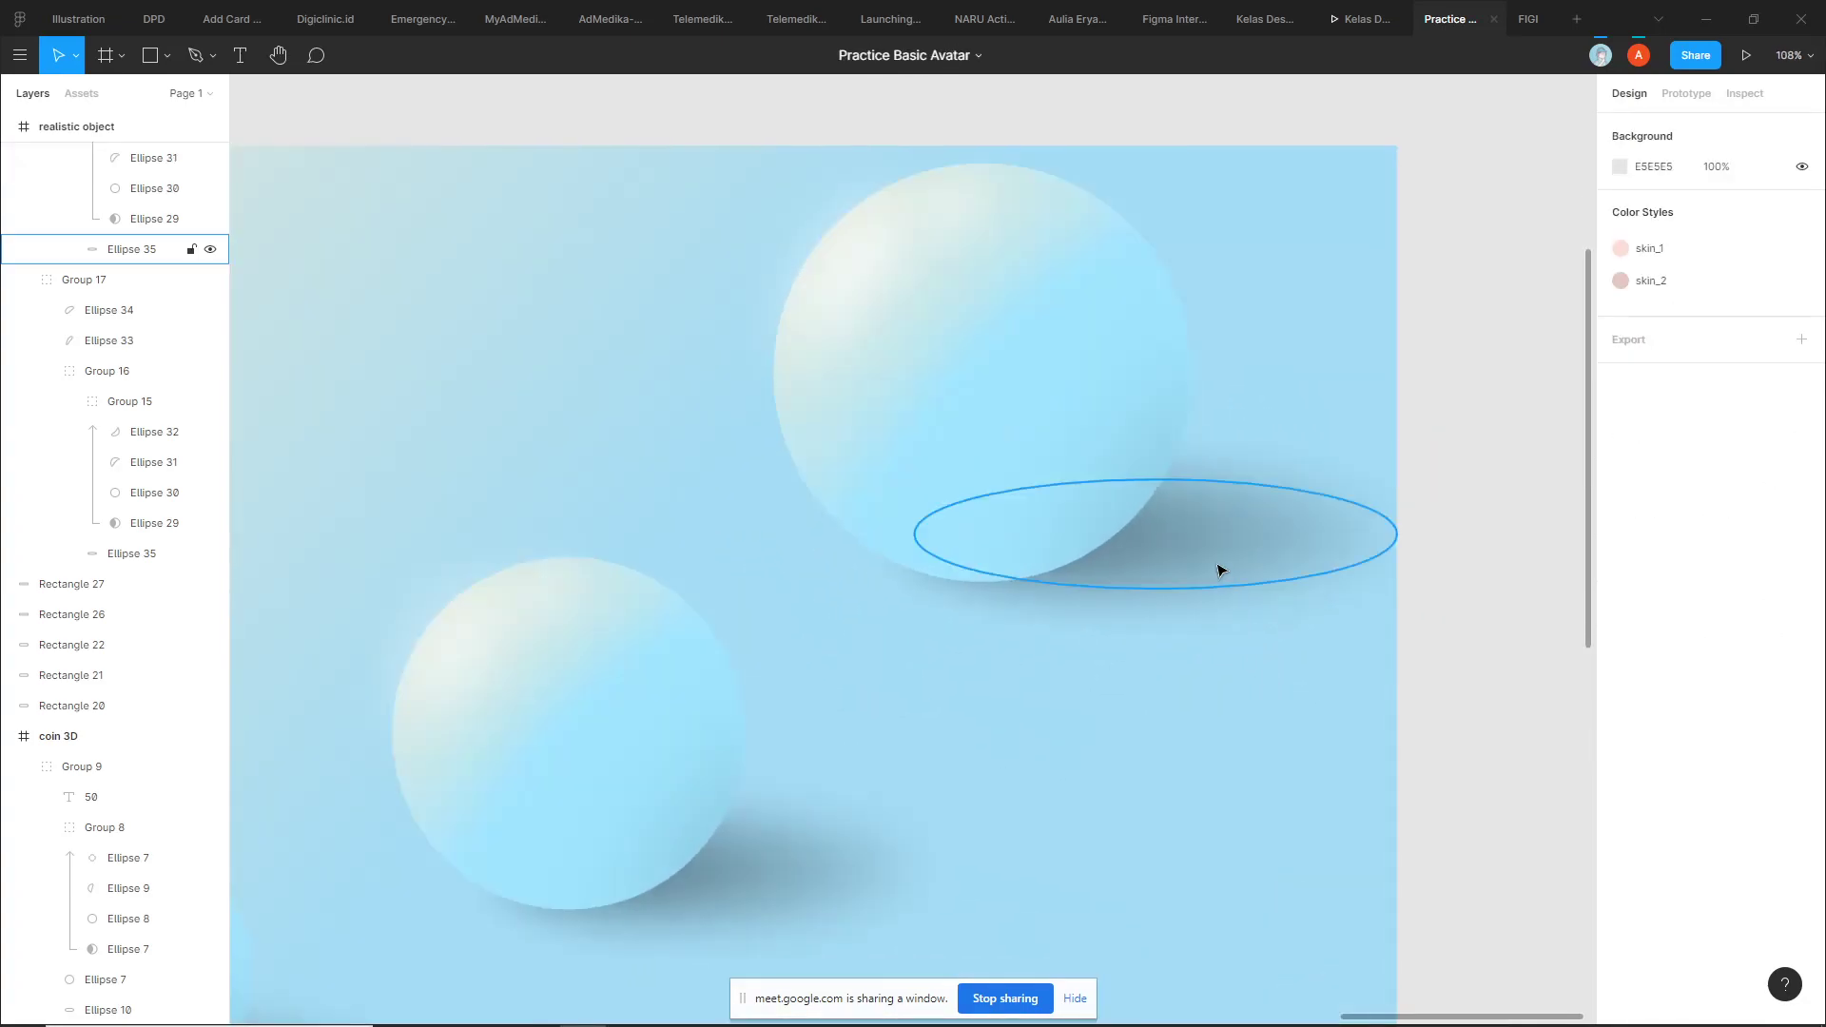
Lower the large sphere's shadow (Ellipse 35) gradient colour to 52% opacity
{"action": "left_click", "coordinate": [1219, 567]}
{"action": "left_click", "coordinate": [1163, 738]}
{"action": "scroll", "coordinate": [1180, 727], "scroll_direction": "down", "scroll_amount": 5}
{"action": "left_click", "coordinate": [1202, 636]}
{"action": "scroll", "coordinate": [1300, 705], "scroll_direction": "up", "scroll_amount": 1}
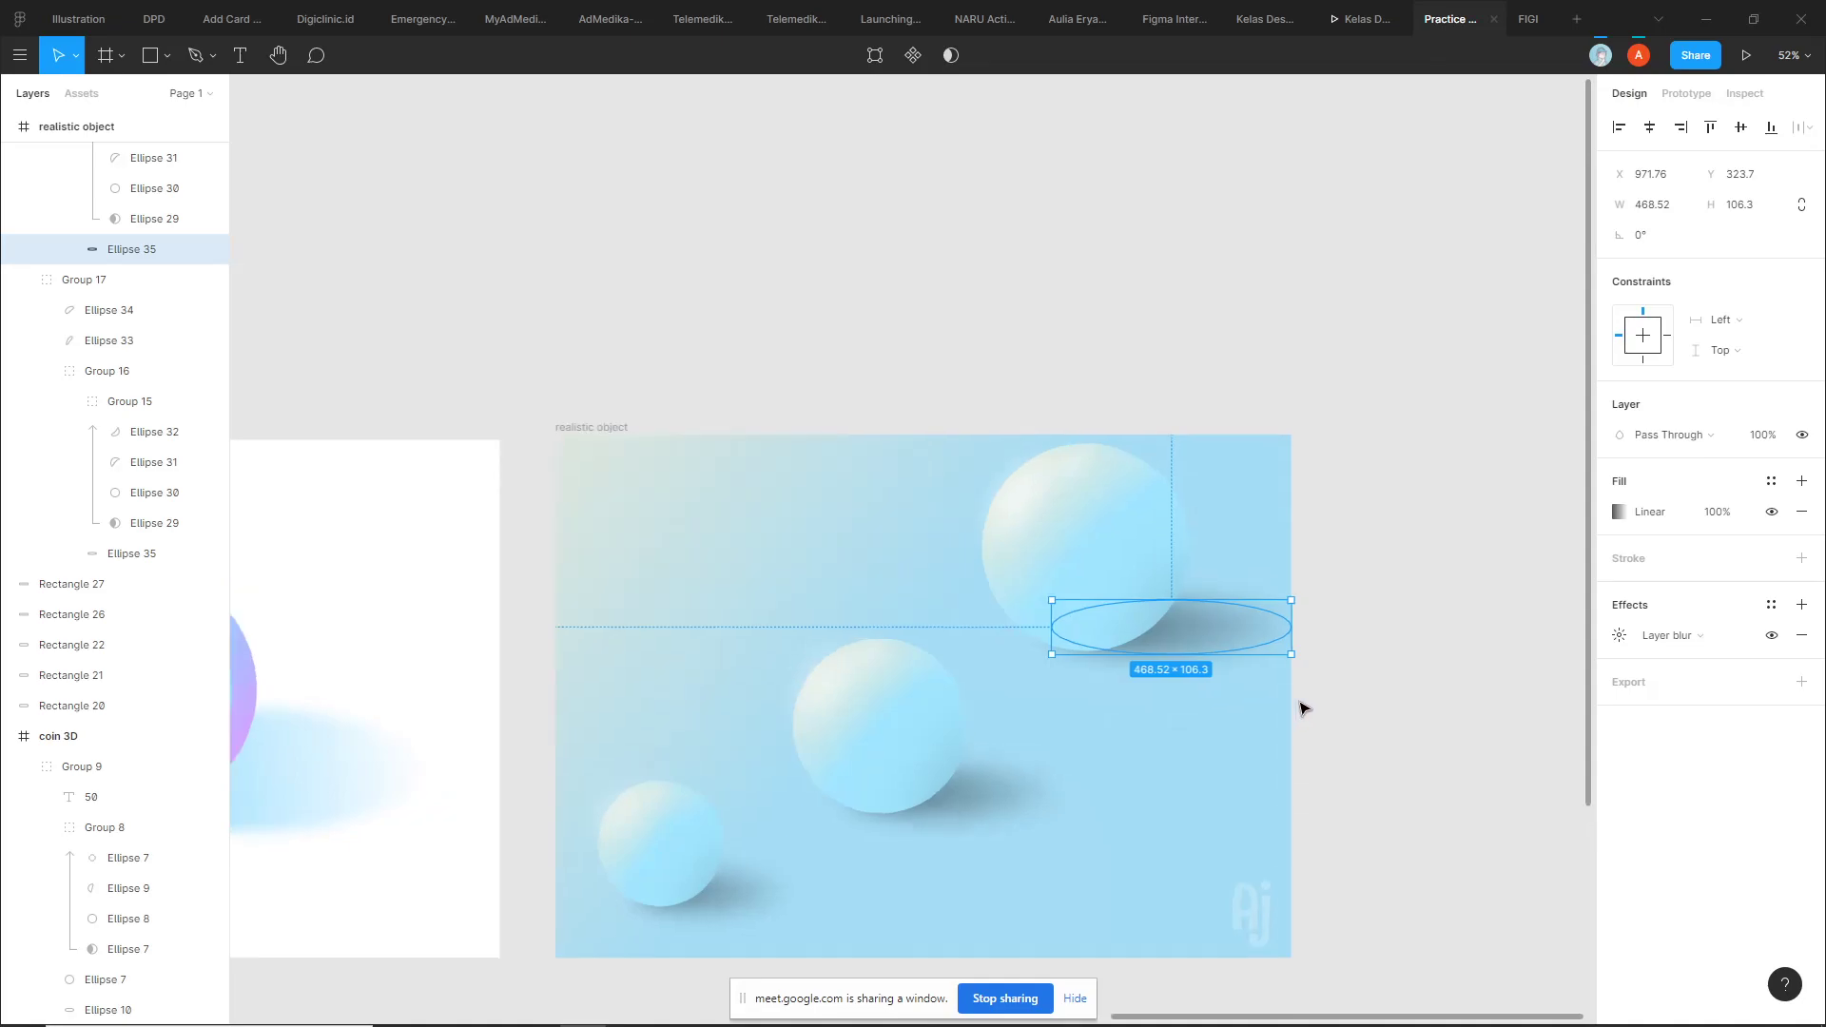
{"action": "scroll", "coordinate": [1300, 705], "scroll_direction": "up", "scroll_amount": 4}
{"action": "left_click", "coordinate": [1616, 517]}
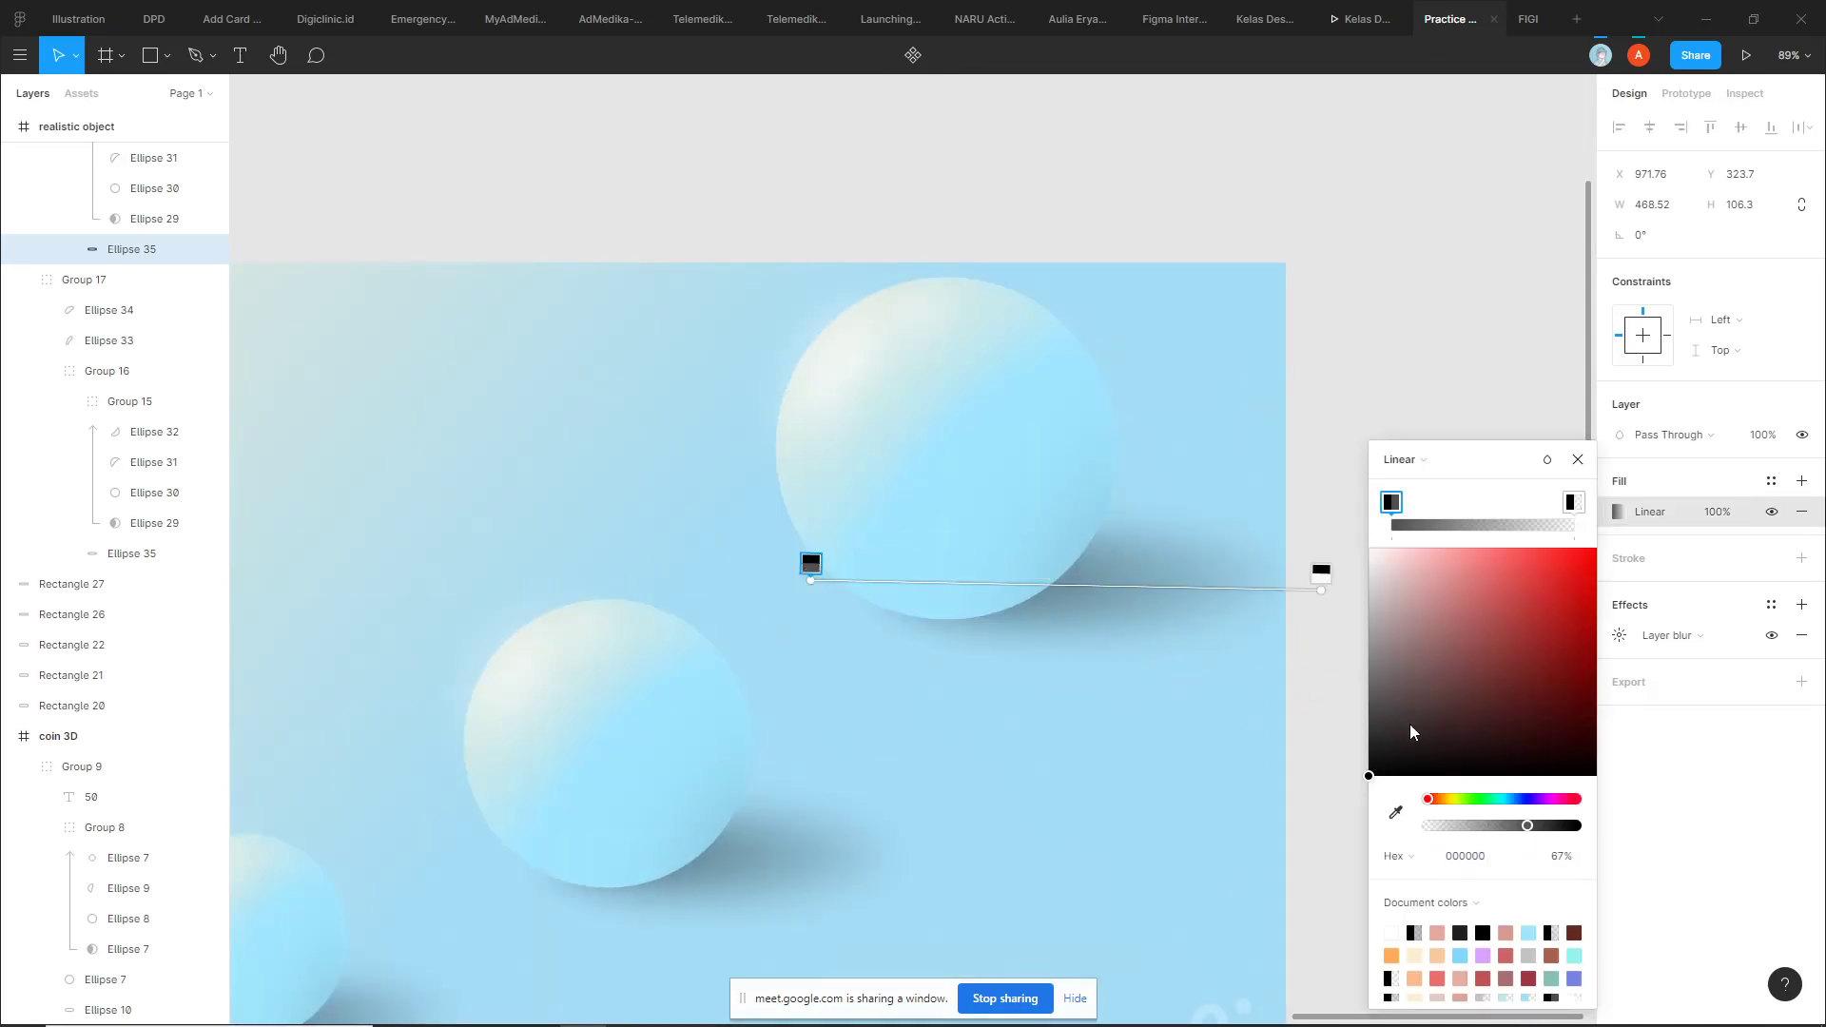
{"action": "left_click_drag", "start_coordinate": [1525, 827], "coordinate": [1506, 827]}
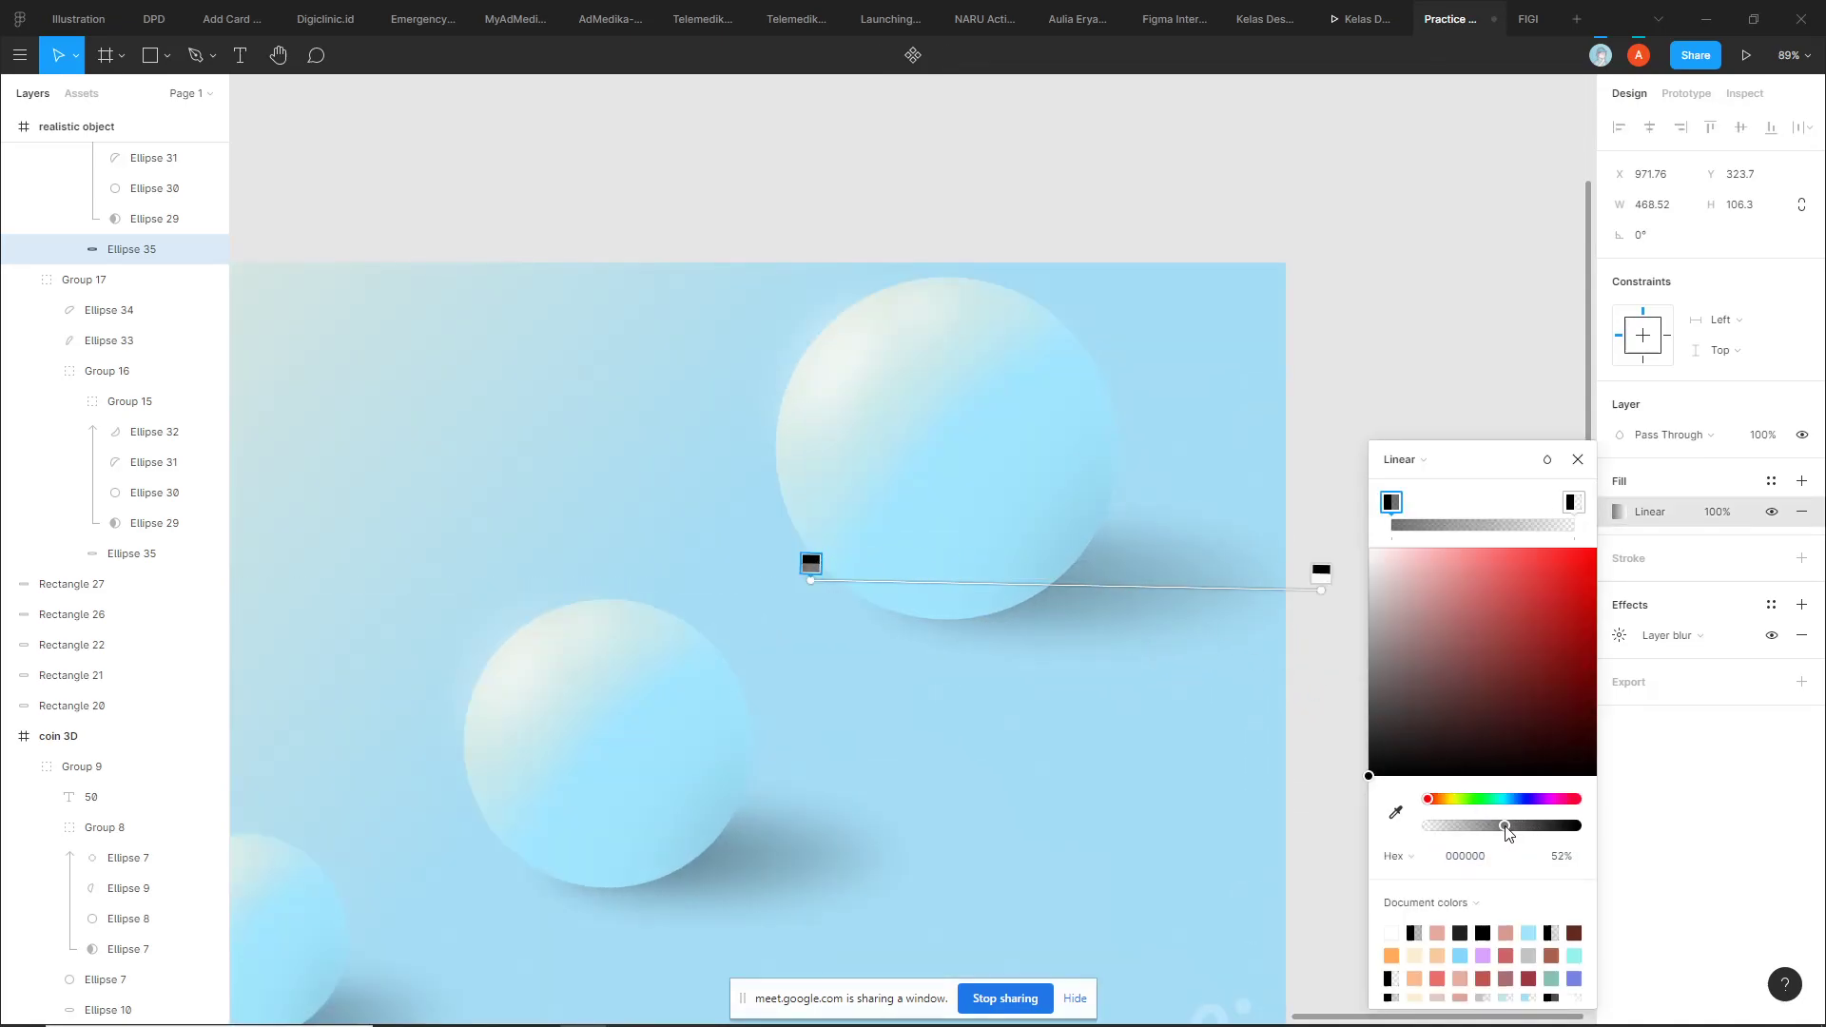
{"action": "left_click", "coordinate": [1162, 795]}
{"action": "scroll", "coordinate": [1129, 816], "scroll_direction": "down", "scroll_amount": 5}
{"action": "scroll", "coordinate": [1132, 742], "scroll_direction": "down", "scroll_amount": 2}
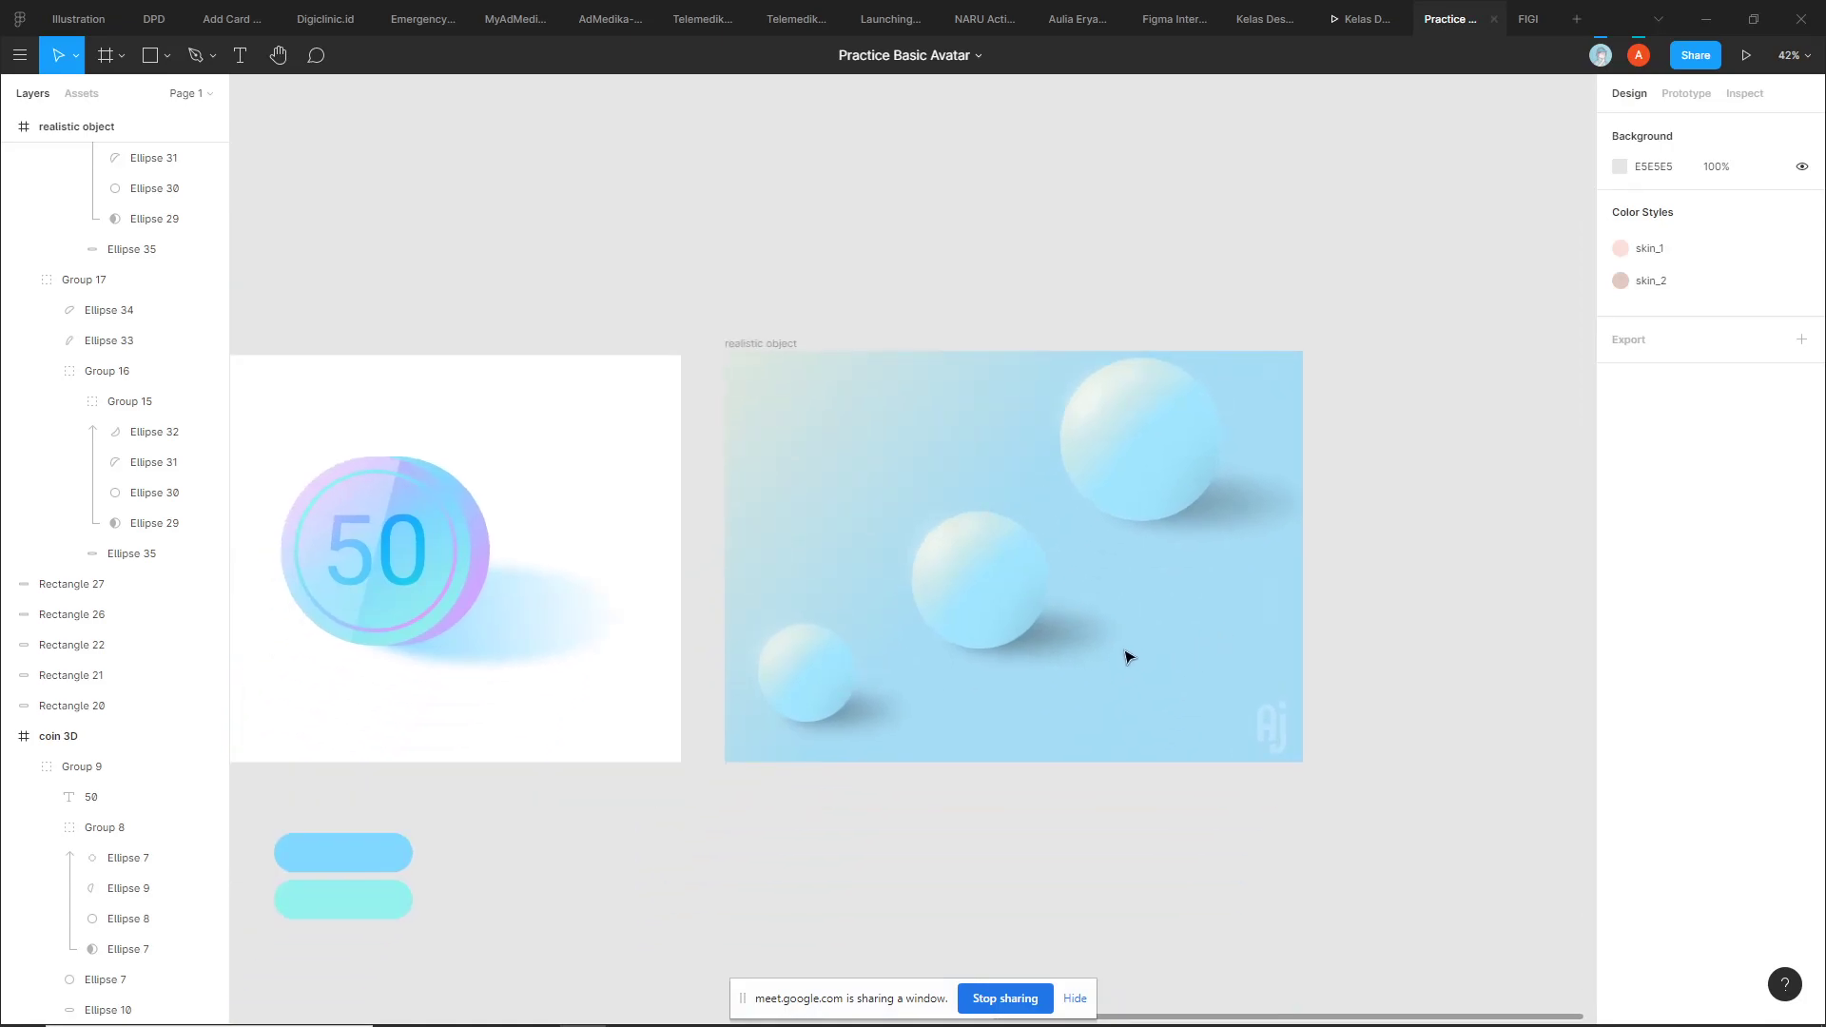
{"action": "scroll", "coordinate": [1129, 656], "scroll_direction": "up", "scroll_amount": 5}
Reshape the large sphere's highlight, Ellipse 31, by dragging its vector points
{"action": "scroll", "coordinate": [1091, 467], "scroll_direction": "up", "scroll_amount": 3}
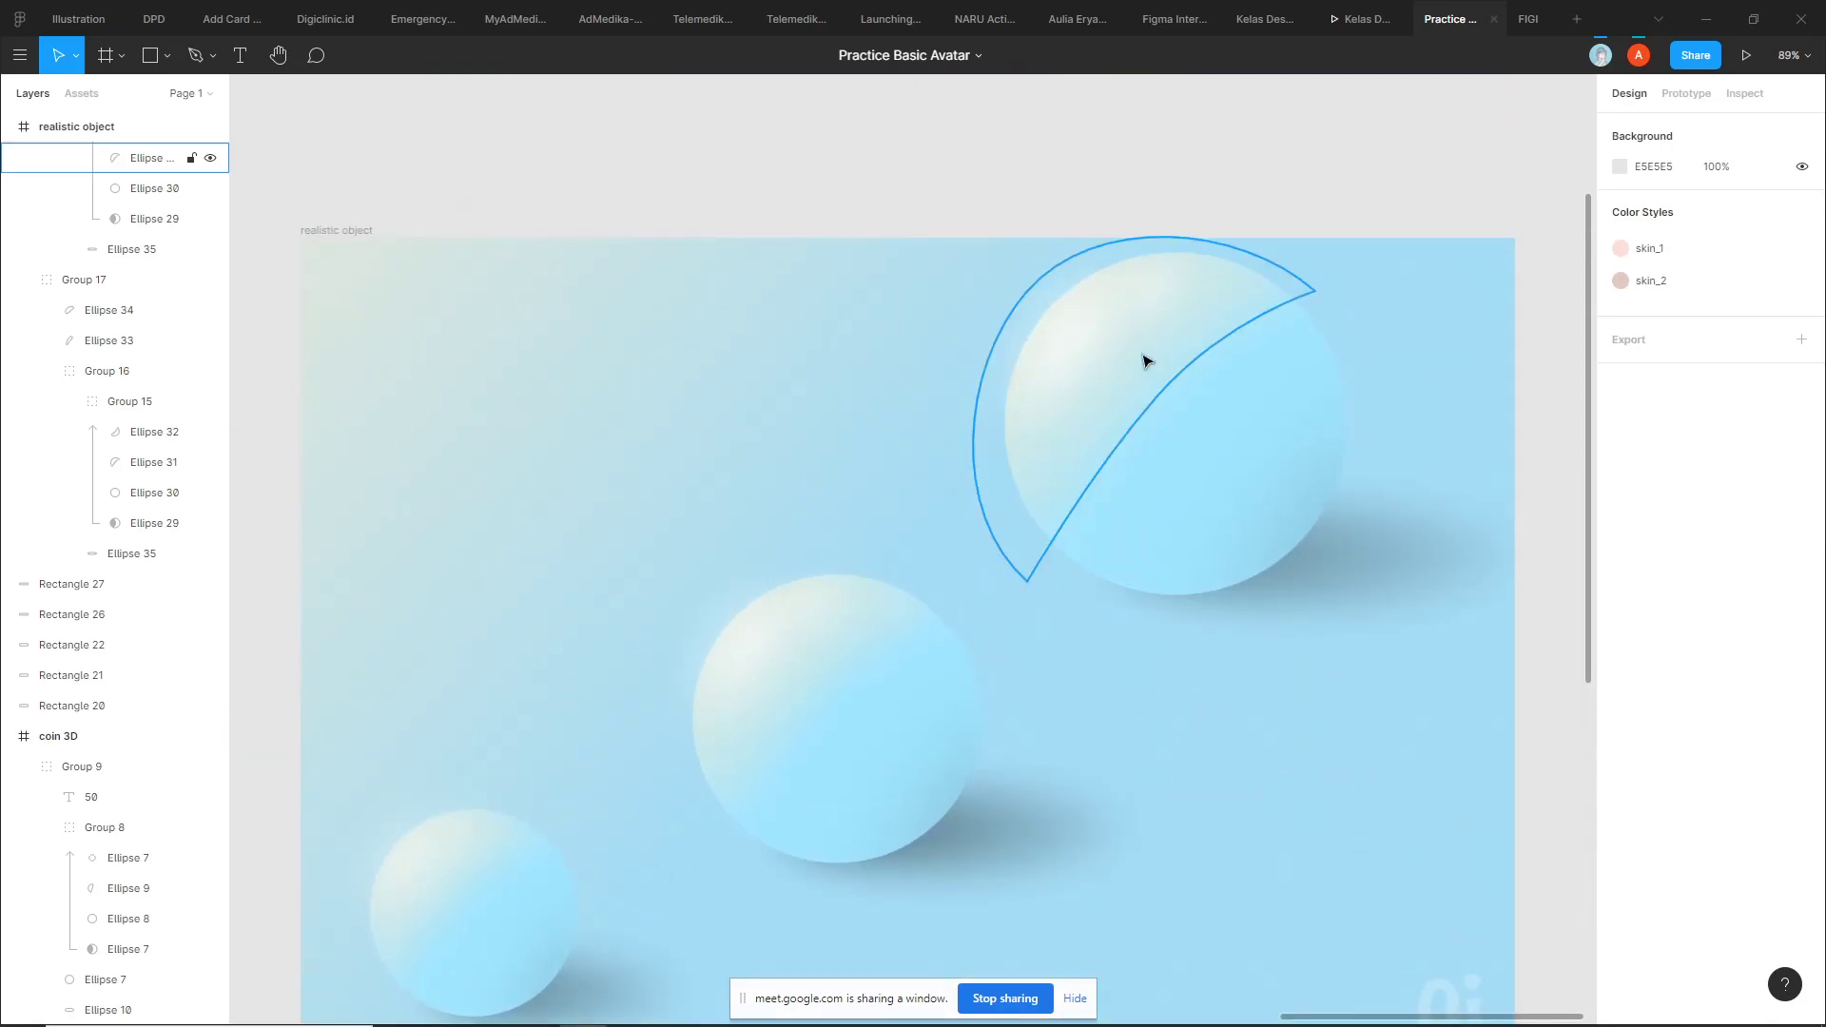
{"action": "left_click", "coordinate": [1076, 342], "text": "ctrl"}
{"action": "left_click", "coordinate": [1252, 351]}
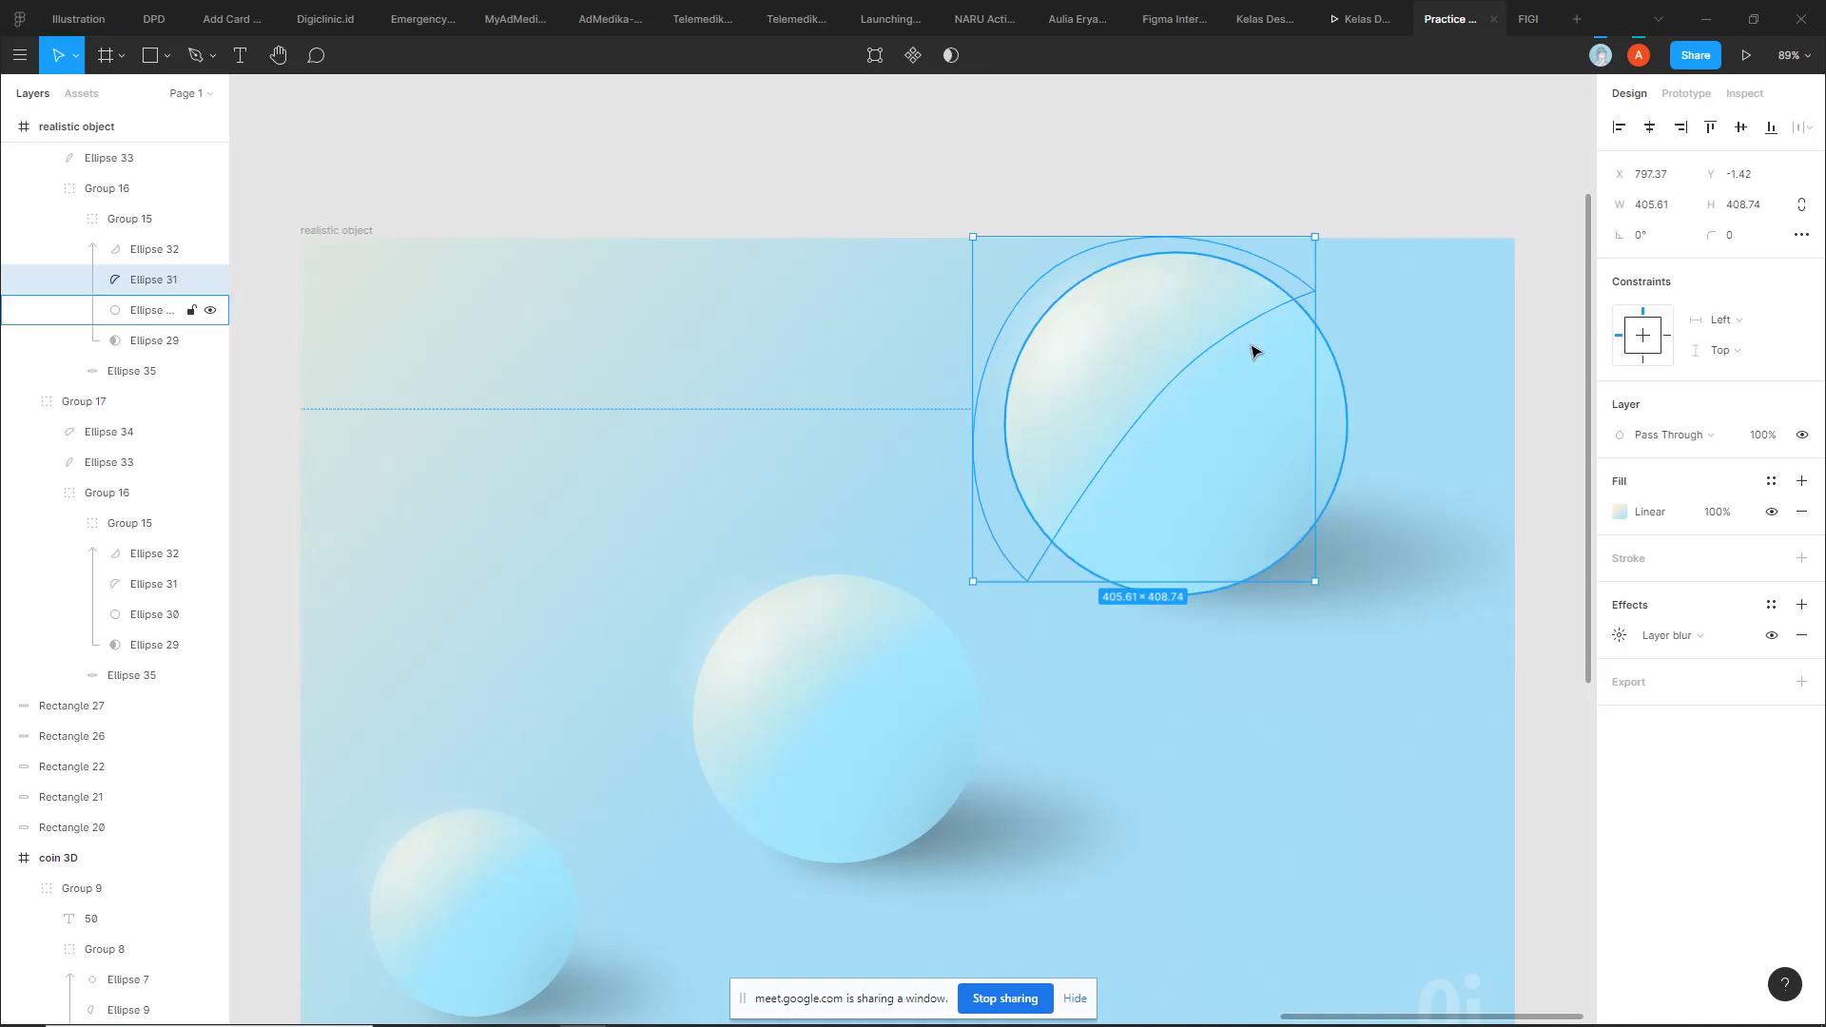
{"action": "left_click", "coordinate": [1361, 330]}
{"action": "scroll", "coordinate": [1379, 362], "scroll_direction": "up", "scroll_amount": 1}
{"action": "scroll", "coordinate": [1380, 361], "scroll_direction": "right", "scroll_amount": 1}
{"action": "left_click", "coordinate": [1164, 369], "text": "ctrl"}
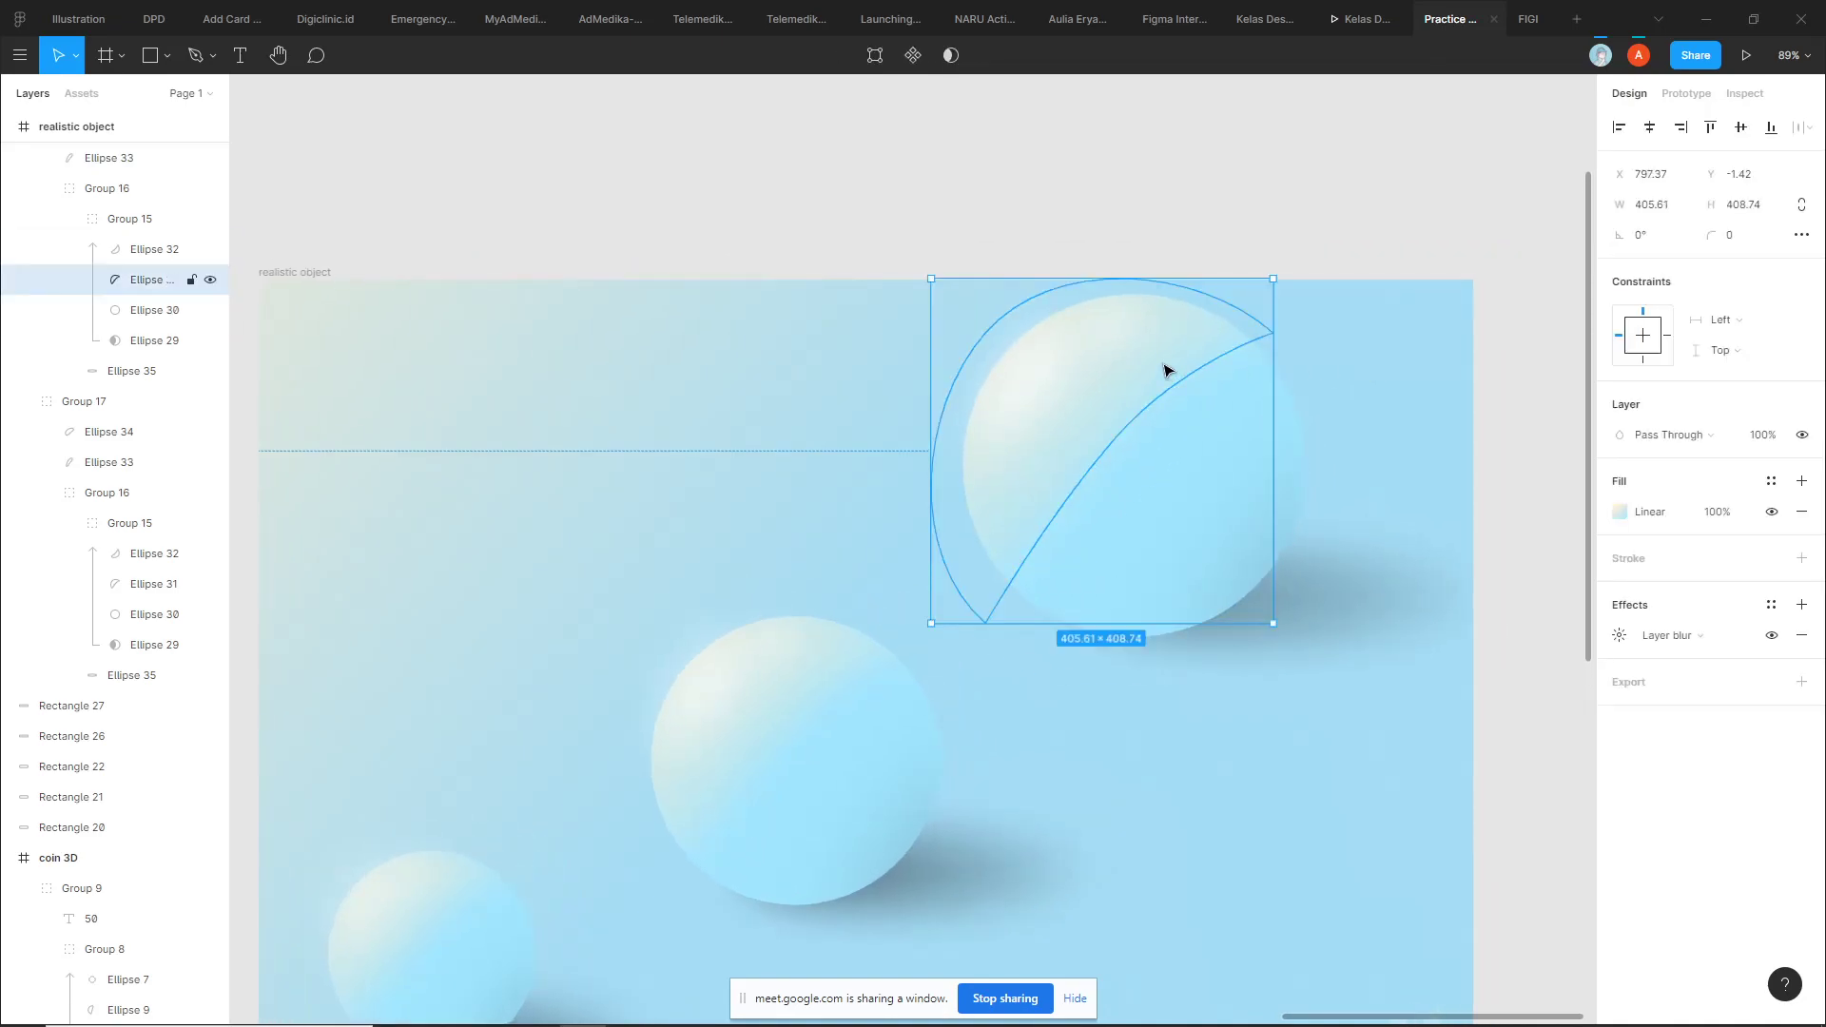
{"action": "double_click", "coordinate": [1164, 369]}
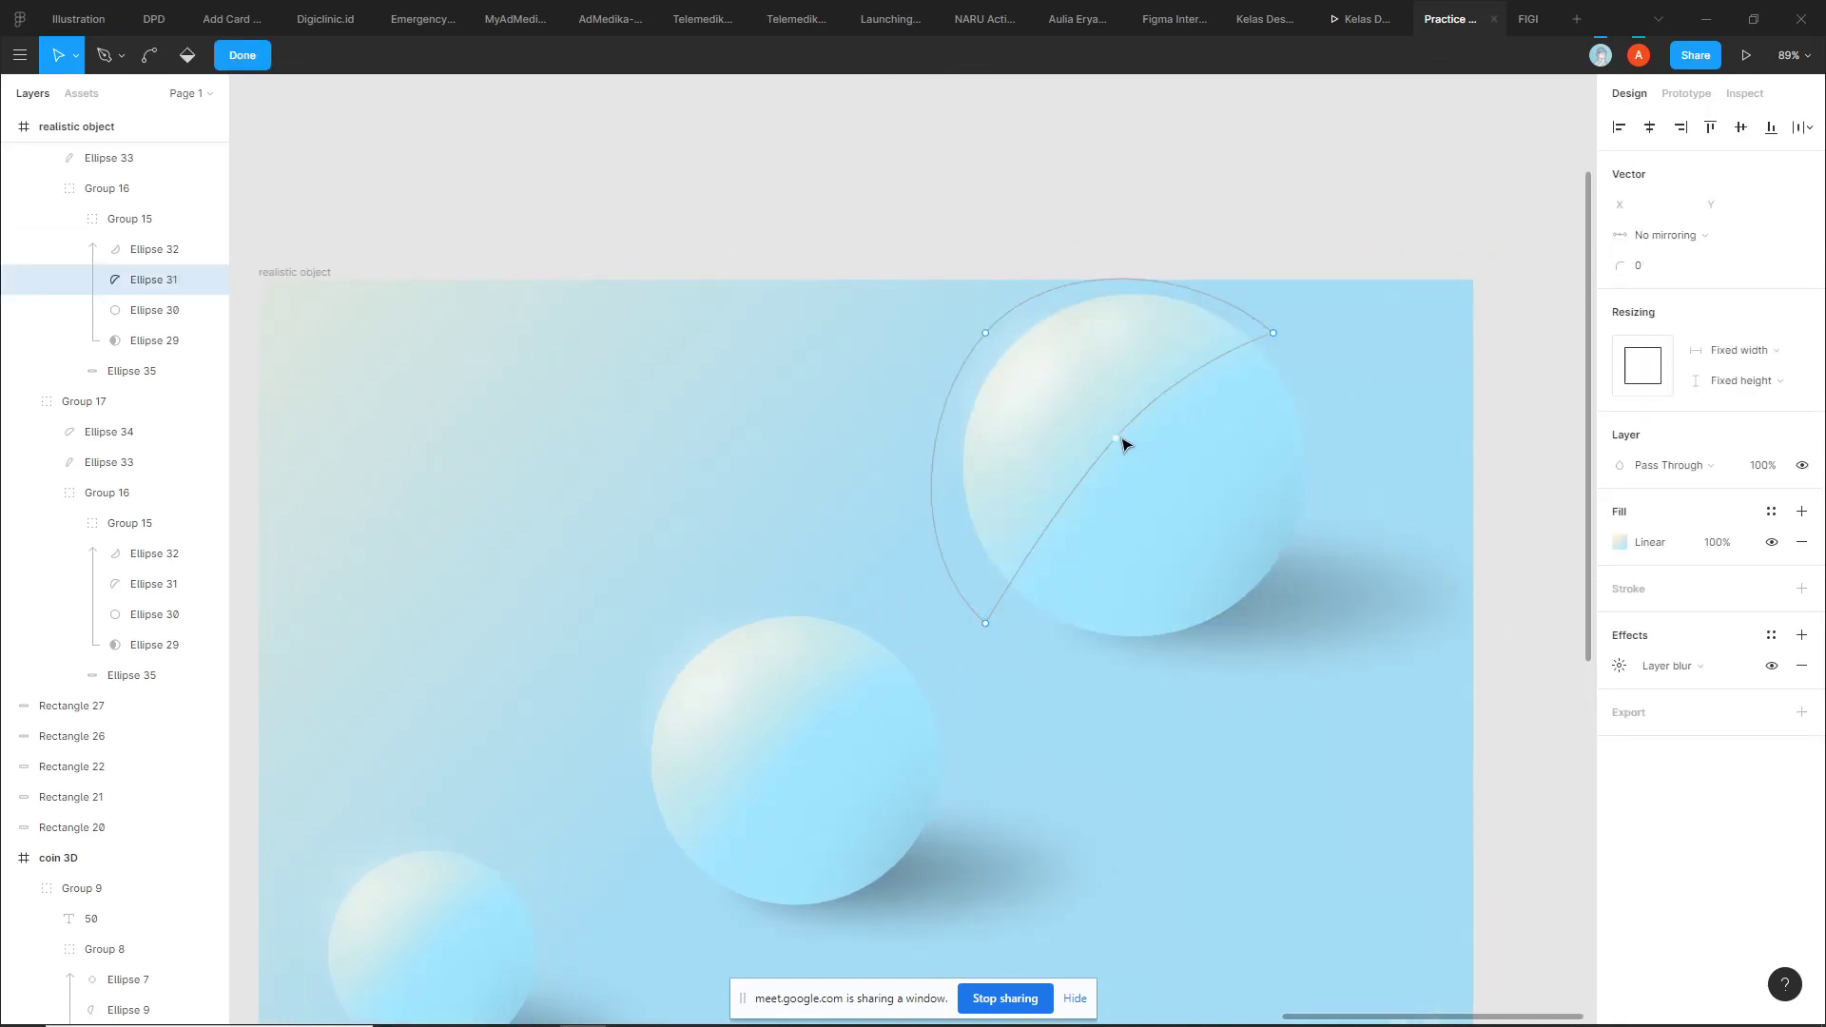
{"action": "left_click_drag", "start_coordinate": [1130, 447], "coordinate": [1234, 552]}
{"action": "left_click_drag", "start_coordinate": [1277, 340], "coordinate": [1218, 303]}
{"action": "key", "text": "Escape"}
{"action": "left_click", "coordinate": [1405, 375]}
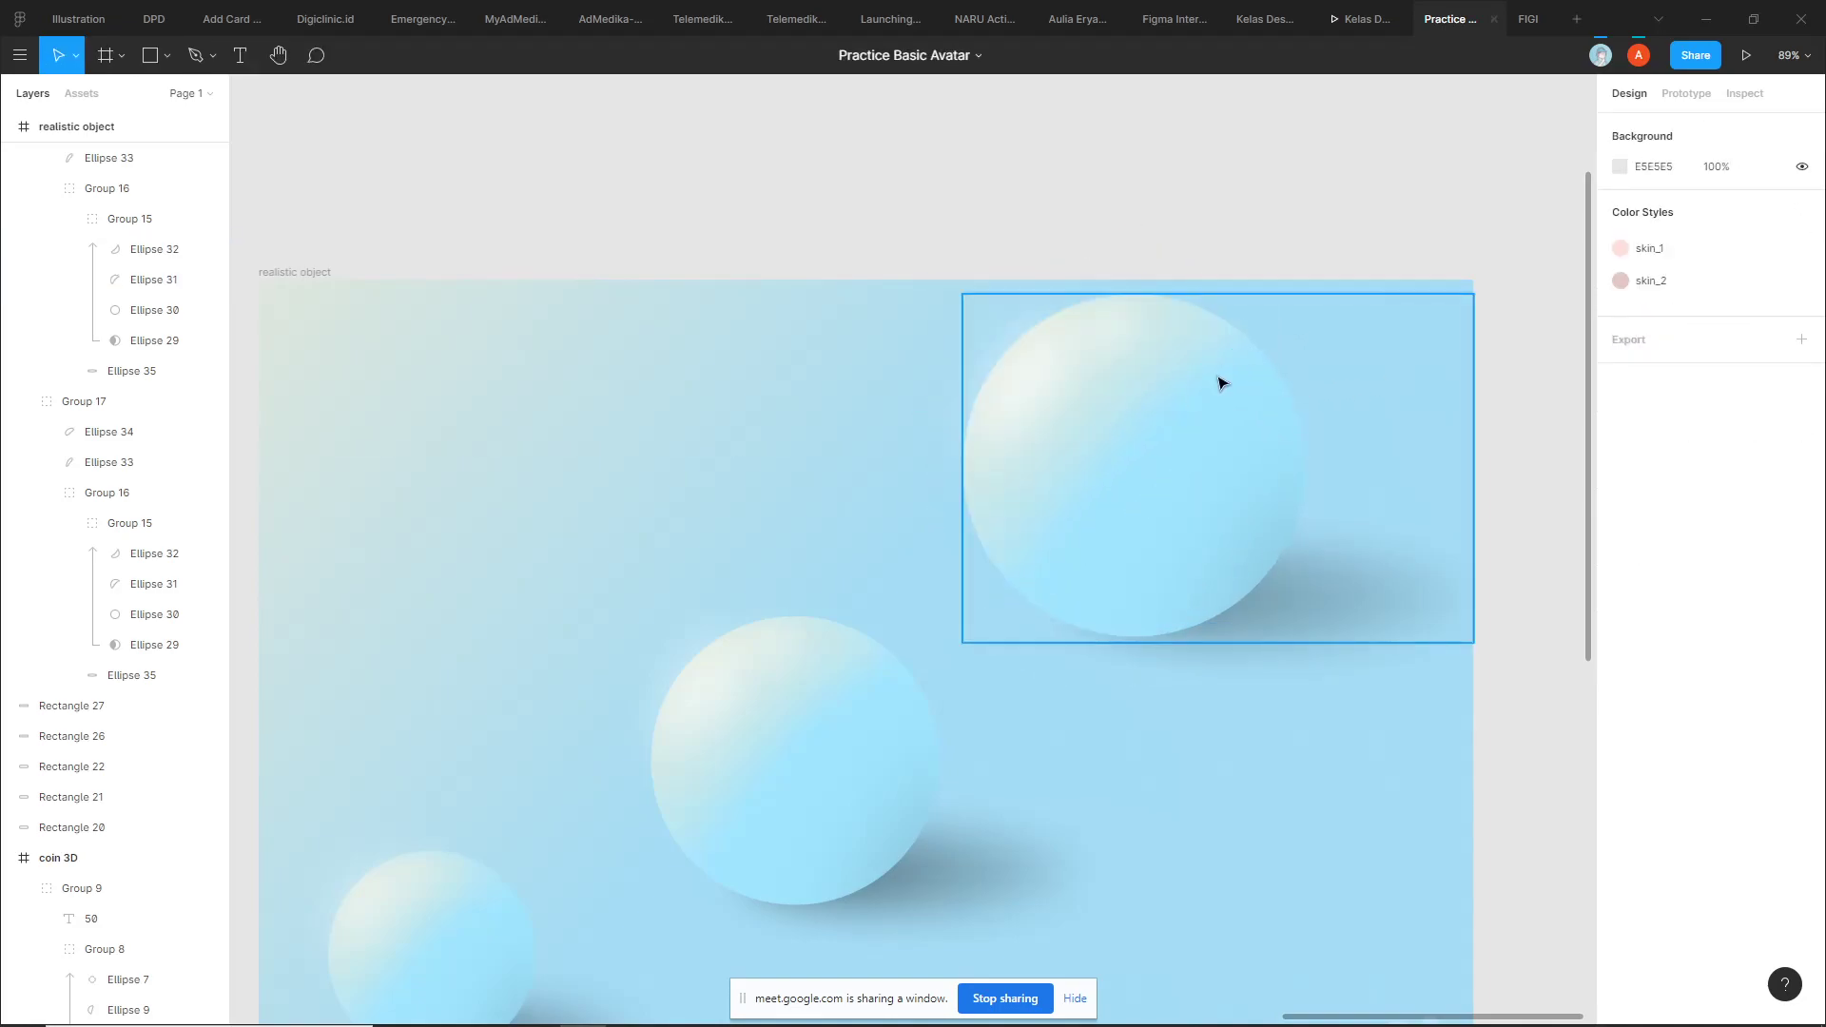
Pull a highlight curve point outward to round the shape further
{"action": "double_click", "coordinate": [1122, 351]}
{"action": "double_click", "coordinate": [1129, 391]}
{"action": "left_click_drag", "start_coordinate": [1116, 441], "coordinate": [1231, 579]}
{"action": "key", "text": "Escape"}
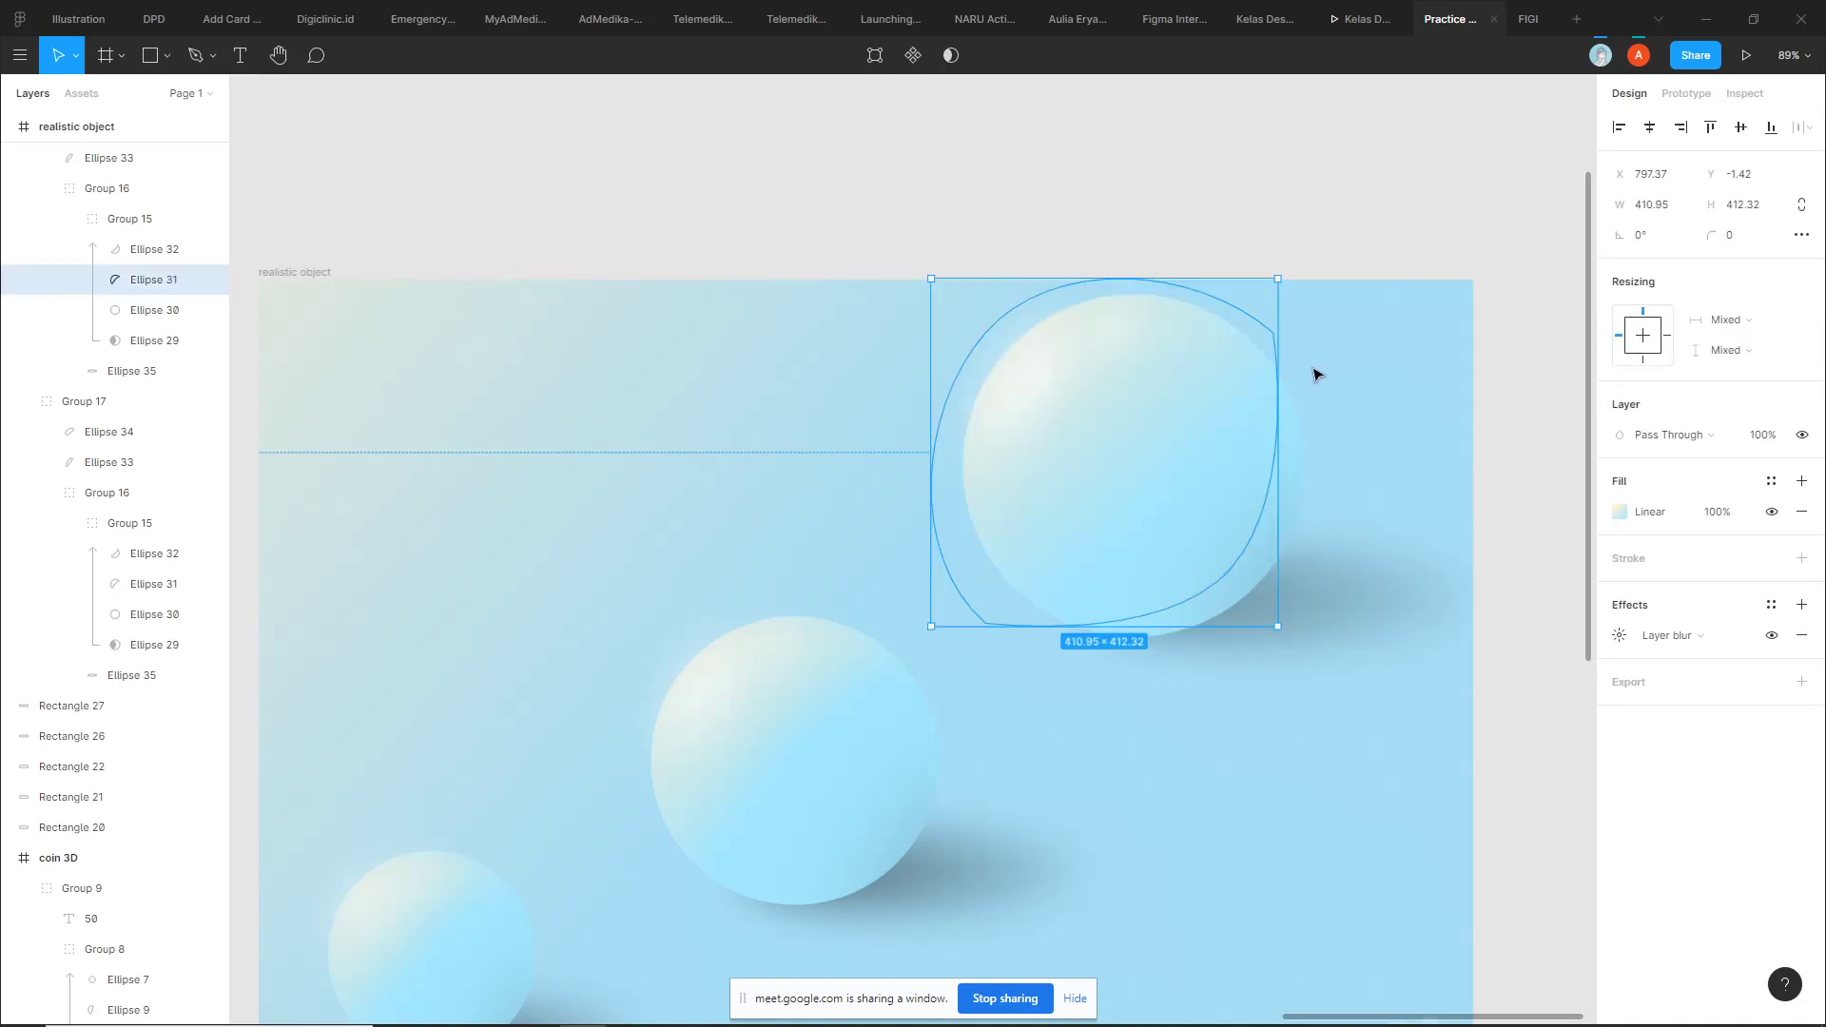
Raise the highlight about 50 px, resize it to 361×362, and extend its gradient down-right
{"action": "left_click_drag", "start_coordinate": [1171, 449], "coordinate": [1154, 431]}
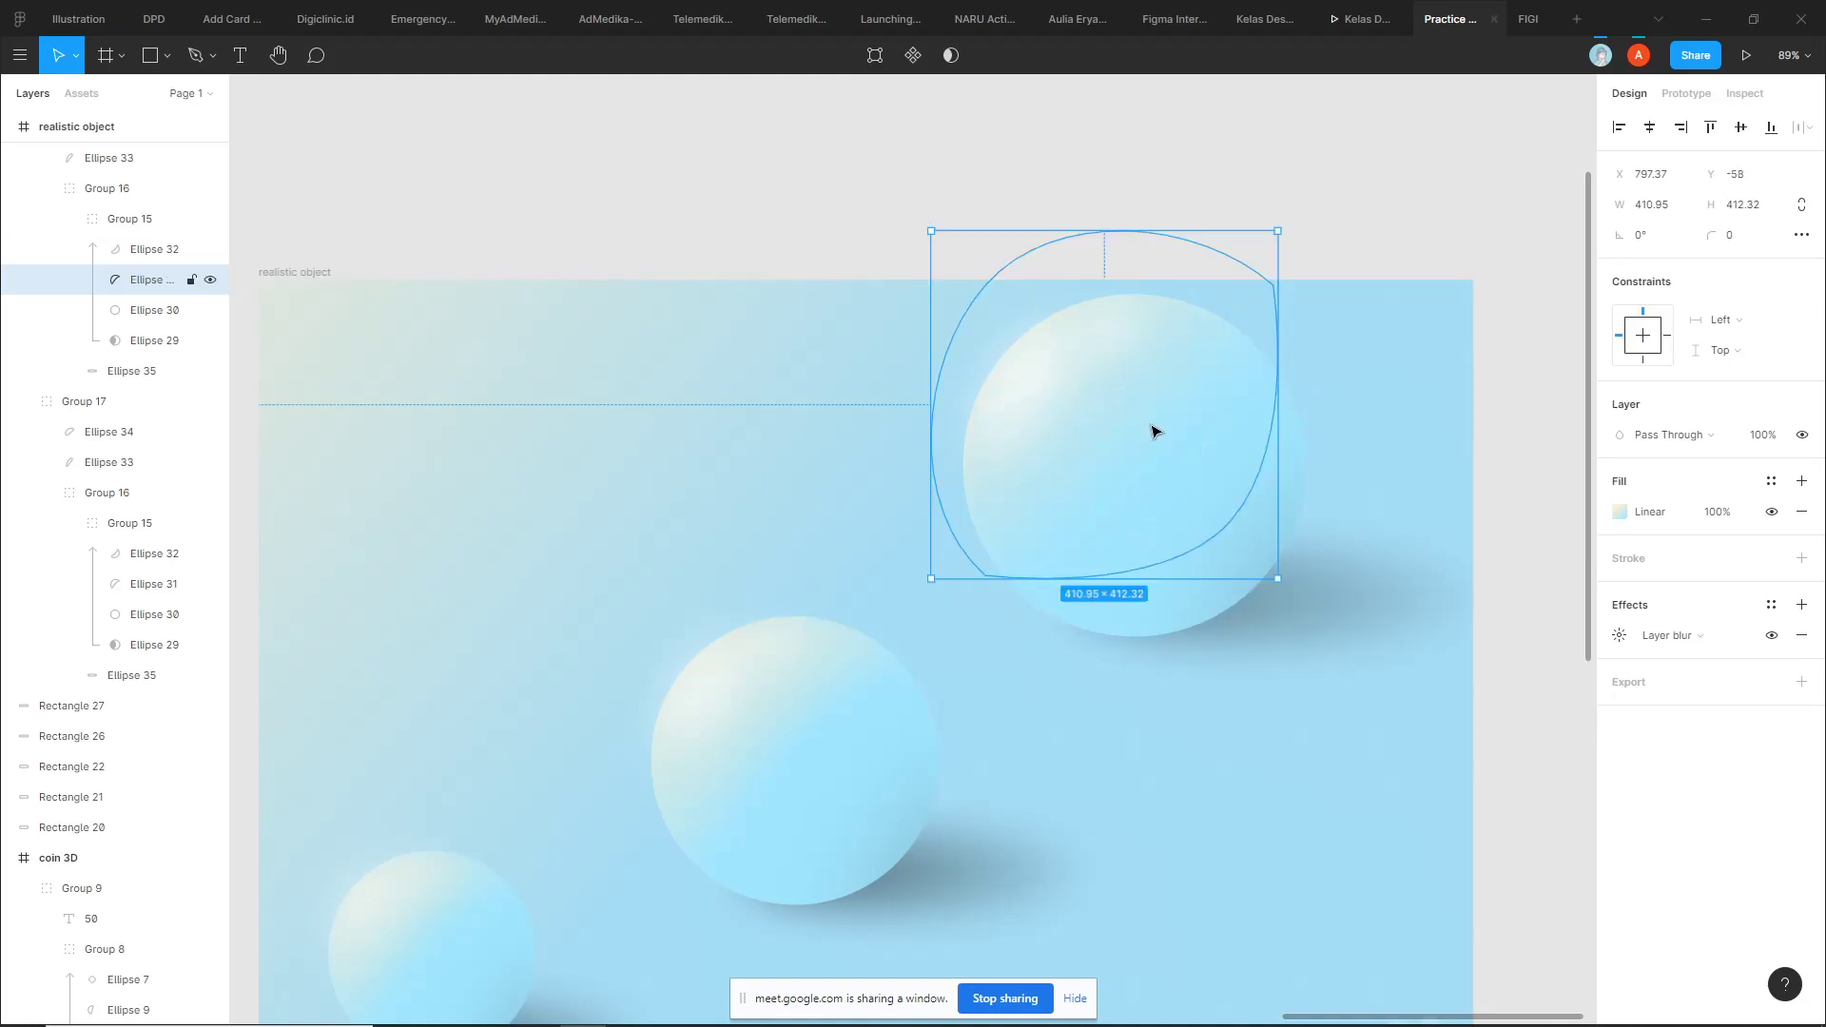
{"action": "left_click_drag", "start_coordinate": [1284, 229], "coordinate": [1240, 277]}
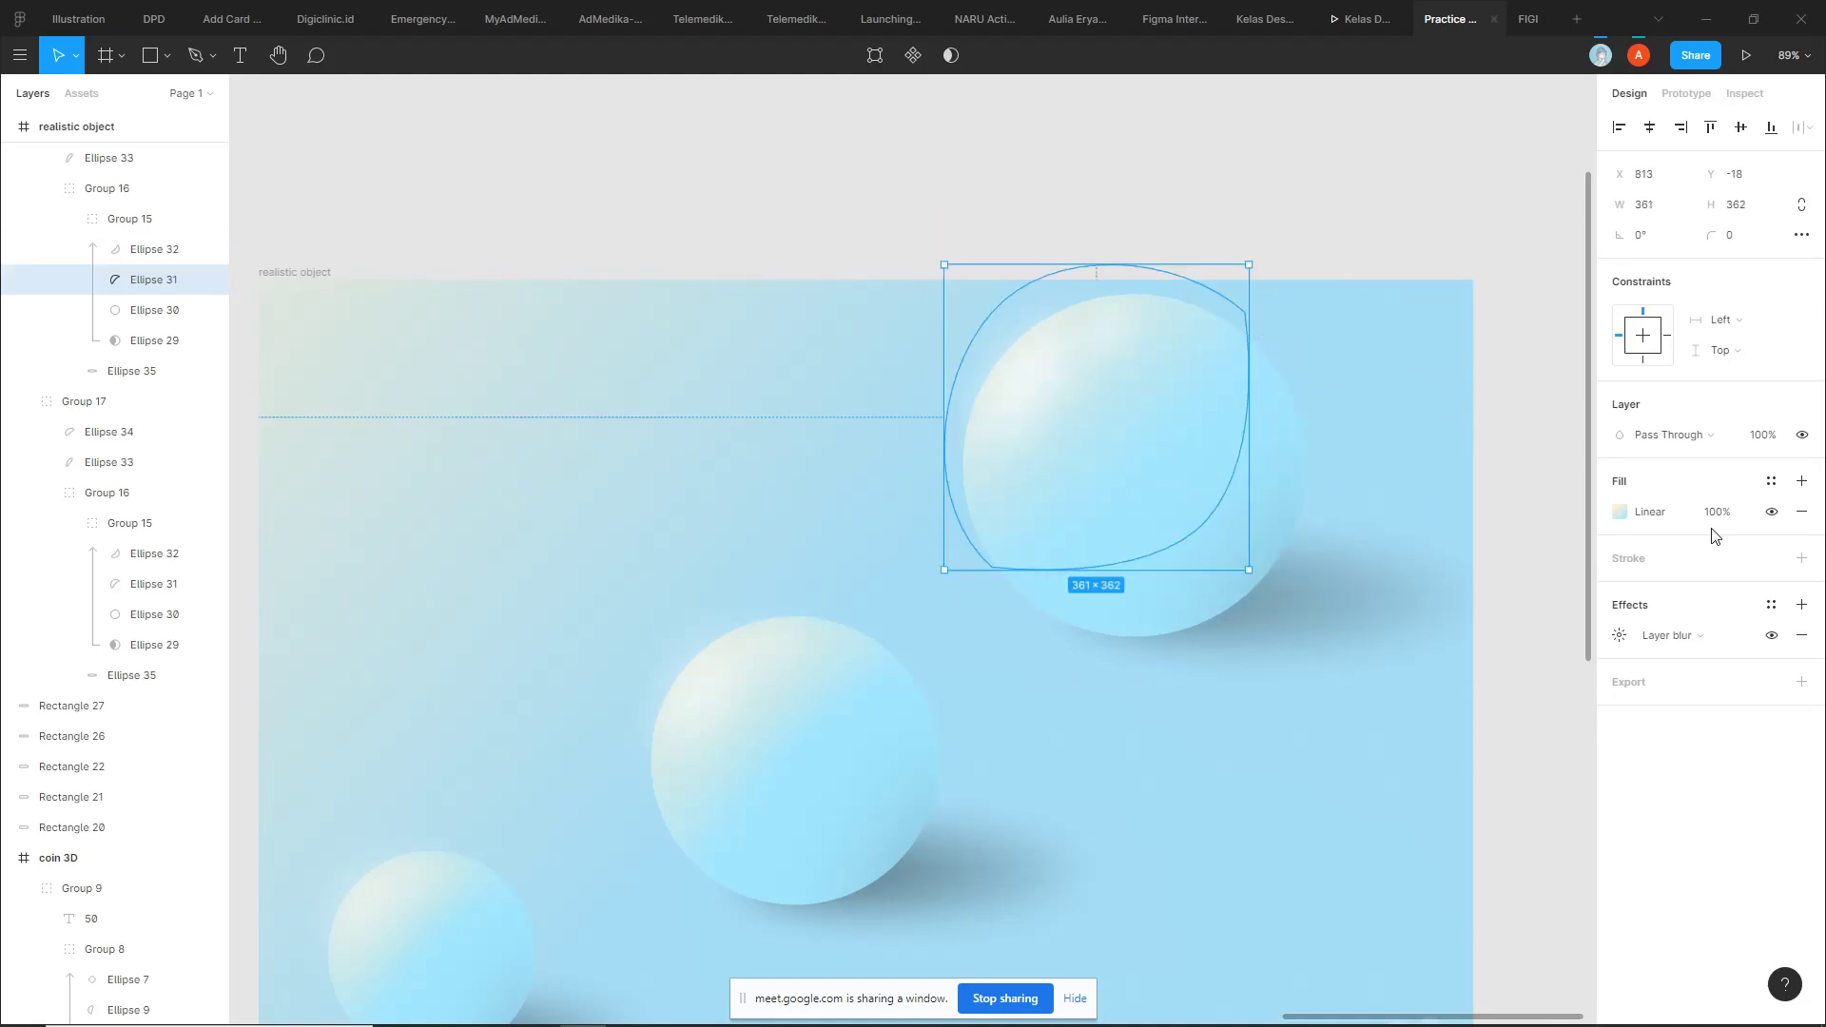
{"action": "left_click", "coordinate": [1623, 514]}
{"action": "left_click_drag", "start_coordinate": [1139, 469], "coordinate": [1218, 568]}
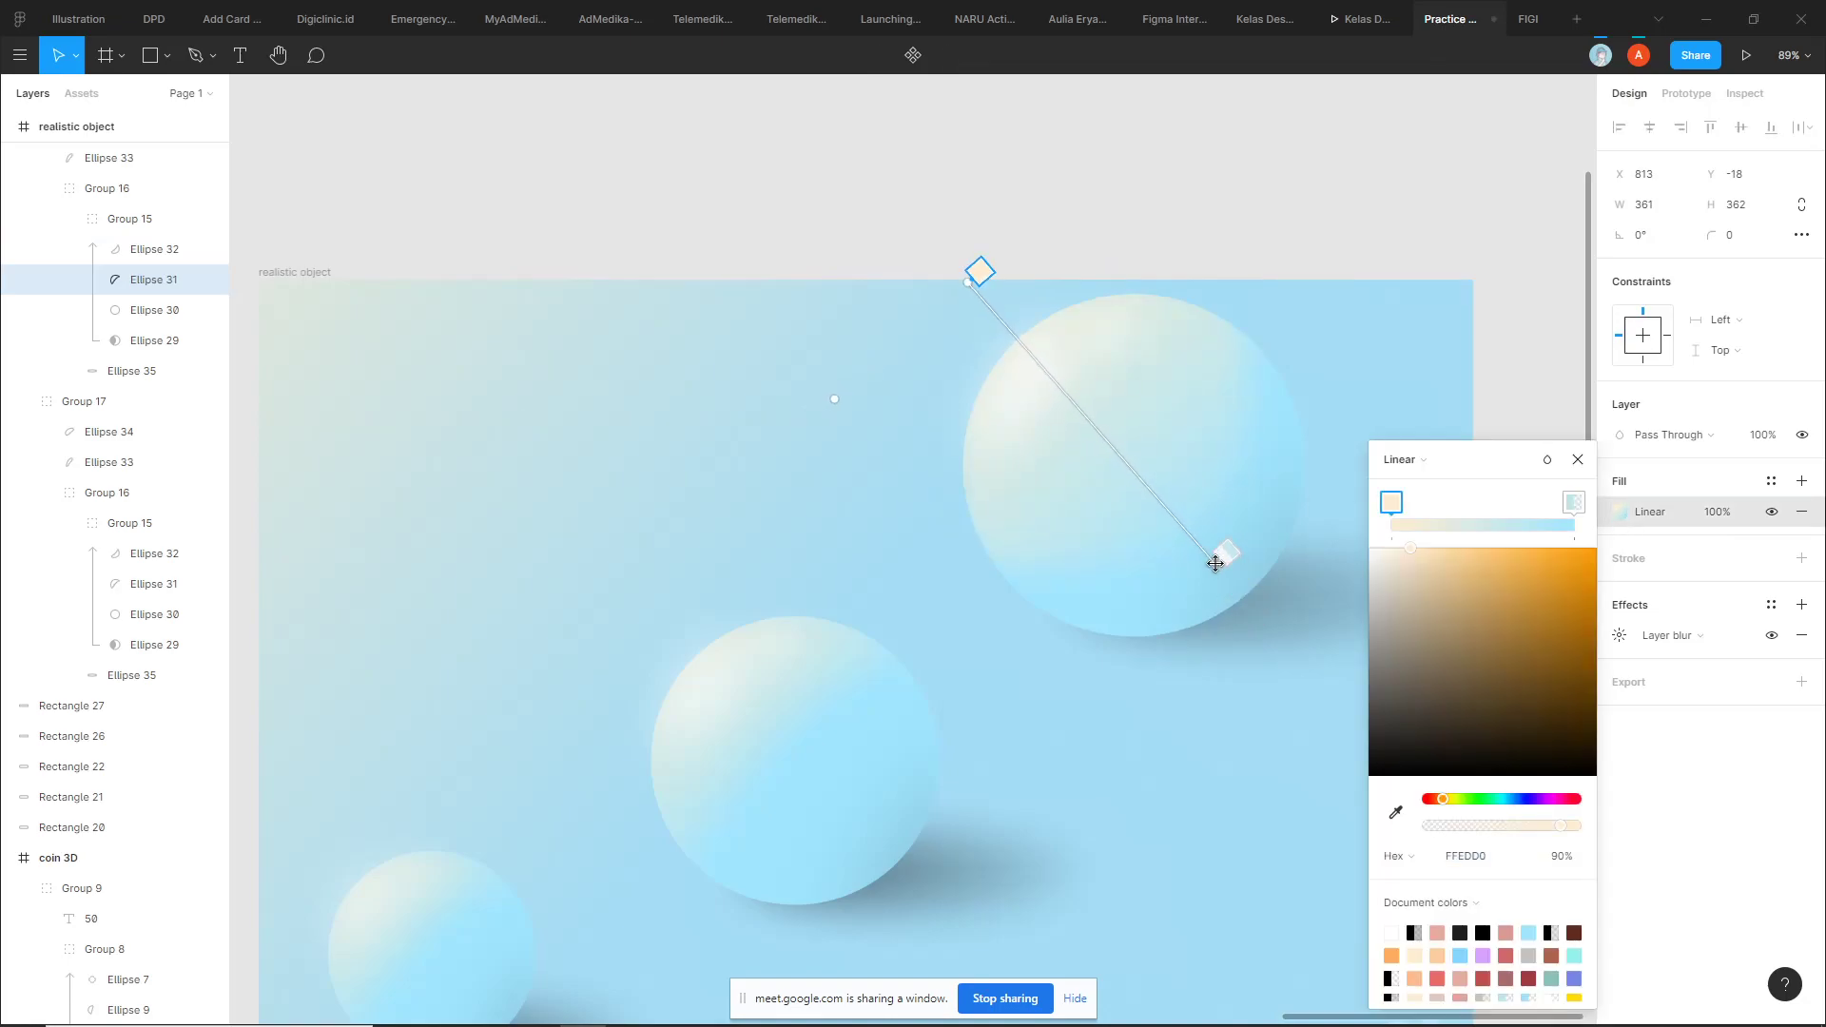
{"action": "key", "text": "Escape"}
{"action": "key", "text": "Escape"}
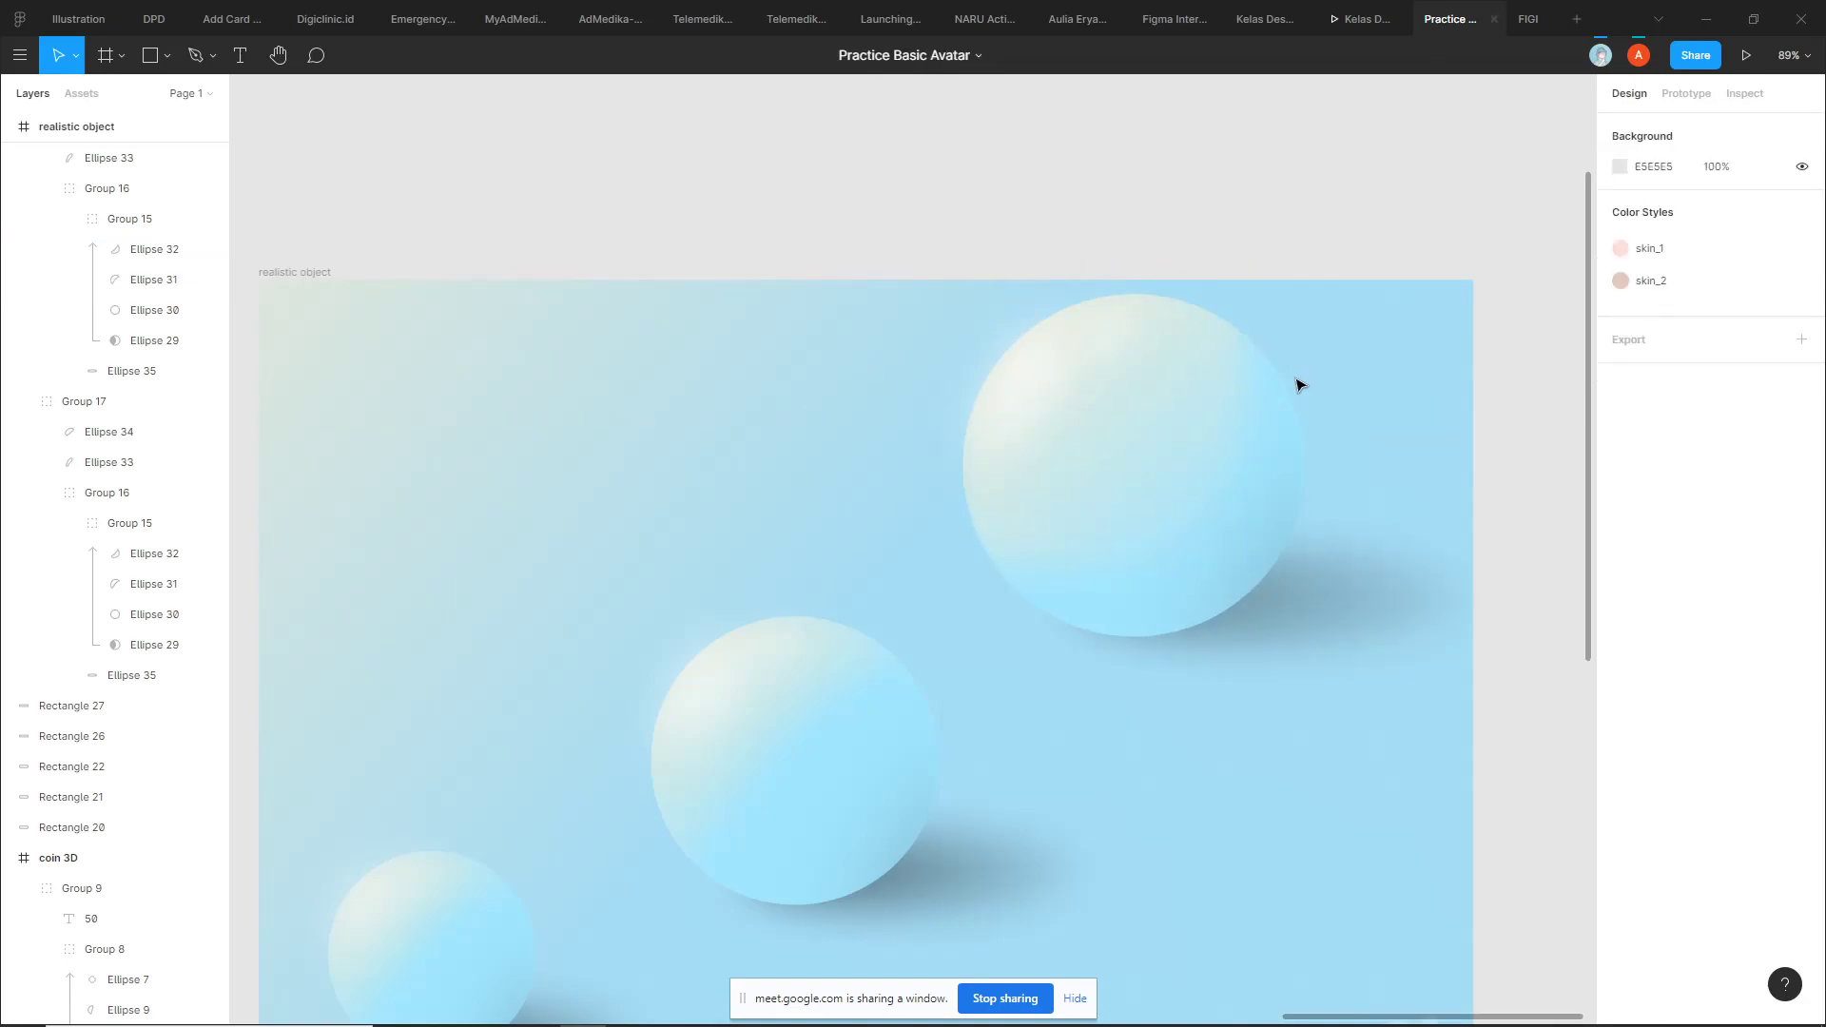
Select the middle sphere's highlight shape, Ellipse 31
{"action": "scroll", "coordinate": [1424, 440], "scroll_direction": "down", "scroll_amount": 3}
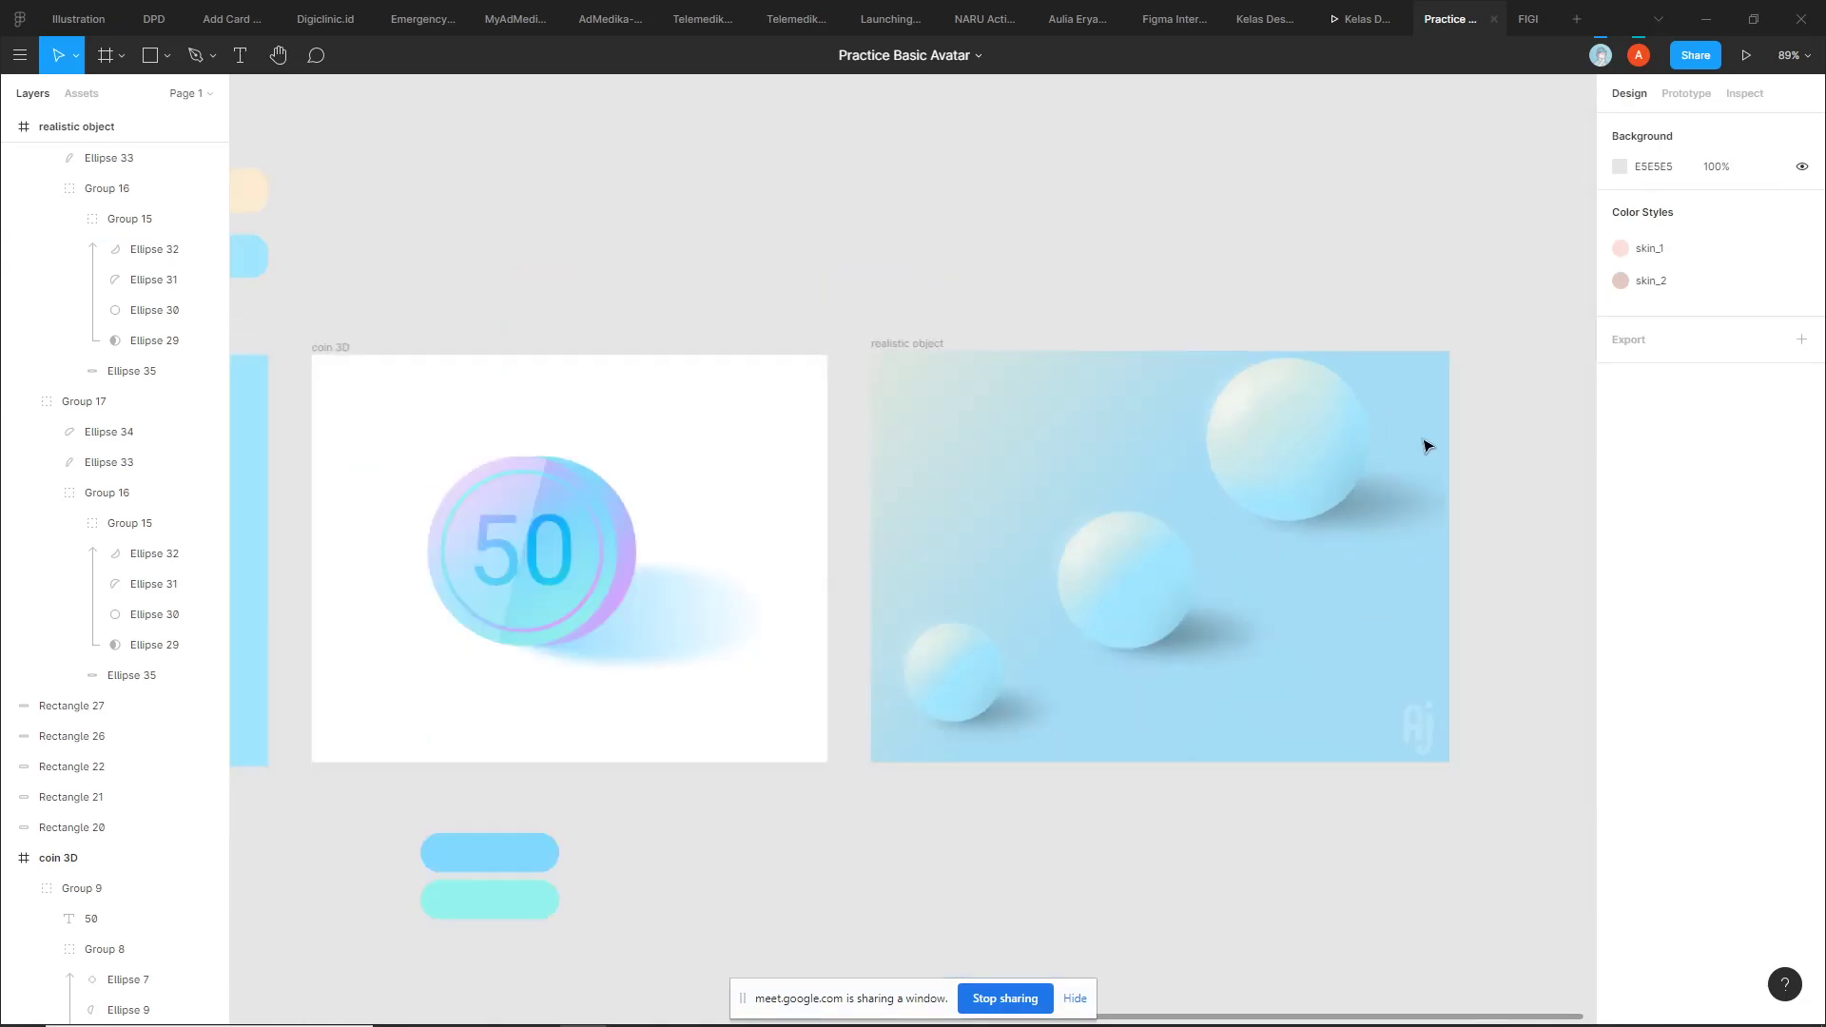
{"action": "scroll", "coordinate": [1365, 374], "scroll_direction": "down", "scroll_amount": 2}
{"action": "scroll", "coordinate": [1231, 500], "scroll_direction": "up", "scroll_amount": 3}
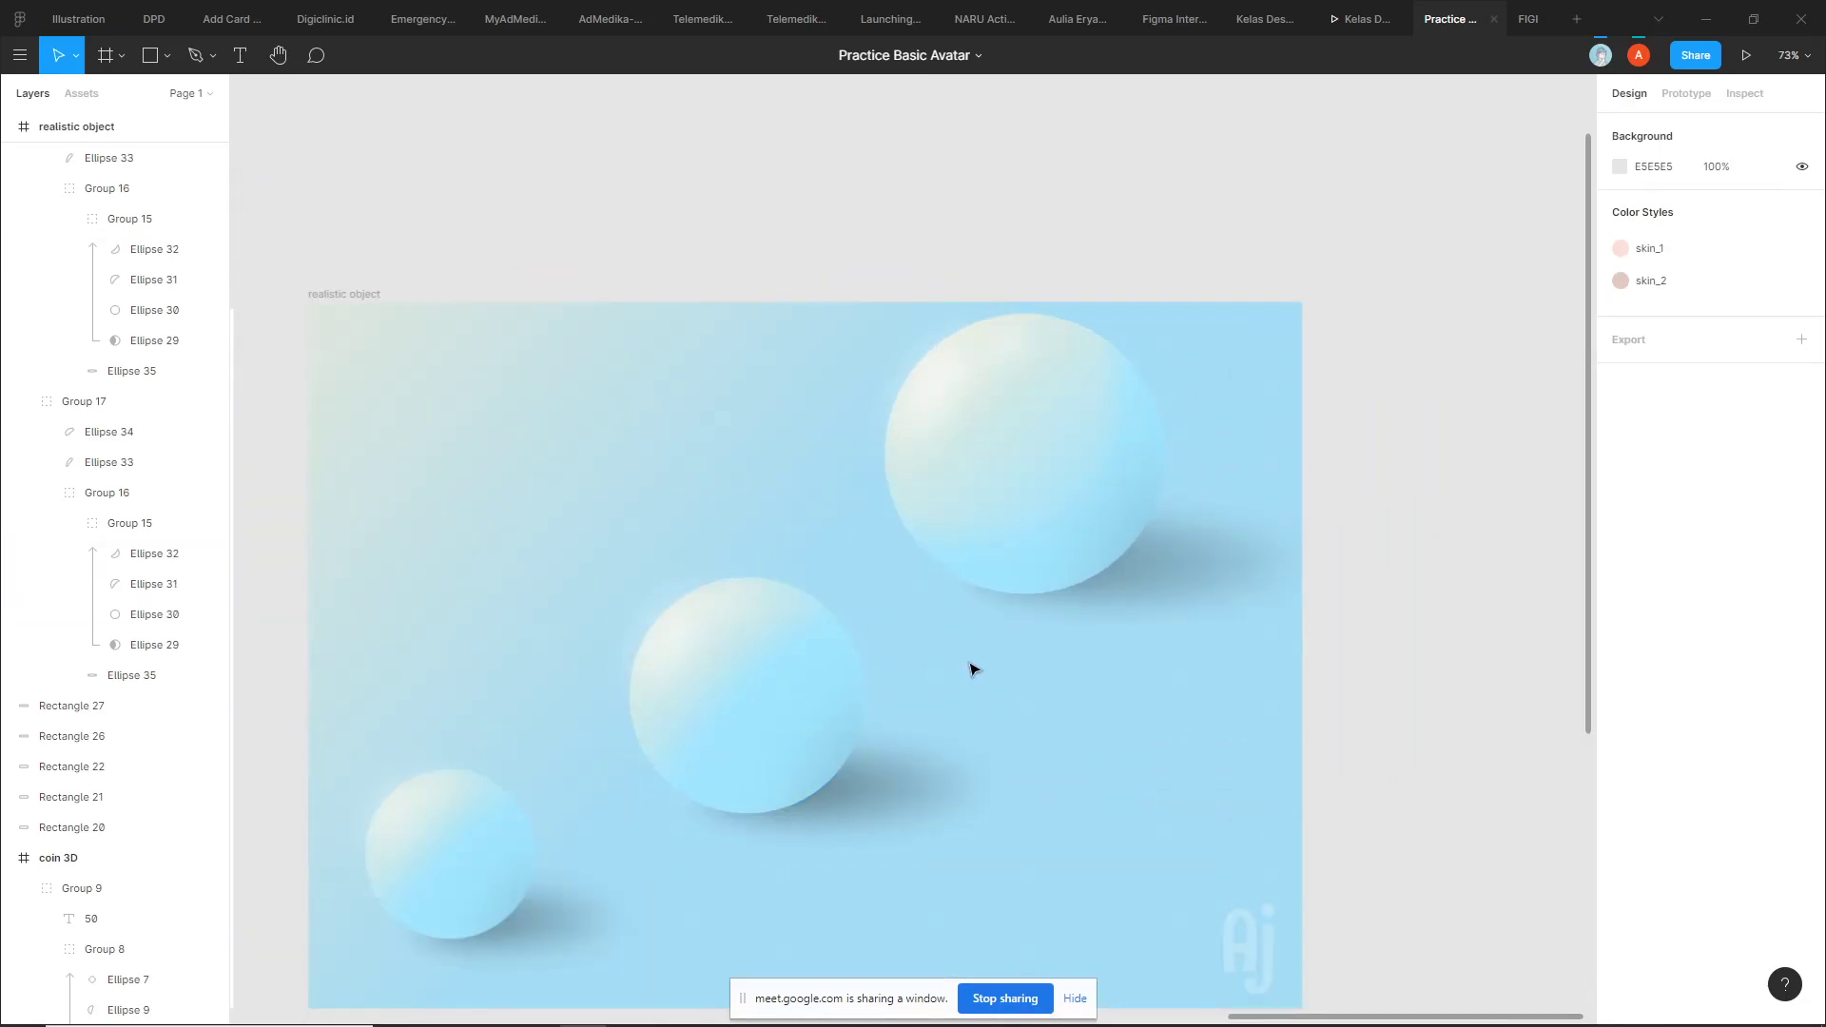
{"action": "scroll", "coordinate": [889, 697], "scroll_direction": "up", "scroll_amount": 5}
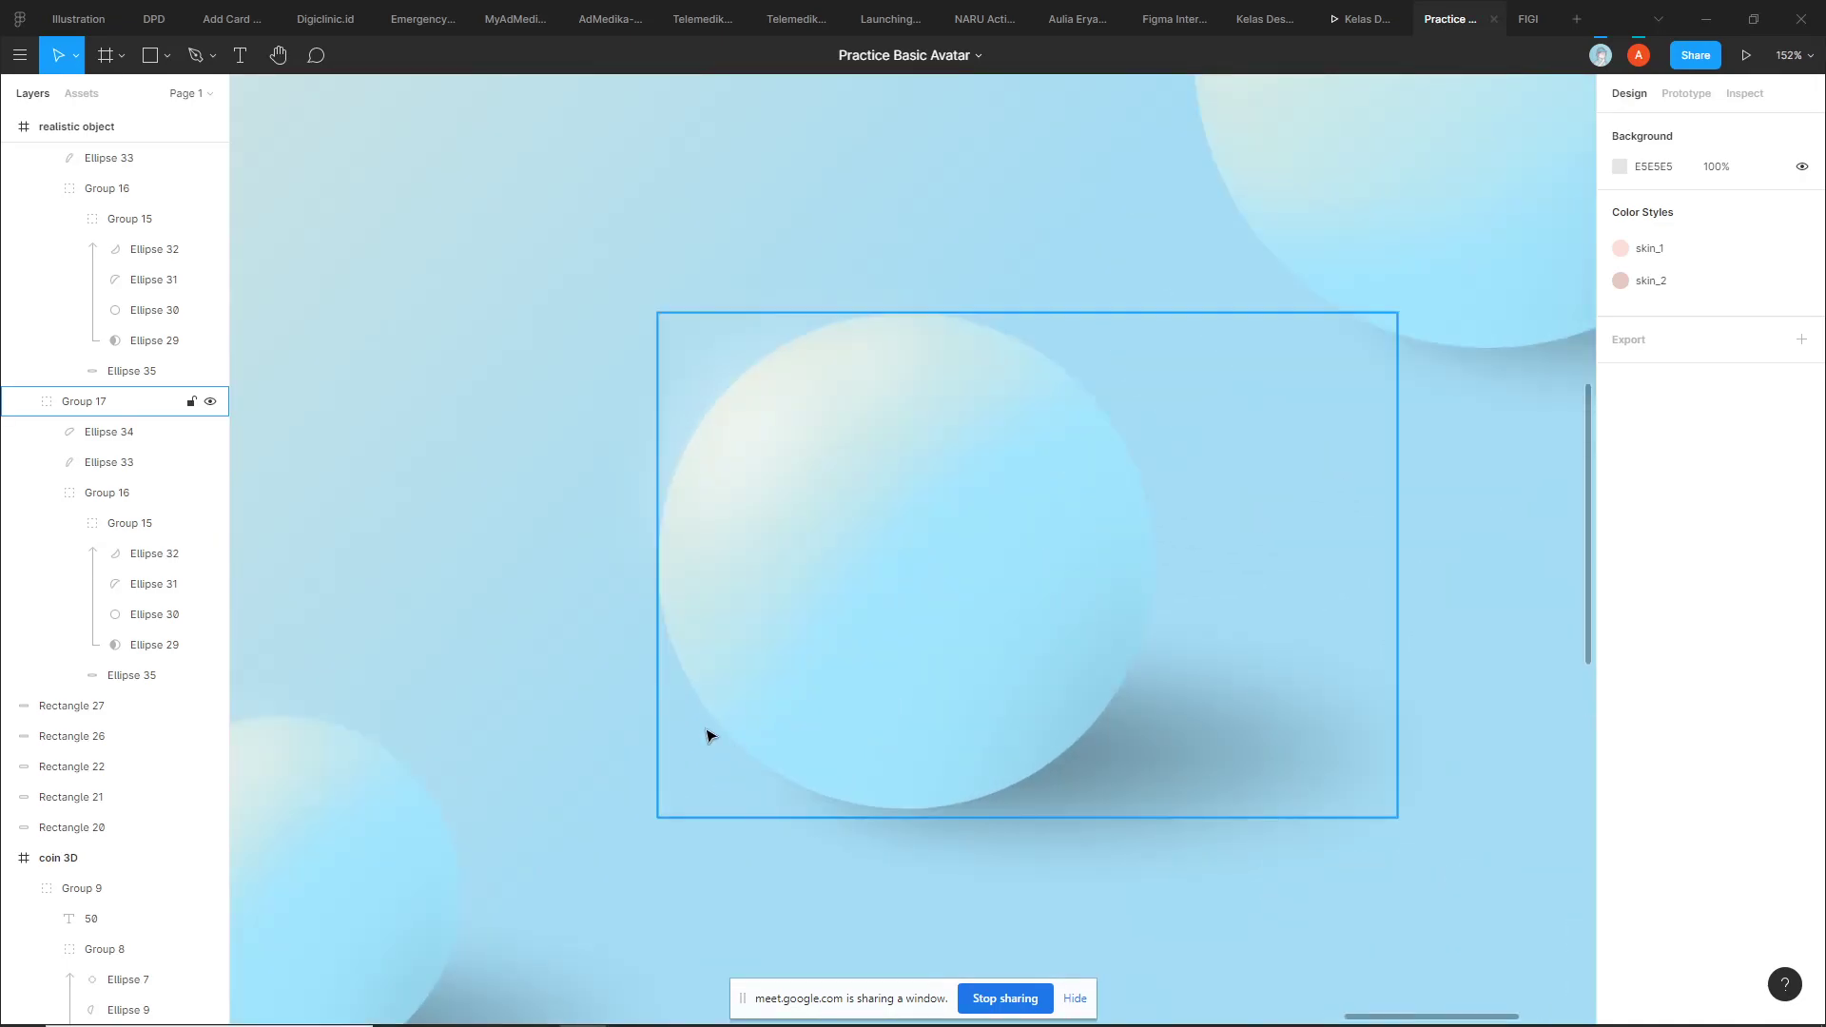
{"action": "mouse_move", "coordinate": [1081, 381]}
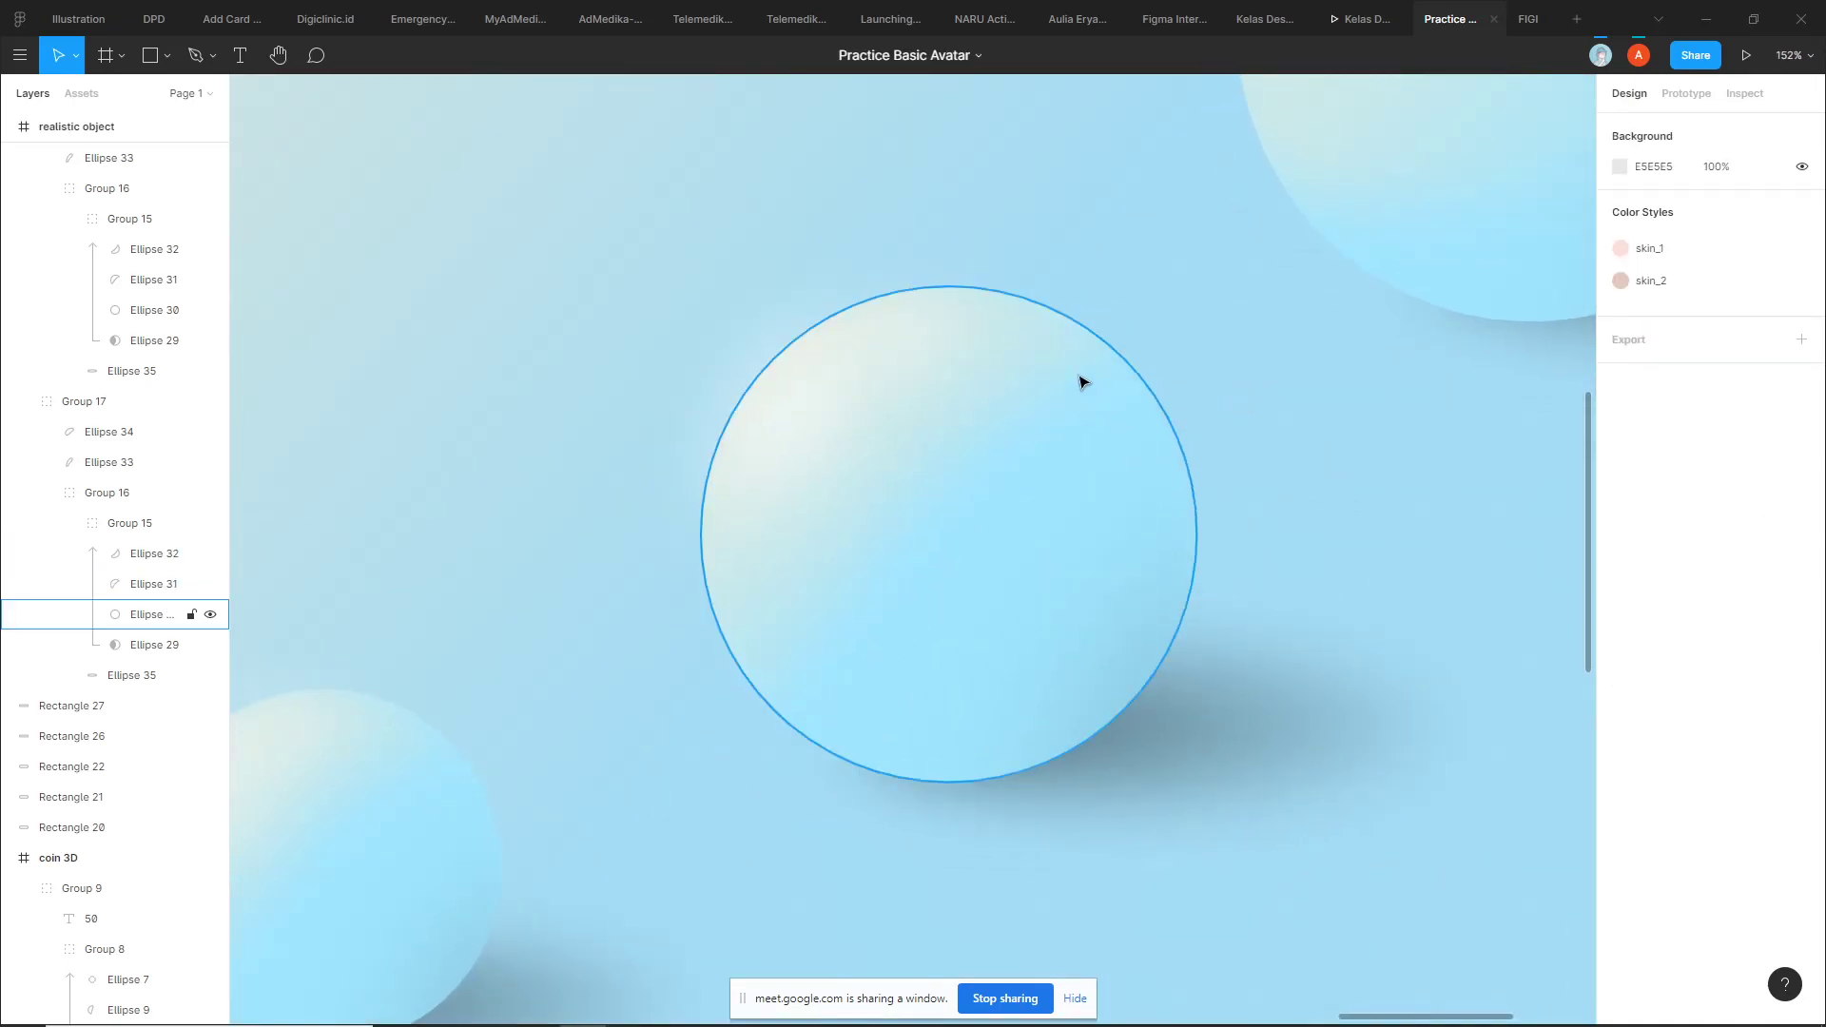
{"action": "left_click", "coordinate": [1091, 381], "text": "ctrl"}
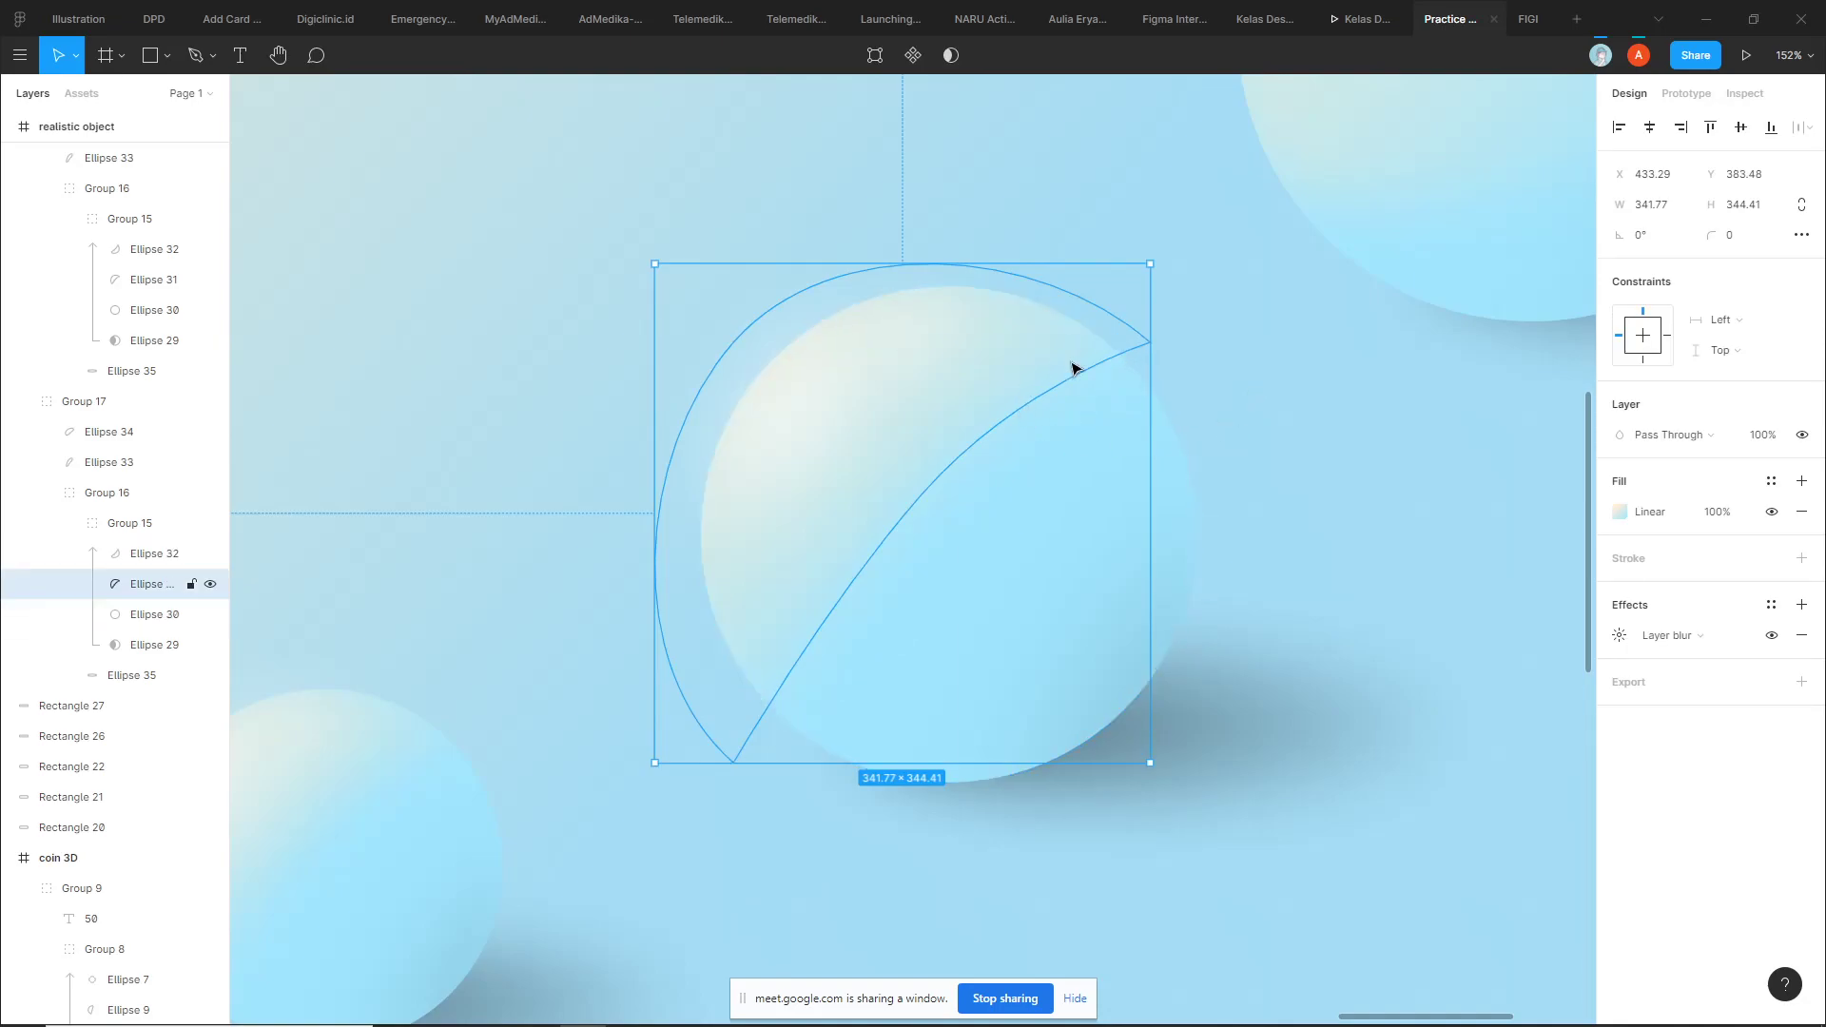
{"action": "scroll", "coordinate": [1162, 428], "scroll_direction": "down", "scroll_amount": 2}
{"action": "left_click", "coordinate": [1237, 433]}
{"action": "scroll", "coordinate": [1165, 568], "scroll_direction": "down", "scroll_amount": 3}
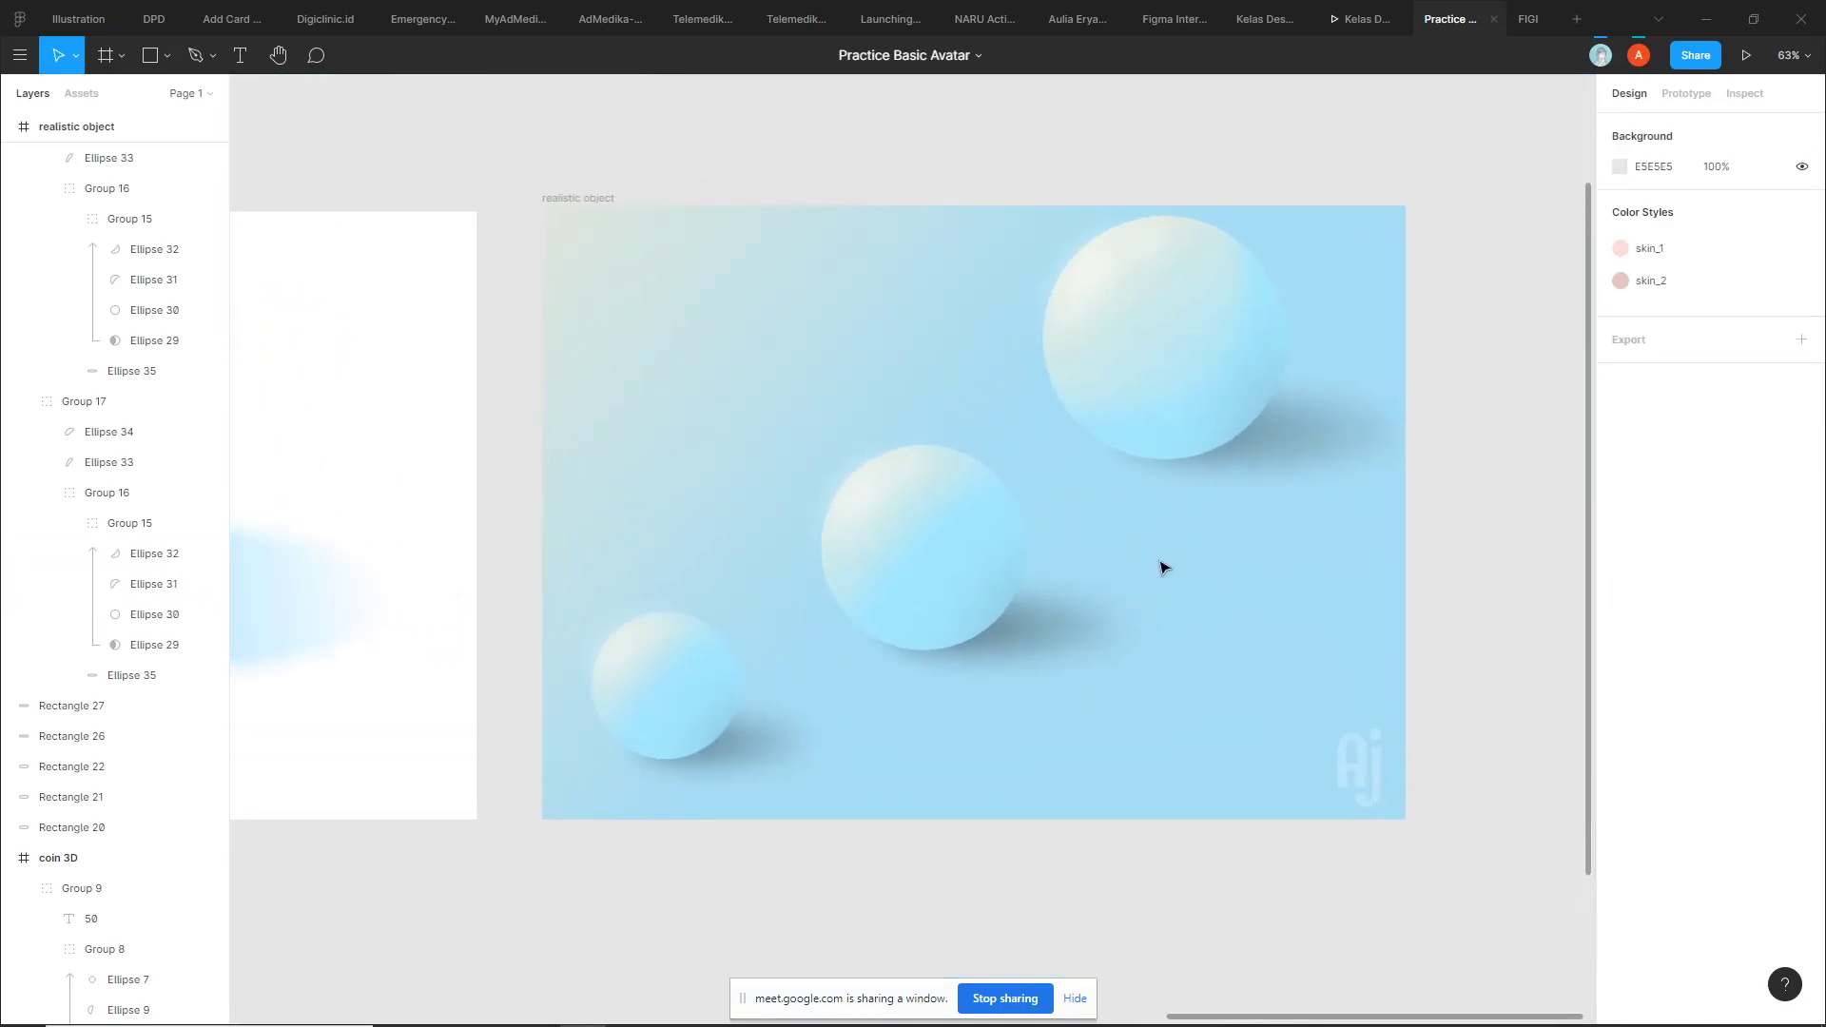
{"action": "scroll", "coordinate": [1072, 539], "scroll_direction": "up", "scroll_amount": 3}
{"action": "left_click", "coordinate": [873, 466], "text": "ctrl"}
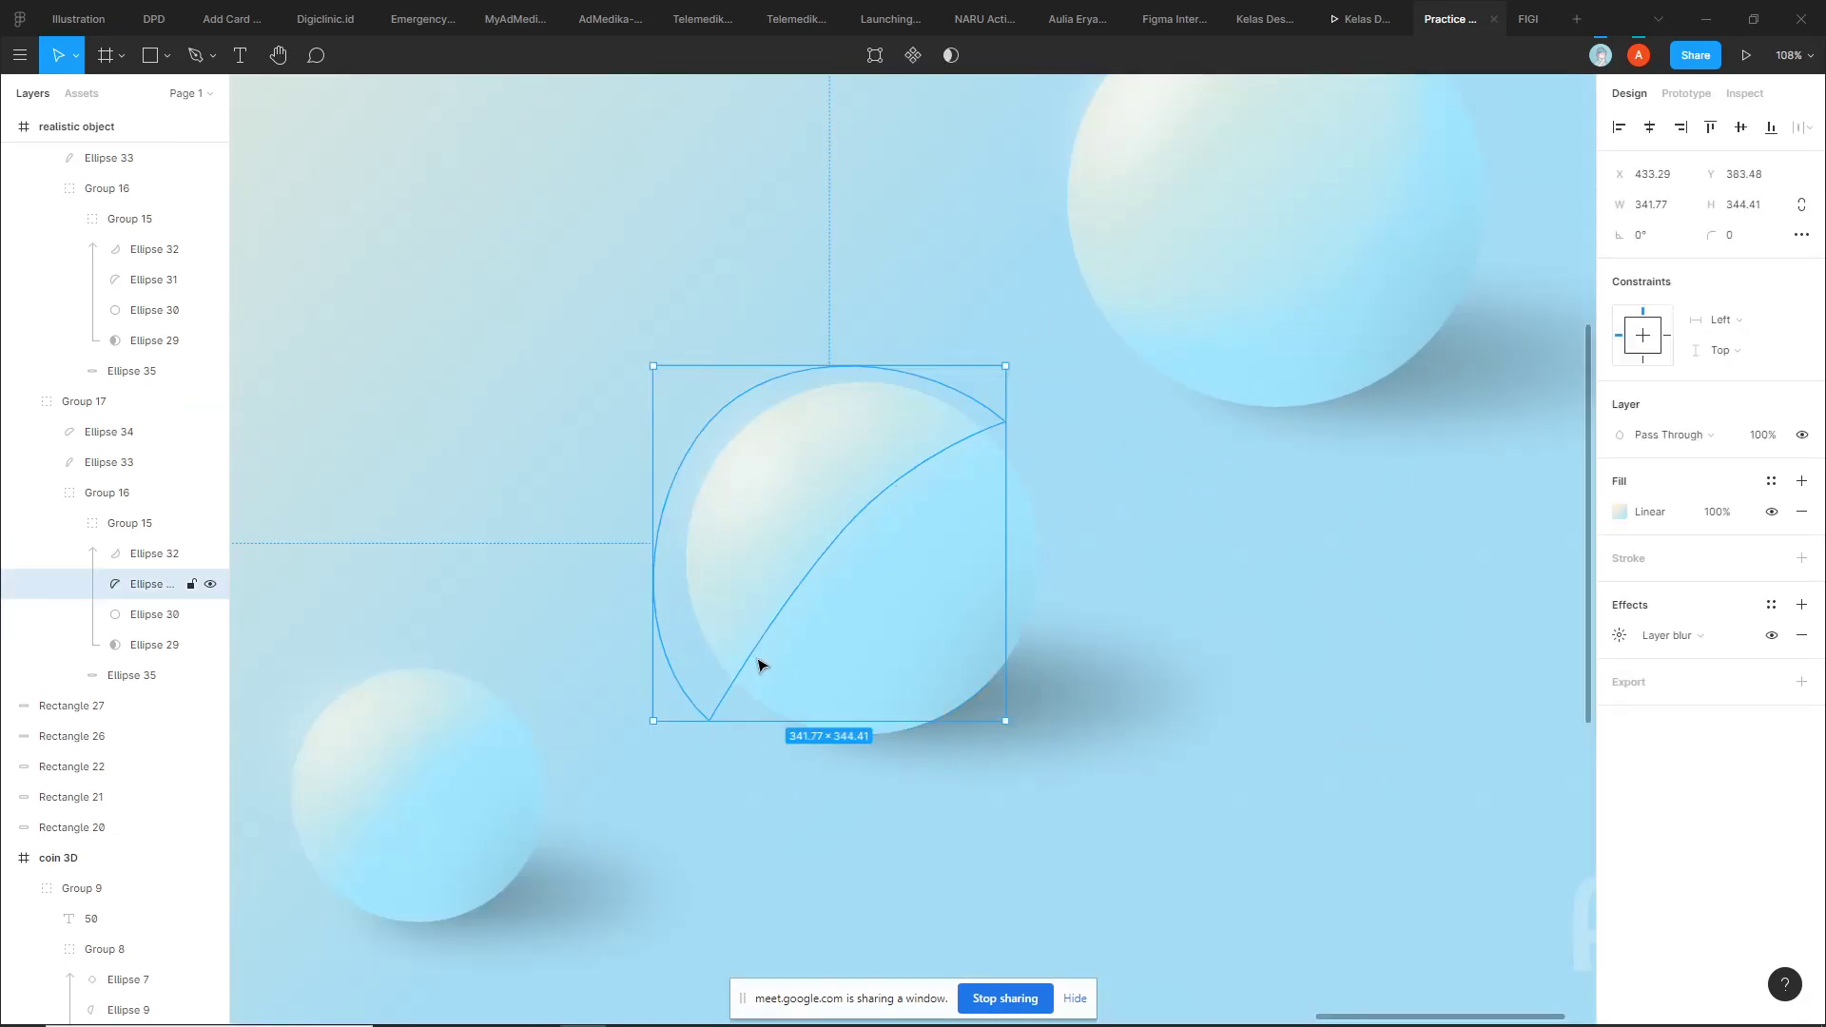
Drag the cream FFEDD0 gradient start toward the sphere's centre, away from blue A1E6FF
{"action": "left_click", "coordinate": [1620, 512]}
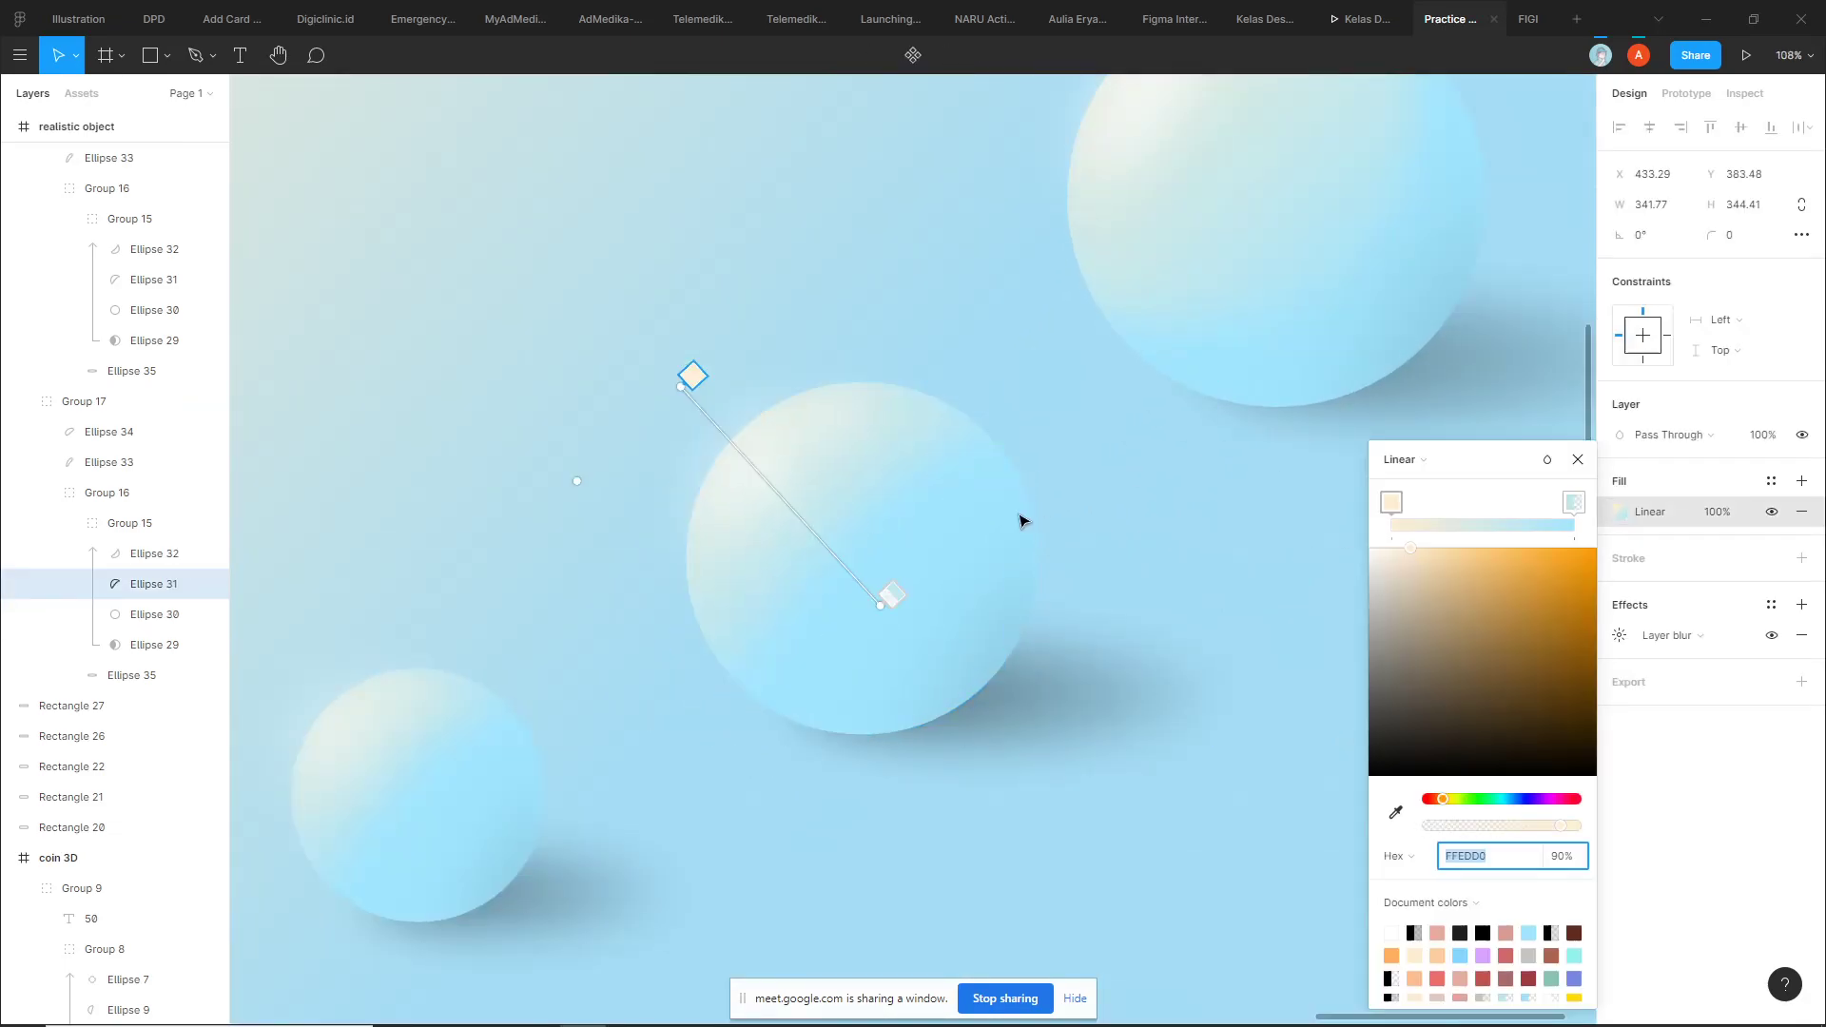
{"action": "left_click", "coordinate": [895, 600]}
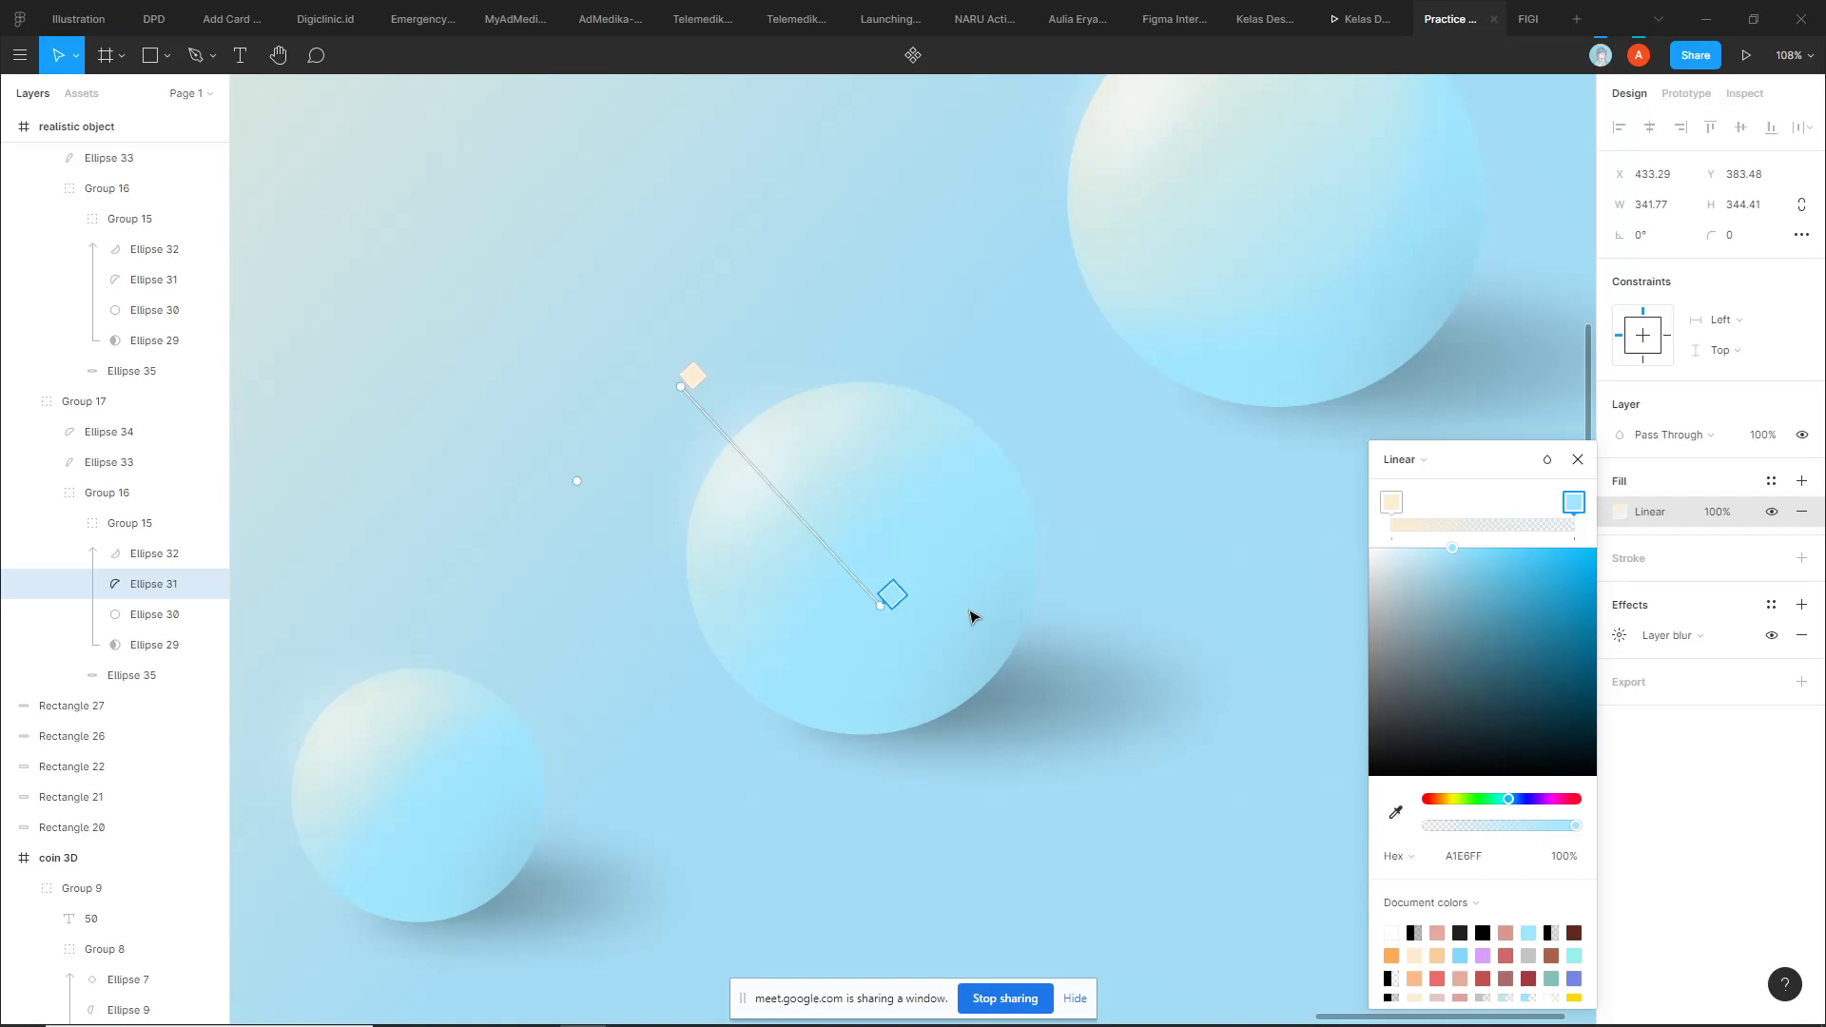
{"action": "left_click", "coordinate": [692, 377]}
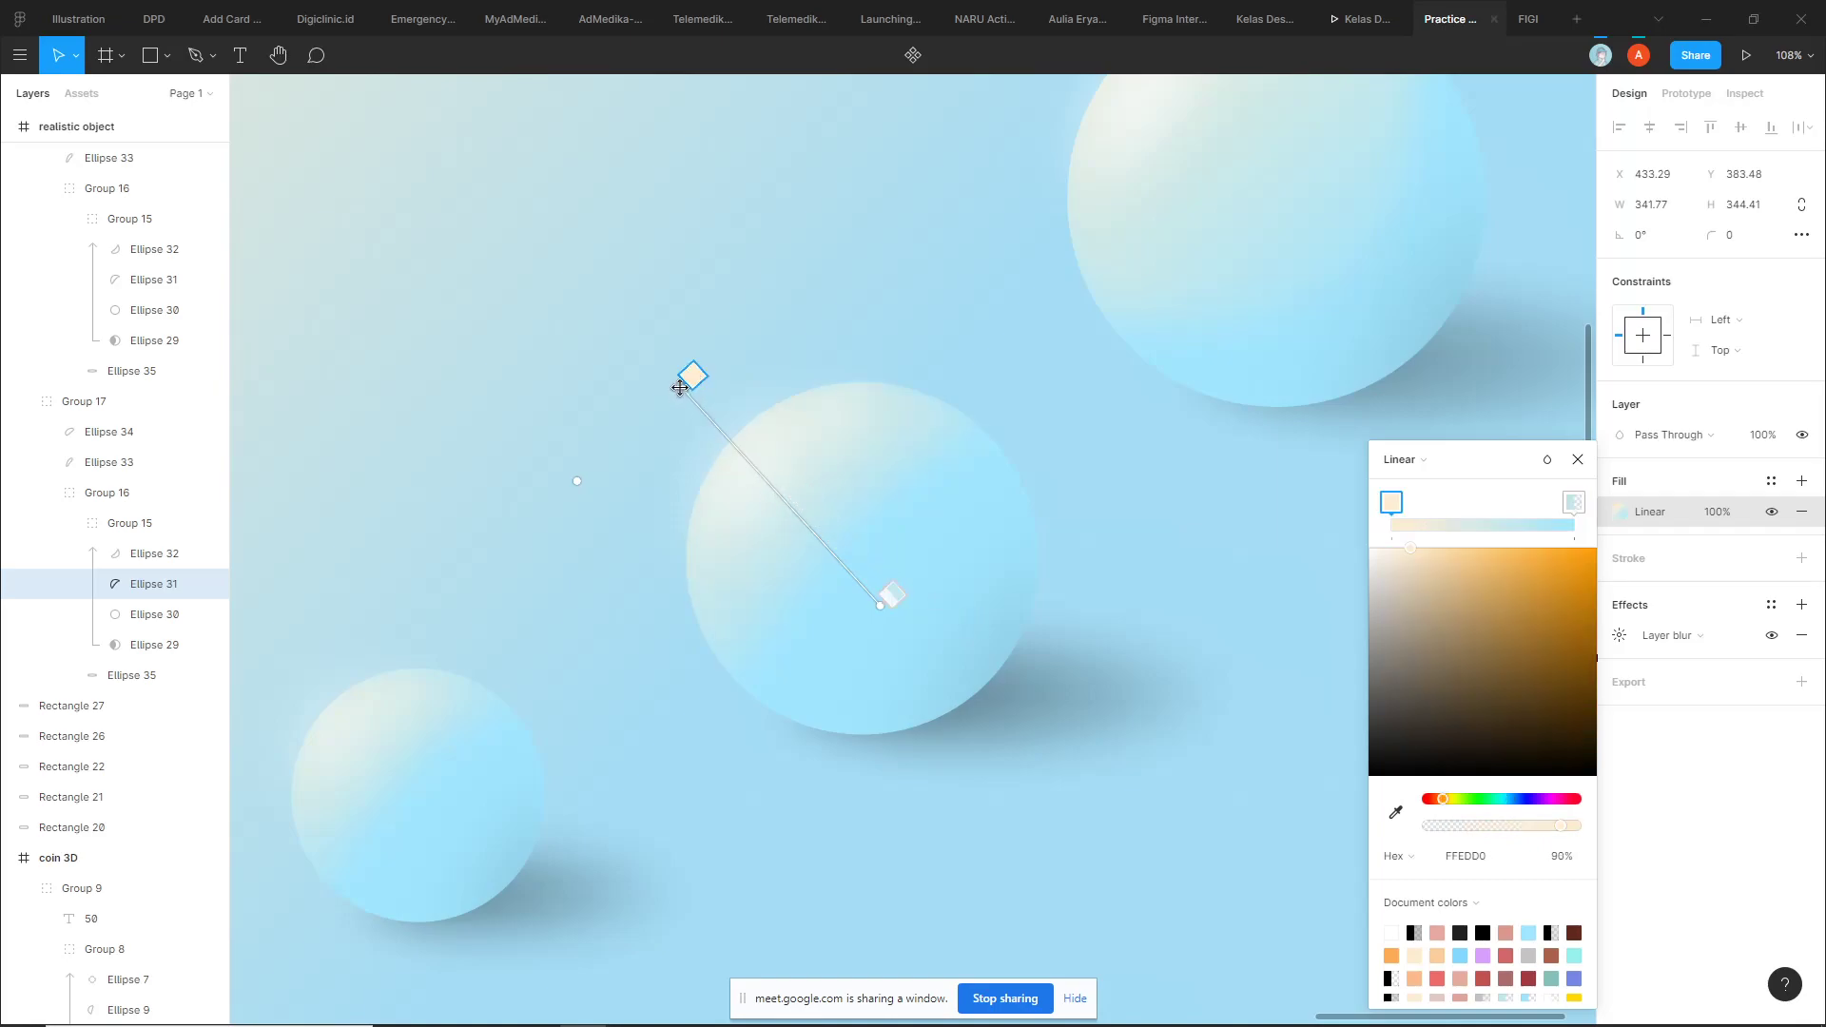
{"action": "left_click_drag", "start_coordinate": [680, 388], "coordinate": [807, 529]}
{"action": "left_click", "coordinate": [1177, 496]}
{"action": "scroll", "coordinate": [1177, 495], "scroll_direction": "down", "scroll_amount": 5}
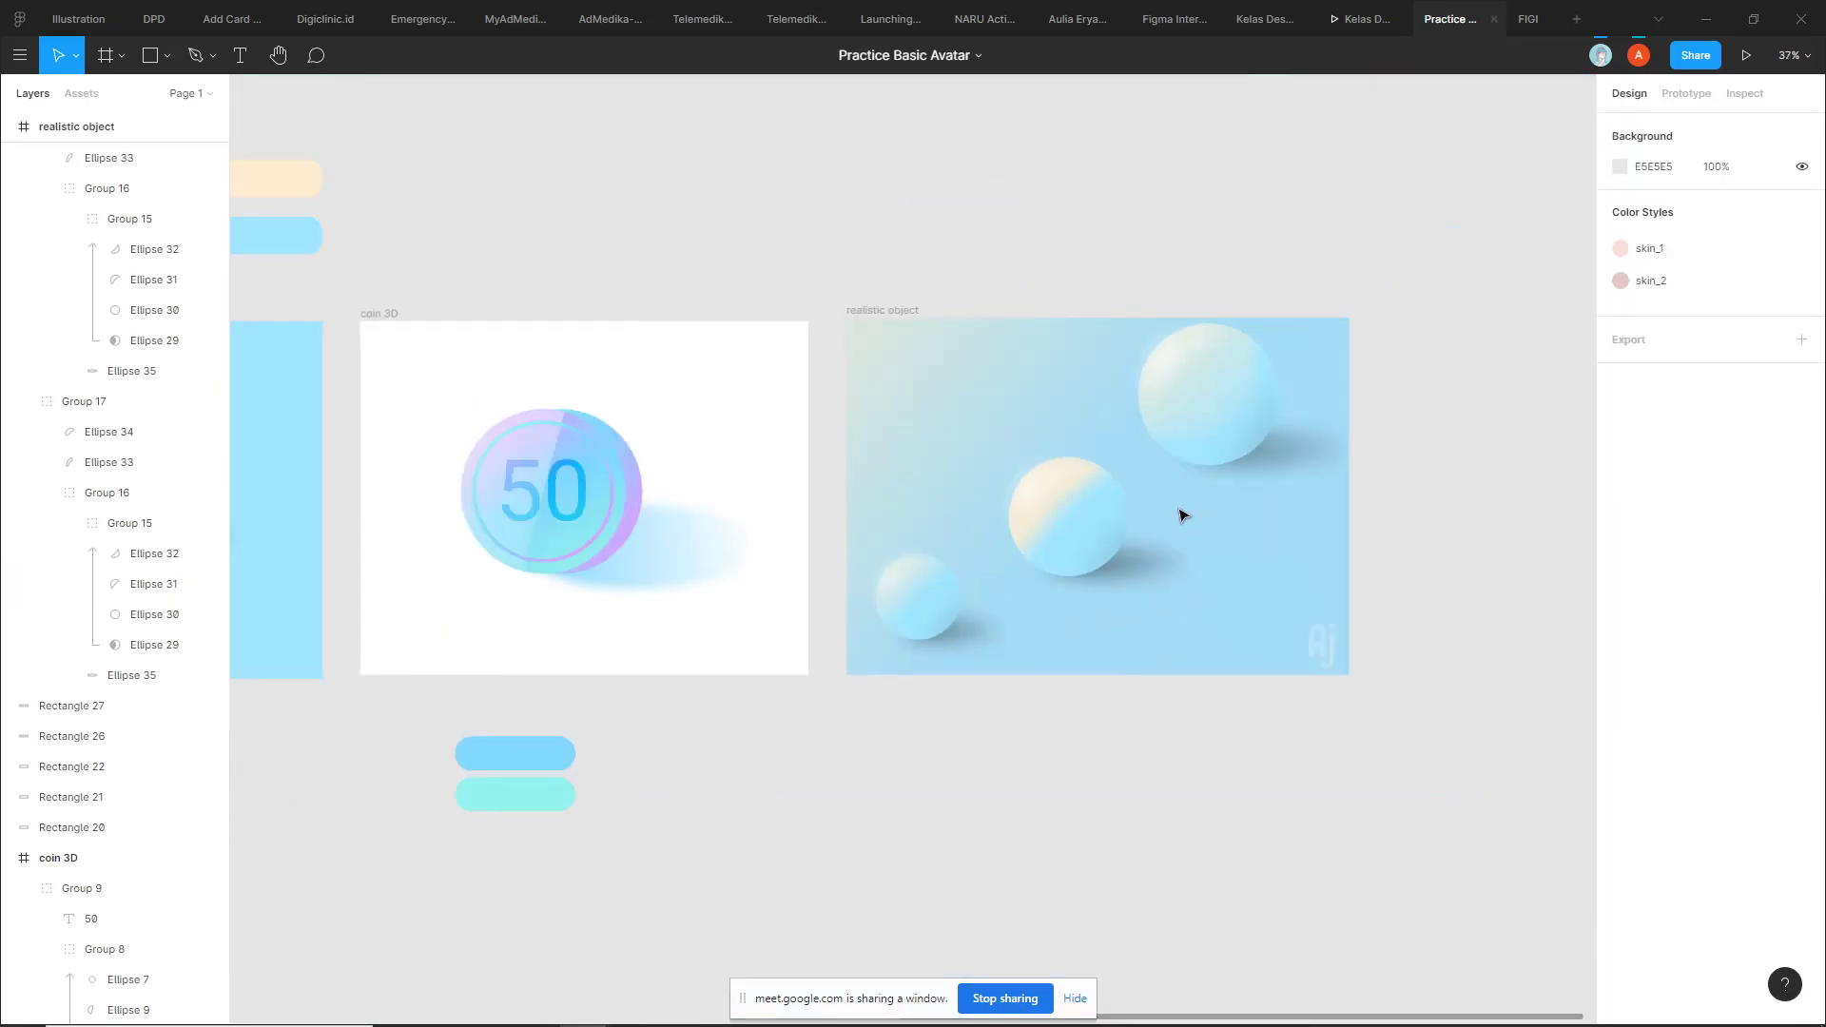
{"action": "scroll", "coordinate": [1182, 514], "scroll_direction": "up", "scroll_amount": 3}
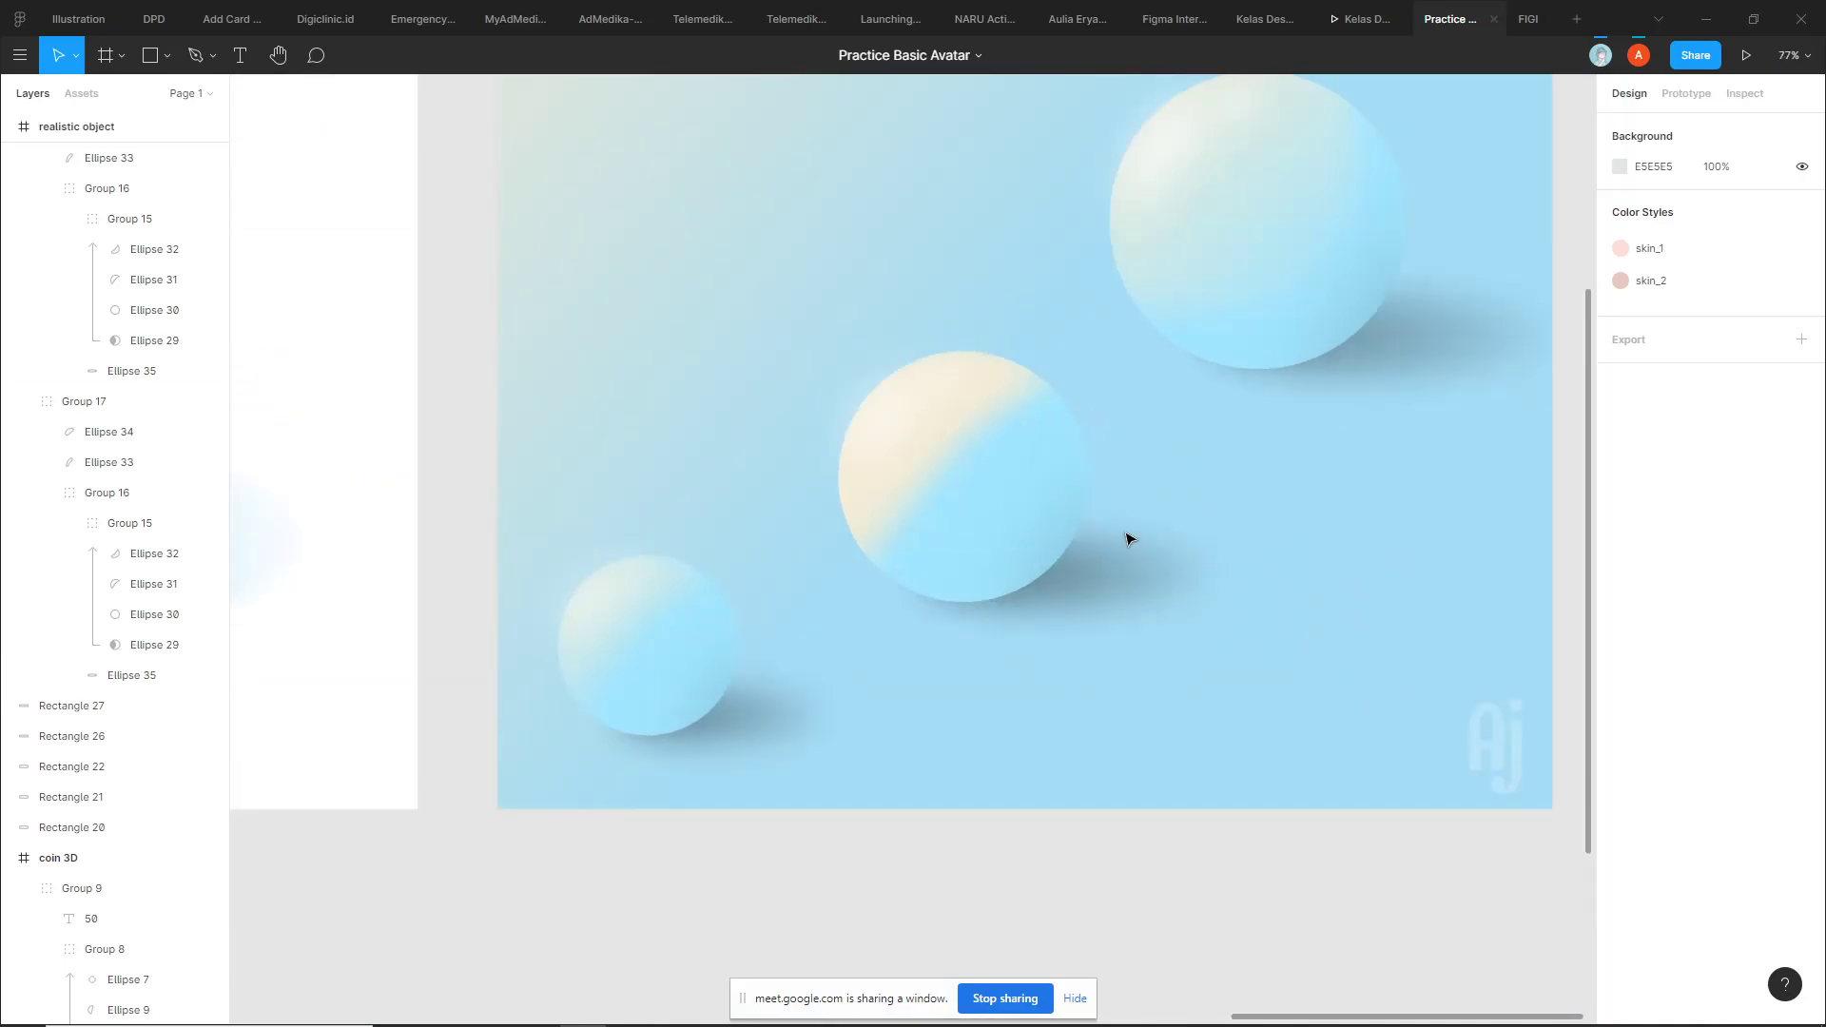
{"action": "left_click", "coordinate": [1004, 458], "text": "ctrl"}
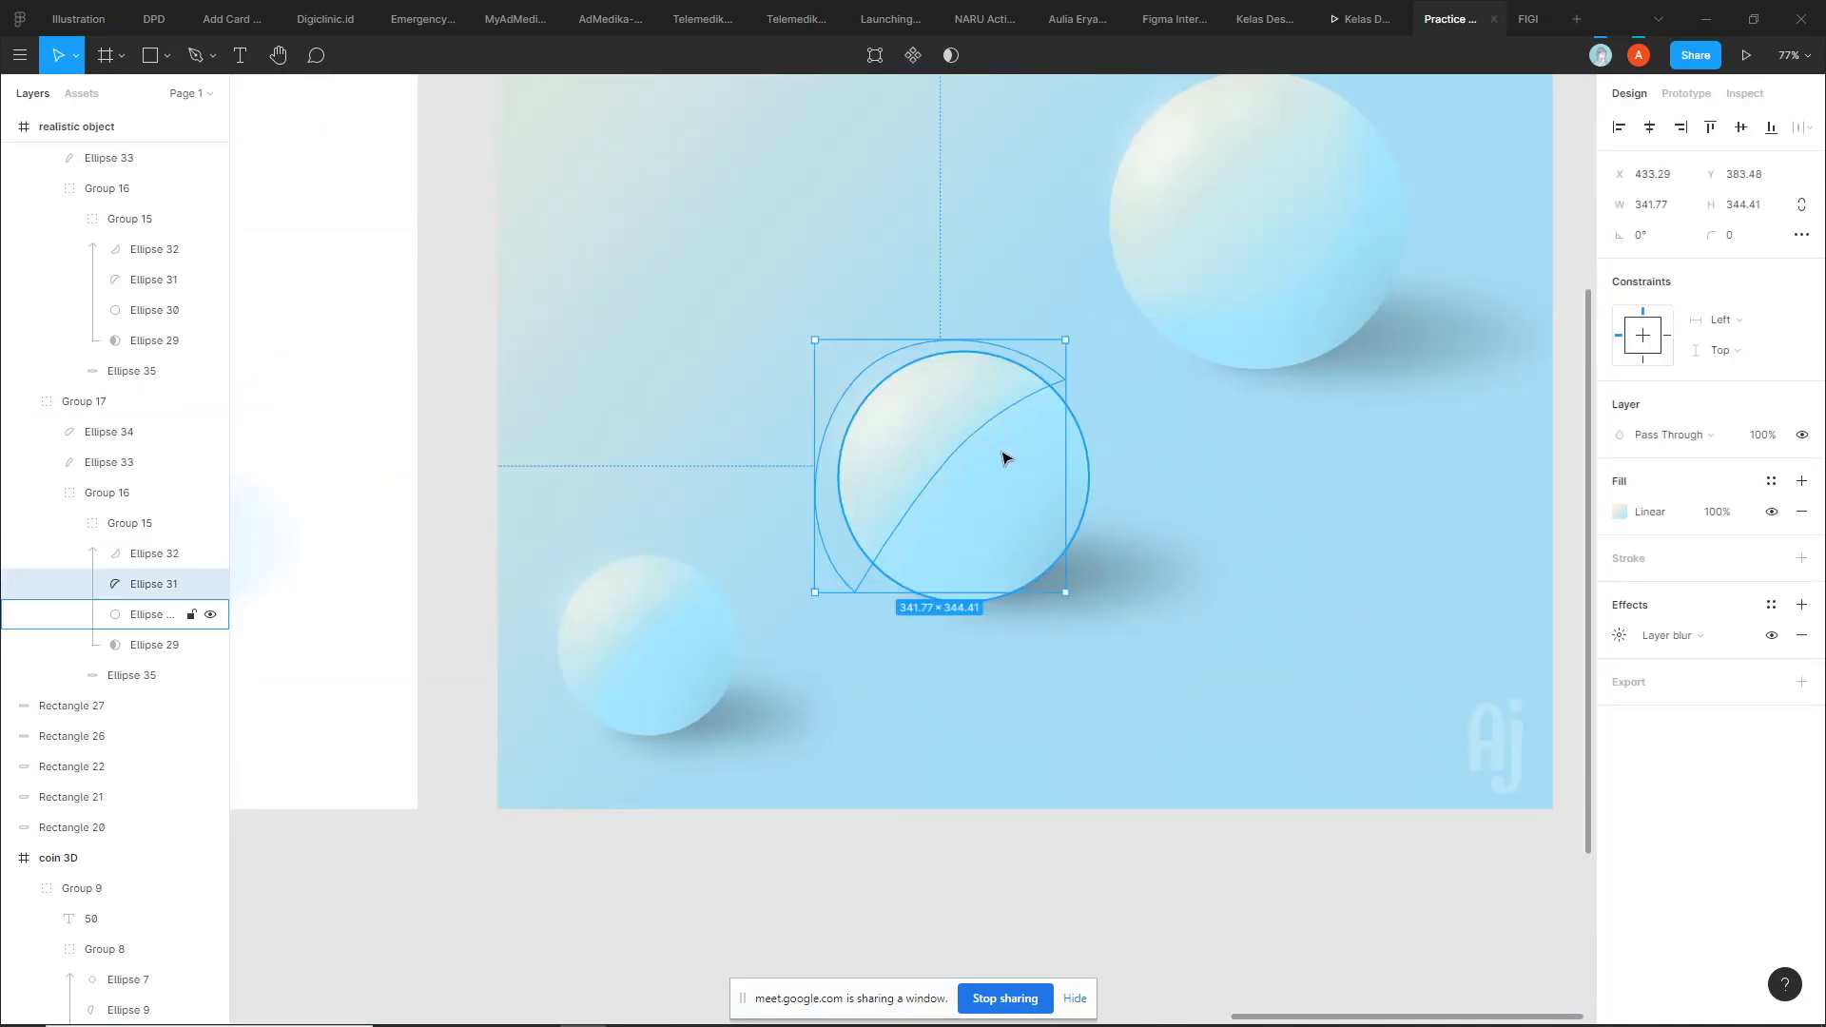
{"action": "left_click", "coordinate": [1227, 466]}
{"action": "scroll", "coordinate": [1227, 466], "scroll_direction": "down", "scroll_amount": 3}
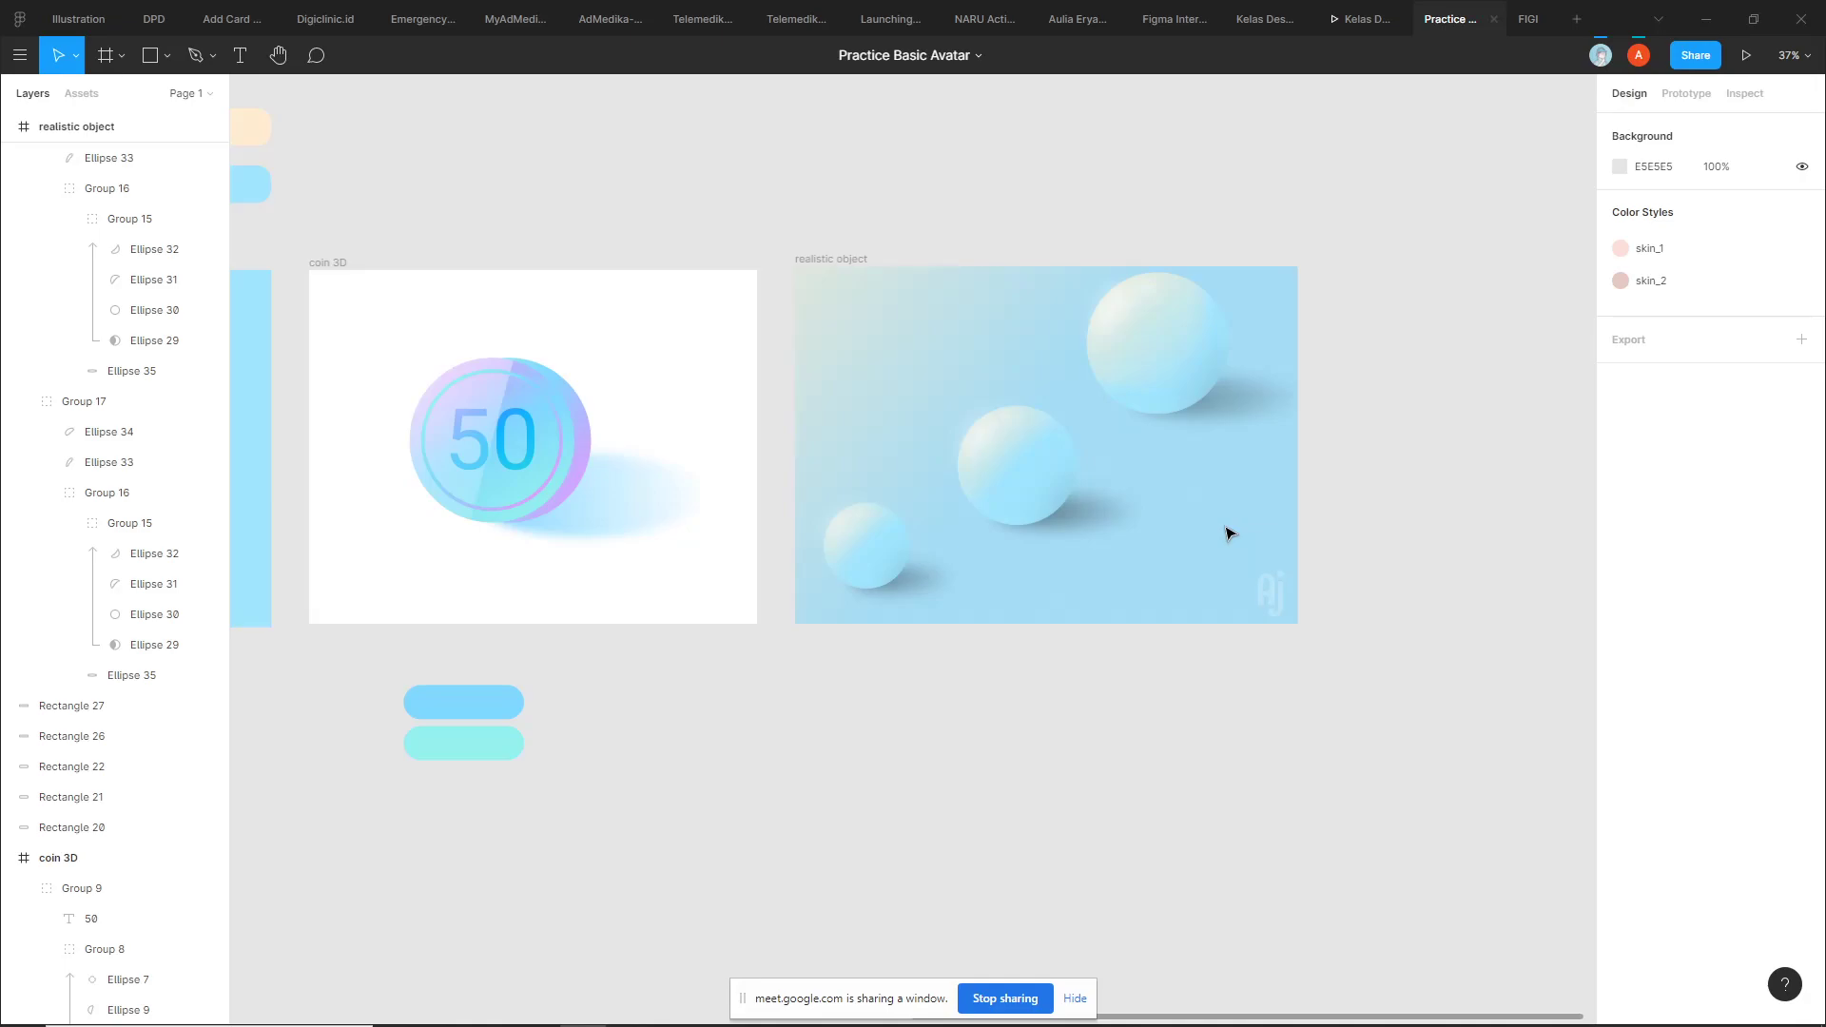
{"action": "scroll", "coordinate": [1035, 618], "scroll_direction": "left", "scroll_amount": 2}
{"action": "scroll", "coordinate": [1091, 635], "scroll_direction": "down", "scroll_amount": 3}
{"action": "scroll", "coordinate": [1152, 659], "scroll_direction": "left", "scroll_amount": 3}
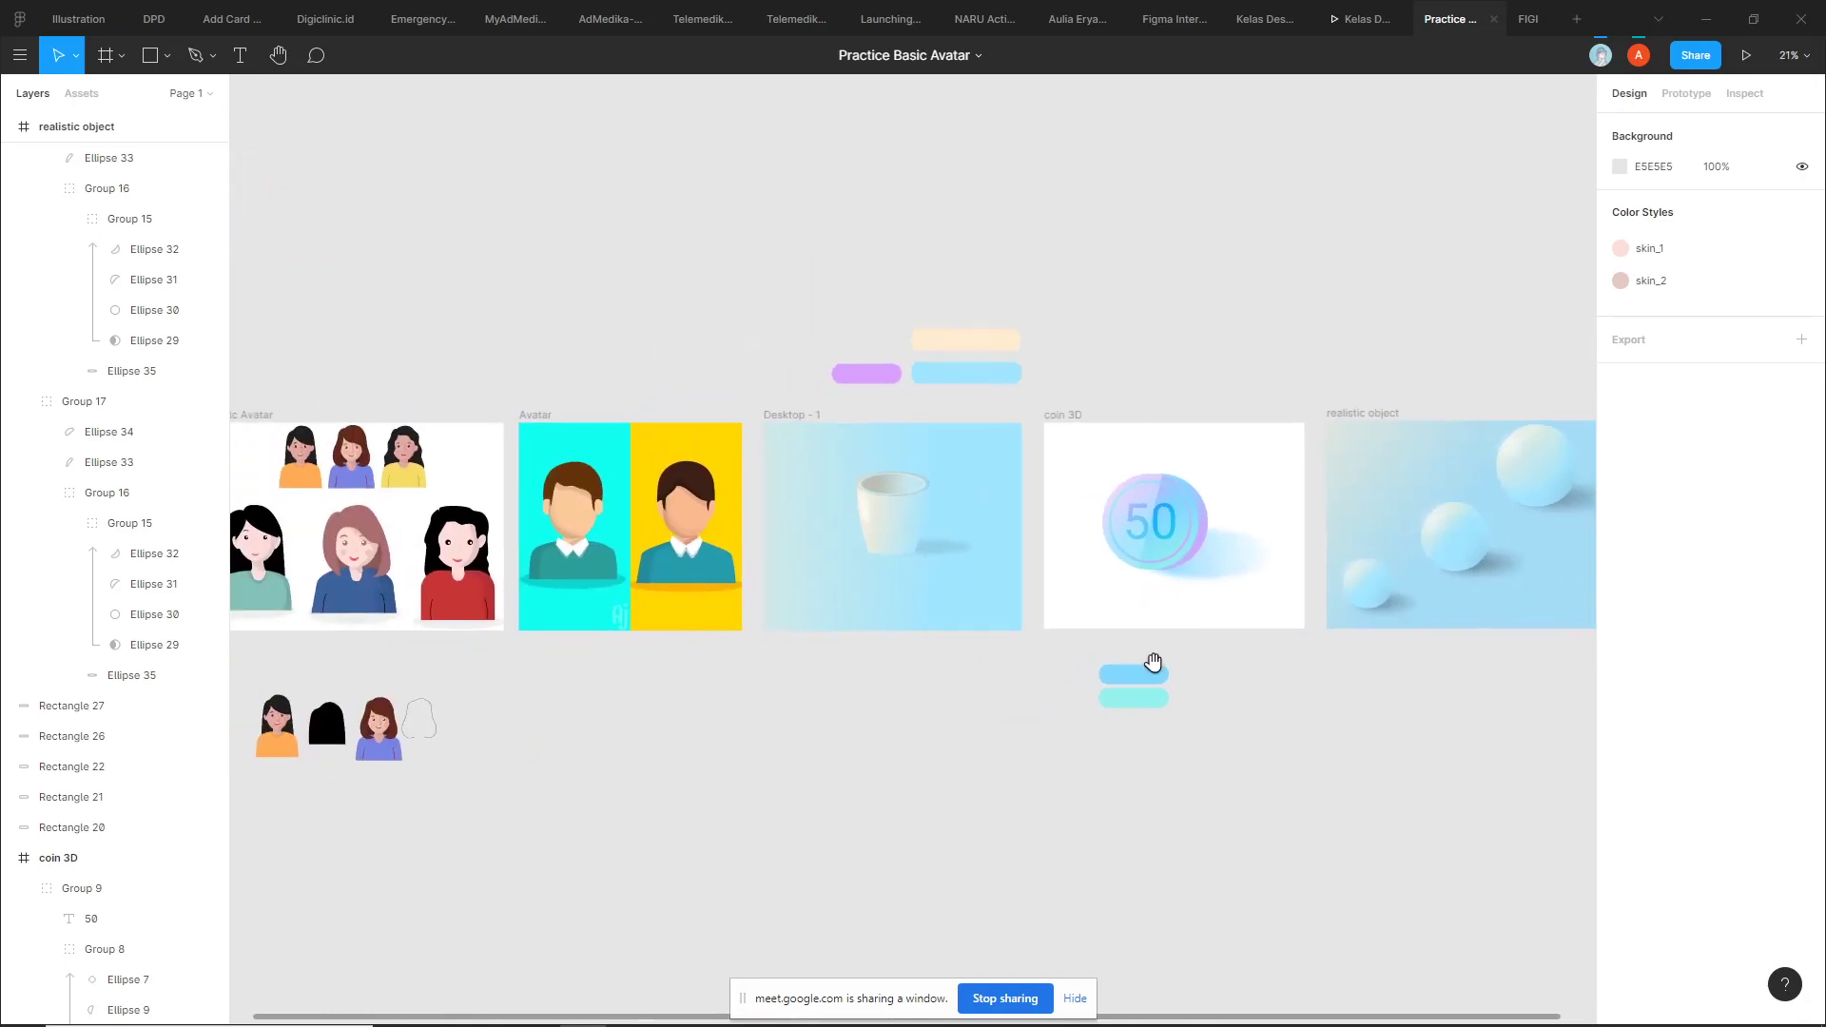
{"action": "scroll", "coordinate": [996, 679], "scroll_direction": "left", "scroll_amount": 3}
{"action": "left_click", "coordinate": [1640, 57]}
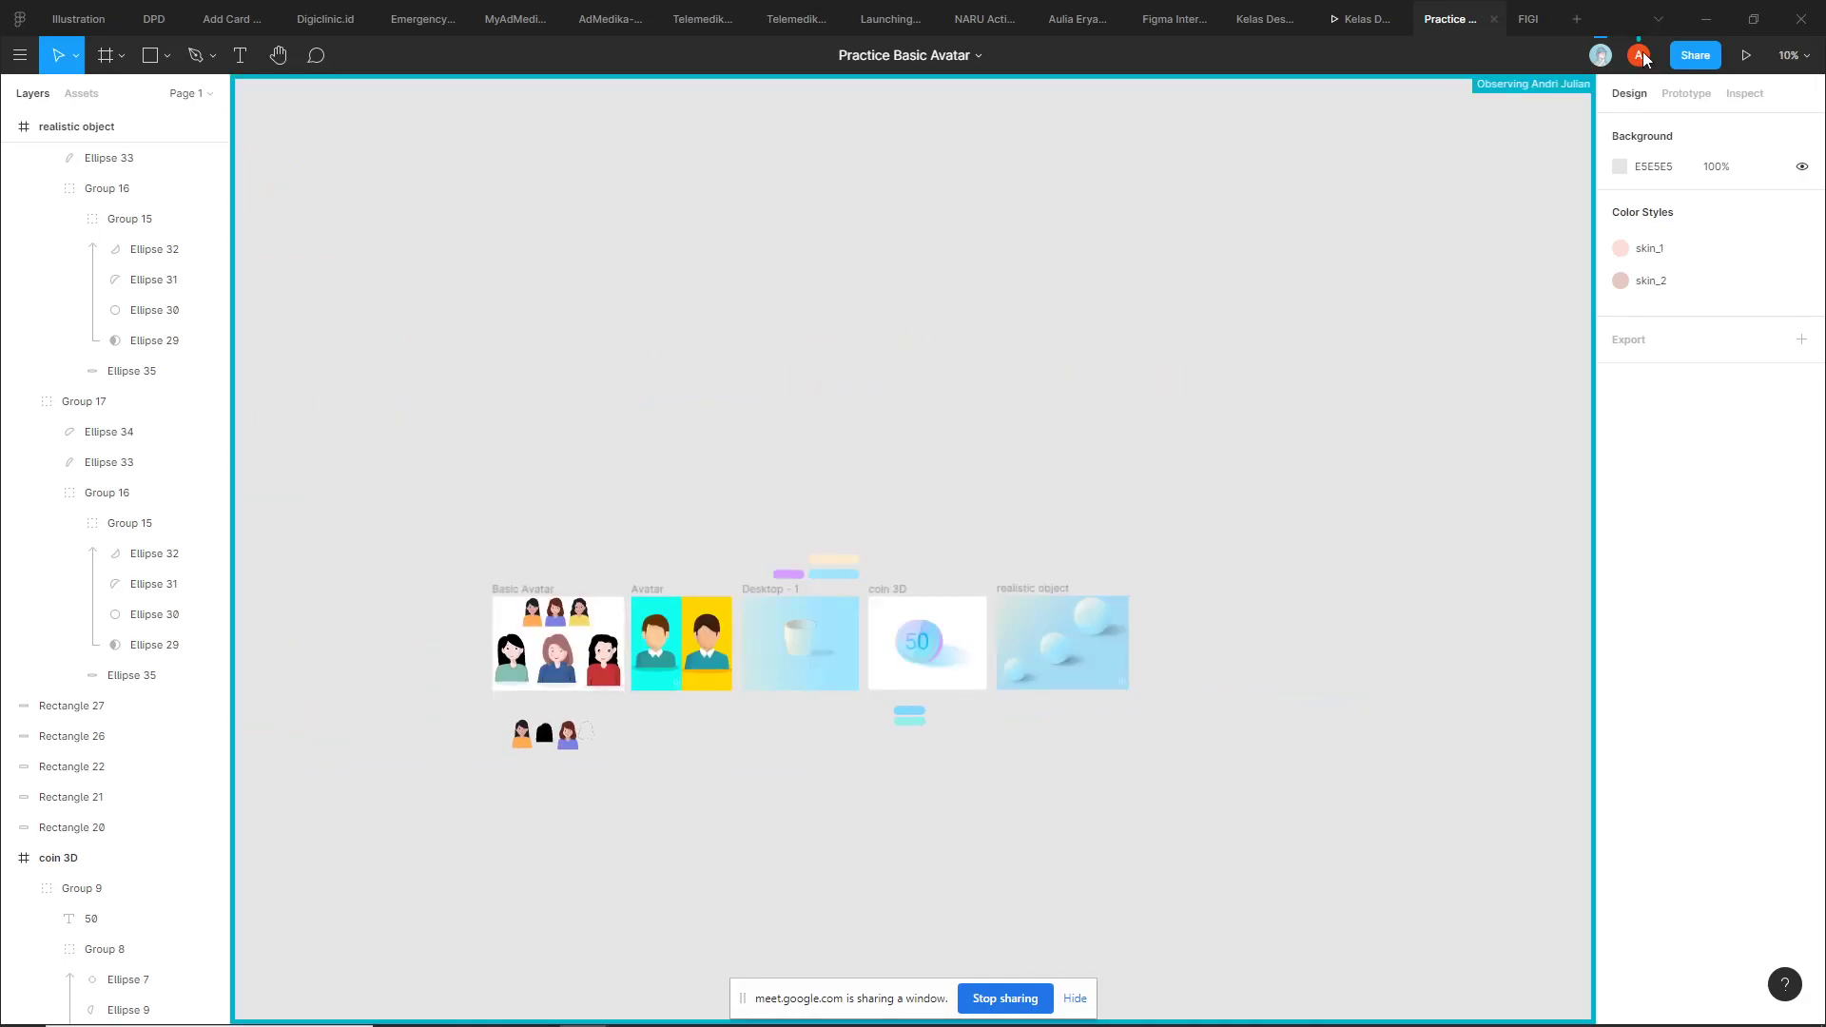
{"action": "scroll", "coordinate": [1006, 515], "scroll_direction": "up", "scroll_amount": 3}
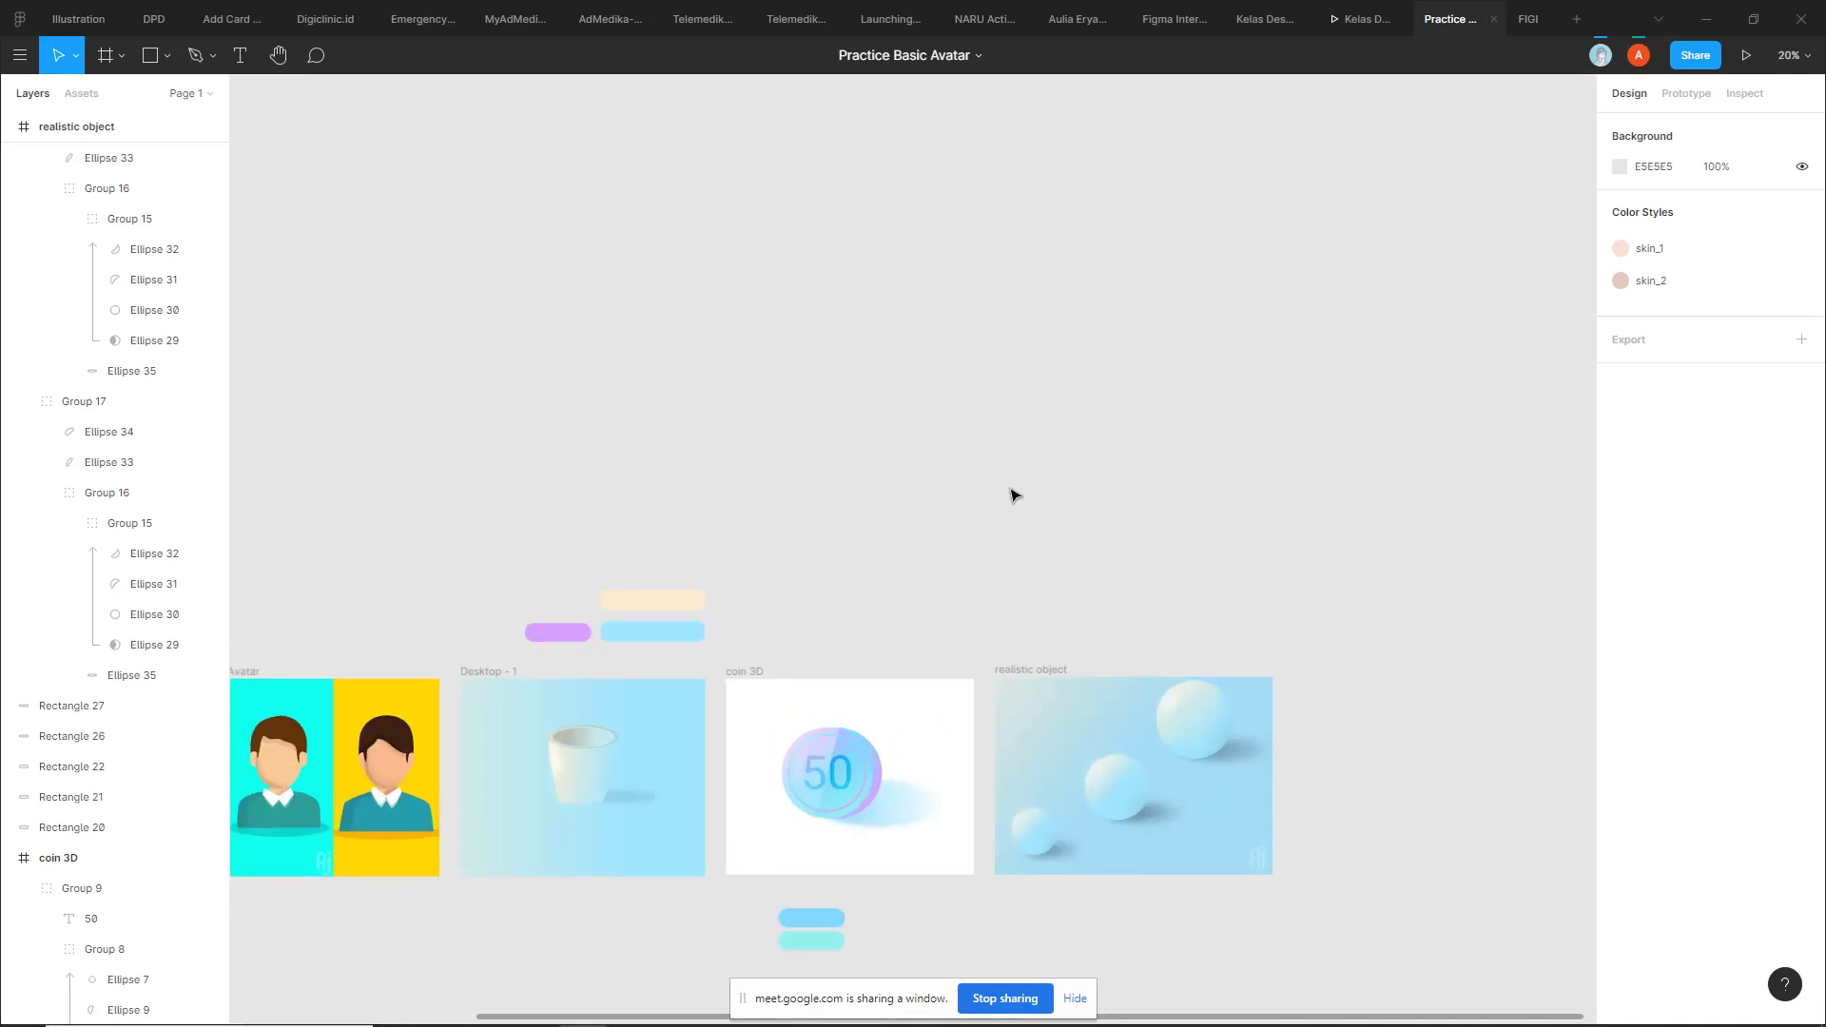
{"action": "scroll", "coordinate": [1061, 506], "scroll_direction": "down", "scroll_amount": 2}
{"action": "scroll", "coordinate": [1011, 445], "scroll_direction": "left", "scroll_amount": 3}
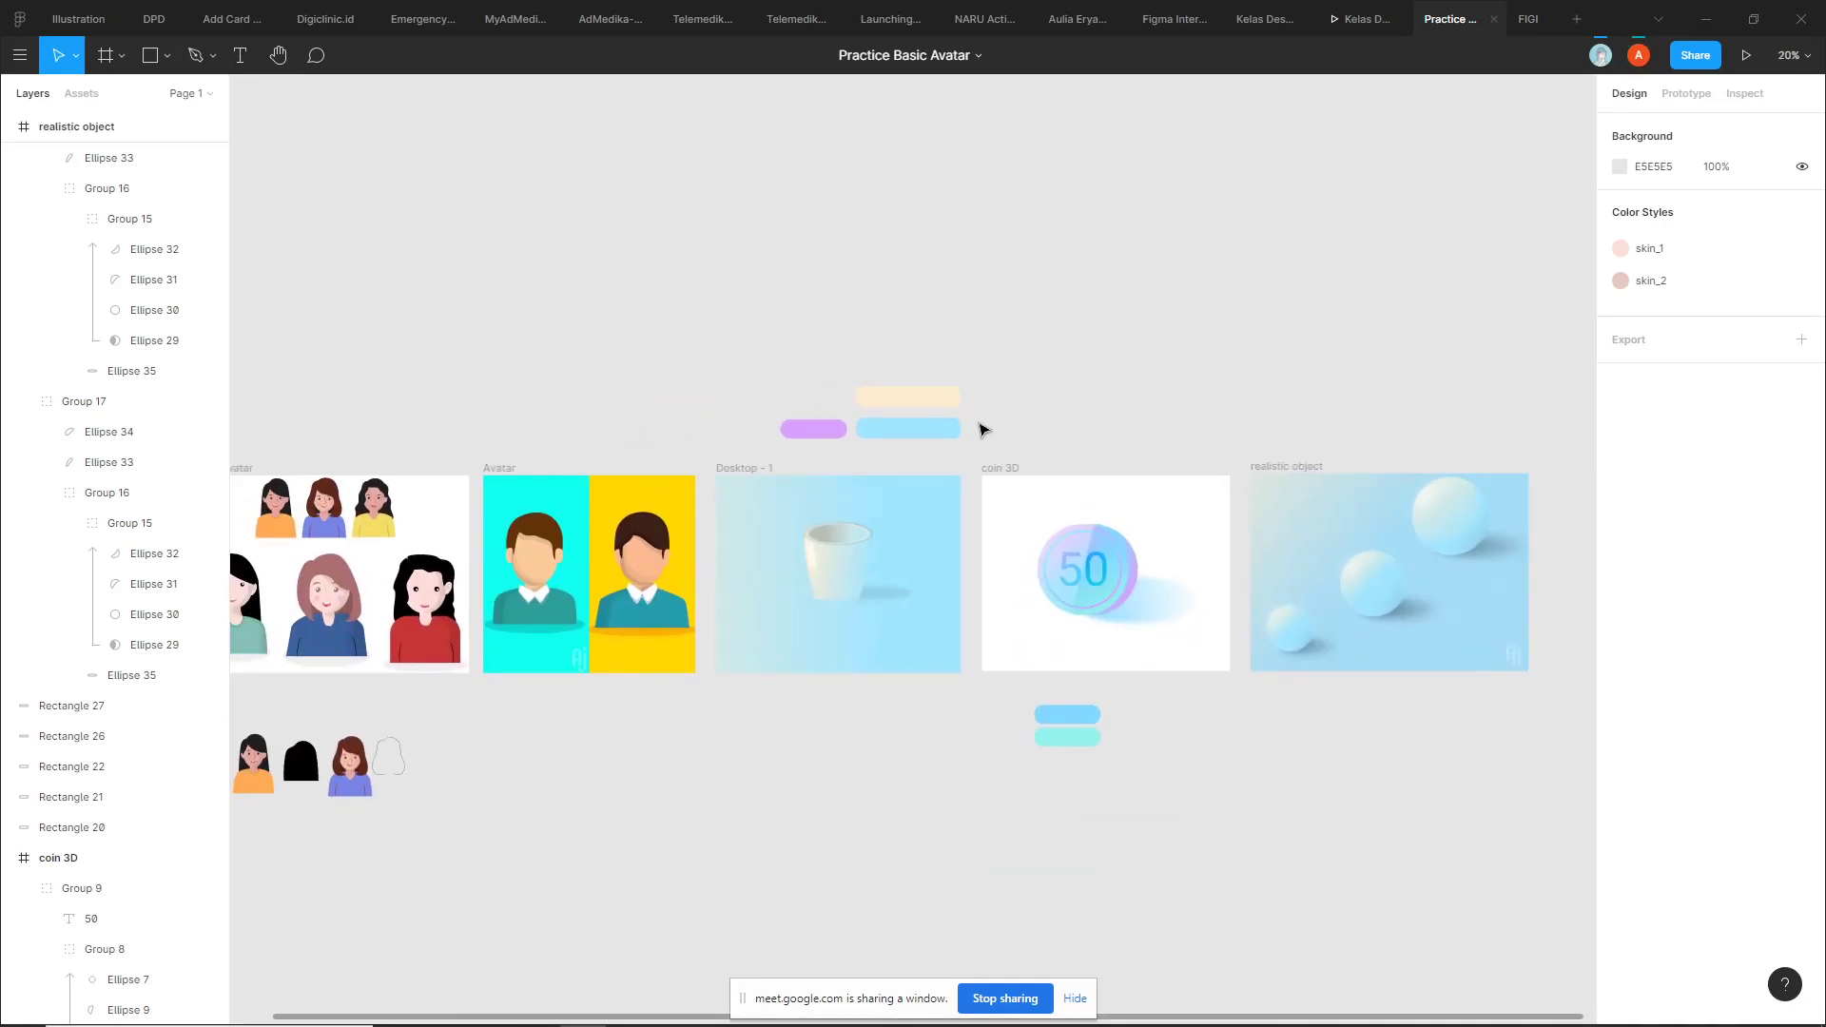
{"action": "scroll", "coordinate": [982, 424], "scroll_direction": "down", "scroll_amount": 1}
{"action": "scroll", "coordinate": [1166, 362], "scroll_direction": "left", "scroll_amount": 3}
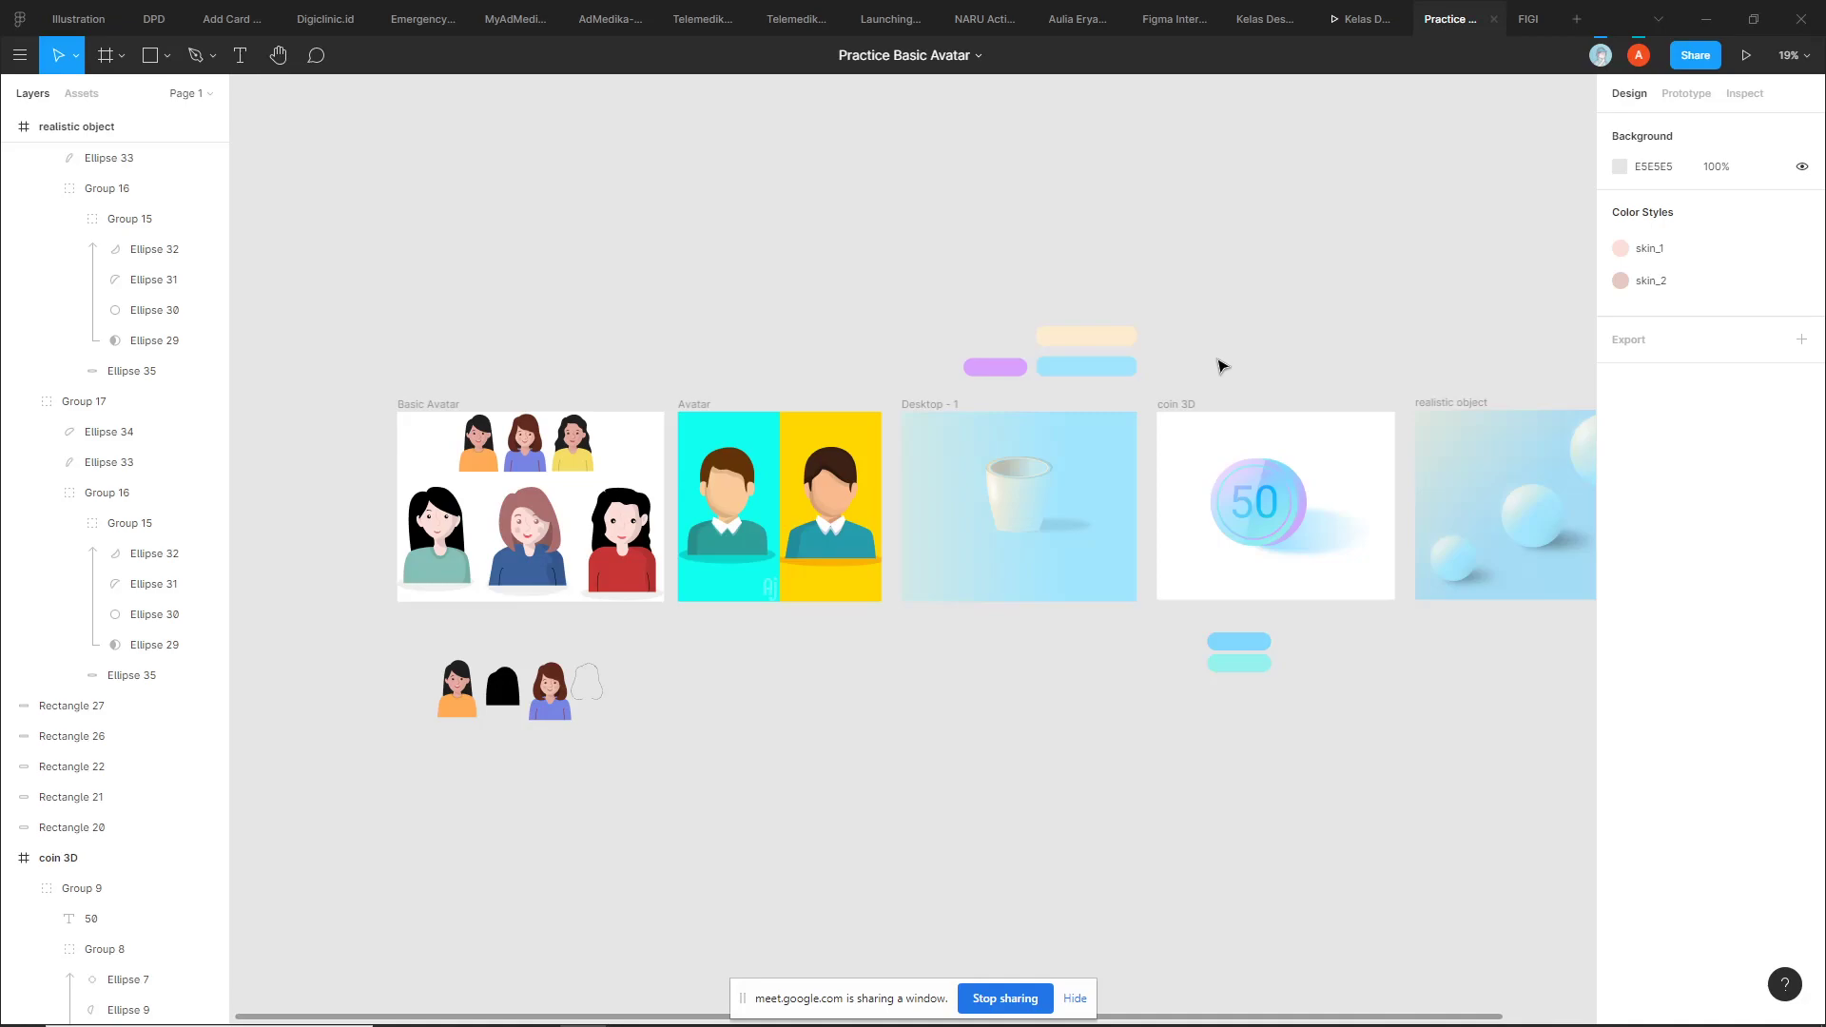
{"action": "scroll", "coordinate": [1395, 289], "scroll_direction": "down", "scroll_amount": 1}
{"action": "scroll", "coordinate": [1395, 289], "scroll_direction": "right", "scroll_amount": 2}
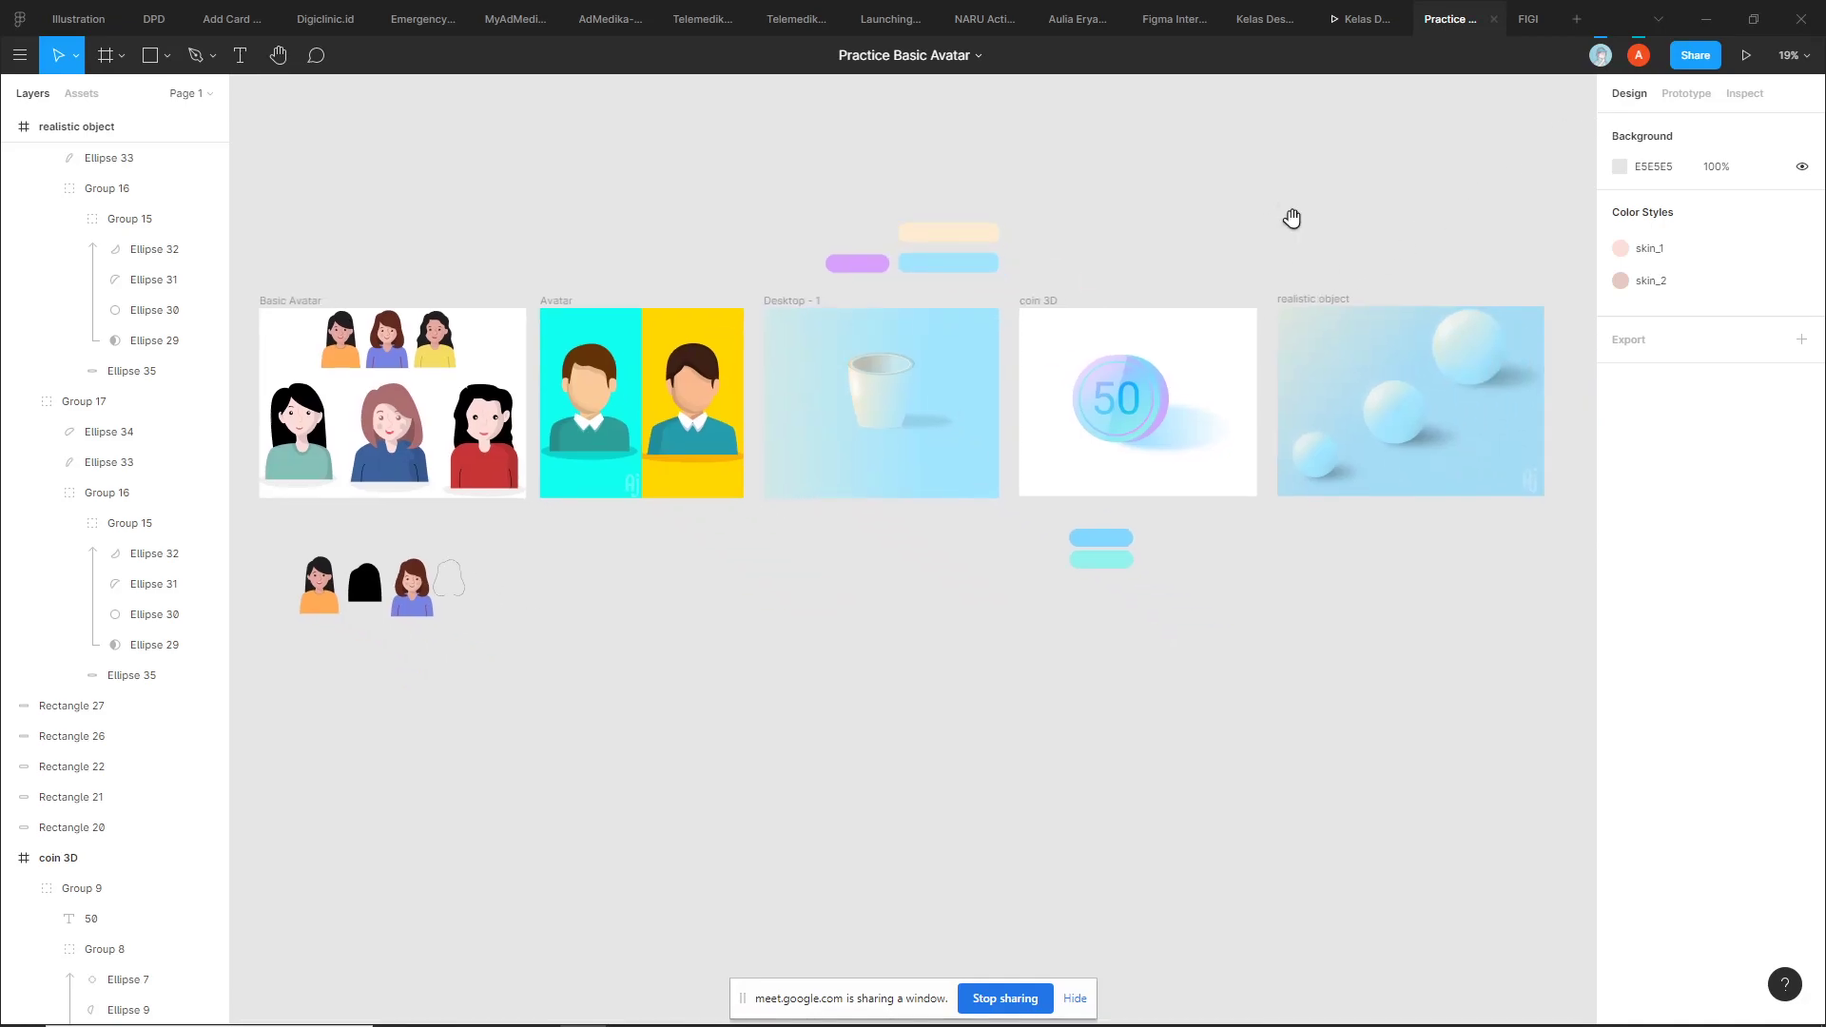
{"action": "scroll", "coordinate": [1294, 221], "scroll_direction": "right", "scroll_amount": 1}
{"action": "key", "text": "alt+Tab"}
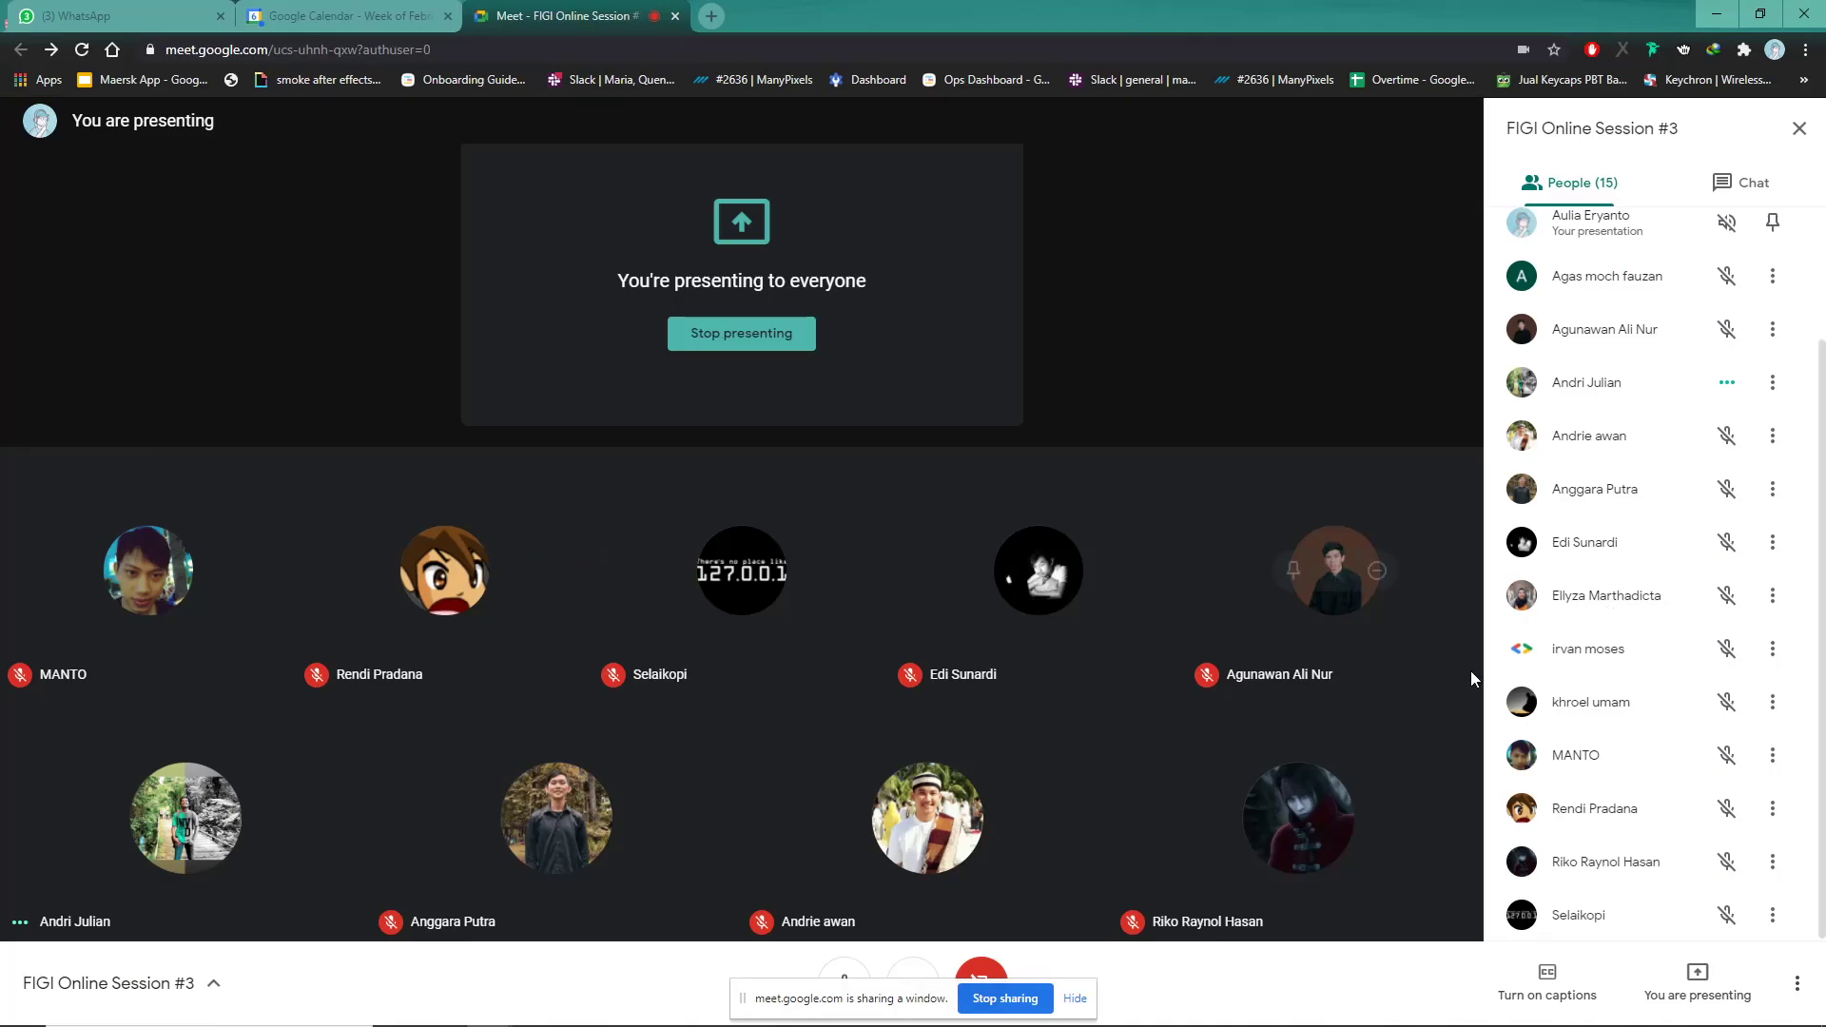
{"action": "key", "text": "alt+Tab"}
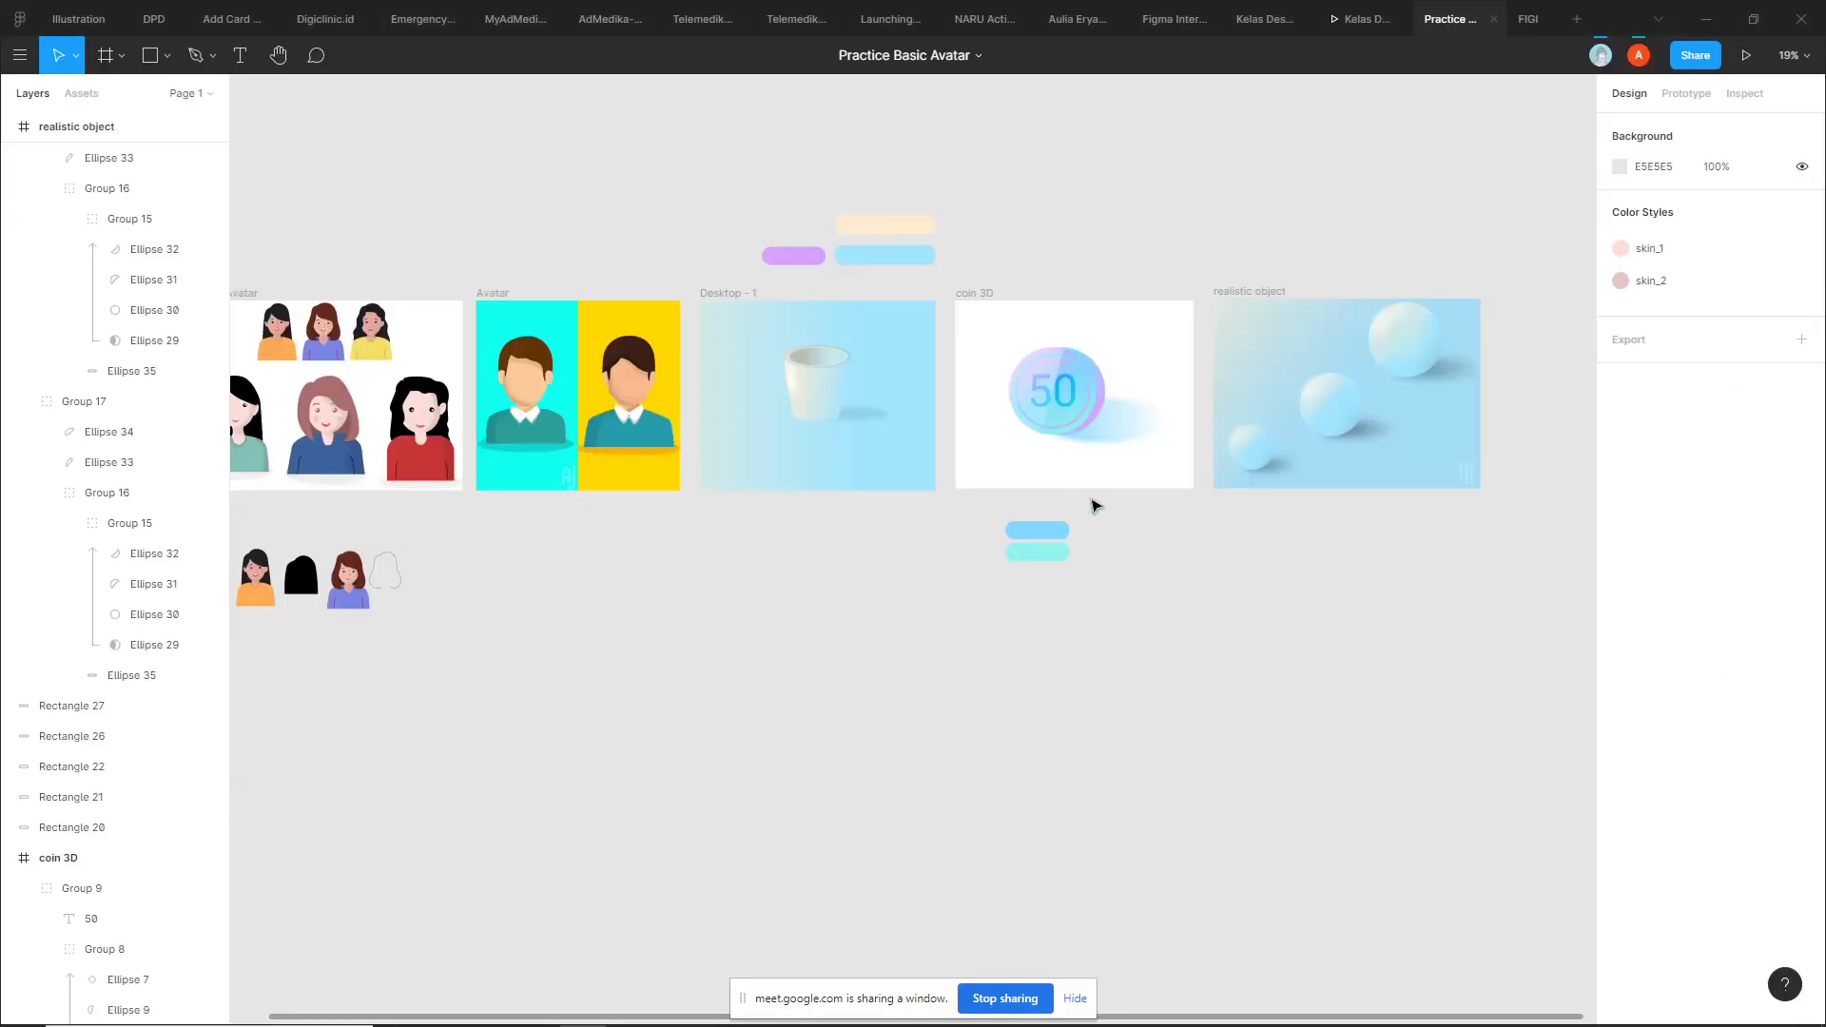
{"action": "scroll", "coordinate": [951, 604], "scroll_direction": "left", "scroll_amount": 3}
{"action": "scroll", "coordinate": [951, 607], "scroll_direction": "right", "scroll_amount": 2}
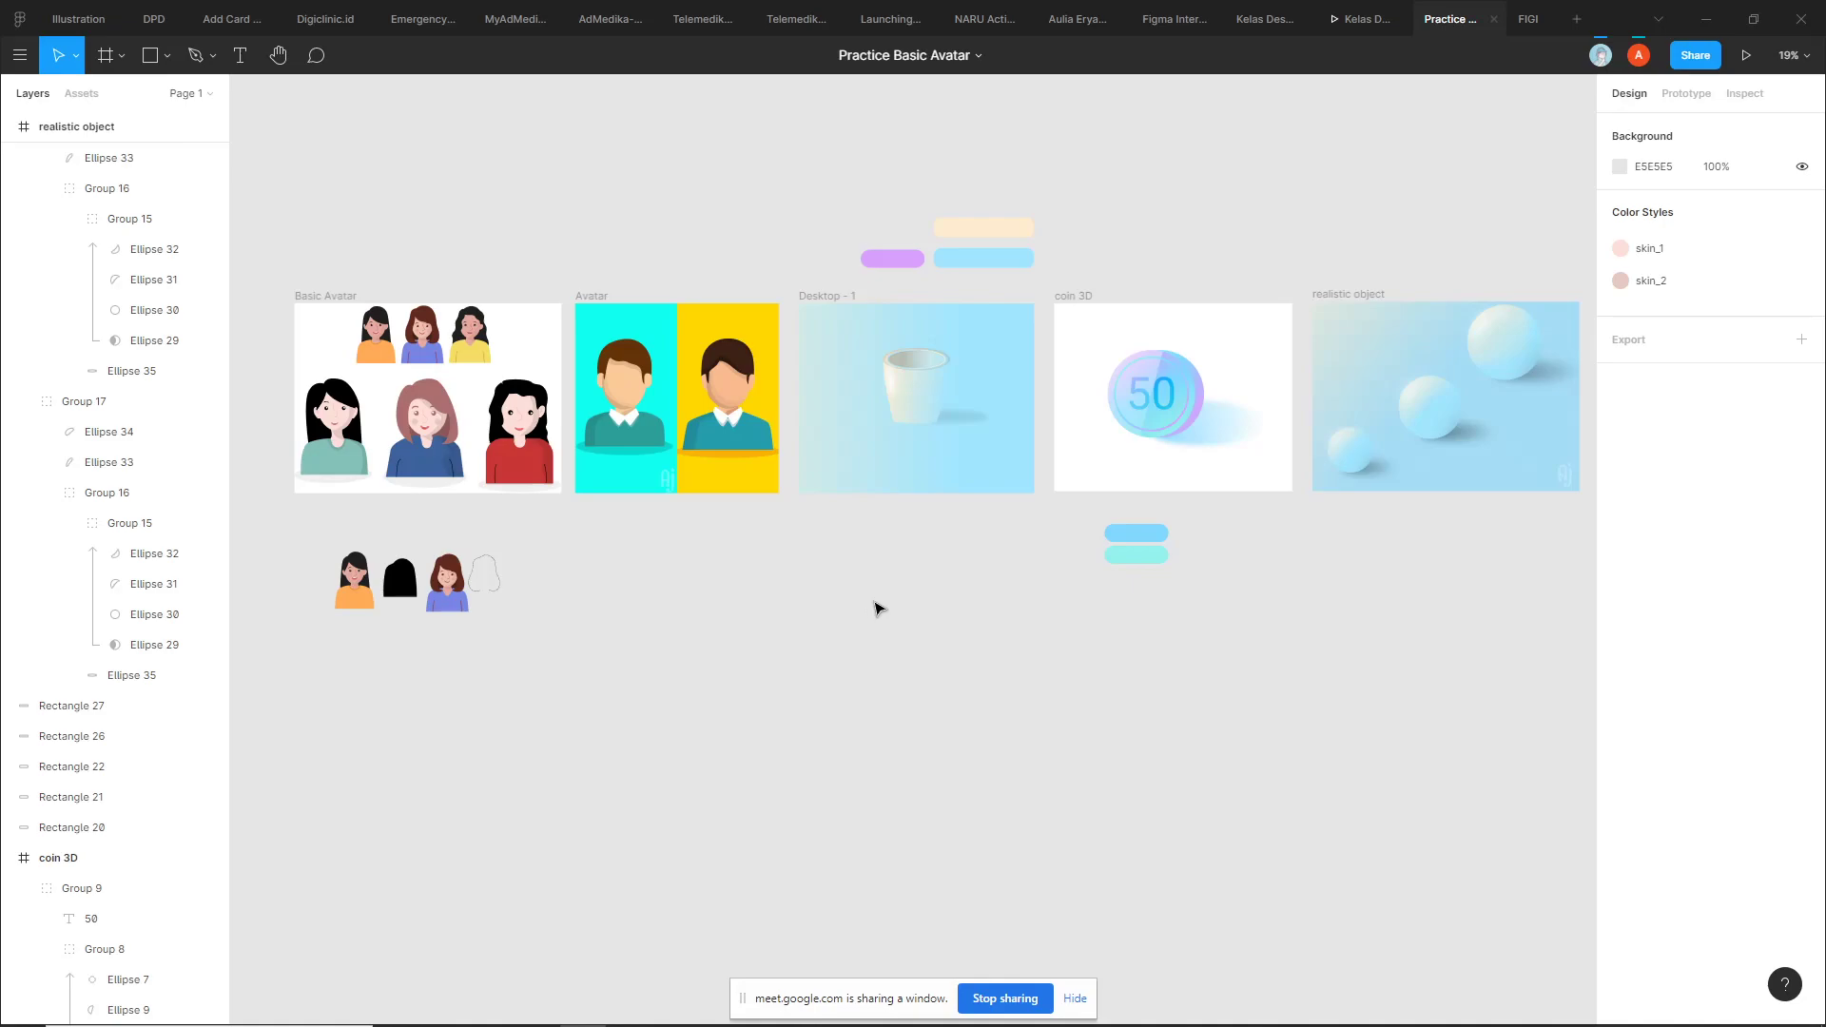
{"action": "scroll", "coordinate": [1260, 624], "scroll_direction": "right", "scroll_amount": 3}
{"action": "key", "text": "alt+Tab"}
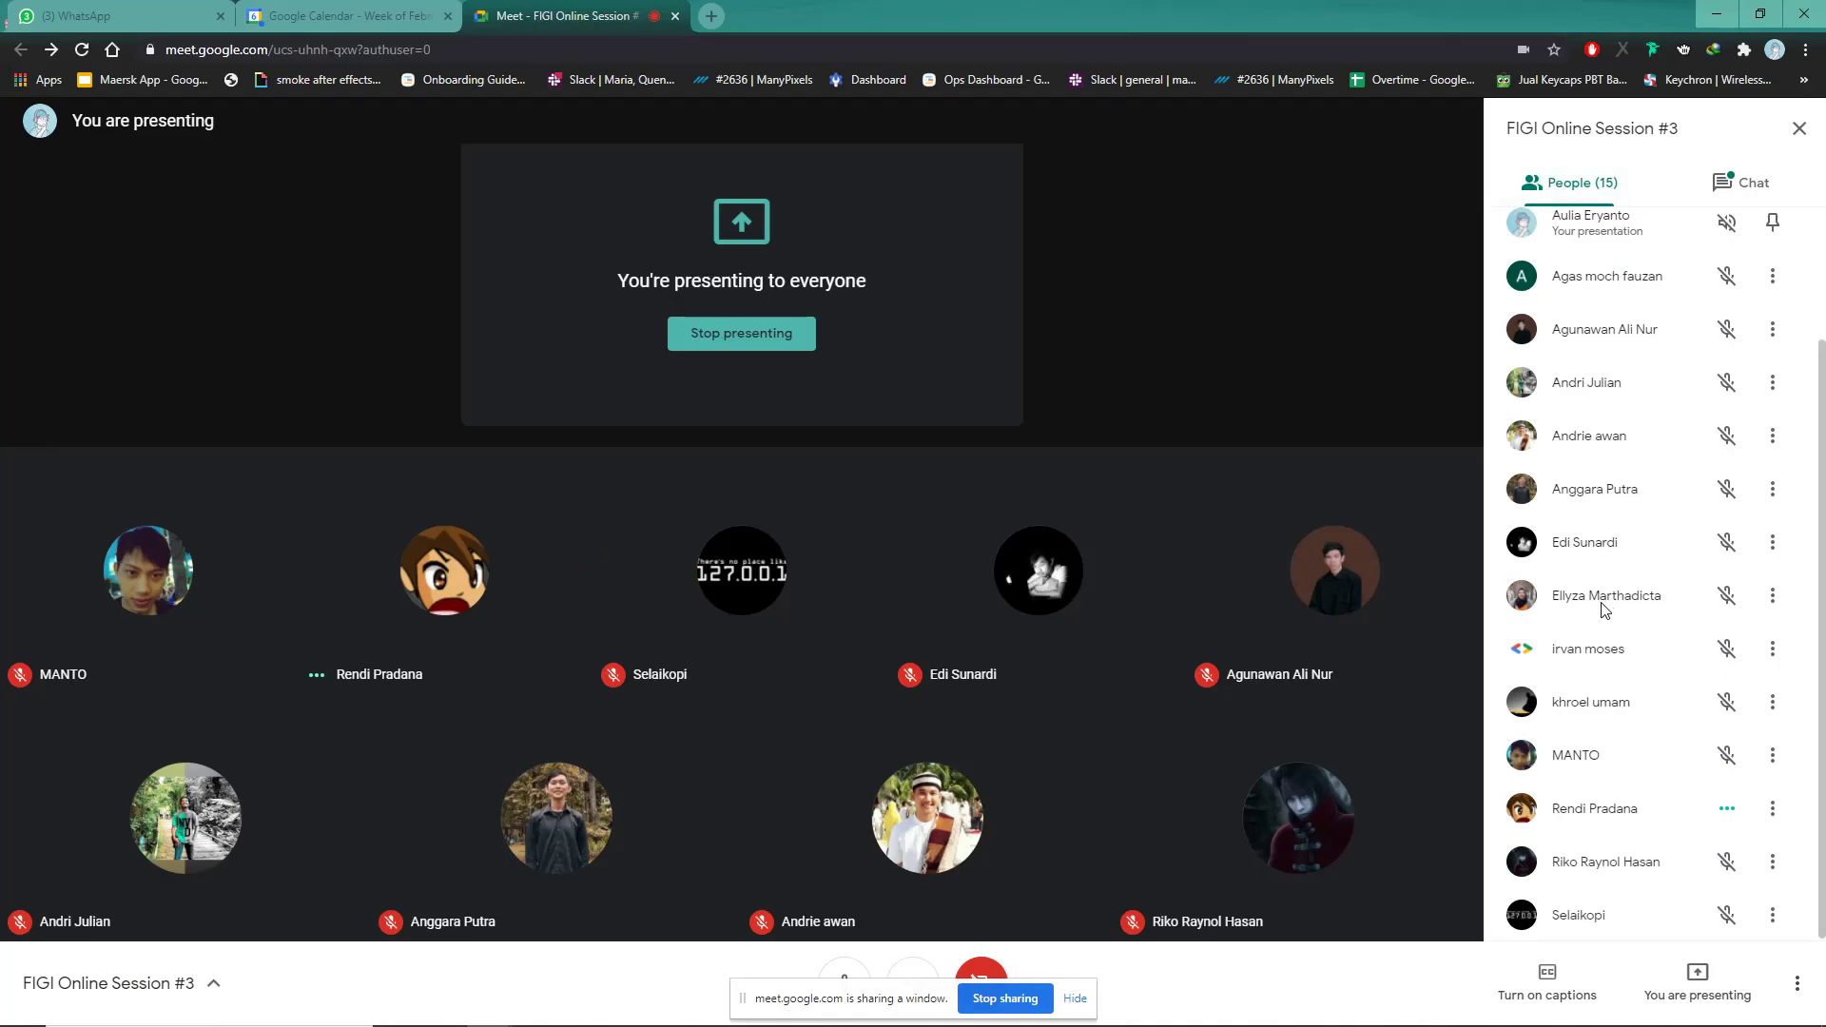
{"action": "key", "text": "alt+Tab"}
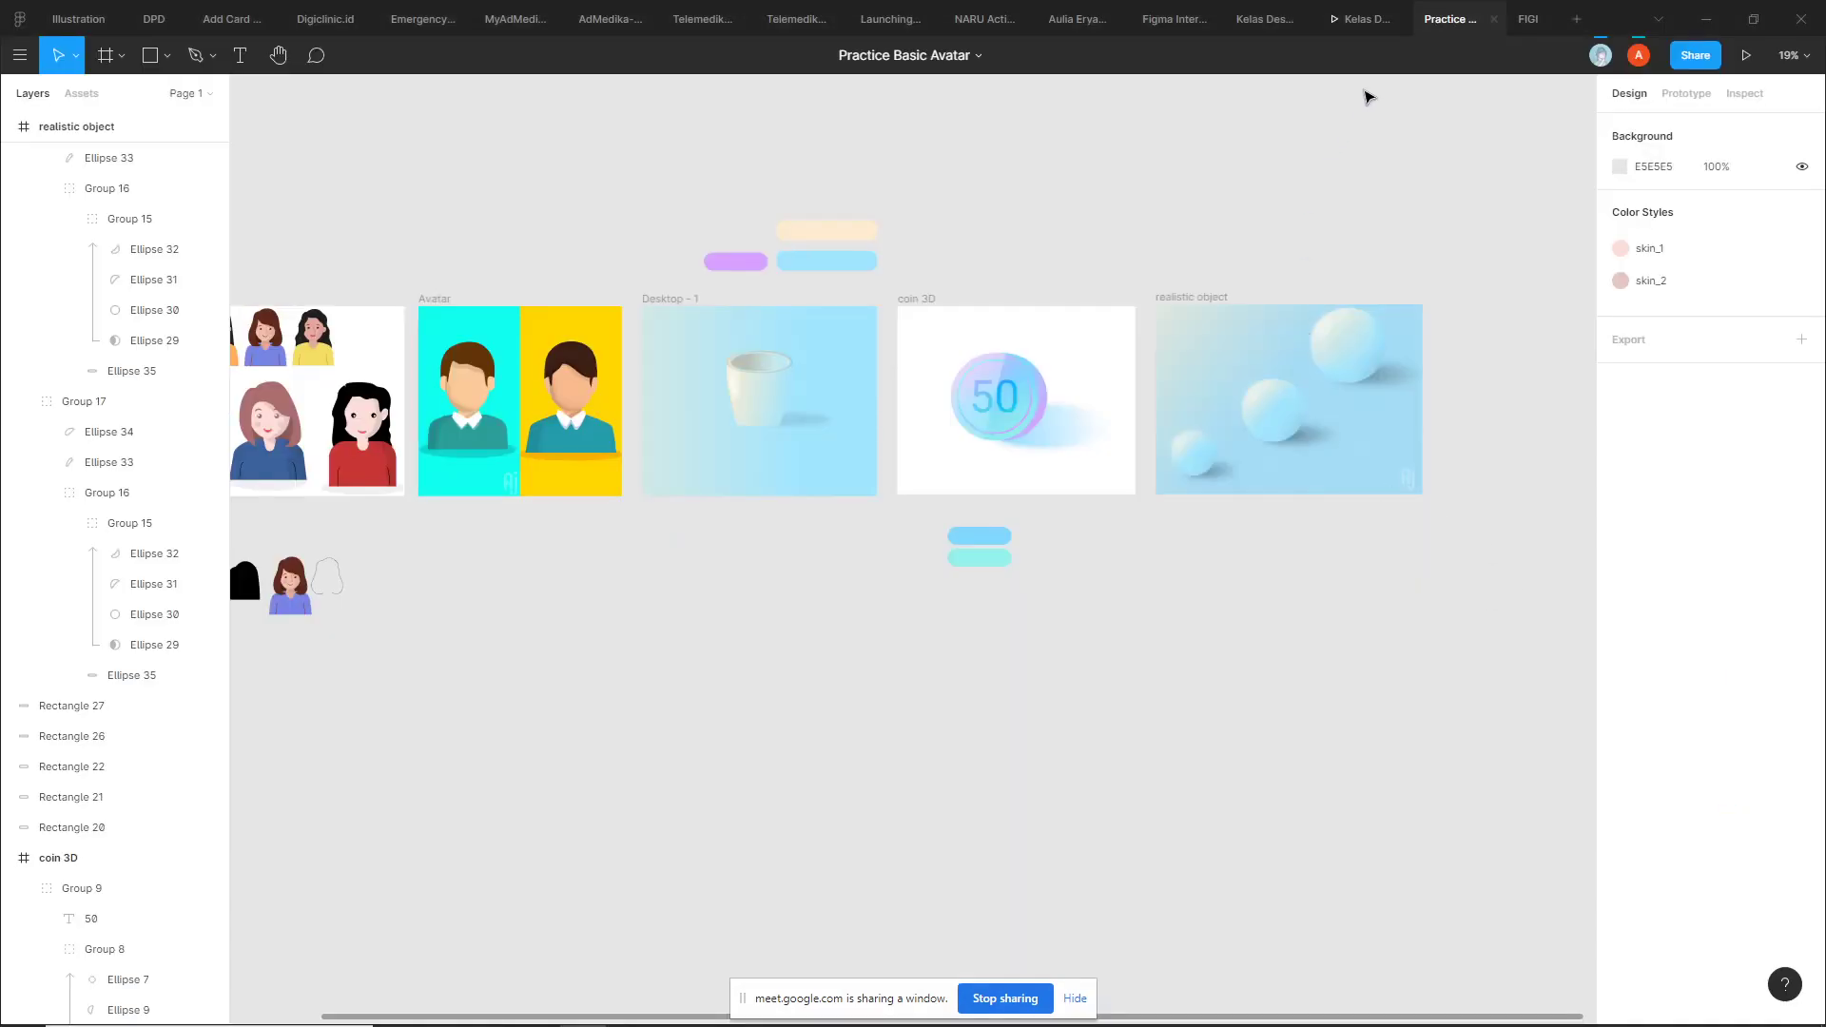
Open the FIGI file and zoom onto the Practice 1 frame's avatar
{"action": "left_click", "coordinate": [1528, 19]}
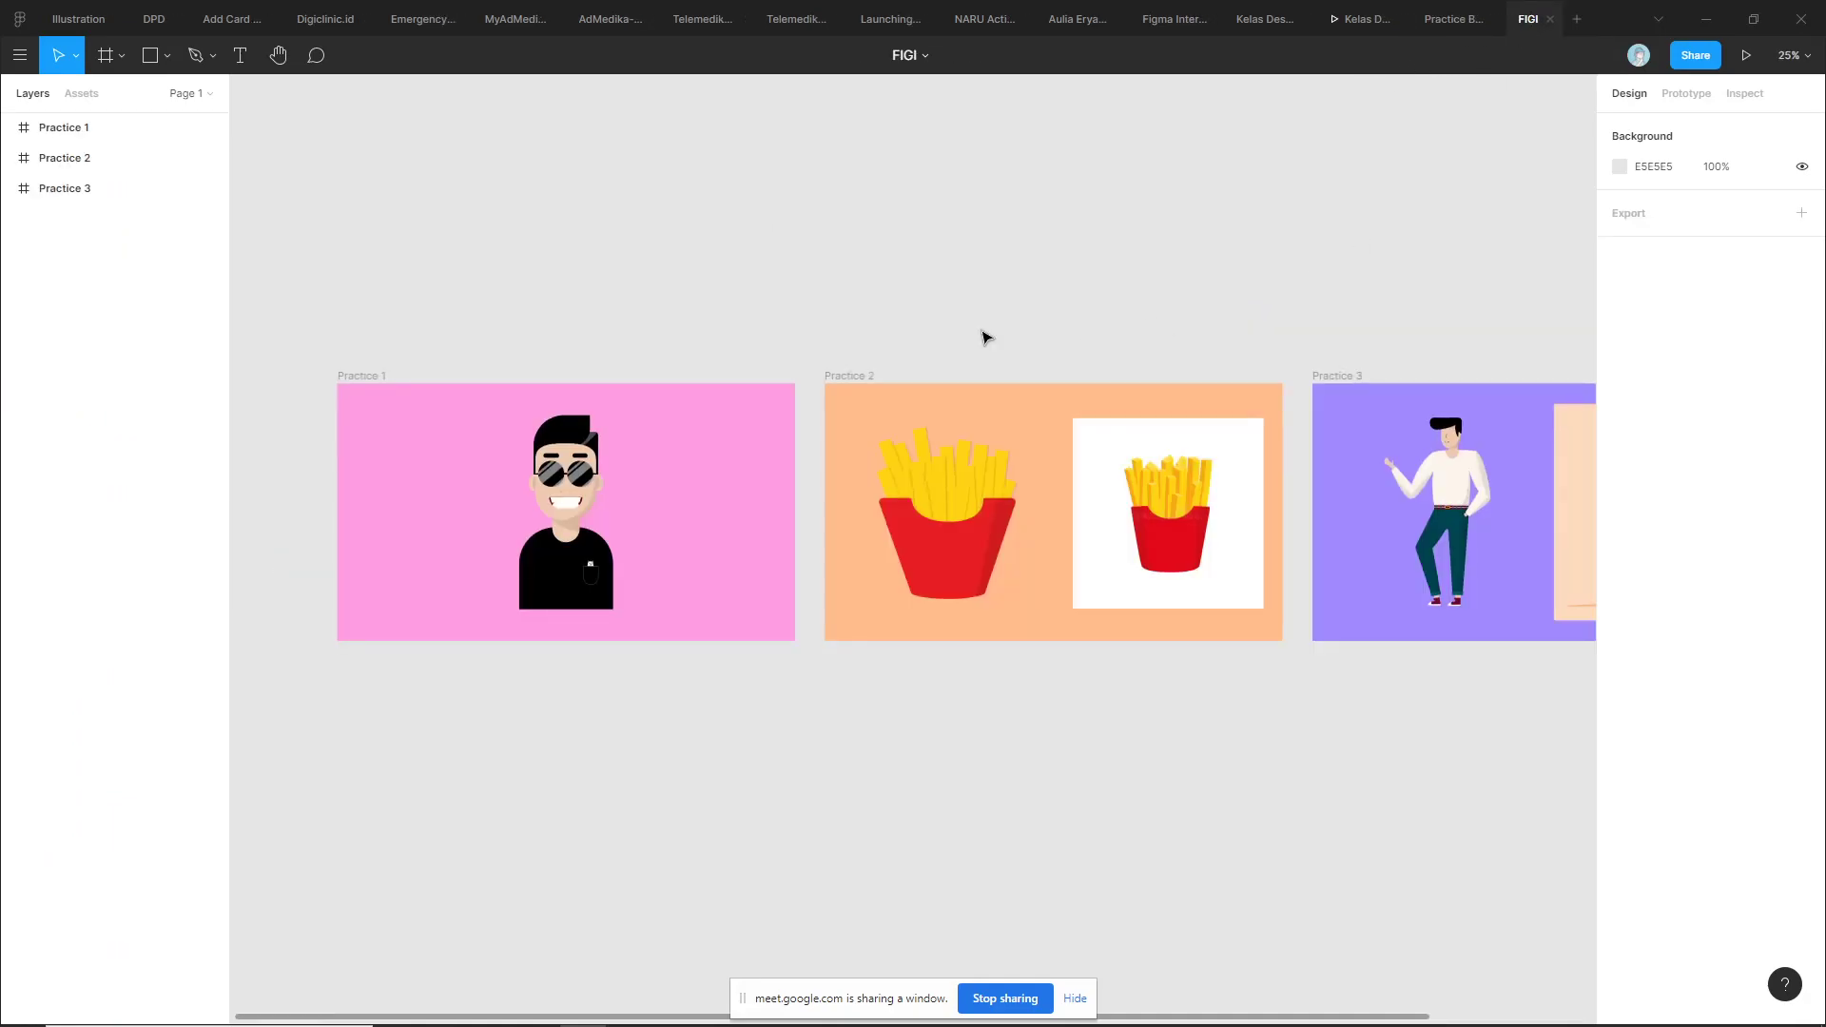
{"action": "scroll", "coordinate": [676, 343], "scroll_direction": "up", "scroll_amount": 2}
{"action": "scroll", "coordinate": [966, 371], "scroll_direction": "up", "scroll_amount": 1}
{"action": "scroll", "coordinate": [815, 359], "scroll_direction": "up", "scroll_amount": 2}
{"action": "left_click_drag", "start_coordinate": [815, 358], "coordinate": [827, 260]}
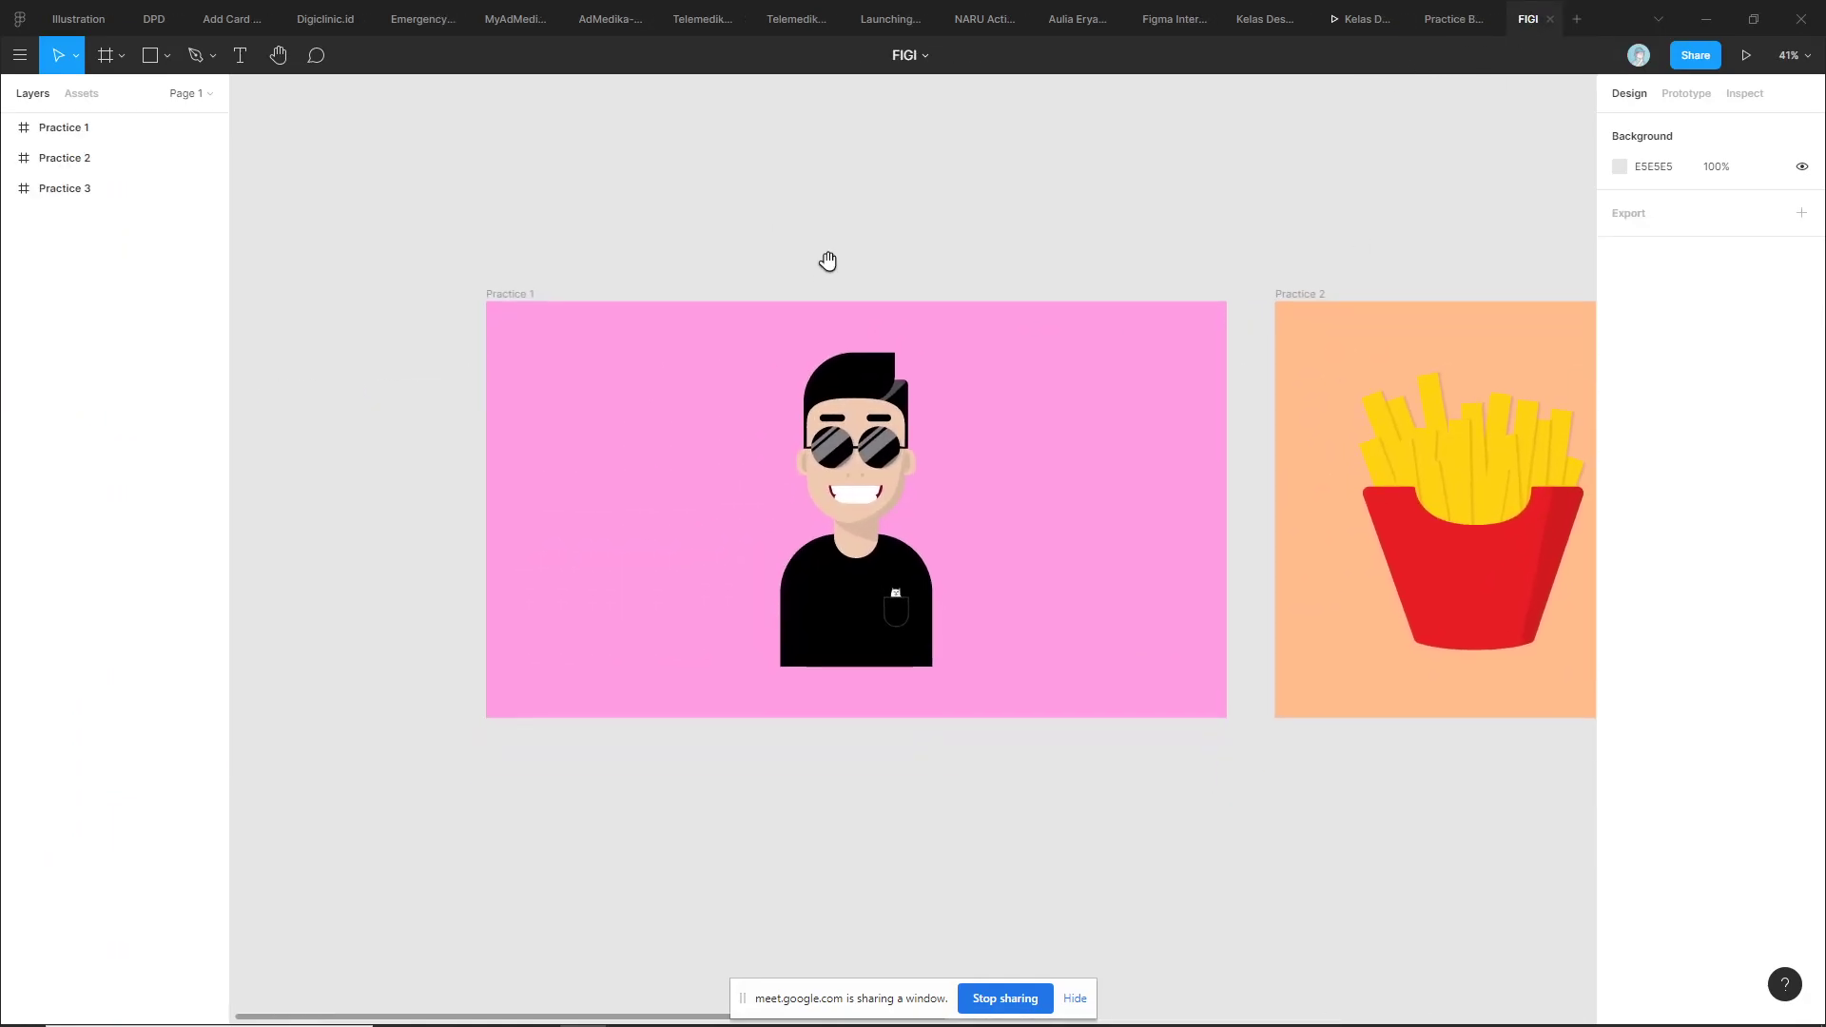
{"action": "scroll", "coordinate": [909, 314], "scroll_direction": "up", "scroll_amount": 2}
{"action": "scroll", "coordinate": [881, 297], "scroll_direction": "up", "scroll_amount": 1}
{"action": "scroll", "coordinate": [881, 298], "scroll_direction": "down", "scroll_amount": 1}
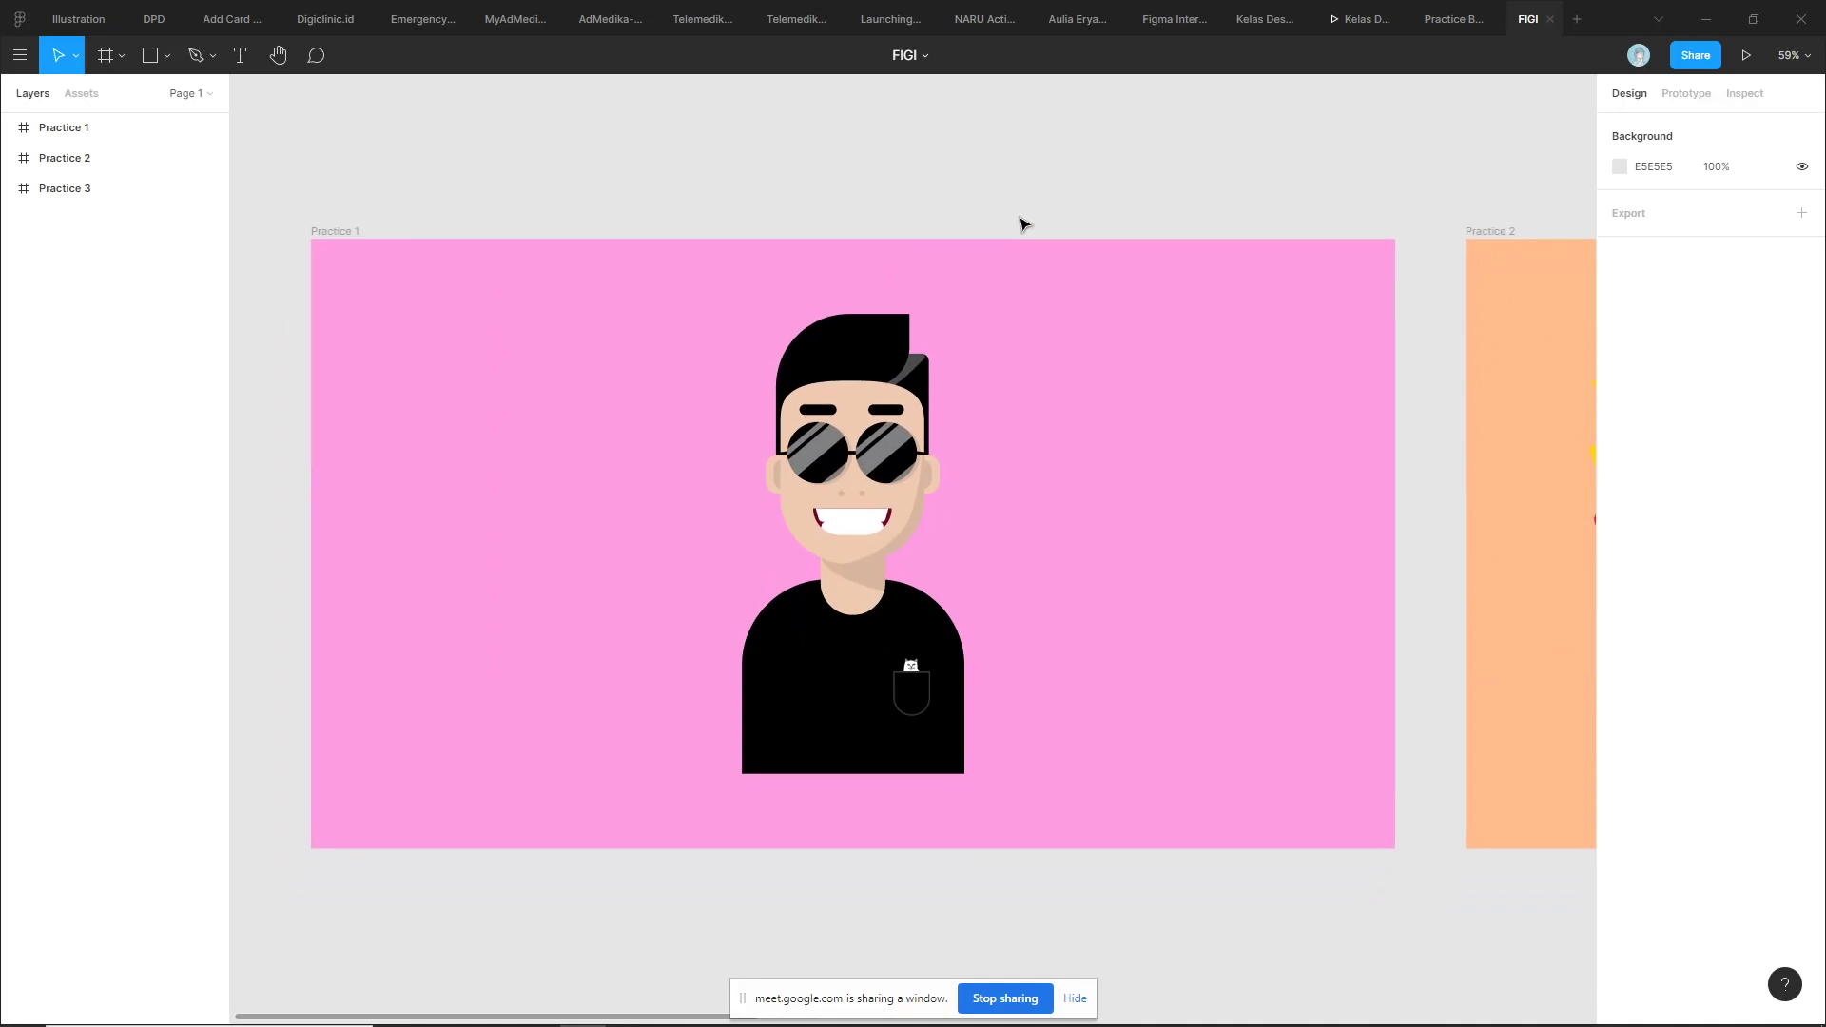
Check the video call window, then return to the avatar and its shirt pocket
{"action": "key", "text": "alt+Tab"}
{"action": "key", "text": "alt+Tab"}
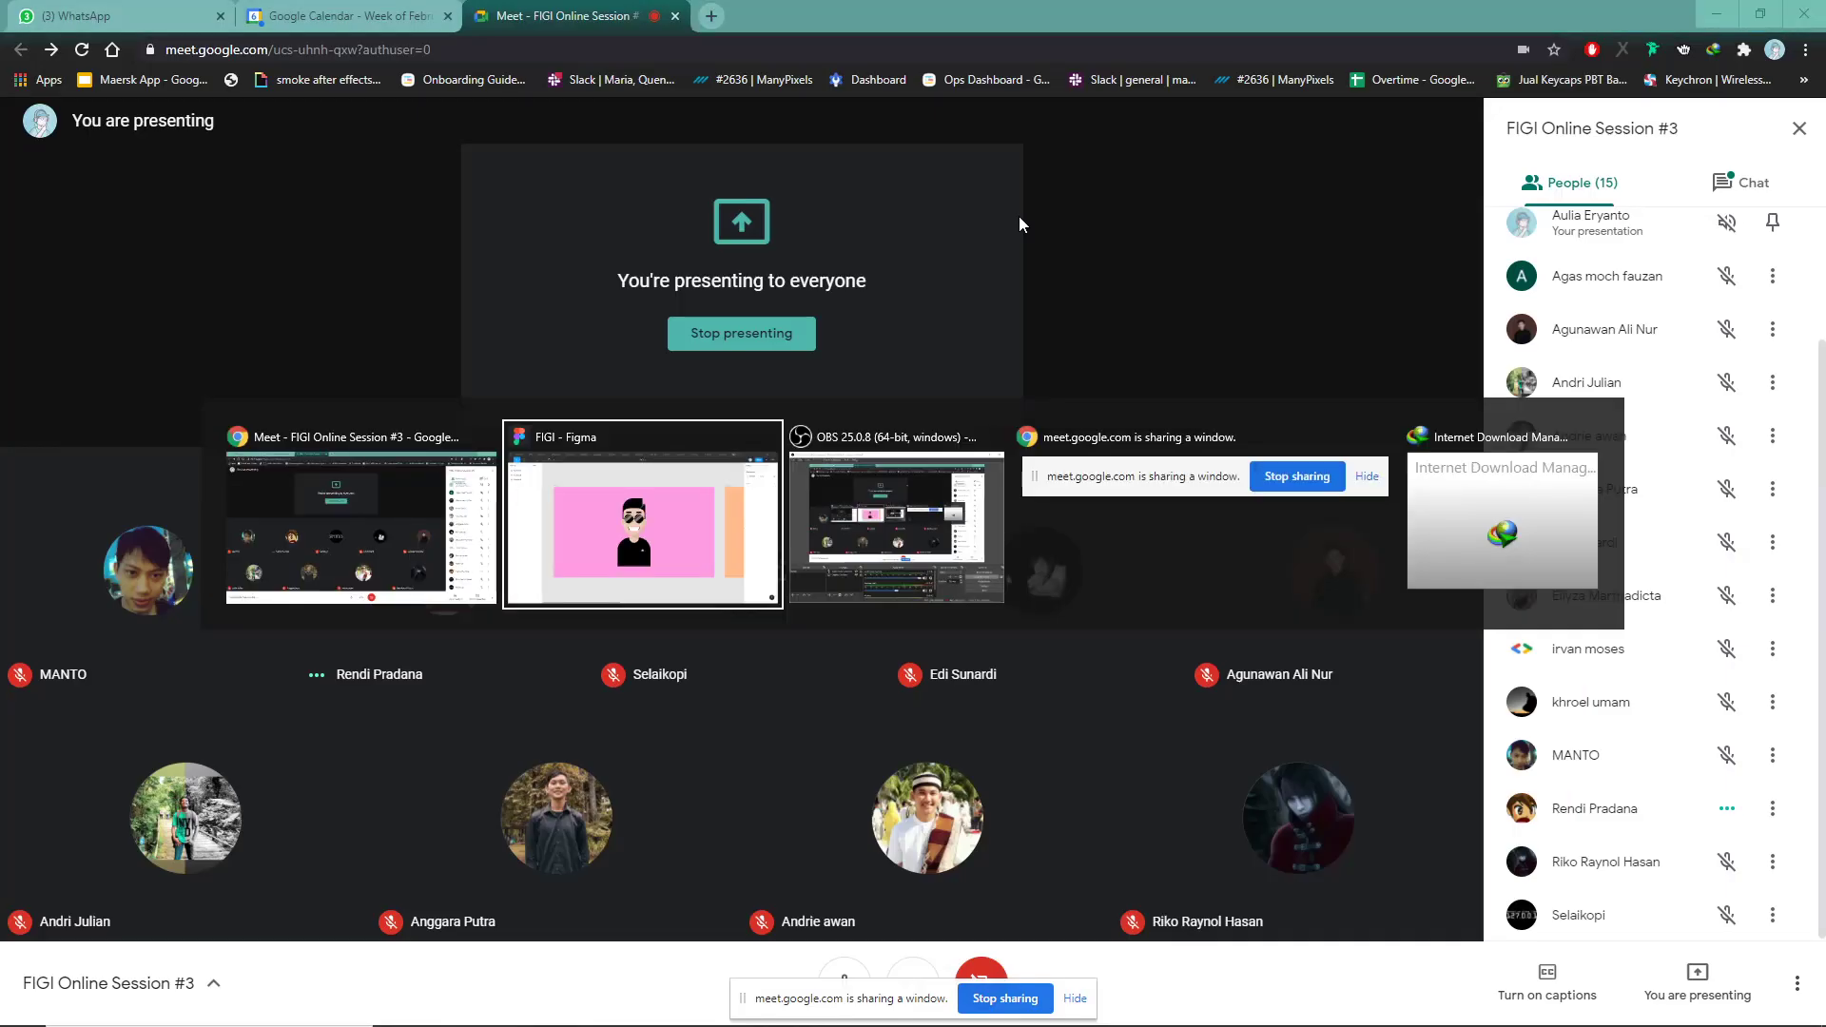
{"action": "left_click", "coordinate": [666, 470]}
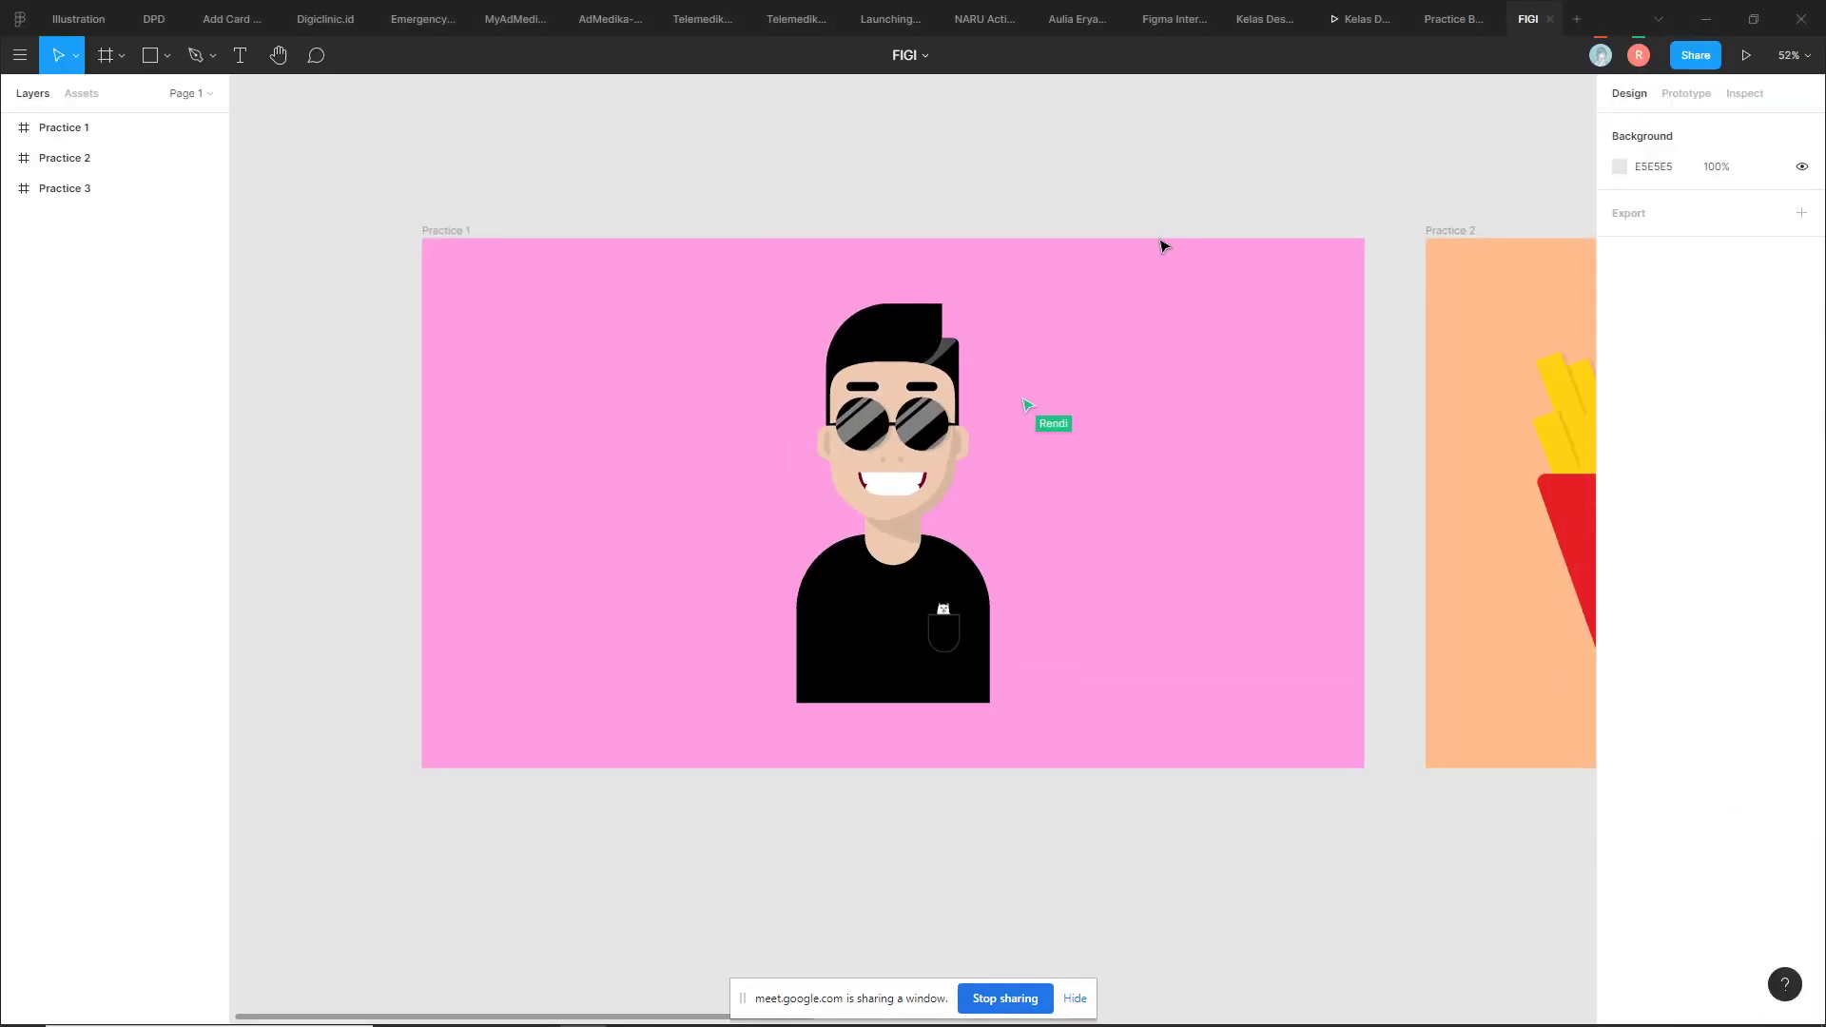
{"action": "scroll", "coordinate": [1151, 246], "scroll_direction": "up", "scroll_amount": 2}
{"action": "scroll", "coordinate": [1046, 219], "scroll_direction": "down", "scroll_amount": 1}
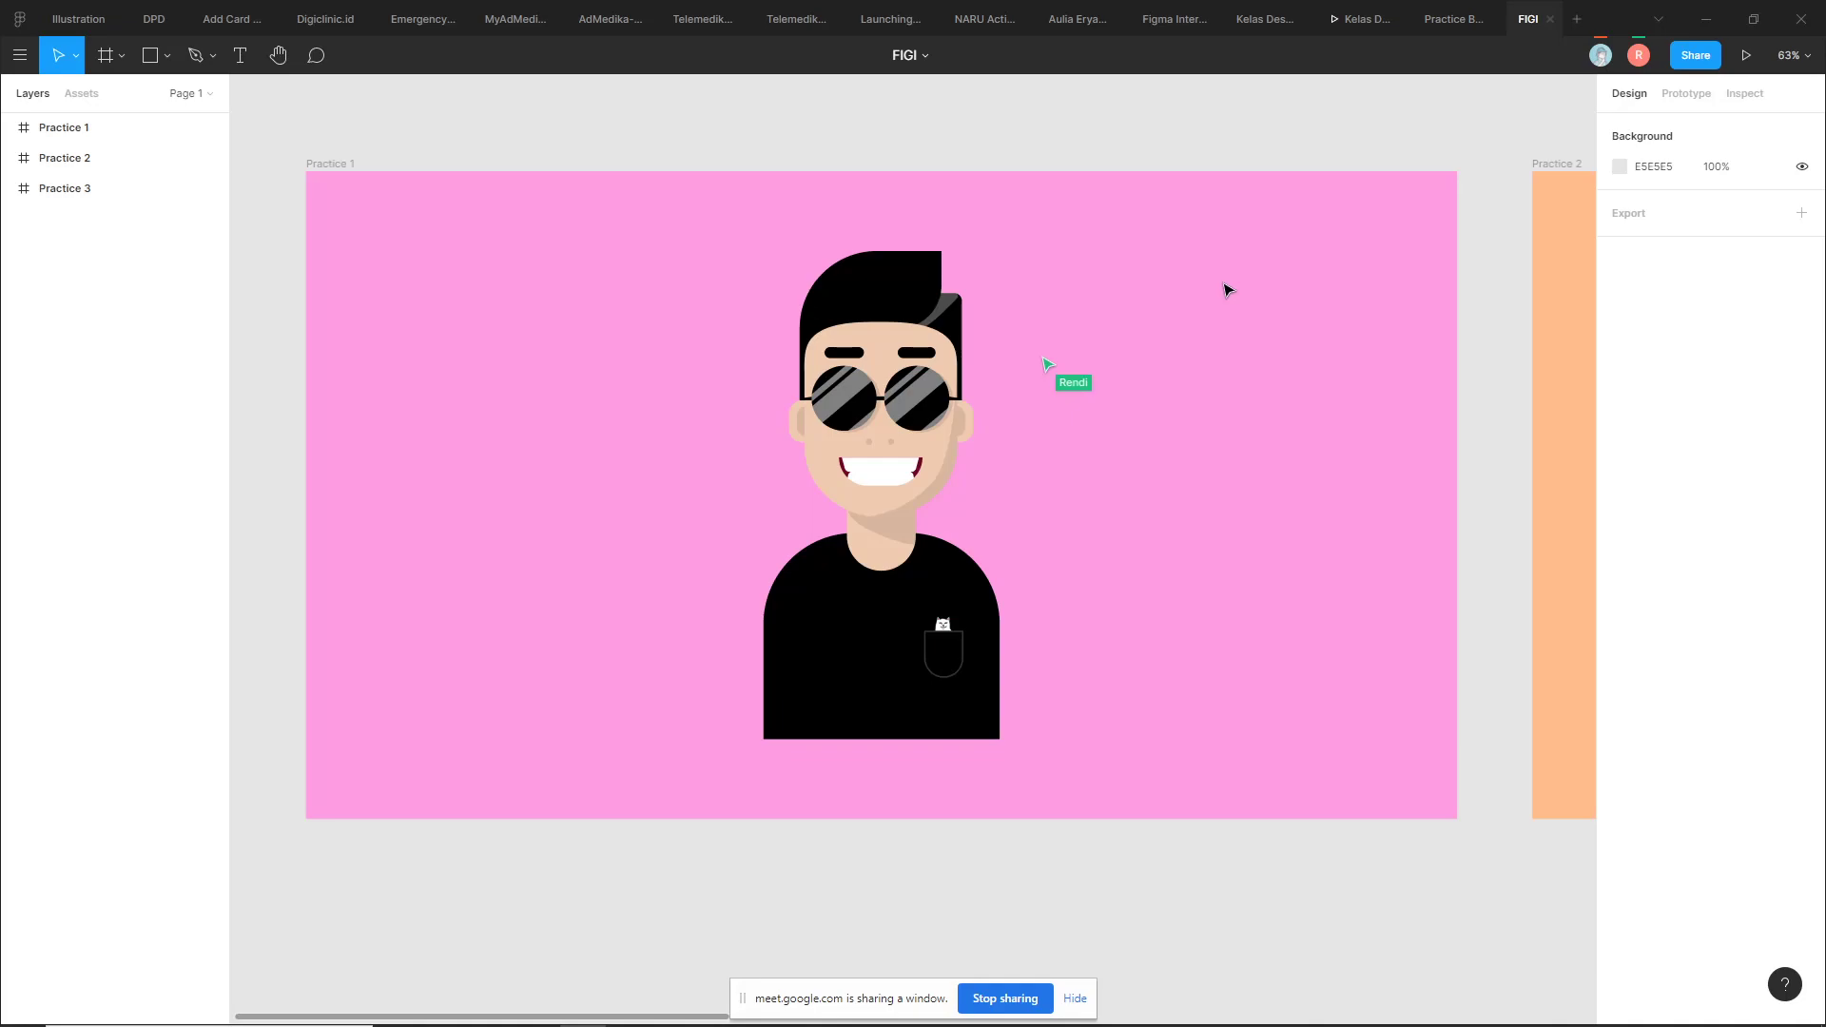
{"action": "key", "text": "alt+Tab"}
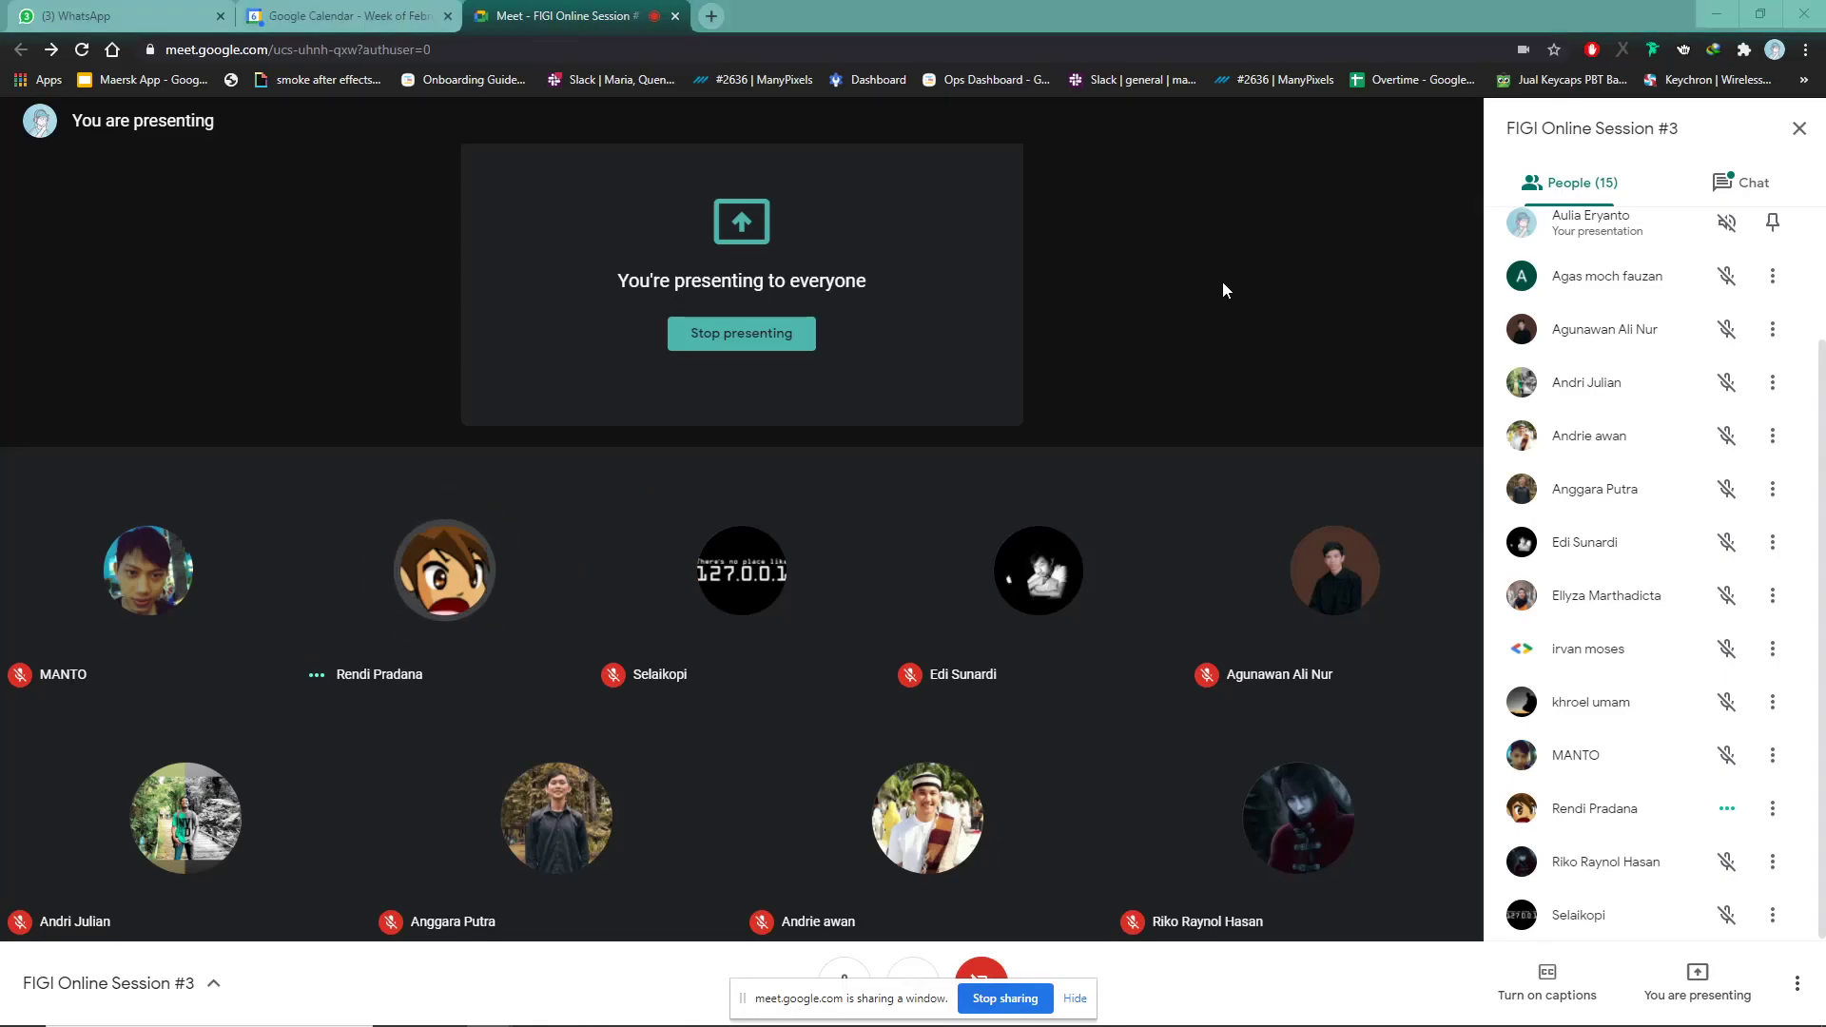
{"action": "key", "text": "alt+Tab"}
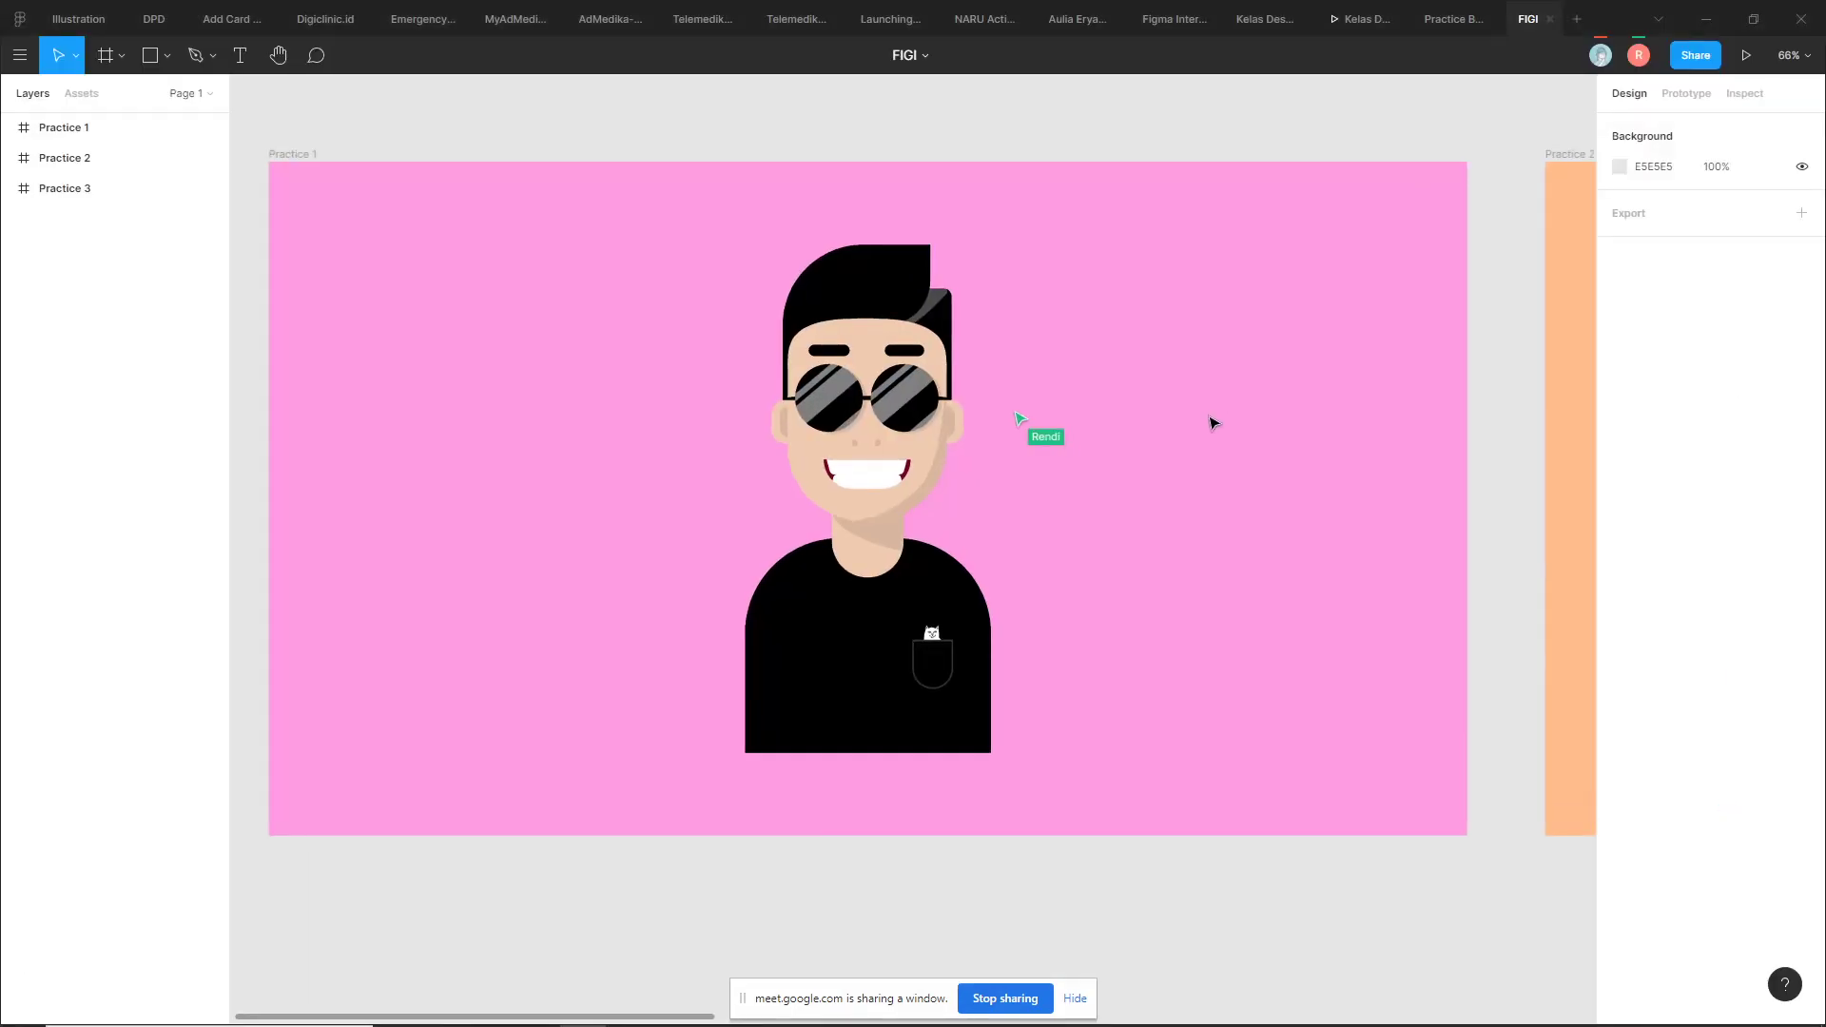
{"action": "scroll", "coordinate": [1217, 406], "scroll_direction": "down", "scroll_amount": 3}
{"action": "scroll", "coordinate": [1179, 430], "scroll_direction": "right", "scroll_amount": 2}
{"action": "key", "text": "alt+Tab"}
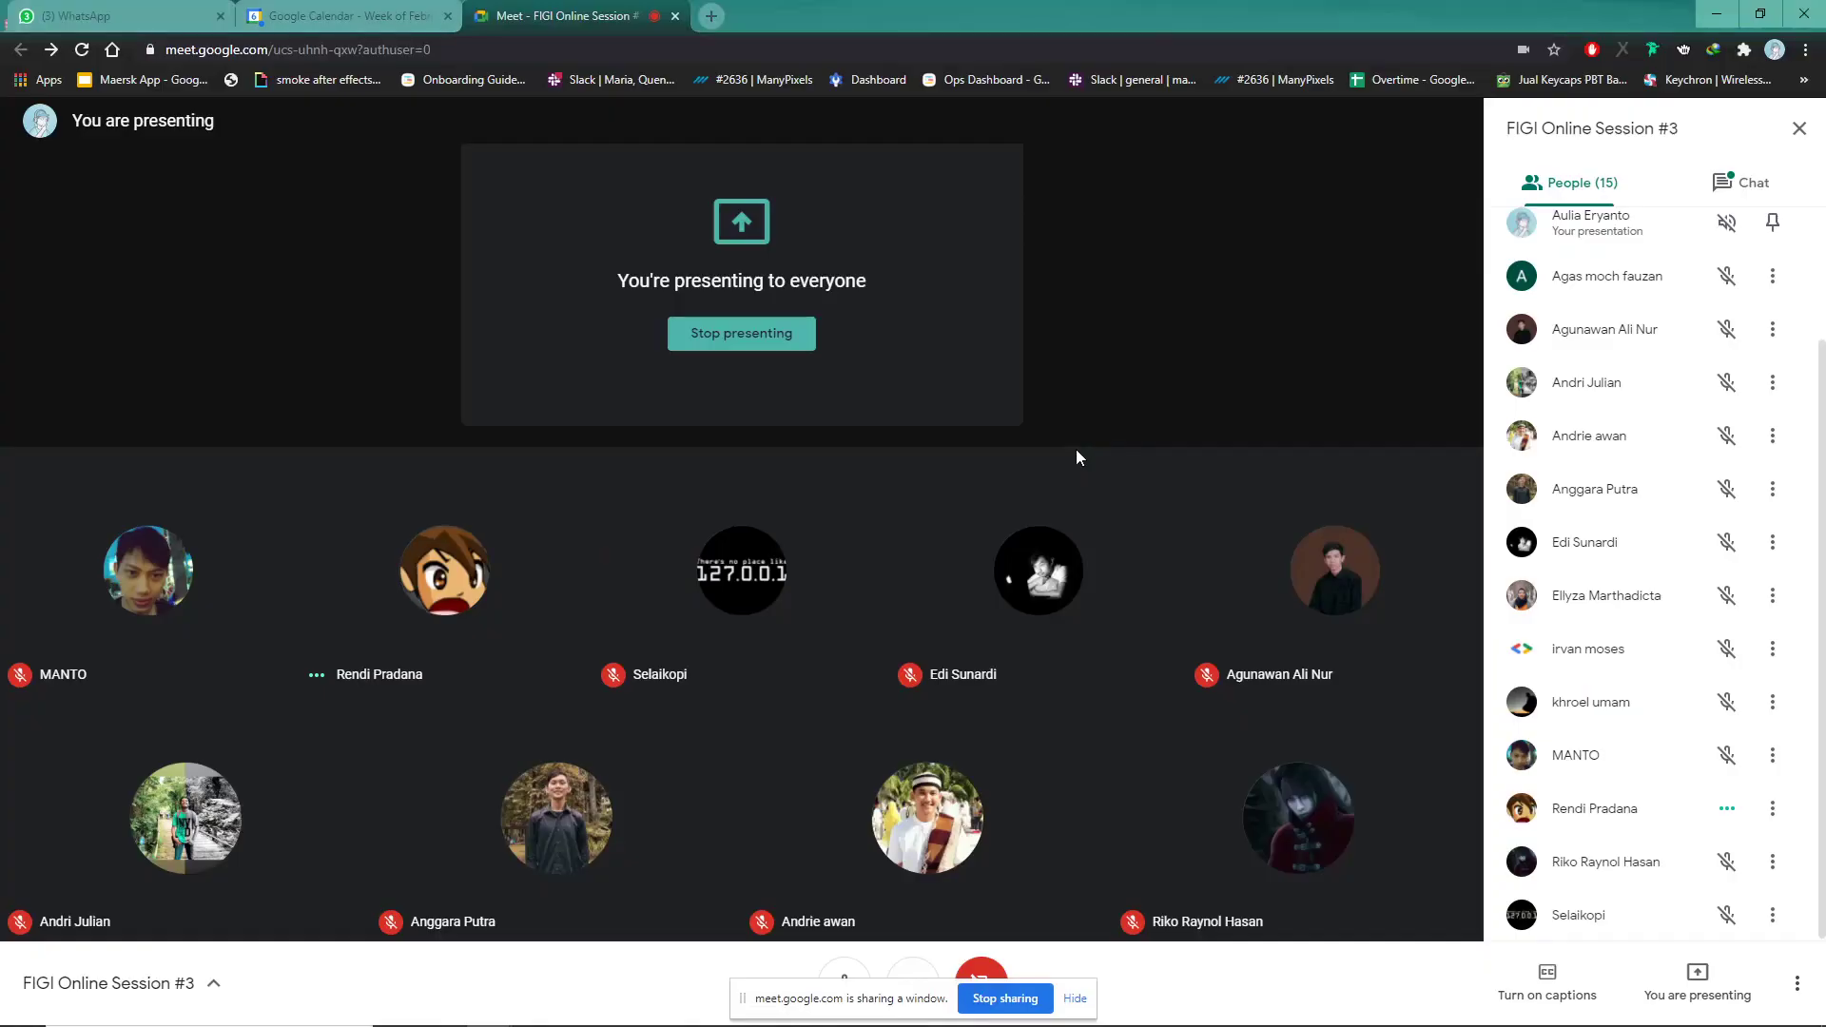
{"action": "key", "text": "alt+Tab"}
{"action": "scroll", "coordinate": [1037, 476], "scroll_direction": "up", "scroll_amount": 3}
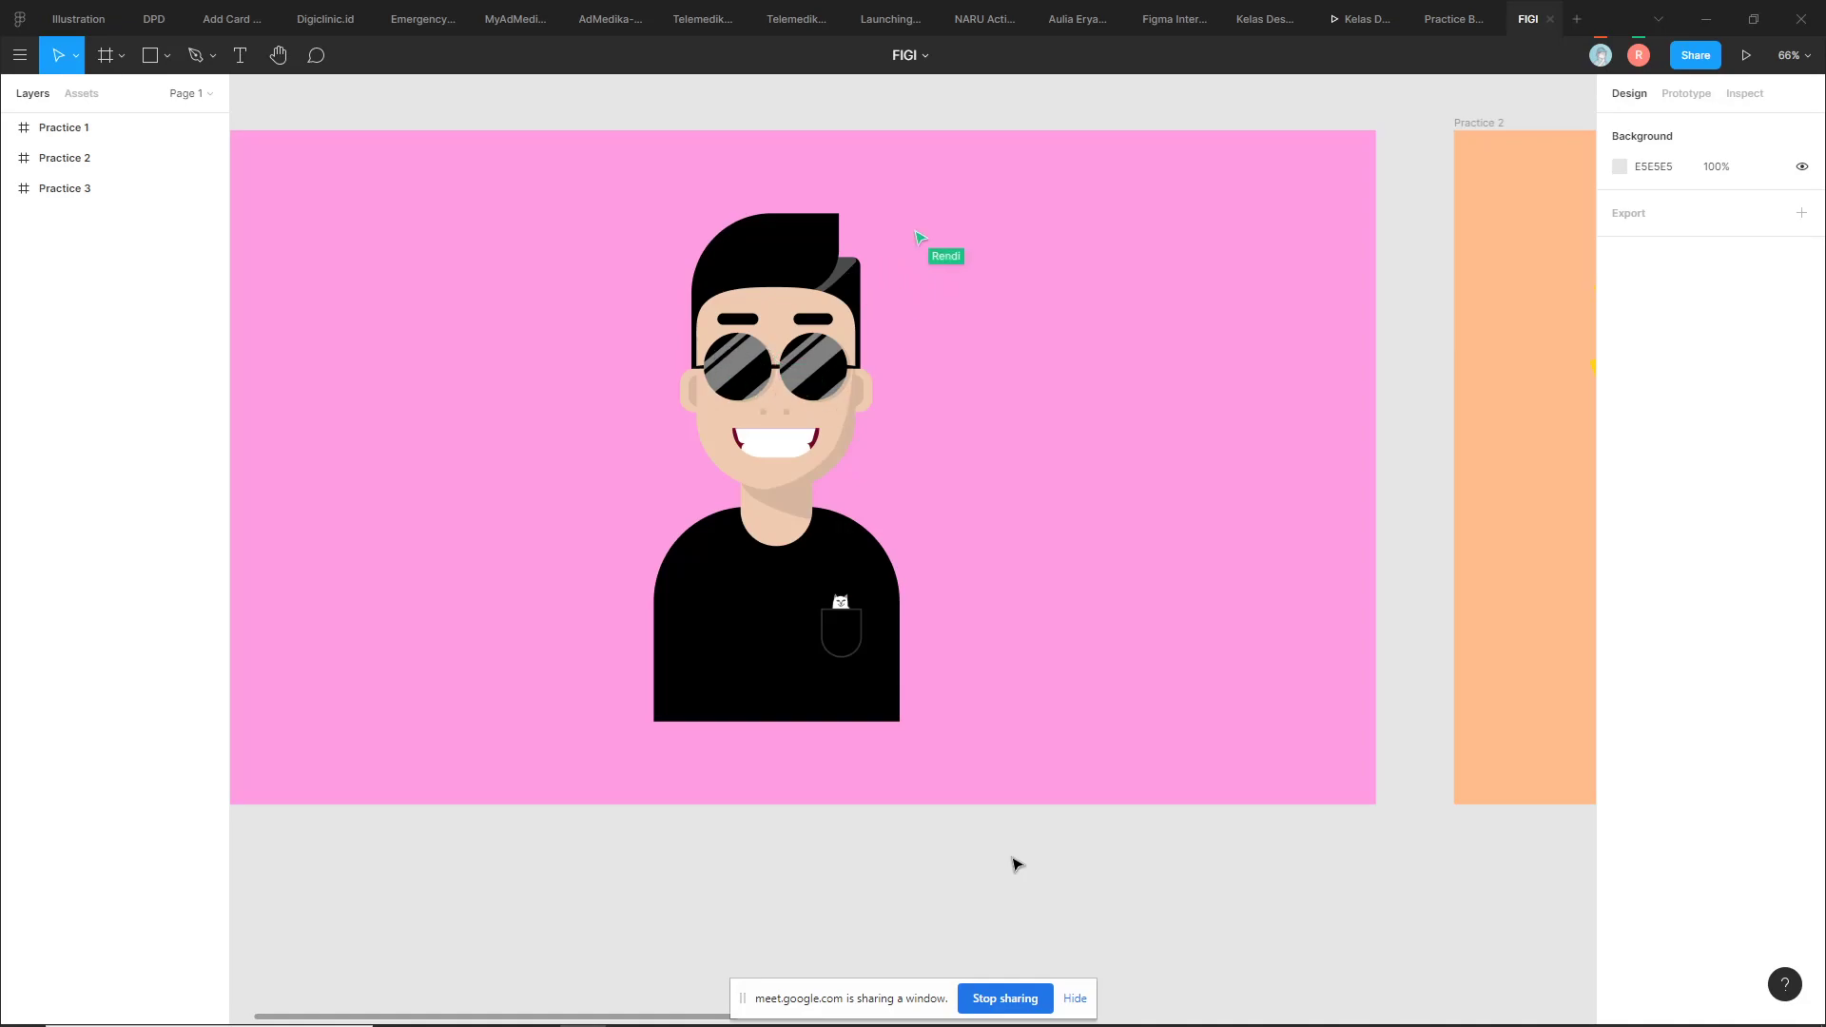
Inspect the pocket cat image and the hair shine shape's vector points
{"action": "scroll", "coordinate": [832, 646], "scroll_direction": "up", "scroll_amount": 5}
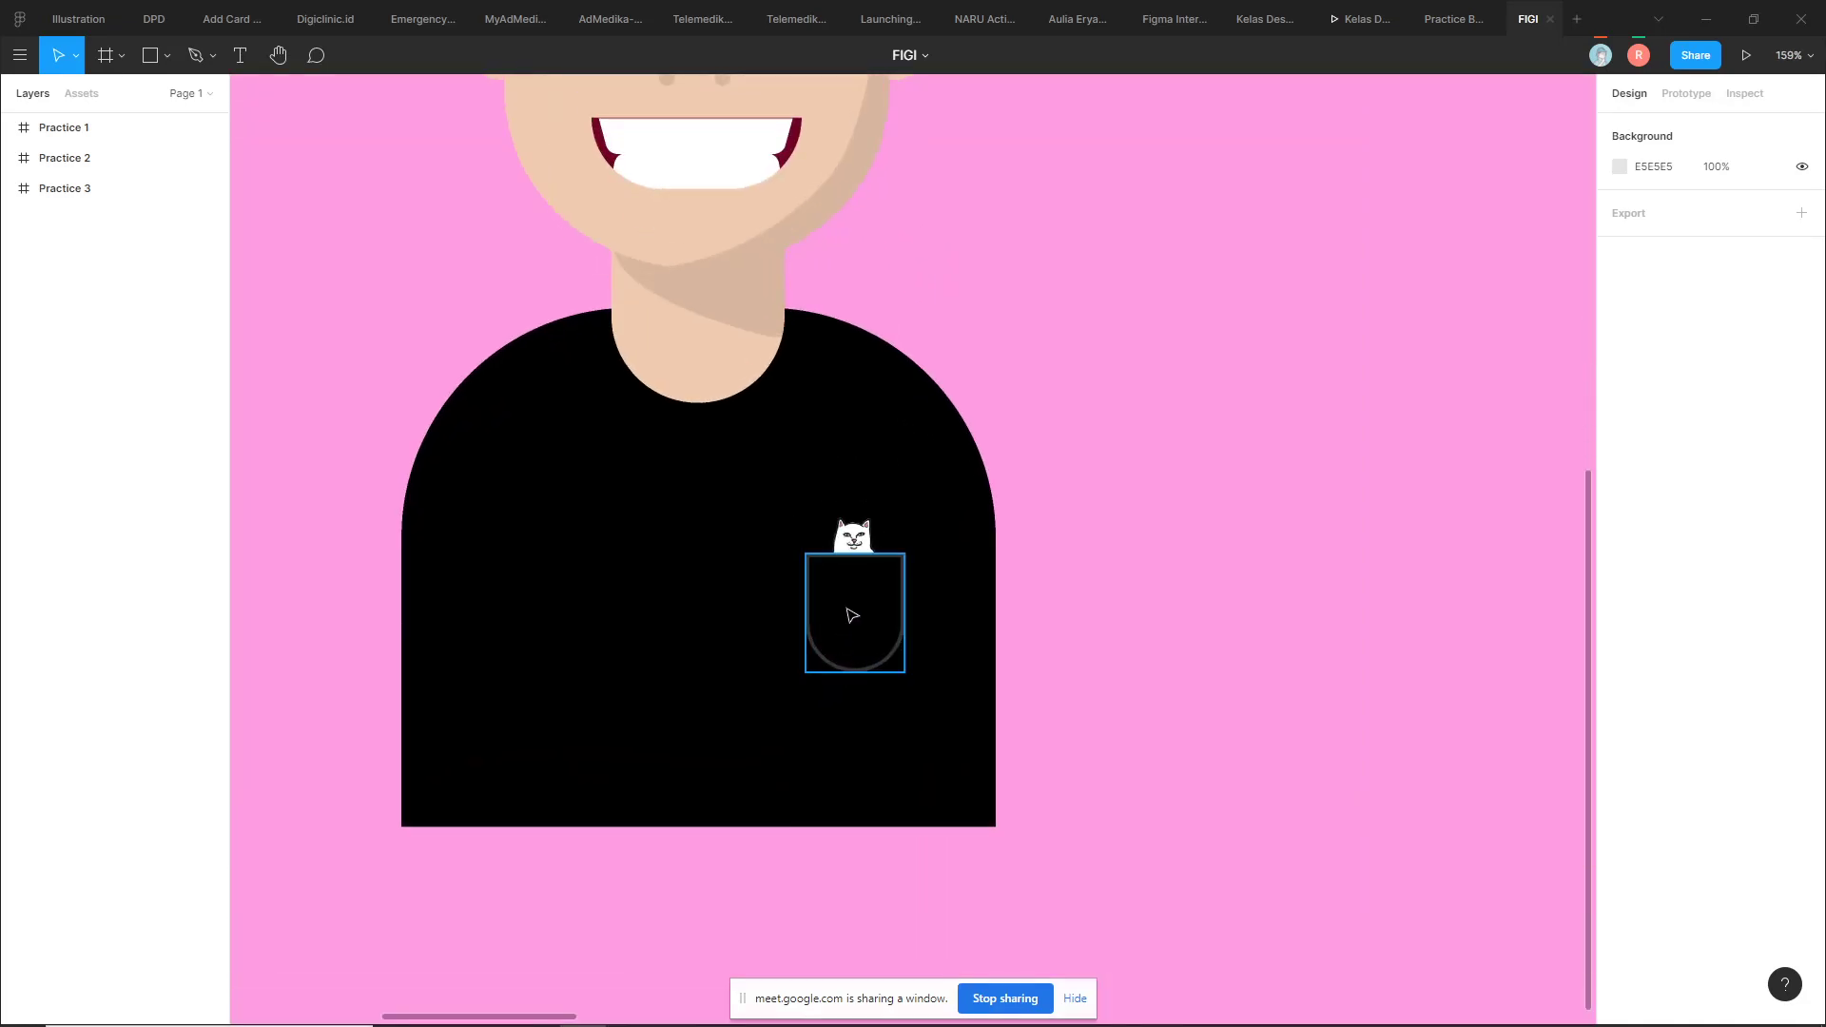
{"action": "left_click", "coordinate": [854, 547]}
{"action": "scroll", "coordinate": [1123, 589], "scroll_direction": "up", "scroll_amount": 5}
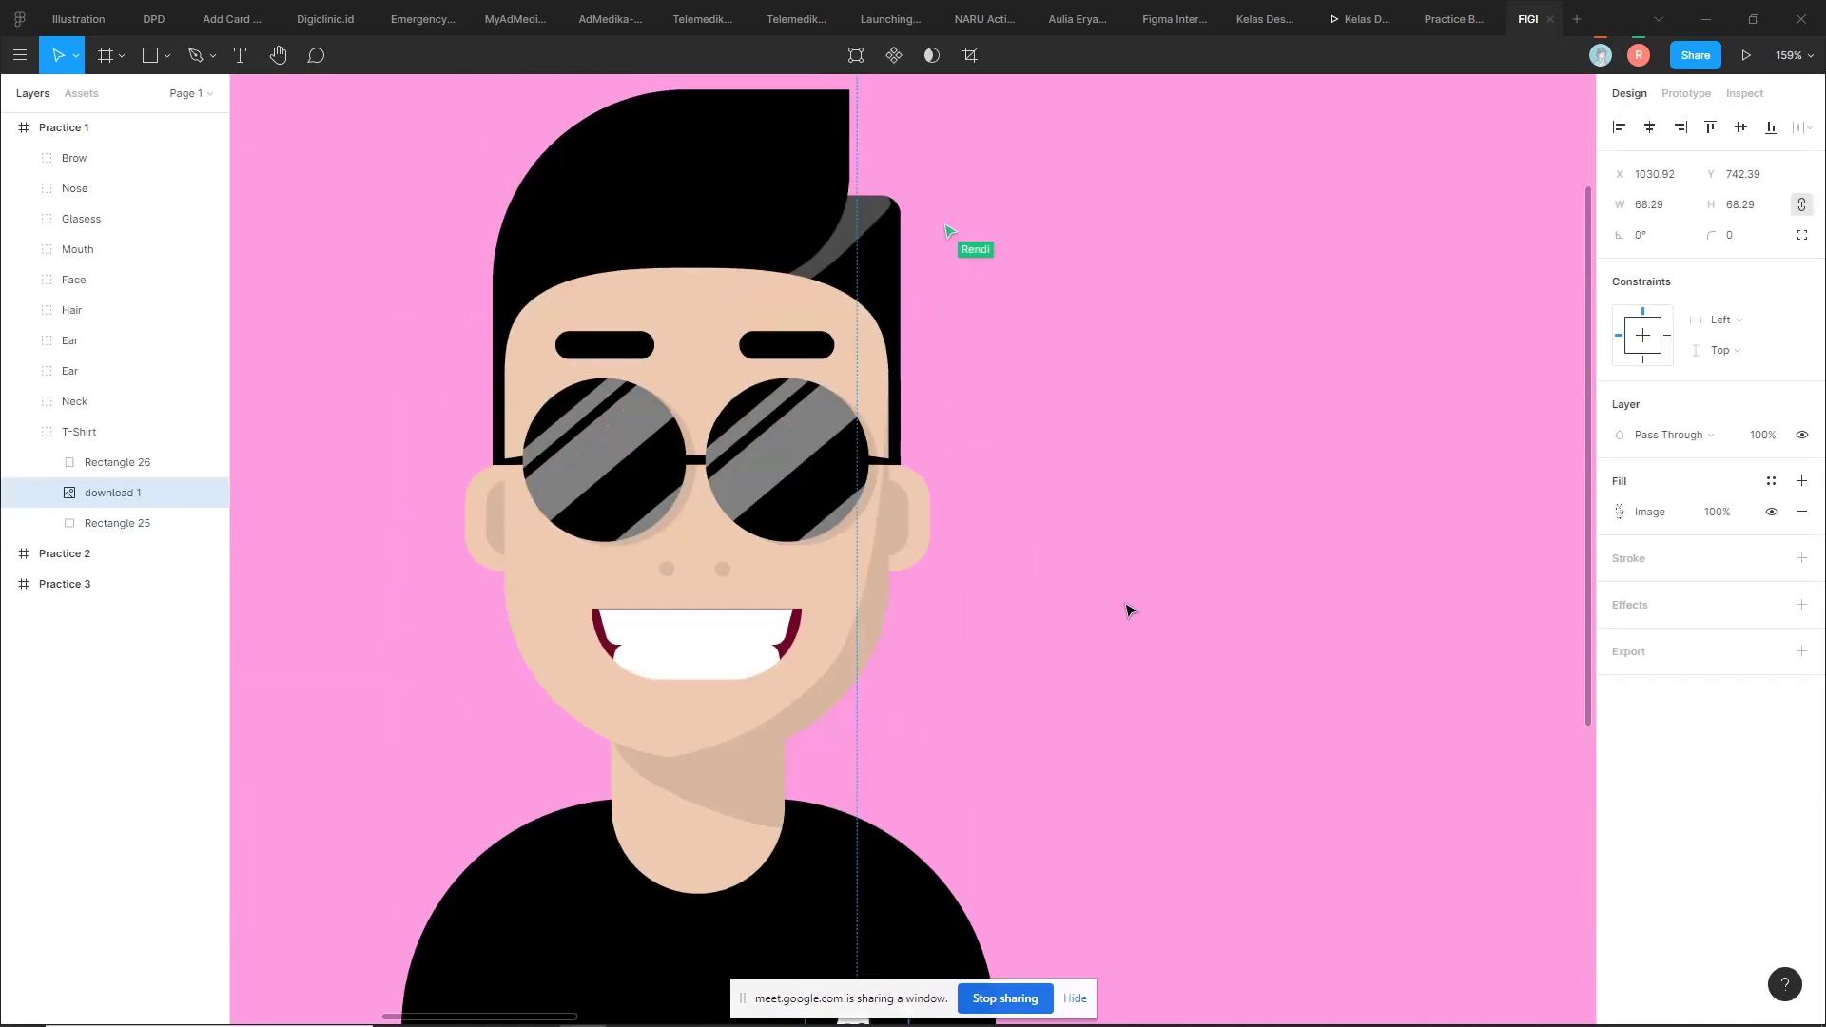
{"action": "left_click", "coordinate": [1122, 604]}
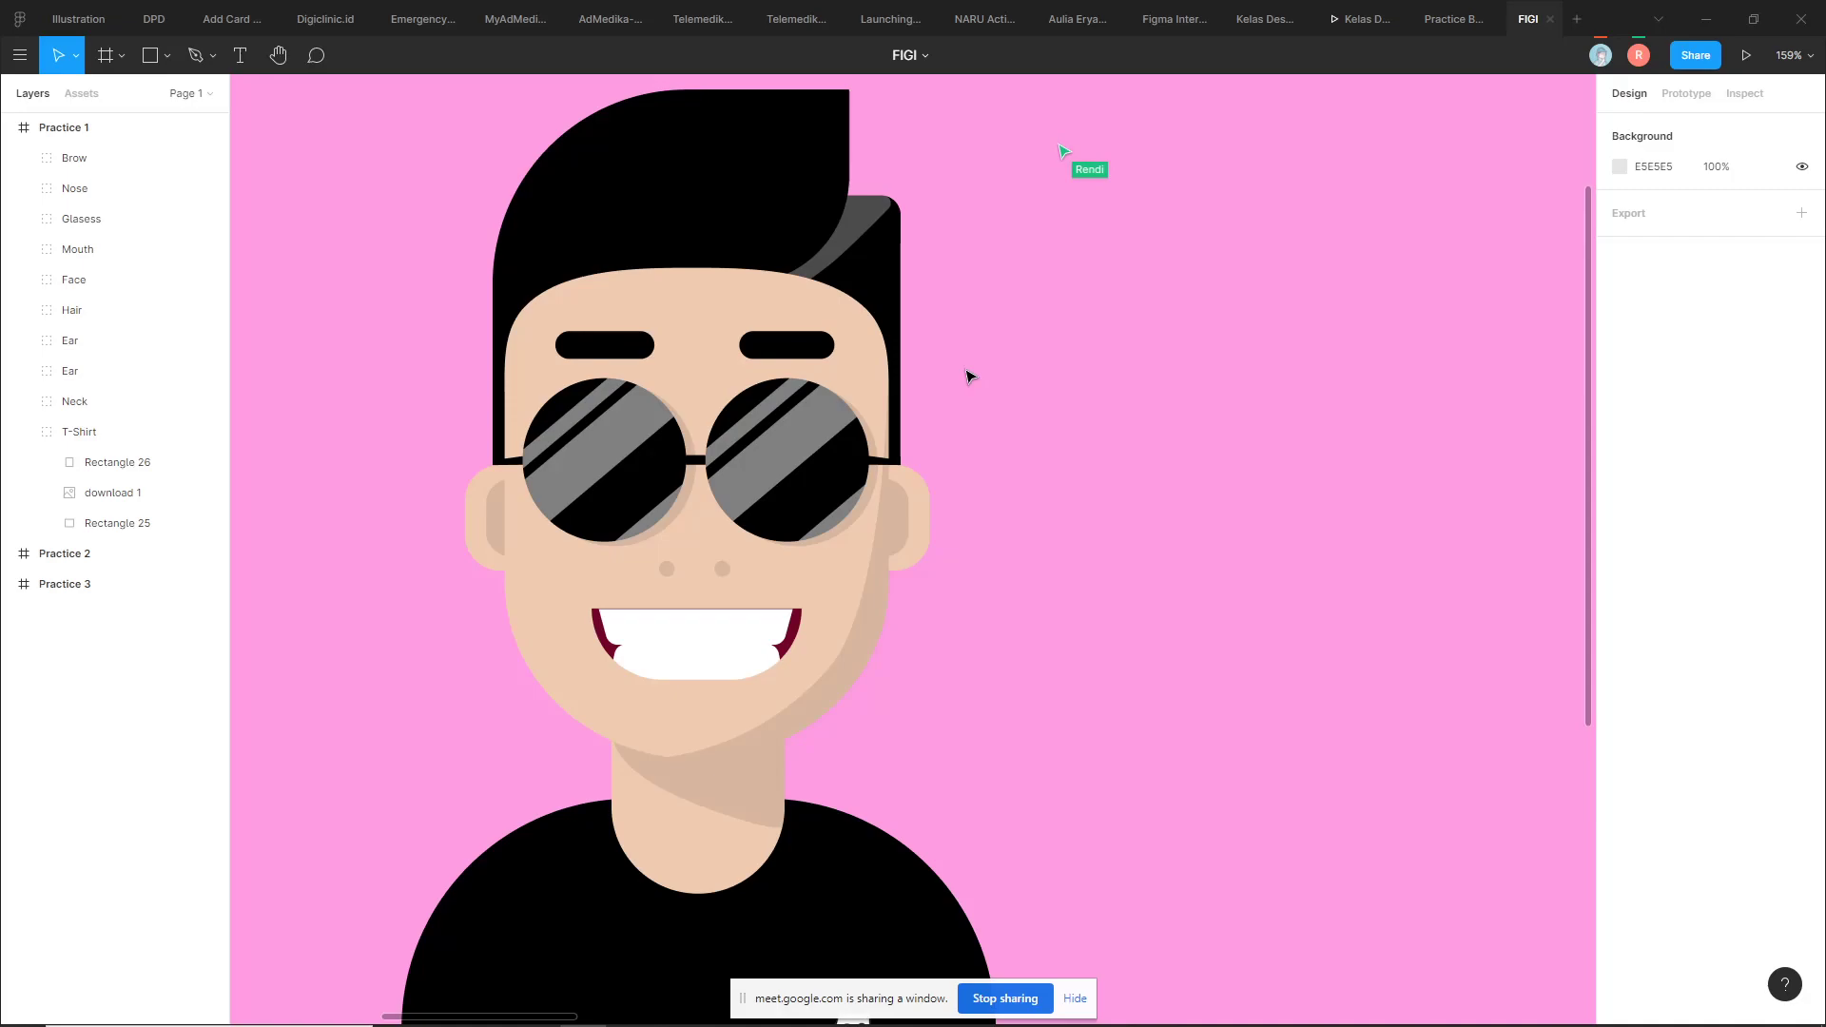
{"action": "left_click", "coordinate": [875, 218], "text": "ctrl"}
{"action": "key", "text": "Return"}
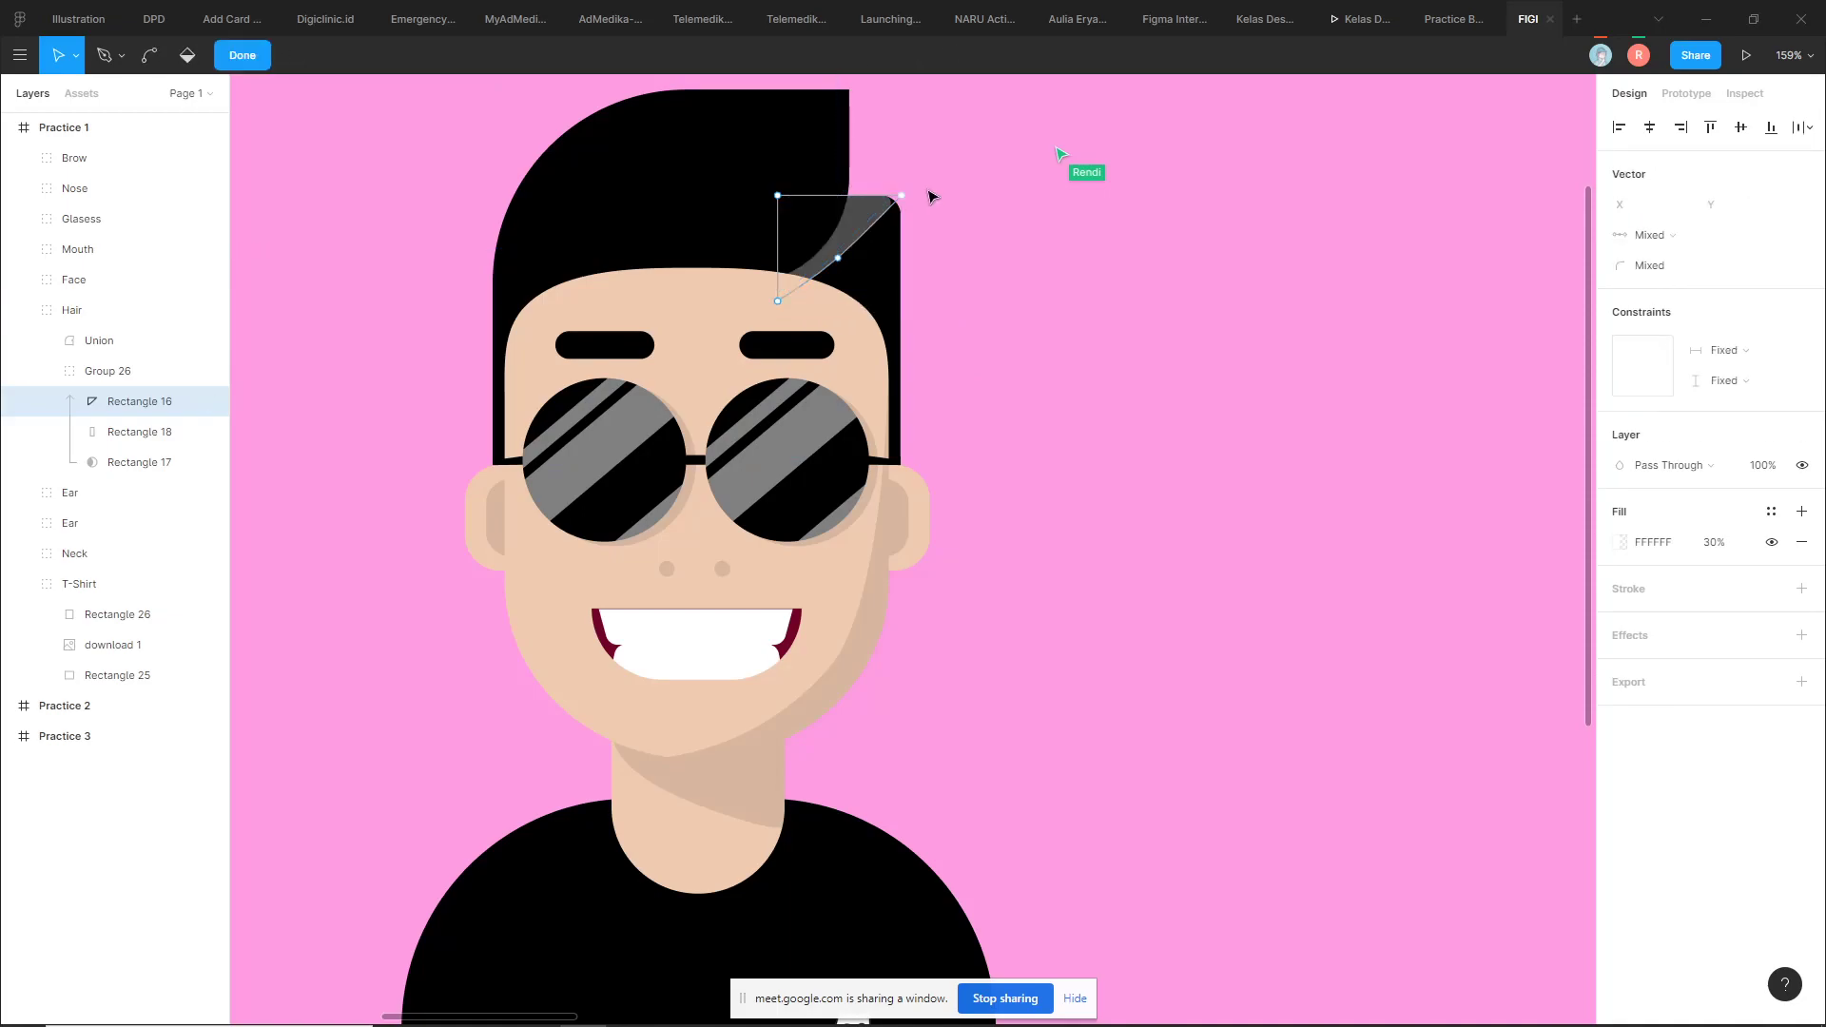
{"action": "left_click", "coordinate": [998, 250]}
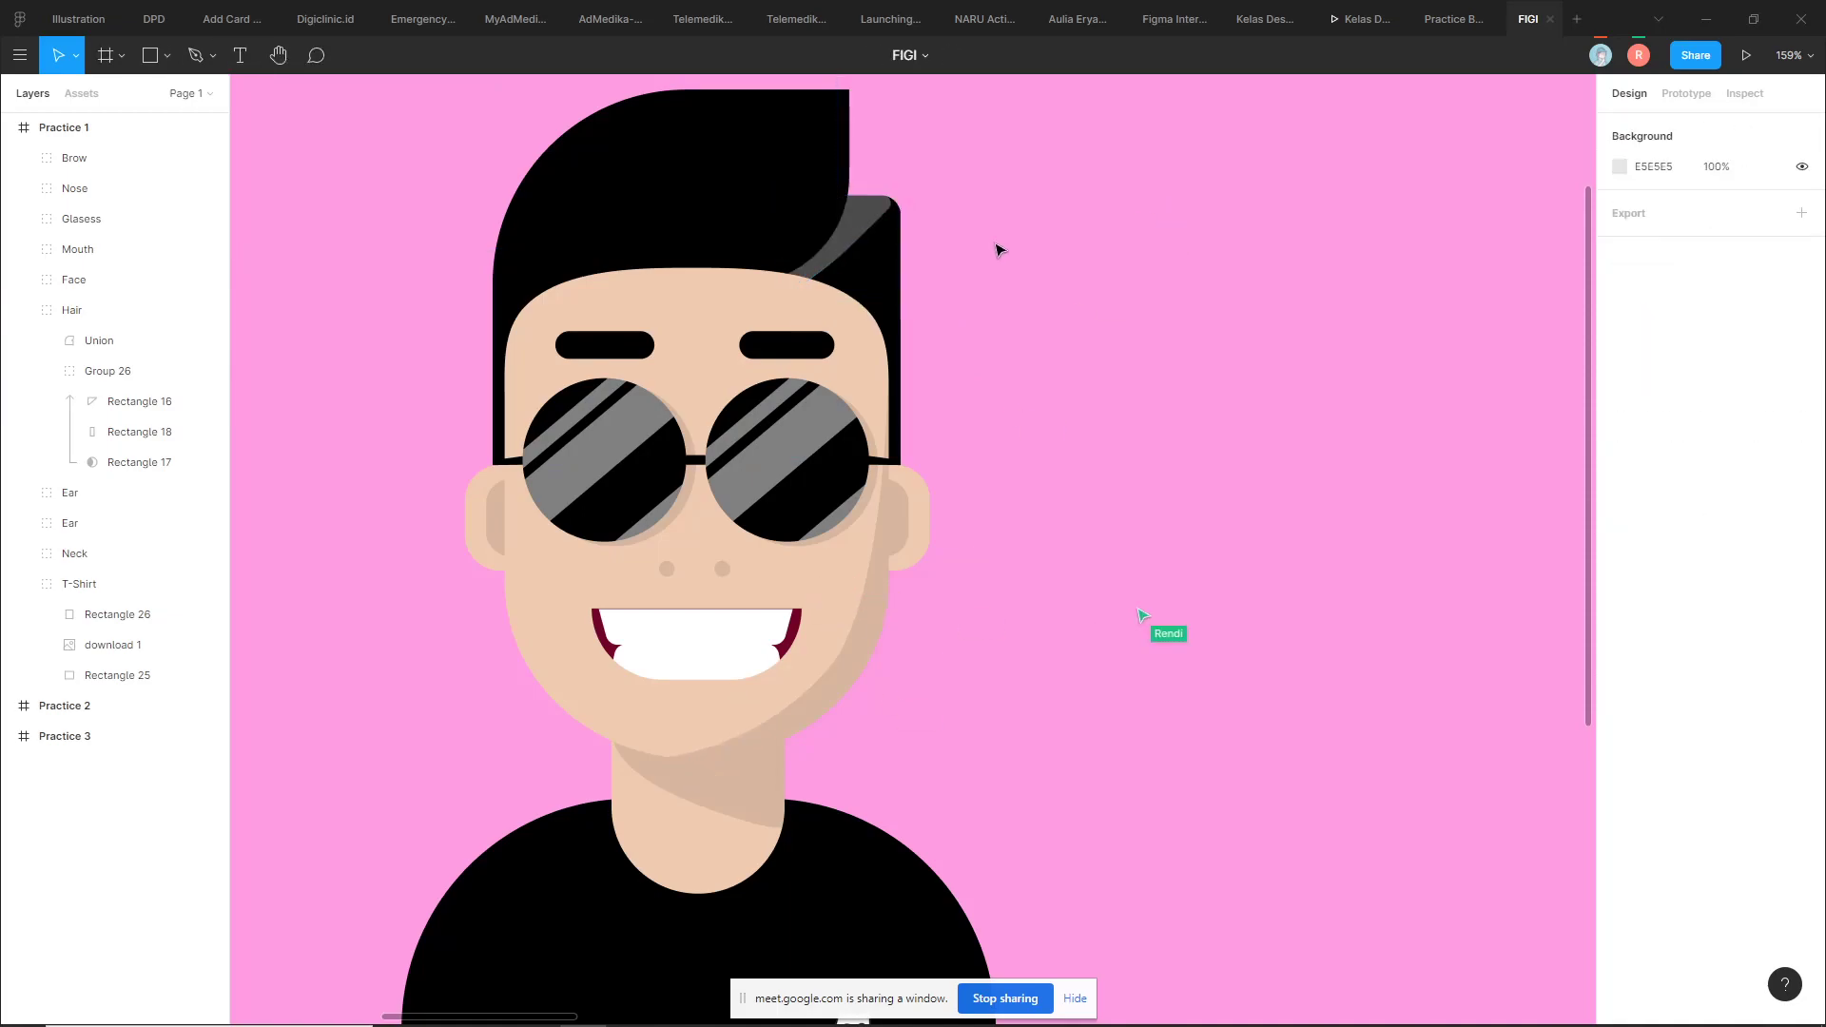
Inspect the lower teeth shape inside the avatar's Mouth group
{"action": "scroll", "coordinate": [998, 250], "scroll_direction": "down", "scroll_amount": 1}
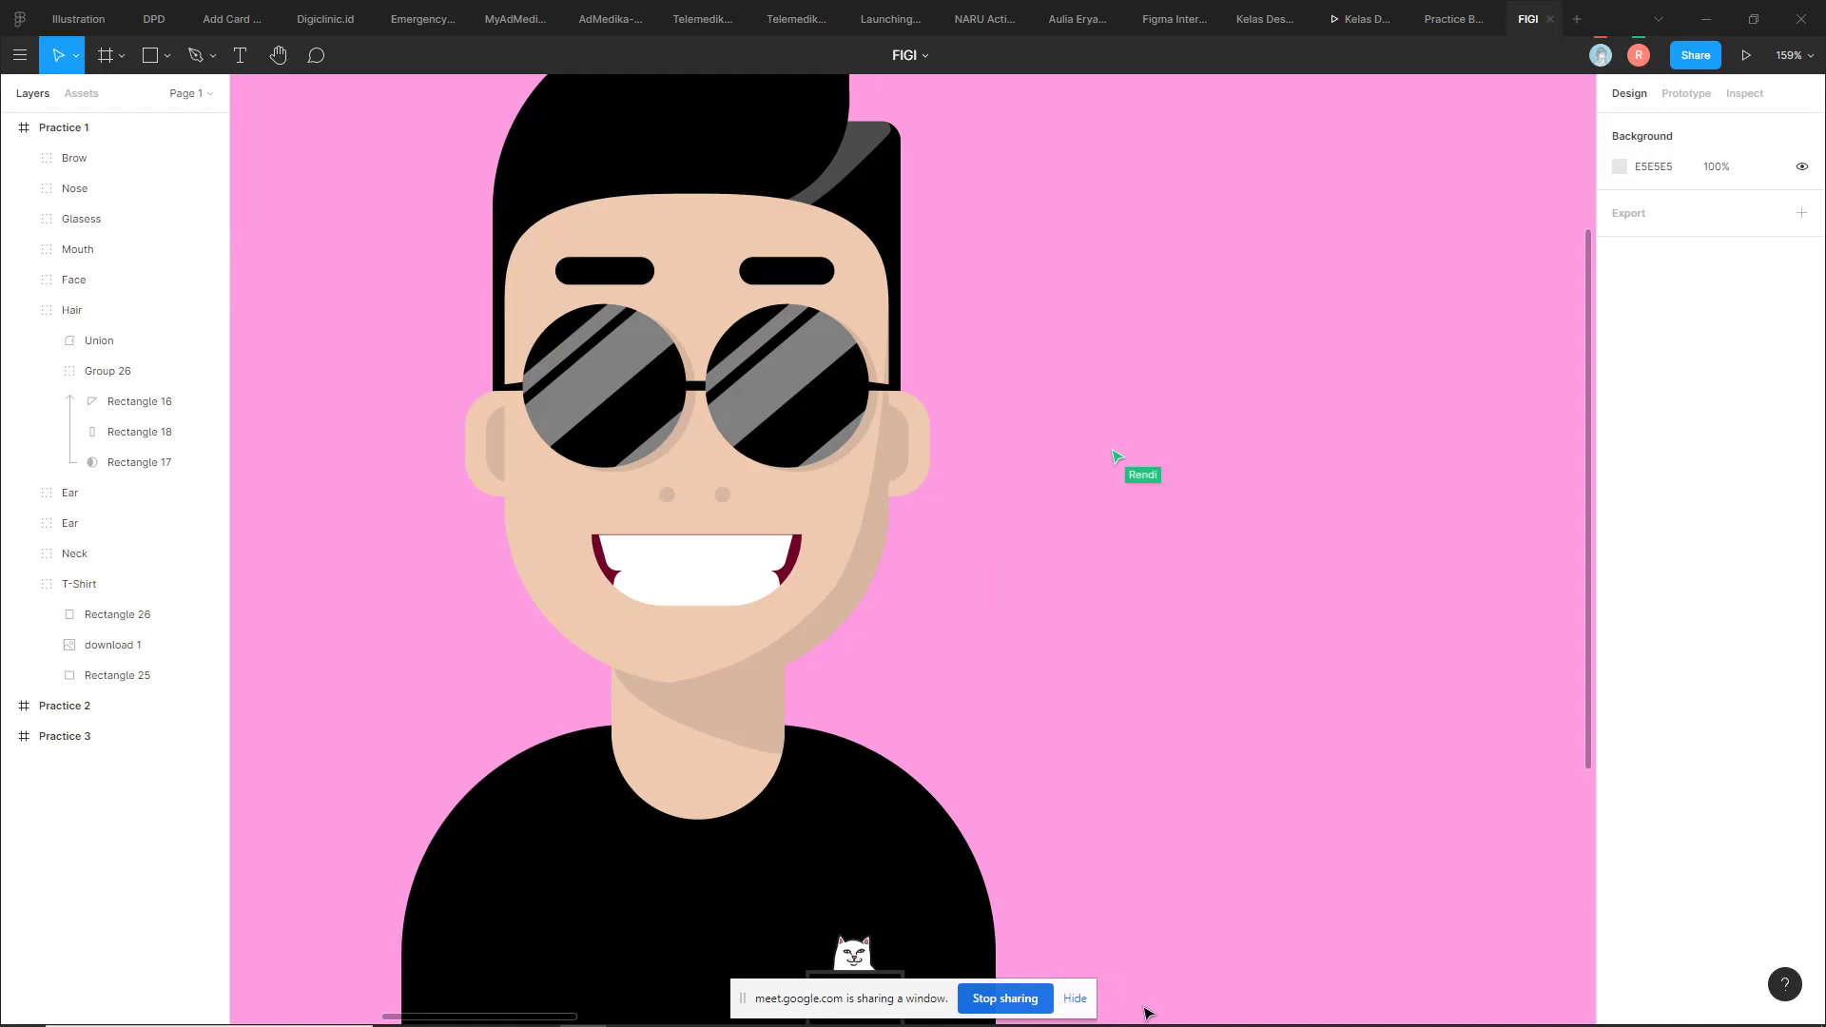
{"action": "key", "text": "alt+Tab"}
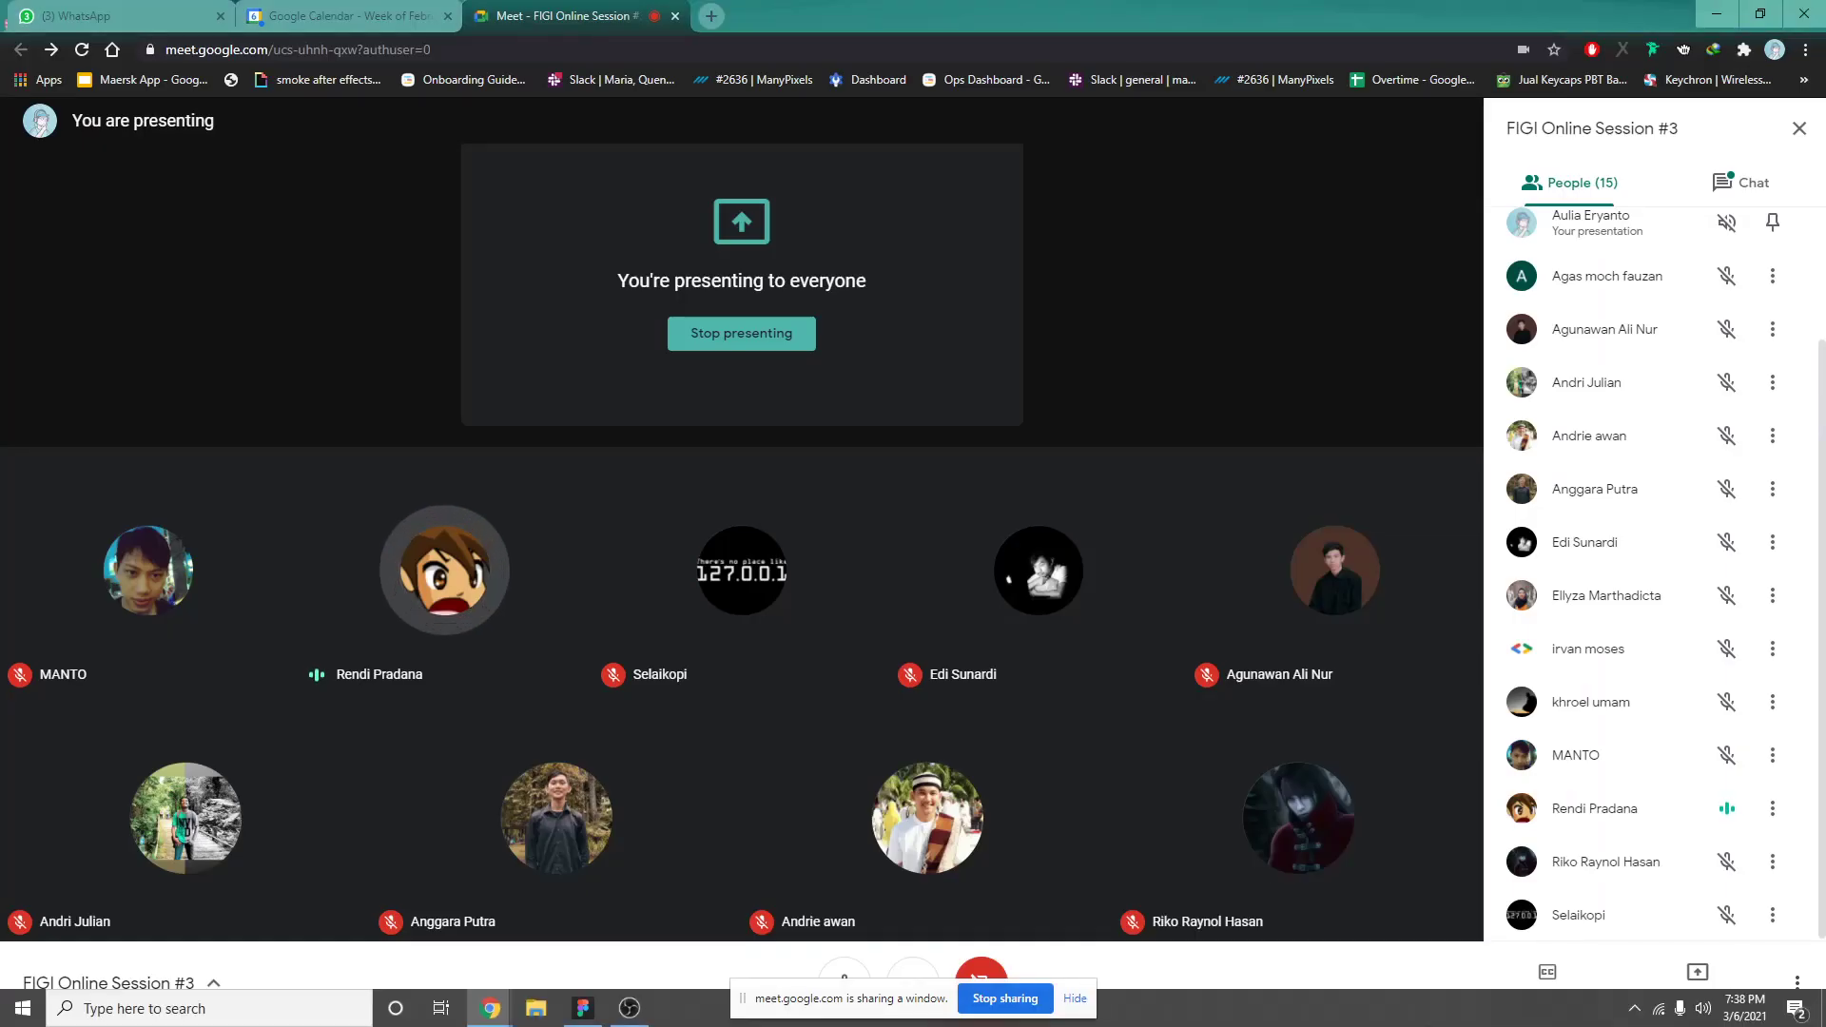
{"action": "key", "text": "alt+Tab"}
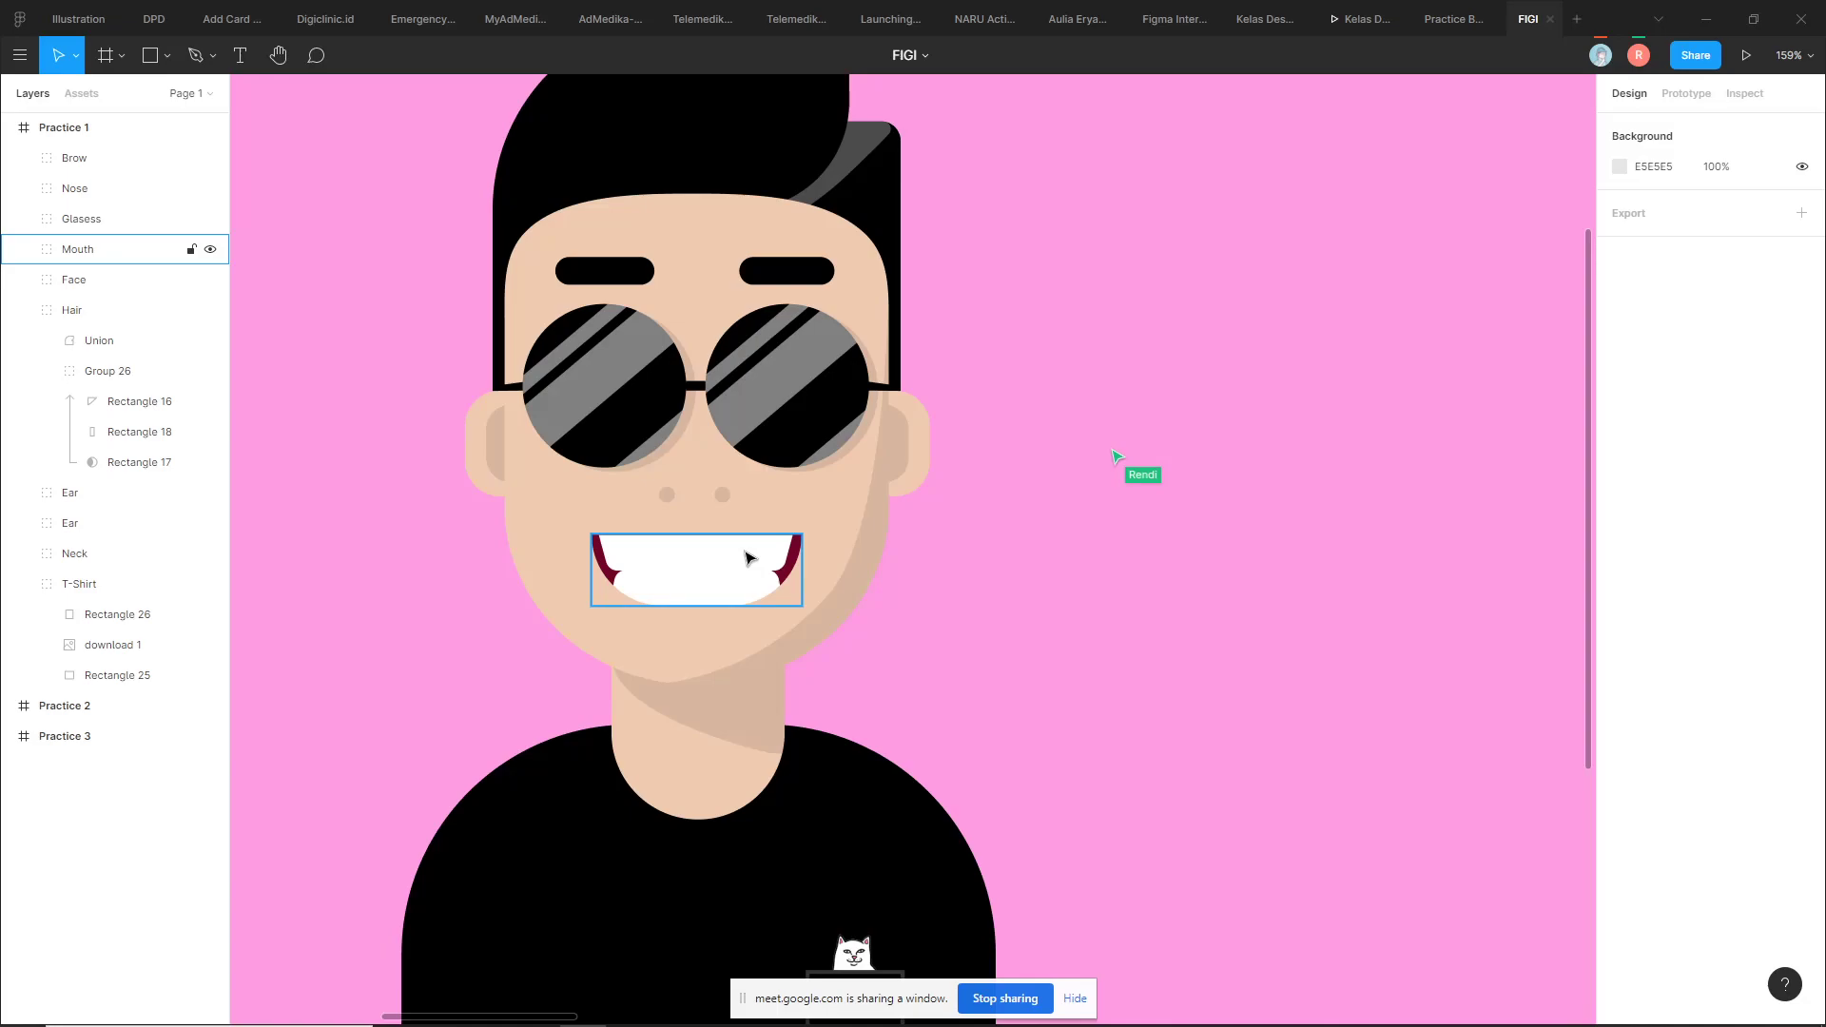
{"action": "double_click", "coordinate": [747, 560]}
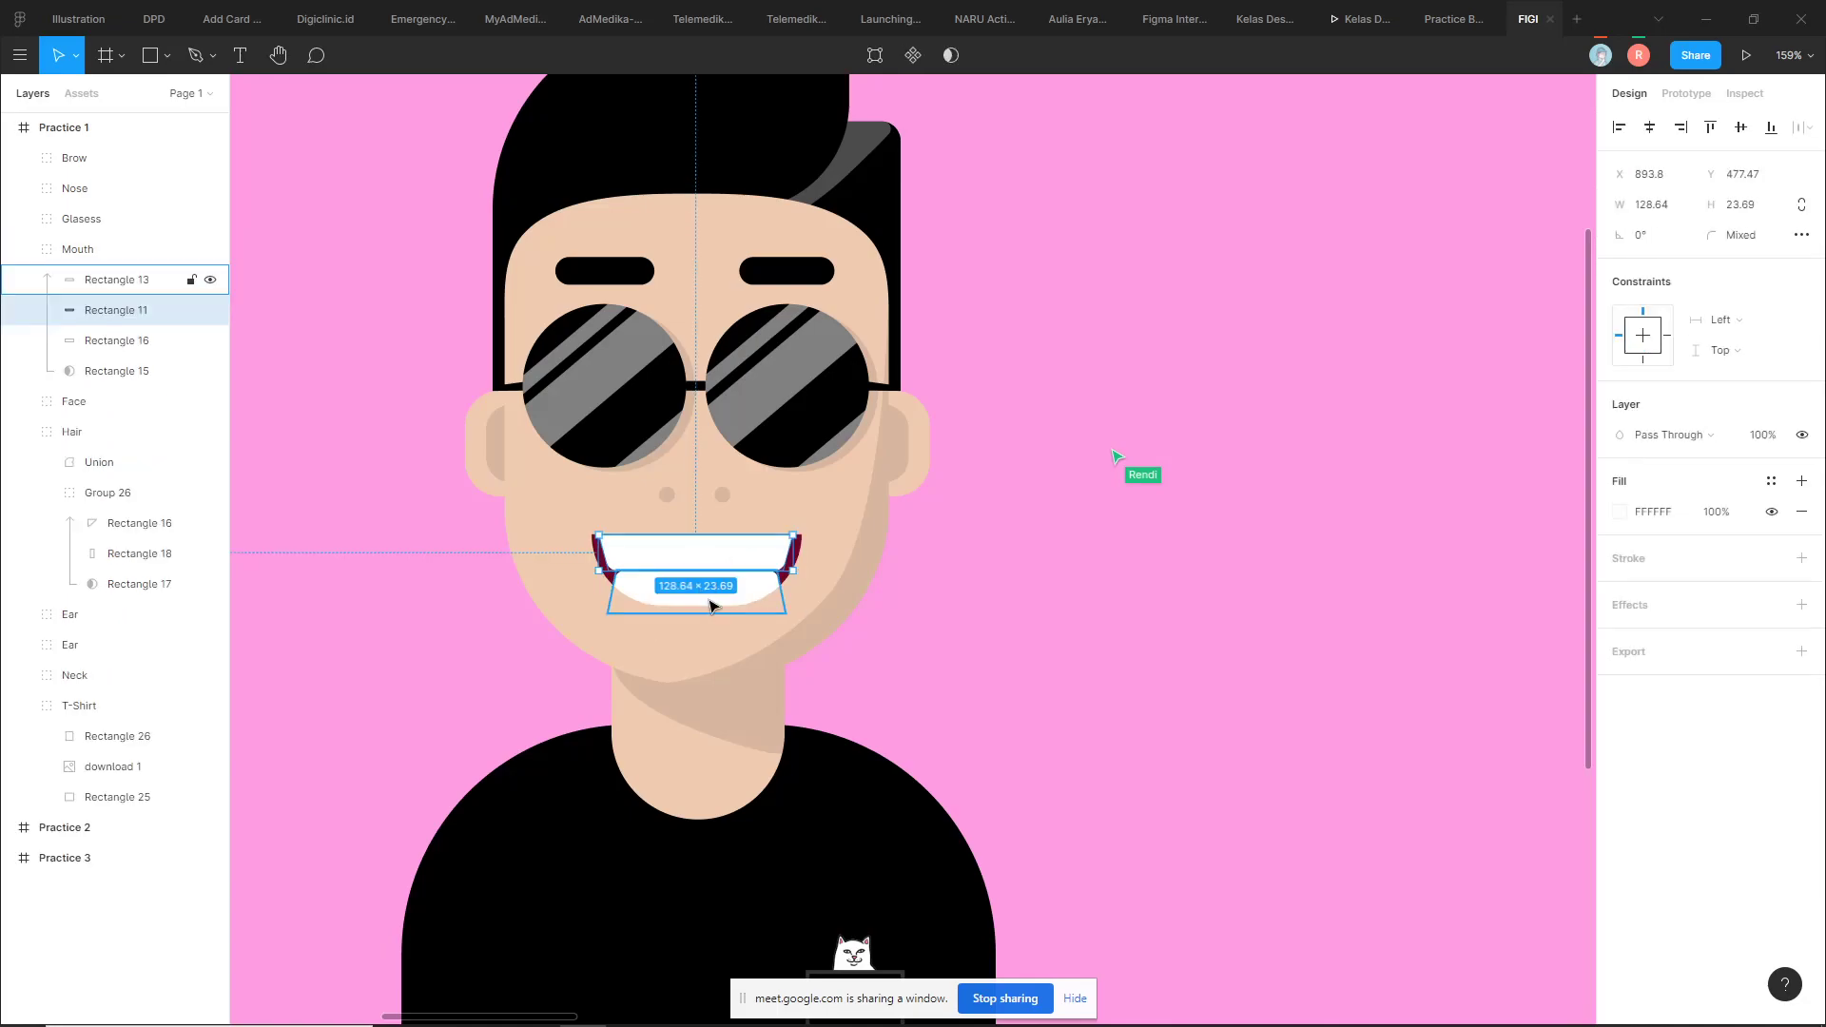
{"action": "scroll", "coordinate": [690, 563], "scroll_direction": "up", "scroll_amount": 5}
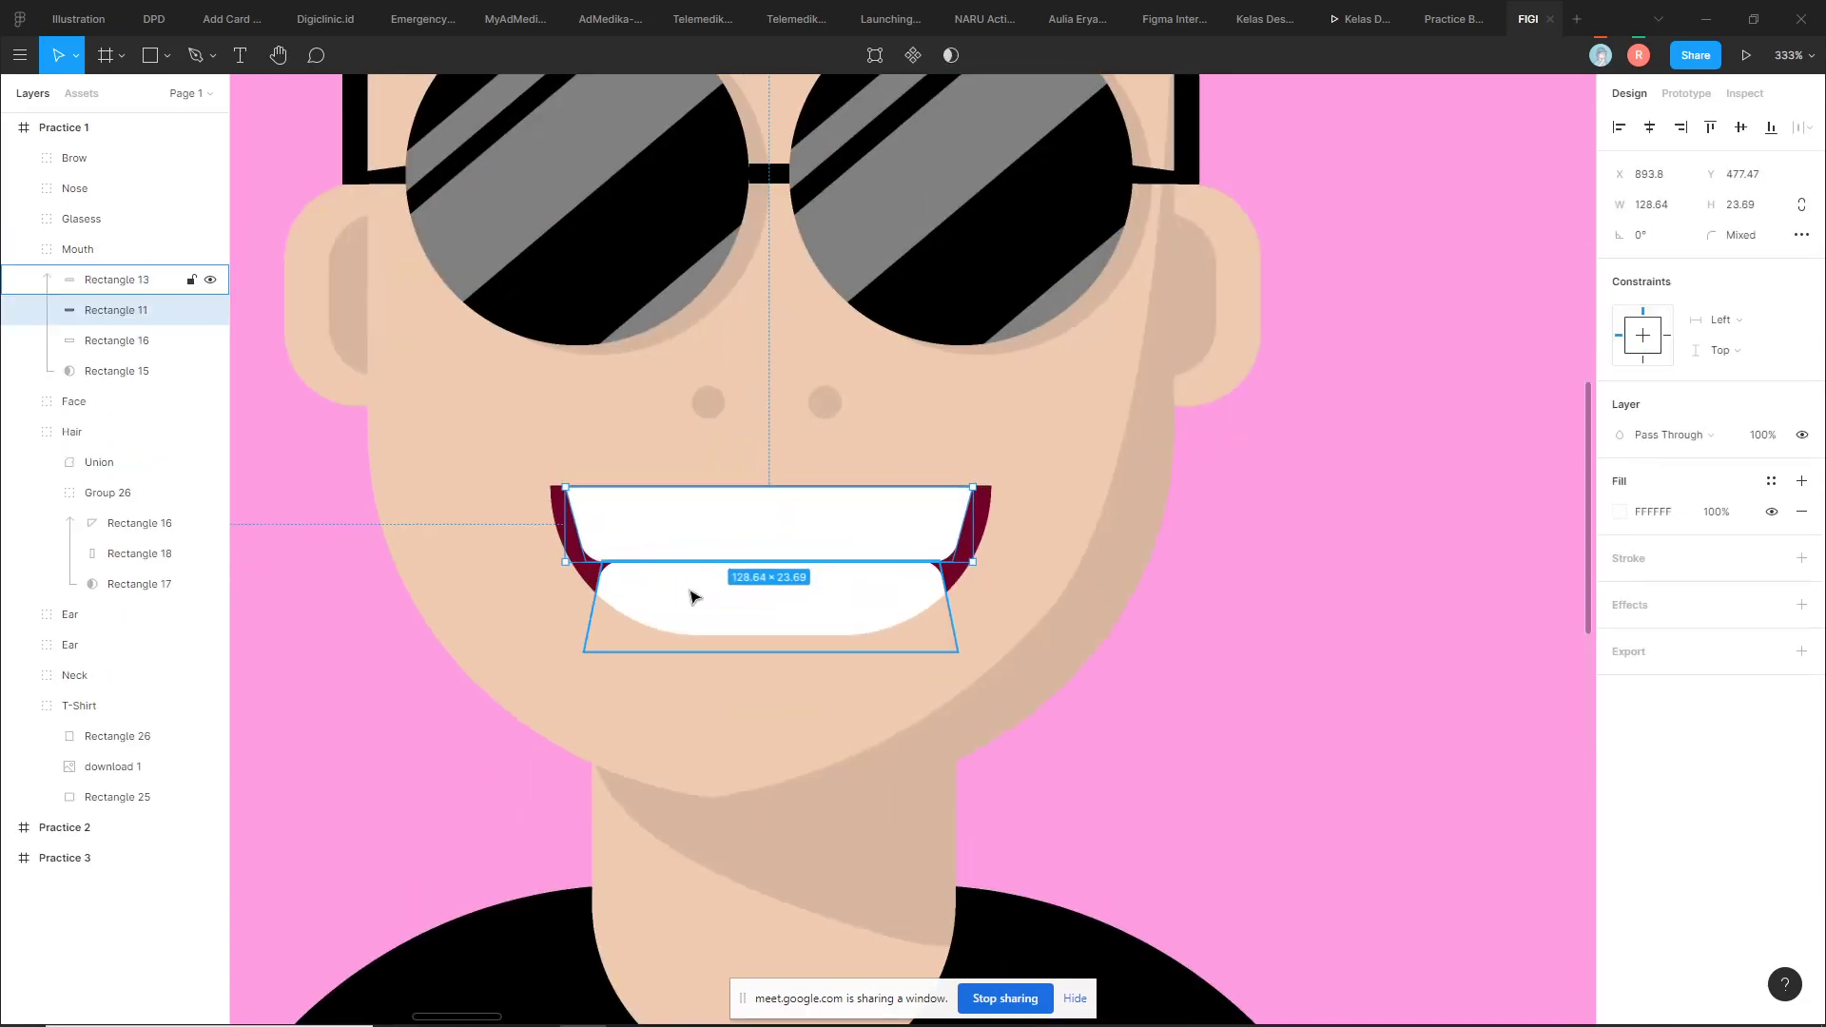
{"action": "left_click", "coordinate": [1325, 530]}
Inspect the ear's Shadow ellipse, then zoom out to show Practice 1 and Practice 2
{"action": "scroll", "coordinate": [1366, 567], "scroll_direction": "down", "scroll_amount": 5}
{"action": "scroll", "coordinate": [1047, 543], "scroll_direction": "right", "scroll_amount": 3}
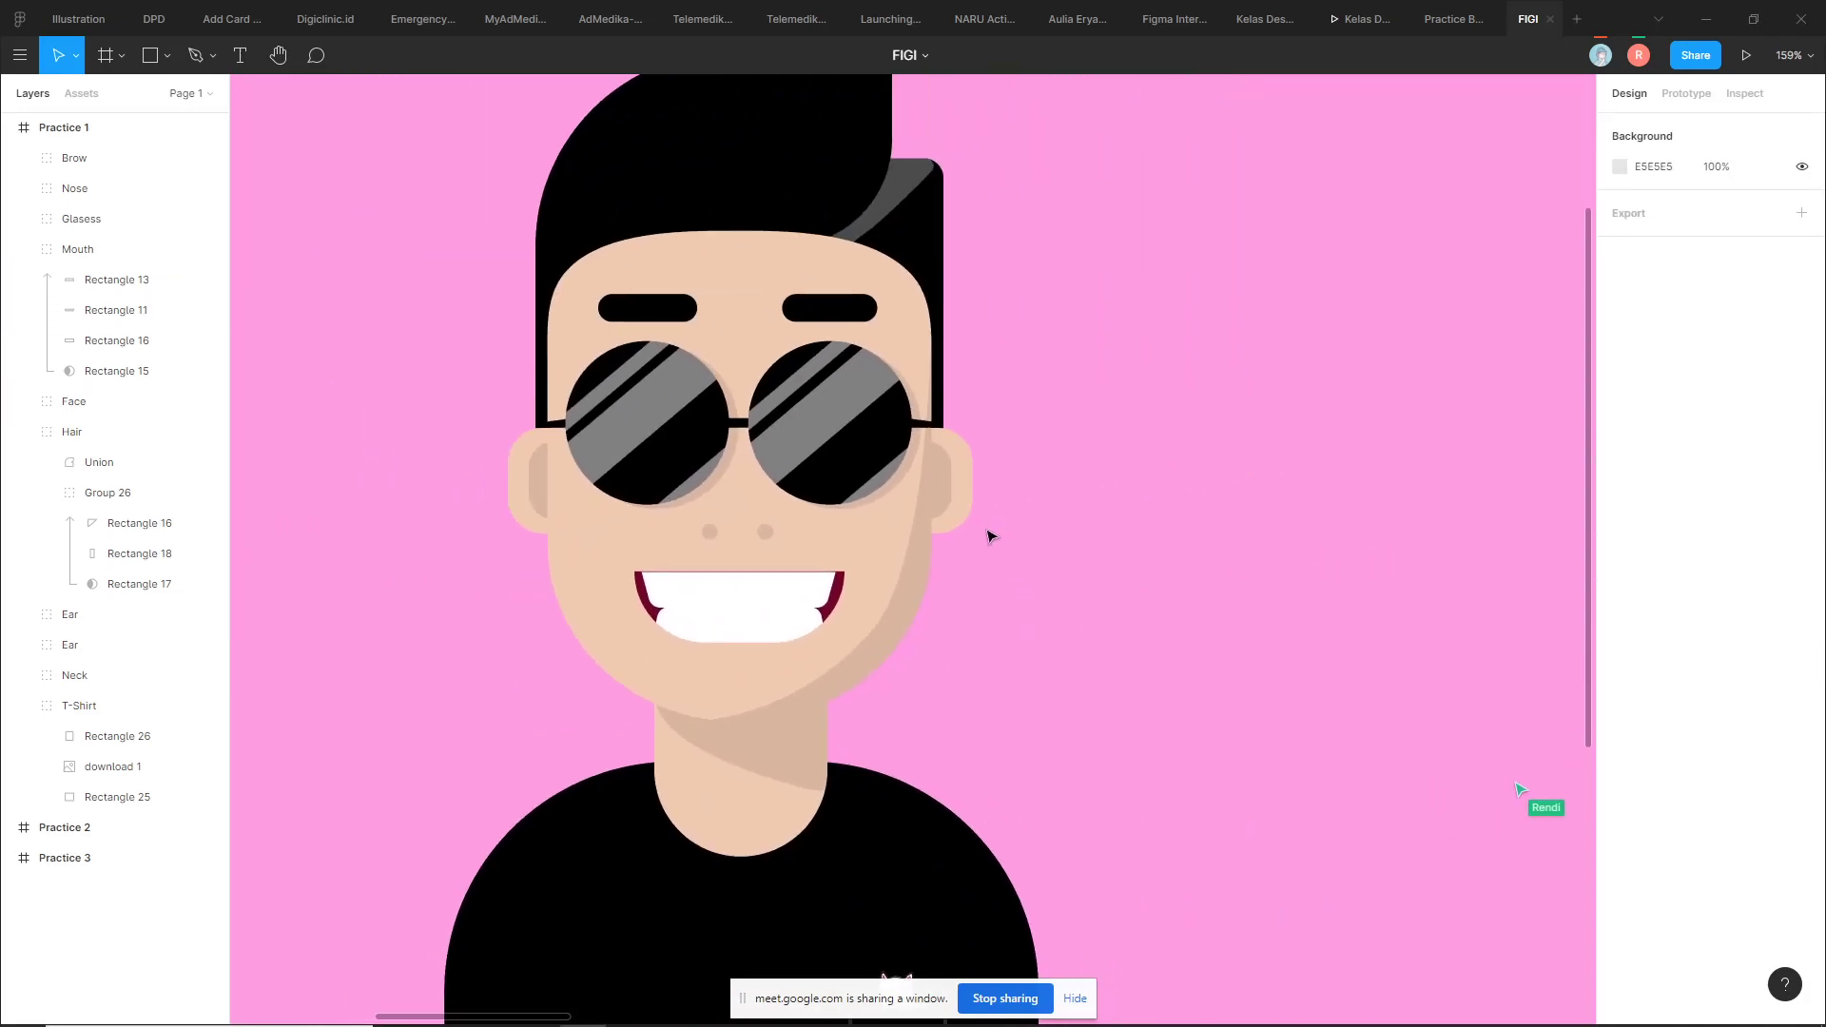
{"action": "double_click", "coordinate": [951, 485]}
{"action": "left_click", "coordinate": [1150, 546]}
{"action": "scroll", "coordinate": [1150, 546], "scroll_direction": "down", "scroll_amount": 3}
{"action": "scroll", "coordinate": [1150, 552], "scroll_direction": "down", "scroll_amount": 2}
{"action": "scroll", "coordinate": [1113, 555], "scroll_direction": "right", "scroll_amount": 2}
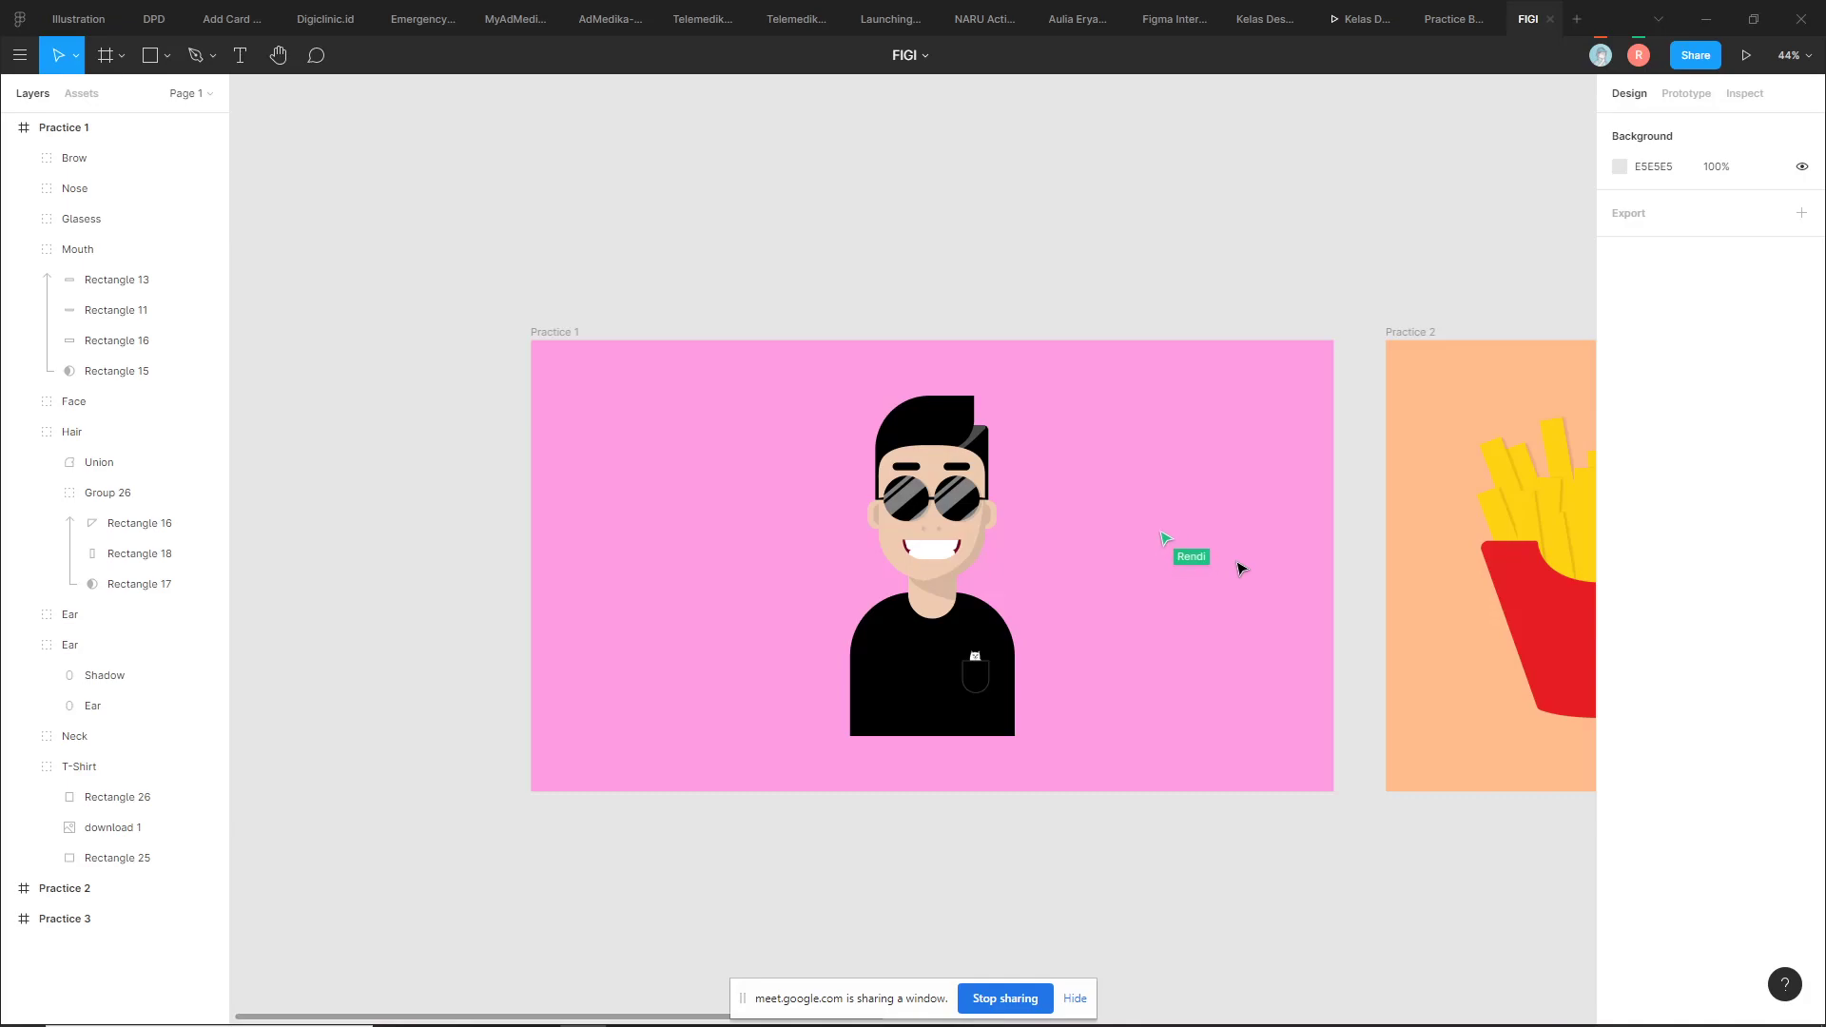
Pan and zoom to the Practice 2 fries carton beside its reference photo
{"action": "left_click_drag", "start_coordinate": [1231, 624], "coordinate": [1039, 606]}
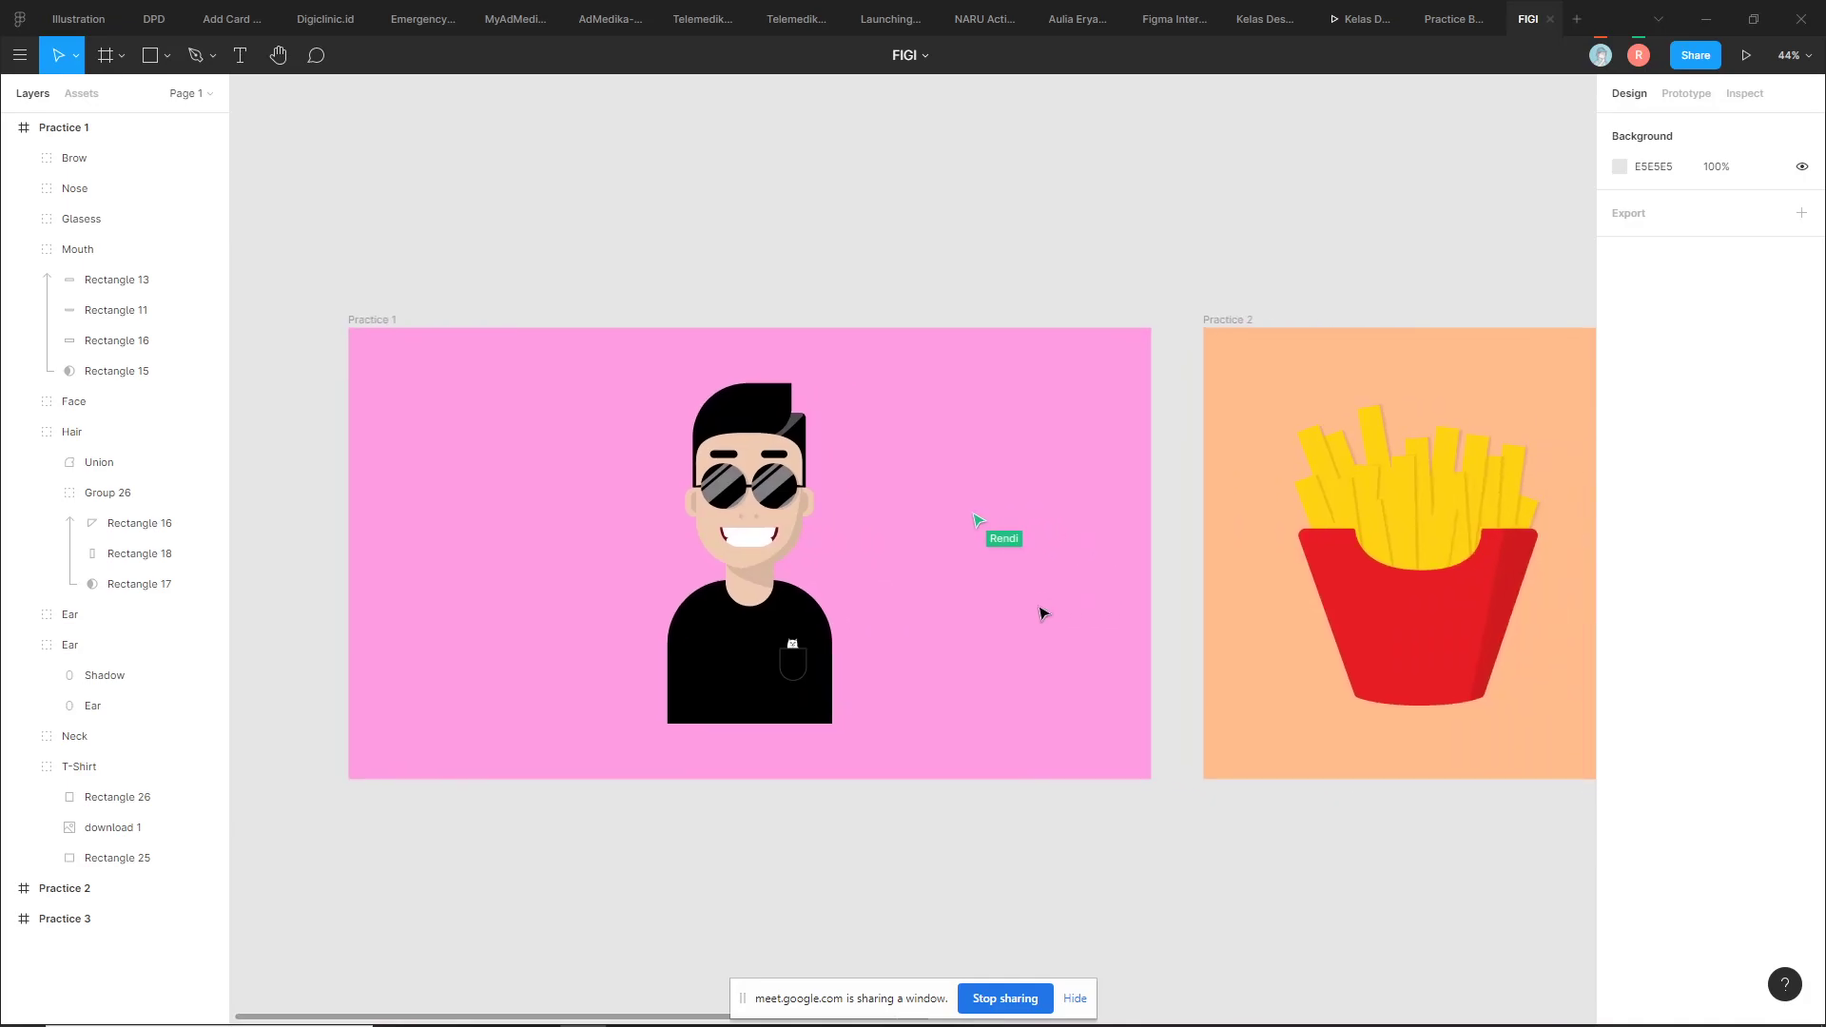
{"action": "scroll", "coordinate": [1043, 613], "scroll_direction": "up", "scroll_amount": 3, "text": "ctrl"}
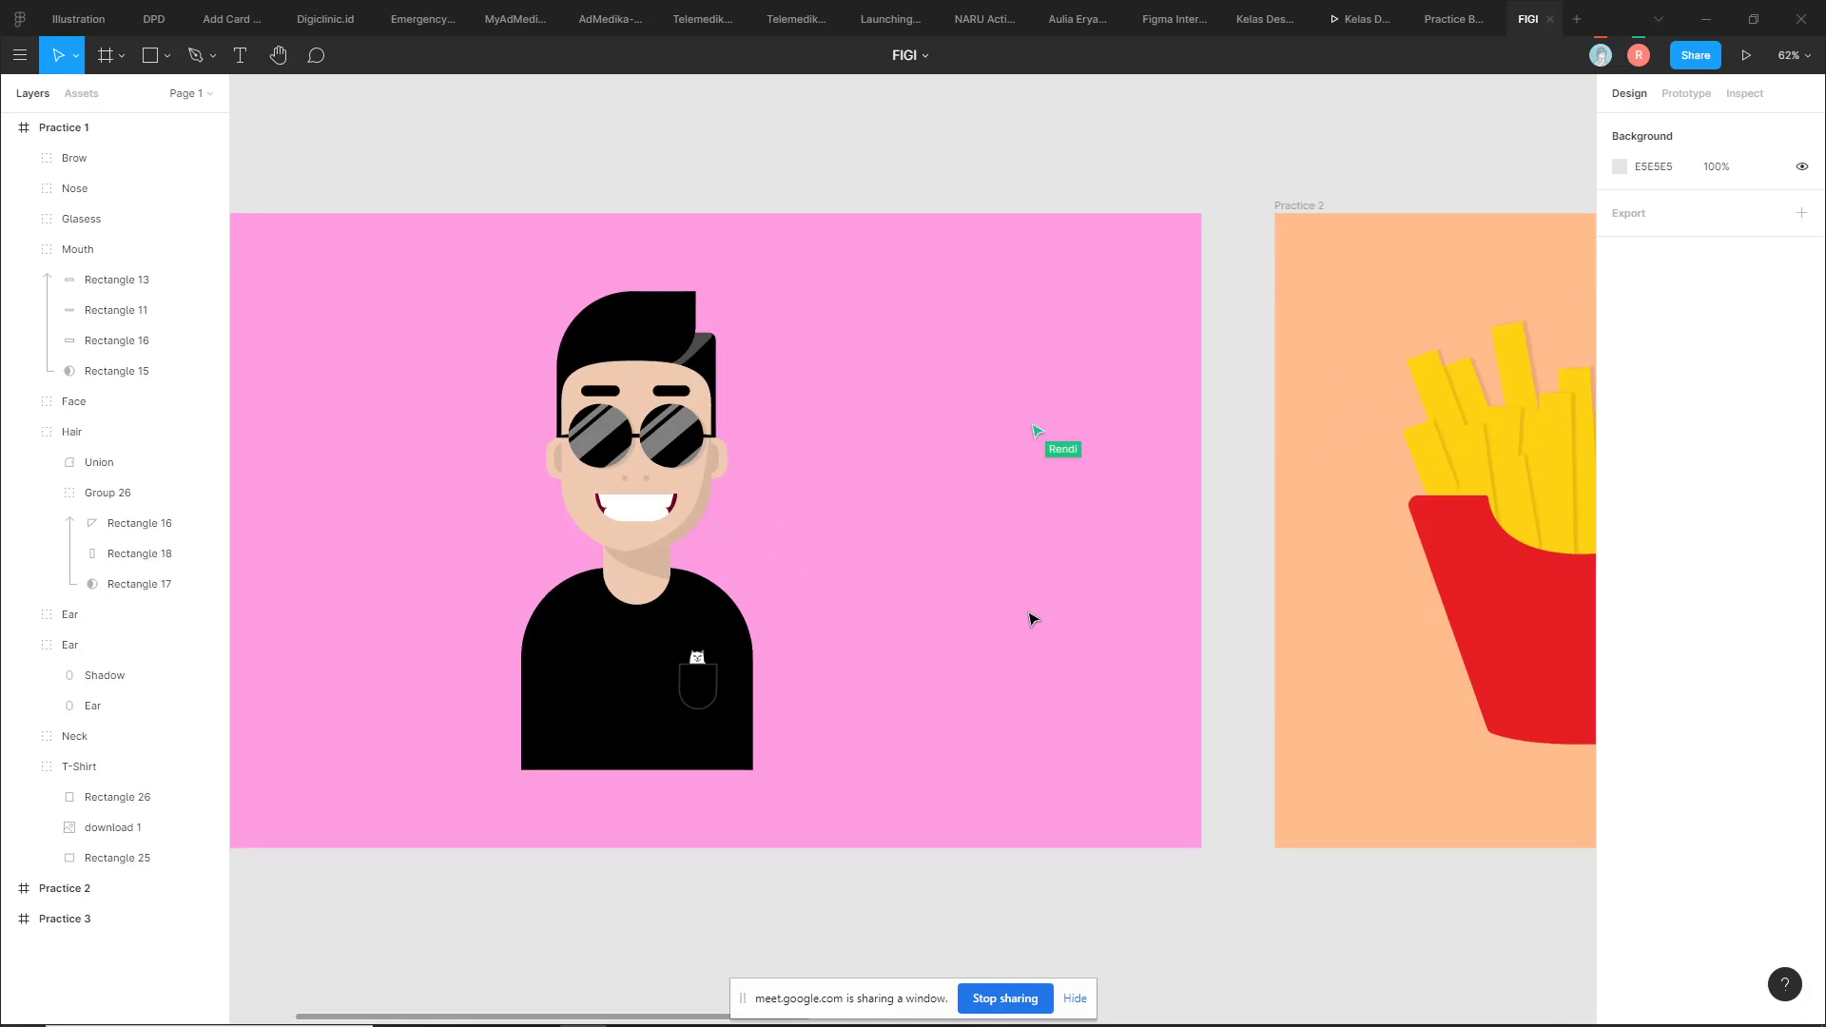
{"action": "left_click_drag", "start_coordinate": [1032, 620], "coordinate": [703, 607]}
{"action": "scroll", "coordinate": [814, 570], "scroll_direction": "down", "scroll_amount": 2, "text": "ctrl"}
{"action": "scroll", "coordinate": [837, 551], "scroll_direction": "right", "scroll_amount": 4}
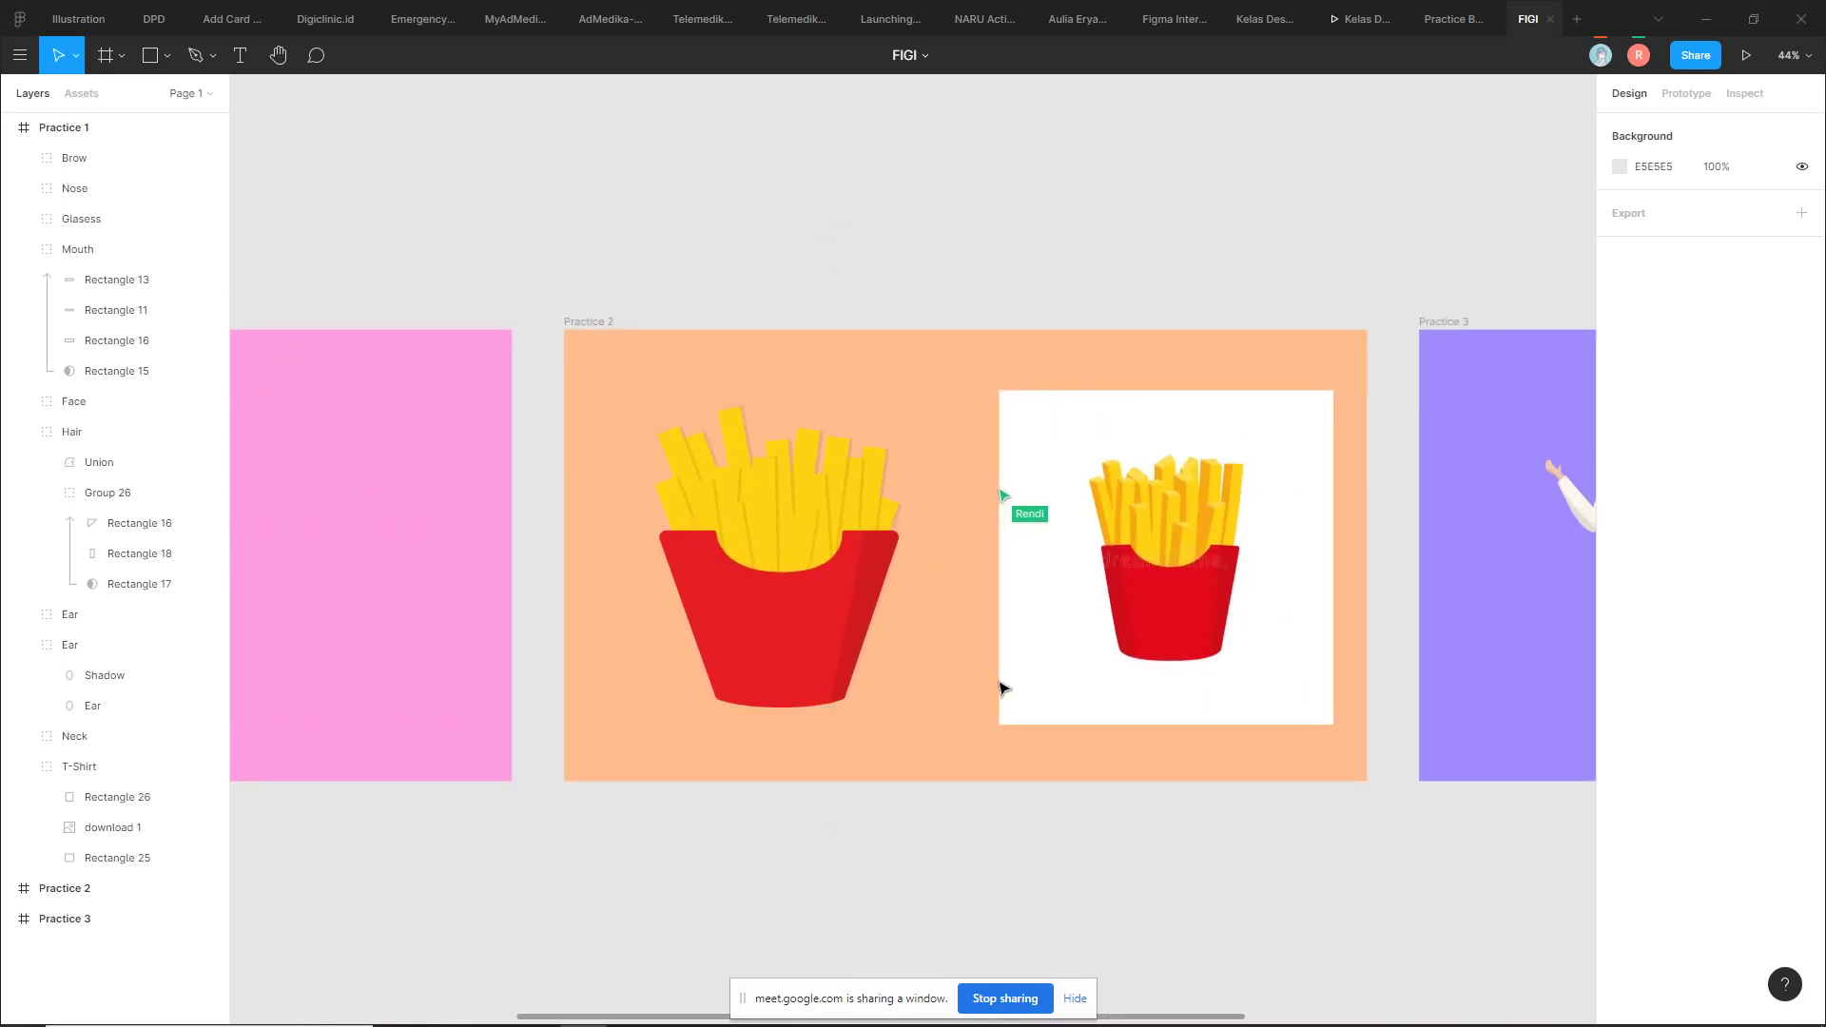
{"action": "scroll", "coordinate": [999, 680], "scroll_direction": "up", "scroll_amount": 3, "text": "ctrl"}
{"action": "scroll", "coordinate": [951, 666], "scroll_direction": "up", "scroll_amount": 2}
{"action": "scroll", "coordinate": [975, 702], "scroll_direction": "down", "scroll_amount": 2, "text": "ctrl"}
{"action": "scroll", "coordinate": [985, 689], "scroll_direction": "up", "scroll_amount": 2, "text": "ctrl"}
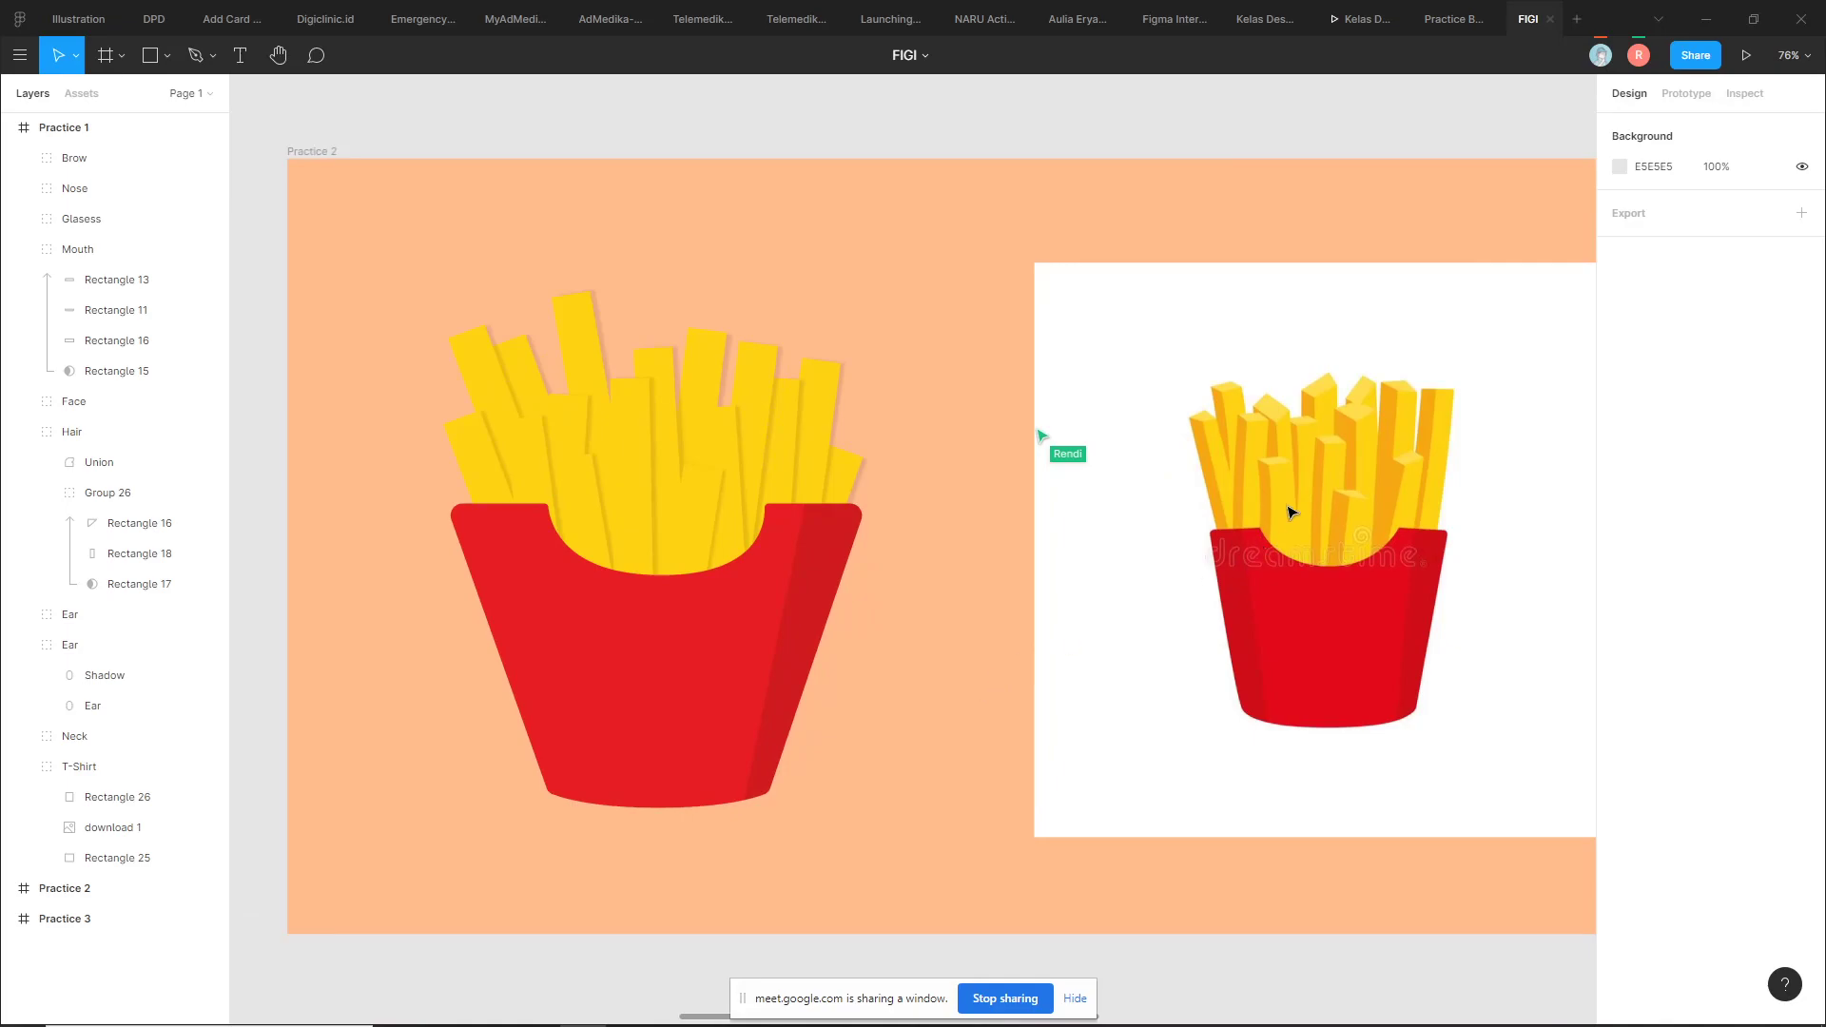
{"action": "scroll", "coordinate": [1237, 466], "scroll_direction": "down", "scroll_amount": 1}
{"action": "scroll", "coordinate": [1265, 533], "scroll_direction": "right", "scroll_amount": 2}
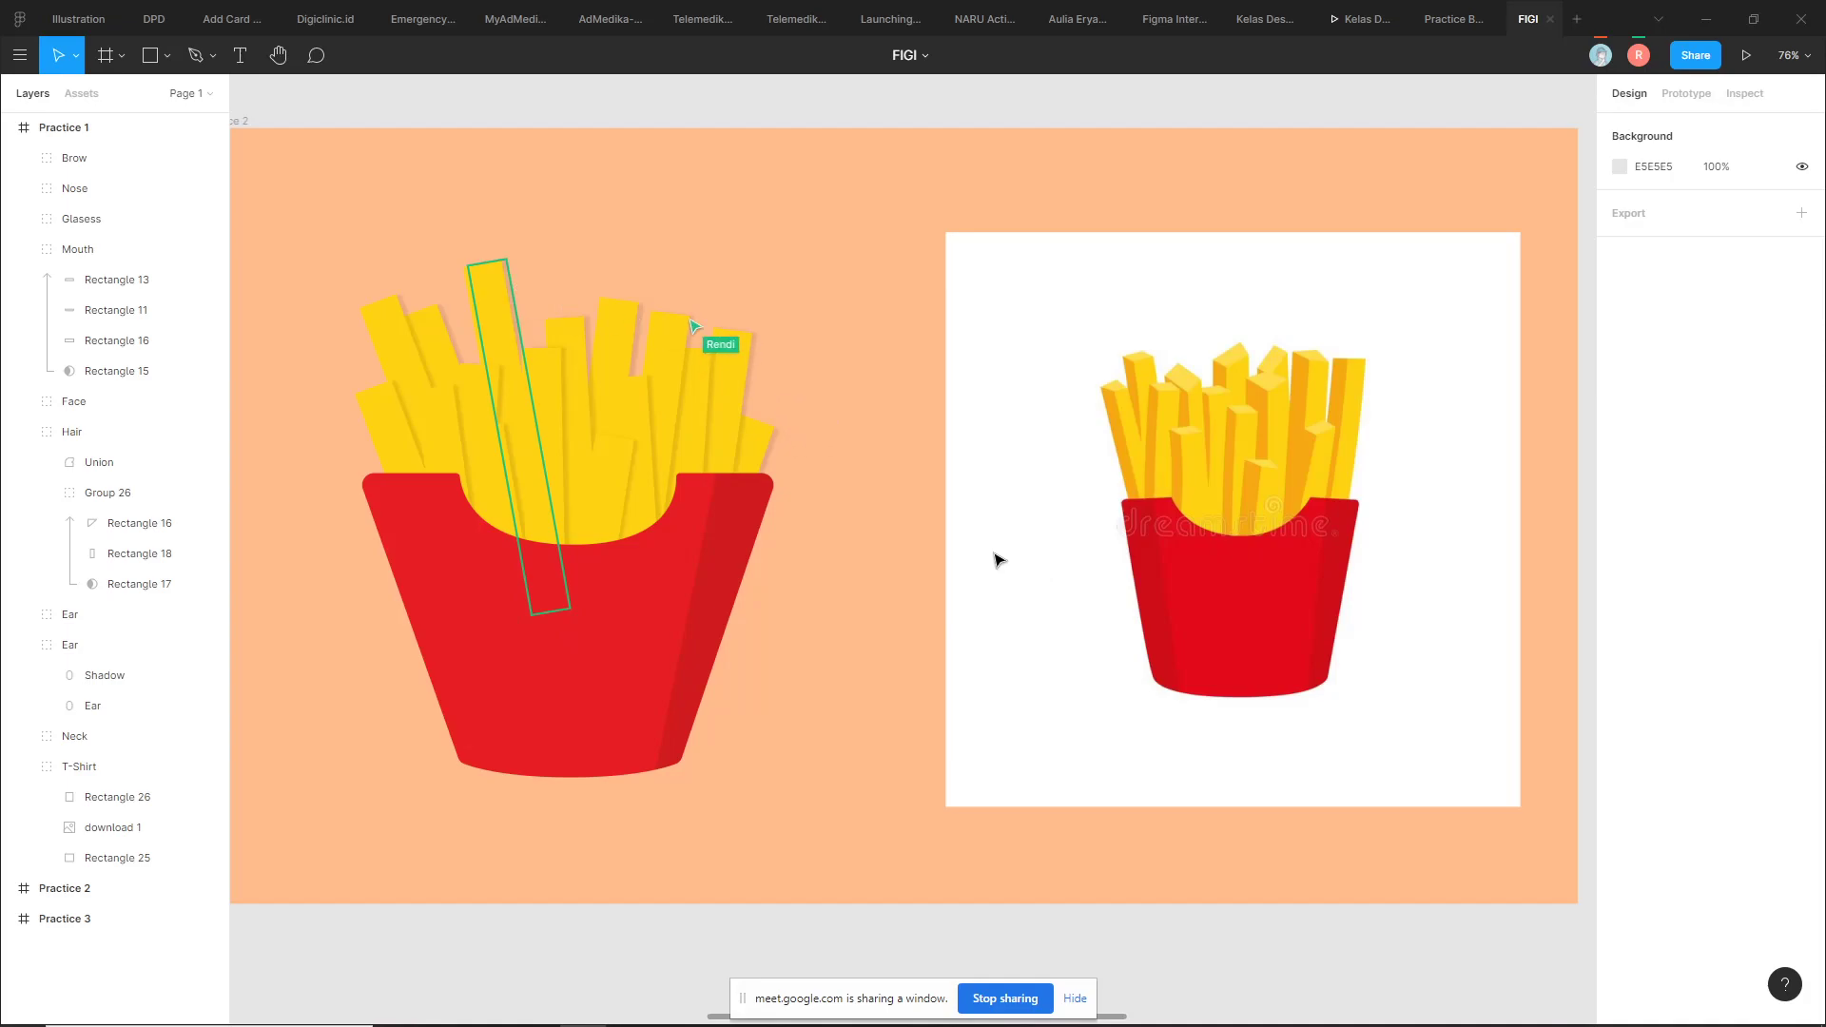
{"action": "scroll", "coordinate": [406, 445], "scroll_direction": "up", "scroll_amount": 3}
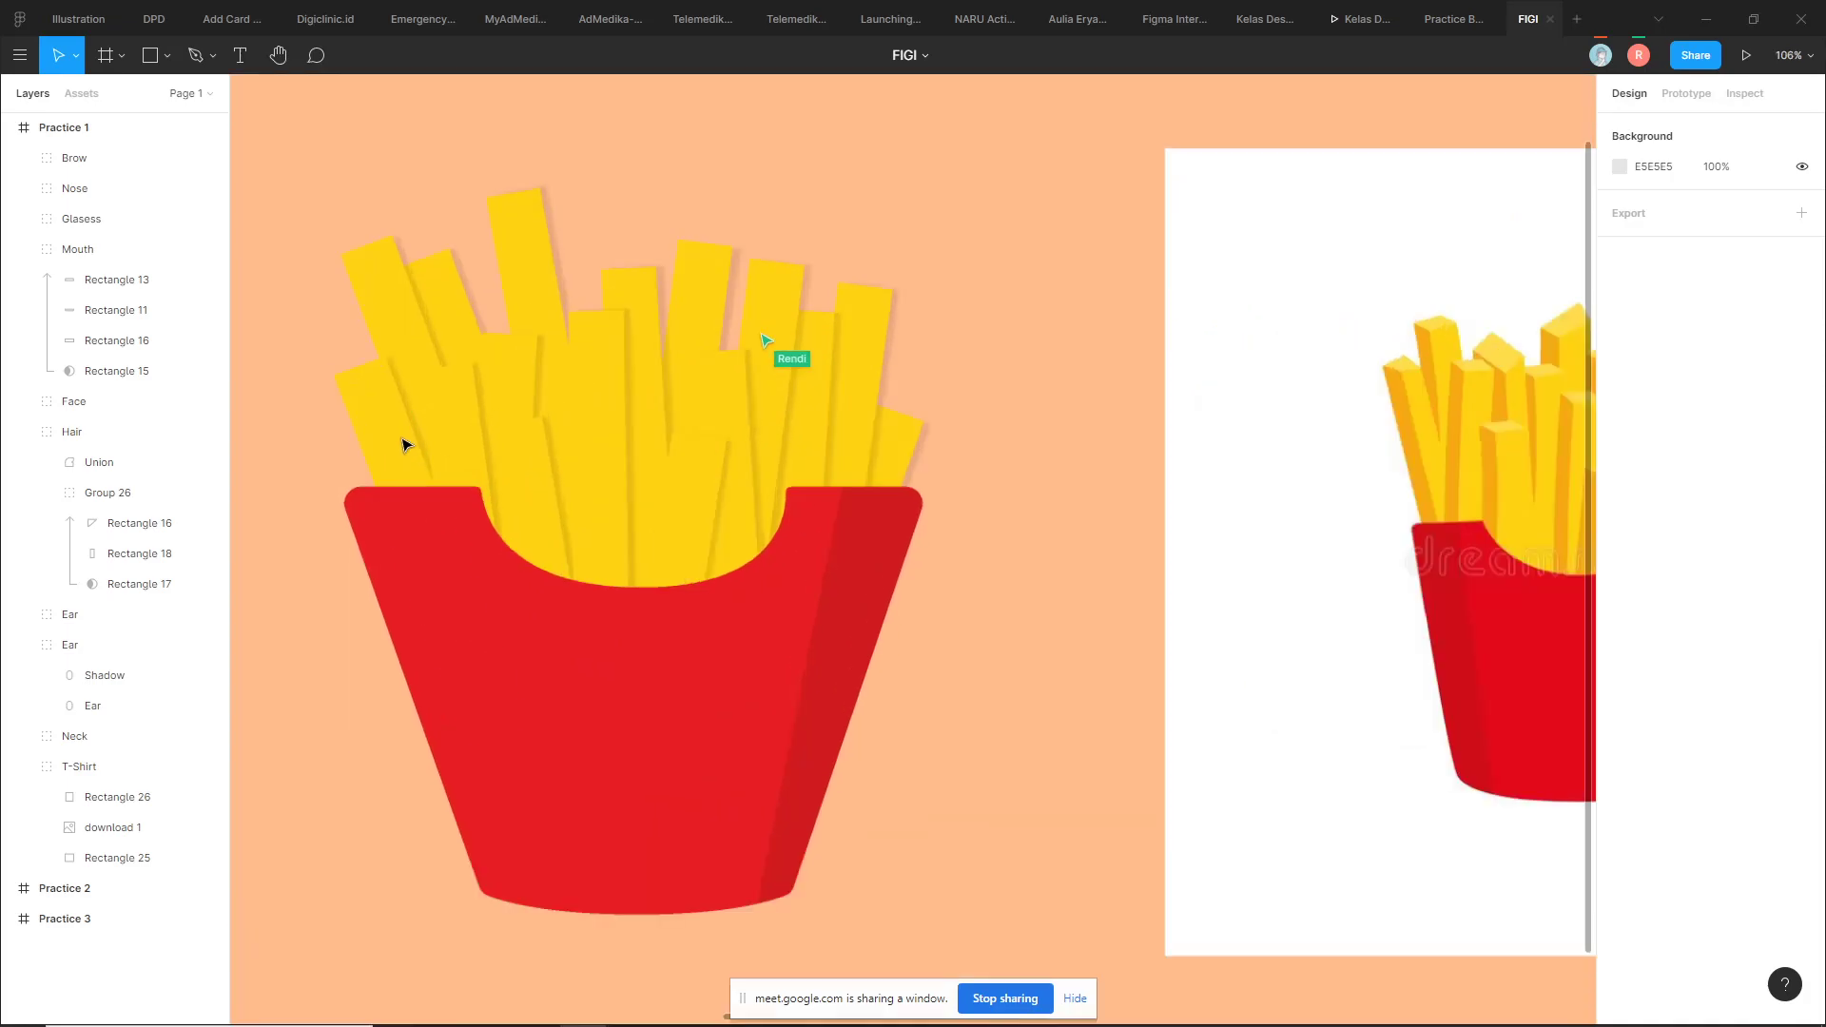
{"action": "left_click", "coordinate": [406, 445], "text": "ctrl"}
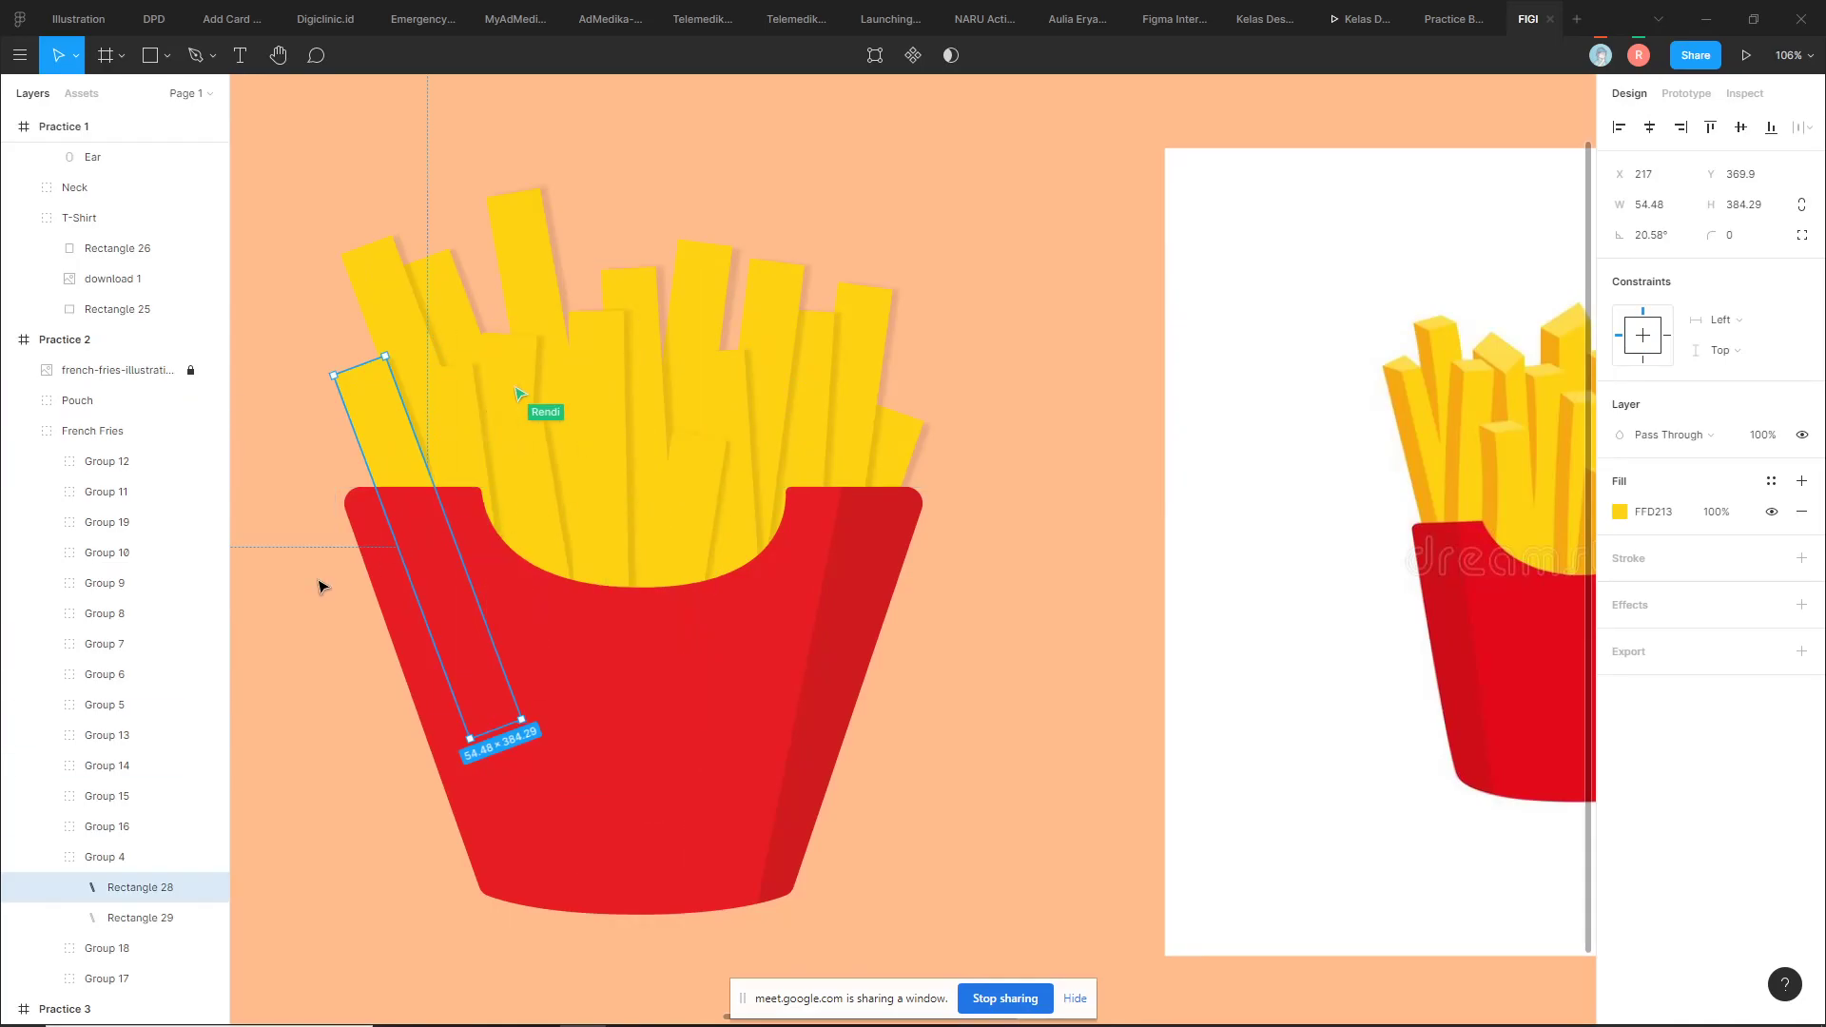
{"action": "scroll", "coordinate": [431, 379], "scroll_direction": "left", "scroll_amount": 2}
{"action": "left_click", "coordinate": [605, 471], "text": "ctrl"}
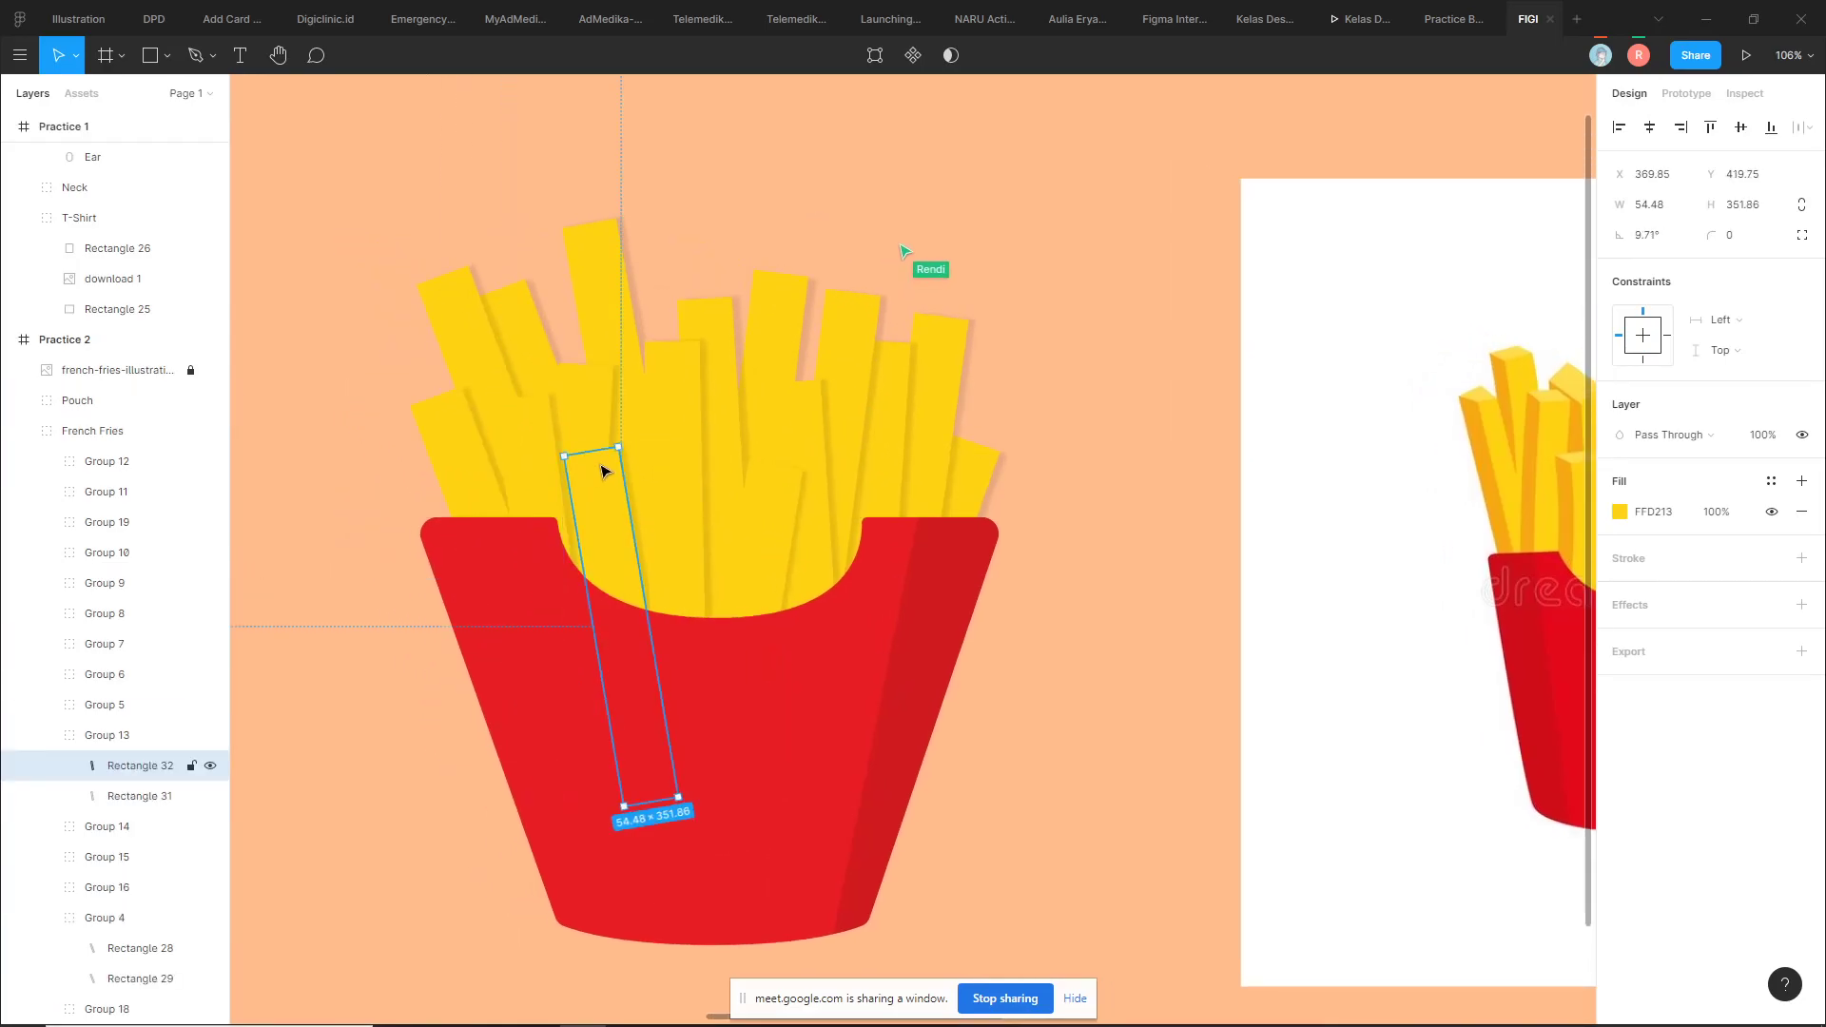
{"action": "left_click", "coordinate": [725, 224]}
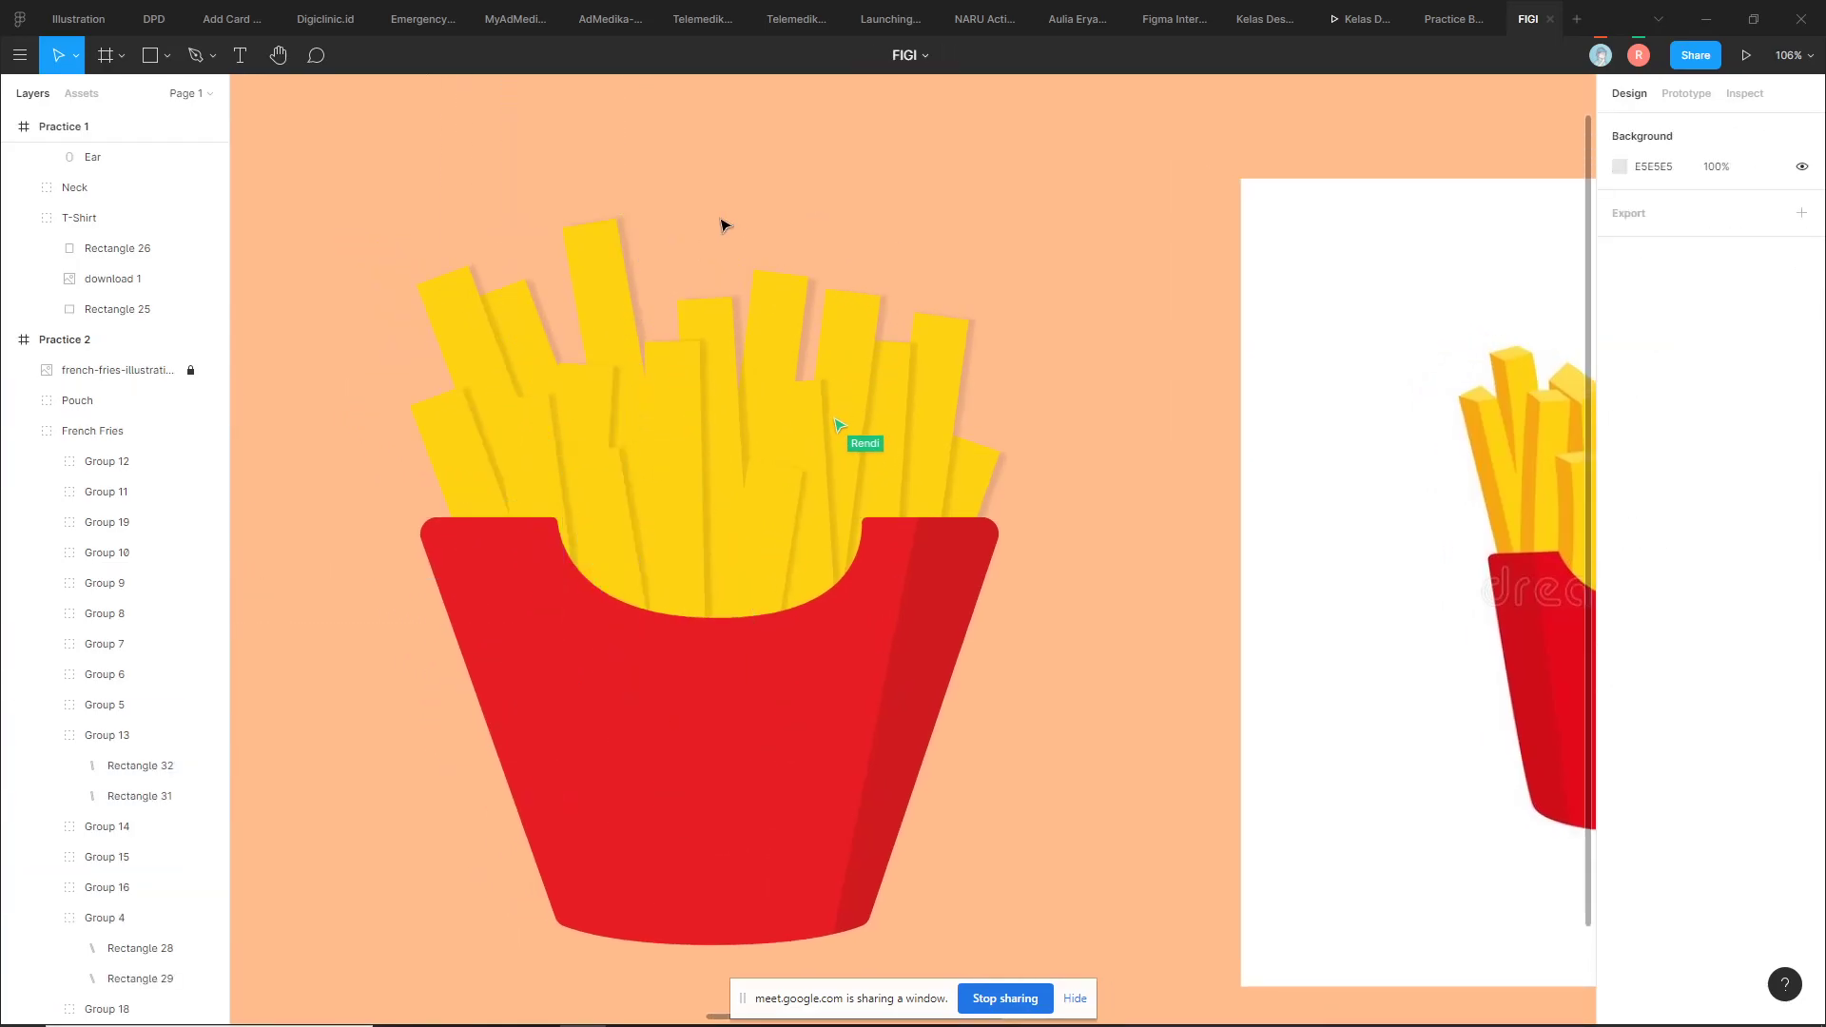
{"action": "left_click", "coordinate": [620, 249], "text": "ctrl"}
{"action": "left_click", "coordinate": [721, 187]}
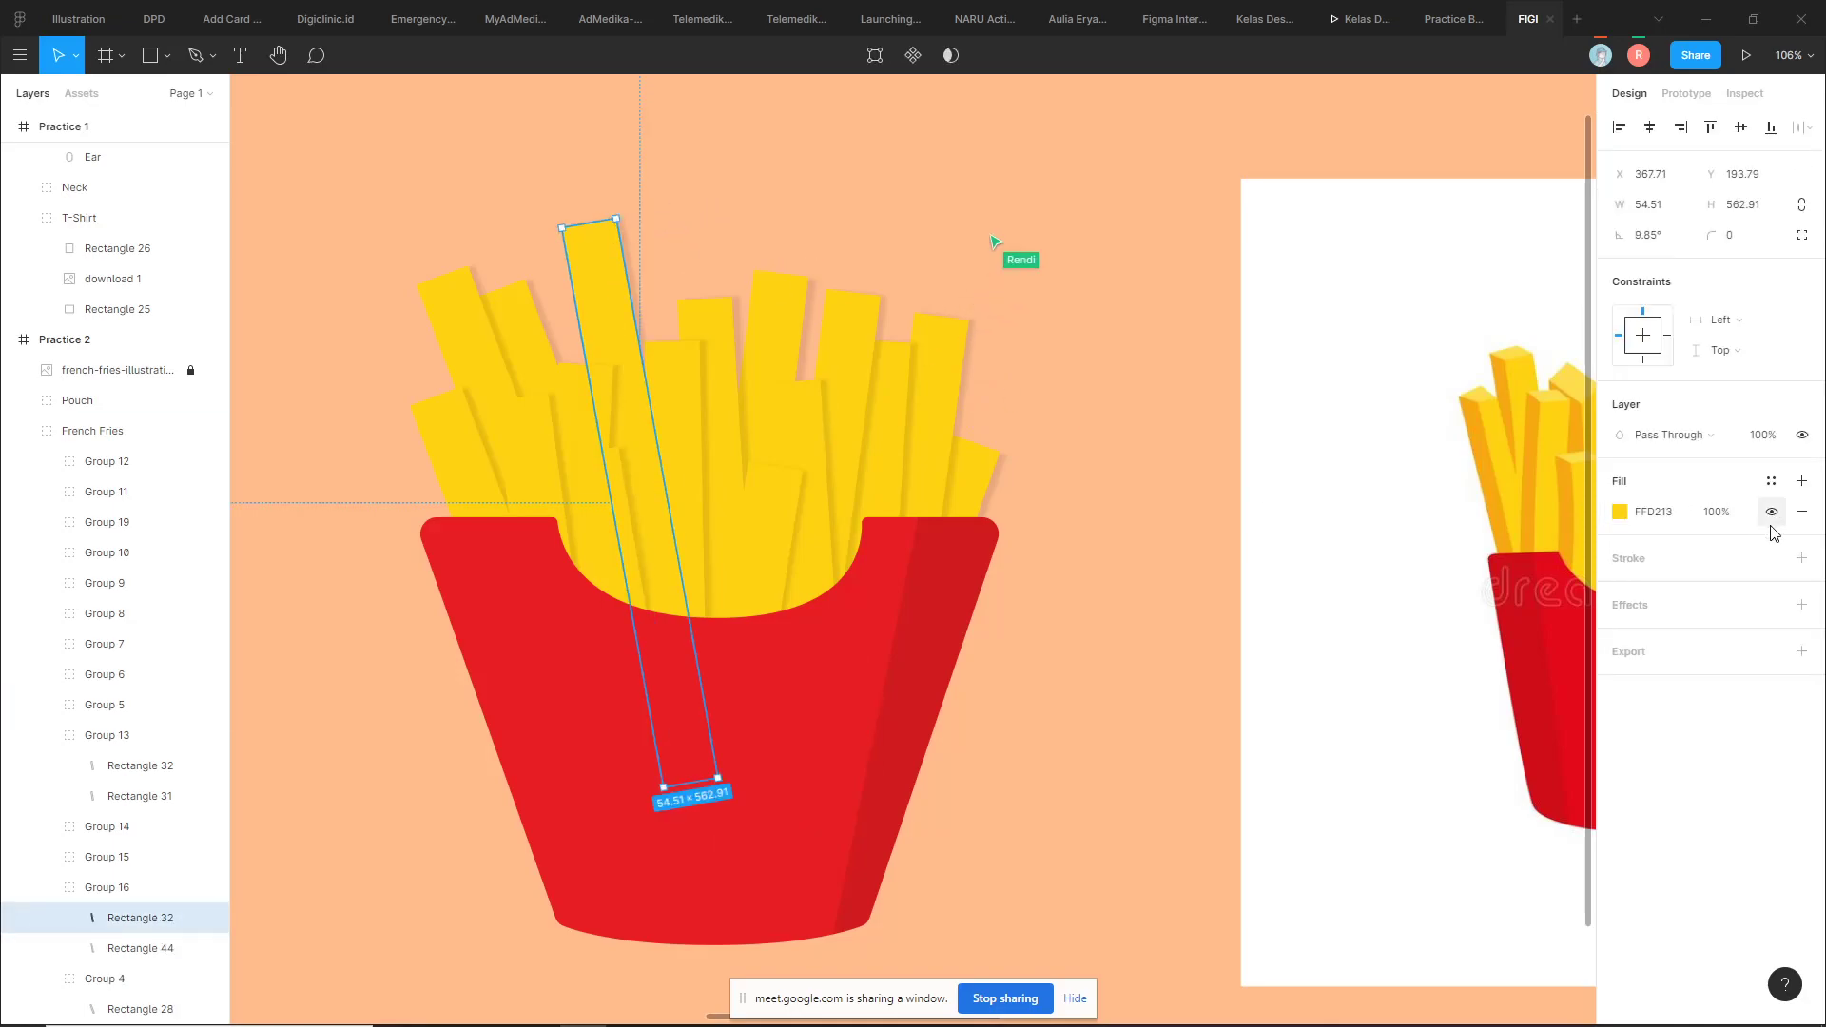
{"action": "left_click", "coordinate": [999, 291]}
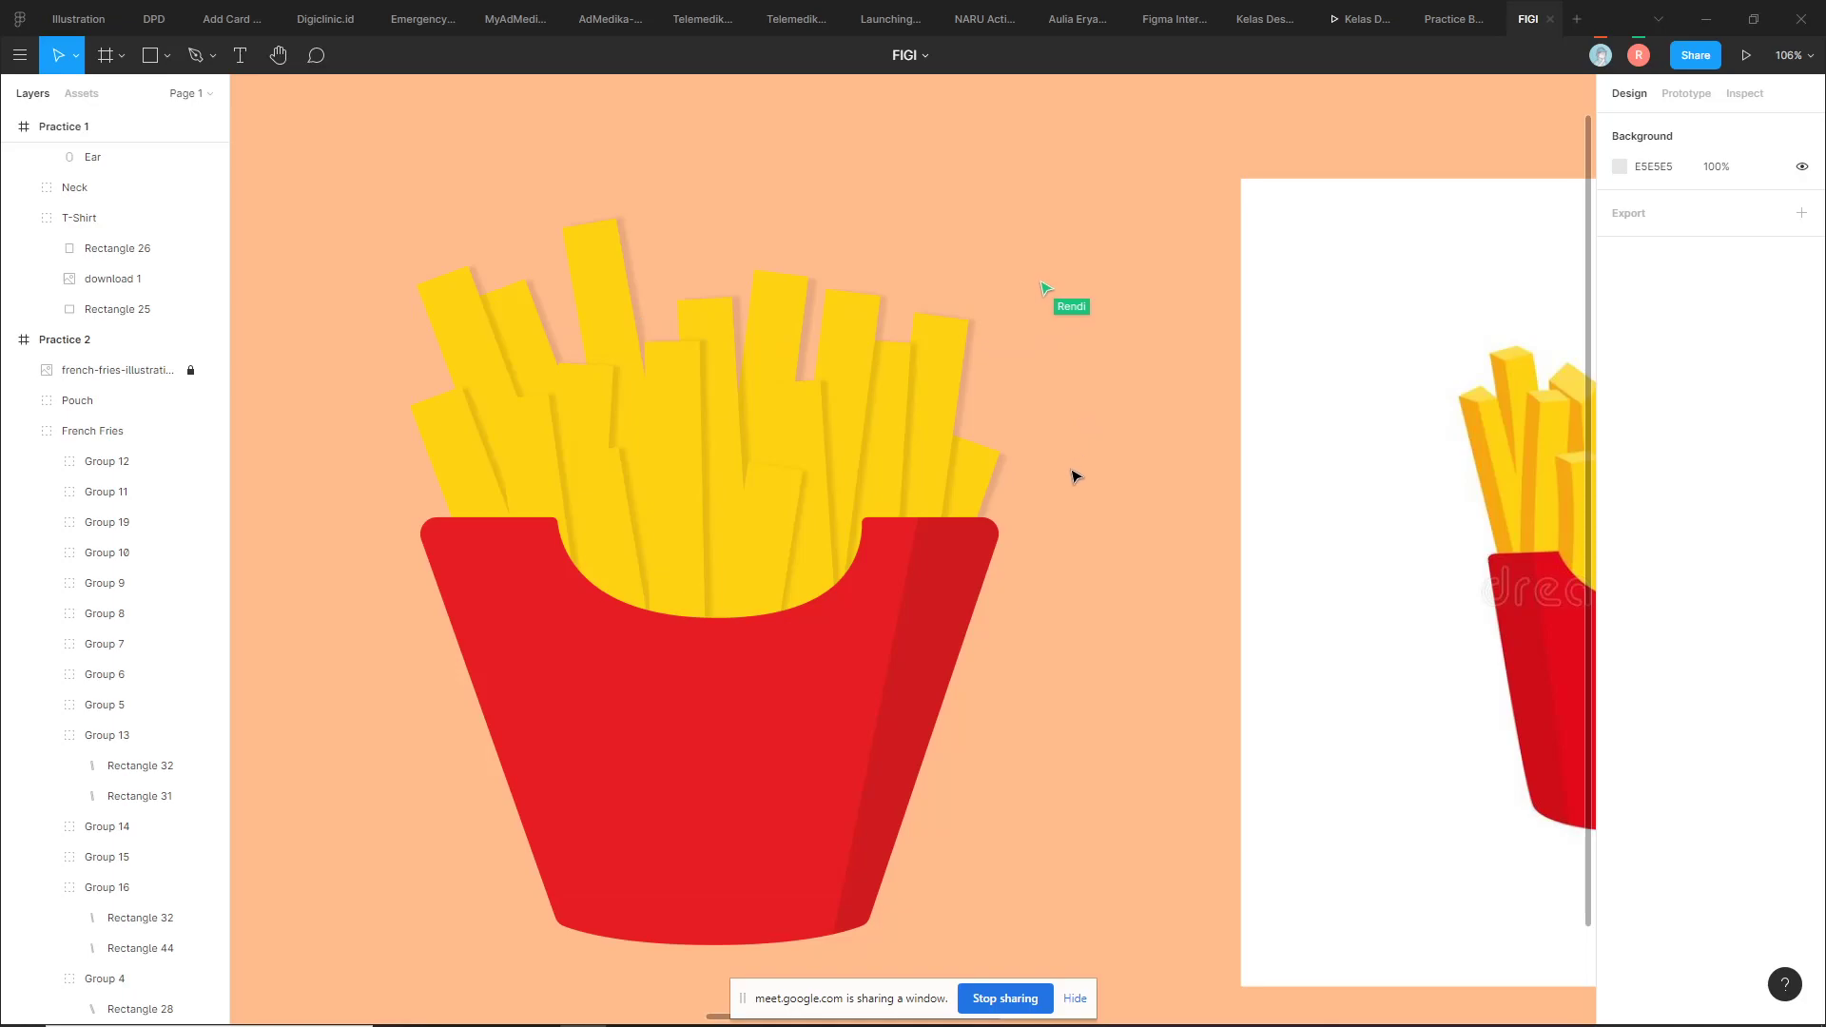
{"action": "left_click", "coordinate": [627, 240], "text": "ctrl"}
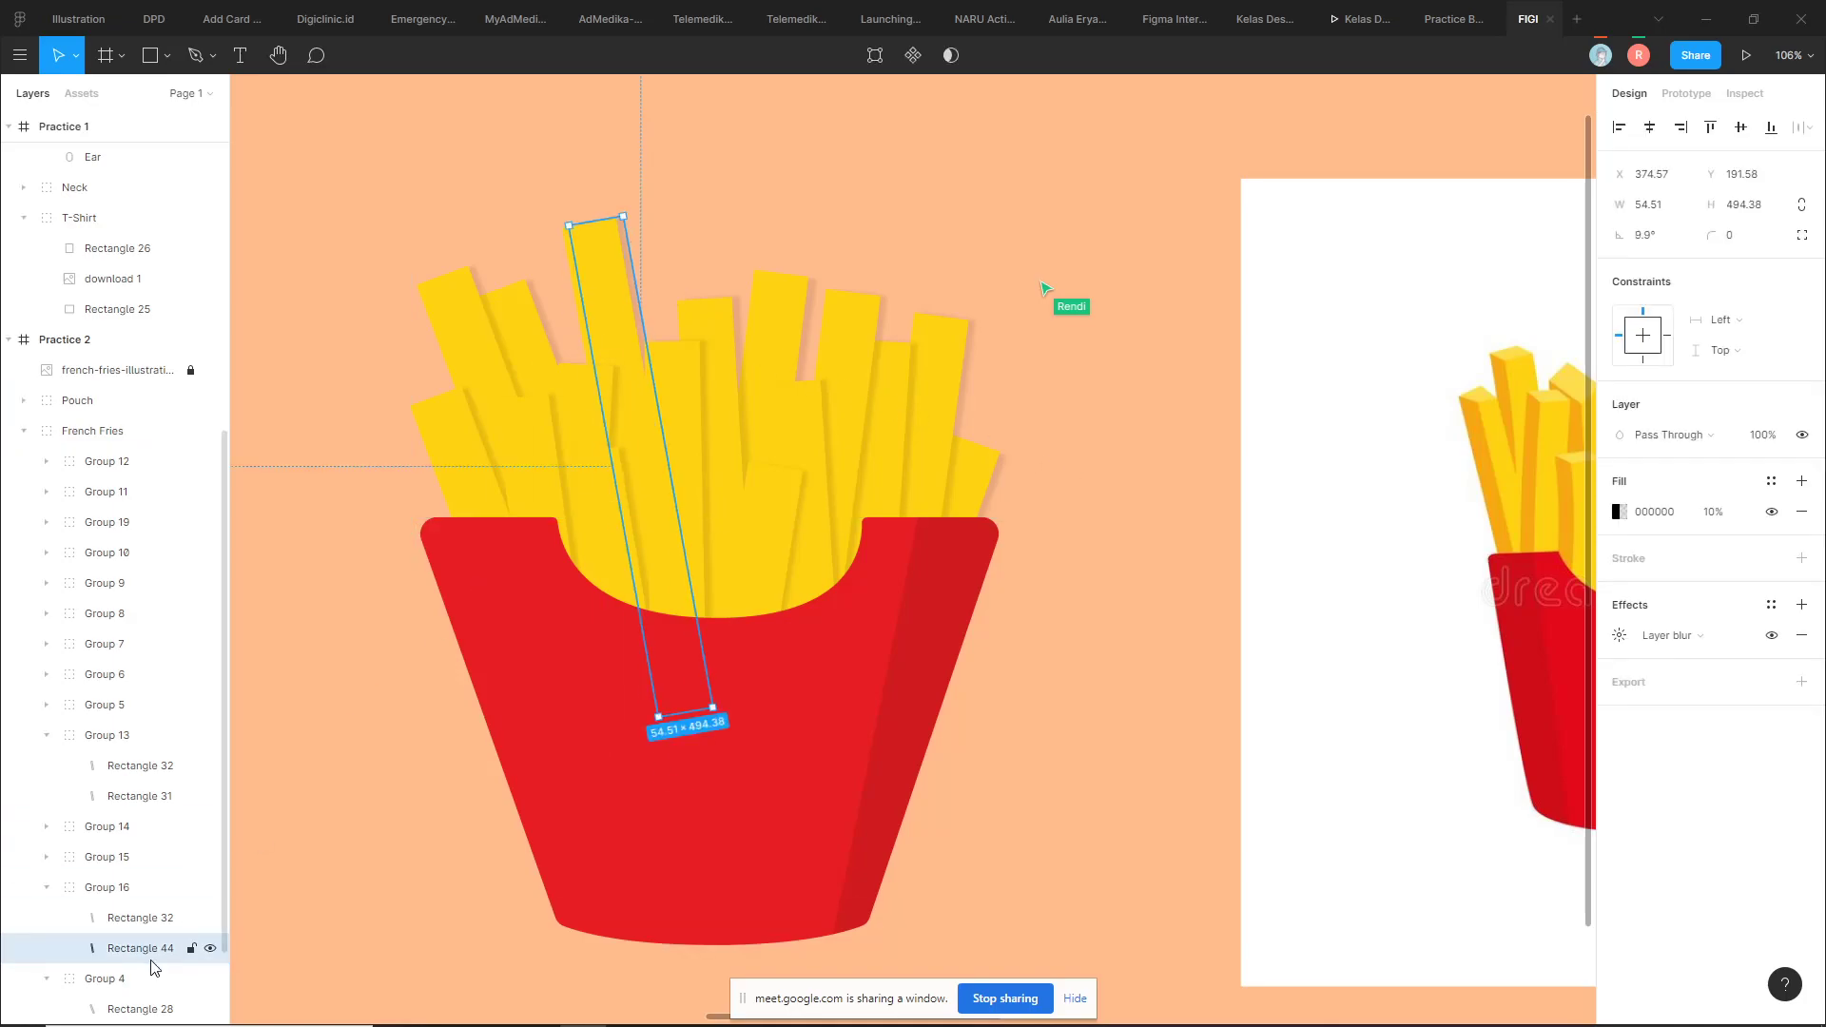
{"action": "left_click", "coordinate": [138, 924]}
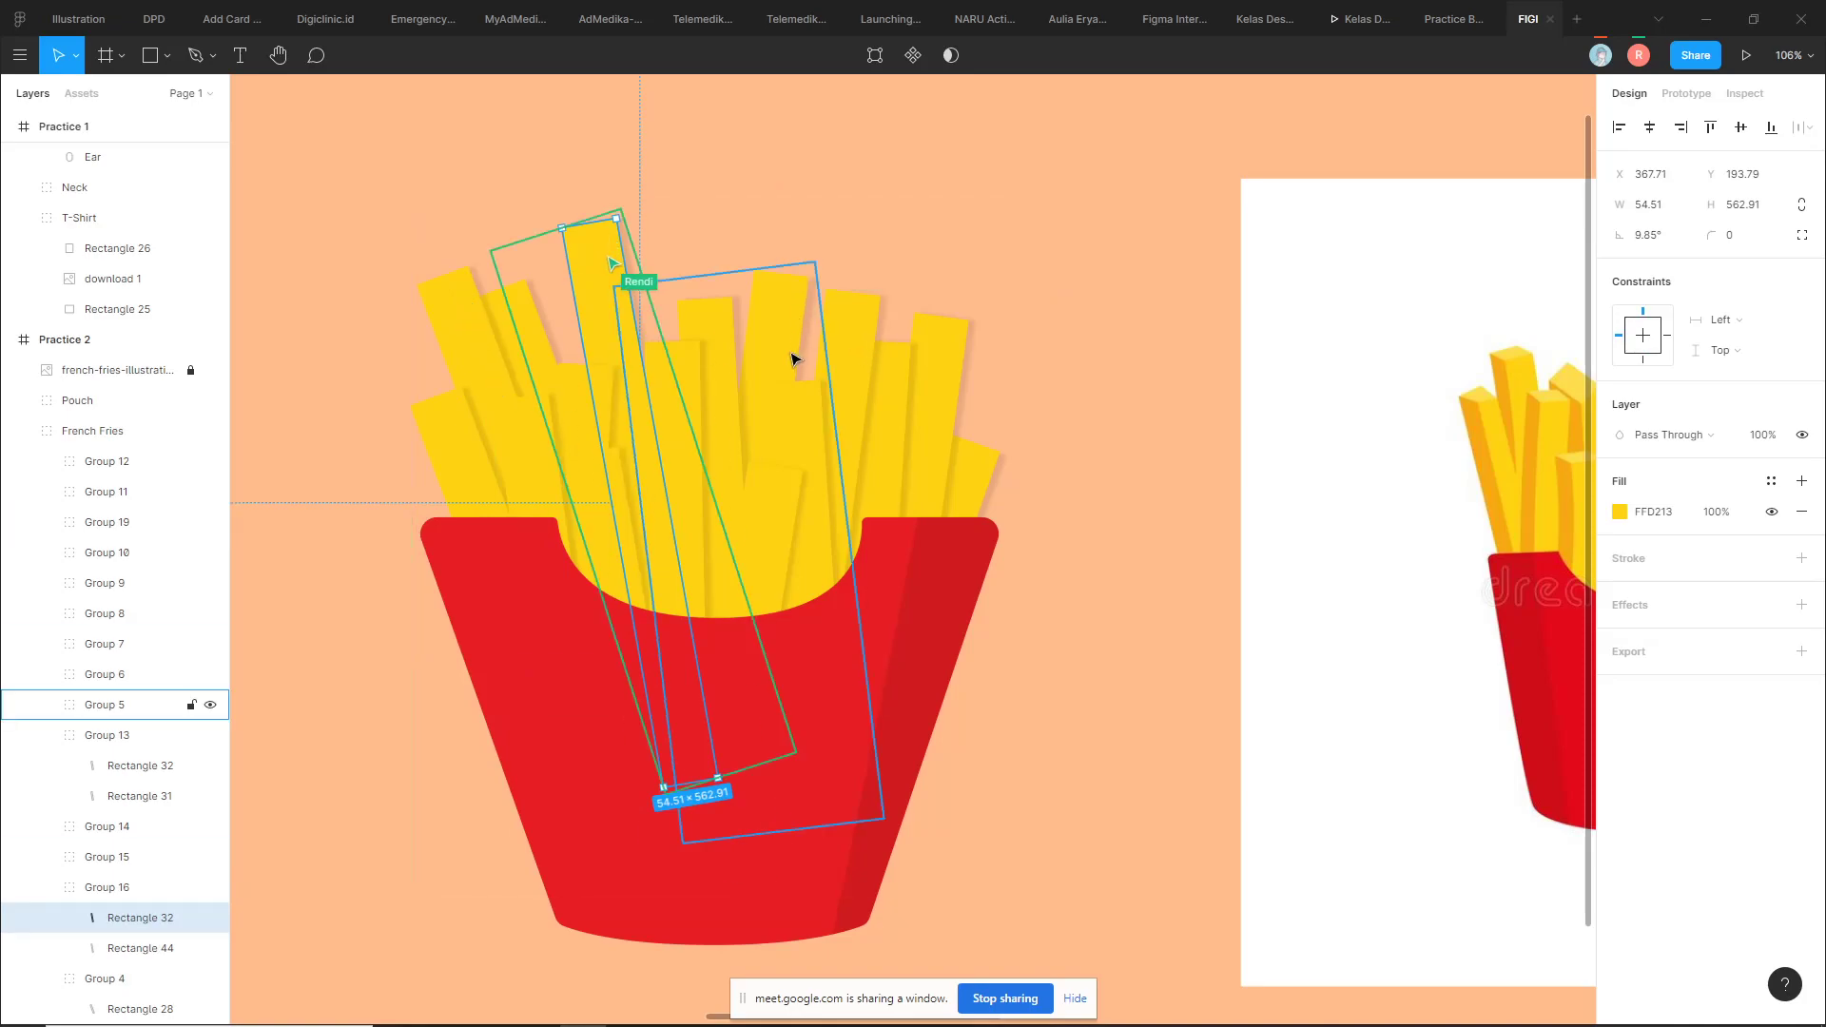
{"action": "left_click", "coordinate": [125, 949]}
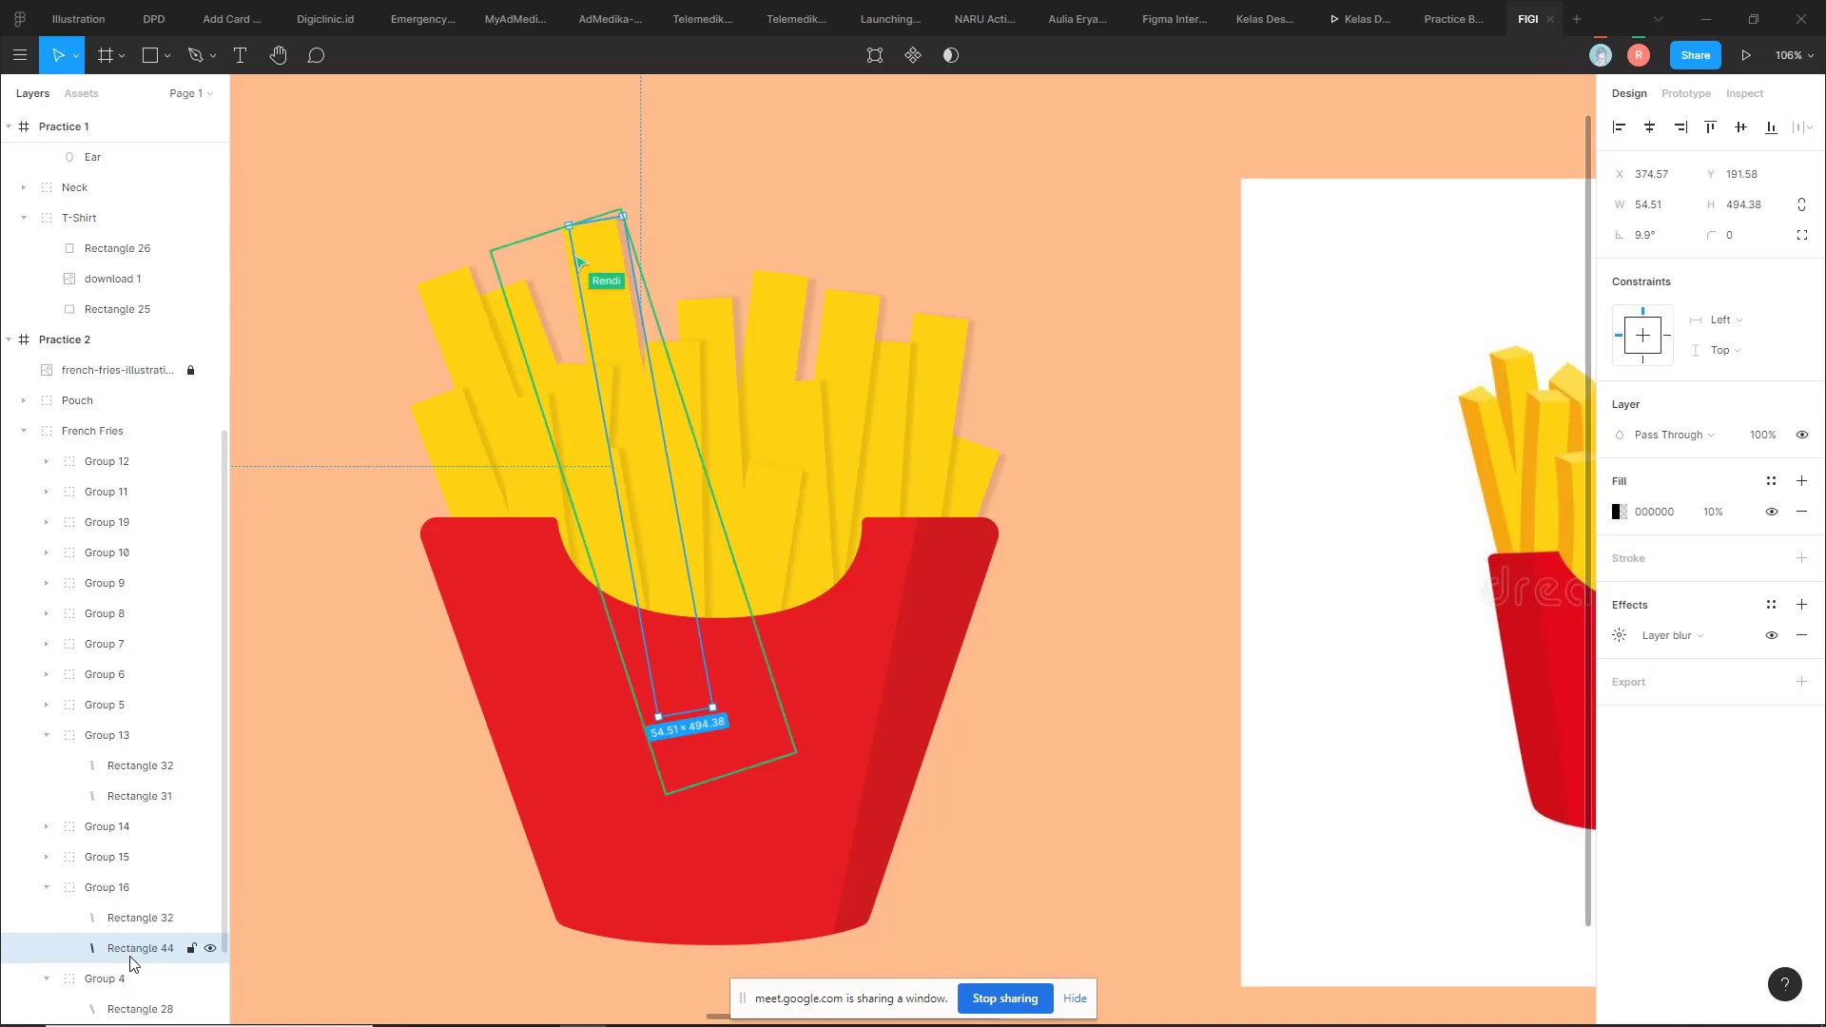
{"action": "left_click", "coordinate": [449, 415]}
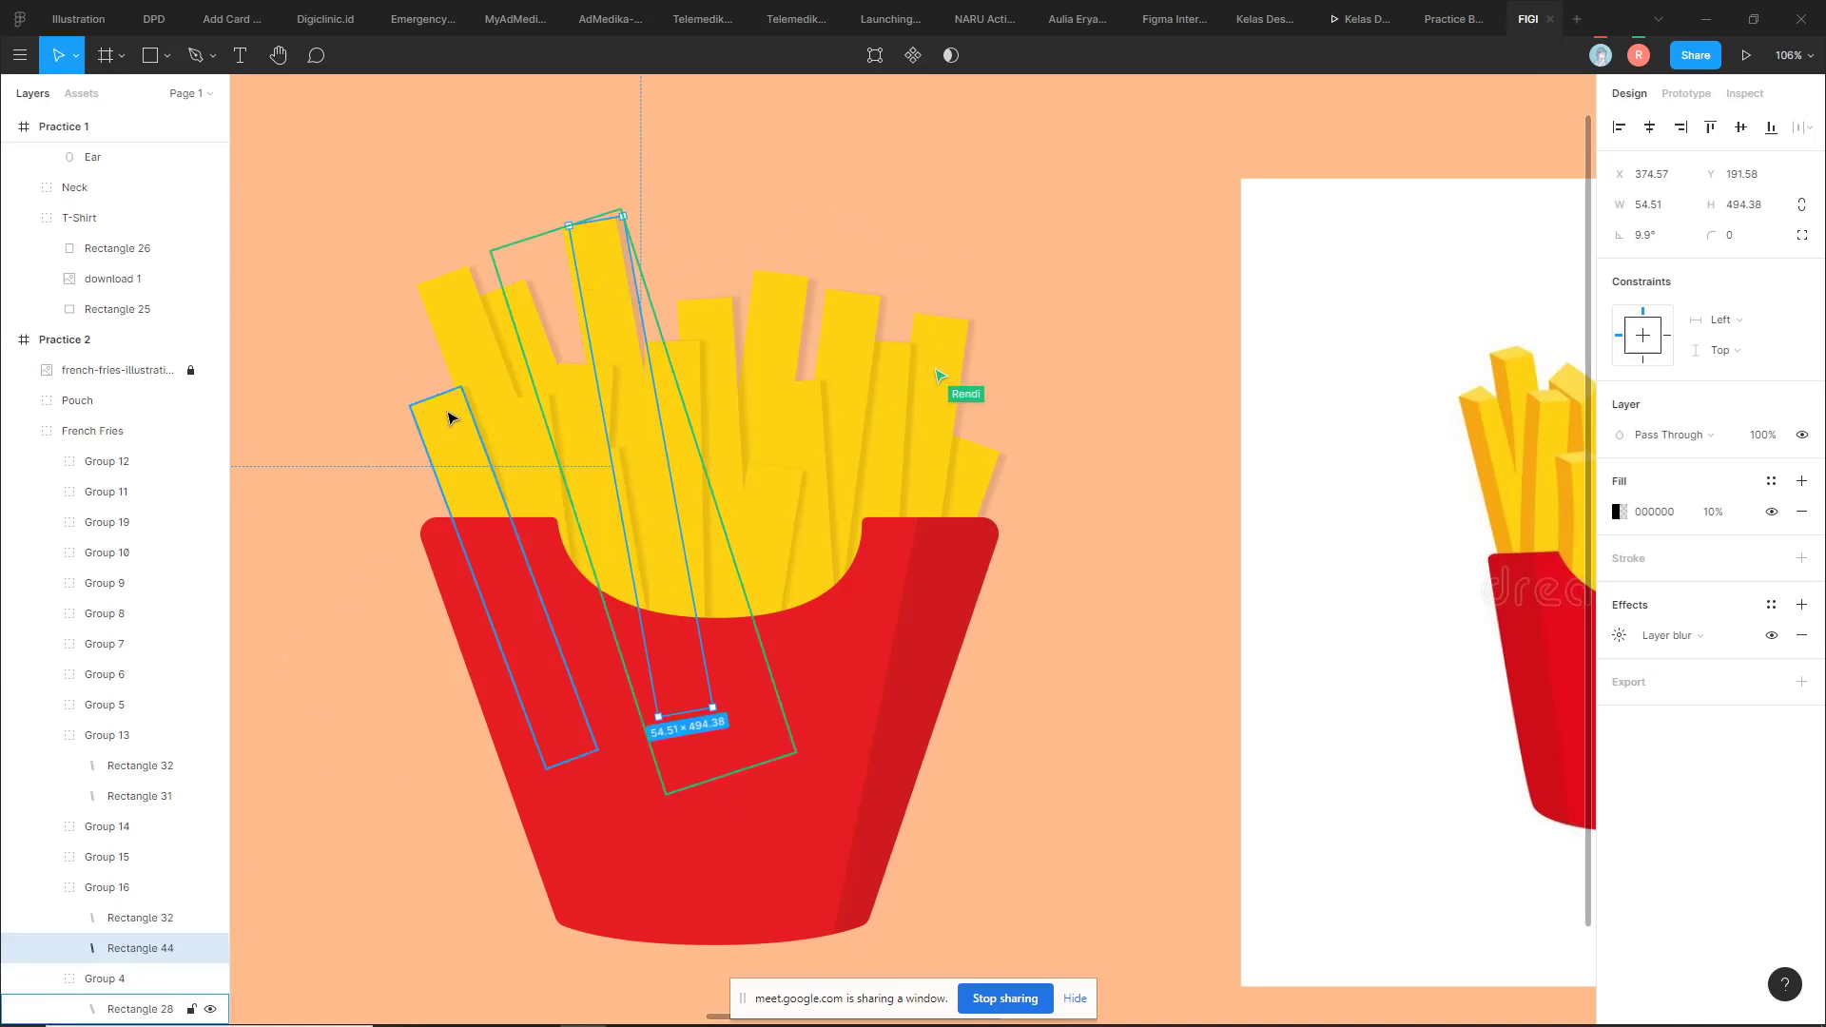
{"action": "left_click", "coordinate": [344, 541]}
{"action": "scroll", "coordinate": [791, 538], "scroll_direction": "down", "scroll_amount": 3, "text": "ctrl"}
{"action": "scroll", "coordinate": [995, 530], "scroll_direction": "right", "scroll_amount": 2}
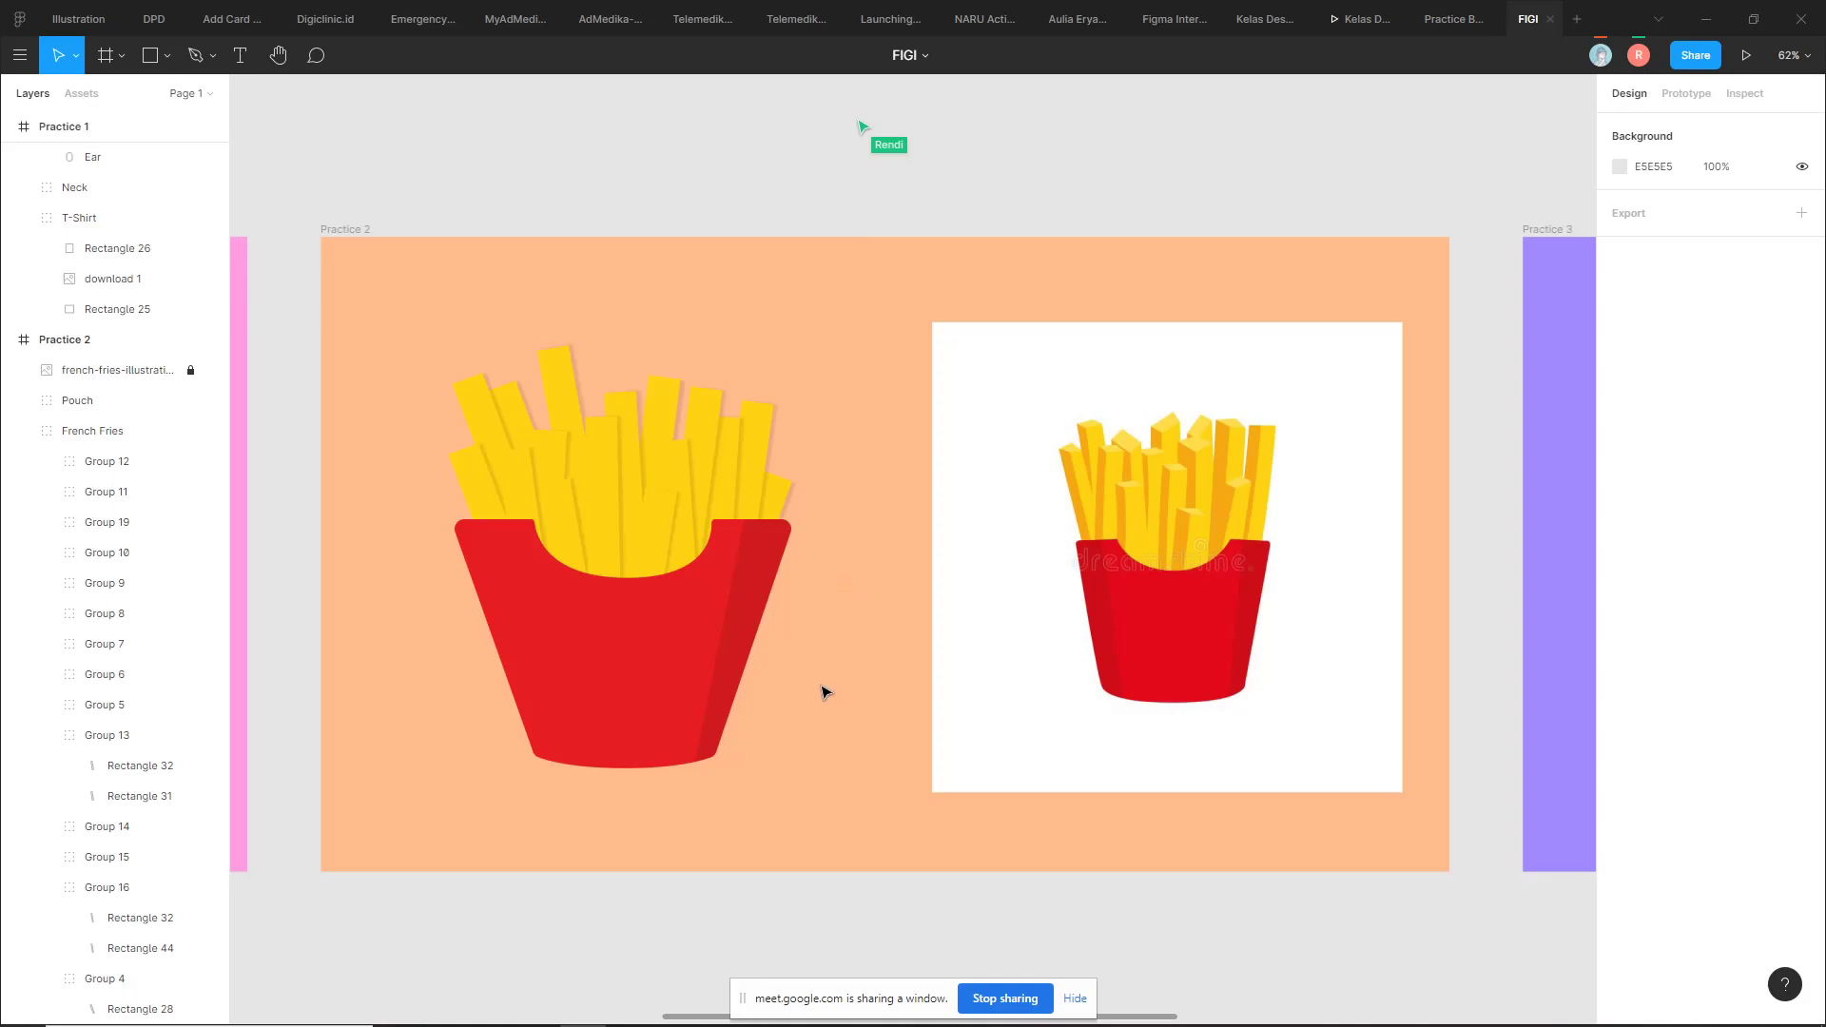
Inspect the fries cup (Rectangle 43) outline points in vector edit mode
{"action": "double_click", "coordinate": [750, 543]}
{"action": "left_click", "coordinate": [640, 623]}
{"action": "double_click", "coordinate": [640, 623]}
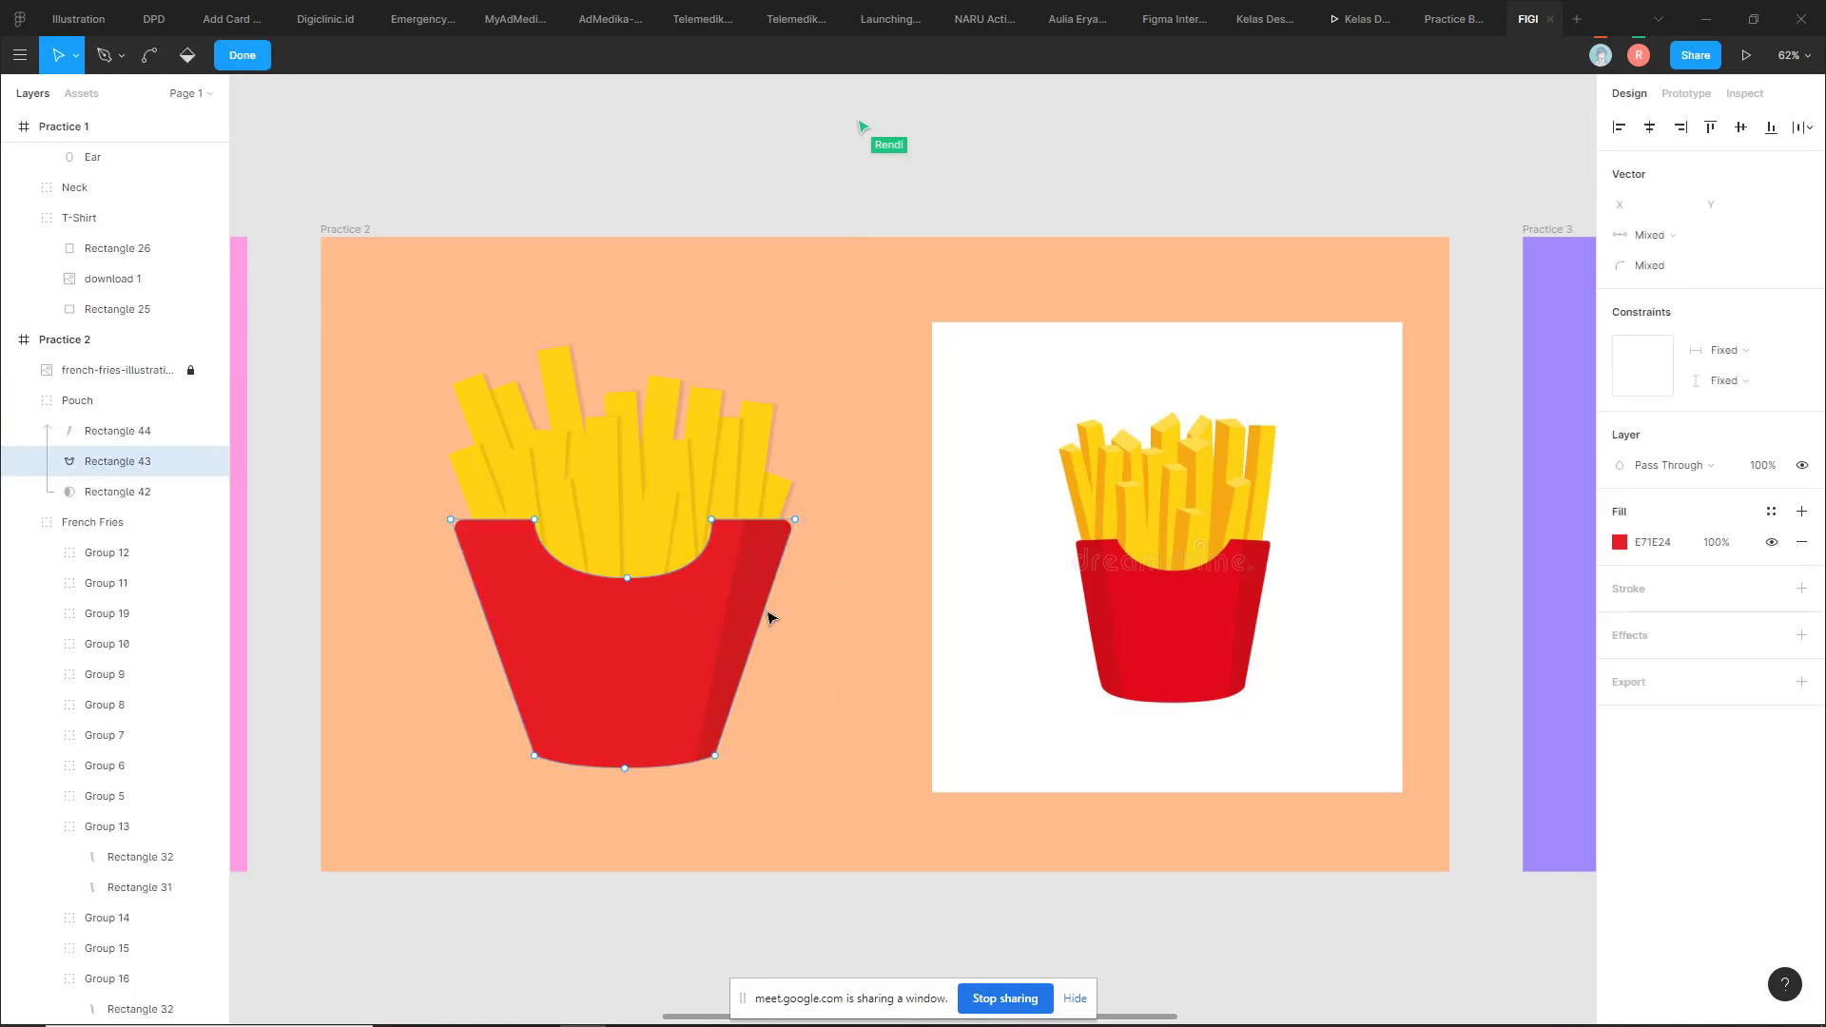
{"action": "left_click", "coordinate": [855, 594]}
{"action": "scroll", "coordinate": [884, 636], "scroll_direction": "down", "scroll_amount": 3}
{"action": "scroll", "coordinate": [503, 671], "scroll_direction": "up", "scroll_amount": 4}
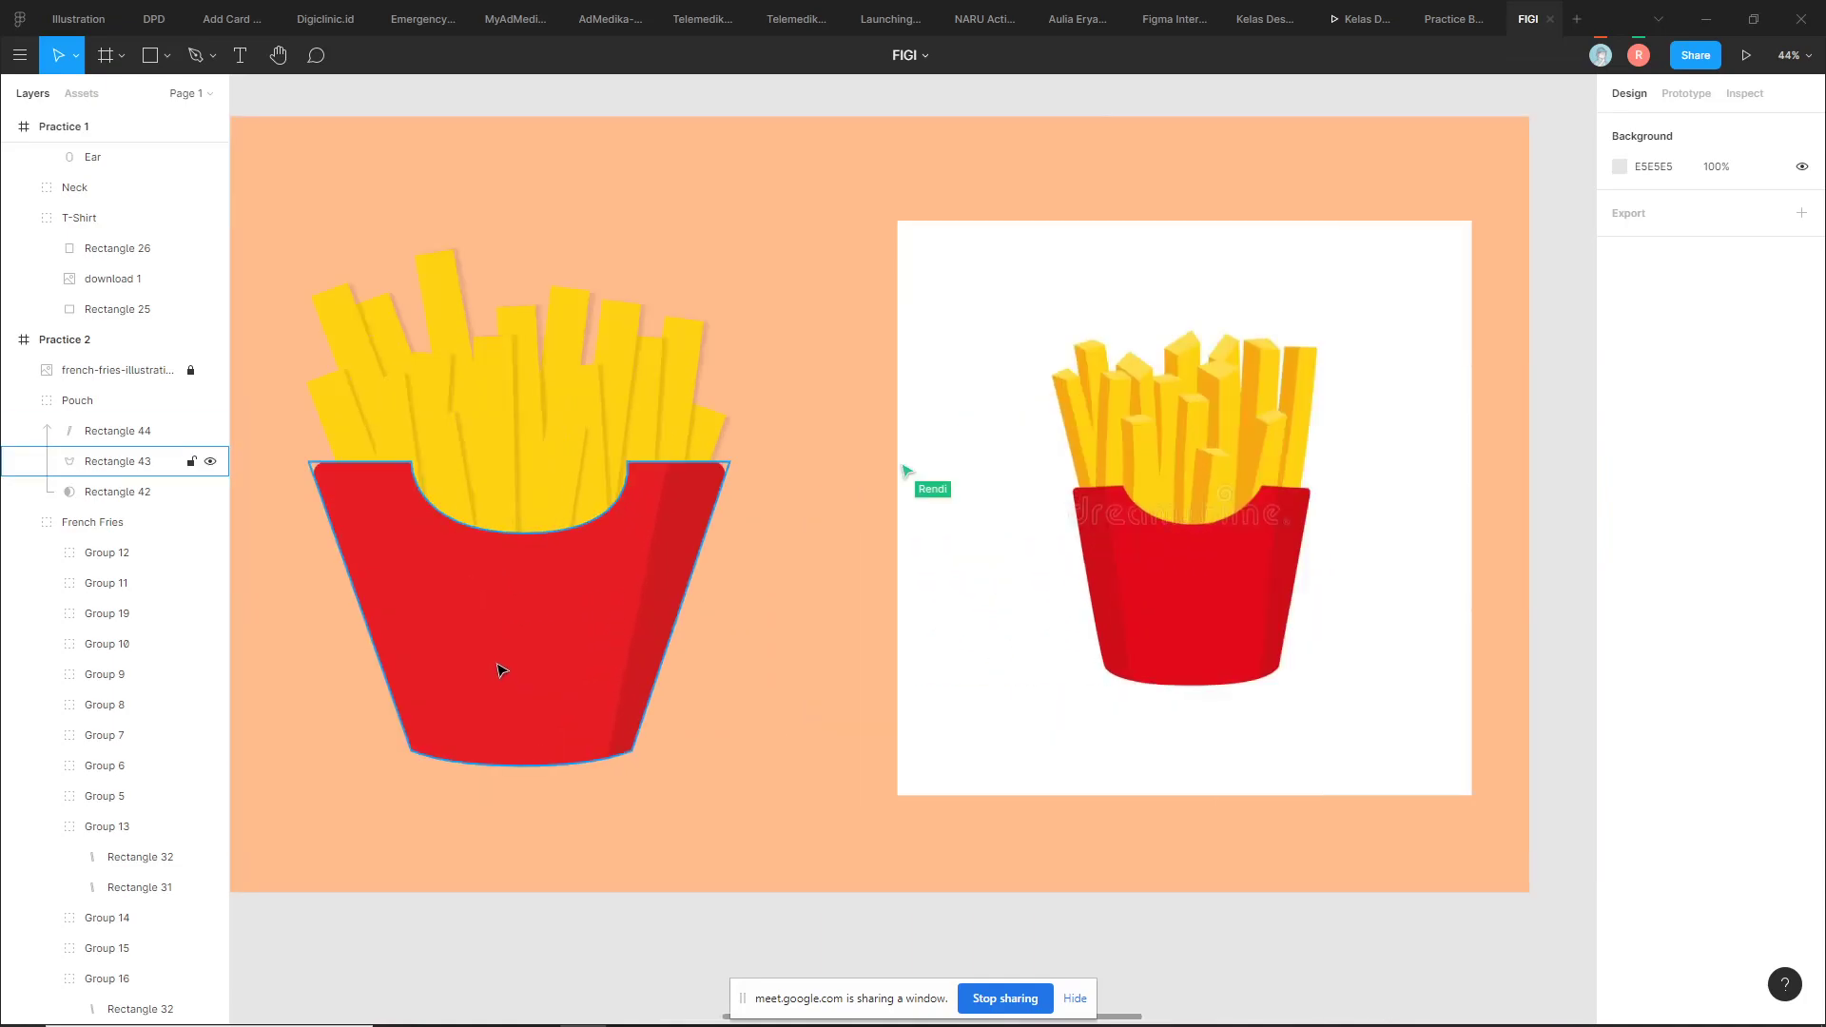
{"action": "double_click", "coordinate": [502, 671]}
{"action": "scroll", "coordinate": [412, 571], "scroll_direction": "left", "scroll_amount": 3}
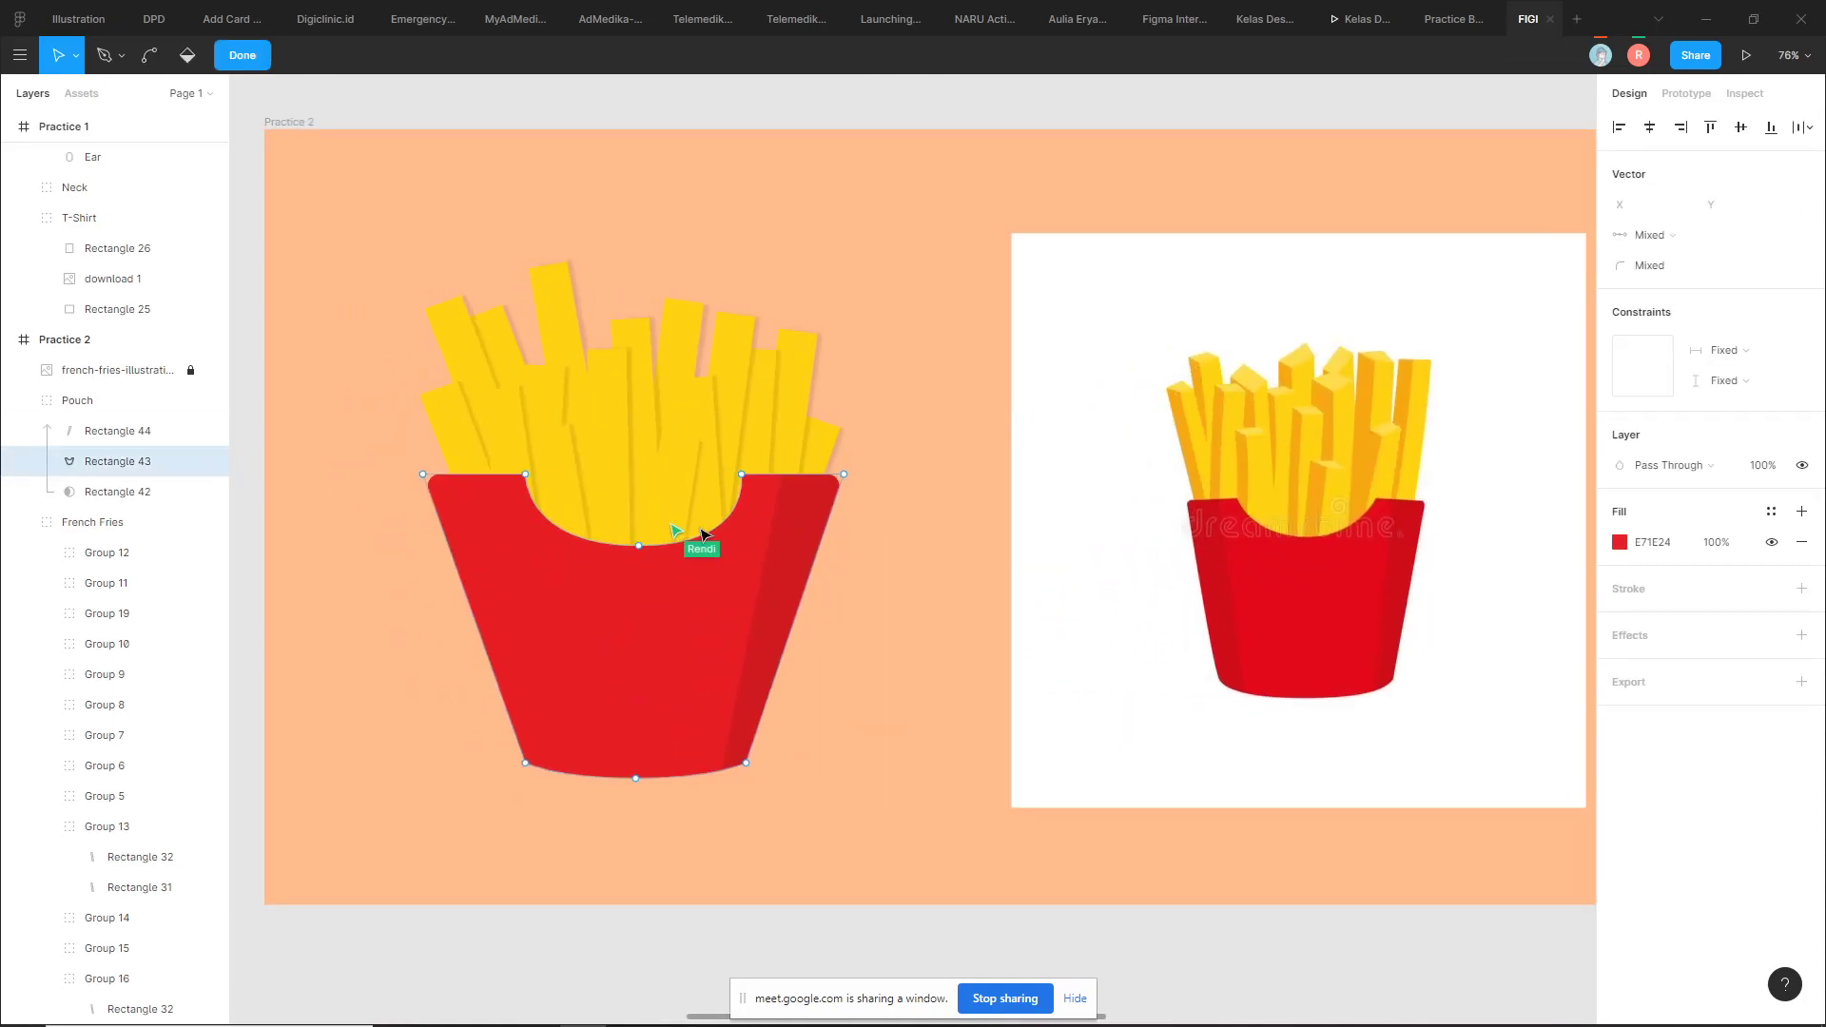
{"action": "scroll", "coordinate": [455, 508], "scroll_direction": "up", "scroll_amount": 5}
{"action": "left_click_drag", "start_coordinate": [425, 496], "coordinate": [339, 423]}
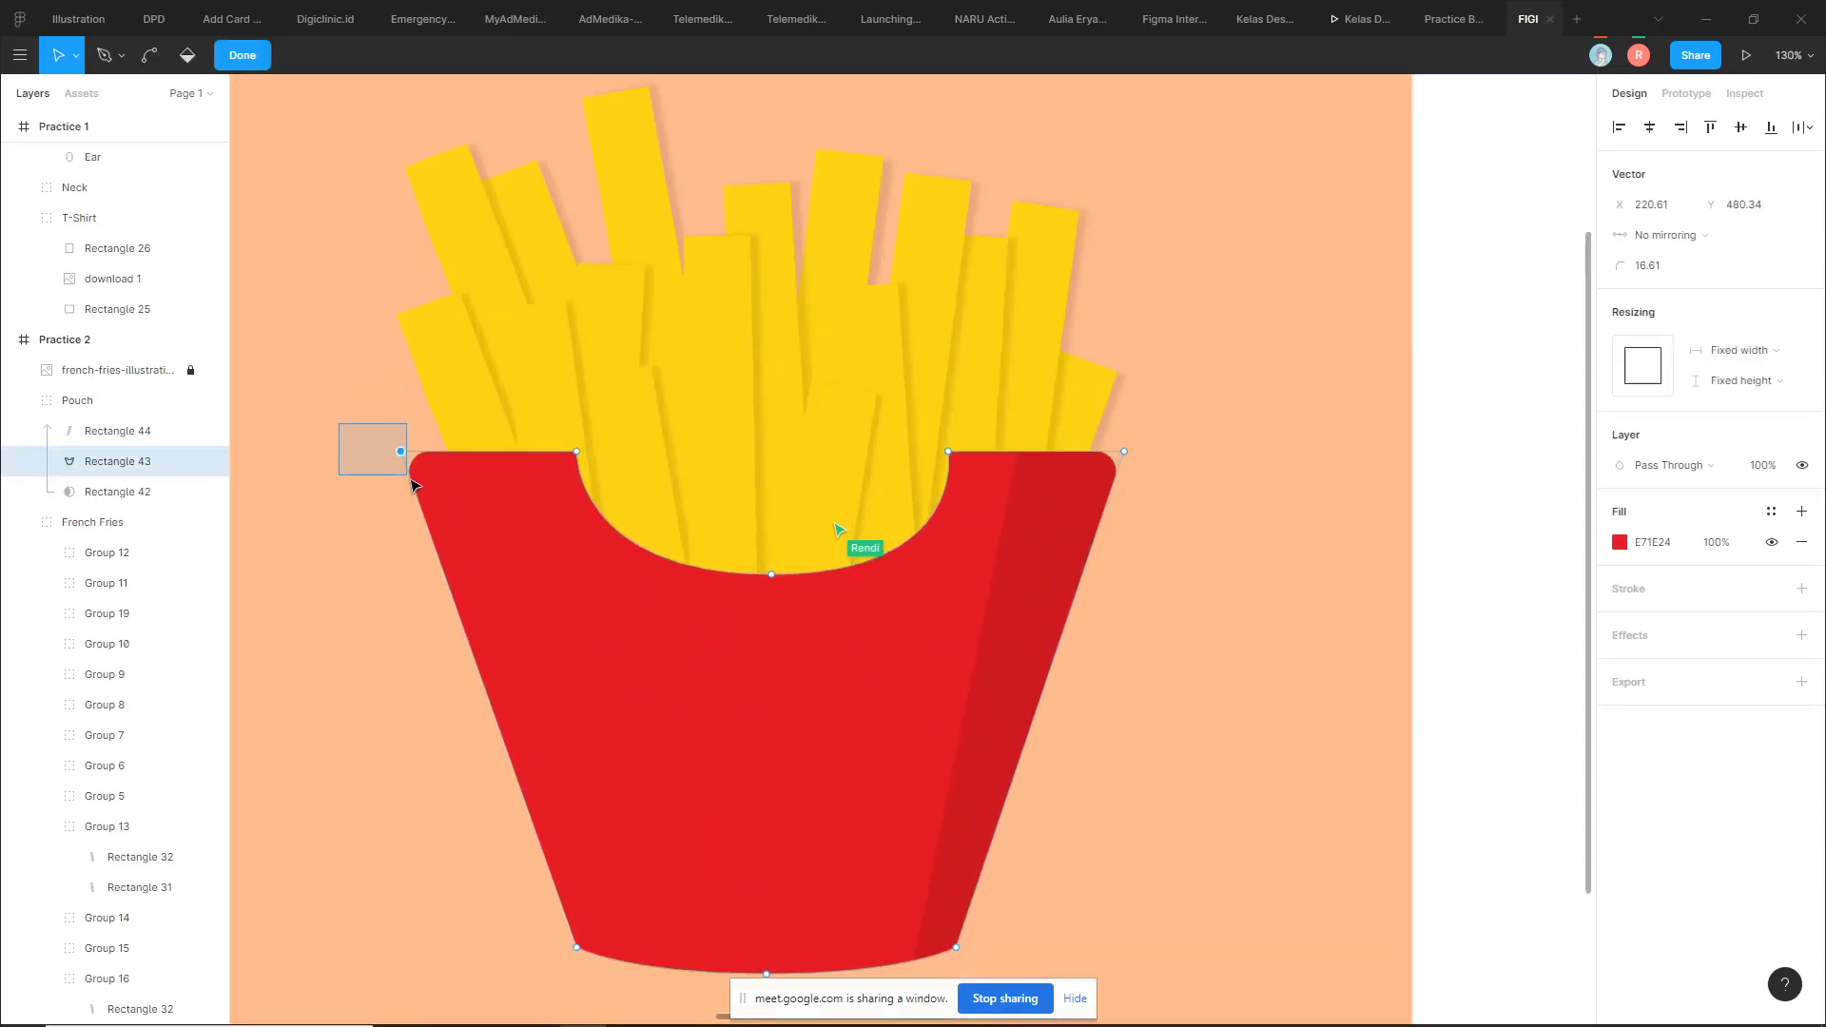
{"action": "key", "text": "Escape"}
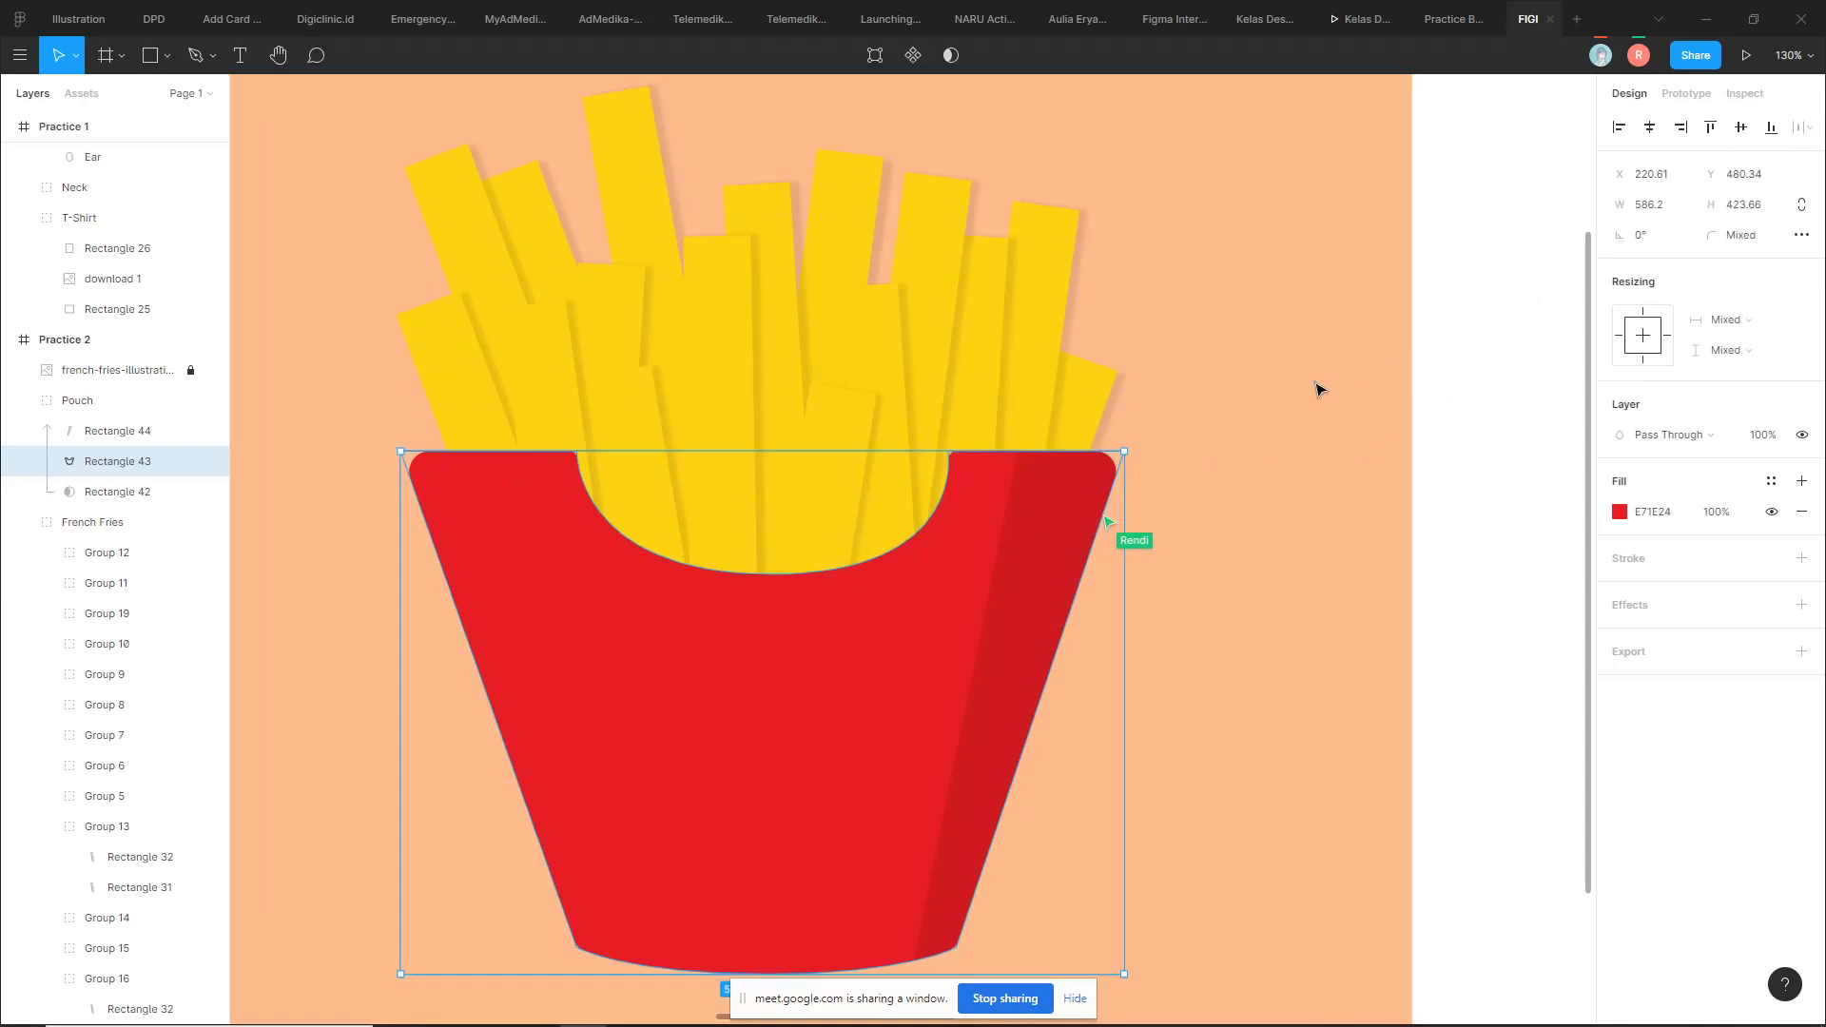
{"action": "key", "text": "Escape"}
Pan to the Practice 3 man in white sweater, then switch to the browser chat
{"action": "scroll", "coordinate": [1288, 425], "scroll_direction": "down", "scroll_amount": 3}
{"action": "scroll", "coordinate": [1125, 491], "scroll_direction": "right", "scroll_amount": 2}
{"action": "scroll", "coordinate": [1123, 489], "scroll_direction": "down", "scroll_amount": 3}
{"action": "scroll", "coordinate": [1019, 503], "scroll_direction": "up", "scroll_amount": 1}
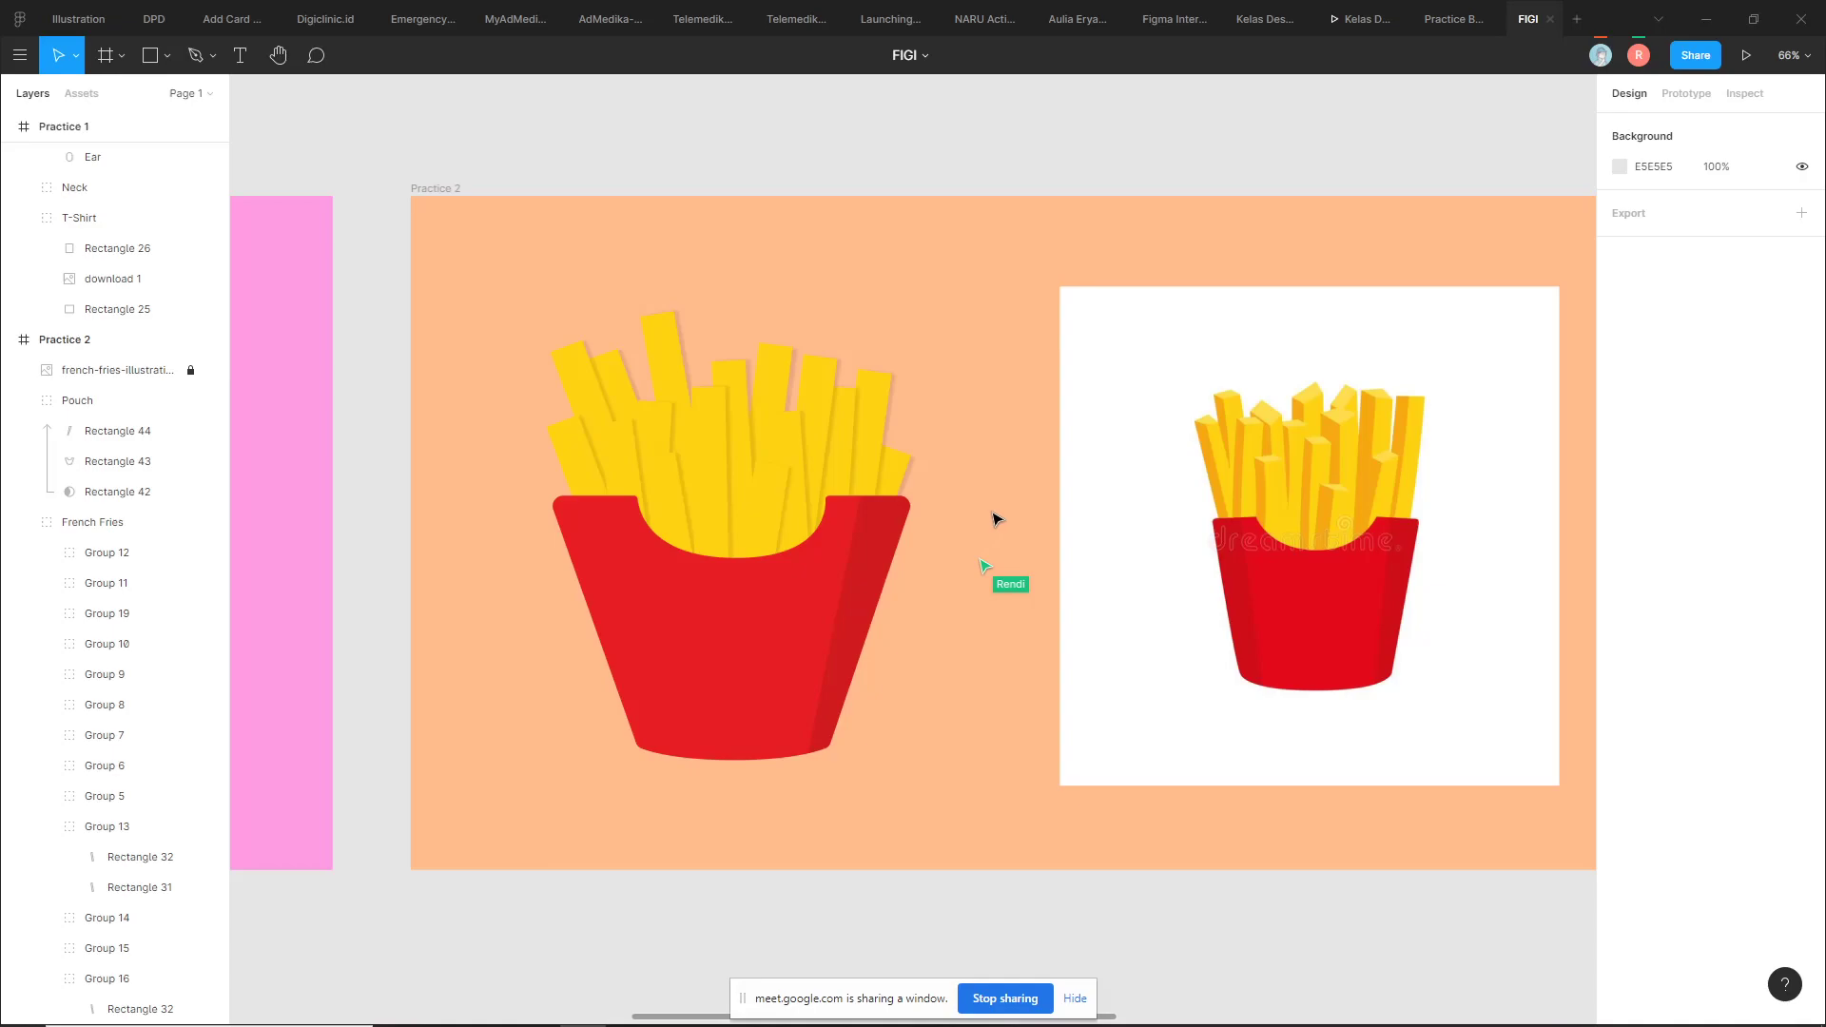
{"action": "scroll", "coordinate": [913, 523], "scroll_direction": "right", "scroll_amount": 2}
{"action": "scroll", "coordinate": [1145, 477], "scroll_direction": "down", "scroll_amount": 2}
{"action": "scroll", "coordinate": [863, 522], "scroll_direction": "right", "scroll_amount": 3}
{"action": "scroll", "coordinate": [949, 517], "scroll_direction": "down", "scroll_amount": 2}
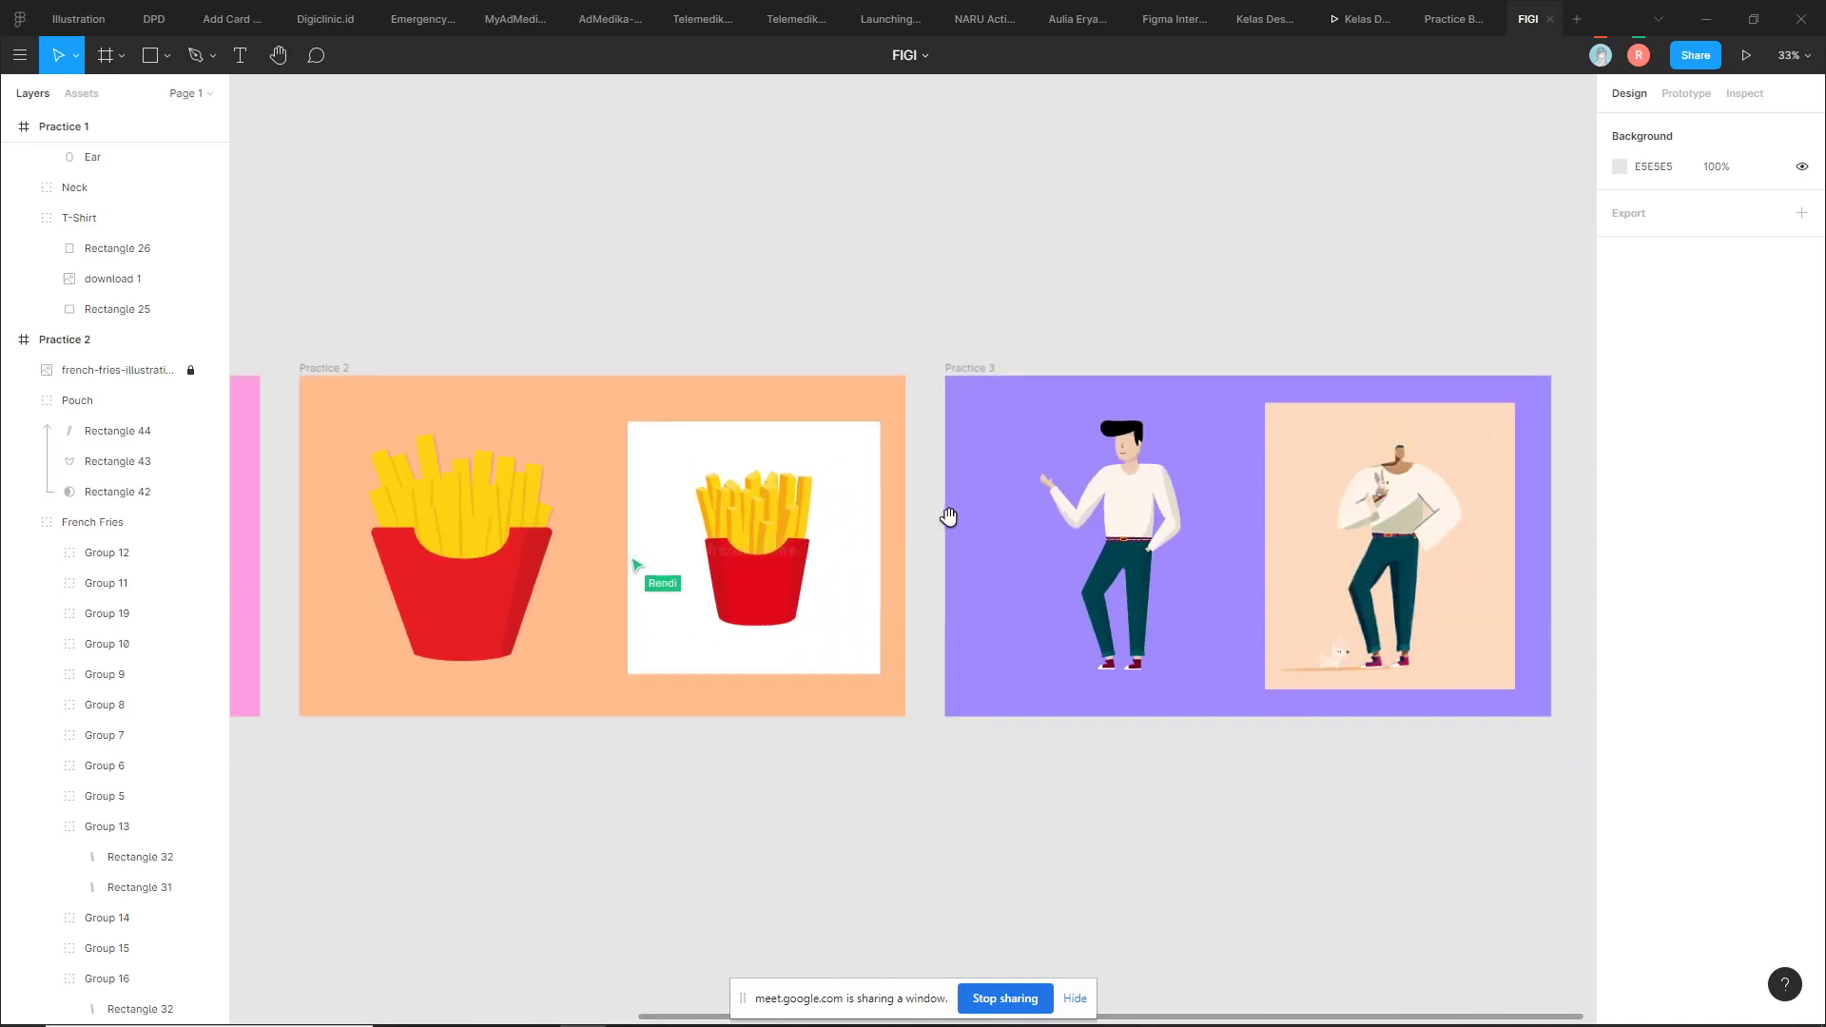
{"action": "scroll", "coordinate": [948, 517], "scroll_direction": "right", "scroll_amount": 2}
{"action": "scroll", "coordinate": [949, 518], "scroll_direction": "up", "scroll_amount": 5}
{"action": "scroll", "coordinate": [949, 518], "scroll_direction": "up", "scroll_amount": 1}
{"action": "scroll", "coordinate": [949, 519], "scroll_direction": "down", "scroll_amount": 6}
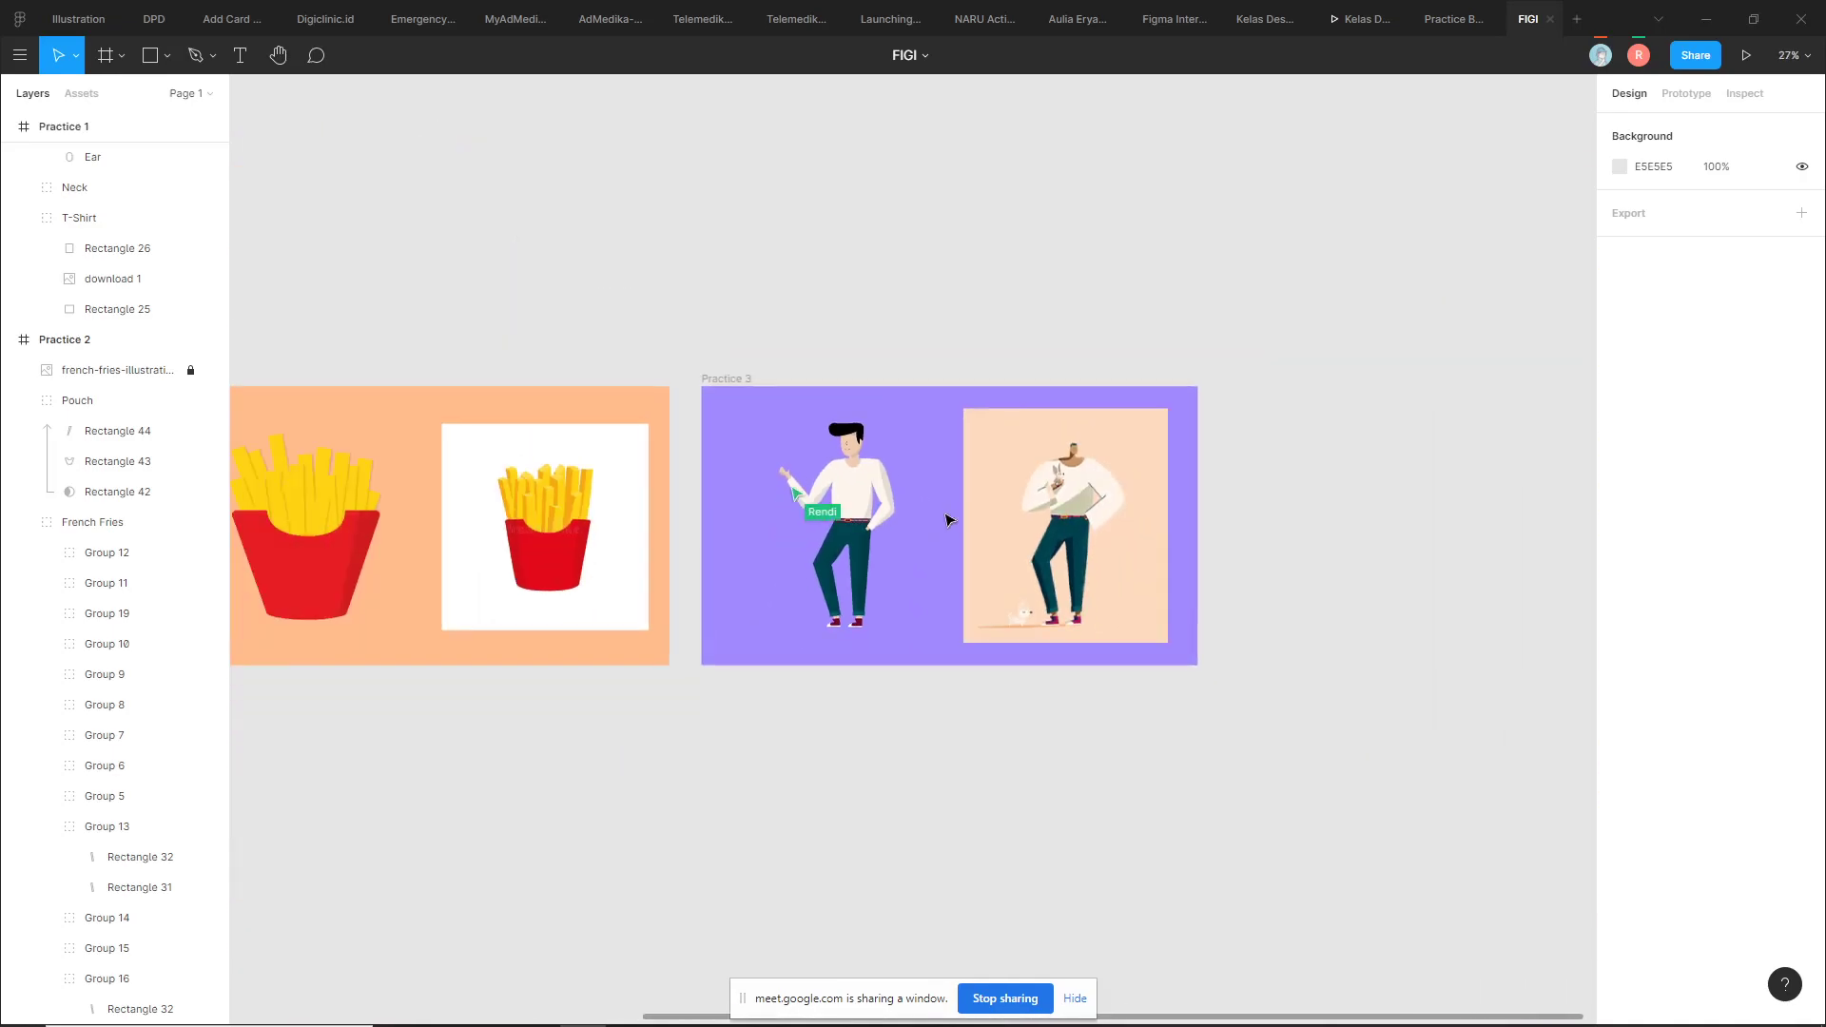
{"action": "scroll", "coordinate": [949, 520], "scroll_direction": "up", "scroll_amount": 4}
{"action": "key", "text": "alt+Tab"}
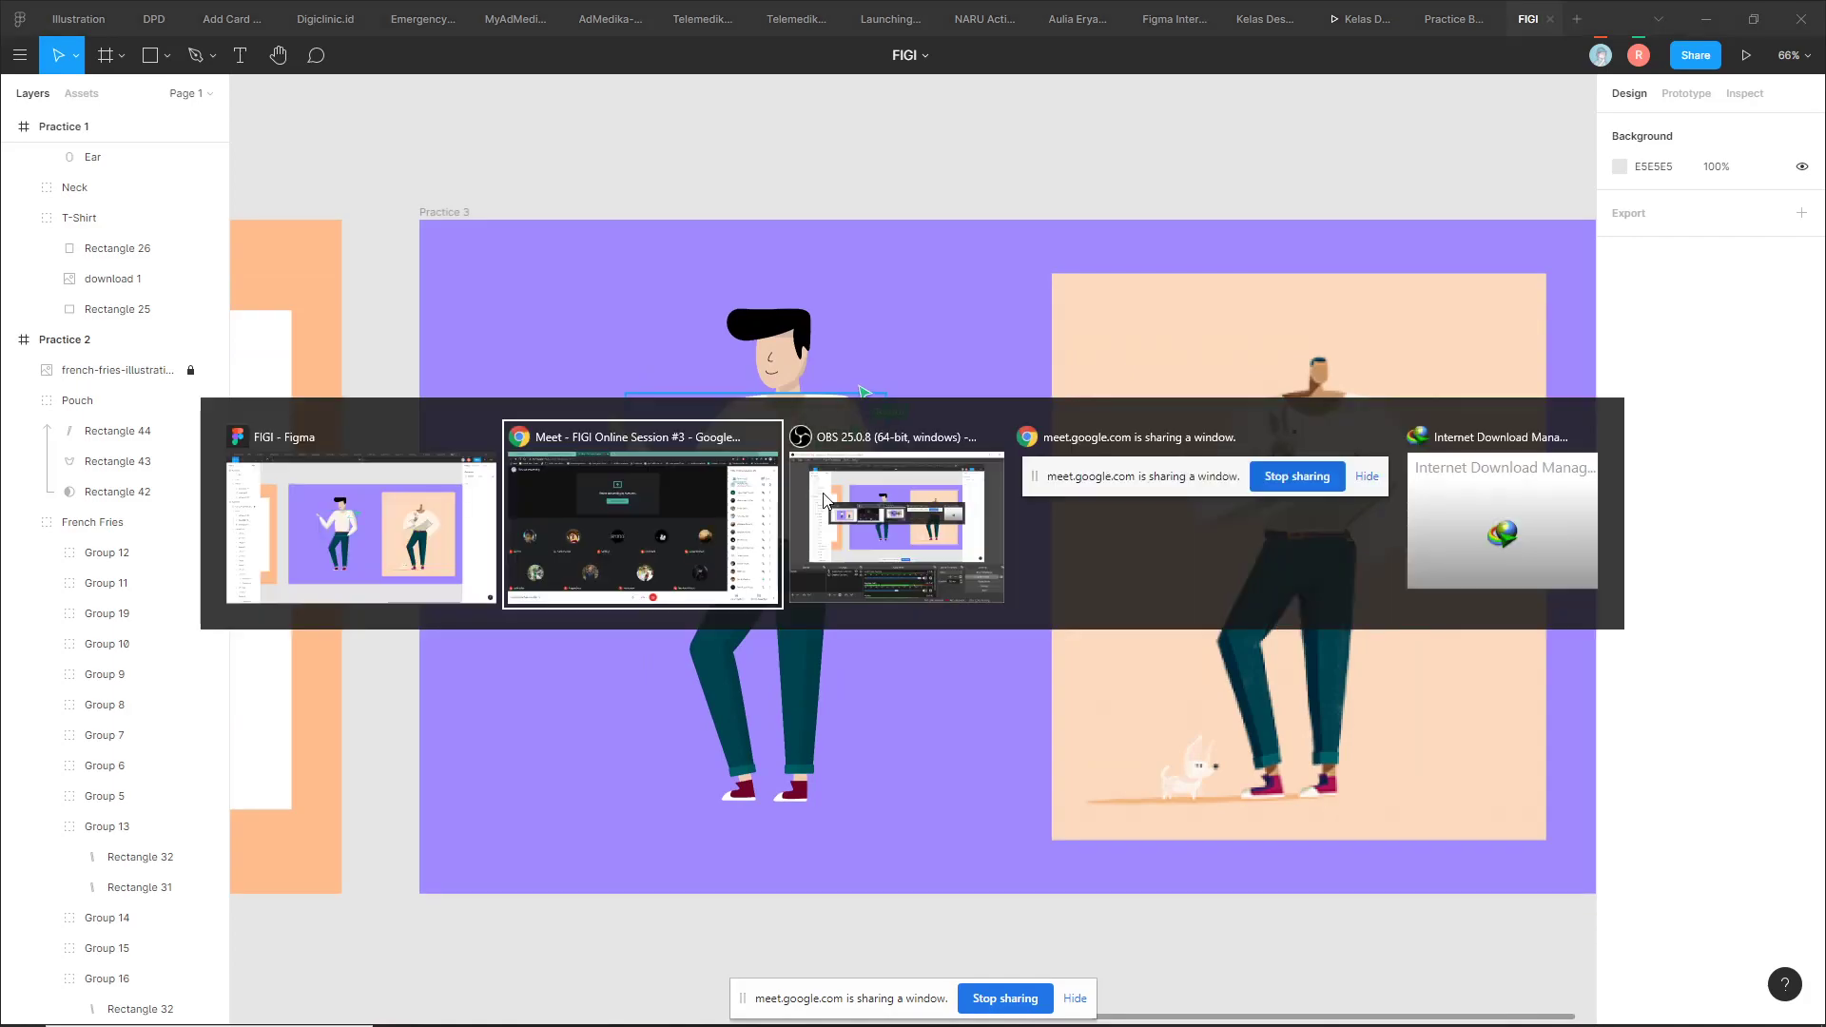
{"action": "key", "text": "ctrl+1"}
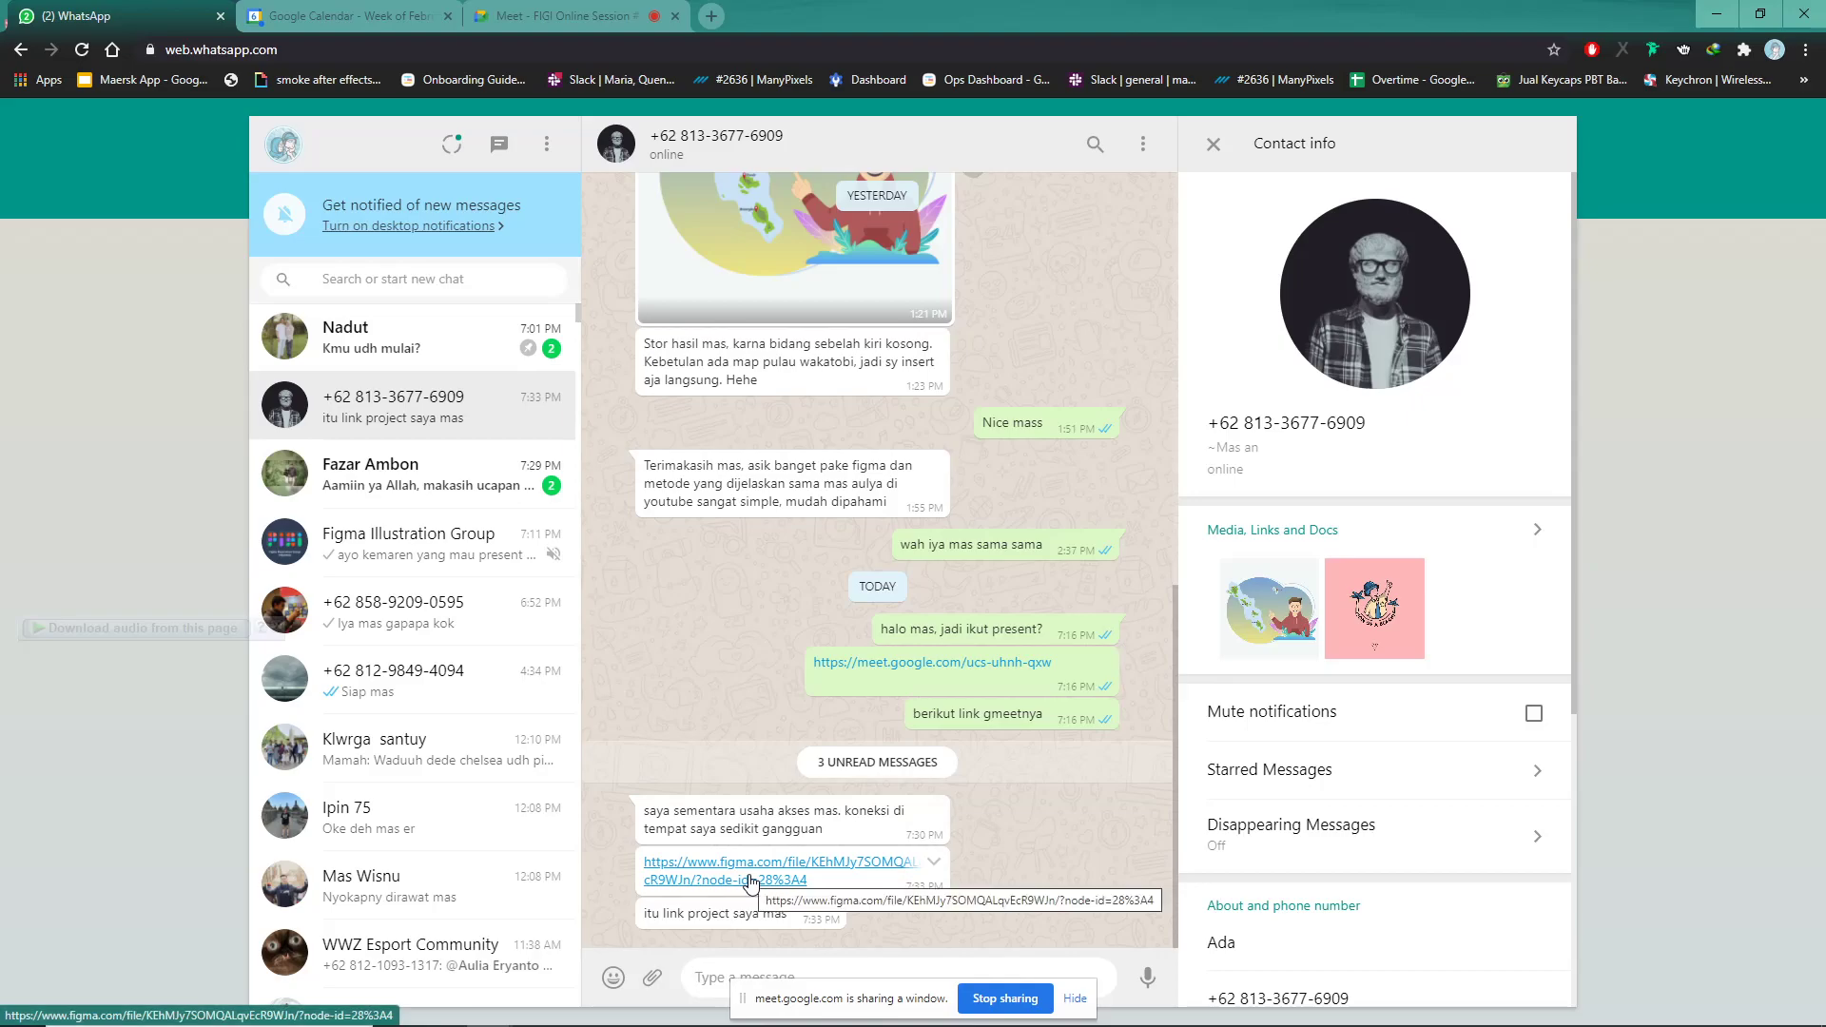
Open the figma.com file link shared in the WhatsApp chat
{"action": "left_click", "coordinate": [841, 863]}
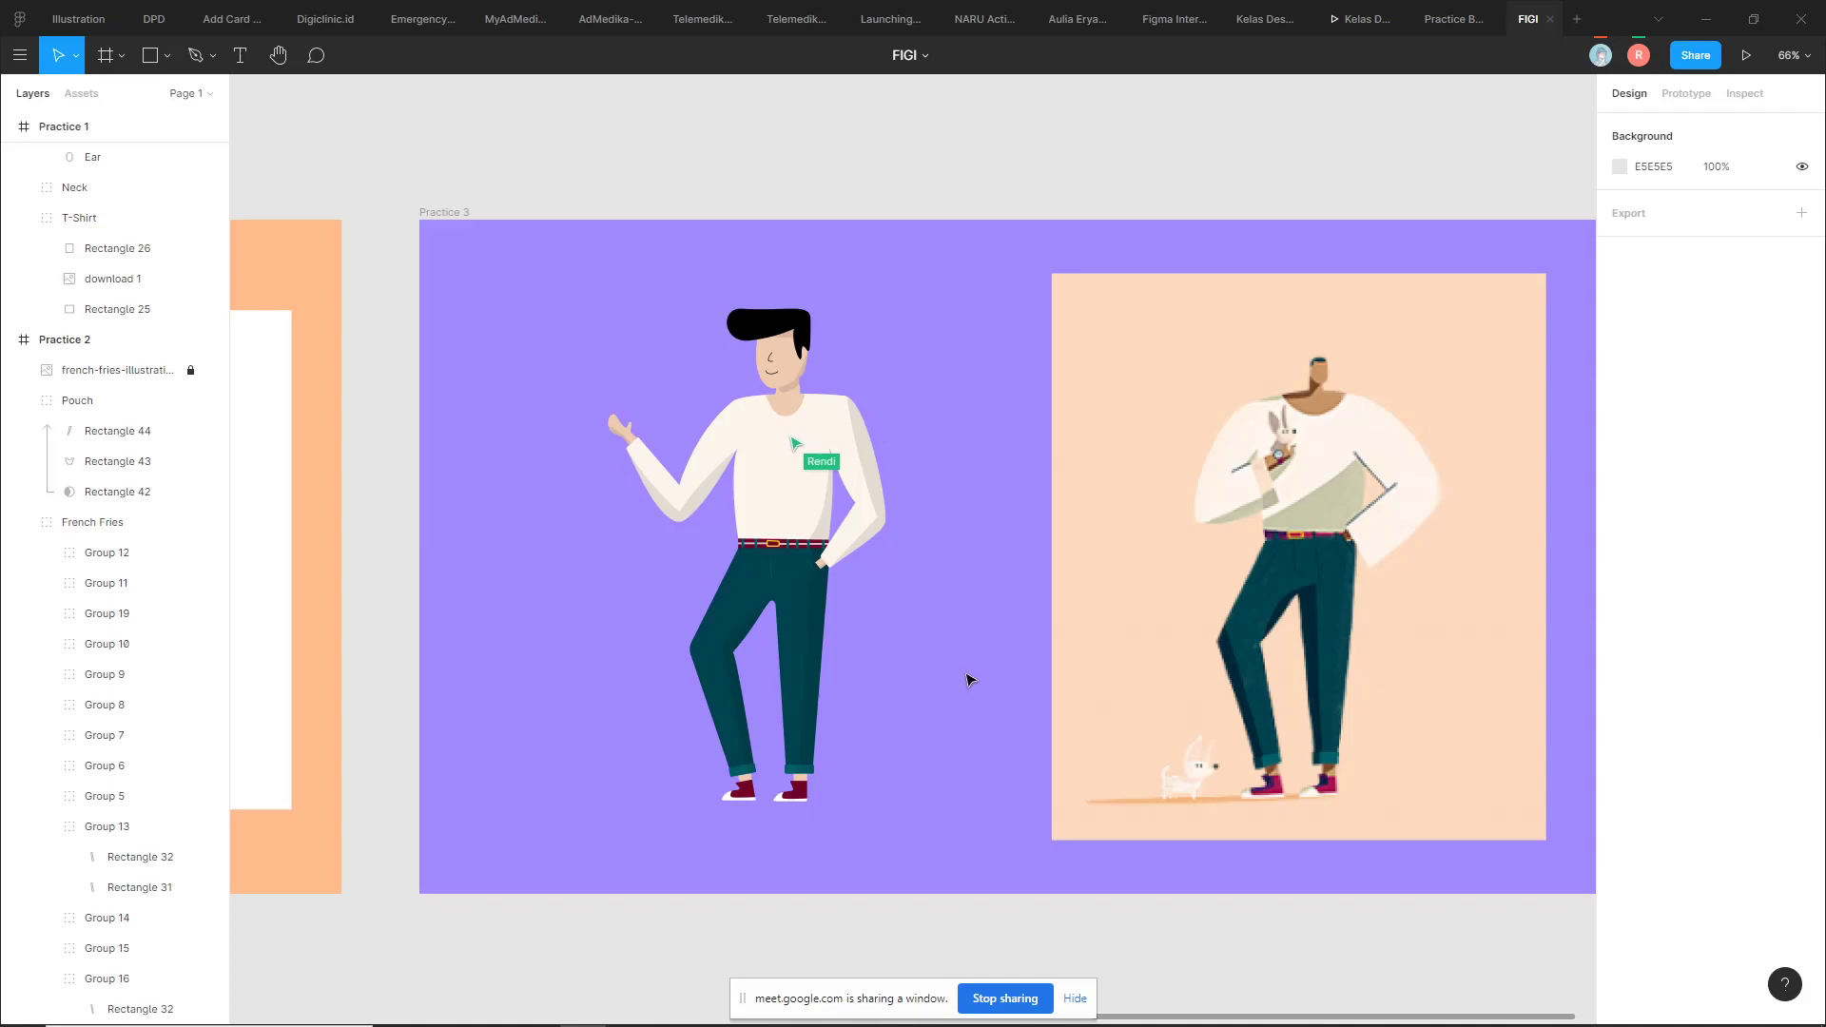
{"action": "scroll", "coordinate": [942, 600], "scroll_direction": "up", "scroll_amount": 3, "text": "ctrl"}
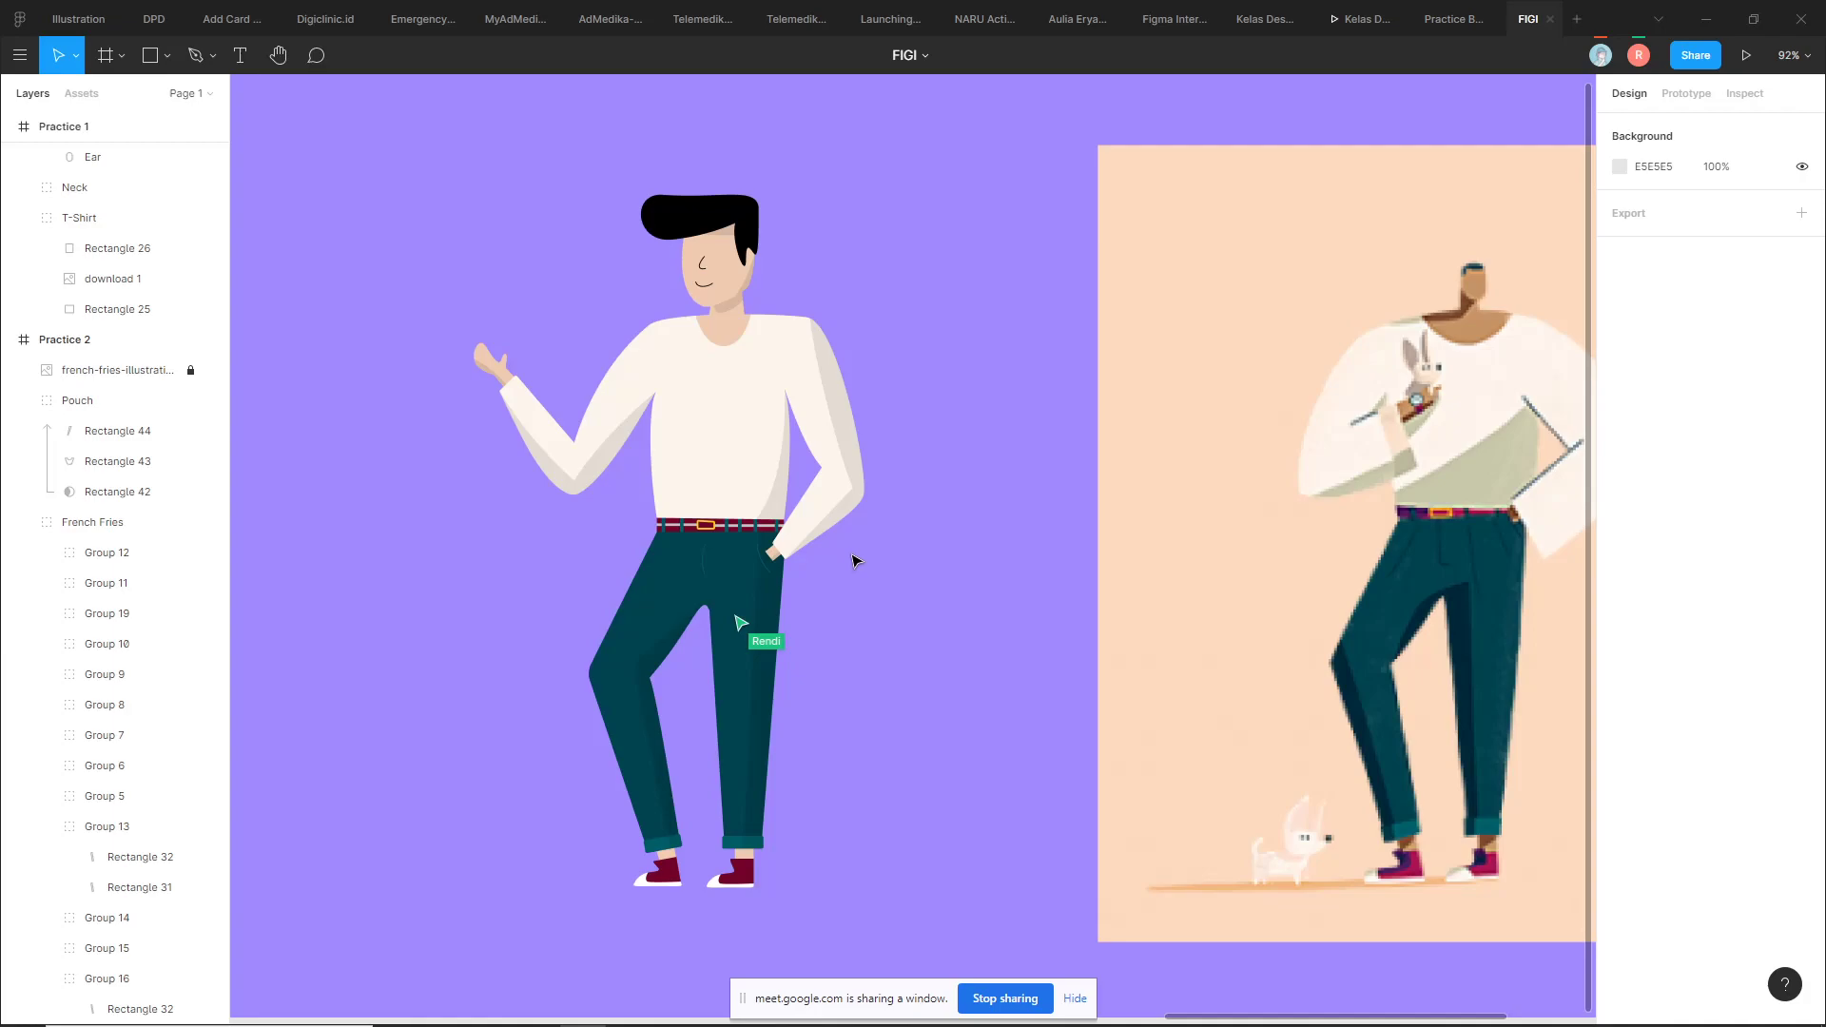
{"action": "left_click", "coordinate": [681, 640]}
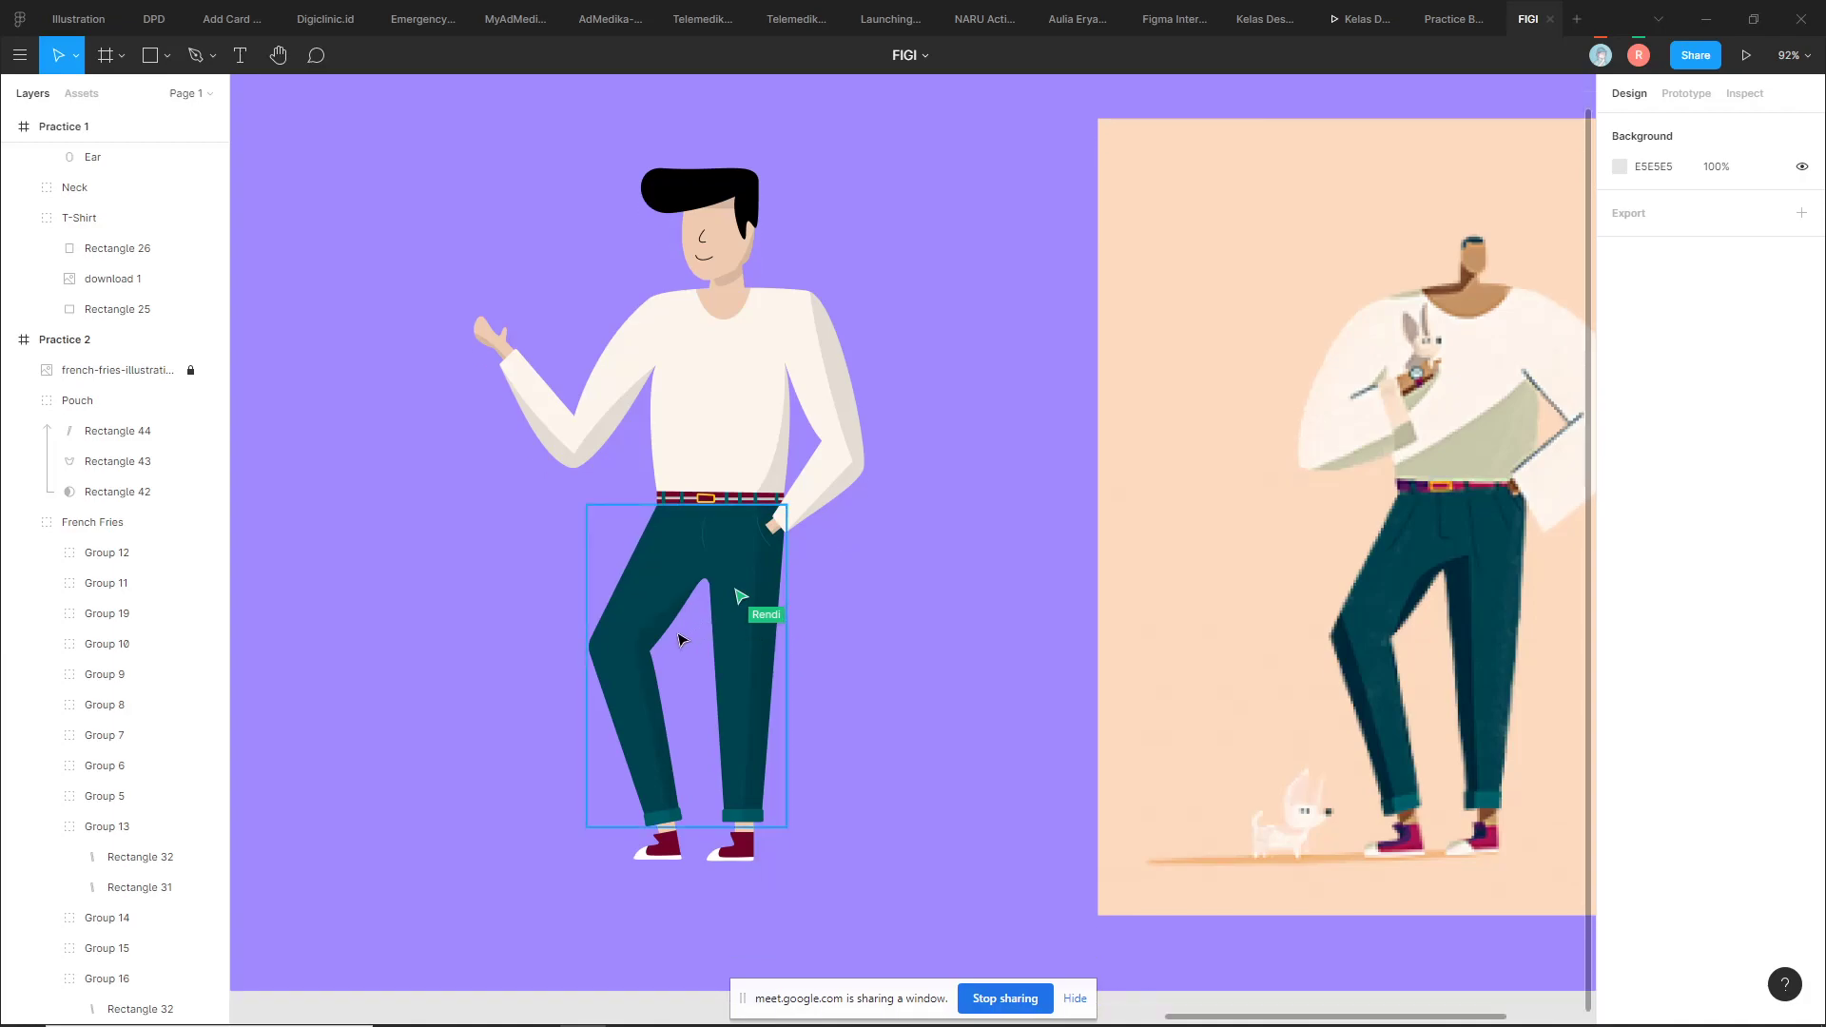
{"action": "scroll", "coordinate": [675, 640], "scroll_direction": "up", "scroll_amount": 5, "text": "ctrl"}
{"action": "scroll", "coordinate": [682, 642], "scroll_direction": "down", "scroll_amount": 2}
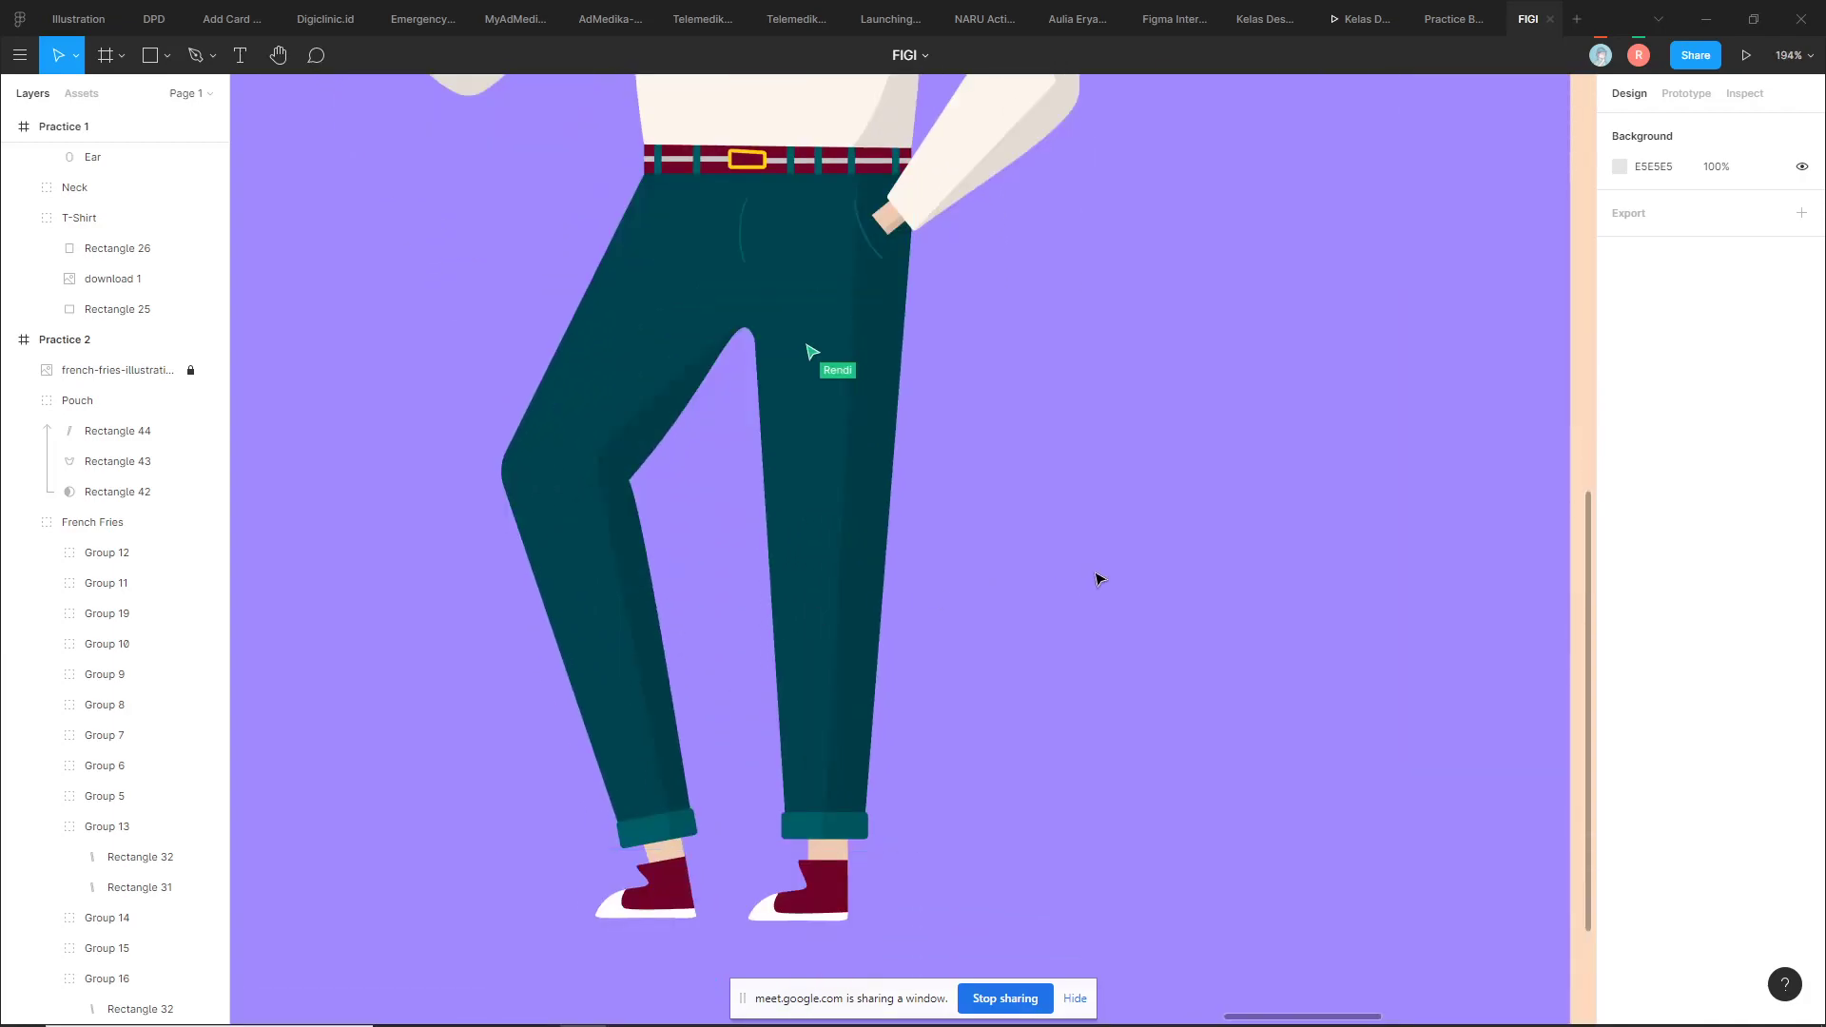
{"action": "scroll", "coordinate": [1084, 579], "scroll_direction": "up", "scroll_amount": 2}
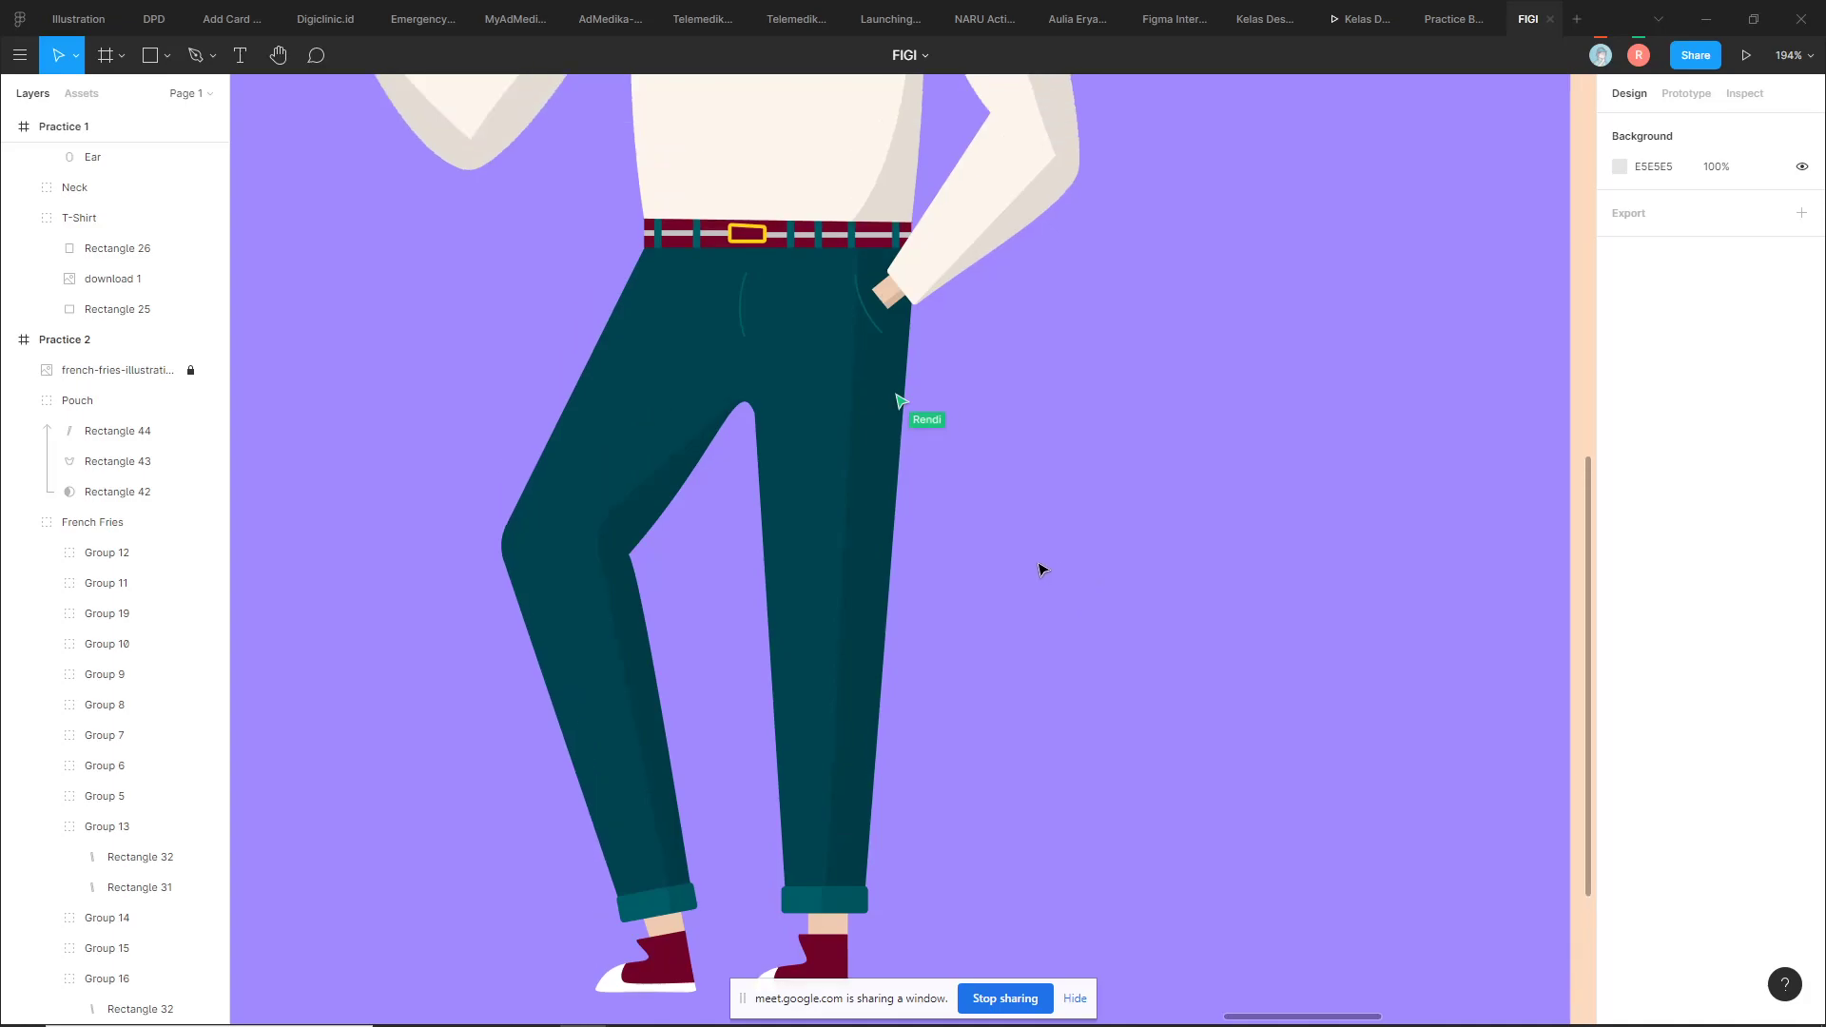
{"action": "double_click", "coordinate": [653, 498]}
{"action": "left_click", "coordinate": [856, 501]}
{"action": "left_click", "coordinate": [876, 461]}
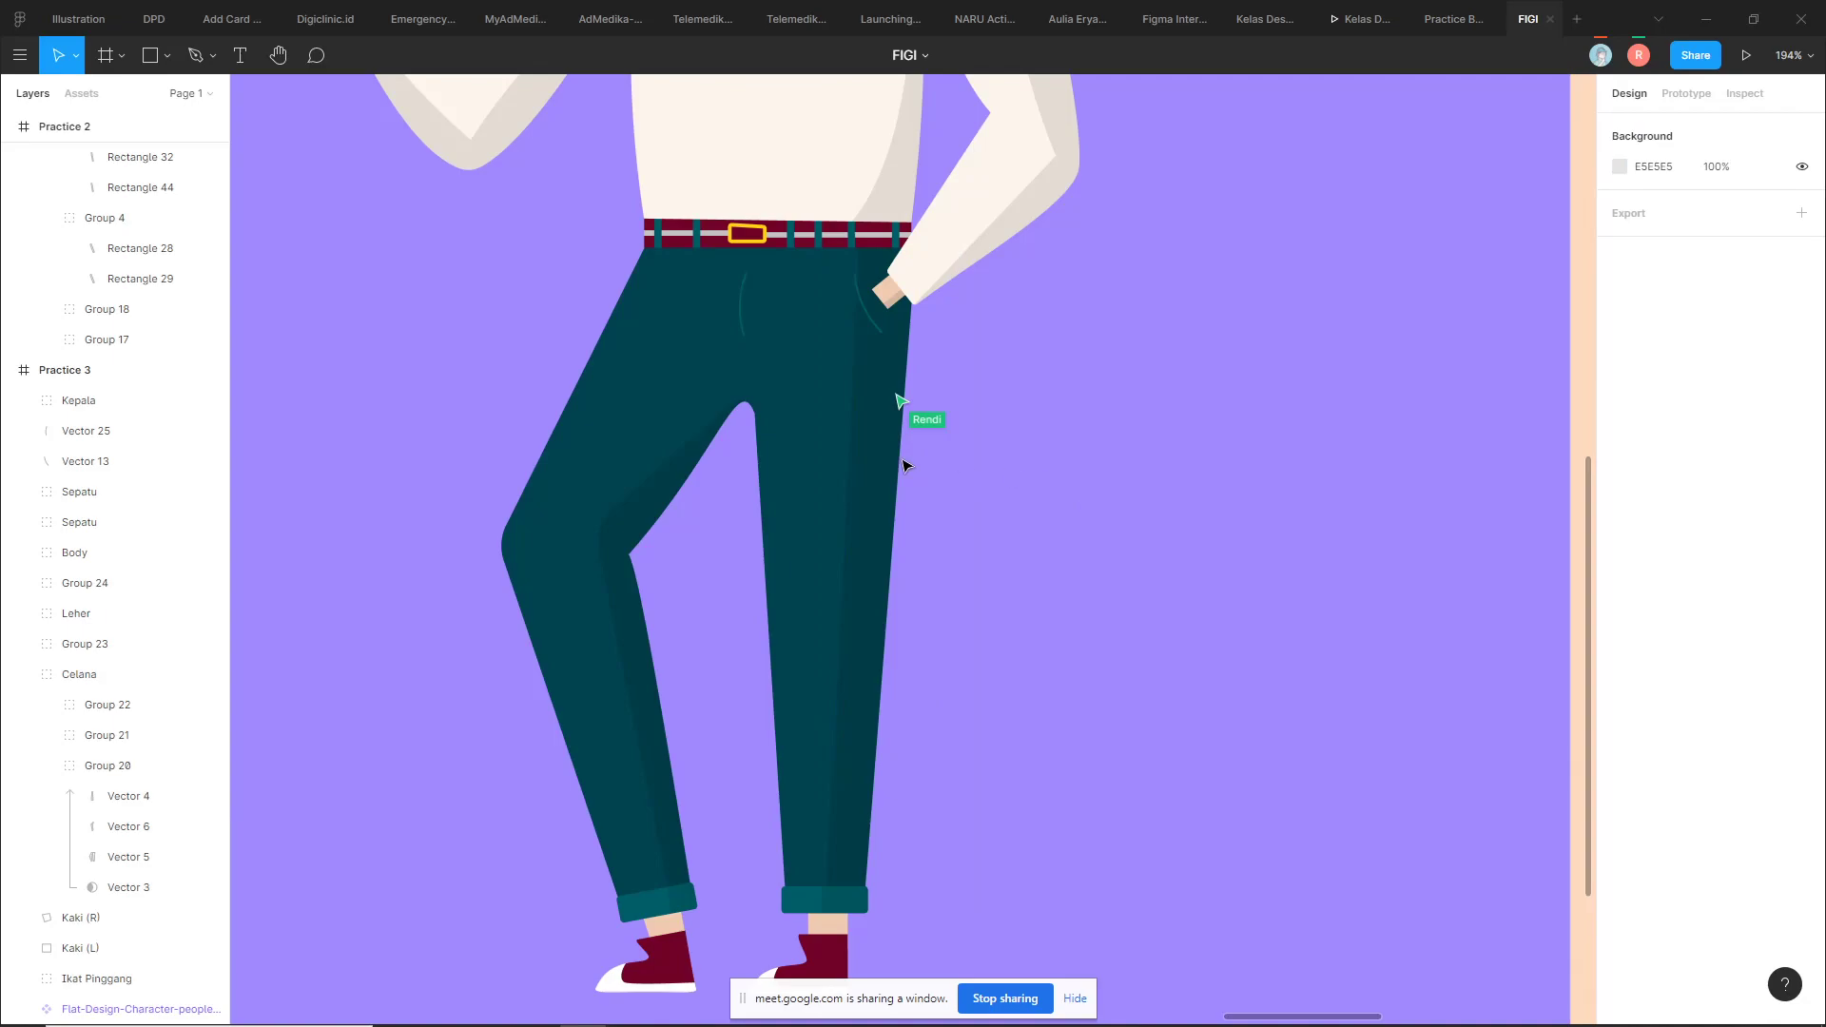
{"action": "left_click", "coordinate": [672, 432]}
{"action": "left_click", "coordinate": [655, 501]}
{"action": "left_click", "coordinate": [983, 516]}
{"action": "scroll", "coordinate": [767, 448], "scroll_direction": "up", "scroll_amount": 1}
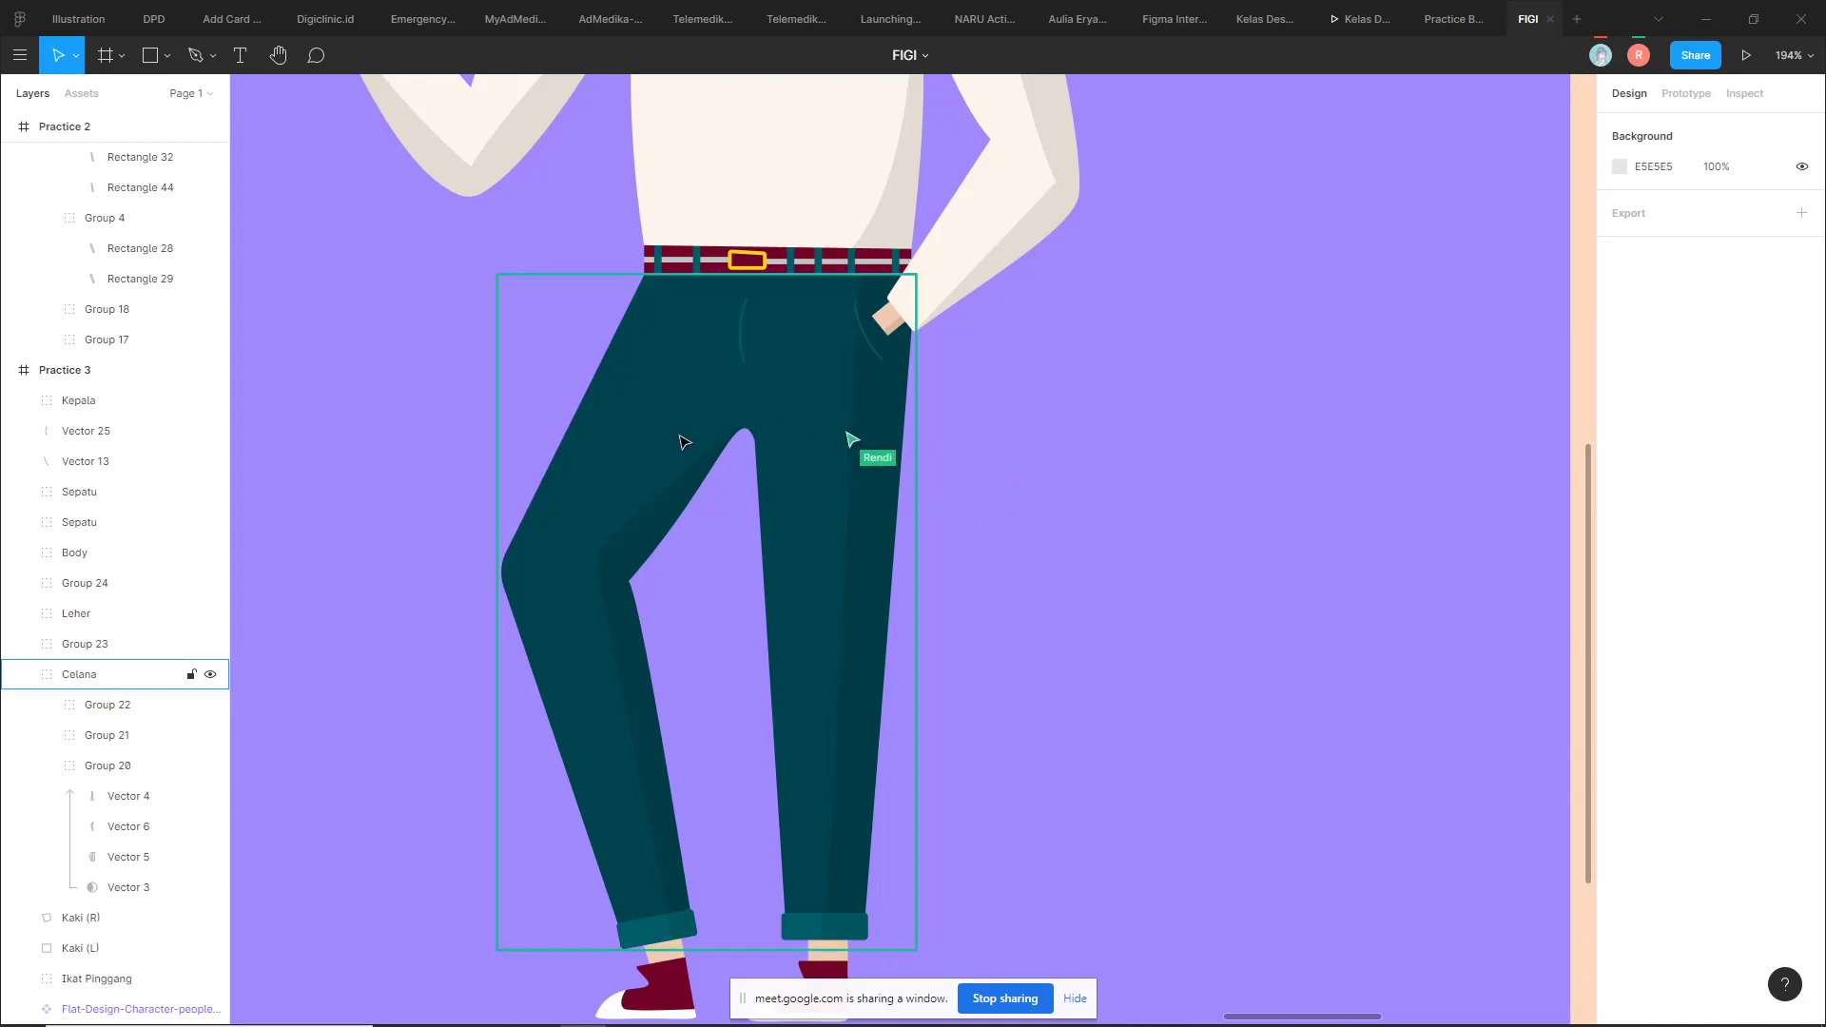
{"action": "double_click", "coordinate": [887, 469]}
{"action": "left_click", "coordinate": [1332, 541]}
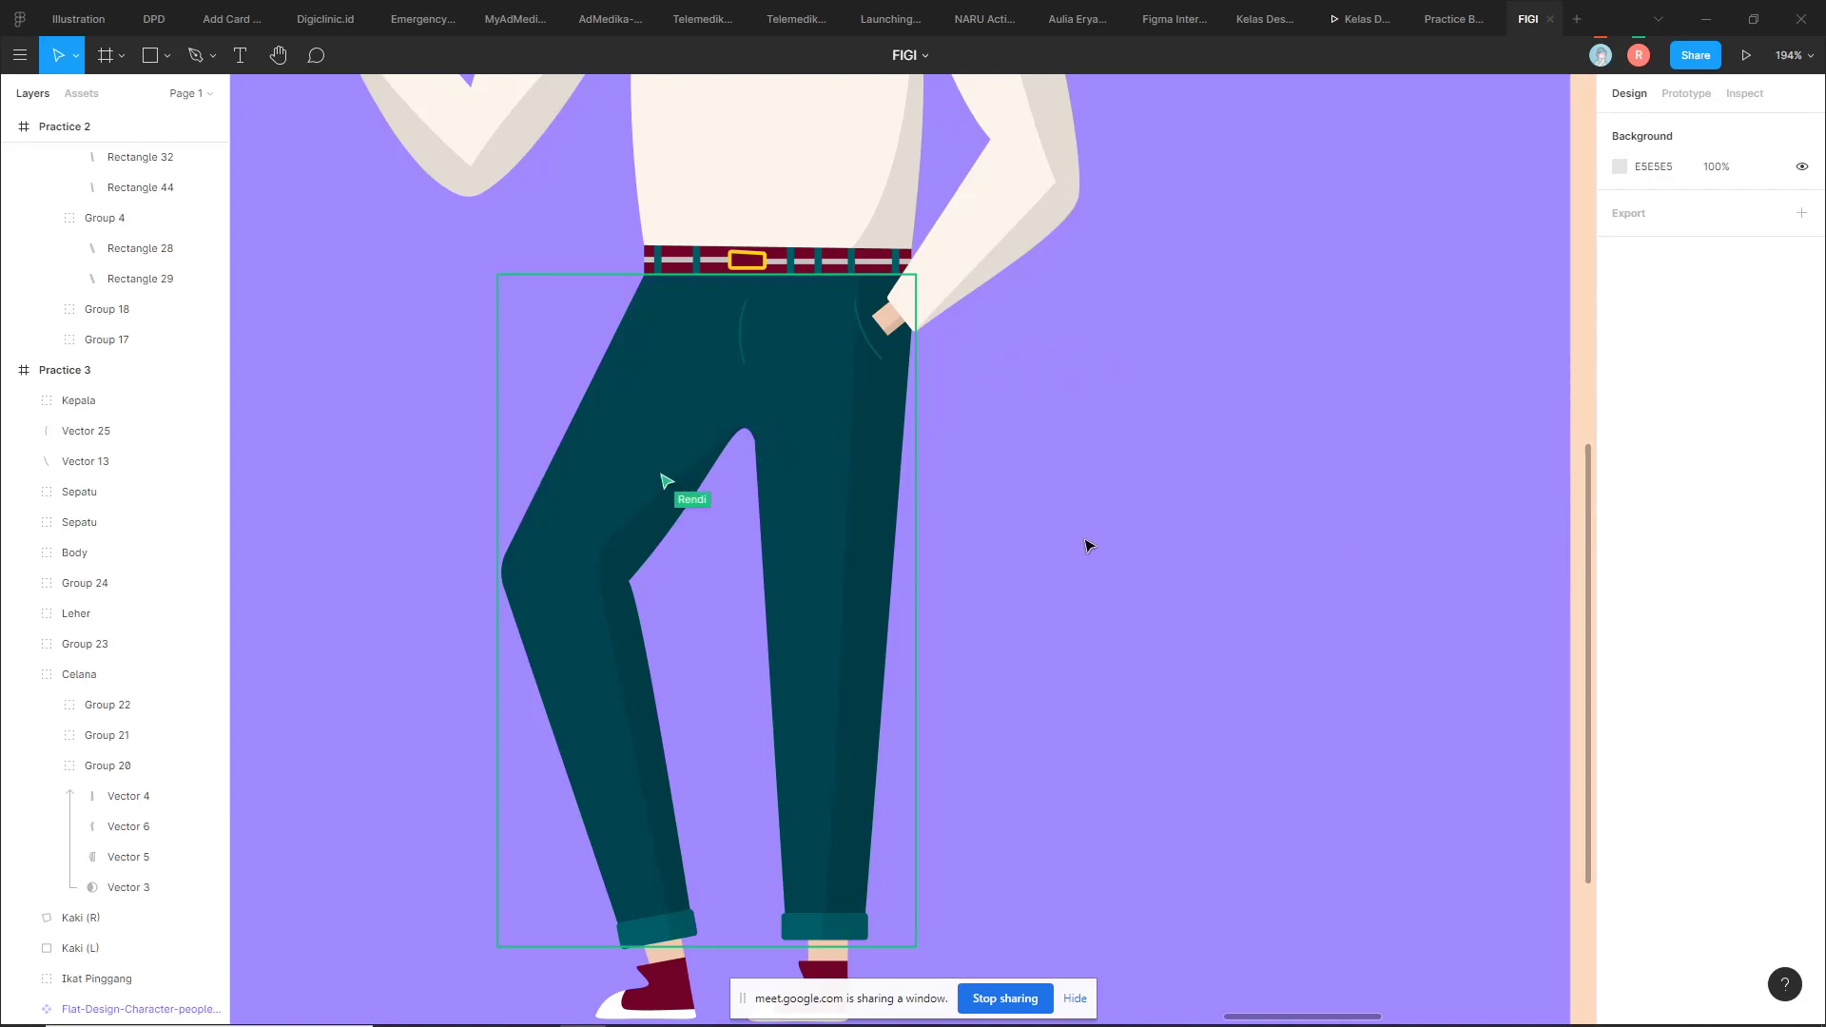
{"action": "scroll", "coordinate": [1090, 546], "scroll_direction": "down", "scroll_amount": 1}
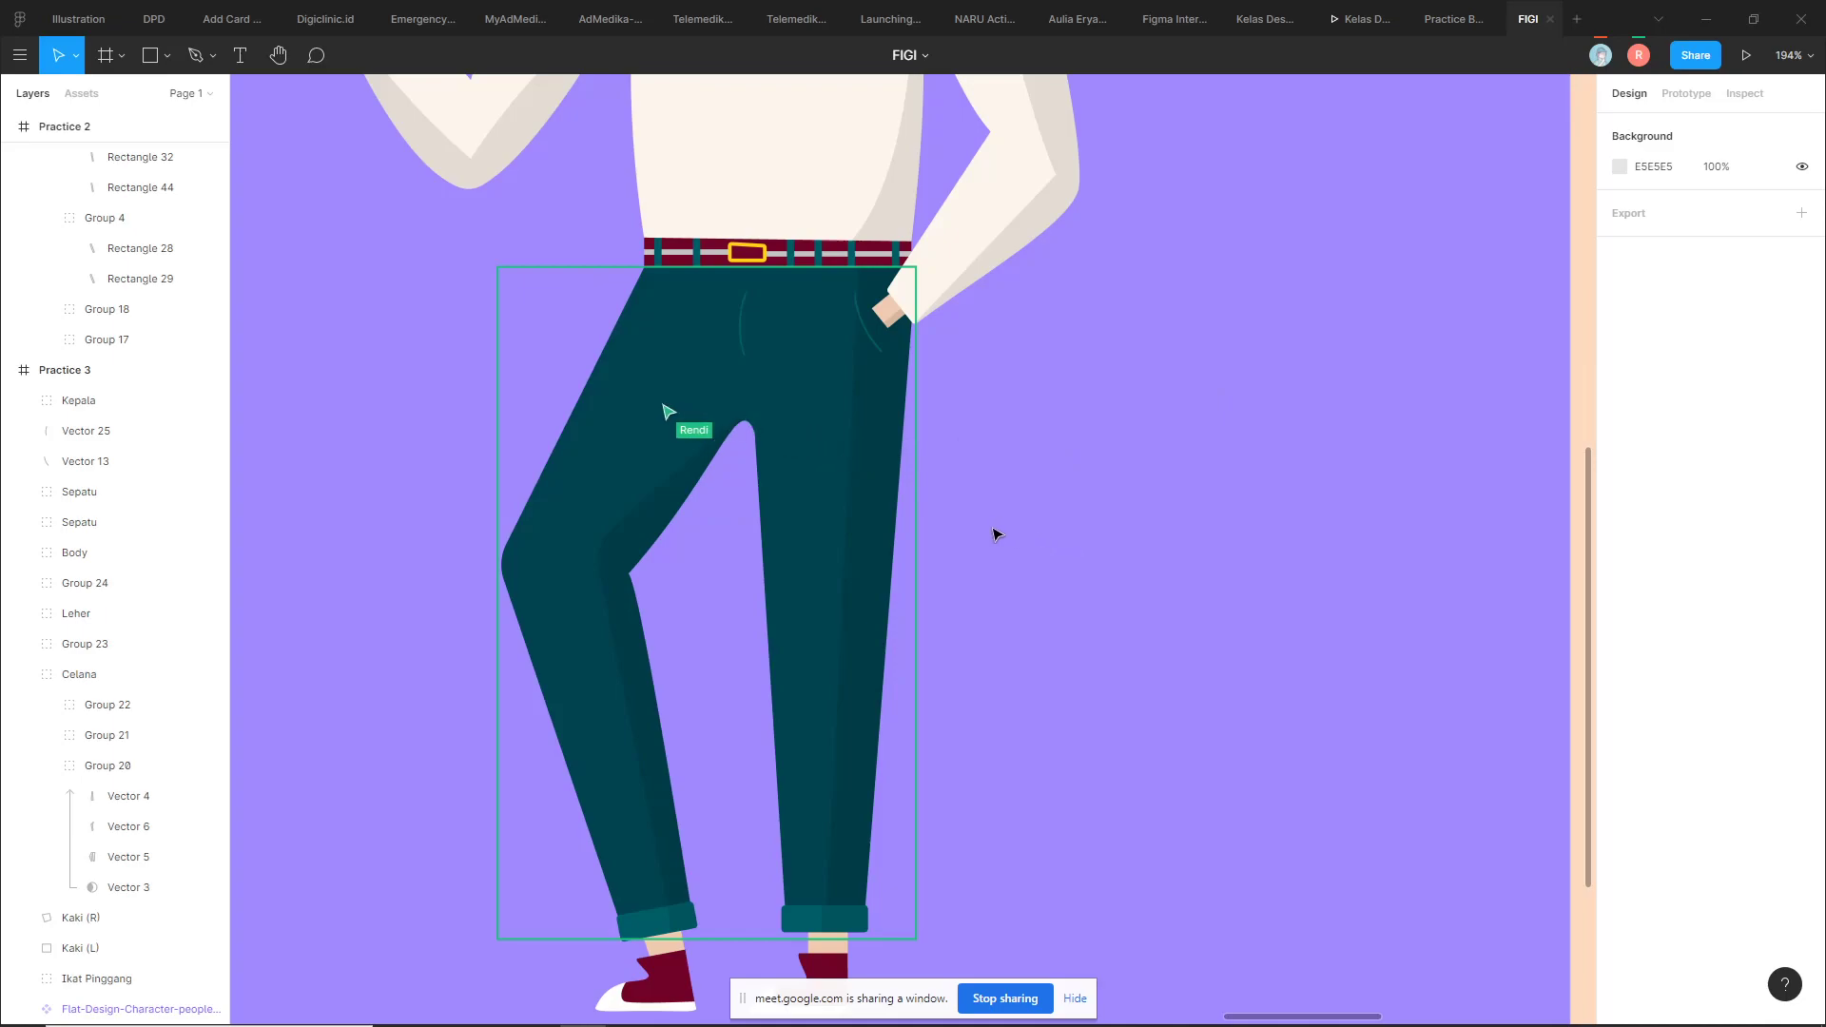
{"action": "scroll", "coordinate": [794, 518], "scroll_direction": "down", "scroll_amount": 5}
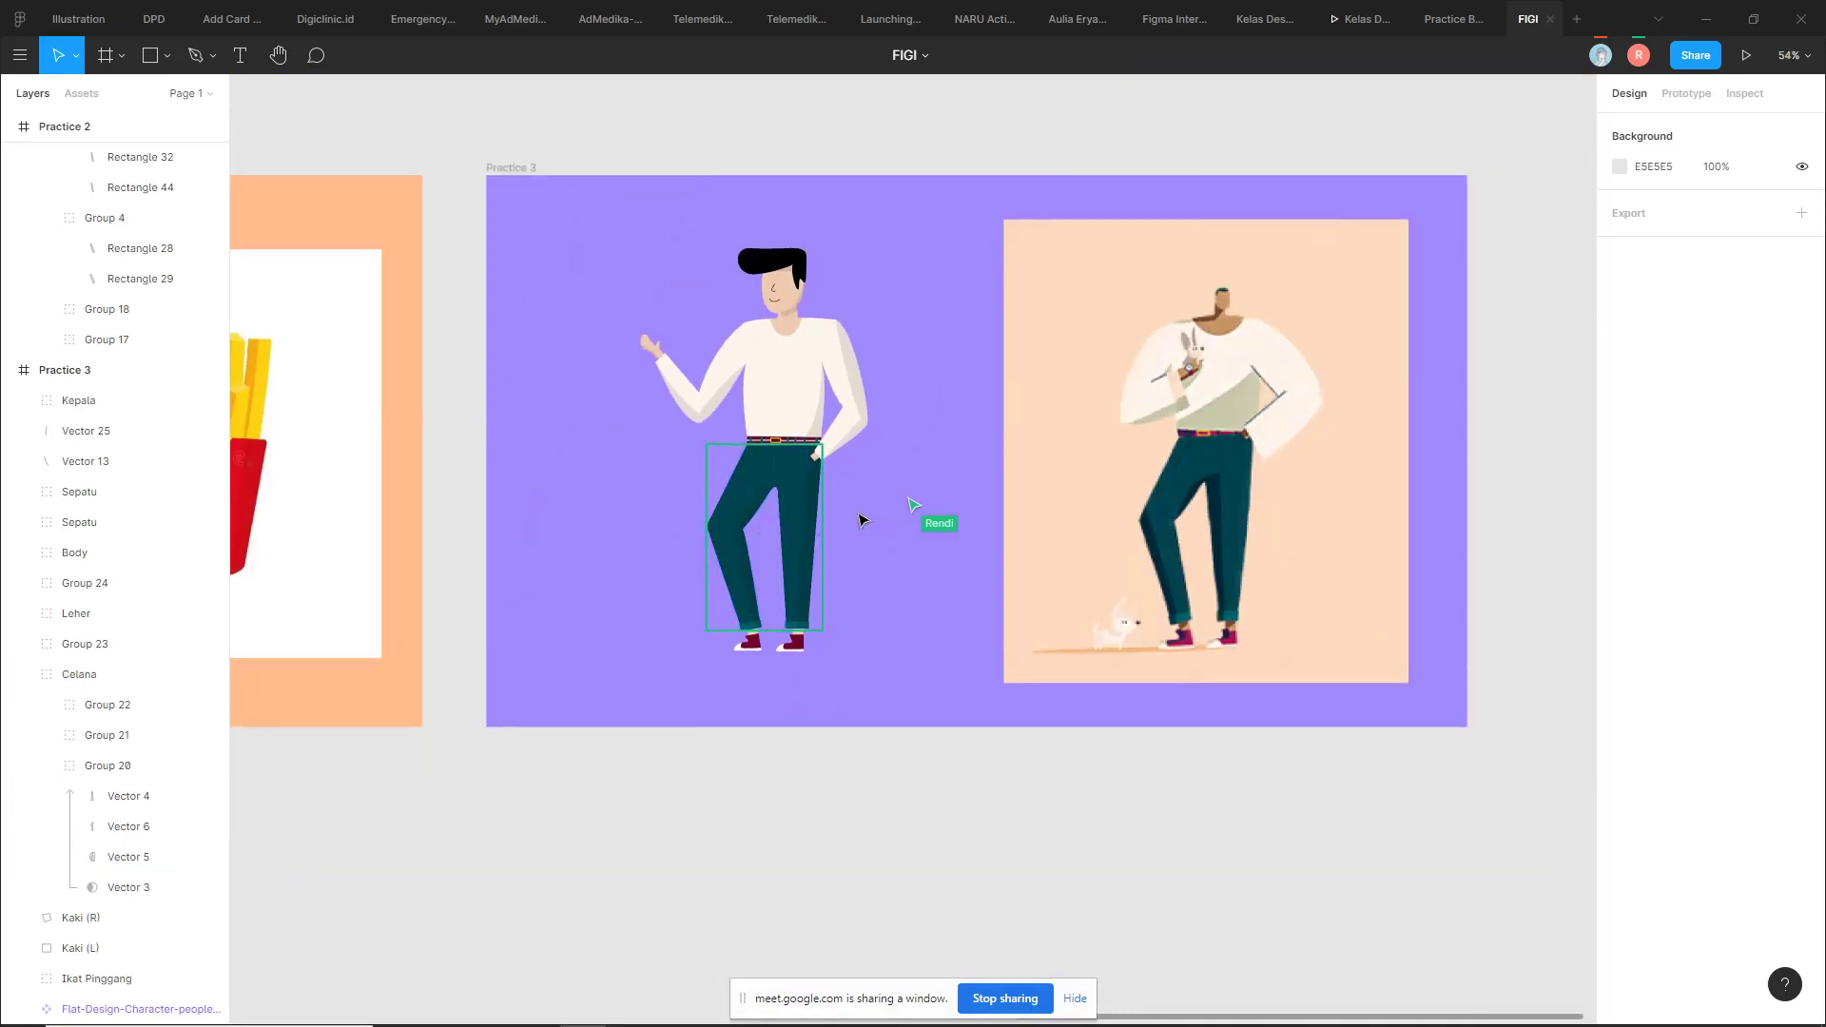
{"action": "scroll", "coordinate": [861, 518], "scroll_direction": "up", "scroll_amount": 3}
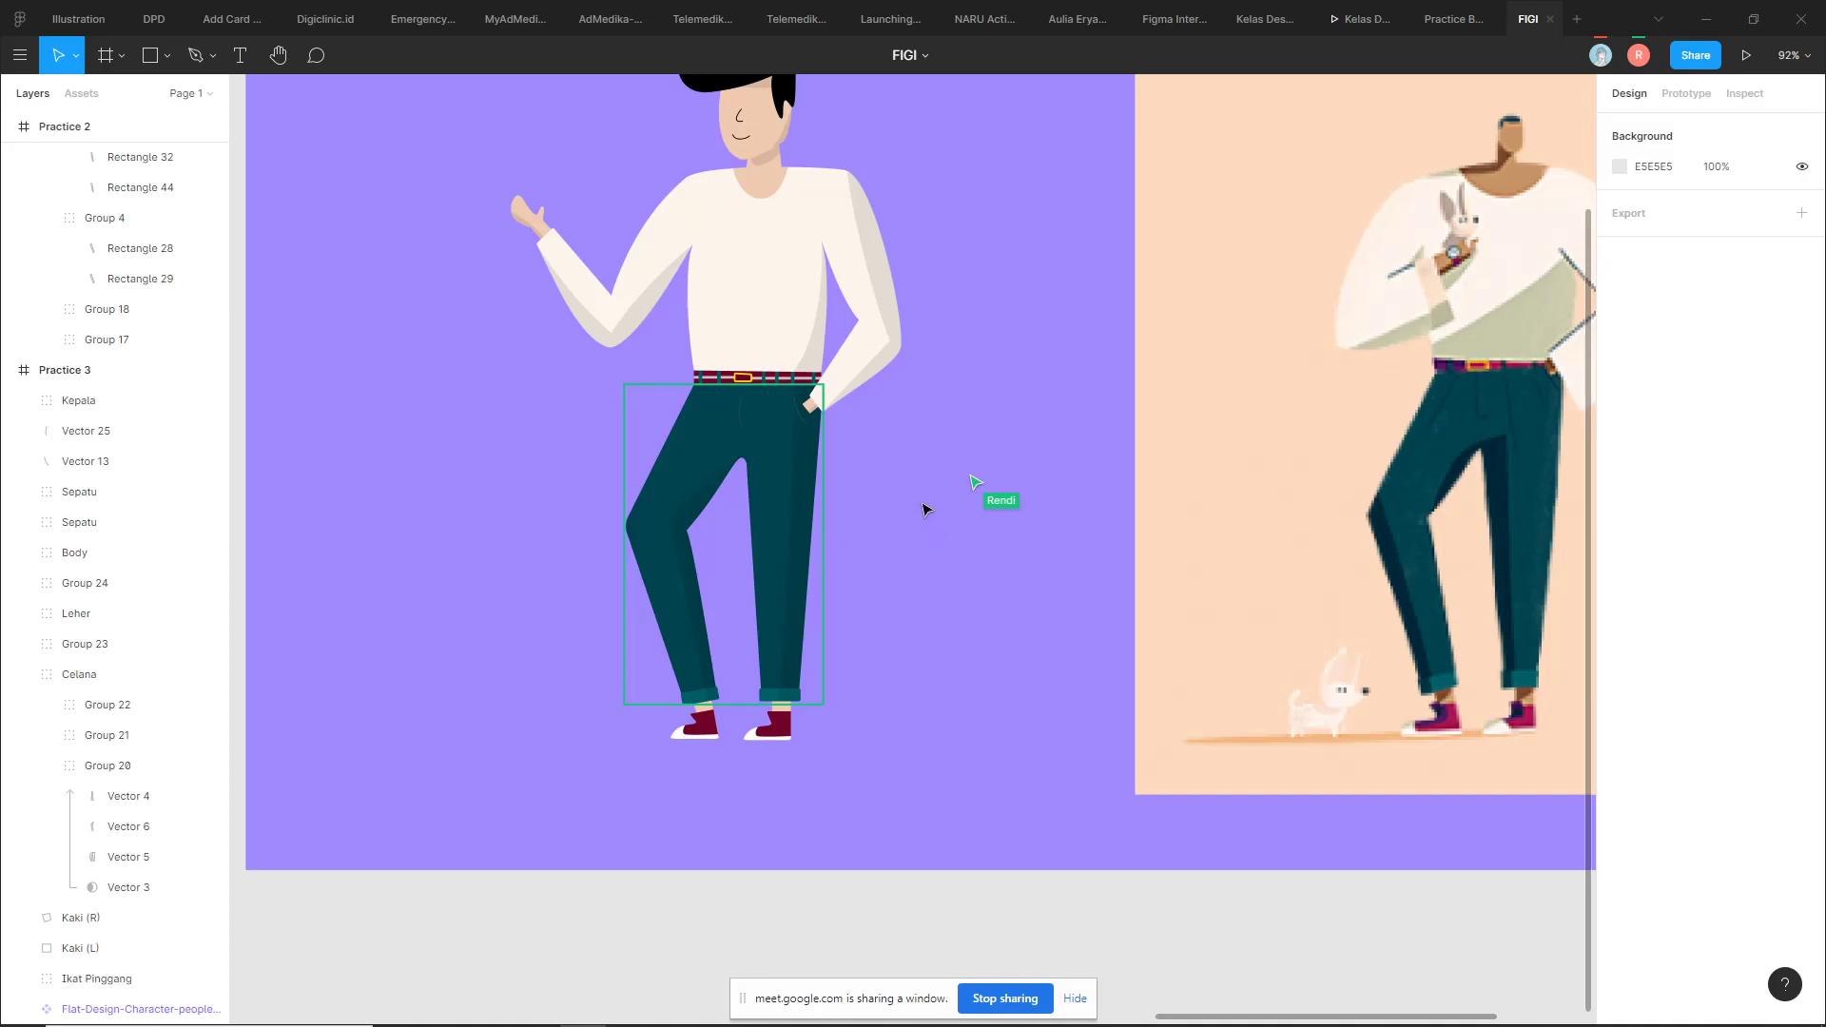
{"action": "scroll", "coordinate": [920, 505], "scroll_direction": "up", "scroll_amount": 2}
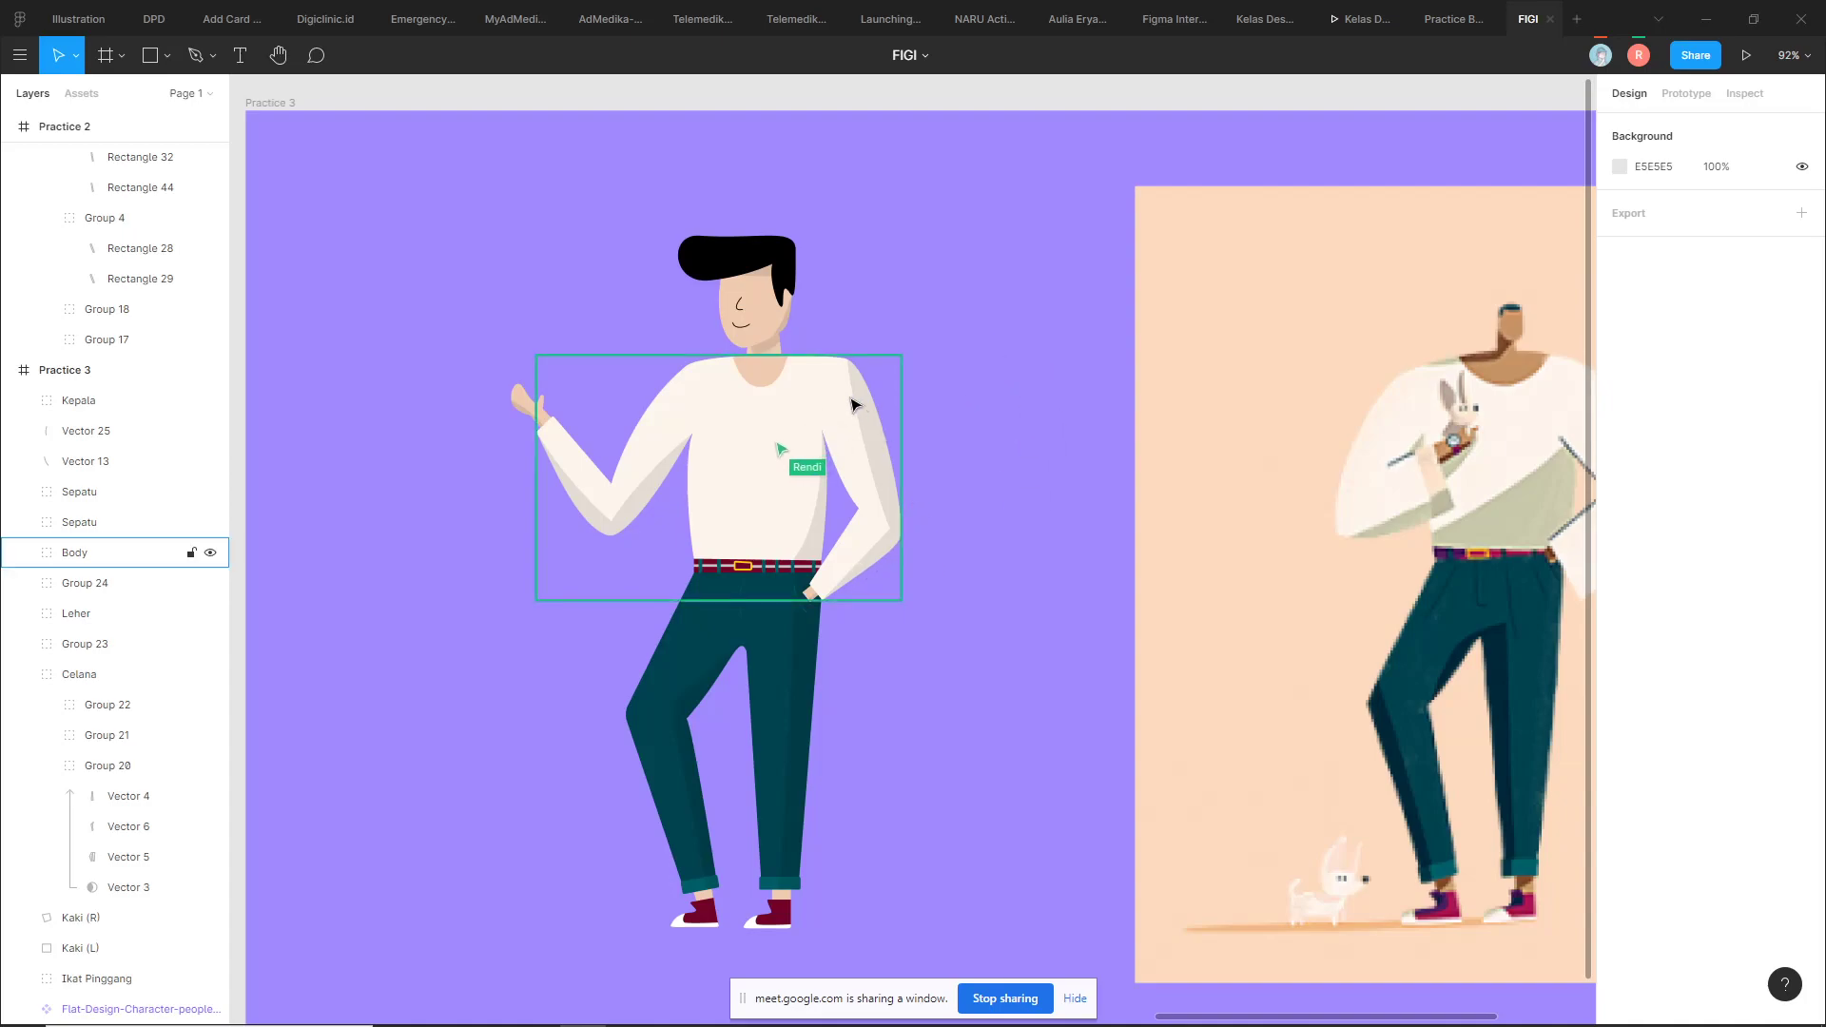
{"action": "scroll", "coordinate": [856, 400], "scroll_direction": "up", "scroll_amount": 3}
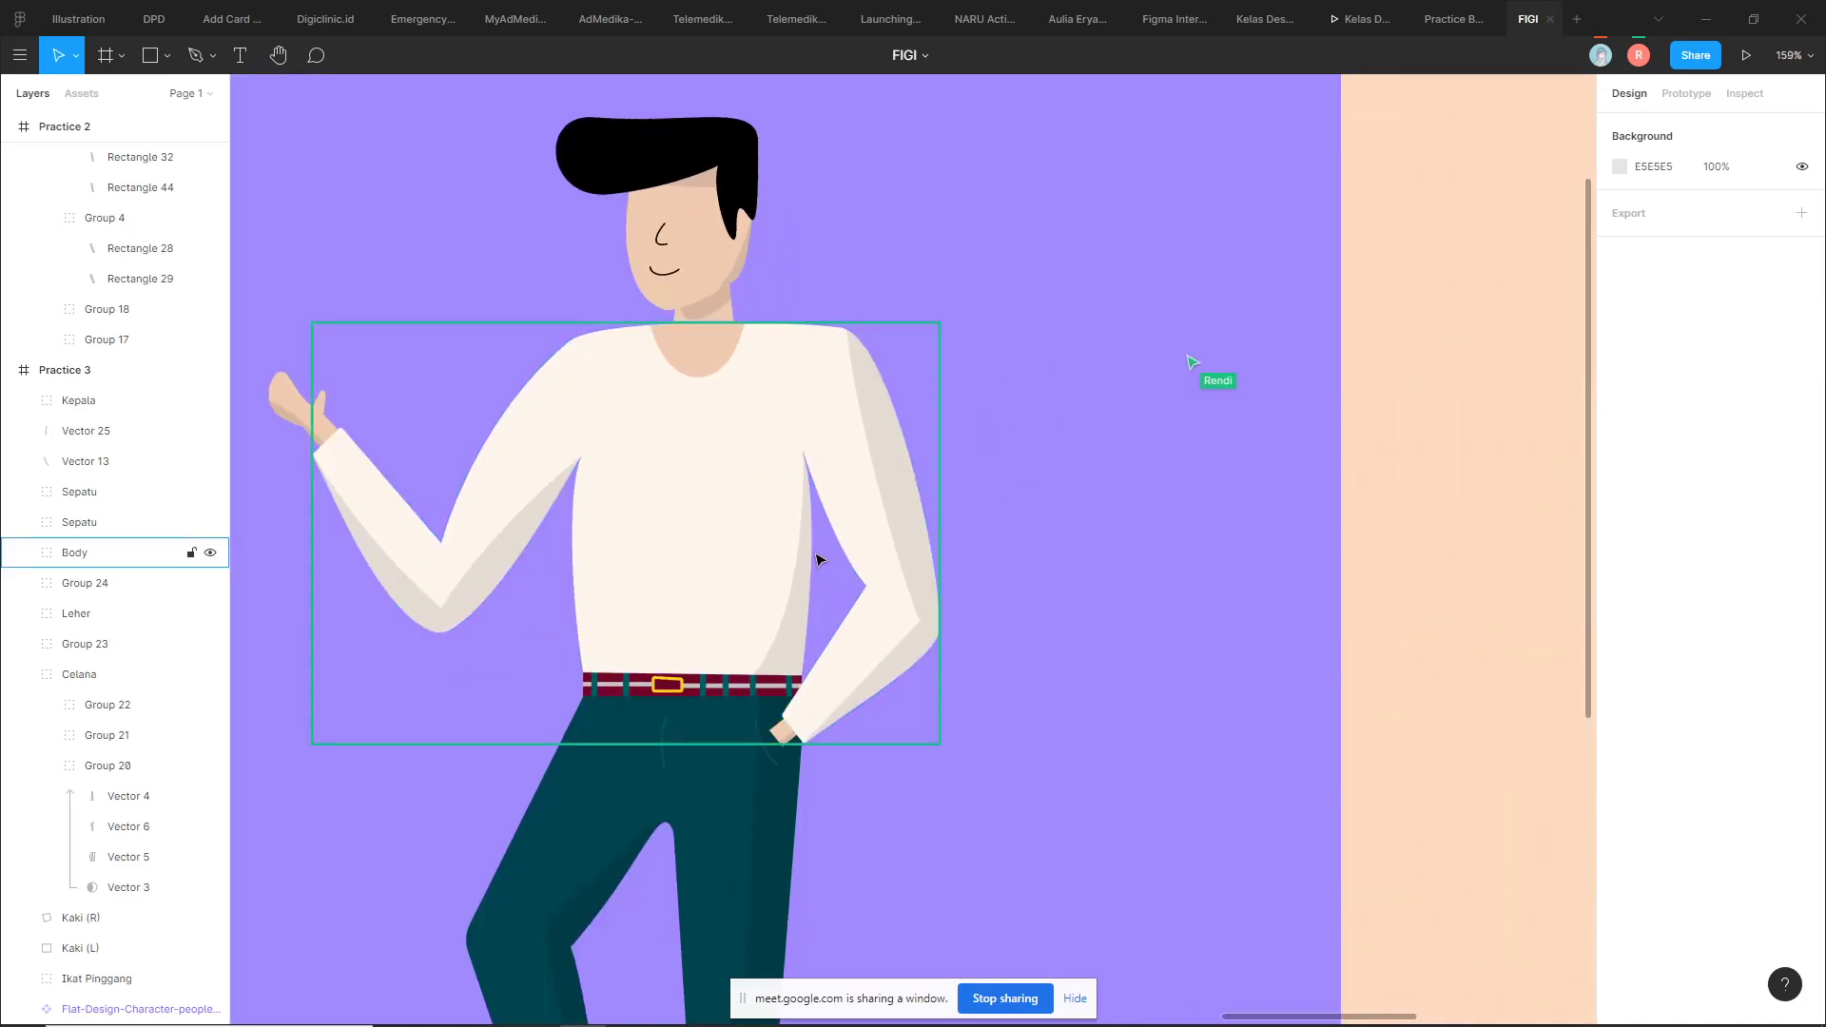
{"action": "double_click", "coordinate": [766, 409]}
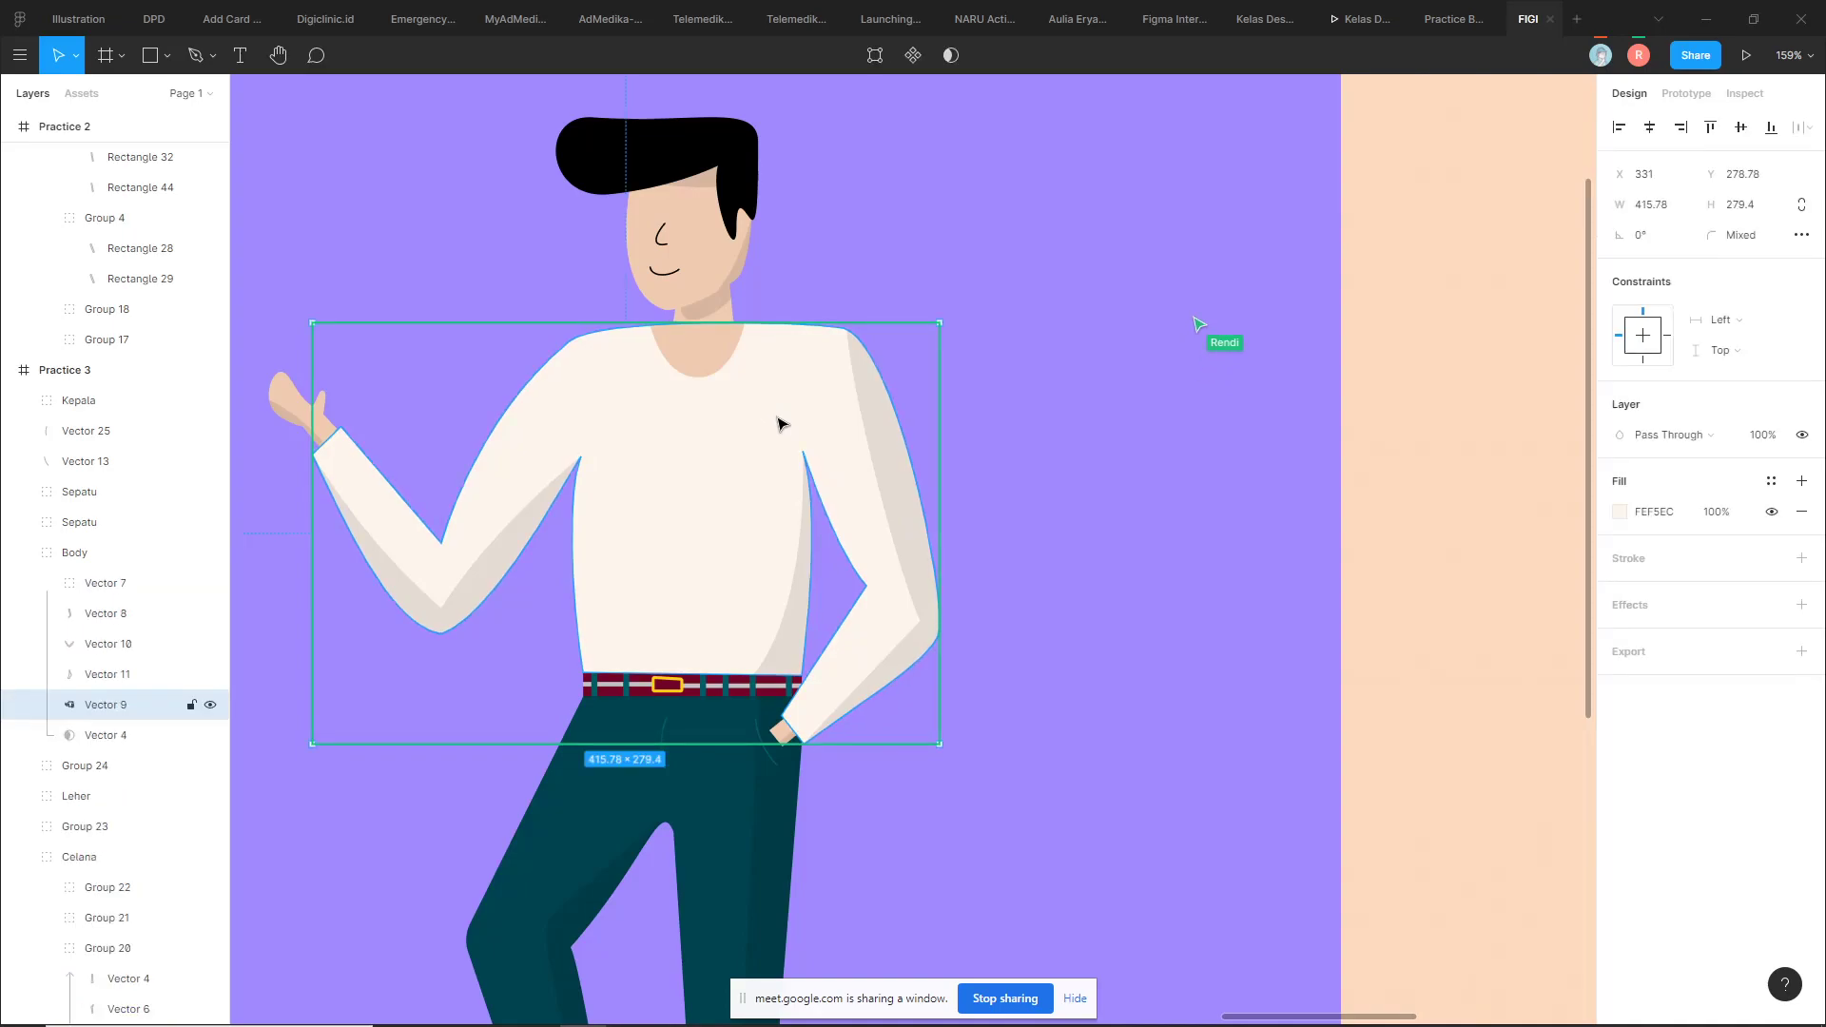
{"action": "double_click", "coordinate": [288, 395]}
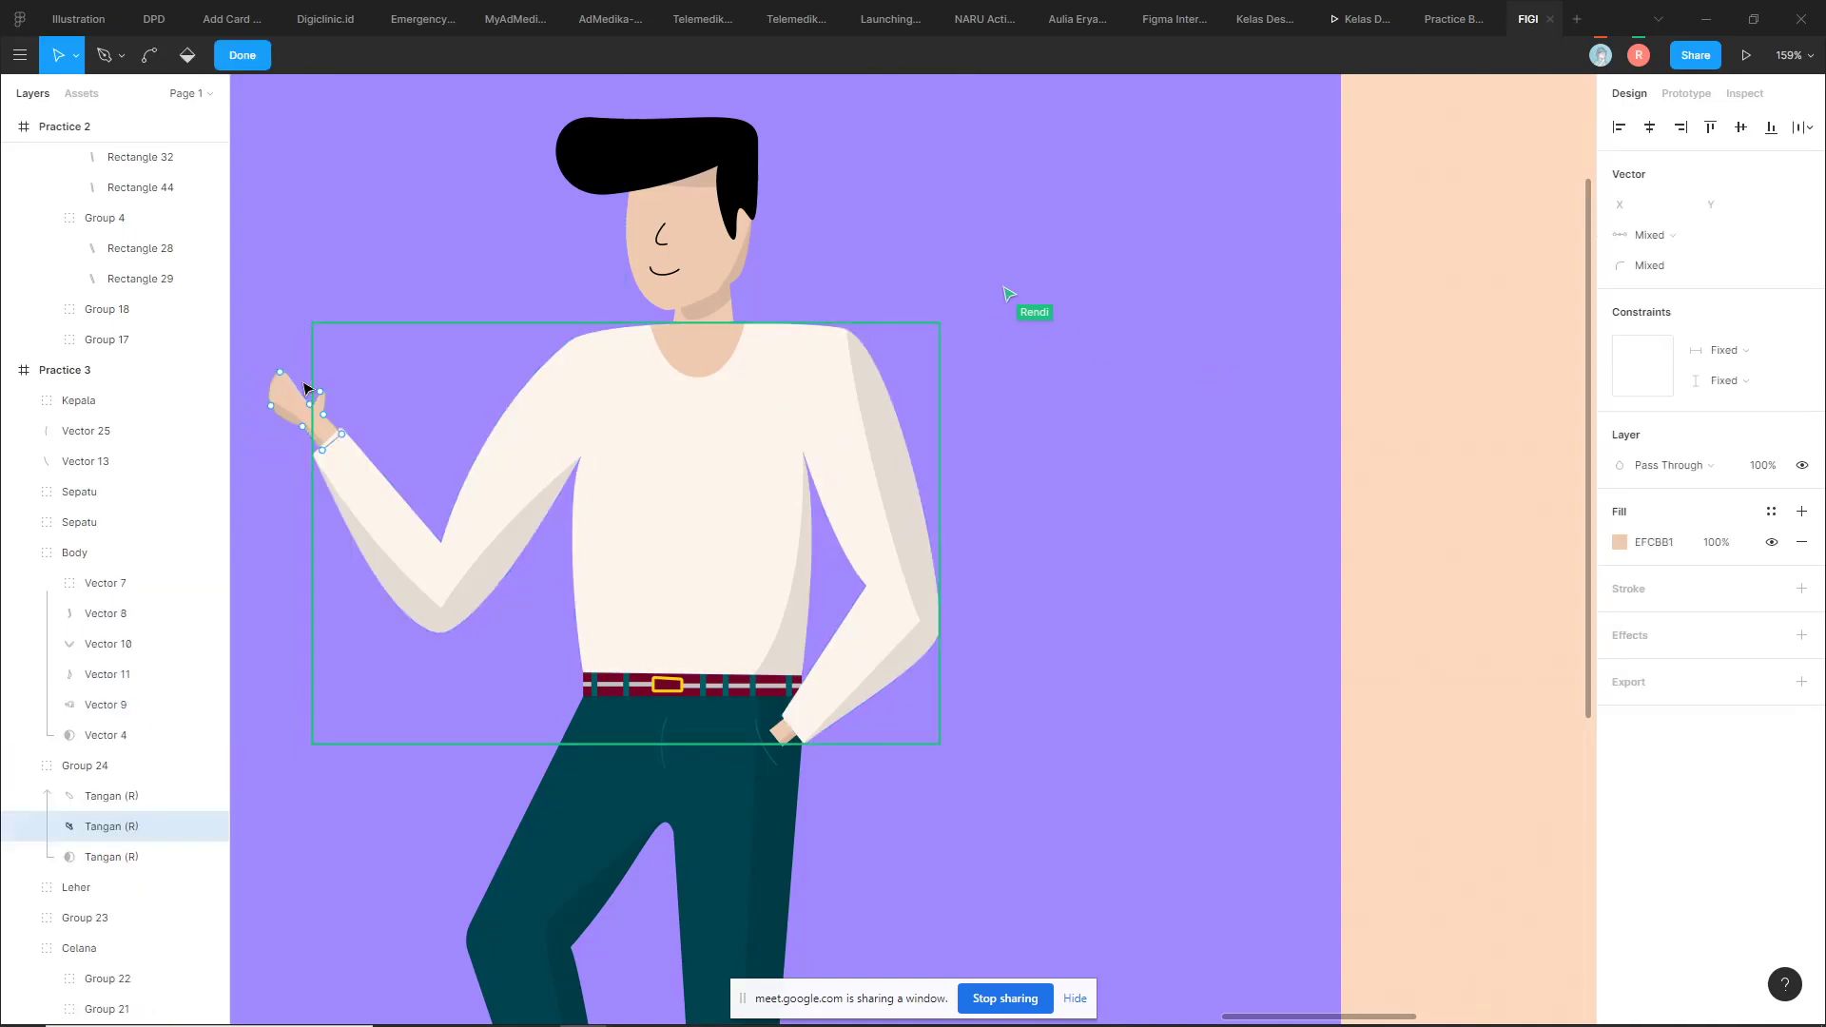
{"action": "left_click", "coordinate": [431, 284]}
{"action": "scroll", "coordinate": [452, 286], "scroll_direction": "left", "scroll_amount": 5}
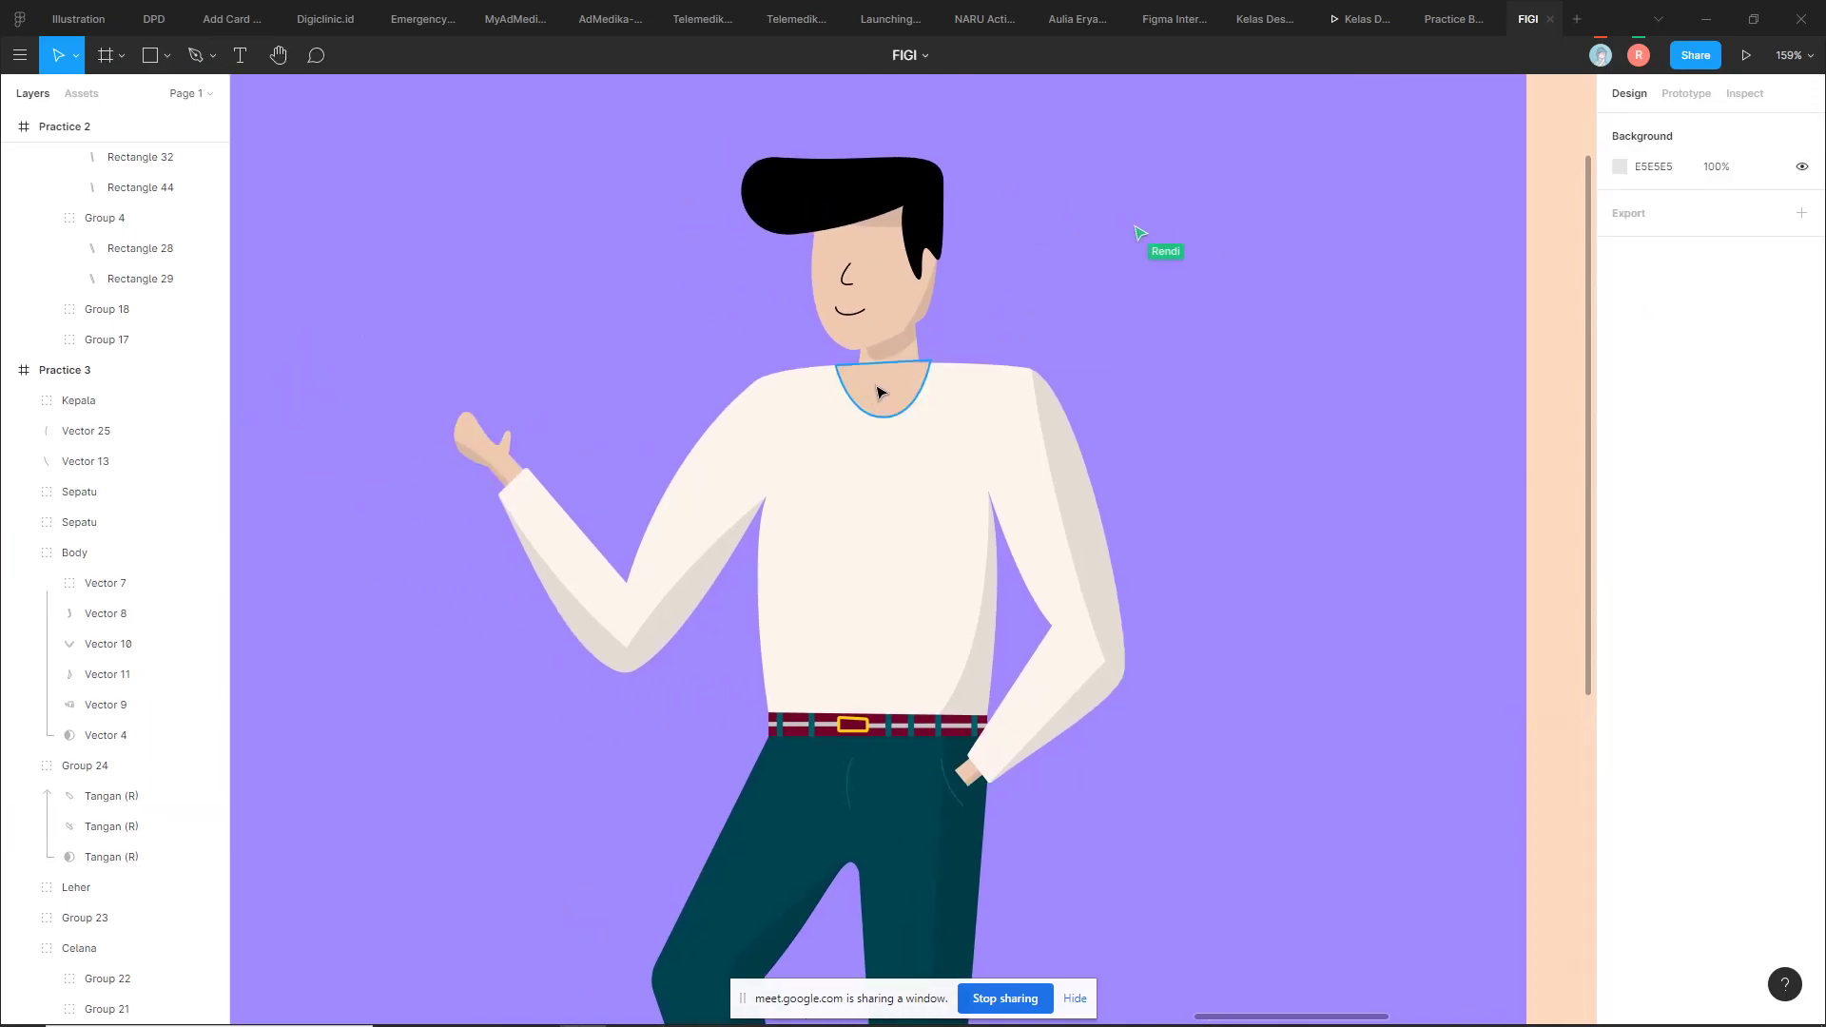
{"action": "left_click", "coordinate": [861, 390], "text": "ctrl"}
{"action": "scroll", "coordinate": [966, 382], "scroll_direction": "up", "scroll_amount": 3, "text": "ctrl"}
{"action": "key", "text": "Escape"}
{"action": "scroll", "coordinate": [726, 367], "scroll_direction": "left", "scroll_amount": 5}
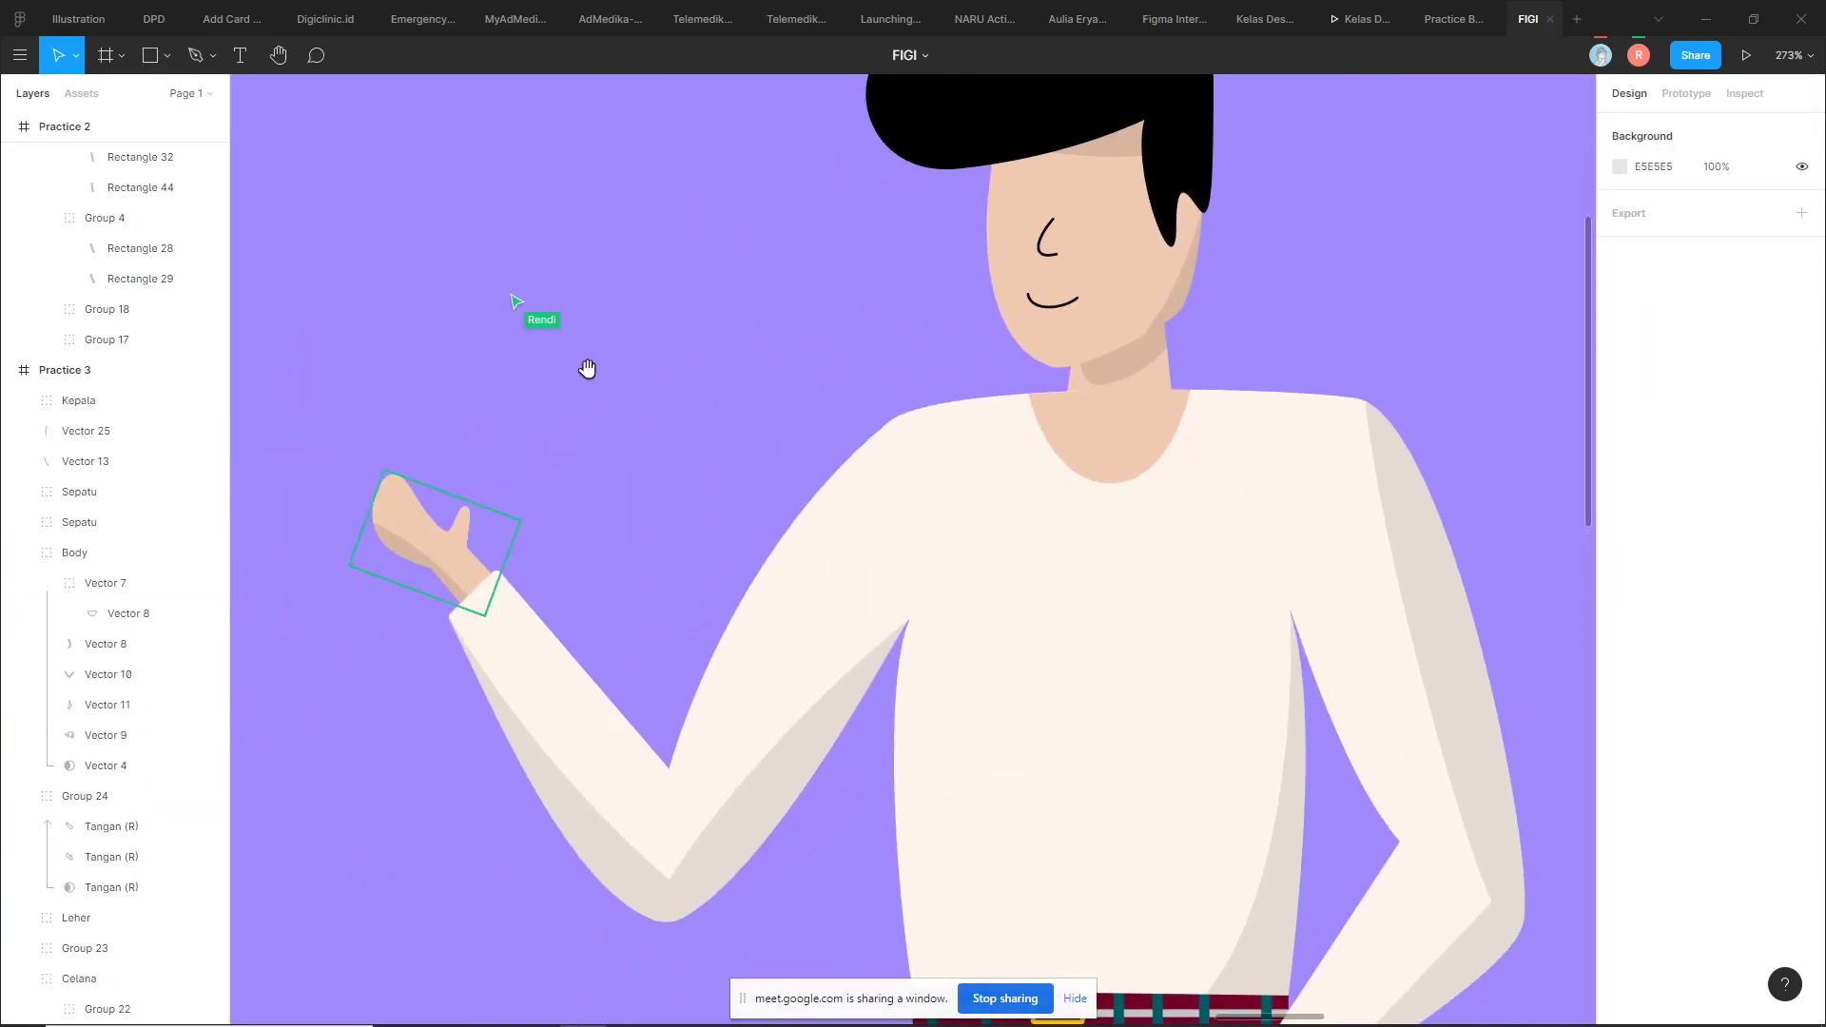
{"action": "scroll", "coordinate": [588, 371], "scroll_direction": "left", "scroll_amount": 3}
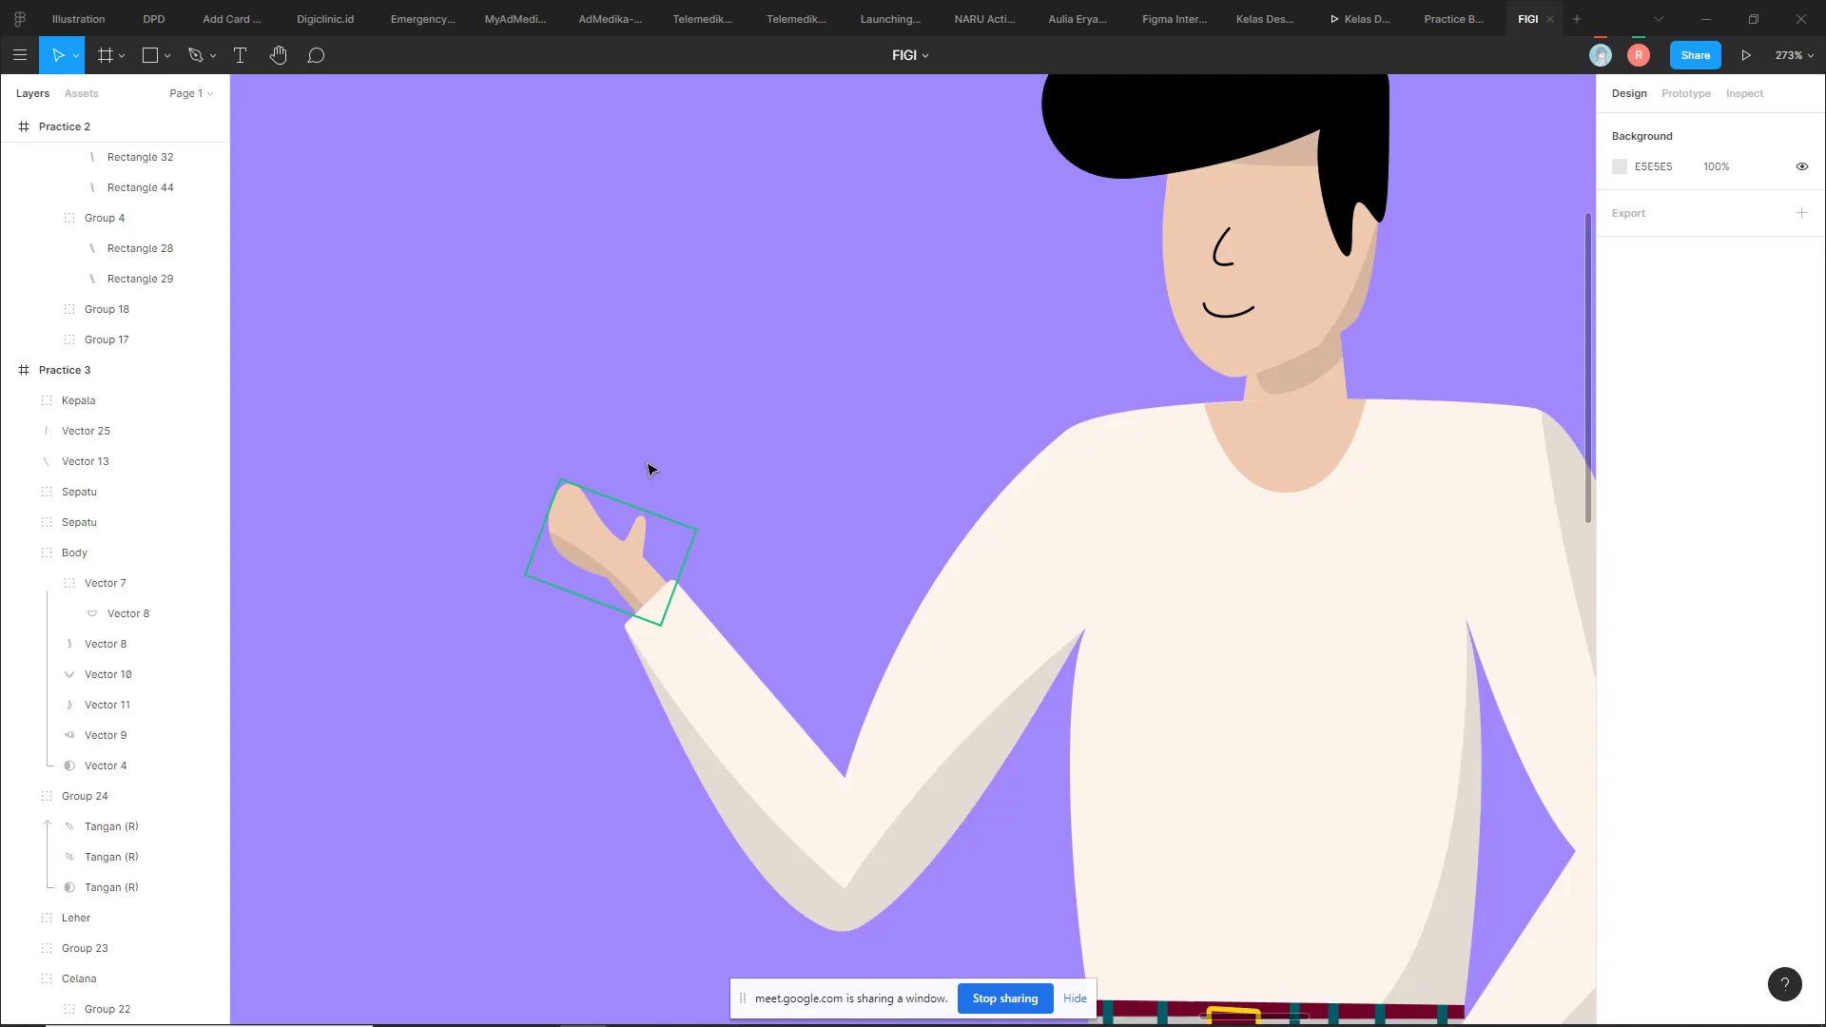
{"action": "scroll", "coordinate": [650, 470], "scroll_direction": "up", "scroll_amount": 2}
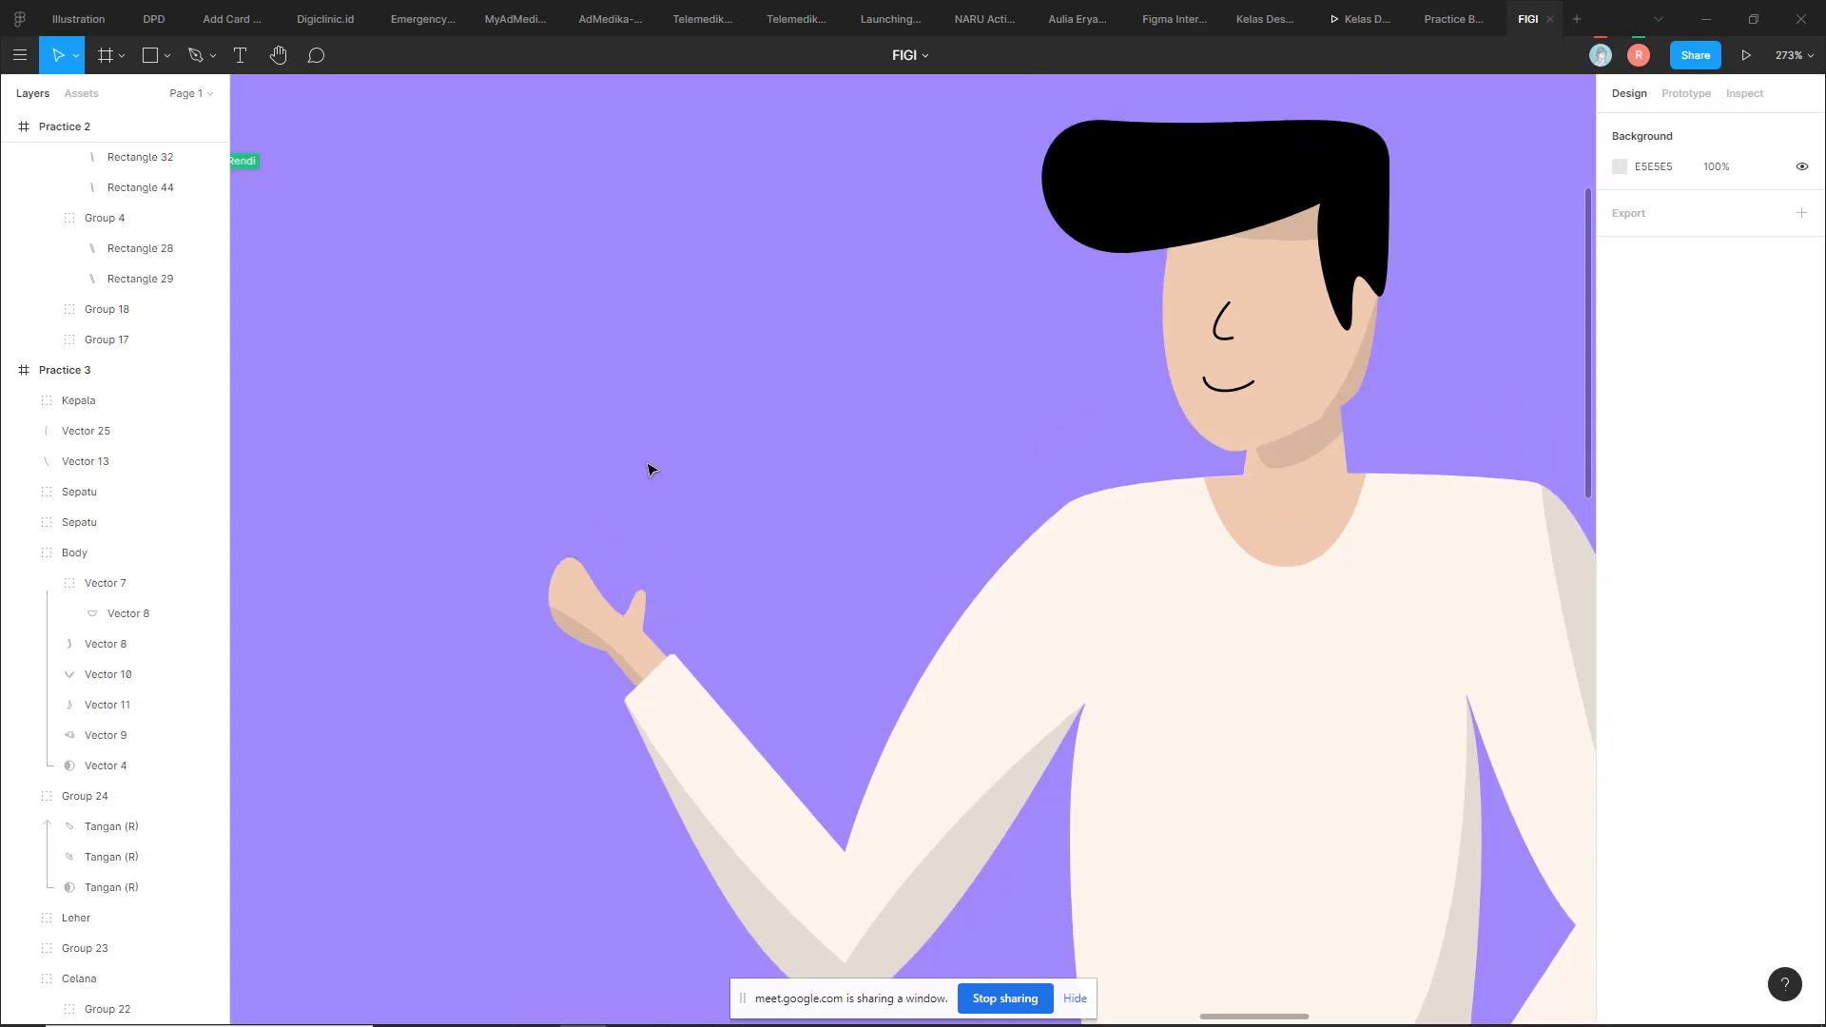
{"action": "scroll", "coordinate": [795, 583], "scroll_direction": "up", "scroll_amount": 2, "text": "ctrl"}
{"action": "scroll", "coordinate": [726, 543], "scroll_direction": "right", "scroll_amount": 2}
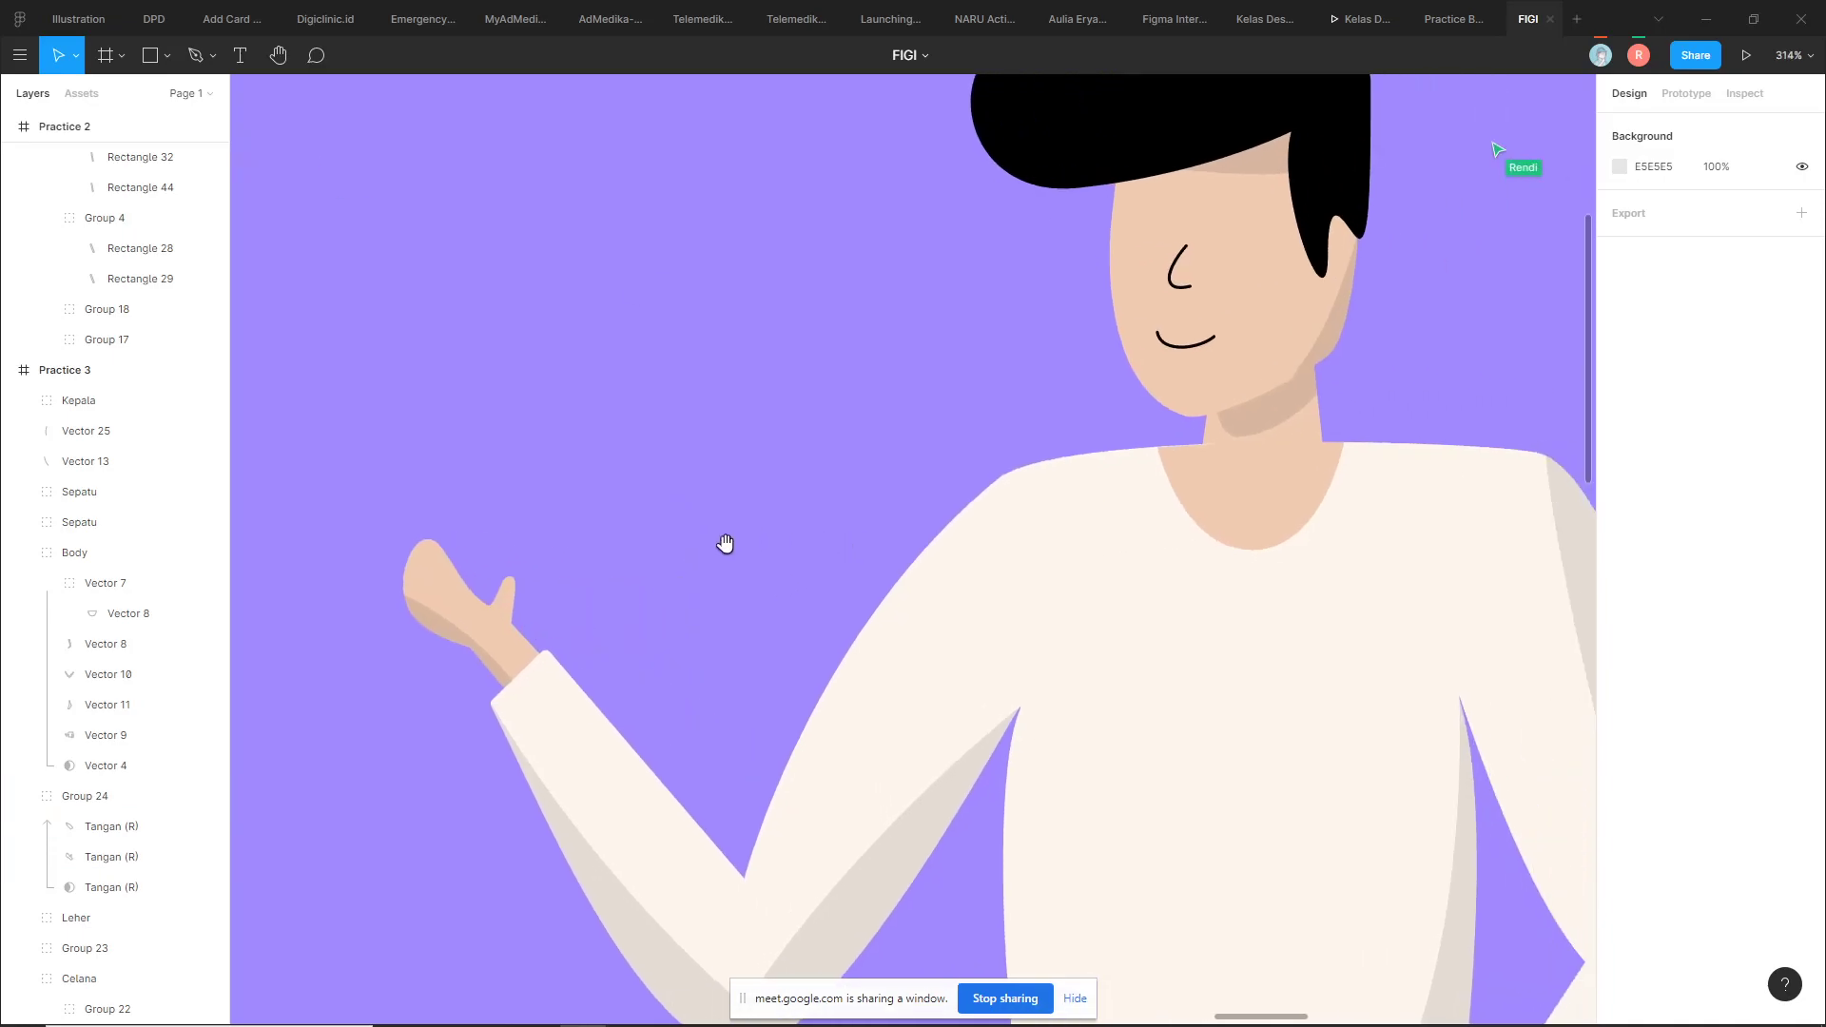
{"action": "scroll", "coordinate": [725, 543], "scroll_direction": "down", "scroll_amount": 3, "text": "ctrl"}
{"action": "scroll", "coordinate": [657, 538], "scroll_direction": "right", "scroll_amount": 2}
{"action": "scroll", "coordinate": [827, 530], "scroll_direction": "up", "scroll_amount": 3, "text": "ctrl"}
{"action": "scroll", "coordinate": [884, 513], "scroll_direction": "up", "scroll_amount": 2}
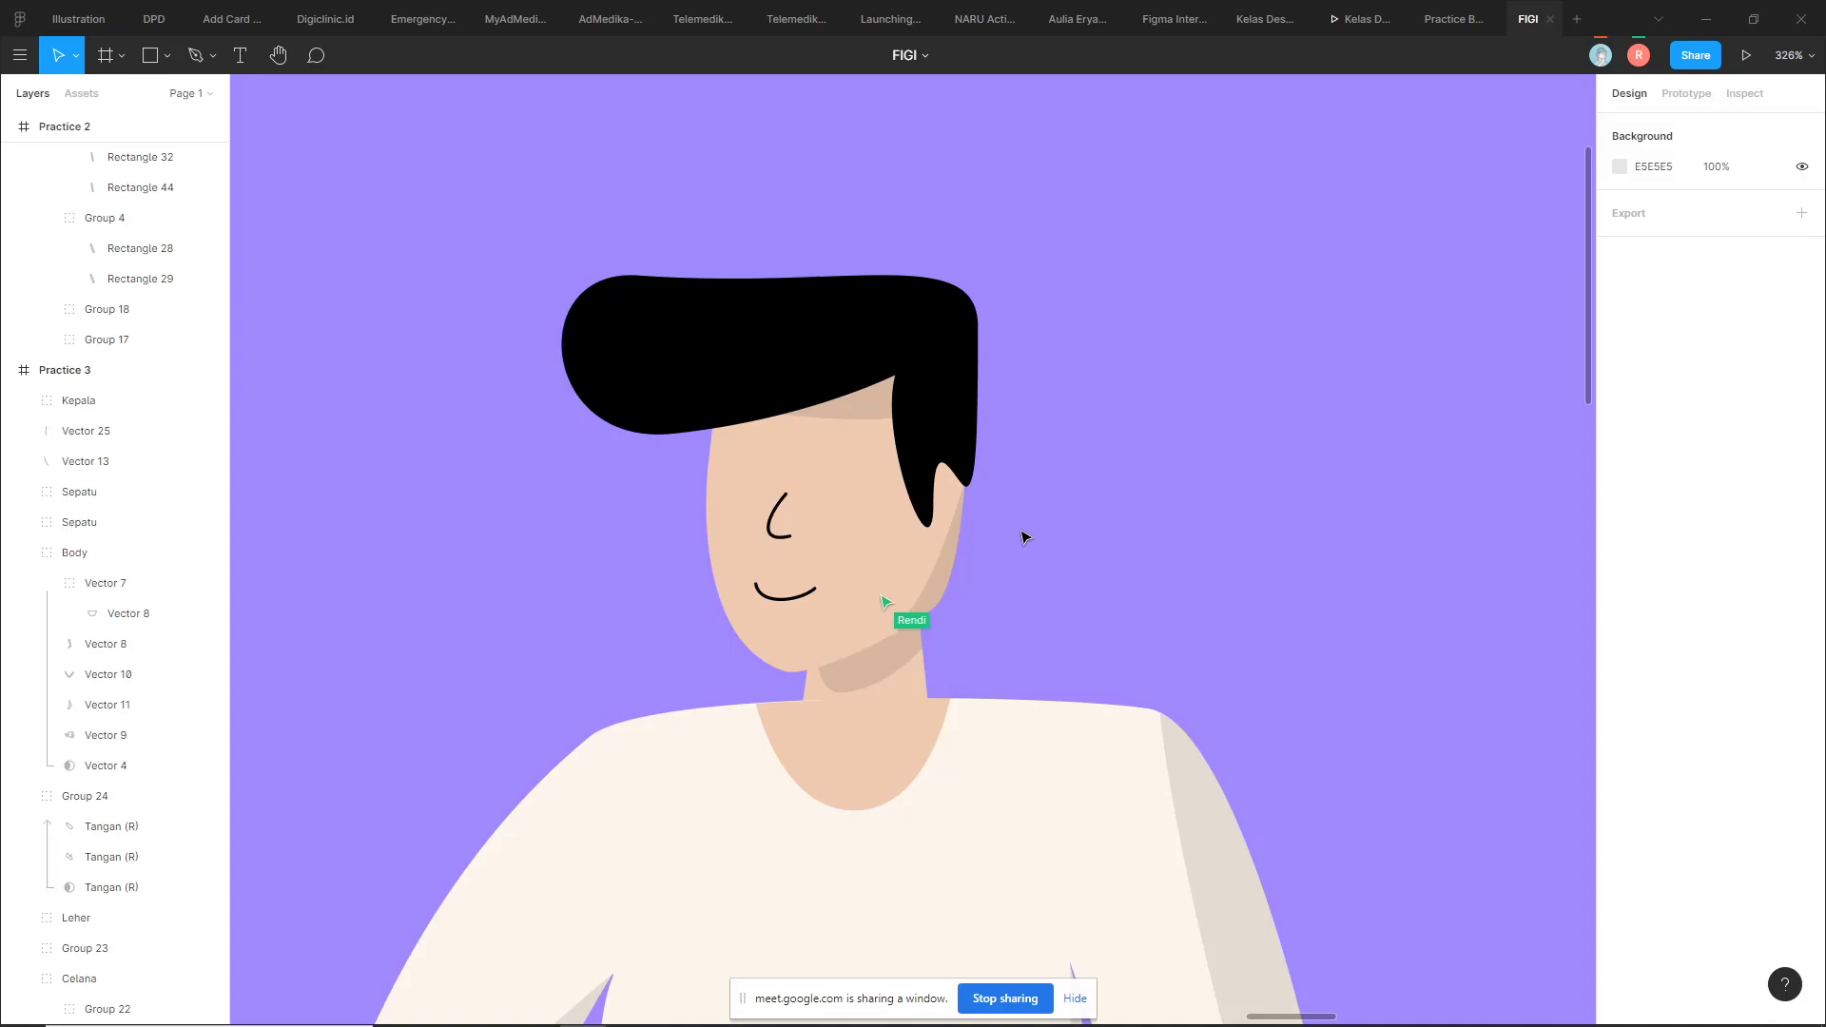
{"action": "scroll", "coordinate": [1024, 537], "scroll_direction": "down", "scroll_amount": 1}
{"action": "scroll", "coordinate": [1009, 528], "scroll_direction": "right", "scroll_amount": 2}
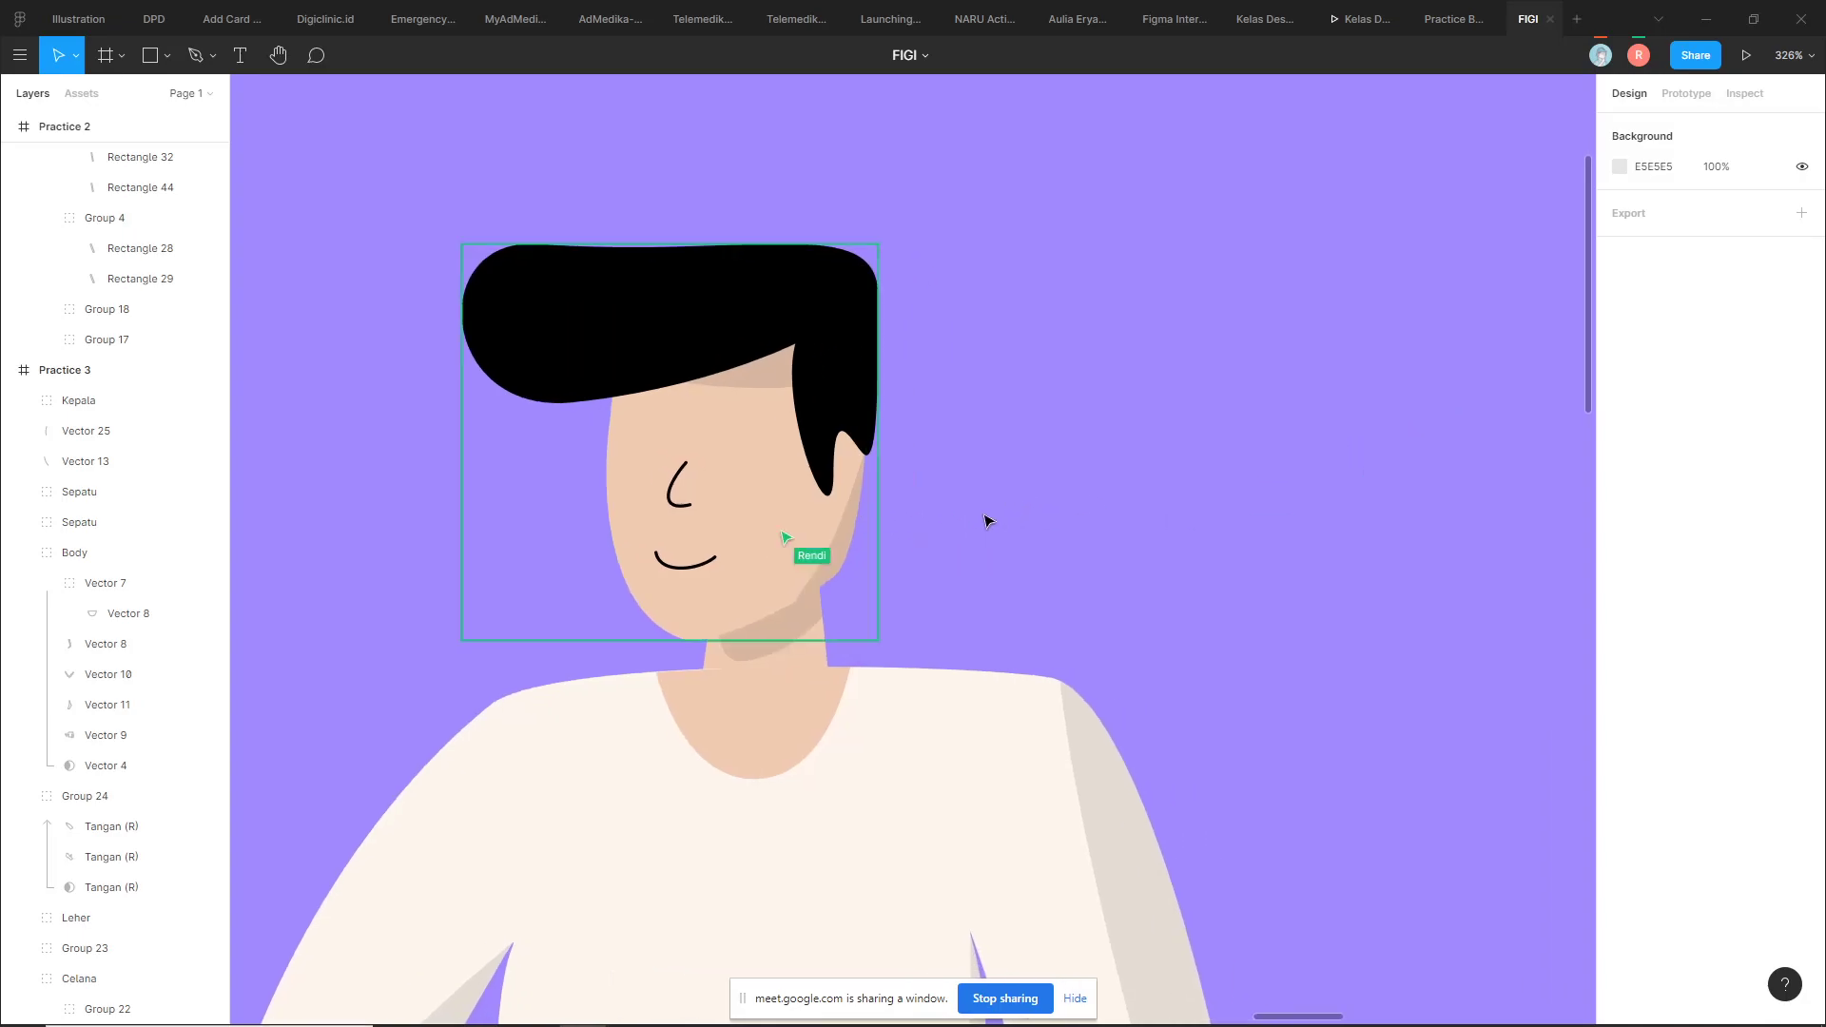
{"action": "double_click", "coordinate": [751, 502]}
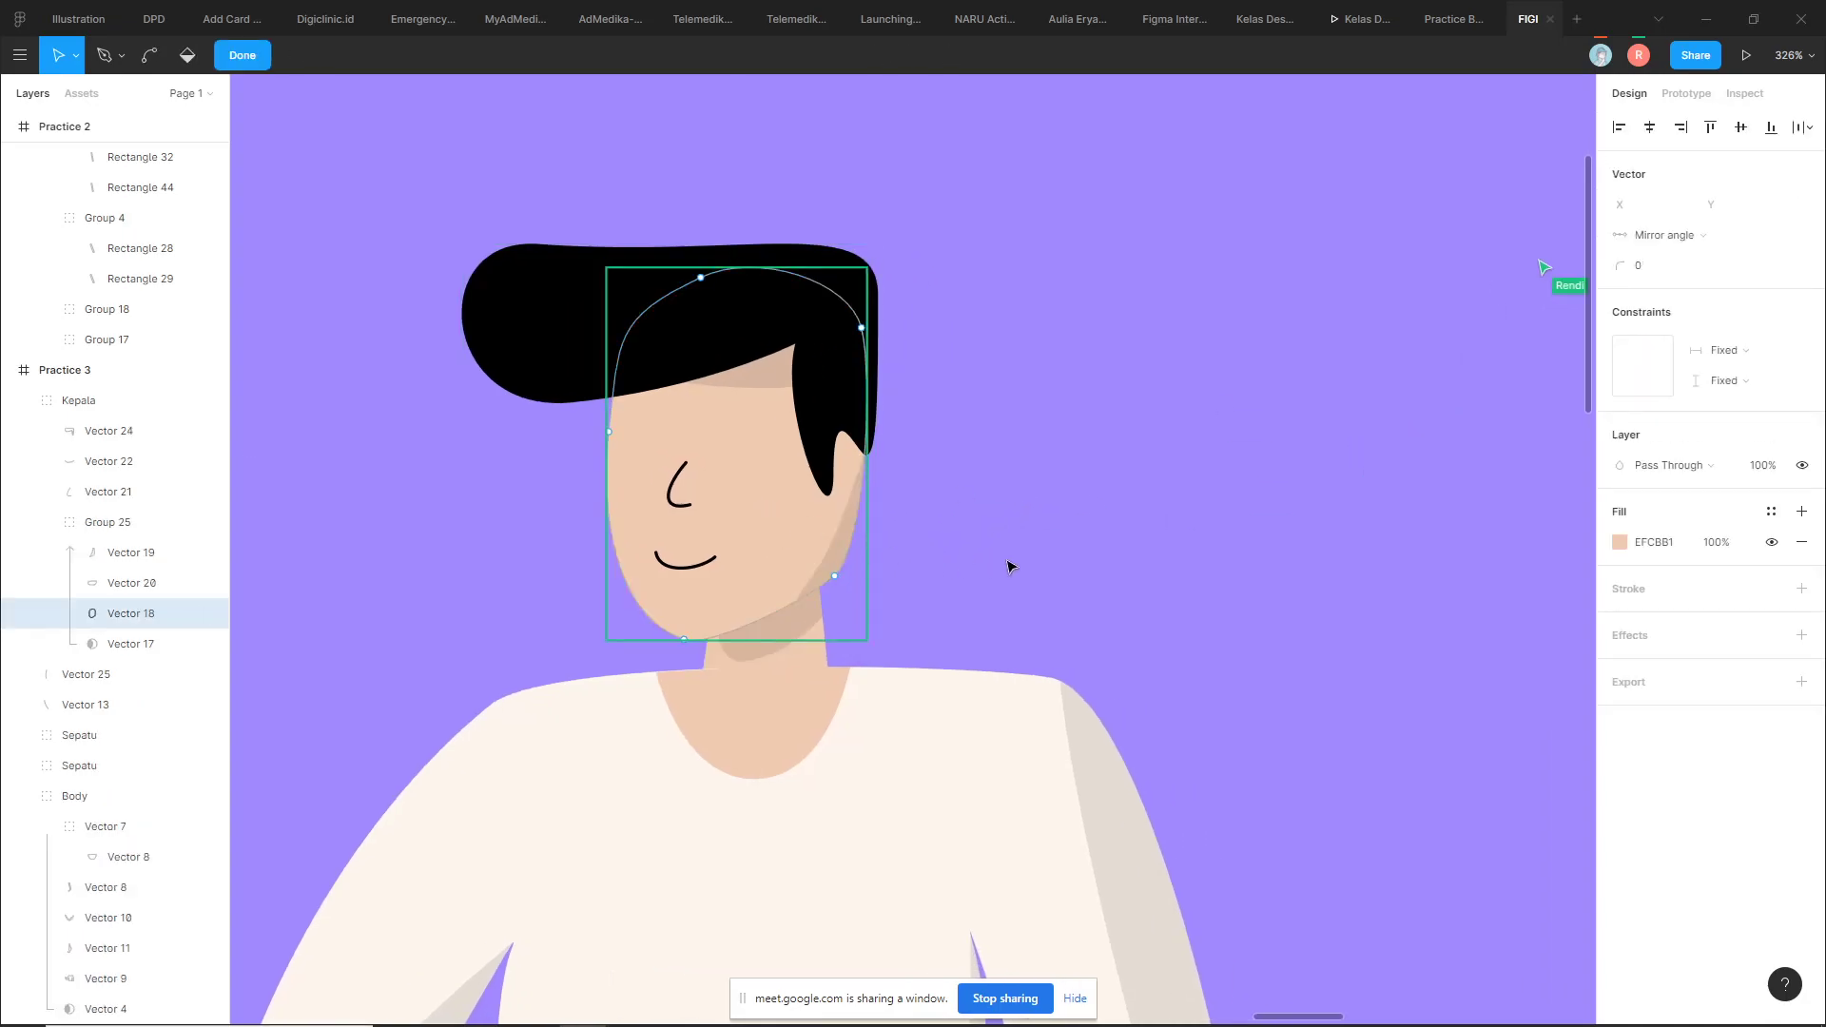
{"action": "key", "text": "Escape"}
{"action": "key", "text": "Escape"}
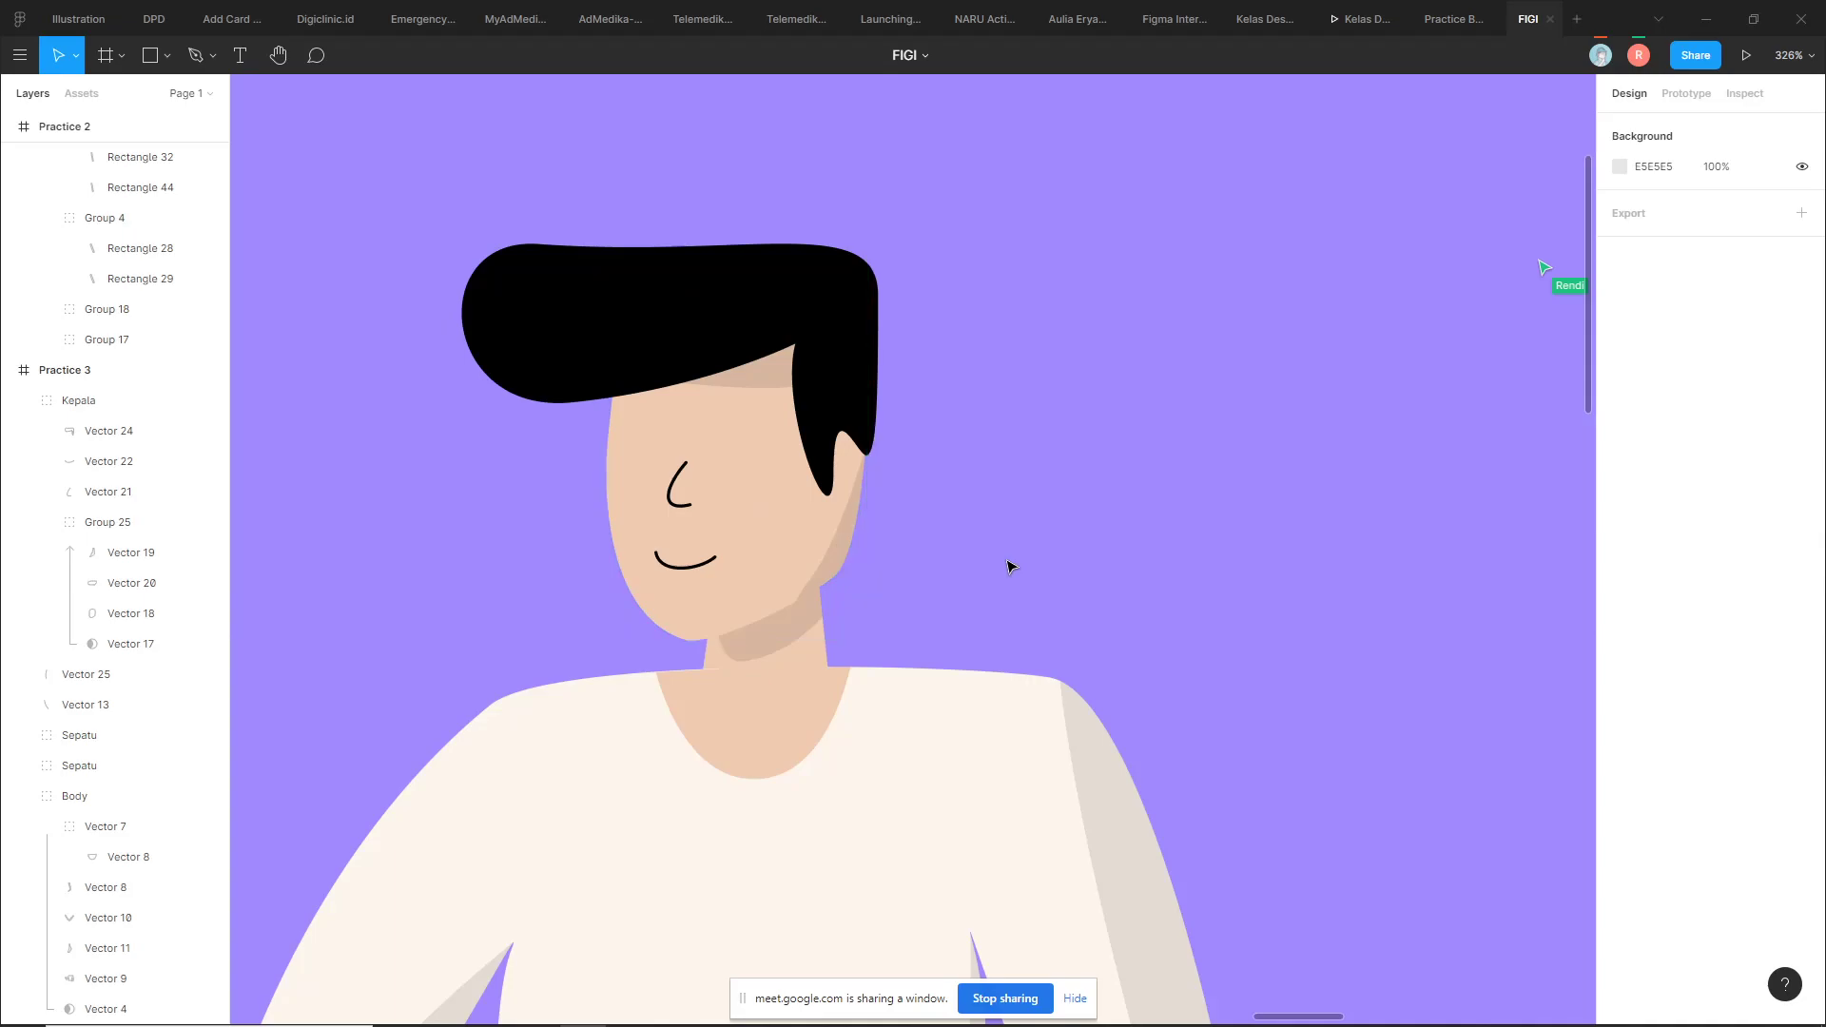
{"action": "double_click", "coordinate": [824, 350]}
{"action": "left_click", "coordinate": [1035, 340]}
{"action": "scroll", "coordinate": [765, 381], "scroll_direction": "down", "scroll_amount": 3}
{"action": "scroll", "coordinate": [1015, 448], "scroll_direction": "down", "scroll_amount": 5}
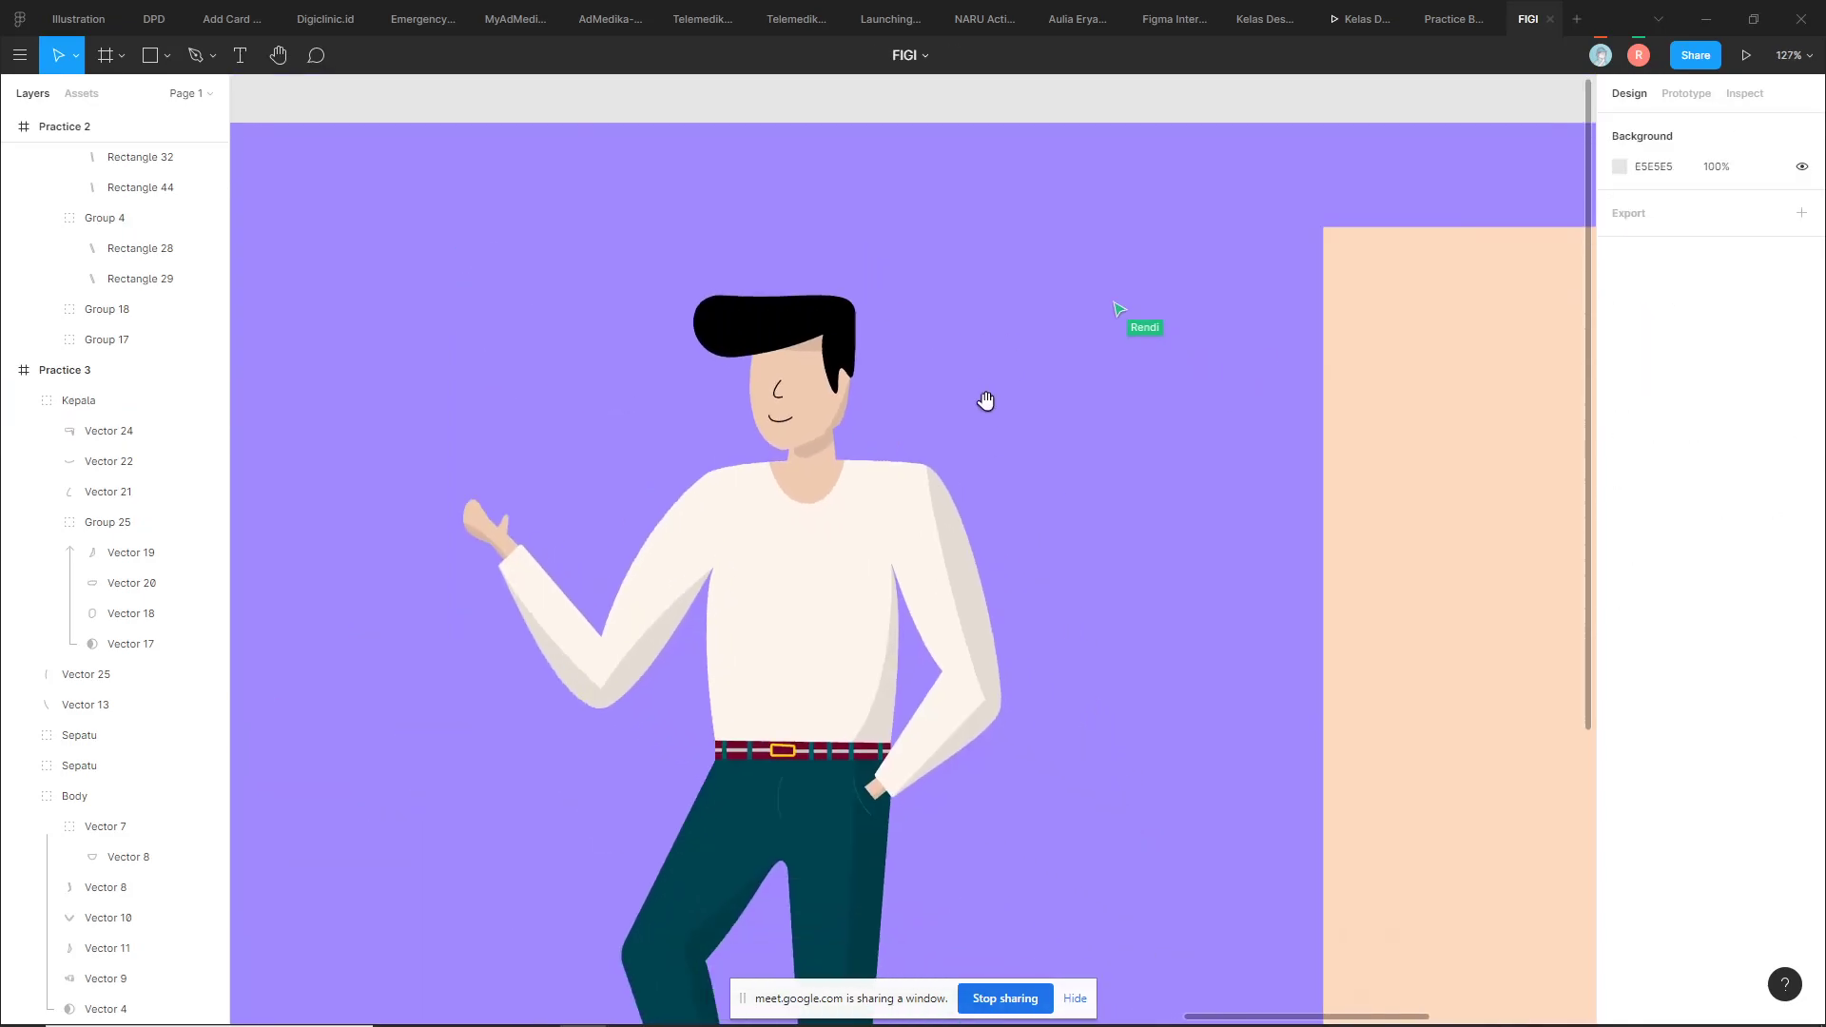
{"action": "scroll", "coordinate": [983, 400], "scroll_direction": "down", "scroll_amount": 2}
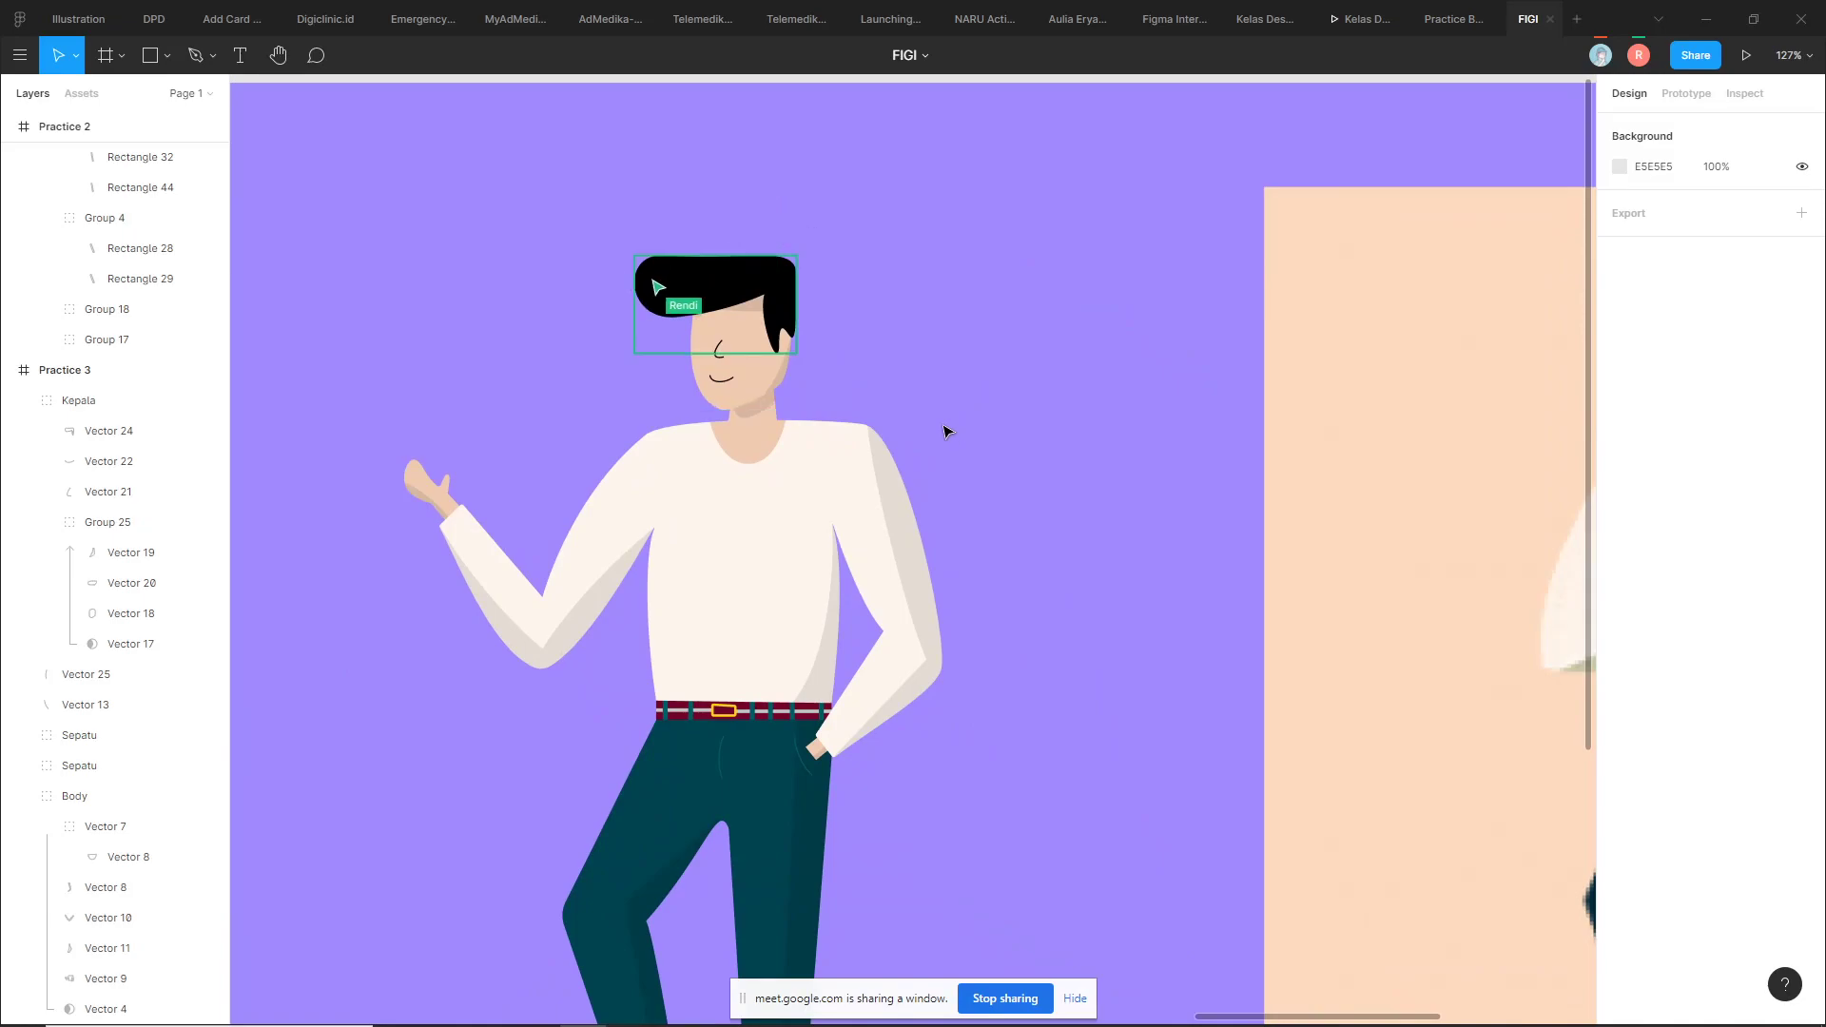
{"action": "scroll", "coordinate": [790, 295], "scroll_direction": "right", "scroll_amount": 2}
{"action": "scroll", "coordinate": [702, 302], "scroll_direction": "up", "scroll_amount": 1}
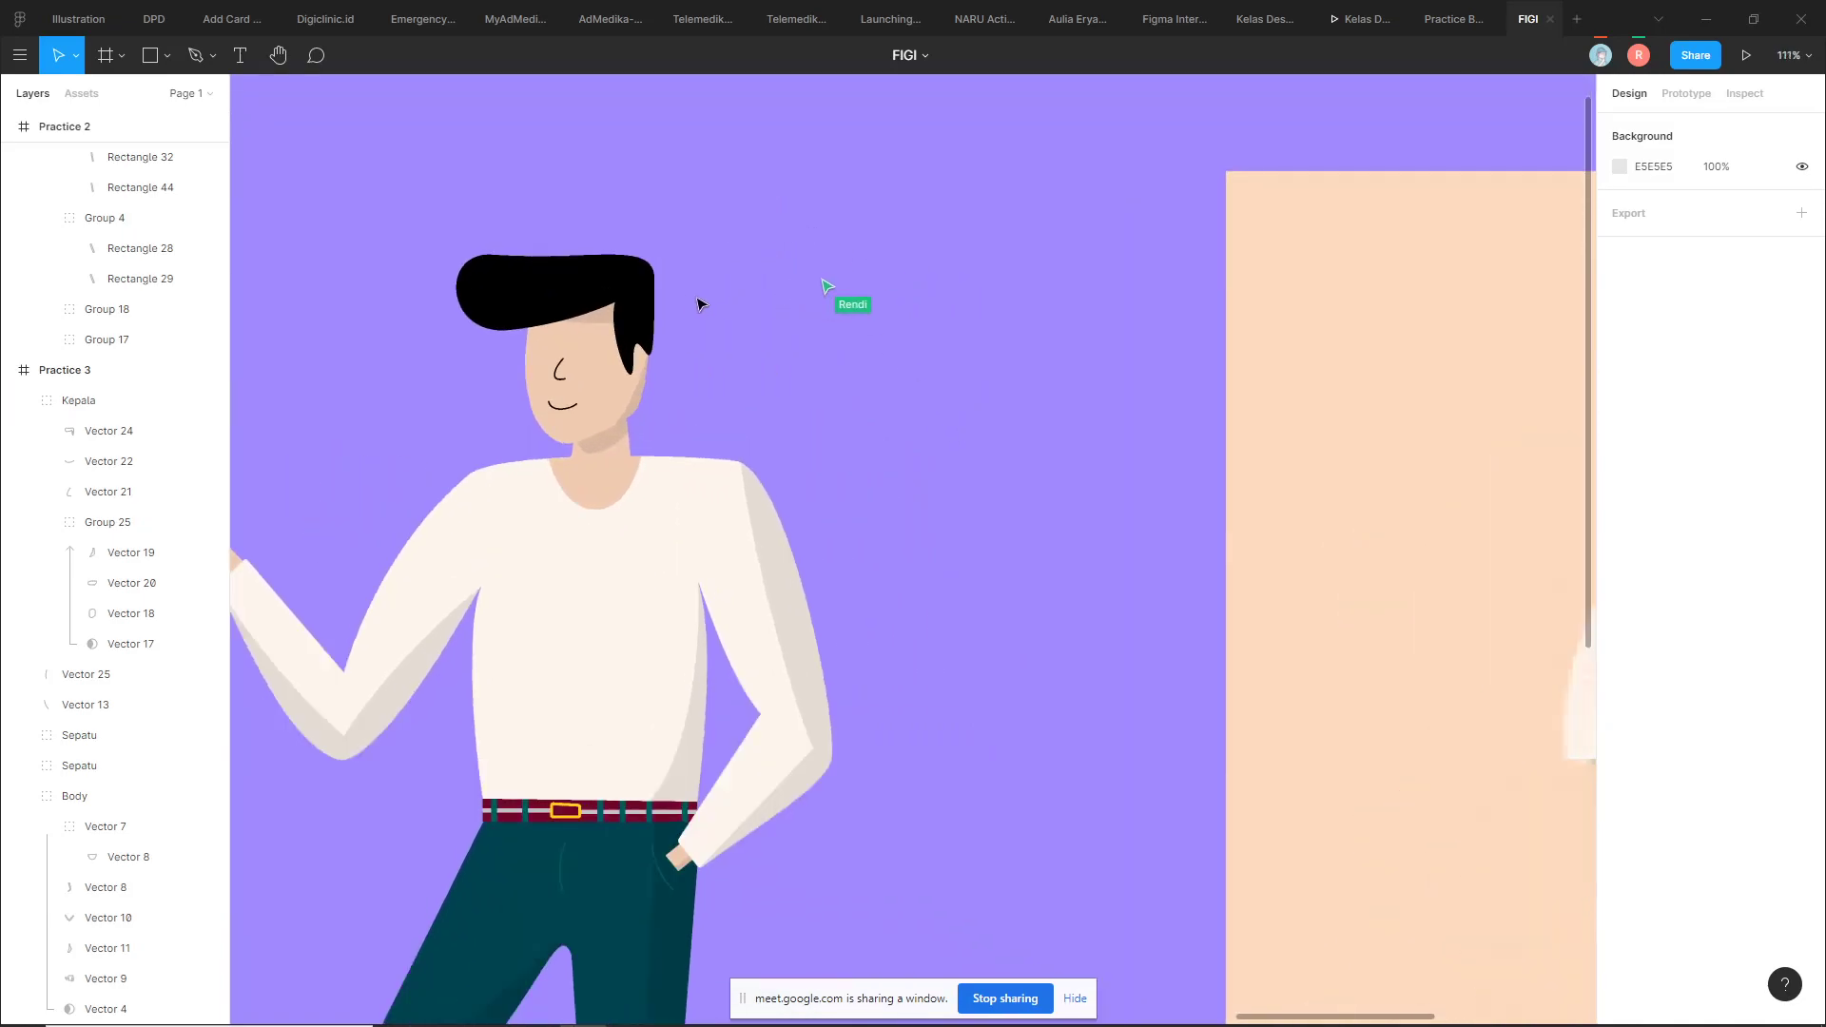
{"action": "scroll", "coordinate": [593, 318], "scroll_direction": "up", "scroll_amount": 1}
{"action": "scroll", "coordinate": [593, 318], "scroll_direction": "up", "scroll_amount": 3}
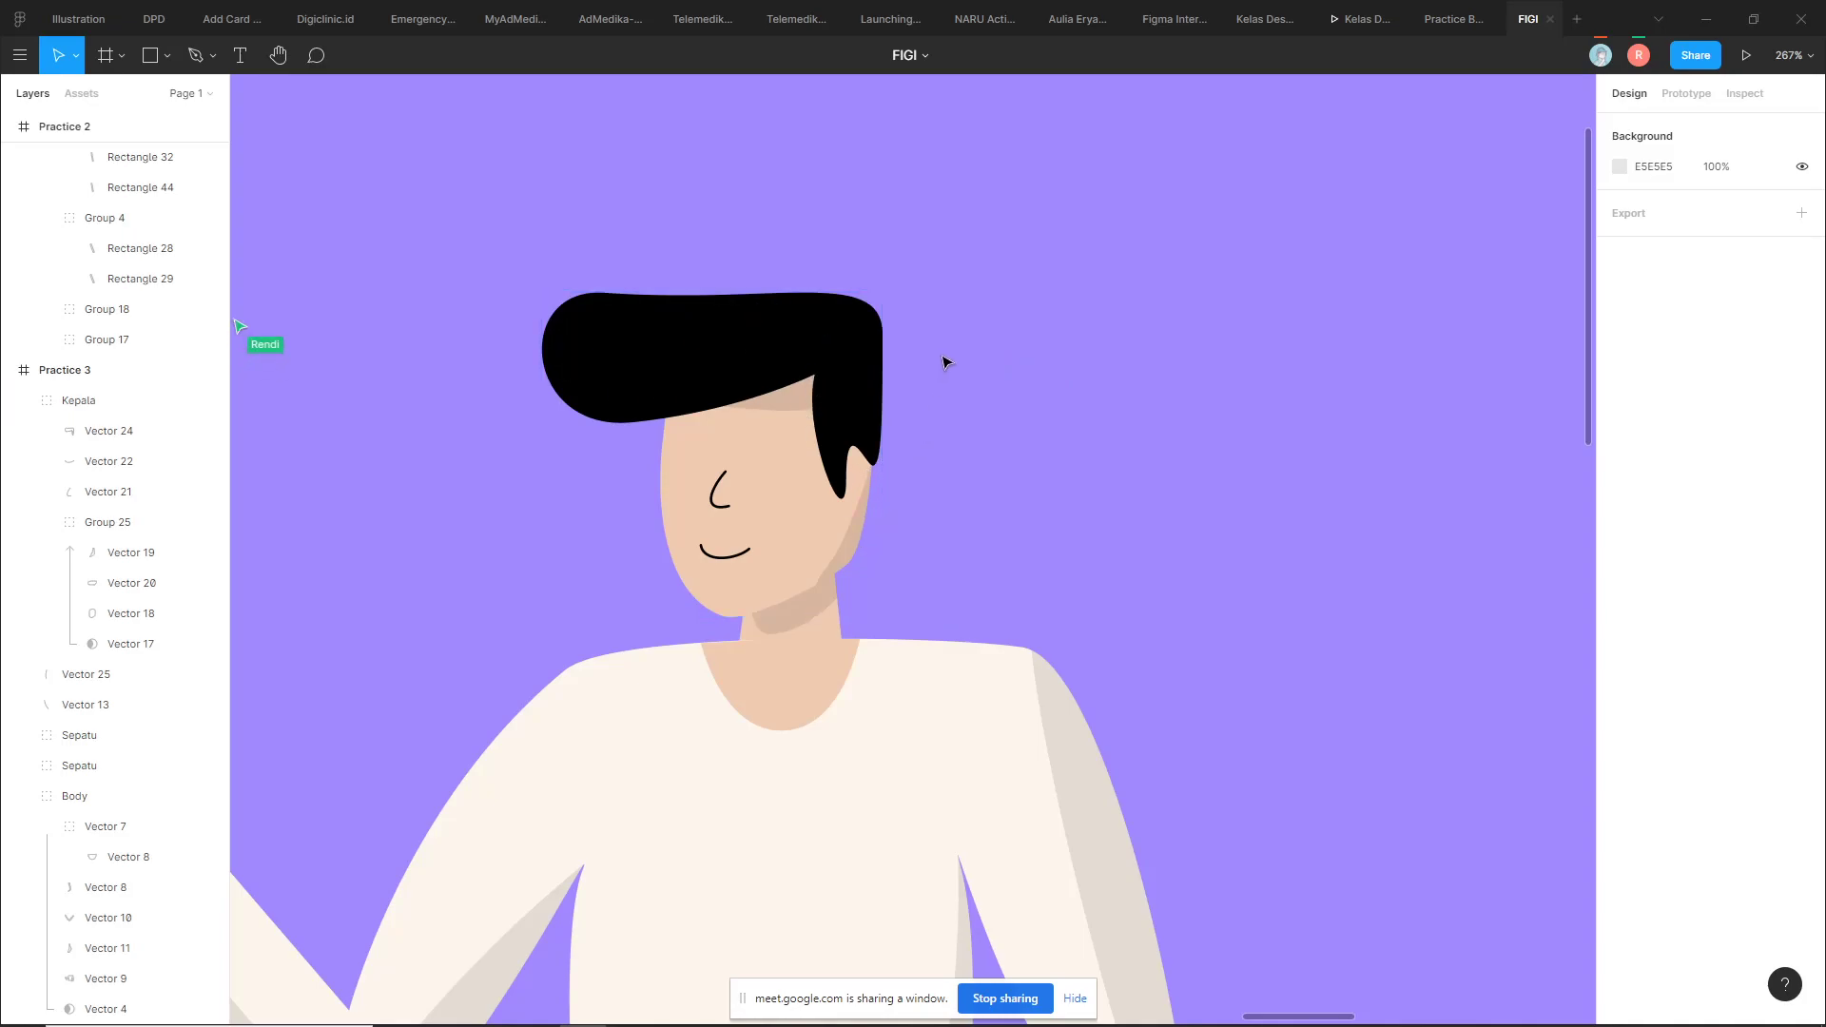
{"action": "double_click", "coordinate": [820, 328]}
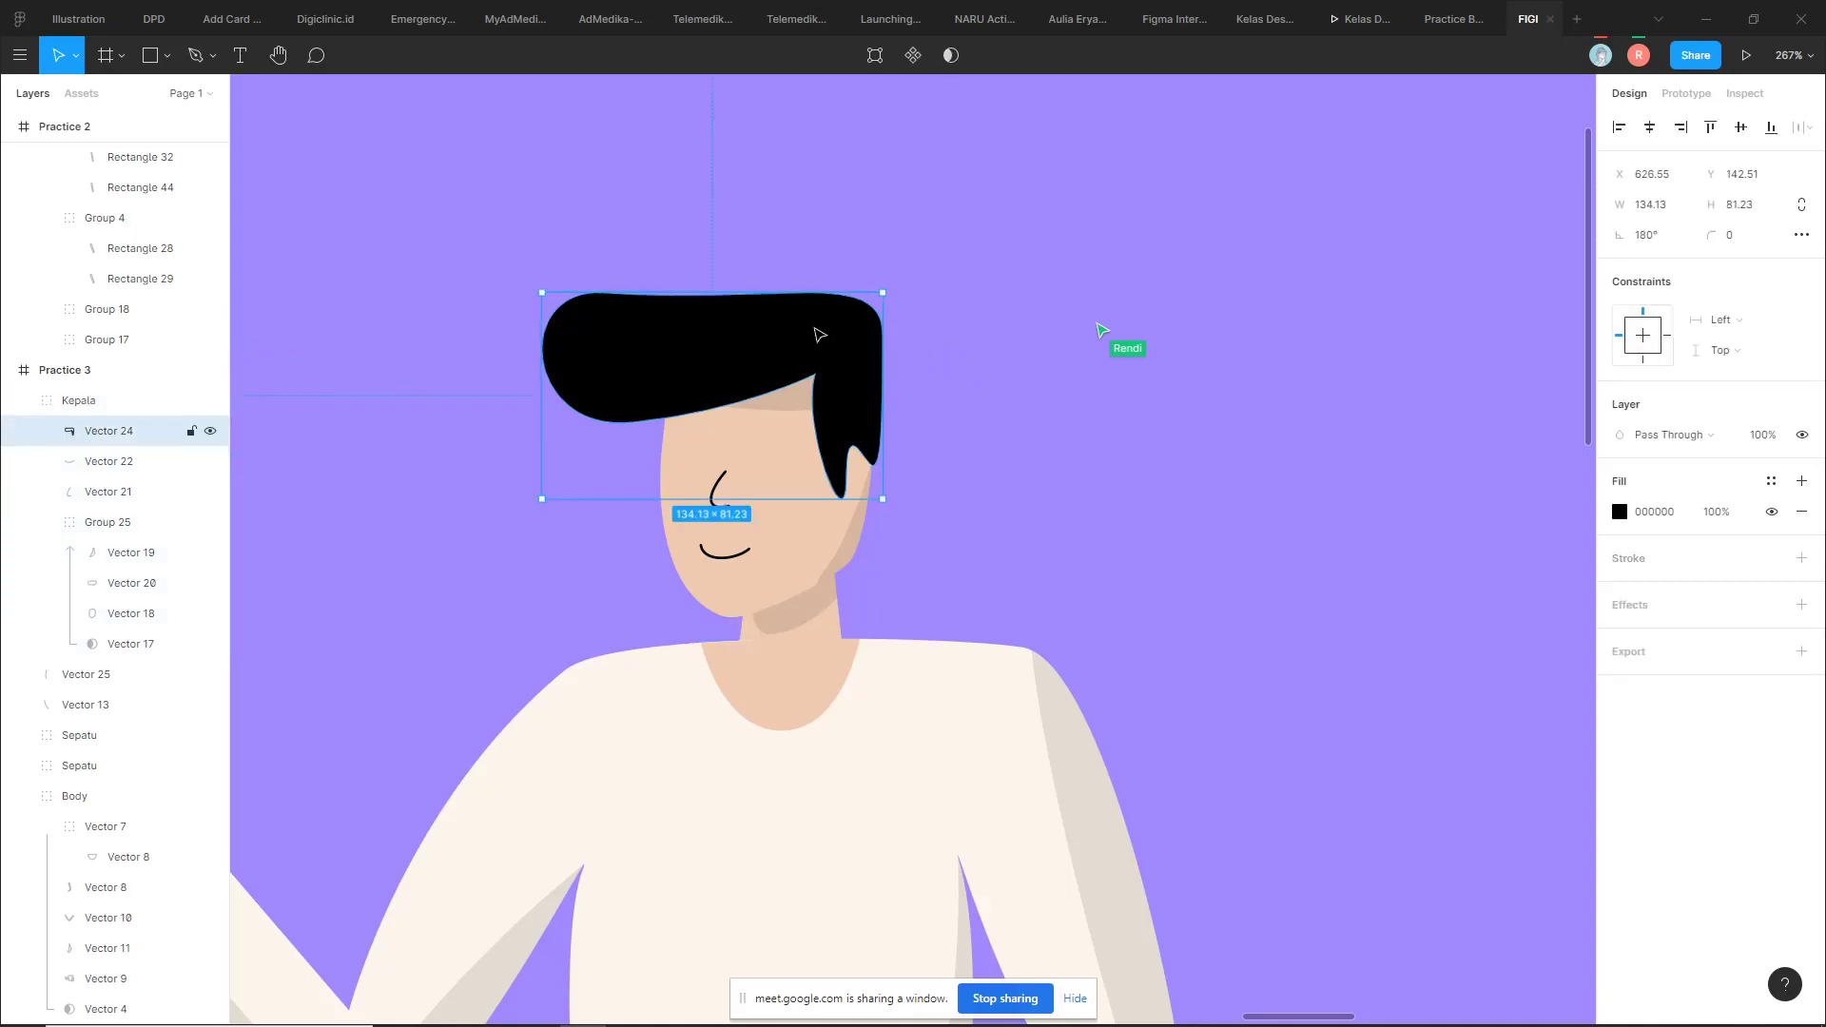
{"action": "left_click", "coordinate": [967, 306]}
{"action": "double_click", "coordinate": [885, 330]}
{"action": "left_click", "coordinate": [952, 329]}
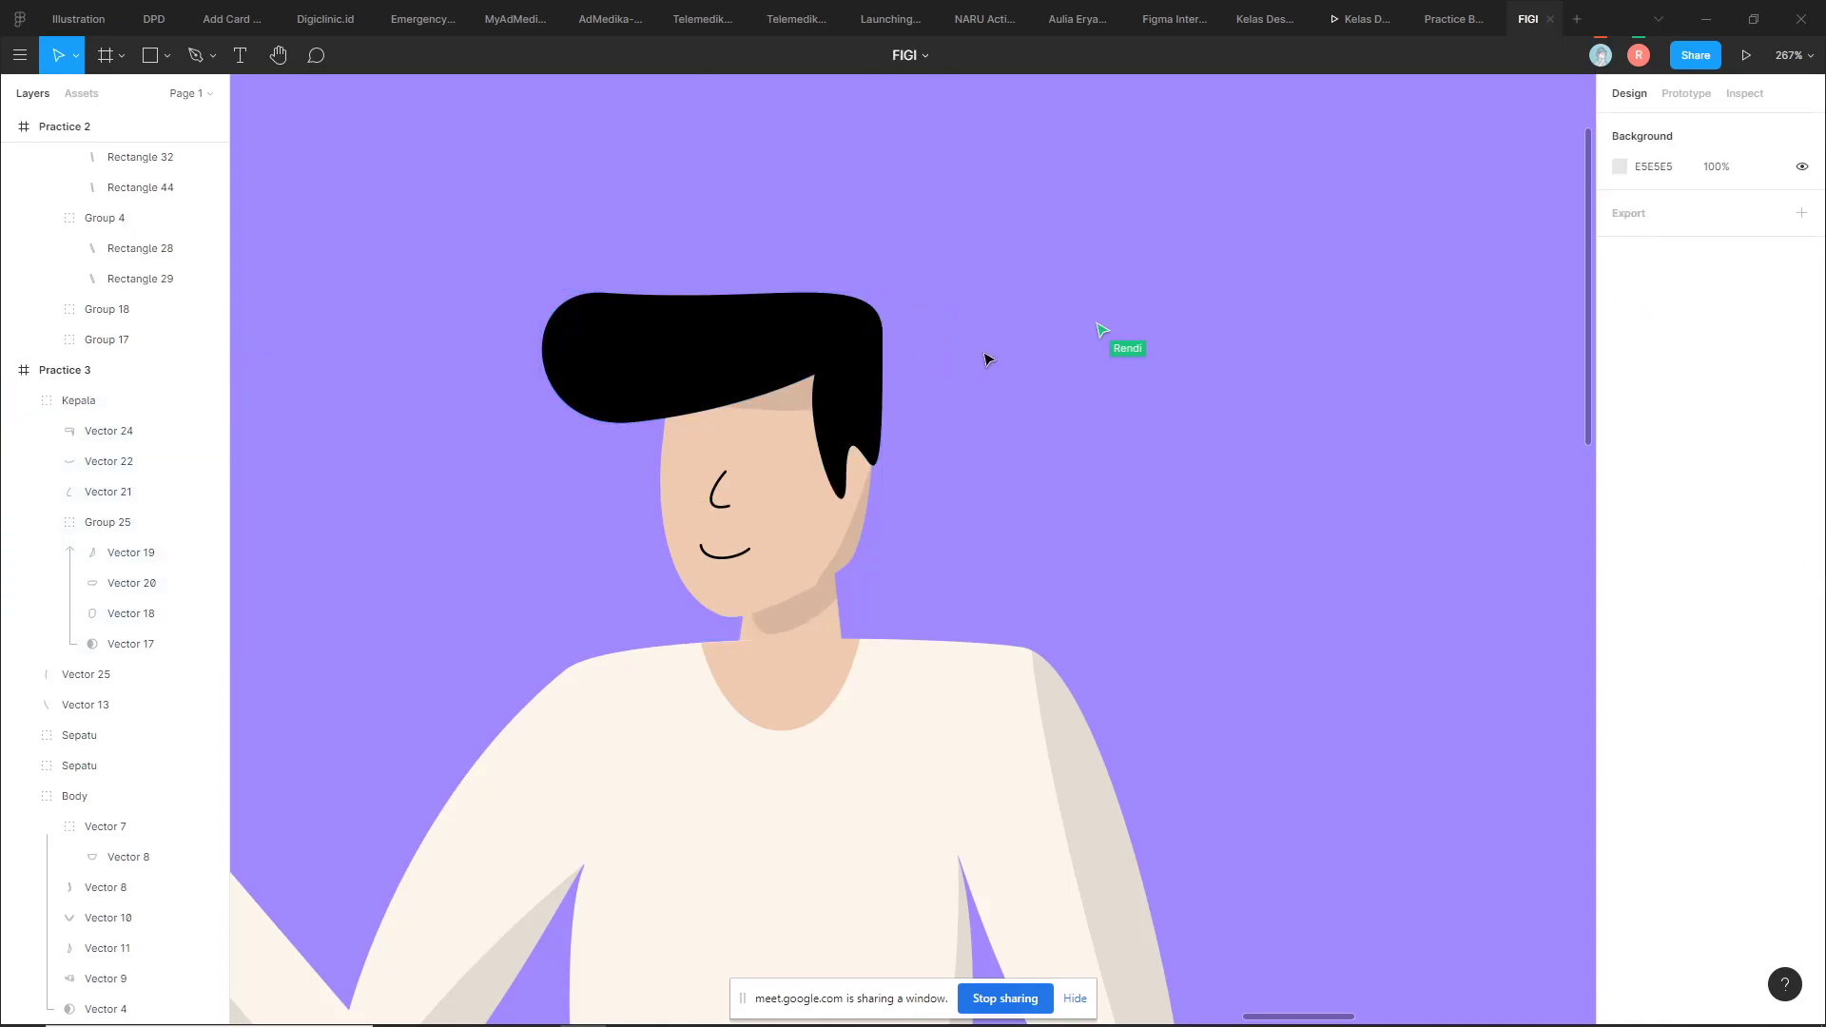
{"action": "scroll", "coordinate": [987, 359], "scroll_direction": "down", "scroll_amount": 5, "text": "ctrl"}
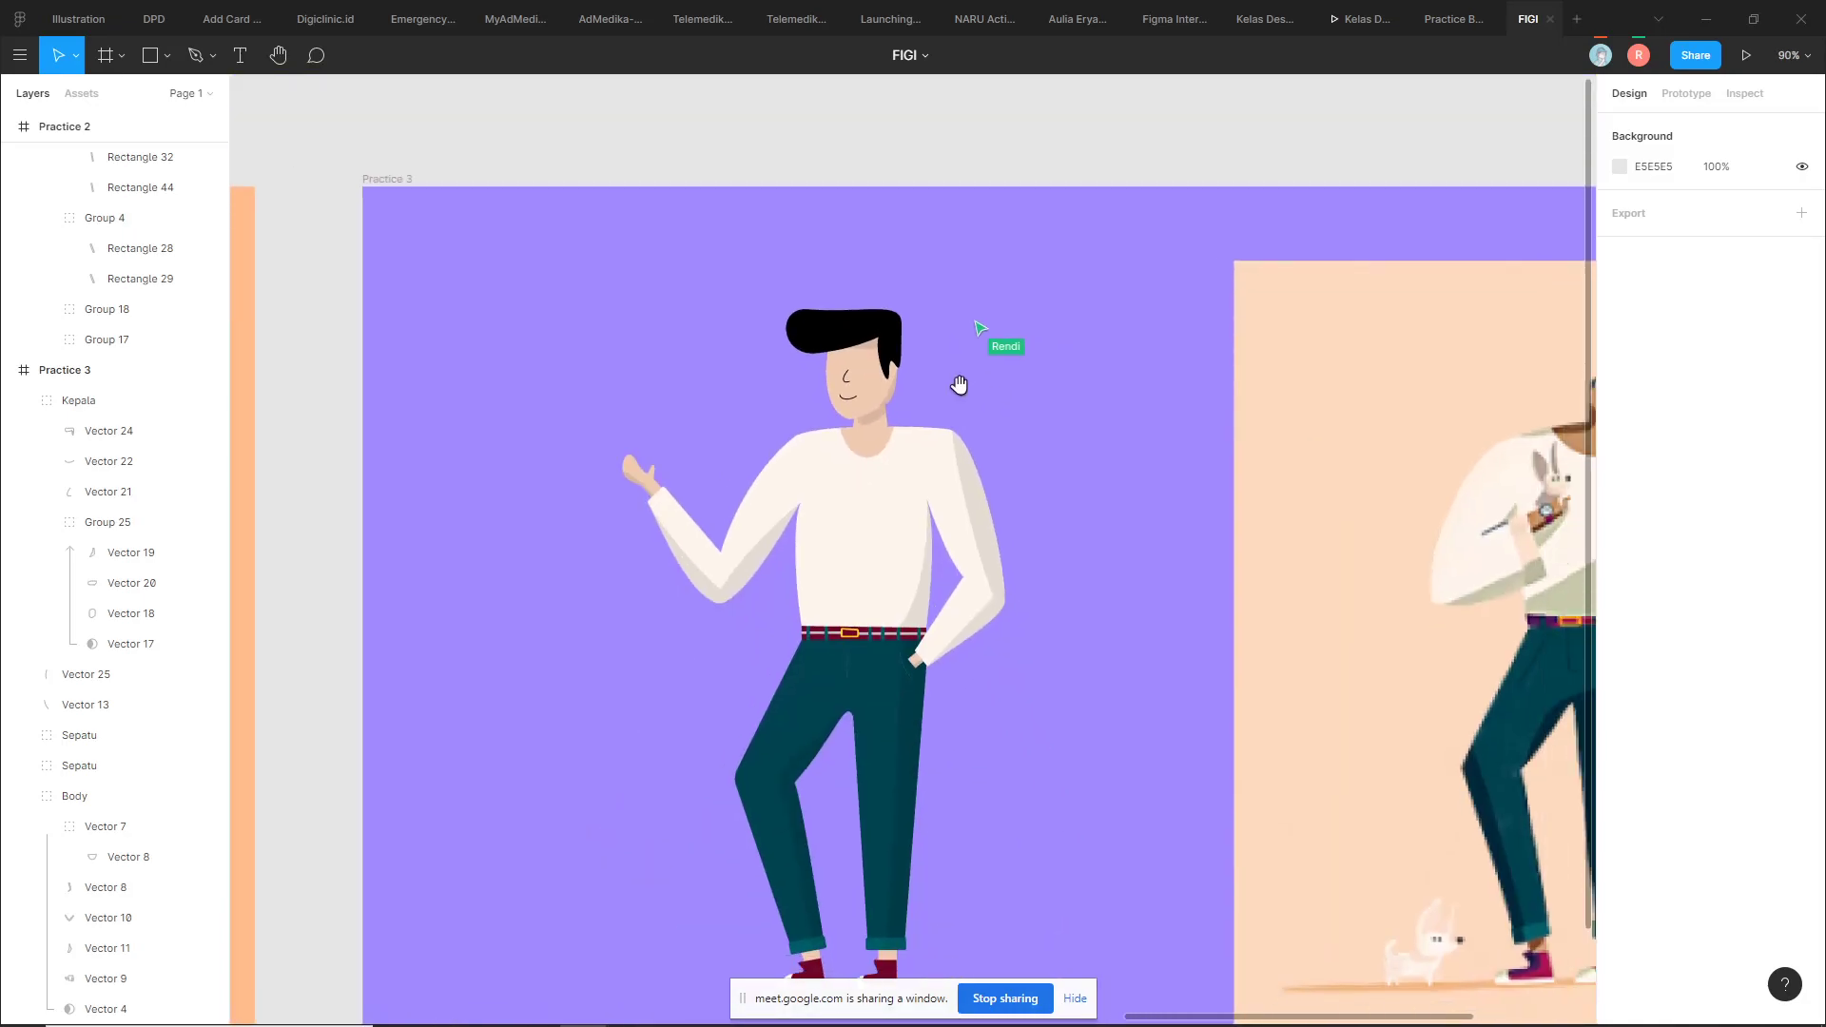
{"action": "scroll", "coordinate": [958, 387], "scroll_direction": "down", "scroll_amount": 2, "text": "ctrl"}
{"action": "scroll", "coordinate": [962, 409], "scroll_direction": "down", "scroll_amount": 1}
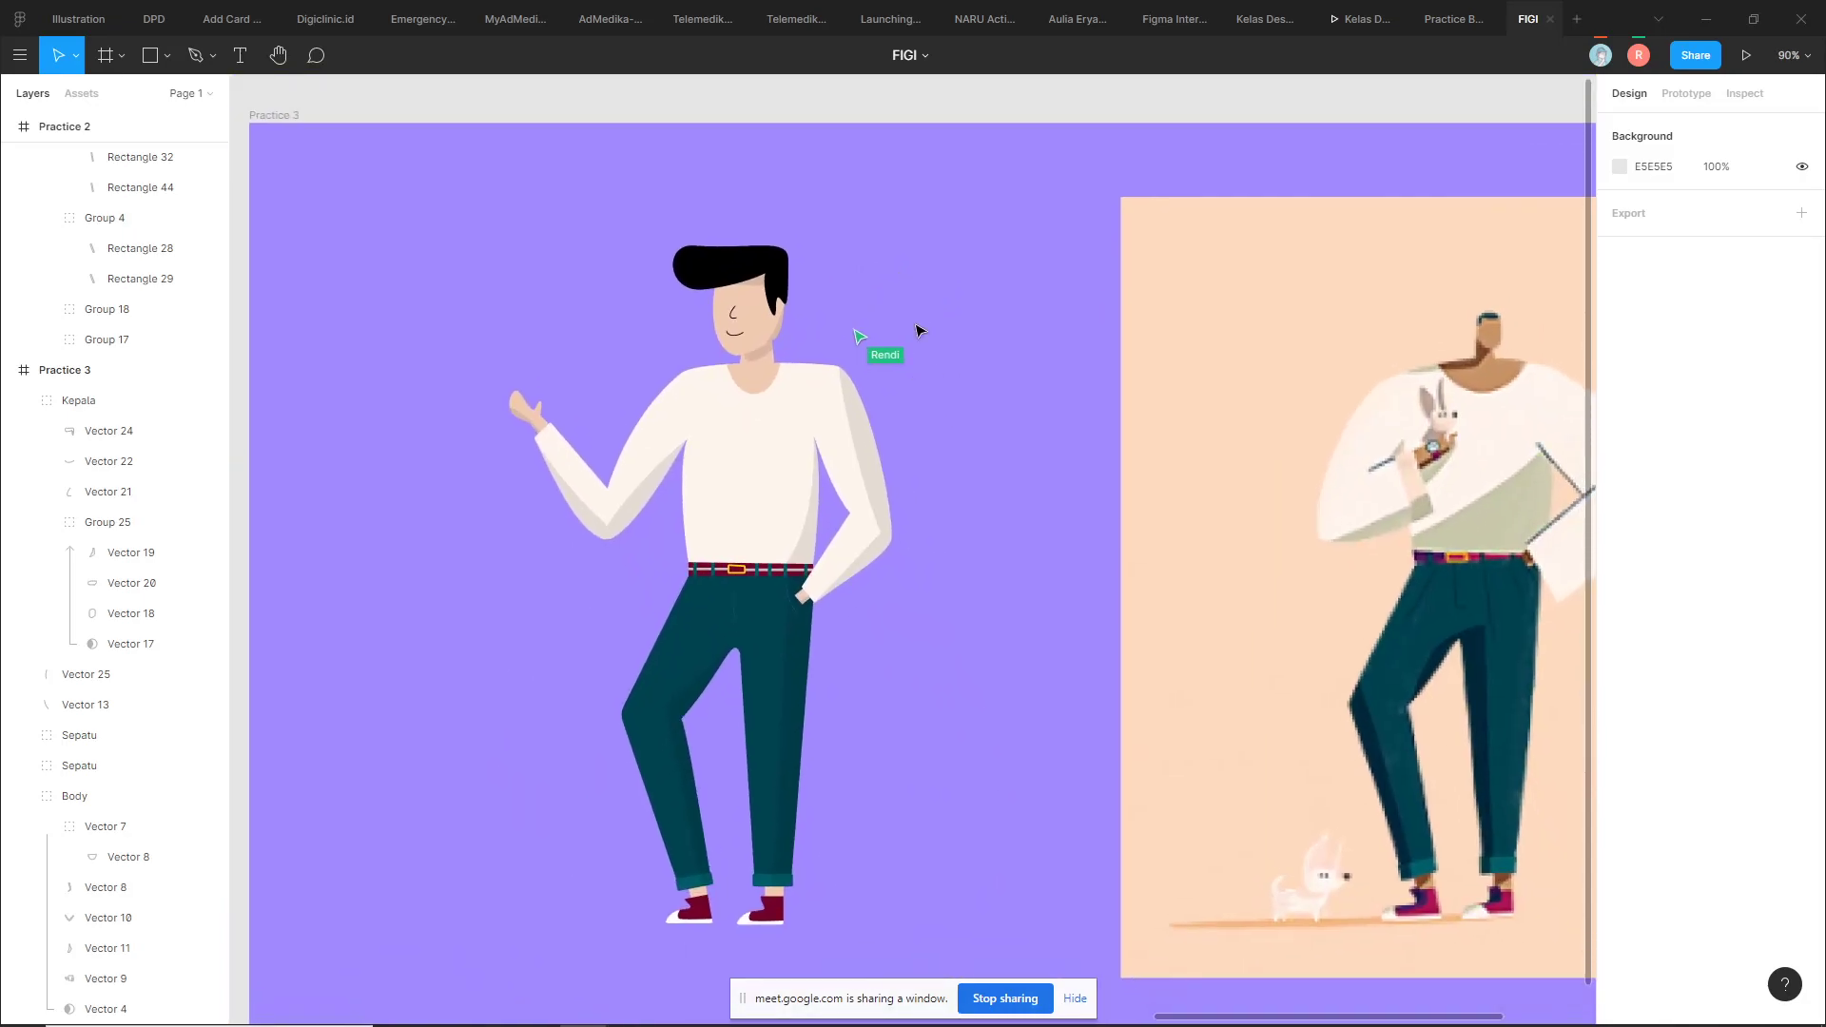
{"action": "scroll", "coordinate": [751, 561], "scroll_direction": "down", "scroll_amount": 2}
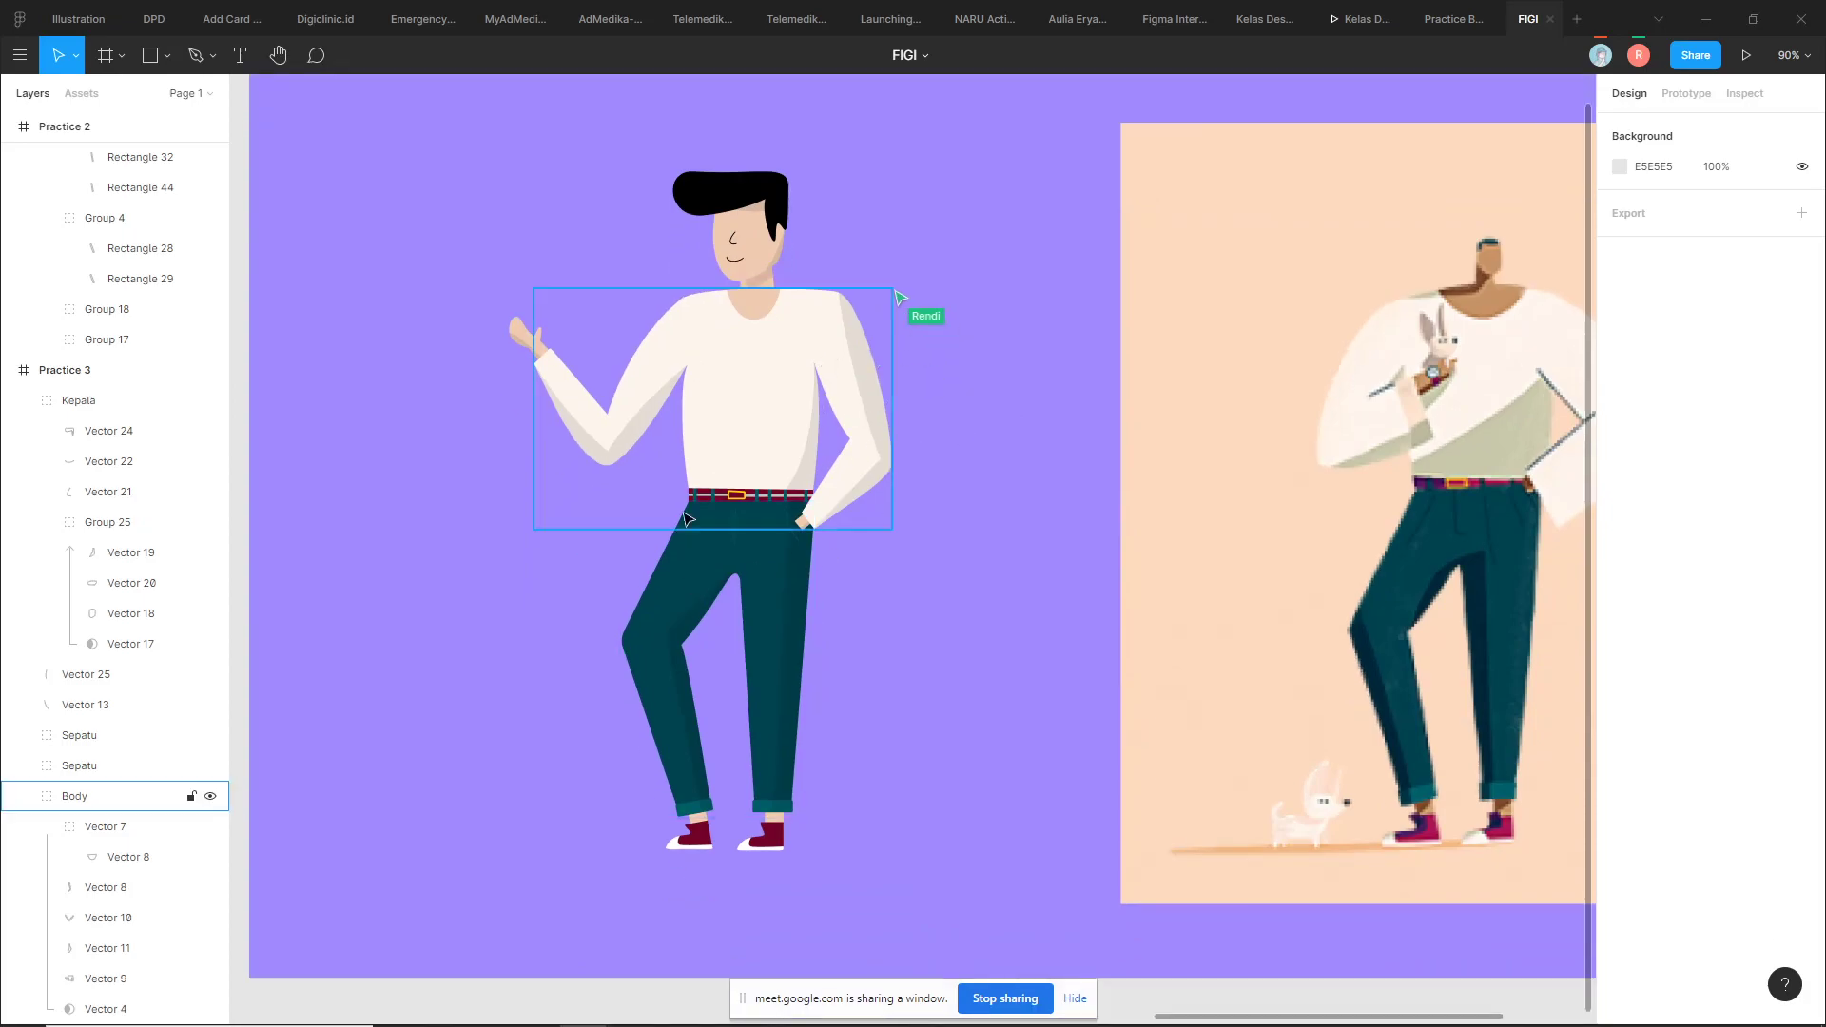
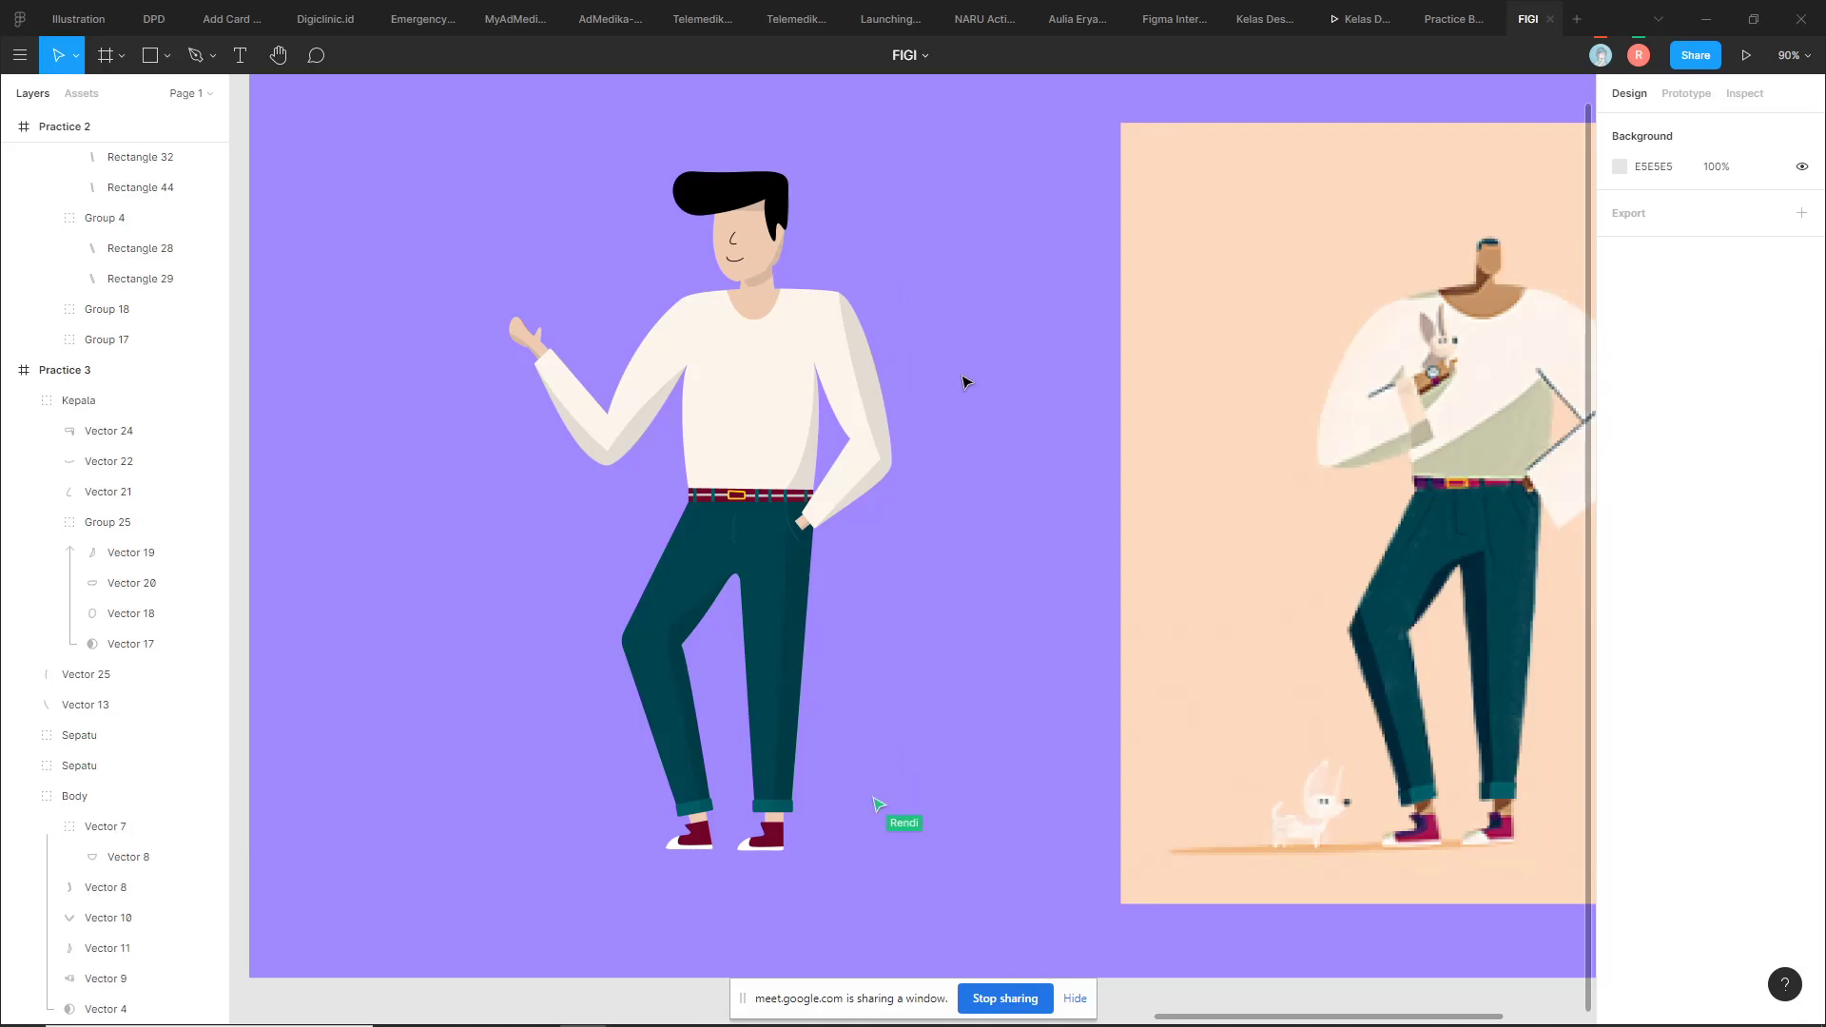
Zoom out from the Practice 3 character, briefly selecting it and its sleeve shape, to reach Practice 2
{"action": "scroll", "coordinate": [904, 354], "scroll_direction": "down", "scroll_amount": 3}
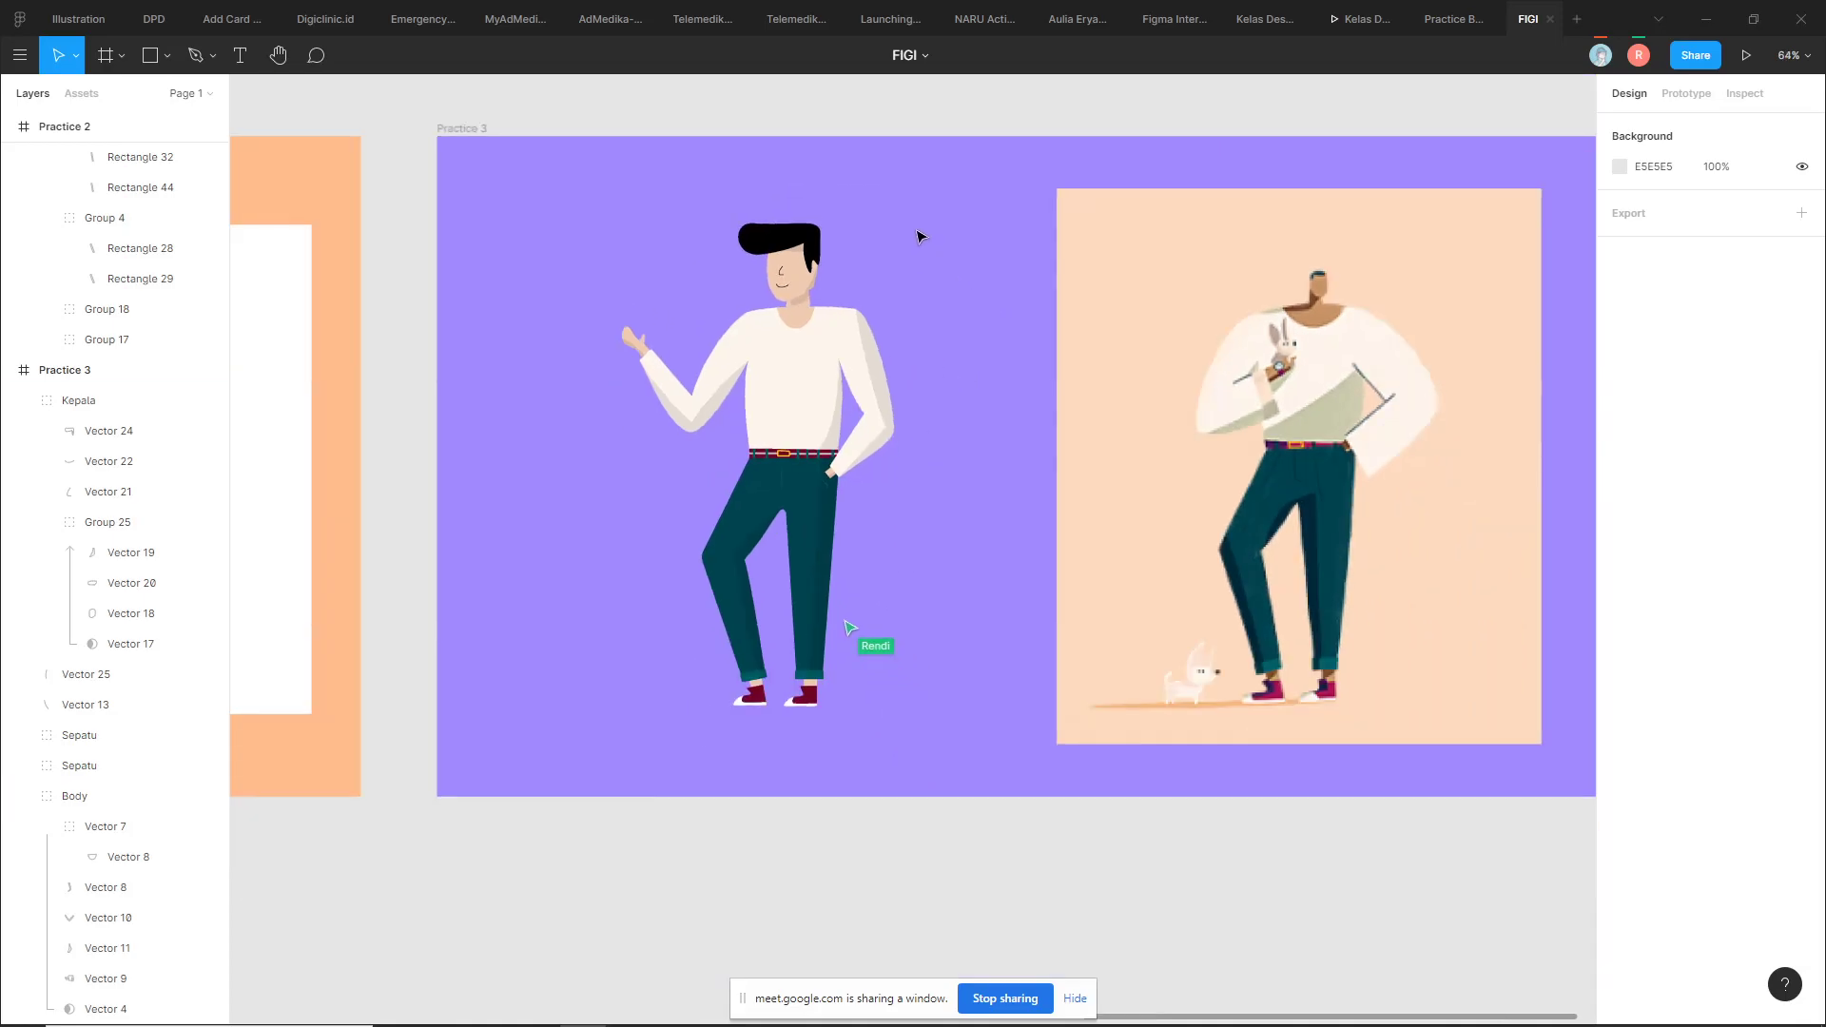
{"action": "left_click_drag", "start_coordinate": [917, 232], "coordinate": [583, 709]}
{"action": "left_click", "coordinate": [533, 349]}
{"action": "scroll", "coordinate": [571, 495], "scroll_direction": "down", "scroll_amount": 5}
{"action": "left_click_drag", "start_coordinate": [564, 496], "coordinate": [1014, 524]}
{"action": "scroll", "coordinate": [1090, 506], "scroll_direction": "up", "scroll_amount": 3}
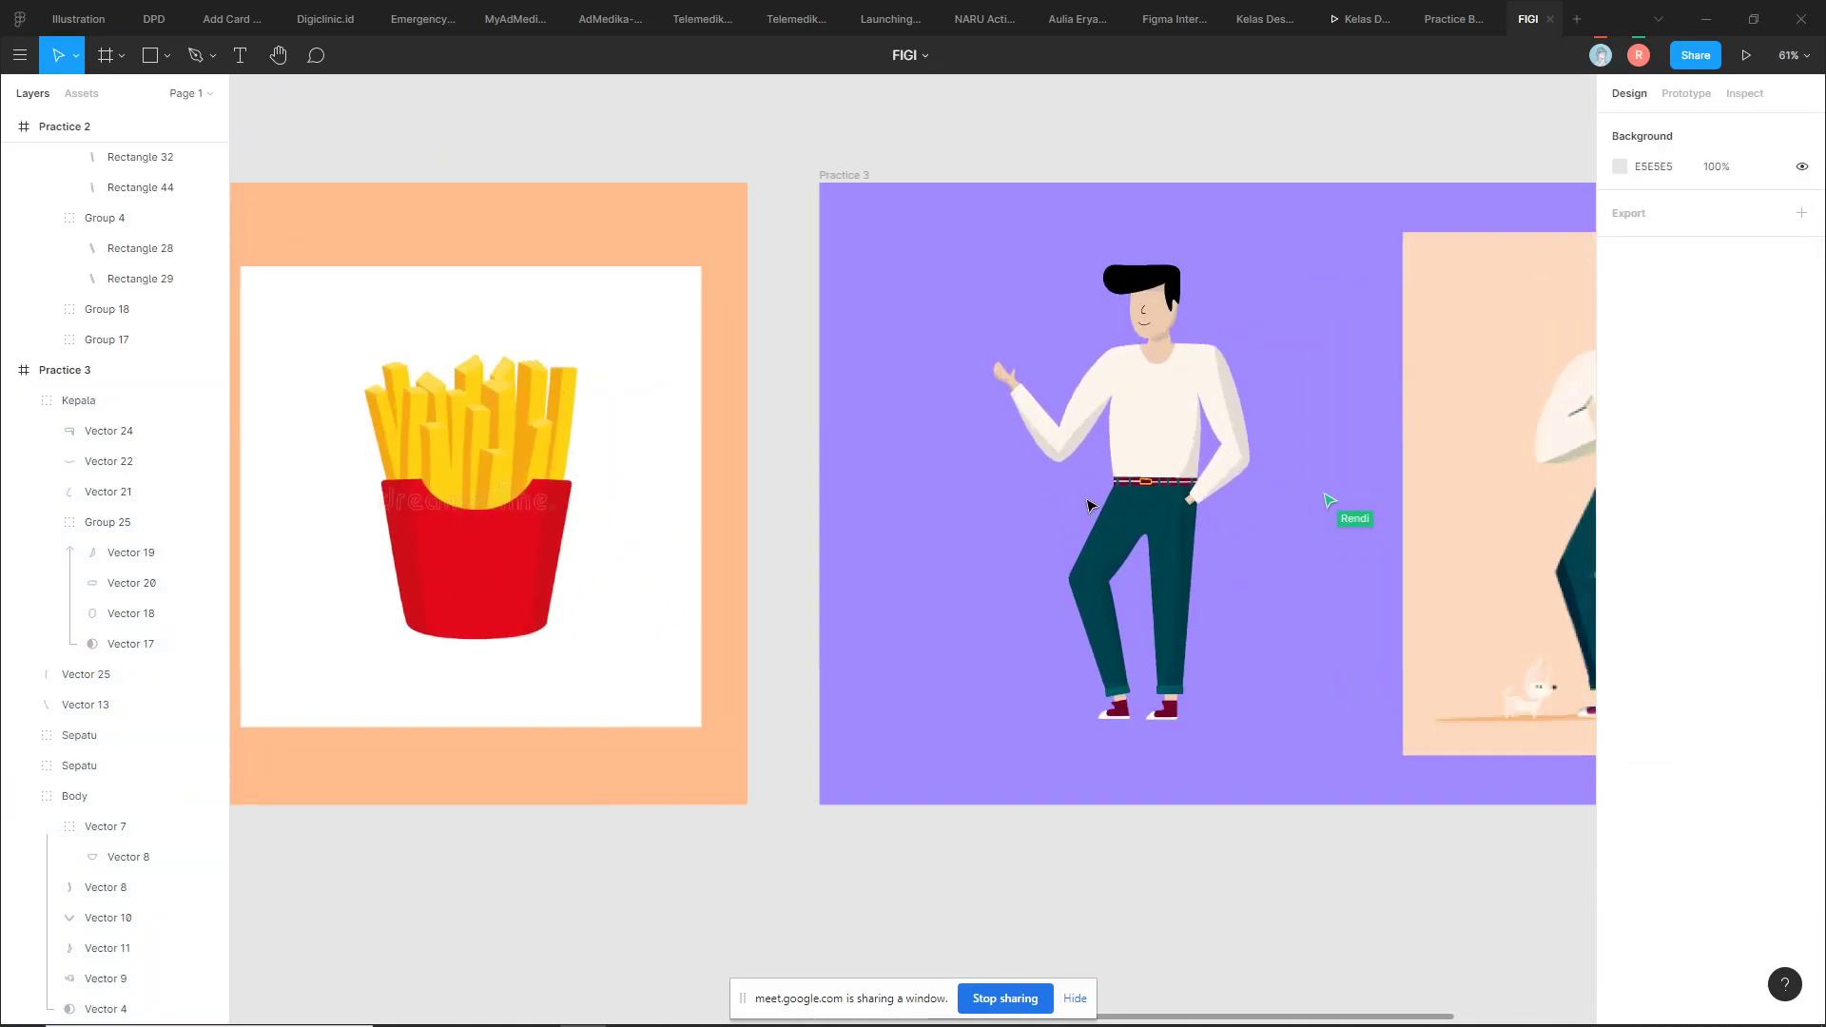
{"action": "scroll", "coordinate": [951, 514], "scroll_direction": "up", "scroll_amount": 2}
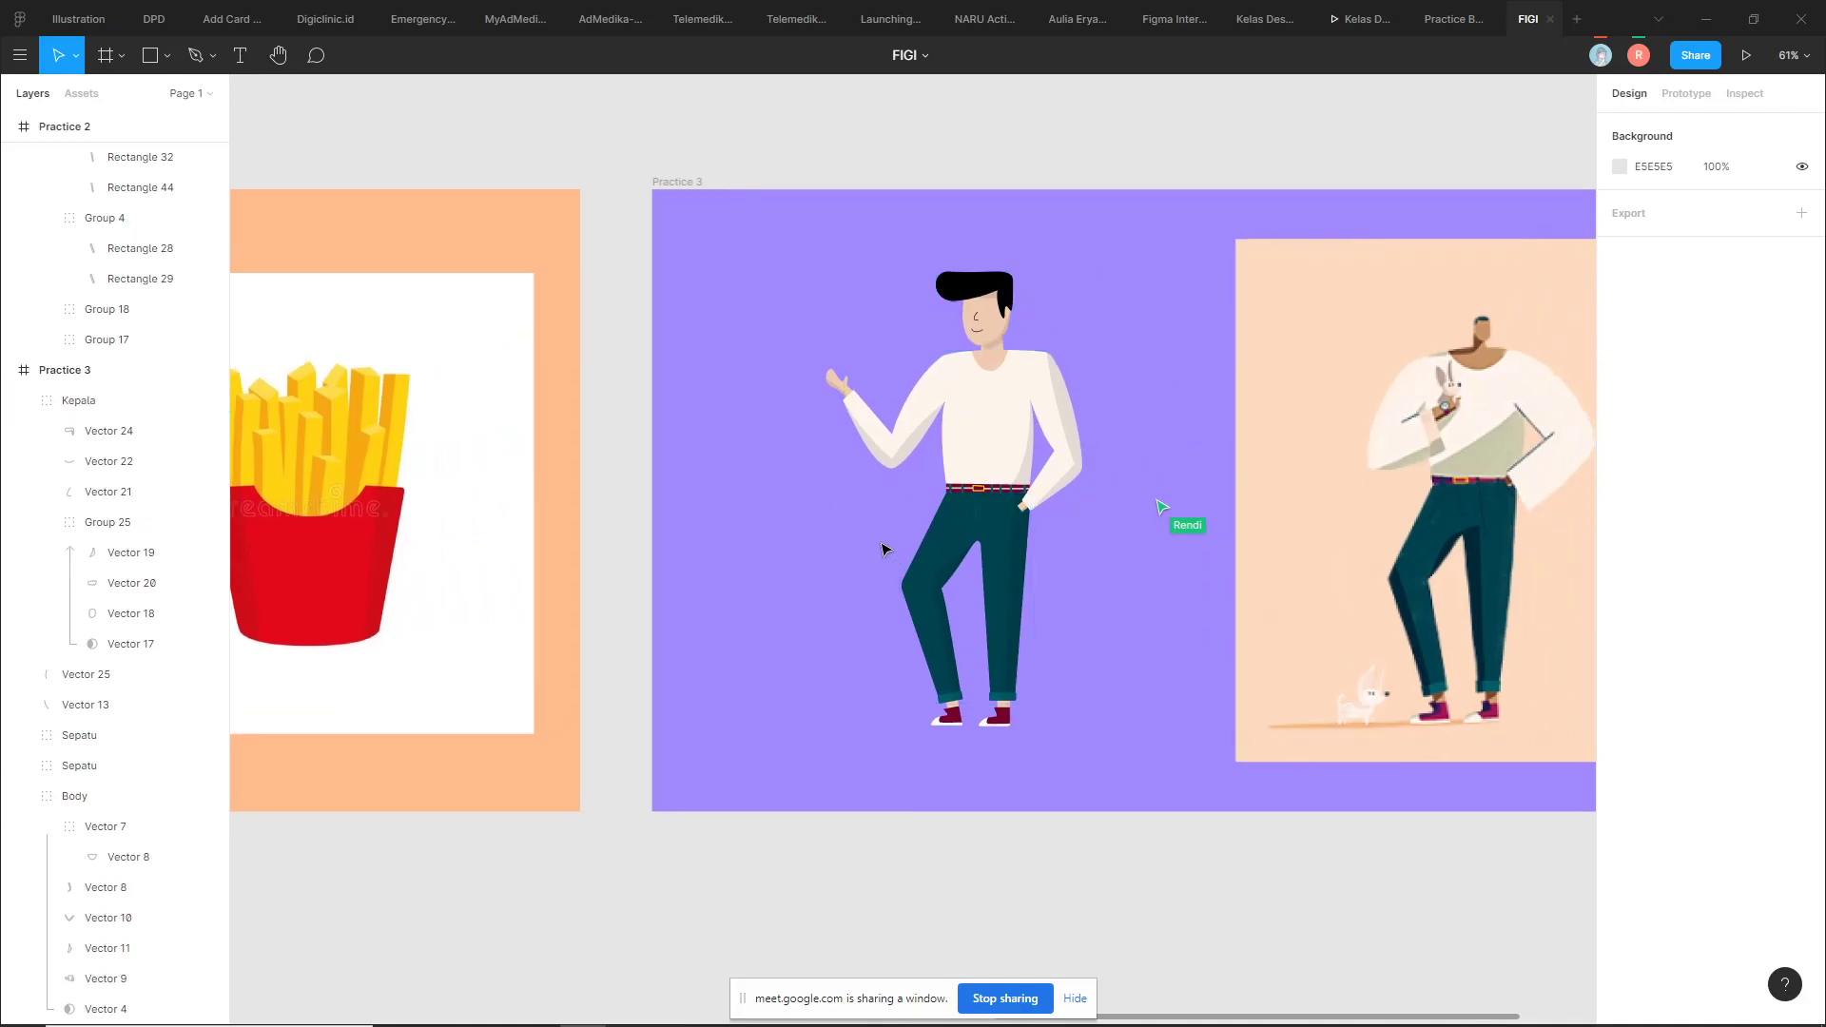
{"action": "scroll", "coordinate": [863, 559], "scroll_direction": "down", "scroll_amount": 3}
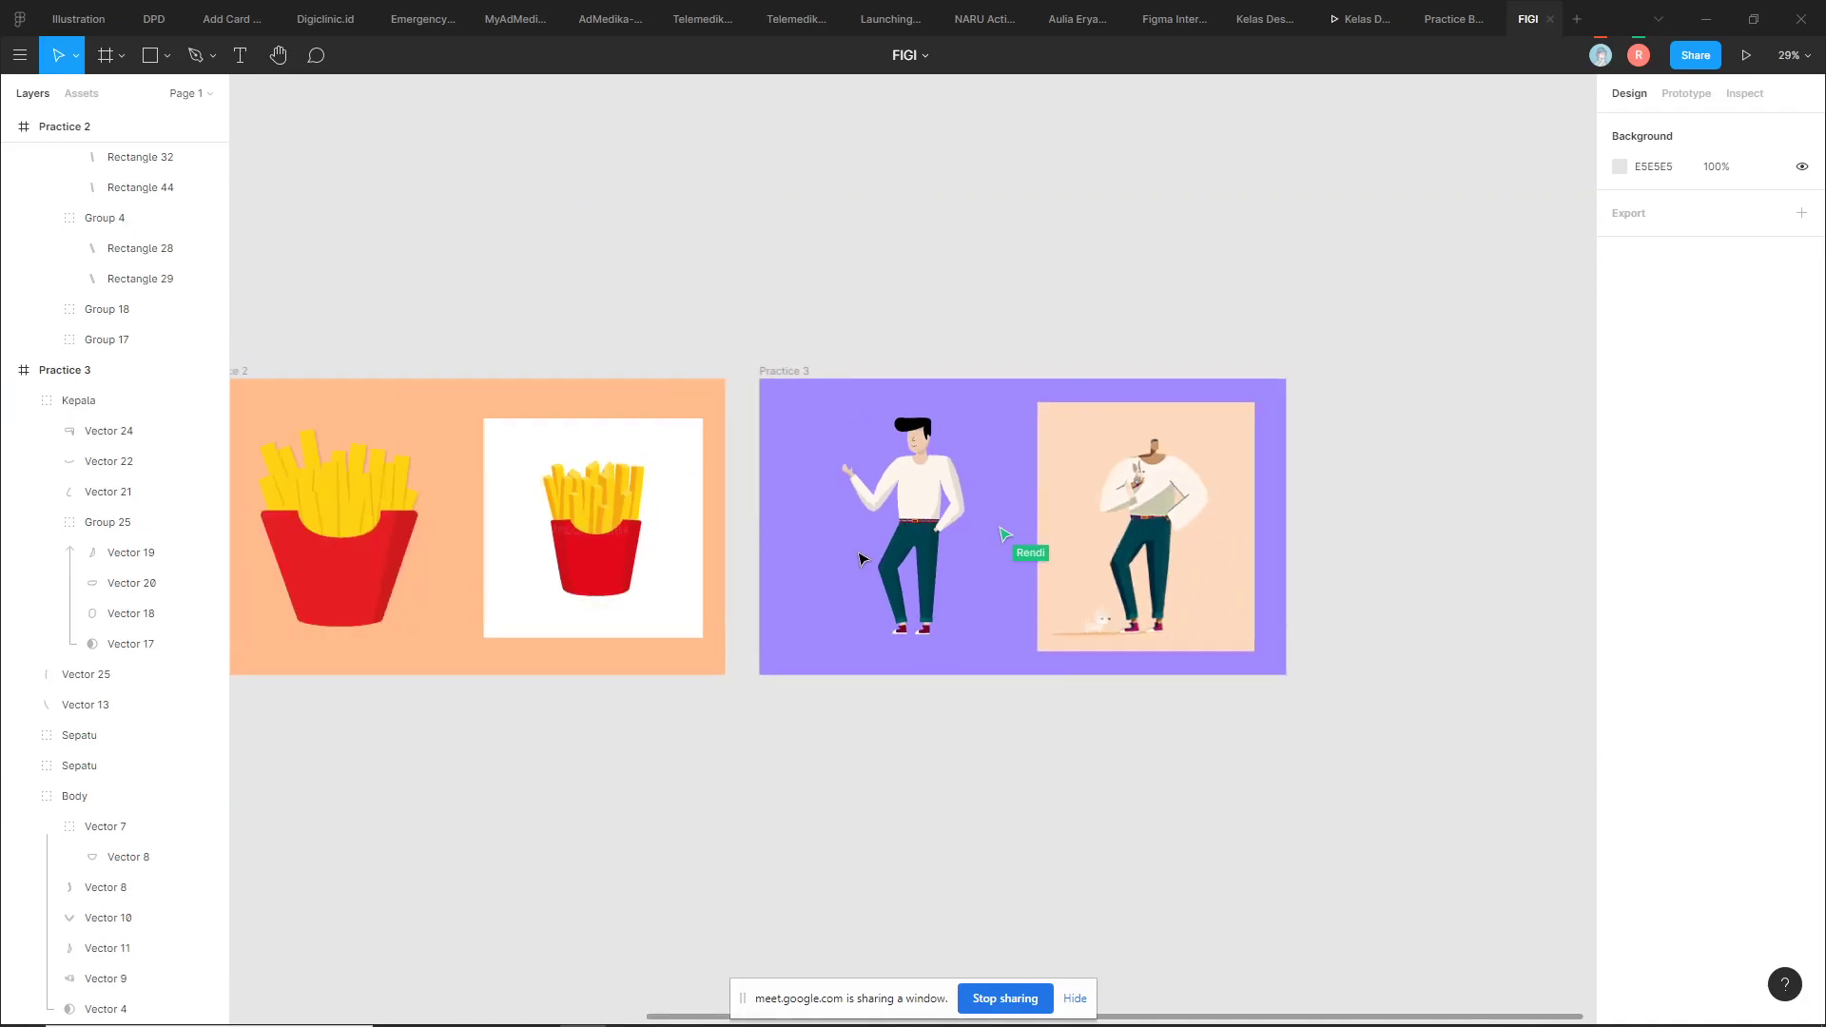
{"action": "scroll", "coordinate": [863, 559], "scroll_direction": "up", "scroll_amount": 5}
{"action": "left_click", "coordinate": [800, 403], "text": "ctrl"}
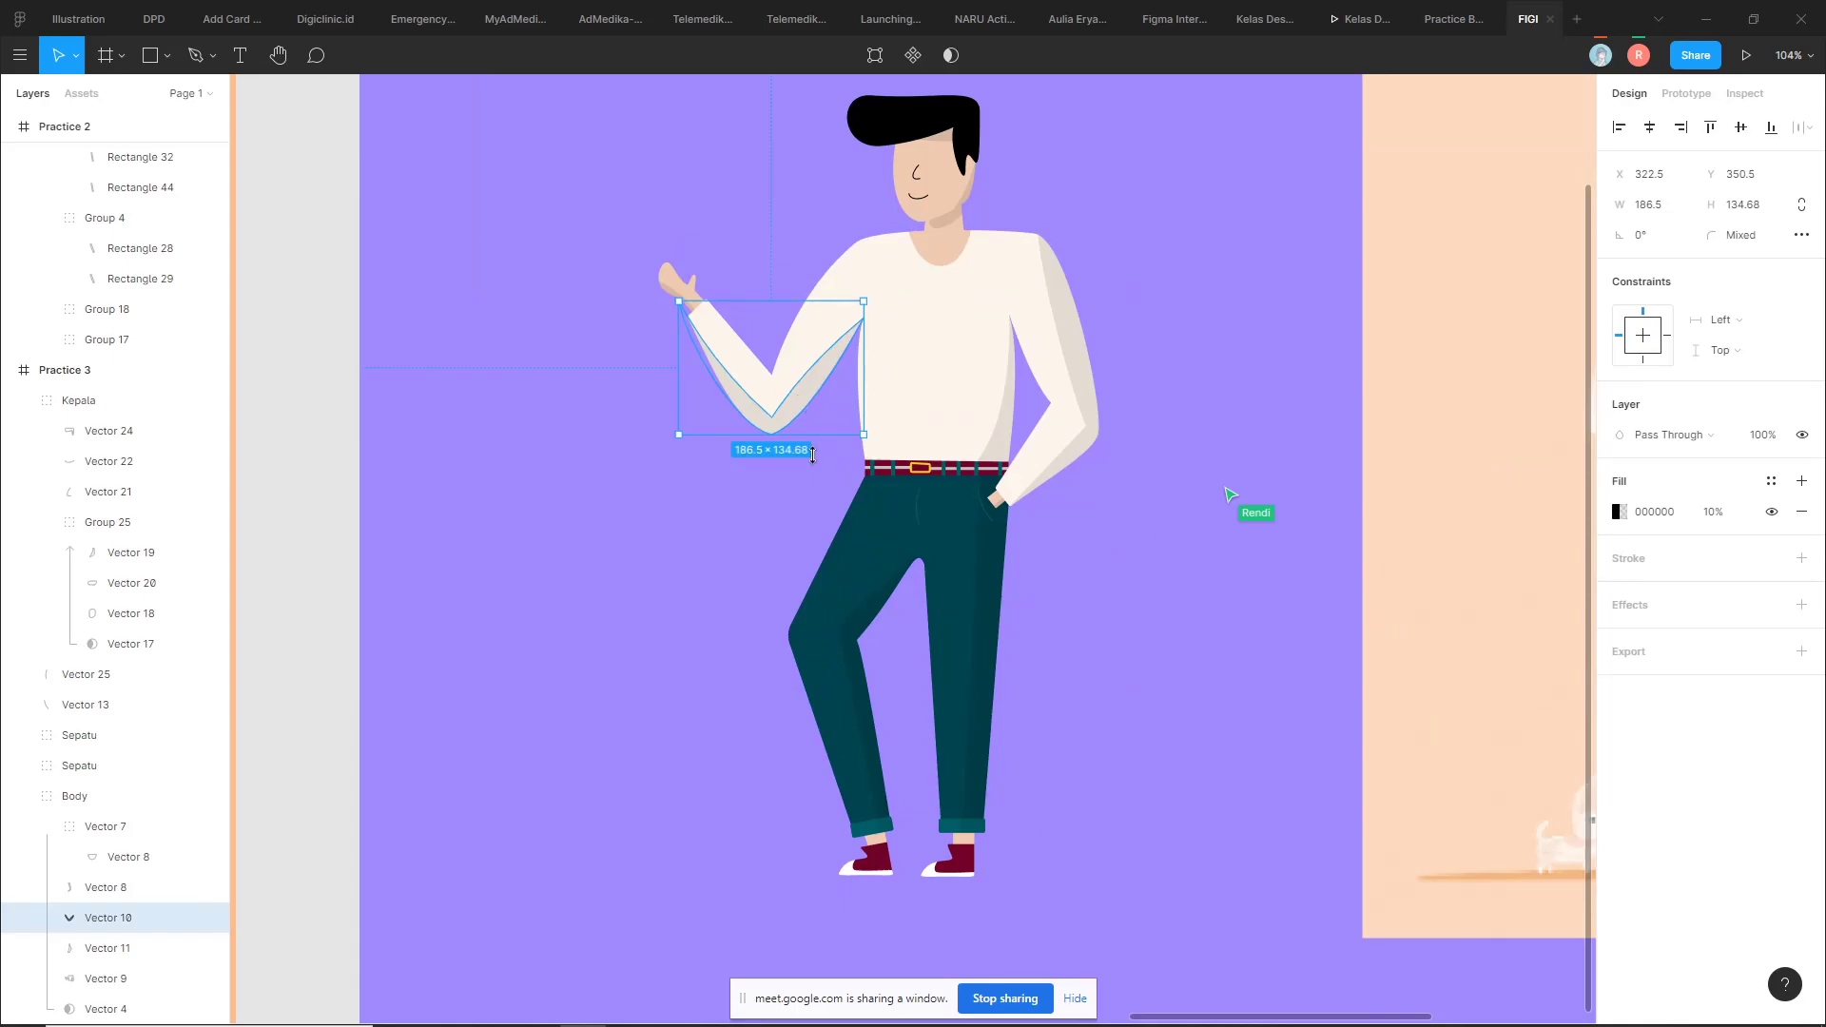
{"action": "left_click", "coordinate": [767, 506]}
Pan left and zoom in on the Practice 1 sunglasses character's face
{"action": "scroll", "coordinate": [756, 506], "scroll_direction": "down", "scroll_amount": 4}
{"action": "scroll", "coordinate": [856, 506], "scroll_direction": "left", "scroll_amount": 3}
{"action": "scroll", "coordinate": [1036, 506], "scroll_direction": "down", "scroll_amount": 2}
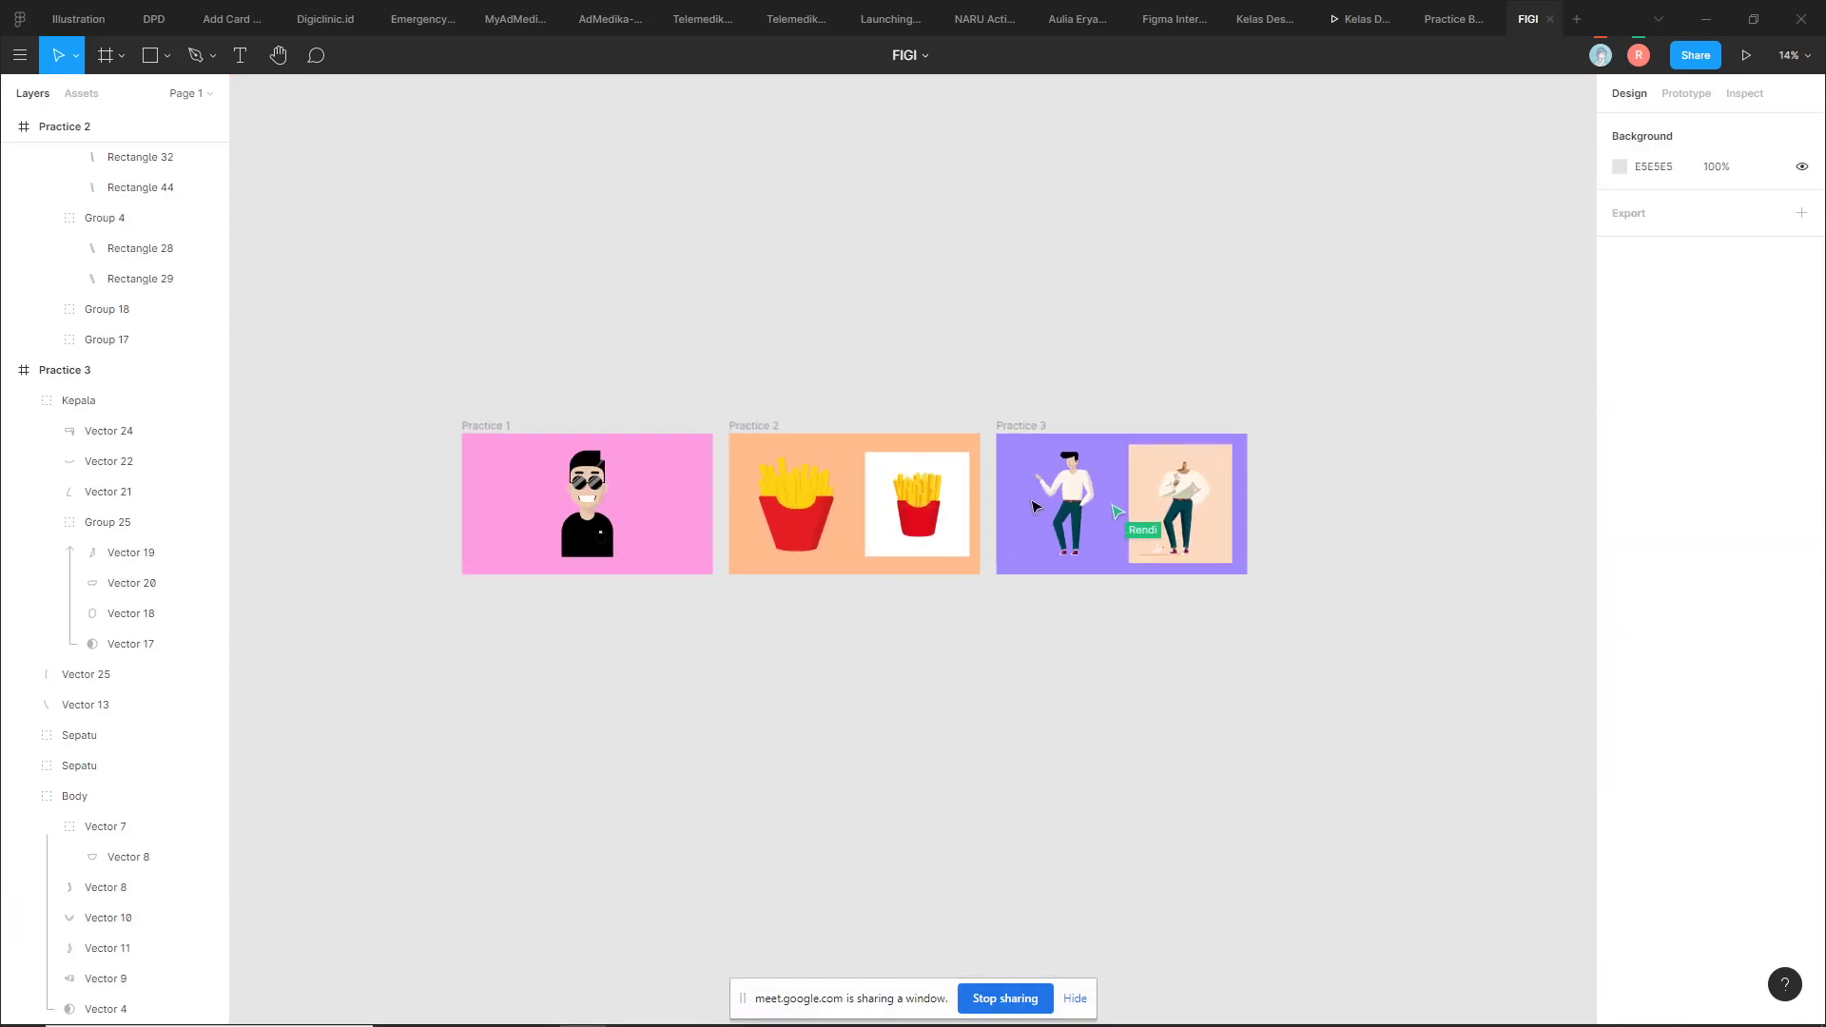
{"action": "scroll", "coordinate": [1036, 506], "scroll_direction": "down", "scroll_amount": 1}
{"action": "scroll", "coordinate": [676, 526], "scroll_direction": "up", "scroll_amount": 2}
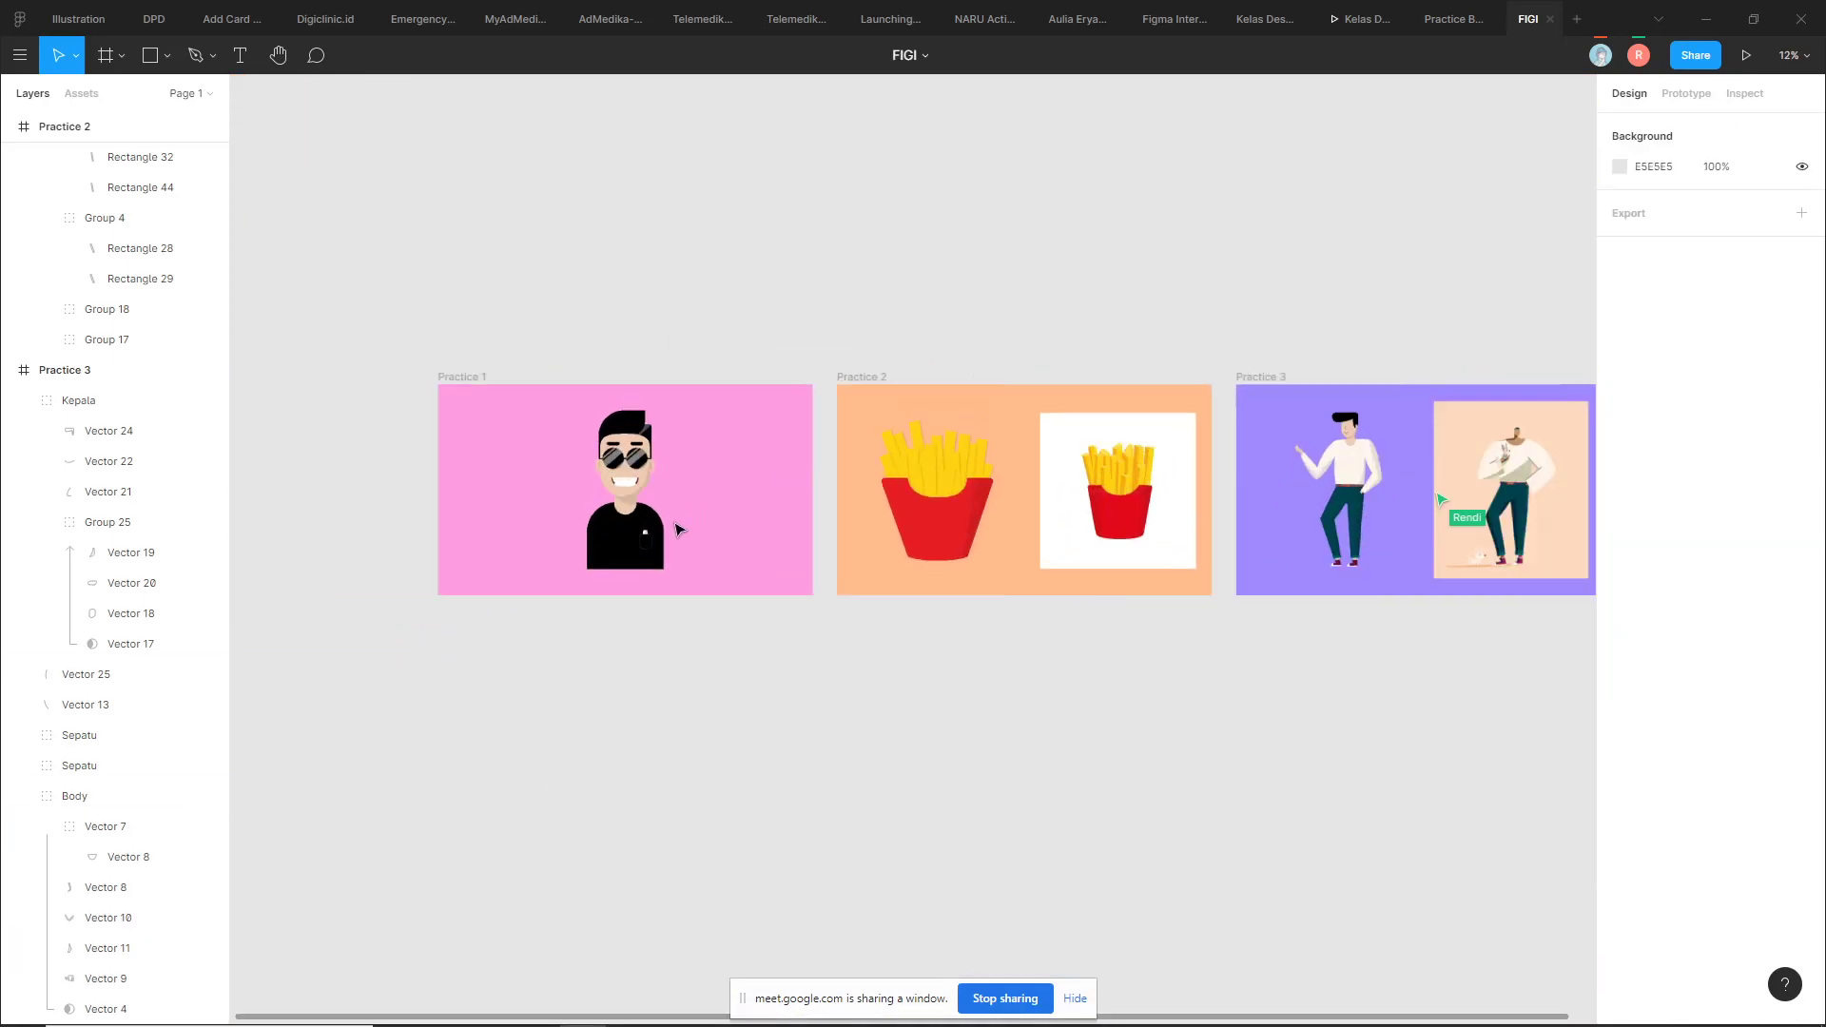
{"action": "scroll", "coordinate": [677, 526], "scroll_direction": "up", "scroll_amount": 1}
{"action": "scroll", "coordinate": [790, 511], "scroll_direction": "left", "scroll_amount": 2}
{"action": "scroll", "coordinate": [761, 504], "scroll_direction": "up", "scroll_amount": 2}
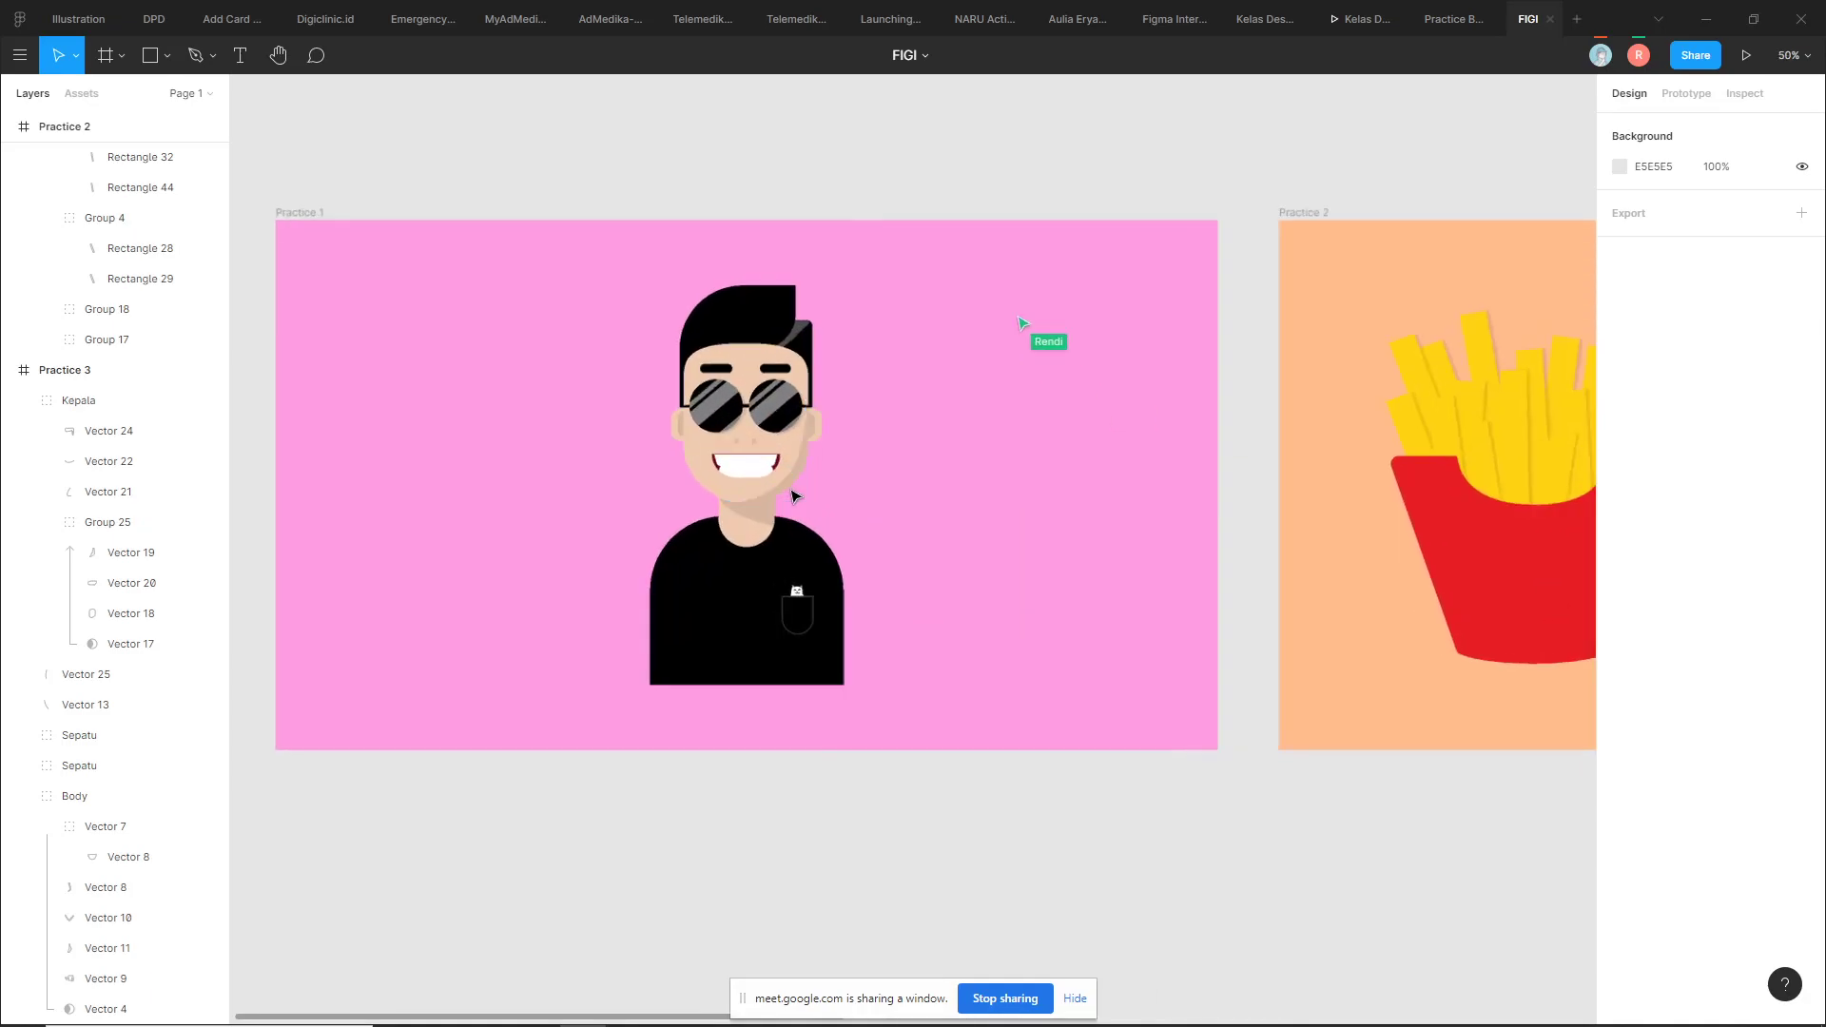
{"action": "scroll", "coordinate": [824, 496], "scroll_direction": "up", "scroll_amount": 1}
{"action": "scroll", "coordinate": [951, 523], "scroll_direction": "up", "scroll_amount": 2}
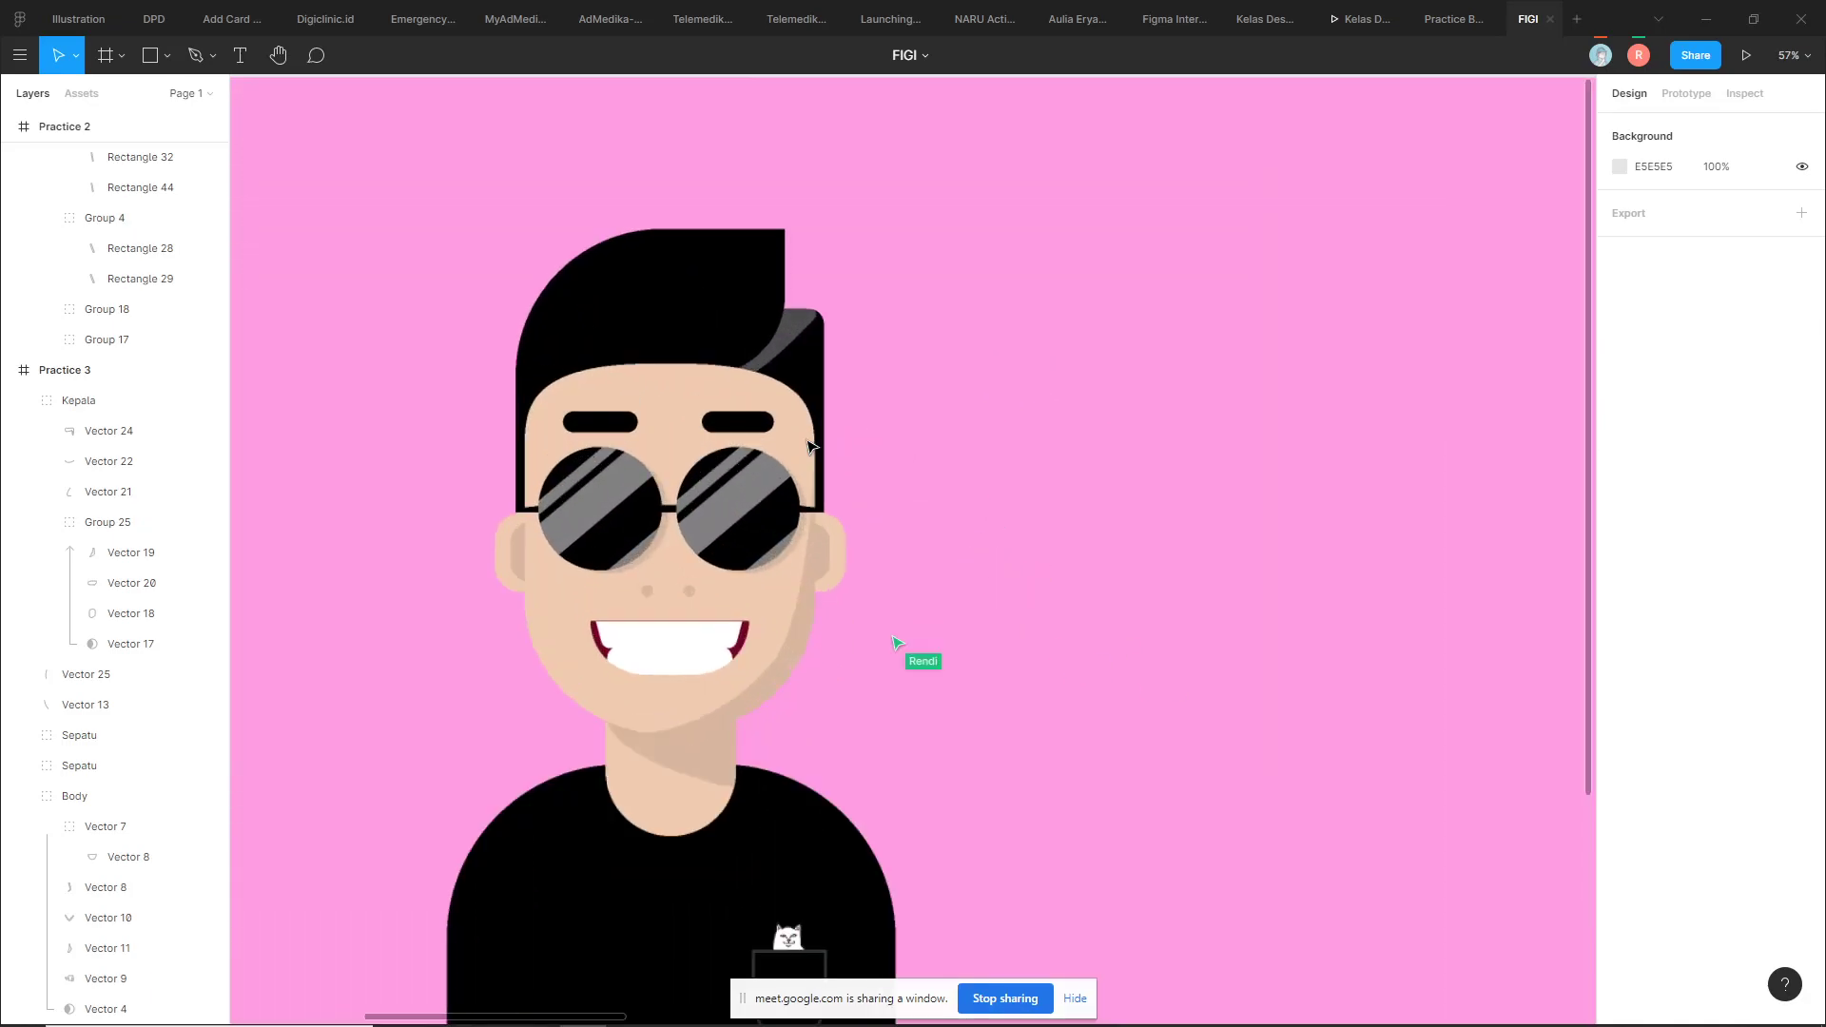
{"action": "scroll", "coordinate": [875, 410], "scroll_direction": "up", "scroll_amount": 1}
{"action": "scroll", "coordinate": [972, 379], "scroll_direction": "down", "scroll_amount": 1}
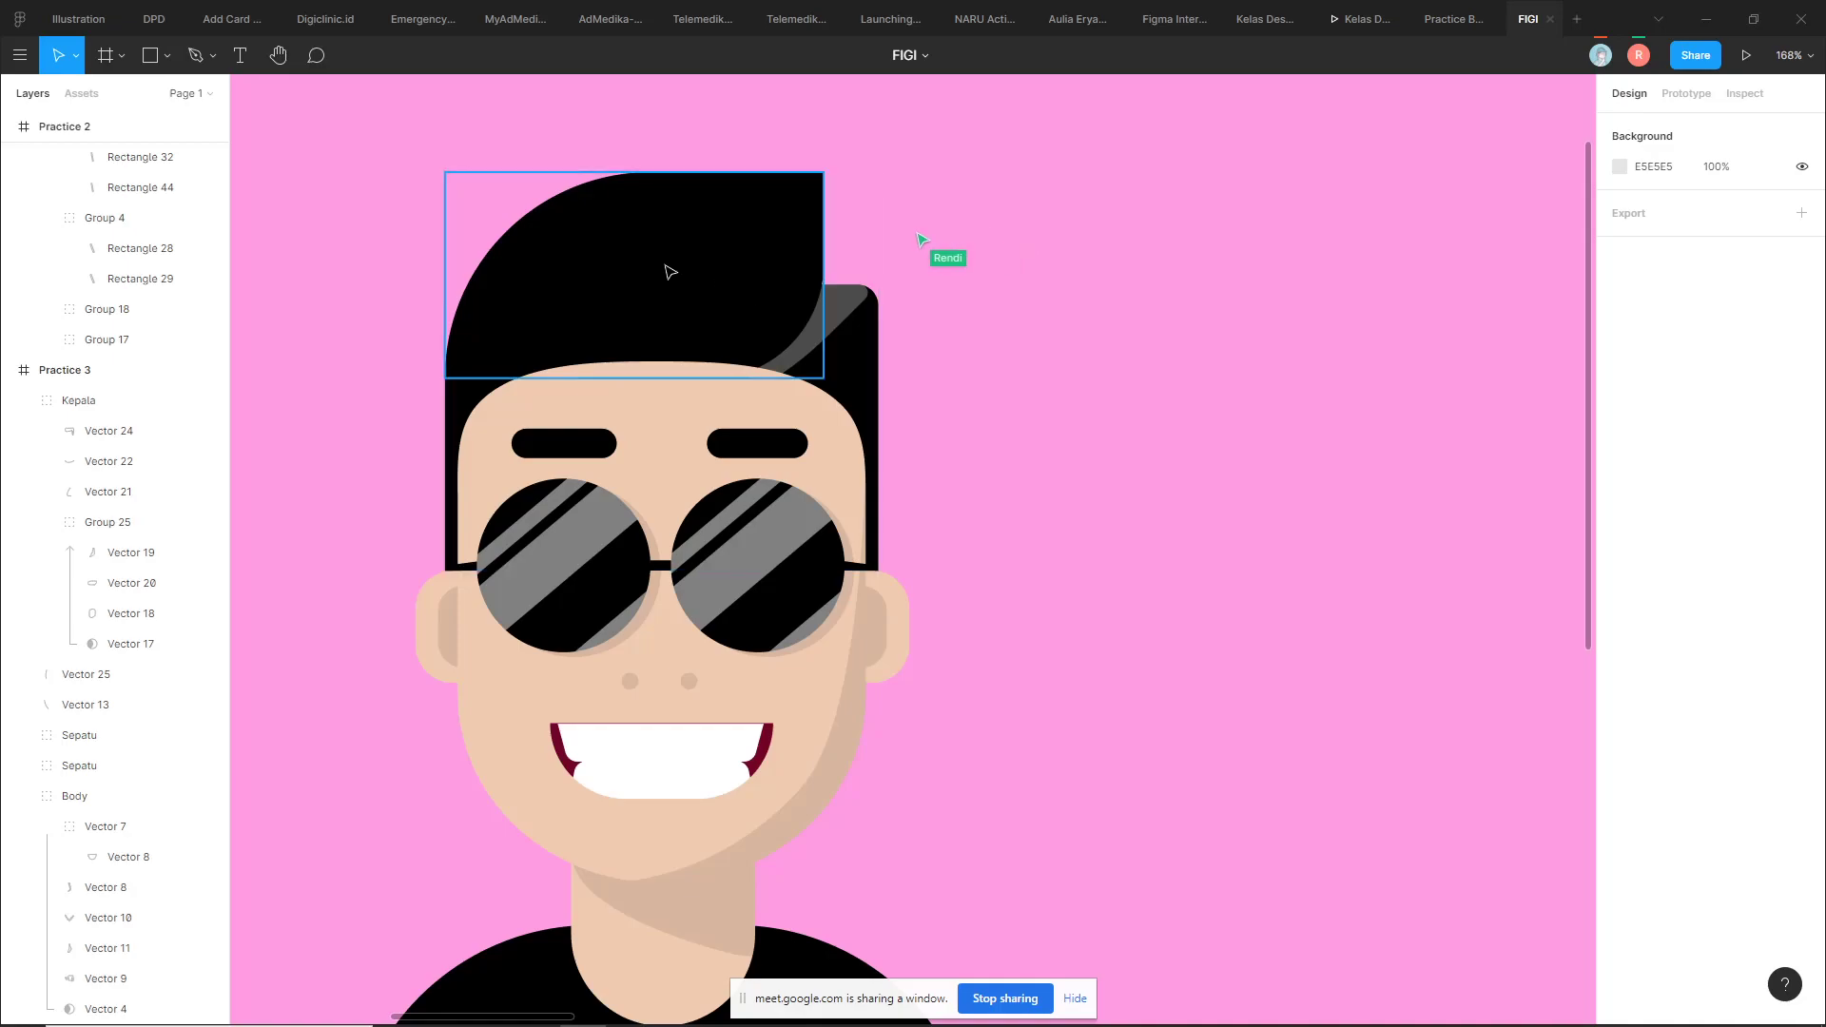
{"action": "left_click", "coordinate": [693, 275]}
{"action": "left_click", "coordinate": [870, 352]}
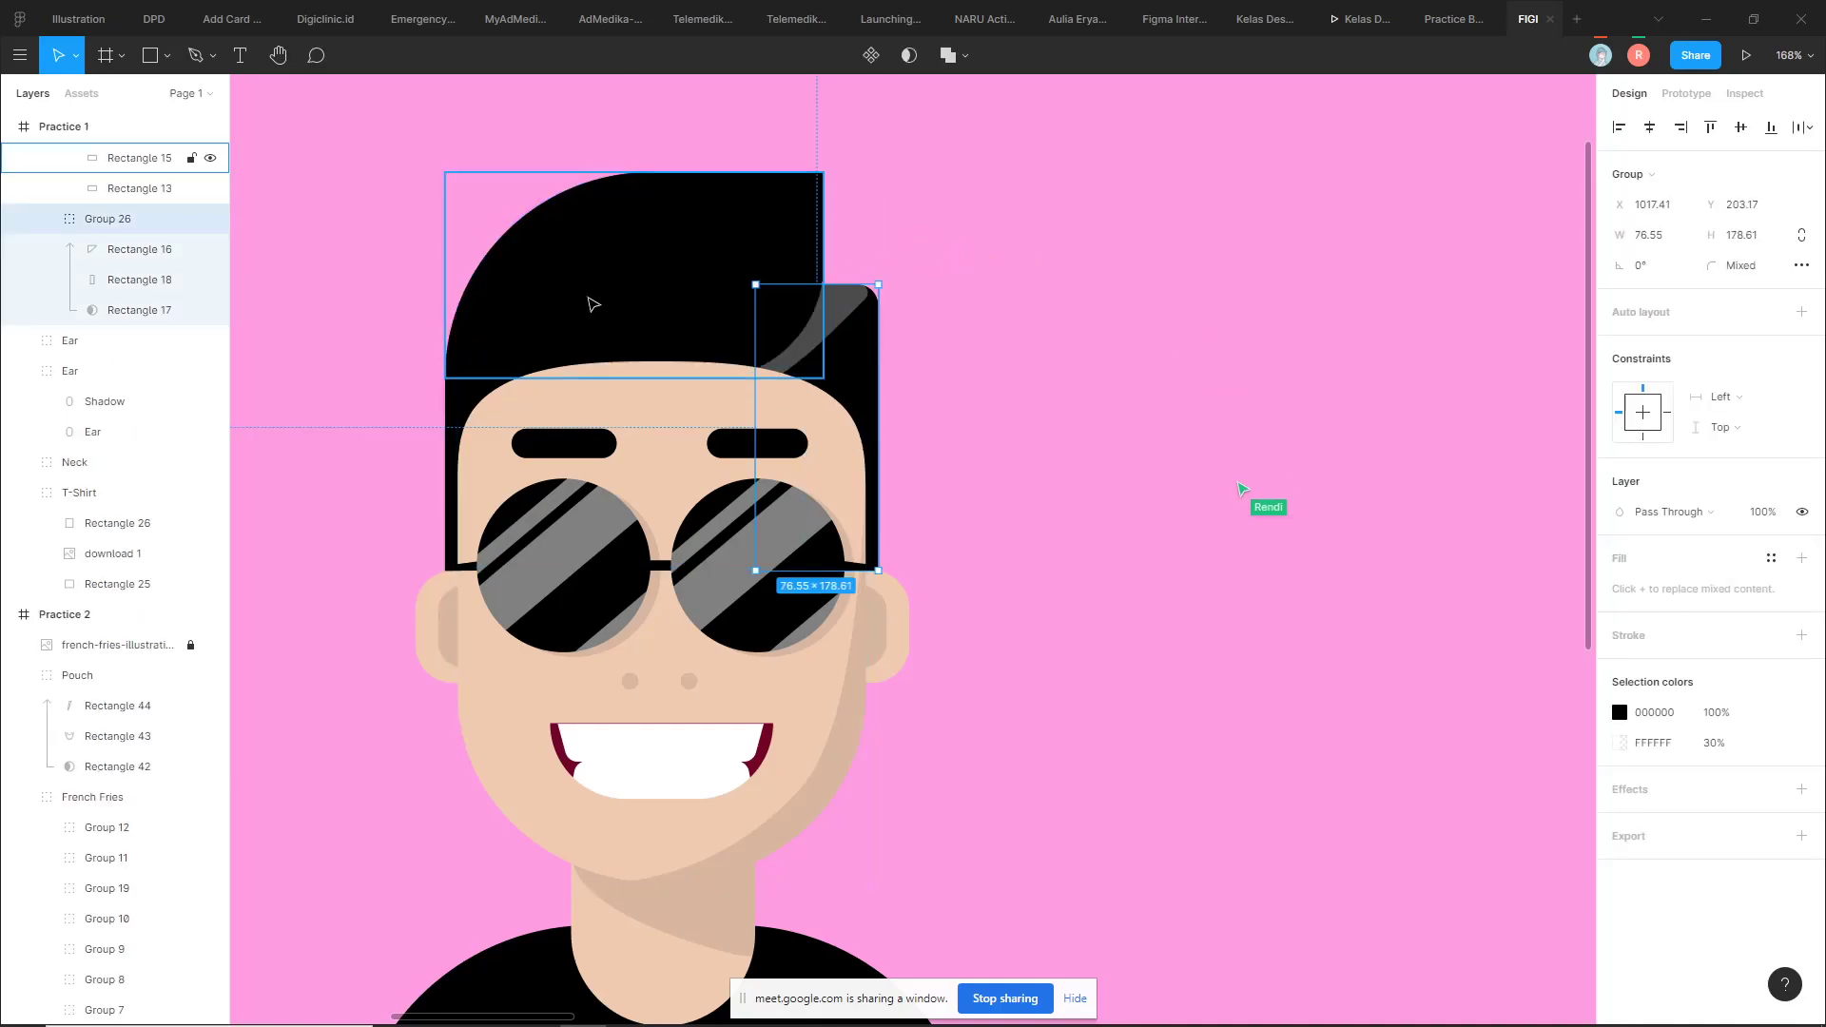
{"action": "left_click", "coordinate": [592, 303]}
{"action": "left_click", "coordinate": [453, 418]}
{"action": "scroll", "coordinate": [114, 313], "scroll_direction": "up", "scroll_amount": 2}
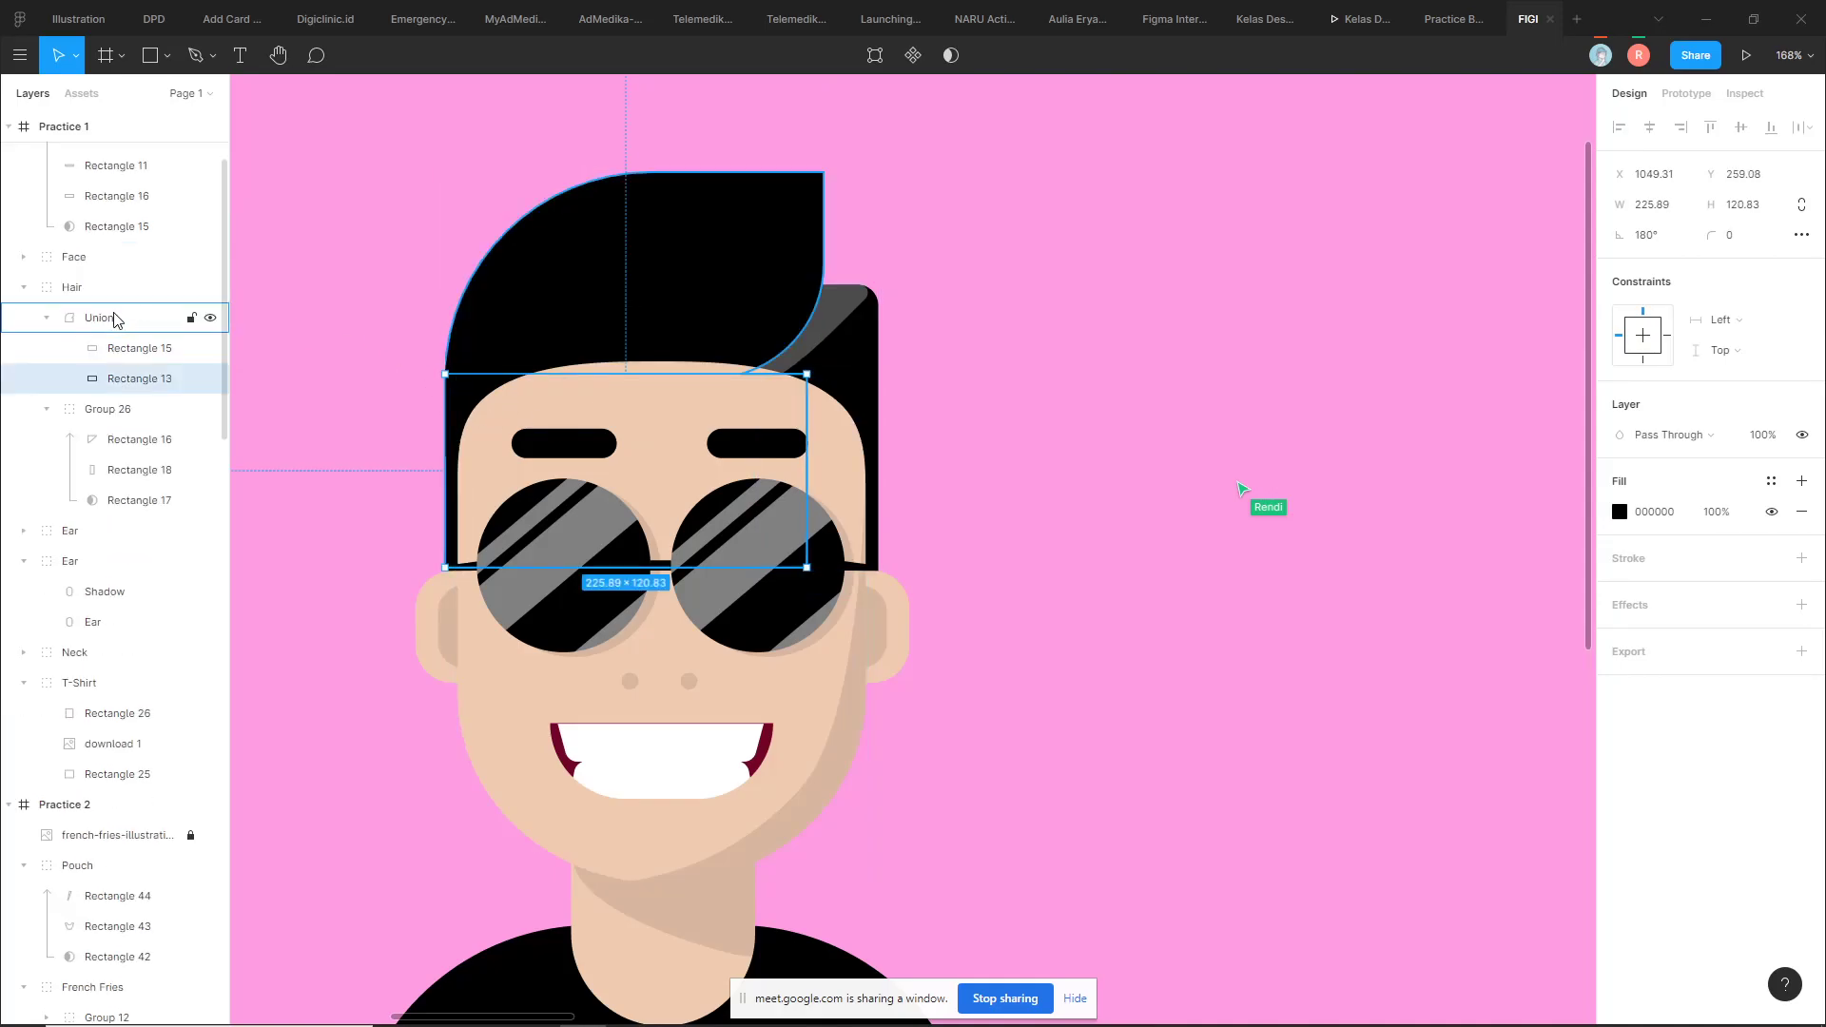
{"action": "key", "text": "Escape"}
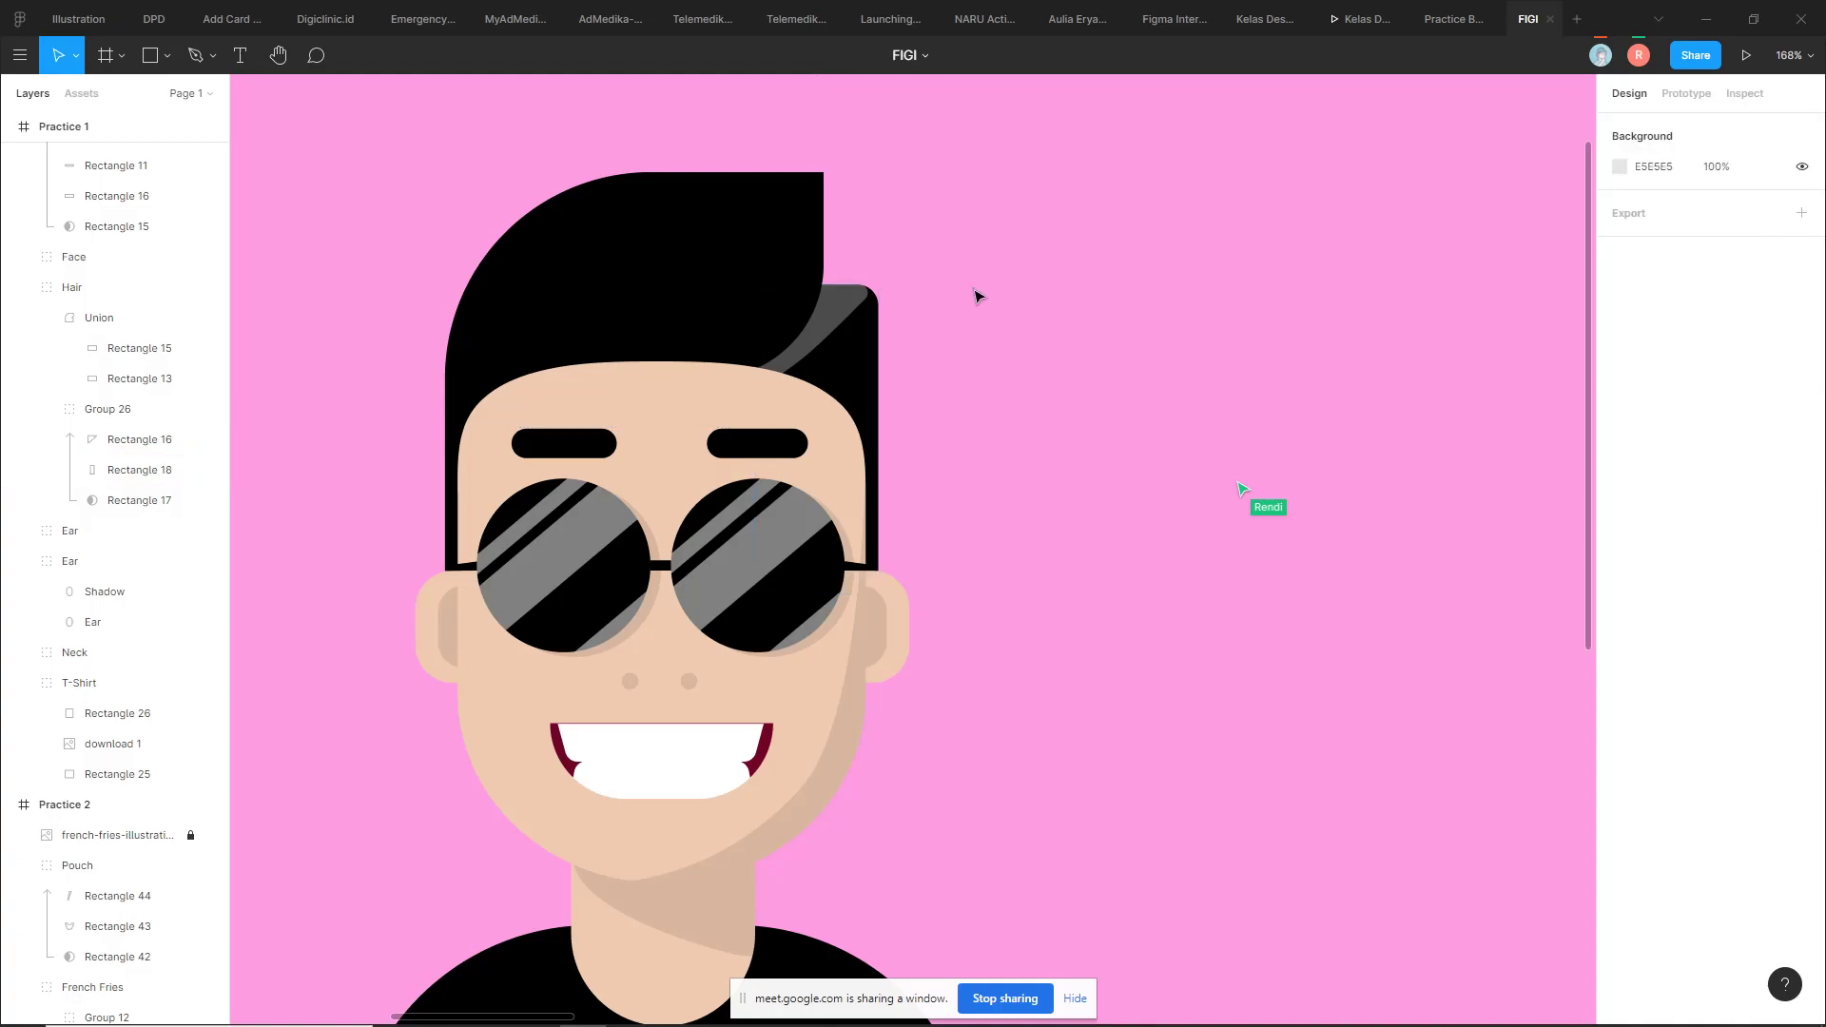
{"action": "left_click", "coordinate": [867, 306]}
{"action": "scroll", "coordinate": [944, 299], "scroll_direction": "up", "scroll_amount": 3}
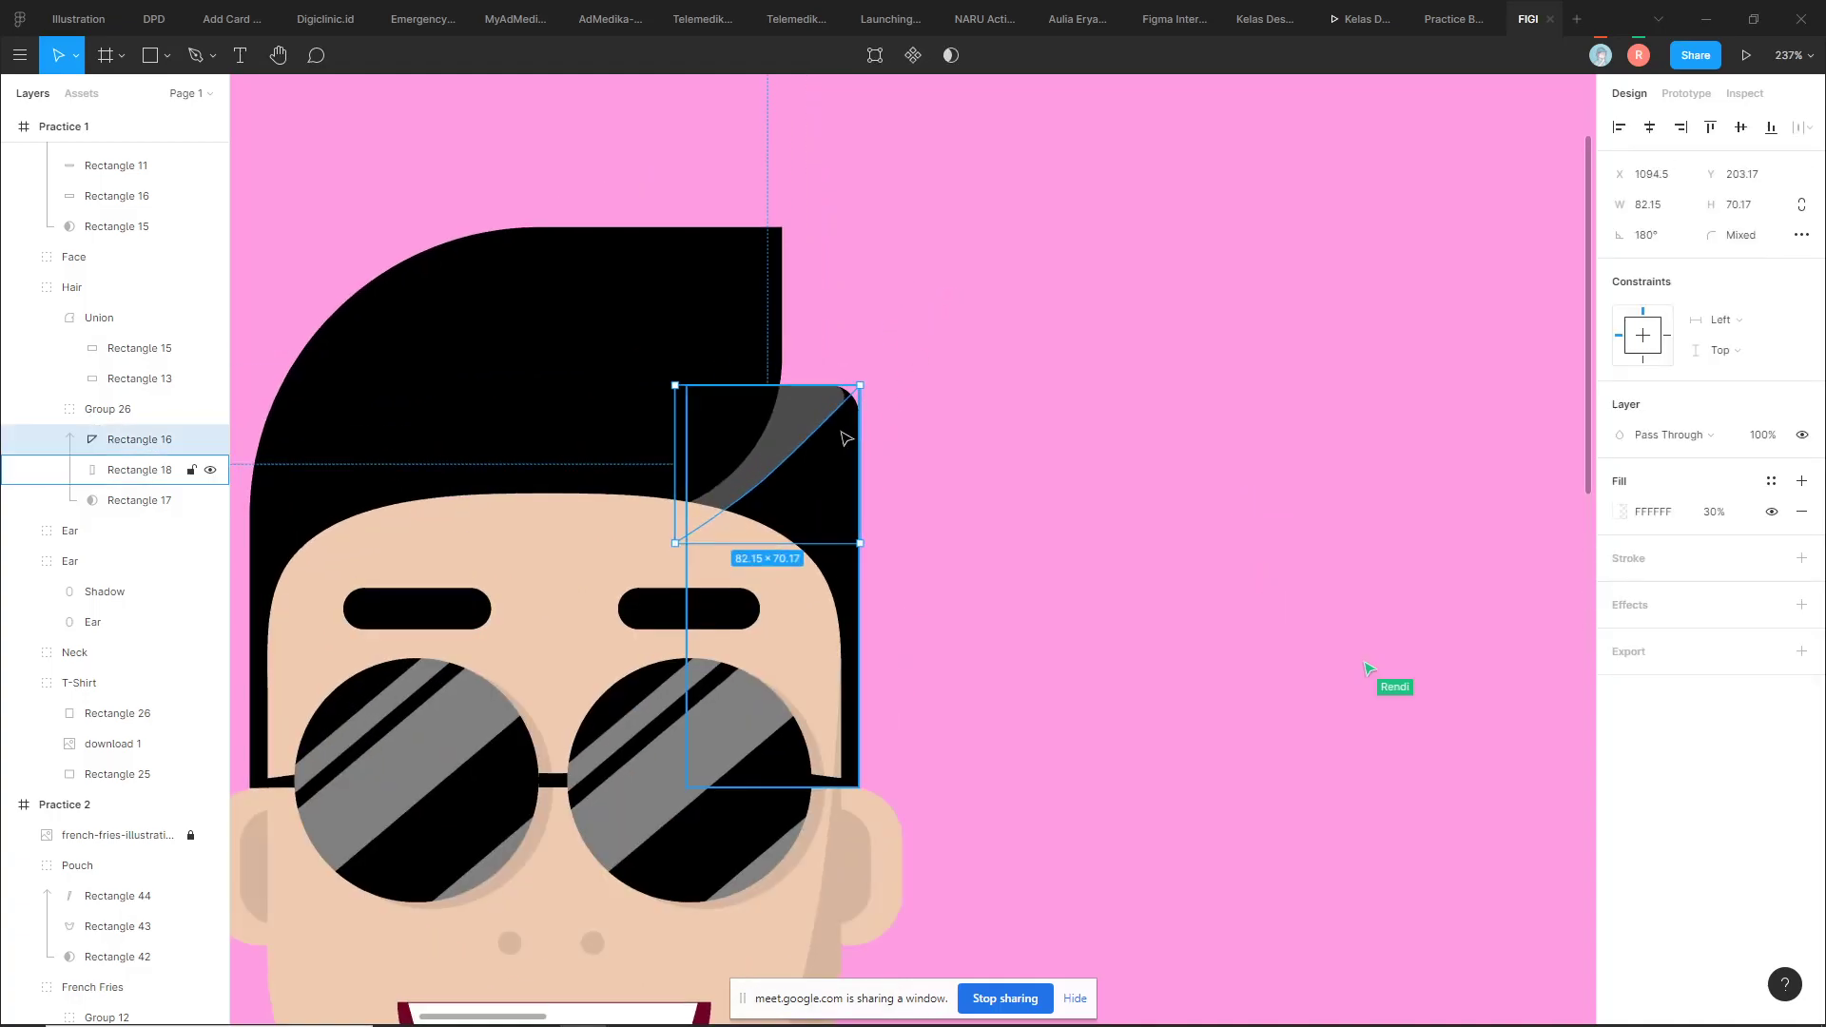
{"action": "left_click", "coordinate": [911, 397]}
{"action": "left_click", "coordinate": [824, 424]}
{"action": "double_click", "coordinate": [821, 421]}
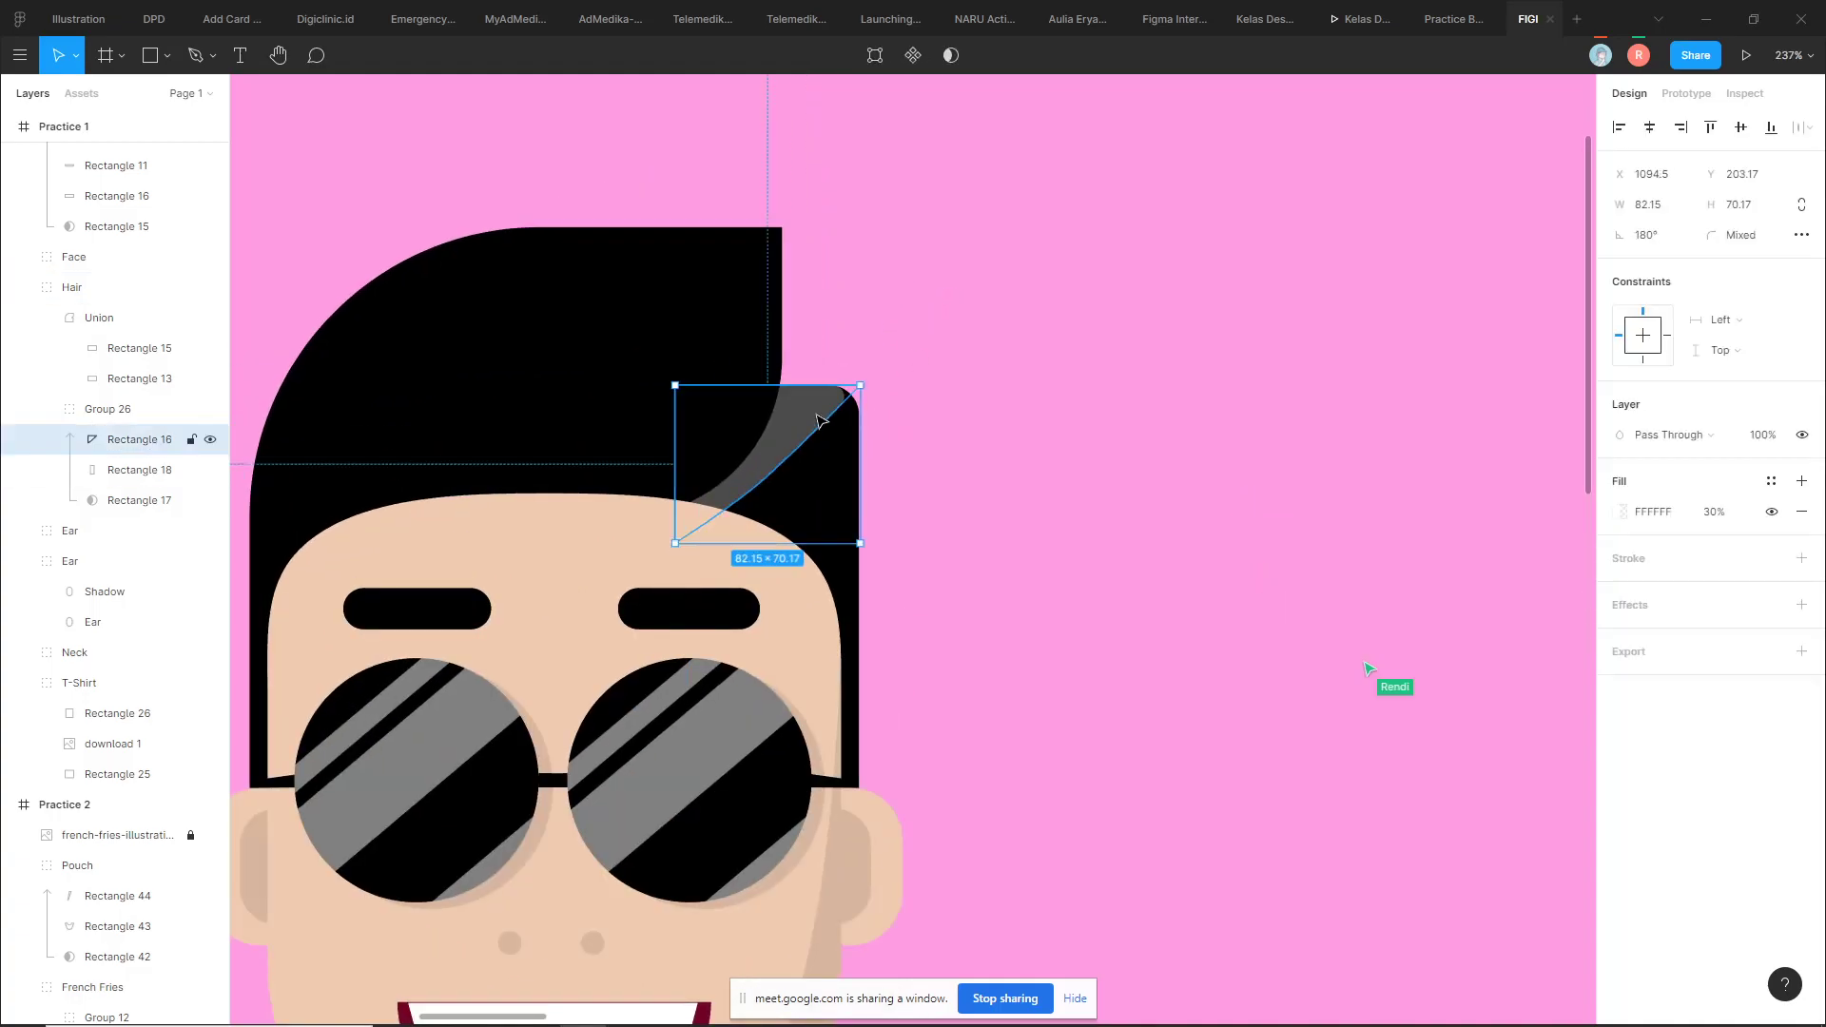
{"action": "scroll", "coordinate": [820, 420], "scroll_direction": "up", "scroll_amount": 4}
{"action": "double_click", "coordinate": [820, 420]}
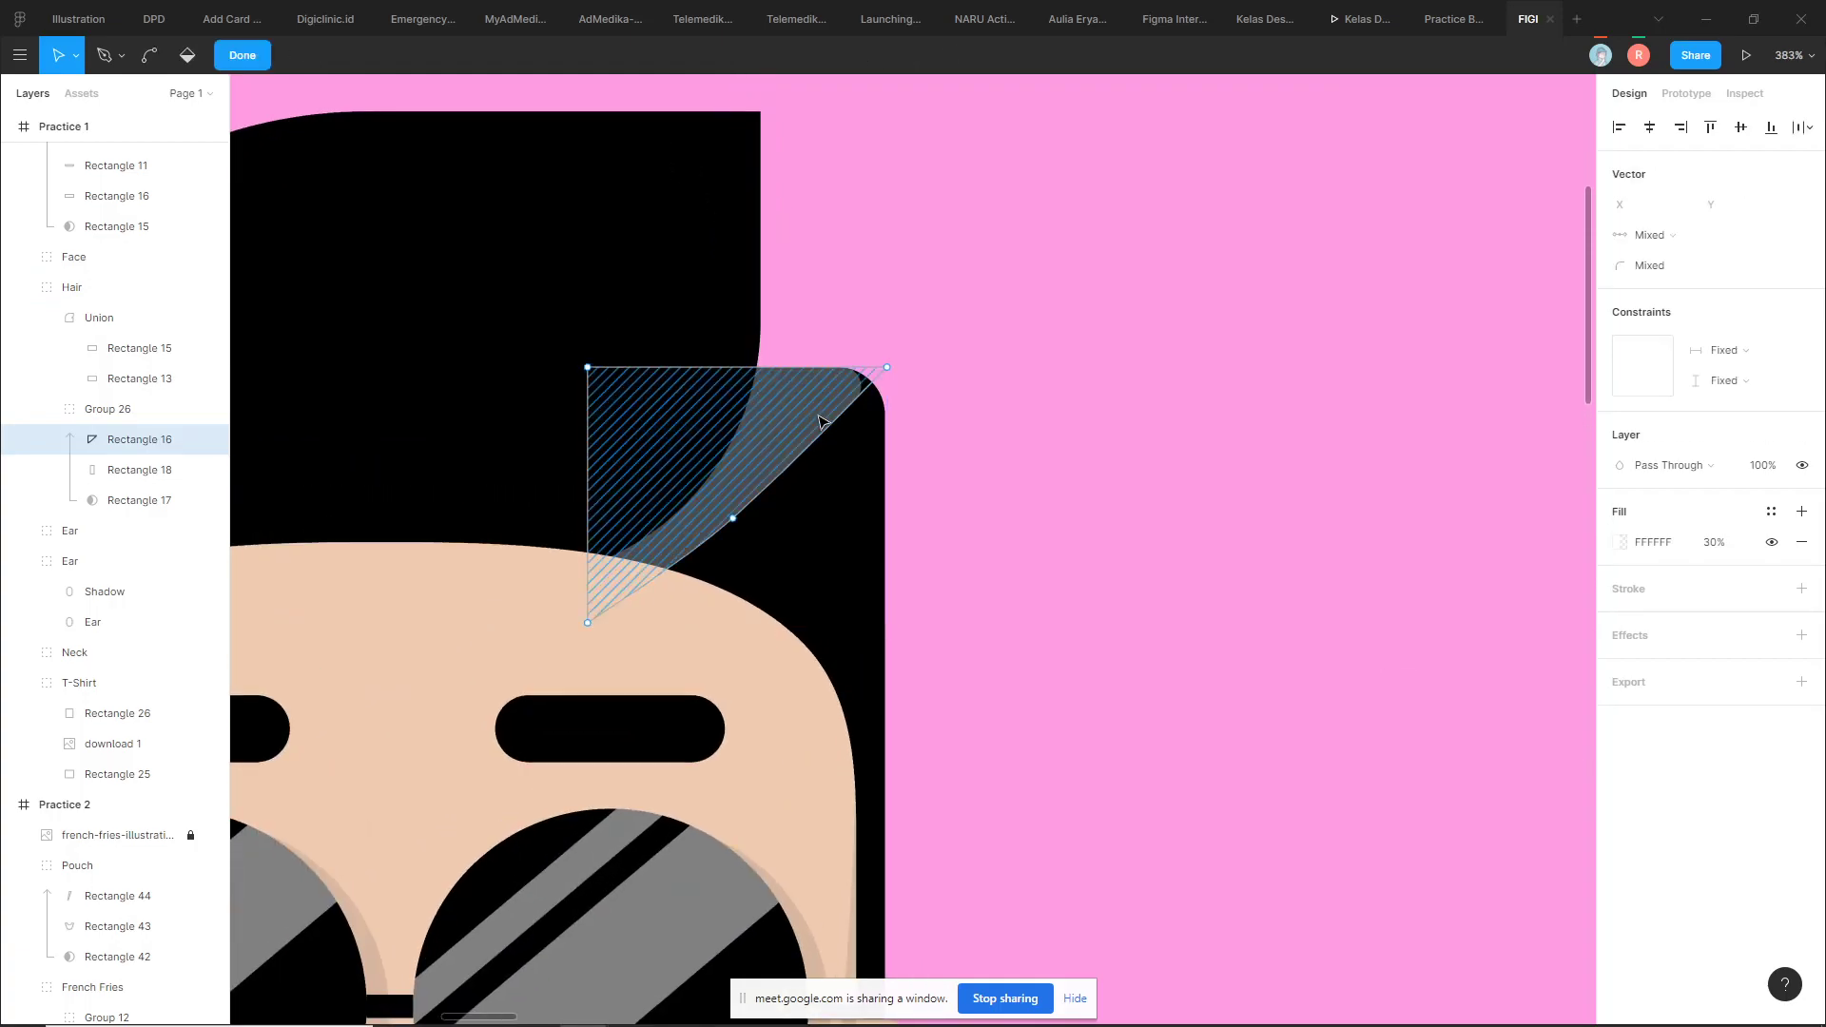
{"action": "mouse_move", "coordinate": [735, 525]}
{"action": "left_mouse_down"}
{"action": "mouse_move", "coordinate": [795, 571]}
{"action": "mouse_move", "coordinate": [845, 490]}
{"action": "left_mouse_up"}
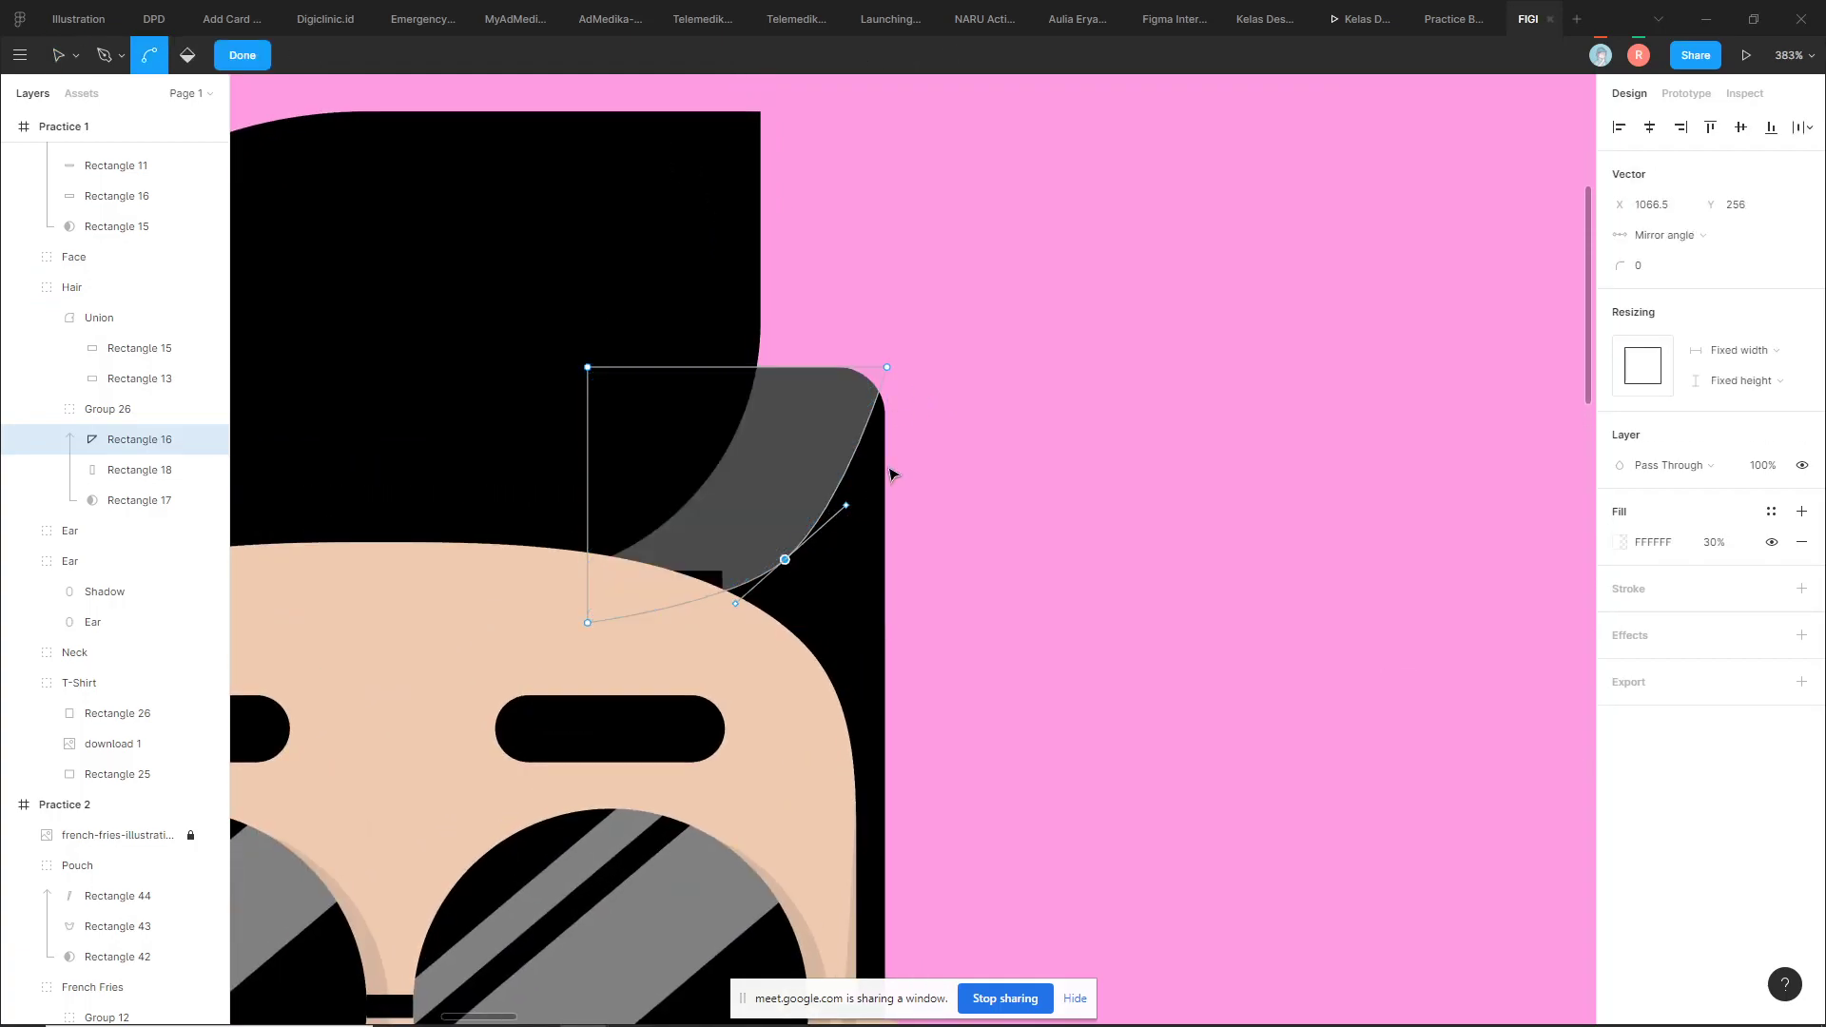
{"action": "key", "text": "ctrl+z"}
{"action": "left_click_drag", "start_coordinate": [740, 528], "coordinate": [786, 563]}
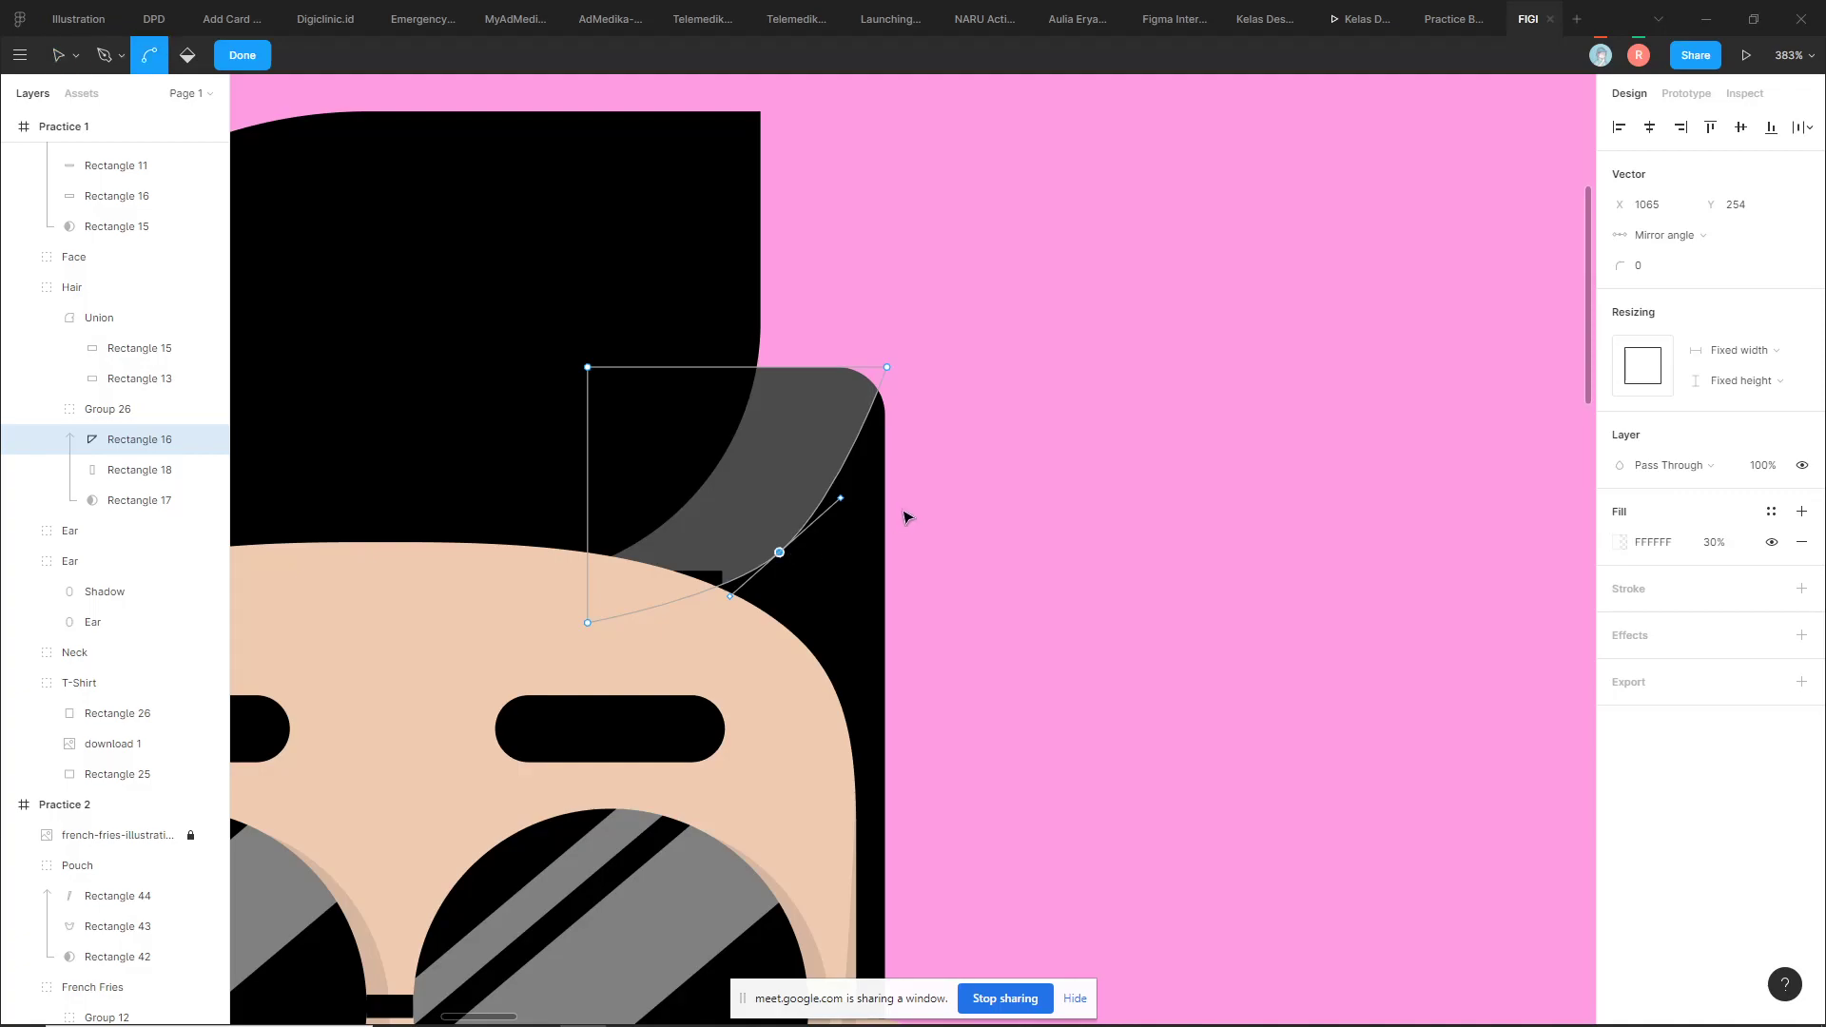
{"action": "key", "text": "ctrl+z"}
{"action": "key", "text": "Escape"}
{"action": "scroll", "coordinate": [983, 432], "scroll_direction": "down", "scroll_amount": 3}
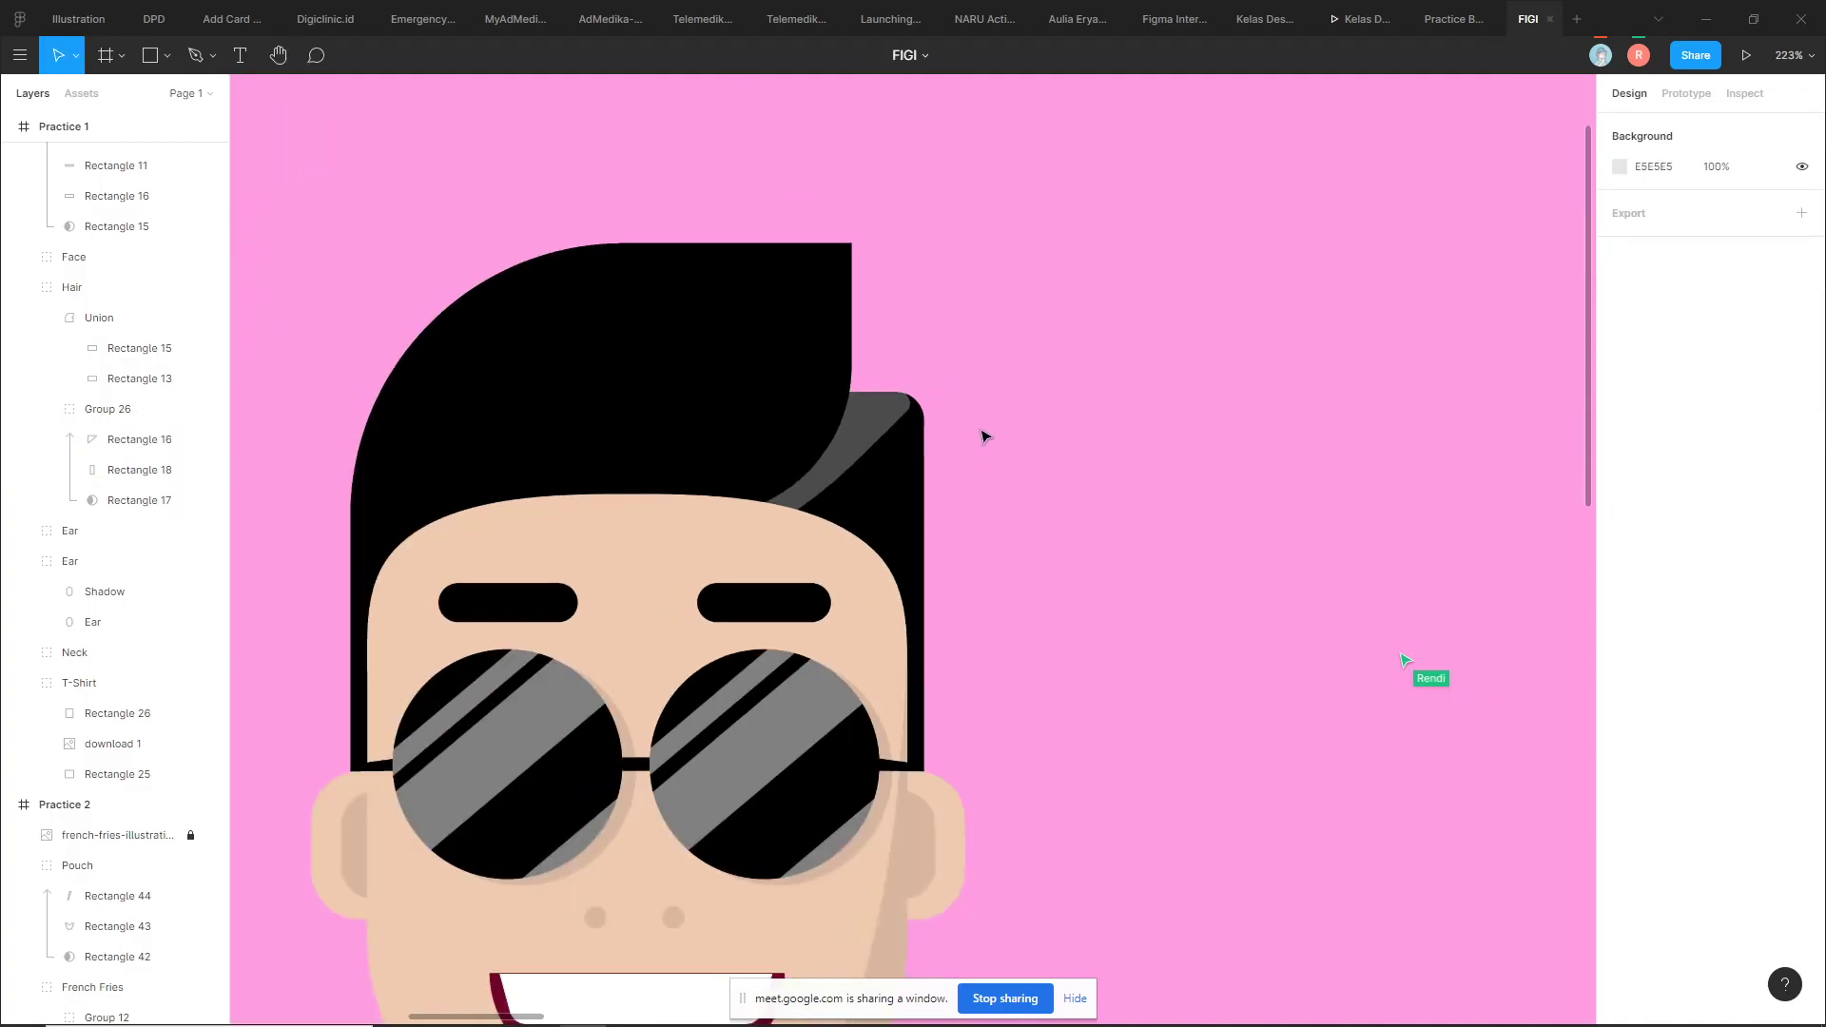
{"action": "key", "text": "ctrl+z"}
{"action": "left_click", "coordinate": [989, 402]}
{"action": "scroll", "coordinate": [990, 403], "scroll_direction": "down", "scroll_amount": 2}
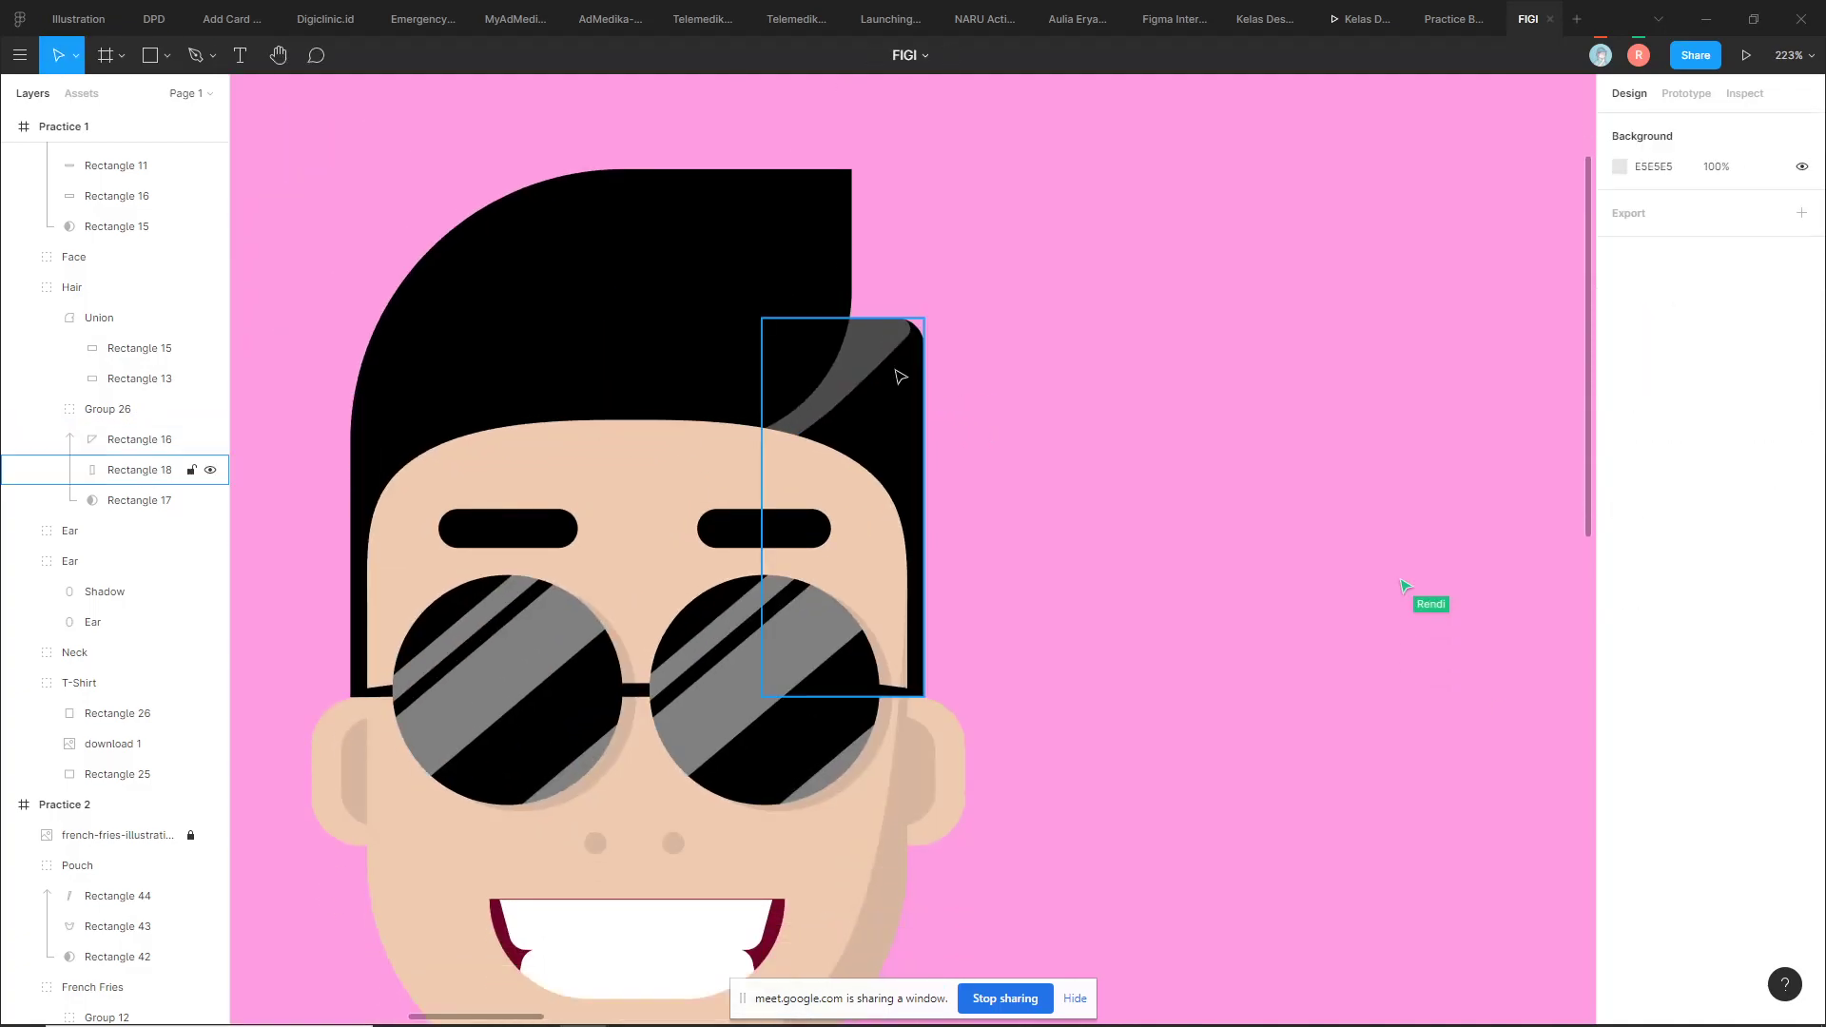
{"action": "left_click", "coordinate": [168, 472]}
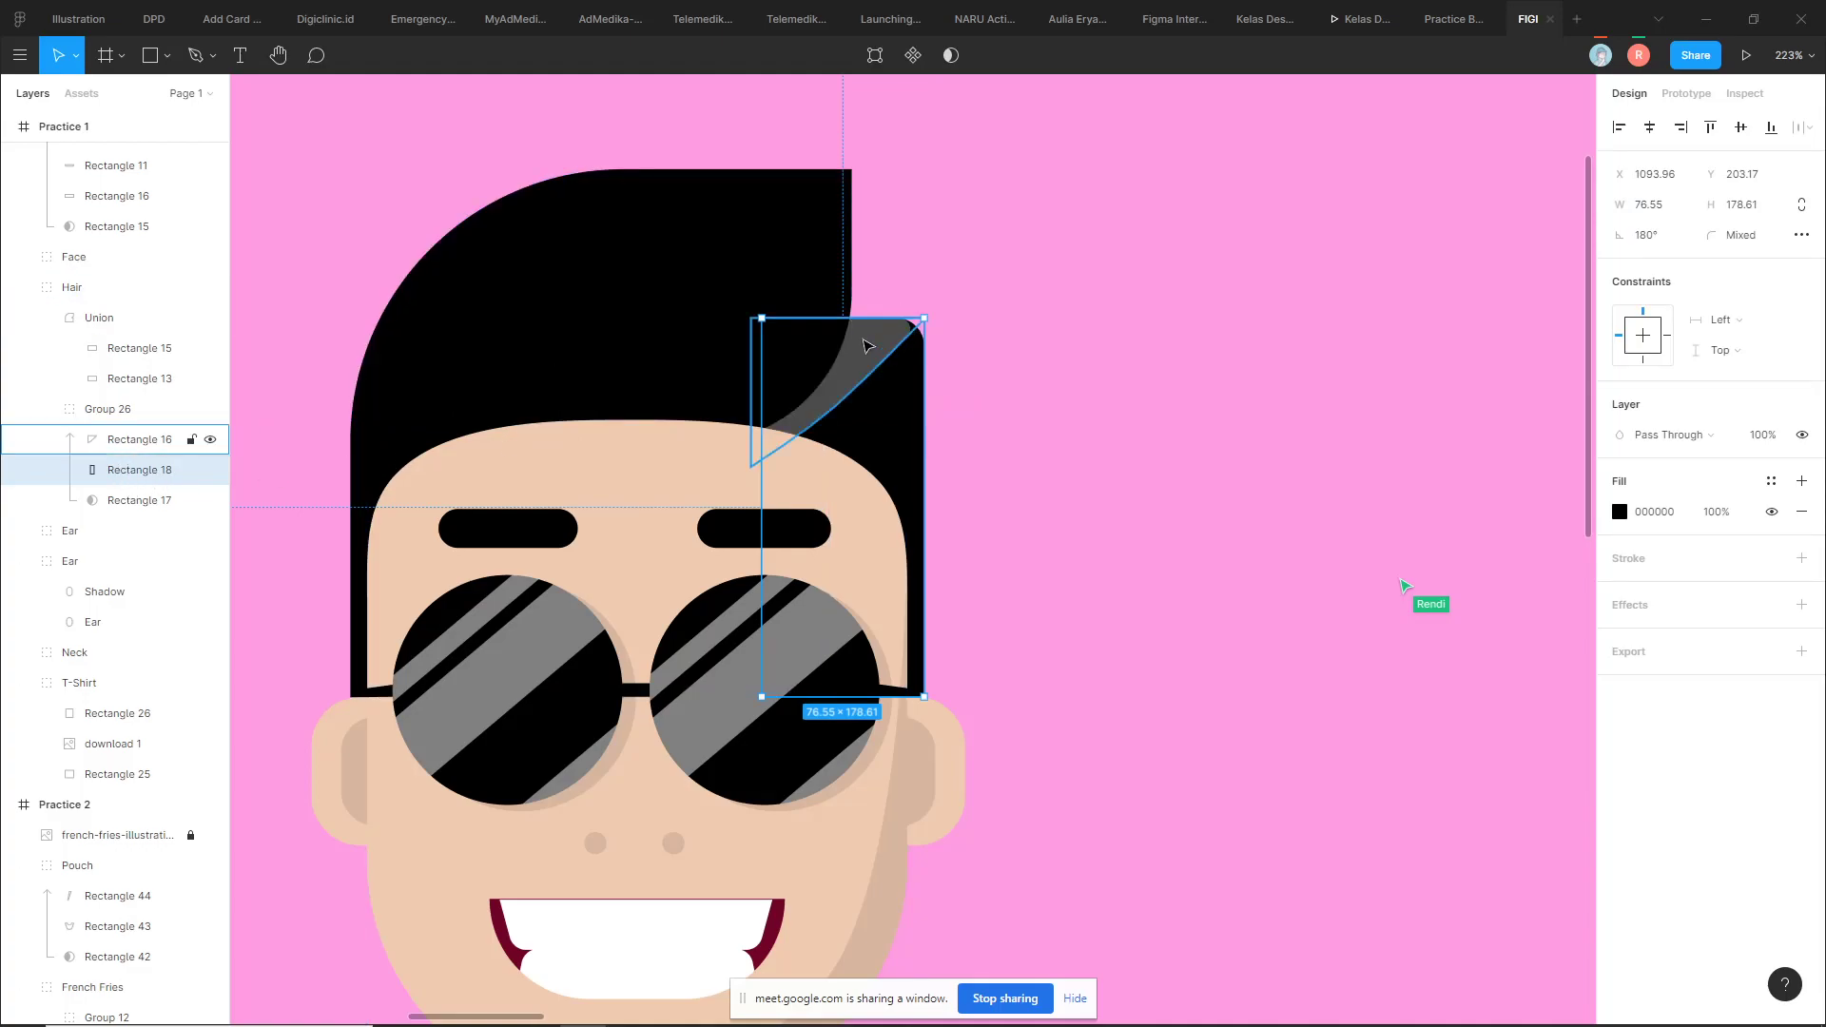
{"action": "left_click", "coordinate": [925, 347]}
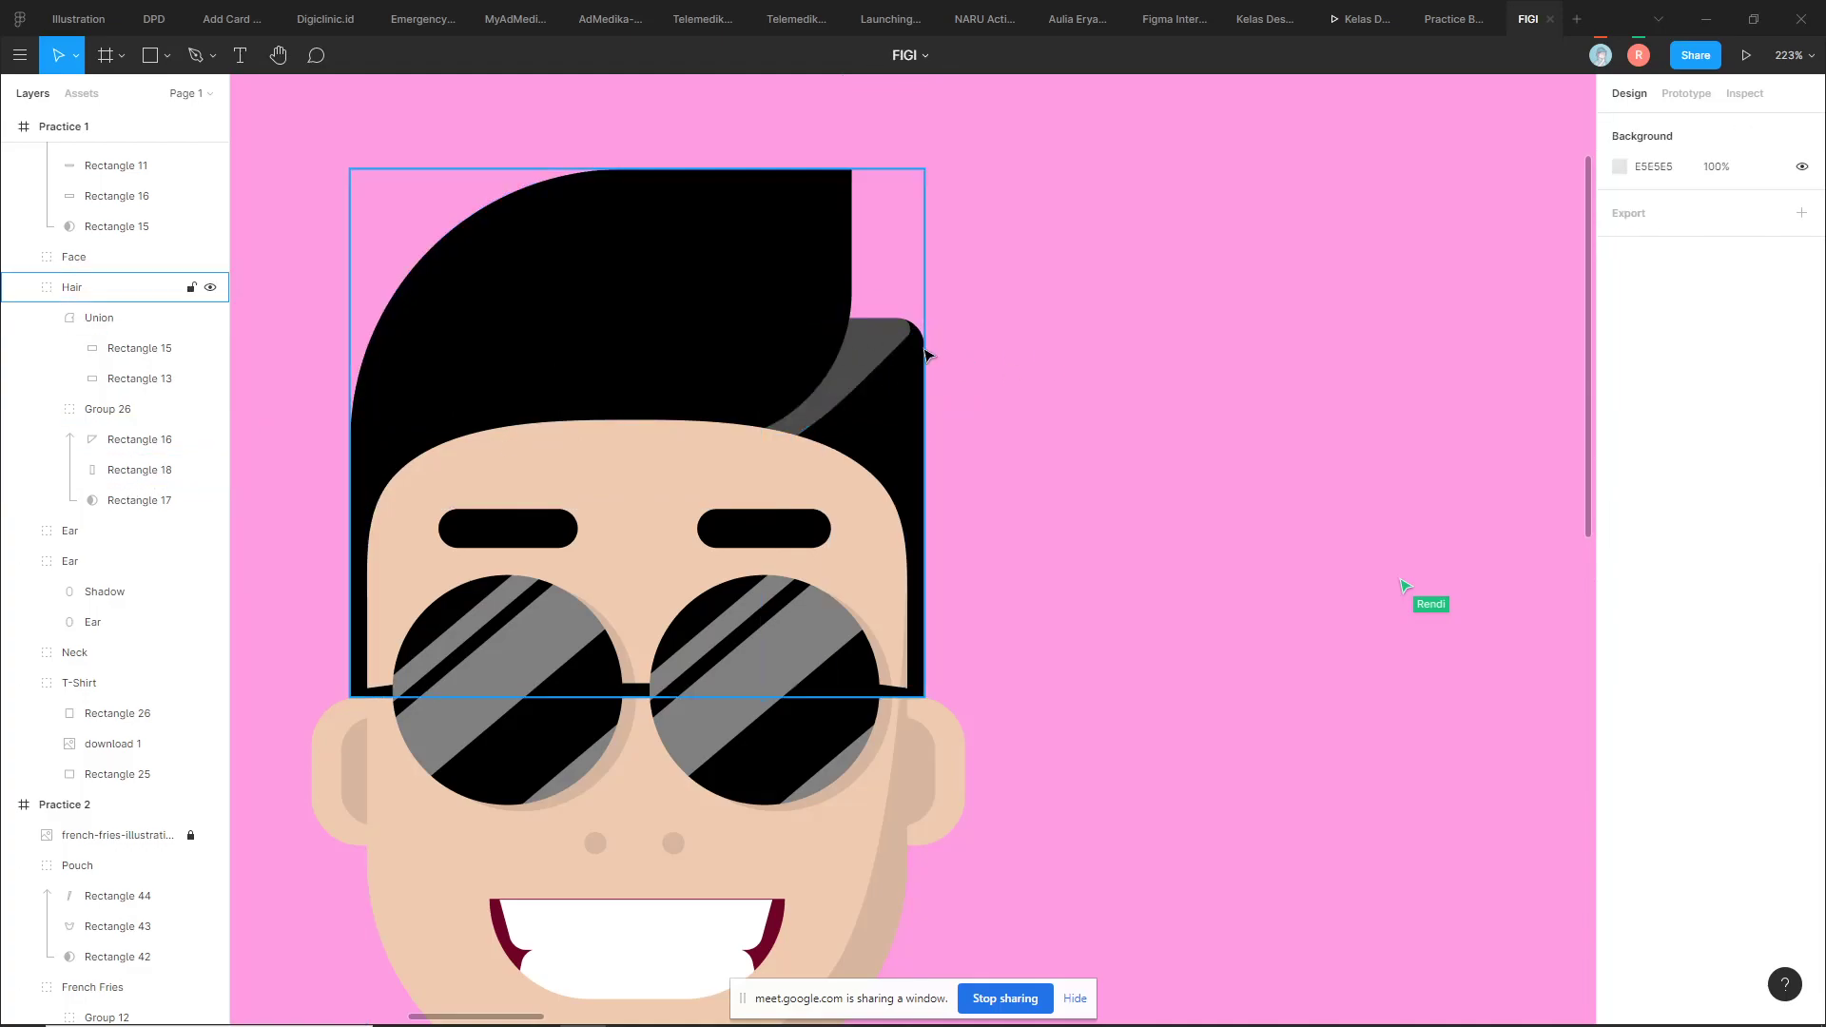
{"action": "left_click", "coordinate": [999, 390]}
{"action": "scroll", "coordinate": [999, 390], "scroll_direction": "down", "scroll_amount": 2}
{"action": "scroll", "coordinate": [999, 390], "scroll_direction": "down", "scroll_amount": 2}
{"action": "scroll", "coordinate": [990, 407], "scroll_direction": "down", "scroll_amount": 1}
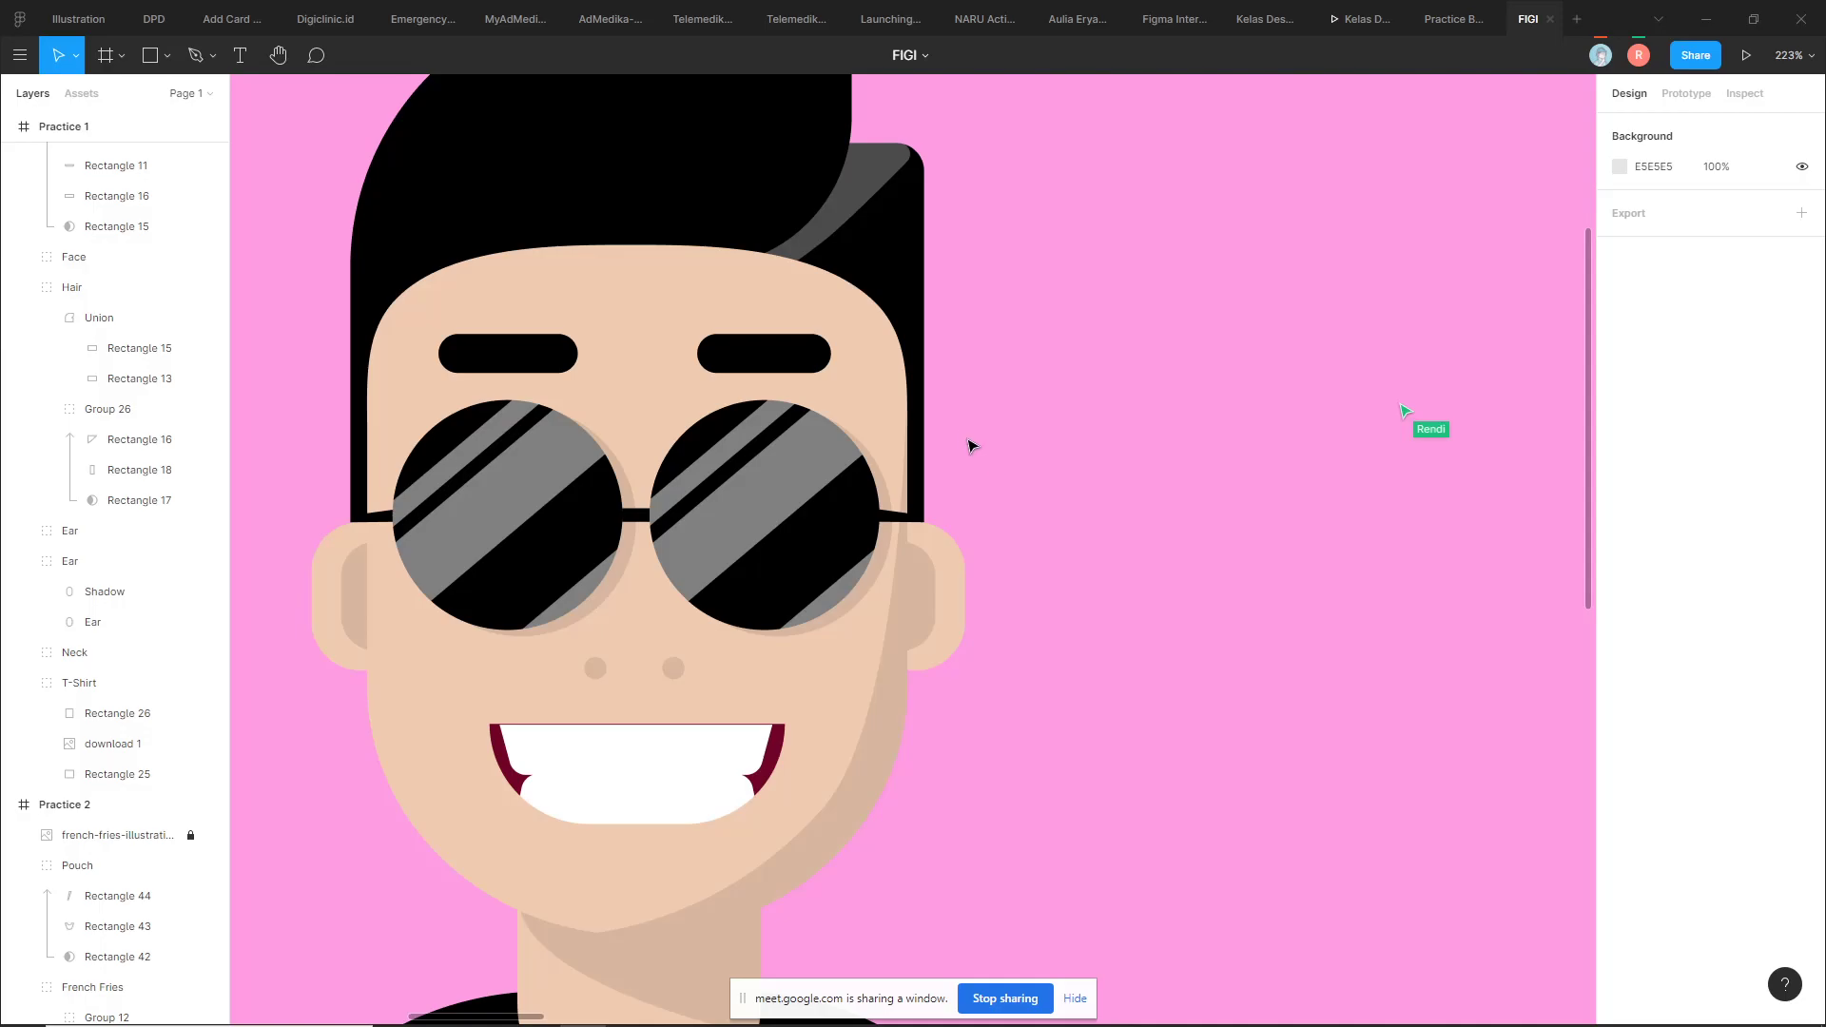
{"action": "scroll", "coordinate": [970, 445], "scroll_direction": "down", "scroll_amount": 3}
{"action": "scroll", "coordinate": [994, 498], "scroll_direction": "down", "scroll_amount": 5}
{"action": "scroll", "coordinate": [1003, 517], "scroll_direction": "up", "scroll_amount": 2}
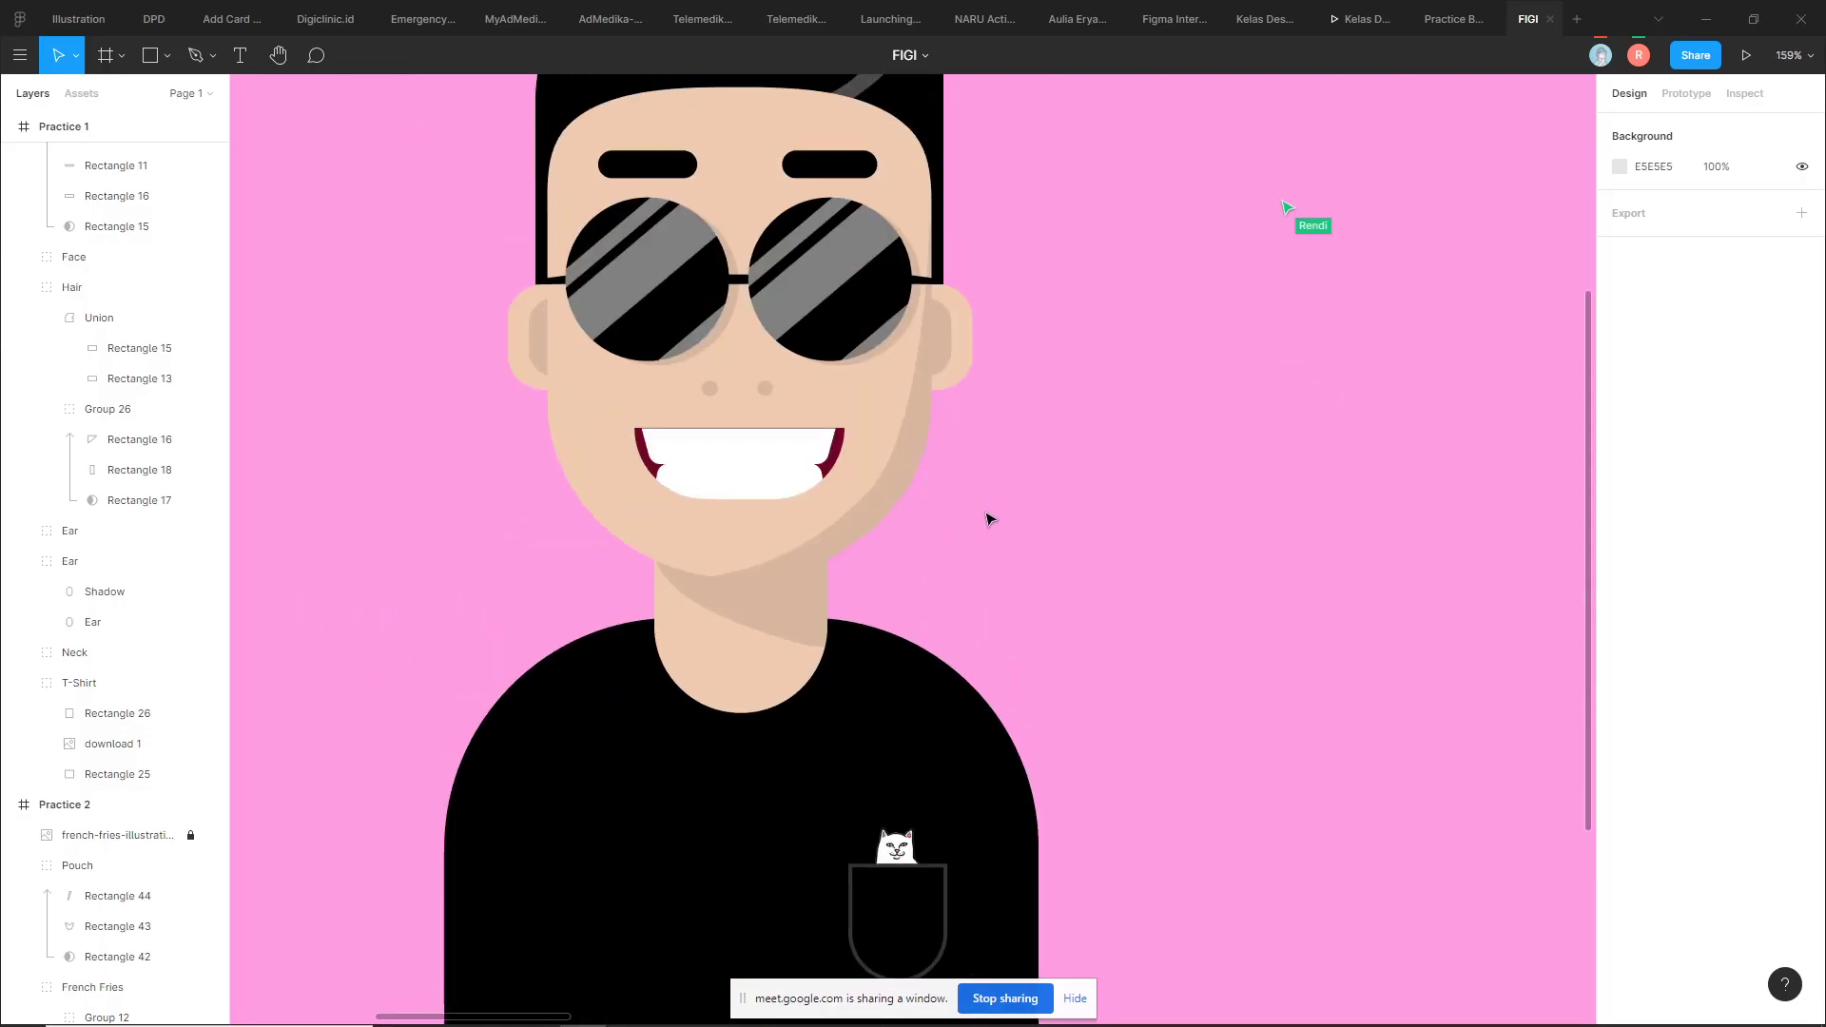
{"action": "scroll", "coordinate": [990, 518], "scroll_direction": "up", "scroll_amount": 4}
{"action": "double_click", "coordinate": [742, 639]}
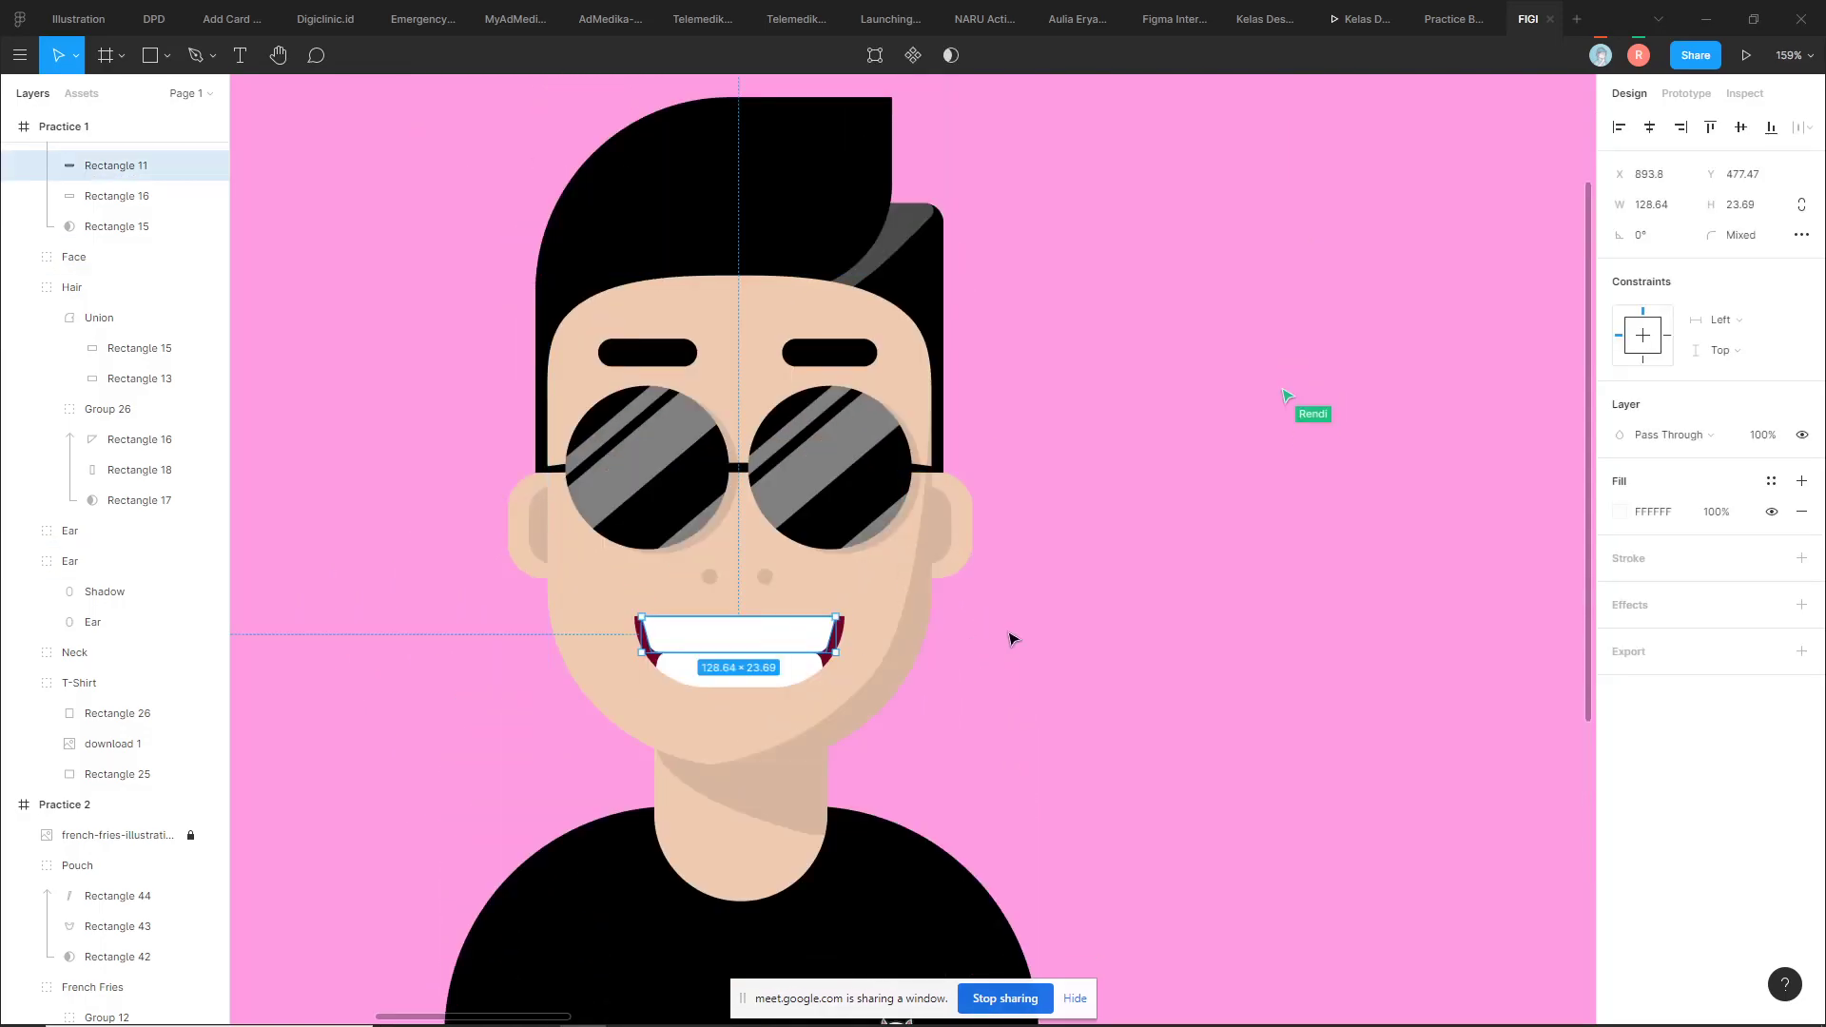
{"action": "scroll", "coordinate": [775, 705], "scroll_direction": "up", "scroll_amount": 5}
{"action": "left_click", "coordinate": [1142, 599]}
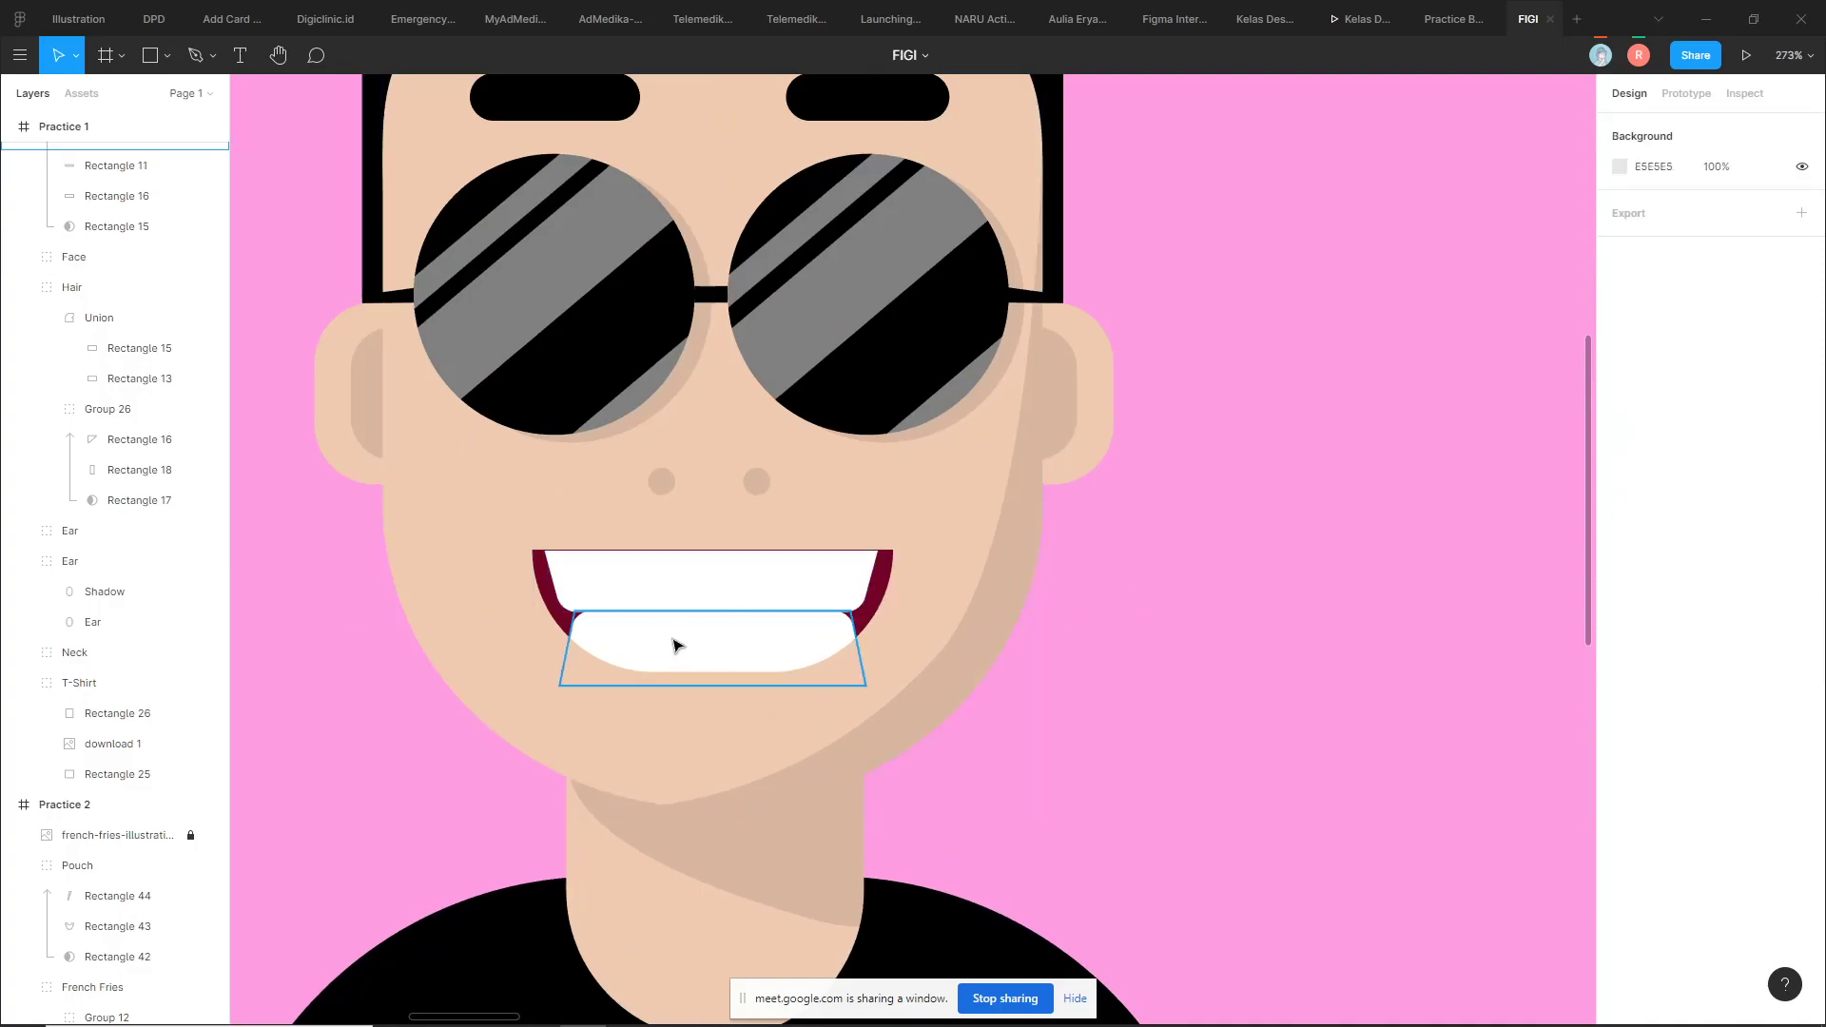
{"action": "double_click", "coordinate": [674, 646]}
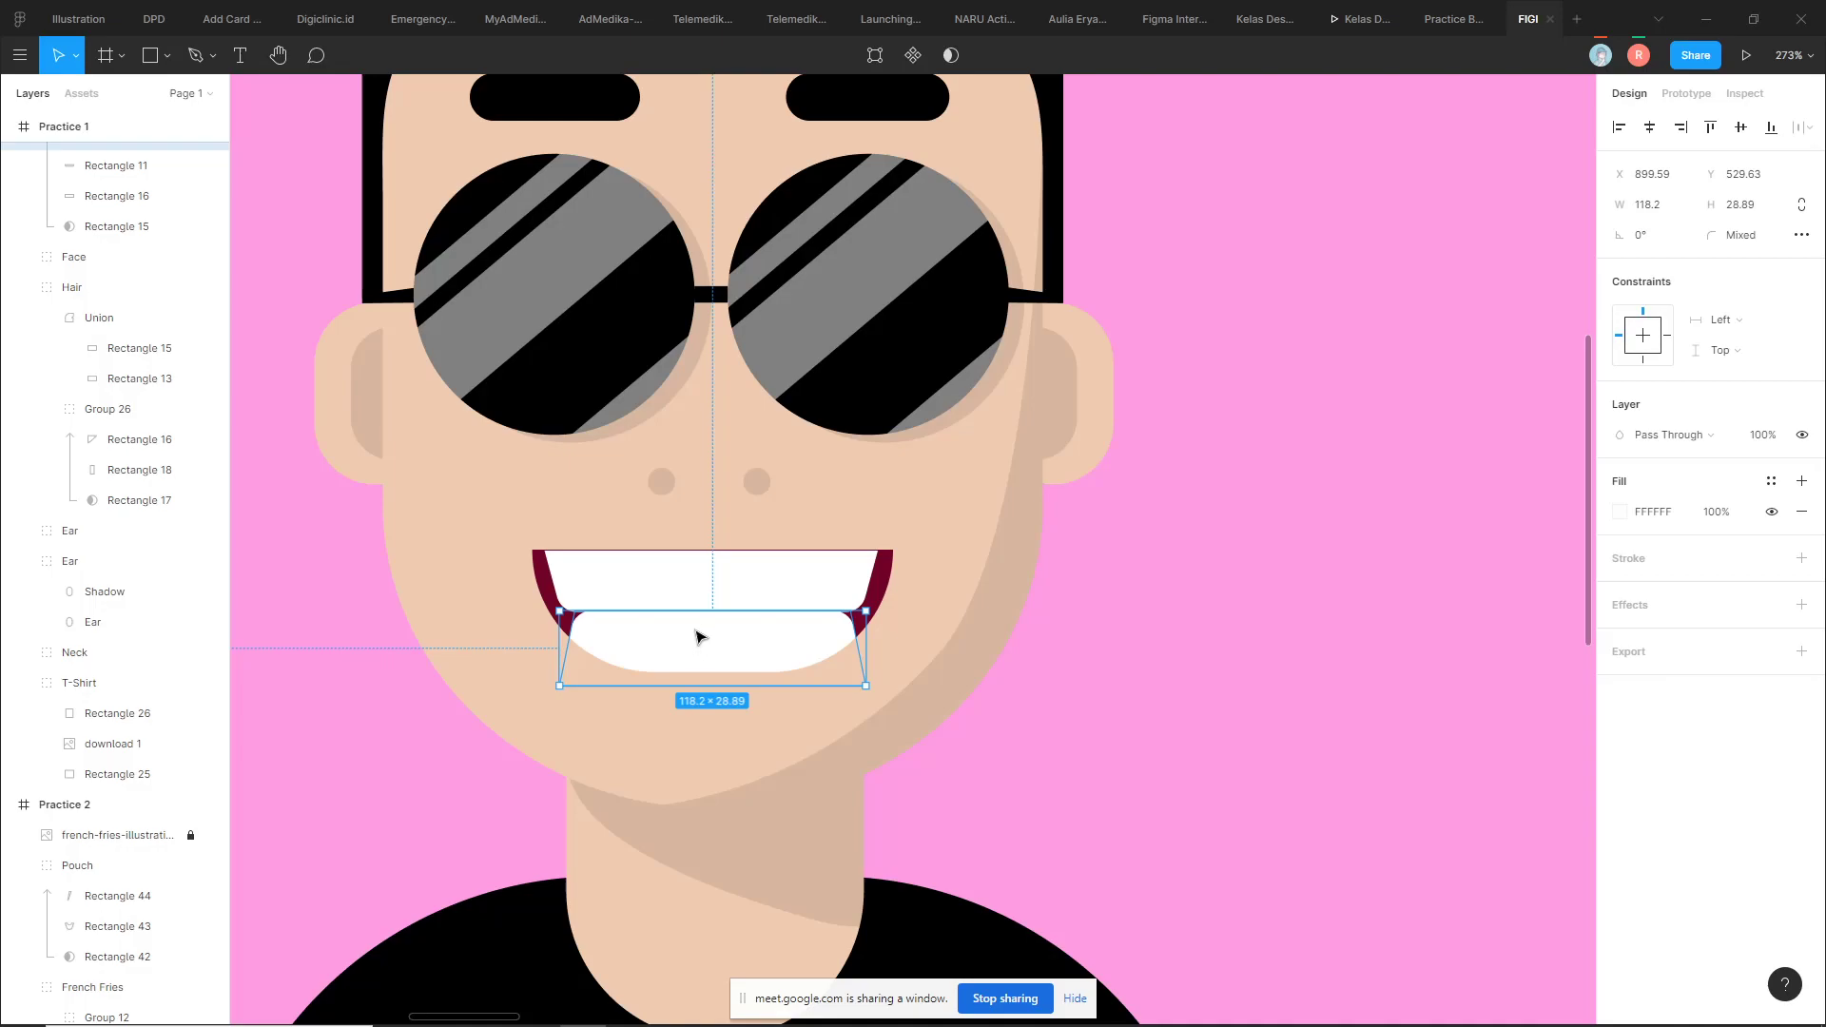
{"action": "left_click_drag", "start_coordinate": [702, 613], "coordinate": [701, 626]}
{"action": "key", "text": "ctrl+z"}
{"action": "scroll", "coordinate": [1132, 625], "scroll_direction": "down", "scroll_amount": 2}
{"action": "scroll", "coordinate": [1150, 619], "scroll_direction": "down", "scroll_amount": 2}
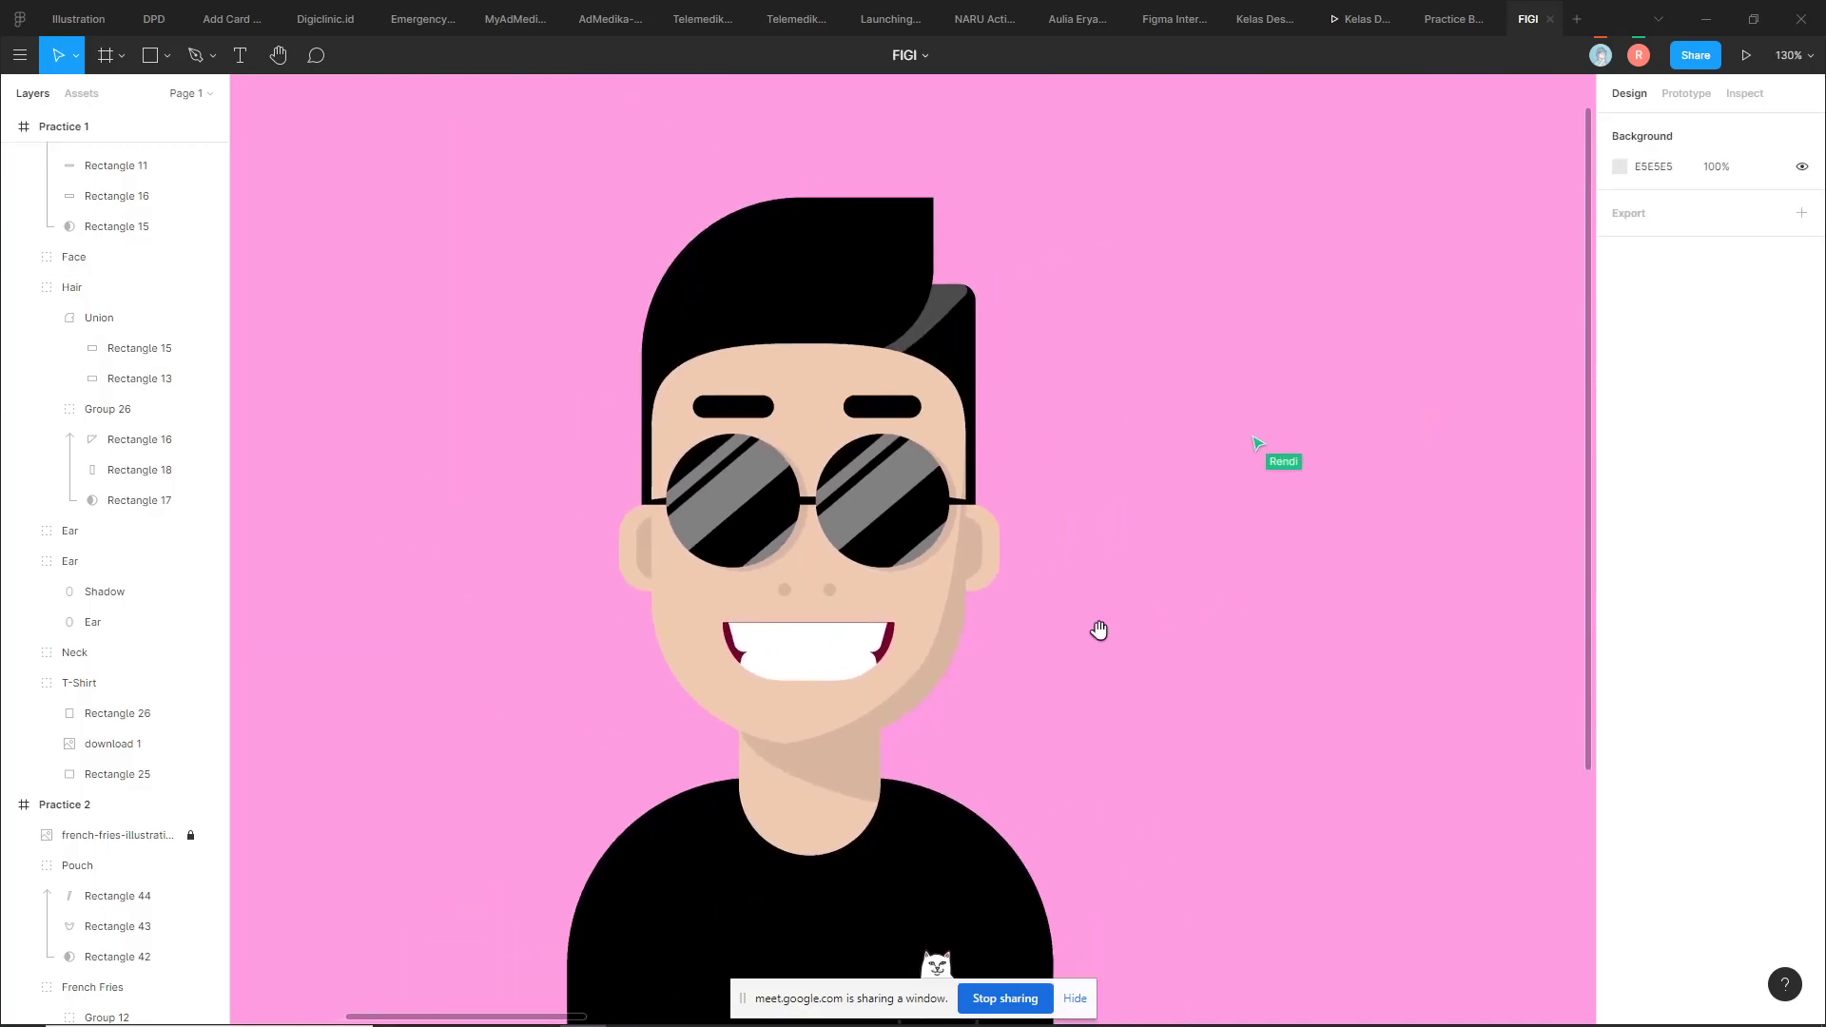
{"action": "scroll", "coordinate": [951, 647], "scroll_direction": "up", "scroll_amount": 4}
{"action": "scroll", "coordinate": [818, 656], "scroll_direction": "up", "scroll_amount": 2}
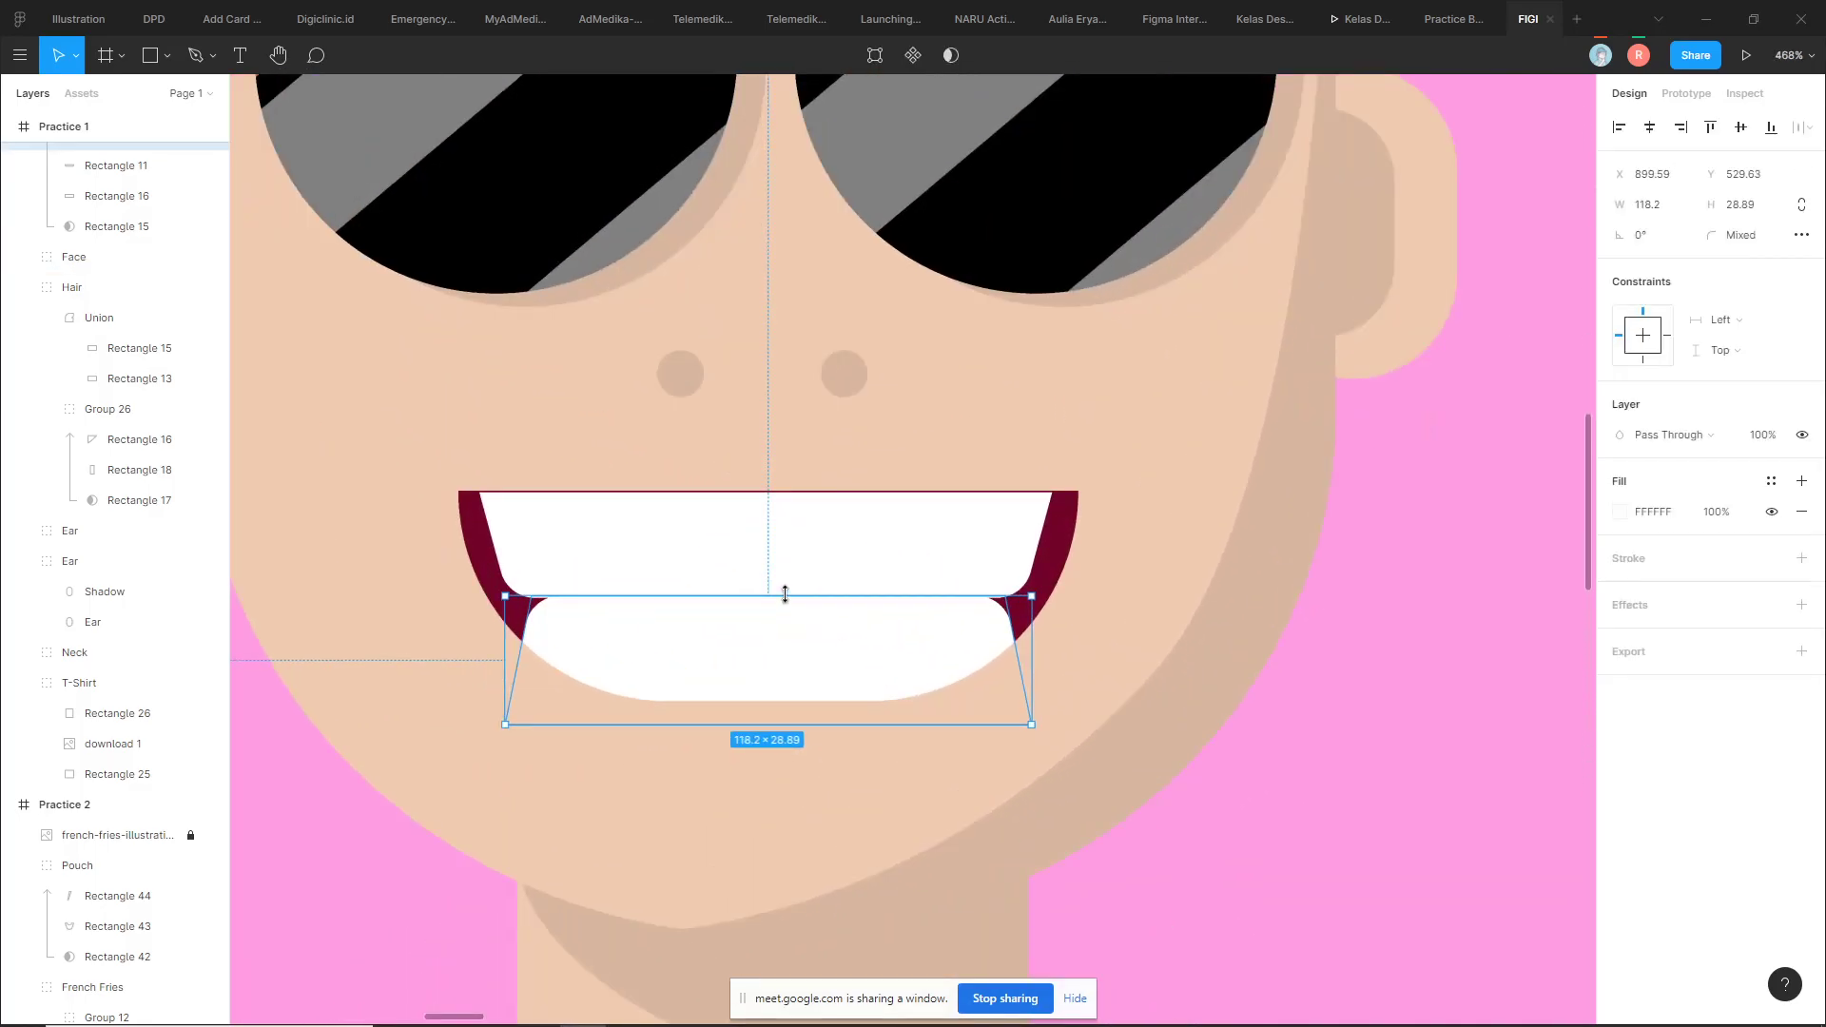
{"action": "left_click", "coordinate": [1339, 585], "text": "shift"}
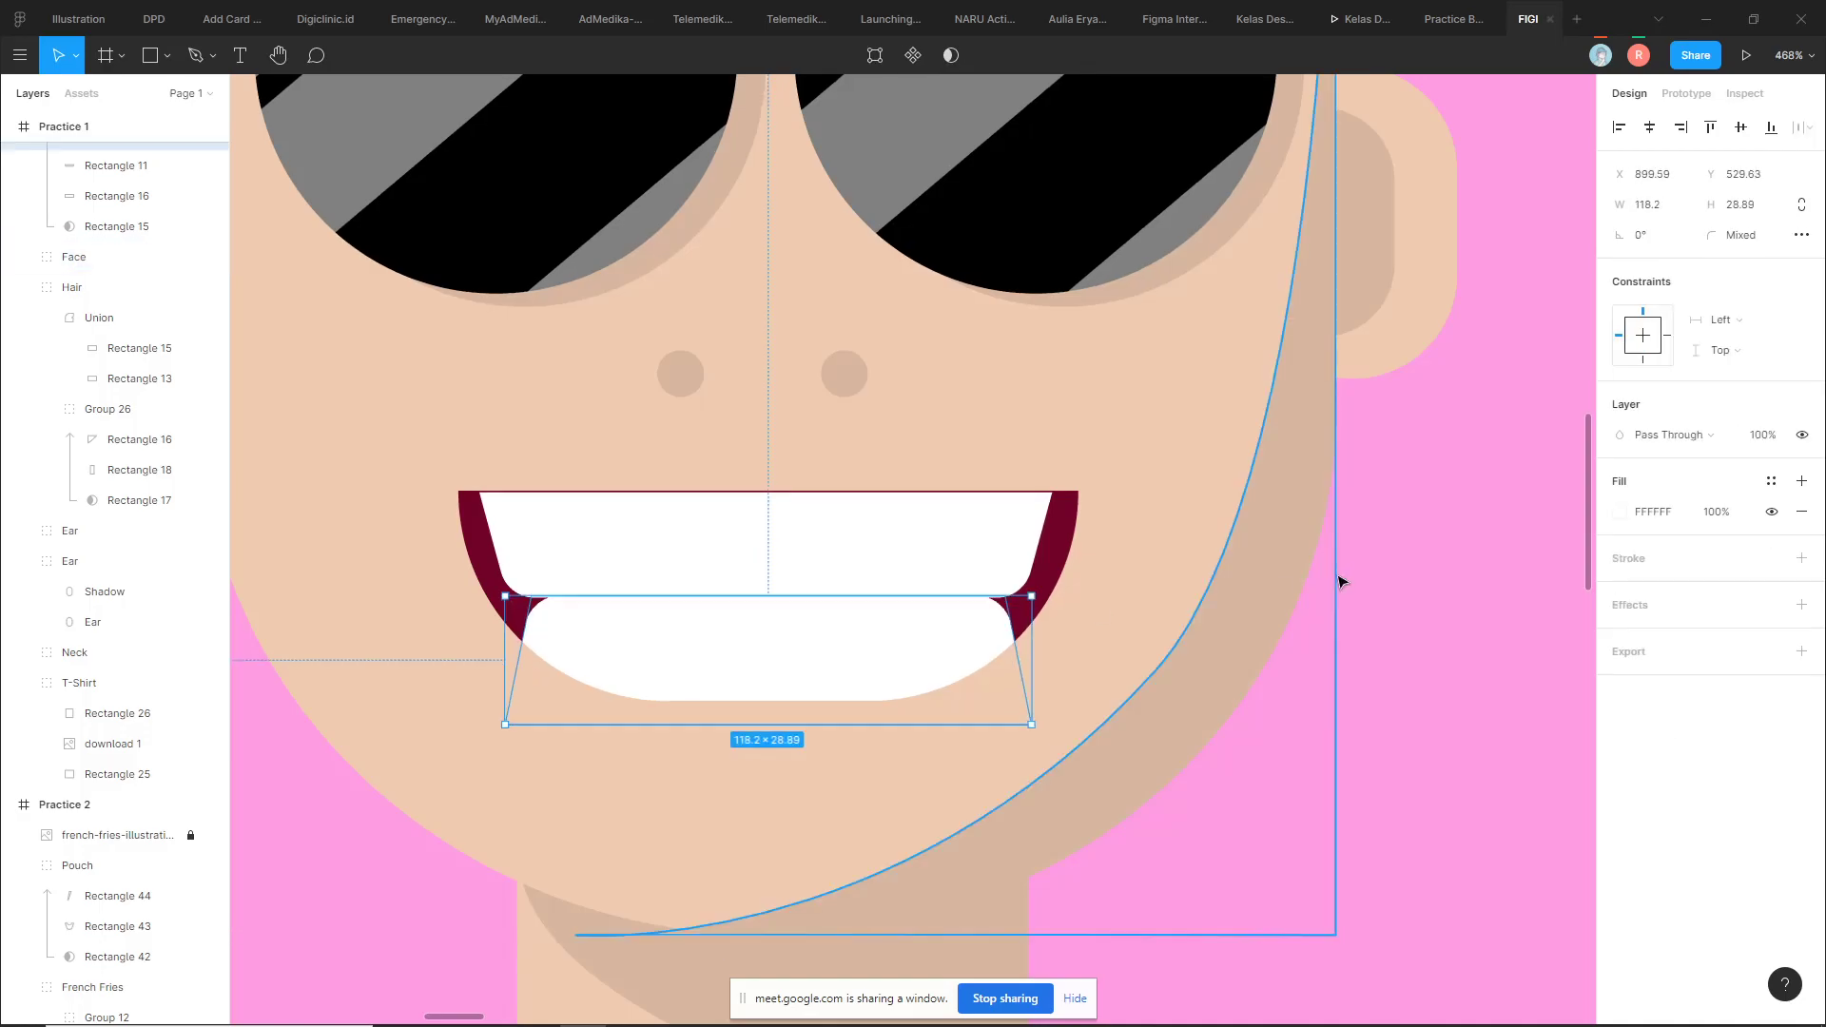
{"action": "scroll", "coordinate": [1117, 582], "scroll_direction": "down", "scroll_amount": 1}
{"action": "scroll", "coordinate": [1117, 582], "scroll_direction": "down", "scroll_amount": 3}
{"action": "left_click", "coordinate": [1354, 542]}
{"action": "scroll", "coordinate": [1044, 600], "scroll_direction": "down", "scroll_amount": 2}
{"action": "scroll", "coordinate": [1101, 574], "scroll_direction": "down", "scroll_amount": 2}
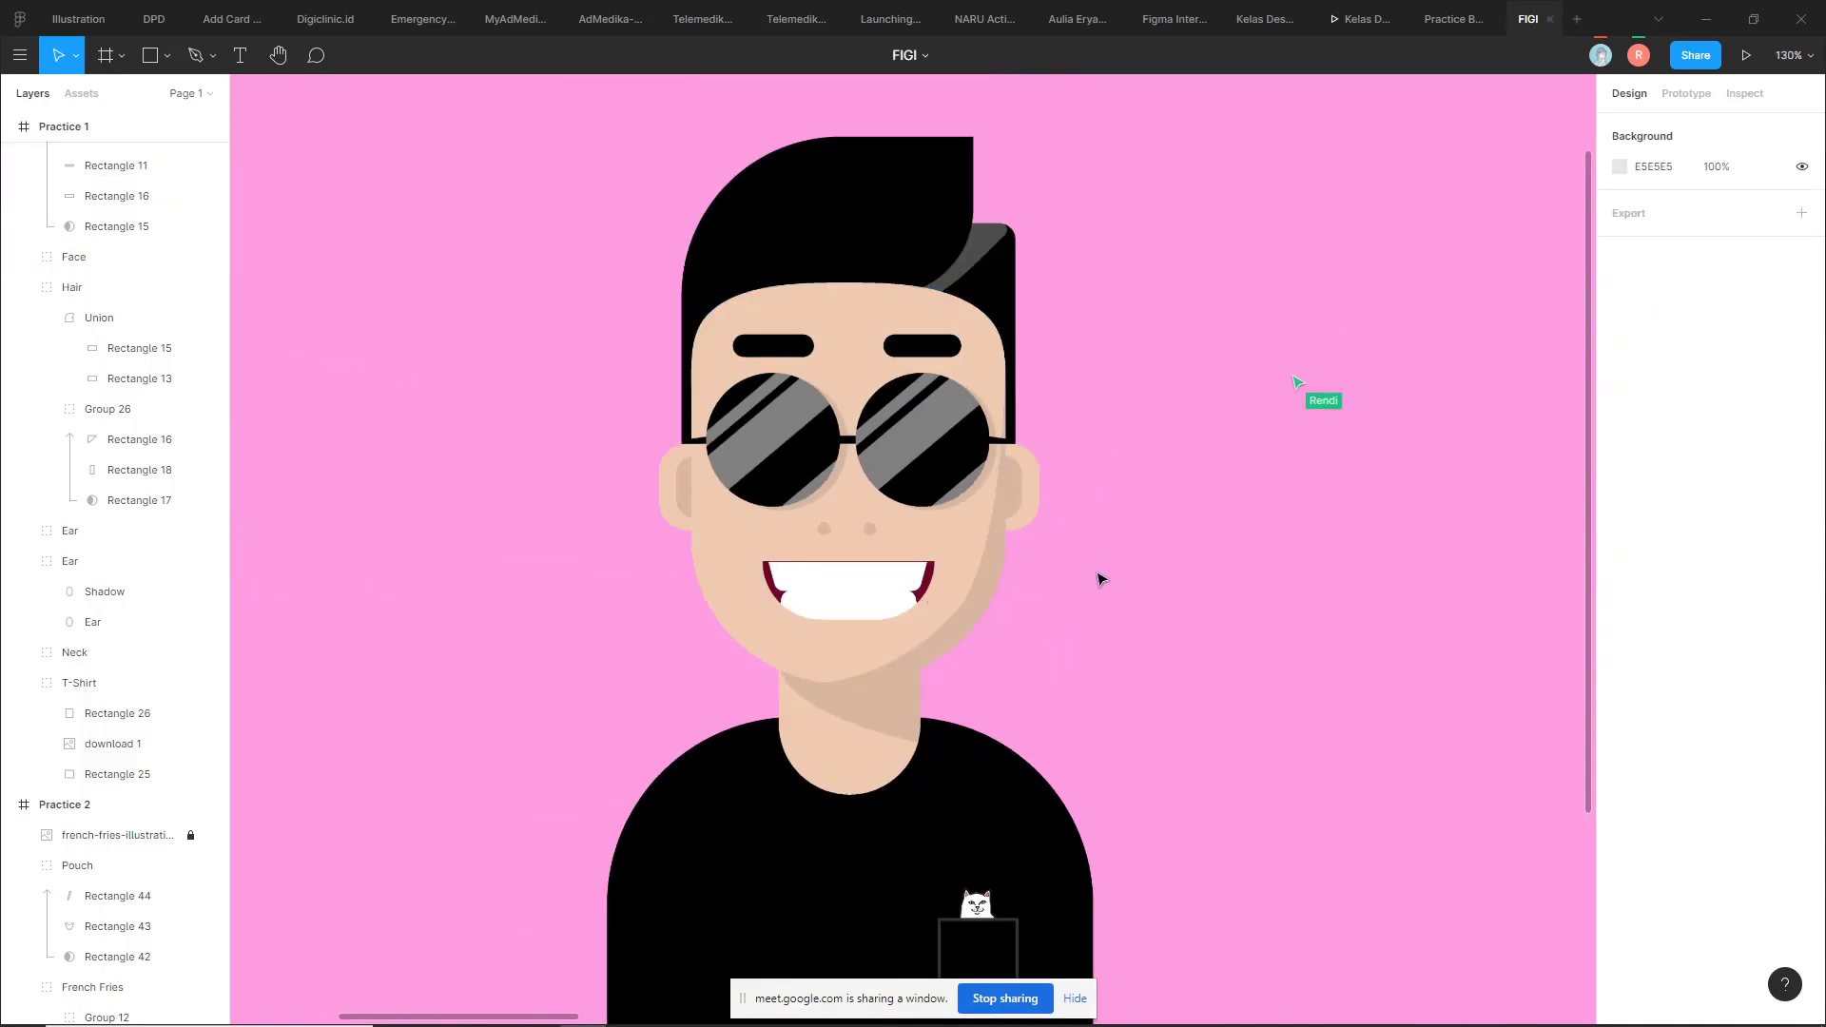
{"action": "scroll", "coordinate": [1079, 615], "scroll_direction": "up", "scroll_amount": 1}
{"action": "scroll", "coordinate": [809, 689], "scroll_direction": "up", "scroll_amount": 5}
{"action": "left_click", "coordinate": [657, 510]}
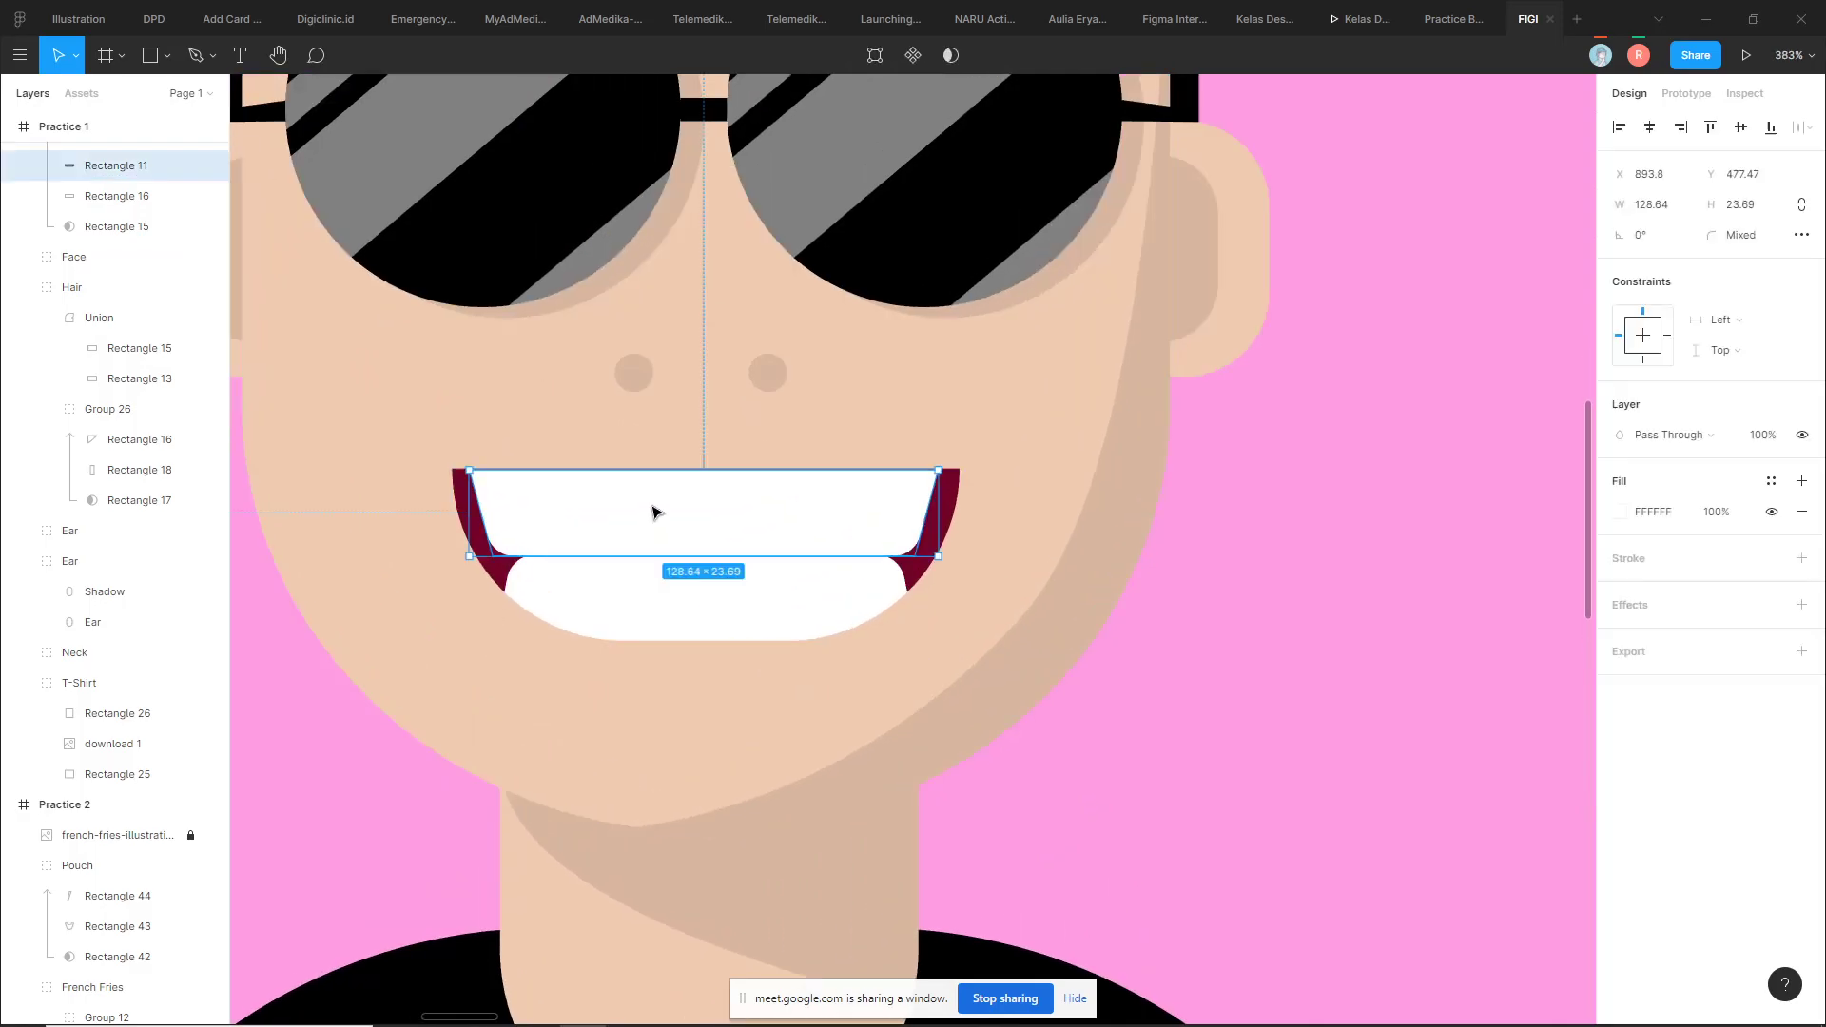
{"action": "left_click", "coordinate": [689, 595]}
{"action": "scroll", "coordinate": [689, 595], "scroll_direction": "down", "scroll_amount": 1}
{"action": "scroll", "coordinate": [689, 595], "scroll_direction": "down", "scroll_amount": 3}
{"action": "key", "text": "Escape"}
{"action": "scroll", "coordinate": [656, 601], "scroll_direction": "down", "scroll_amount": 2}
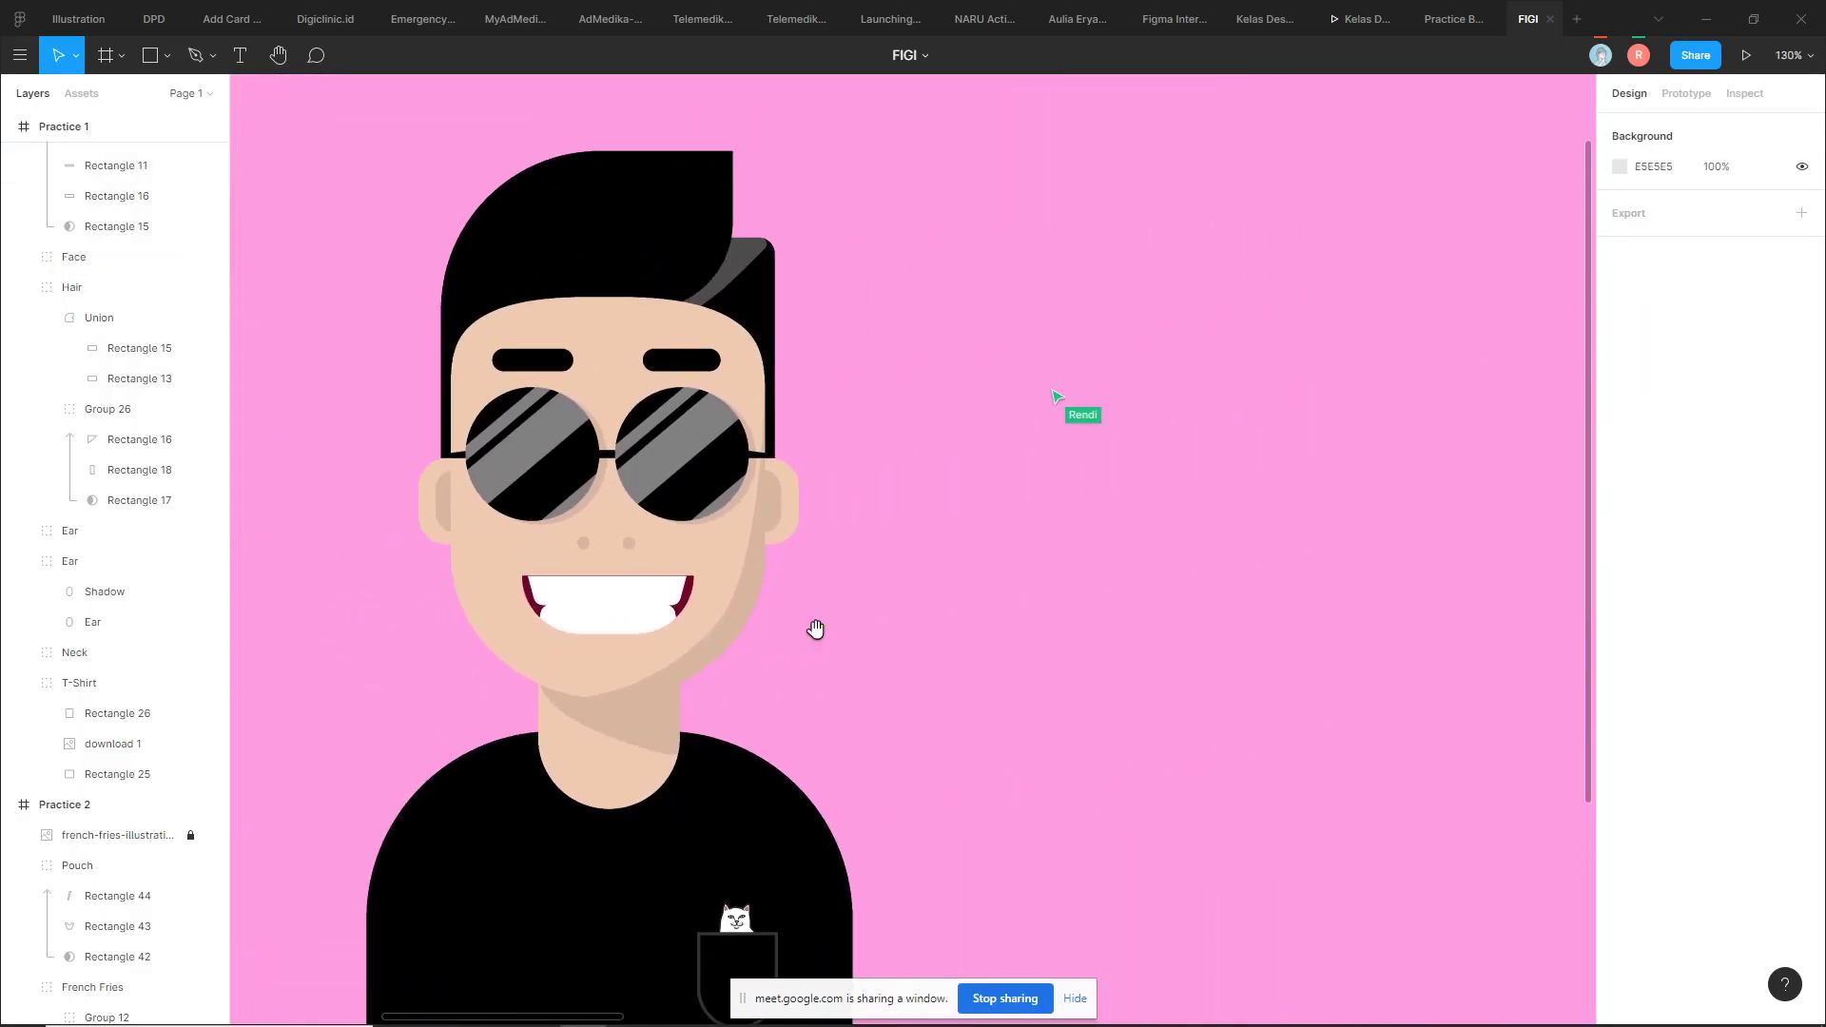
{"action": "scroll", "coordinate": [633, 590], "scroll_direction": "left", "scroll_amount": 2}
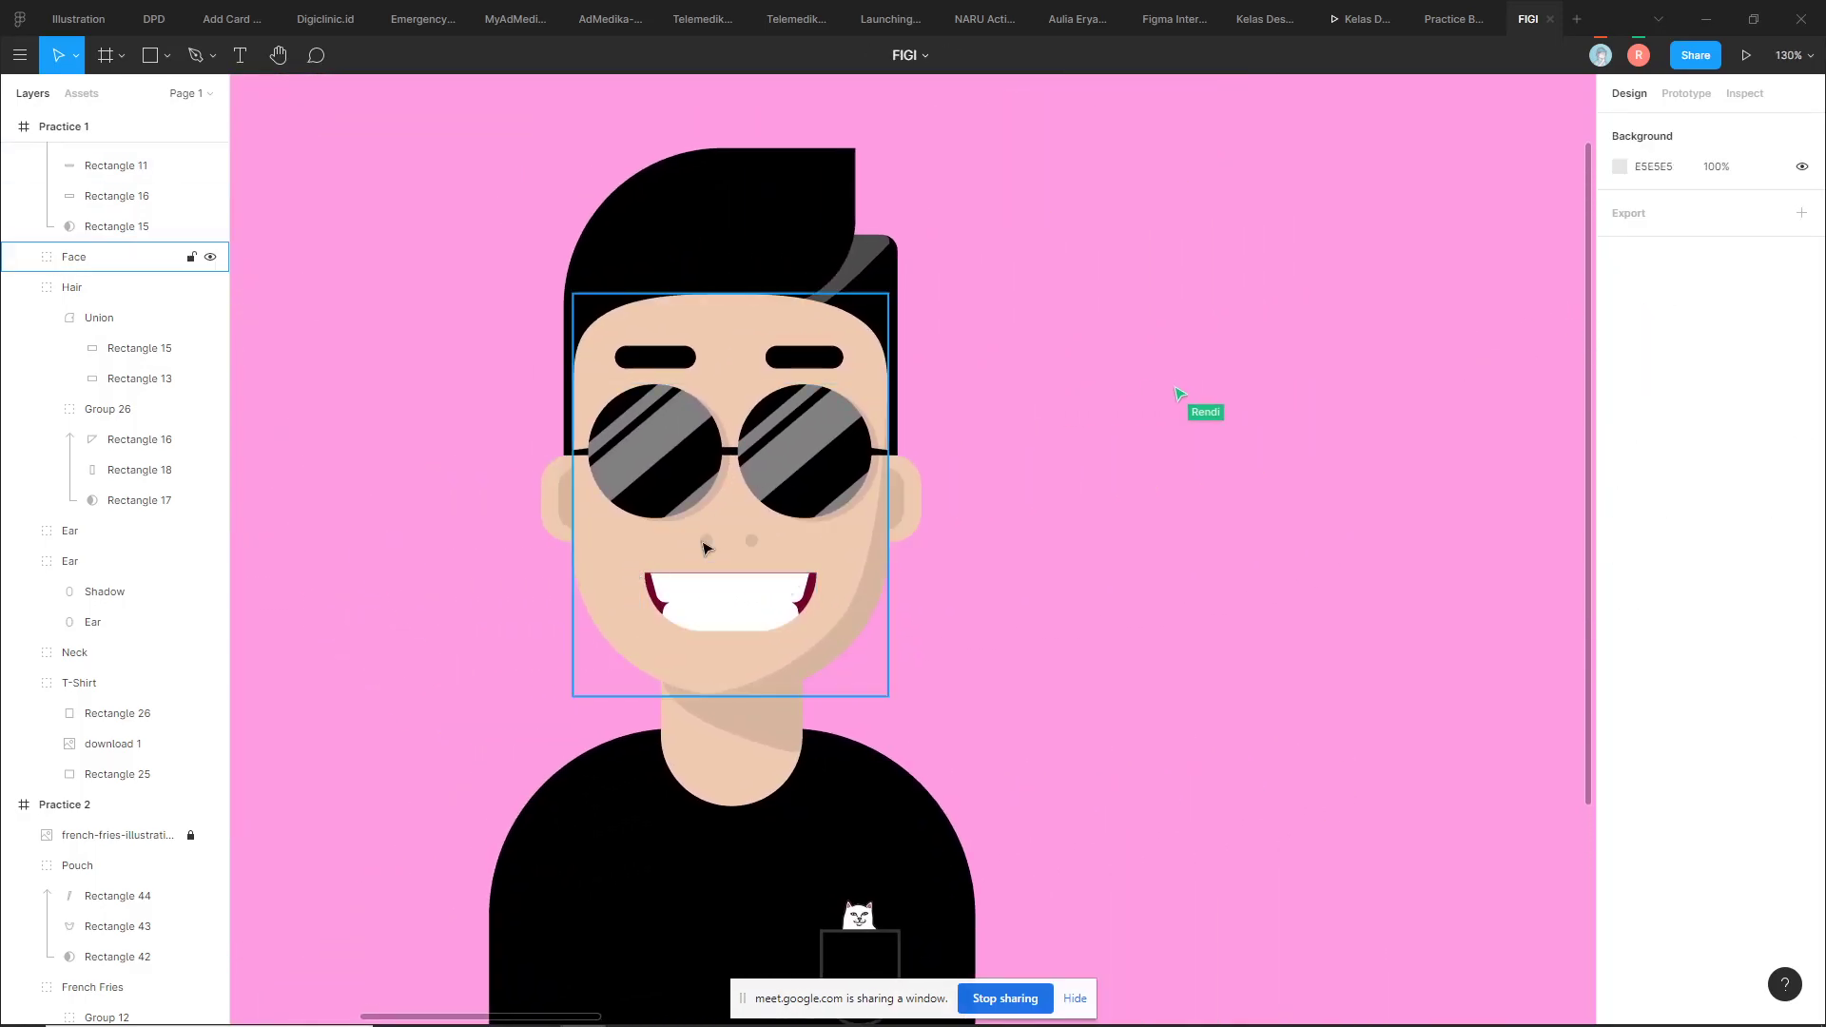
{"action": "scroll", "coordinate": [1046, 576], "scroll_direction": "down", "scroll_amount": 2}
{"action": "scroll", "coordinate": [822, 576], "scroll_direction": "up", "scroll_amount": 3}
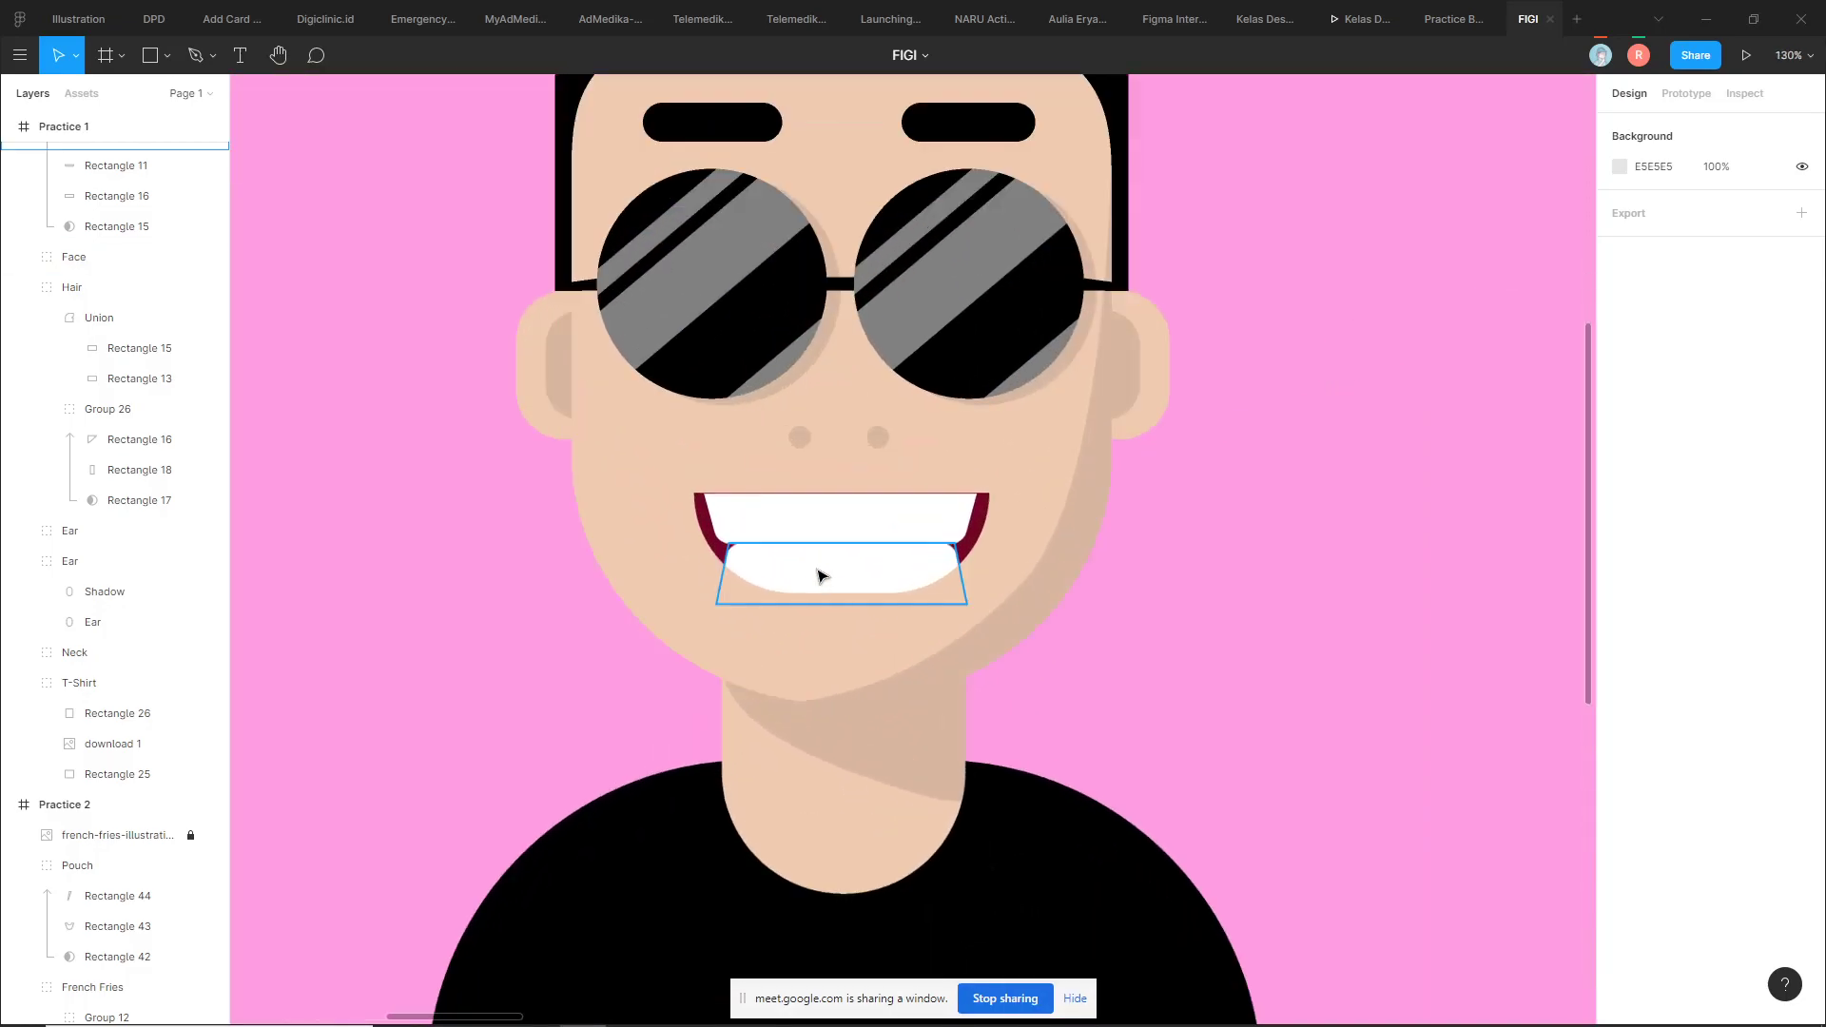
{"action": "left_click", "coordinate": [847, 569]}
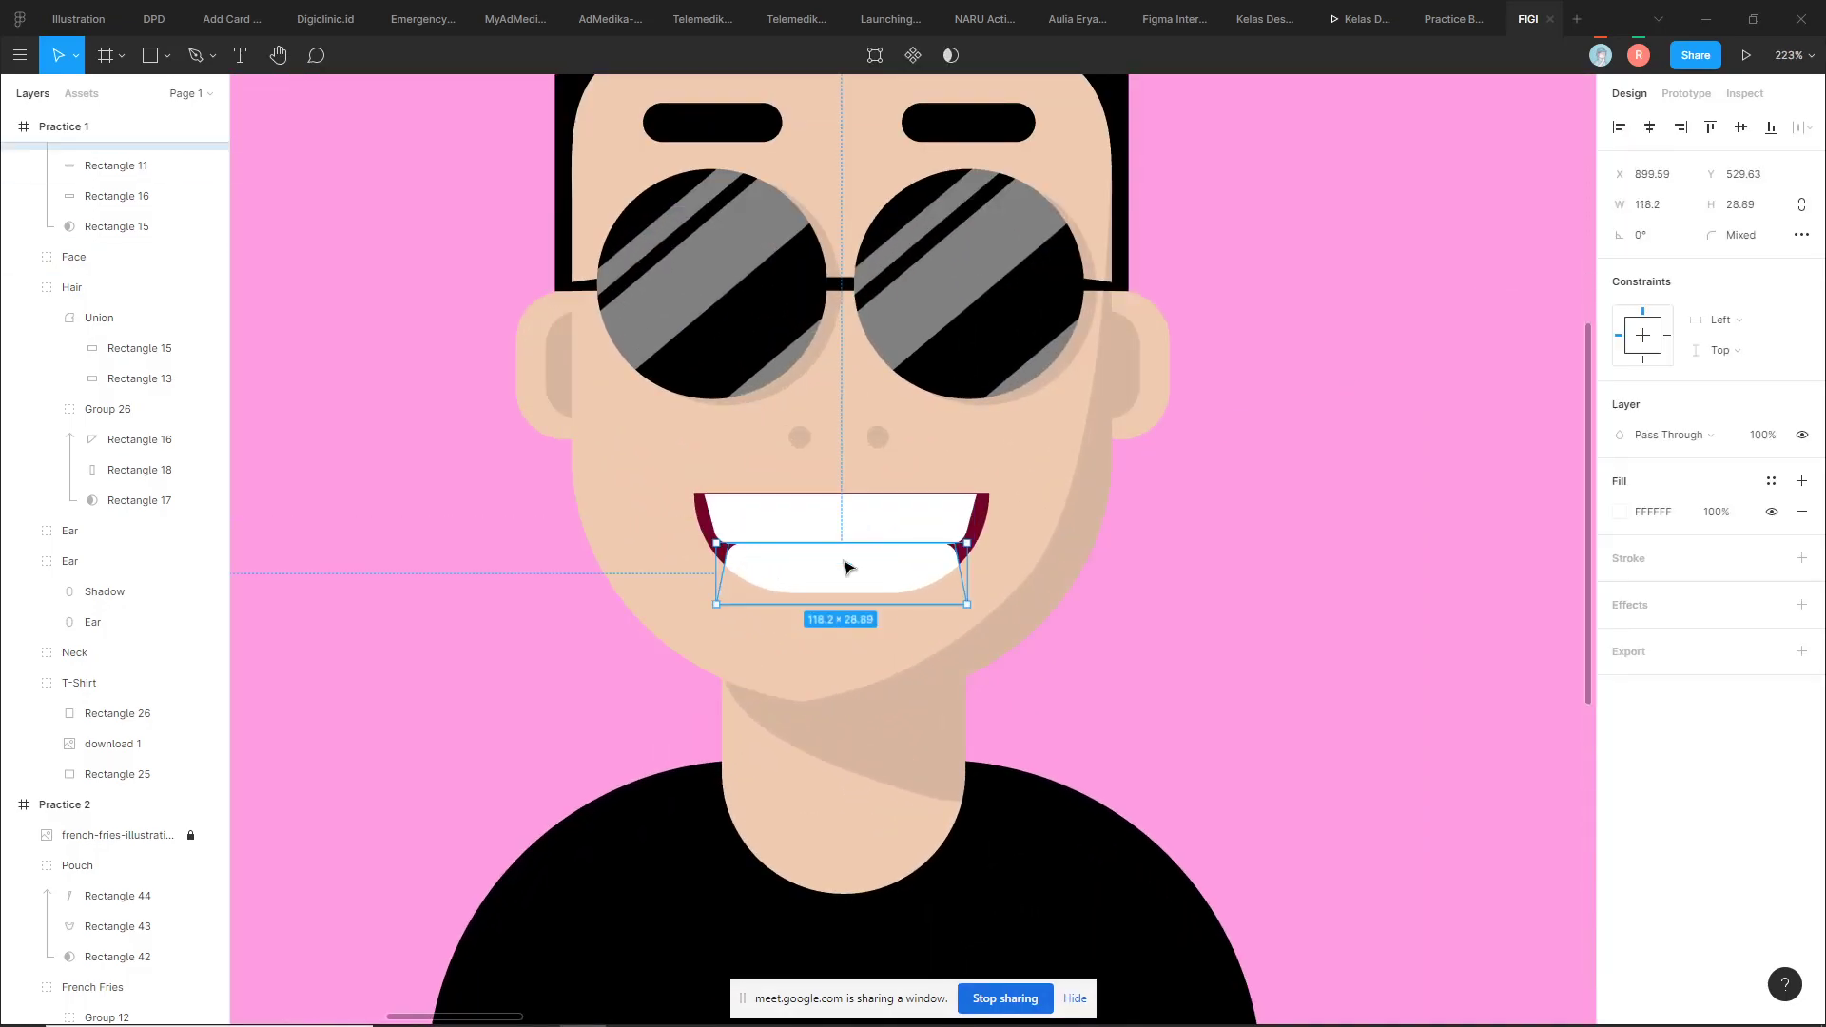
{"action": "key", "text": "Escape"}
{"action": "scroll", "coordinate": [846, 569], "scroll_direction": "up", "scroll_amount": 3}
{"action": "left_click", "coordinate": [848, 568]}
{"action": "scroll", "coordinate": [847, 567], "scroll_direction": "up", "scroll_amount": 1}
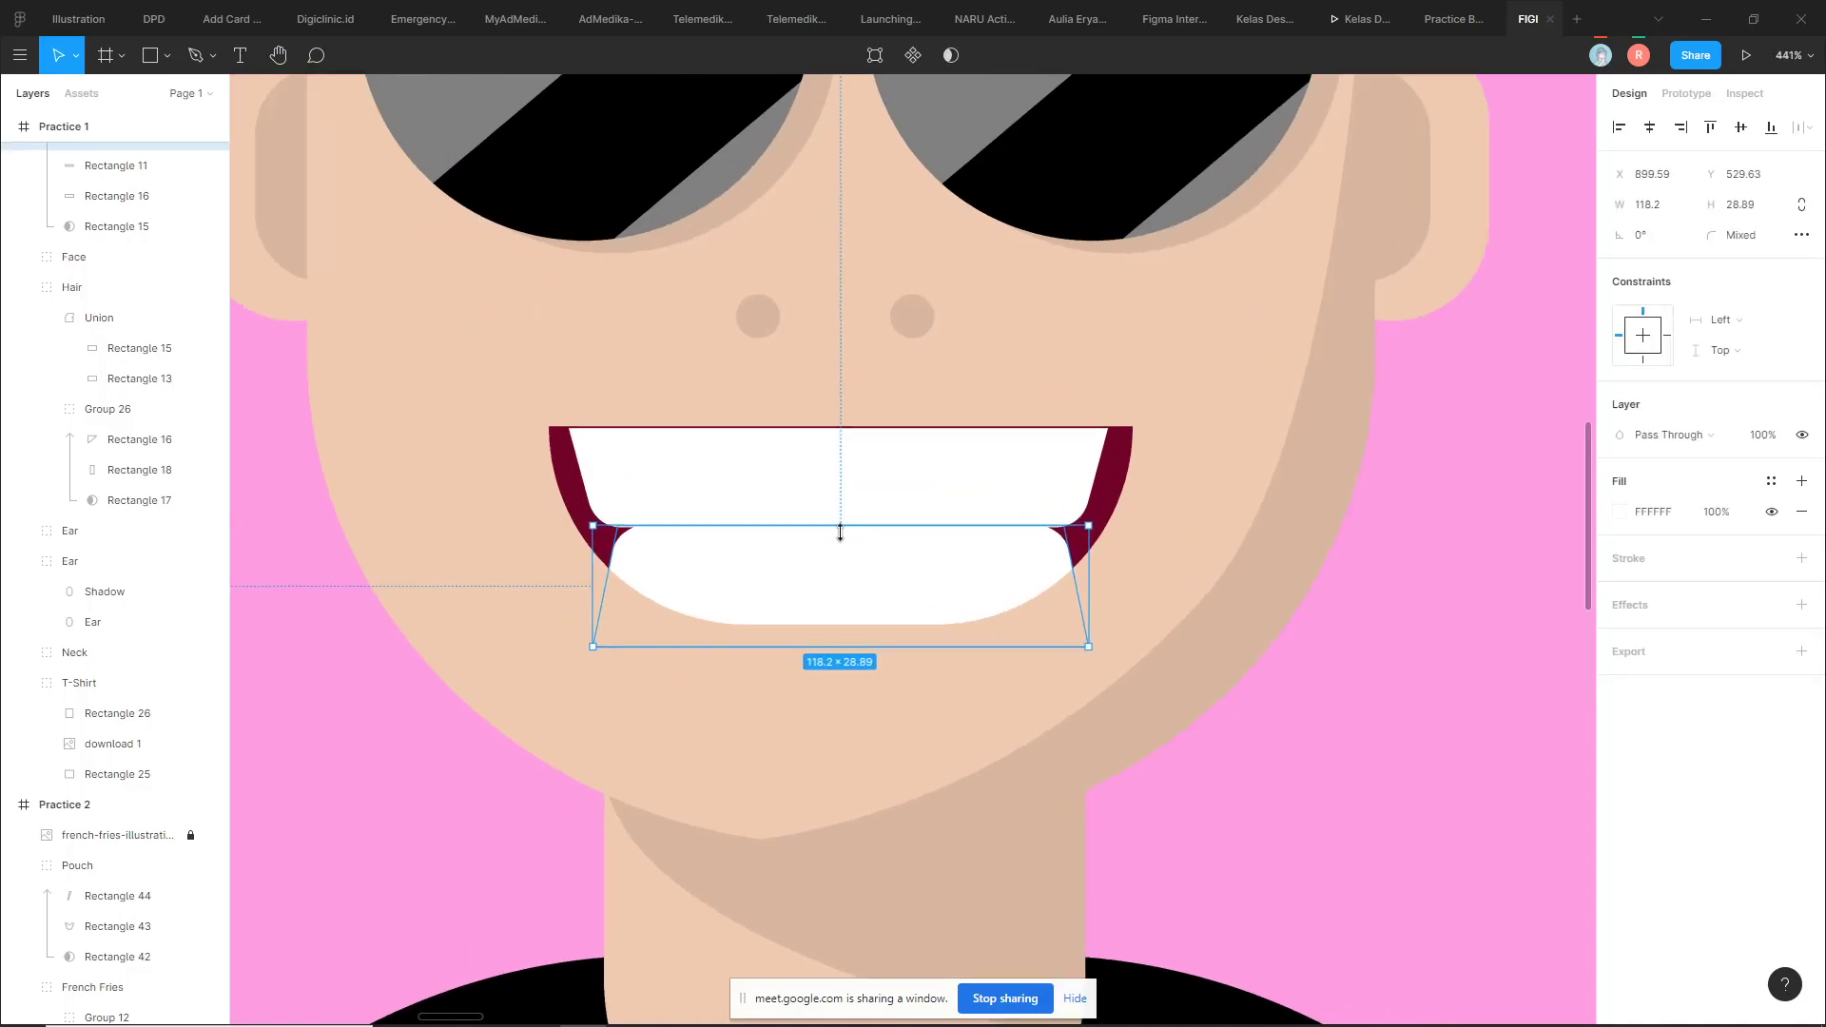
{"action": "key", "text": "Escape"}
{"action": "scroll", "coordinate": [440, 542], "scroll_direction": "down", "scroll_amount": 5}
Marquee-select every part of the sunglasses character and Alt-drag a copy below Practice 1
{"action": "scroll", "coordinate": [856, 501], "scroll_direction": "down", "scroll_amount": 3}
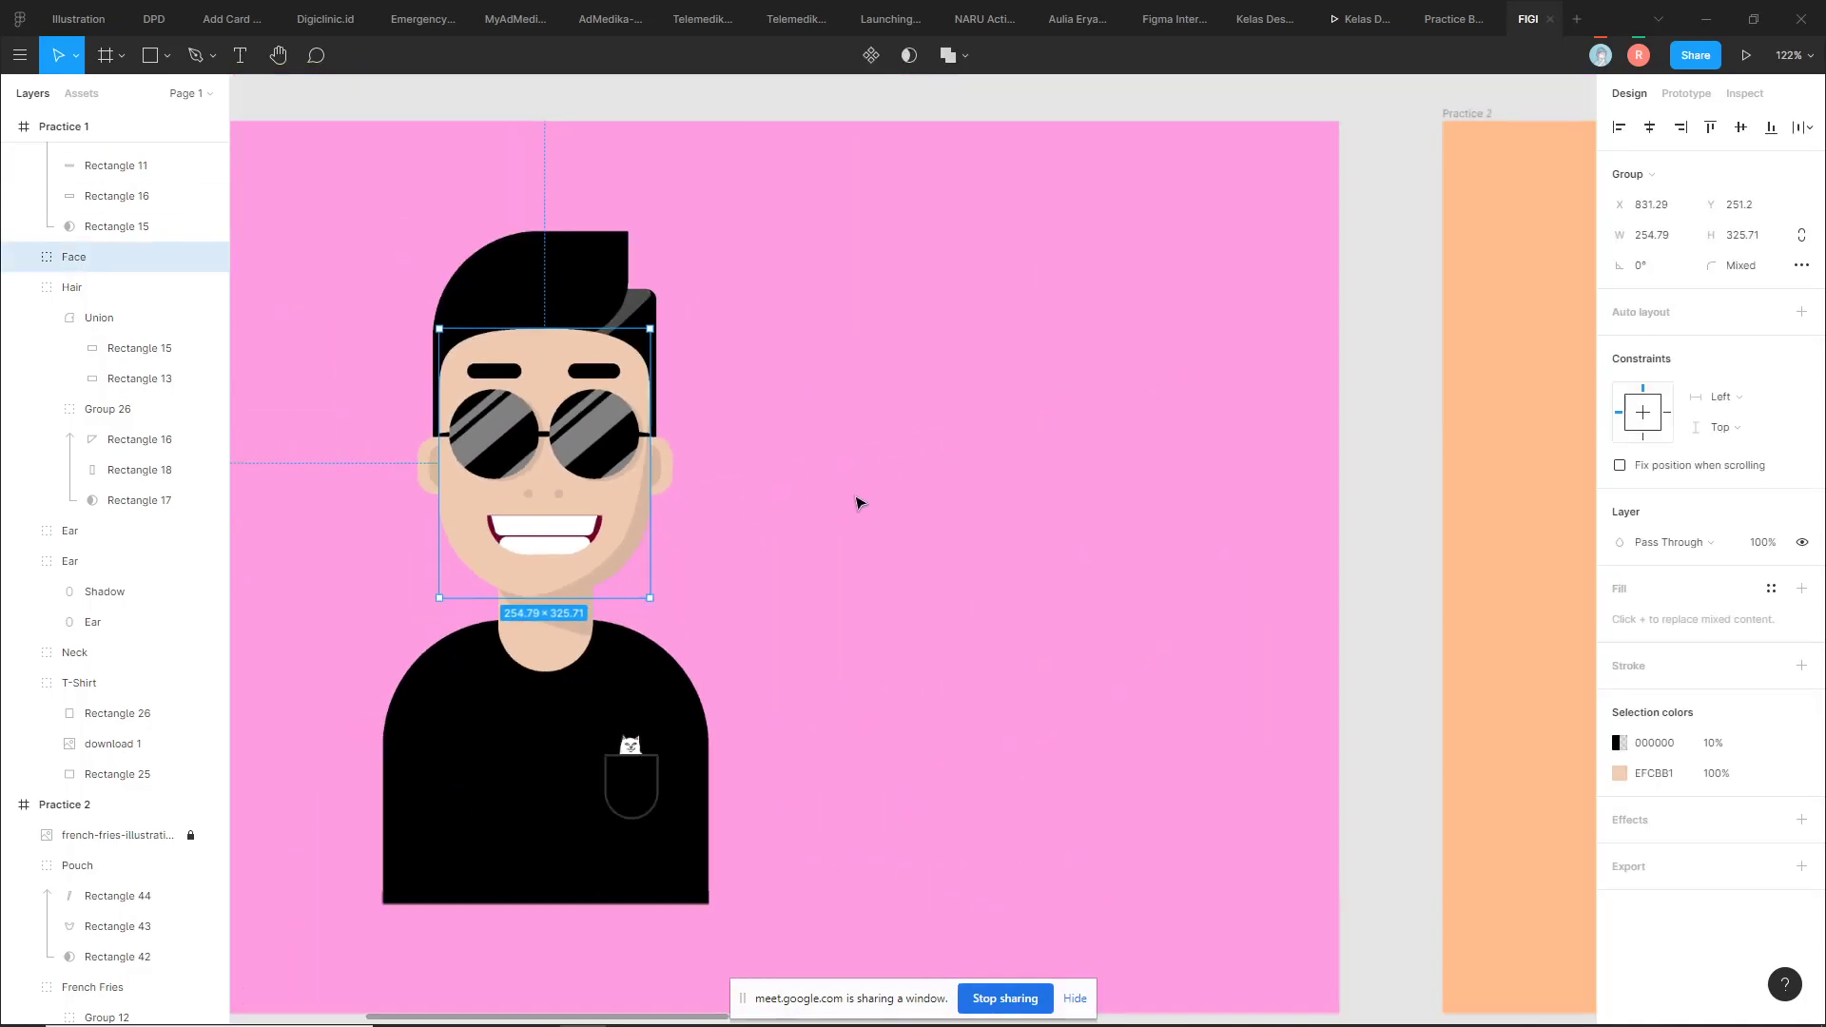
{"action": "left_click", "coordinate": [864, 500]}
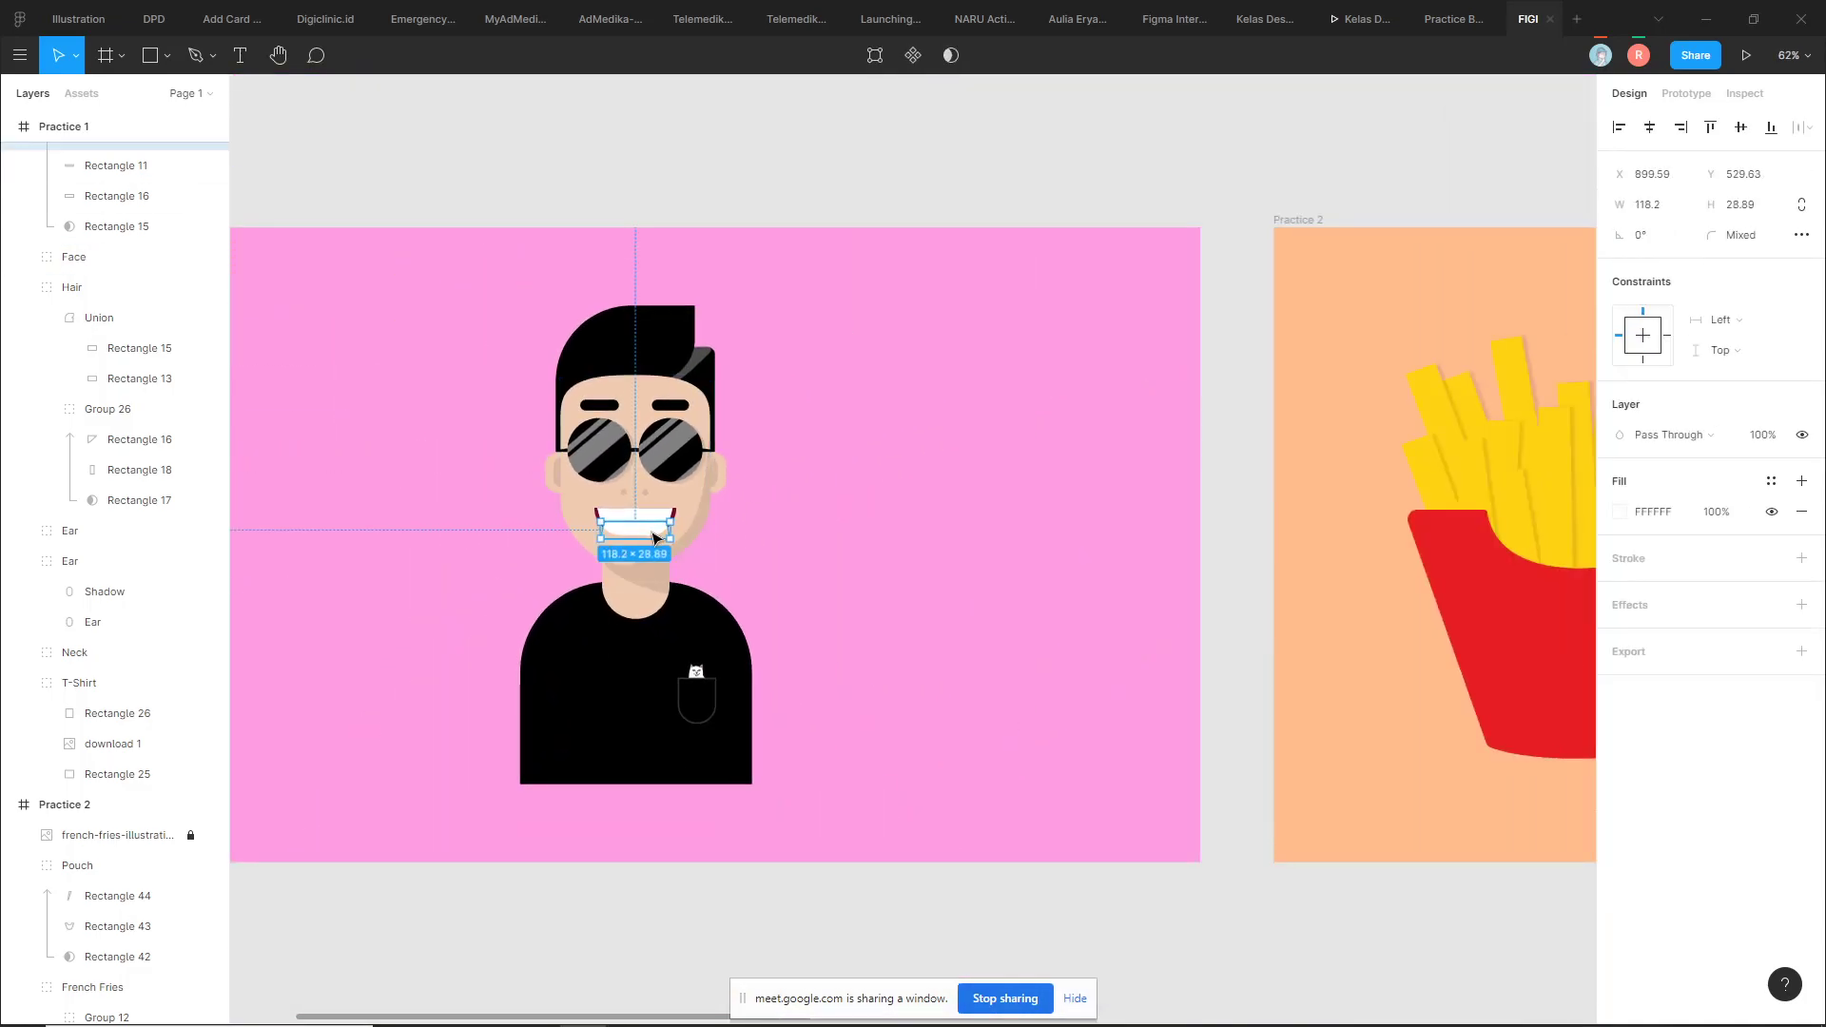
{"action": "scroll", "coordinate": [752, 513], "scroll_direction": "down", "scroll_amount": 3}
{"action": "left_click_drag", "start_coordinate": [860, 403], "coordinate": [710, 714]}
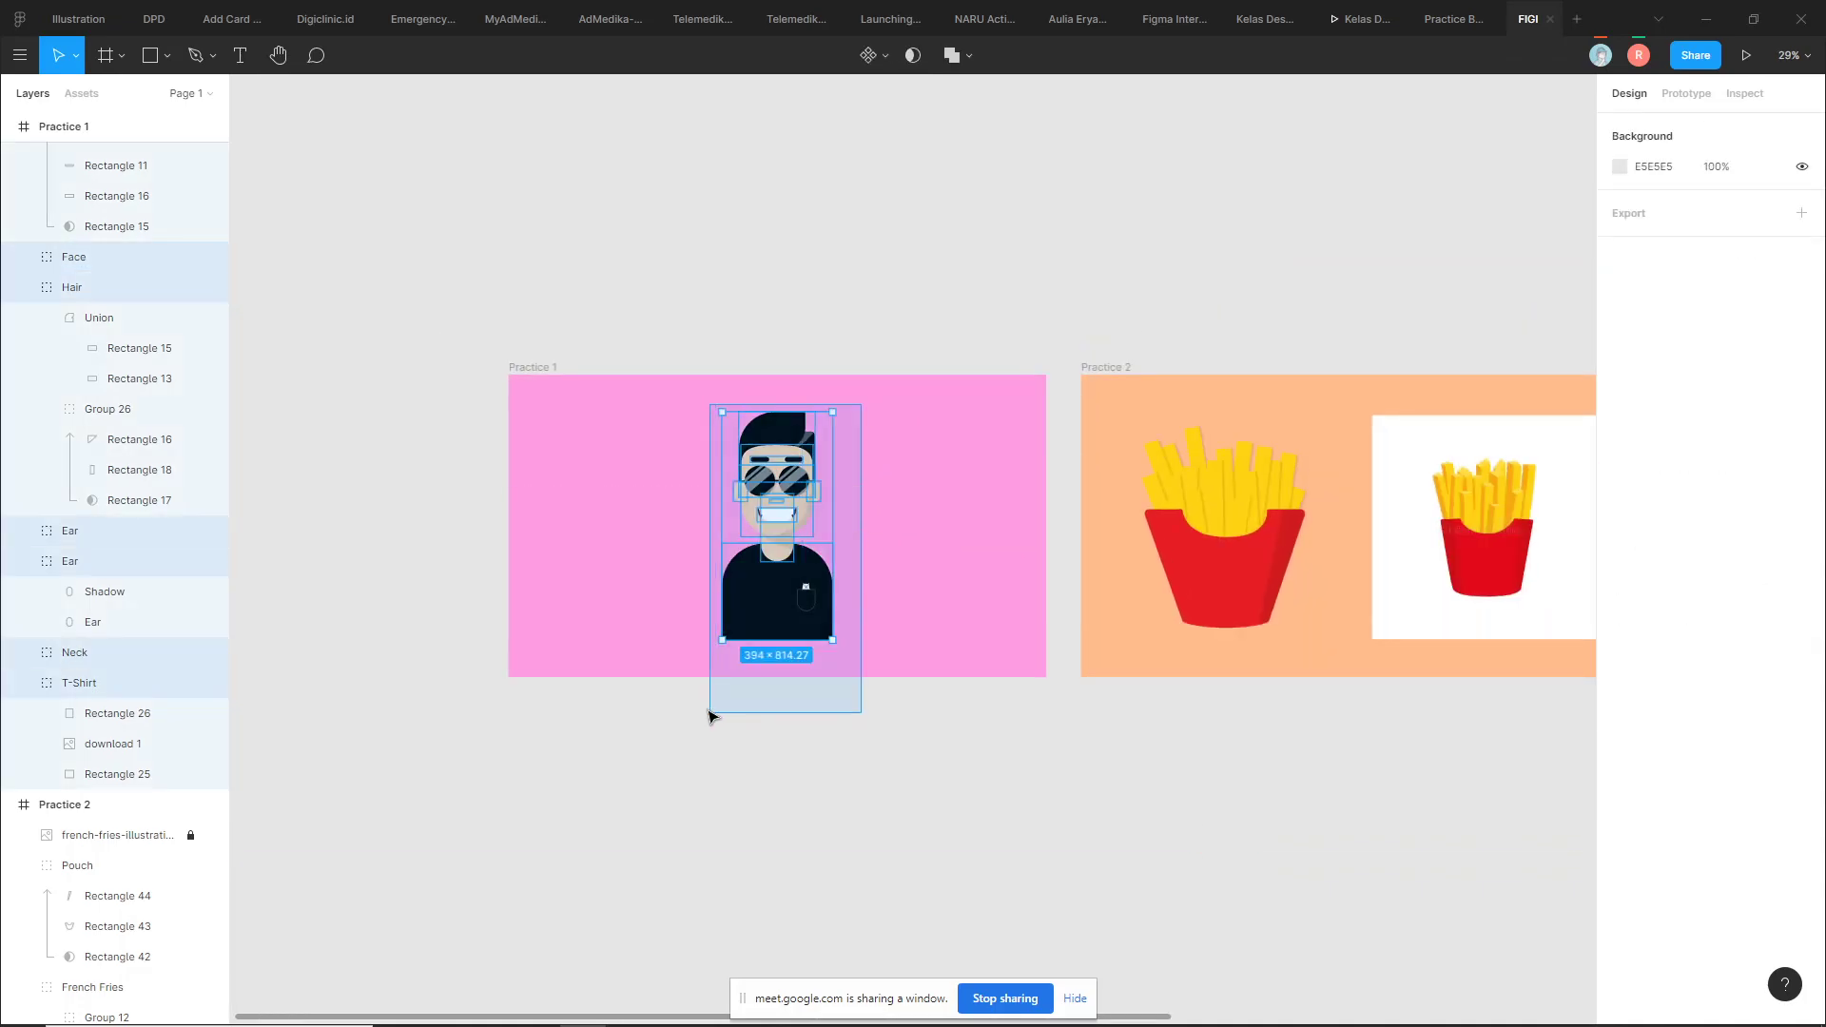
{"action": "left_click_drag", "start_coordinate": [794, 505], "coordinate": [794, 820]}
{"action": "key", "text": "Escape"}
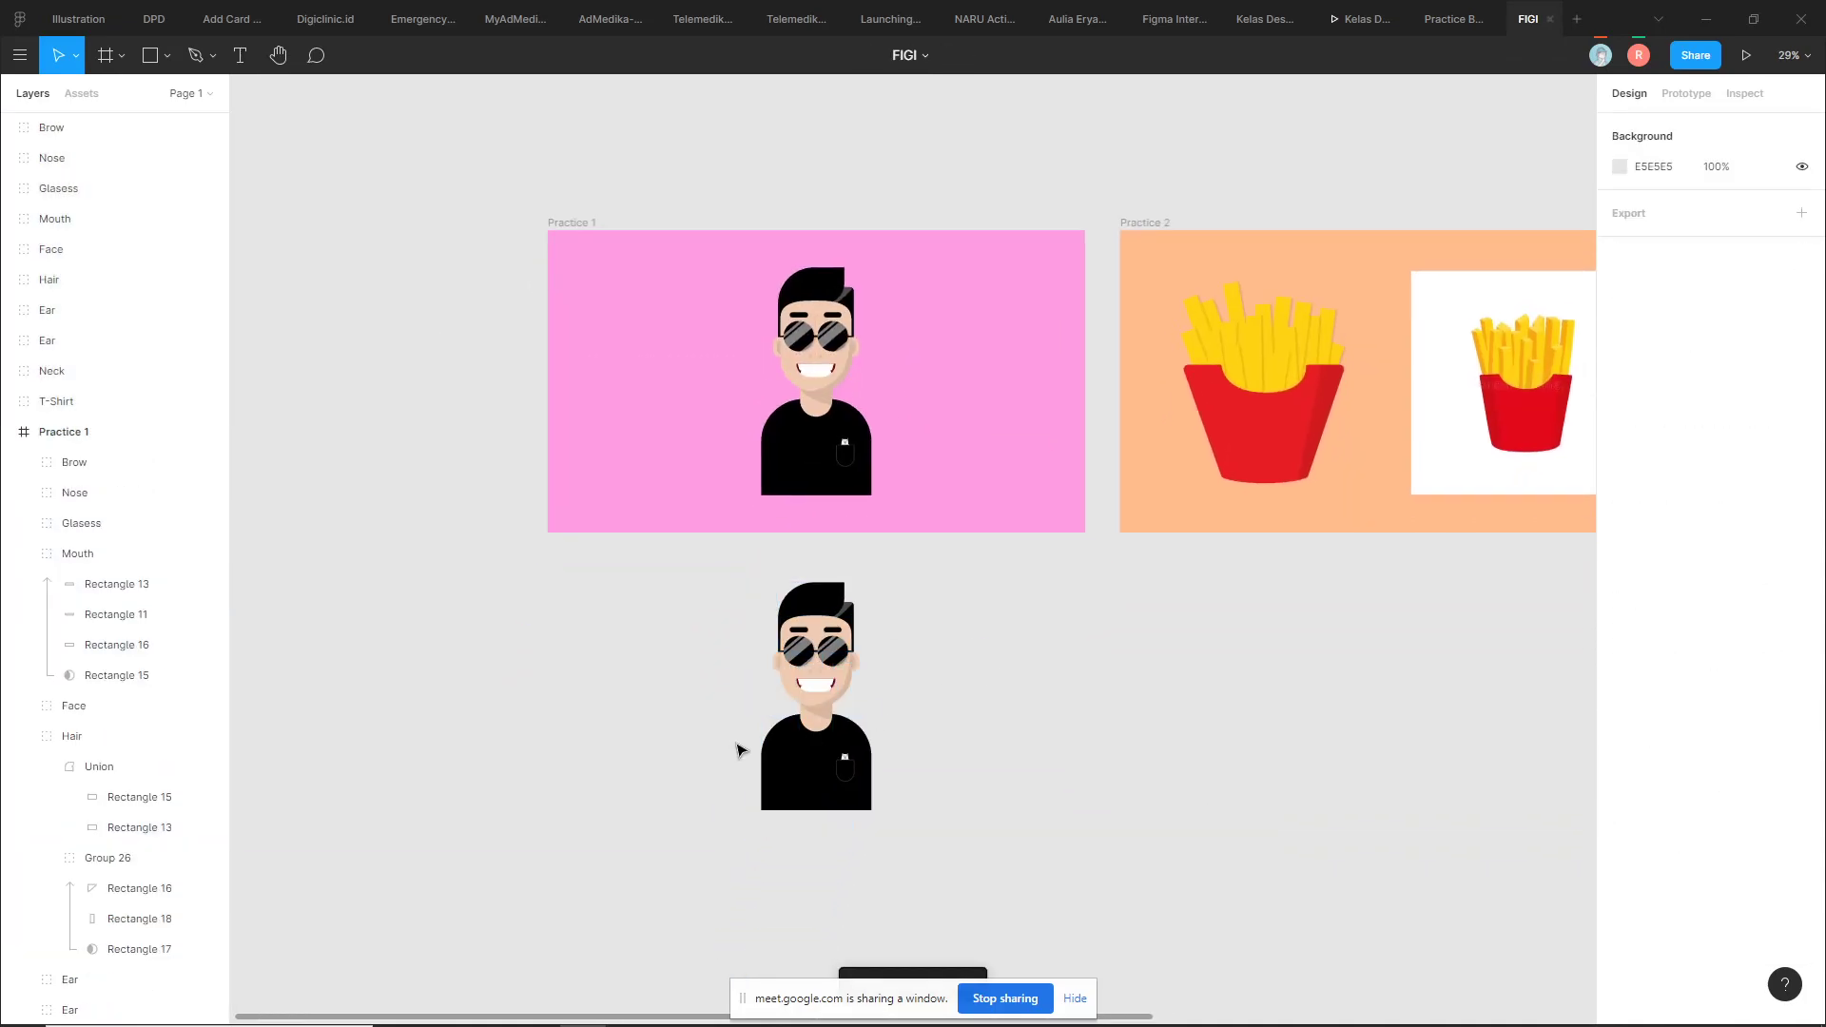
{"action": "scroll", "coordinate": [738, 745], "scroll_direction": "up", "scroll_amount": 5}
{"action": "scroll", "coordinate": [1008, 623], "scroll_direction": "down", "scroll_amount": 2}
{"action": "scroll", "coordinate": [799, 600], "scroll_direction": "up", "scroll_amount": 2}
Give the copy's lower teeth, Rectangle 13, an inner shadow with Y 2 and 5% opacity
{"action": "left_click", "coordinate": [804, 601]}
{"action": "scroll", "coordinate": [807, 605], "scroll_direction": "up", "scroll_amount": 3}
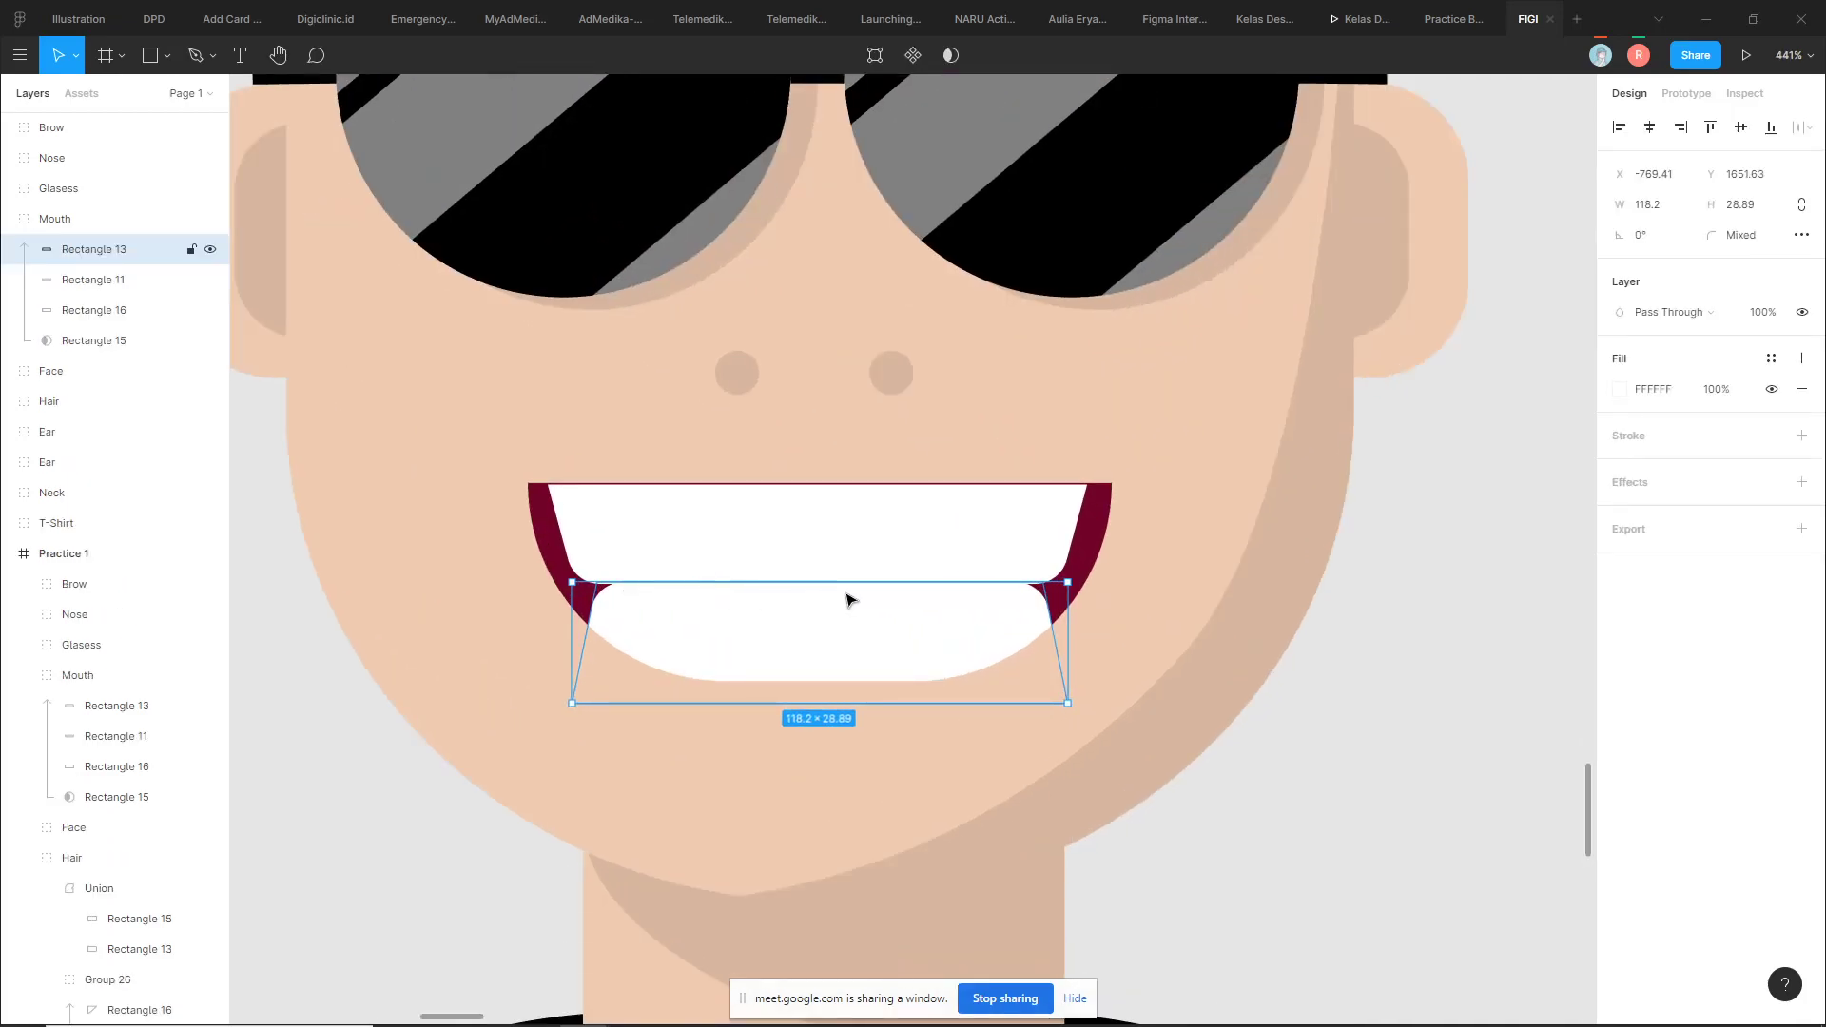
{"action": "scroll", "coordinate": [910, 637], "scroll_direction": "up", "scroll_amount": 1}
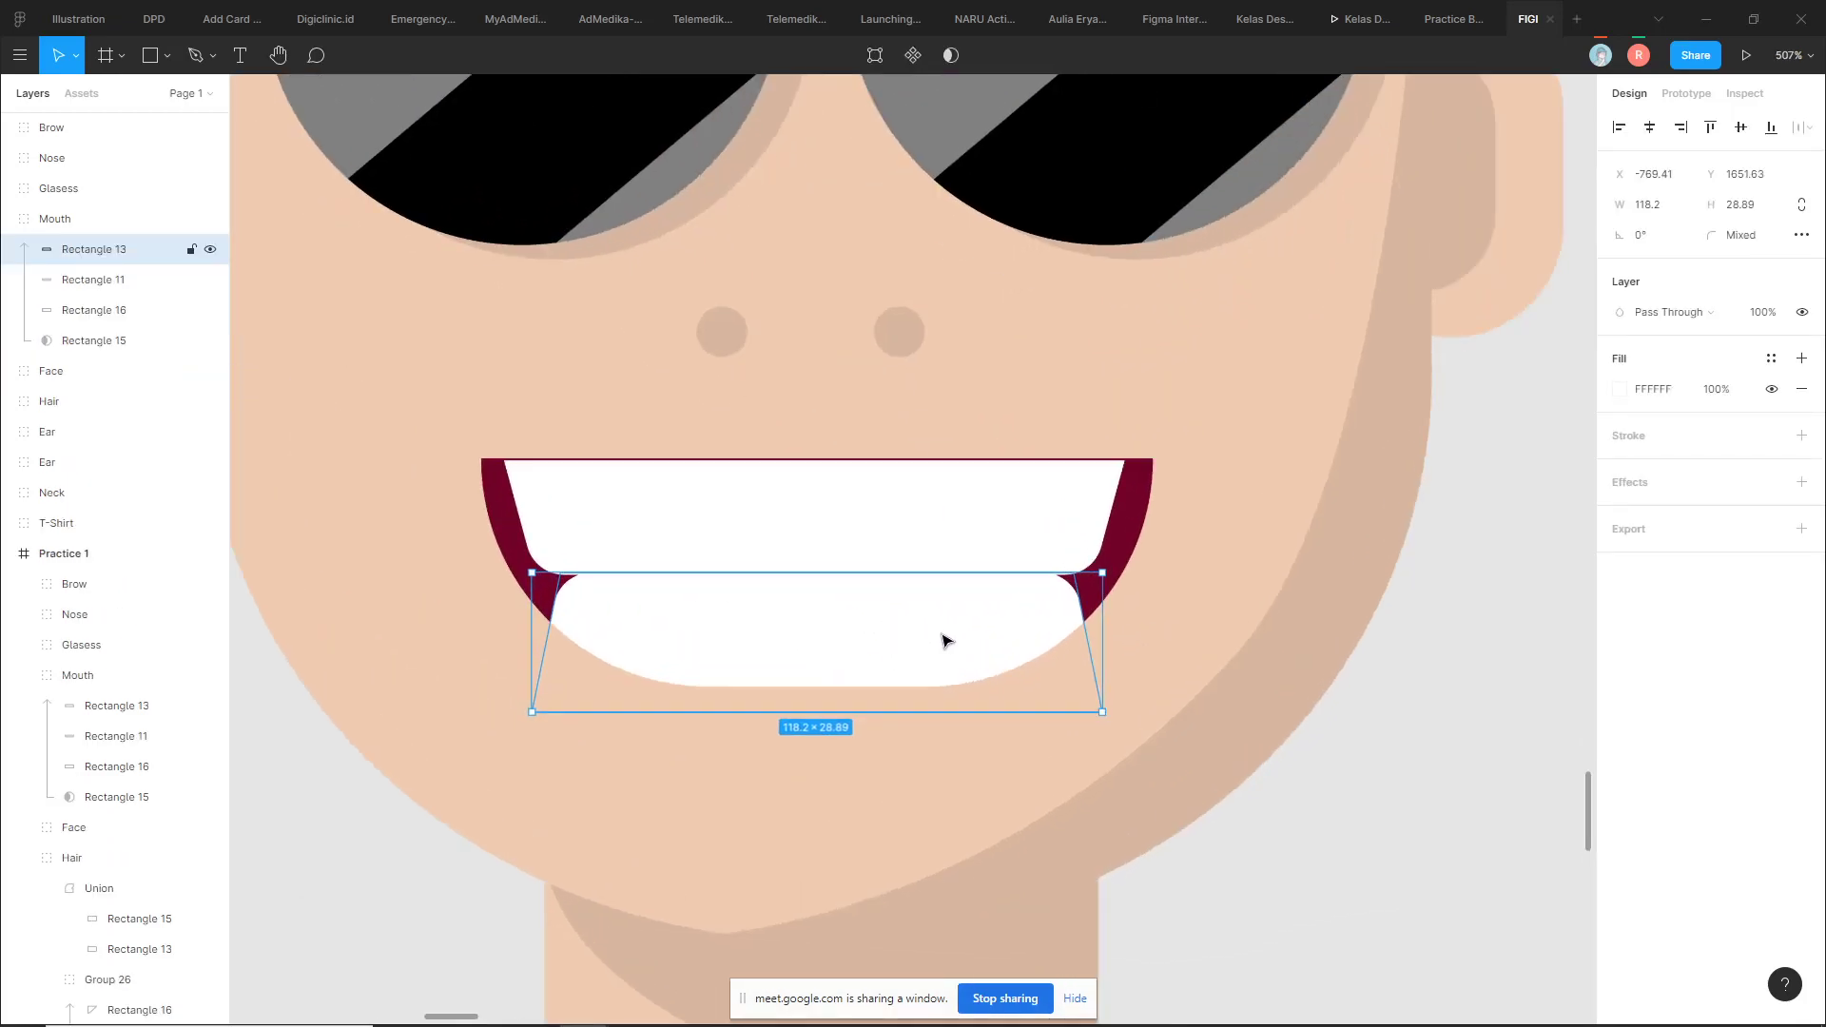
{"action": "left_click", "coordinate": [1649, 487]}
{"action": "left_click", "coordinate": [1679, 513]}
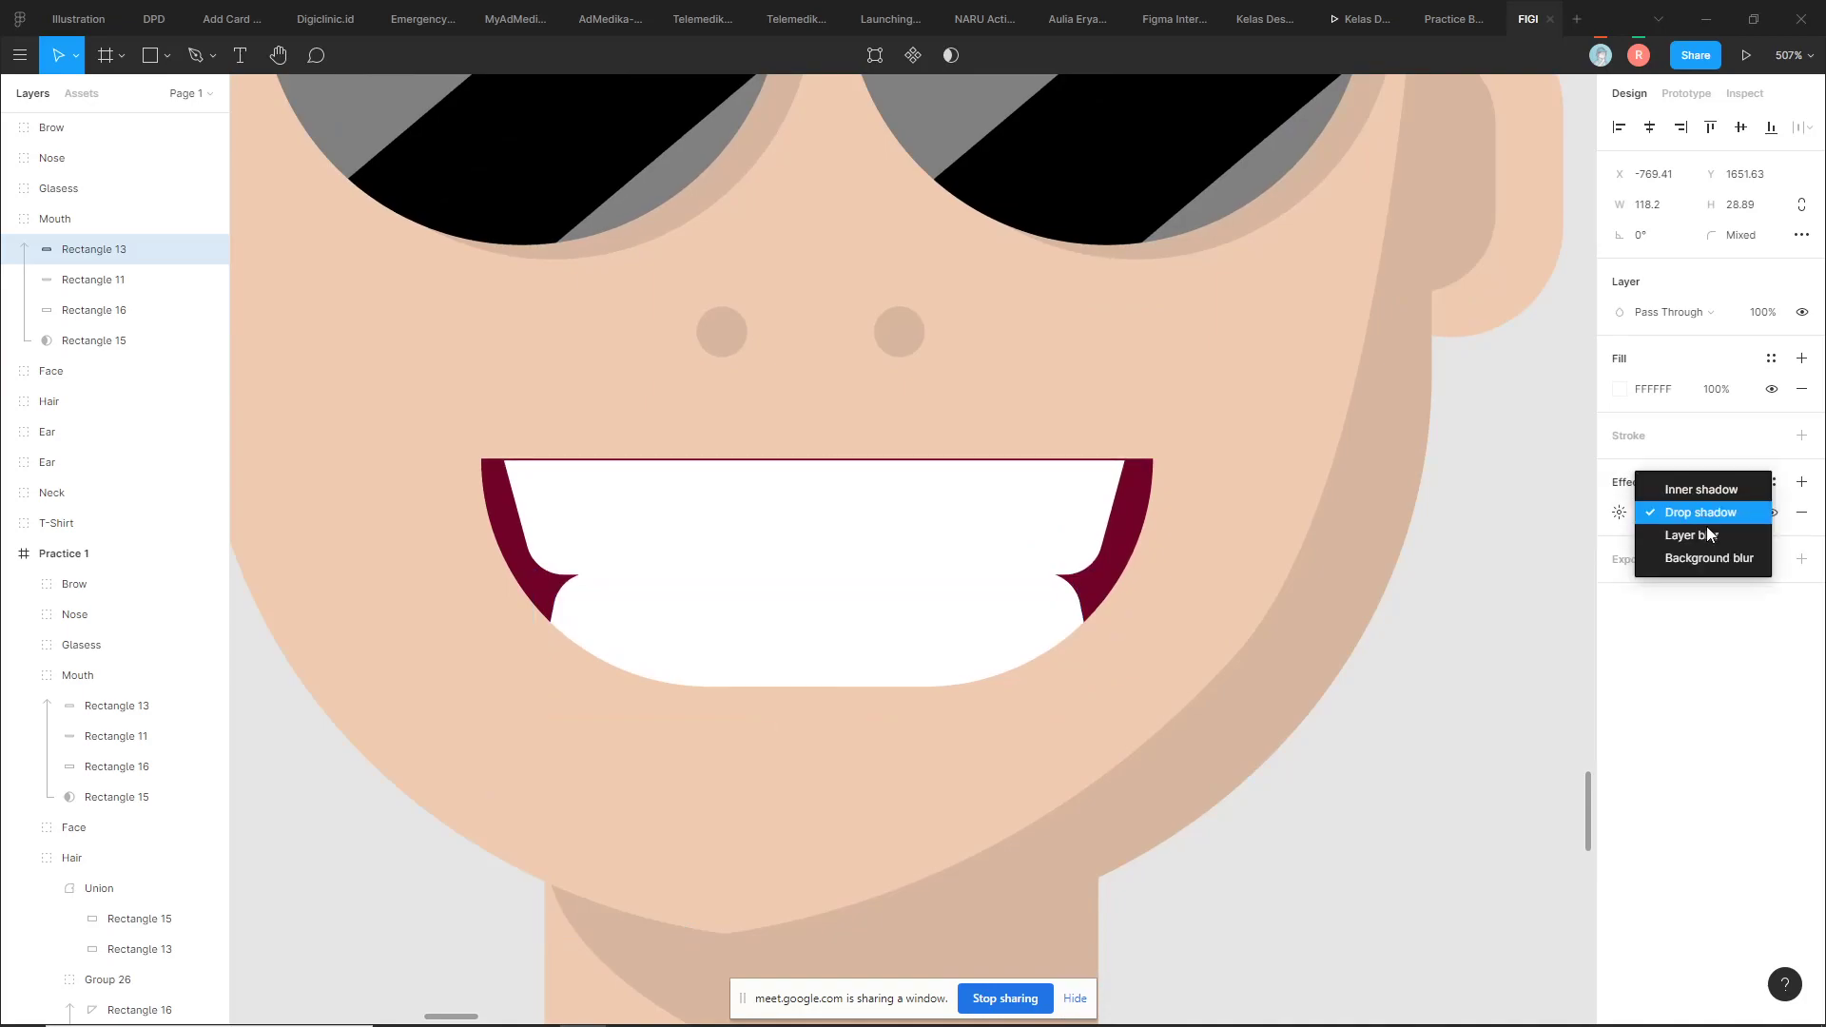
{"action": "left_click", "coordinate": [1700, 490]}
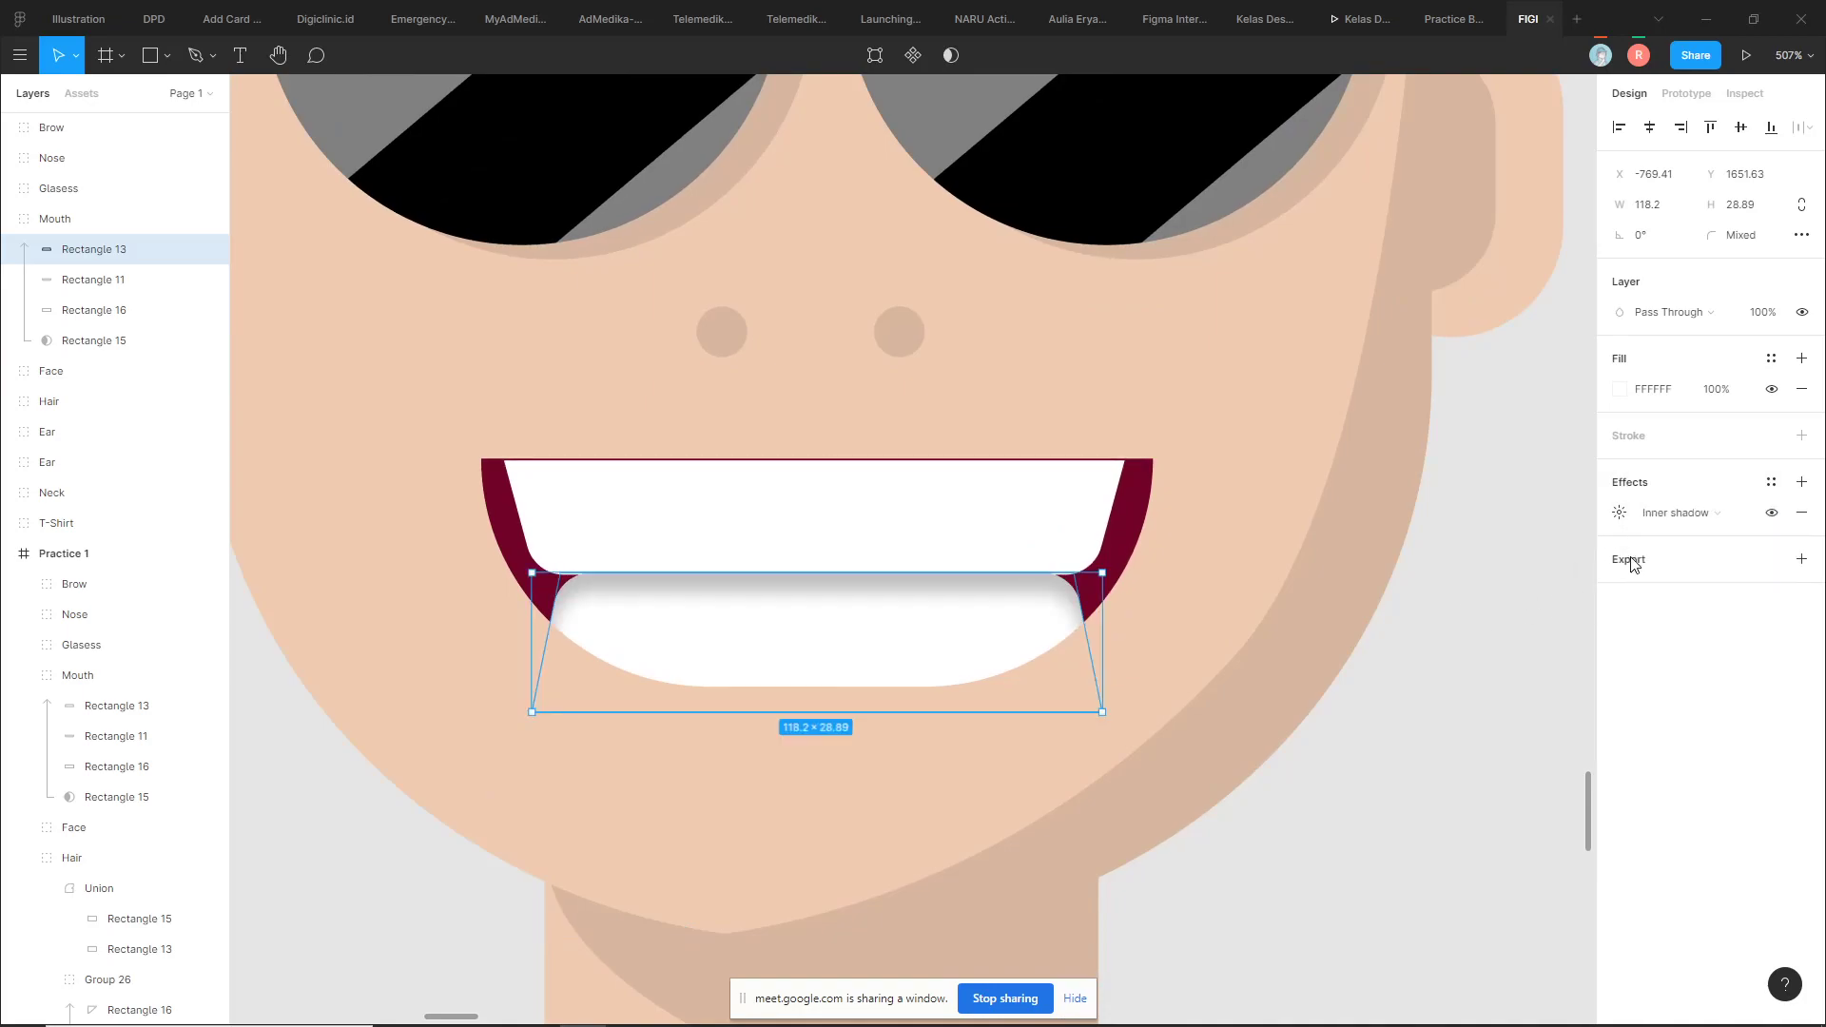
{"action": "left_click", "coordinate": [1621, 513]}
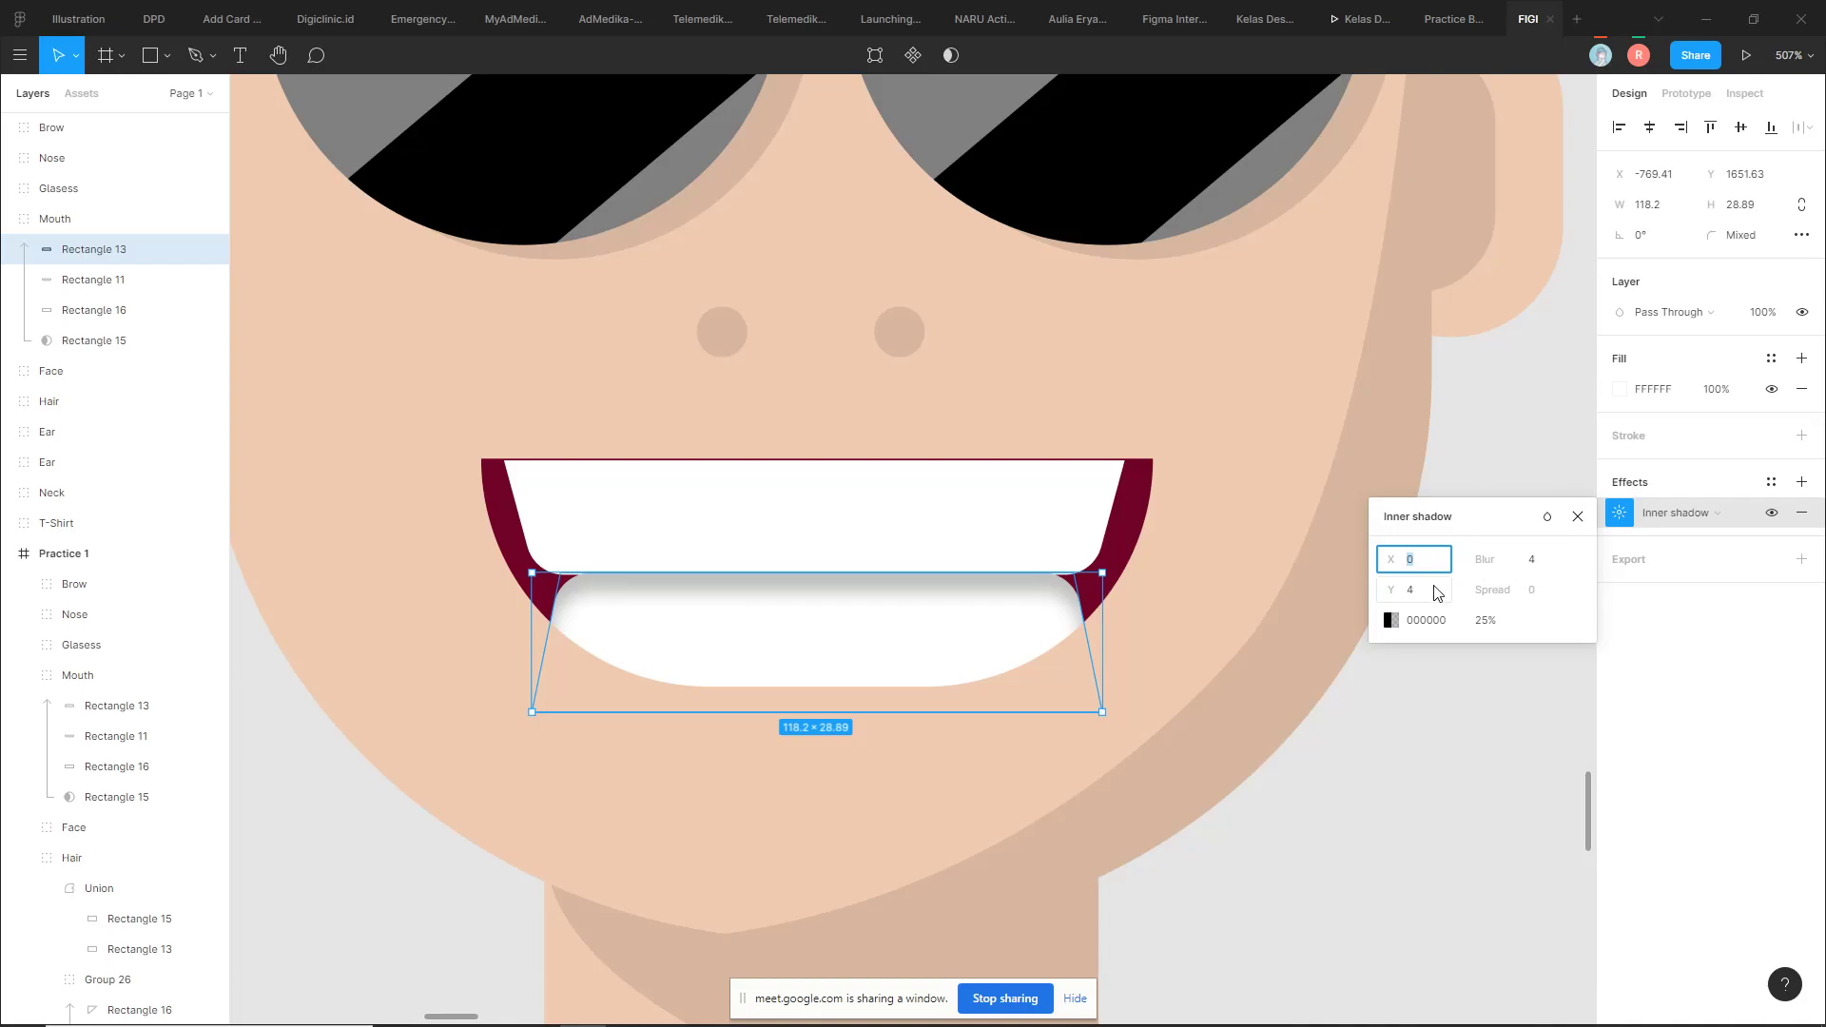
{"action": "left_click_drag", "start_coordinate": [1392, 593], "coordinate": [1388, 592]}
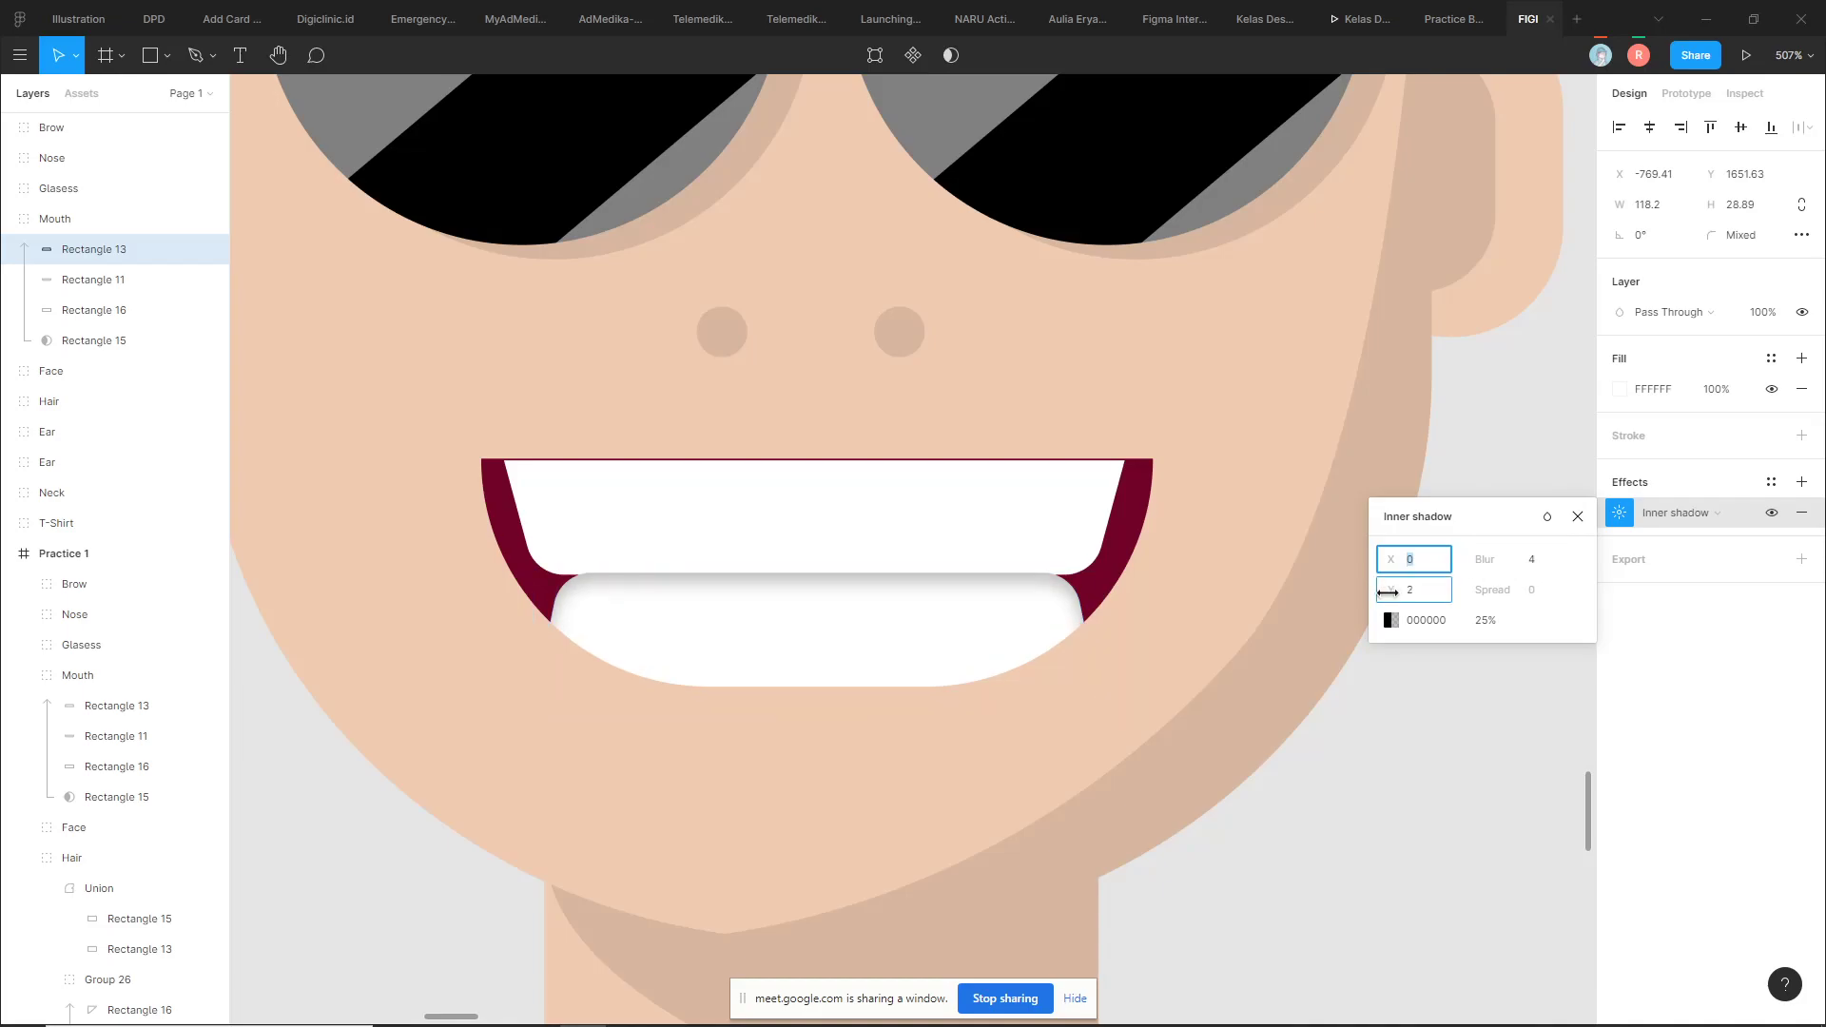
{"action": "left_click", "coordinate": [1493, 624]}
{"action": "type", "text": "5"}
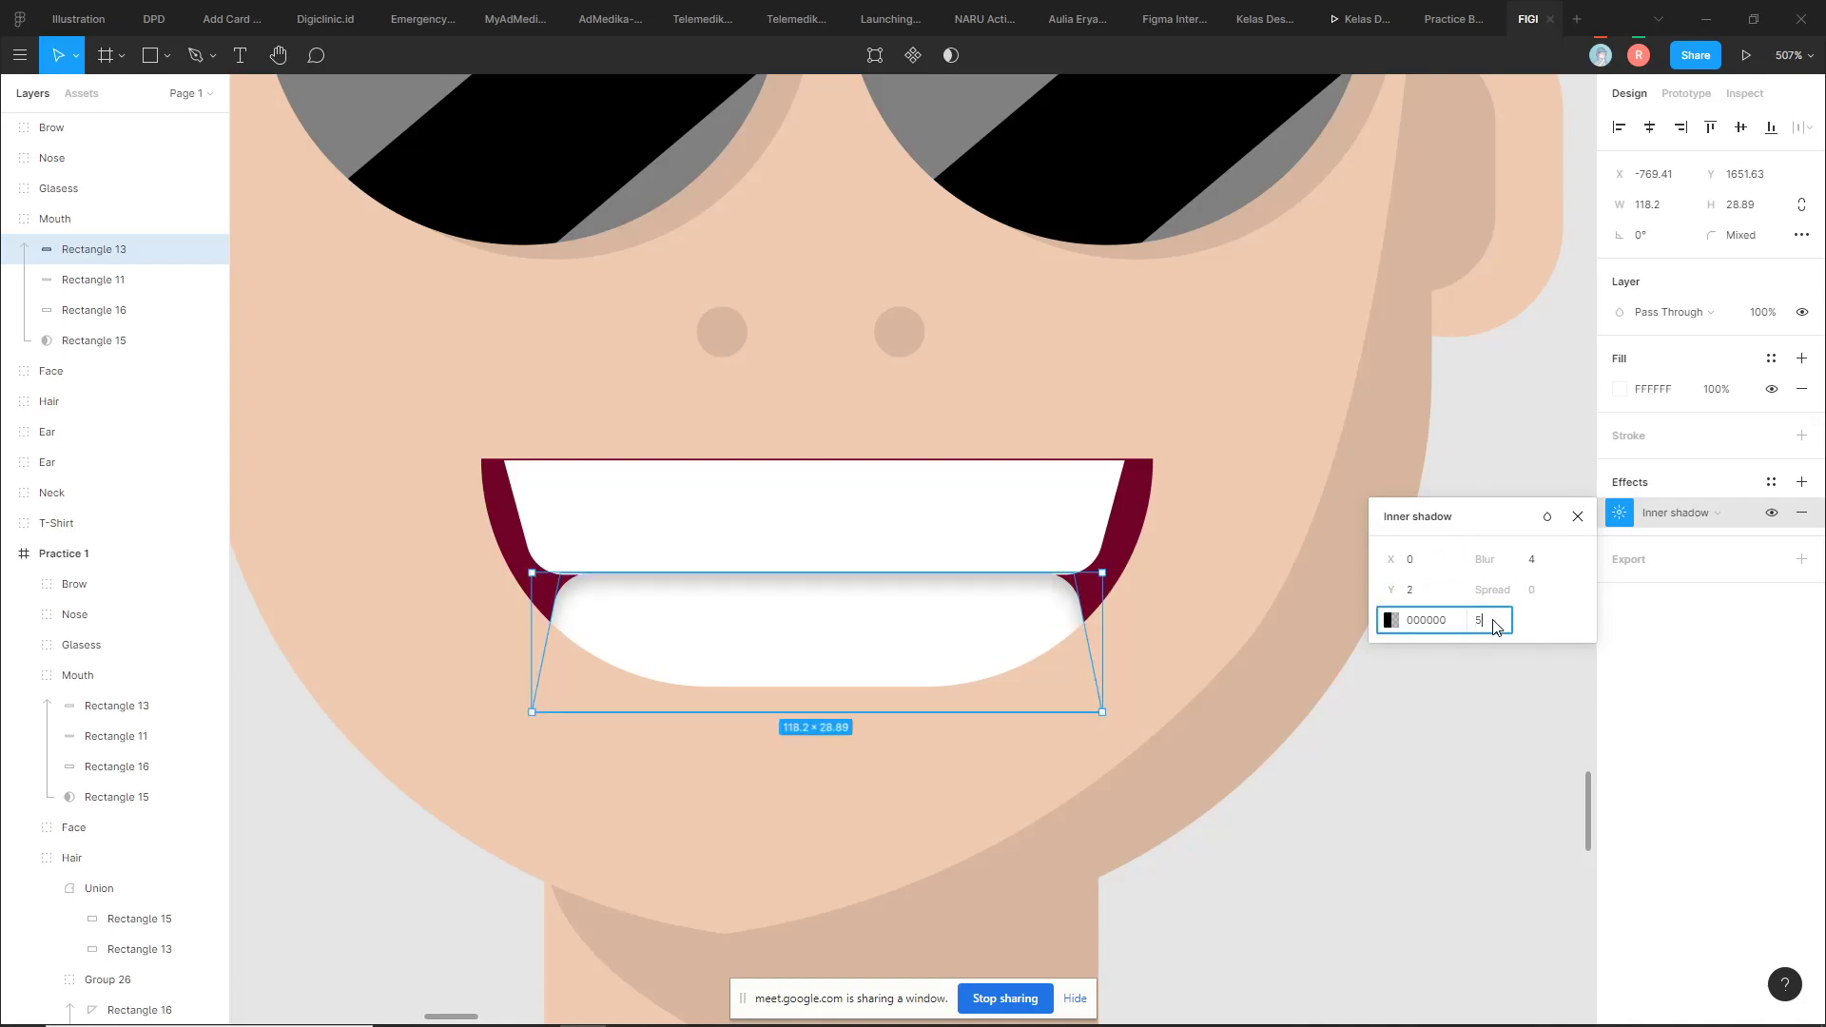
{"action": "type", "text": "10"}
{"action": "key", "text": "Return"}
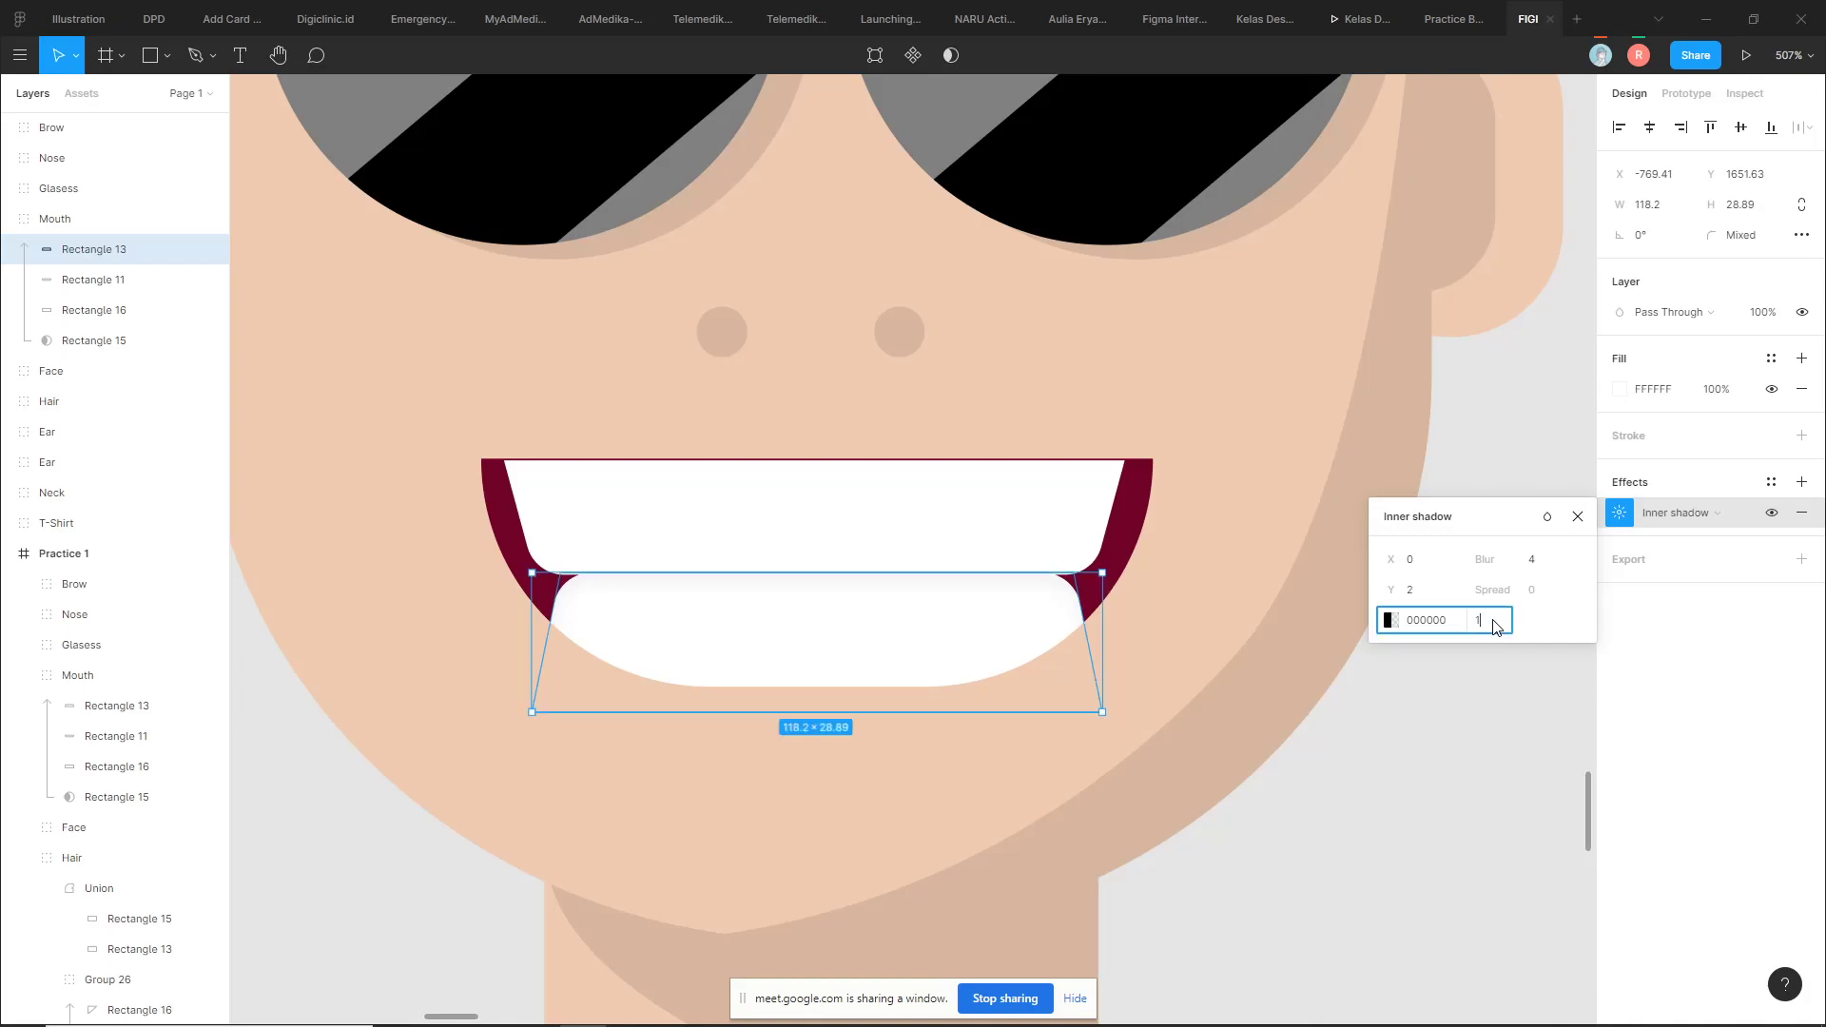
{"action": "left_click", "coordinate": [1362, 775]}
{"action": "scroll", "coordinate": [1398, 791], "scroll_direction": "down", "scroll_amount": 5}
Zoom in to check the inner shadow on the copy's lower teeth
{"action": "left_click", "coordinate": [1399, 792]}
{"action": "scroll", "coordinate": [1399, 792], "scroll_direction": "down", "scroll_amount": 3}
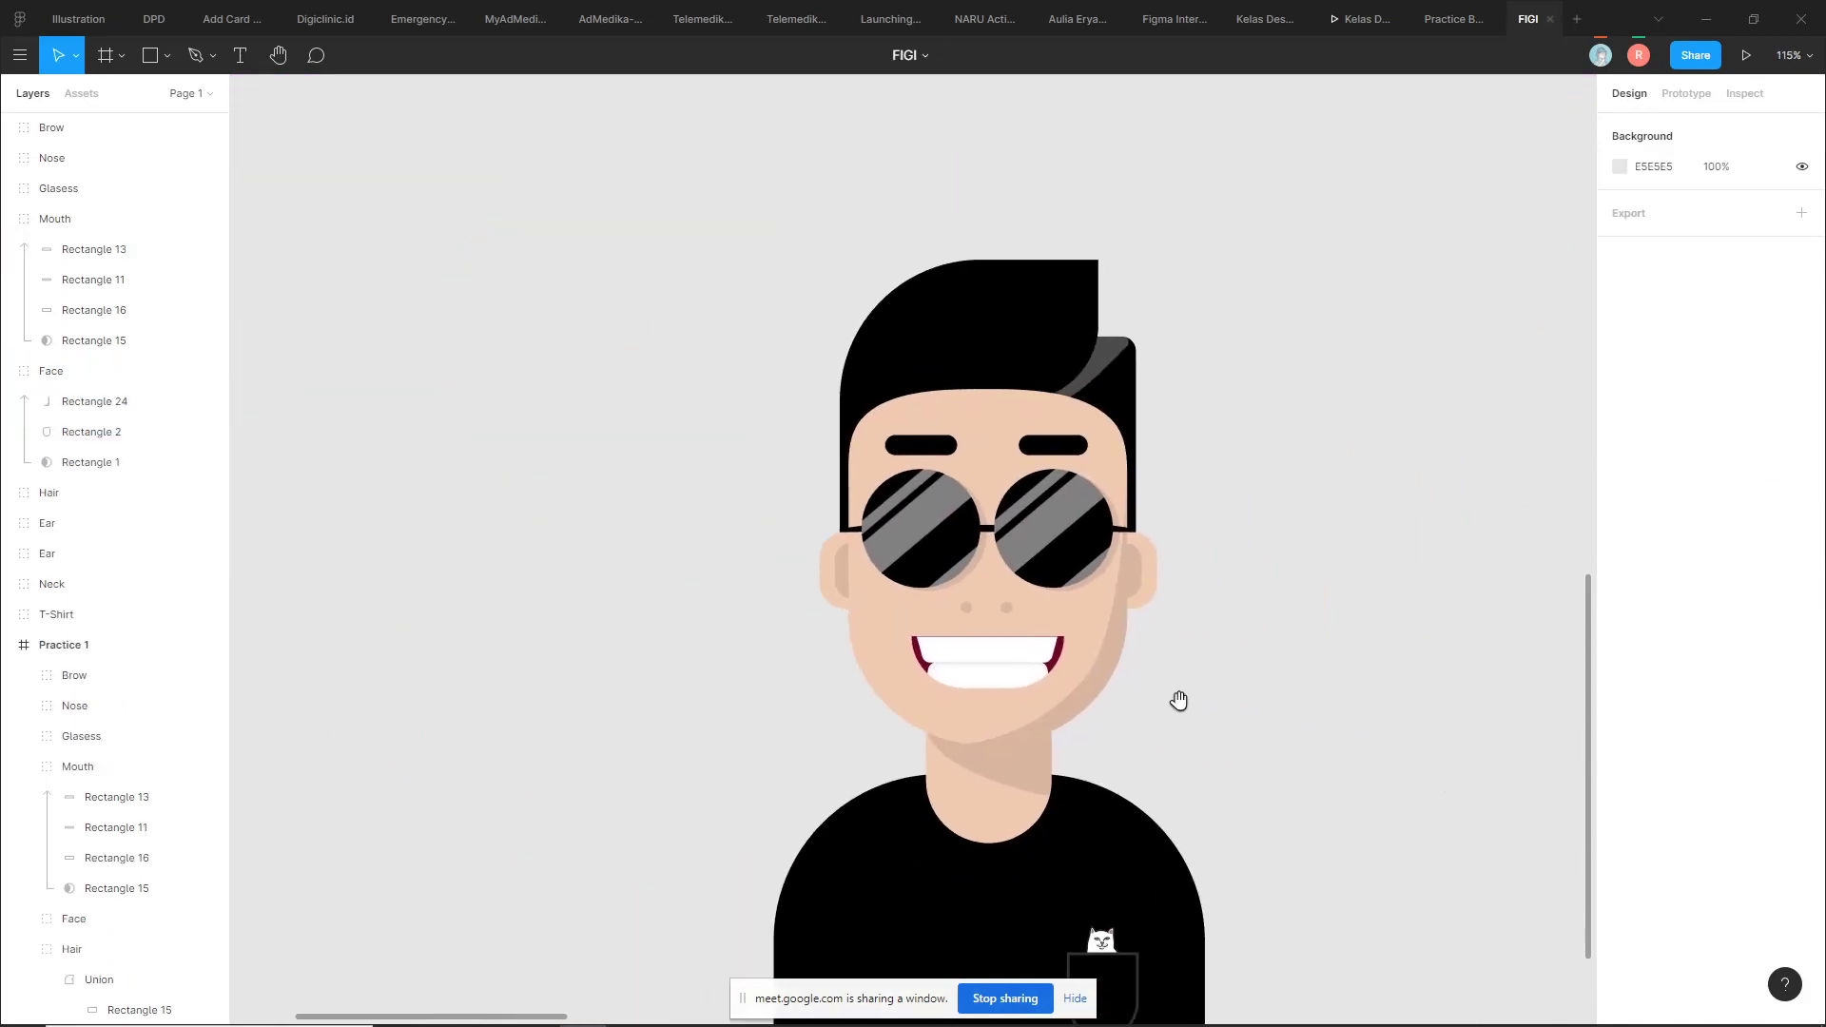
{"action": "scroll", "coordinate": [1179, 702], "scroll_direction": "down", "scroll_amount": 2}
{"action": "scroll", "coordinate": [1010, 656], "scroll_direction": "up", "scroll_amount": 2}
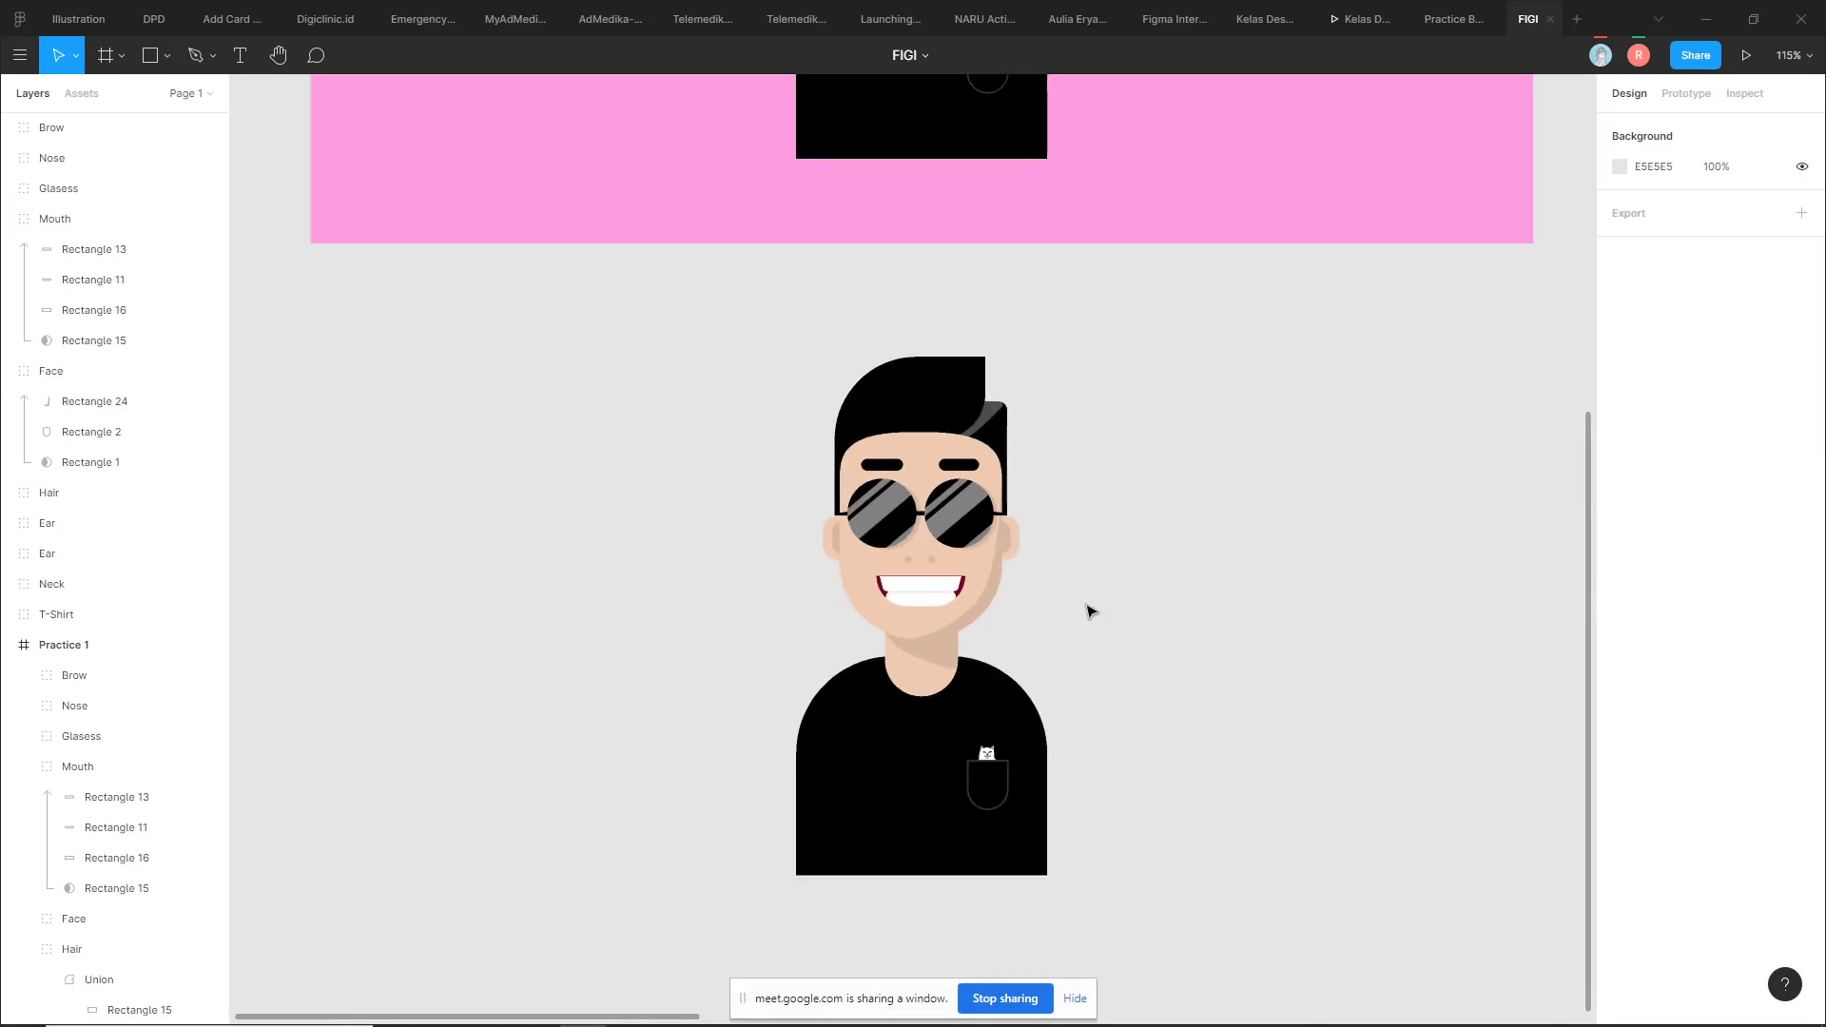
{"action": "scroll", "coordinate": [1094, 611], "scroll_direction": "down", "scroll_amount": 3}
{"action": "scroll", "coordinate": [919, 597], "scroll_direction": "up", "scroll_amount": 8}
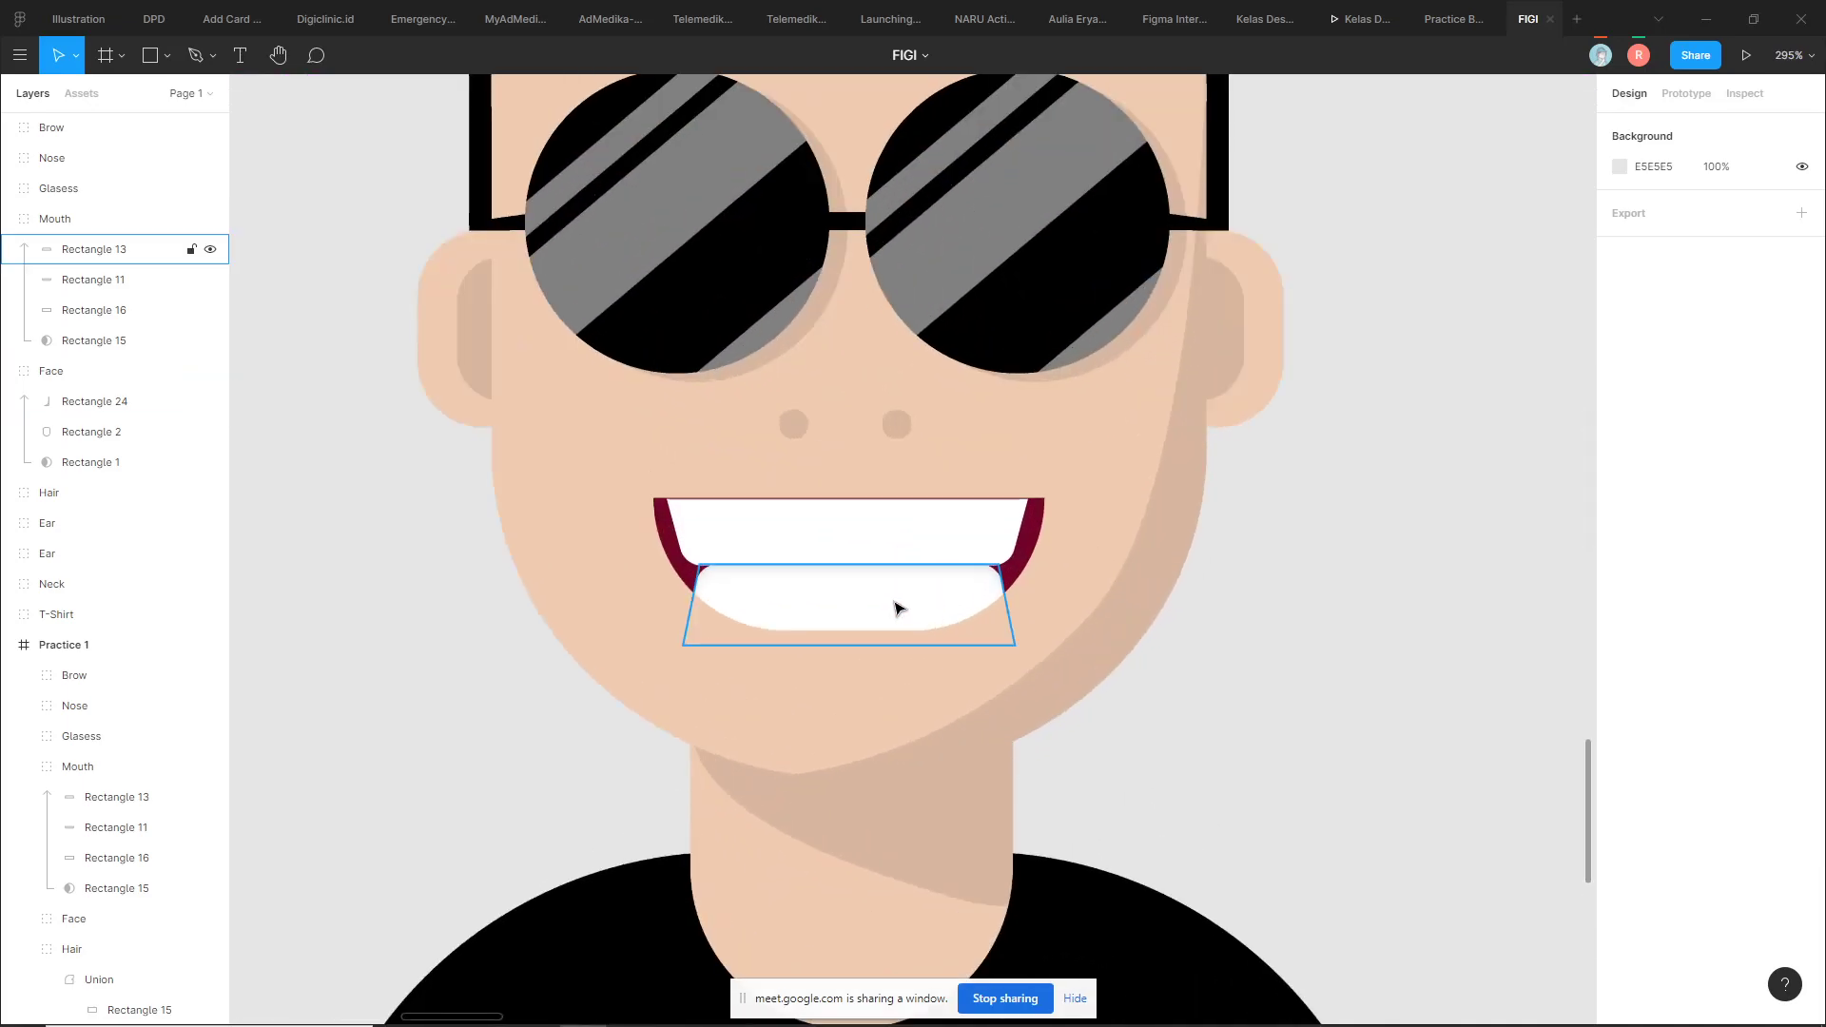
{"action": "left_click", "coordinate": [892, 607], "text": "ctrl"}
{"action": "scroll", "coordinate": [892, 607], "scroll_direction": "up", "scroll_amount": 2}
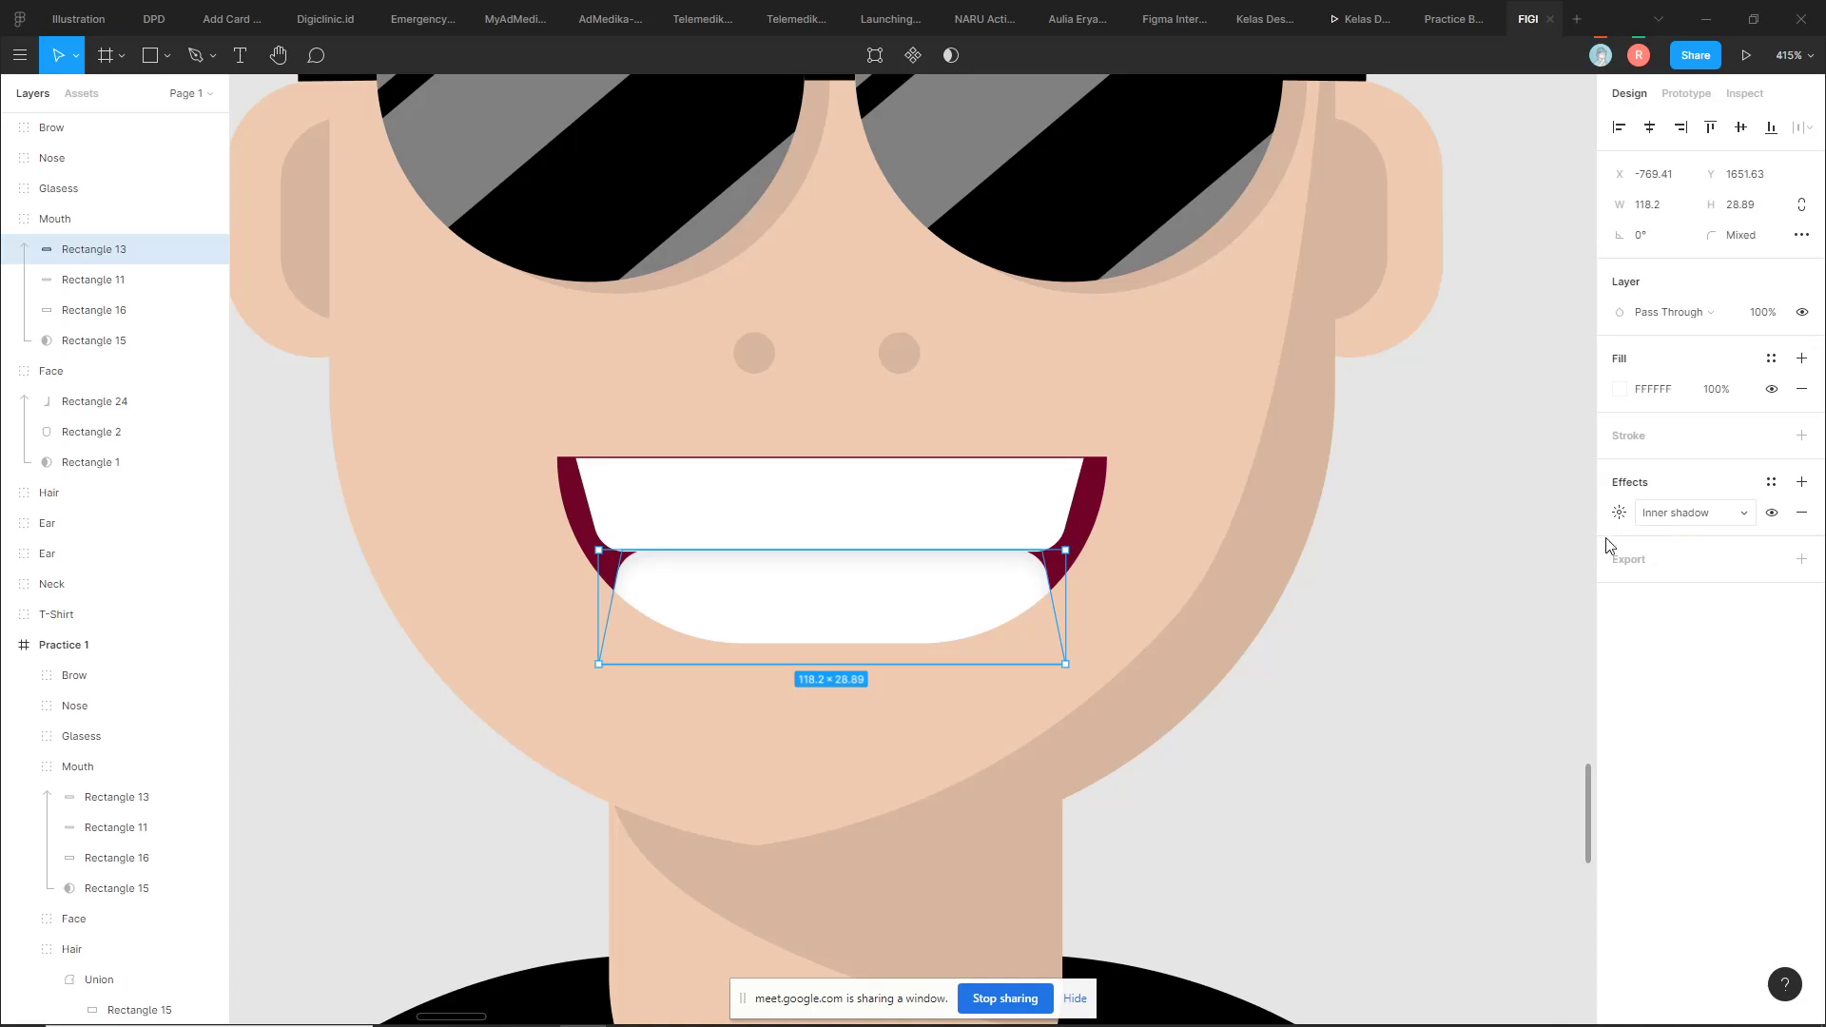
{"action": "left_click", "coordinate": [1403, 571]}
Inspect the copied character's whole Mouth group, then clear the selection
{"action": "scroll", "coordinate": [1403, 570], "scroll_direction": "down", "scroll_amount": 3}
{"action": "scroll", "coordinate": [1288, 644], "scroll_direction": "down", "scroll_amount": 2}
{"action": "scroll", "coordinate": [1350, 619], "scroll_direction": "down", "scroll_amount": 3}
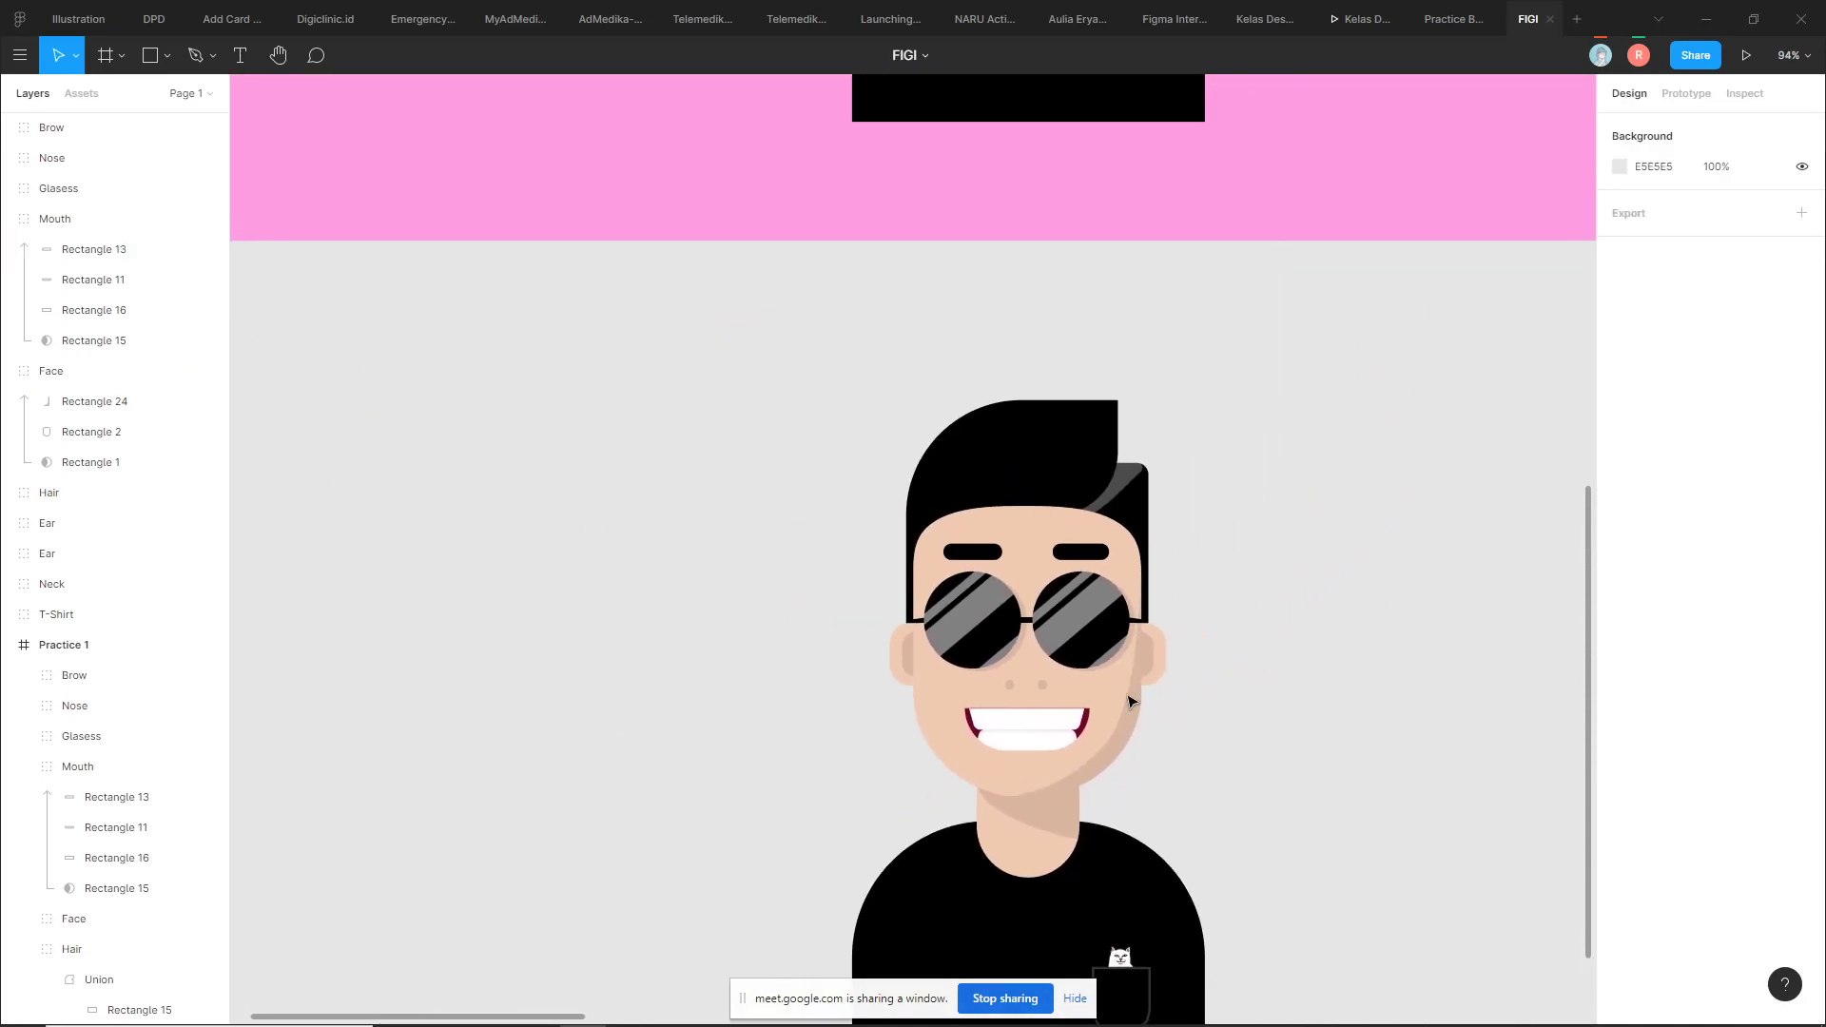
{"action": "scroll", "coordinate": [1162, 620], "scroll_direction": "down", "scroll_amount": 2}
{"action": "scroll", "coordinate": [1060, 380], "scroll_direction": "up", "scroll_amount": 4}
{"action": "scroll", "coordinate": [899, 288], "scroll_direction": "up", "scroll_amount": 2}
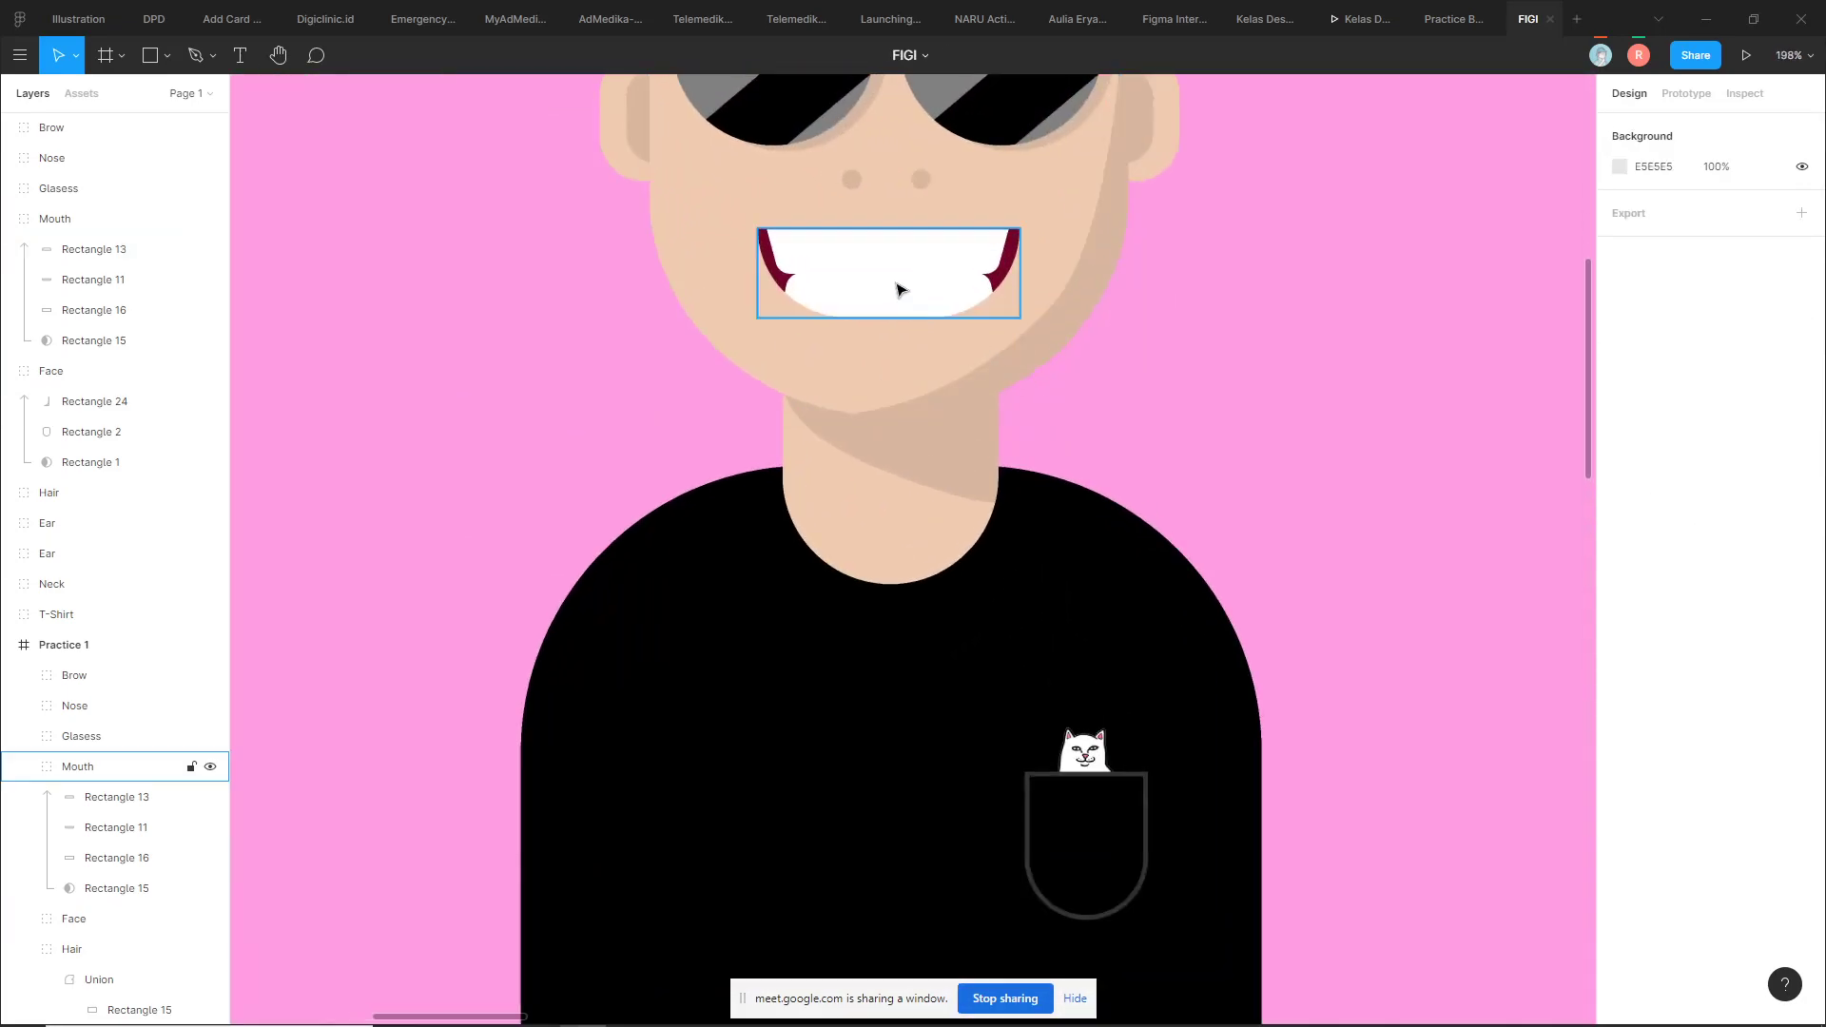
{"action": "left_click", "coordinate": [899, 288]}
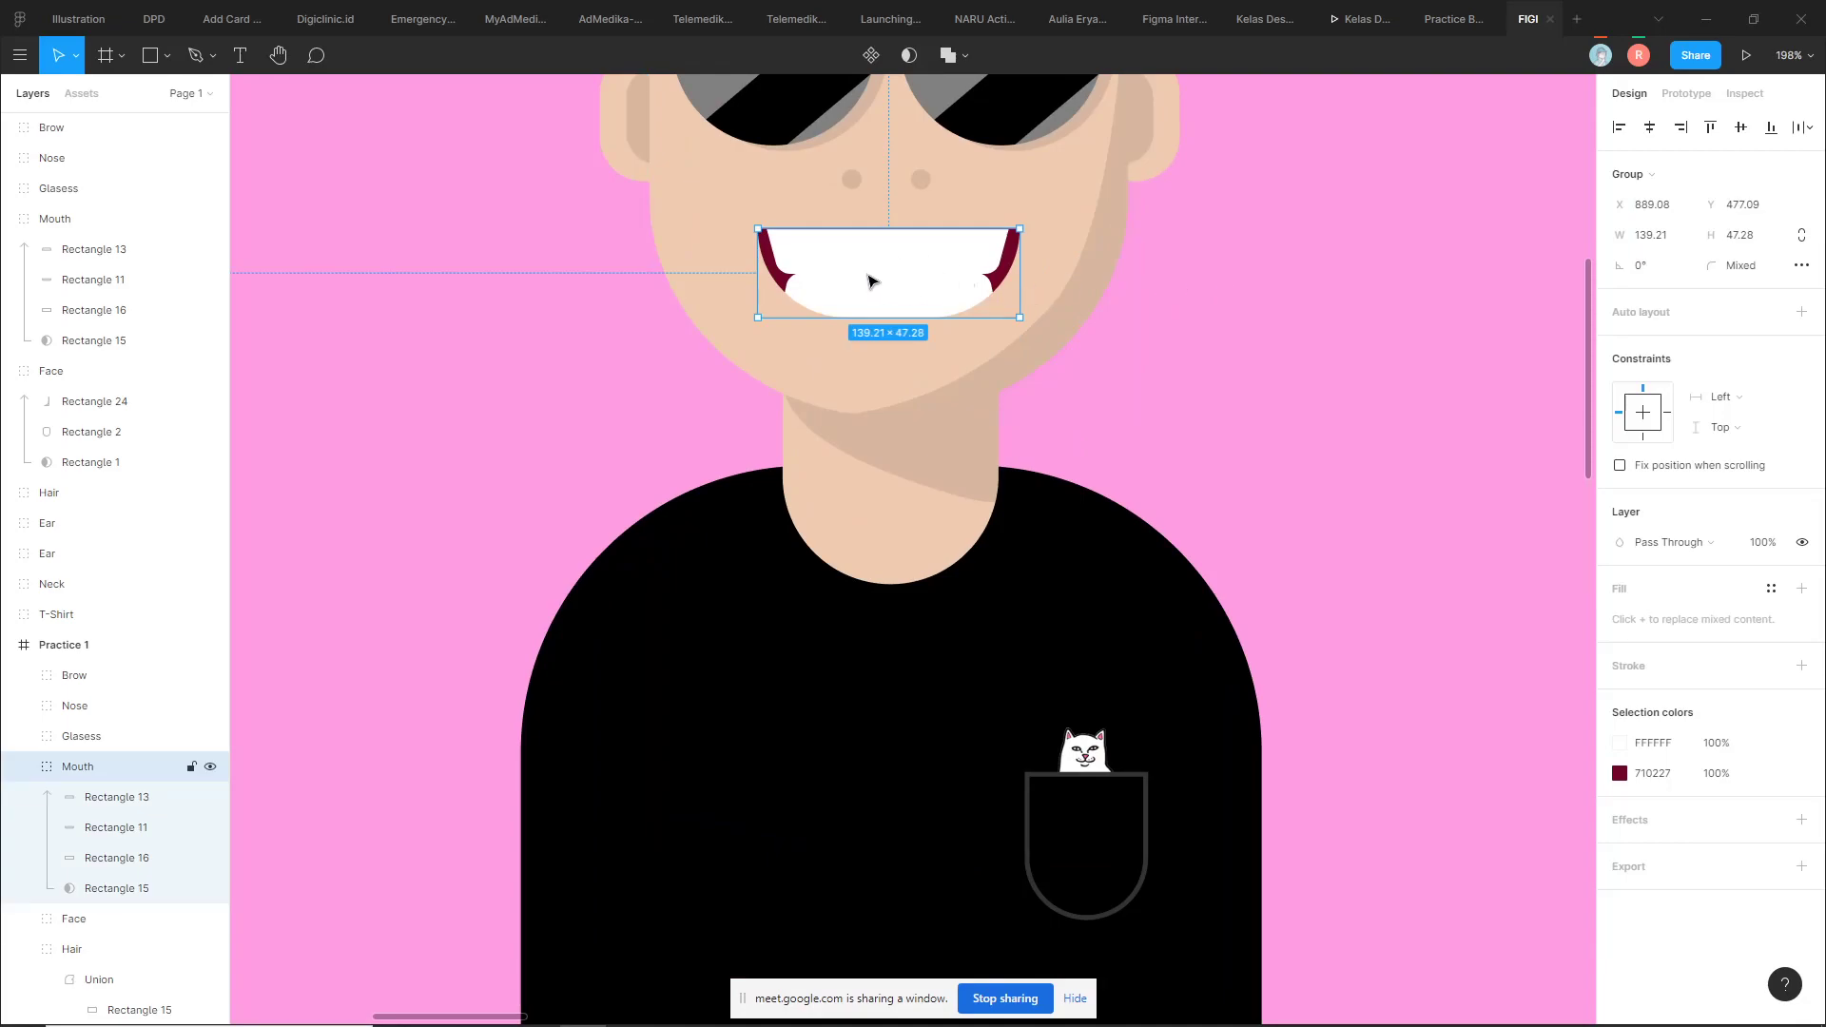
{"action": "scroll", "coordinate": [927, 283], "scroll_direction": "down", "scroll_amount": 3}
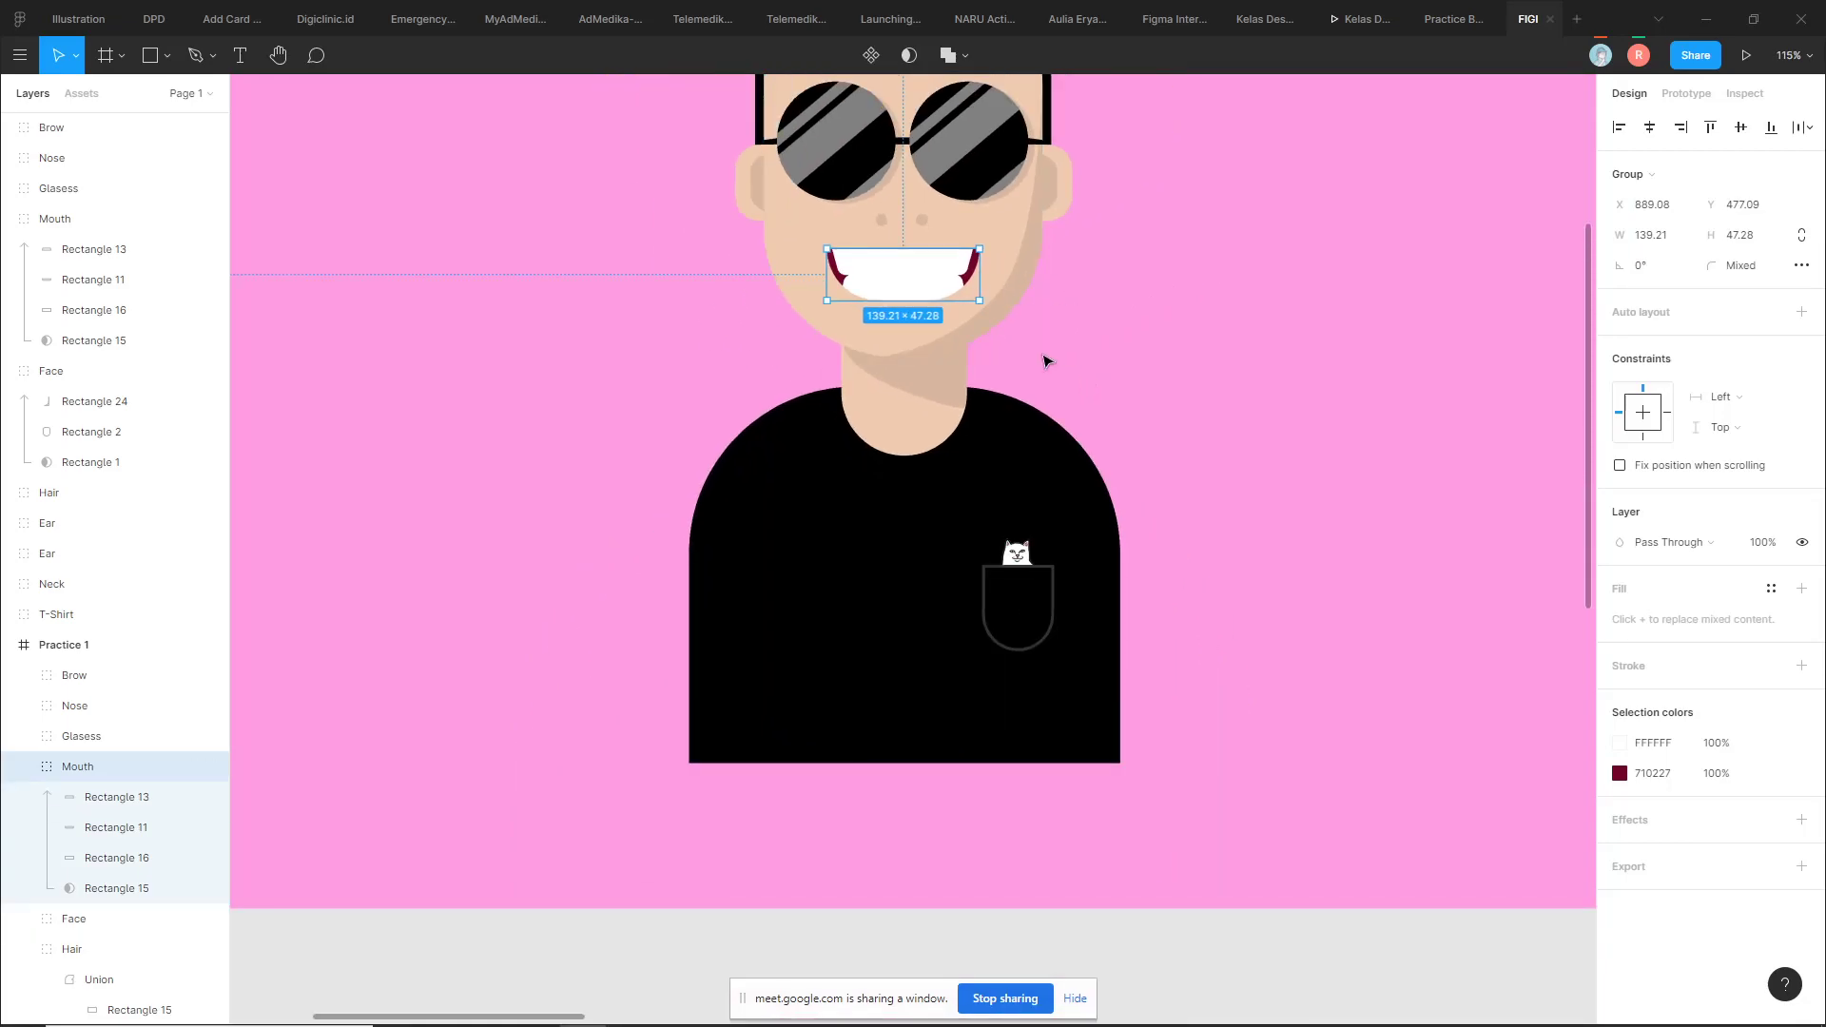
{"action": "scroll", "coordinate": [1064, 333], "scroll_direction": "down", "scroll_amount": 3}
{"action": "scroll", "coordinate": [1081, 346], "scroll_direction": "down", "scroll_amount": 2}
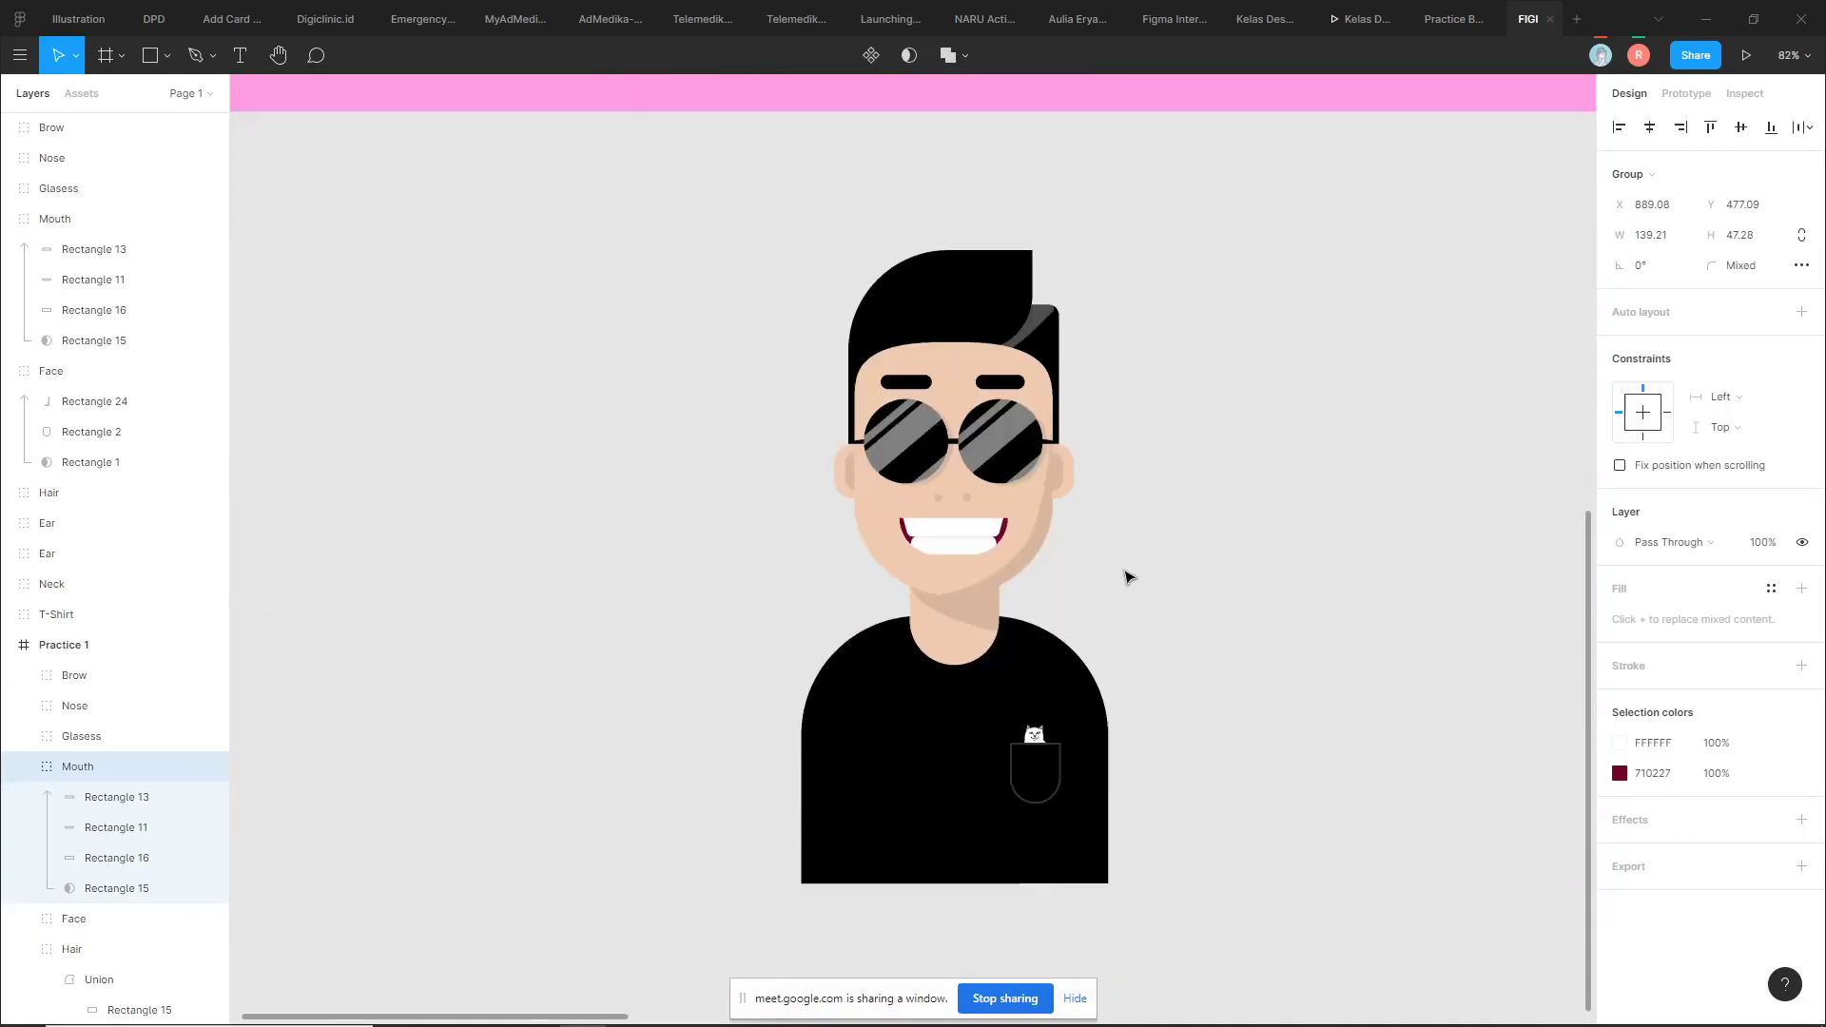
{"action": "left_click", "coordinate": [1154, 526]}
Zoom out until the Practice 1, 2 and 3 frames are all visible
{"action": "scroll", "coordinate": [1154, 526], "scroll_direction": "down", "scroll_amount": 2}
{"action": "scroll", "coordinate": [1101, 560], "scroll_direction": "up", "scroll_amount": 3}
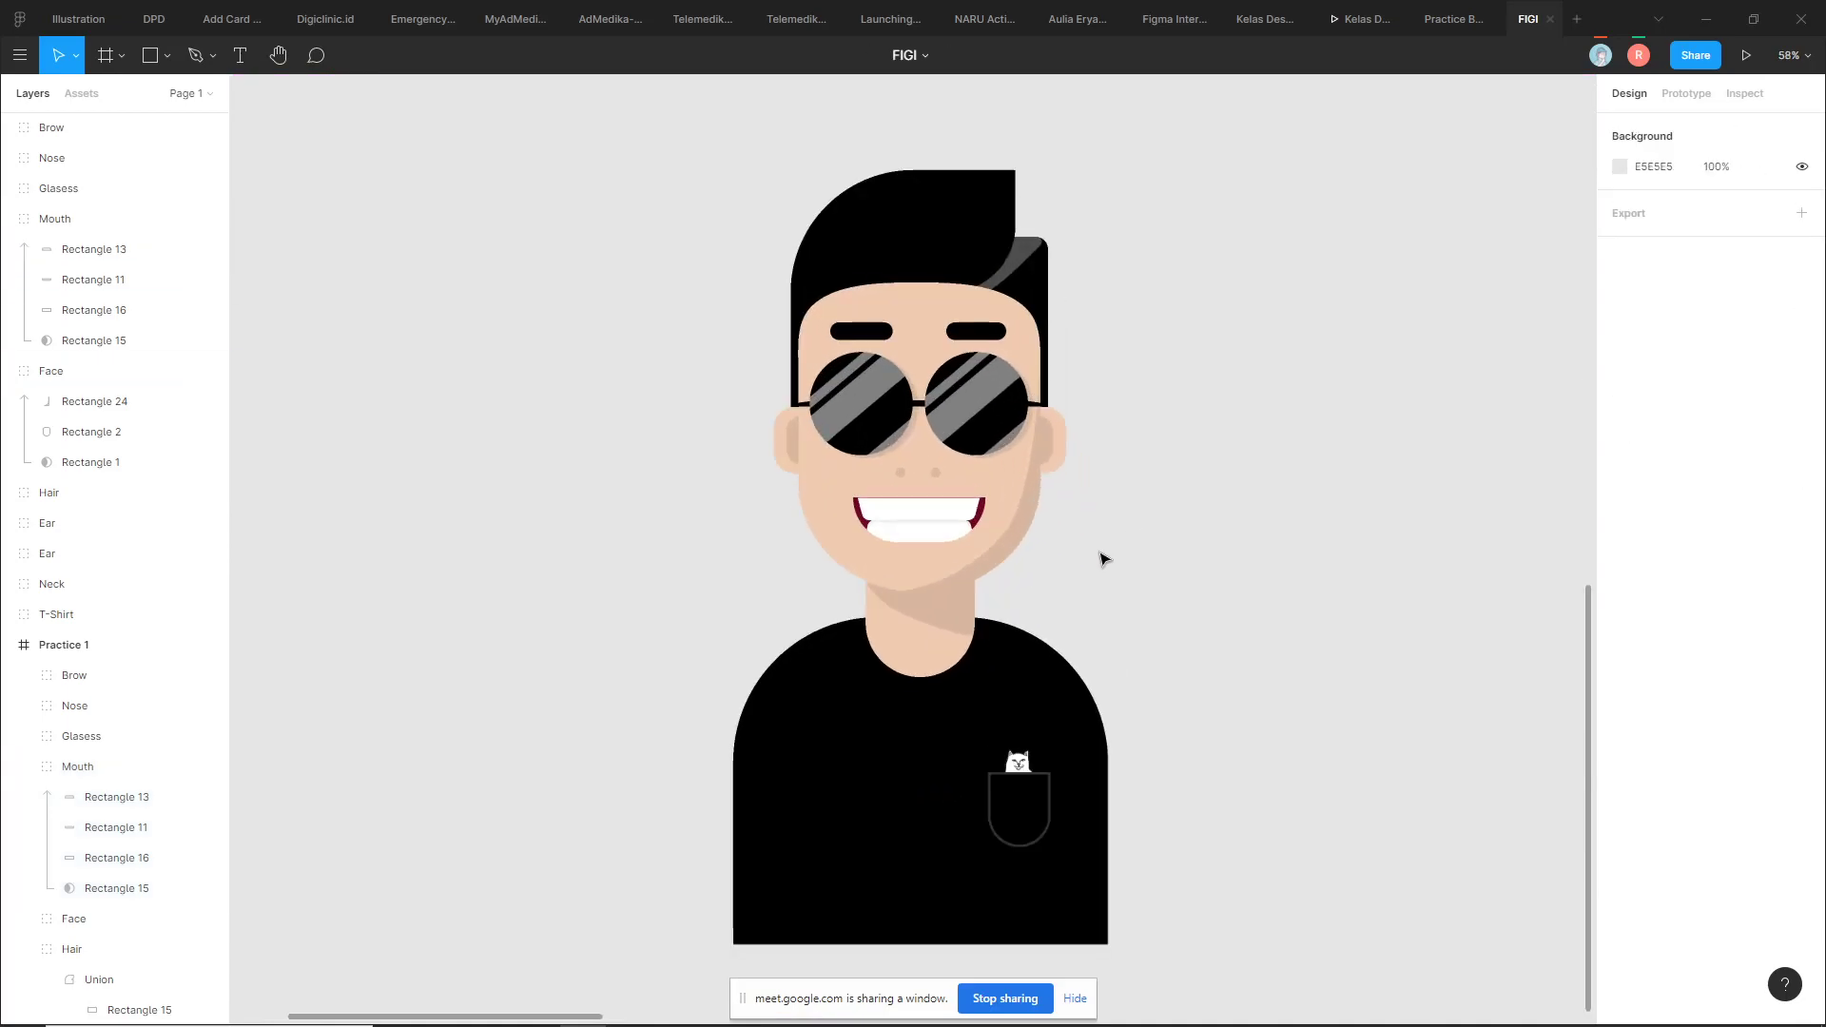
{"action": "scroll", "coordinate": [1154, 527], "scroll_direction": "up", "scroll_amount": 1}
{"action": "scroll", "coordinate": [1151, 586], "scroll_direction": "down", "scroll_amount": 3}
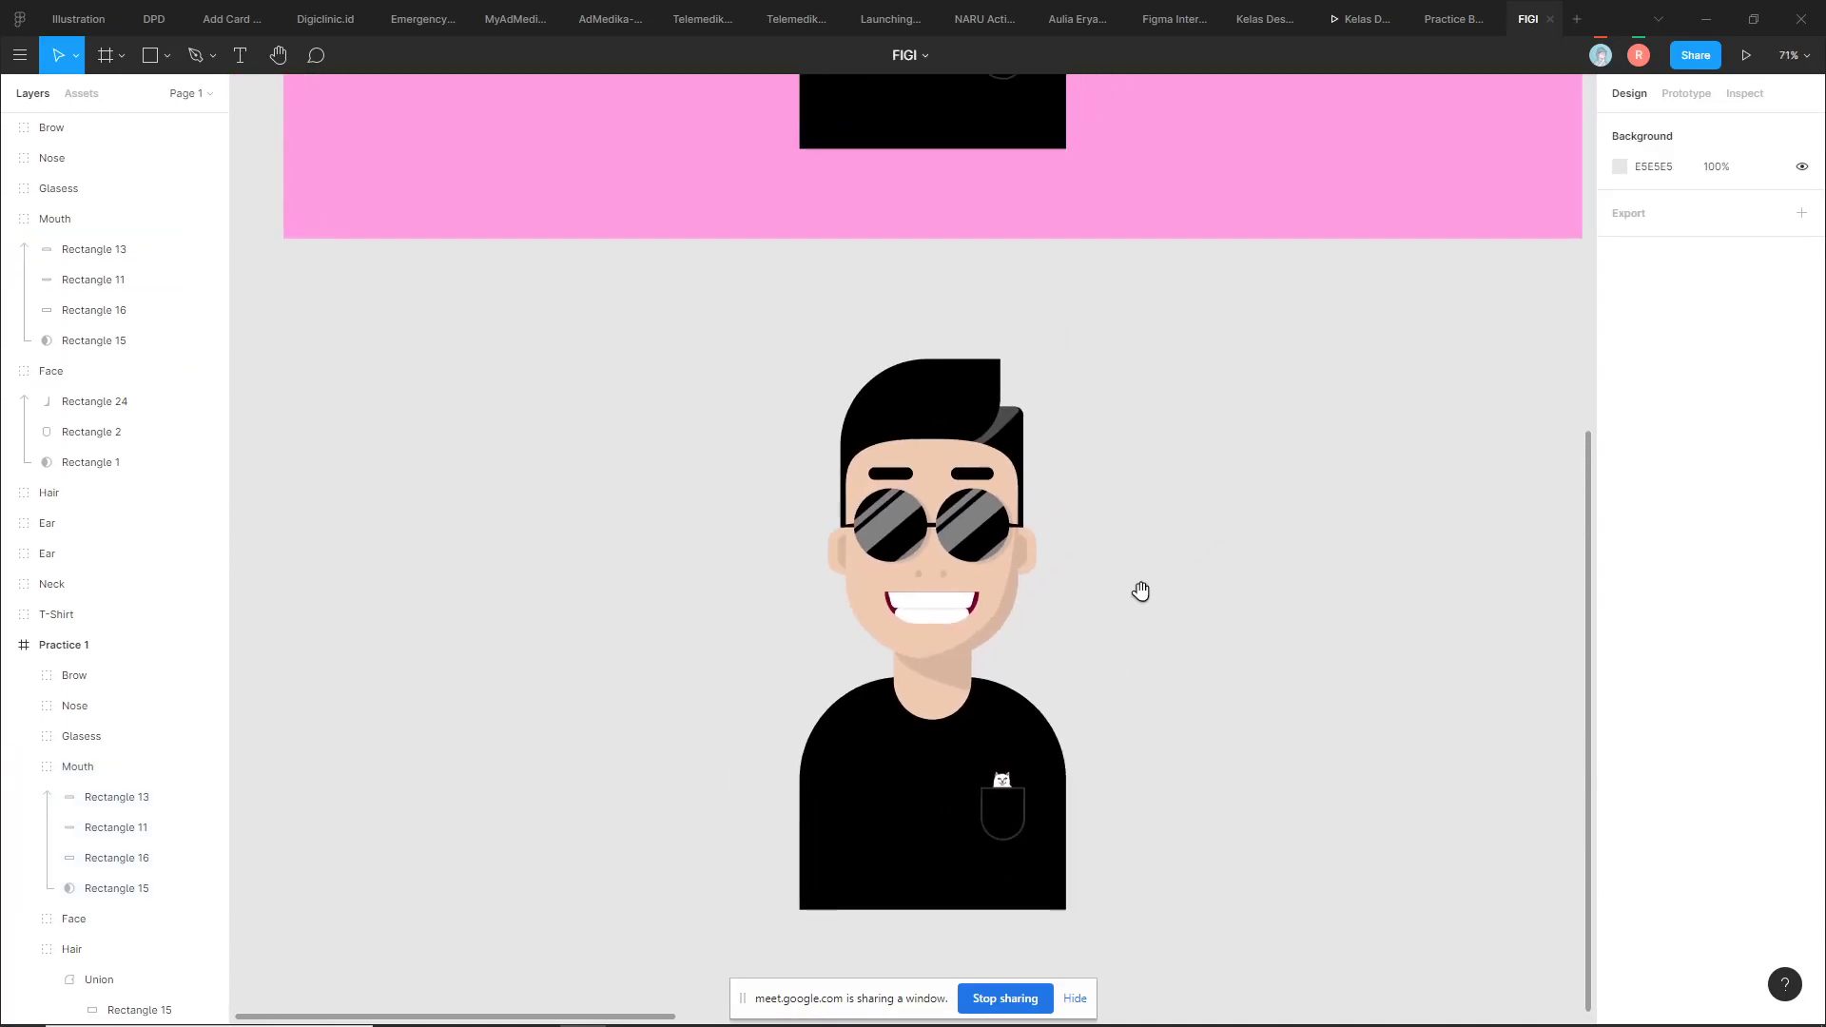
{"action": "scroll", "coordinate": [1090, 609], "scroll_direction": "up", "scroll_amount": 3}
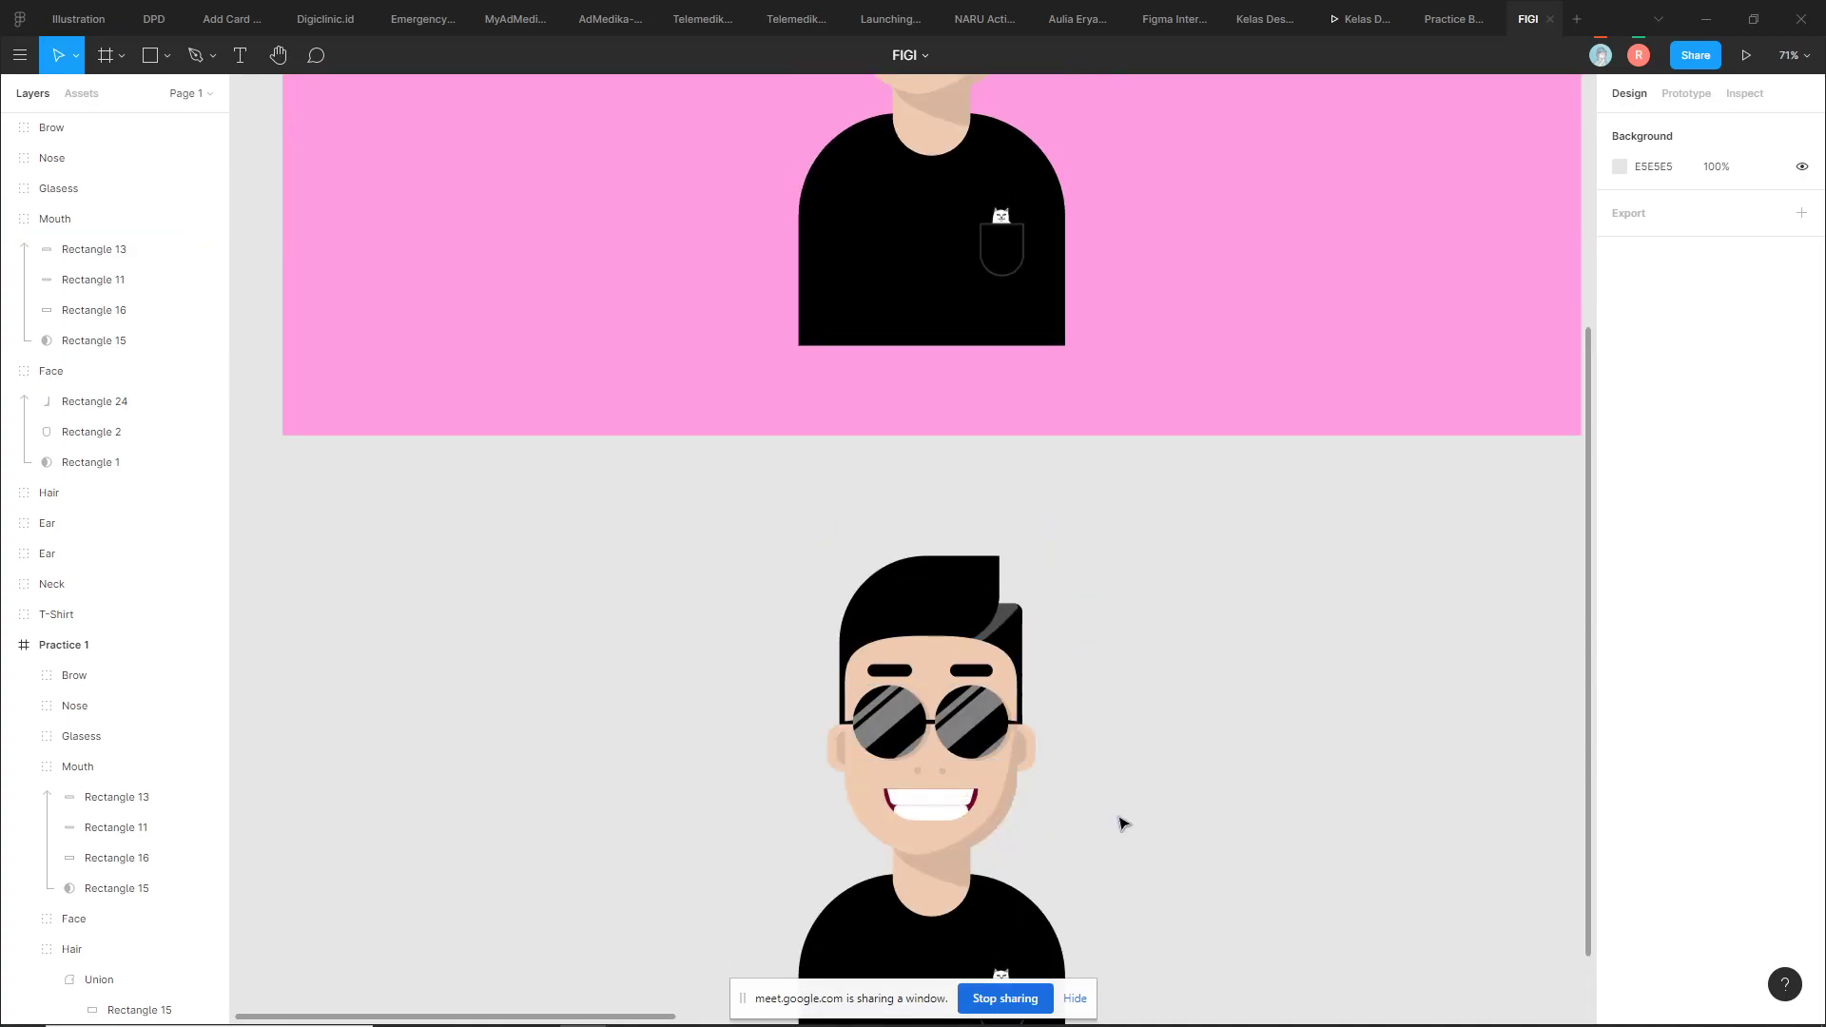
{"action": "scroll", "coordinate": [1103, 752], "scroll_direction": "down", "scroll_amount": 2}
{"action": "scroll", "coordinate": [1211, 612], "scroll_direction": "down", "scroll_amount": 2}
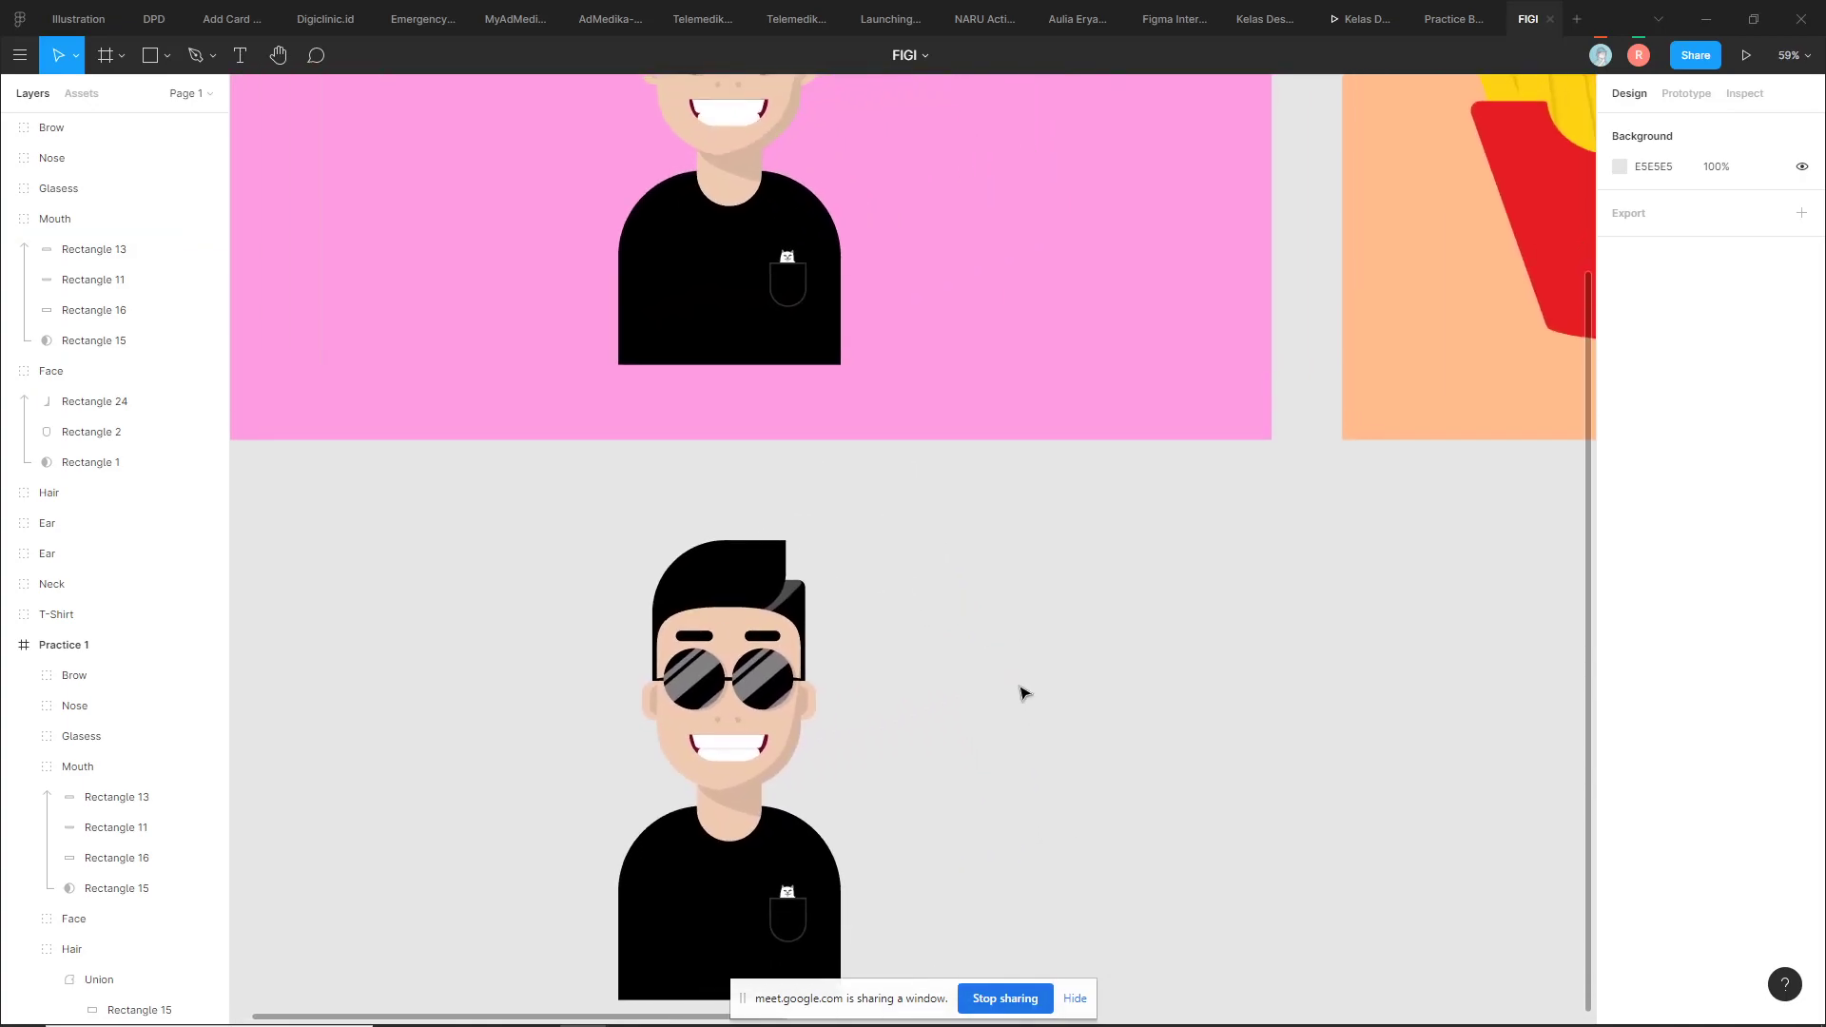
{"action": "scroll", "coordinate": [1046, 713], "scroll_direction": "up", "scroll_amount": 2}
{"action": "scroll", "coordinate": [1195, 738], "scroll_direction": "down", "scroll_amount": 3}
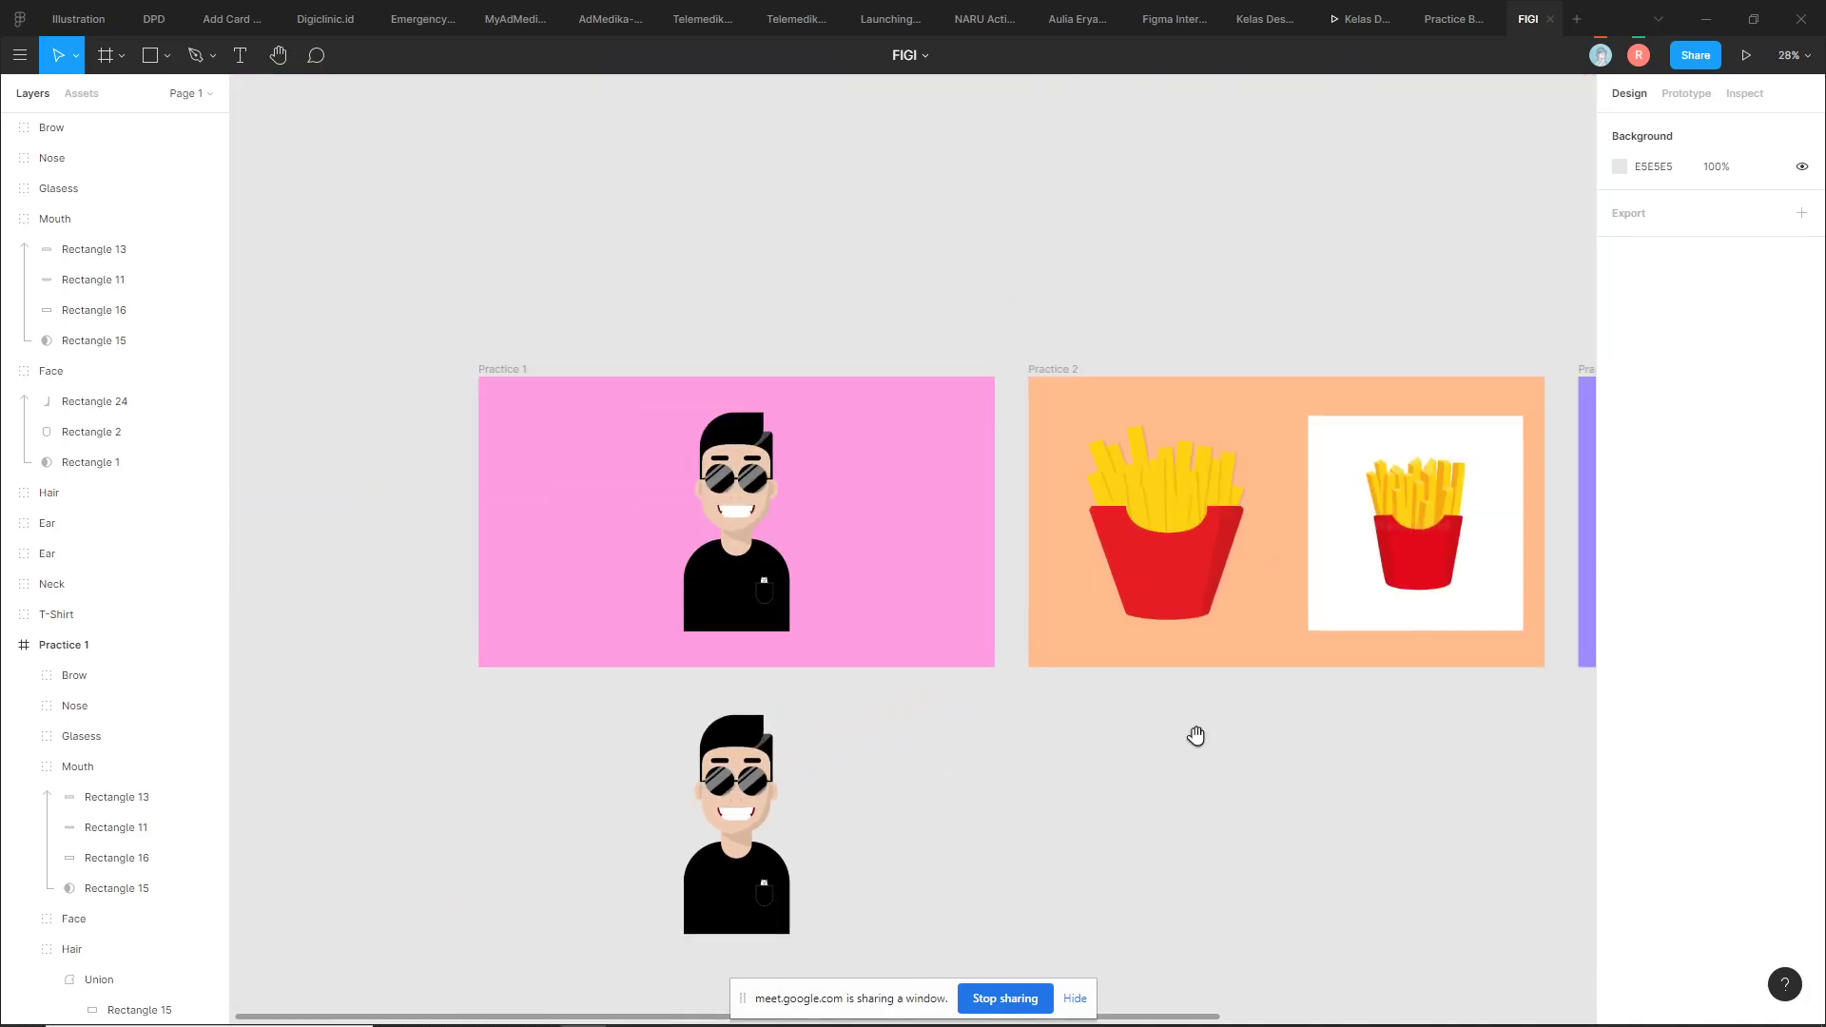
{"action": "scroll", "coordinate": [1071, 738], "scroll_direction": "down", "scroll_amount": 1}
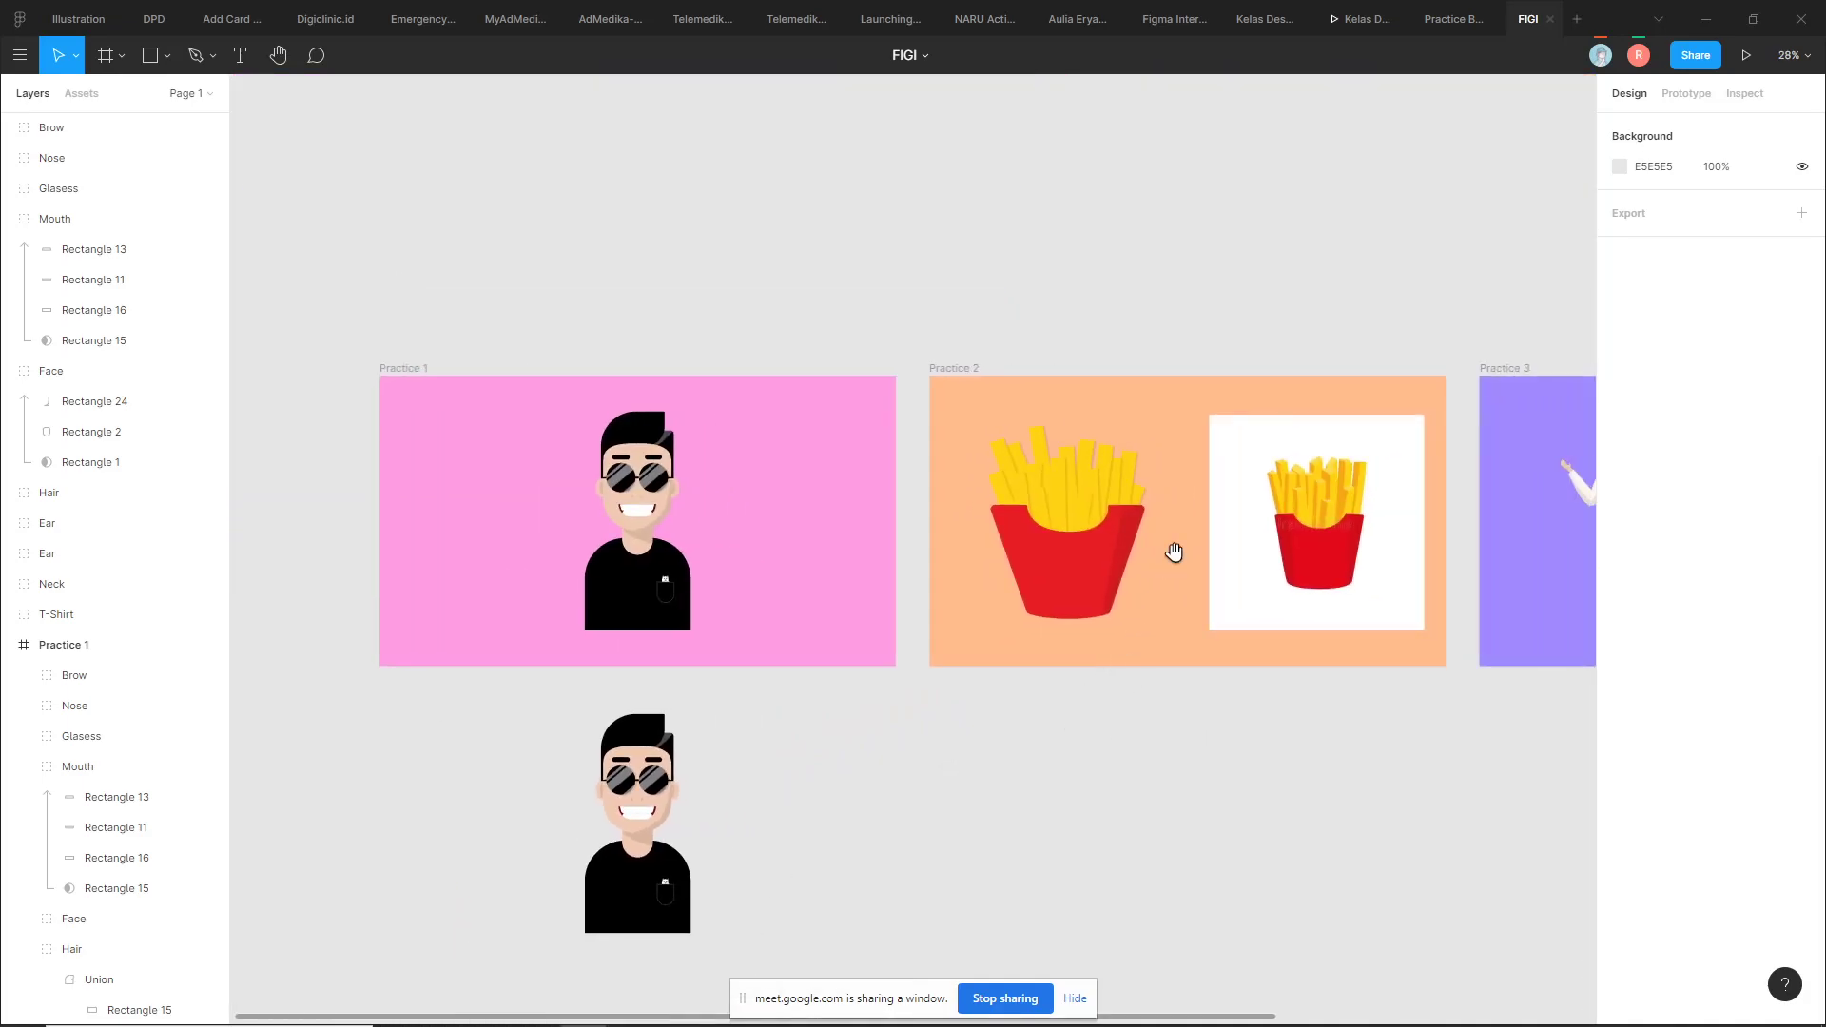
Inspect a slanted fry, Rectangle 28, and its blurred shadow layer, Rectangle 29, in Practice 2
{"action": "left_click_drag", "start_coordinate": [1174, 551], "coordinate": [1032, 558]}
{"action": "scroll", "coordinate": [1026, 555], "scroll_direction": "up", "scroll_amount": 3}
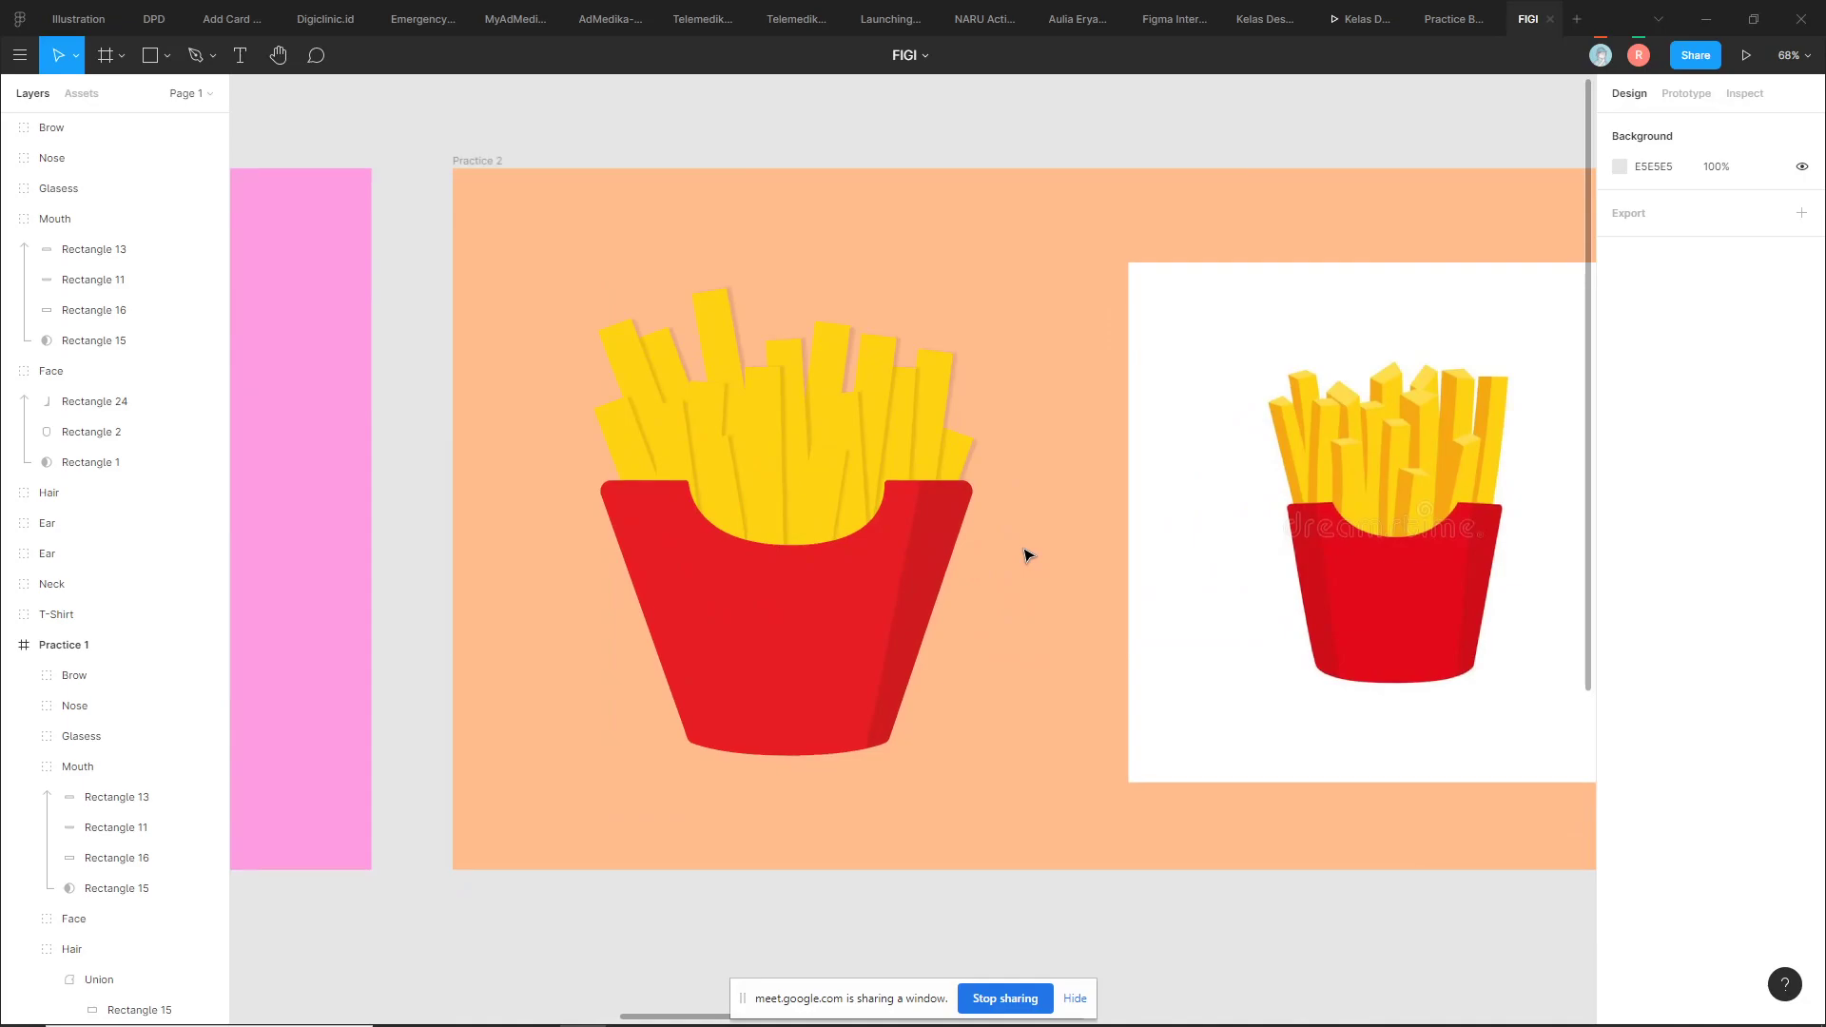
{"action": "scroll", "coordinate": [758, 472], "scroll_direction": "up", "scroll_amount": 3}
{"action": "left_click", "coordinate": [475, 435]}
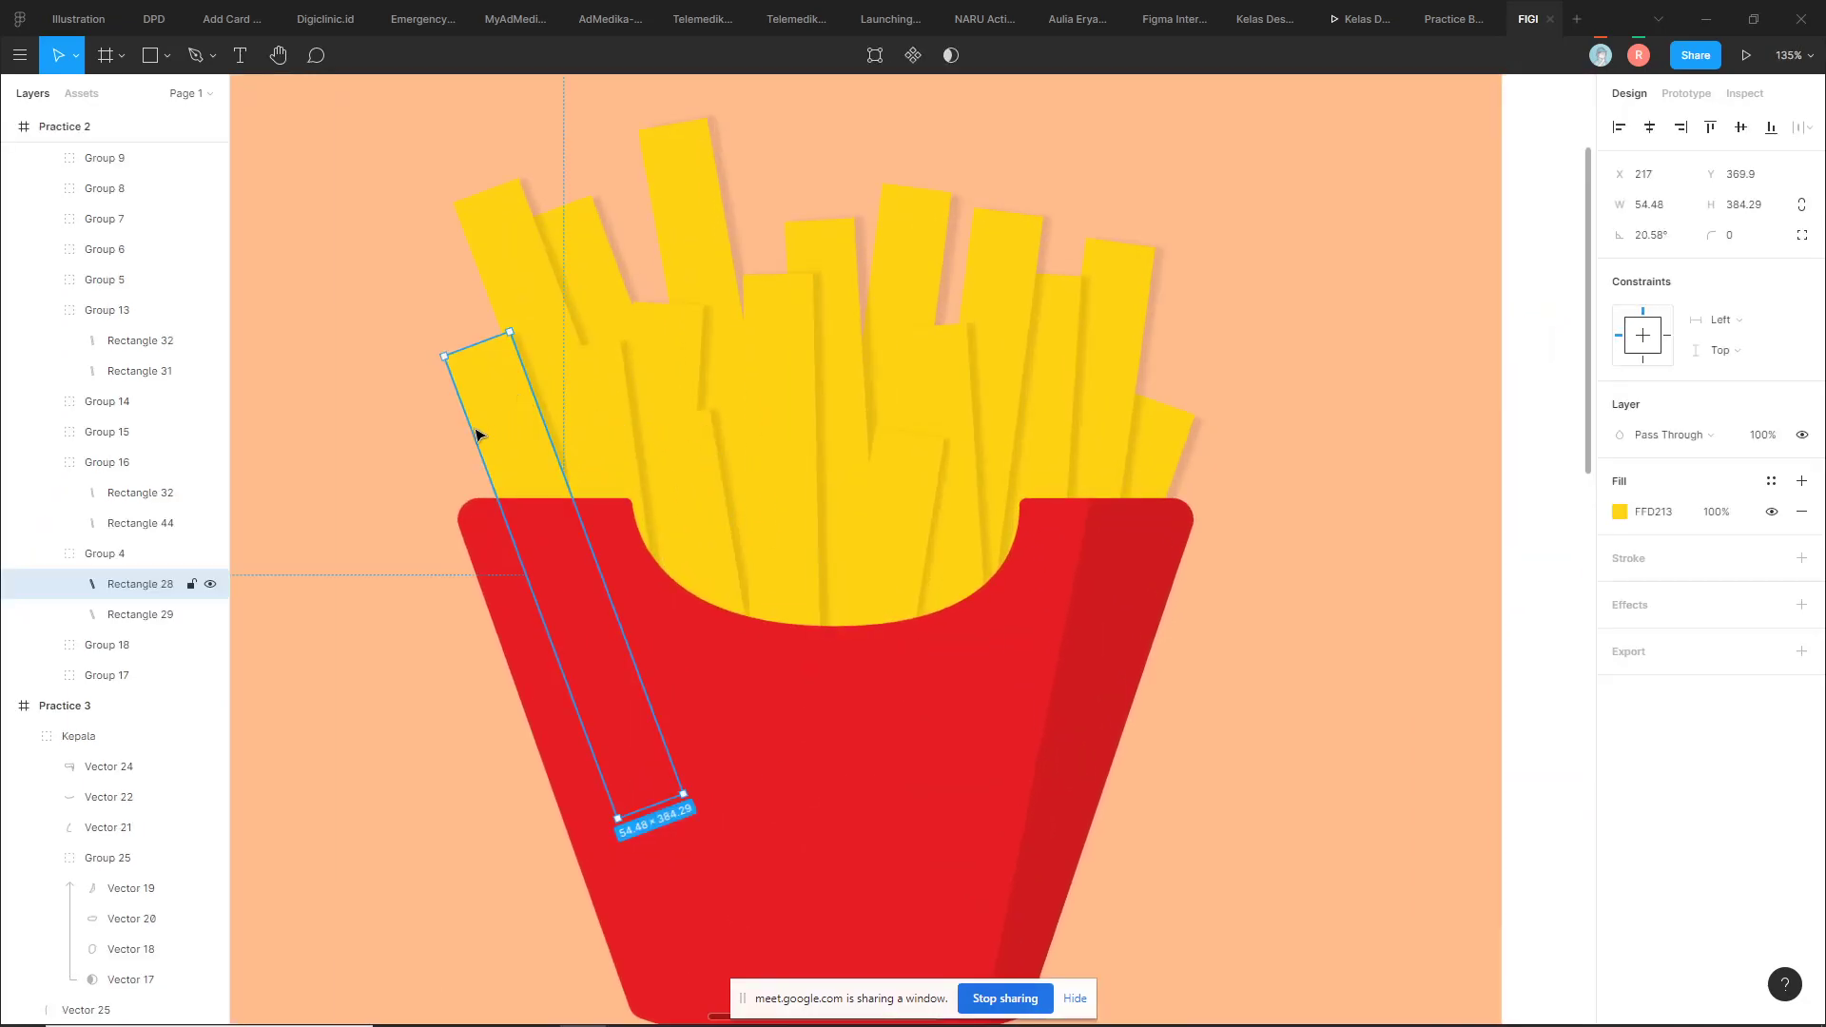
{"action": "left_click", "coordinate": [129, 619]}
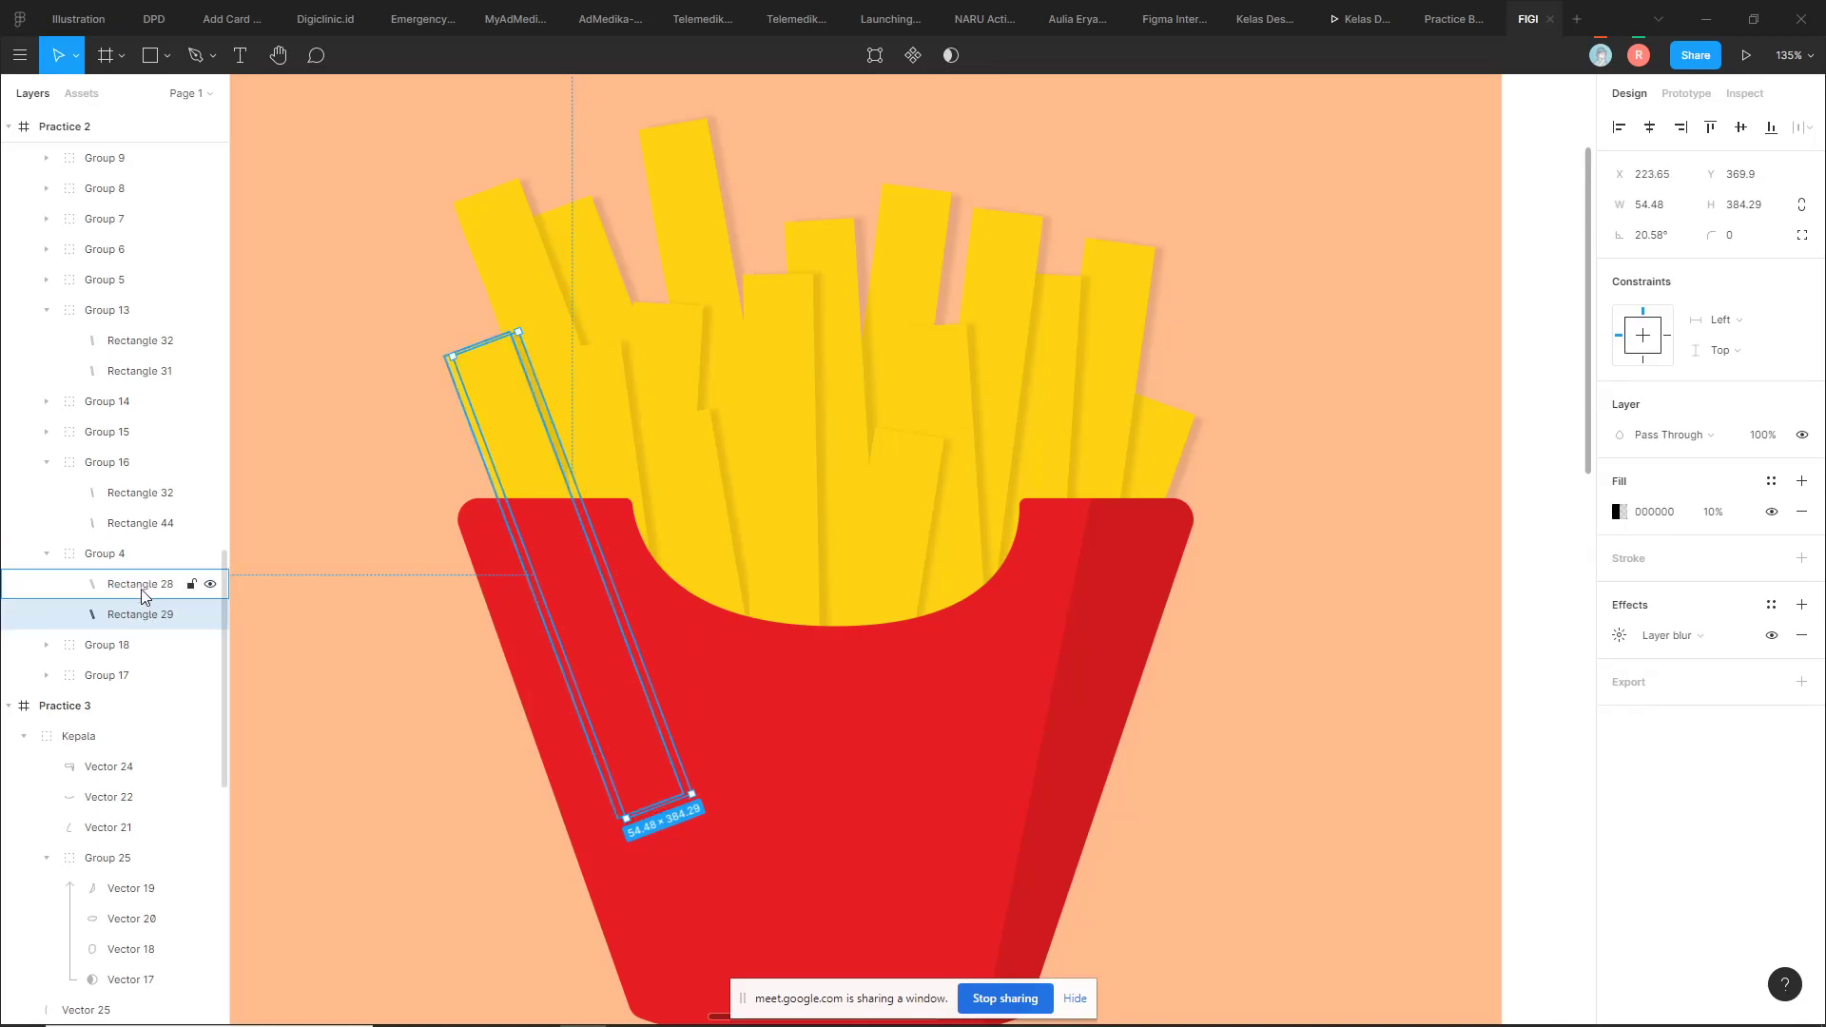
{"action": "left_click", "coordinate": [141, 596]}
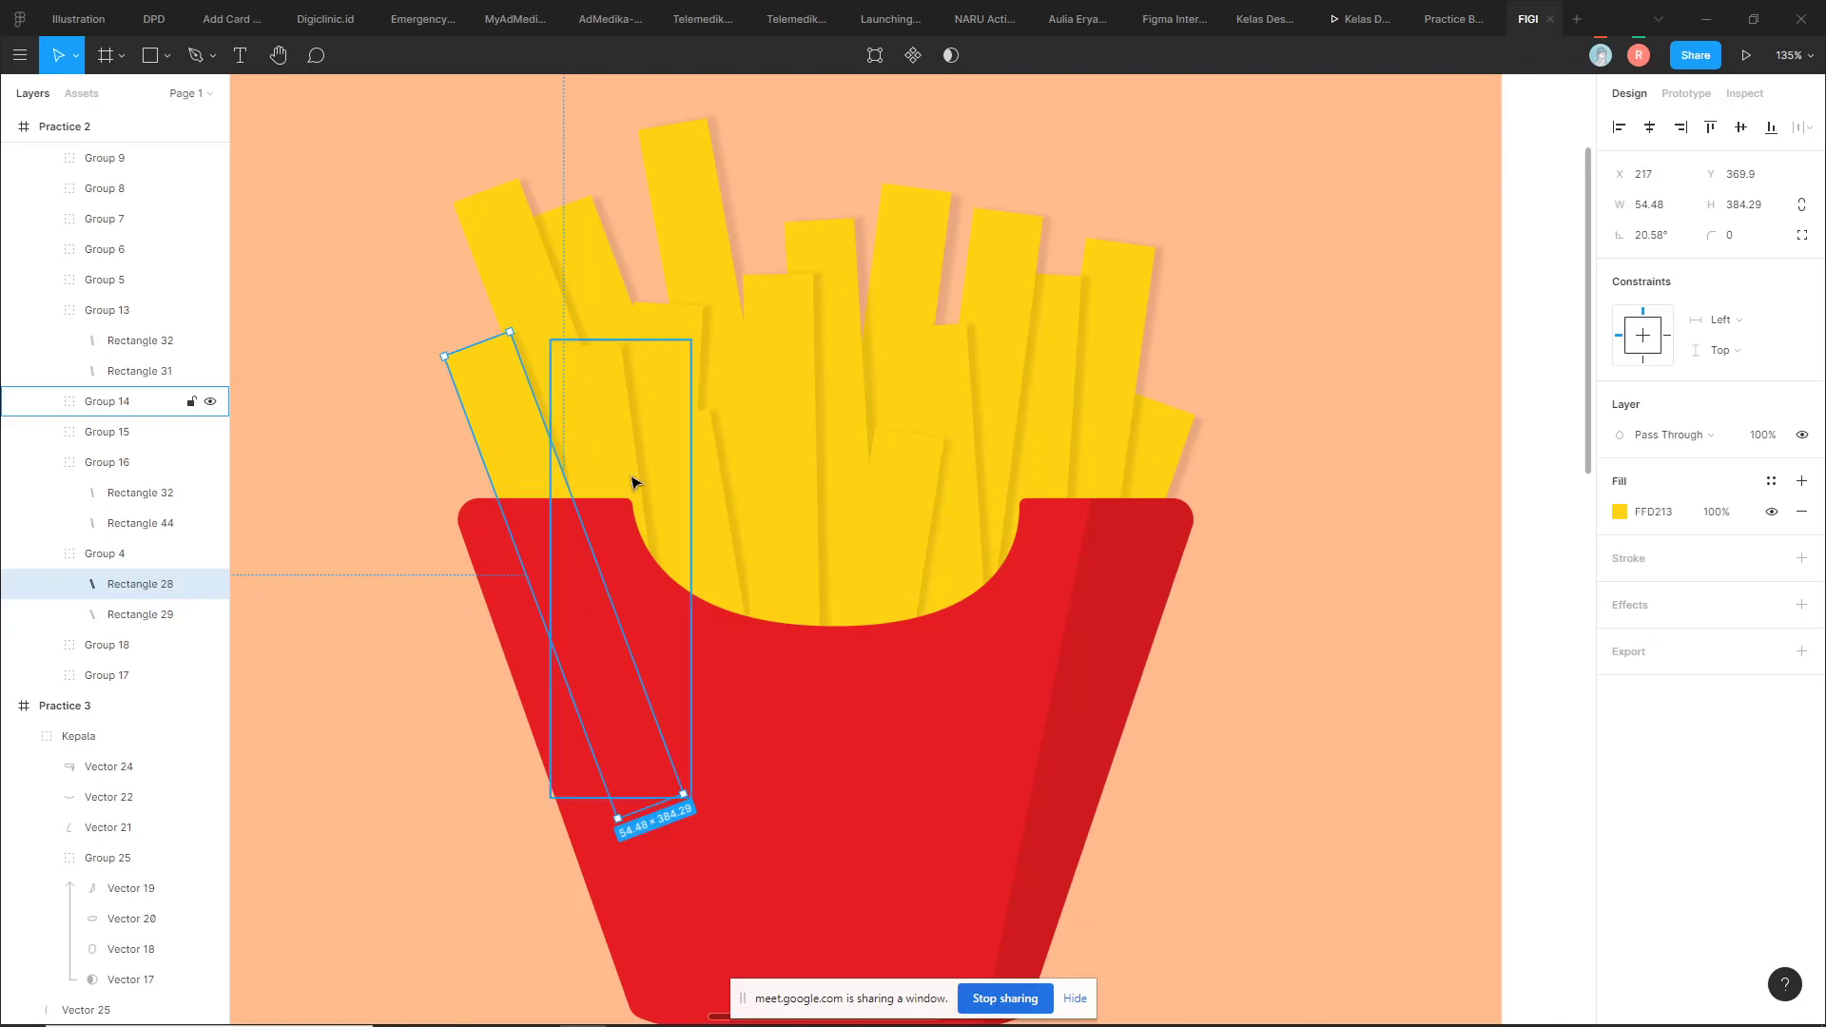
Marquee-select the Pouch and French Fries groups
{"action": "scroll", "coordinate": [742, 494], "scroll_direction": "down", "scroll_amount": 5}
{"action": "left_click_drag", "start_coordinate": [1044, 298], "coordinate": [530, 681]}
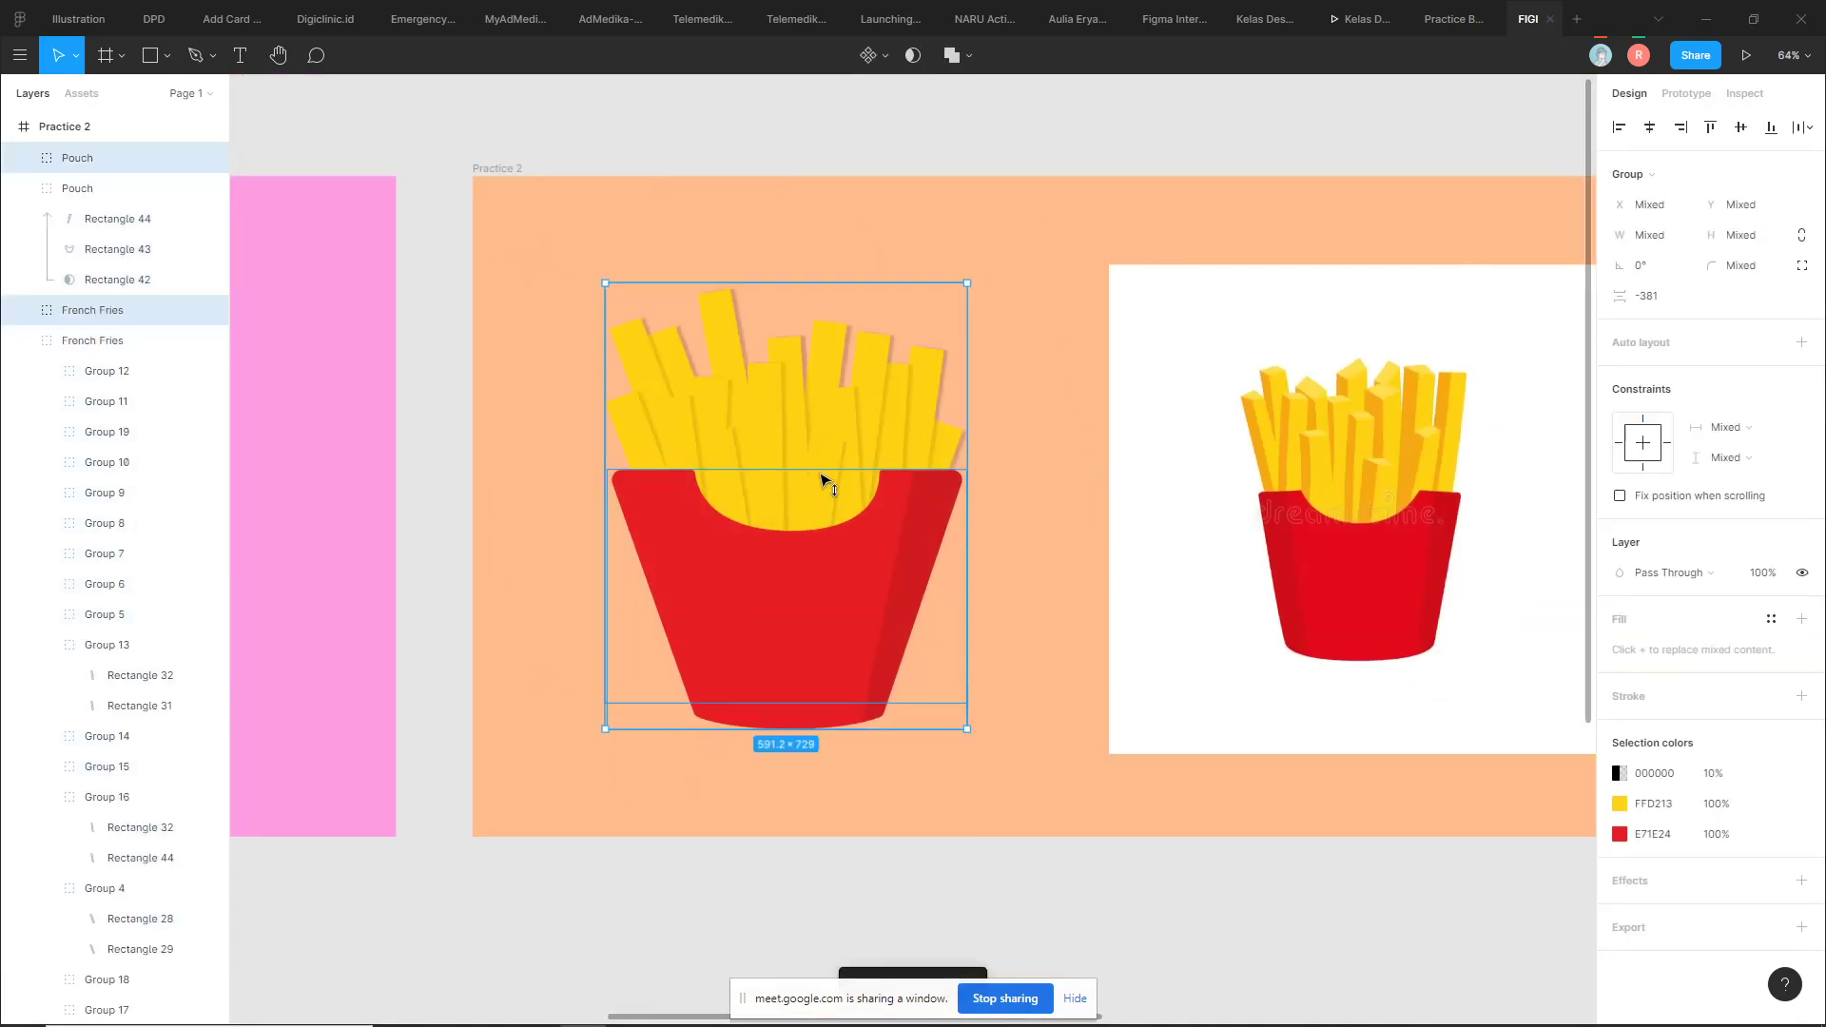
{"action": "scroll", "coordinate": [828, 480], "scroll_direction": "down", "scroll_amount": 3}
Paste a copy of the fries illustration outside the Practice 2 frame
{"action": "scroll", "coordinate": [807, 815], "scroll_direction": "down", "scroll_amount": 2}
{"action": "key", "text": "ctrl+v"}
{"action": "scroll", "coordinate": [1080, 497], "scroll_direction": "down", "scroll_amount": 4}
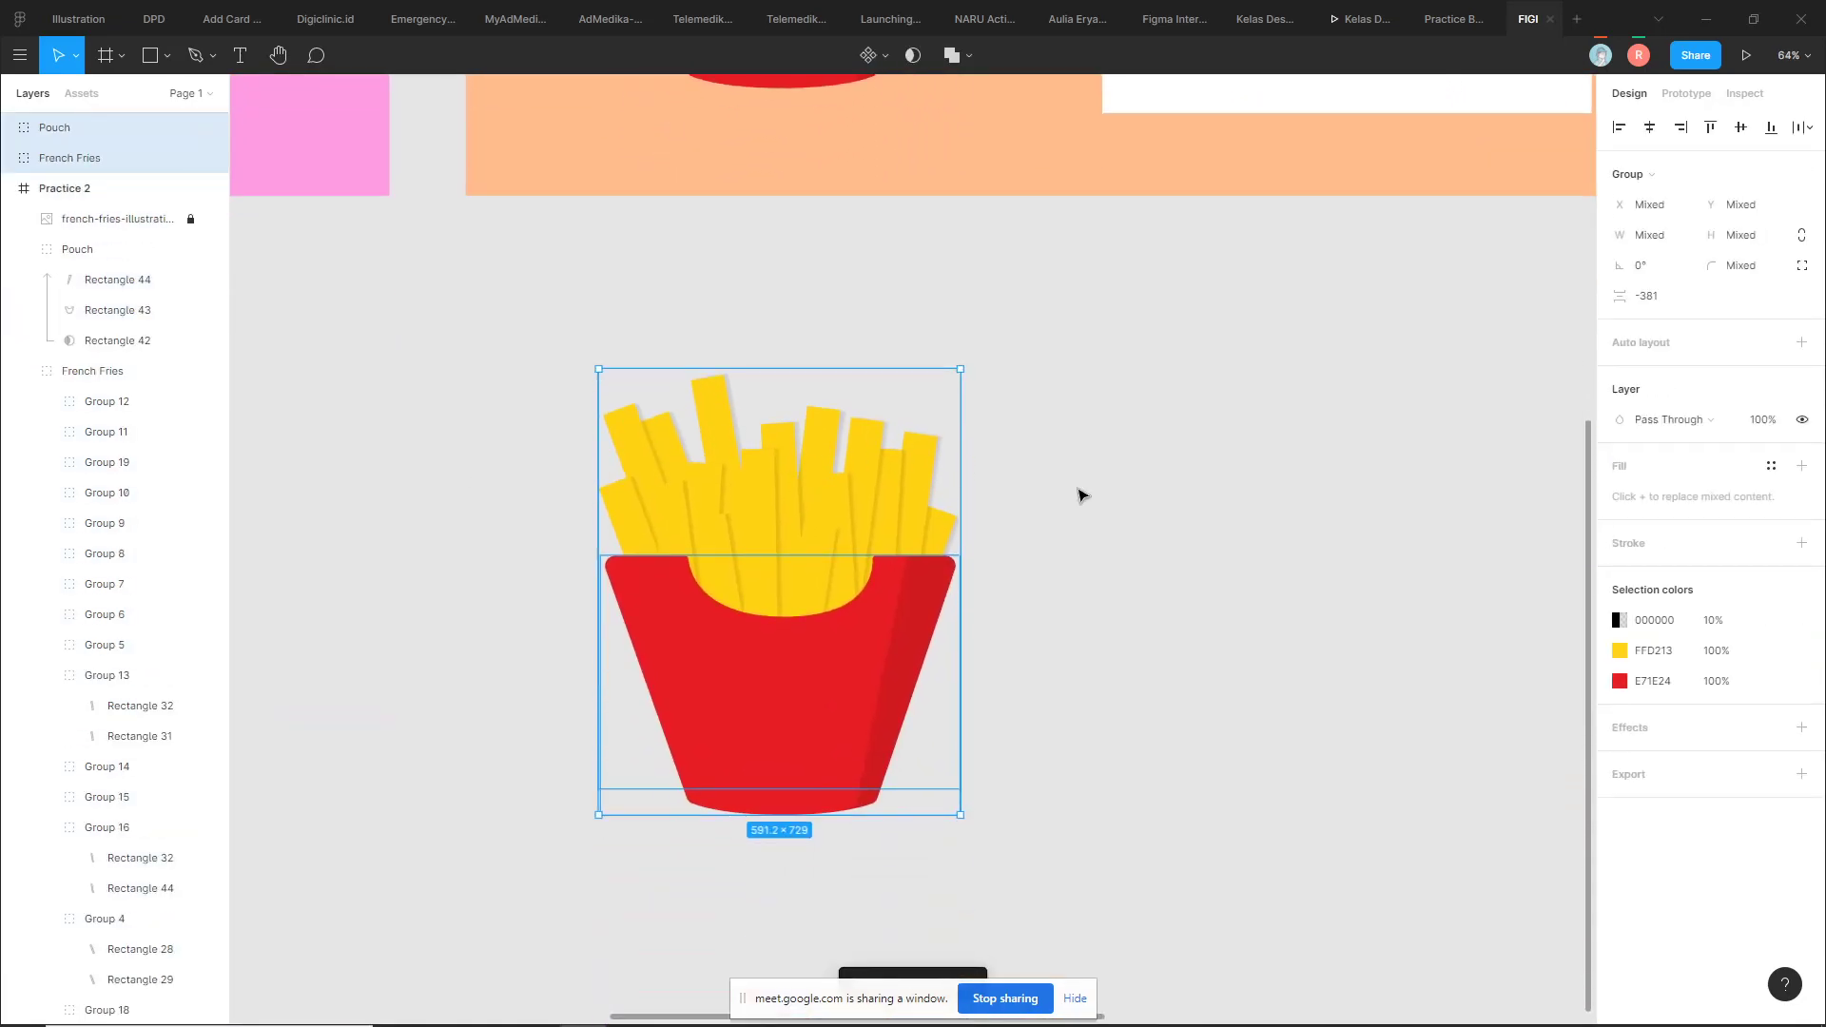
{"action": "left_click", "coordinate": [1079, 497]}
{"action": "scroll", "coordinate": [839, 363], "scroll_direction": "up", "scroll_amount": 5}
Drag the rightmost fry, Group 9, clear of the bucket and select its rectangle
{"action": "left_click", "coordinate": [672, 408]}
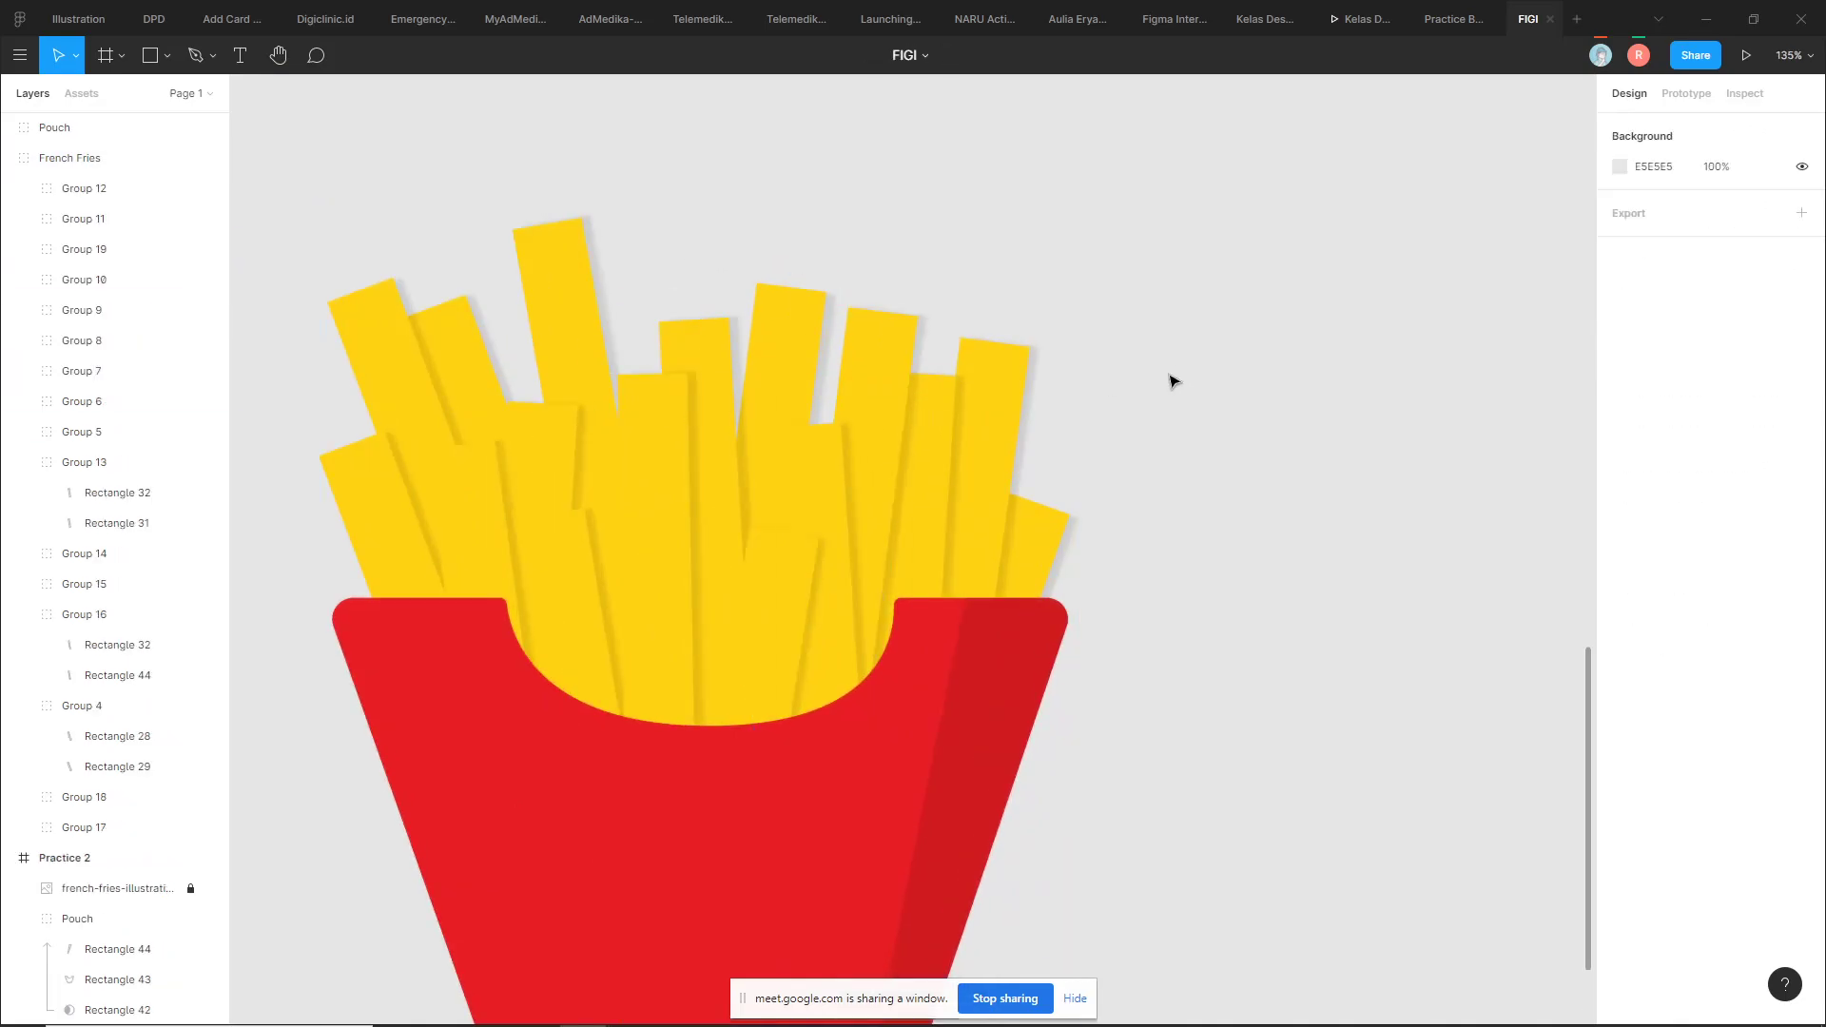
{"action": "key", "text": "Return"}
{"action": "left_click", "coordinate": [1167, 403]}
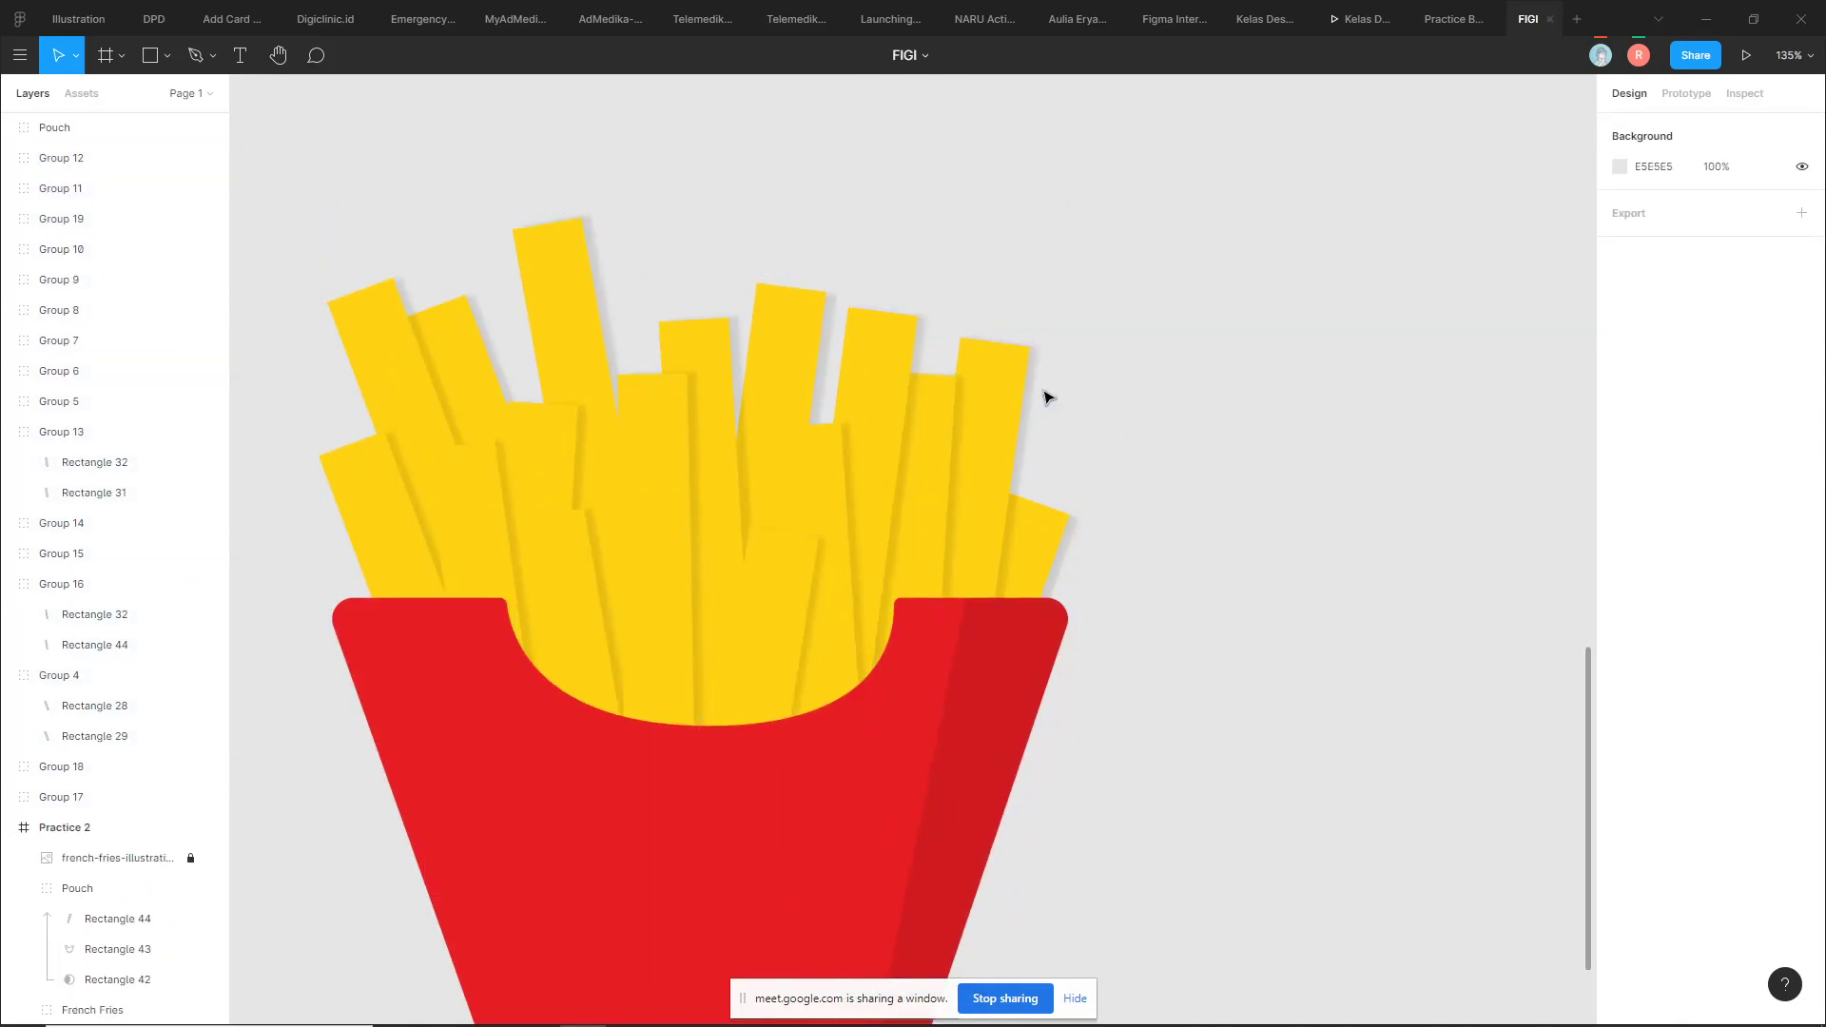
{"action": "left_click", "coordinate": [984, 395]}
{"action": "left_click_drag", "start_coordinate": [984, 395], "coordinate": [1224, 416]}
{"action": "scroll", "coordinate": [1053, 253], "scroll_direction": "right", "scroll_amount": 3}
{"action": "scroll", "coordinate": [816, 326], "scroll_direction": "right", "scroll_amount": 3}
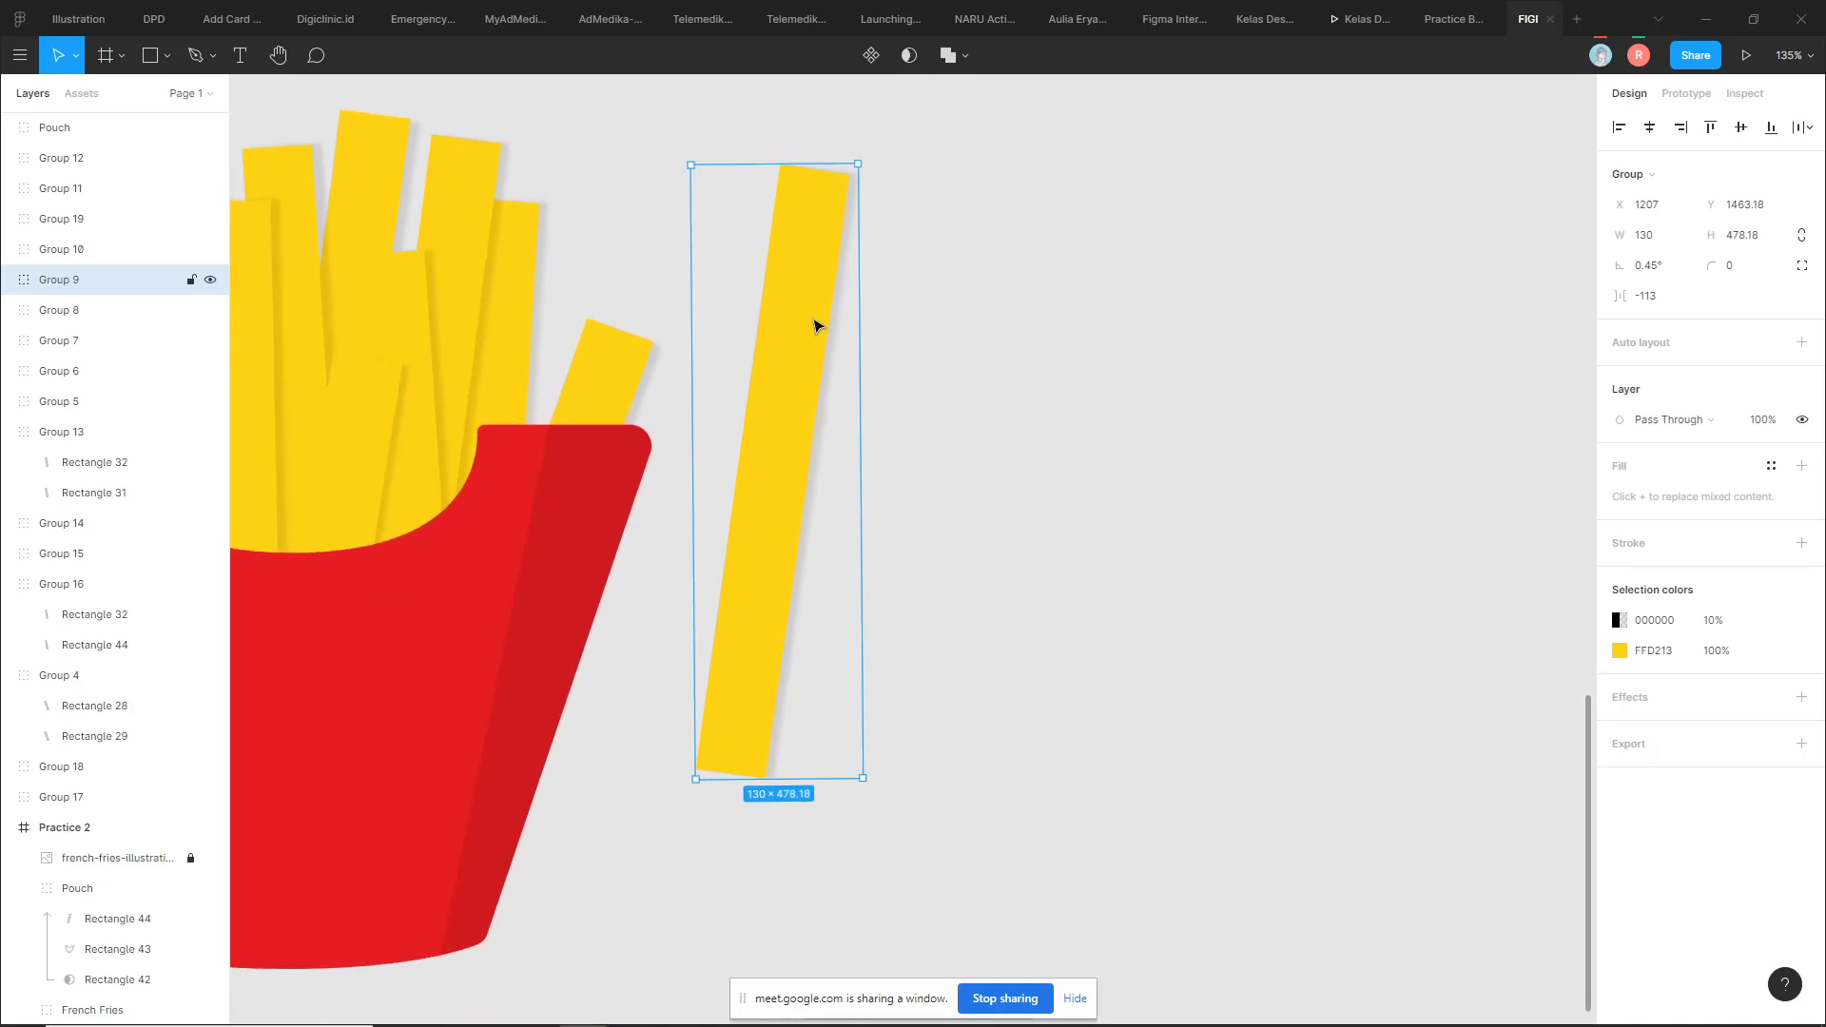
{"action": "left_click_drag", "start_coordinate": [815, 327], "coordinate": [919, 326]}
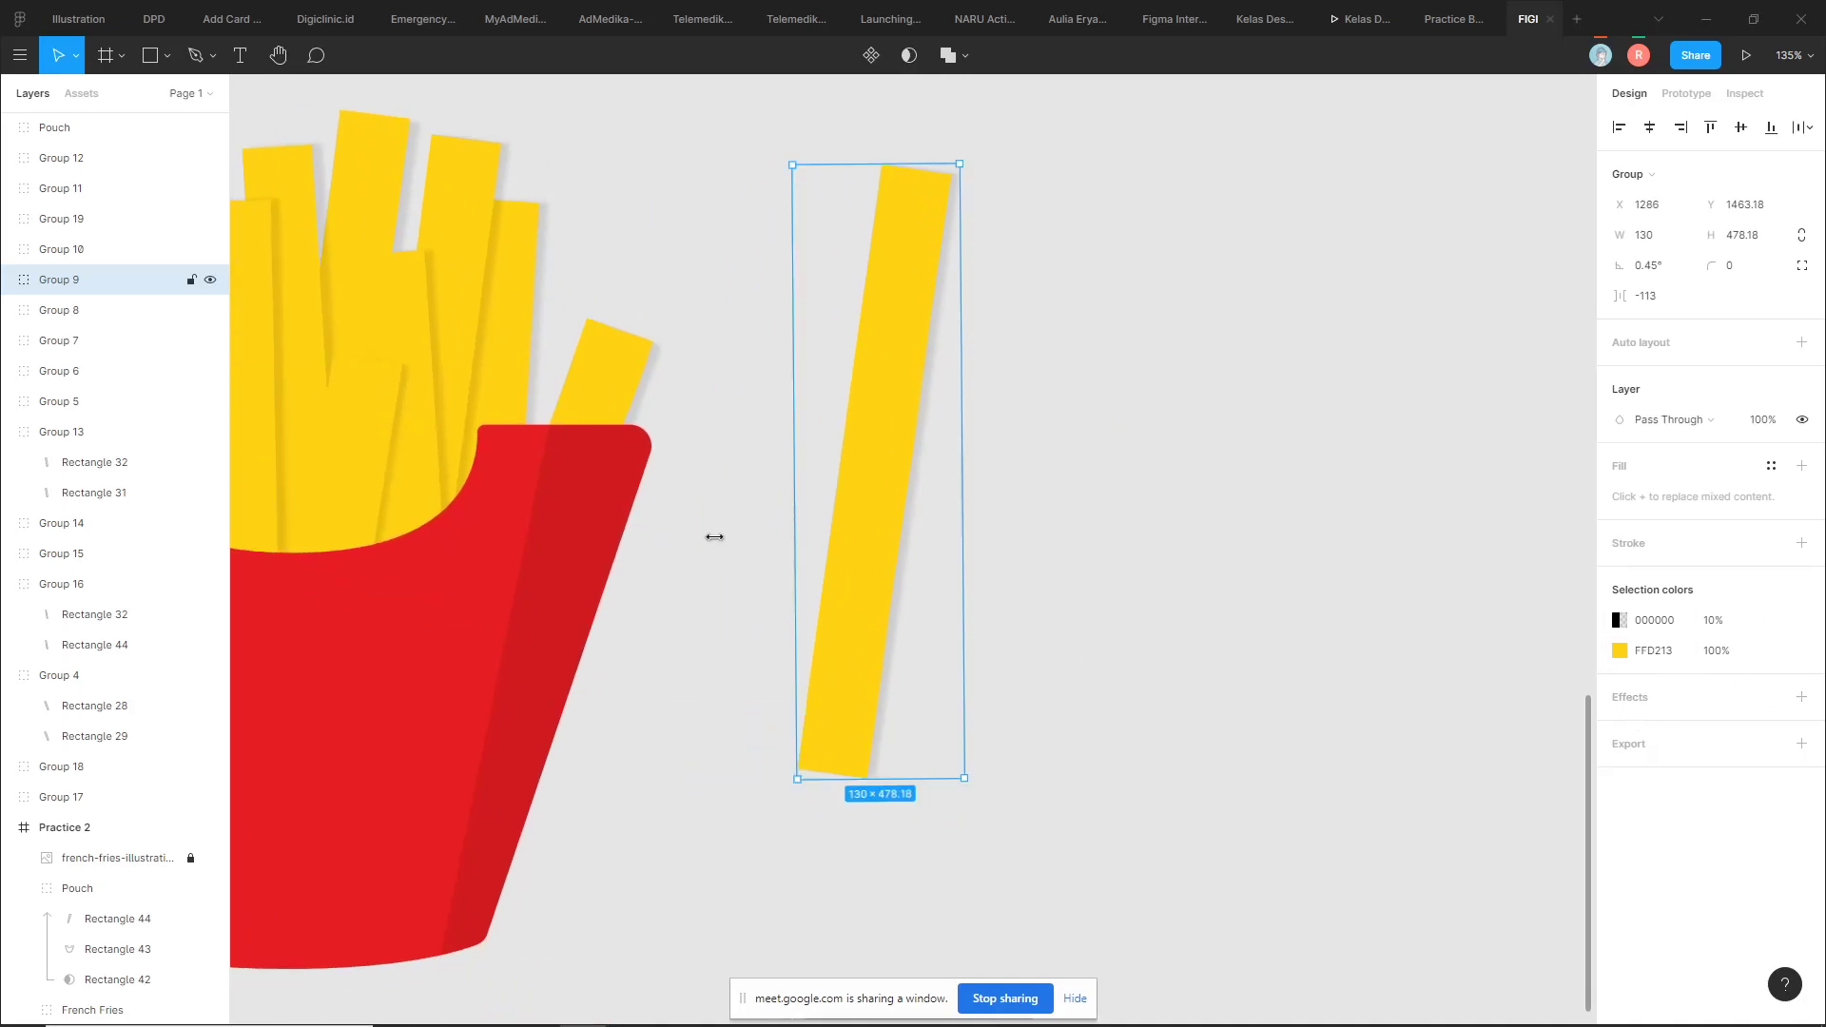
{"action": "left_click", "coordinate": [1121, 310]}
{"action": "left_click", "coordinate": [915, 279], "text": "ctrl"}
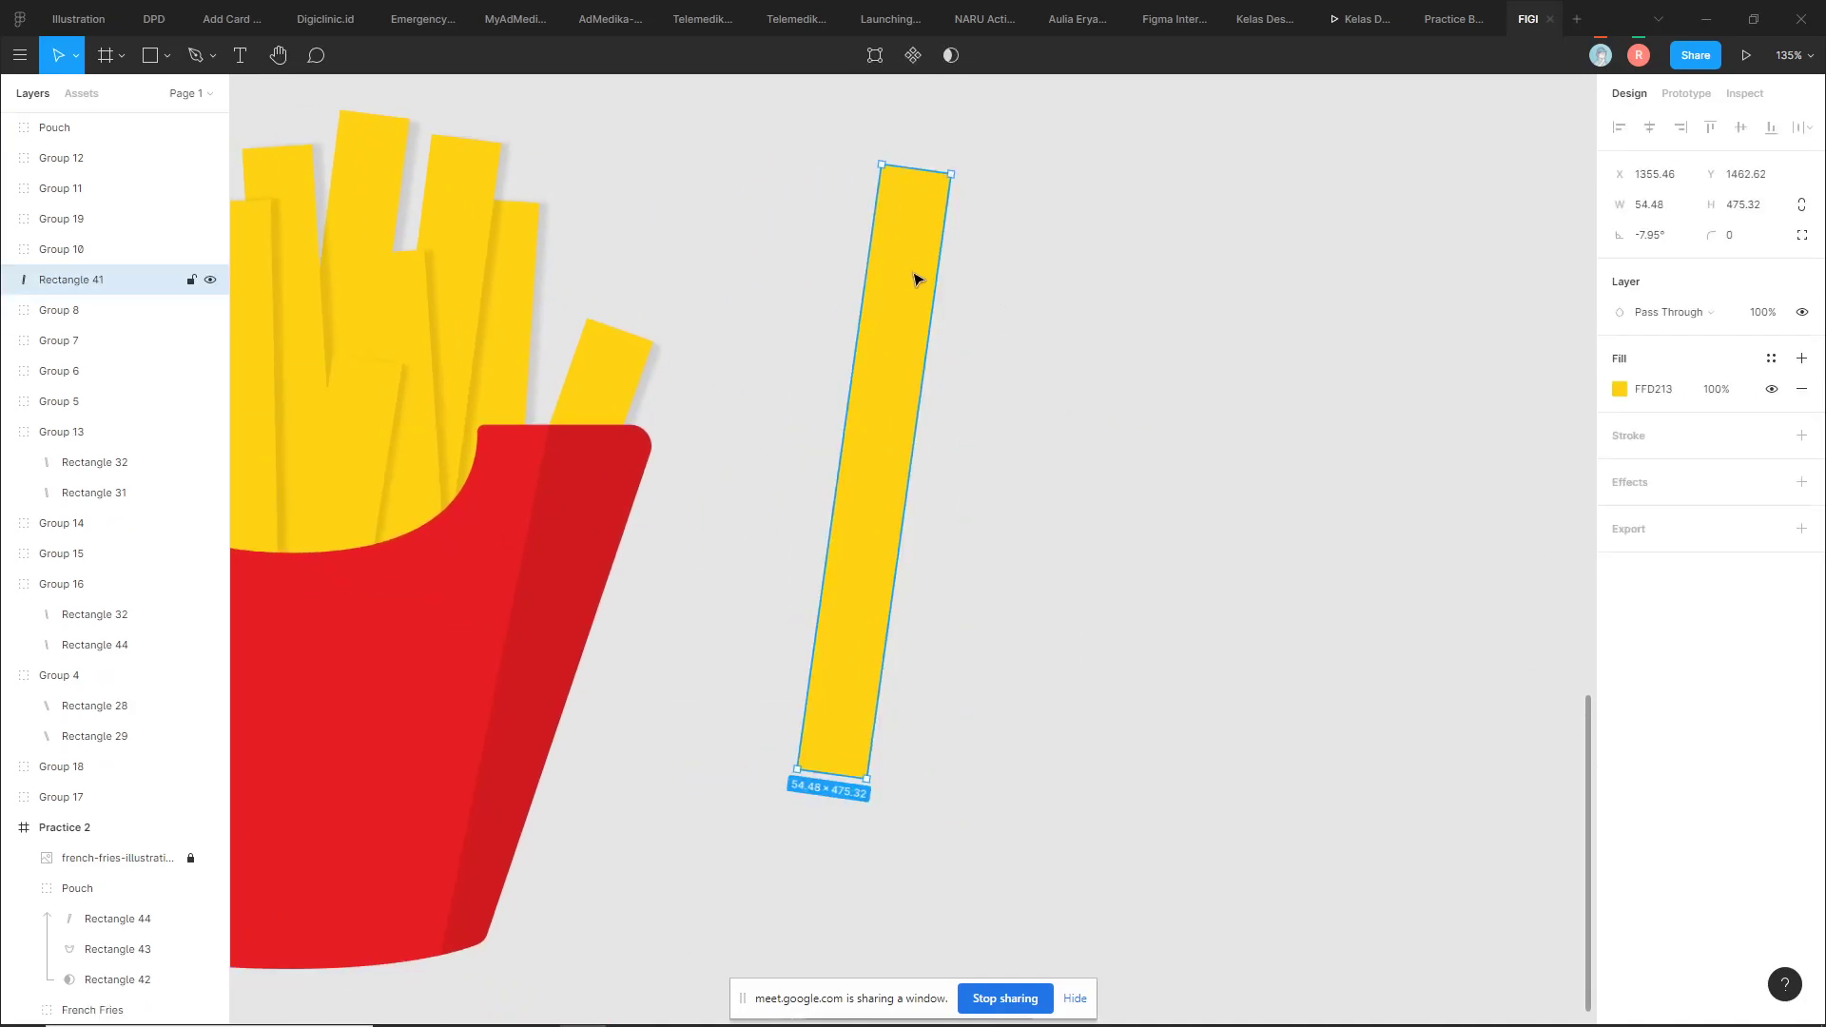
{"action": "left_click_drag", "start_coordinate": [915, 470], "coordinate": [995, 472]}
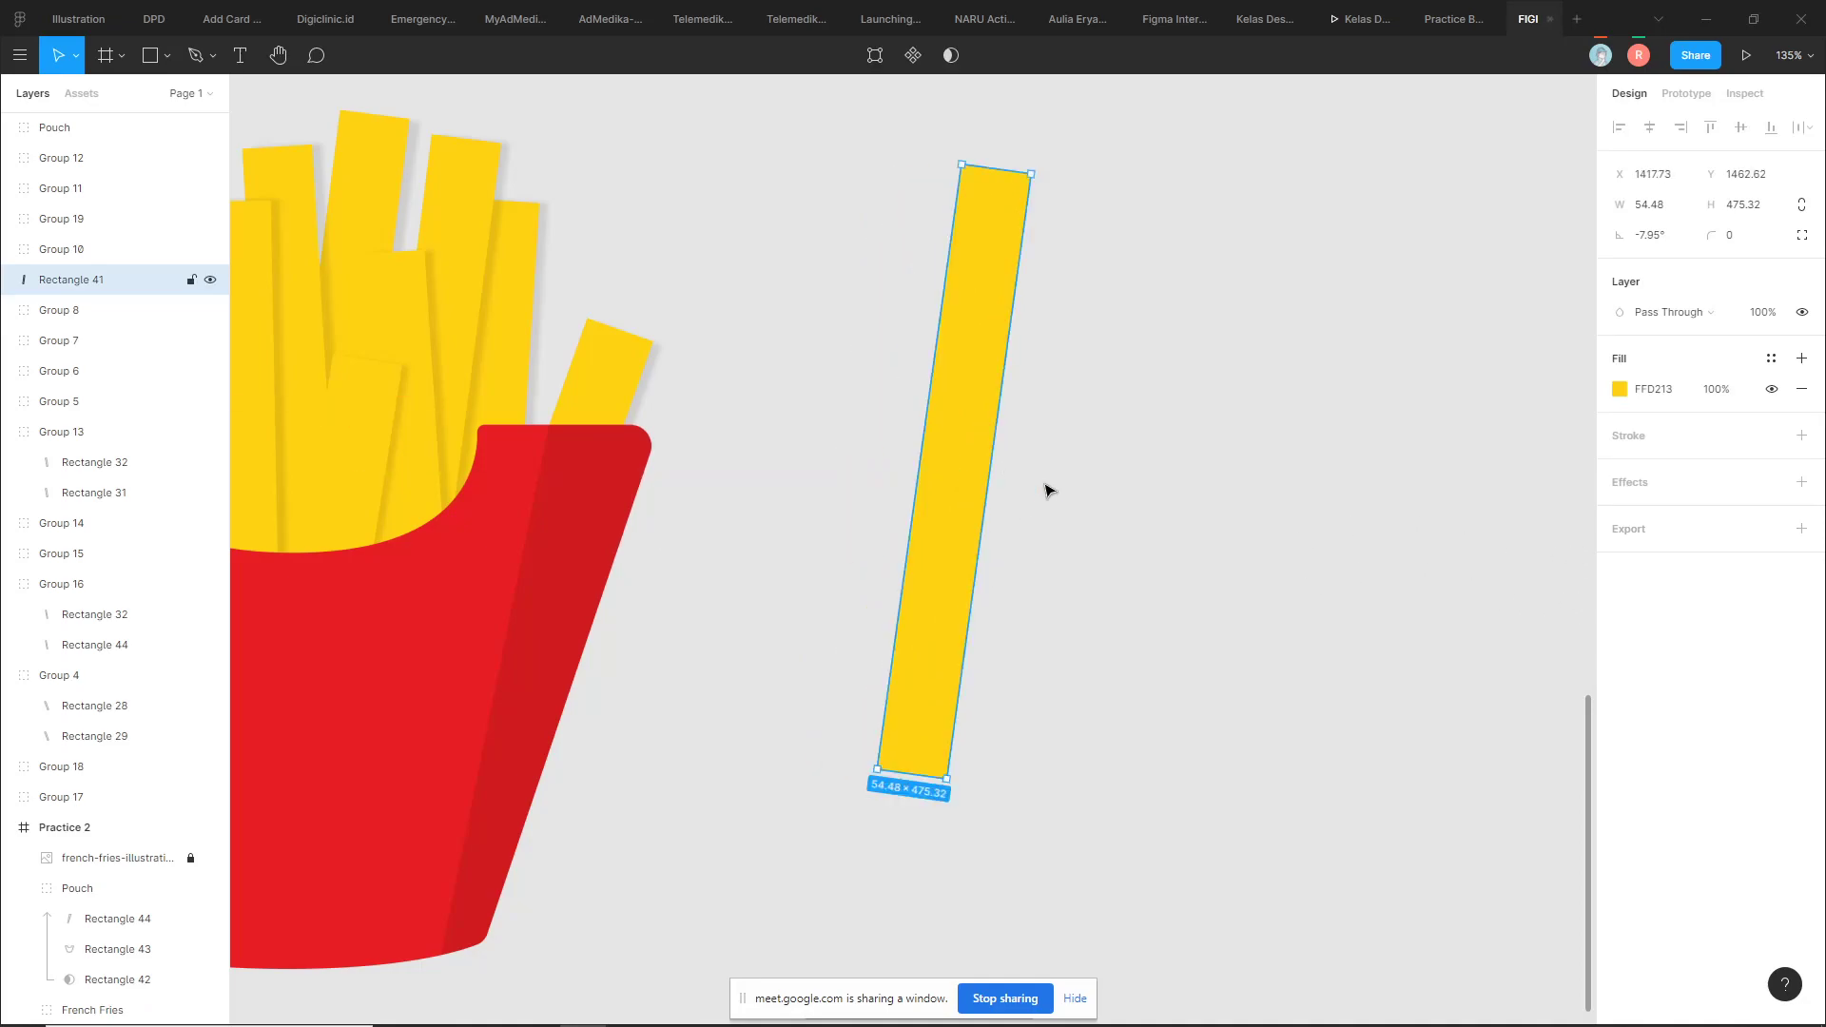
{"action": "left_click", "coordinate": [1642, 482]}
{"action": "left_click", "coordinate": [1713, 514]}
{"action": "left_click", "coordinate": [1263, 465]}
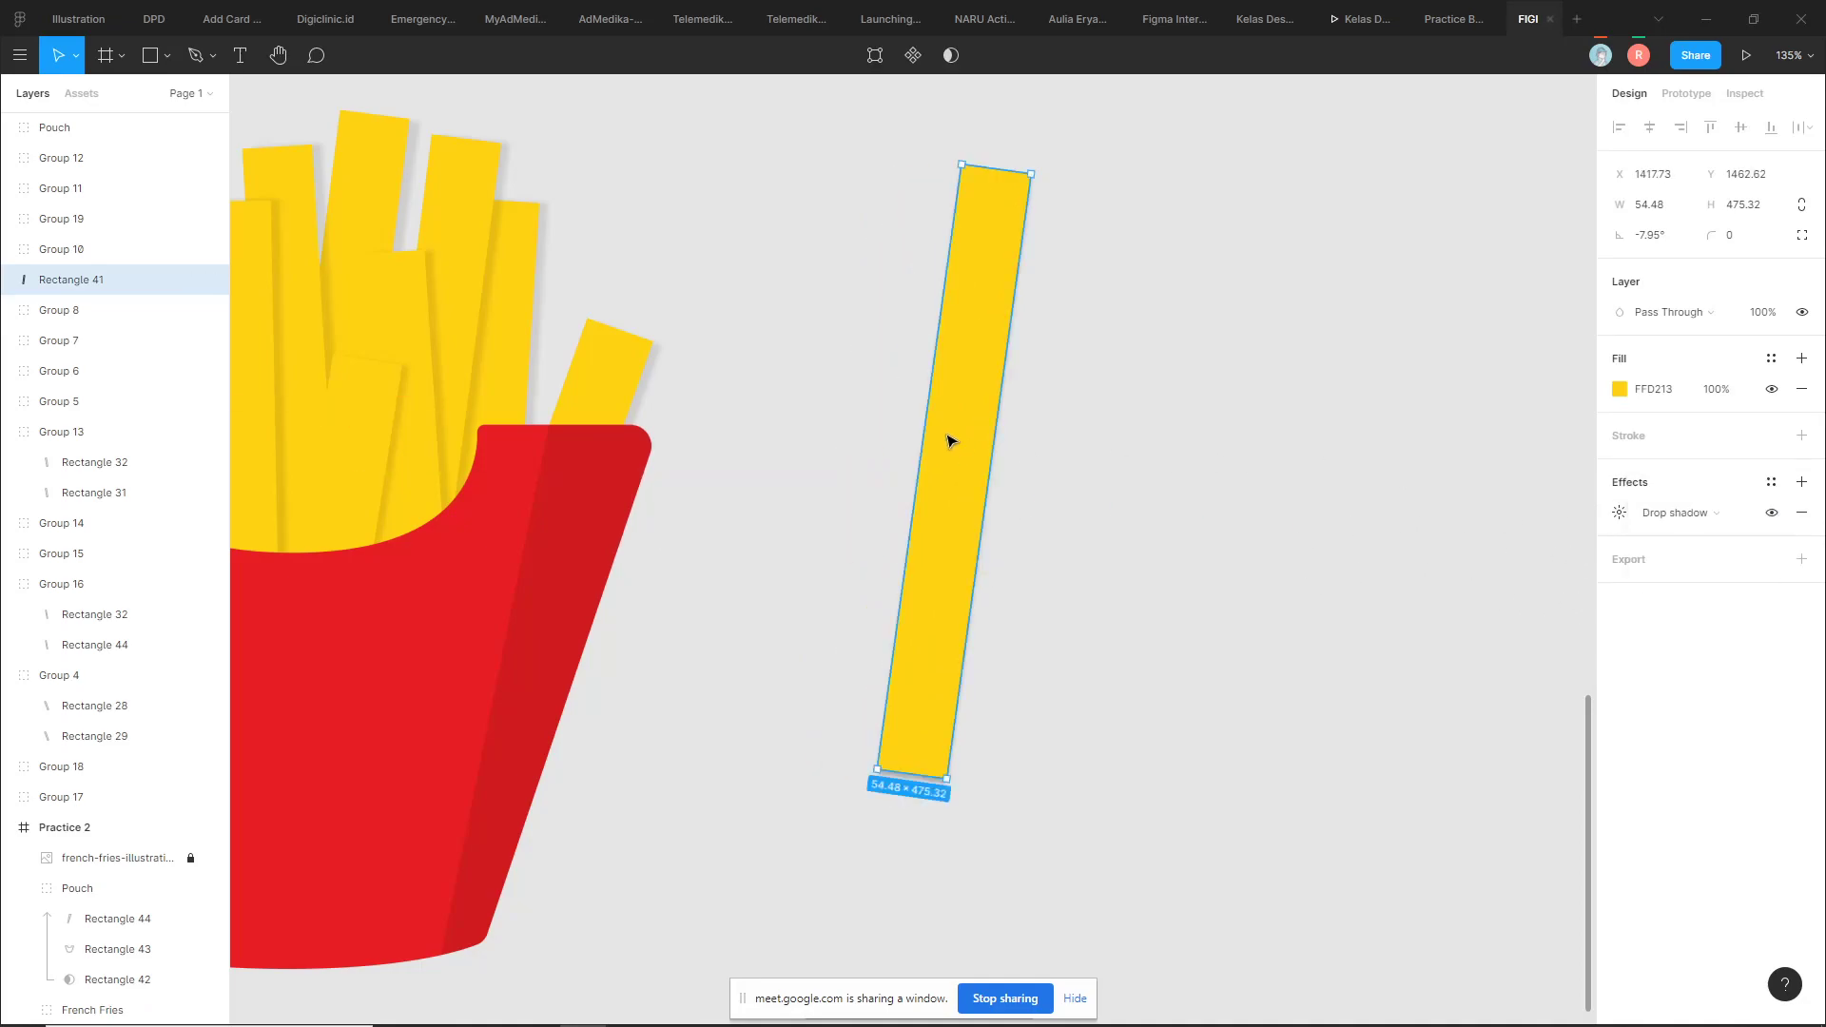
{"action": "left_click", "coordinate": [1620, 515]}
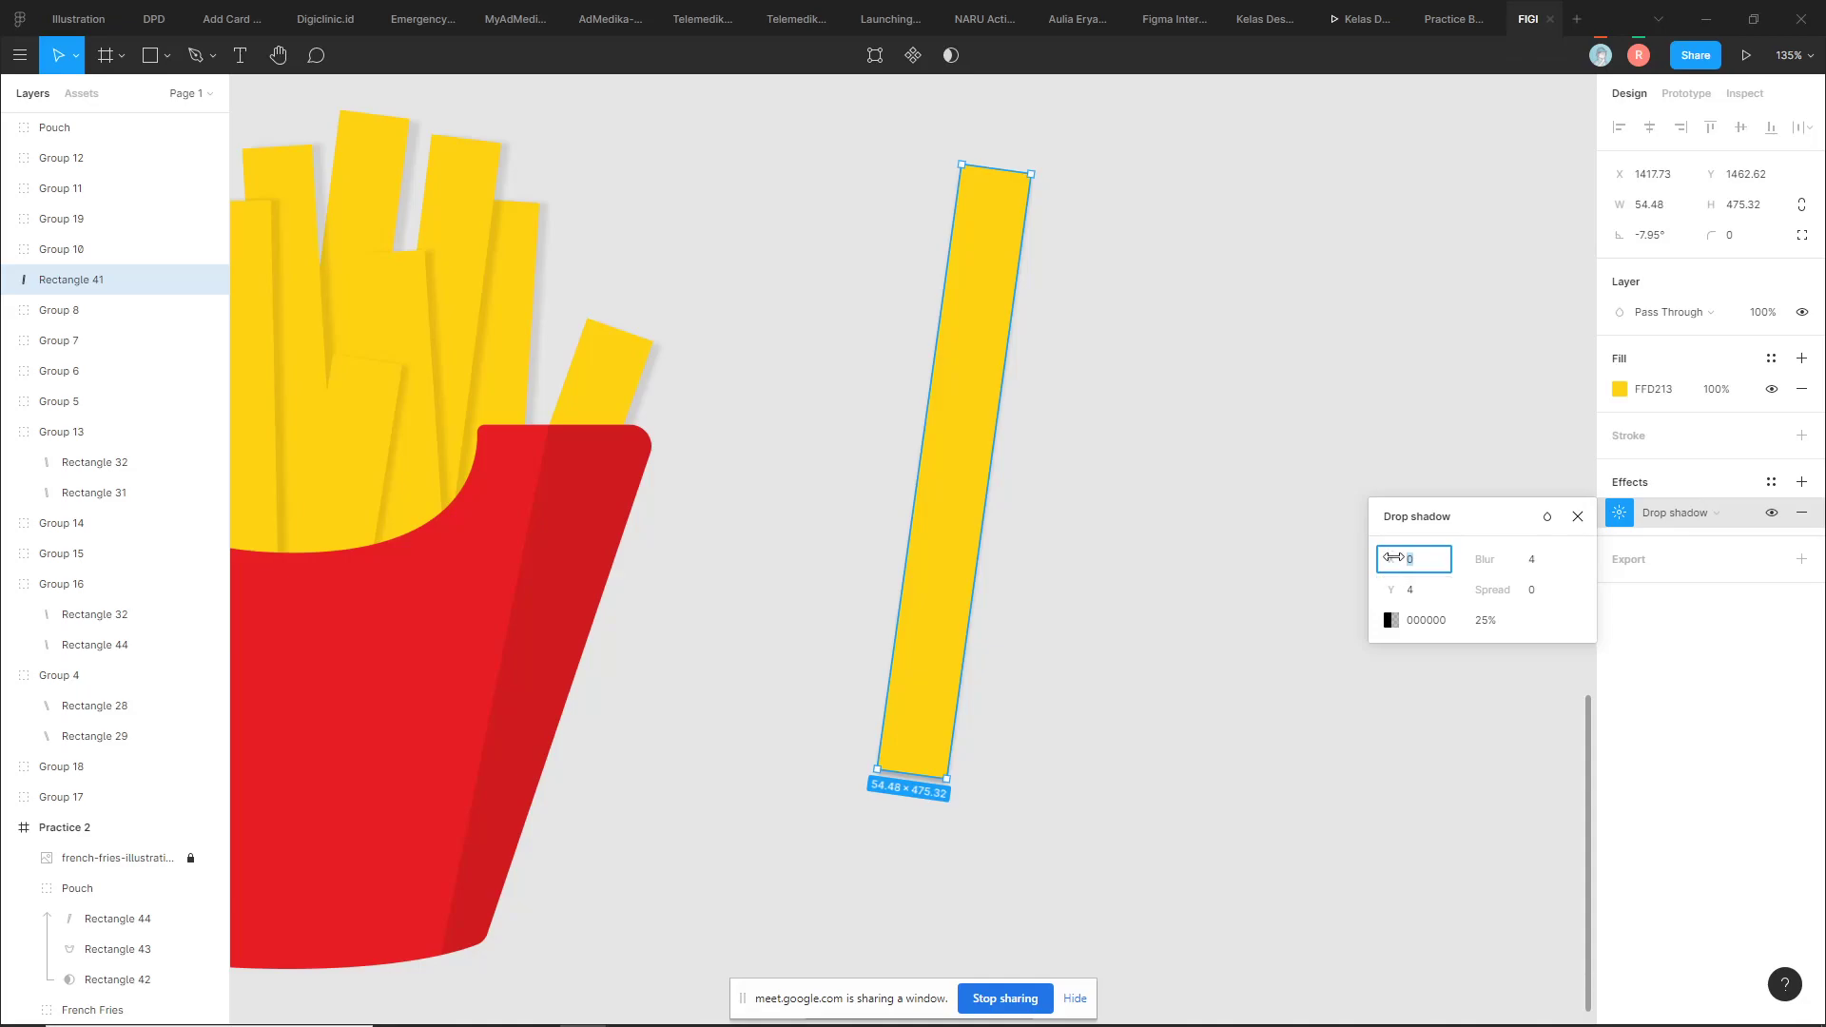
{"action": "left_click_drag", "start_coordinate": [1394, 557], "coordinate": [1405, 558]}
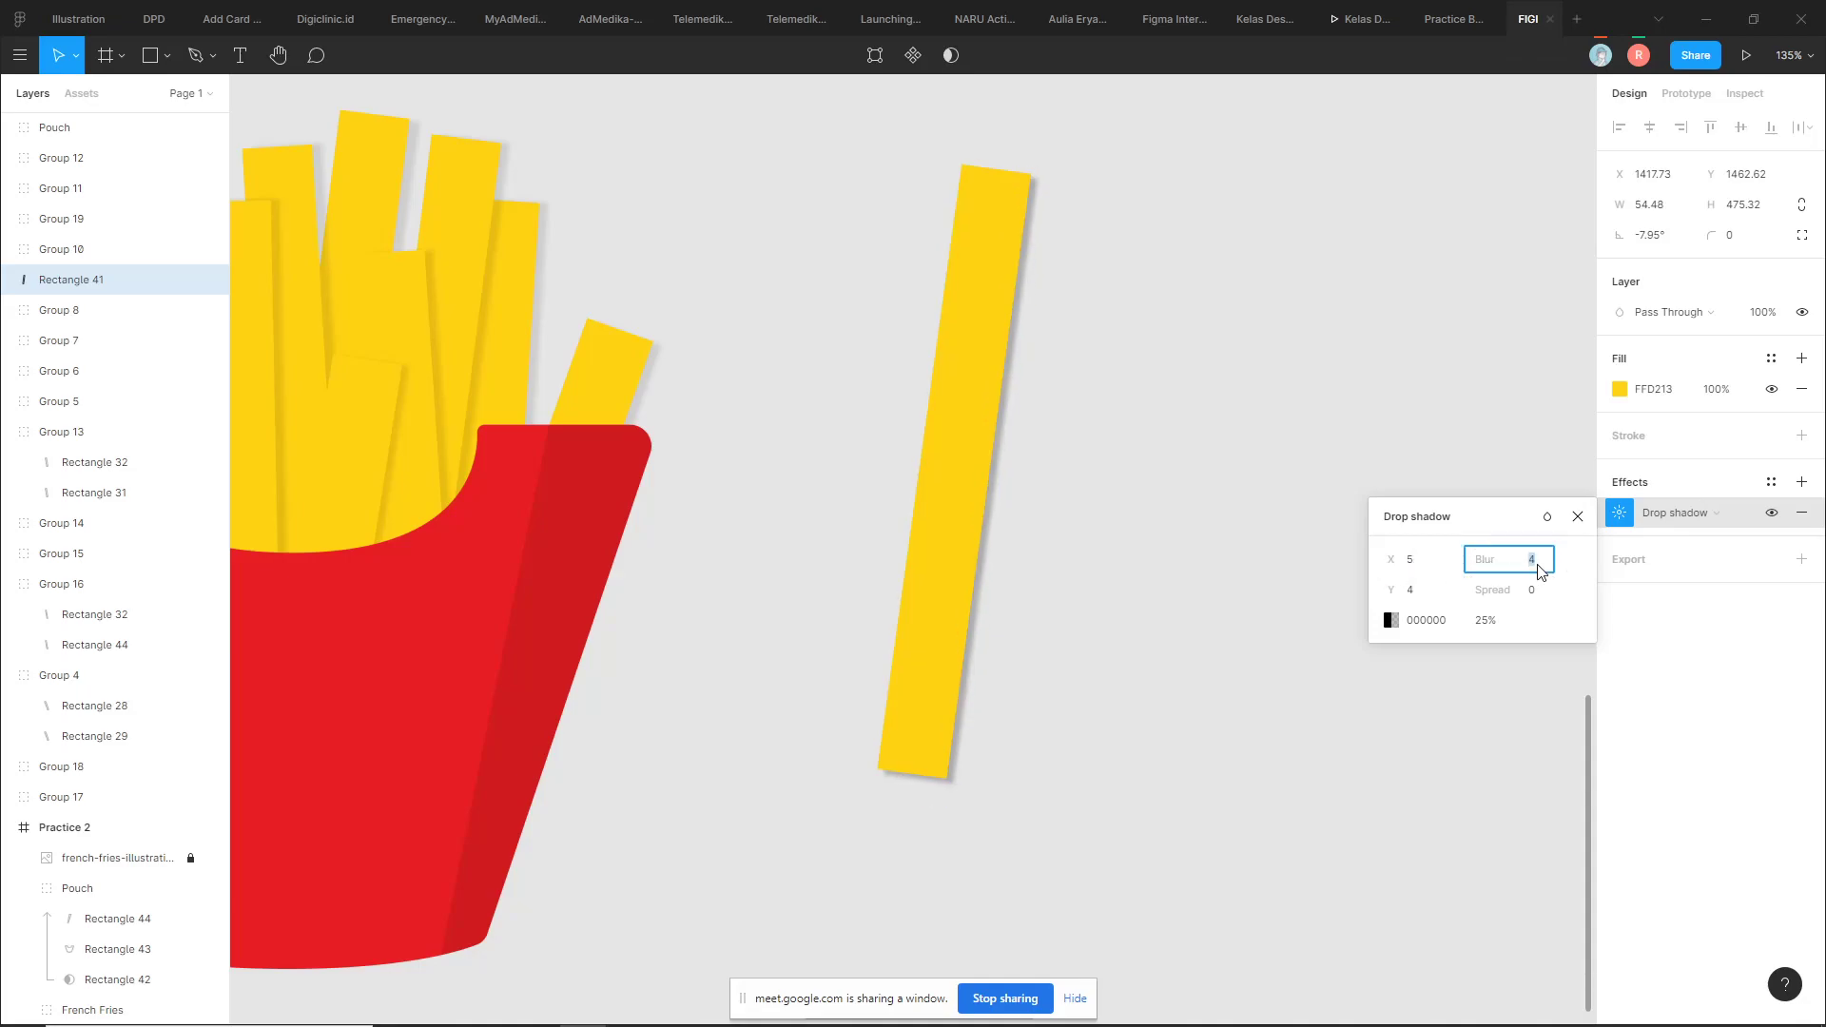
{"action": "type", "text": "8"}
{"action": "key", "text": "Return"}
{"action": "left_click", "coordinate": [1488, 626]}
{"action": "left_click", "coordinate": [1235, 391]}
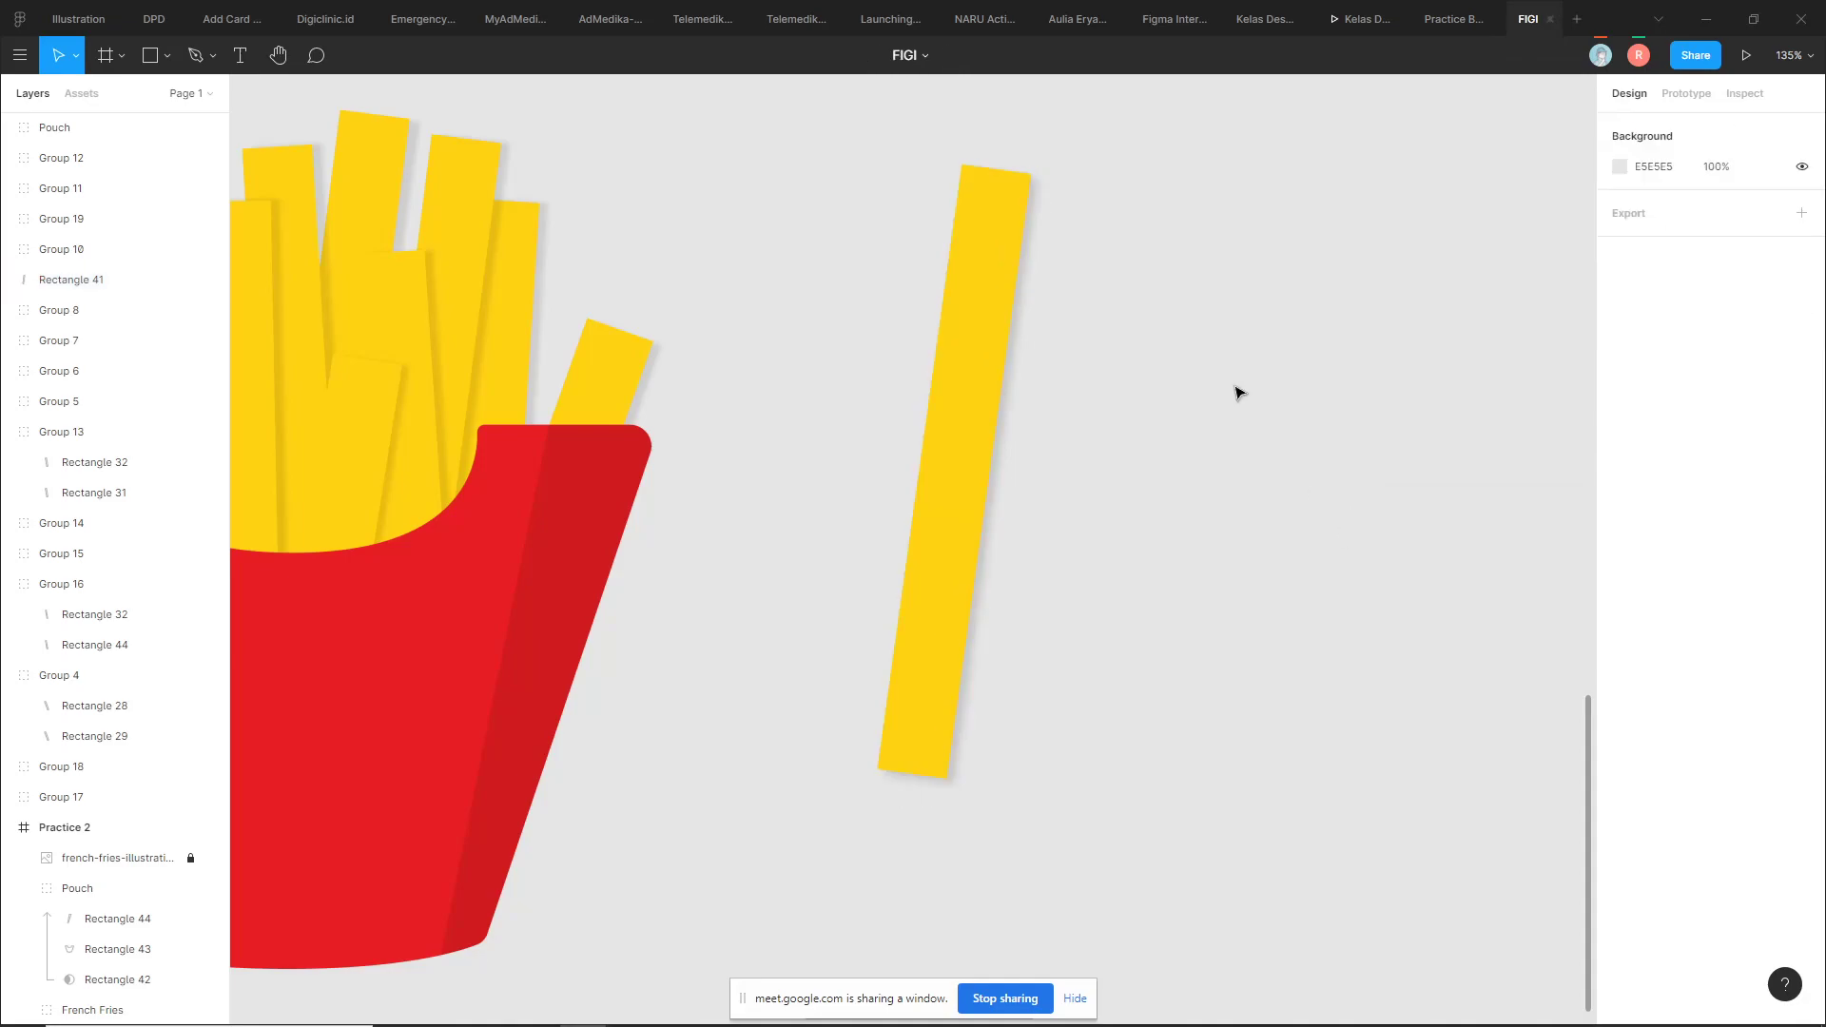
{"action": "scroll", "coordinate": [1212, 404], "scroll_direction": "down", "scroll_amount": 5}
{"action": "left_click", "coordinate": [925, 388]}
{"action": "left_click", "coordinate": [999, 378]}
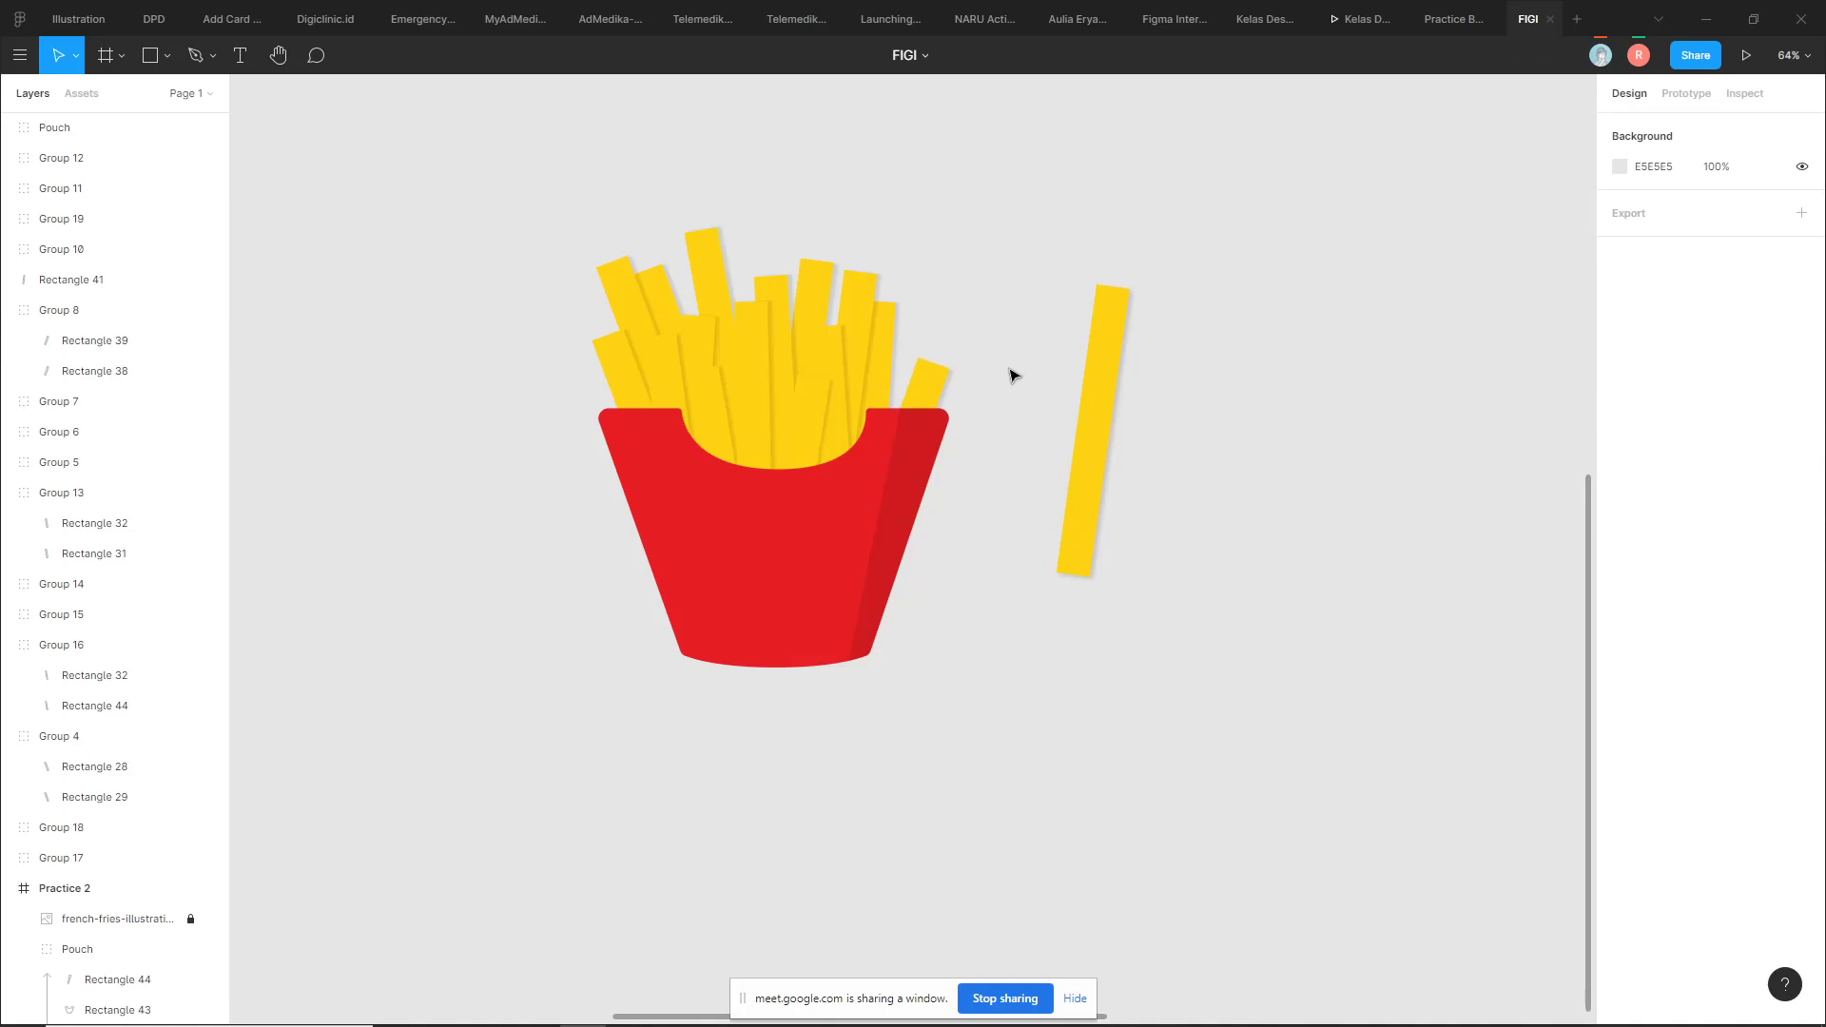
{"action": "left_click_drag", "start_coordinate": [1130, 409], "coordinate": [1210, 415]}
{"action": "scroll", "coordinate": [1213, 416], "scroll_direction": "right", "scroll_amount": 1}
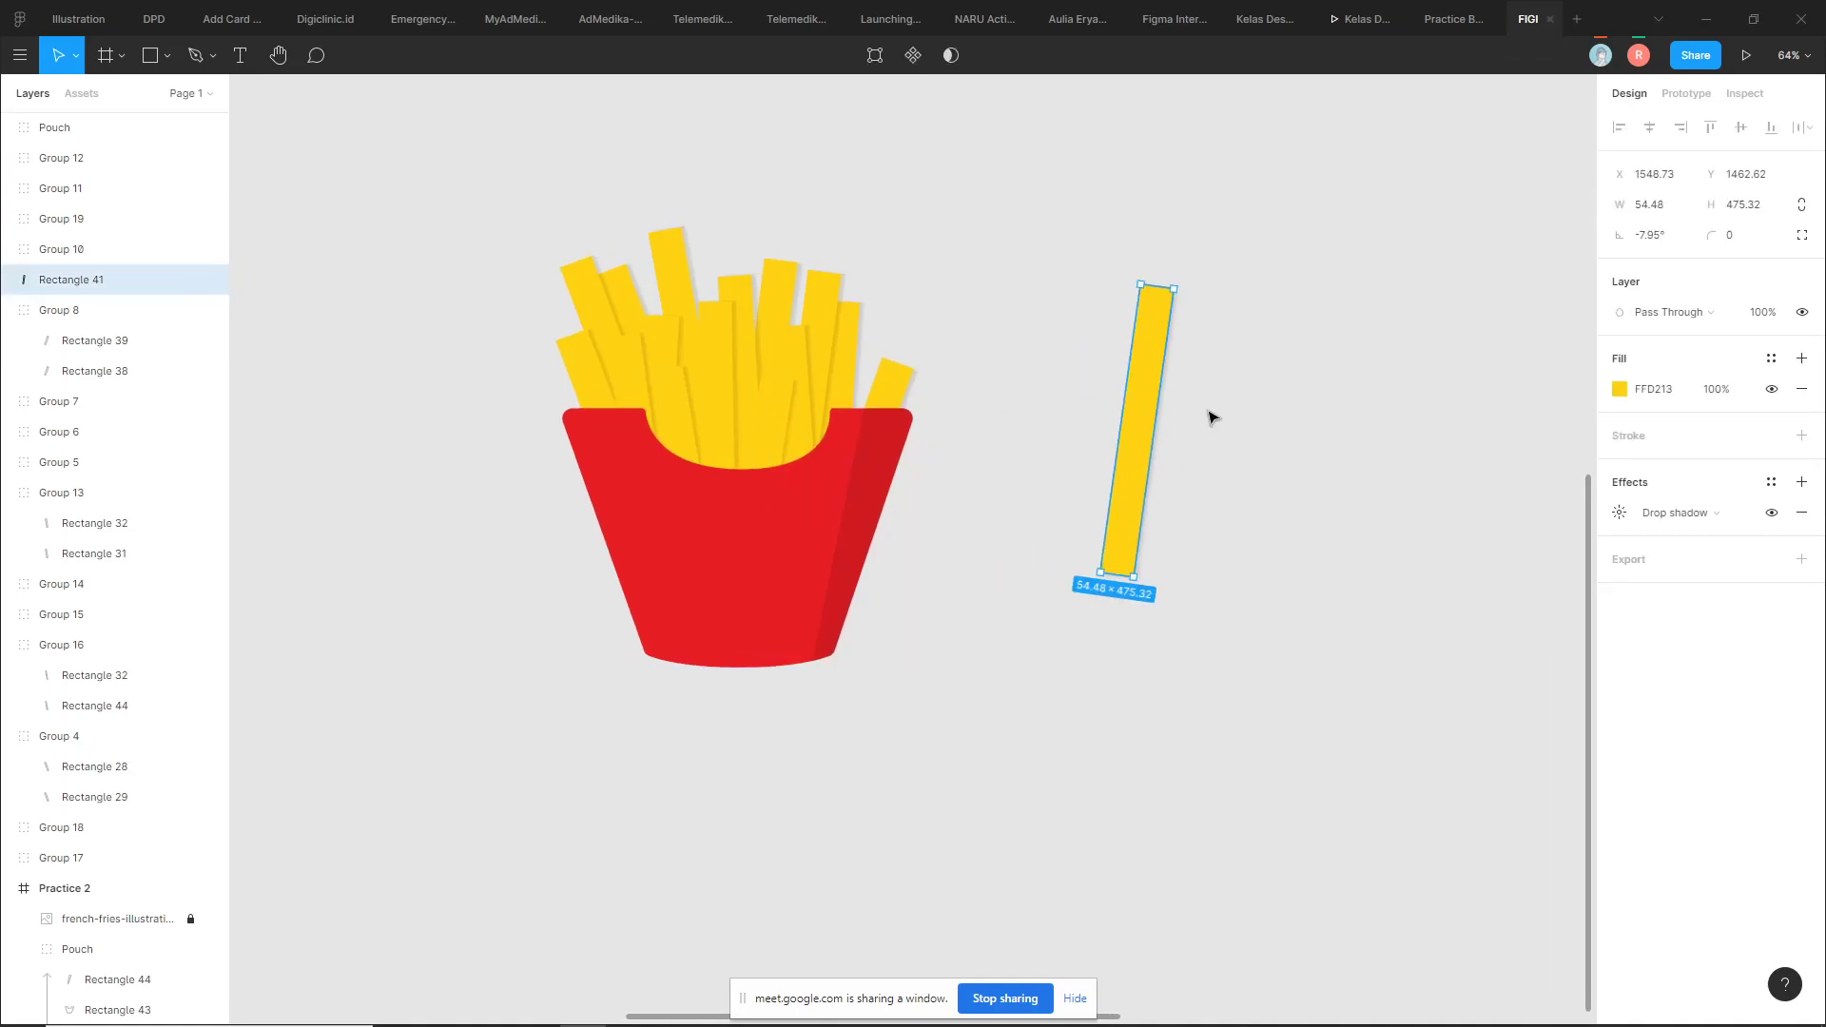
{"action": "left_click", "coordinate": [1237, 379]}
{"action": "left_click", "coordinate": [1169, 369]}
{"action": "scroll", "coordinate": [1172, 362], "scroll_direction": "up", "scroll_amount": 3}
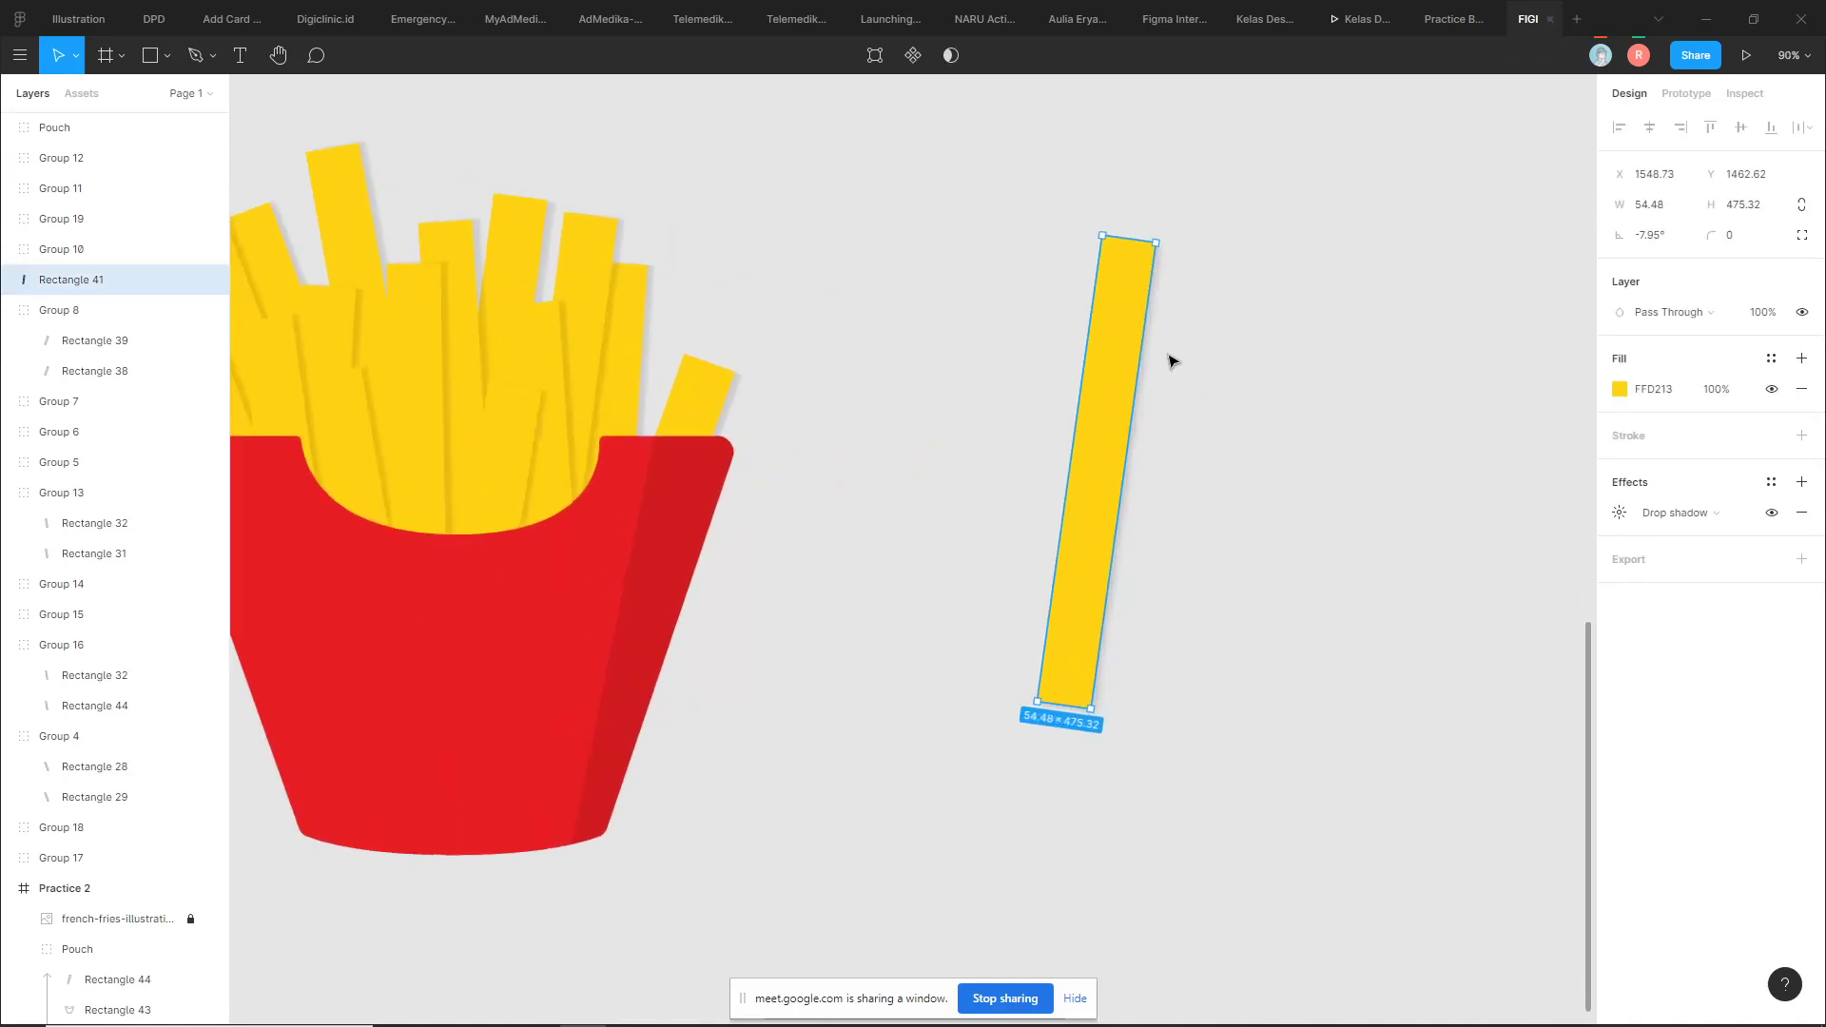
{"action": "left_click_drag", "start_coordinate": [1340, 471], "coordinate": [1321, 462]}
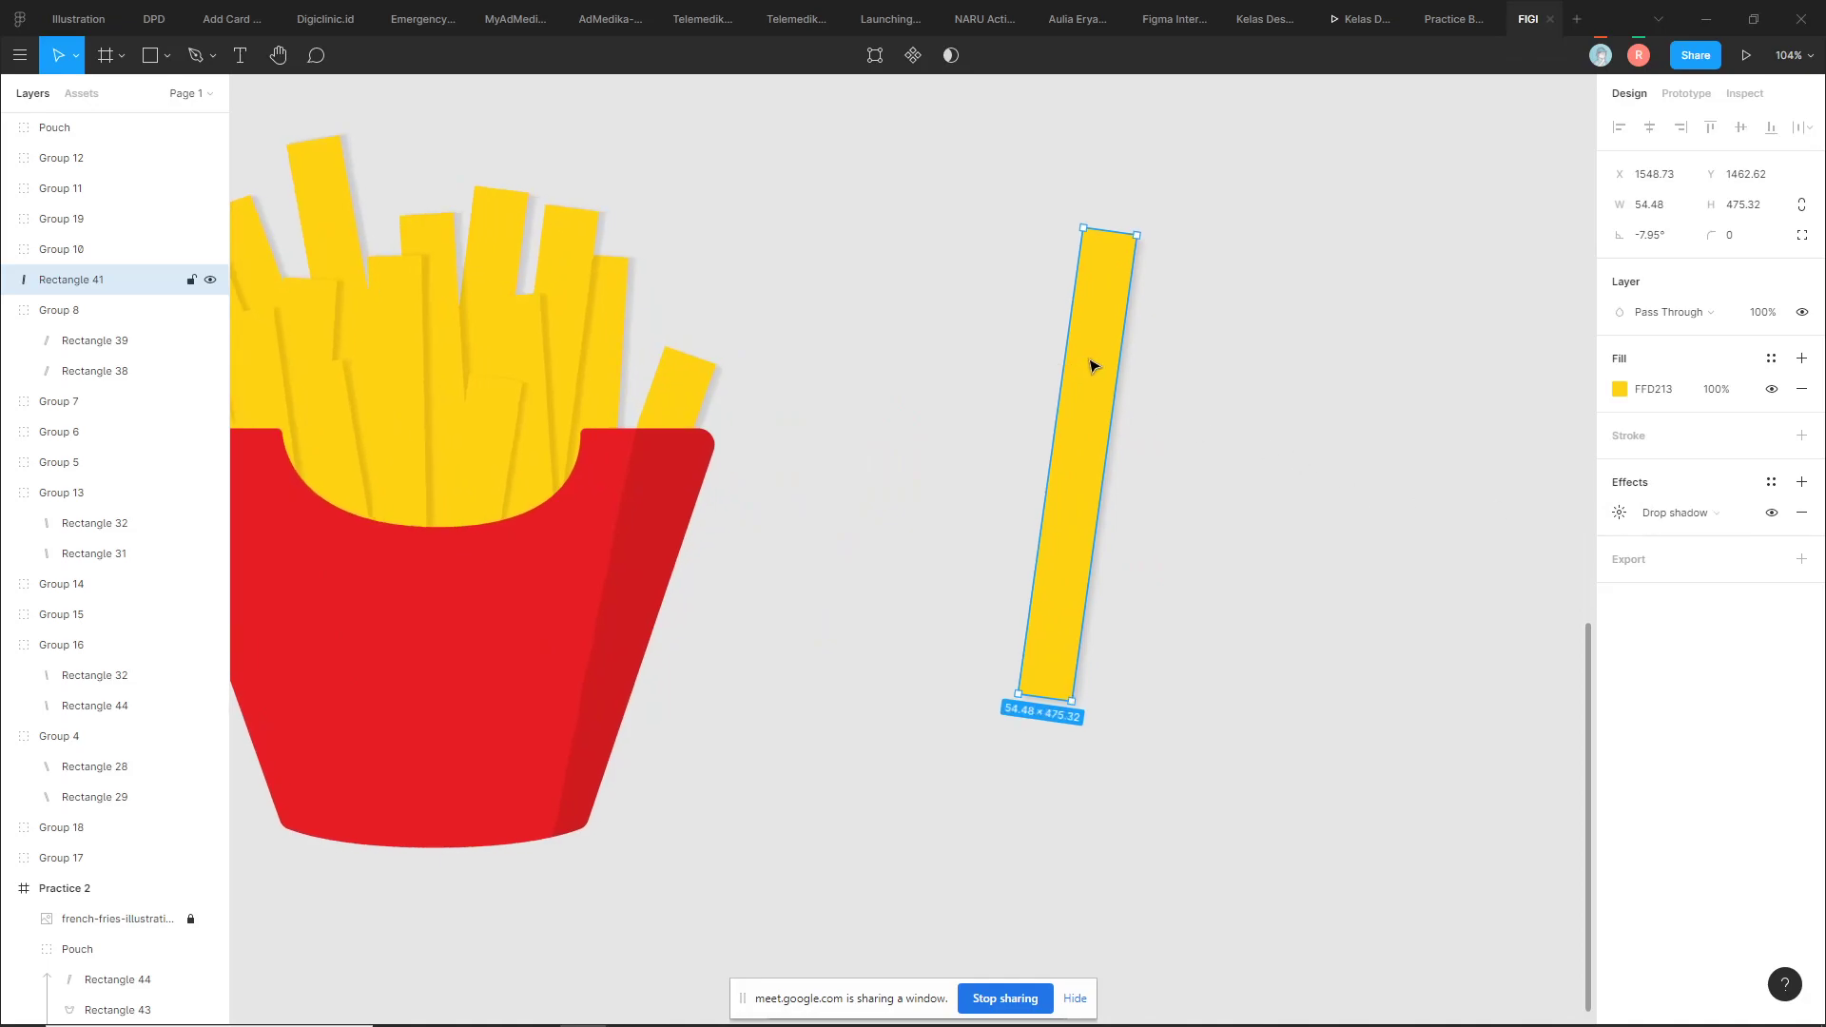
{"action": "key", "text": "ctrl+d"}
{"action": "left_click_drag", "start_coordinate": [1146, 232], "coordinate": [1121, 224]}
{"action": "mouse_move", "coordinate": [1080, 418]}
{"action": "left_mouse_down"}
{"action": "mouse_move", "coordinate": [950, 420]}
{"action": "mouse_move", "coordinate": [1052, 415]}
{"action": "mouse_move", "coordinate": [990, 391]}
{"action": "left_mouse_up"}
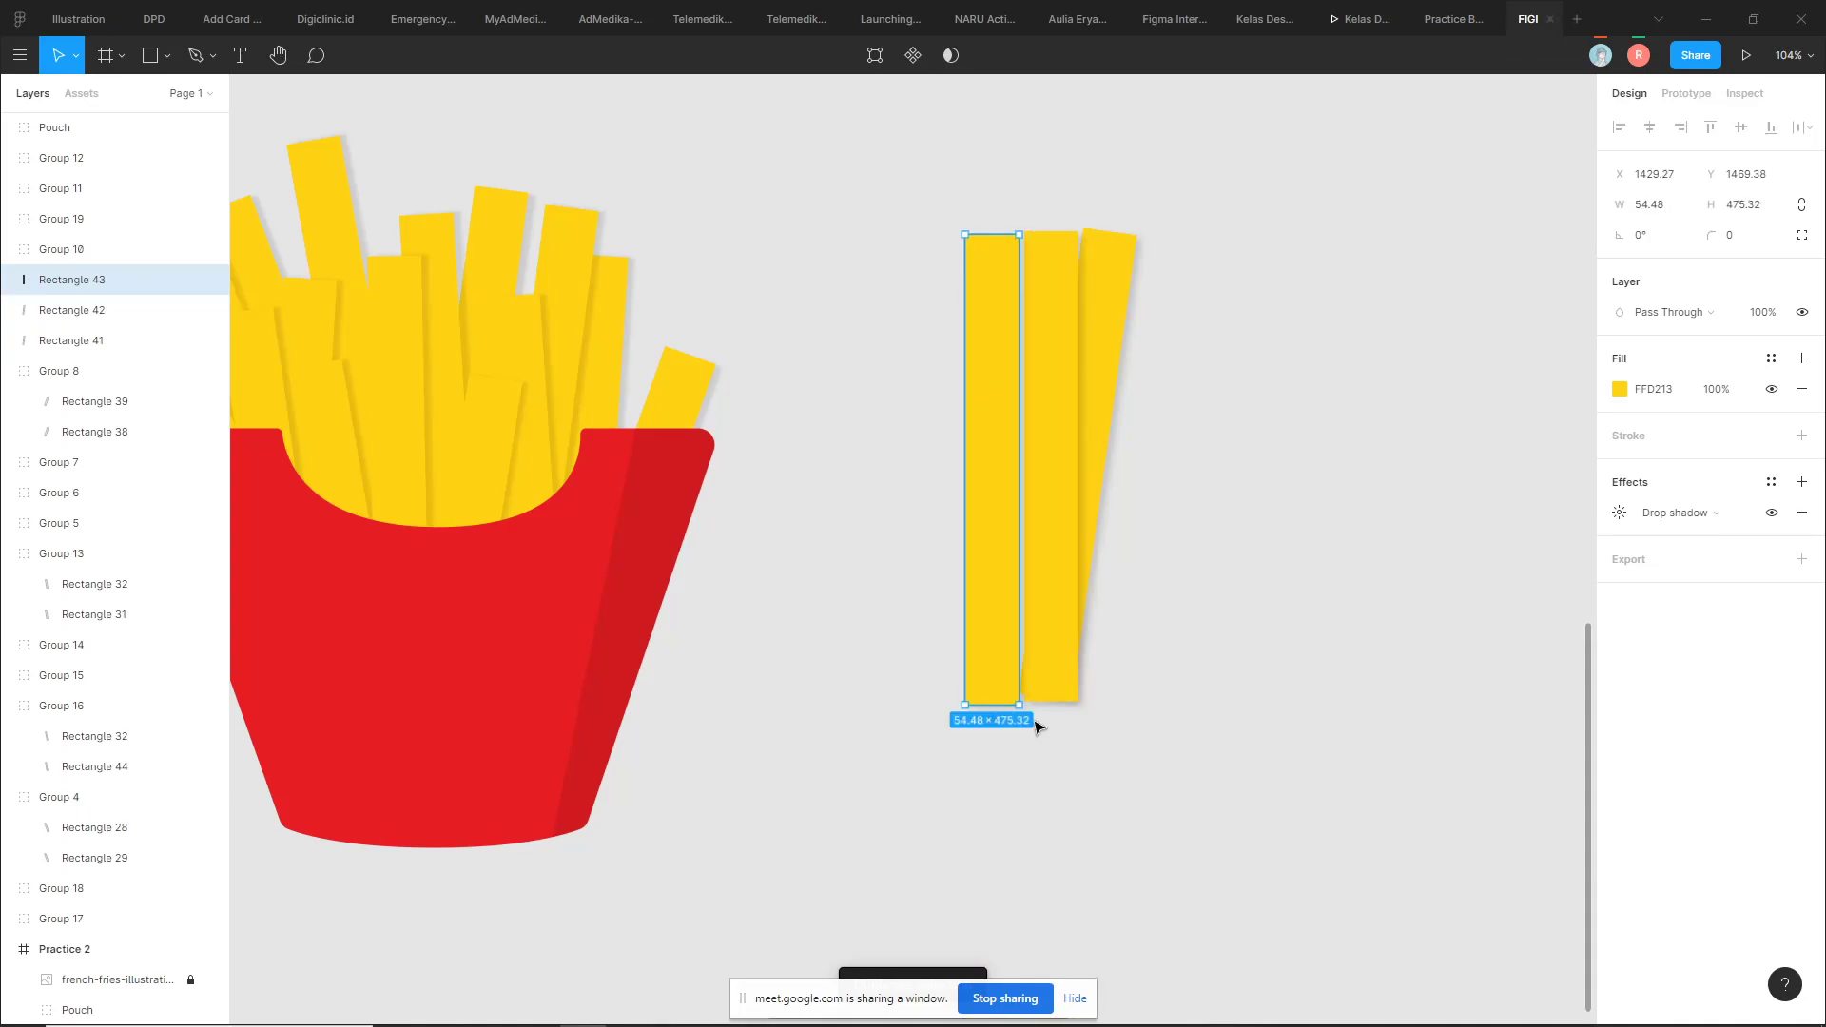
{"action": "mouse_move", "coordinate": [1037, 728]}
{"action": "left_mouse_down"}
{"action": "mouse_move", "coordinate": [1041, 595]}
{"action": "mouse_move", "coordinate": [999, 554]}
{"action": "left_mouse_up"}
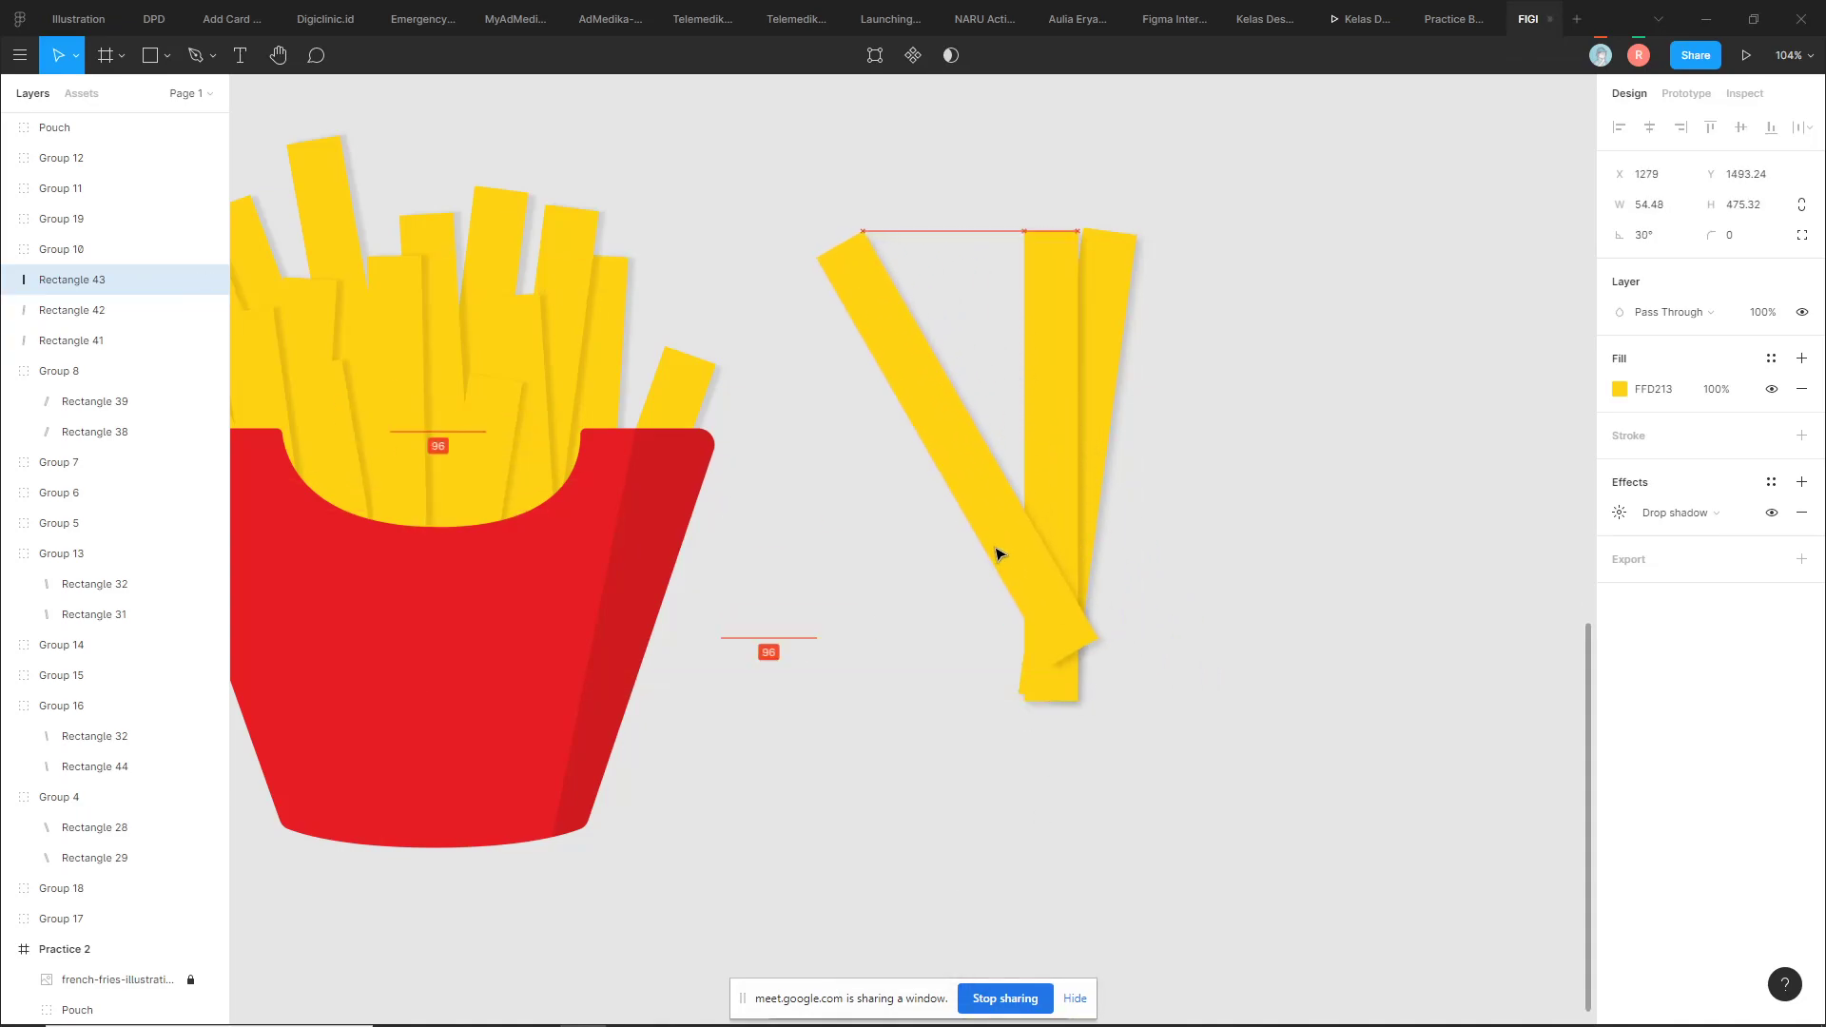
{"action": "left_click_drag", "start_coordinate": [786, 534], "coordinate": [936, 611]}
{"action": "scroll", "coordinate": [1011, 636], "scroll_direction": "left", "scroll_amount": 3}
{"action": "scroll", "coordinate": [1011, 636], "scroll_direction": "up", "scroll_amount": 1}
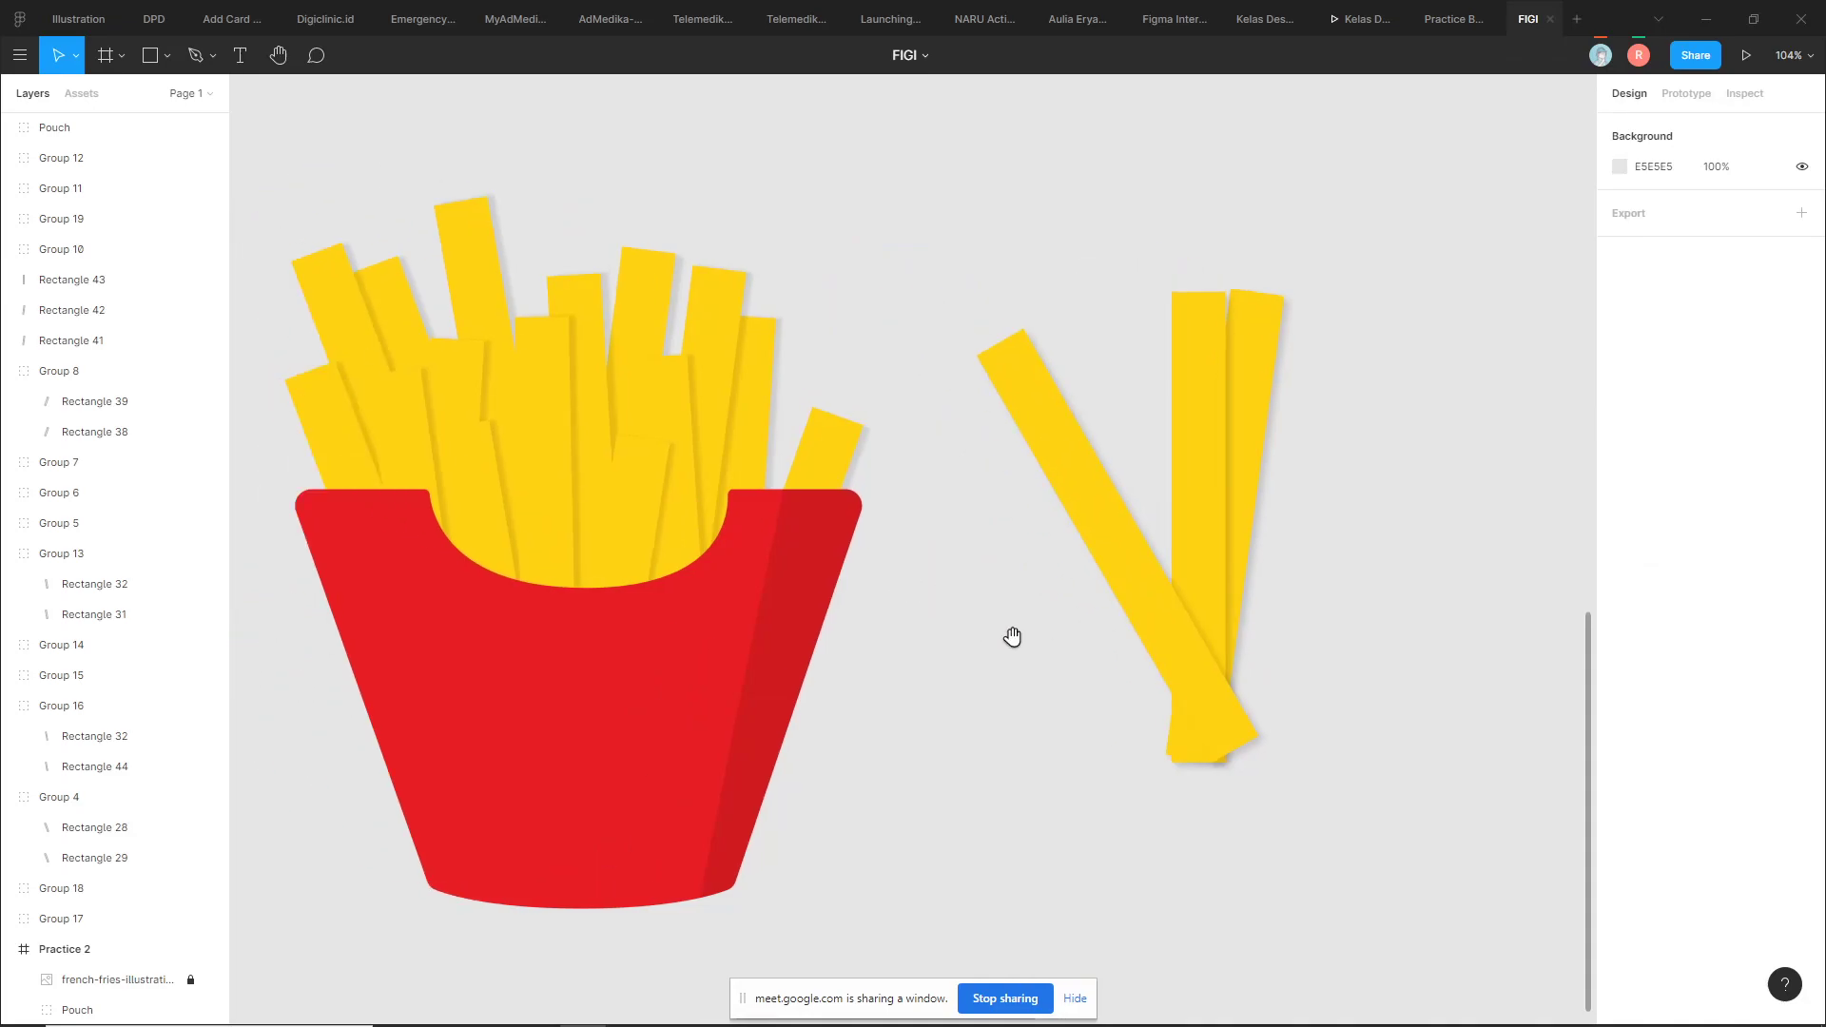
{"action": "left_click", "coordinate": [867, 460]}
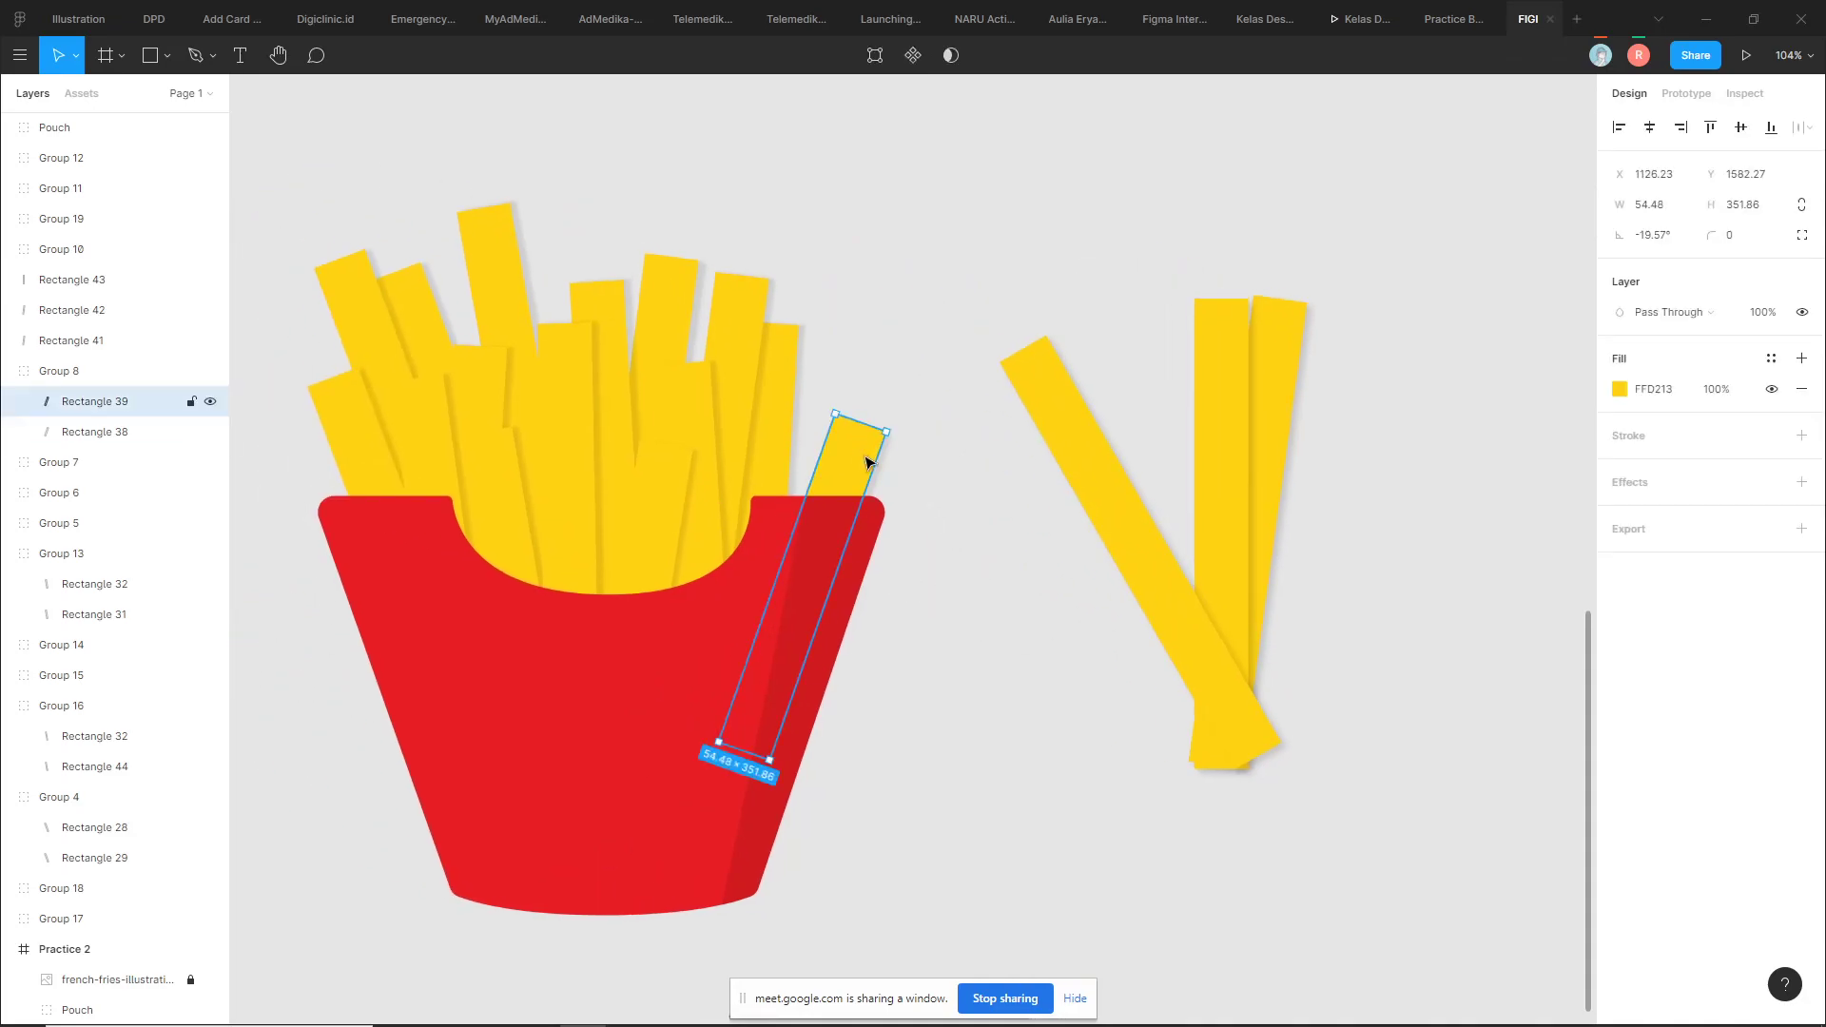
{"action": "left_click", "coordinate": [788, 290]}
Pan over to the Practice 3 frame and zoom into the man's head
{"action": "scroll", "coordinate": [1031, 384], "scroll_direction": "down", "scroll_amount": 5, "text": "ctrl"}
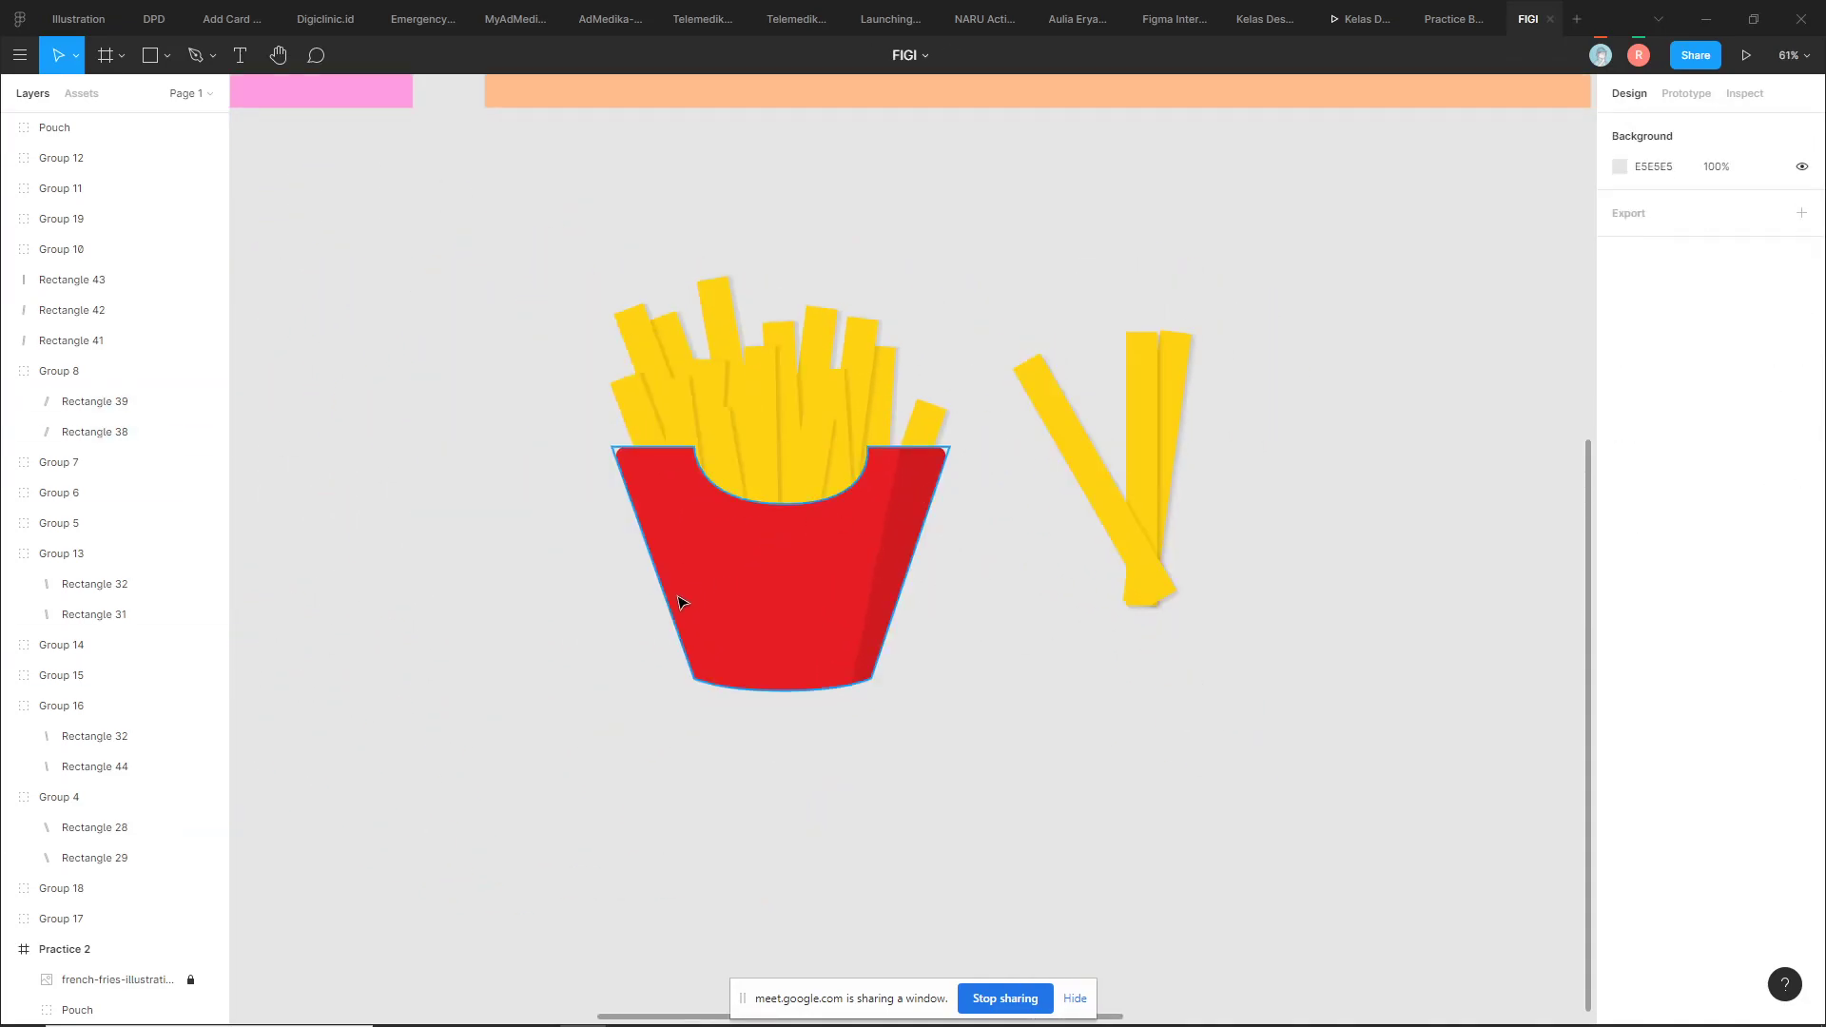
{"action": "scroll", "coordinate": [1113, 513], "scroll_direction": "down", "scroll_amount": 3, "text": "ctrl"}
{"action": "scroll", "coordinate": [1189, 500], "scroll_direction": "up", "scroll_amount": 2}
{"action": "scroll", "coordinate": [1237, 490], "scroll_direction": "right", "scroll_amount": 2}
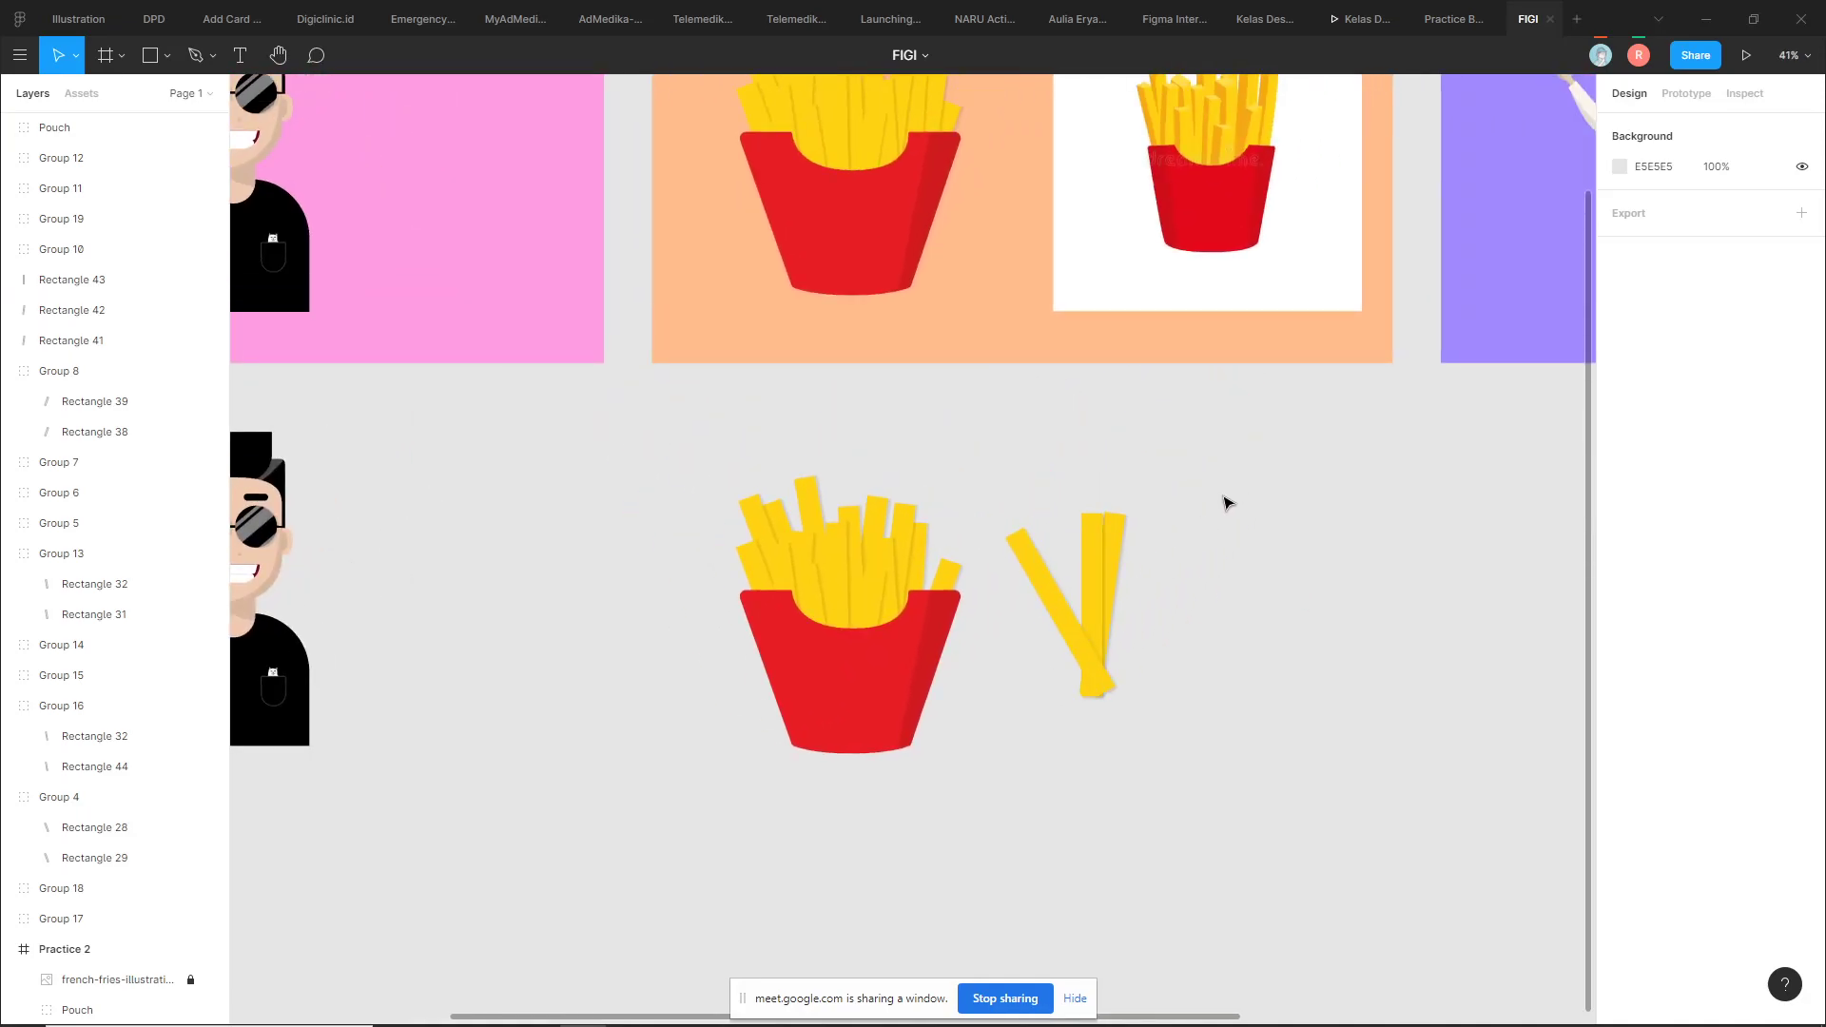
{"action": "scroll", "coordinate": [1225, 502], "scroll_direction": "down", "scroll_amount": 1, "text": "ctrl"}
{"action": "scroll", "coordinate": [1025, 619], "scroll_direction": "up", "scroll_amount": 2}
{"action": "scroll", "coordinate": [1026, 619], "scroll_direction": "right", "scroll_amount": 2}
{"action": "scroll", "coordinate": [750, 530], "scroll_direction": "up", "scroll_amount": 2, "text": "ctrl"}
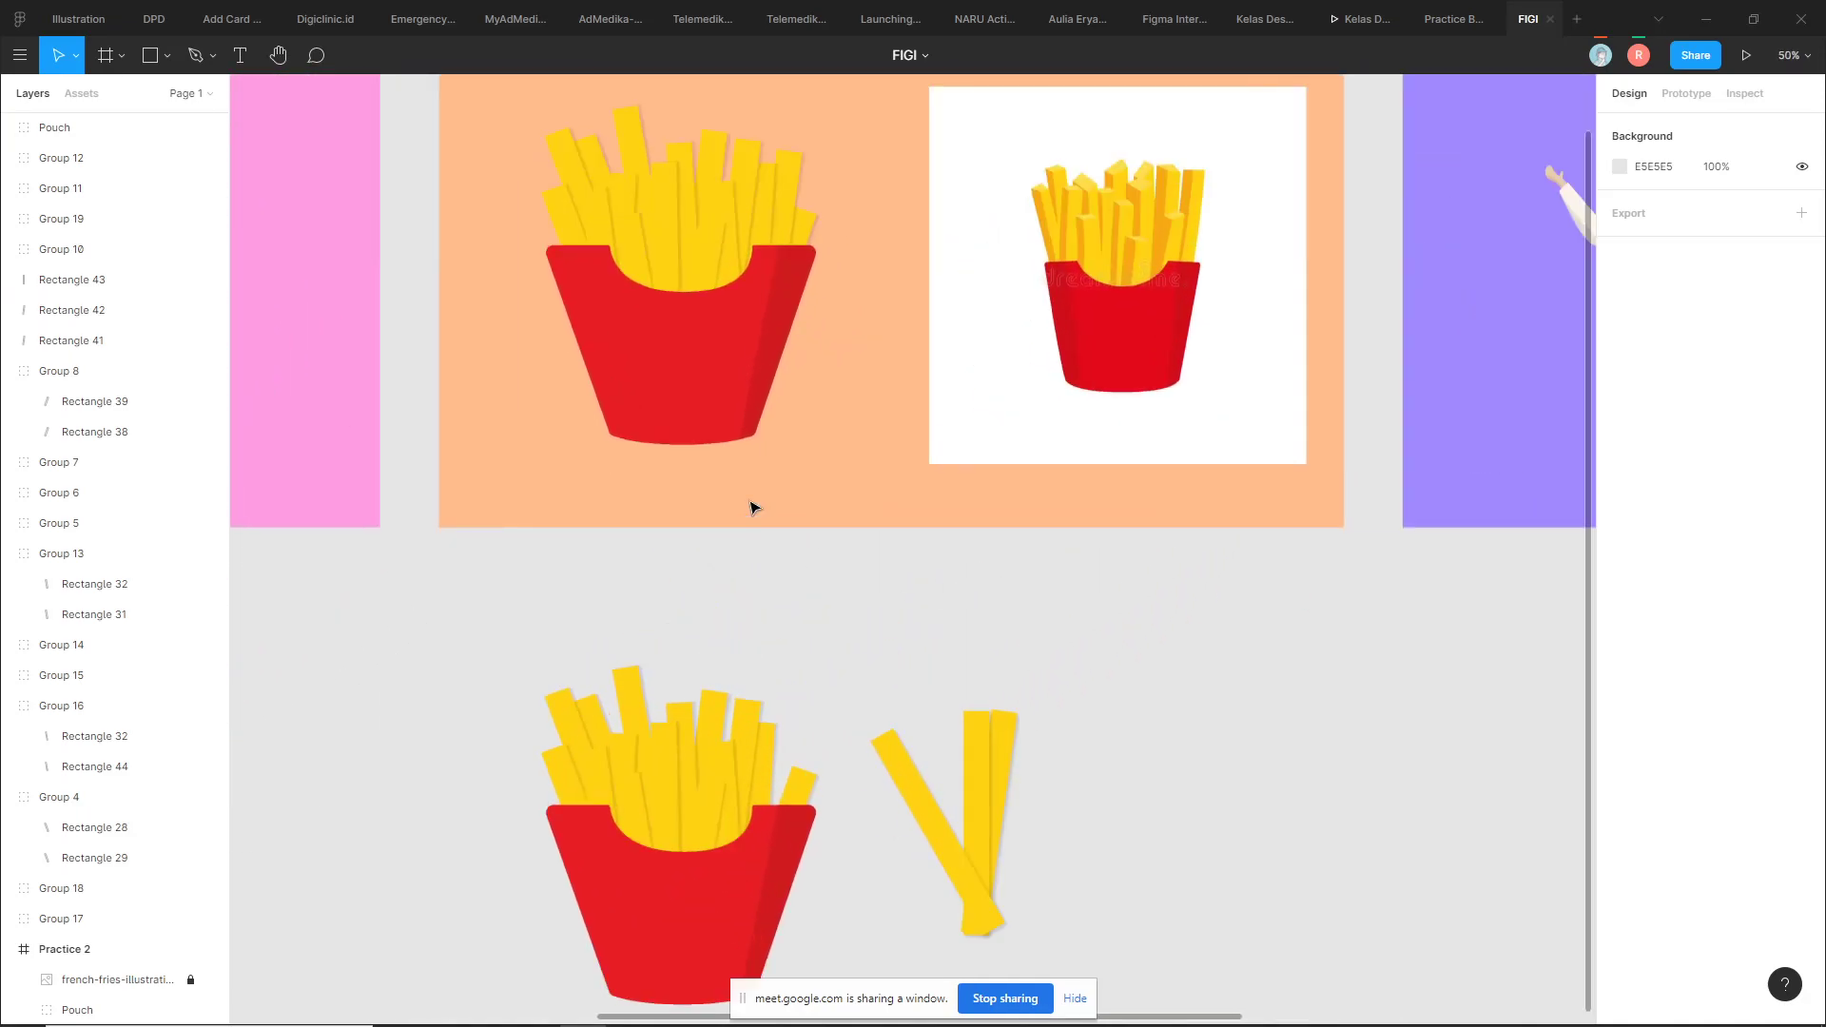
{"action": "left_click_drag", "start_coordinate": [1036, 644], "coordinate": [761, 677]}
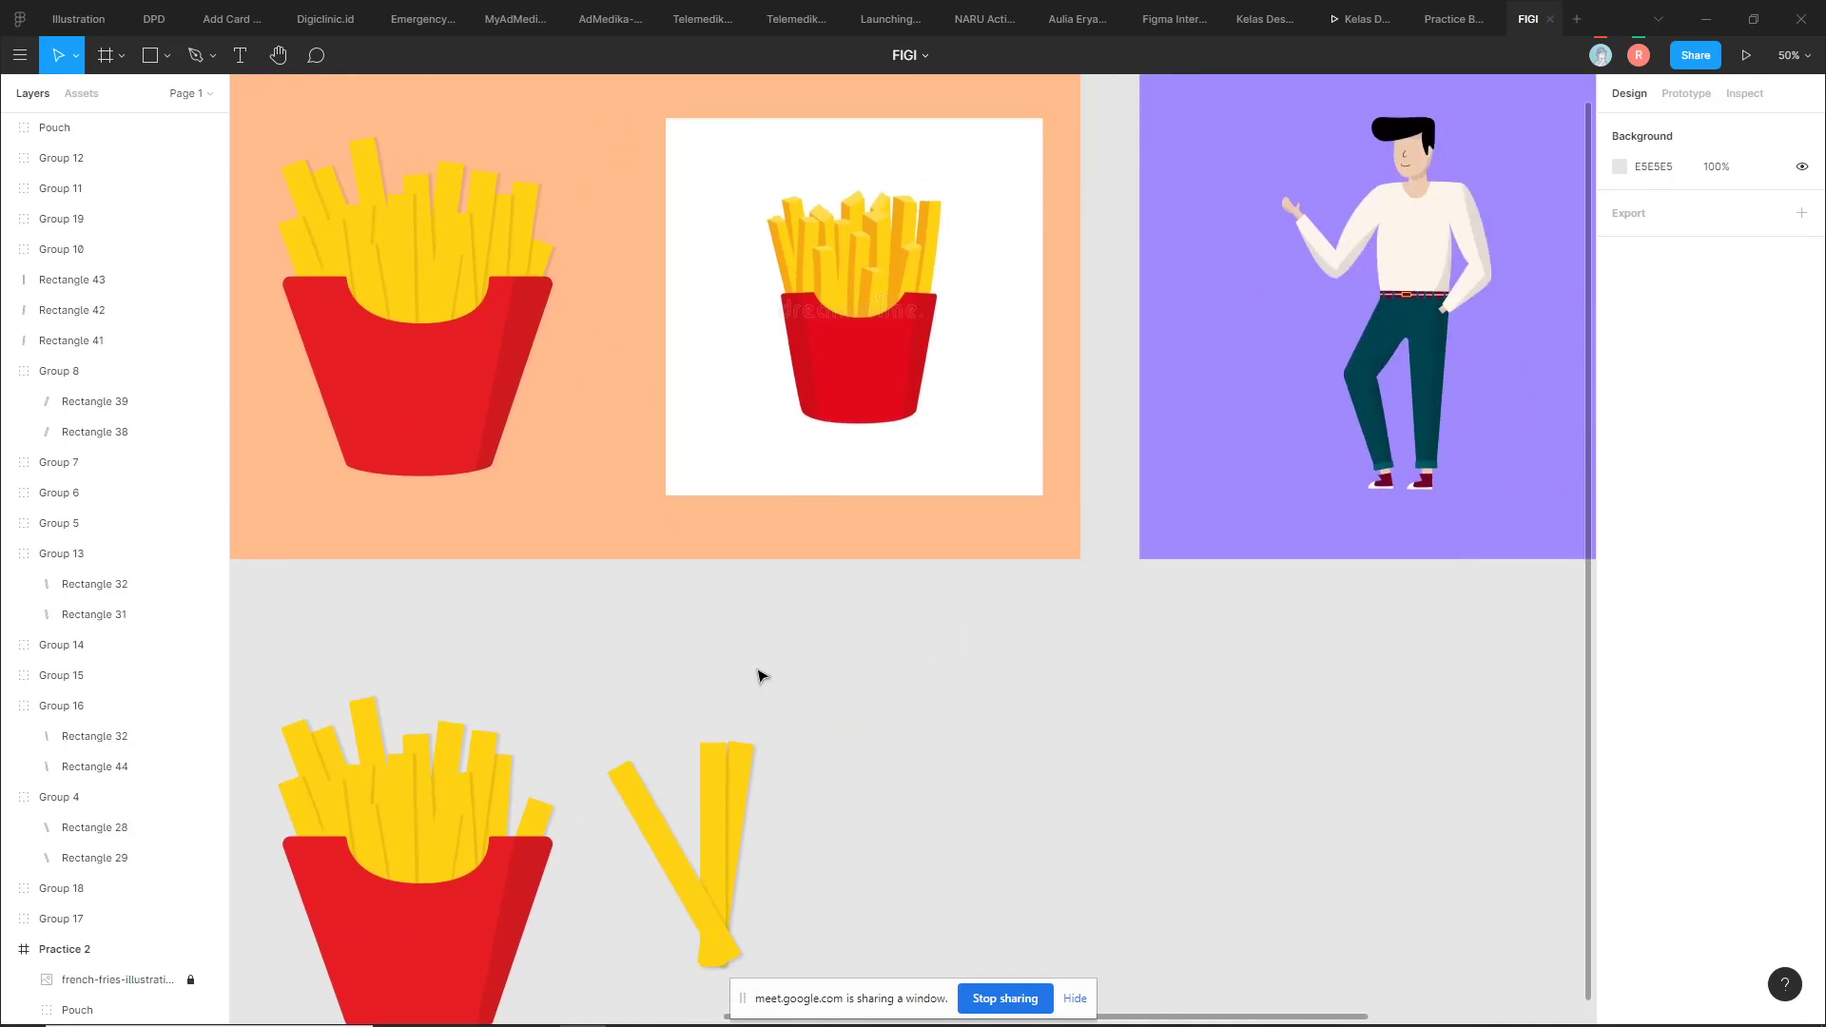
{"action": "scroll", "coordinate": [1183, 520], "scroll_direction": "right", "scroll_amount": 4}
{"action": "scroll", "coordinate": [1183, 520], "scroll_direction": "up", "scroll_amount": 1}
{"action": "scroll", "coordinate": [907, 483], "scroll_direction": "right", "scroll_amount": 2}
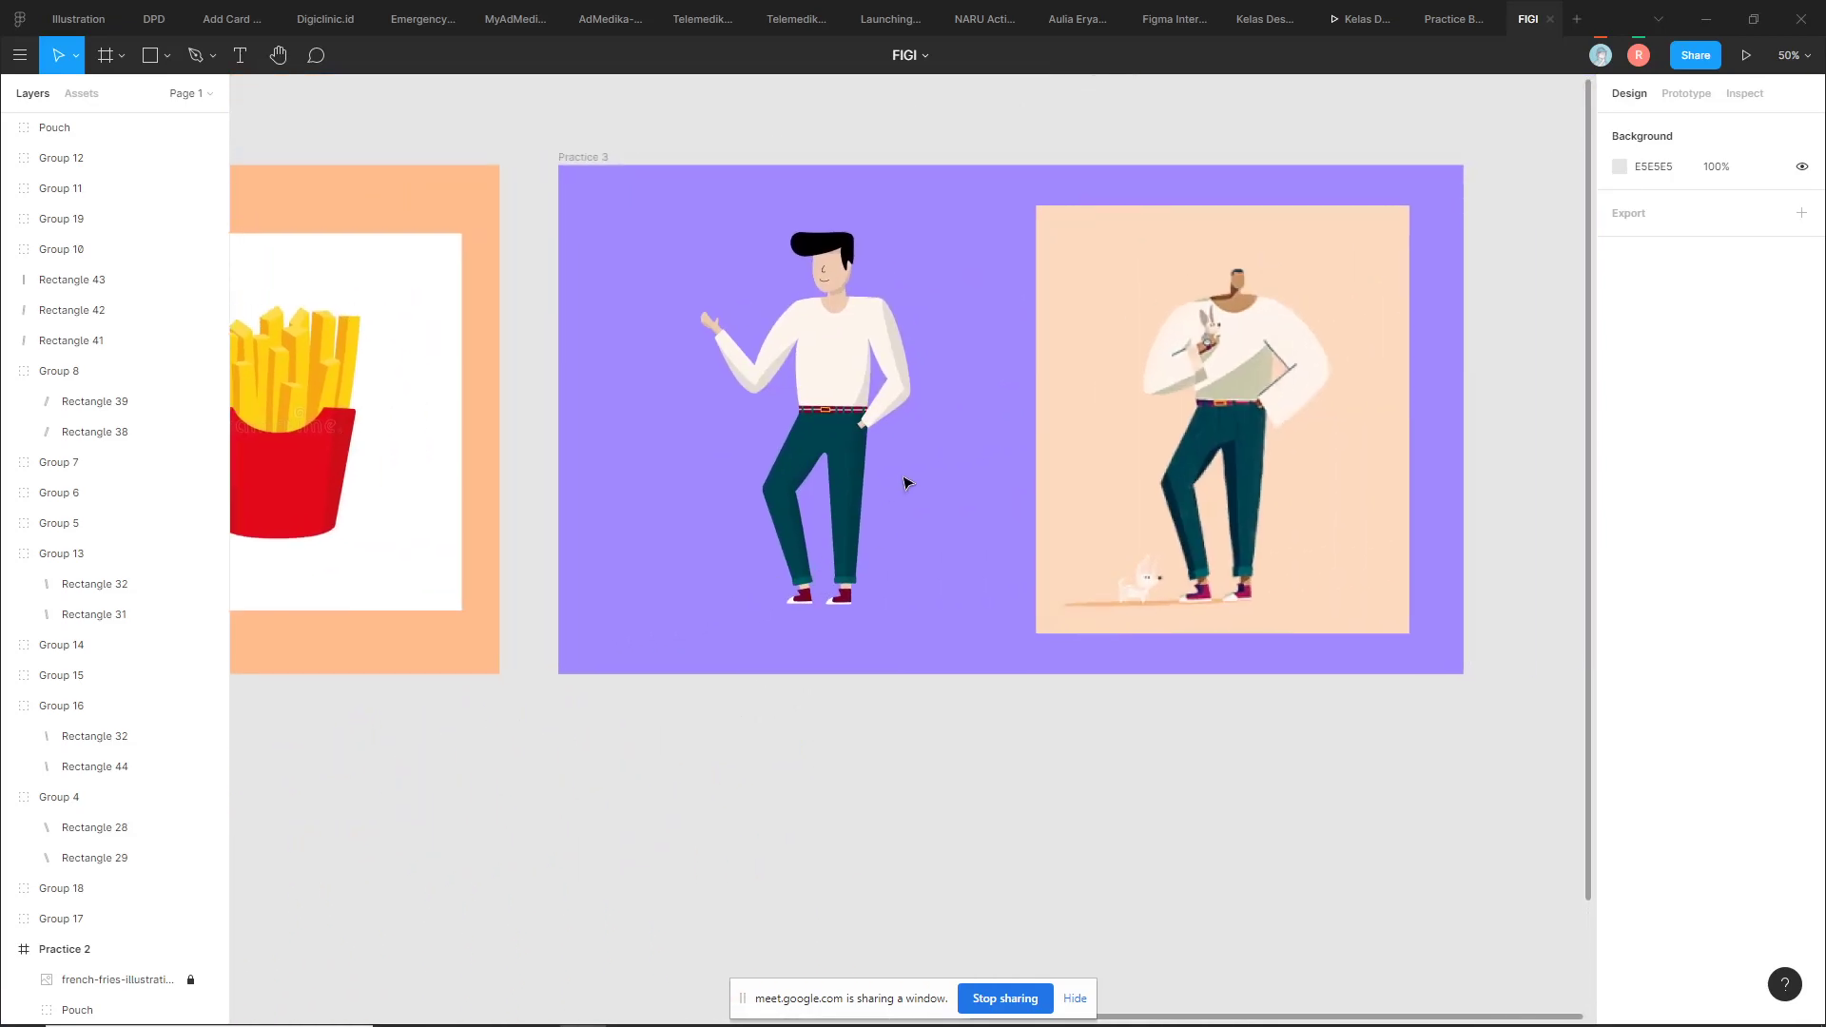
{"action": "scroll", "coordinate": [871, 276], "scroll_direction": "up", "scroll_amount": 3, "text": "ctrl"}
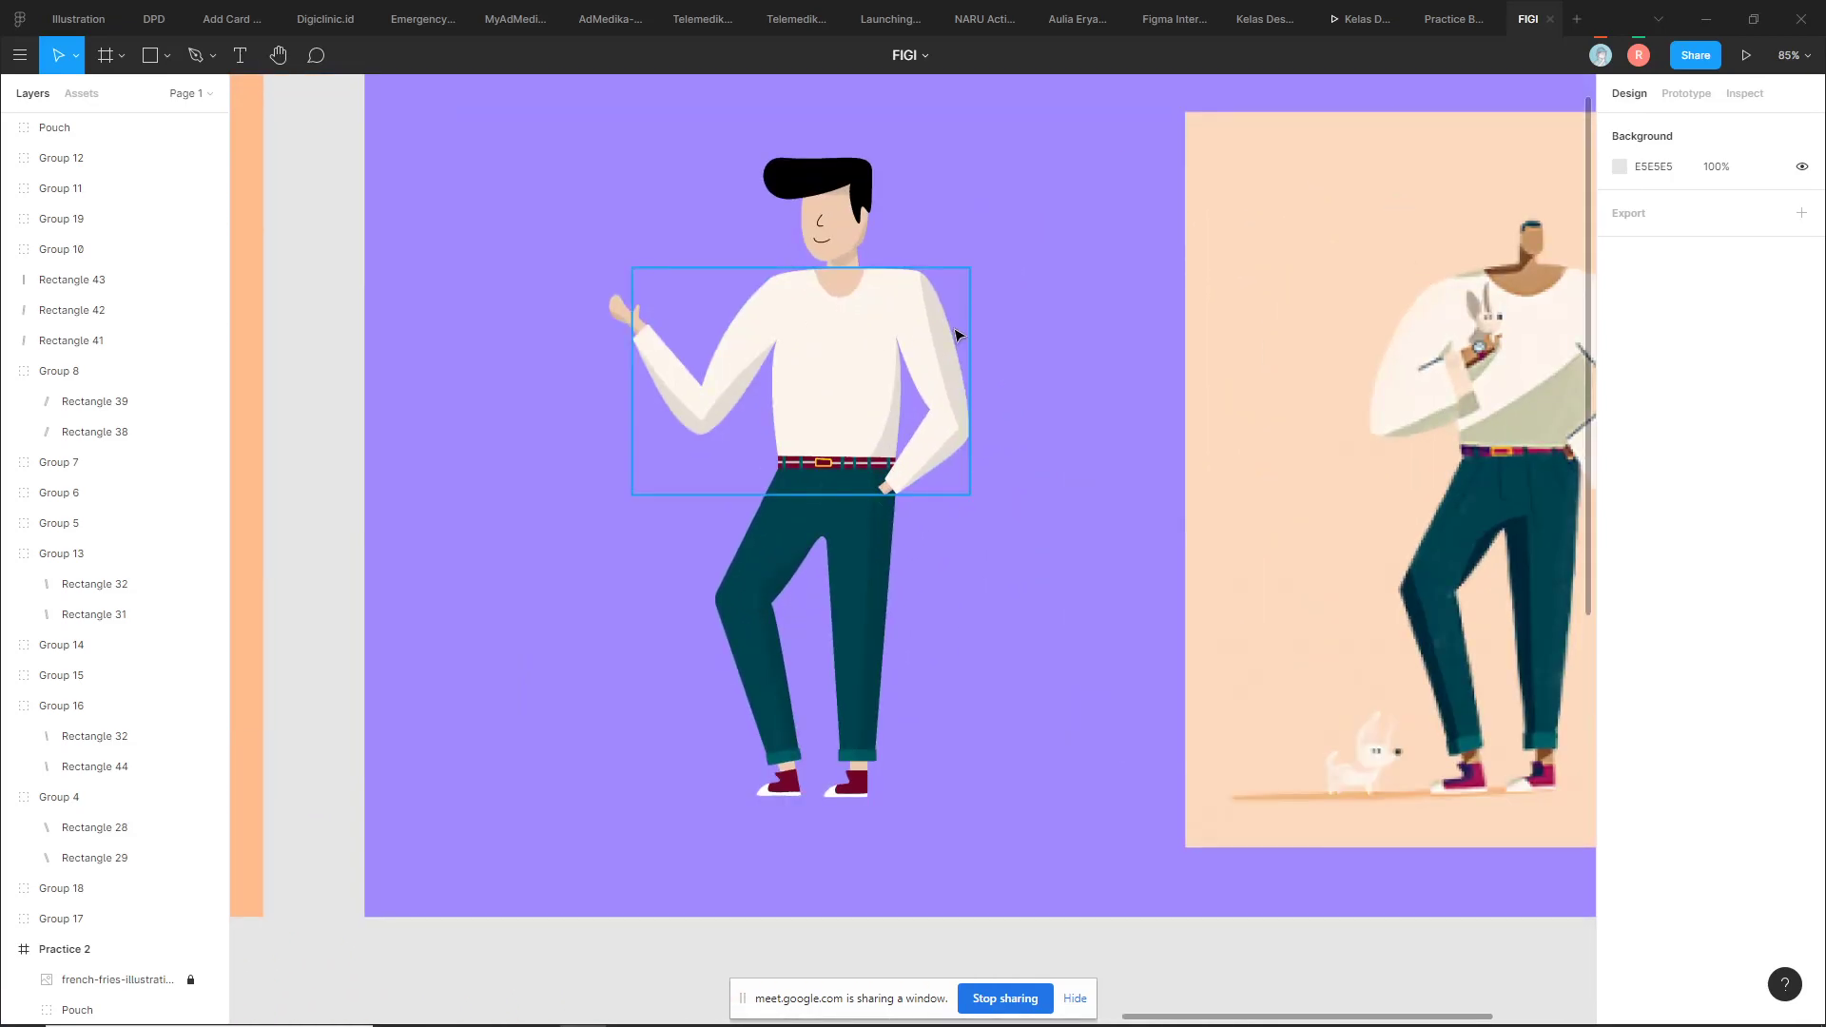
{"action": "scroll", "coordinate": [930, 367], "scroll_direction": "up", "scroll_amount": 2}
{"action": "scroll", "coordinate": [868, 406], "scroll_direction": "up", "scroll_amount": 5}
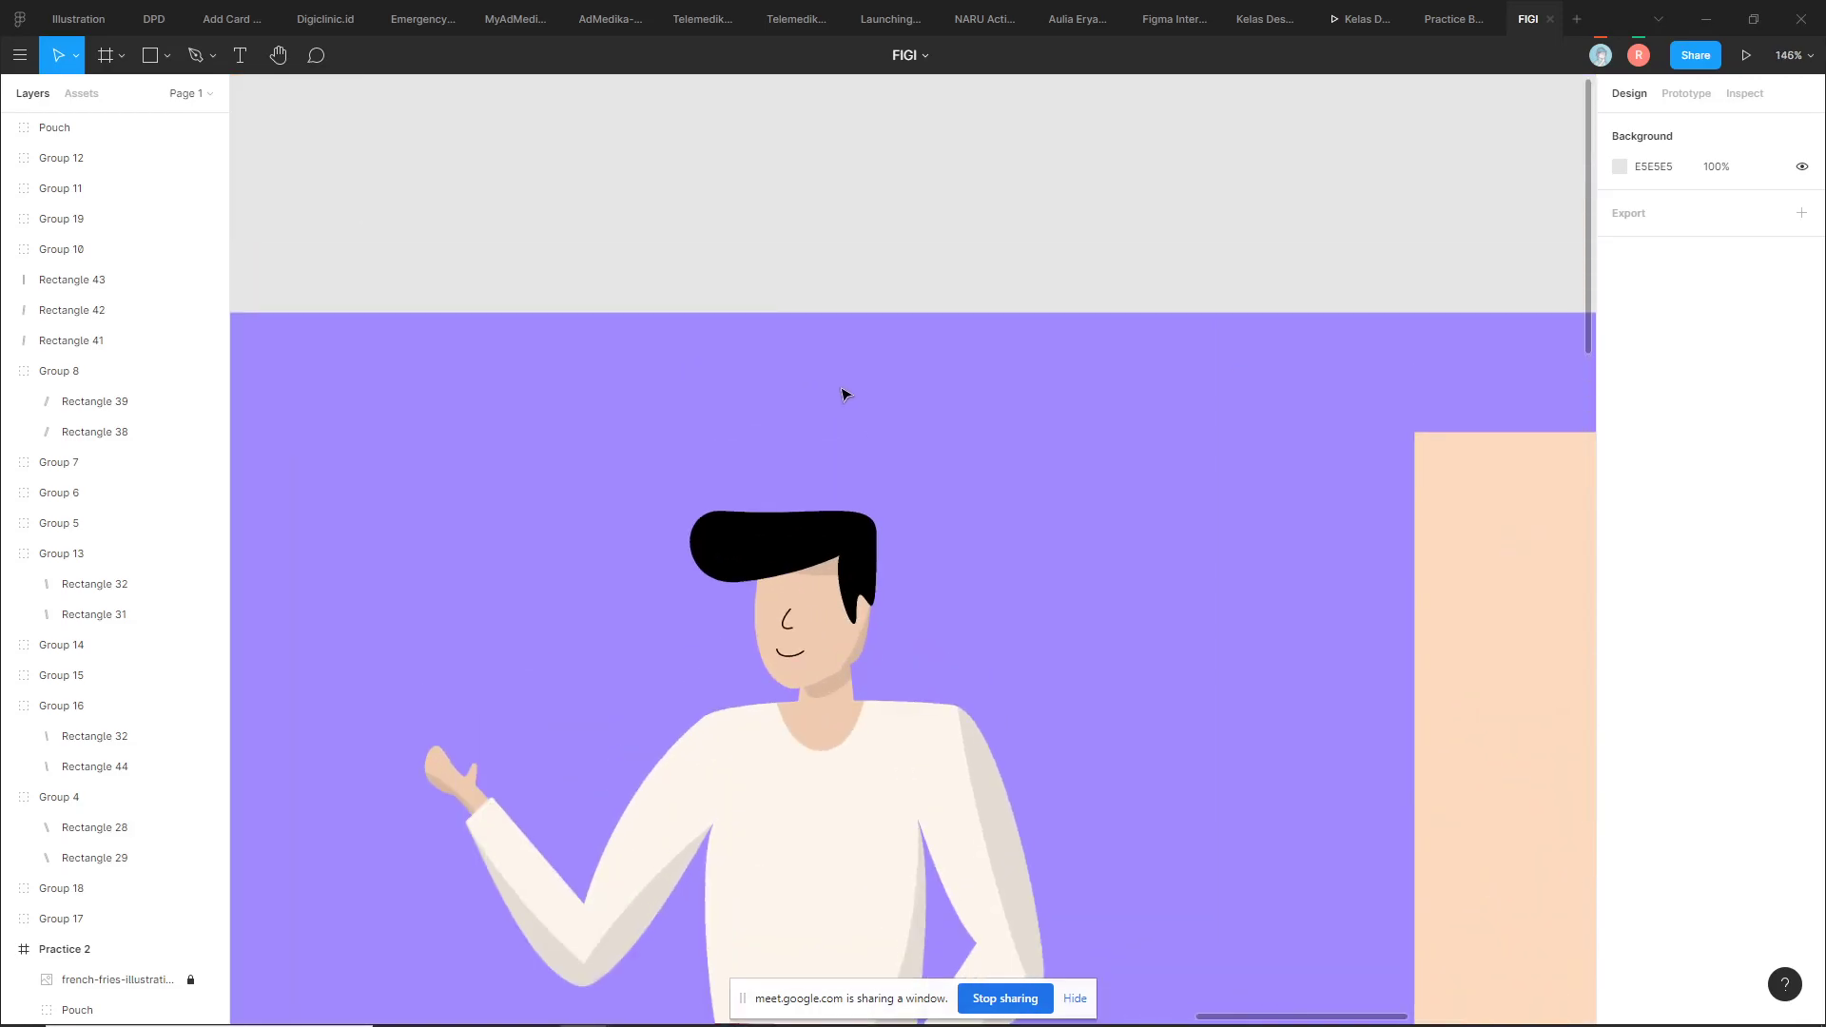
Open the man's black hair shape for anchor-point editing
{"action": "left_click", "coordinate": [777, 492]}
{"action": "scroll", "coordinate": [763, 477], "scroll_direction": "up", "scroll_amount": 3}
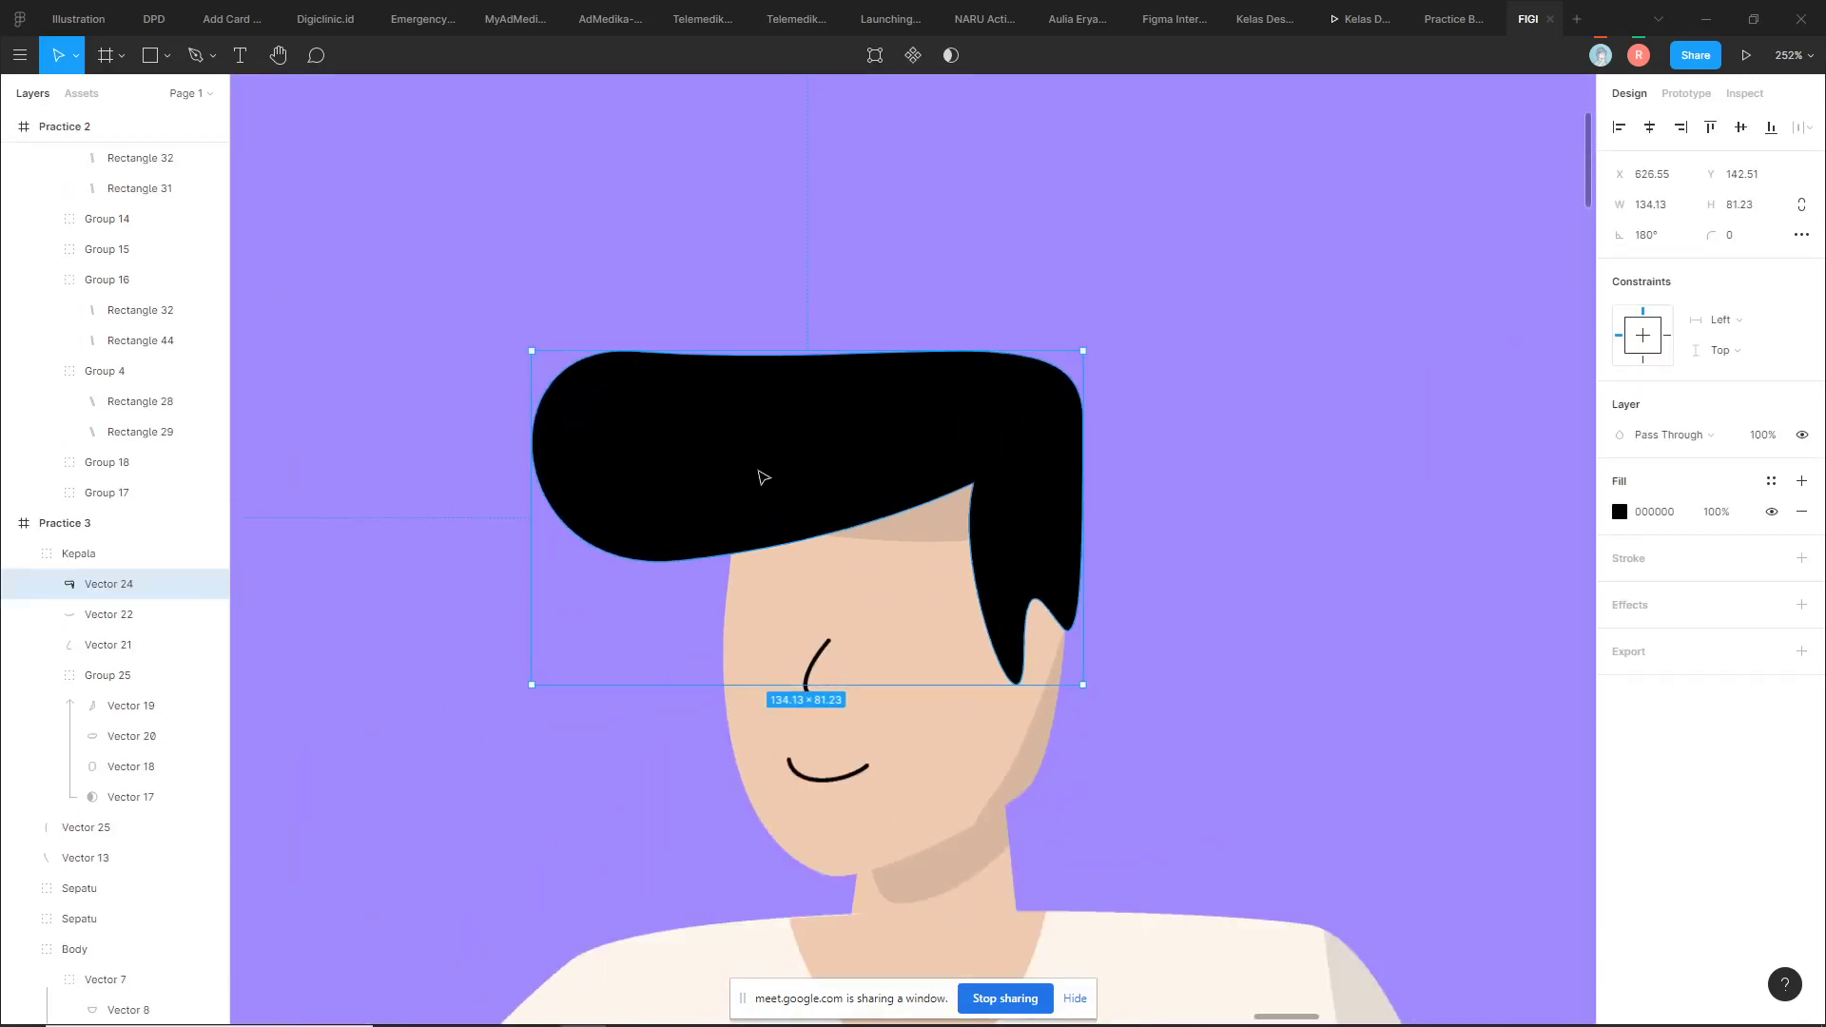
{"action": "double_click", "coordinate": [741, 458]}
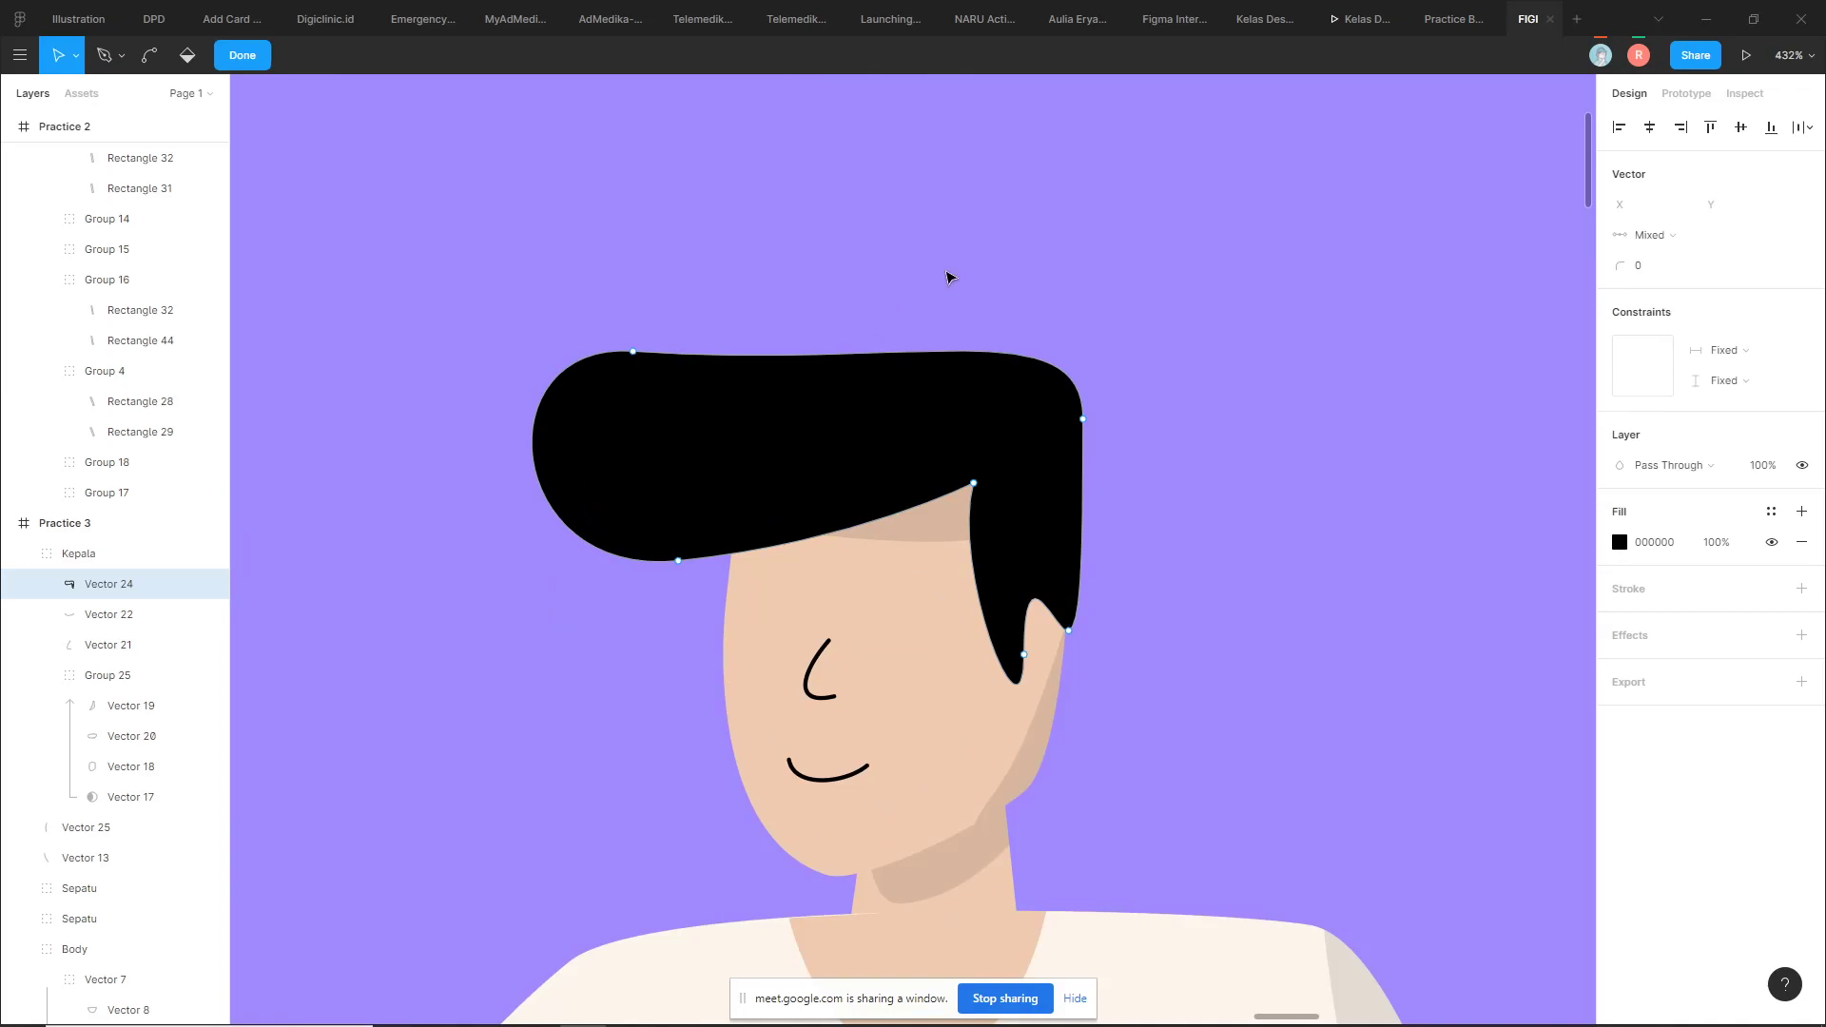
{"action": "scroll", "coordinate": [943, 257], "scroll_direction": "down", "scroll_amount": 2}
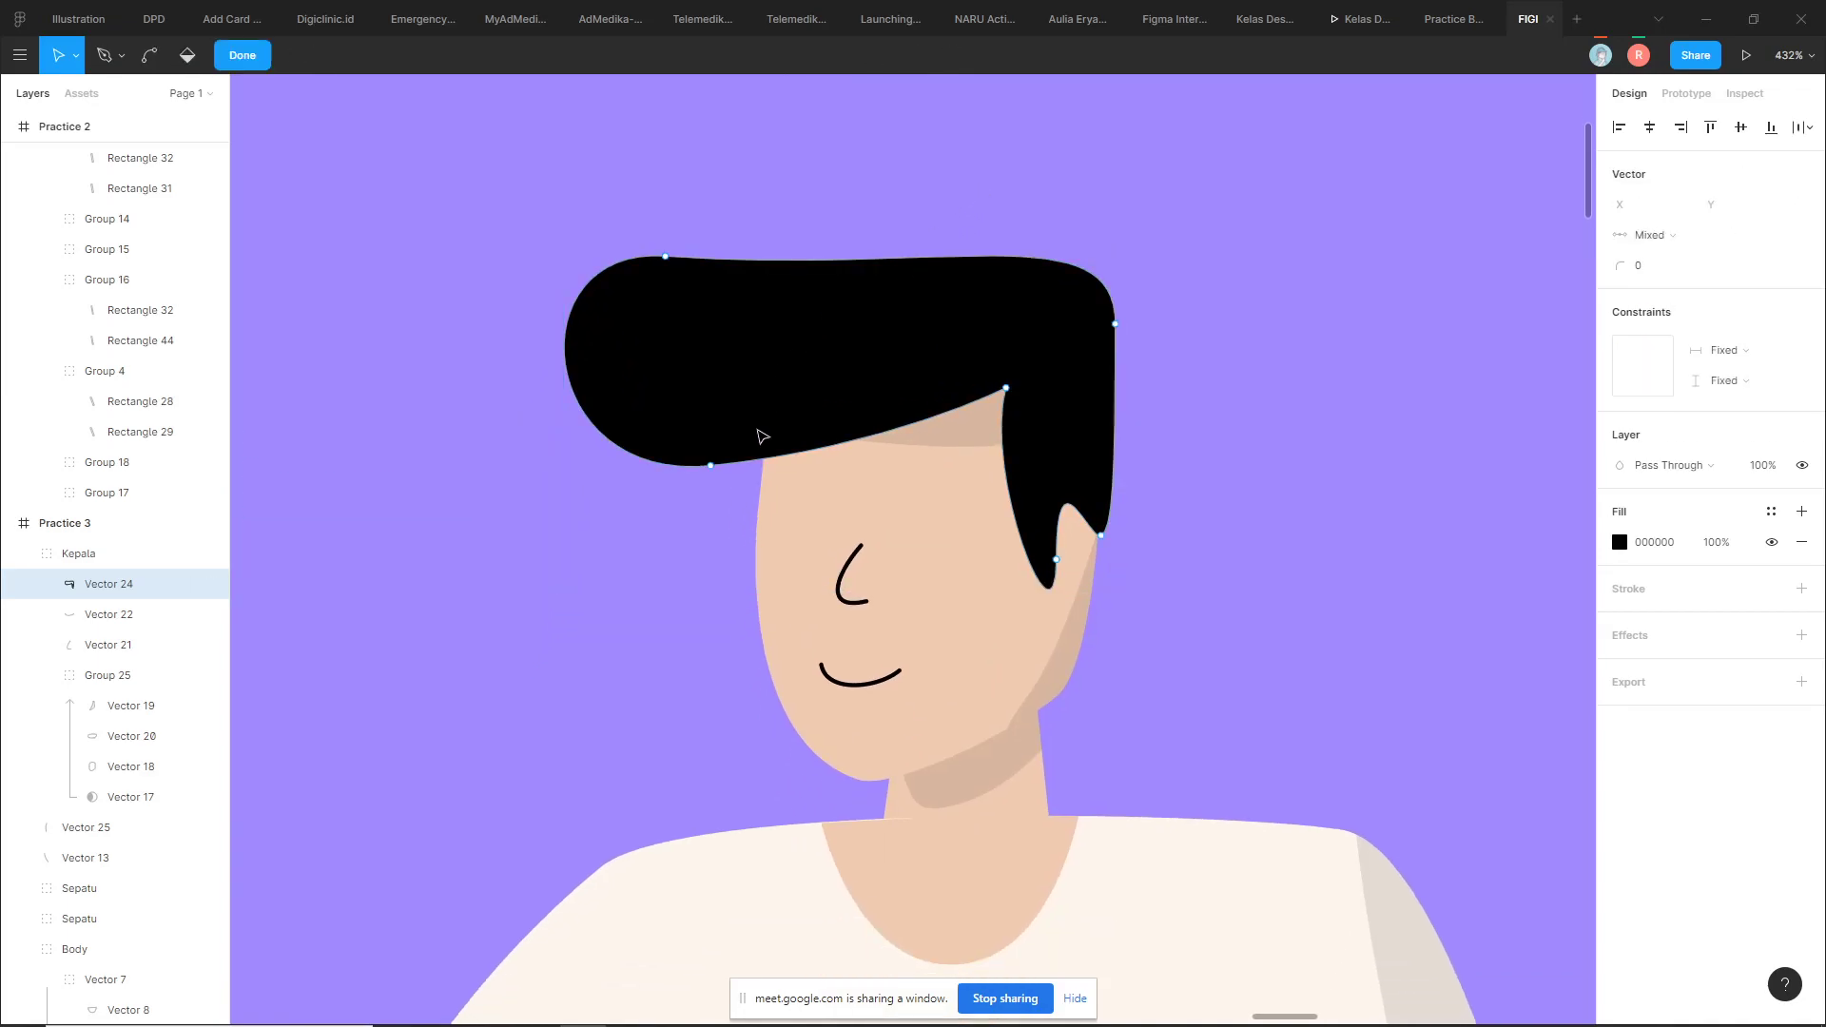
Admit a waiting participant into the browser video call, then exit hair point editing
{"action": "key", "text": "alt+Tab"}
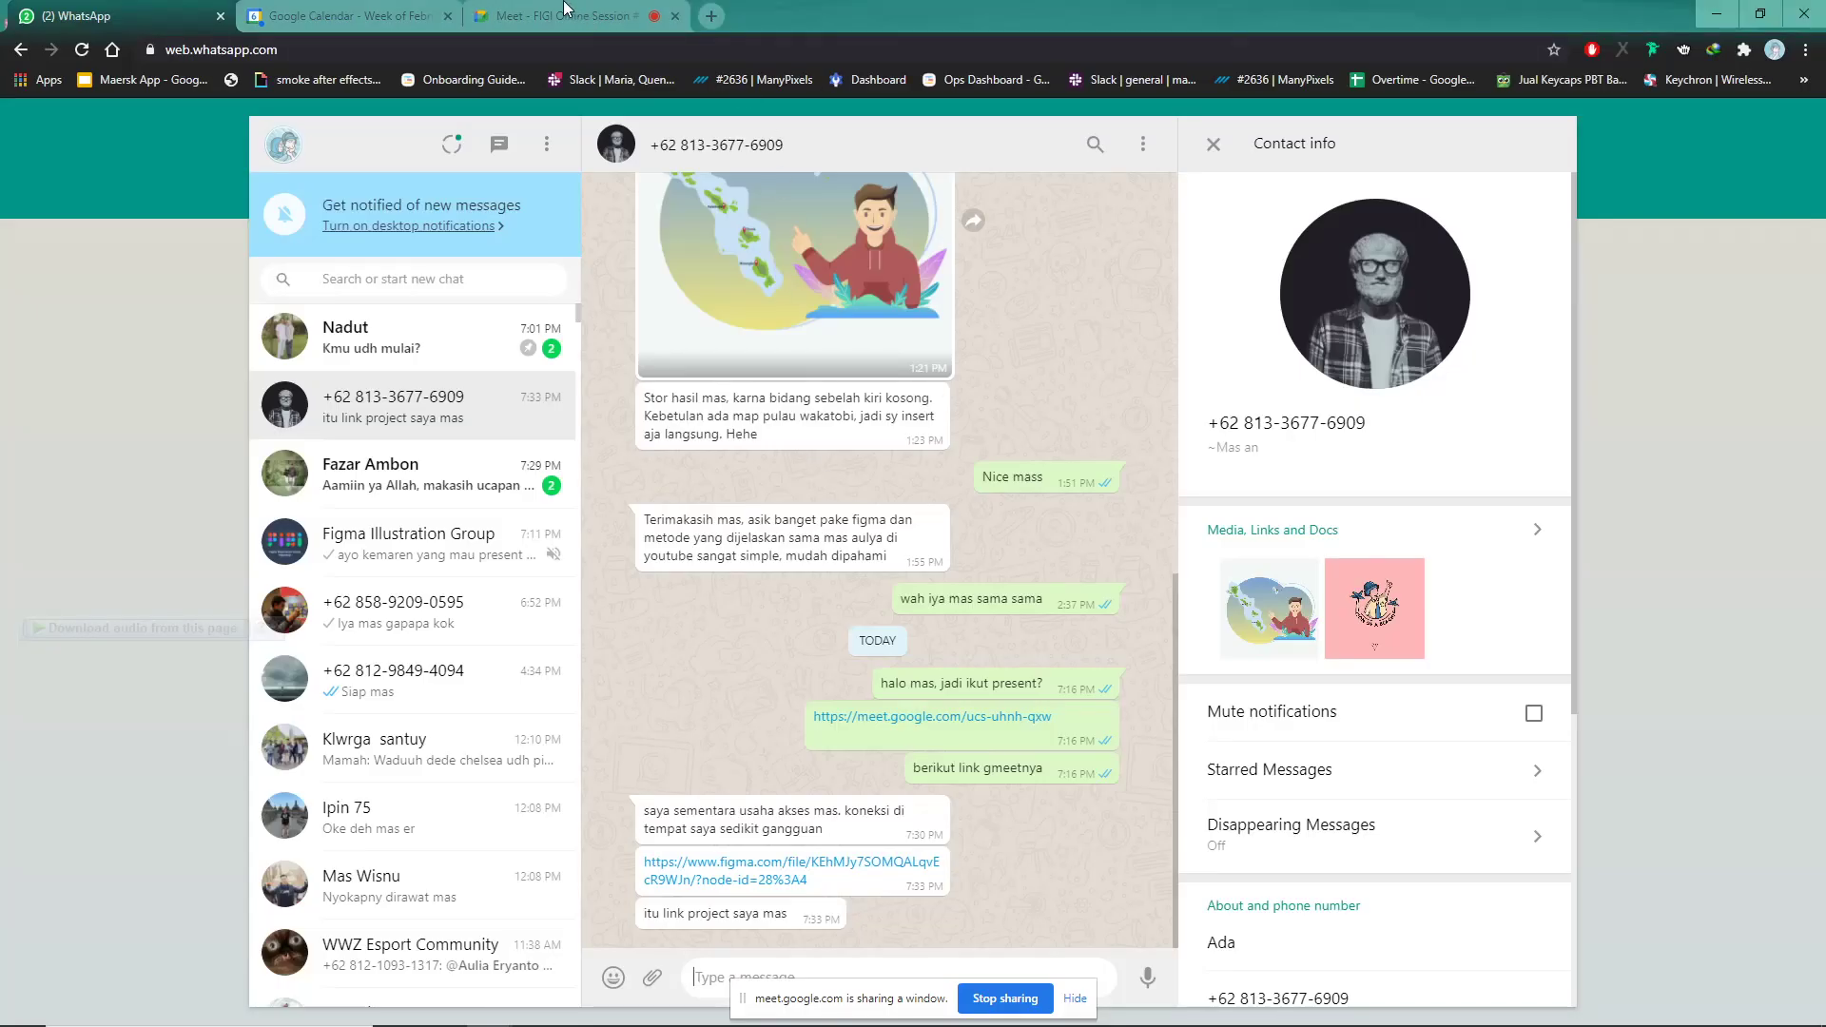
{"action": "left_click", "coordinate": [567, 12]}
{"action": "left_click", "coordinate": [1104, 217]}
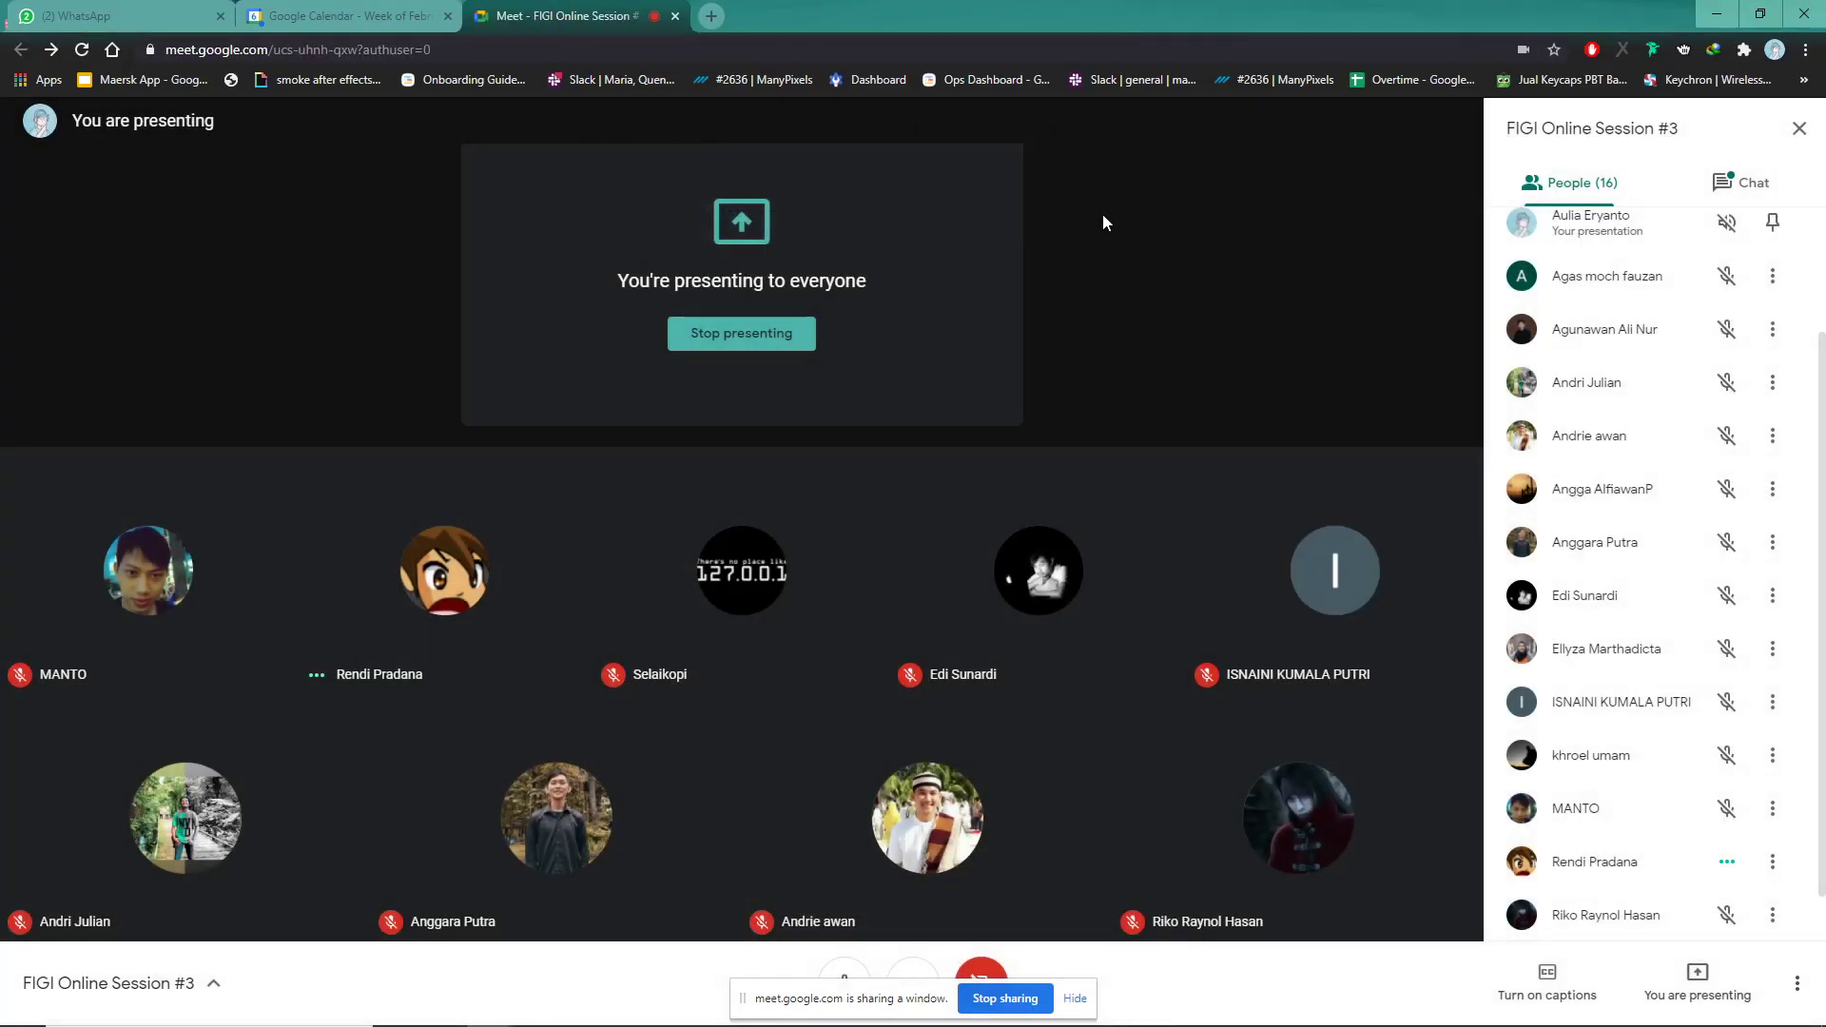
{"action": "key", "text": "alt+Tab"}
{"action": "key", "text": "Escape"}
Select and deselect the character's face shape while zooming around the head
{"action": "scroll", "coordinate": [970, 456], "scroll_direction": "down", "scroll_amount": 2}
{"action": "left_click", "coordinate": [971, 457]}
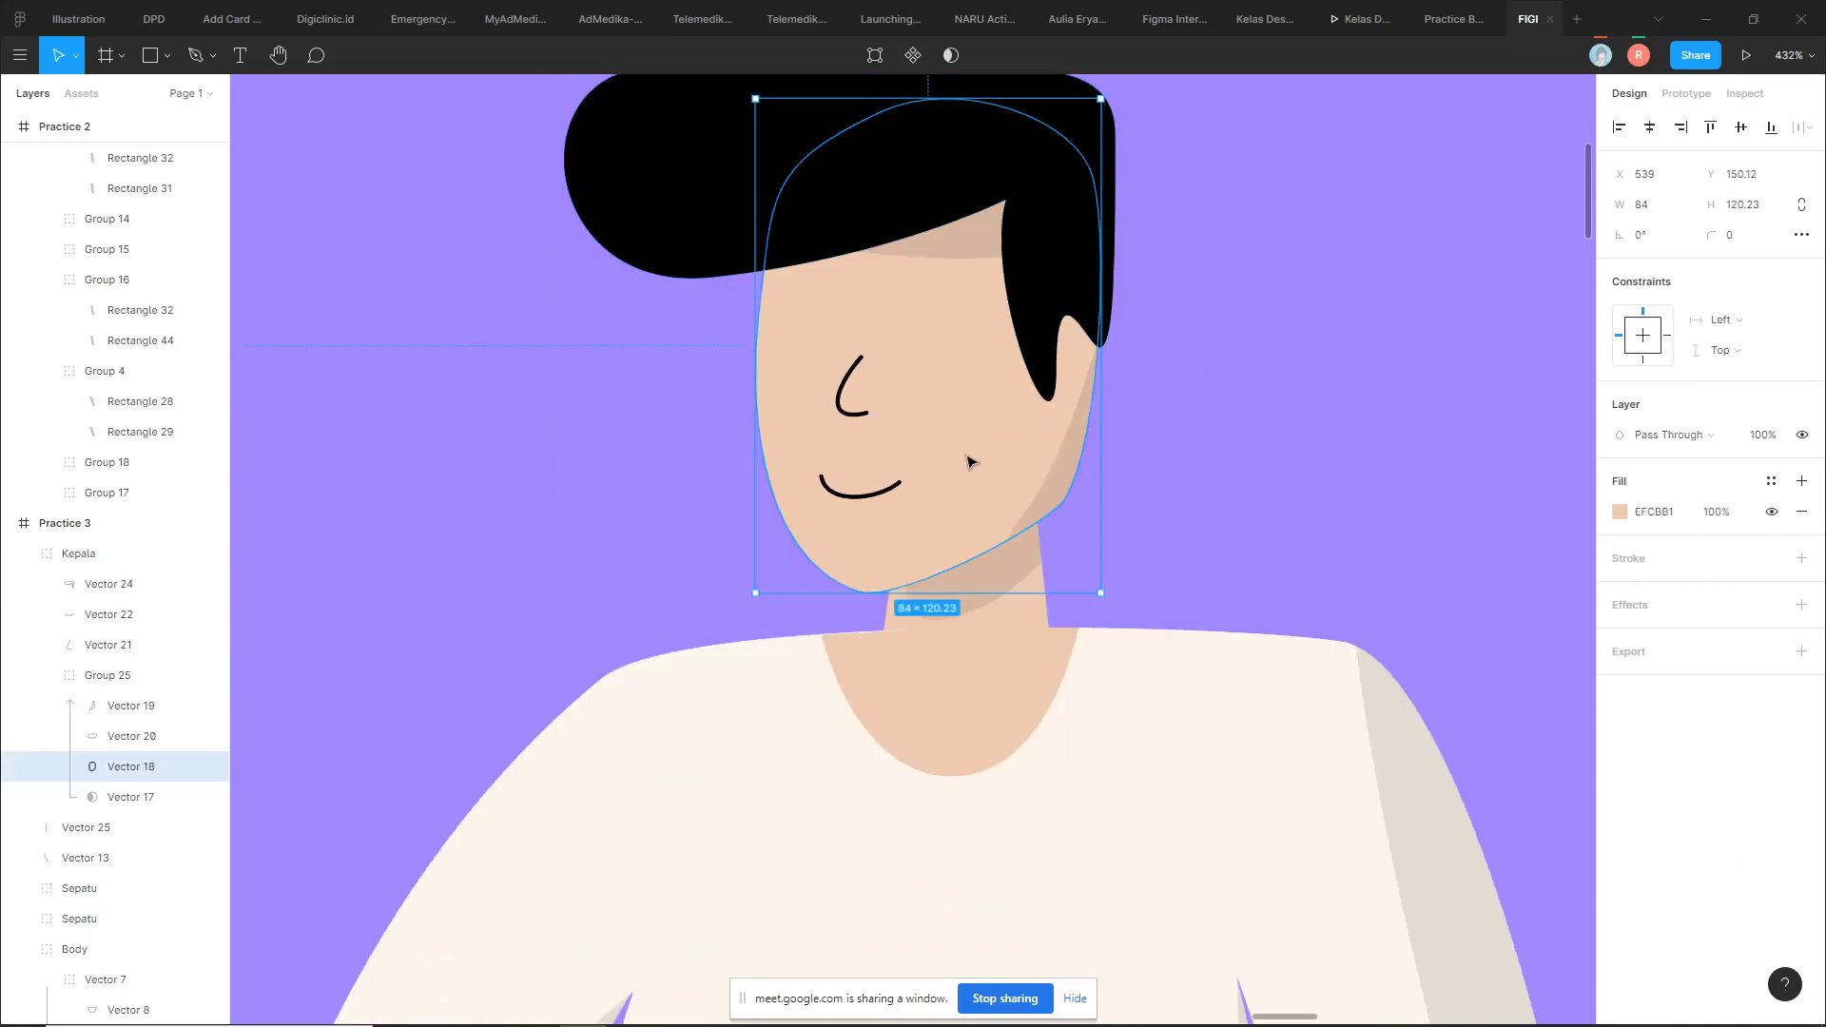
{"action": "scroll", "coordinate": [1222, 395], "scroll_direction": "down", "scroll_amount": 1}
{"action": "scroll", "coordinate": [1240, 359], "scroll_direction": "down", "scroll_amount": 3}
{"action": "left_click", "coordinate": [1240, 359]}
{"action": "scroll", "coordinate": [1150, 460], "scroll_direction": "up", "scroll_amount": 3}
{"action": "scroll", "coordinate": [1138, 444], "scroll_direction": "down", "scroll_amount": 3}
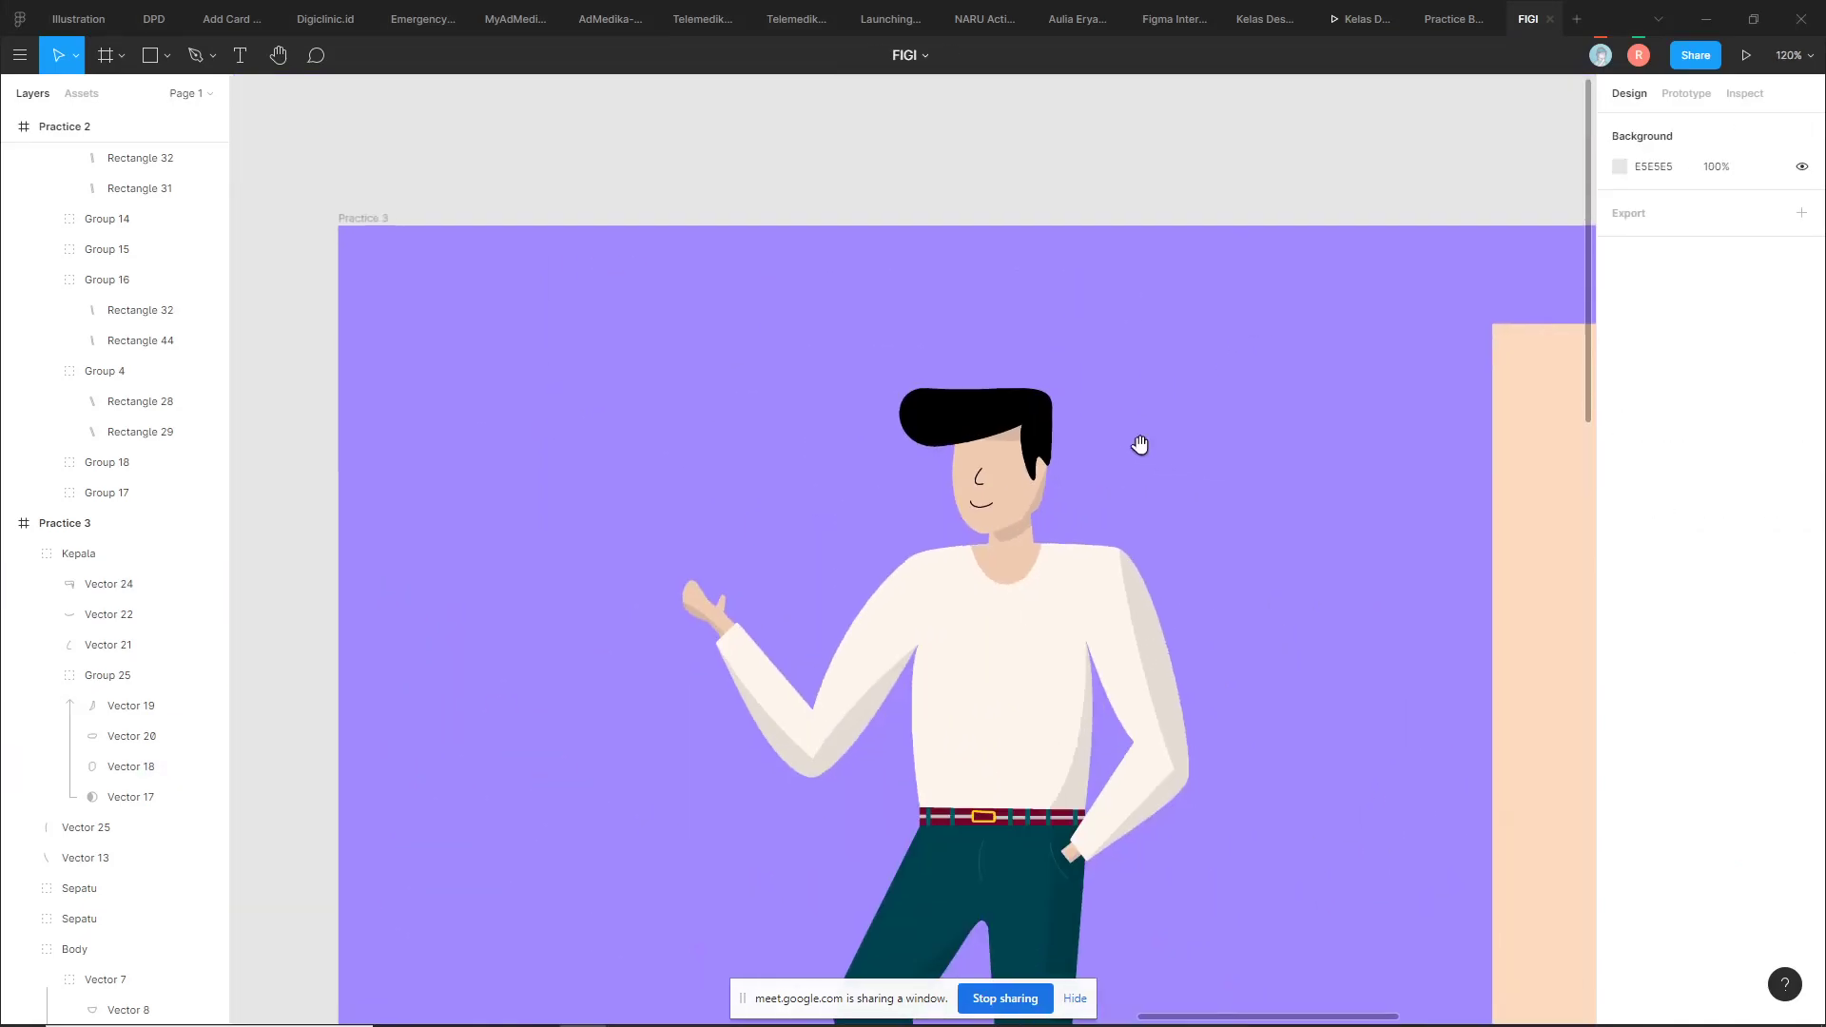
{"action": "scroll", "coordinate": [1040, 363], "scroll_direction": "up", "scroll_amount": 3}
{"action": "scroll", "coordinate": [963, 367], "scroll_direction": "up", "scroll_amount": 2}
Draw a closed four-point curved shape beside the character's head with the Pen tool
{"action": "key", "text": "p"}
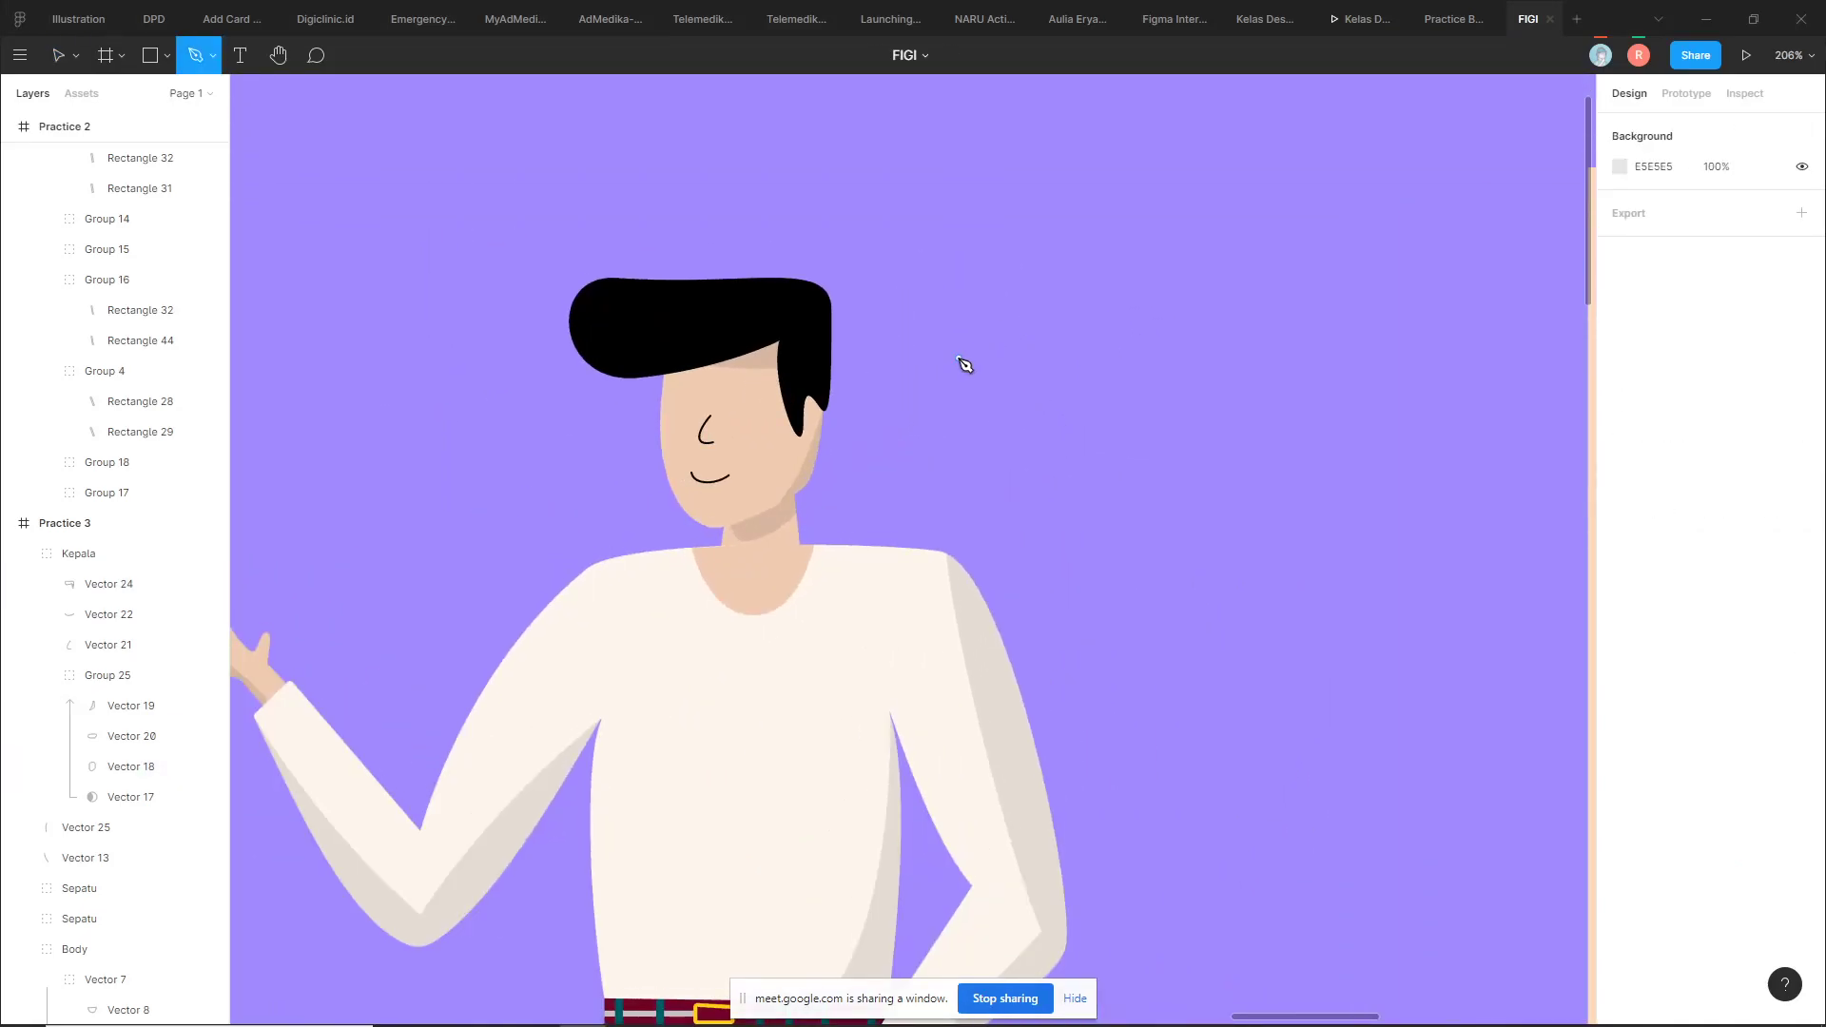
{"action": "scroll", "coordinate": [931, 429], "scroll_direction": "up", "scroll_amount": 2}
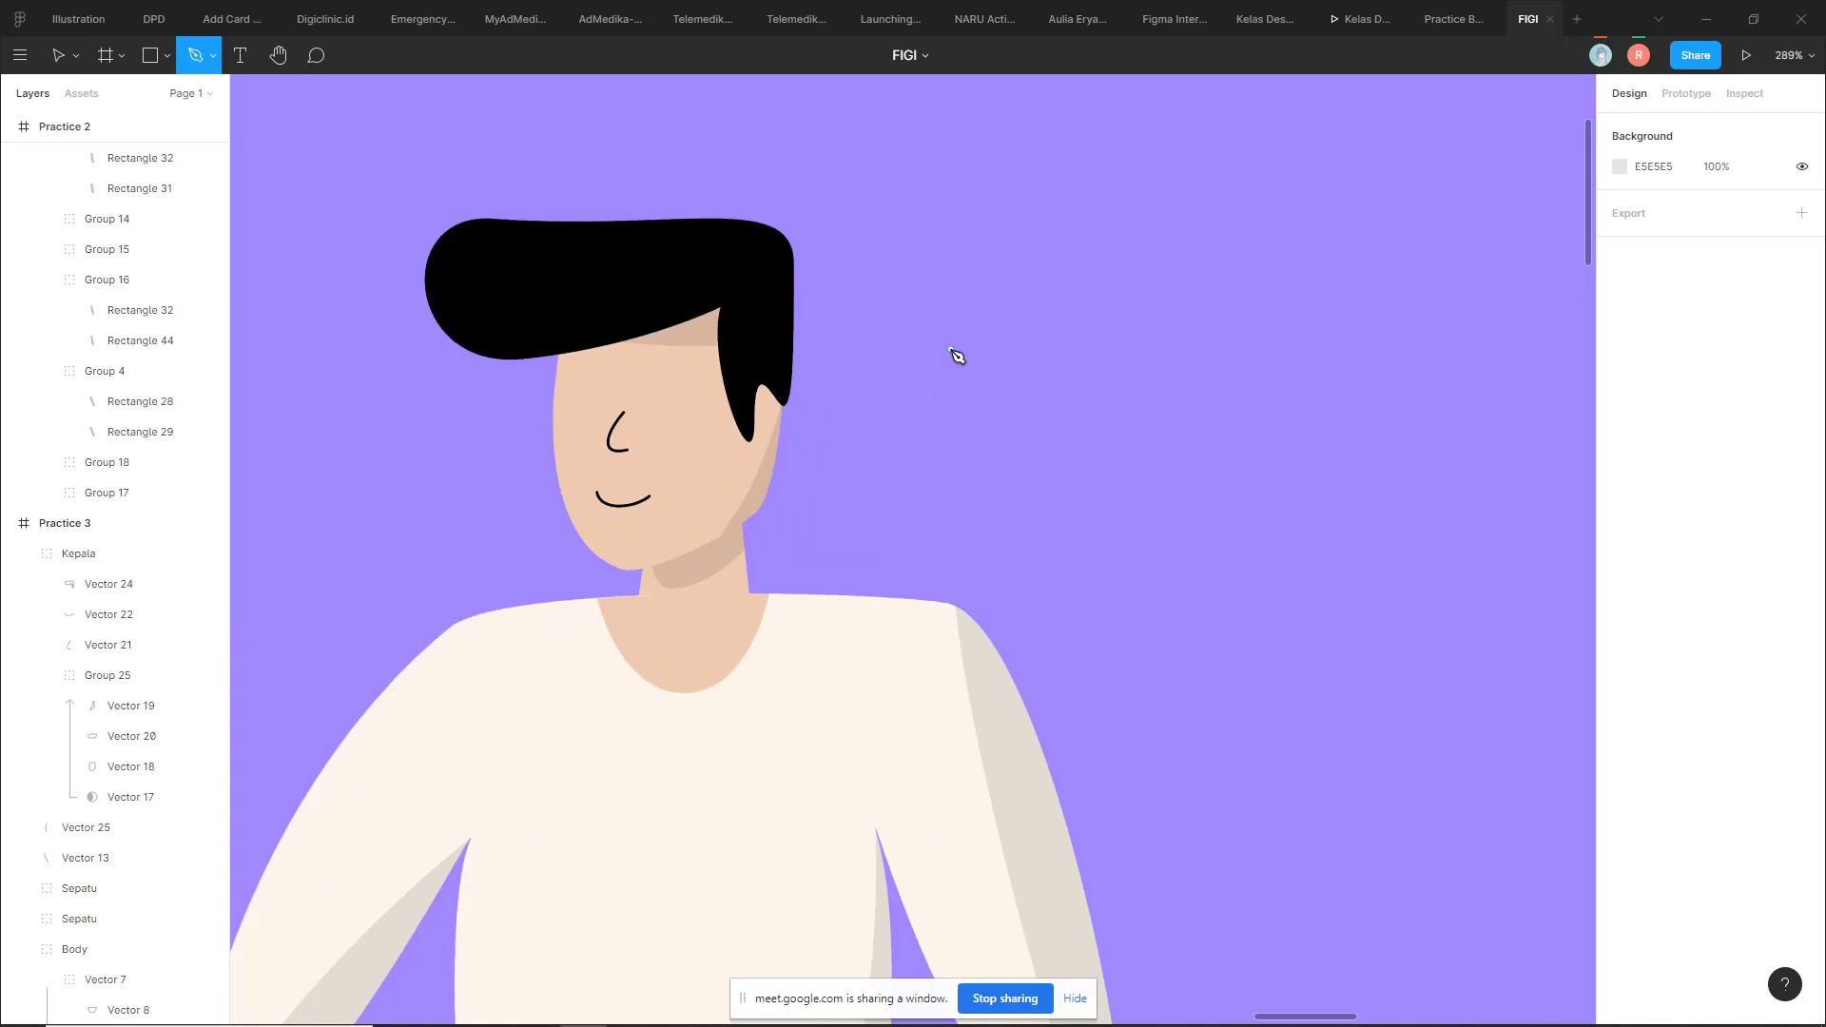
{"action": "left_click_drag", "start_coordinate": [953, 351], "coordinate": [968, 335]}
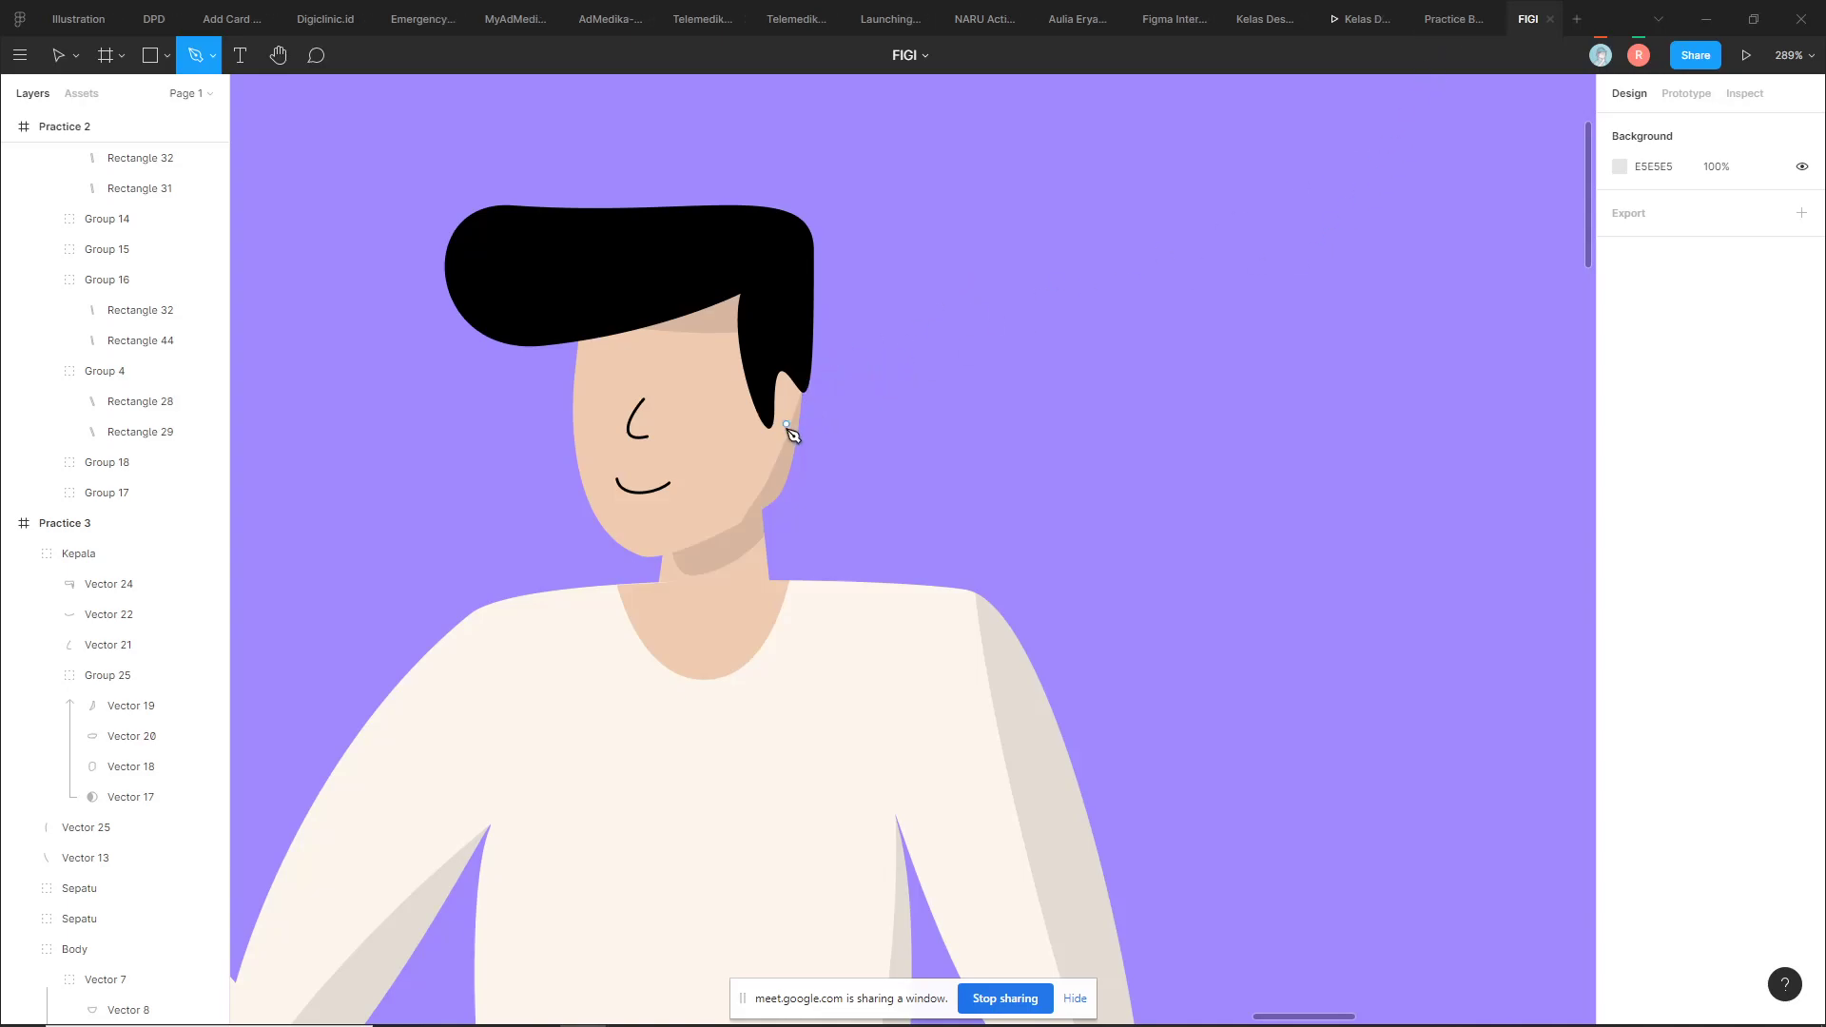
{"action": "scroll", "coordinate": [954, 451], "scroll_direction": "up", "scroll_amount": 1}
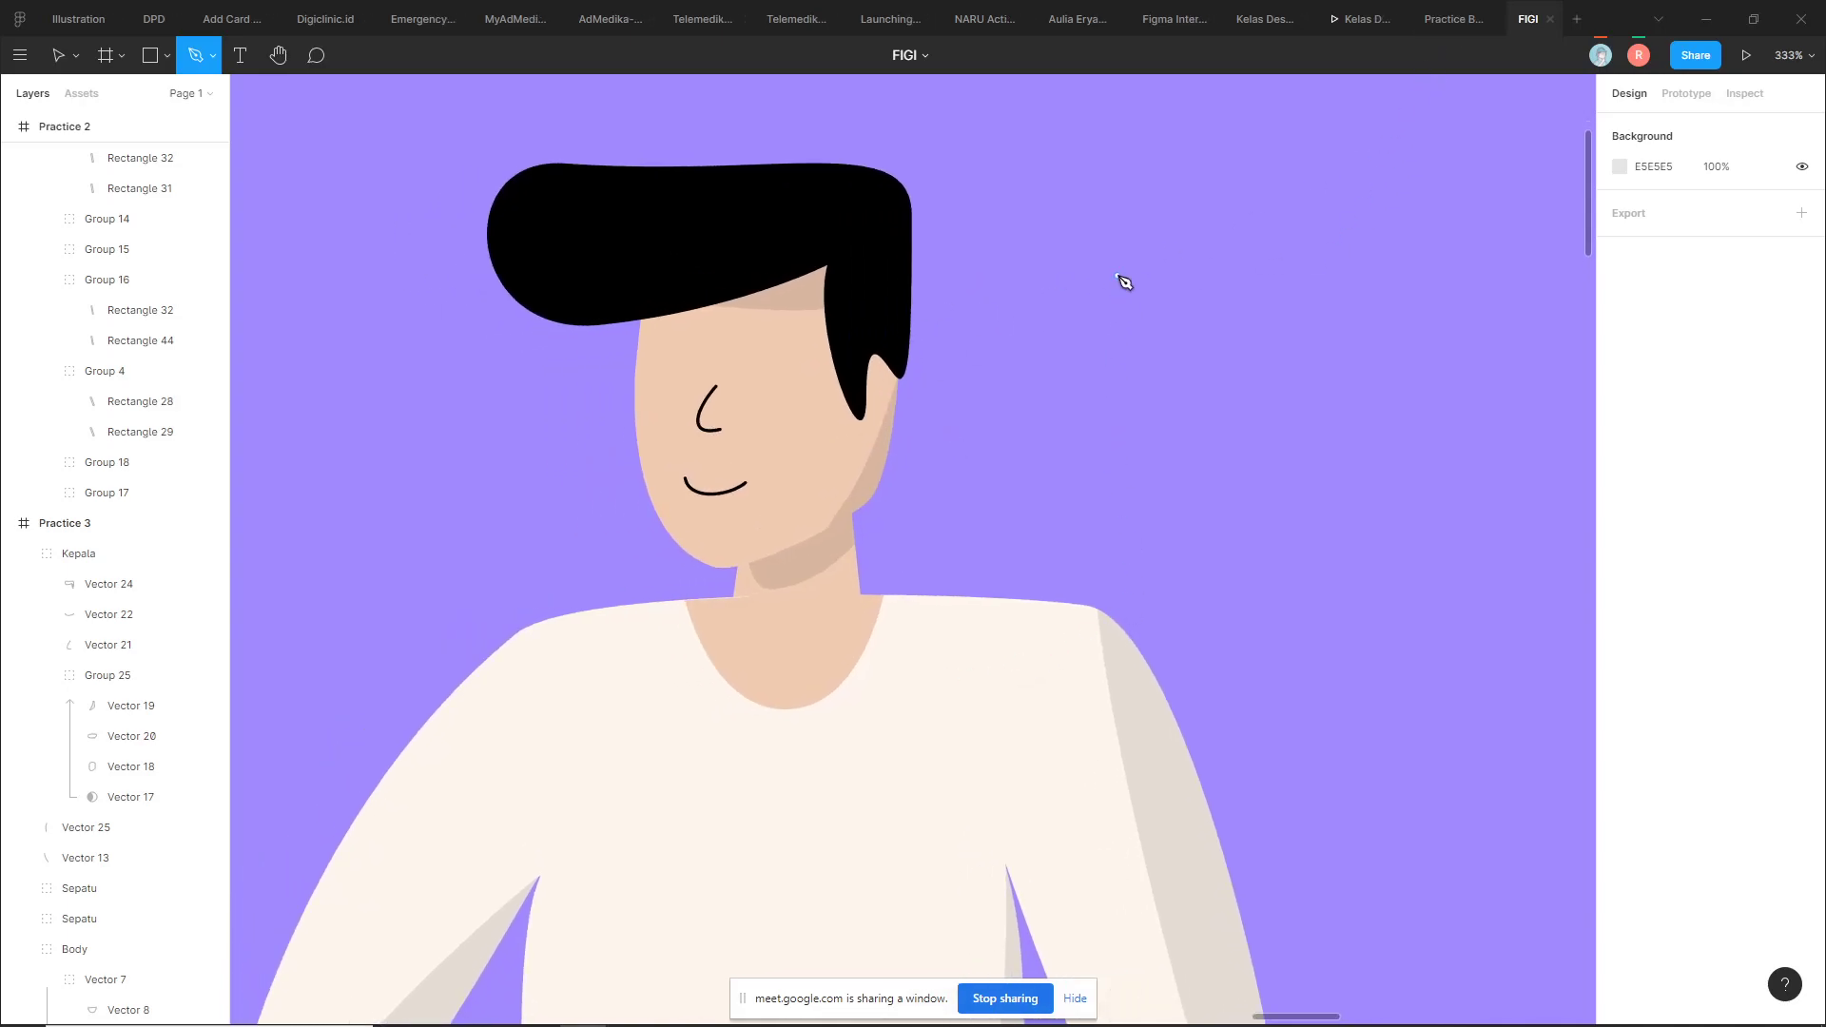
{"action": "left_click", "coordinate": [1072, 260]}
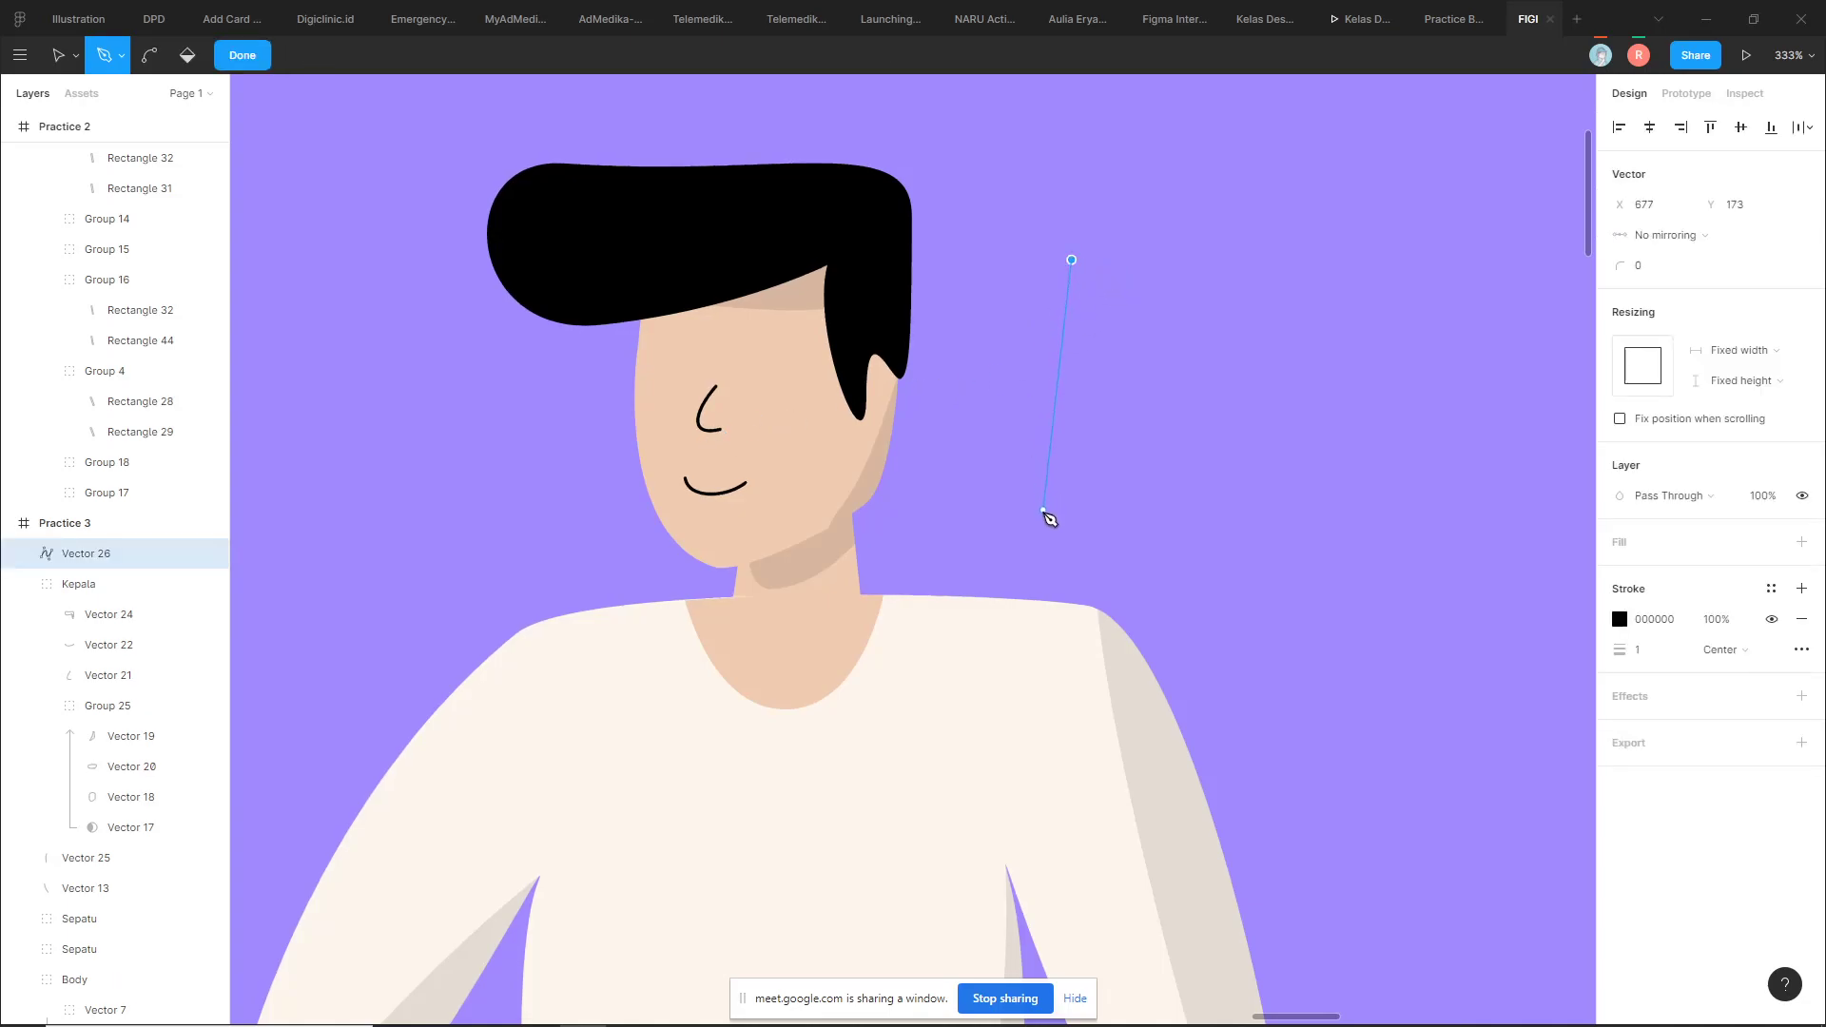
{"action": "left_click_drag", "start_coordinate": [1063, 509], "coordinate": [1099, 562]}
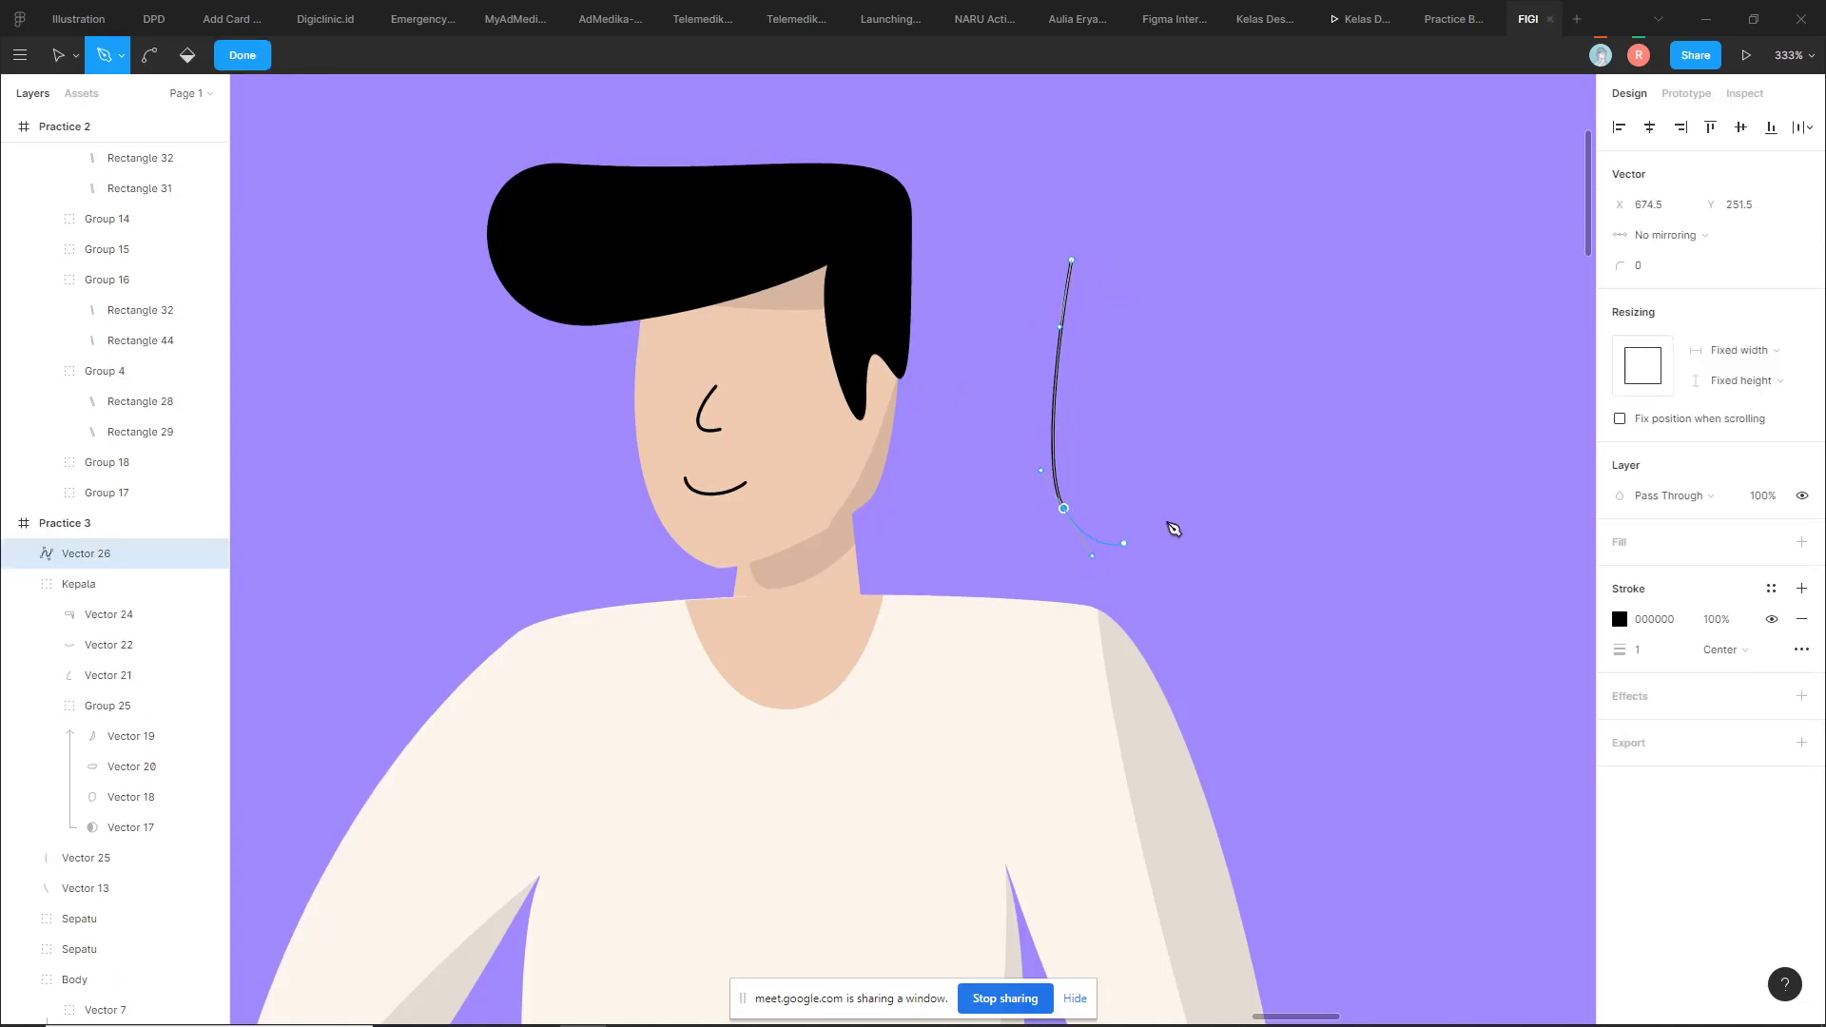
{"action": "left_click_drag", "start_coordinate": [1234, 465], "coordinate": [1244, 473]}
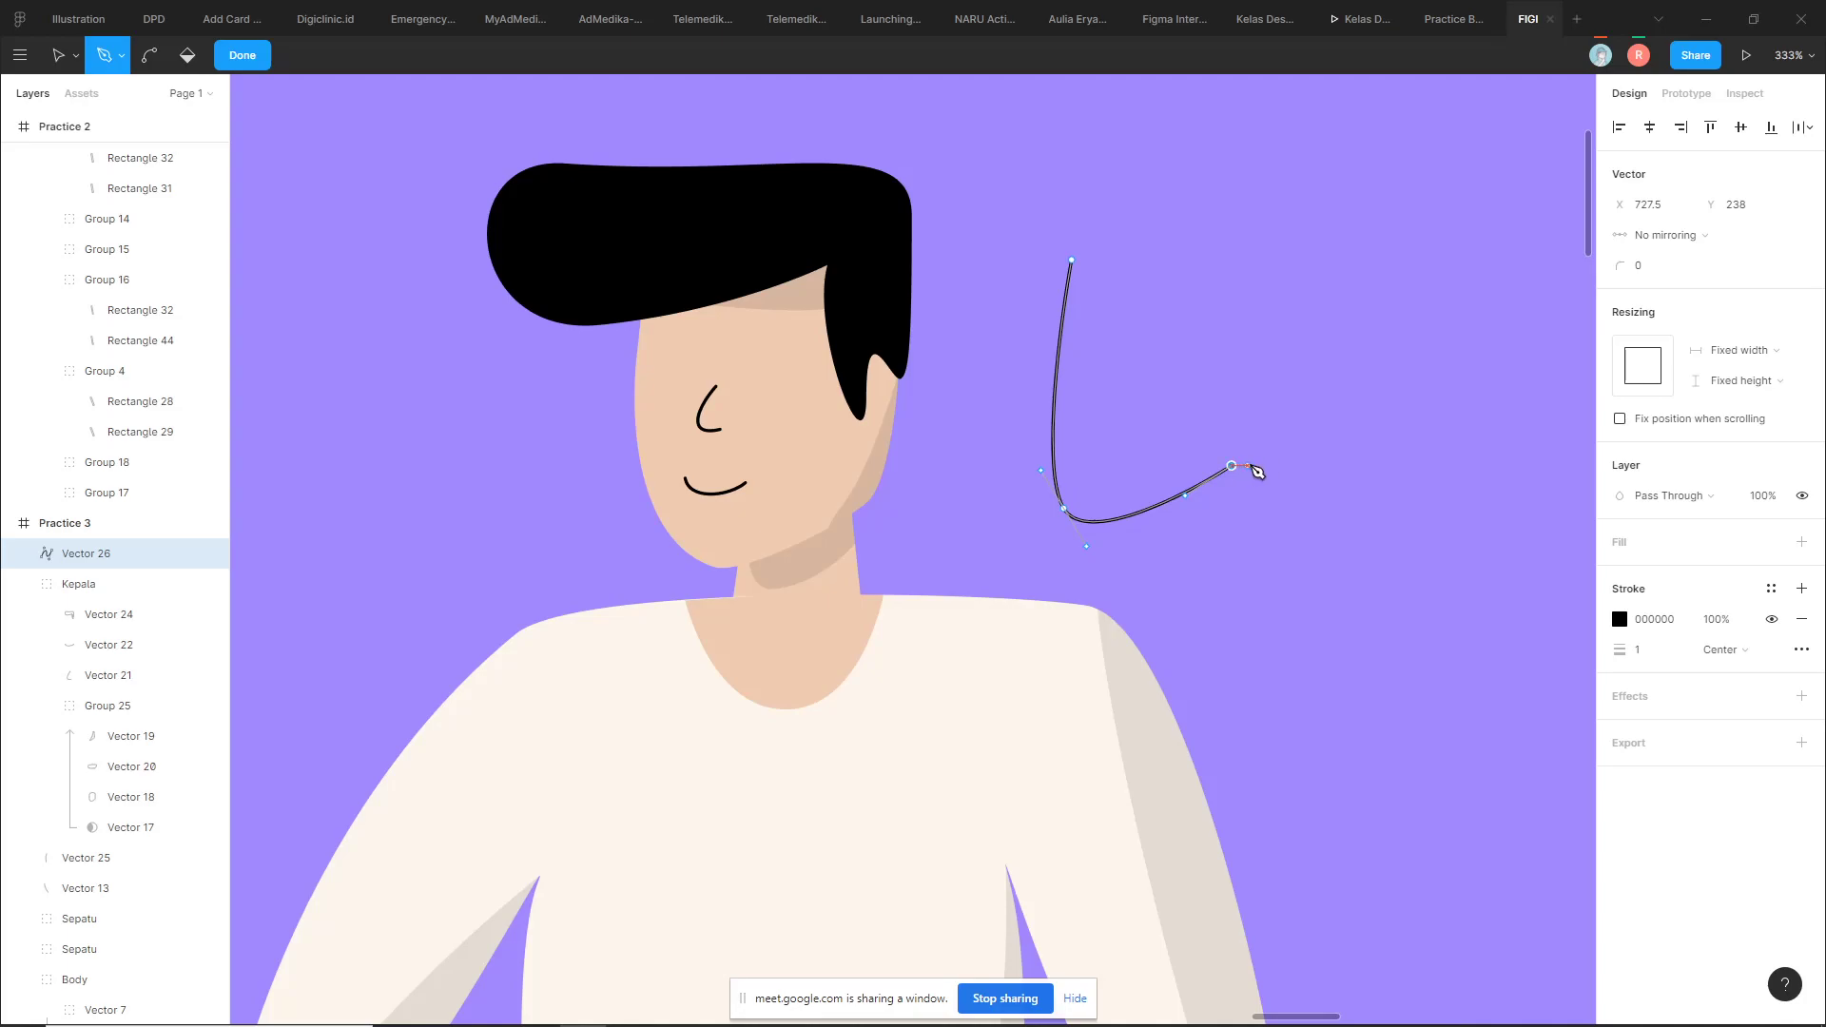
{"action": "scroll", "coordinate": [1242, 474], "scroll_direction": "up", "scroll_amount": 2}
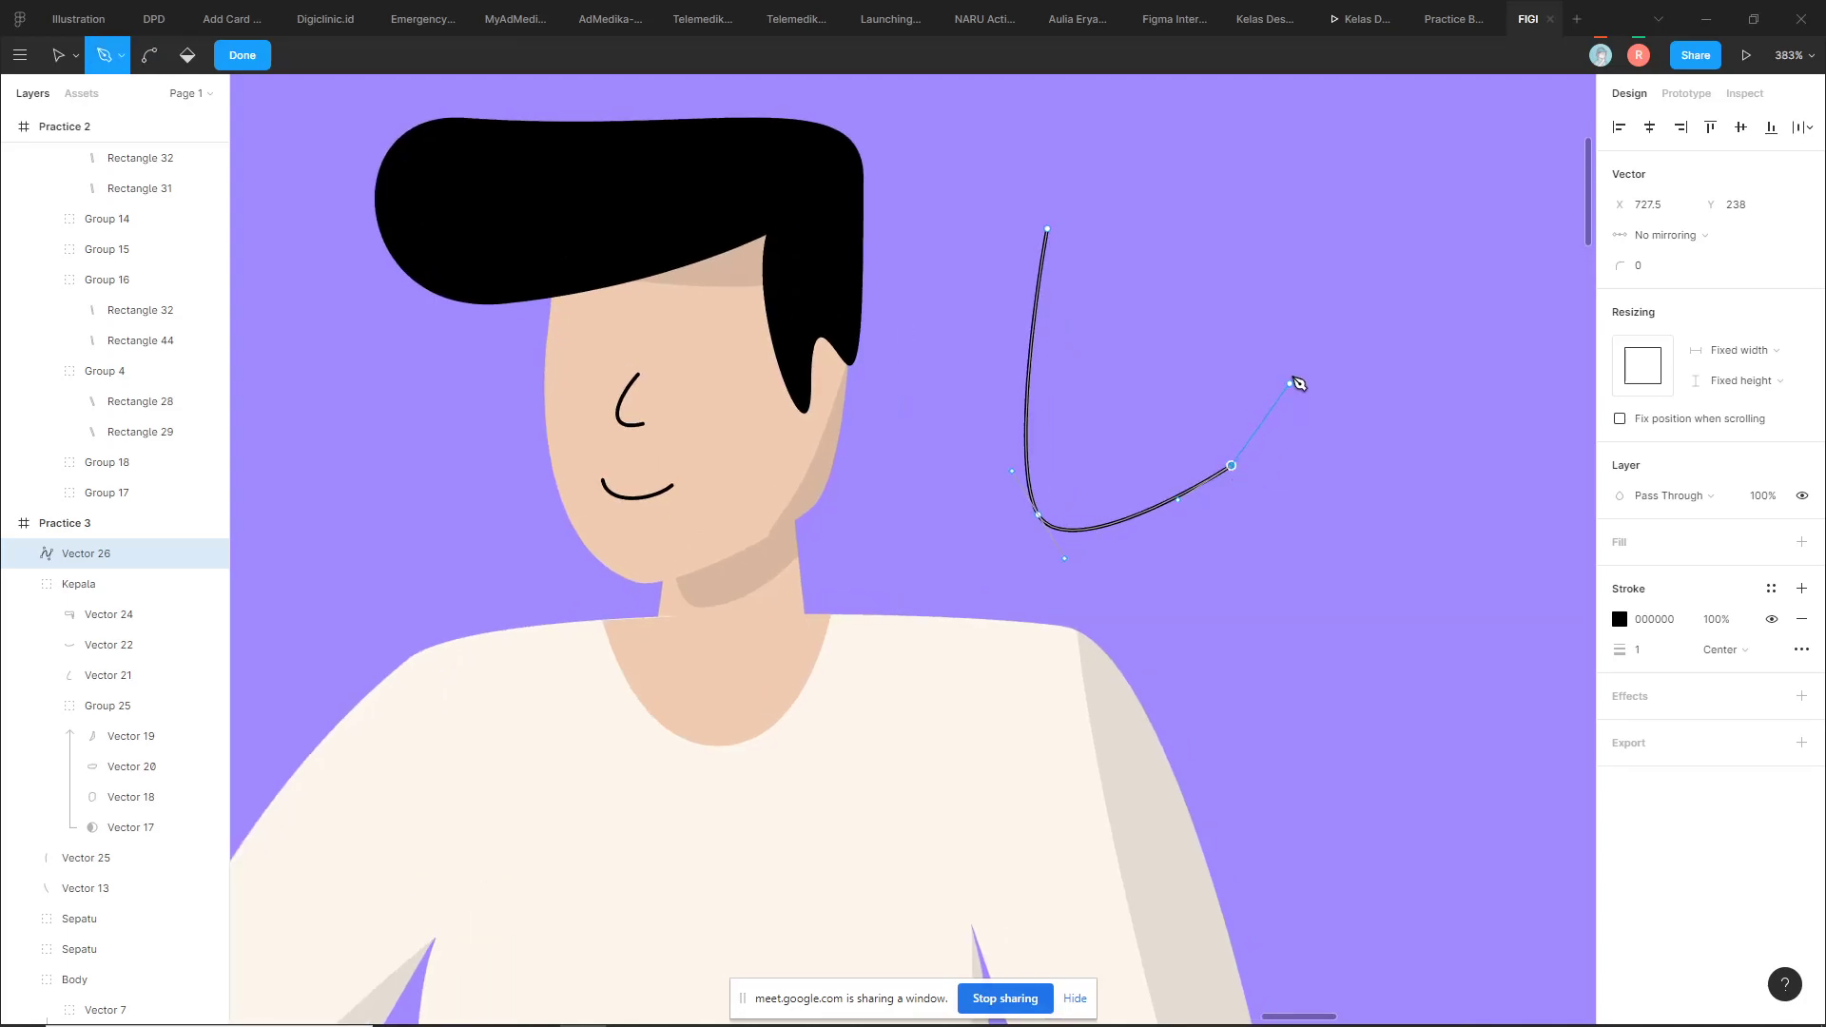
{"action": "left_click_drag", "start_coordinate": [1256, 197], "coordinate": [1212, 163]}
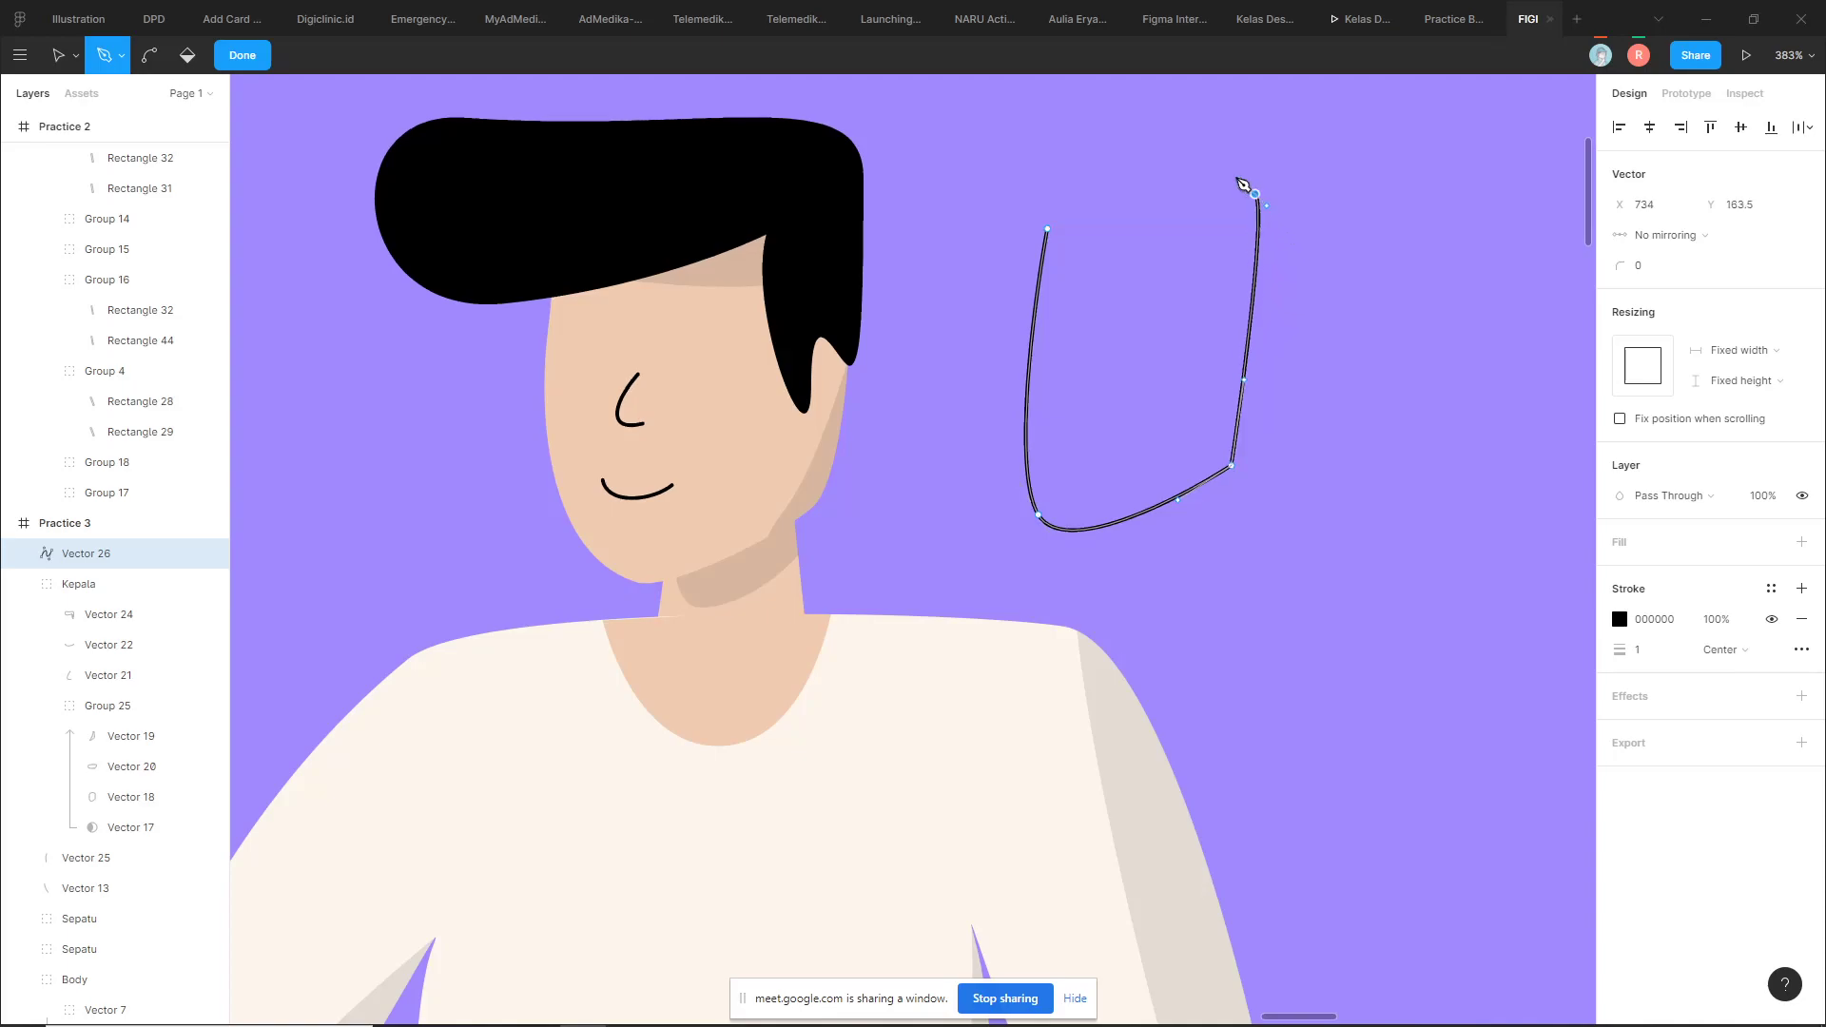
{"action": "left_click", "coordinate": [1049, 231]}
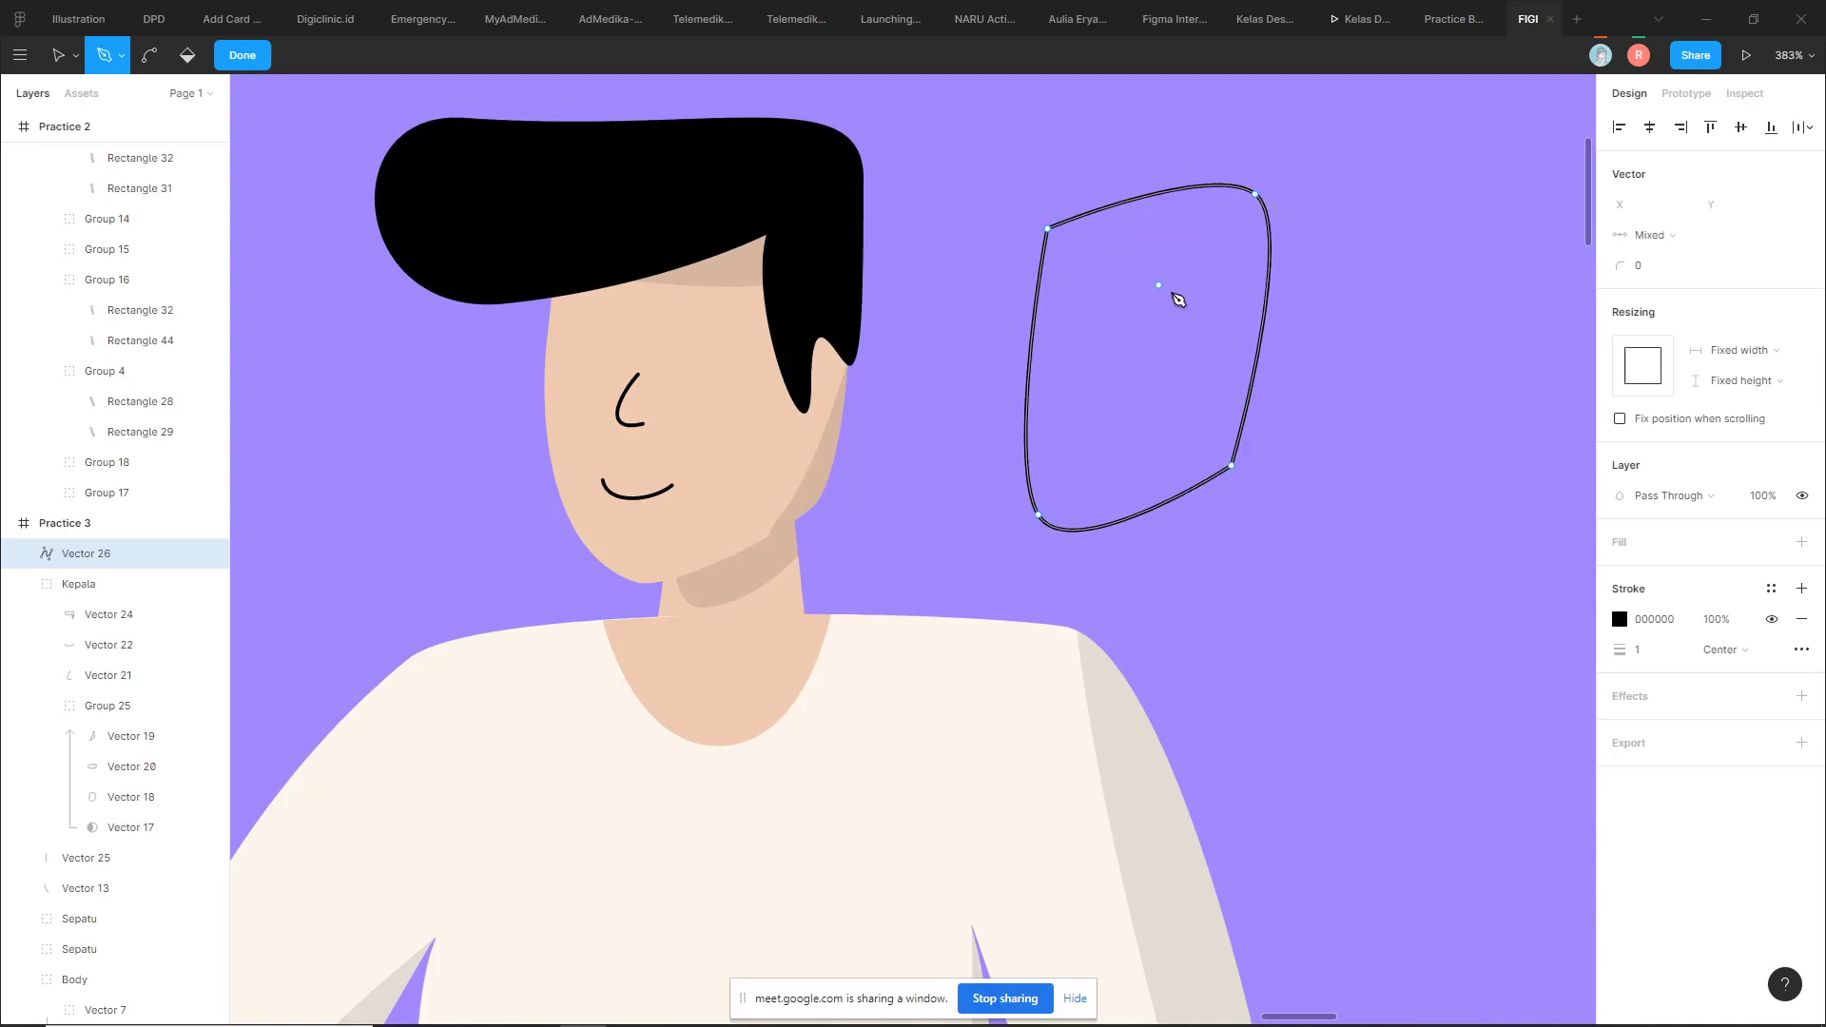
{"action": "scroll", "coordinate": [1218, 361], "scroll_direction": "right", "scroll_amount": 2}
{"action": "key", "text": "Escape"}
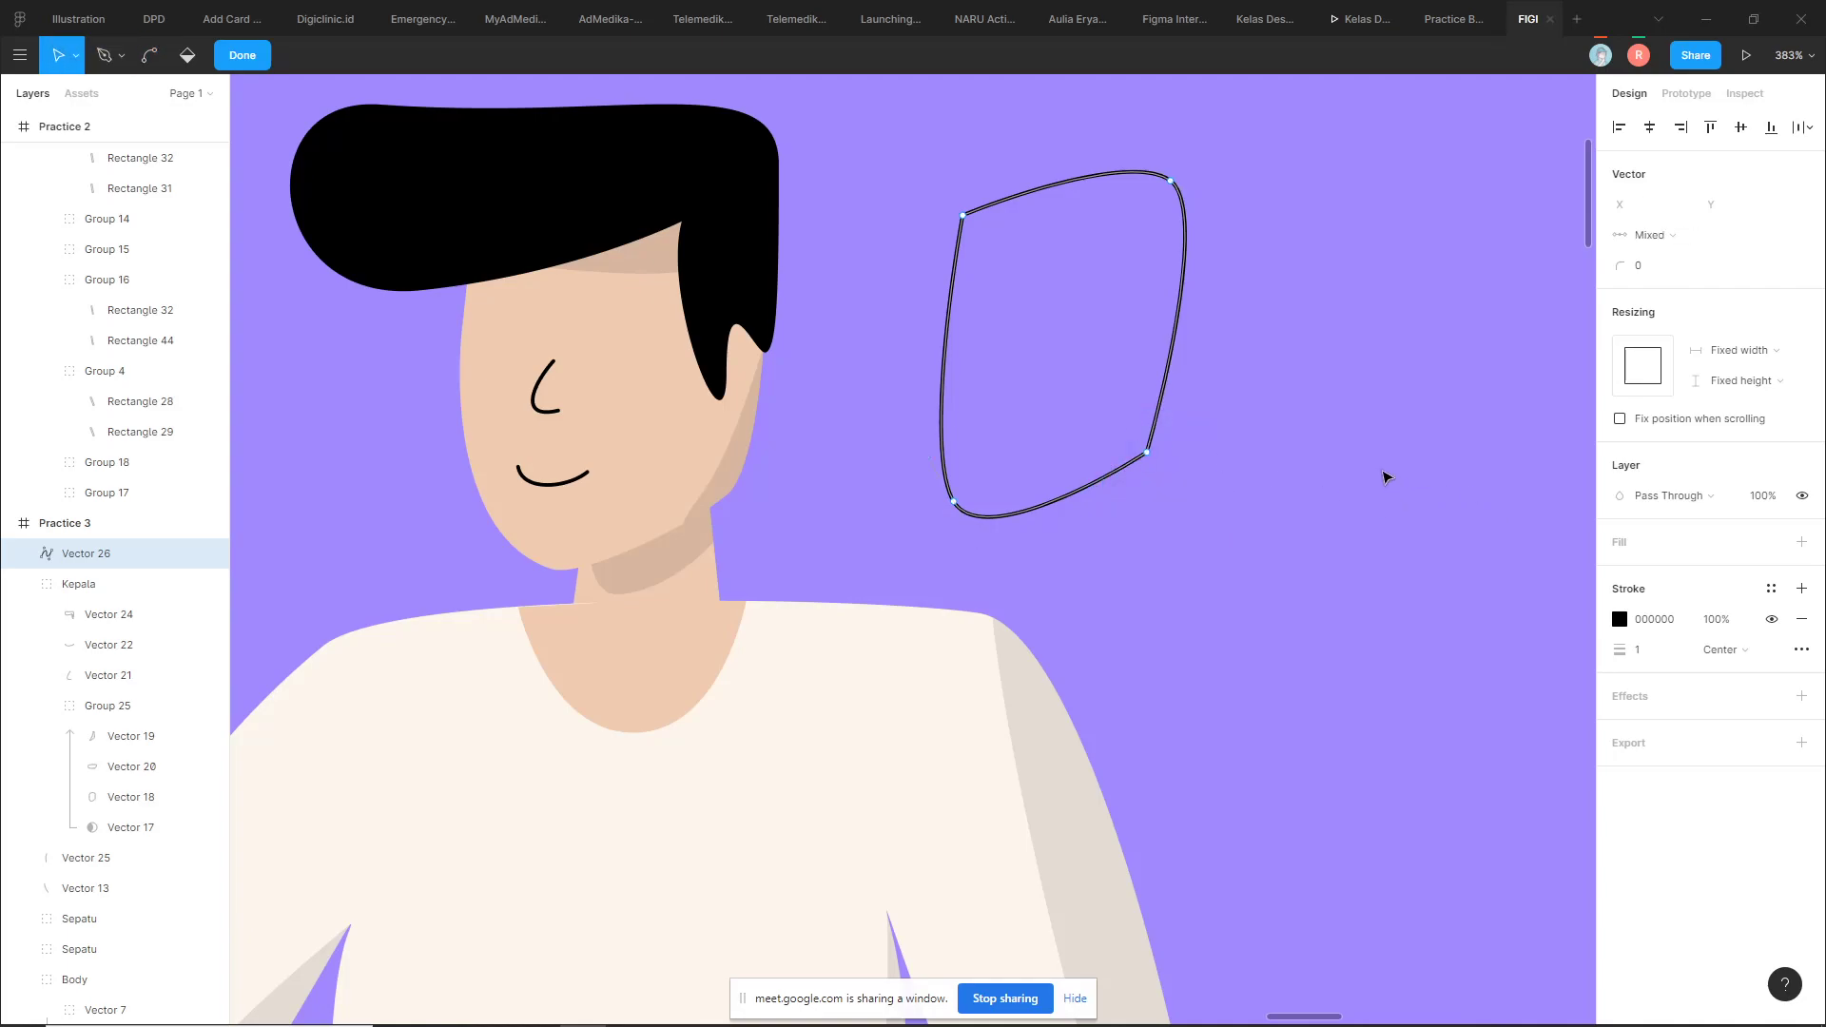
Give the new shape a grey fill, no outline, and rounded corners
{"action": "left_click", "coordinate": [1802, 542]}
{"action": "left_click", "coordinate": [1802, 650]}
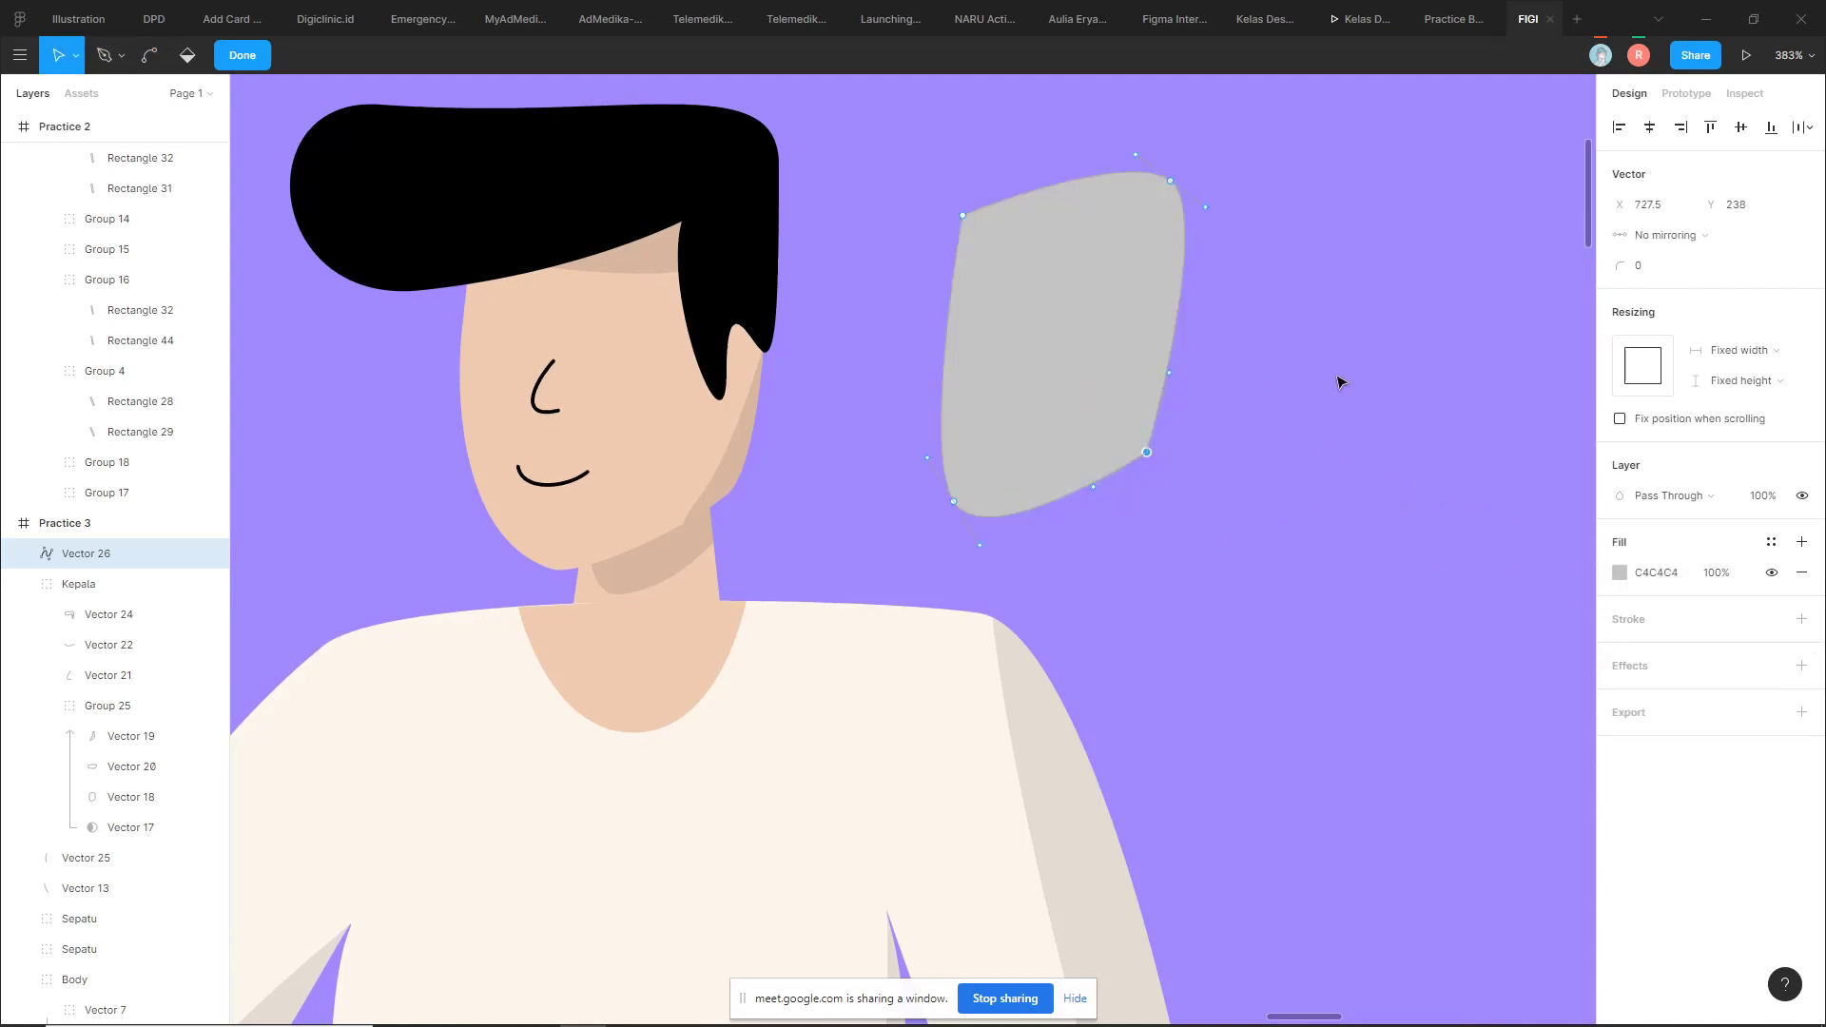
{"action": "left_click_drag", "start_coordinate": [1616, 270], "coordinate": [1674, 270]}
{"action": "left_click_drag", "start_coordinate": [921, 165], "coordinate": [1023, 264]}
{"action": "left_click_drag", "start_coordinate": [1623, 269], "coordinate": [1647, 267]}
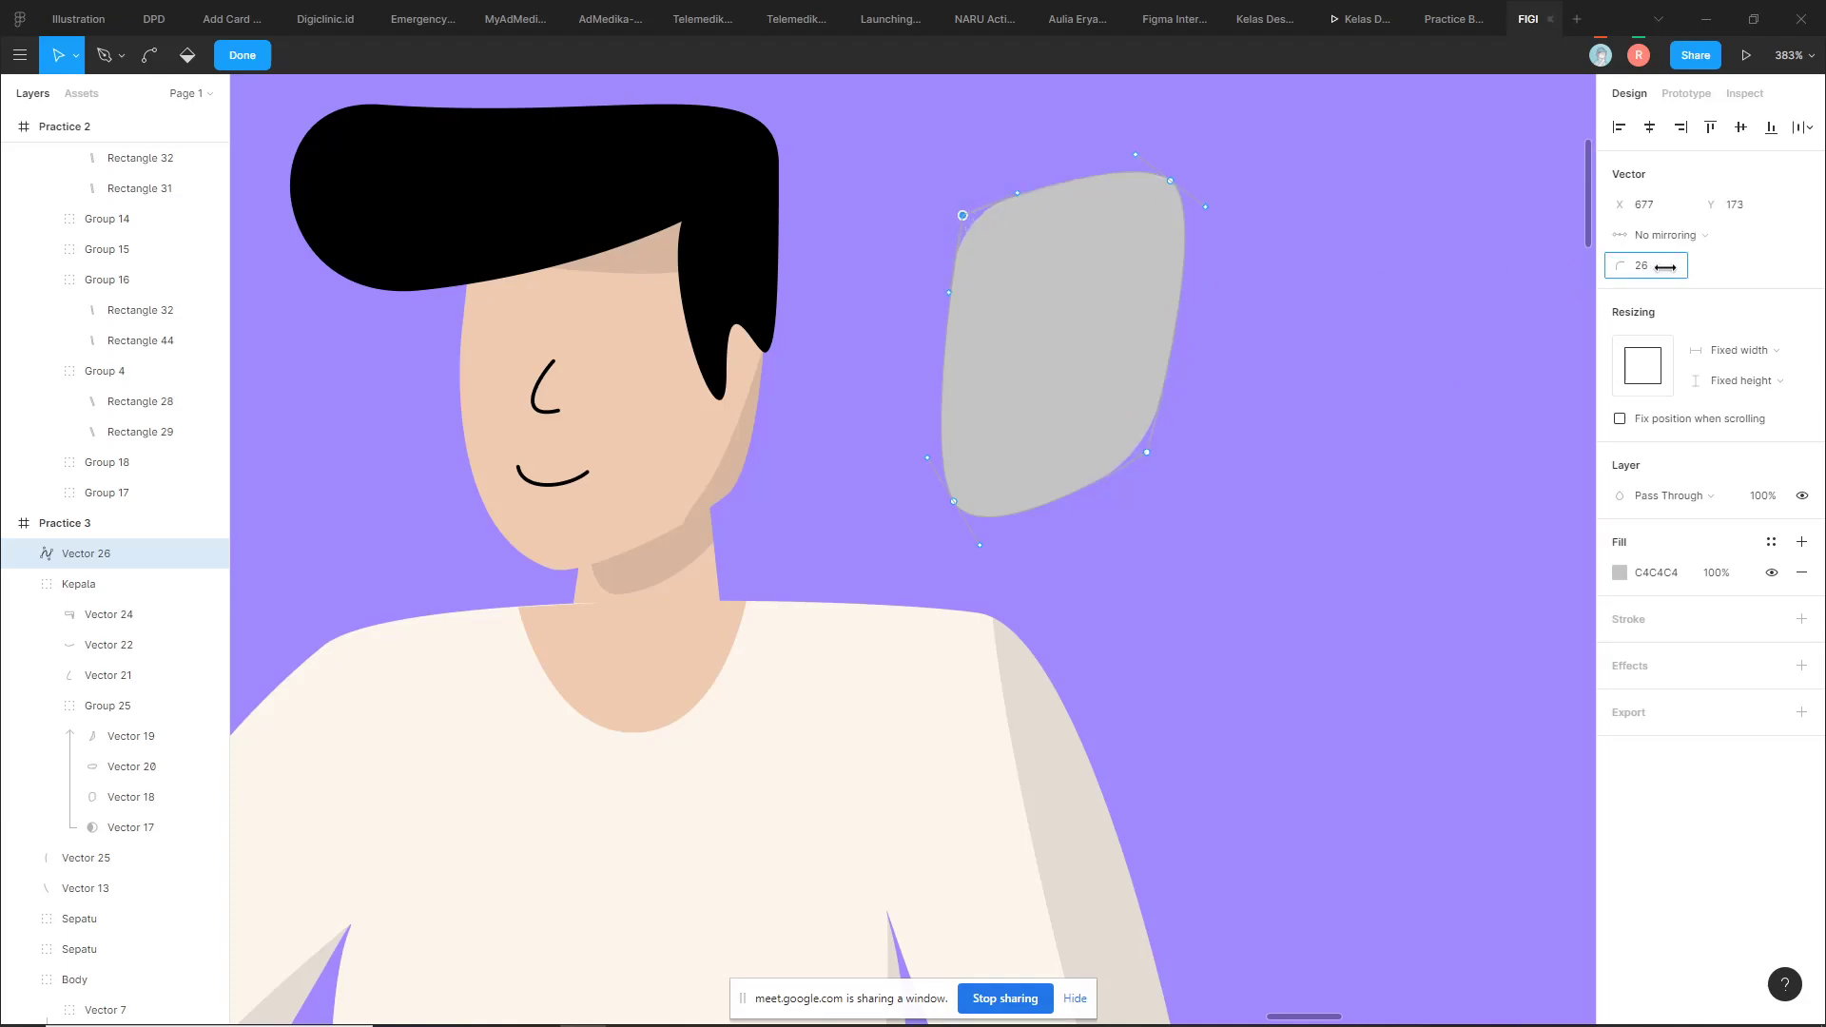
Bend the blob's top-right corner into a curve and pull that point down and inward
{"action": "left_click_drag", "start_coordinate": [1168, 181], "coordinate": [1203, 244]}
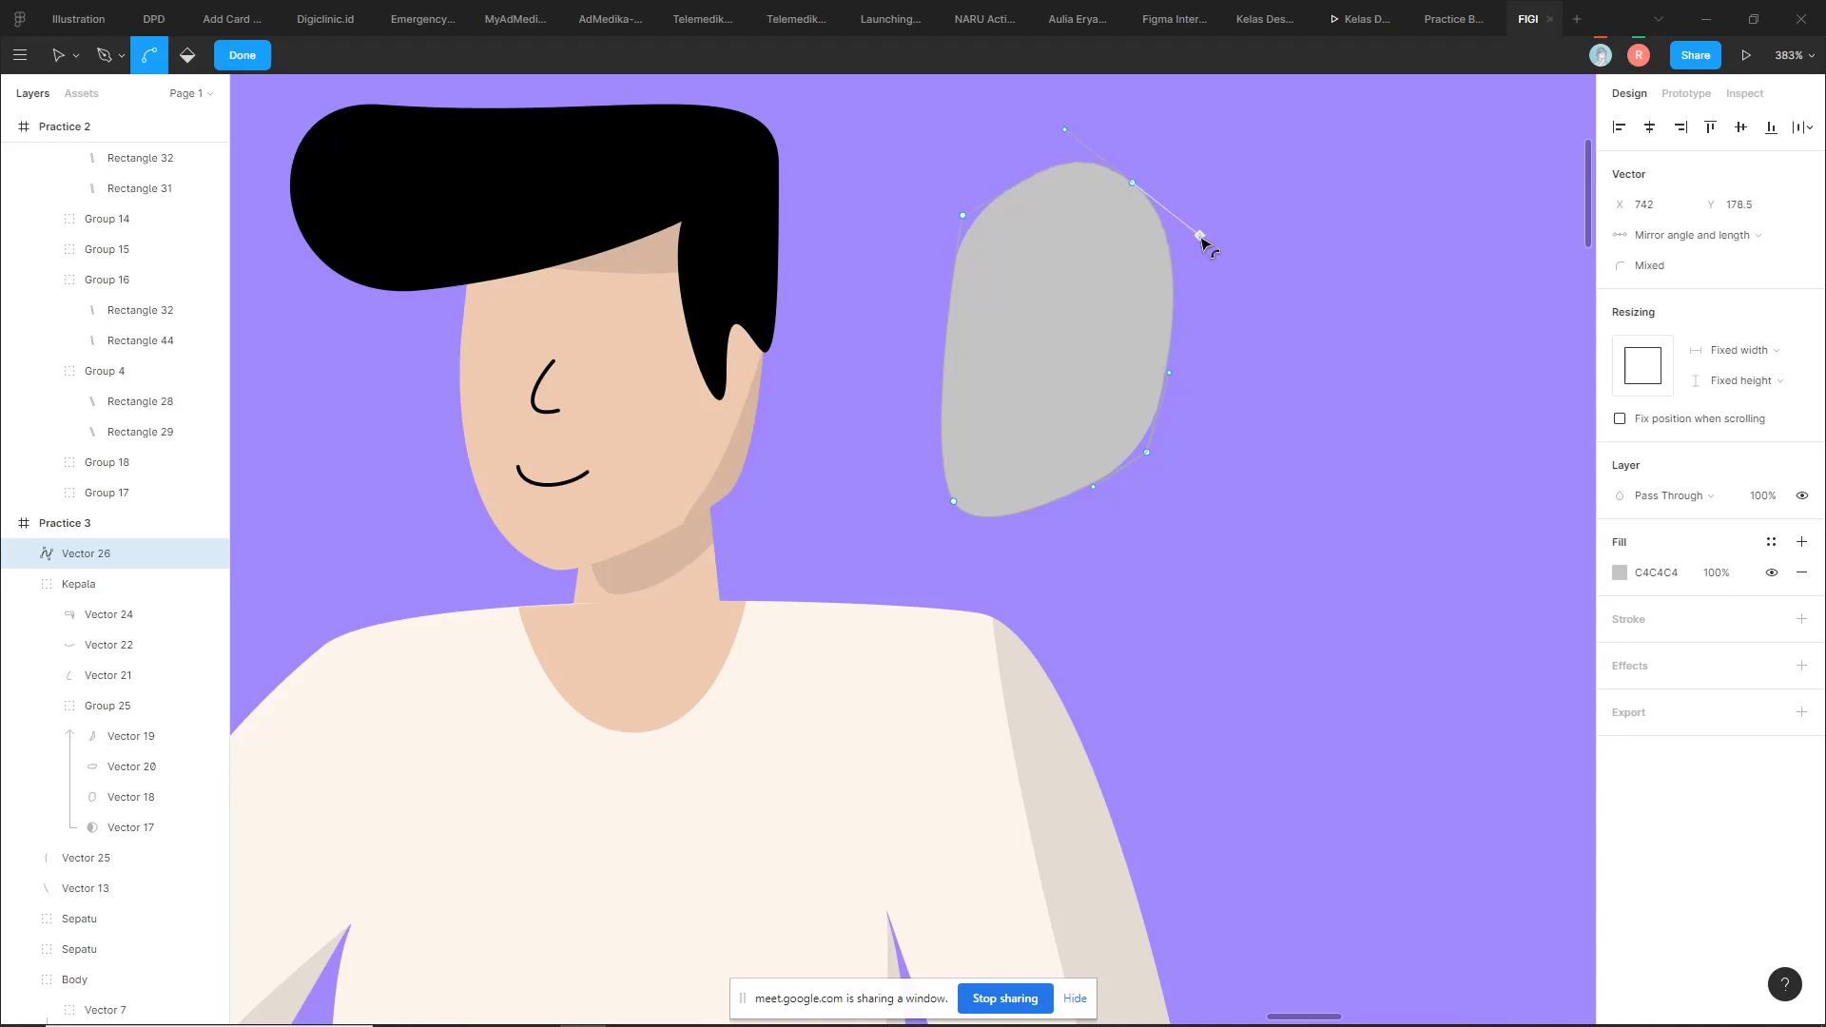
{"action": "key", "text": "v"}
{"action": "left_click_drag", "start_coordinate": [1132, 182], "coordinate": [1148, 202]}
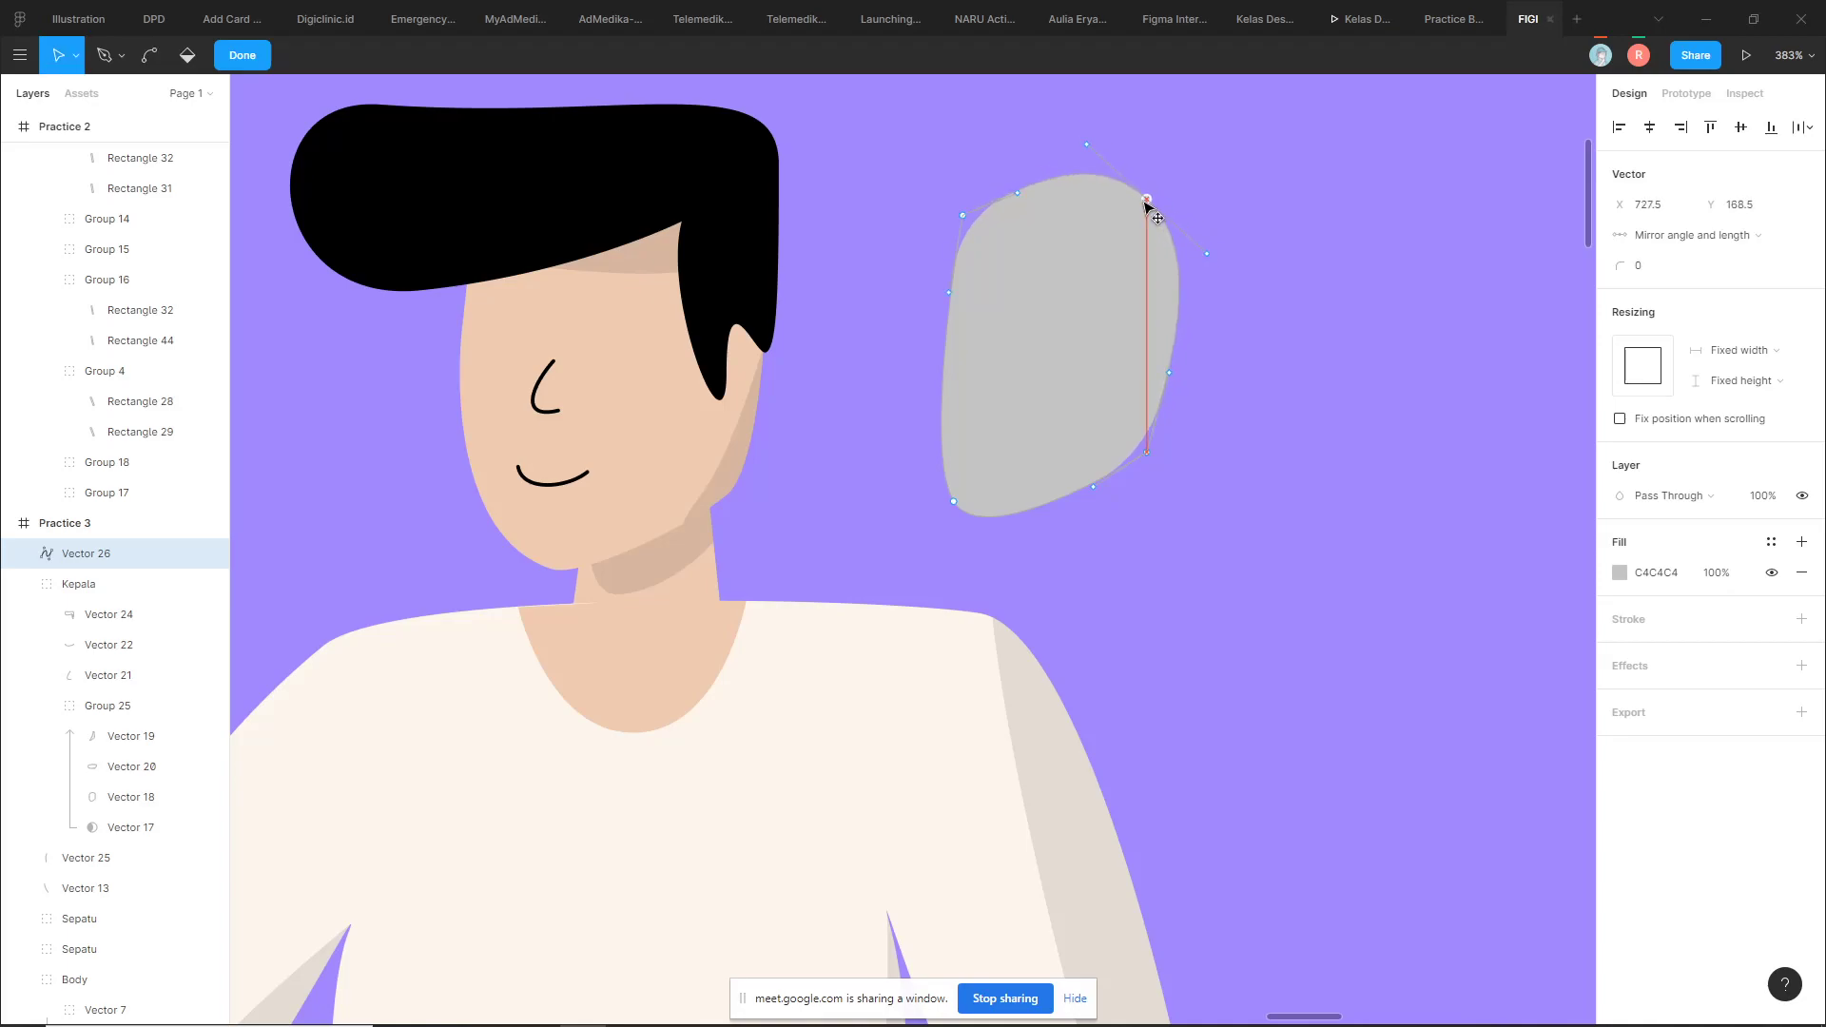
{"action": "key", "text": "Escape"}
Reopen the blob's points several times, select lower-right points, and exit without changes
{"action": "double_click", "coordinate": [1138, 271]}
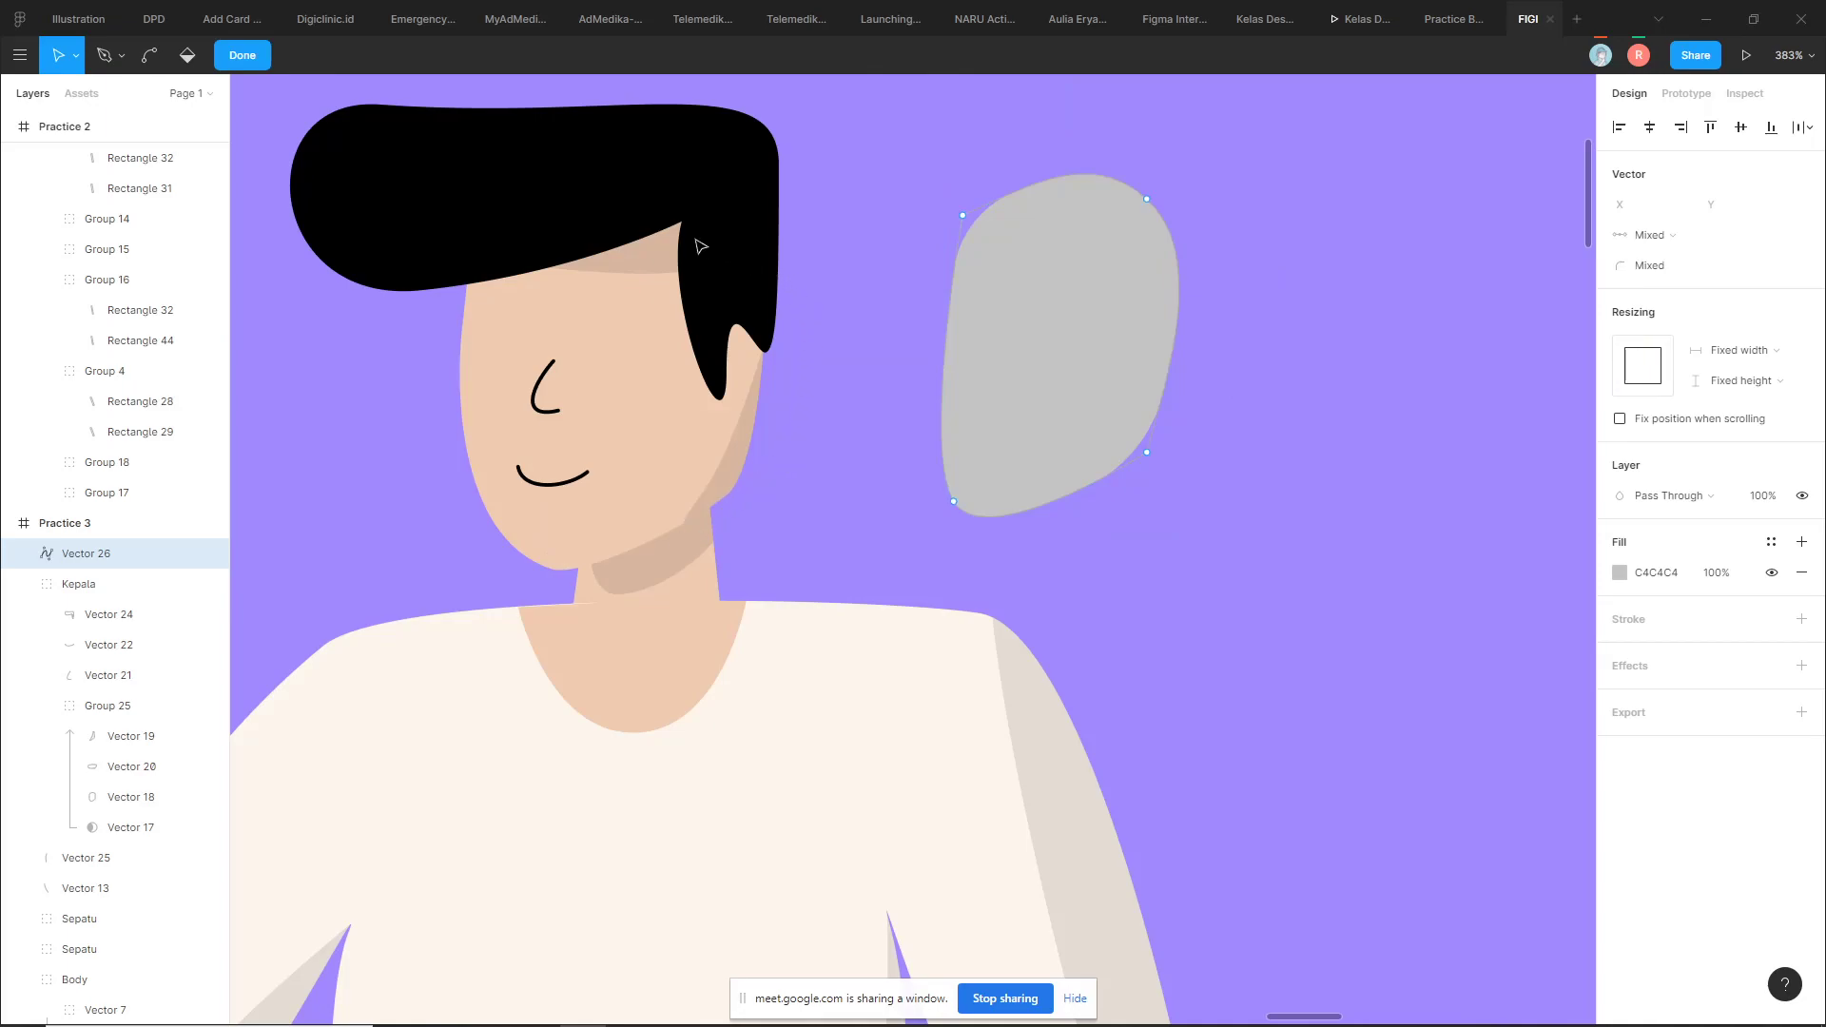
{"action": "key", "text": "Escape"}
{"action": "left_click", "coordinate": [1309, 497]}
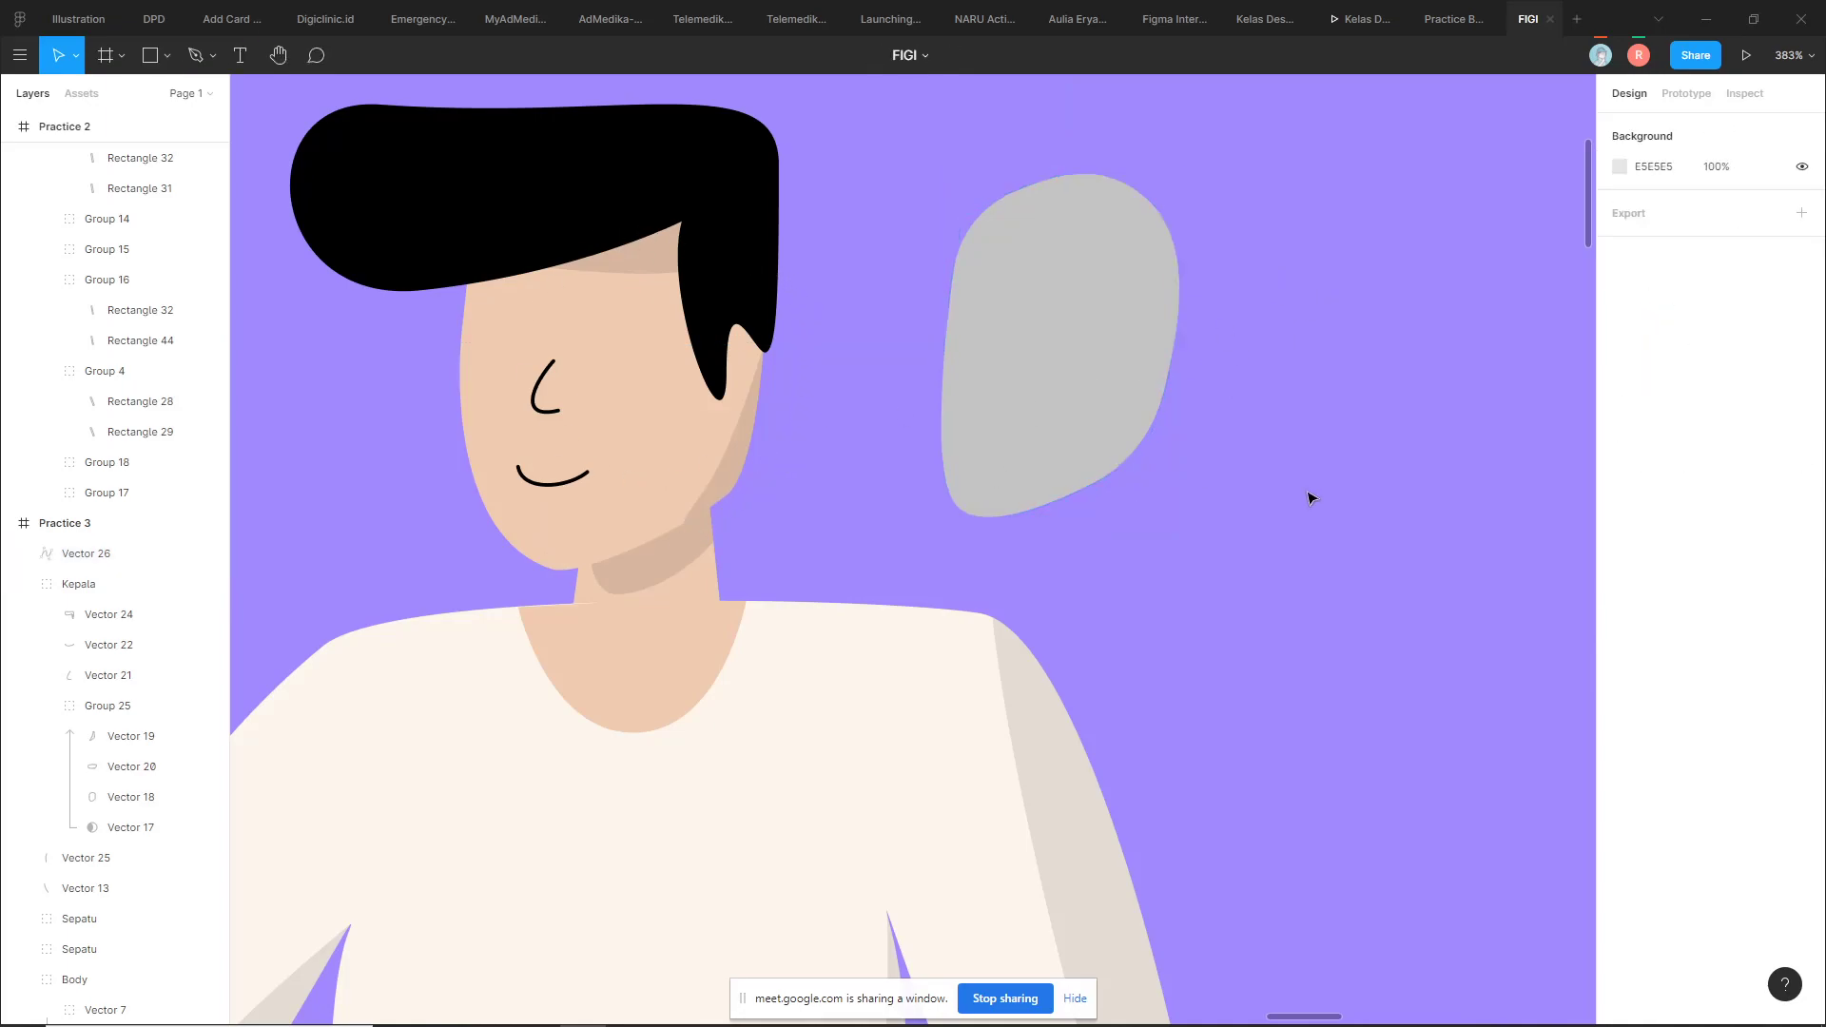
{"action": "left_click", "coordinate": [1056, 400]}
{"action": "left_click", "coordinate": [1222, 351]}
{"action": "double_click", "coordinate": [1083, 345]}
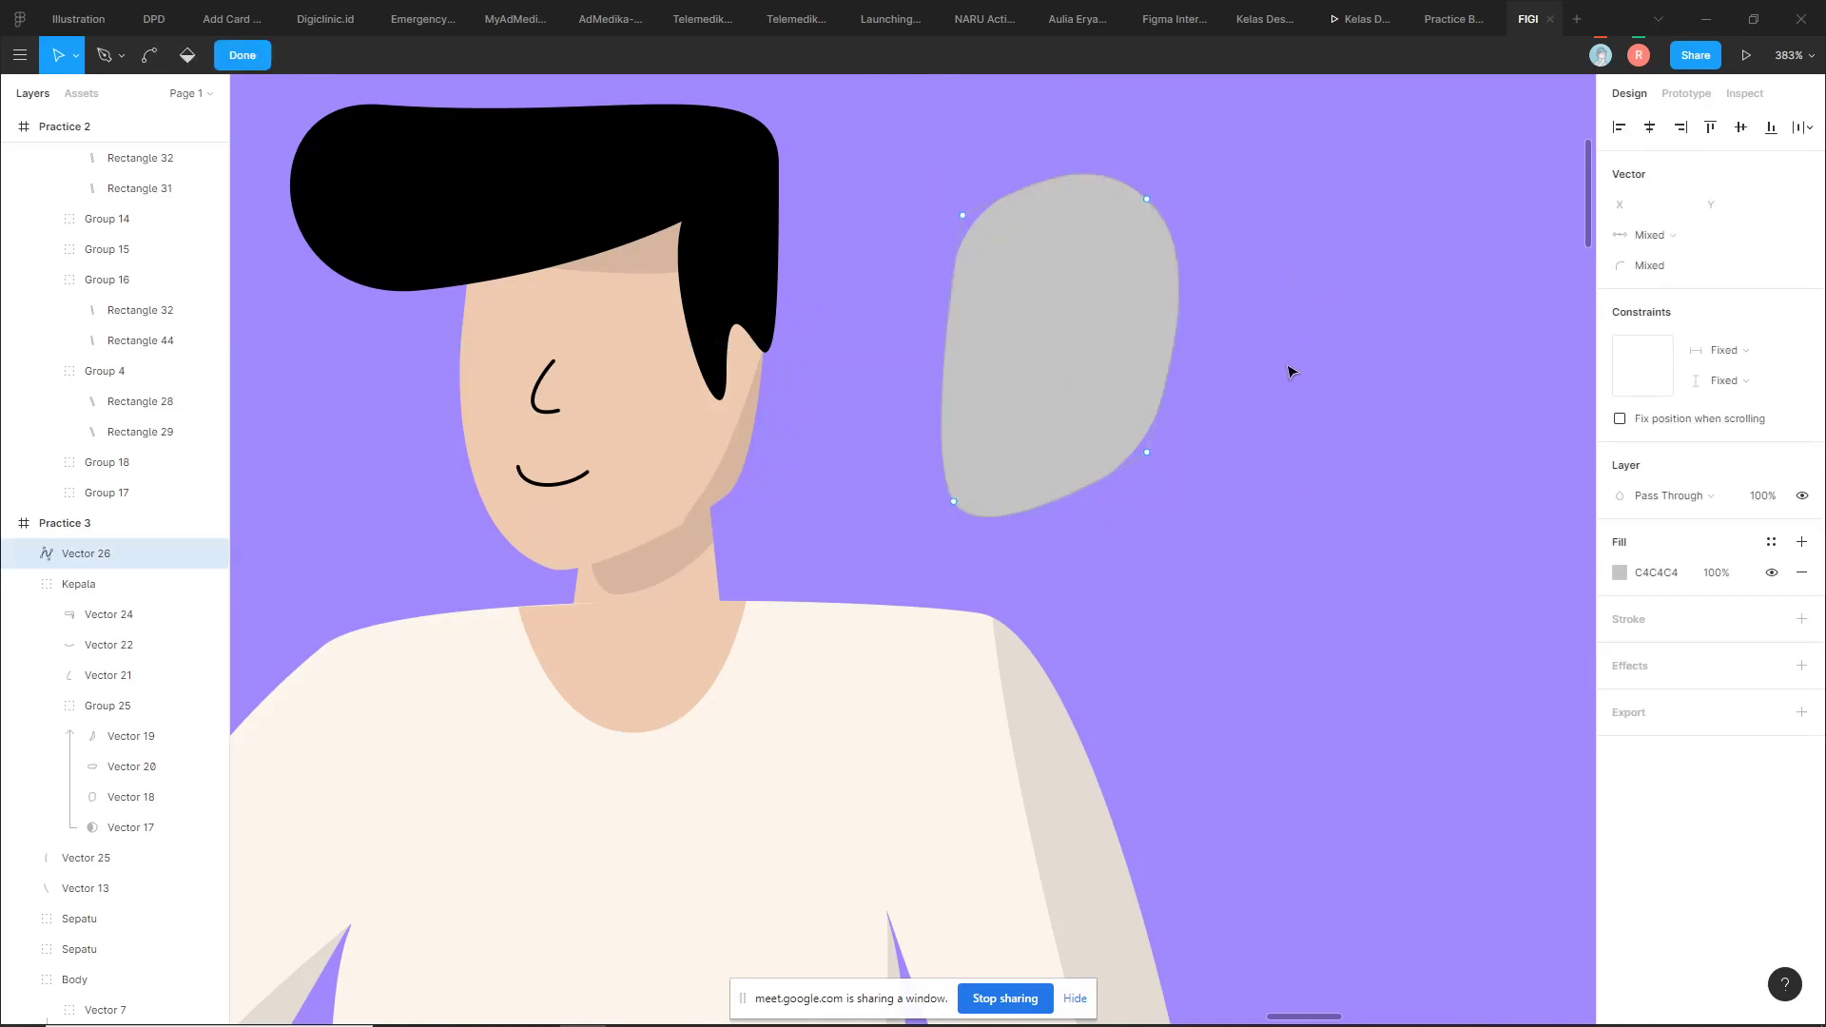
{"action": "left_click_drag", "start_coordinate": [1207, 403], "coordinate": [1085, 575]}
{"action": "key", "text": "Escape"}
{"action": "double_click", "coordinate": [1067, 425]}
{"action": "left_click_drag", "start_coordinate": [1222, 425], "coordinate": [1127, 499]}
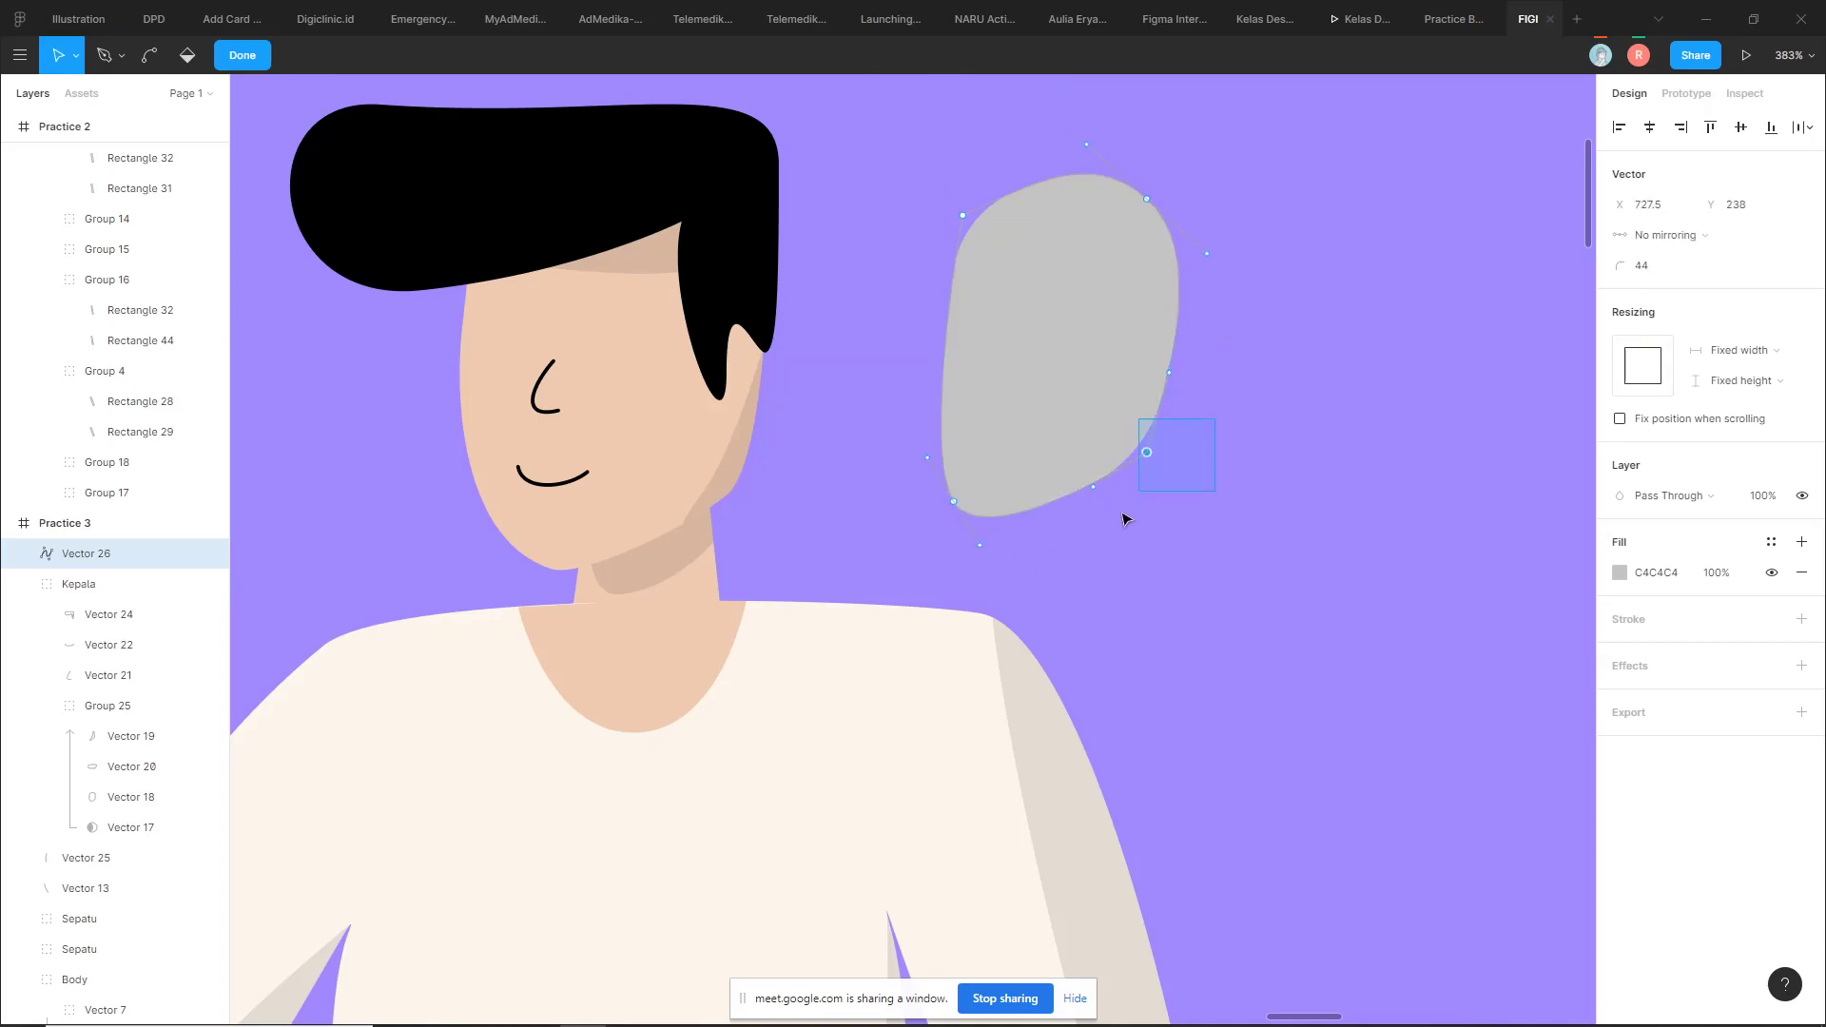
{"action": "left_click", "coordinate": [1398, 390]}
{"action": "scroll", "coordinate": [1370, 371], "scroll_direction": "down", "scroll_amount": 2}
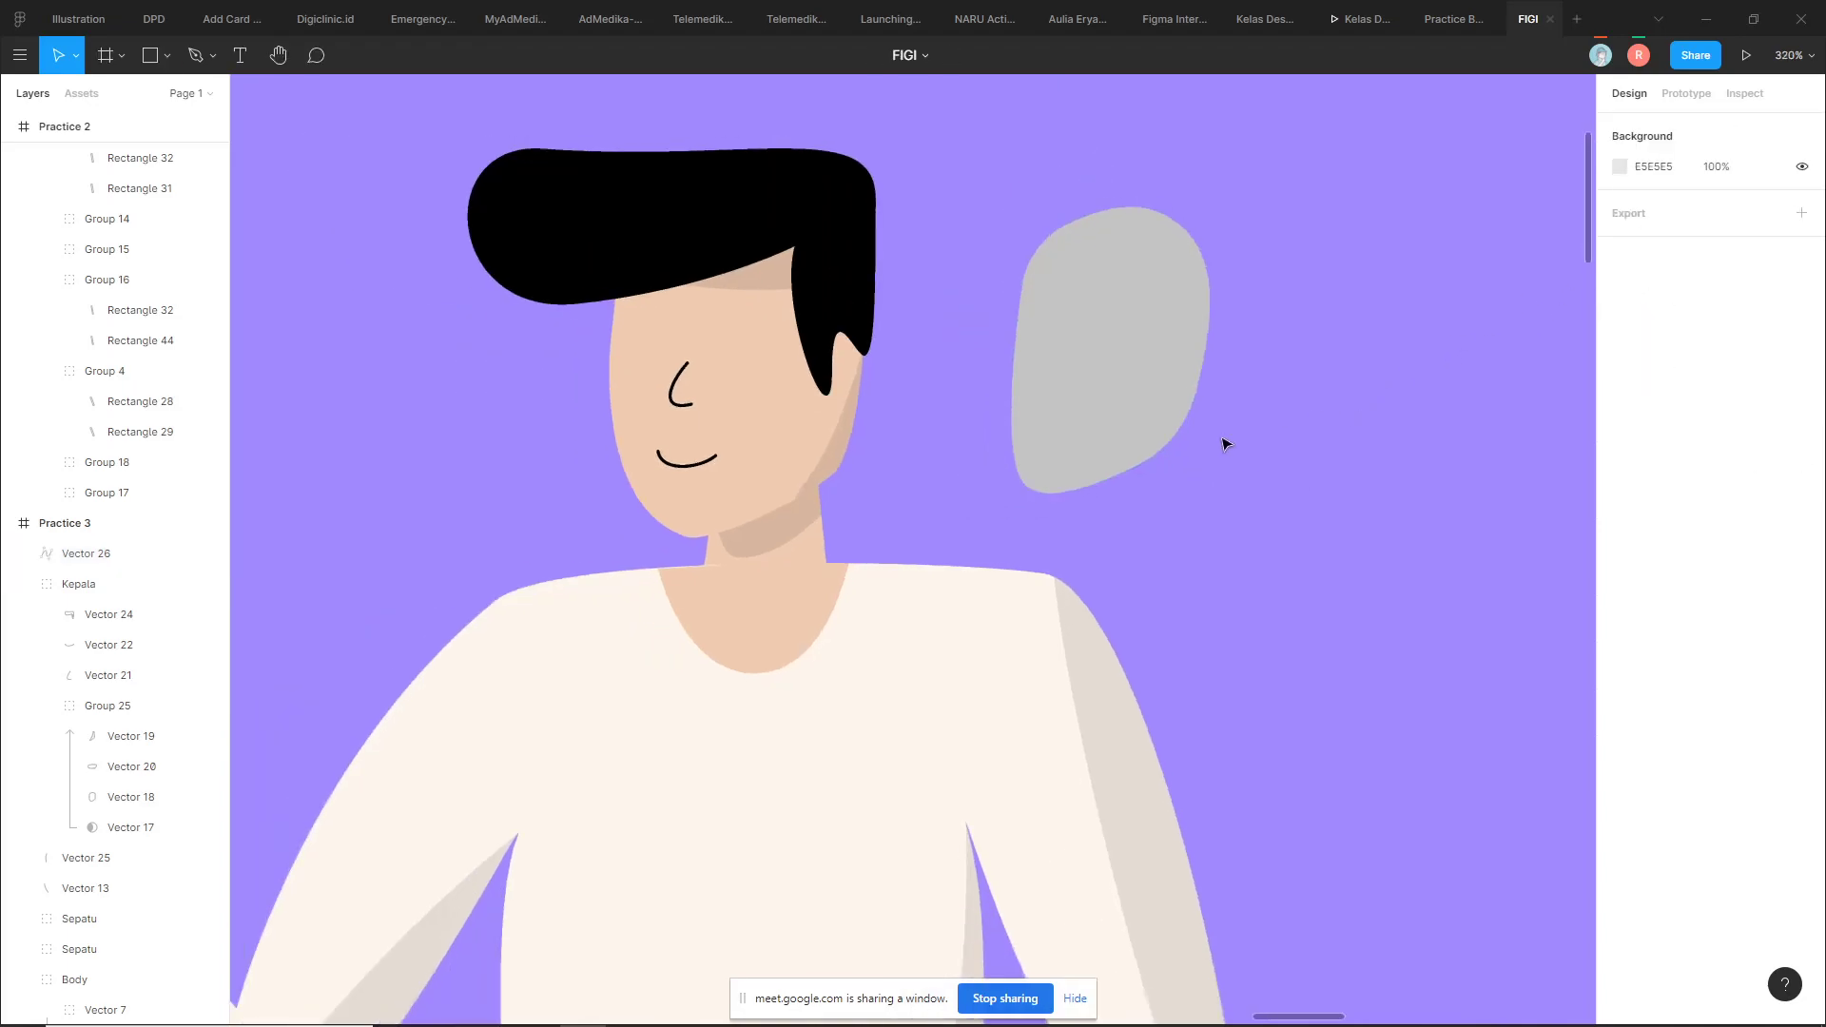
{"action": "left_click", "coordinate": [1141, 418]}
{"action": "key", "text": "i"}
{"action": "left_click", "coordinate": [1506, 166]}
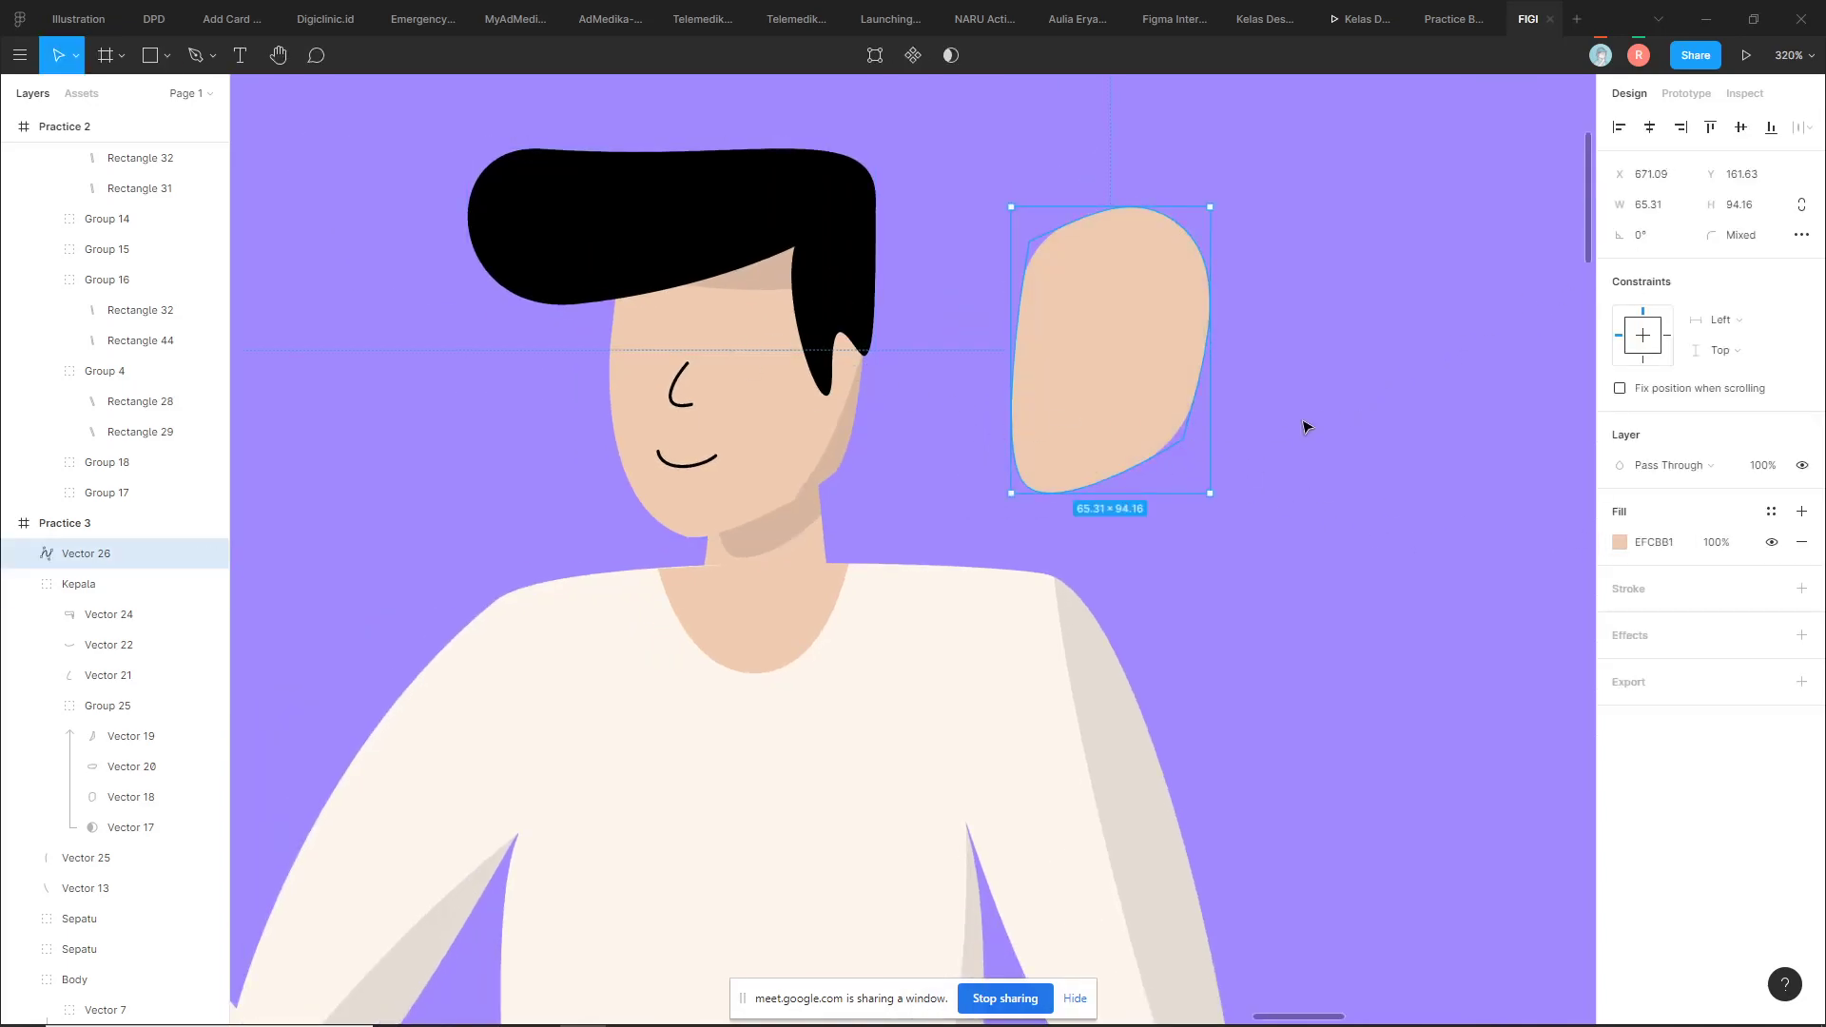
{"action": "left_click", "coordinate": [1304, 424]}
{"action": "scroll", "coordinate": [1351, 424], "scroll_direction": "down", "scroll_amount": 5}
{"action": "left_click", "coordinate": [1104, 395]}
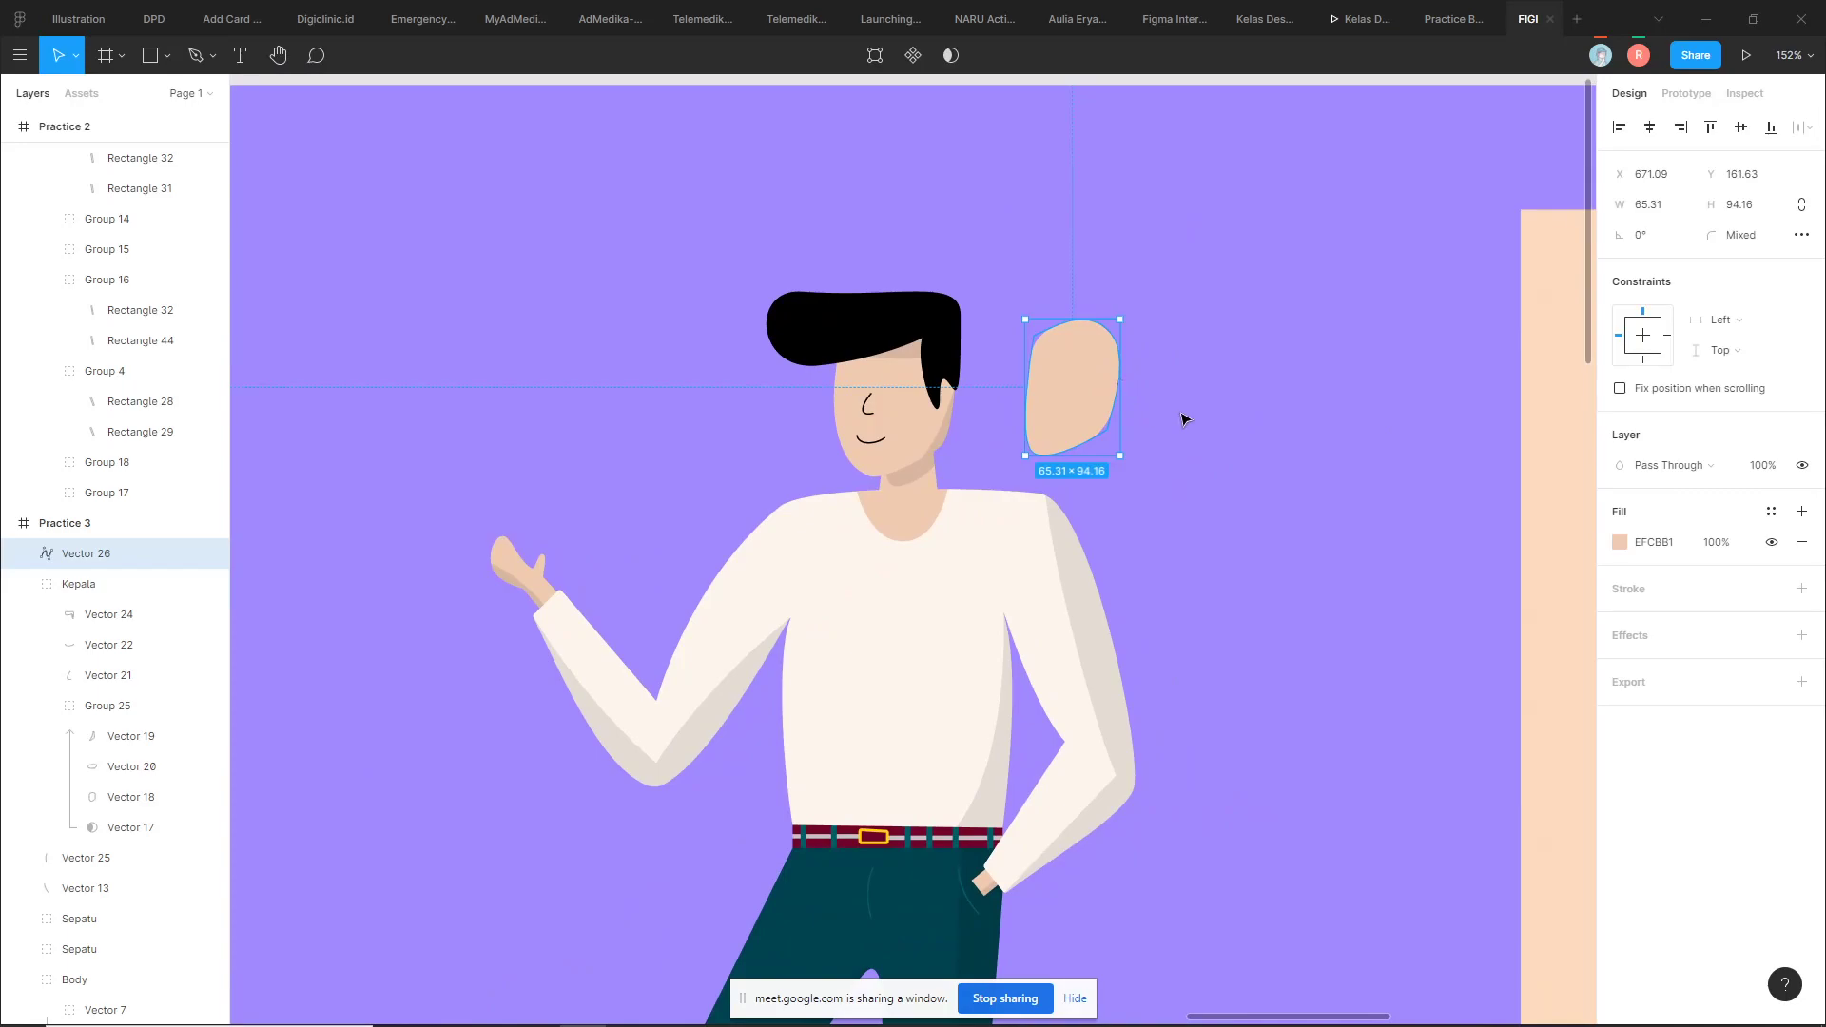
{"action": "key", "text": "Delete"}
{"action": "scroll", "coordinate": [848, 526], "scroll_direction": "up", "scroll_amount": 2}
{"action": "scroll", "coordinate": [608, 567], "scroll_direction": "up", "scroll_amount": 2}
{"action": "scroll", "coordinate": [745, 574], "scroll_direction": "up", "scroll_amount": 1}
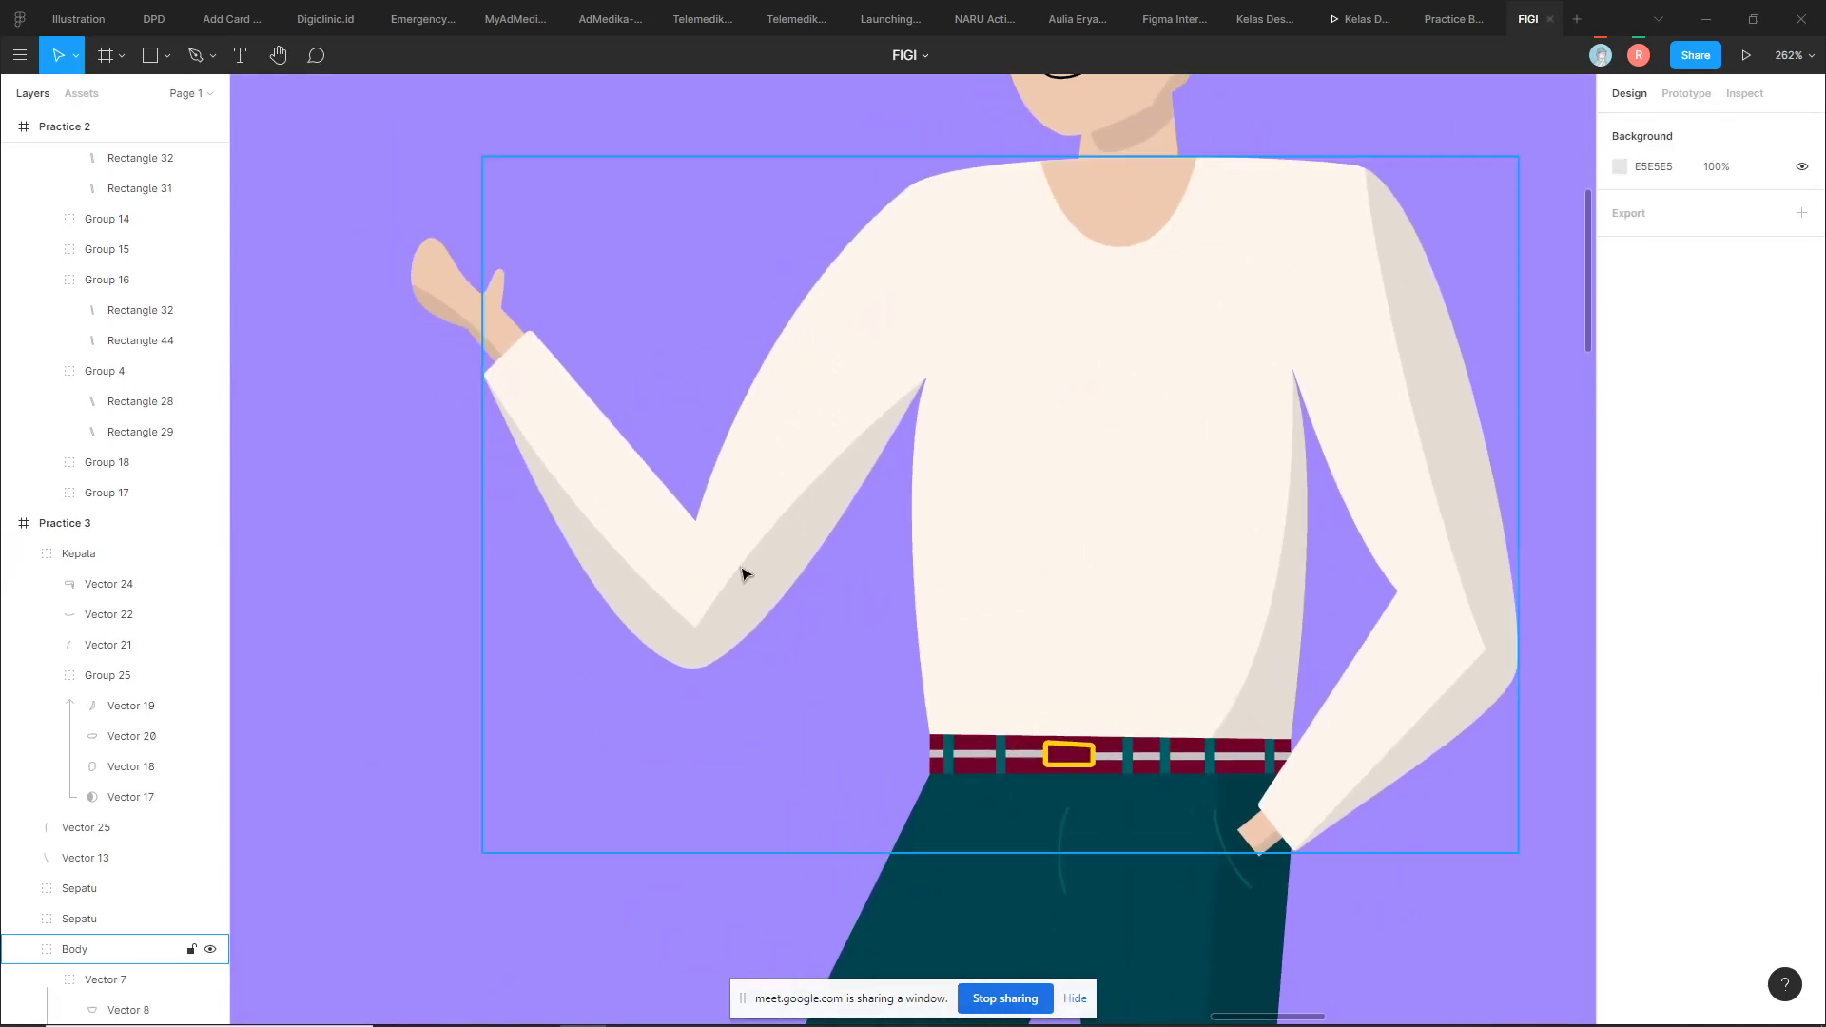
{"action": "double_click", "coordinate": [772, 524]}
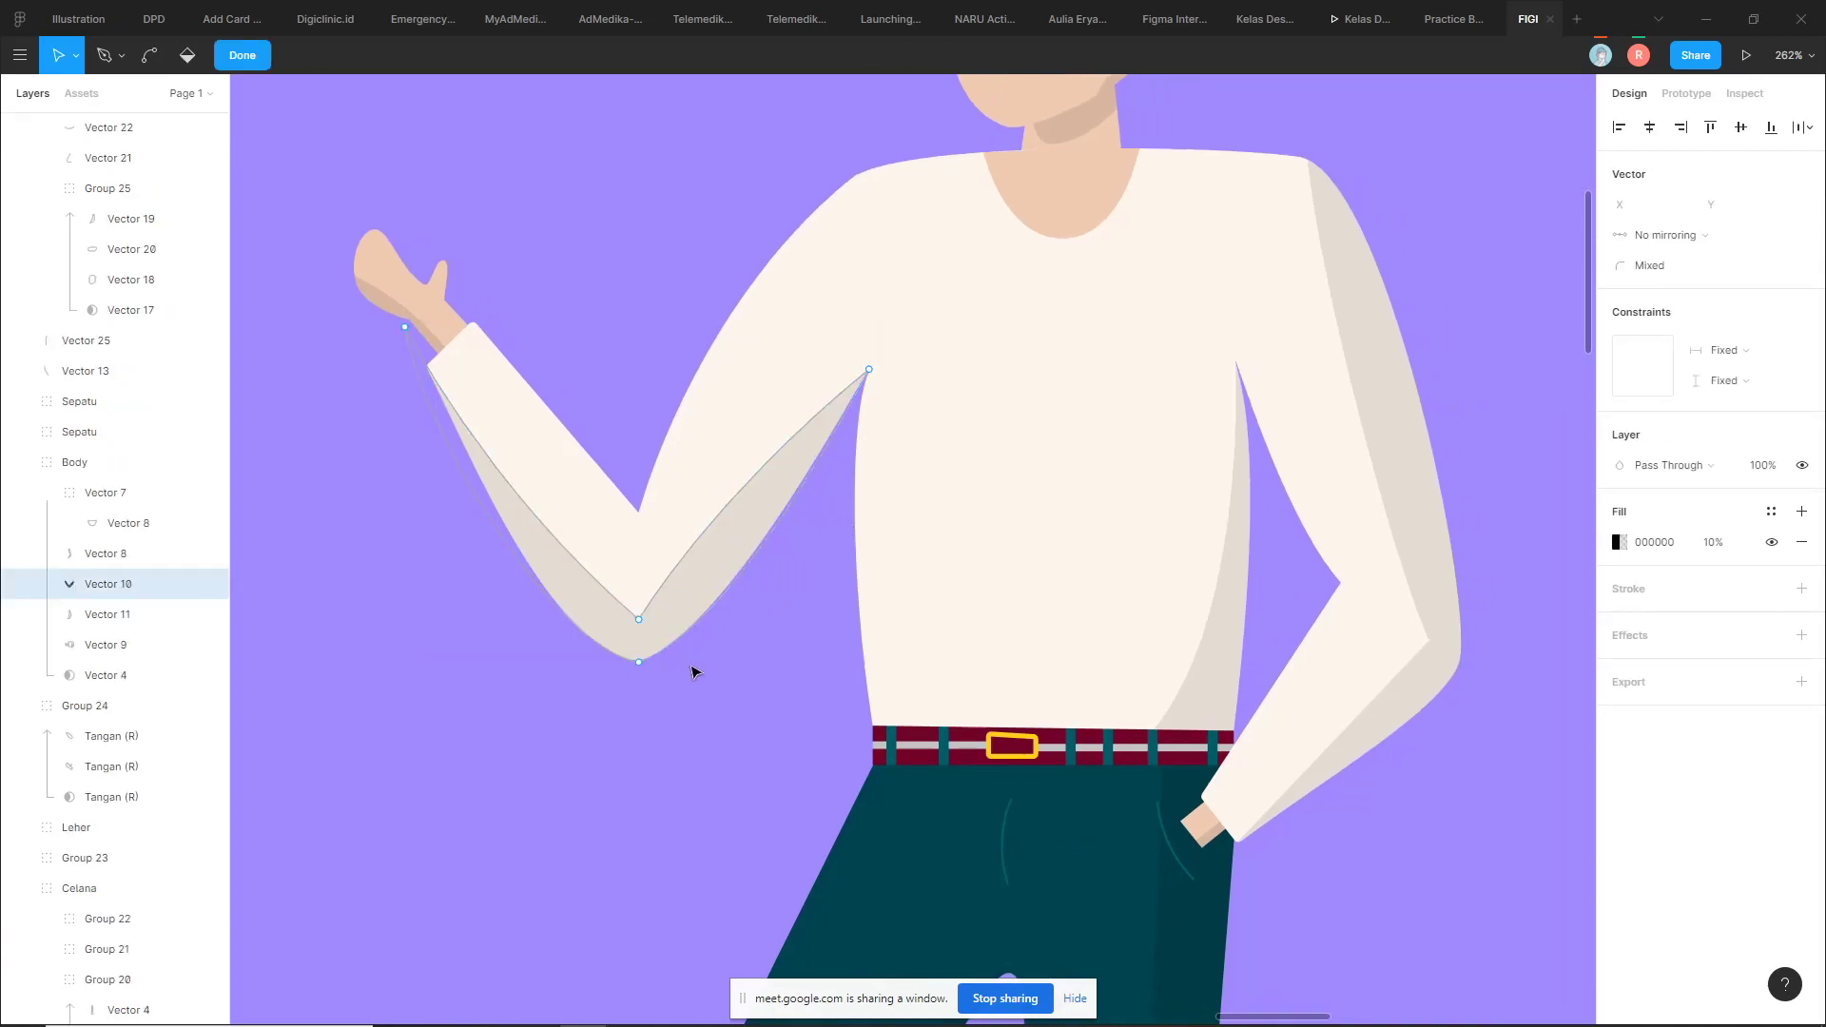
{"action": "left_click_drag", "start_coordinate": [638, 664], "coordinate": [631, 723]}
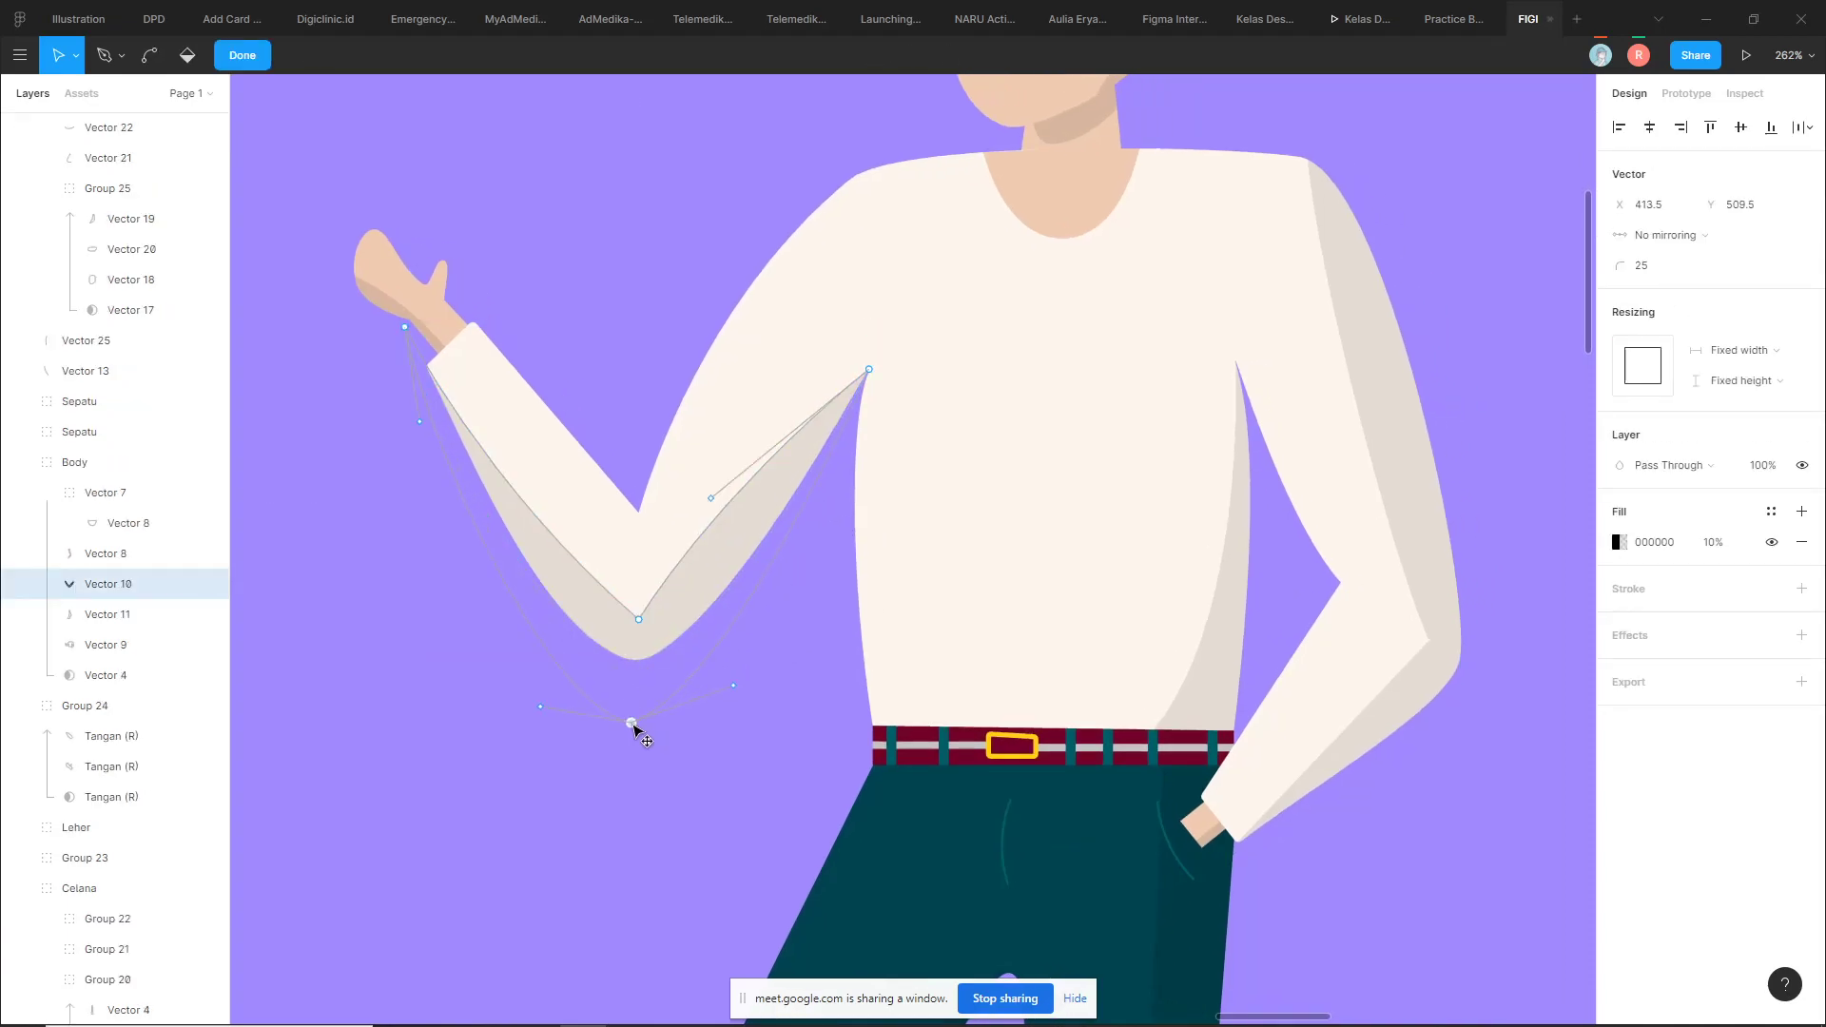
{"action": "left_click_drag", "start_coordinate": [732, 687], "coordinate": [784, 669]}
{"action": "key", "text": "v"}
{"action": "mouse_move", "coordinate": [711, 499]}
{"action": "left_mouse_down"}
{"action": "mouse_move", "coordinate": [706, 599]}
{"action": "mouse_move", "coordinate": [680, 639]}
{"action": "left_mouse_up"}
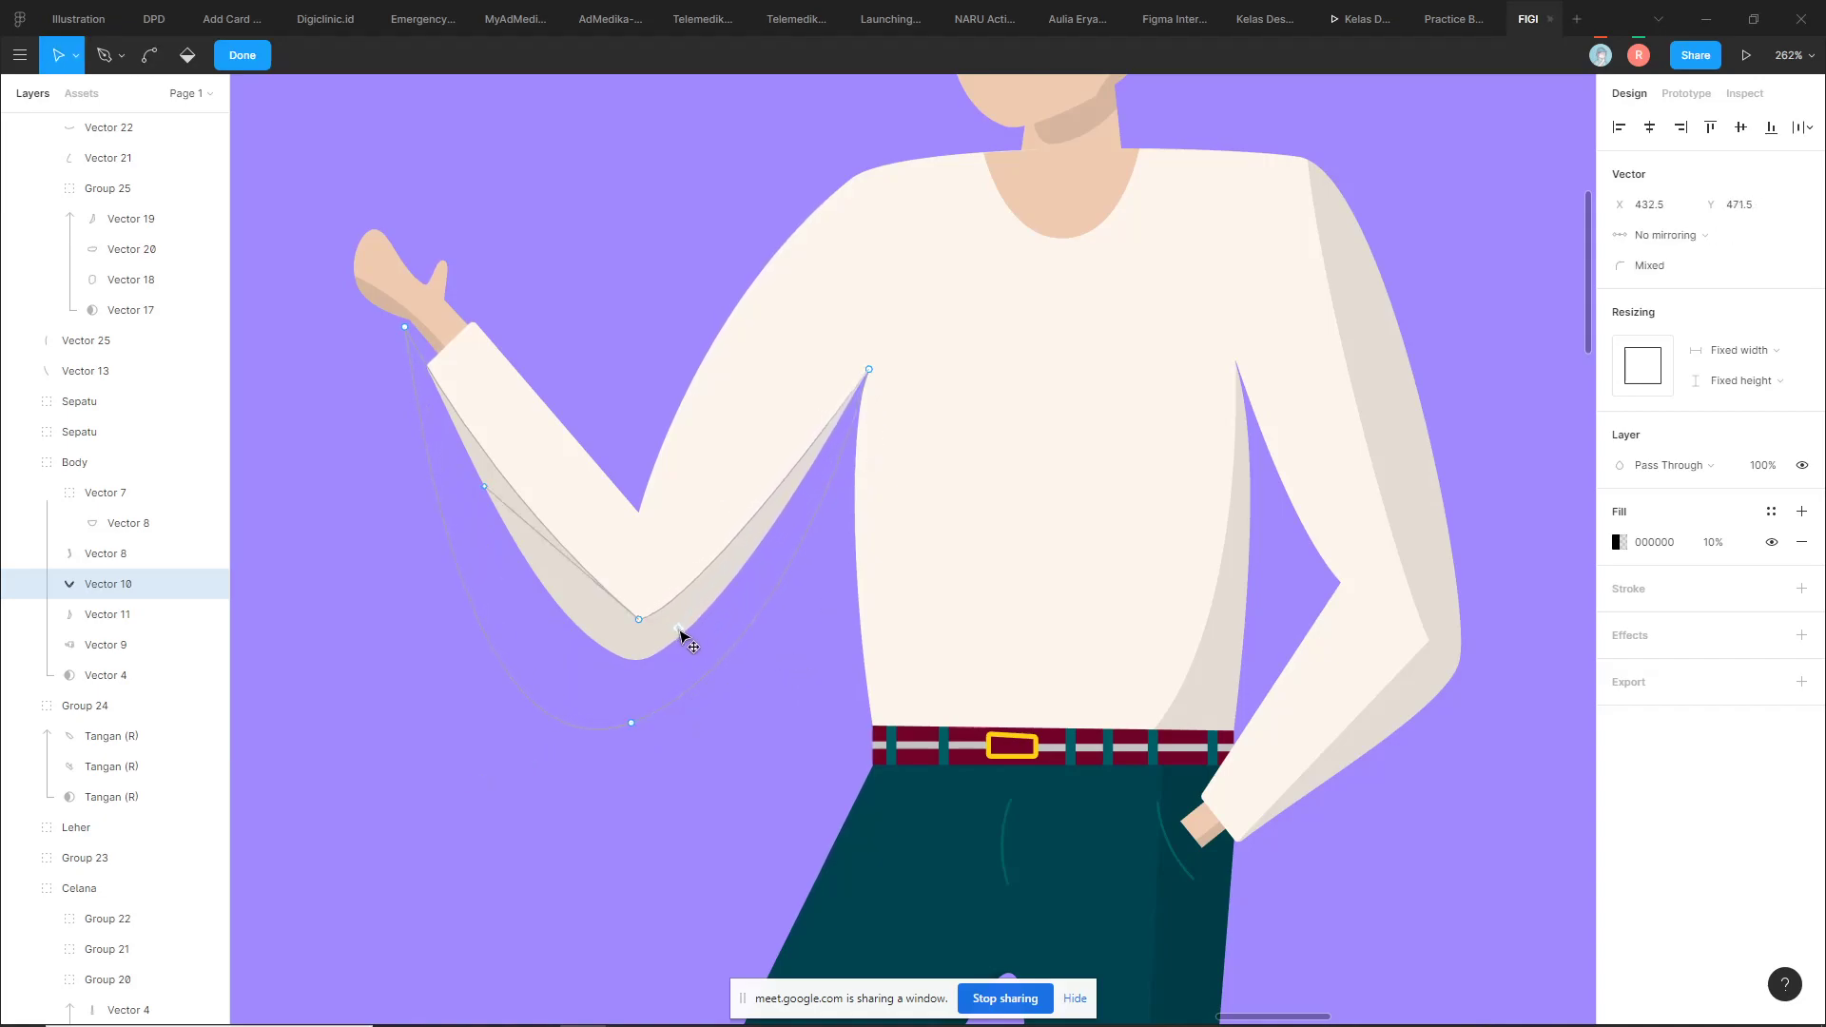
{"action": "key", "text": "ctrl+z"}
{"action": "key", "text": "ctrl+z"}
{"action": "key", "text": "ctrl+z"}
{"action": "key", "text": "ctrl+z"}
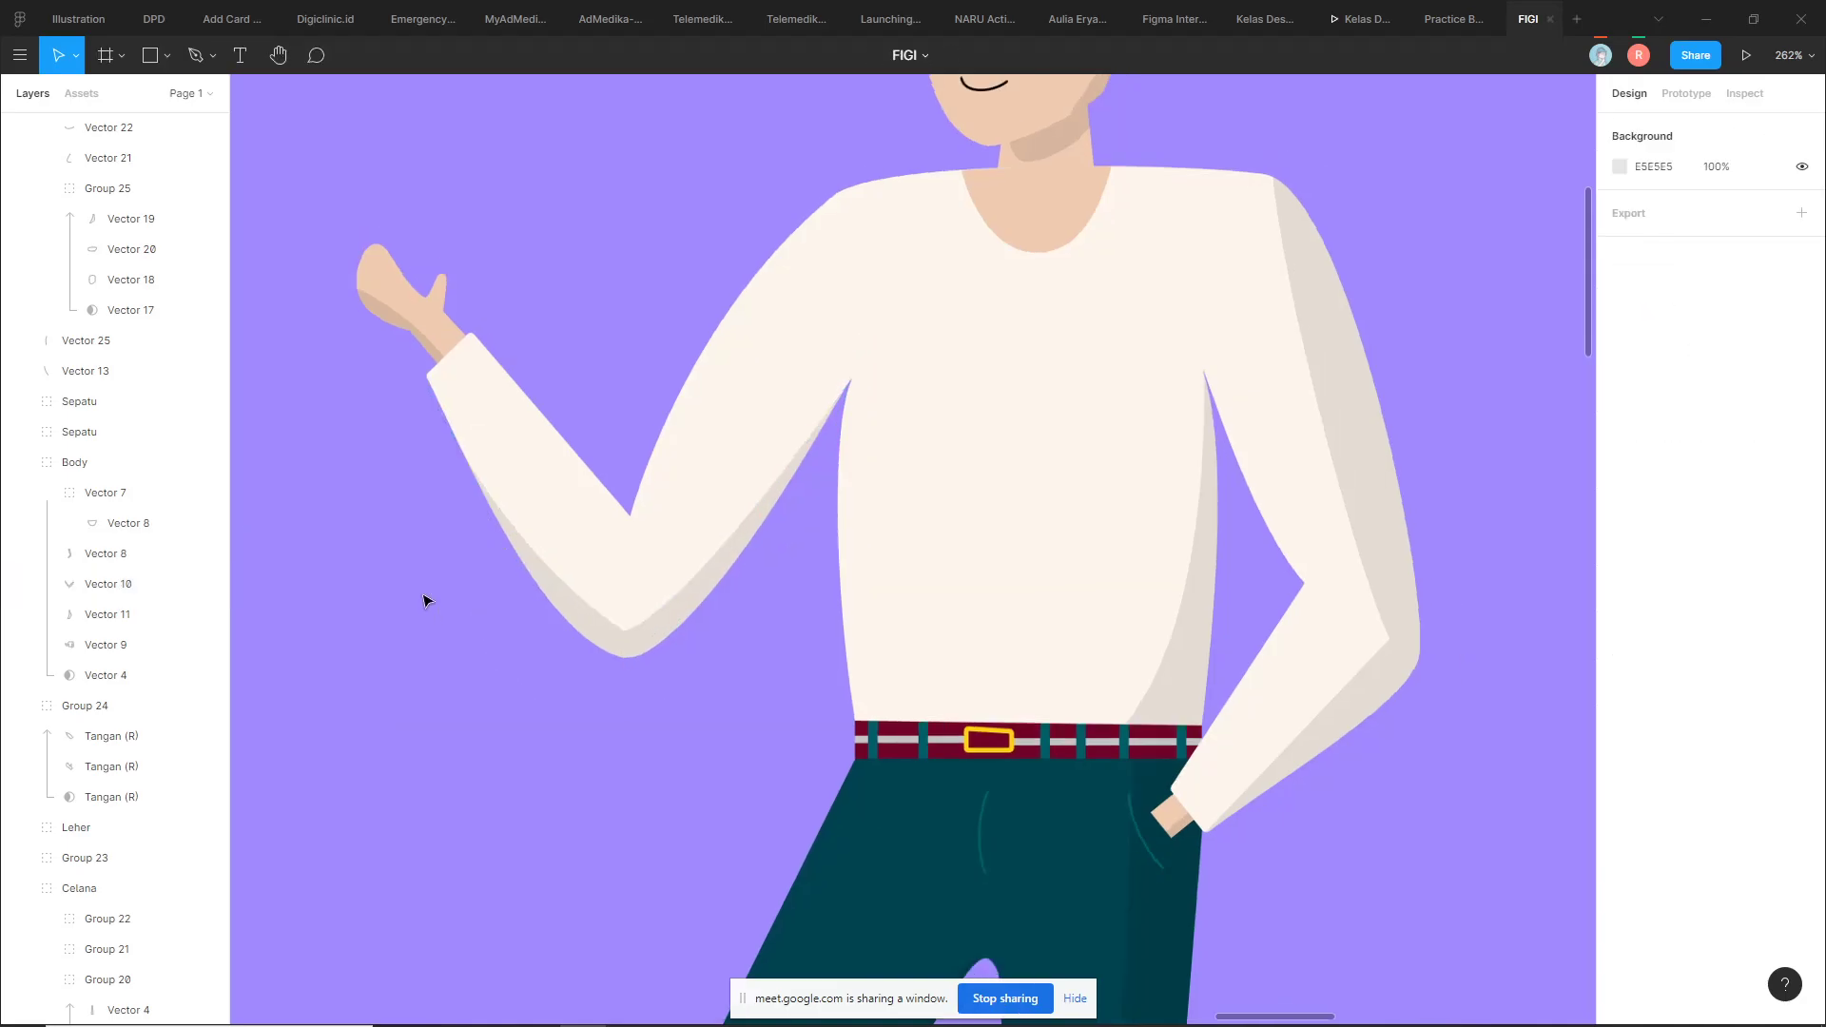
{"action": "scroll", "coordinate": [423, 601], "scroll_direction": "down", "scroll_amount": 5}
{"action": "key", "text": "Escape"}
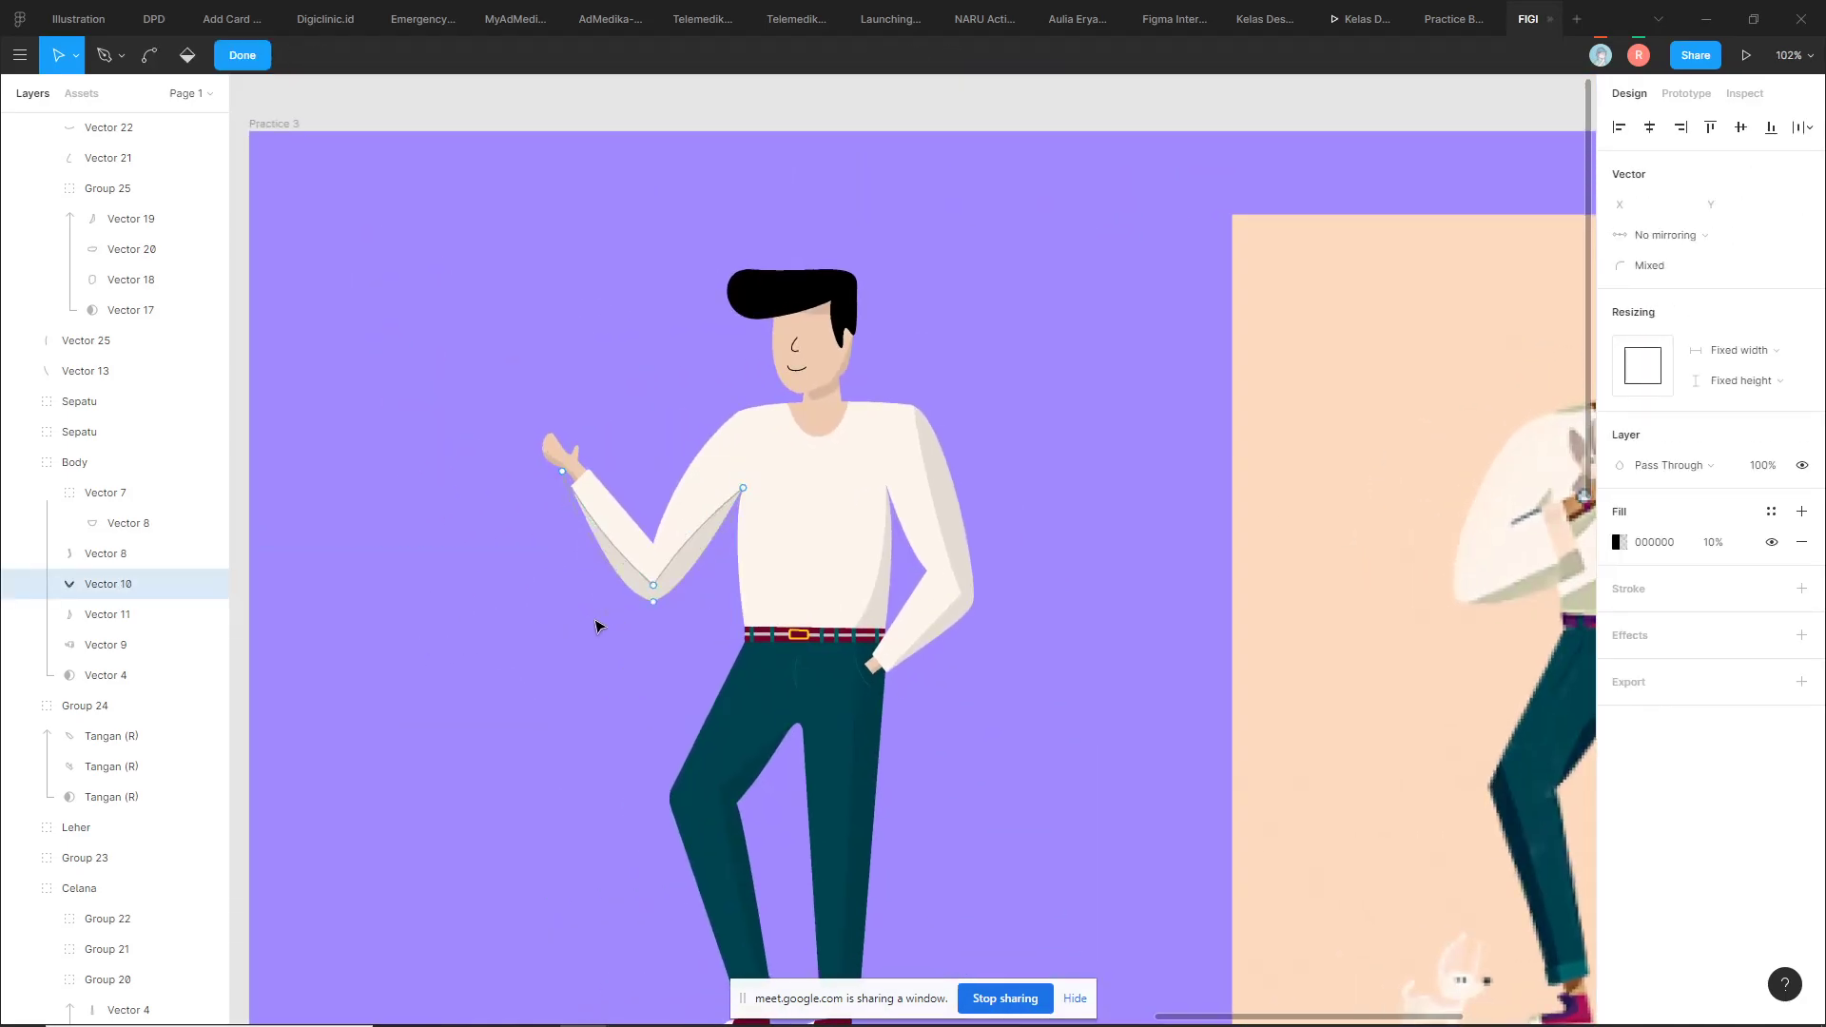
{"action": "key", "text": "ctrl+z"}
{"action": "left_click", "coordinate": [1122, 314]}
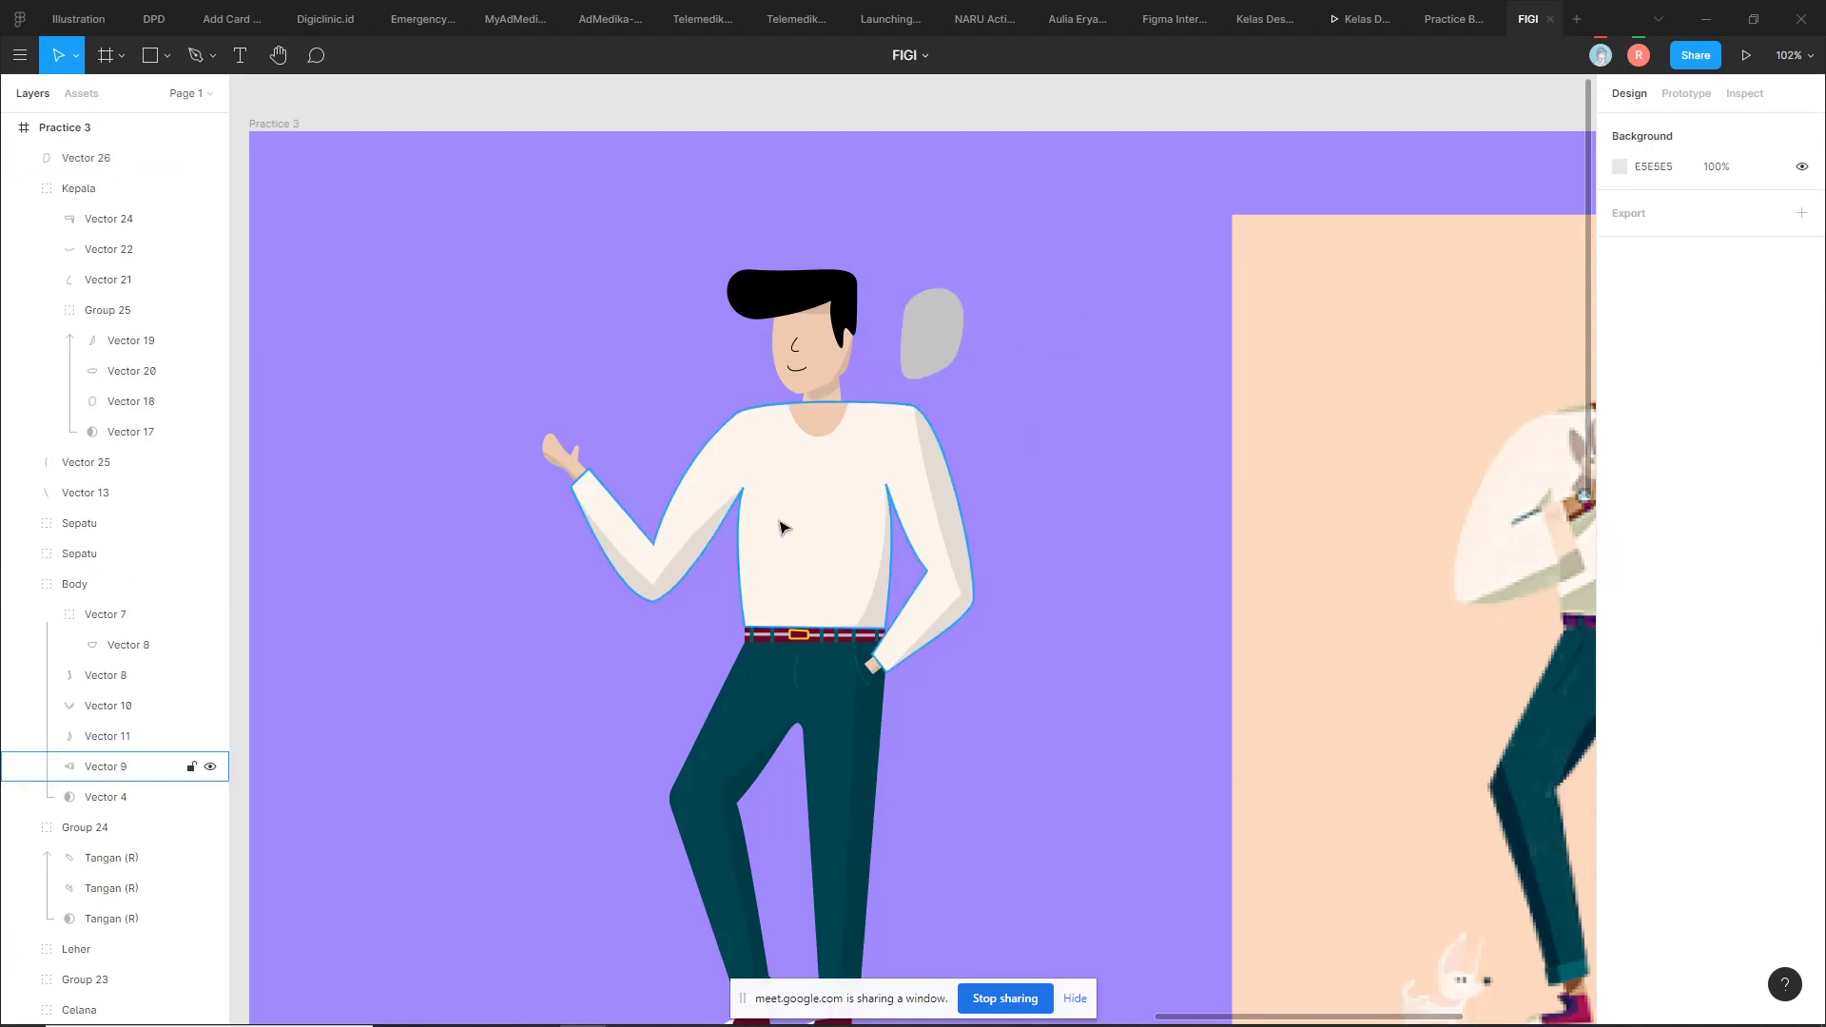
Select all the character's layers and drag a copy below the frame
{"action": "scroll", "coordinate": [799, 505], "scroll_direction": "down", "scroll_amount": 3}
{"action": "left_click", "coordinate": [1011, 376]}
{"action": "left_click_drag", "start_coordinate": [906, 325], "coordinate": [651, 835]}
{"action": "scroll", "coordinate": [651, 834], "scroll_direction": "down", "scroll_amount": 3}
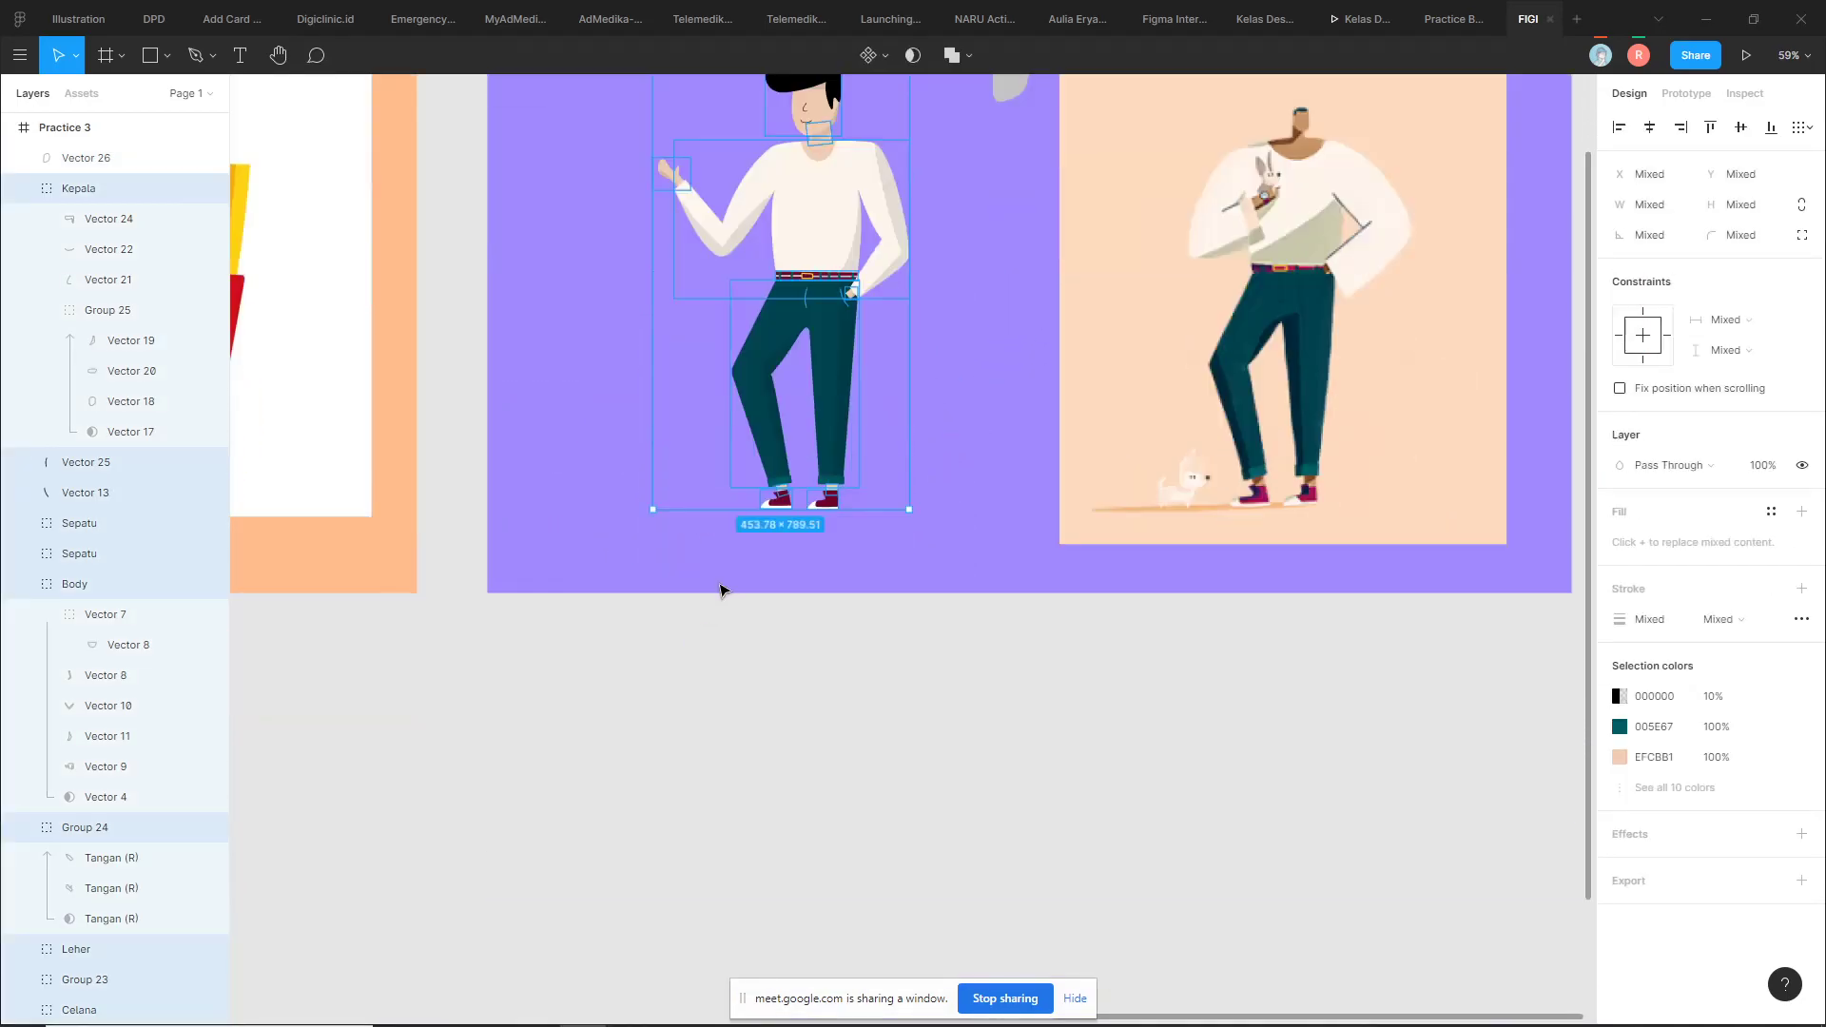
{"action": "mouse_move", "coordinate": [853, 260]}
{"action": "left_mouse_down"}
{"action": "mouse_move", "coordinate": [807, 828]}
{"action": "mouse_move", "coordinate": [759, 826]}
{"action": "left_mouse_up"}
{"action": "scroll", "coordinate": [951, 666], "scroll_direction": "down", "scroll_amount": 5}
{"action": "left_click", "coordinate": [1036, 518]}
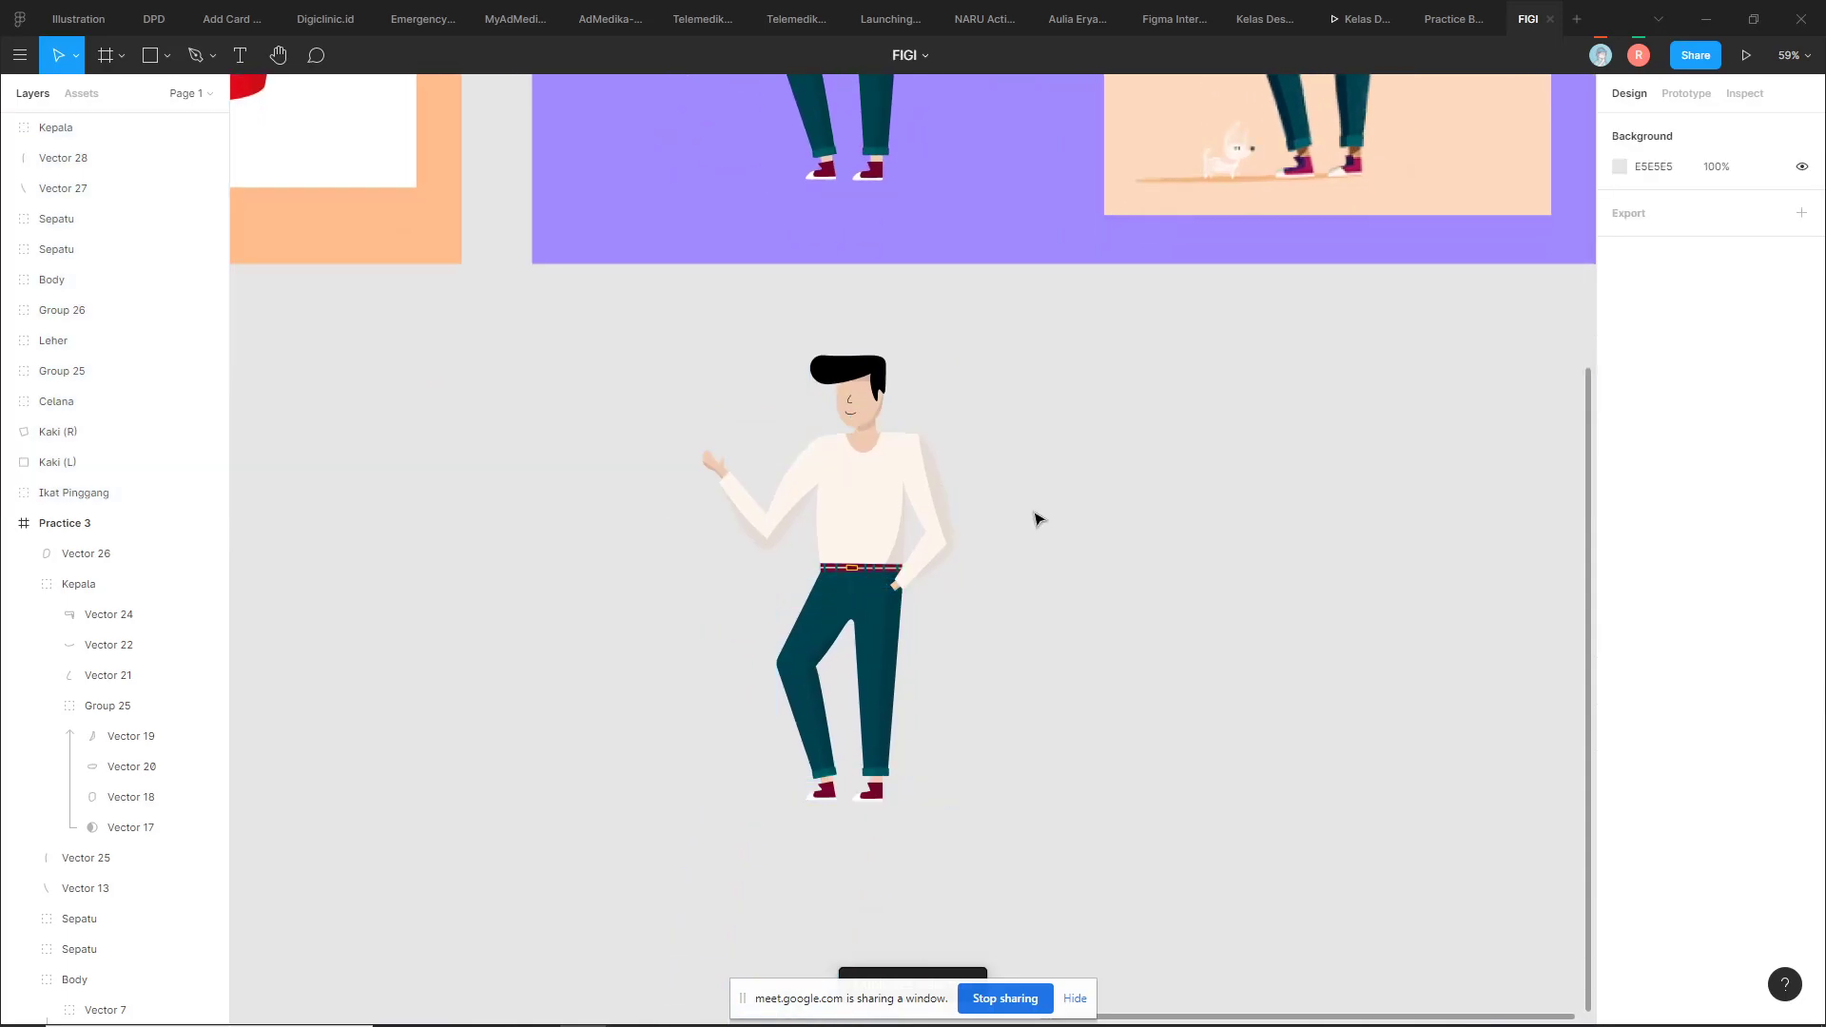
{"action": "scroll", "coordinate": [856, 517], "scroll_direction": "up", "scroll_amount": 10}
Curve the copy's arm shadow (Vector 10) along its elbow and upper-arm edges
{"action": "double_click", "coordinate": [795, 558]}
{"action": "key", "text": "Return"}
{"action": "left_click", "coordinate": [691, 290]}
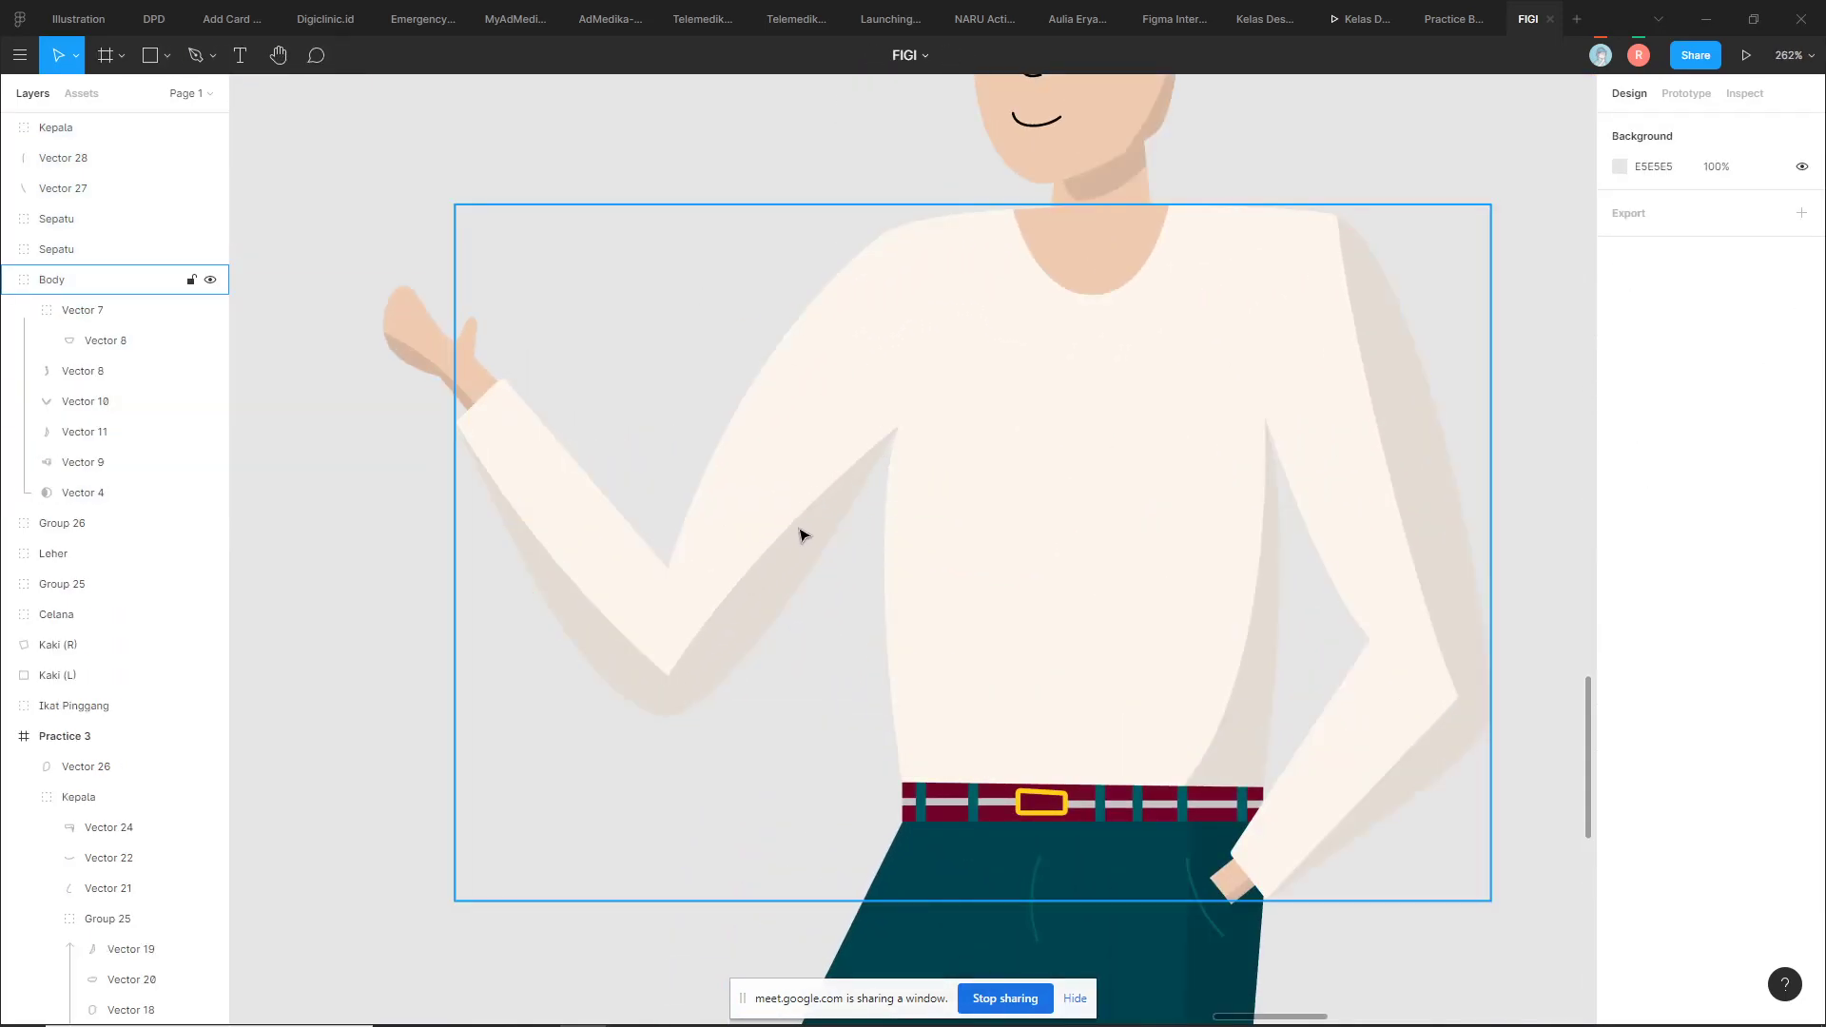
{"action": "double_click", "coordinate": [775, 562]}
{"action": "key", "text": "Return"}
{"action": "left_click", "coordinate": [669, 676]}
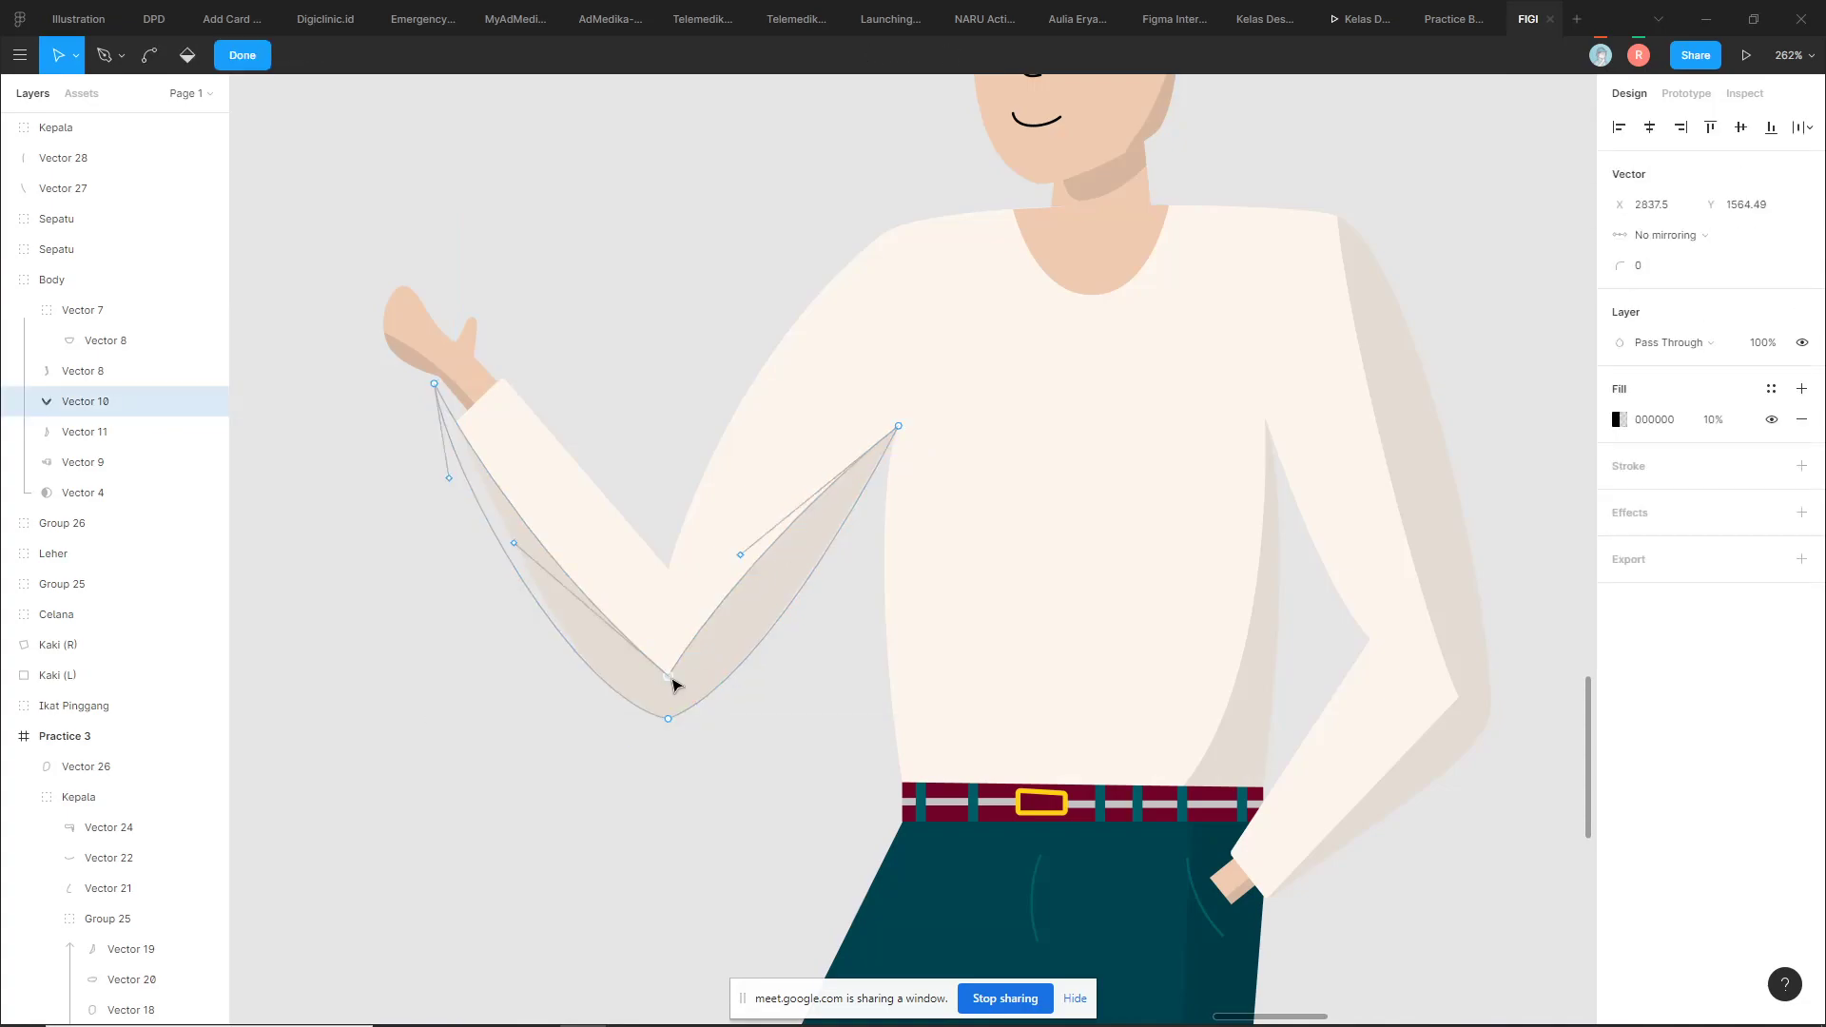
{"action": "mouse_move", "coordinate": [742, 568]}
{"action": "left_mouse_down"}
{"action": "mouse_move", "coordinate": [720, 702]}
{"action": "mouse_move", "coordinate": [698, 715]}
{"action": "left_mouse_up"}
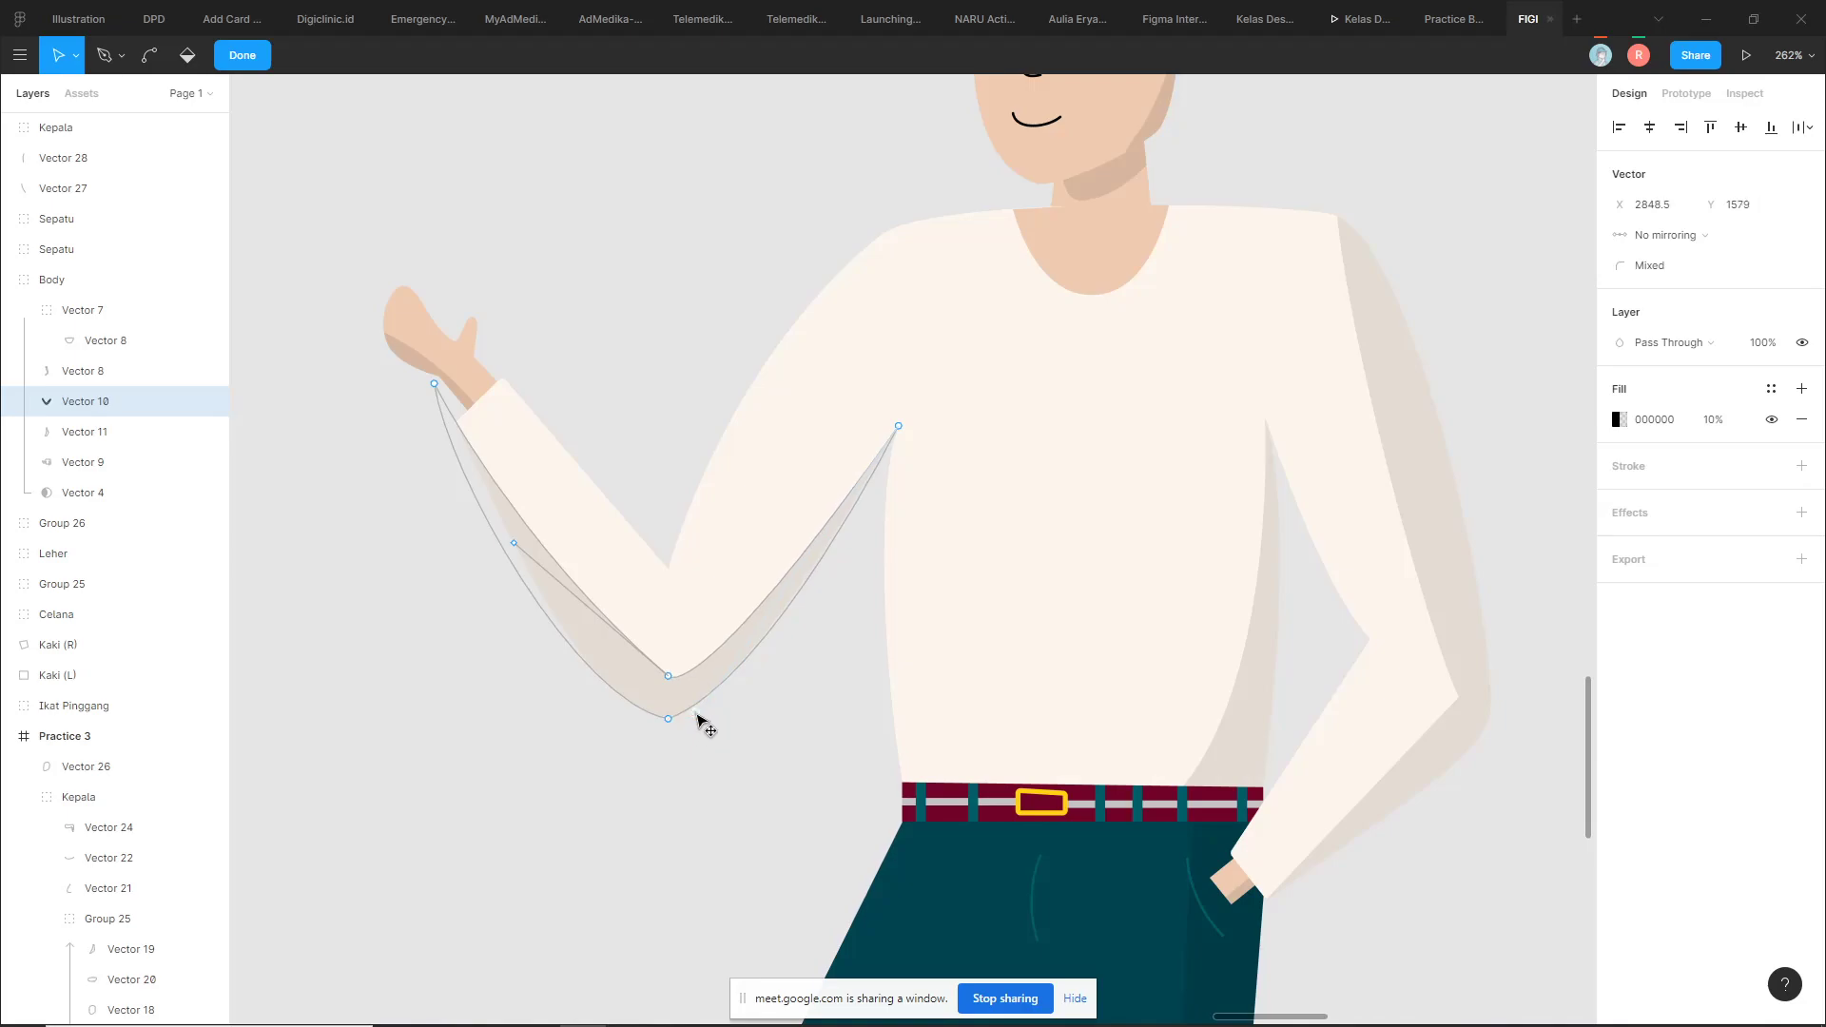
{"action": "left_click_drag", "start_coordinate": [514, 543], "coordinate": [586, 663]}
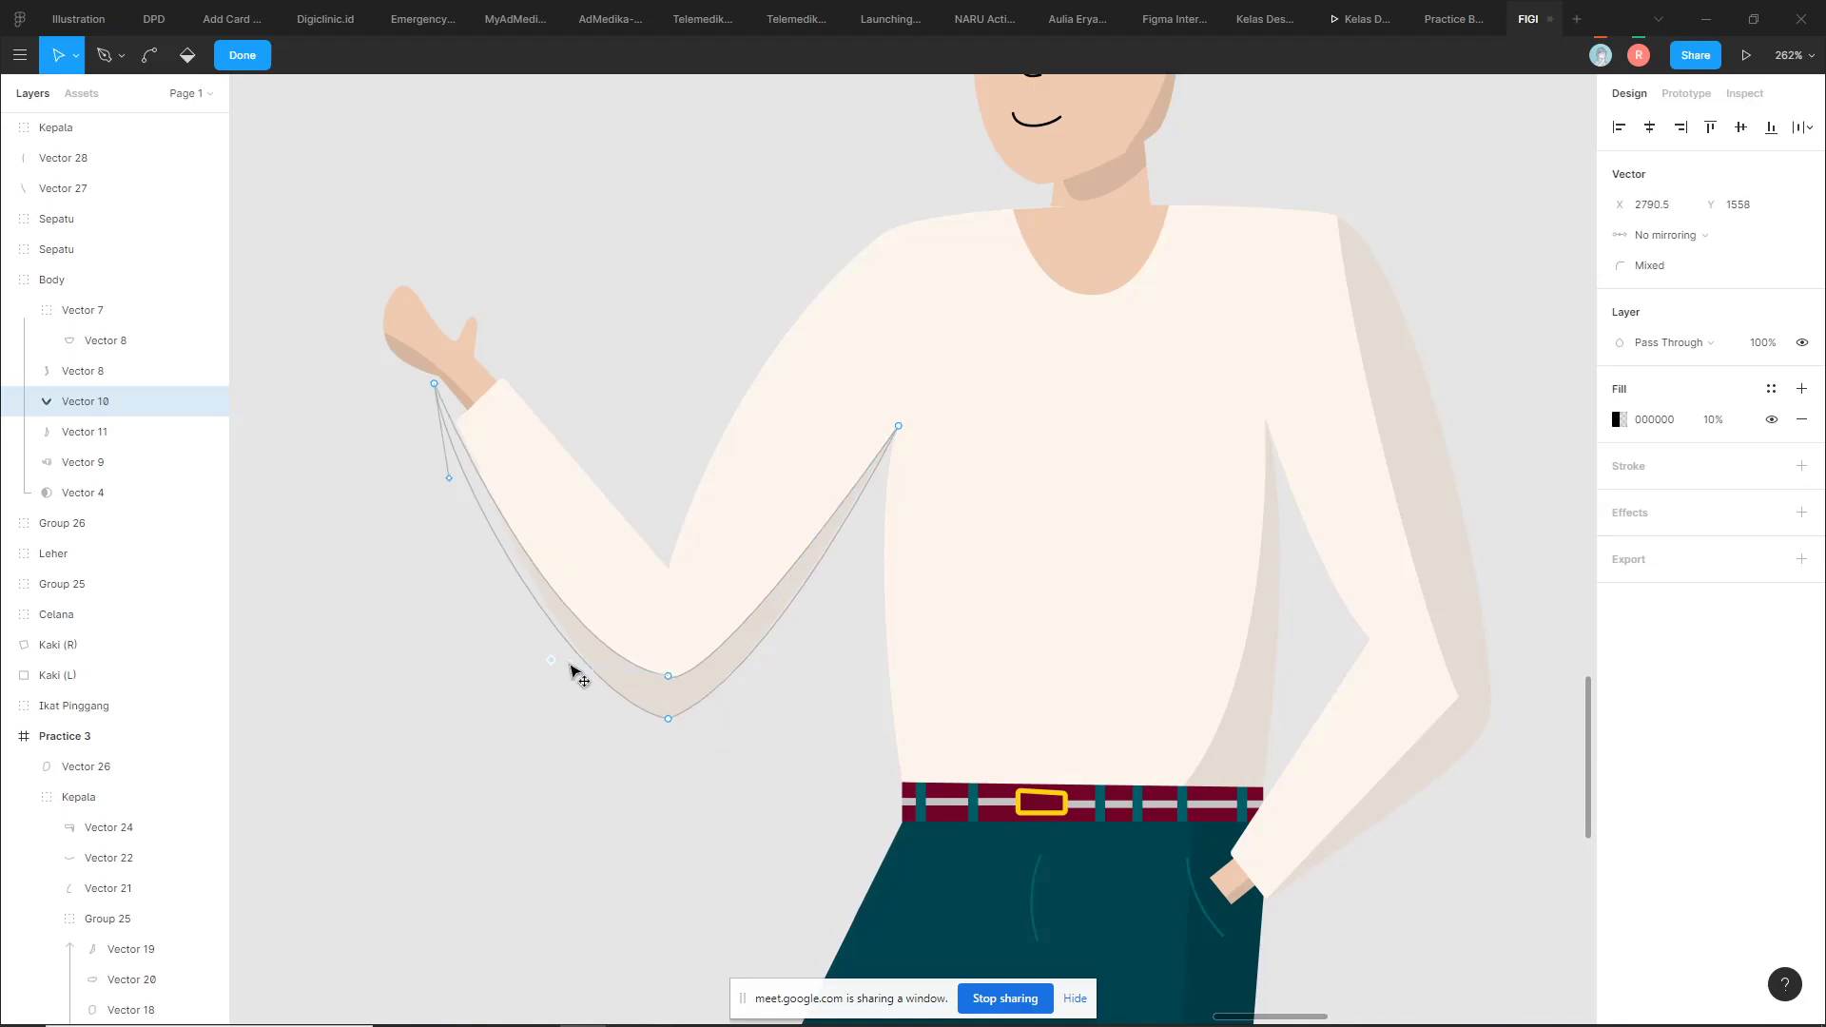
Give the shadow's bottom point mirrored handles, lower it slightly, and reshape the left curve
{"action": "left_click", "coordinate": [669, 678]}
{"action": "scroll", "coordinate": [671, 679], "scroll_direction": "up", "scroll_amount": 2}
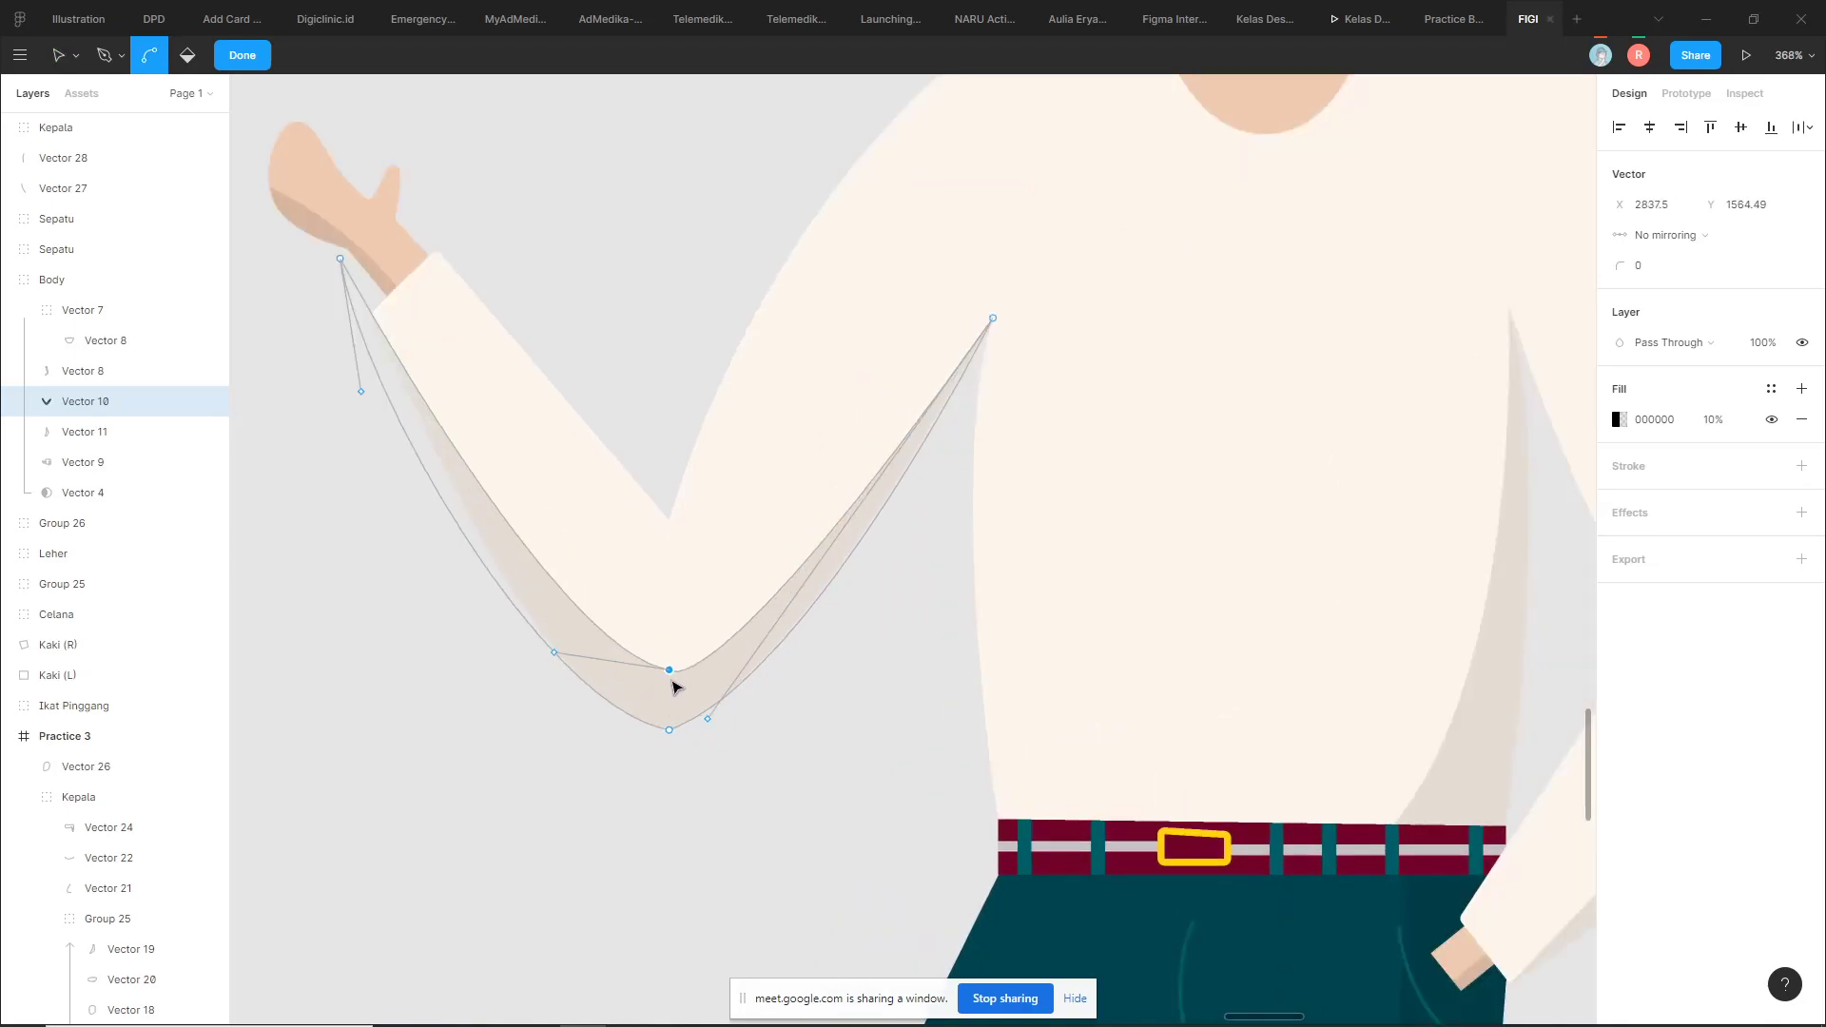
{"action": "left_click_drag", "start_coordinate": [673, 677], "coordinate": [784, 686]}
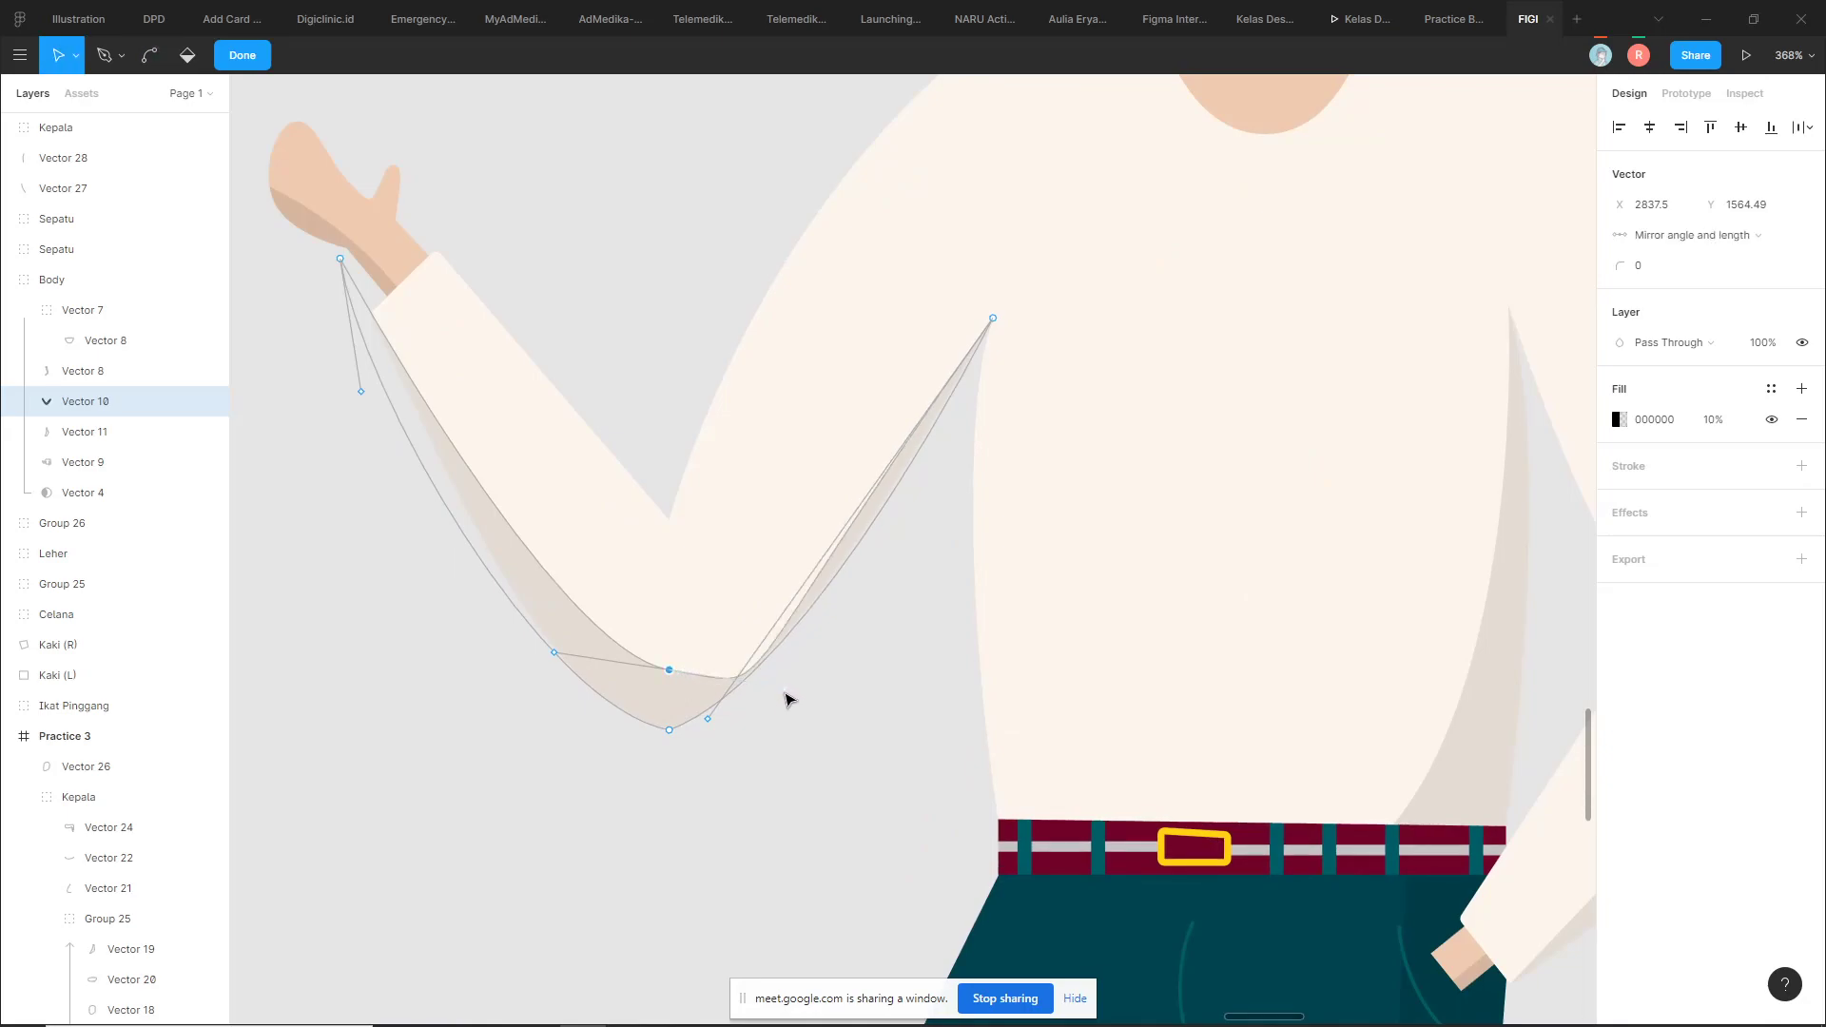
{"action": "left_click_drag", "start_coordinate": [672, 679], "coordinate": [673, 692]}
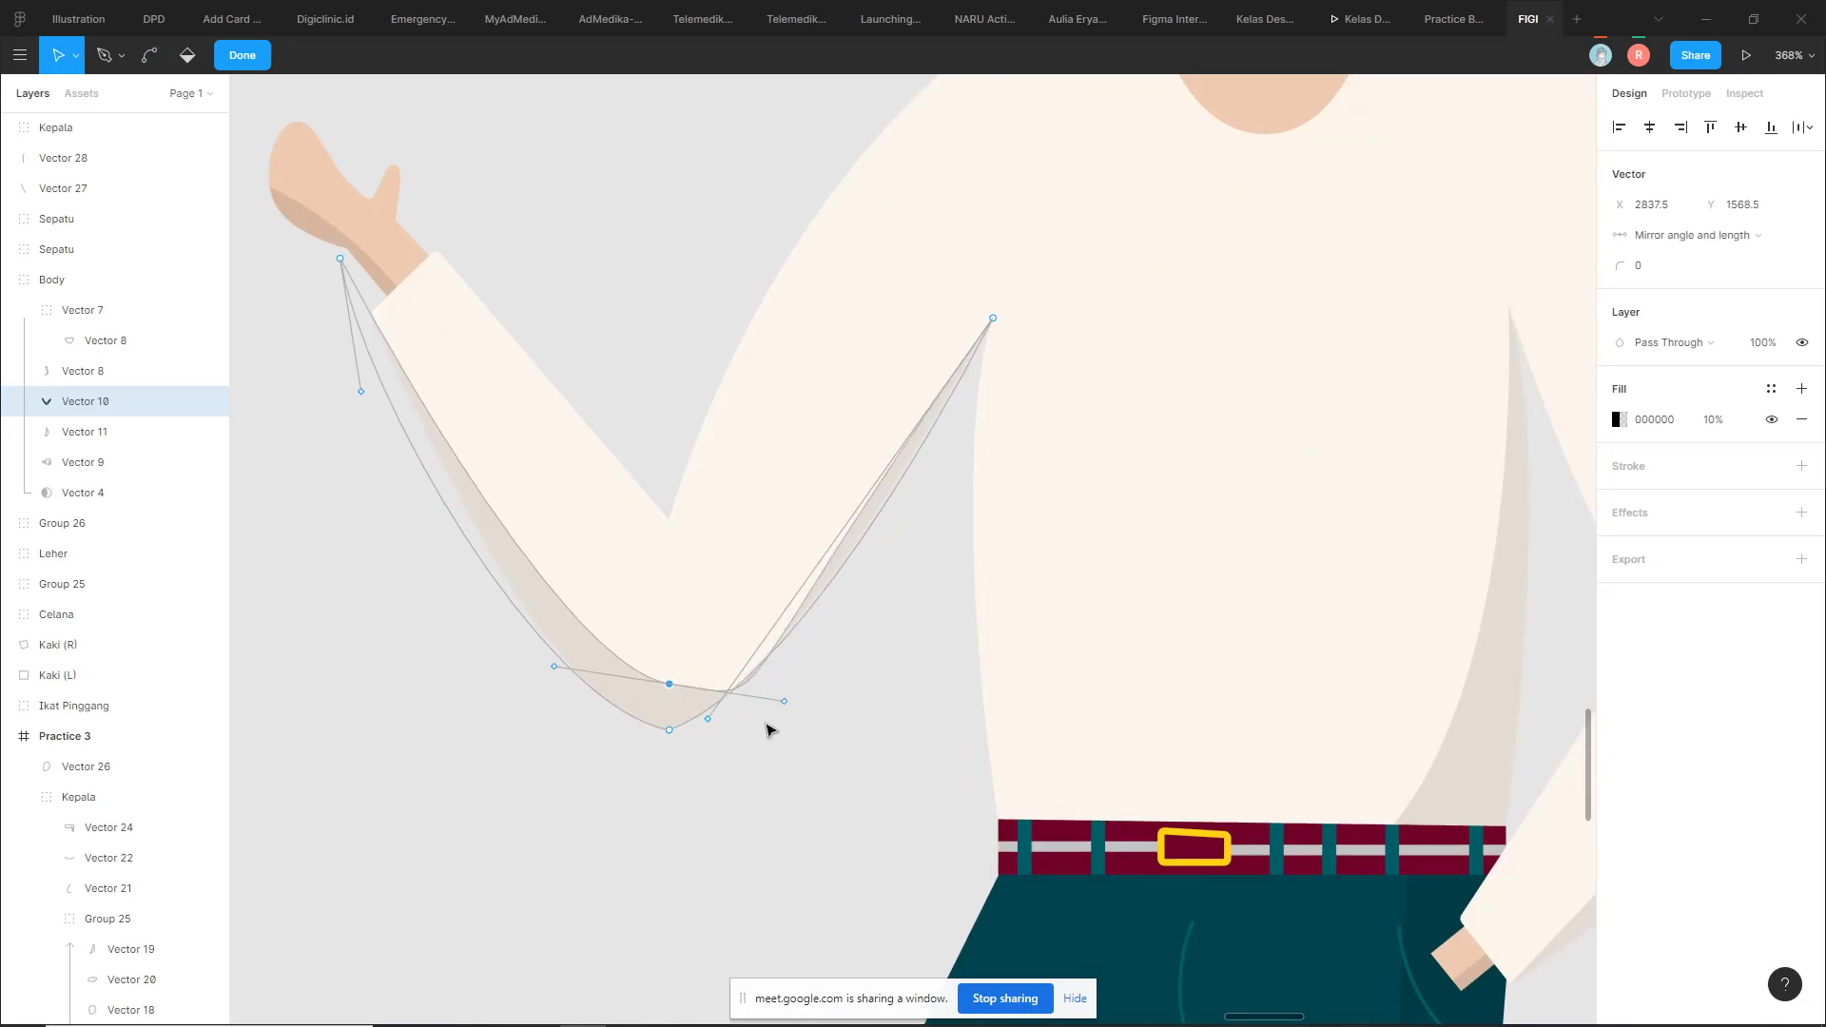
{"action": "mouse_move", "coordinate": [786, 704]}
{"action": "left_mouse_down"}
{"action": "mouse_move", "coordinate": [744, 636]}
{"action": "mouse_move", "coordinate": [689, 677]}
{"action": "left_mouse_up"}
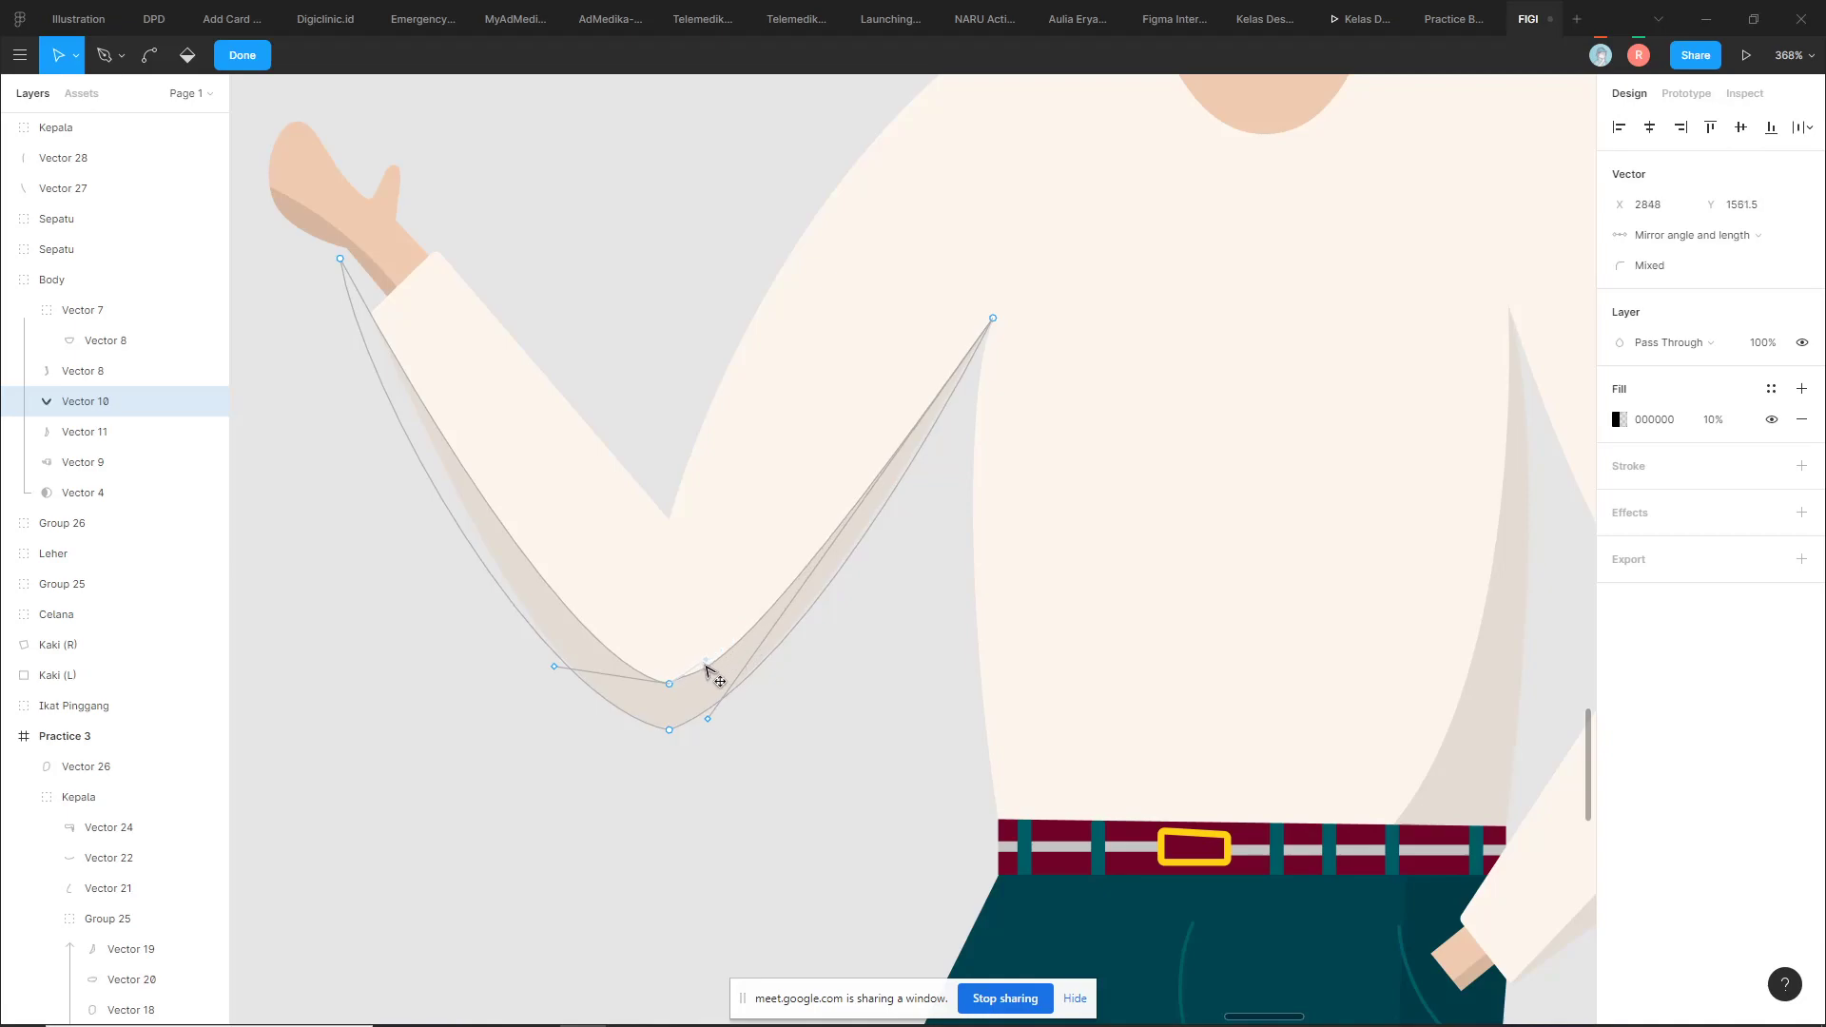
{"action": "left_click_drag", "start_coordinate": [571, 672], "coordinate": [623, 702]}
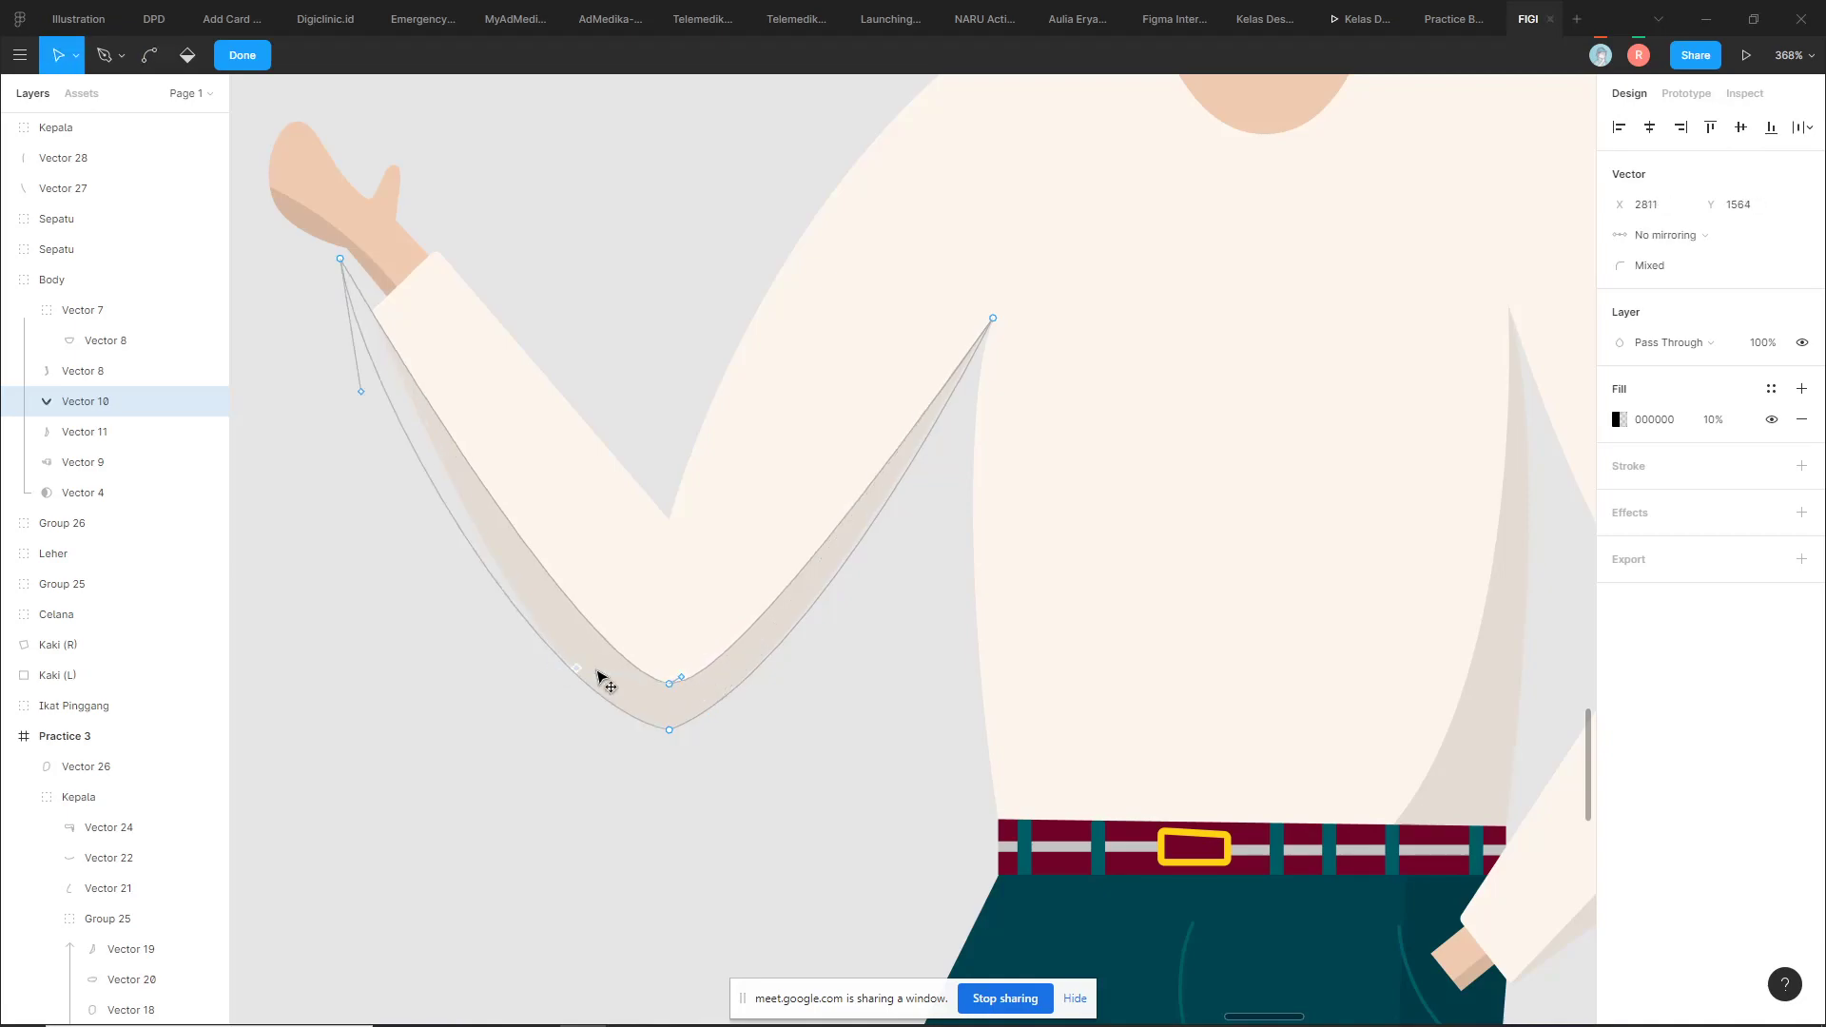
{"action": "key", "text": "Escape"}
{"action": "left_click", "coordinate": [603, 807]}
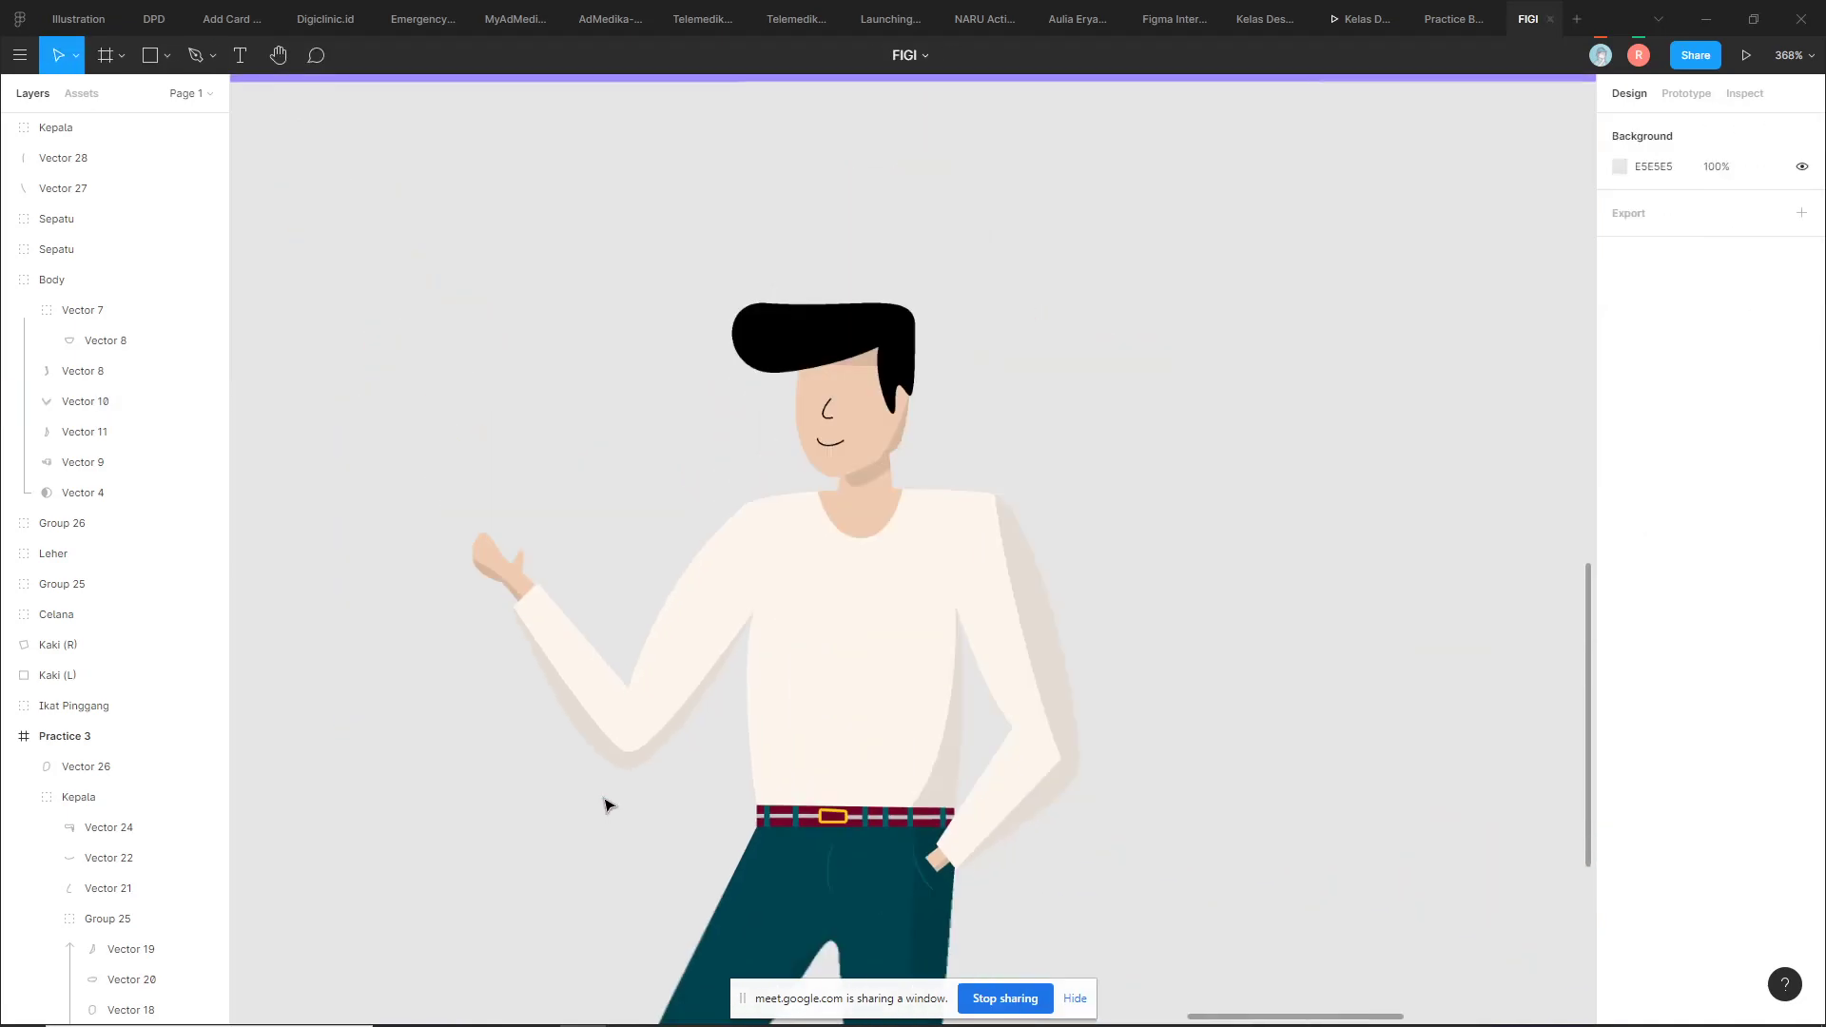
{"action": "scroll", "coordinate": [603, 806], "scroll_direction": "down", "scroll_amount": 5}
Pull Vector 8's top point up to the neck and its edge over the shoulder, deleting an extra point
{"action": "double_click", "coordinate": [1120, 605]}
{"action": "scroll", "coordinate": [1129, 583], "scroll_direction": "up", "scroll_amount": 2}
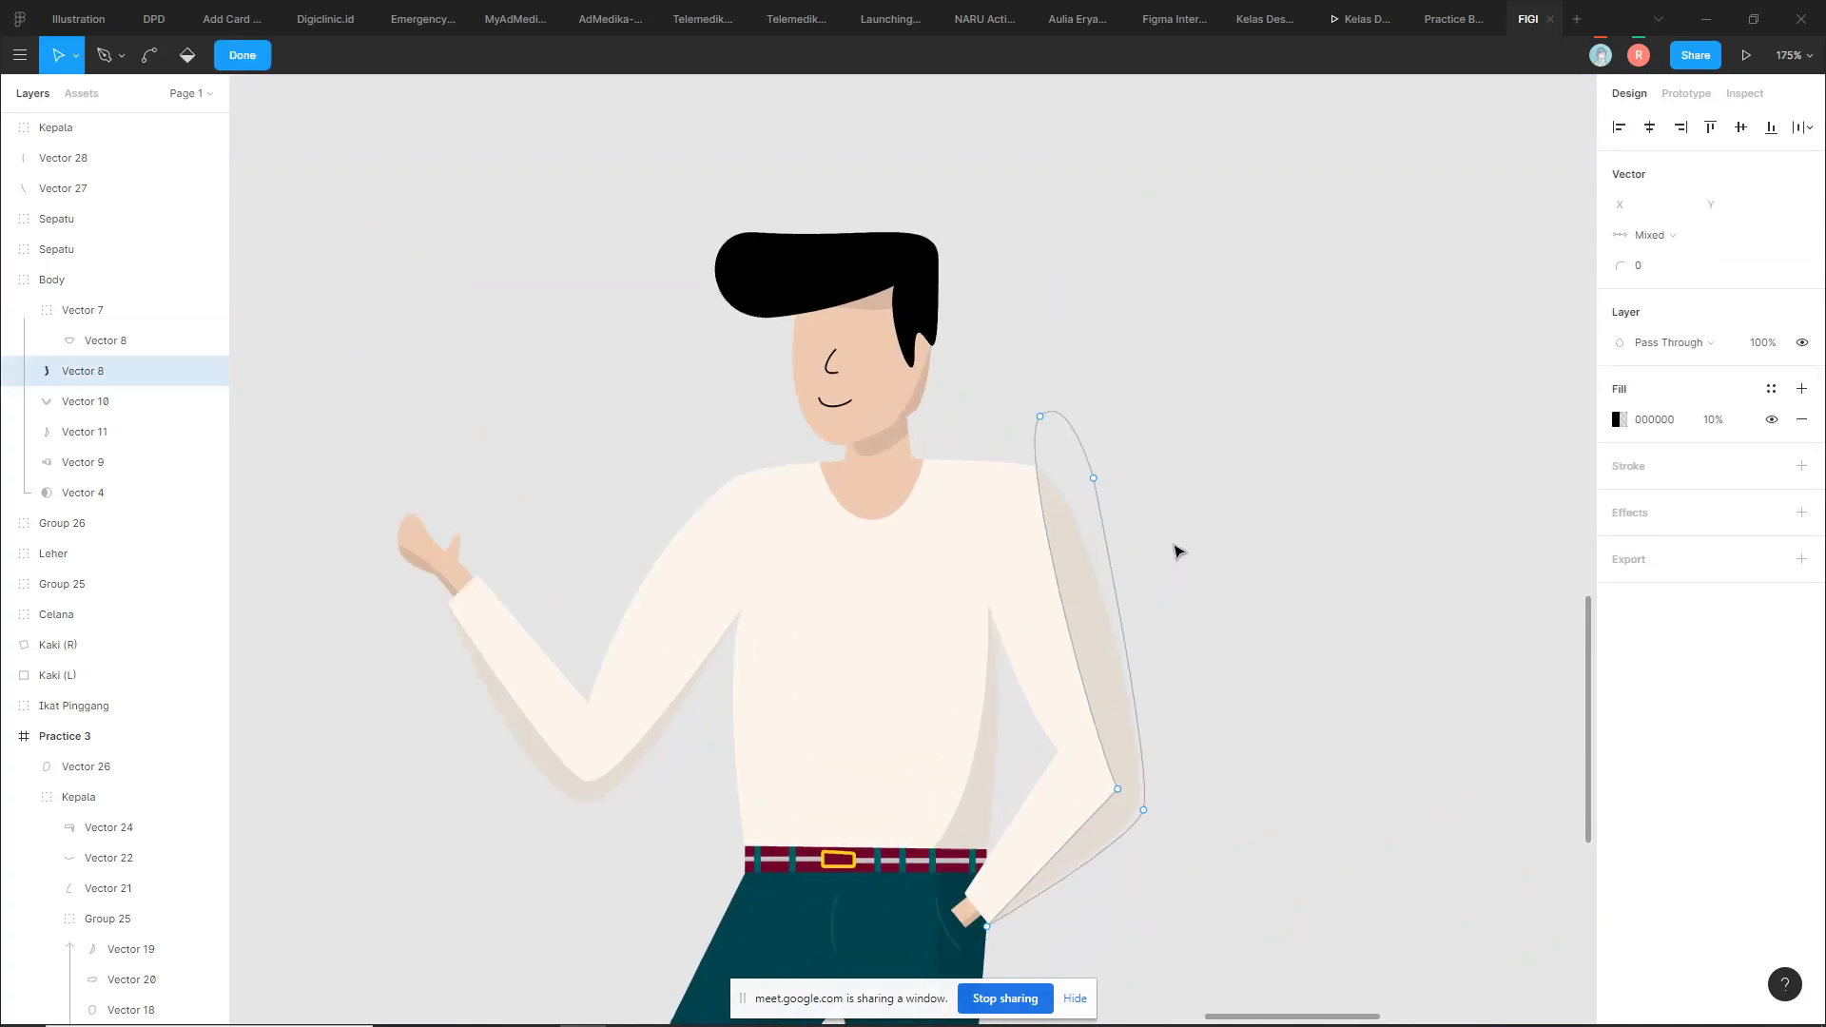
{"action": "scroll", "coordinate": [1194, 567], "scroll_direction": "up", "scroll_amount": 1}
{"action": "key", "text": "Escape"}
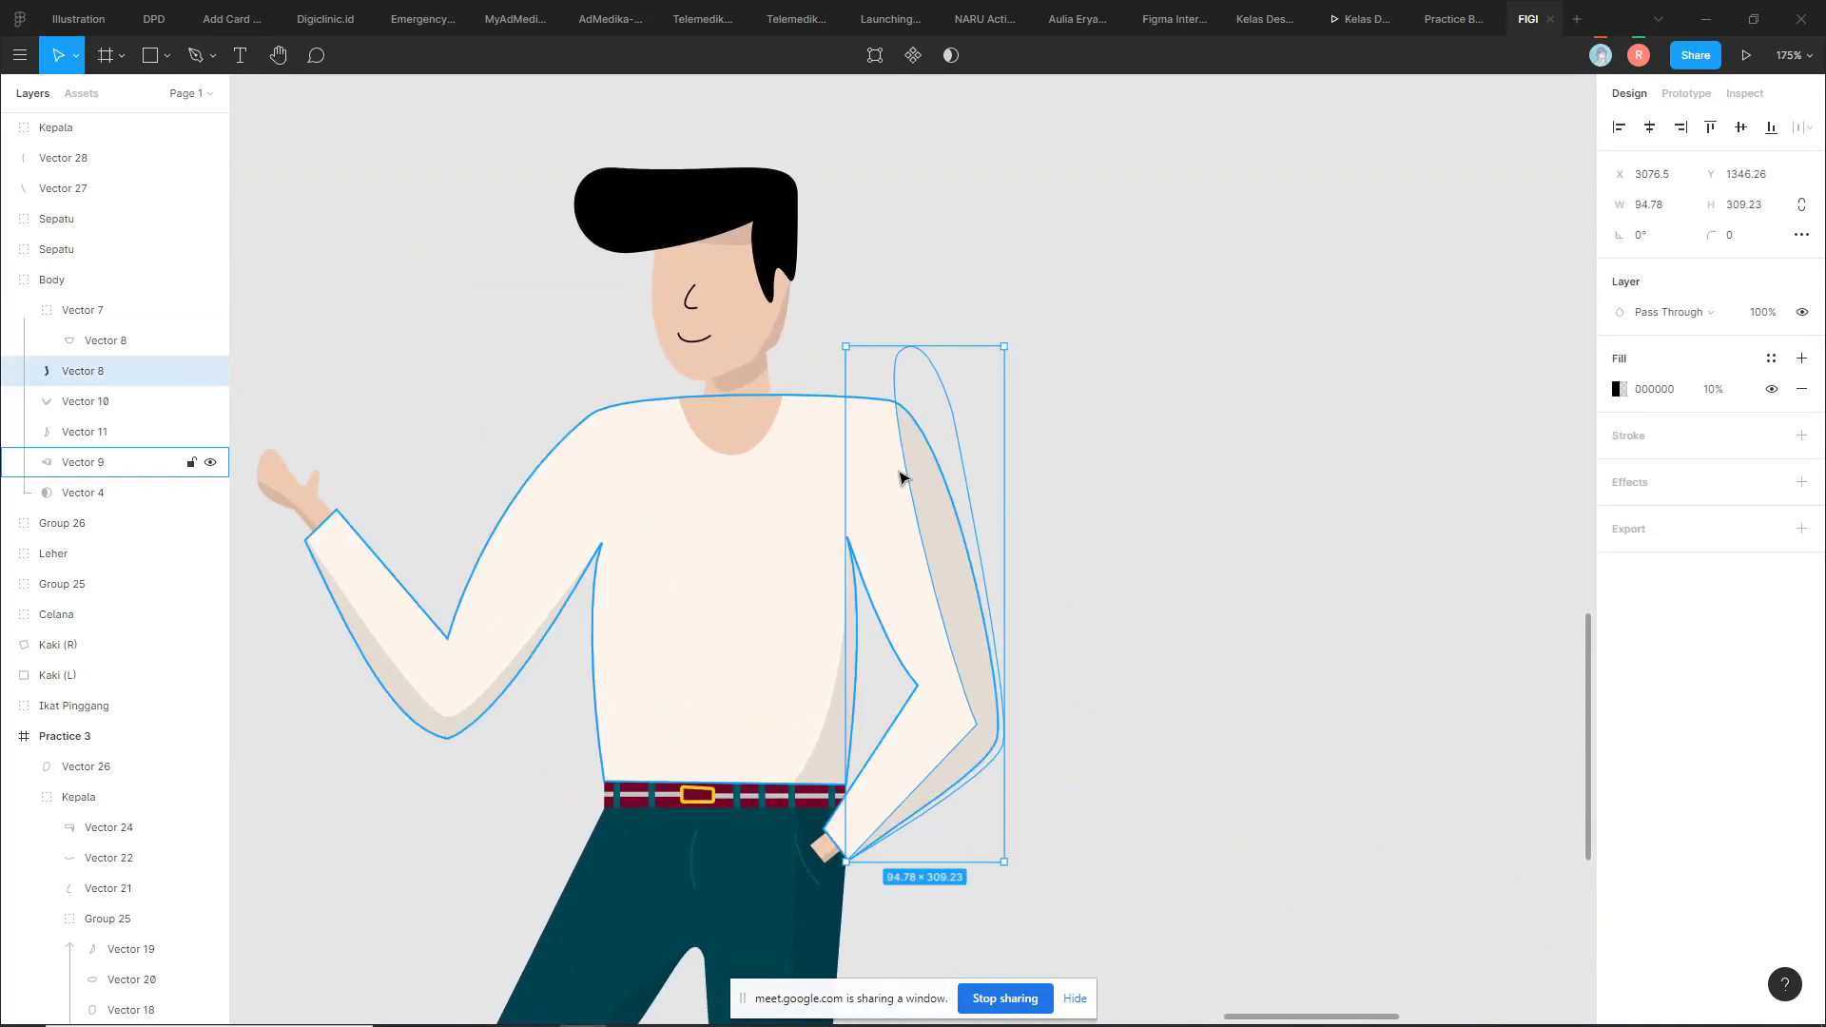
{"action": "double_click", "coordinate": [931, 454]}
{"action": "left_click_drag", "start_coordinate": [901, 352], "coordinate": [764, 332]}
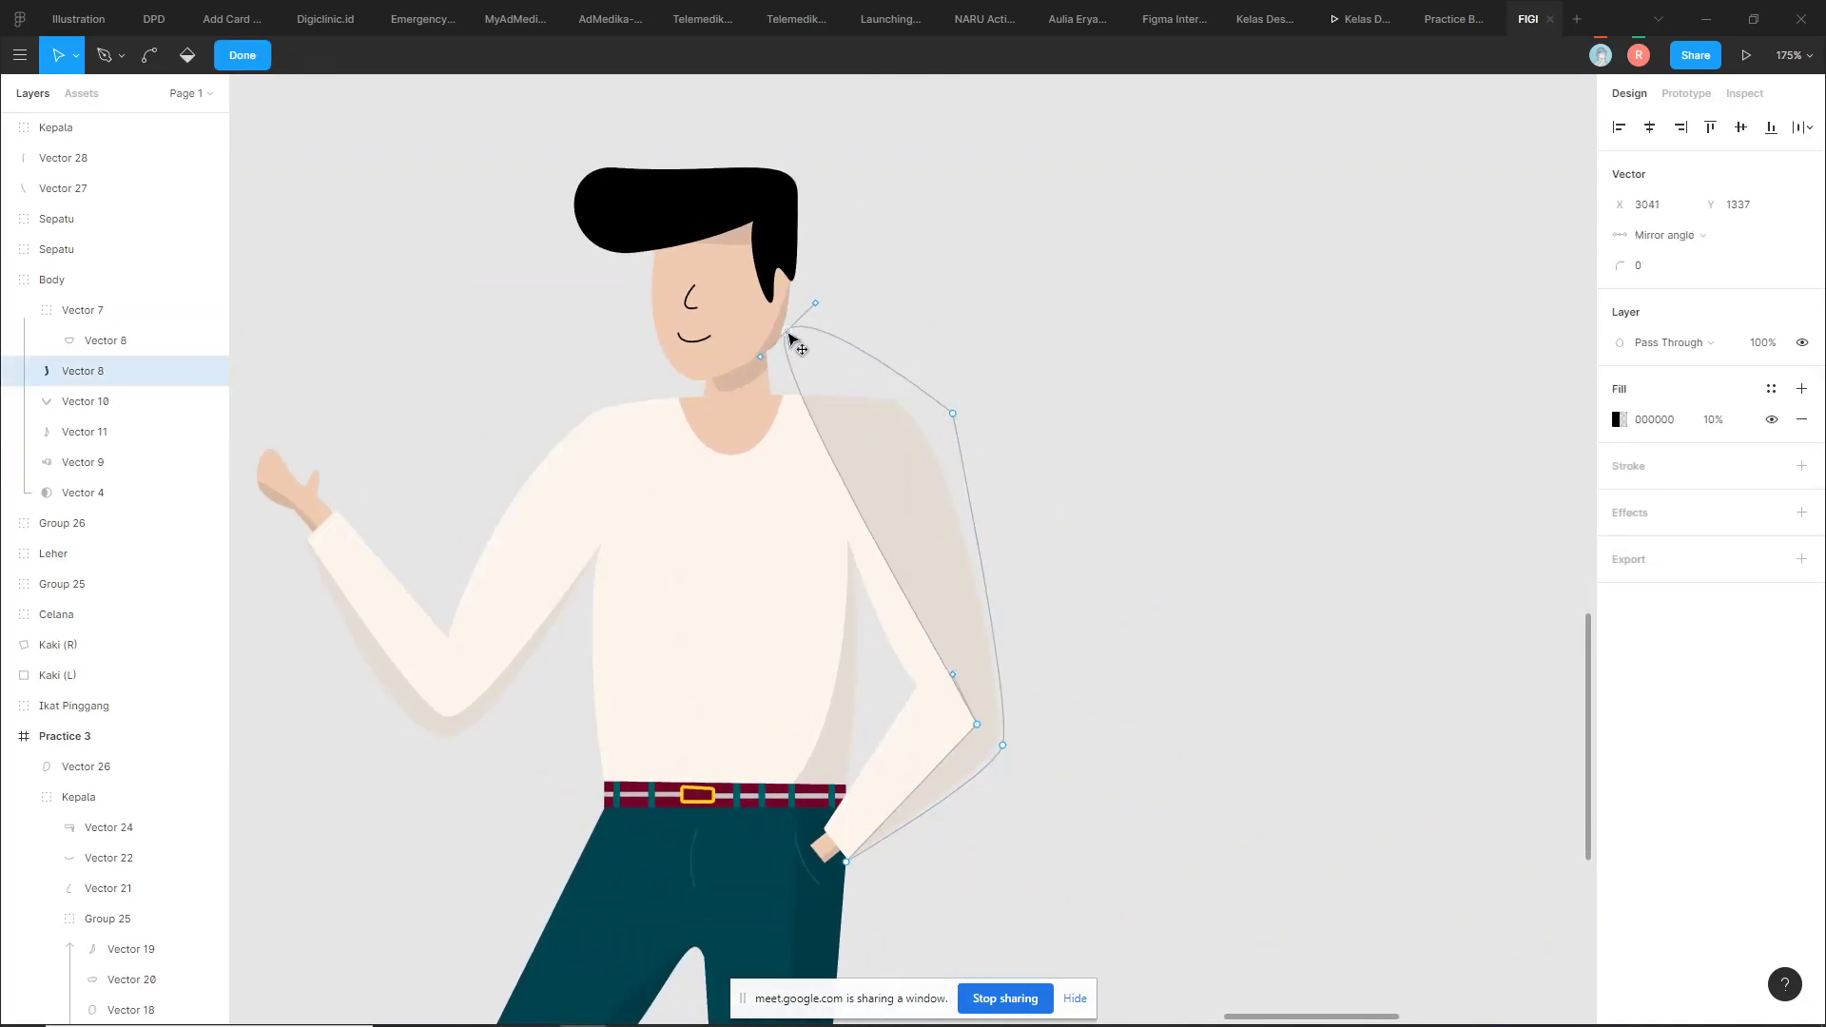
{"action": "left_click_drag", "start_coordinate": [956, 674], "coordinate": [925, 386]}
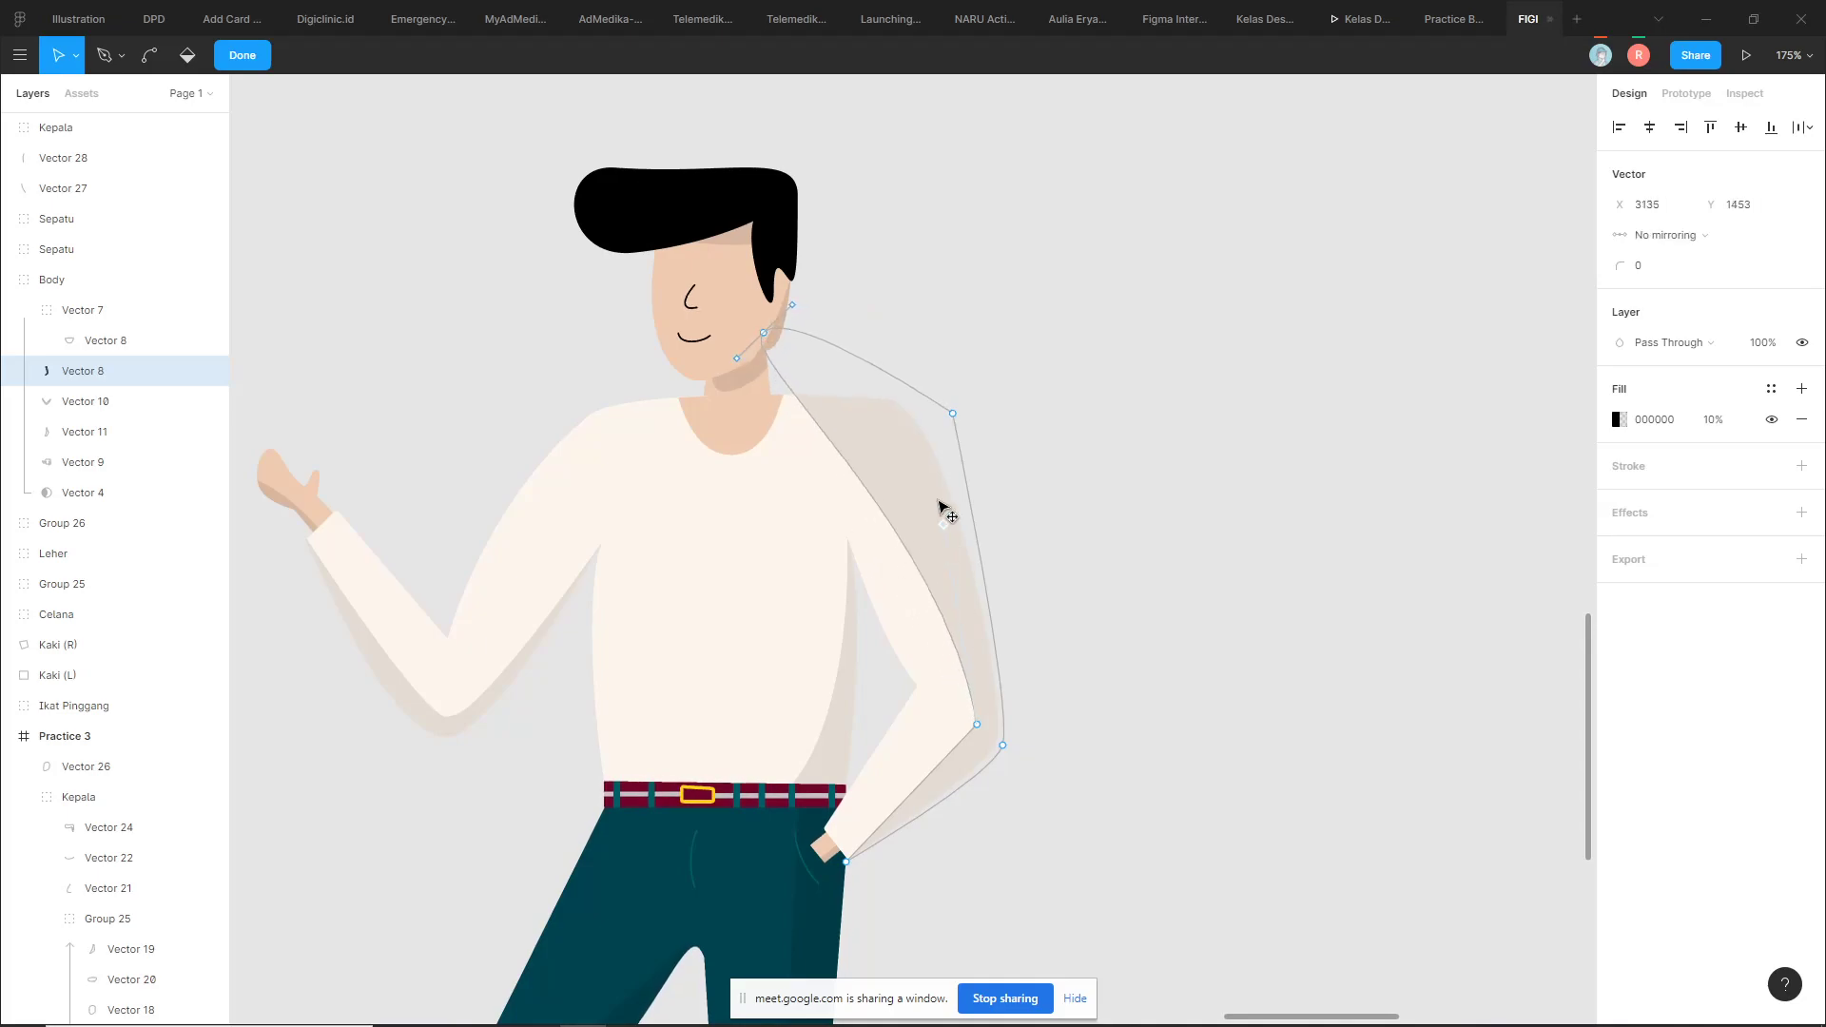
{"action": "left_click_drag", "start_coordinate": [760, 351], "coordinate": [688, 419]}
{"action": "key", "text": "Delete"}
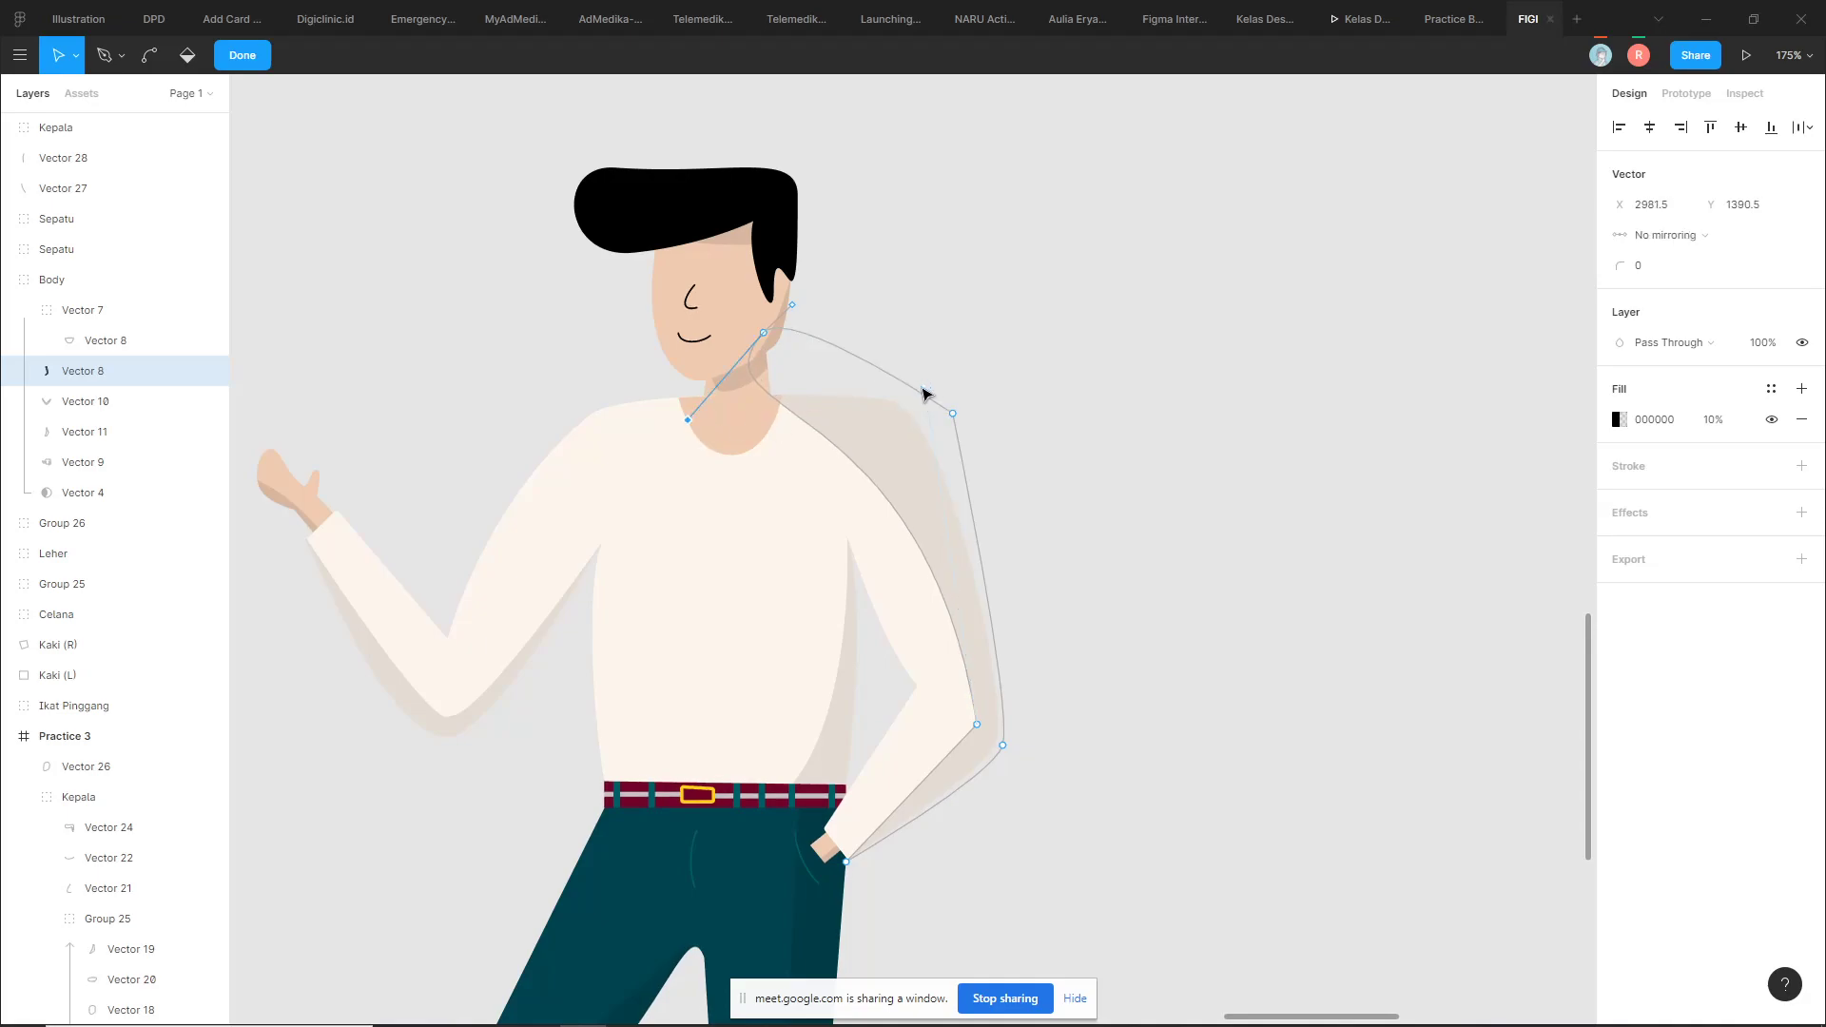
Add a new point at the neck and bend the shadow's edges along the collar and upper arm
{"action": "left_click_drag", "start_coordinate": [923, 364], "coordinate": [922, 295]}
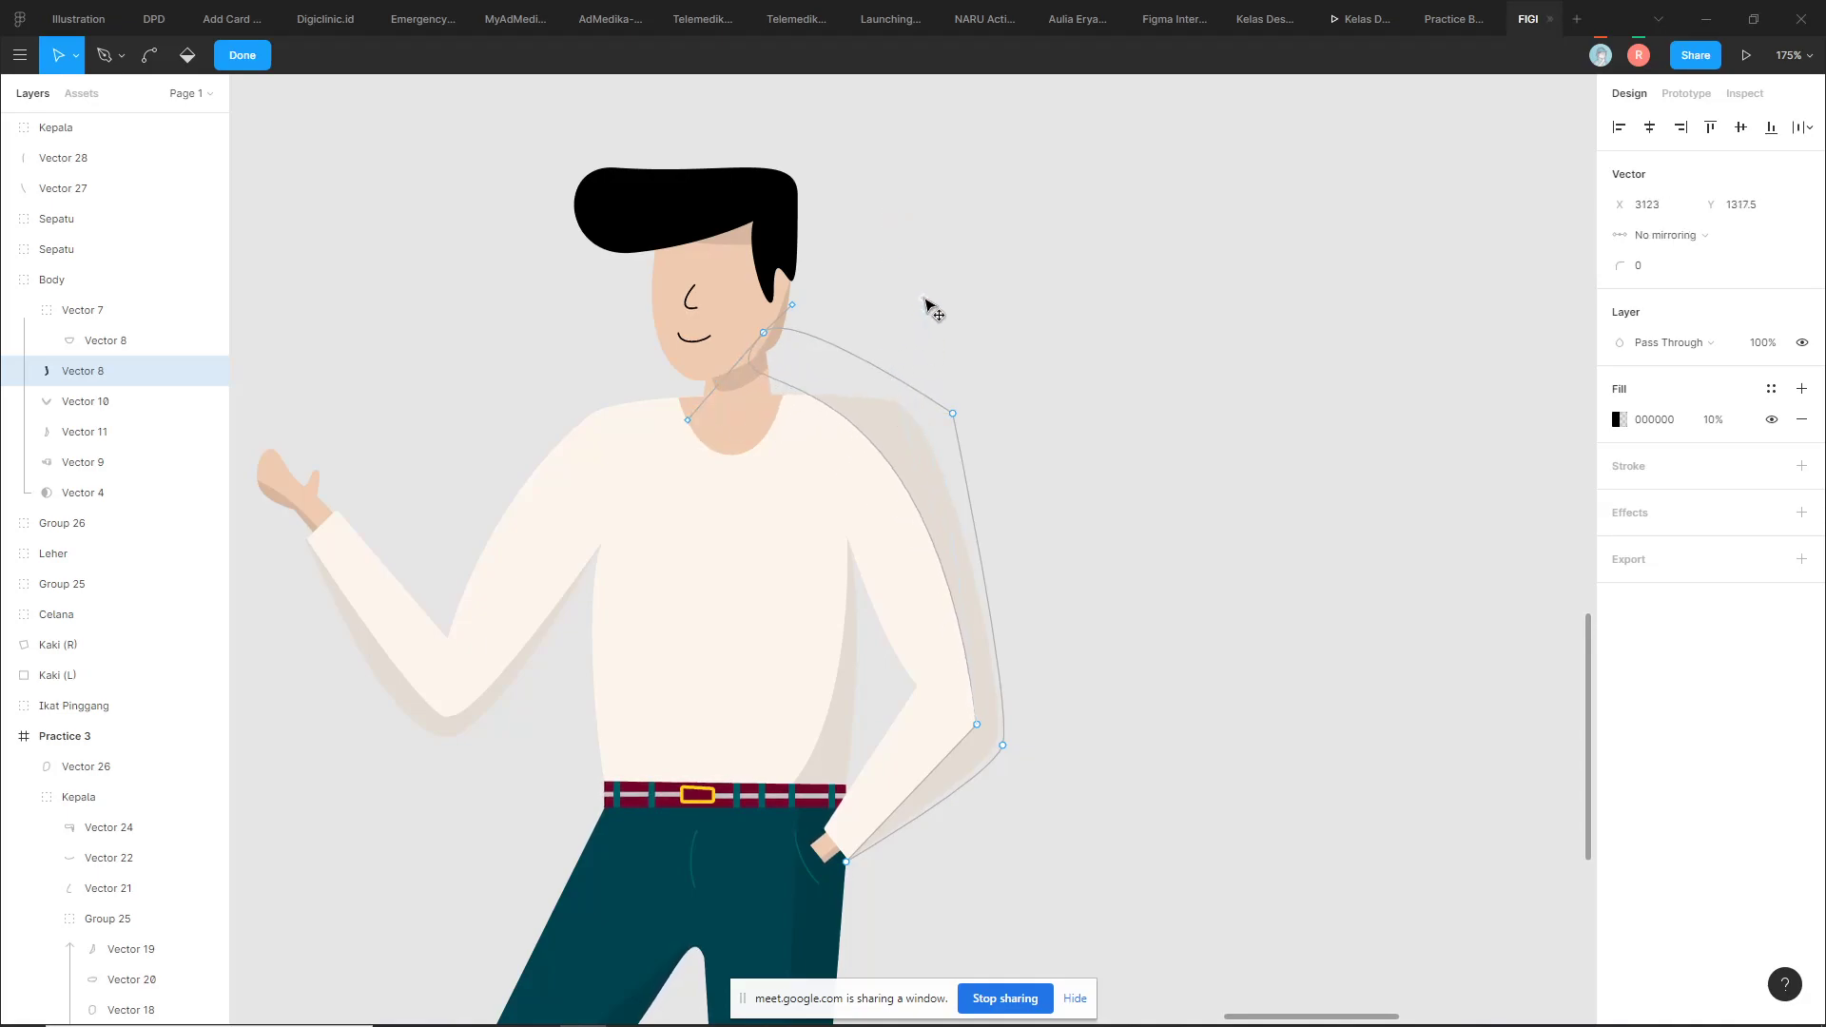
{"action": "key", "text": "p"}
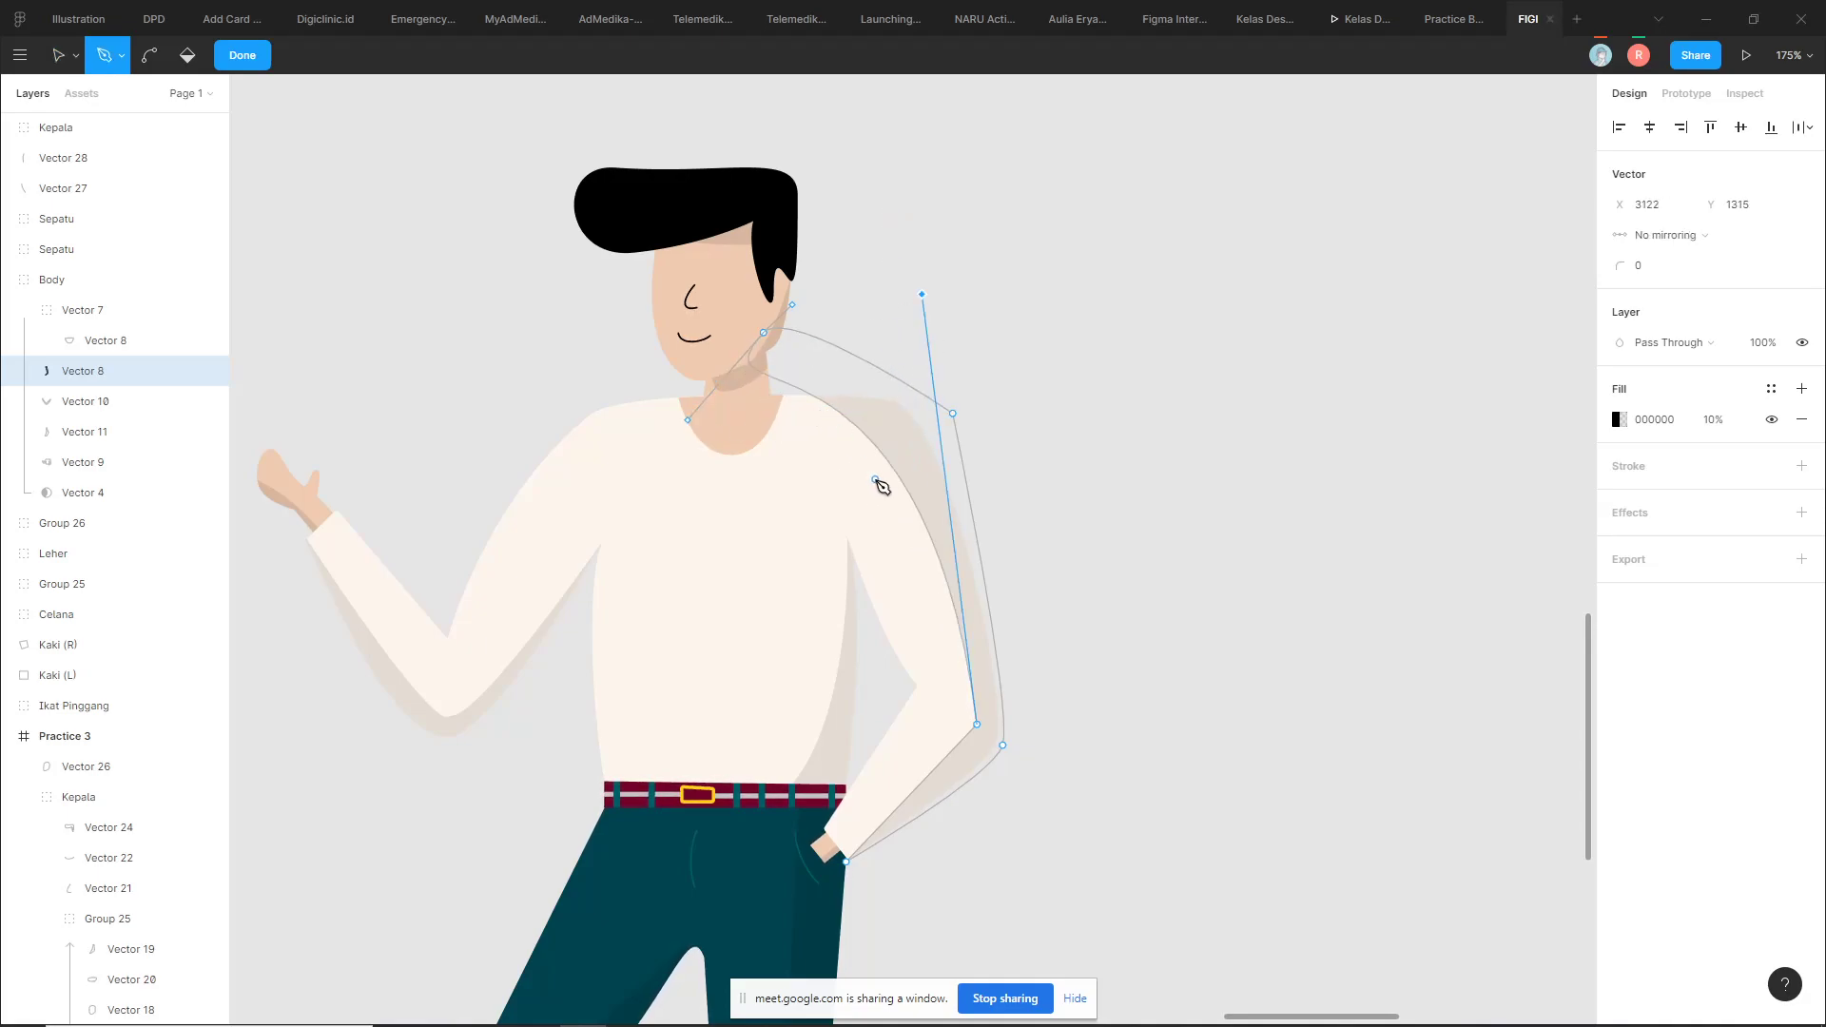
{"action": "left_click", "coordinate": [877, 445]}
{"action": "key", "text": "ctrl"}
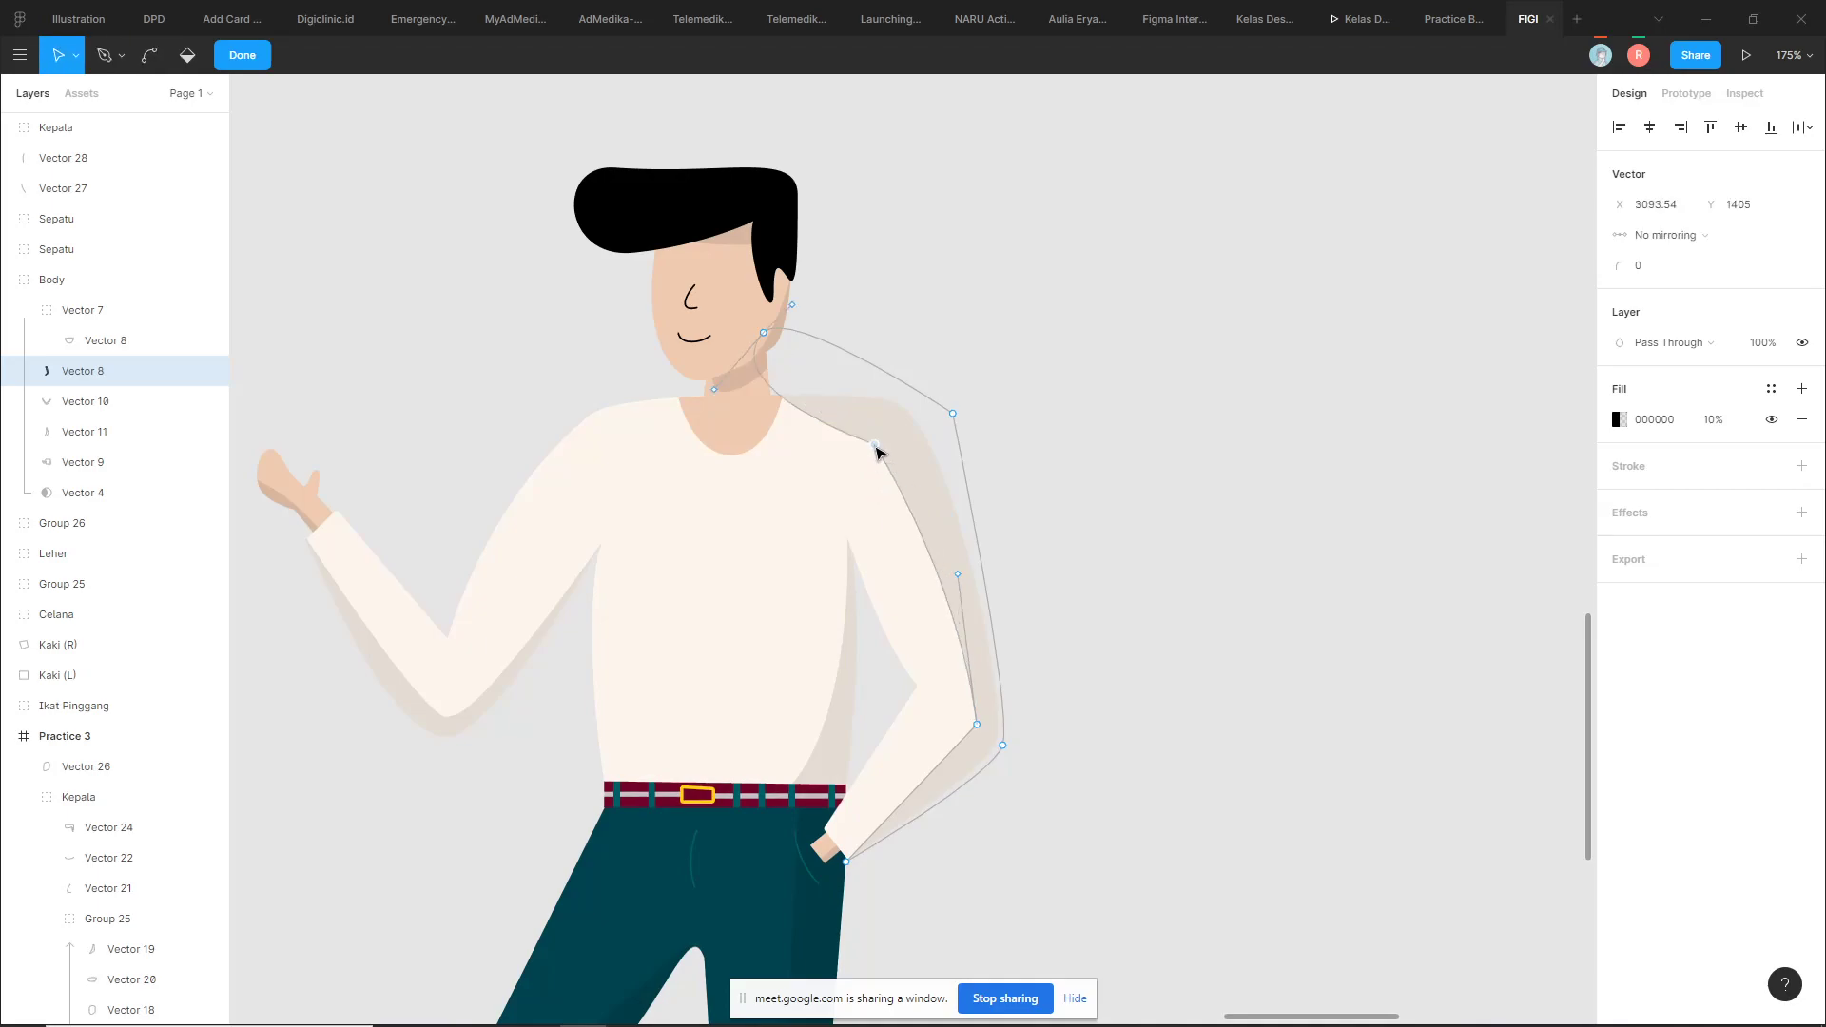
{"action": "mouse_move", "coordinate": [878, 445]}
{"action": "left_mouse_down"}
{"action": "mouse_move", "coordinate": [776, 407]}
{"action": "mouse_move", "coordinate": [846, 434]}
{"action": "left_mouse_up"}
{"action": "left_click_drag", "start_coordinate": [764, 332], "coordinate": [757, 366]}
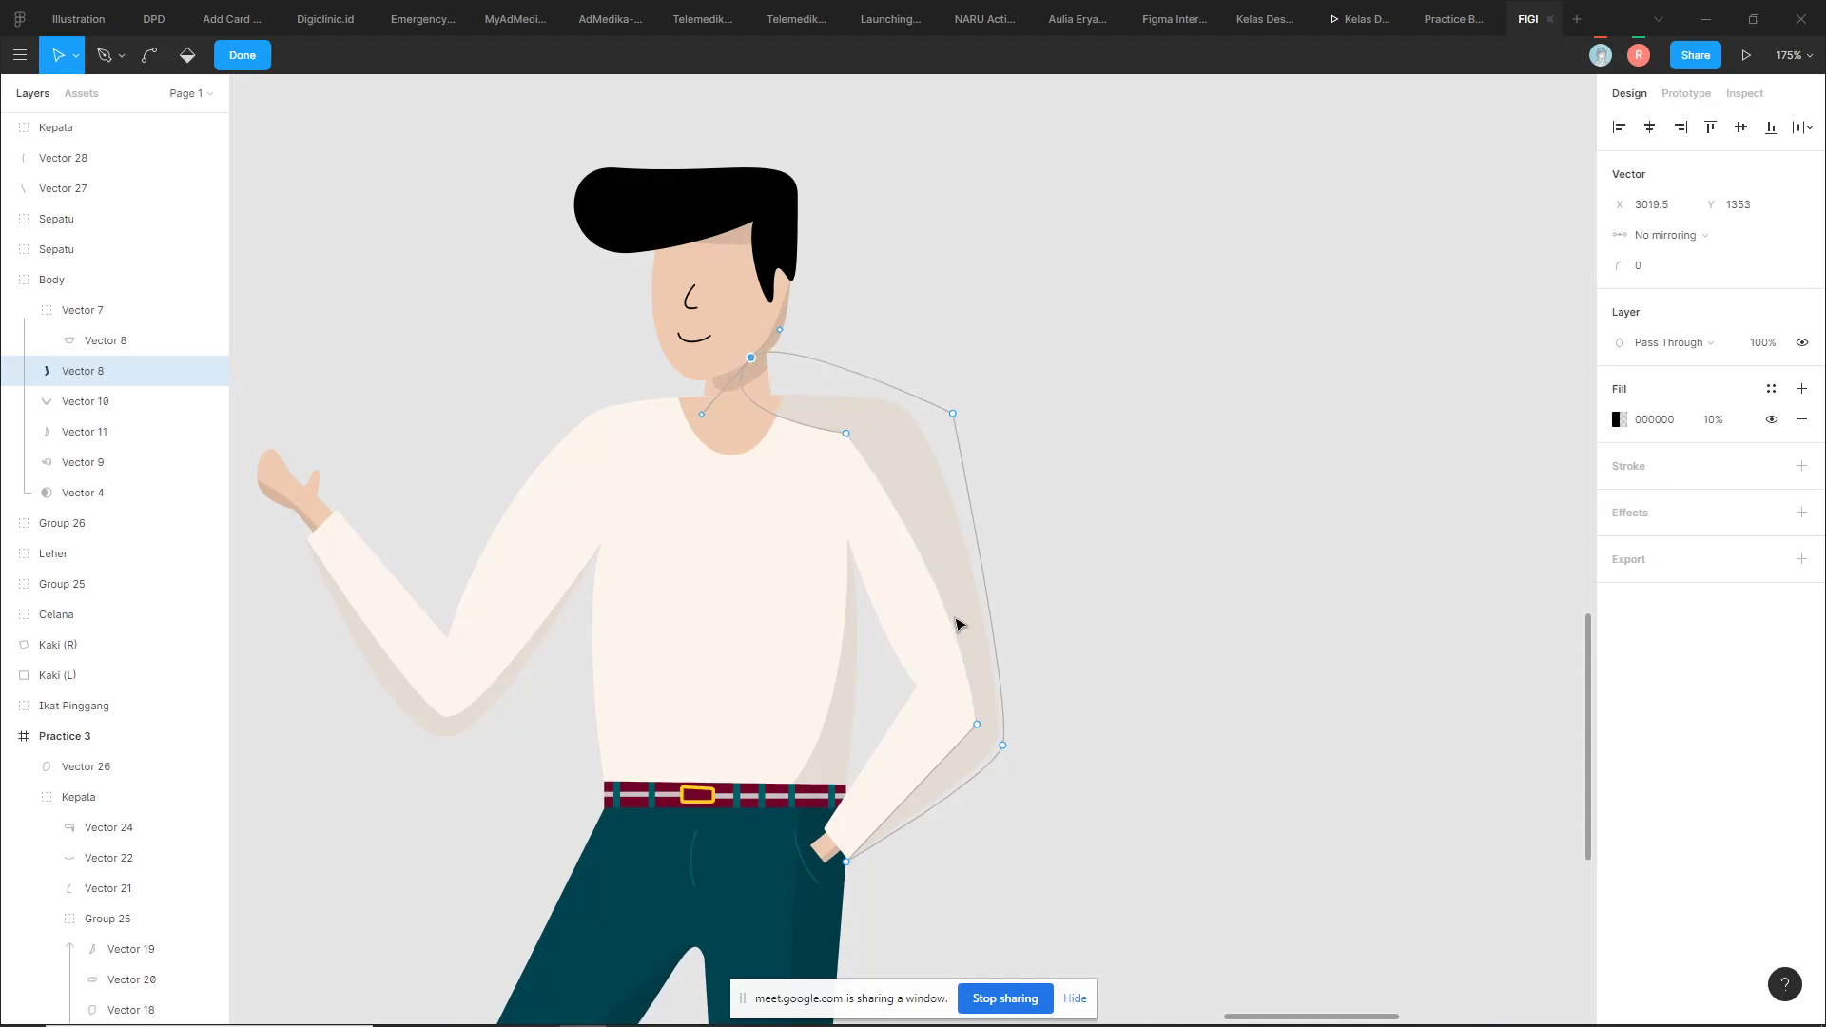
{"action": "left_click_drag", "start_coordinate": [978, 725], "coordinate": [937, 426]}
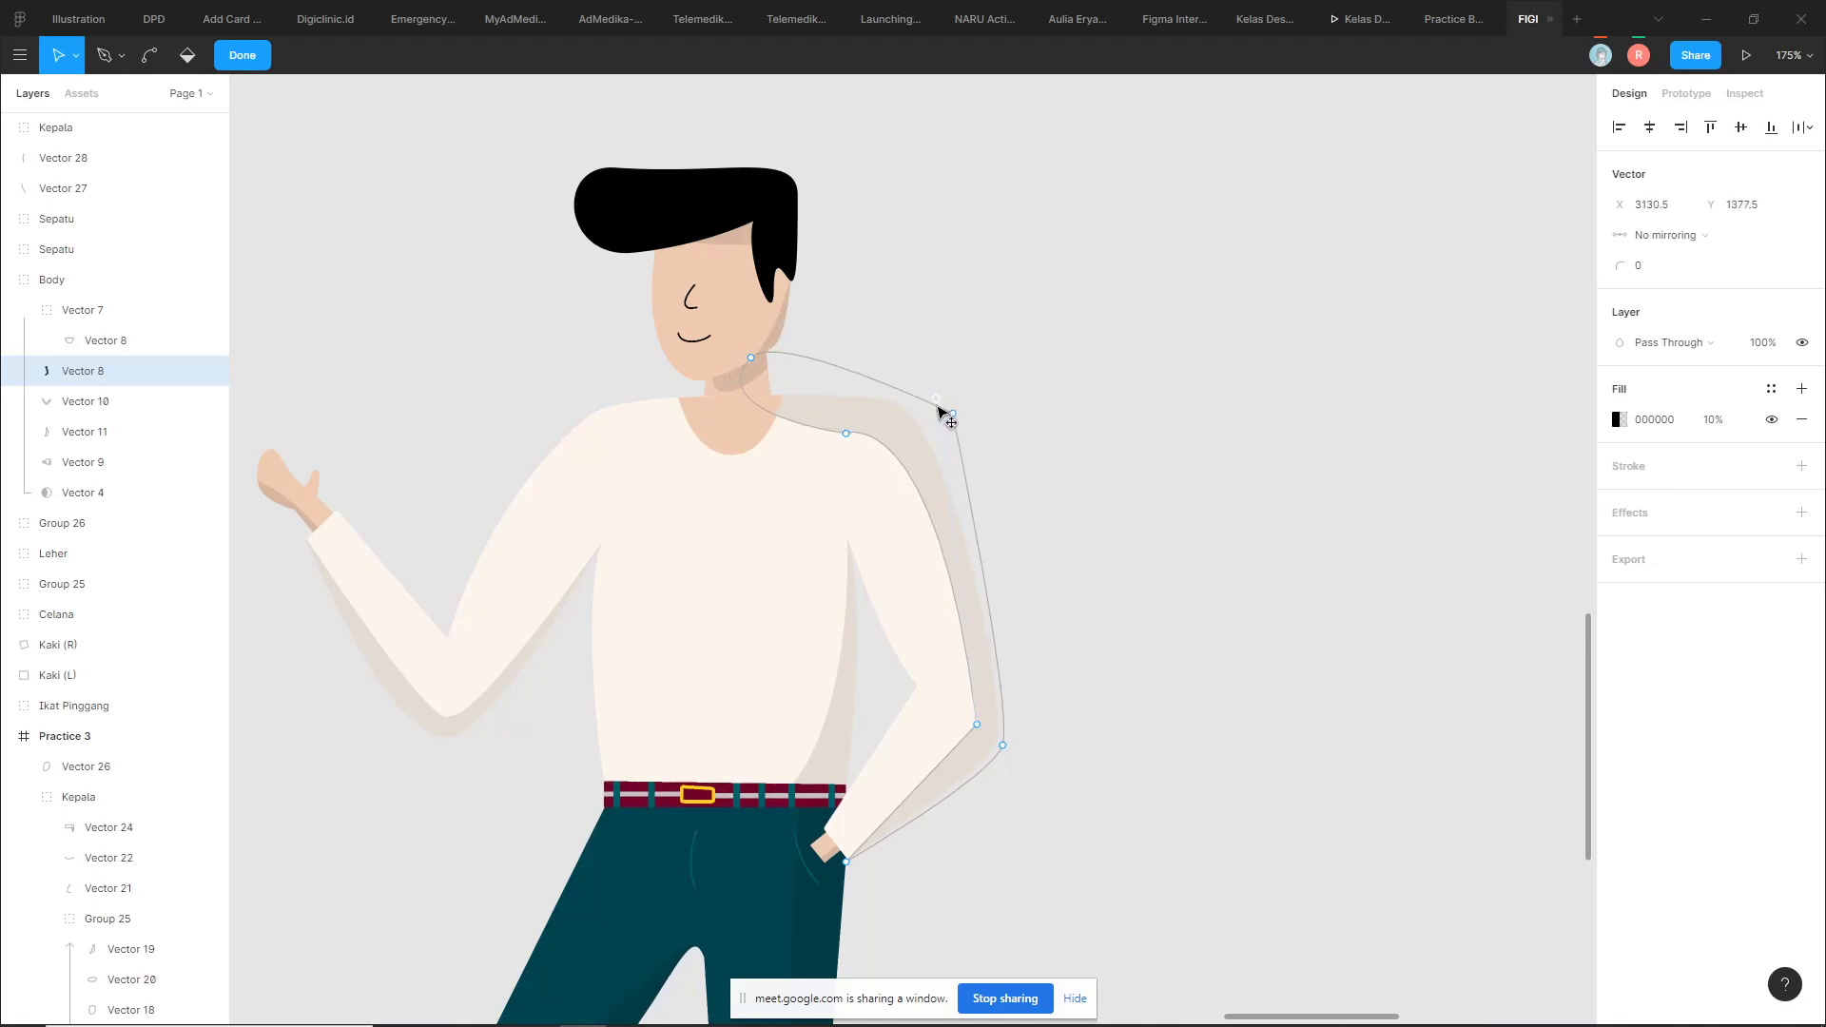
{"action": "key", "text": "Escape"}
{"action": "key", "text": "Escape"}
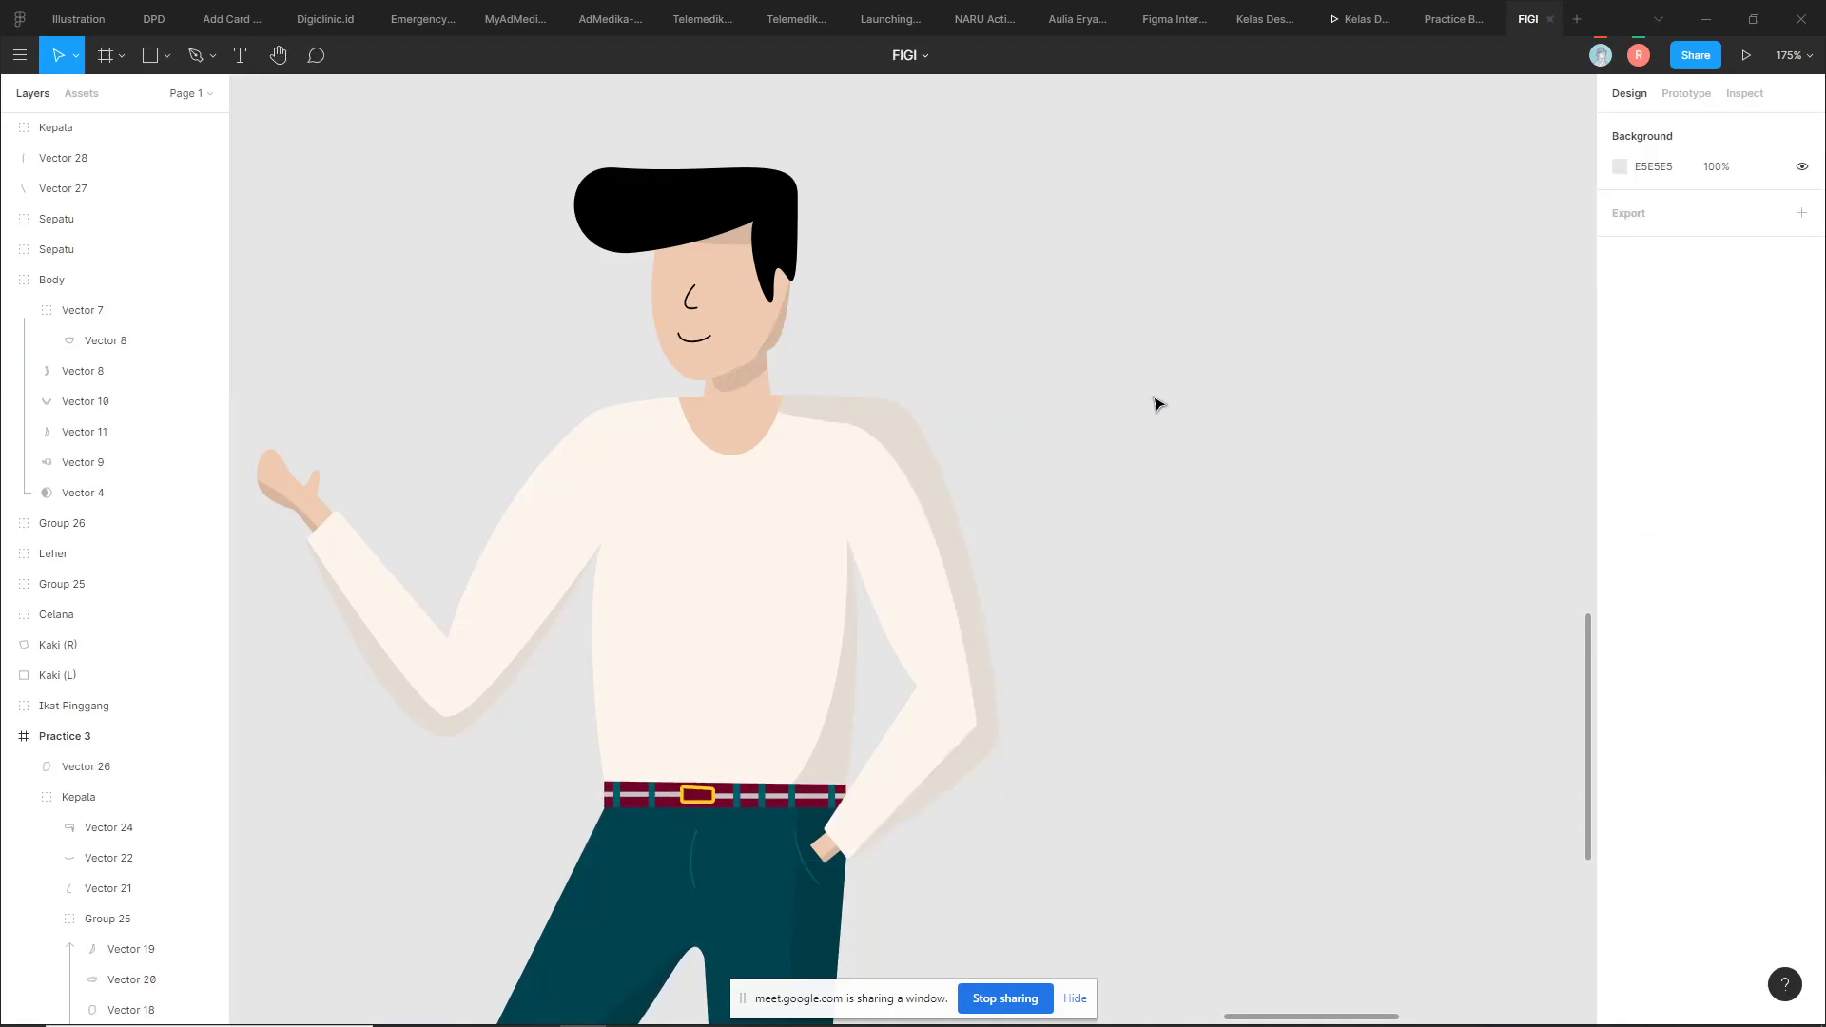
{"action": "scroll", "coordinate": [1158, 412], "scroll_direction": "down", "scroll_amount": 5, "text": "ctrl"}
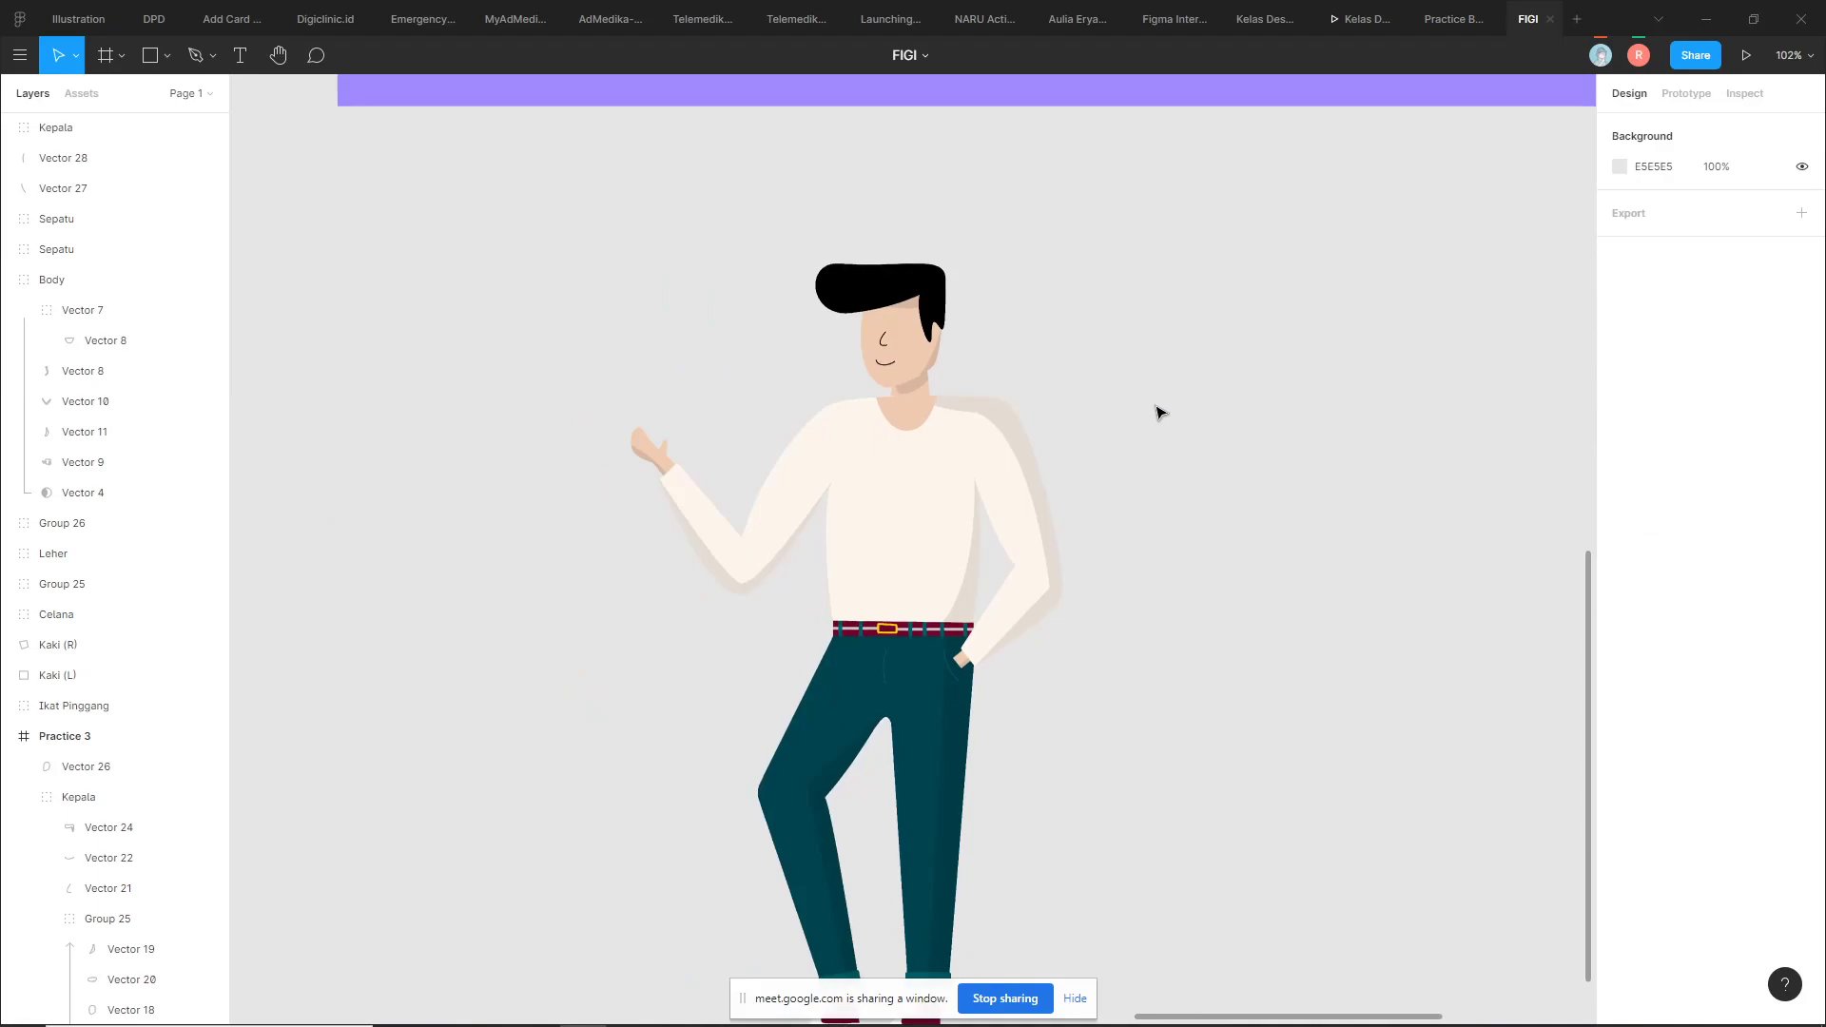
{"action": "left_click", "coordinate": [975, 597]}
{"action": "scroll", "coordinate": [972, 609], "scroll_direction": "up", "scroll_amount": 2, "text": "ctrl"}
{"action": "scroll", "coordinate": [982, 647], "scroll_direction": "up", "scroll_amount": 4, "text": "ctrl"}
{"action": "scroll", "coordinate": [1070, 582], "scroll_direction": "down", "scroll_amount": 5}
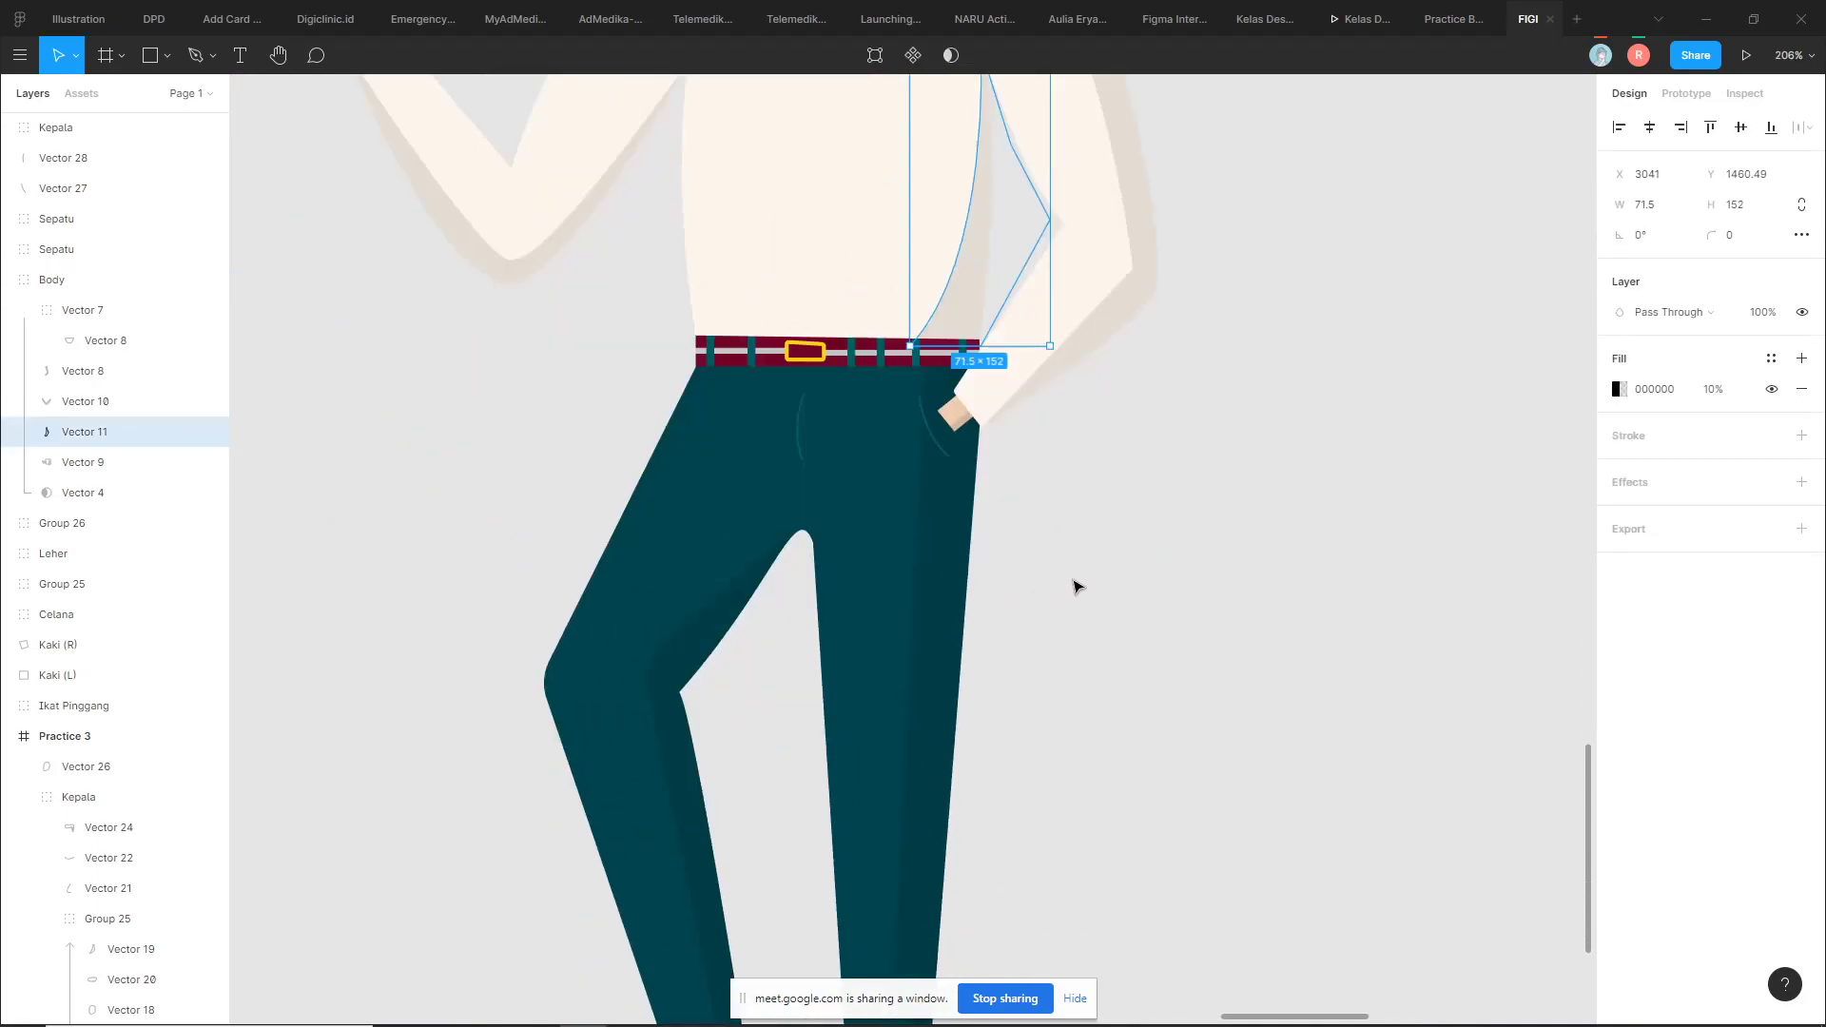
{"action": "left_click", "coordinate": [1059, 575]}
{"action": "scroll", "coordinate": [1047, 561], "scroll_direction": "down", "scroll_amount": 3, "text": "ctrl"}
{"action": "left_click", "coordinate": [891, 466]}
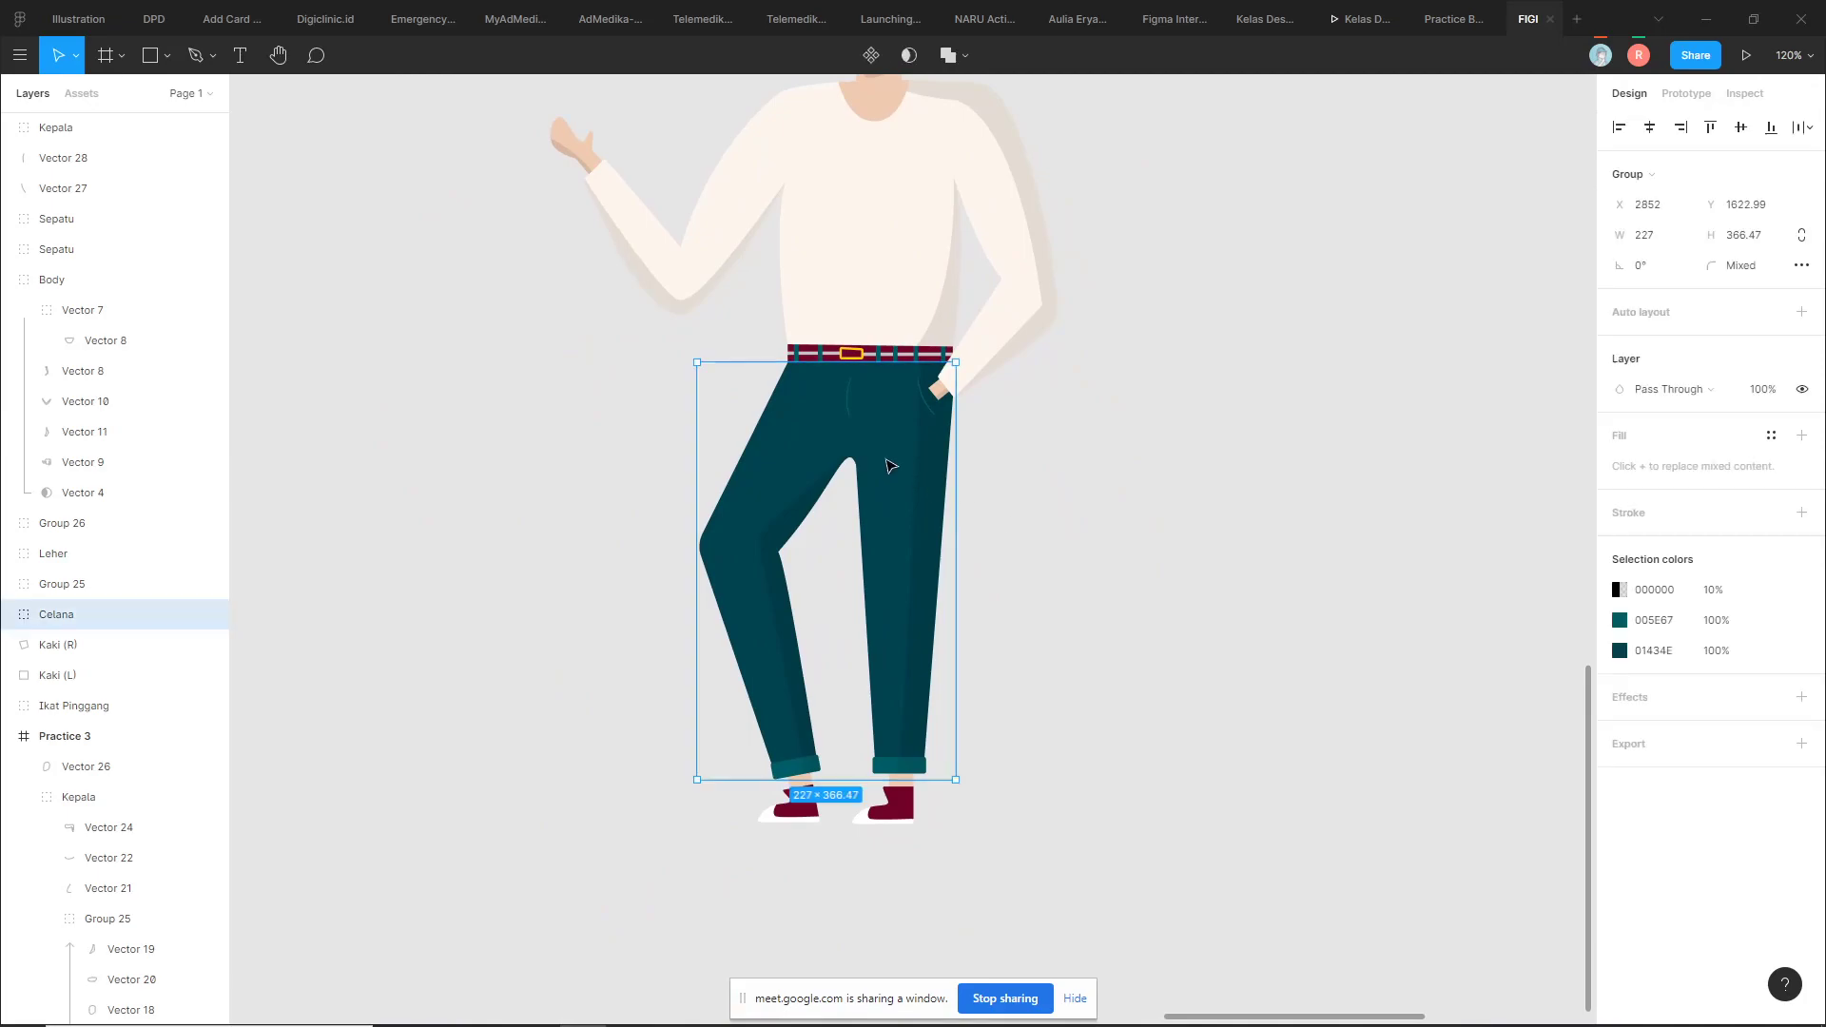
{"action": "left_click", "coordinate": [1169, 466]}
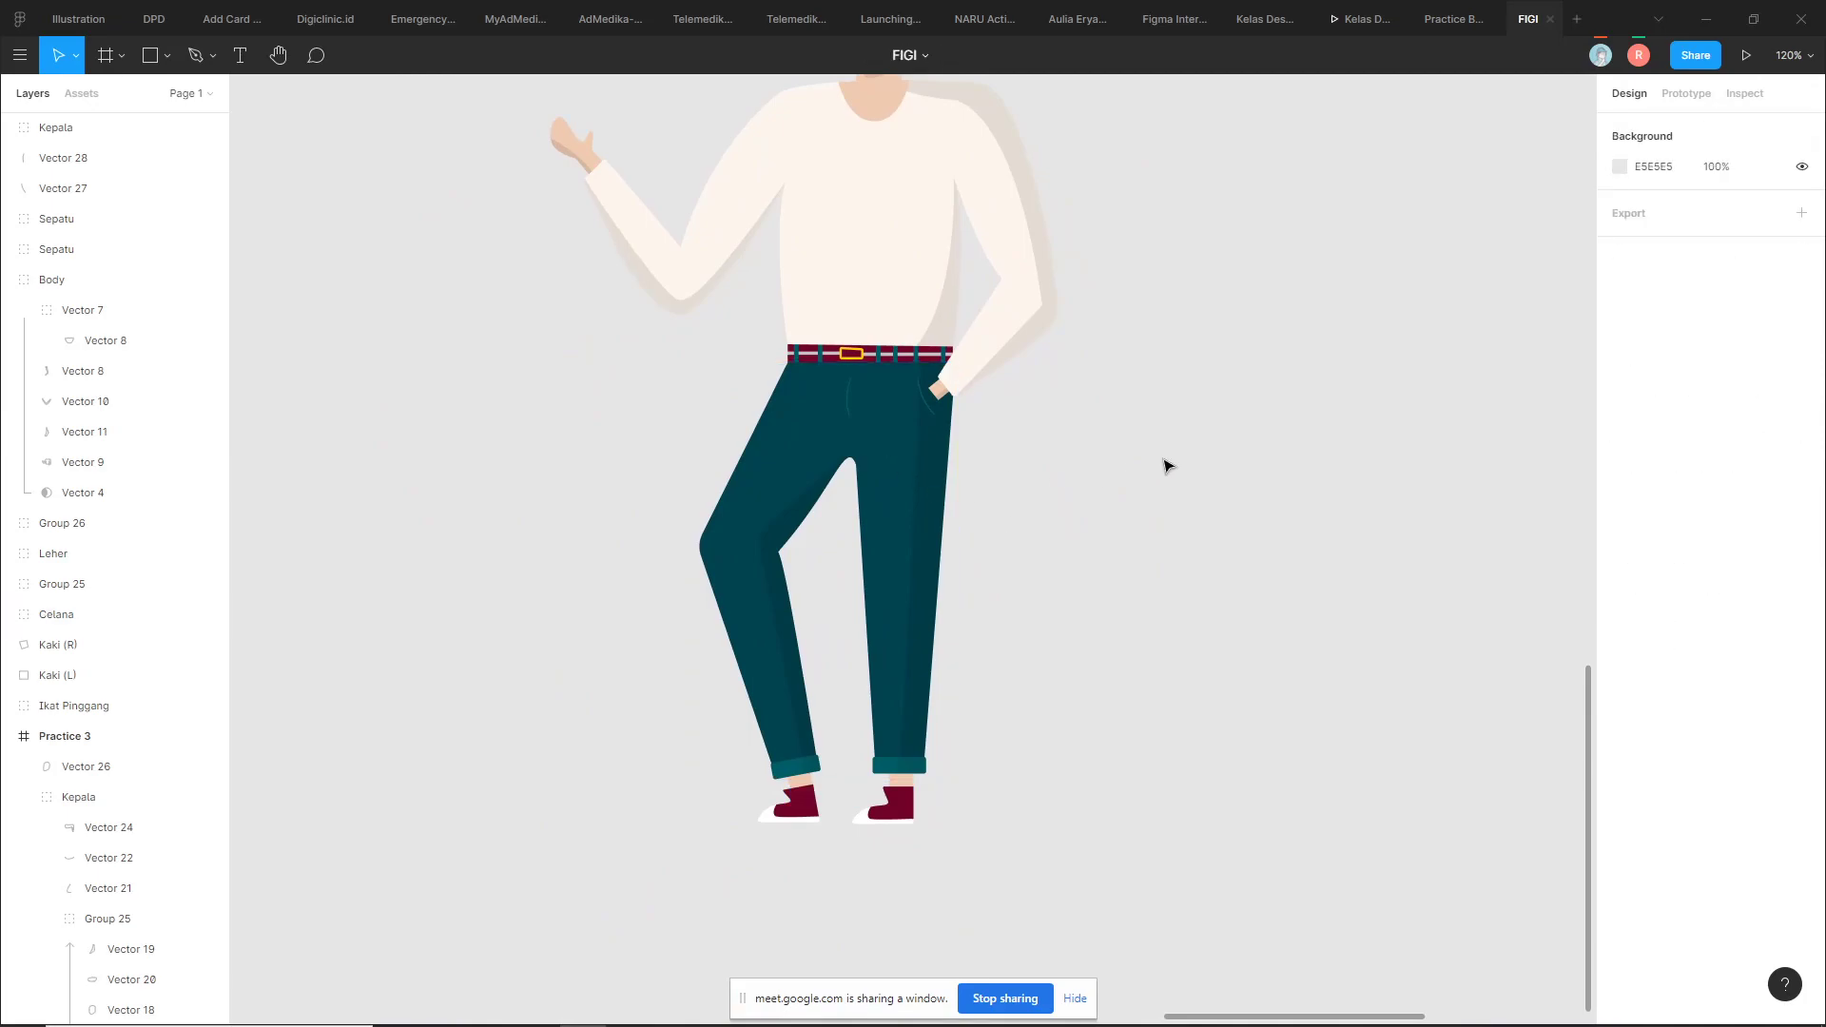
{"action": "scroll", "coordinate": [1132, 490], "scroll_direction": "down", "scroll_amount": 5, "text": "ctrl"}
{"action": "scroll", "coordinate": [897, 460], "scroll_direction": "up", "scroll_amount": 1}
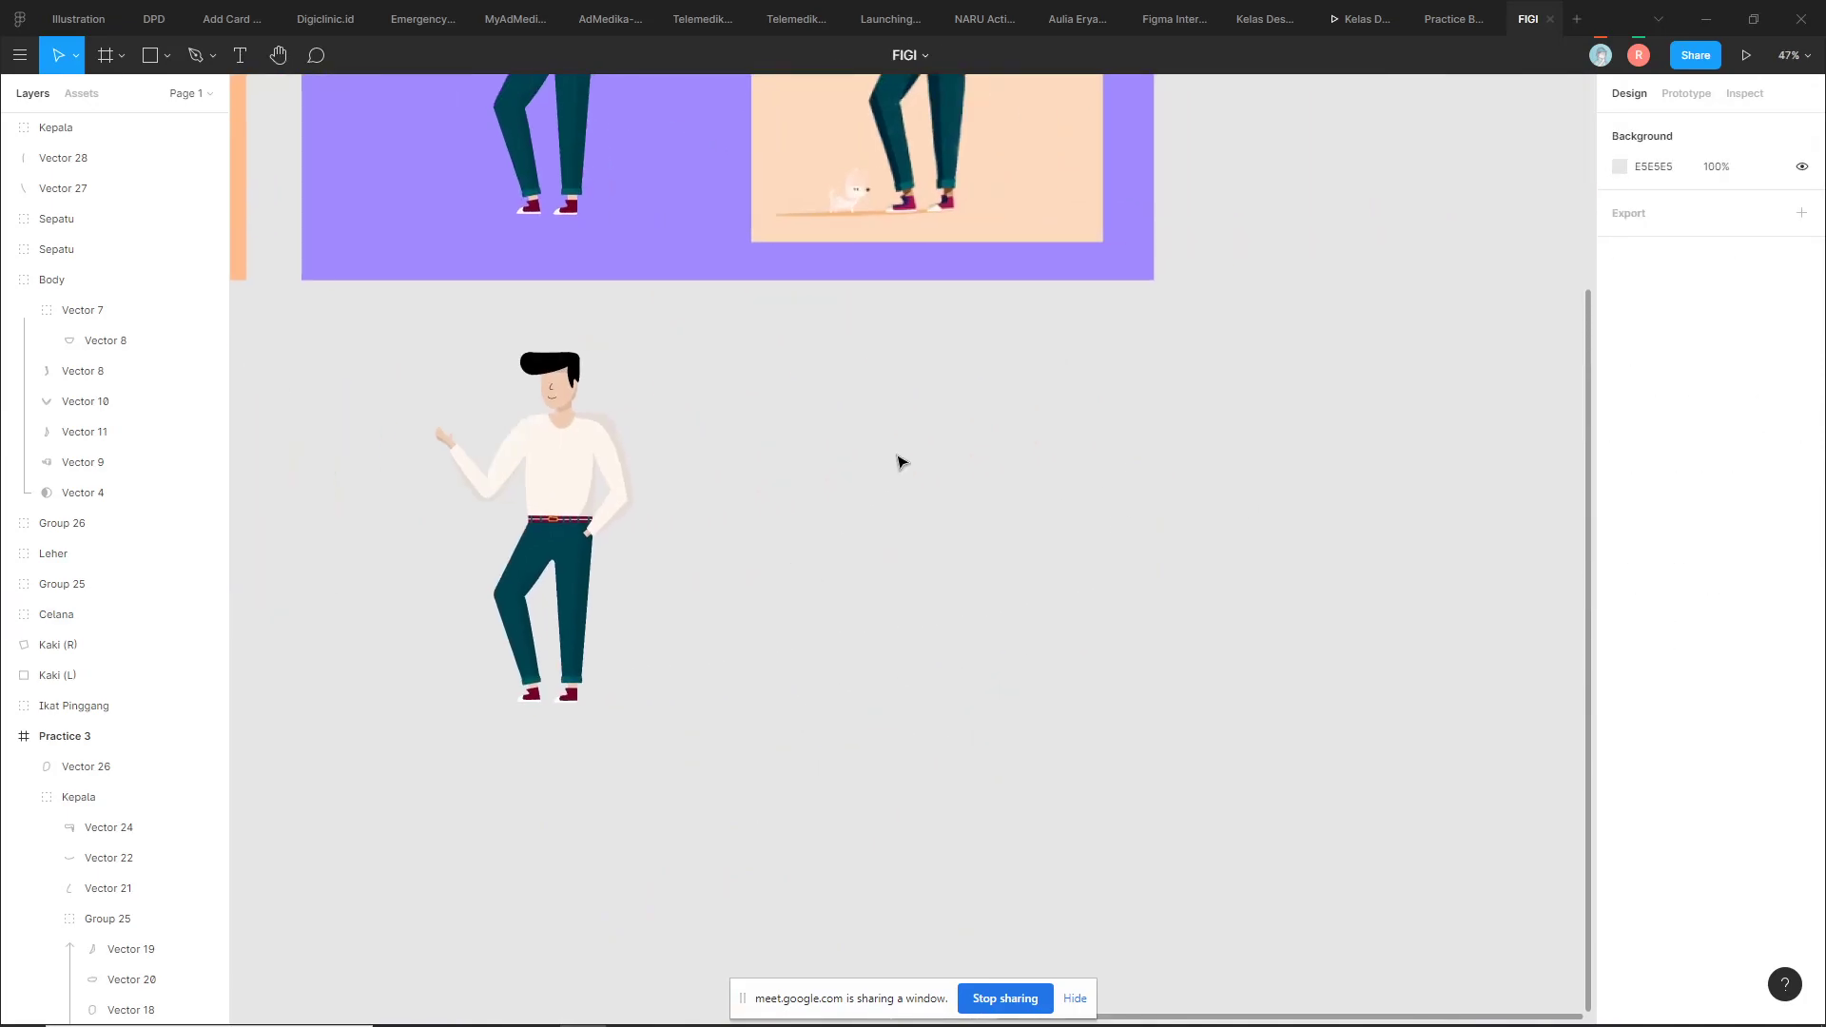
{"action": "scroll", "coordinate": [759, 343], "scroll_direction": "up", "scroll_amount": 3}
{"action": "scroll", "coordinate": [1046, 429], "scroll_direction": "up", "scroll_amount": 1, "text": "ctrl"}
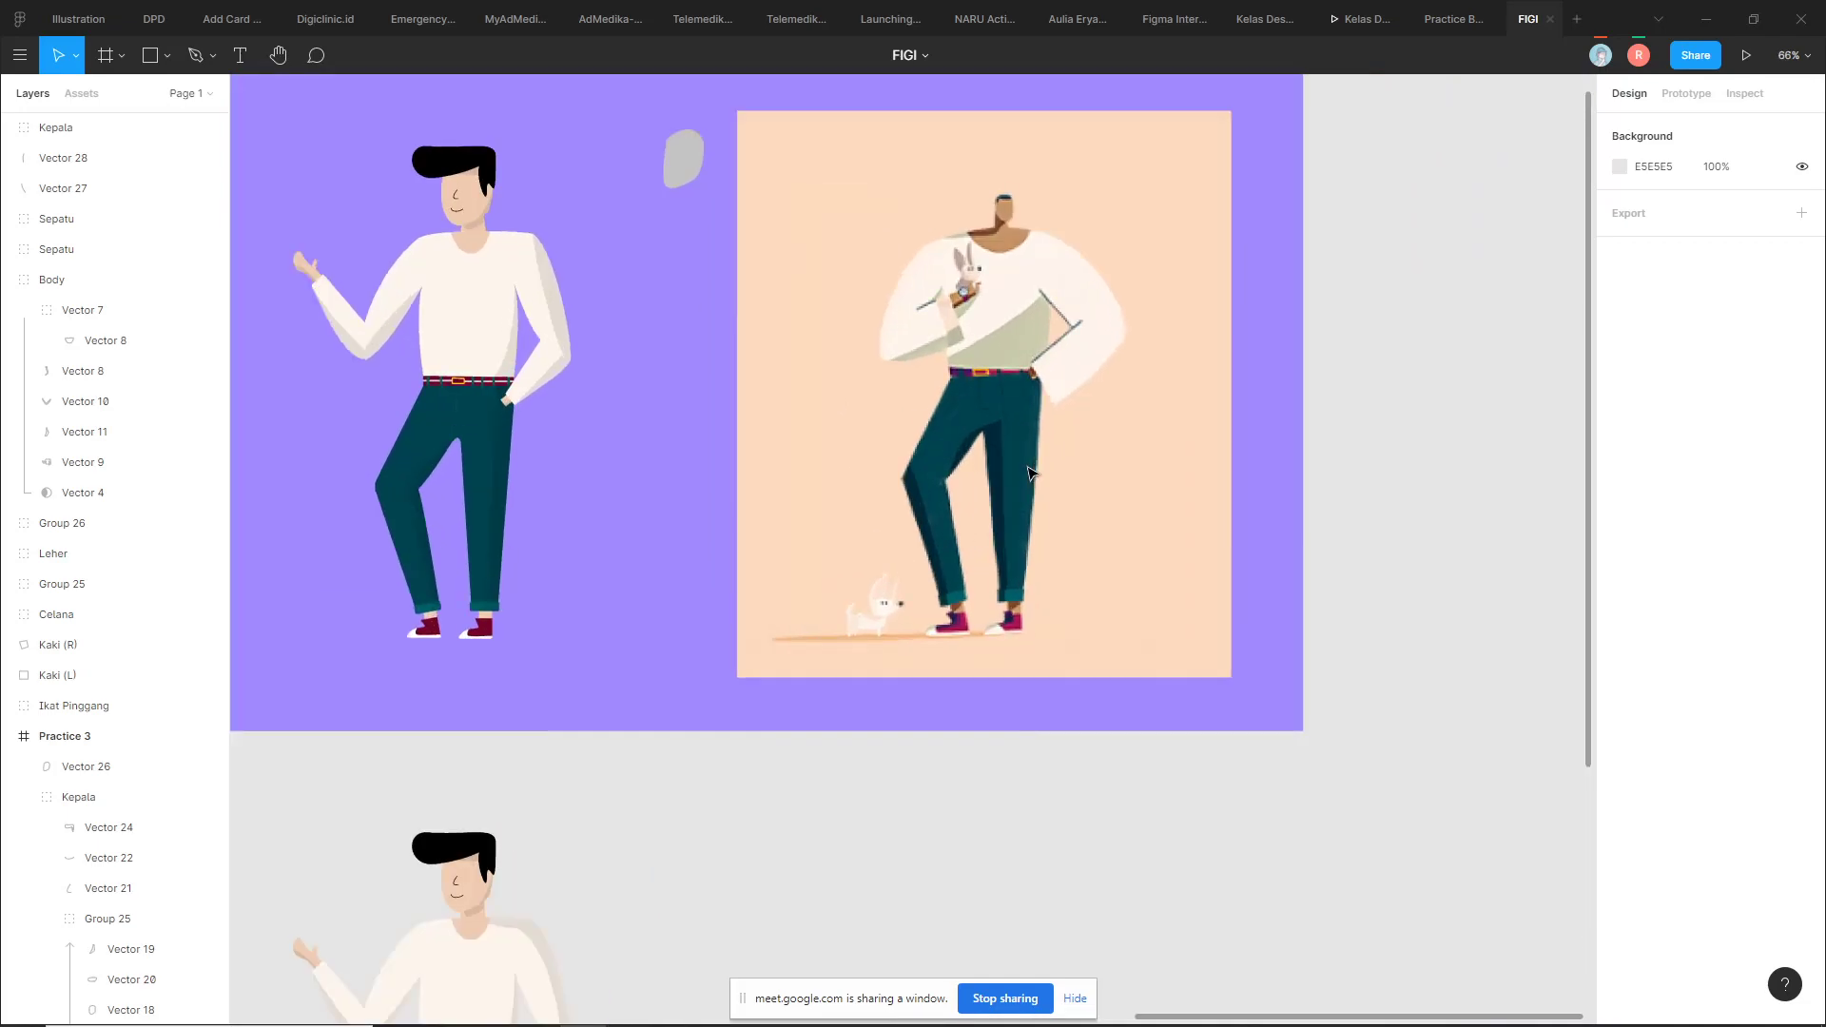
{"action": "scroll", "coordinate": [1041, 494], "scroll_direction": "up", "scroll_amount": 1, "text": "ctrl"}
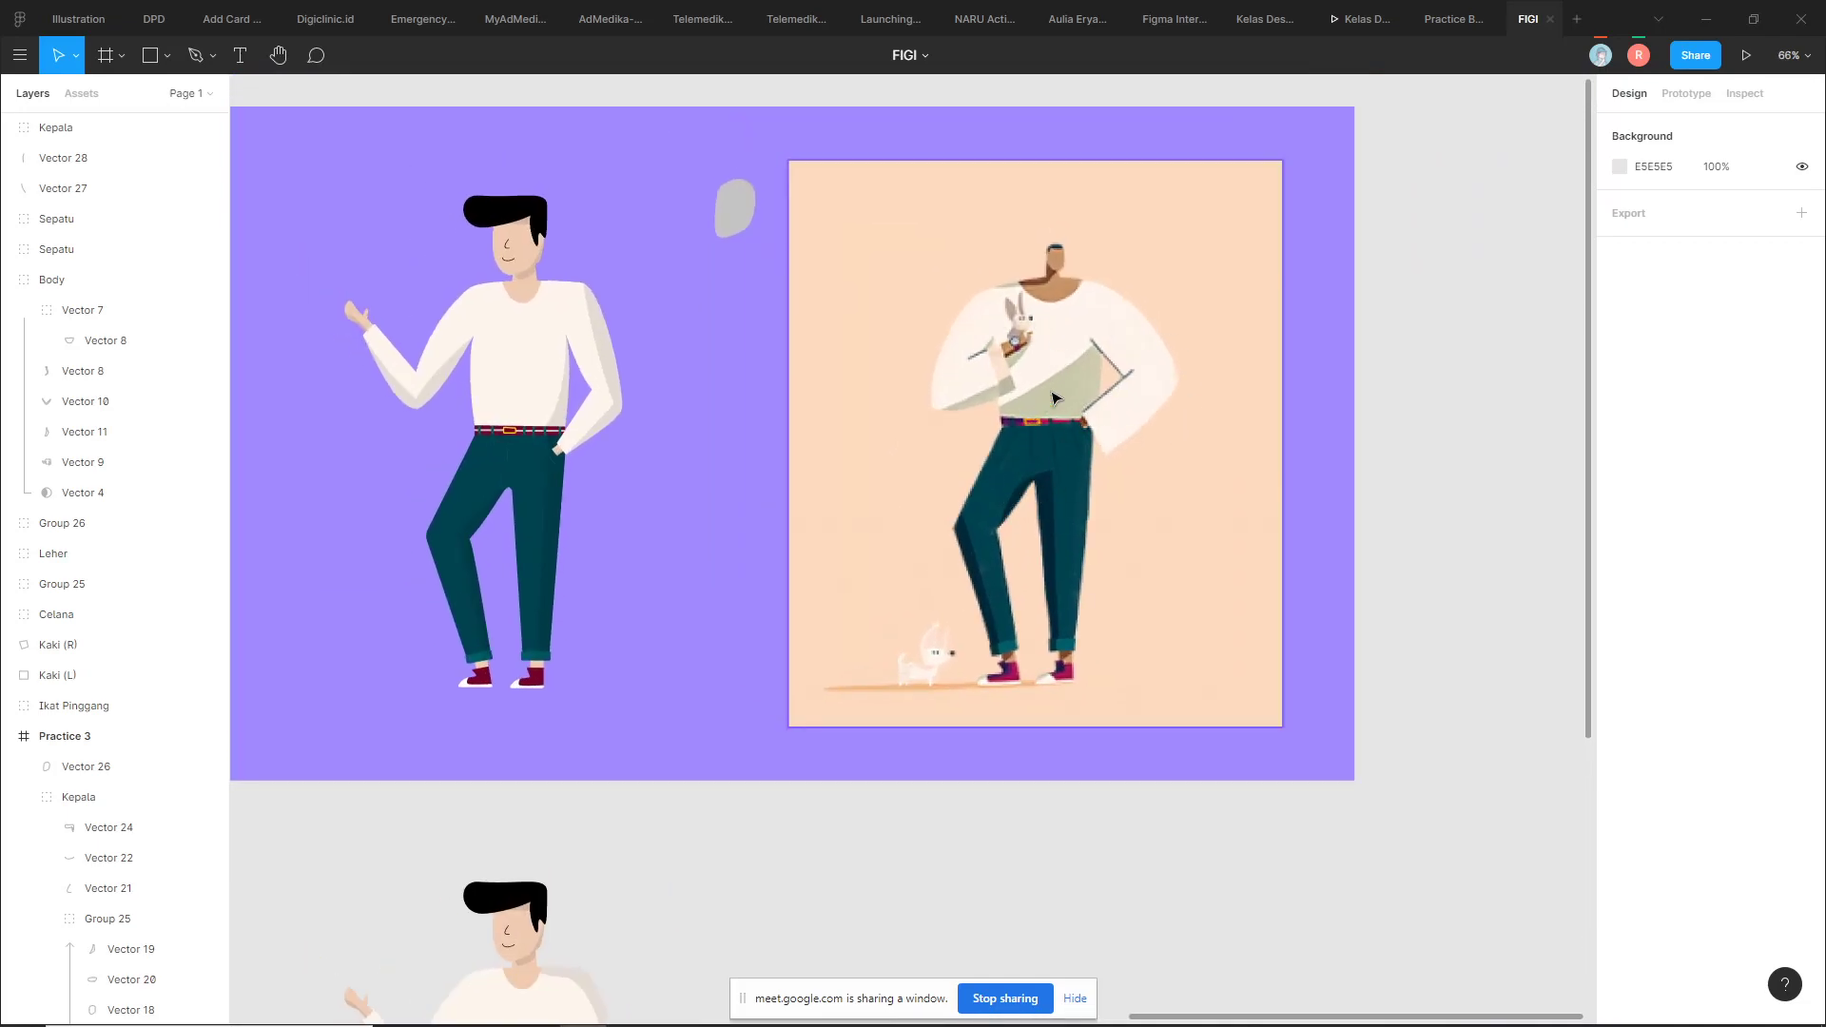
{"action": "scroll", "coordinate": [1046, 524], "scroll_direction": "down", "scroll_amount": 2}
{"action": "scroll", "coordinate": [1046, 523], "scroll_direction": "left", "scroll_amount": 2}
{"action": "scroll", "coordinate": [1008, 571], "scroll_direction": "down", "scroll_amount": 1}
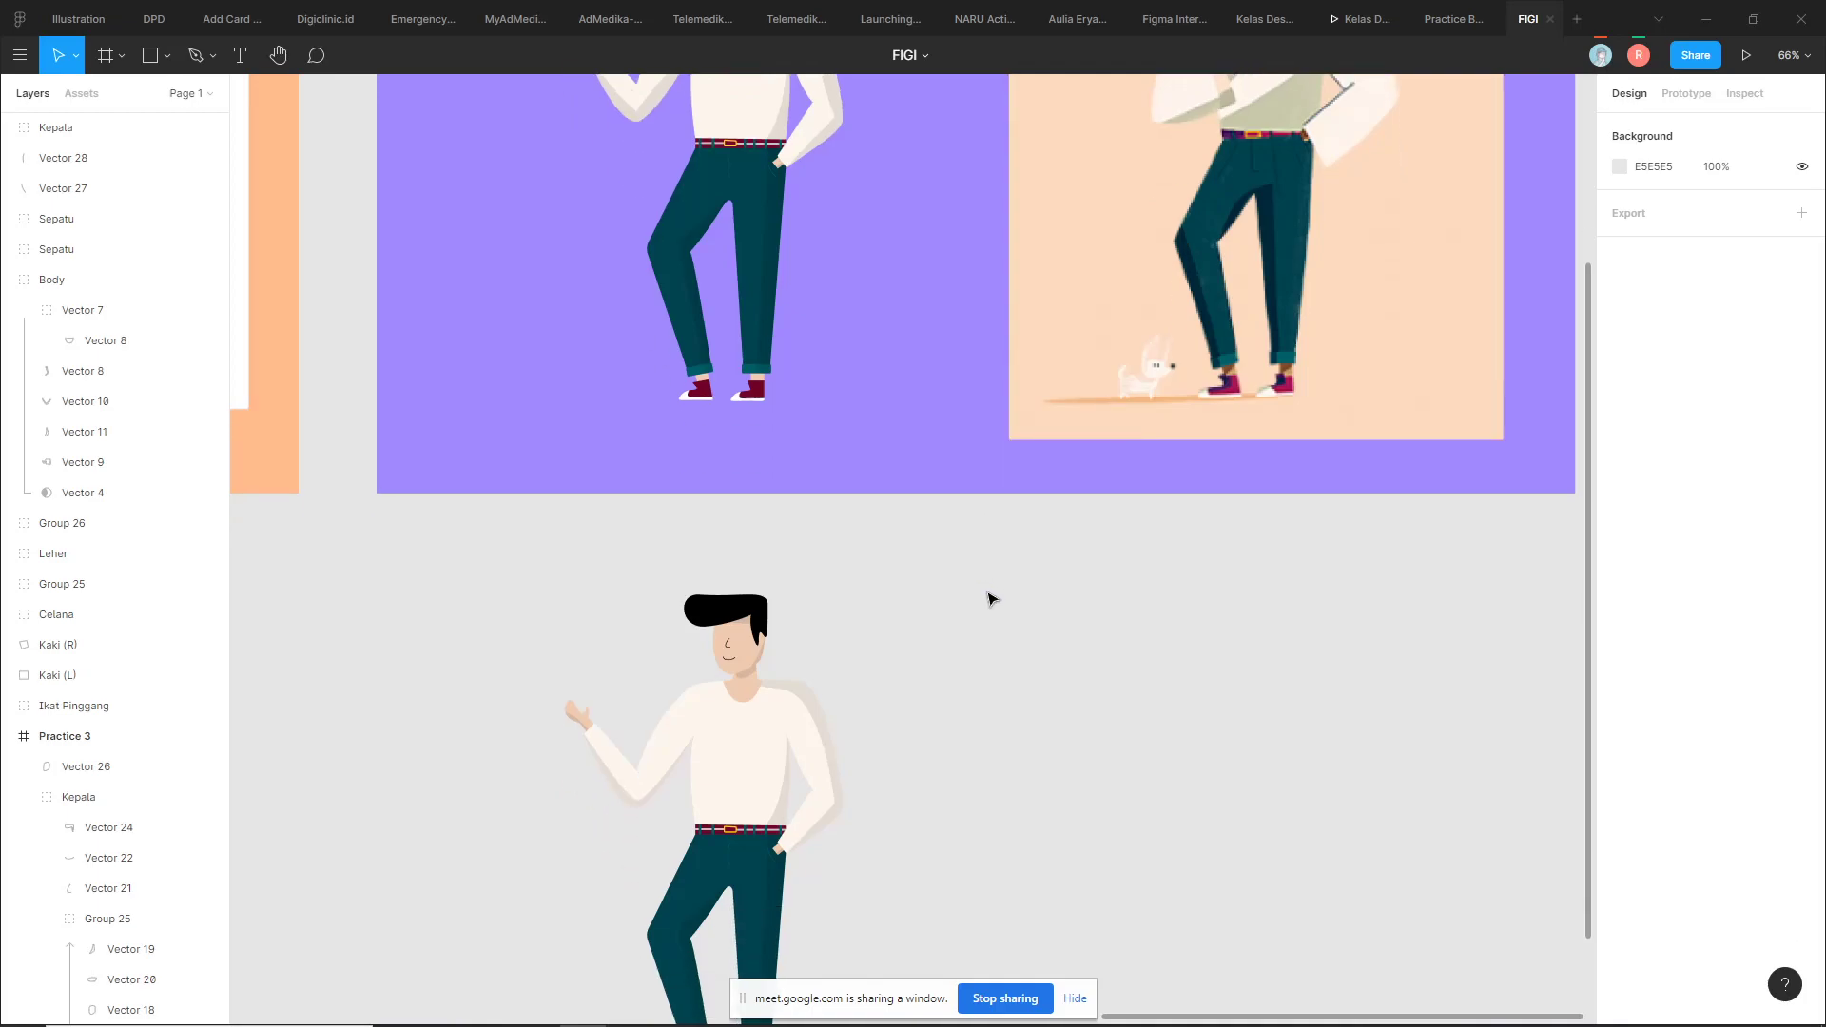
{"action": "scroll", "coordinate": [990, 600], "scroll_direction": "down", "scroll_amount": 1}
{"action": "scroll", "coordinate": [958, 612], "scroll_direction": "down", "scroll_amount": 1}
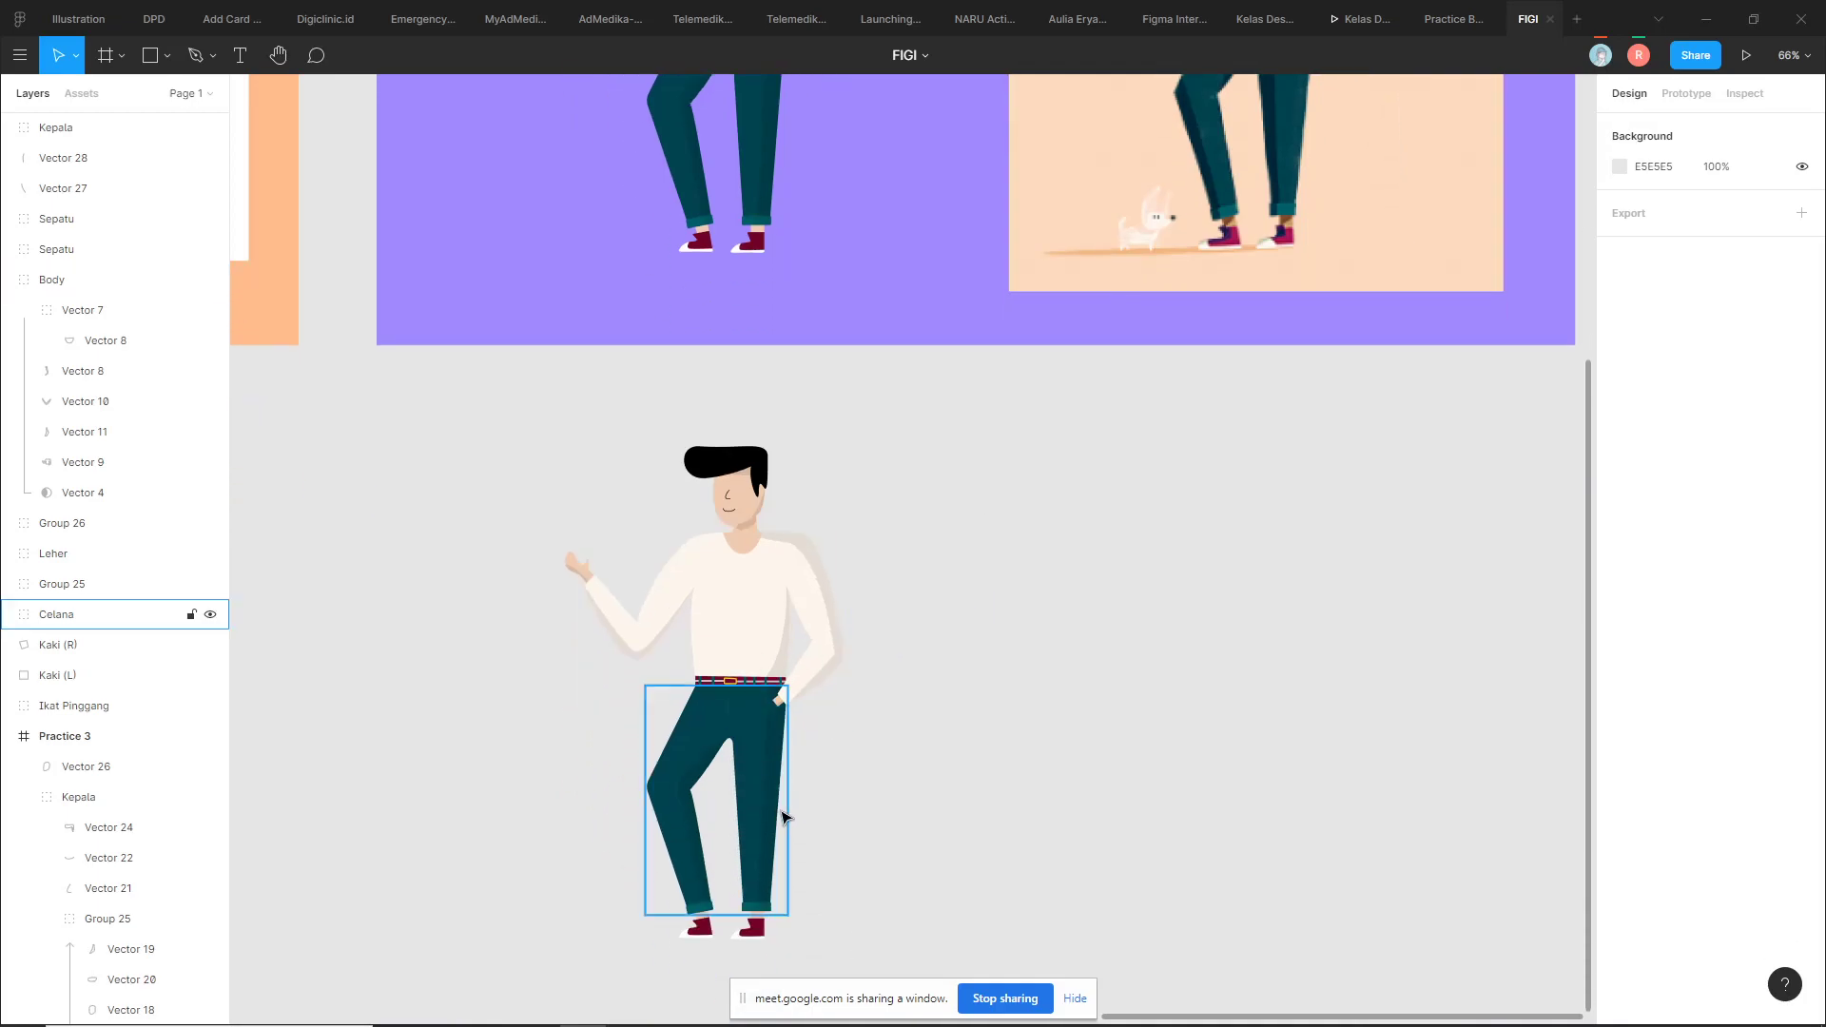
{"action": "scroll", "coordinate": [952, 666], "scroll_direction": "down", "scroll_amount": 1}
{"action": "scroll", "coordinate": [980, 656], "scroll_direction": "left", "scroll_amount": 1}
{"action": "scroll", "coordinate": [852, 797], "scroll_direction": "up", "scroll_amount": 2, "text": "ctrl"}
{"action": "scroll", "coordinate": [852, 798], "scroll_direction": "up", "scroll_amount": 3, "text": "ctrl"}
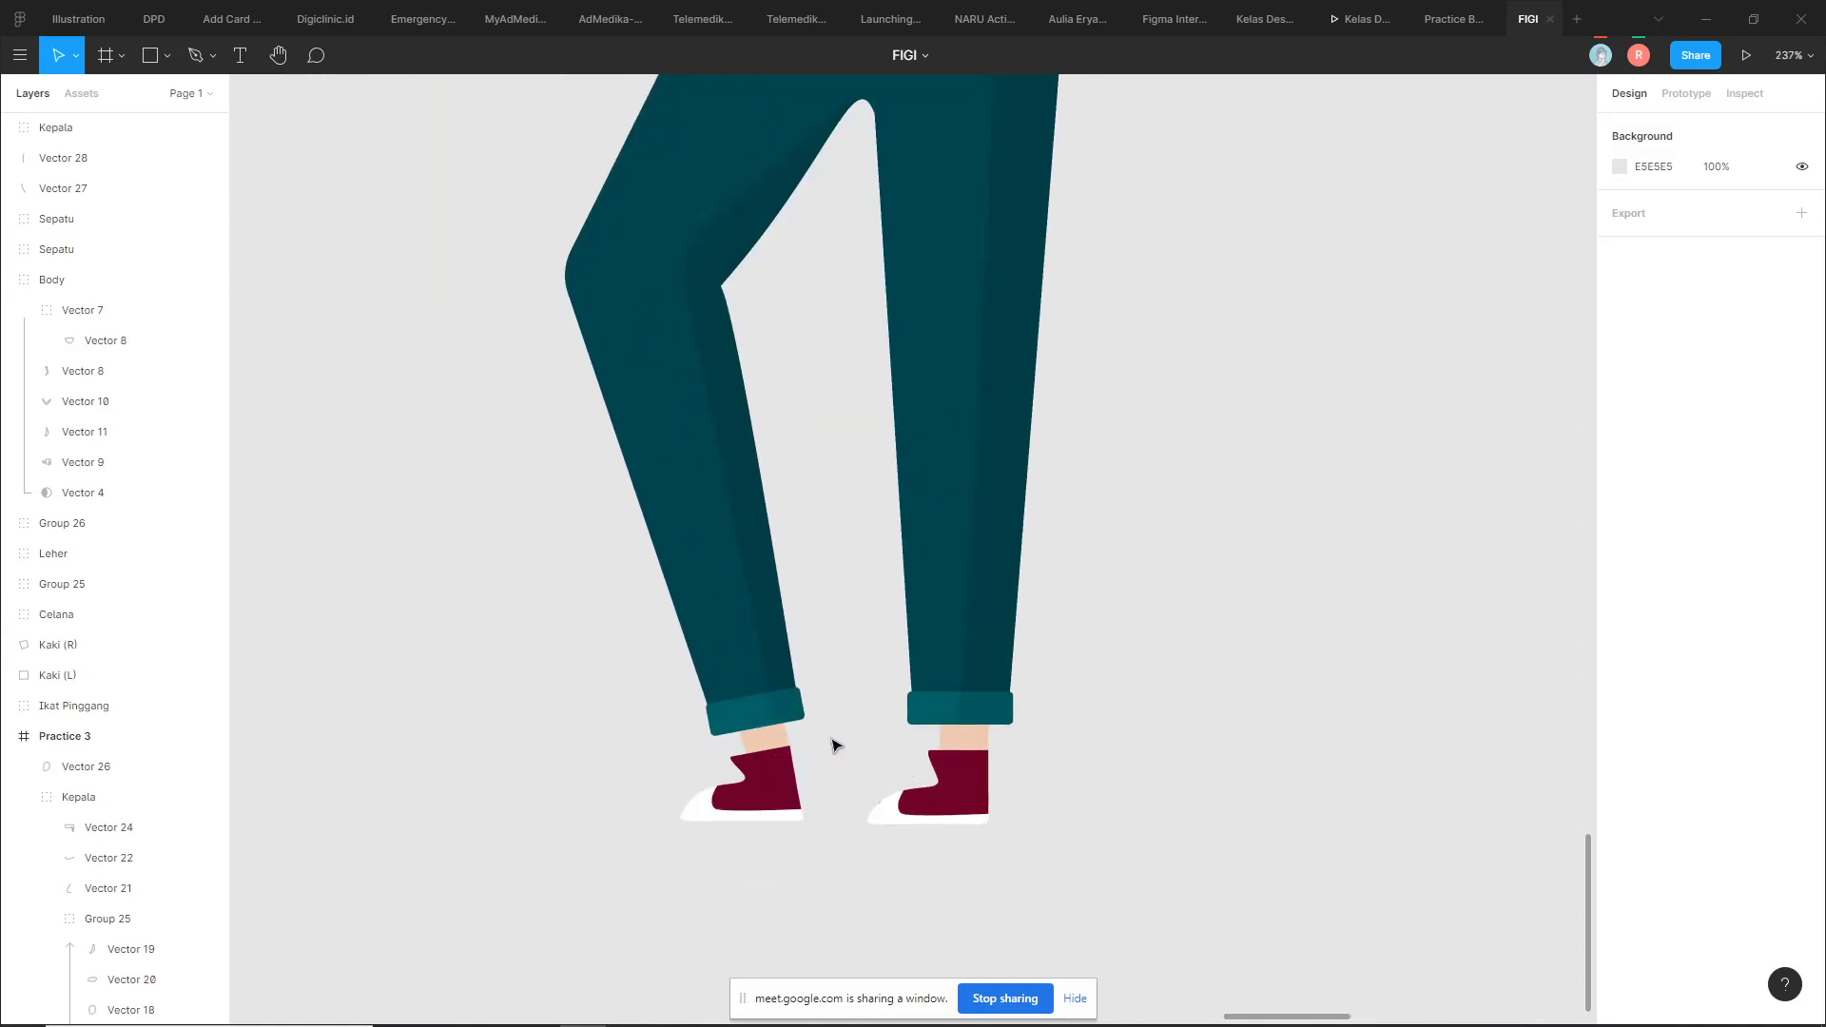
Duplicate the left ankle skin shape and narrow the copy into a thin strip
{"action": "scroll", "coordinate": [1082, 742], "scroll_direction": "up", "scroll_amount": 1}
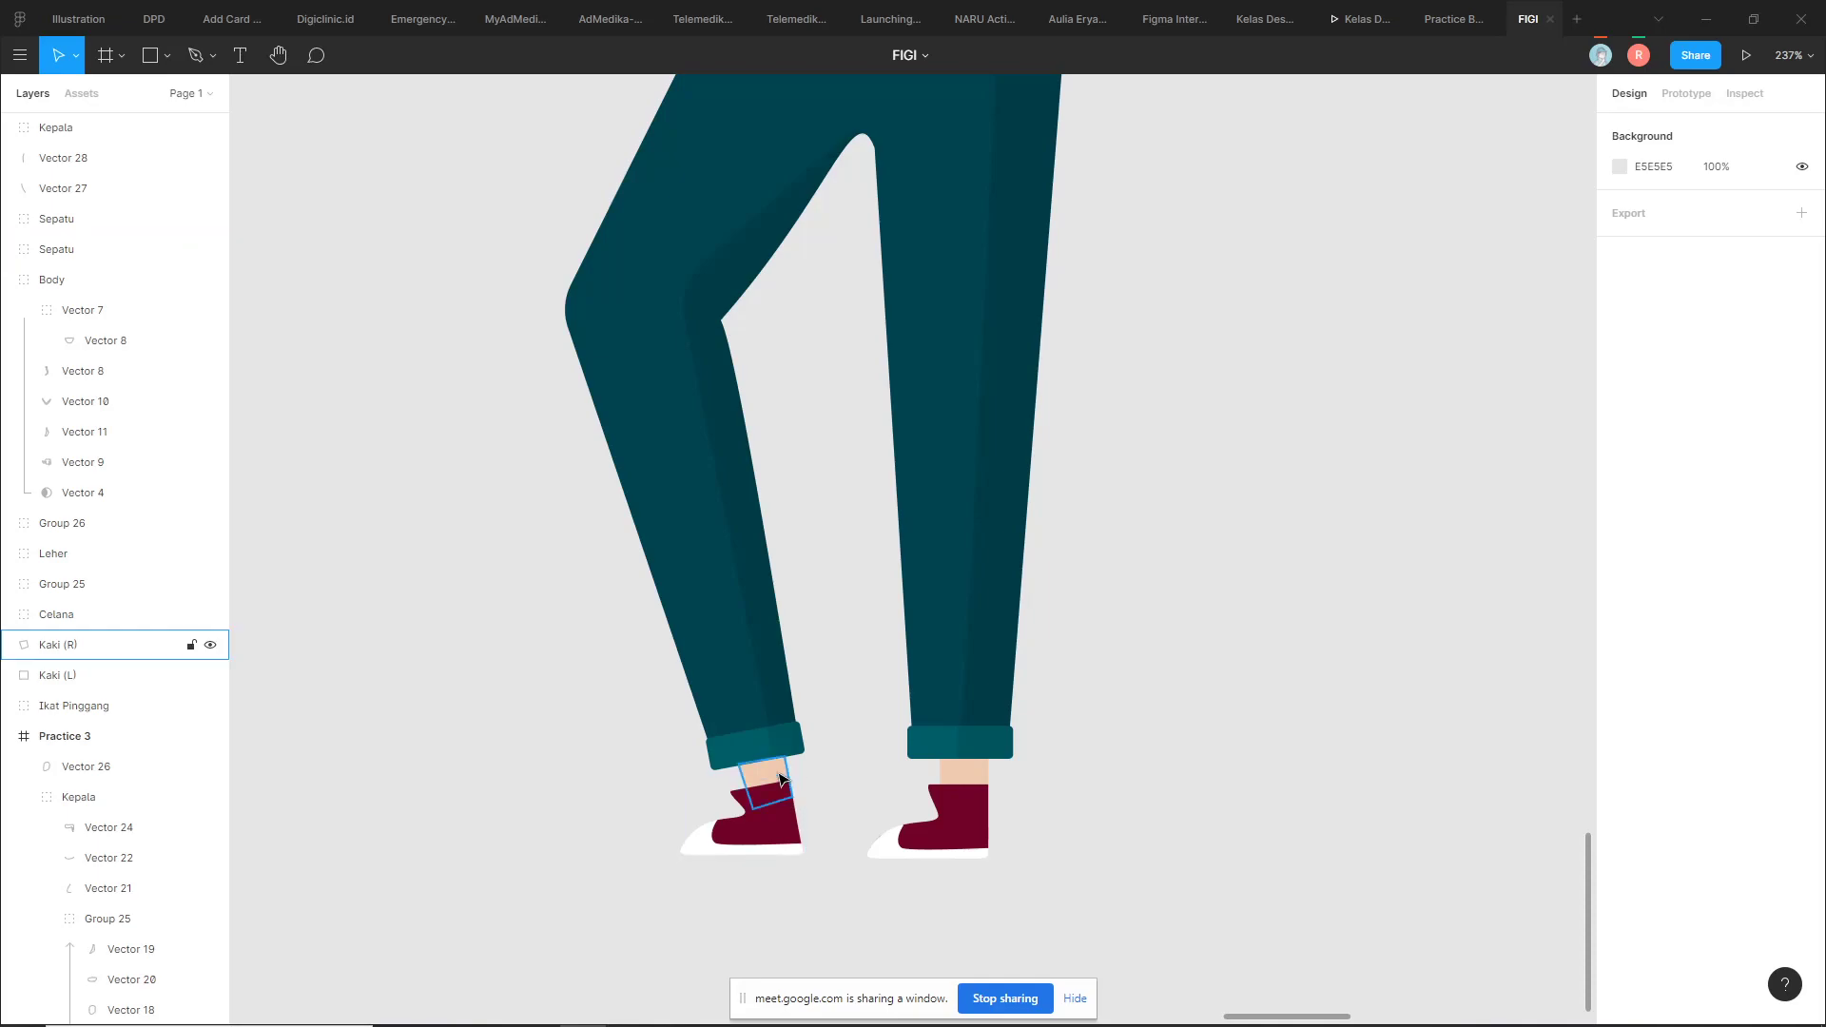
{"action": "scroll", "coordinate": [761, 822], "scroll_direction": "up", "scroll_amount": 2, "text": "ctrl"}
{"action": "left_click", "coordinate": [743, 748]}
{"action": "key", "text": "ctrl+d"}
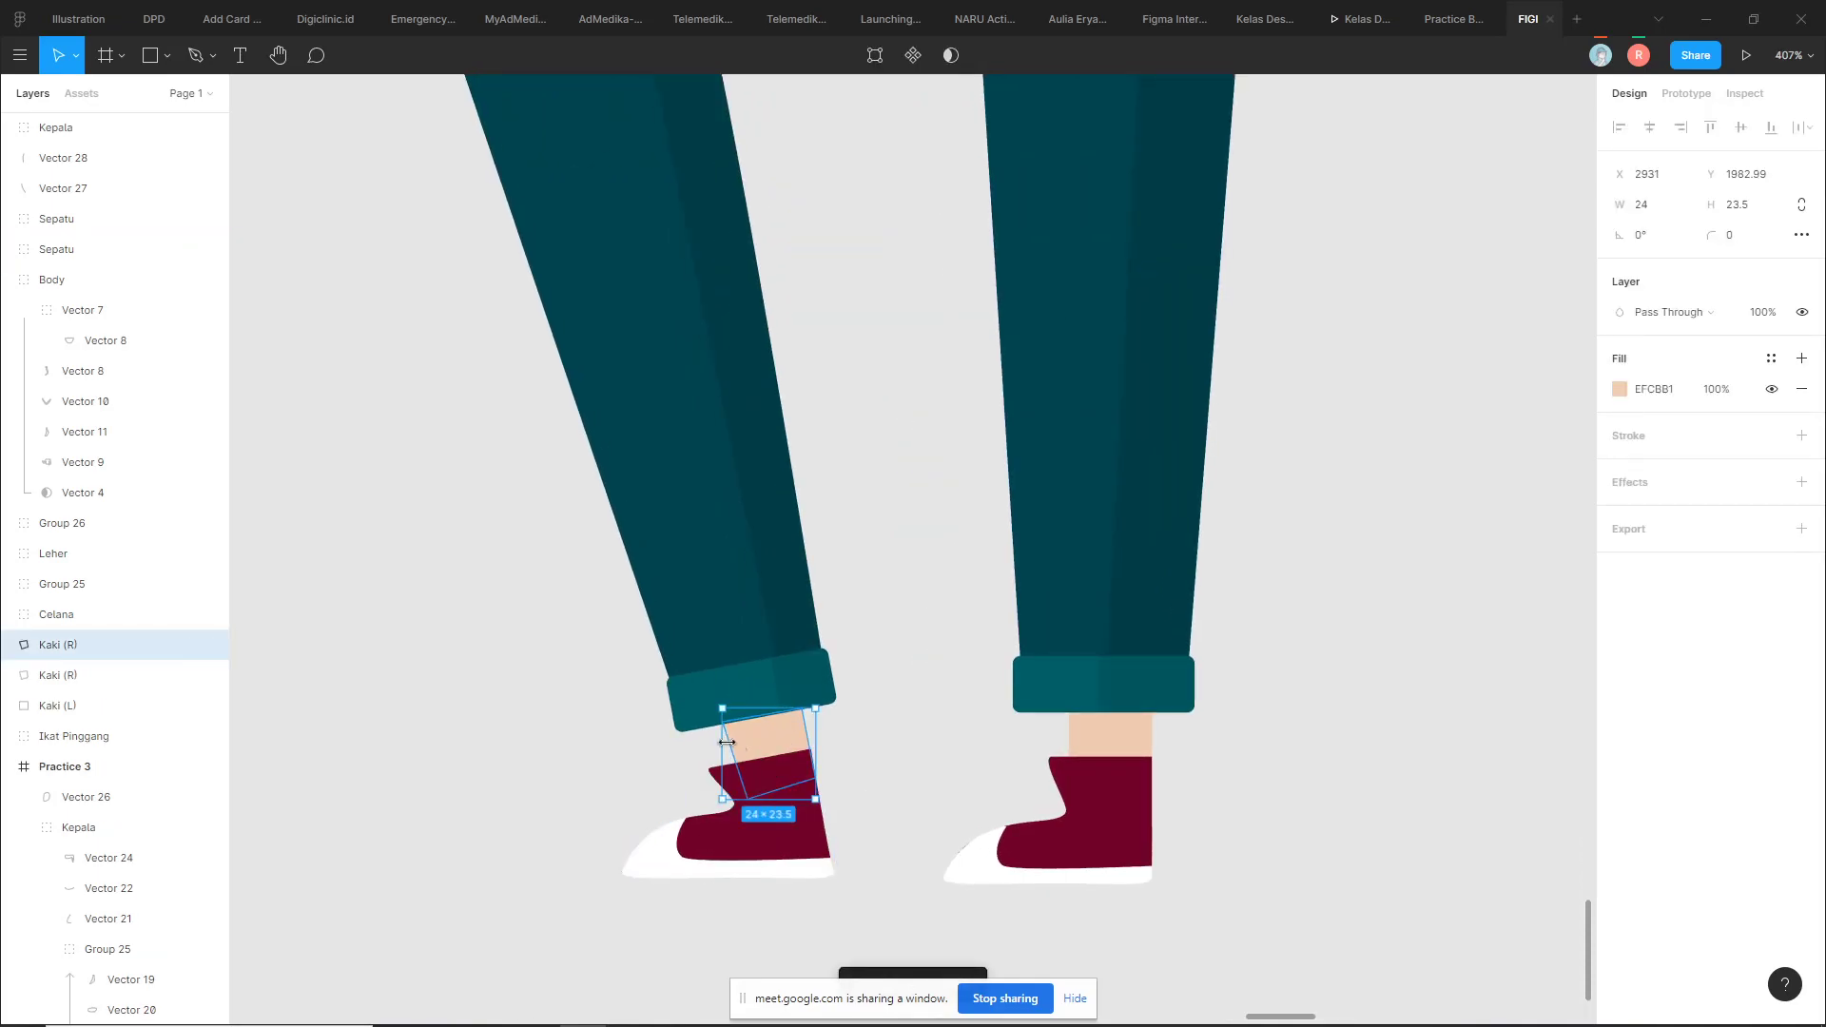
{"action": "scroll", "coordinate": [752, 761], "scroll_direction": "up", "scroll_amount": 2, "text": "ctrl"}
{"action": "double_click", "coordinate": [705, 731]}
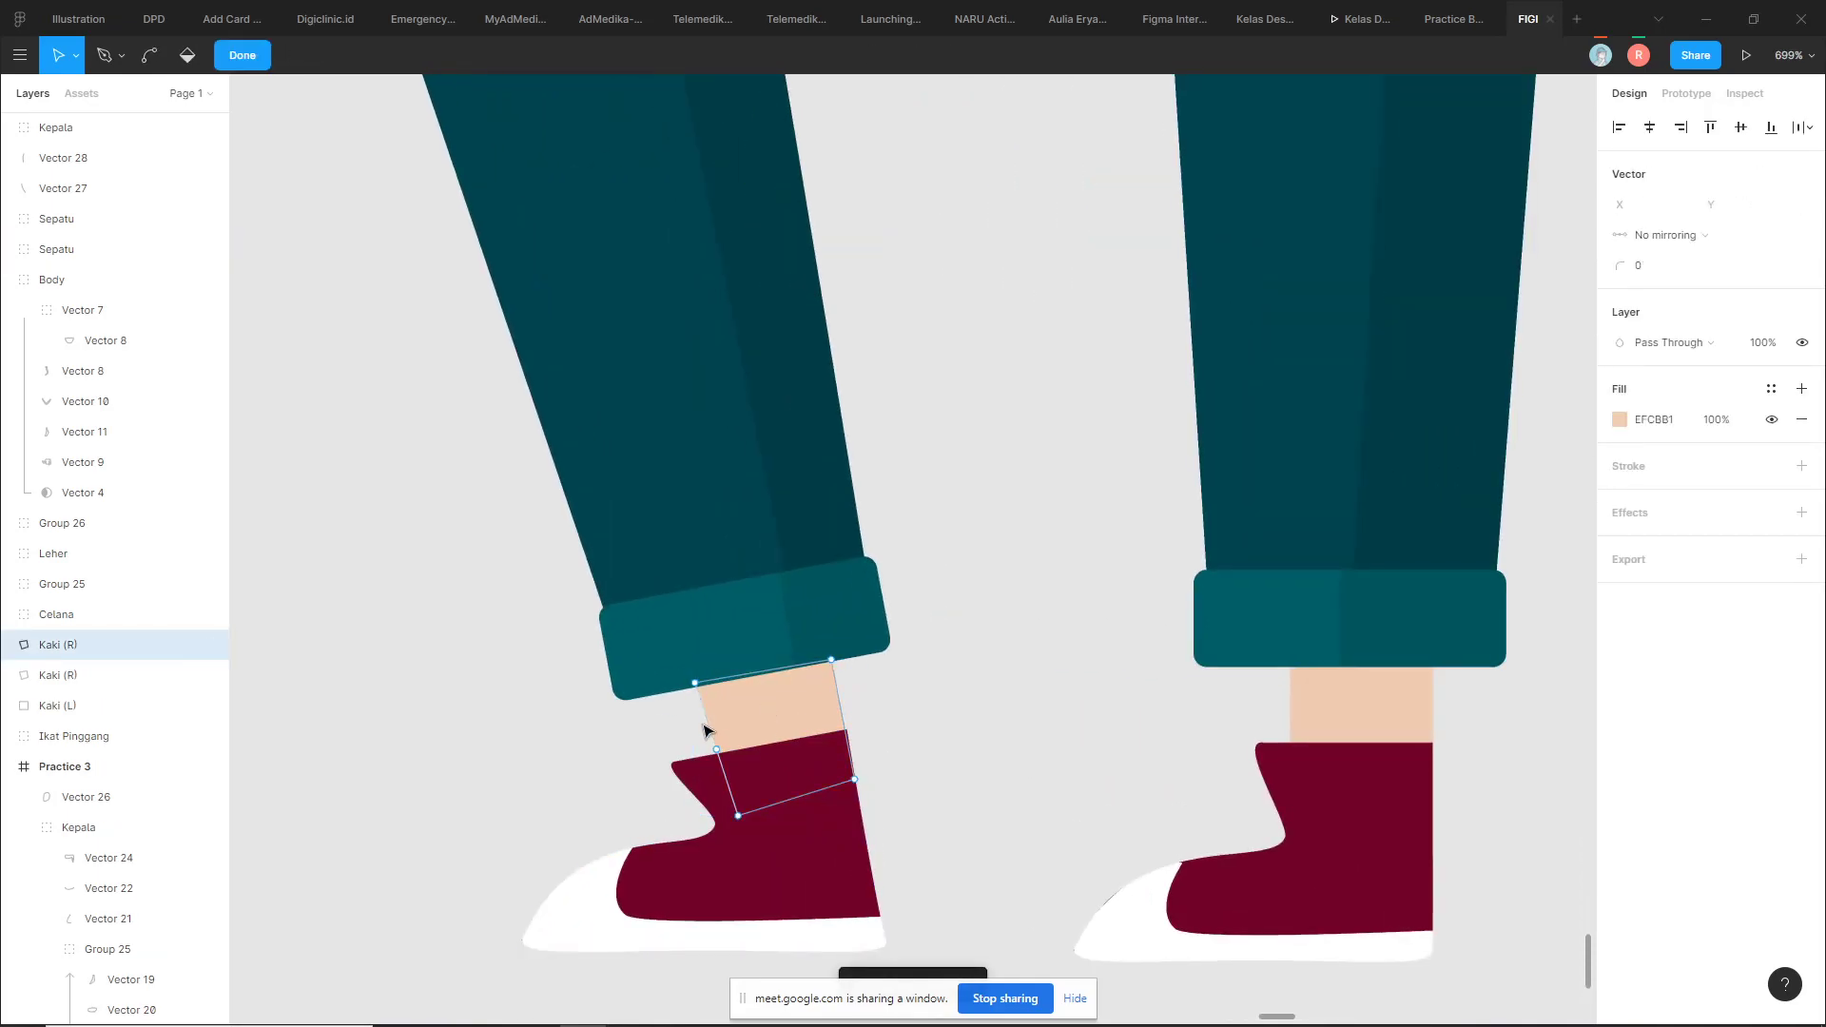
{"action": "left_click_drag", "start_coordinate": [705, 730], "coordinate": [794, 716]}
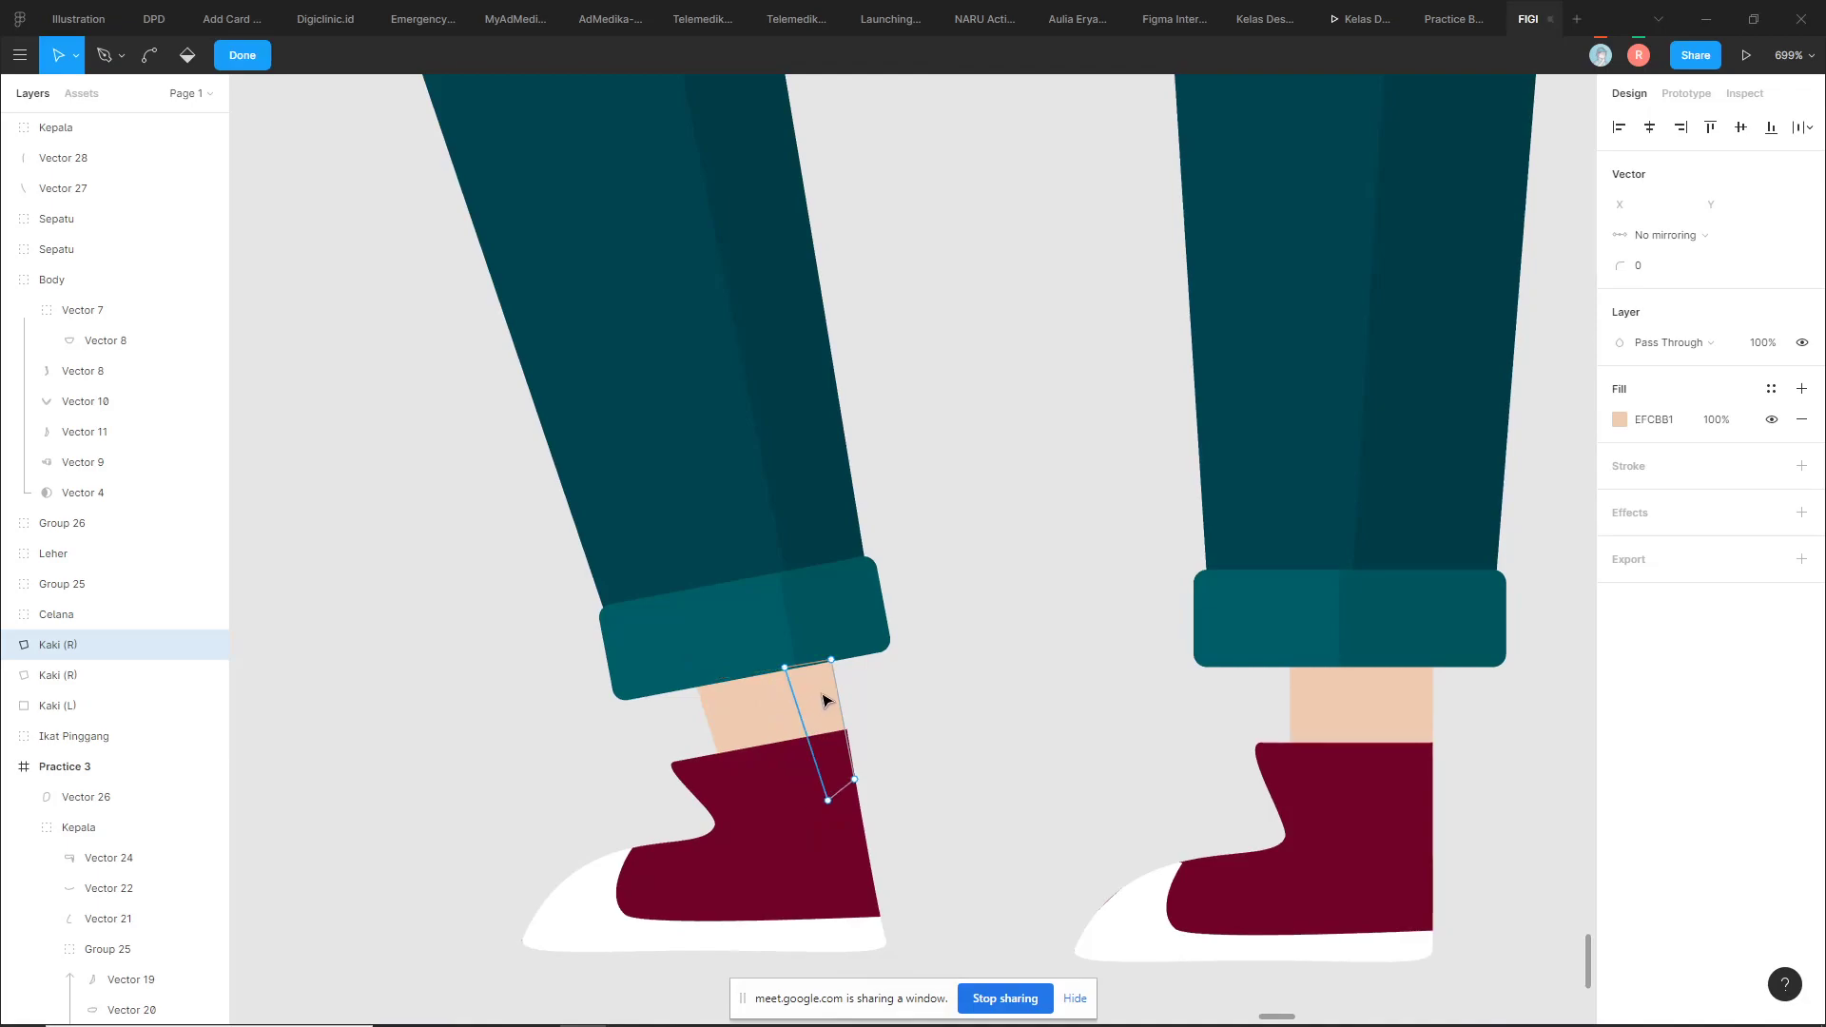
Set the ankle strip's fill to 000000 at 10% opacity
{"action": "left_click", "coordinate": [1674, 425]}
{"action": "type", "text": "000000"}
{"action": "key", "text": "Return"}
{"action": "left_click", "coordinate": [1717, 420]}
{"action": "type", "text": "10"}
{"action": "key", "text": "Return"}
{"action": "key", "text": "Escape"}
{"action": "key", "text": "Escape"}
{"action": "scroll", "coordinate": [1106, 704], "scroll_direction": "down", "scroll_amount": 3}
{"action": "scroll", "coordinate": [1106, 704], "scroll_direction": "down", "scroll_amount": 2}
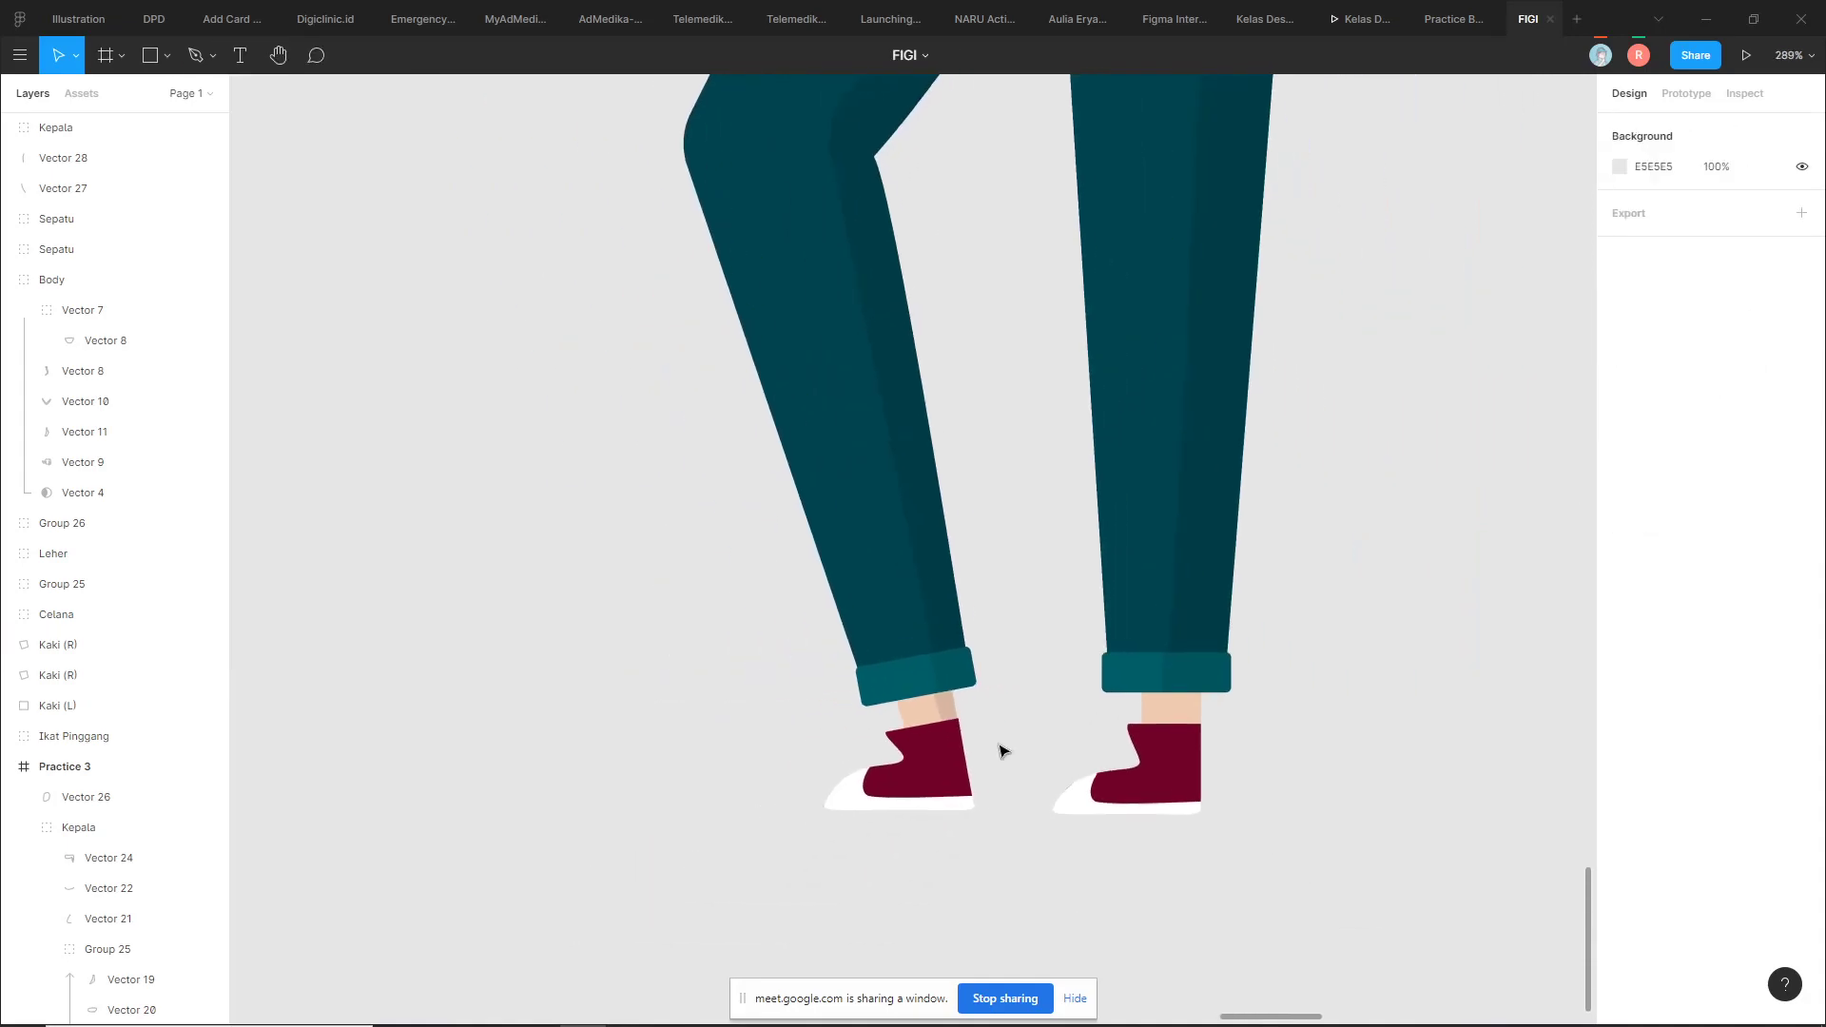
{"action": "scroll", "coordinate": [1277, 729], "scroll_direction": "down", "scroll_amount": 5}
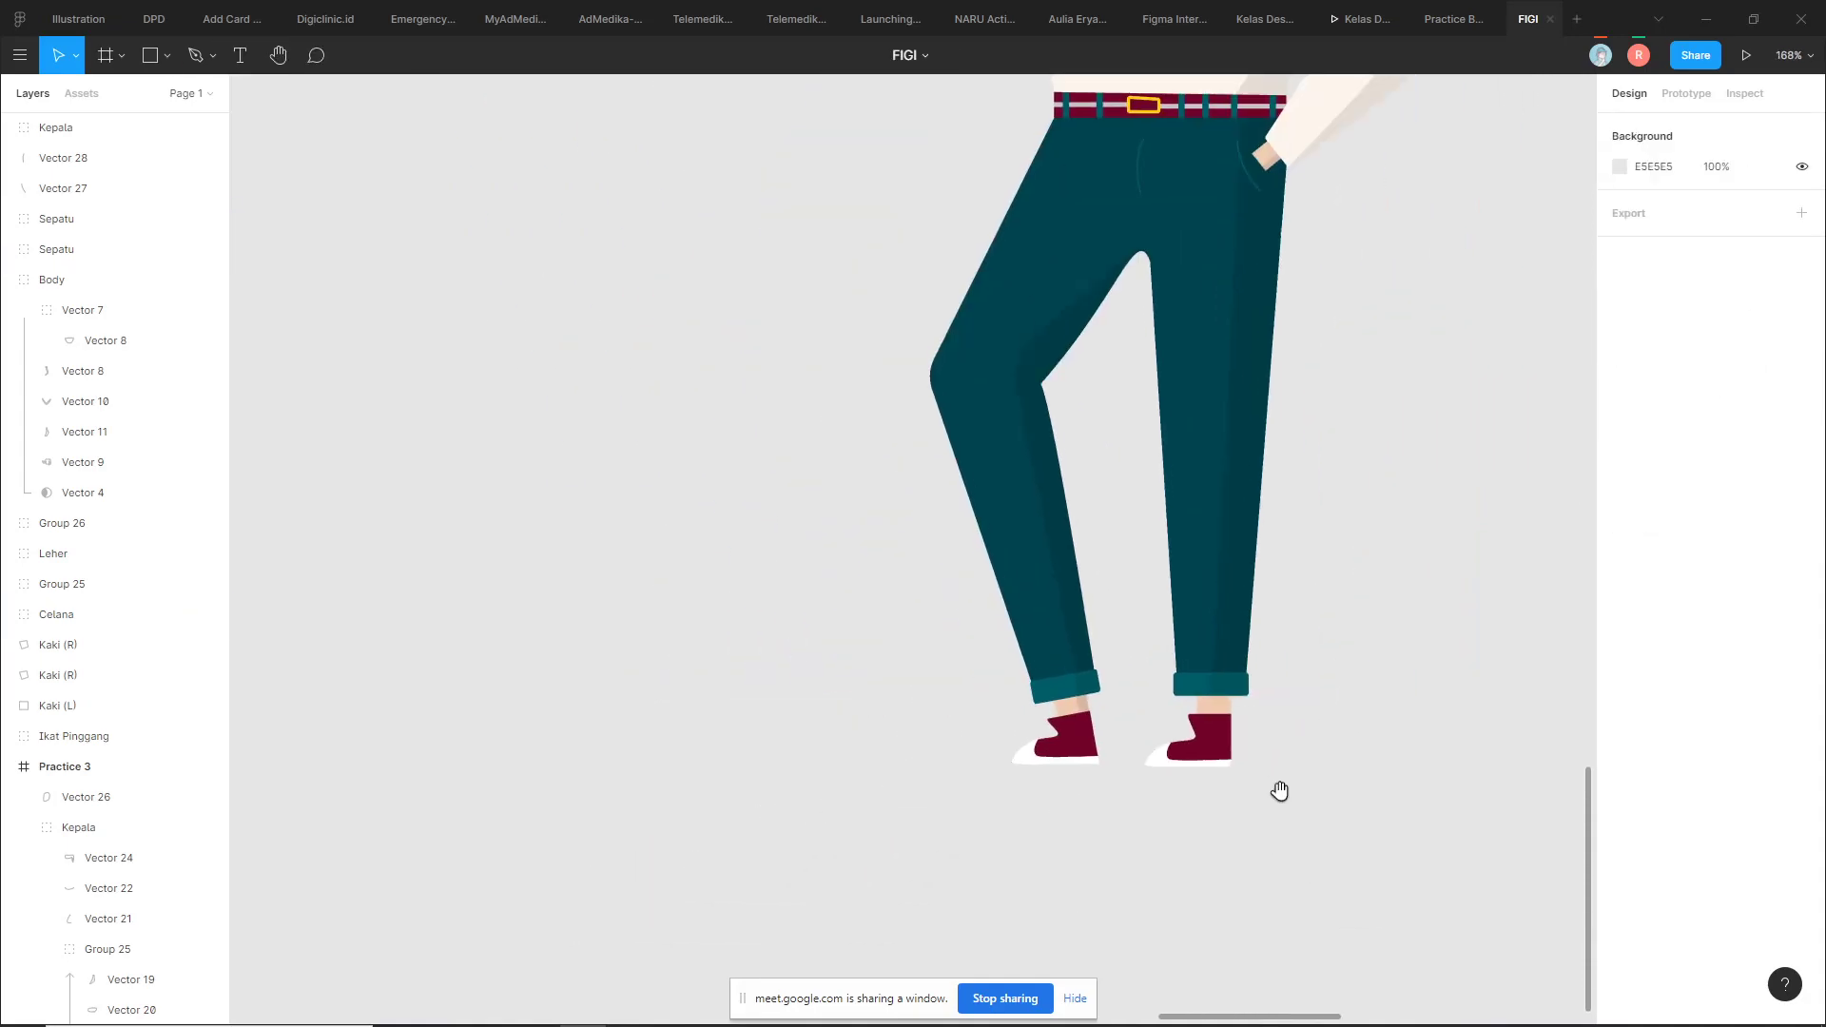
{"action": "scroll", "coordinate": [951, 856], "scroll_direction": "up", "scroll_amount": 2}
Draw a closed curved Pen path over the back of the left maroon boot
{"action": "scroll", "coordinate": [950, 873], "scroll_direction": "up", "scroll_amount": 5}
{"action": "double_click", "coordinate": [932, 815]}
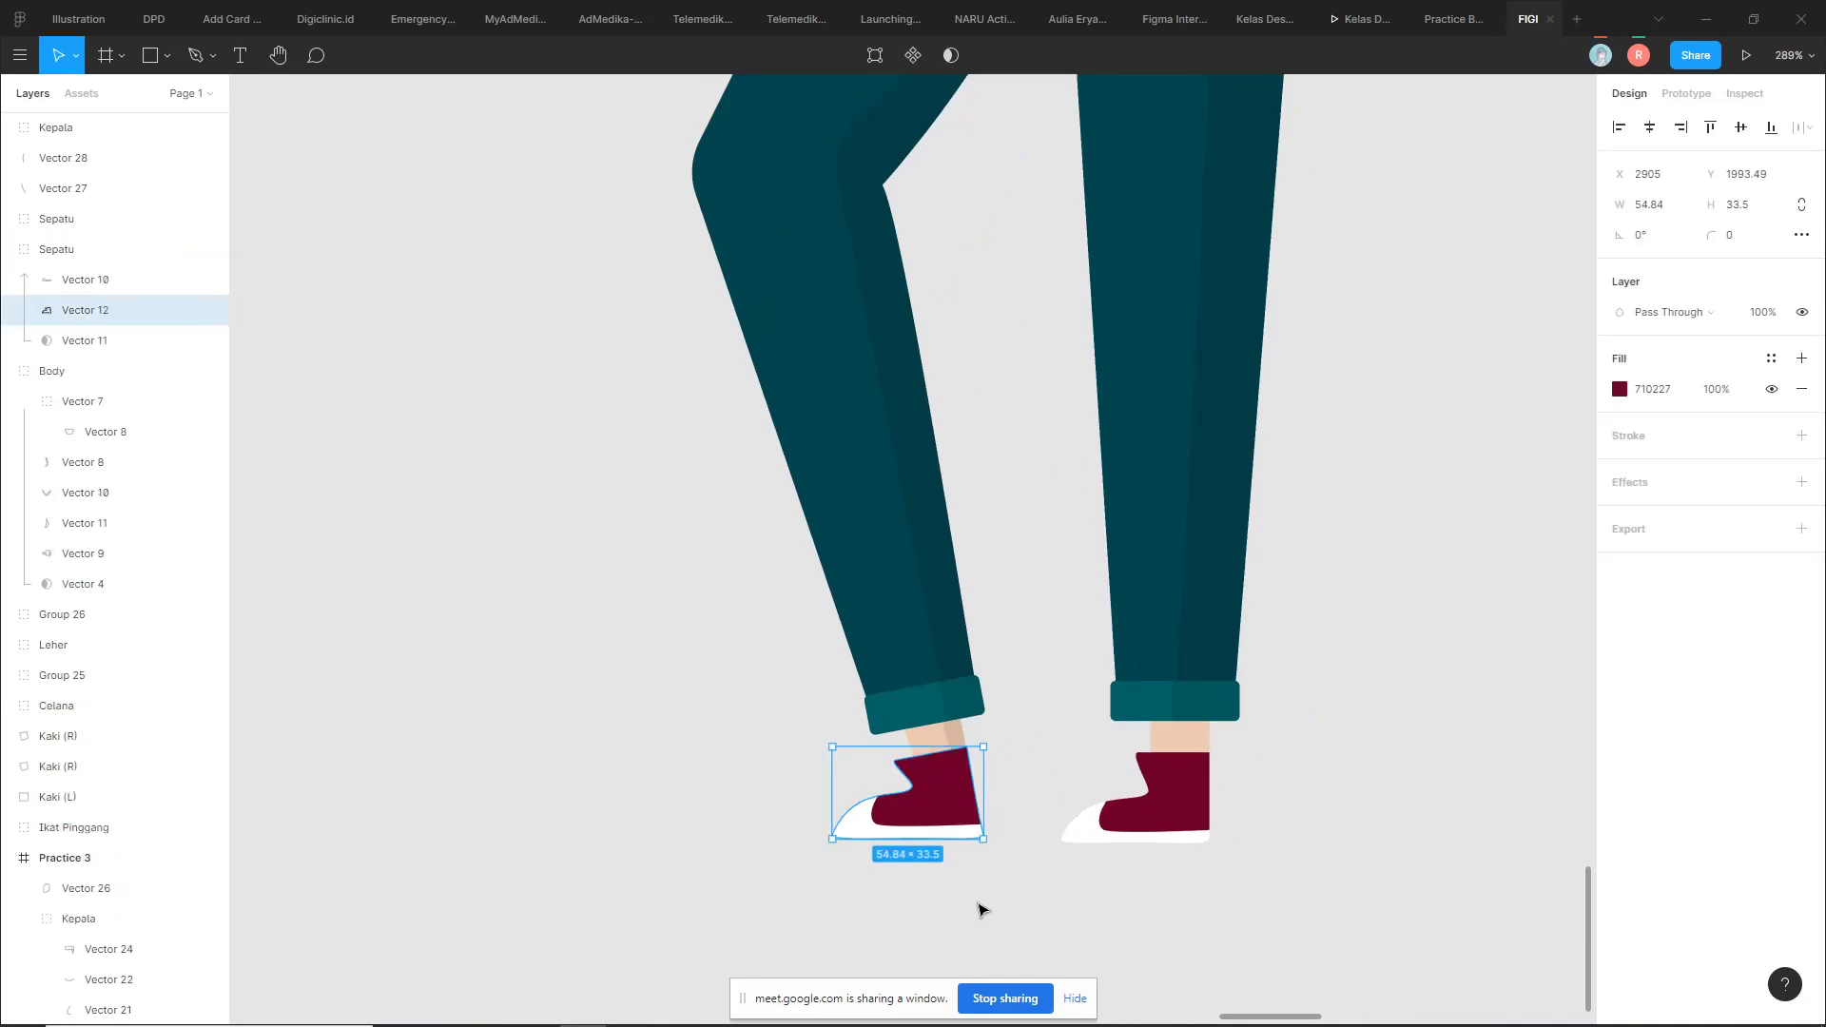
{"action": "scroll", "coordinate": [978, 909], "scroll_direction": "up", "scroll_amount": 3}
{"action": "scroll", "coordinate": [974, 856], "scroll_direction": "down", "scroll_amount": 3}
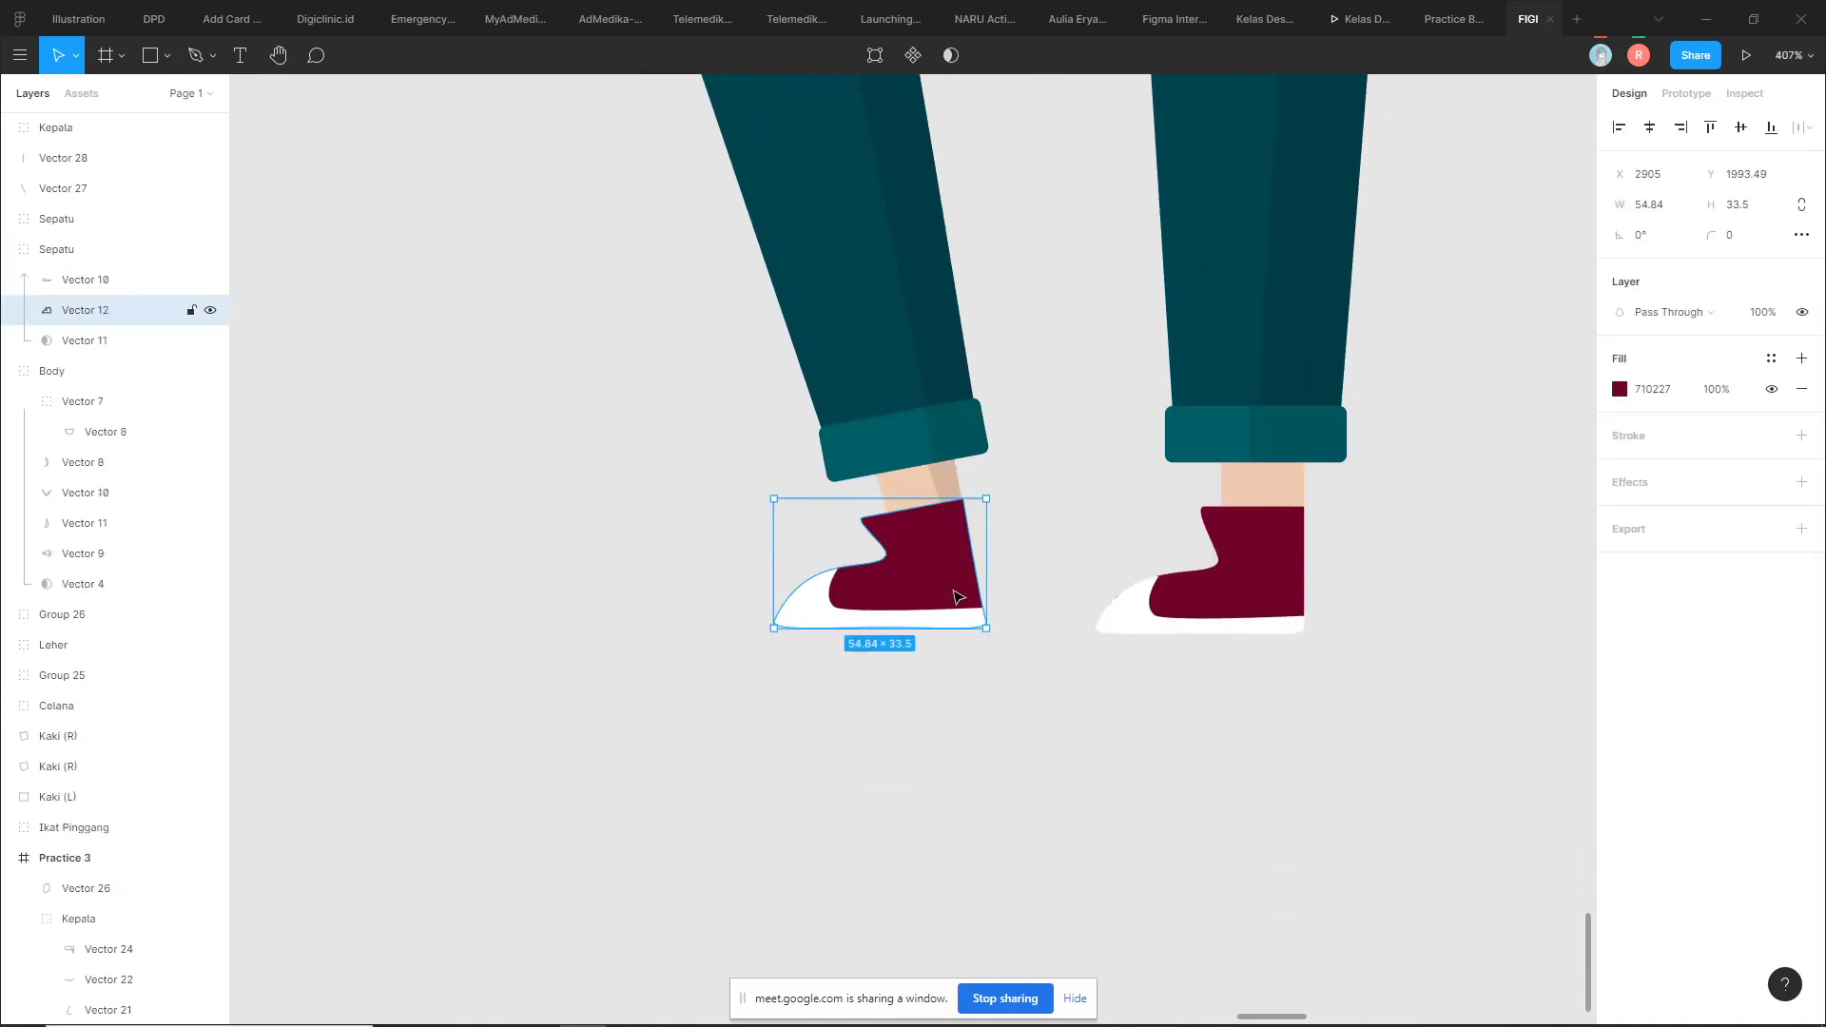
{"action": "key", "text": "p"}
{"action": "scroll", "coordinate": [960, 595], "scroll_direction": "up", "scroll_amount": 3}
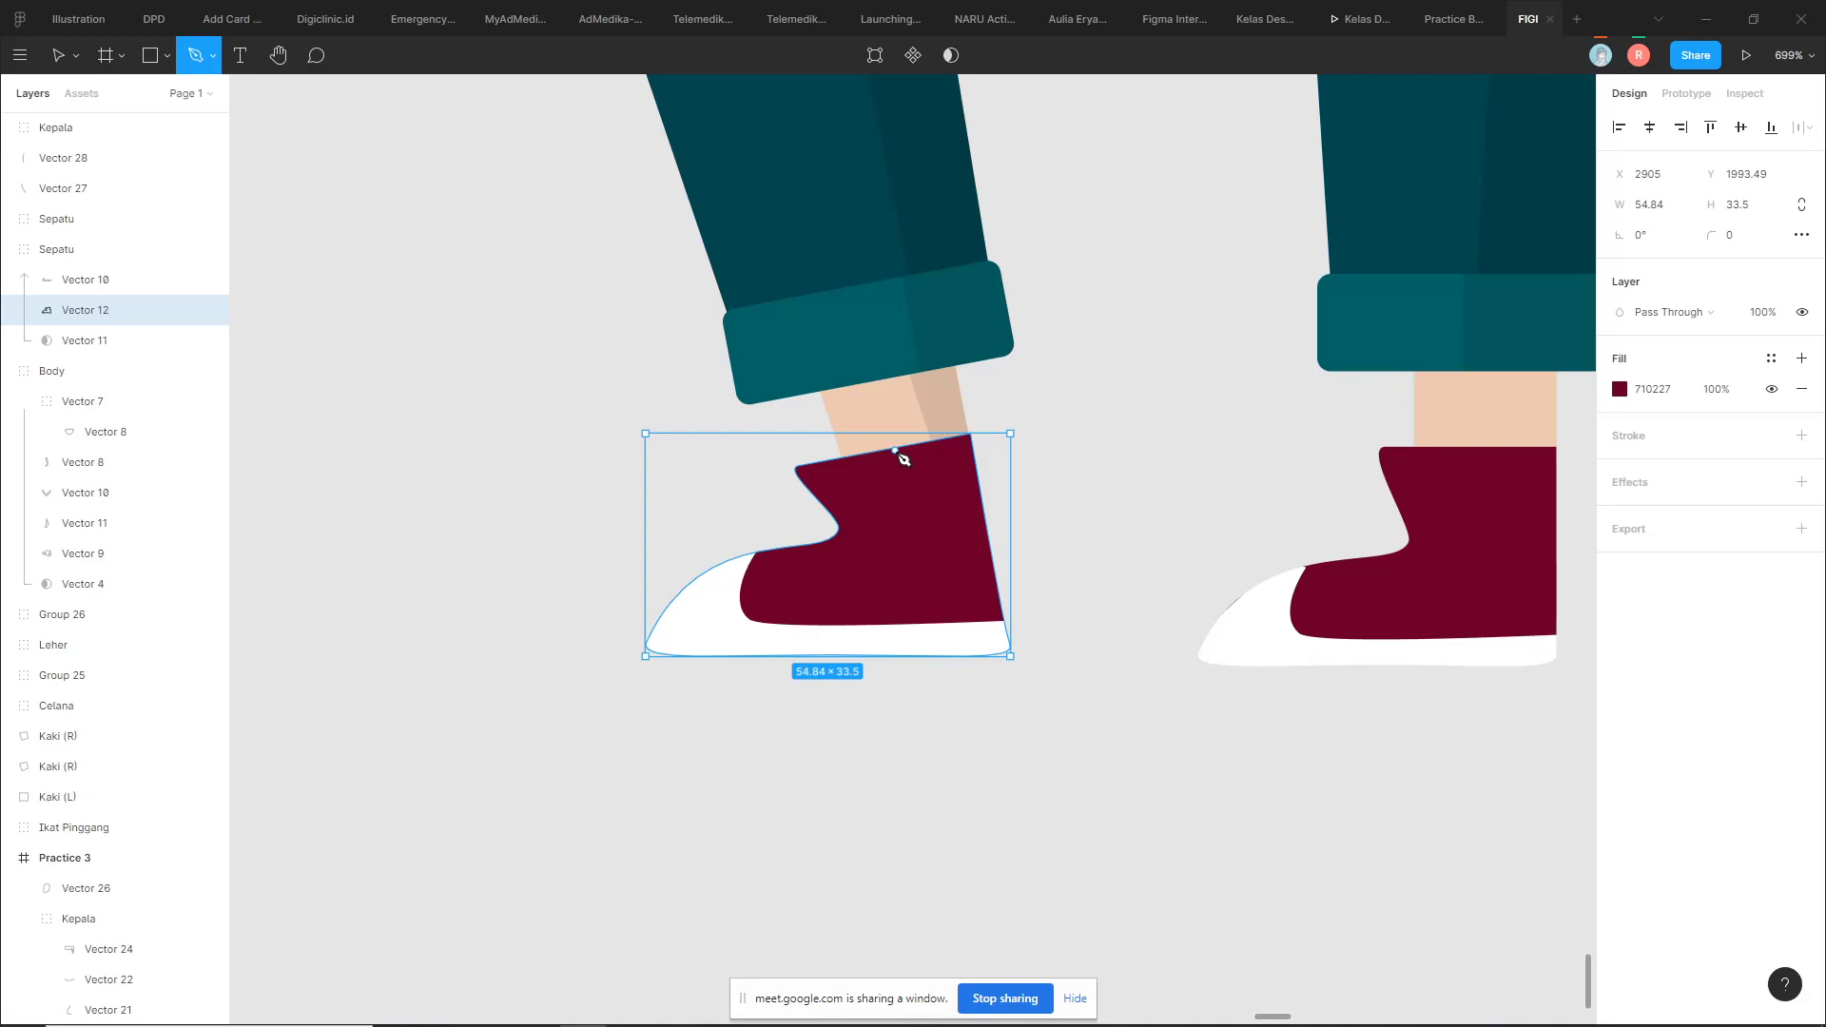
{"action": "left_click", "coordinate": [895, 450]}
{"action": "left_click", "coordinate": [932, 564]}
{"action": "left_click_drag", "start_coordinate": [939, 579], "coordinate": [930, 612]}
{"action": "left_click", "coordinate": [871, 769]}
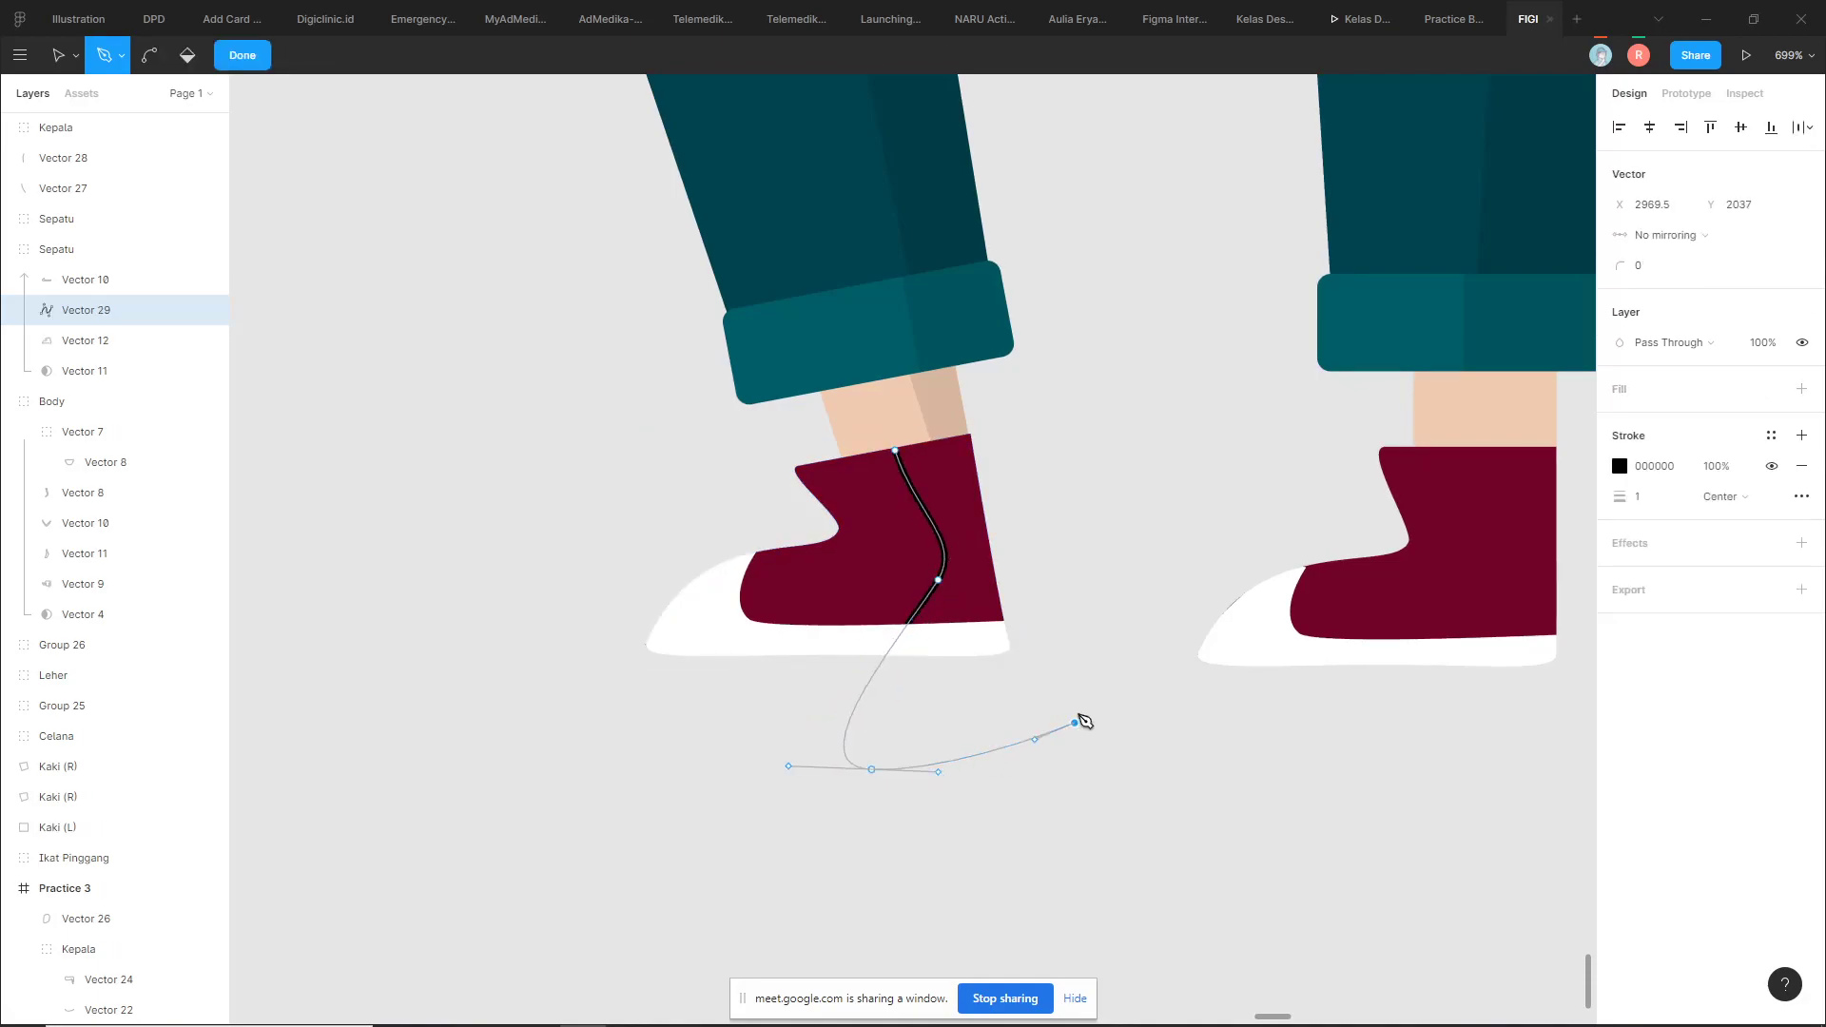
{"action": "left_click_drag", "start_coordinate": [1075, 723], "coordinate": [1072, 742]}
{"action": "mouse_move", "coordinate": [1038, 430]}
{"action": "left_mouse_down"}
{"action": "mouse_move", "coordinate": [1107, 477]}
{"action": "mouse_move", "coordinate": [1024, 410]}
{"action": "left_mouse_up"}
{"action": "left_click", "coordinate": [895, 450]}
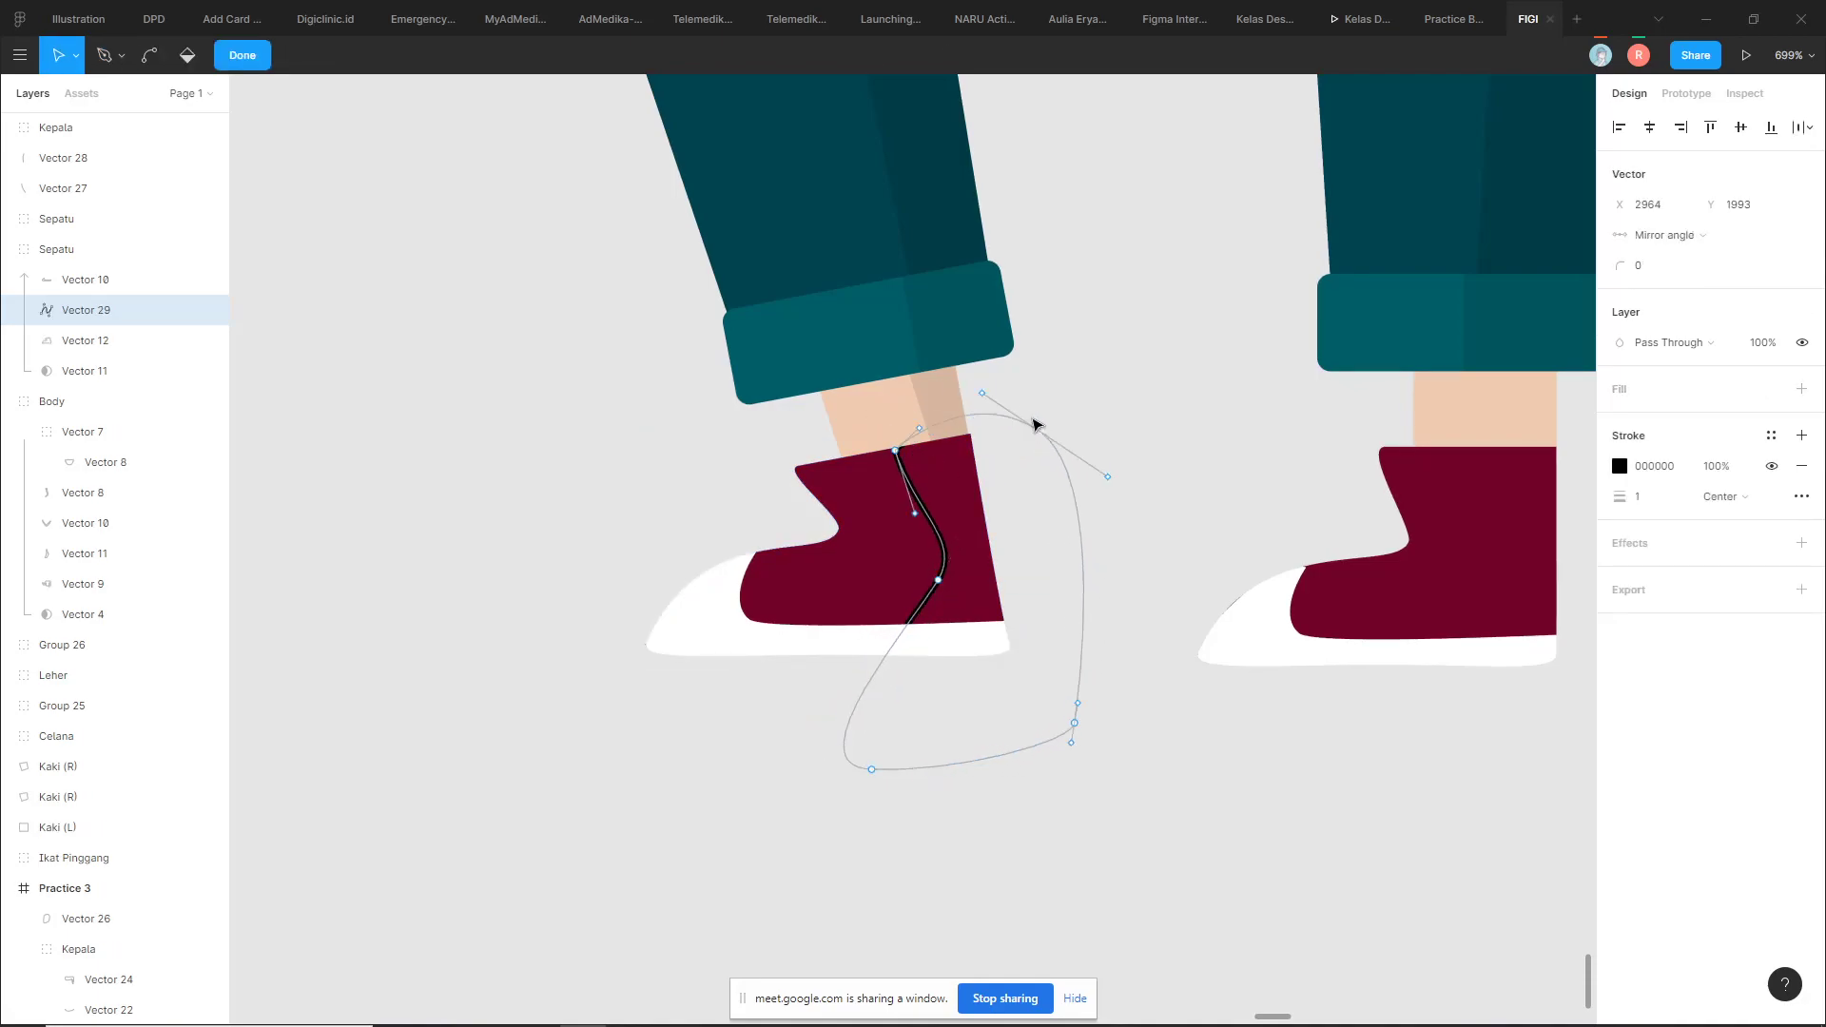
Fill the boot shadow with 000000 at 10% opacity and remove its outline
{"action": "left_click", "coordinate": [1801, 389]}
{"action": "left_click", "coordinate": [1802, 495]}
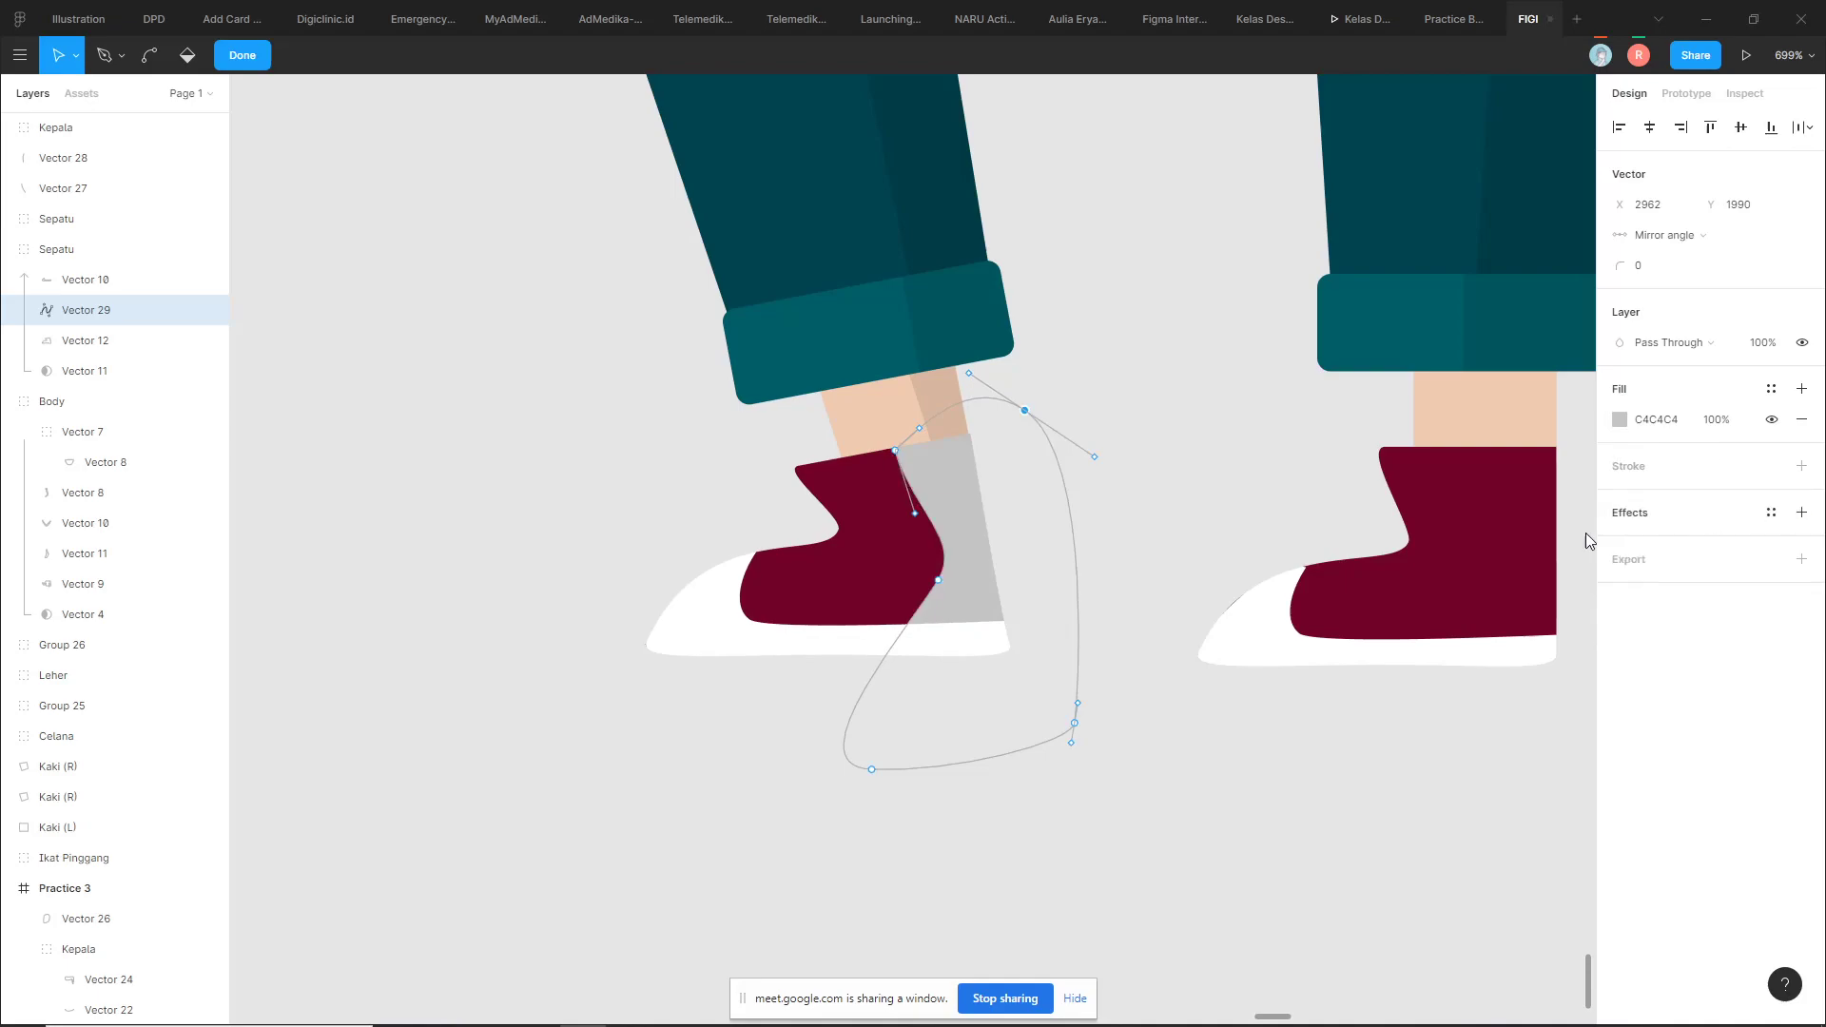
{"action": "left_click", "coordinate": [1679, 427]}
{"action": "type", "text": "000000"}
{"action": "key", "text": "Return"}
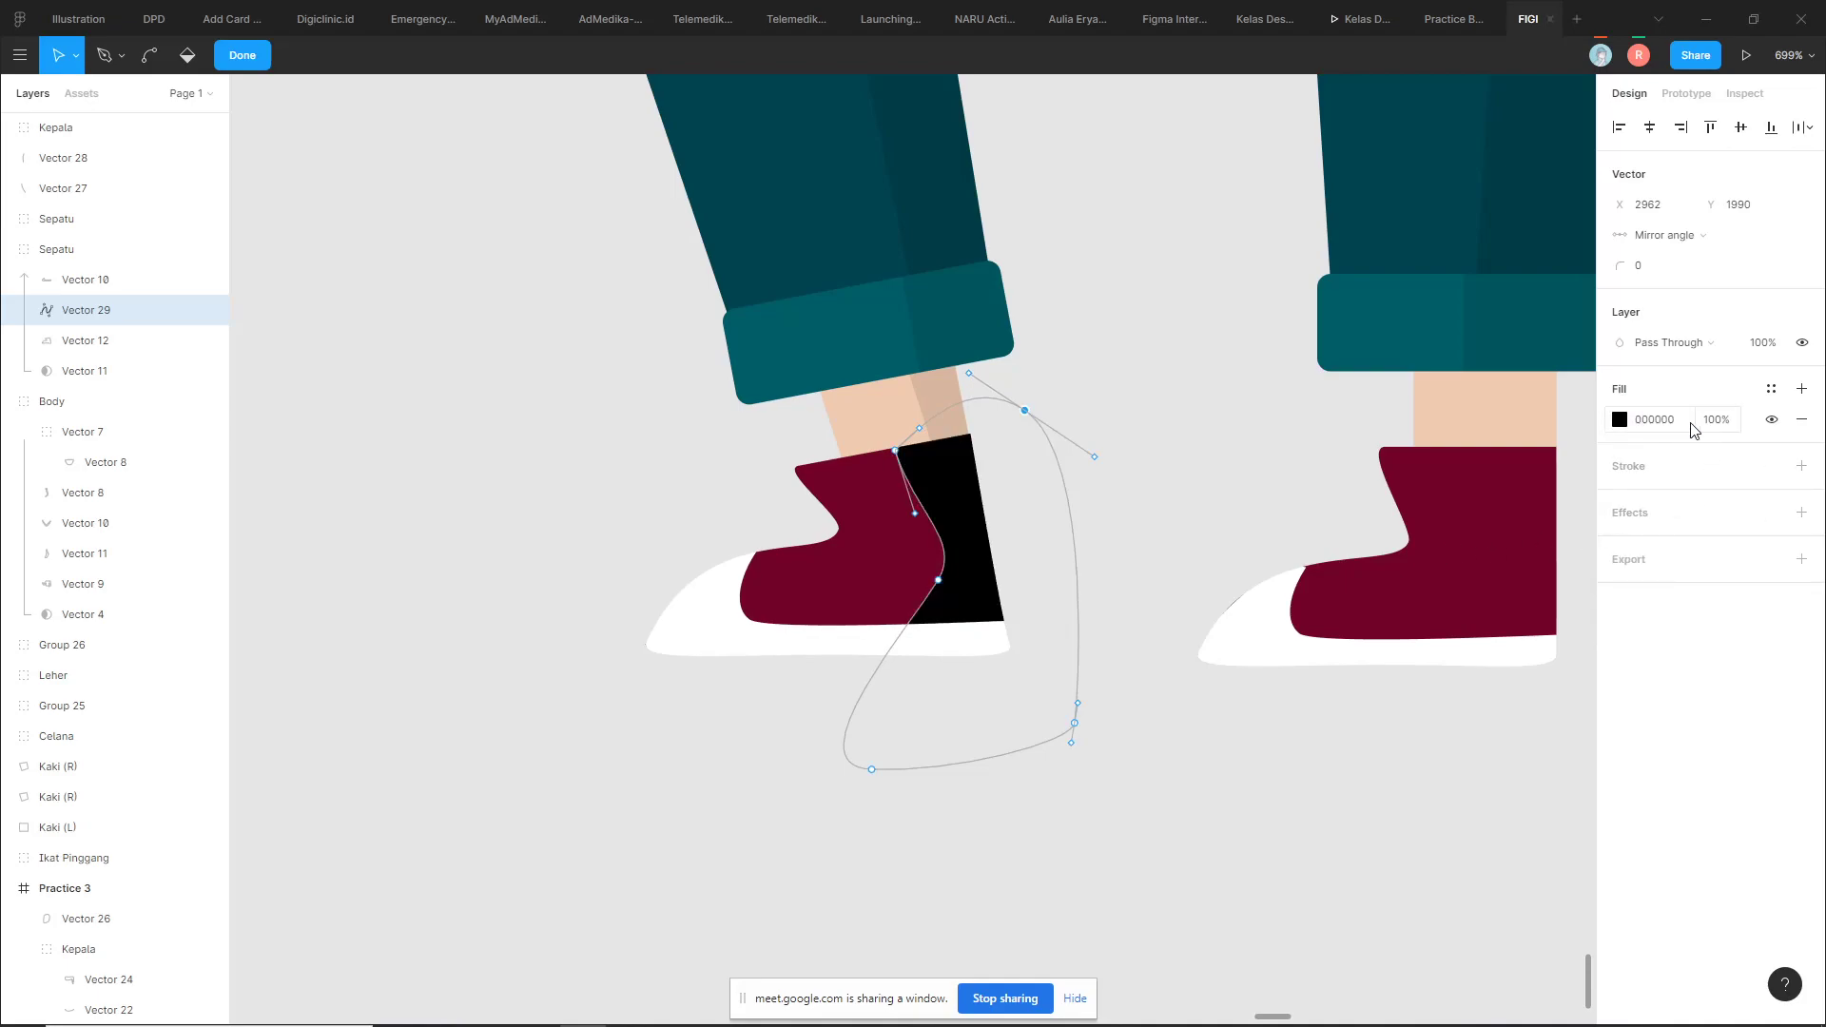
{"action": "left_click", "coordinate": [1718, 419]}
{"action": "type", "text": "10"}
{"action": "key", "text": "Return"}
Raise the boot shadow's fill opacity to 20%
{"action": "left_click", "coordinate": [1219, 801]}
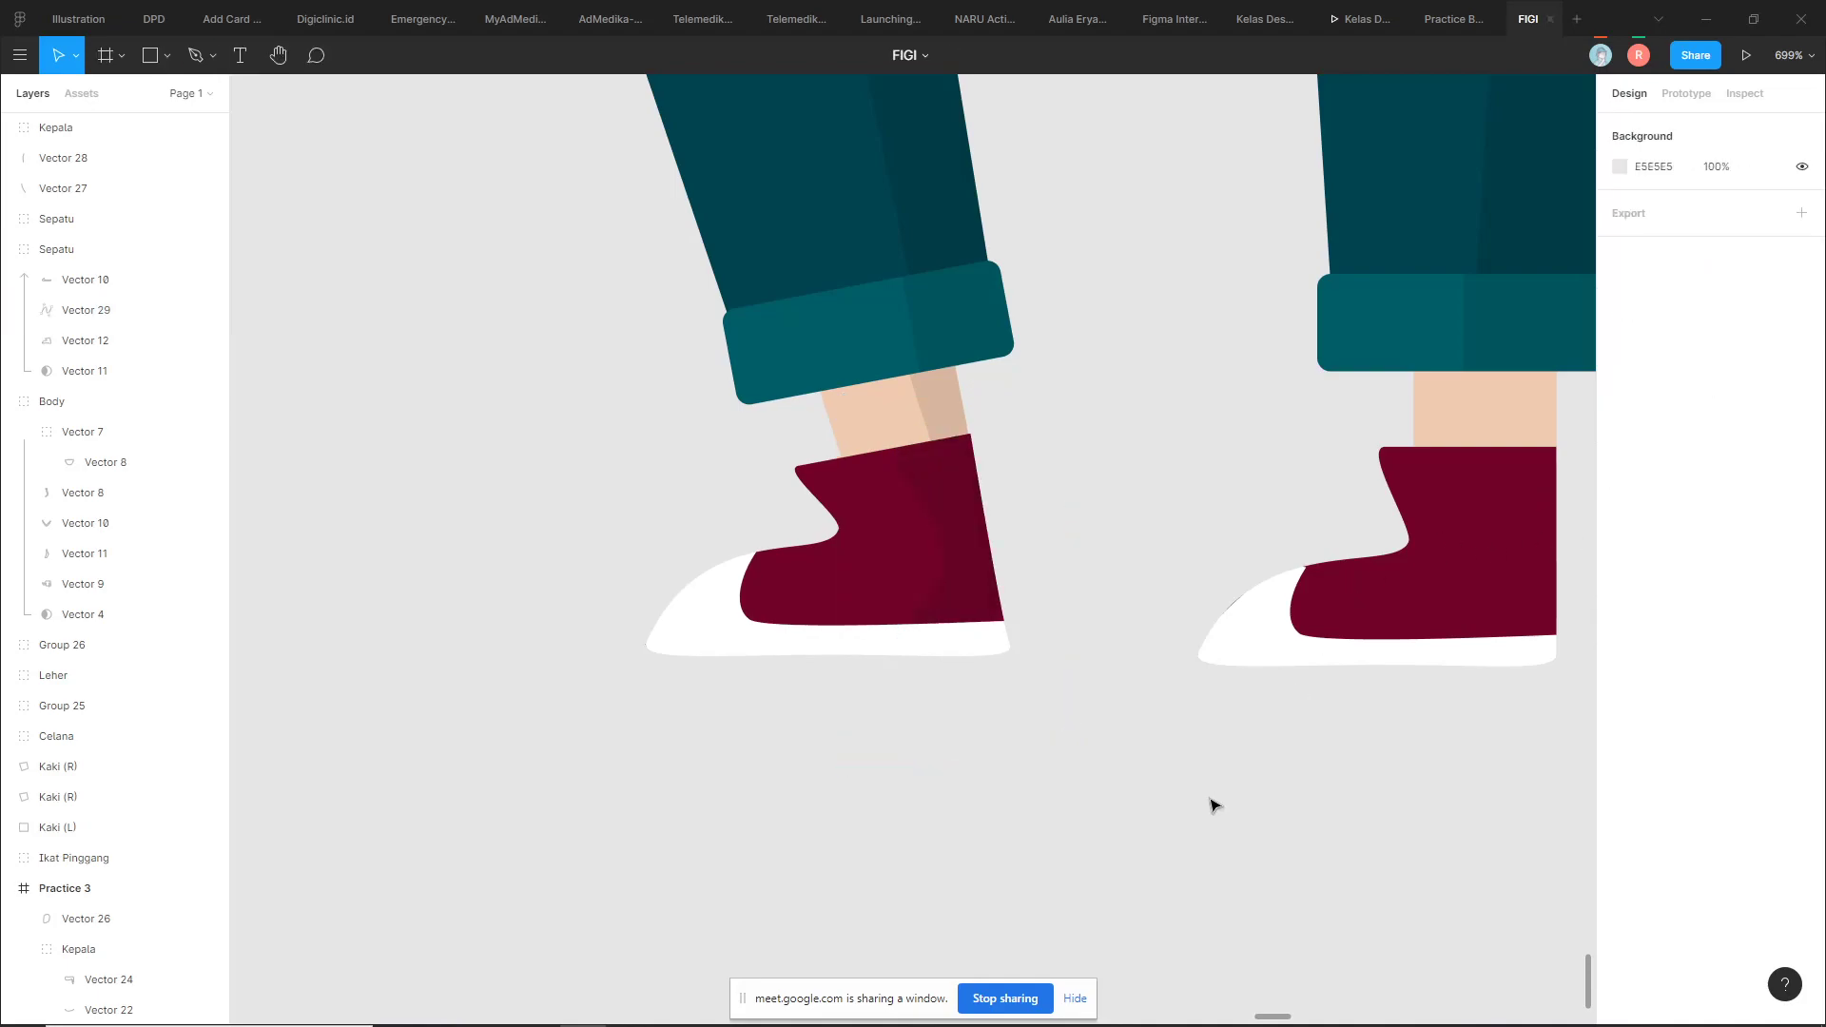
{"action": "scroll", "coordinate": [1141, 823], "scroll_direction": "down", "scroll_amount": 5}
{"action": "left_click", "coordinate": [937, 725]}
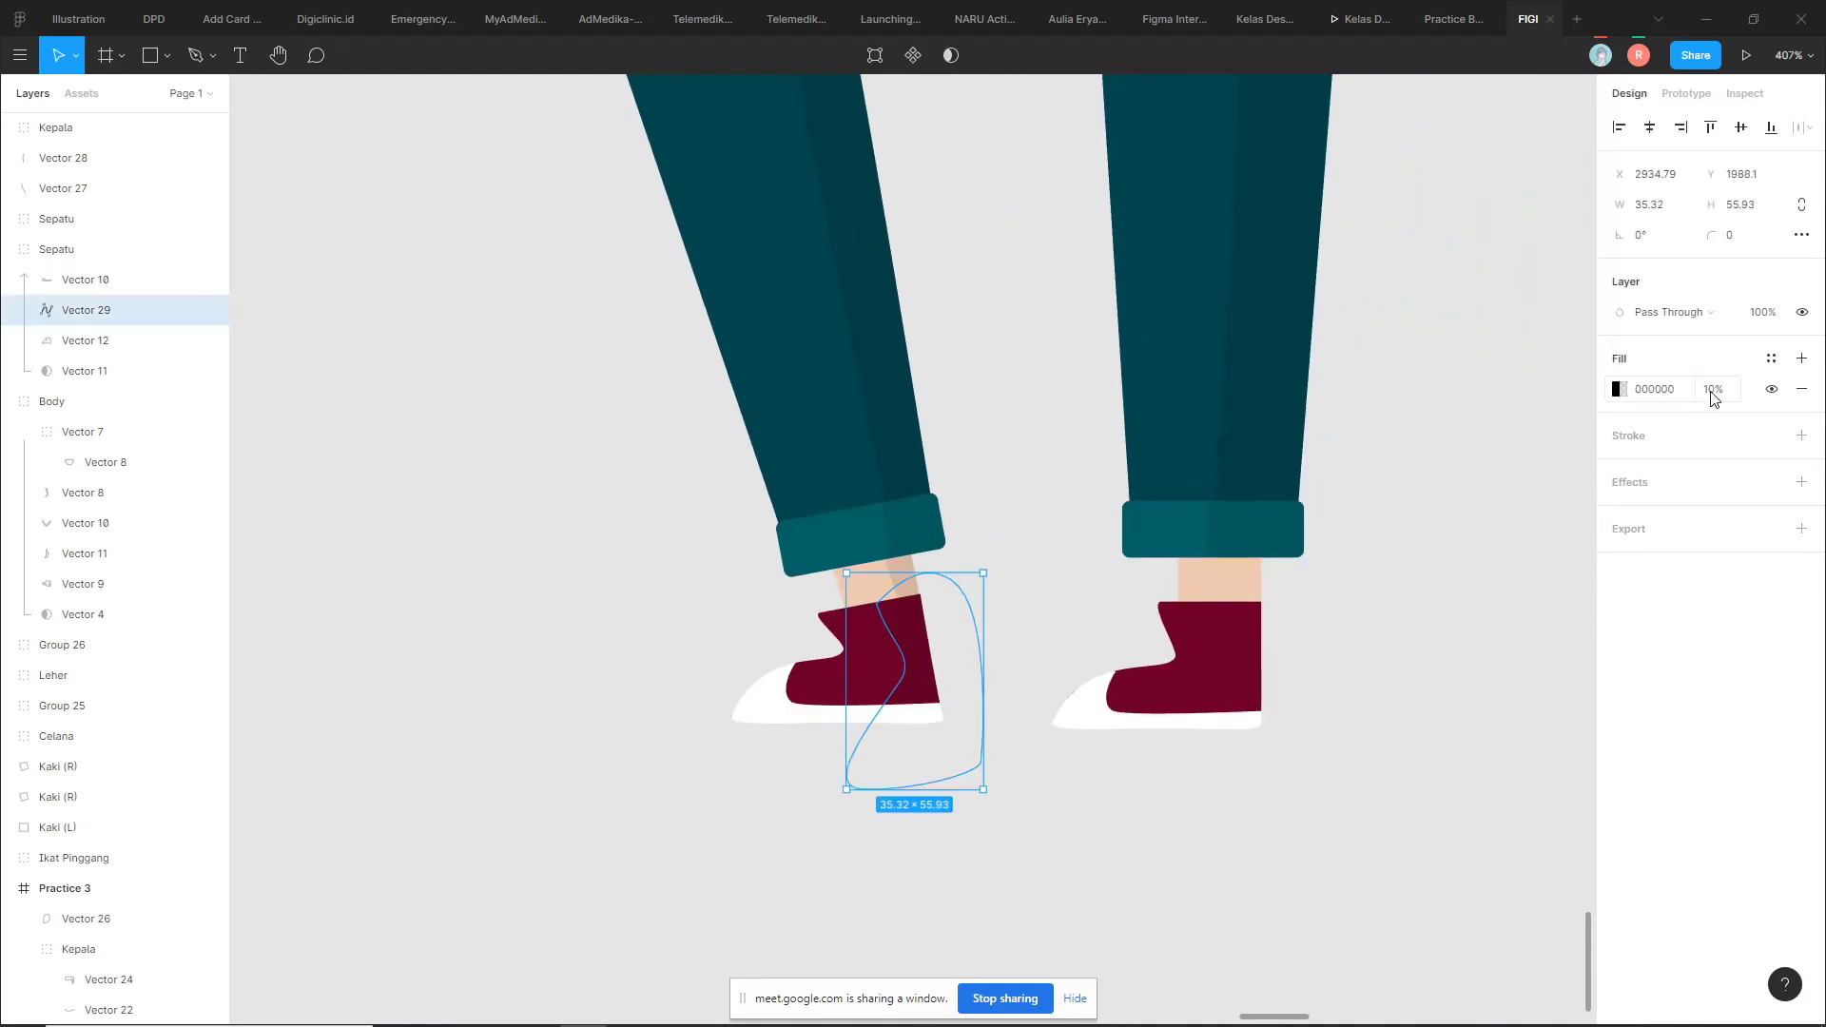
{"action": "left_click", "coordinate": [1714, 389]}
{"action": "type", "text": "20"}
{"action": "key", "text": "Return"}
Zoom around the shaded character copy below Practice 3, then switch to the Google Meet window
{"action": "left_click", "coordinate": [902, 820]}
{"action": "scroll", "coordinate": [901, 820], "scroll_direction": "down", "scroll_amount": 3}
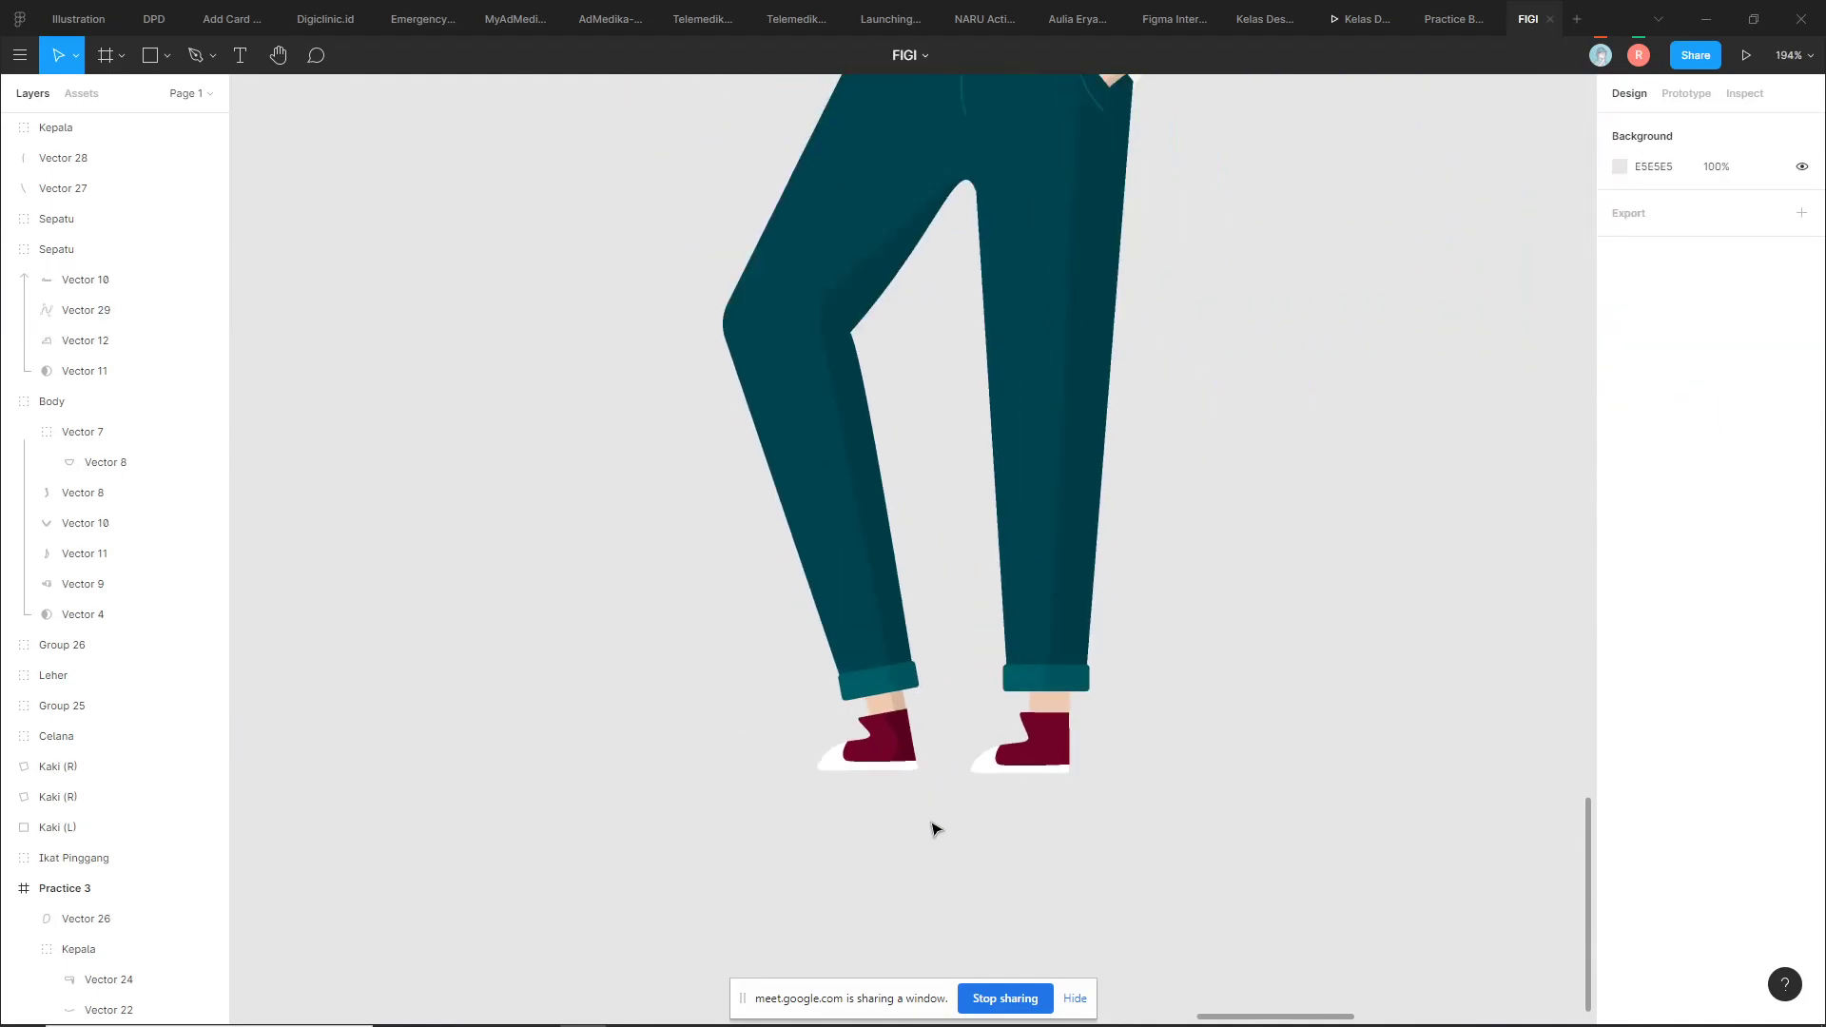
{"action": "scroll", "coordinate": [979, 844], "scroll_direction": "down", "scroll_amount": 3}
{"action": "scroll", "coordinate": [1103, 774], "scroll_direction": "up", "scroll_amount": 4}
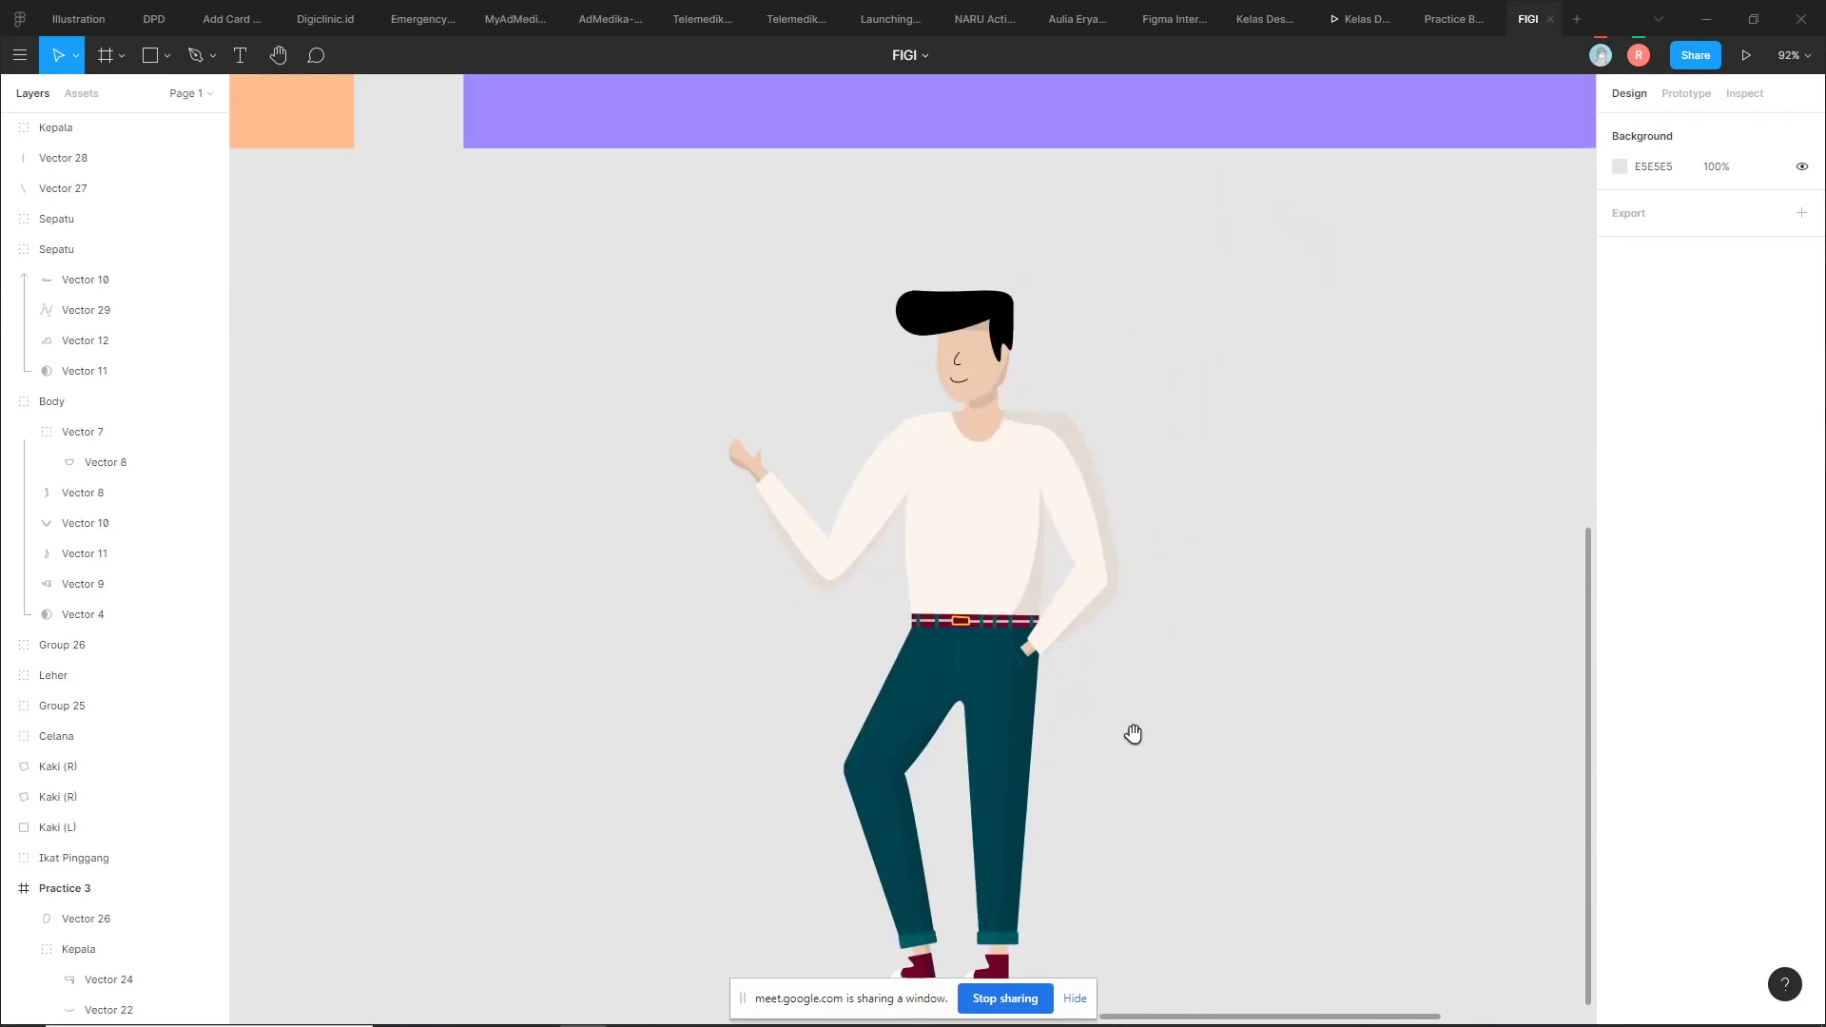
{"action": "scroll", "coordinate": [1134, 734], "scroll_direction": "down", "scroll_amount": 1}
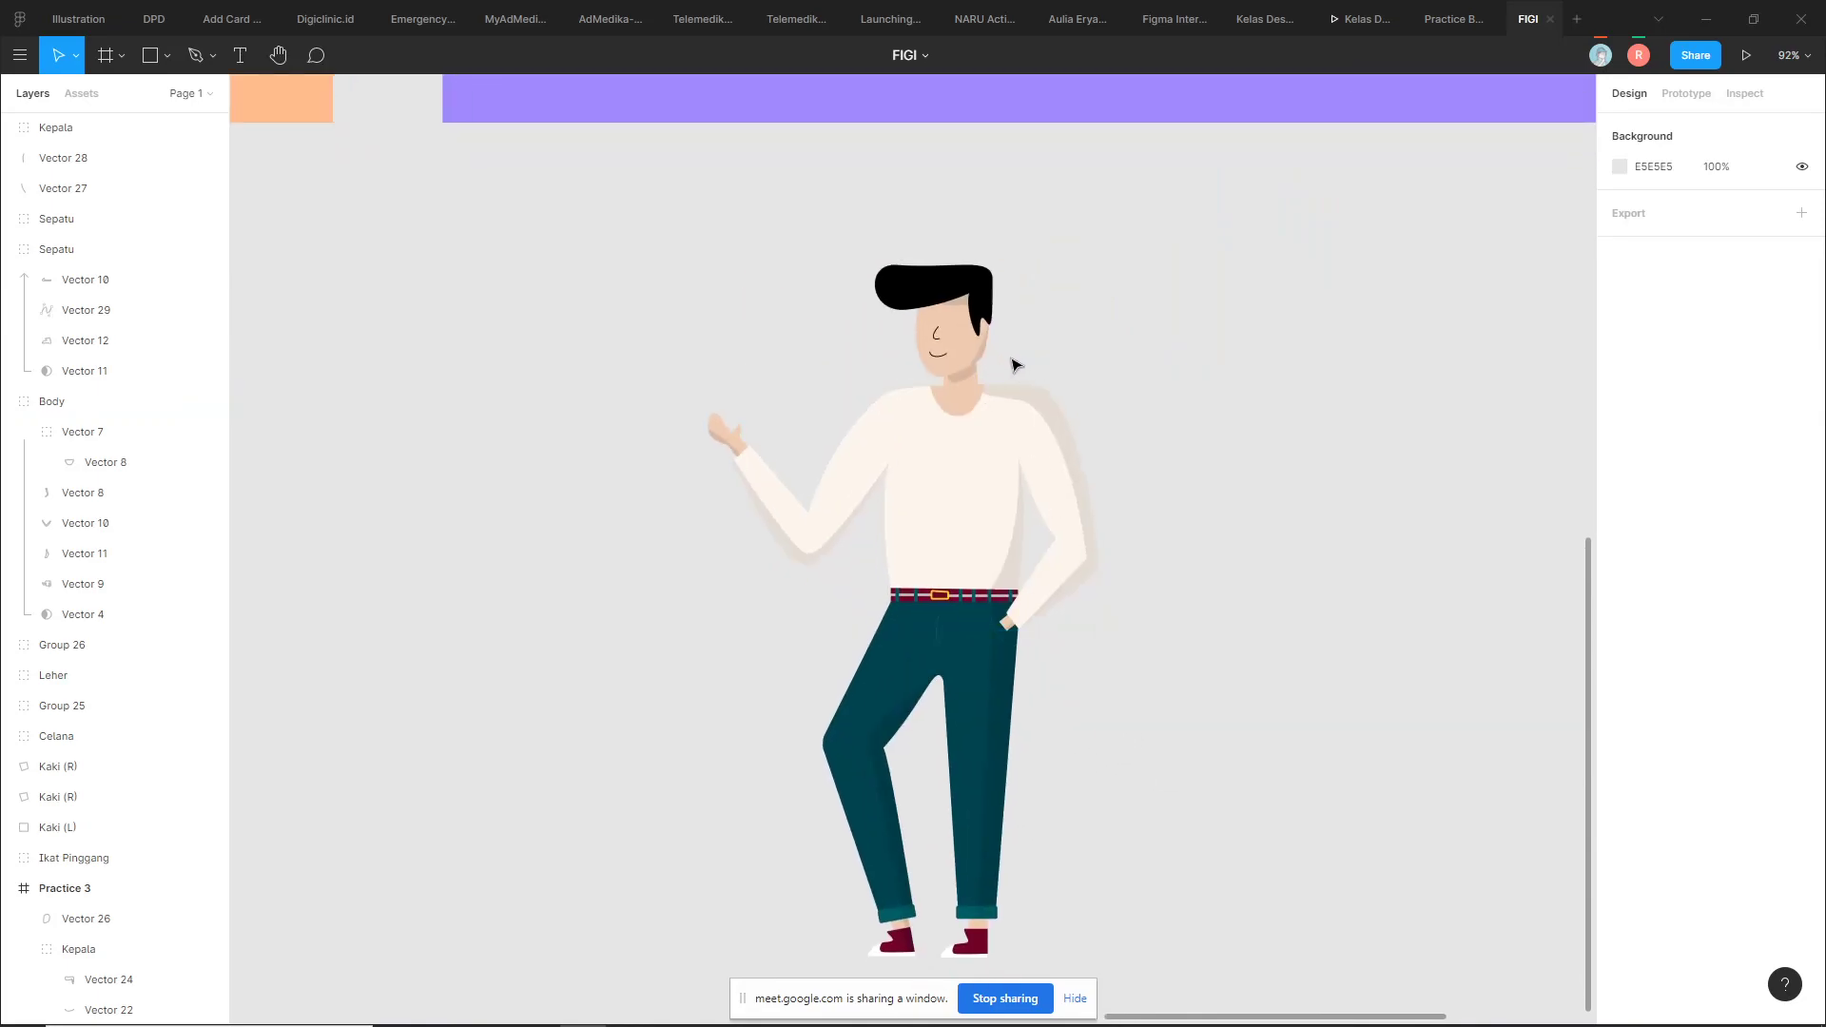
{"action": "scroll", "coordinate": [1015, 362], "scroll_direction": "up", "scroll_amount": 2}
{"action": "scroll", "coordinate": [1053, 312], "scroll_direction": "down", "scroll_amount": 2}
{"action": "scroll", "coordinate": [1053, 311], "scroll_direction": "down", "scroll_amount": 2}
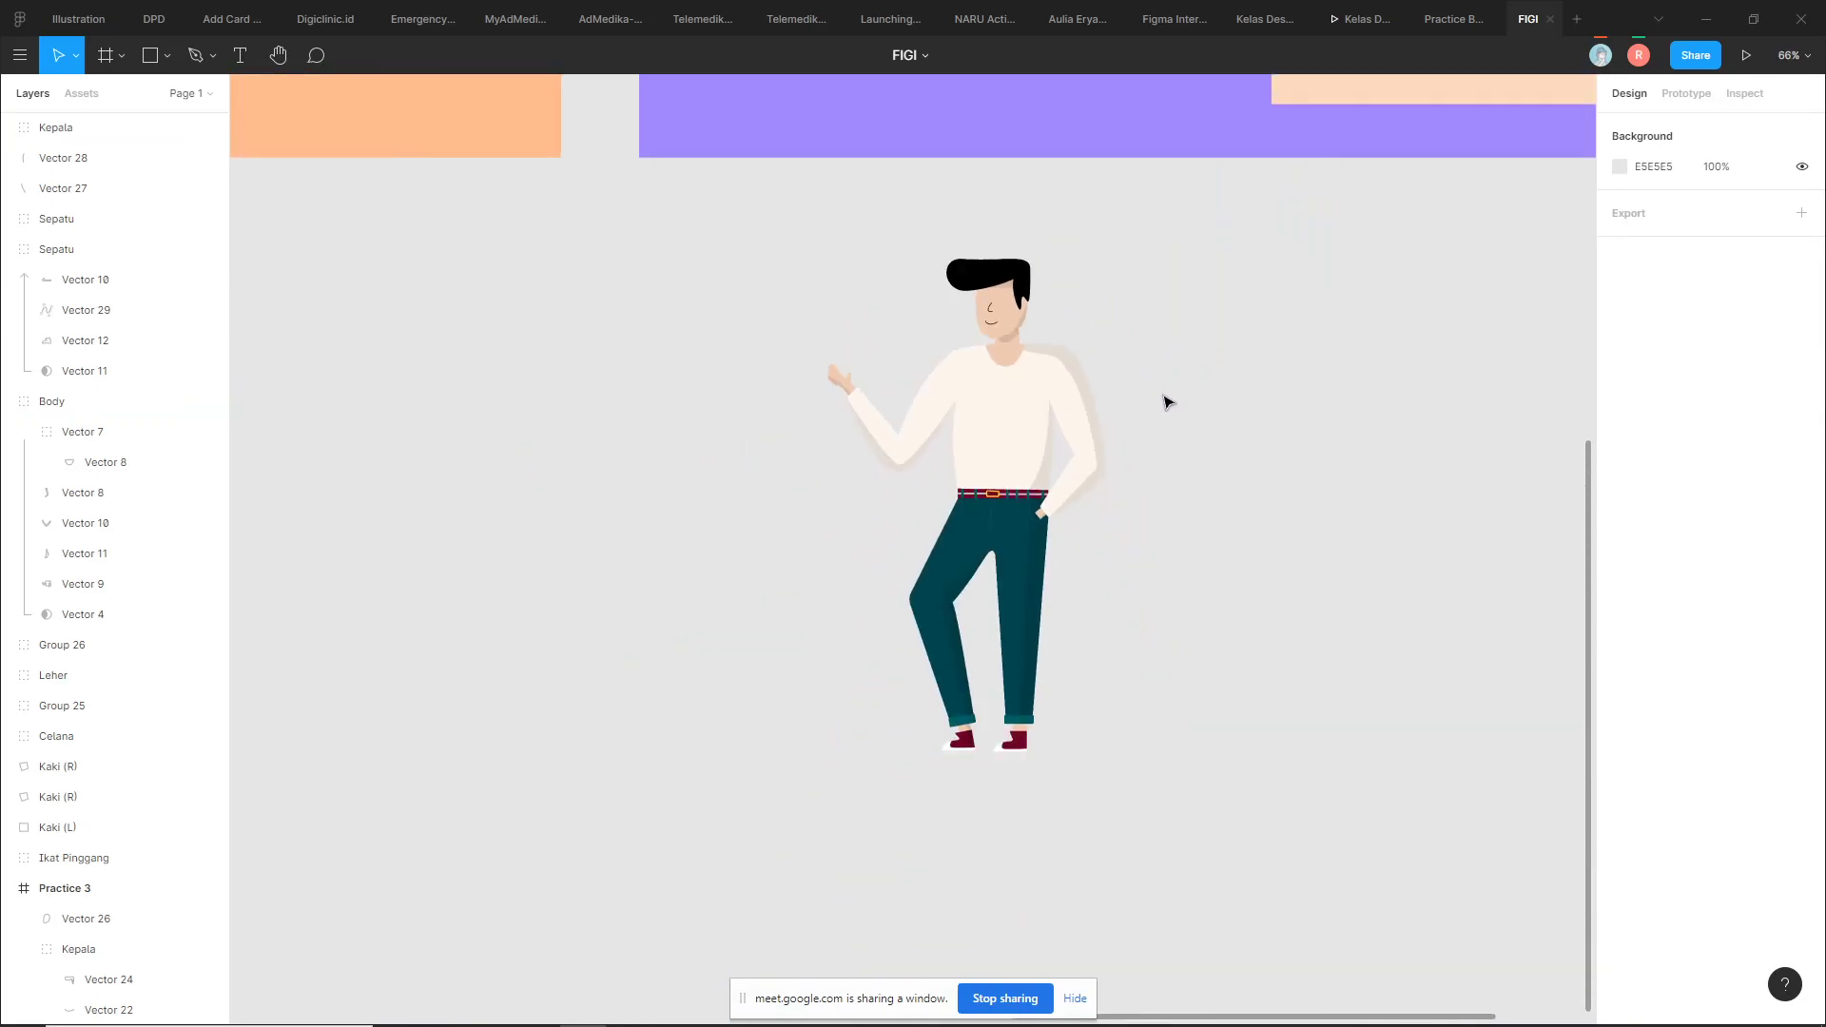
{"action": "scroll", "coordinate": [1123, 457], "scroll_direction": "up", "scroll_amount": 2}
{"action": "scroll", "coordinate": [1139, 489], "scroll_direction": "up", "scroll_amount": 1}
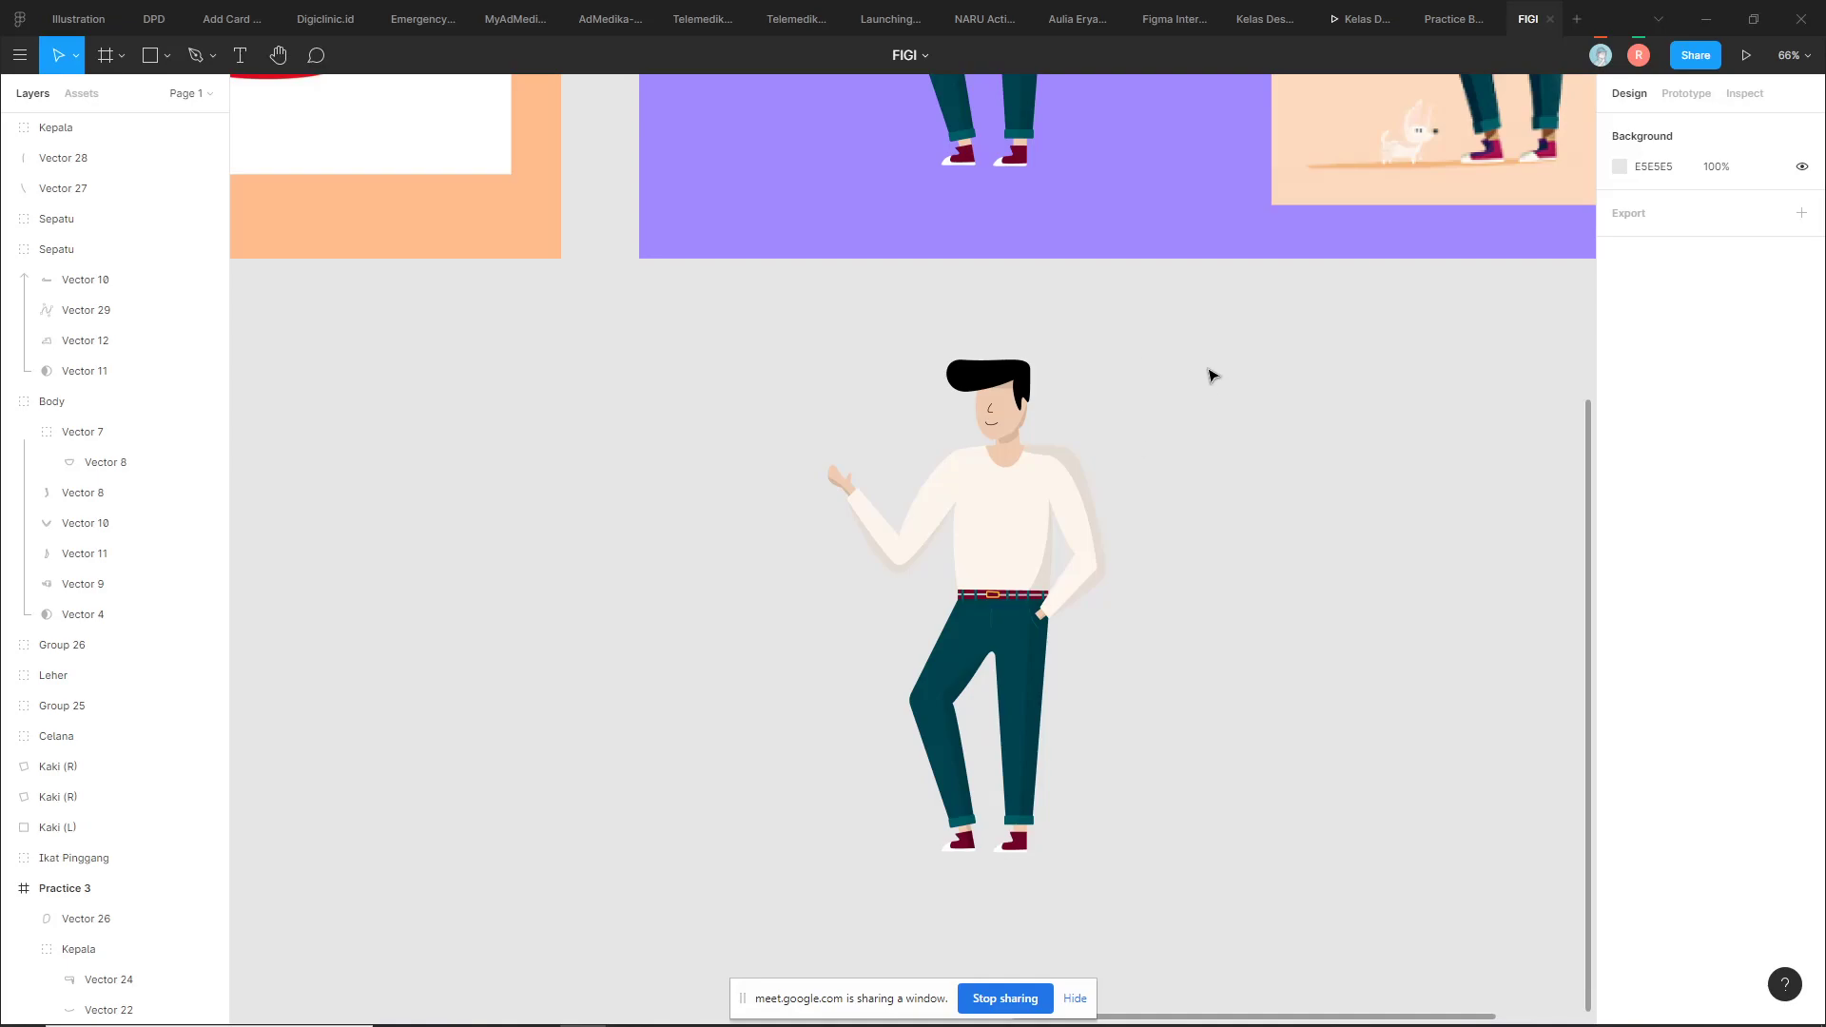
{"action": "scroll", "coordinate": [1184, 443], "scroll_direction": "down", "scroll_amount": 3}
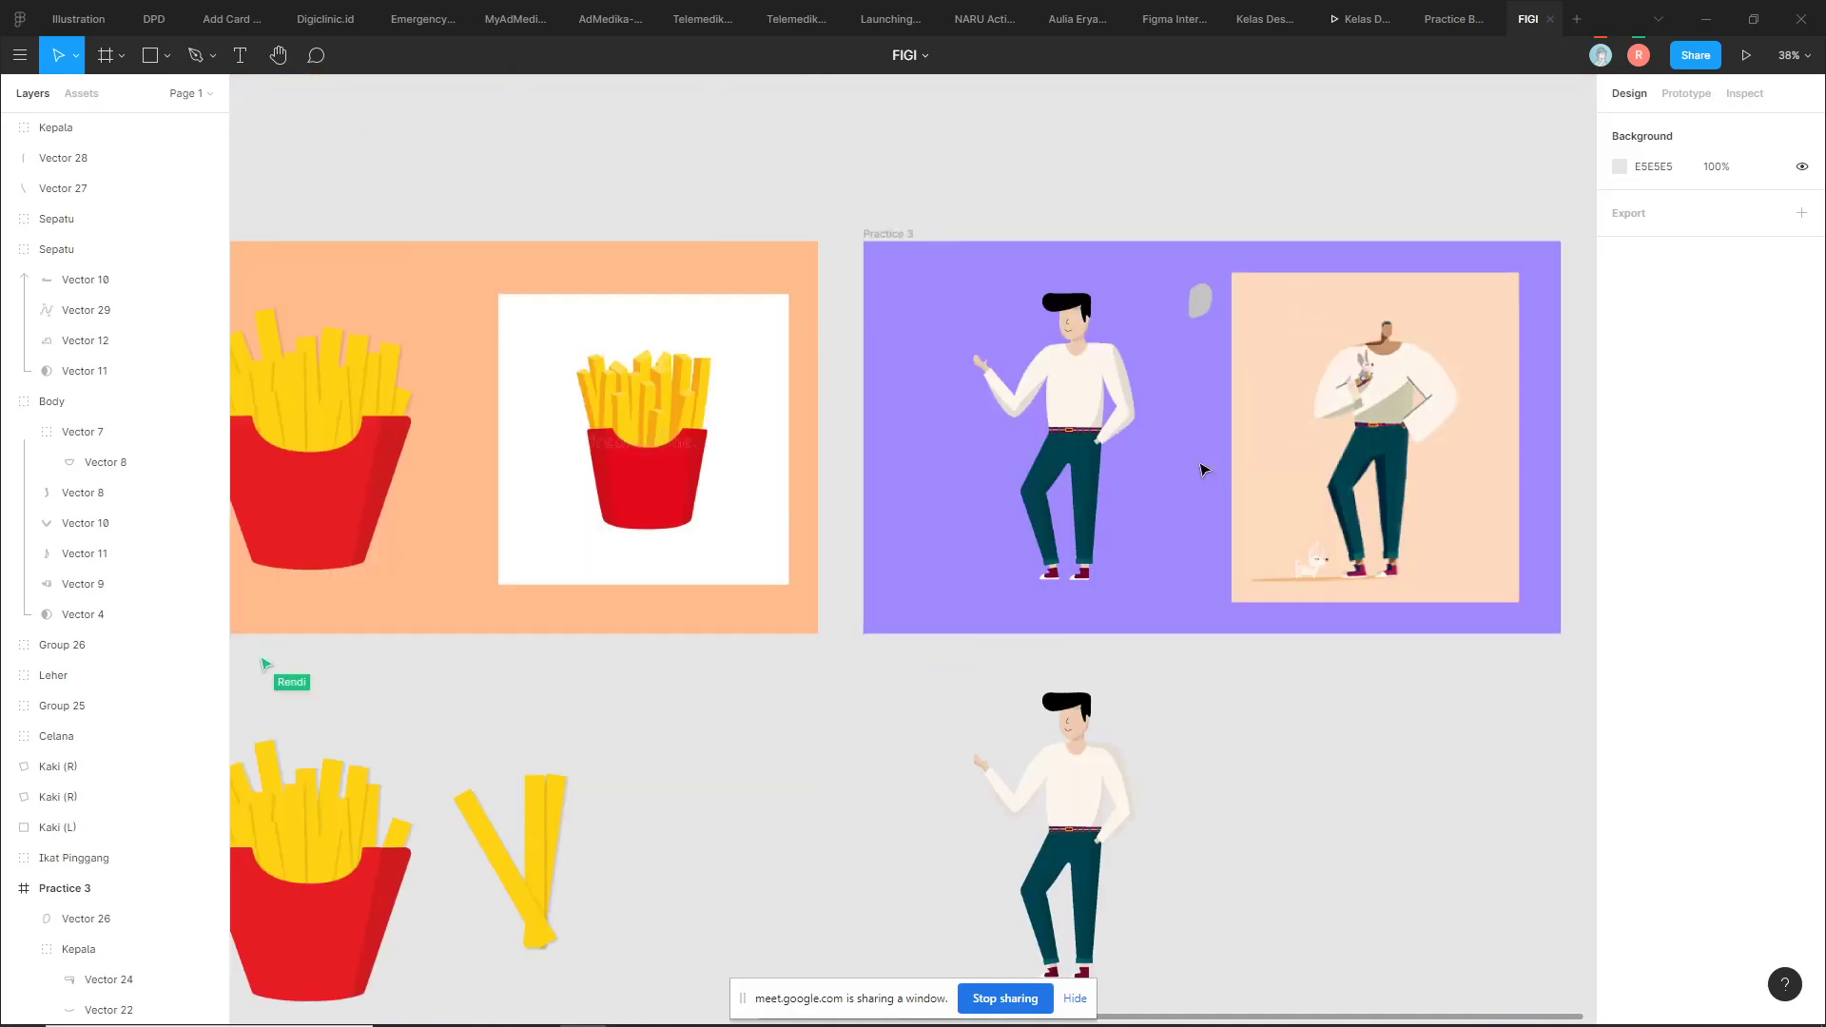
{"action": "scroll", "coordinate": [892, 620], "scroll_direction": "up", "scroll_amount": 2}
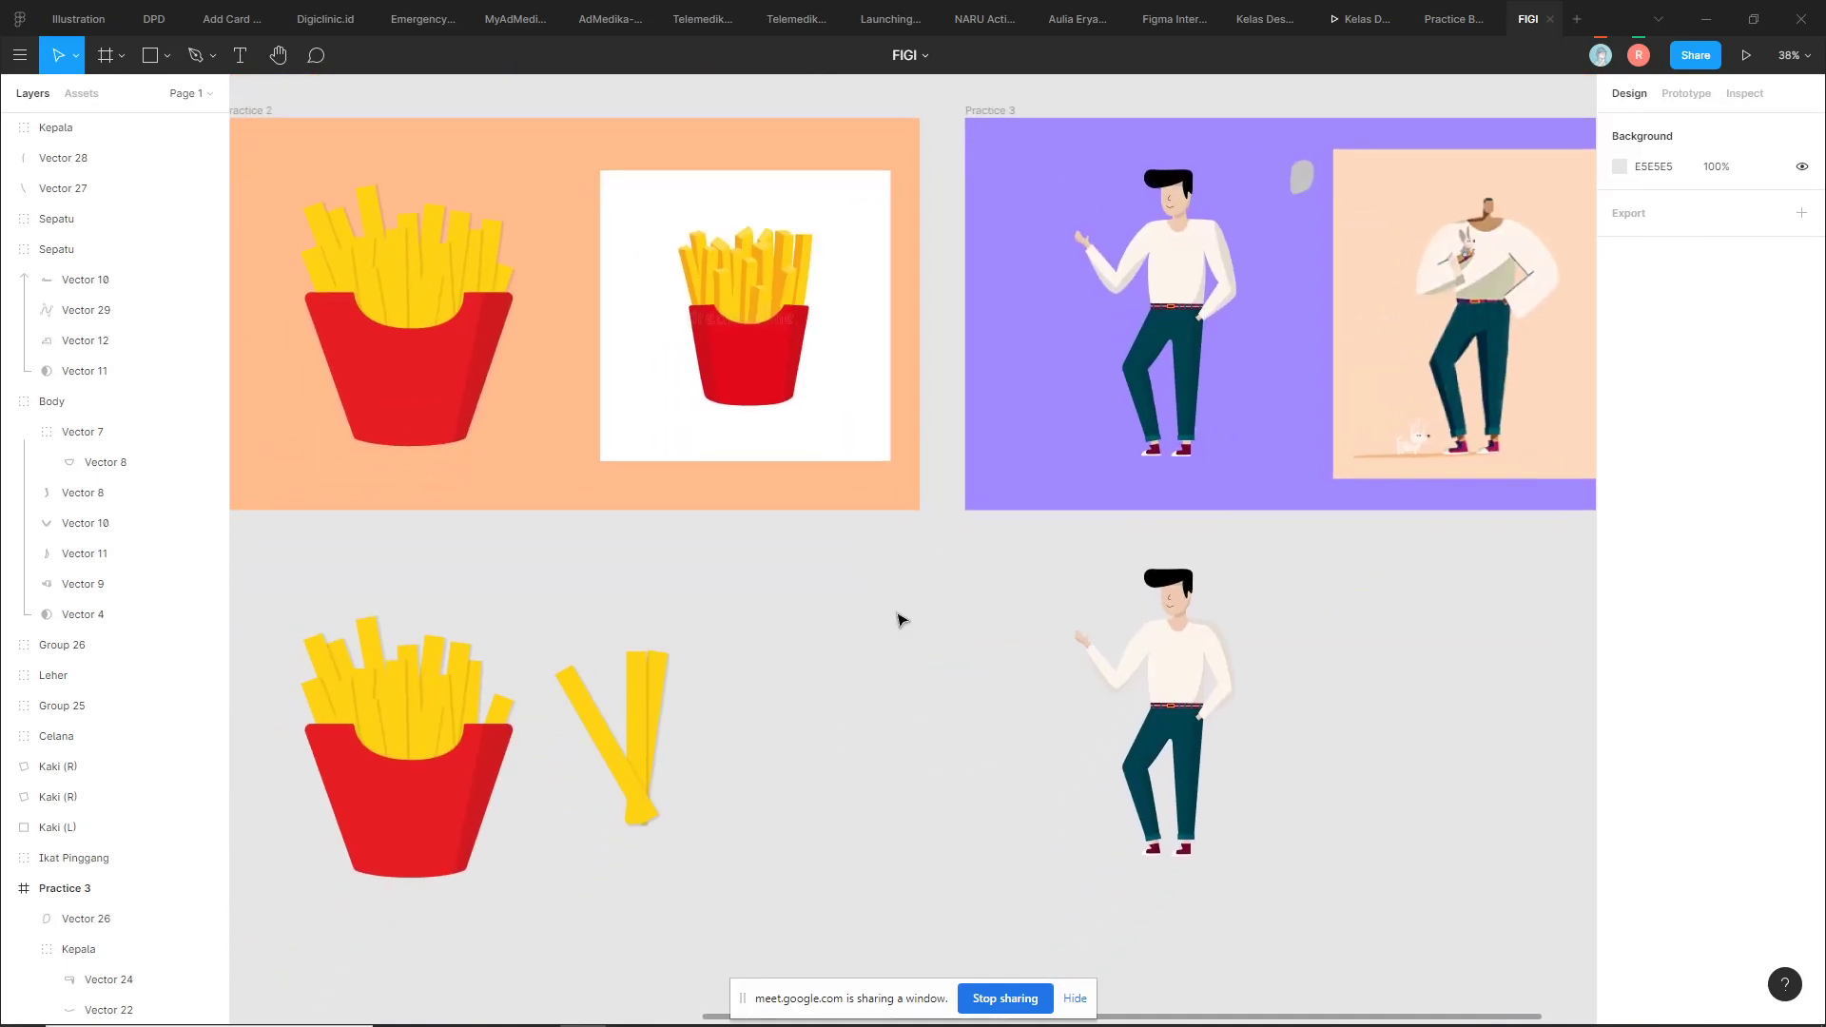
{"action": "key", "text": "alt+Tab"}
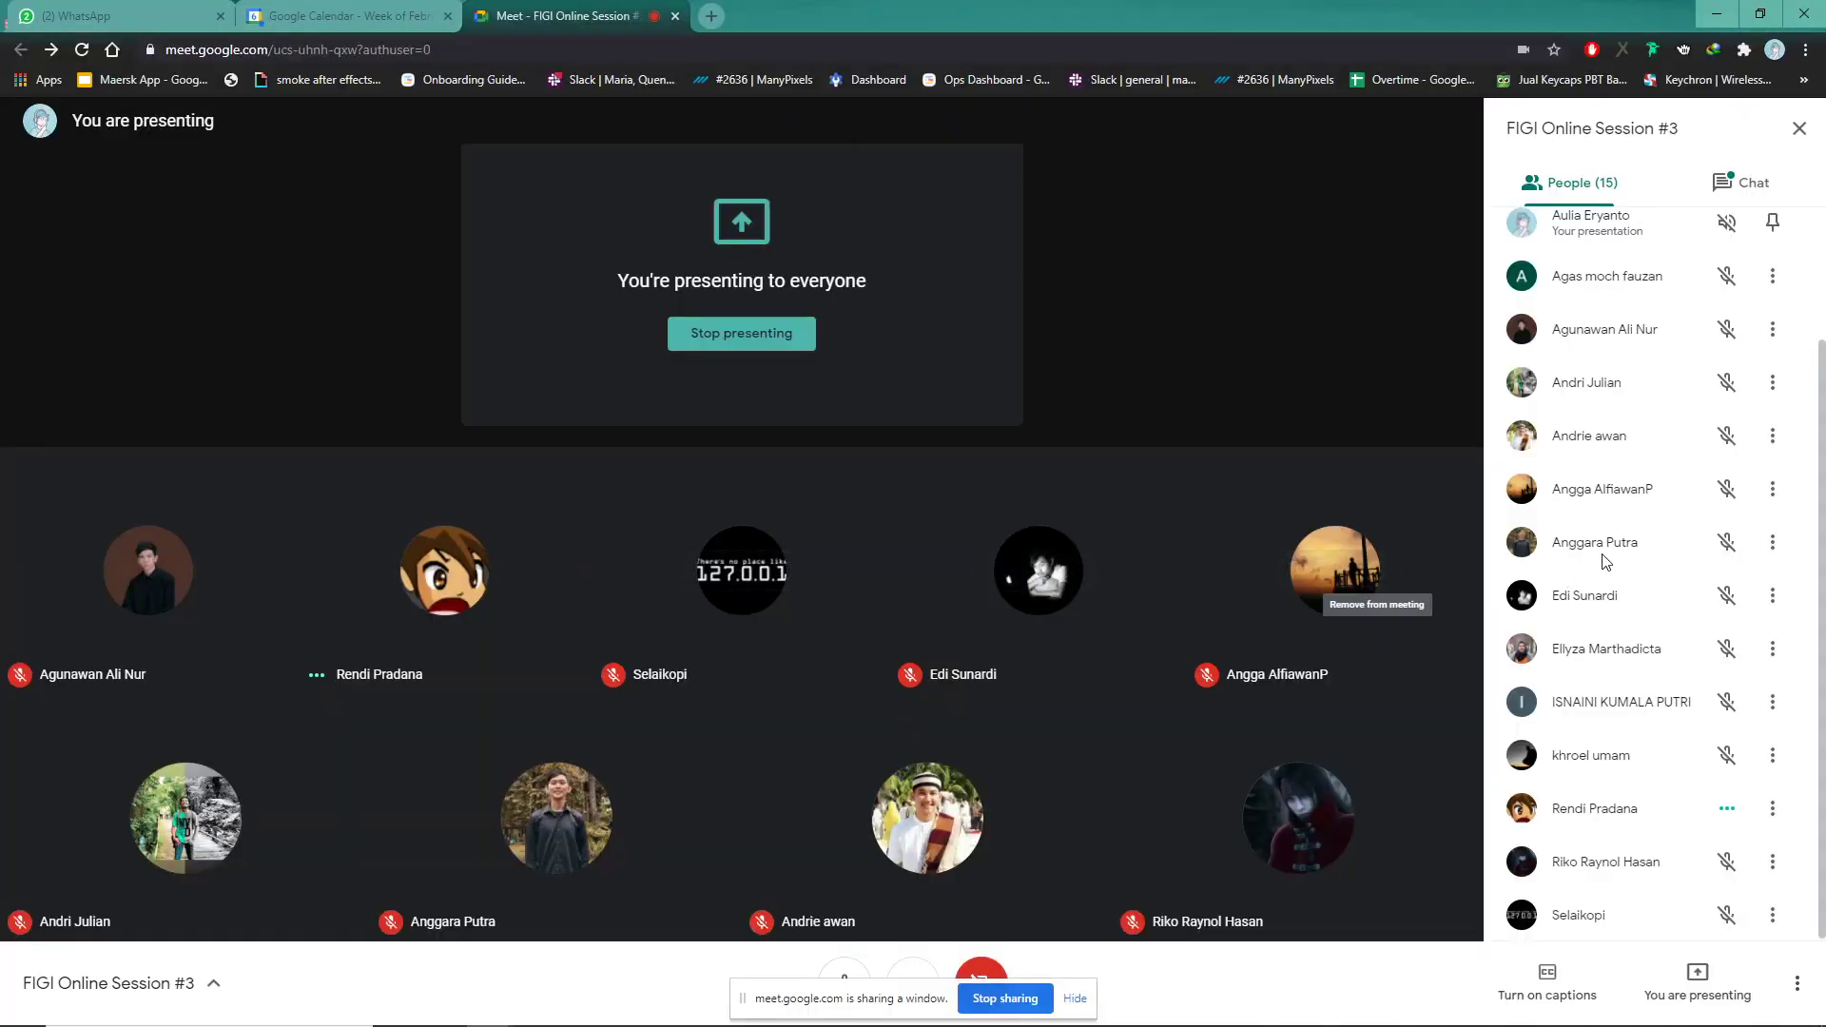
Scroll through the Google Meet participant list
{"action": "scroll", "coordinate": [1593, 580], "scroll_direction": "up", "scroll_amount": 2}
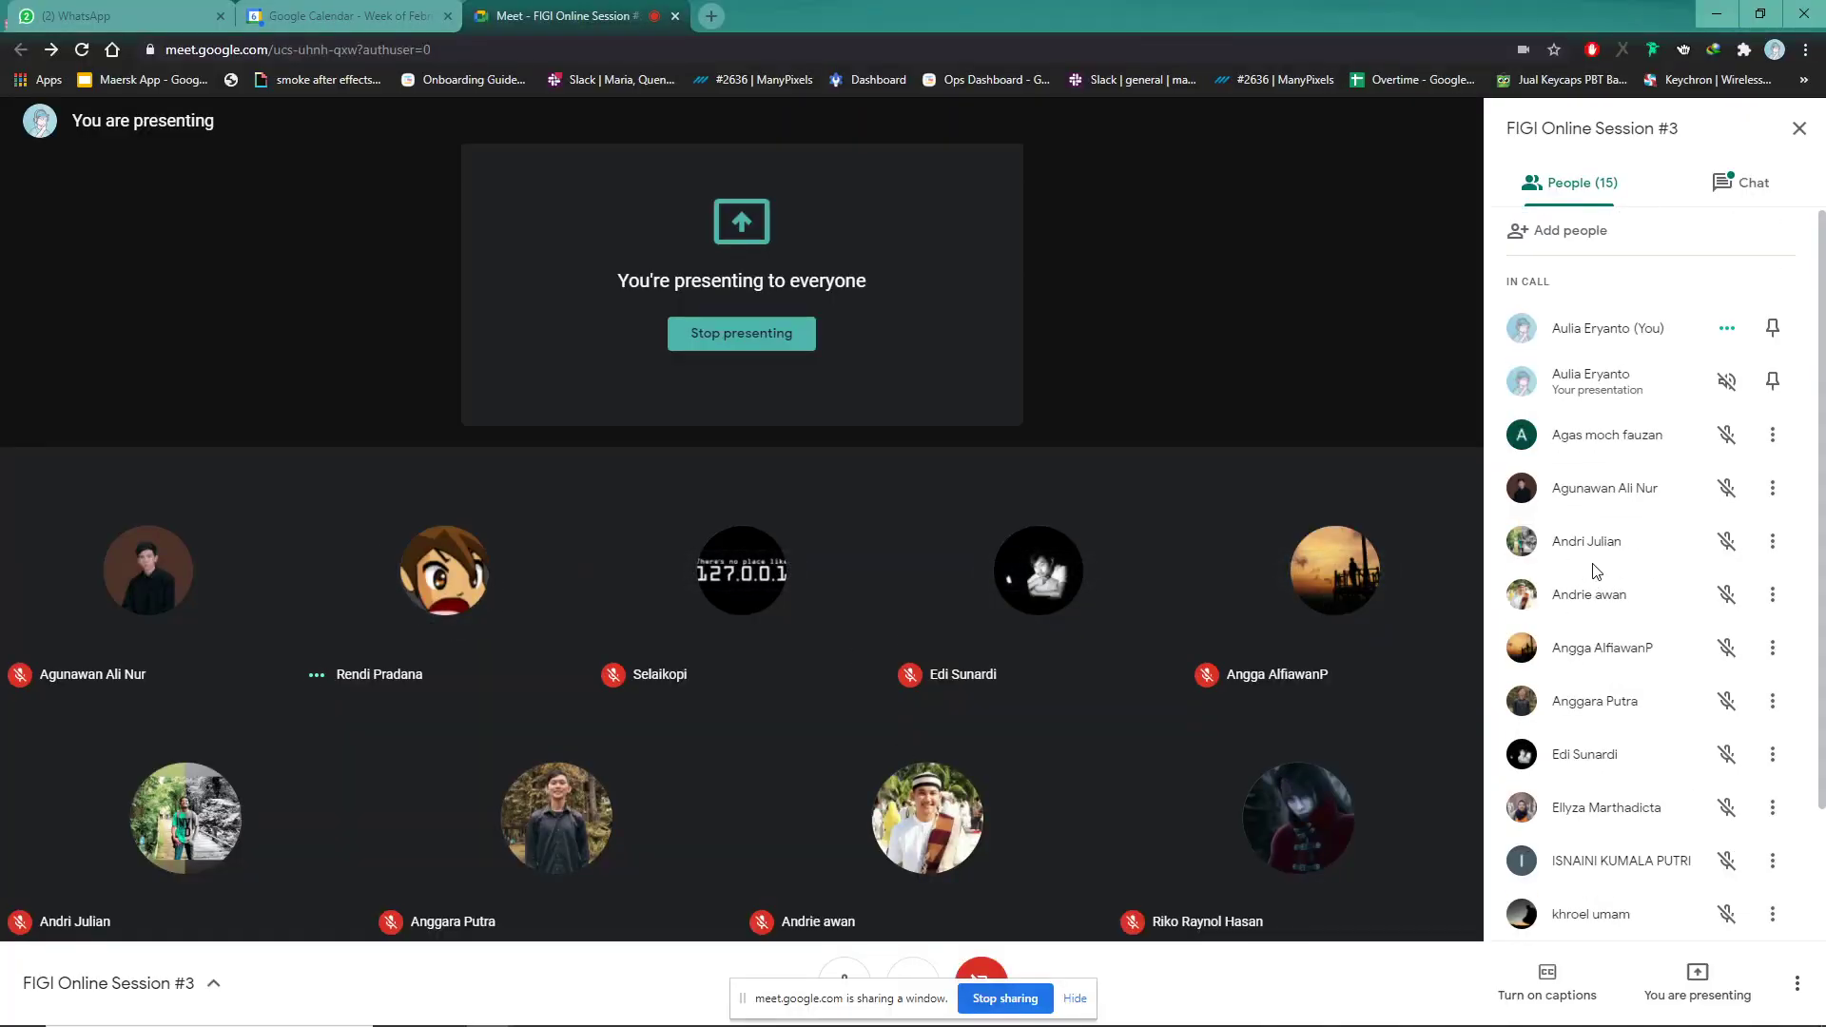
{"action": "scroll", "coordinate": [1812, 523], "scroll_direction": "down", "scroll_amount": 2}
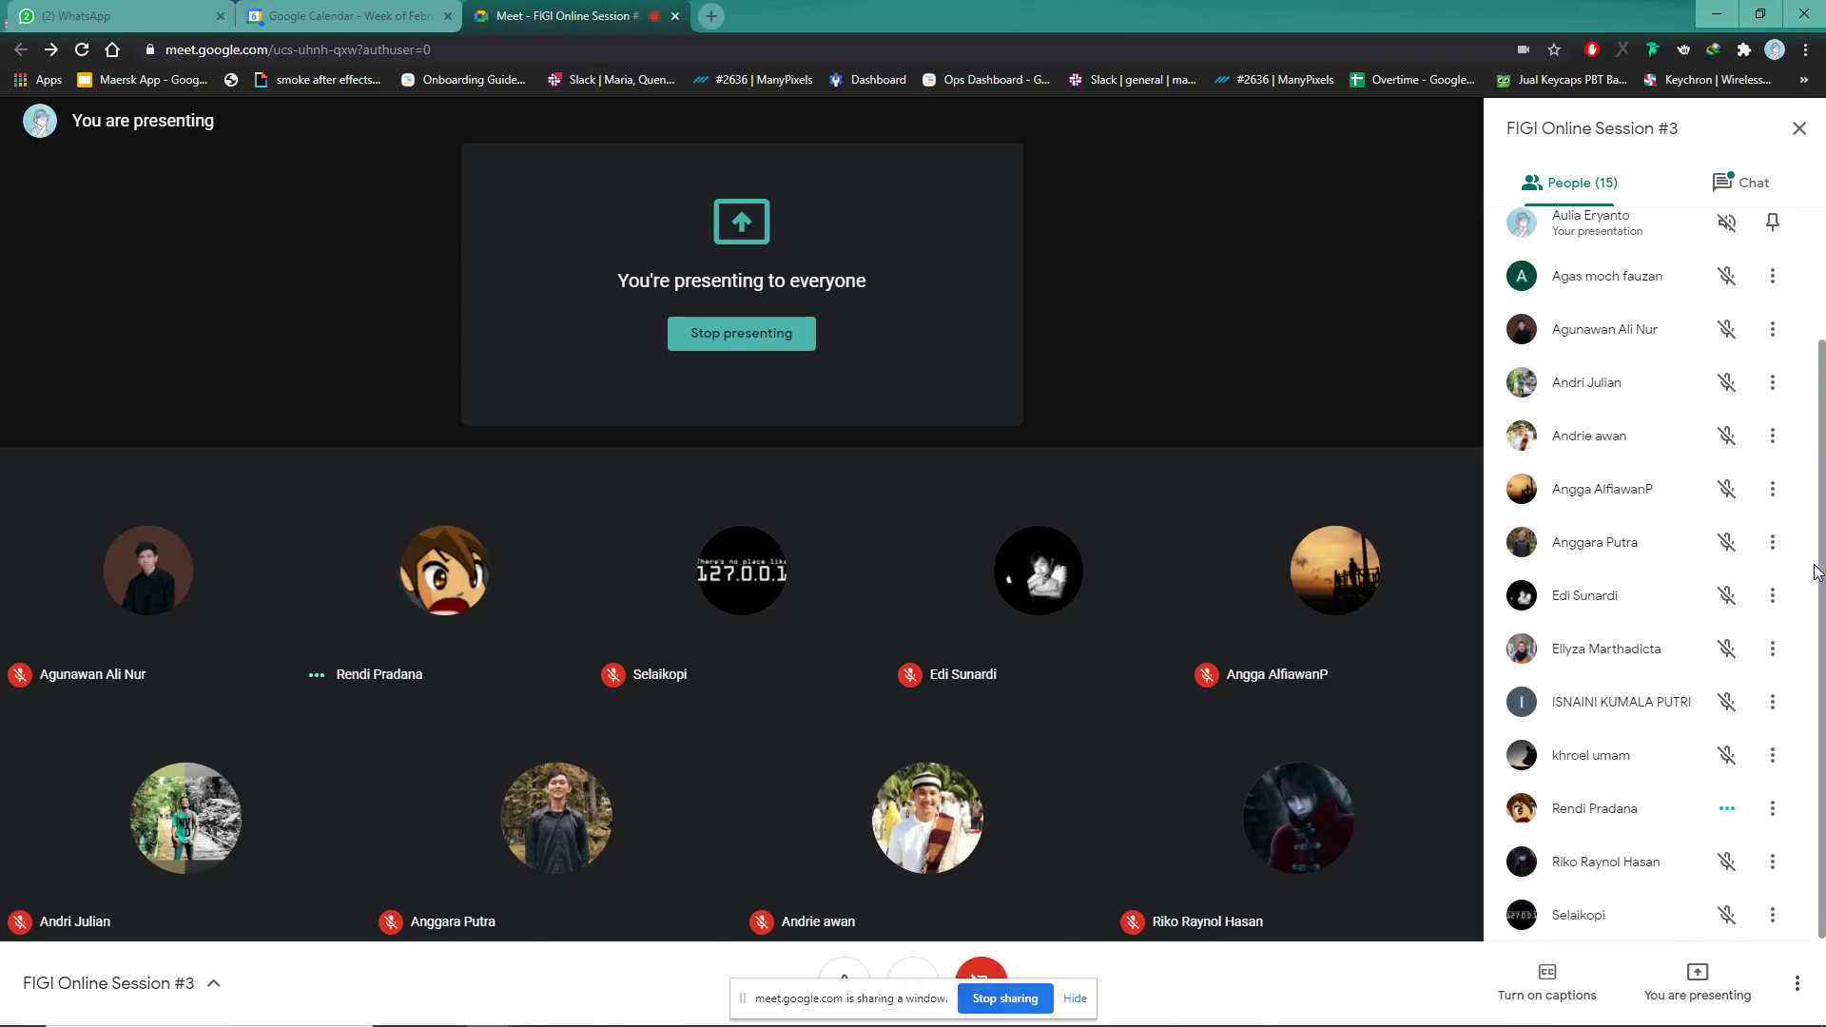
{"action": "scroll", "coordinate": [1708, 286], "scroll_direction": "up", "scroll_amount": 2}
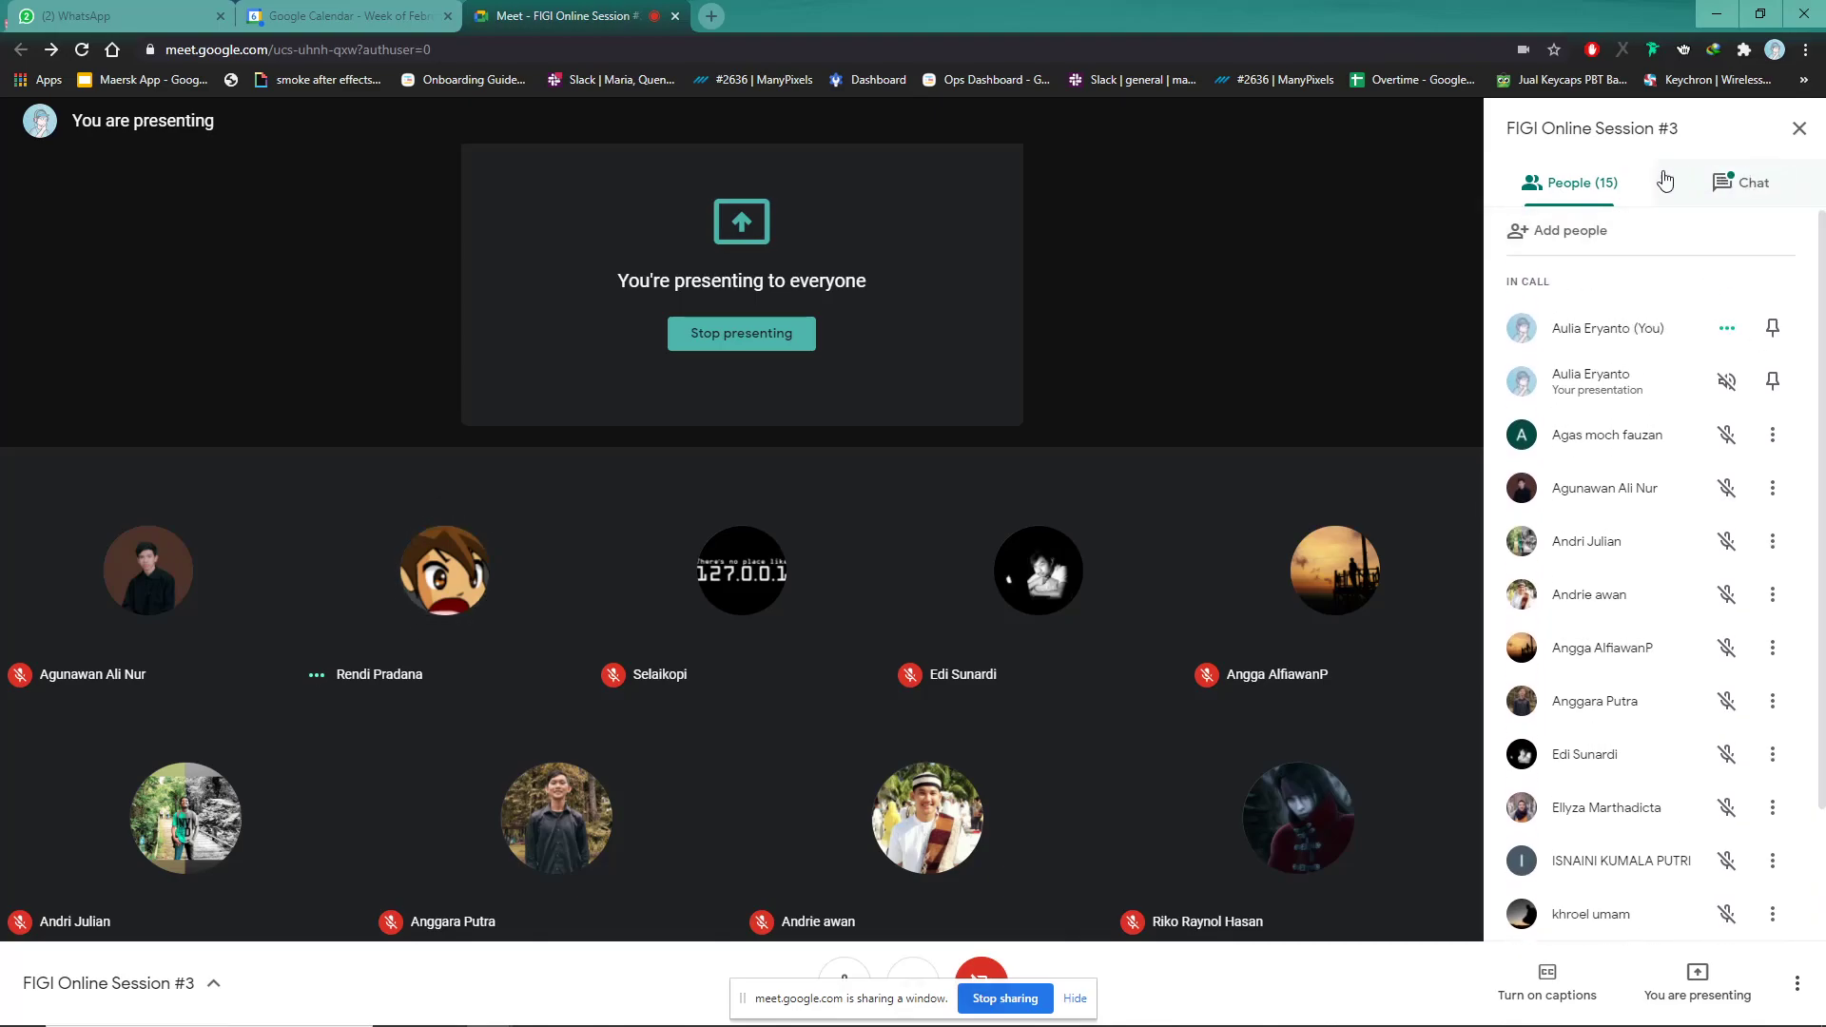
Glance at the WhatsApp chat twice, returning each time to the Meet presenting tab
{"action": "left_click", "coordinate": [124, 15]}
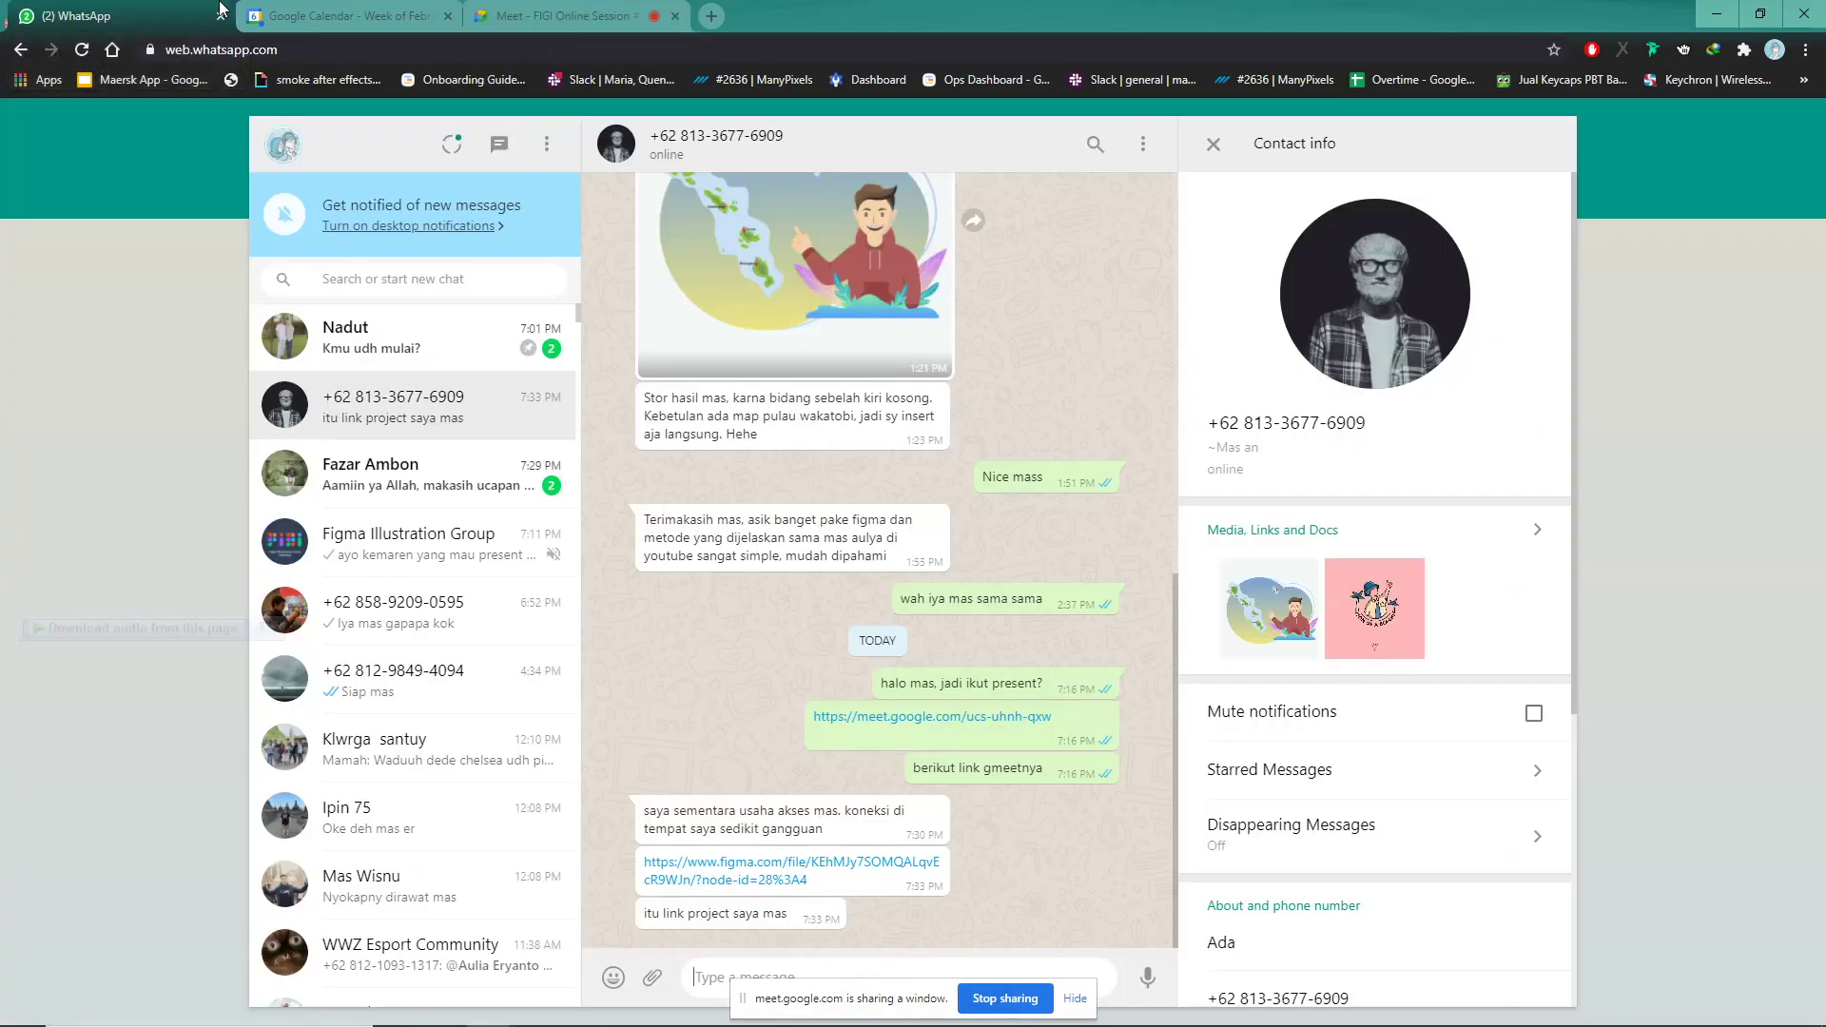
{"action": "left_click", "coordinate": [561, 15]}
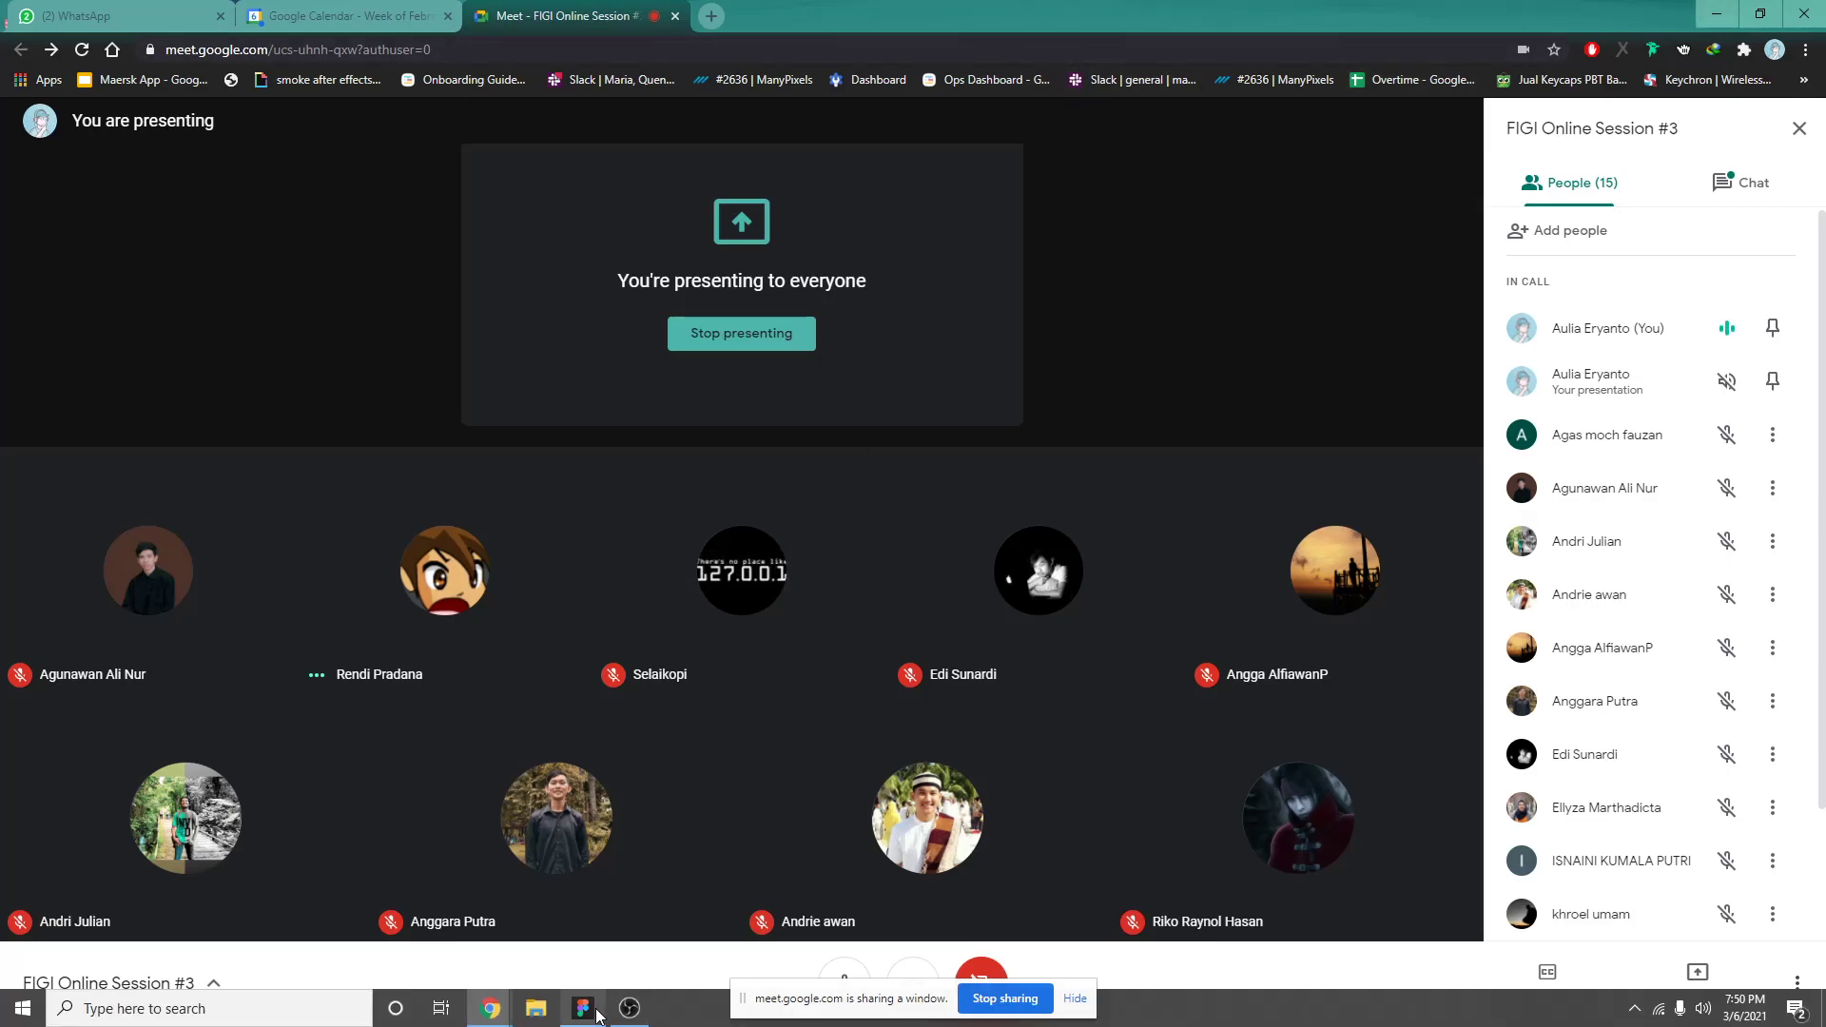
{"action": "left_click", "coordinate": [151, 11]}
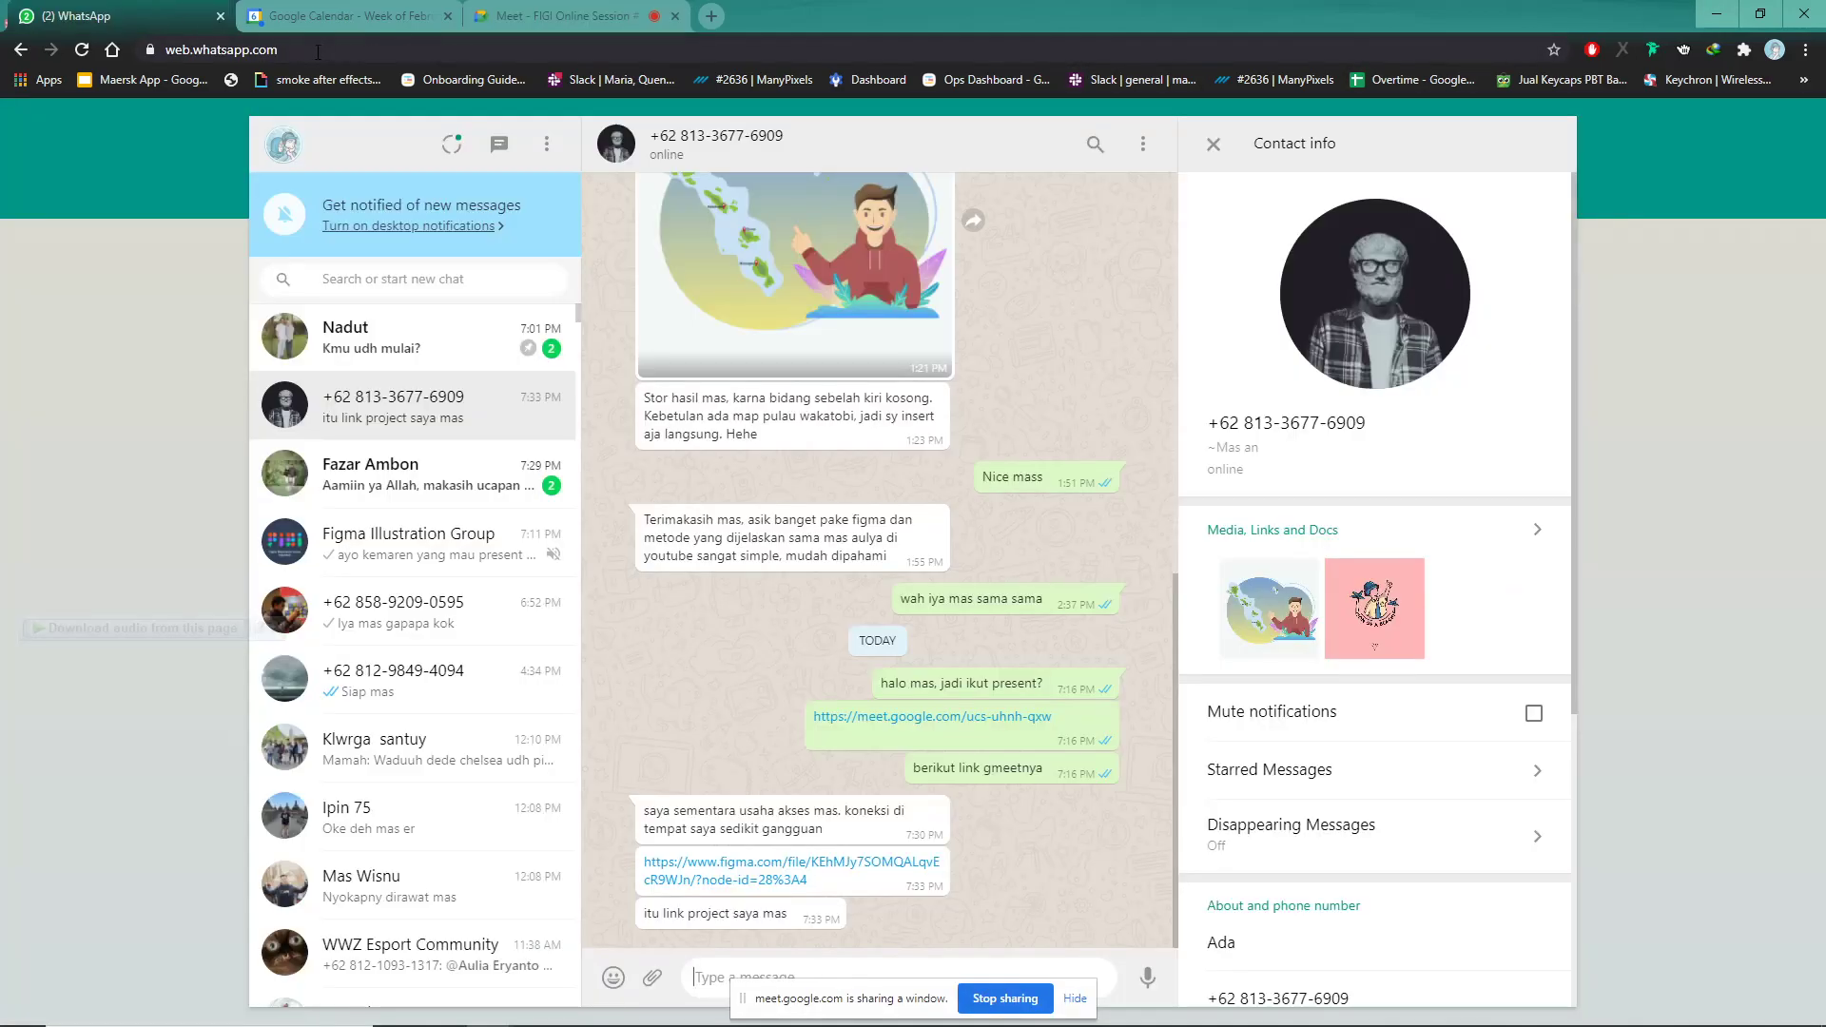
{"action": "left_click", "coordinate": [471, 12]}
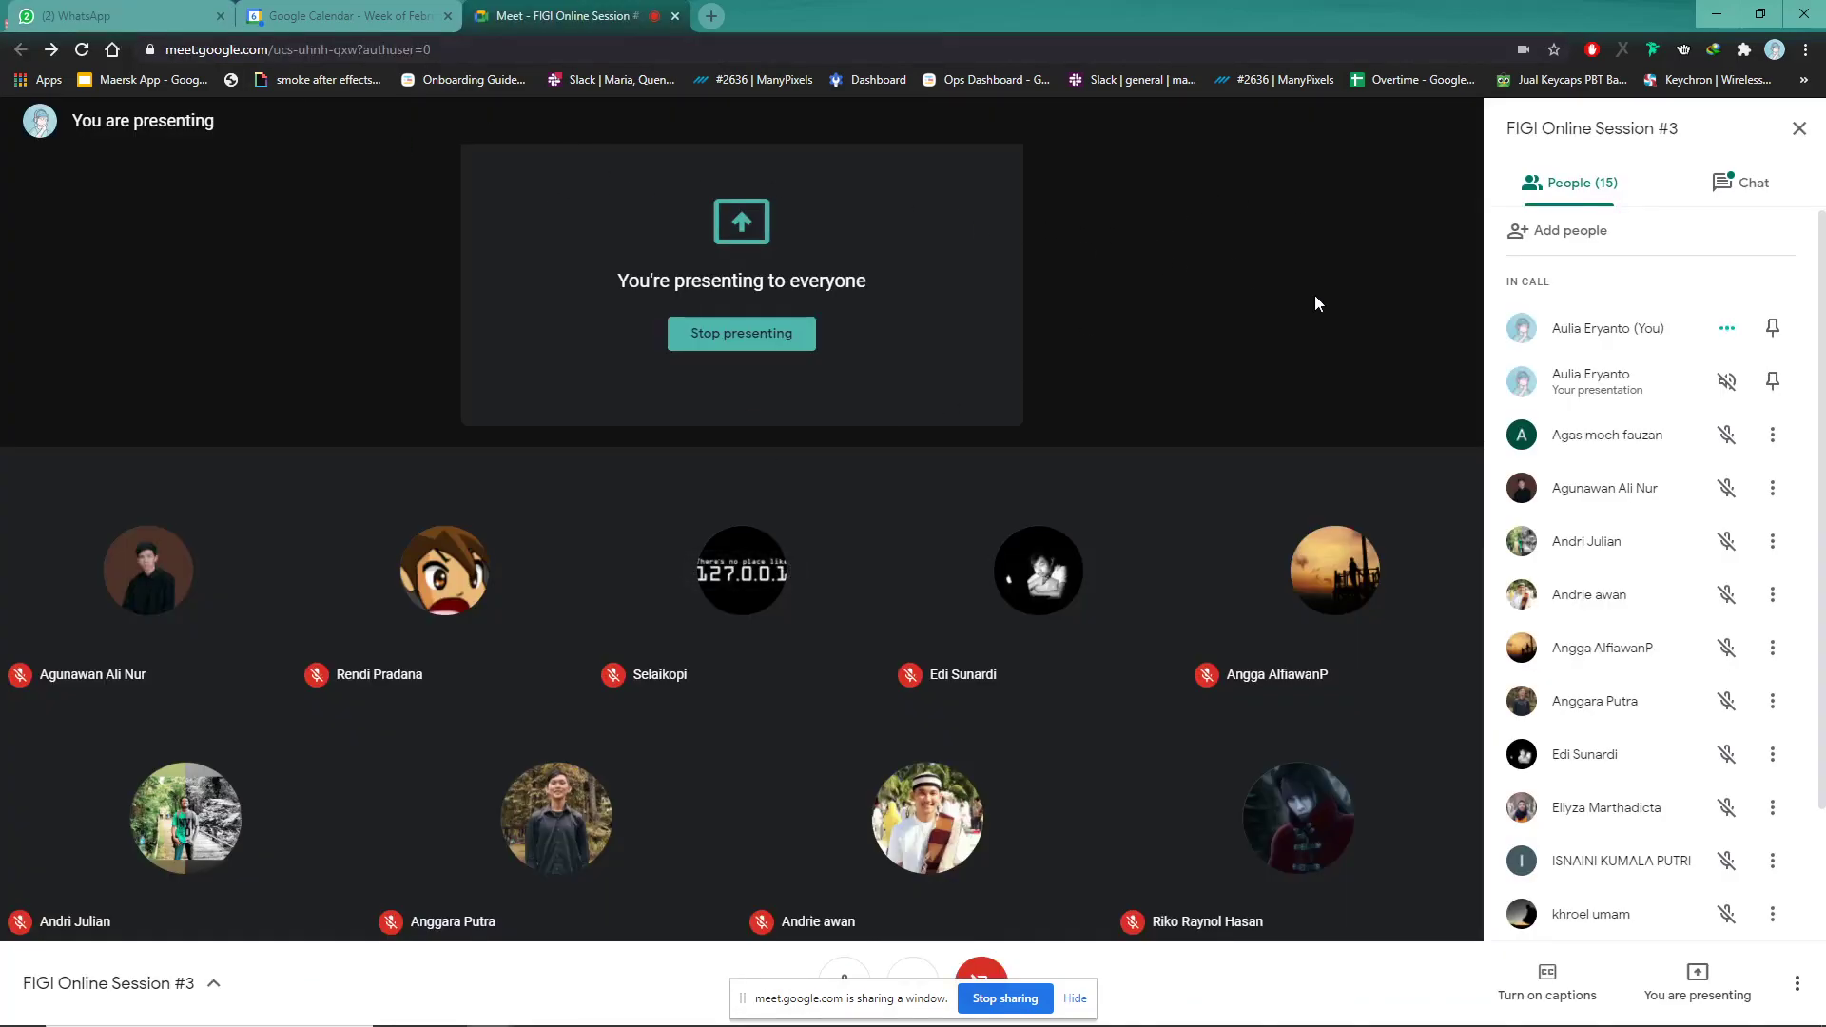
{"action": "mouse_move", "coordinate": [593, 1016]}
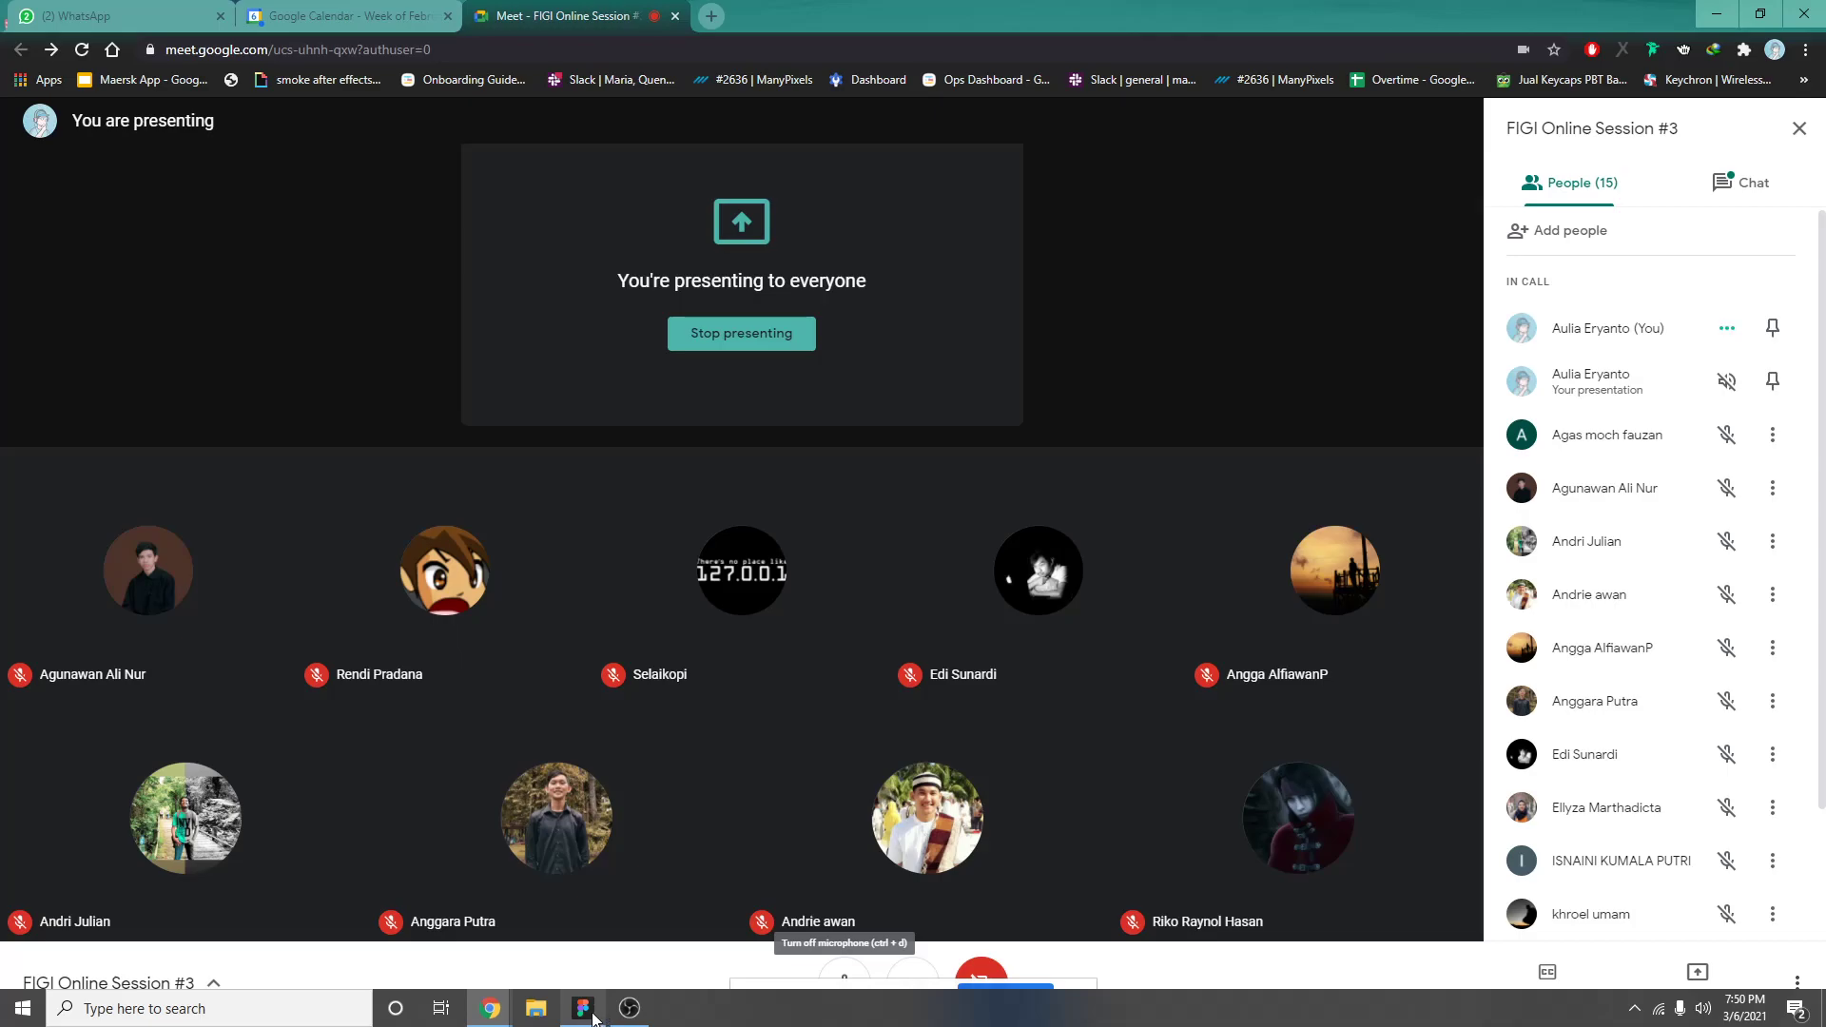
Bring Figma forward and show the Kelas Design deck's Online Session #3 title slide
{"action": "left_click", "coordinate": [583, 1009]}
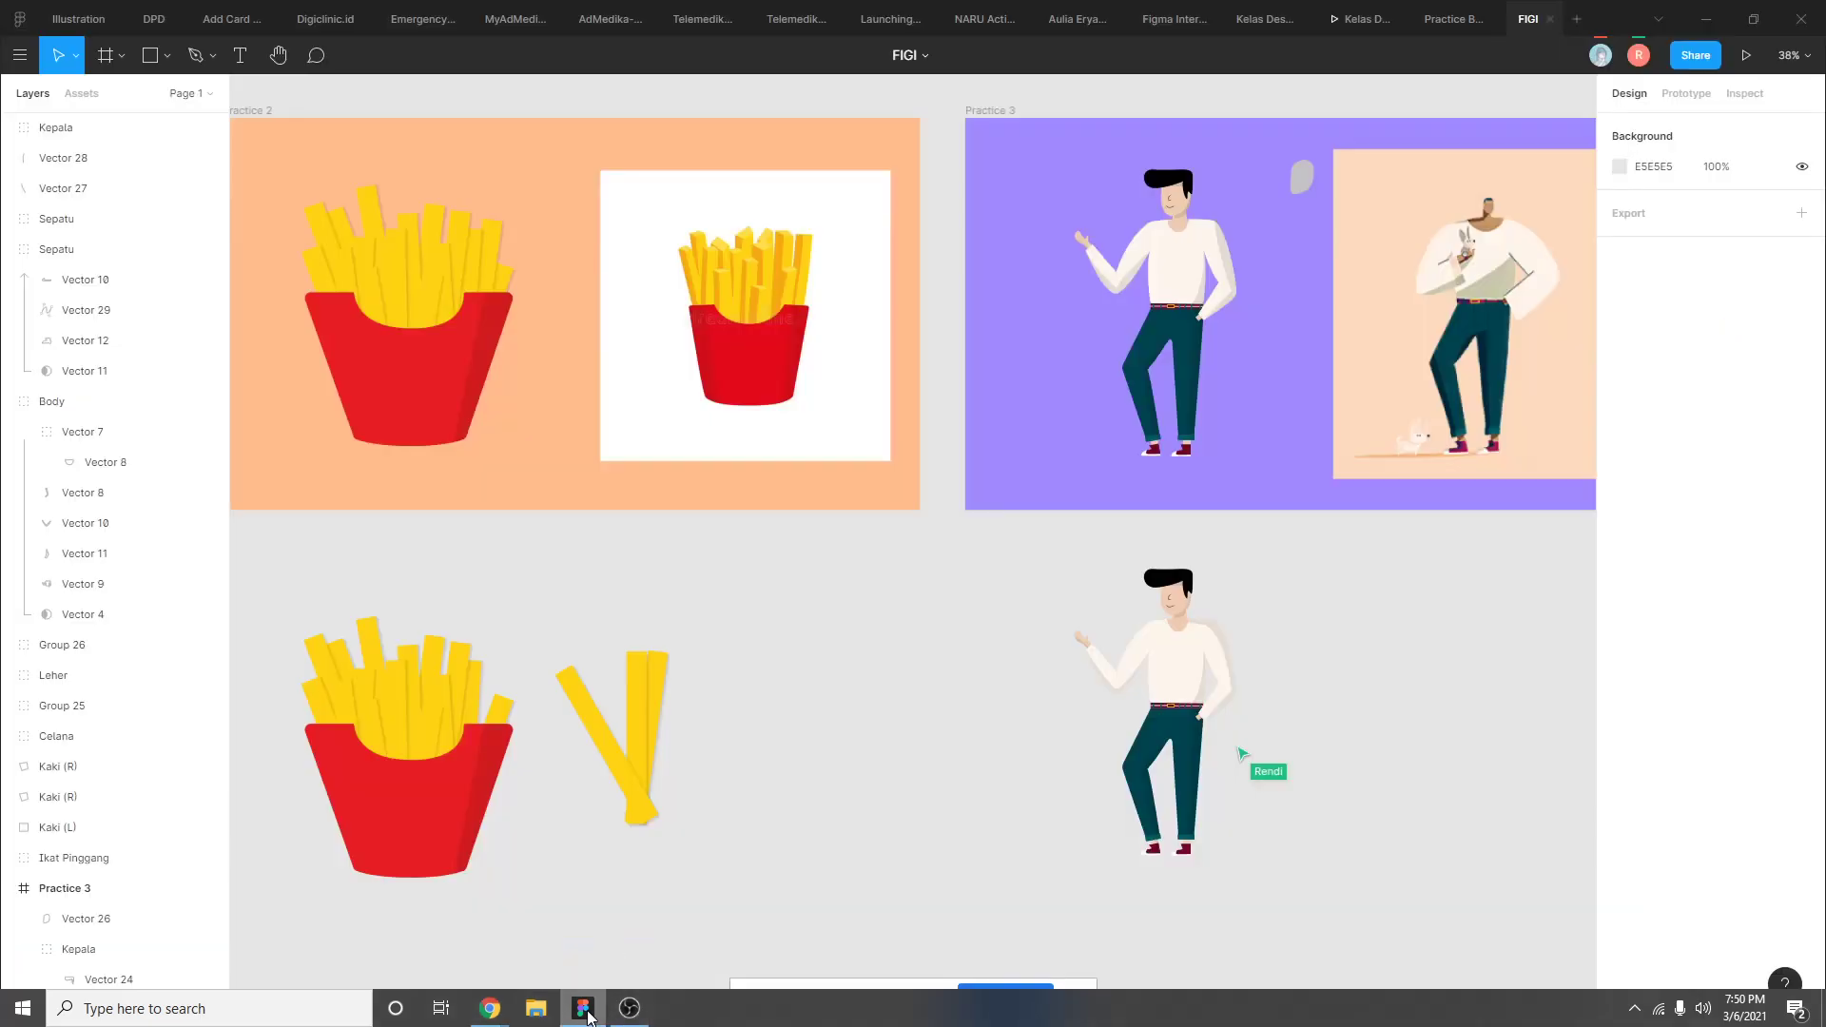
{"action": "left_click", "coordinate": [1358, 22]}
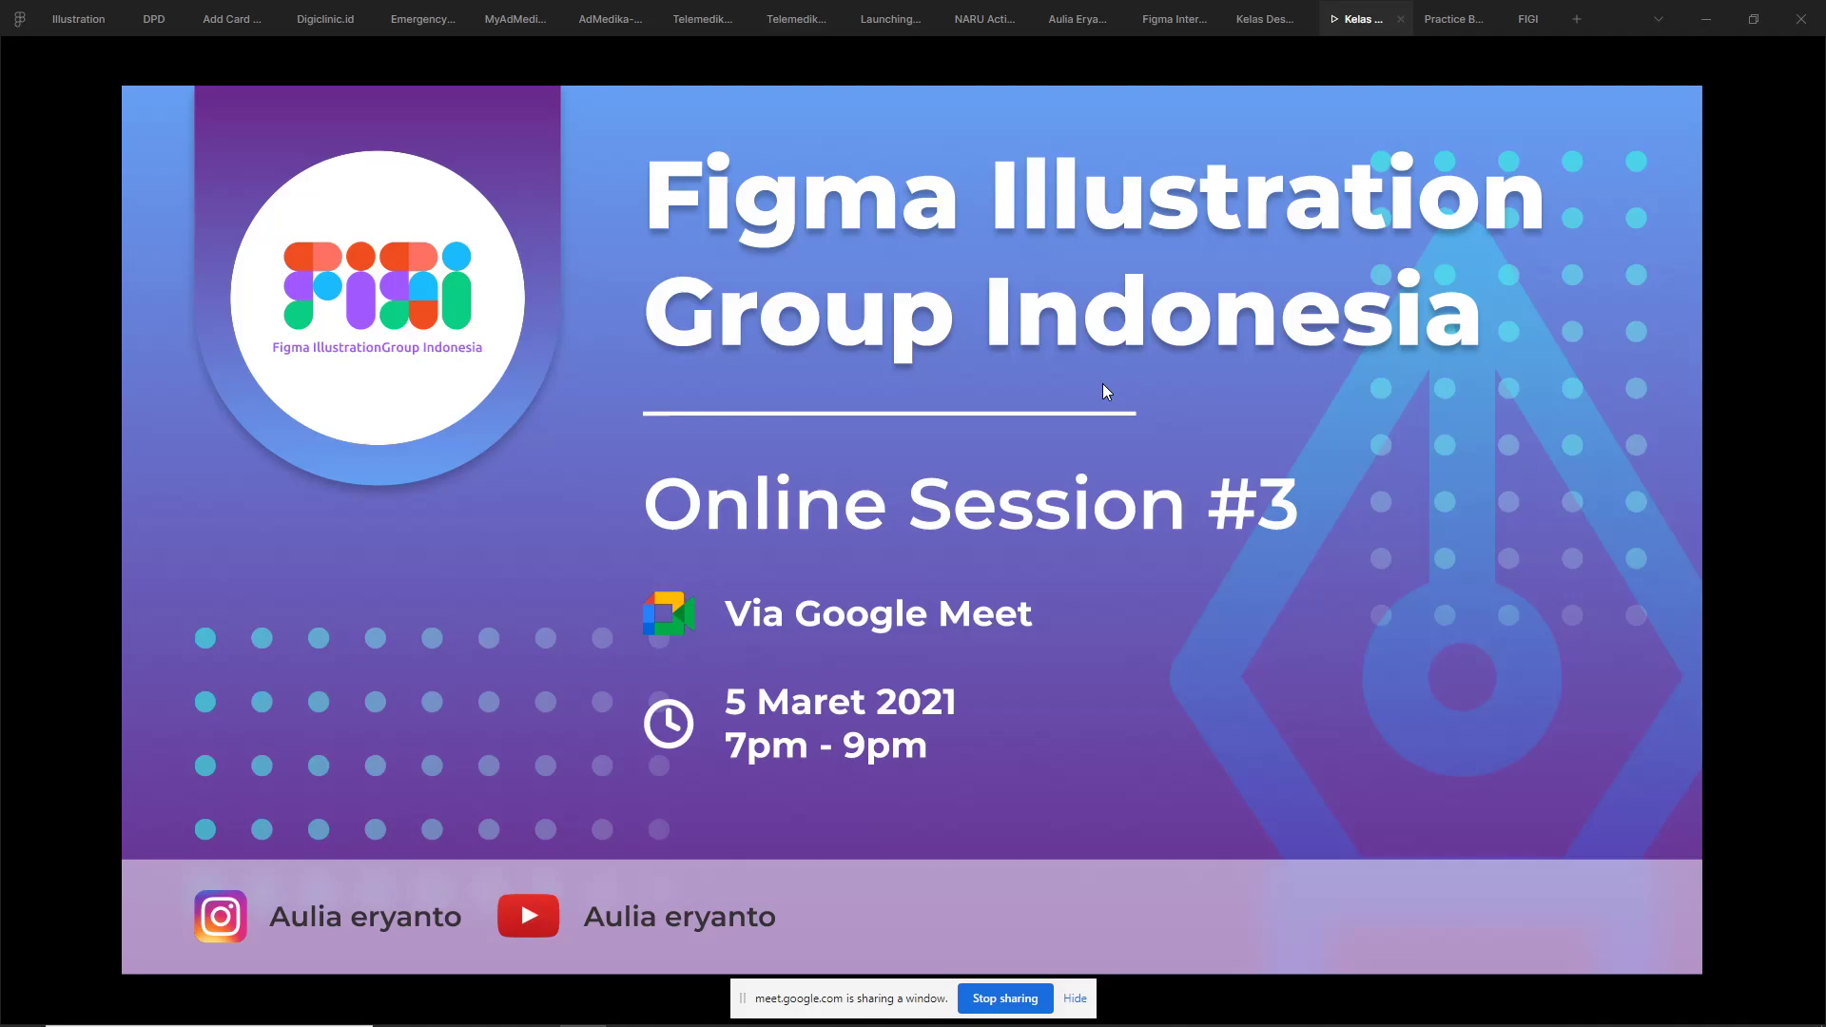
Advance to the Outlined Illustration slide with its four agenda points
{"action": "key", "text": "Right"}
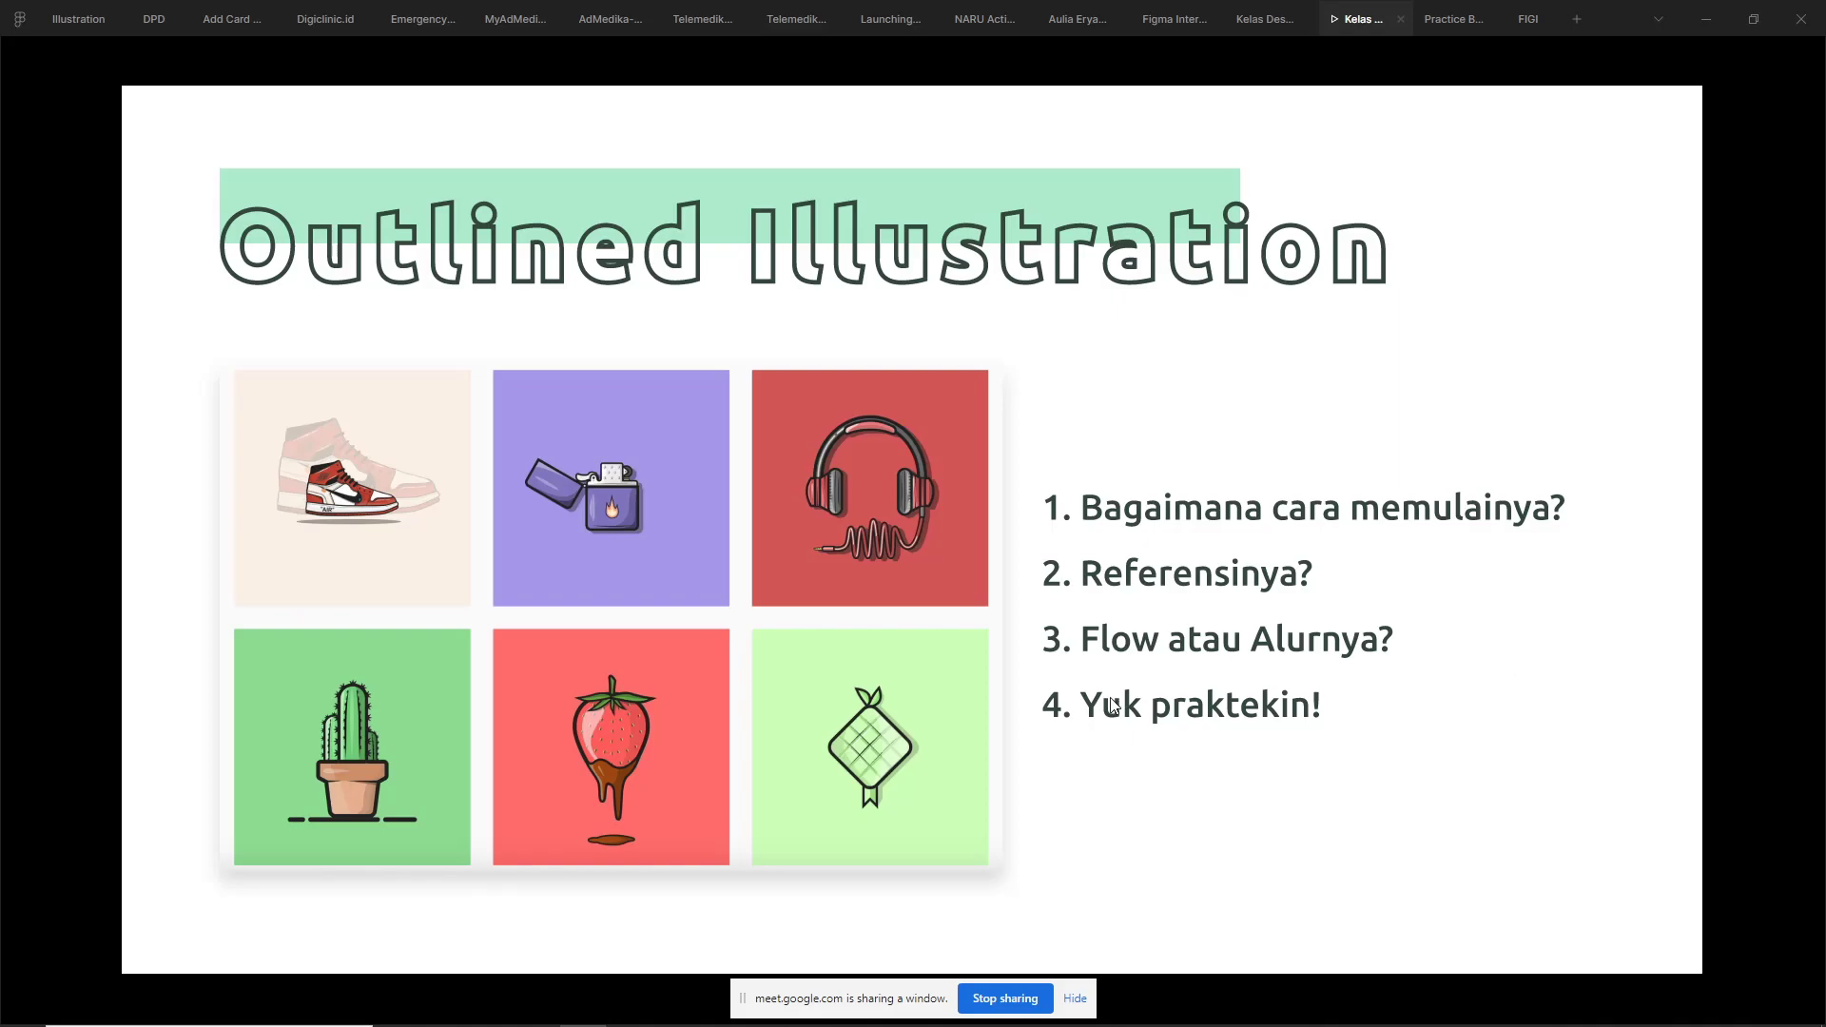
Advance to the 'Bagaimana Cara Memulainya?' slide with three numbered circles
{"action": "key", "text": "Right"}
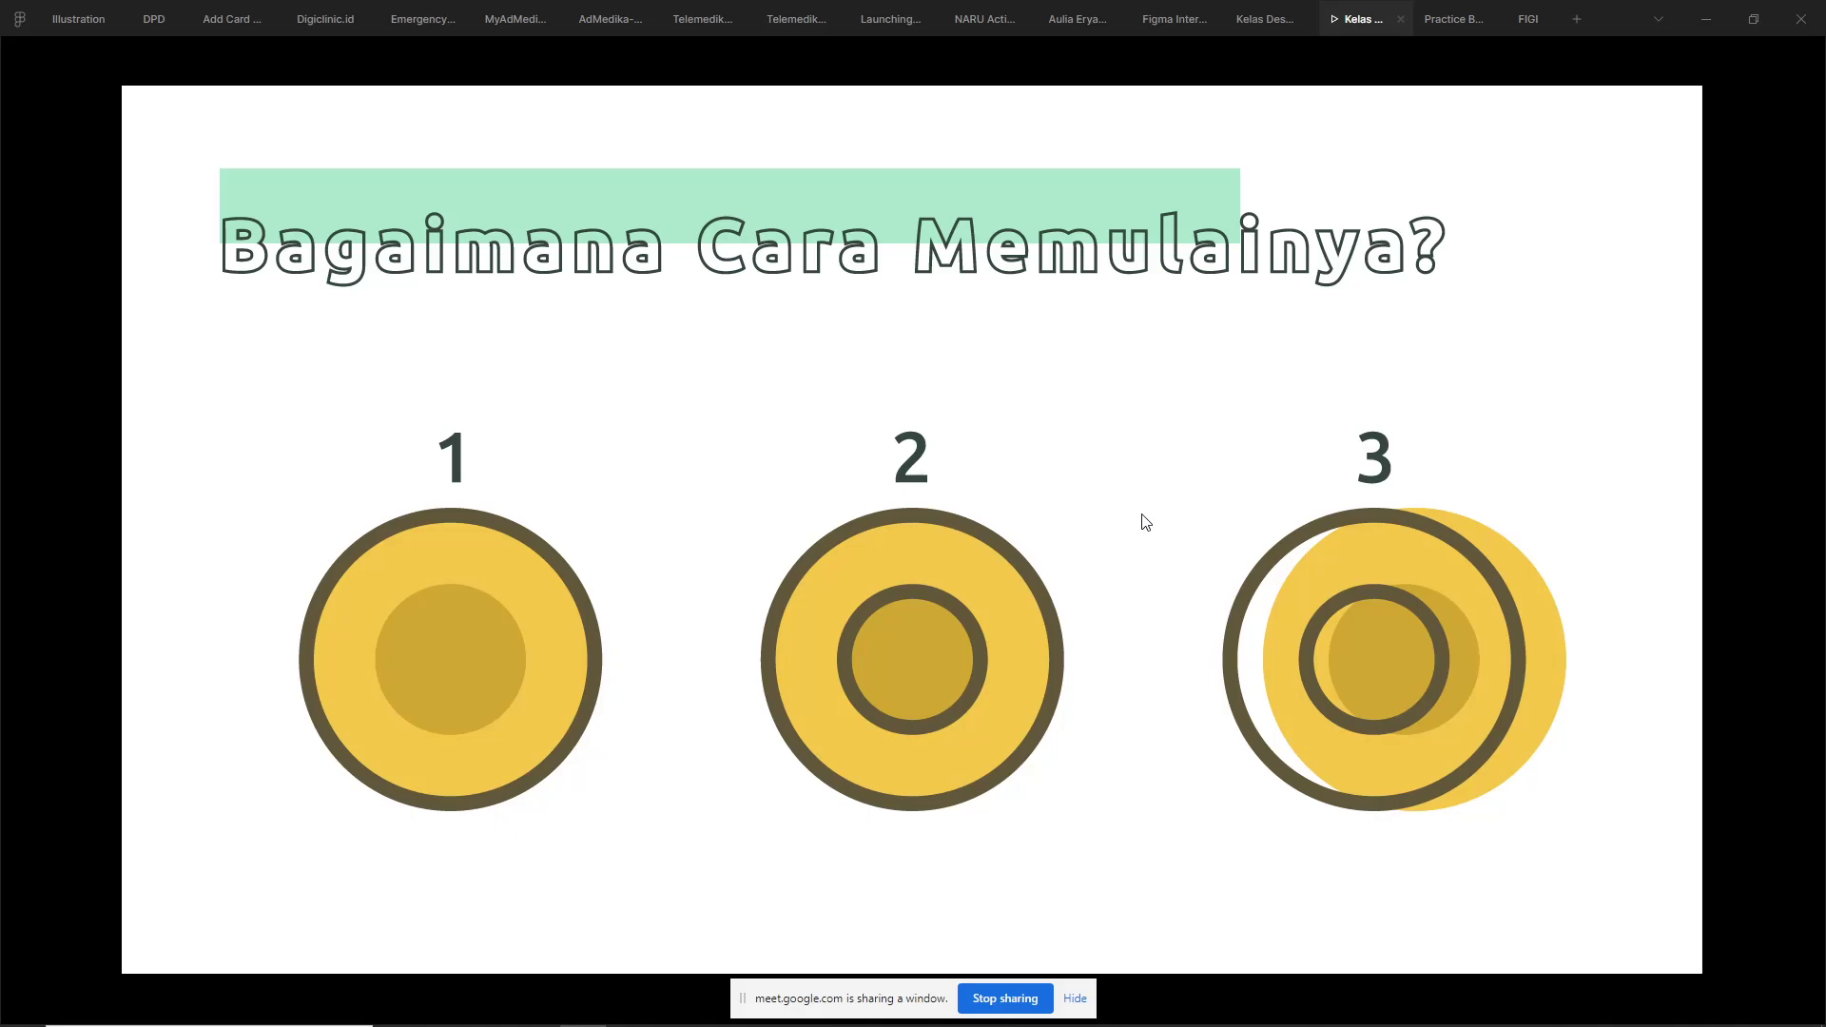
{"action": "key", "text": "Right"}
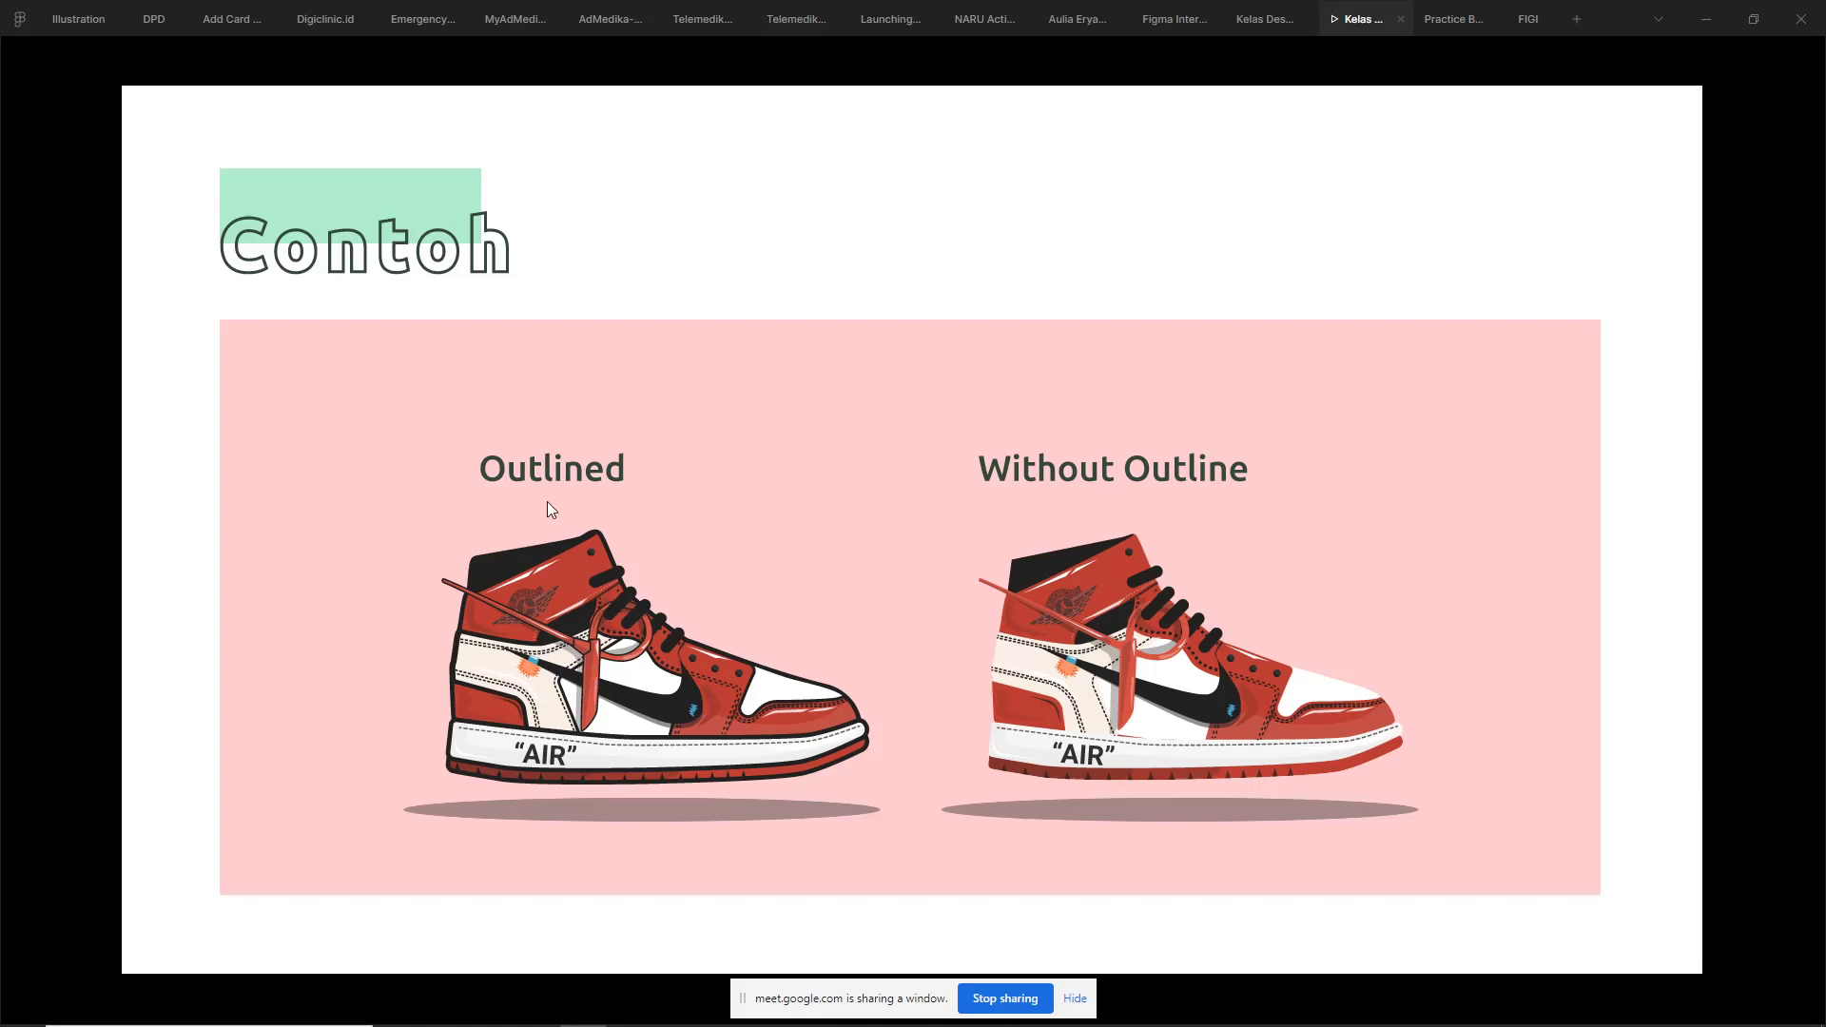
{"action": "key", "text": "Right"}
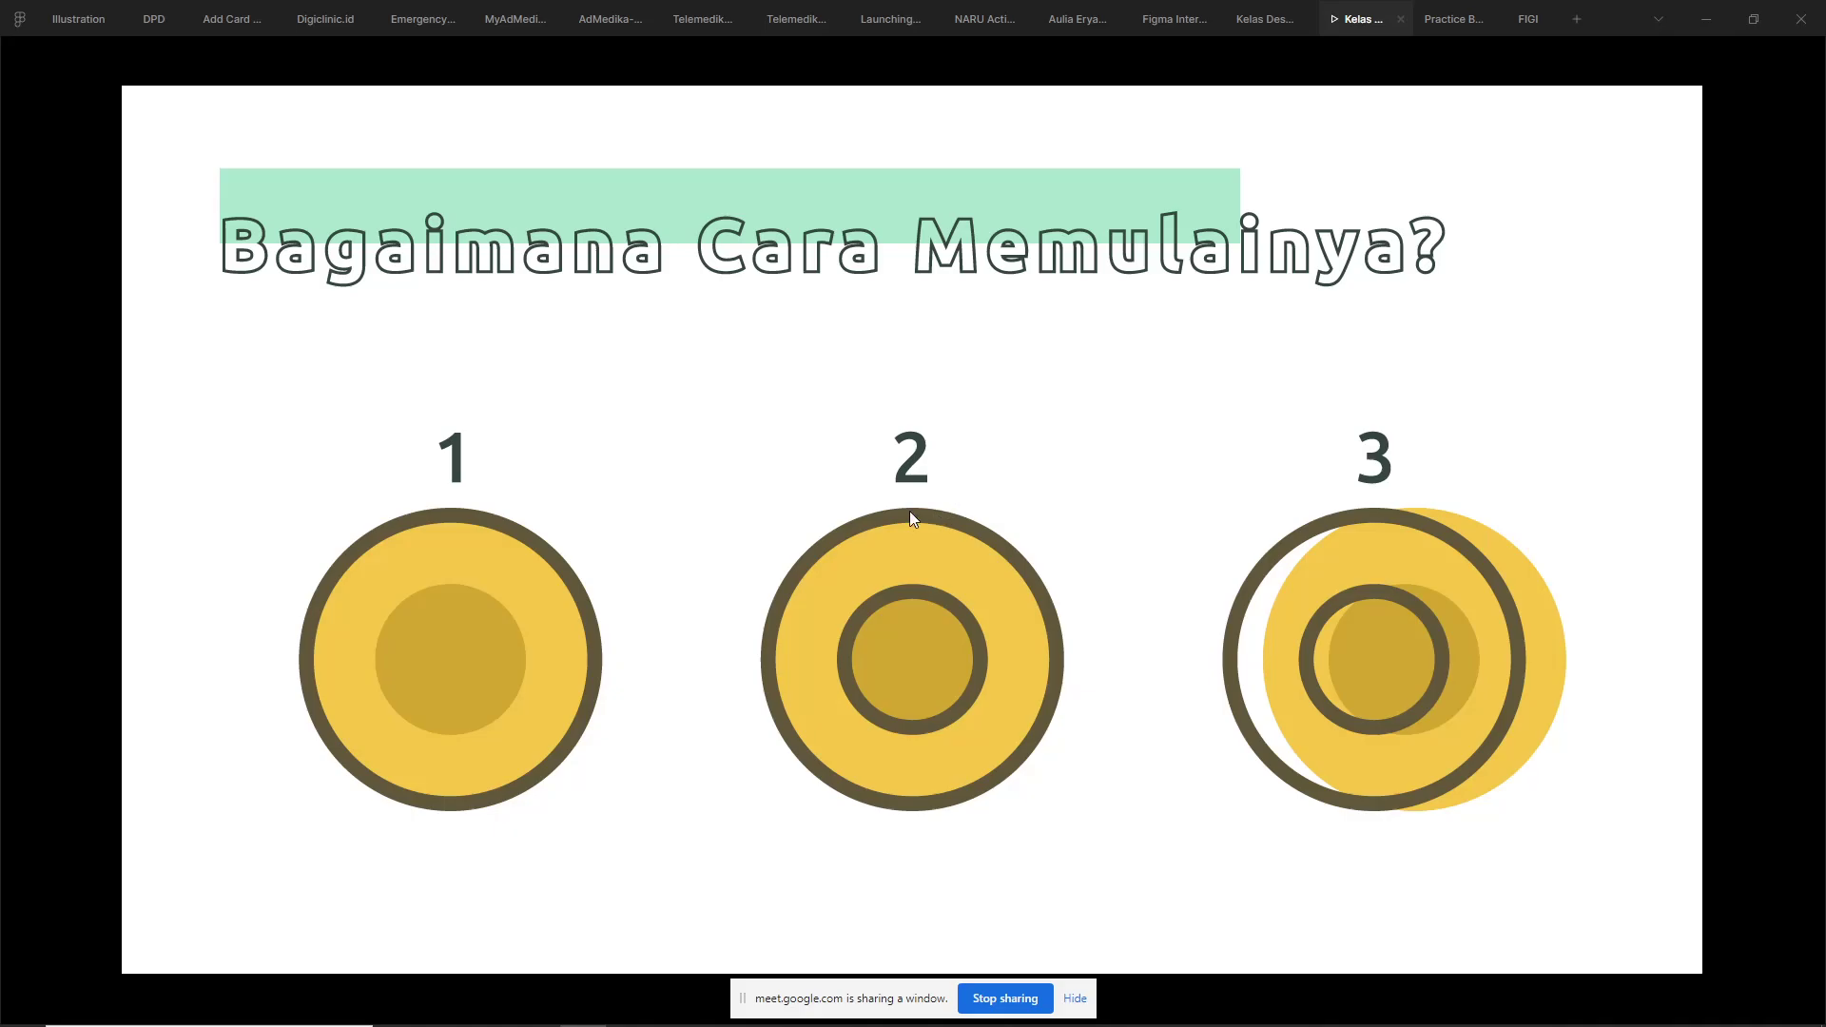
{"action": "key", "text": "Left"}
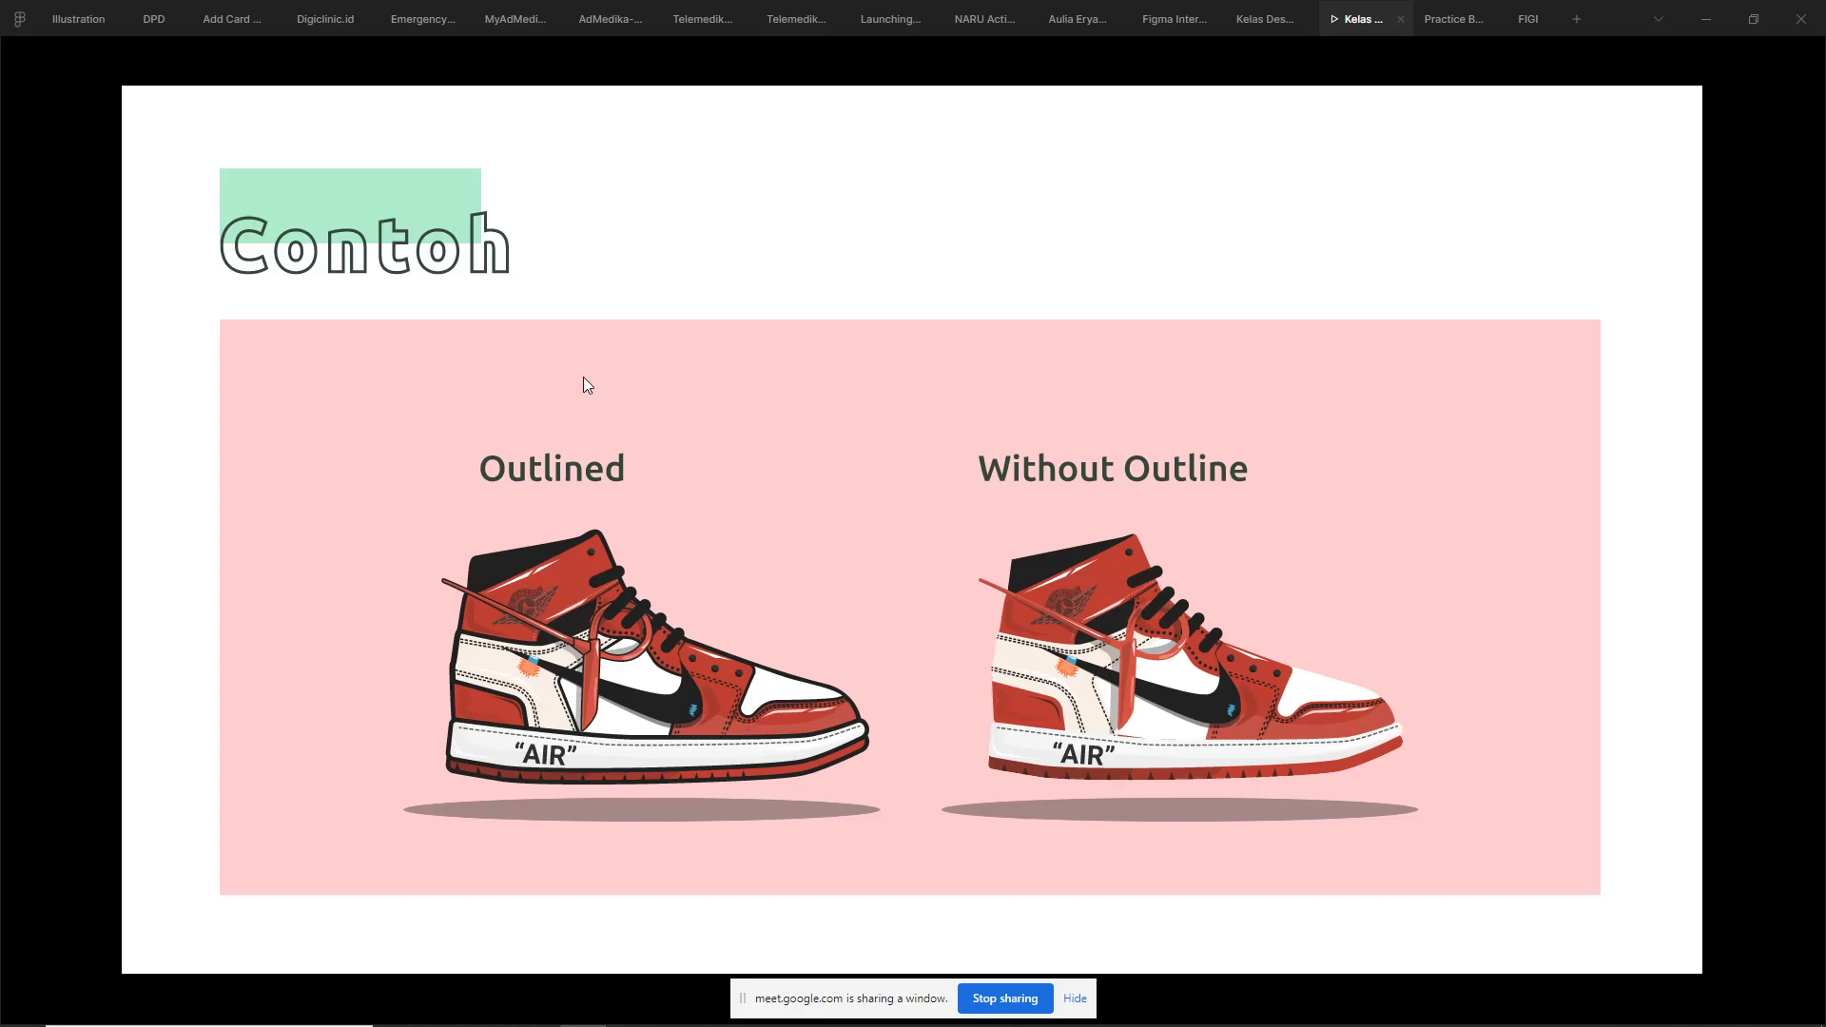
{"action": "key", "text": "Right"}
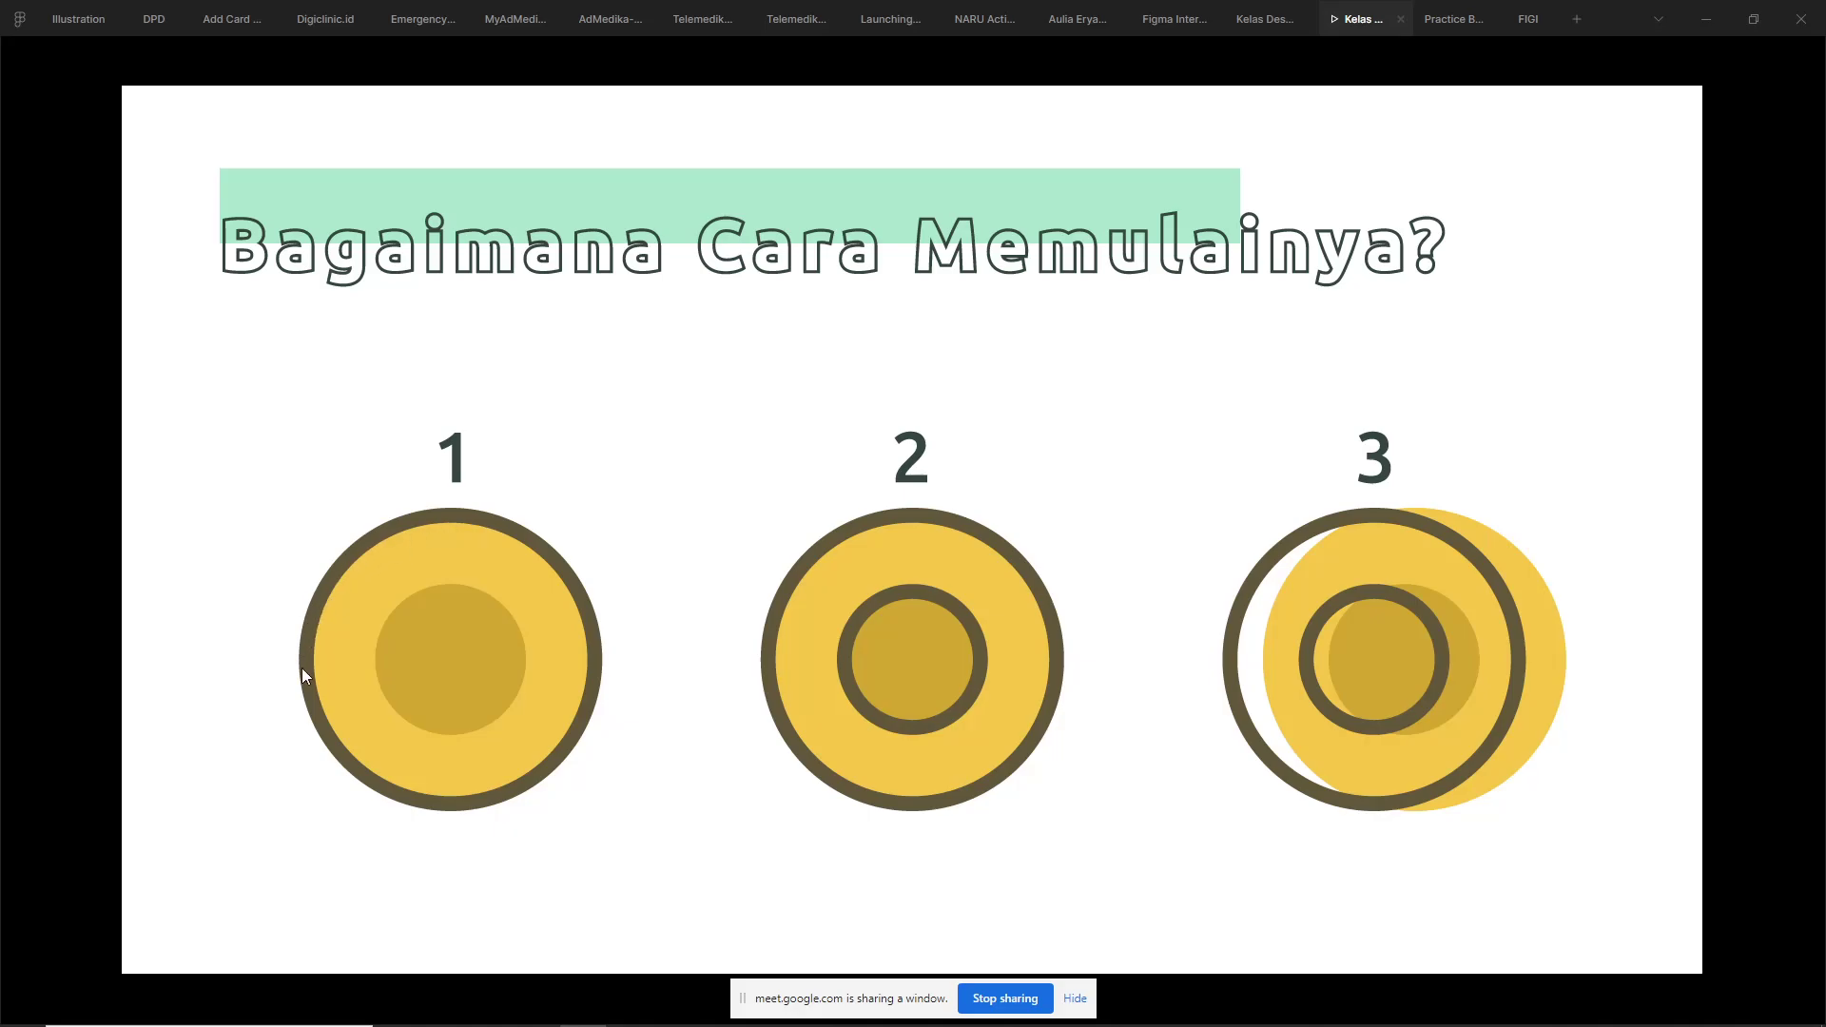
Return to the Kelas Design presentation and step back to the 'Contoh' sneaker comparison slide
{"action": "left_click", "coordinate": [1436, 21]}
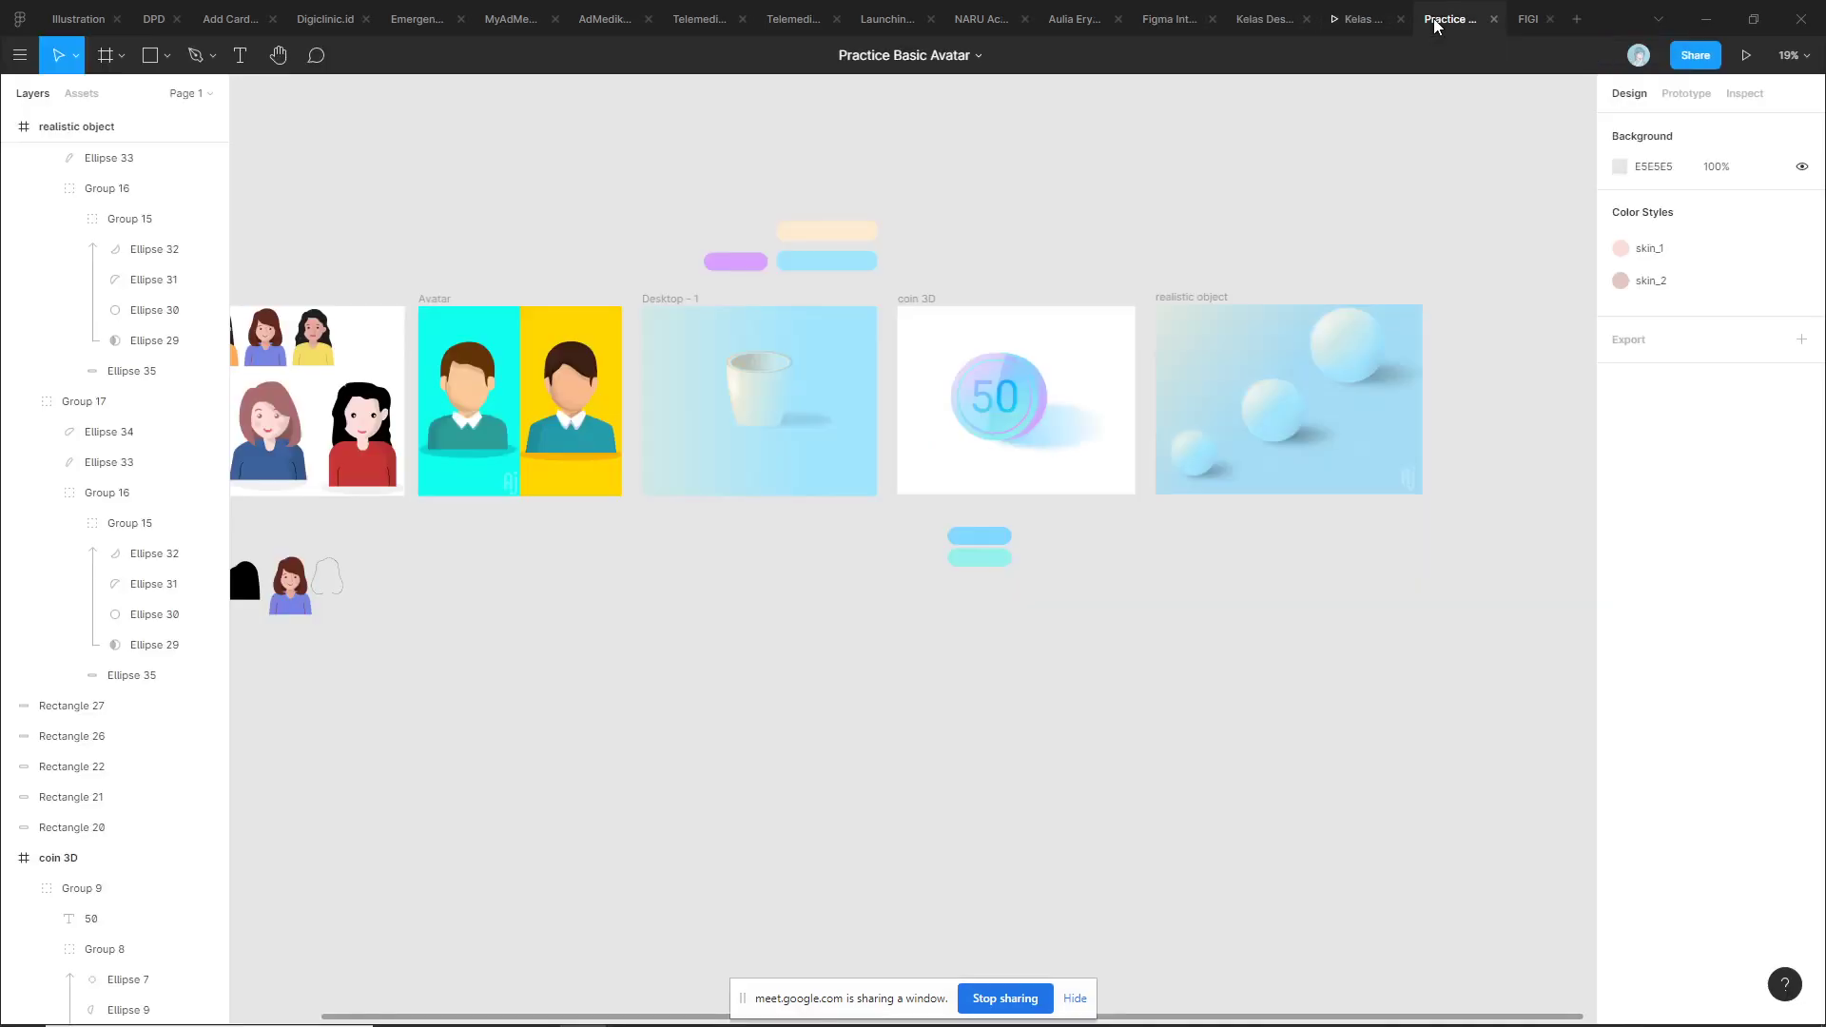
{"action": "left_click", "coordinate": [1370, 19]}
{"action": "key", "text": "Left"}
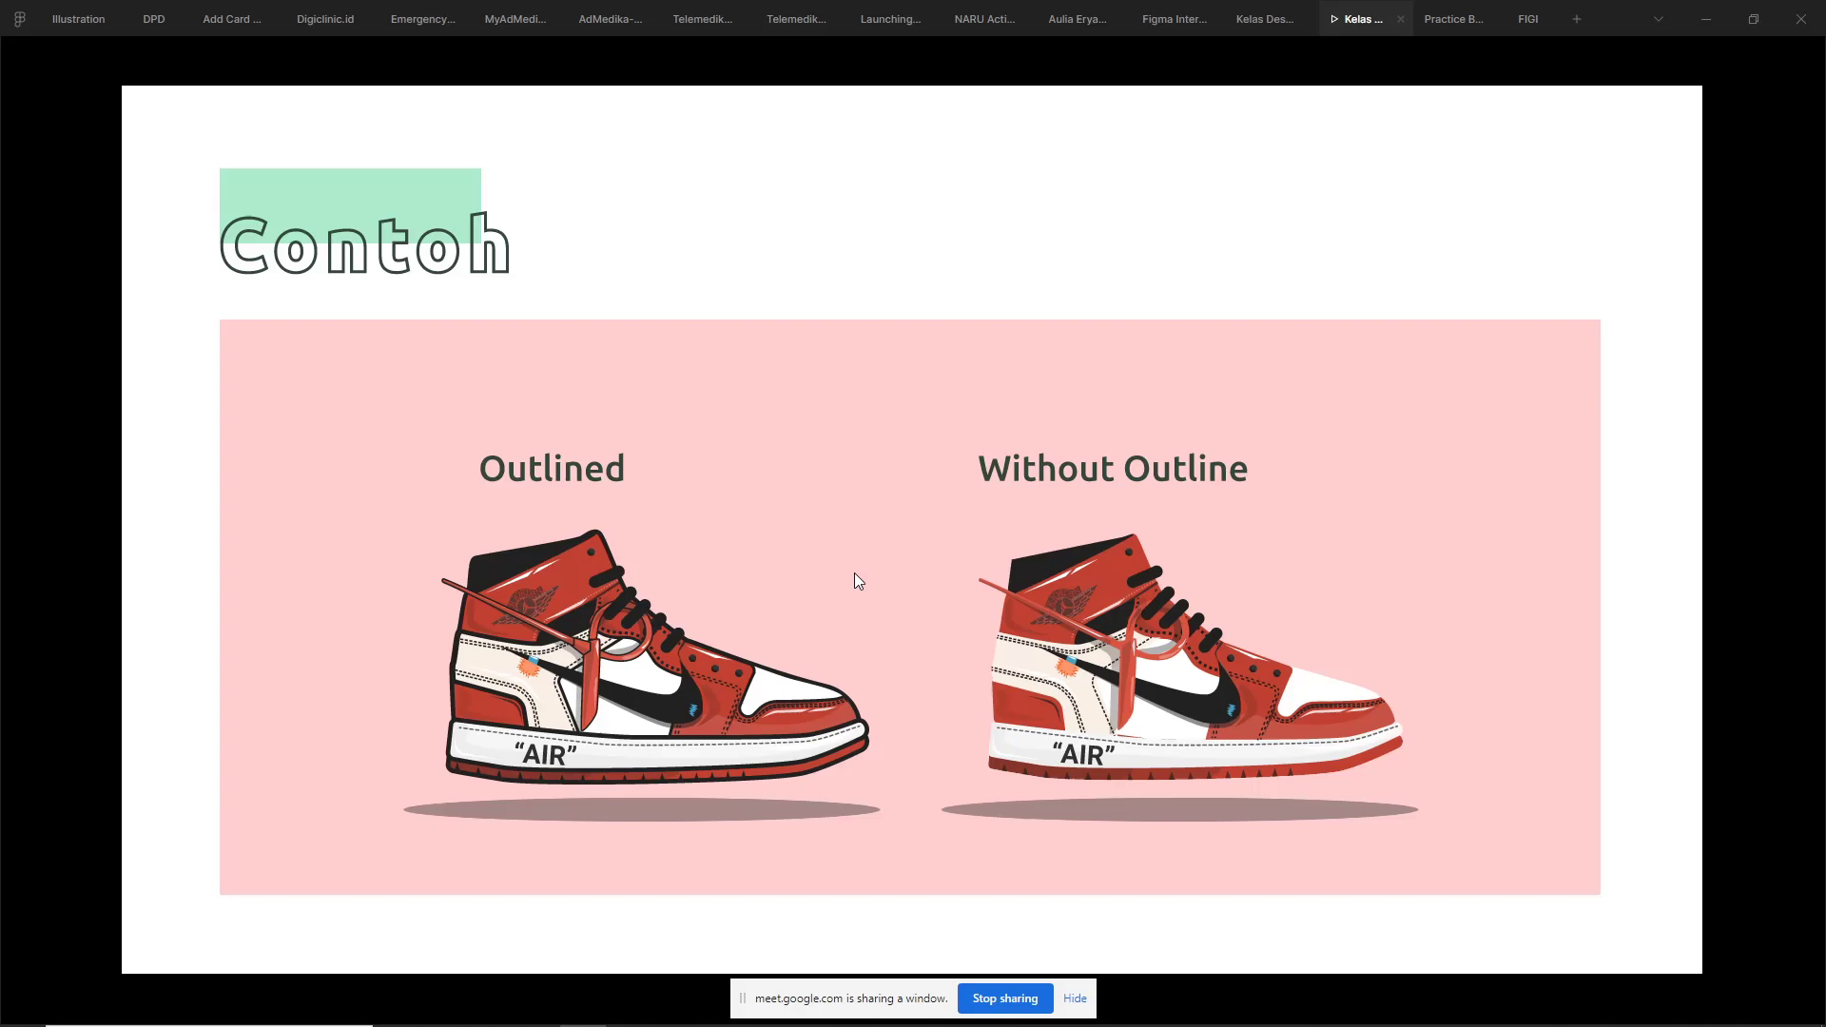
Advance to the 'Referensinya?' slide showing Dribbble, Pinterest and Behance
{"action": "key", "text": "Right"}
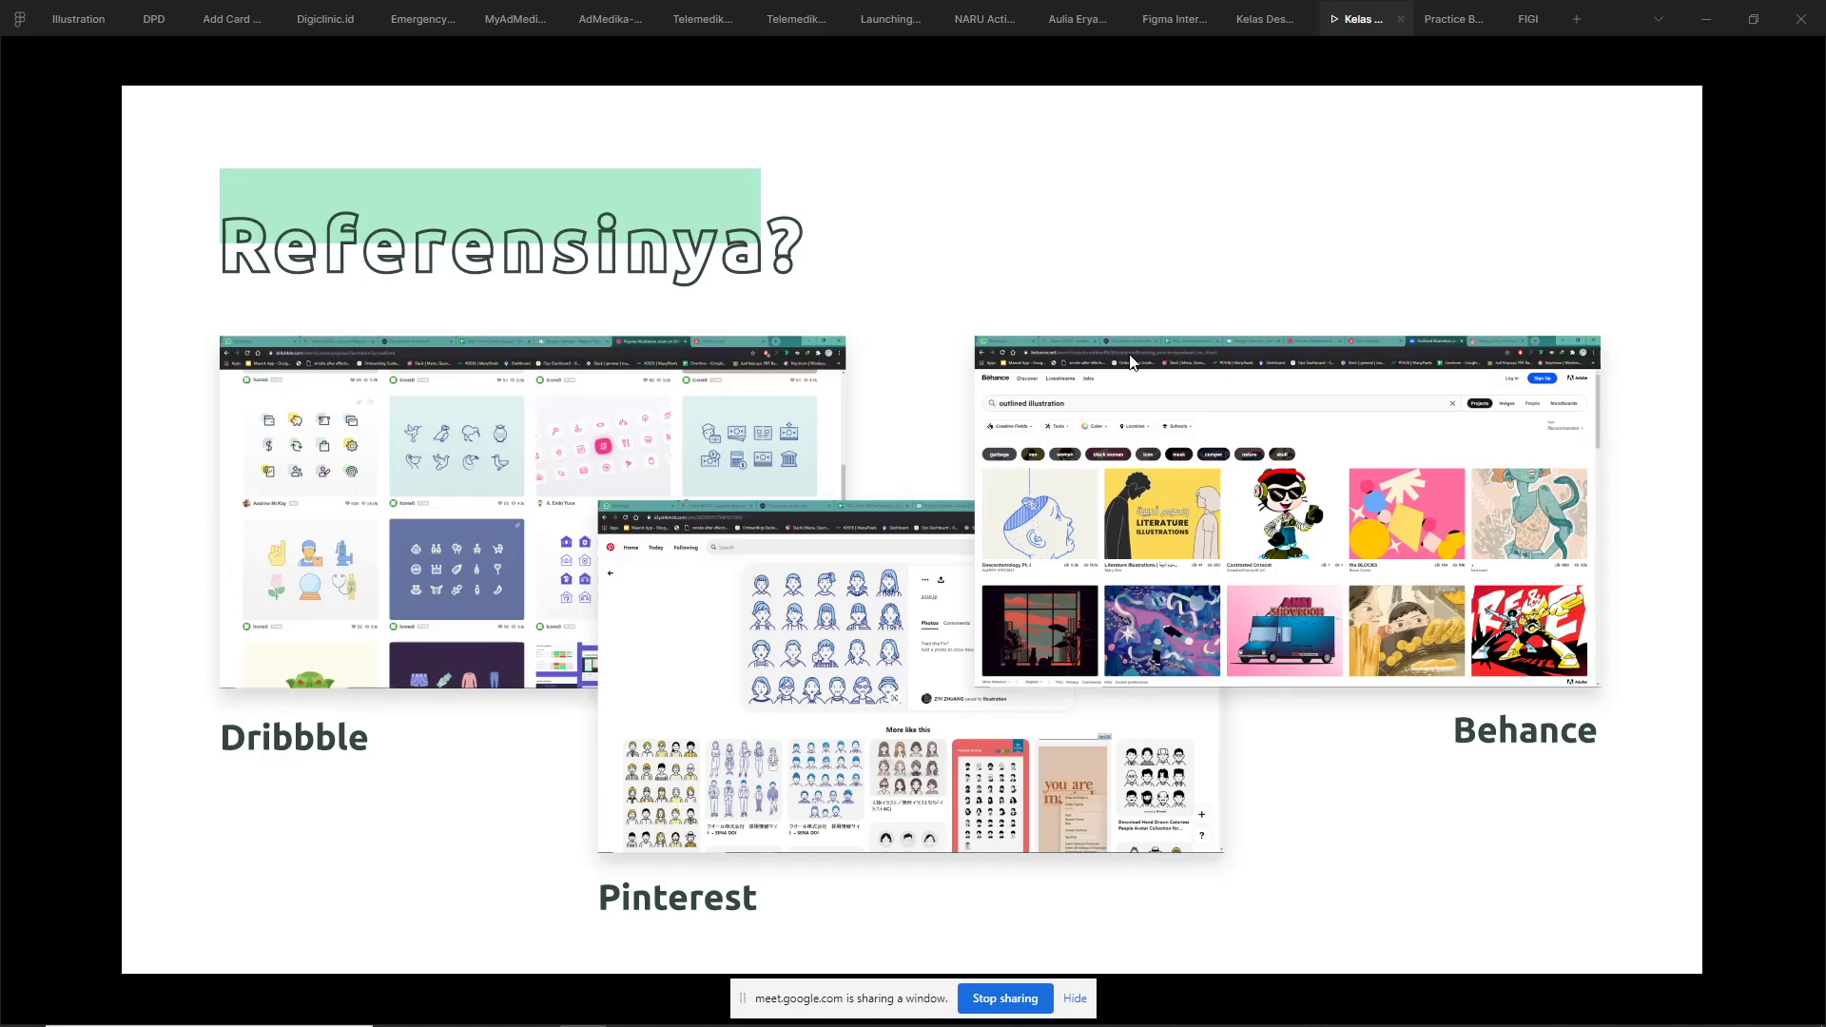
Step through the 'Flow atau Alurnya?' slide on to 'Yuk praktekin!'
{"action": "key", "text": "Right"}
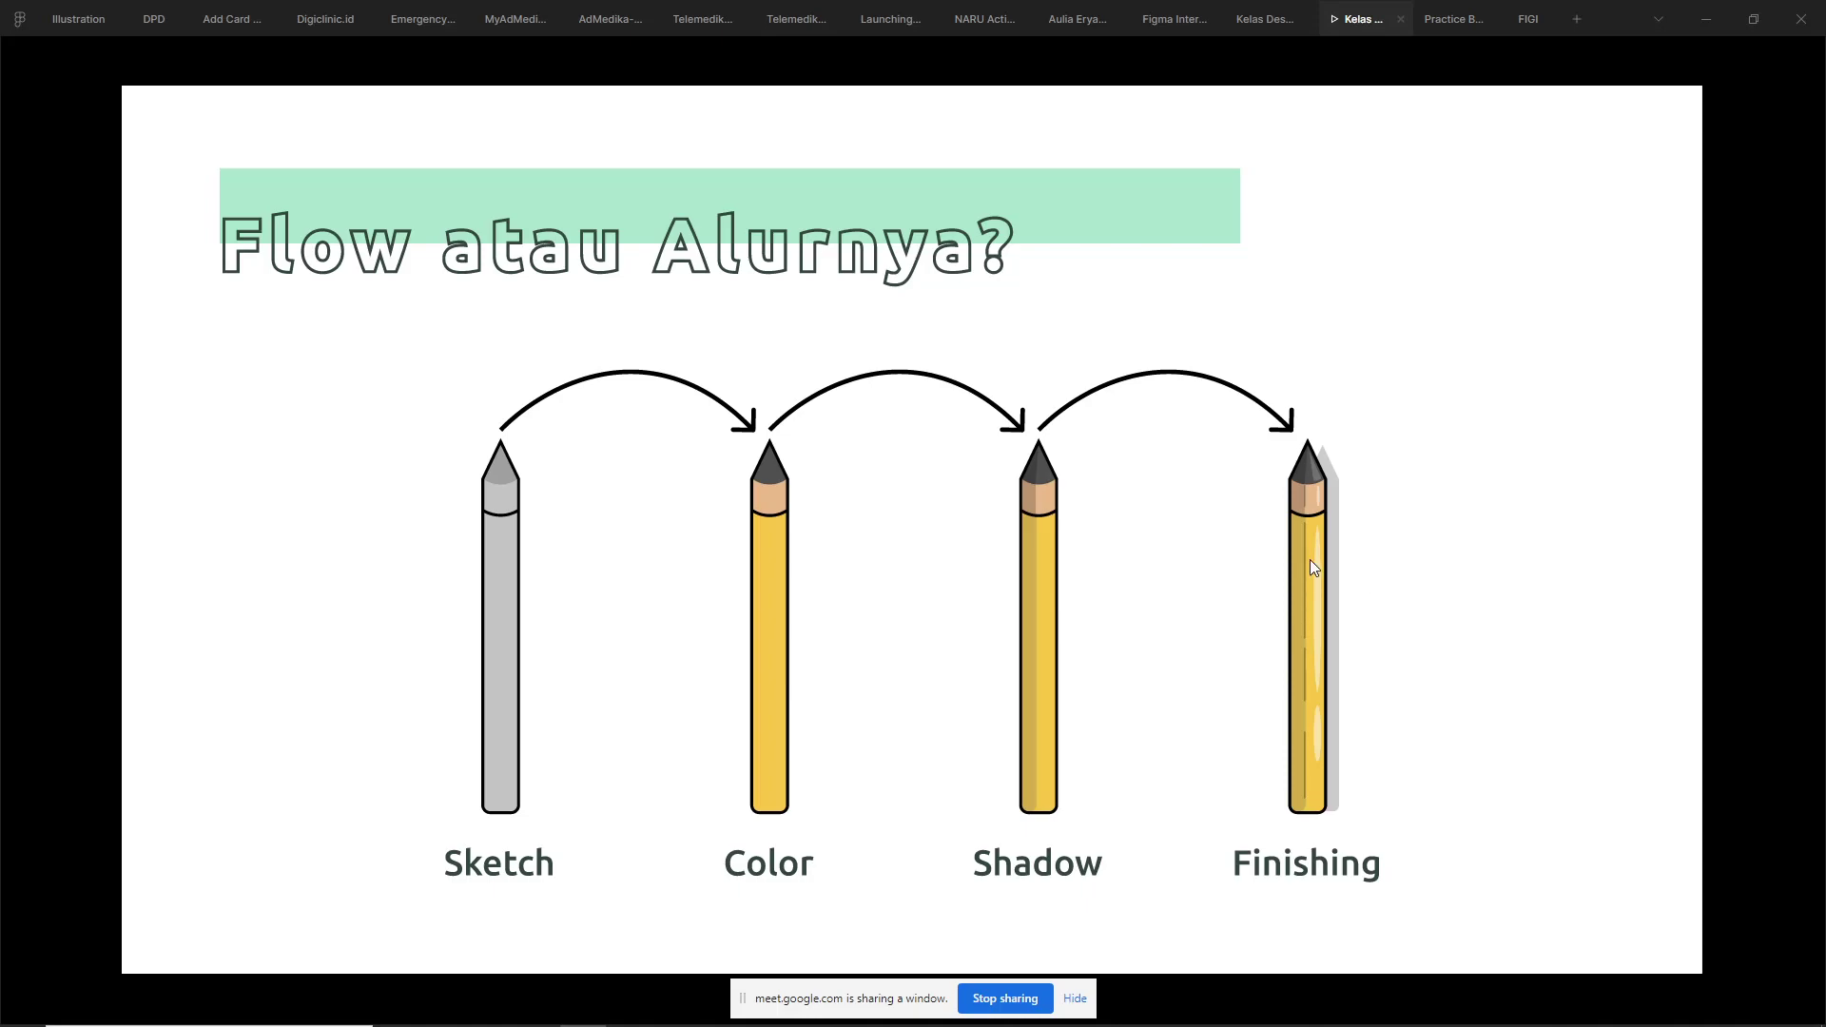
{"action": "key", "text": "Right"}
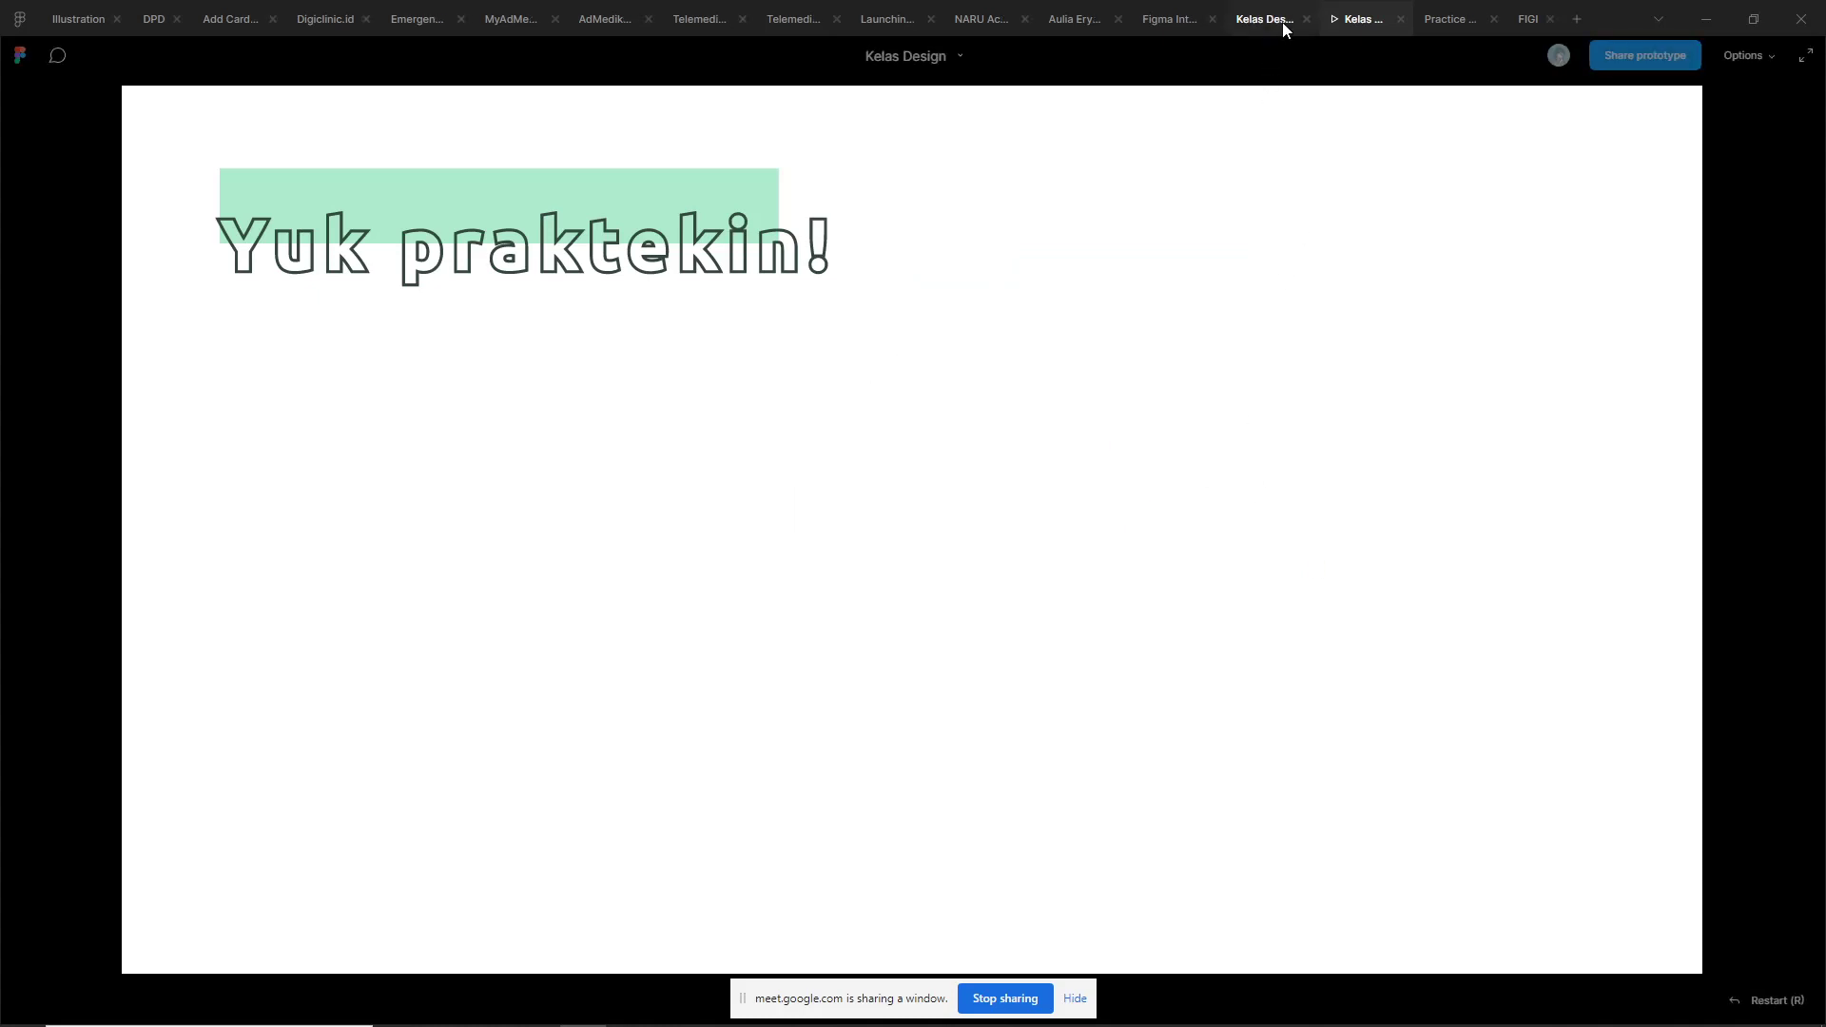
Switch to the Kelas Design editor and pan to the 'Yuk praktekin!' frame
{"action": "left_click", "coordinate": [1274, 19]}
{"action": "scroll", "coordinate": [1228, 537], "scroll_direction": "right", "scroll_amount": 3}
{"action": "scroll", "coordinate": [1158, 539], "scroll_direction": "up", "scroll_amount": 5}
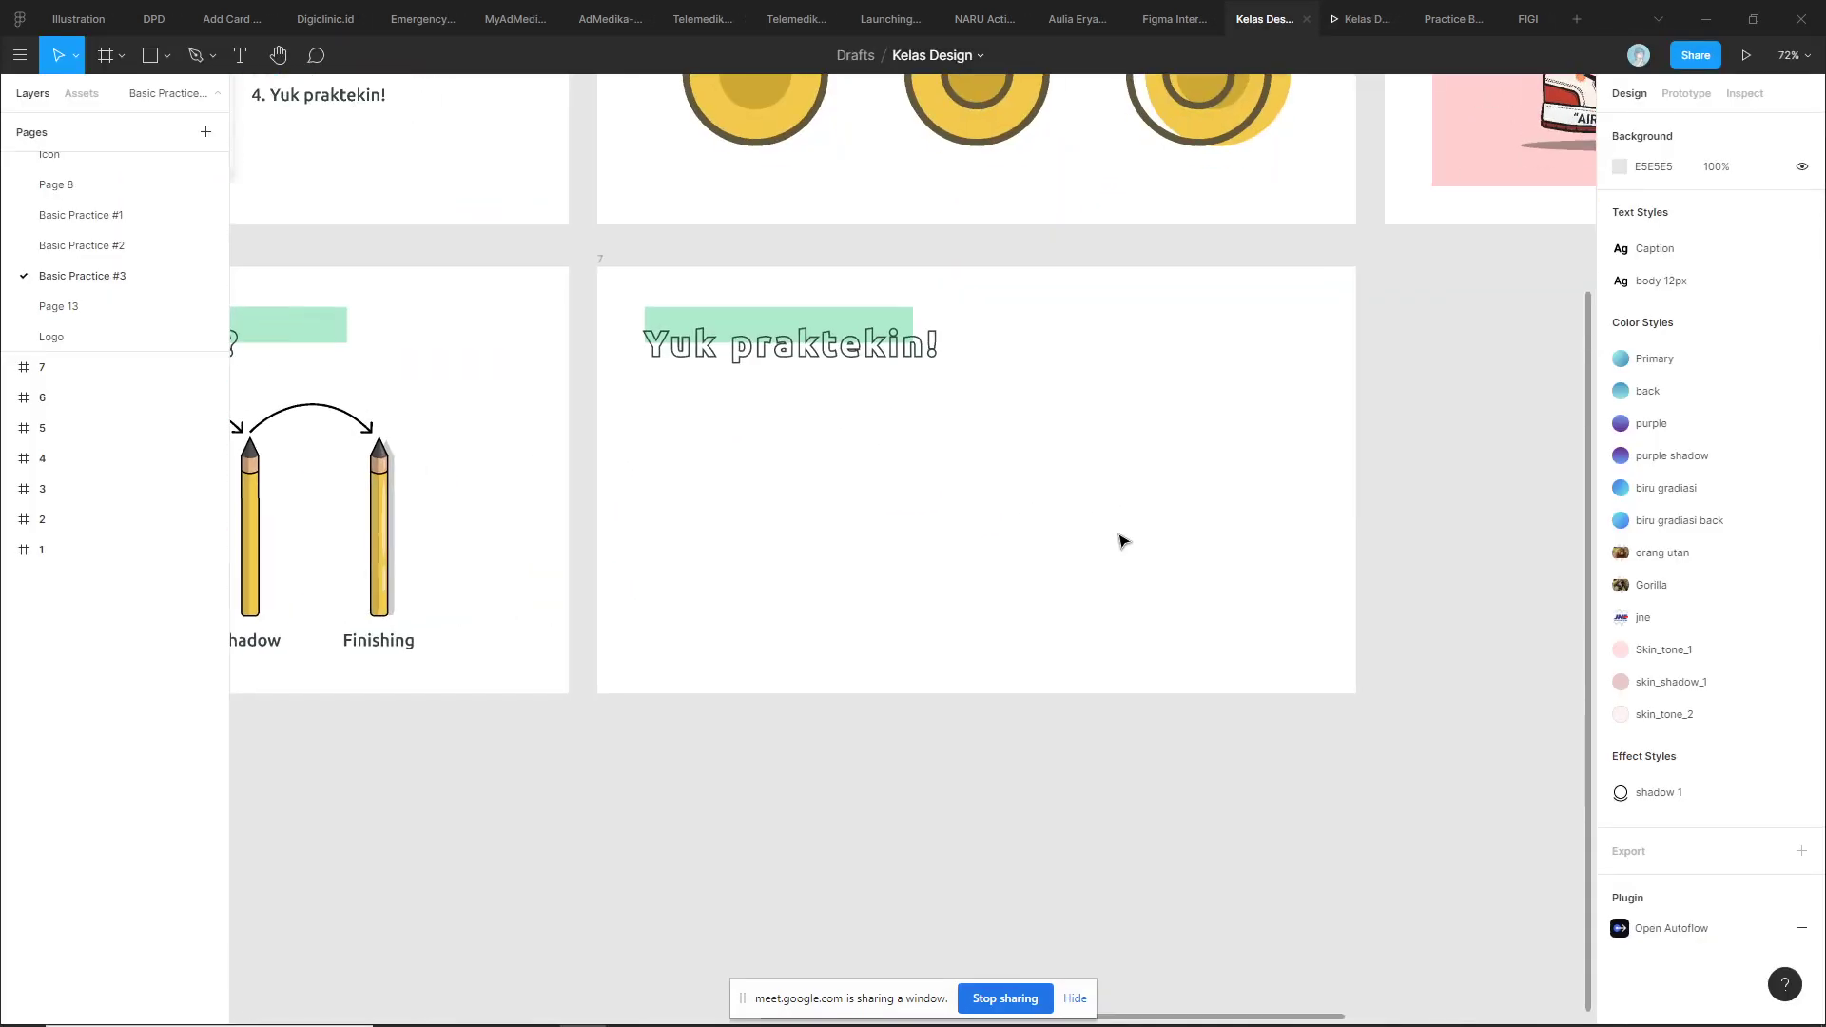
{"action": "scroll", "coordinate": [950, 505], "scroll_direction": "right", "scroll_amount": 5}
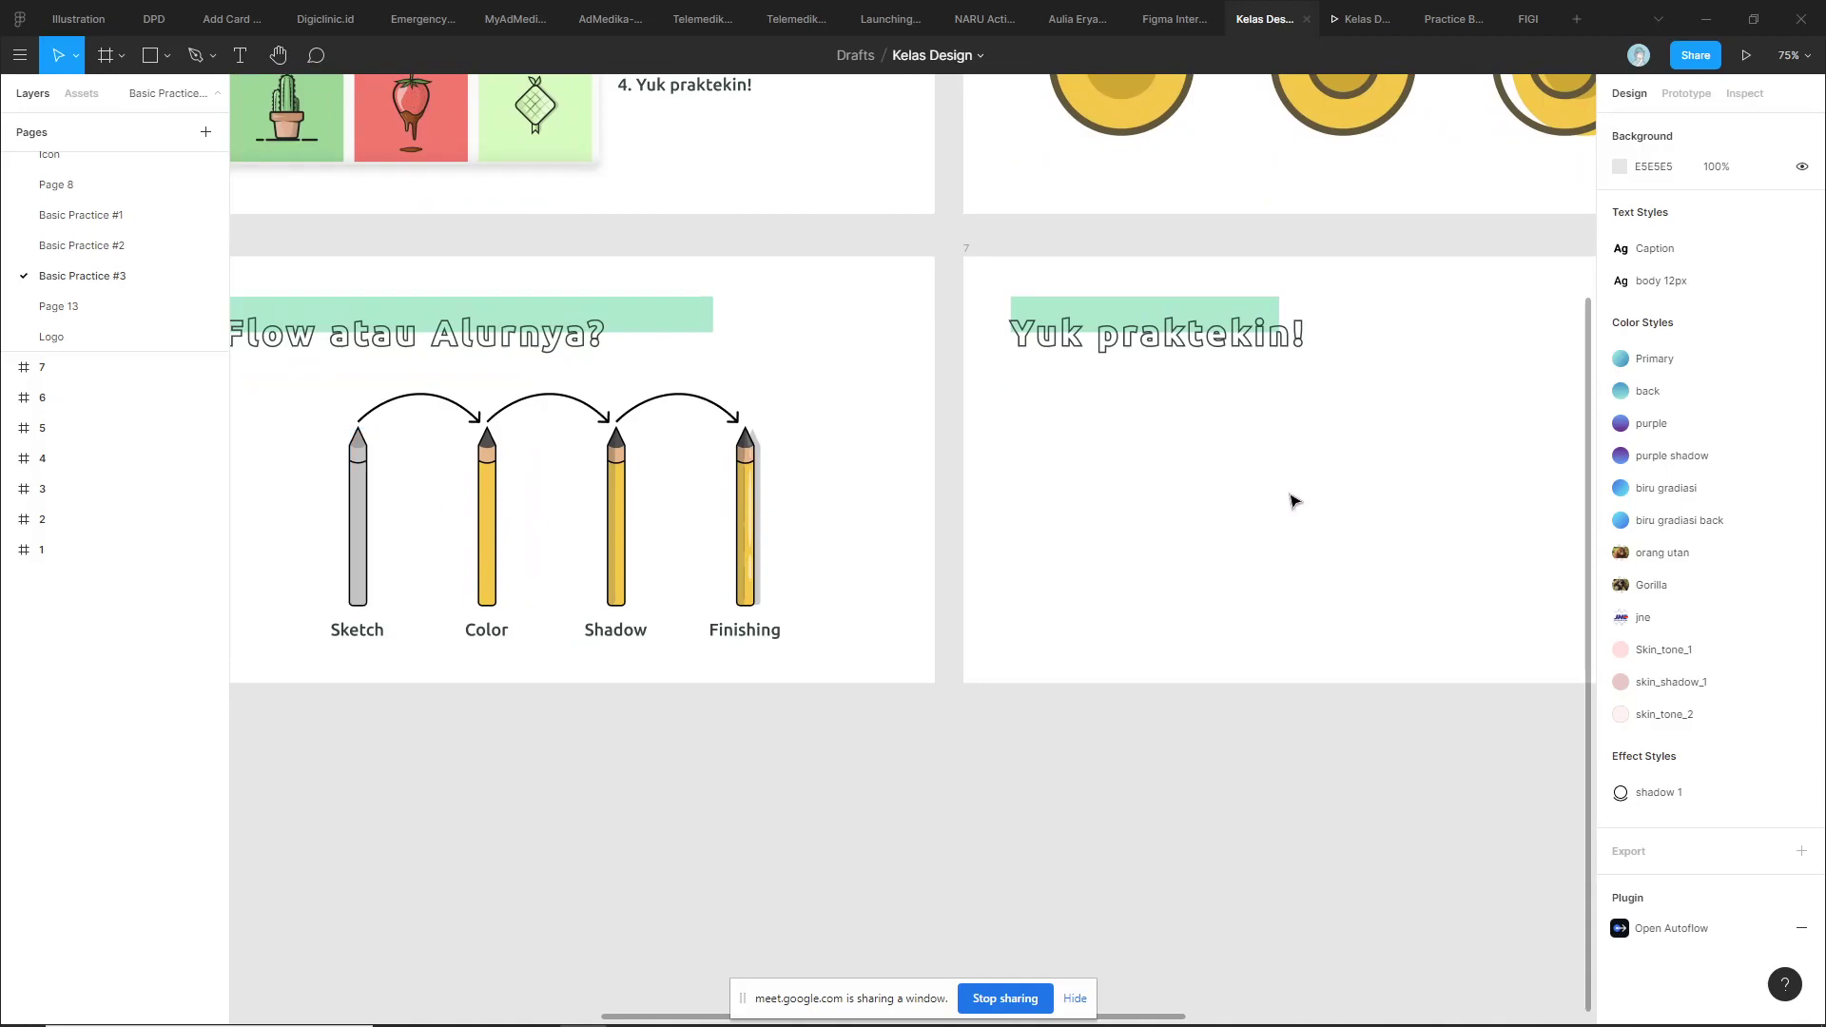
{"action": "scroll", "coordinate": [1294, 501], "scroll_direction": "up", "scroll_amount": 3}
{"action": "scroll", "coordinate": [609, 487], "scroll_direction": "left", "scroll_amount": 4}
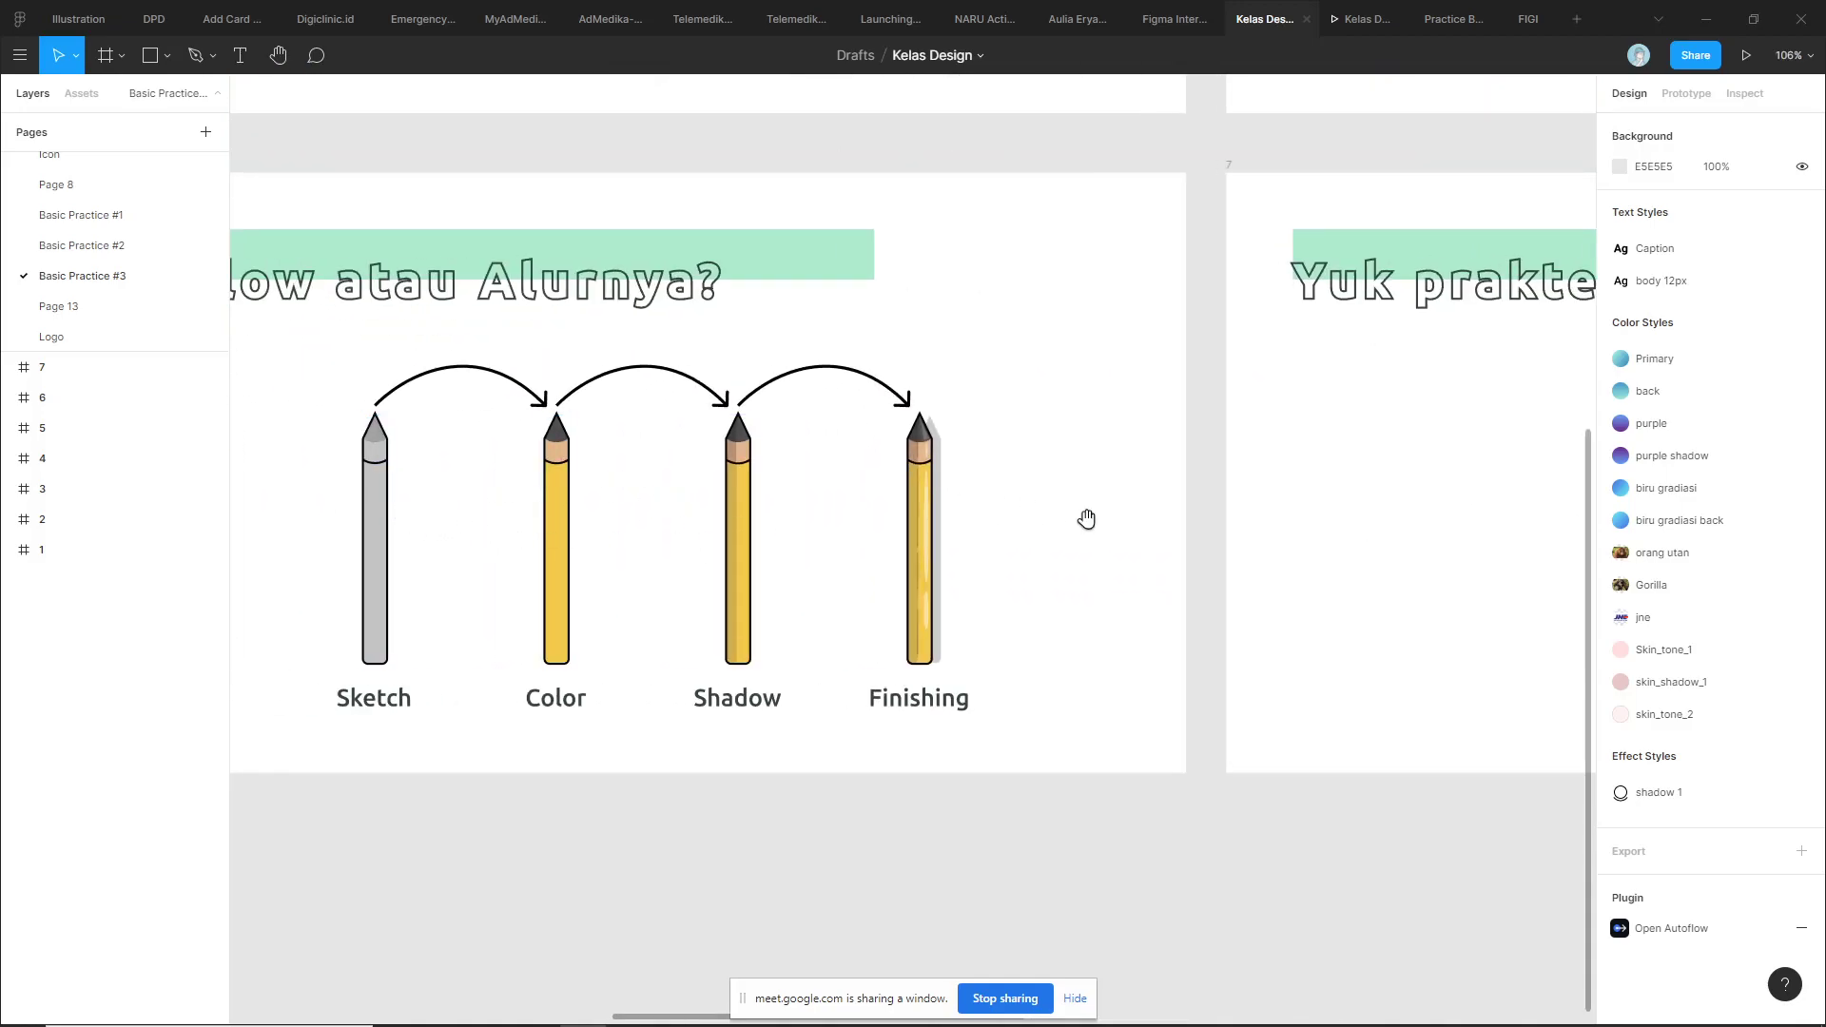
{"action": "scroll", "coordinate": [1103, 509], "scroll_direction": "right", "scroll_amount": 5}
{"action": "scroll", "coordinate": [1126, 501], "scroll_direction": "right", "scroll_amount": 3}
{"action": "scroll", "coordinate": [882, 503], "scroll_direction": "up", "scroll_amount": 2}
Draw a long grey 345×33 rectangle, Rectangle 1151, below the title
{"action": "key", "text": "r"}
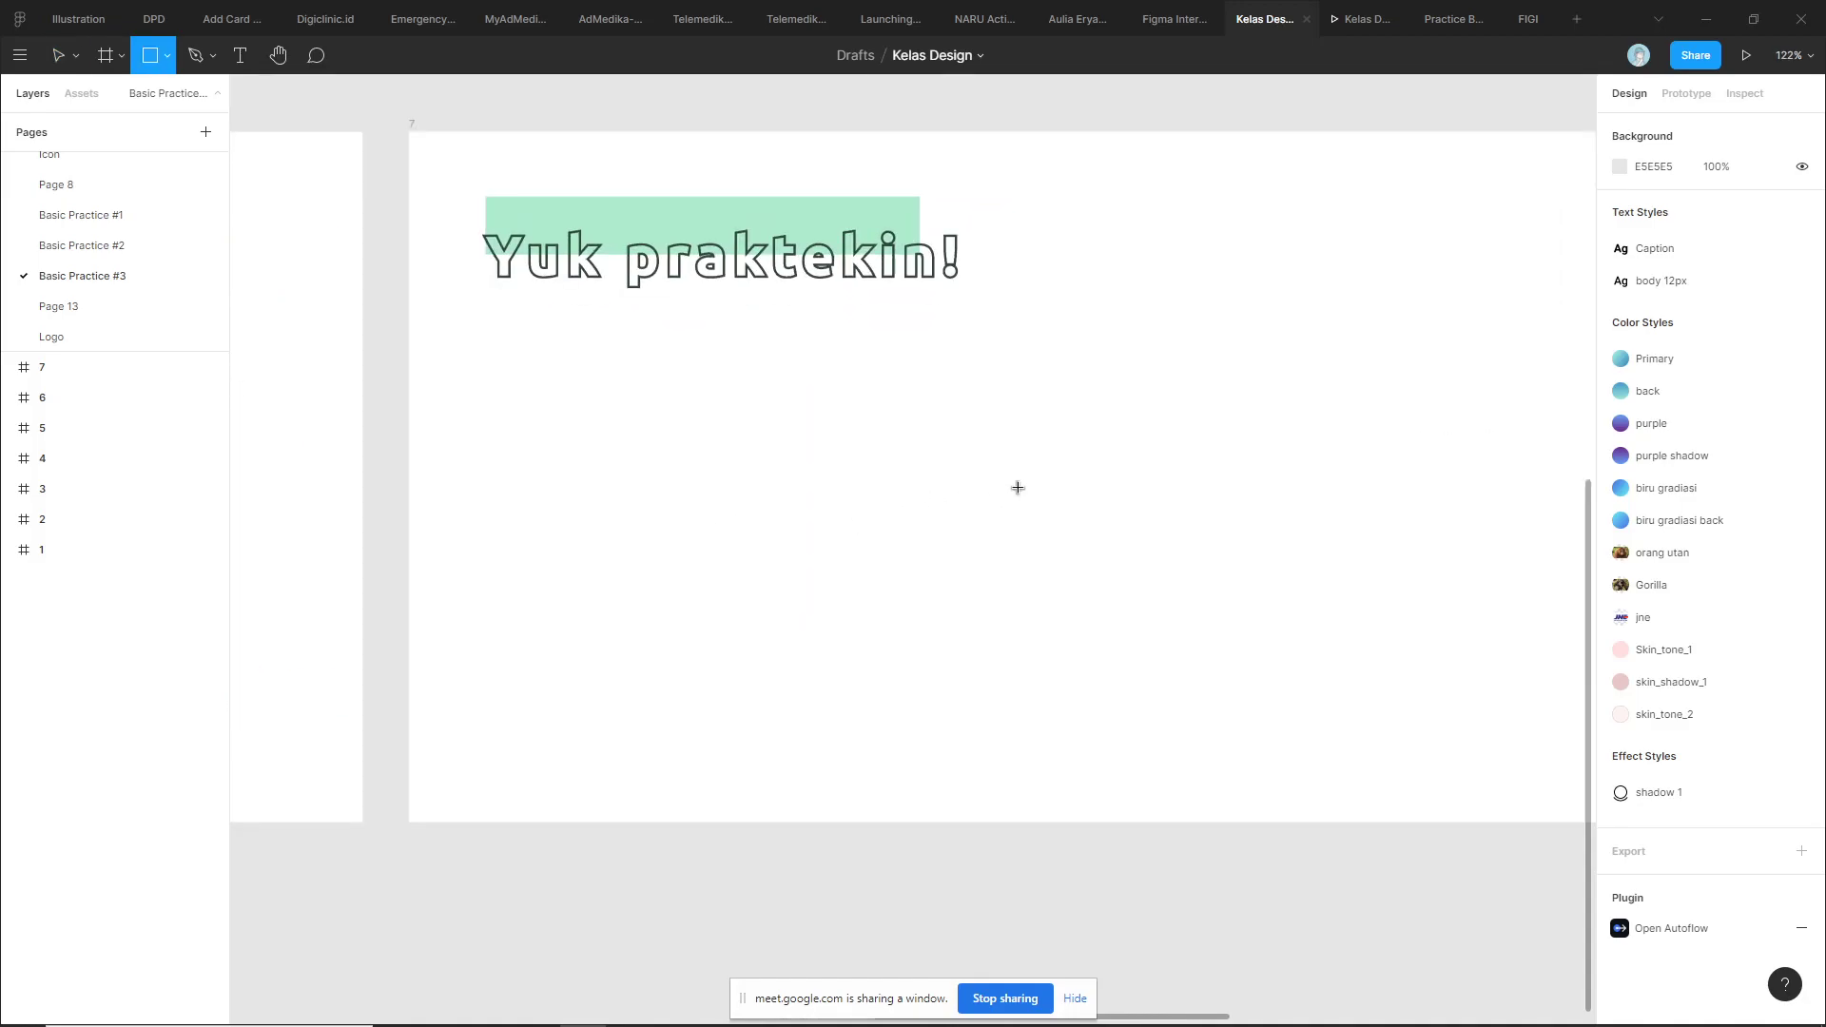
{"action": "scroll", "coordinate": [729, 539], "scroll_direction": "down", "scroll_amount": 1}
{"action": "scroll", "coordinate": [865, 523], "scroll_direction": "up", "scroll_amount": 3}
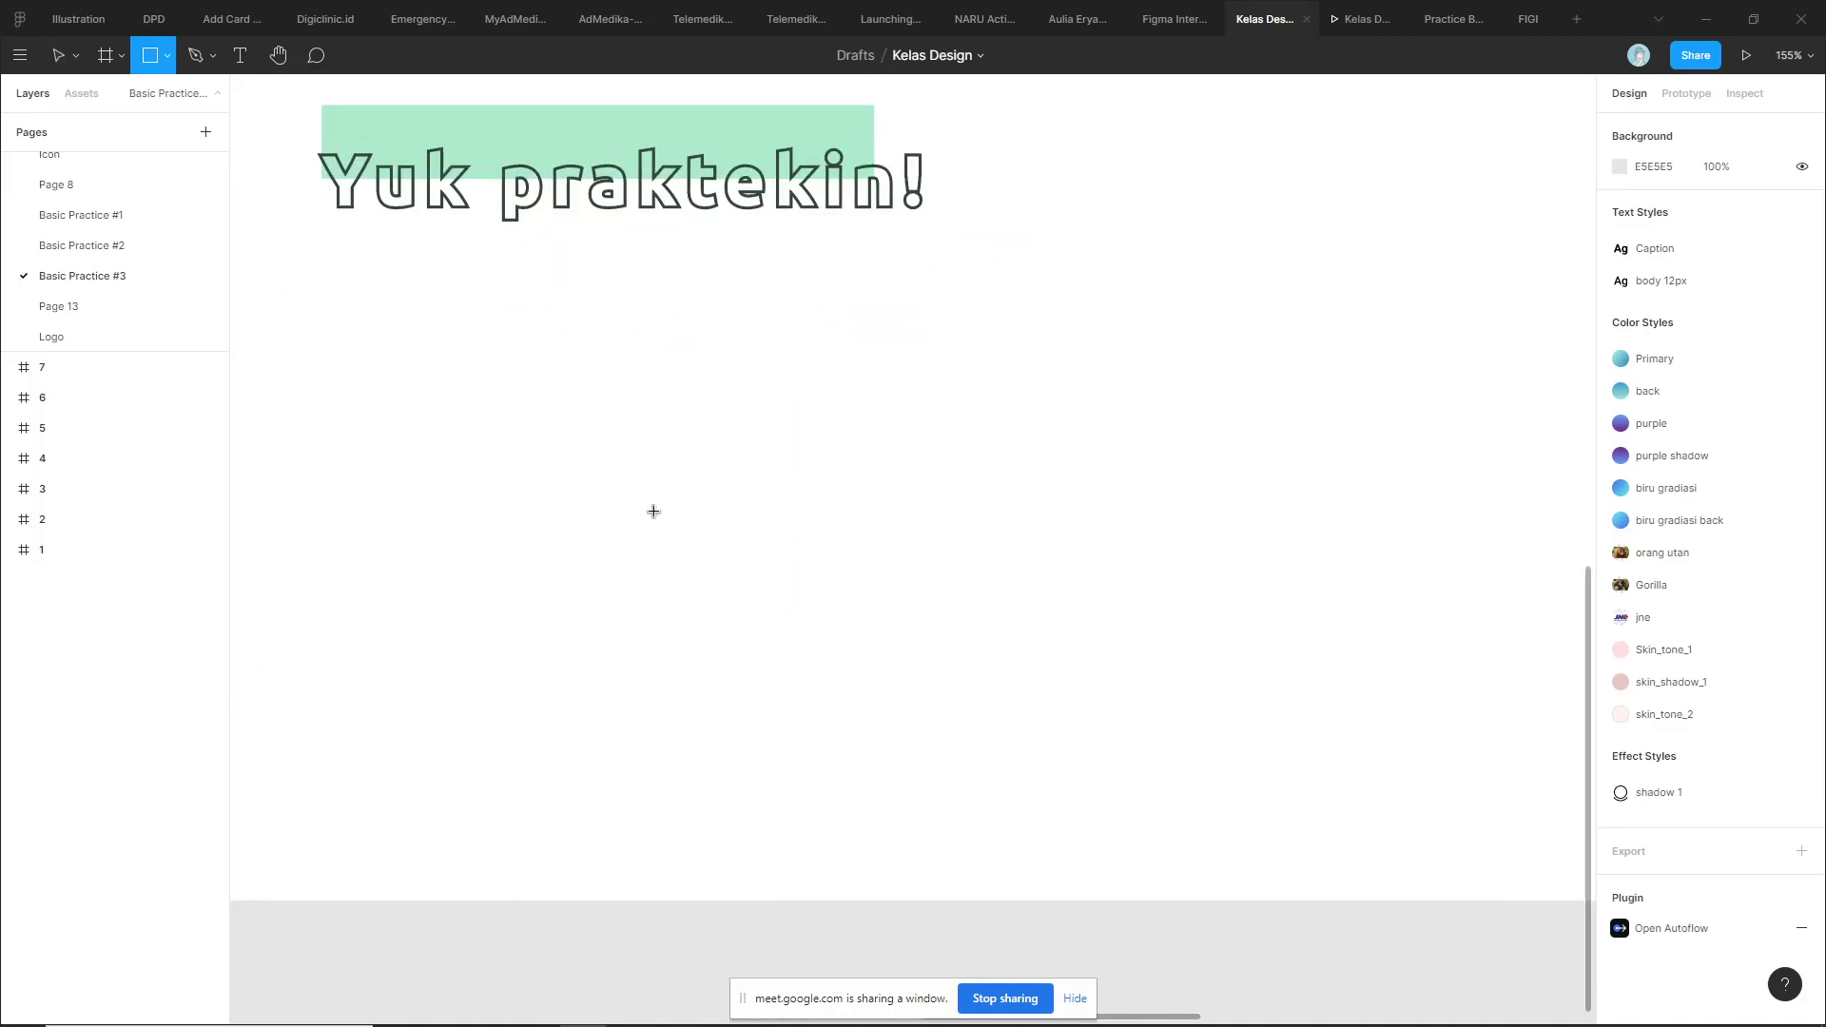
{"action": "mouse_move", "coordinate": [611, 519]}
{"action": "left_mouse_down"}
{"action": "mouse_move", "coordinate": [774, 561]}
{"action": "mouse_move", "coordinate": [1120, 568]}
{"action": "left_mouse_up"}
{"action": "left_click", "coordinate": [1211, 571]}
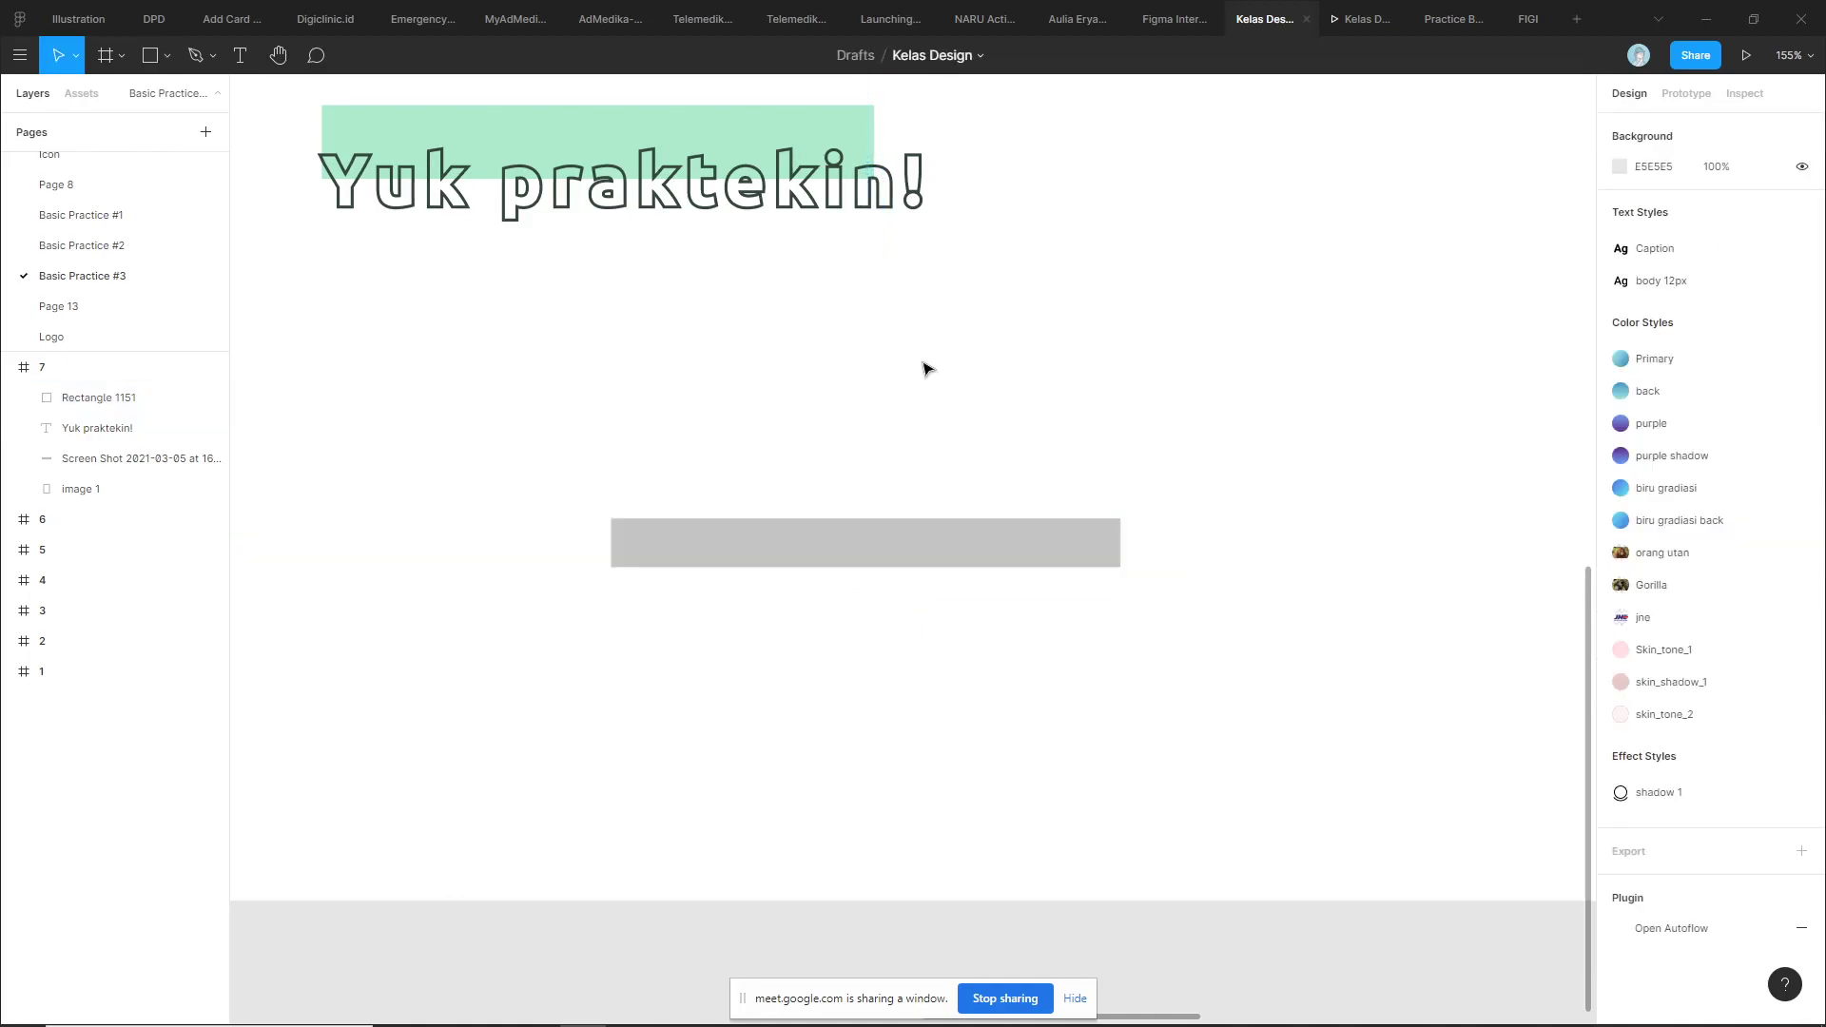
{"action": "left_click", "coordinate": [894, 540]}
{"action": "scroll", "coordinate": [956, 623], "scroll_direction": "up", "scroll_amount": 5}
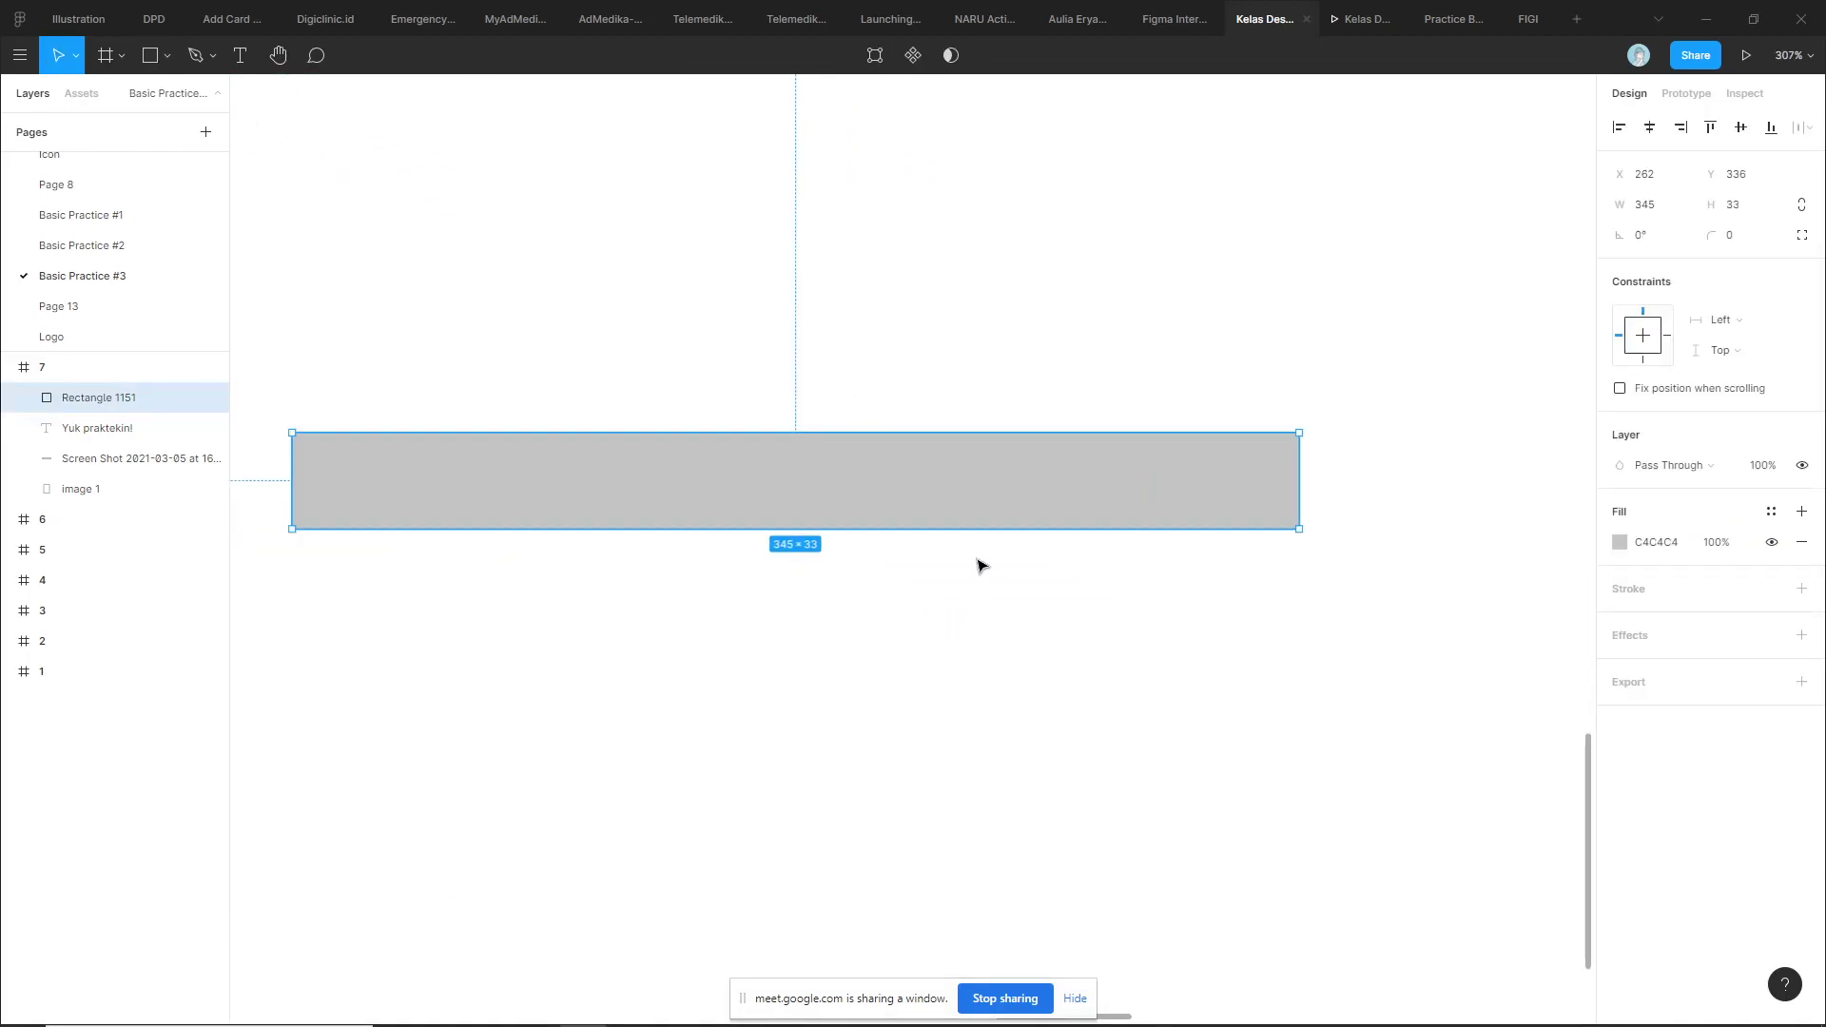
{"action": "scroll", "coordinate": [1212, 469], "scroll_direction": "down", "scroll_amount": 1}
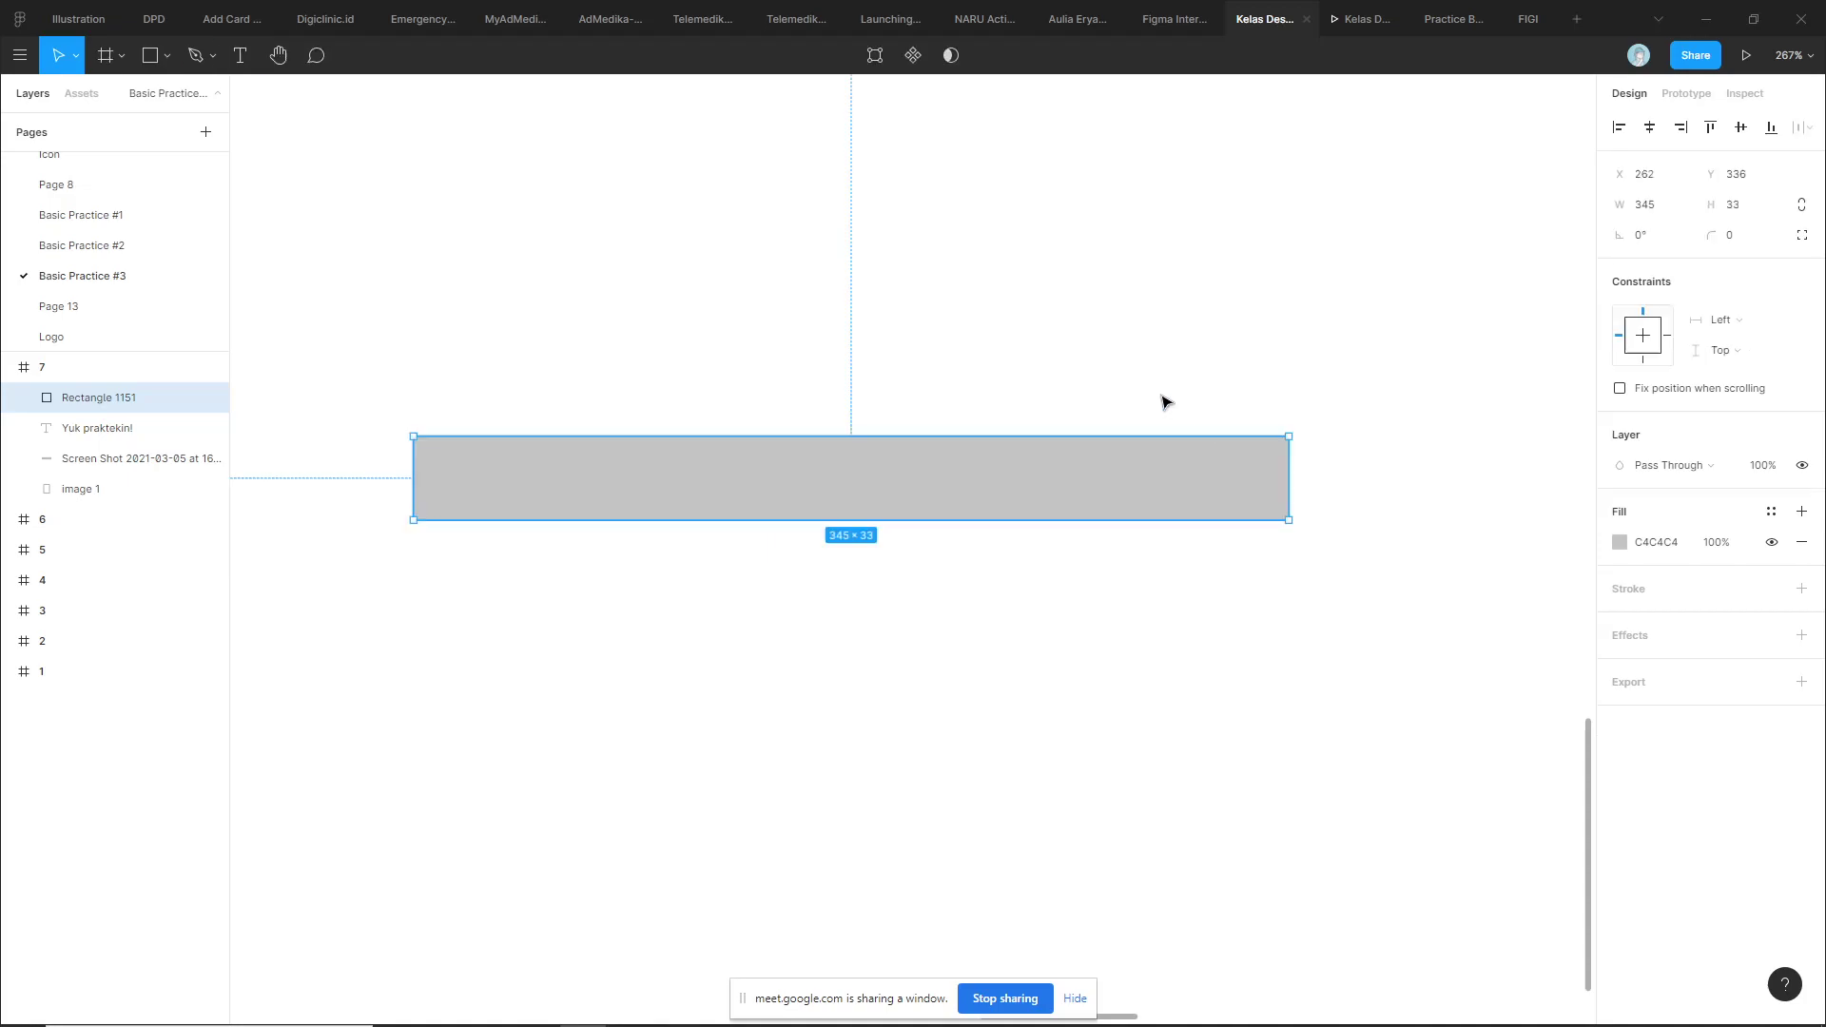
{"action": "scroll", "coordinate": [1161, 404], "scroll_direction": "down", "scroll_amount": 5}
{"action": "scroll", "coordinate": [1217, 464], "scroll_direction": "left", "scroll_amount": 5}
Place a copy of the Finishing pencil beside the grey rectangle
{"action": "scroll", "coordinate": [751, 456], "scroll_direction": "down", "scroll_amount": 1}
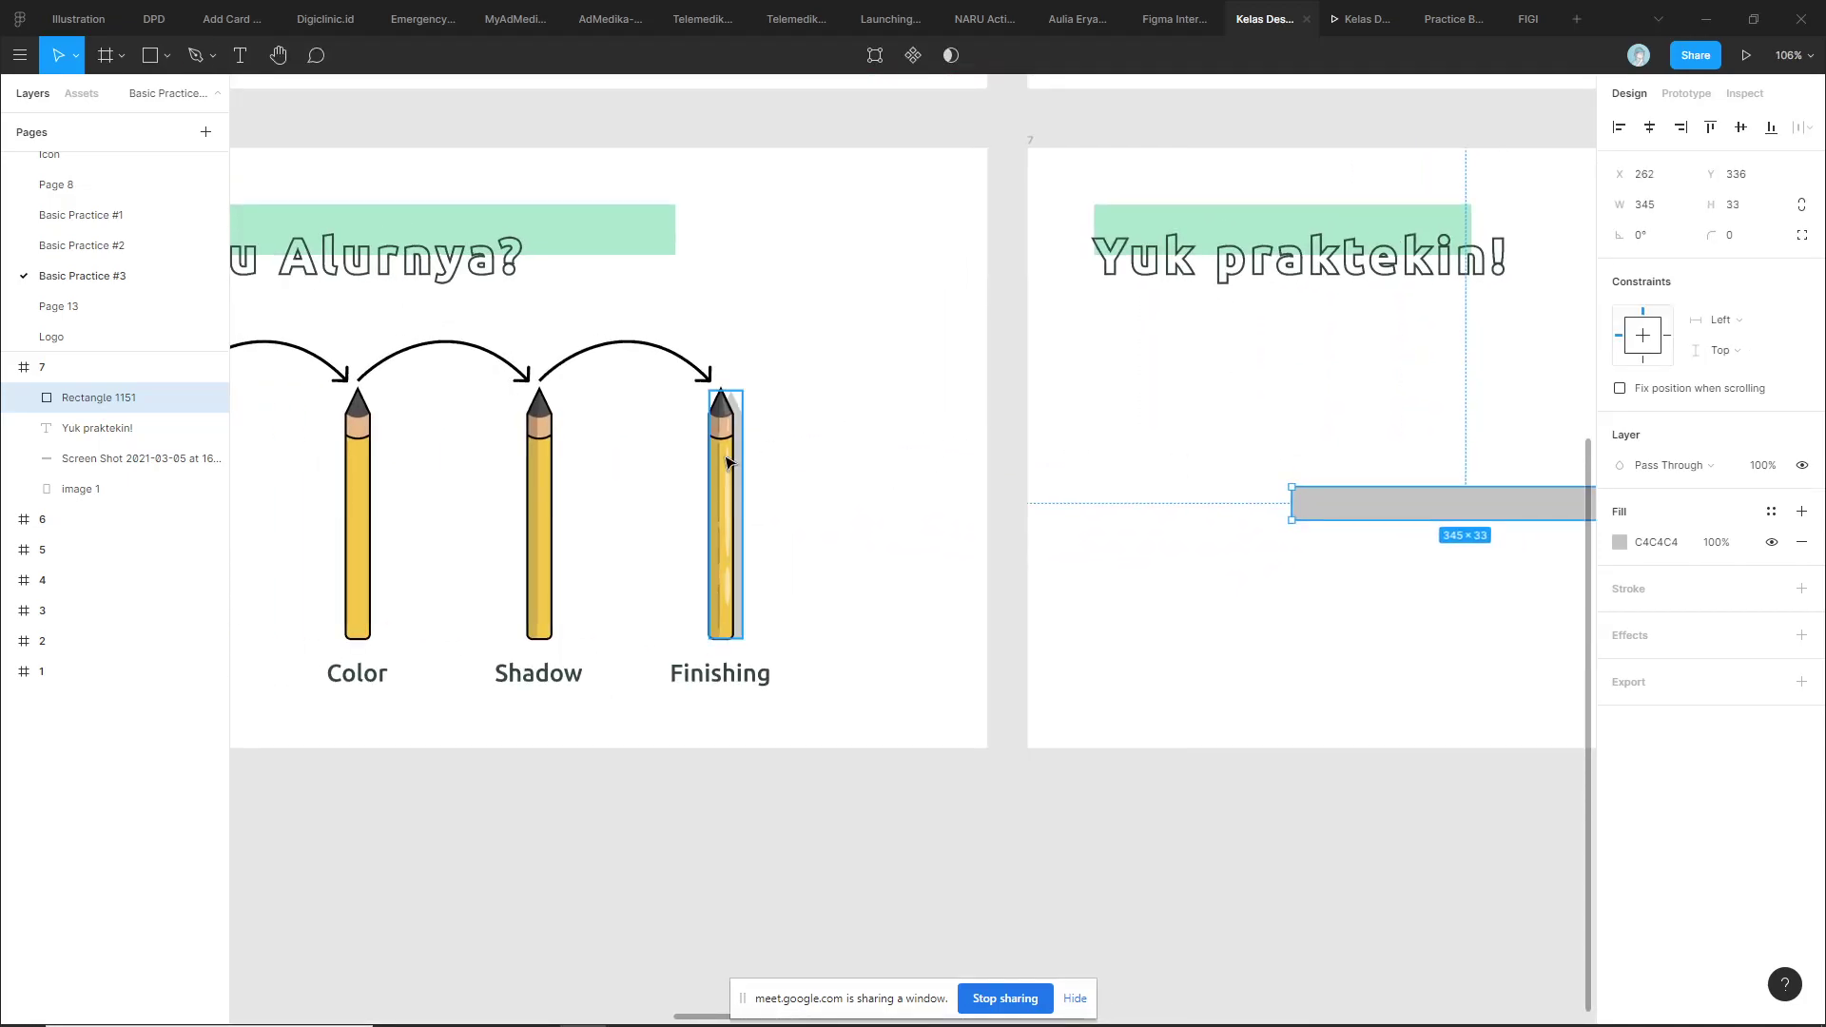
{"action": "left_click", "coordinate": [728, 466]}
{"action": "left_click_drag", "start_coordinate": [732, 476], "coordinate": [1190, 481]}
{"action": "scroll", "coordinate": [1189, 476], "scroll_direction": "right", "scroll_amount": 4}
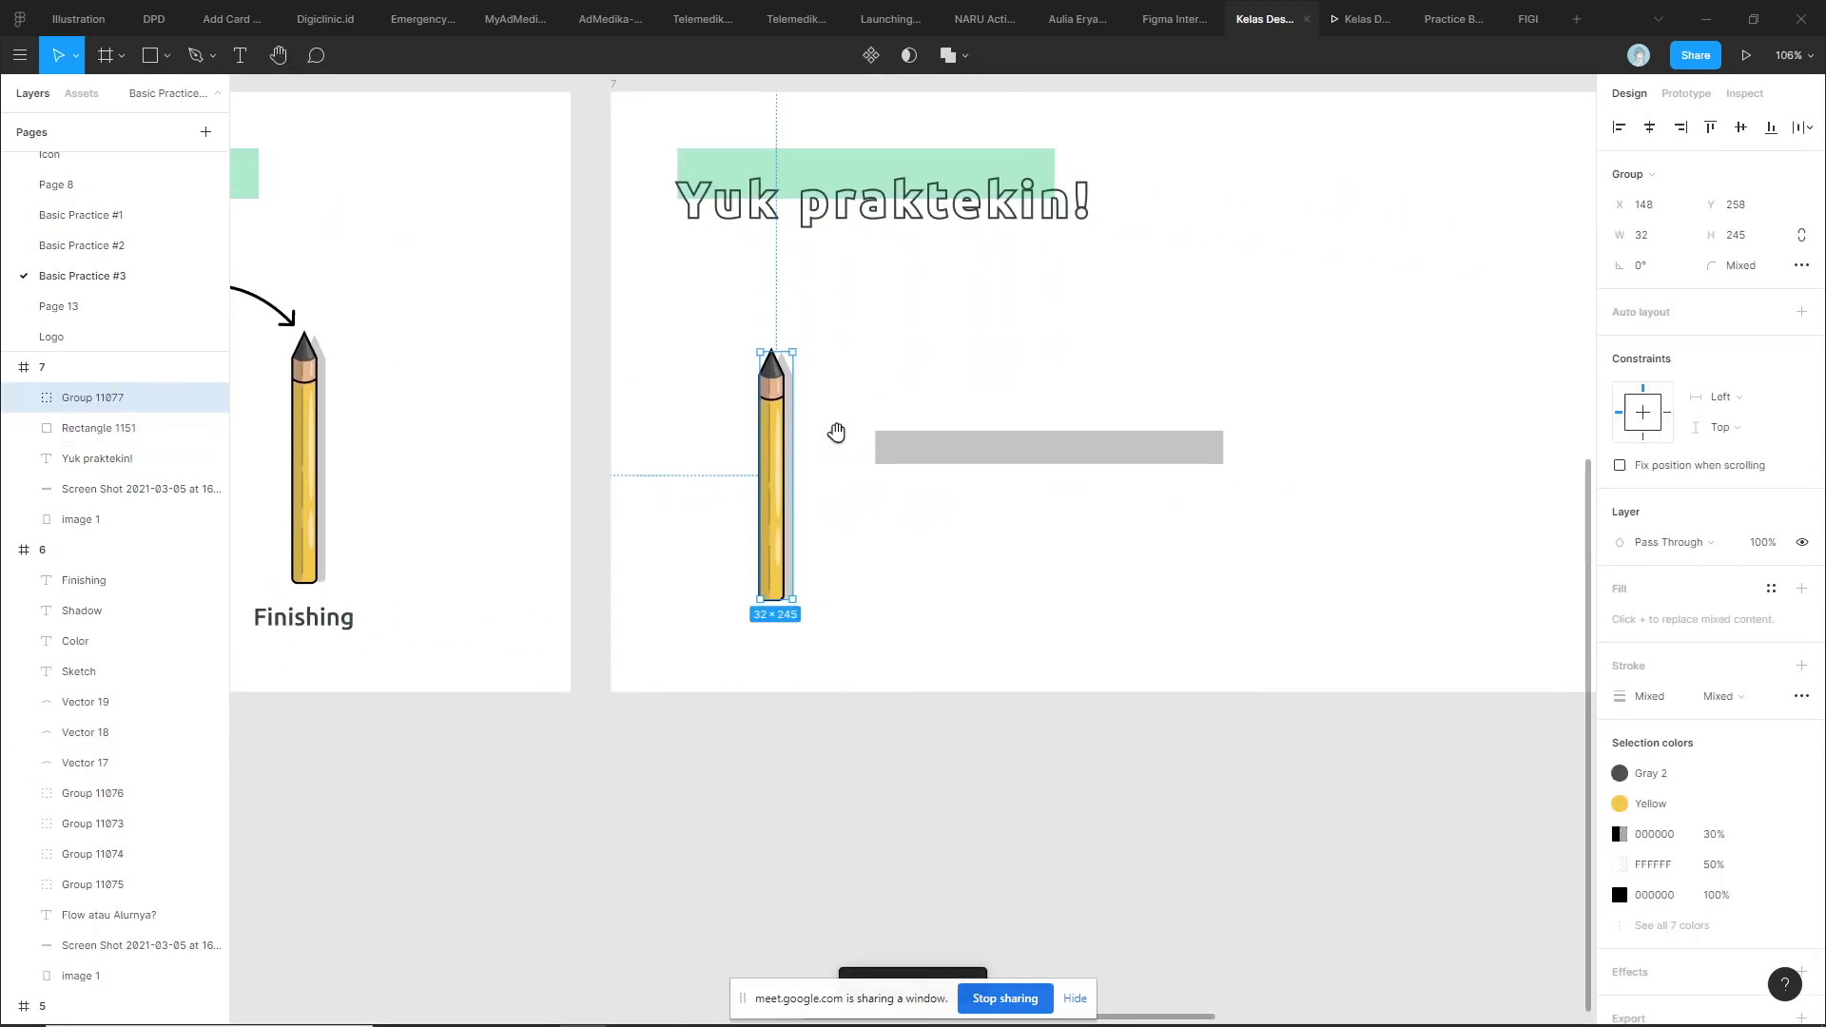
{"action": "scroll", "coordinate": [837, 433], "scroll_direction": "up", "scroll_amount": 2}
{"action": "left_click", "coordinate": [945, 367]}
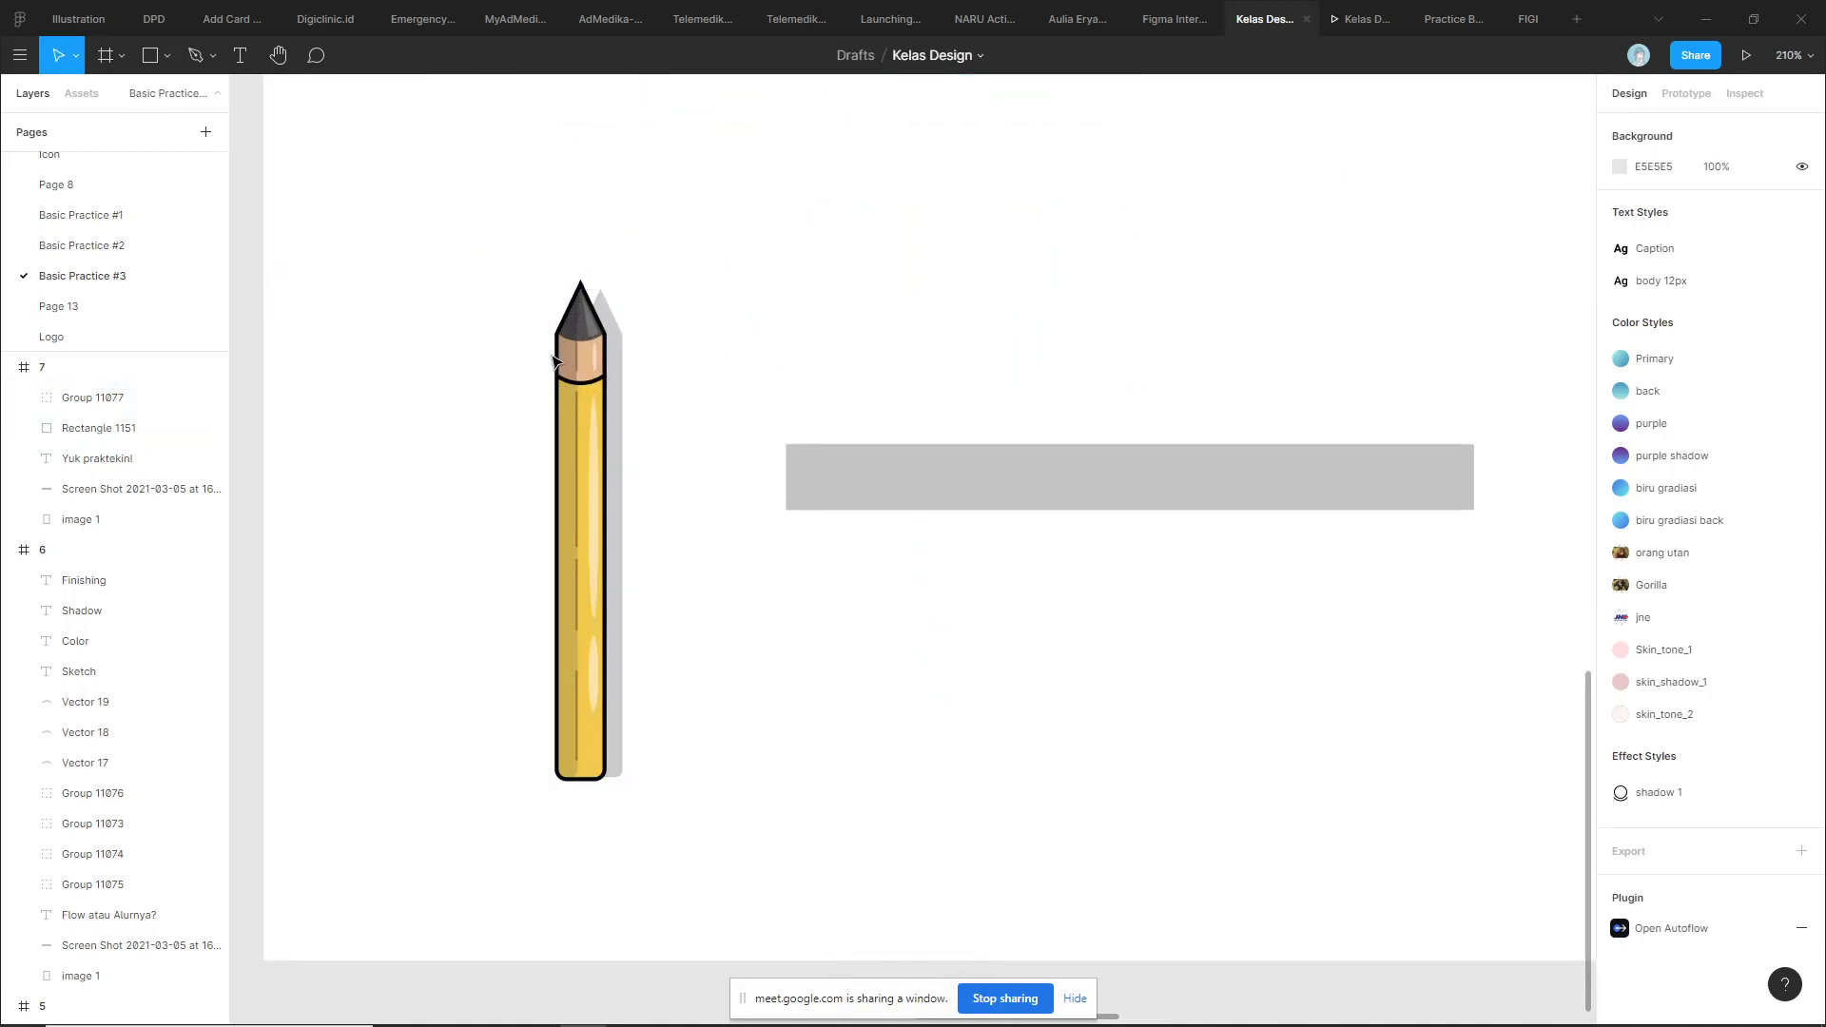
Edit Rectangle 1151's points and add a new point midway along its right edge
{"action": "scroll", "coordinate": [1150, 646], "scroll_direction": "right", "scroll_amount": 3}
{"action": "left_click", "coordinate": [979, 489]}
{"action": "scroll", "coordinate": [1154, 460], "scroll_direction": "up", "scroll_amount": 2}
{"action": "double_click", "coordinate": [1154, 460]}
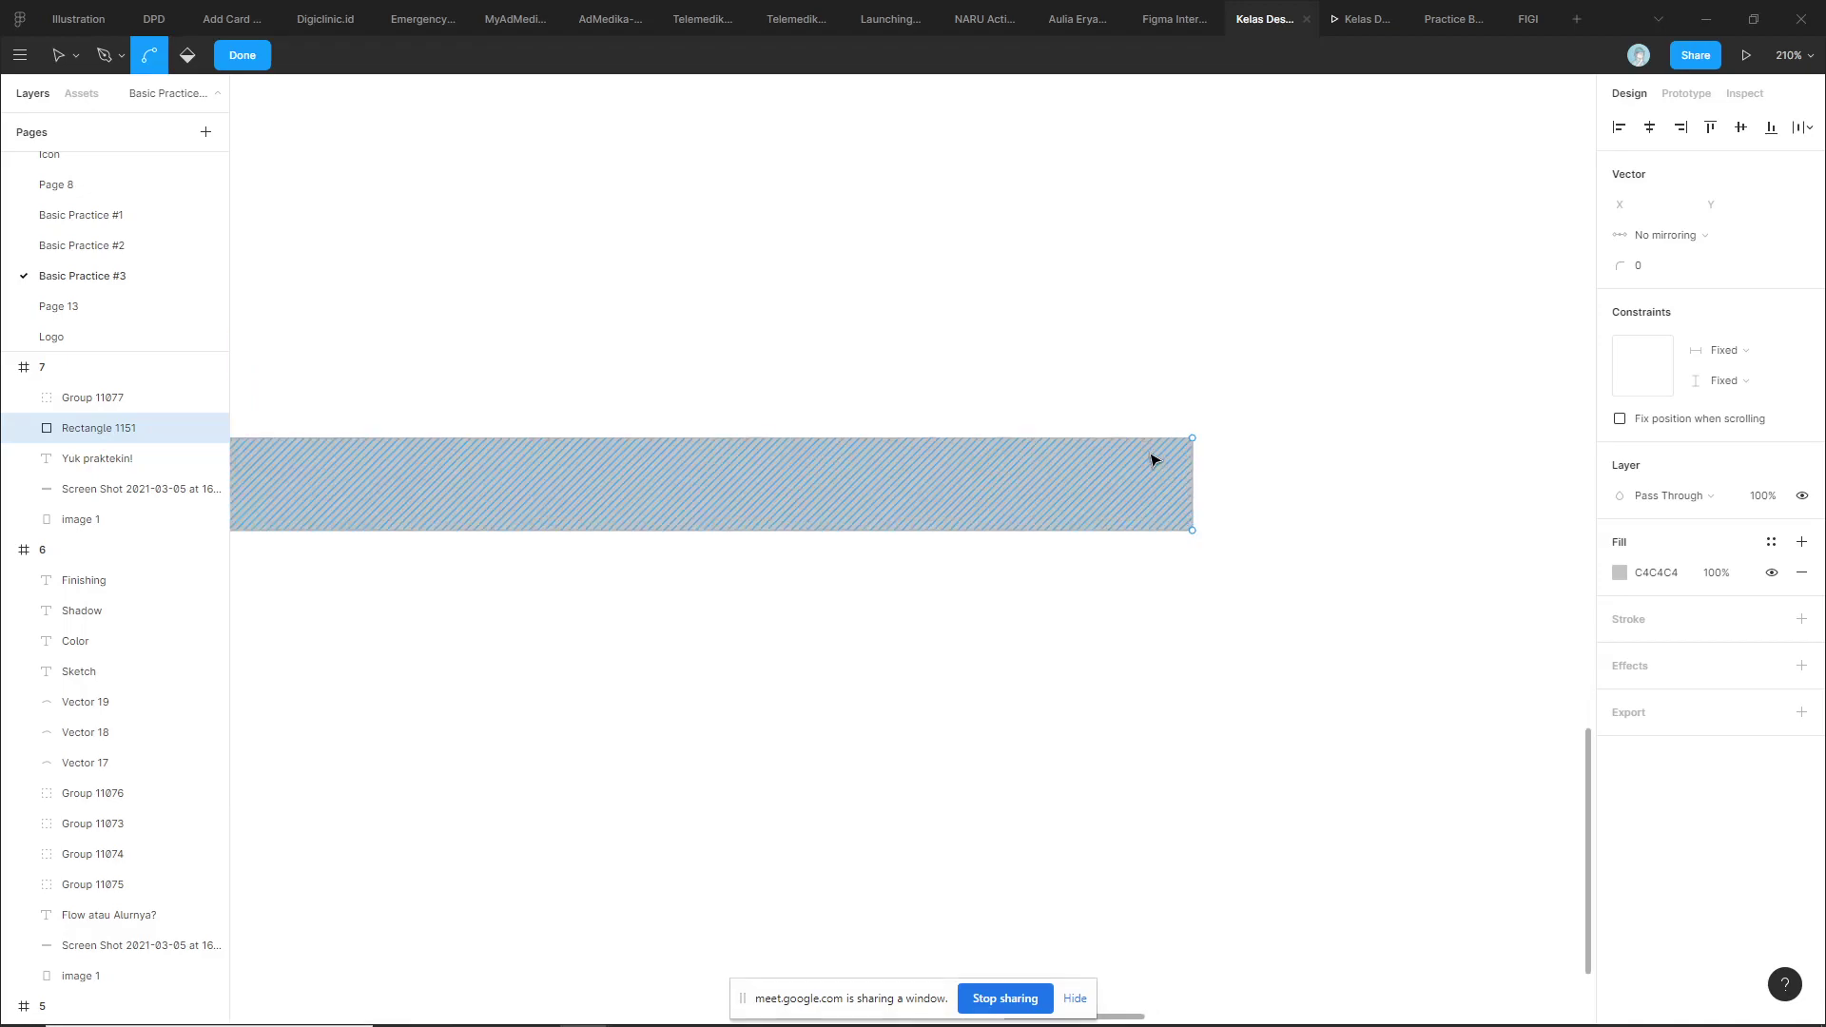
{"action": "key", "text": "Escape"}
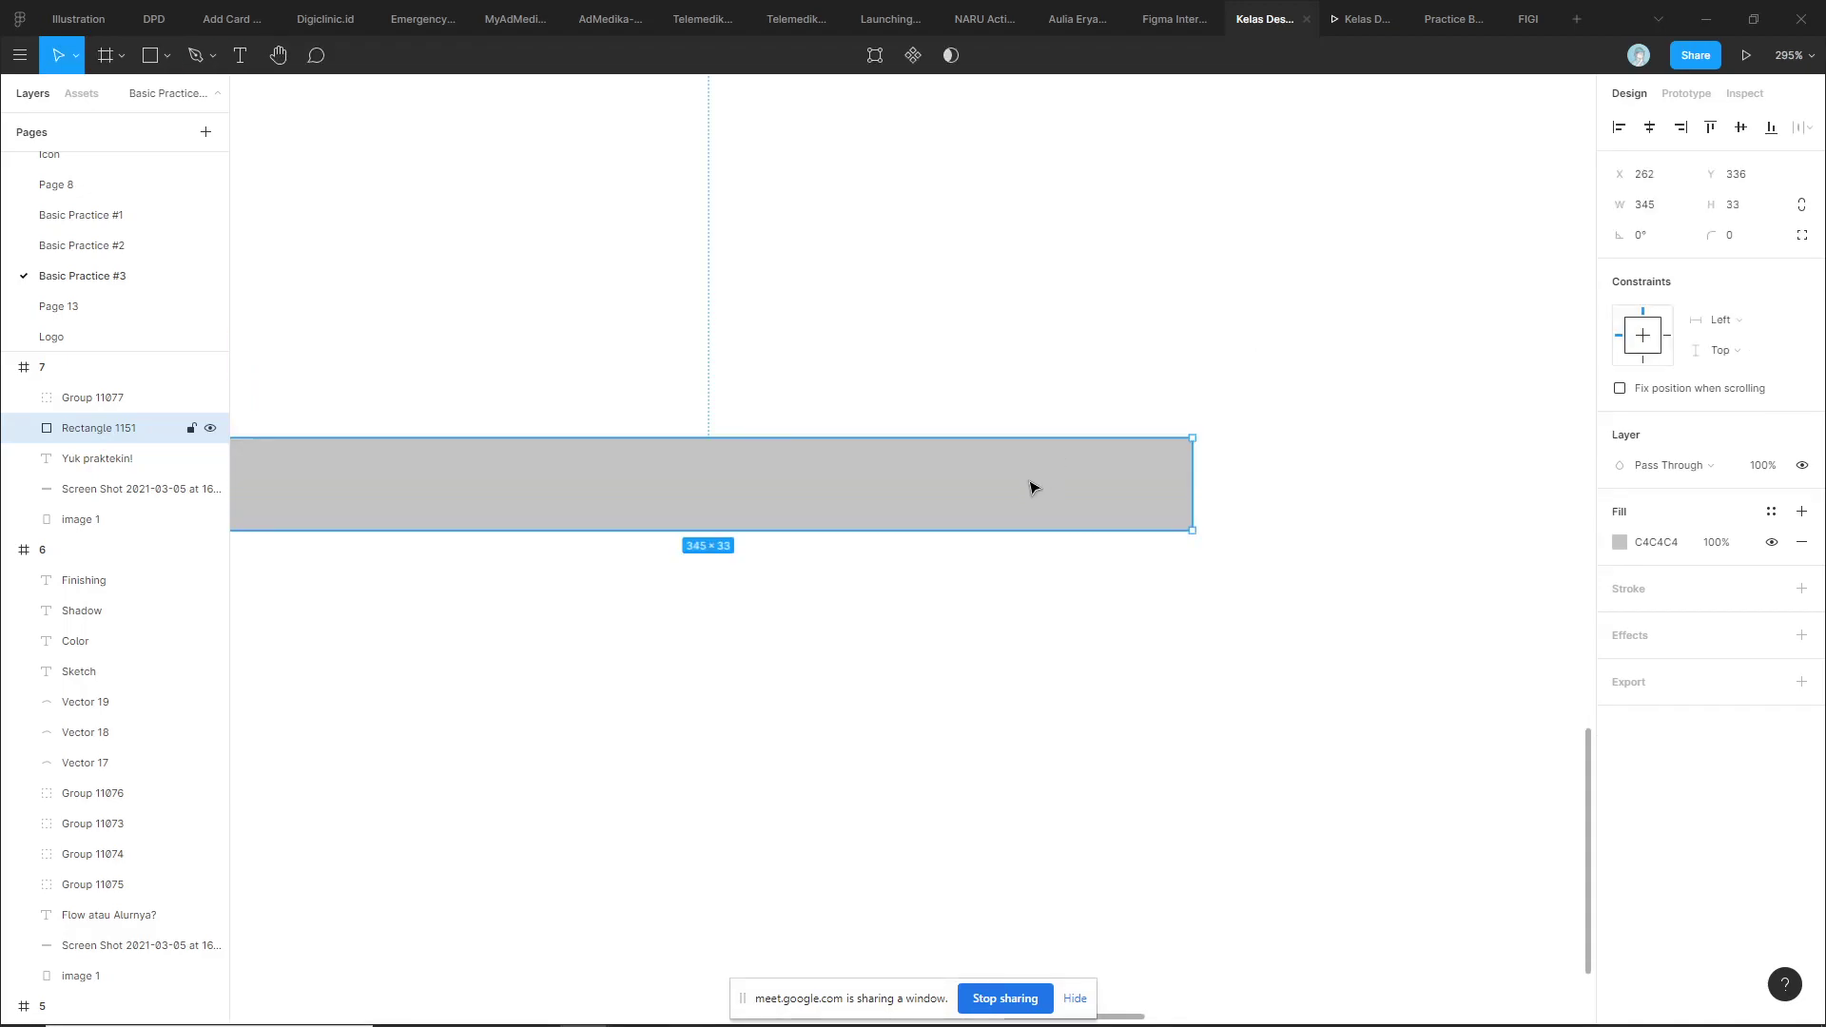
{"action": "double_click", "coordinate": [1034, 488]}
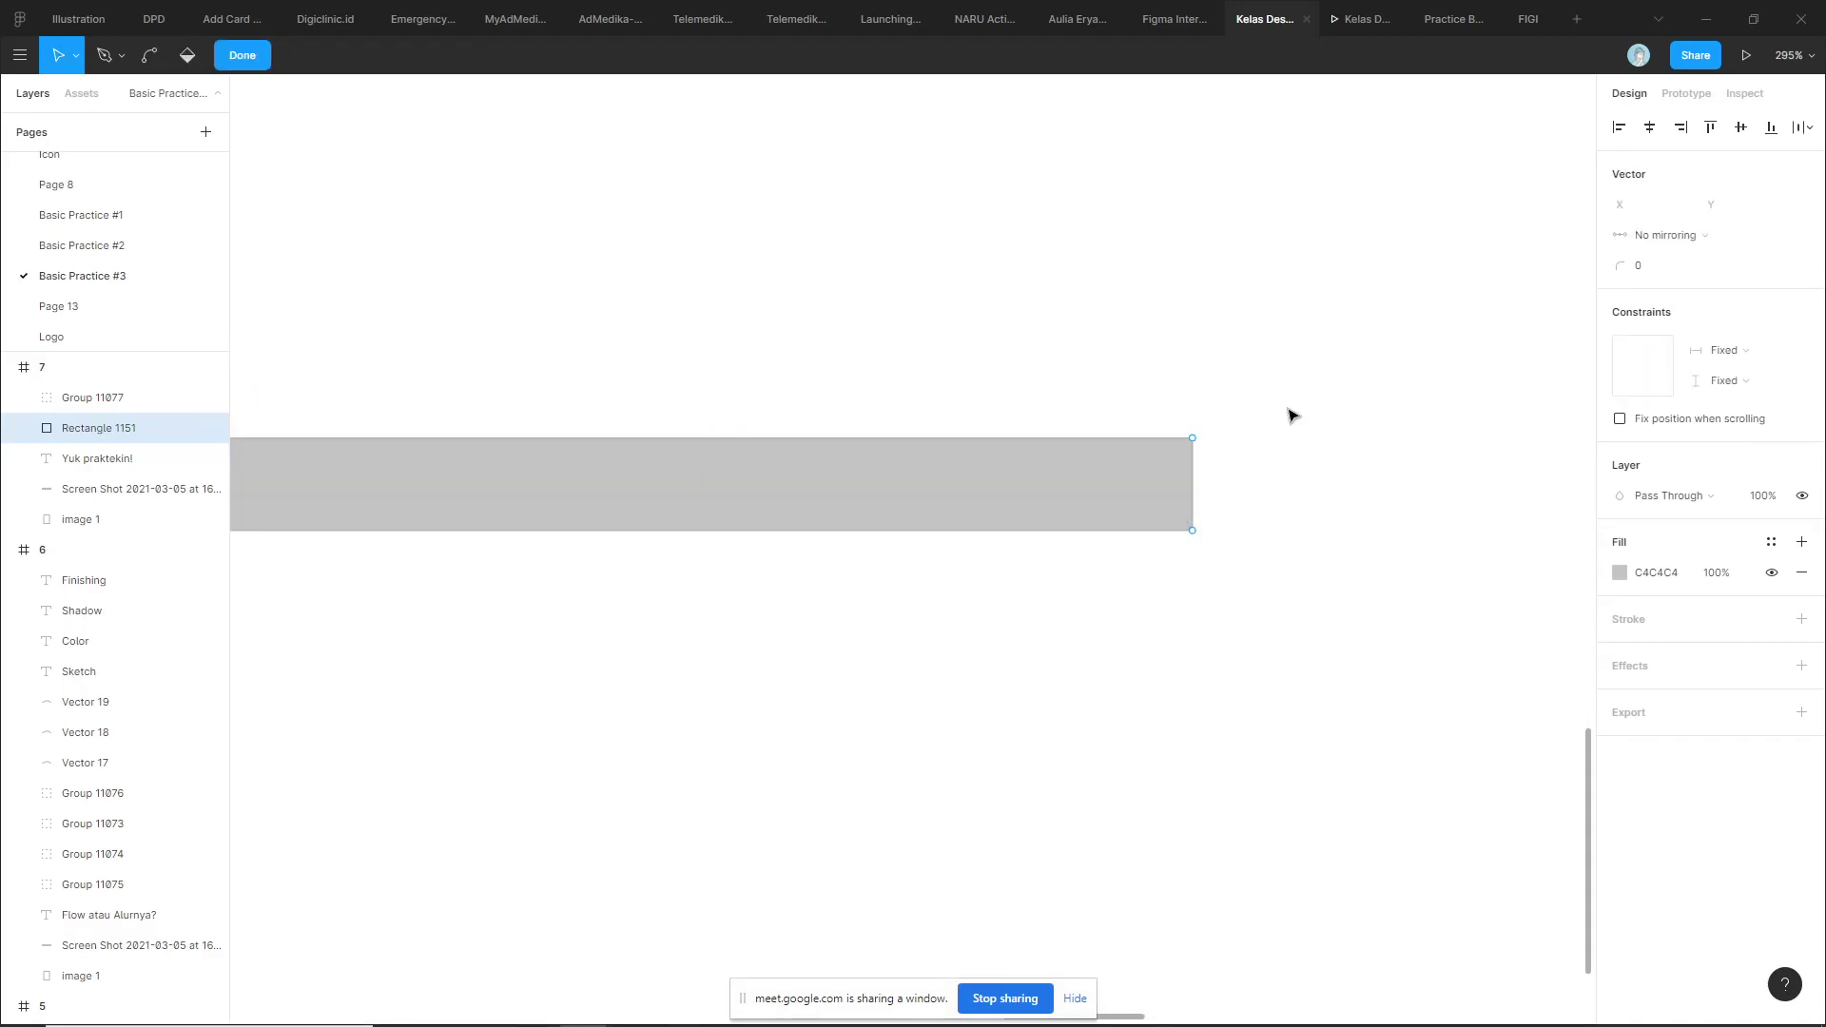
{"action": "key", "text": "p"}
{"action": "scroll", "coordinate": [1228, 504], "scroll_direction": "up", "scroll_amount": 2}
{"action": "scroll", "coordinate": [1222, 505], "scroll_direction": "up", "scroll_amount": 3}
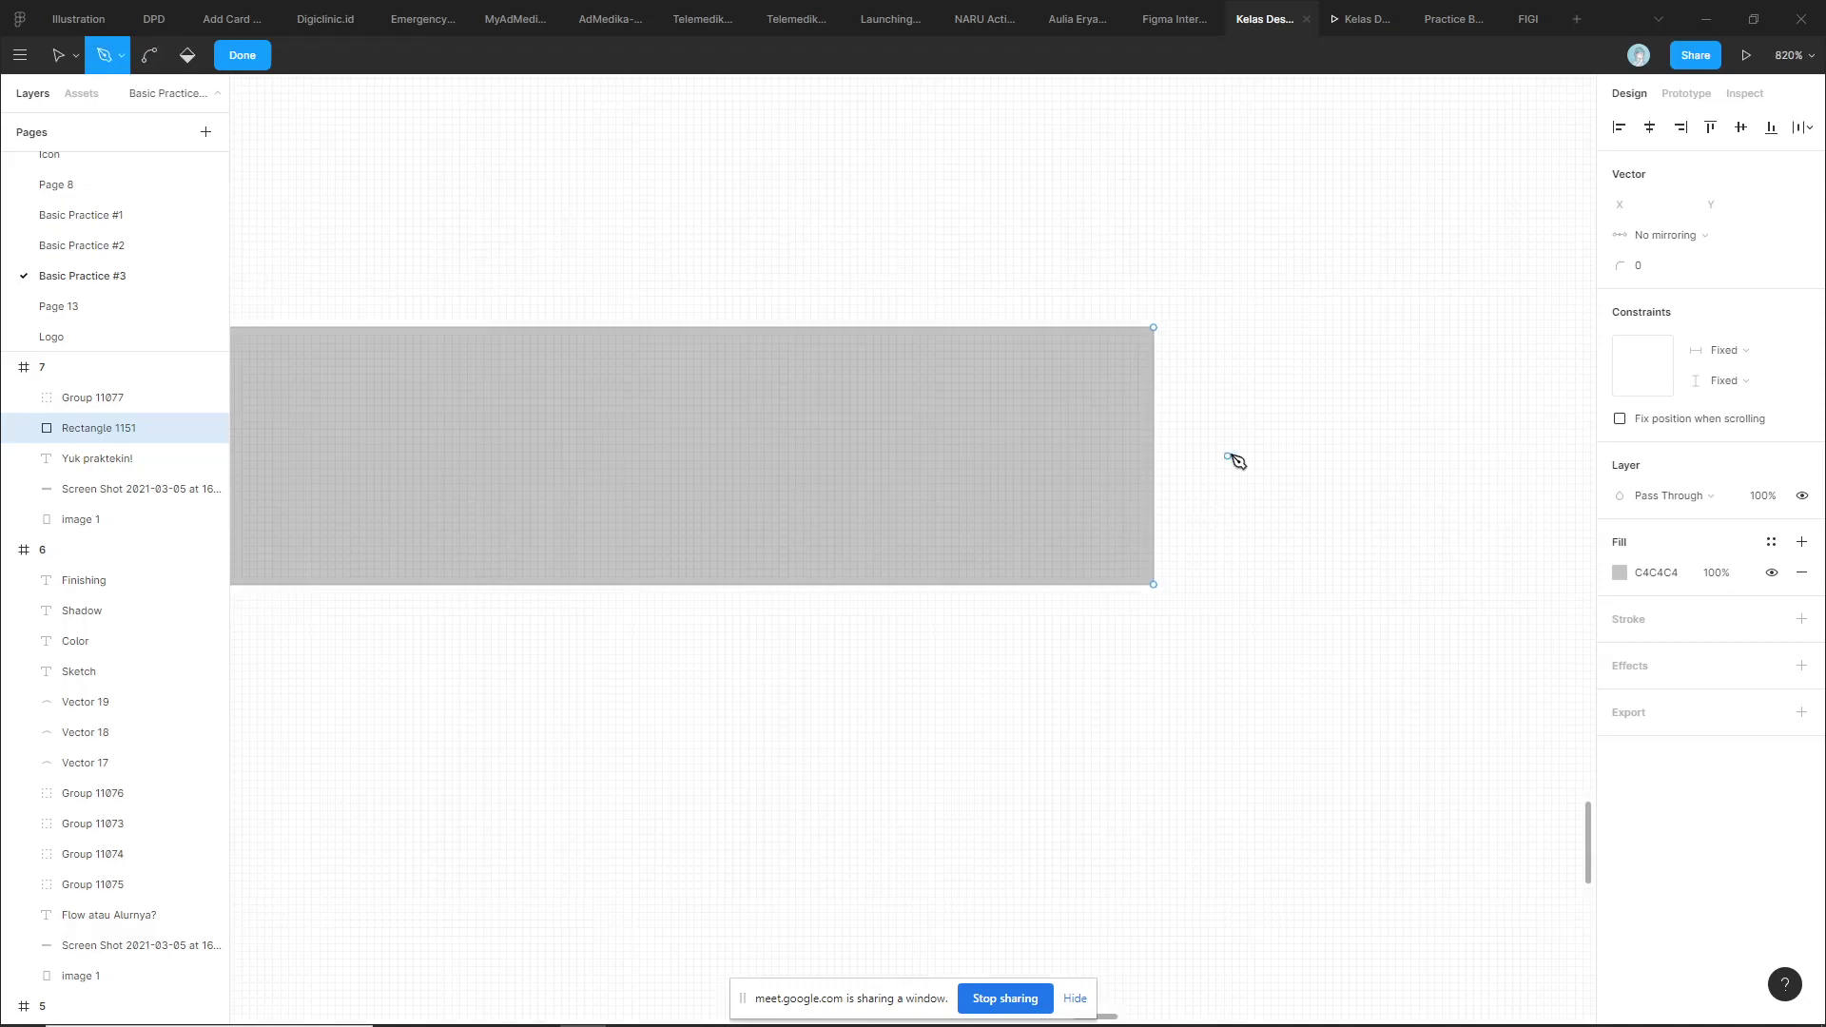
{"action": "scroll", "coordinate": [1198, 448], "scroll_direction": "up", "scroll_amount": 1}
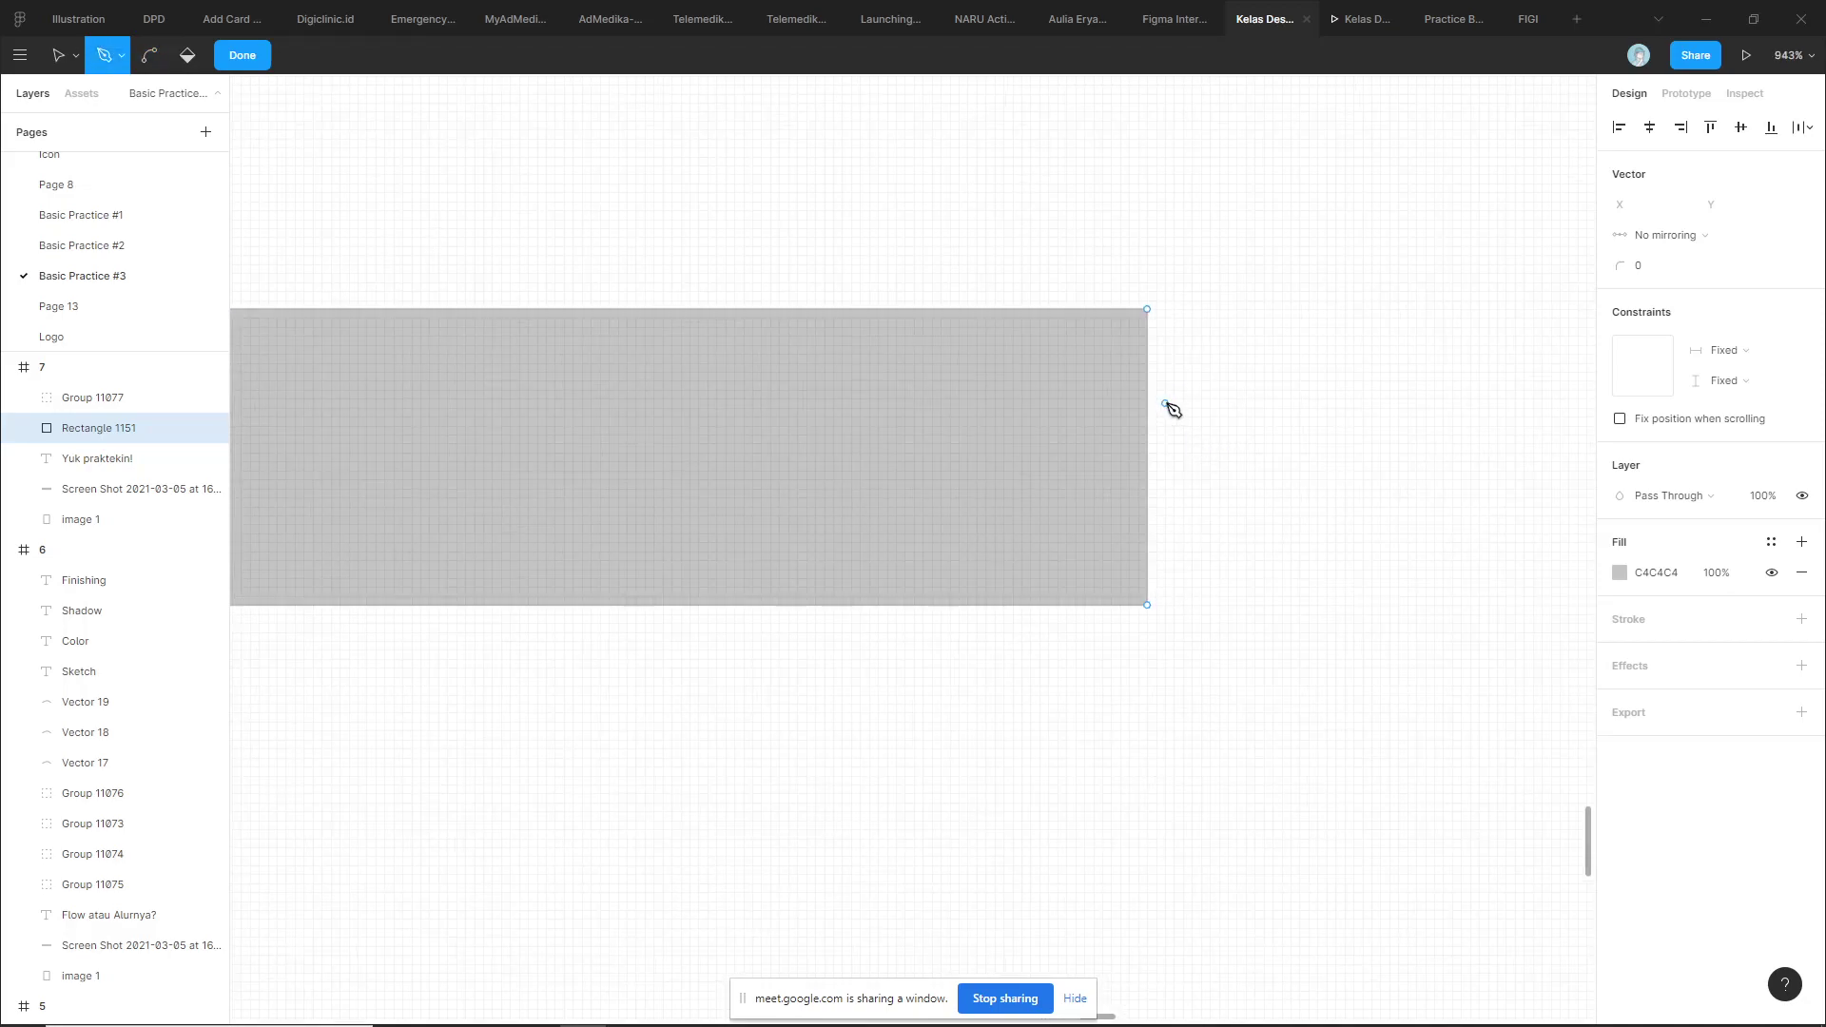
{"action": "scroll", "coordinate": [1203, 447], "scroll_direction": "up", "scroll_amount": 1}
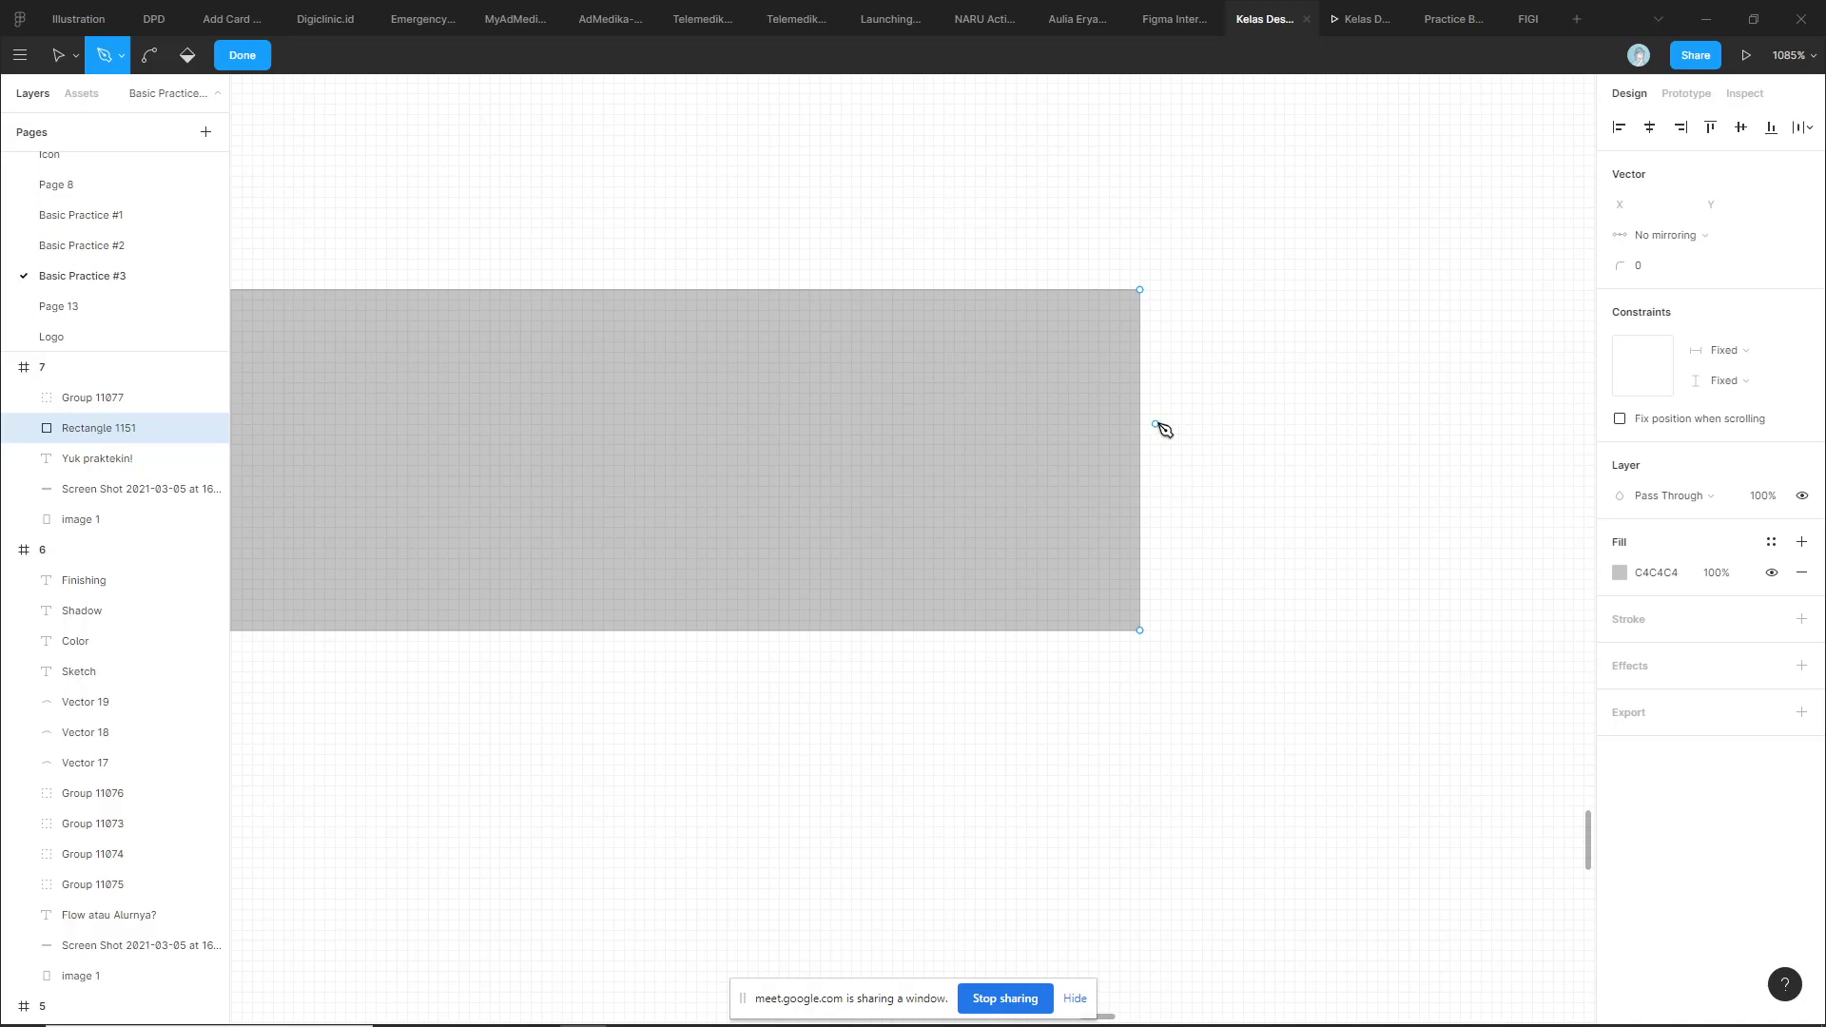
{"action": "left_click", "coordinate": [1146, 435]}
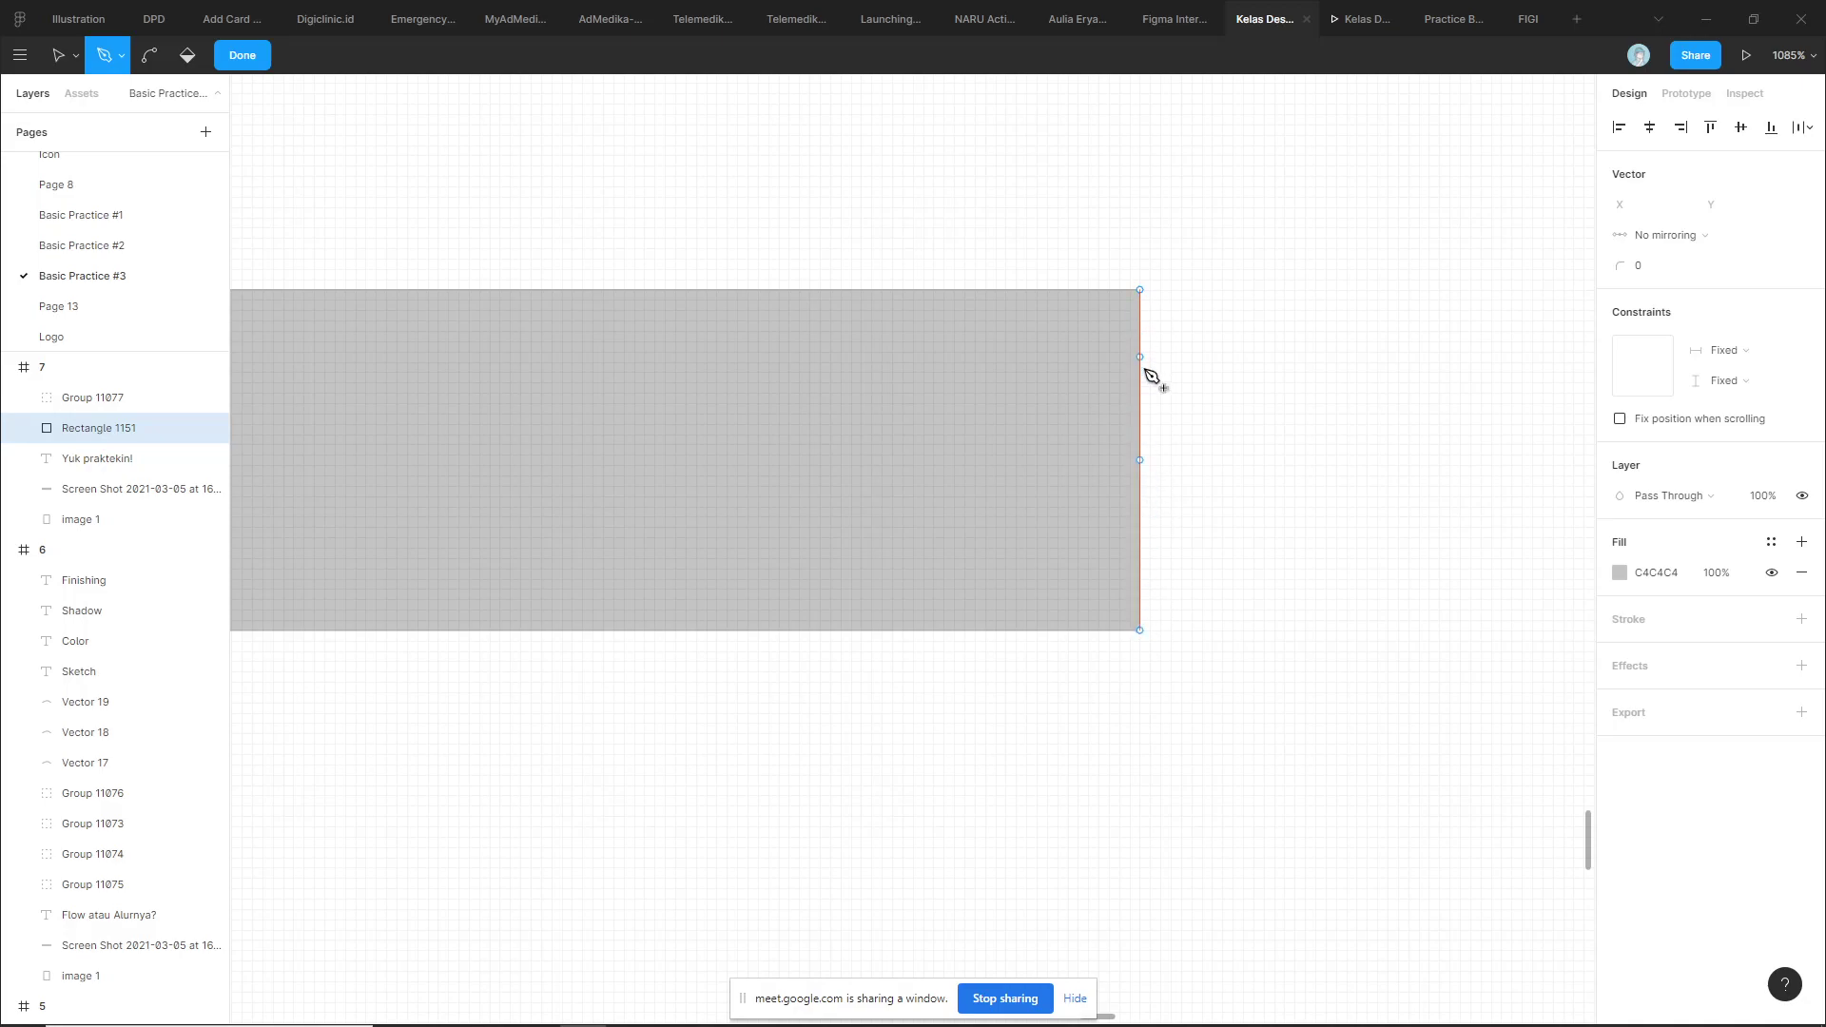
Add a new point at the middle of the grey rectangle's right edge
{"action": "left_click", "coordinate": [1140, 461]}
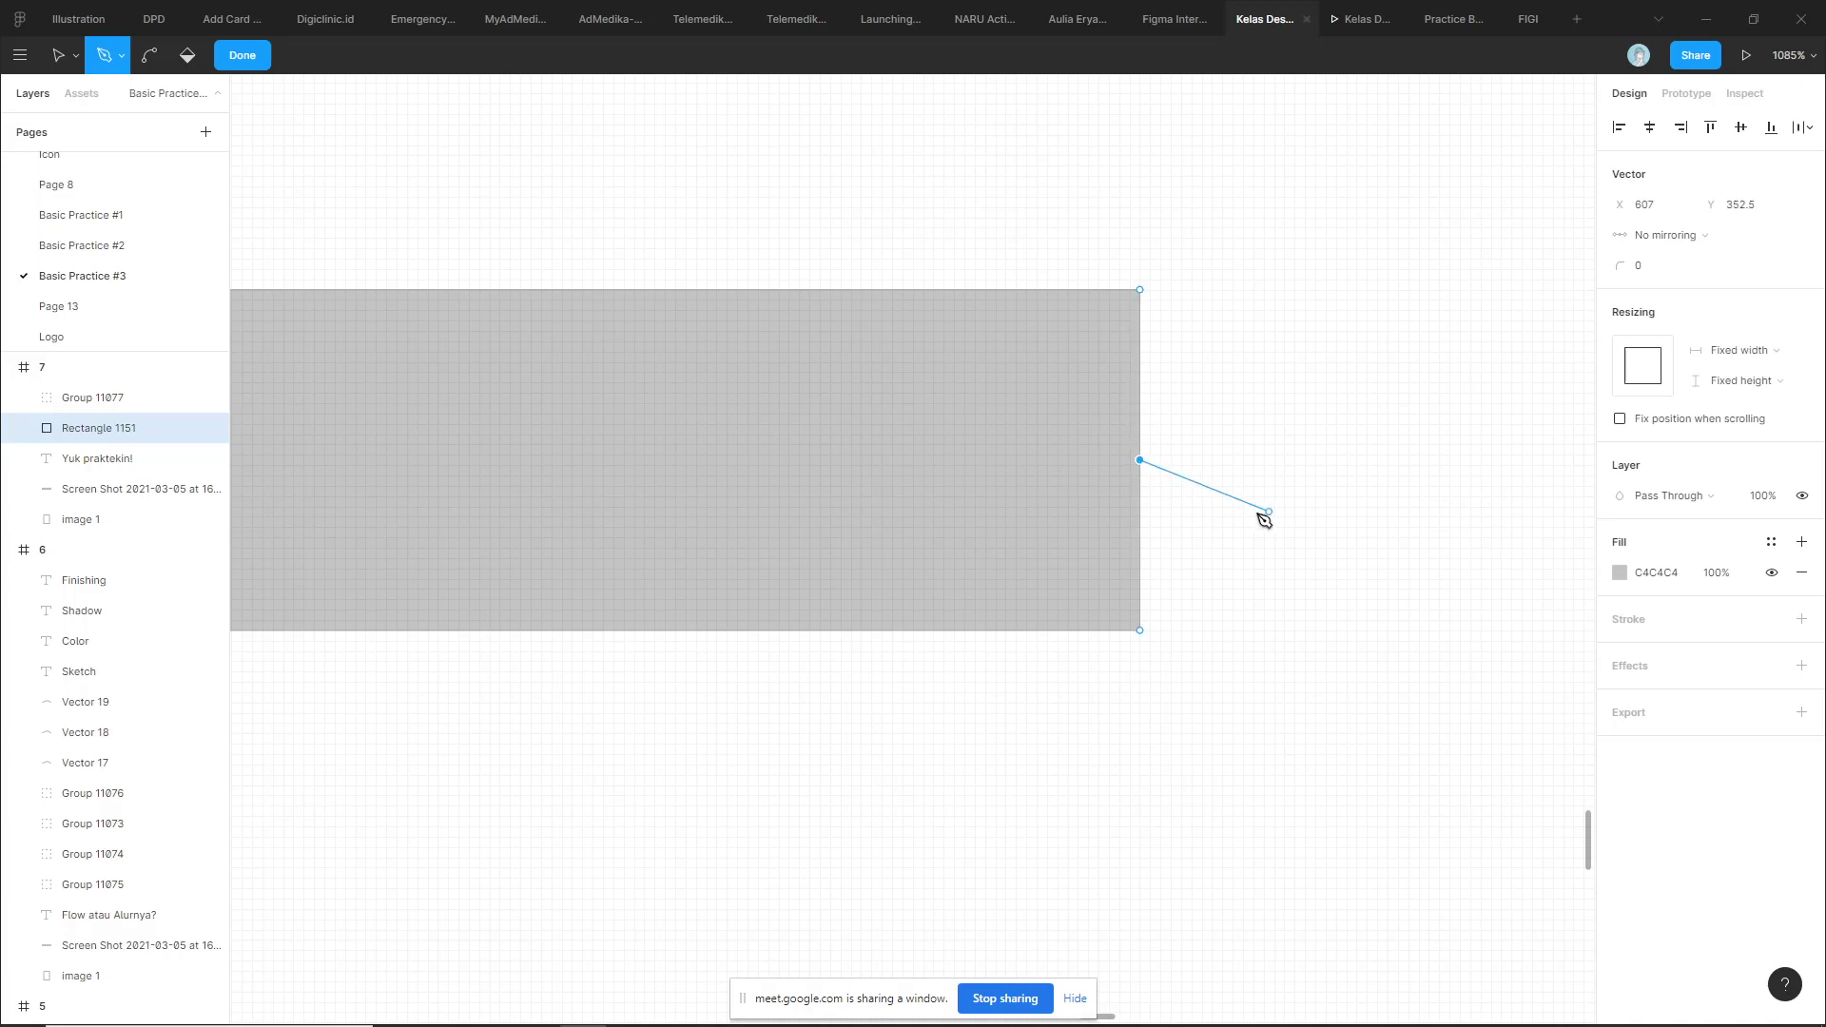
{"action": "key", "text": "Escape"}
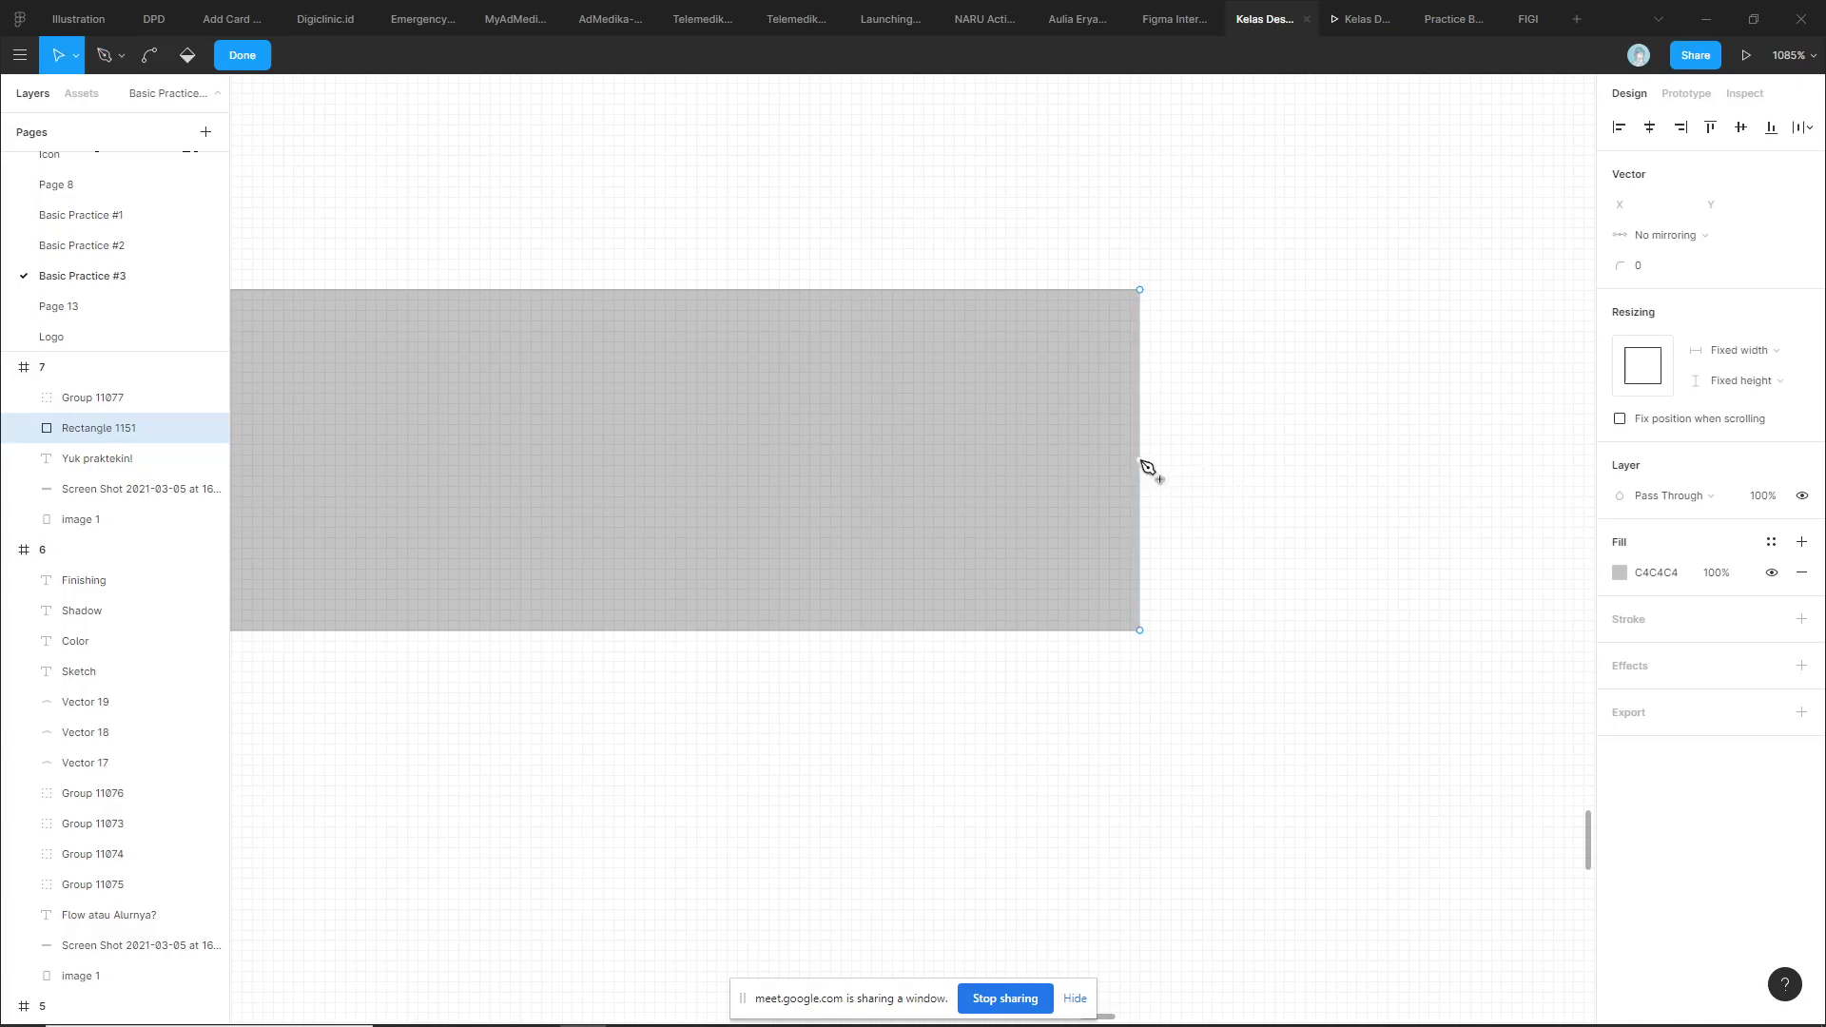
{"action": "key", "text": "p"}
{"action": "left_click", "coordinate": [1141, 460]}
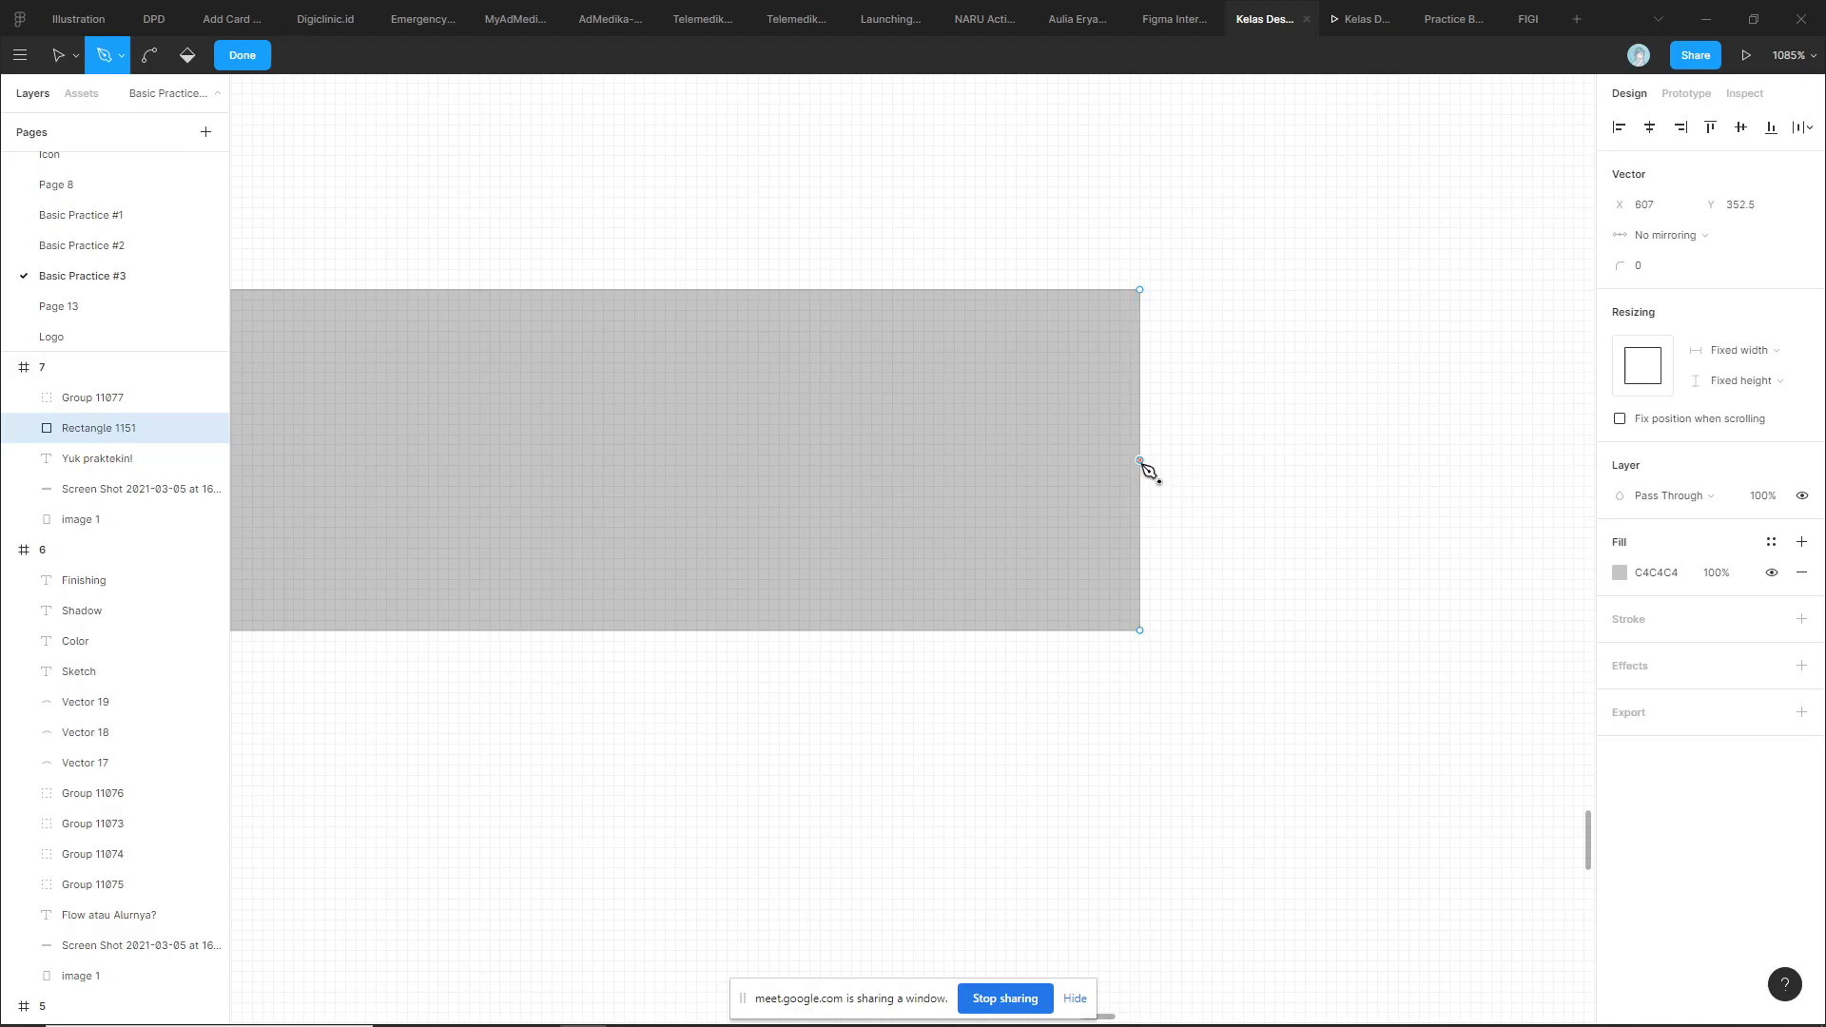
Drag the right-edge midpoint outward into a pointed pencil tip
{"action": "key", "text": "v"}
{"action": "left_click_drag", "start_coordinate": [1140, 461], "coordinate": [1150, 457]}
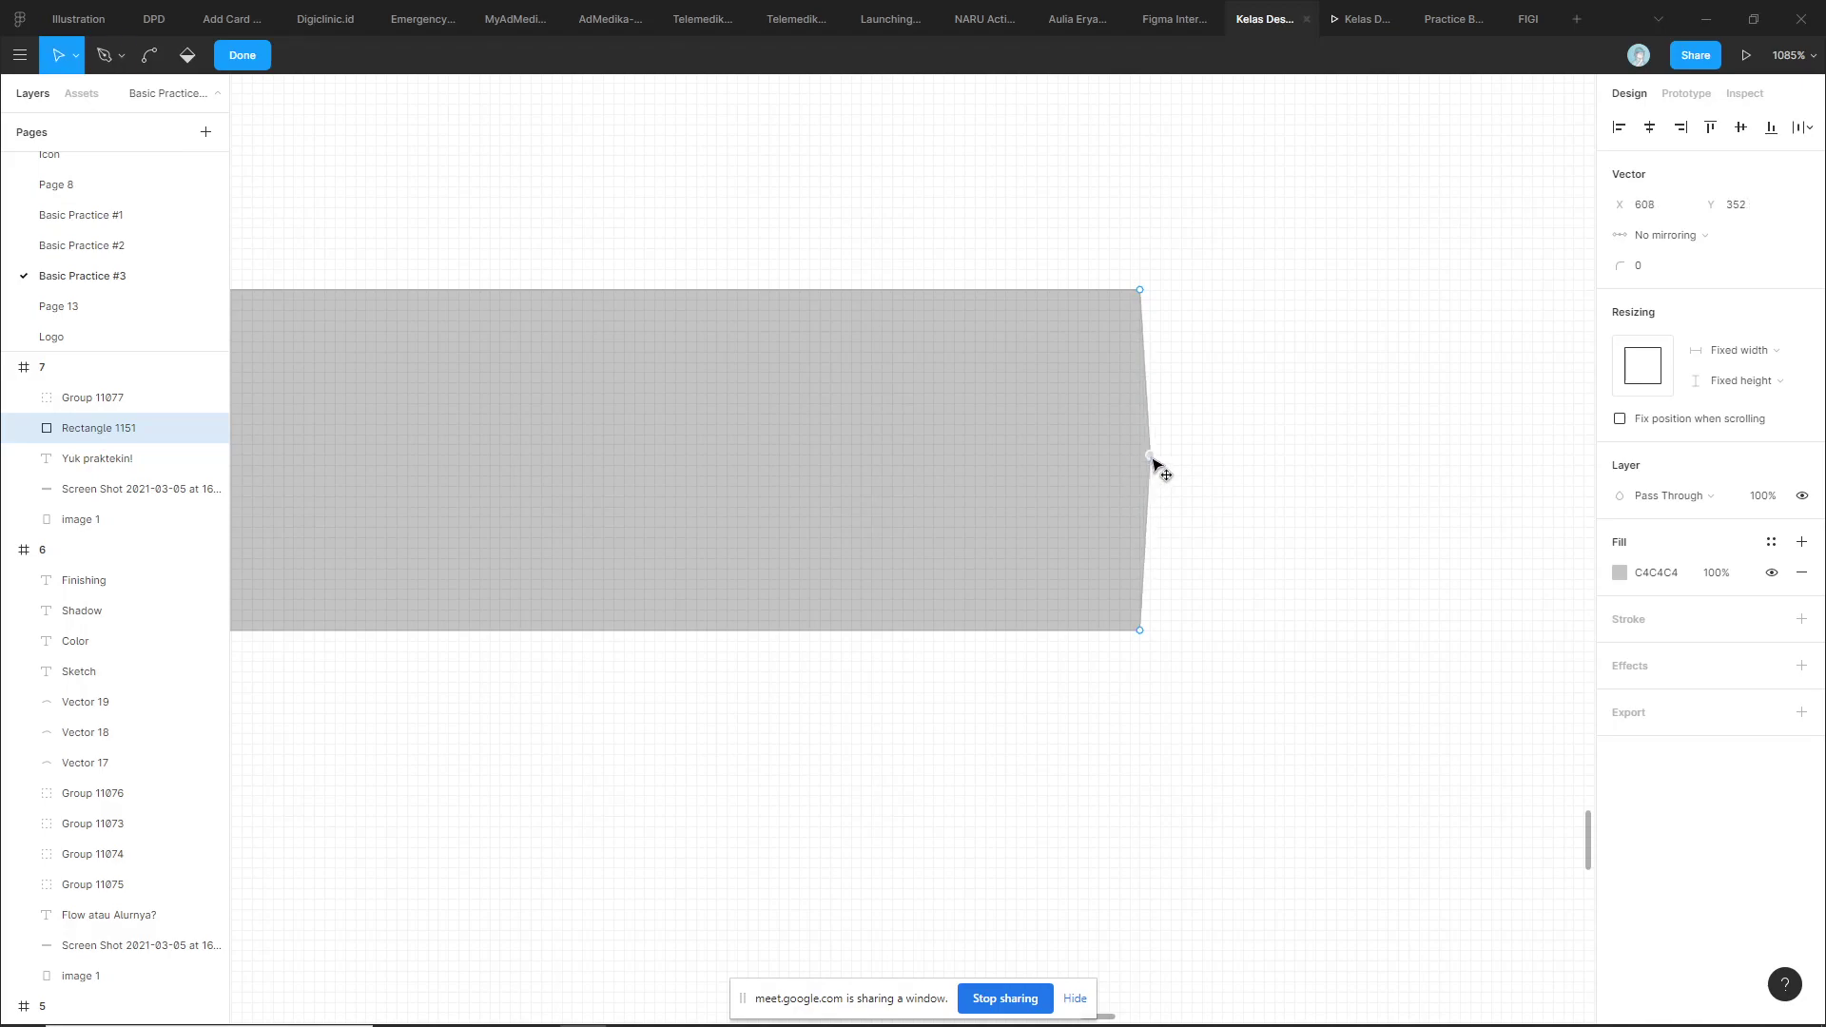
{"action": "key", "text": "ctrl+z"}
{"action": "left_click_drag", "start_coordinate": [1141, 462], "coordinate": [1406, 469]}
{"action": "scroll", "coordinate": [1408, 469], "scroll_direction": "down", "scroll_amount": 5, "text": "ctrl"}
{"action": "scroll", "coordinate": [1313, 518], "scroll_direction": "down", "scroll_amount": 3, "text": "ctrl"}
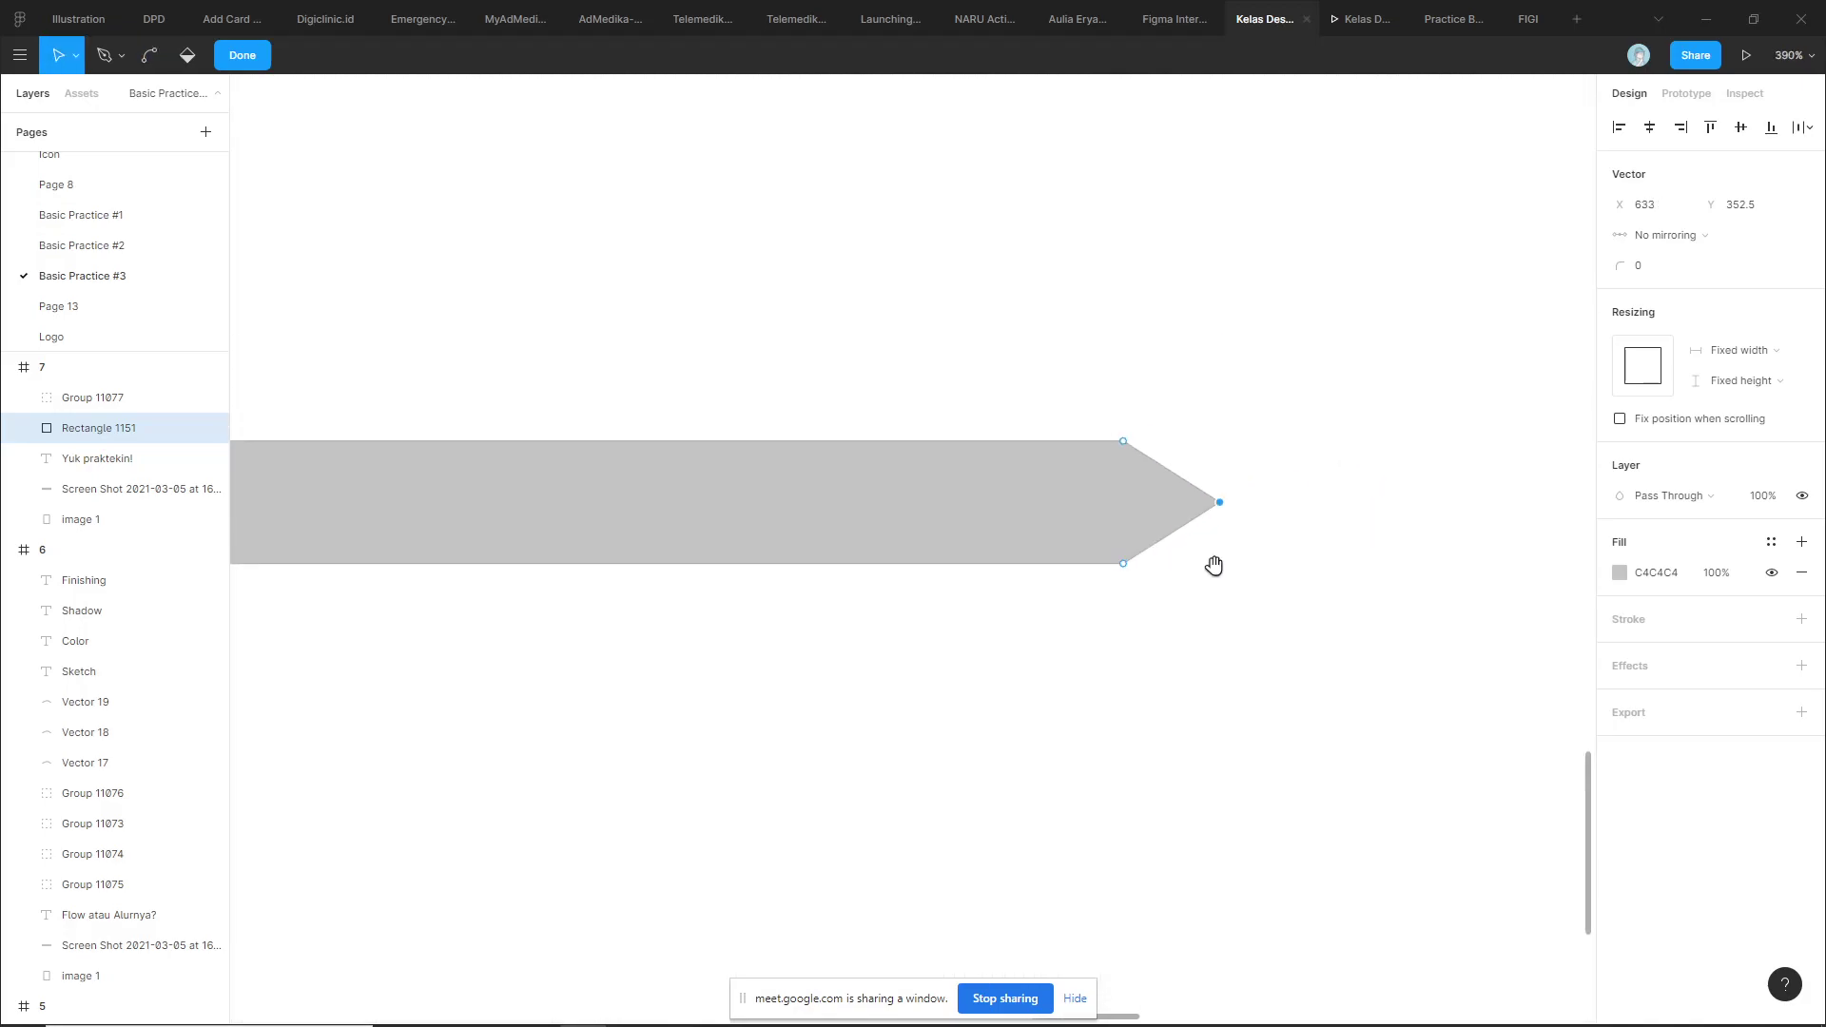
{"action": "left_click_drag", "start_coordinate": [1212, 514], "coordinate": [1227, 510]}
{"action": "key", "text": "Escape"}
{"action": "scroll", "coordinate": [1205, 567], "scroll_direction": "down", "scroll_amount": 5, "text": "ctrl"}
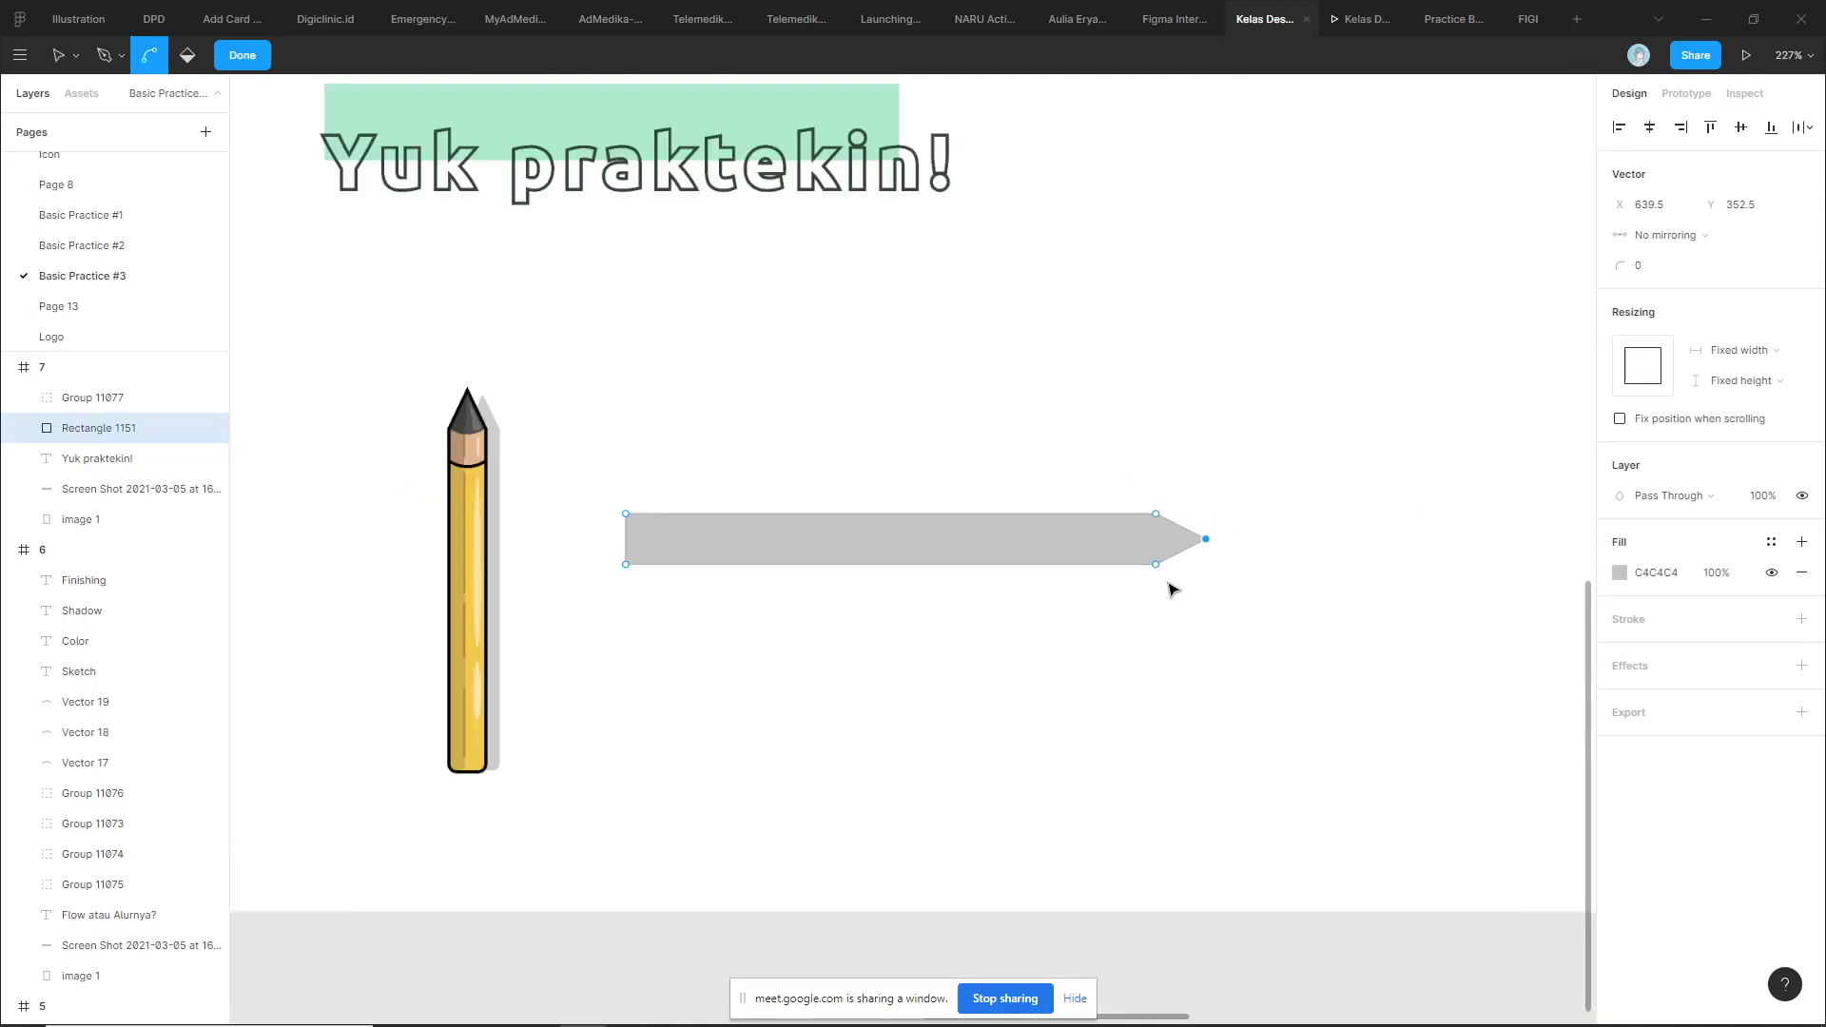
{"action": "left_click", "coordinate": [1151, 597]}
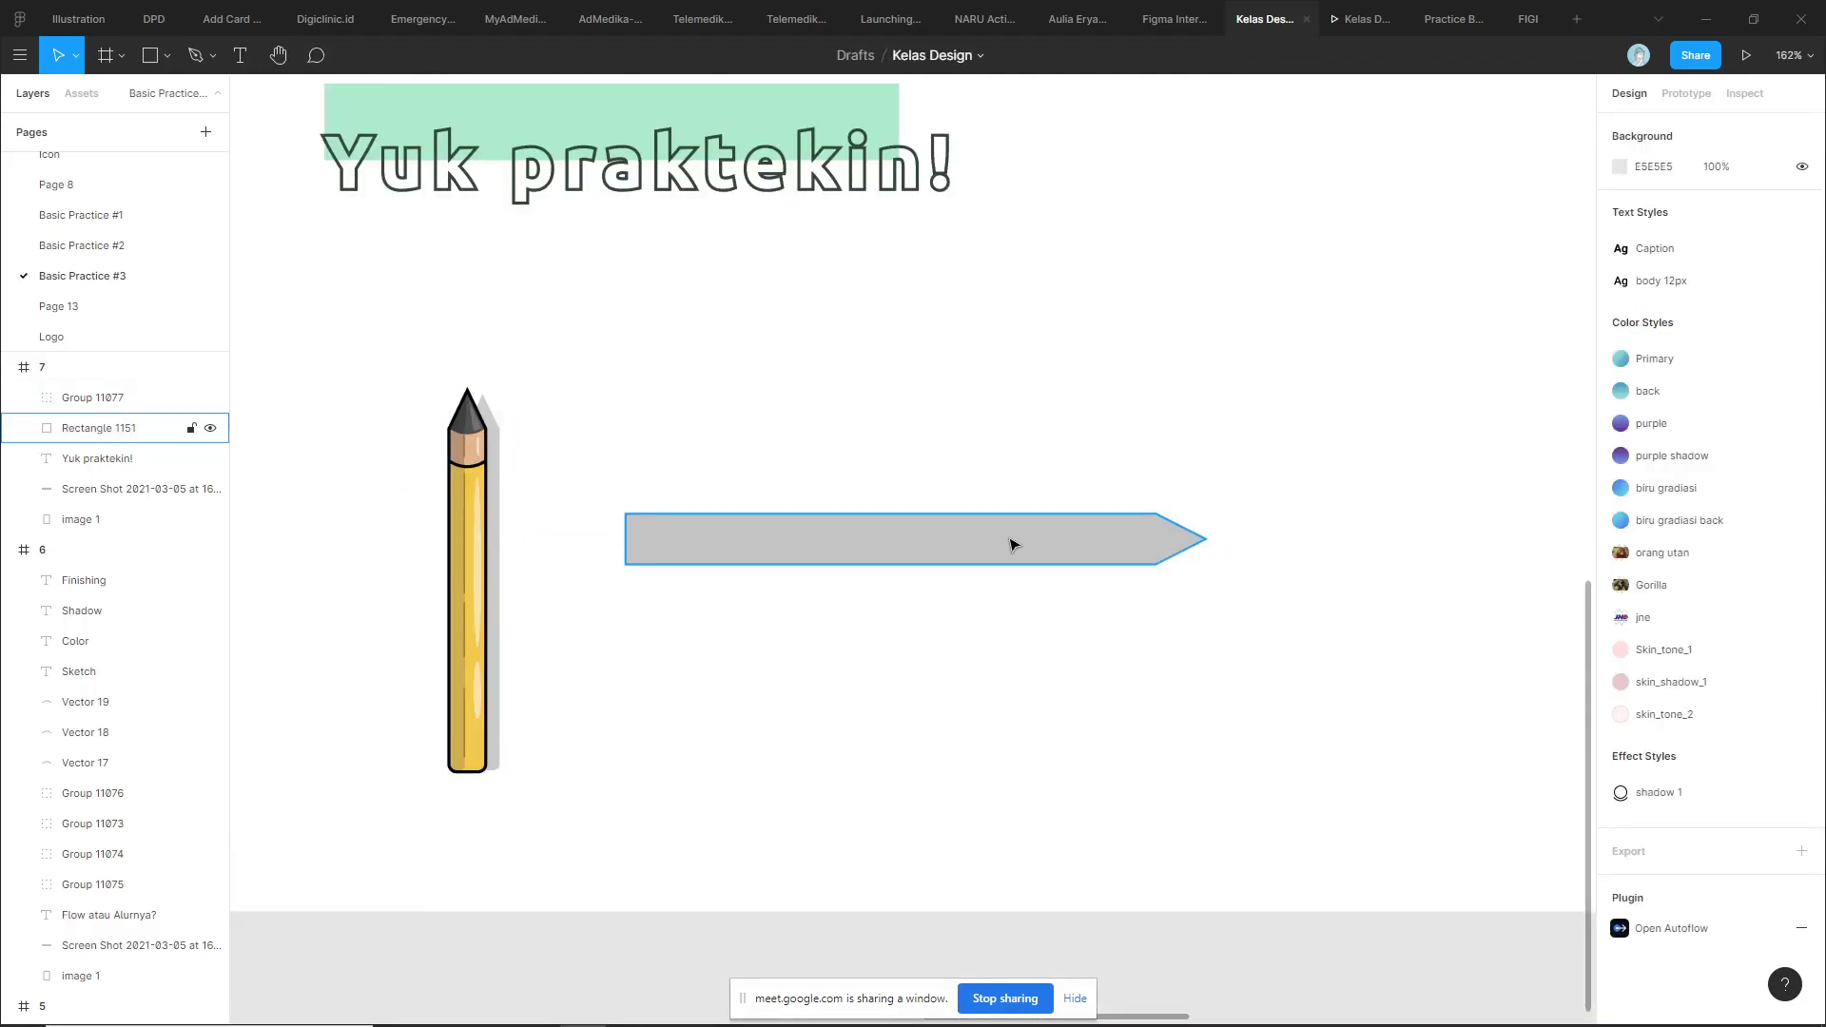
Give the pointed grey shape a black Outside stroke of weight 5
{"action": "left_click", "coordinate": [1018, 545]}
{"action": "scroll", "coordinate": [1275, 581], "scroll_direction": "up", "scroll_amount": 1, "text": "ctrl"}
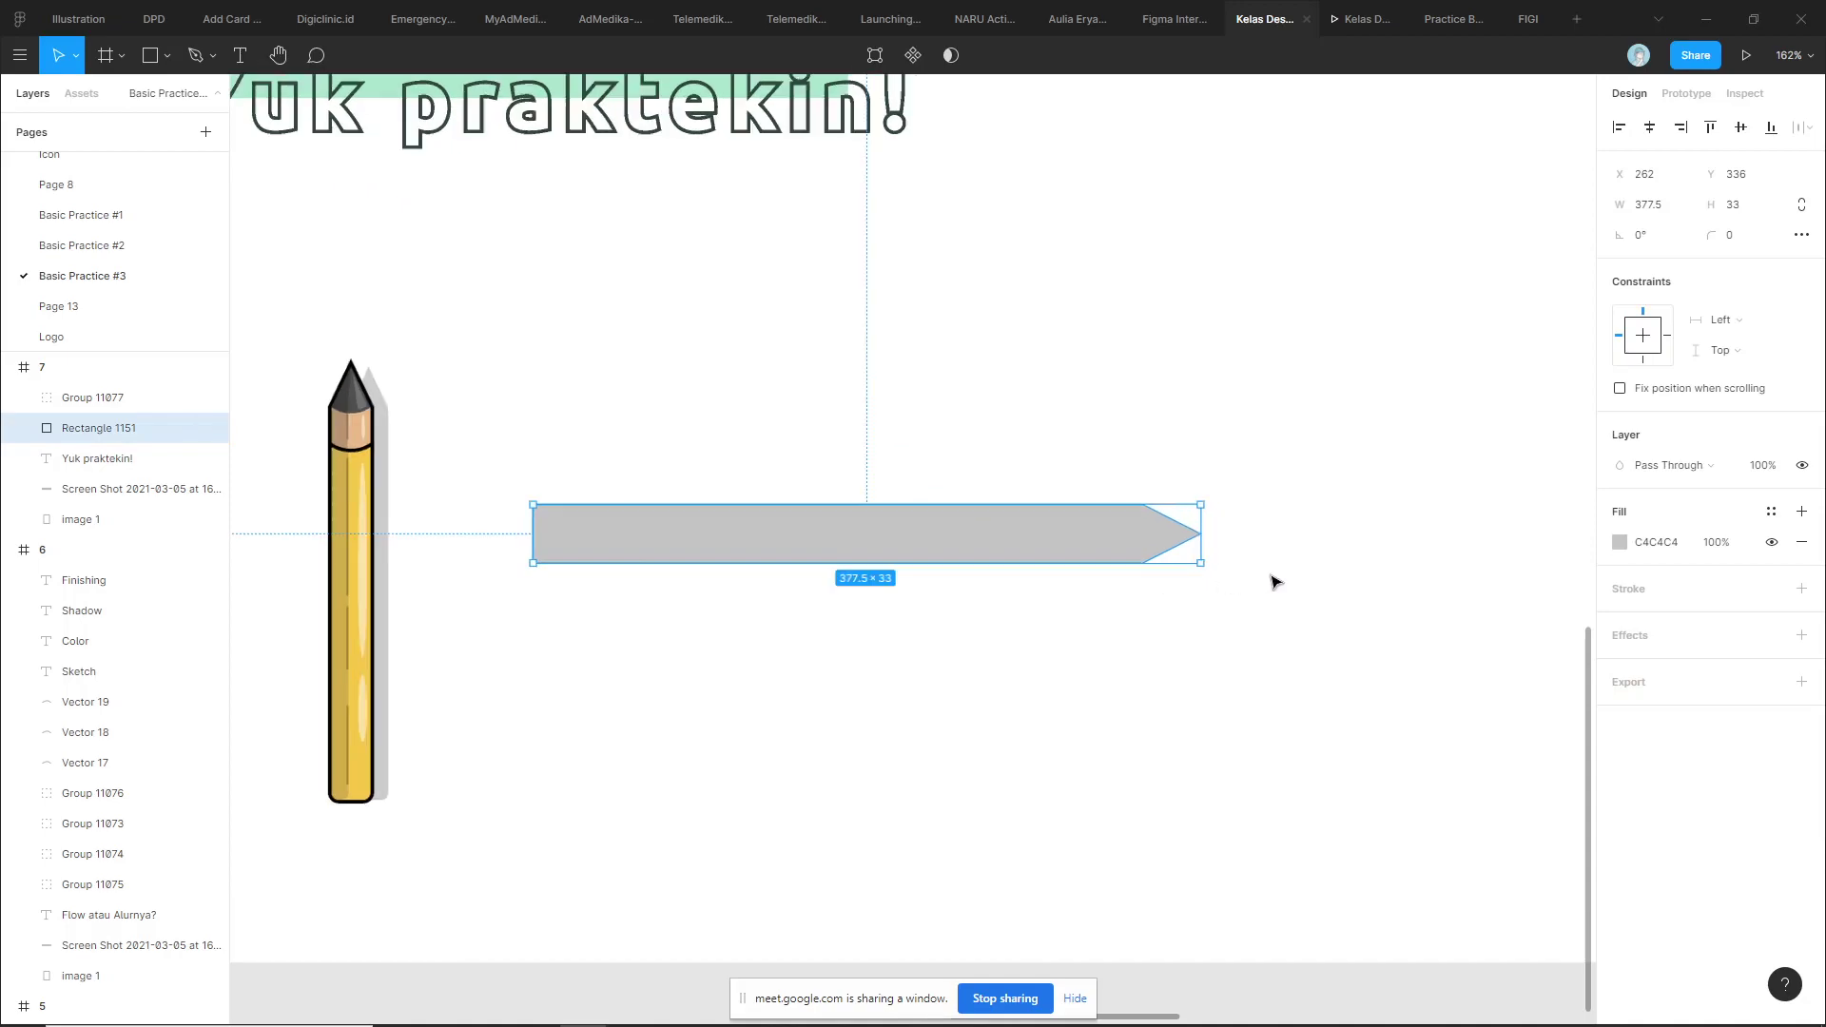
{"action": "left_click", "coordinate": [1632, 590]}
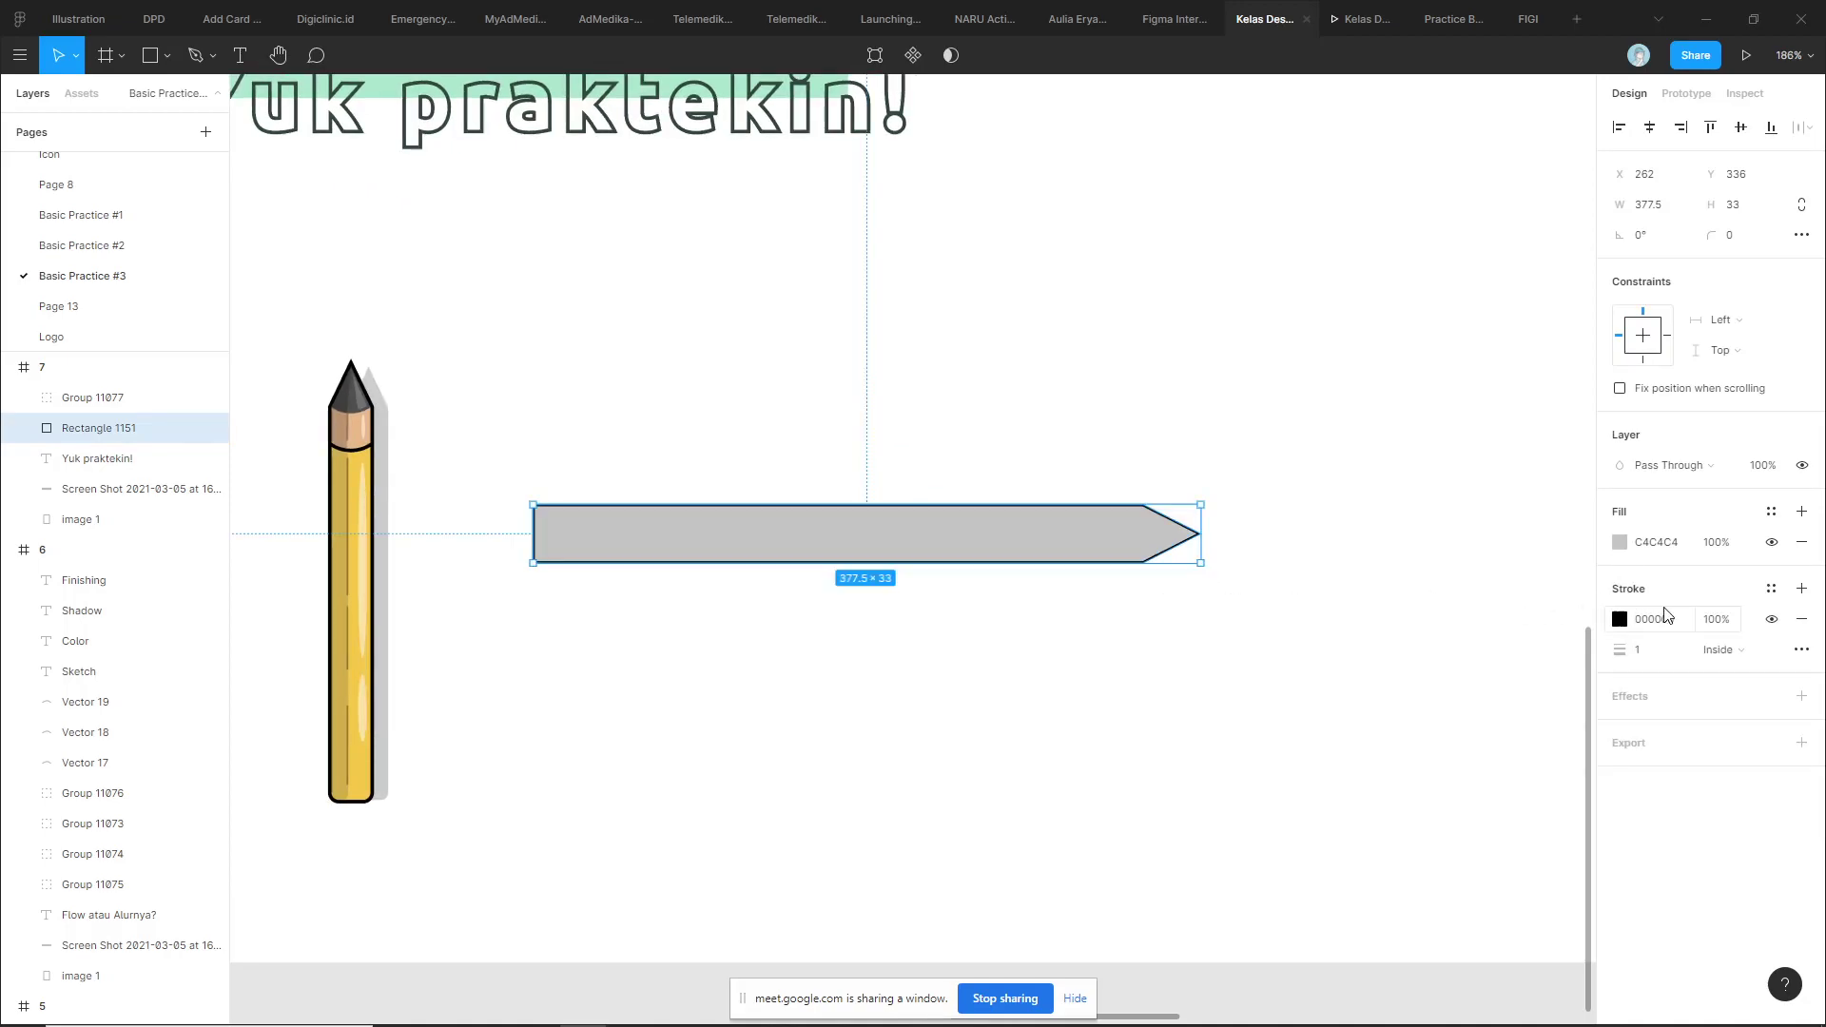
{"action": "scroll", "coordinate": [1230, 605], "scroll_direction": "up", "scroll_amount": 1}
{"action": "scroll", "coordinate": [1133, 628], "scroll_direction": "left", "scroll_amount": 2}
{"action": "scroll", "coordinate": [1389, 604], "scroll_direction": "up", "scroll_amount": 2}
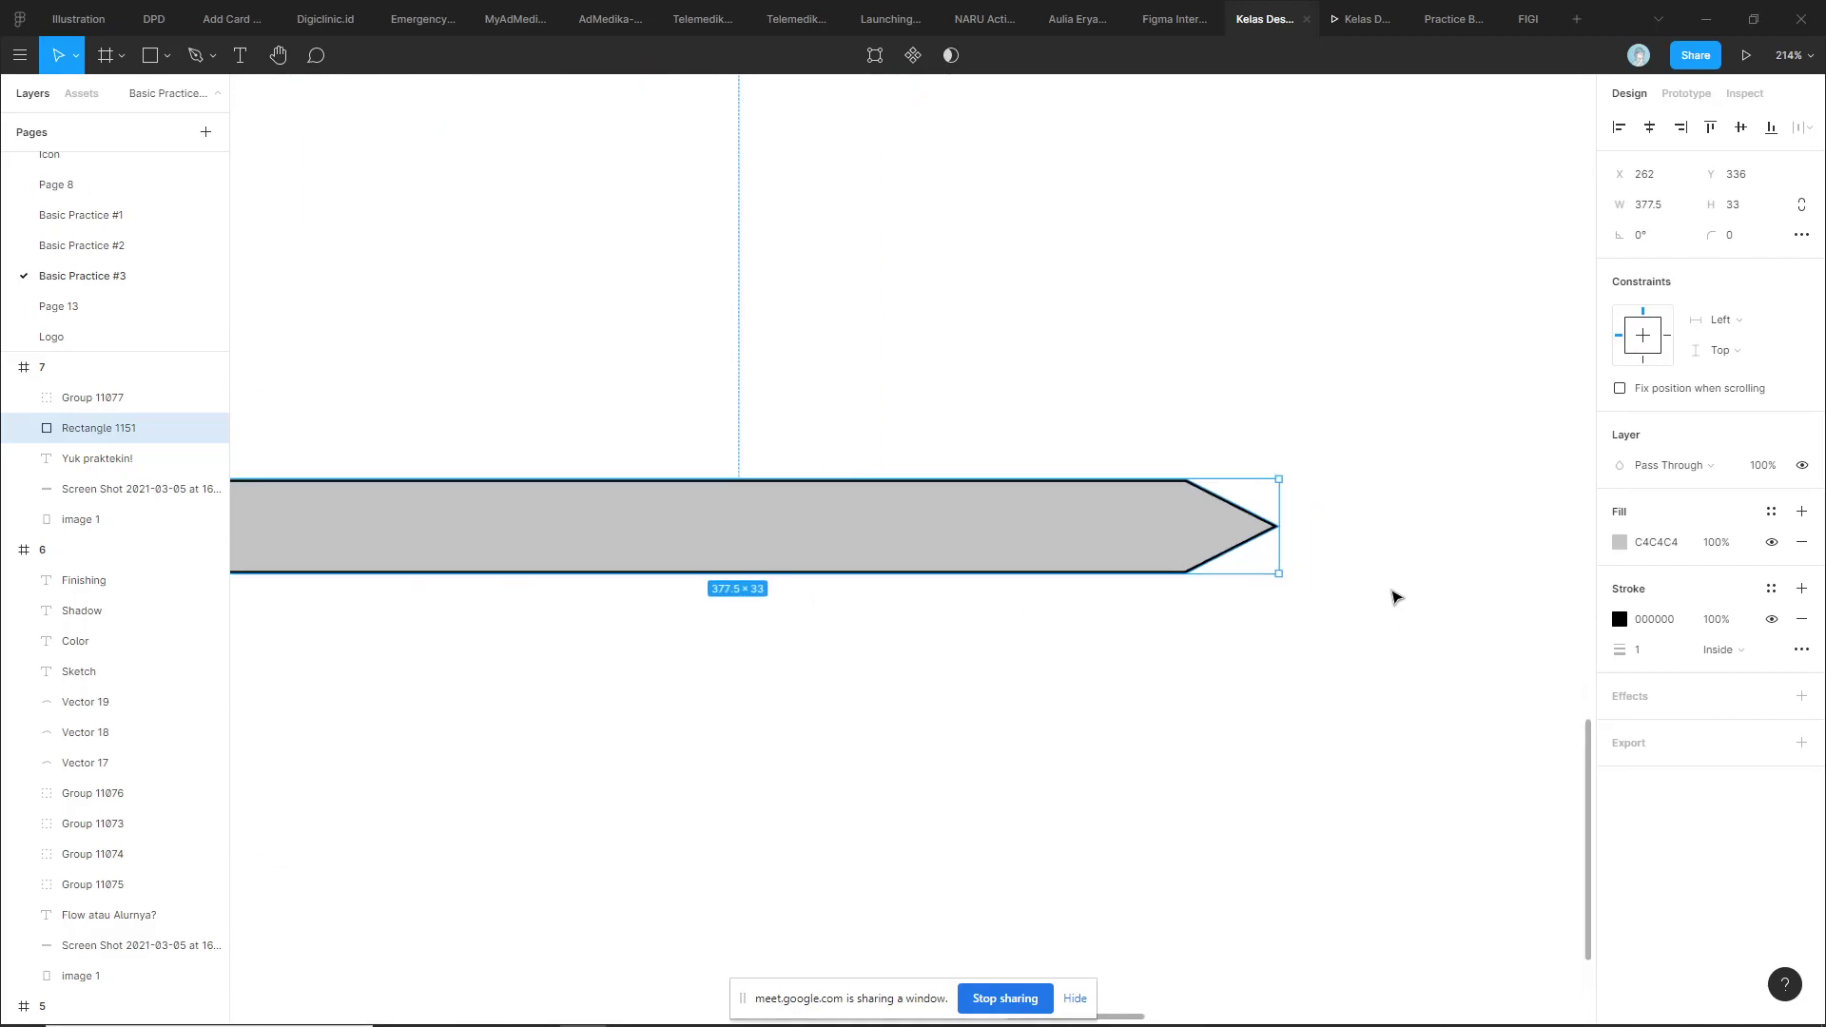
{"action": "scroll", "coordinate": [1386, 560], "scroll_direction": "up", "scroll_amount": 2}
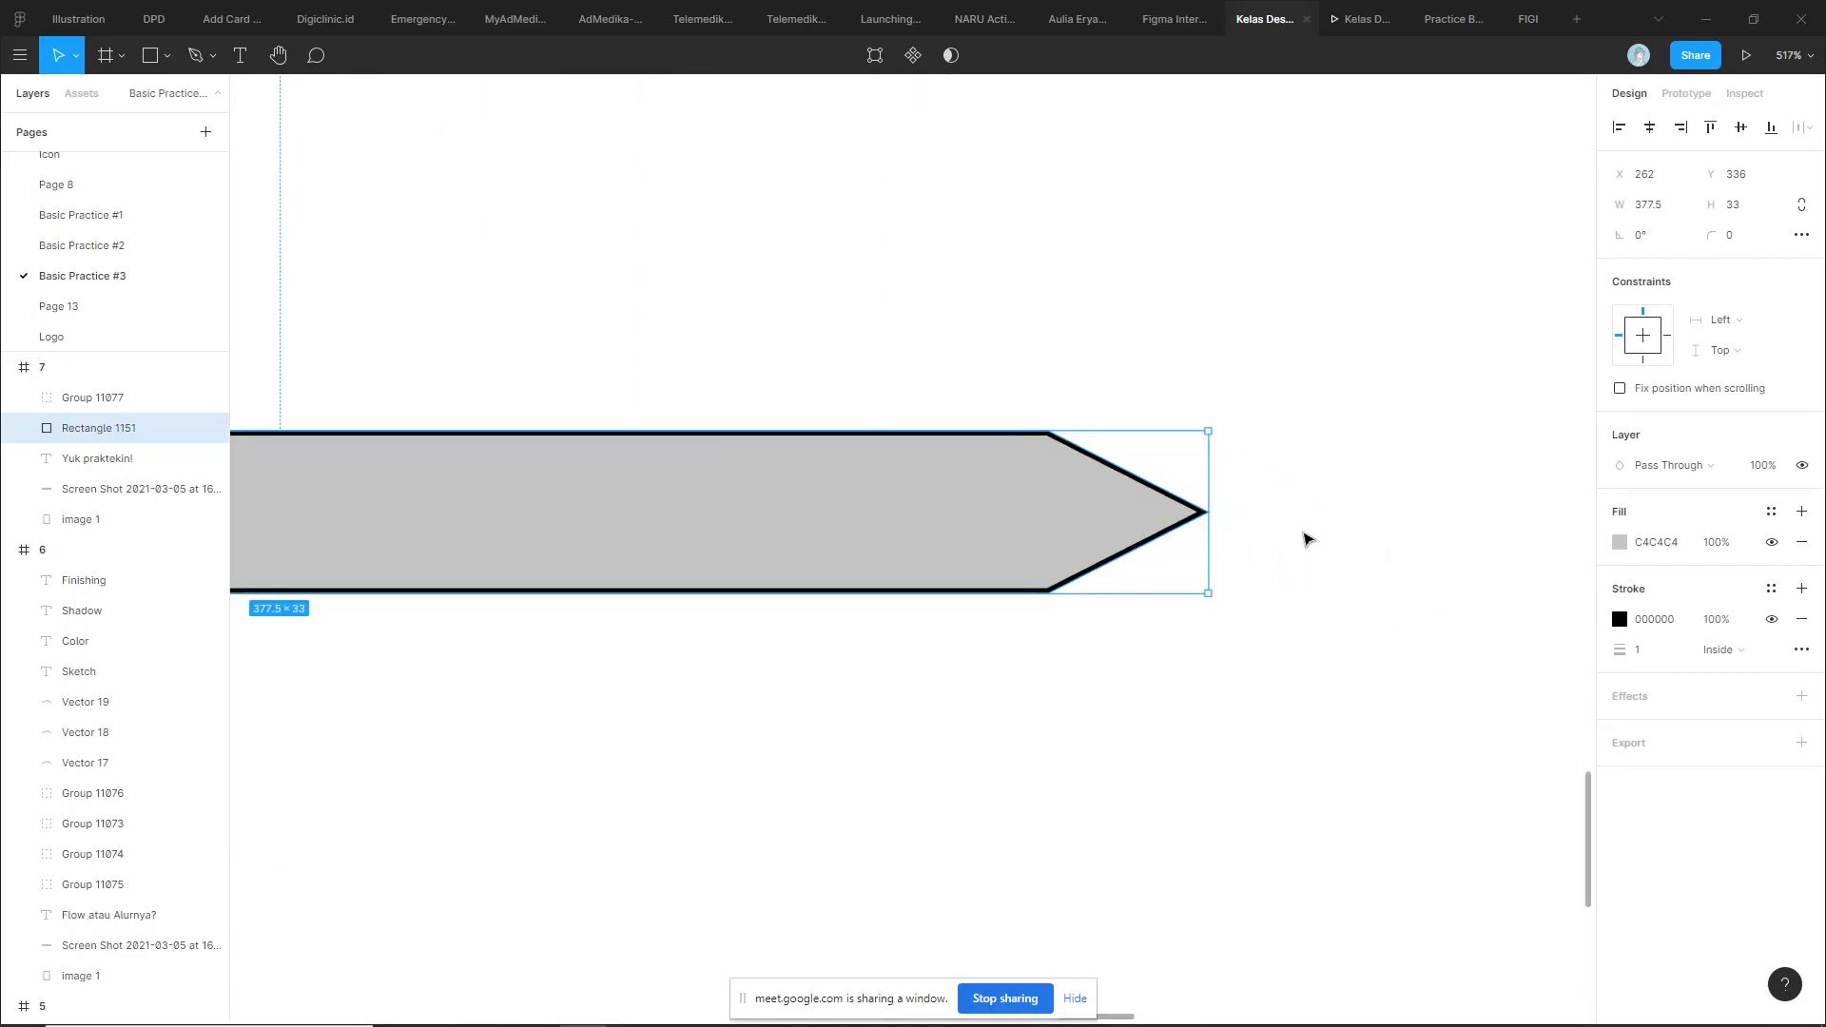
{"action": "left_click", "coordinate": [1720, 658]}
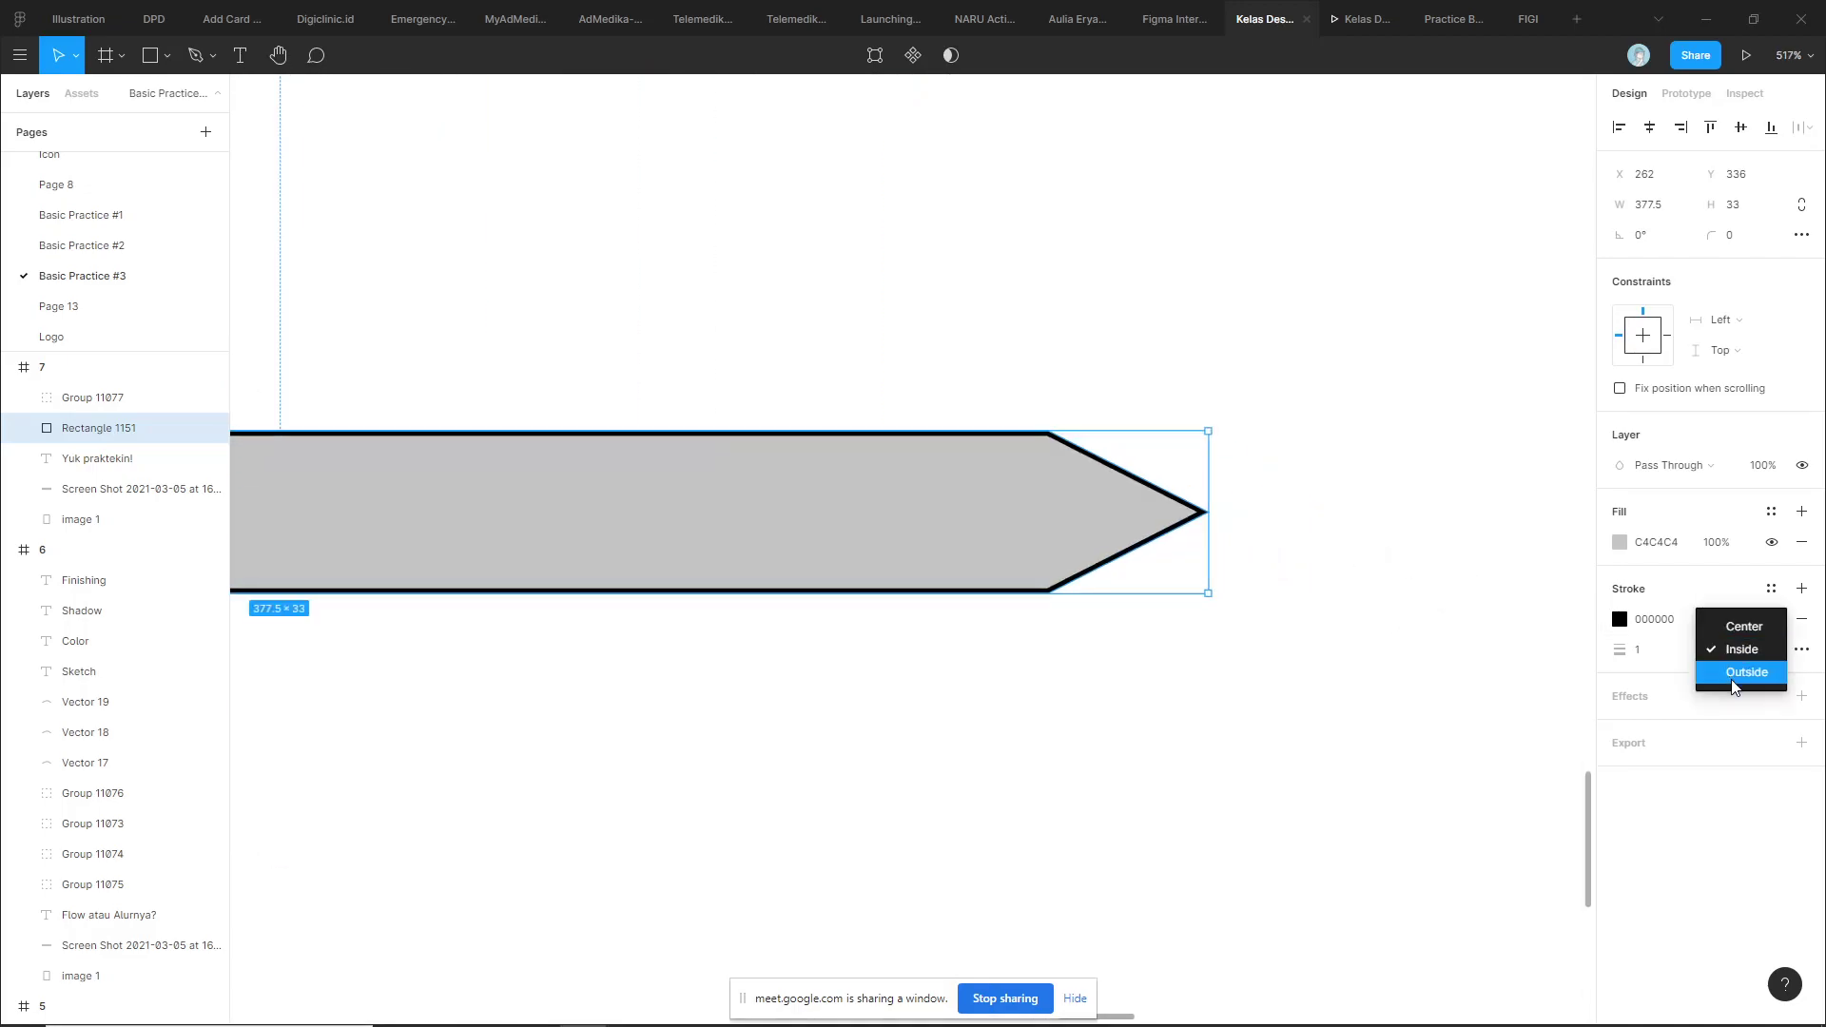
{"action": "left_click", "coordinate": [1735, 673]}
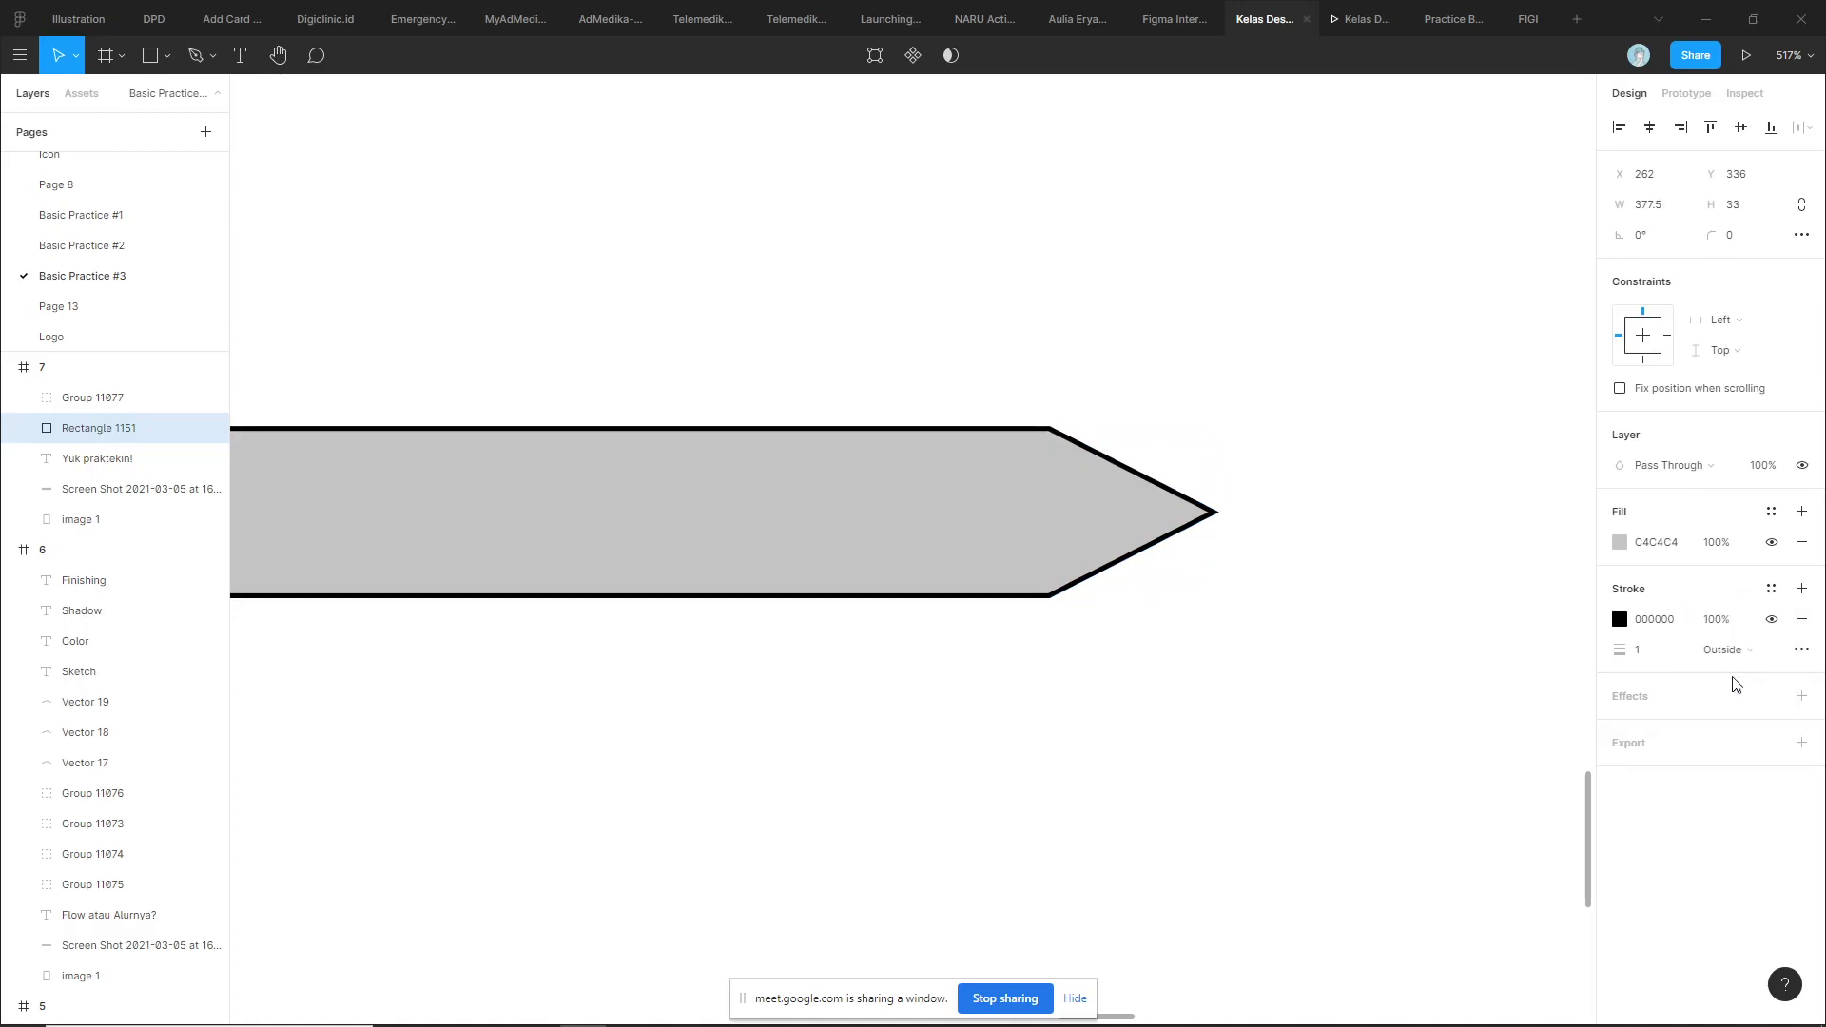
{"action": "left_click_drag", "start_coordinate": [1618, 650], "coordinate": [1623, 649]}
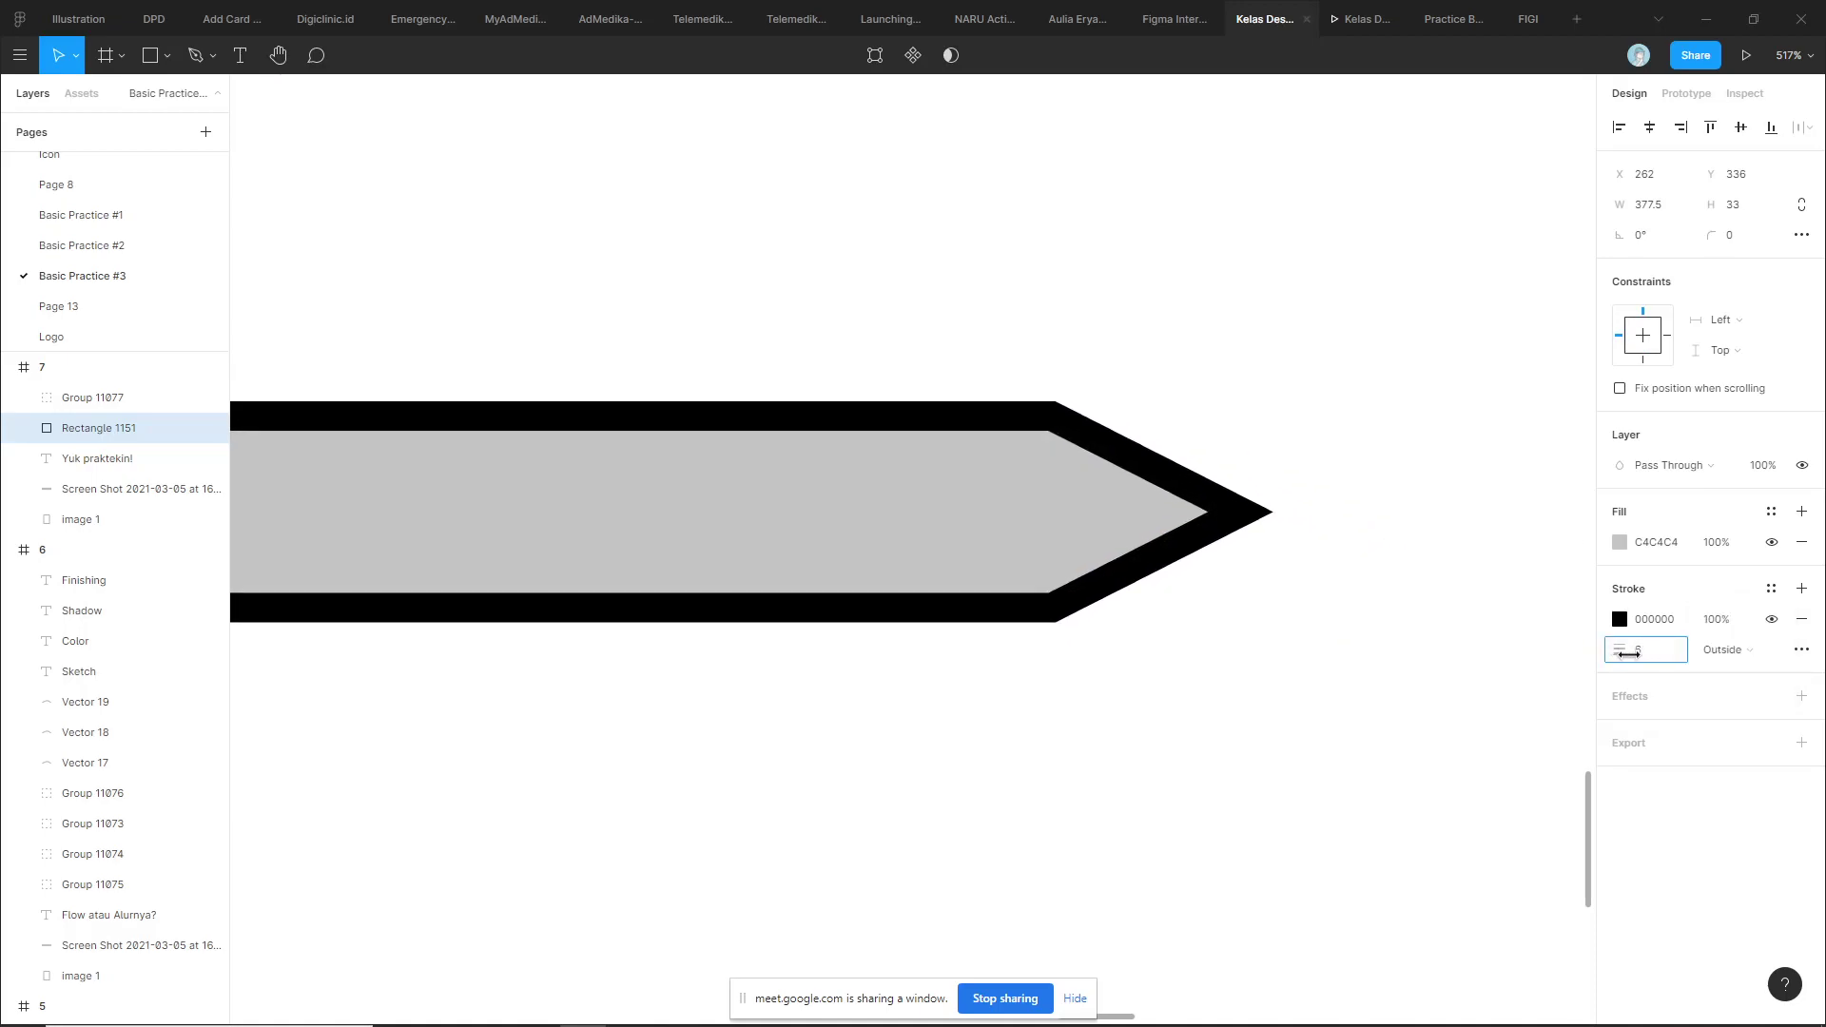
Switch the stroke position to Inside and duplicate the outlined pencil body
{"action": "left_click", "coordinate": [1379, 630]}
{"action": "scroll", "coordinate": [1228, 644], "scroll_direction": "down", "scroll_amount": 3}
{"action": "left_click", "coordinate": [720, 547]}
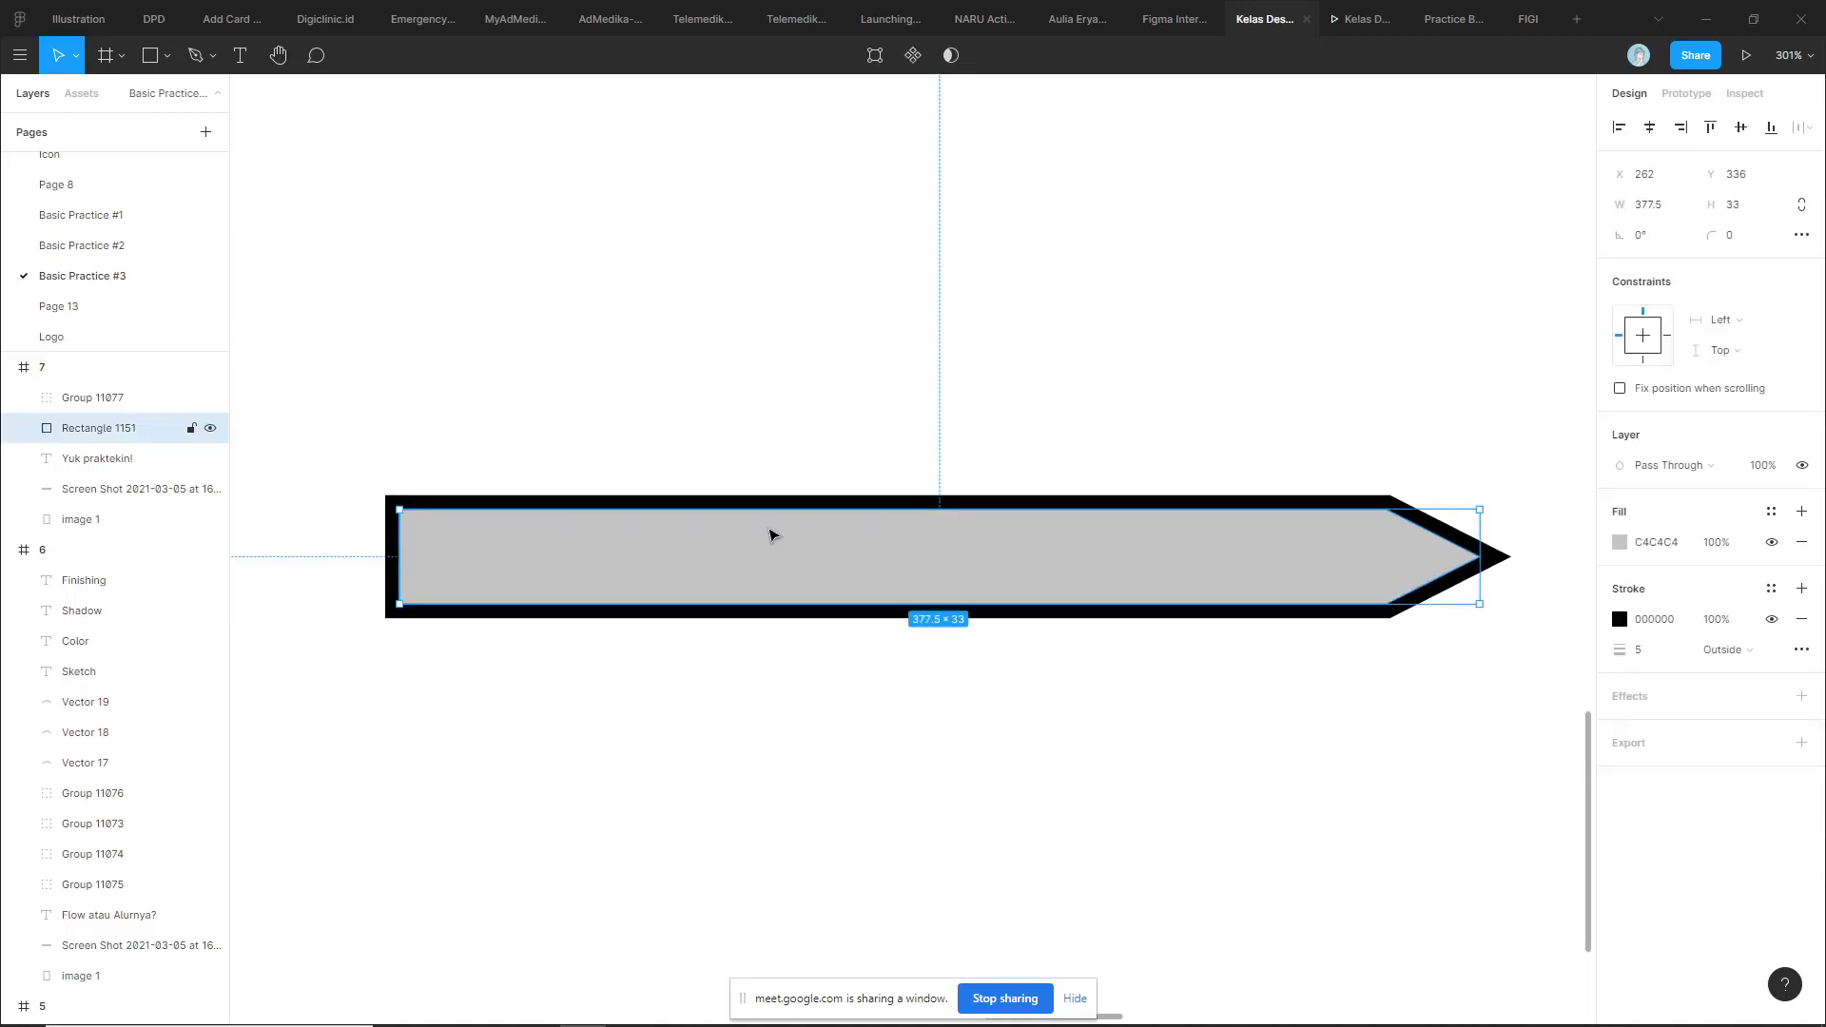
{"action": "scroll", "coordinate": [1244, 371], "scroll_direction": "right", "scroll_amount": 3}
{"action": "left_click", "coordinate": [1748, 653]}
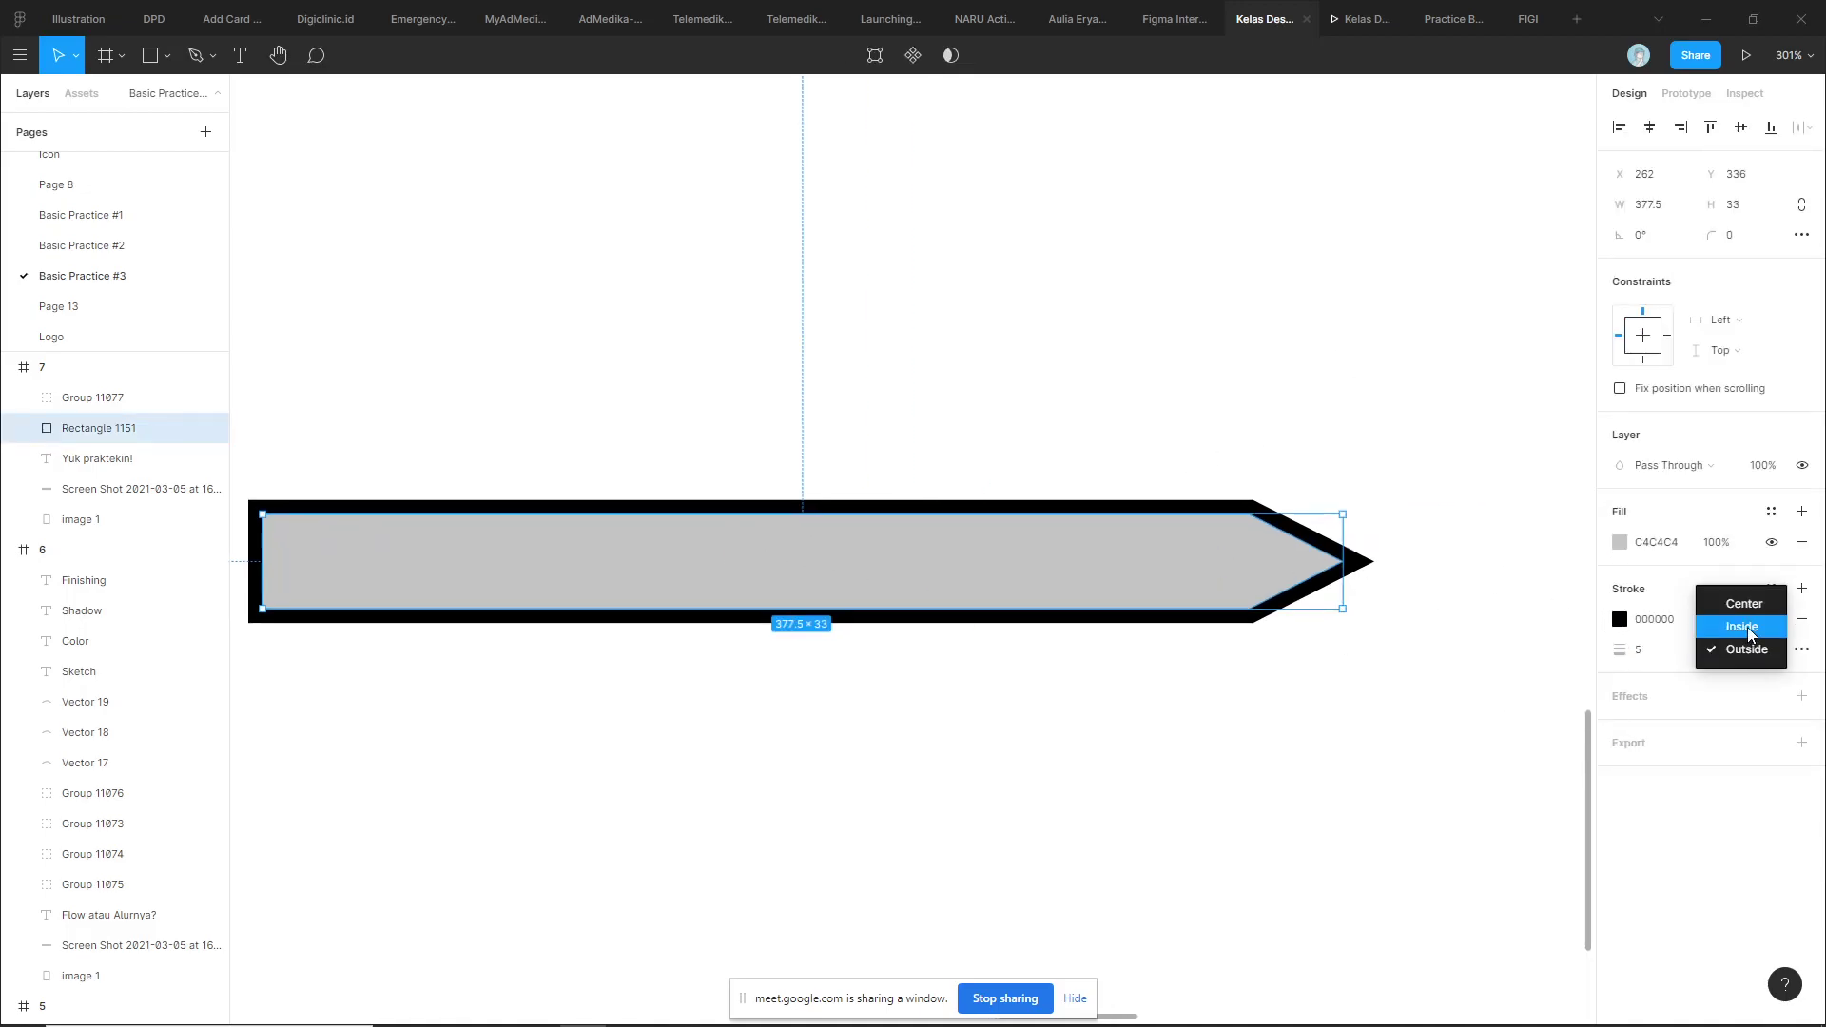
{"action": "left_click", "coordinate": [1750, 633]}
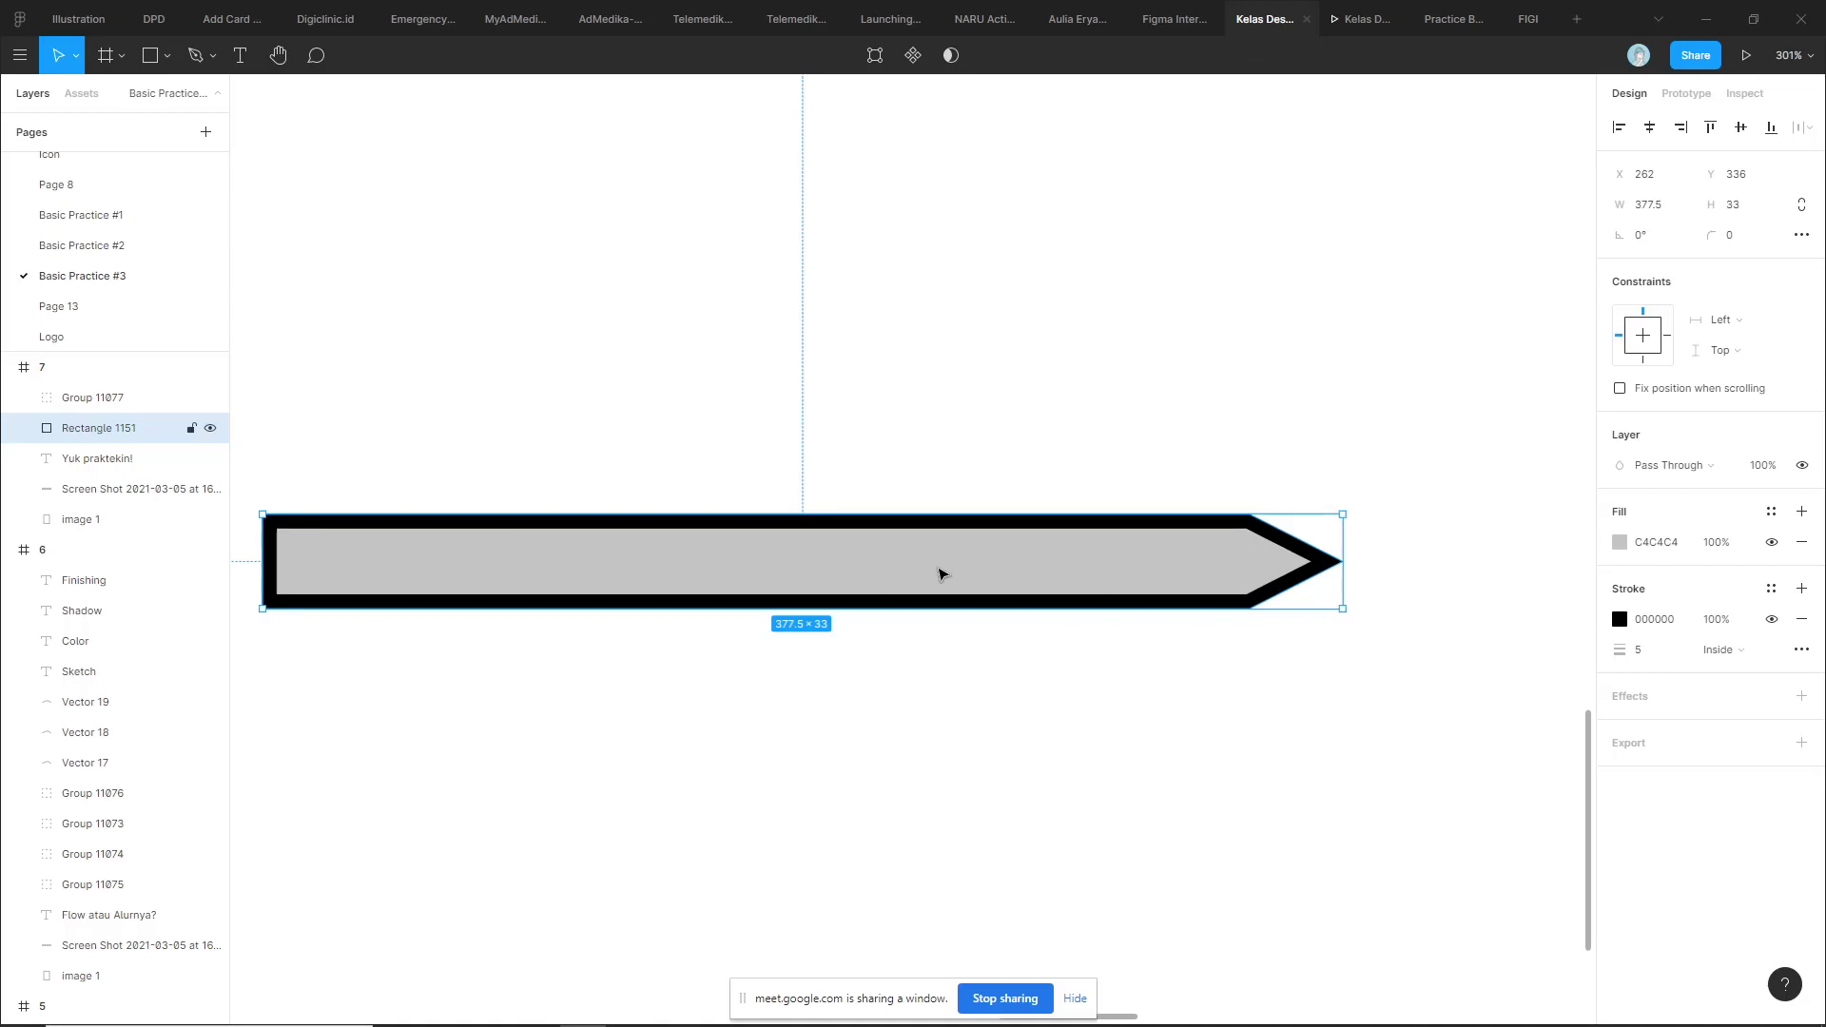
{"action": "scroll", "coordinate": [1039, 571], "scroll_direction": "up", "scroll_amount": 2}
{"action": "key", "text": "ctrl+d"}
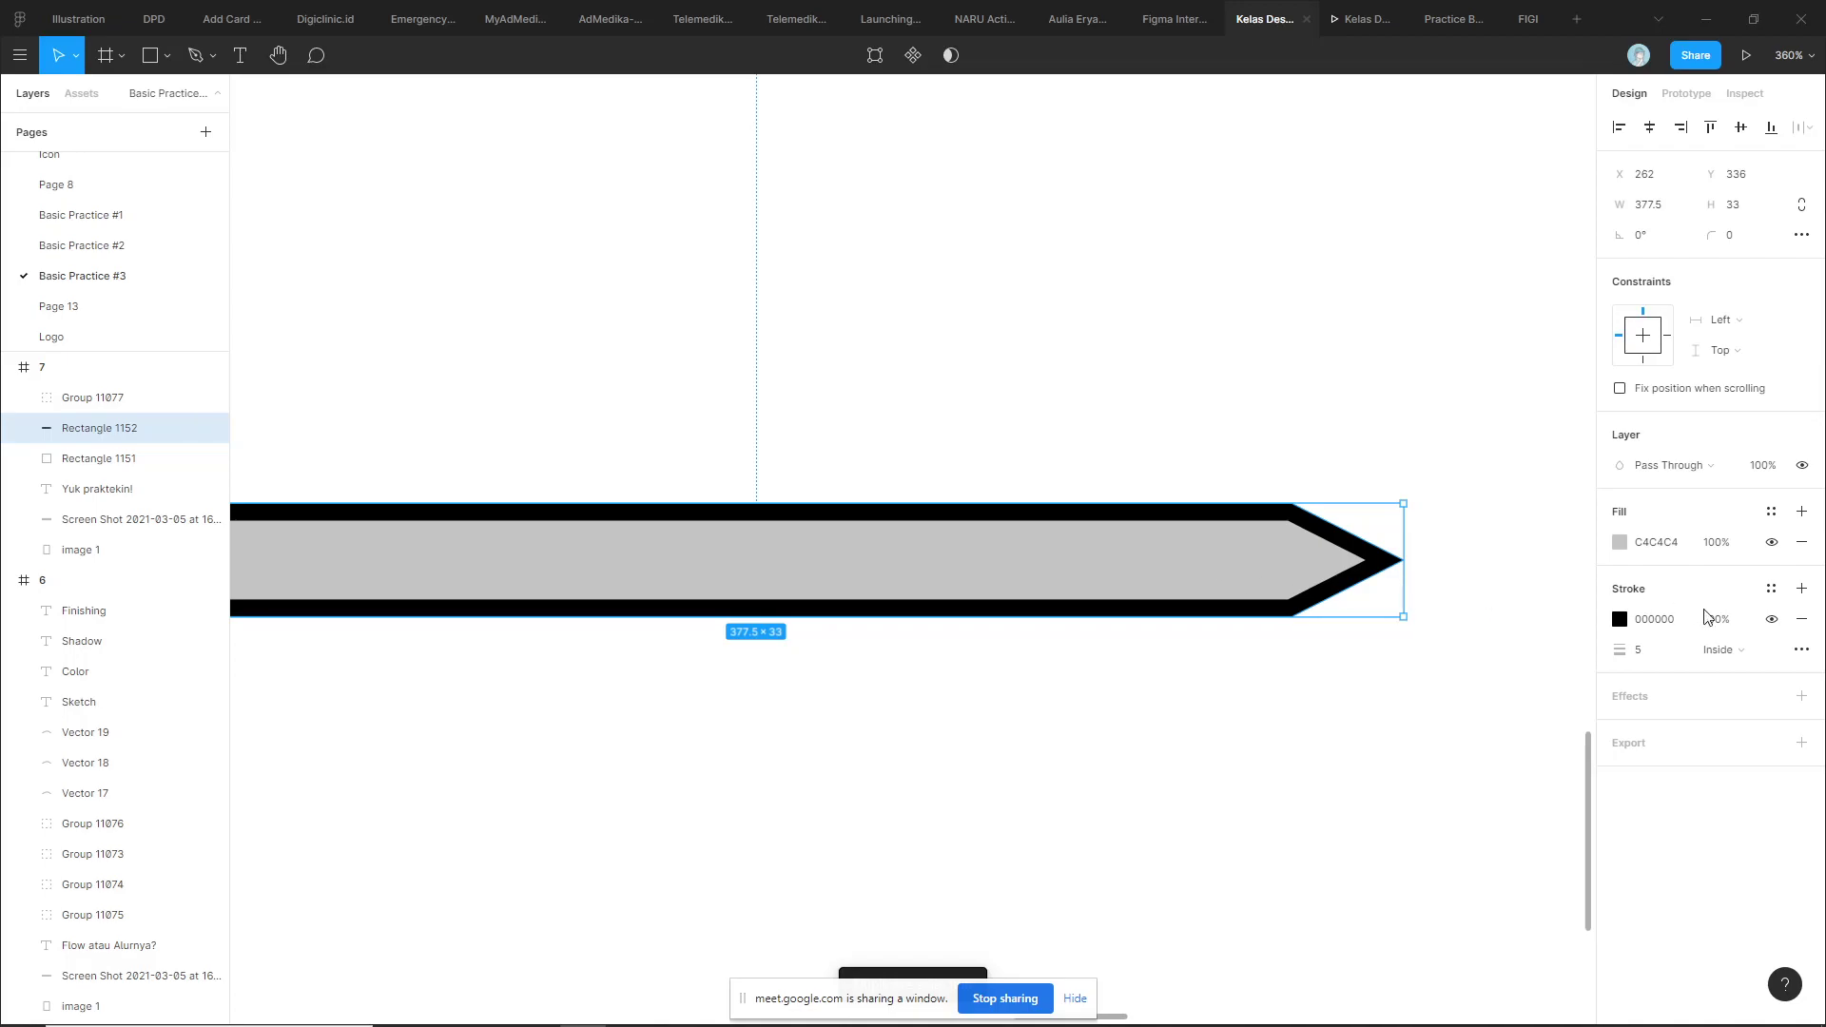
Remove the duplicate's stroke and fill it black 000000 at 10% opacity
{"action": "left_click", "coordinate": [1800, 621]}
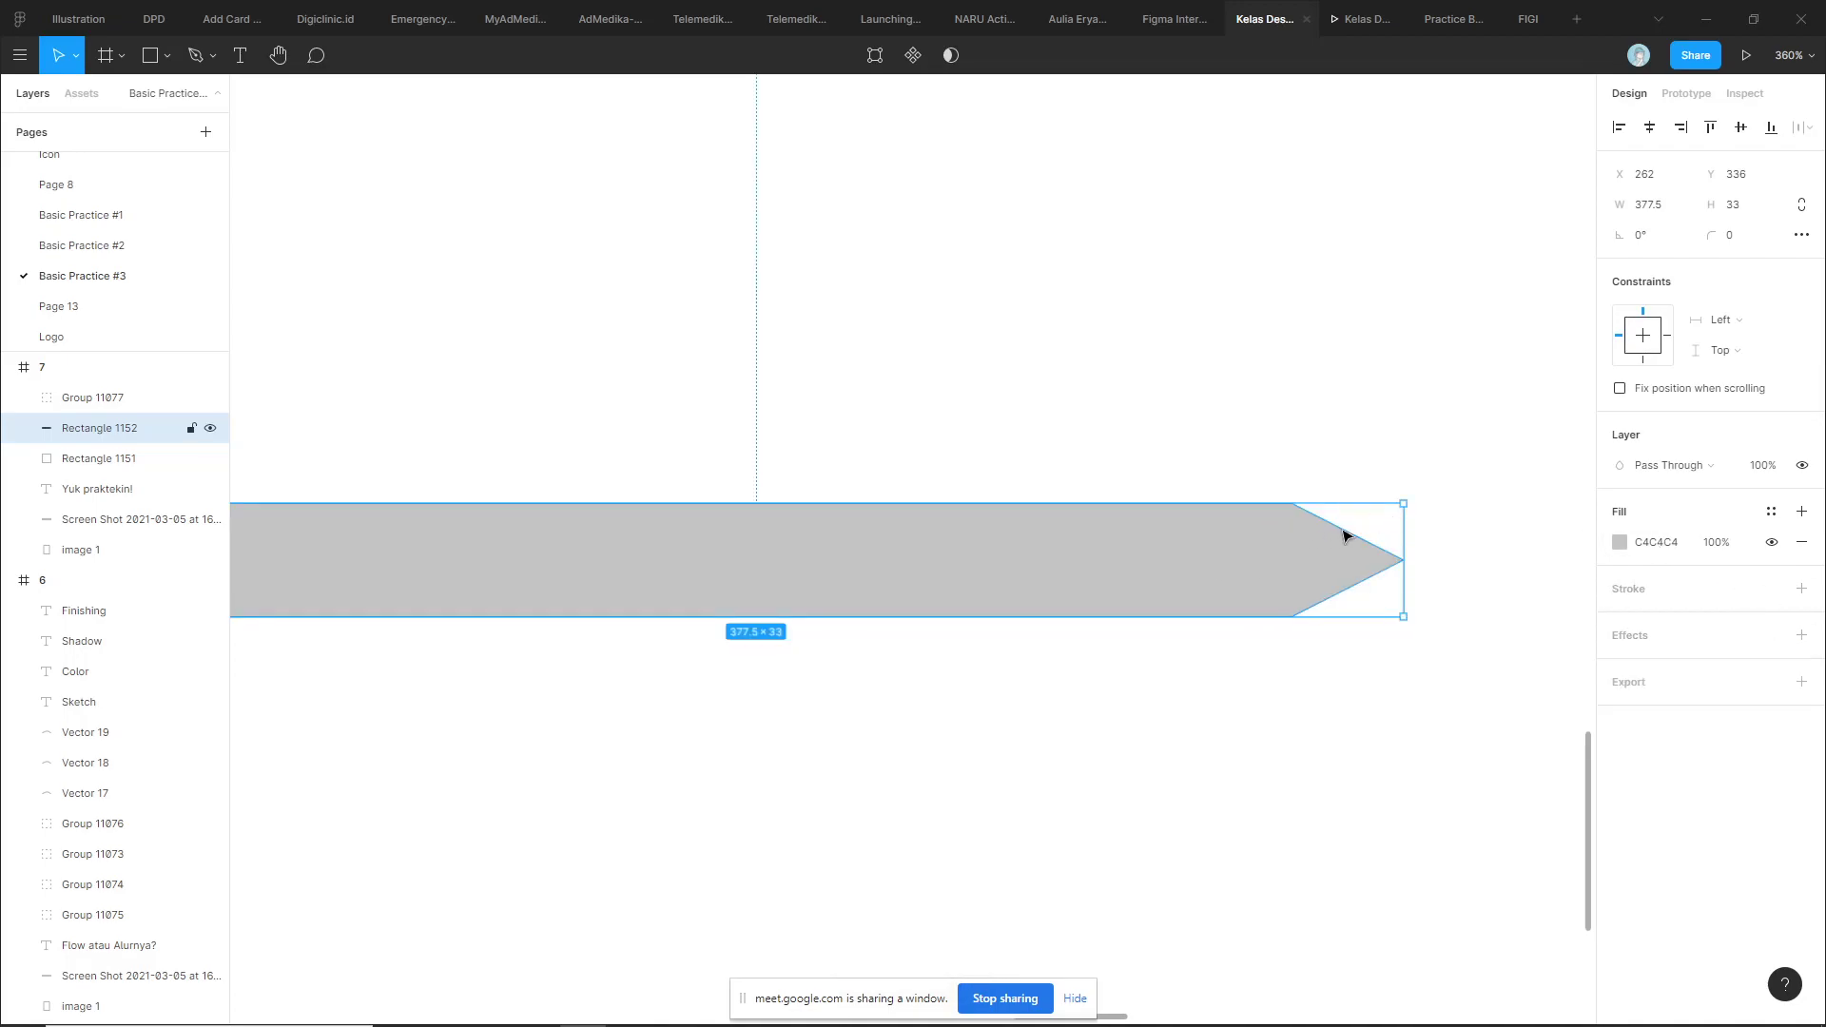
{"action": "left_click_drag", "start_coordinate": [1208, 545], "coordinate": [1213, 599]}
{"action": "key", "text": "ctrl+z"}
{"action": "left_click", "coordinate": [1660, 542]}
{"action": "type", "text": "000000"}
{"action": "key", "text": "Return"}
{"action": "left_click", "coordinate": [1712, 542]}
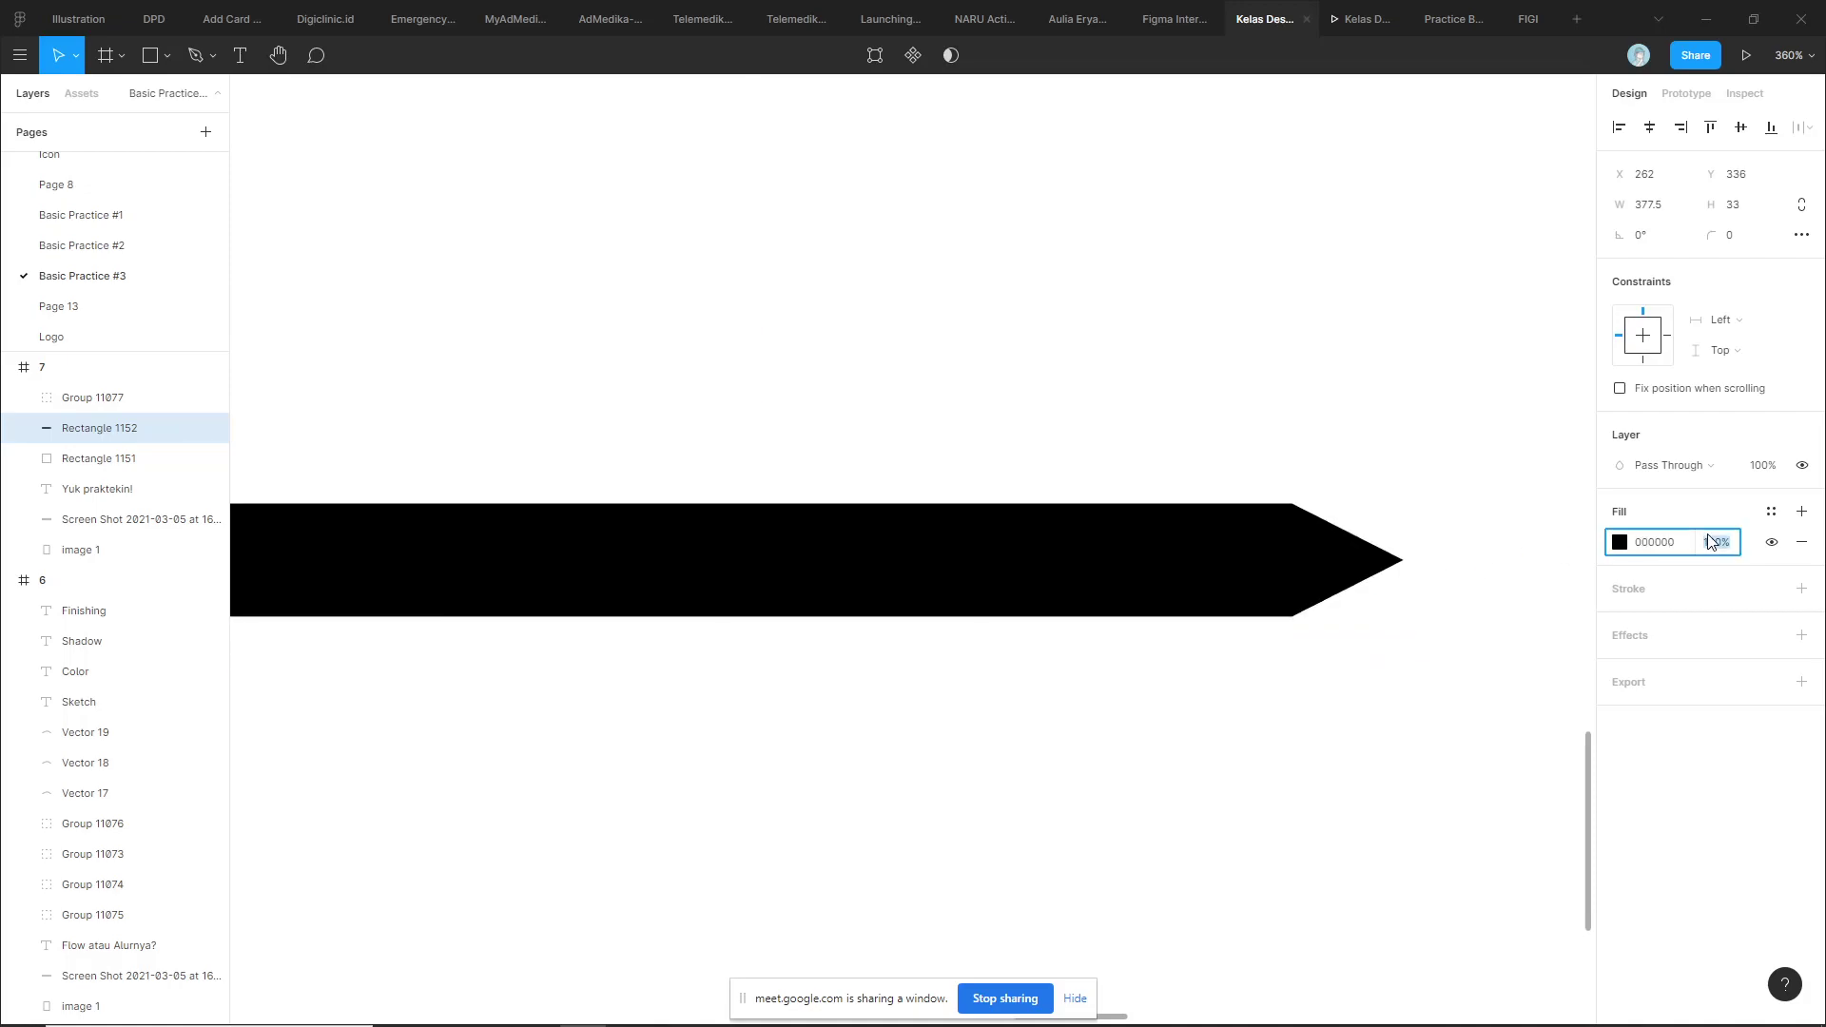
{"action": "type", "text": "10"}
{"action": "key", "text": "Return"}
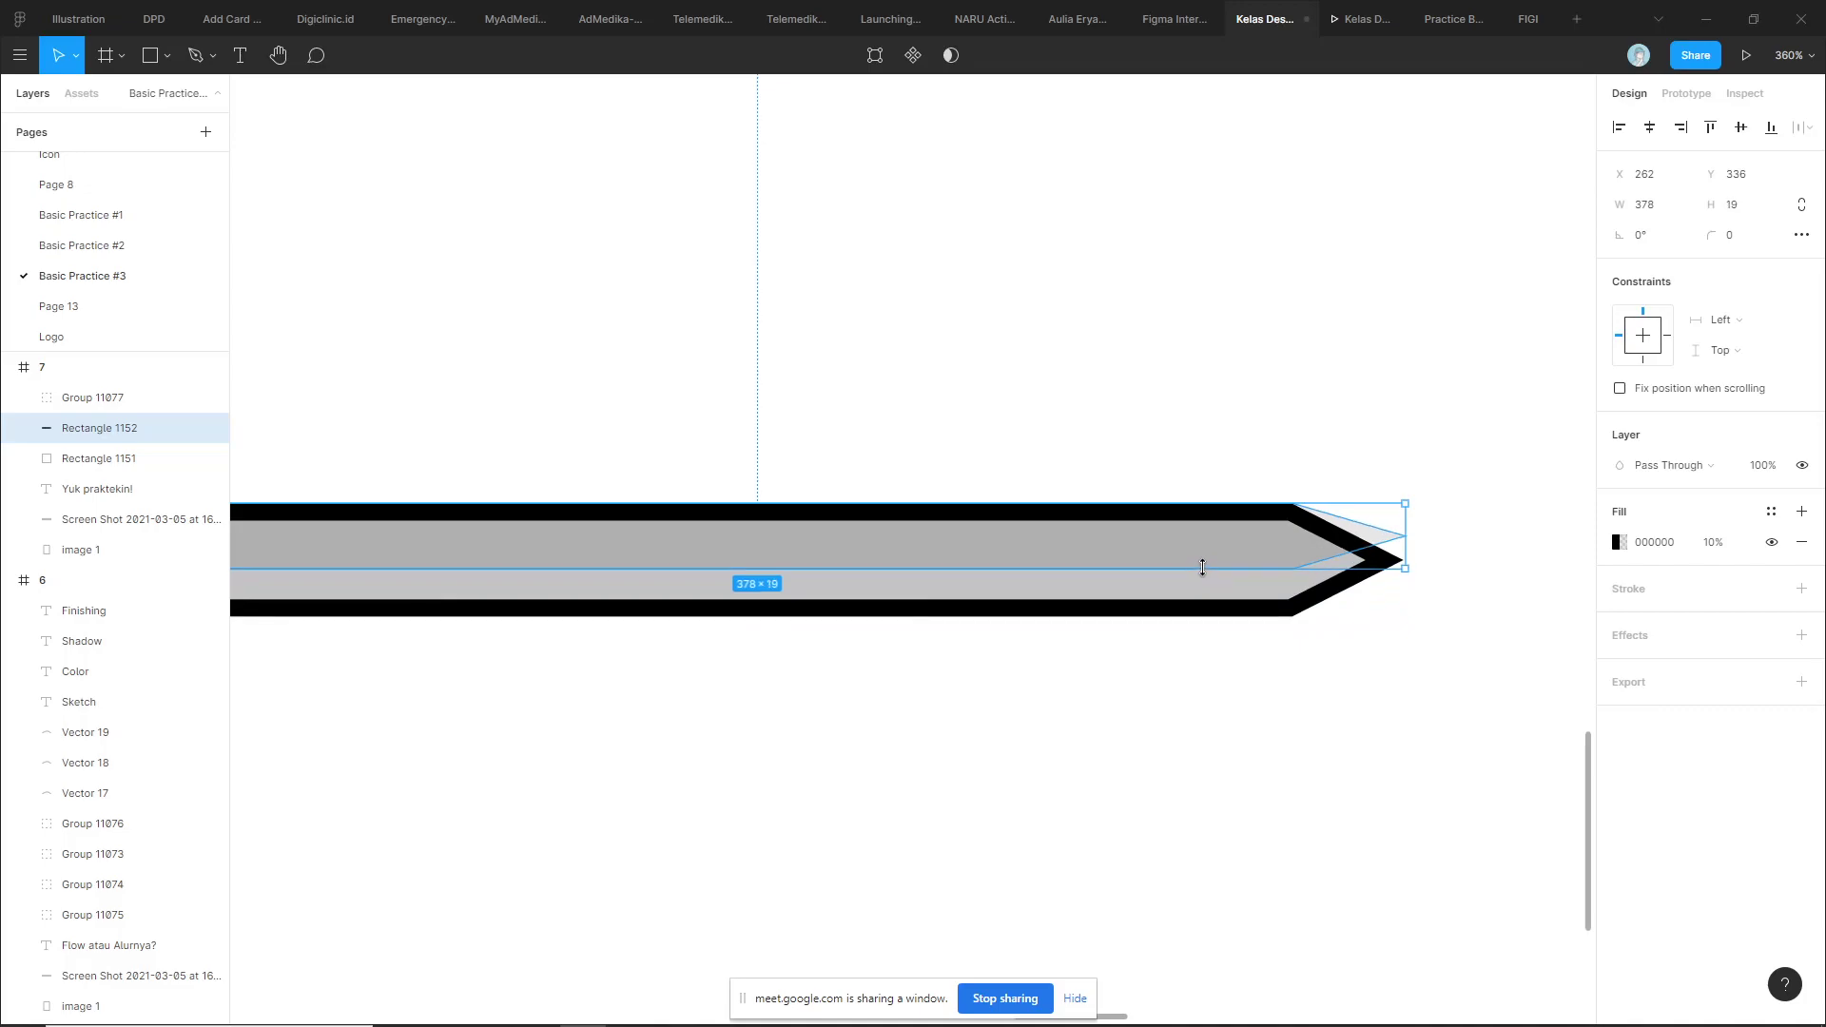
Try reshaping the shading copy's points, undoing the change
{"action": "double_click", "coordinate": [1210, 588]}
{"action": "left_click_drag", "start_coordinate": [1292, 618], "coordinate": [547, 636]}
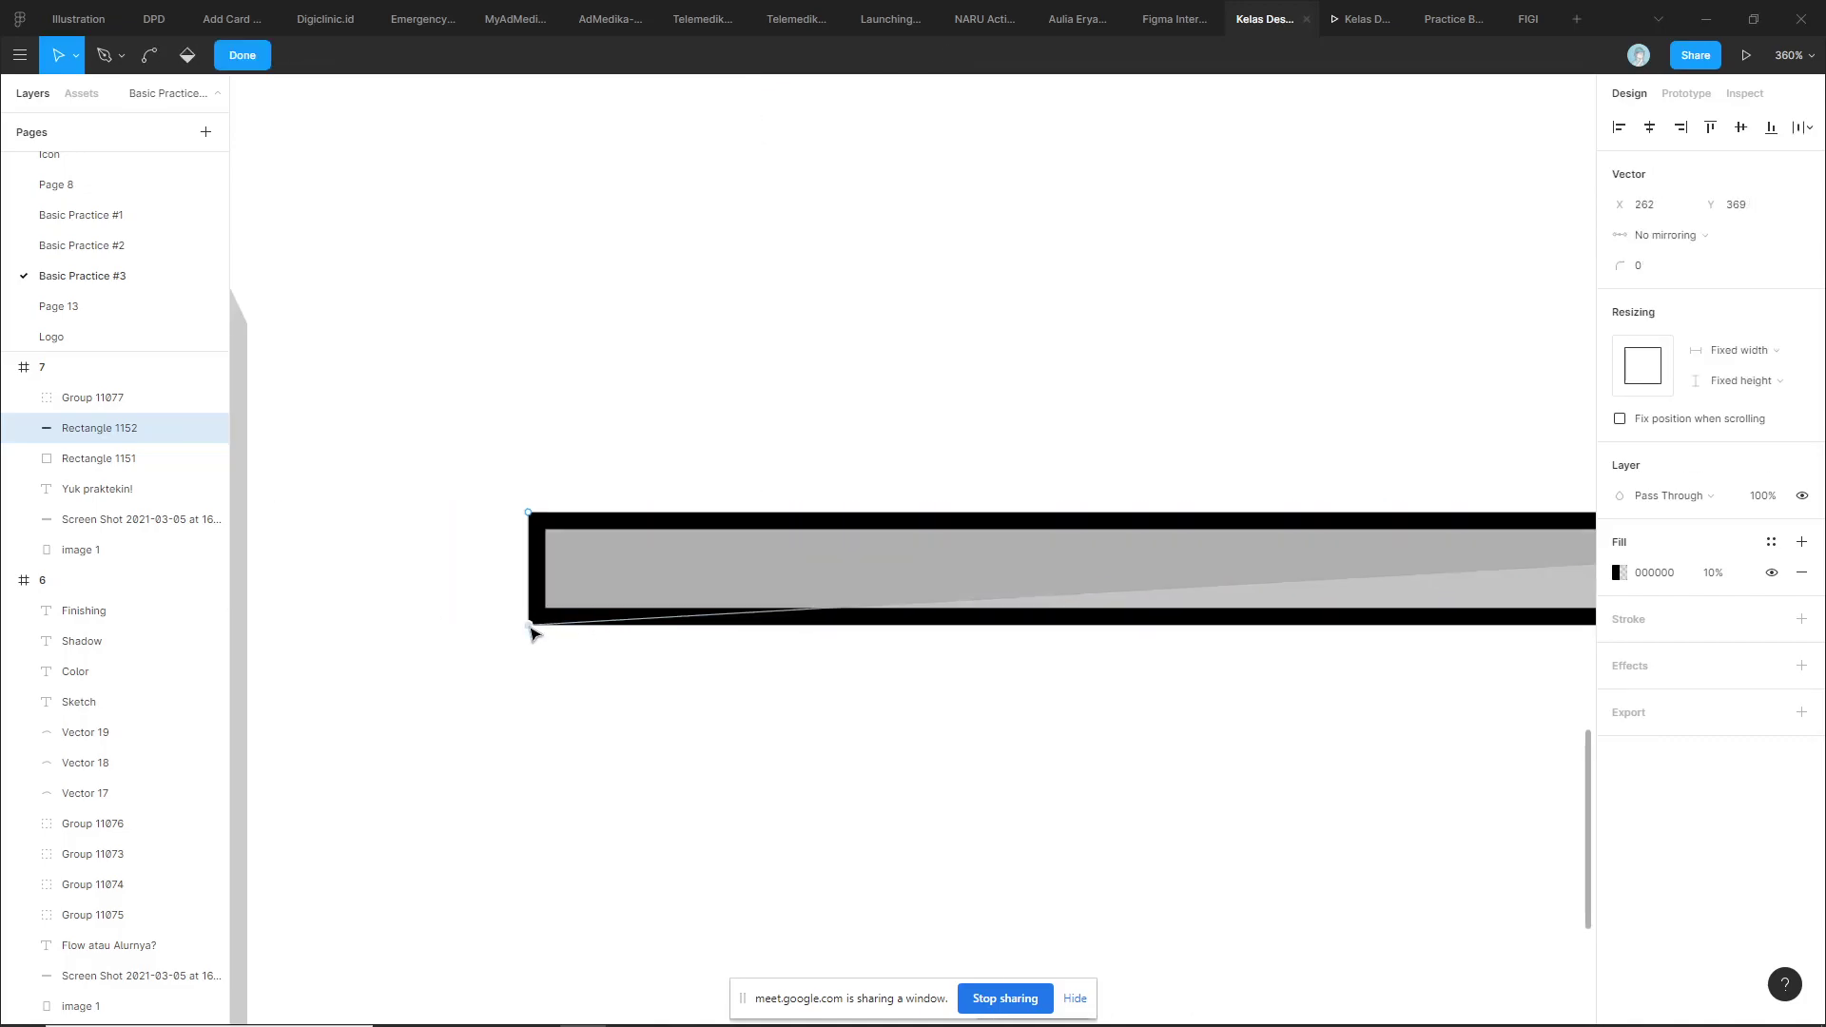
{"action": "key", "text": "ctrl+z"}
{"action": "key", "text": "Escape"}
{"action": "scroll", "coordinate": [1118, 438], "scroll_direction": "right", "scroll_amount": 3}
{"action": "left_click", "coordinate": [1118, 437]}
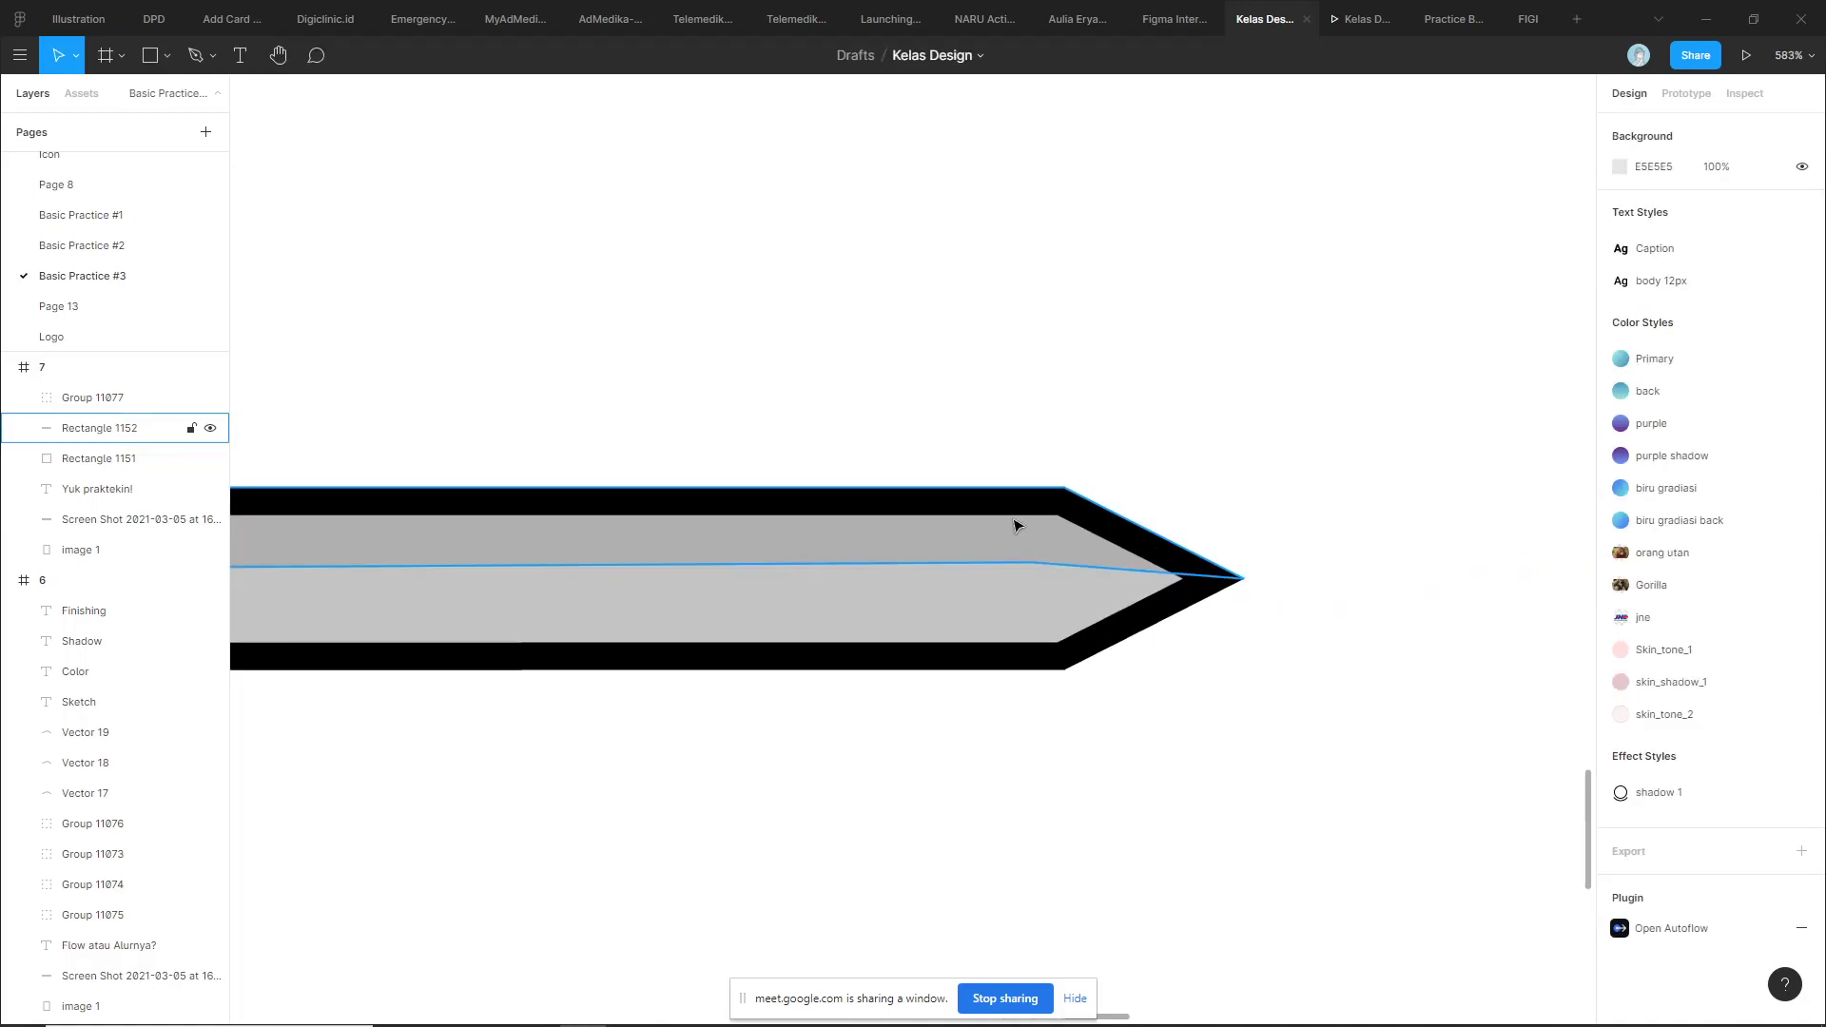
{"action": "scroll", "coordinate": [1047, 523], "scroll_direction": "up", "scroll_amount": 5}
{"action": "left_click", "coordinate": [1107, 505]}
{"action": "double_click", "coordinate": [1094, 570]}
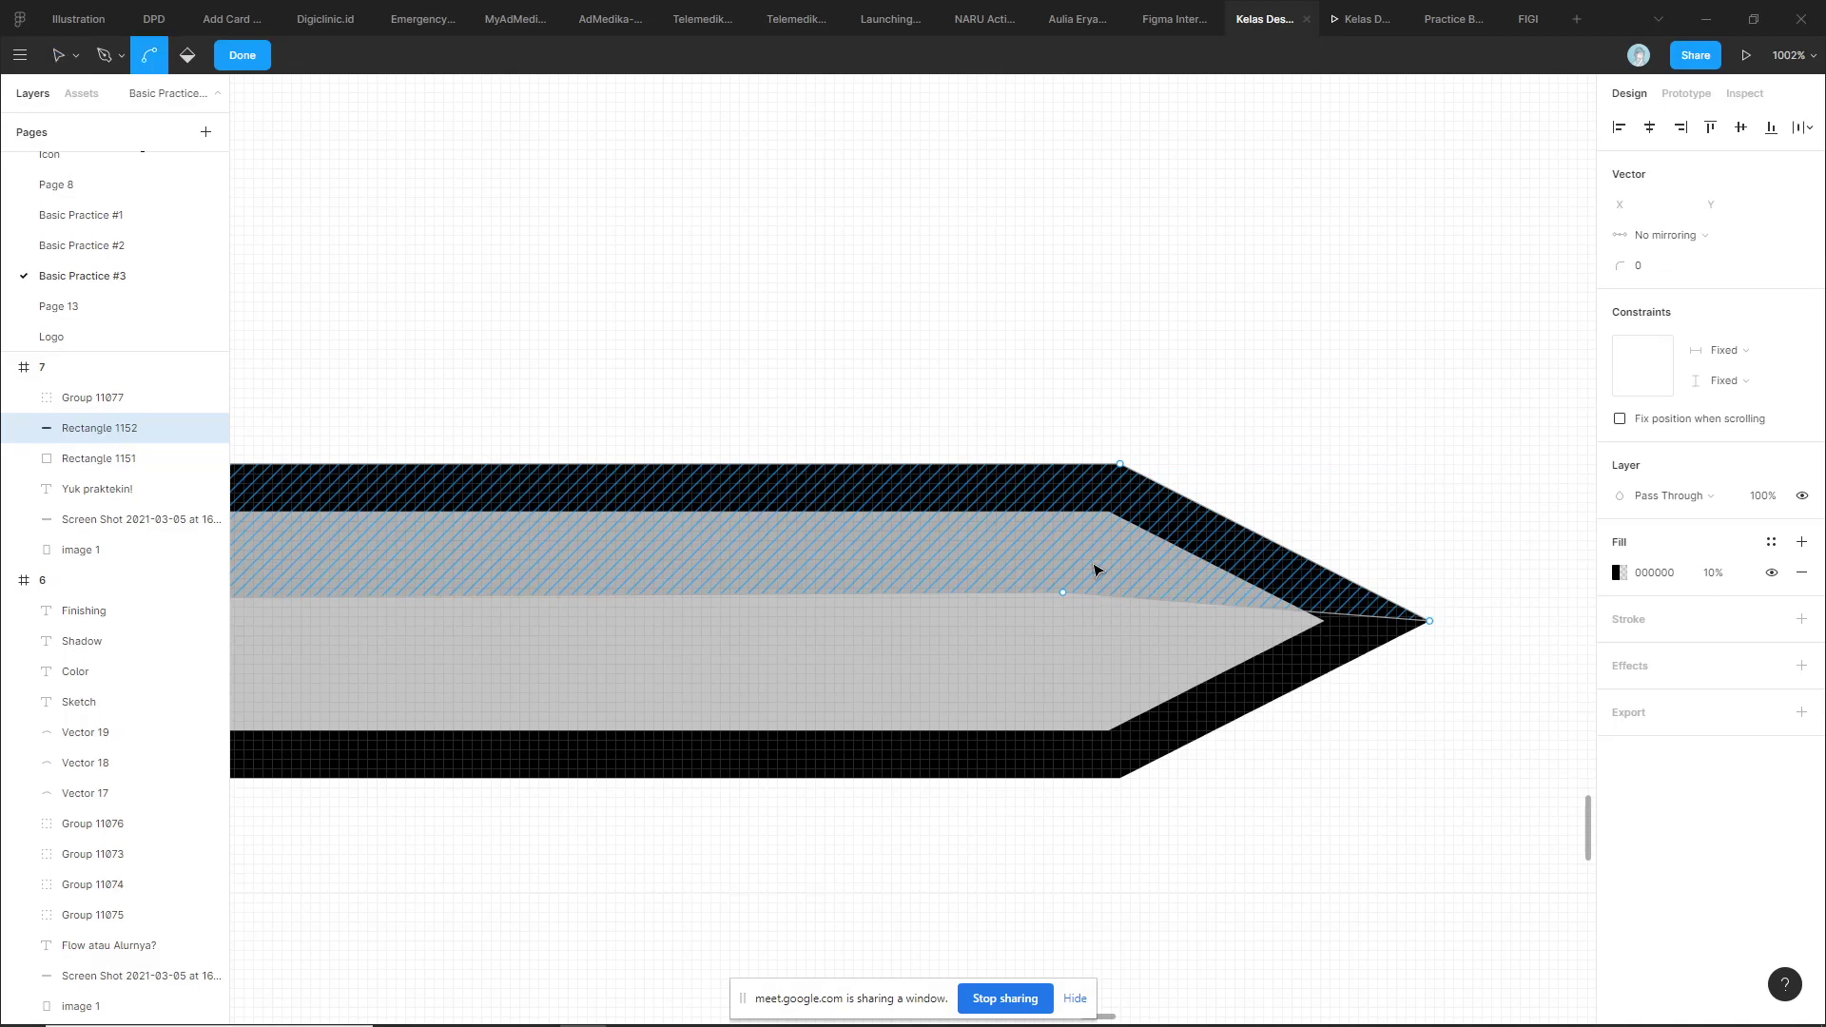
{"action": "scroll", "coordinate": [1128, 495], "scroll_direction": "up", "scroll_amount": 2}
{"action": "left_click", "coordinate": [1121, 468]}
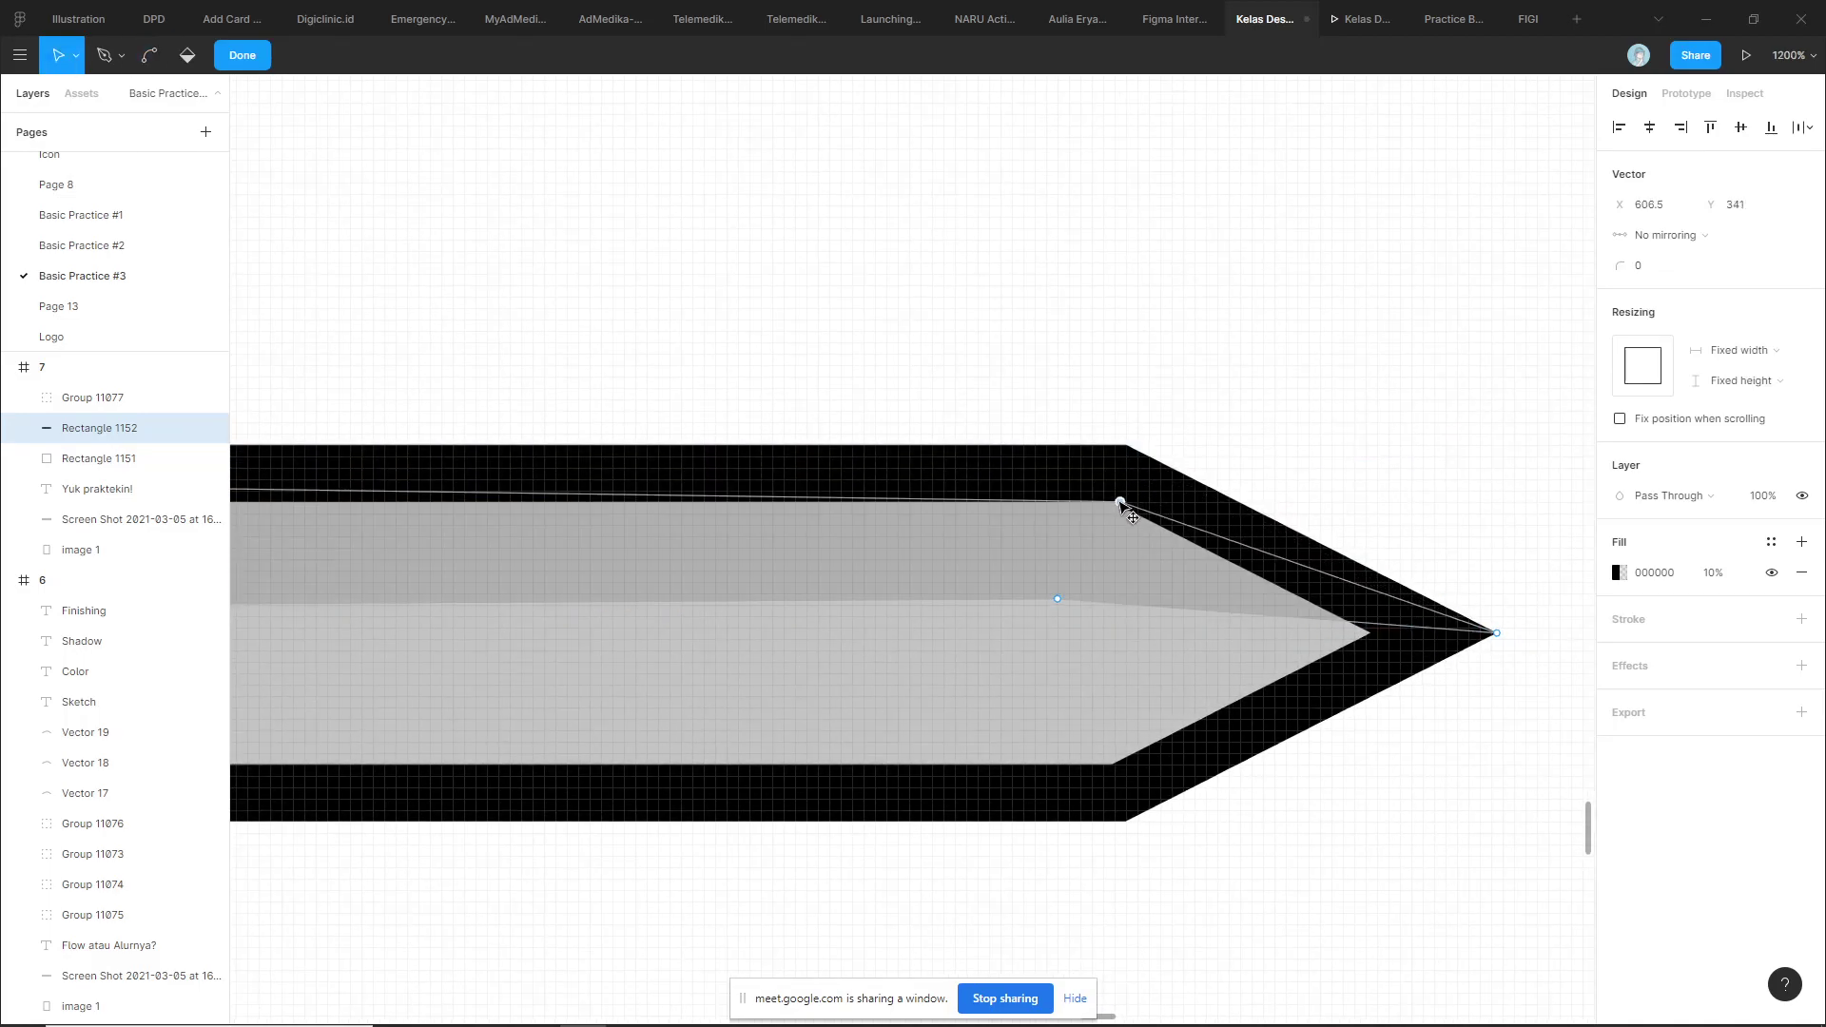
Delete the shading copy, leaving the outlined pencil body selected
{"action": "key", "text": "Escape"}
{"action": "scroll", "coordinate": [1123, 505], "scroll_direction": "down", "scroll_amount": 5}
{"action": "key", "text": "Escape"}
{"action": "left_click", "coordinate": [1088, 505]}
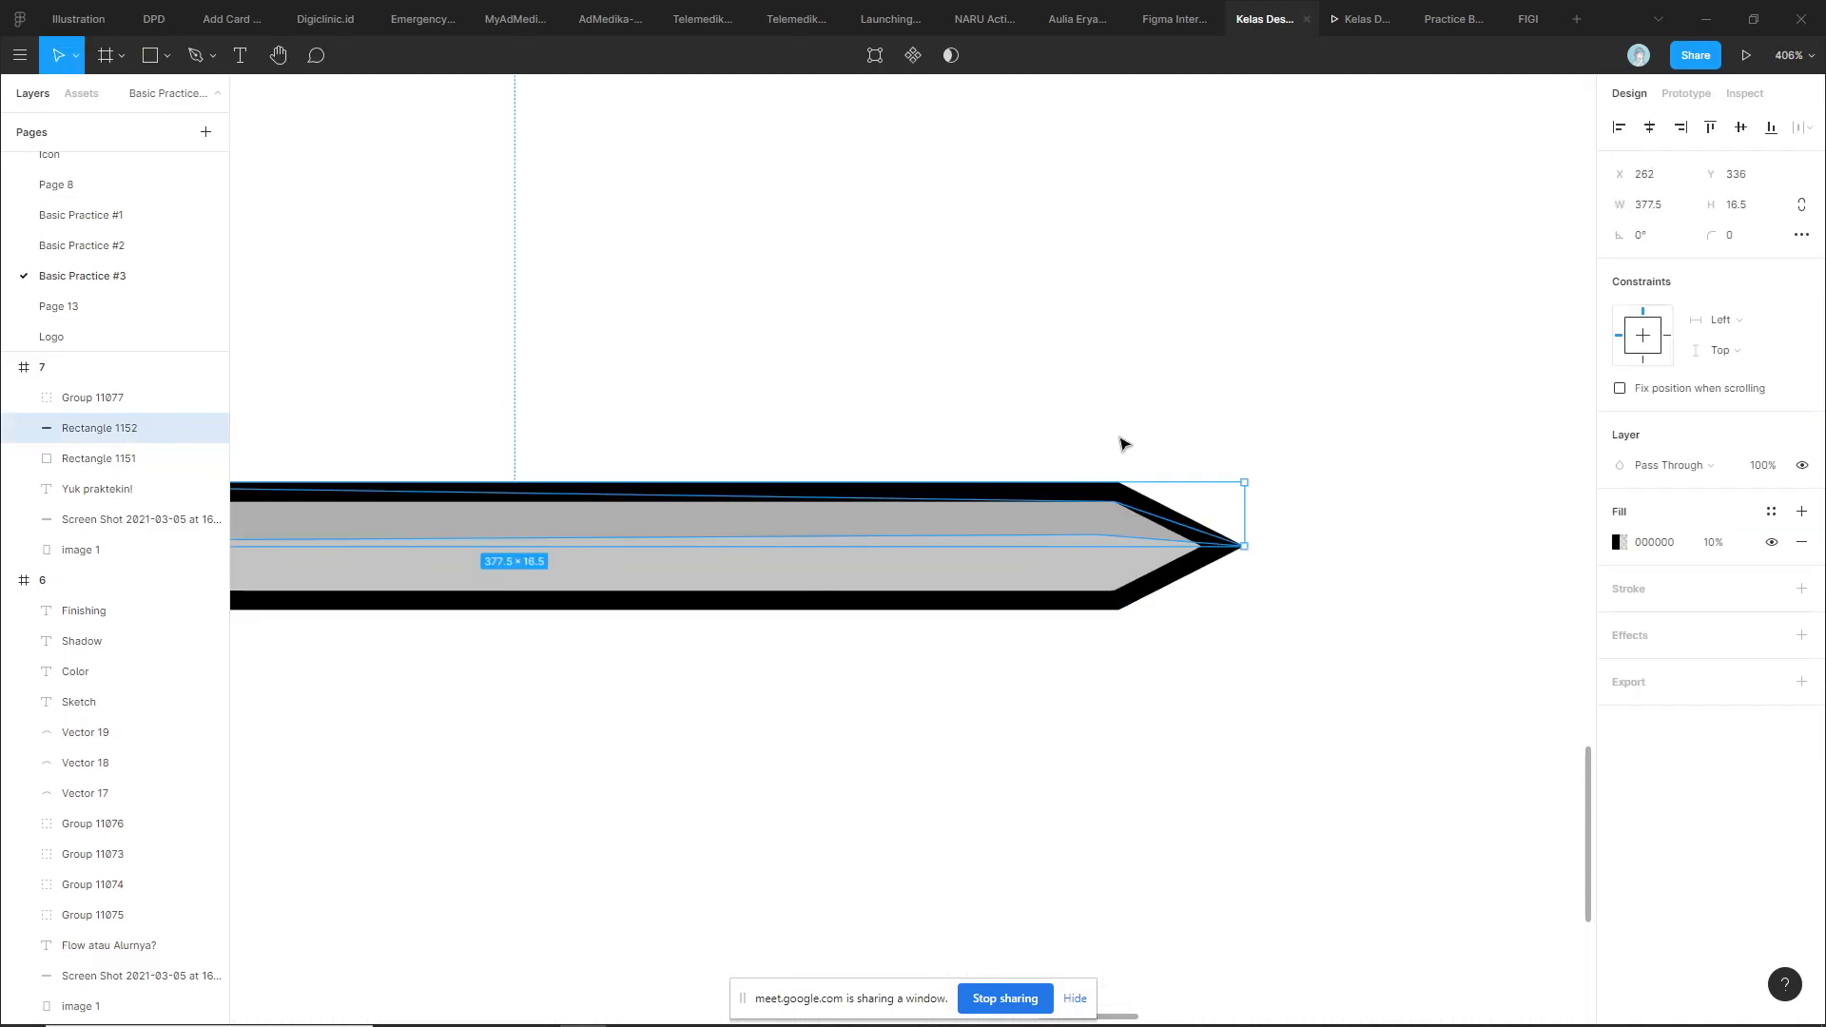
{"action": "key", "text": "Delete"}
{"action": "left_click", "coordinate": [1047, 542]}
Set the pencil body's stroke position to Outside and duplicate the body
{"action": "key", "text": "shift+2"}
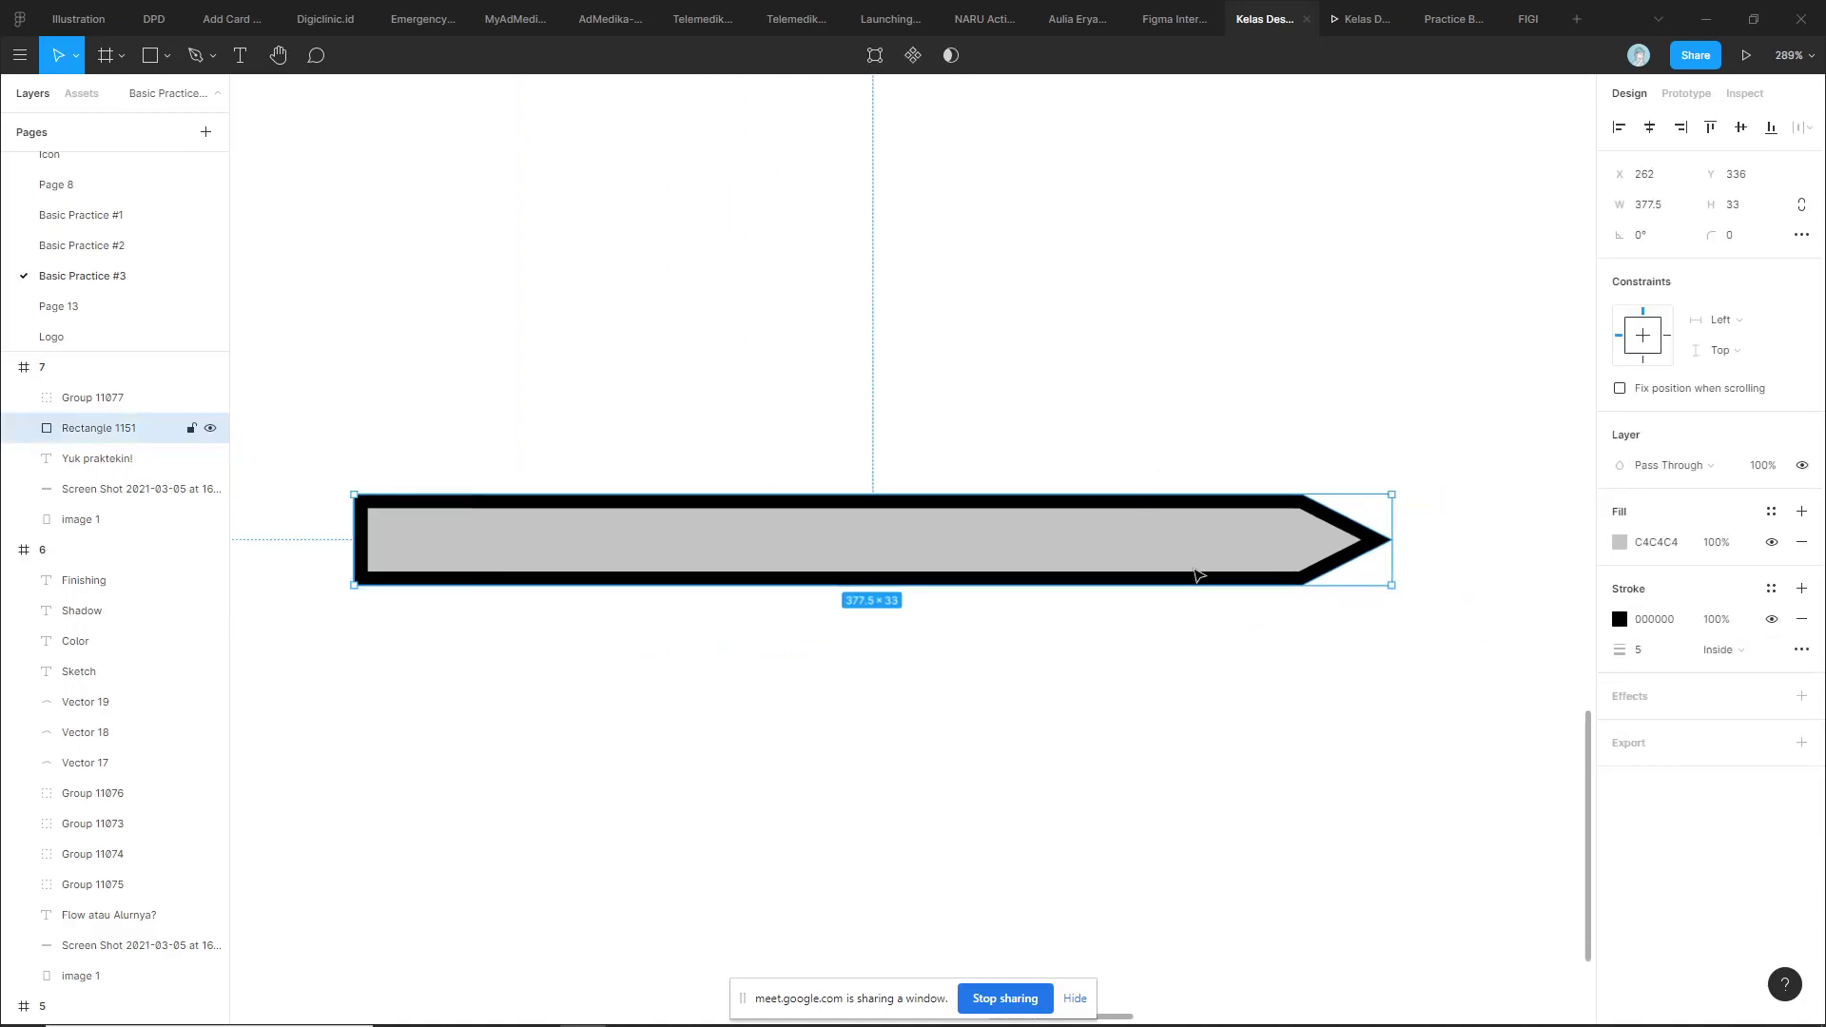
{"action": "left_click", "coordinate": [1720, 650]}
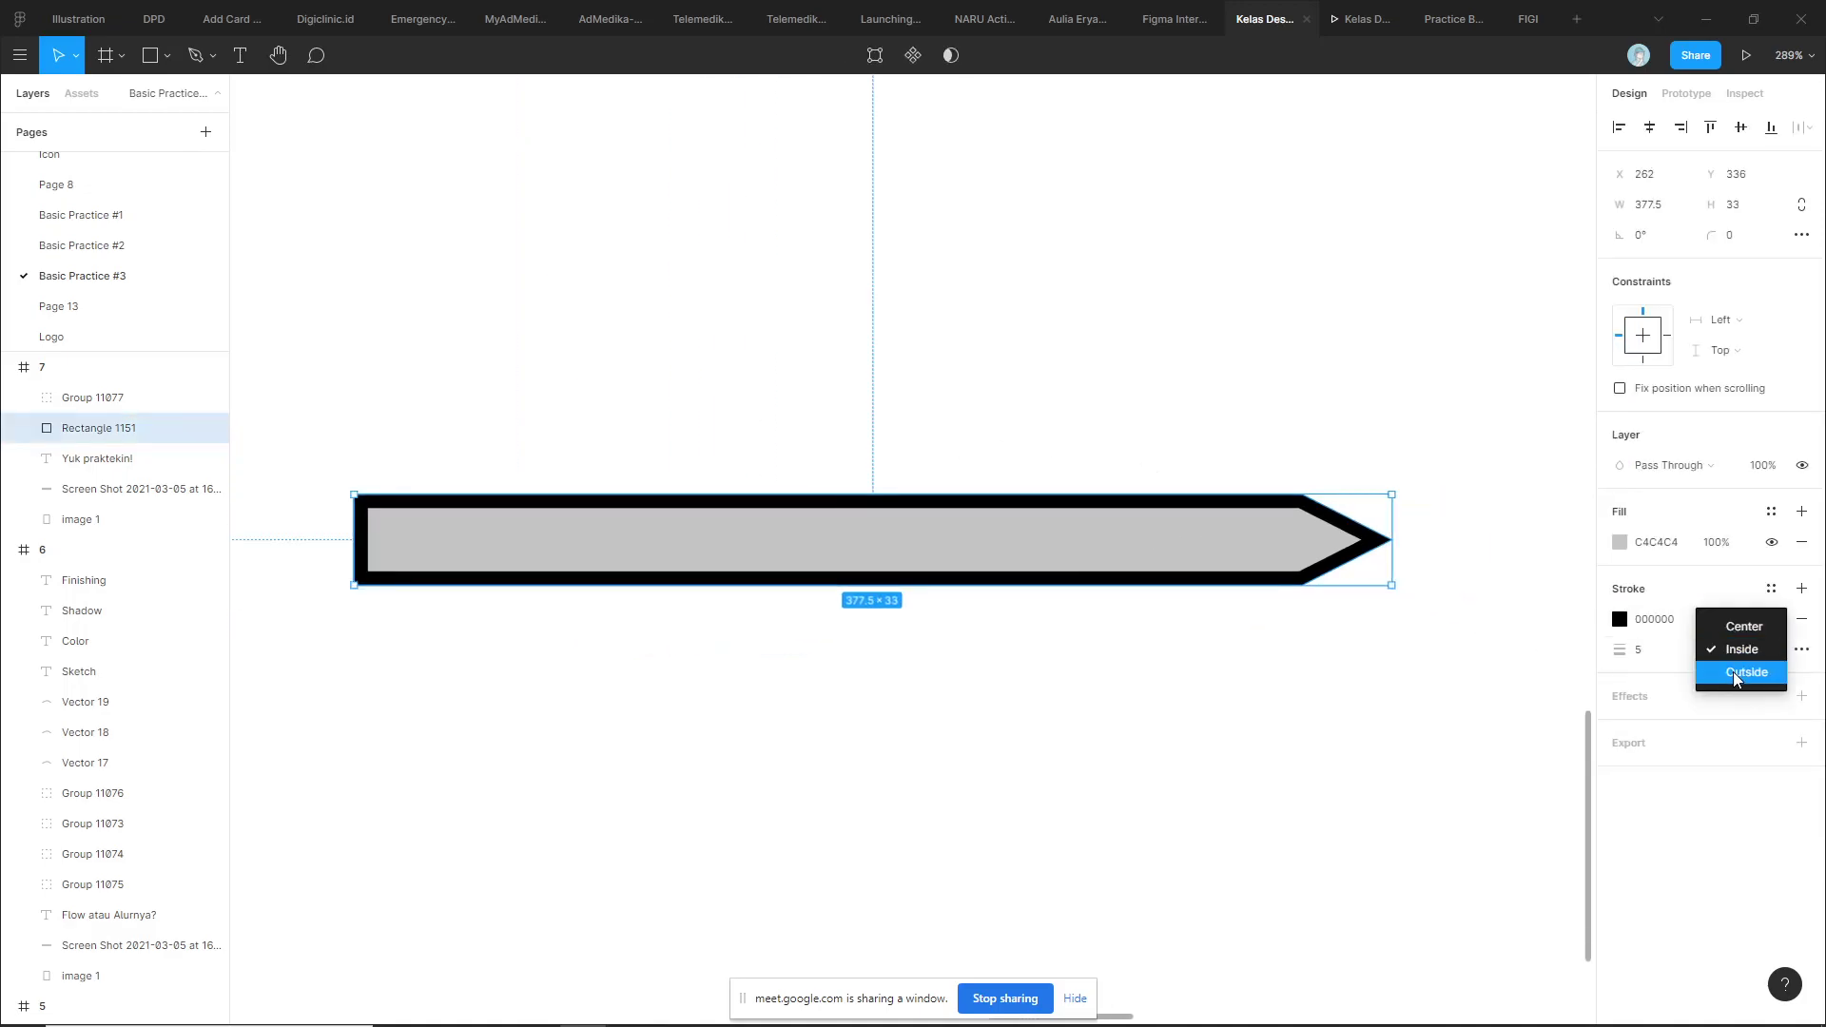
{"action": "left_click", "coordinate": [1736, 673]}
{"action": "left_click", "coordinate": [1313, 632]}
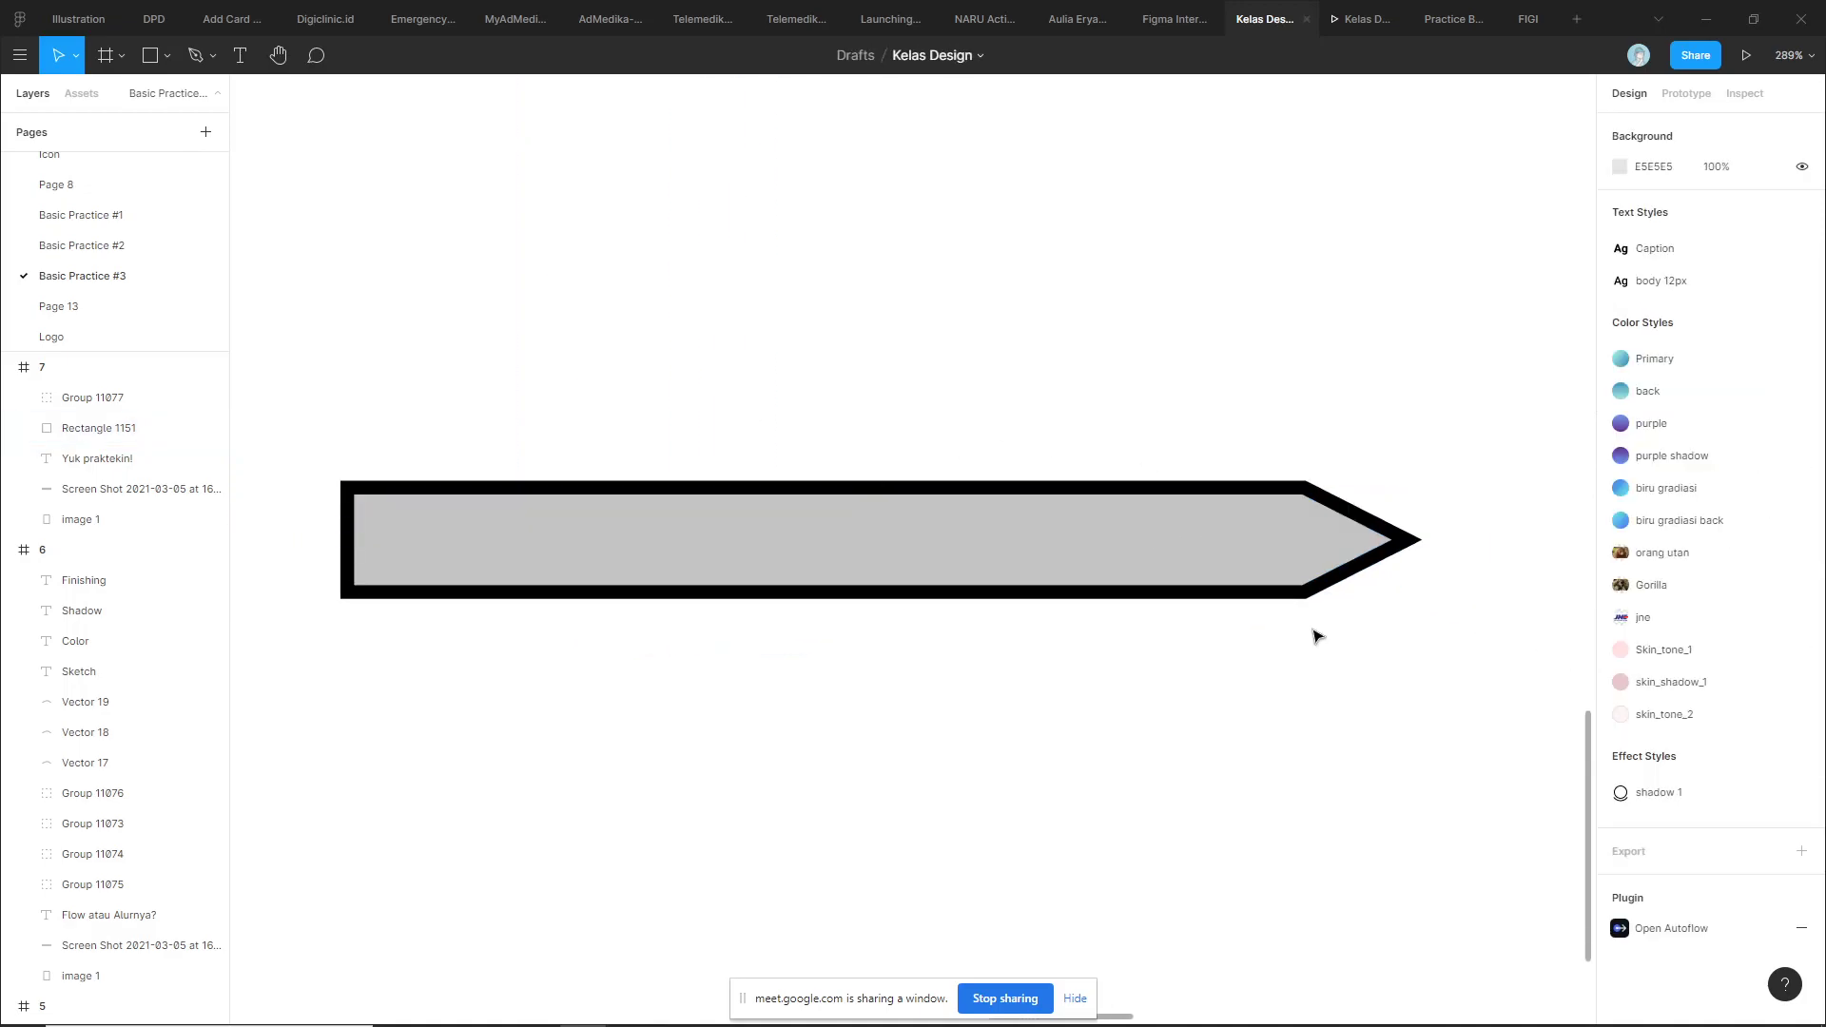
{"action": "left_click", "coordinate": [1313, 542]}
{"action": "key", "text": "Escape"}
{"action": "left_click", "coordinate": [1129, 535]}
{"action": "key", "text": "ctrl+d"}
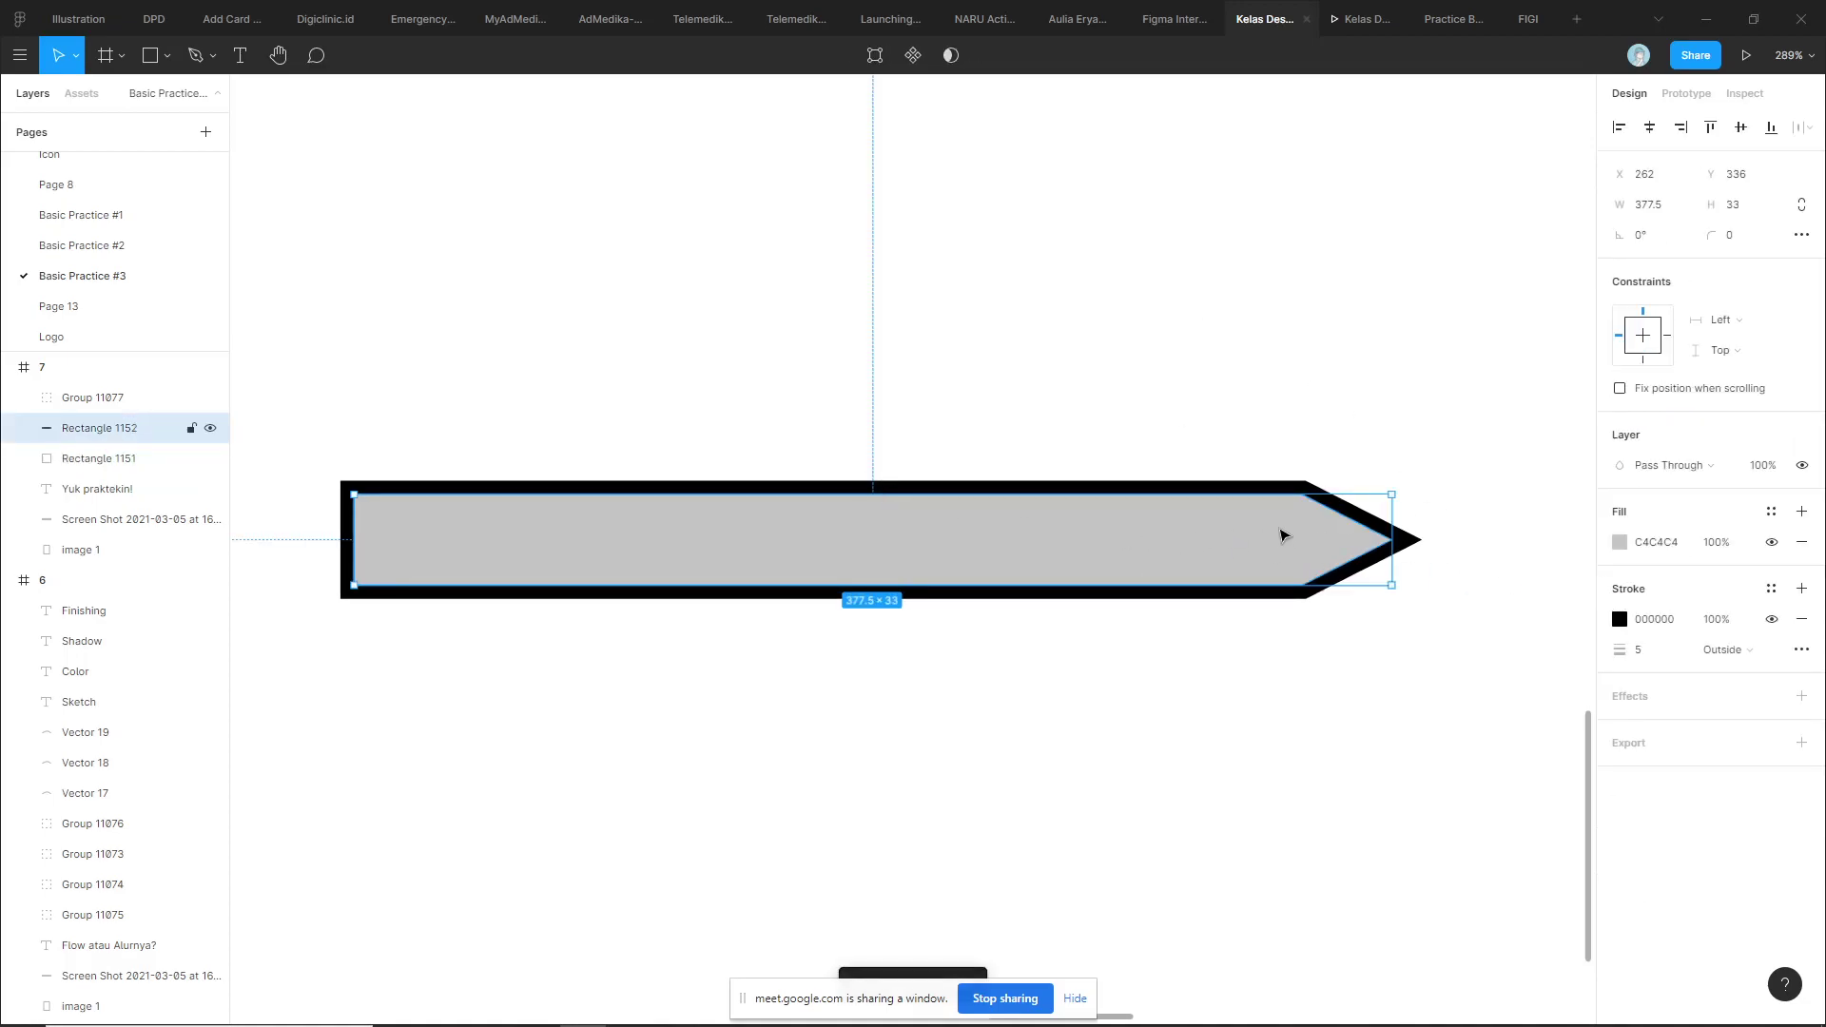
Make the duplicate strokeless with a black 000000 fill at 20% opacity
{"action": "left_click", "coordinate": [1801, 620]}
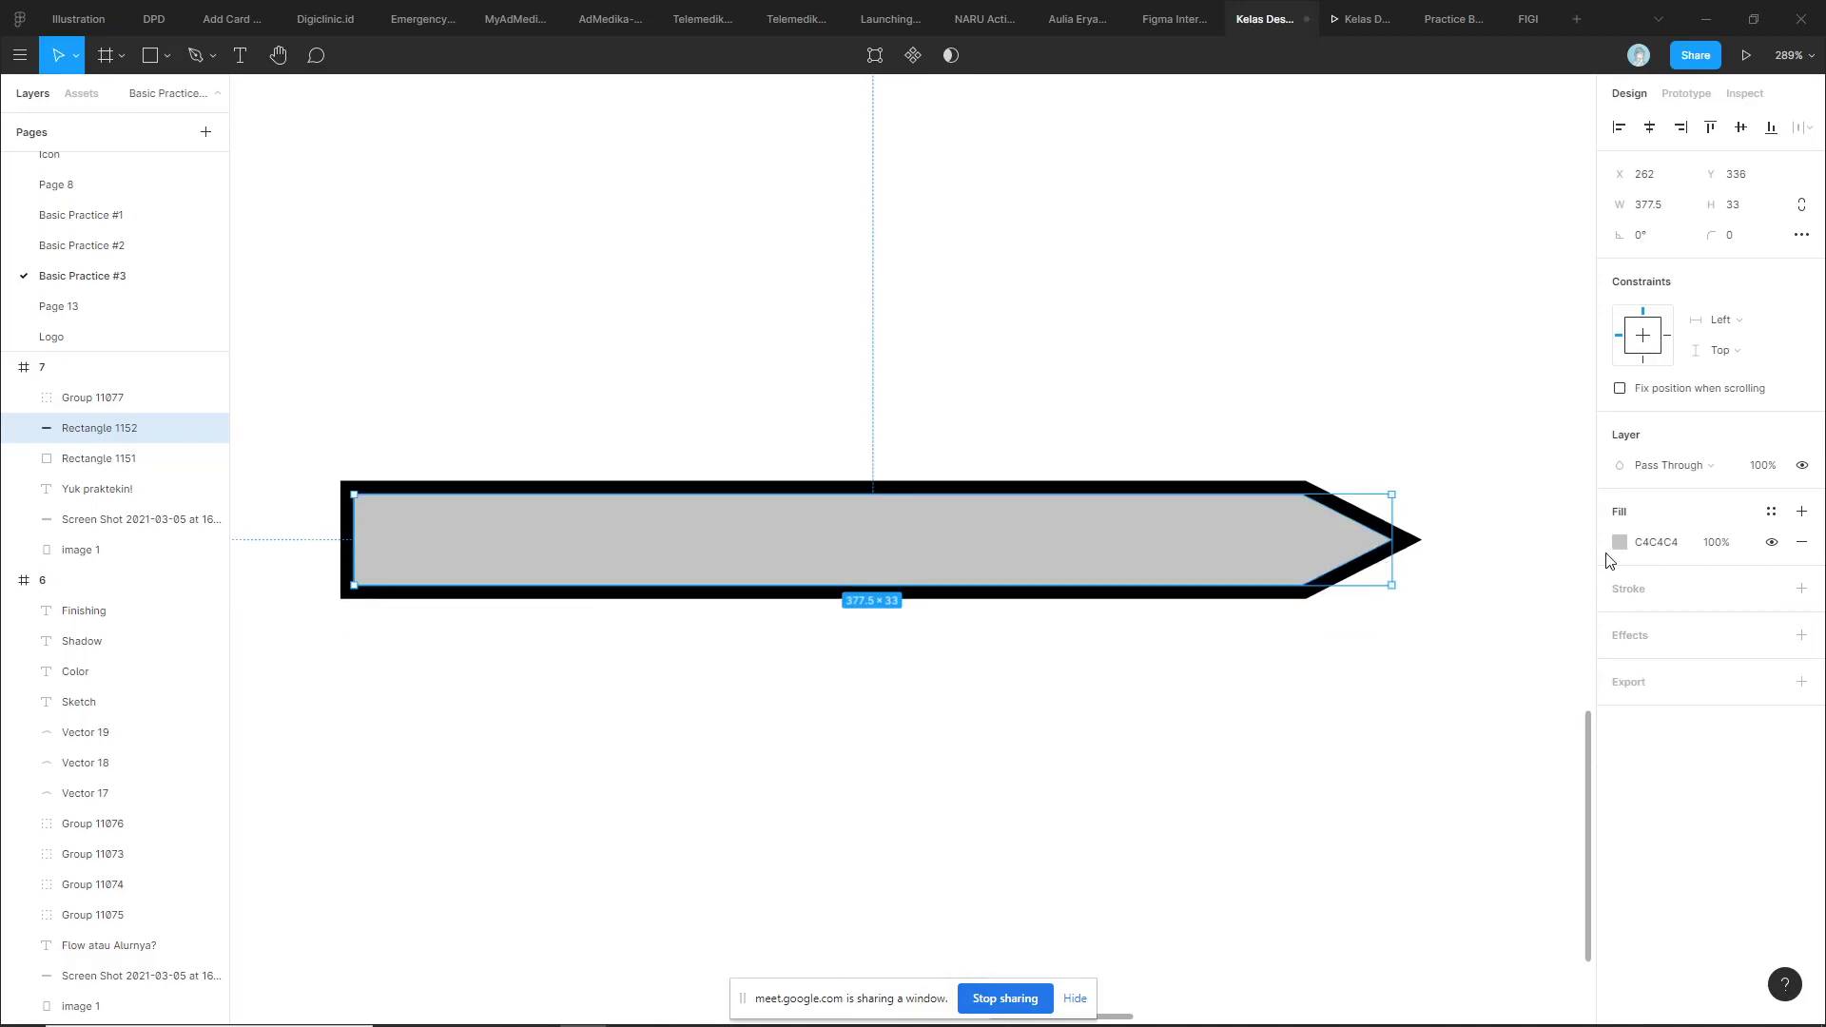
{"action": "left_click", "coordinate": [1665, 551]}
{"action": "type", "text": "000000"}
{"action": "key", "text": "Return"}
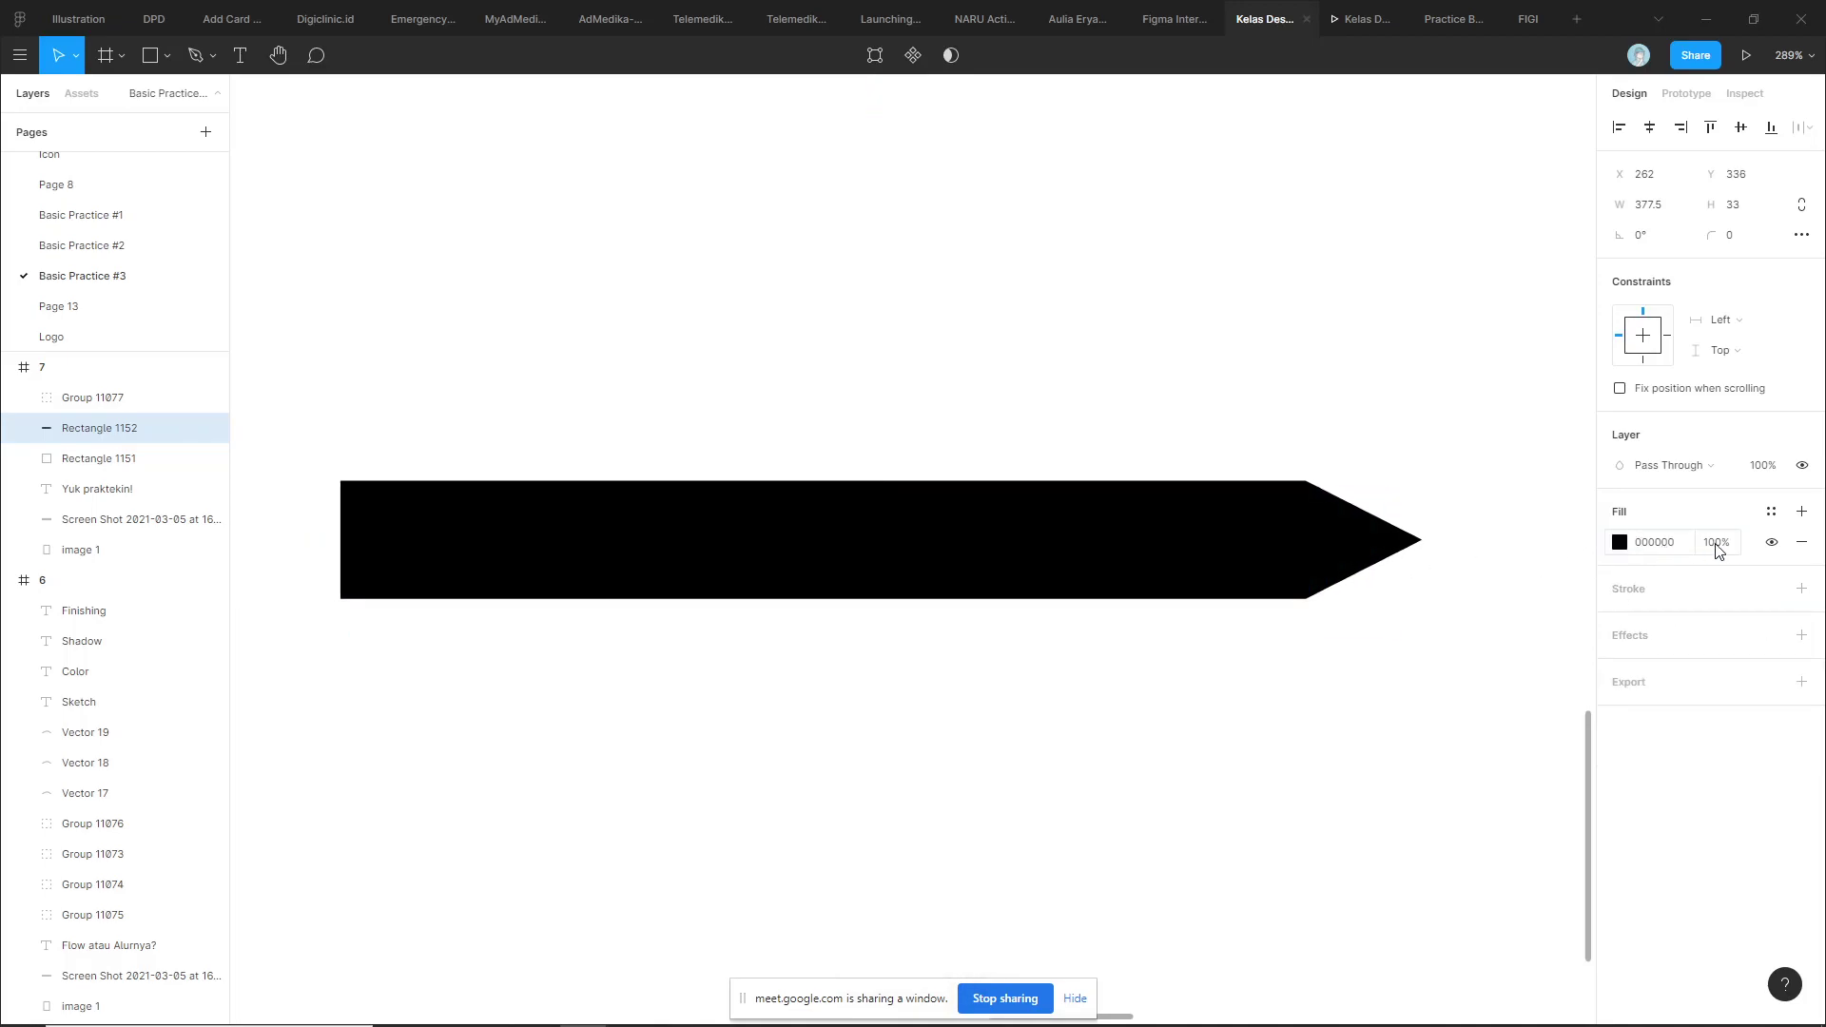
{"action": "left_click", "coordinate": [1718, 552]}
{"action": "type", "text": "20"}
{"action": "key", "text": "Return"}
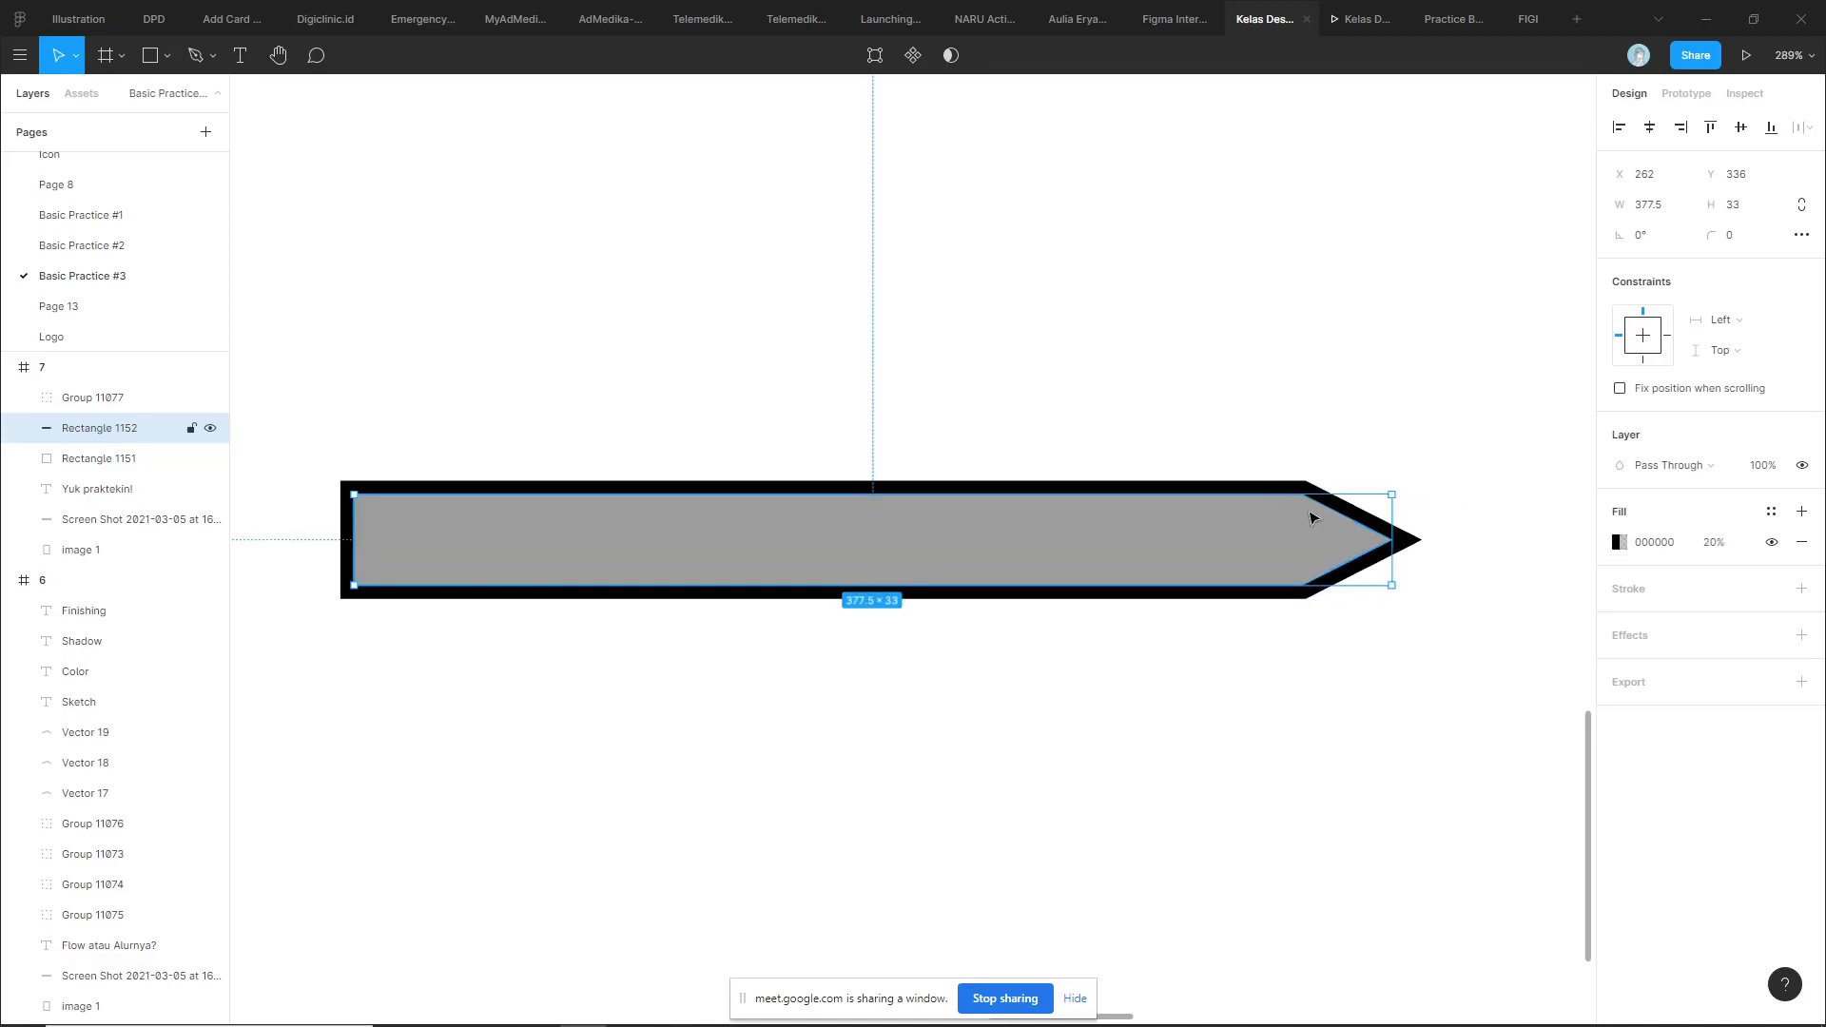
{"action": "scroll", "coordinate": [1311, 517], "scroll_direction": "up", "scroll_amount": 5}
{"action": "scroll", "coordinate": [1329, 497], "scroll_direction": "up", "scroll_amount": 5}
{"action": "scroll", "coordinate": [1332, 477], "scroll_direction": "up", "scroll_amount": 5}
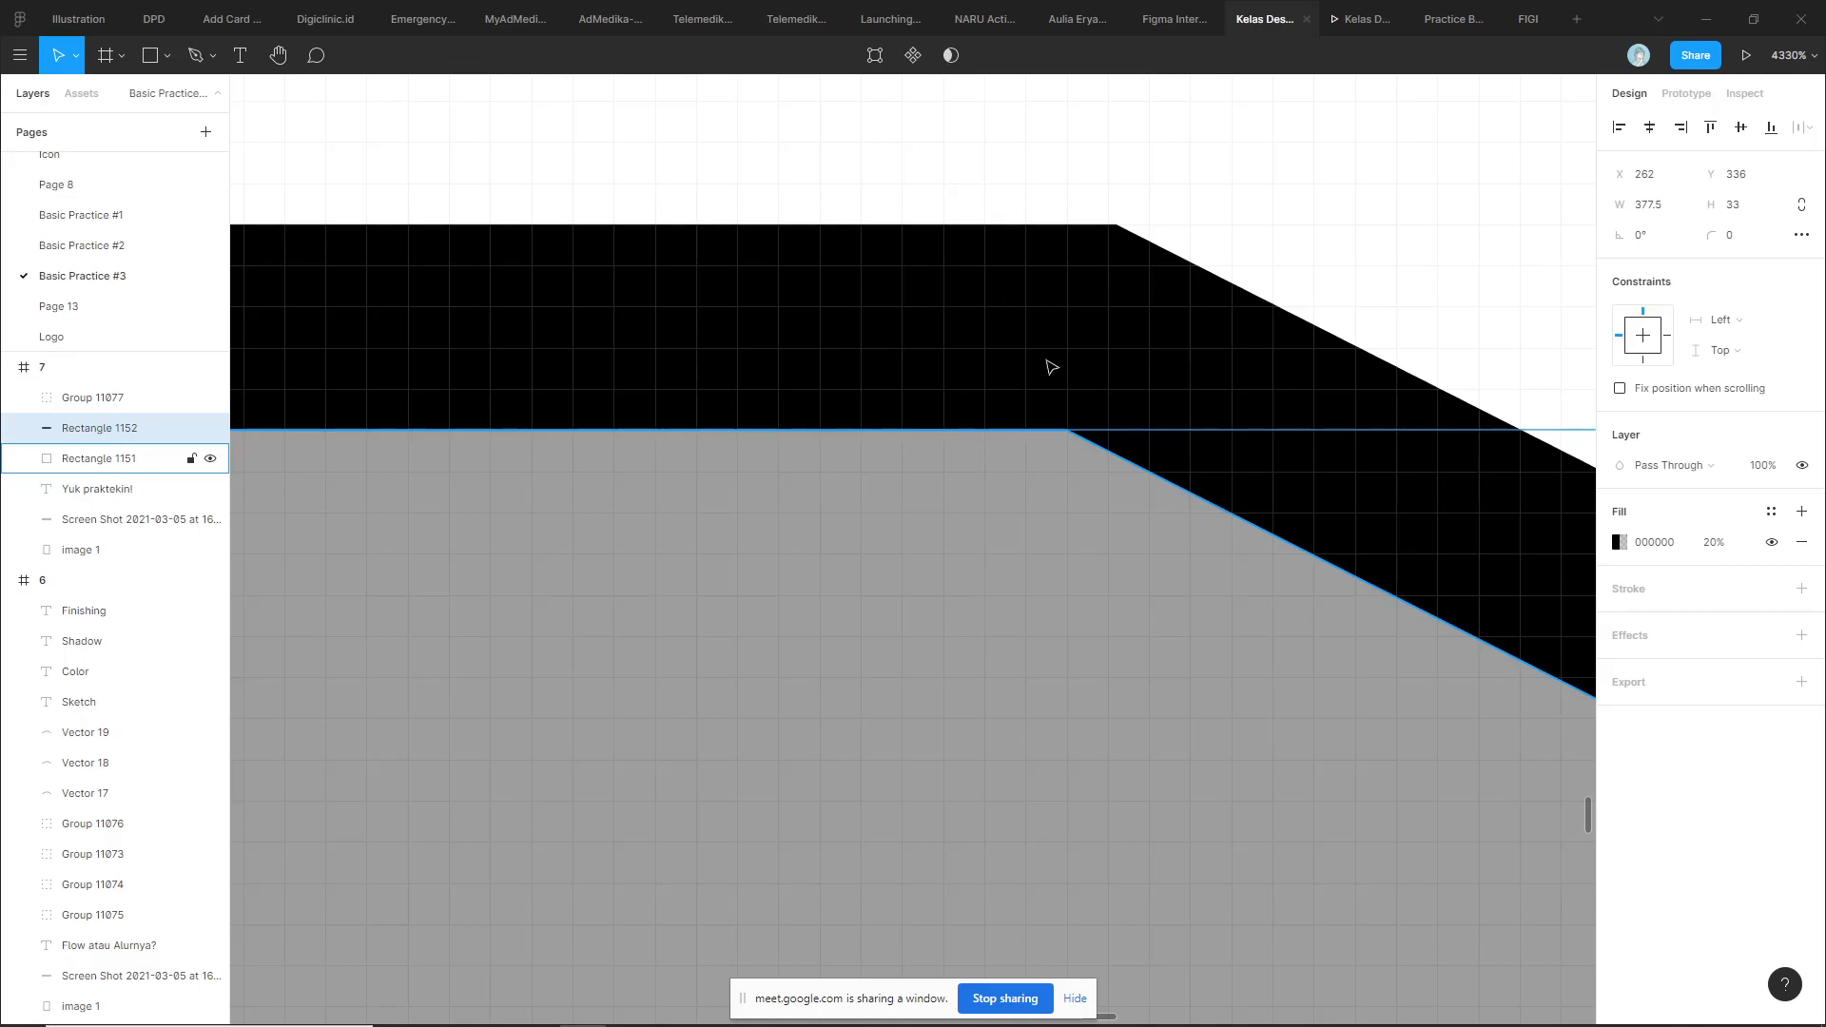
{"action": "scroll", "coordinate": [1051, 367], "scroll_direction": "down", "scroll_amount": 5}
{"action": "left_click", "coordinate": [1051, 286]}
{"action": "scroll", "coordinate": [1056, 285], "scroll_direction": "down", "scroll_amount": 3}
Change Rectangle 1151's outline colour to dark brown 361F1F
{"action": "scroll", "coordinate": [1224, 384], "scroll_direction": "up", "scroll_amount": 1}
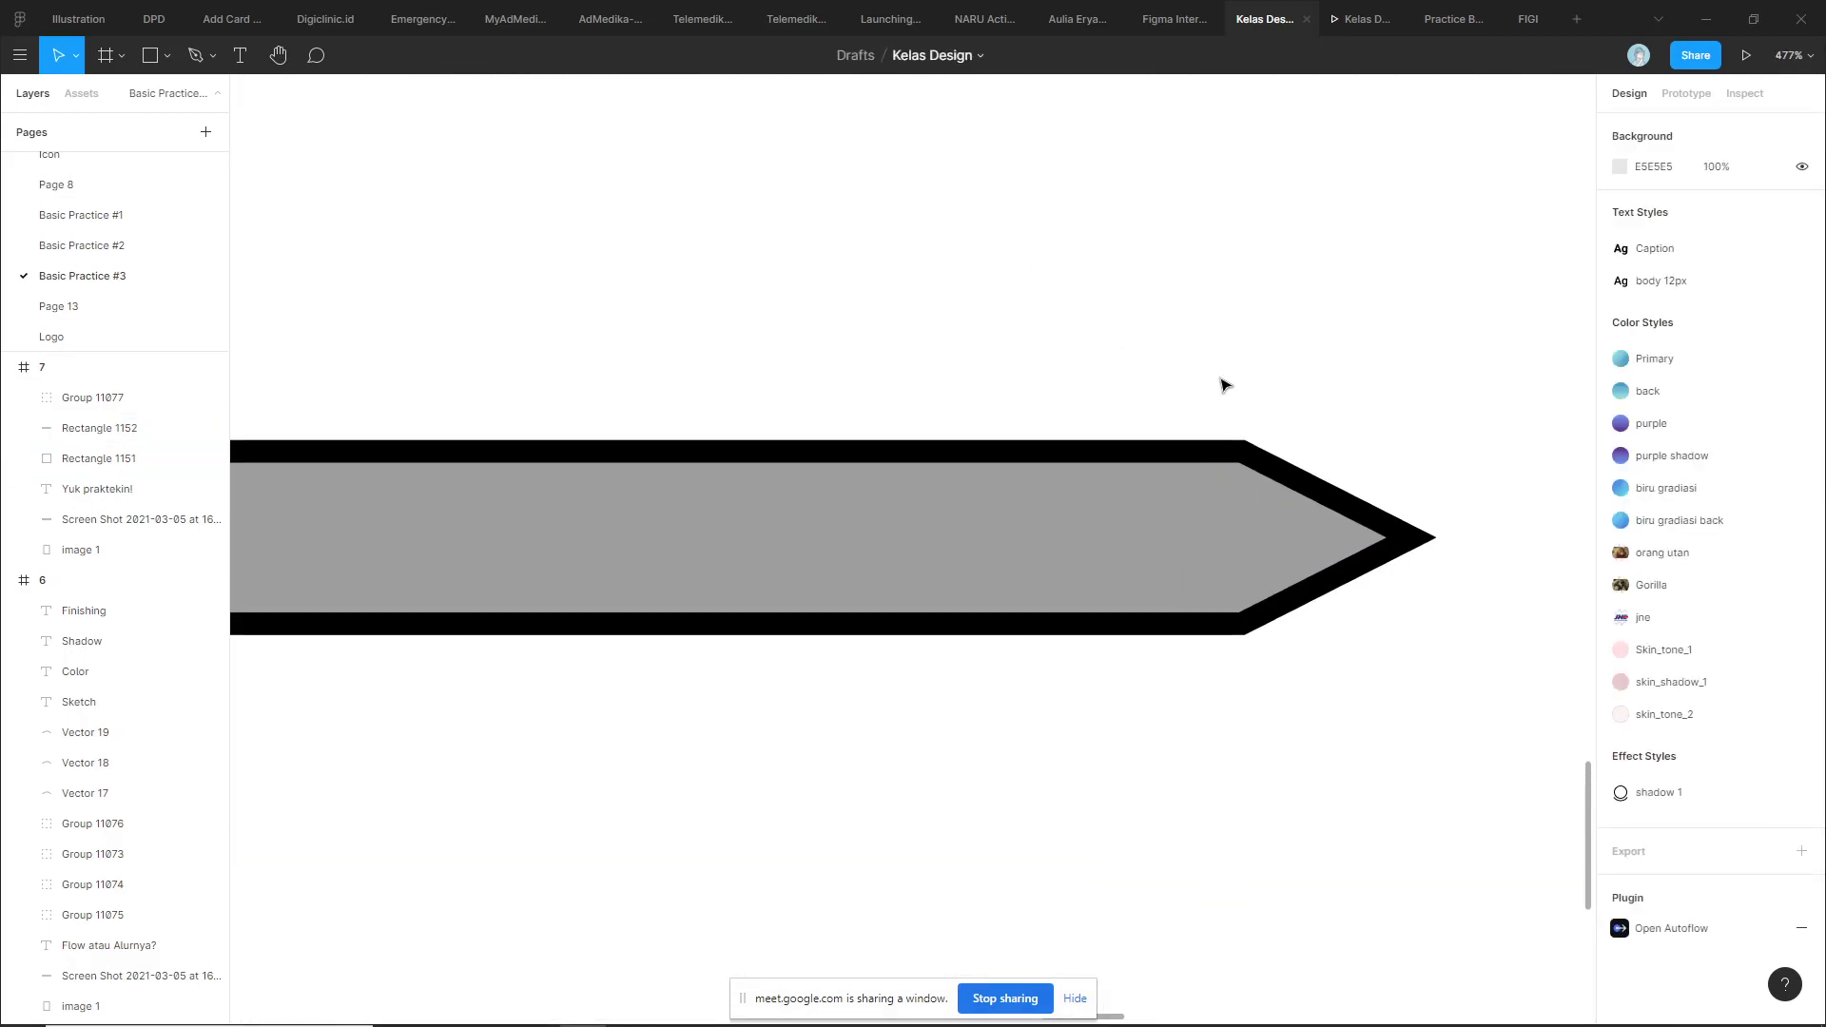
{"action": "left_click", "coordinate": [1250, 453]}
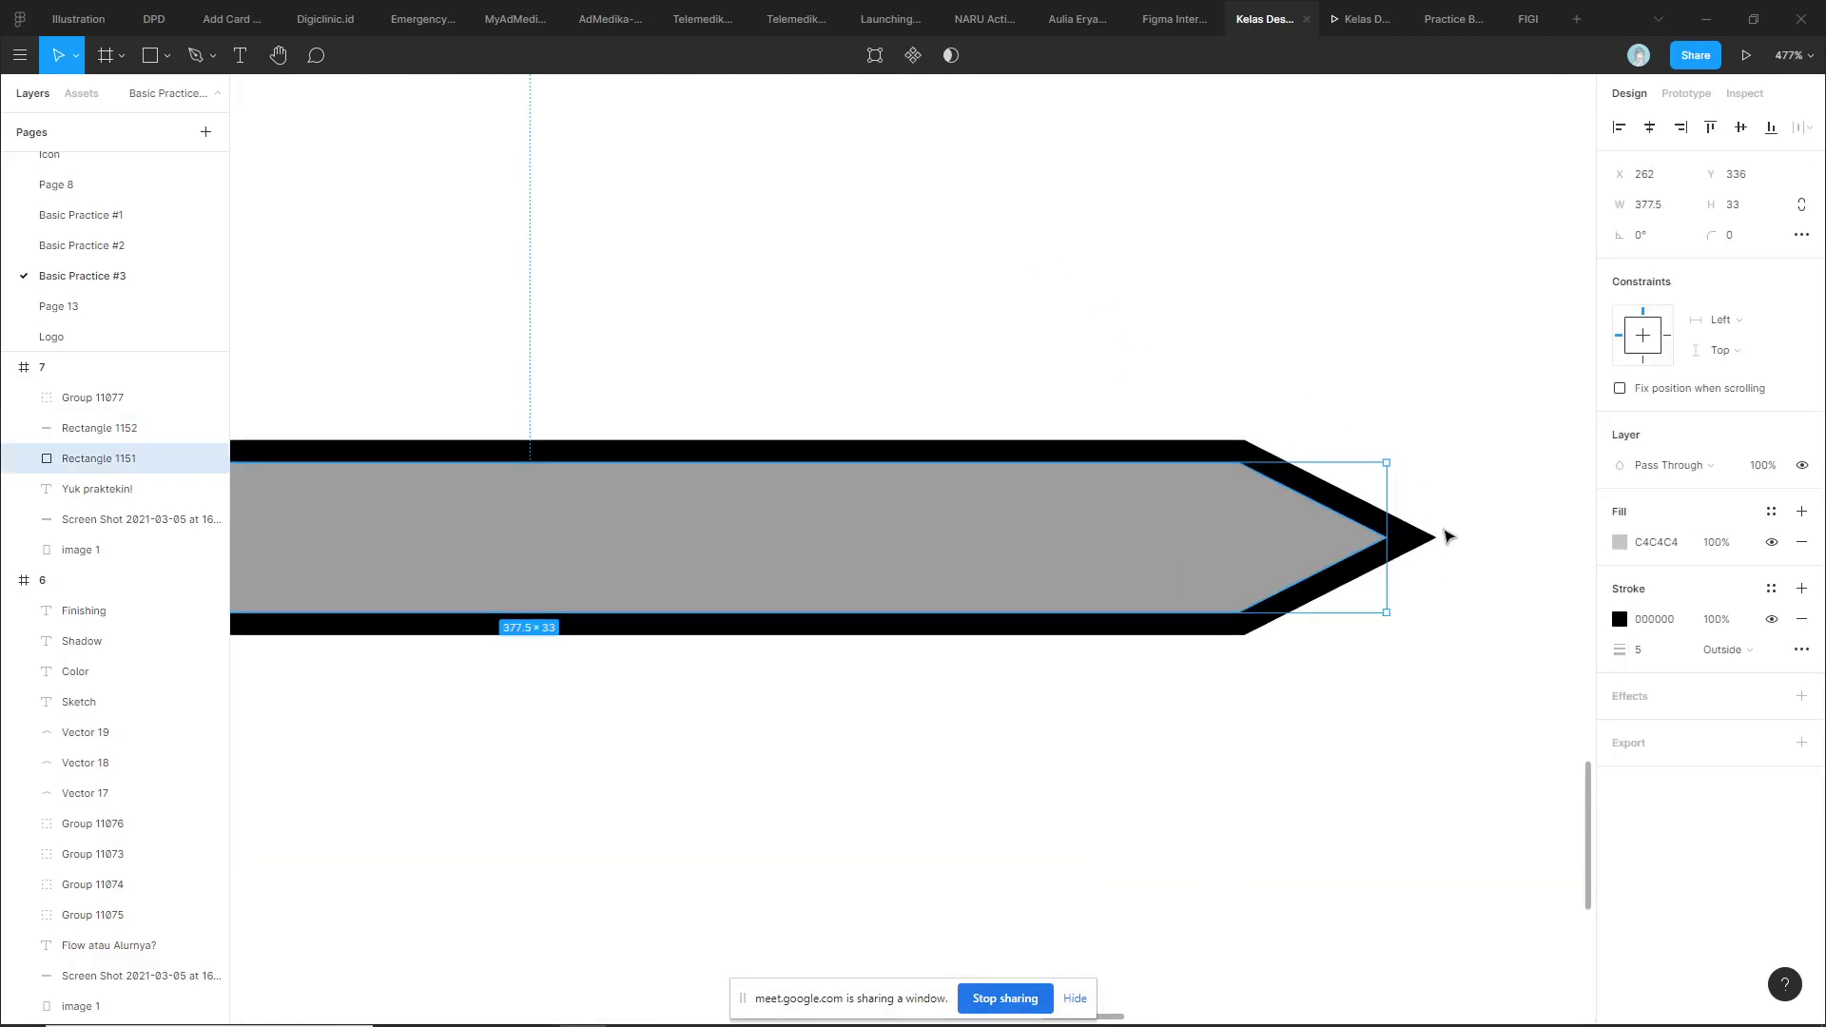
{"action": "left_click", "coordinate": [1619, 621]}
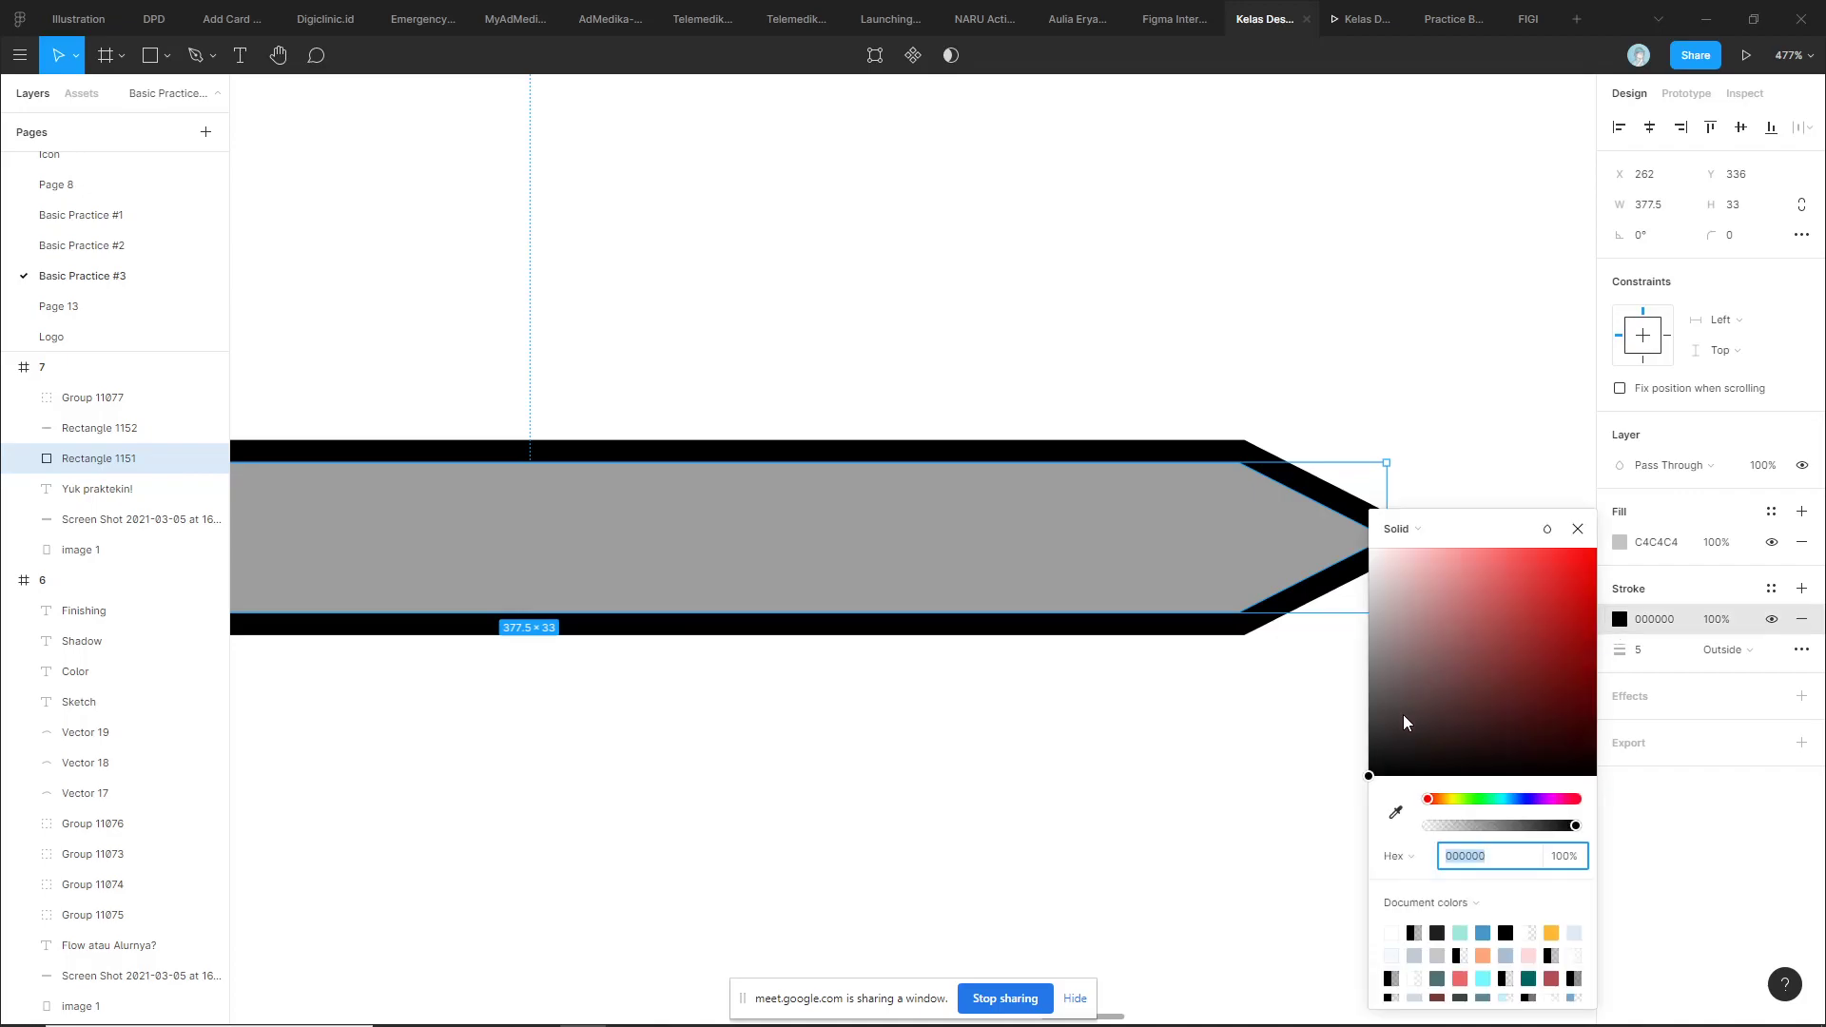
{"action": "left_click_drag", "start_coordinate": [1404, 716], "coordinate": [1465, 728]}
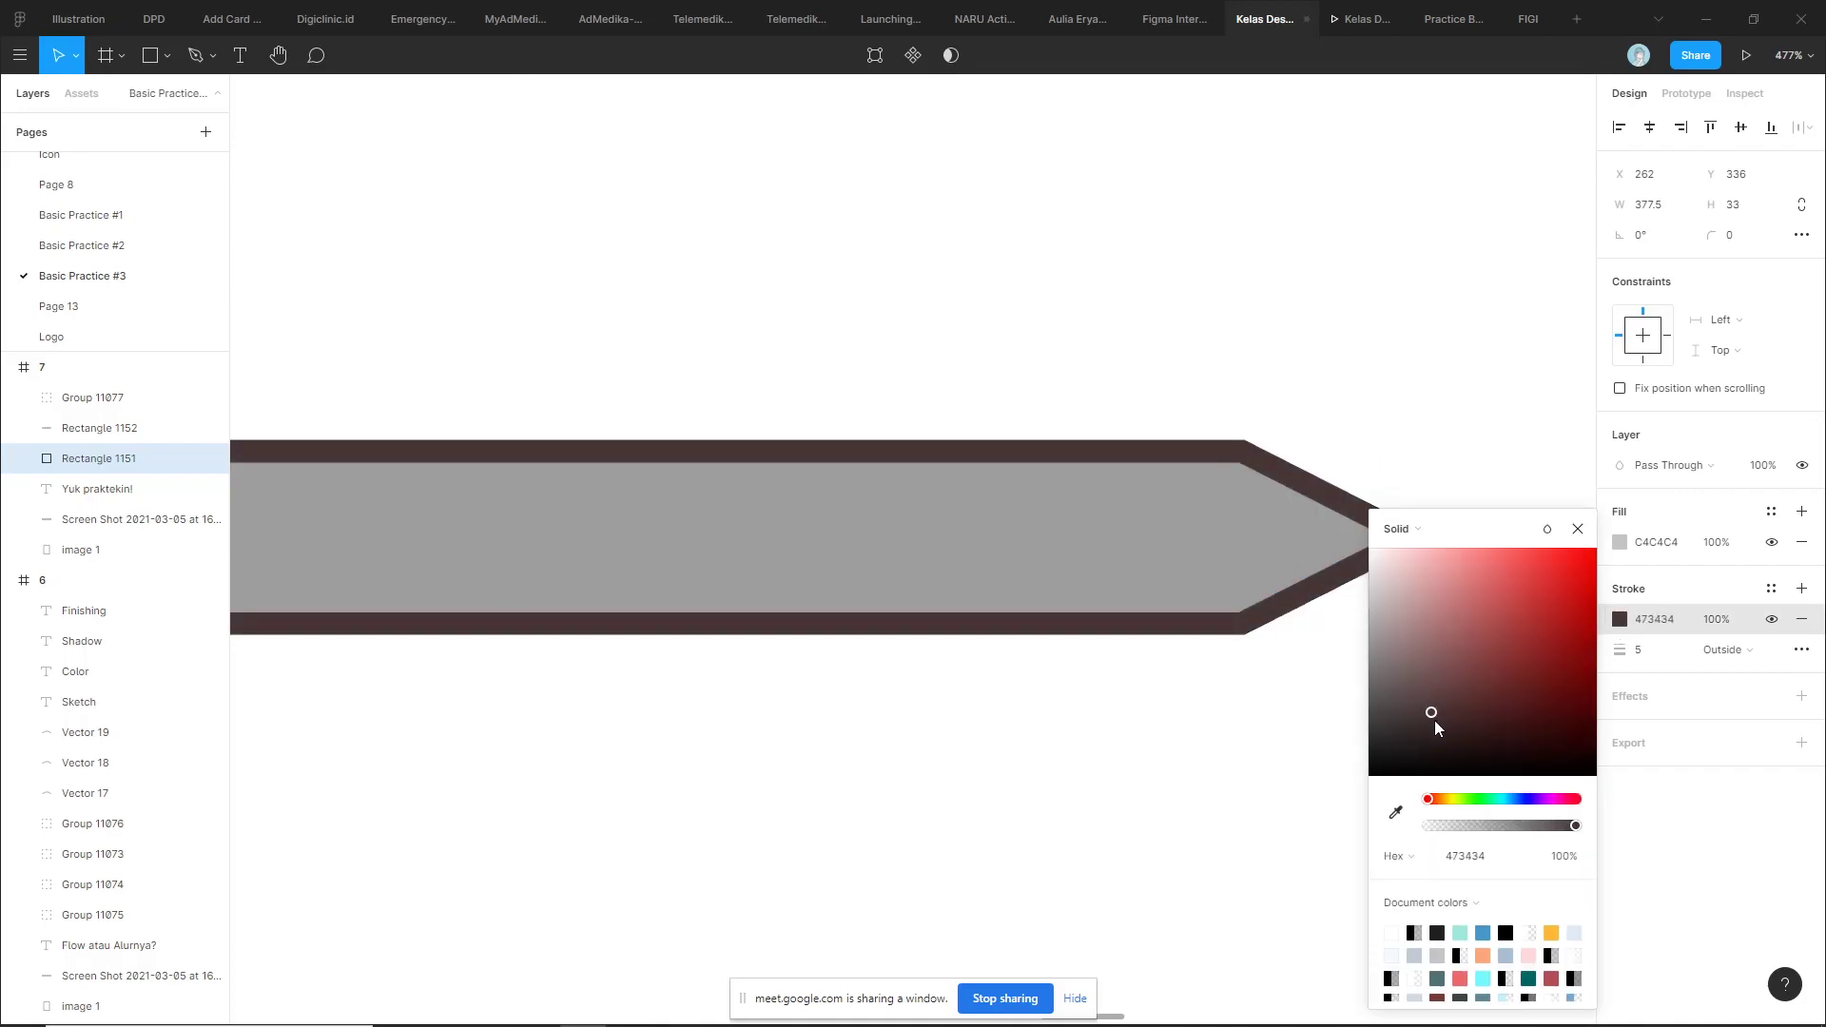
{"action": "left_click", "coordinate": [1339, 664]}
Zoom in on the pencil tip and inspect the Rectangle 1152 shading layer
{"action": "left_click", "coordinate": [1184, 524]}
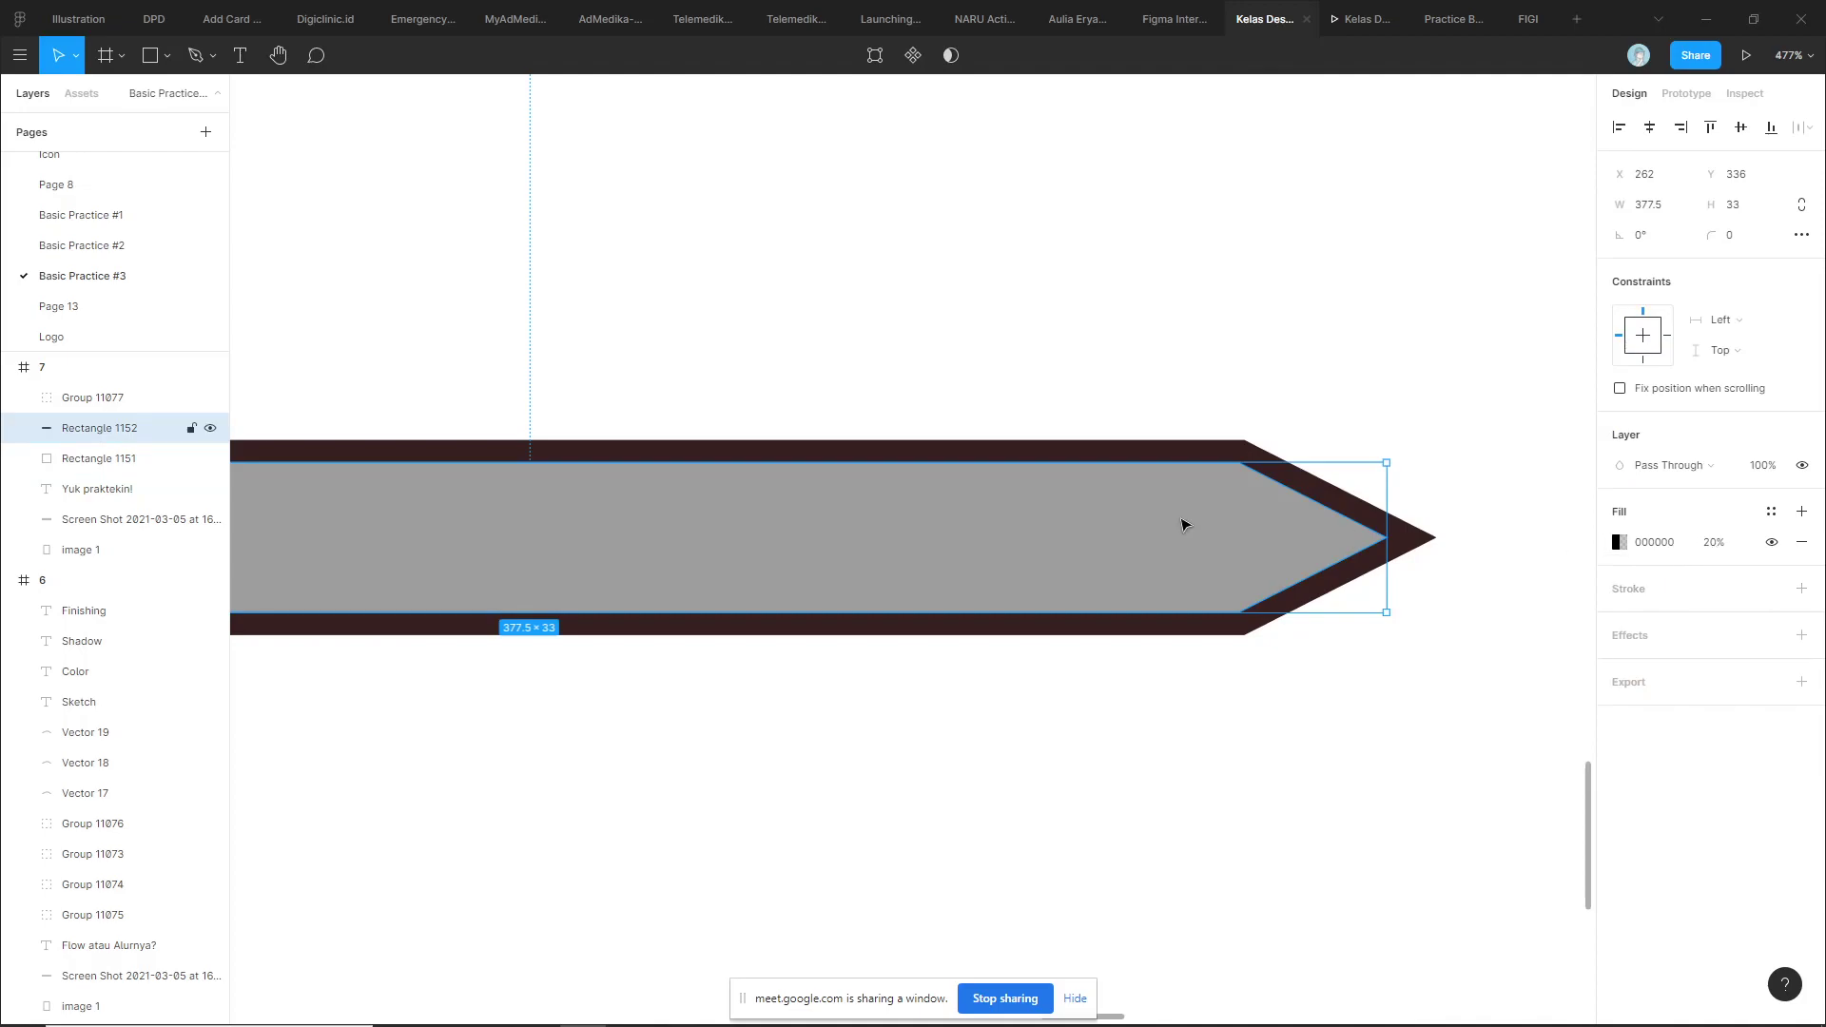
{"action": "scroll", "coordinate": [1290, 506], "scroll_direction": "up", "scroll_amount": 5}
{"action": "key", "text": "Escape"}
{"action": "scroll", "coordinate": [1301, 433], "scroll_direction": "up", "scroll_amount": 2}
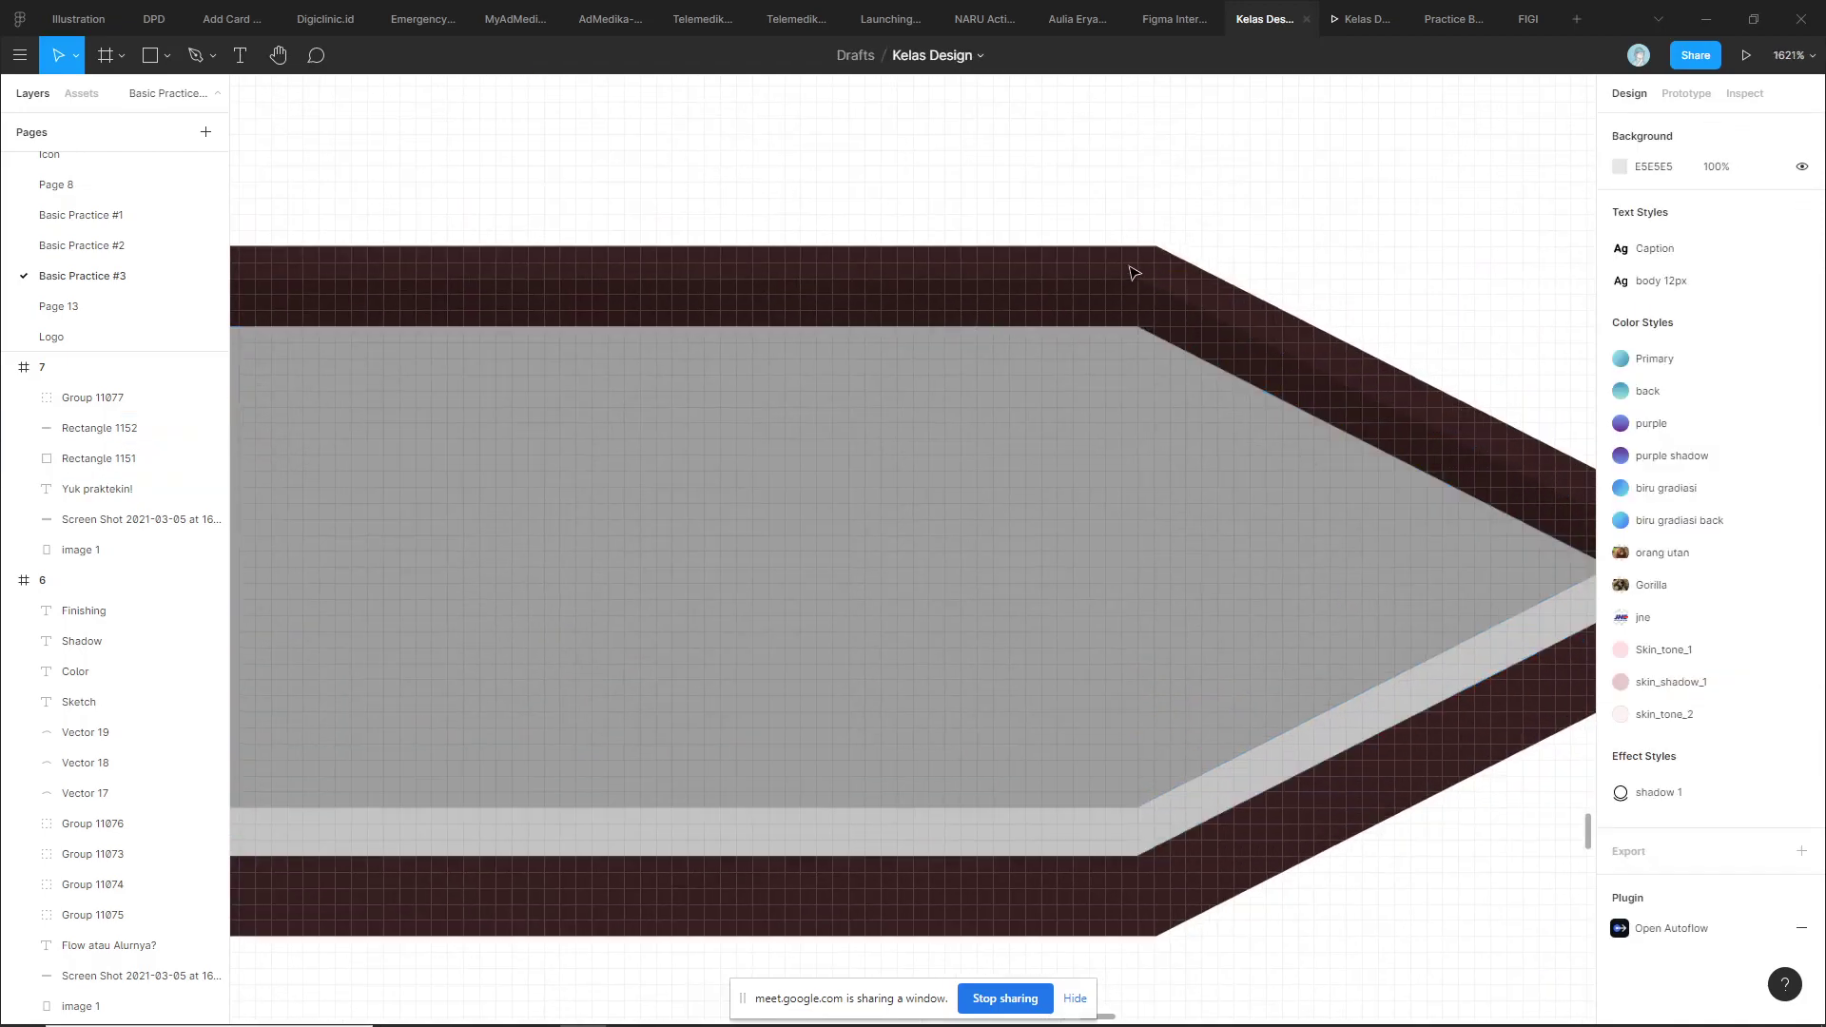
{"action": "scroll", "coordinate": [1135, 274], "scroll_direction": "up", "scroll_amount": 2}
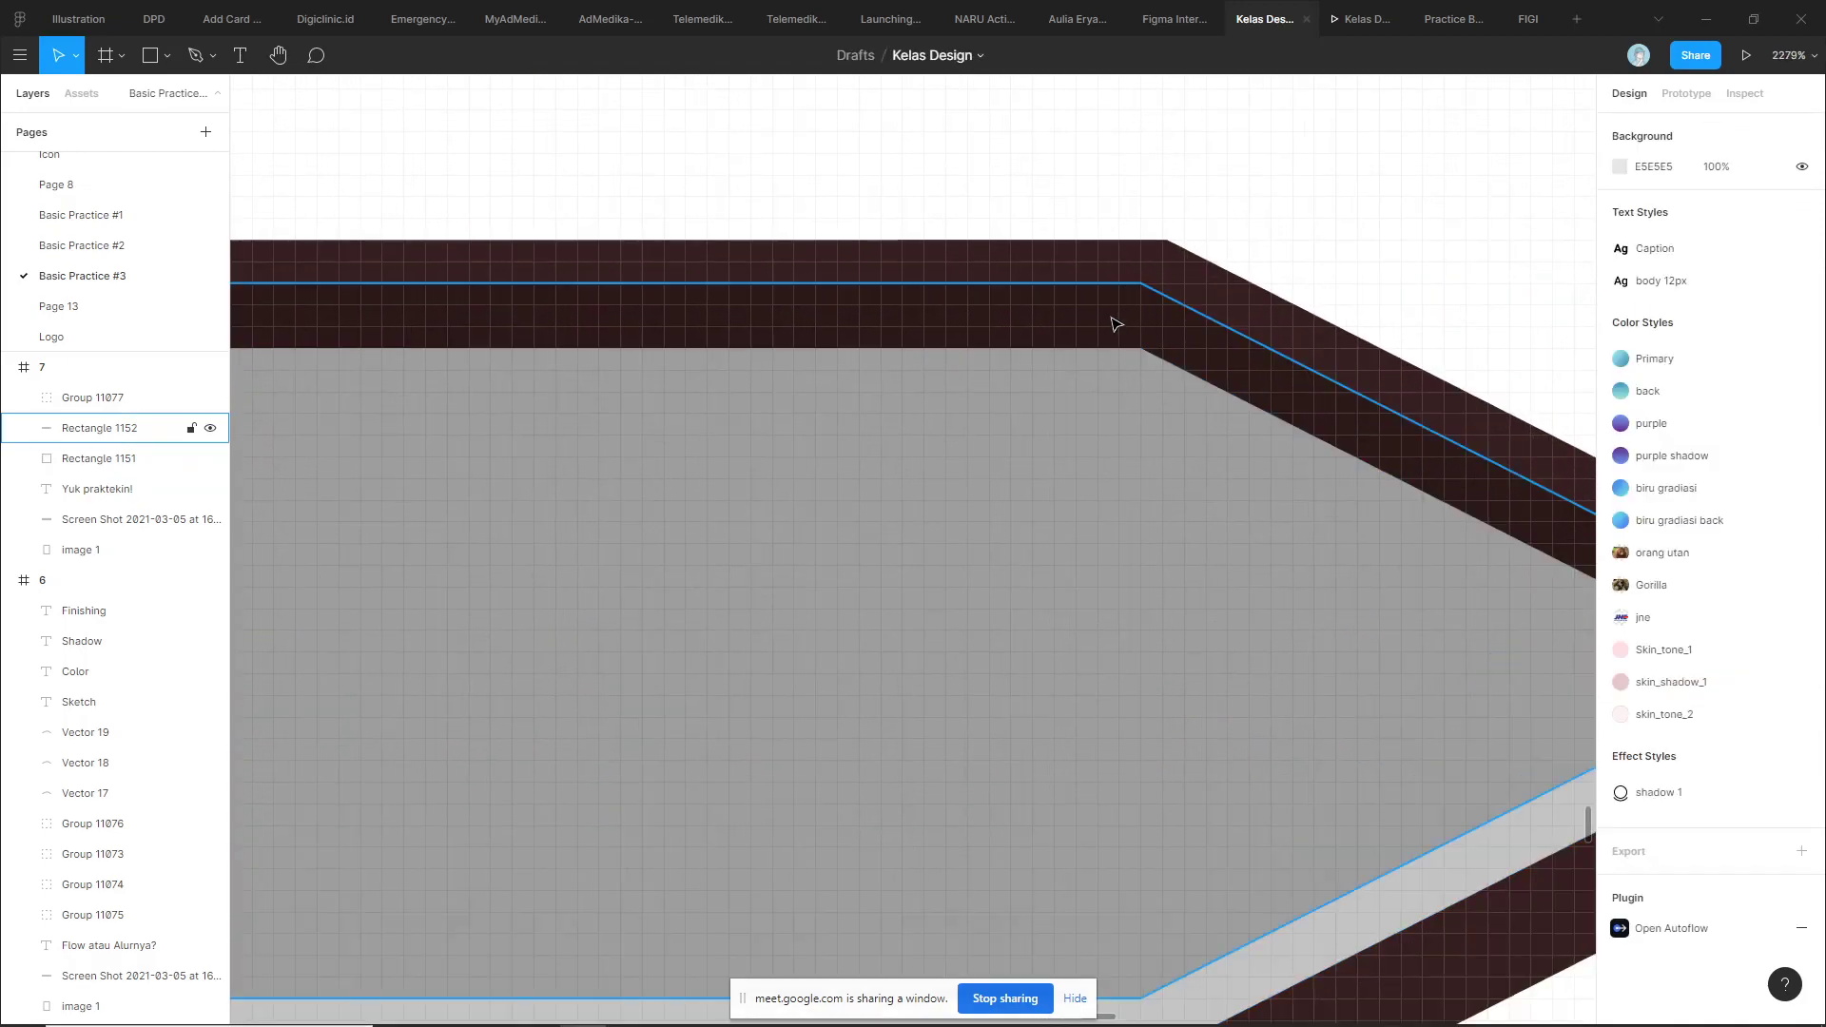
{"action": "scroll", "coordinate": [1275, 263], "scroll_direction": "down", "scroll_amount": 5}
{"action": "left_click", "coordinate": [1276, 262]}
{"action": "scroll", "coordinate": [1277, 262], "scroll_direction": "down", "scroll_amount": 2}
{"action": "scroll", "coordinate": [1394, 211], "scroll_direction": "down", "scroll_amount": 2}
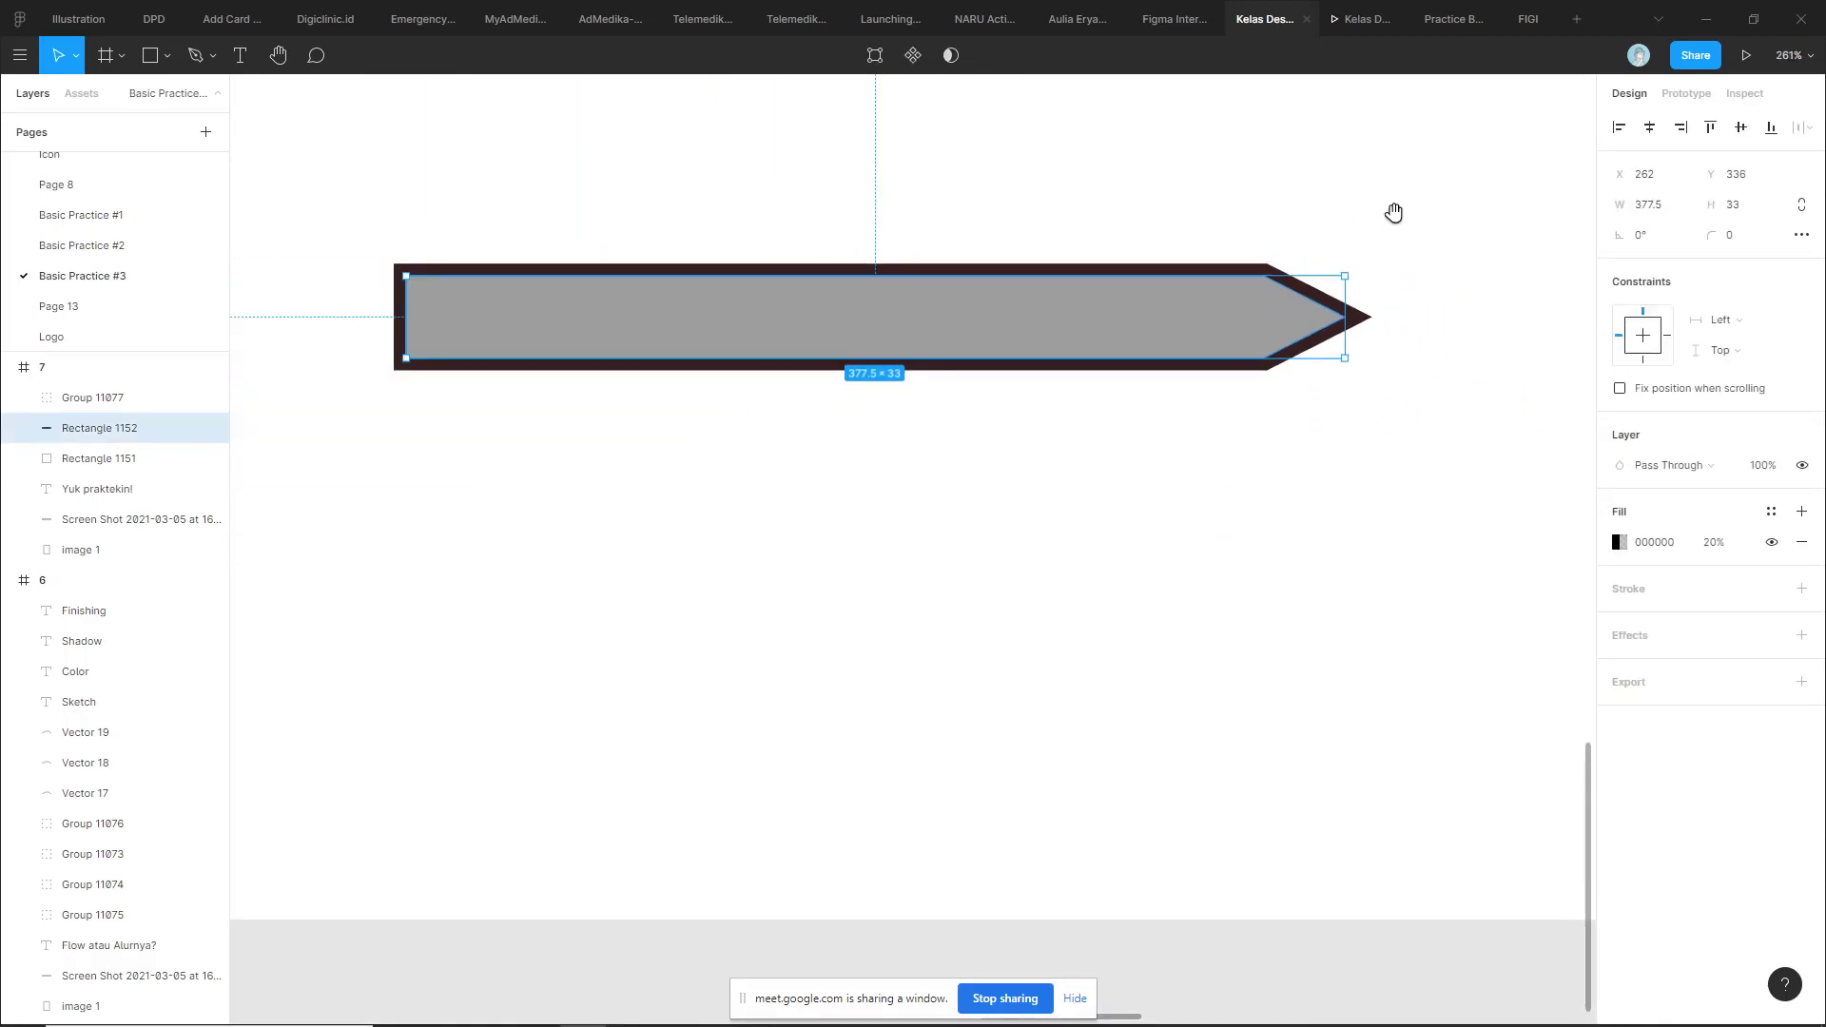
{"action": "left_click", "coordinate": [1355, 305]}
{"action": "scroll", "coordinate": [1427, 247], "scroll_direction": "up", "scroll_amount": 3}
{"action": "left_click", "coordinate": [1393, 404]}
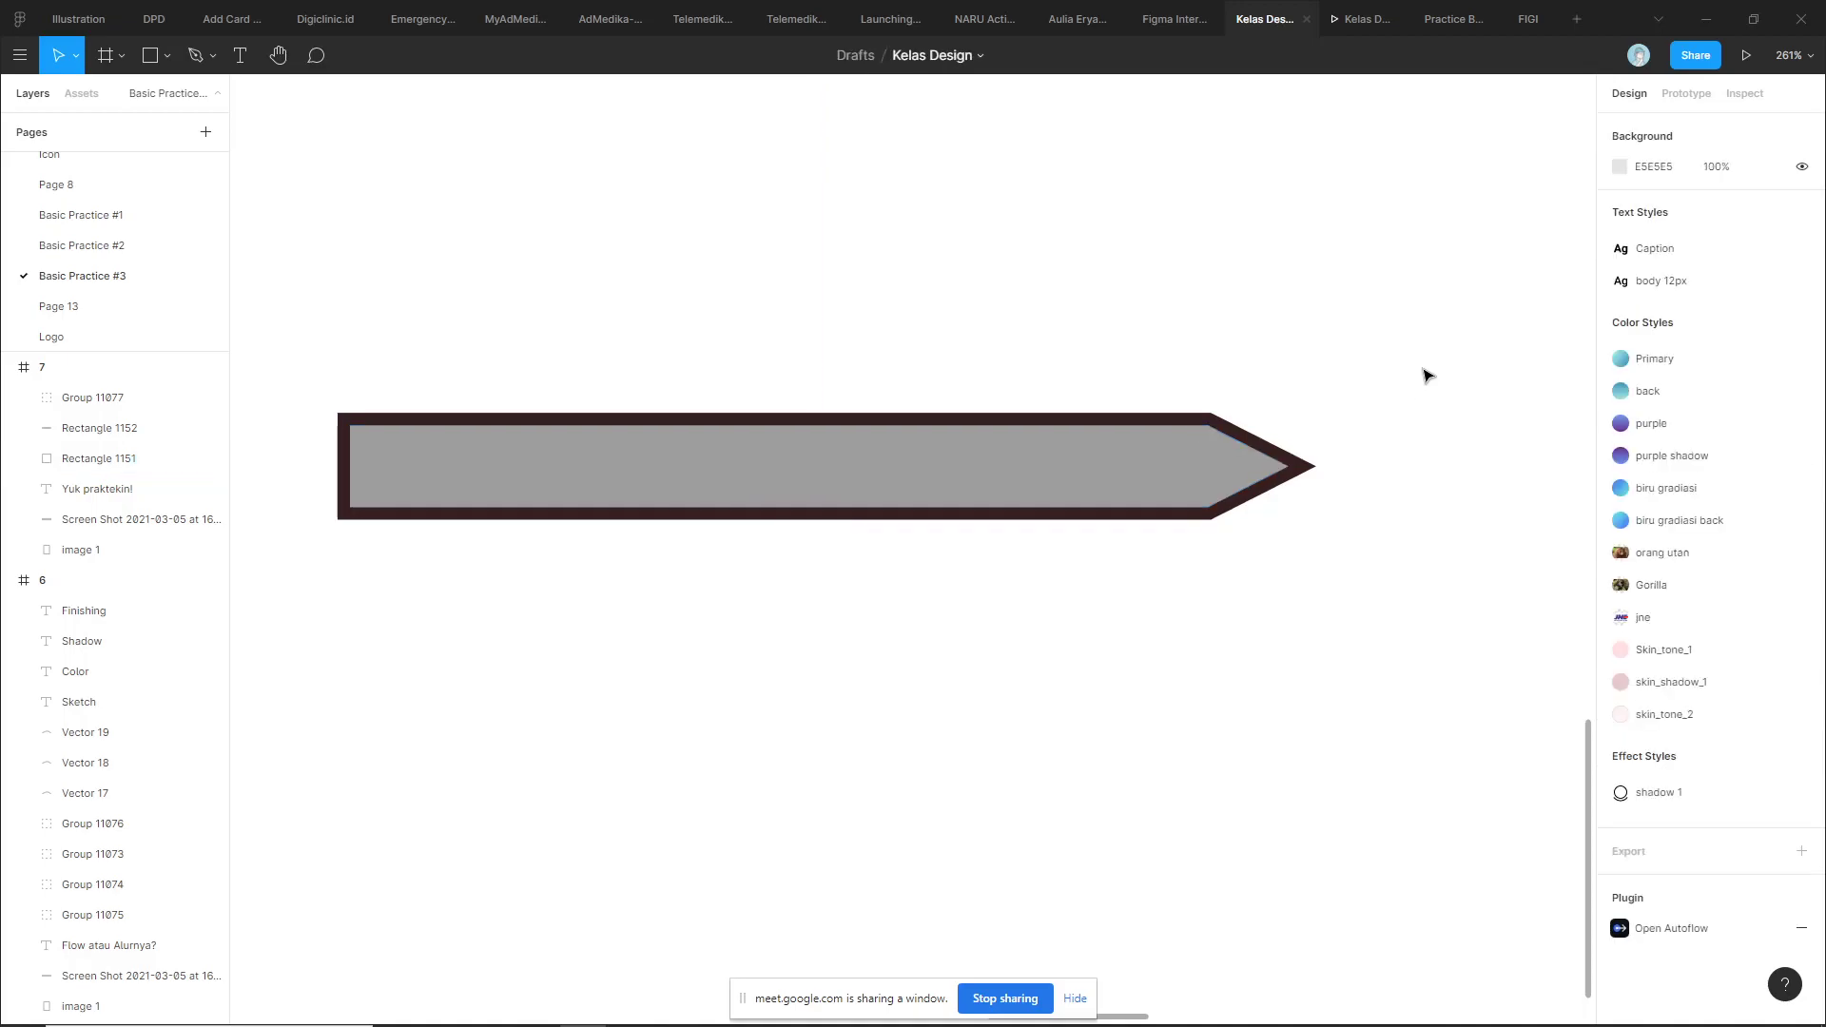
Keep Rectangle 1151's stroke positioned Outside and pan the whole pencil back into view
{"action": "left_click", "coordinate": [1302, 466]}
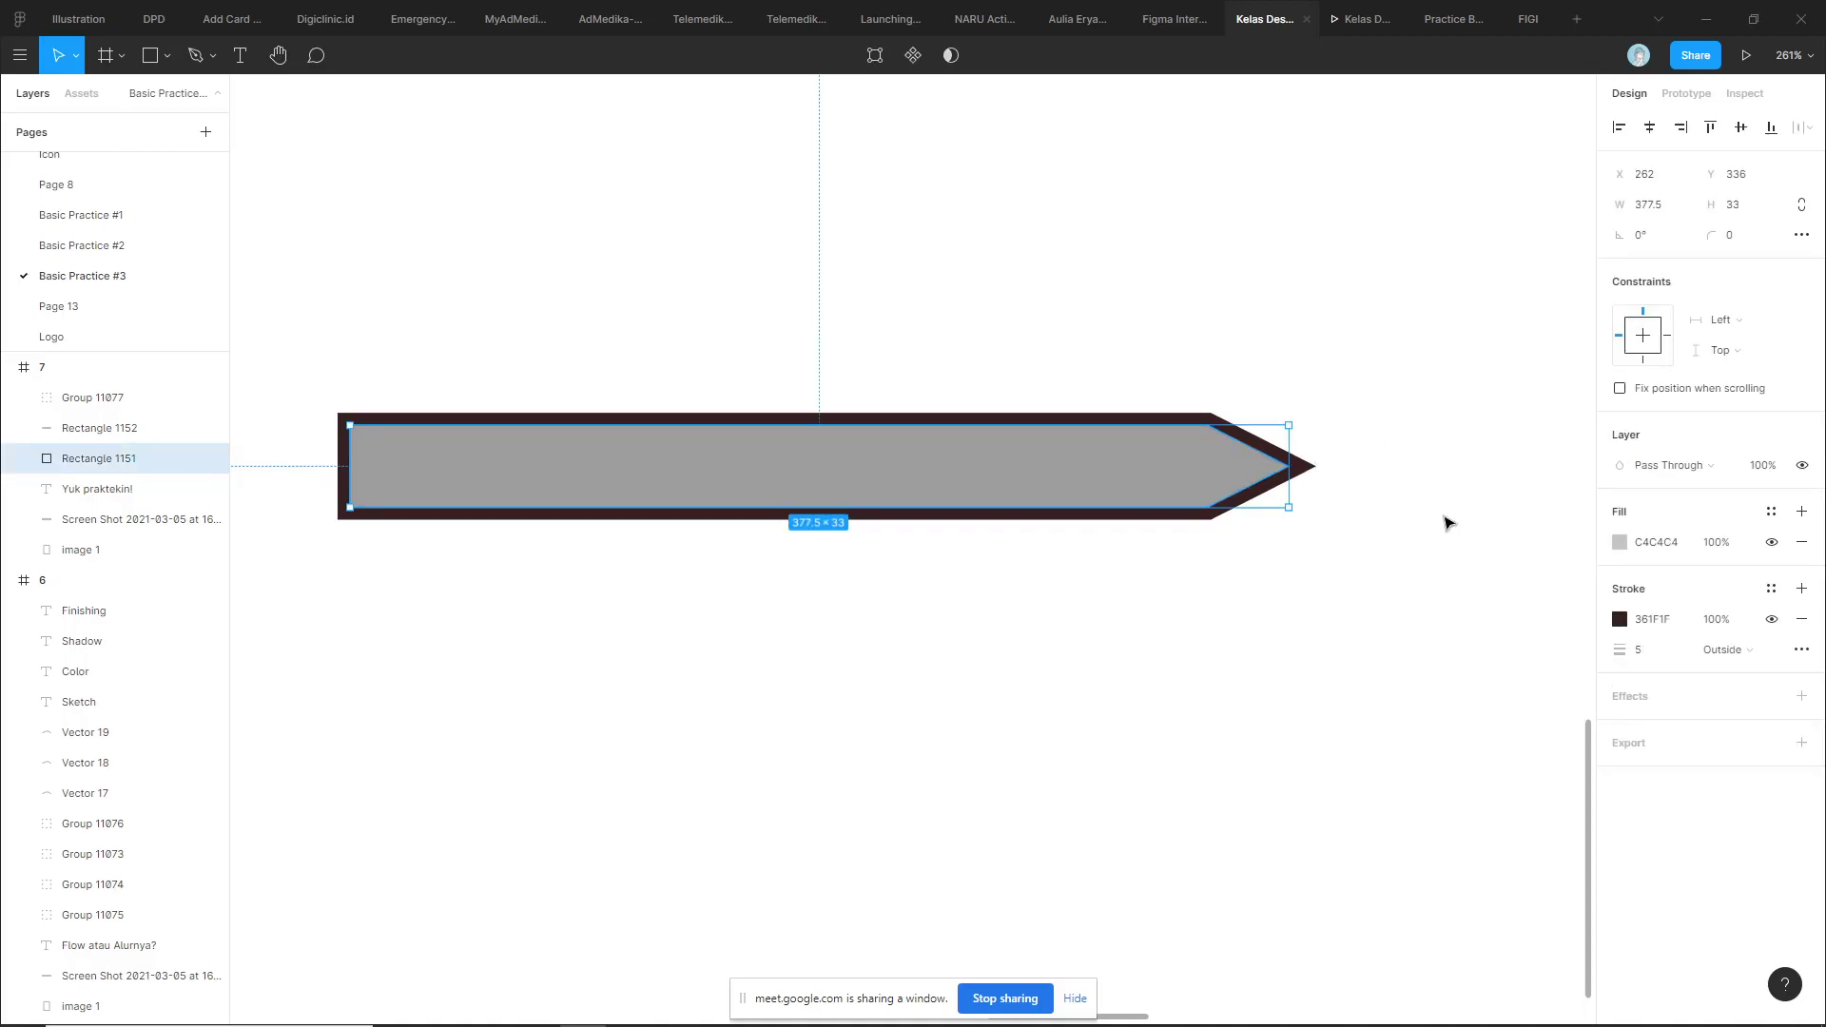
{"action": "scroll", "coordinate": [1351, 525], "scroll_direction": "down", "scroll_amount": 5}
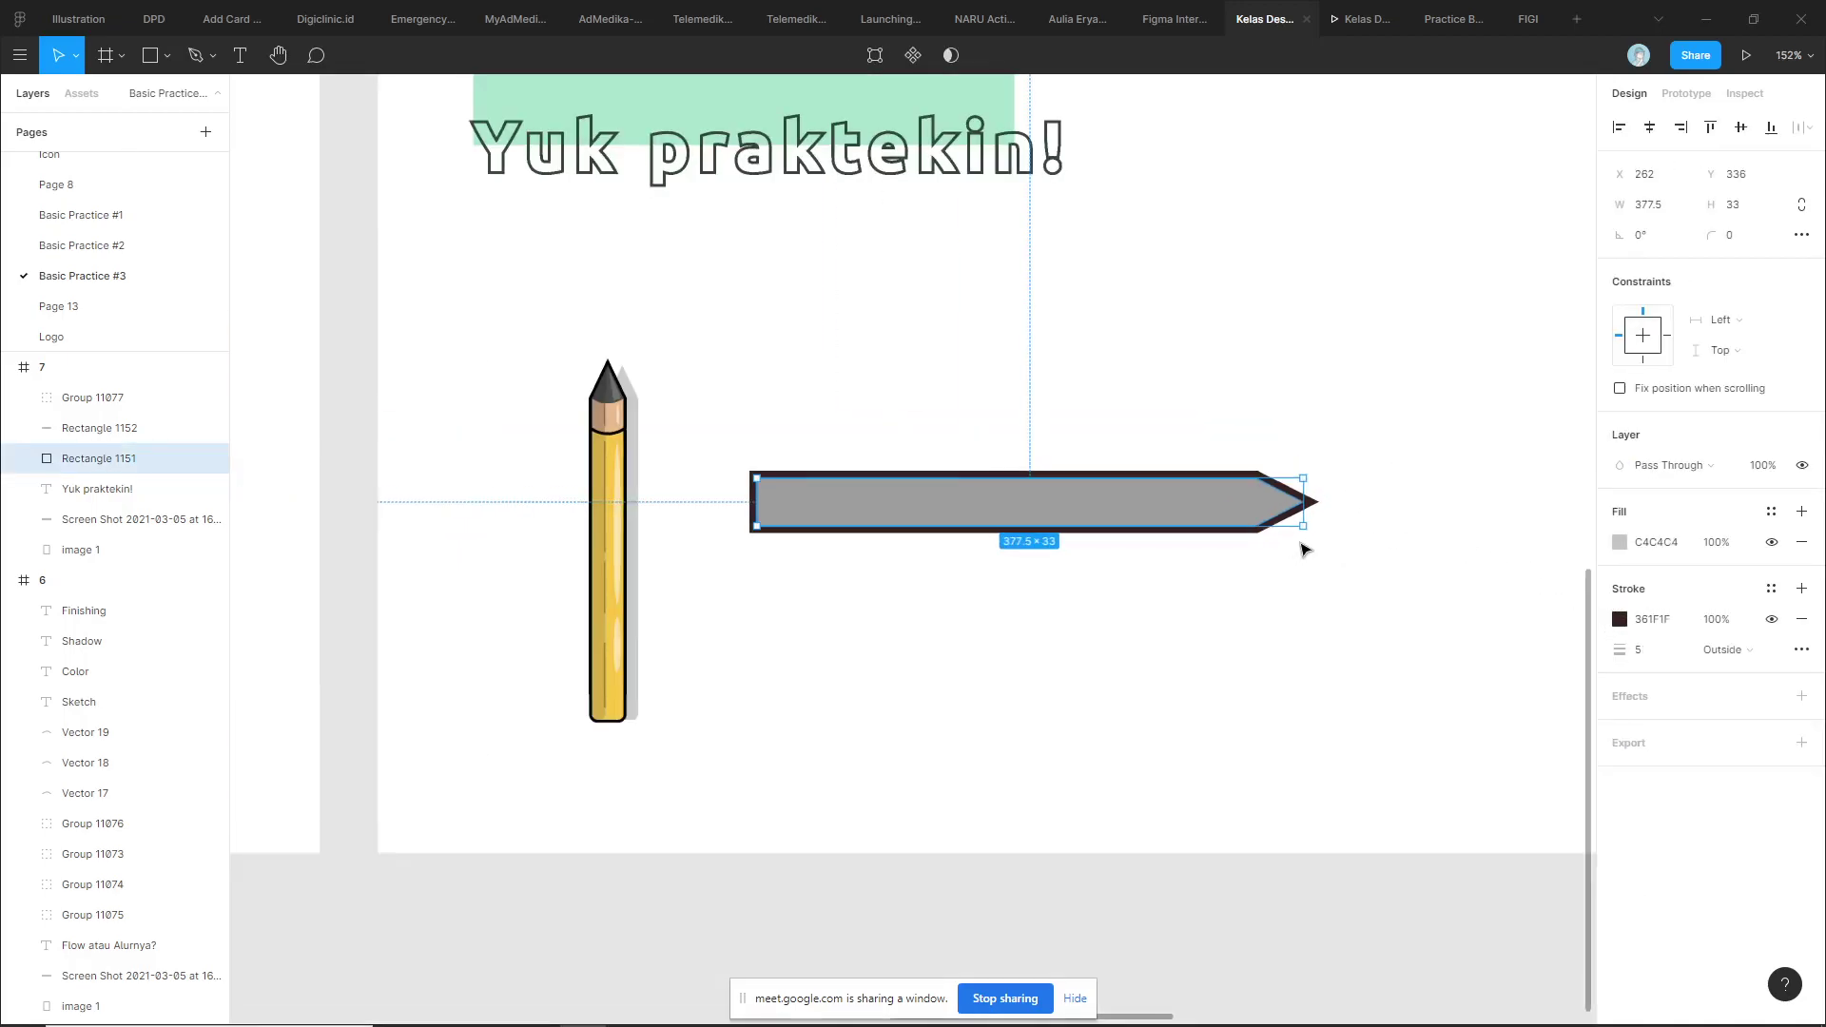
{"action": "scroll", "coordinate": [1305, 559], "scroll_direction": "up", "scroll_amount": 2}
{"action": "scroll", "coordinate": [1329, 526], "scroll_direction": "up", "scroll_amount": 3}
{"action": "scroll", "coordinate": [1380, 542], "scroll_direction": "up", "scroll_amount": 2}
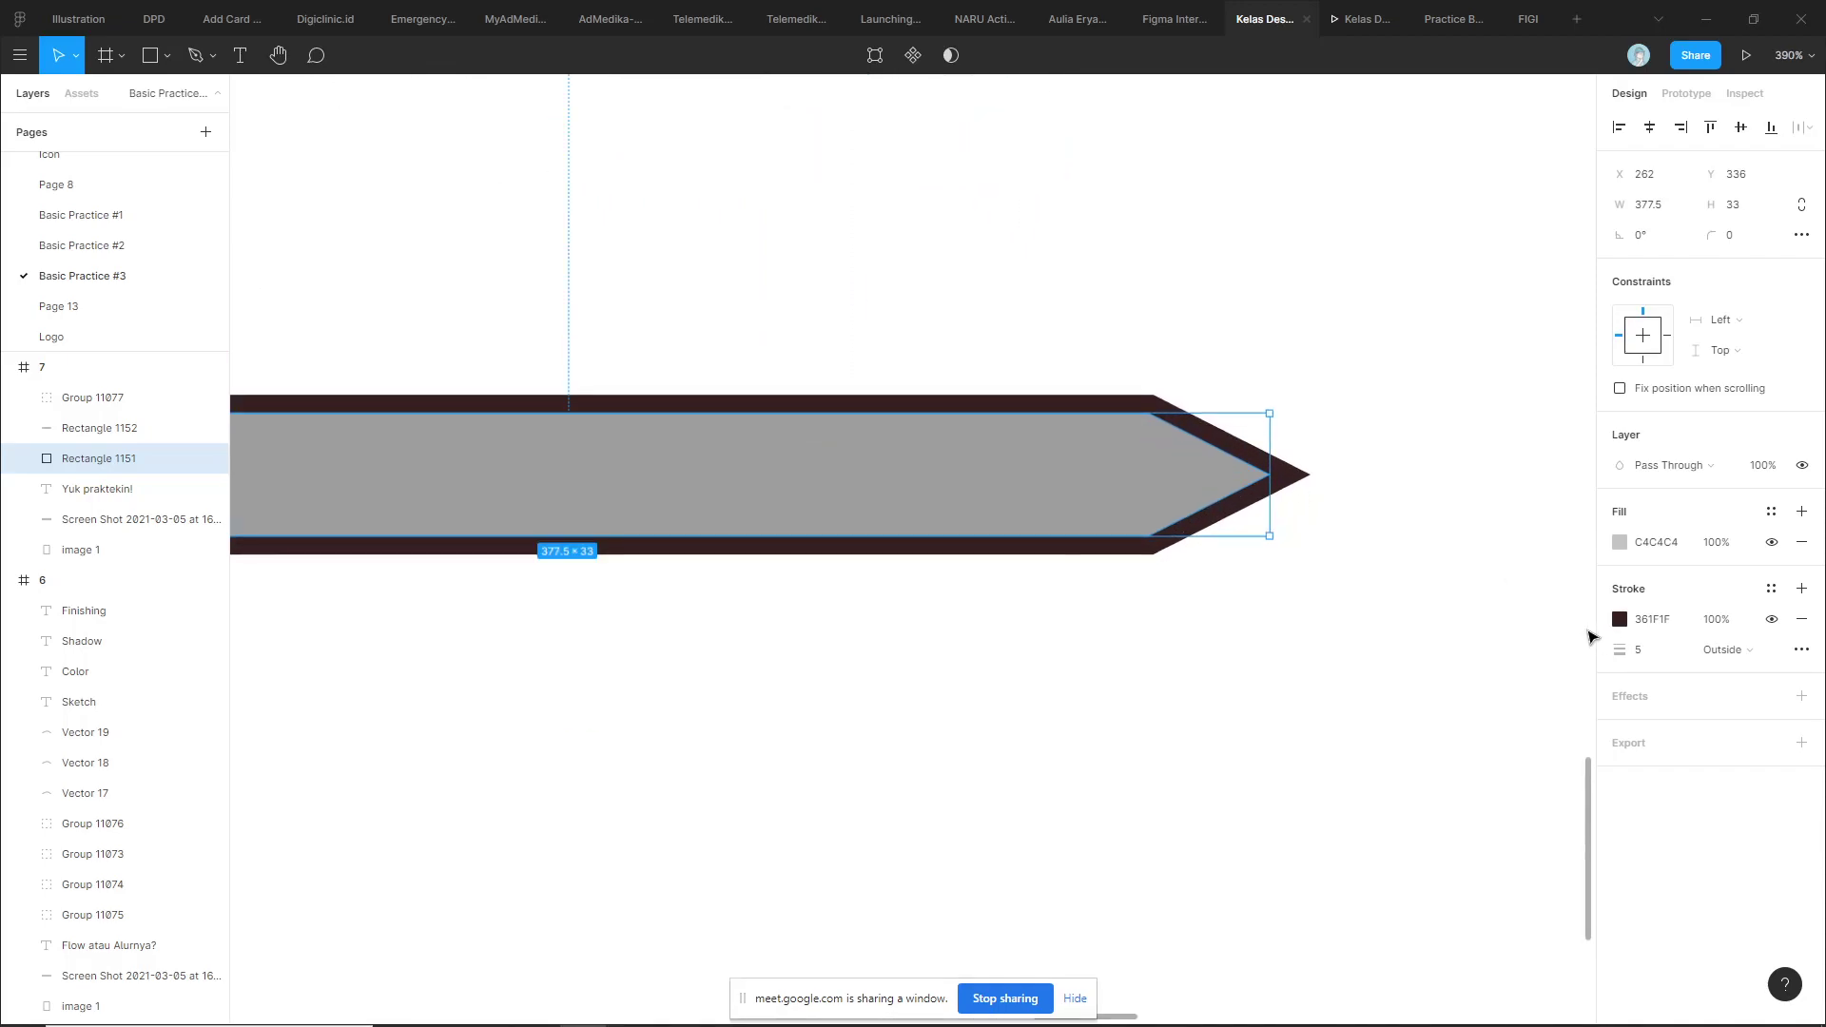
{"action": "left_click", "coordinate": [1727, 653]}
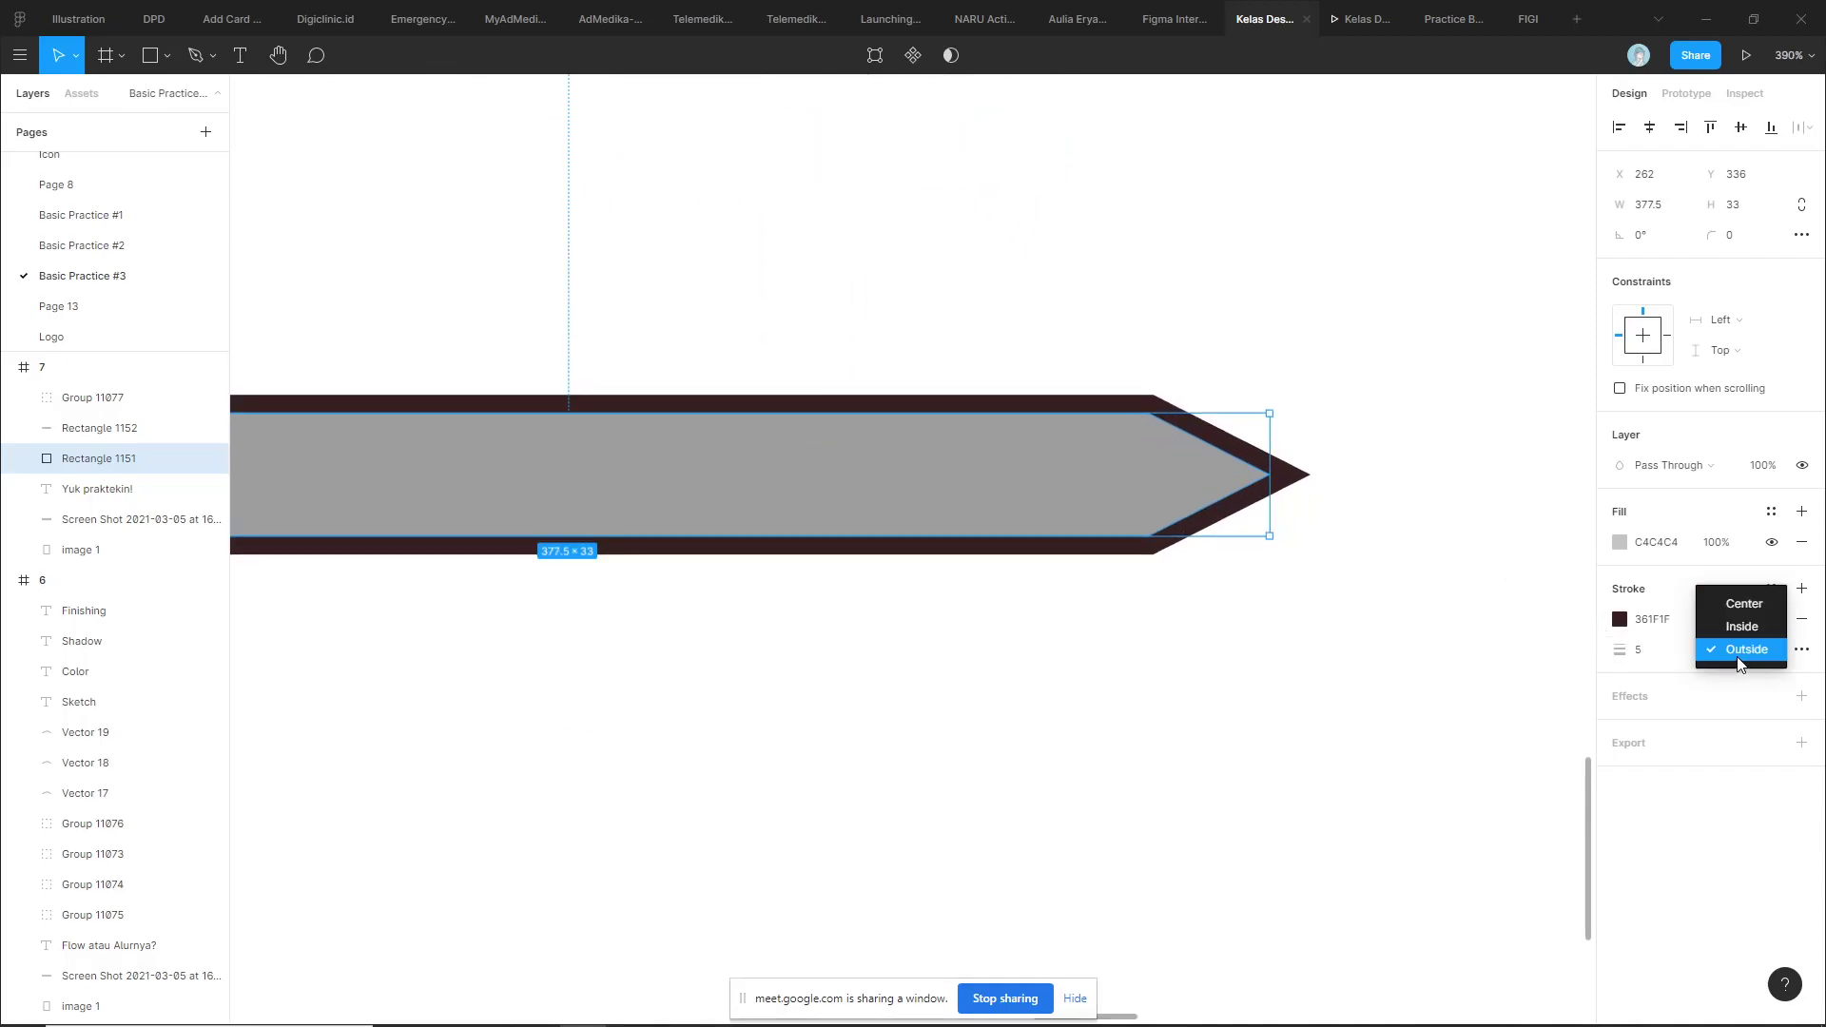
{"action": "left_click", "coordinate": [1736, 657]}
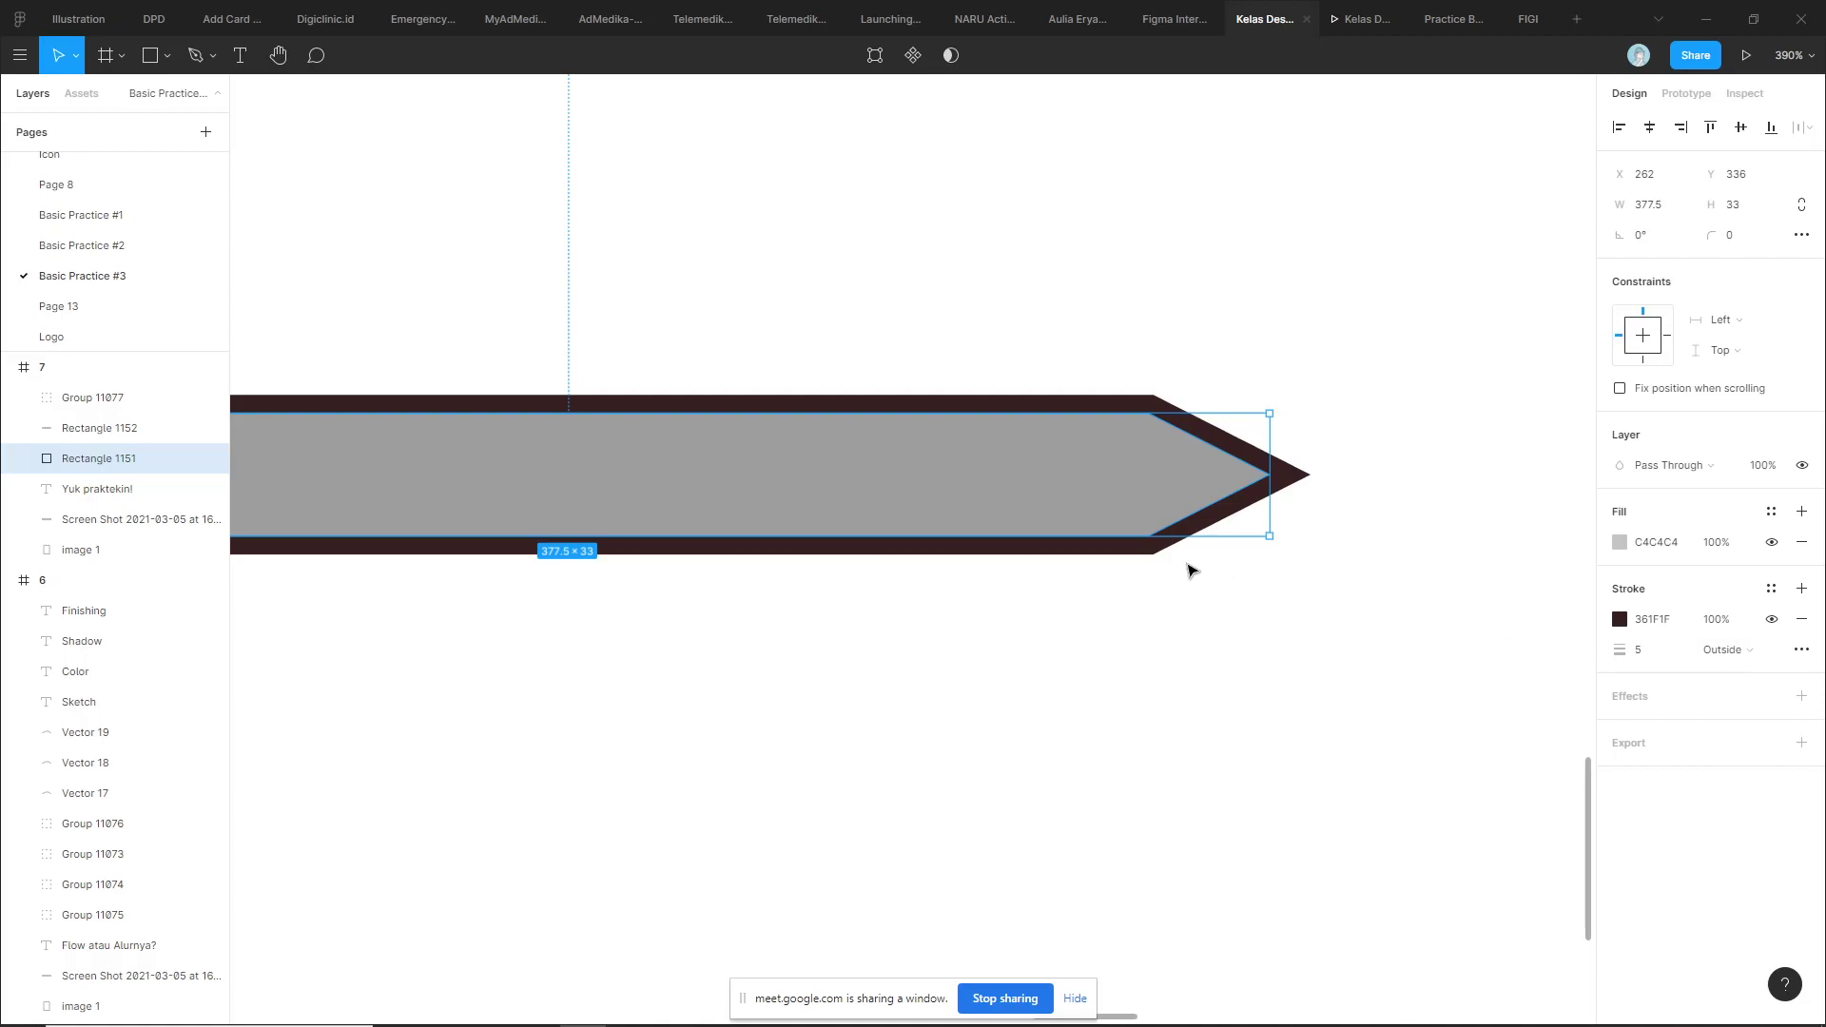
{"action": "key", "text": "Escape"}
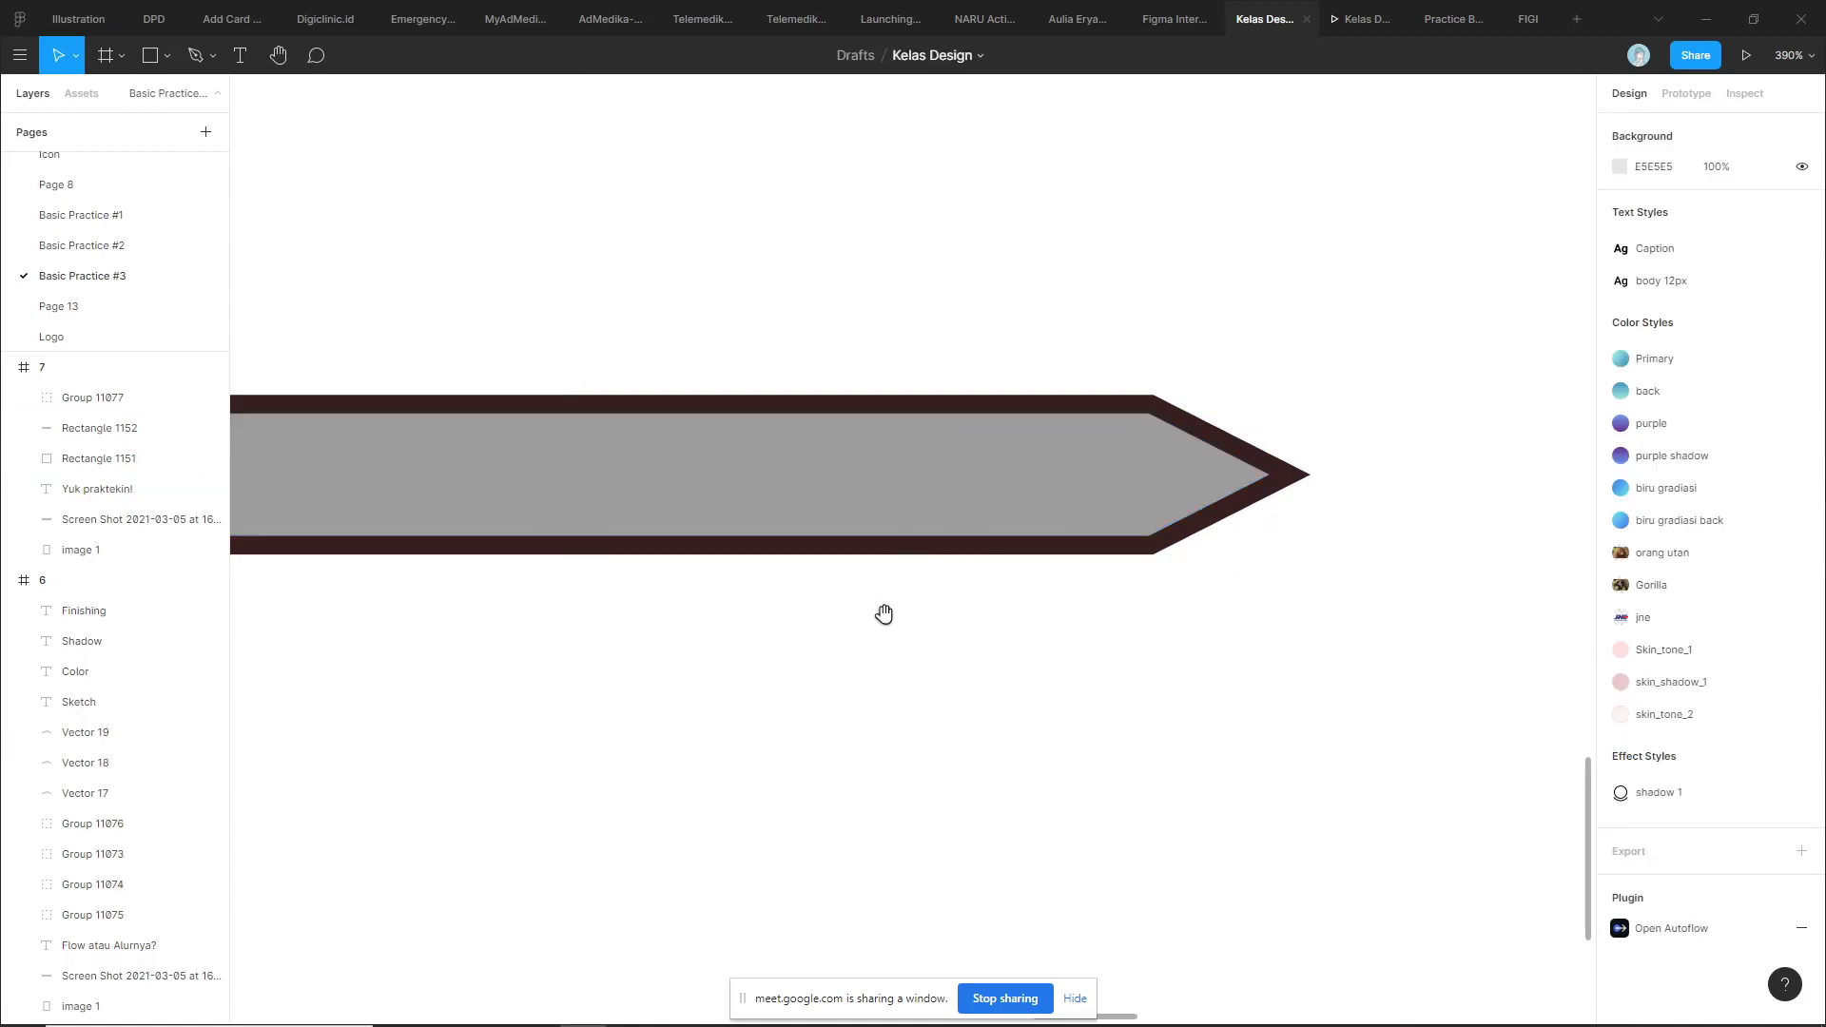
{"action": "left_click_drag", "start_coordinate": [884, 613], "coordinate": [1006, 606]}
{"action": "scroll", "coordinate": [1386, 395], "scroll_direction": "down", "scroll_amount": 3}
Nudge the shading layer Rectangle 1152 slightly up and right with arrow keys
{"action": "left_click", "coordinate": [1305, 449]}
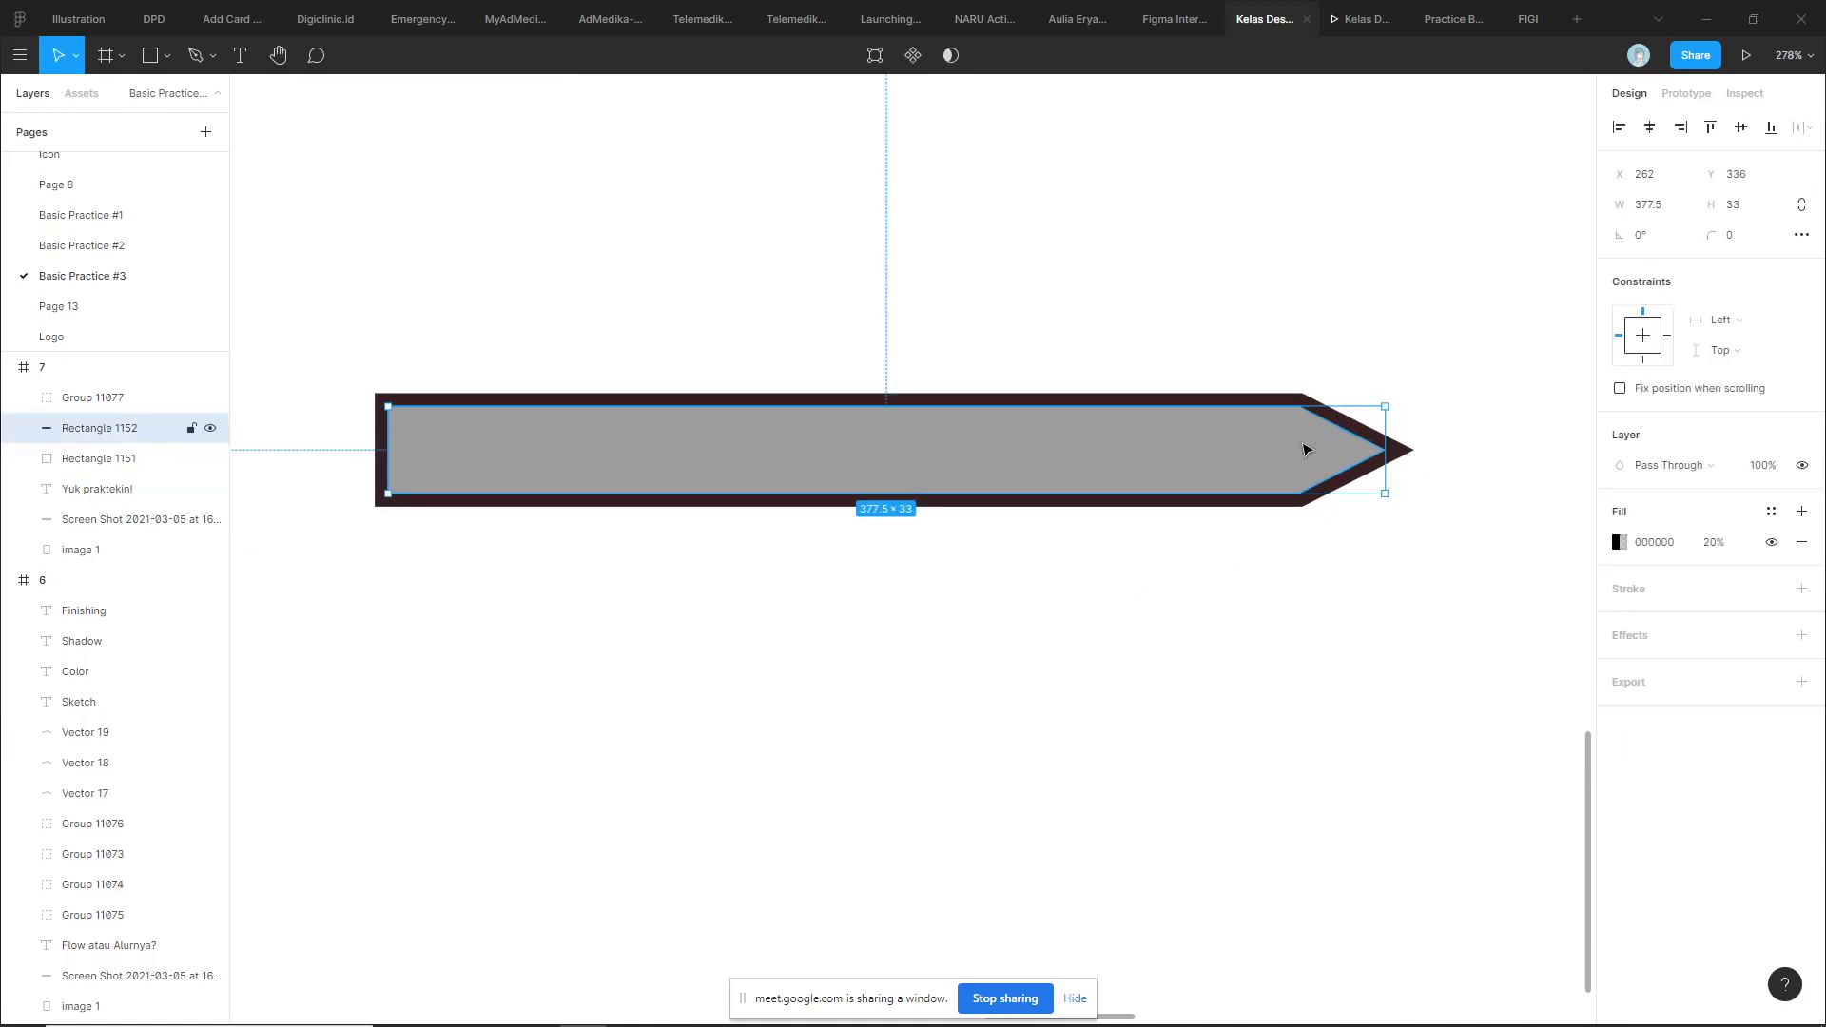
{"action": "left_click", "coordinate": [1460, 402]}
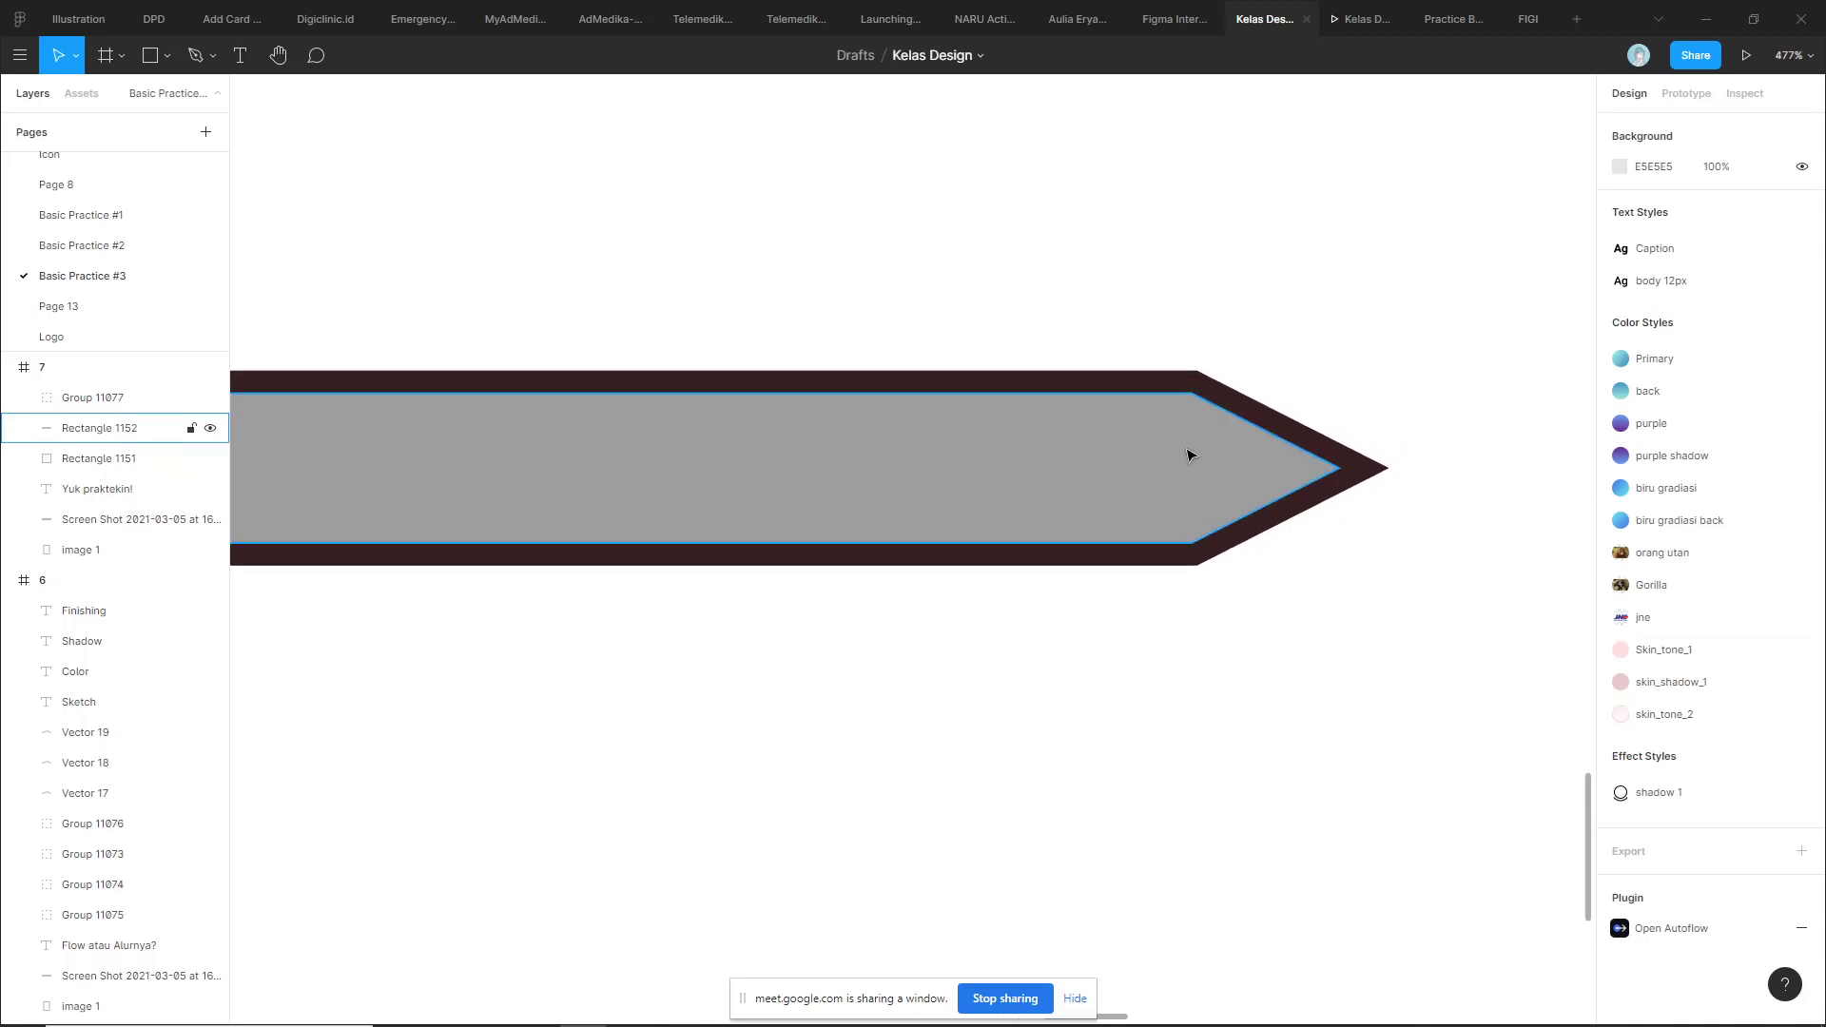
{"action": "left_click", "coordinate": [1190, 456]}
{"action": "scroll", "coordinate": [1219, 416], "scroll_direction": "up", "scroll_amount": 3}
{"action": "scroll", "coordinate": [1223, 432], "scroll_direction": "up", "scroll_amount": 3}
{"action": "key", "text": "Up"}
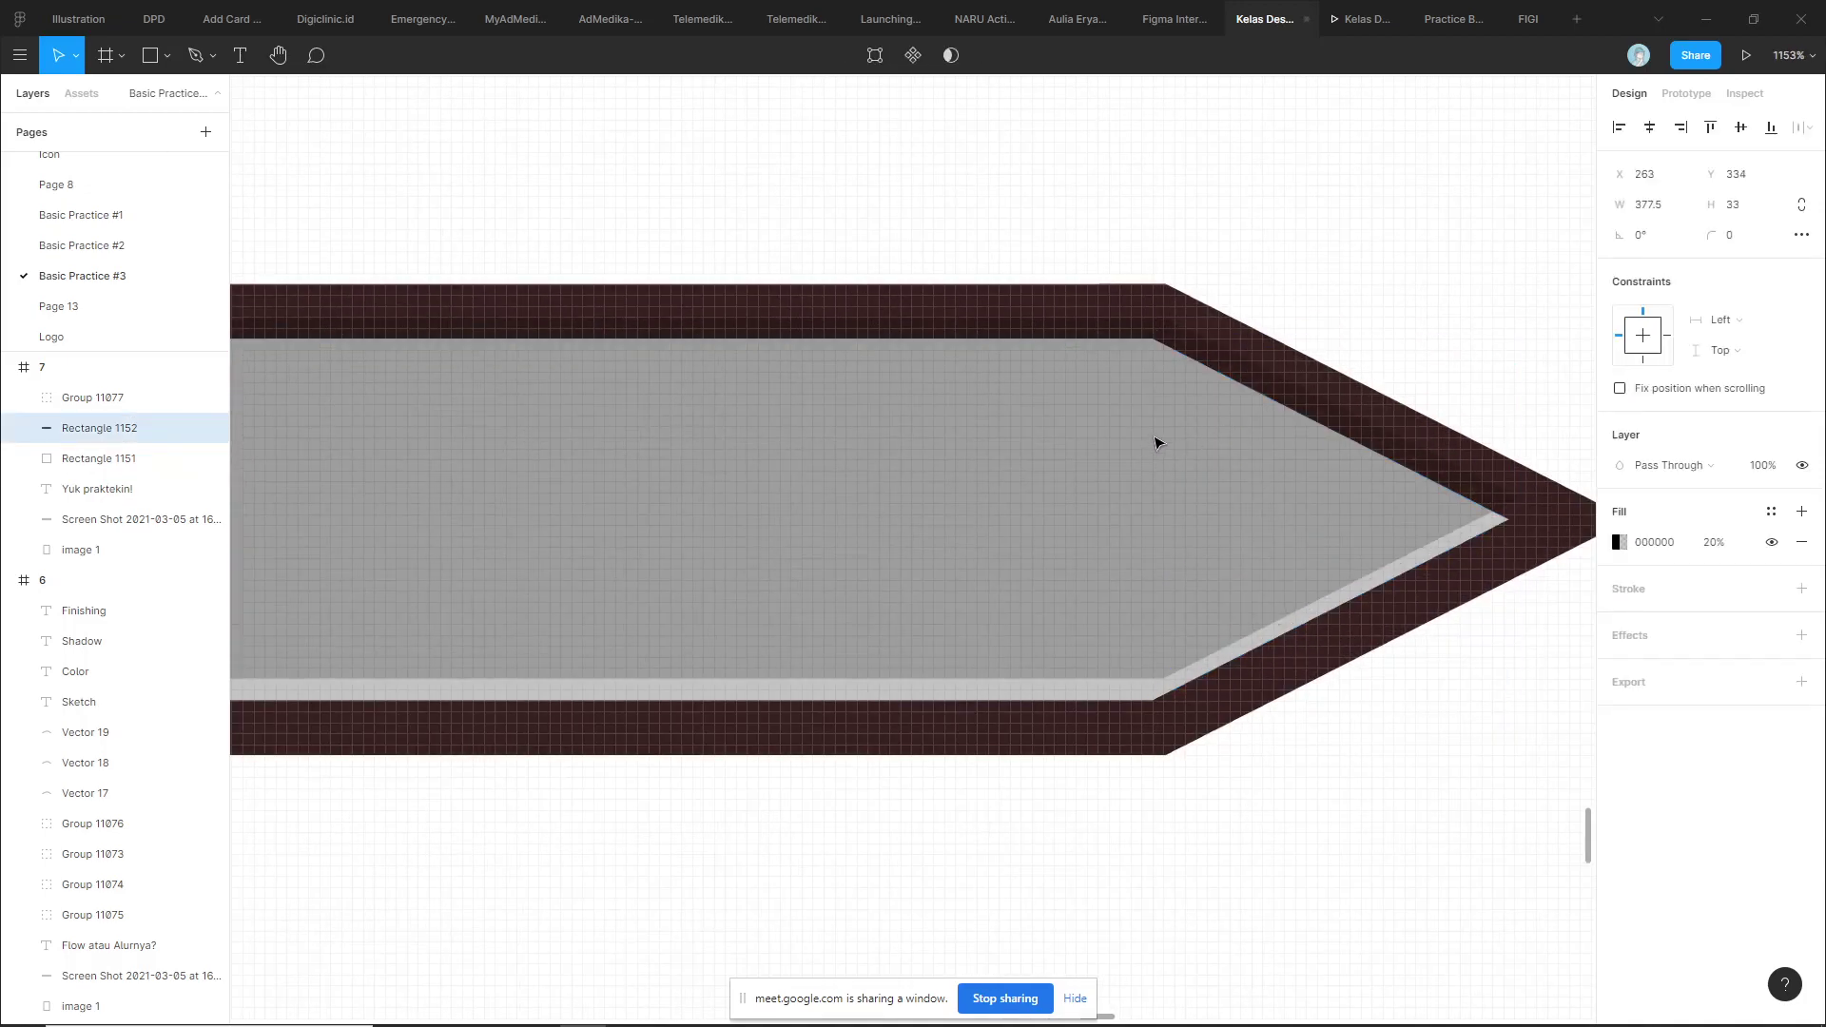
{"action": "key", "text": "Up"}
{"action": "key", "text": "Right"}
{"action": "scroll", "coordinate": [1134, 504], "scroll_direction": "down", "scroll_amount": 3}
{"action": "key", "text": "Escape"}
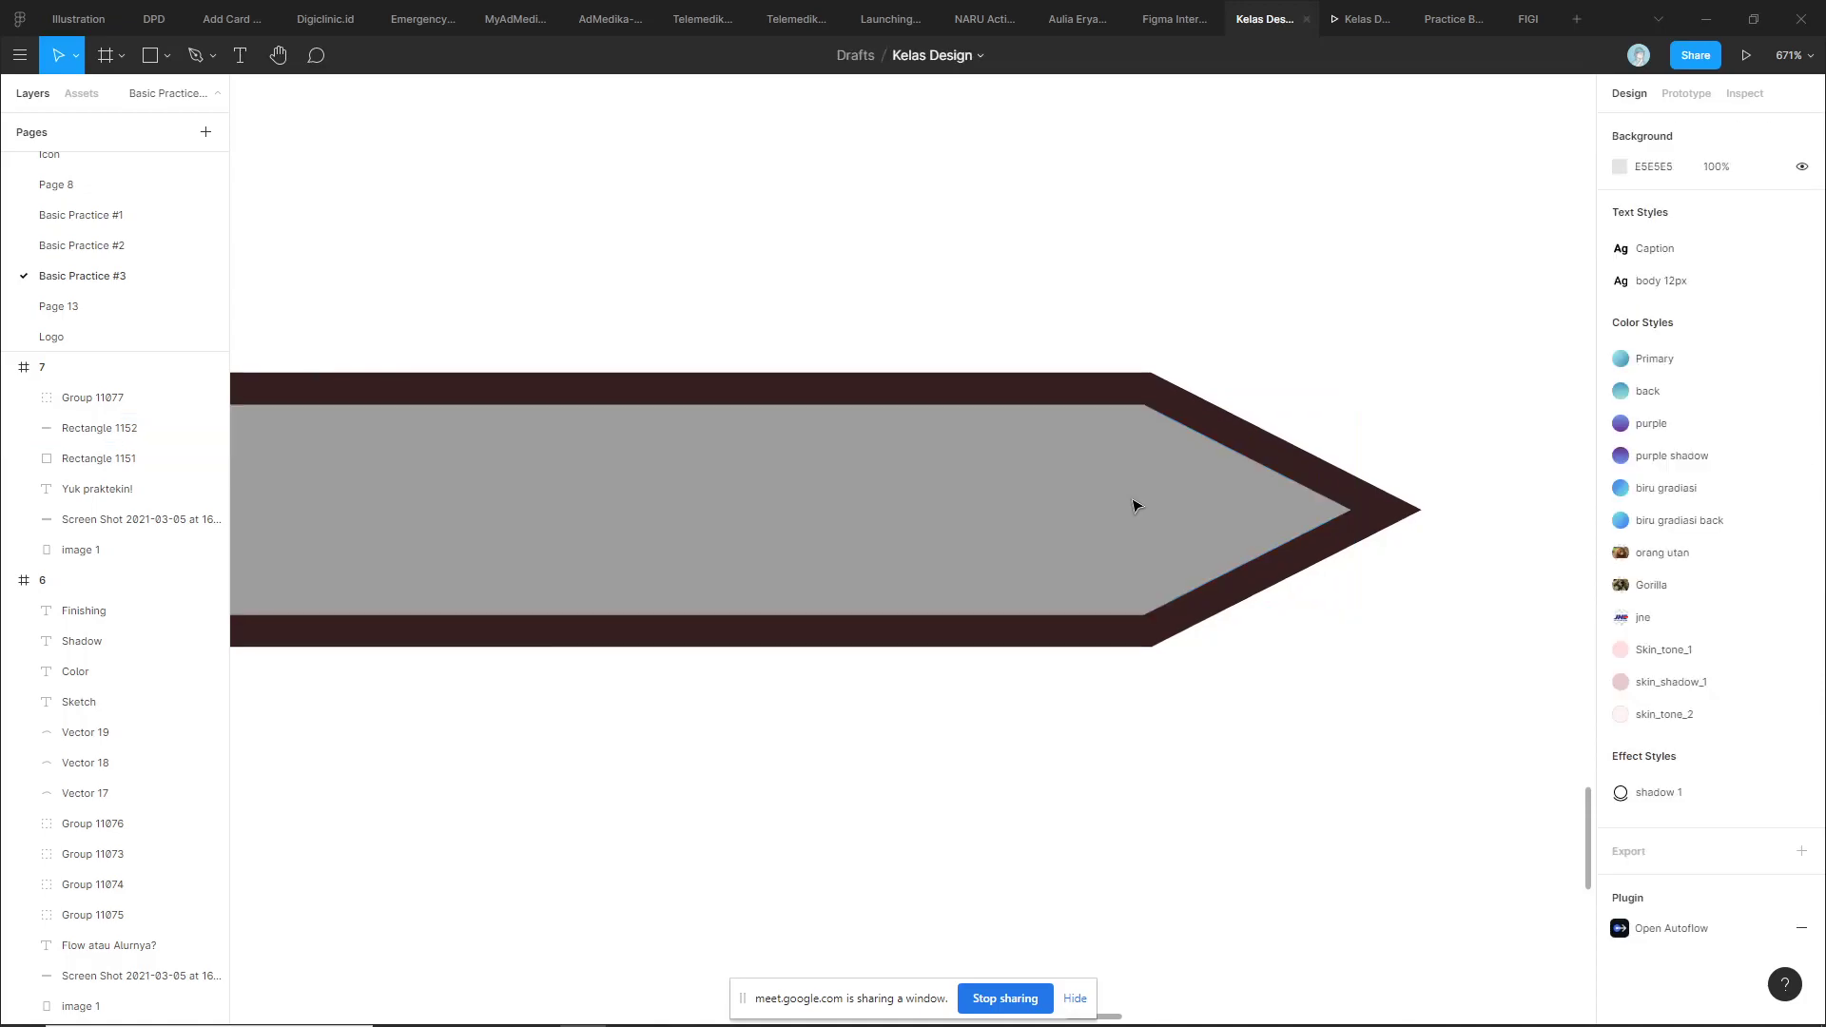
{"action": "scroll", "coordinate": [1134, 504], "scroll_direction": "down", "scroll_amount": 3}
{"action": "left_click", "coordinate": [1228, 487]}
Recolour Rectangle 1151's outline black 000000, sampled from the reference pencil's outline
{"action": "scroll", "coordinate": [1242, 600], "scroll_direction": "down", "scroll_amount": 3}
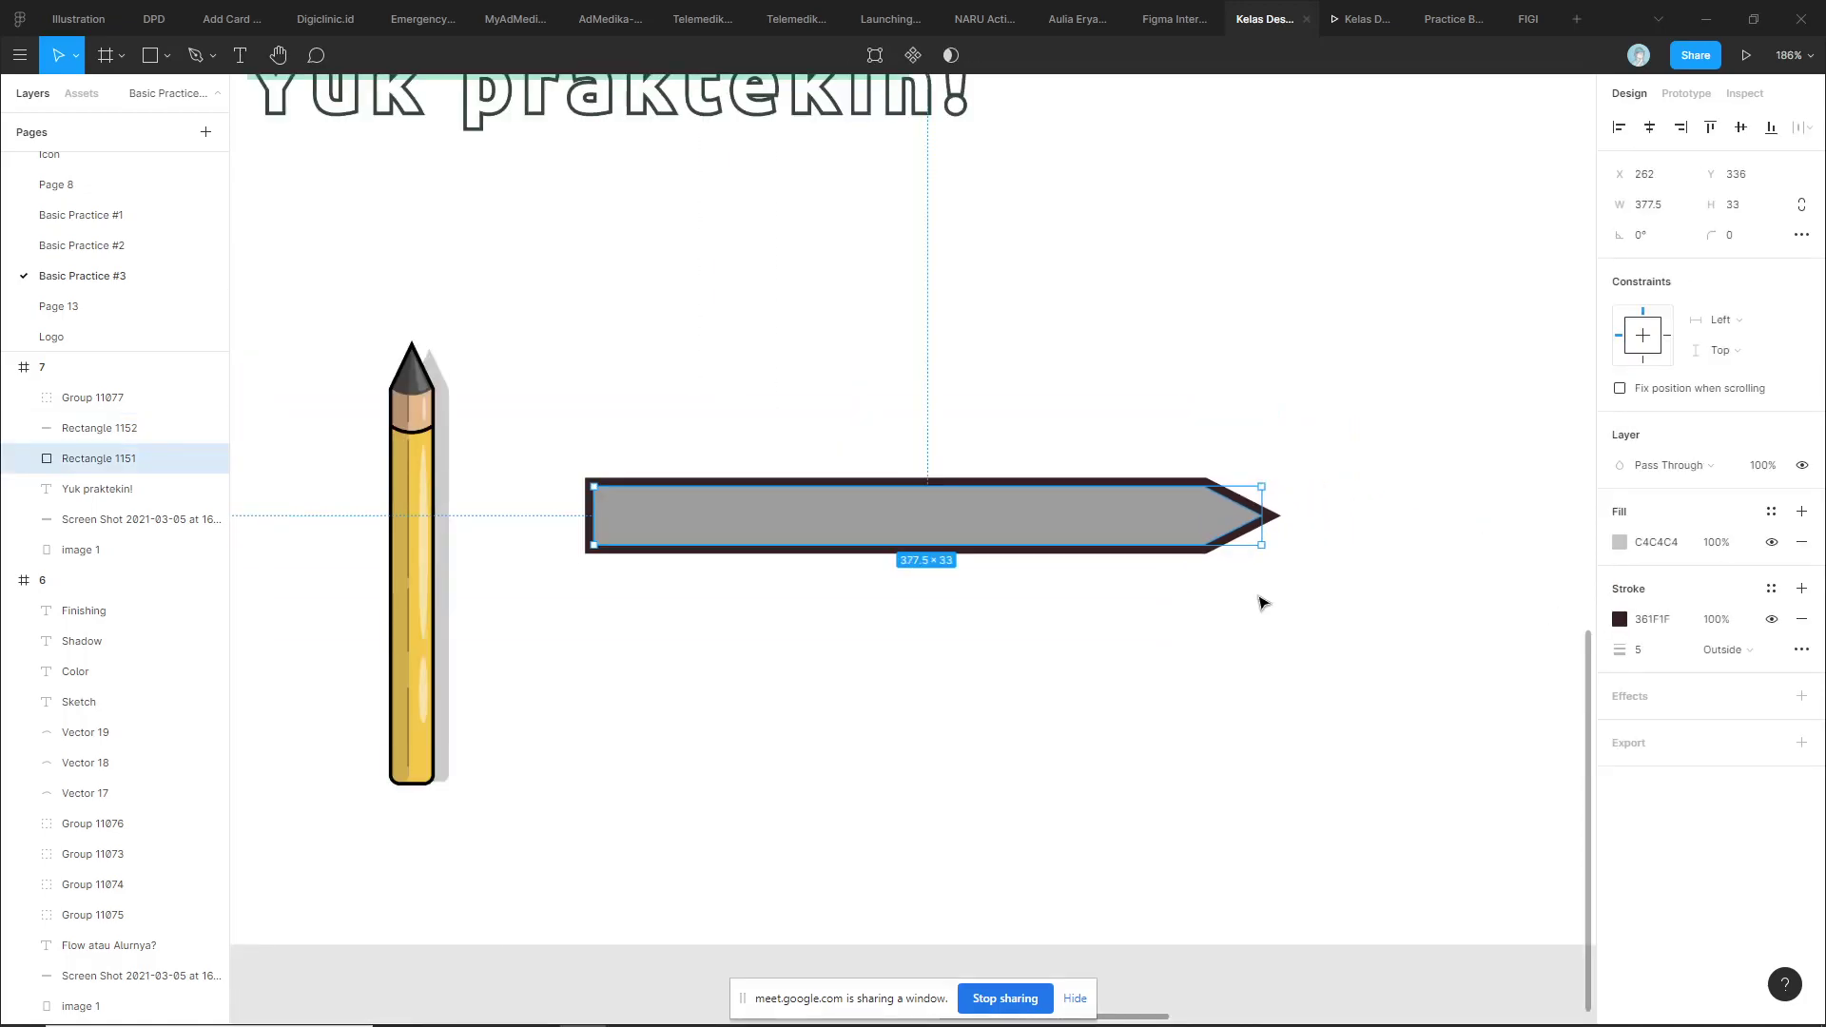
{"action": "left_click", "coordinate": [656, 567]}
{"action": "left_click", "coordinate": [99, 459]}
{"action": "key", "text": "i"}
{"action": "scroll", "coordinate": [461, 551], "scroll_direction": "up", "scroll_amount": 3}
{"action": "scroll", "coordinate": [518, 542], "scroll_direction": "up", "scroll_amount": 3}
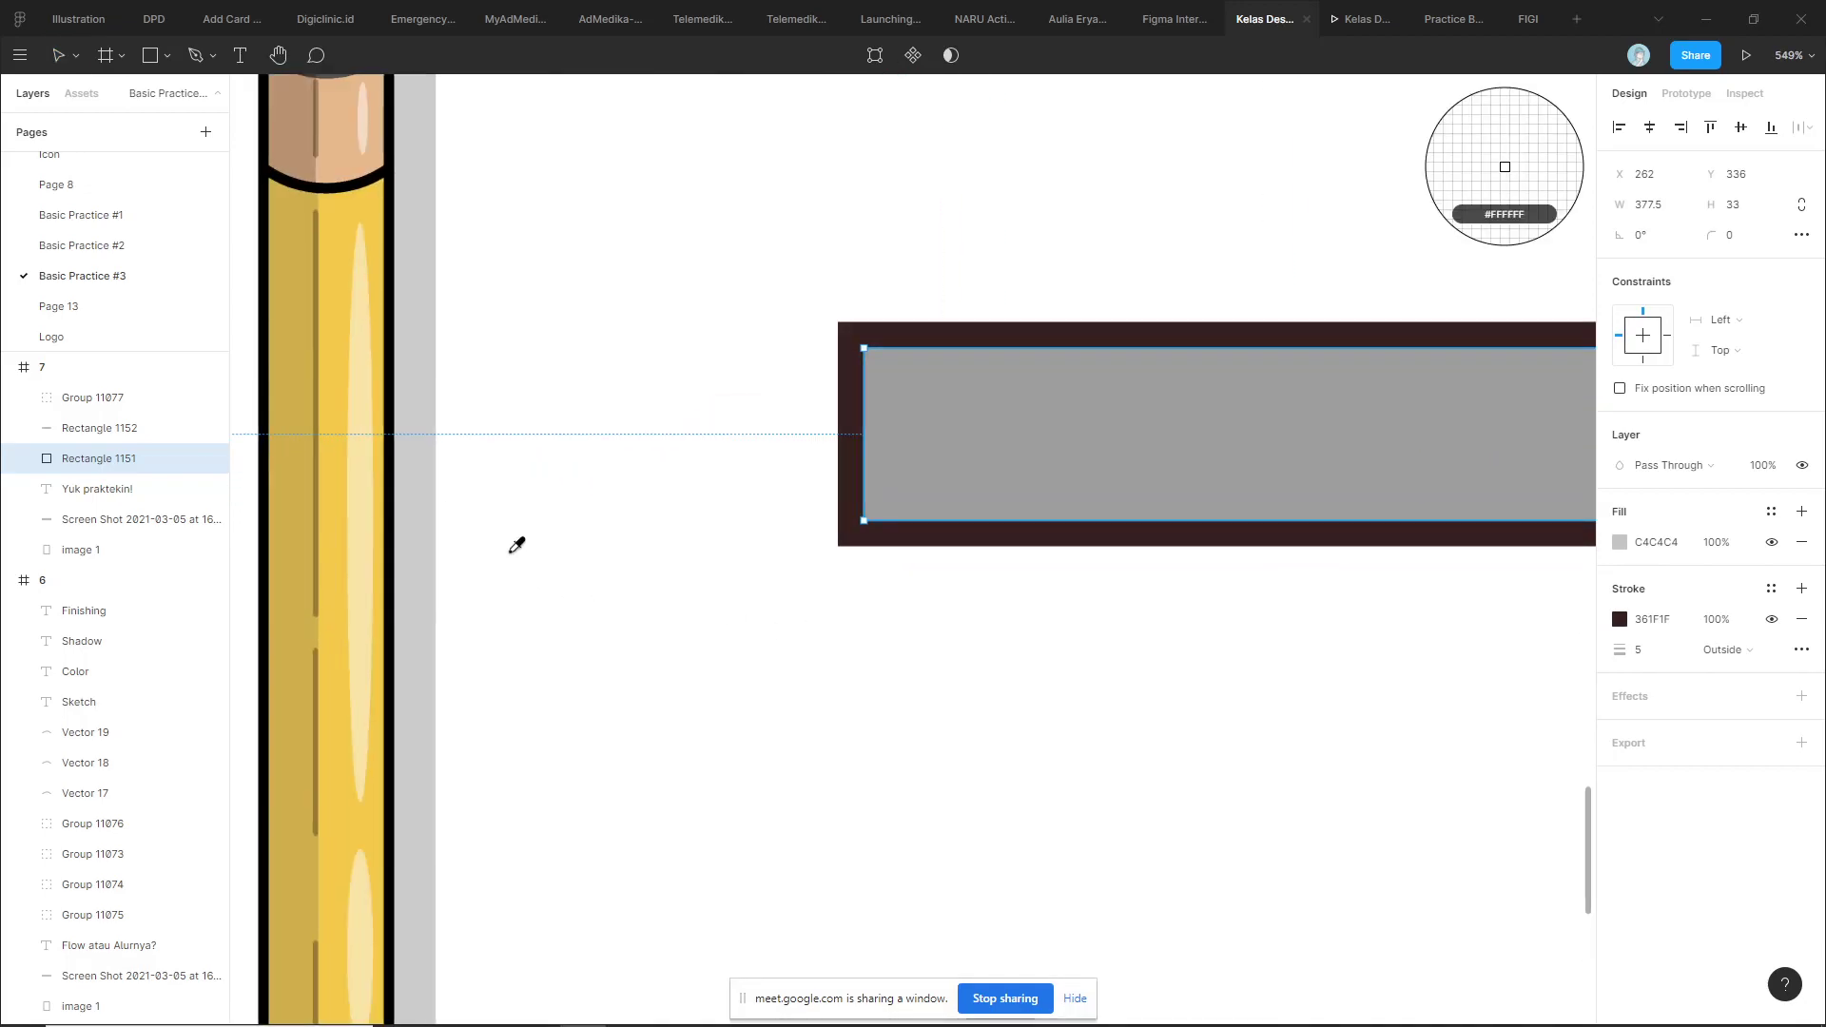
{"action": "key", "text": "Escape"}
{"action": "left_click", "coordinate": [1147, 347]}
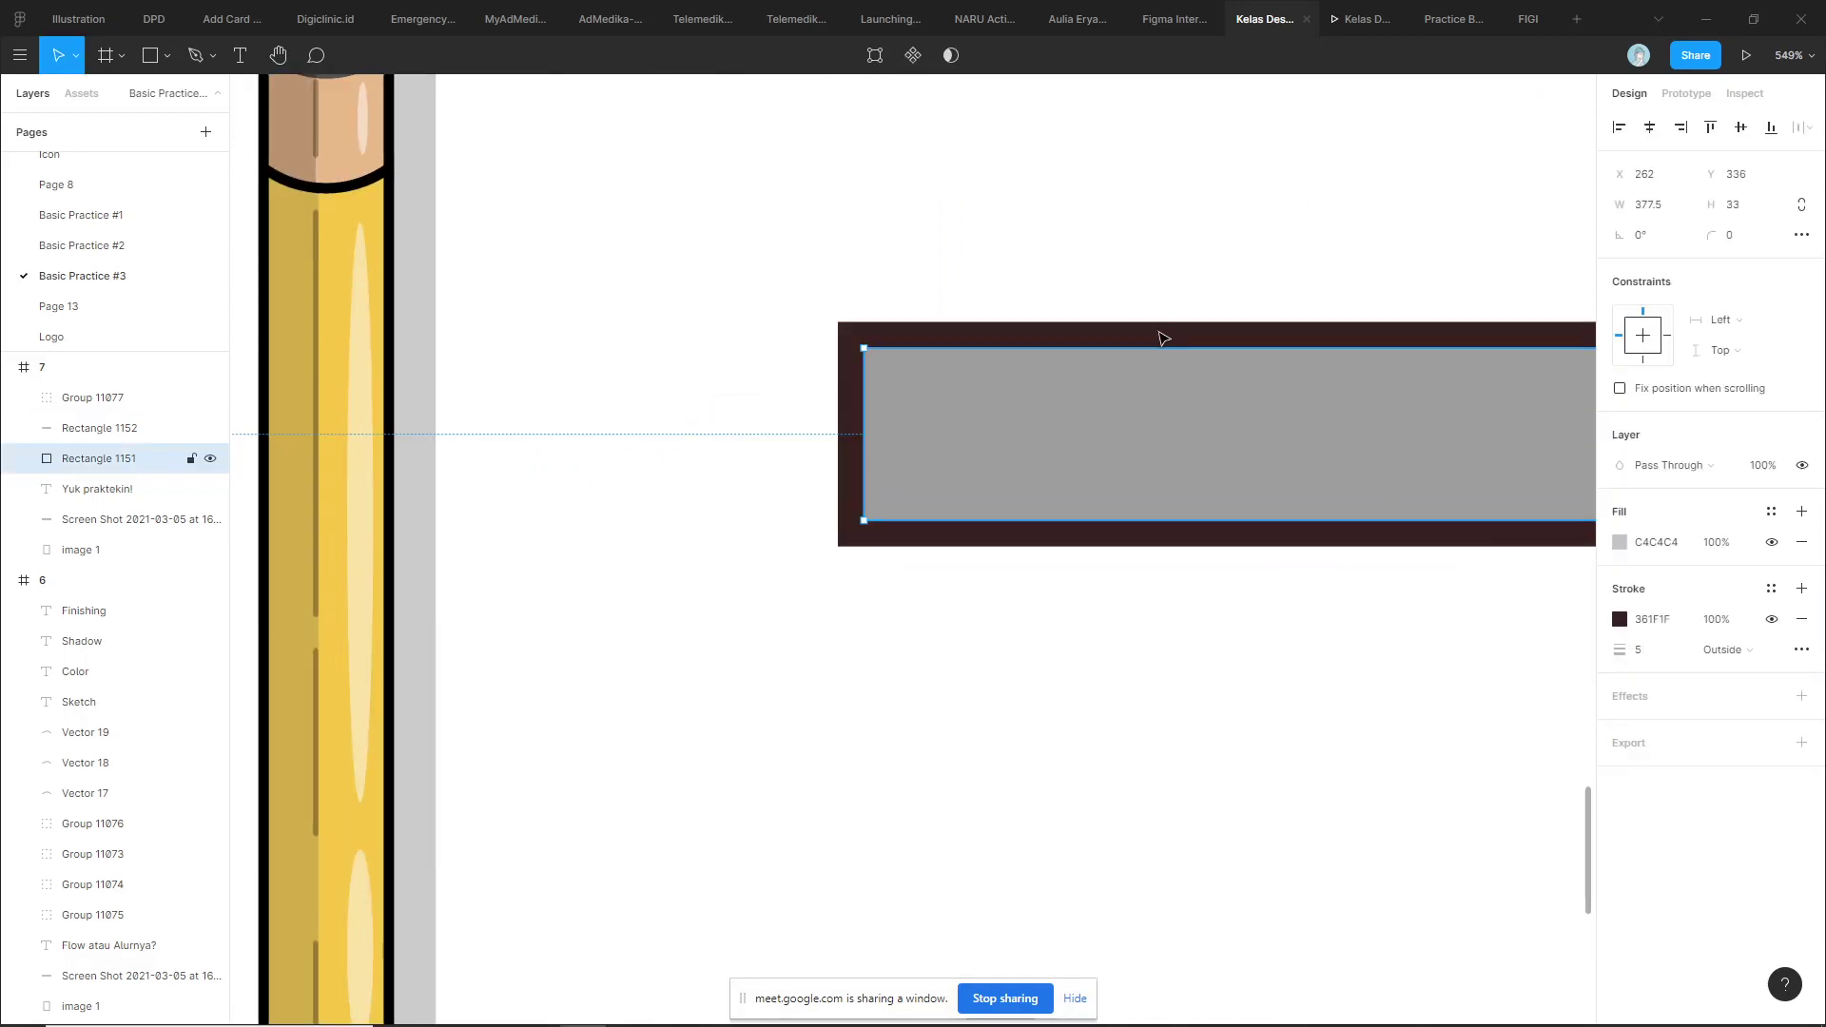
{"action": "left_click", "coordinate": [1620, 619]}
{"action": "left_click", "coordinate": [1395, 812]}
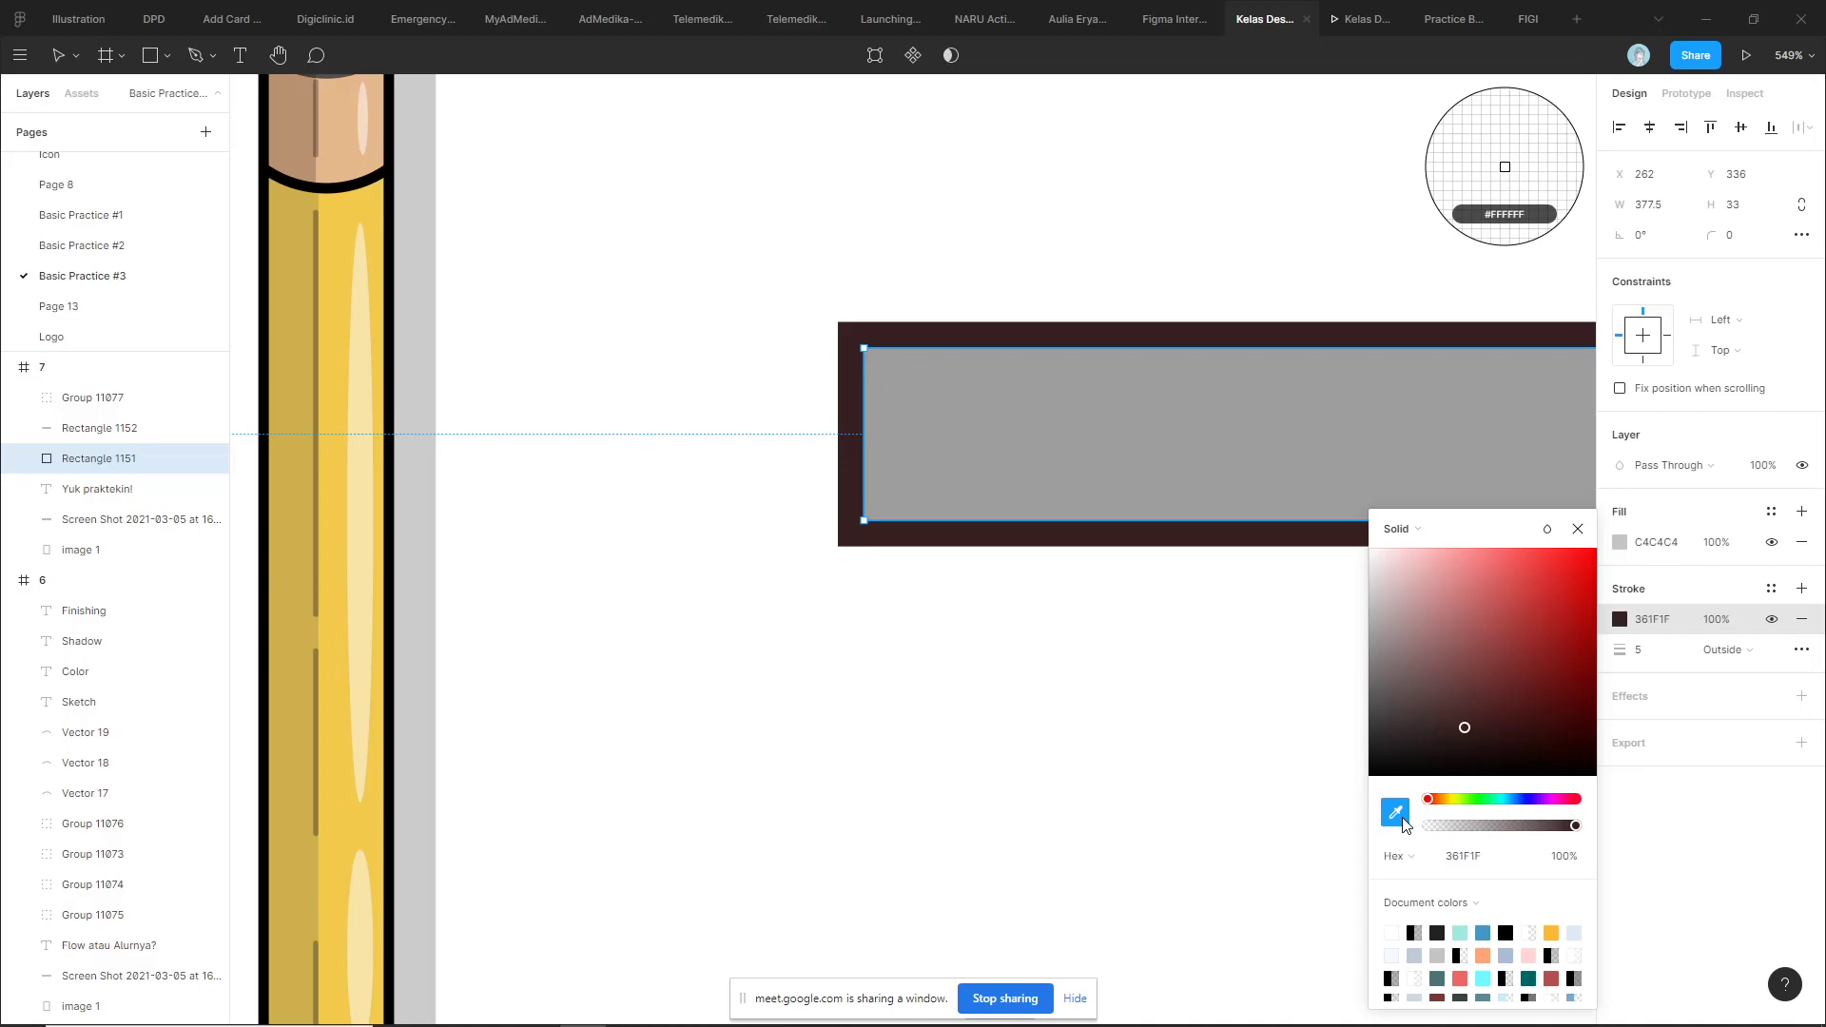
{"action": "left_click", "coordinate": [394, 566]}
{"action": "left_click", "coordinate": [836, 673]}
Delete the Rectangle 1152 shading layer
{"action": "scroll", "coordinate": [530, 645], "scroll_direction": "down", "scroll_amount": 6}
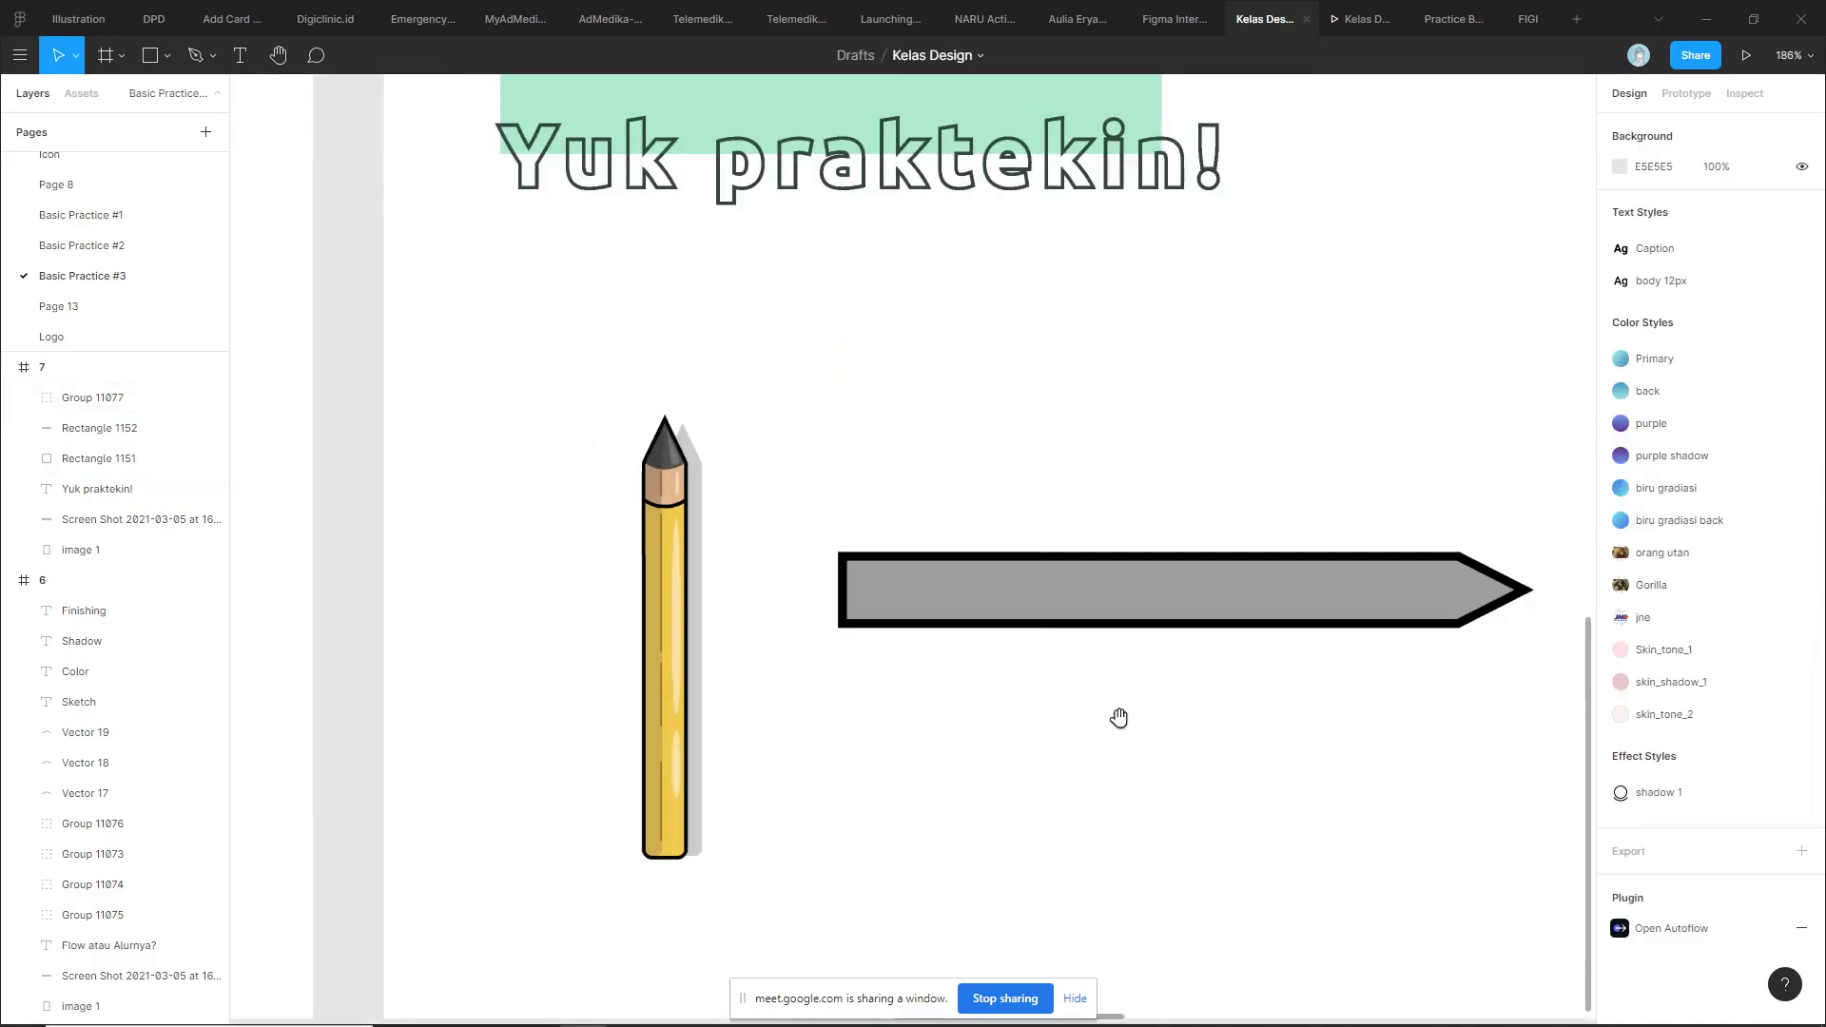
{"action": "left_click", "coordinate": [1111, 599]}
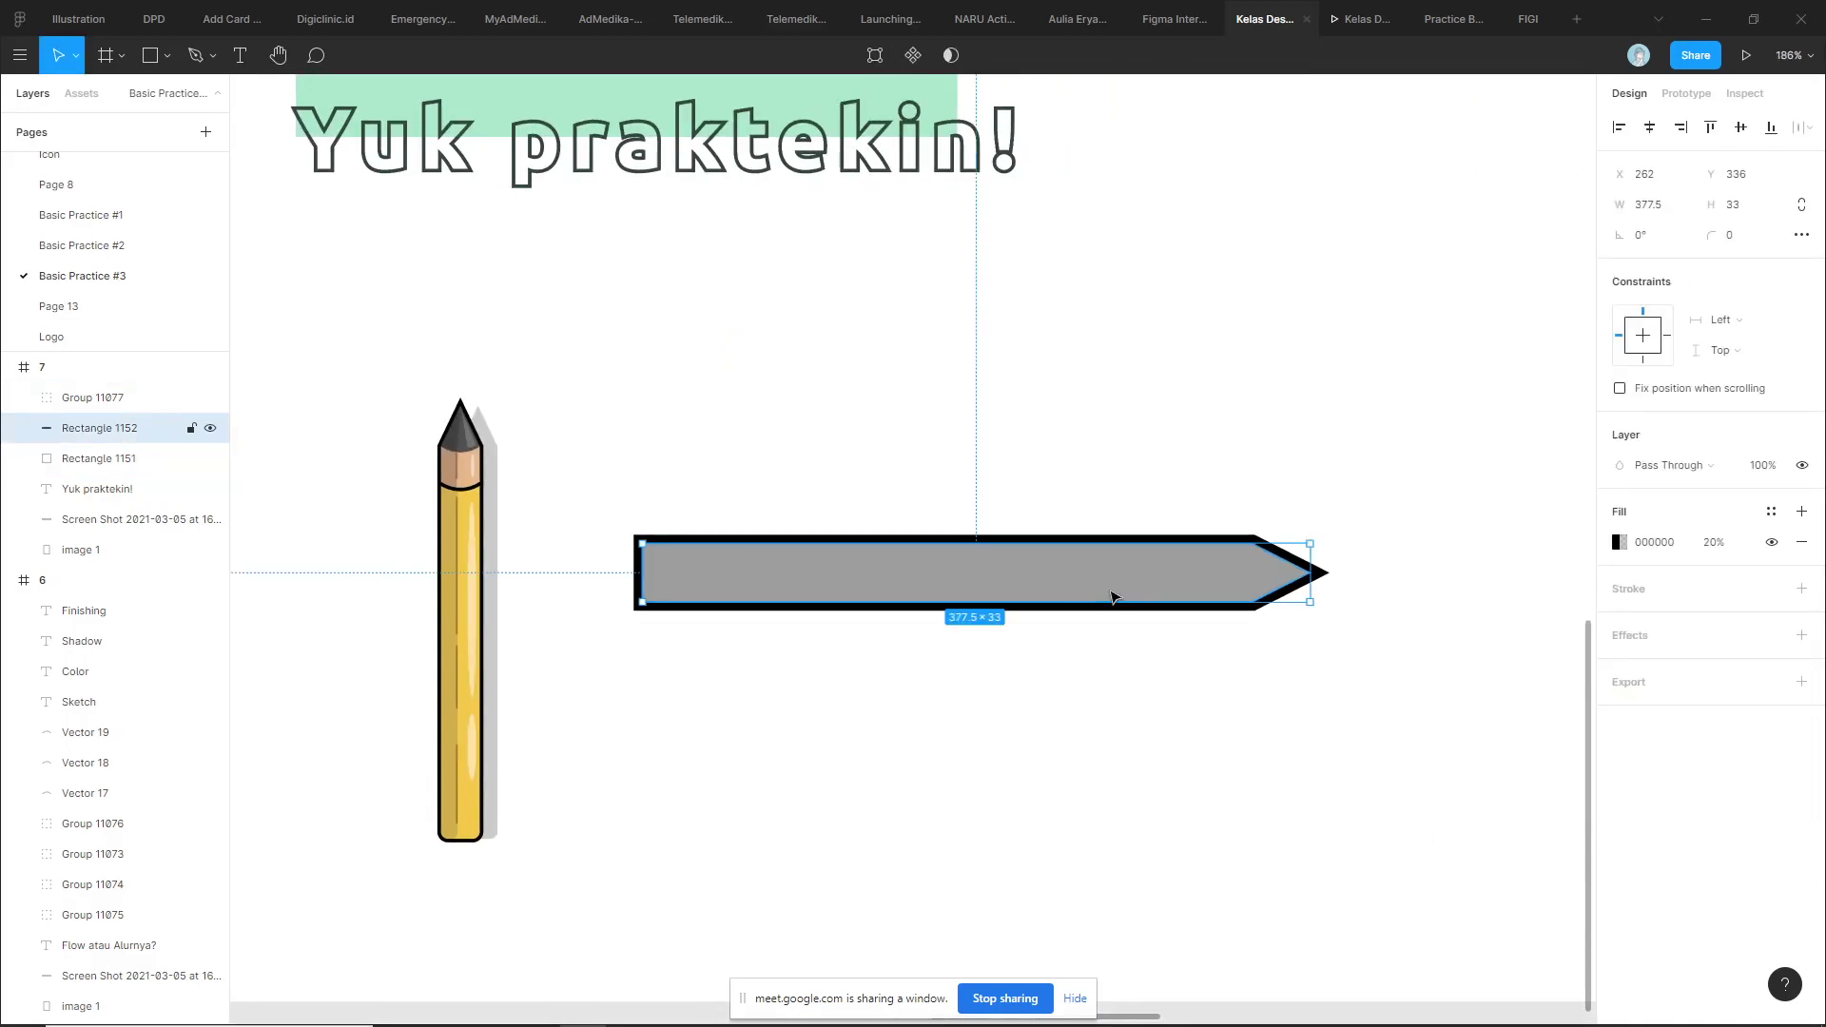
{"action": "key", "text": "Delete"}
{"action": "left_click", "coordinate": [1062, 582]}
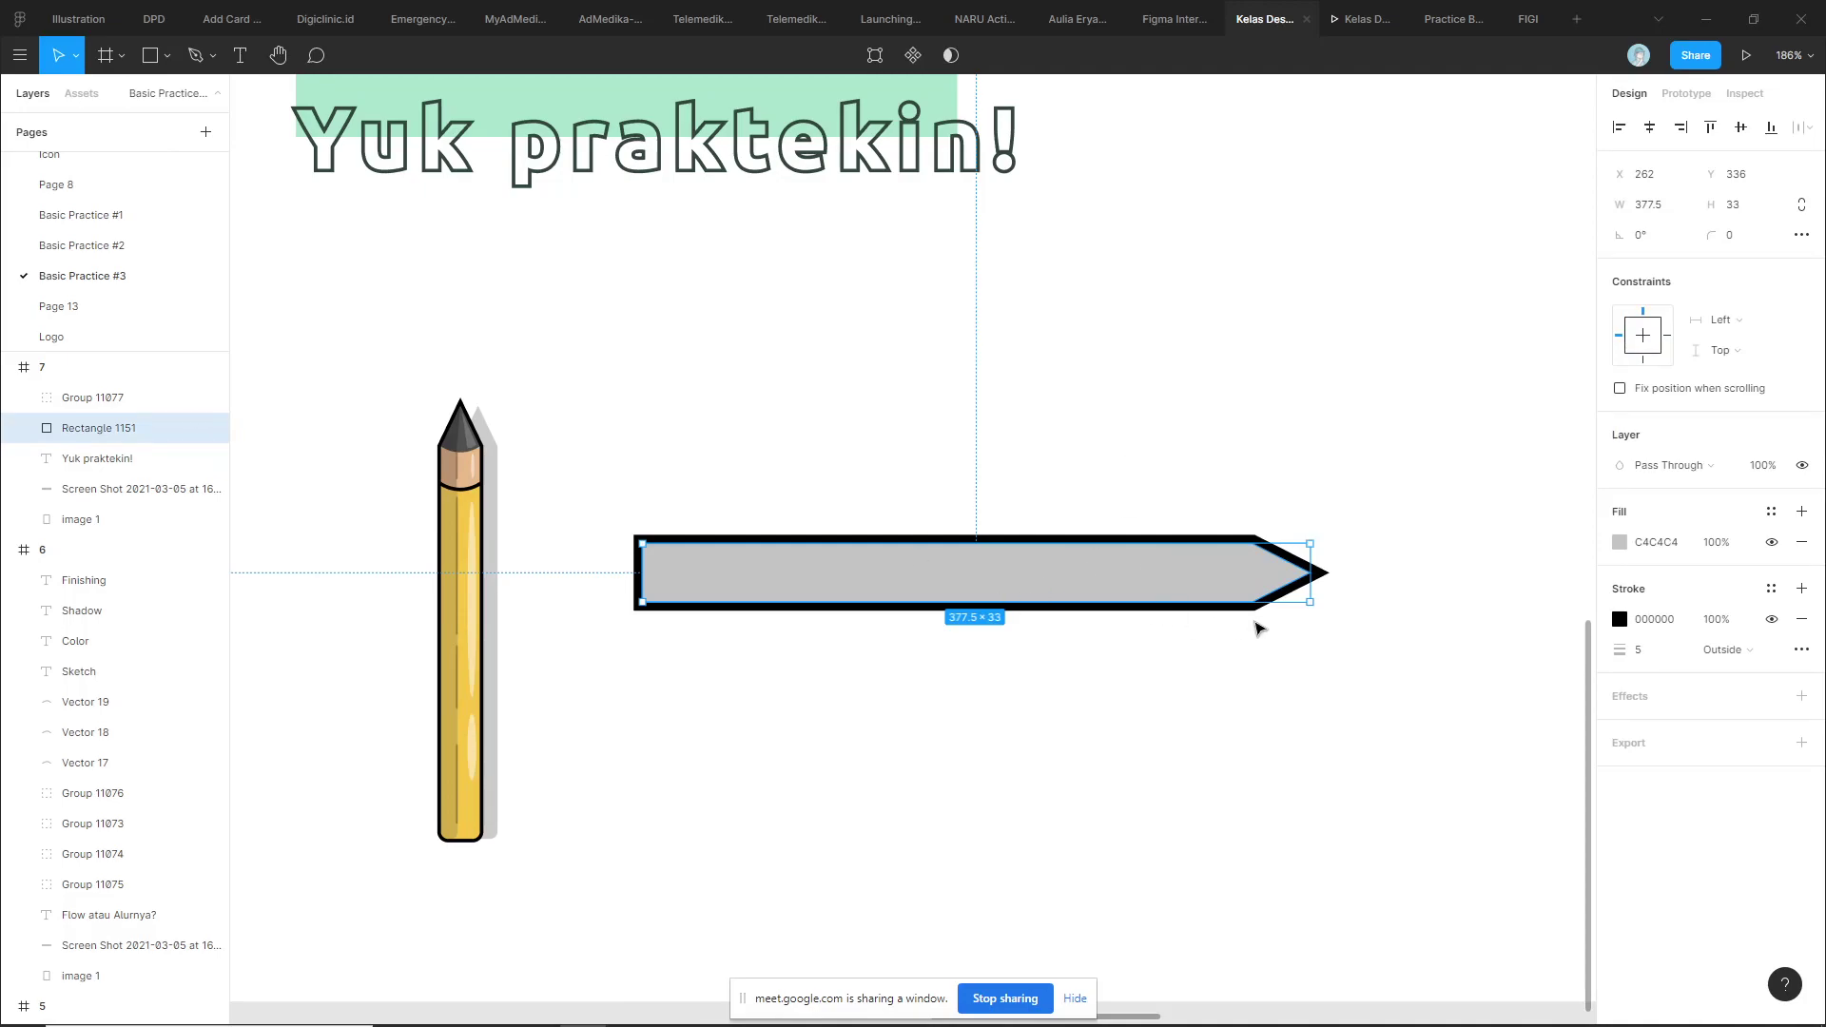
{"action": "scroll", "coordinate": [709, 647], "scroll_direction": "up", "scroll_amount": 3}
Give the grey arrow's two left vertices a corner radius of 5
{"action": "scroll", "coordinate": [809, 618], "scroll_direction": "down", "scroll_amount": 1}
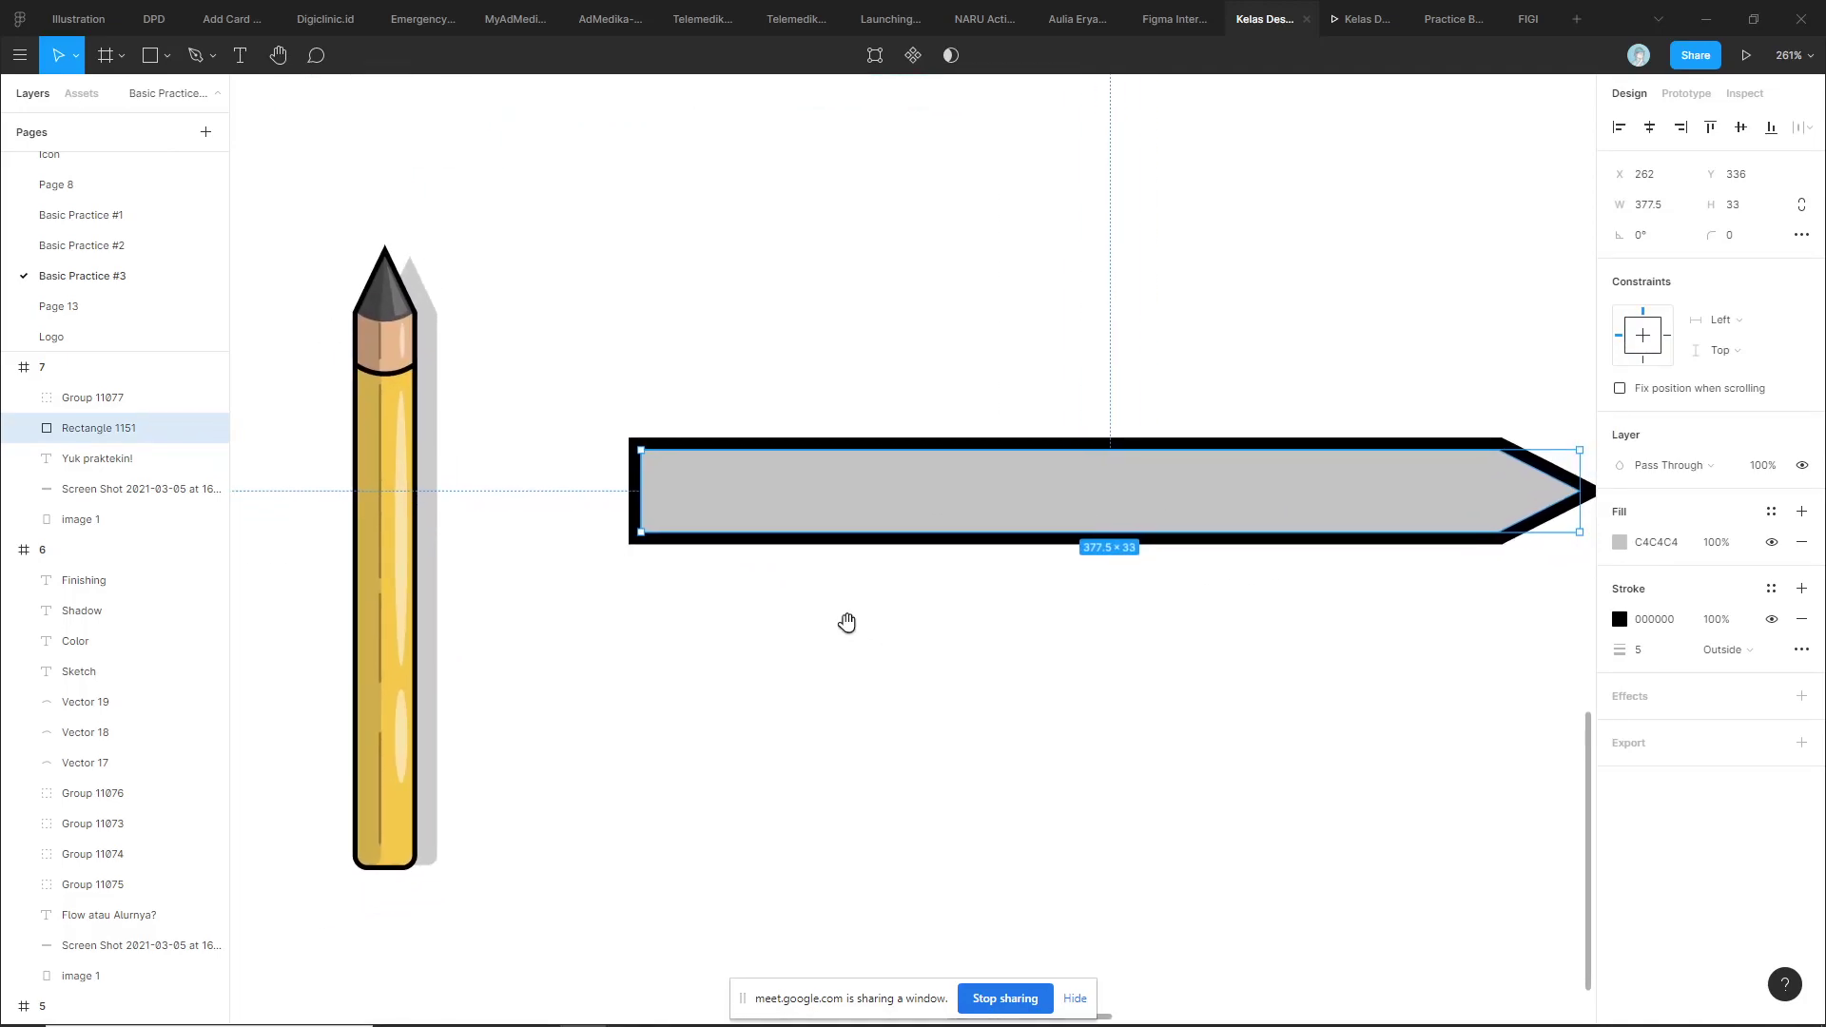
{"action": "double_click", "coordinate": [709, 496]}
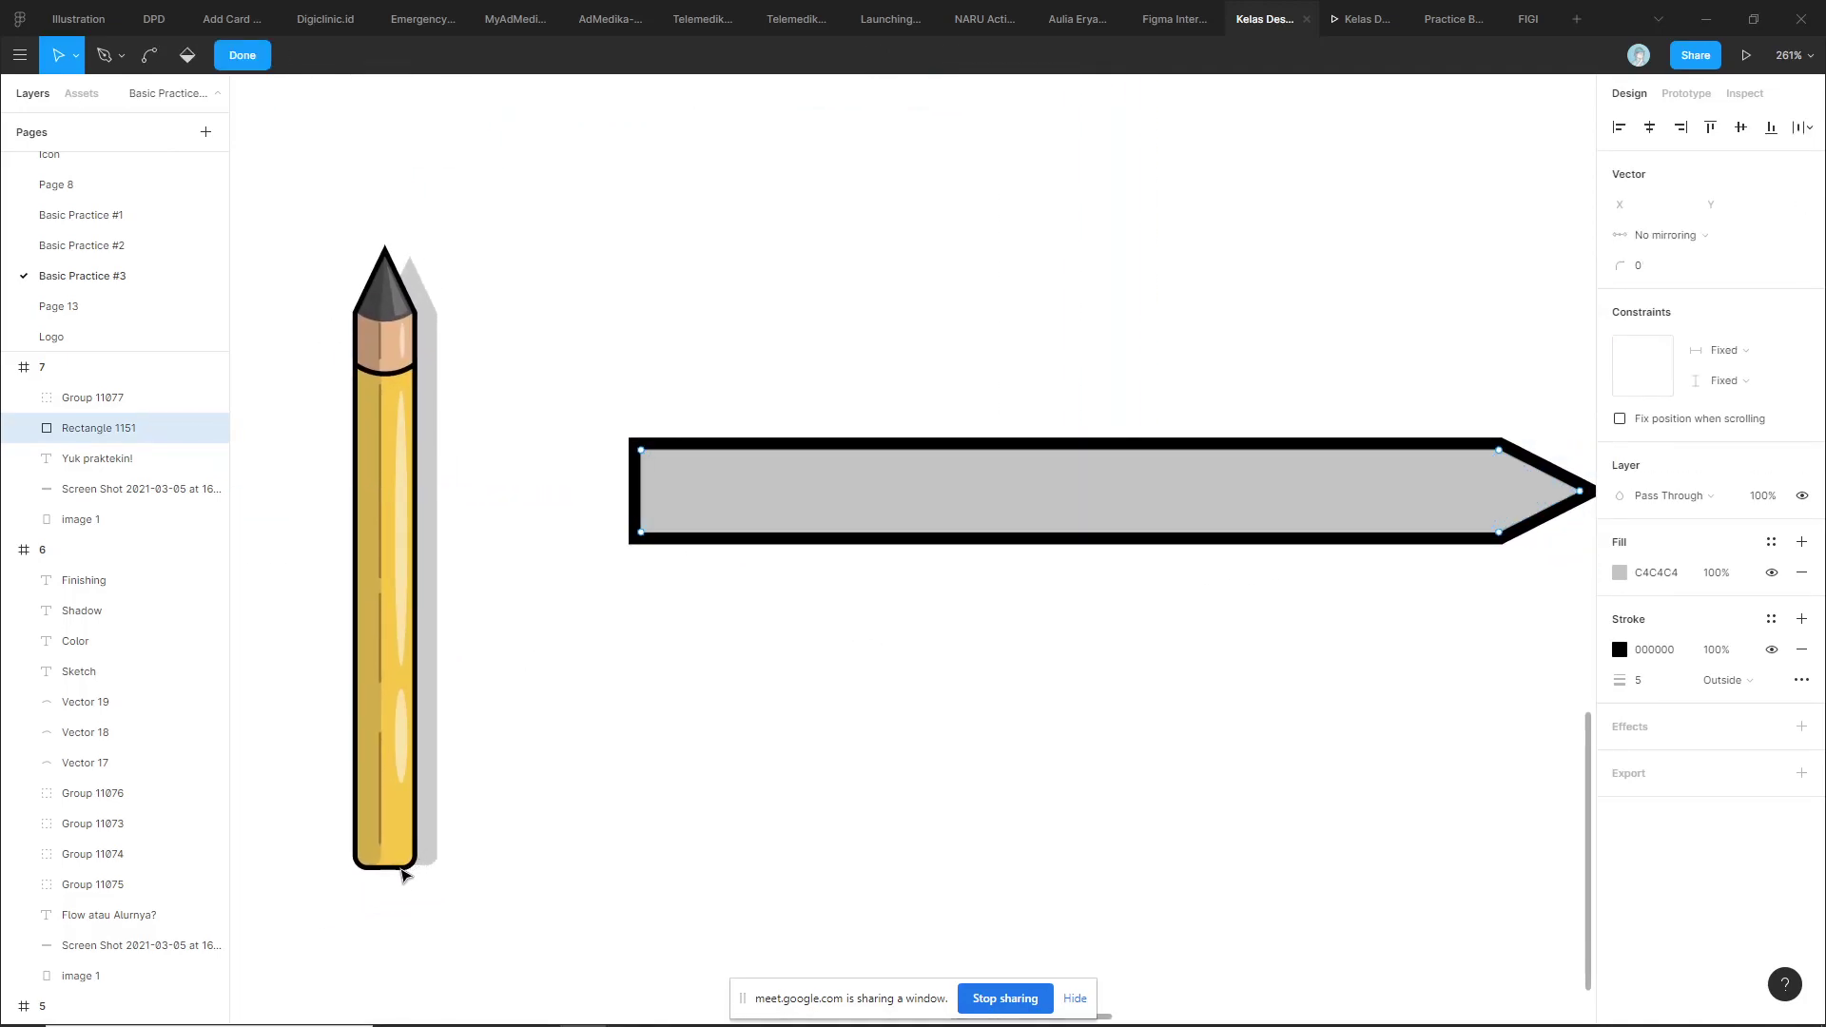
{"action": "left_click_drag", "start_coordinate": [571, 377], "coordinate": [666, 556]}
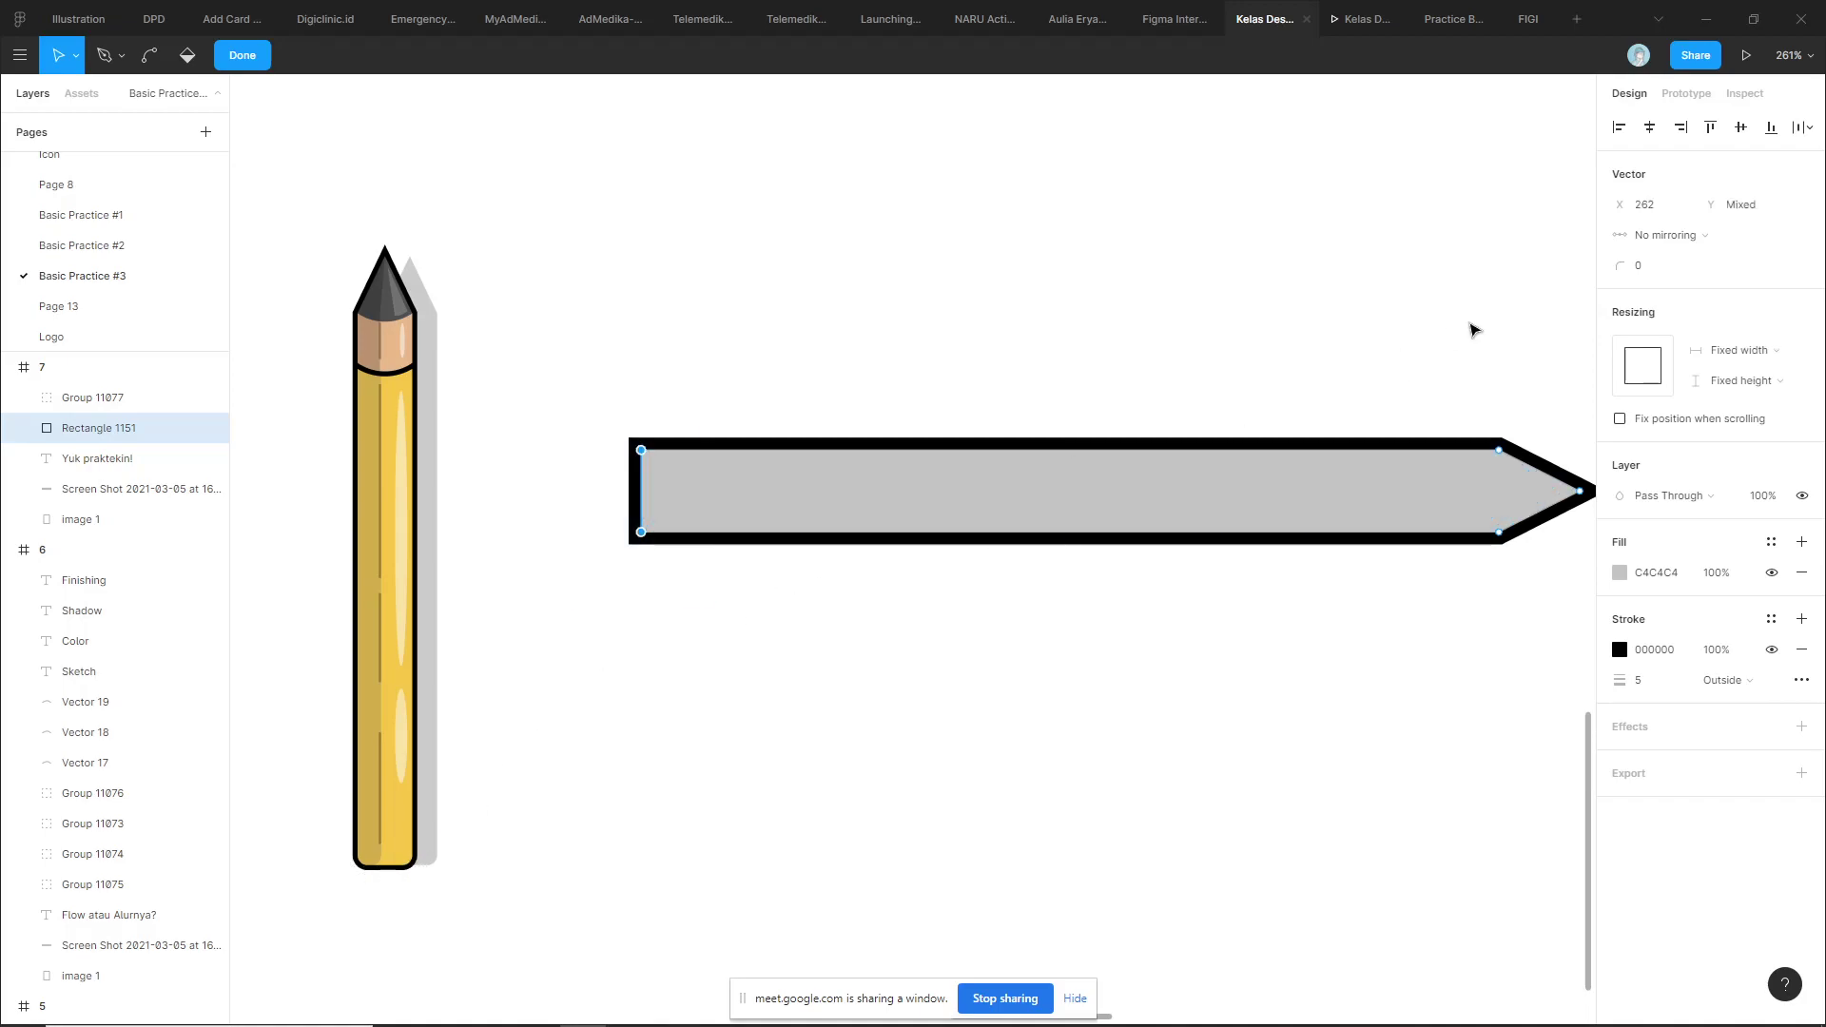
{"action": "left_click", "coordinate": [1638, 266]}
{"action": "type", "text": "5"}
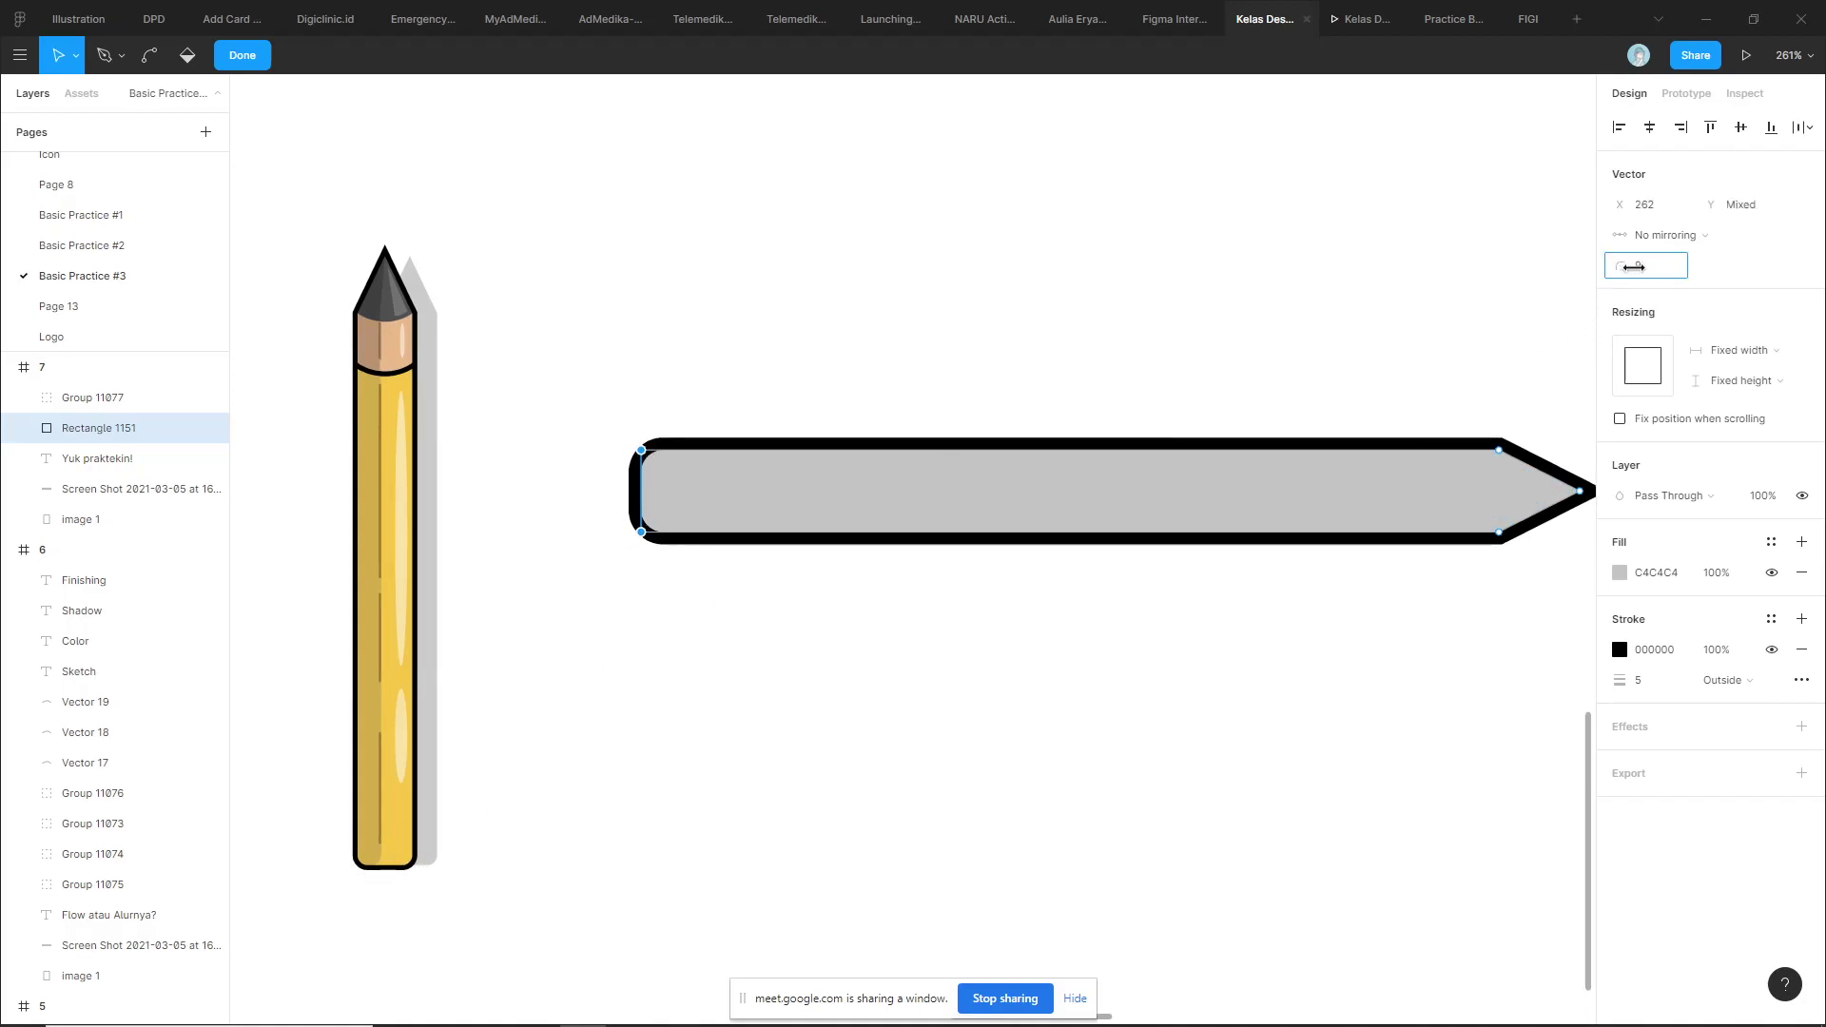
{"action": "key", "text": "Return"}
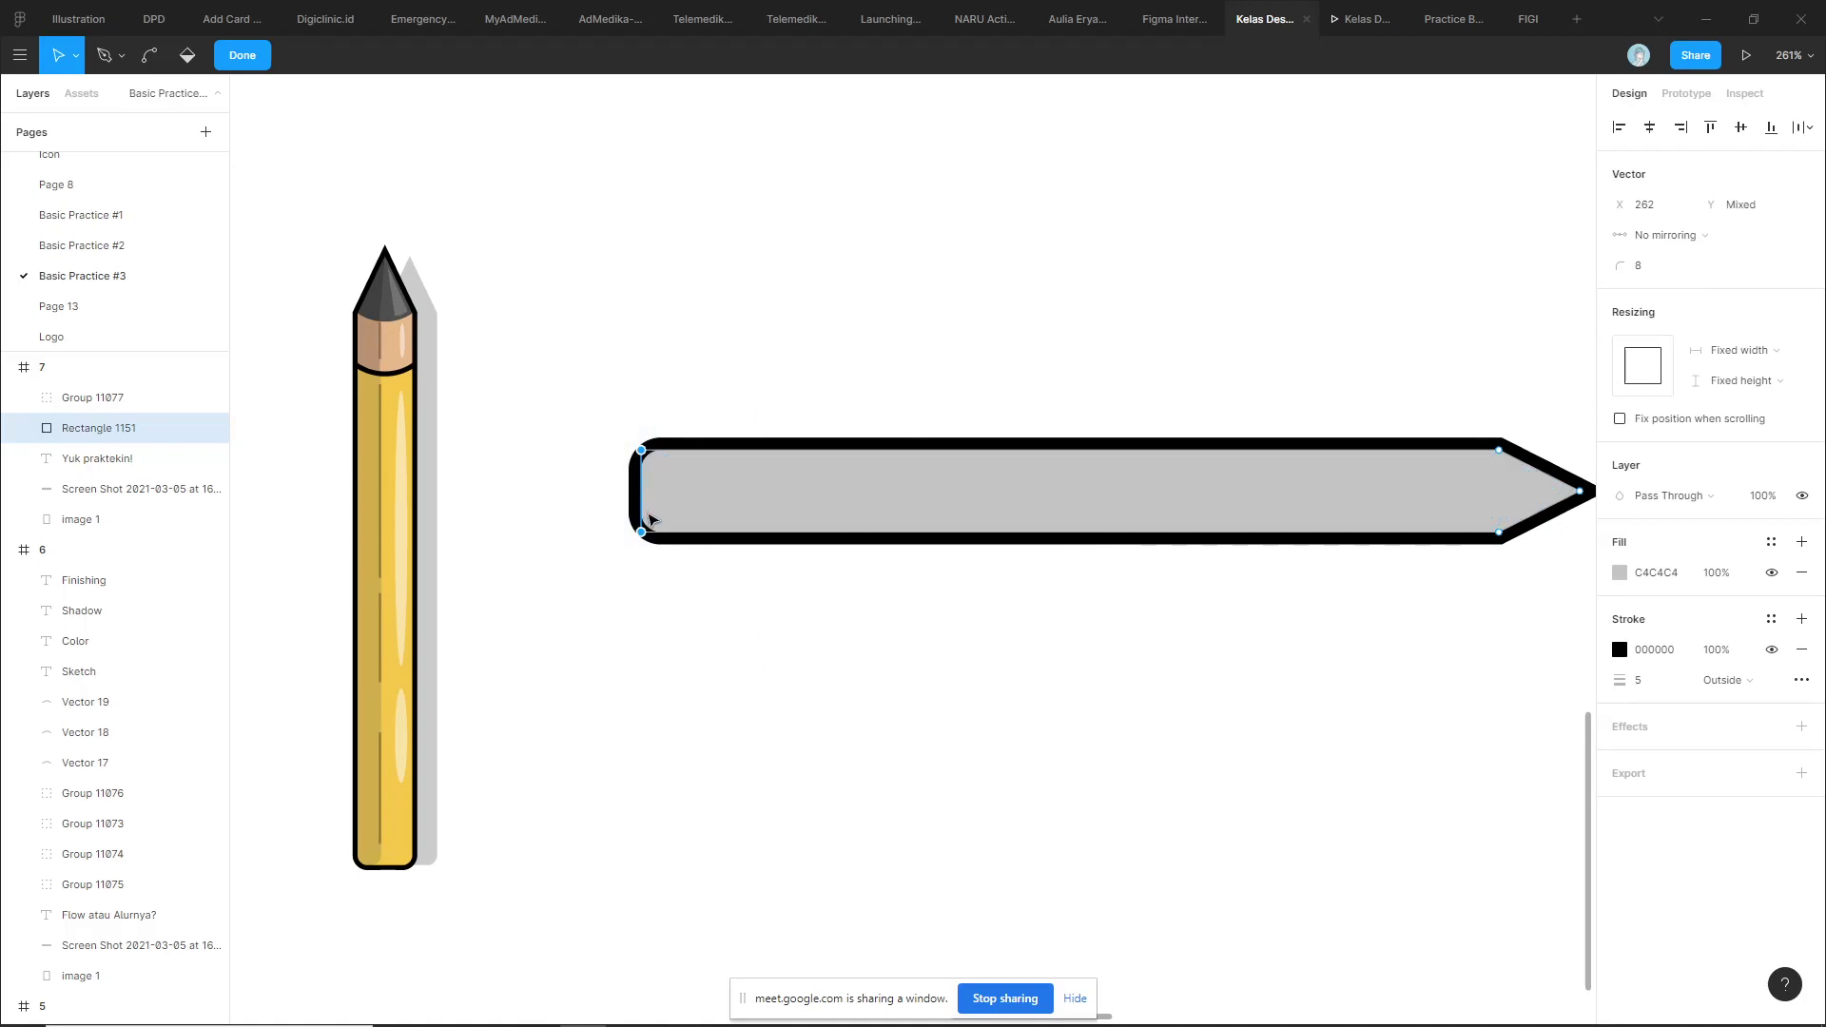
{"action": "key", "text": "Escape"}
{"action": "left_click", "coordinate": [734, 633]}
{"action": "scroll", "coordinate": [1031, 574], "scroll_direction": "right", "scroll_amount": 2}
{"action": "scroll", "coordinate": [1174, 367], "scroll_direction": "right", "scroll_amount": 1}
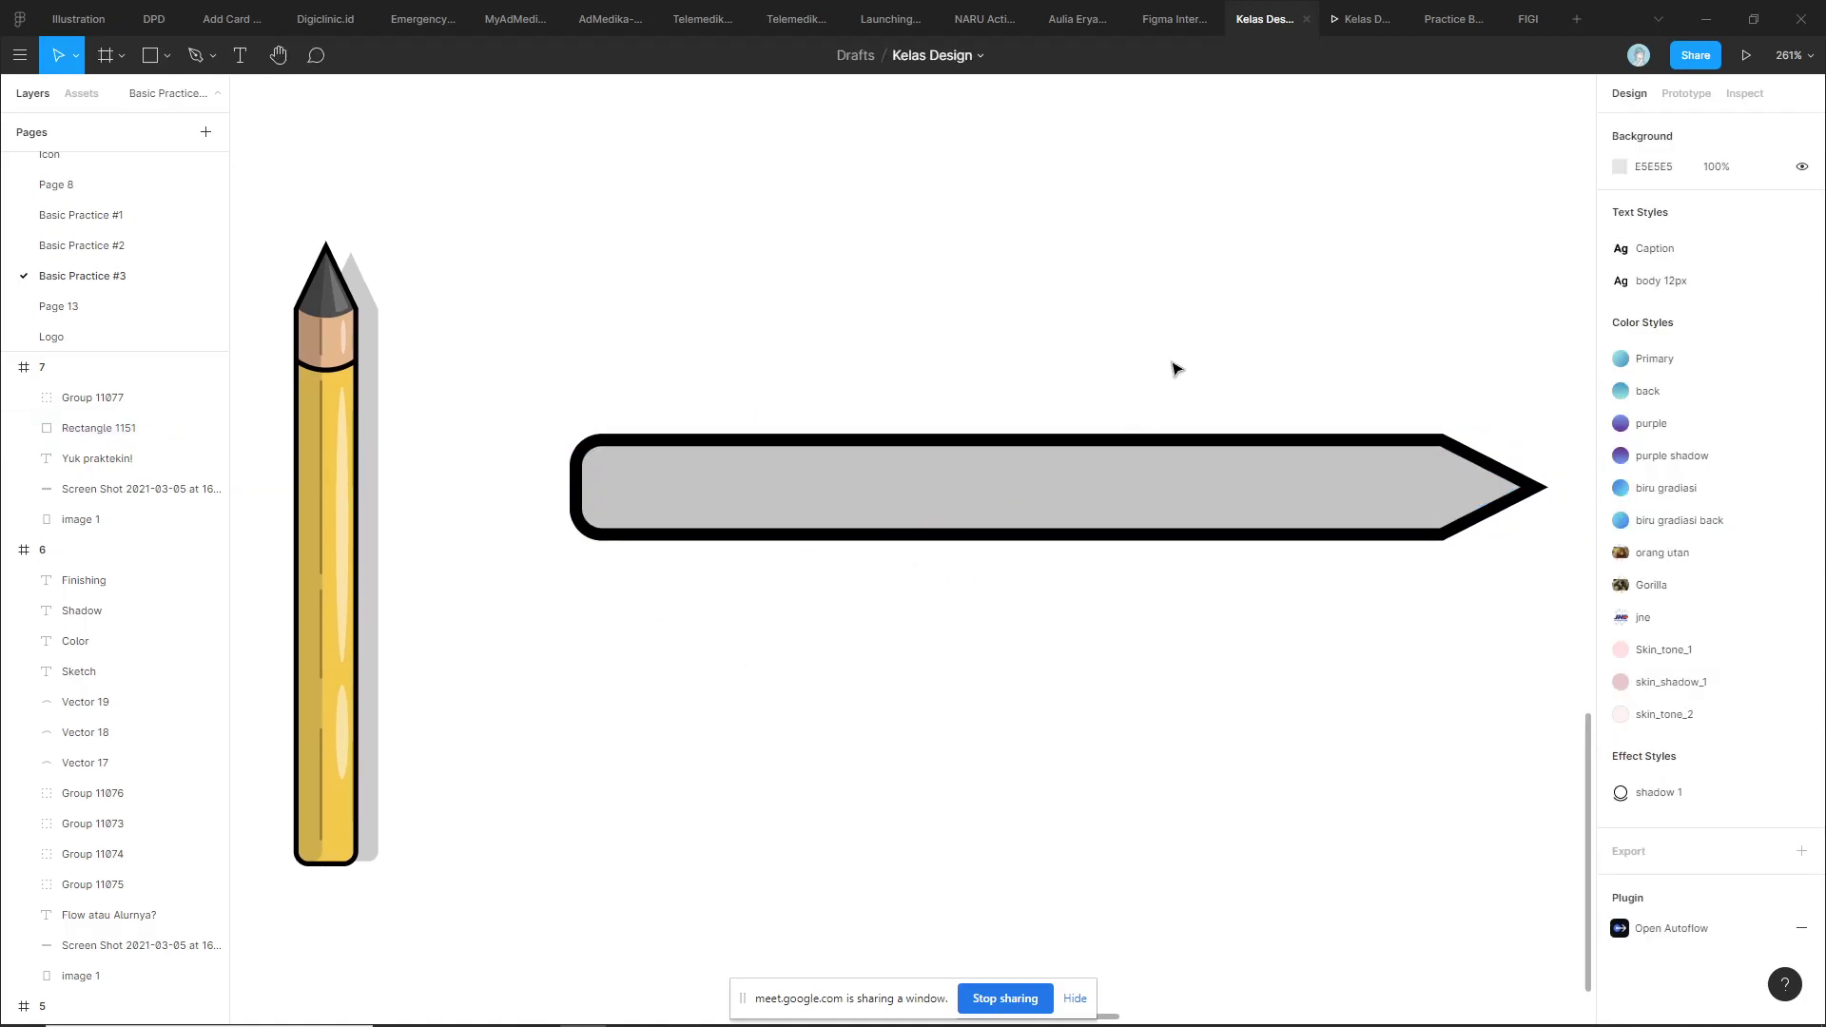
{"action": "scroll", "coordinate": [1122, 369], "scroll_direction": "right", "scroll_amount": 3}
{"action": "left_click_drag", "start_coordinate": [1051, 356], "coordinate": [1092, 359]}
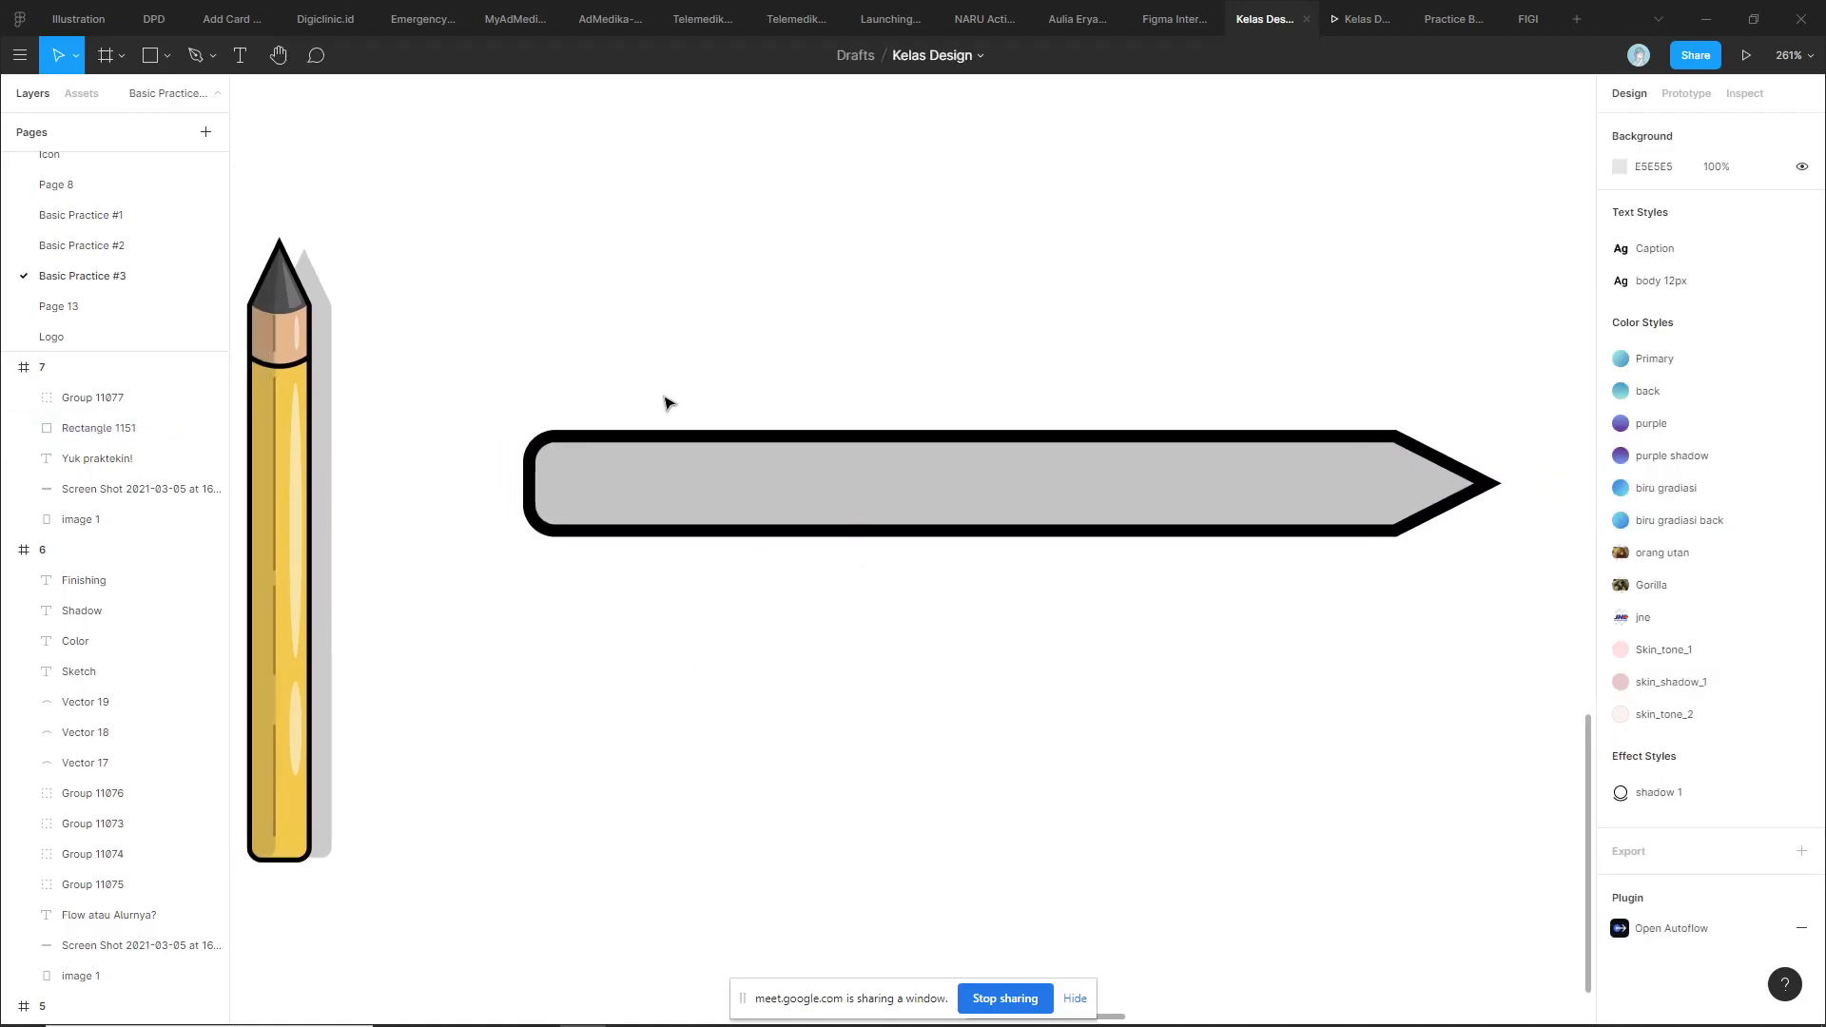
{"action": "scroll", "coordinate": [666, 403], "scroll_direction": "left", "scroll_amount": 3}
{"action": "scroll", "coordinate": [480, 364], "scroll_direction": "up", "scroll_amount": 5}
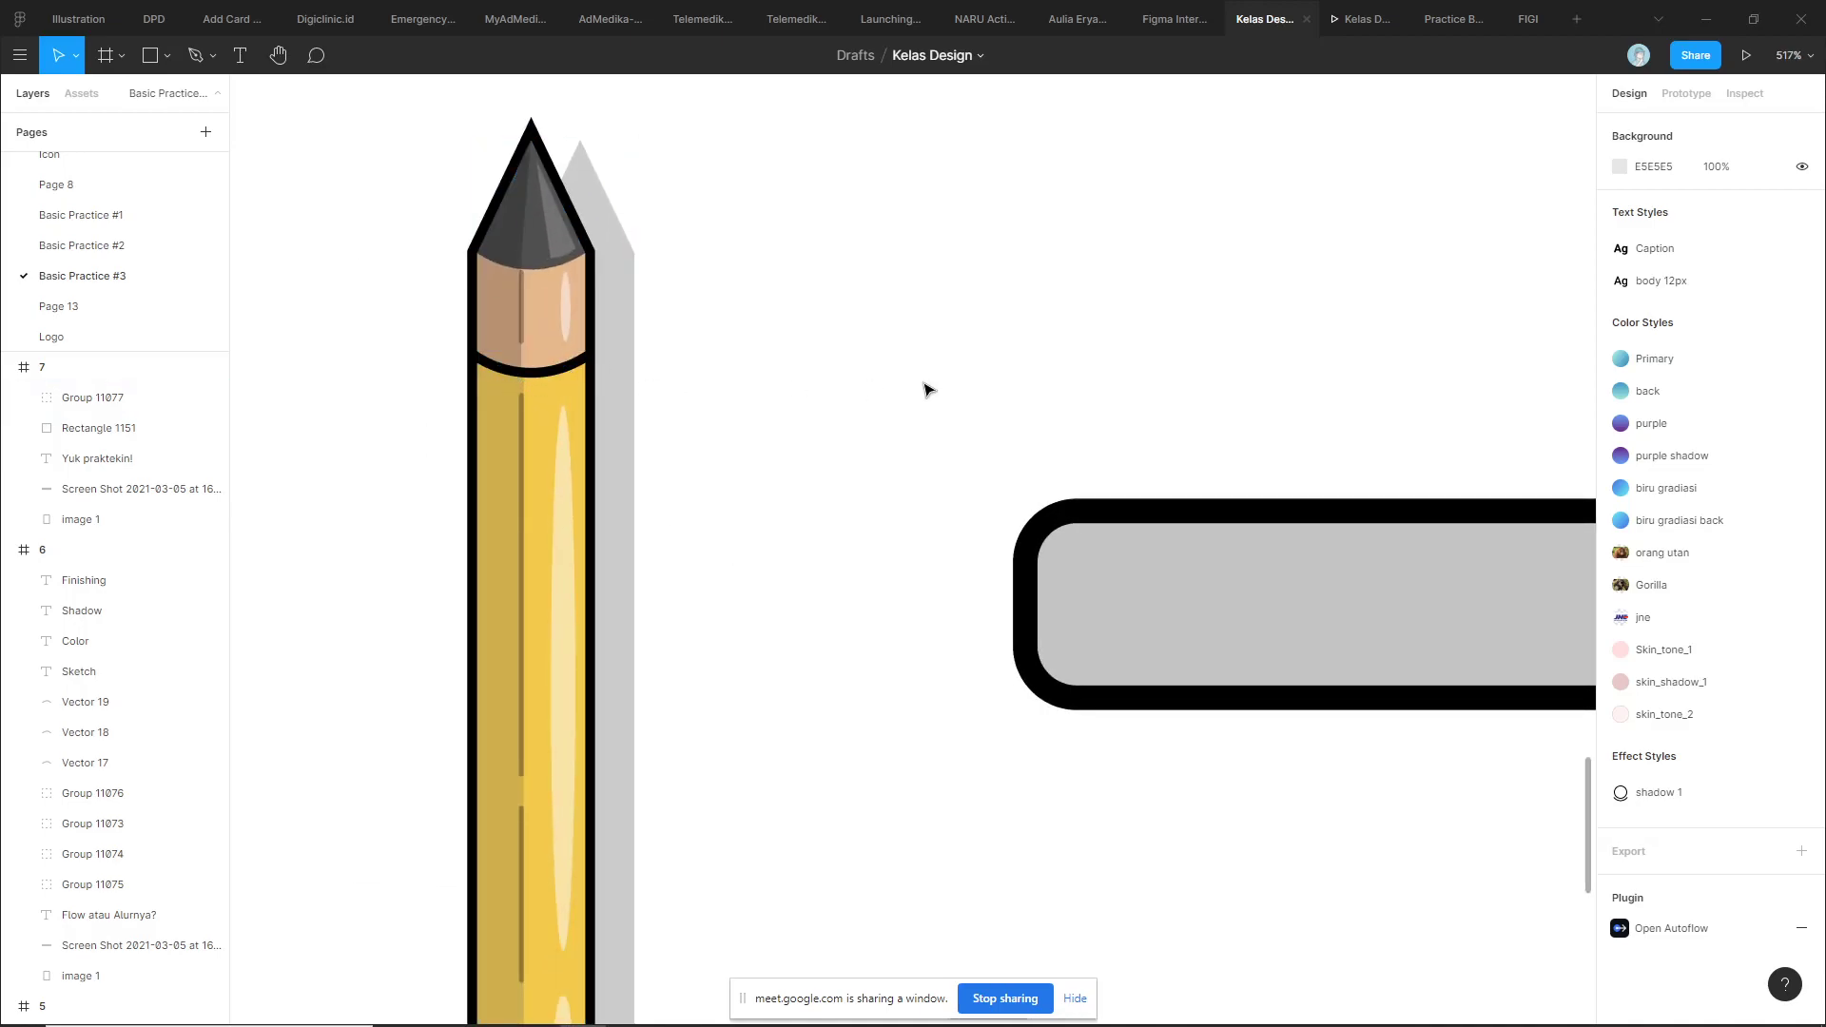
{"action": "scroll", "coordinate": [930, 388], "scroll_direction": "down", "scroll_amount": 3}
{"action": "scroll", "coordinate": [790, 351], "scroll_direction": "down", "scroll_amount": 2}
{"action": "scroll", "coordinate": [959, 326], "scroll_direction": "down", "scroll_amount": 1}
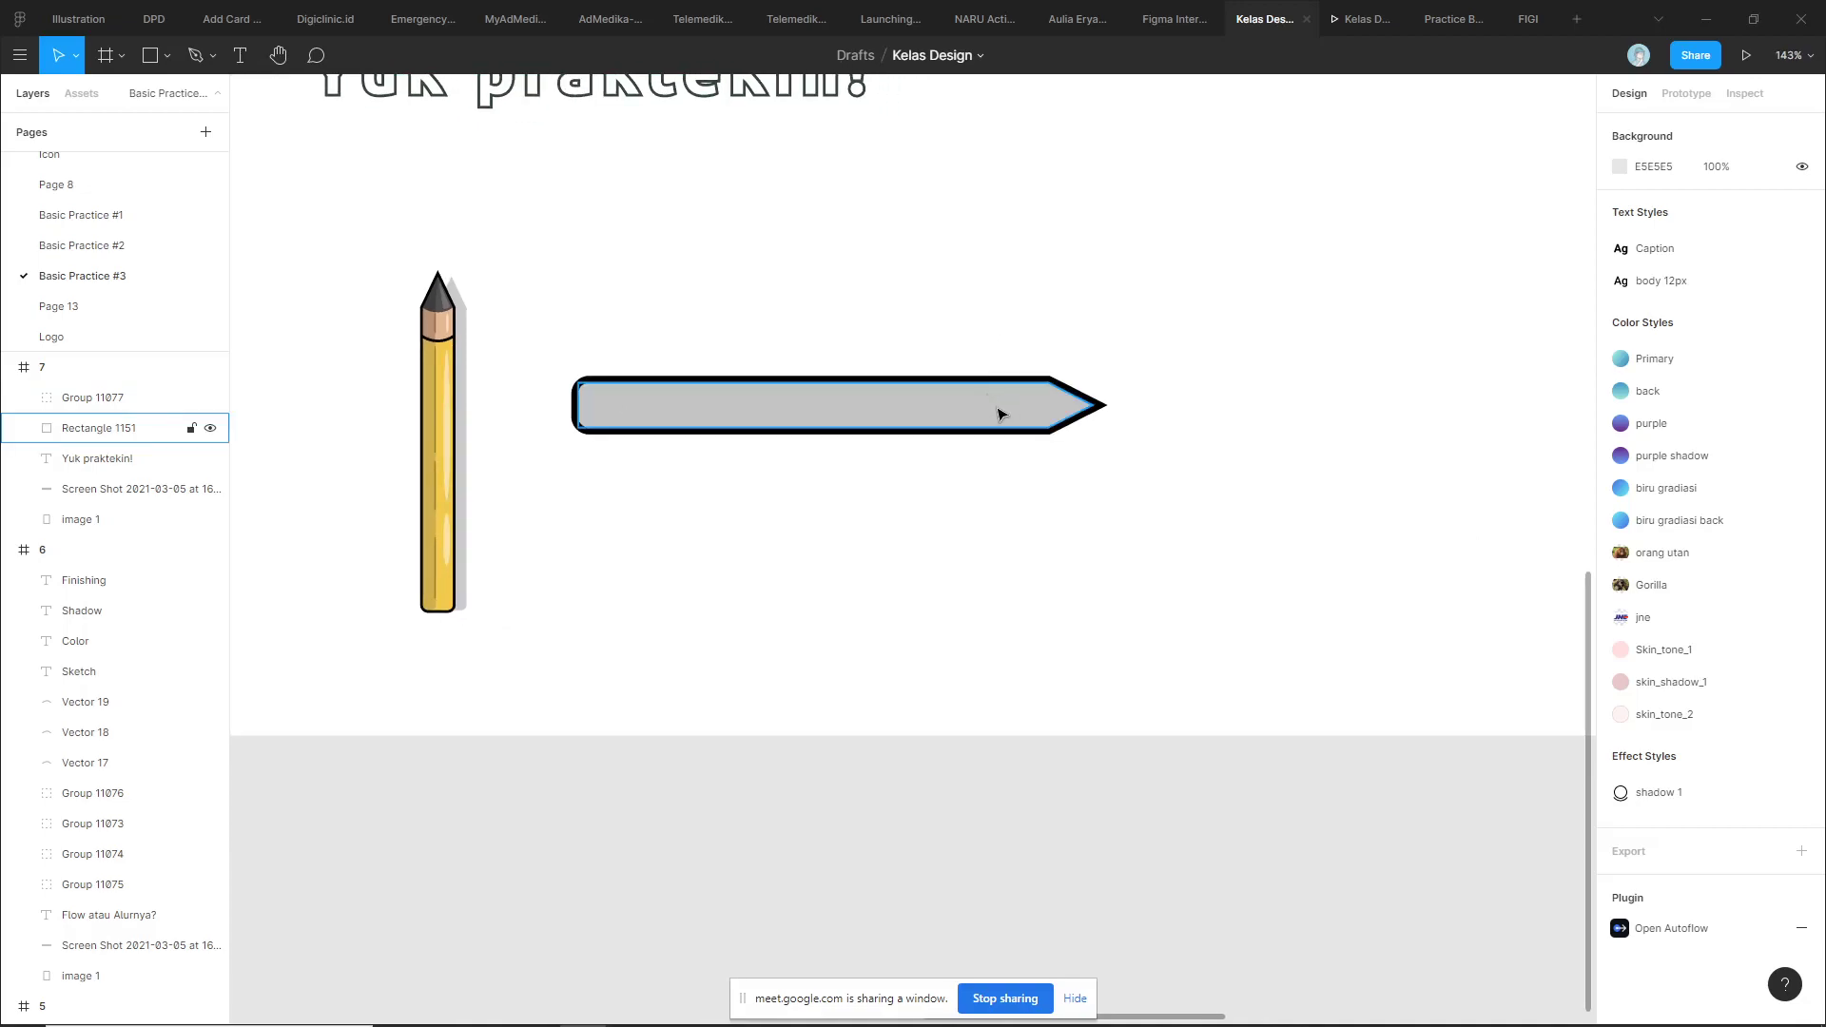
{"action": "scroll", "coordinate": [897, 355], "scroll_direction": "up", "scroll_amount": 1}
{"action": "scroll", "coordinate": [894, 354], "scroll_direction": "up", "scroll_amount": 1}
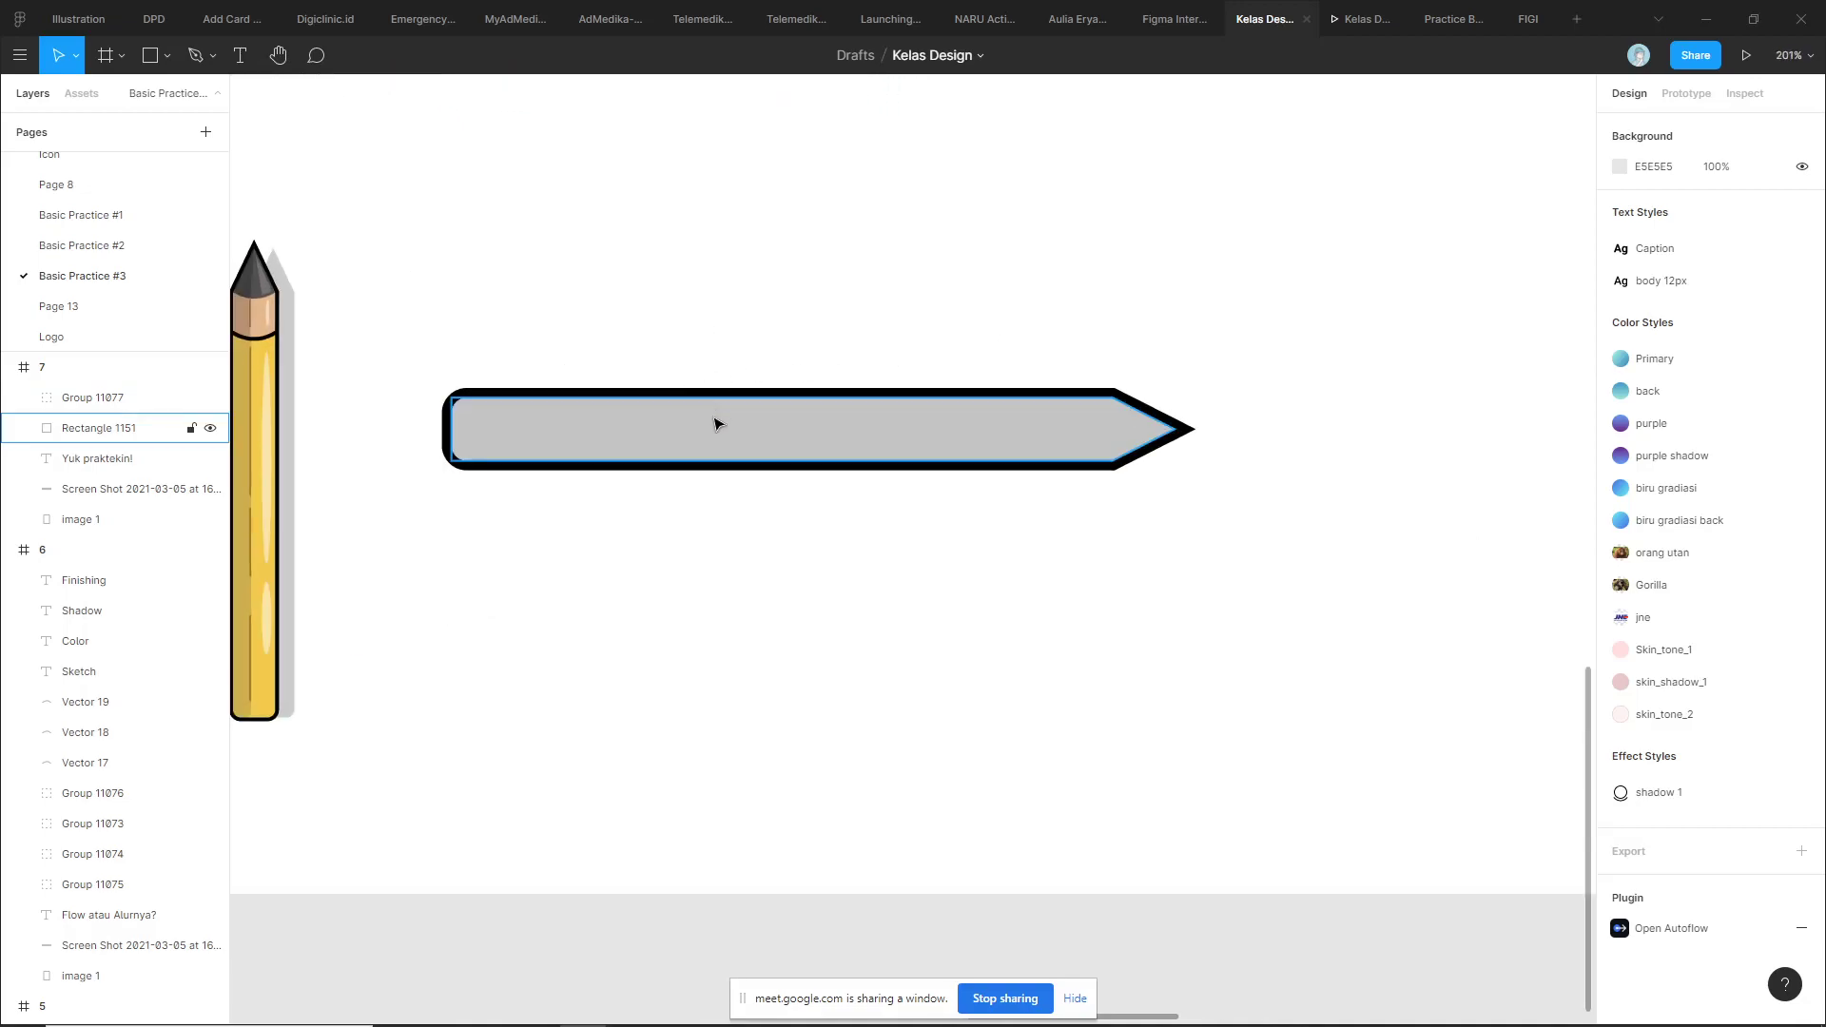
Duplicate the pencil body as a tip piece and fill it with 8F8F8F
{"action": "left_click", "coordinate": [809, 434]}
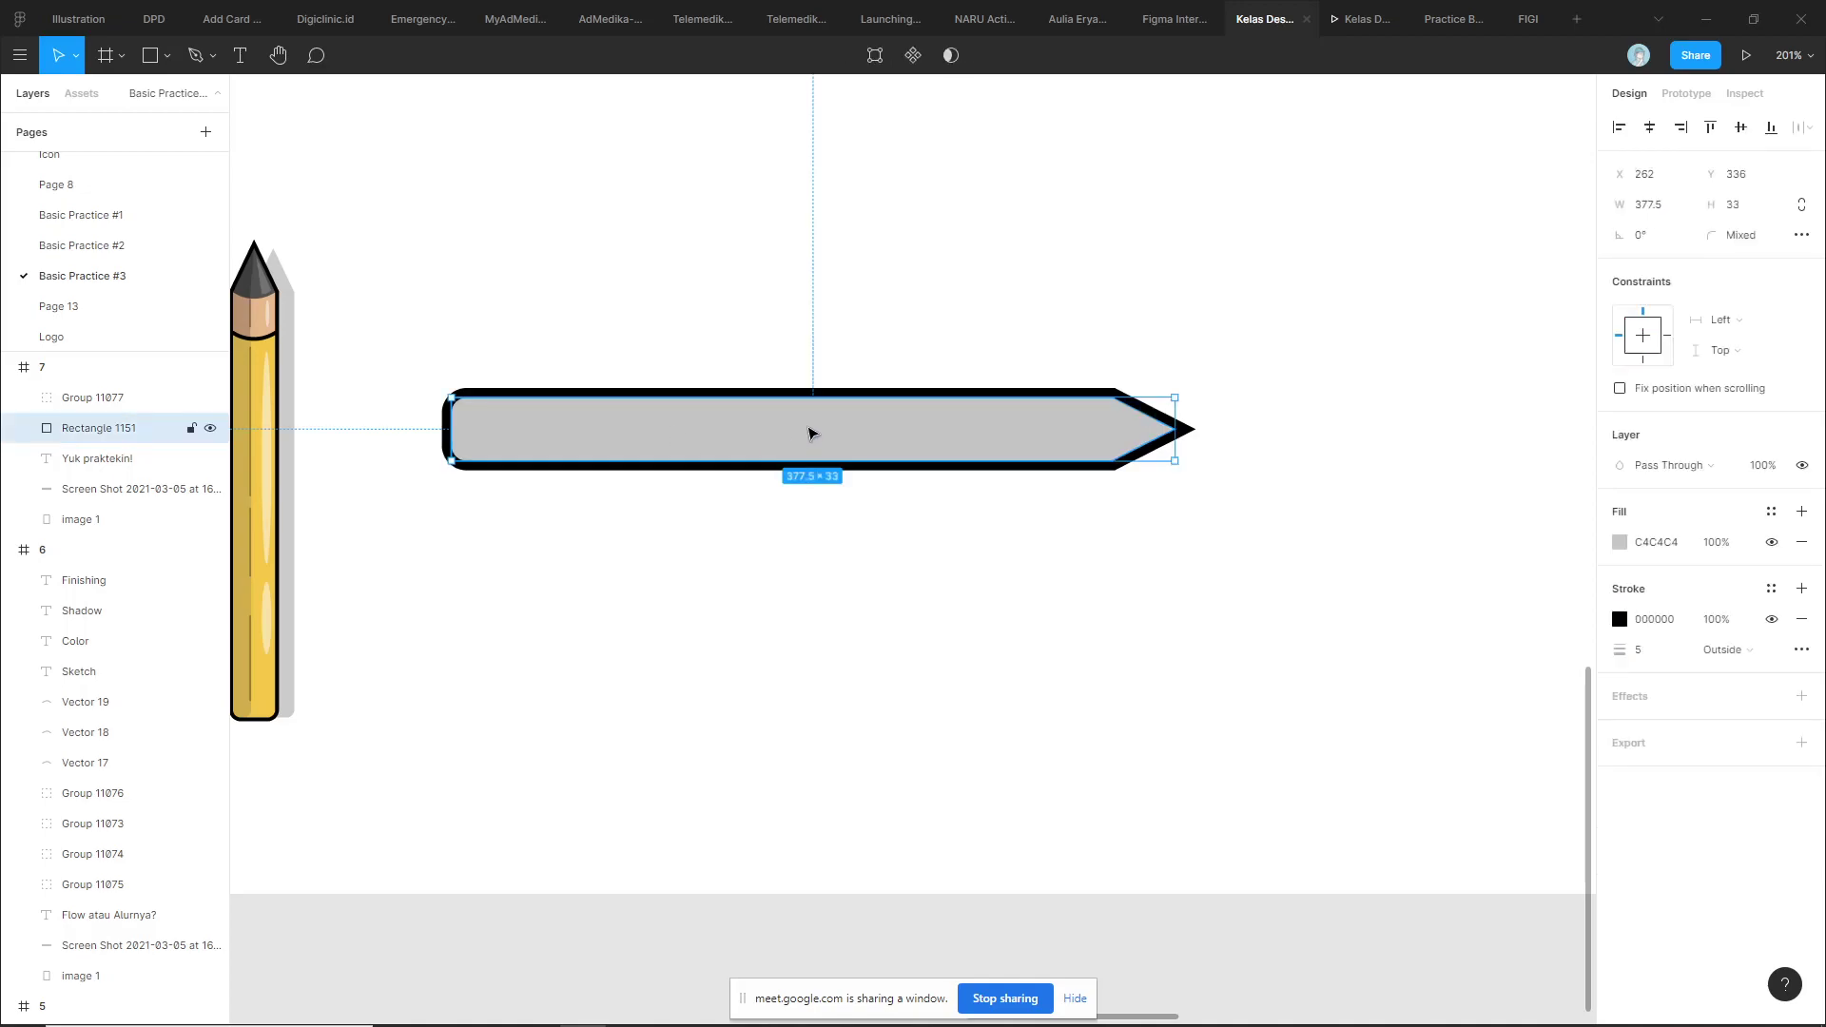
{"action": "key", "text": "ctrl+d"}
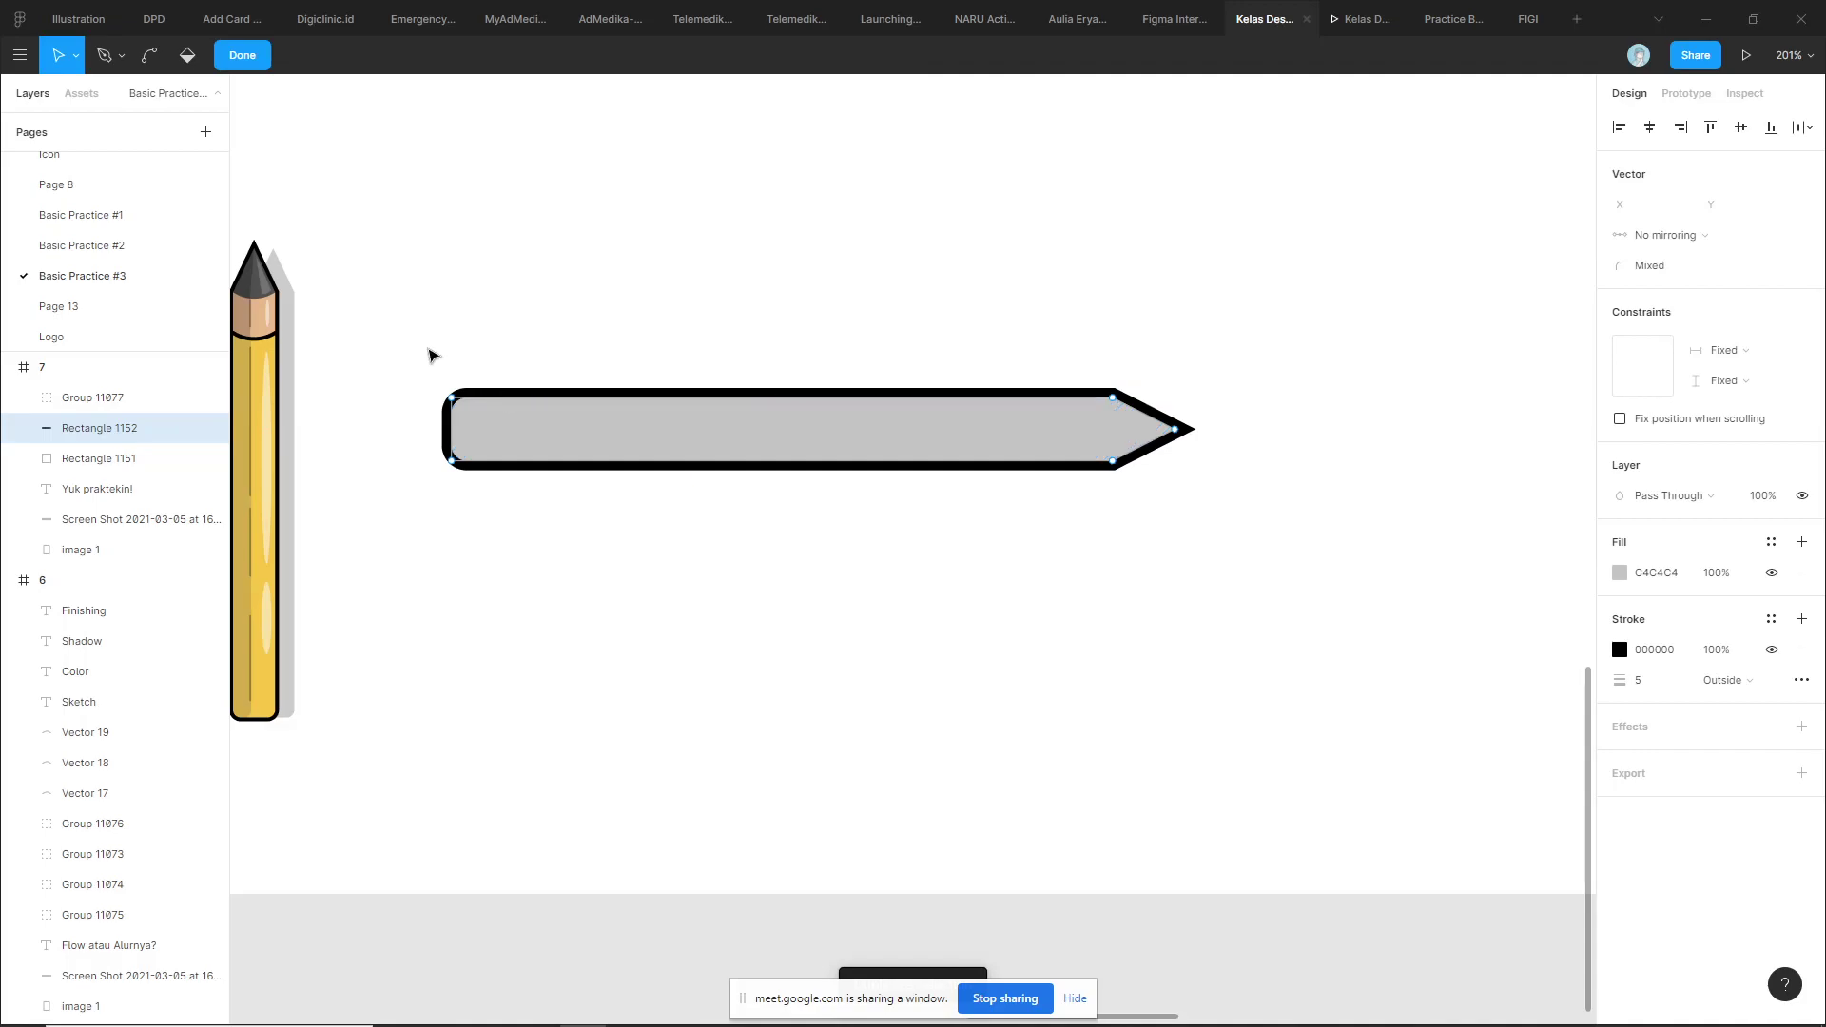
{"action": "key", "text": "Return"}
{"action": "mouse_move", "coordinate": [428, 354]}
{"action": "left_mouse_down"}
{"action": "mouse_move", "coordinate": [482, 477]}
{"action": "mouse_move", "coordinate": [1064, 492]}
{"action": "left_mouse_up"}
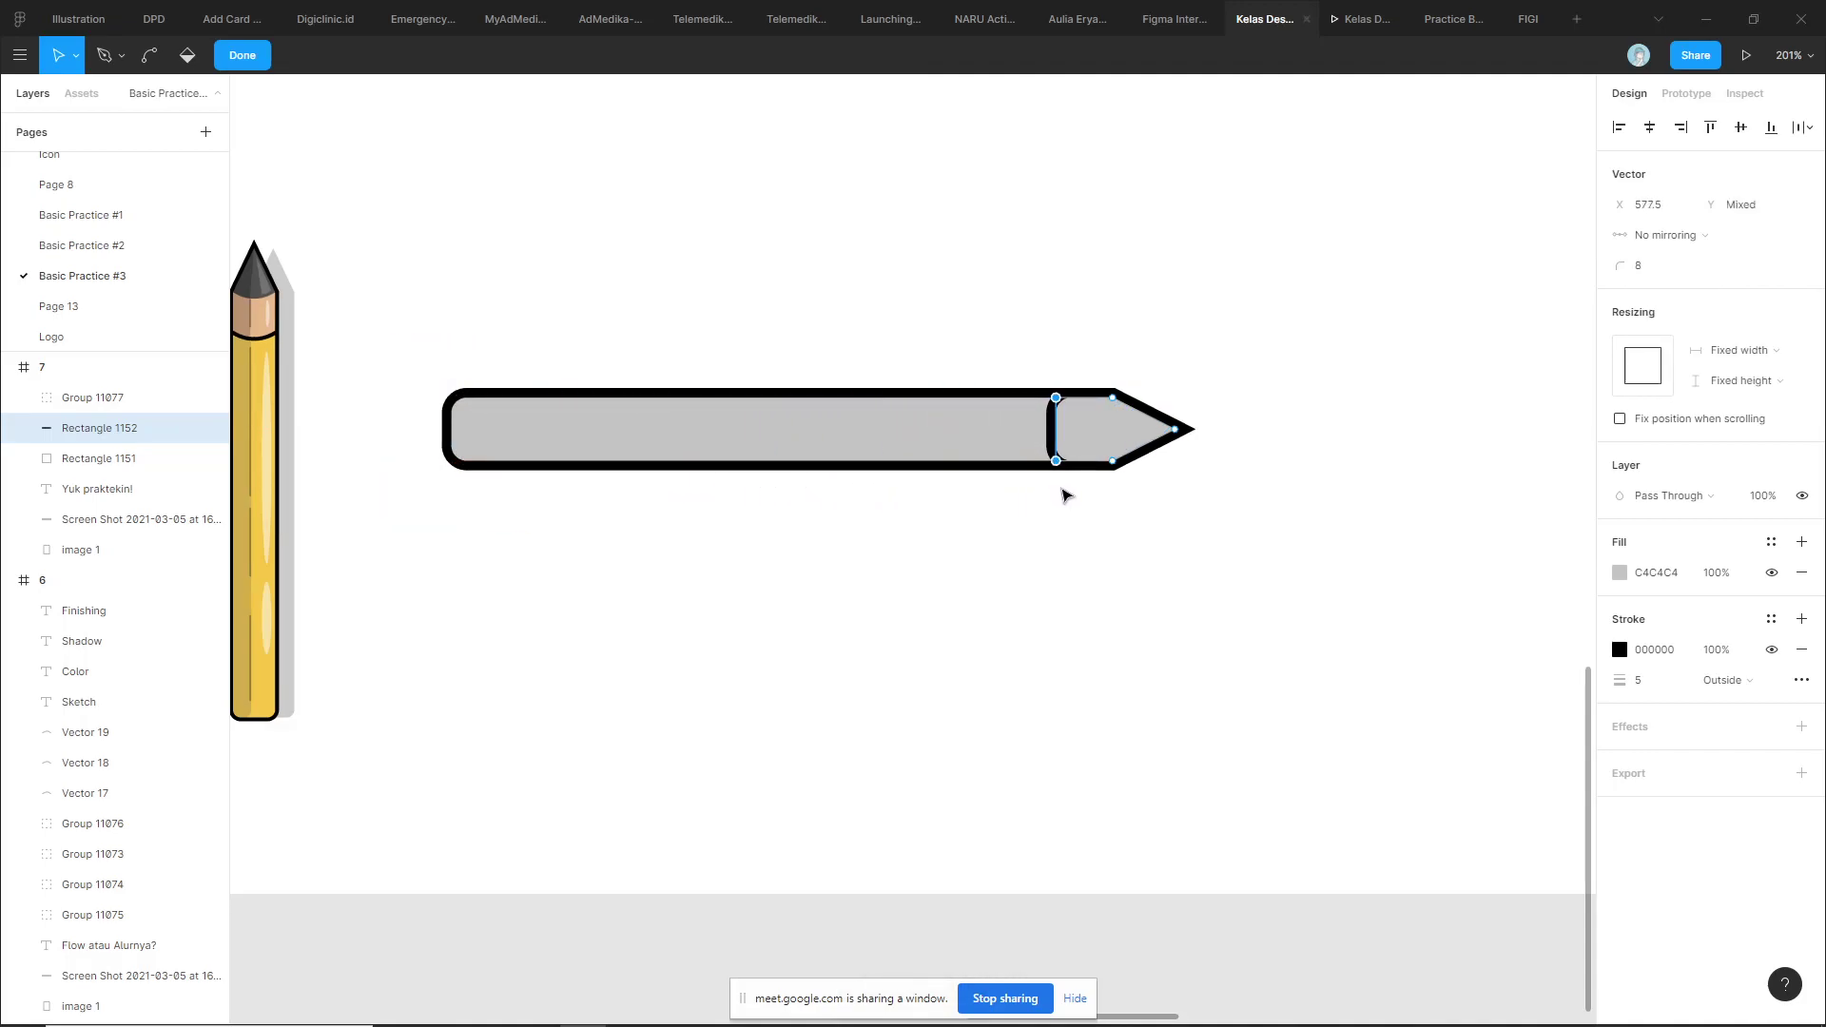
{"action": "left_click", "coordinate": [1620, 572]}
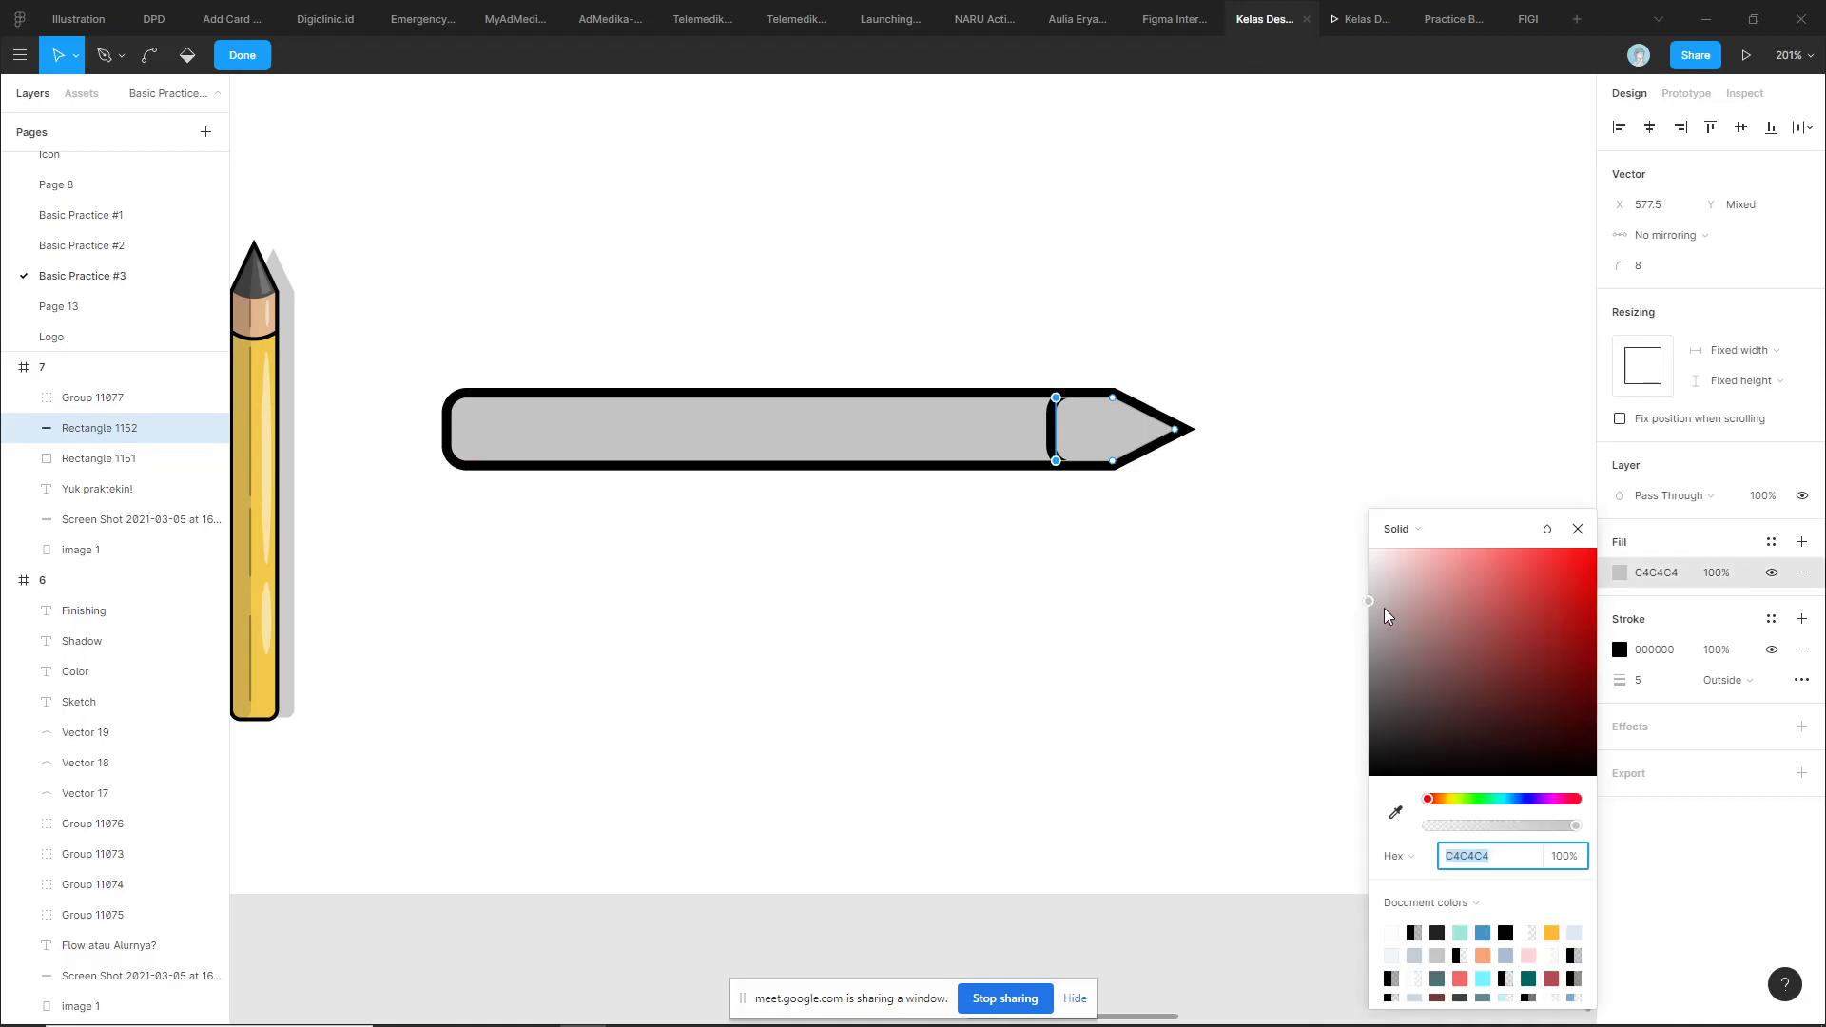
{"action": "type", "text": "8F8F8F"}
{"action": "key", "text": "Return"}
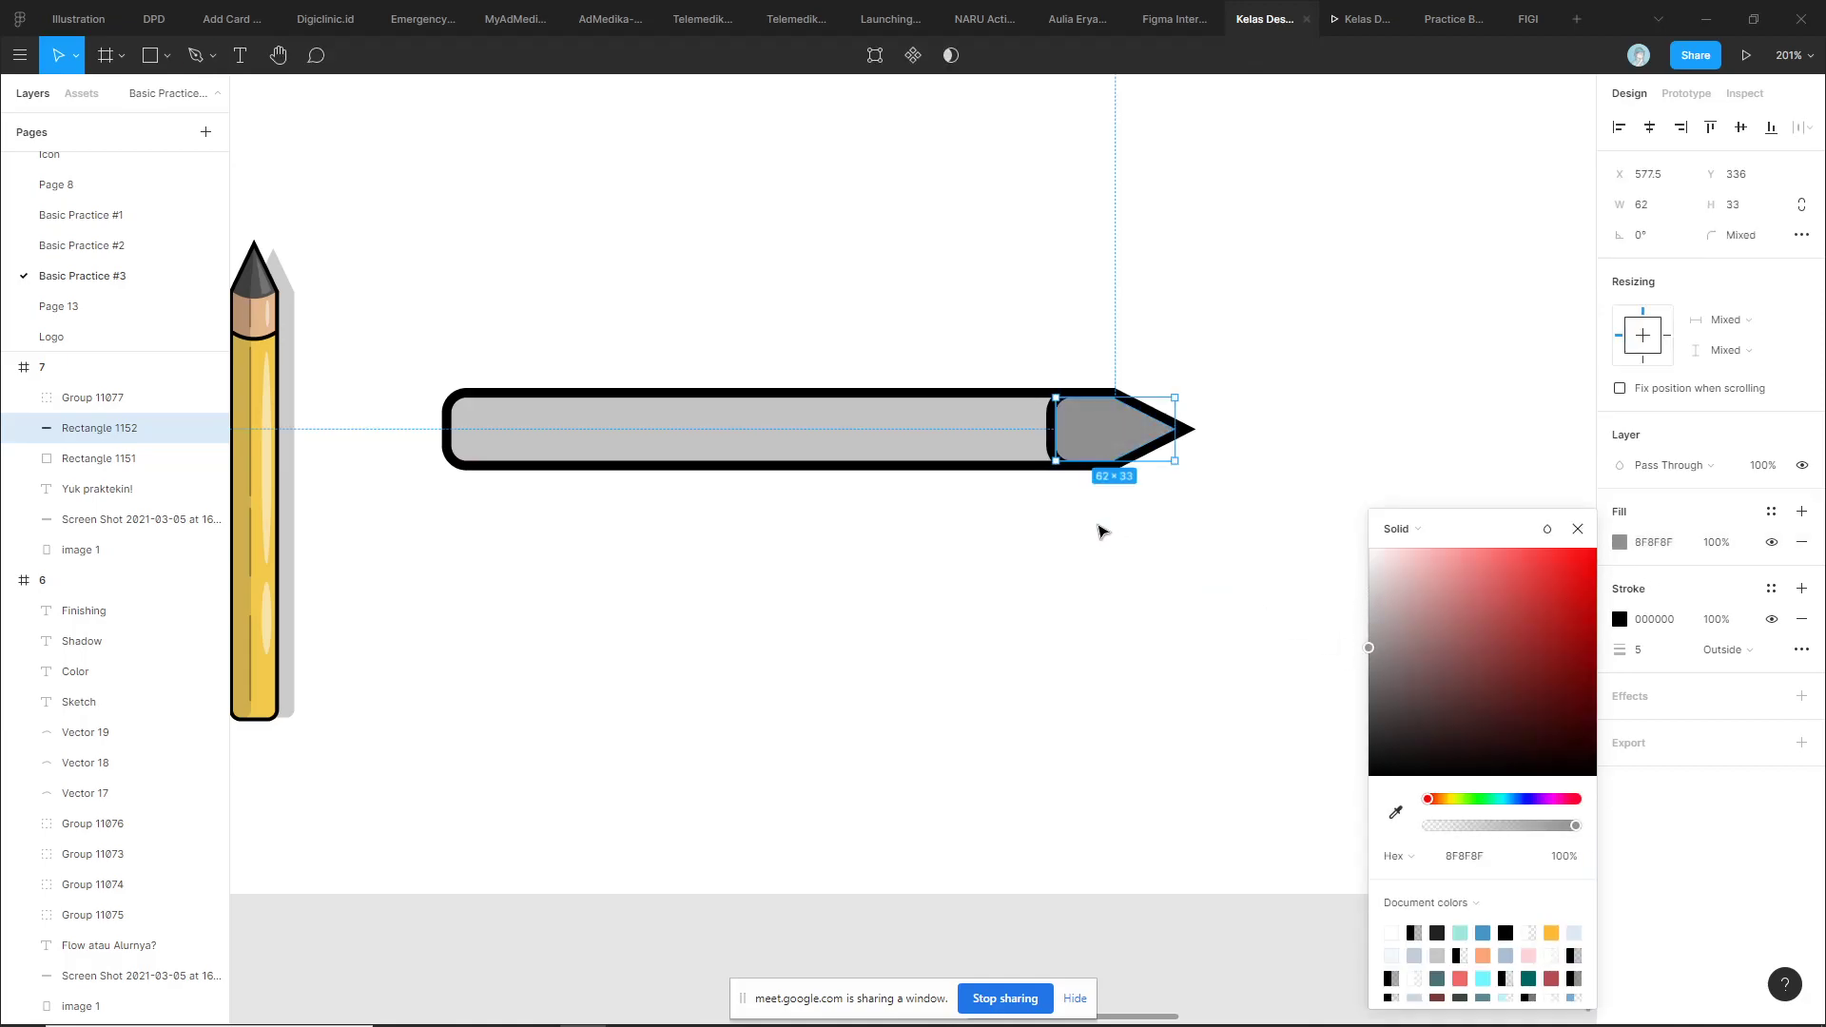
{"action": "left_click", "coordinate": [1099, 531]}
Add a middle point on the tip's left edge and round it to curve that edge
{"action": "scroll", "coordinate": [1099, 531], "scroll_direction": "down", "scroll_amount": 5}
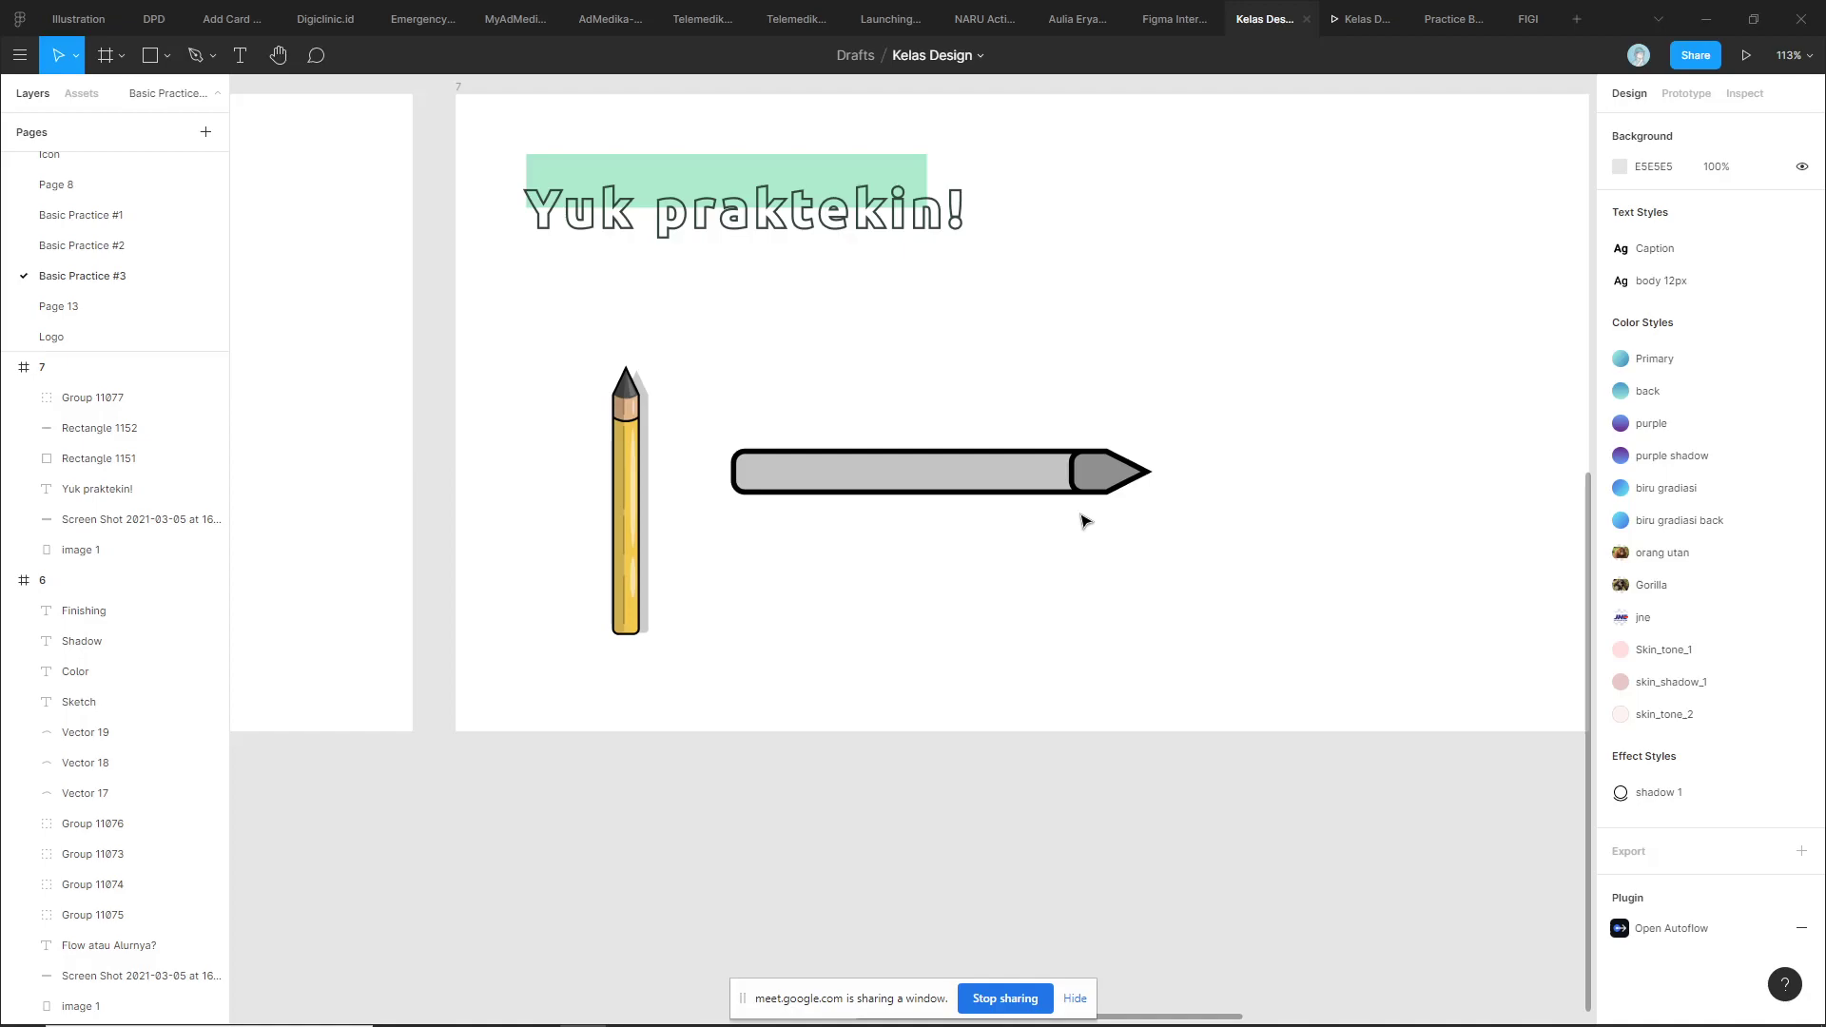
{"action": "scroll", "coordinate": [1066, 514], "scroll_direction": "up", "scroll_amount": 5}
{"action": "double_click", "coordinate": [1149, 386]}
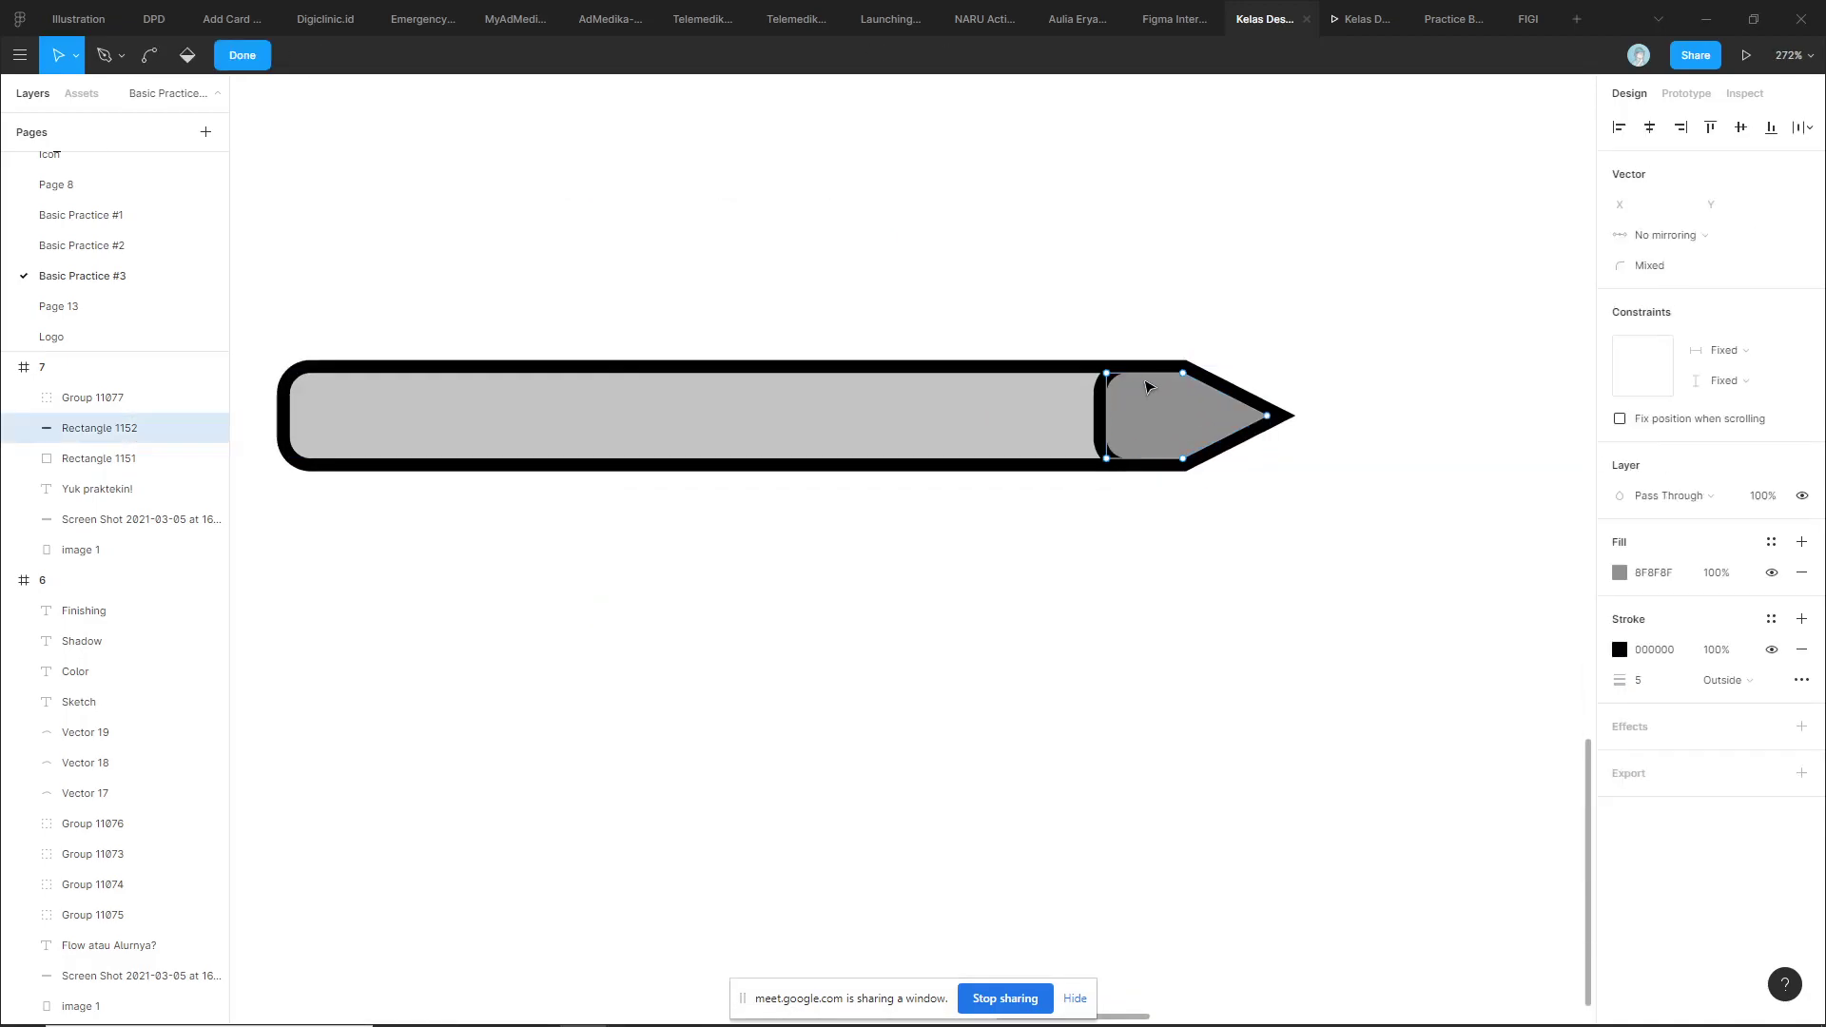
{"action": "scroll", "coordinate": [1094, 430], "scroll_direction": "up", "scroll_amount": 3}
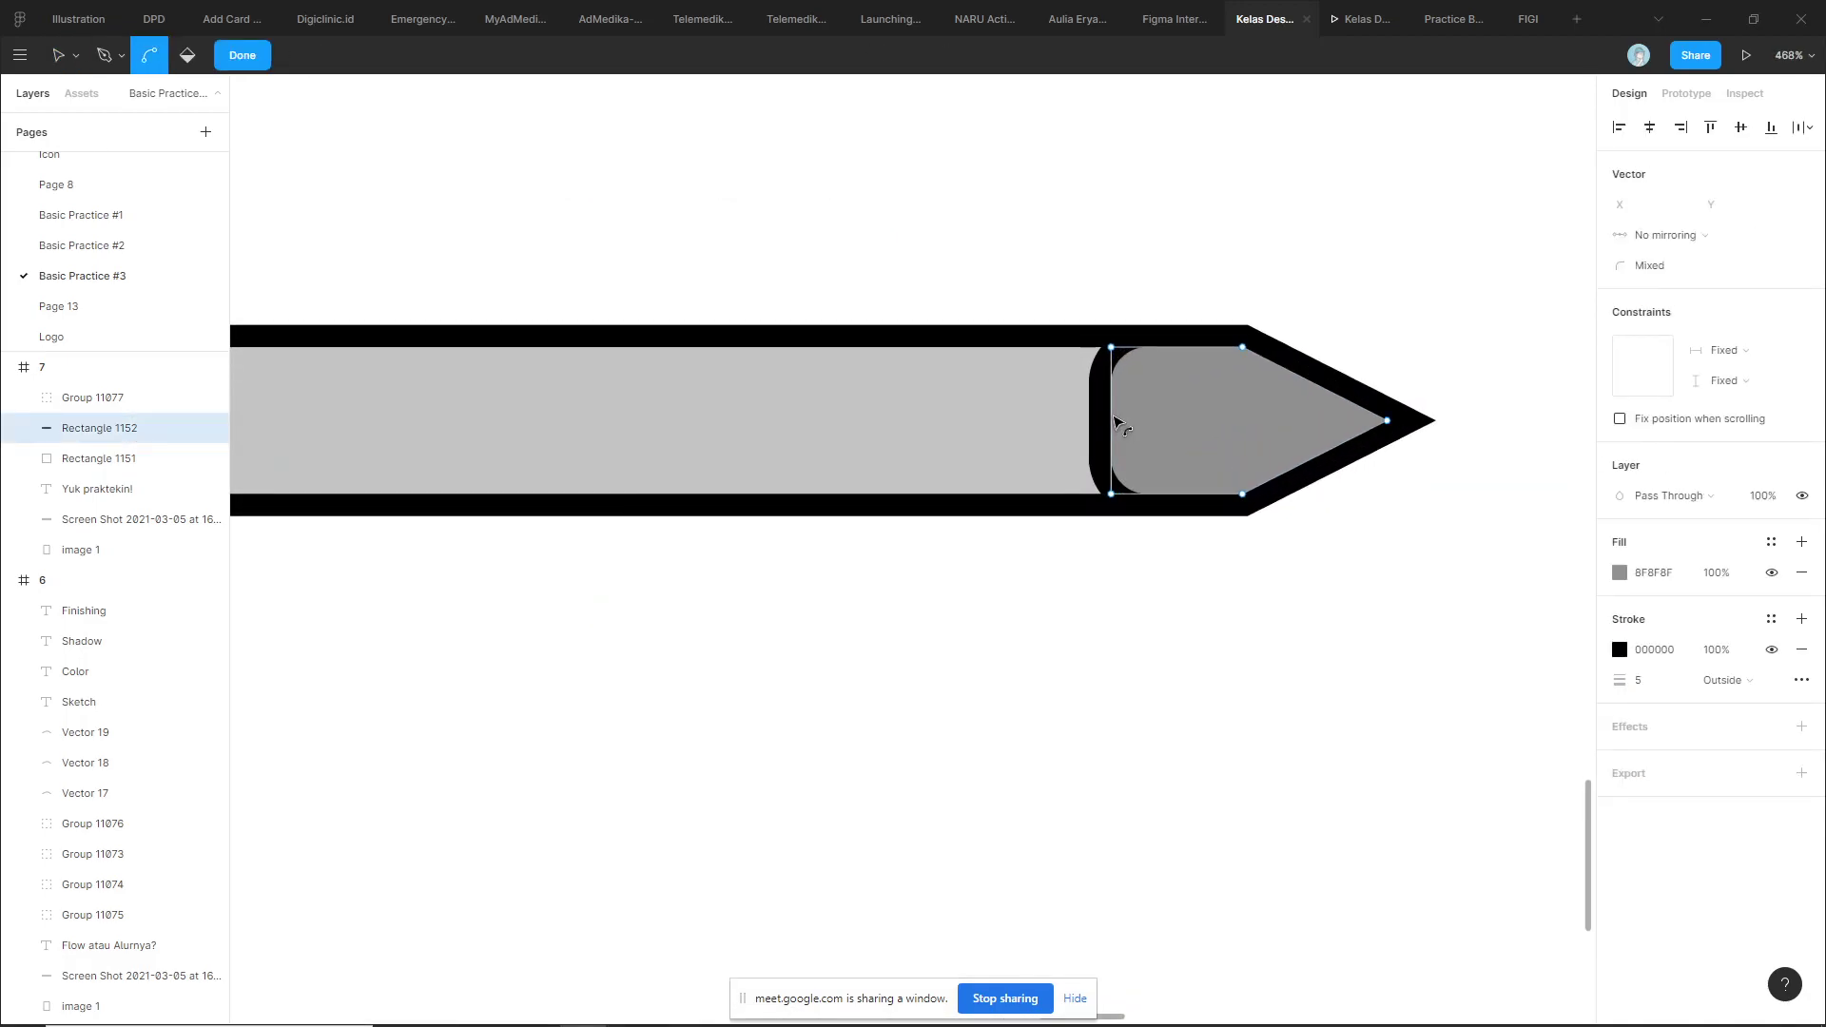
{"action": "left_click_drag", "start_coordinate": [1113, 430], "coordinate": [1075, 423]}
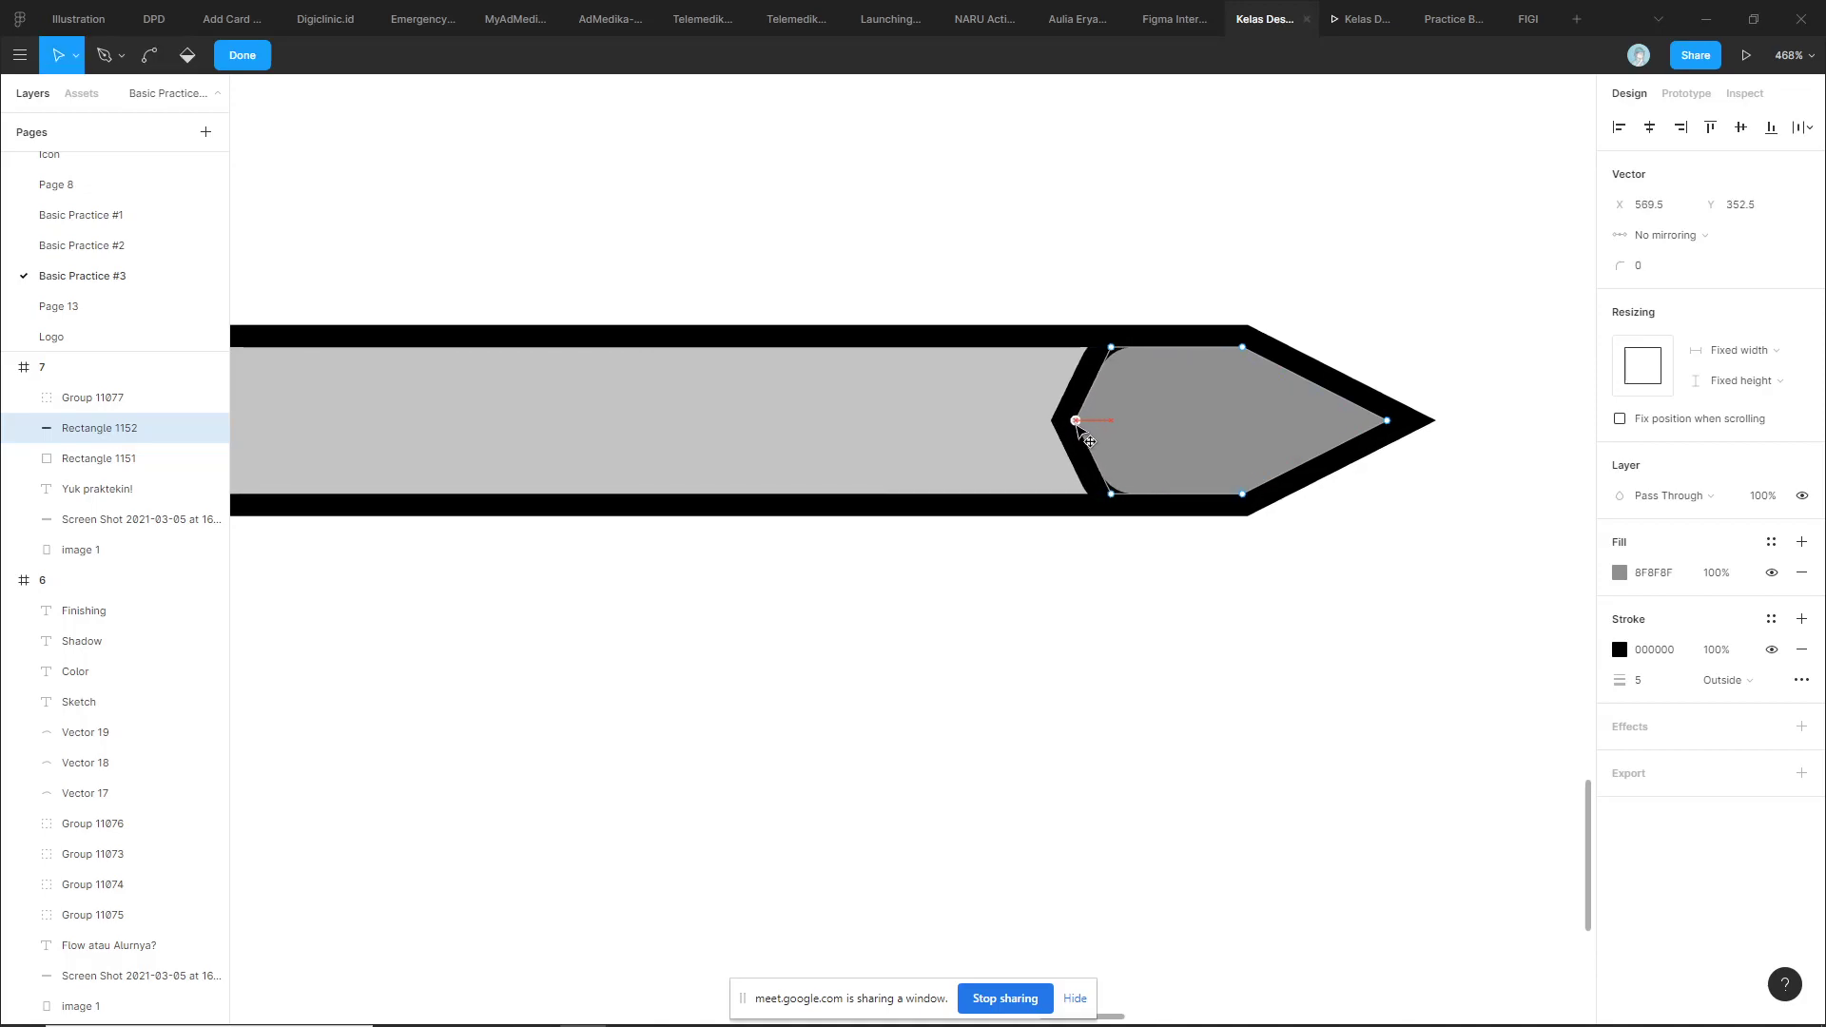
{"action": "scroll", "coordinate": [1398, 385], "scroll_direction": "up", "scroll_amount": 2}
{"action": "left_click", "coordinate": [1638, 265]}
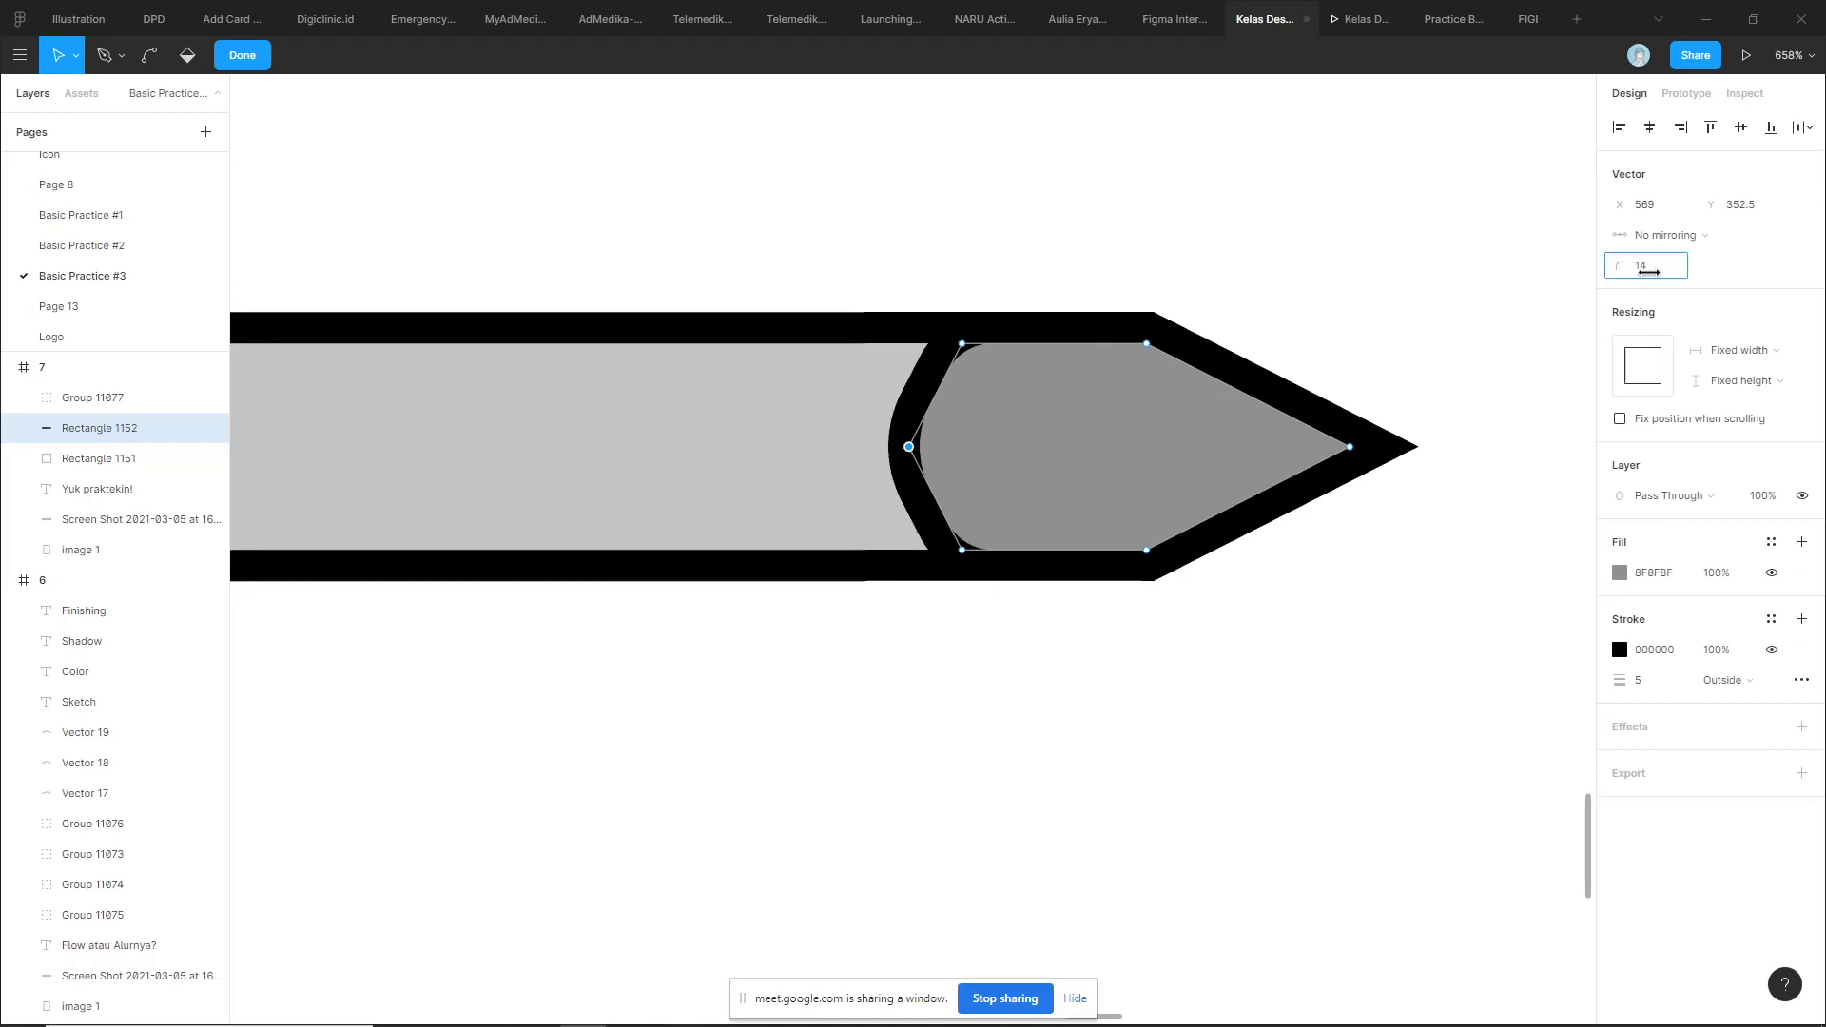
{"action": "type", "text": "20"}
{"action": "key", "text": "Return"}
{"action": "key", "text": "Escape"}
{"action": "left_click", "coordinate": [1172, 237]}
Zoom out to show the whole pencil and select the darker tip piece
{"action": "key", "text": "shift+1"}
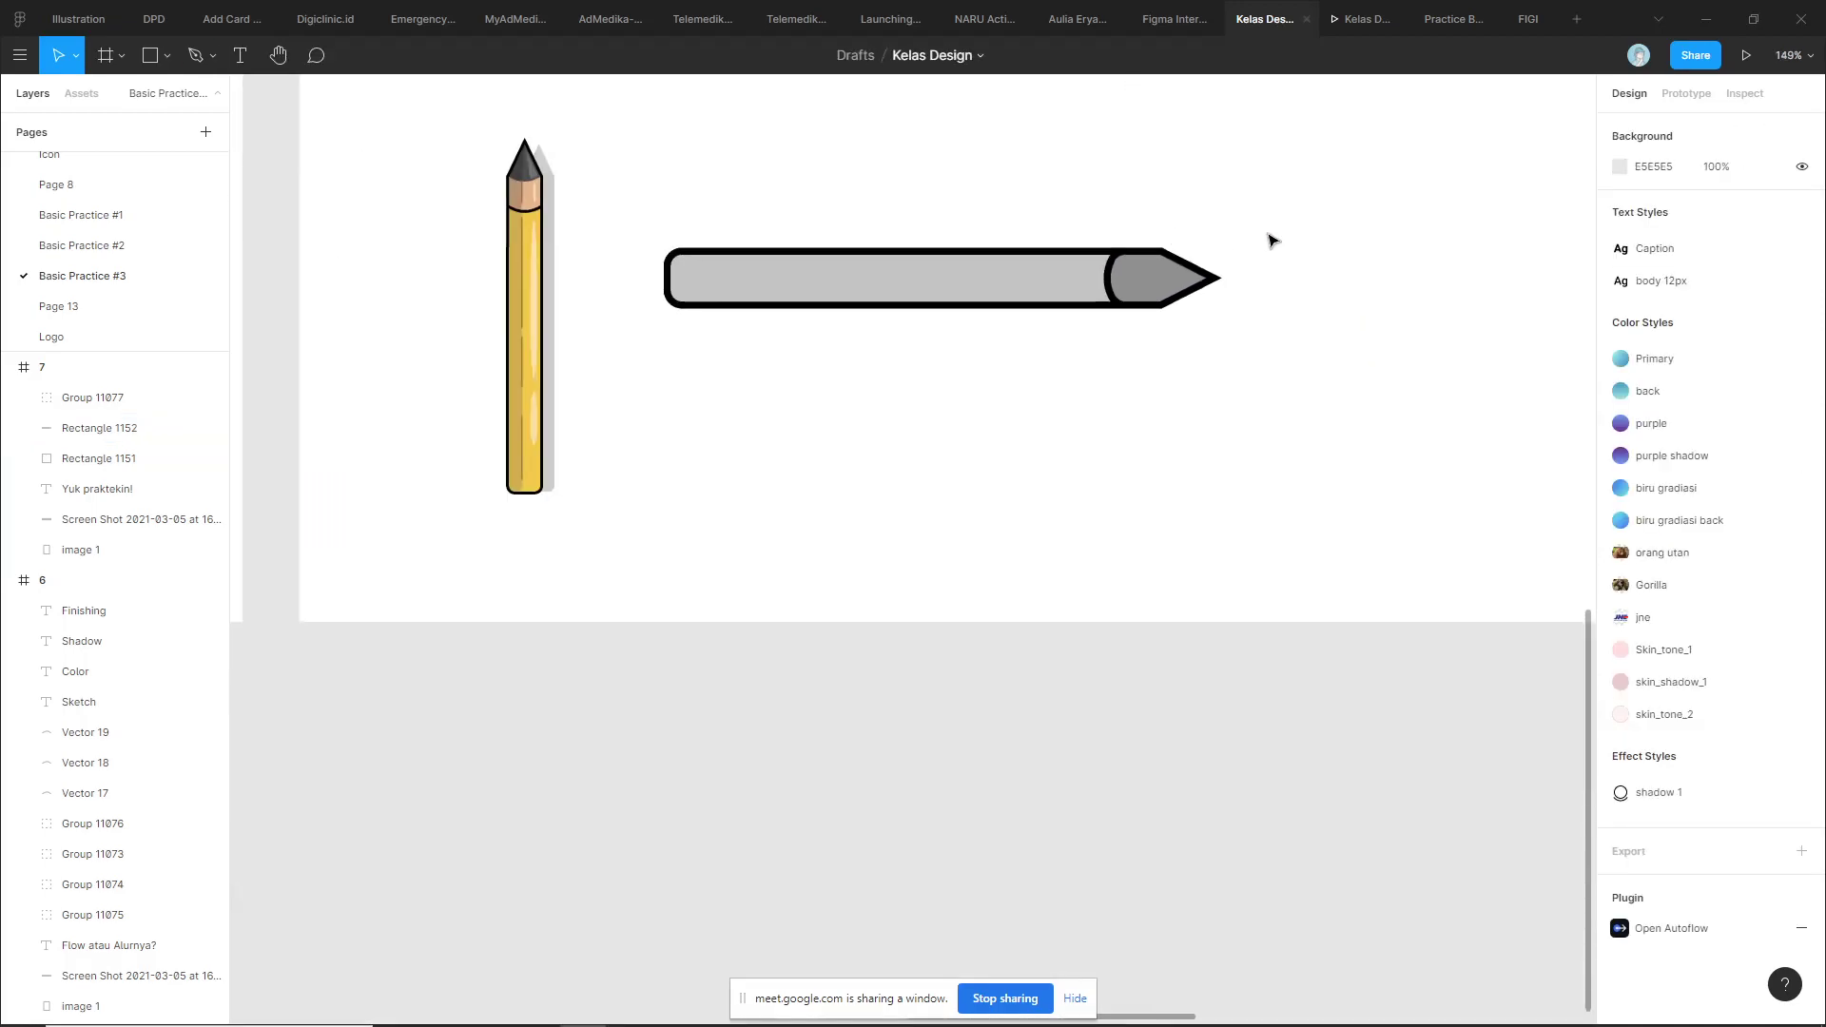
{"action": "scroll", "coordinate": [1328, 264], "scroll_direction": "up", "scroll_amount": 2}
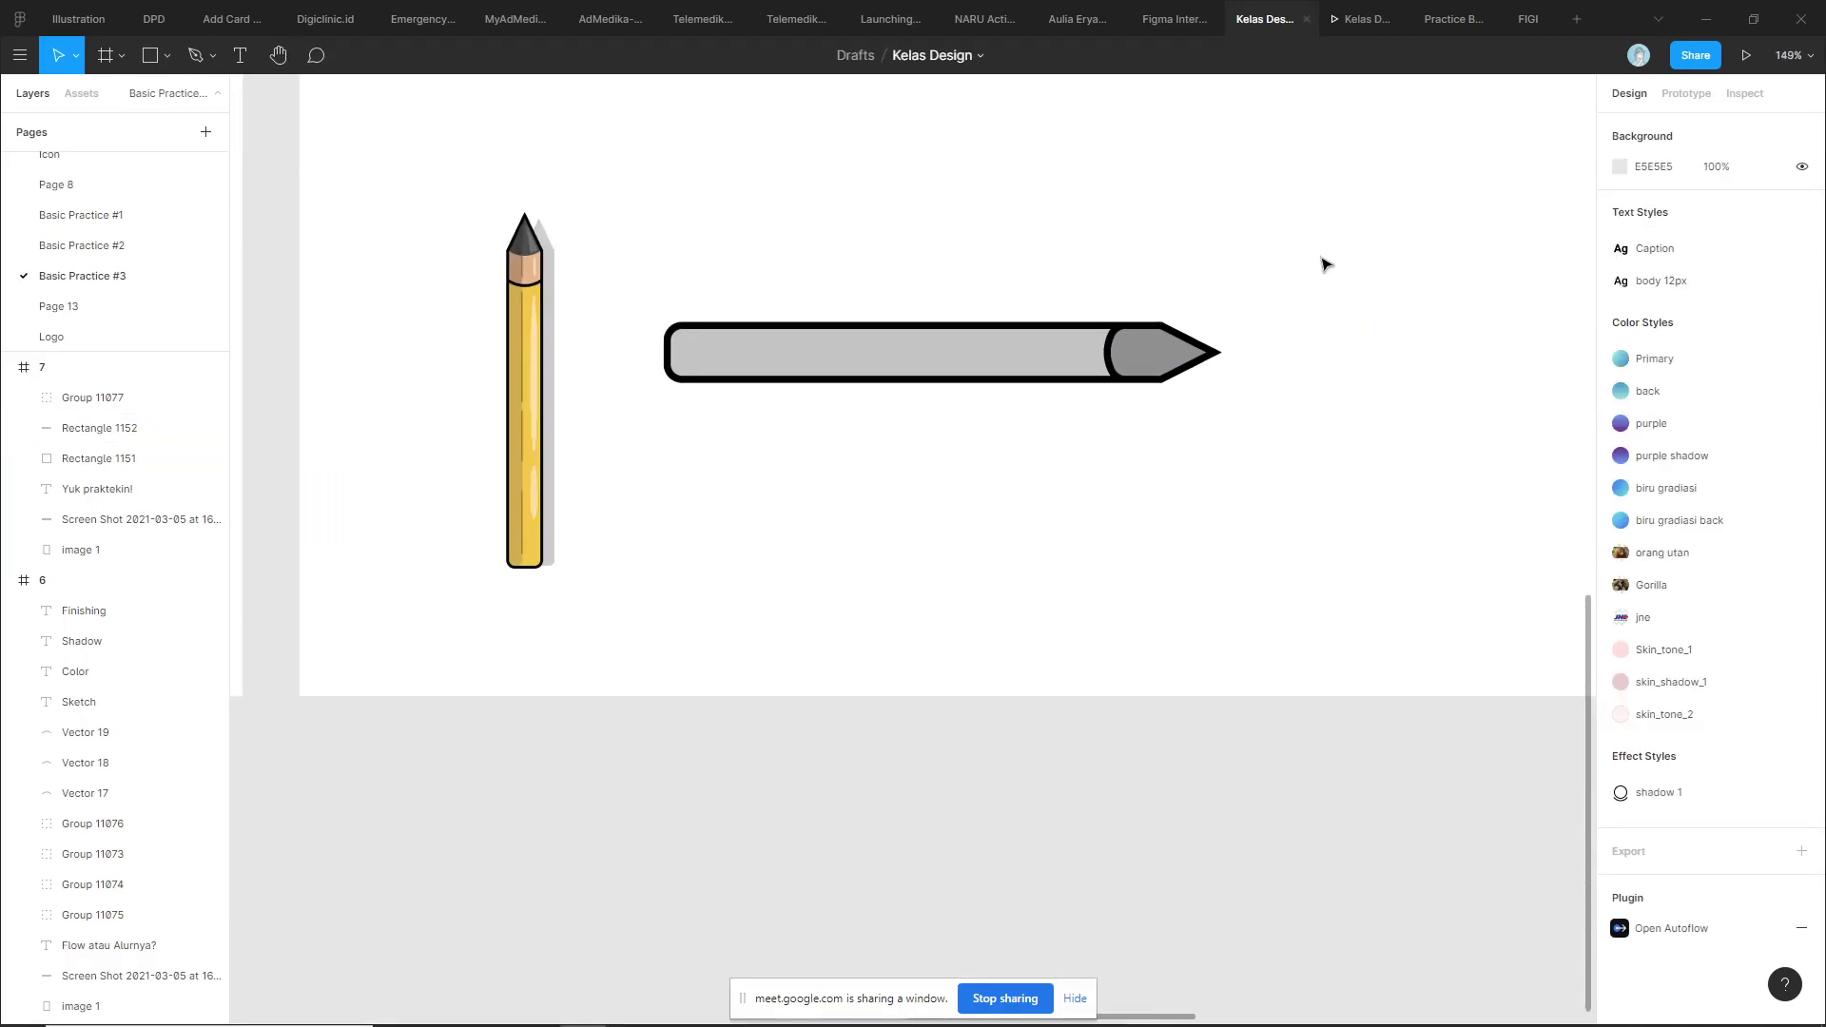
{"action": "left_click", "coordinate": [1172, 352]}
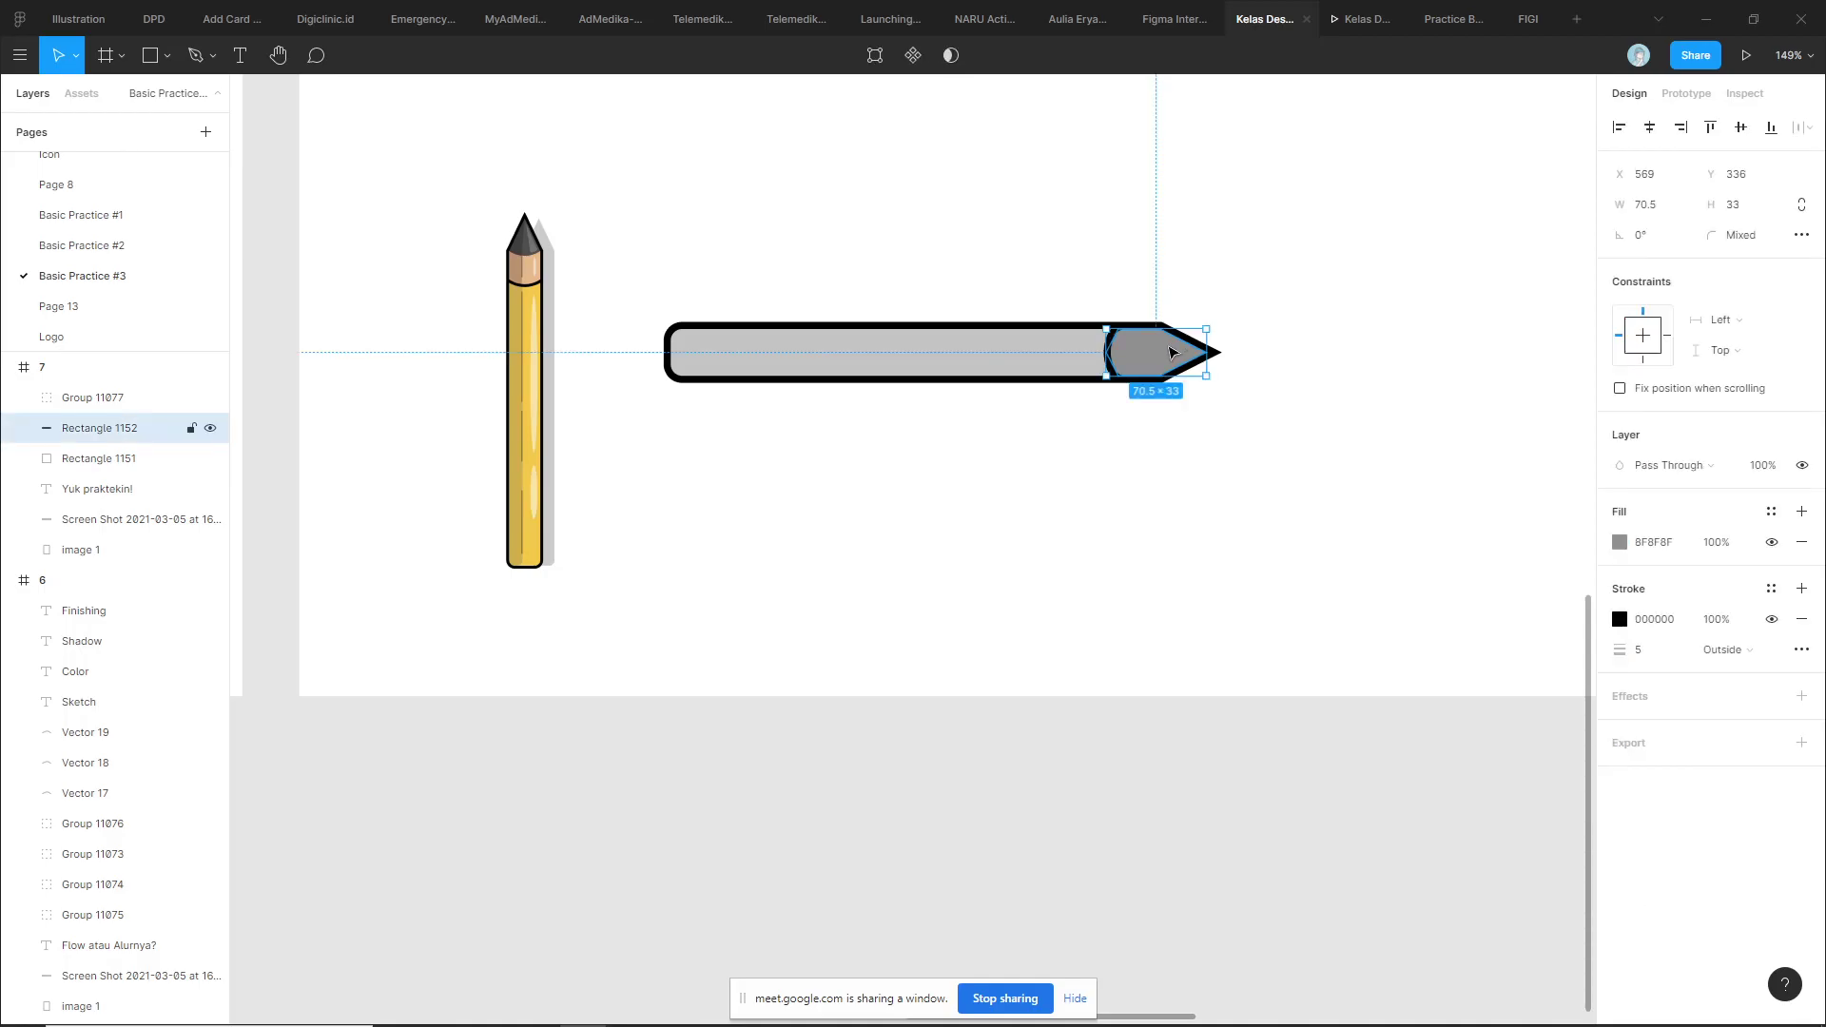
Duplicate the tip piece and reshape the copy into a small triangle at the point
{"action": "scroll", "coordinate": [1256, 335], "scroll_direction": "up", "scroll_amount": 3}
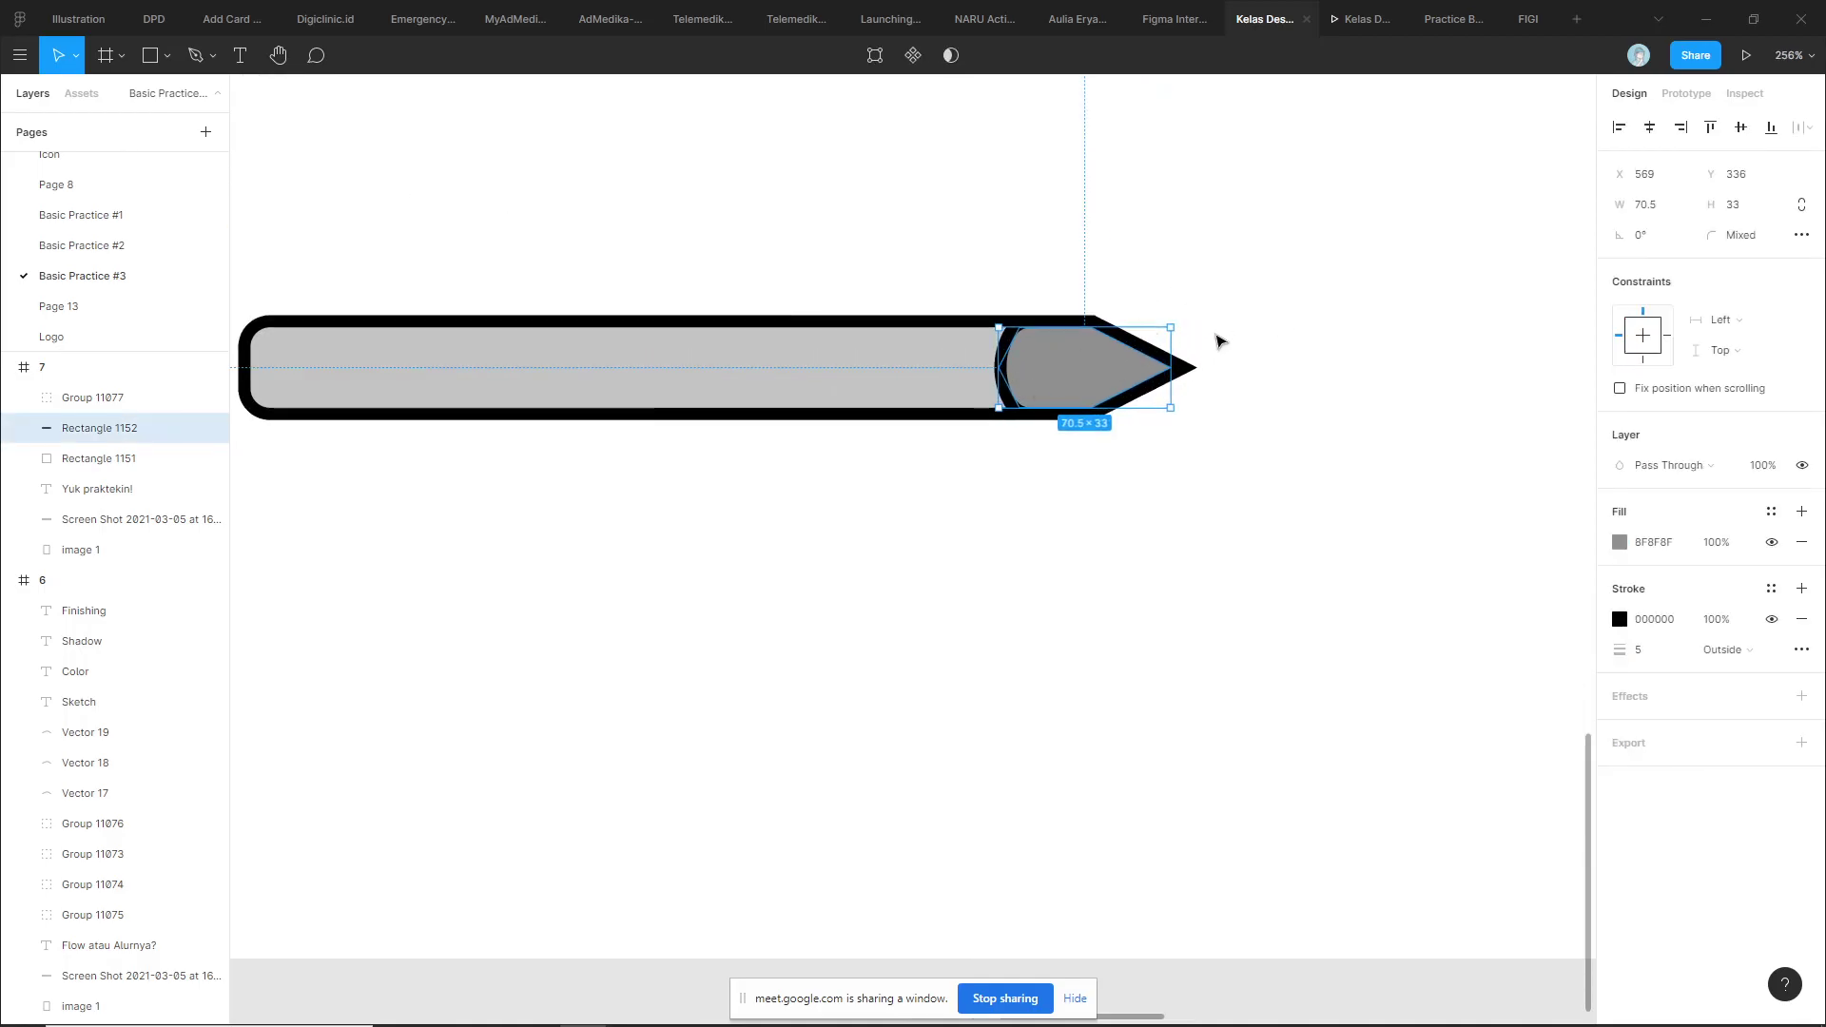
{"action": "left_click", "coordinate": [1220, 341]}
{"action": "scroll", "coordinate": [1219, 328], "scroll_direction": "up", "scroll_amount": 2}
{"action": "left_click", "coordinate": [1016, 366]}
{"action": "key", "text": "ctrl+d"}
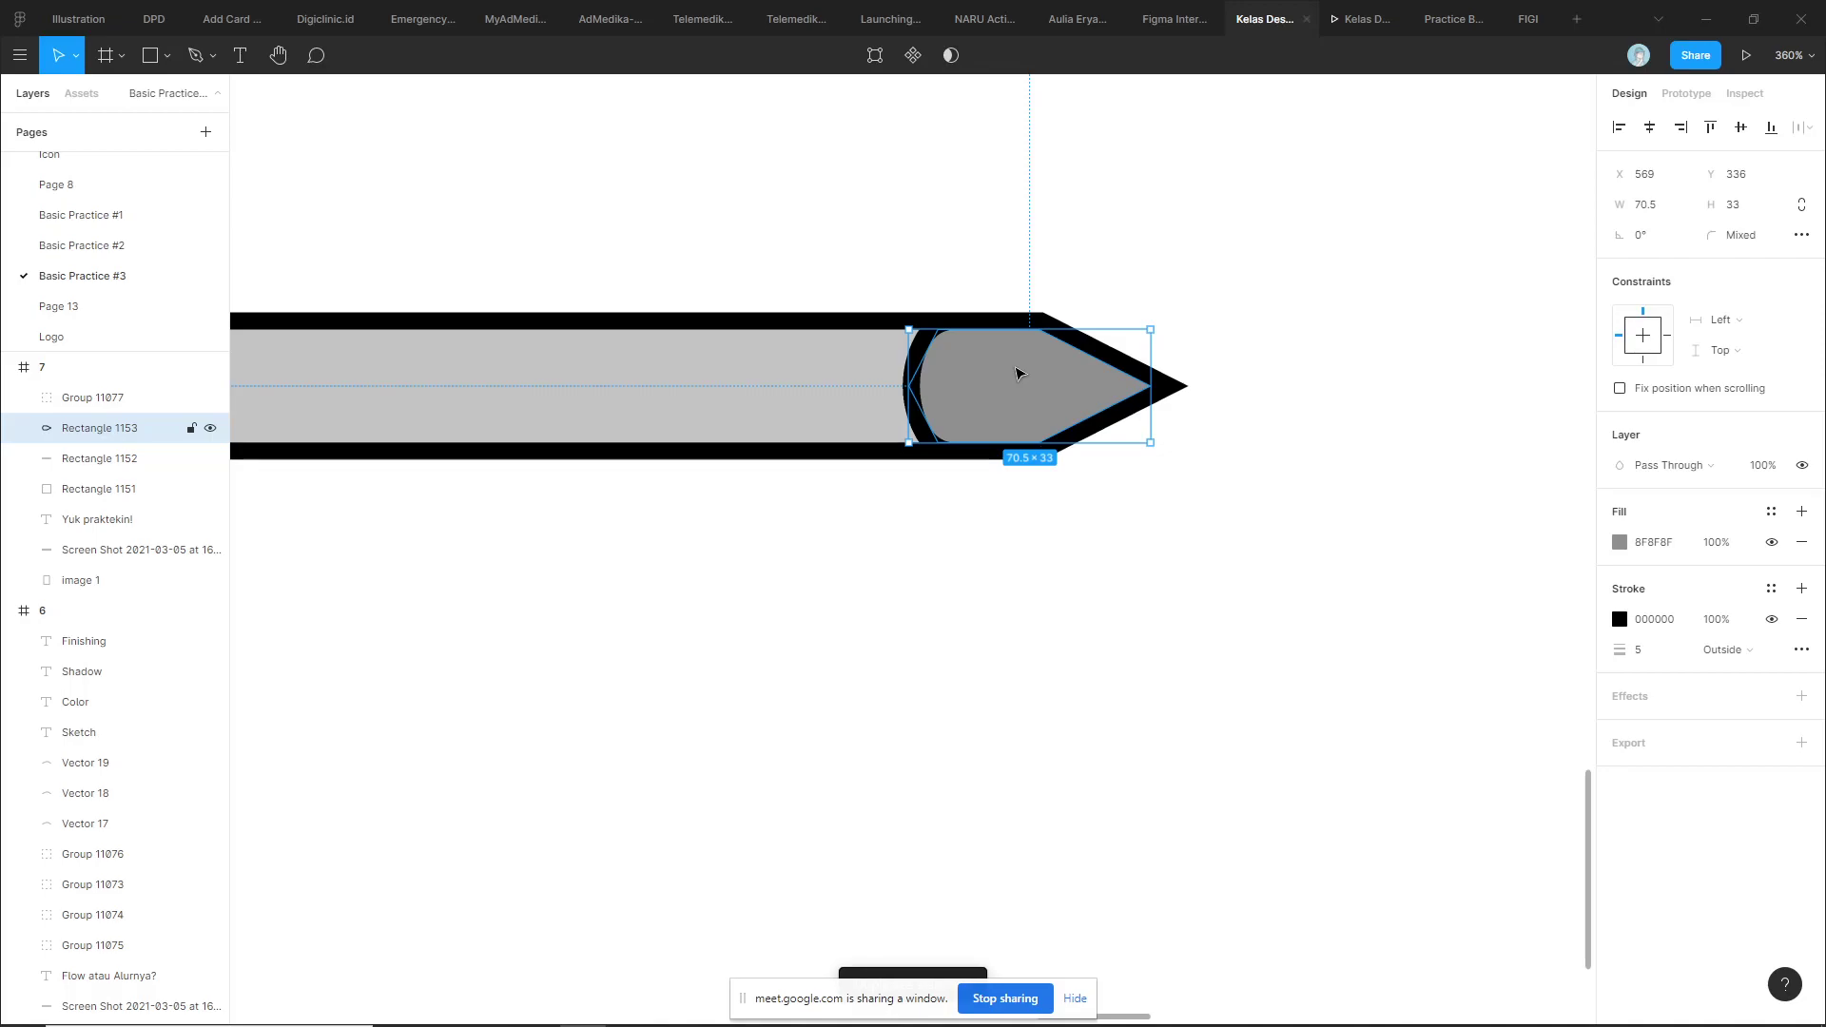
{"action": "double_click", "coordinate": [1016, 372]}
{"action": "scroll", "coordinate": [941, 415], "scroll_direction": "up", "scroll_amount": 5}
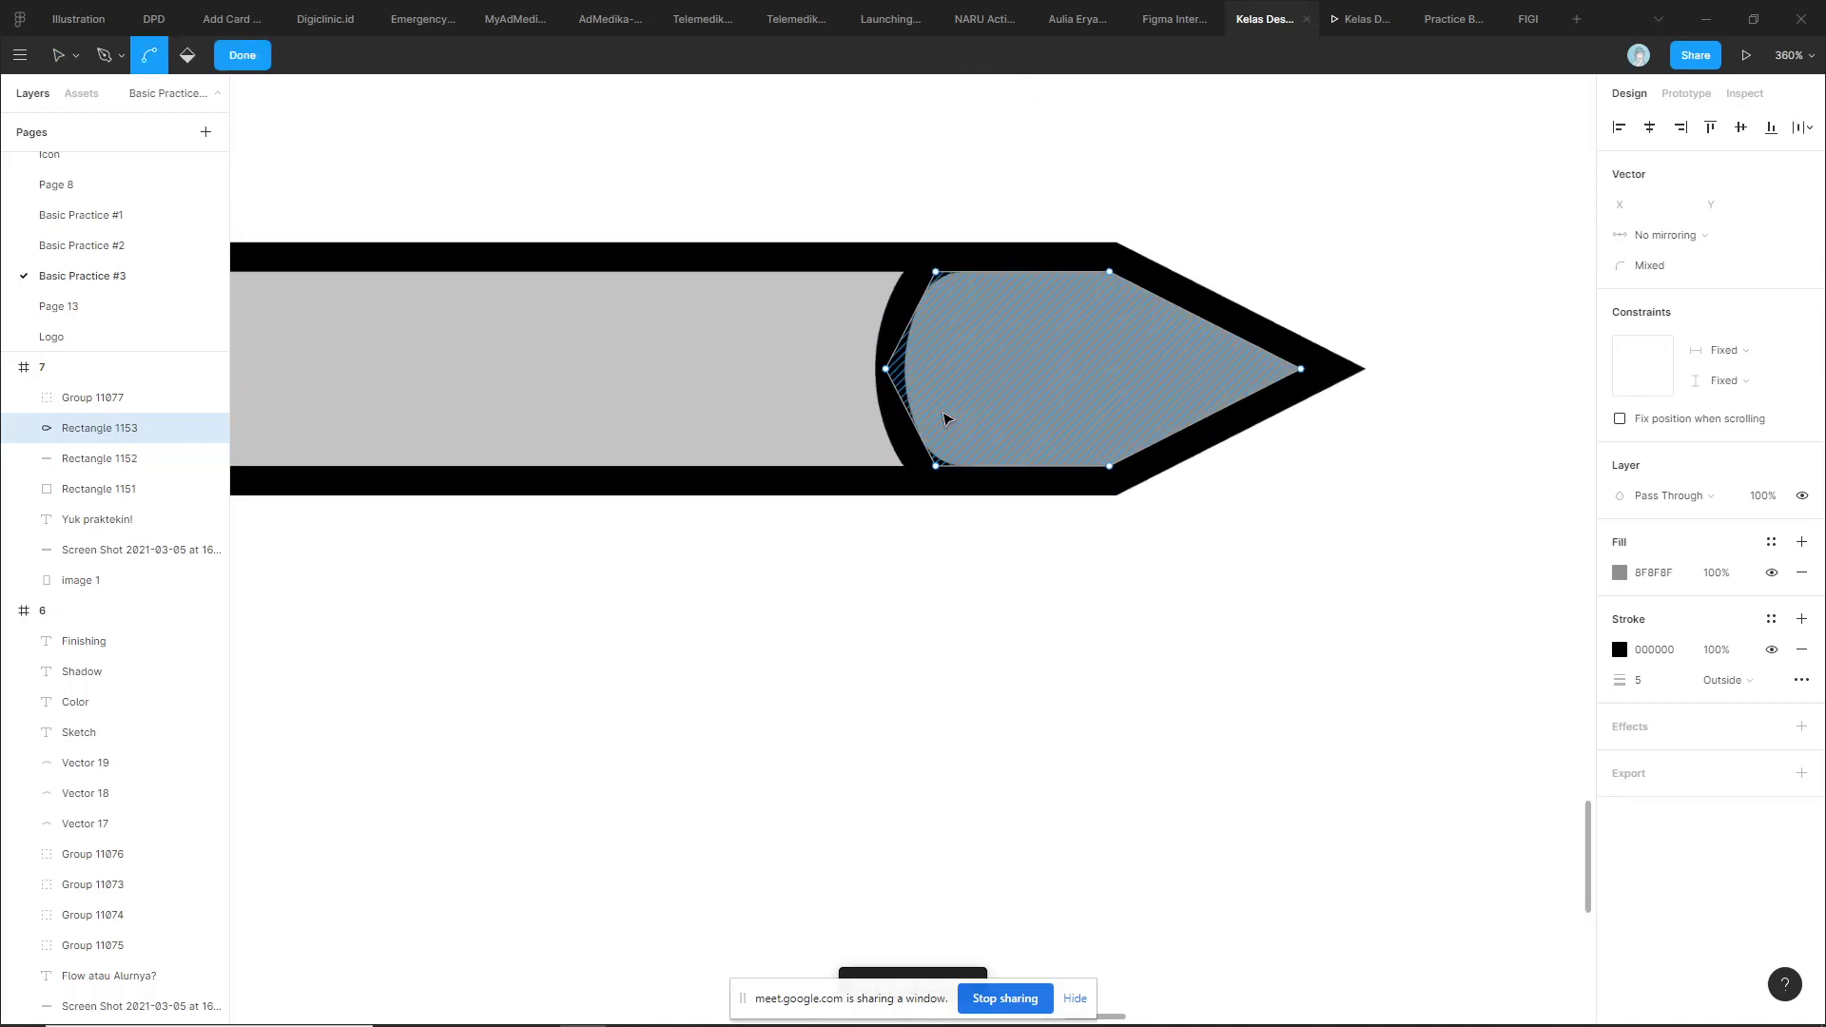
{"action": "left_click_drag", "start_coordinate": [845, 343], "coordinate": [996, 421]}
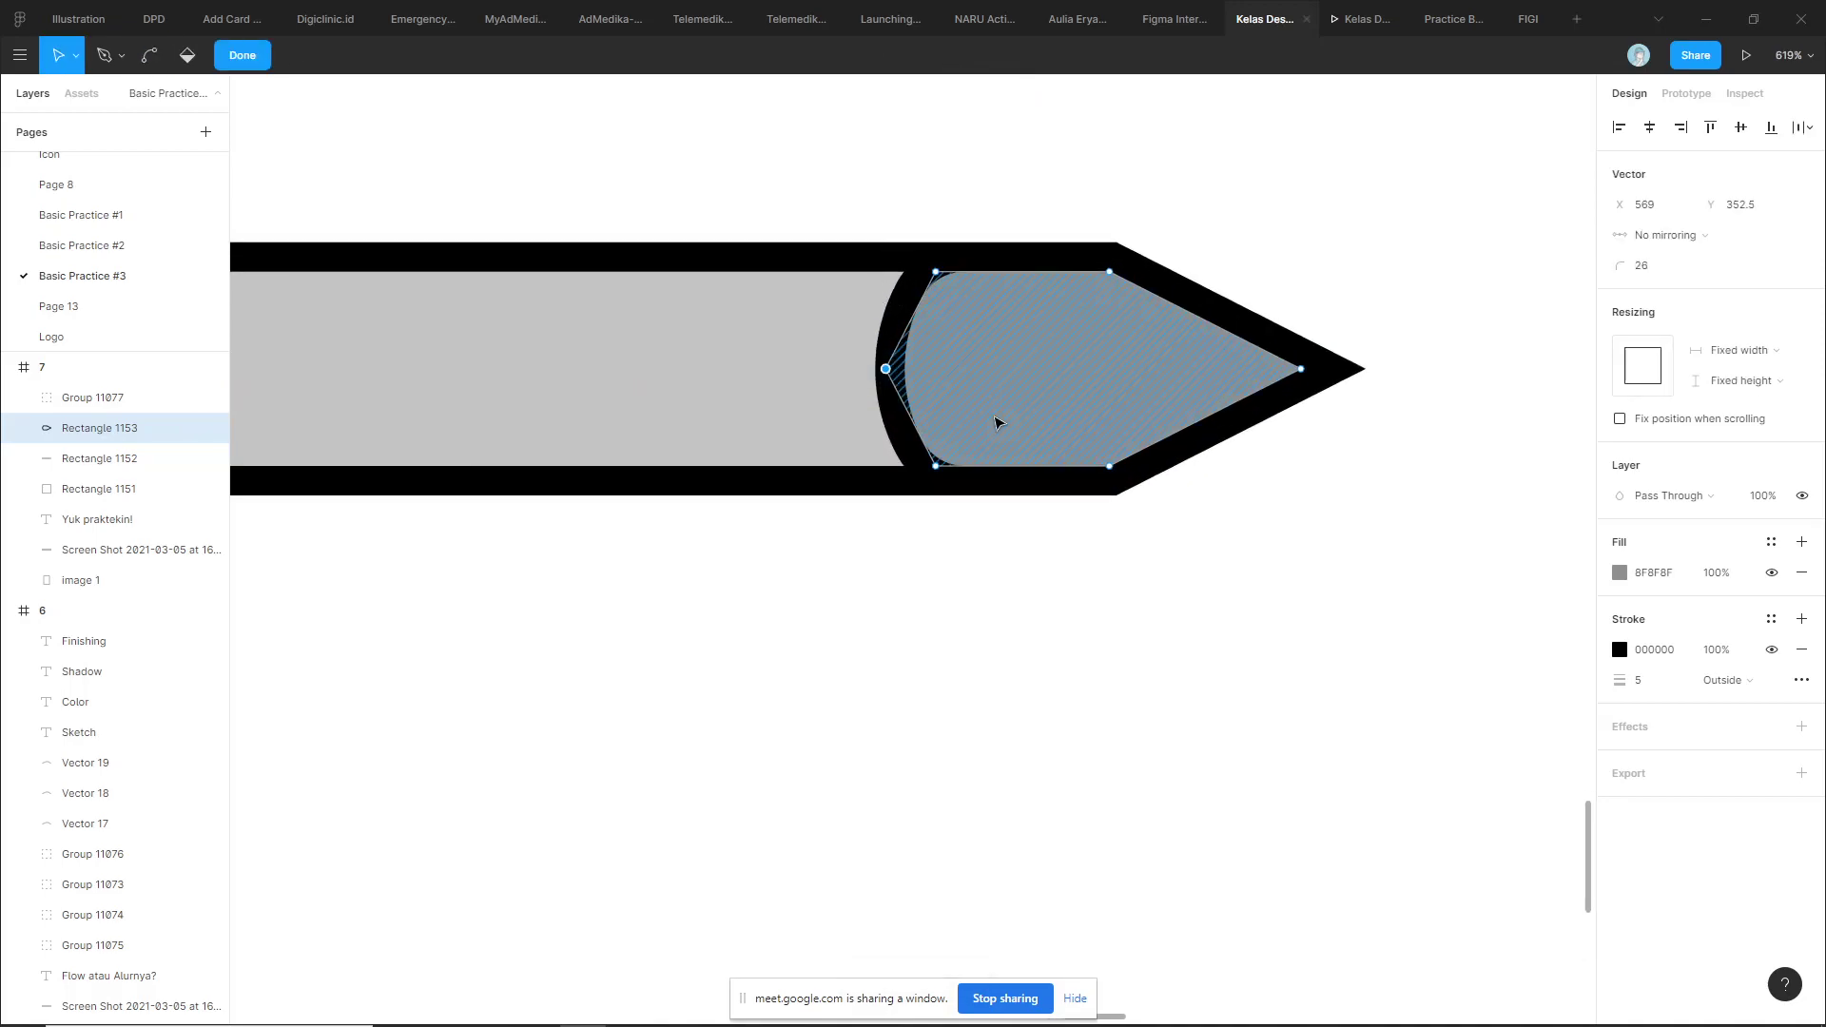
{"action": "key", "text": "Delete"}
{"action": "key", "text": "Delete"}
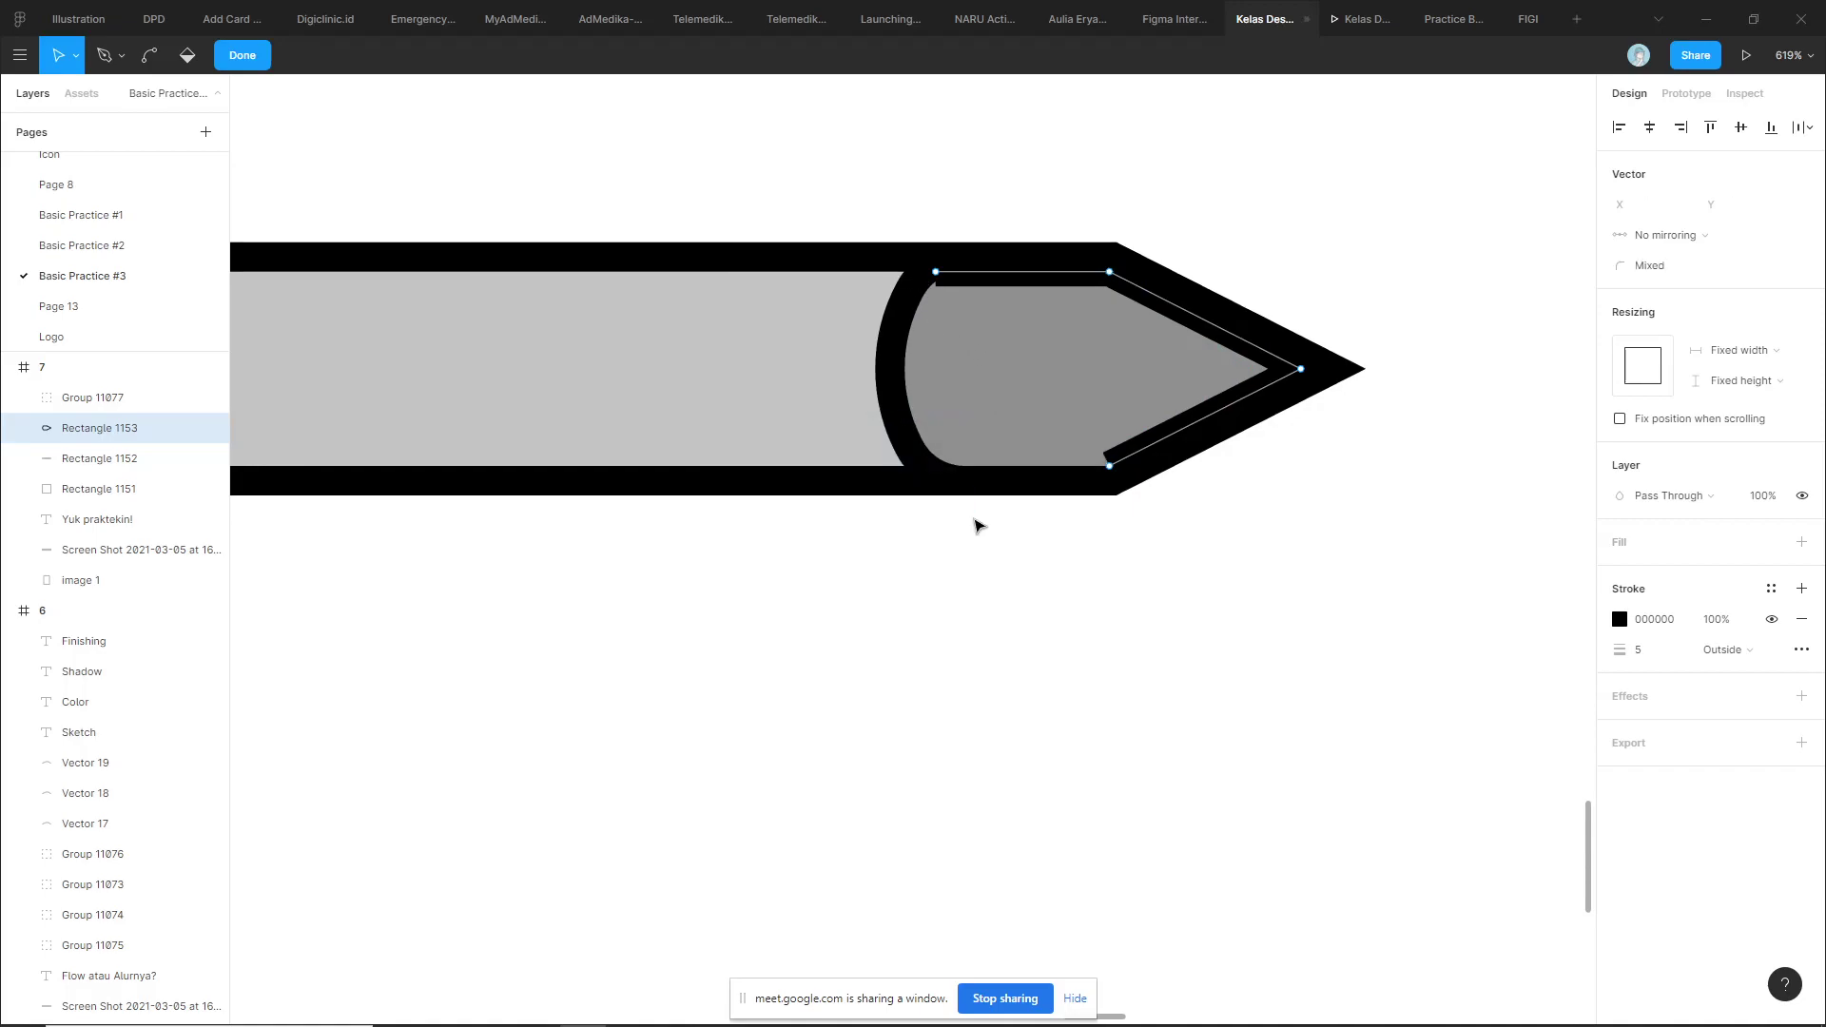
{"action": "left_click_drag", "start_coordinate": [936, 274], "coordinate": [1110, 466]}
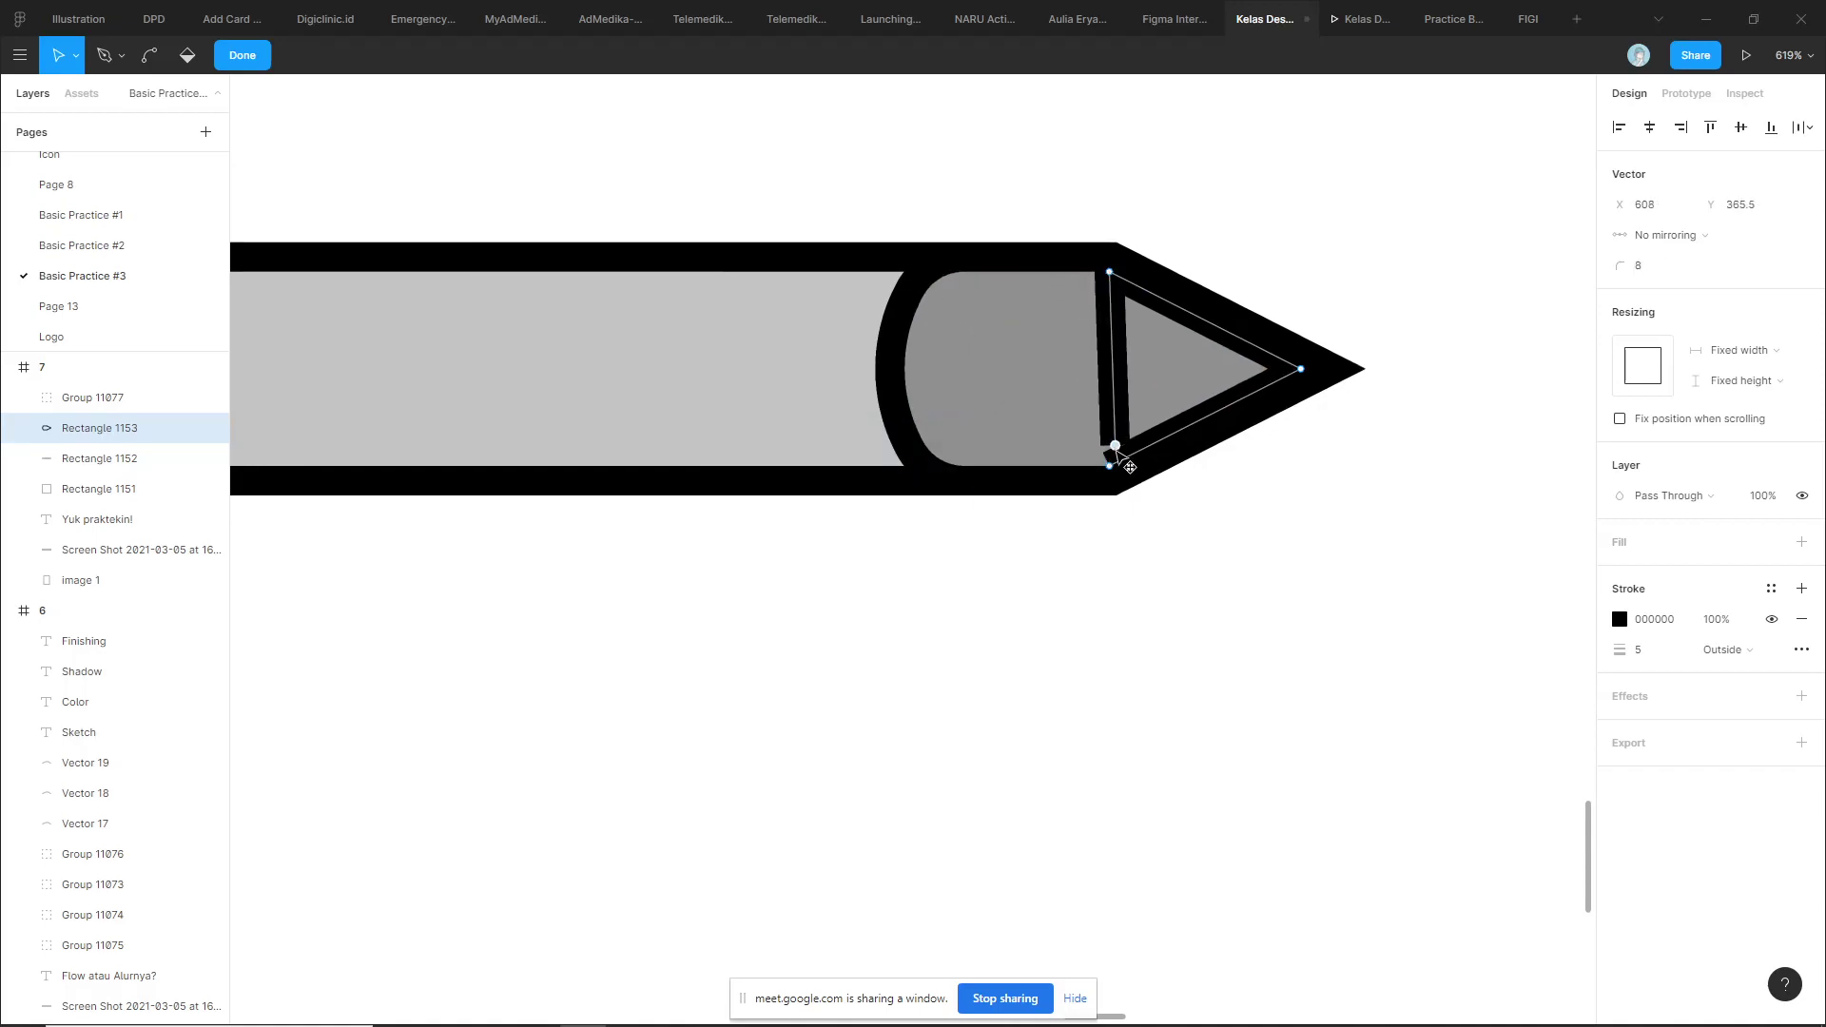
Round the triangle's top and bottom corners with radius 4
{"action": "left_click", "coordinate": [1110, 466]}
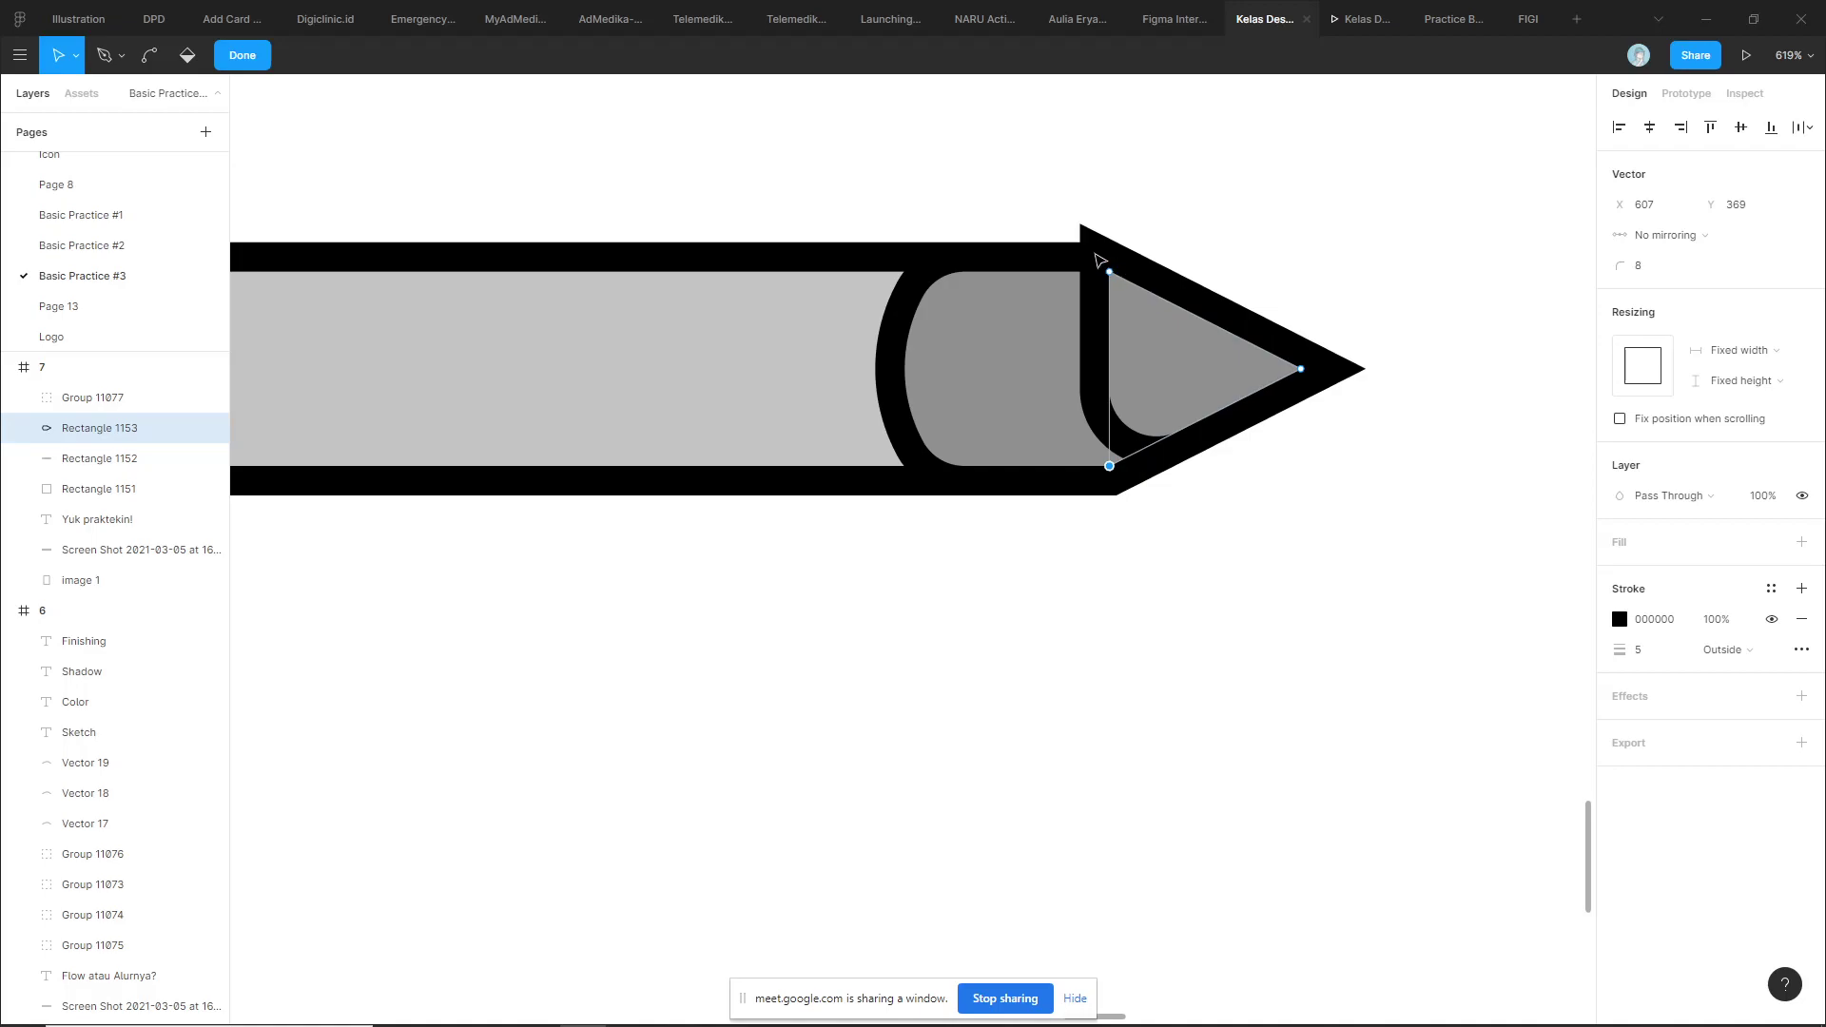
{"action": "left_click", "coordinate": [1110, 272]}
{"action": "left_click", "coordinate": [1110, 466]}
{"action": "type", "text": "4"}
{"action": "key", "text": "Return"}
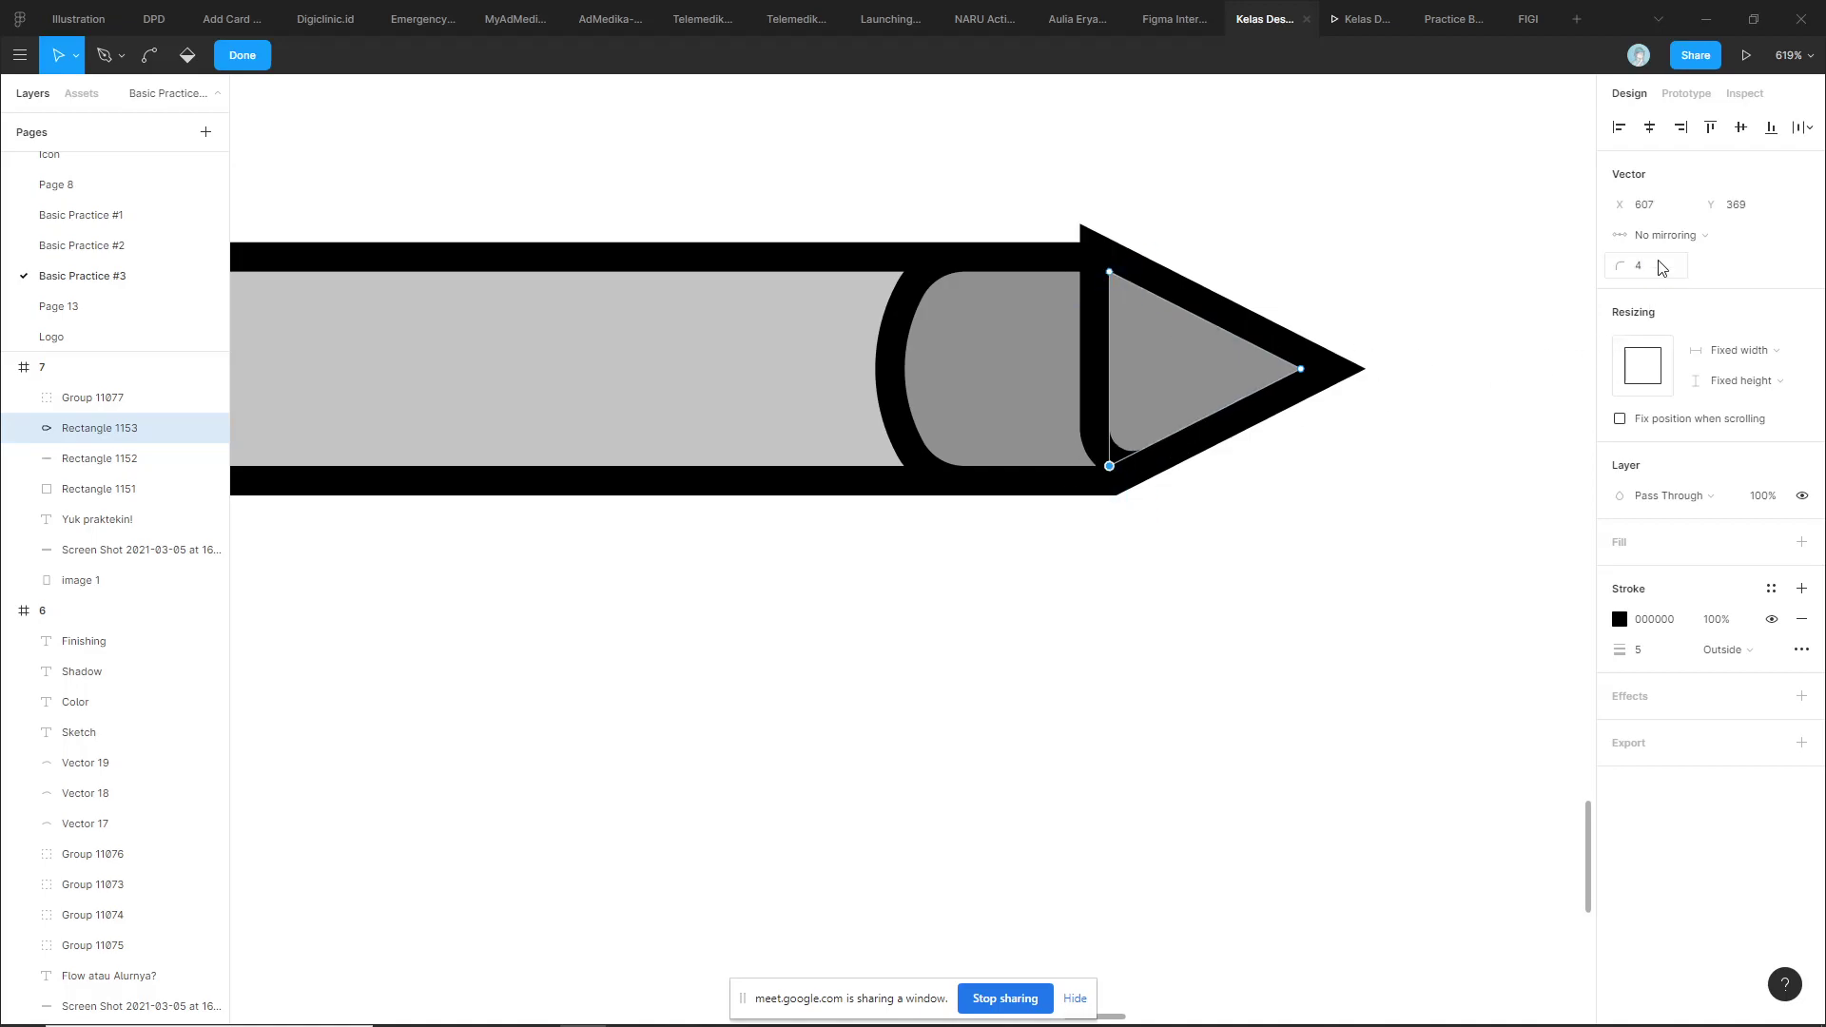
{"action": "left_click_drag", "start_coordinate": [1050, 230], "coordinate": [1176, 312]}
{"action": "key", "text": "Return"}
Bend the back edge left with radius 31, fill C4C4C4, and remove the outline
{"action": "left_click", "coordinate": [1110, 369]}
{"action": "left_click_drag", "start_coordinate": [1111, 369], "coordinate": [1072, 369]}
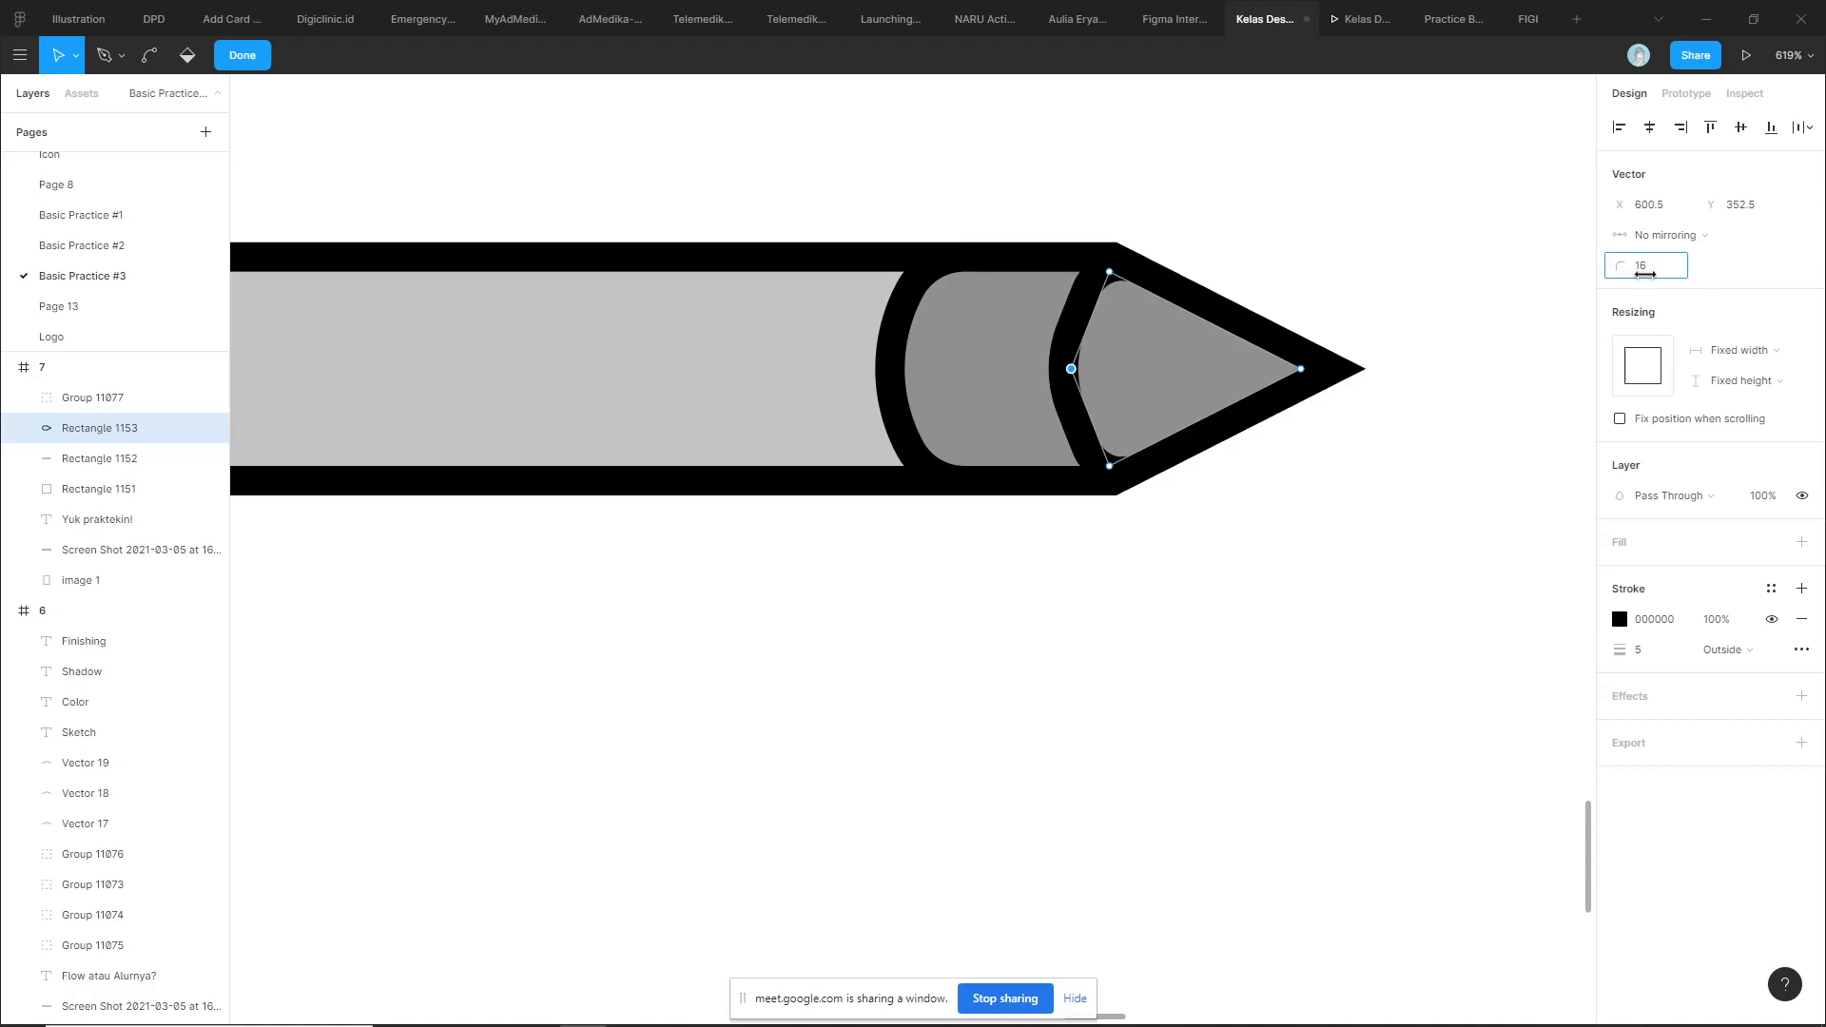
{"action": "left_click_drag", "start_coordinate": [1646, 273], "coordinate": [1675, 272]}
{"action": "left_click", "coordinate": [1624, 544]}
{"action": "left_click", "coordinate": [1801, 650]}
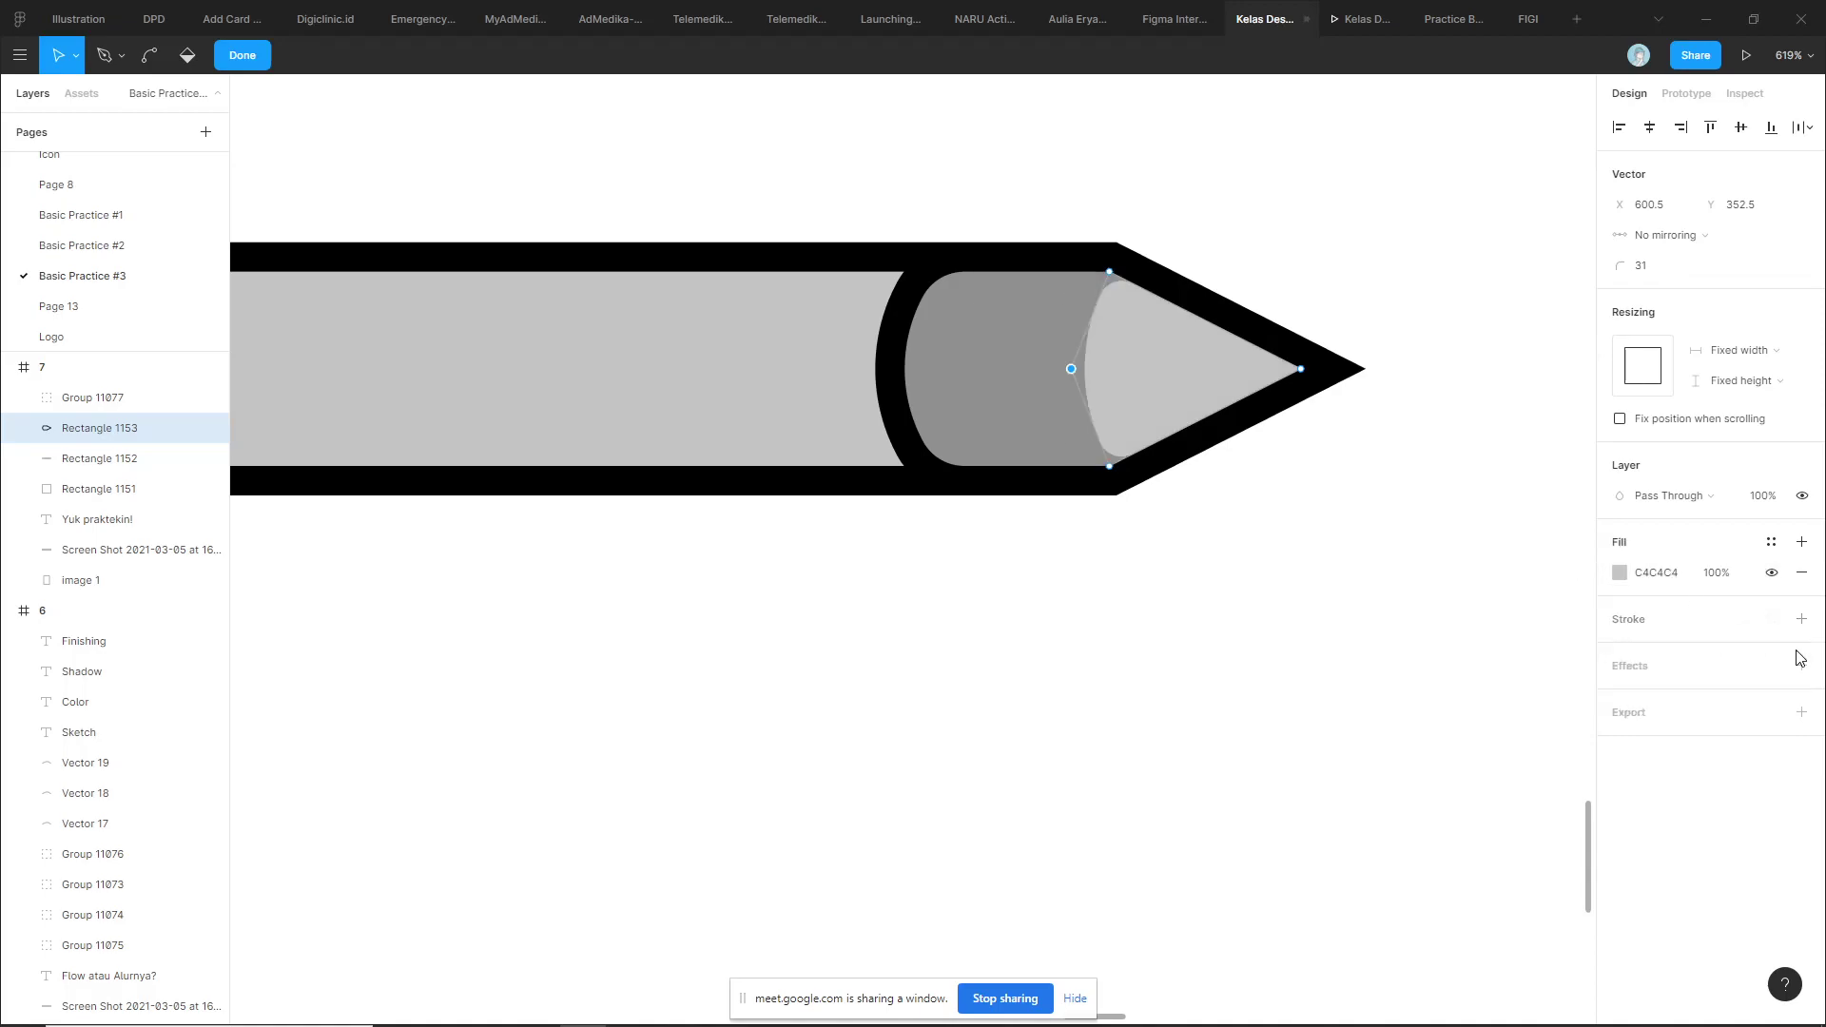
{"action": "key", "text": "Escape"}
{"action": "key", "text": "Escape"}
{"action": "scroll", "coordinate": [1356, 581], "scroll_direction": "down", "scroll_amount": 3}
{"action": "scroll", "coordinate": [1346, 590], "scroll_direction": "down", "scroll_amount": 3}
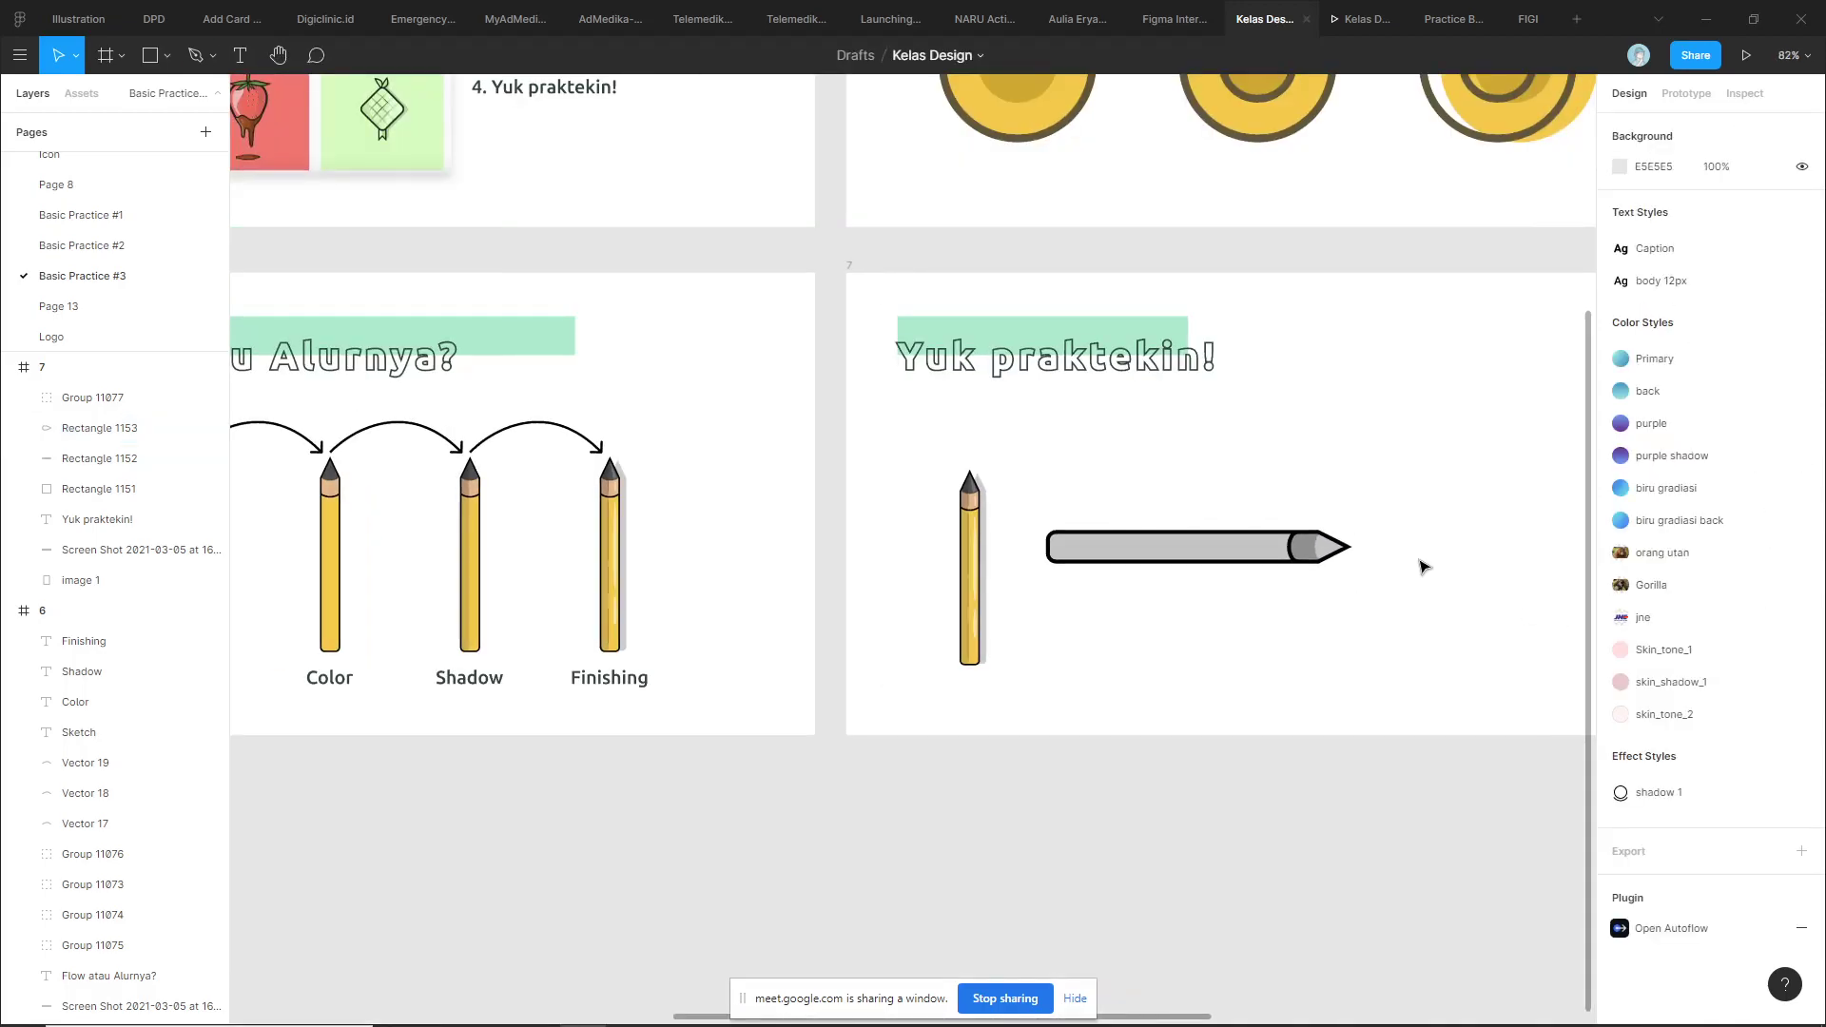
Duplicate the grey pencil and place the copy just below the original
{"action": "scroll", "coordinate": [1346, 594], "scroll_direction": "up", "scroll_amount": 3}
{"action": "scroll", "coordinate": [1237, 618], "scroll_direction": "down", "scroll_amount": 3}
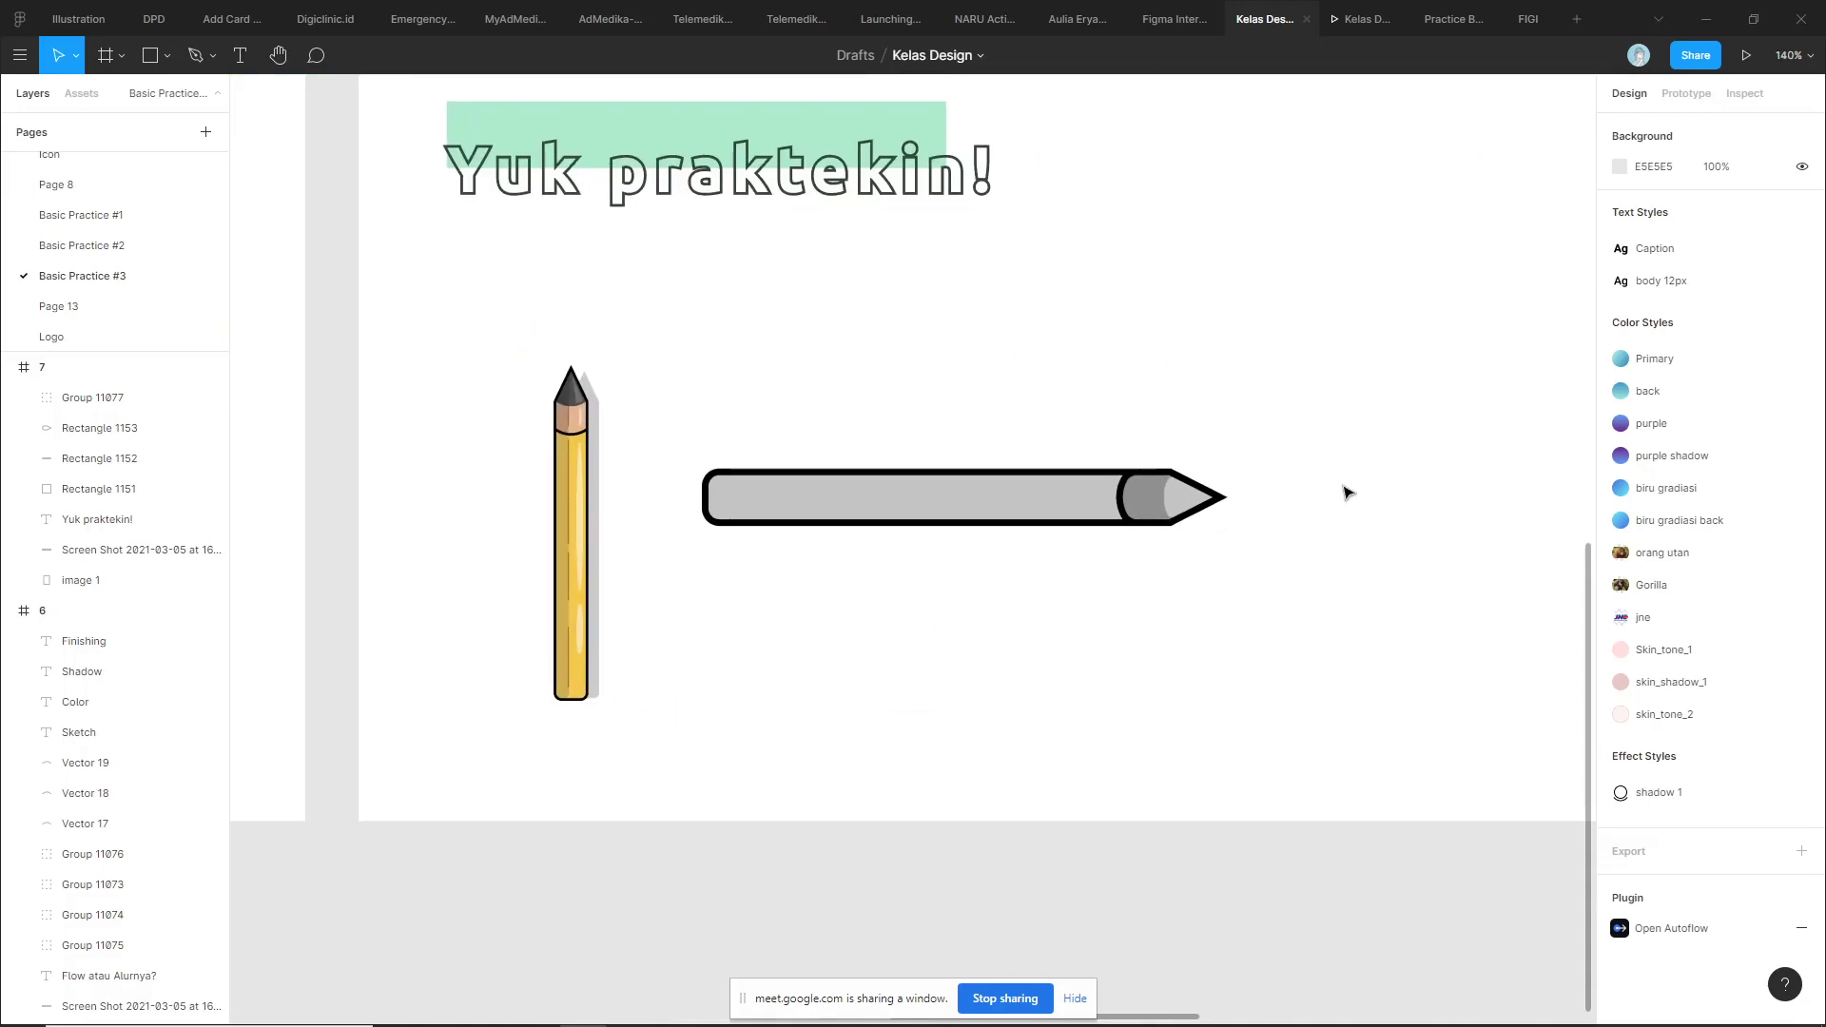
{"action": "scroll", "coordinate": [1047, 590], "scroll_direction": "left", "scroll_amount": 10}
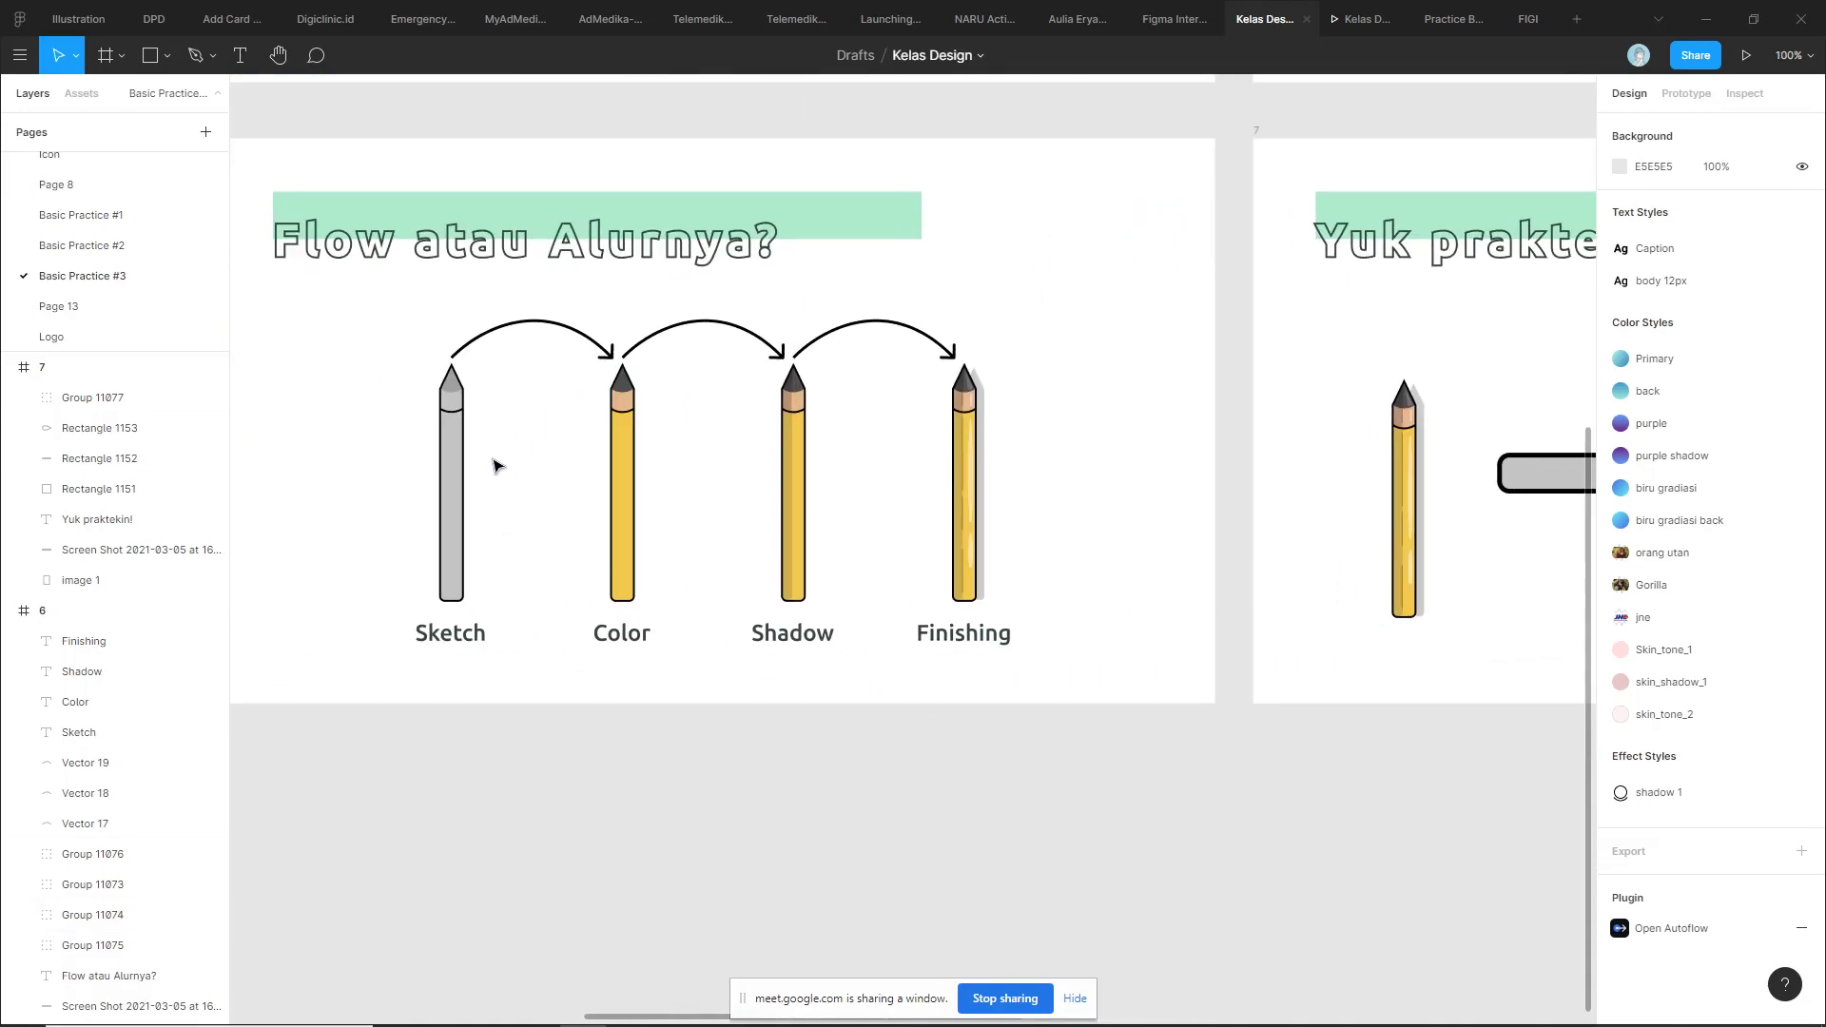
{"action": "scroll", "coordinate": [1039, 717], "scroll_direction": "right", "scroll_amount": 5}
{"action": "mouse_move", "coordinate": [1401, 577]}
{"action": "left_mouse_down"}
{"action": "mouse_move", "coordinate": [1085, 466]}
{"action": "mouse_move", "coordinate": [1220, 495]}
{"action": "left_mouse_up"}
{"action": "key", "text": "ctrl+d"}
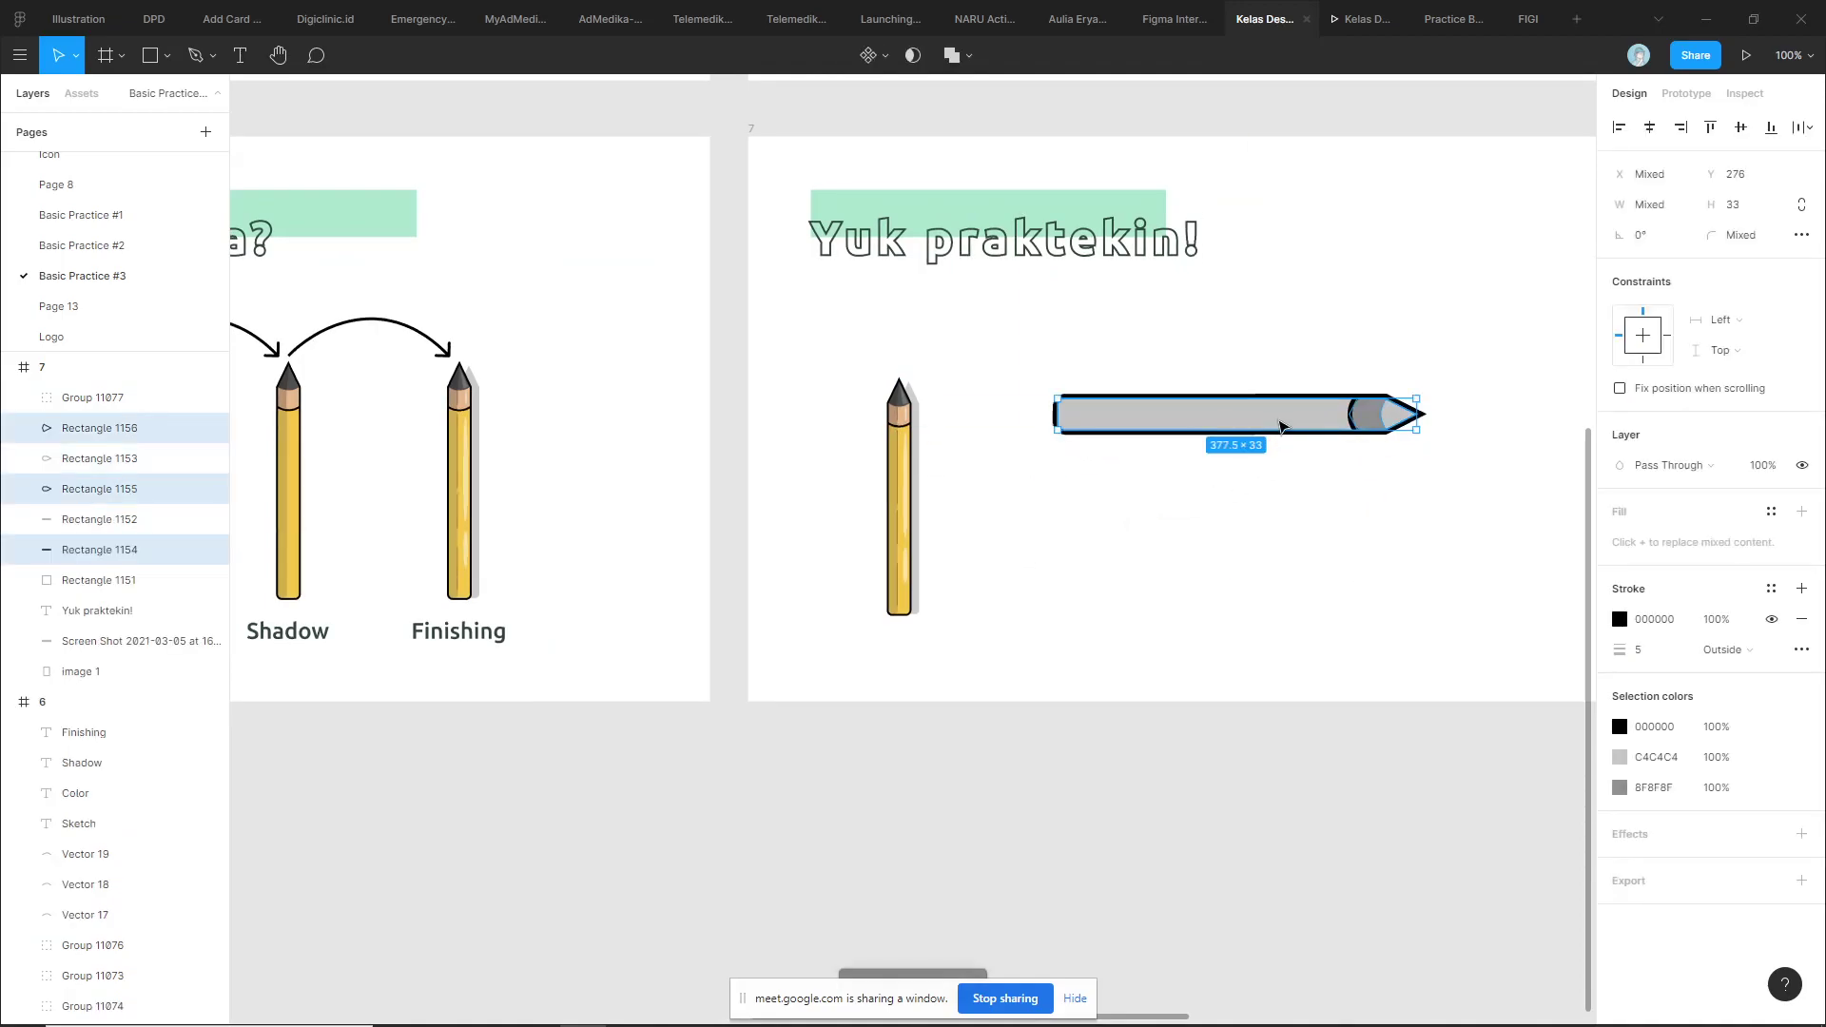
{"action": "left_click_drag", "start_coordinate": [1279, 415], "coordinate": [1284, 481]}
{"action": "left_click", "coordinate": [1285, 562]}
Colour the lower pencil's body with the Yellow colour style
{"action": "scroll", "coordinate": [1284, 561], "scroll_direction": "up", "scroll_amount": 2}
{"action": "left_click", "coordinate": [1232, 468]}
{"action": "scroll", "coordinate": [1189, 541], "scroll_direction": "up", "scroll_amount": 2}
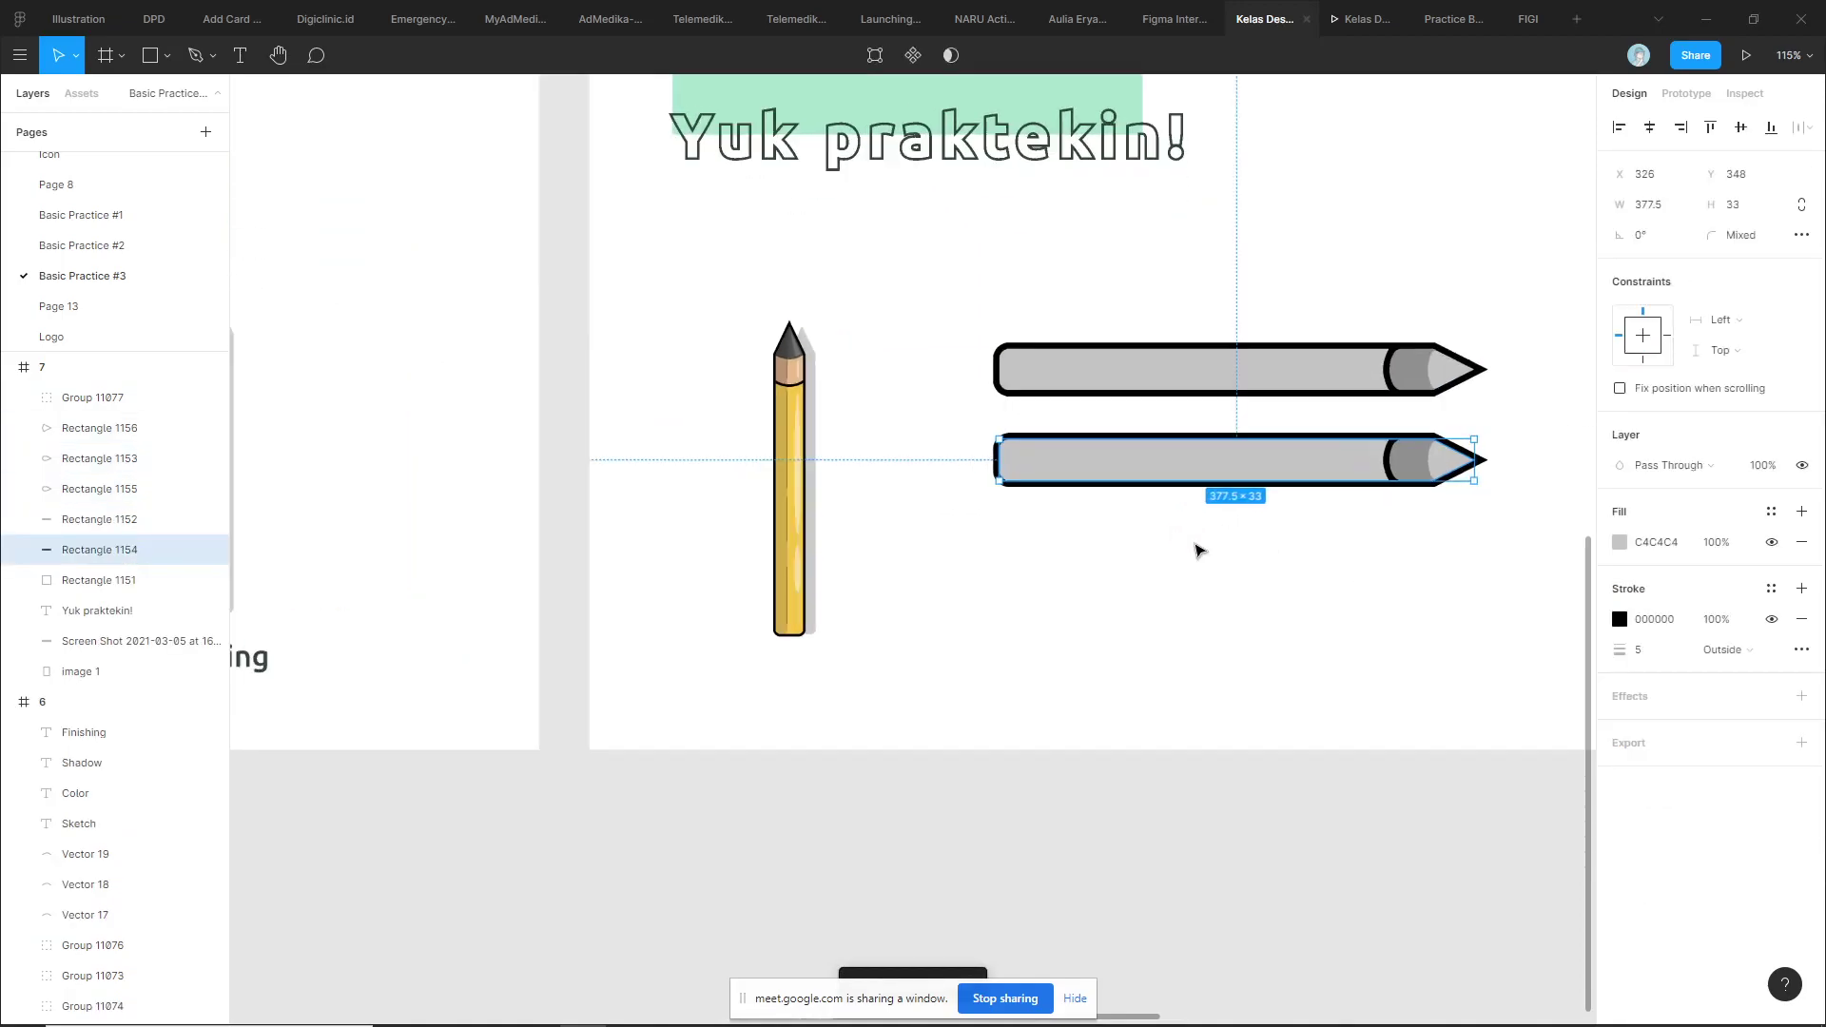
{"action": "key", "text": "i"}
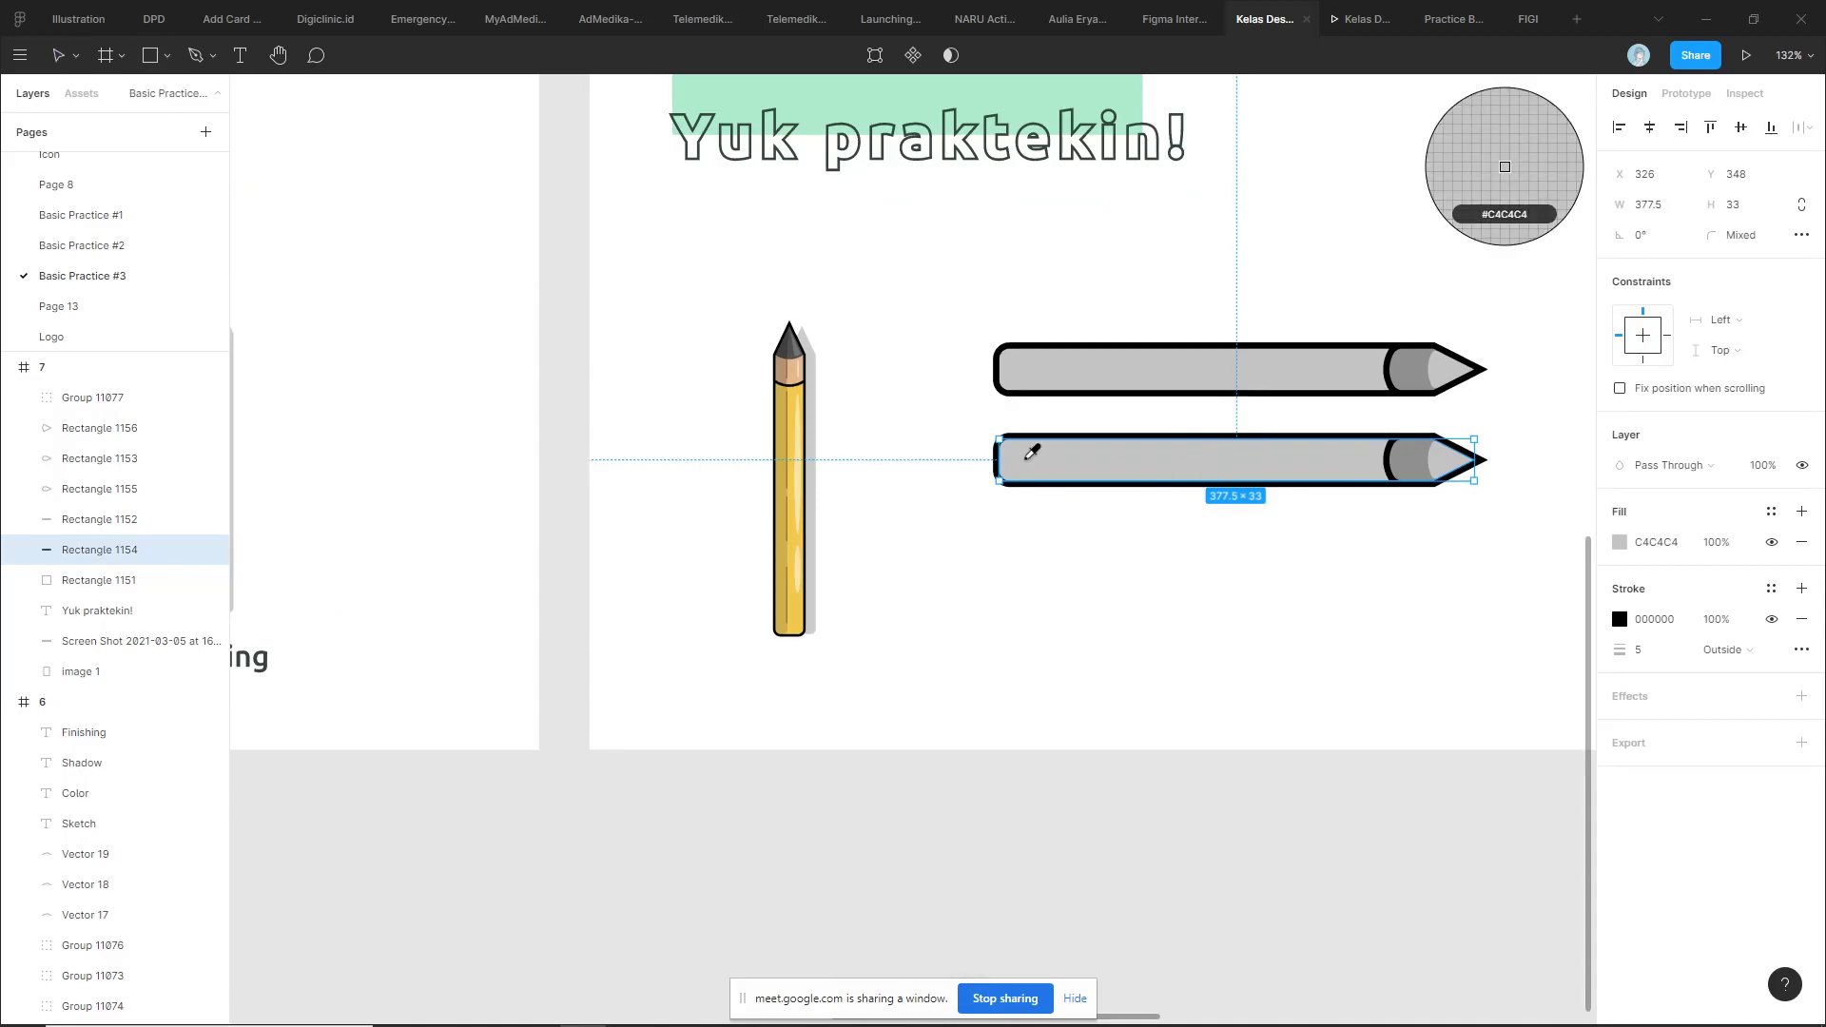
{"action": "scroll", "coordinate": [809, 443], "scroll_direction": "up", "scroll_amount": 3}
{"action": "left_click", "coordinate": [794, 475]}
{"action": "scroll", "coordinate": [1132, 637], "scroll_direction": "down", "scroll_amount": 3}
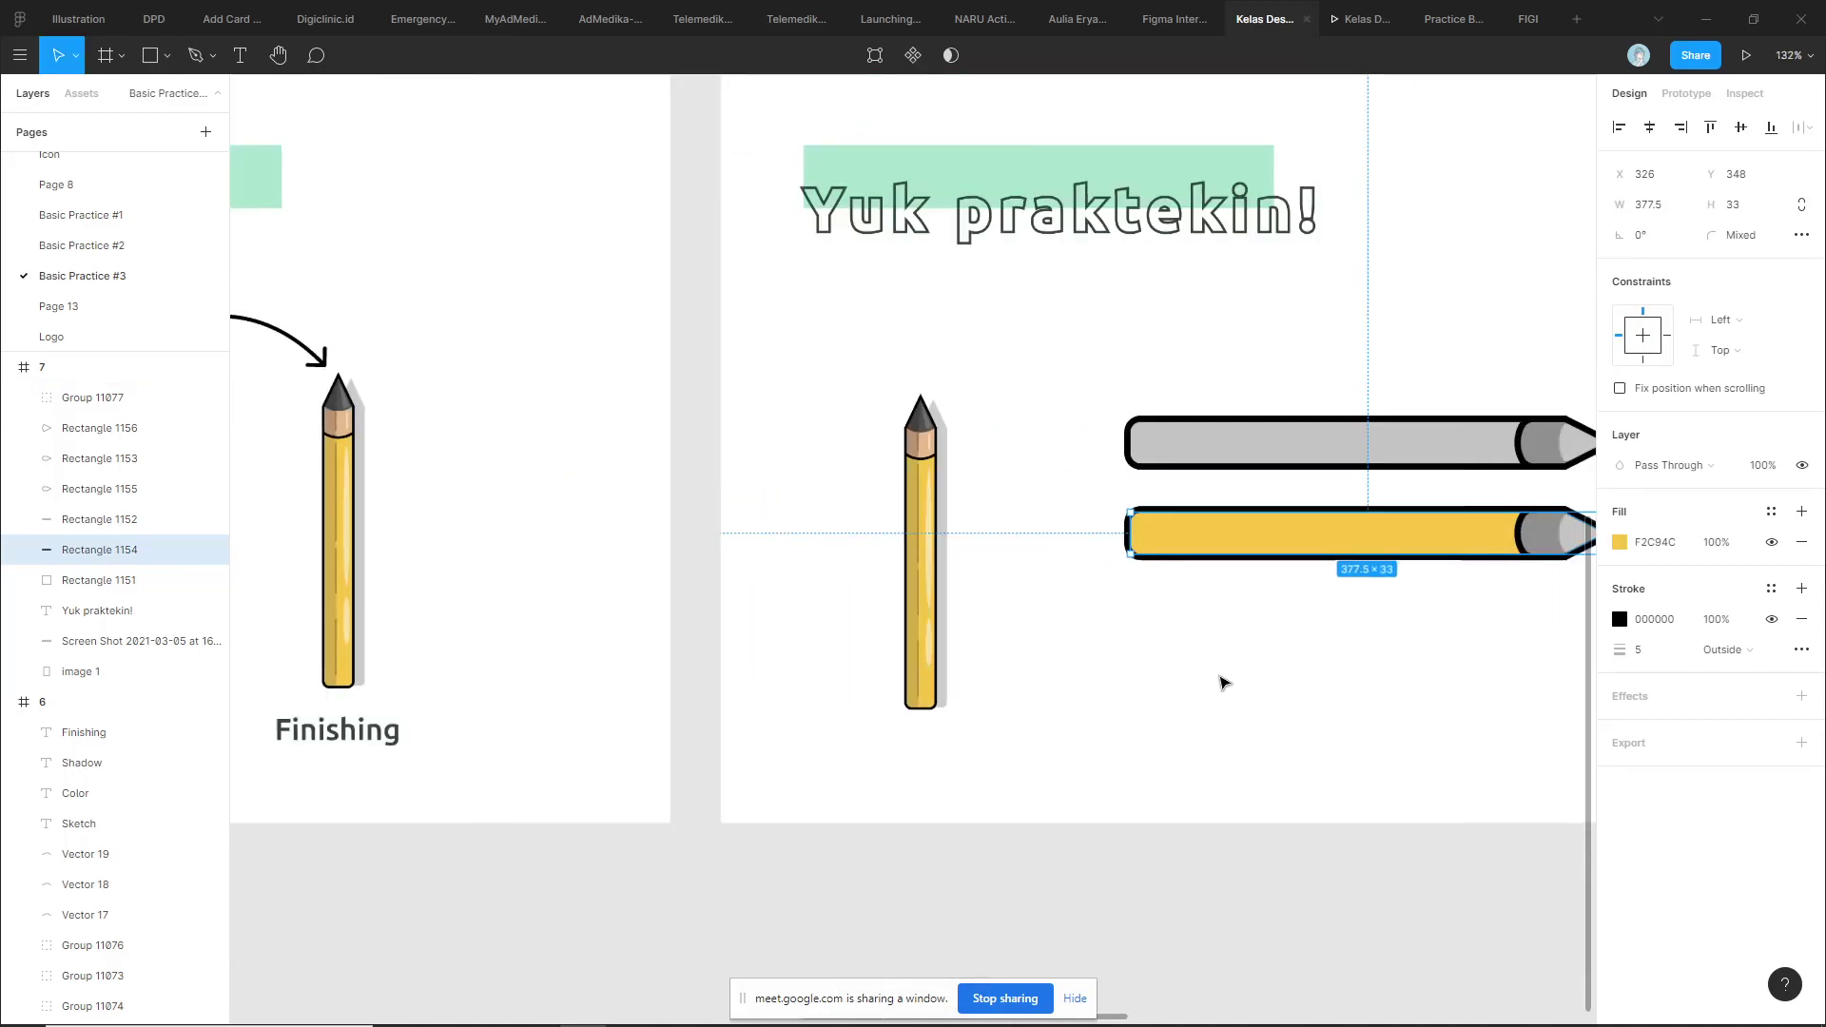
{"action": "scroll", "coordinate": [1224, 682], "scroll_direction": "right", "scroll_amount": 3}
{"action": "scroll", "coordinate": [1367, 644], "scroll_direction": "up", "scroll_amount": 3}
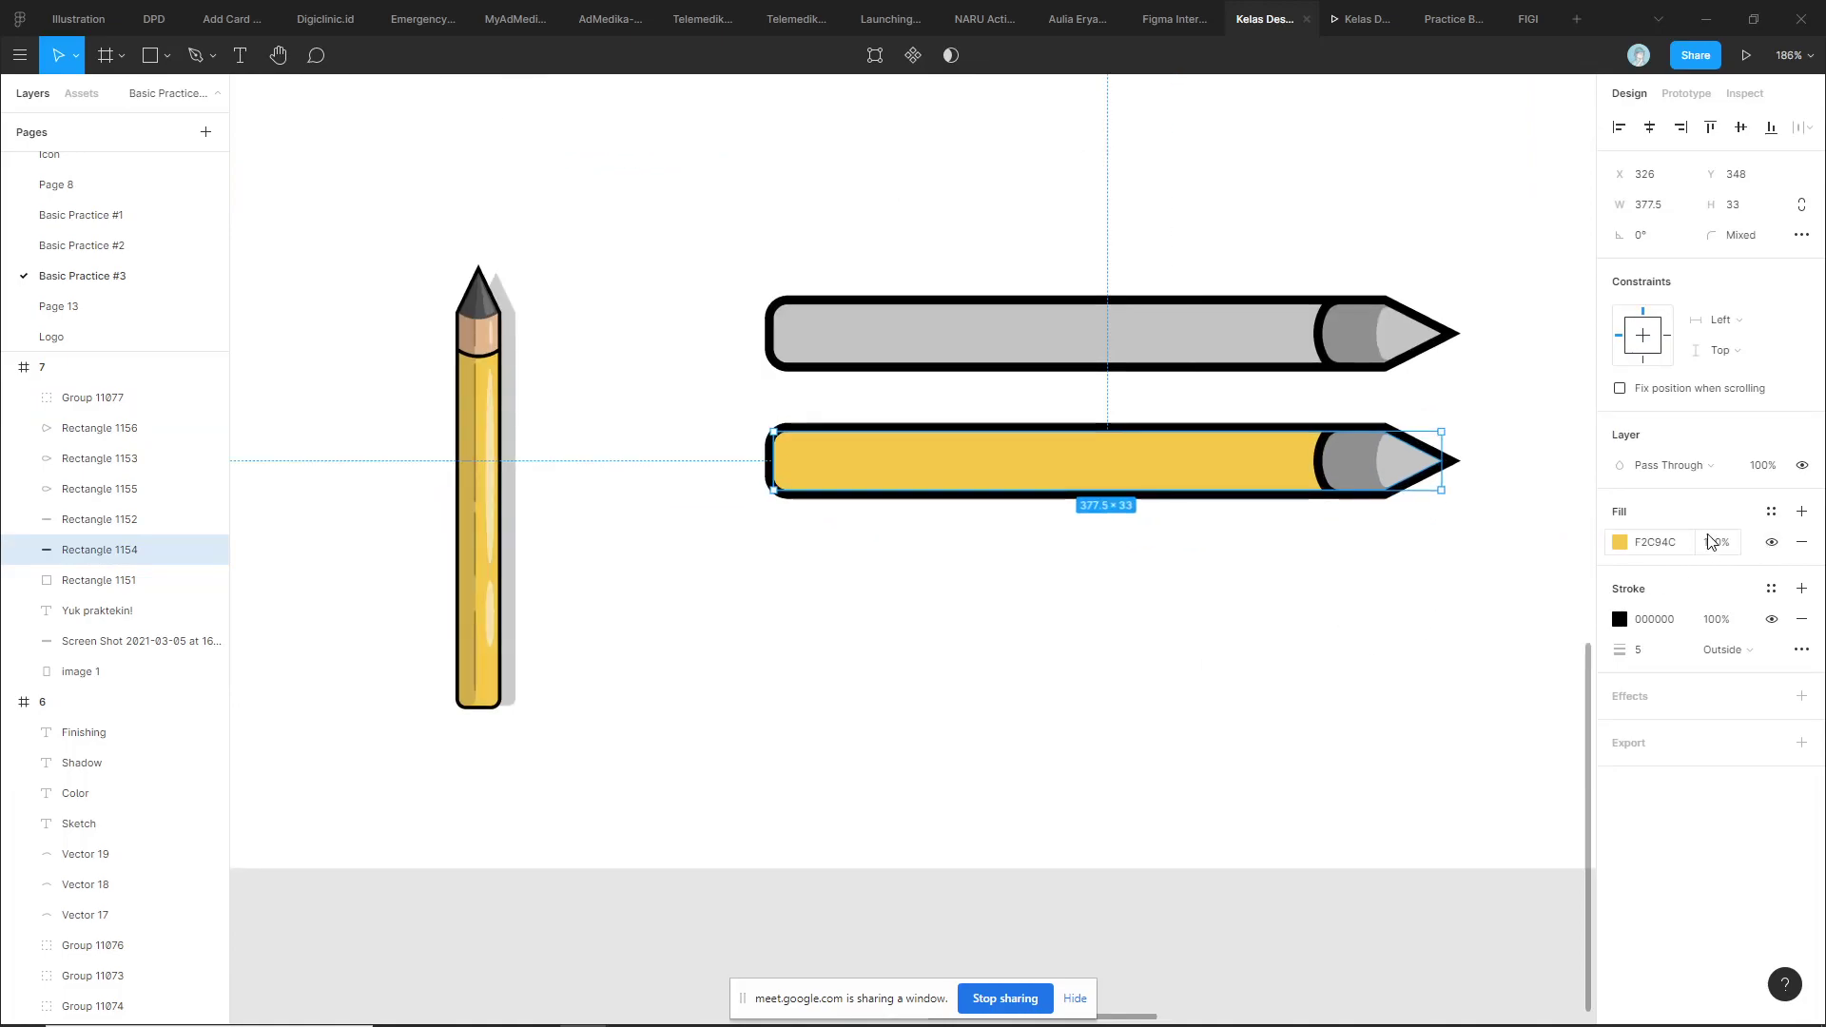
{"action": "left_click", "coordinate": [1772, 511]}
{"action": "key", "text": "Escape"}
{"action": "left_click", "coordinate": [1779, 514]}
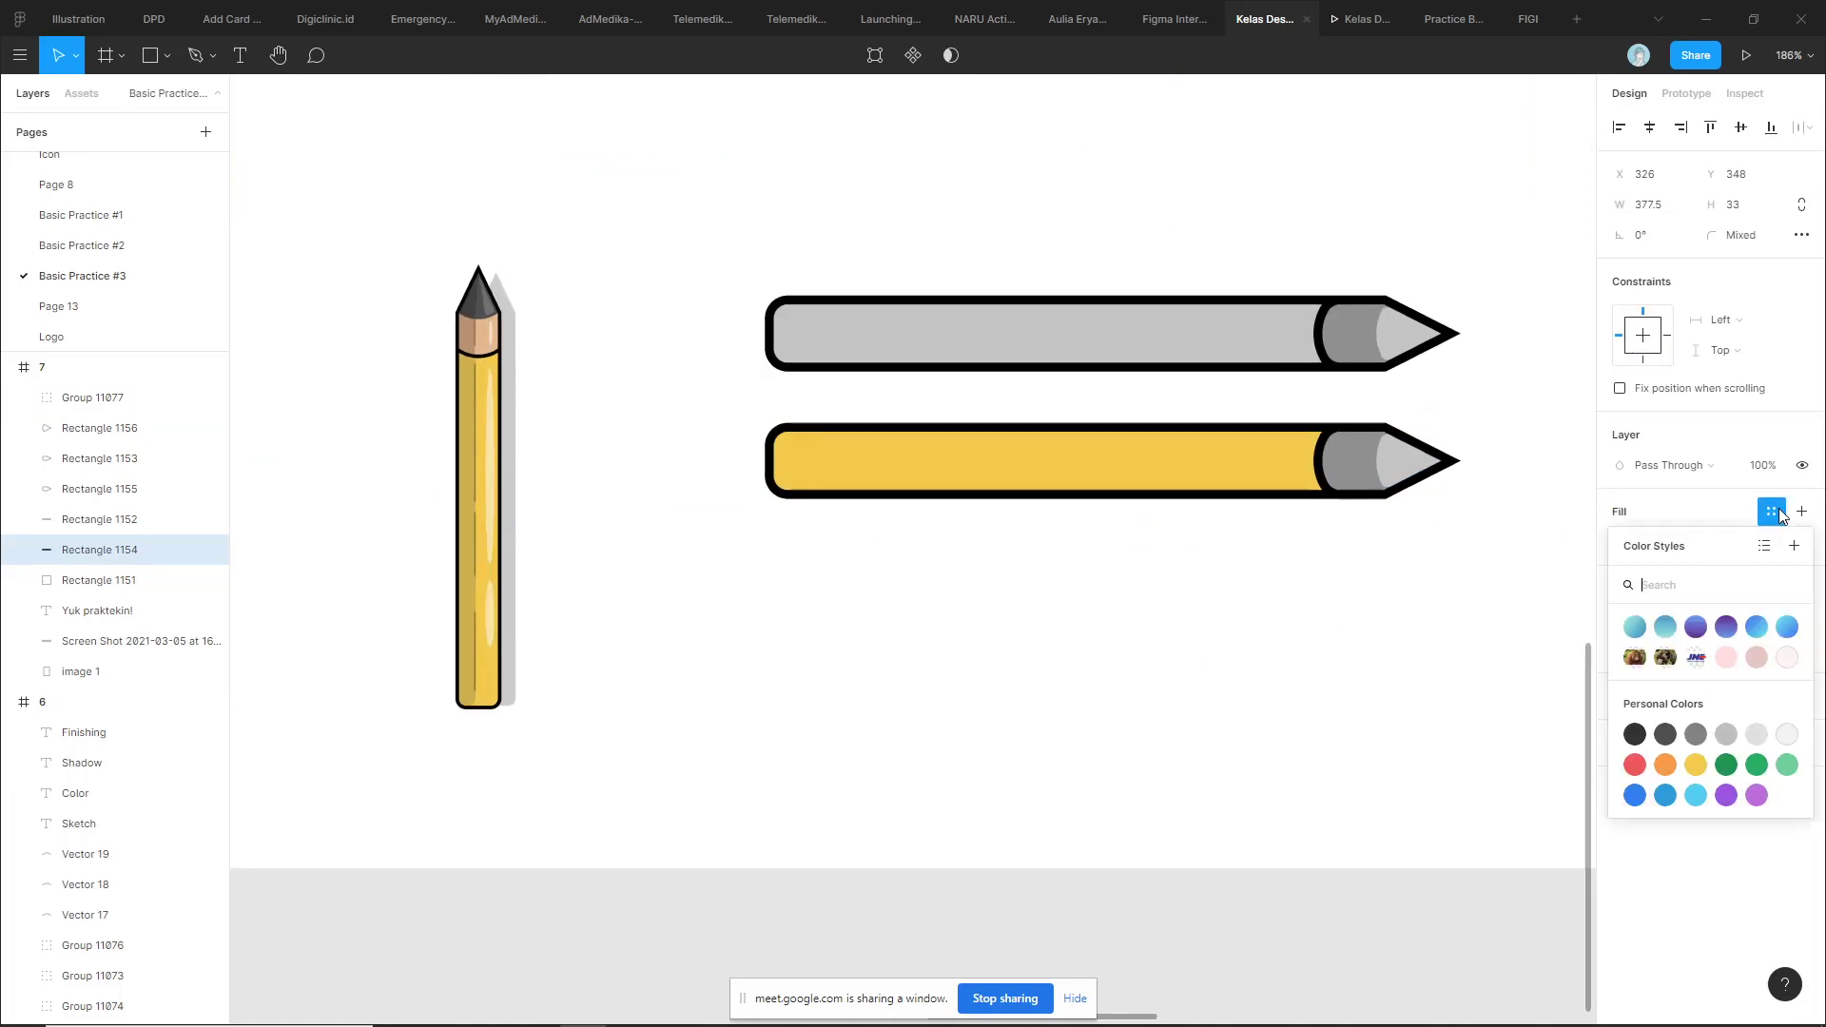
{"action": "left_click", "coordinate": [1696, 765]}
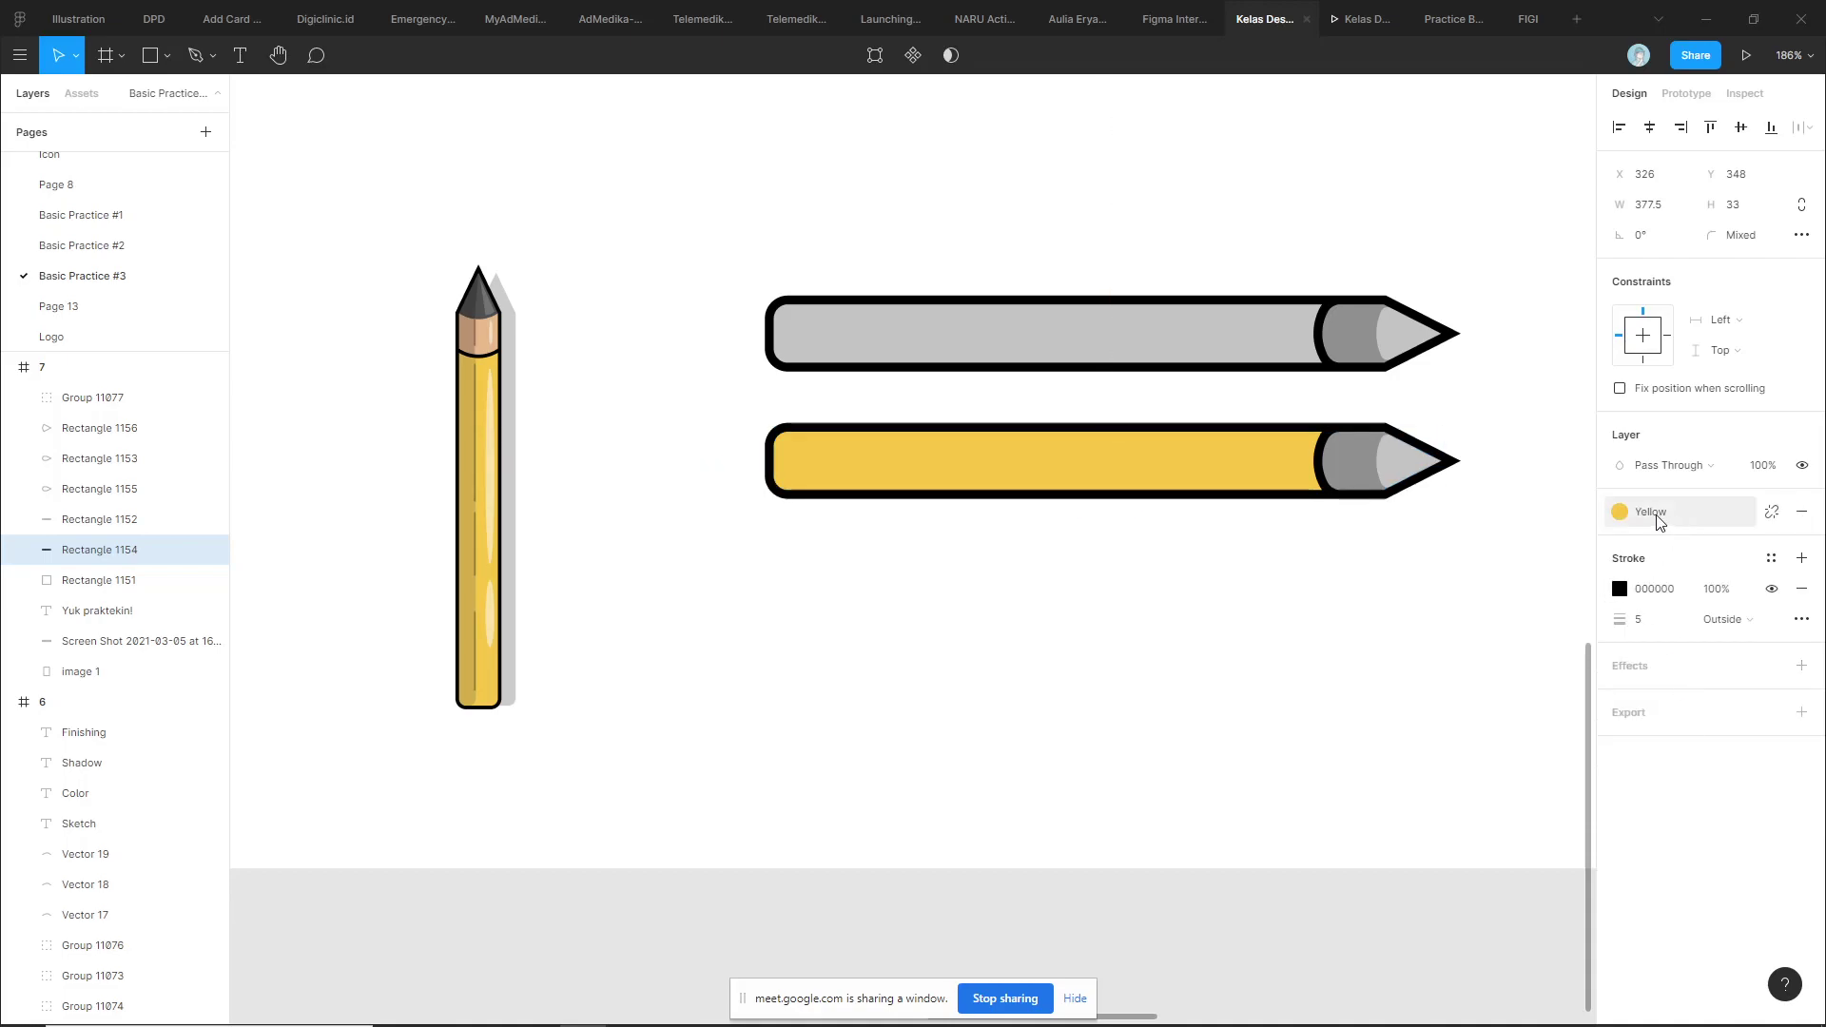
{"action": "left_click", "coordinate": [1330, 572]}
Fill the copy's cone with the reference pencil's E5B78C wood colour
{"action": "scroll", "coordinate": [1330, 572], "scroll_direction": "right", "scroll_amount": 2}
{"action": "left_click", "coordinate": [1308, 454]}
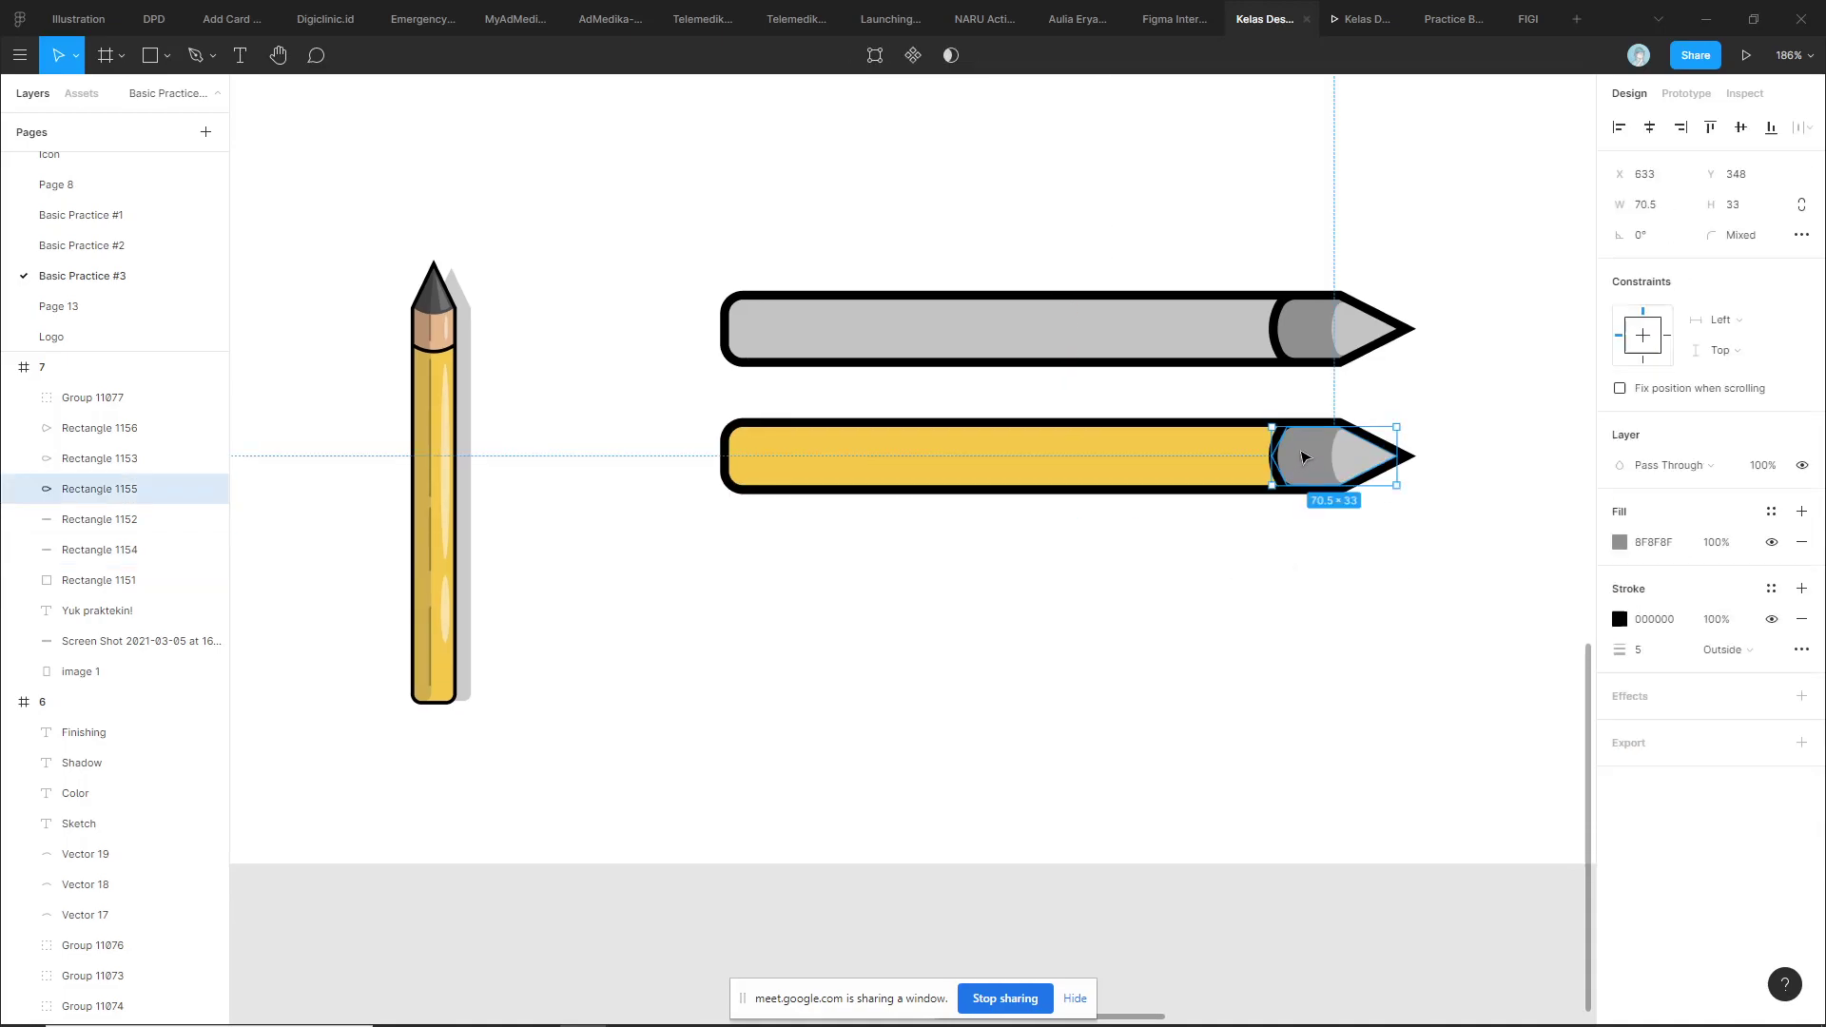
{"action": "left_click", "coordinate": [1620, 543]}
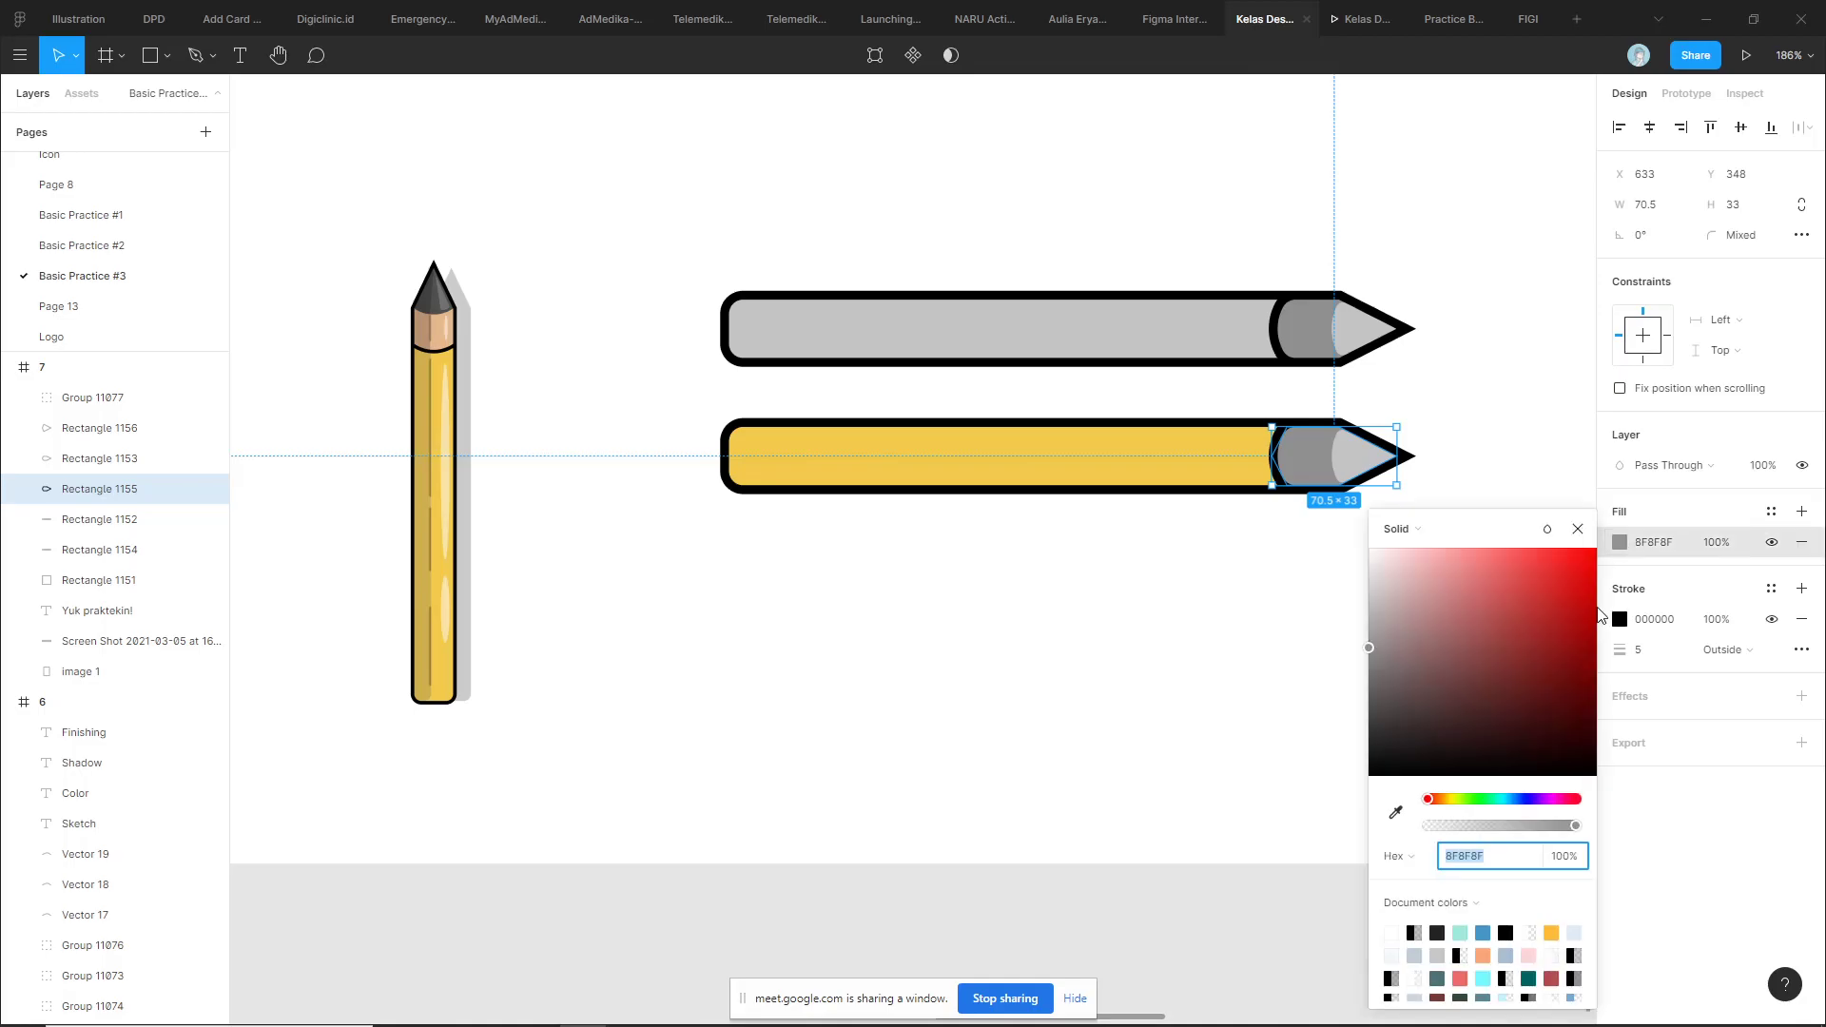
{"action": "left_click", "coordinate": [1397, 815]}
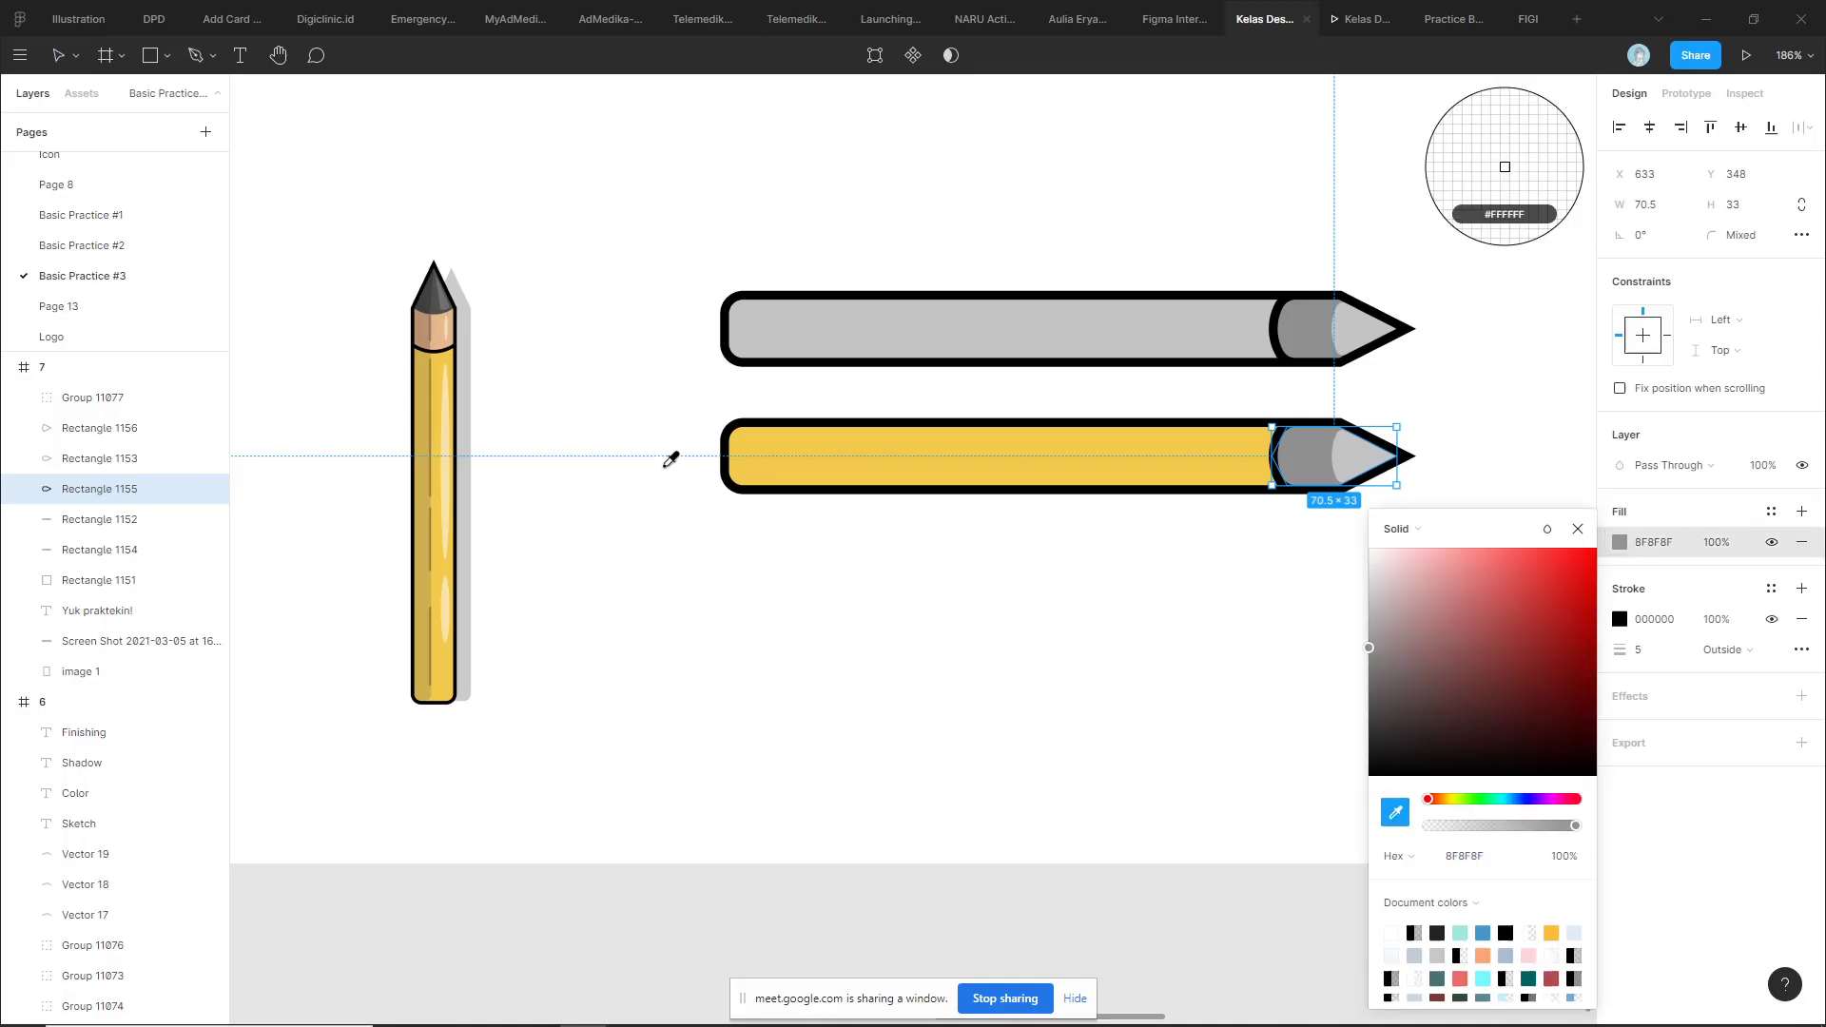
{"action": "left_click", "coordinate": [439, 326]}
{"action": "left_click", "coordinate": [1468, 412]}
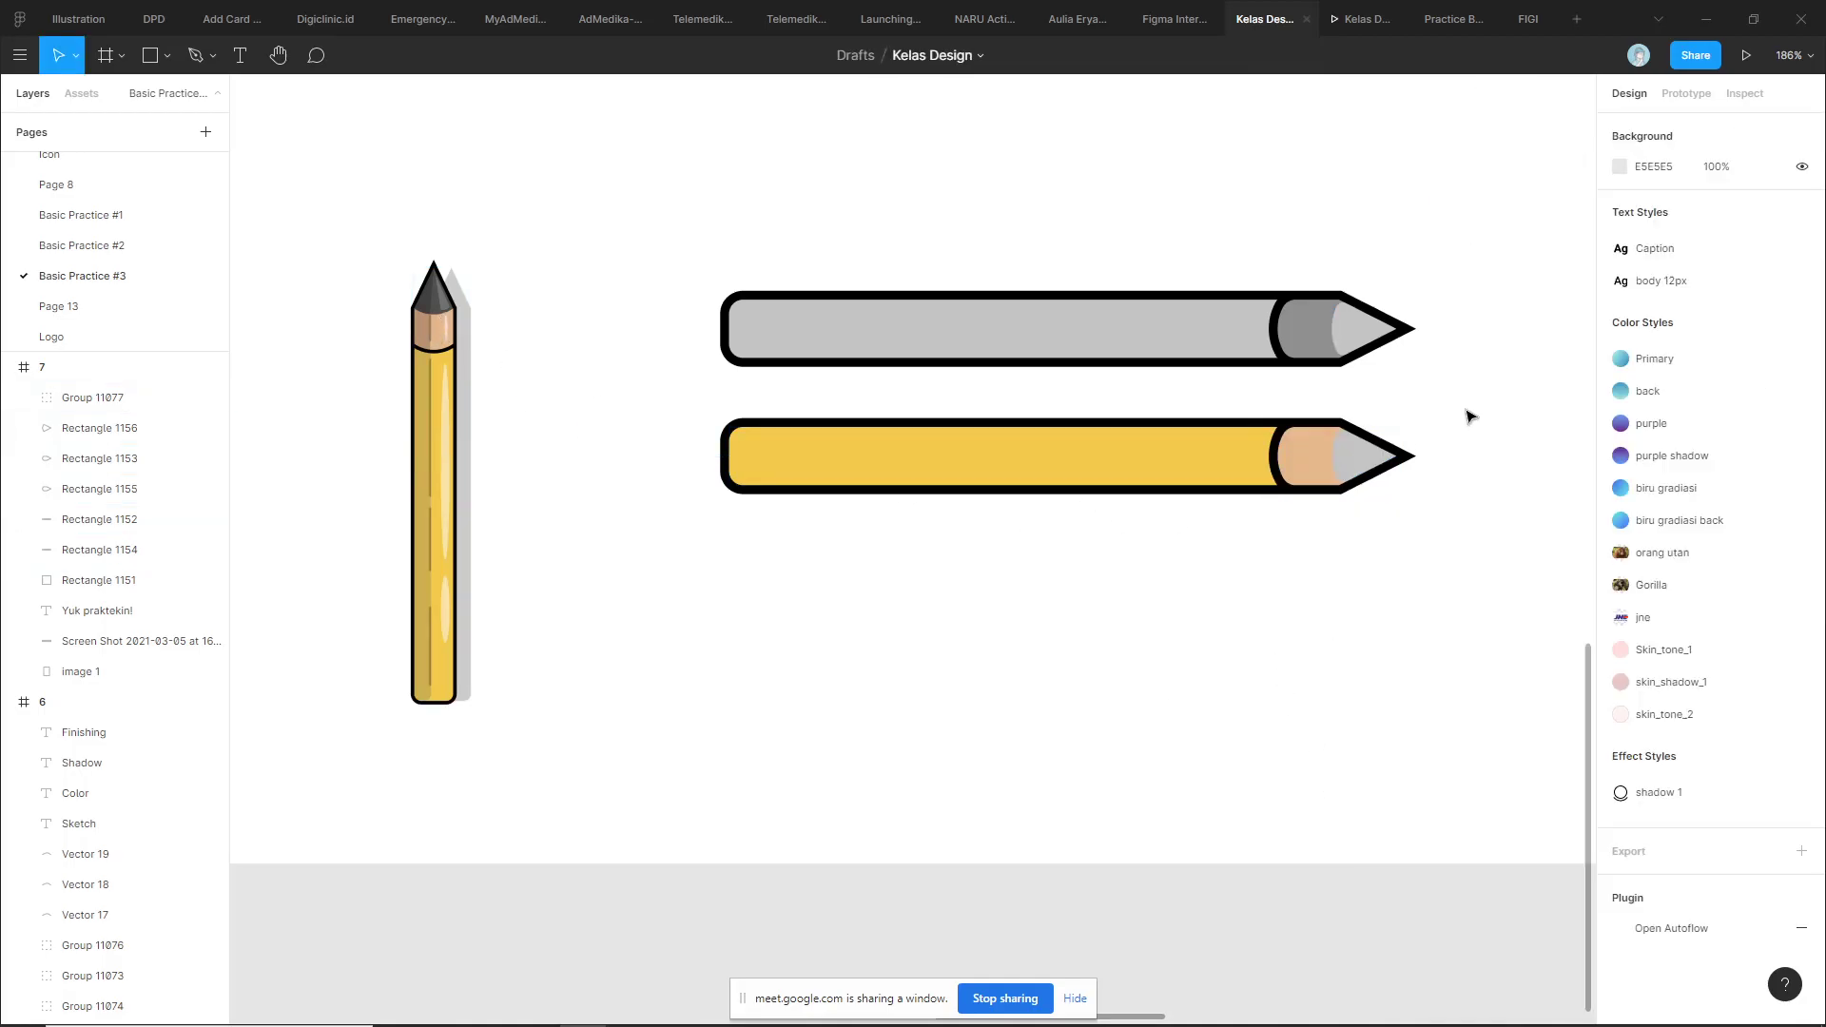
Fill the copy's tip with the reference pencil's dark graphite colour
{"action": "left_click", "coordinate": [1370, 466]}
{"action": "key", "text": "i"}
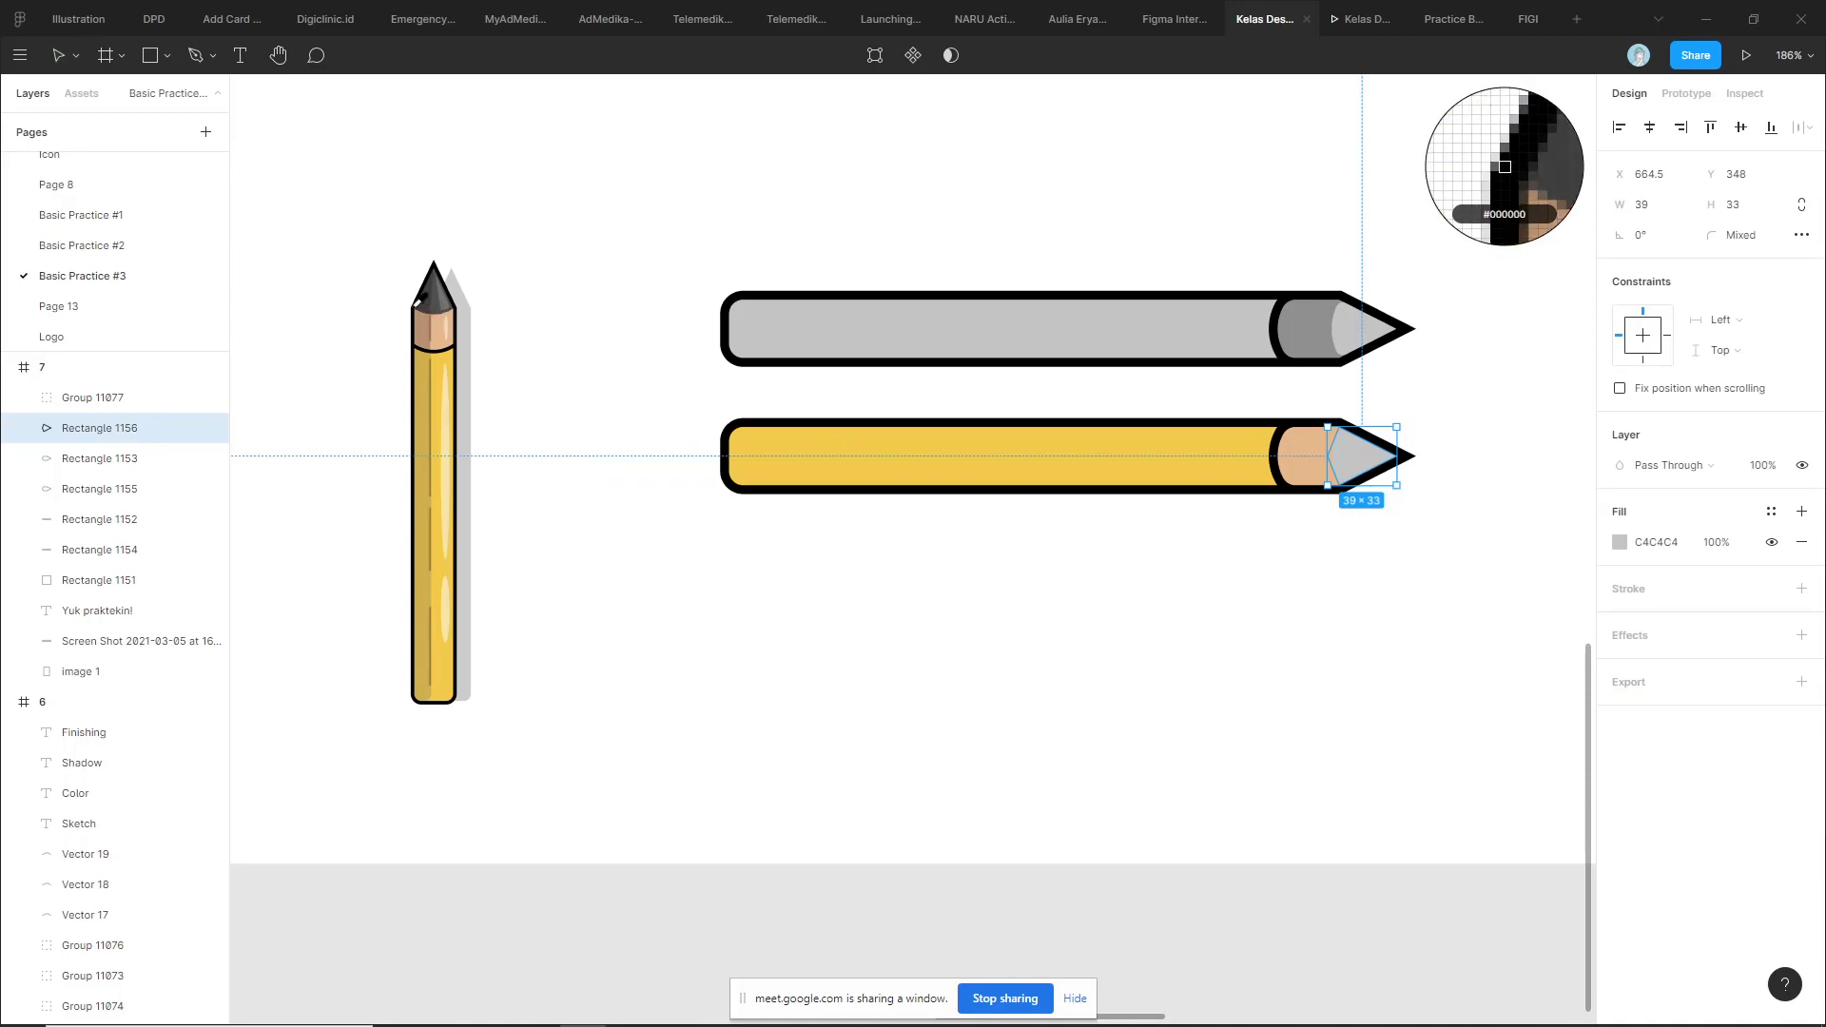
{"action": "scroll", "coordinate": [442, 312], "scroll_direction": "up", "scroll_amount": 3, "text": "ctrl"}
{"action": "left_click", "coordinate": [463, 302]}
{"action": "key", "text": "Escape"}
Select the yellow pencil body, undoing an accidental move
{"action": "scroll", "coordinate": [1027, 391], "scroll_direction": "down", "scroll_amount": 5, "text": "ctrl"}
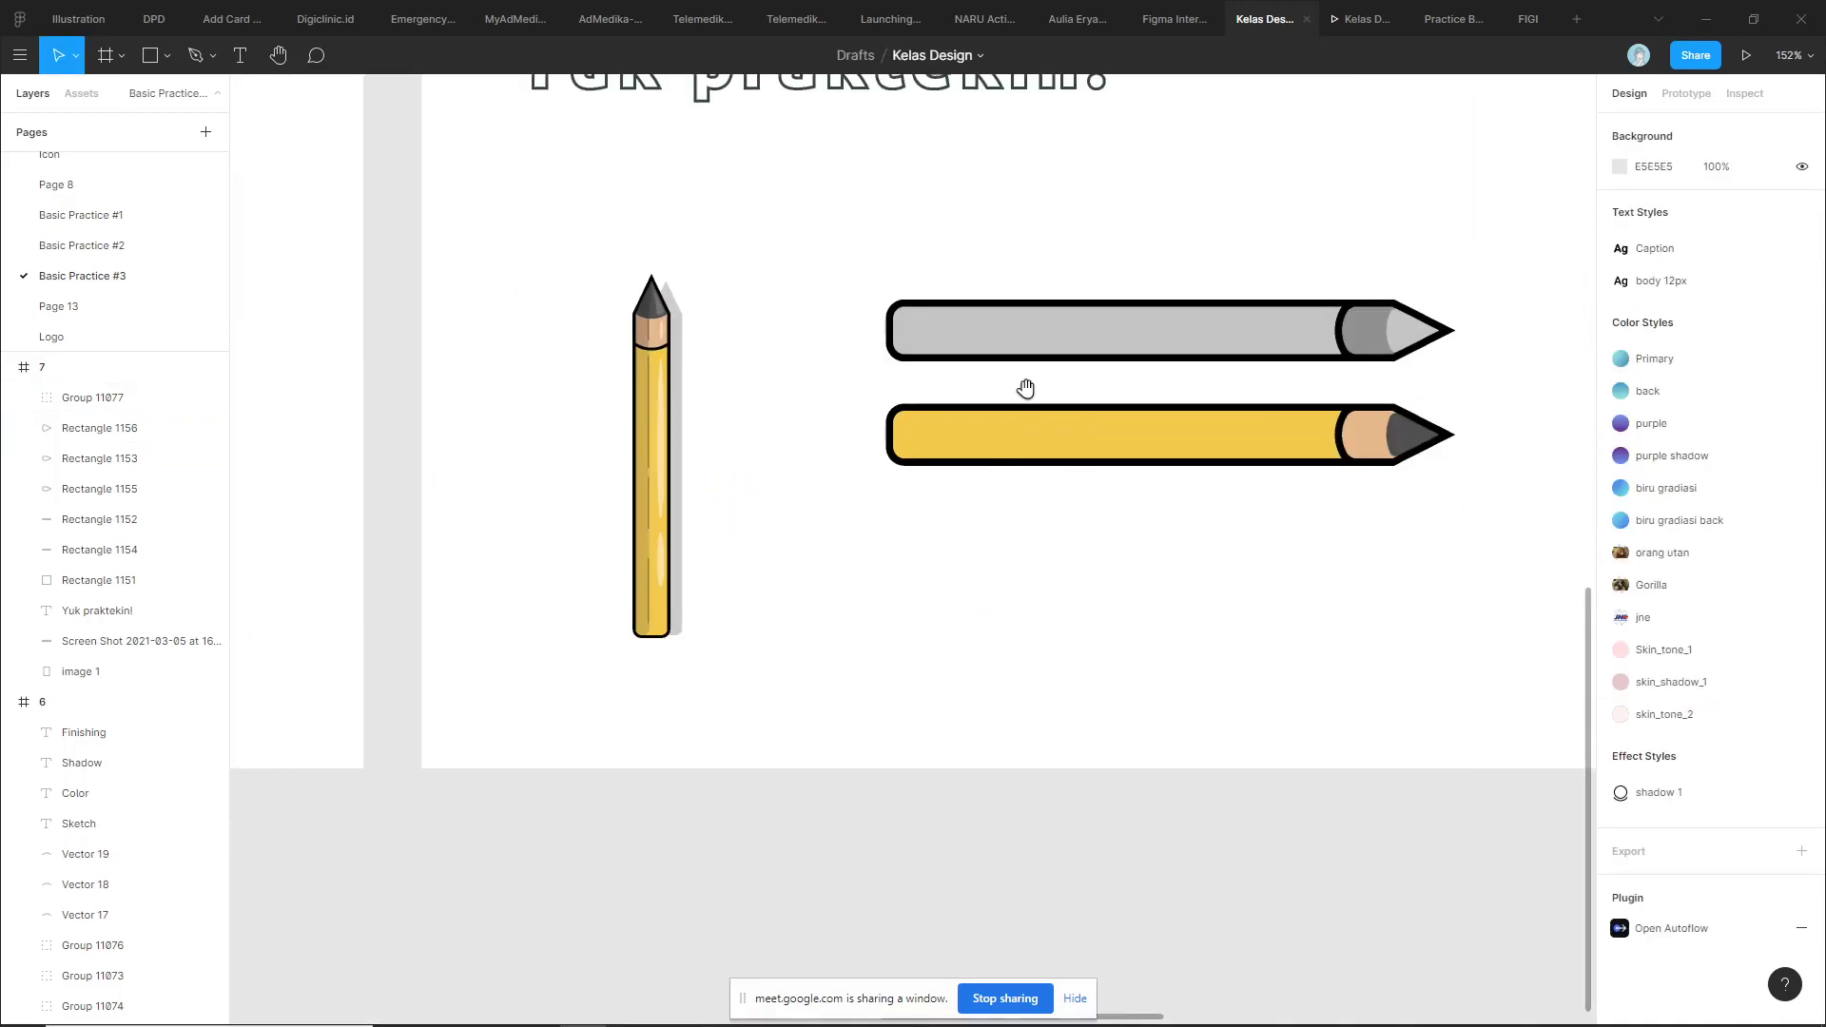
{"action": "scroll", "coordinate": [1296, 473], "scroll_direction": "up", "scroll_amount": 1, "text": "ctrl"}
{"action": "scroll", "coordinate": [1313, 484], "scroll_direction": "down", "scroll_amount": 4, "text": "ctrl"}
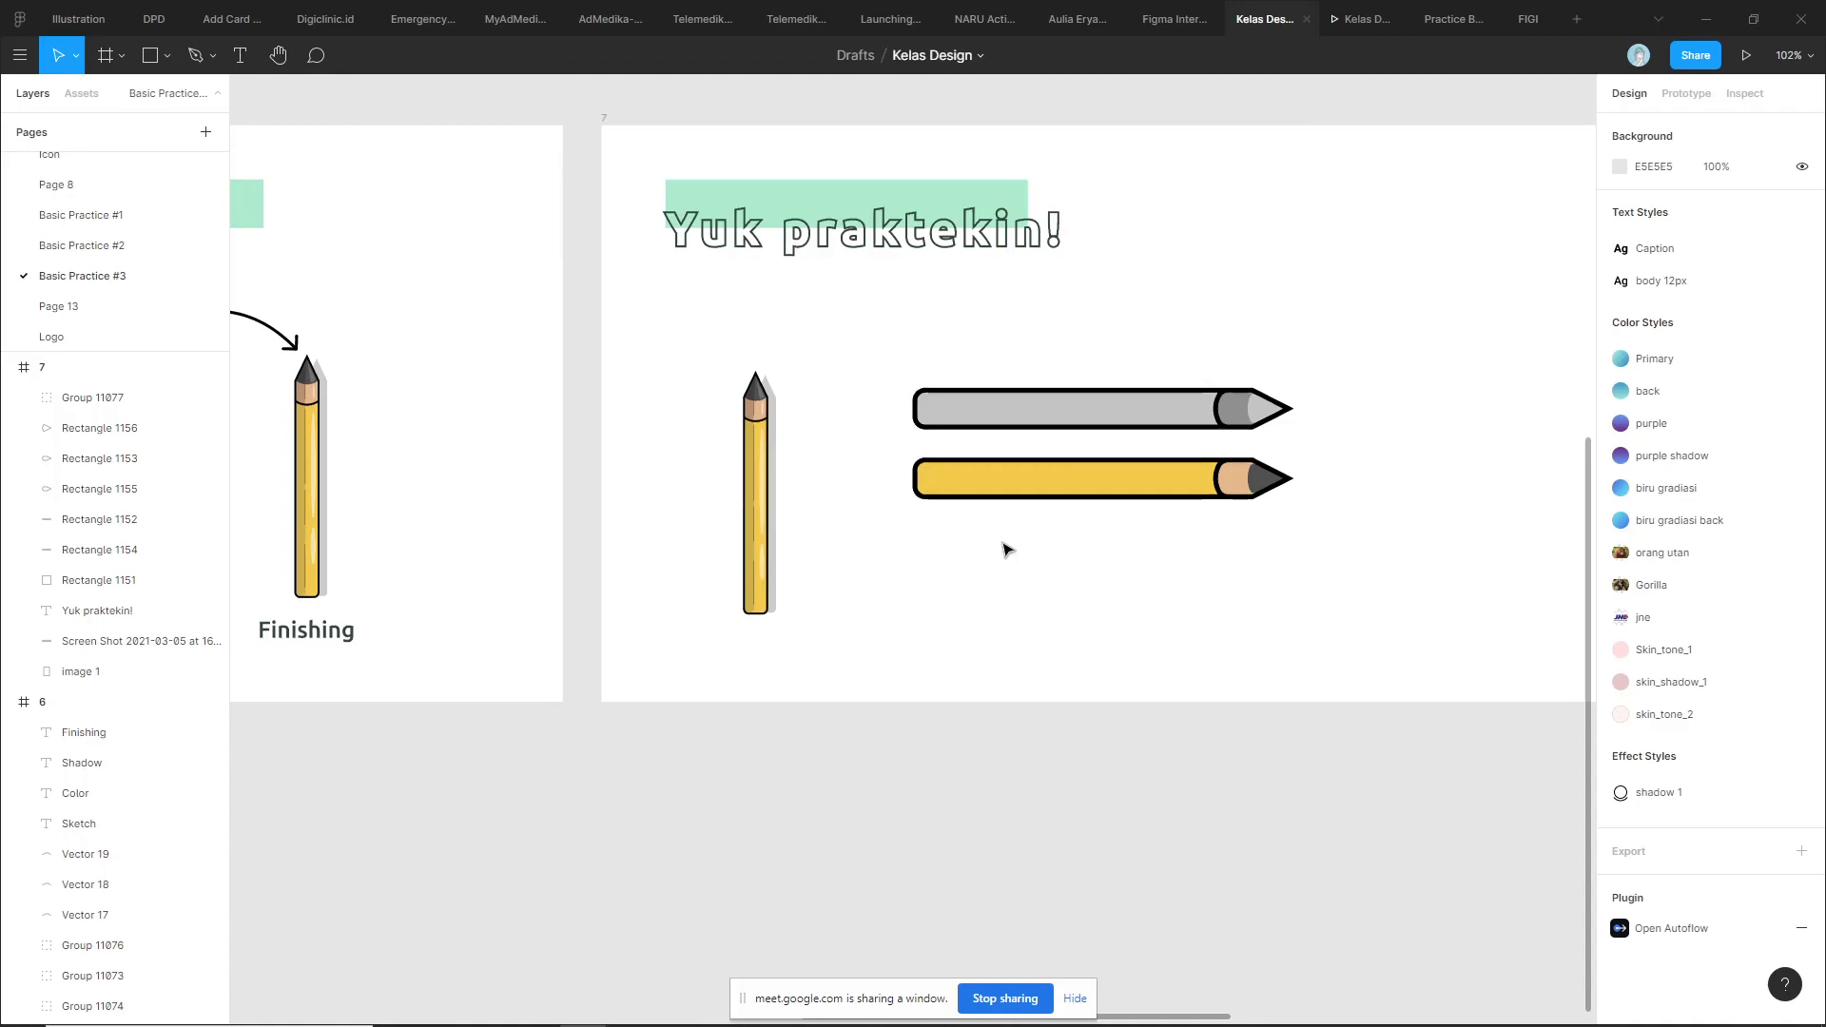
{"action": "scroll", "coordinate": [999, 542], "scroll_direction": "down", "scroll_amount": 2, "text": "ctrl"}
{"action": "scroll", "coordinate": [1084, 538], "scroll_direction": "up", "scroll_amount": 4, "text": "ctrl"}
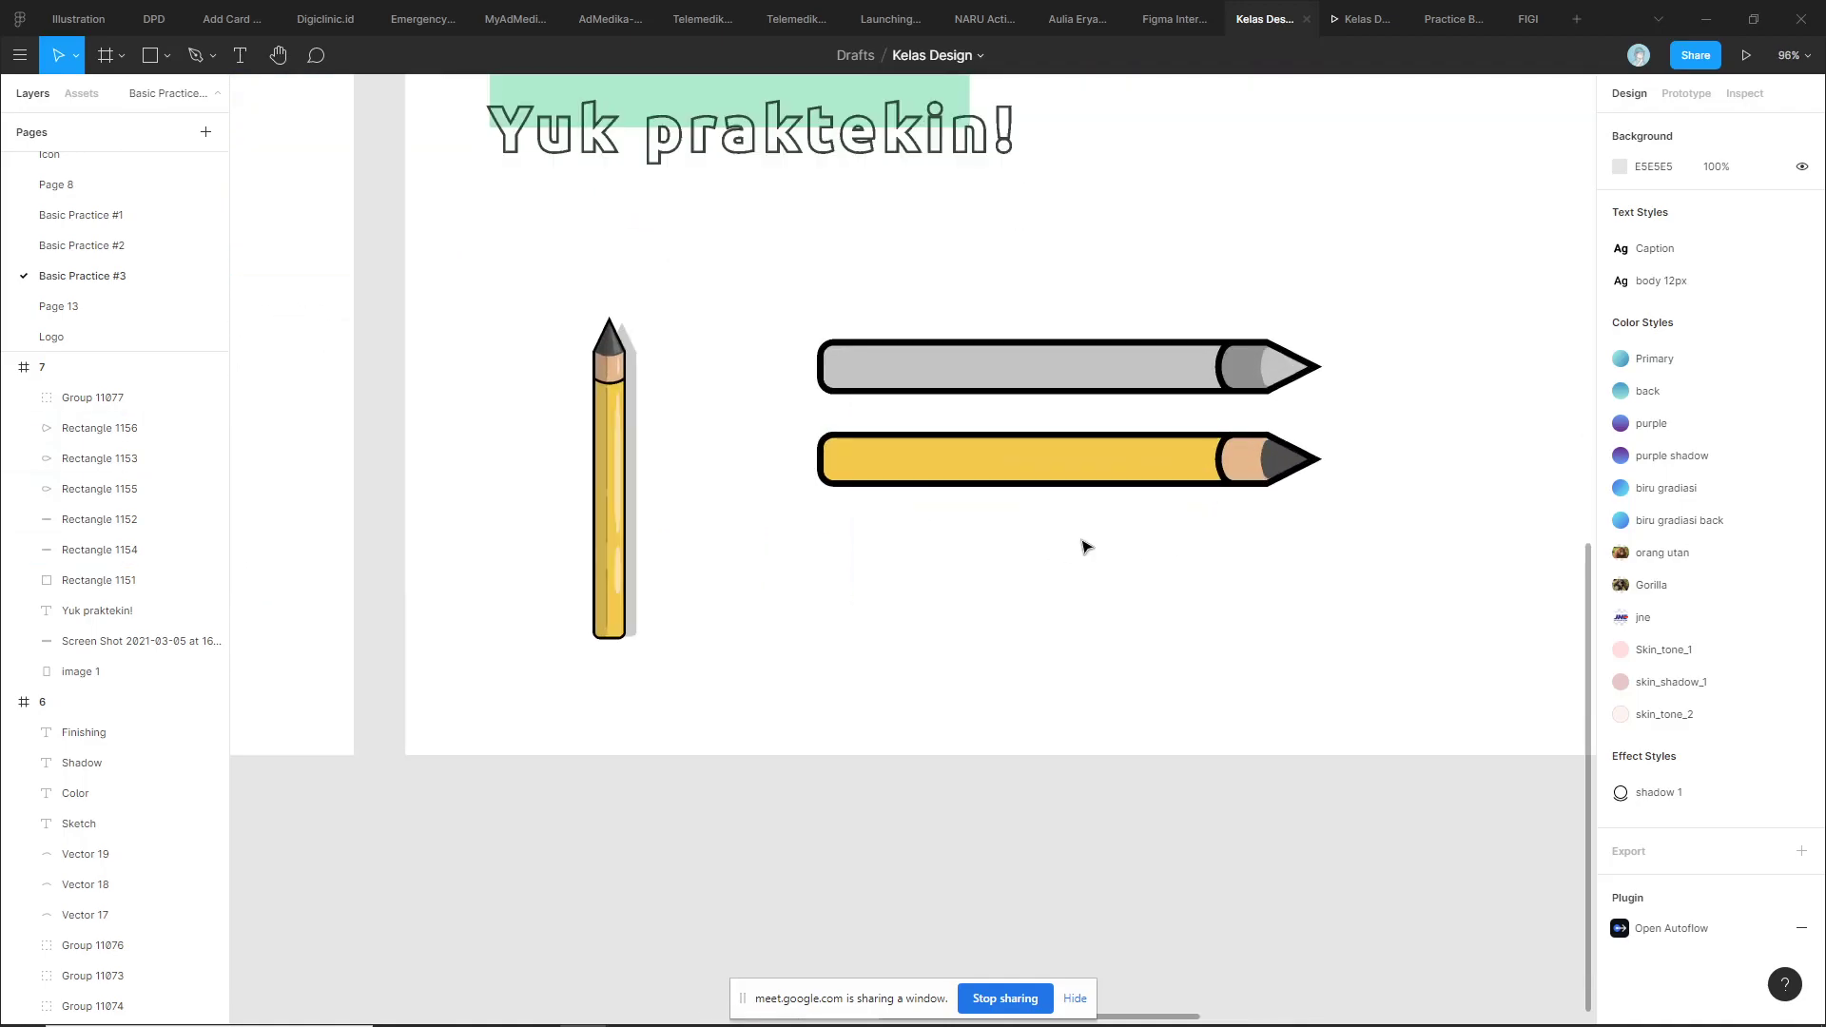
{"action": "scroll", "coordinate": [1072, 526], "scroll_direction": "up", "scroll_amount": 2, "text": "ctrl"}
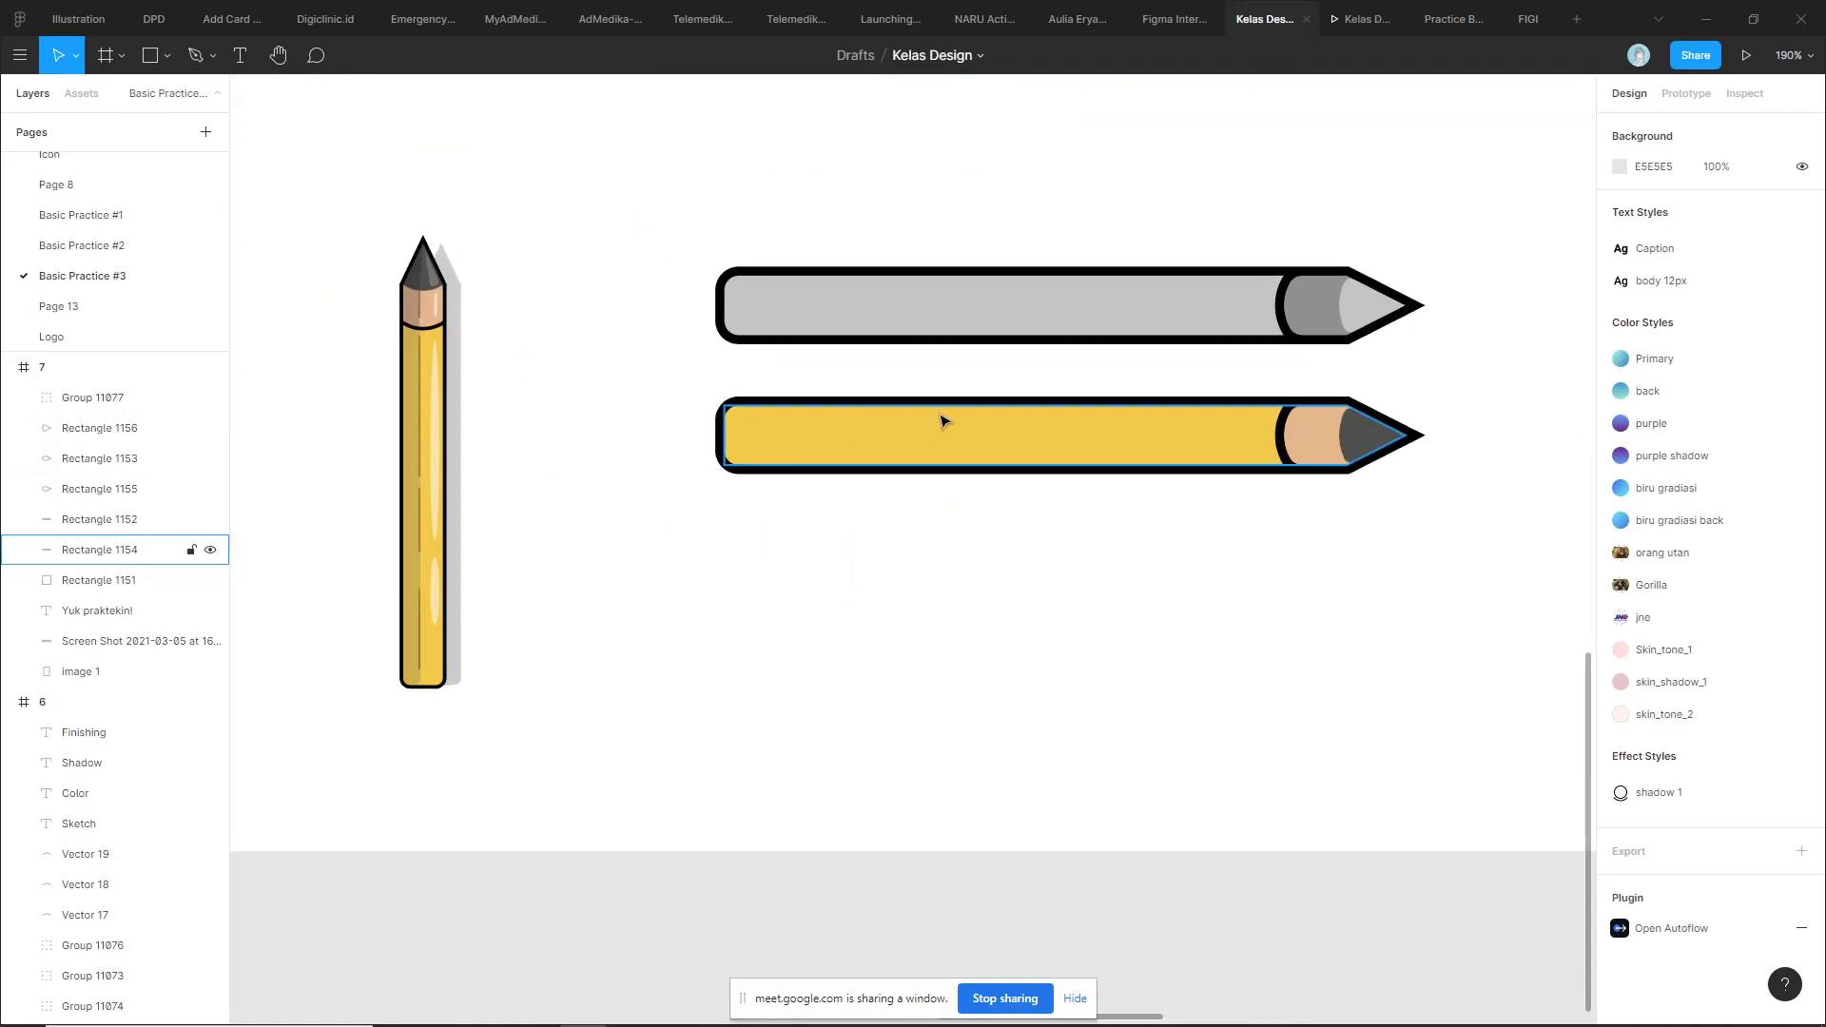
{"action": "left_click", "coordinate": [997, 450]}
{"action": "left_click", "coordinate": [1247, 513]}
{"action": "left_click", "coordinate": [1154, 450]}
{"action": "left_click", "coordinate": [1275, 547]}
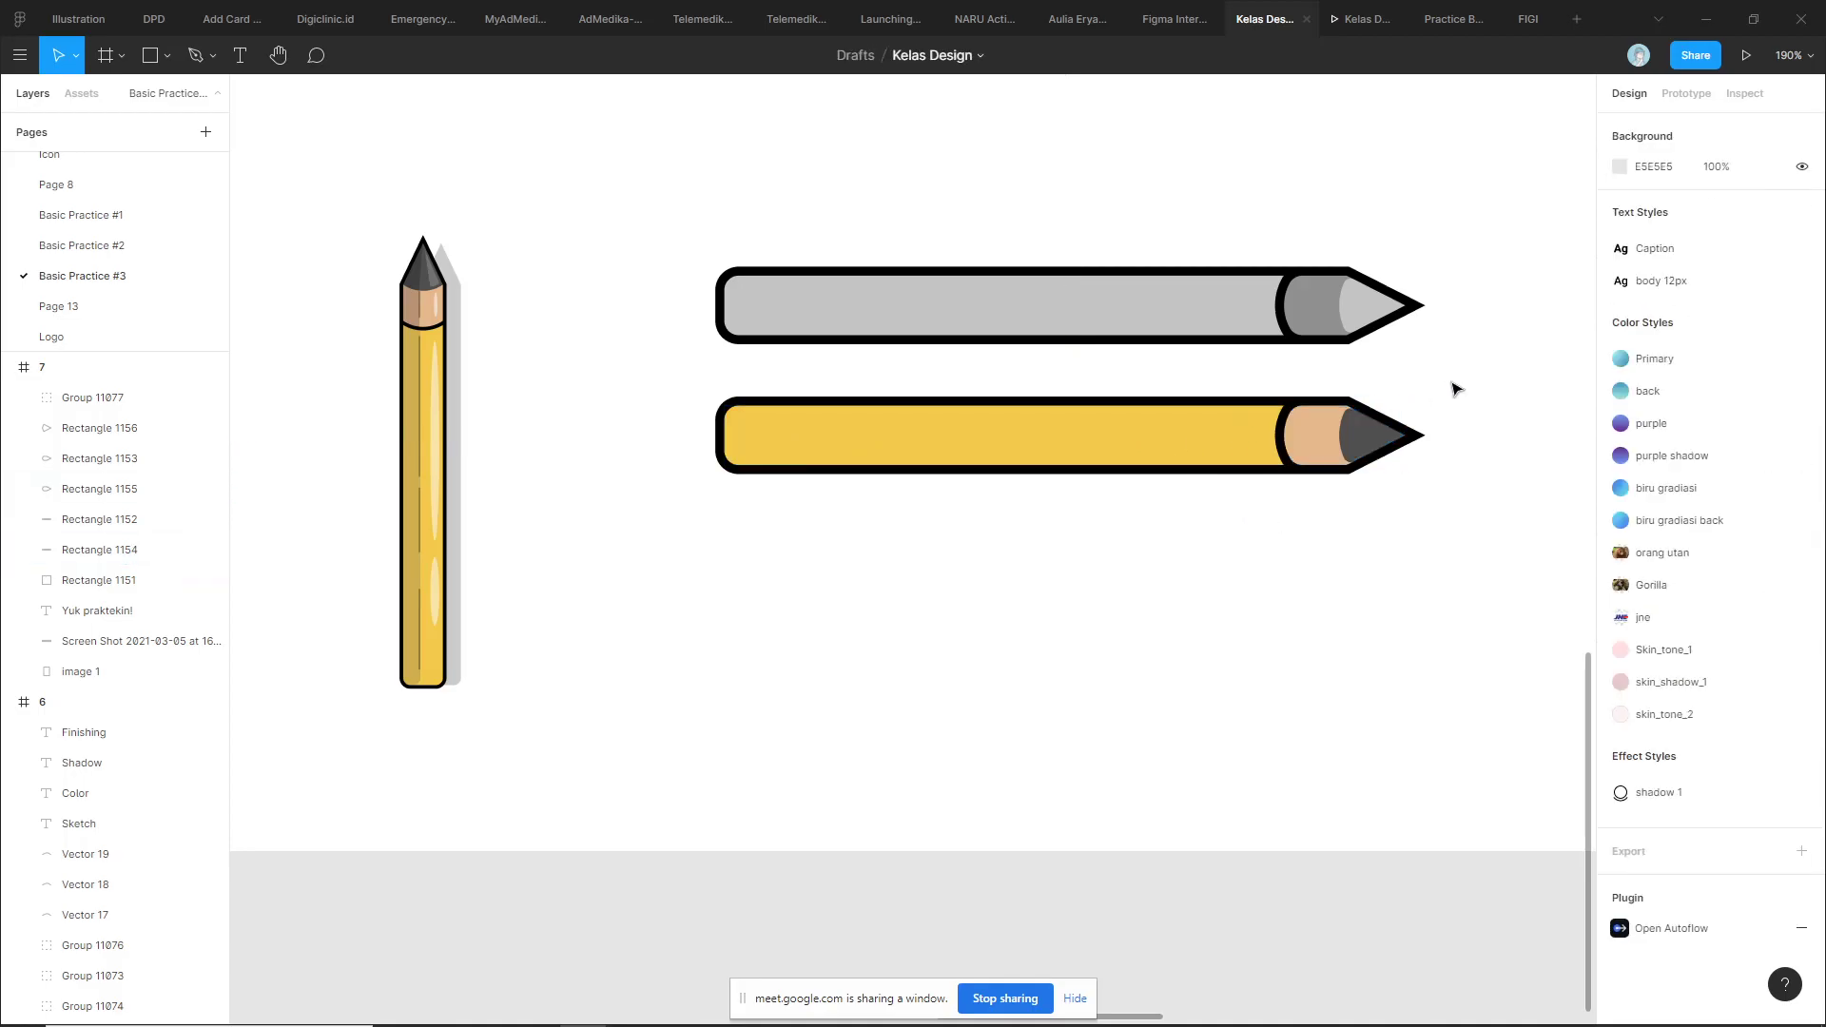
{"action": "left_click", "coordinate": [1029, 444]}
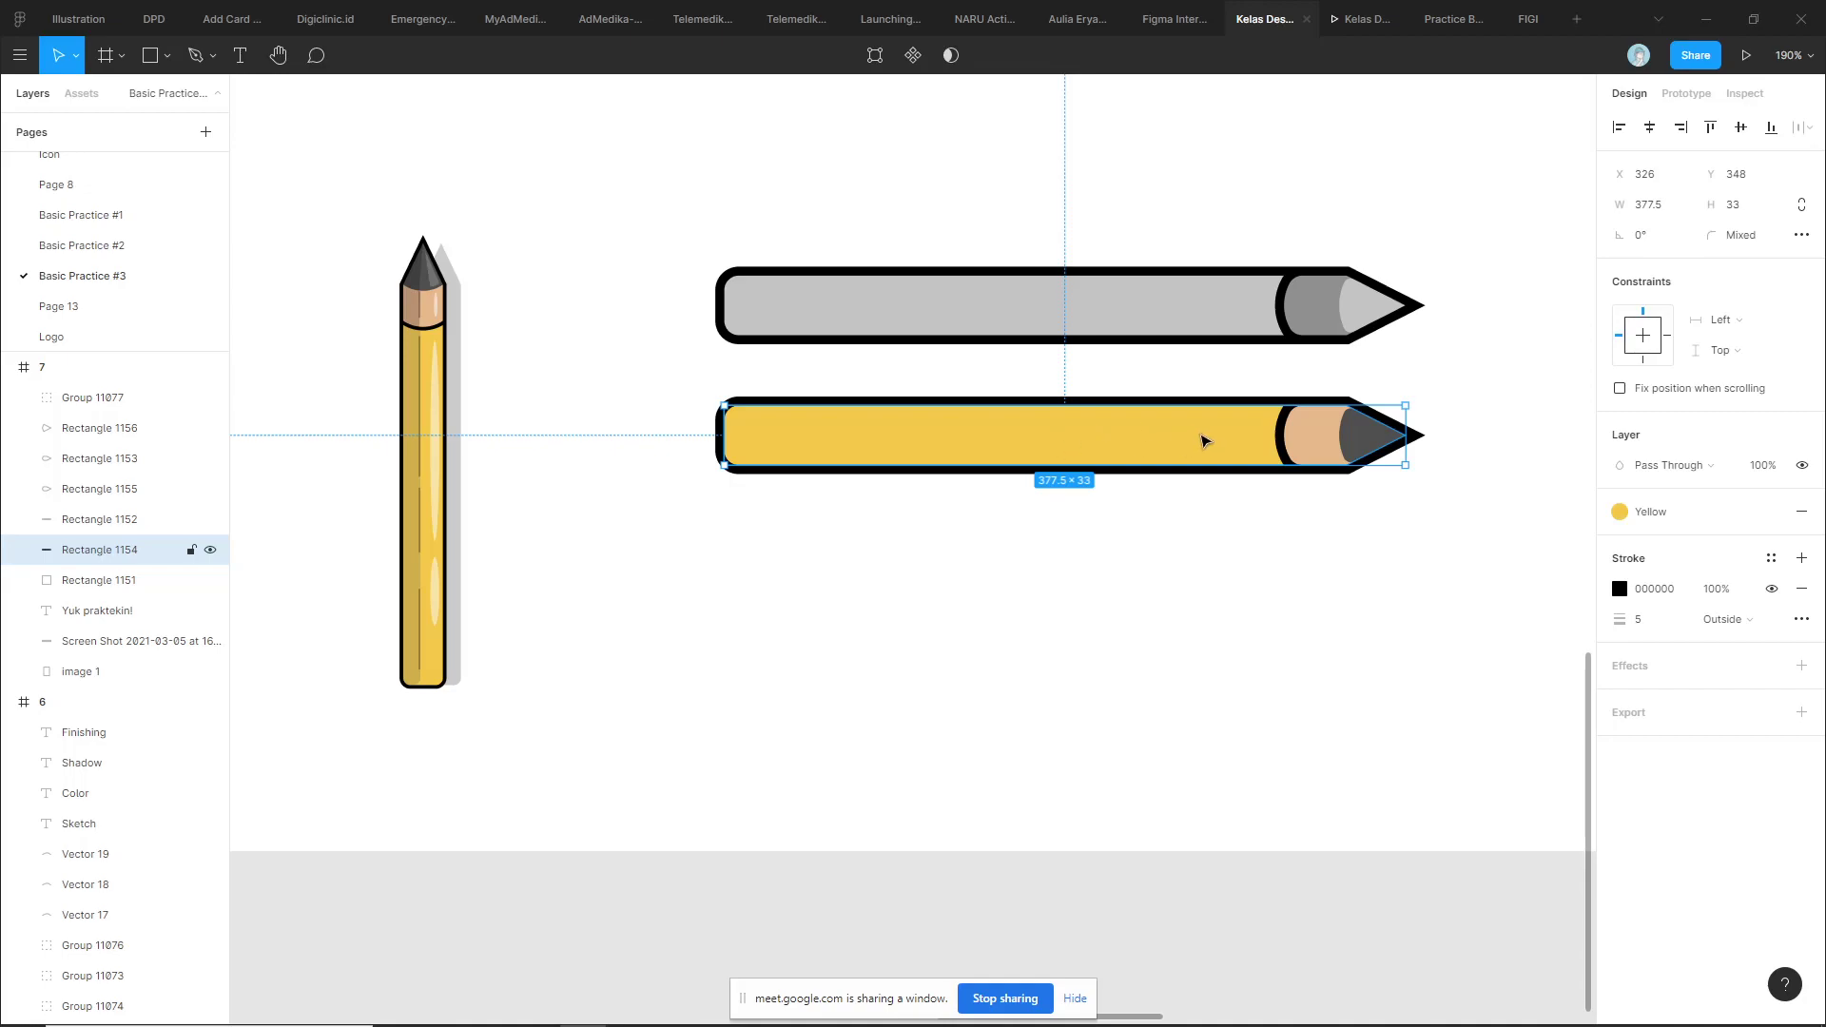
{"action": "left_click_drag", "start_coordinate": [1118, 439], "coordinate": [1123, 526]}
{"action": "key", "text": "ctrl+z"}
Duplicate the body in front as a strokeless black overlay at 15% opacity
{"action": "key", "text": "ctrl+d"}
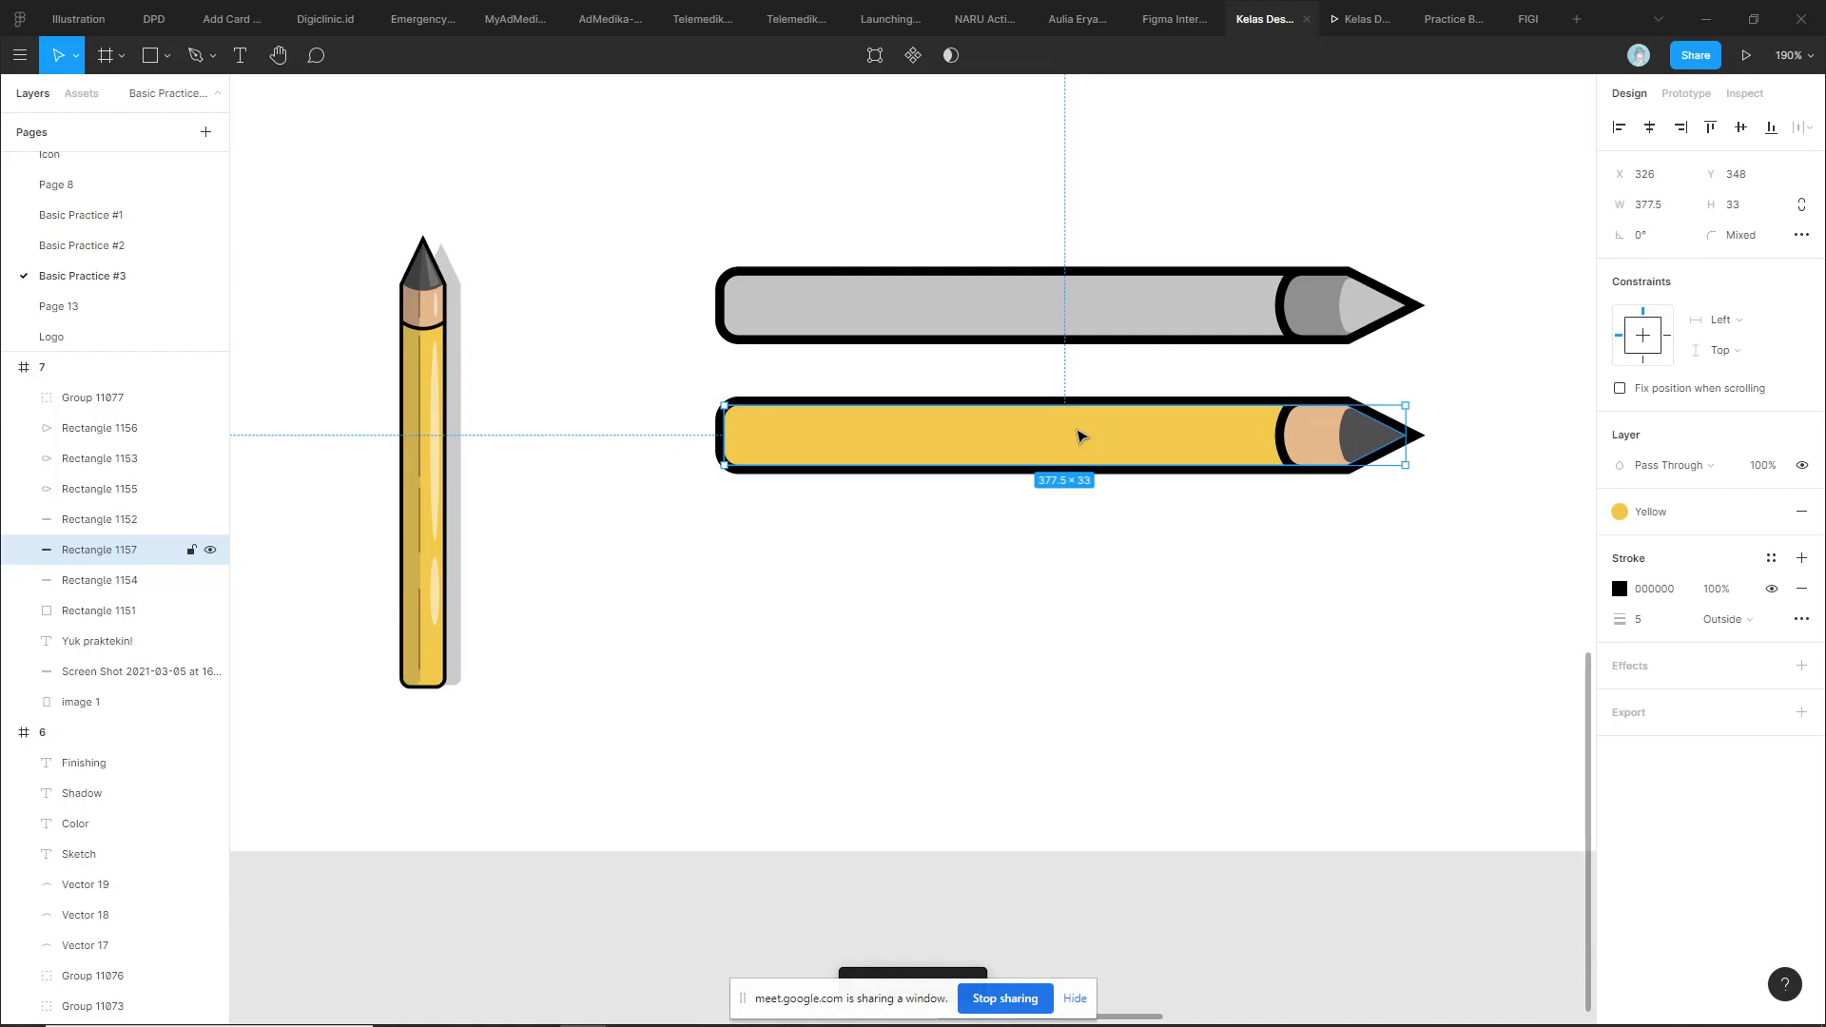
{"action": "key", "text": "ctrl+shift+bracketright"}
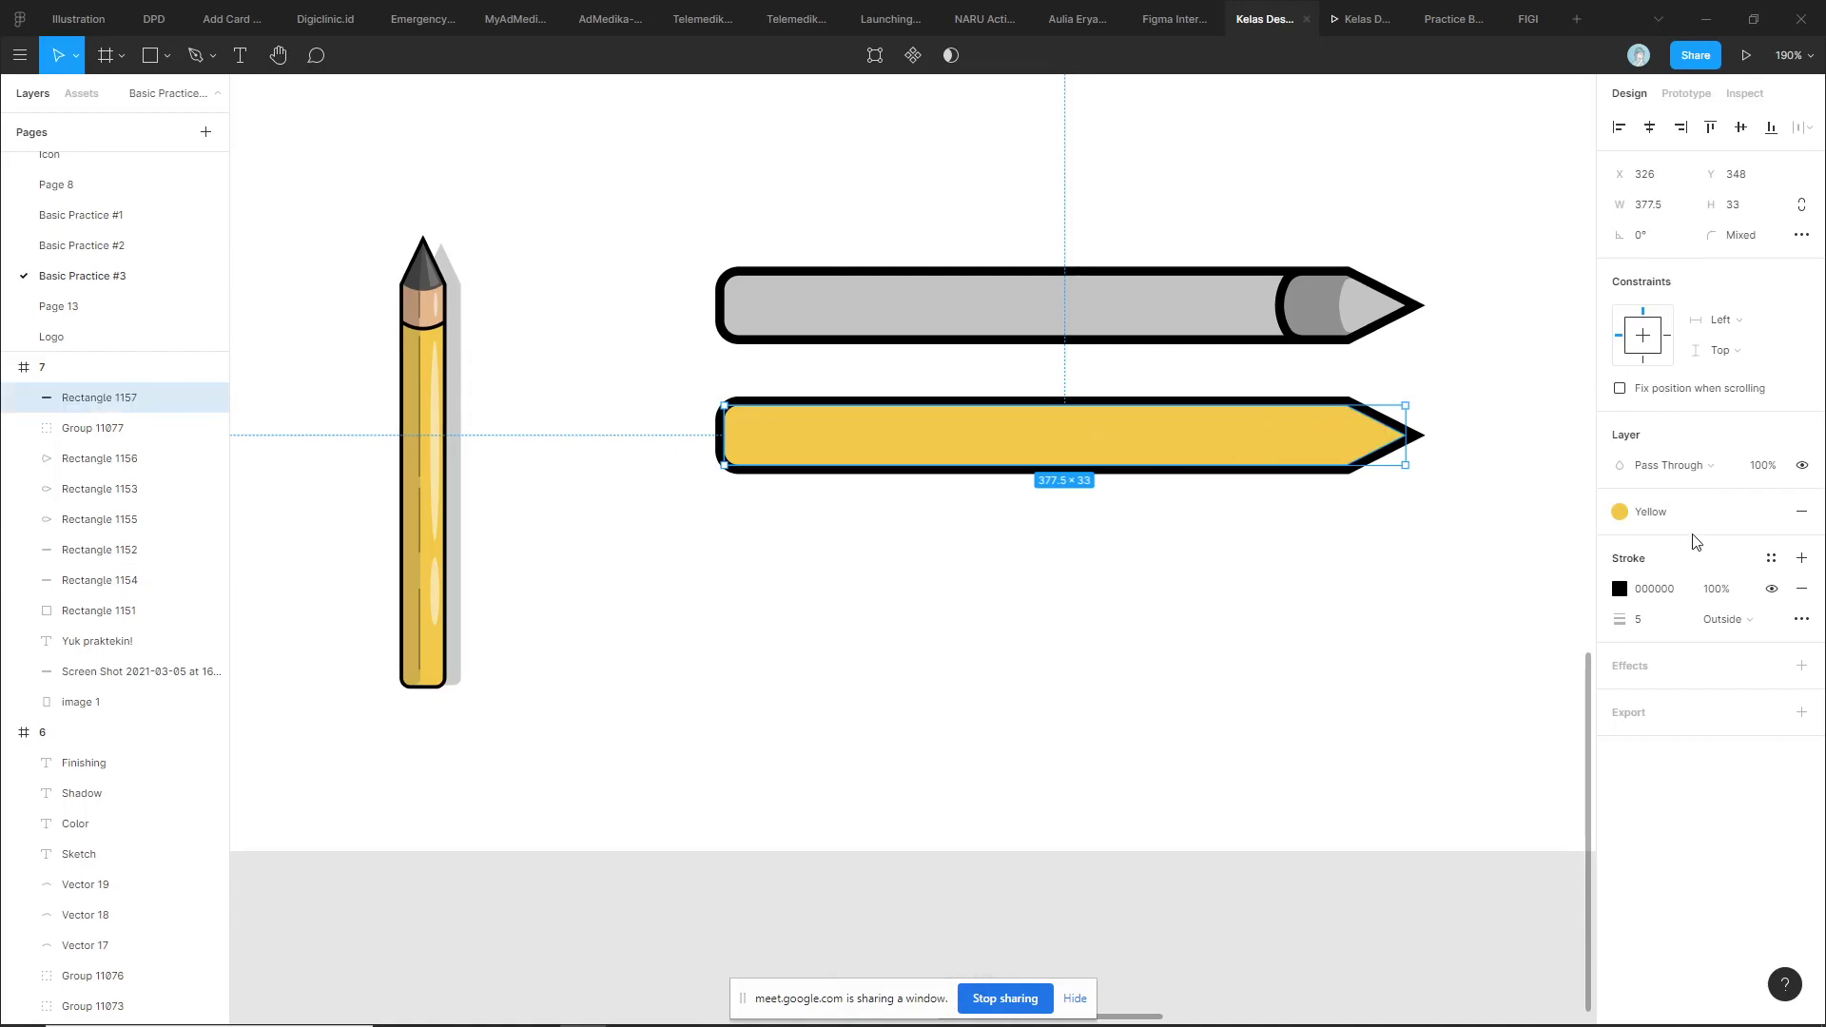
{"action": "left_click", "coordinate": [1812, 595]}
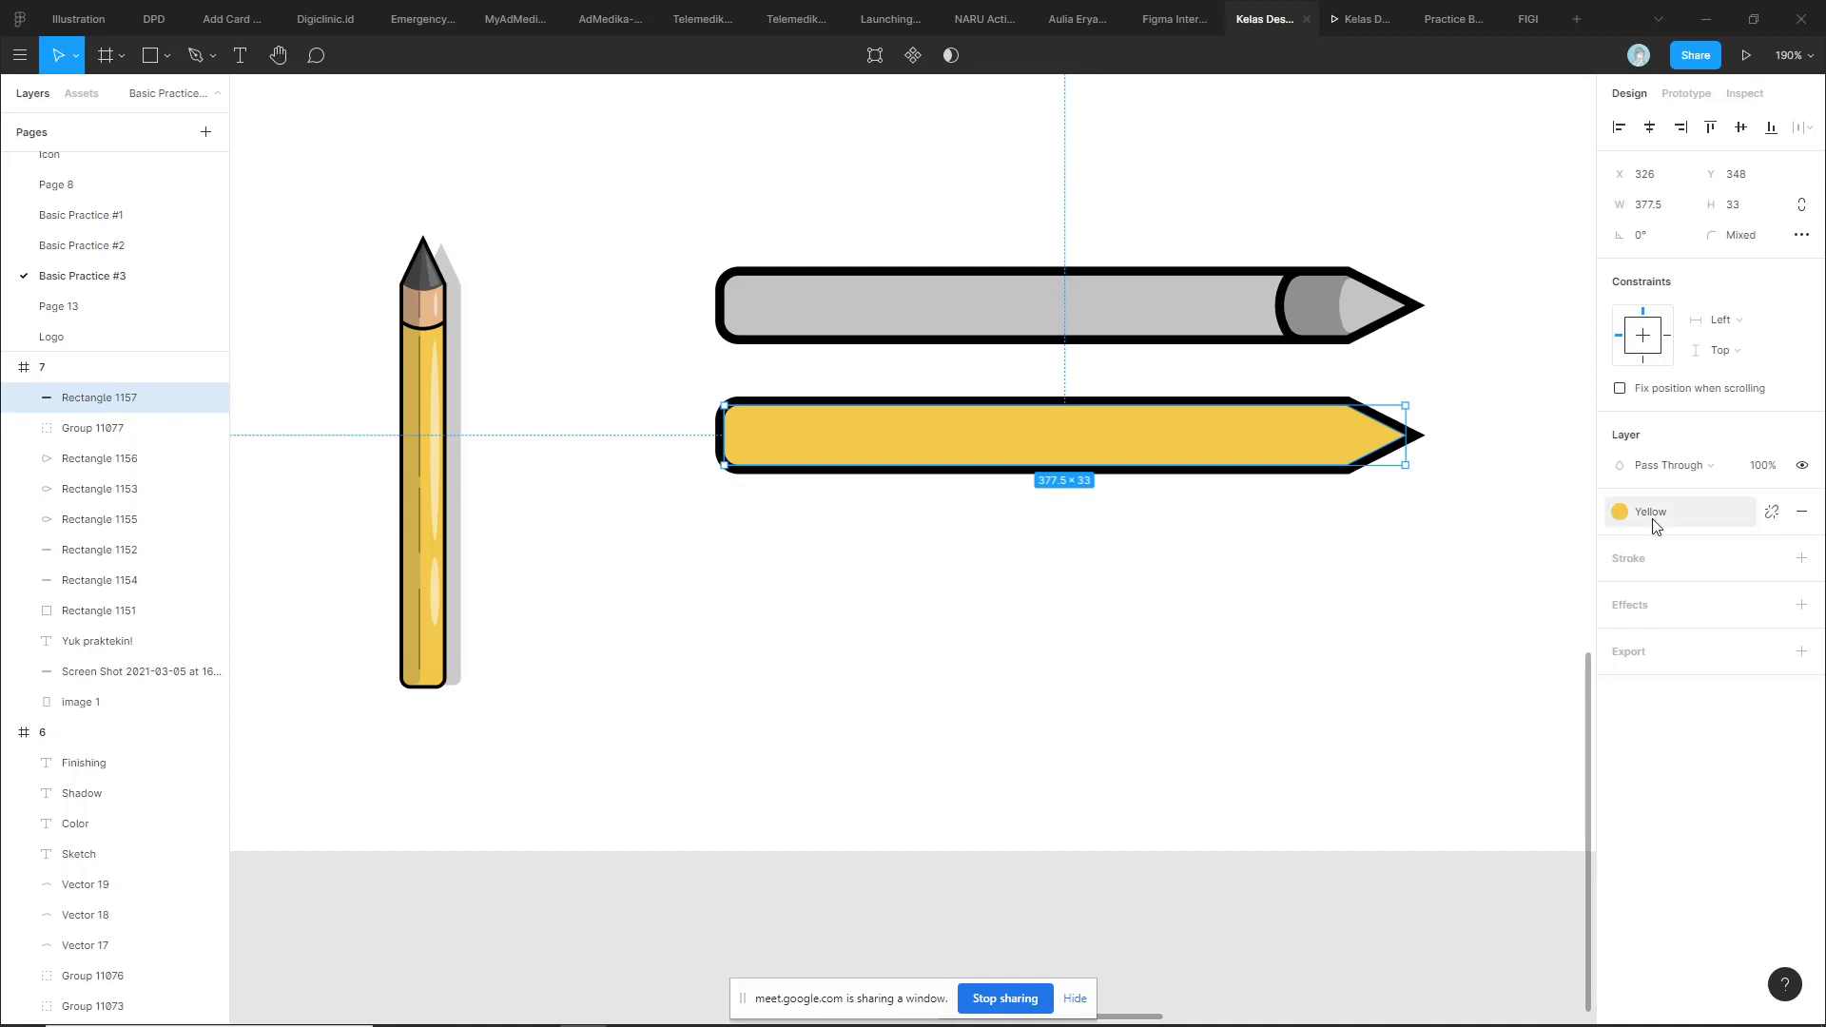
{"action": "left_click", "coordinate": [1767, 515]}
{"action": "left_click", "coordinate": [1651, 542]}
{"action": "type", "text": "0"}
{"action": "key", "text": "Return"}
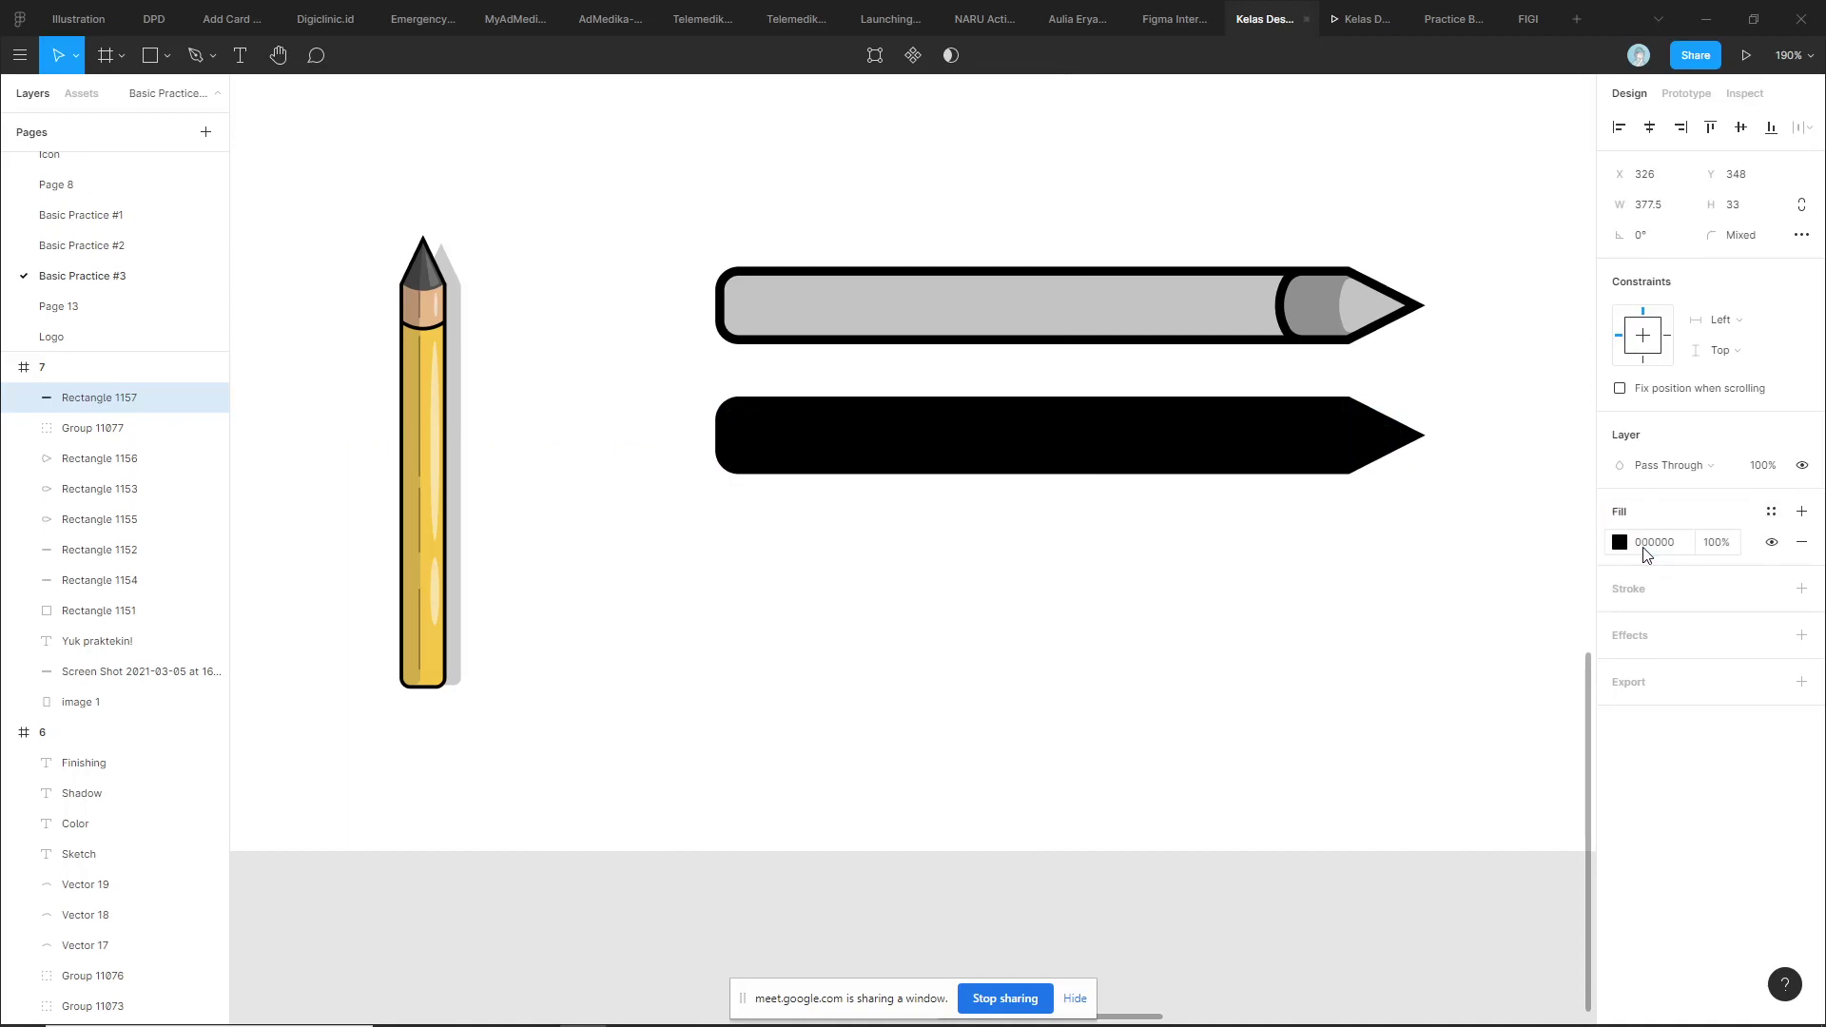
{"action": "left_click", "coordinate": [1711, 545]}
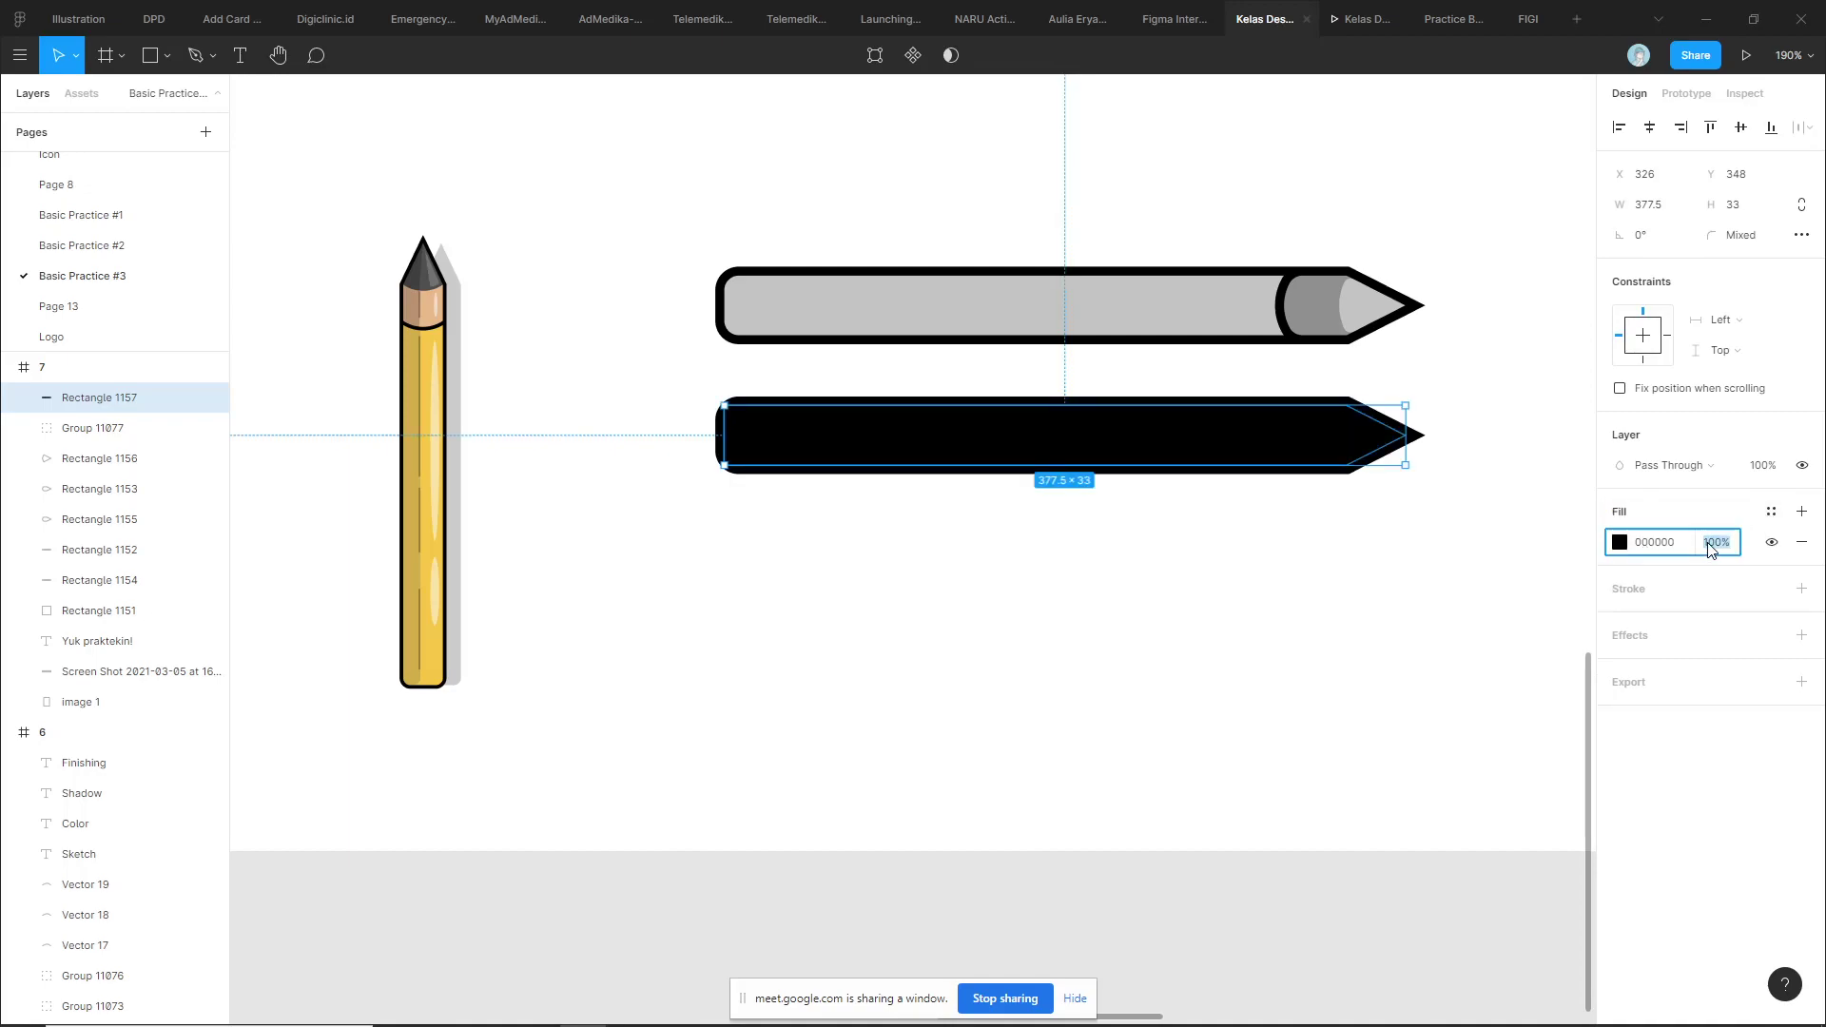
{"action": "type", "text": "15"}
{"action": "key", "text": "Return"}
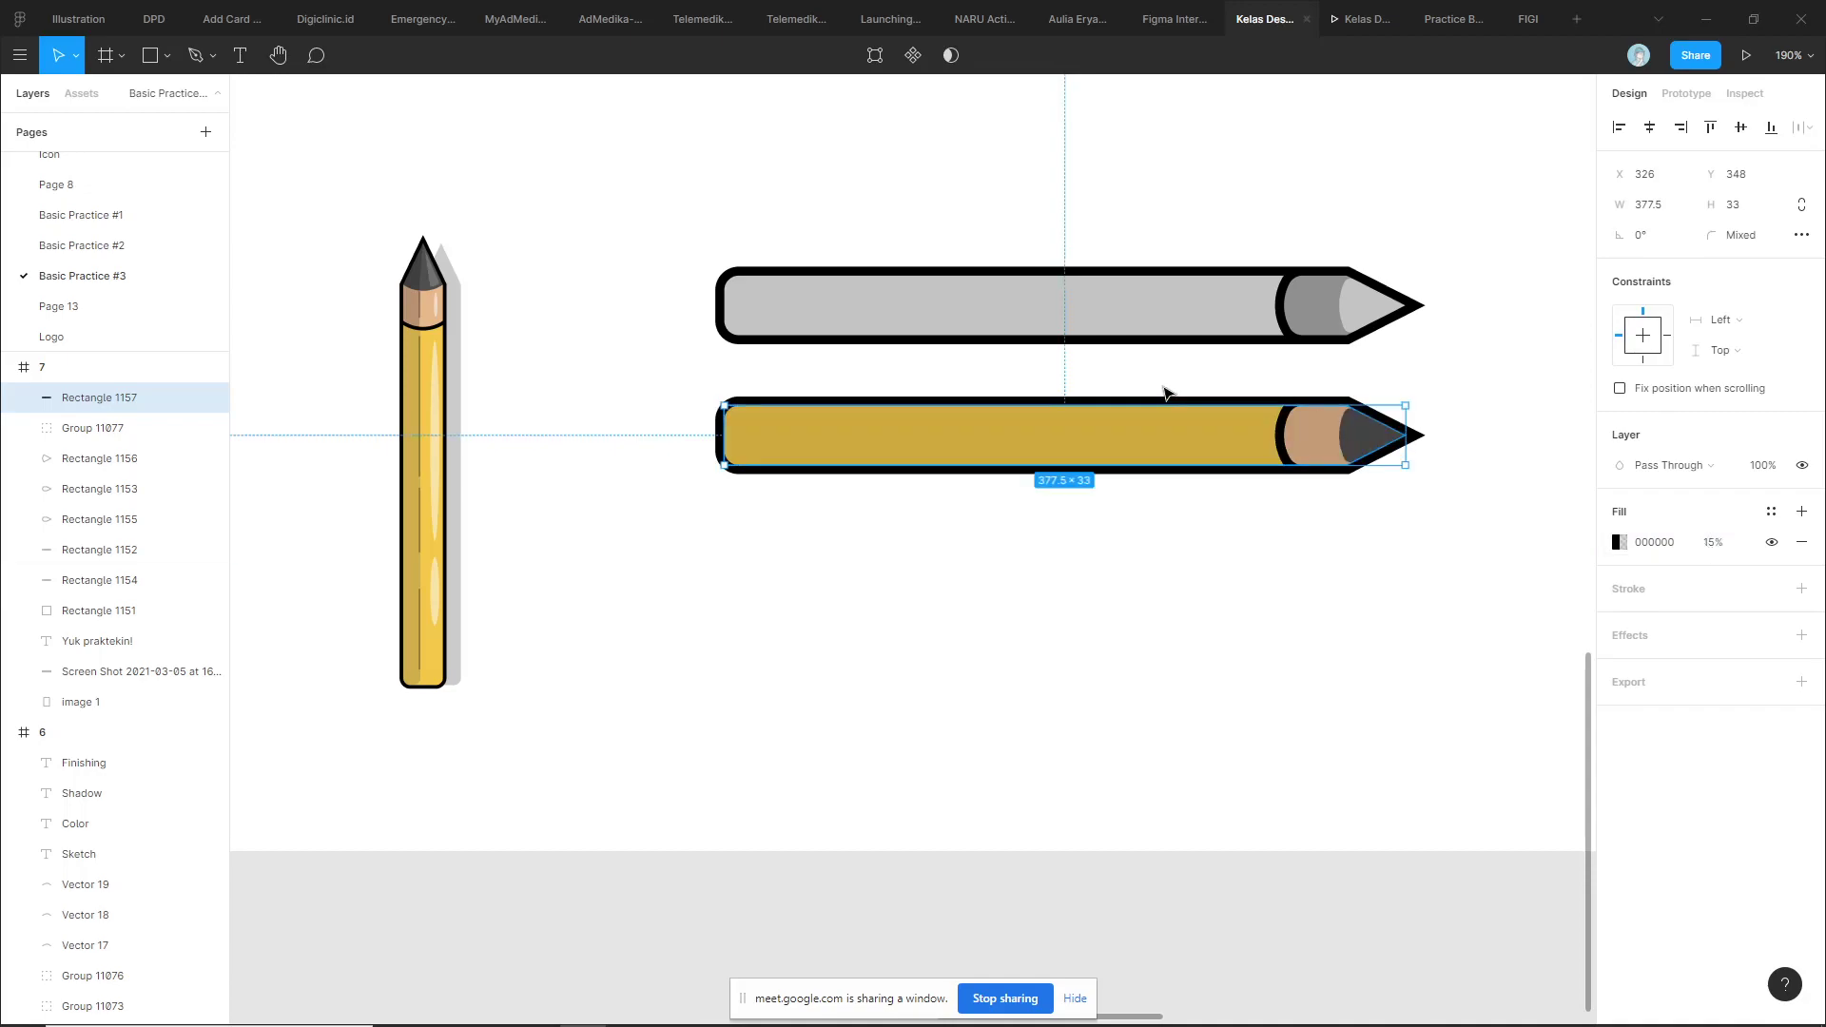
Raise the overlay's lower vertices so it shades only the pencil's upper half
{"action": "double_click", "coordinate": [905, 448]}
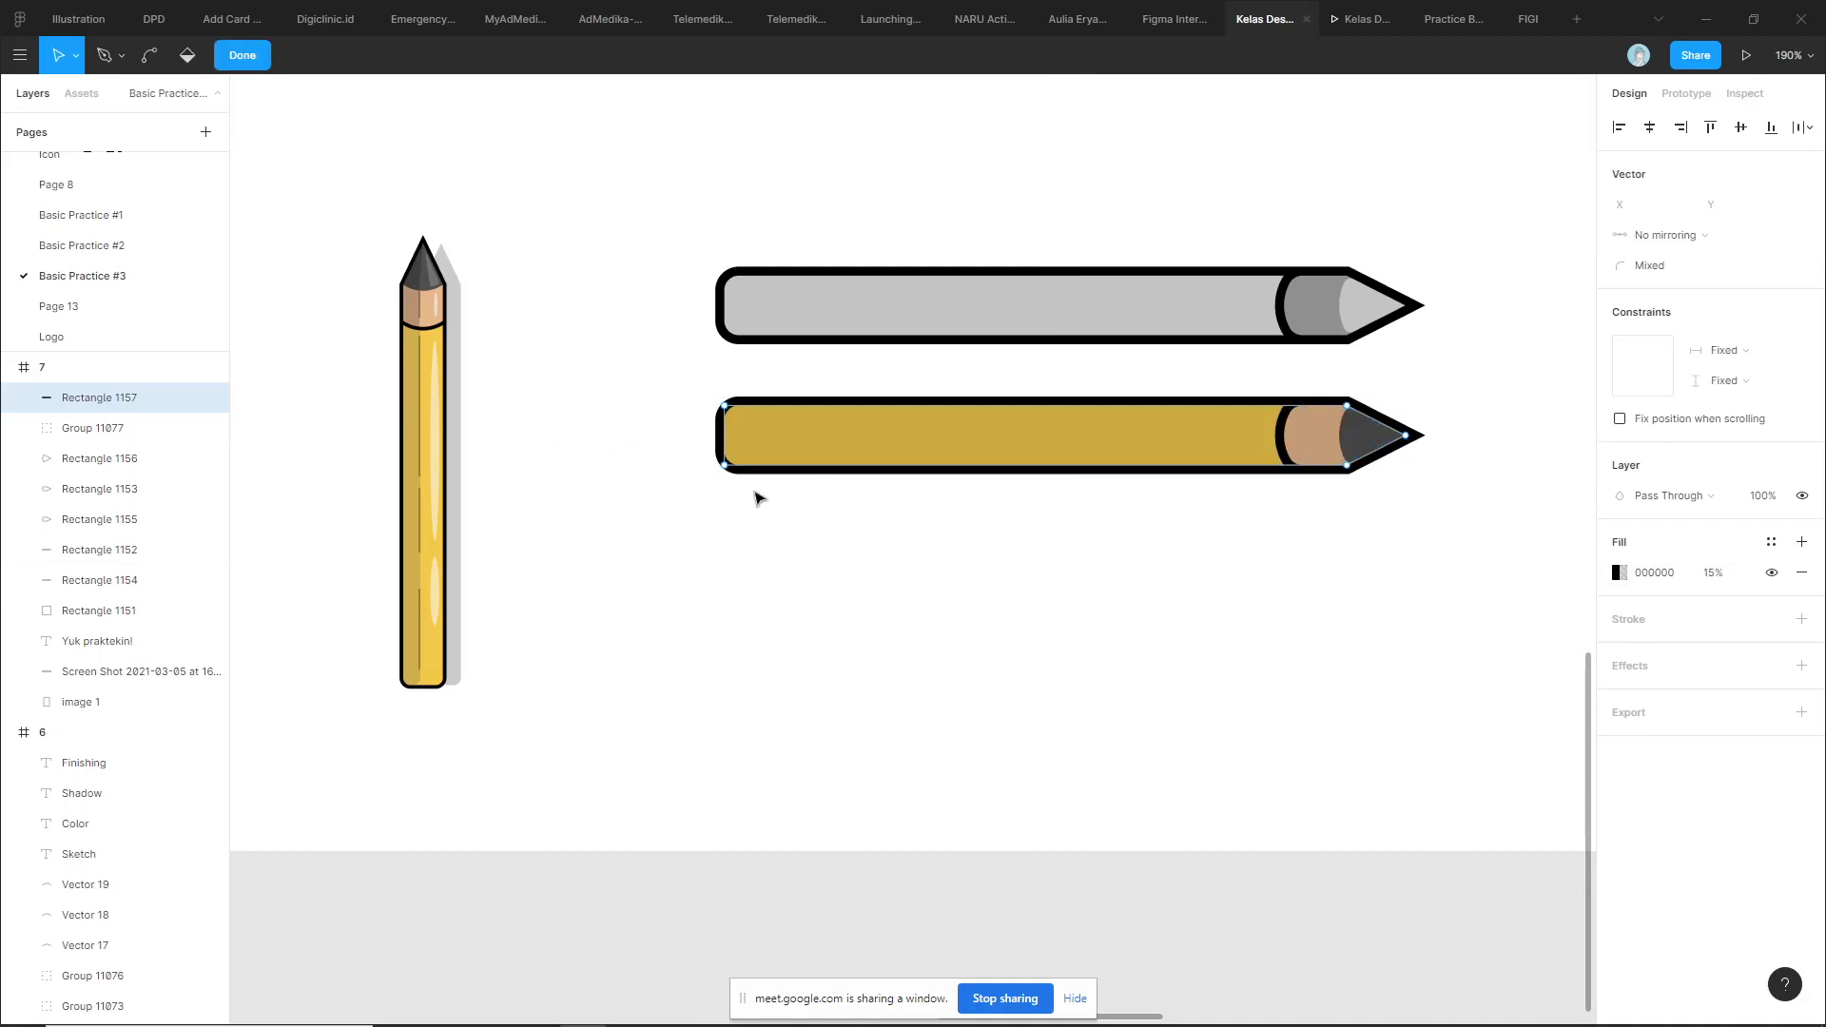
{"action": "scroll", "coordinate": [750, 489], "scroll_direction": "up", "scroll_amount": 3}
{"action": "left_click_drag", "start_coordinate": [718, 440], "coordinate": [721, 381]}
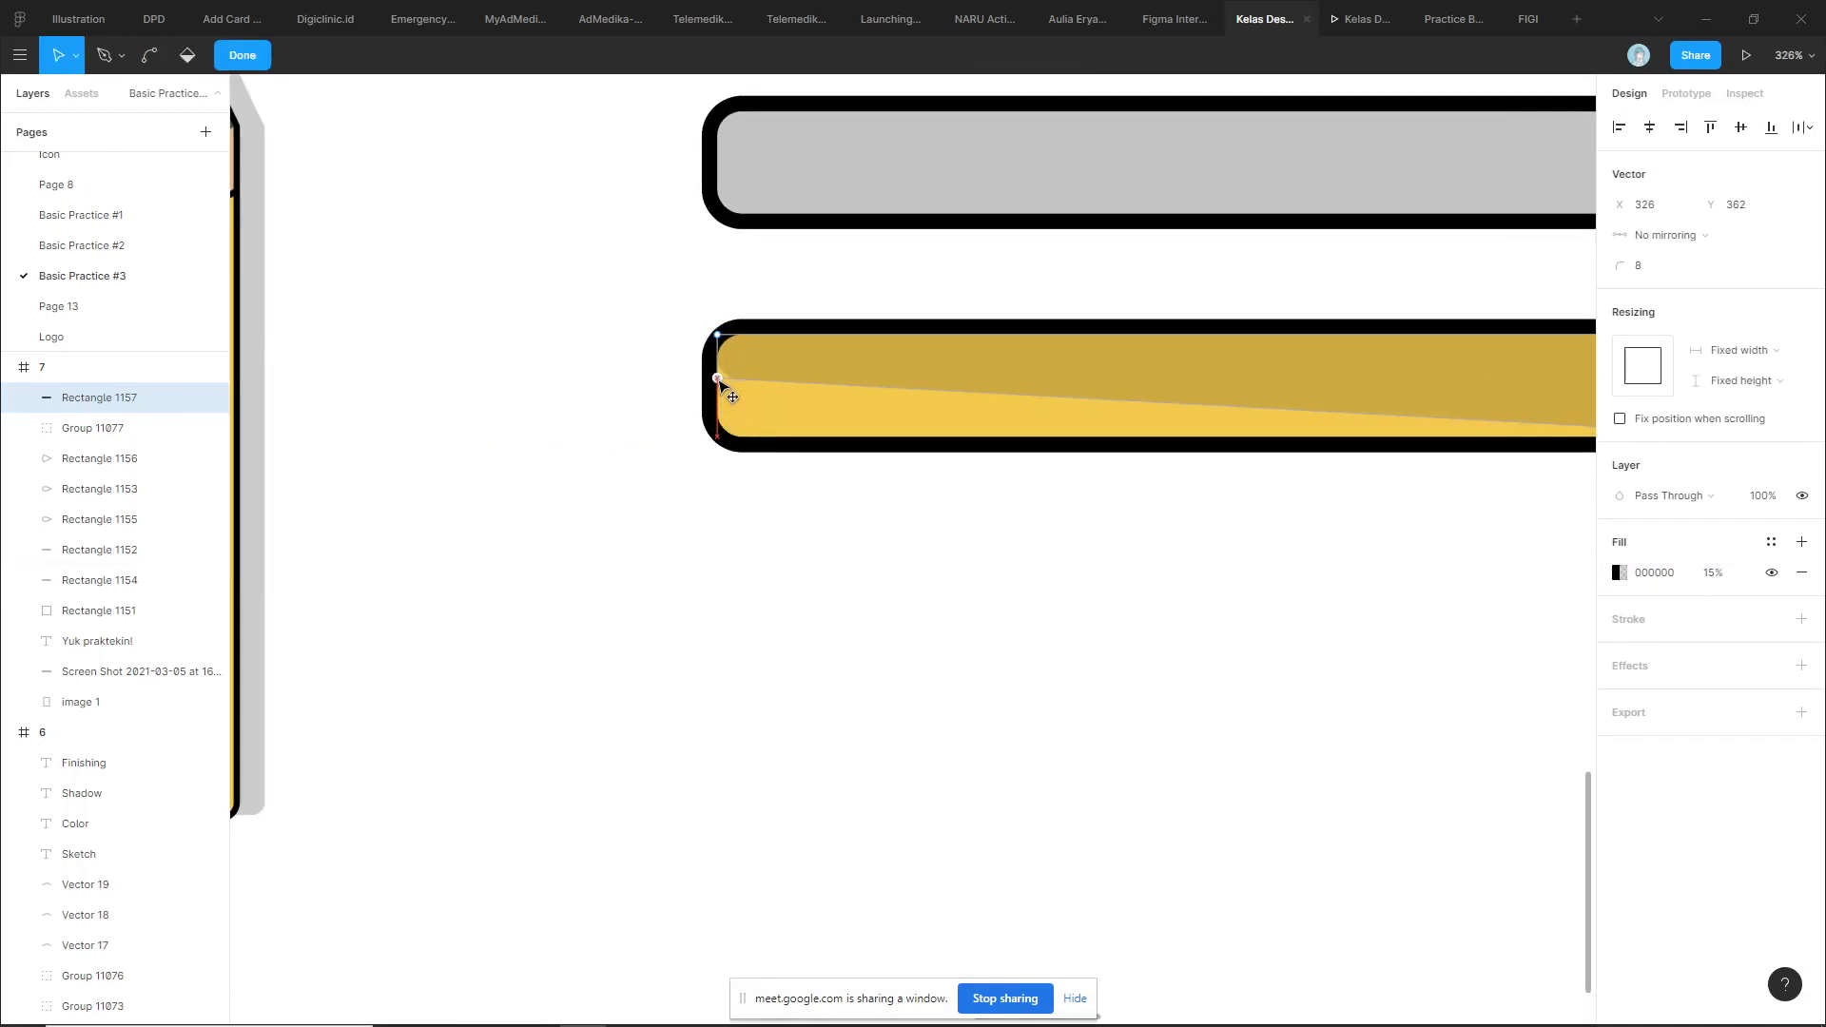
{"action": "scroll", "coordinate": [876, 530], "scroll_direction": "down", "scroll_amount": 5}
{"action": "scroll", "coordinate": [1138, 505], "scroll_direction": "up", "scroll_amount": 5}
{"action": "left_click_drag", "start_coordinate": [1184, 494], "coordinate": [1183, 436]}
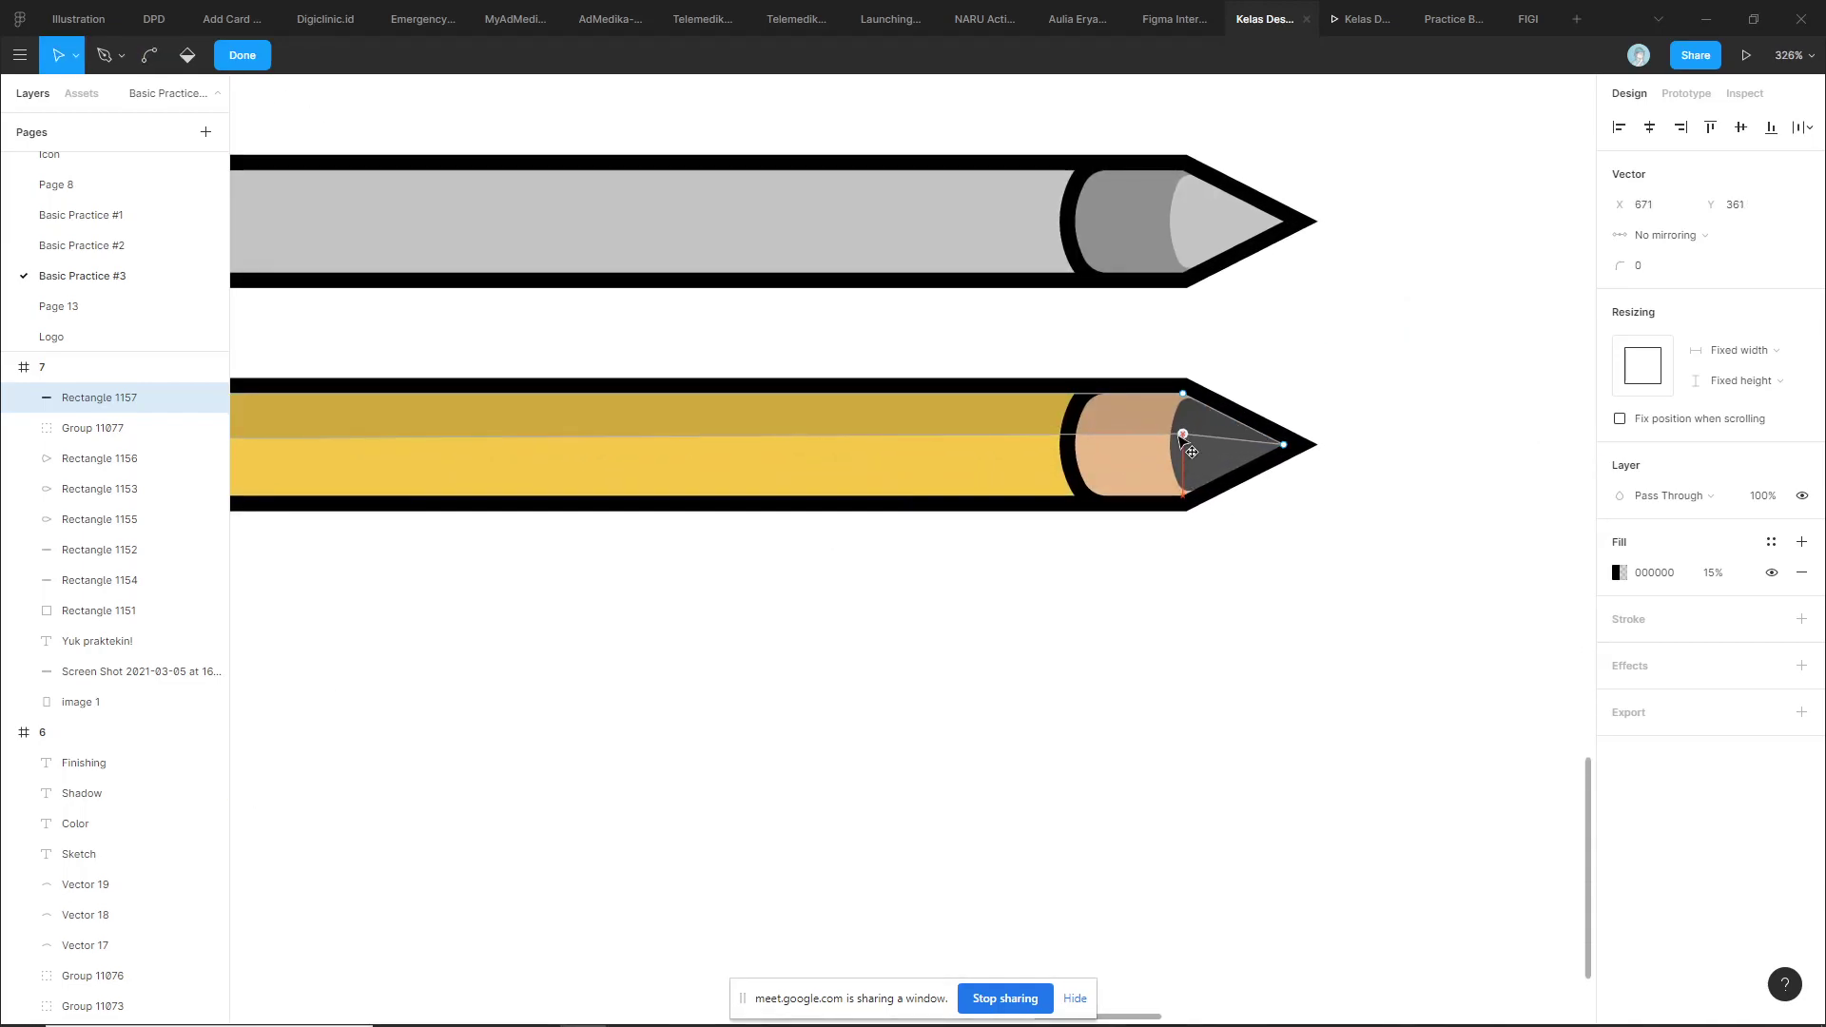
{"action": "scroll", "coordinate": [1168, 462], "scroll_direction": "down", "scroll_amount": 2}
{"action": "scroll", "coordinate": [1168, 461], "scroll_direction": "down", "scroll_amount": 3}
Alt-drag a duplicate of the shaded yellow pencil's layers below it, making a third pencil
{"action": "left_click", "coordinate": [1208, 526]}
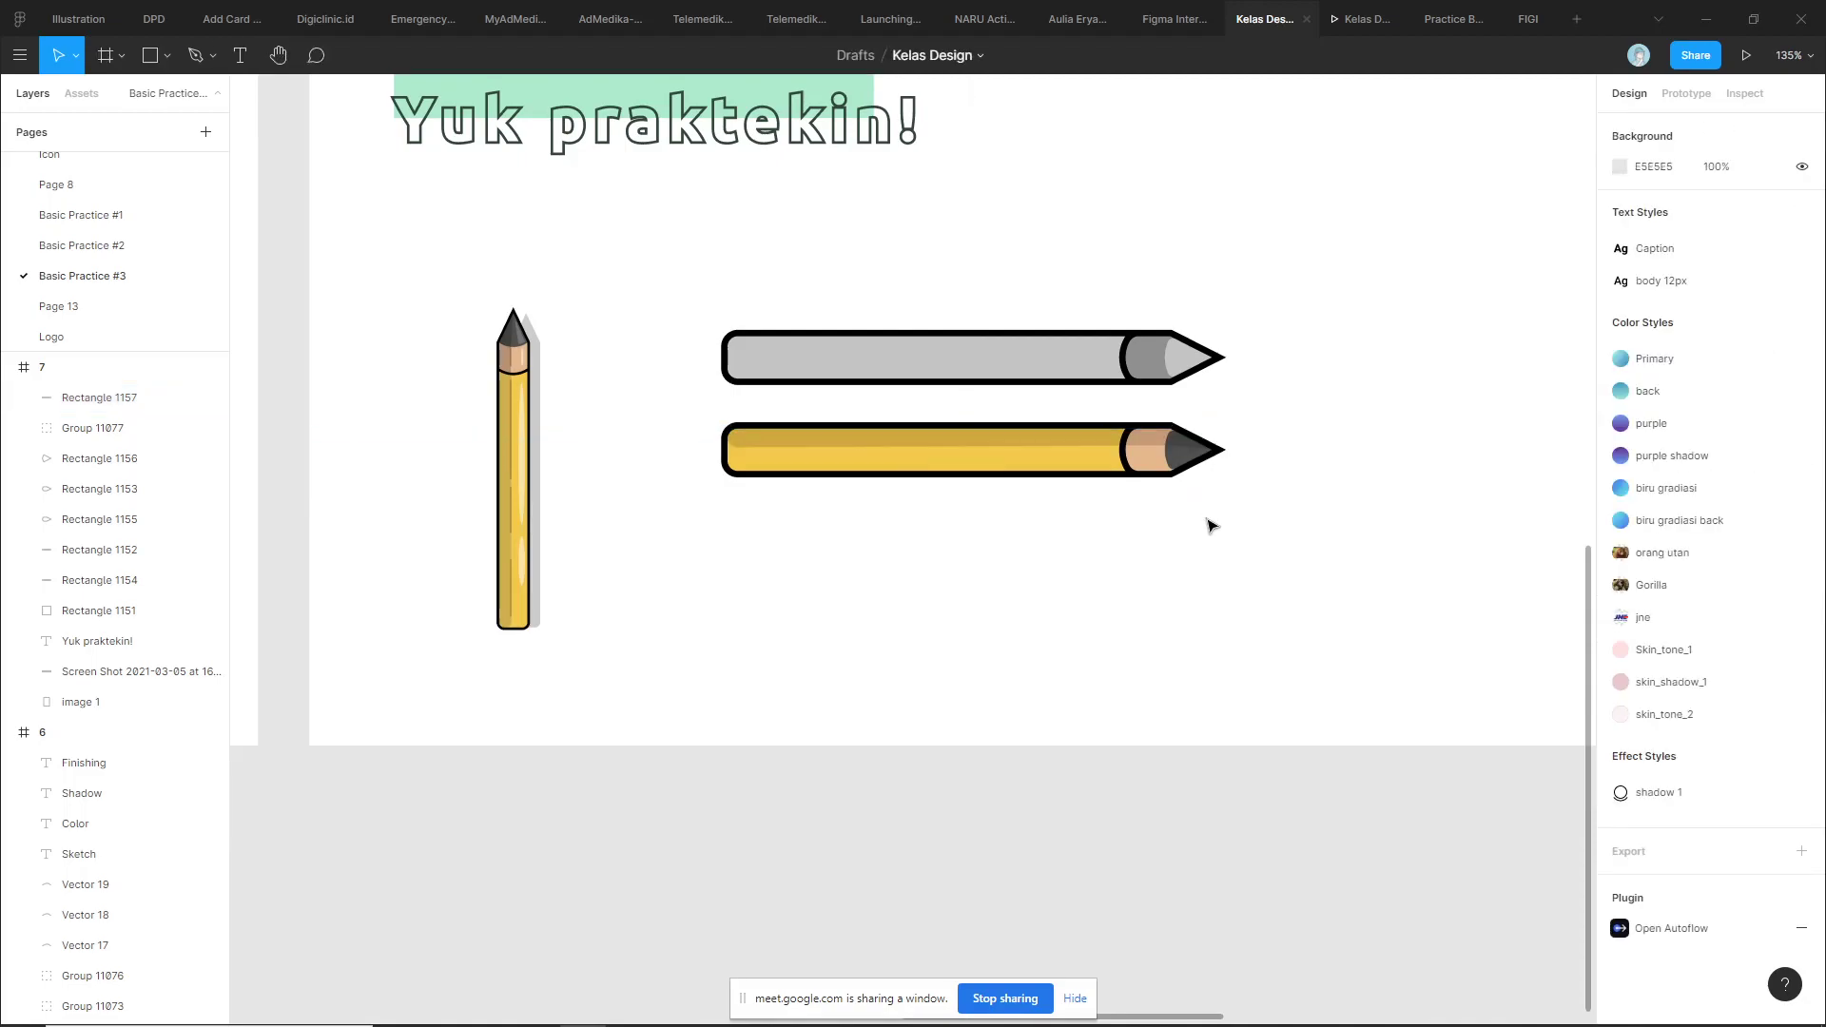
{"action": "scroll", "coordinate": [1208, 526], "scroll_direction": "down", "scroll_amount": 2}
{"action": "scroll", "coordinate": [1089, 561], "scroll_direction": "up", "scroll_amount": 2}
{"action": "scroll", "coordinate": [1319, 590], "scroll_direction": "down", "scroll_amount": 2}
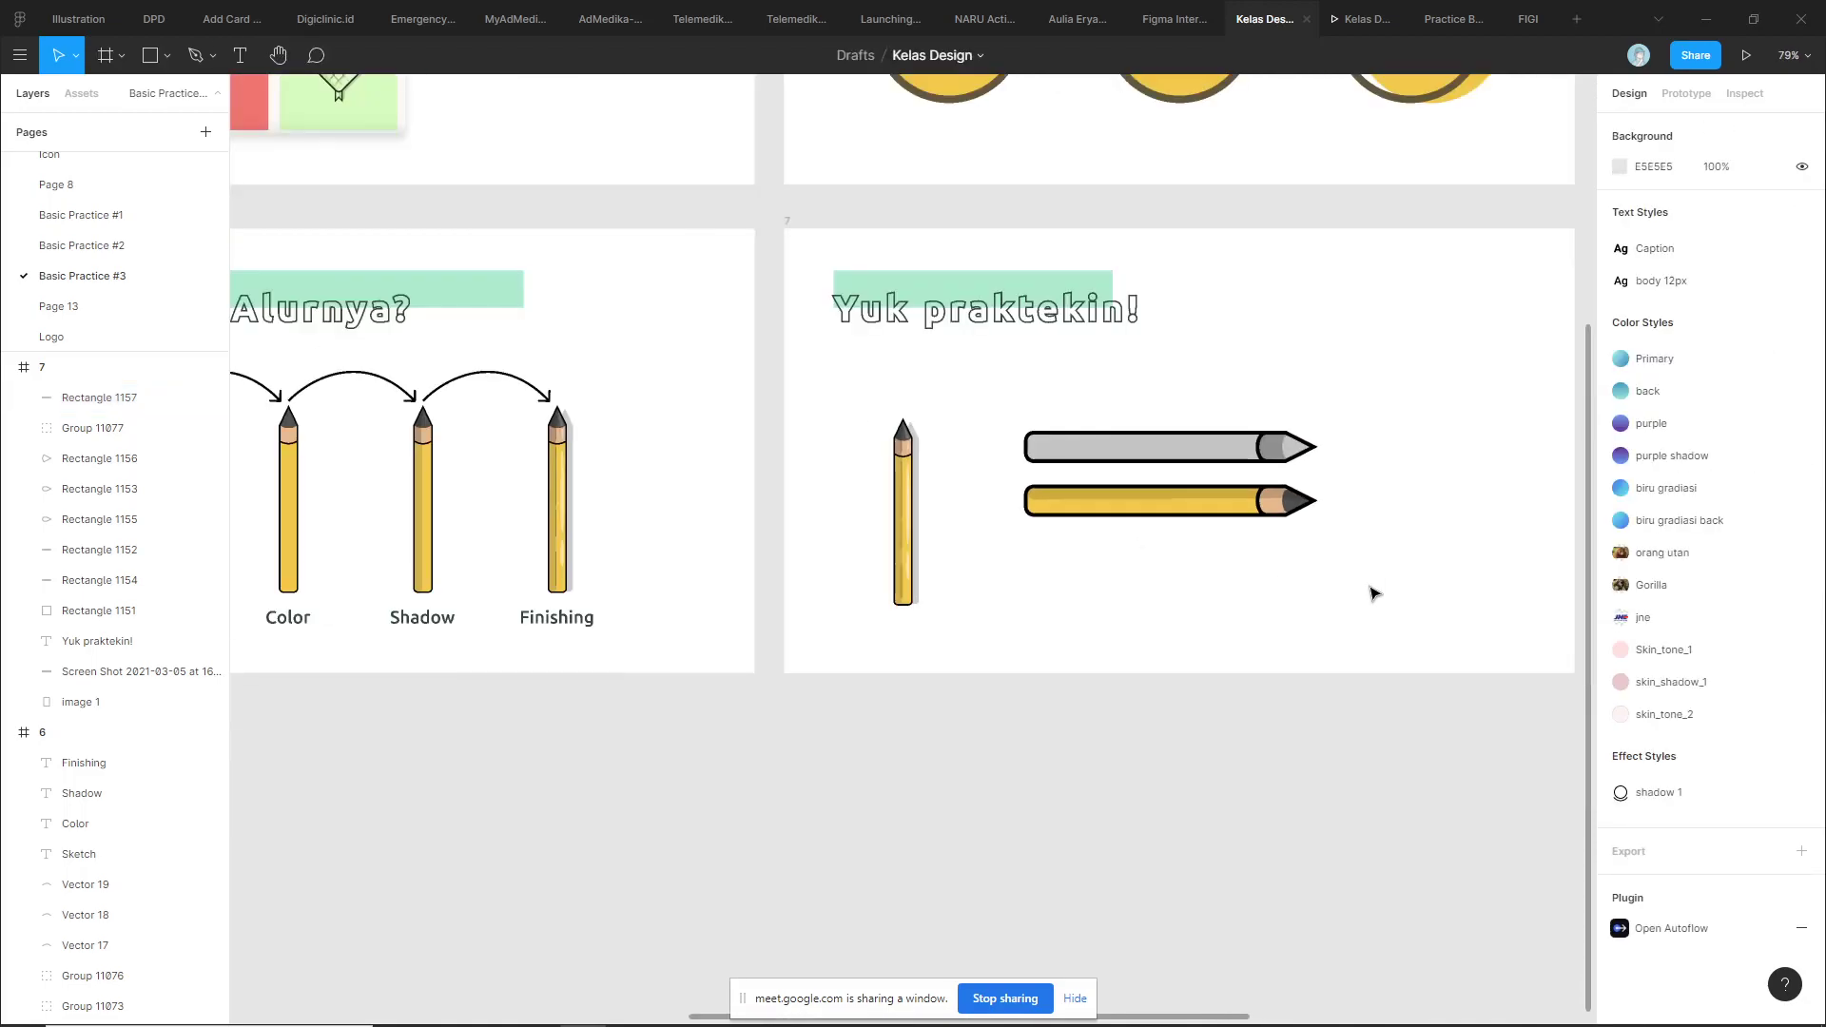
{"action": "scroll", "coordinate": [1236, 591], "scroll_direction": "down", "scroll_amount": 1}
{"action": "scroll", "coordinate": [1268, 579], "scroll_direction": "up", "scroll_amount": 1}
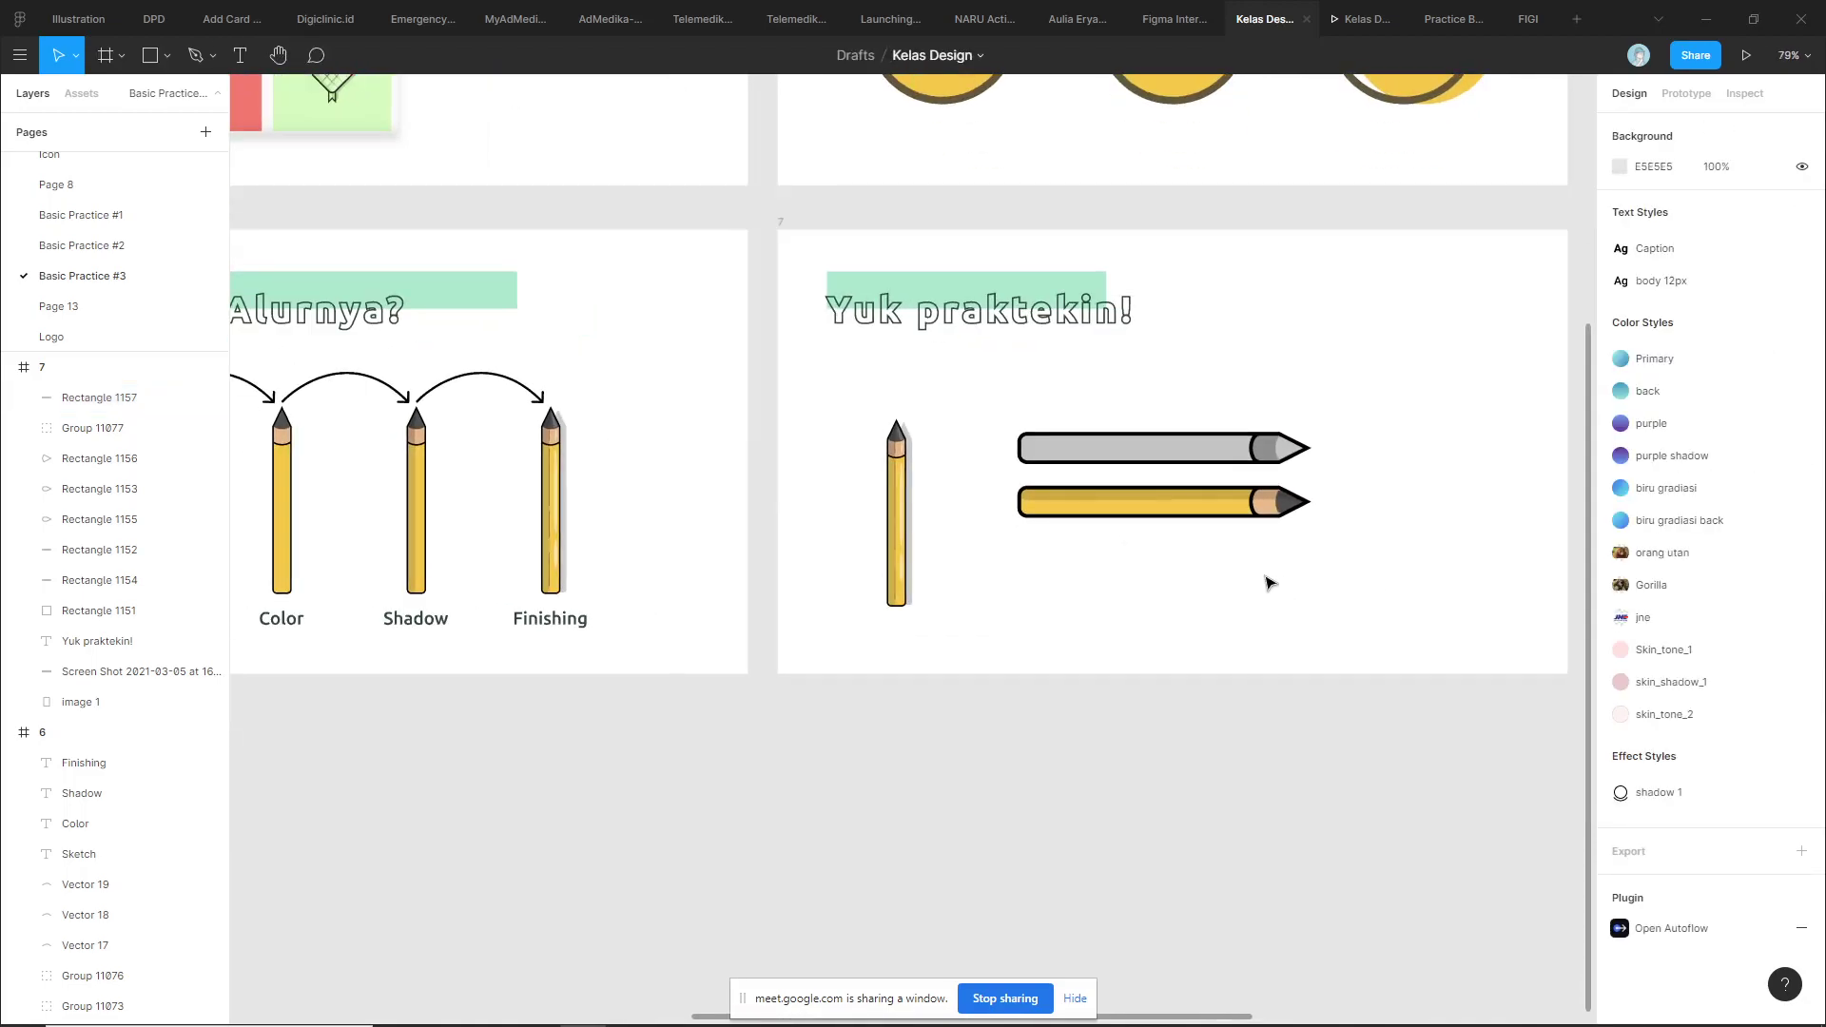
{"action": "scroll", "coordinate": [1345, 591], "scroll_direction": "up", "scroll_amount": 2}
{"action": "left_click_drag", "start_coordinate": [1399, 587], "coordinate": [849, 427]}
{"action": "left_click_drag", "start_coordinate": [962, 440], "coordinate": [1027, 546]}
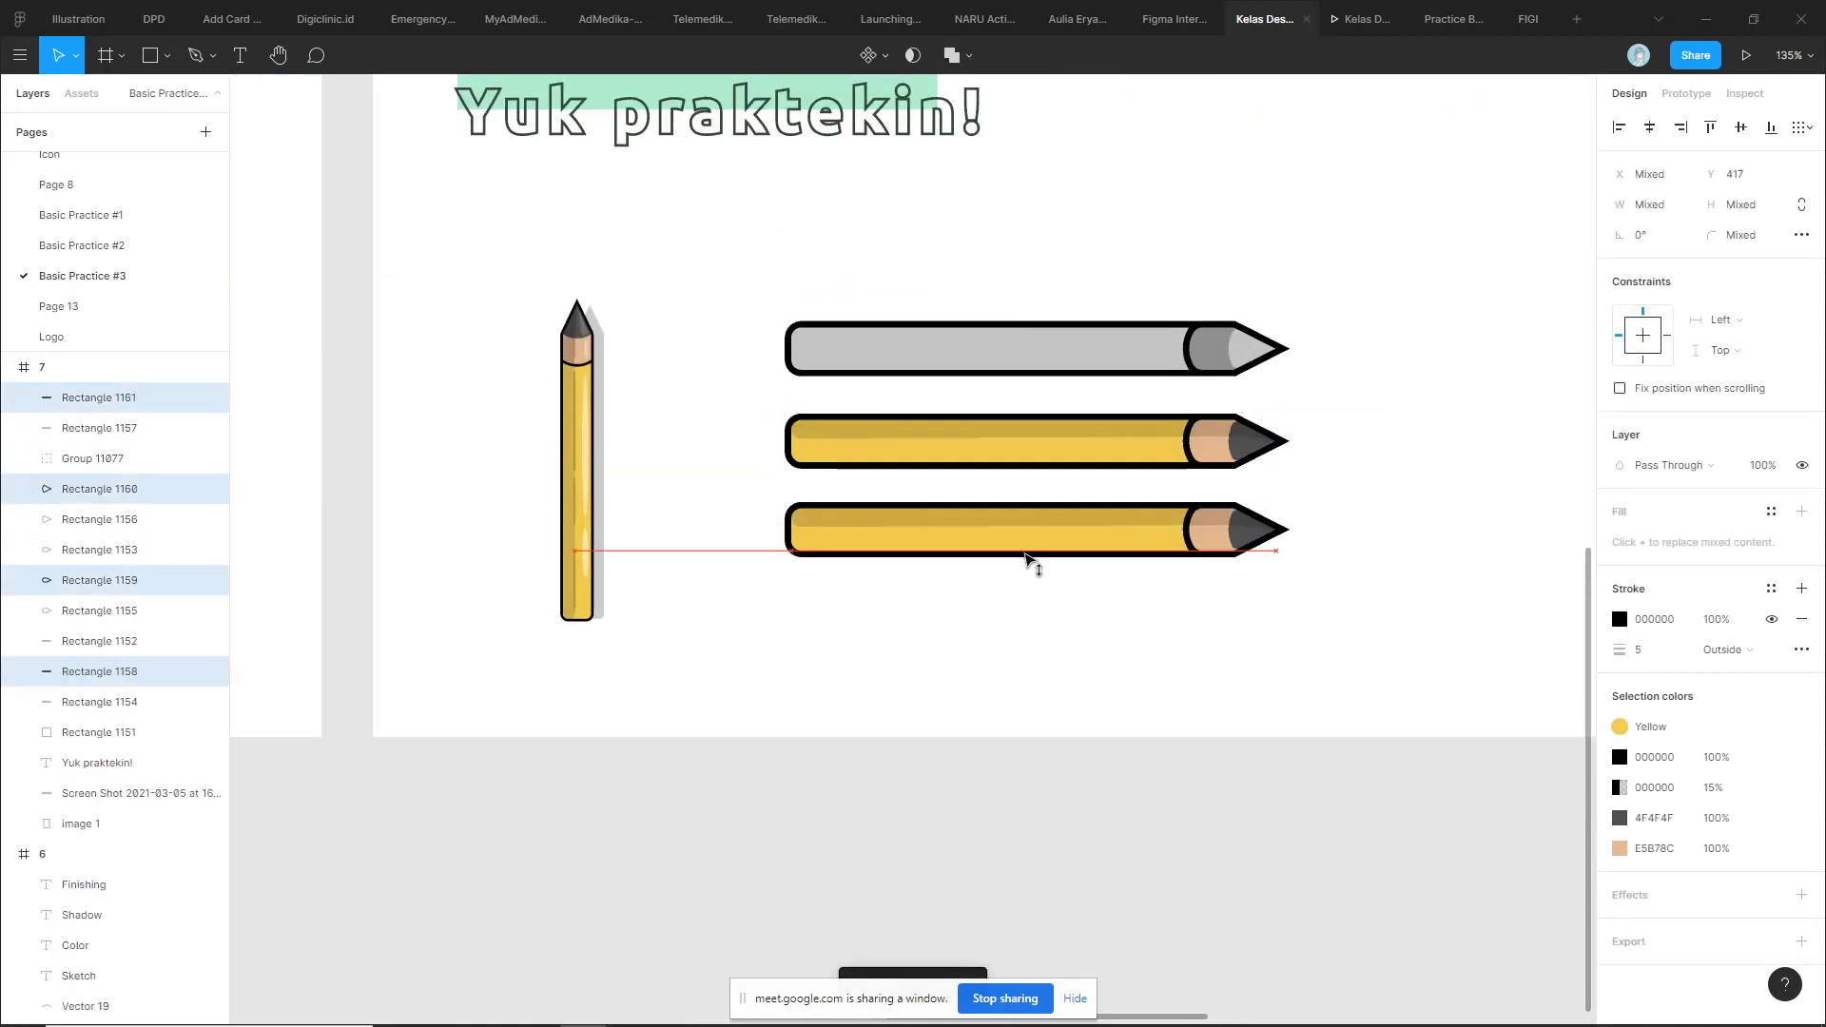
{"action": "left_click", "coordinate": [1037, 636]}
{"action": "scroll", "coordinate": [1037, 635], "scroll_direction": "up", "scroll_amount": 2}
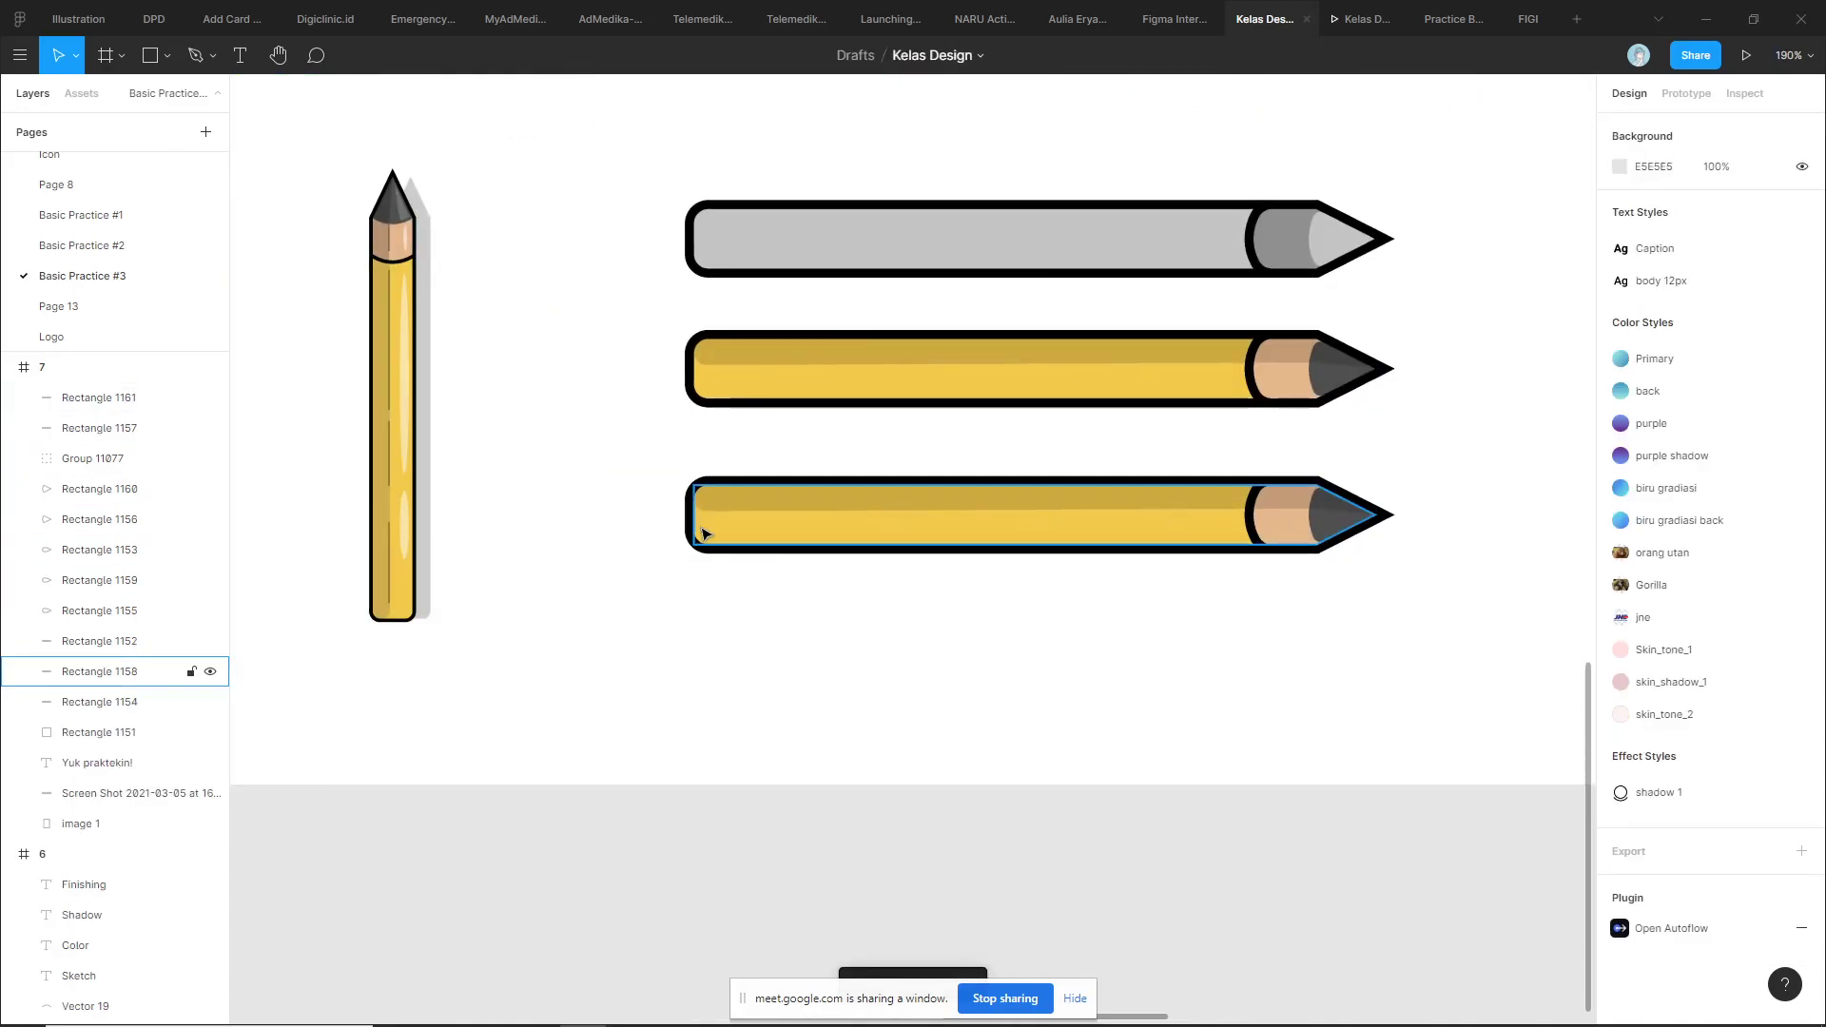
Inspect a dash line in the reference pencil and the bottom pencil's body
{"action": "scroll", "coordinate": [368, 381], "scroll_direction": "up", "scroll_amount": 3}
{"action": "double_click", "coordinate": [407, 314]}
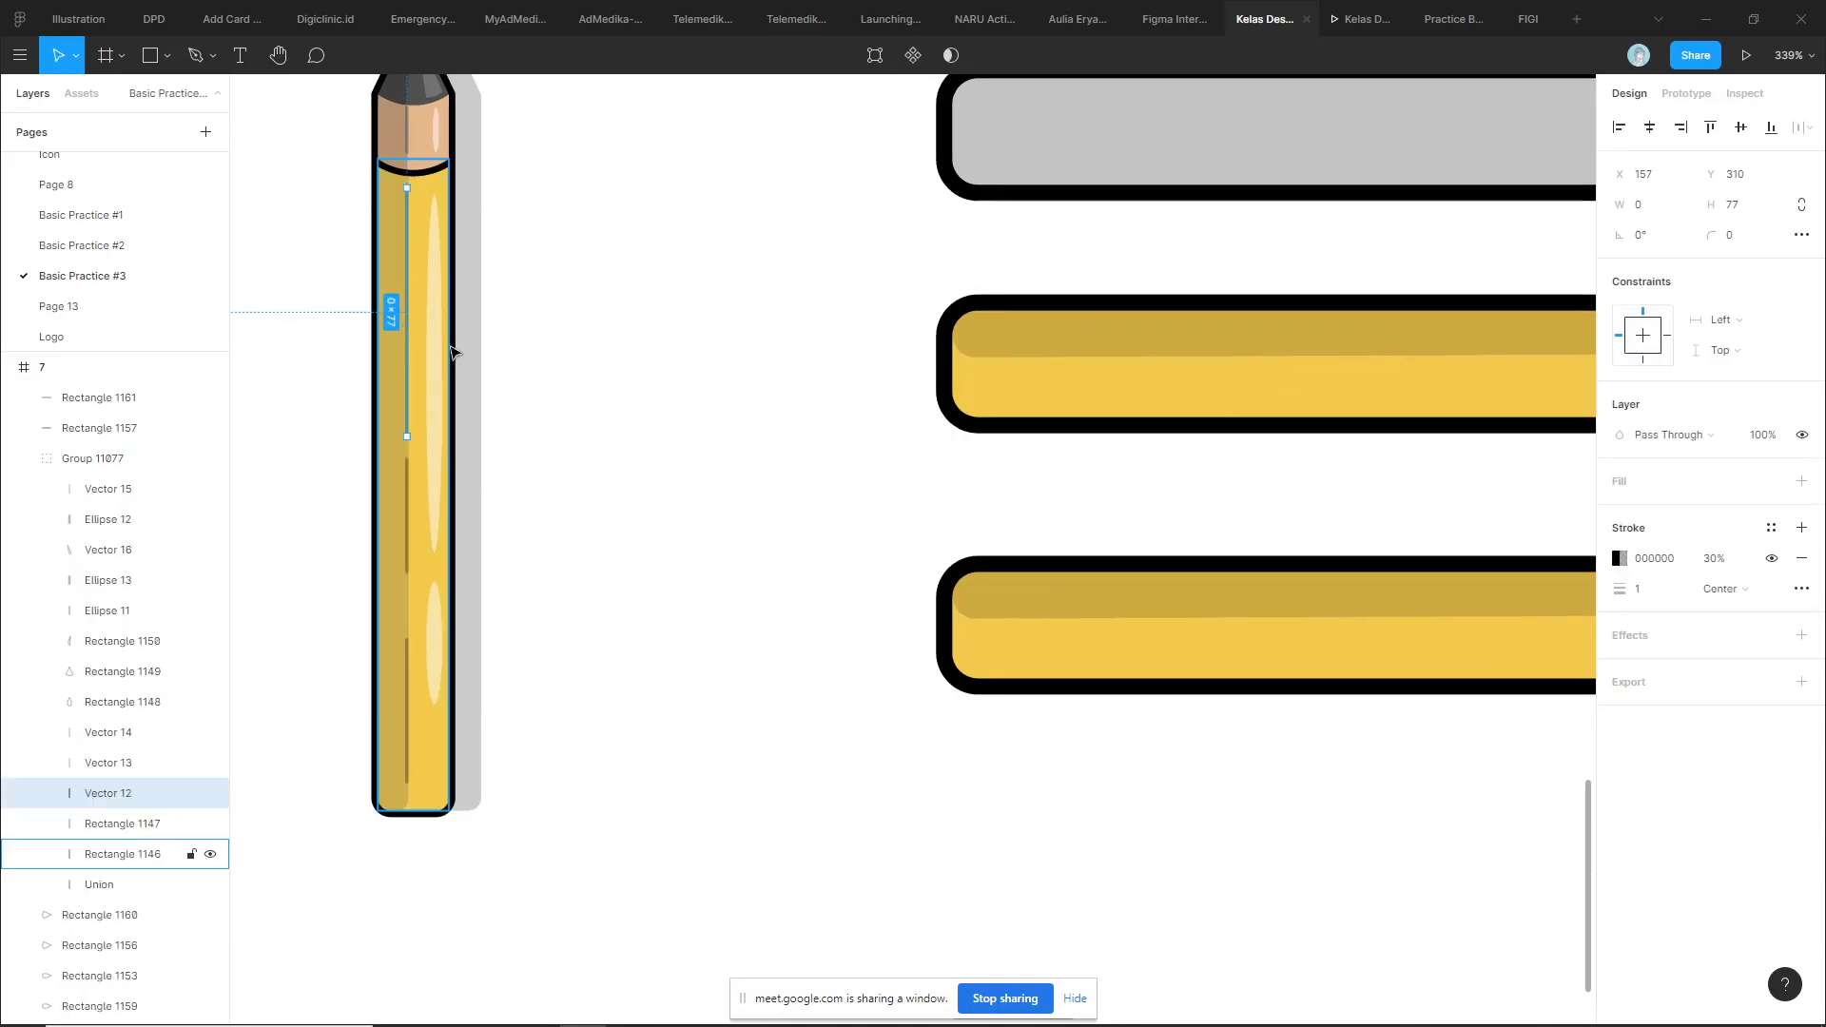
{"action": "left_click", "coordinate": [1024, 575]}
{"action": "left_click_drag", "start_coordinate": [1023, 575], "coordinate": [653, 506]}
{"action": "left_click", "coordinate": [395, 522]}
{"action": "scroll", "coordinate": [396, 523], "scroll_direction": "down", "scroll_amount": 3}
{"action": "scroll", "coordinate": [494, 517], "scroll_direction": "down", "scroll_amount": 2}
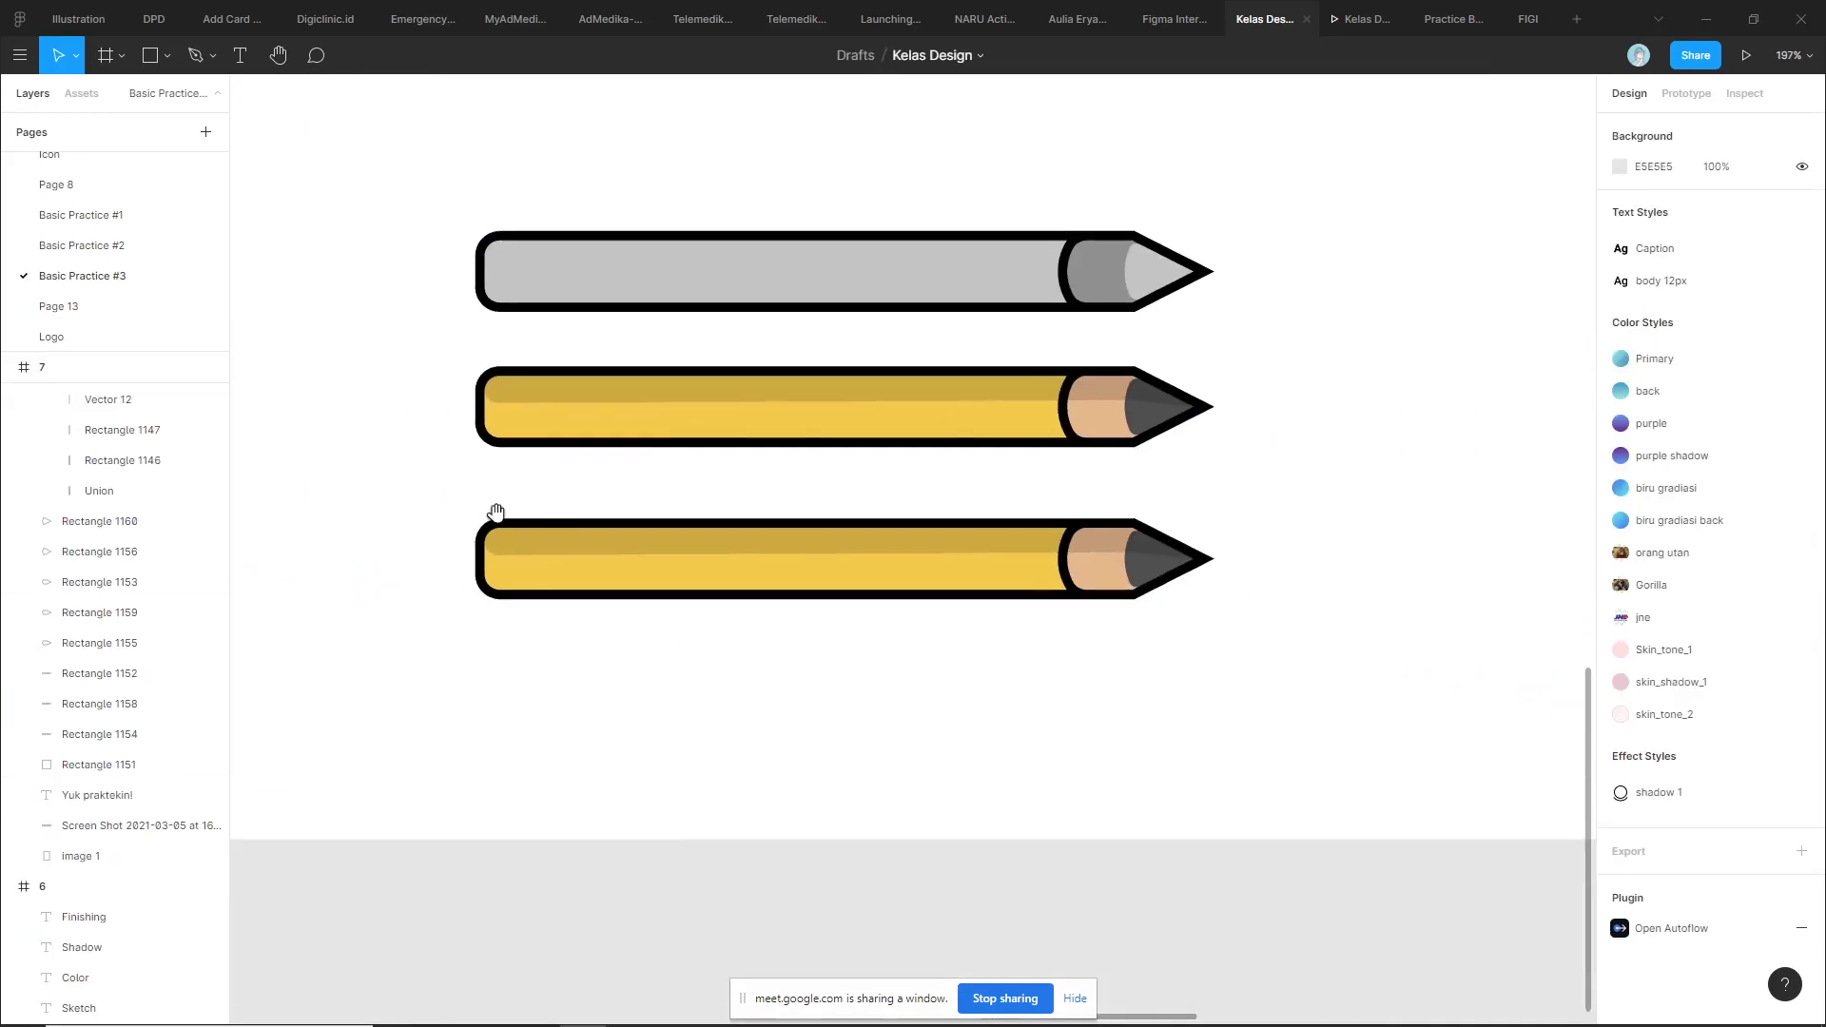
{"action": "scroll", "coordinate": [494, 517], "scroll_direction": "up", "scroll_amount": 5}
{"action": "left_click", "coordinate": [640, 489]}
{"action": "key", "text": "Escape"}
{"action": "scroll", "coordinate": [950, 570], "scroll_direction": "down", "scroll_amount": 2}
{"action": "scroll", "coordinate": [1180, 638], "scroll_direction": "up", "scroll_amount": 2}
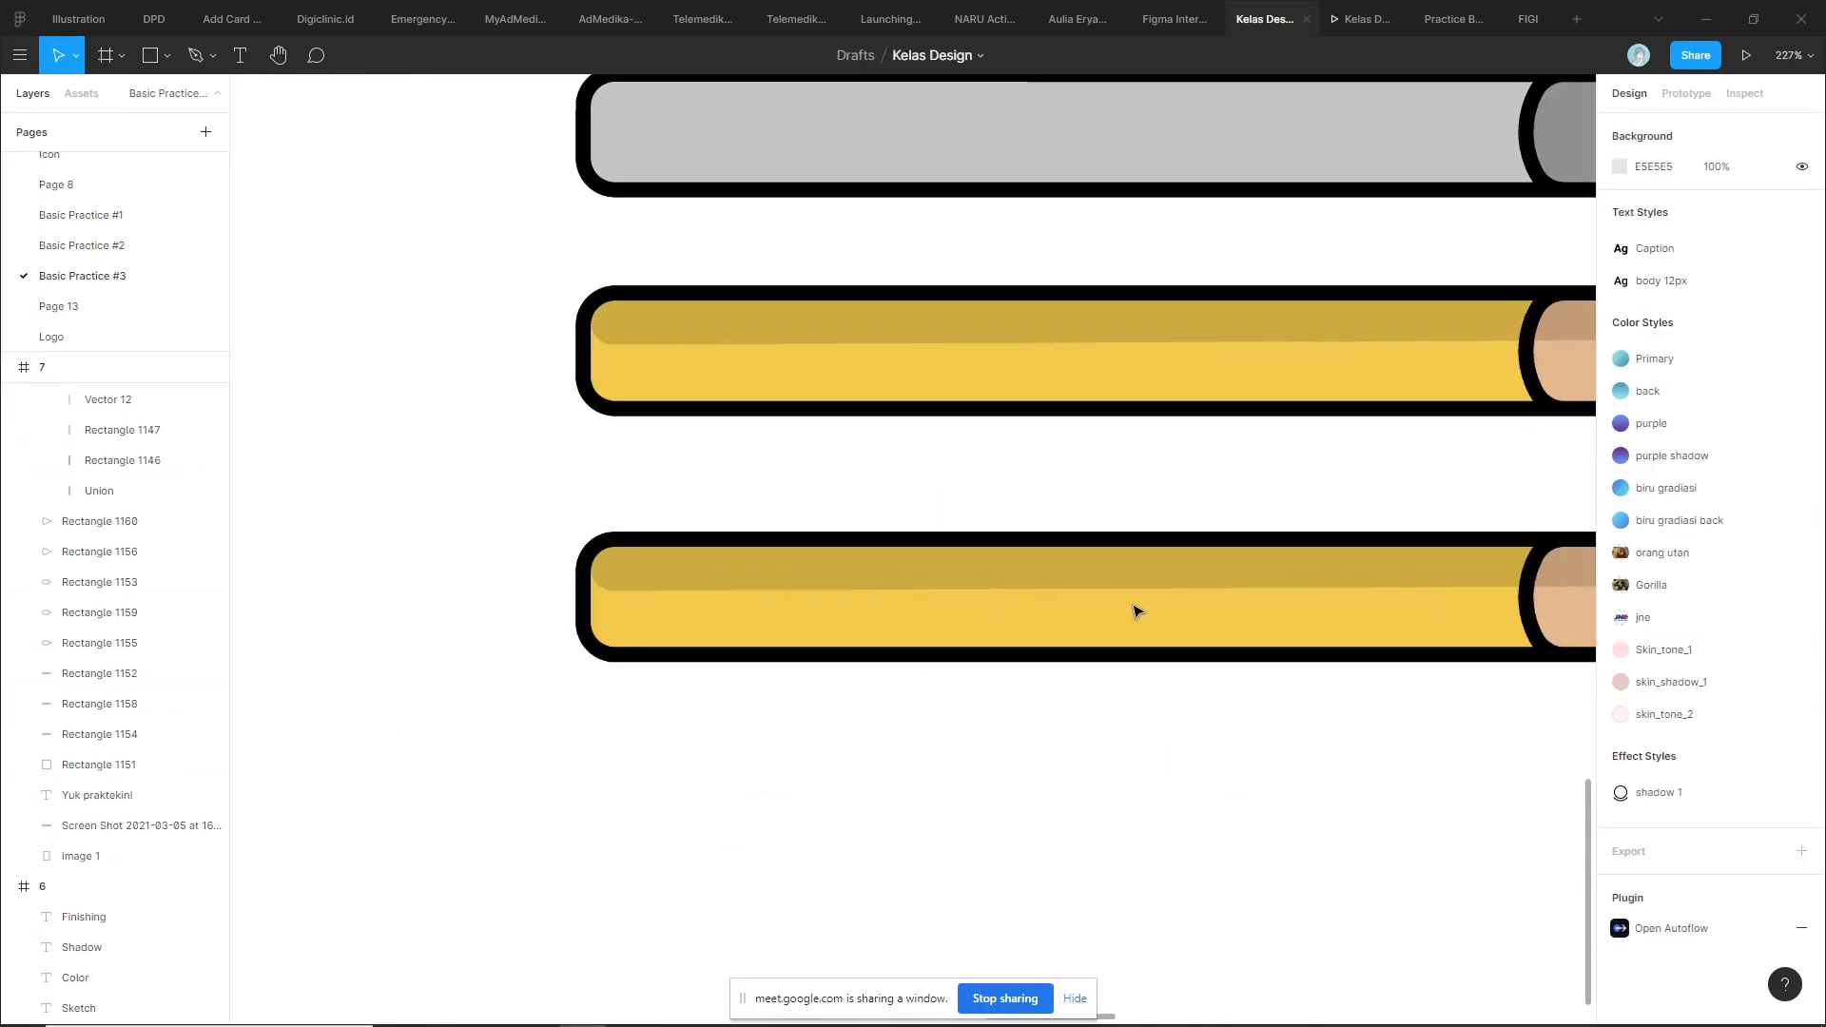
Draw a 64-wide dash line with the Pen along the bottom pencil's shading edge
{"action": "key", "text": "p"}
{"action": "scroll", "coordinate": [795, 628], "scroll_direction": "up", "scroll_amount": 5}
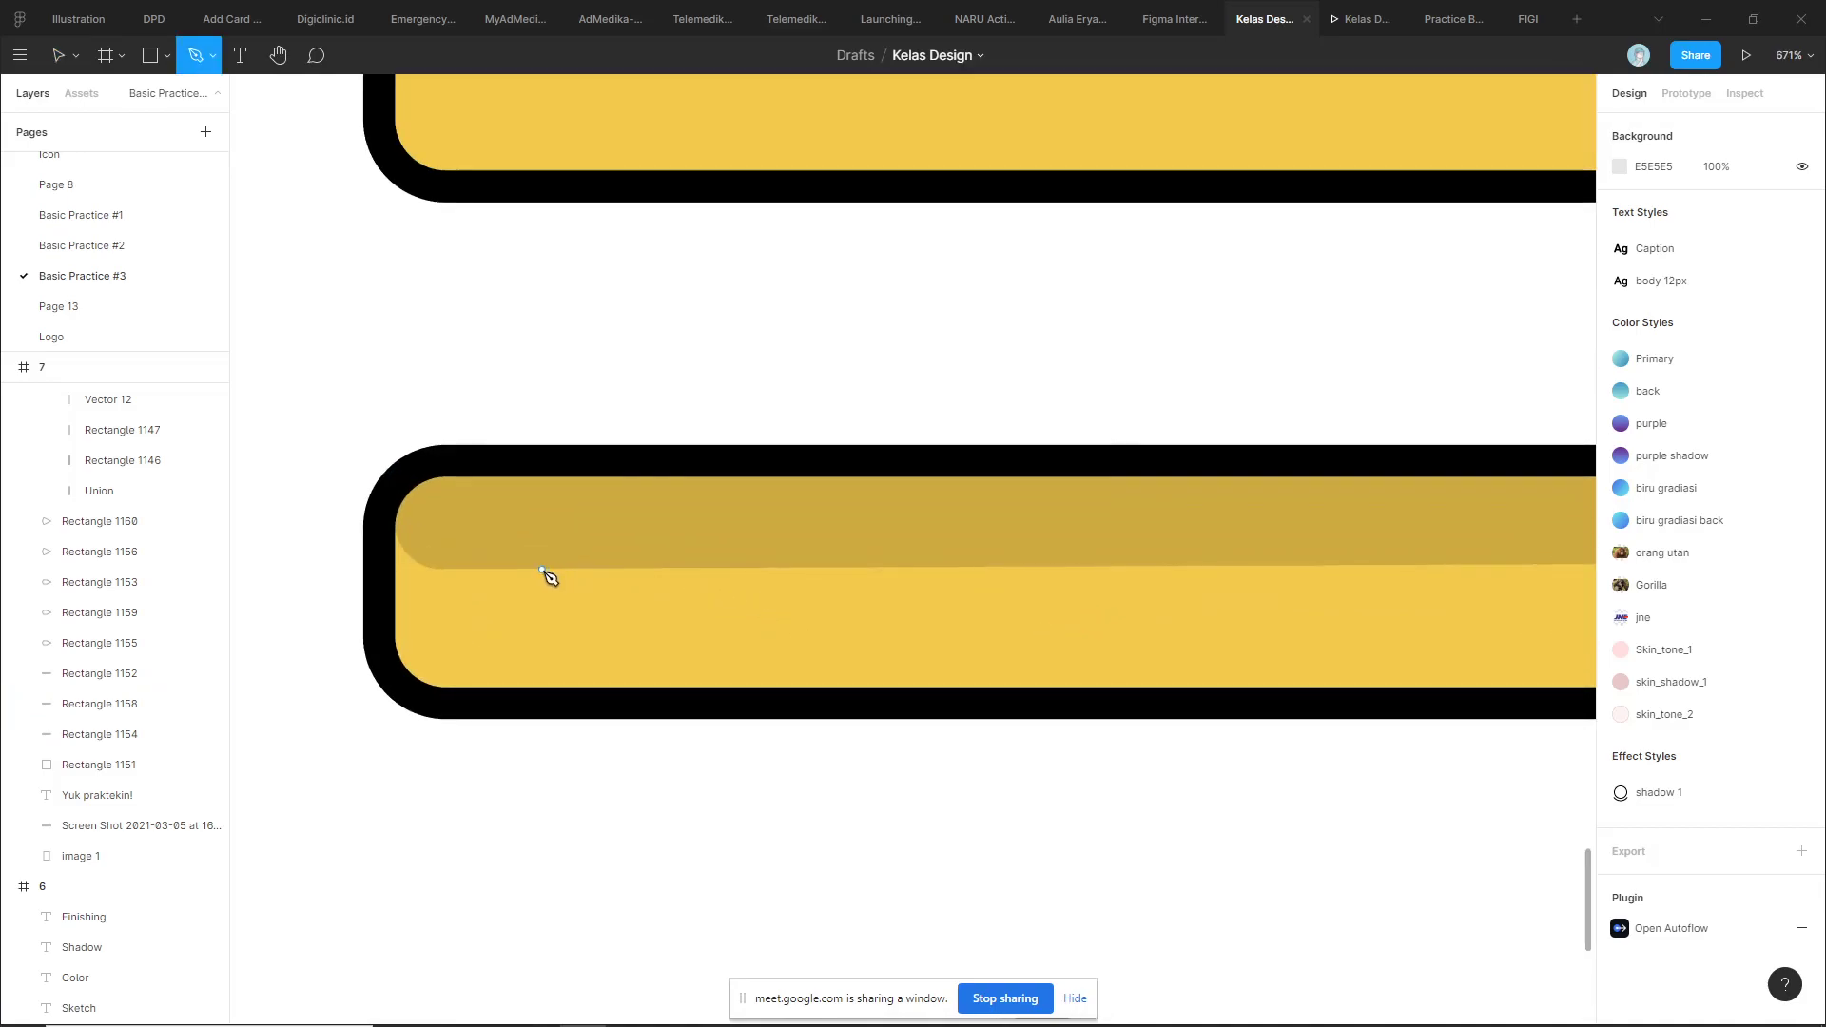
{"action": "left_click", "coordinate": [542, 569]}
{"action": "left_click", "coordinate": [1010, 569]}
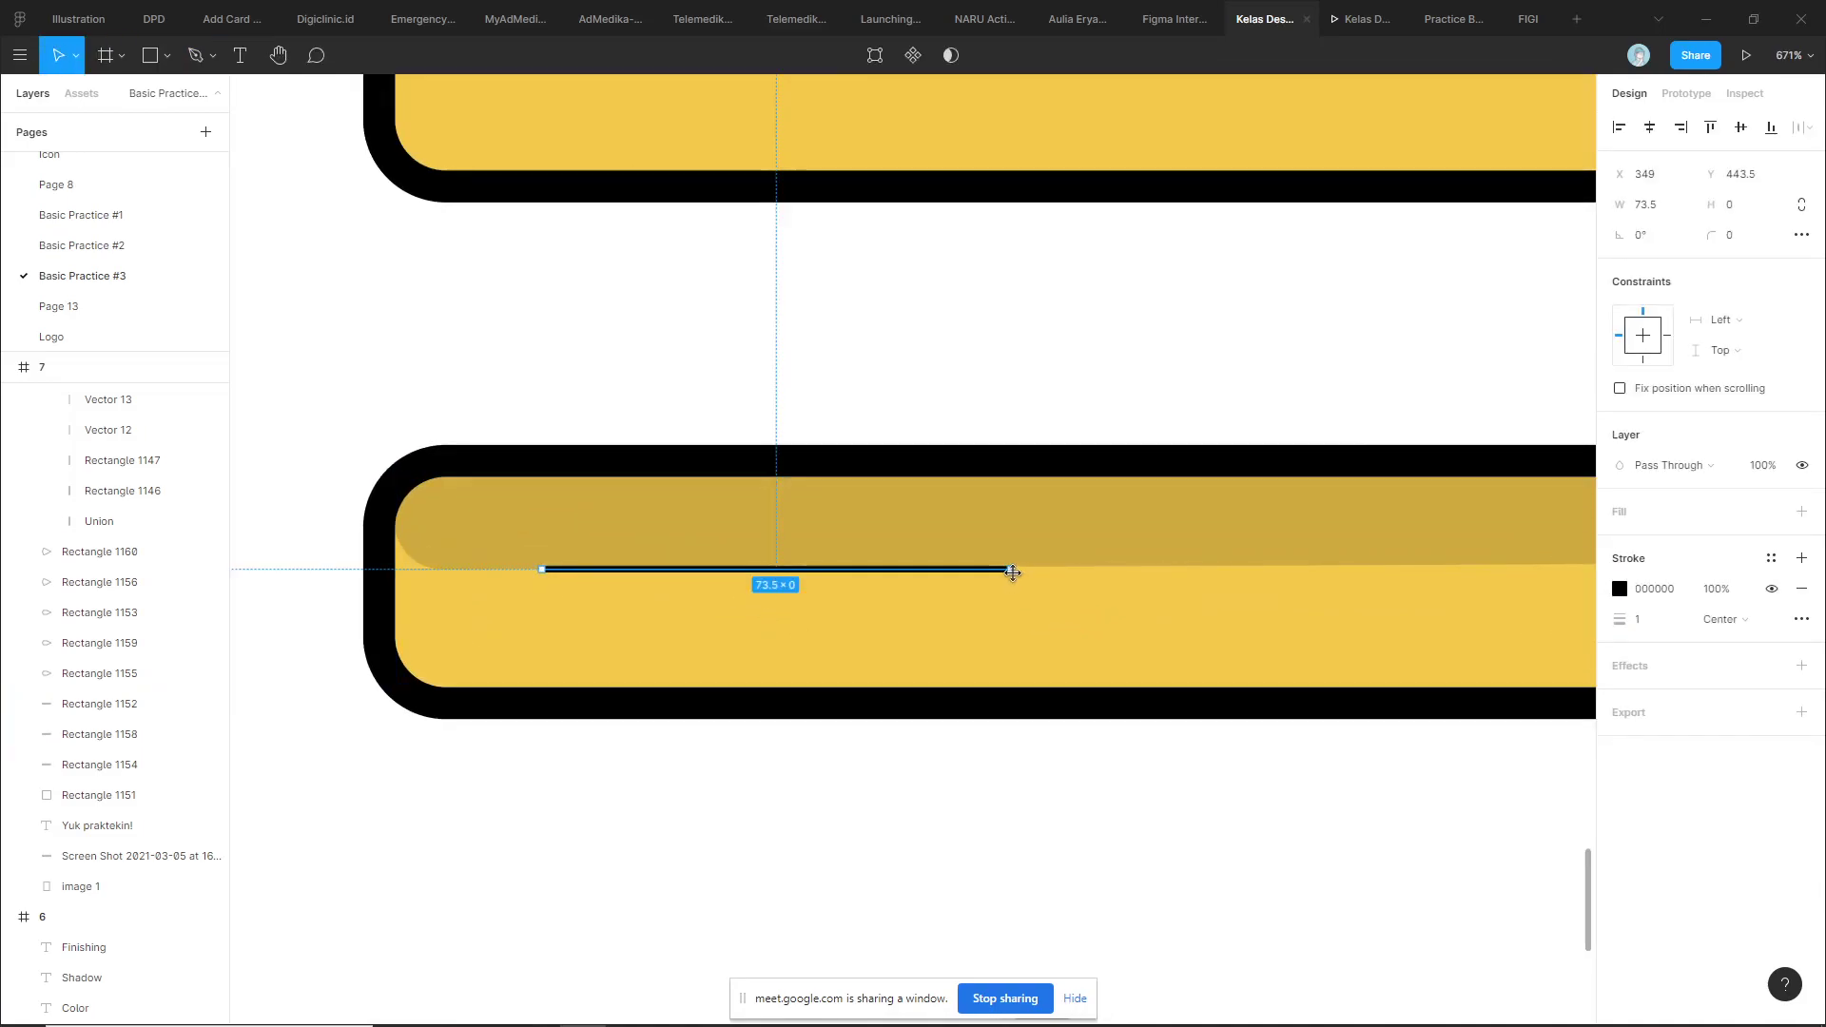
{"action": "left_click_drag", "start_coordinate": [873, 566], "coordinate": [465, 566]}
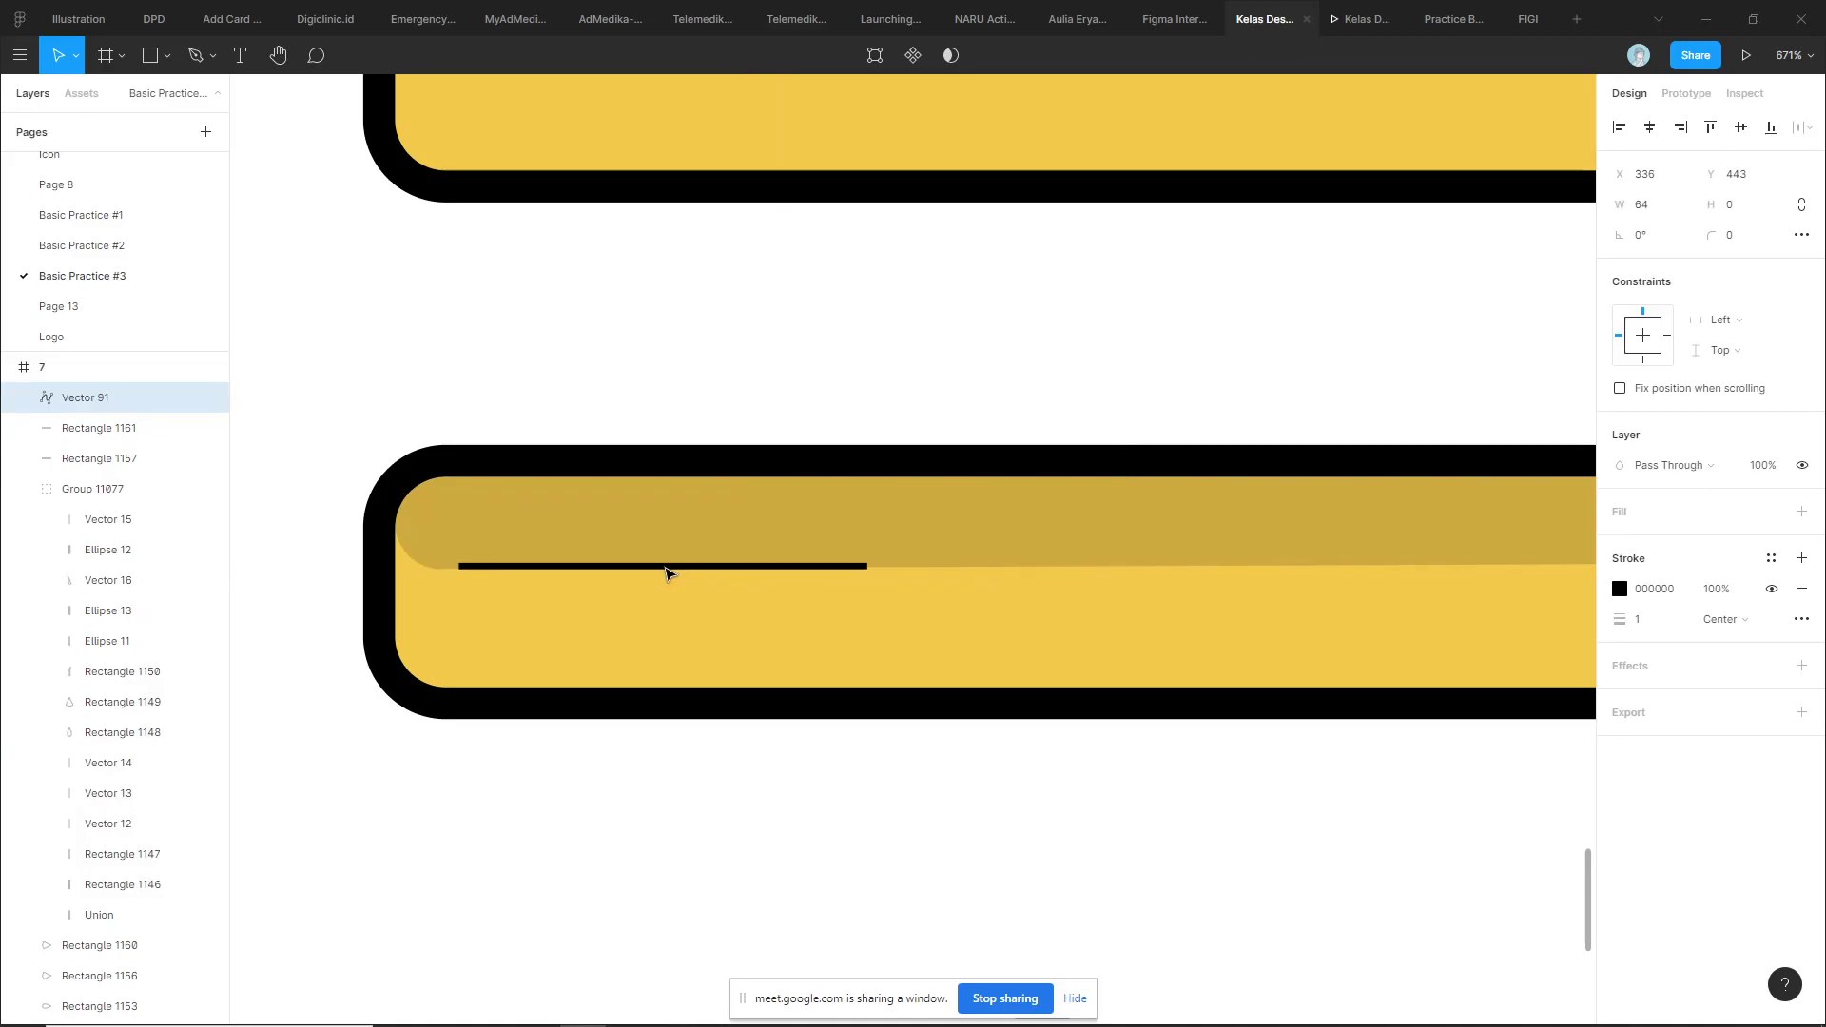
{"action": "scroll", "coordinate": [931, 640], "scroll_direction": "up", "scroll_amount": 3}
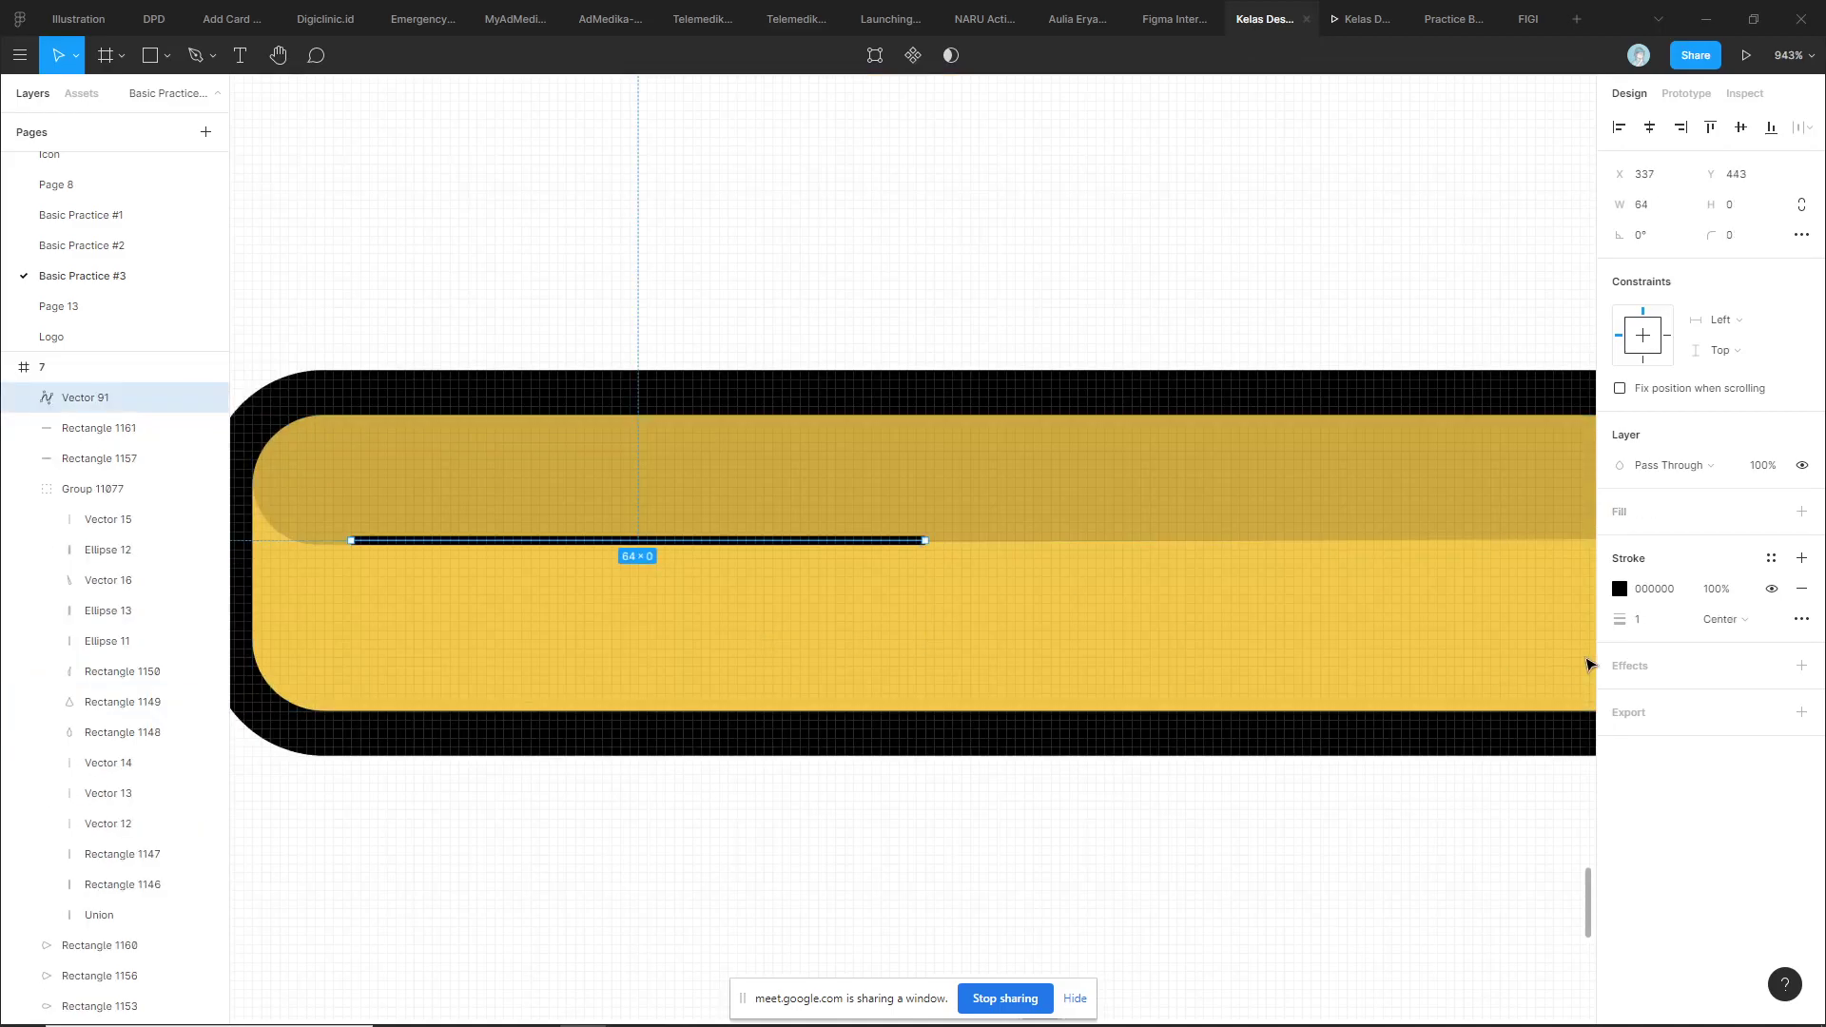
Give the dash line round end caps in the advanced stroke settings
{"action": "left_click", "coordinate": [1801, 620]}
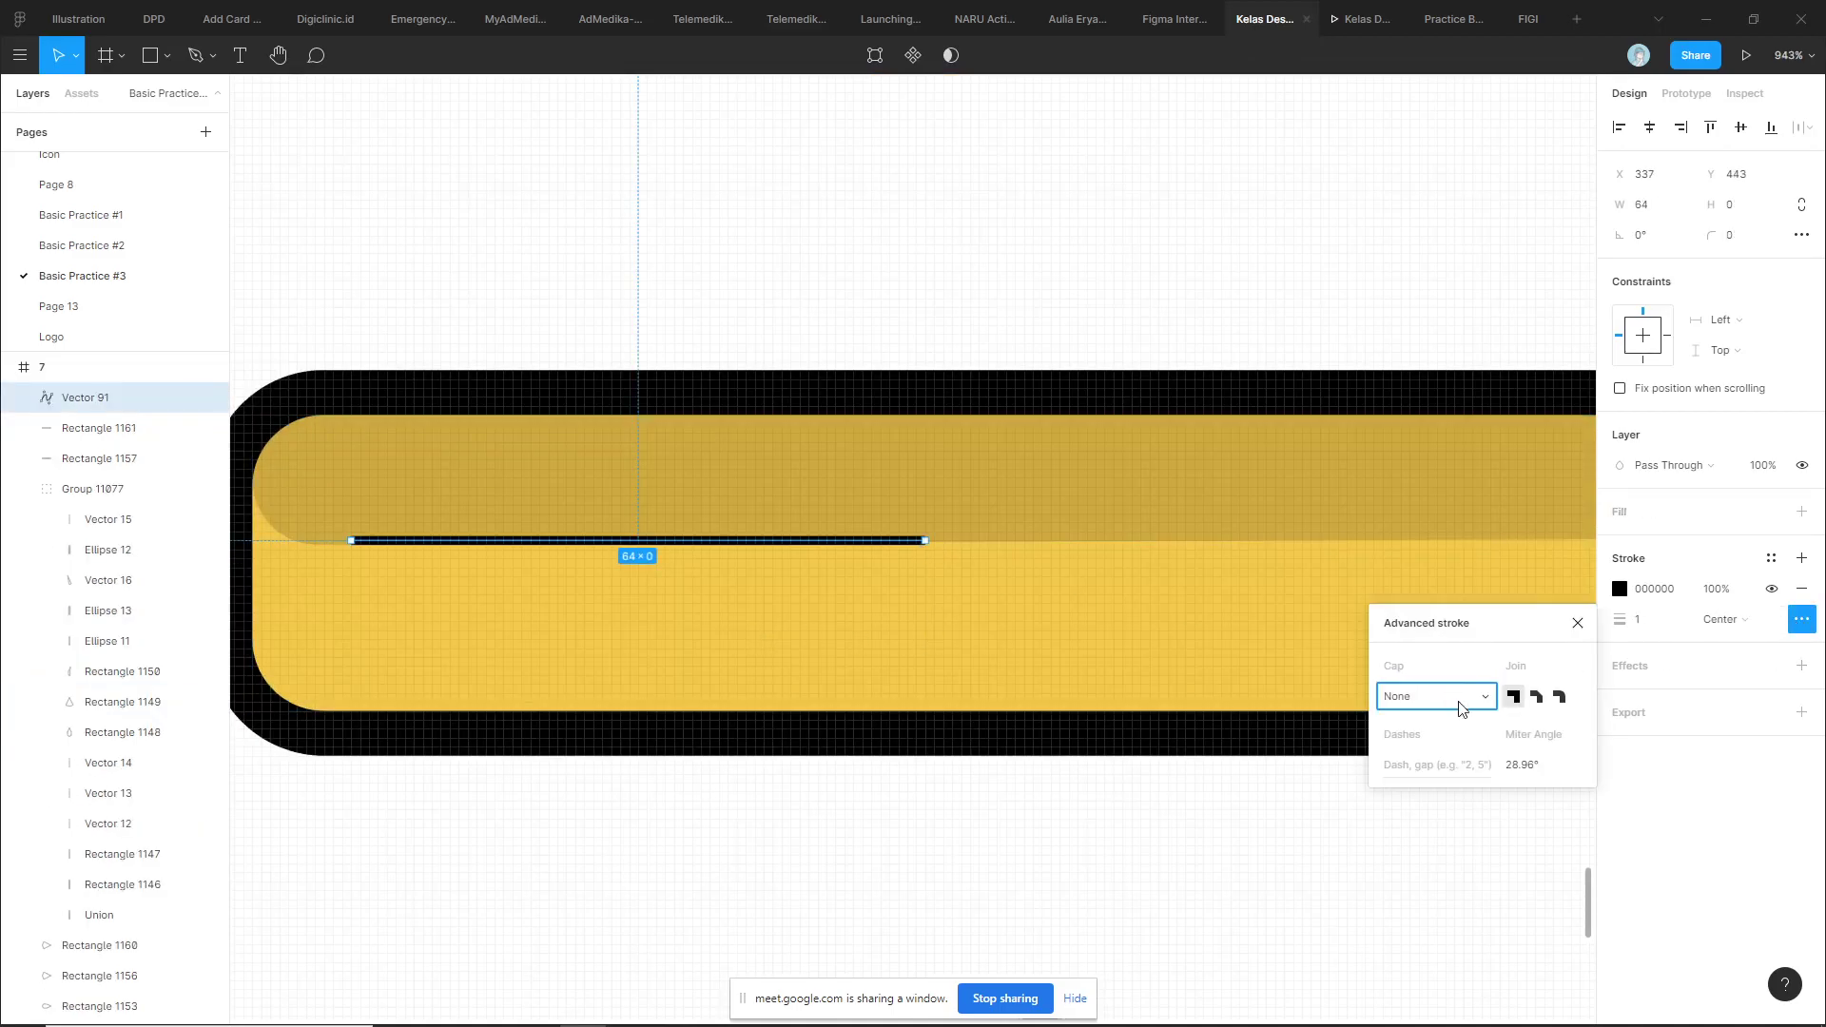
{"action": "left_click", "coordinate": [1462, 706]}
{"action": "left_click", "coordinate": [1470, 734]}
{"action": "left_click", "coordinate": [1050, 621]}
{"action": "scroll", "coordinate": [1051, 620], "scroll_direction": "down", "scroll_amount": 5}
{"action": "scroll", "coordinate": [1053, 623], "scroll_direction": "down", "scroll_amount": 3}
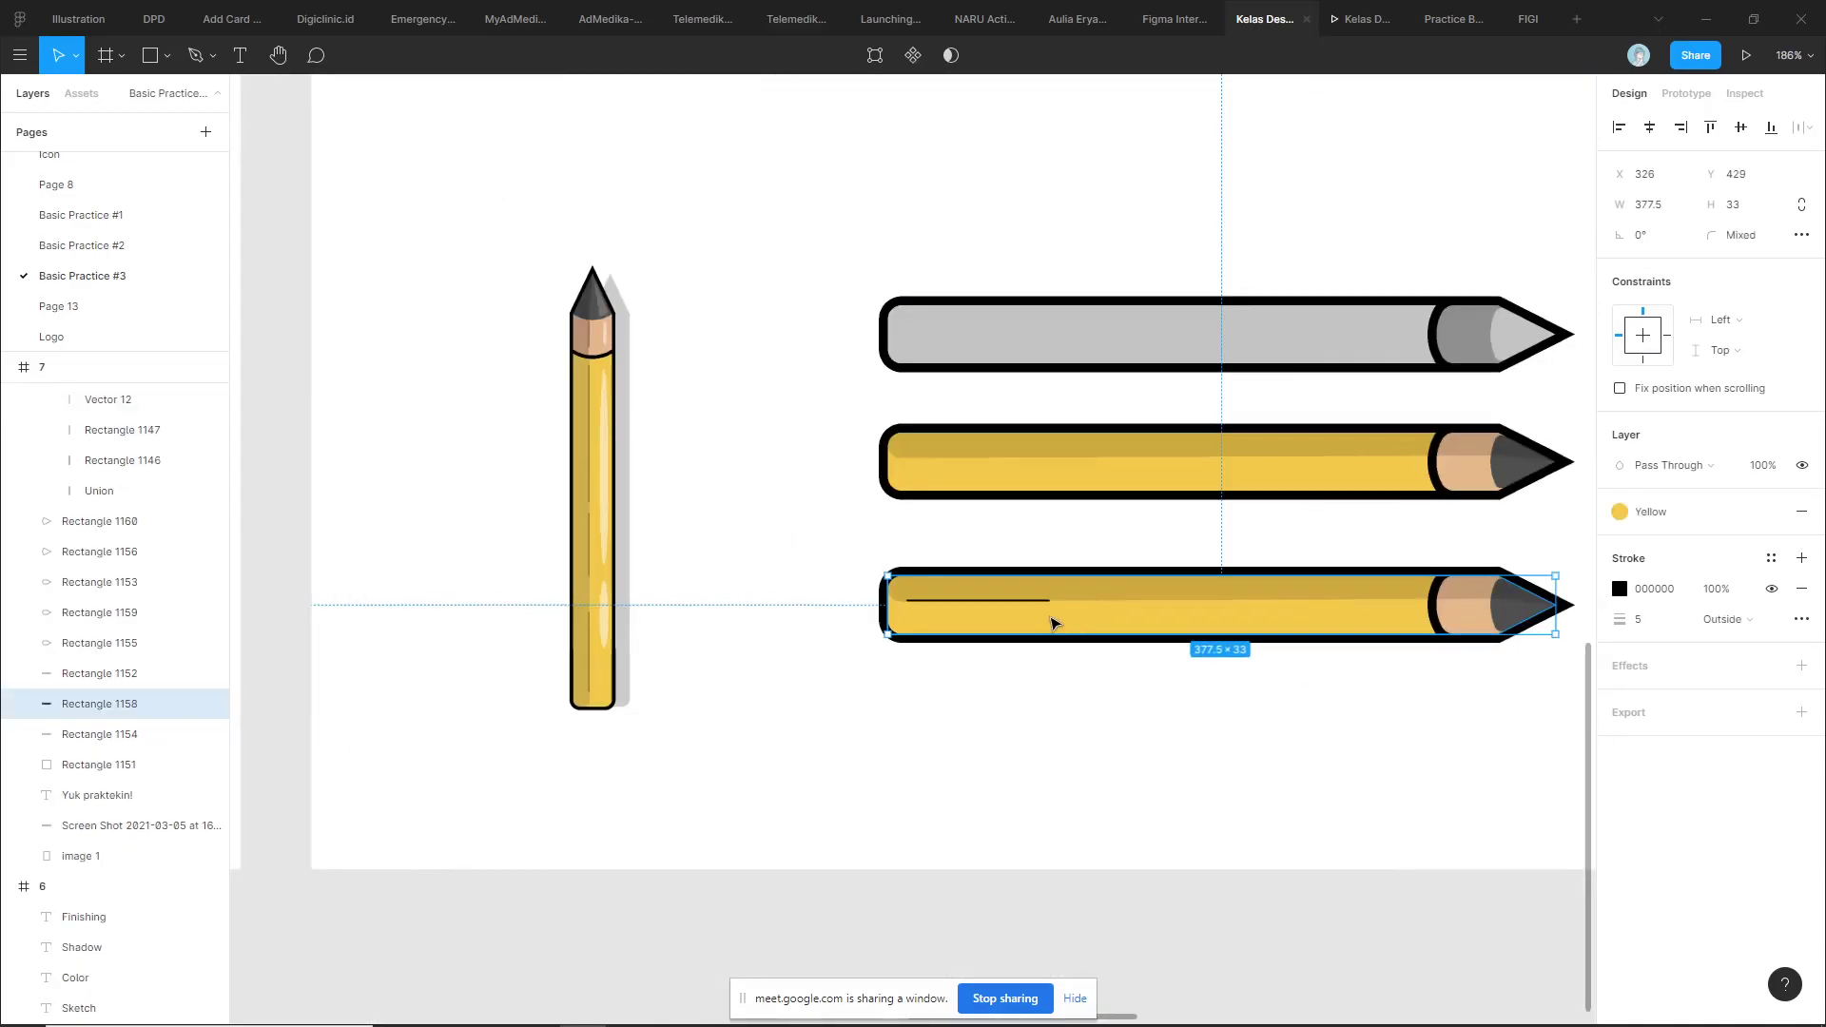
{"action": "scroll", "coordinate": [1051, 623], "scroll_direction": "up", "scroll_amount": 3}
Set the dash line's stroke thickness to 2 at 50% opacity
{"action": "left_click", "coordinate": [990, 590]}
{"action": "left_click", "coordinate": [1681, 624]}
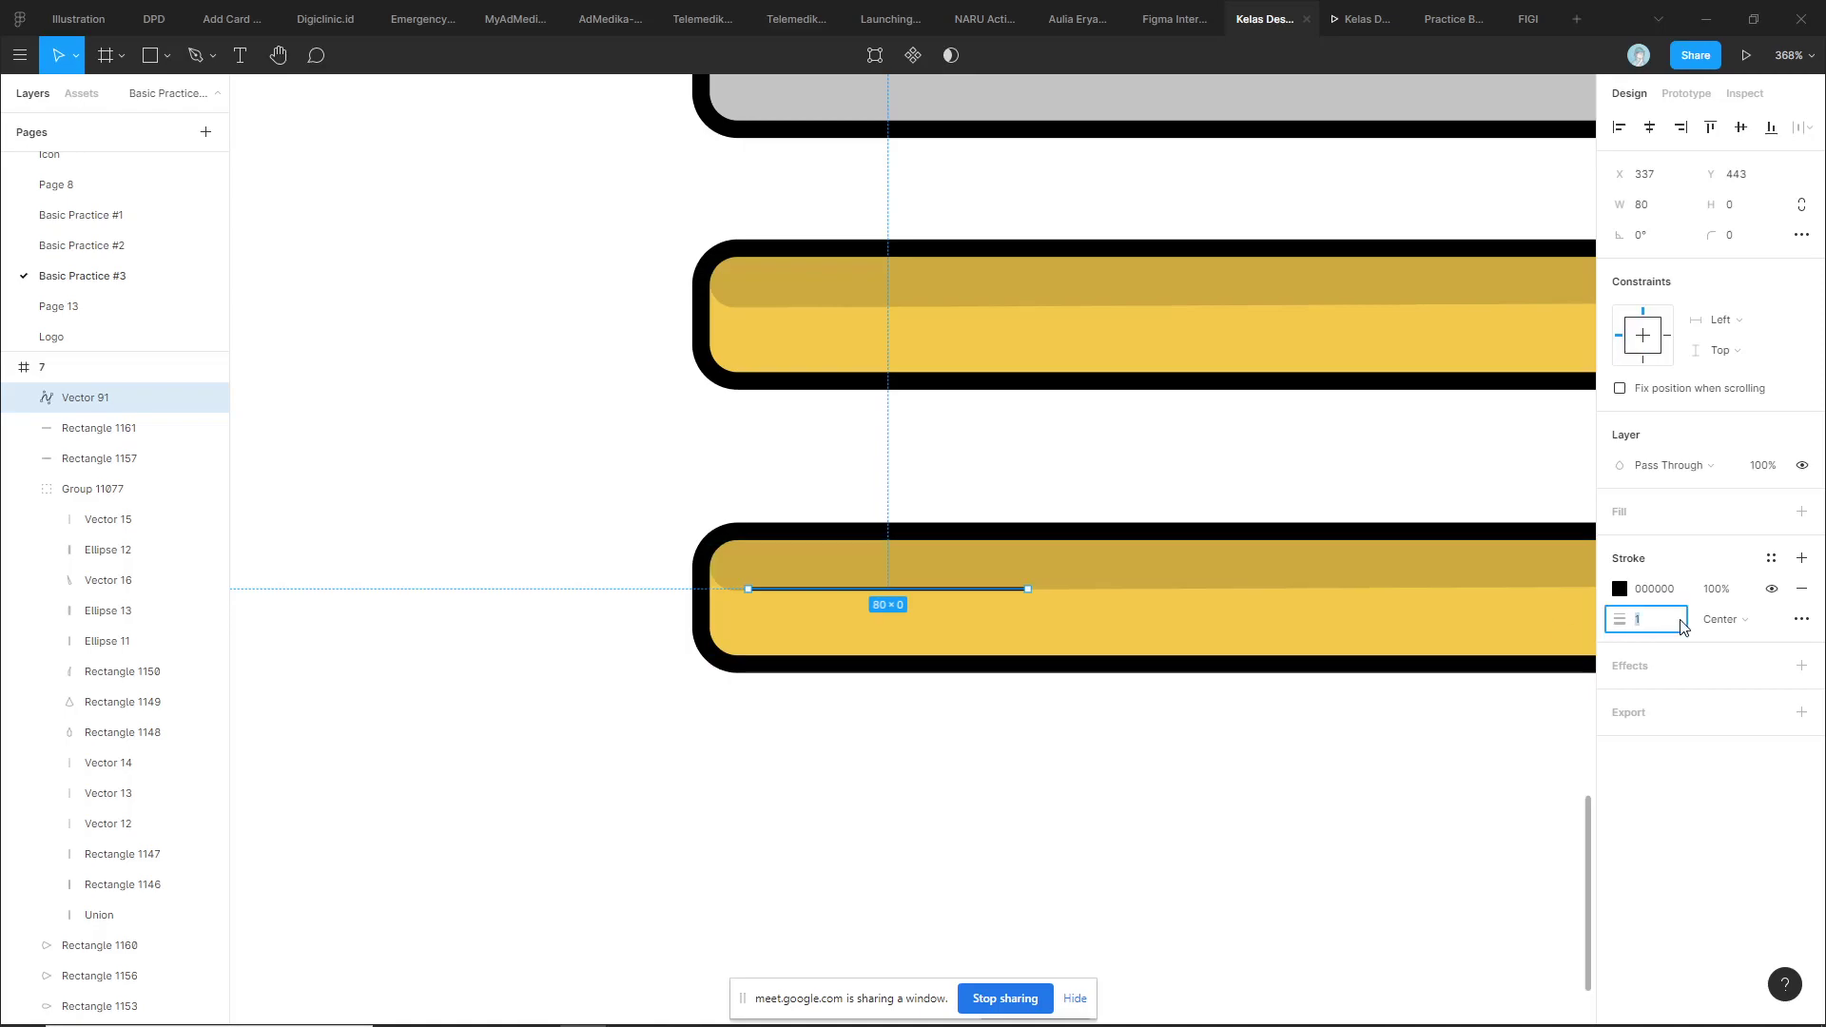
{"action": "type", "text": "2"}
{"action": "left_click", "coordinate": [1722, 594]}
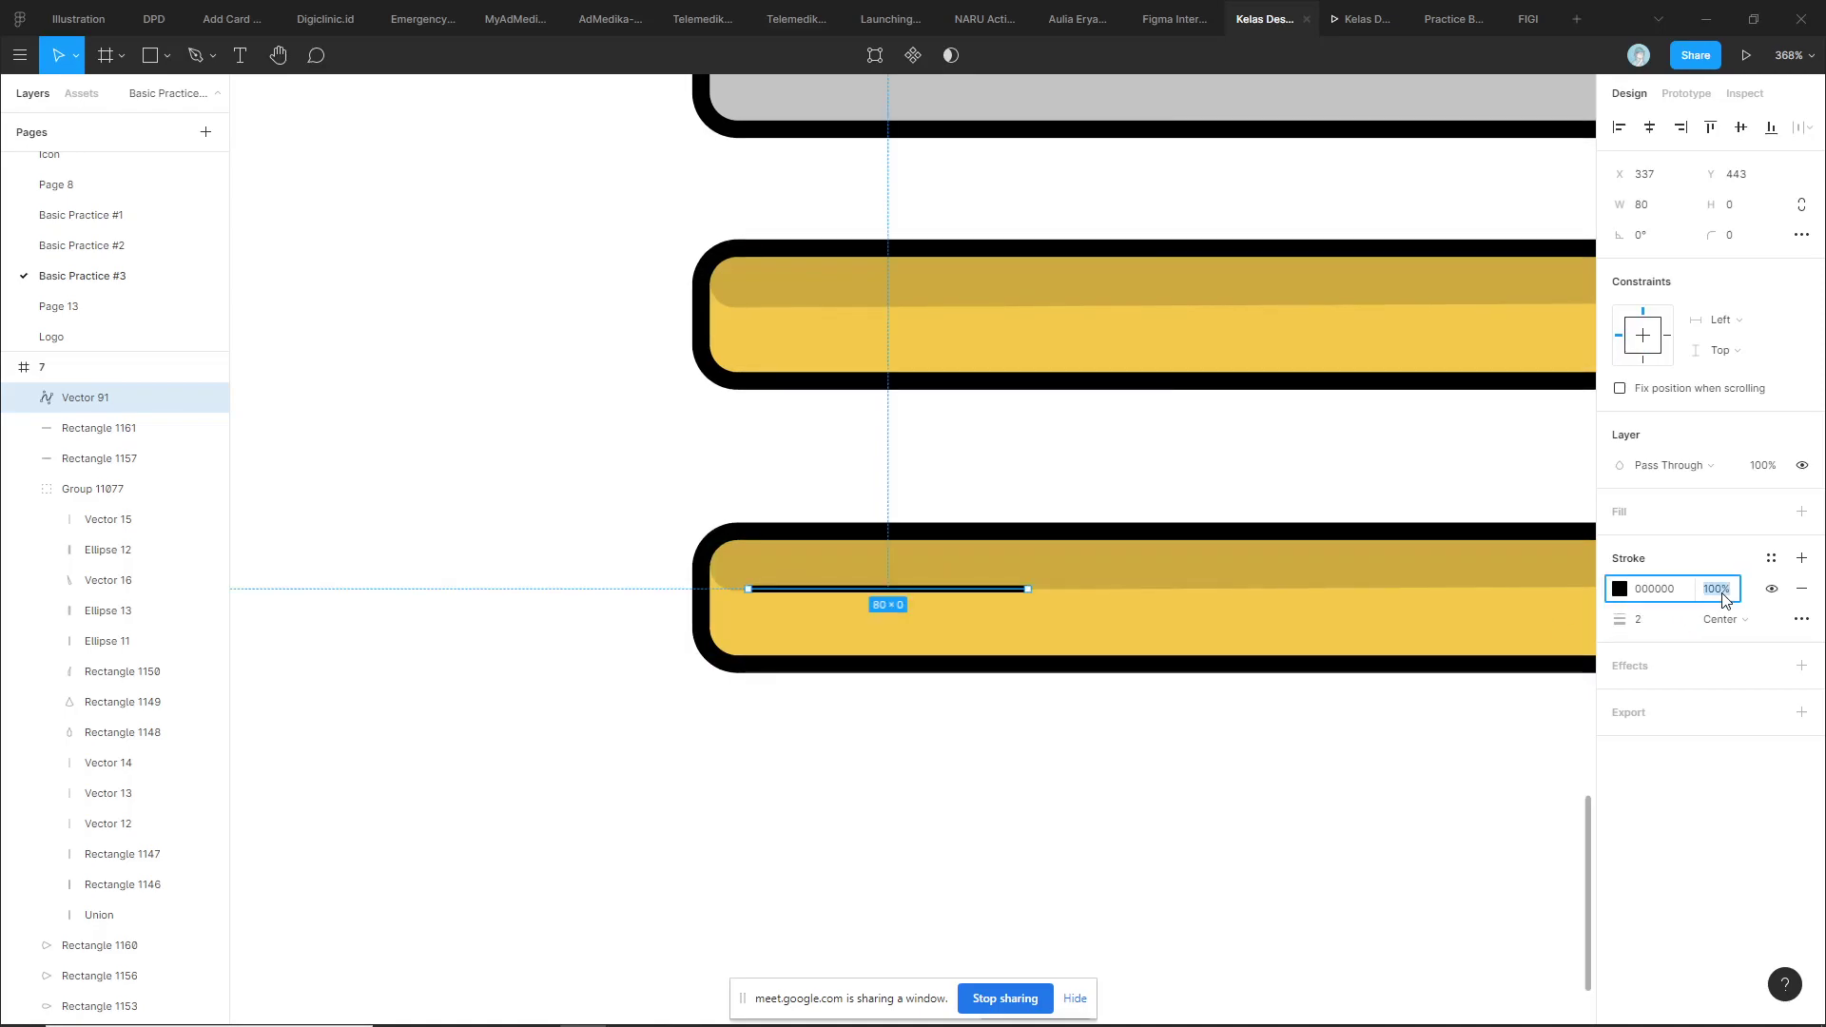
{"action": "type", "text": "25"}
{"action": "key", "text": "Return"}
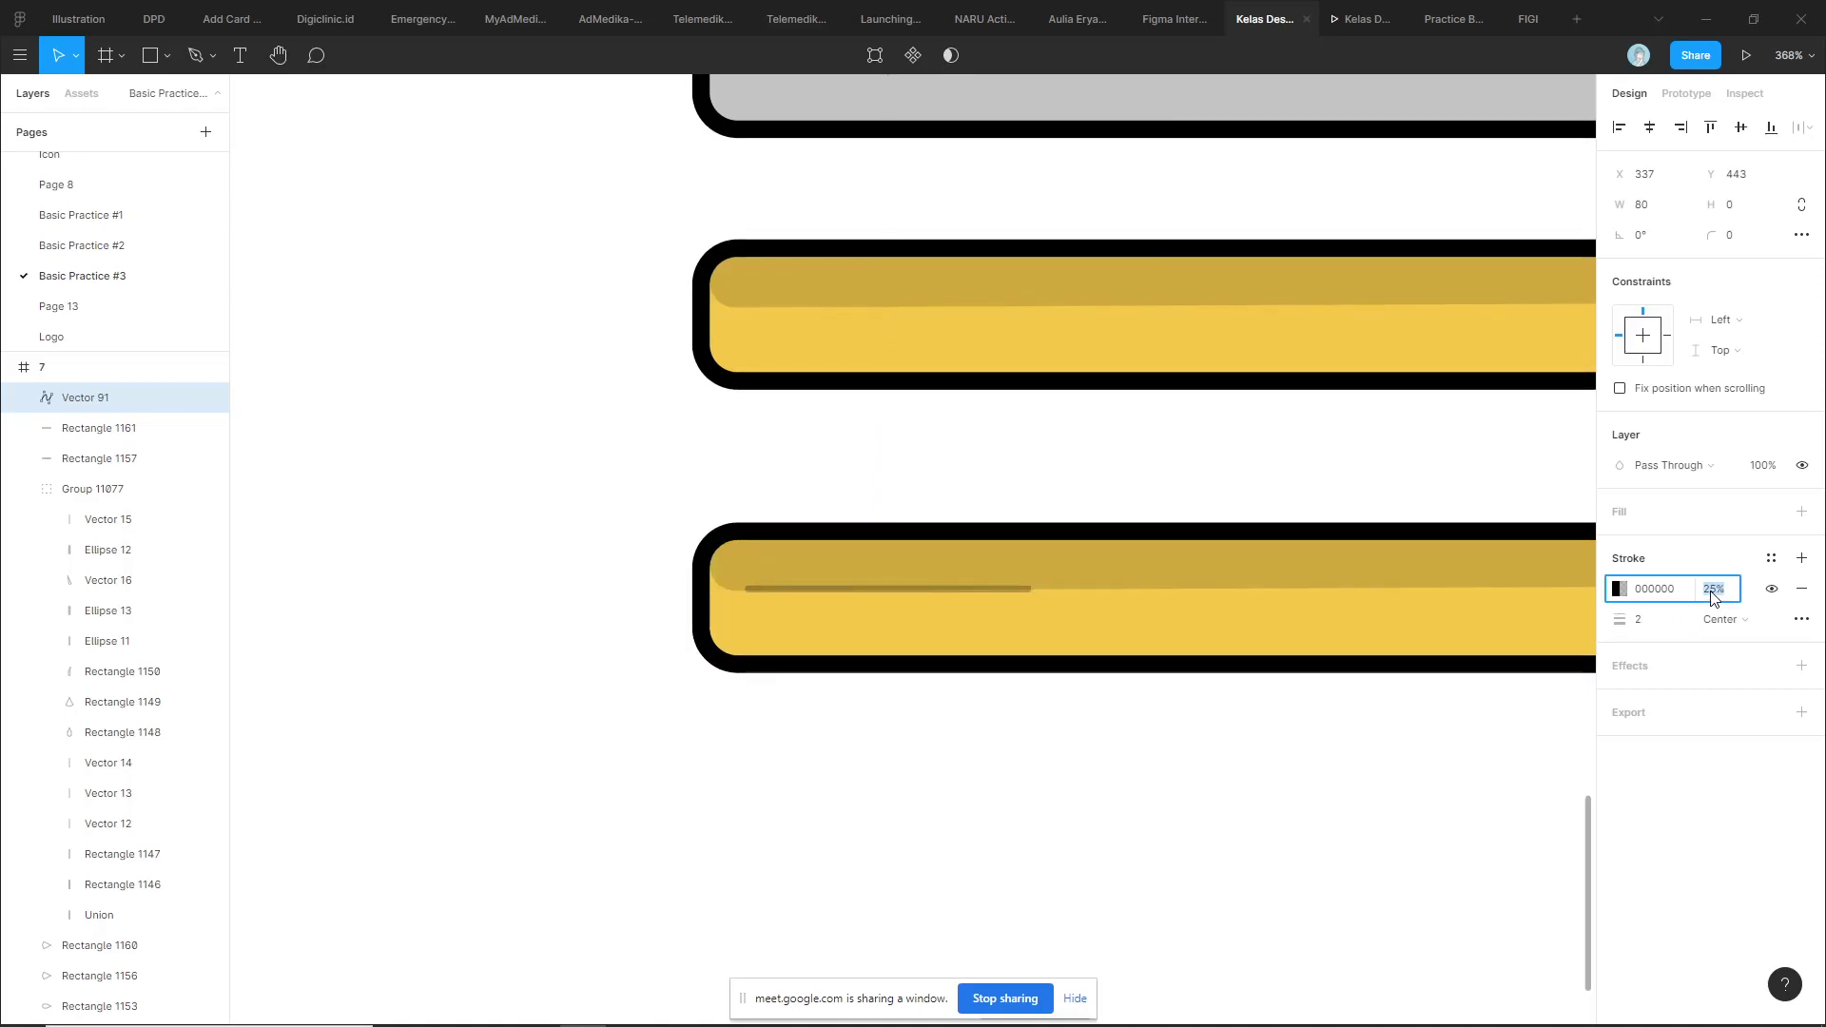
{"action": "type", "text": "50"}
{"action": "key", "text": "Return"}
Duplicate the dash into a shortened copy and another short dash to its right
{"action": "scroll", "coordinate": [1132, 697], "scroll_direction": "down", "scroll_amount": 5}
{"action": "scroll", "coordinate": [913, 710], "scroll_direction": "up", "scroll_amount": 5}
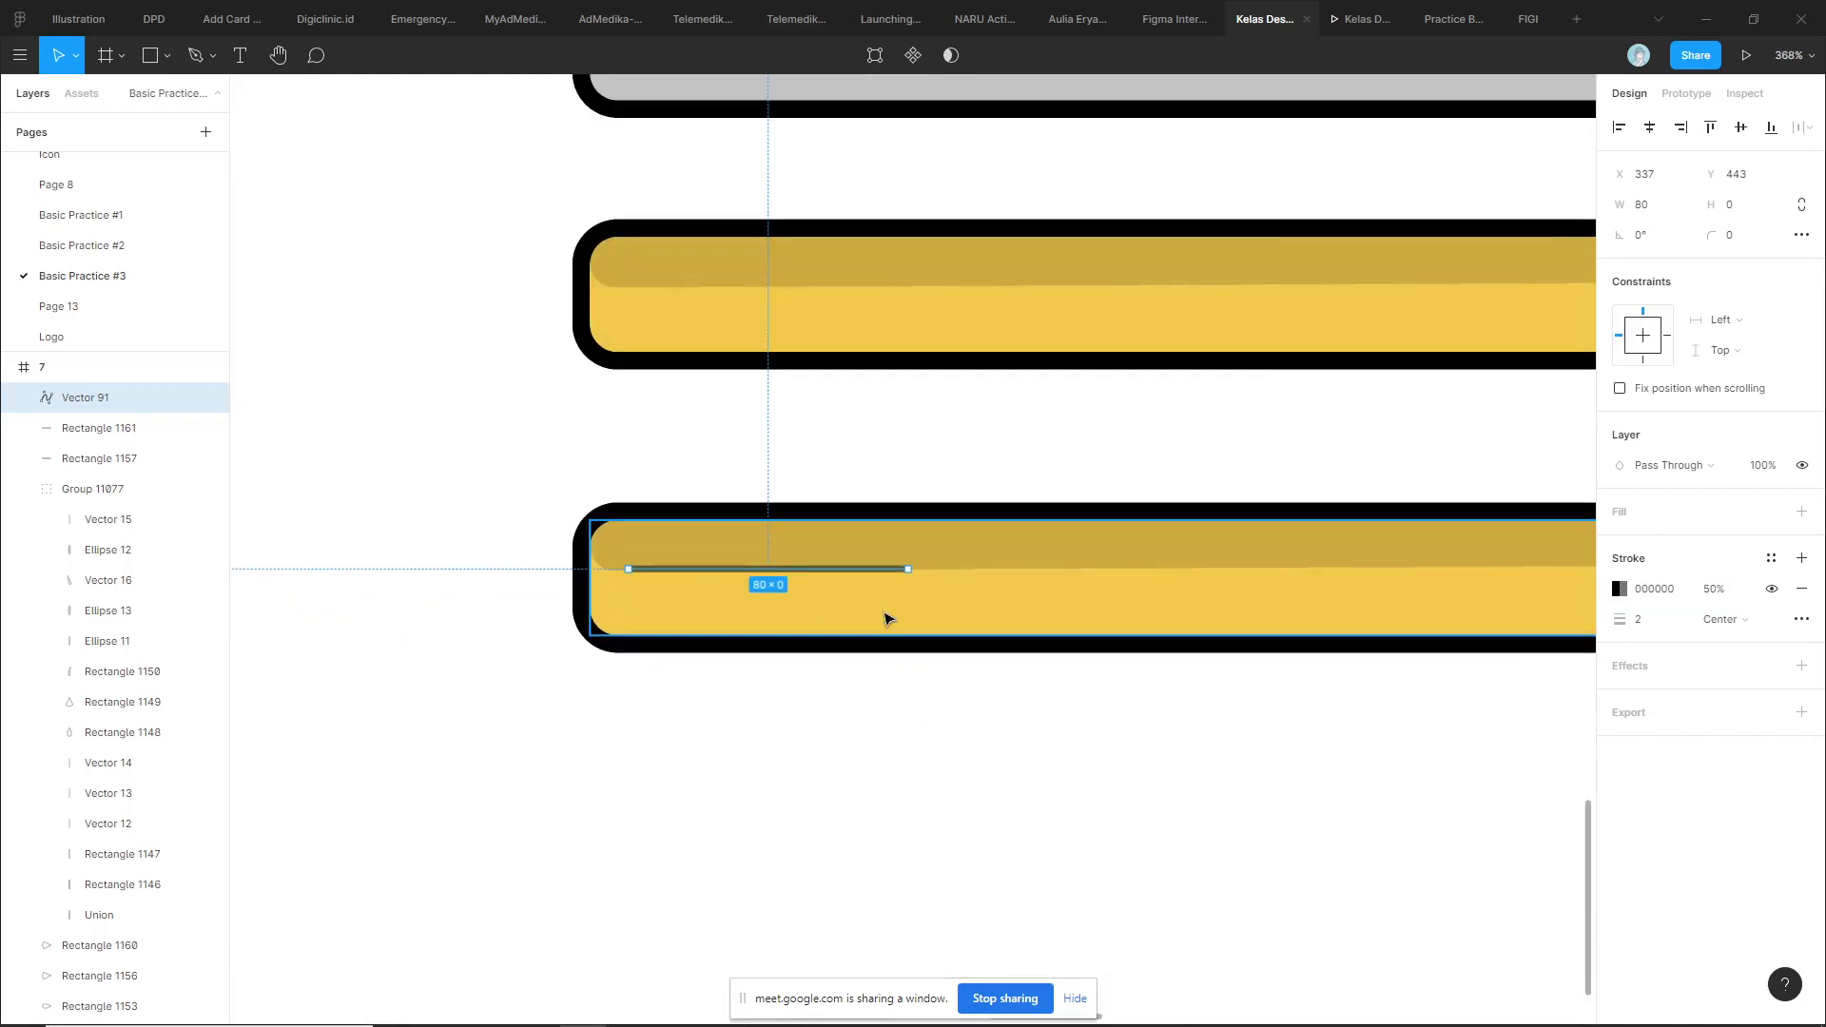
{"action": "left_click", "coordinate": [876, 681]}
{"action": "left_click", "coordinate": [852, 576]}
{"action": "key", "text": "ctrl+d"}
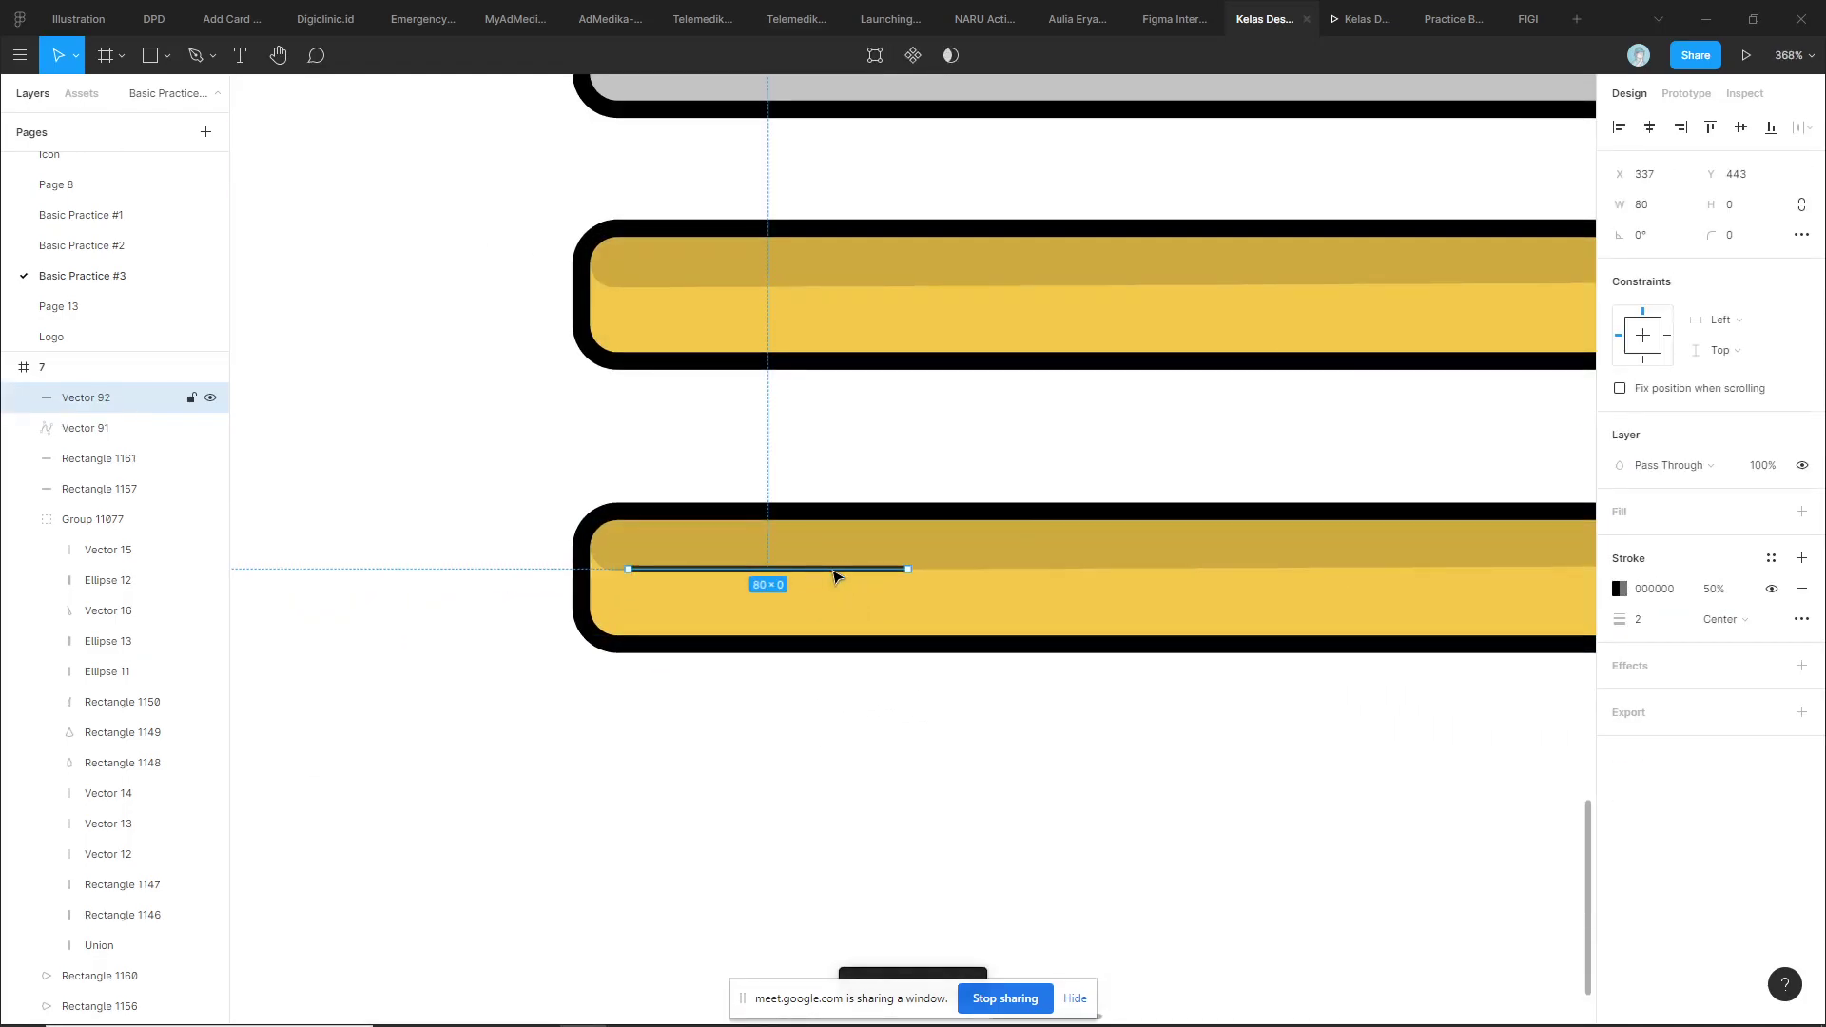
{"action": "mouse_move", "coordinate": [834, 576]}
{"action": "left_mouse_down"}
{"action": "mouse_move", "coordinate": [1131, 577]}
{"action": "mouse_move", "coordinate": [1023, 569]}
{"action": "left_mouse_up"}
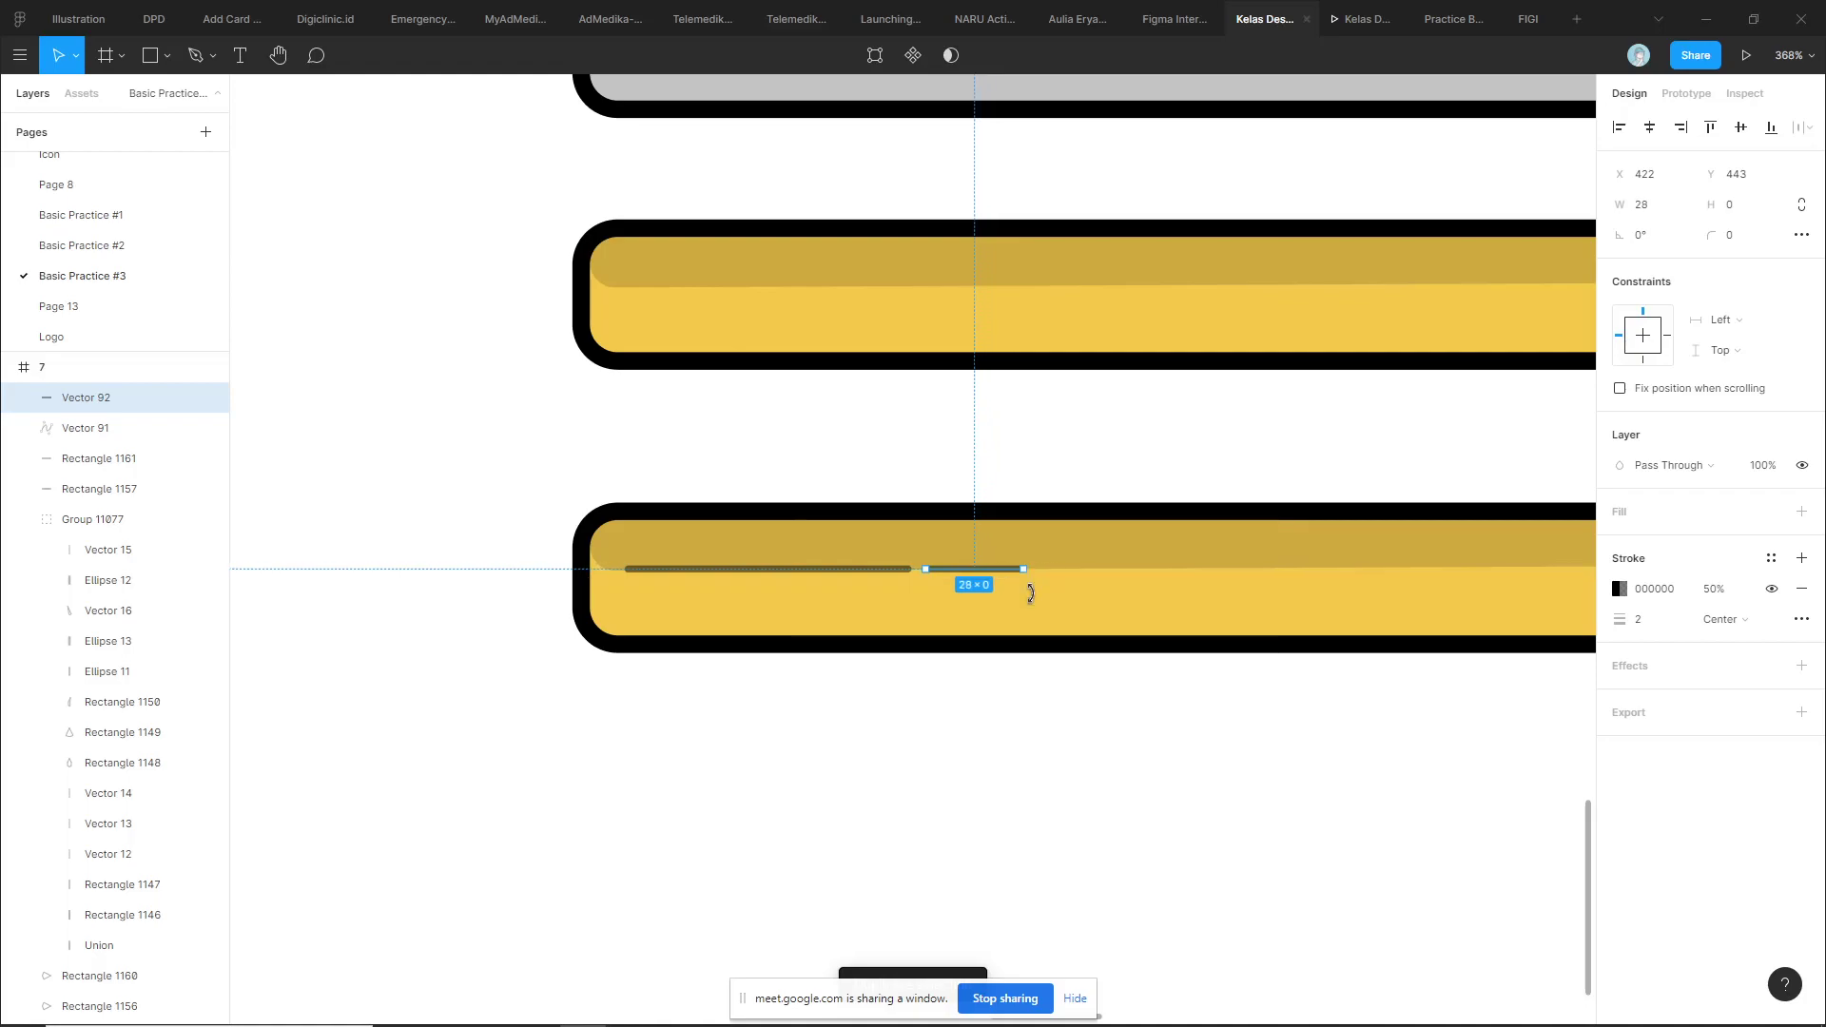
{"action": "scroll", "coordinate": [1121, 750], "scroll_direction": "right", "scroll_amount": 5}
{"action": "key", "text": "ctrl+d"}
{"action": "mouse_move", "coordinate": [900, 576]}
{"action": "left_mouse_down"}
{"action": "mouse_move", "coordinate": [751, 581]}
{"action": "mouse_move", "coordinate": [1047, 568]}
{"action": "left_mouse_up"}
{"action": "key", "text": "Left"}
{"action": "key", "text": "Left"}
{"action": "key", "text": "Left"}
Duplicate the long third dash and move the copy further along the pencil
{"action": "left_click", "coordinate": [1068, 661]}
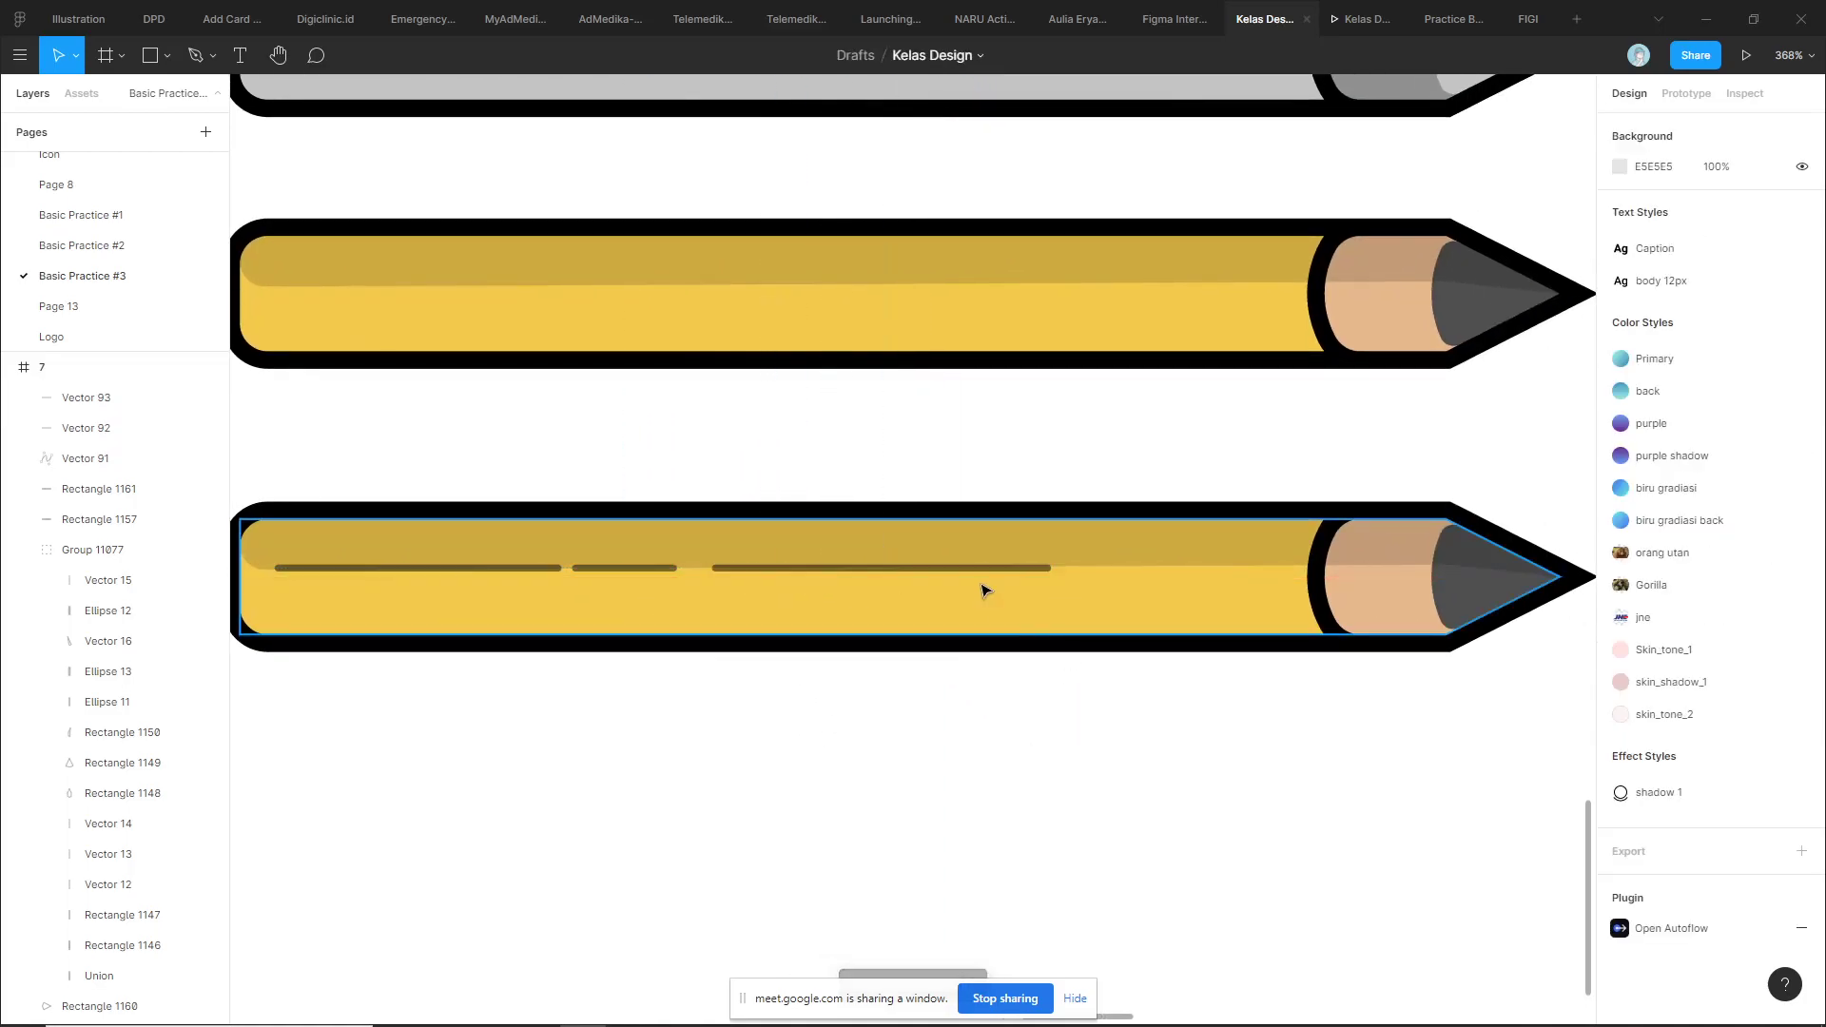
{"action": "left_click", "coordinate": [982, 569]}
{"action": "key", "text": "ctrl+d"}
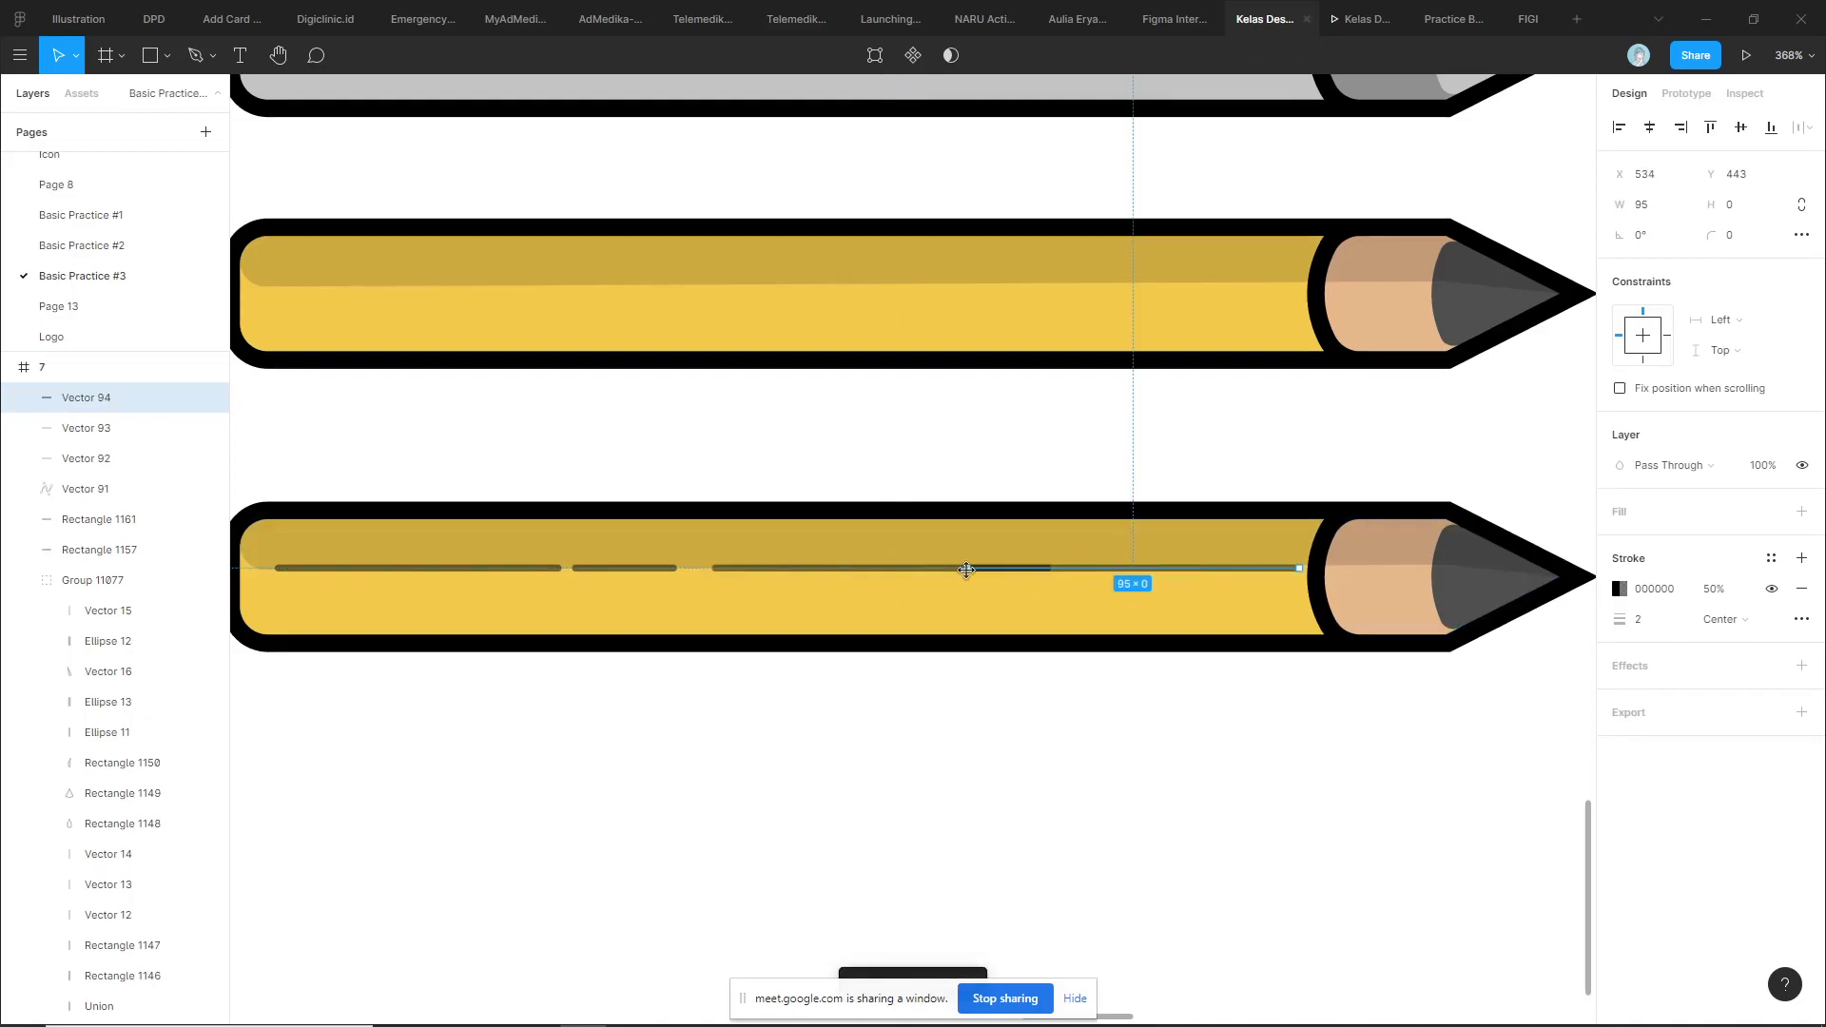
{"action": "left_click_drag", "start_coordinate": [985, 570], "coordinate": [1435, 571]}
{"action": "left_click", "coordinate": [1132, 681]}
{"action": "scroll", "coordinate": [942, 701], "scroll_direction": "left", "scroll_amount": 5}
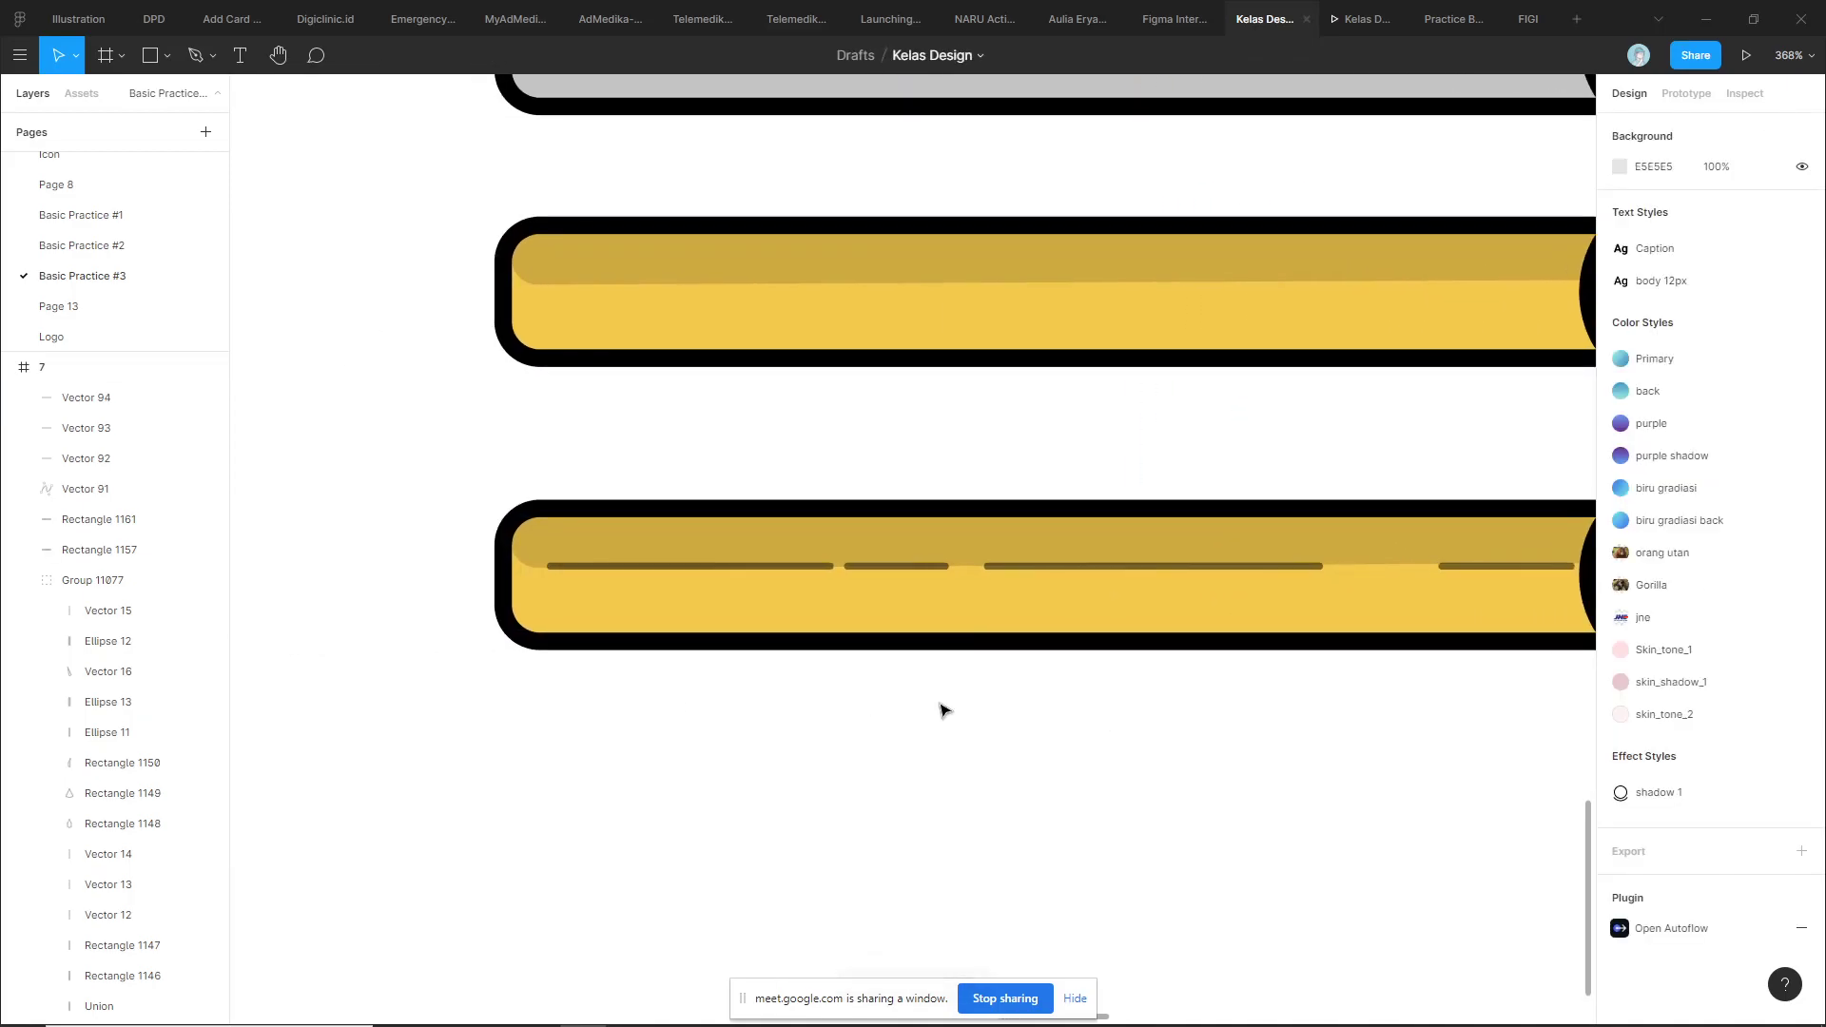
Draw a thin white ellipse highlight on the lower pencil body at 70% fill opacity
{"action": "key", "text": "o"}
{"action": "left_click_drag", "start_coordinate": [576, 595], "coordinate": [1174, 624]}
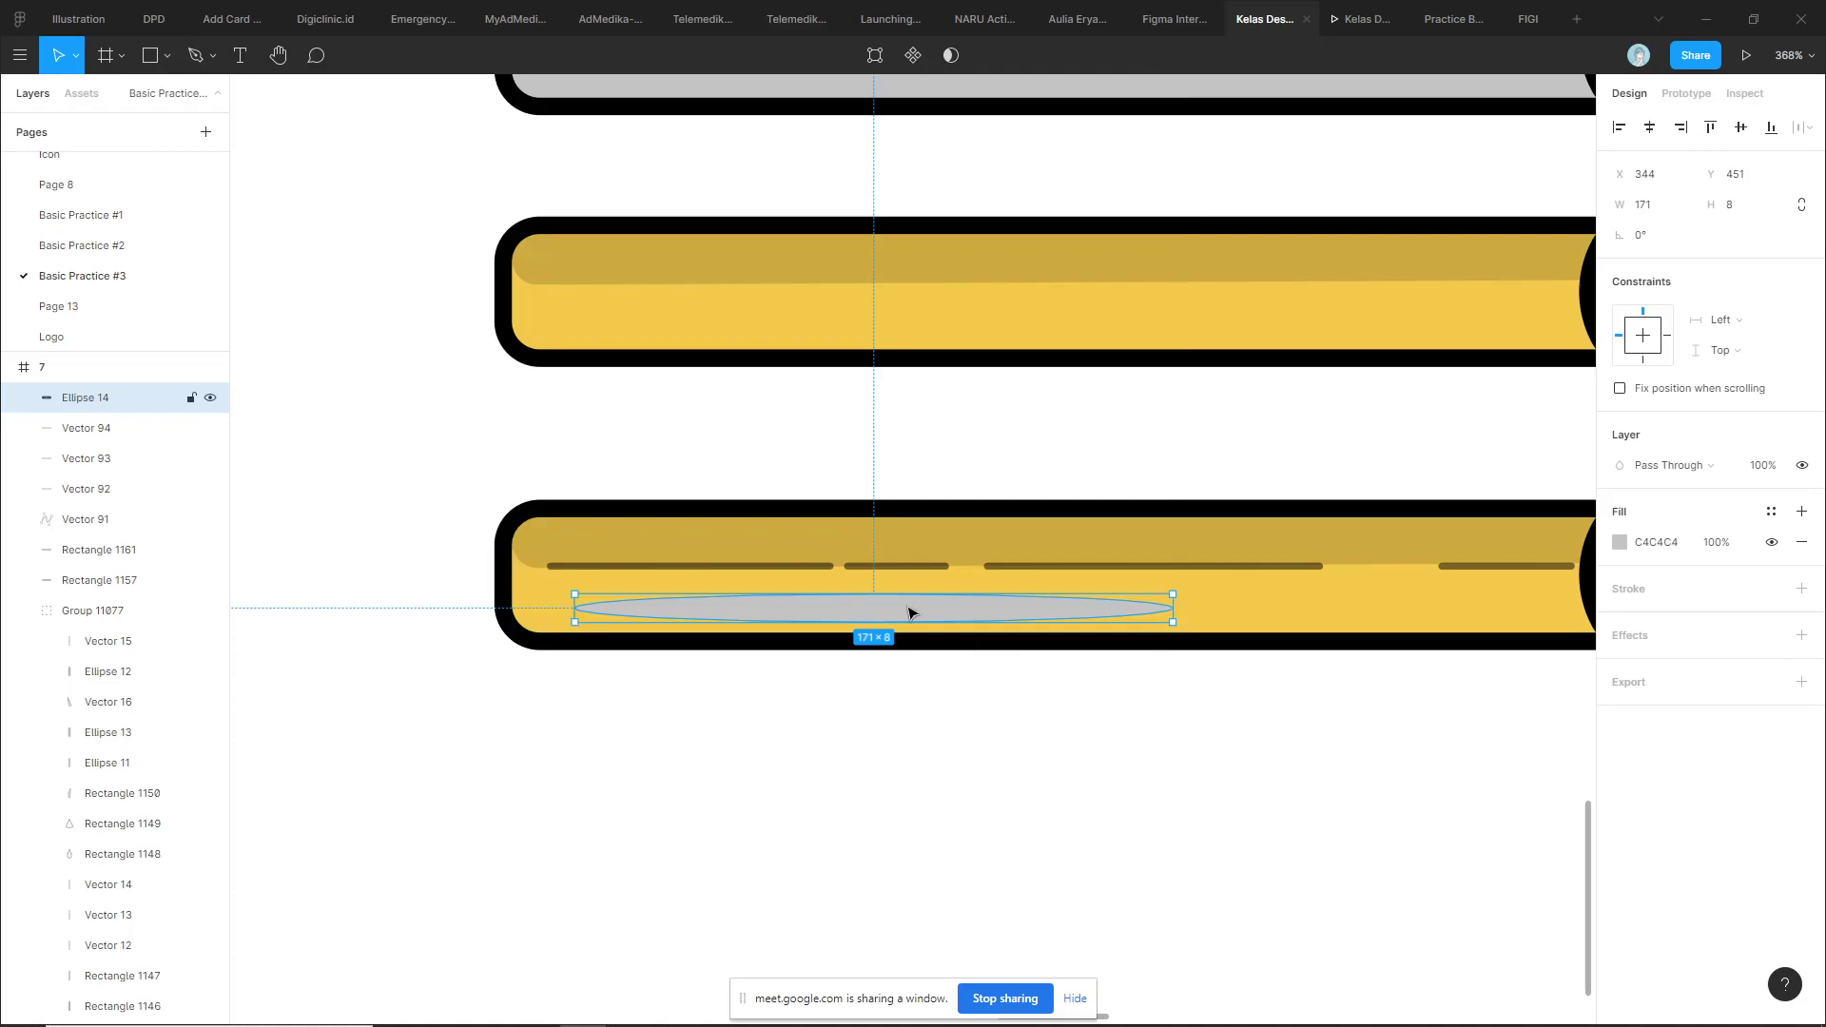
{"action": "left_click", "coordinate": [1655, 550]}
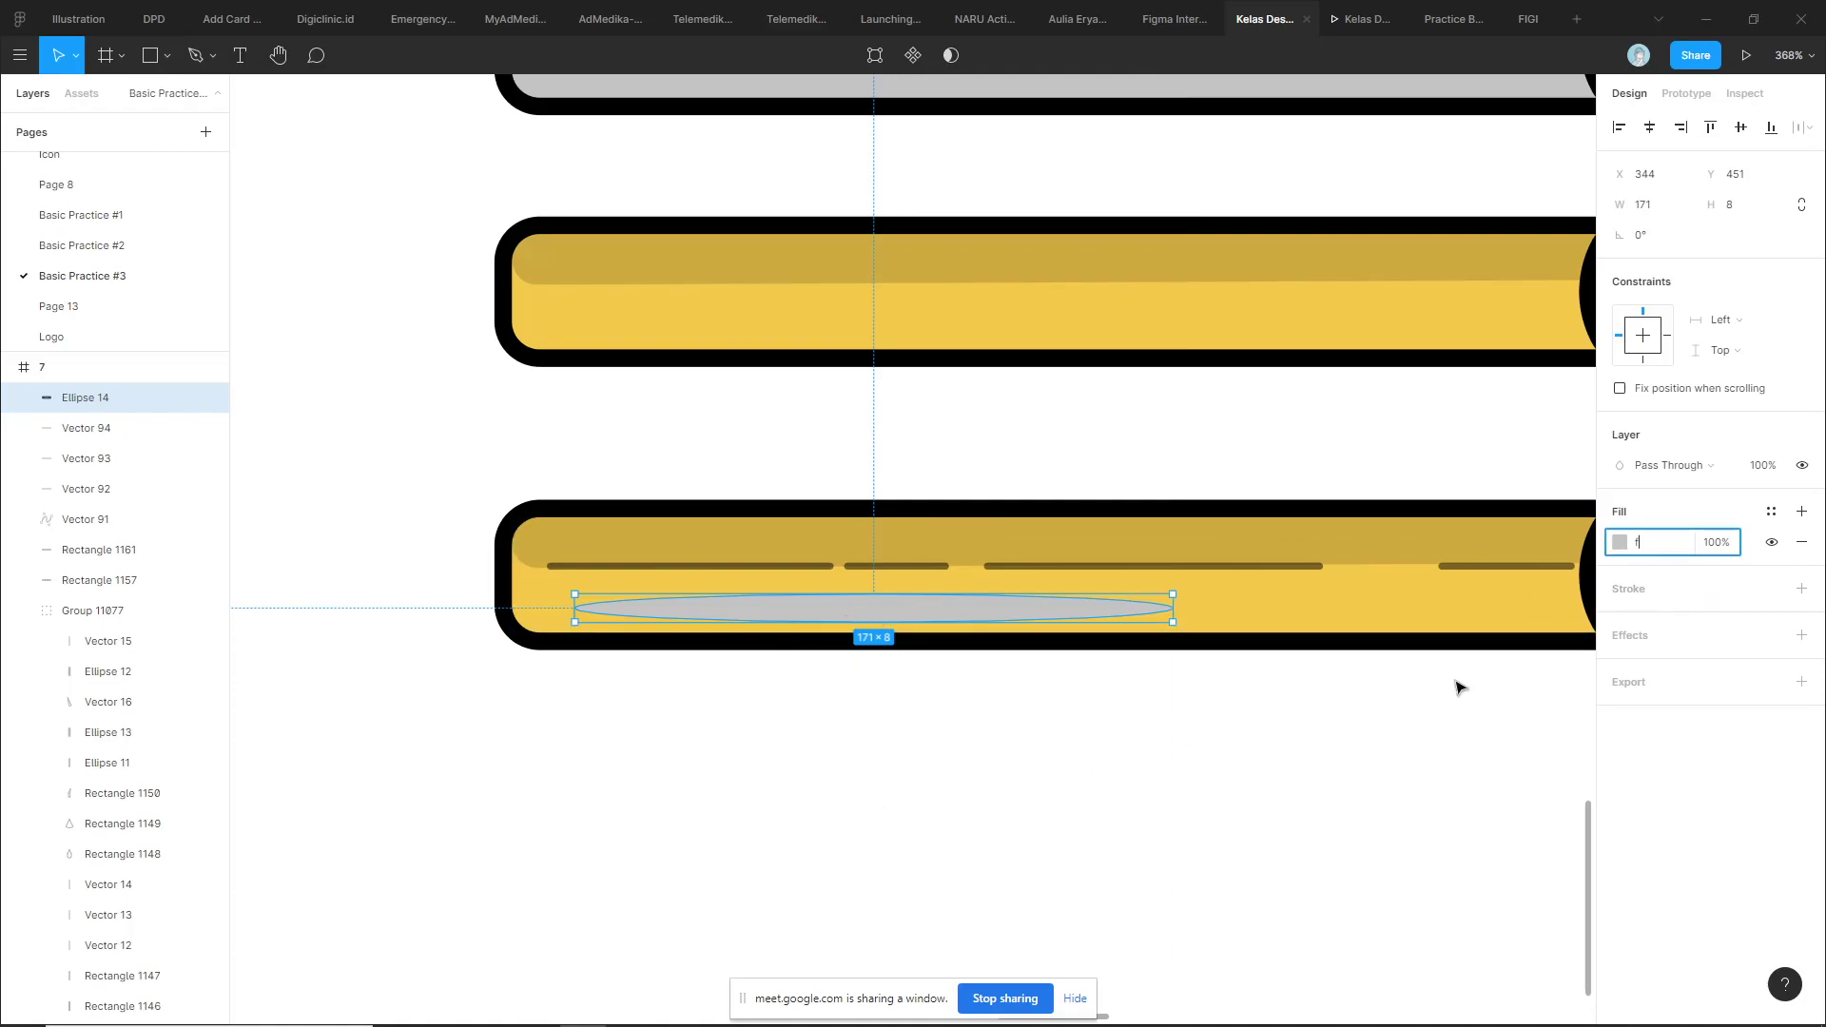
{"action": "key", "text": "Return"}
{"action": "left_click", "coordinate": [1721, 543]}
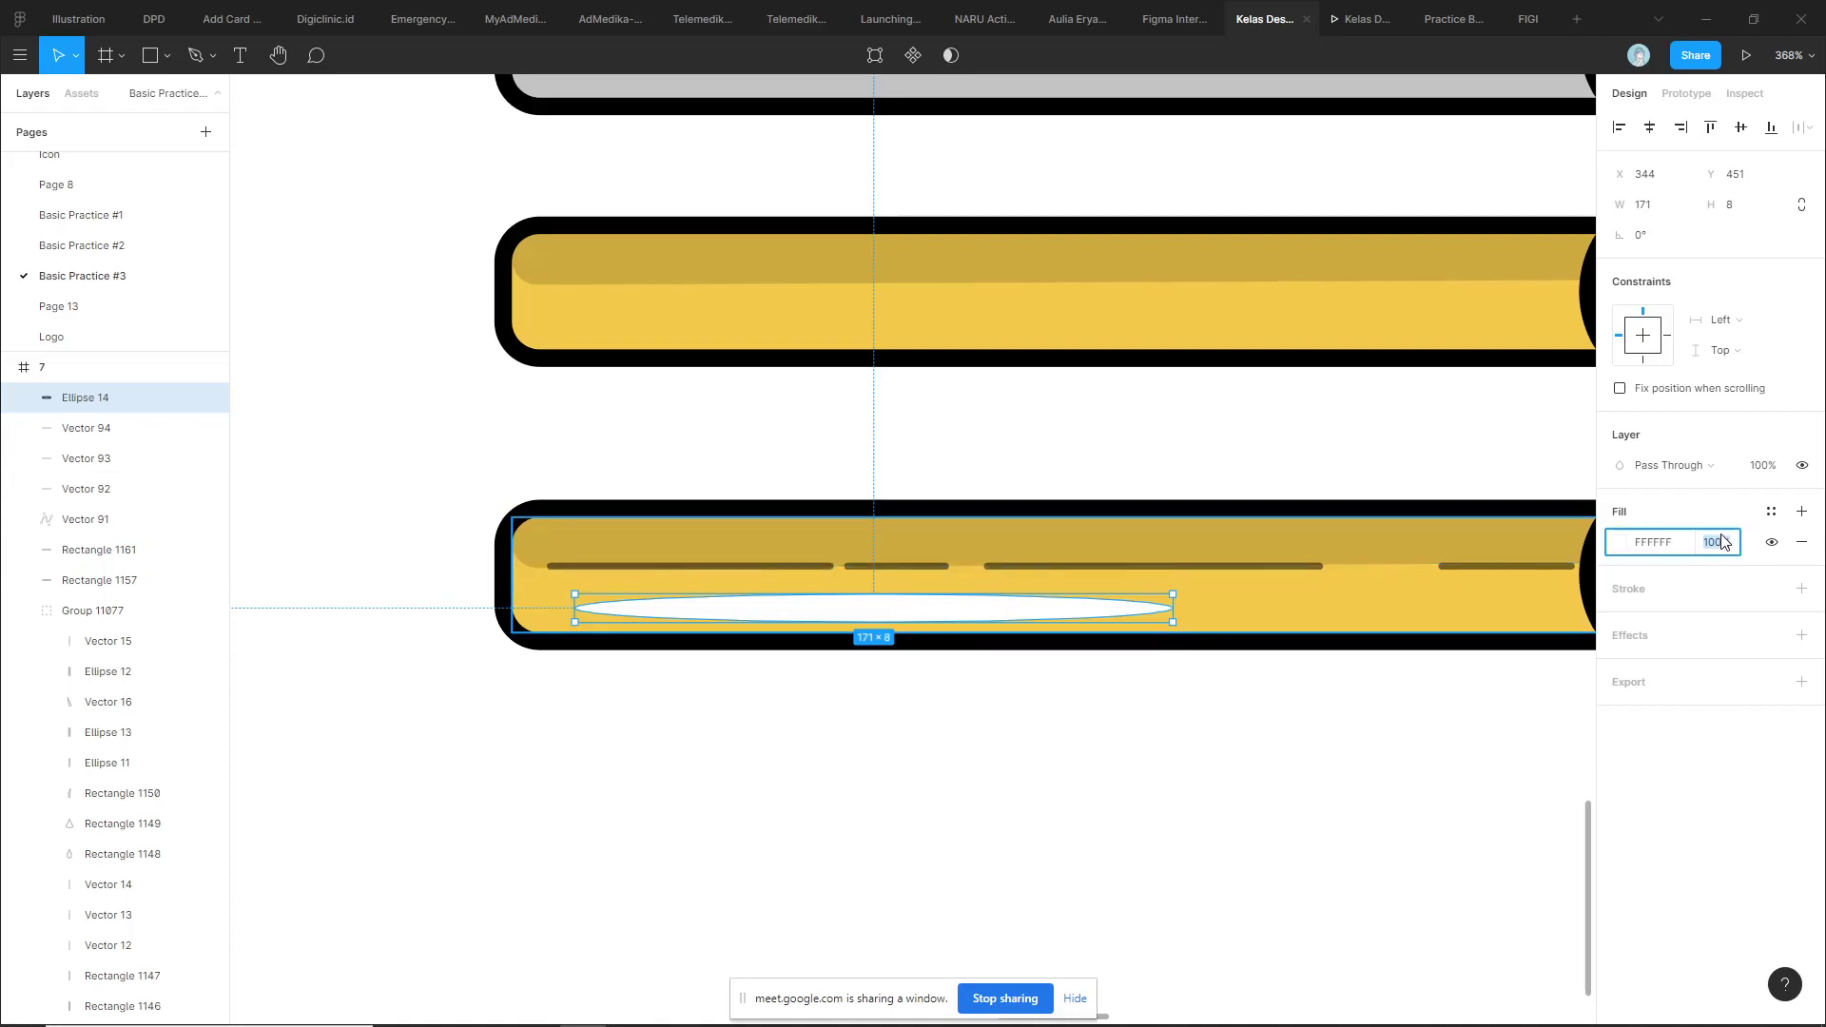
{"action": "type", "text": "70"}
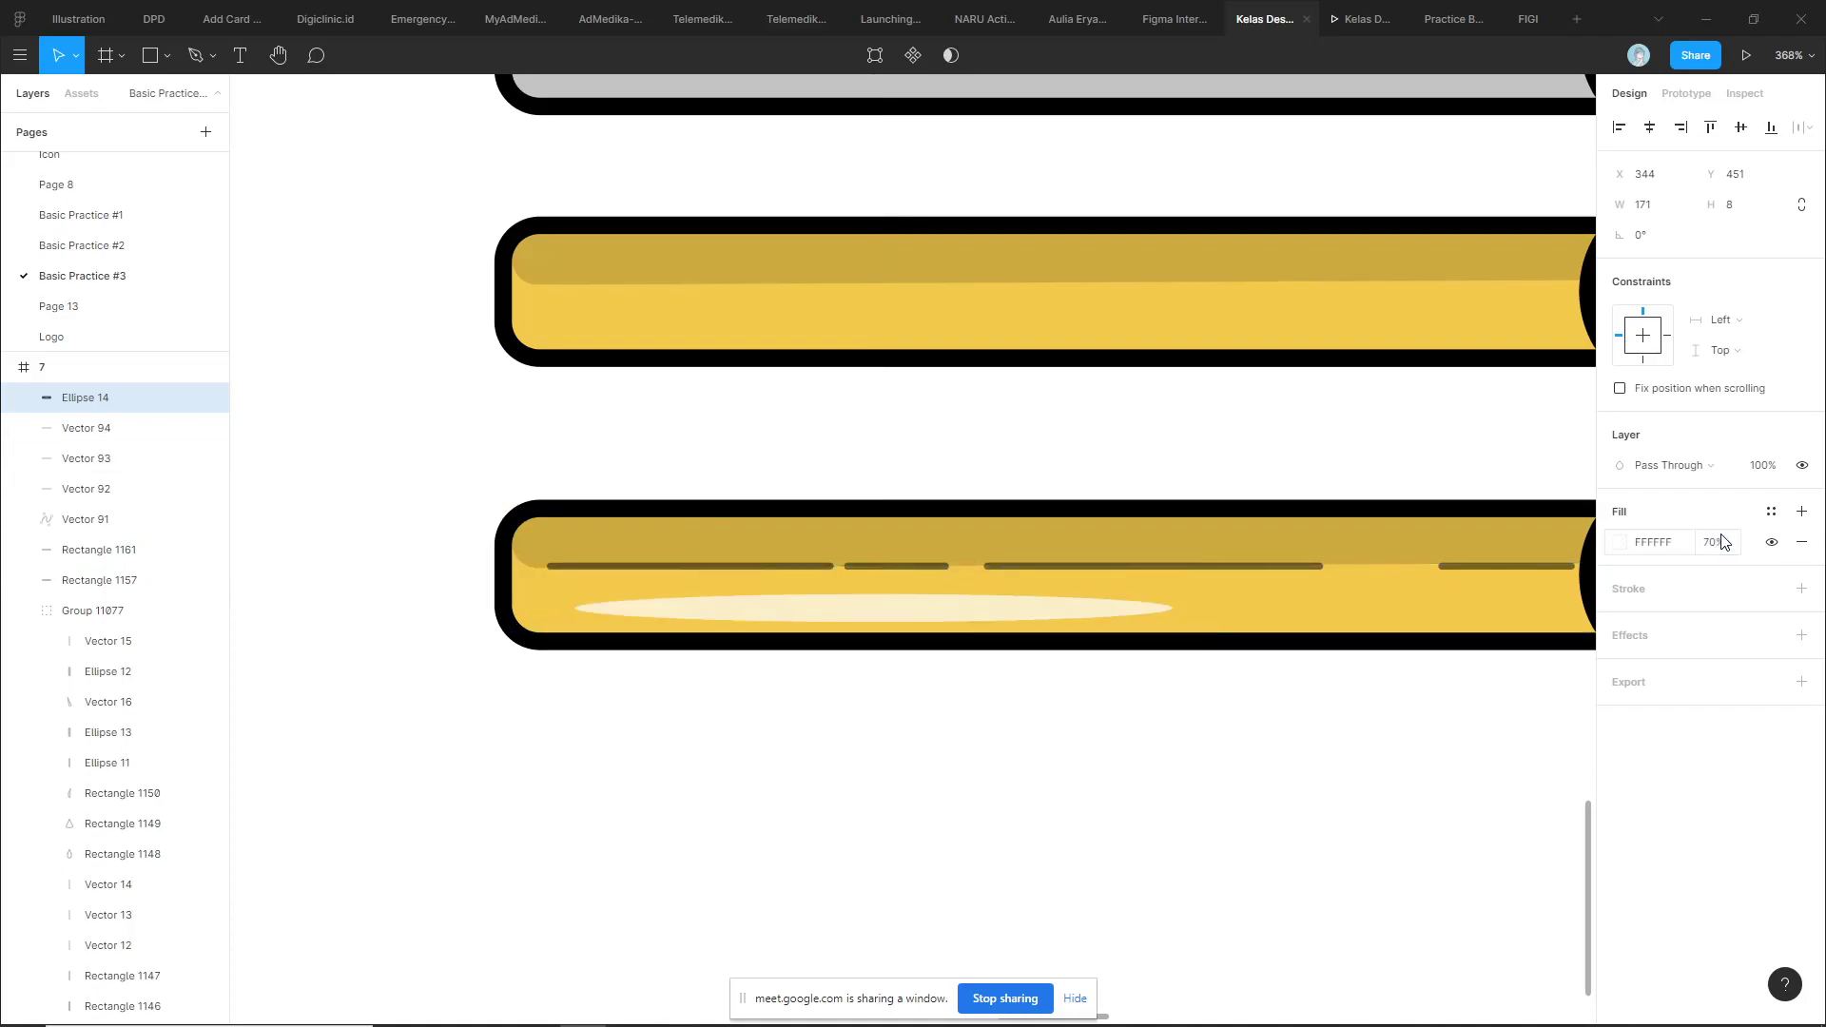
{"action": "key", "text": "Return"}
{"action": "mouse_move", "coordinate": [917, 599]}
{"action": "left_mouse_down"}
{"action": "mouse_move", "coordinate": [911, 615]}
{"action": "mouse_move", "coordinate": [895, 599]}
{"action": "mouse_move", "coordinate": [1429, 631]}
{"action": "left_mouse_up"}
Duplicate the highlight and shorten the copy into a small highlight beside it
{"action": "key", "text": "ctrl+d"}
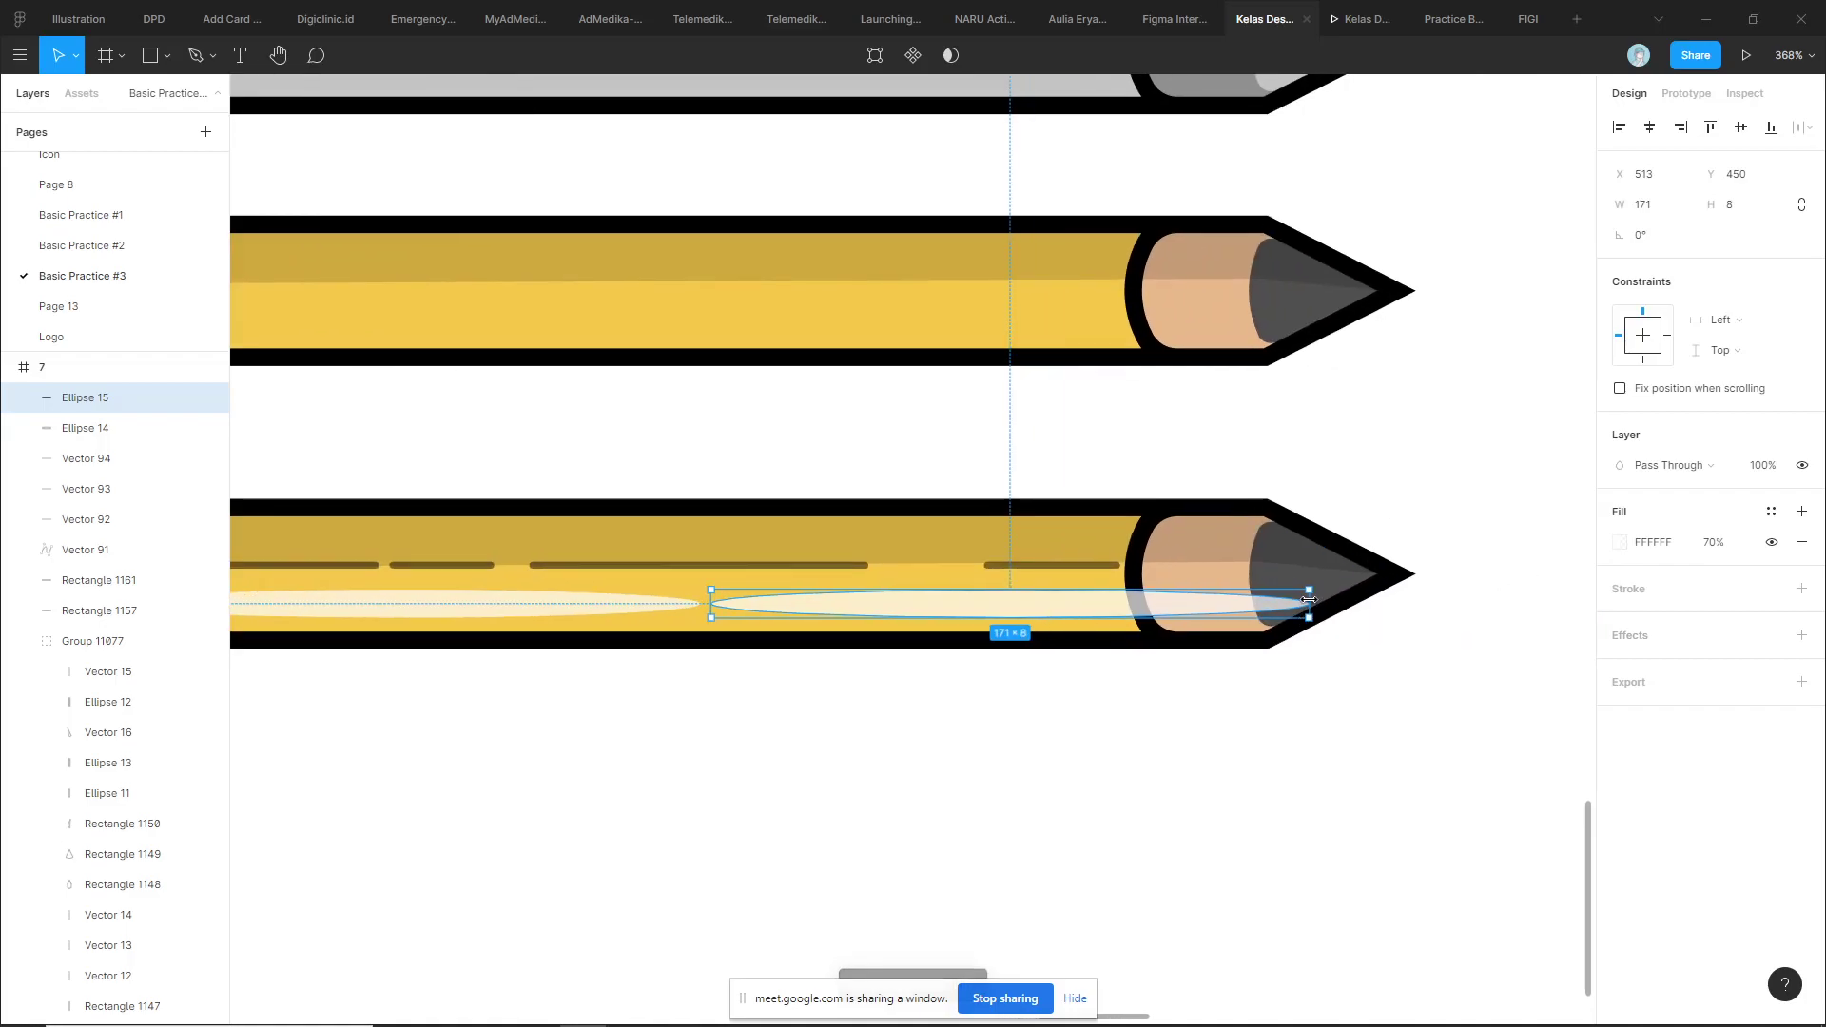
{"action": "left_click_drag", "start_coordinate": [1306, 601], "coordinate": [817, 602]}
{"action": "left_click", "coordinate": [815, 697]}
{"action": "scroll", "coordinate": [762, 726], "scroll_direction": "down", "scroll_amount": 3}
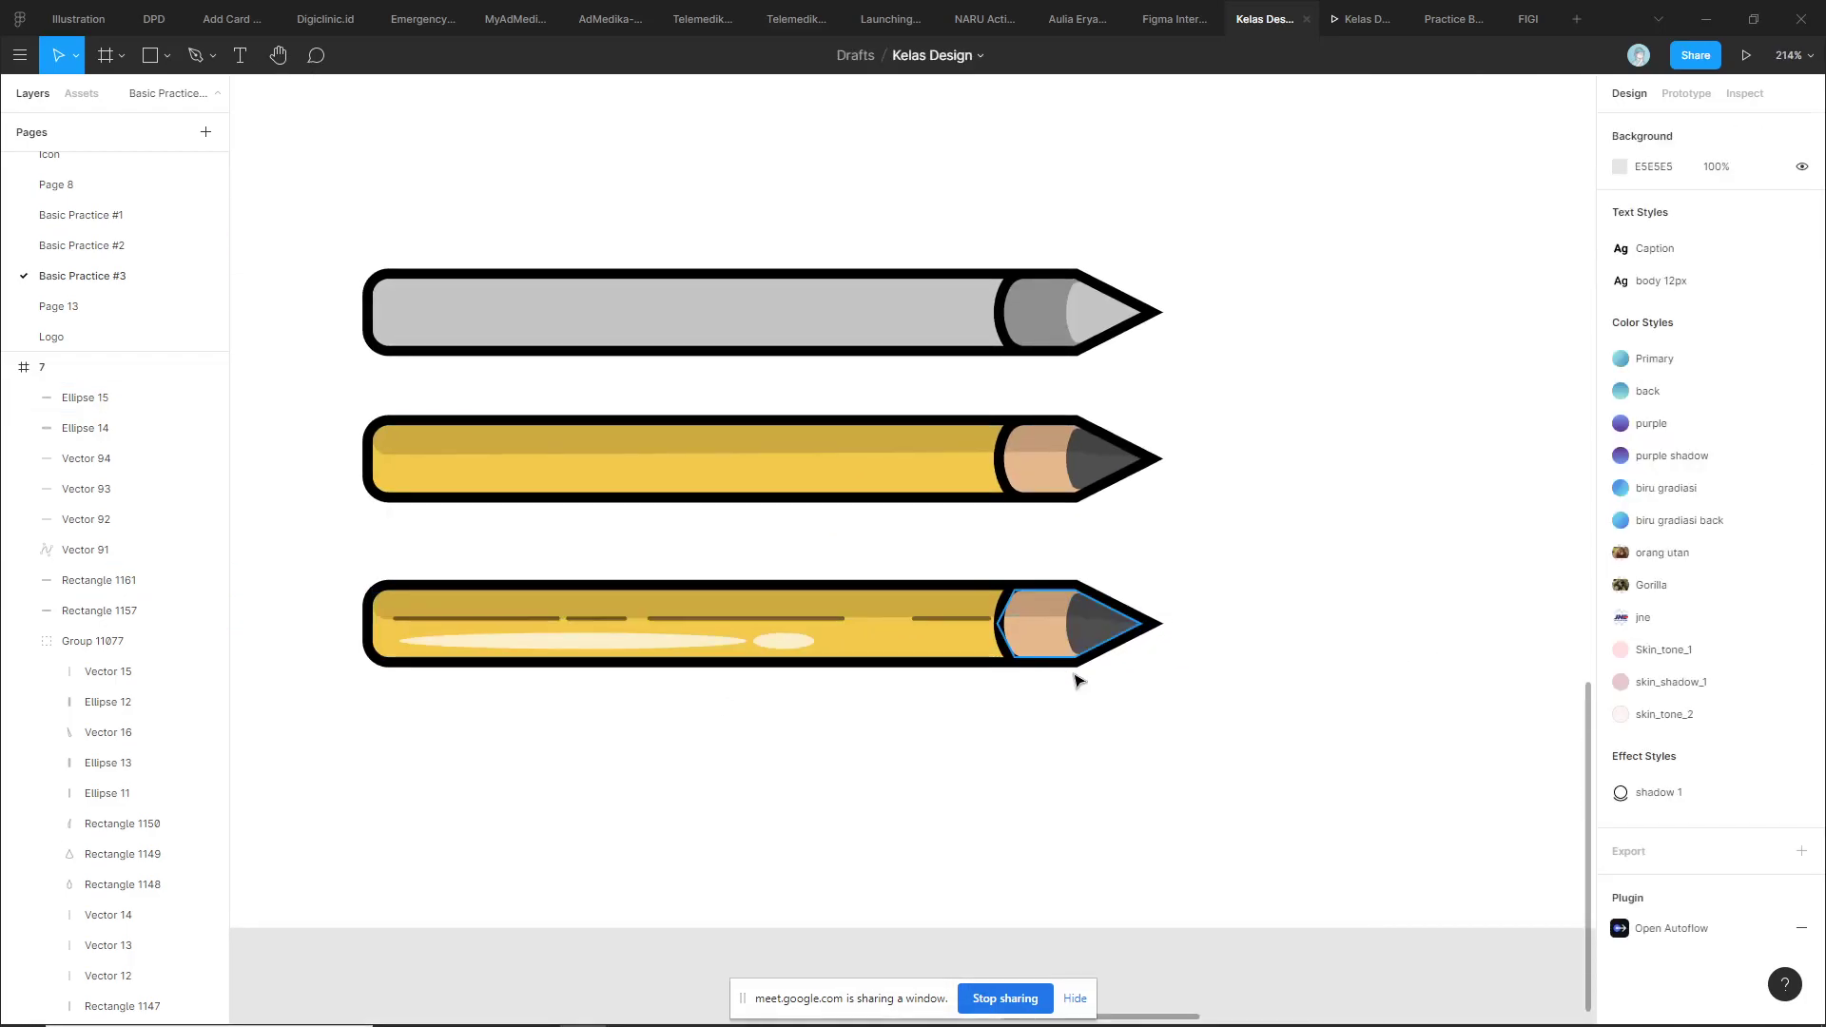
Rotate all three horizontal pencils 90° so they stand upright
{"action": "scroll", "coordinate": [1141, 721], "scroll_direction": "down", "scroll_amount": 3}
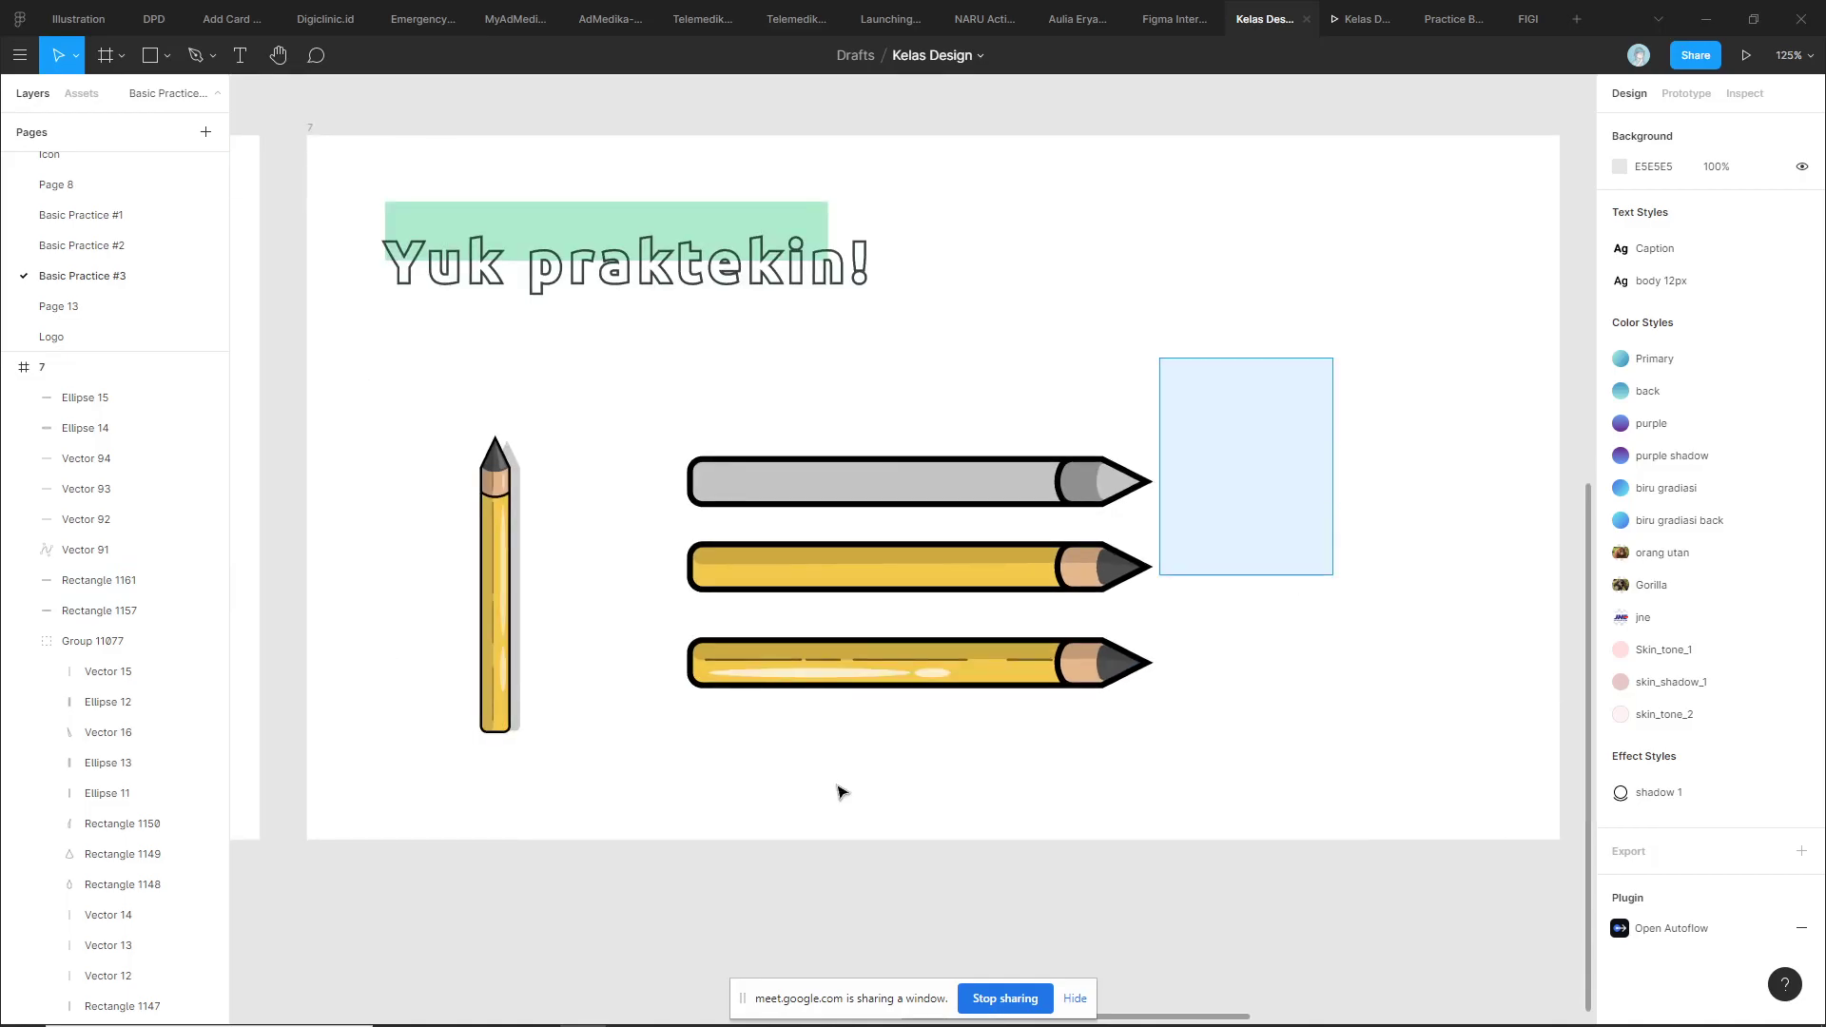
{"action": "left_click_drag", "start_coordinate": [1334, 359], "coordinate": [631, 792]}
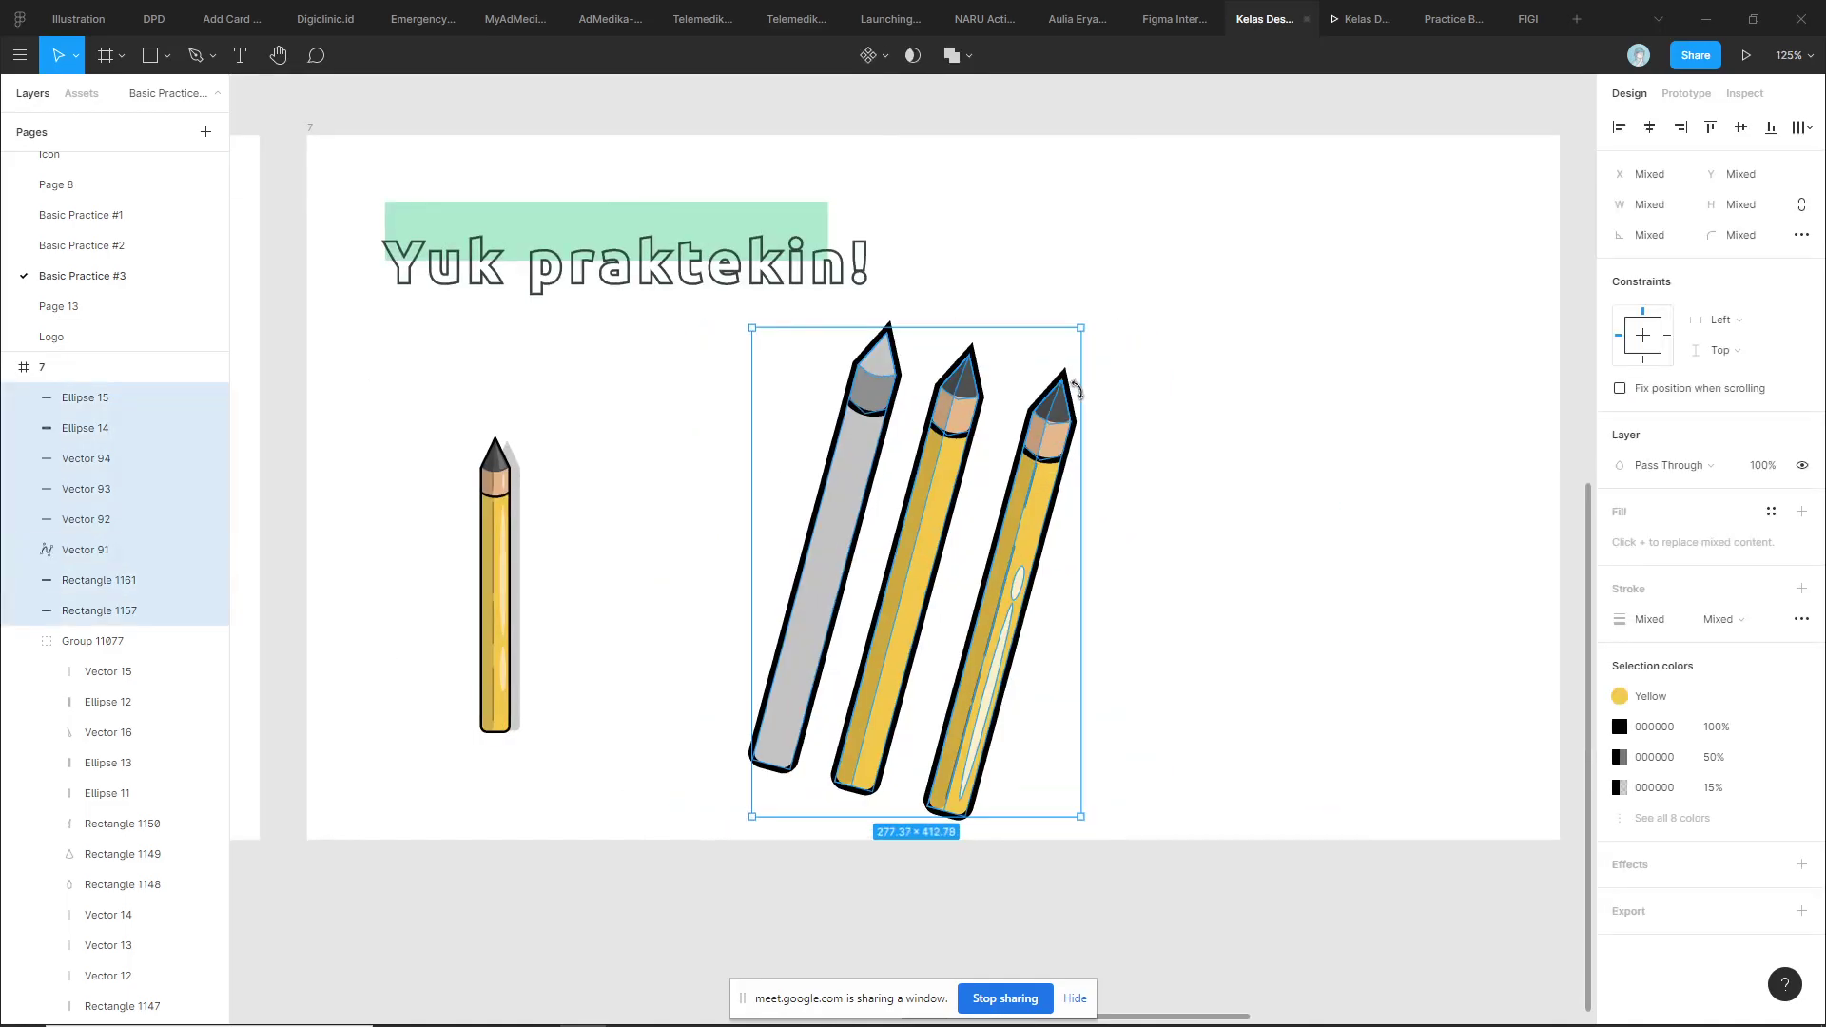
{"action": "left_click_drag", "start_coordinate": [1147, 695], "coordinate": [1041, 362]}
{"action": "left_click", "coordinate": [1196, 574]}
Scroll around slide 7 to review the upright pencils beside the reference pencil
{"action": "scroll", "coordinate": [1196, 574], "scroll_direction": "down", "scroll_amount": 4}
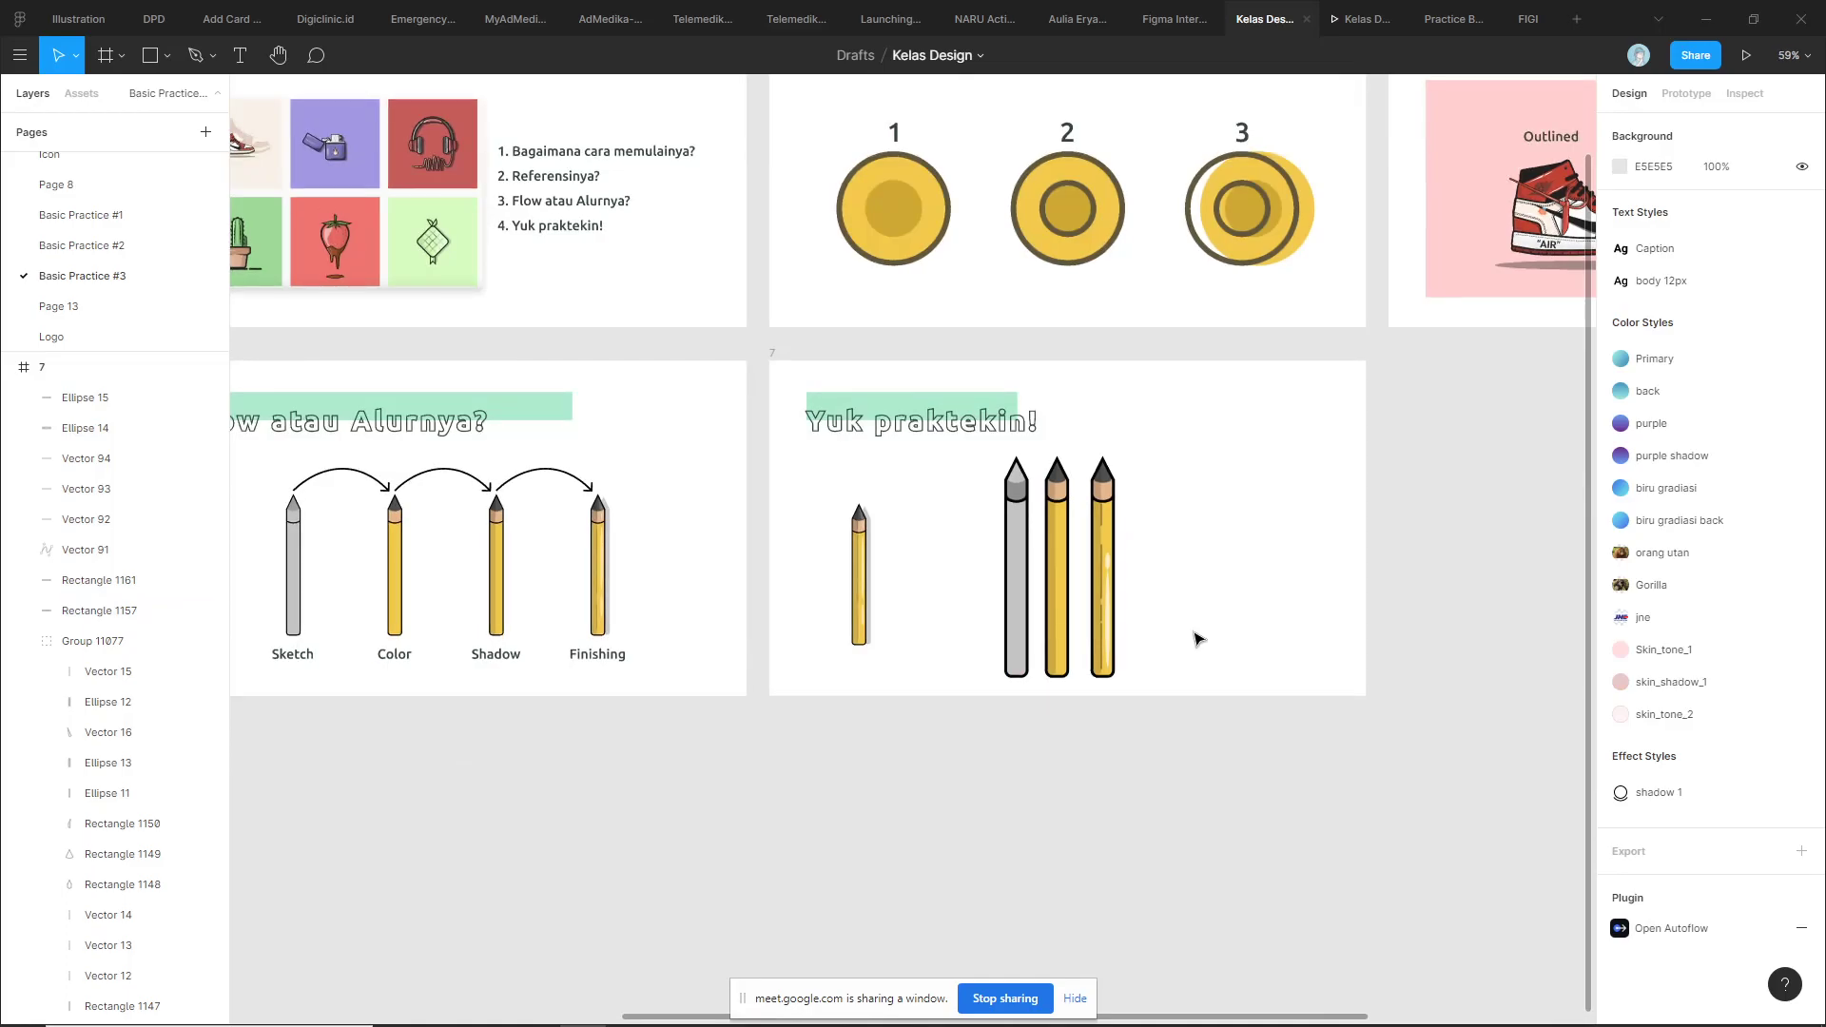
{"action": "scroll", "coordinate": [1170, 620], "scroll_direction": "up", "scroll_amount": 5}
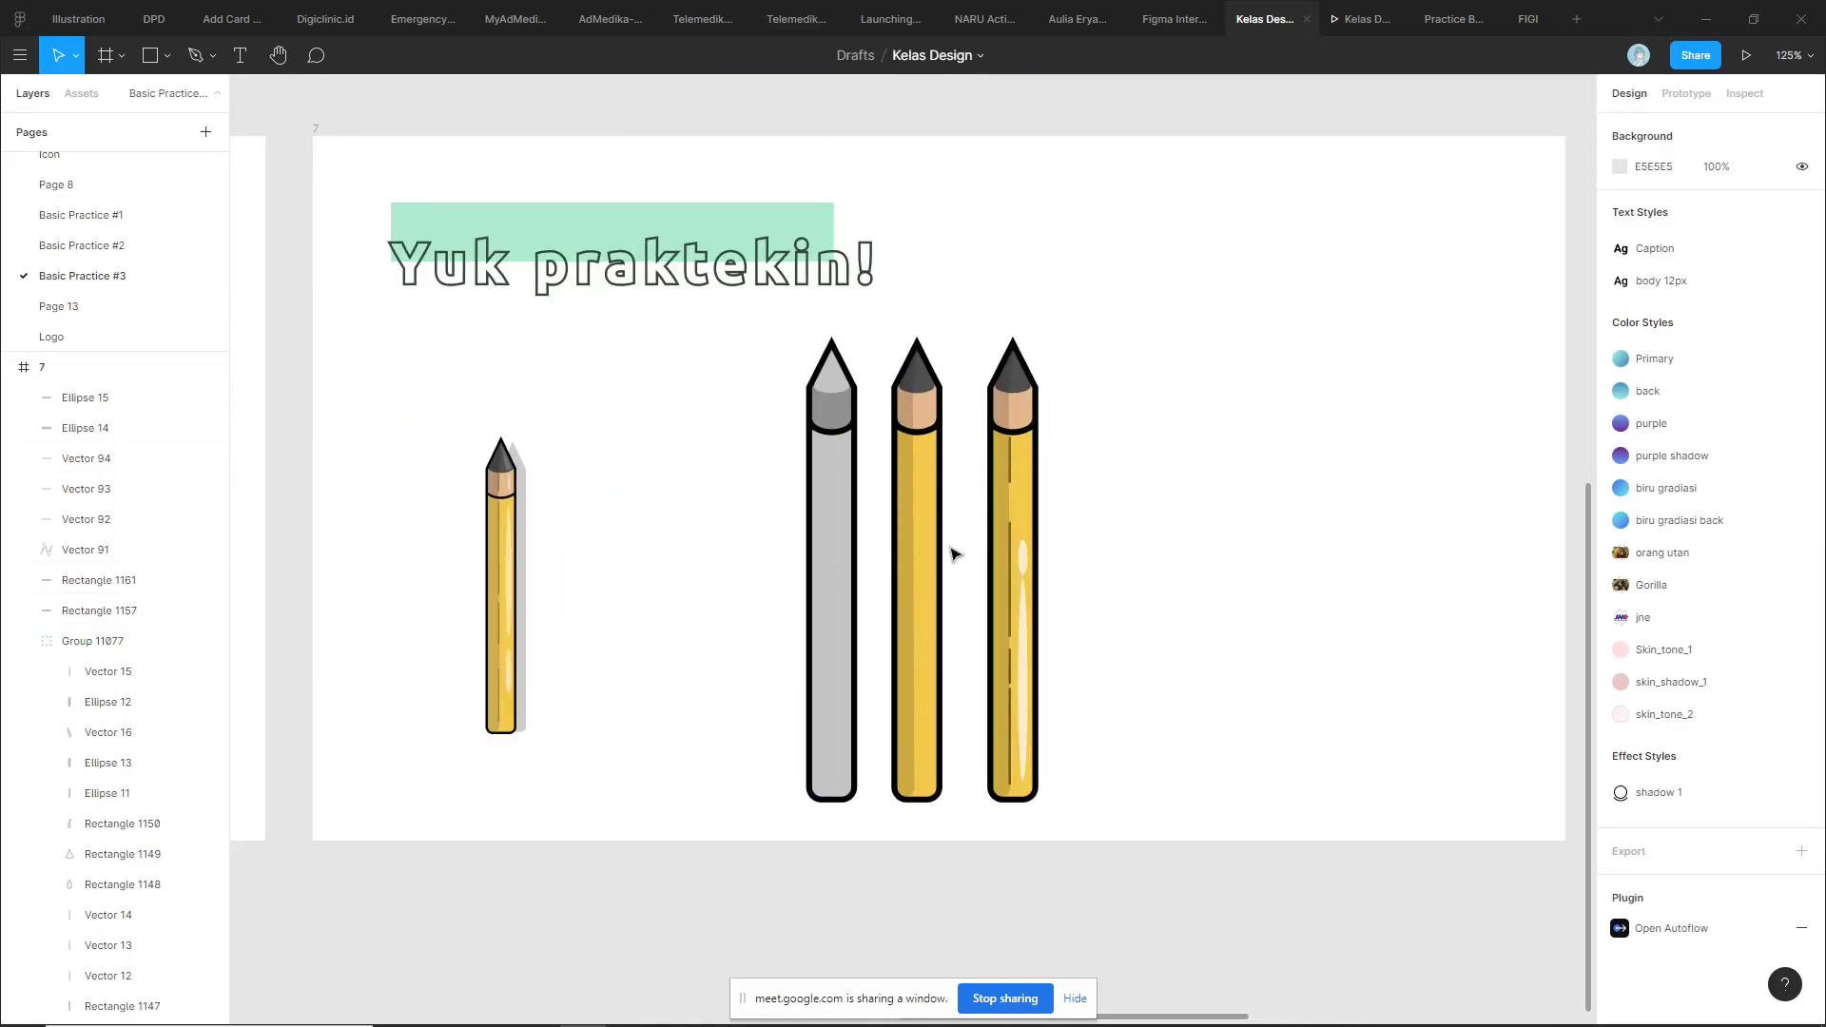
{"action": "scroll", "coordinate": [950, 551], "scroll_direction": "up", "scroll_amount": 3}
{"action": "scroll", "coordinate": [1237, 571], "scroll_direction": "down", "scroll_amount": 4}
{"action": "scroll", "coordinate": [1332, 513], "scroll_direction": "down", "scroll_amount": 1}
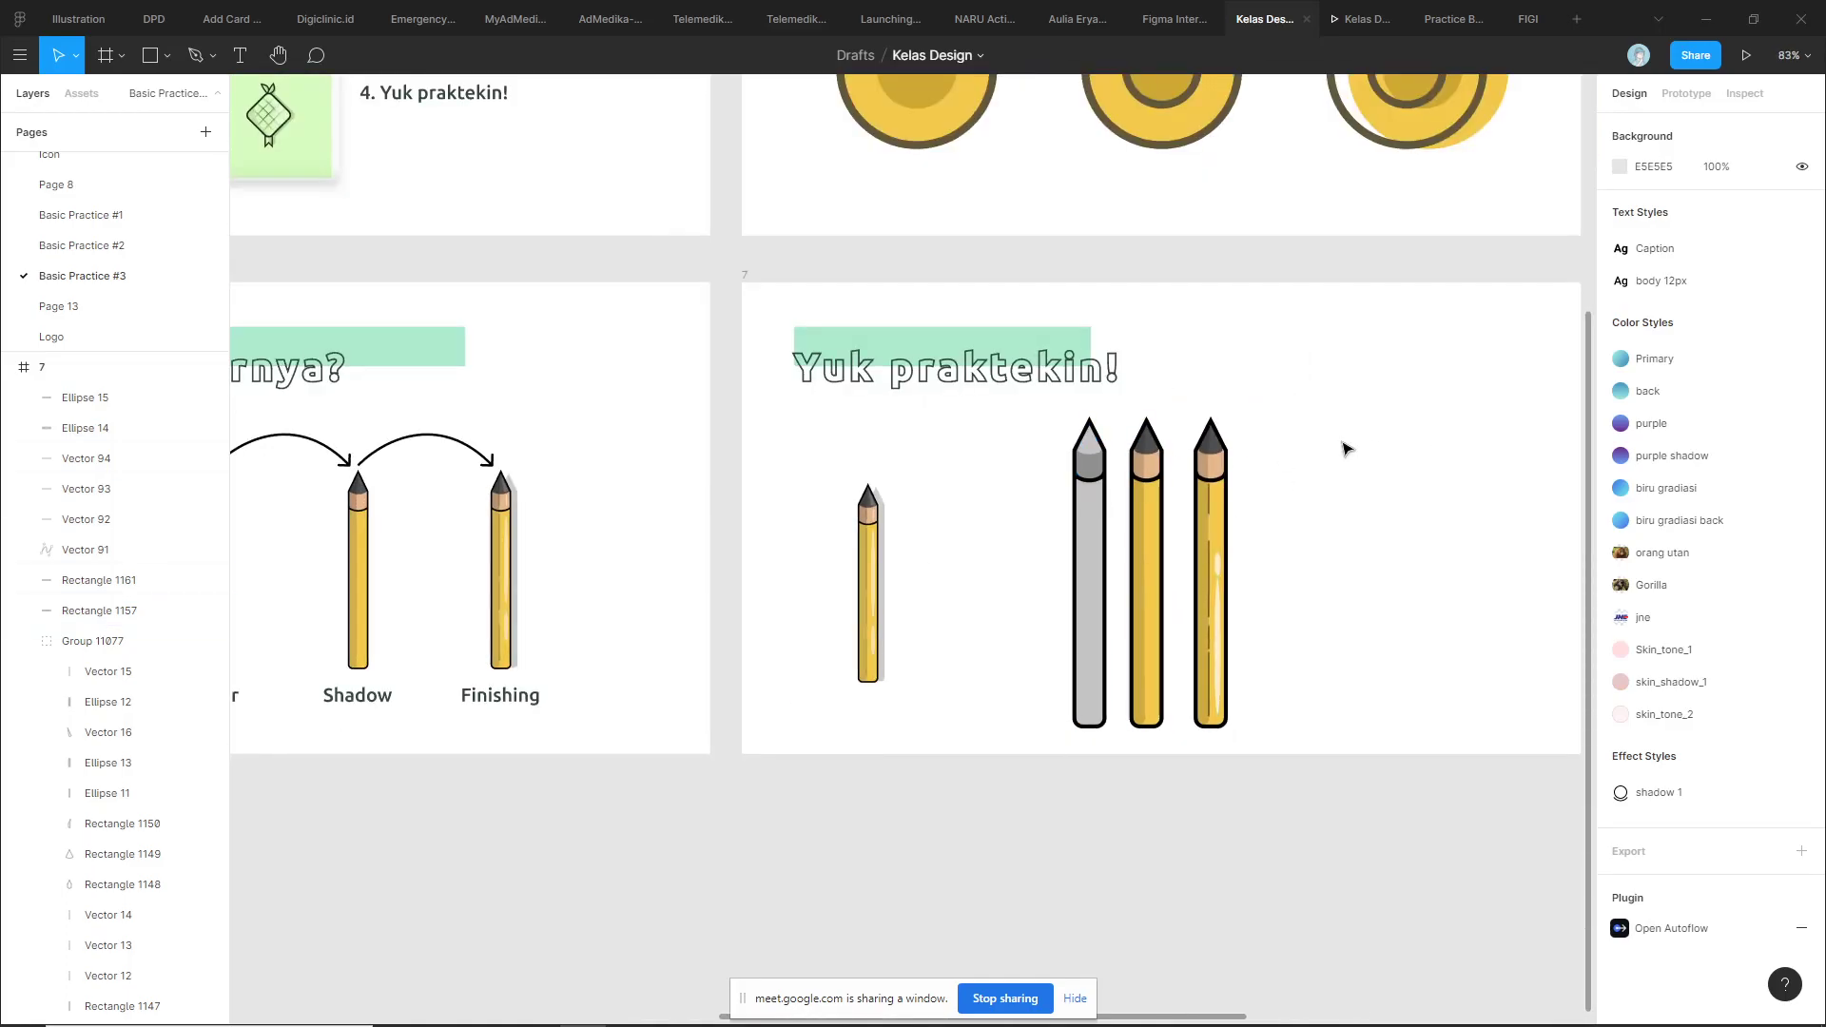
{"action": "scroll", "coordinate": [1308, 534], "scroll_direction": "up", "scroll_amount": 3}
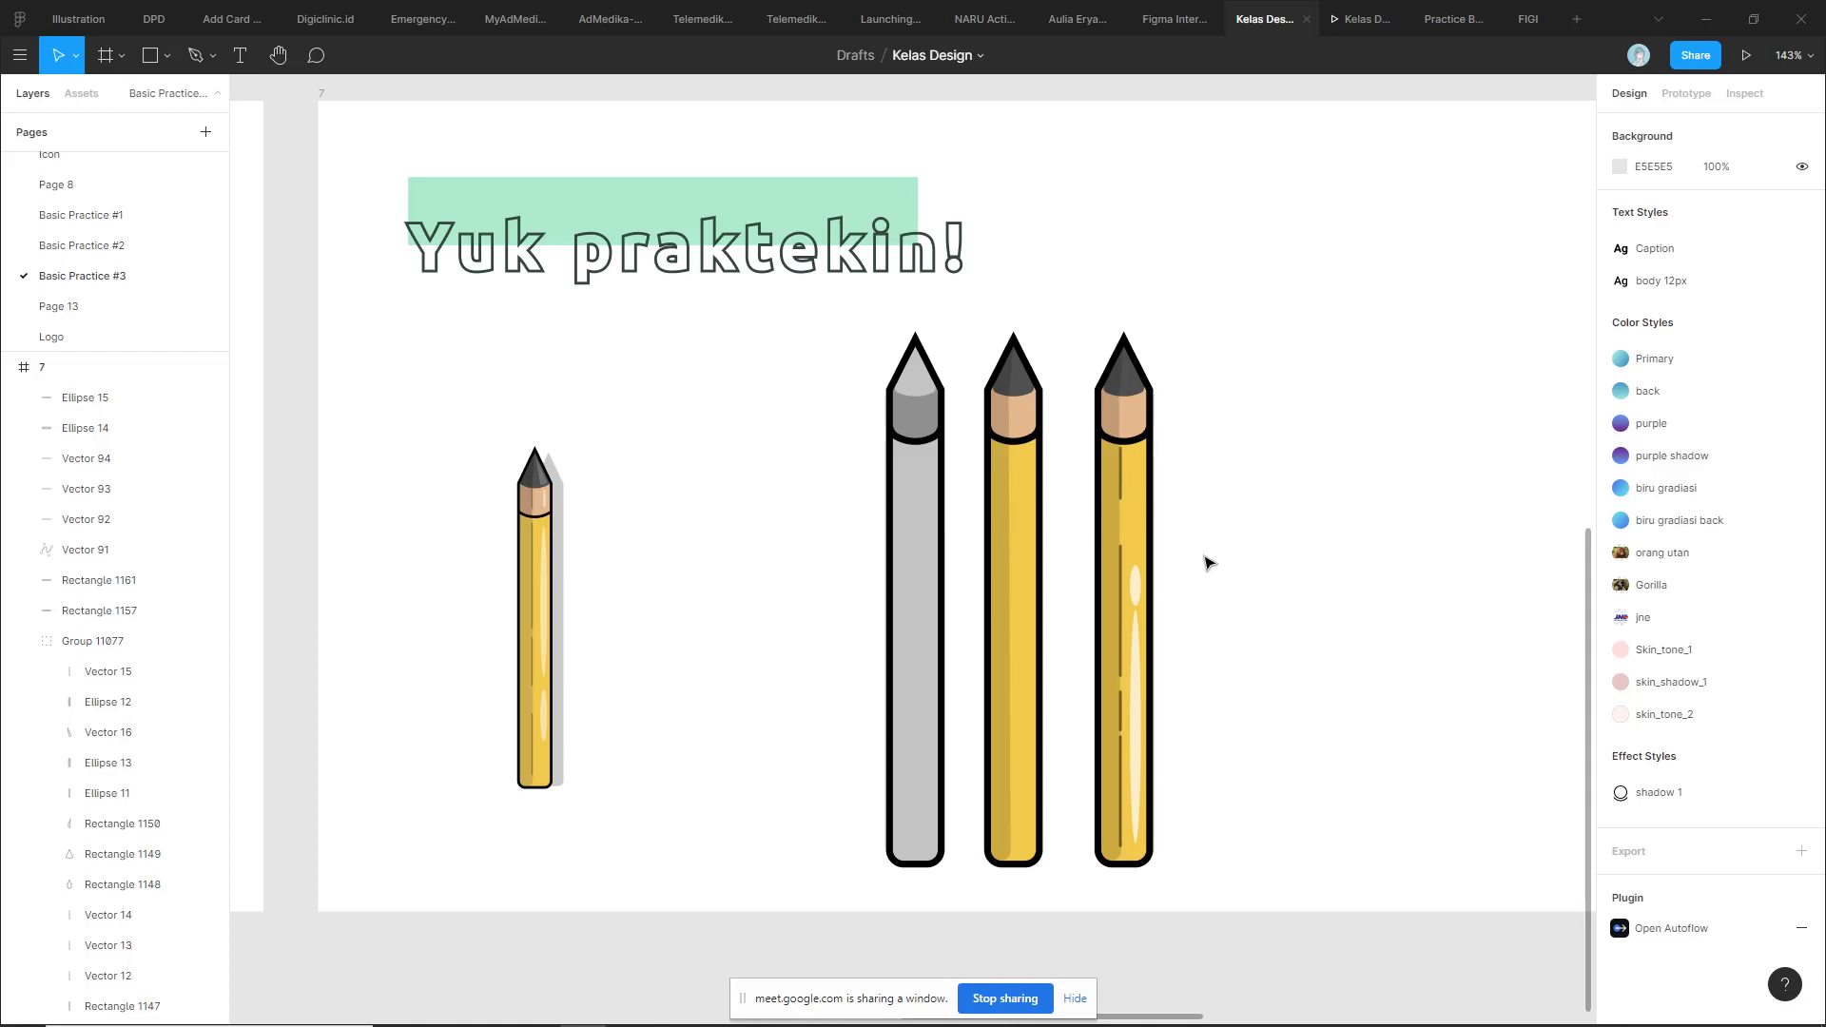
{"action": "scroll", "coordinate": [1208, 563], "scroll_direction": "down", "scroll_amount": 5}
{"action": "scroll", "coordinate": [1237, 547], "scroll_direction": "down", "scroll_amount": 2}
{"action": "scroll", "coordinate": [1180, 571], "scroll_direction": "down", "scroll_amount": 3}
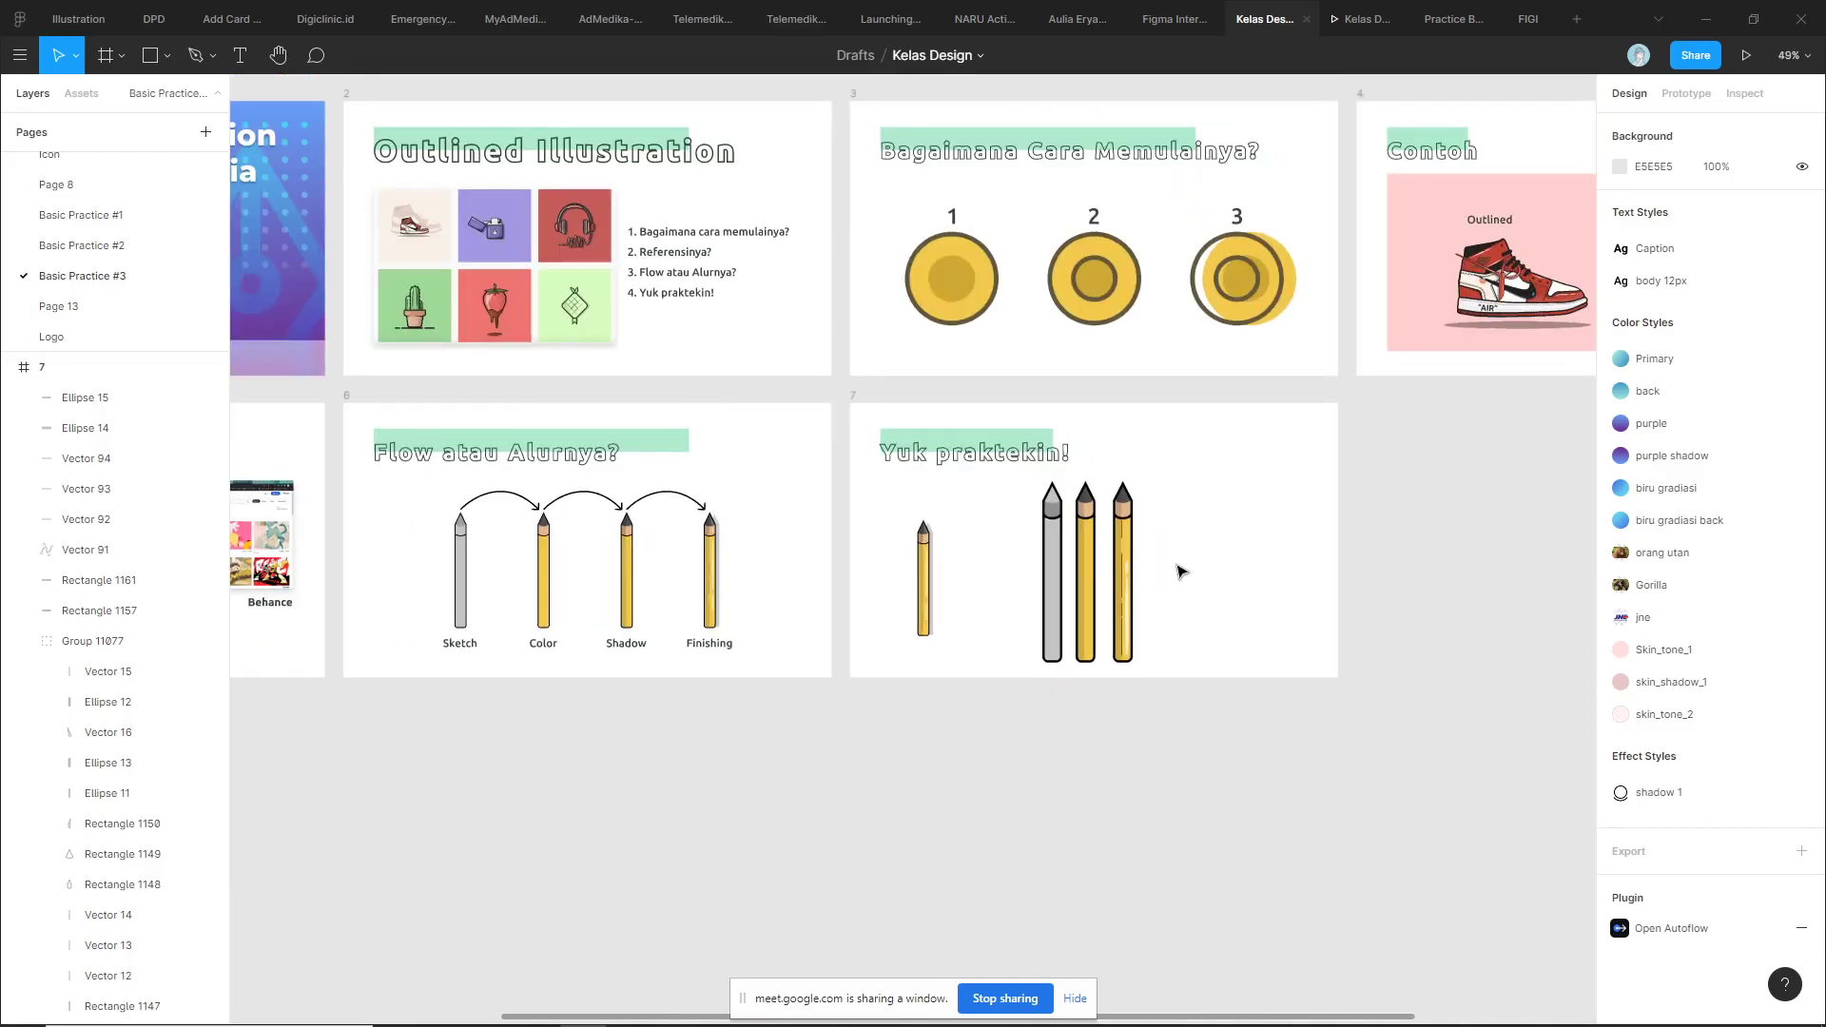
{"action": "scroll", "coordinate": [1179, 570], "scroll_direction": "up", "scroll_amount": 5}
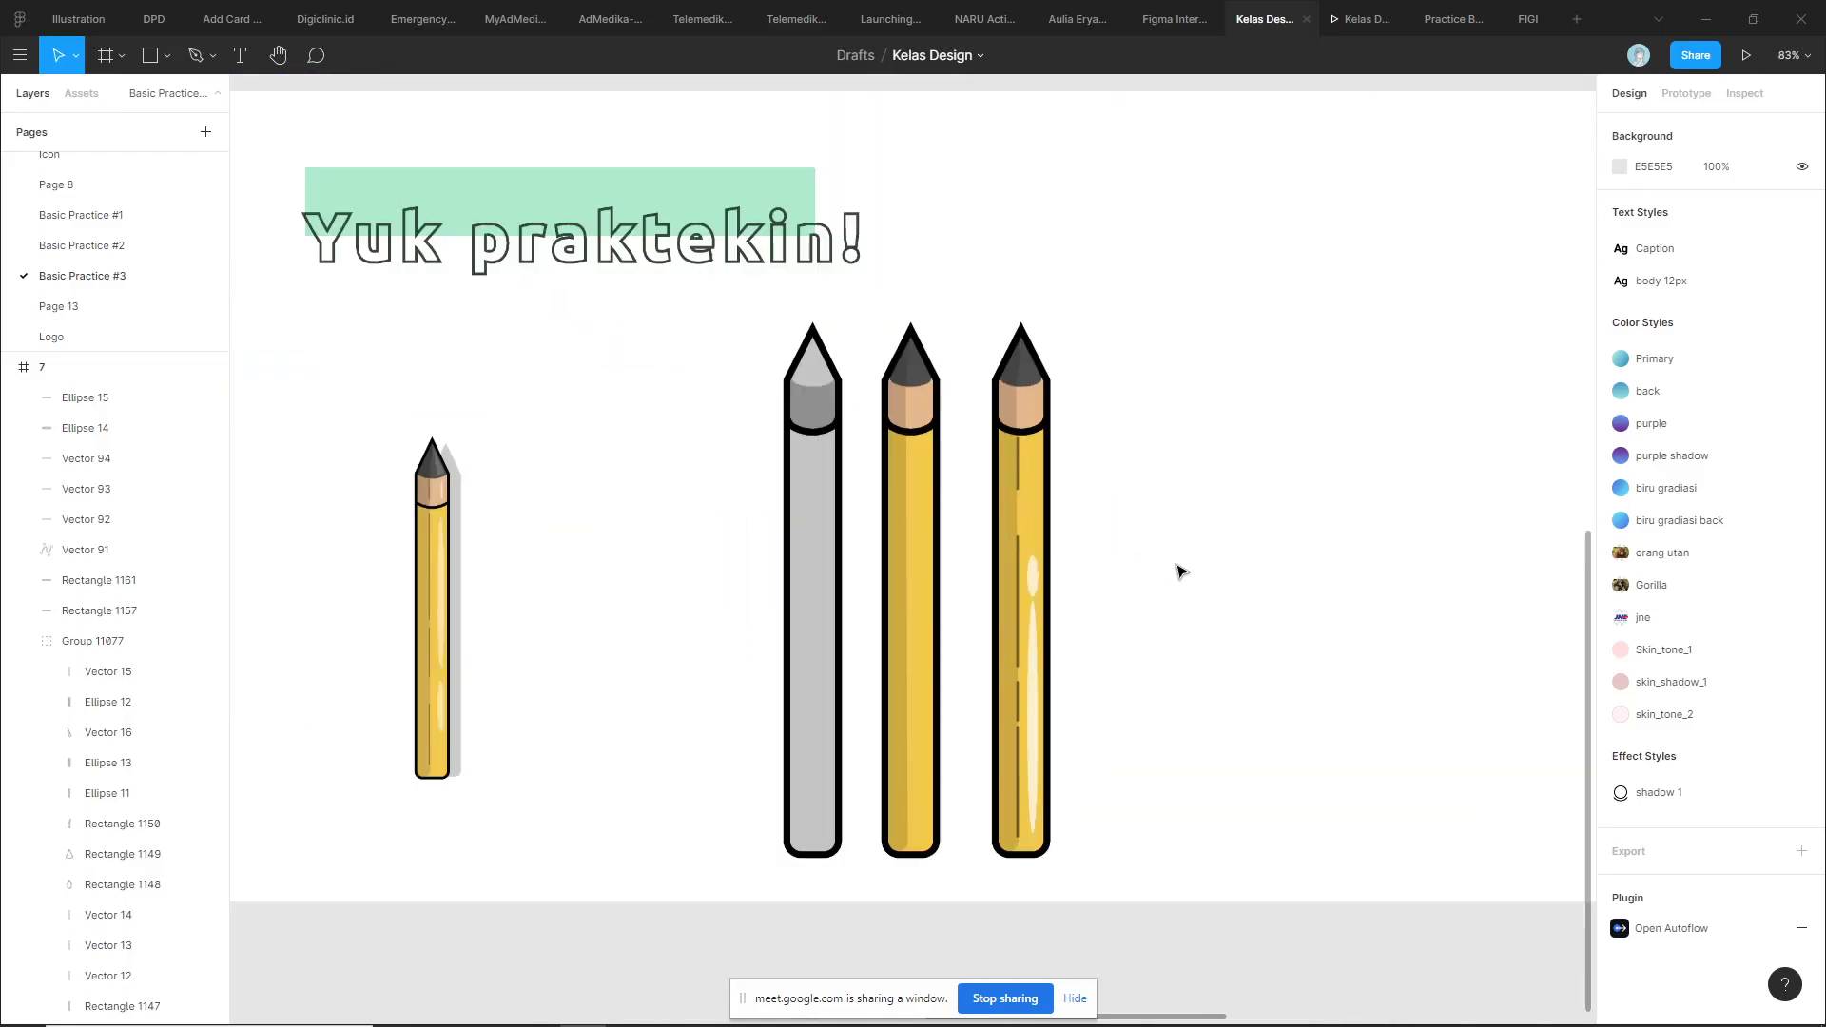
{"action": "scroll", "coordinate": [1179, 571], "scroll_direction": "down", "scroll_amount": 1}
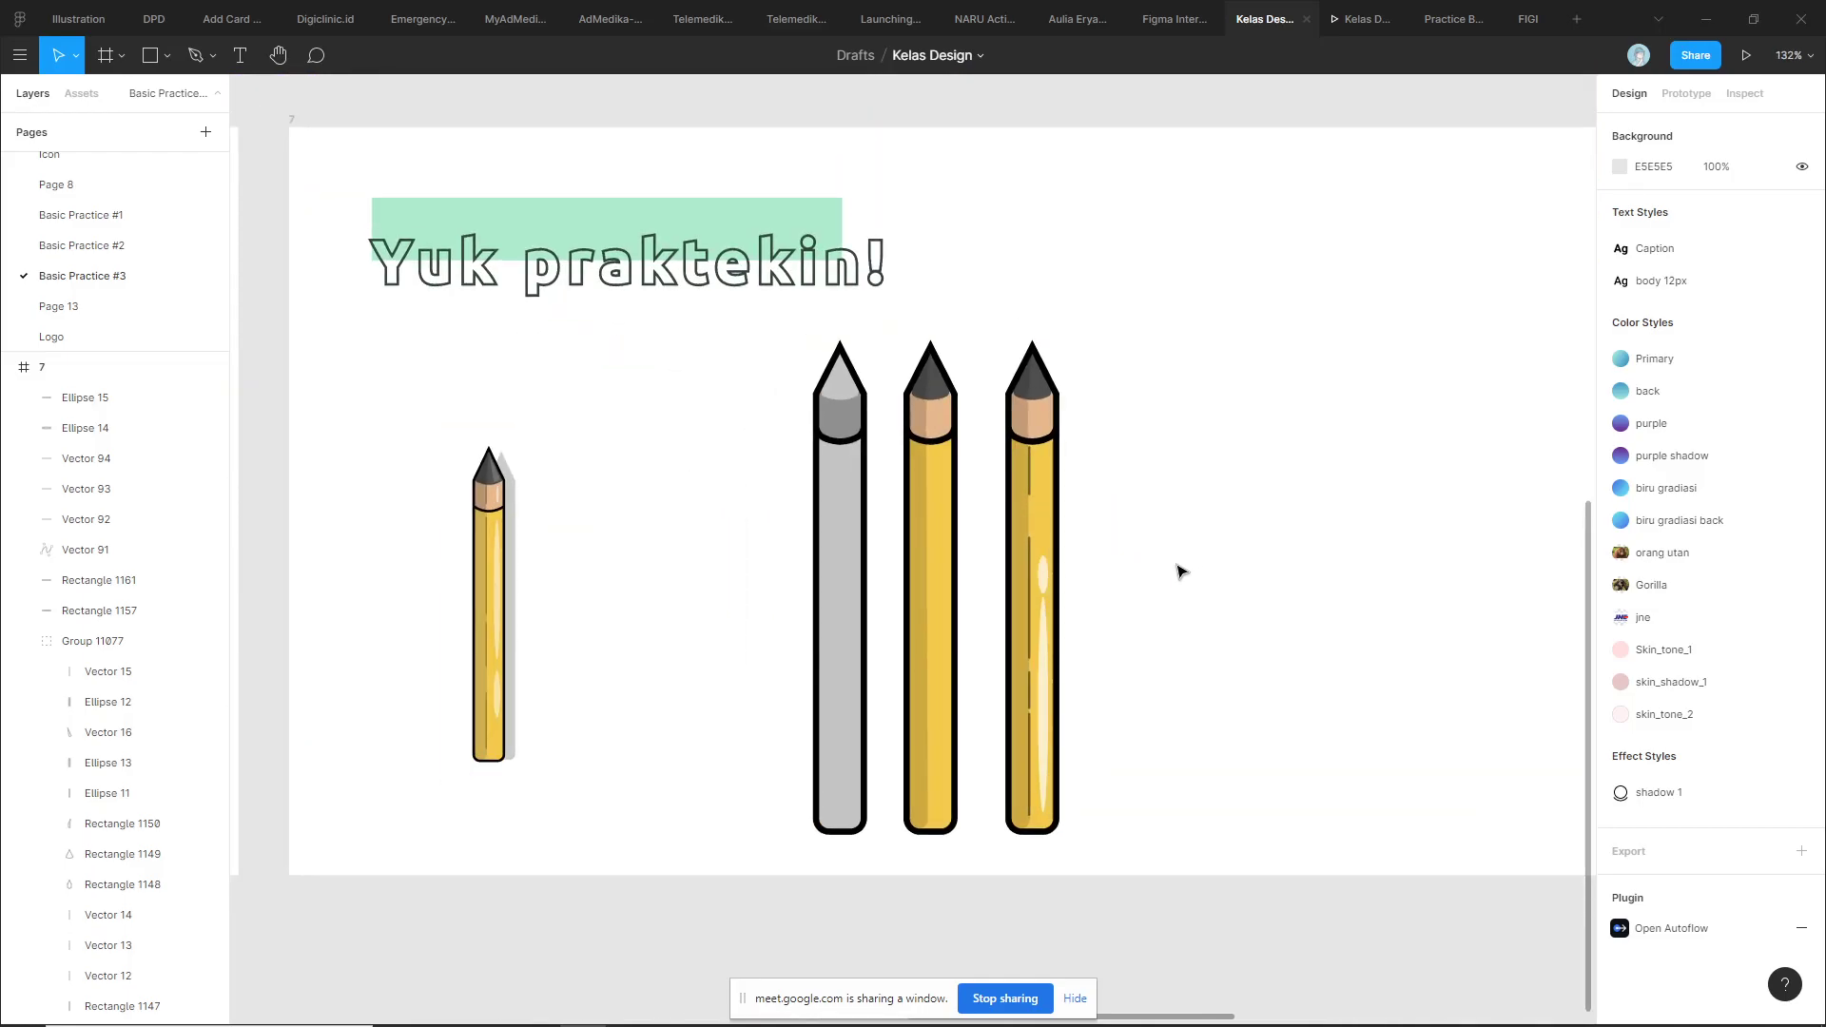
{"action": "scroll", "coordinate": [1179, 570], "scroll_direction": "up", "scroll_amount": 1}
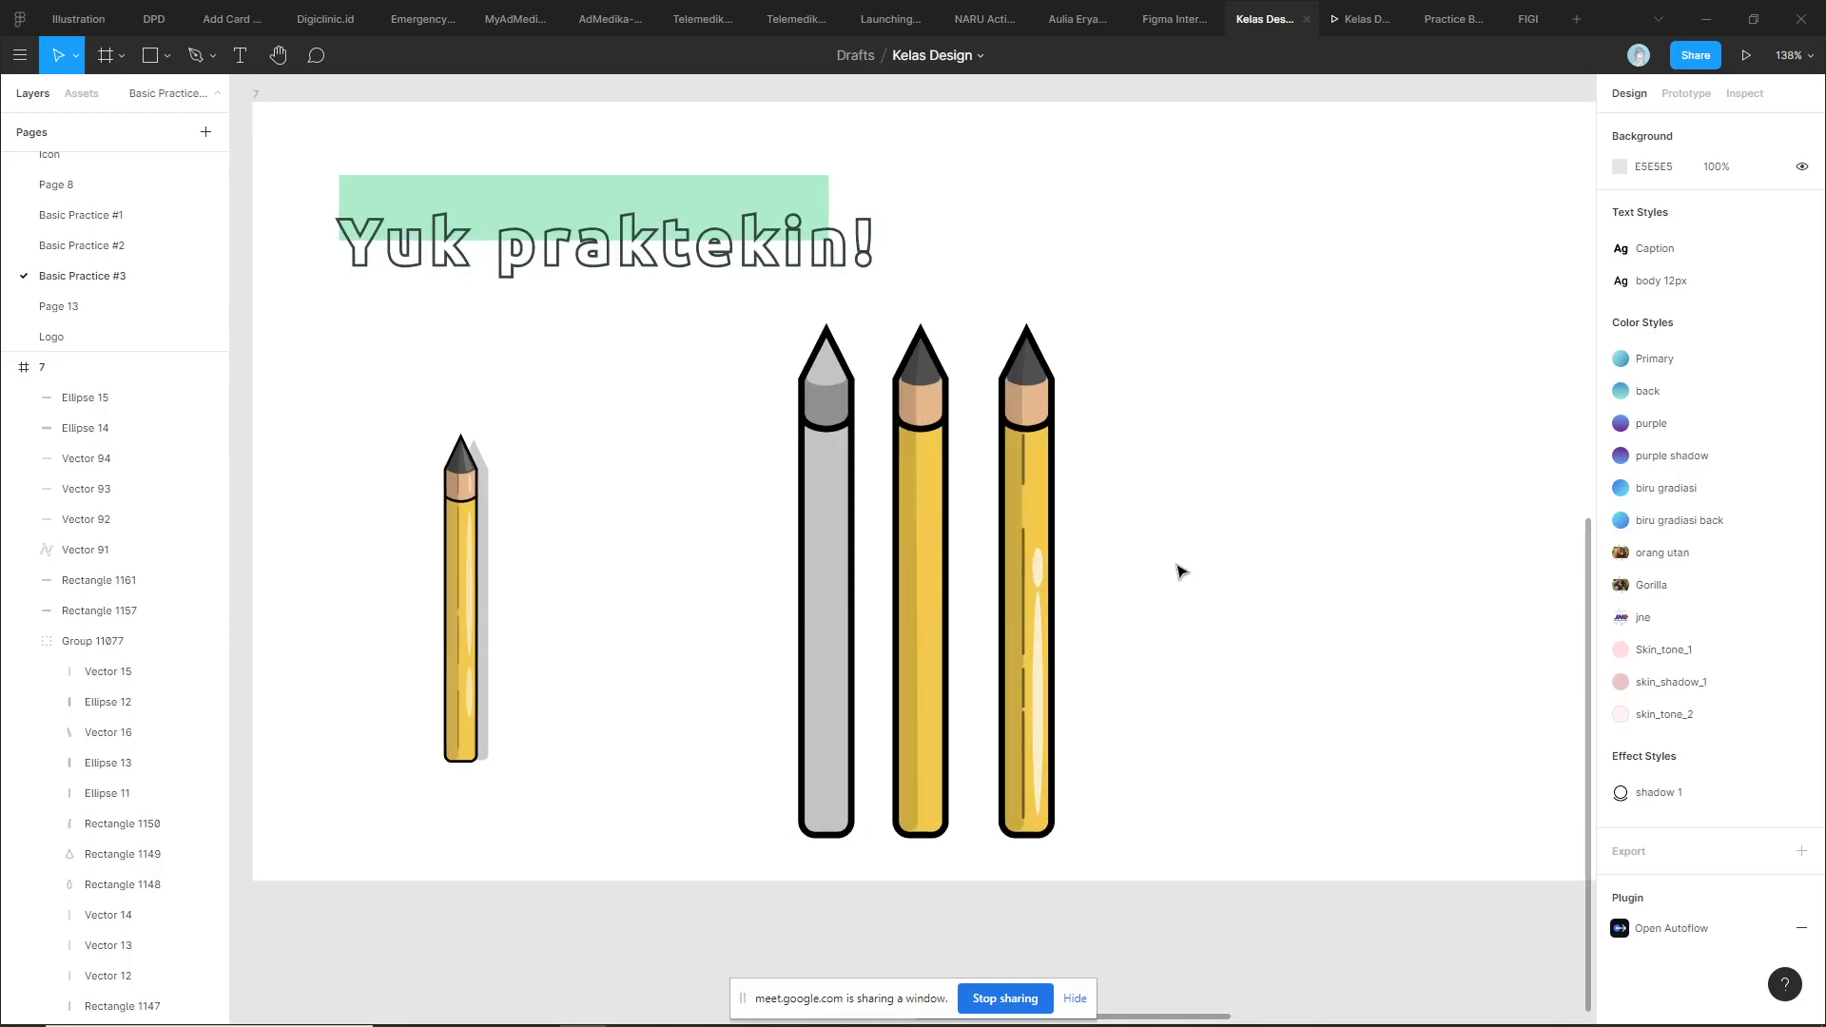
{"action": "scroll", "coordinate": [1180, 571], "scroll_direction": "down", "scroll_amount": 5}
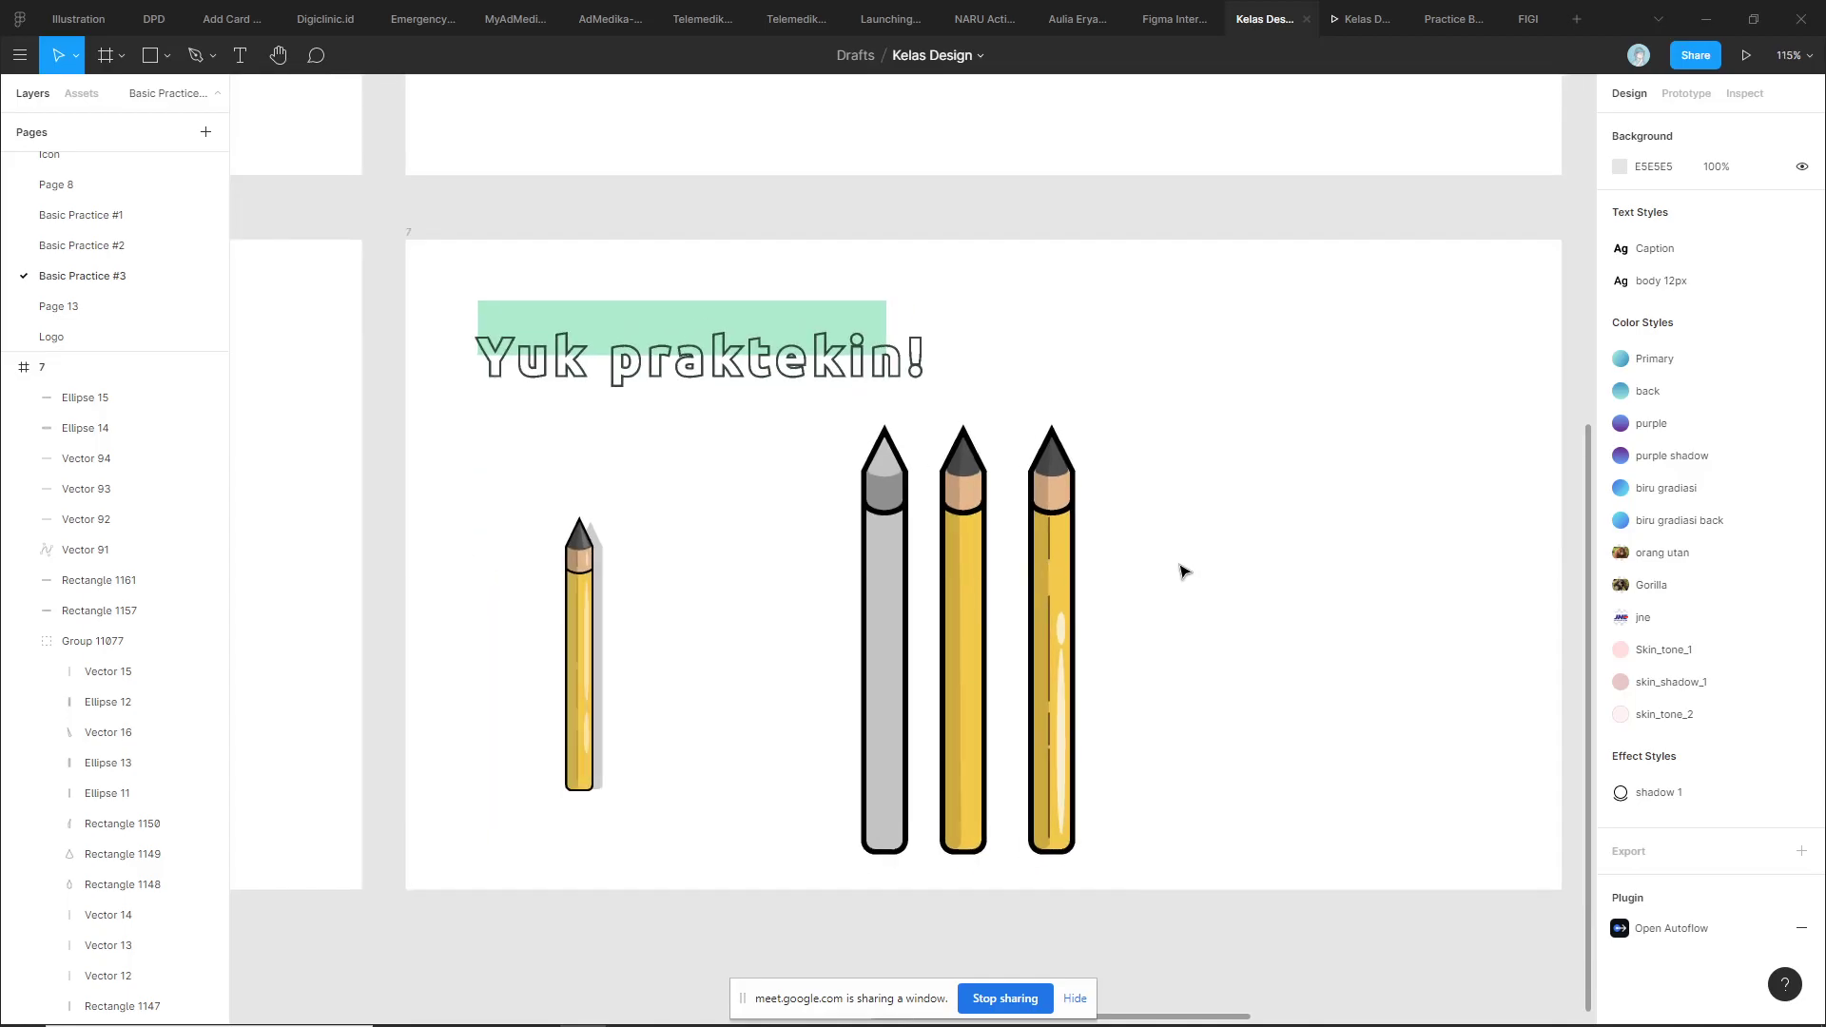
Pan and zoom the canvas over to the Contoh slide with the shoe examples
{"action": "left_click_drag", "start_coordinate": [1180, 571], "coordinate": [970, 654]}
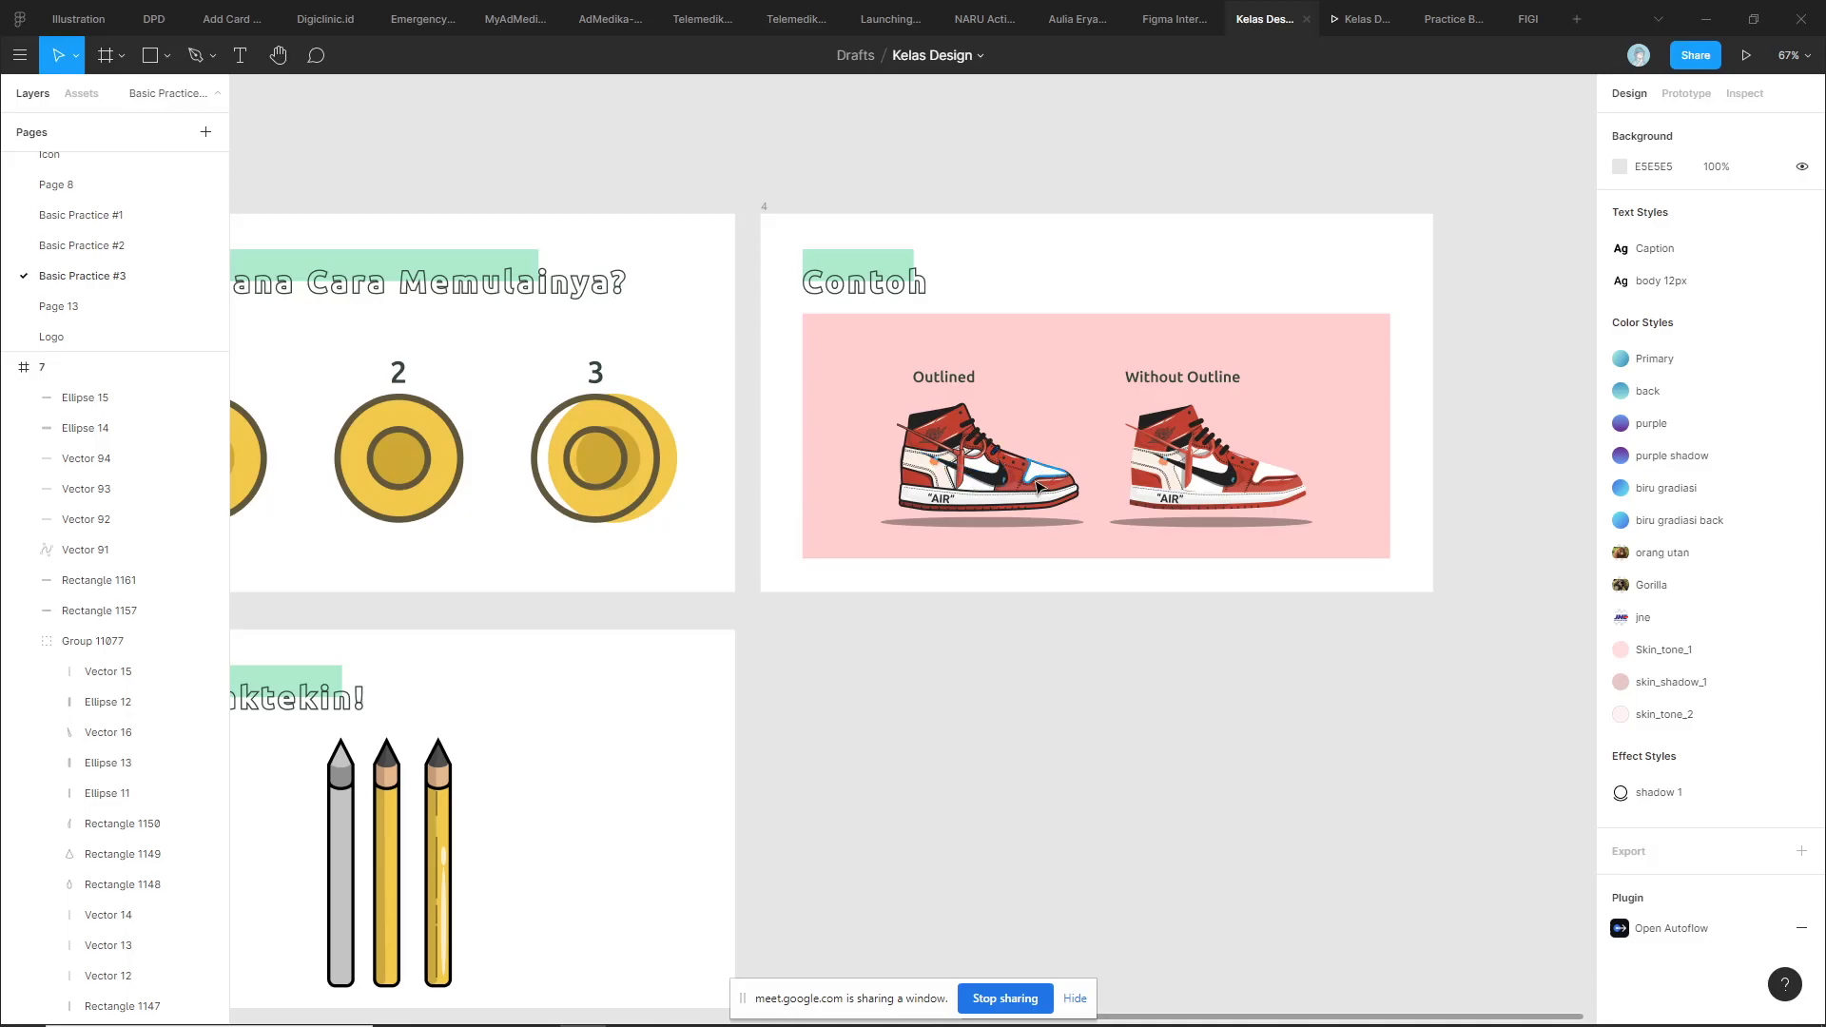
{"action": "scroll", "coordinate": [1018, 480], "scroll_direction": "up", "scroll_amount": 5}
{"action": "scroll", "coordinate": [1060, 343], "scroll_direction": "up", "scroll_amount": 2}
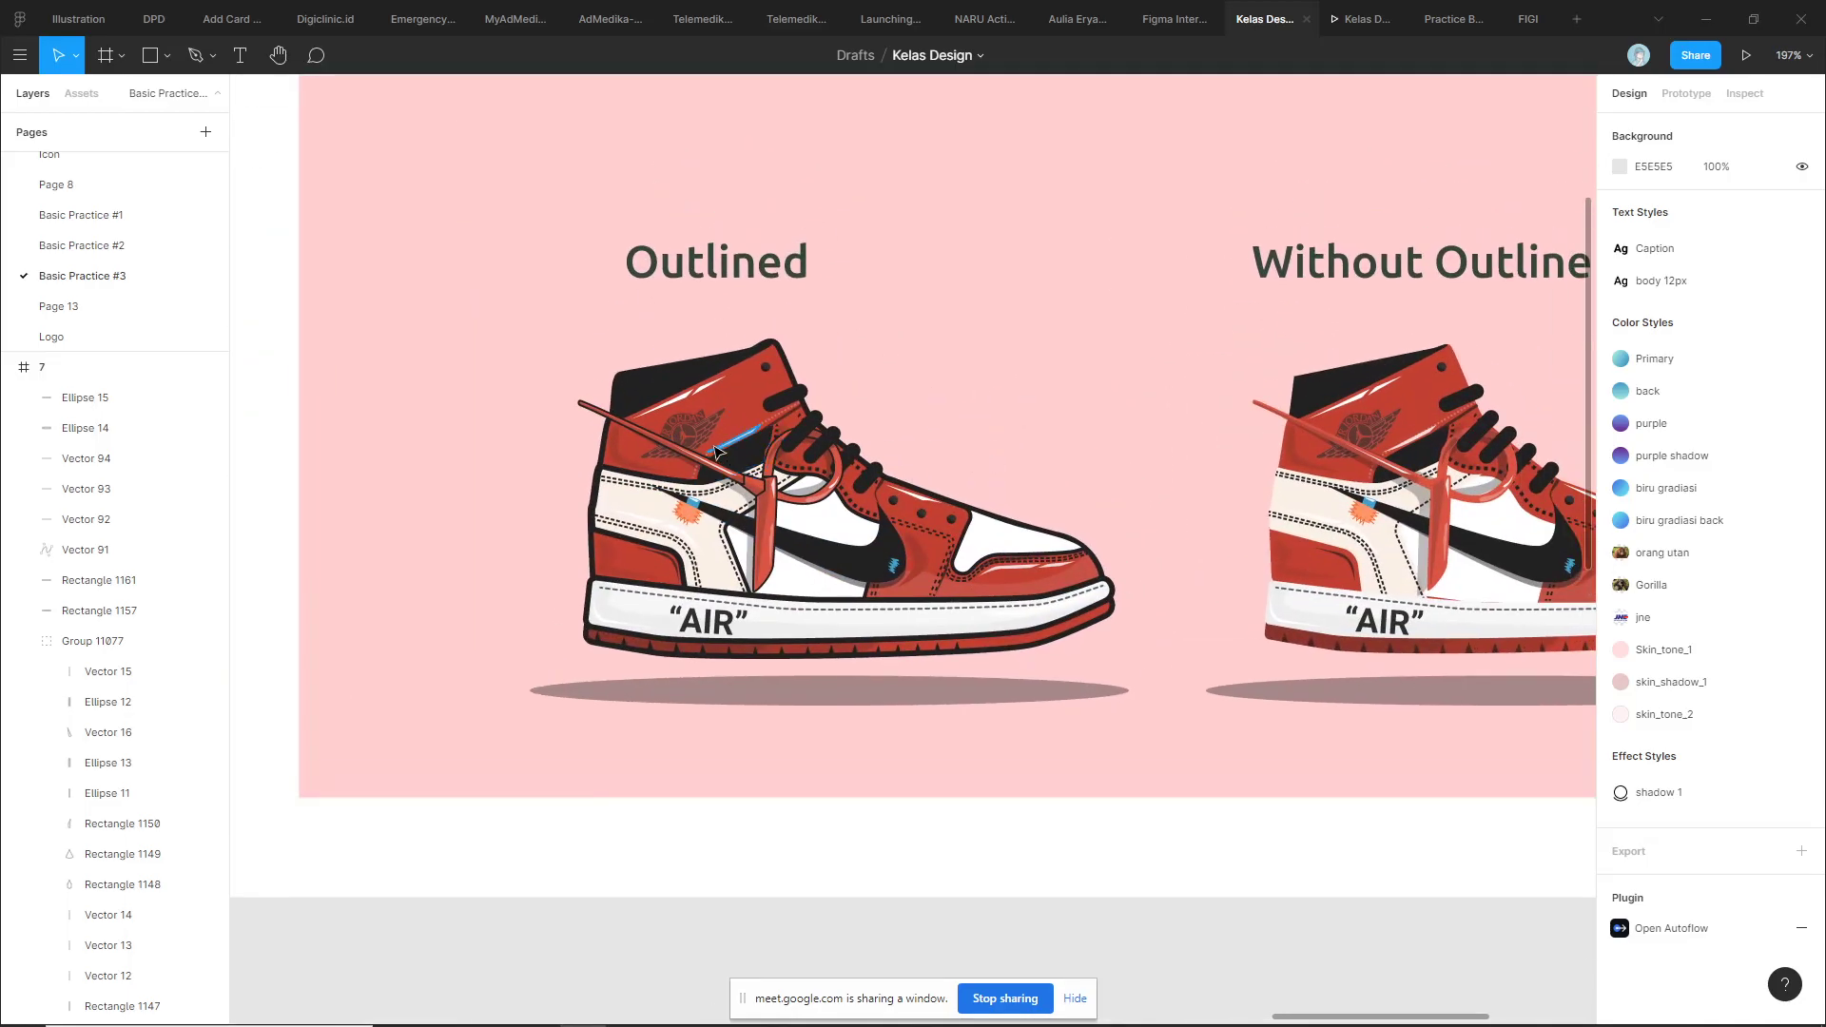
{"action": "scroll", "coordinate": [806, 466], "scroll_direction": "up", "scroll_amount": 2}
{"action": "scroll", "coordinate": [806, 466], "scroll_direction": "up", "scroll_amount": 1}
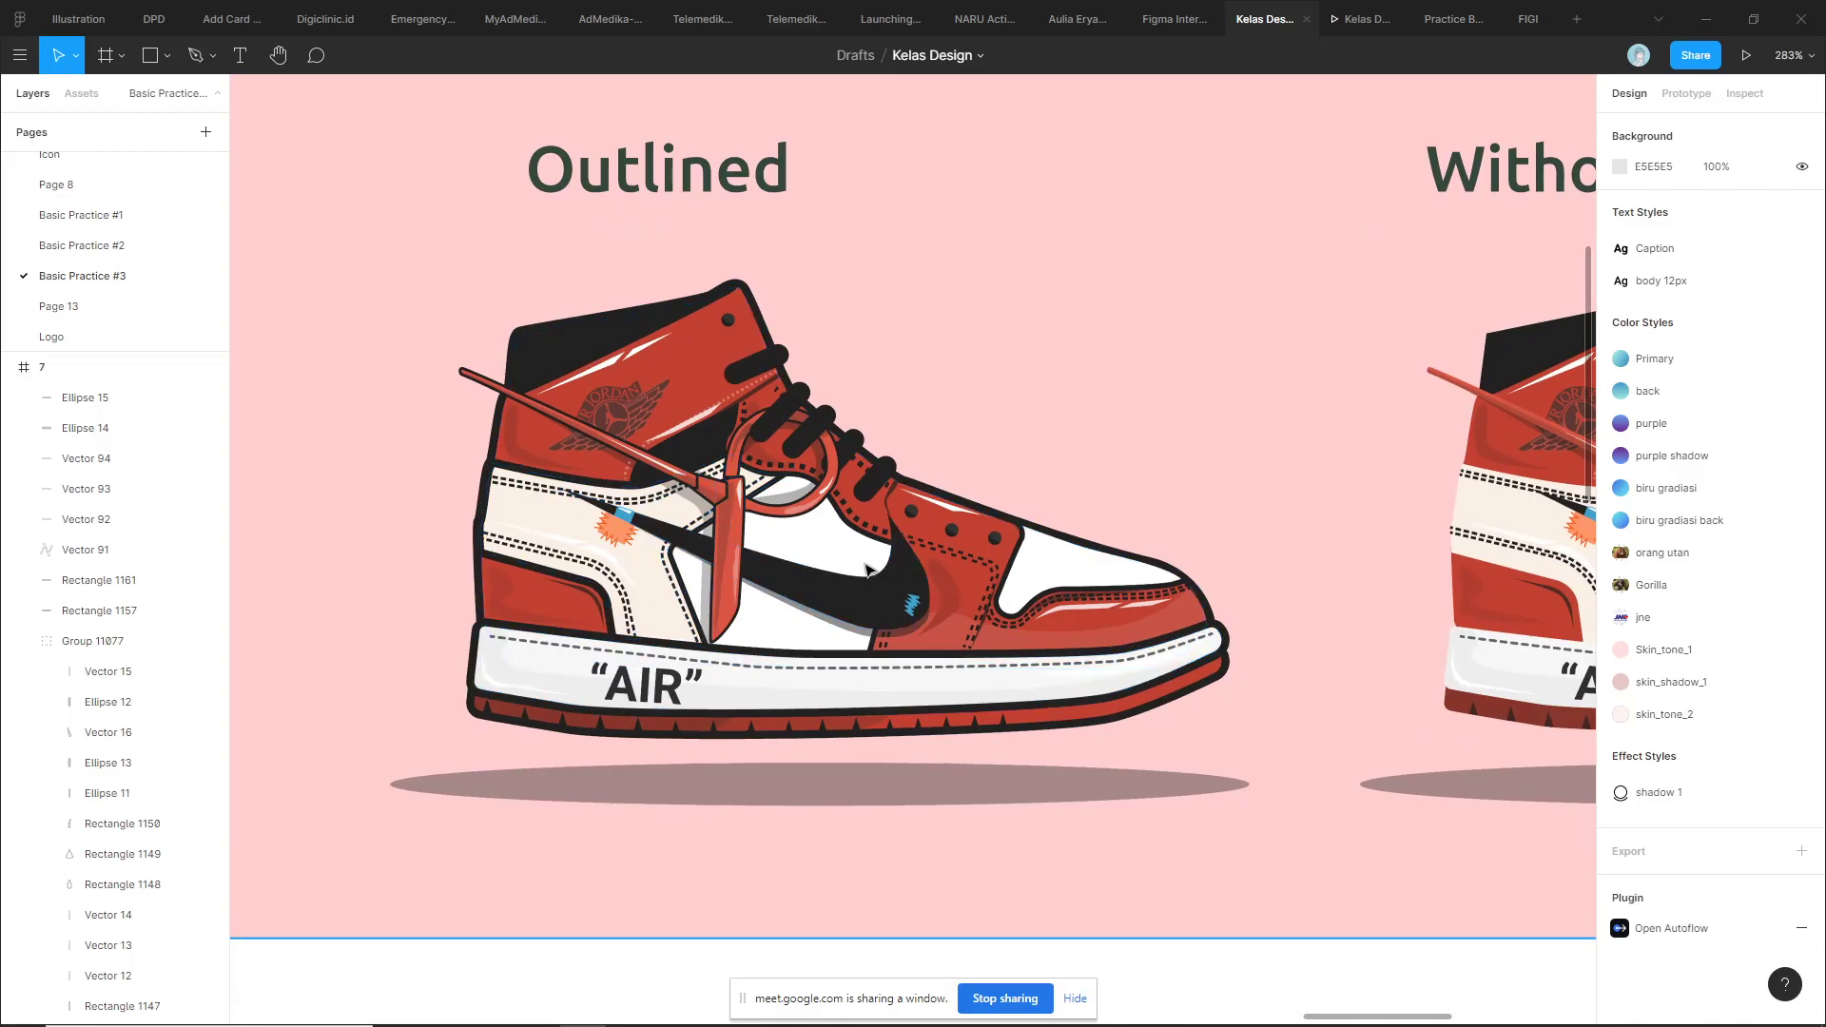
{"action": "scroll", "coordinate": [866, 569], "scroll_direction": "down", "scroll_amount": 2}
{"action": "scroll", "coordinate": [895, 604], "scroll_direction": "right", "scroll_amount": 2}
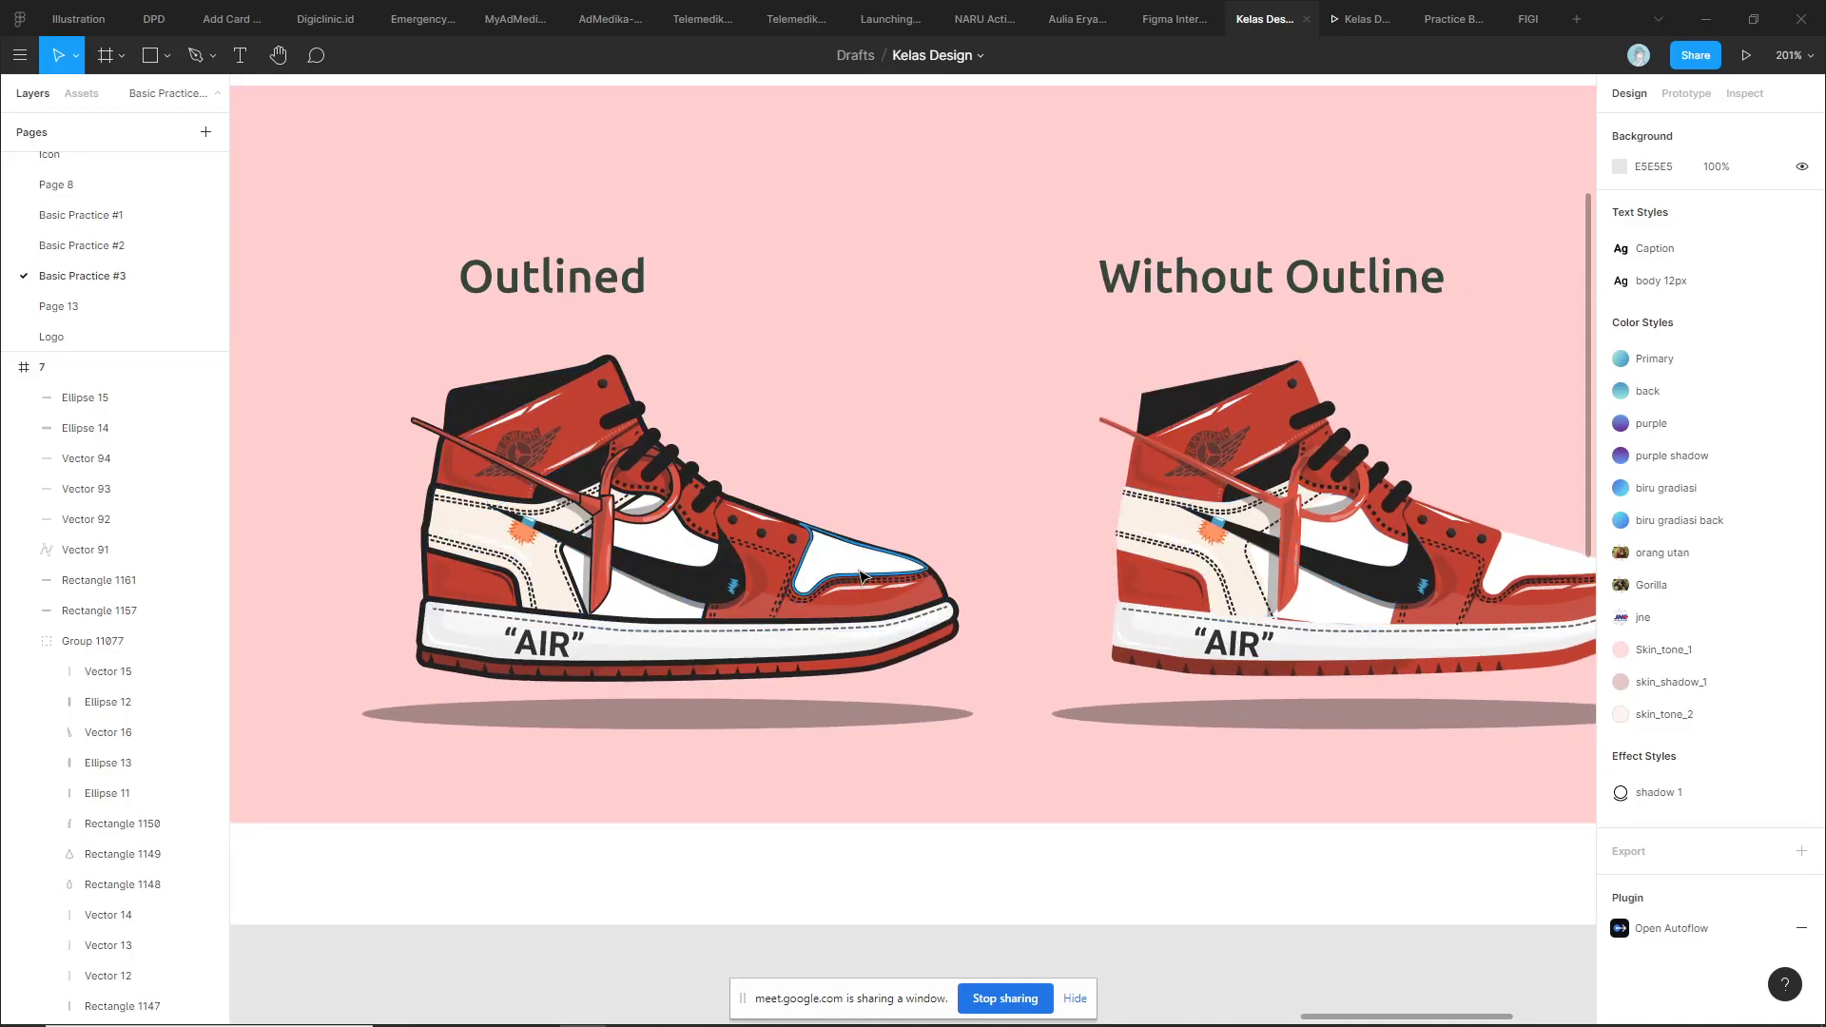
{"action": "scroll", "coordinate": [869, 459], "scroll_direction": "right", "scroll_amount": 2}
{"action": "scroll", "coordinate": [869, 459], "scroll_direction": "down", "scroll_amount": 1}
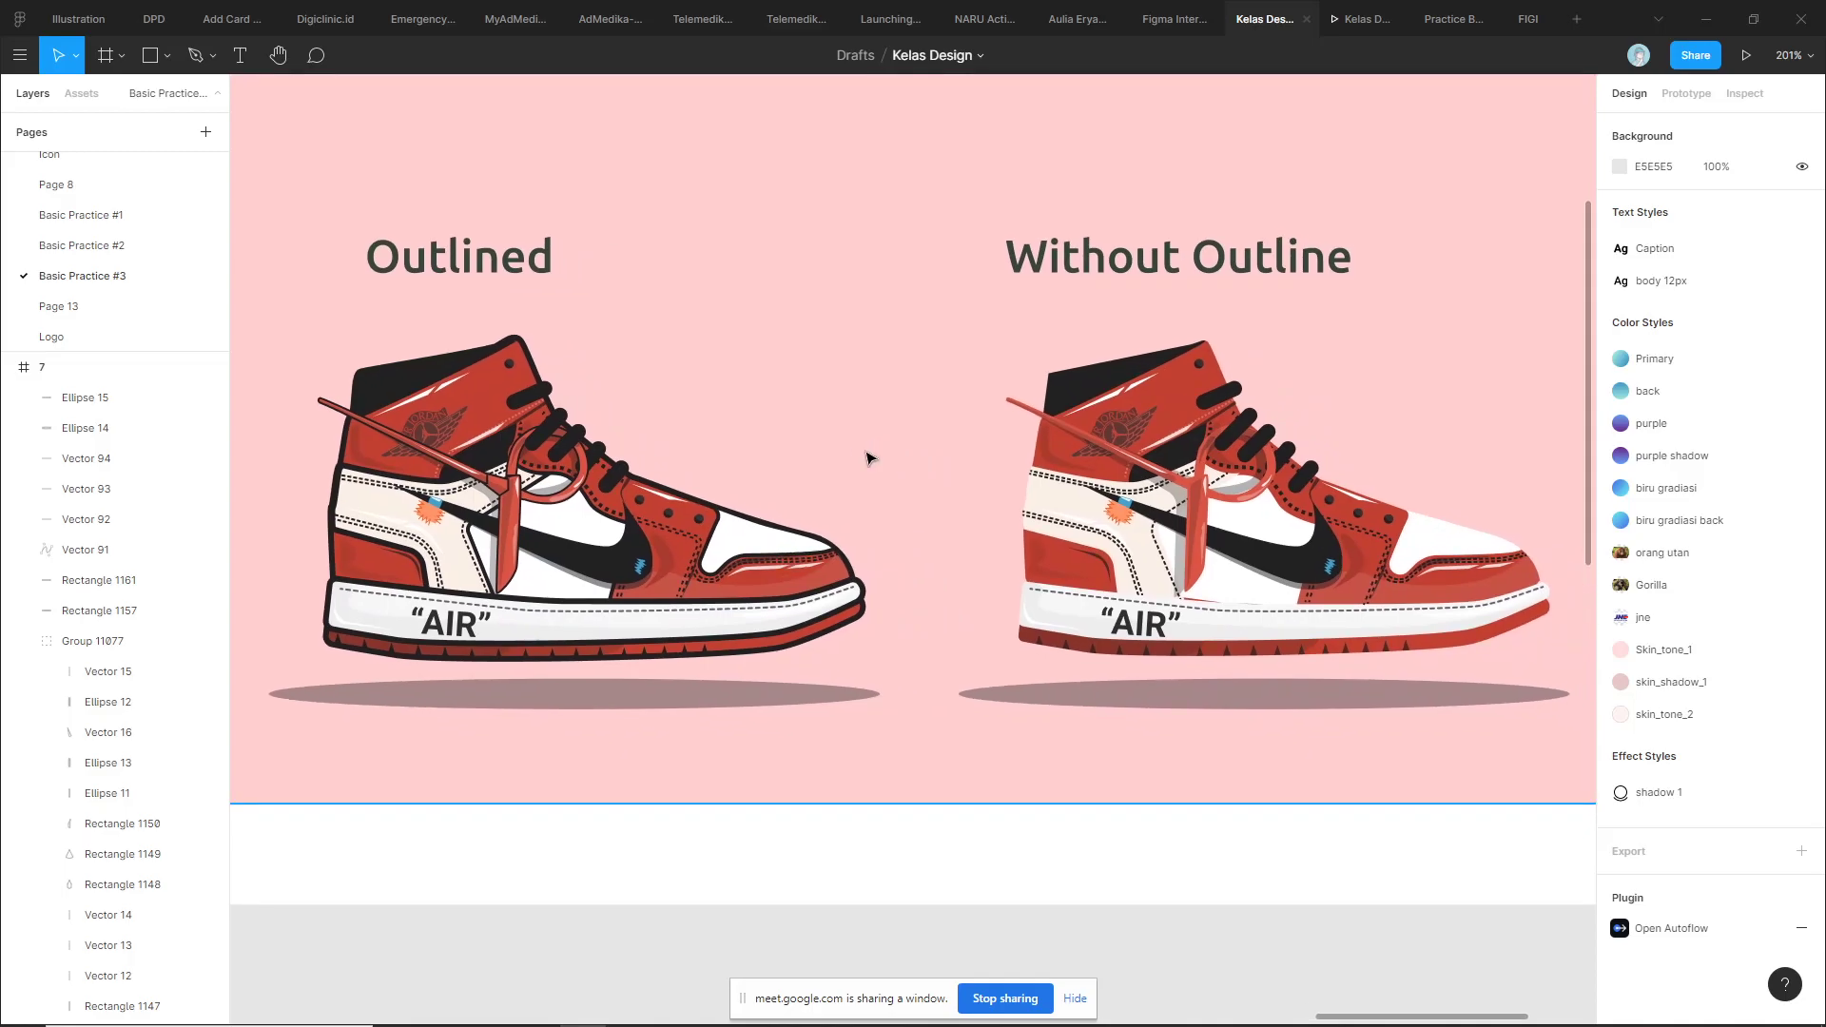
{"action": "scroll", "coordinate": [861, 447], "scroll_direction": "down", "scroll_amount": 1}
{"action": "scroll", "coordinate": [861, 447], "scroll_direction": "left", "scroll_amount": 1}
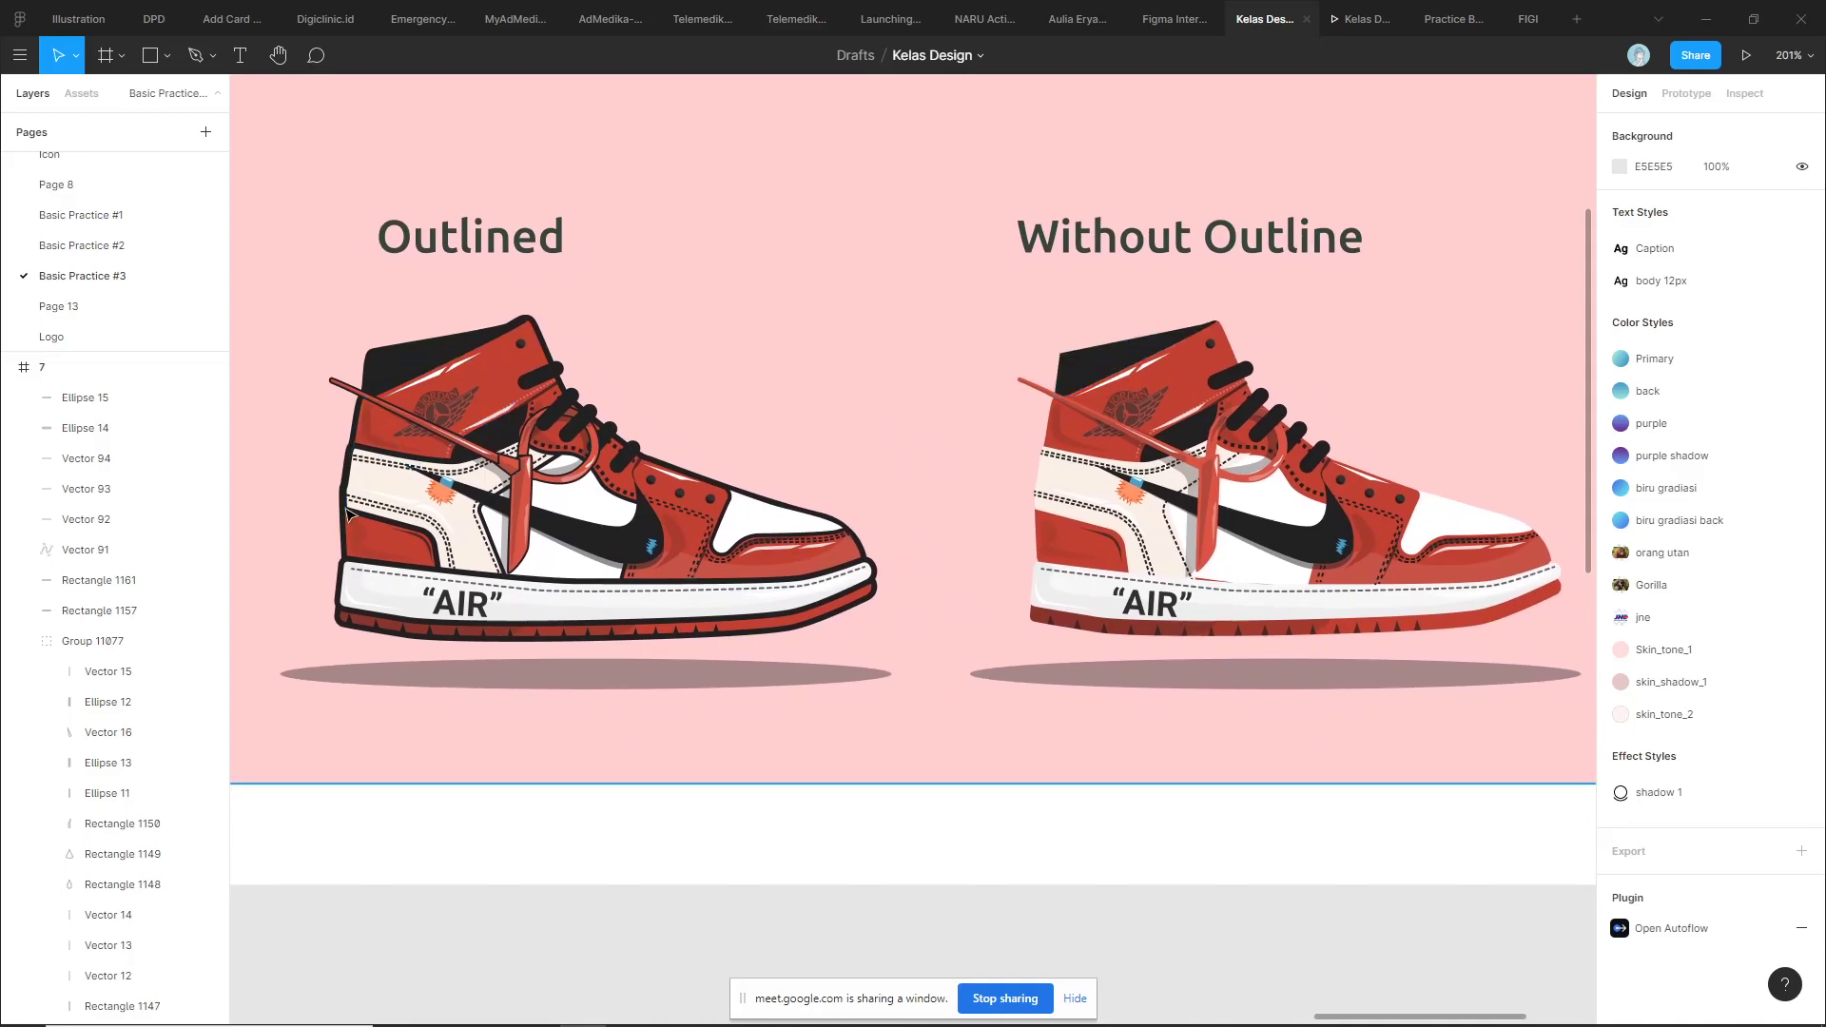
{"action": "scroll", "coordinate": [880, 447], "scroll_direction": "left", "scroll_amount": 1}
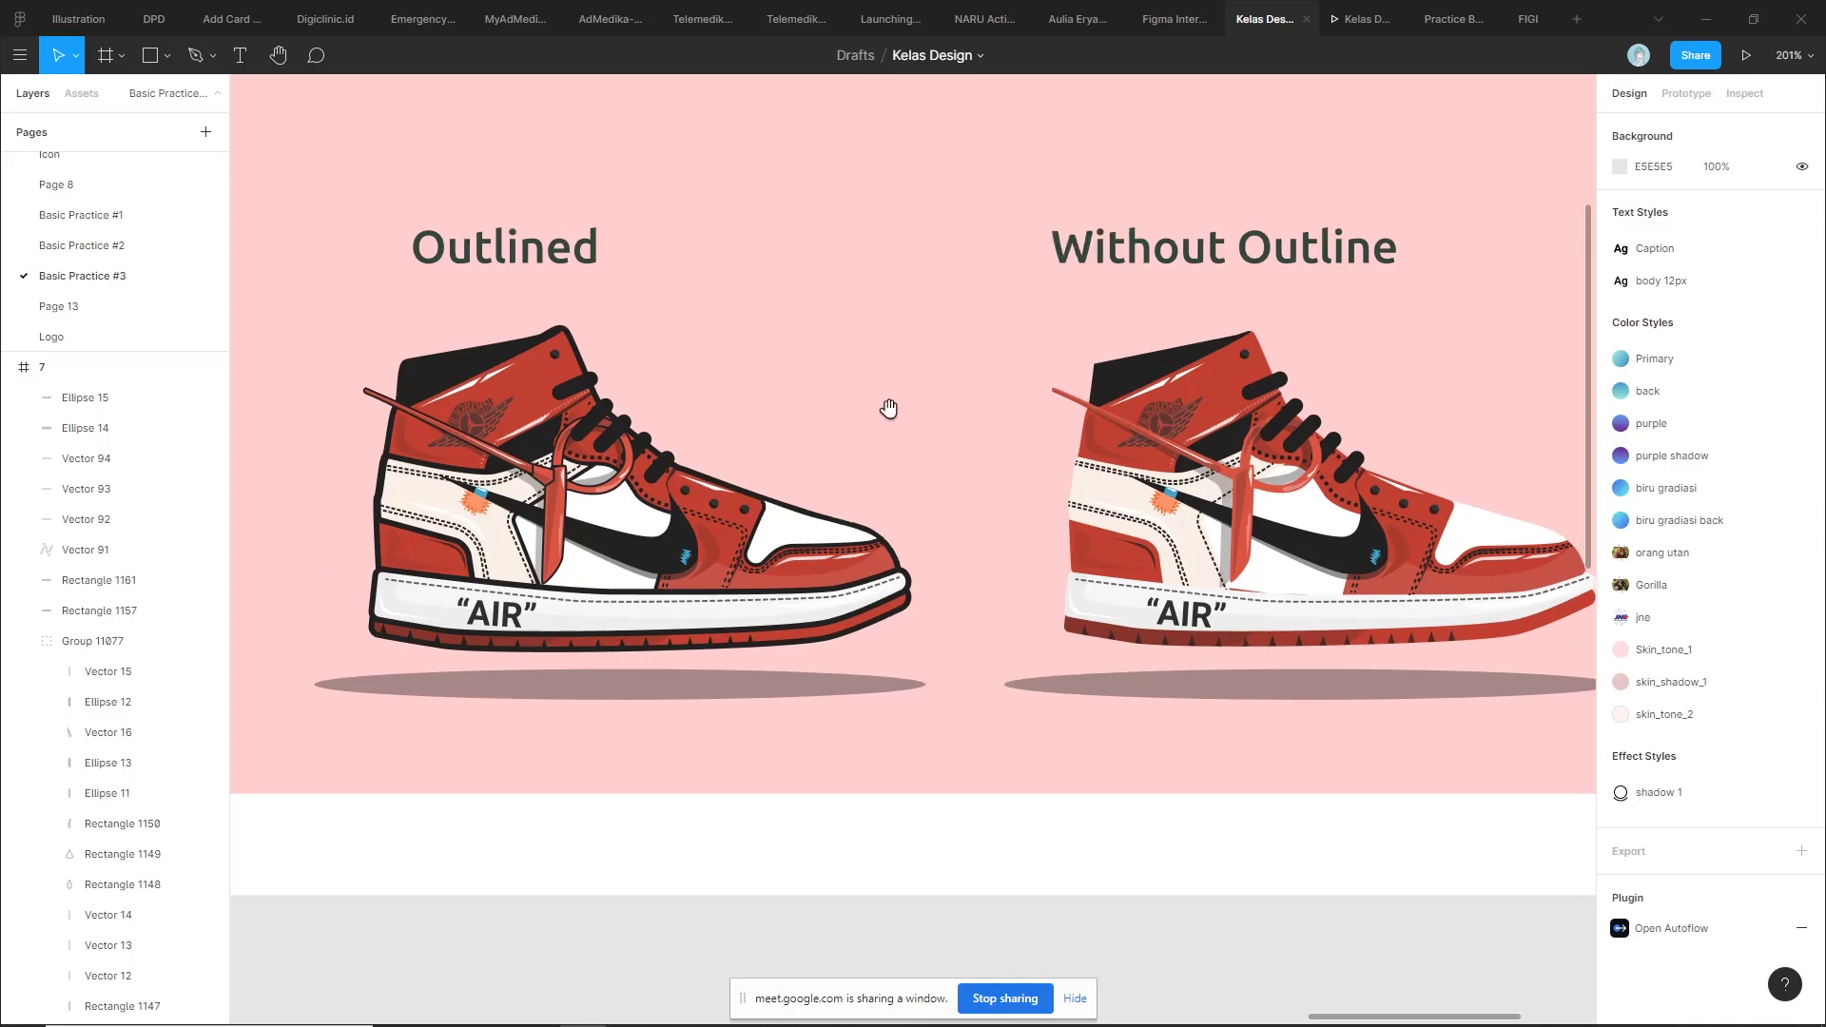
{"action": "scroll", "coordinate": [889, 409], "scroll_direction": "up", "scroll_amount": 1}
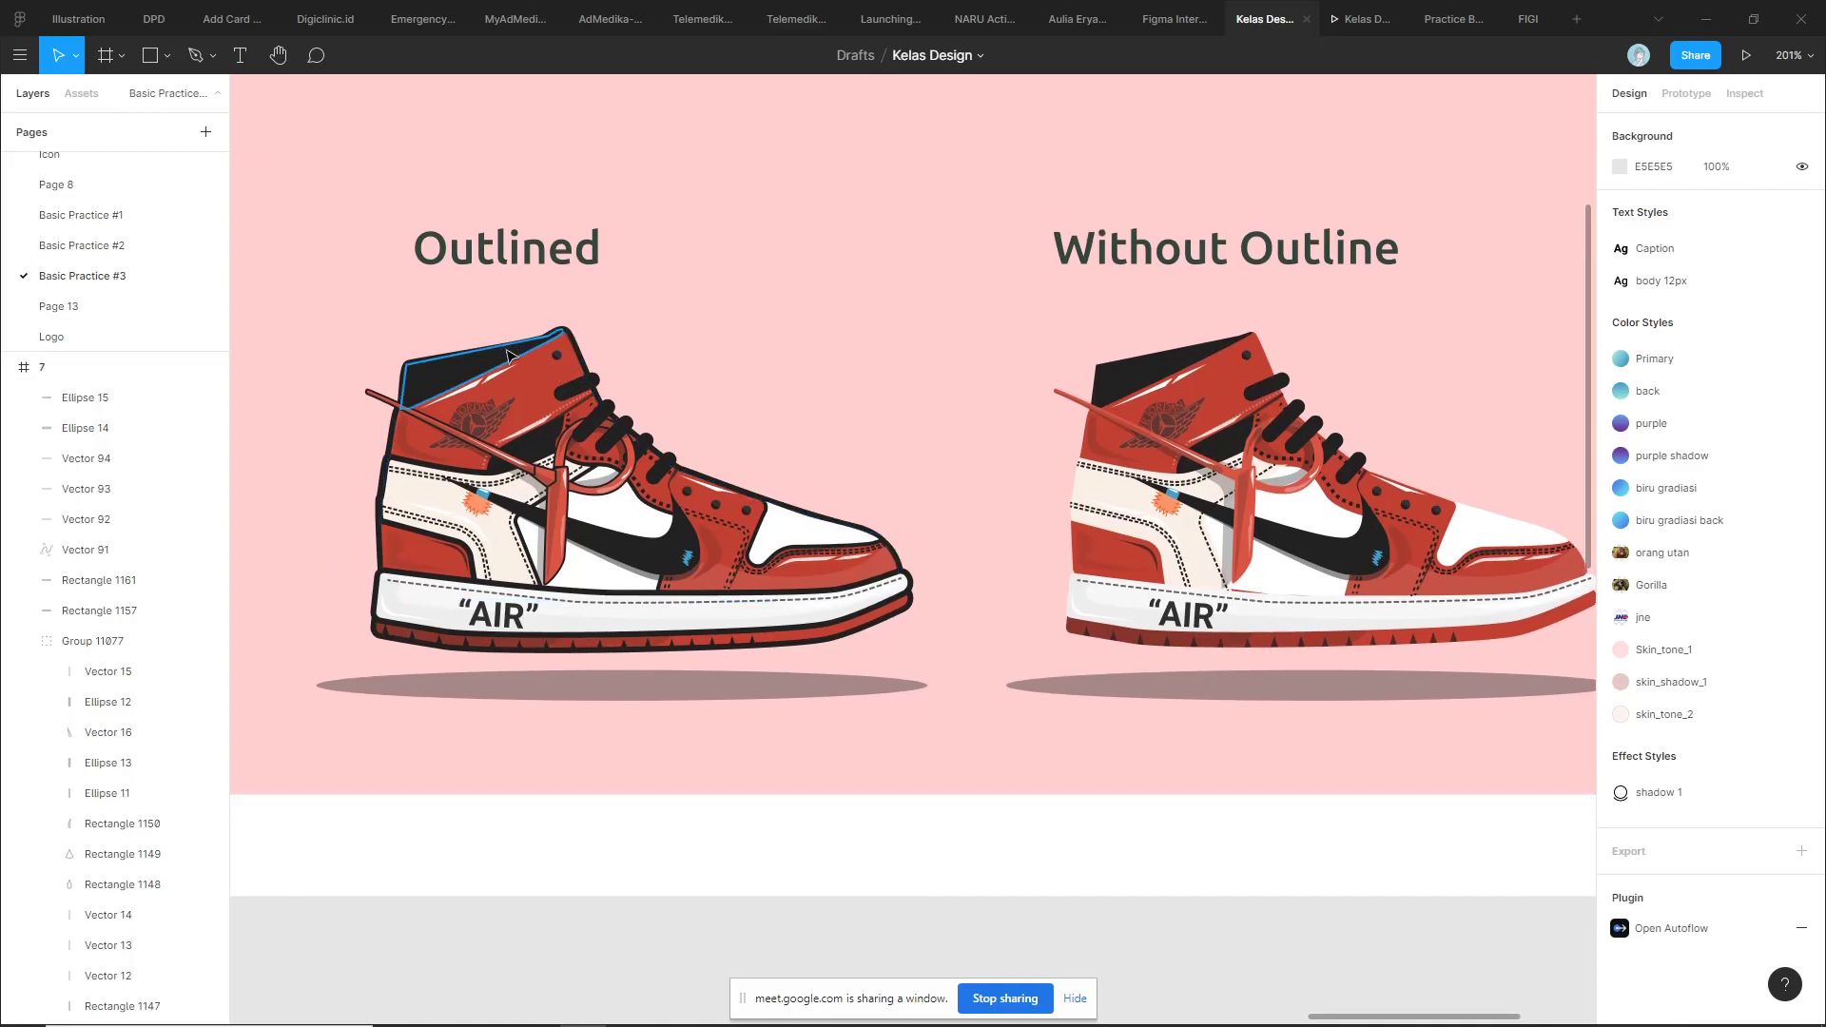
{"action": "scroll", "coordinate": [339, 489], "scroll_direction": "left", "scroll_amount": 1}
{"action": "scroll", "coordinate": [339, 489], "scroll_direction": "up", "scroll_amount": 1}
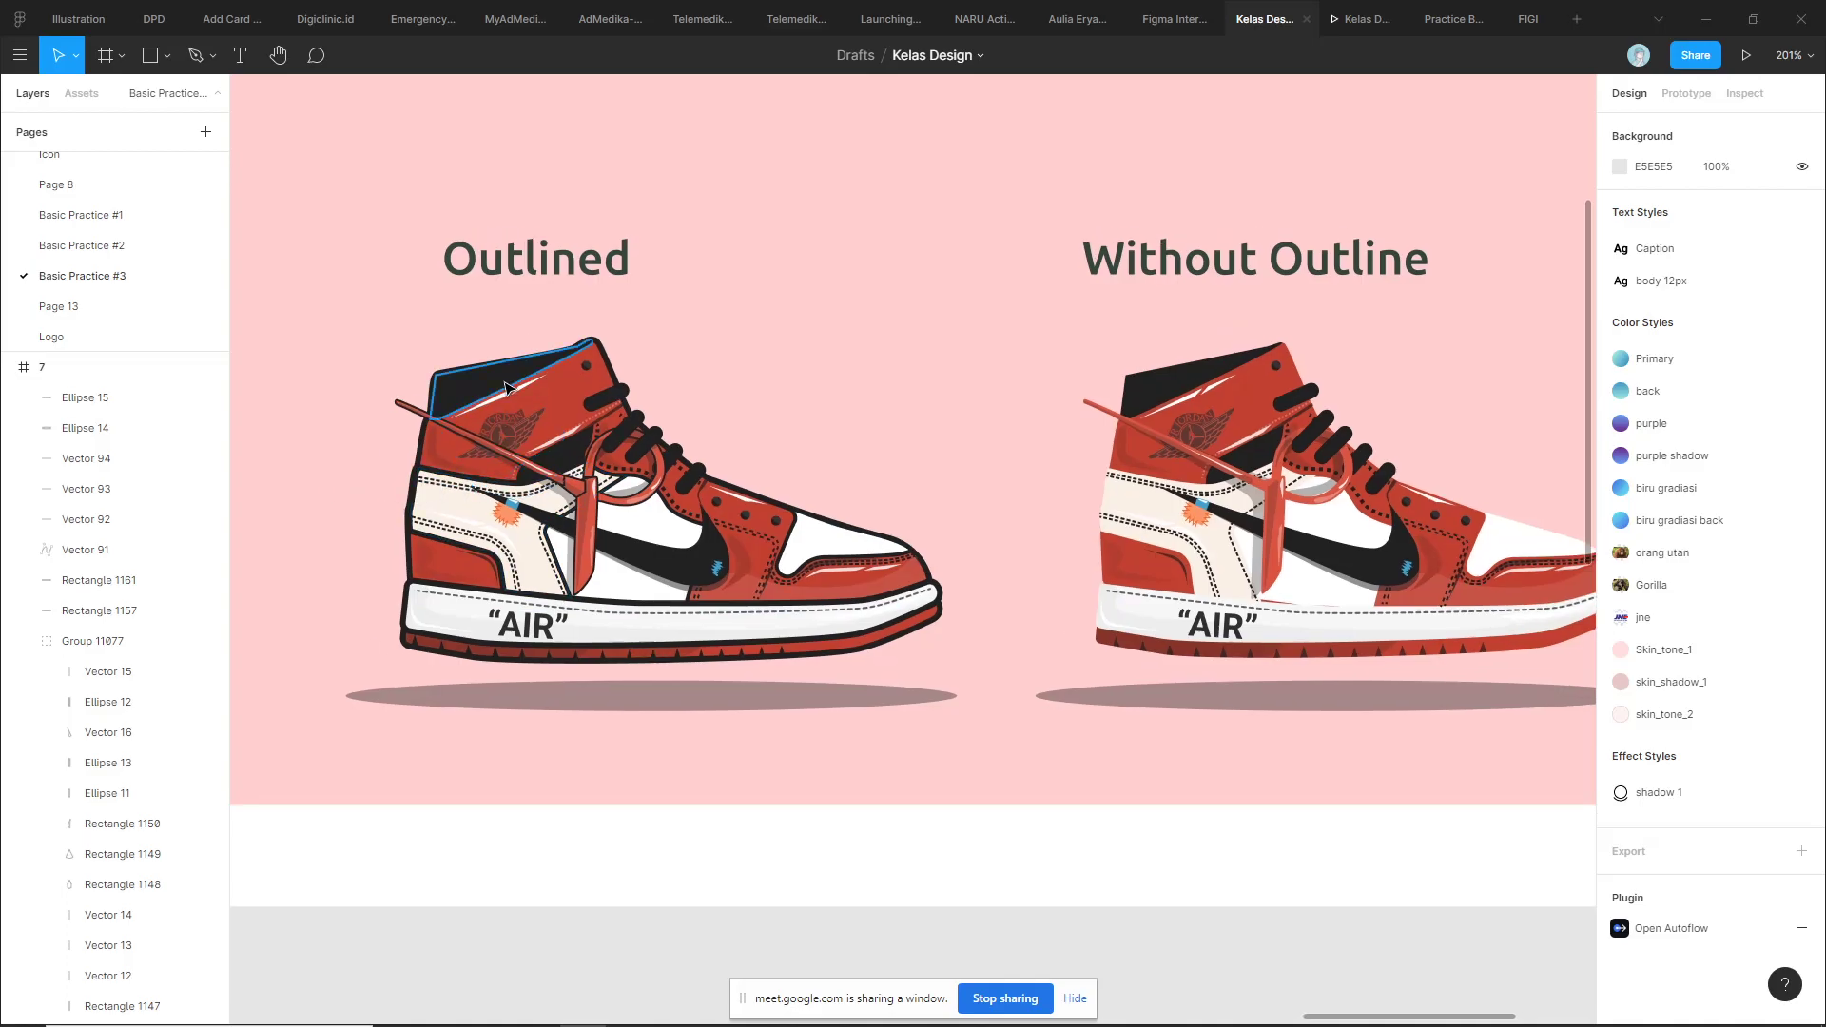
Select the two-shoe group, briefly visit Google Meet, then return to Figma and deselect
{"action": "key", "text": "n"}
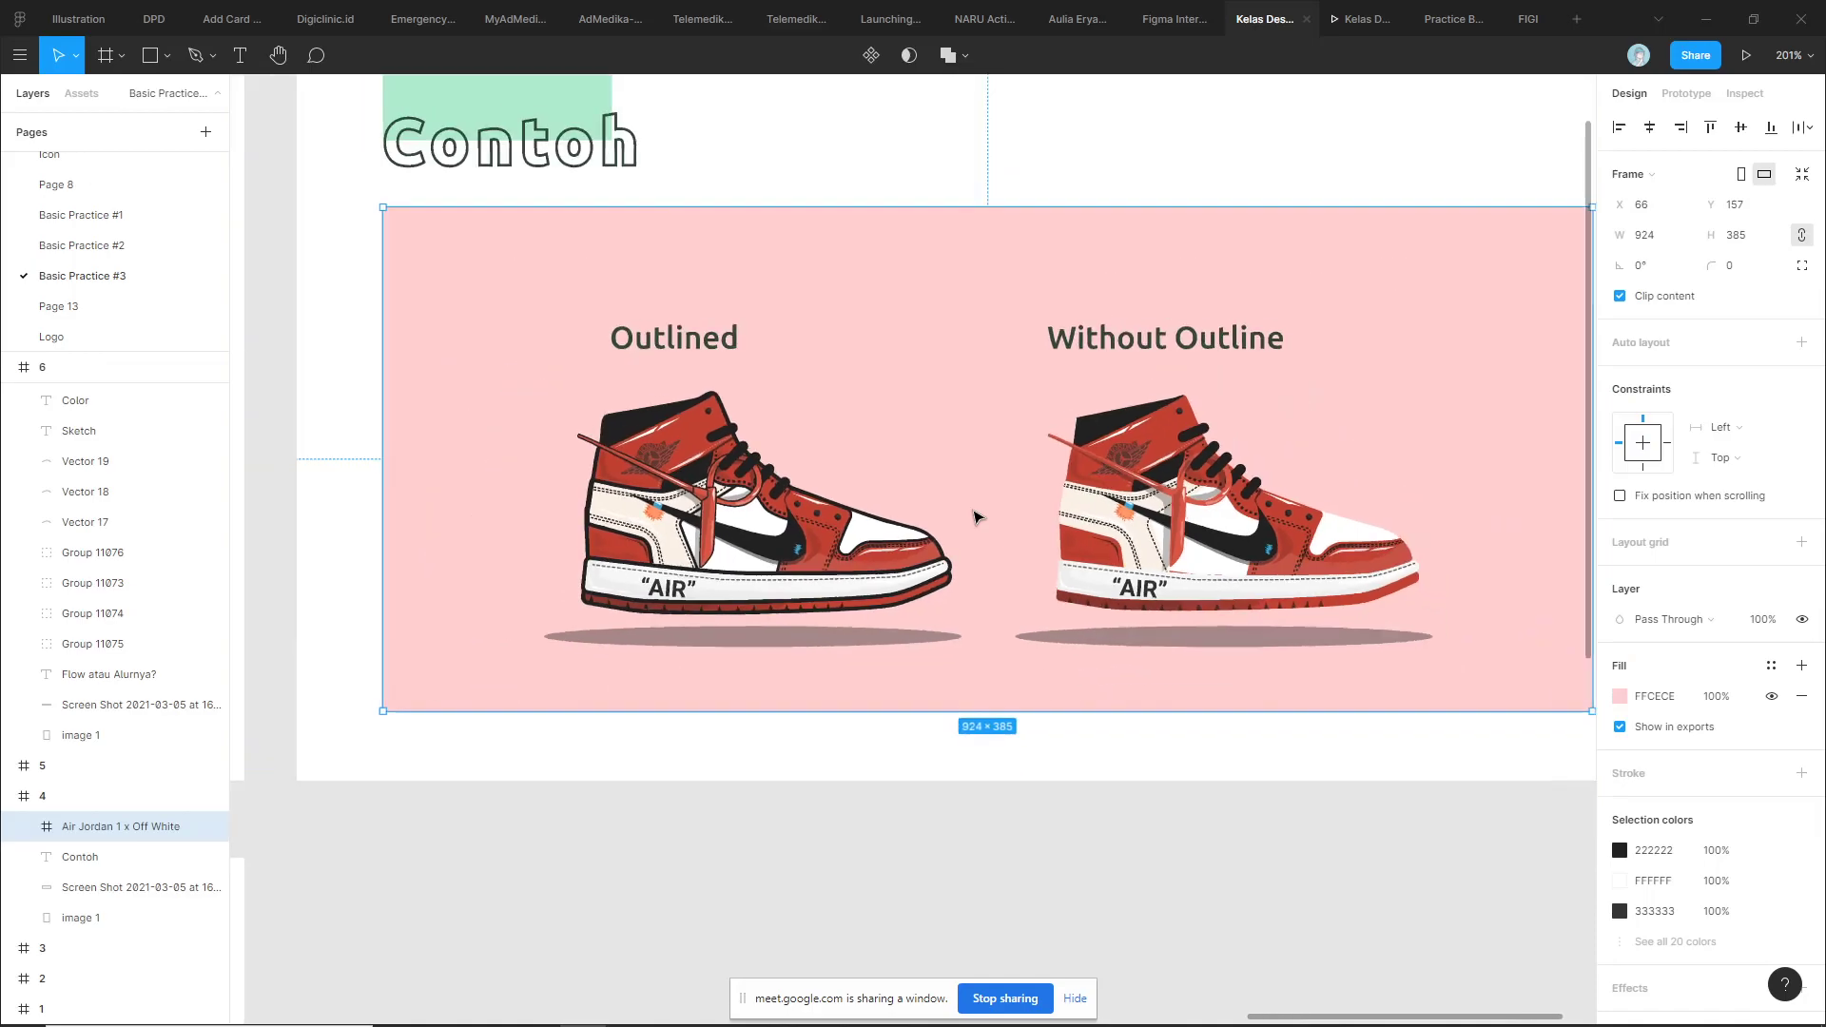
{"action": "left_click", "coordinate": [716, 512]}
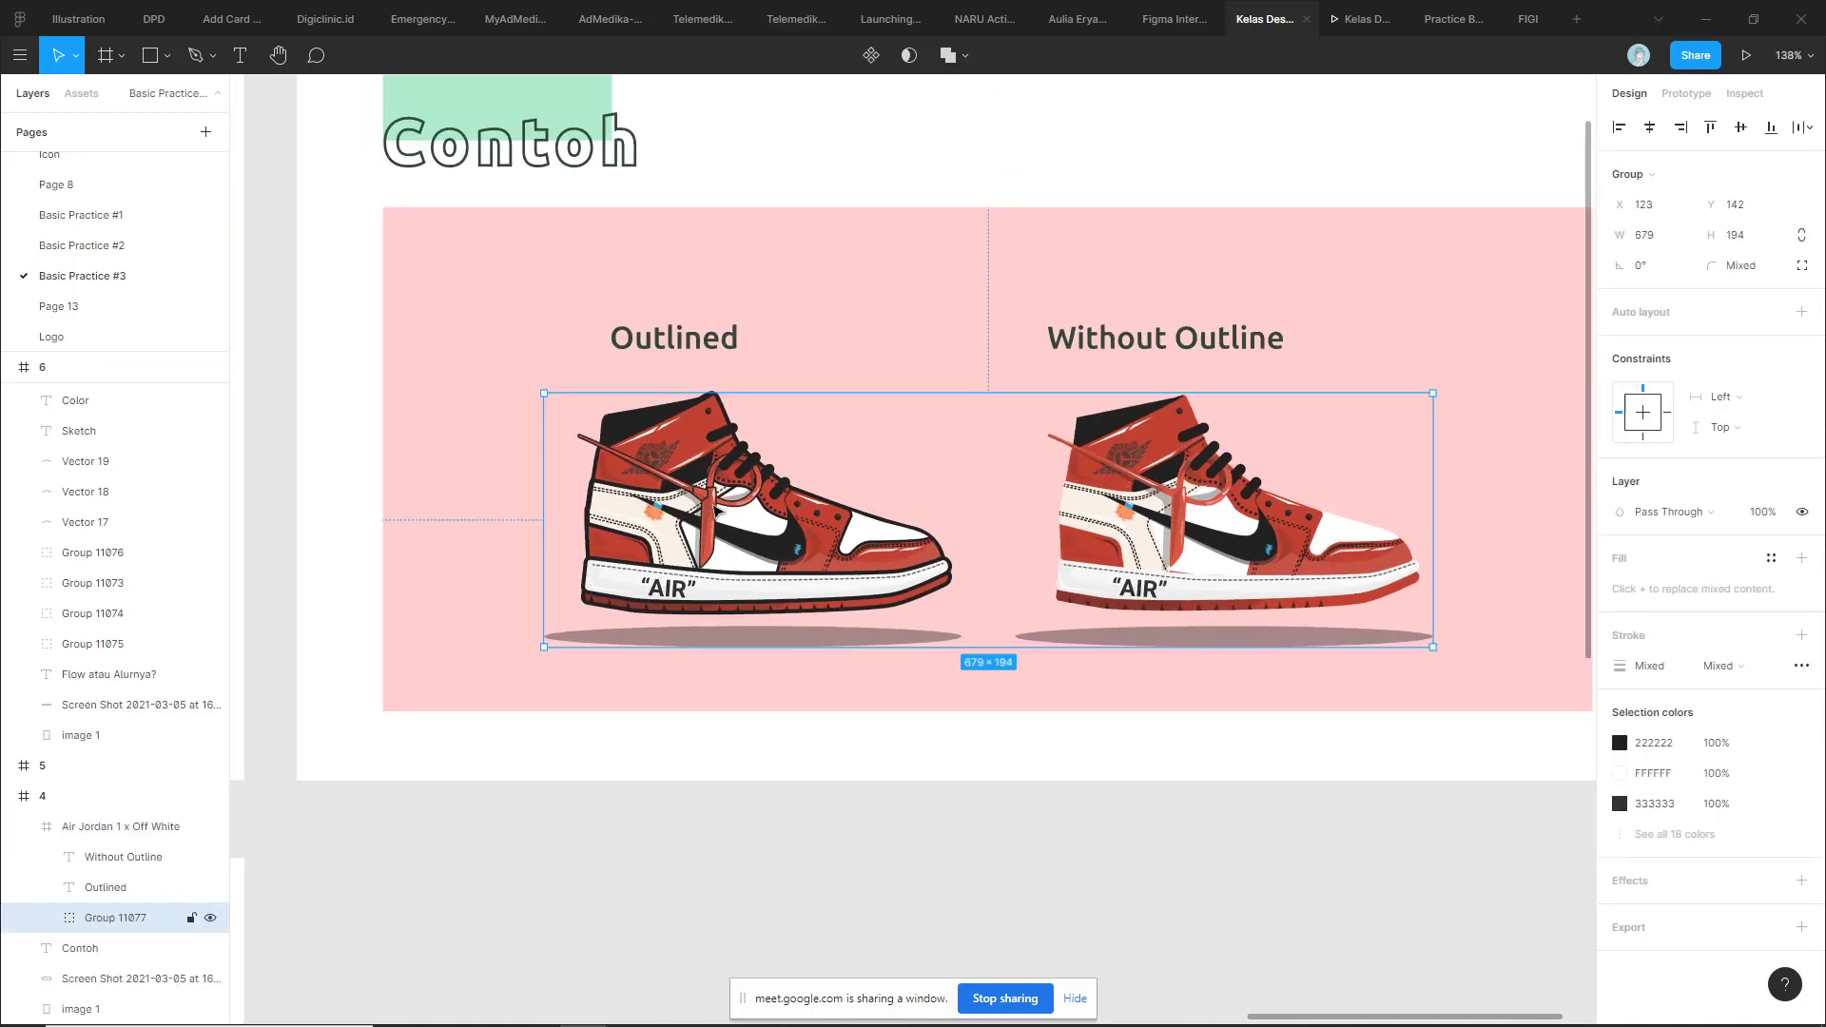
{"action": "key", "text": "alt+Tab"}
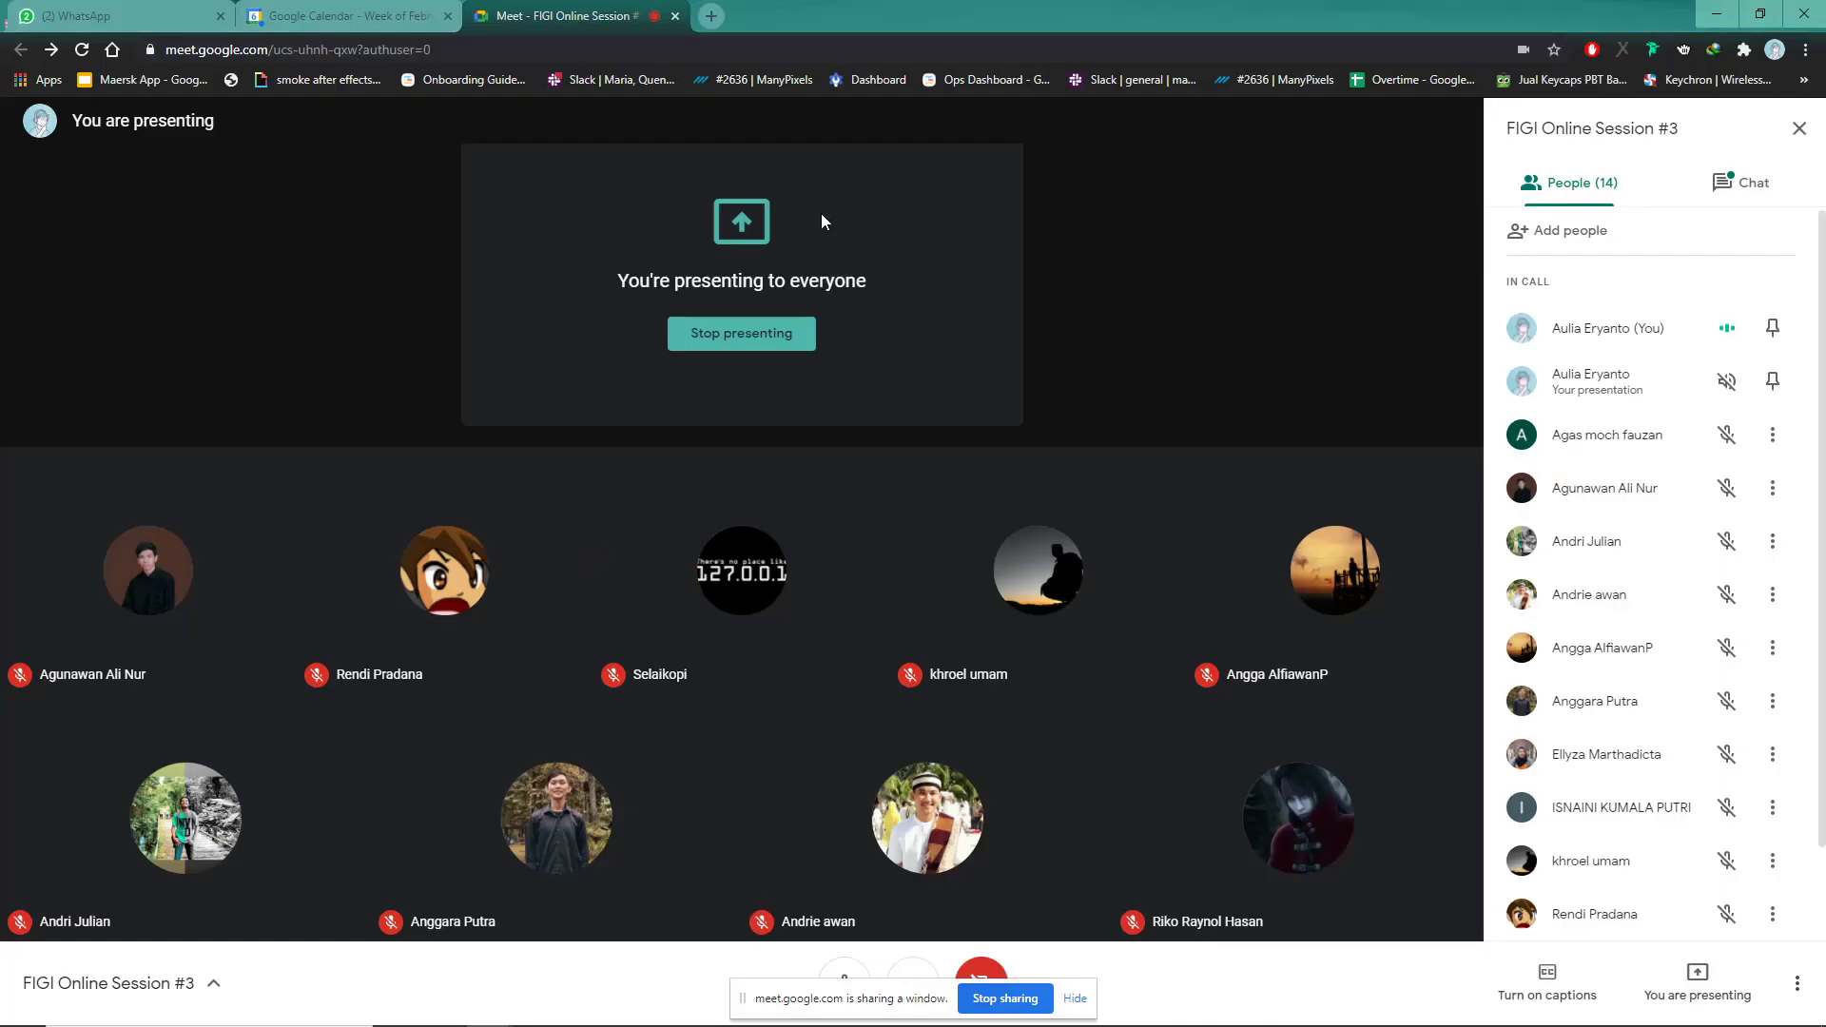
{"action": "left_click", "coordinate": [712, 15]}
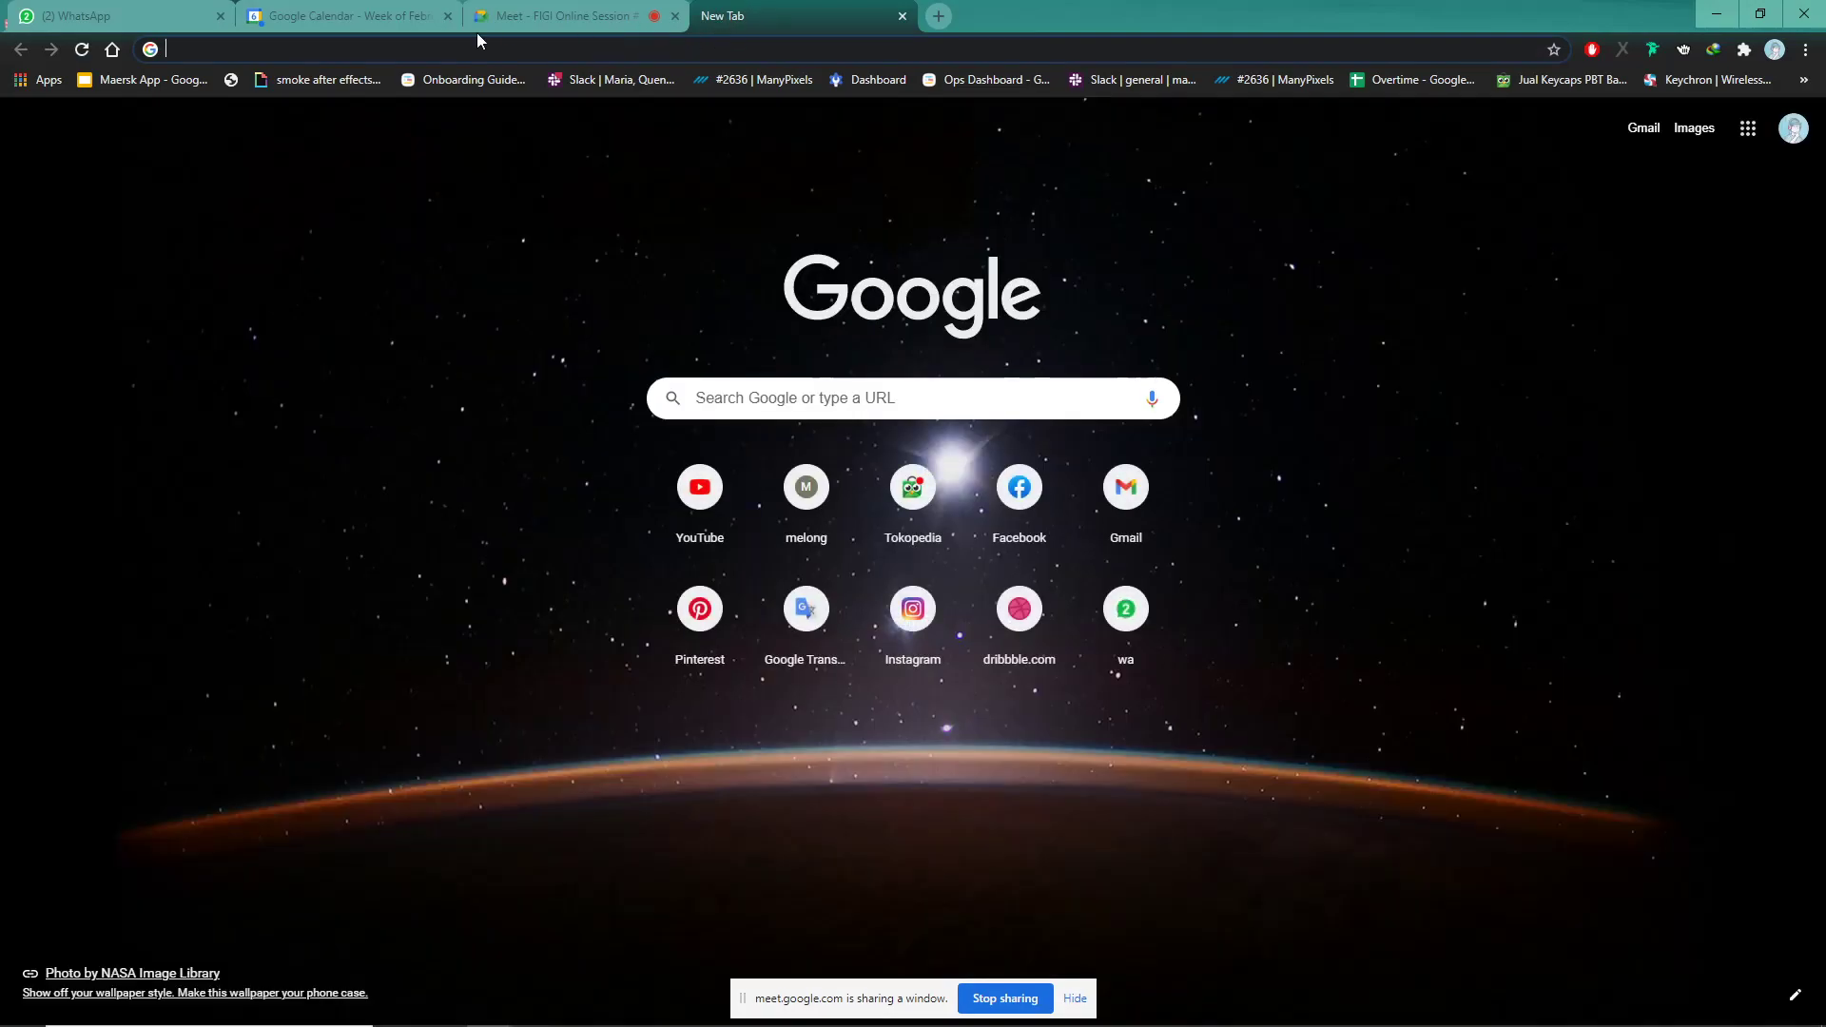
{"action": "key", "text": "alt+Tab"}
{"action": "left_click", "coordinate": [785, 147]}
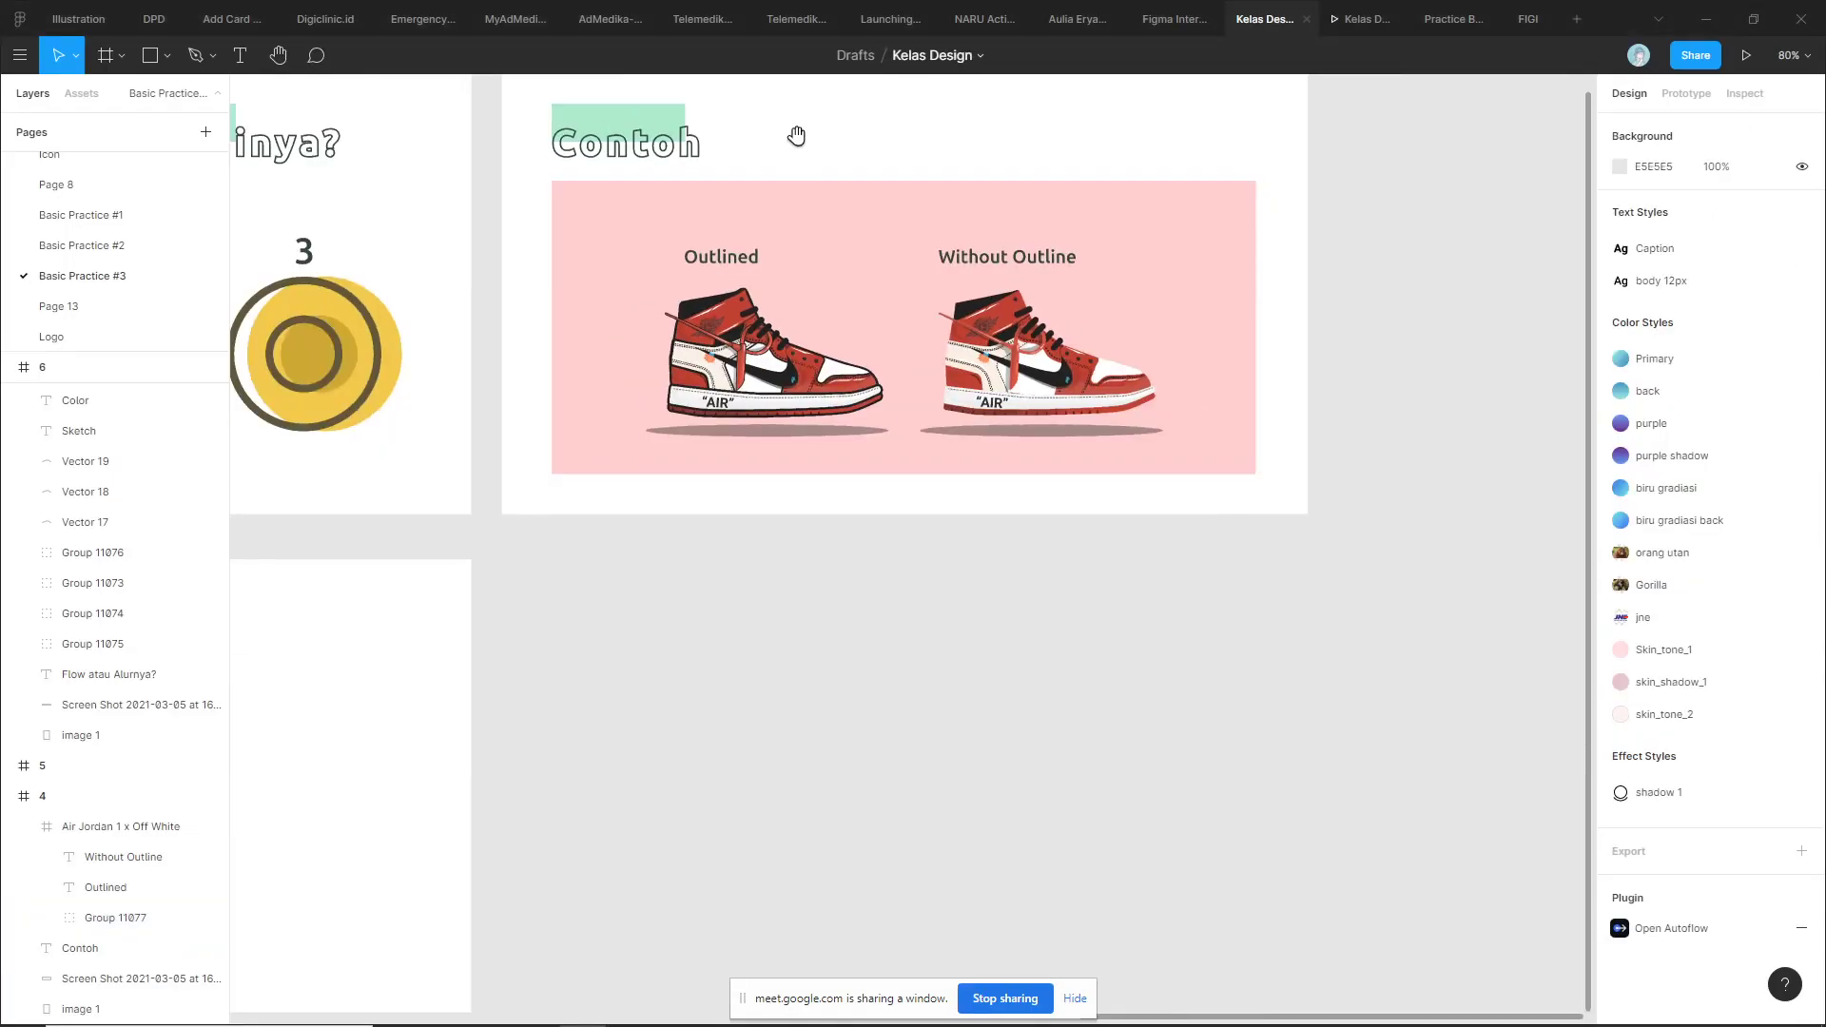
Pan and zoom so the enlarged Contoh slide is centred in view
{"action": "left_click_drag", "start_coordinate": [796, 136], "coordinate": [802, 316]}
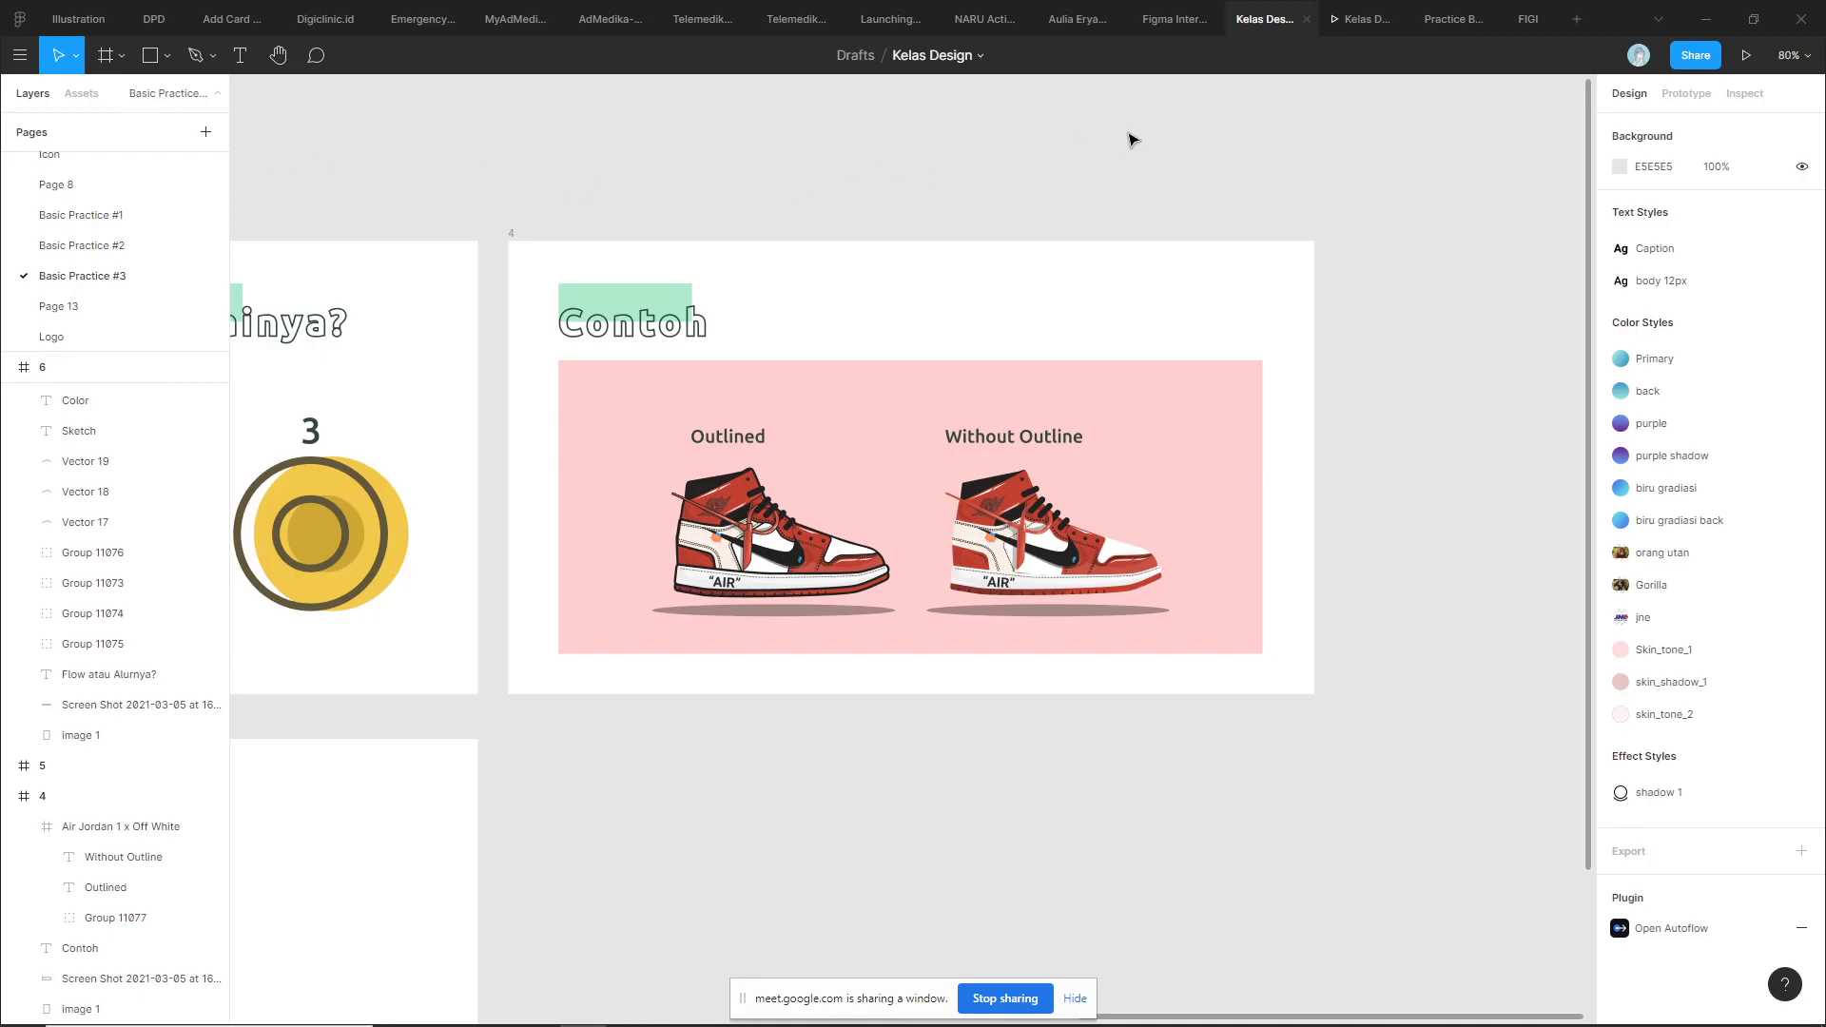
{"action": "scroll", "coordinate": [999, 323], "scroll_direction": "up", "scroll_amount": 5}
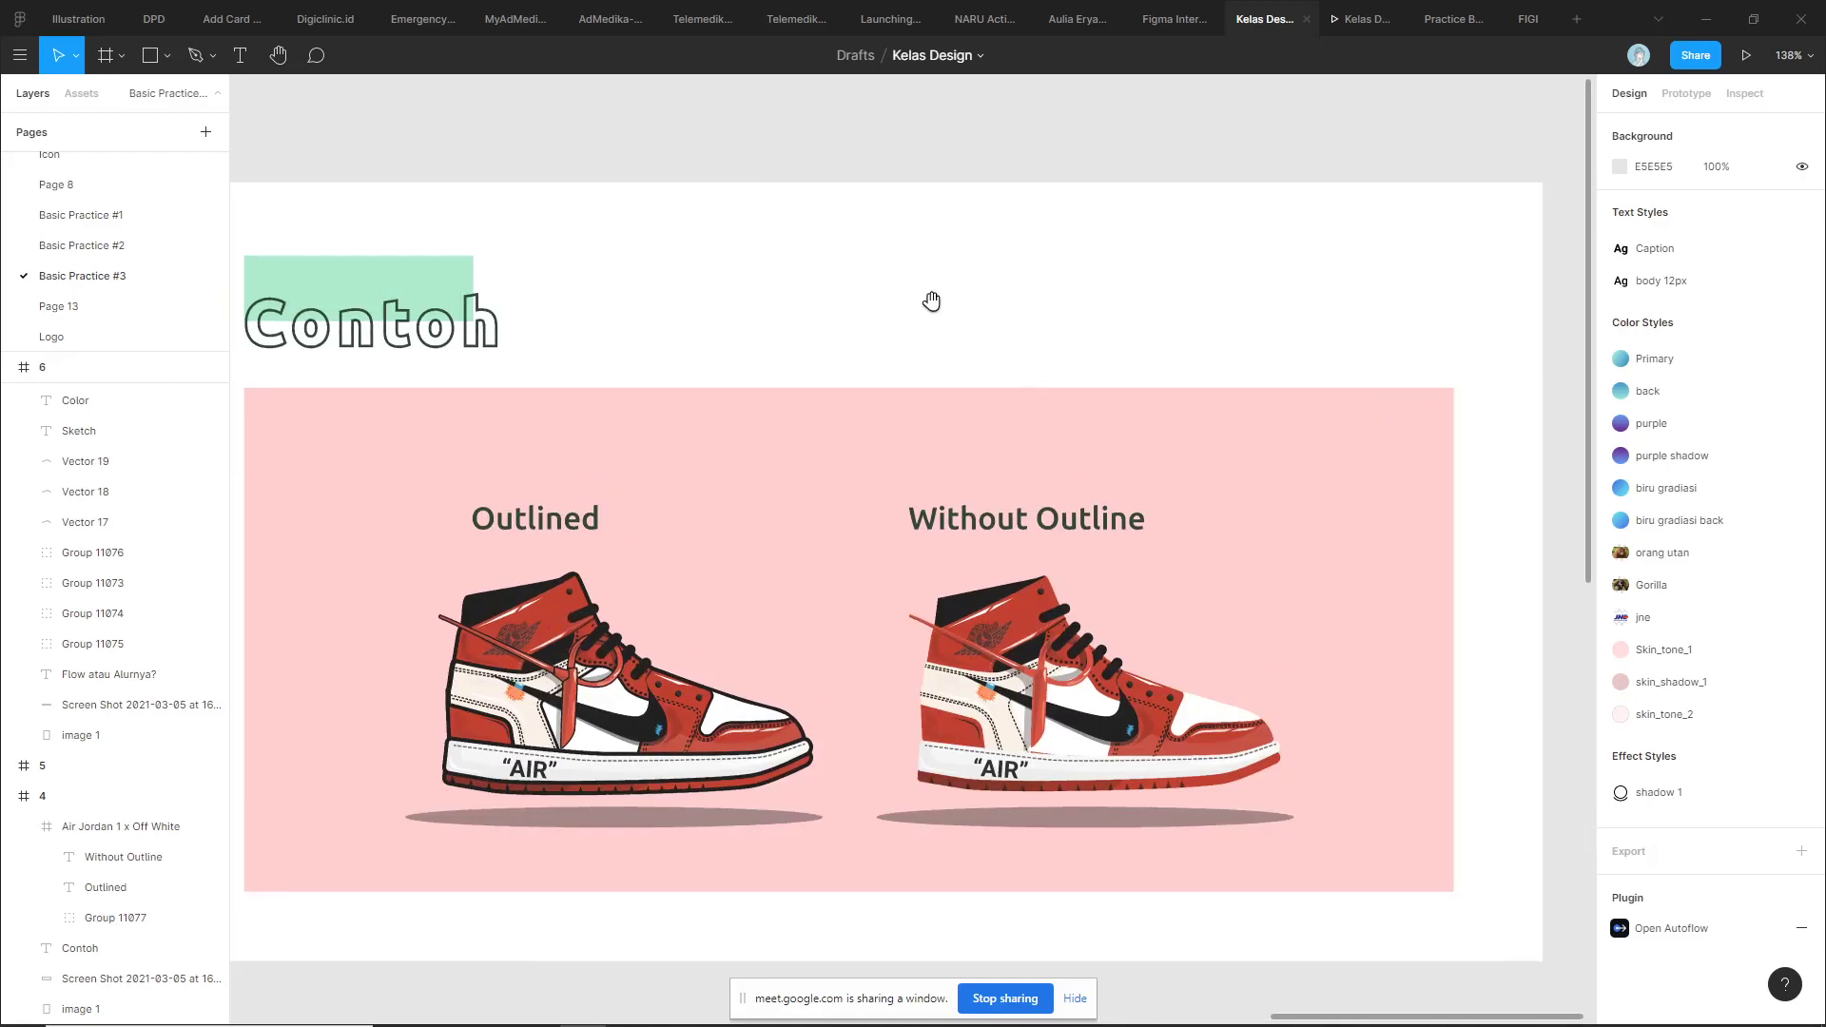
{"action": "left_click_drag", "start_coordinate": [933, 298], "coordinate": [1039, 245]}
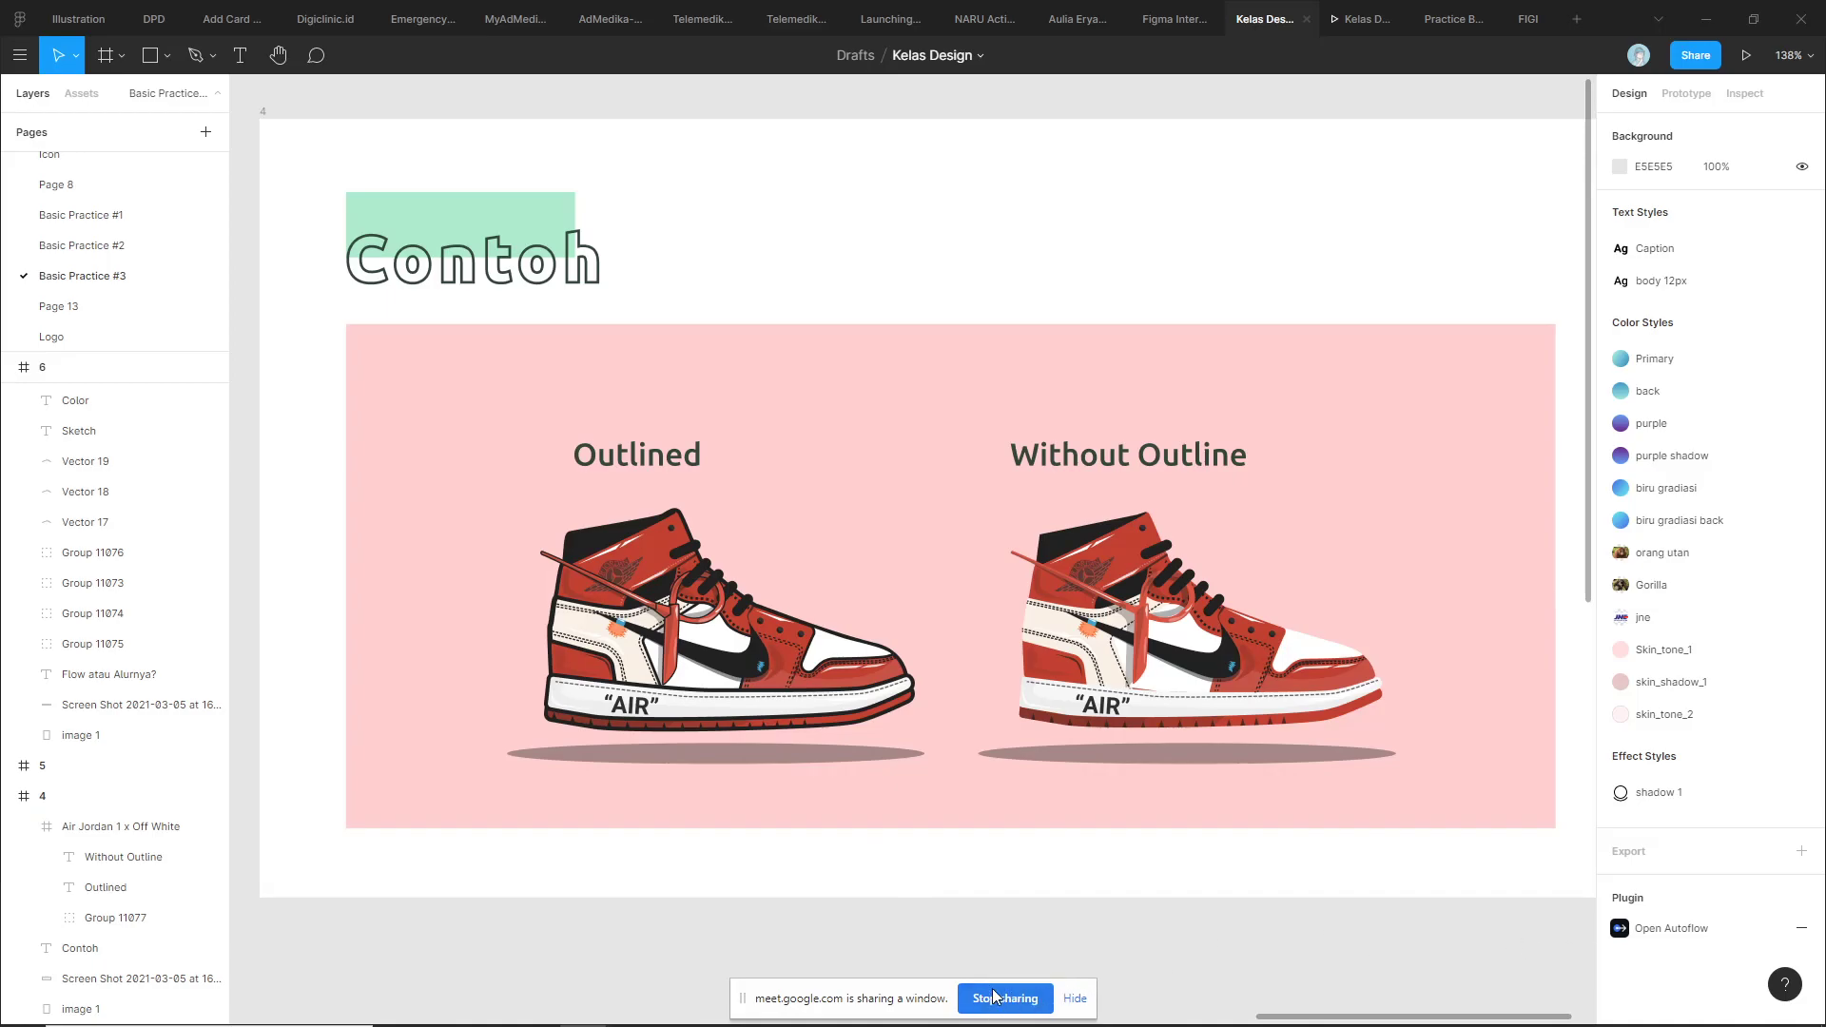
Cycle through the open file tabs and switch to the Illustration file
{"action": "mouse_move", "coordinate": [985, 18]}
{"action": "left_click", "coordinate": [1357, 19]}
{"action": "left_click", "coordinate": [1441, 19]}
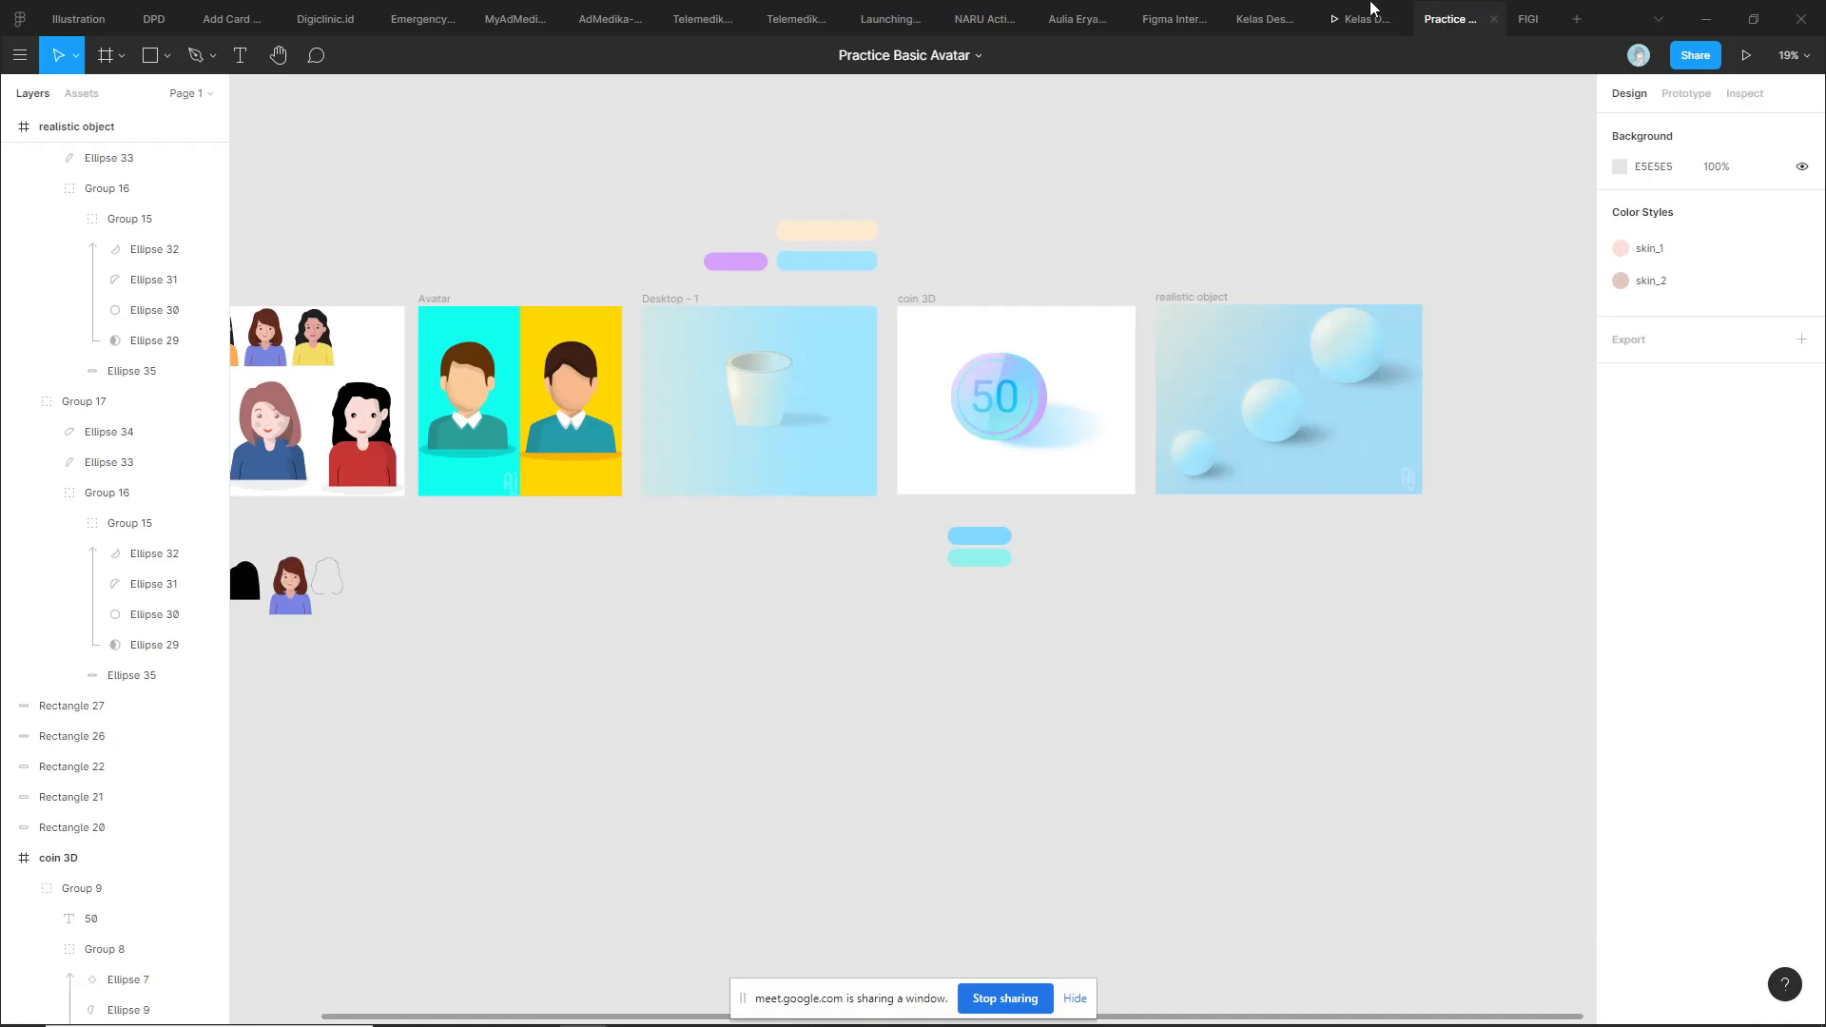
{"action": "left_click", "coordinate": [1256, 19]}
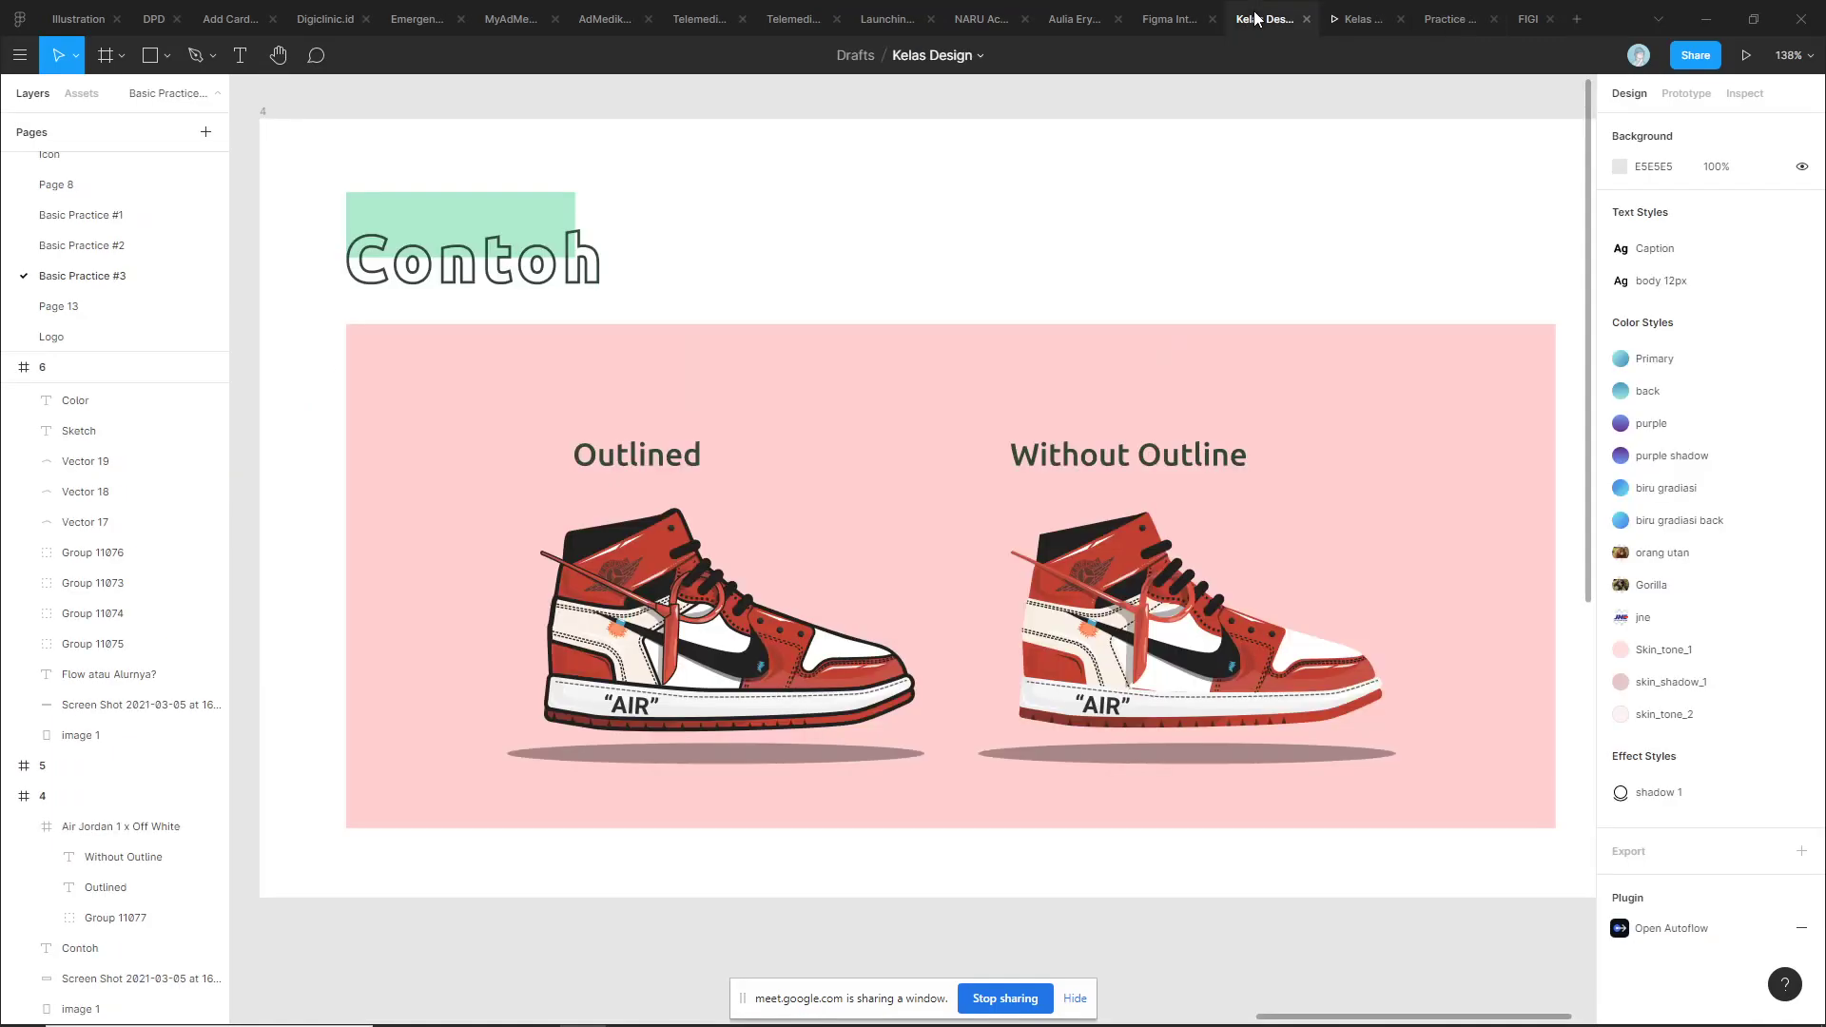
{"action": "left_click", "coordinate": [1363, 19]}
{"action": "left_click", "coordinate": [1452, 19]}
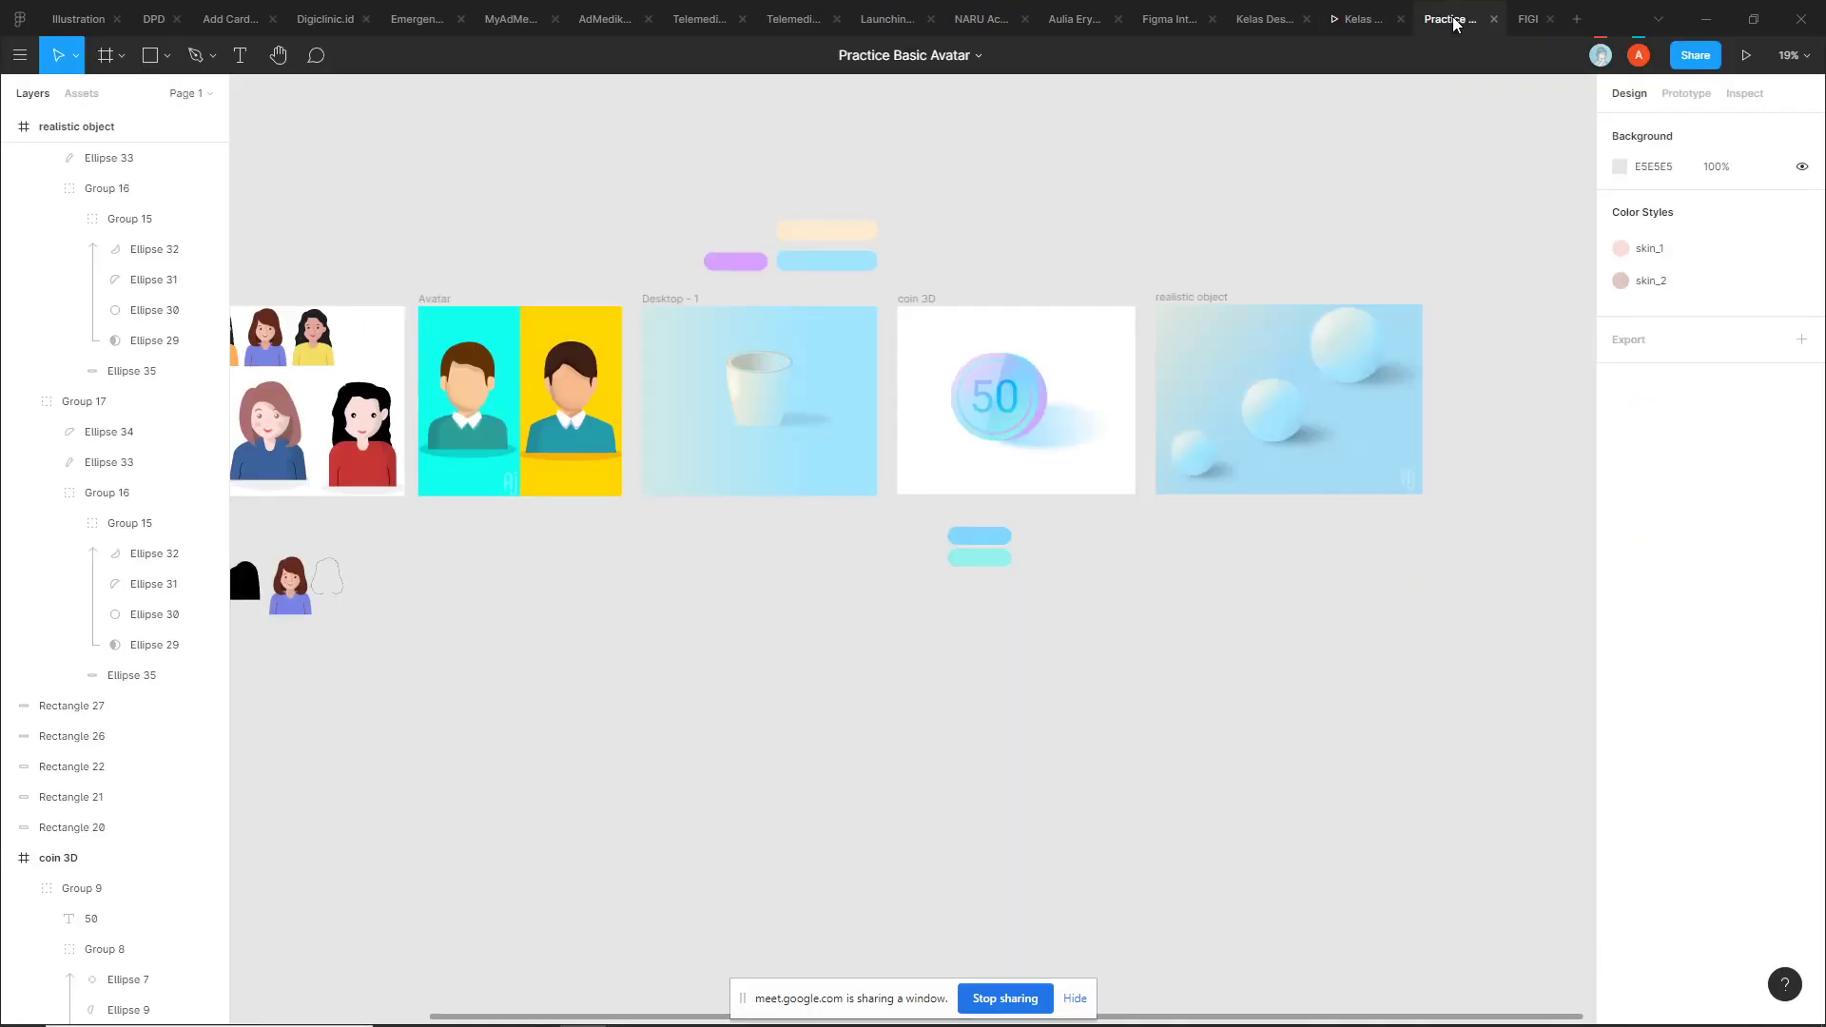
{"action": "left_click", "coordinate": [1137, 19]}
{"action": "left_click", "coordinate": [1075, 19]}
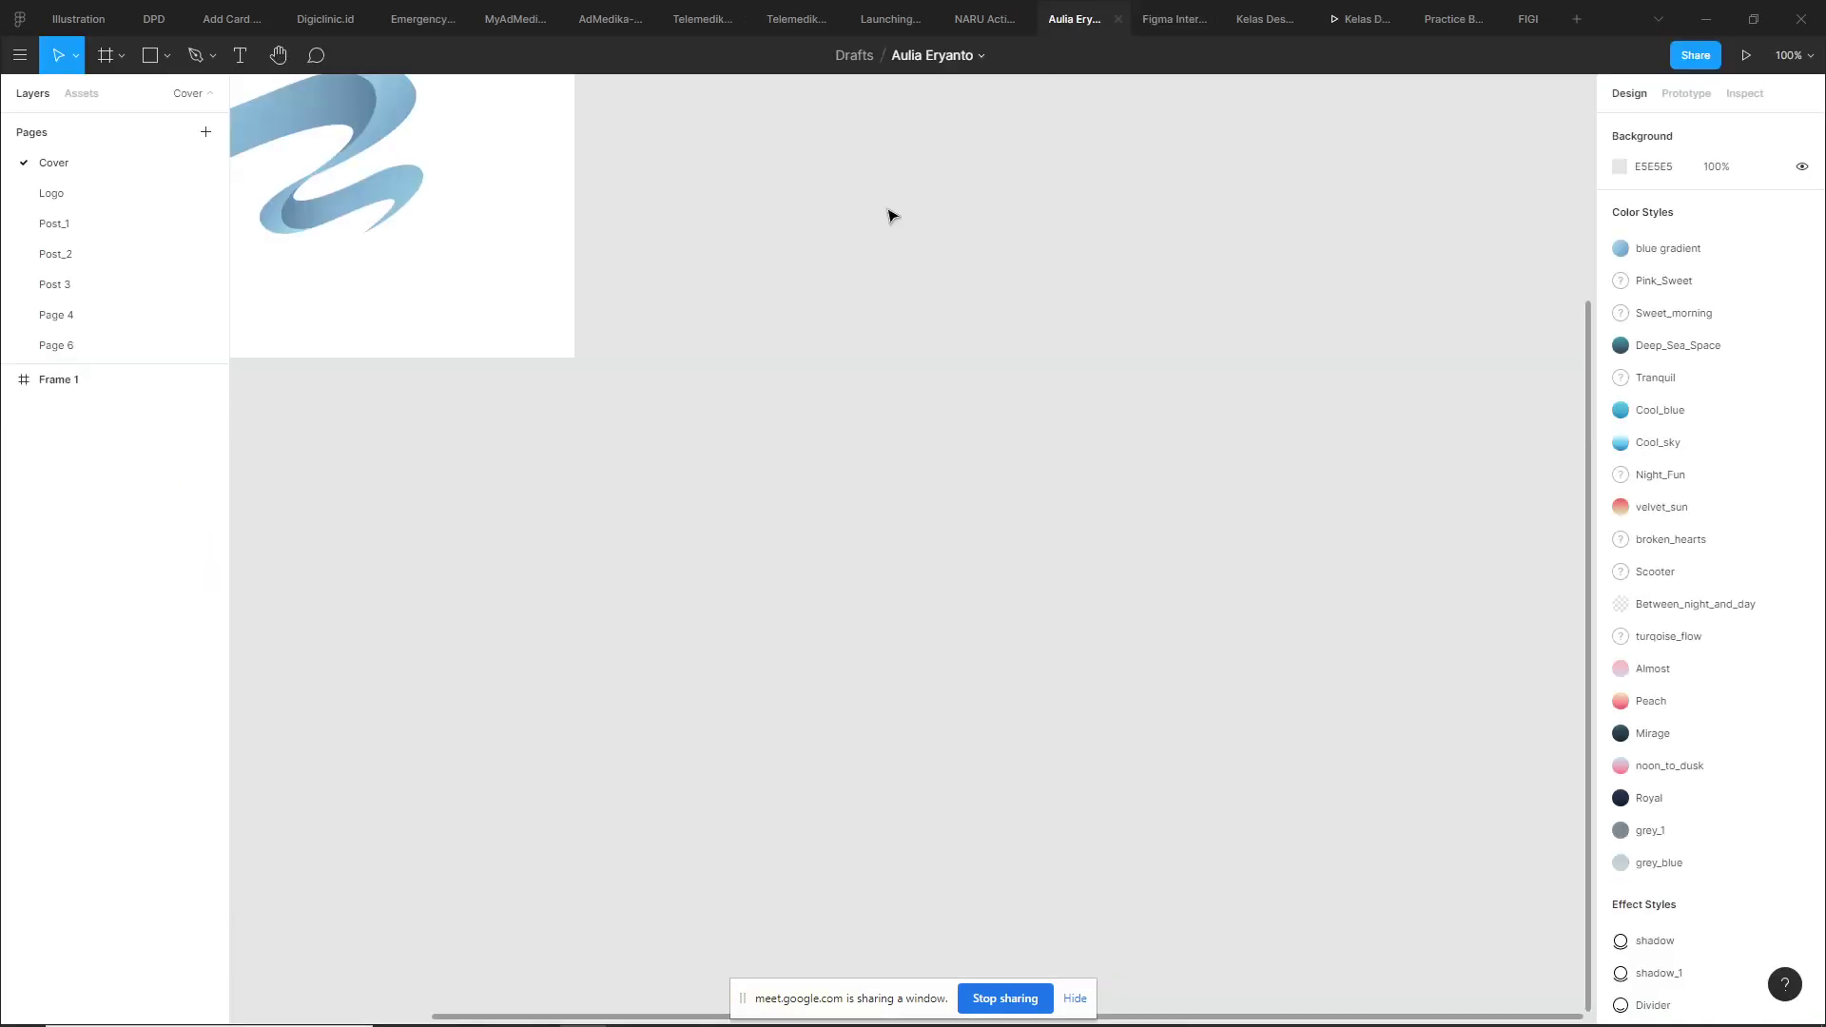
{"action": "scroll", "coordinate": [94, 314], "scroll_direction": "down", "scroll_amount": 5}
{"action": "scroll", "coordinate": [143, 247], "scroll_direction": "up", "scroll_amount": 4}
{"action": "left_click", "coordinate": [74, 21]}
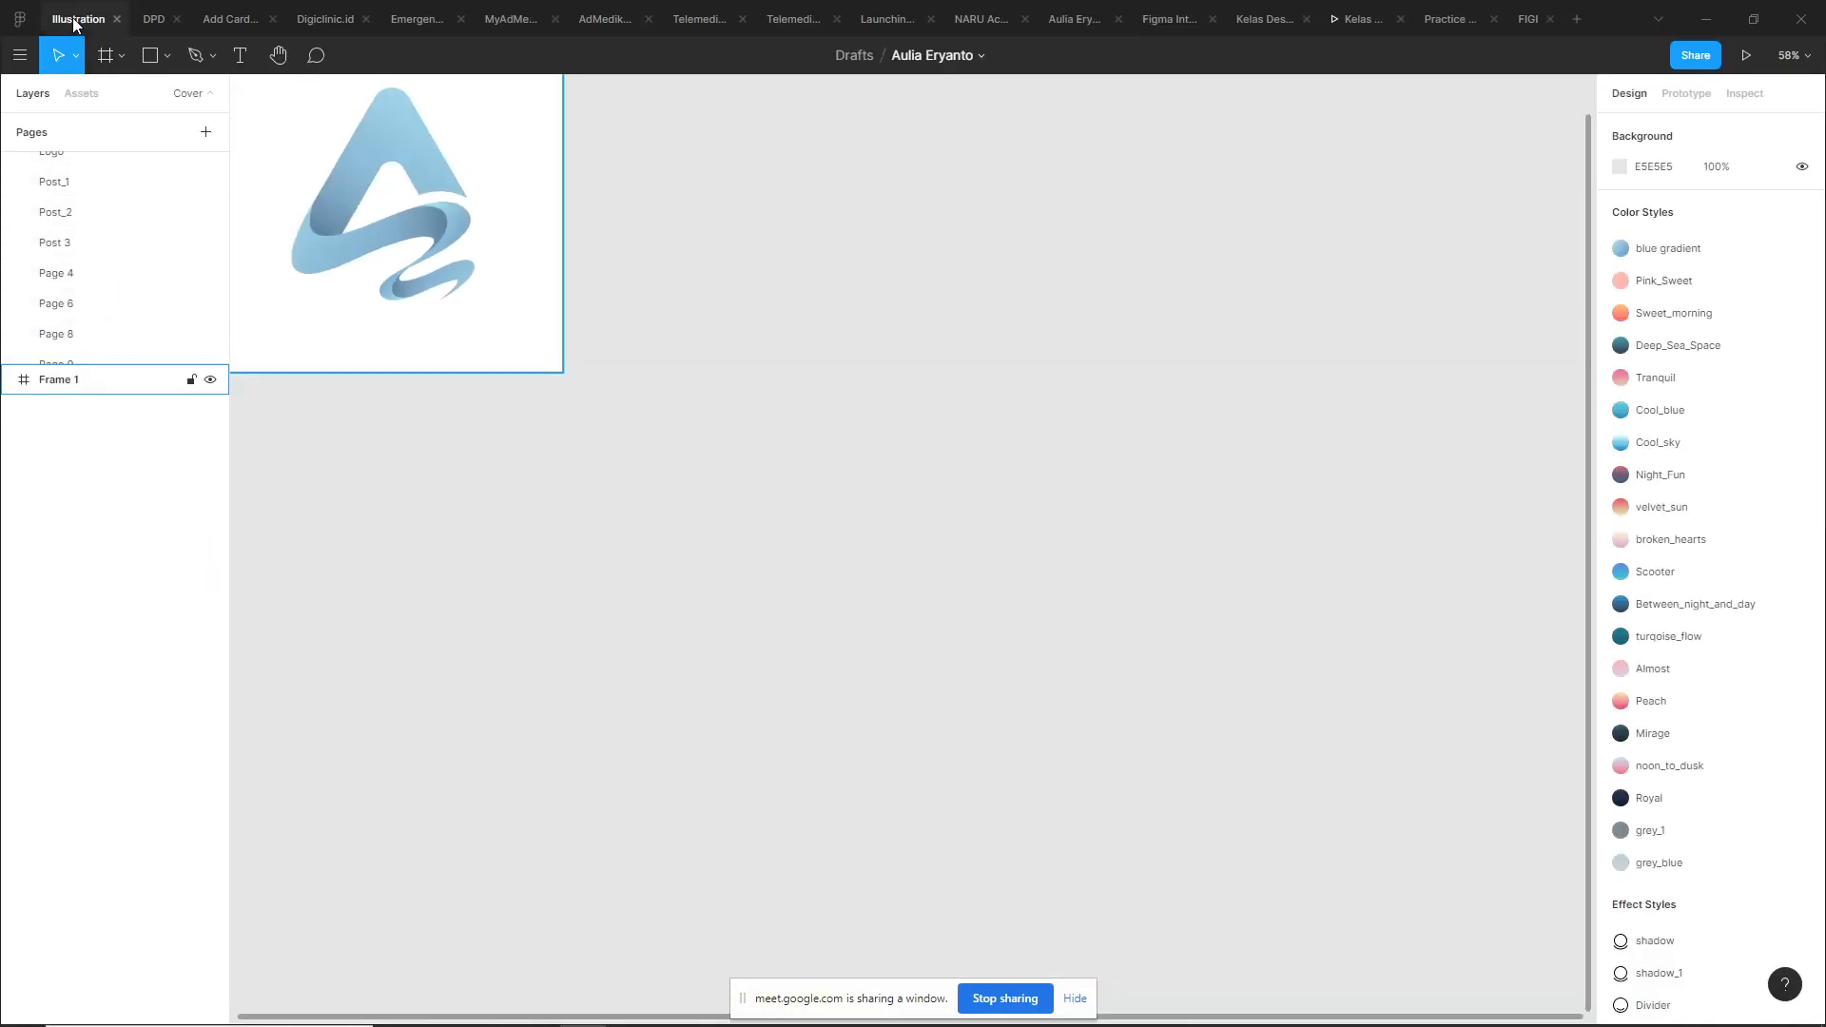
Scroll the Pages list and go to the Getcraft_logo page
{"action": "scroll", "coordinate": [134, 292], "scroll_direction": "down", "scroll_amount": 3}
{"action": "scroll", "coordinate": [134, 292], "scroll_direction": "down", "scroll_amount": 2}
{"action": "scroll", "coordinate": [135, 294], "scroll_direction": "down", "scroll_amount": 2}
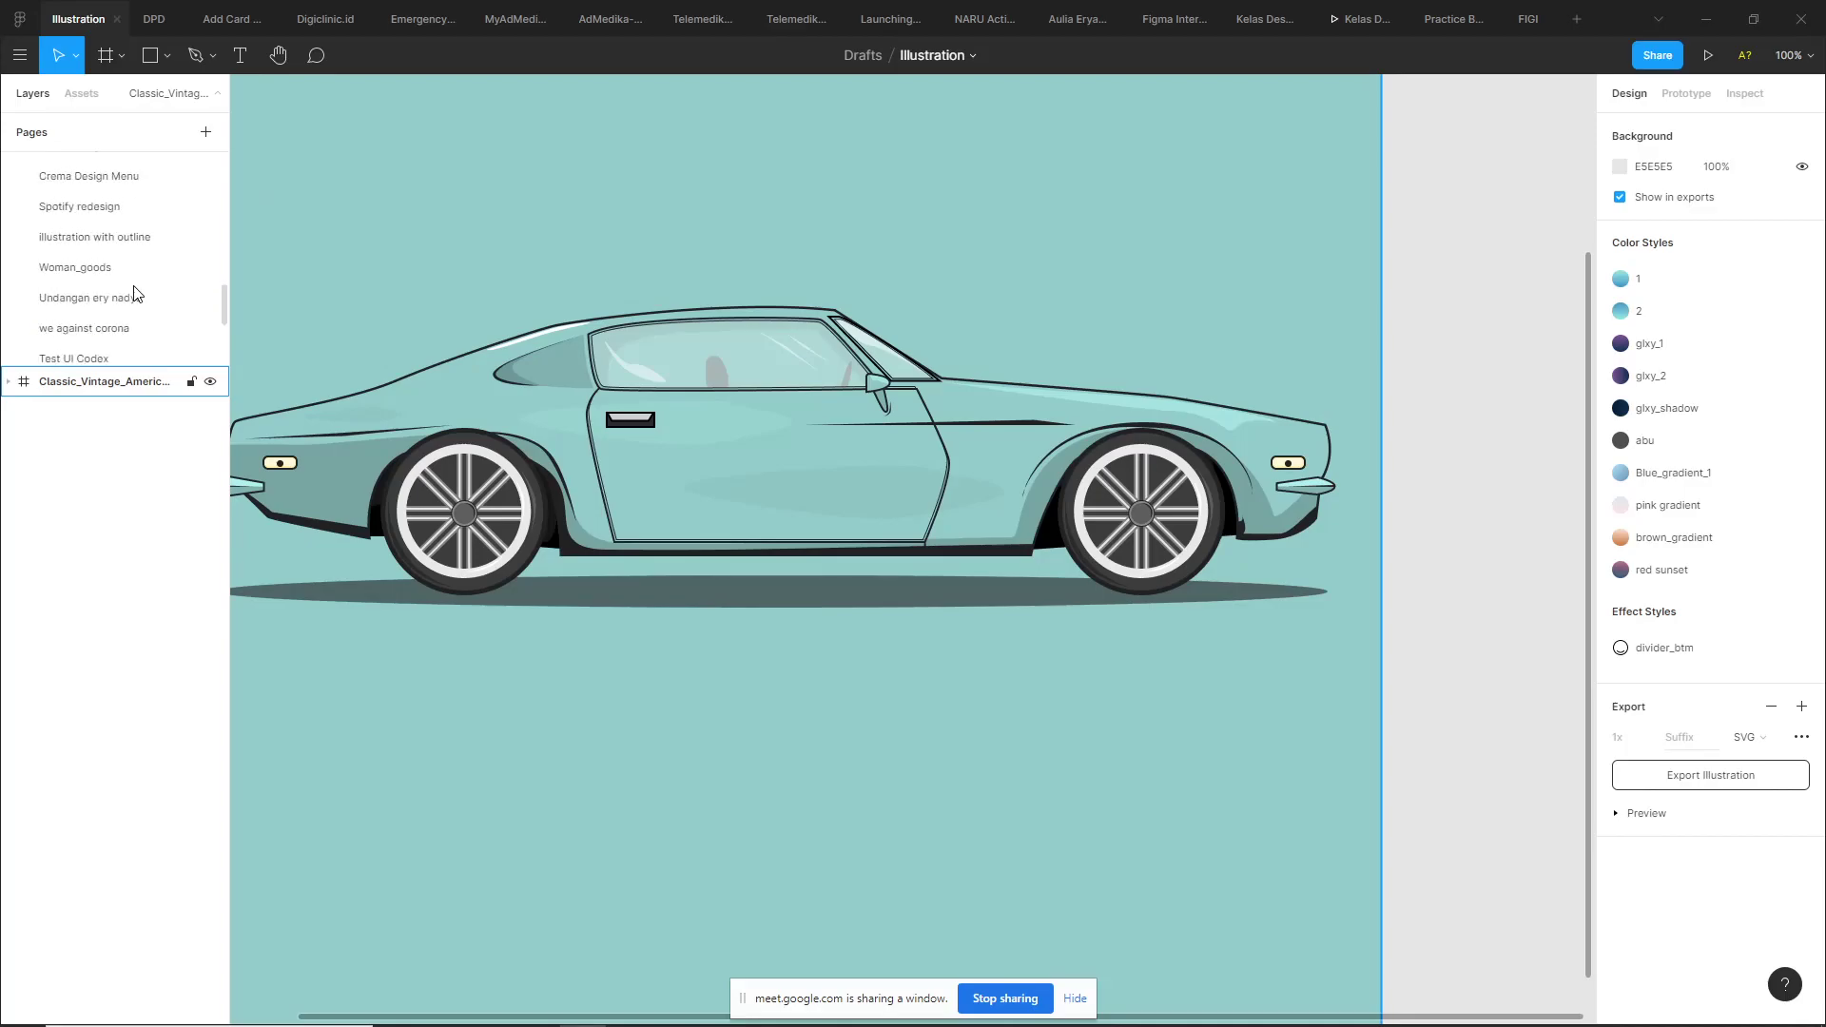
{"action": "scroll", "coordinate": [134, 292], "scroll_direction": "up", "scroll_amount": 2}
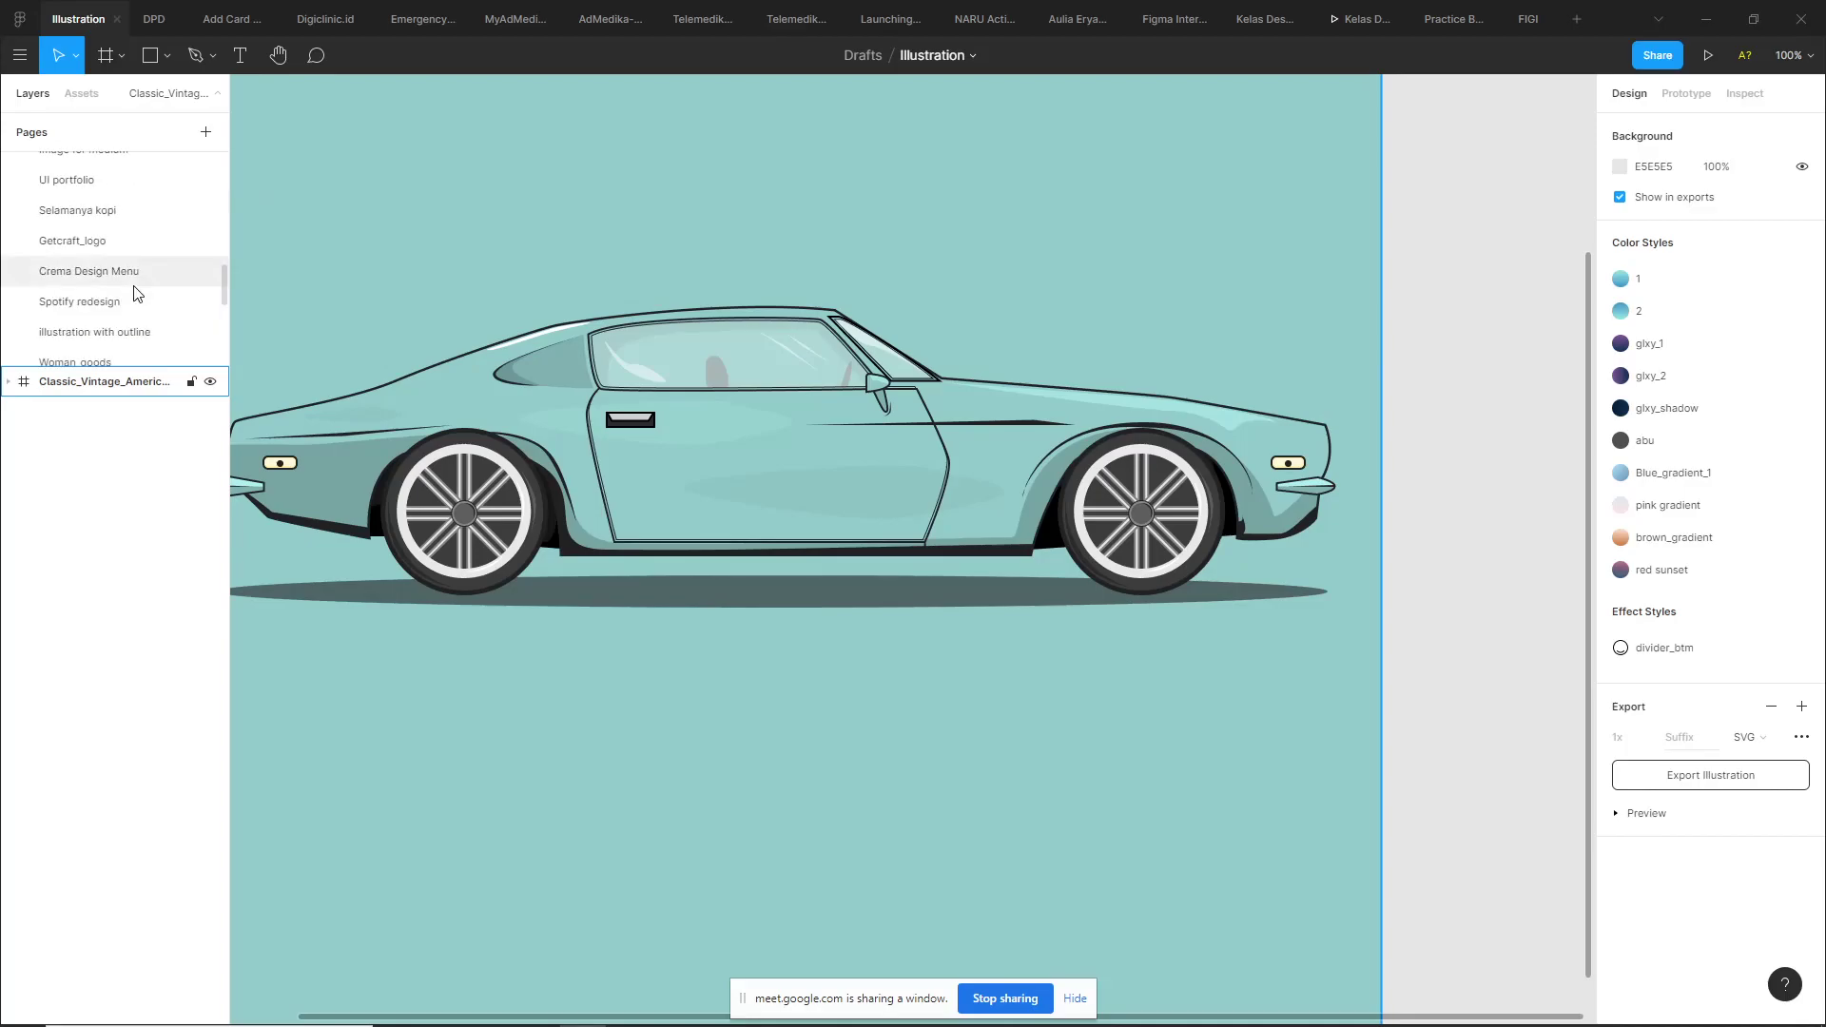
{"action": "left_click", "coordinate": [121, 271]}
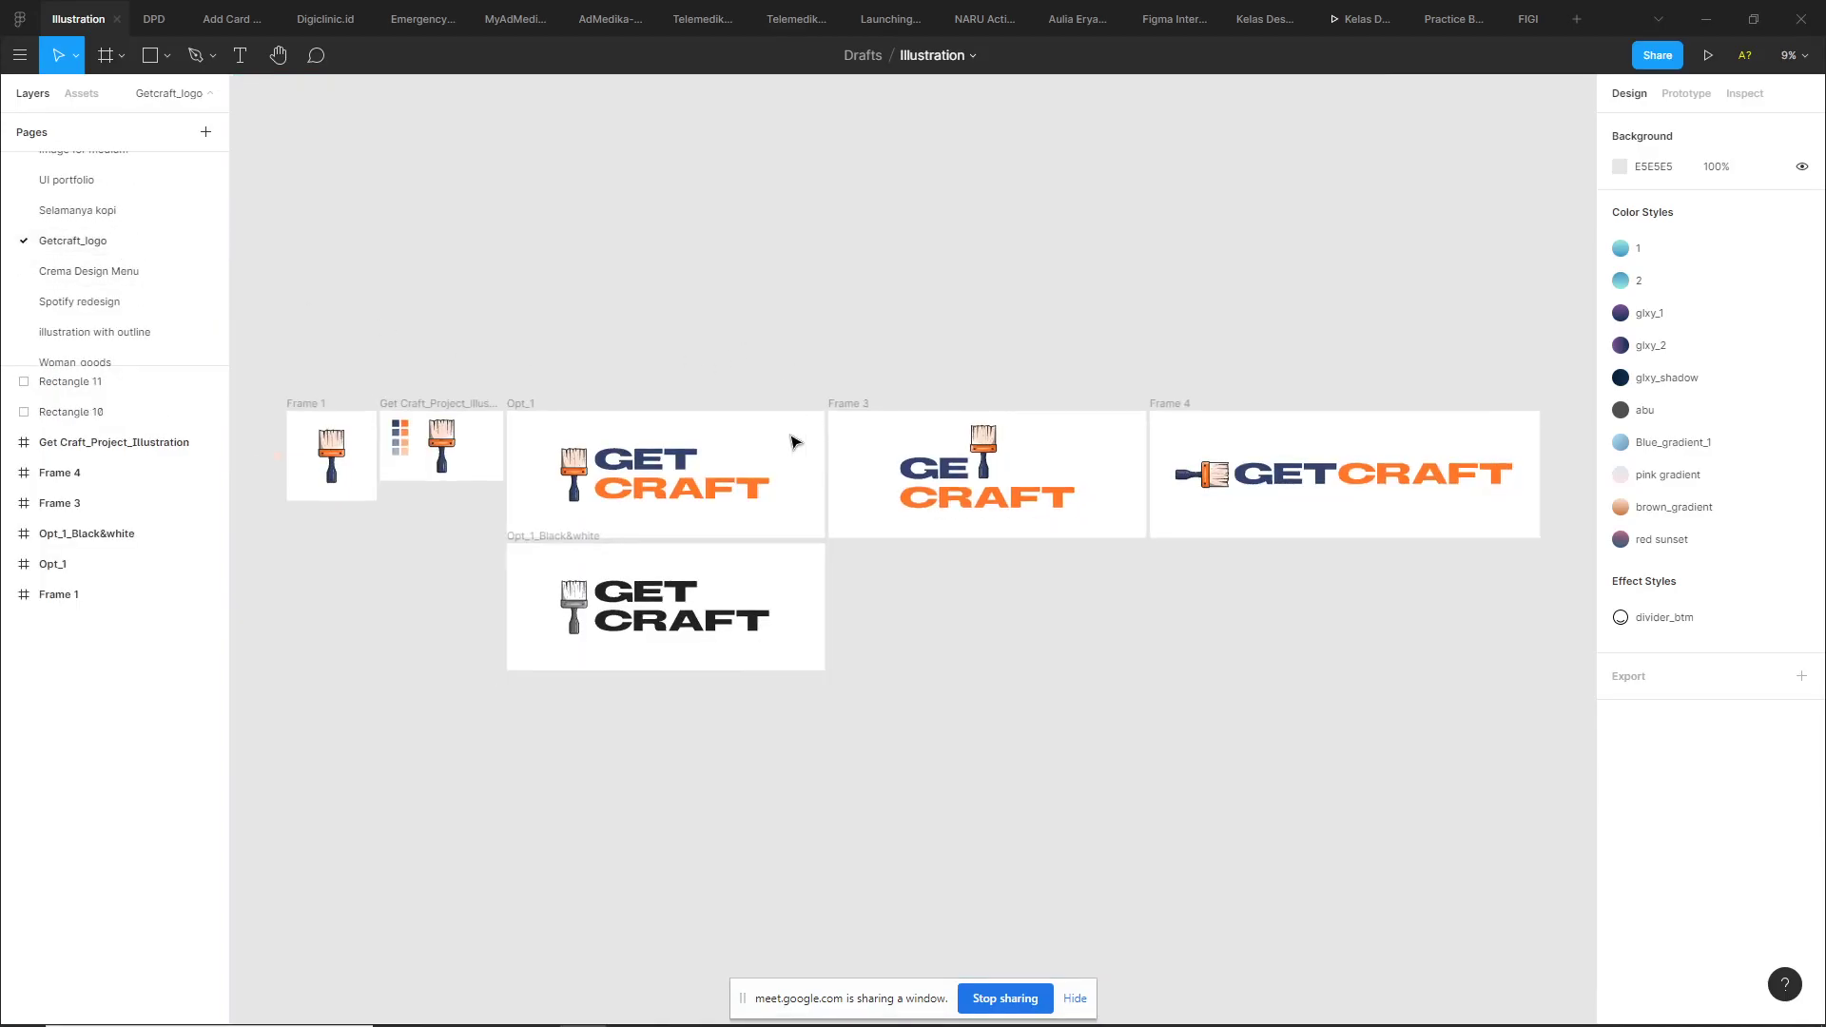
Bring the paintbrush logo frames into view, centring Frame 1 and the Get Craft frame
{"action": "scroll", "coordinate": [796, 442], "scroll_direction": "up", "scroll_amount": 5}
{"action": "scroll", "coordinate": [559, 457], "scroll_direction": "up", "scroll_amount": 4}
{"action": "left_click_drag", "start_coordinate": [558, 457], "coordinate": [1048, 500]}
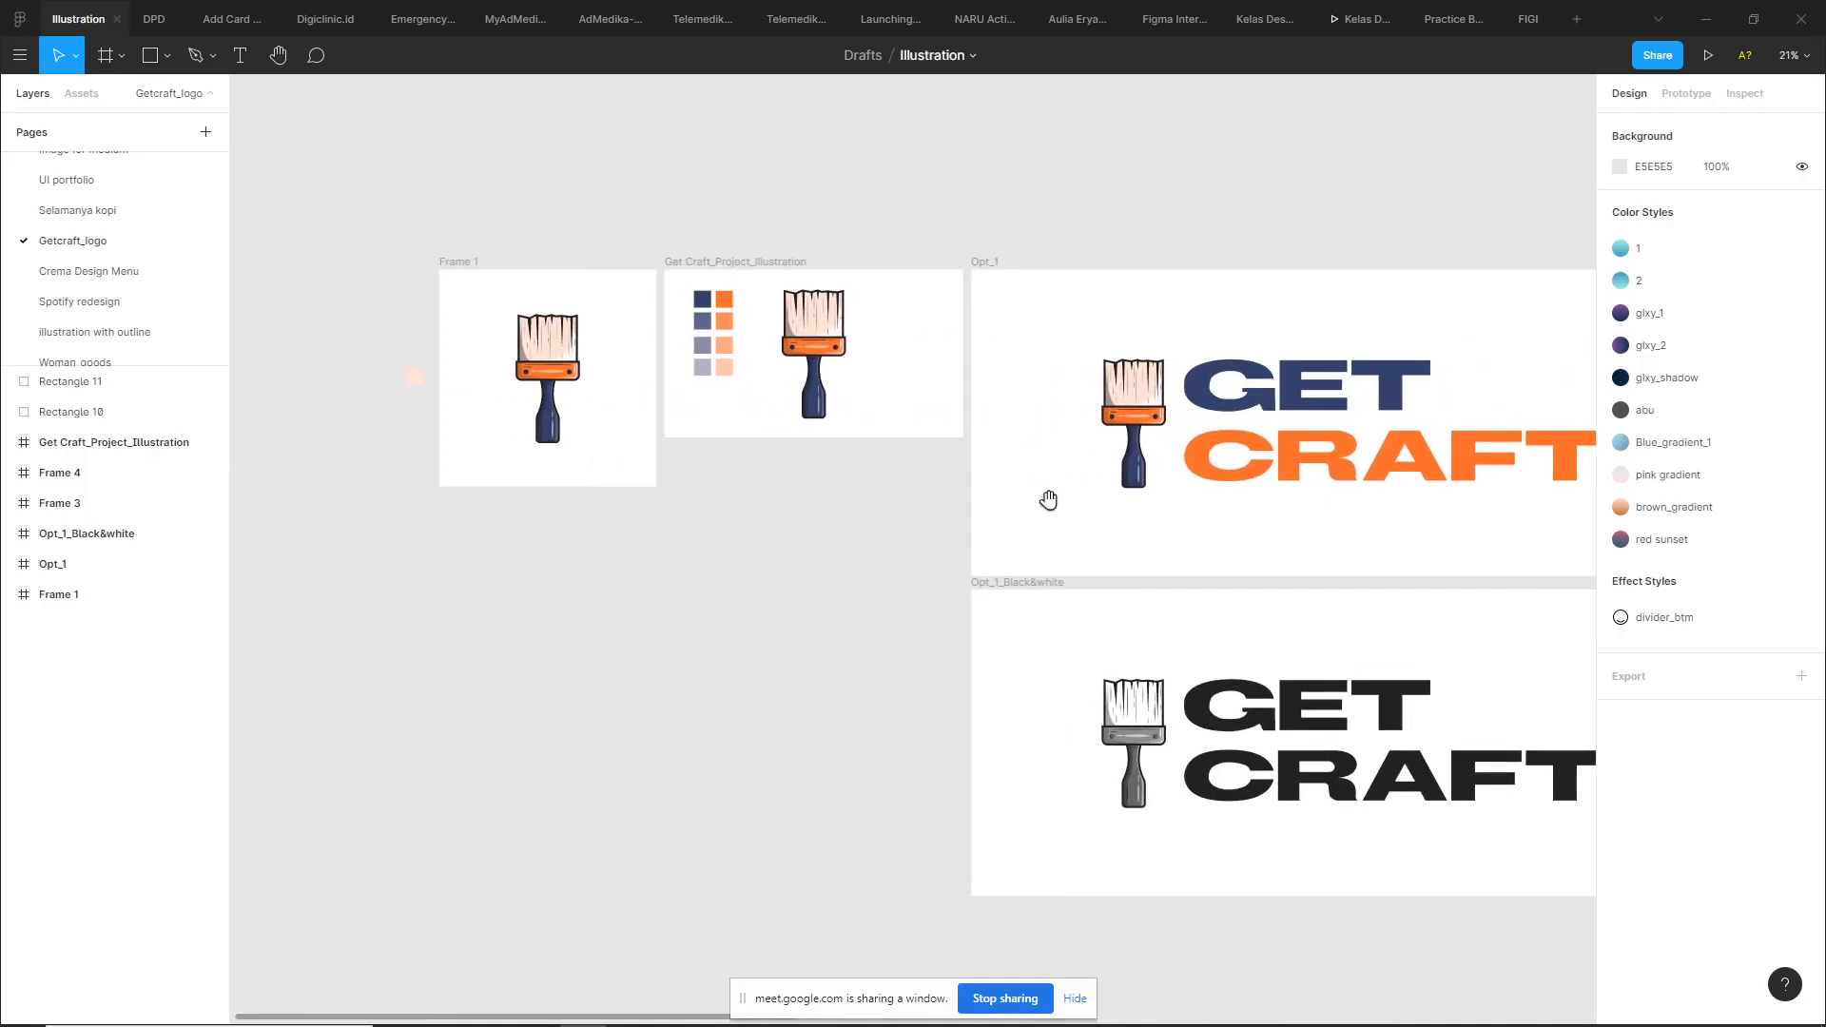
{"action": "scroll", "coordinate": [795, 444], "scroll_direction": "up", "scroll_amount": 3}
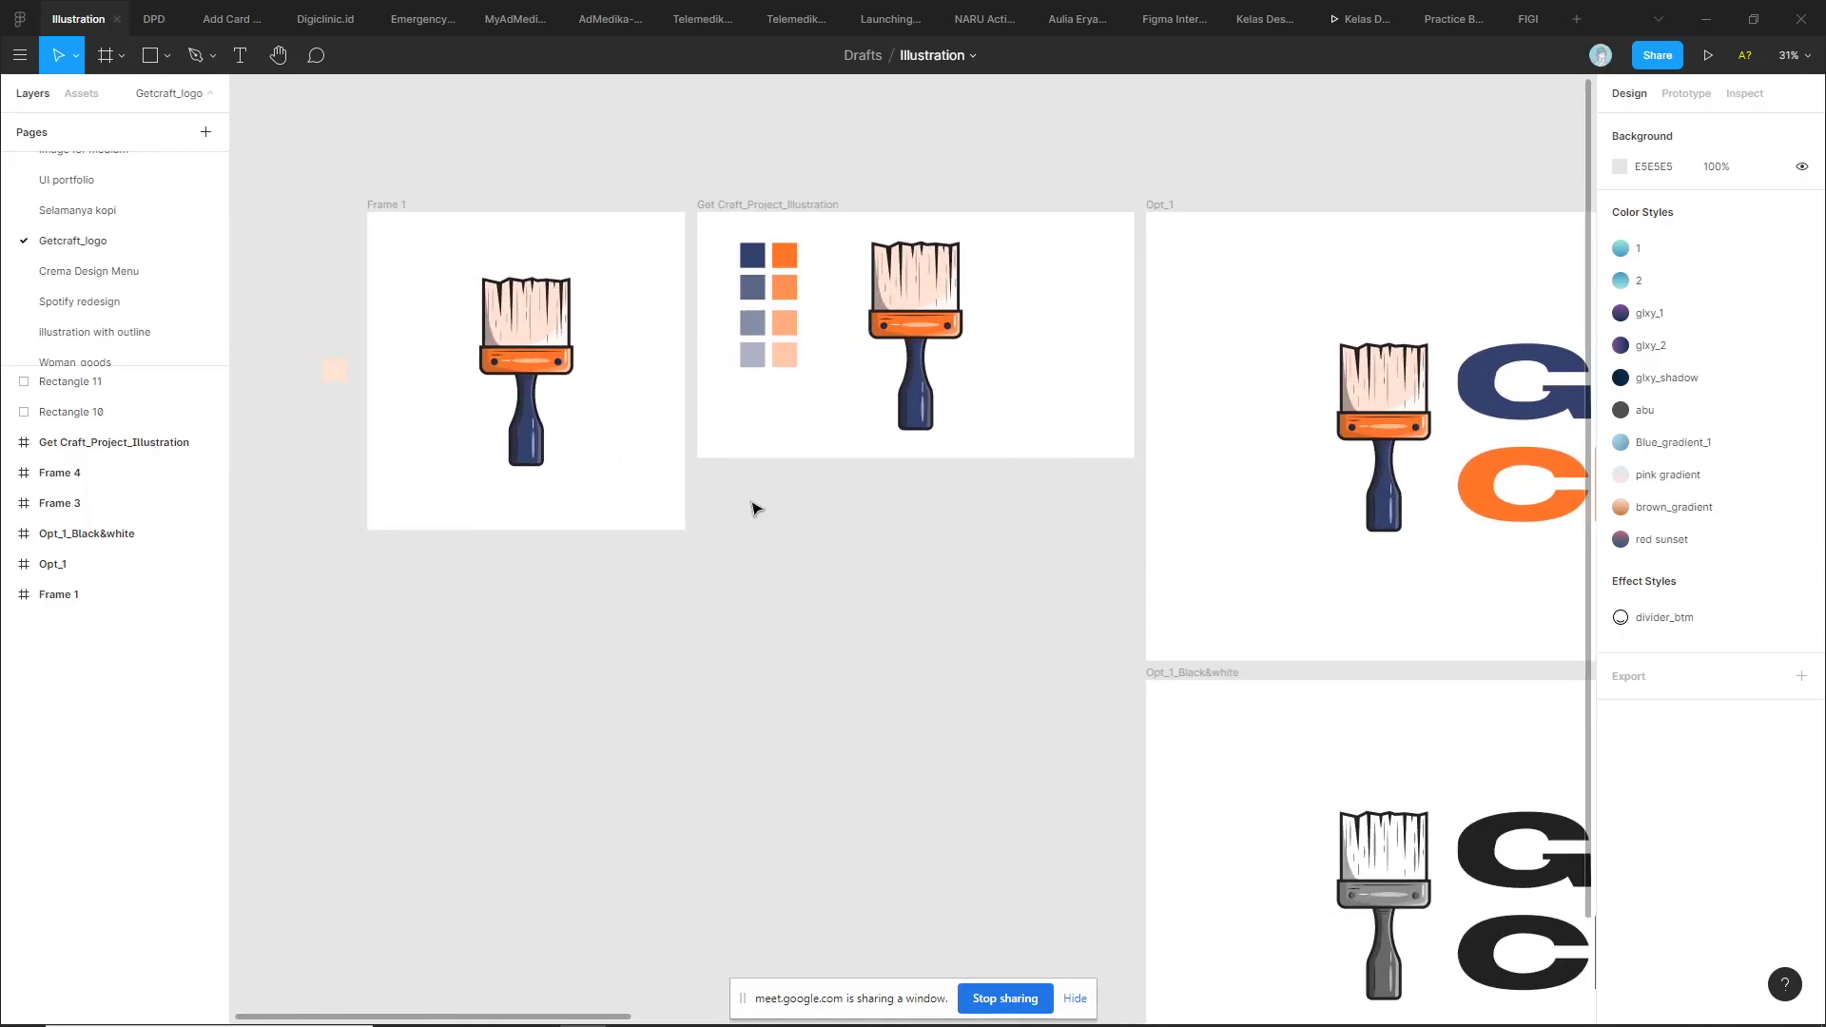
{"action": "scroll", "coordinate": [712, 726], "scroll_direction": "up", "scroll_amount": 3}
{"action": "left_click_drag", "start_coordinate": [624, 660], "coordinate": [865, 835]}
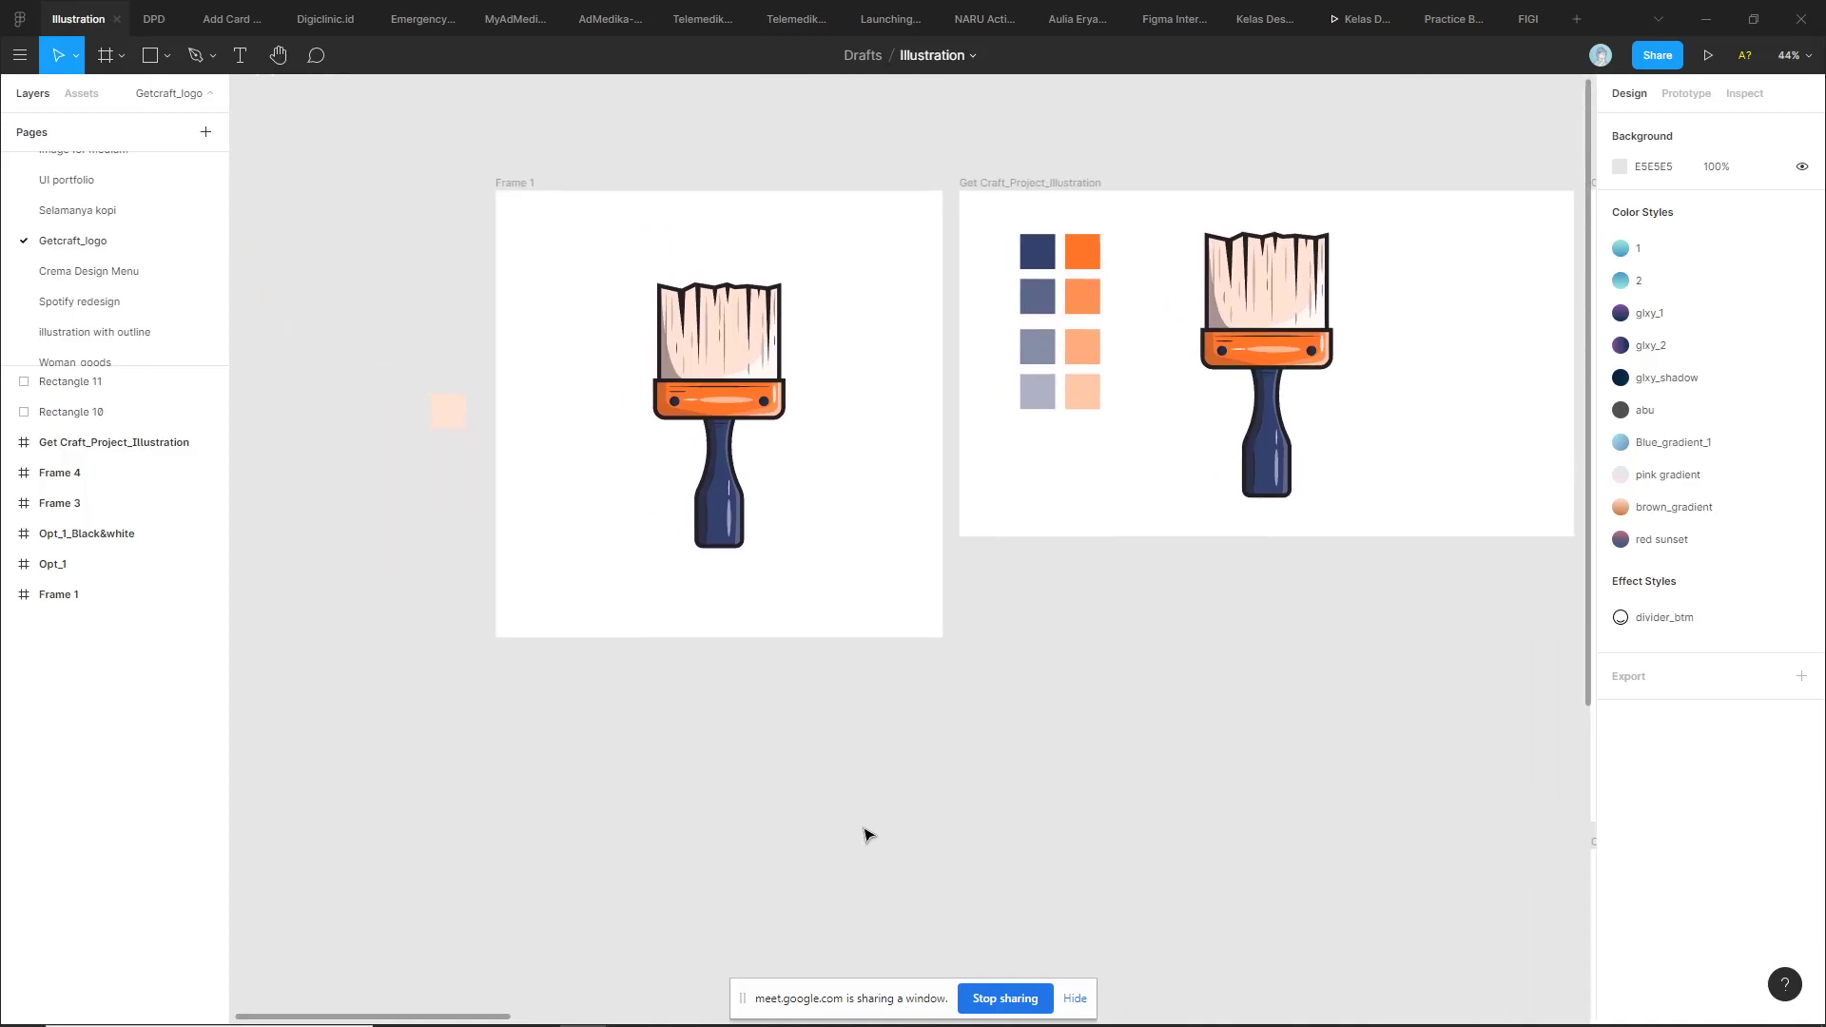
Zoom and scroll around the colour Opt_1, Frame 3 and black-and-white brush logo variants
{"action": "scroll", "coordinate": [729, 803], "scroll_direction": "up", "scroll_amount": 2}
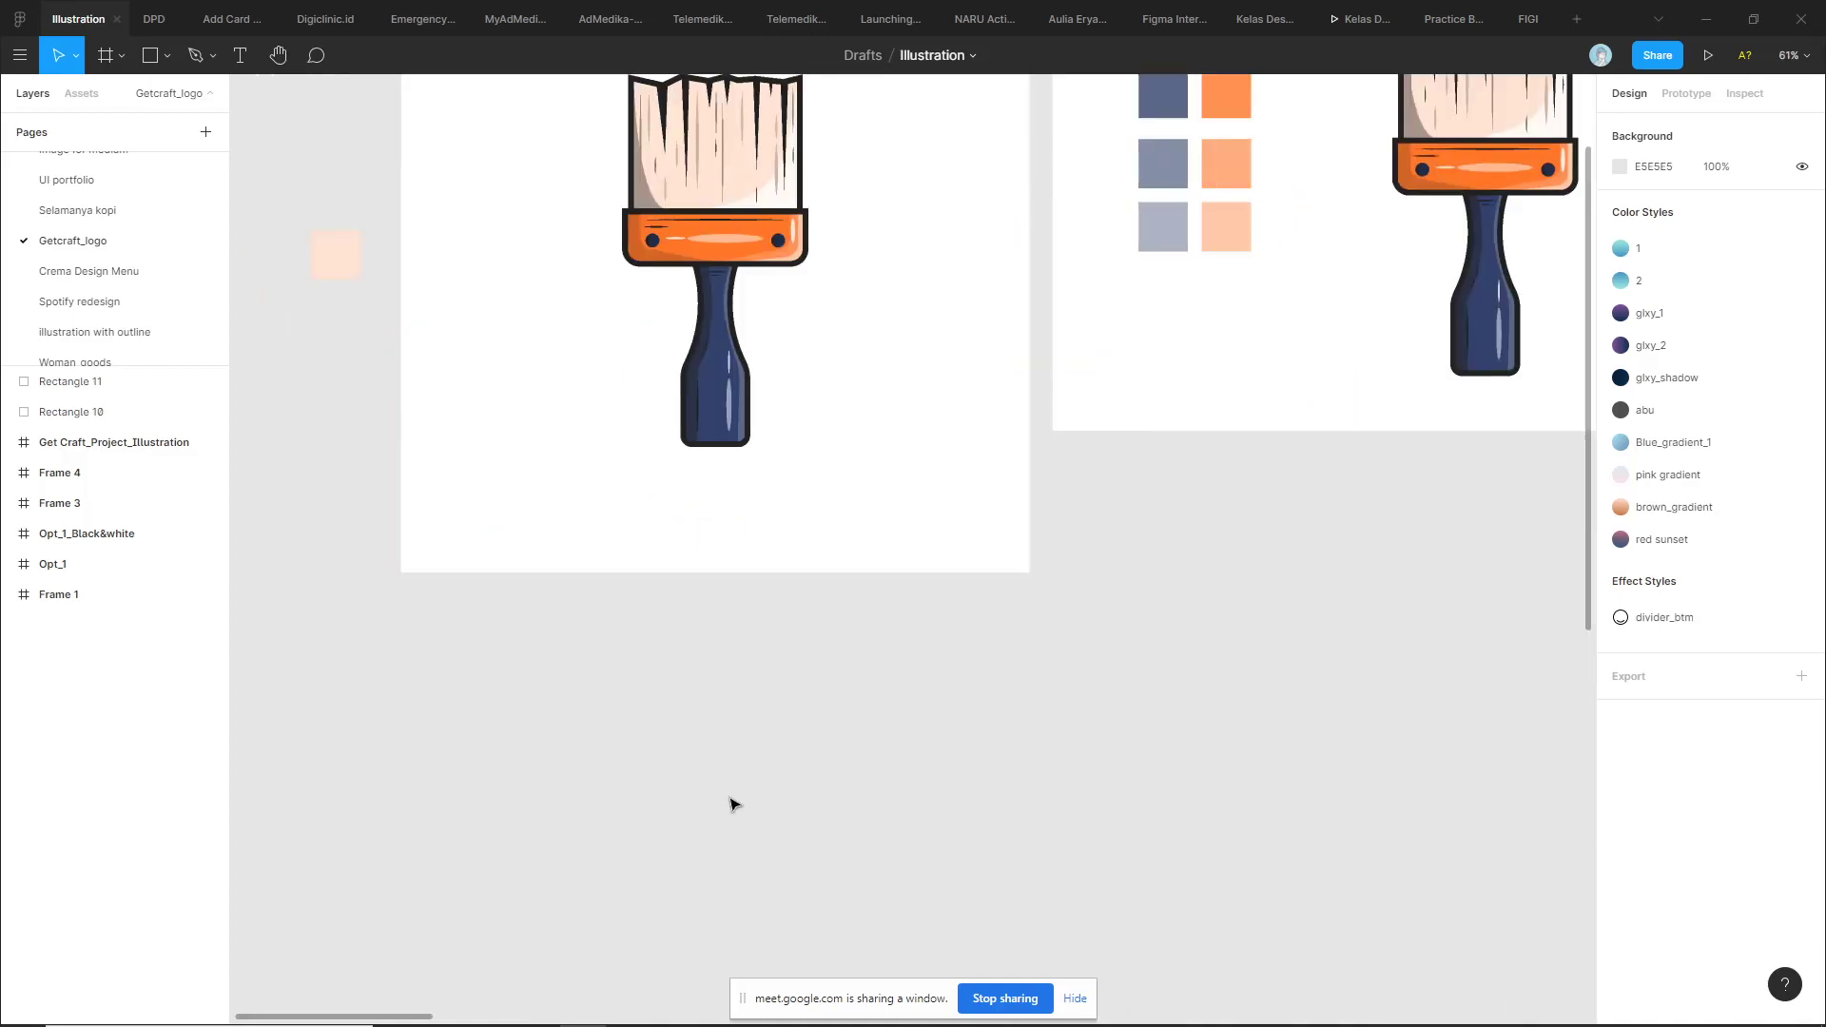
{"action": "scroll", "coordinate": [836, 824], "scroll_direction": "up", "scroll_amount": 2}
{"action": "scroll", "coordinate": [790, 839], "scroll_direction": "up", "scroll_amount": 2}
{"action": "scroll", "coordinate": [789, 837], "scroll_direction": "down", "scroll_amount": 2}
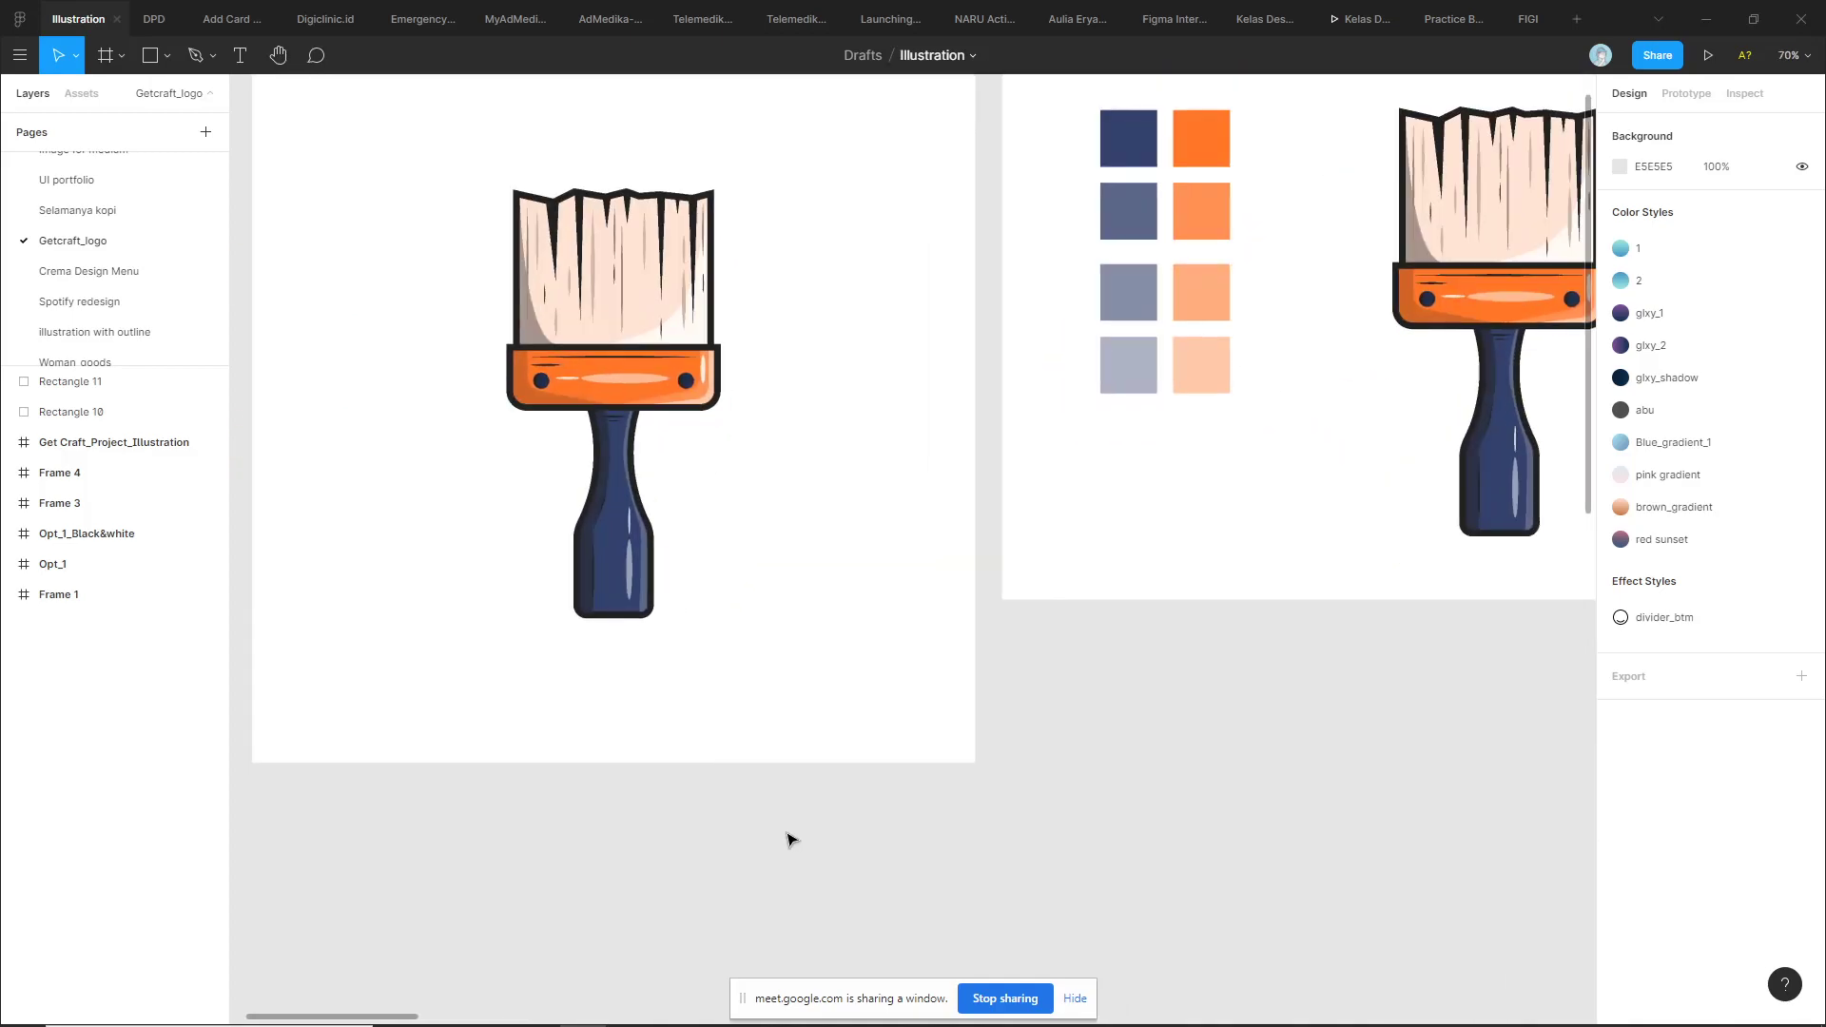
{"action": "scroll", "coordinate": [882, 897], "scroll_direction": "up", "scroll_amount": 2}
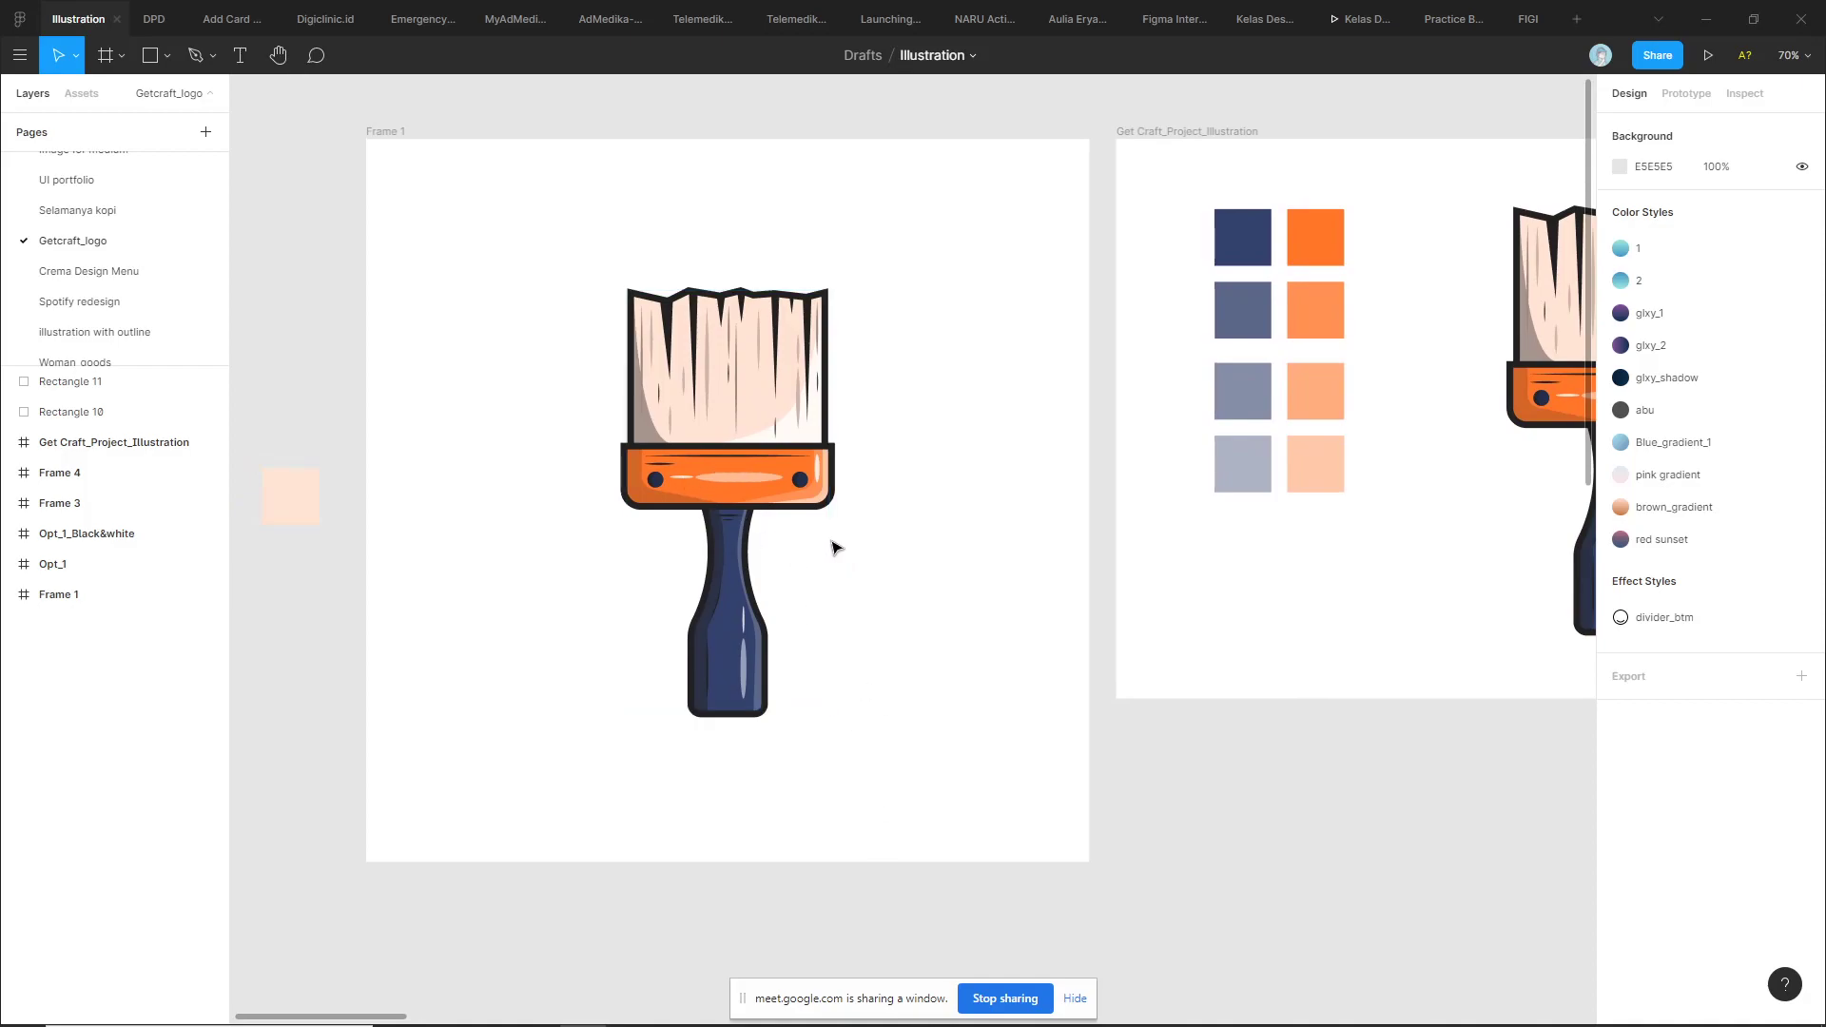
{"action": "scroll", "coordinate": [816, 555], "scroll_direction": "up", "scroll_amount": 3}
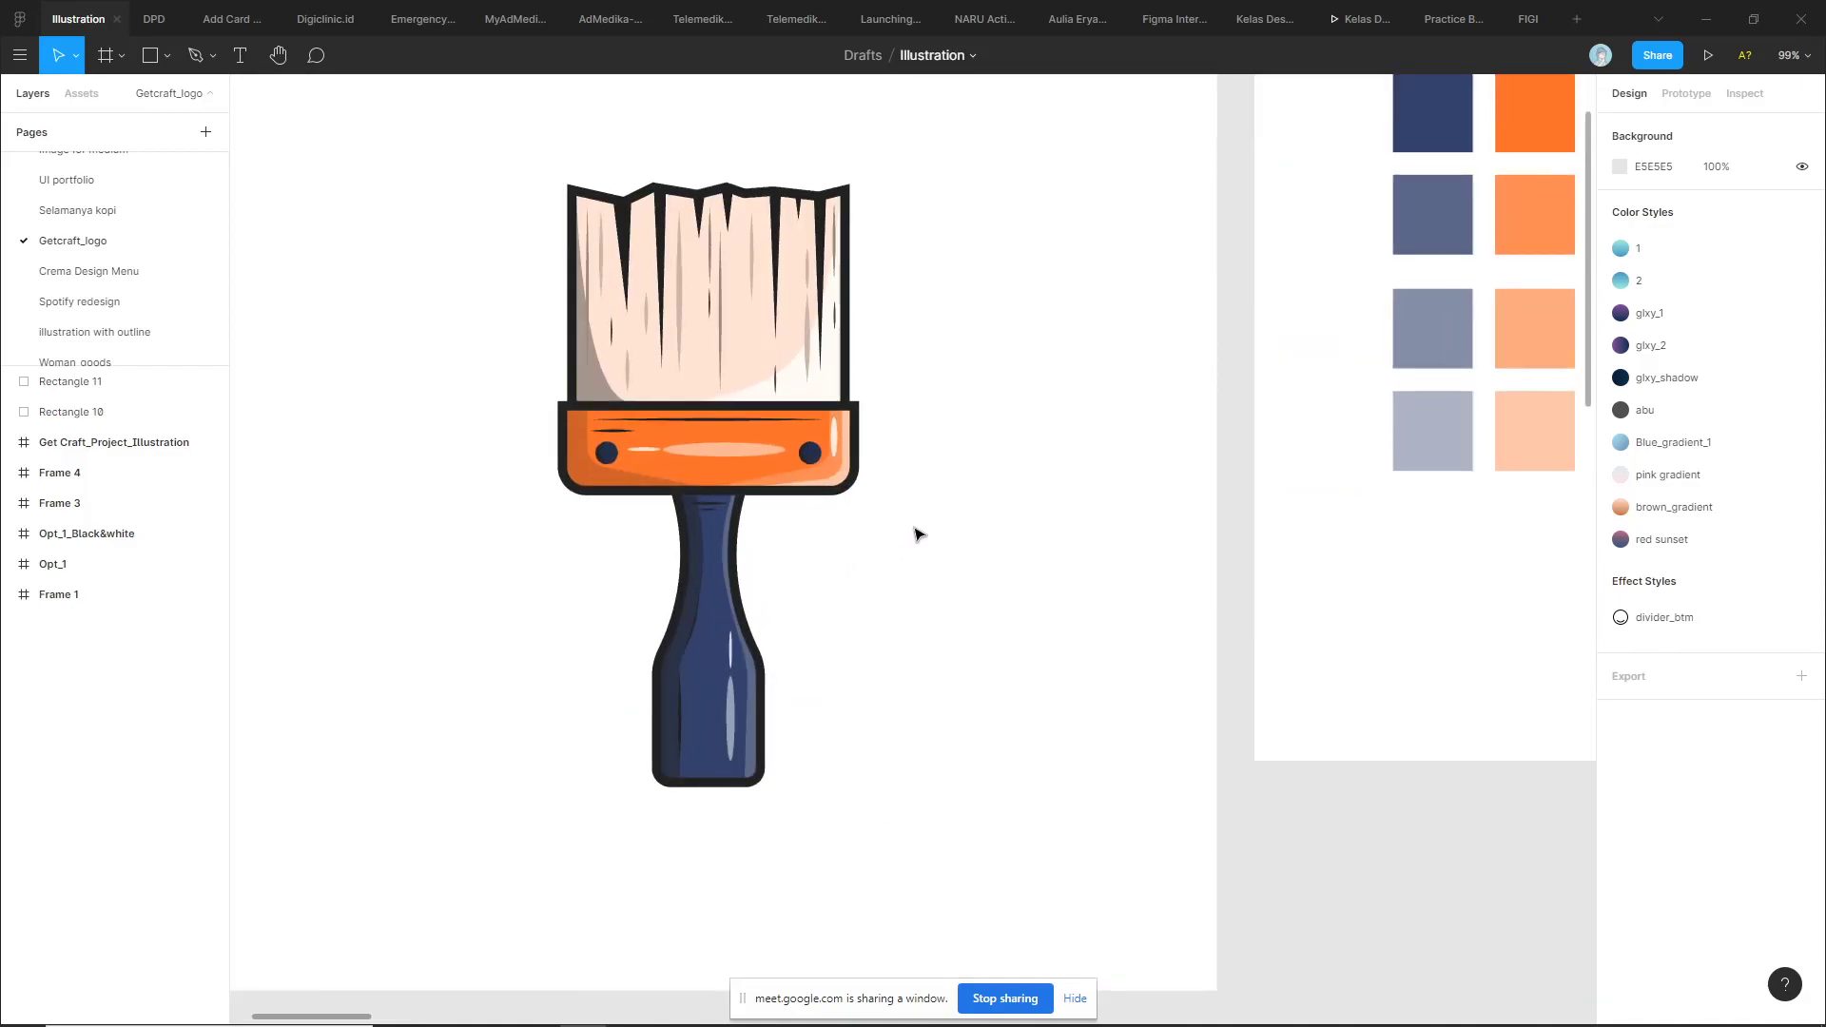
{"action": "scroll", "coordinate": [917, 530], "scroll_direction": "down", "scroll_amount": 1}
{"action": "scroll", "coordinate": [1010, 470], "scroll_direction": "up", "scroll_amount": 3}
{"action": "scroll", "coordinate": [1010, 470], "scroll_direction": "up", "scroll_amount": 1}
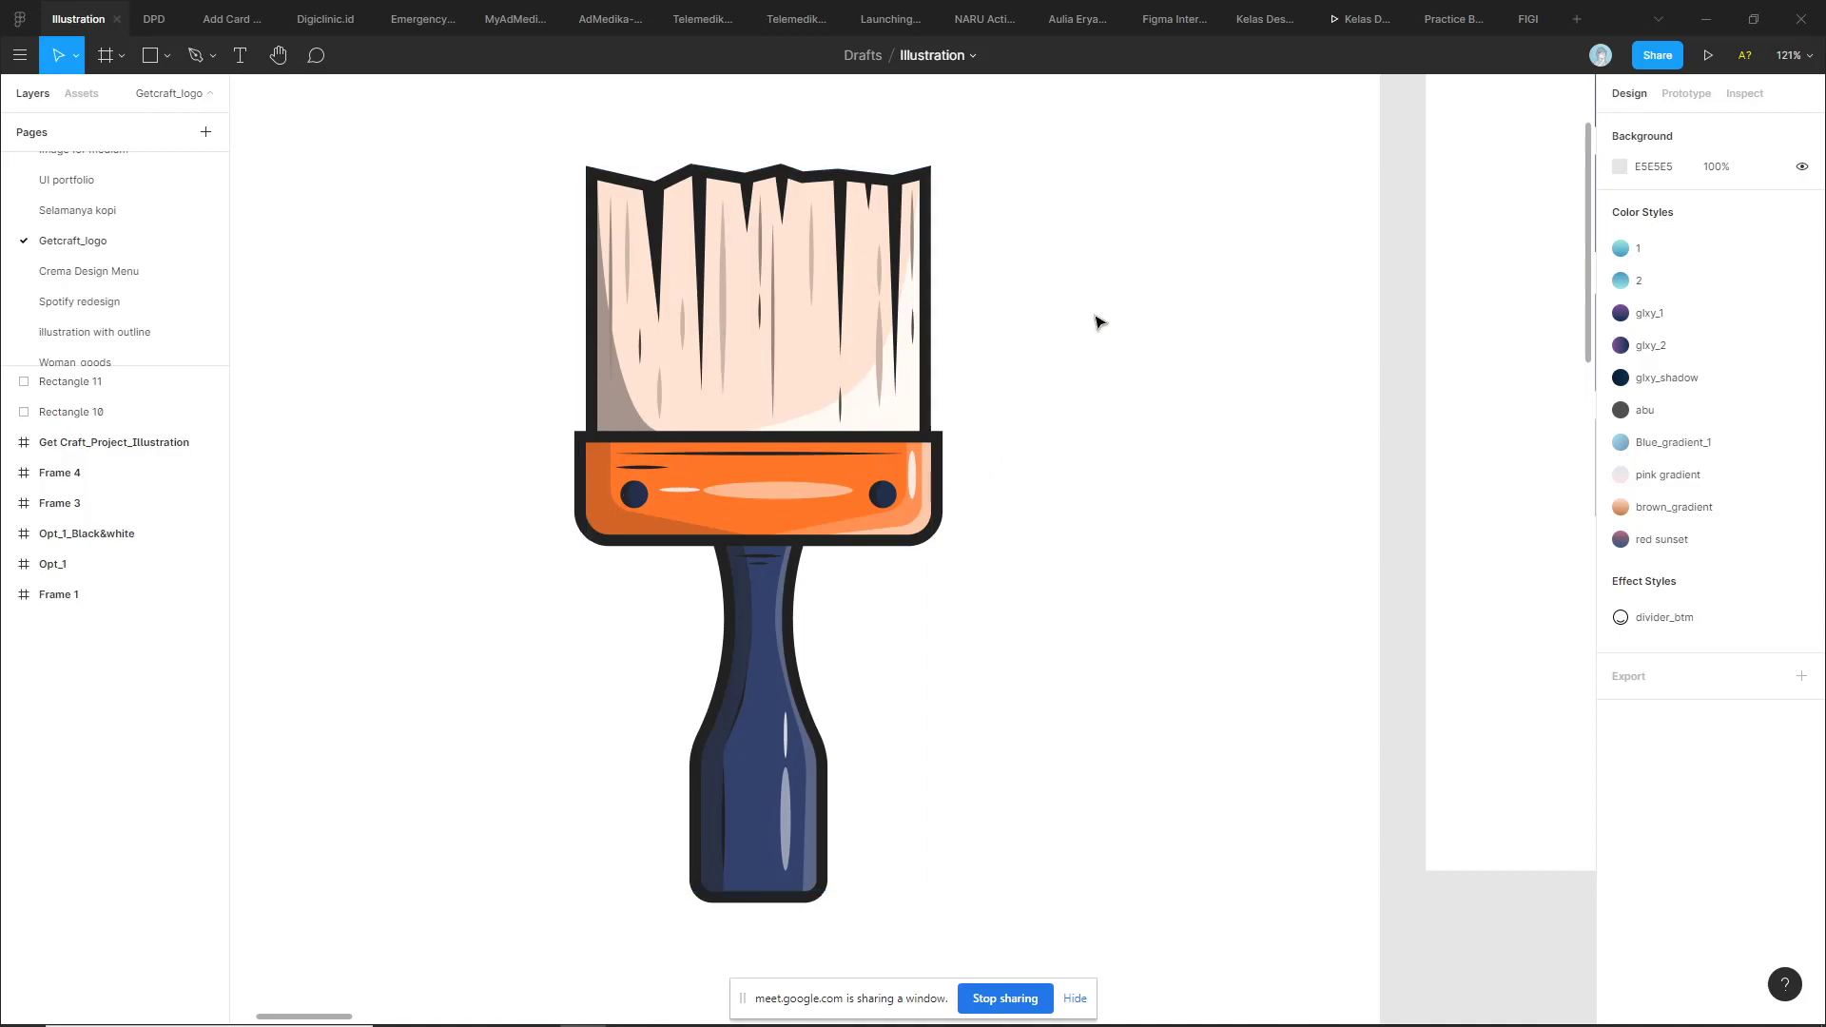
{"action": "scroll", "coordinate": [610, 425], "scroll_direction": "up", "scroll_amount": 2}
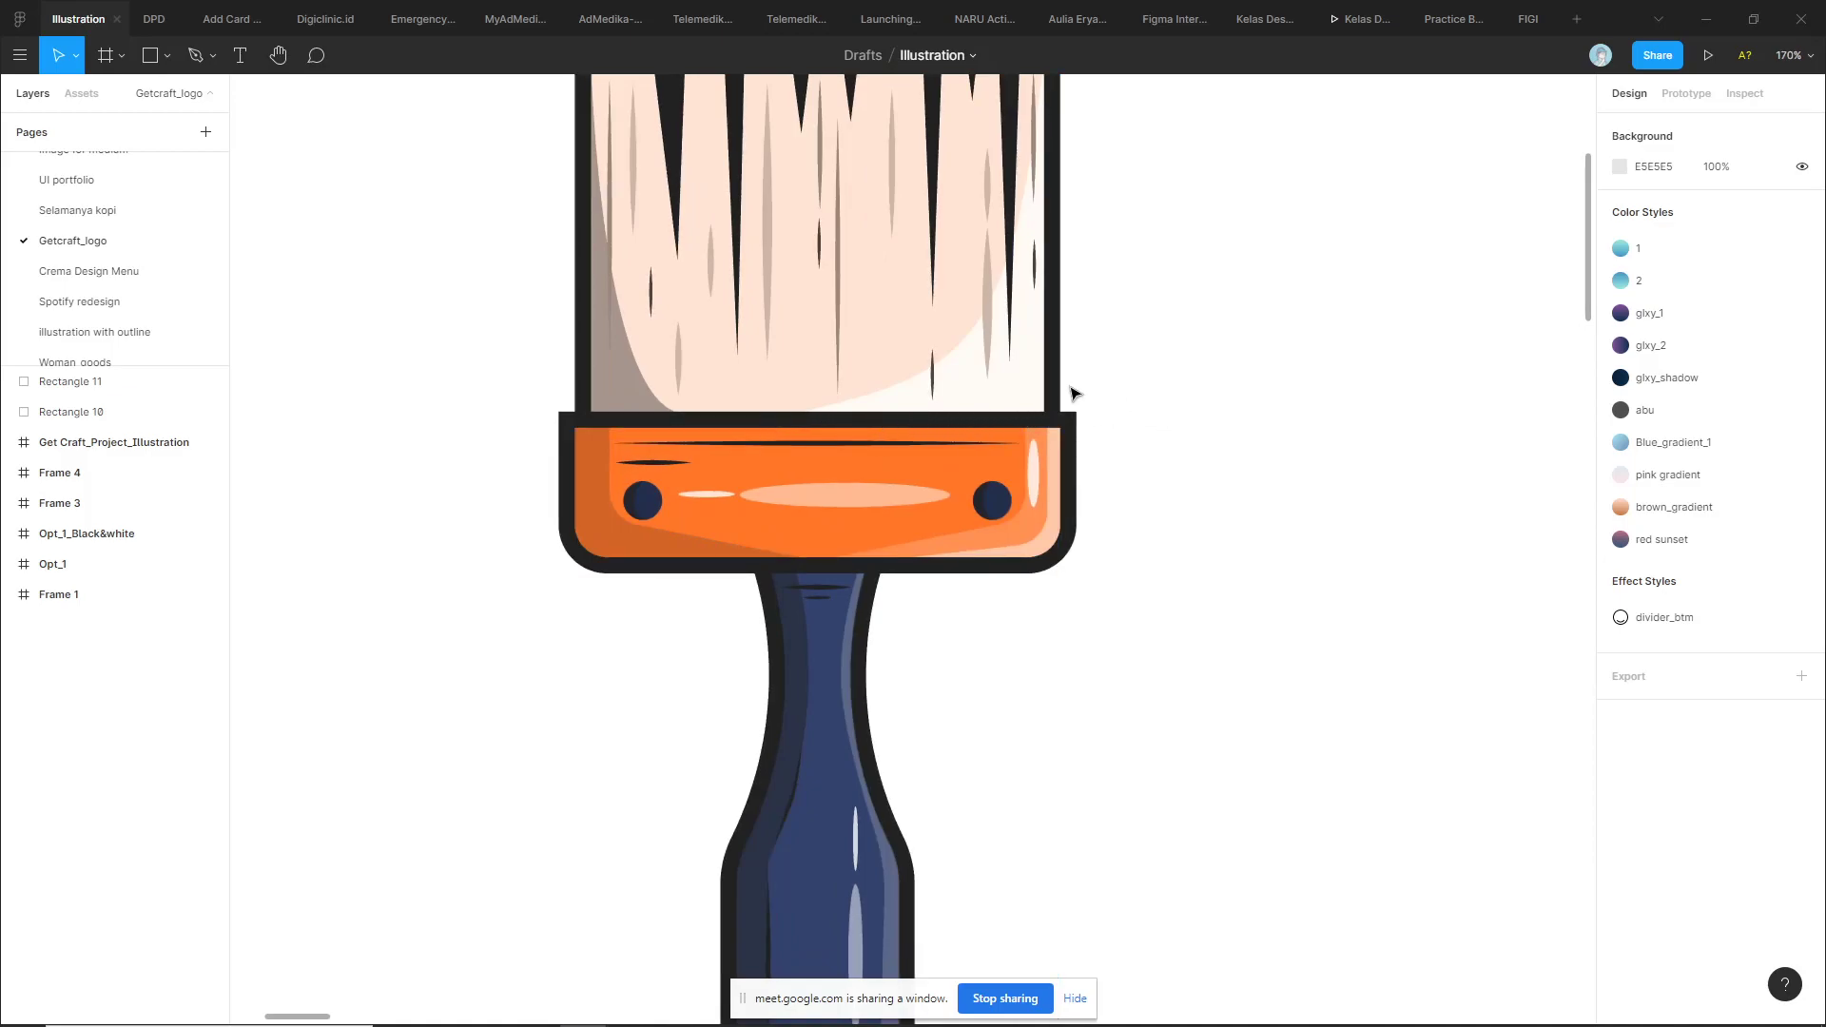
{"action": "scroll", "coordinate": [980, 396], "scroll_direction": "down", "scroll_amount": 2}
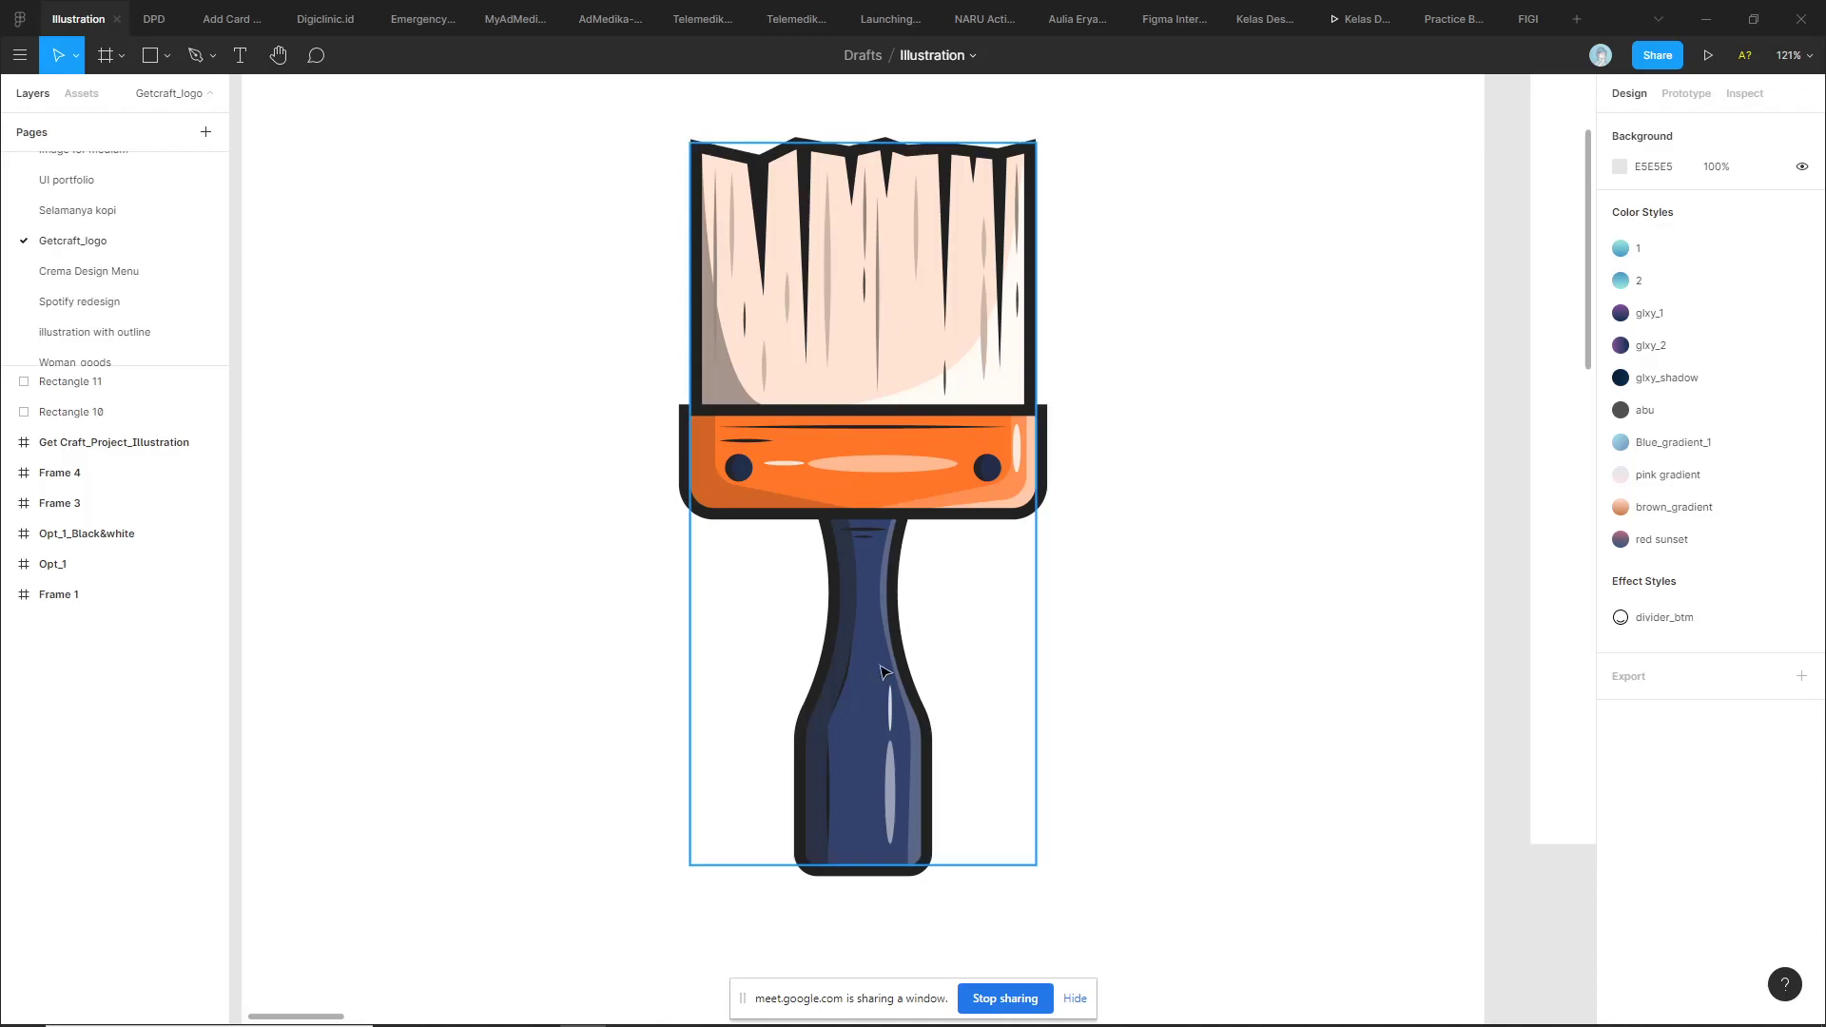
{"action": "scroll", "coordinate": [967, 419], "scroll_direction": "down", "scroll_amount": 1}
{"action": "scroll", "coordinate": [962, 428], "scroll_direction": "down", "scroll_amount": 1}
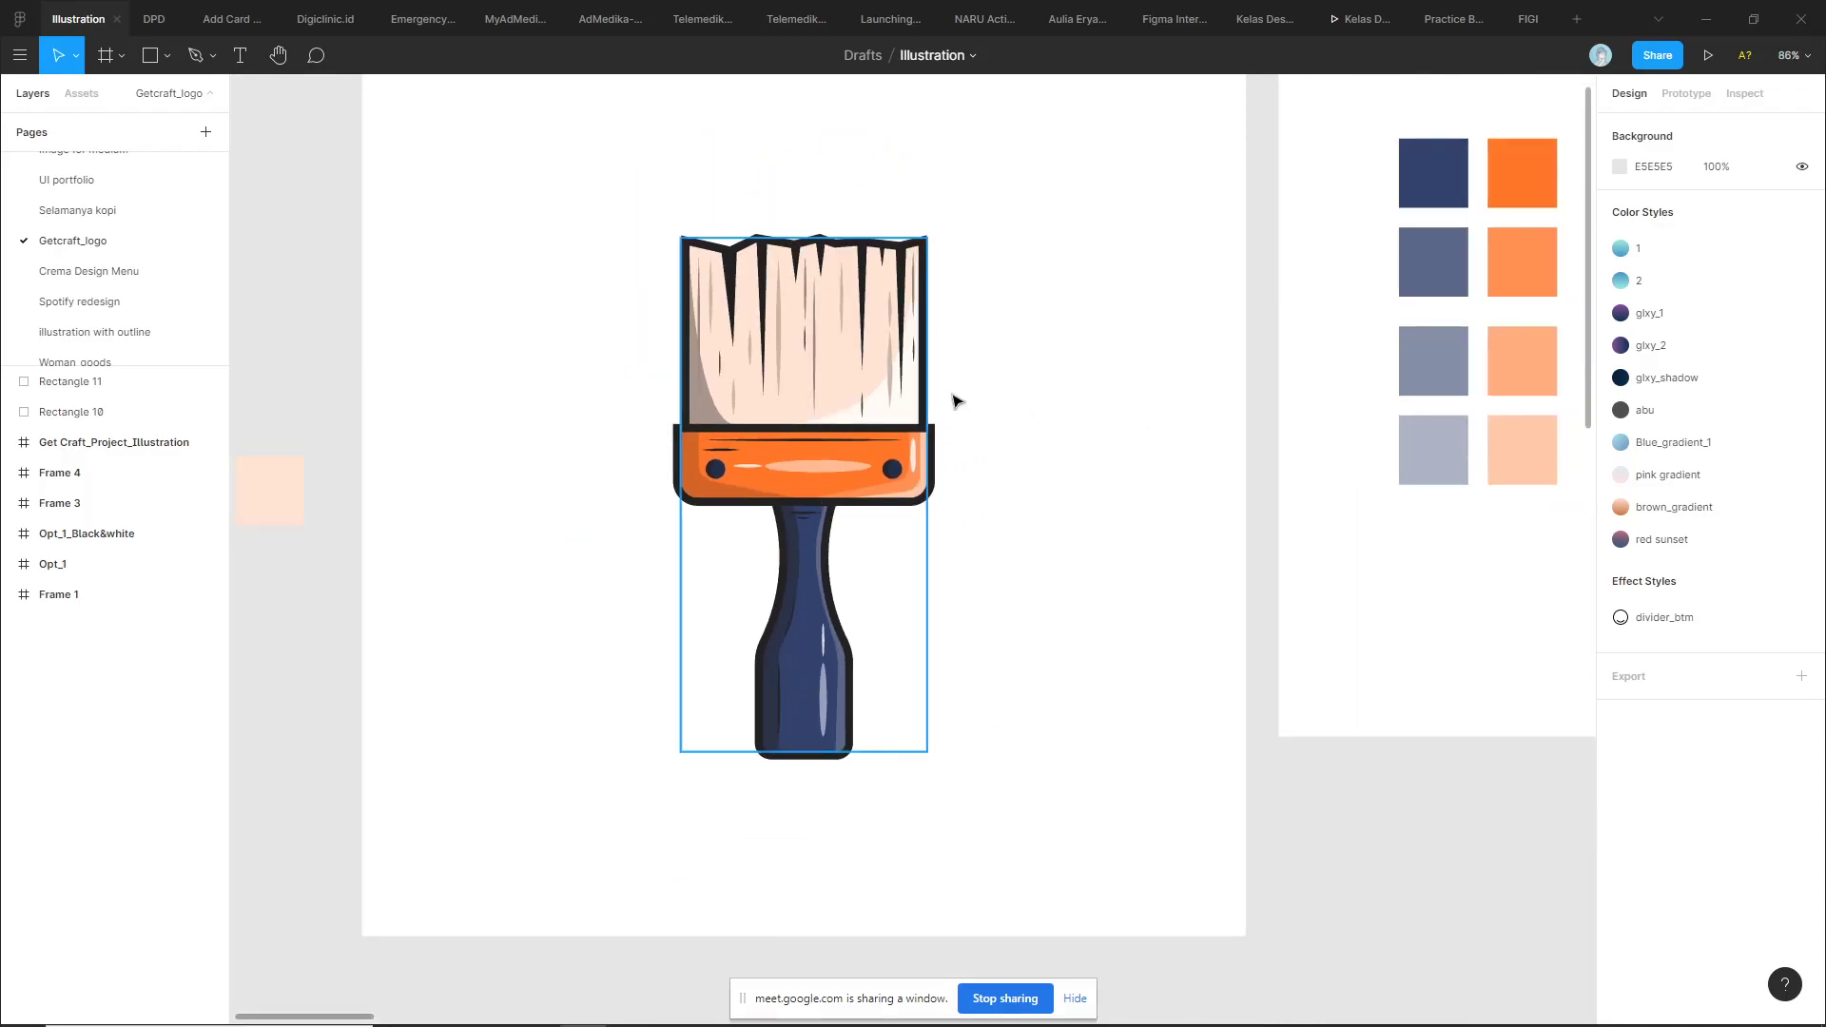
{"action": "scroll", "coordinate": [999, 423], "scroll_direction": "up", "scroll_amount": 2}
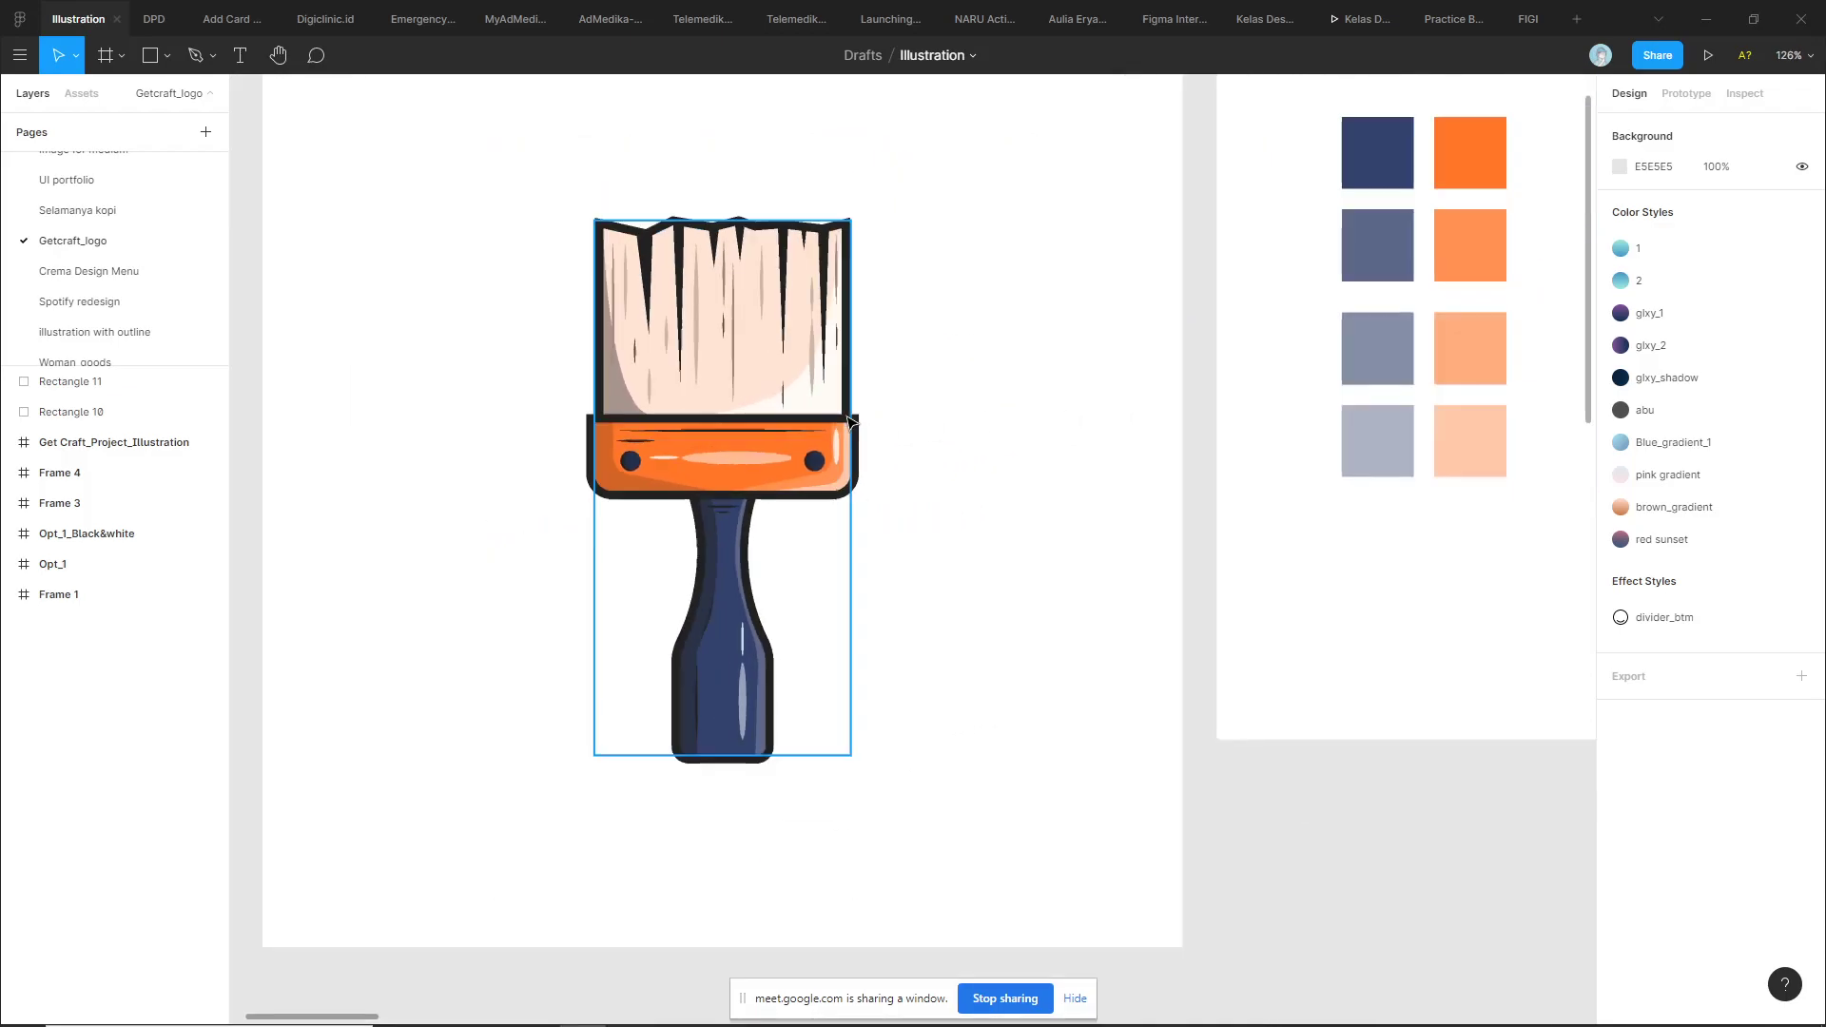
{"action": "scroll", "coordinate": [630, 473], "scroll_direction": "down", "scroll_amount": 2}
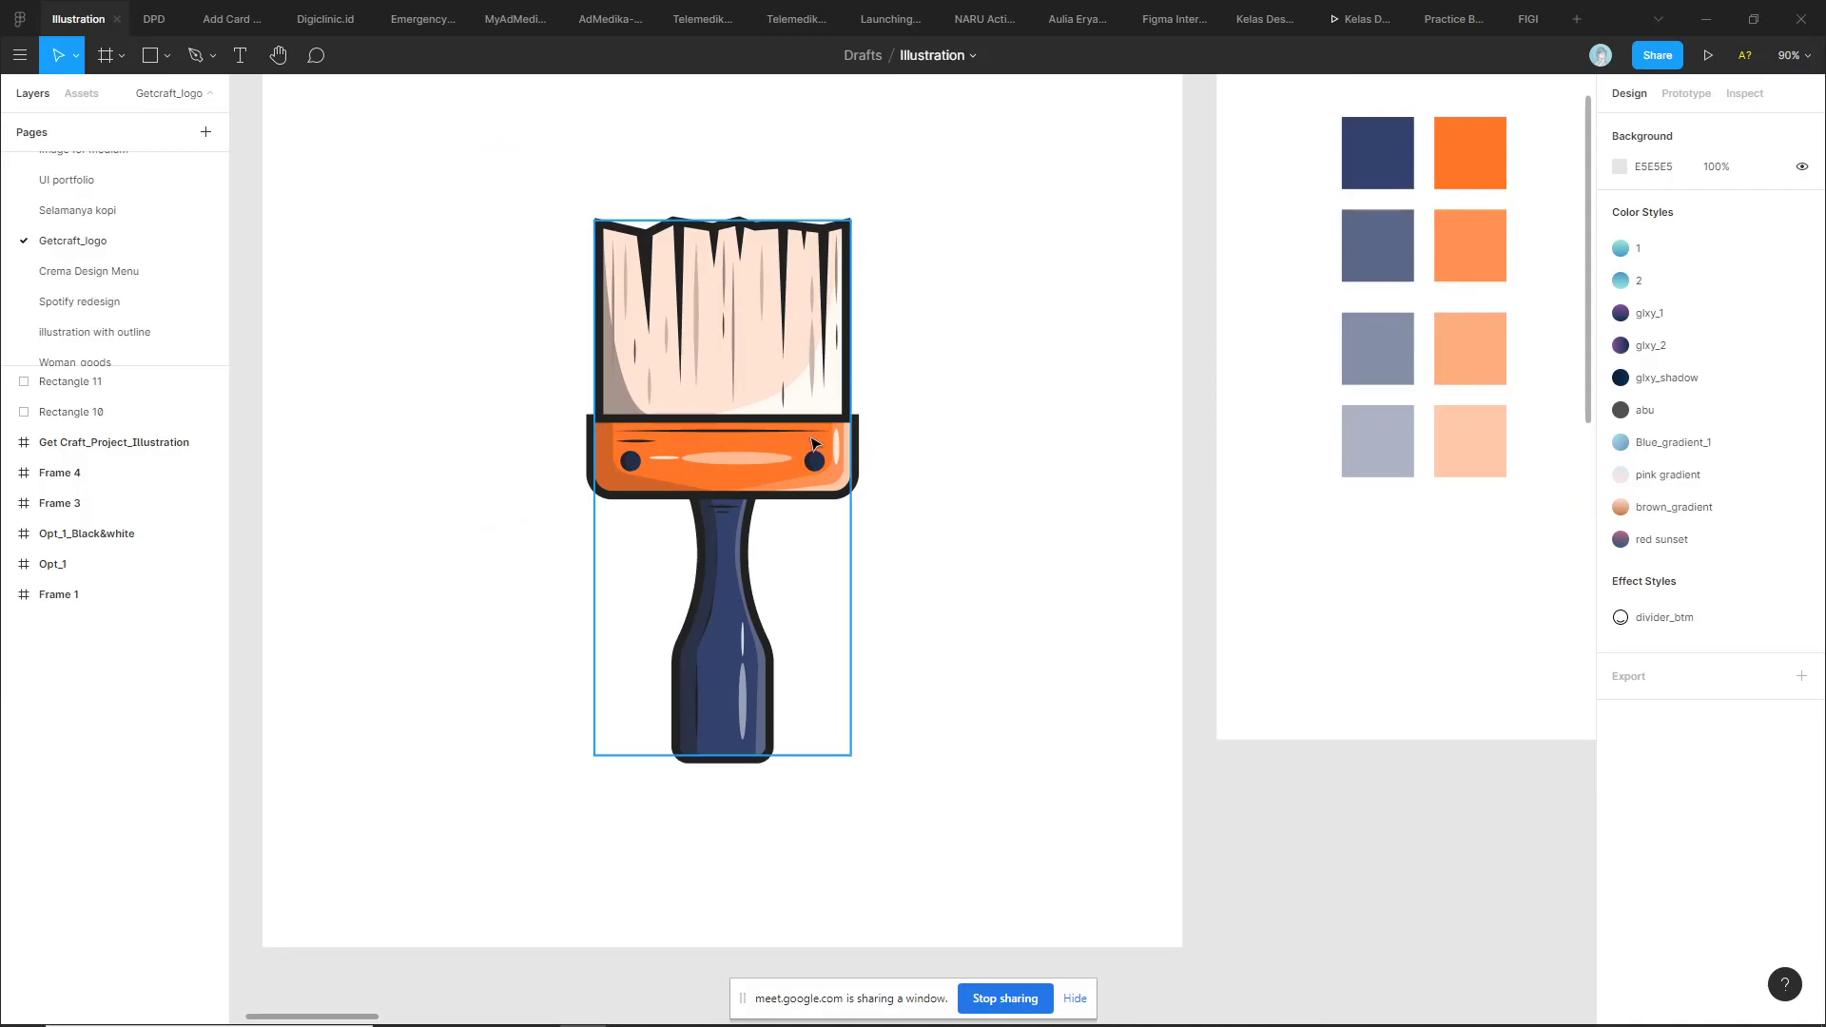
{"action": "scroll", "coordinate": [888, 469], "scroll_direction": "up", "scroll_amount": 1}
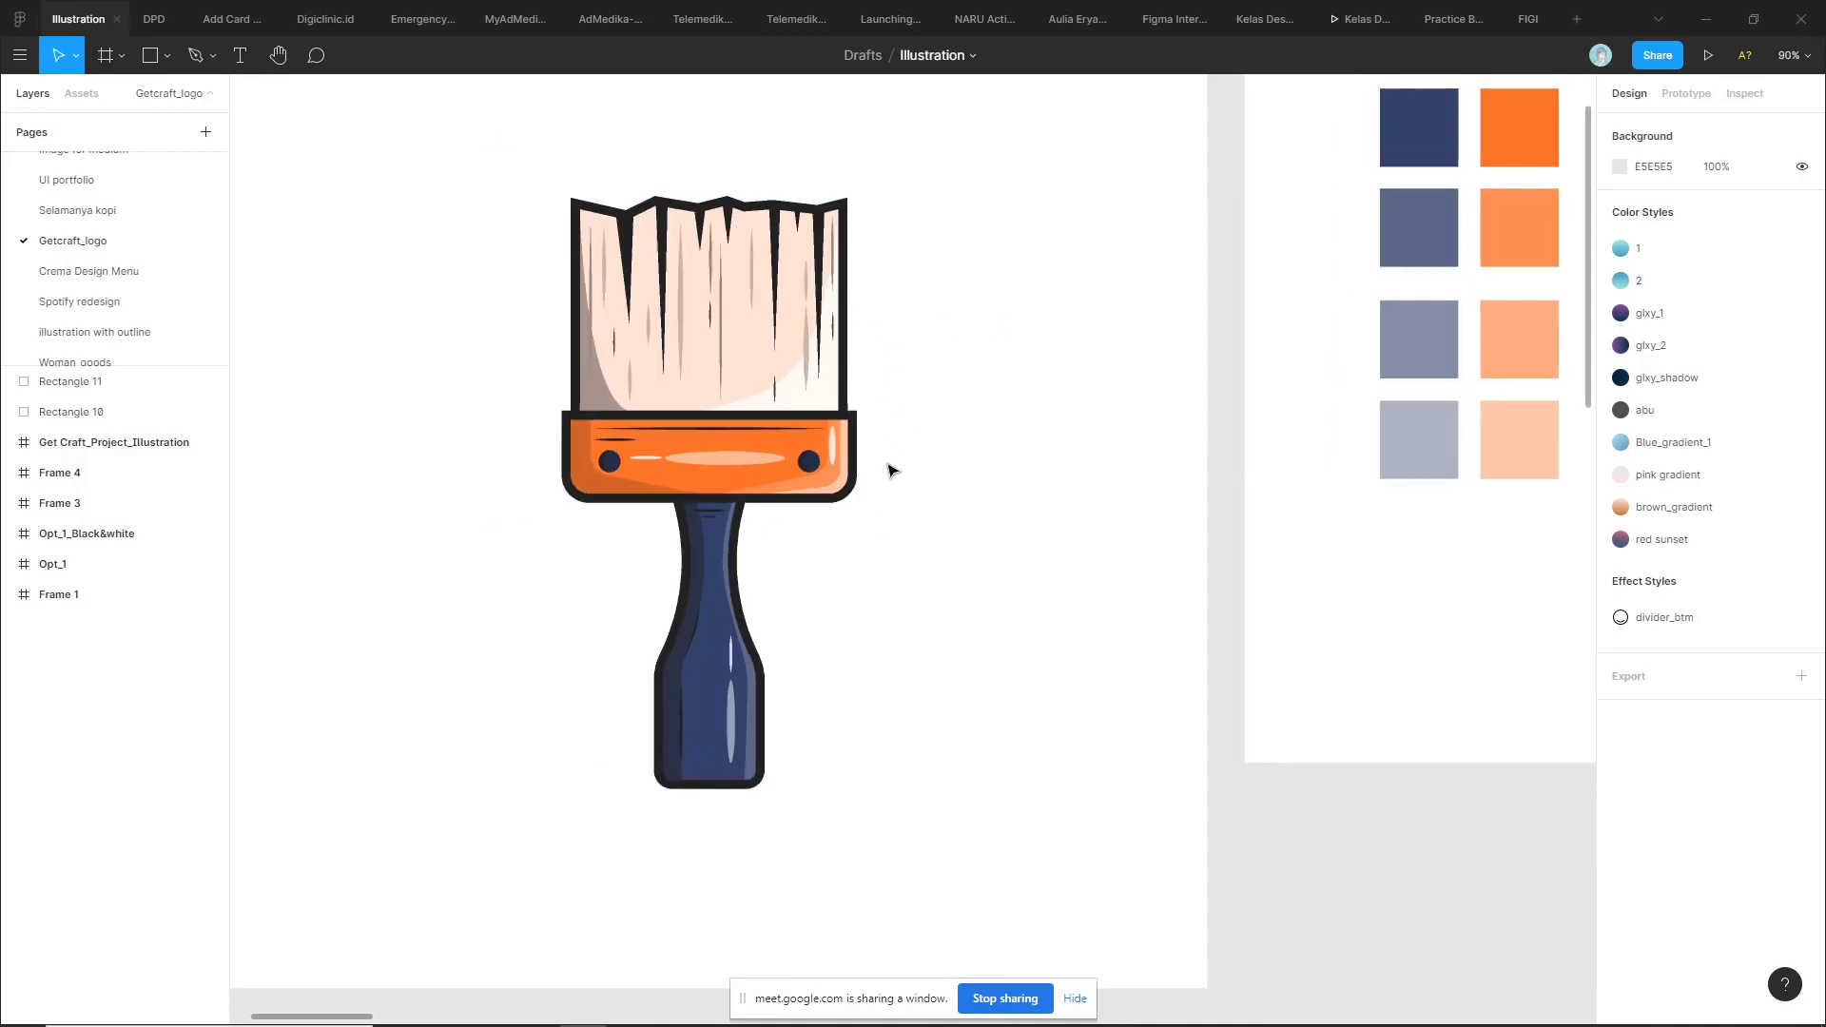
{"action": "scroll", "coordinate": [892, 470], "scroll_direction": "down", "scroll_amount": 1}
{"action": "scroll", "coordinate": [893, 470], "scroll_direction": "down", "scroll_amount": 1}
{"action": "scroll", "coordinate": [795, 518], "scroll_direction": "down", "scroll_amount": 2}
{"action": "scroll", "coordinate": [1117, 559], "scroll_direction": "down", "scroll_amount": 2}
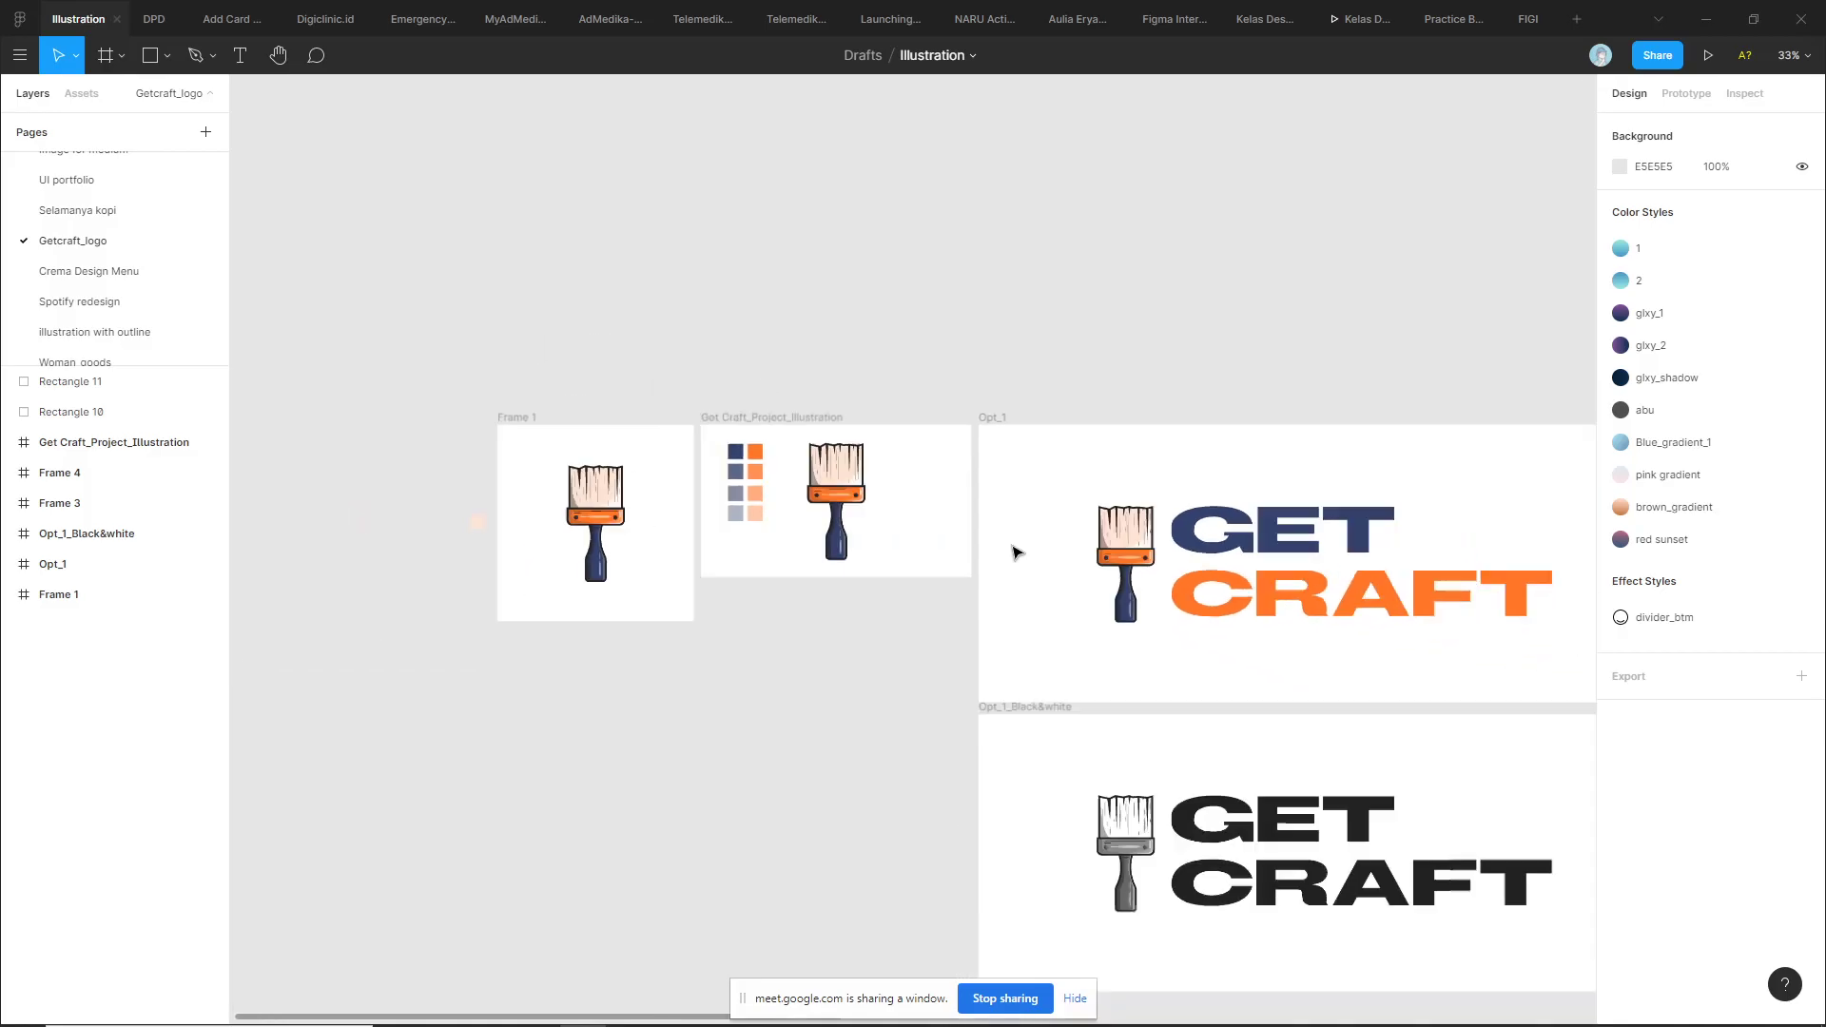
{"action": "scroll", "coordinate": [1158, 637], "scroll_direction": "right", "scroll_amount": 3}
{"action": "scroll", "coordinate": [930, 644], "scroll_direction": "up", "scroll_amount": 1}
{"action": "scroll", "coordinate": [979, 665], "scroll_direction": "down", "scroll_amount": 1}
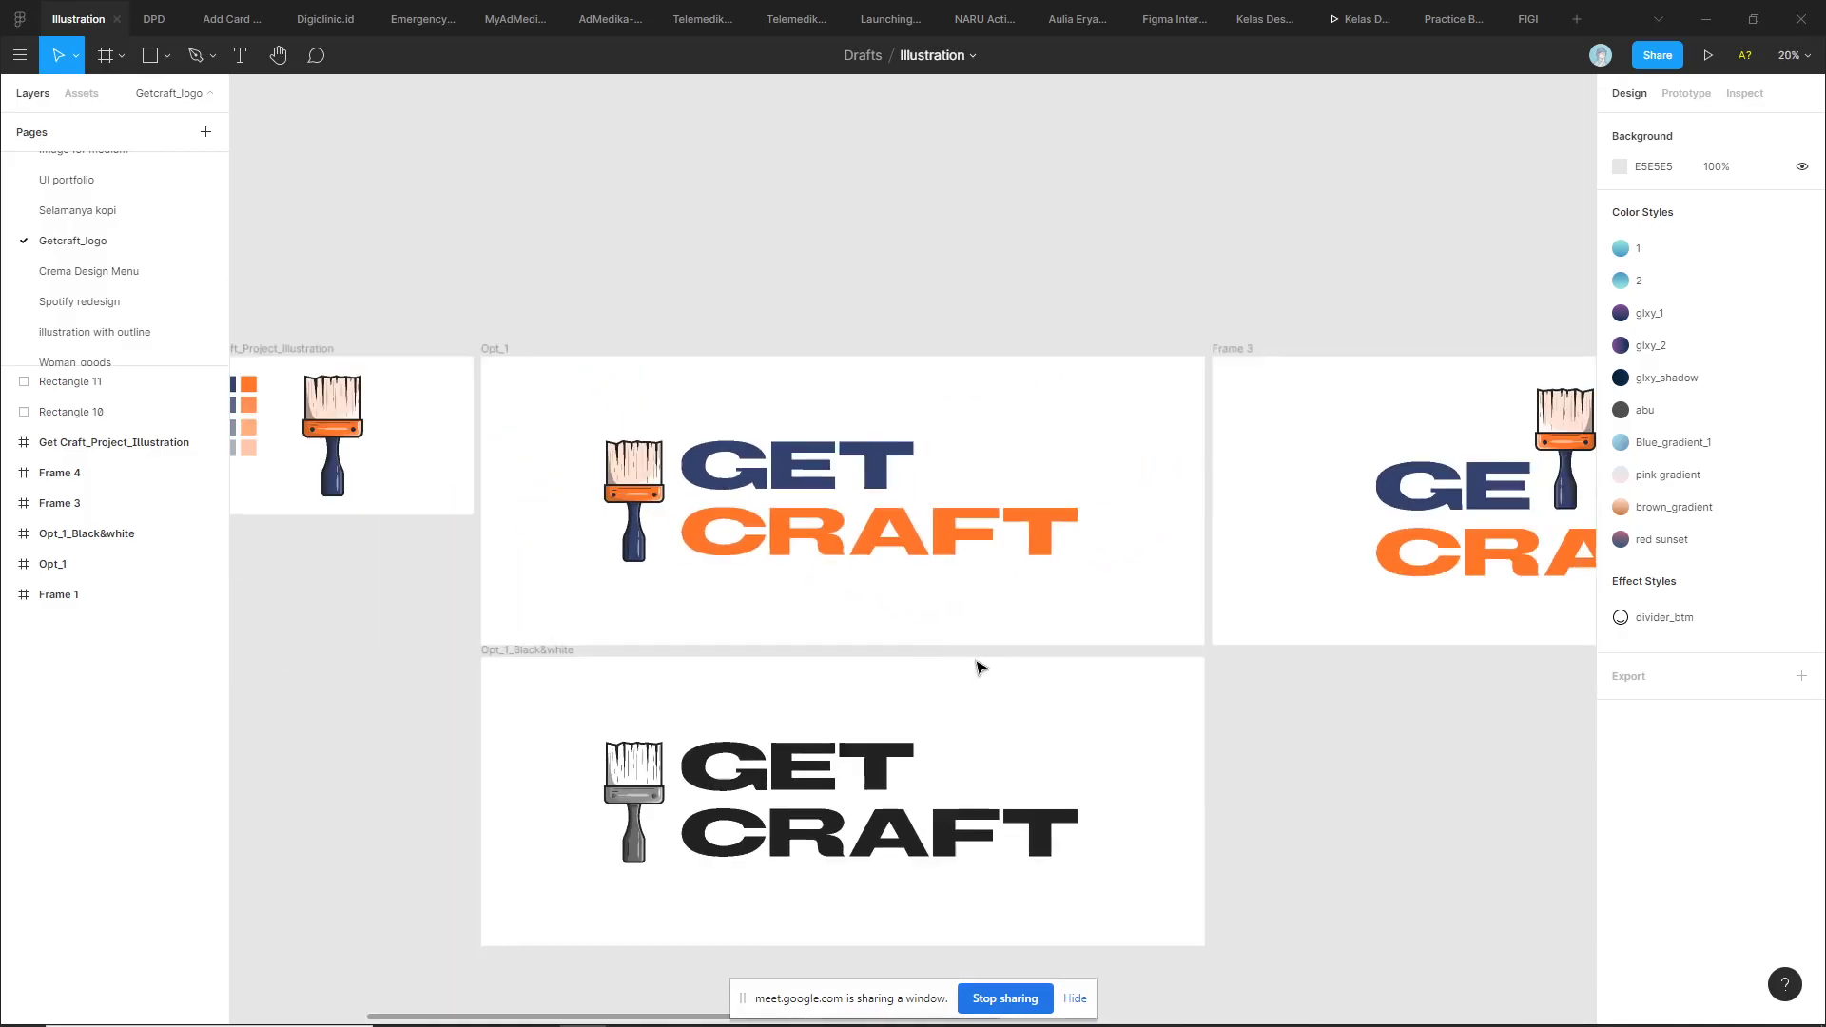
{"action": "scroll", "coordinate": [794, 601], "scroll_direction": "right", "scroll_amount": 1}
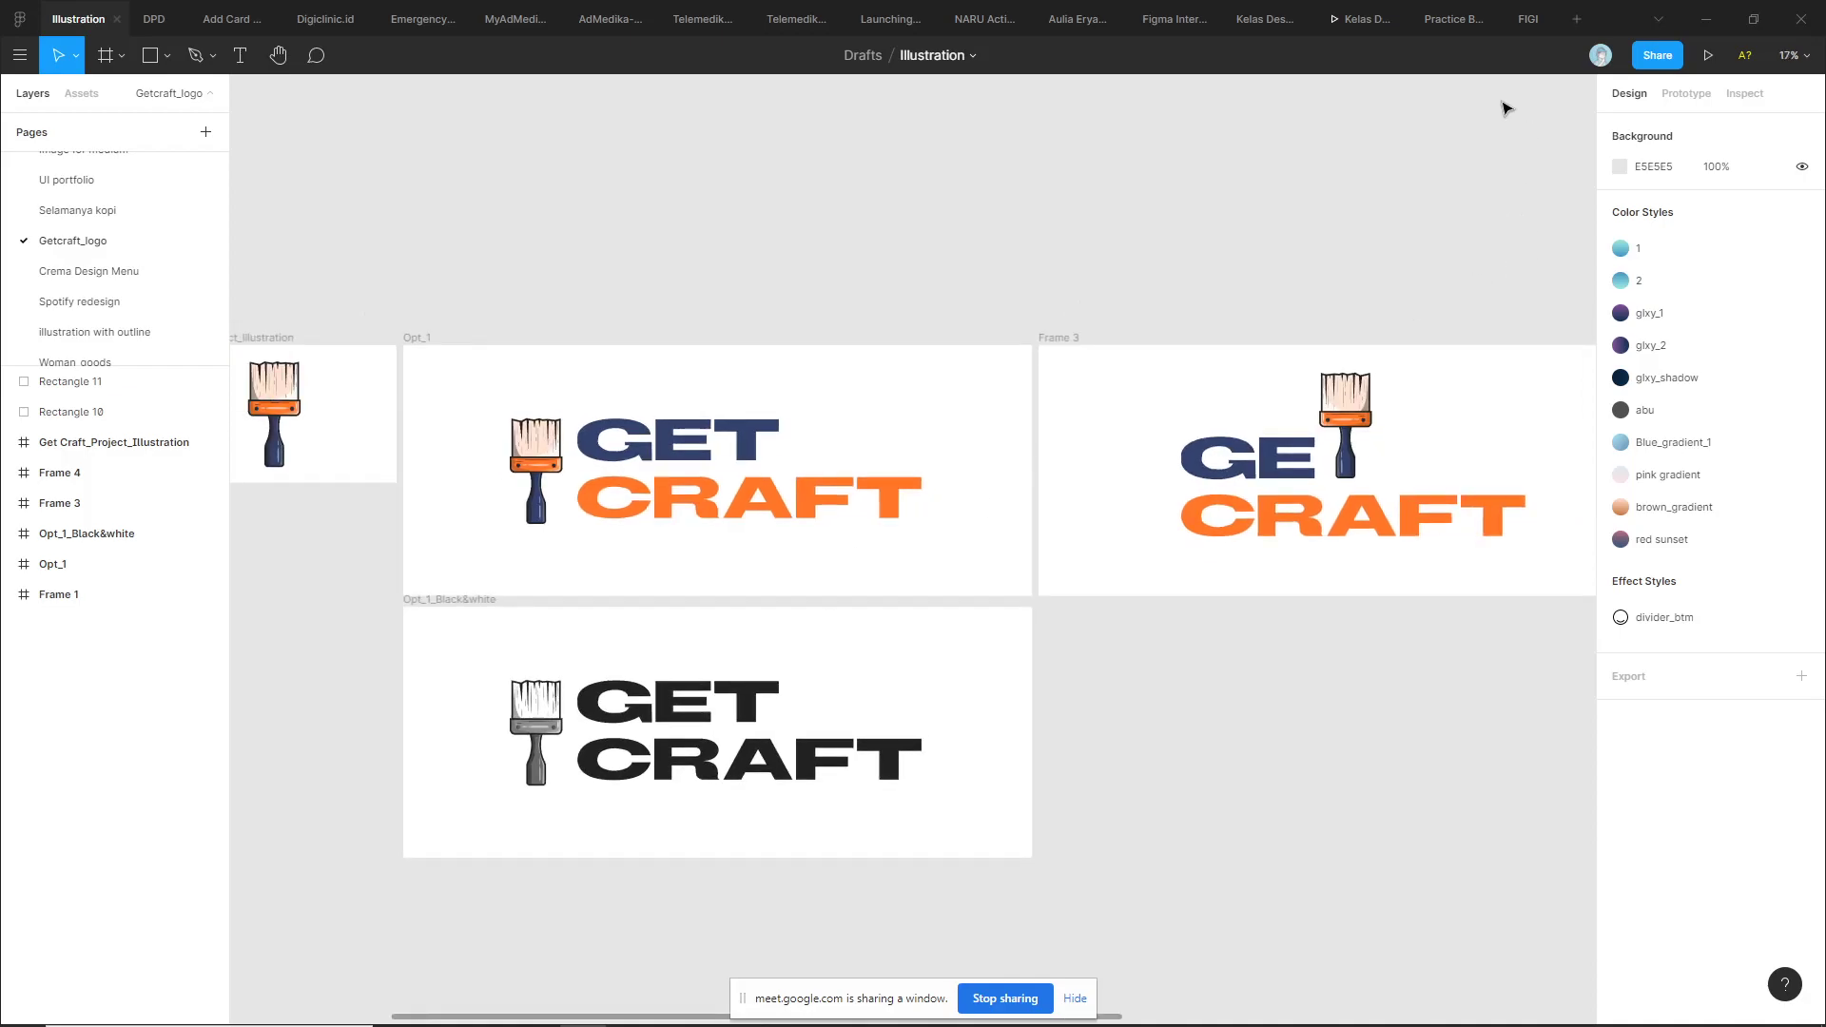
Return to the Kelas Design file's Basic Practice #3 page
{"action": "mouse_move", "coordinate": [1359, 18]}
{"action": "left_click", "coordinate": [1445, 26]}
{"action": "left_click", "coordinate": [1257, 19]}
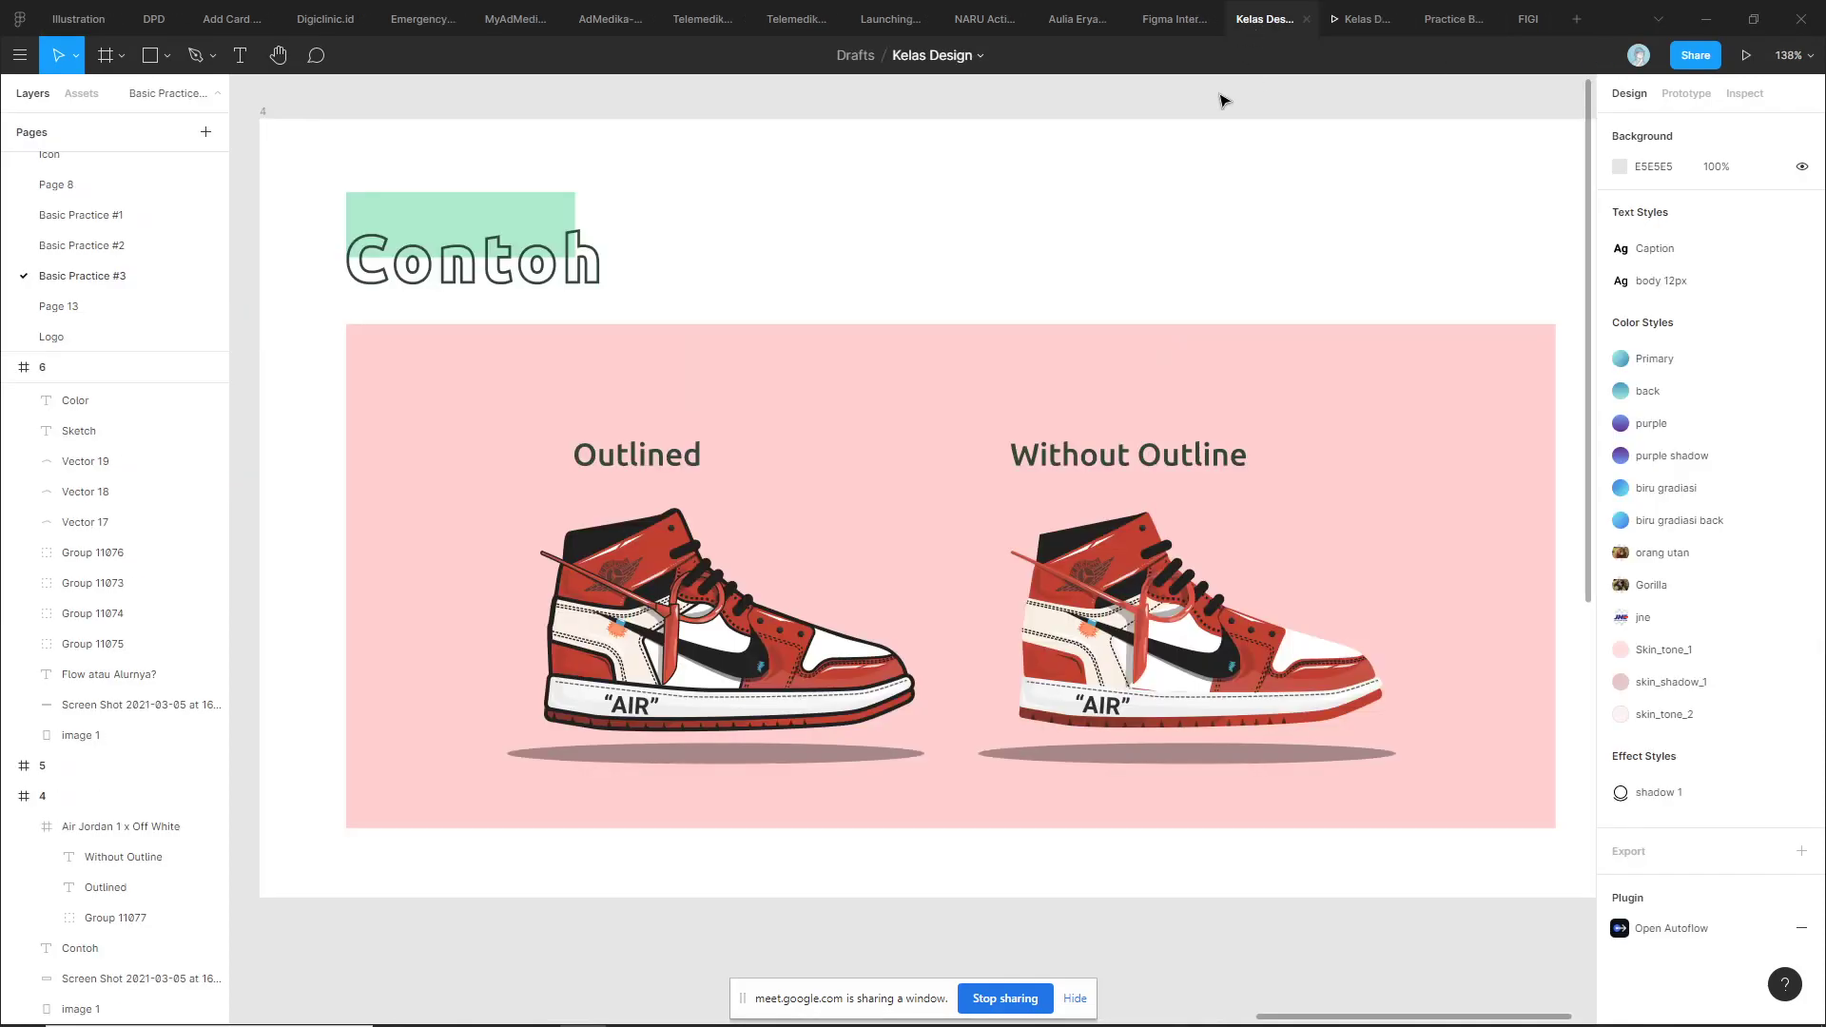
{"action": "scroll", "coordinate": [979, 277], "scroll_direction": "down", "scroll_amount": 5}
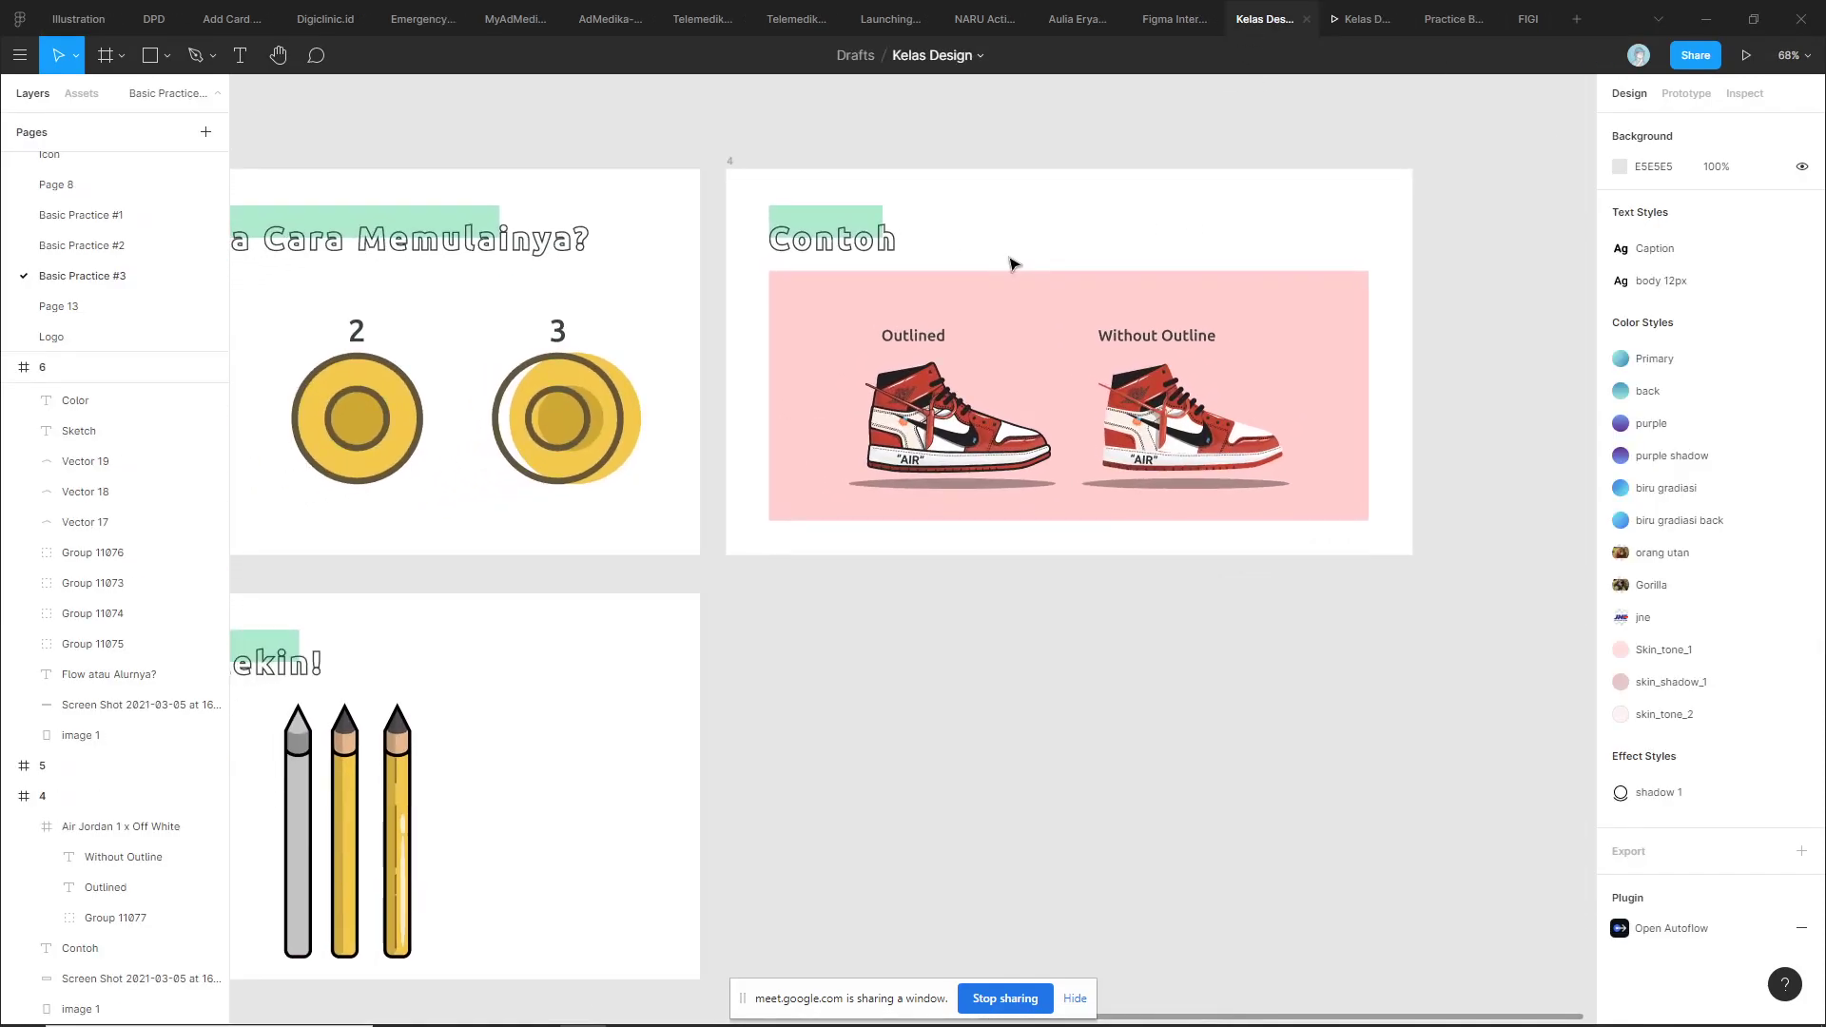
{"action": "scroll", "coordinate": [1011, 264], "scroll_direction": "up", "scroll_amount": 1, "text": "ctrl"}
{"action": "scroll", "coordinate": [1142, 323], "scroll_direction": "up", "scroll_amount": 1, "text": "ctrl"}
{"action": "scroll", "coordinate": [1208, 360], "scroll_direction": "up", "scroll_amount": 1, "text": "ctrl"}
{"action": "scroll", "coordinate": [1071, 373], "scroll_direction": "up", "scroll_amount": 1, "text": "ctrl"}
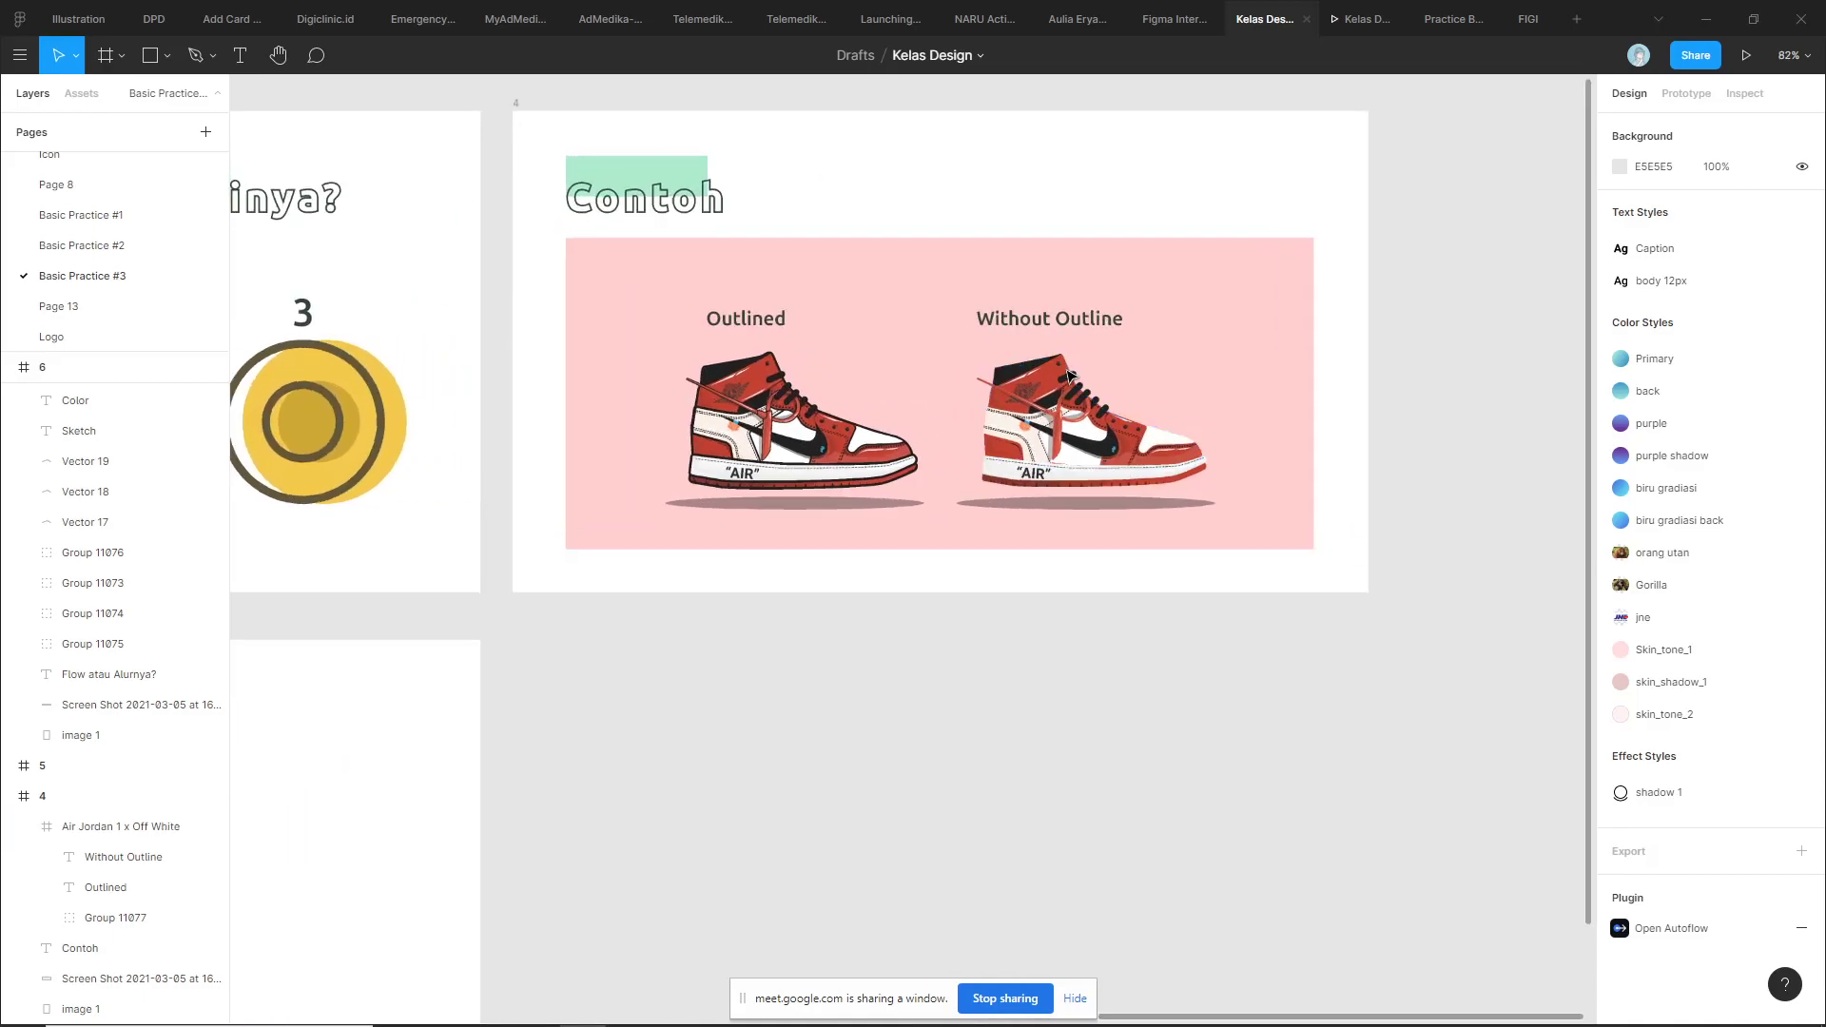
Select the Air Jordan sneaker example frame, then deselect it
{"action": "left_click", "coordinate": [1070, 374]}
{"action": "scroll", "coordinate": [951, 361], "scroll_direction": "up", "scroll_amount": 2, "text": "ctrl"}
{"action": "scroll", "coordinate": [1047, 381], "scroll_direction": "down", "scroll_amount": 2, "text": "ctrl"}
{"action": "scroll", "coordinate": [1053, 393], "scroll_direction": "down", "scroll_amount": 2, "text": "ctrl"}
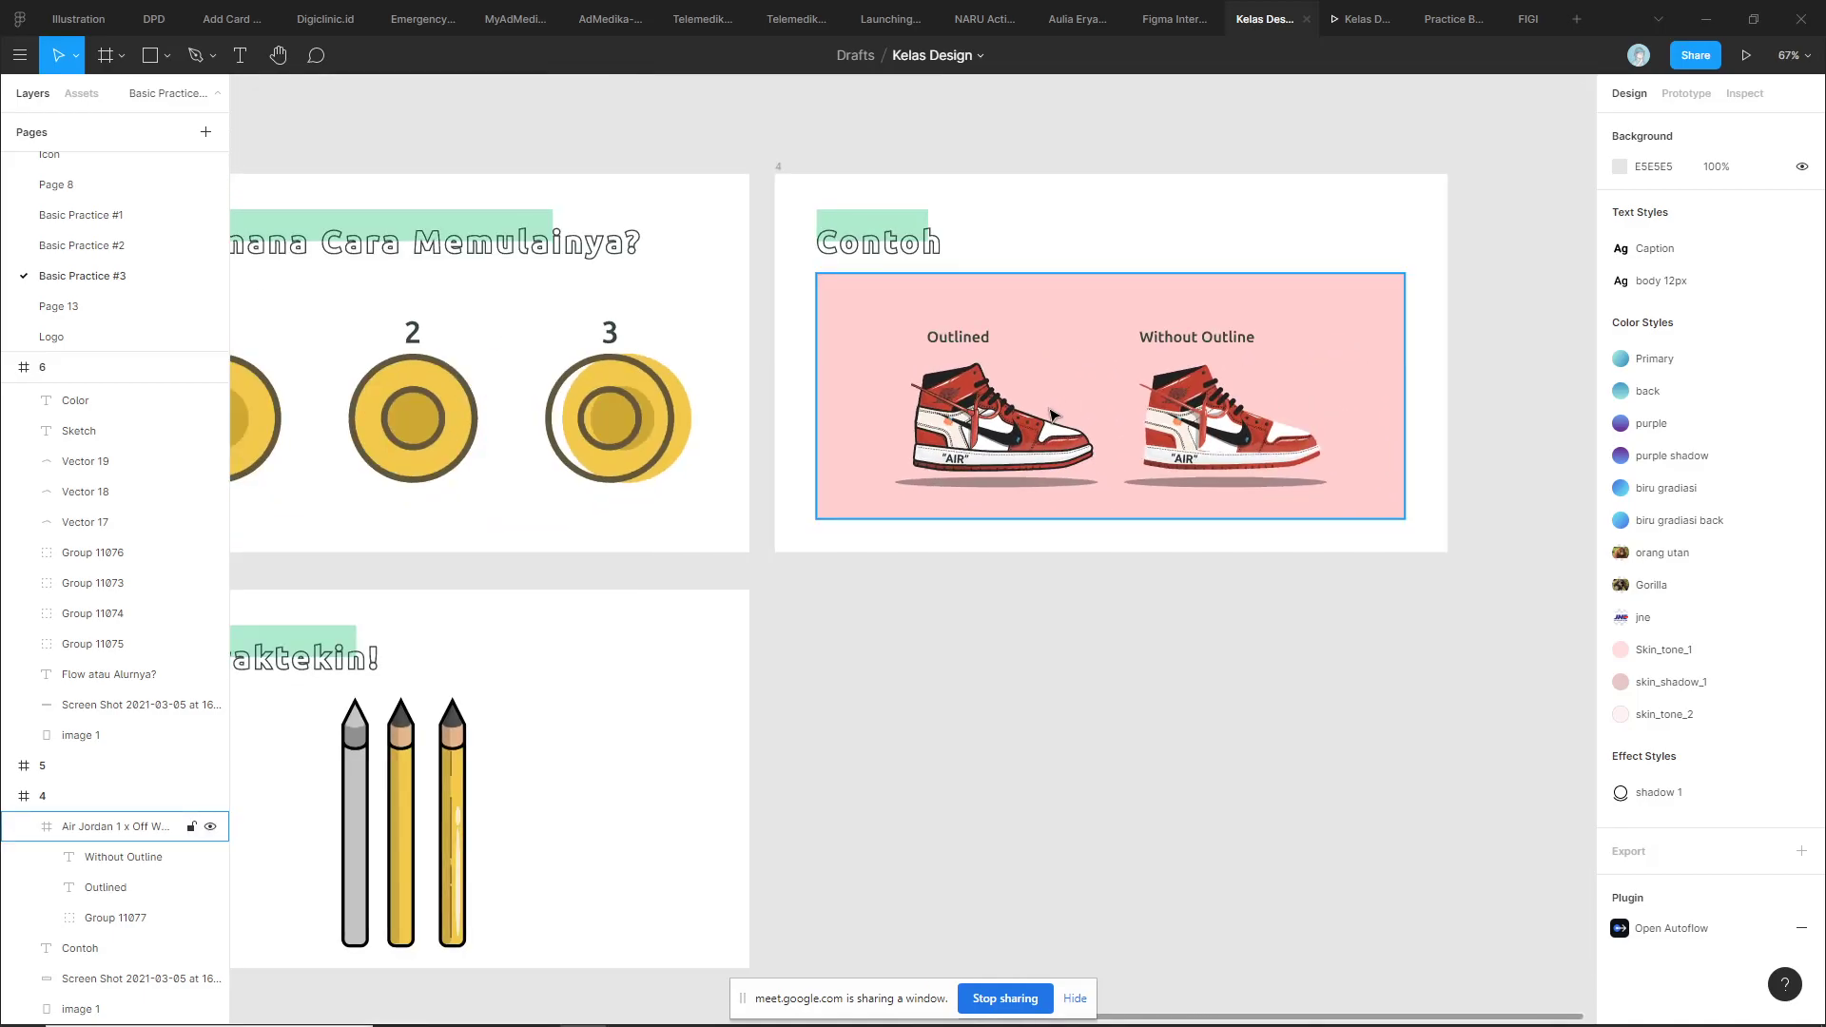
{"action": "left_click", "coordinate": [767, 579]}
Zoom out and pan until all seven slides, title through 'Yuk praktekin!', are visible
{"action": "mouse_move", "coordinate": [766, 578]}
{"action": "left_mouse_down"}
{"action": "mouse_move", "coordinate": [999, 530]}
{"action": "mouse_move", "coordinate": [1242, 526]}
{"action": "left_mouse_up"}
{"action": "scroll", "coordinate": [929, 530], "scroll_direction": "down", "scroll_amount": 2, "text": "ctrl"}
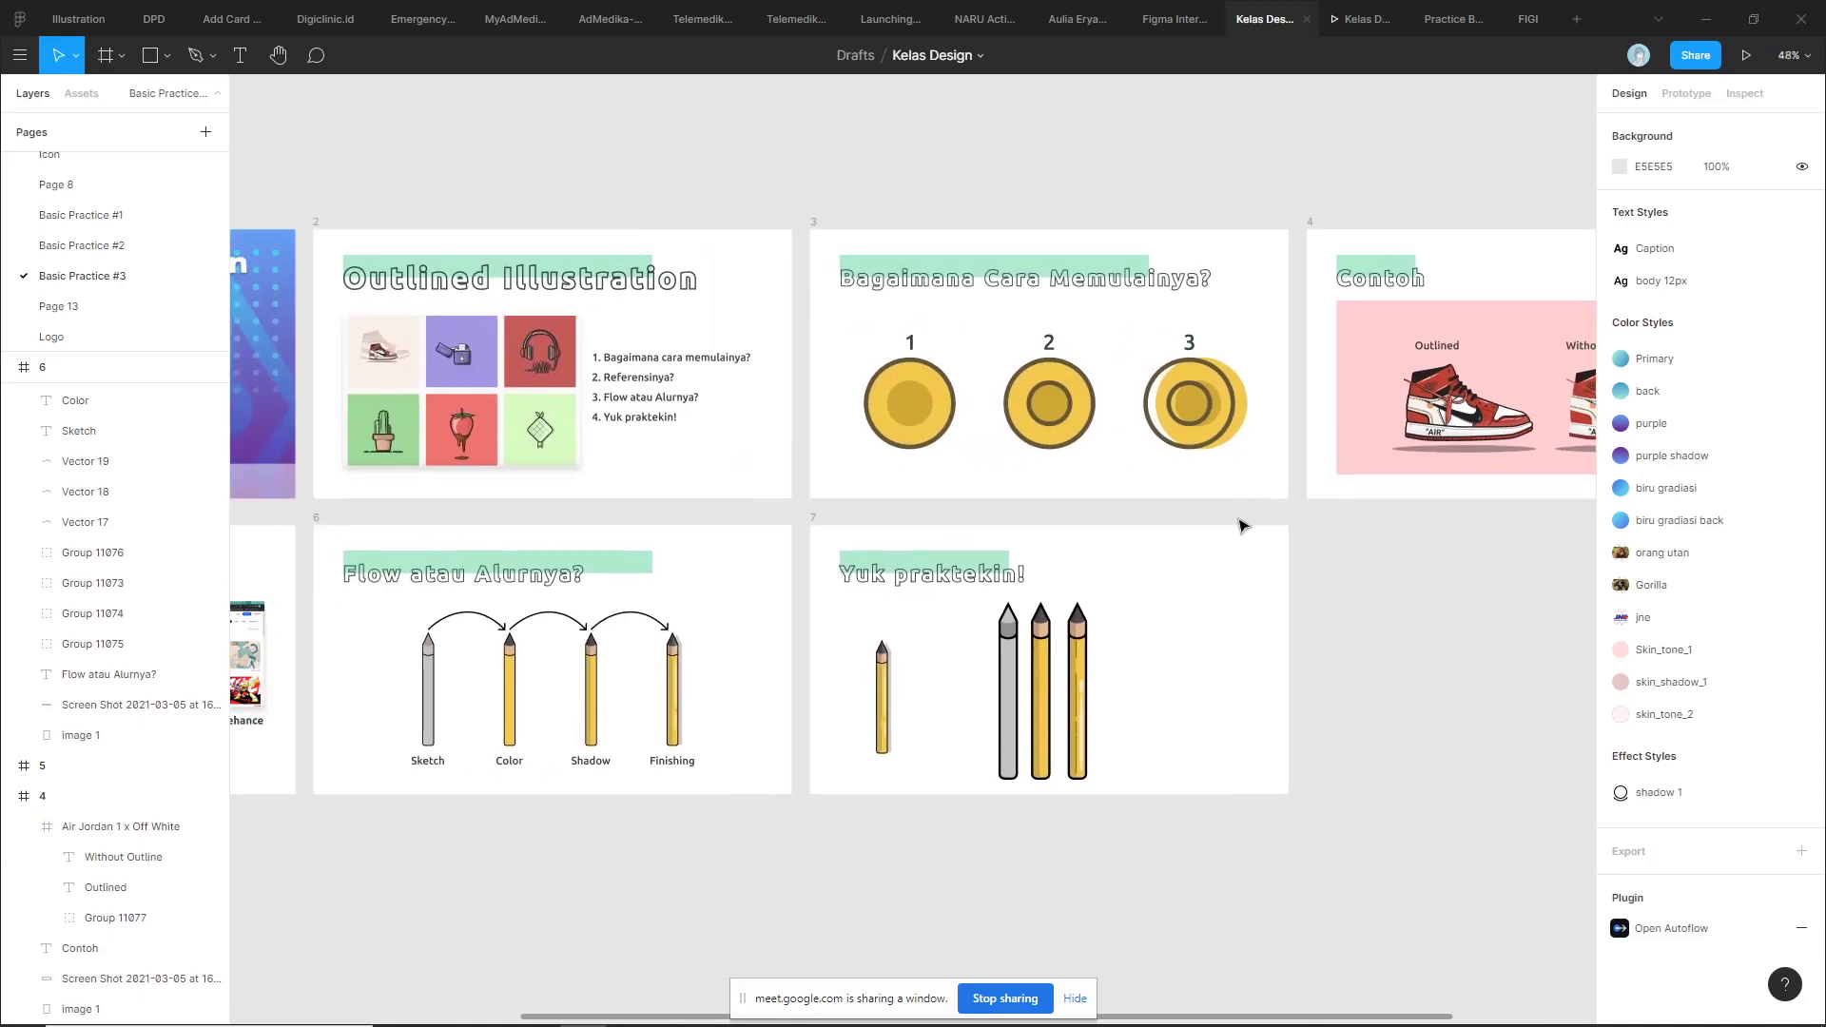
{"action": "scroll", "coordinate": [1208, 528], "scroll_direction": "down", "scroll_amount": 2, "text": "ctrl"}
{"action": "scroll", "coordinate": [1011, 477], "scroll_direction": "down", "scroll_amount": 2}
{"action": "scroll", "coordinate": [983, 391], "scroll_direction": "down", "scroll_amount": 2}
{"action": "scroll", "coordinate": [881, 394], "scroll_direction": "up", "scroll_amount": 2, "text": "ctrl"}
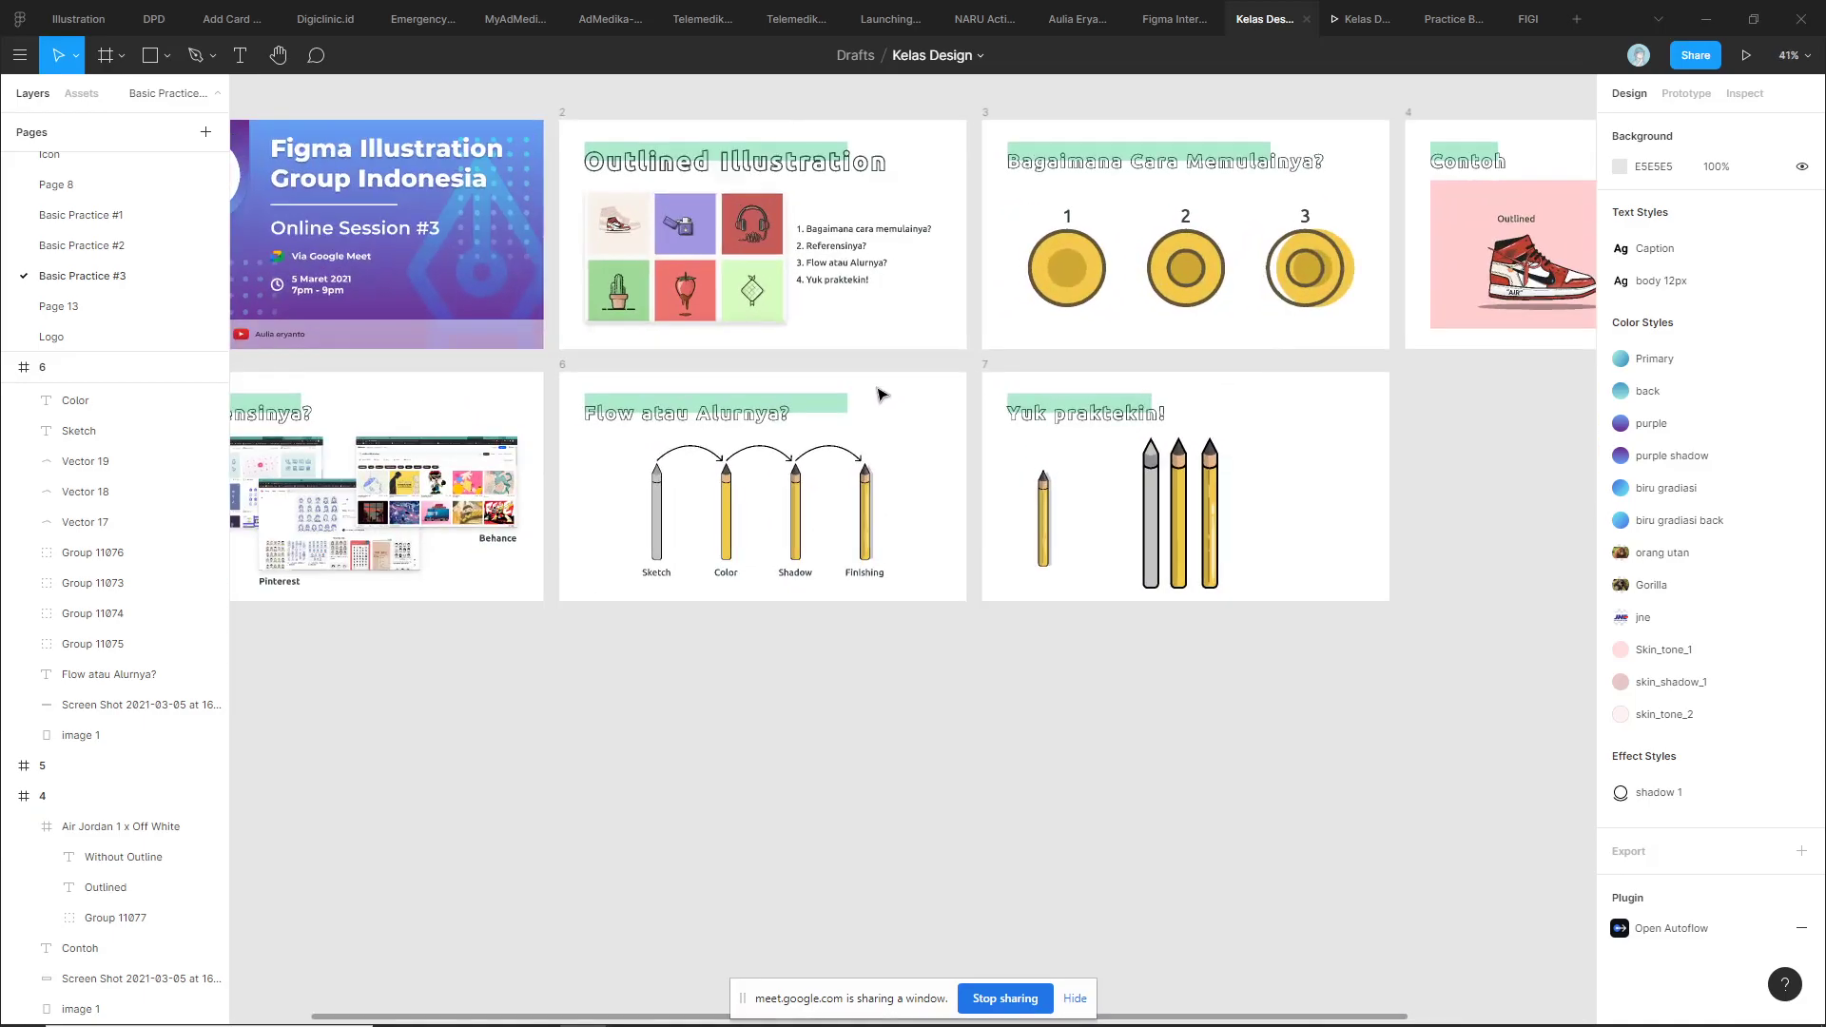
{"action": "scroll", "coordinate": [881, 394], "scroll_direction": "down", "scroll_amount": 1}
{"action": "scroll", "coordinate": [843, 396], "scroll_direction": "down", "scroll_amount": 3, "text": "ctrl"}
{"action": "scroll", "coordinate": [847, 381], "scroll_direction": "down", "scroll_amount": 1}
{"action": "scroll", "coordinate": [851, 338], "scroll_direction": "up", "scroll_amount": 3, "text": "ctrl"}
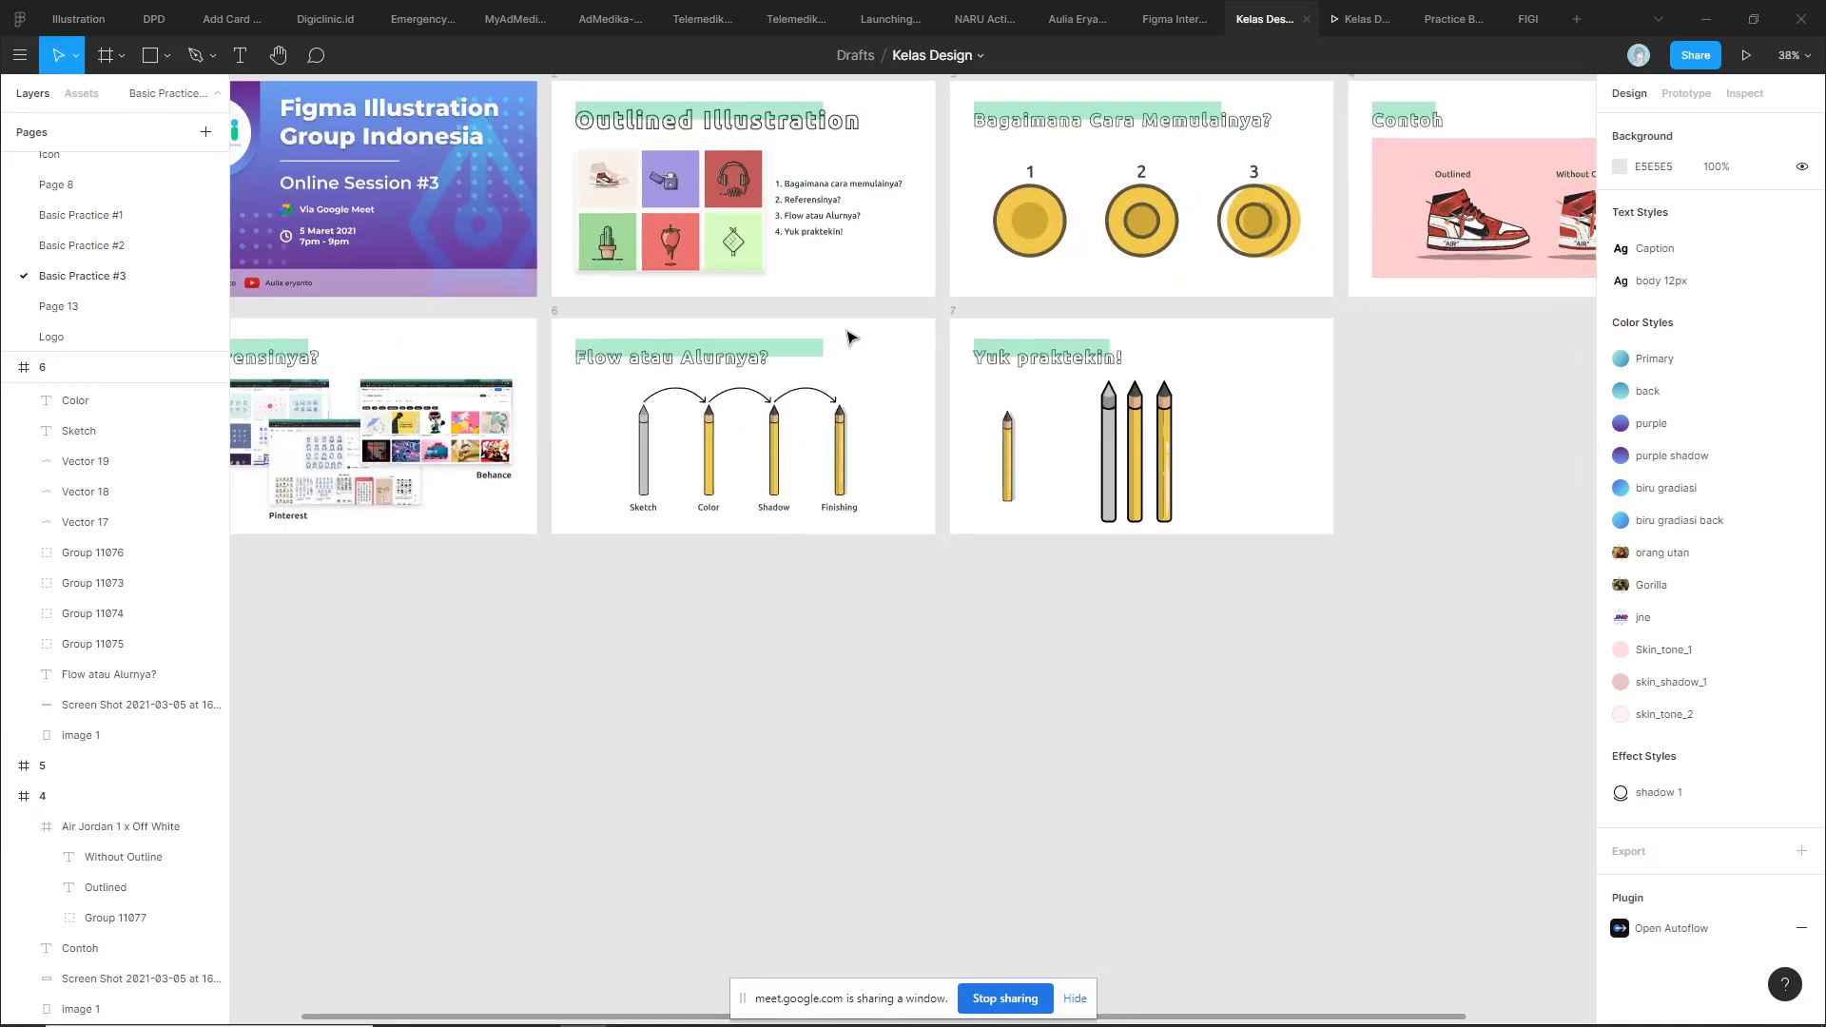
{"action": "left_click_drag", "start_coordinate": [851, 338], "coordinate": [963, 399]}
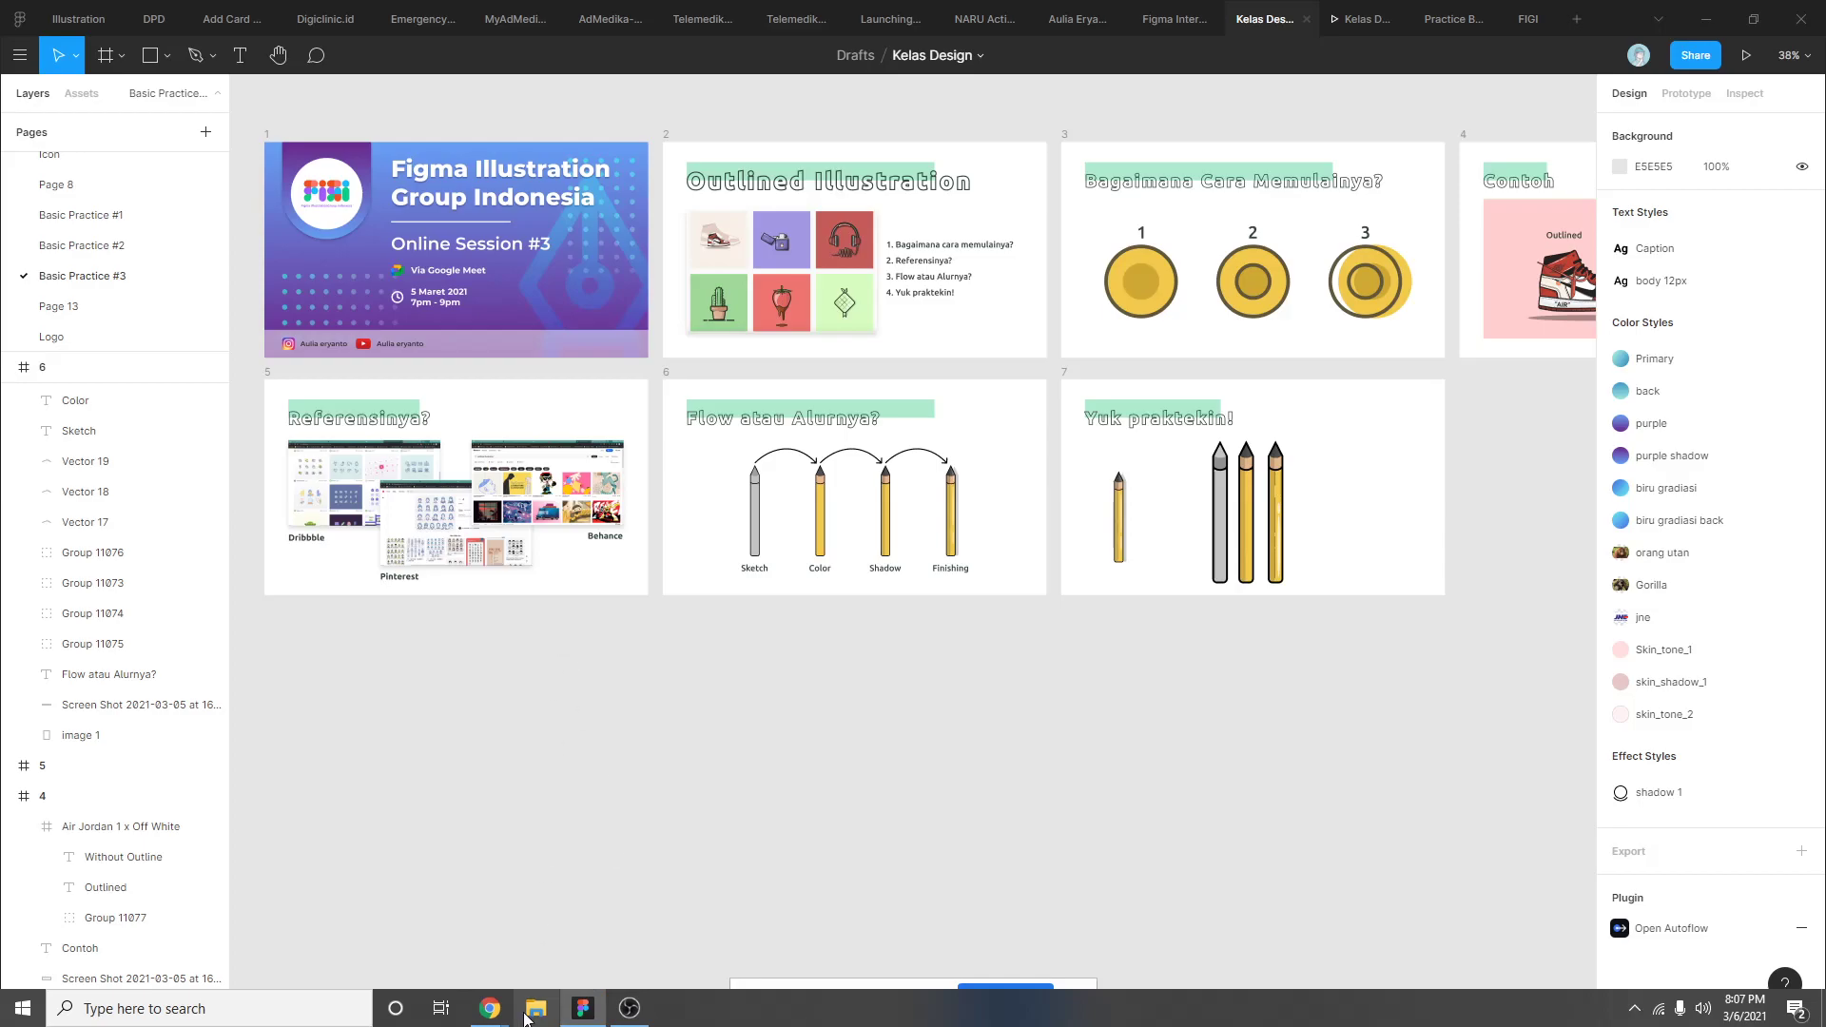
{"action": "left_click", "coordinate": [489, 1008]}
{"action": "left_click", "coordinate": [423, 942]}
{"action": "left_click", "coordinate": [557, 11]}
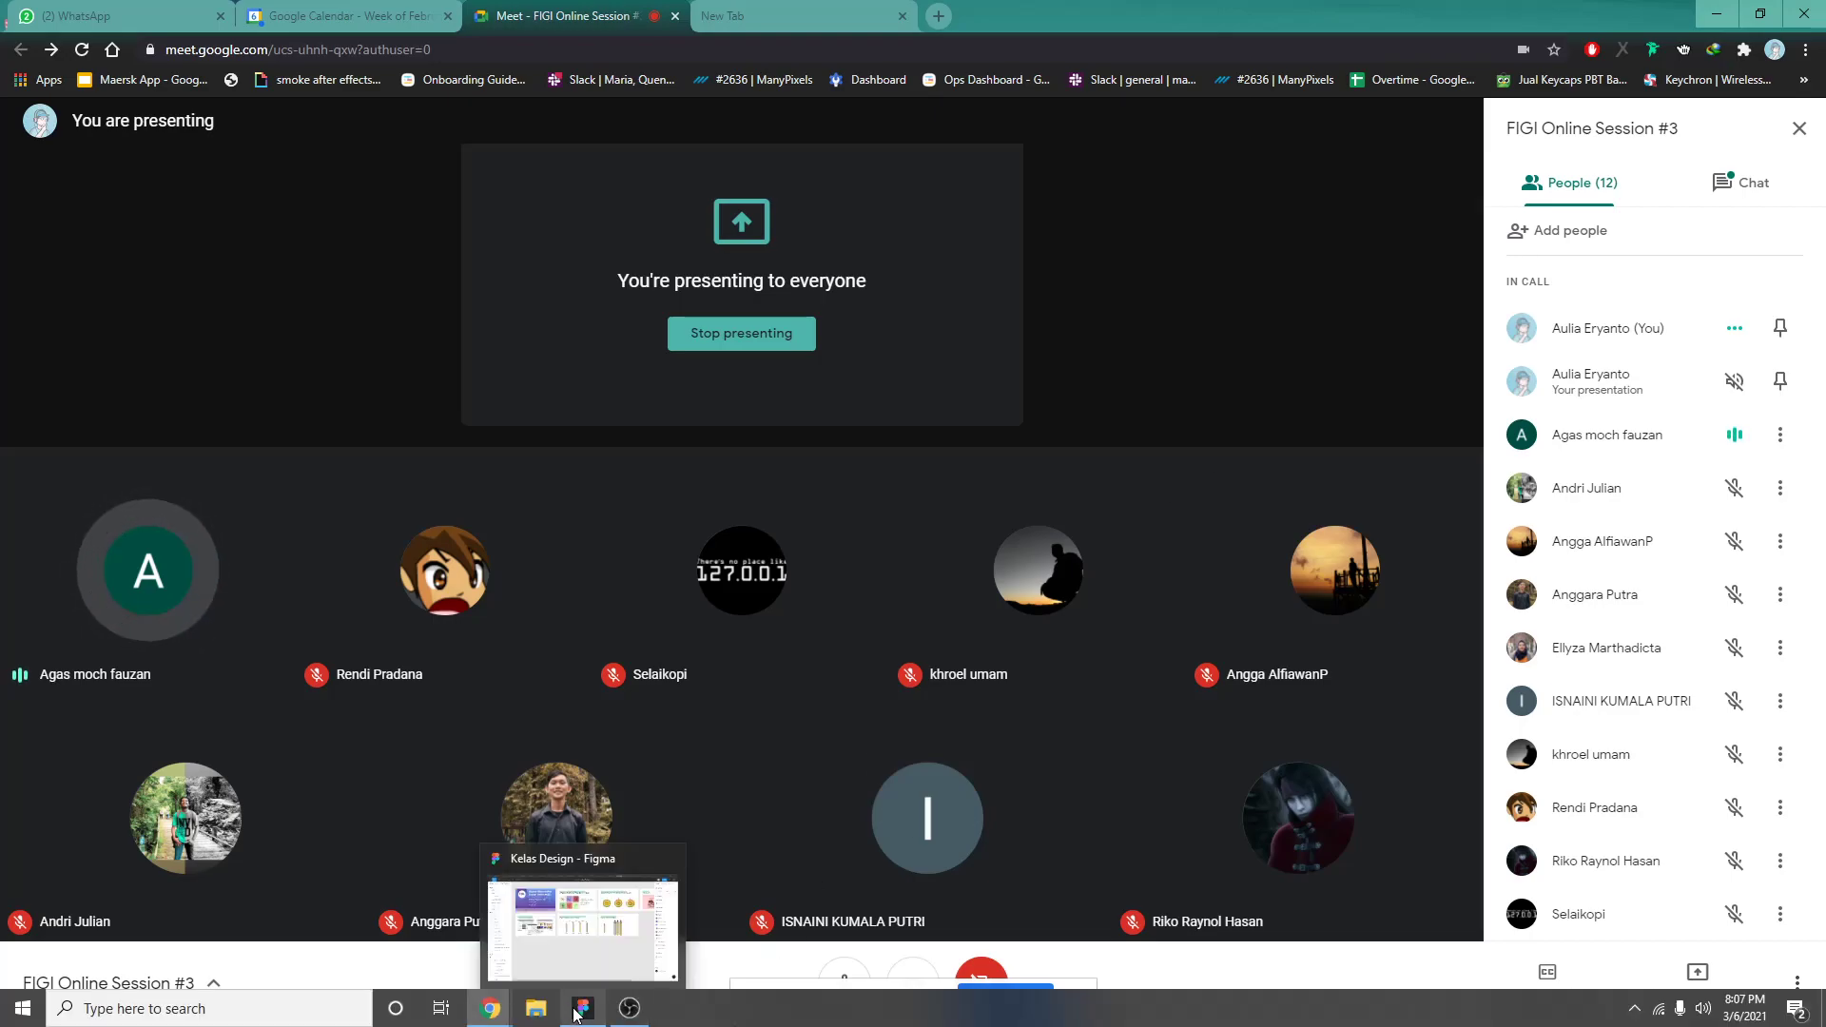
{"action": "left_click", "coordinate": [583, 1008]}
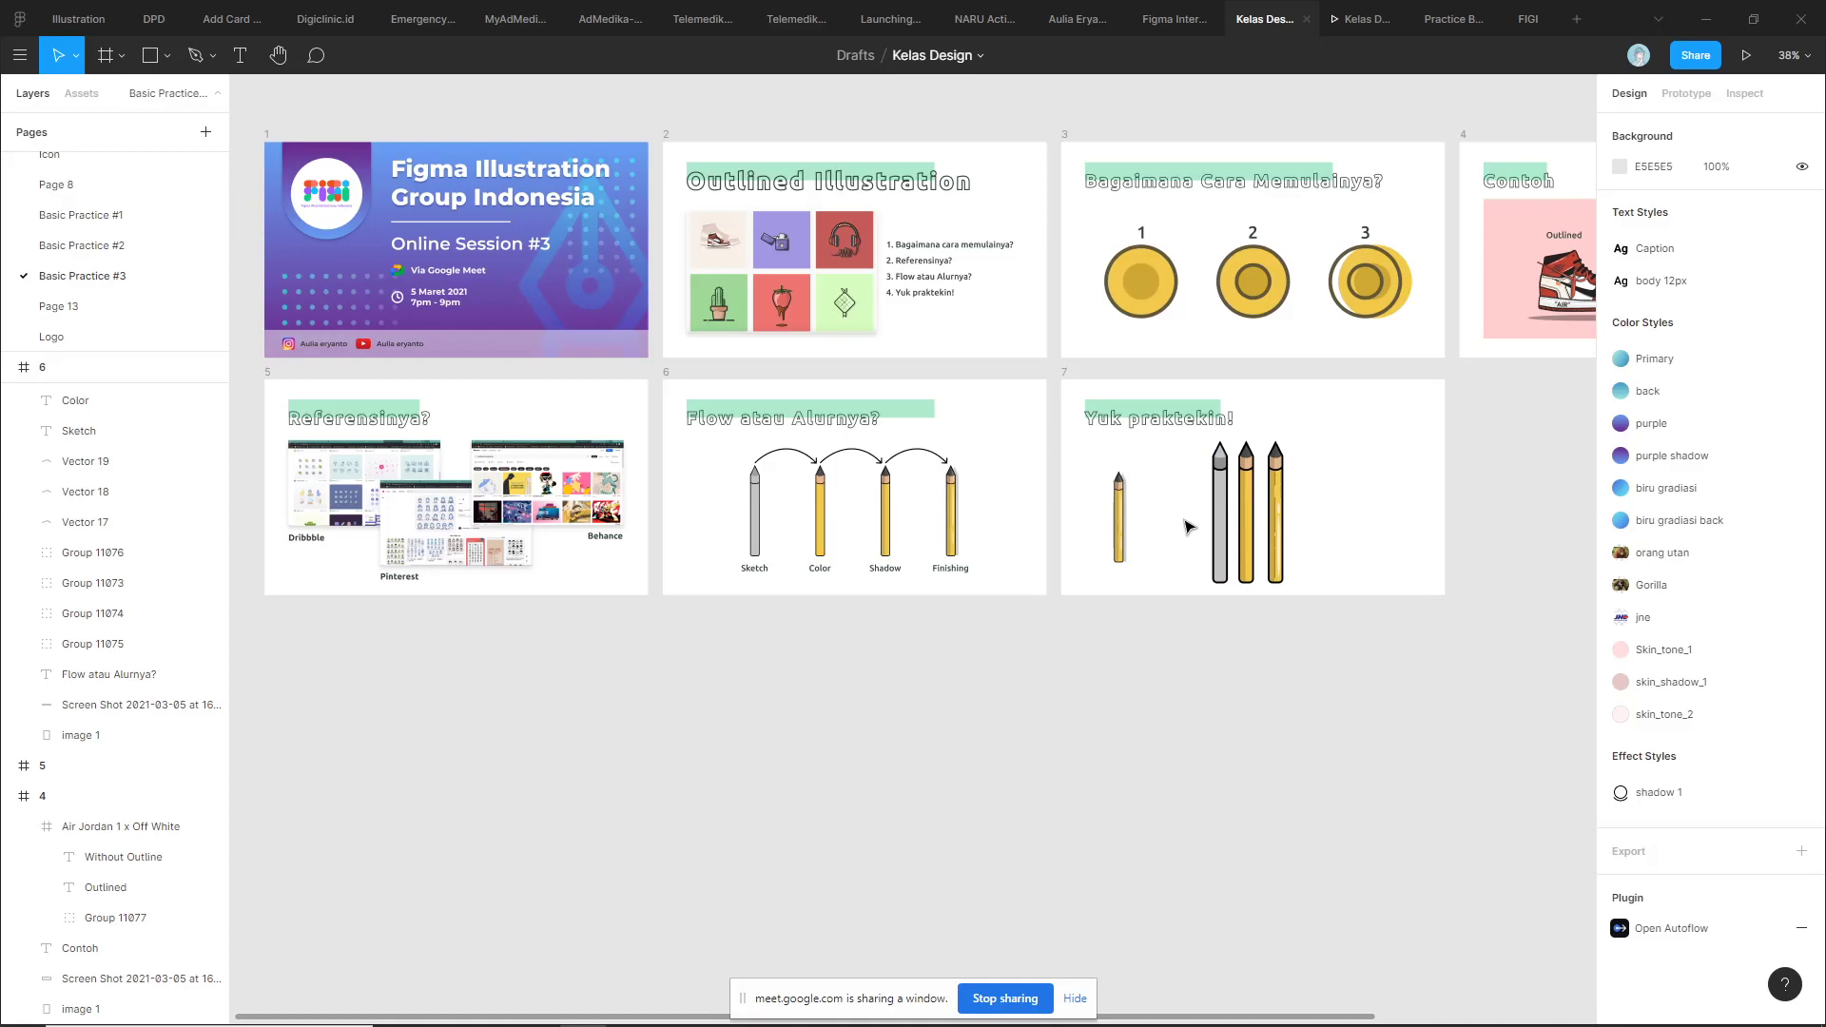
Zoom into the 'Yuk praktekin!' slide and select the small reference pencil
{"action": "scroll", "coordinate": [1187, 525], "scroll_direction": "up", "scroll_amount": 5, "text": "ctrl"}
{"action": "scroll", "coordinate": [1132, 519], "scroll_direction": "up", "scroll_amount": 2, "text": "ctrl"}
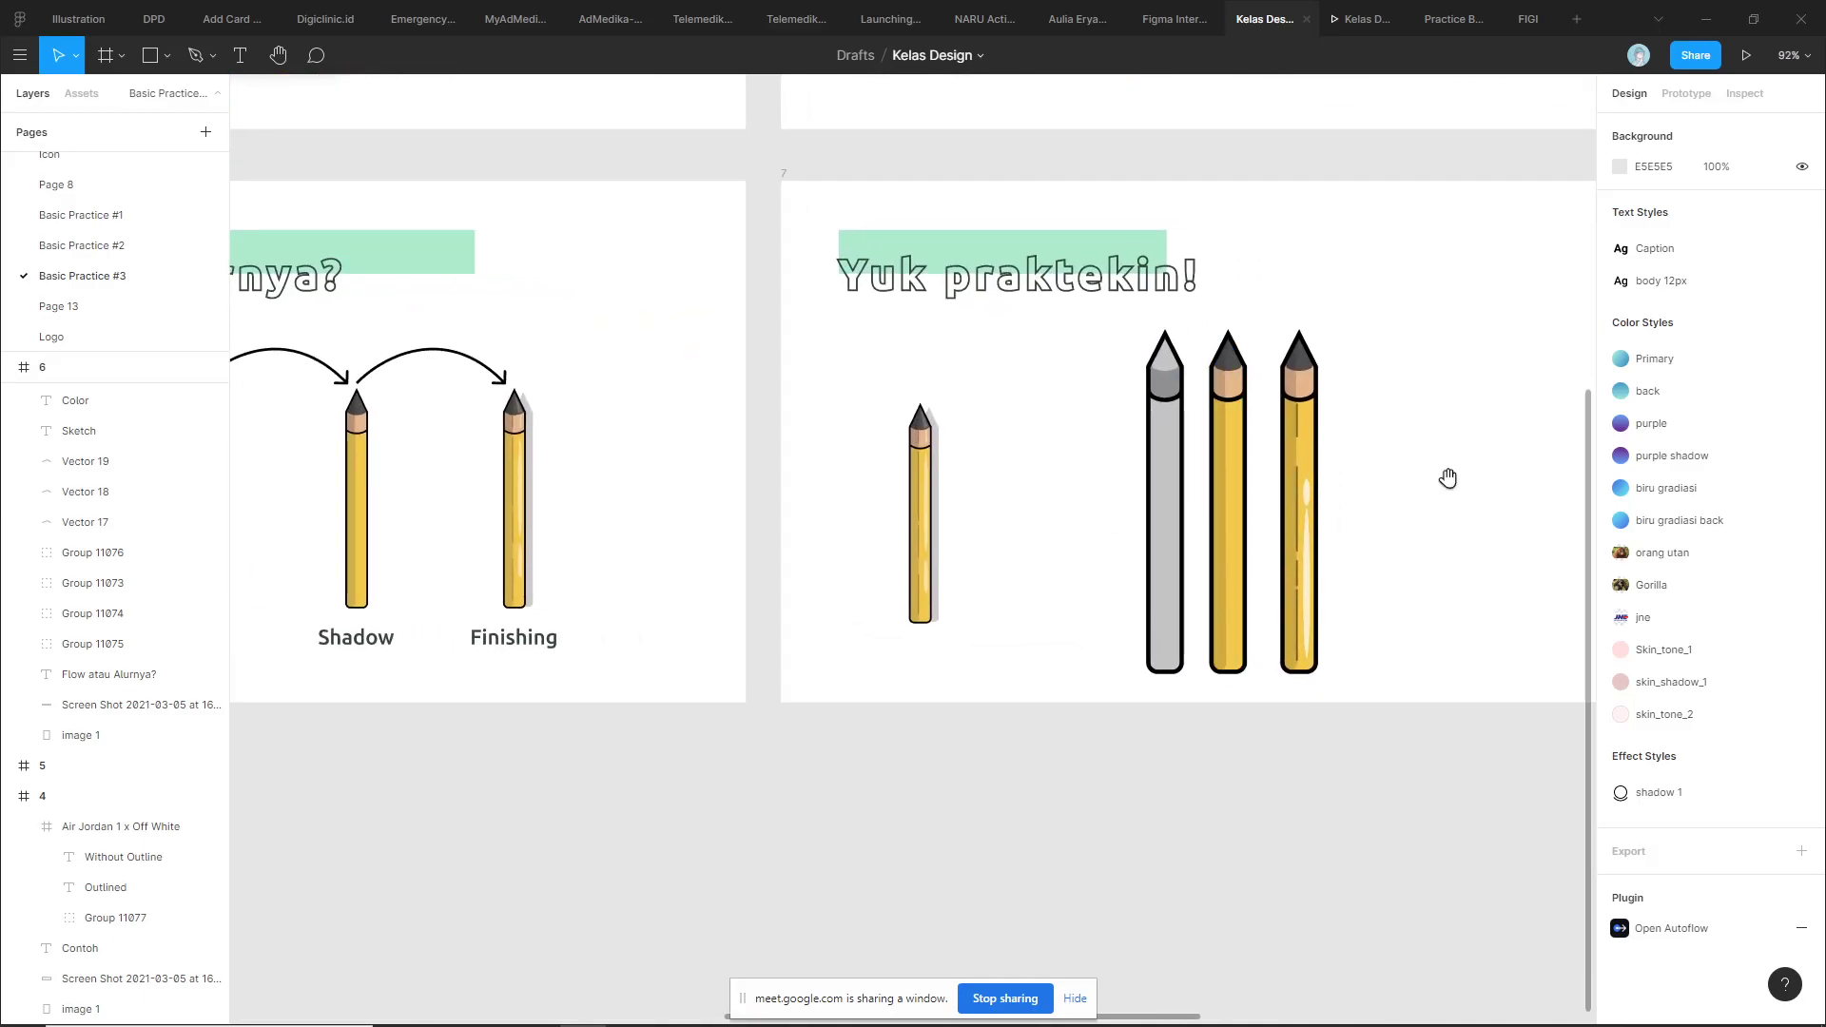
{"action": "scroll", "coordinate": [1380, 473], "scroll_direction": "right", "scroll_amount": 2}
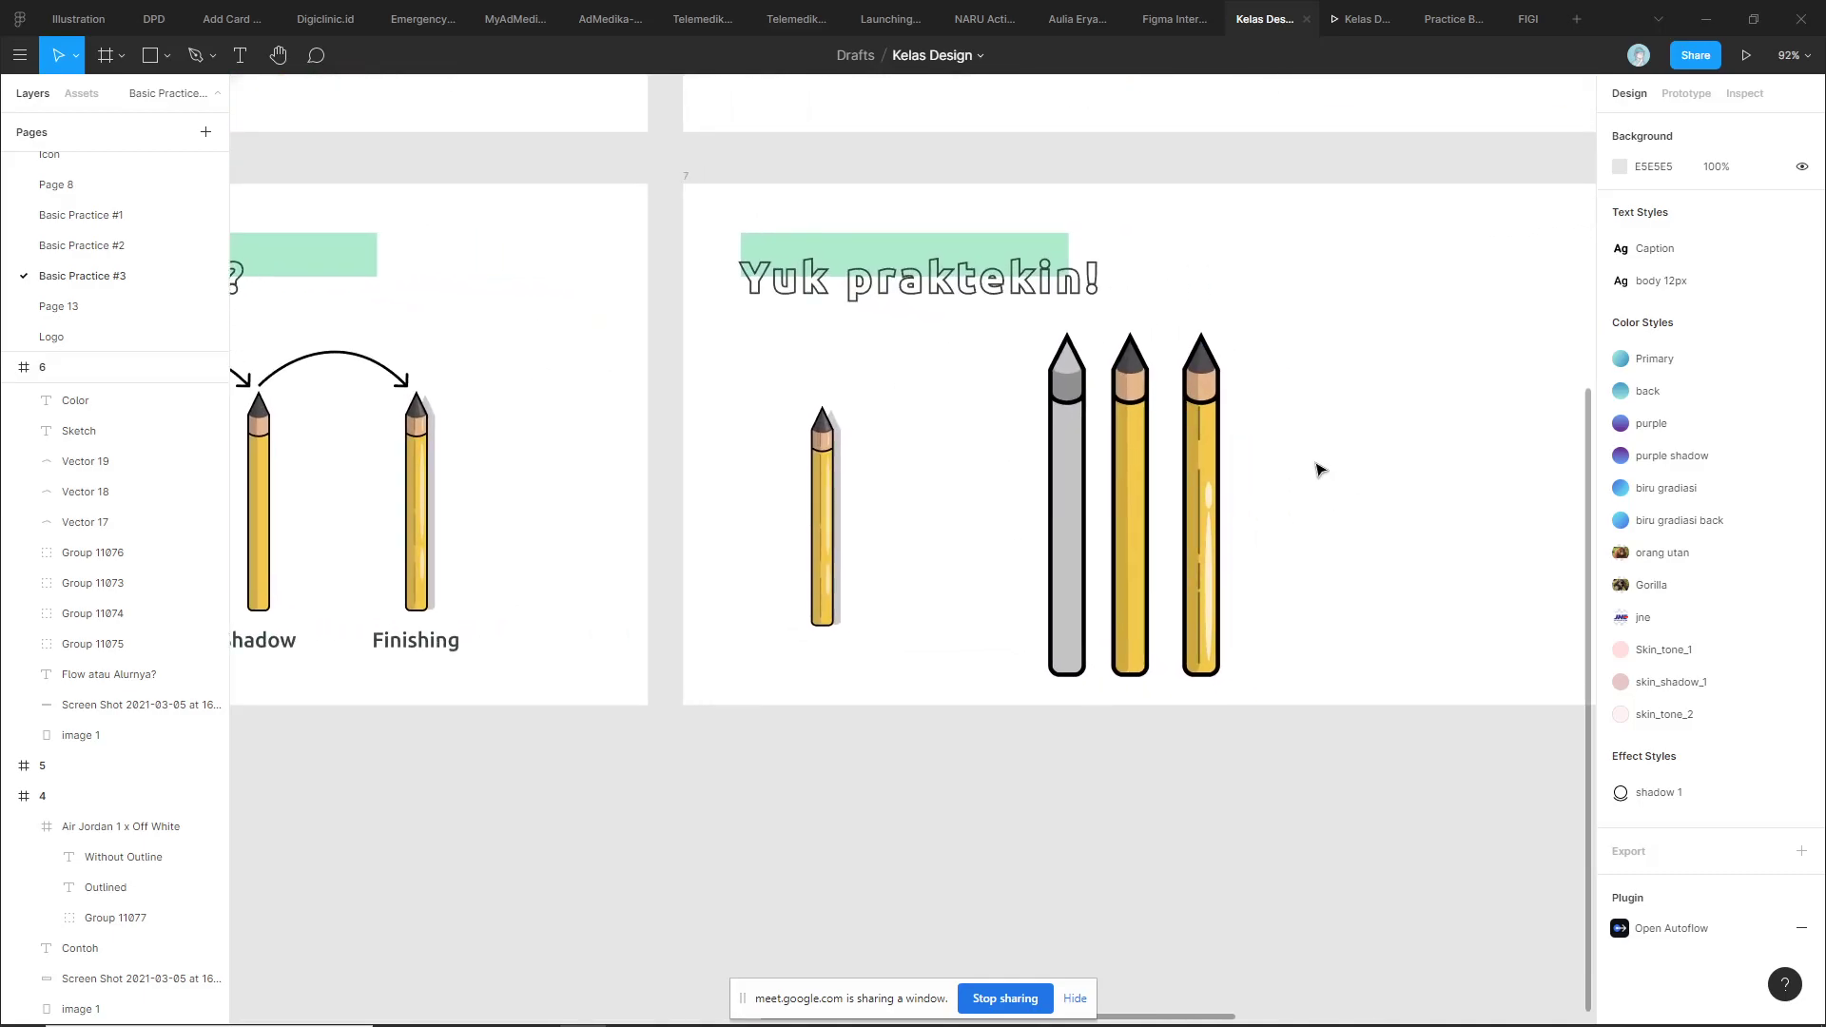
{"action": "scroll", "coordinate": [1304, 409], "scroll_direction": "up", "scroll_amount": 2, "text": "ctrl"}
{"action": "scroll", "coordinate": [1094, 400], "scroll_direction": "up", "scroll_amount": 4, "text": "ctrl"}
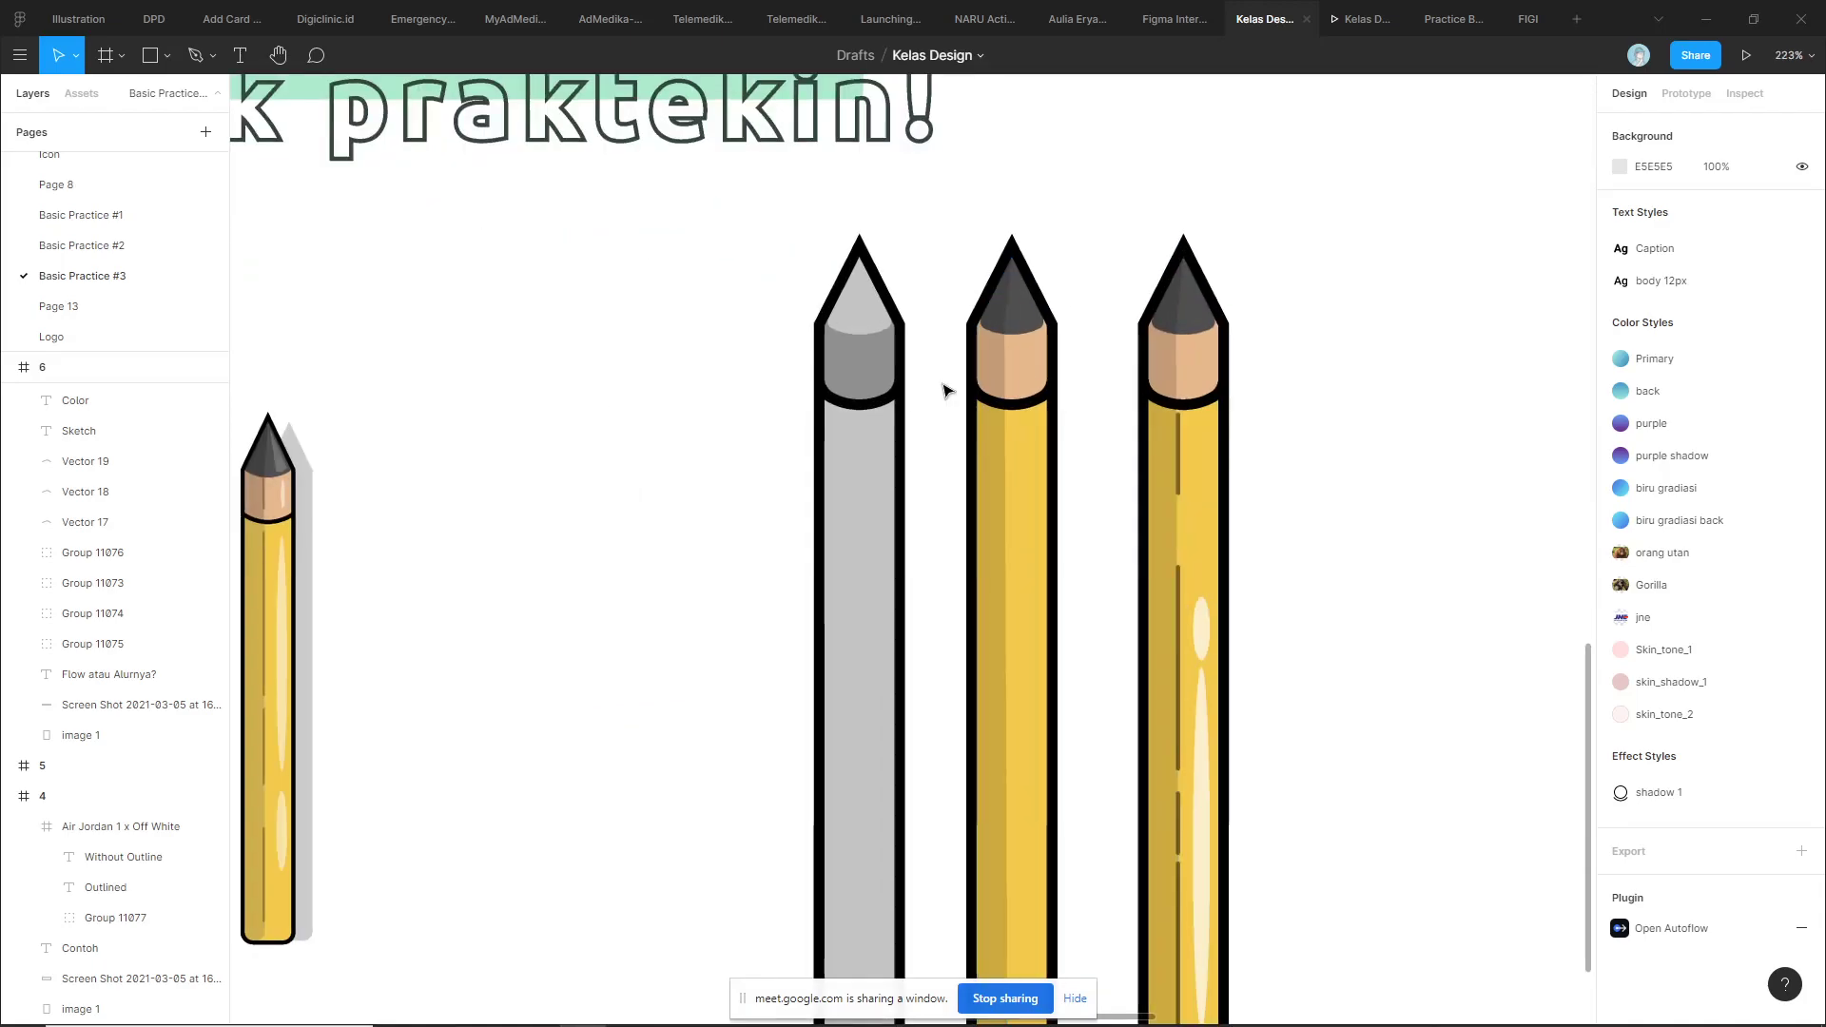
{"action": "scroll", "coordinate": [761, 485], "scroll_direction": "left", "scroll_amount": 4}
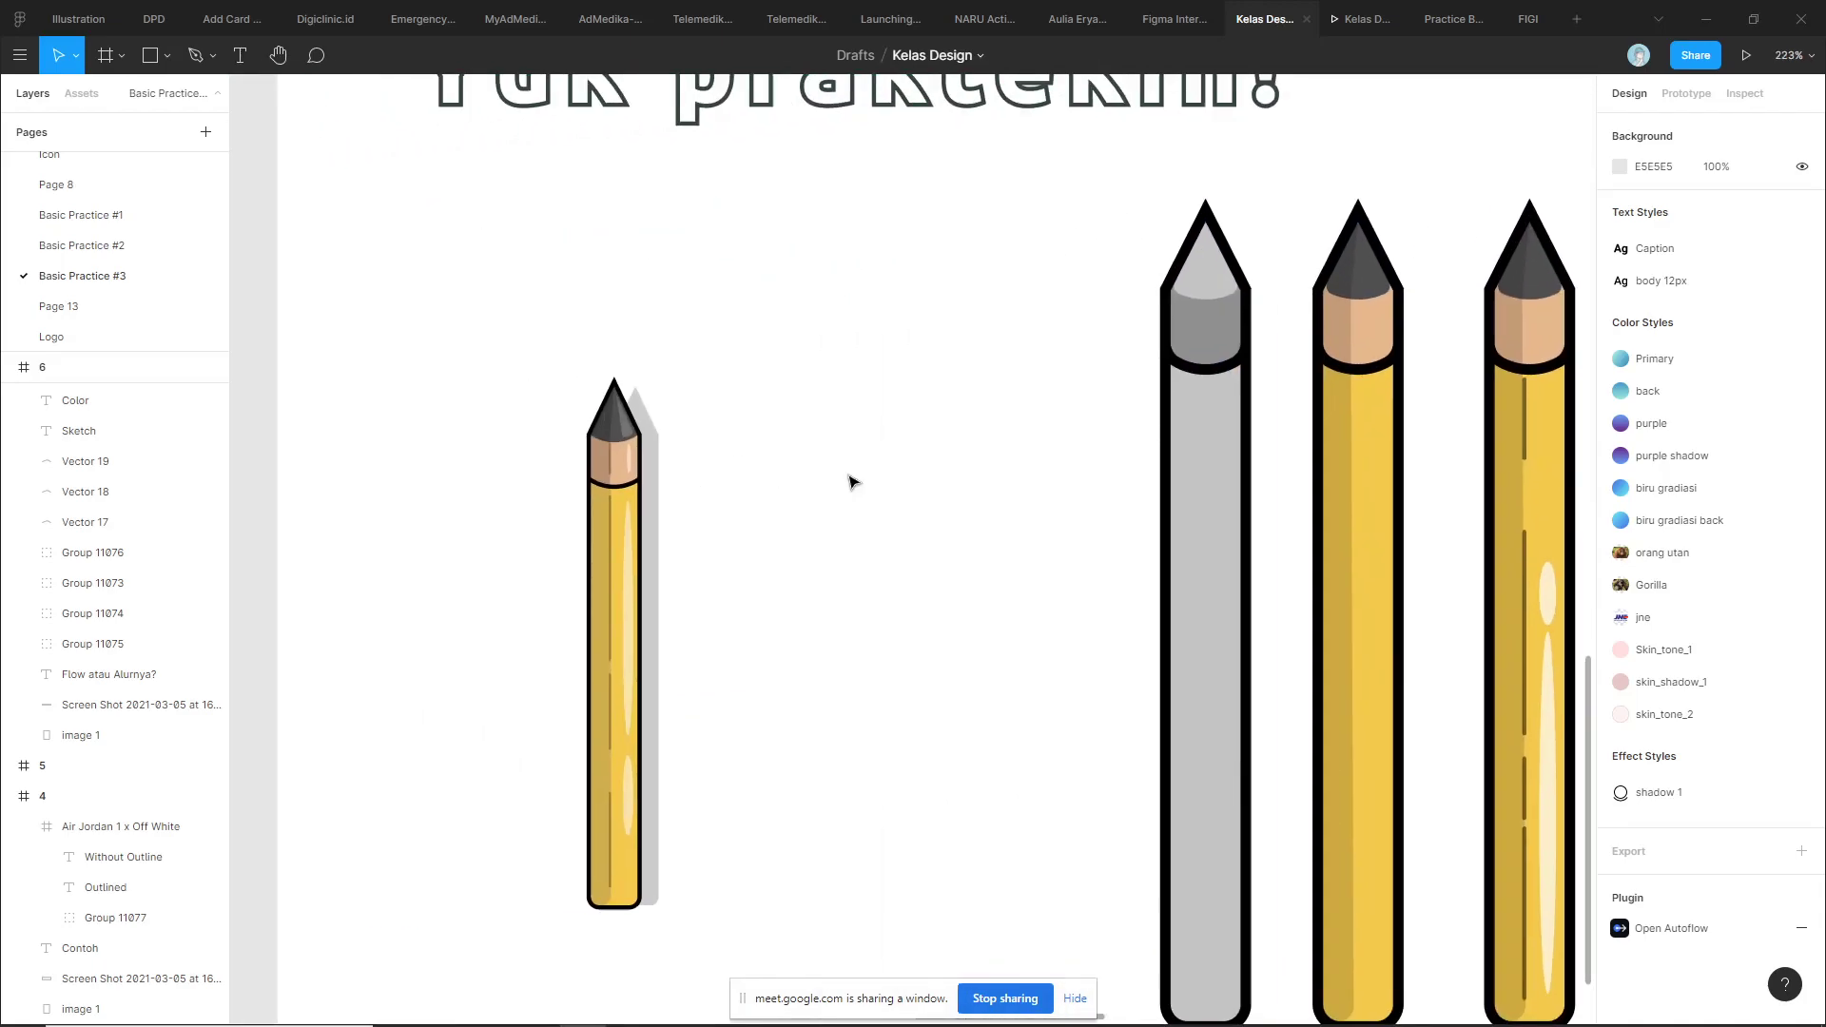
{"action": "left_click", "coordinate": [637, 489]}
Set stroke weight 1 on Rectangle 1146 and Rectangle 1148, then deselect
{"action": "scroll", "coordinate": [602, 552], "scroll_direction": "up", "scroll_amount": 5, "text": "ctrl"}
{"action": "left_click", "coordinate": [124, 550]}
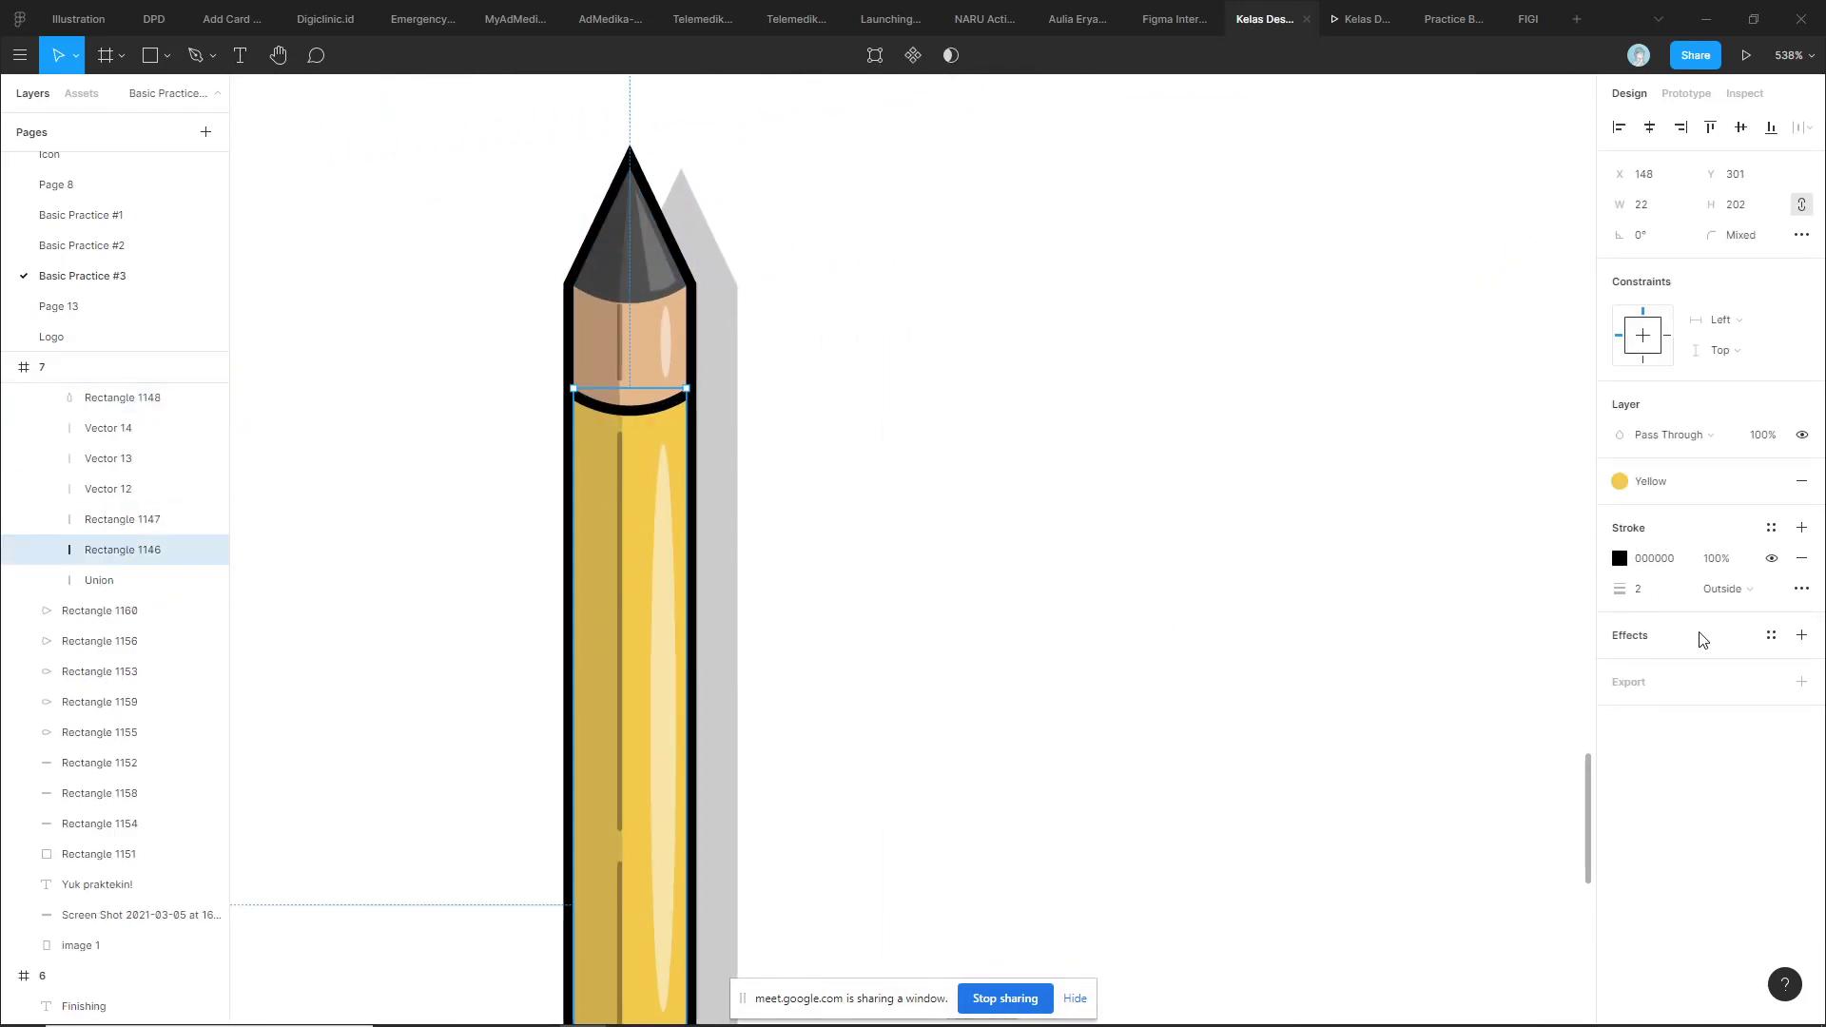
{"action": "left_click", "coordinate": [1664, 590]}
{"action": "type", "text": "1"}
{"action": "key", "text": "Return"}
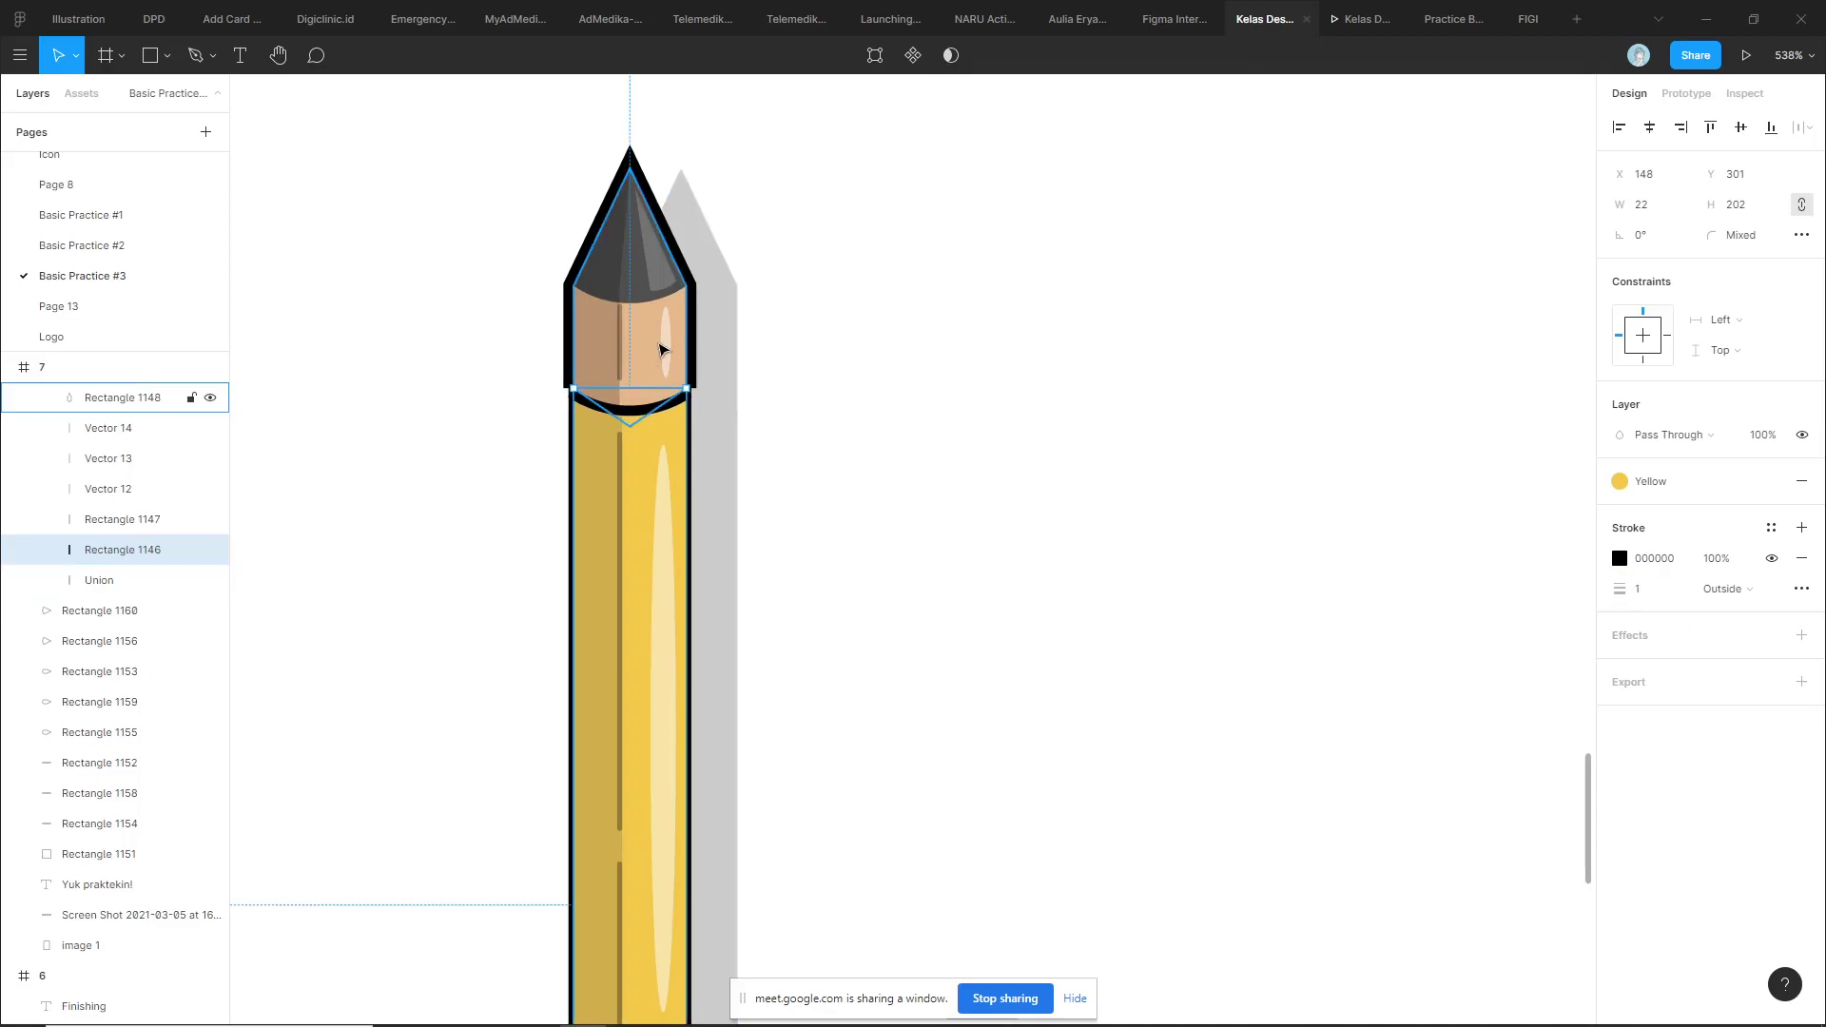
{"action": "left_click", "coordinate": [663, 350]}
{"action": "left_click", "coordinate": [1664, 620]}
{"action": "type", "text": "1"}
{"action": "key", "text": "Return"}
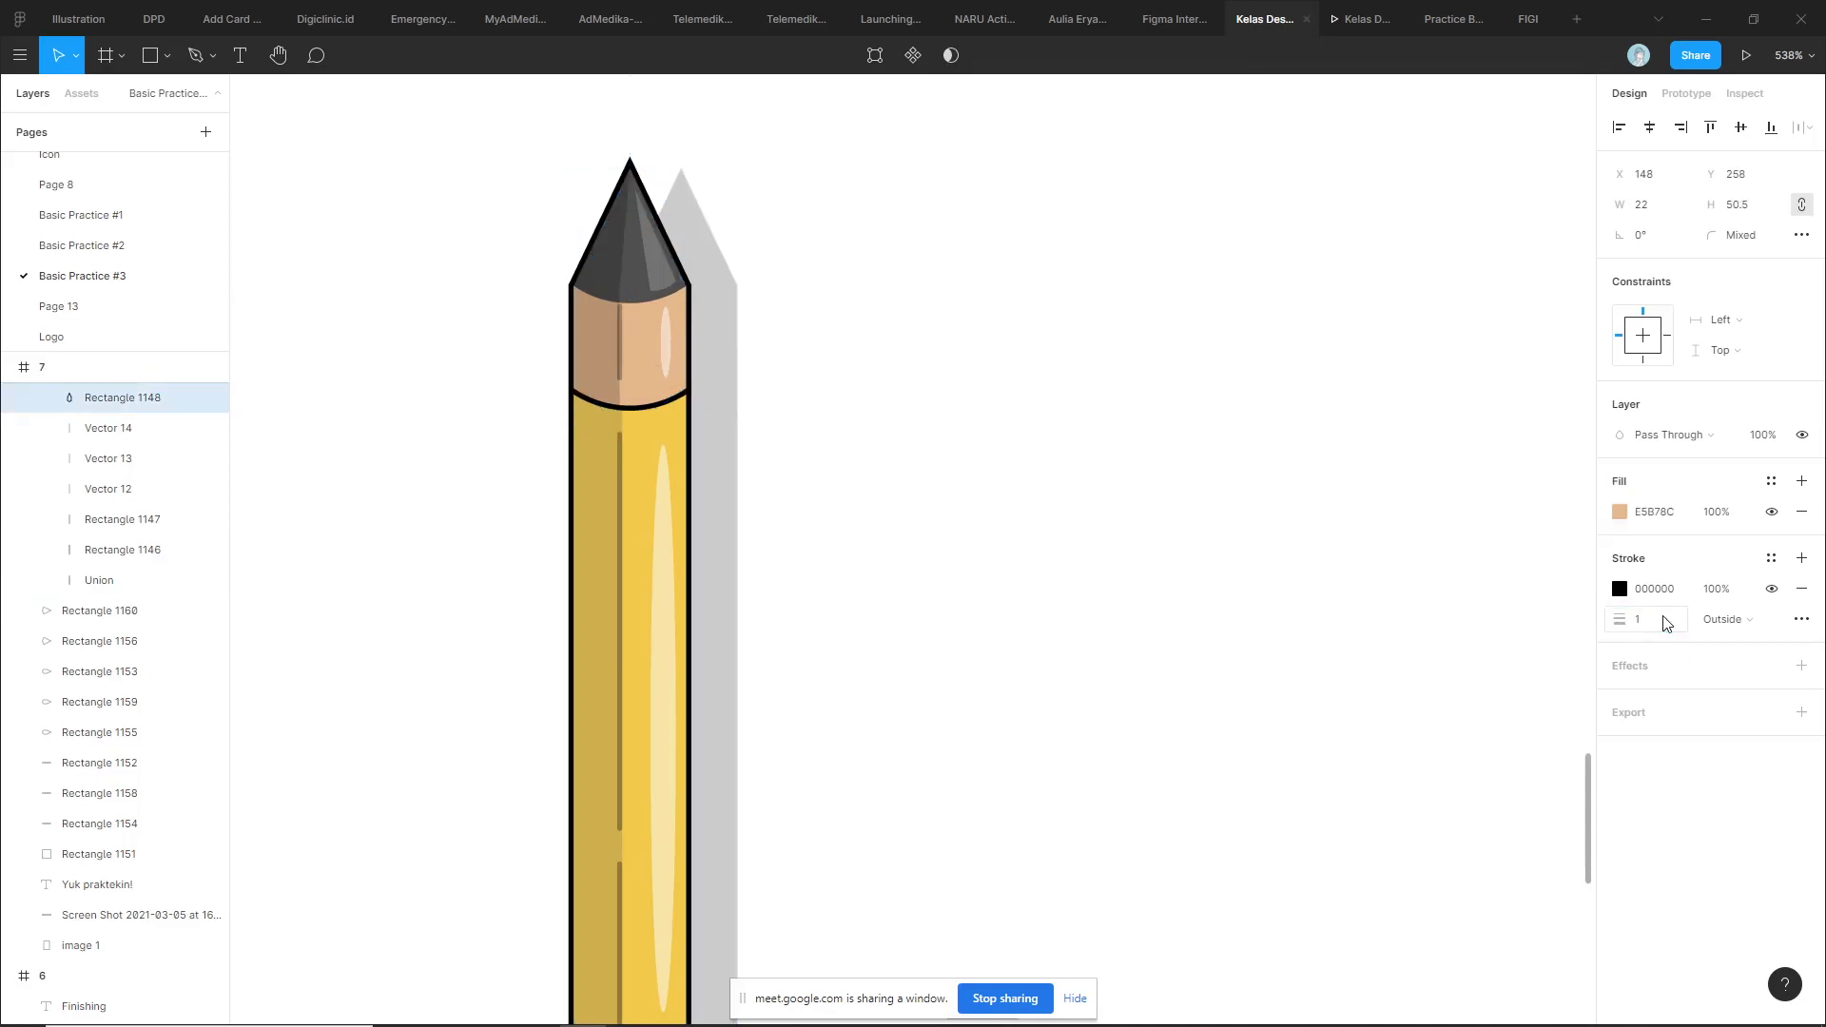
{"action": "left_click", "coordinate": [917, 521]}
Zoom around and briefly select the pencil body to check the thinner outline
{"action": "scroll", "coordinate": [917, 522], "scroll_direction": "down", "scroll_amount": 5, "text": "ctrl"}
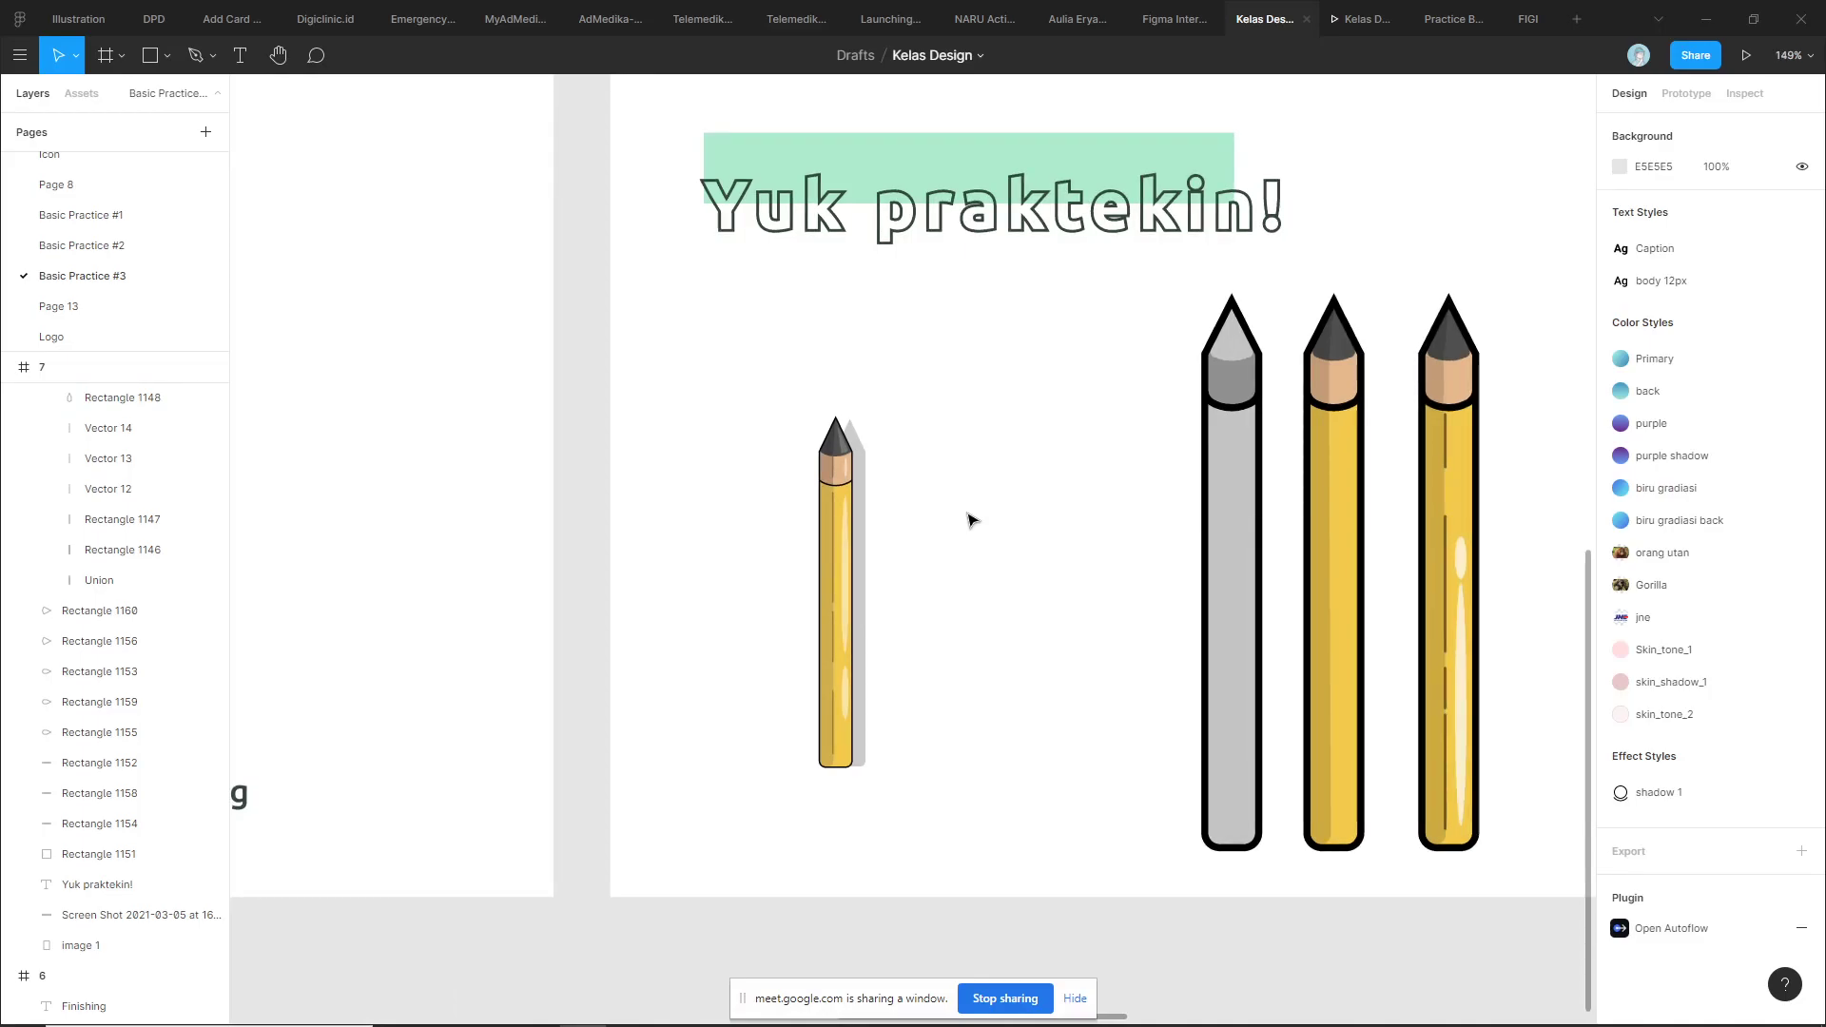
{"action": "scroll", "coordinate": [973, 521], "scroll_direction": "down", "scroll_amount": 3, "text": "ctrl"}
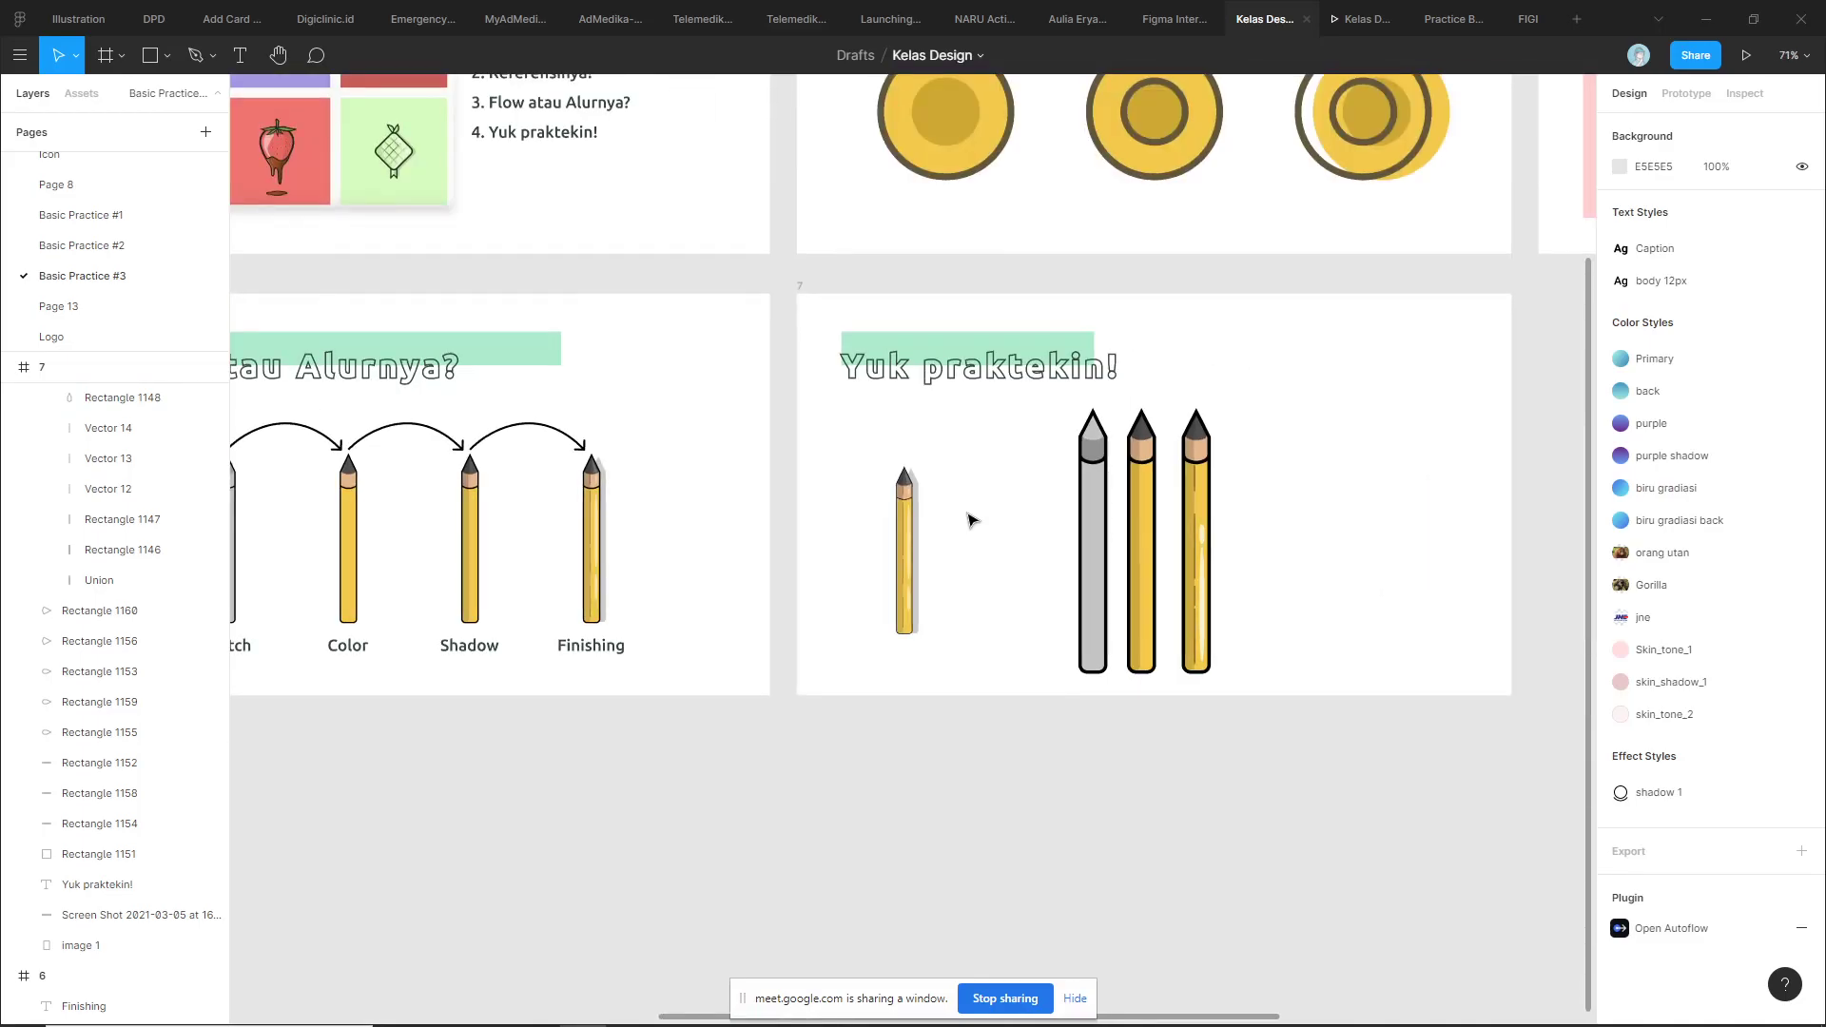
{"action": "scroll", "coordinate": [973, 520], "scroll_direction": "up", "scroll_amount": 5, "text": "ctrl"}
{"action": "scroll", "coordinate": [756, 491], "scroll_direction": "up", "scroll_amount": 2, "text": "ctrl"}
{"action": "scroll", "coordinate": [761, 476], "scroll_direction": "up", "scroll_amount": 3, "text": "ctrl"}
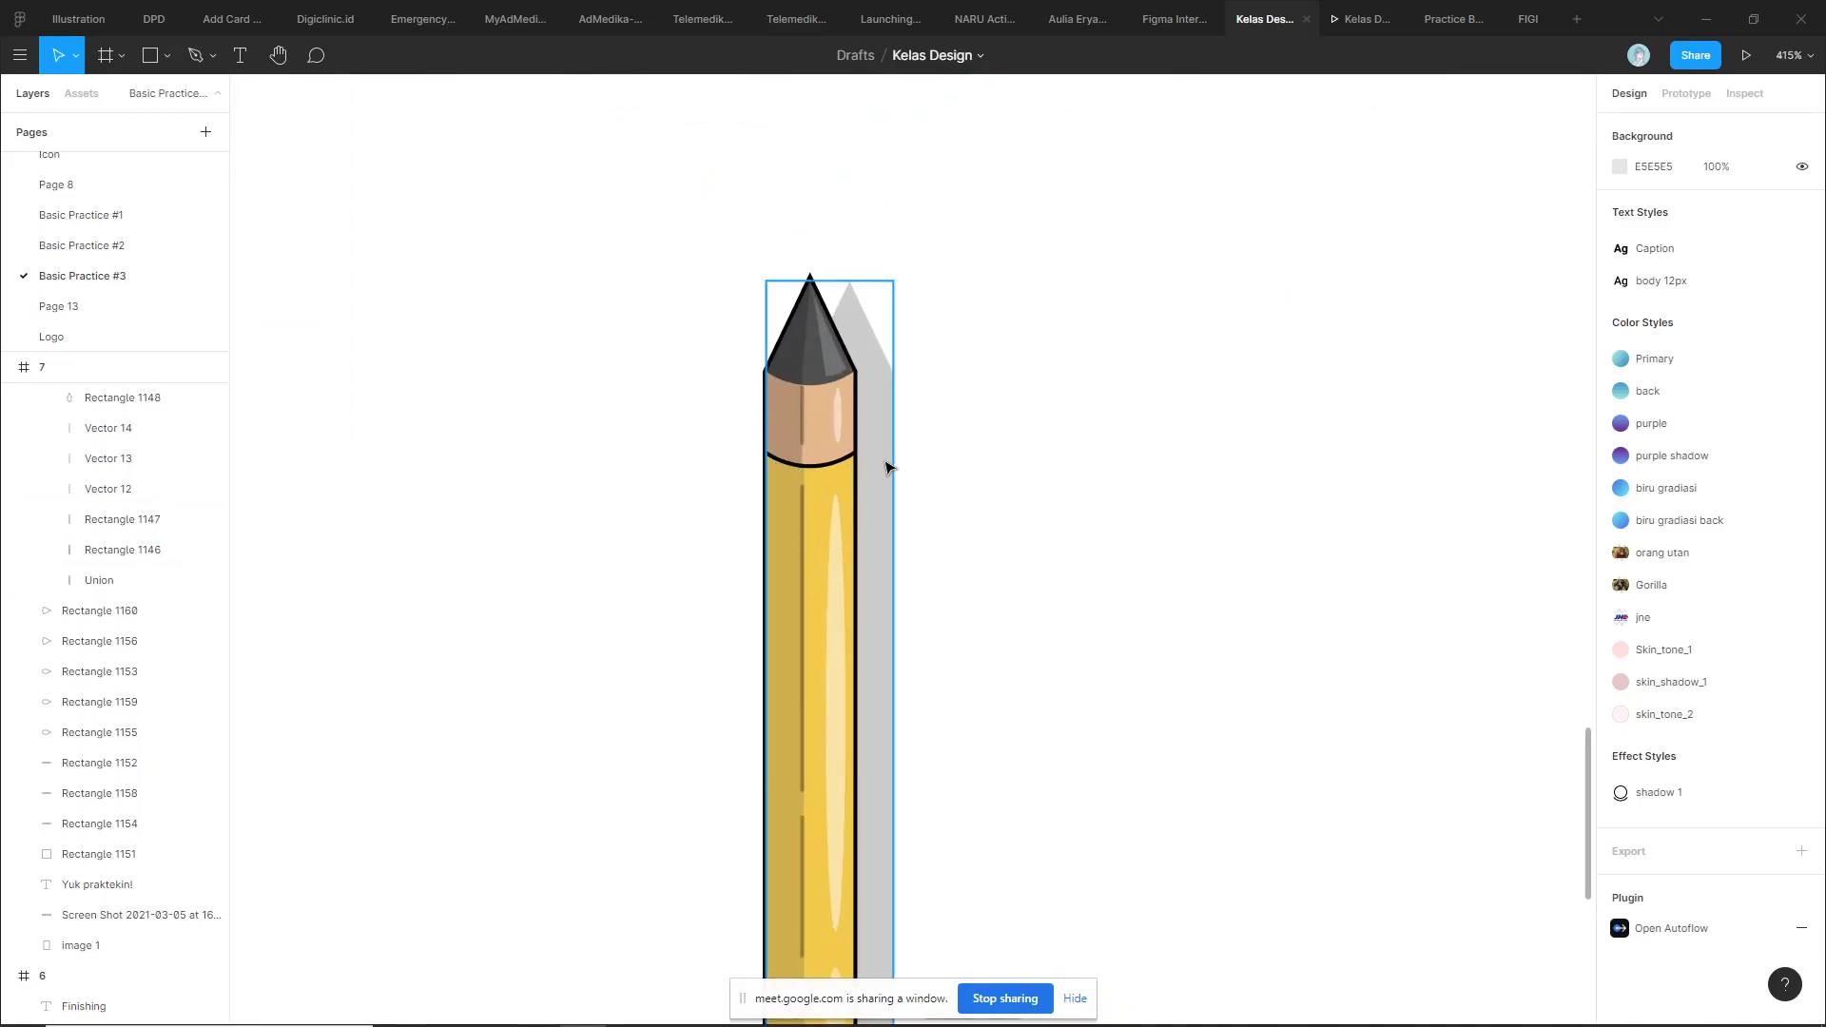
{"action": "scroll", "coordinate": [851, 381], "scroll_direction": "down", "scroll_amount": 4, "text": "ctrl"}
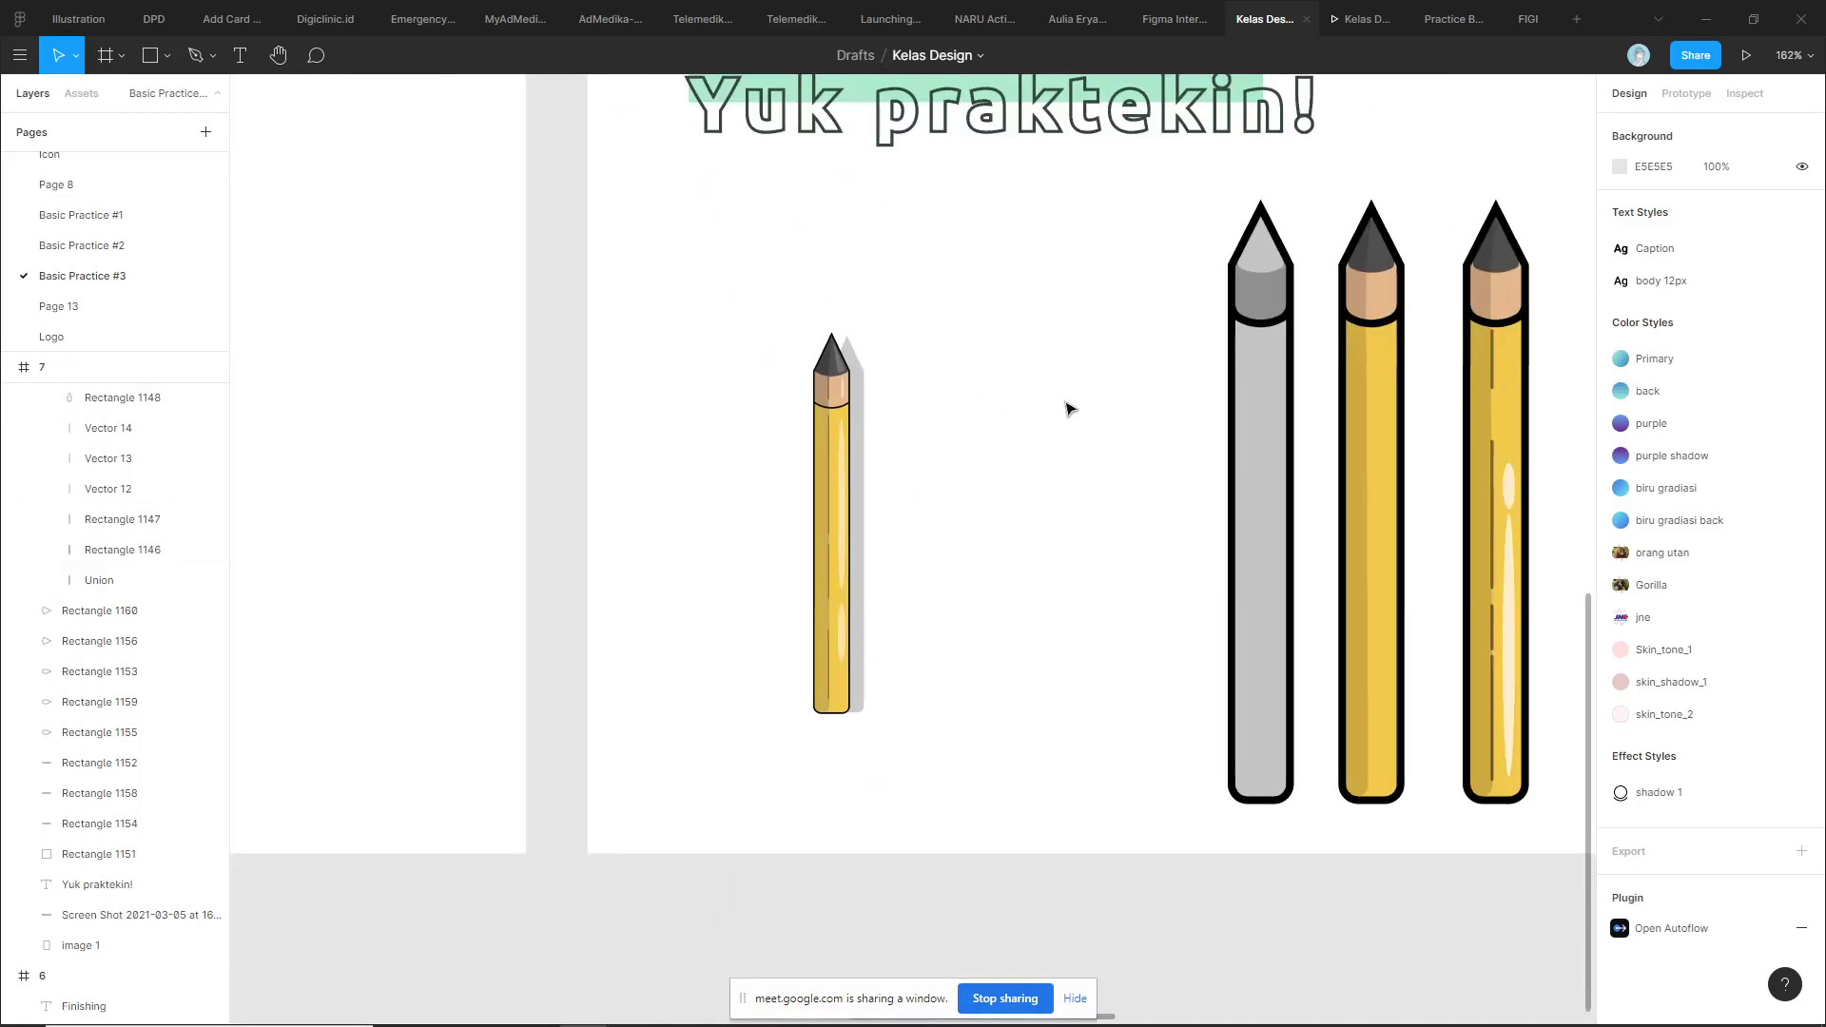
{"action": "scroll", "coordinate": [904, 435], "scroll_direction": "up", "scroll_amount": 1, "text": "ctrl"}
{"action": "scroll", "coordinate": [888, 436], "scroll_direction": "up", "scroll_amount": 1, "text": "ctrl"}
{"action": "left_click", "coordinate": [892, 436]}
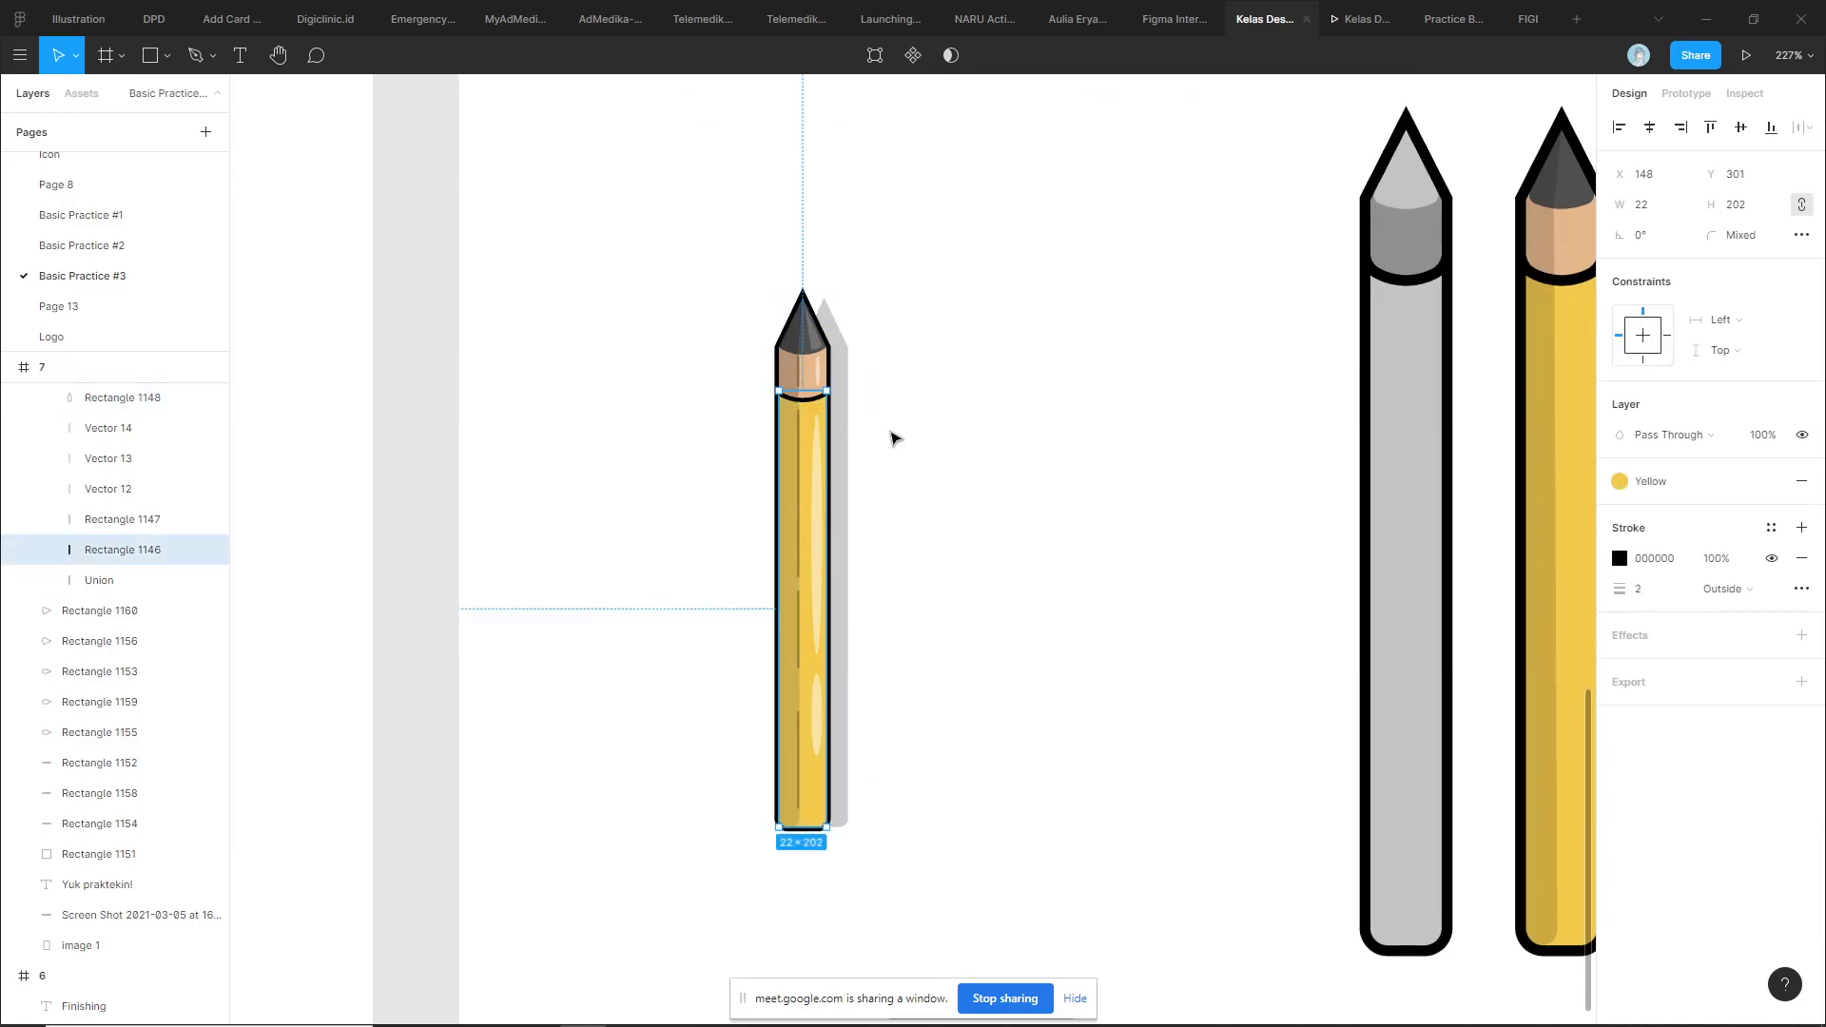
{"action": "left_click", "coordinate": [894, 435]}
Scroll to view the small reference pencil beside the three upright pencils
{"action": "scroll", "coordinate": [966, 418], "scroll_direction": "down", "scroll_amount": 2, "text": "ctrl"}
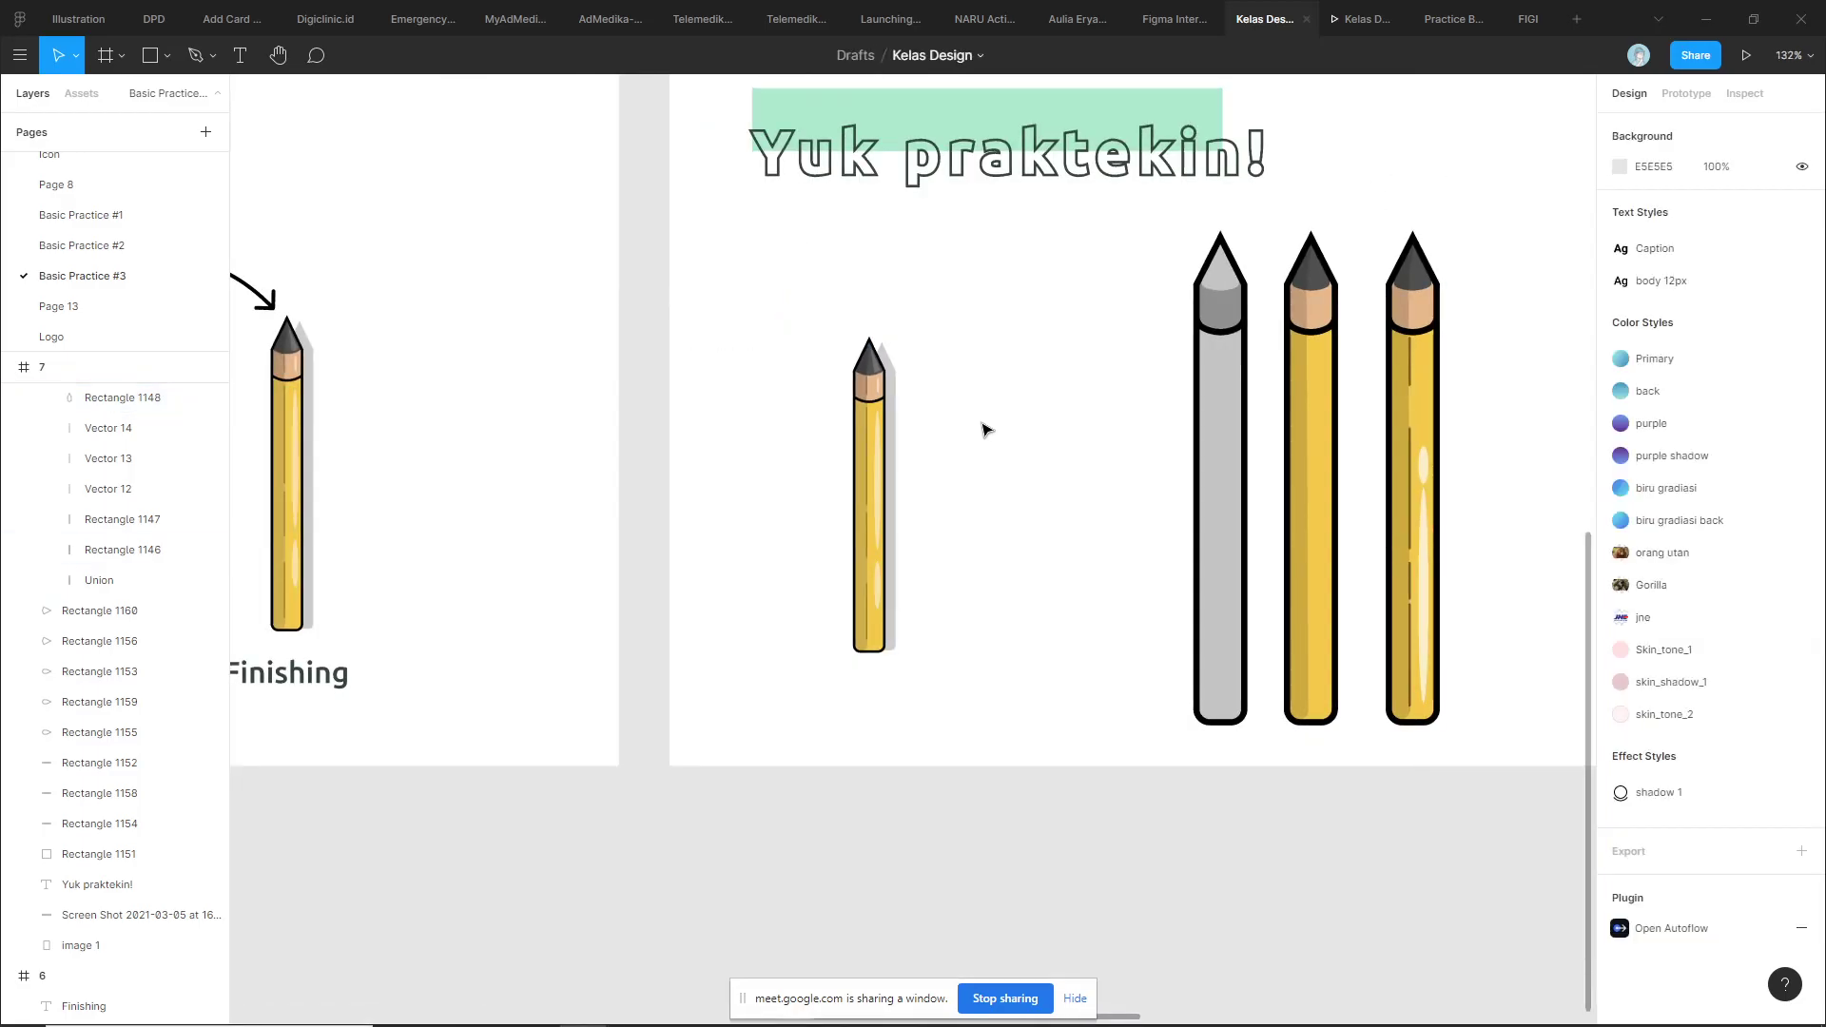
{"action": "scroll", "coordinate": [985, 430], "scroll_direction": "right", "scroll_amount": 1}
{"action": "scroll", "coordinate": [818, 419], "scroll_direction": "up", "scroll_amount": 3, "text": "ctrl"}
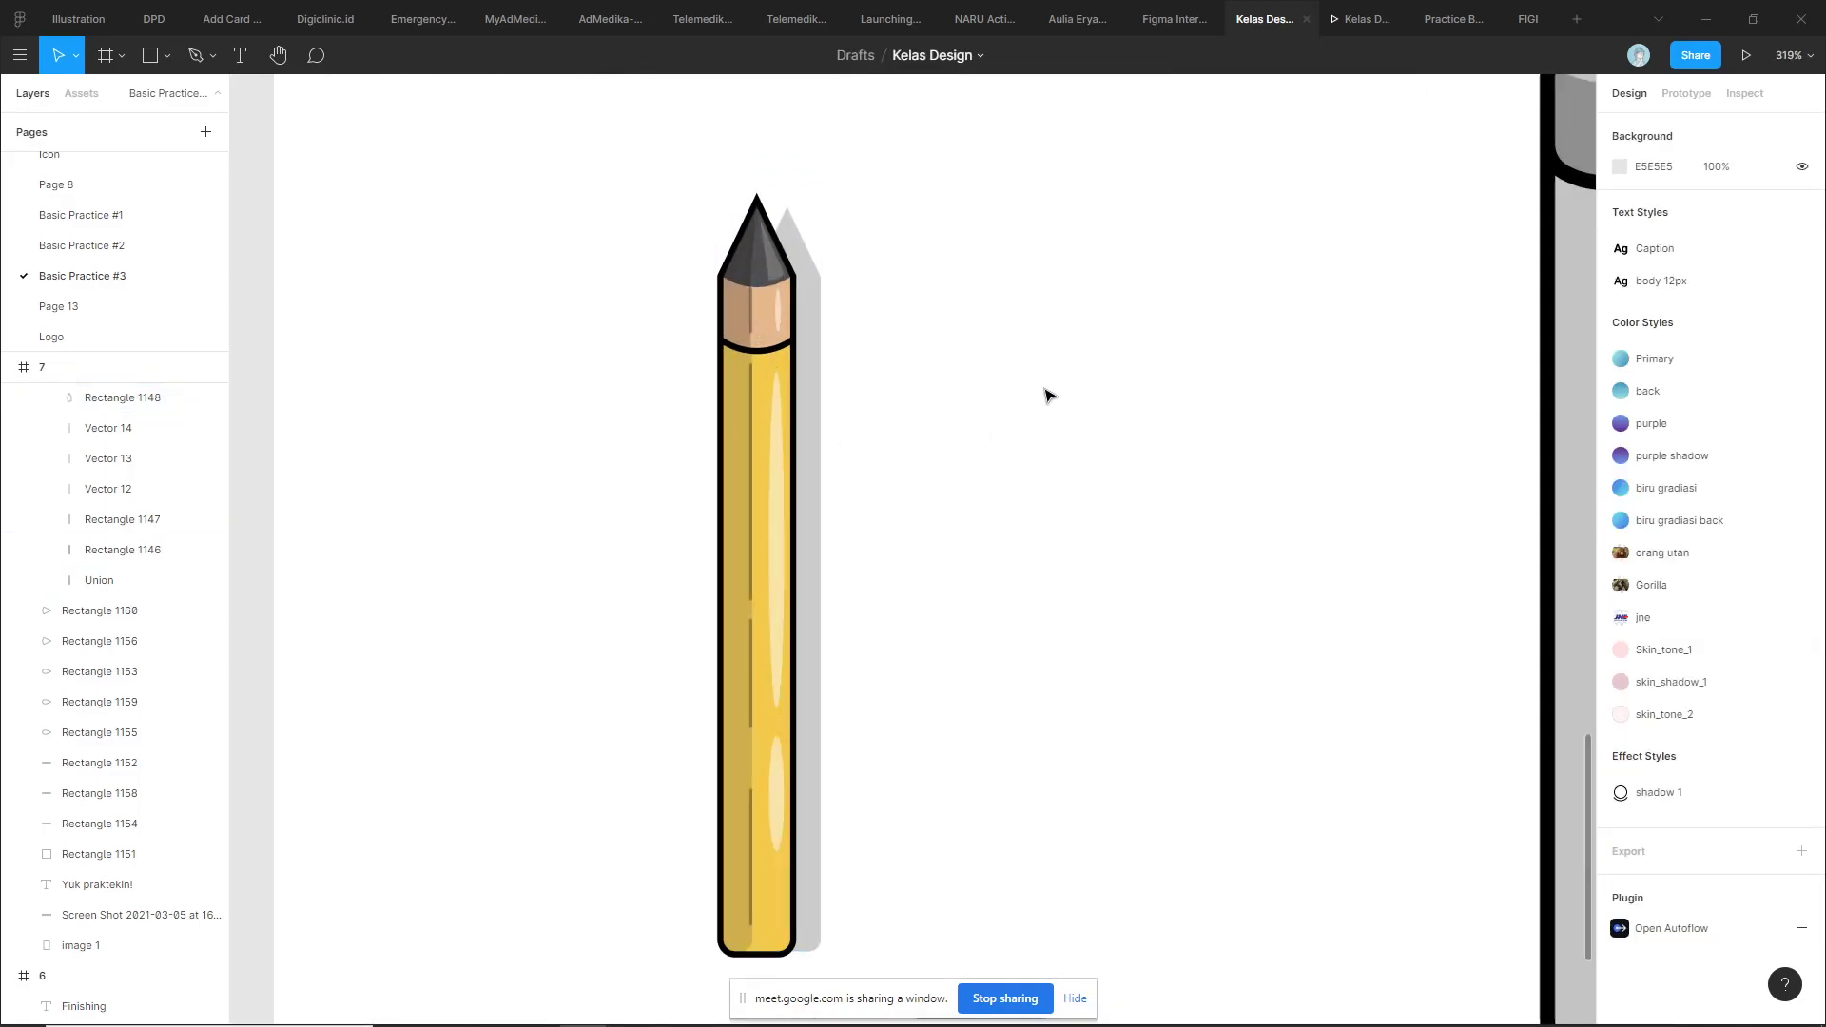
{"action": "scroll", "coordinate": [1046, 395], "scroll_direction": "down", "scroll_amount": 3, "text": "ctrl"}
{"action": "scroll", "coordinate": [808, 408], "scroll_direction": "up", "scroll_amount": 1, "text": "ctrl"}
{"action": "scroll", "coordinate": [751, 409], "scroll_direction": "up", "scroll_amount": 2, "text": "ctrl"}
{"action": "scroll", "coordinate": [712, 412], "scroll_direction": "right", "scroll_amount": 3}
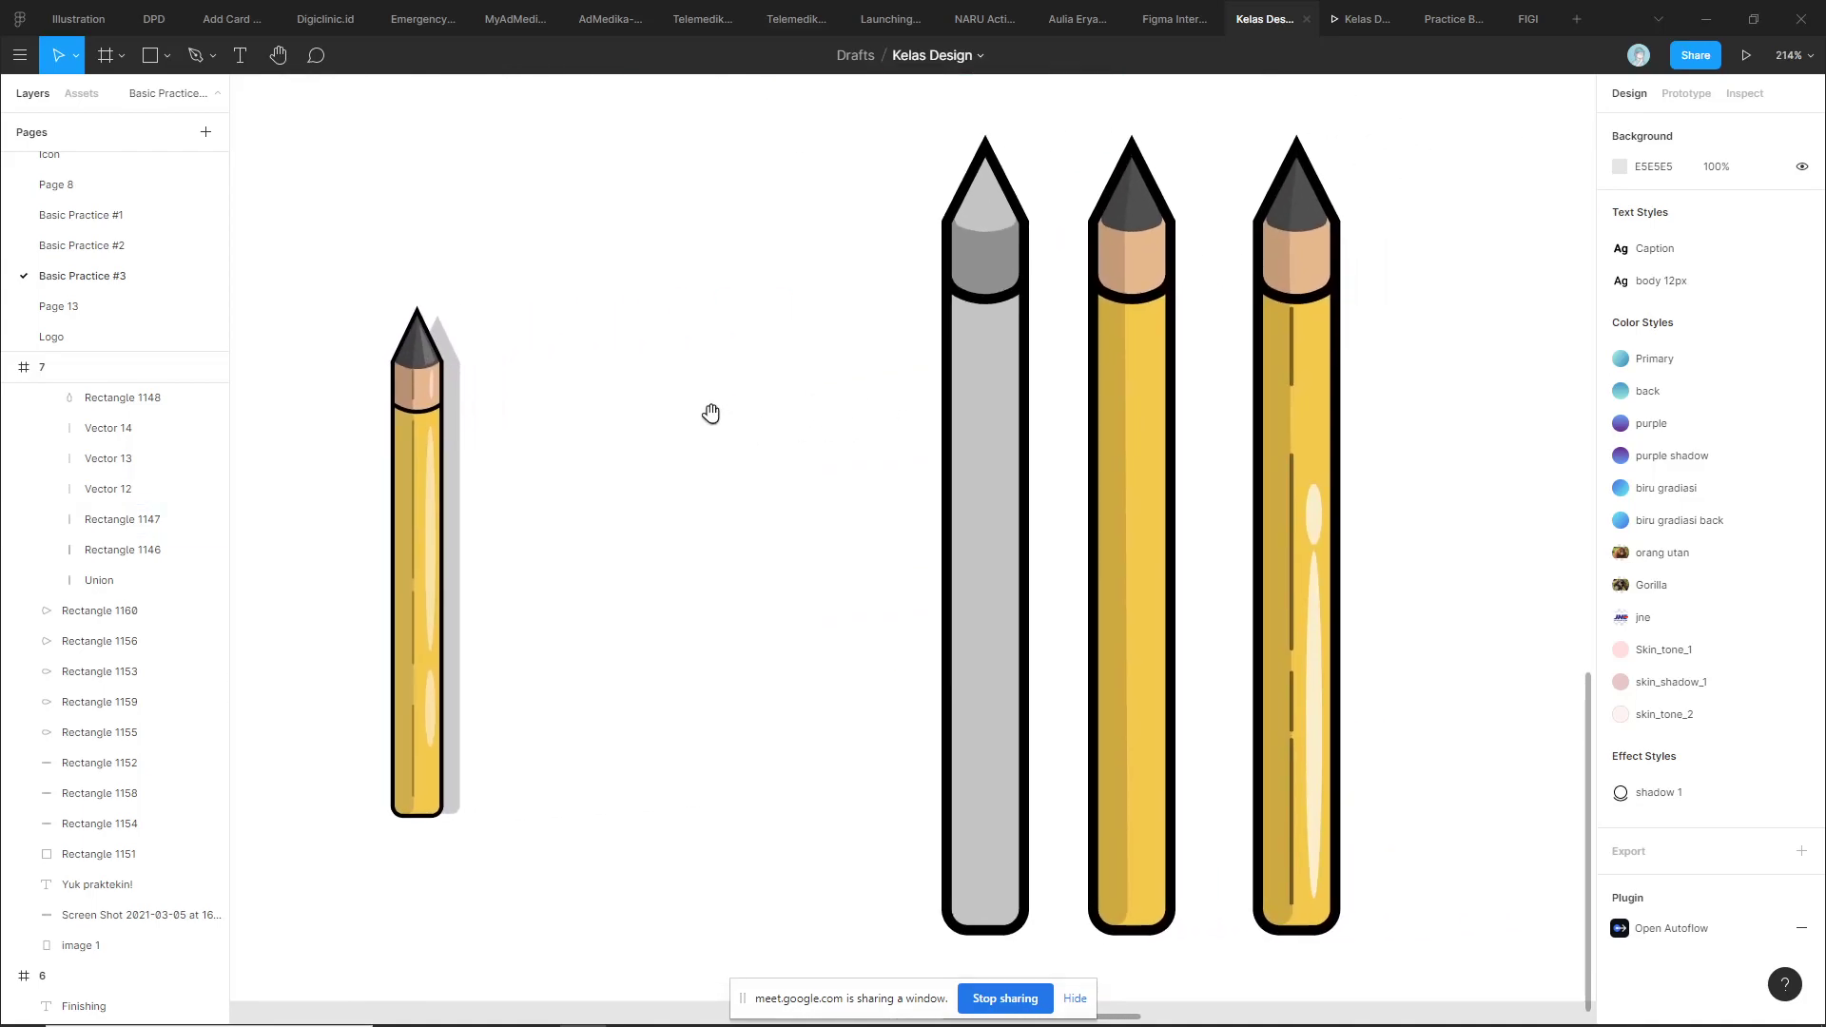
{"action": "scroll", "coordinate": [775, 397], "scroll_direction": "down", "scroll_amount": 1, "text": "ctrl"}
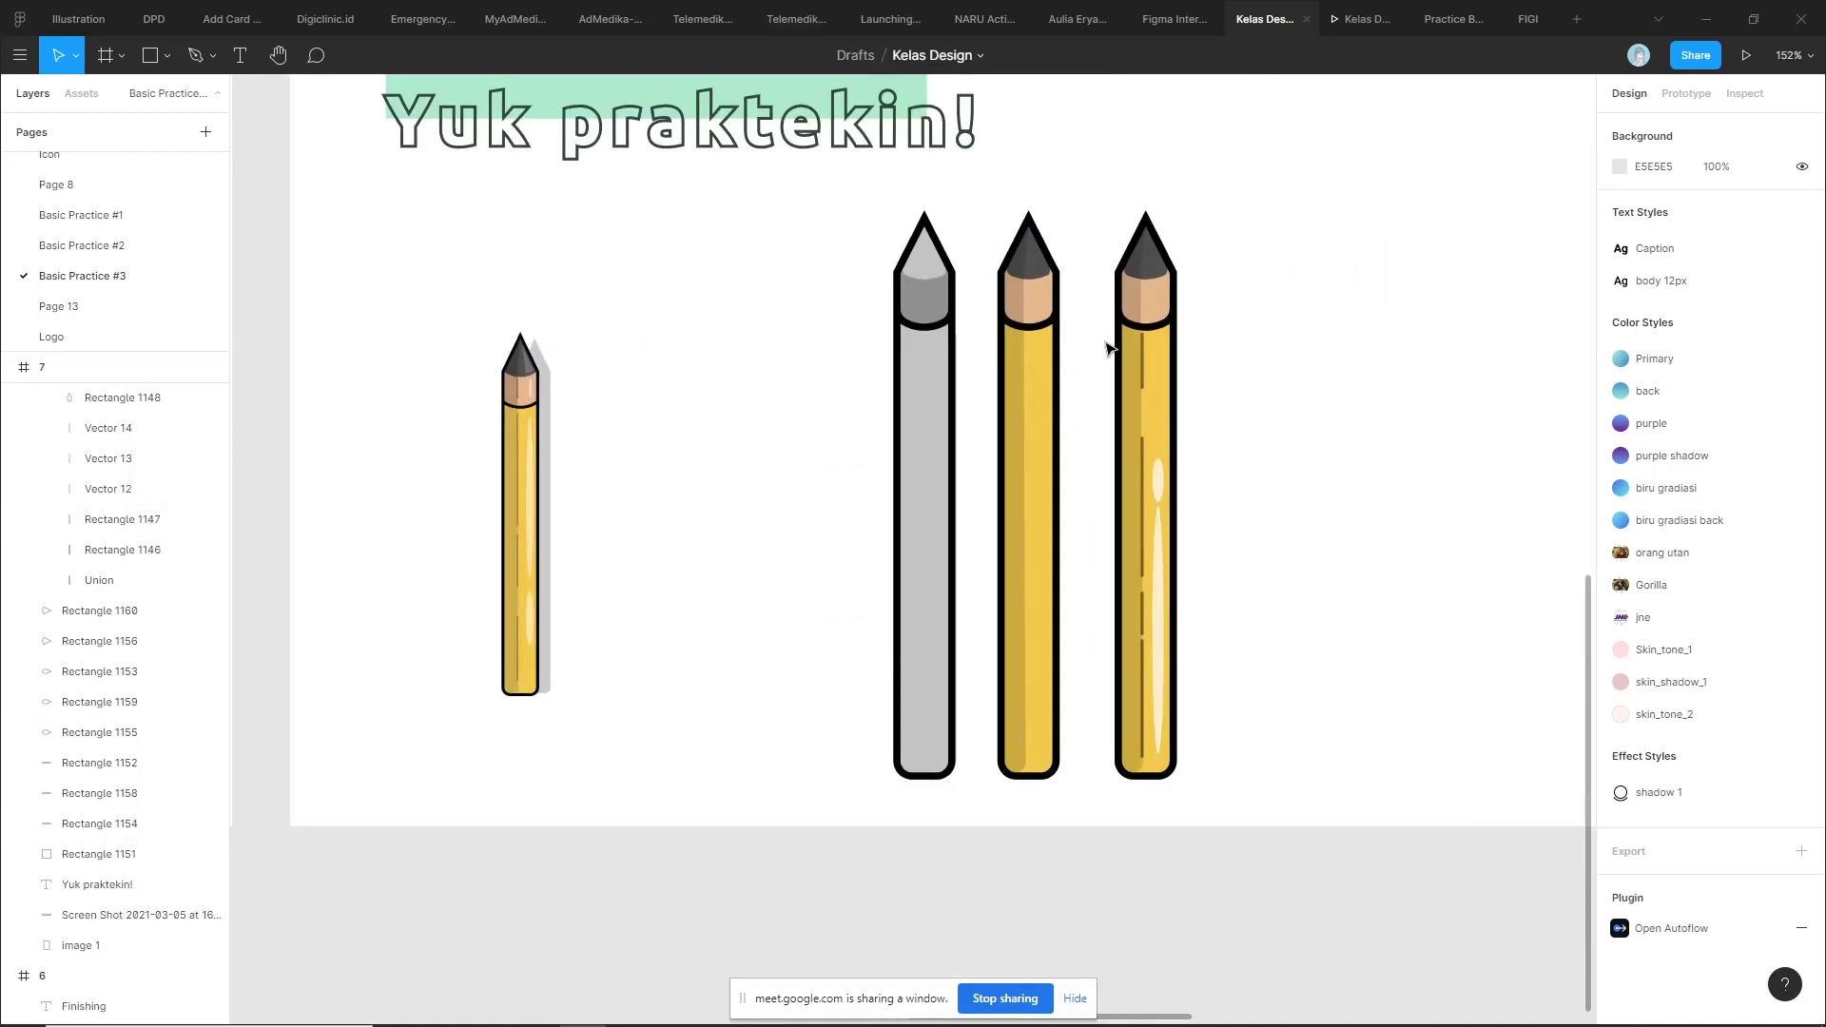
{"action": "scroll", "coordinate": [1094, 357], "scroll_direction": "down", "scroll_amount": 1, "text": "ctrl"}
{"action": "scroll", "coordinate": [1081, 366], "scroll_direction": "down", "scroll_amount": 1, "text": "ctrl"}
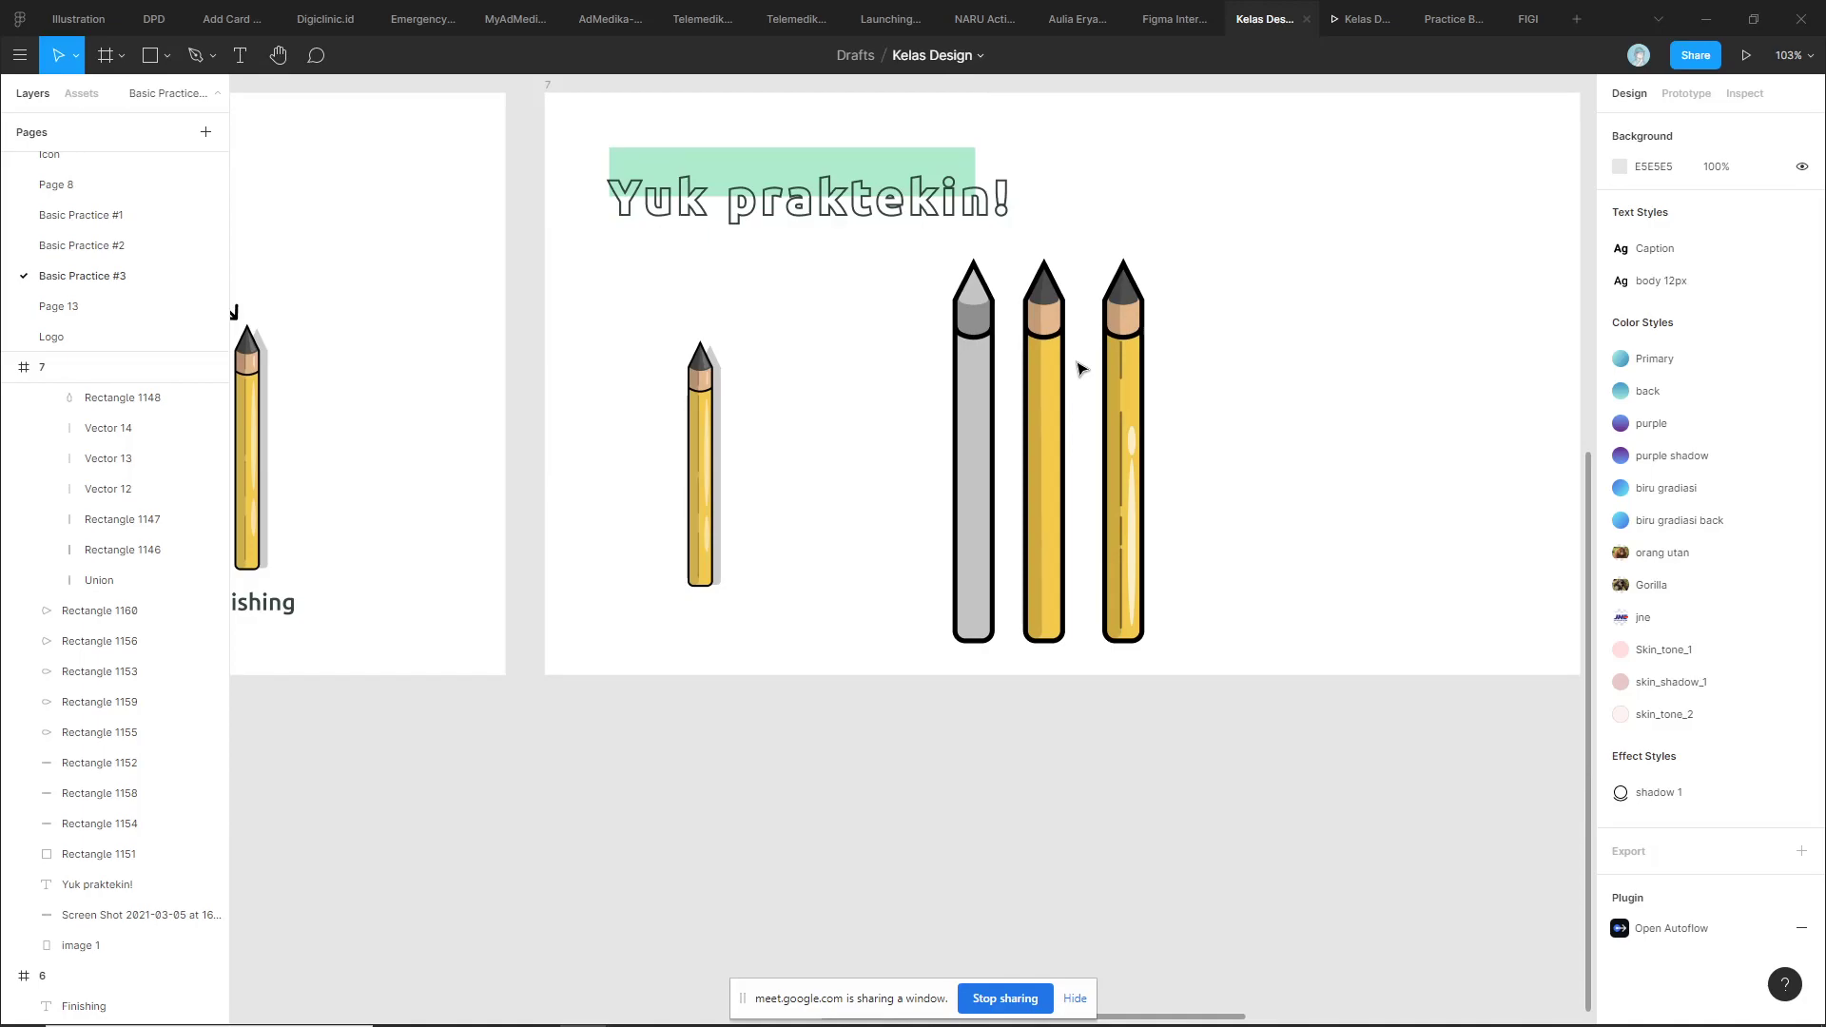
{"action": "scroll", "coordinate": [1082, 368], "scroll_direction": "down", "scroll_amount": 1, "text": "ctrl"}
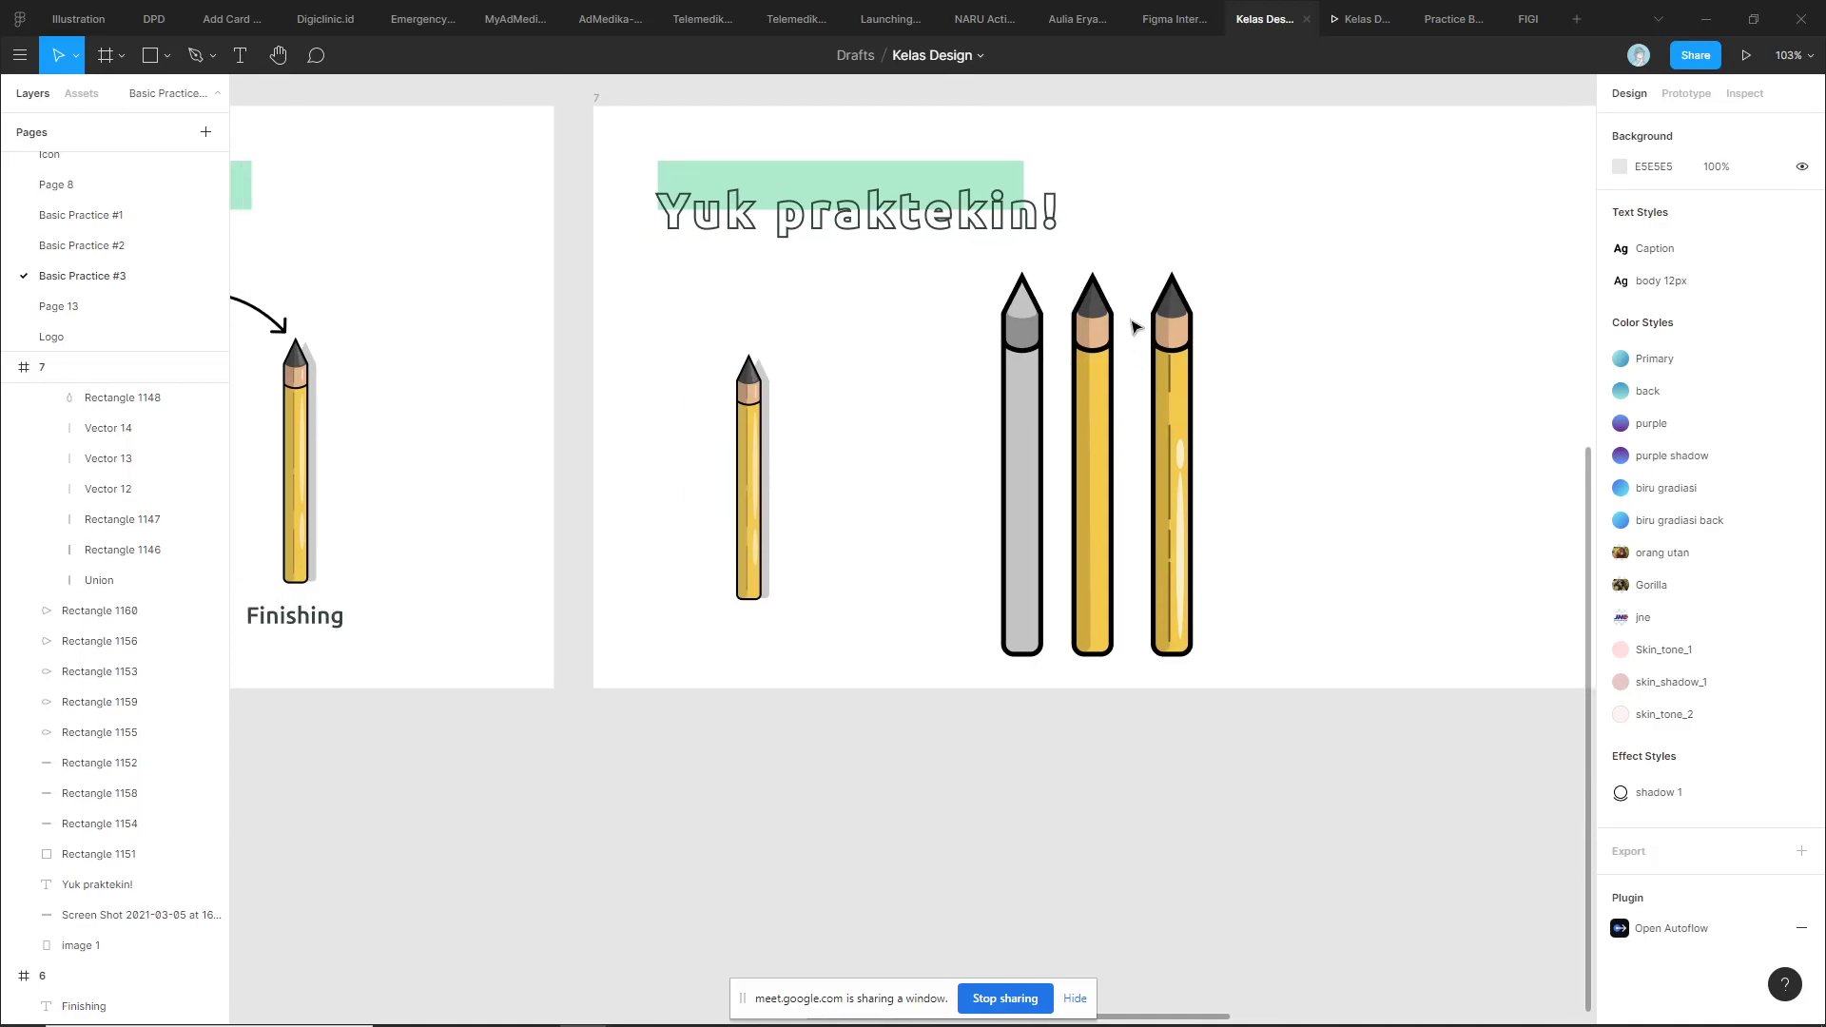
{"action": "scroll", "coordinate": [1128, 271], "scroll_direction": "up", "scroll_amount": 2, "text": "ctrl"}
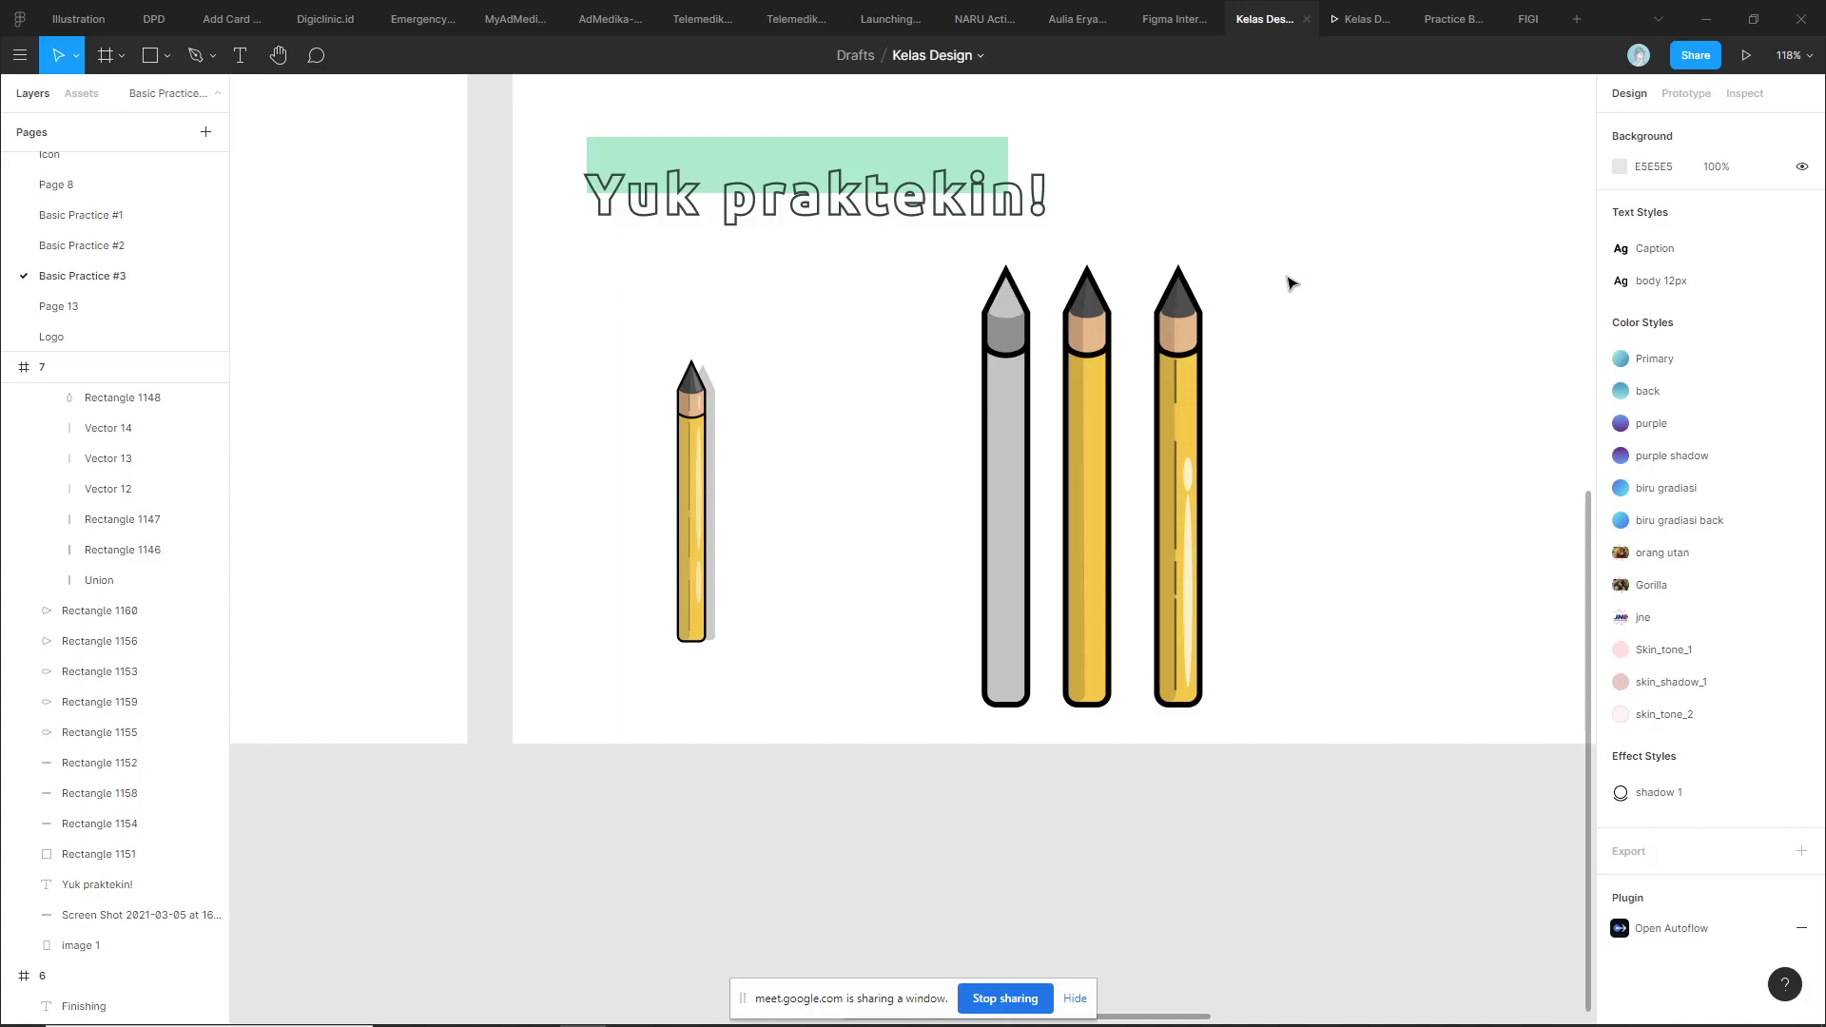
Briefly check the video call window, then return to the pencil design in Figma
{"action": "key", "text": "alt+Tab"}
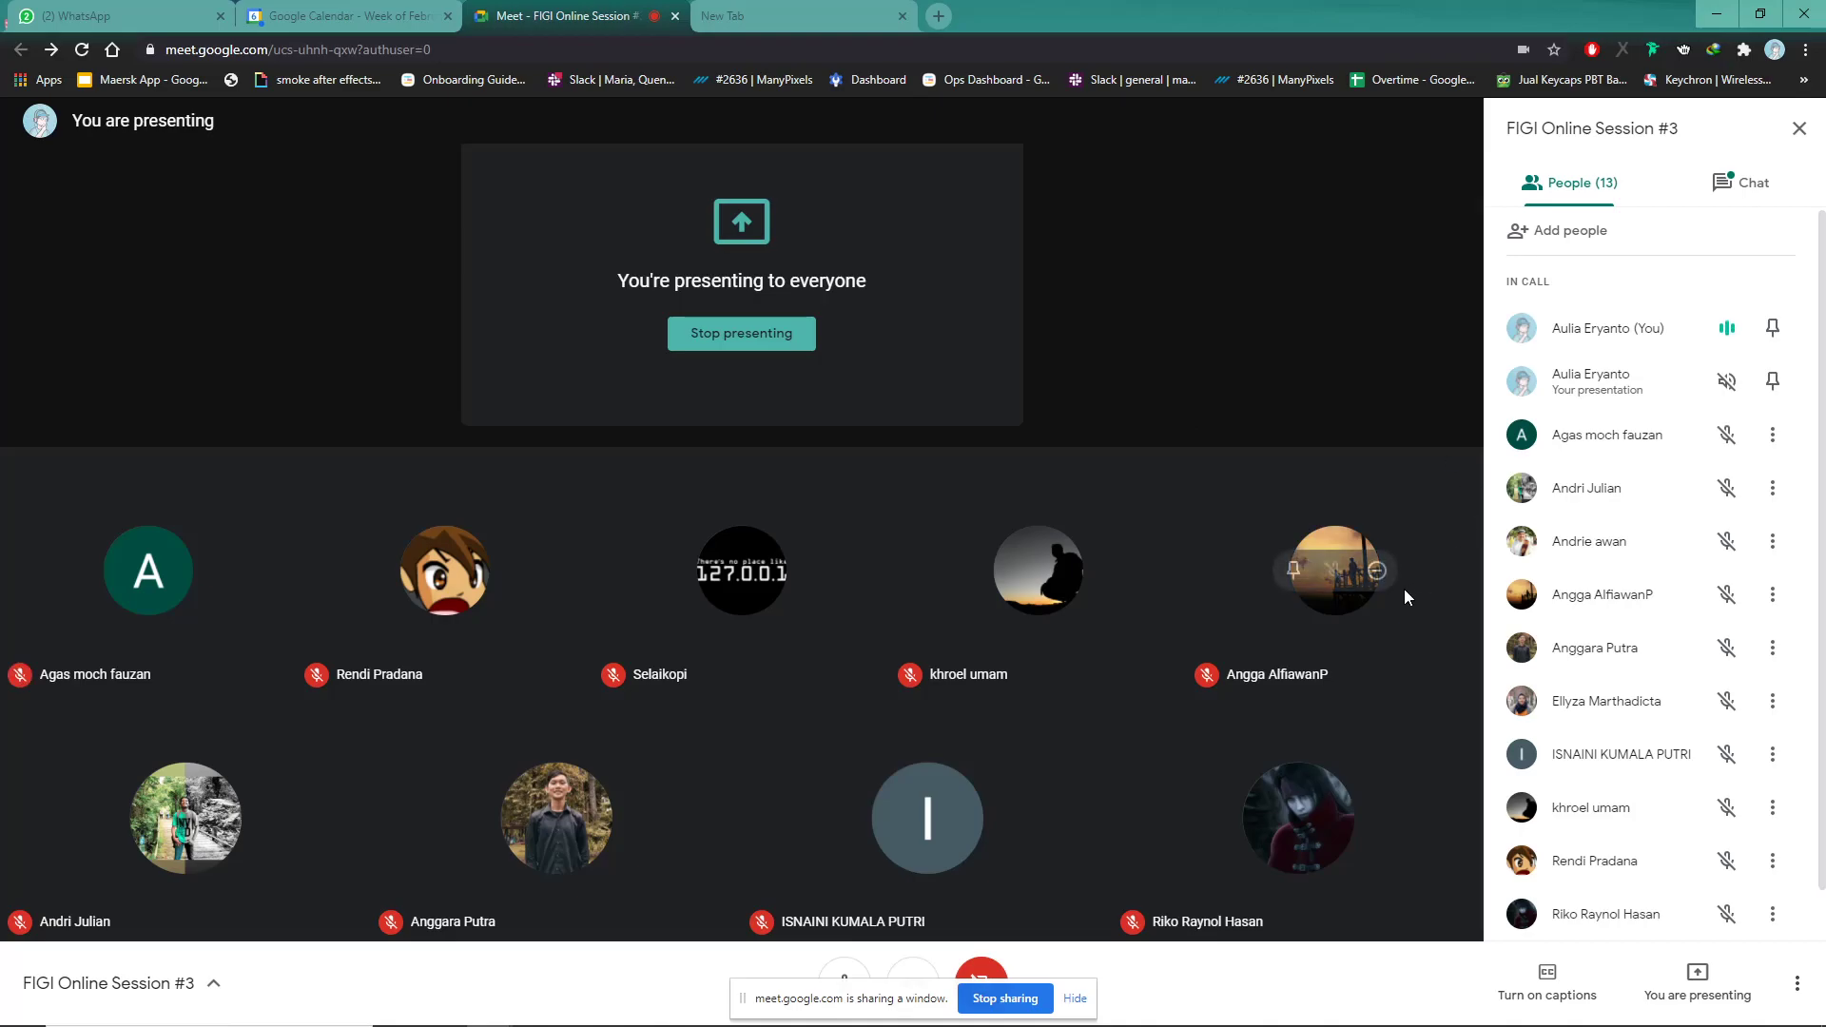
{"action": "mouse_move", "coordinate": [1334, 571]}
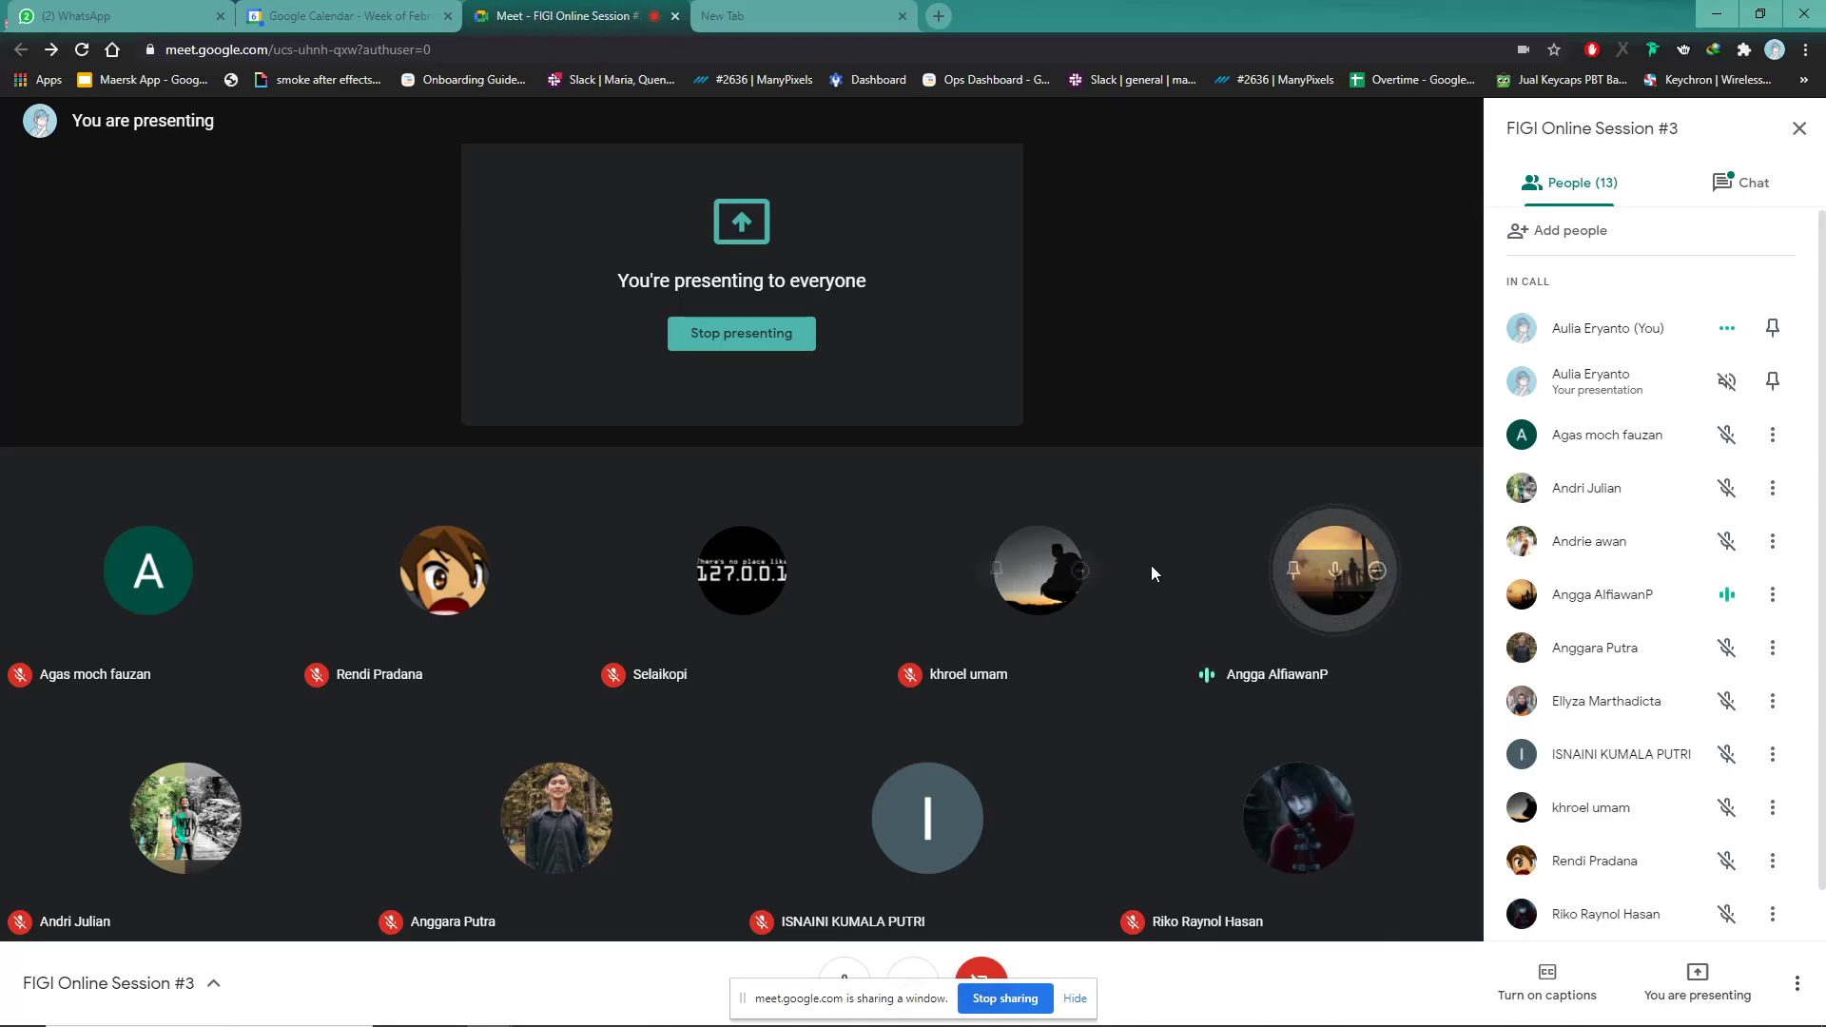
{"action": "scroll", "coordinate": [1622, 637], "scroll_direction": "down", "scroll_amount": 1}
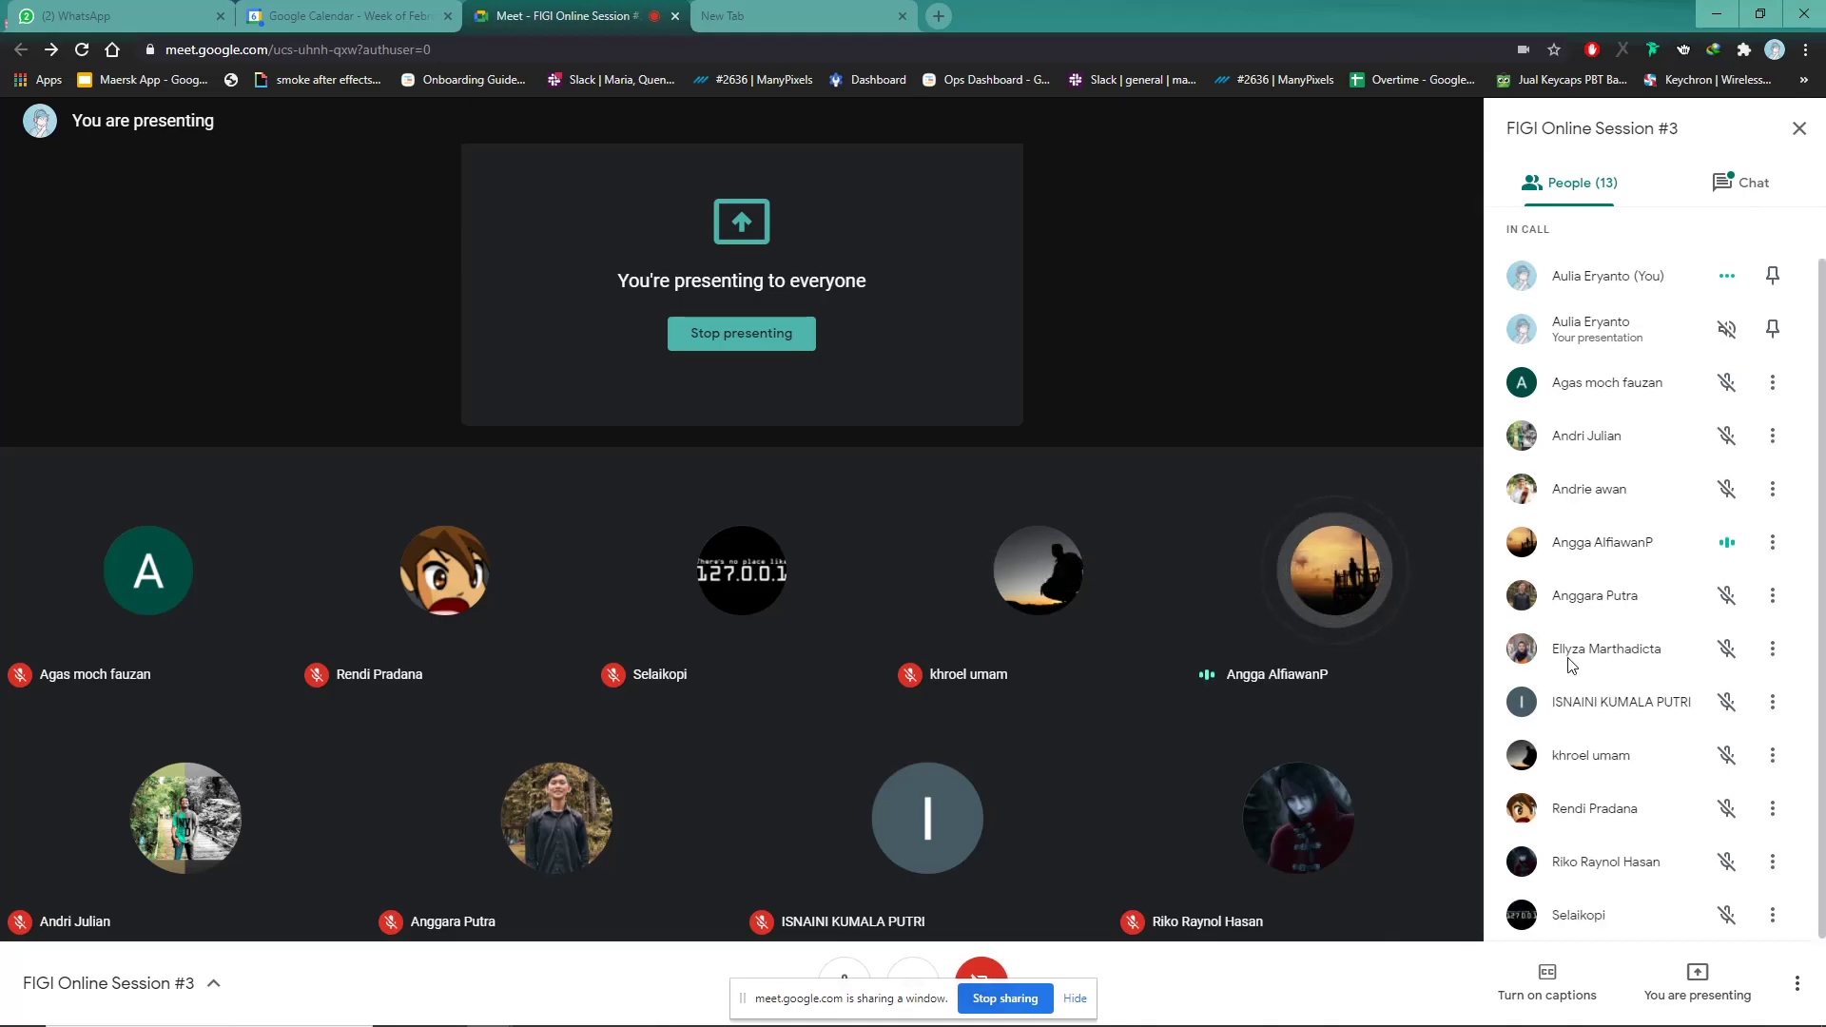
{"action": "scroll", "coordinate": [1500, 691], "scroll_direction": "up", "scroll_amount": 1}
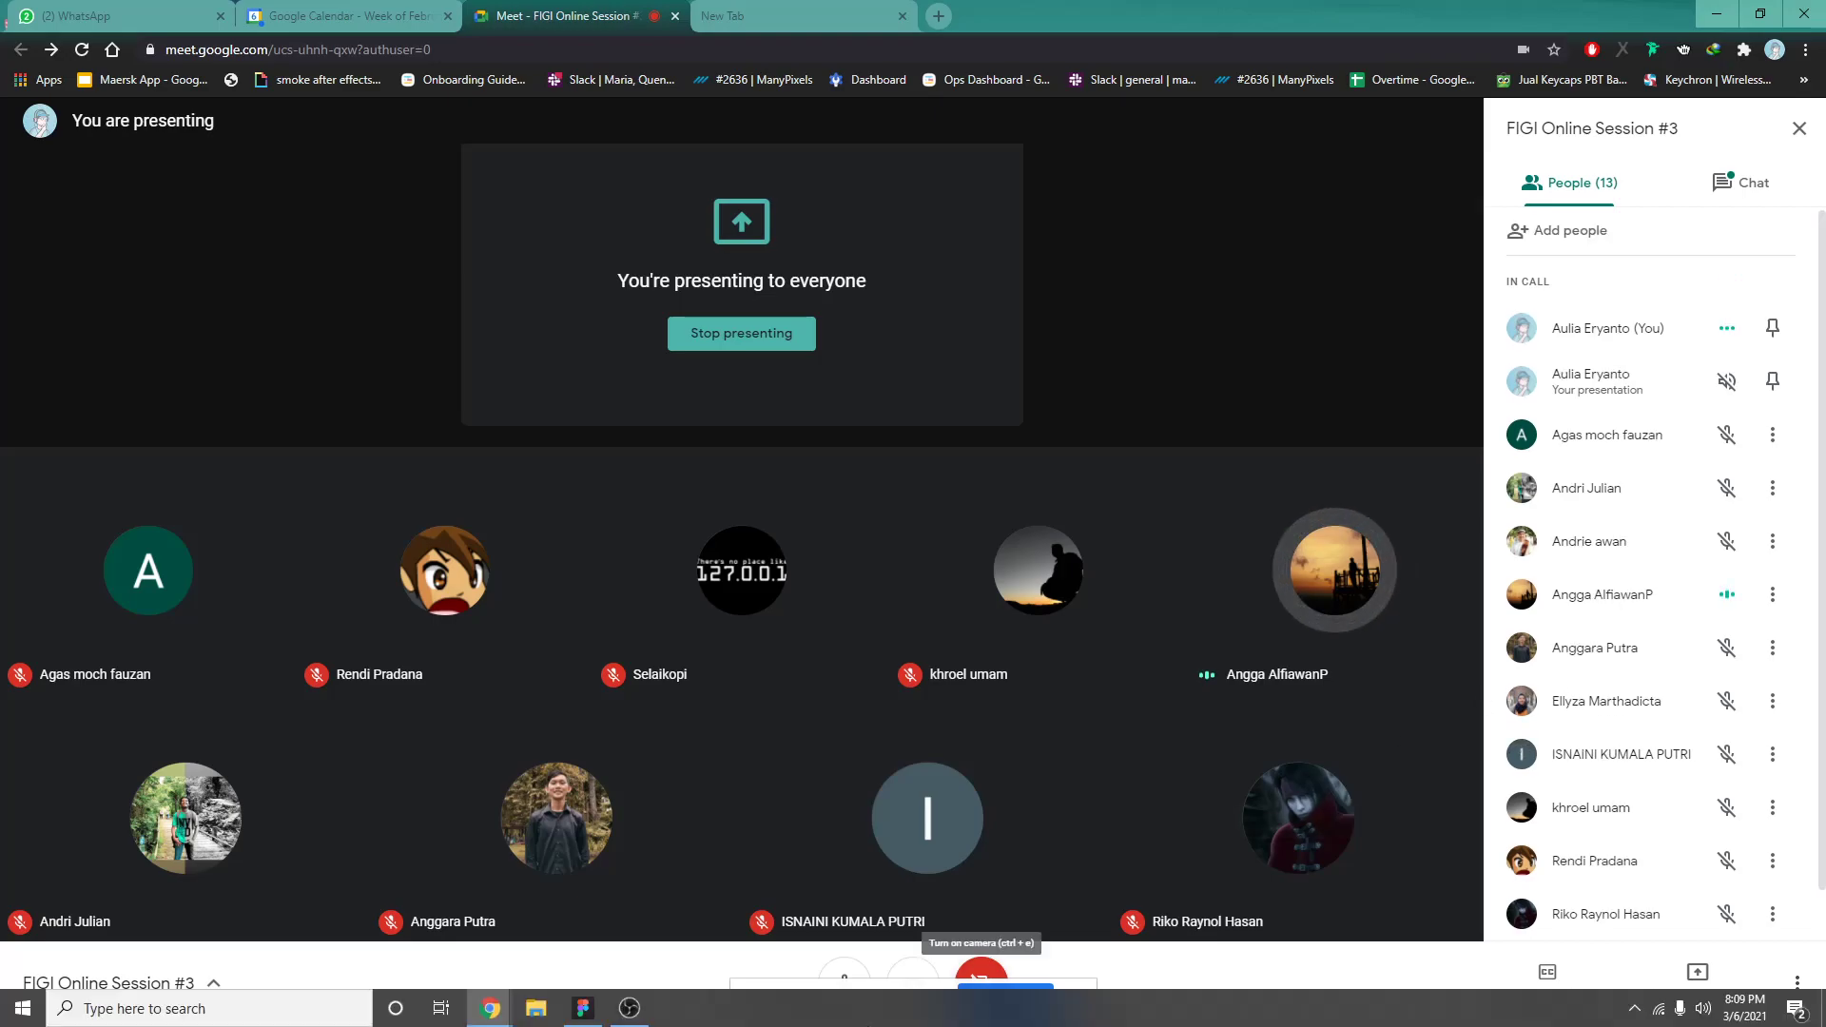
{"action": "left_click", "coordinate": [597, 1015]}
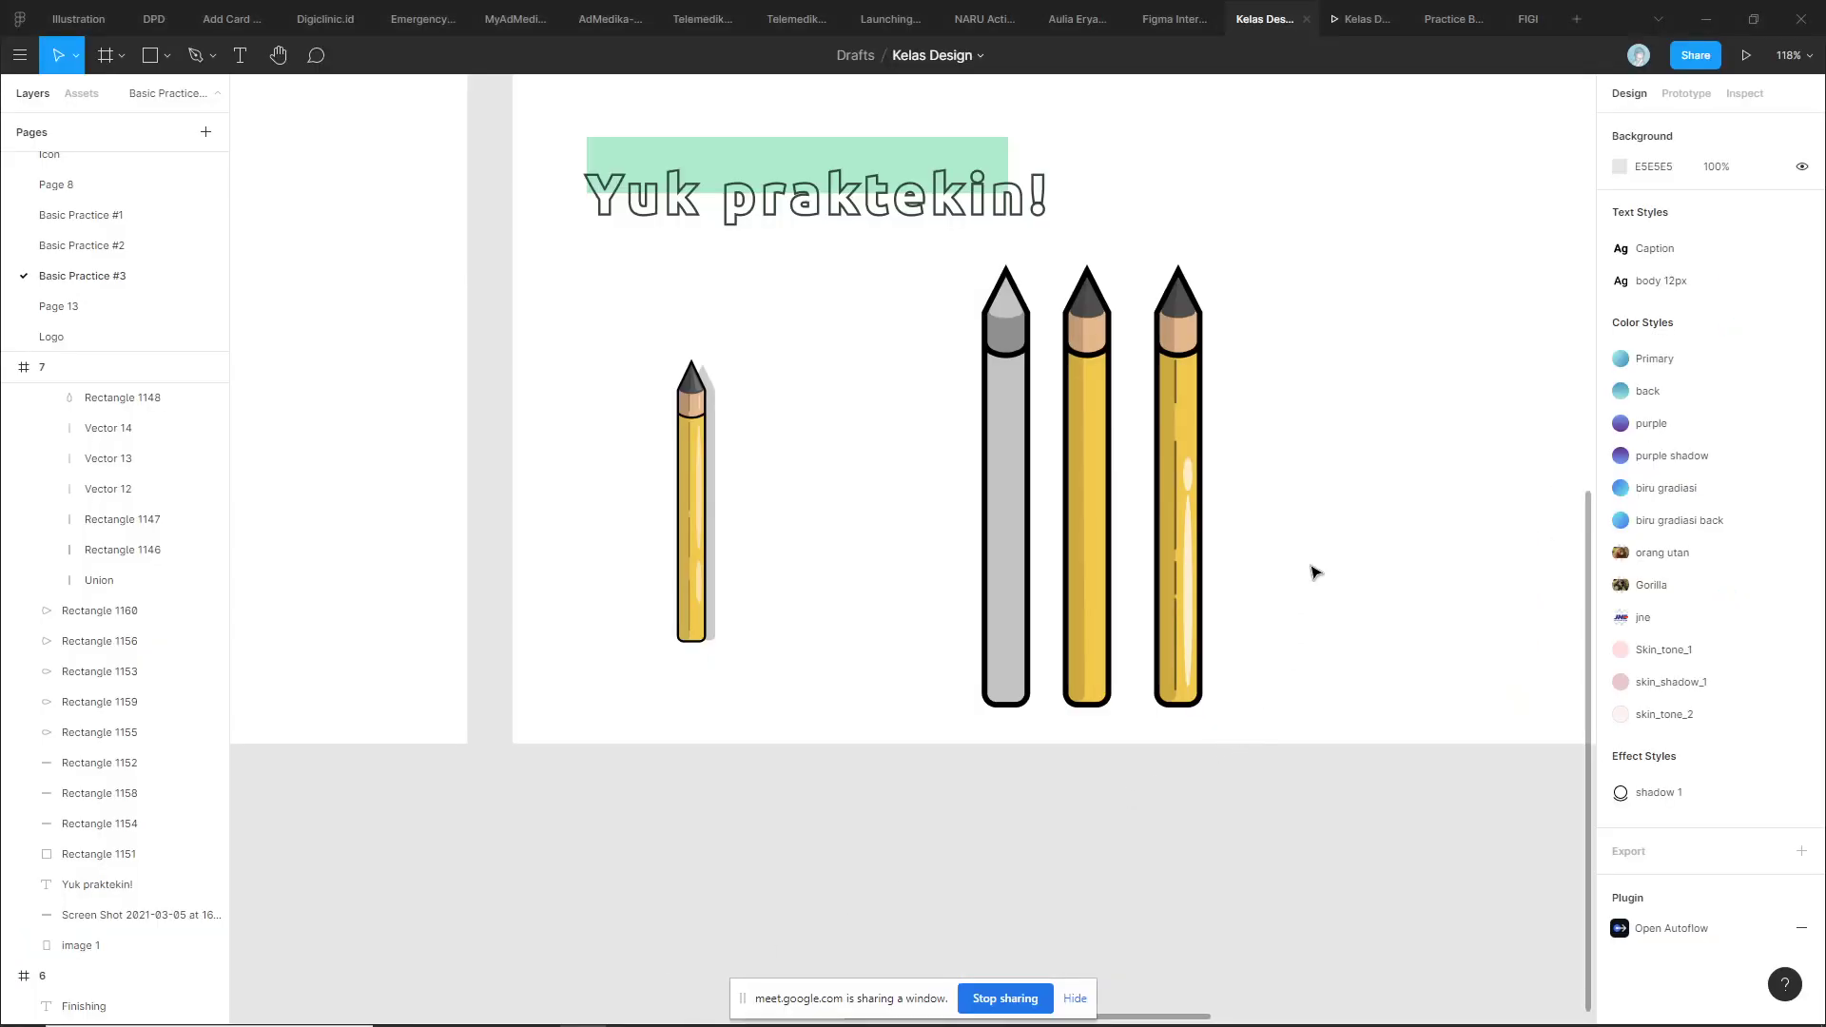
{"action": "scroll", "coordinate": [1274, 519], "scroll_direction": "up", "scroll_amount": 3}
Nudge Ellipse 15 up, then copy it higher as Ellipse 16 and stretch it down the right pencil's body
{"action": "left_click", "coordinate": [1110, 430]}
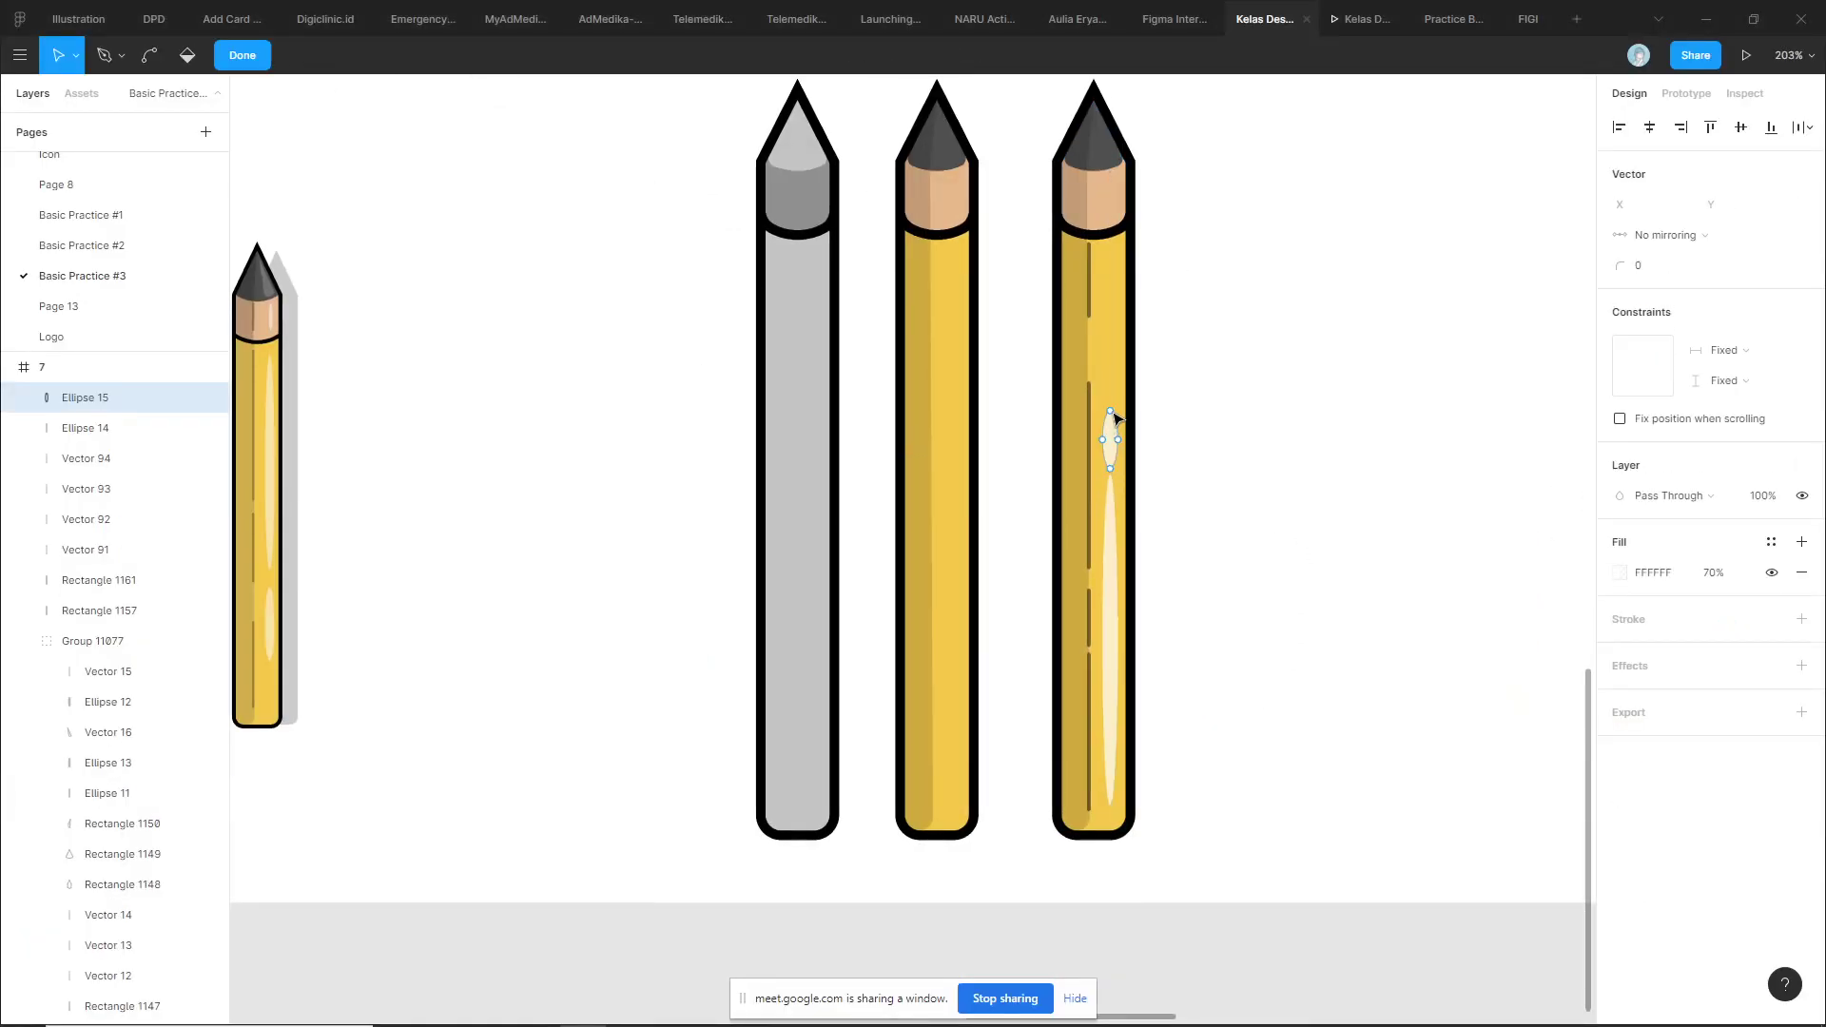
{"action": "left_click_drag", "start_coordinate": [1118, 435], "coordinate": [1118, 422]}
{"action": "left_click", "coordinate": [1259, 302]}
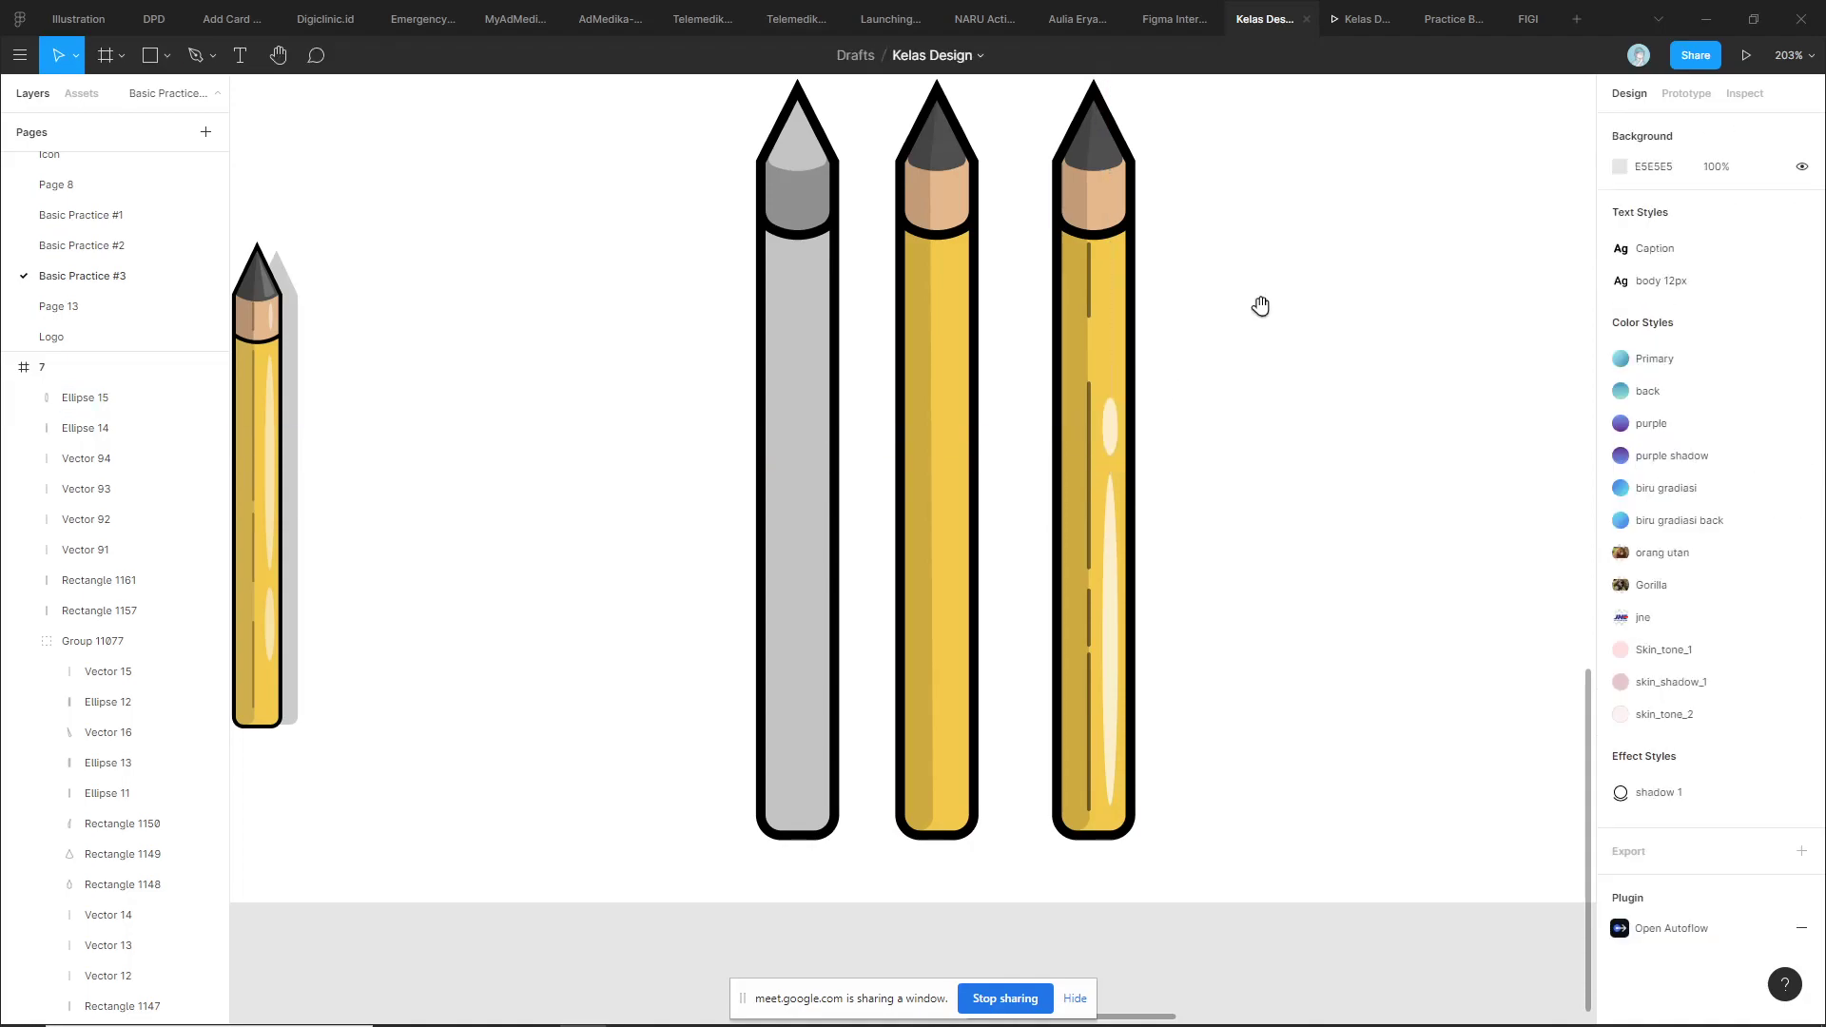
{"action": "scroll", "coordinate": [1143, 443], "scroll_direction": "up", "scroll_amount": 2}
{"action": "left_click_drag", "start_coordinate": [1047, 524], "coordinate": [1051, 414]}
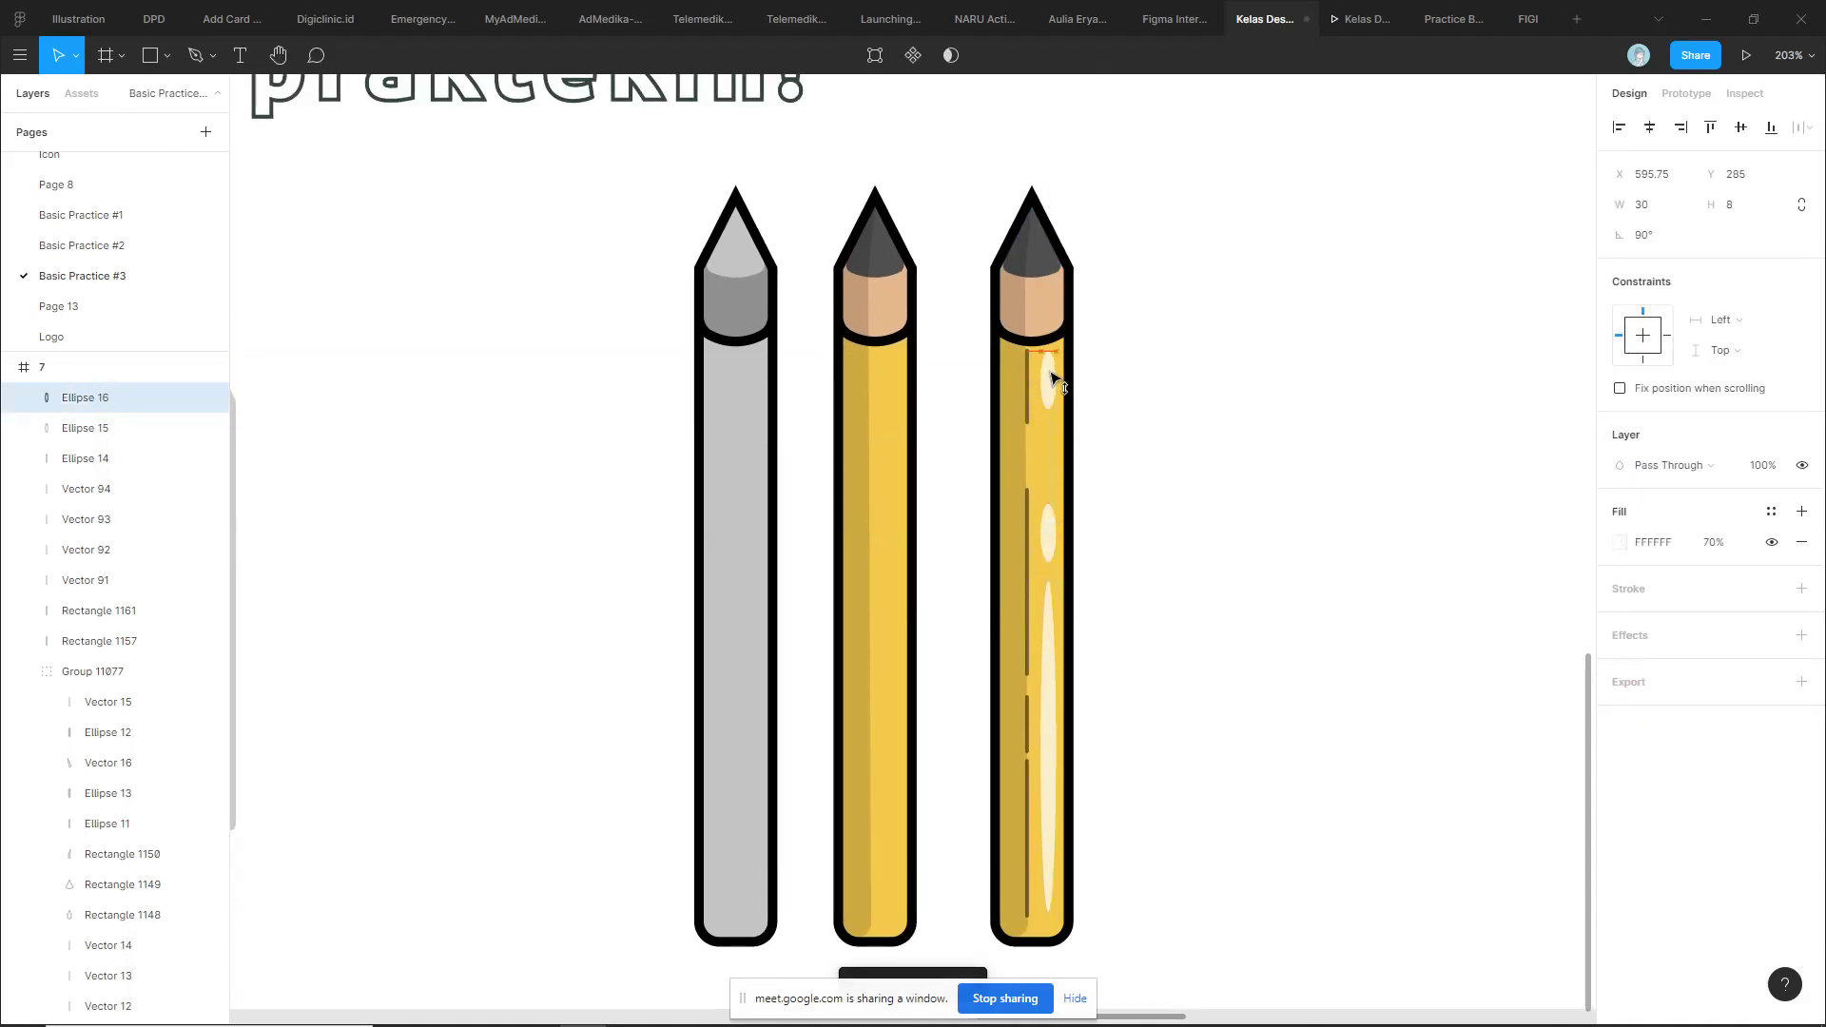
{"action": "left_click_drag", "start_coordinate": [1049, 411], "coordinate": [1049, 482]}
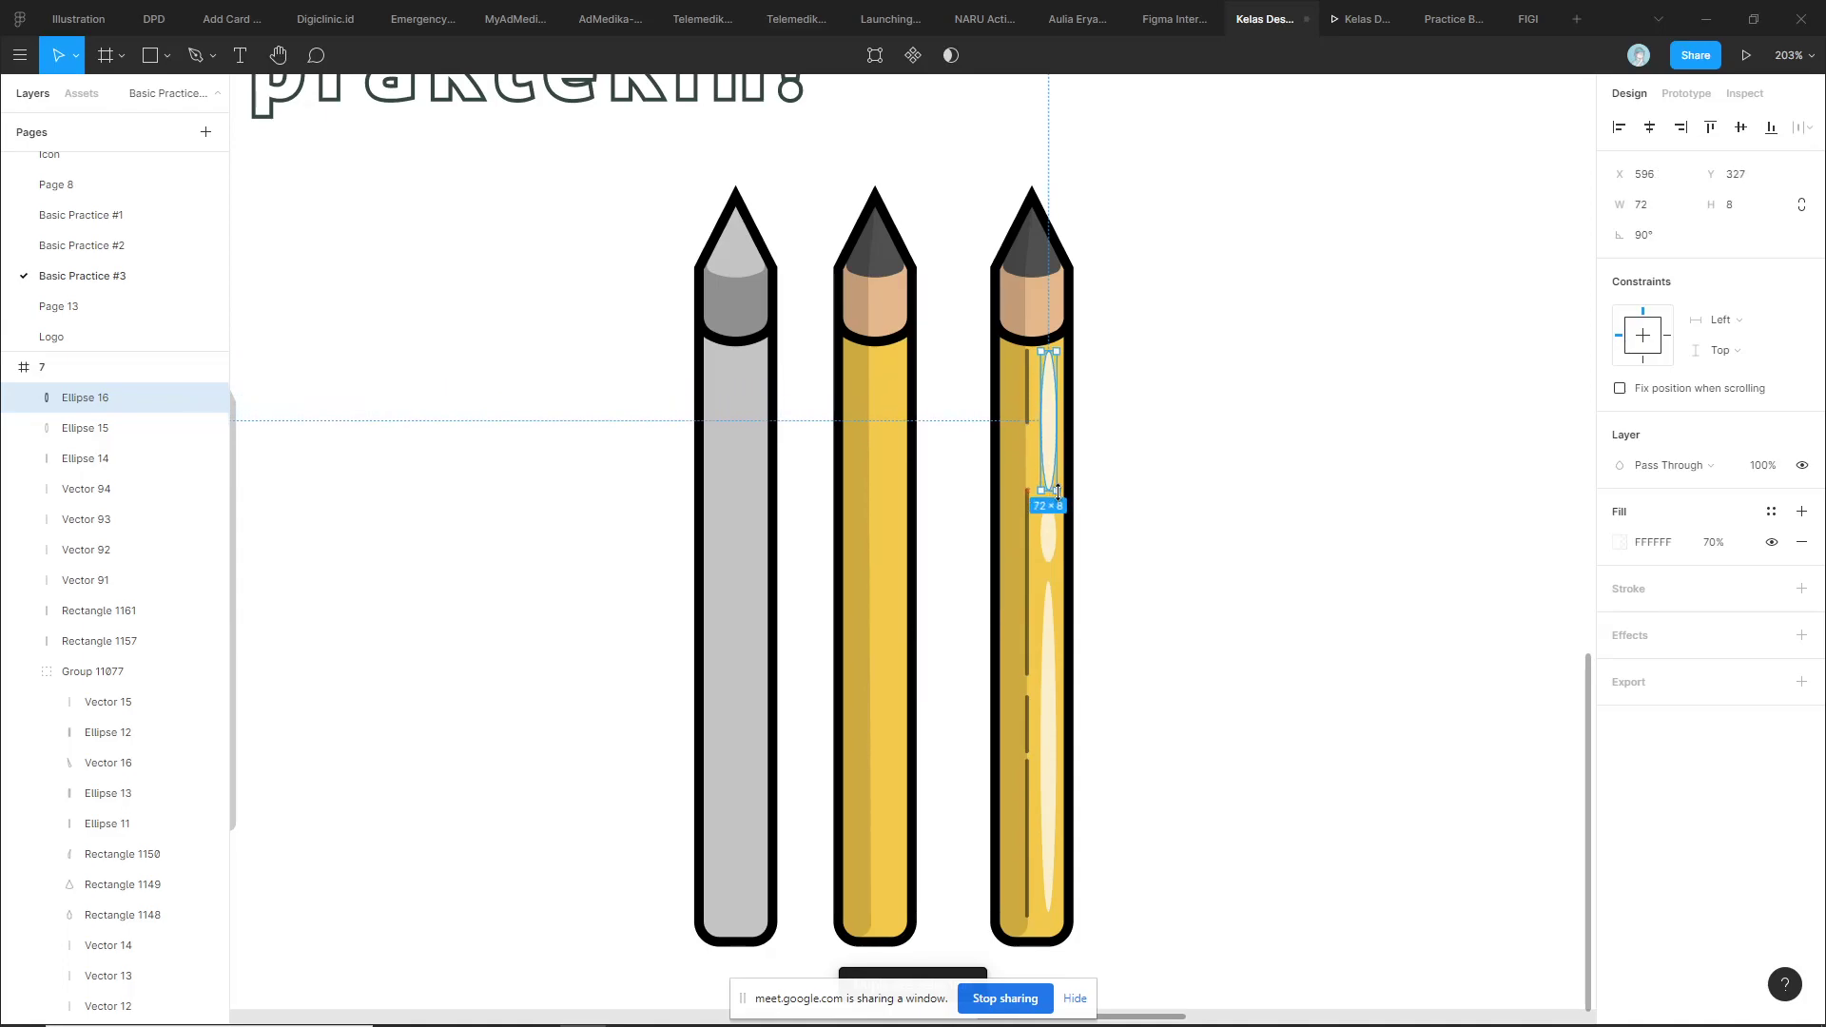
{"action": "left_click", "coordinate": [1192, 456]}
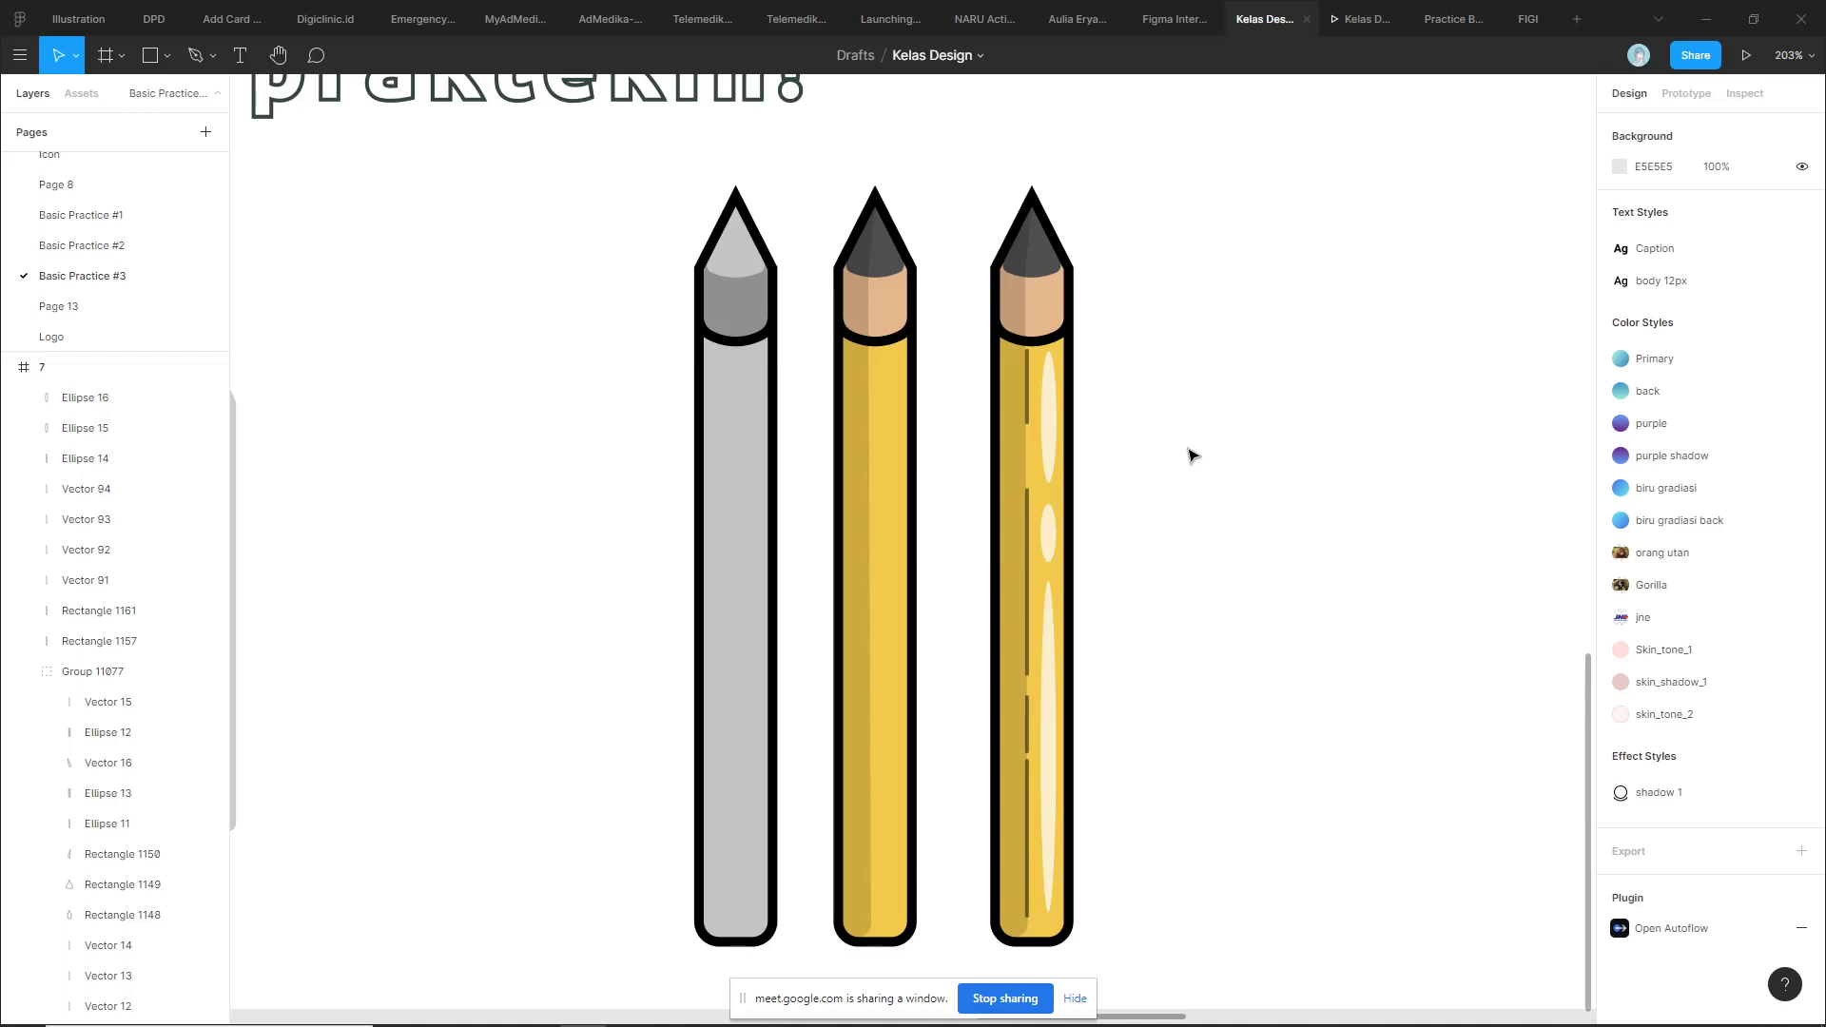
{"action": "scroll", "coordinate": [1192, 456], "scroll_direction": "down", "scroll_amount": 3}
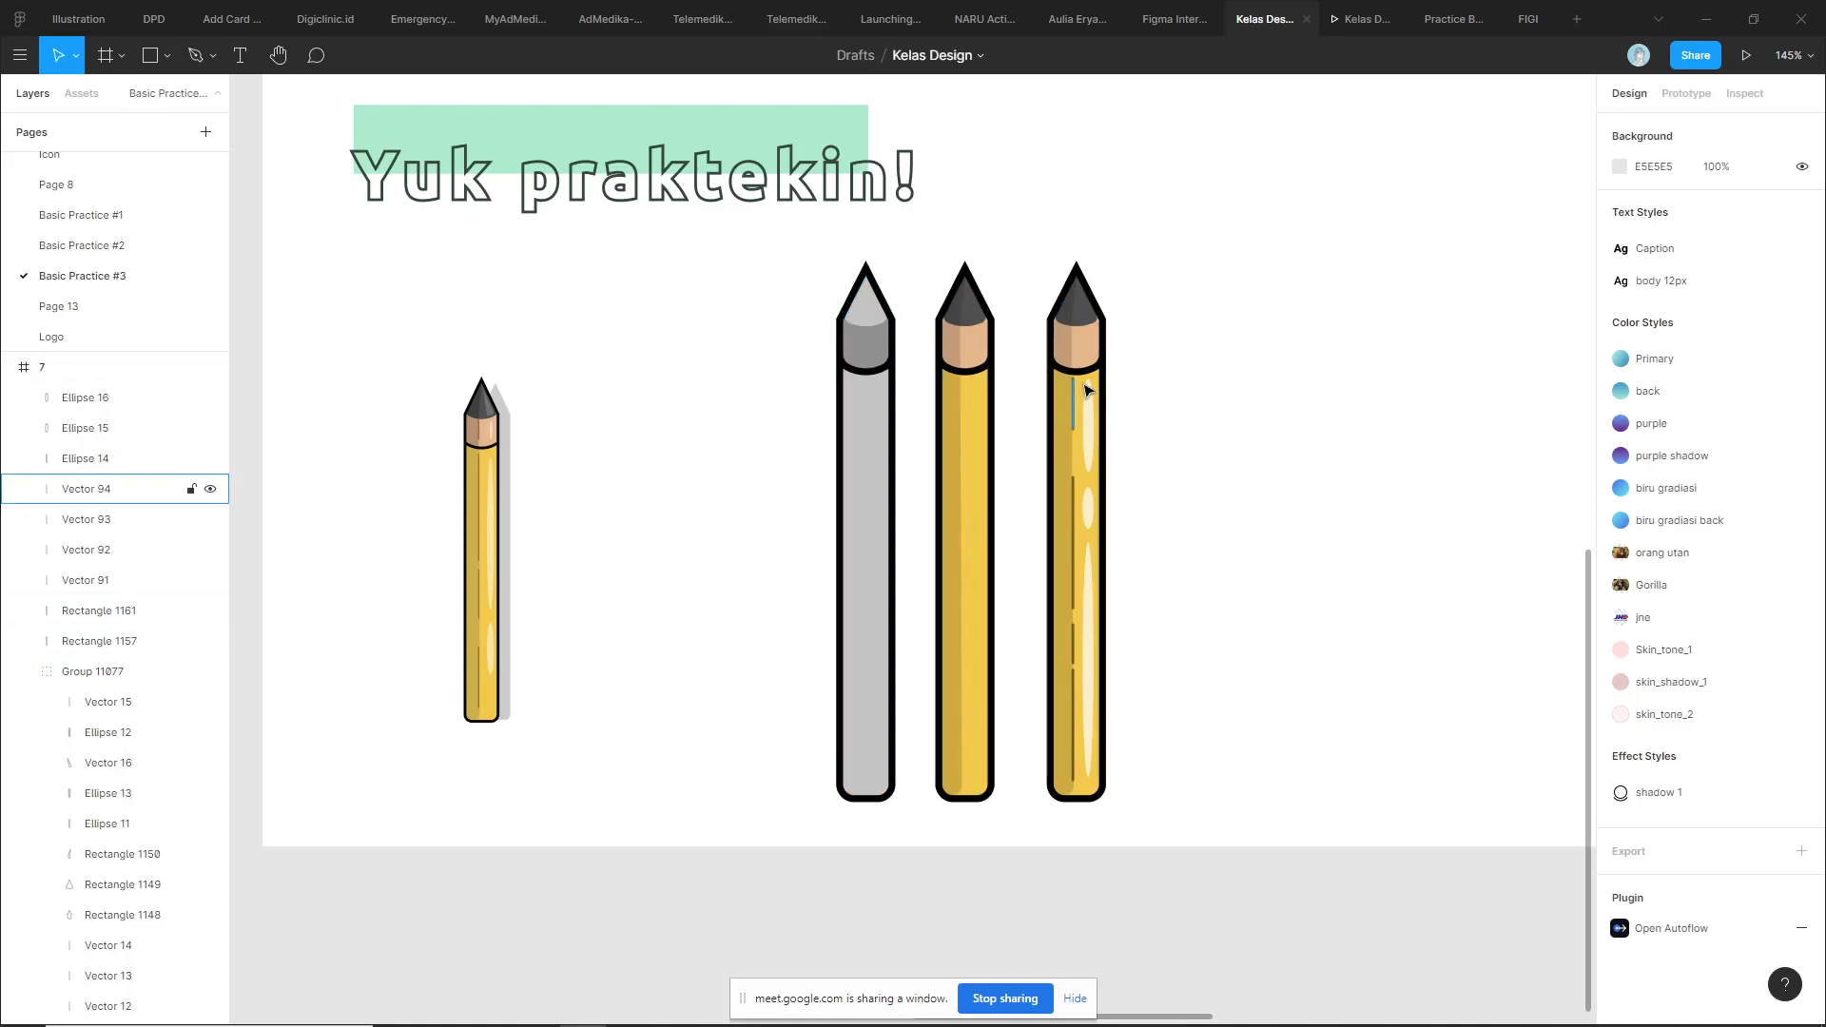
{"action": "mouse_move", "coordinate": [488, 1008]}
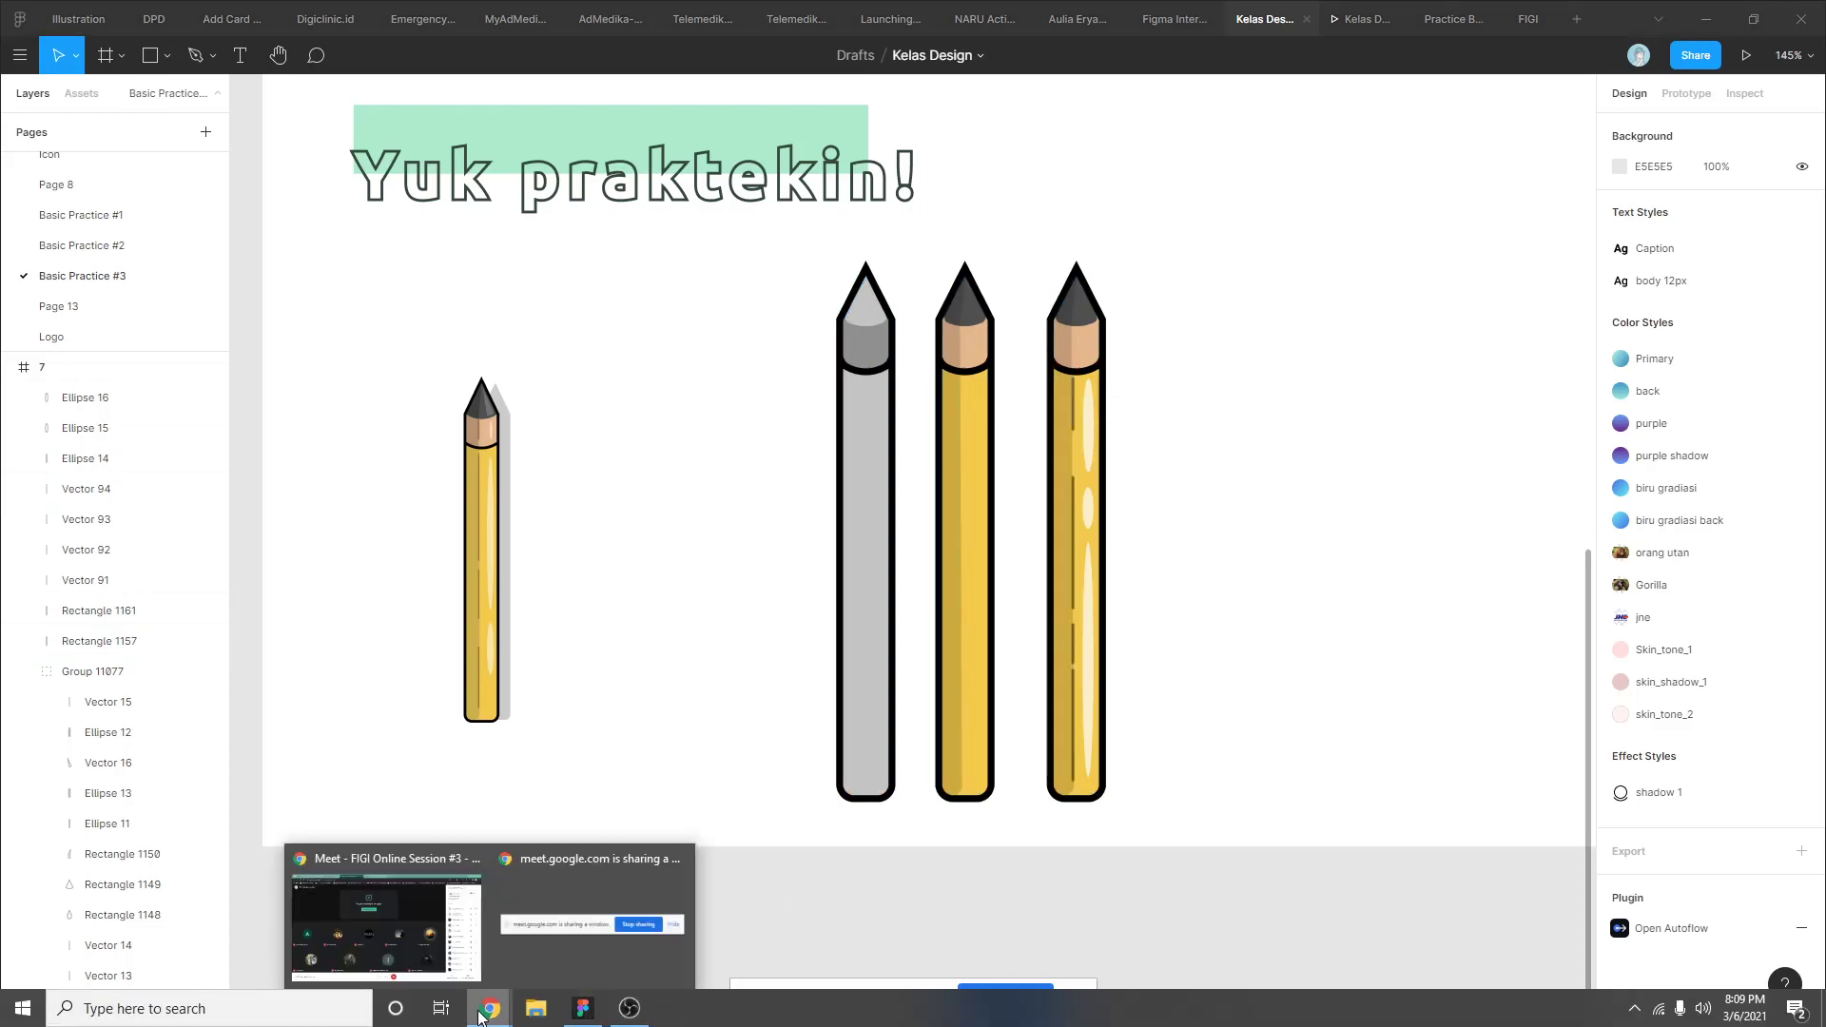
Load Instagram in a new Chrome tab and search for the designer's account handle
{"action": "left_click", "coordinate": [440, 912]}
{"action": "key", "text": "ctrl+t"}
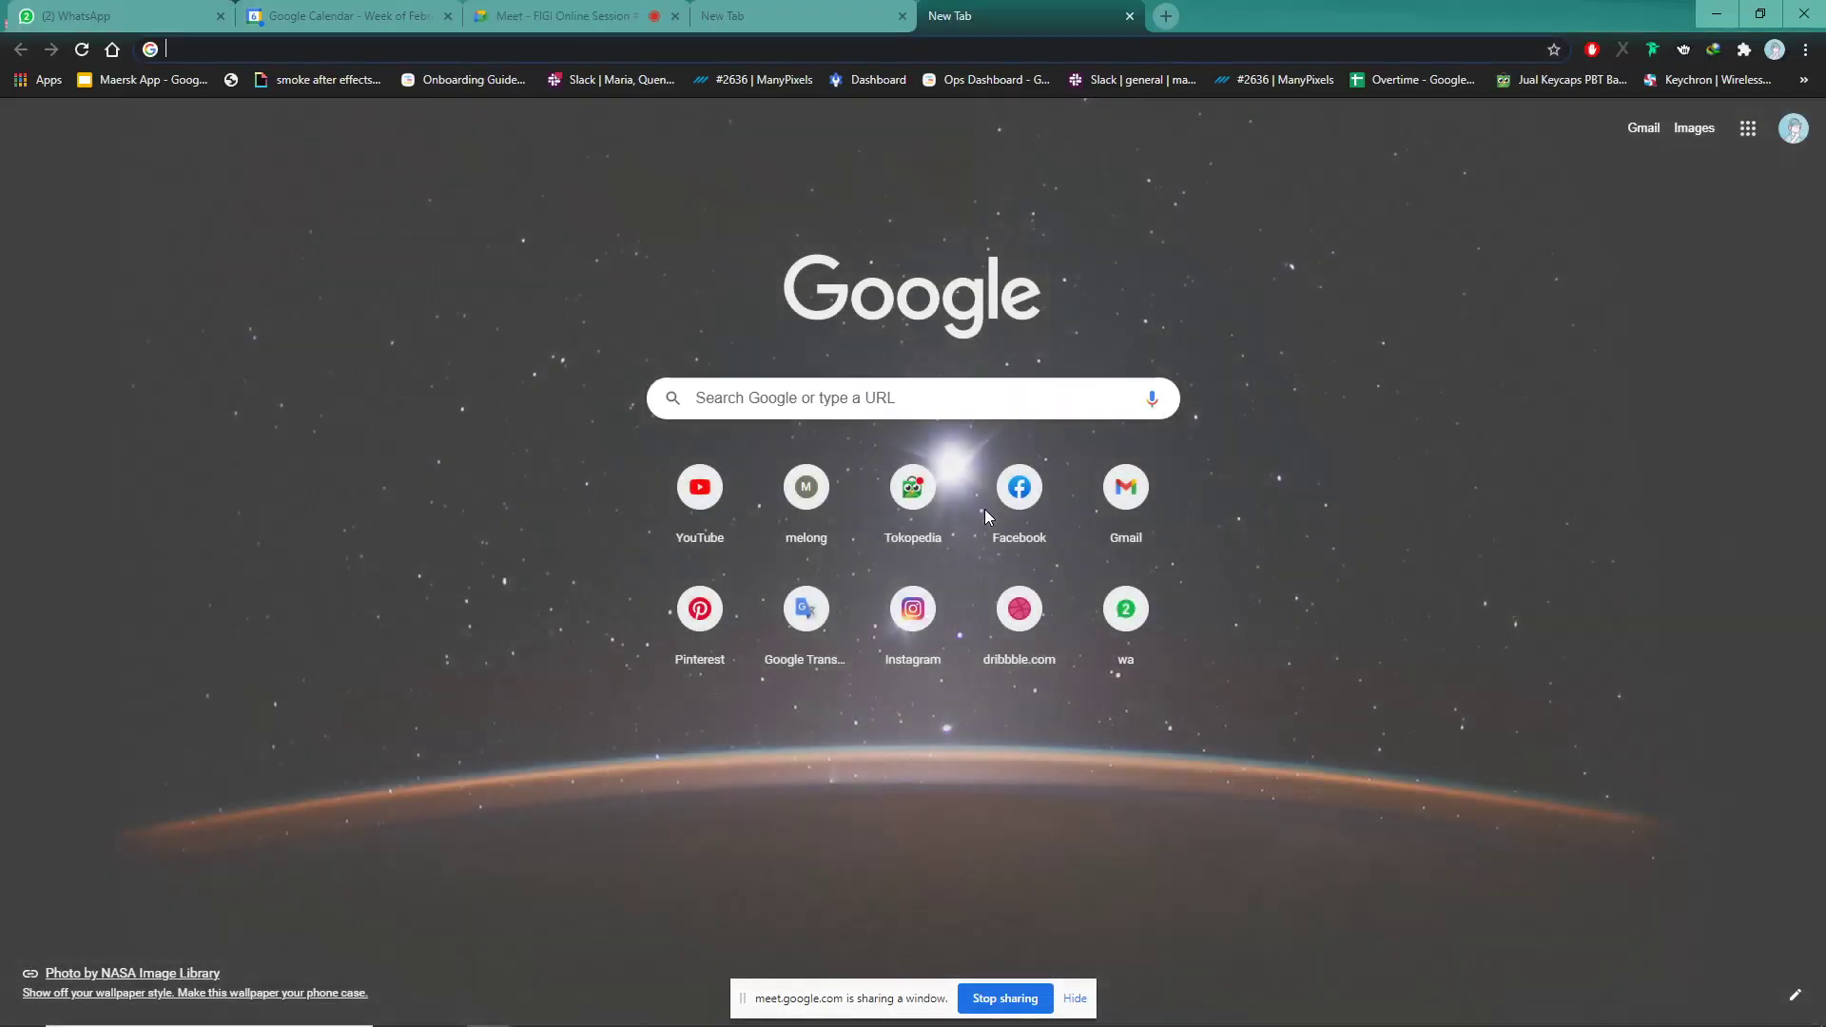
{"action": "type", "text": "insta"}
{"action": "key", "text": "Return"}
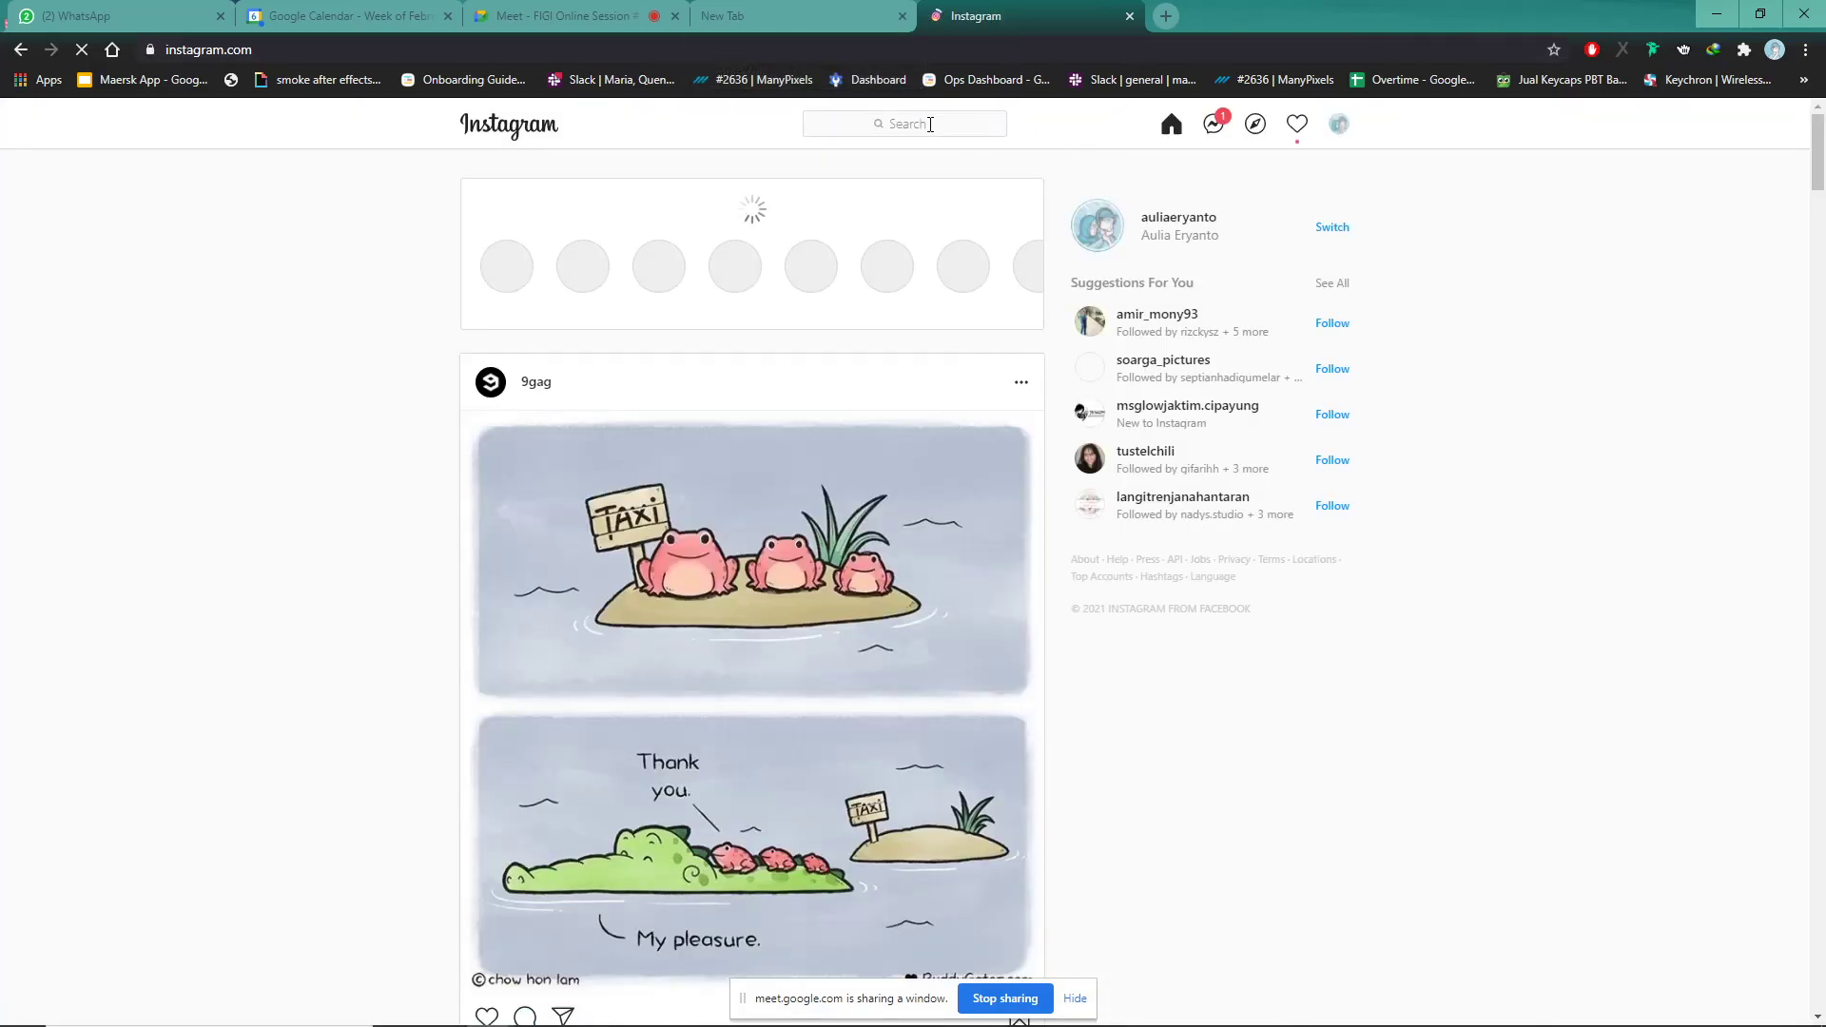
{"action": "left_click", "coordinate": [931, 125]}
{"action": "type", "text": "jackr"}
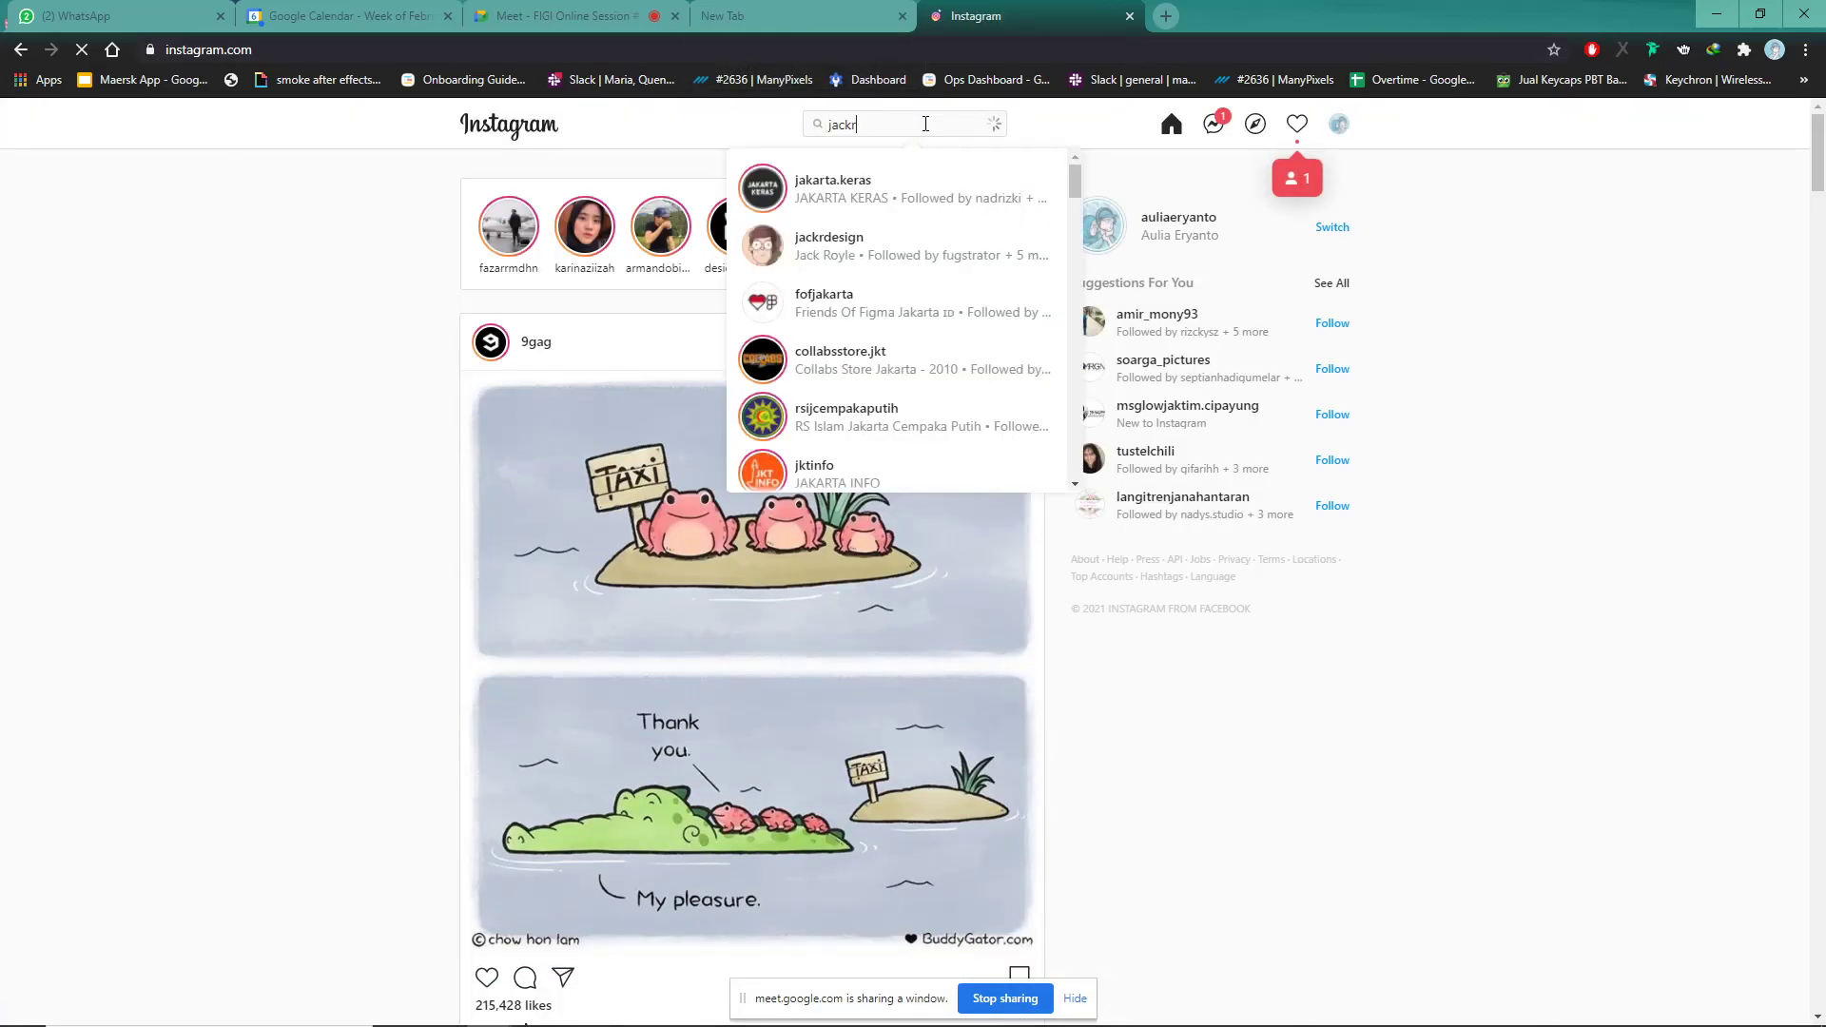
{"action": "type", "text": "design"}
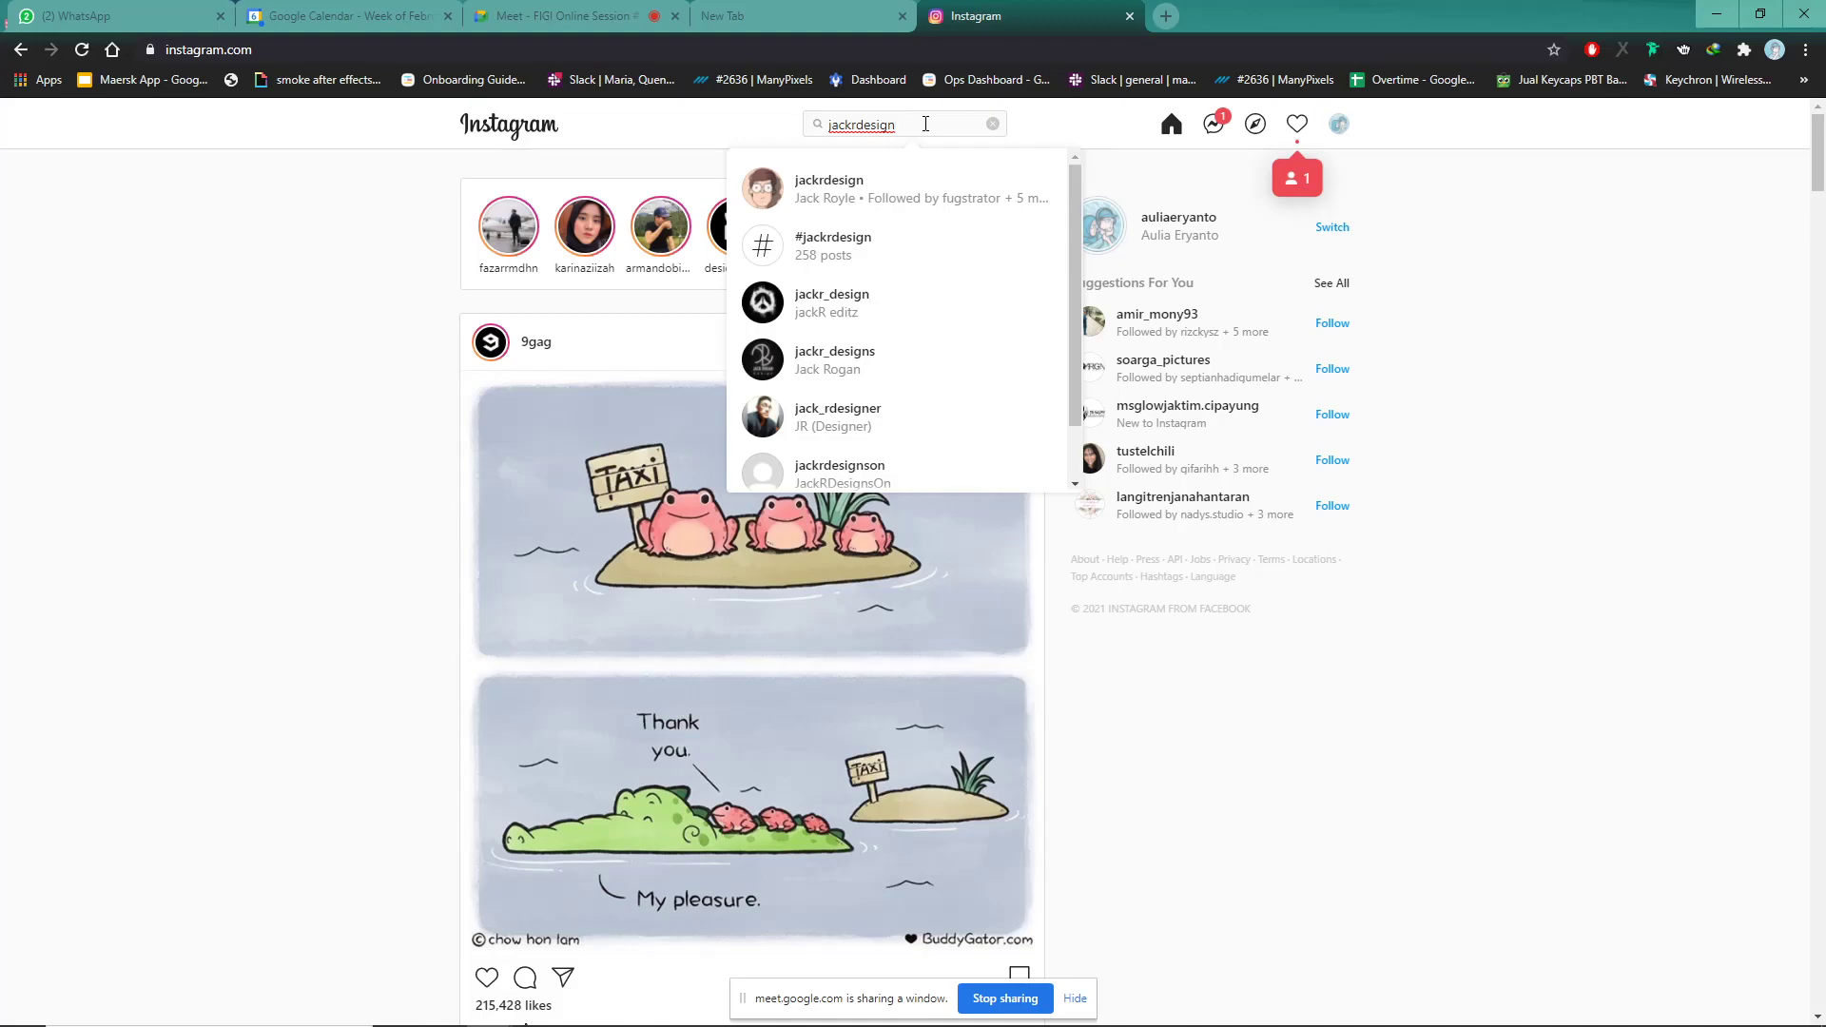
Open the designer's profile, browse its grid of illustration posts, and select the profile URL
{"action": "left_click", "coordinate": [877, 190]}
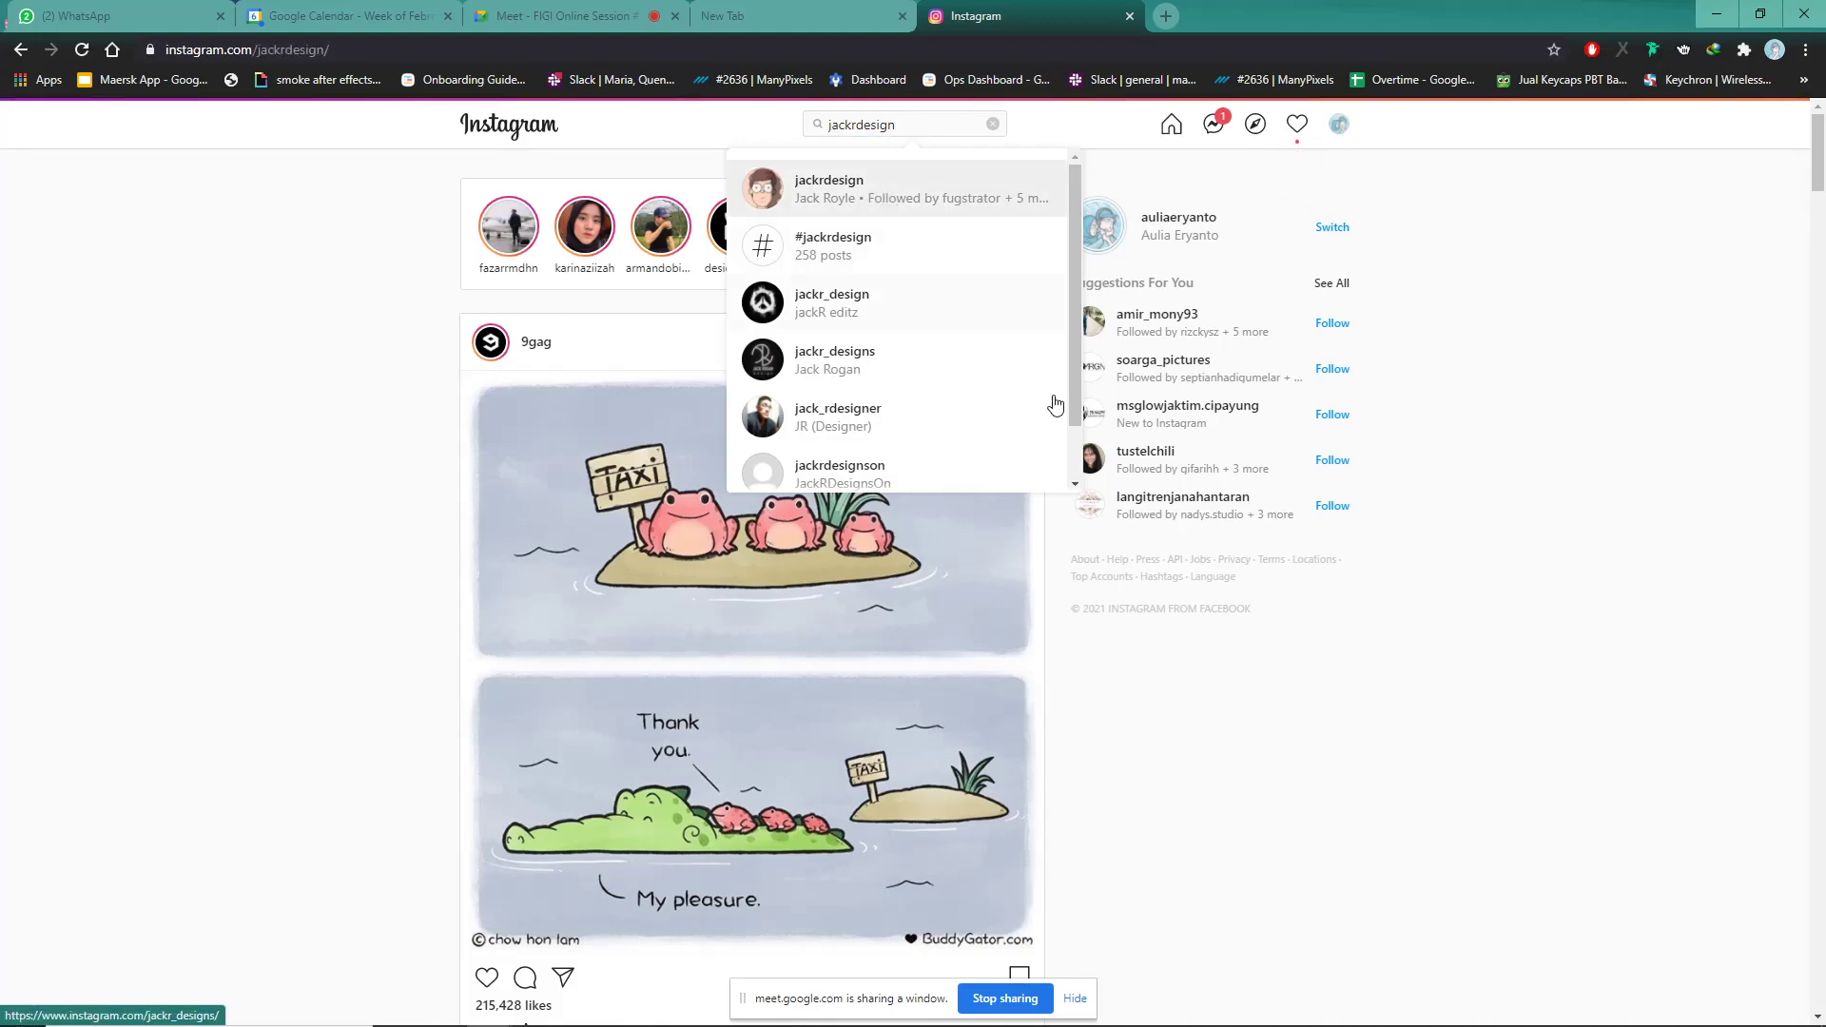
{"action": "scroll", "coordinate": [1141, 535], "scroll_direction": "down", "scroll_amount": 4}
{"action": "scroll", "coordinate": [1141, 536], "scroll_direction": "down", "scroll_amount": 3}
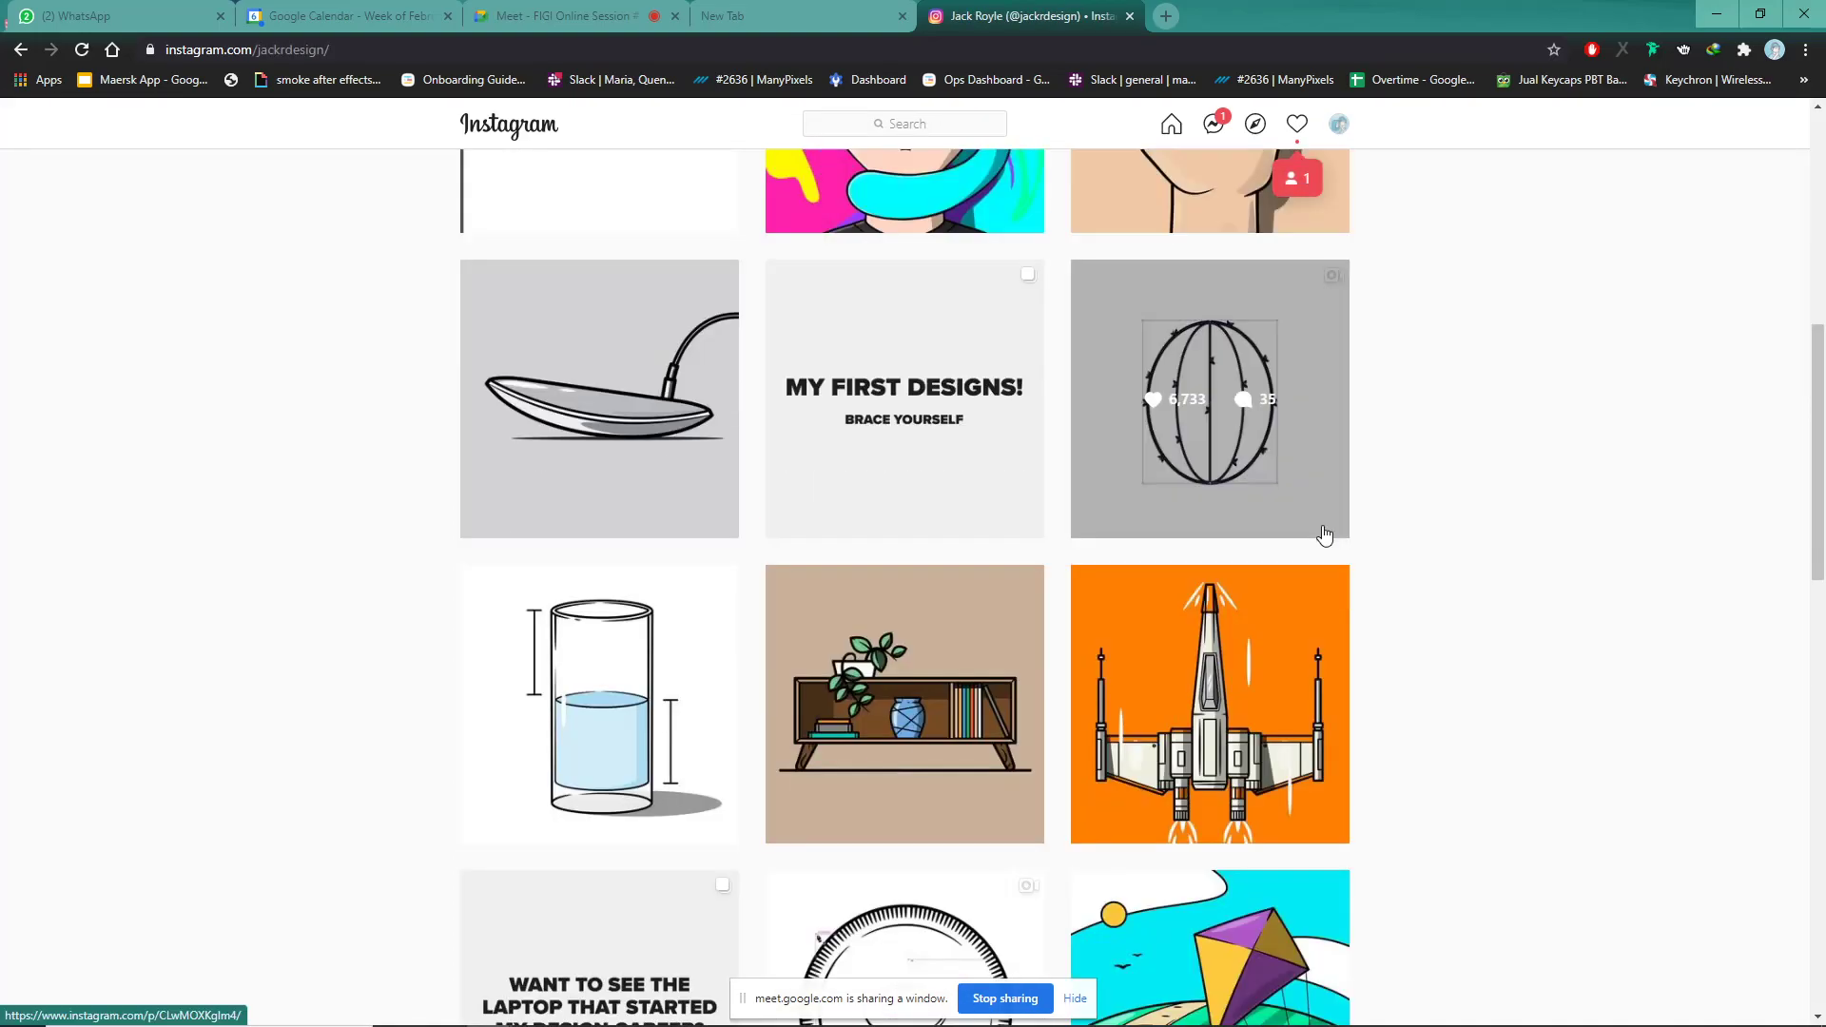
{"action": "scroll", "coordinate": [1379, 533], "scroll_direction": "up", "scroll_amount": 2}
{"action": "scroll", "coordinate": [1318, 540], "scroll_direction": "up", "scroll_amount": 1}
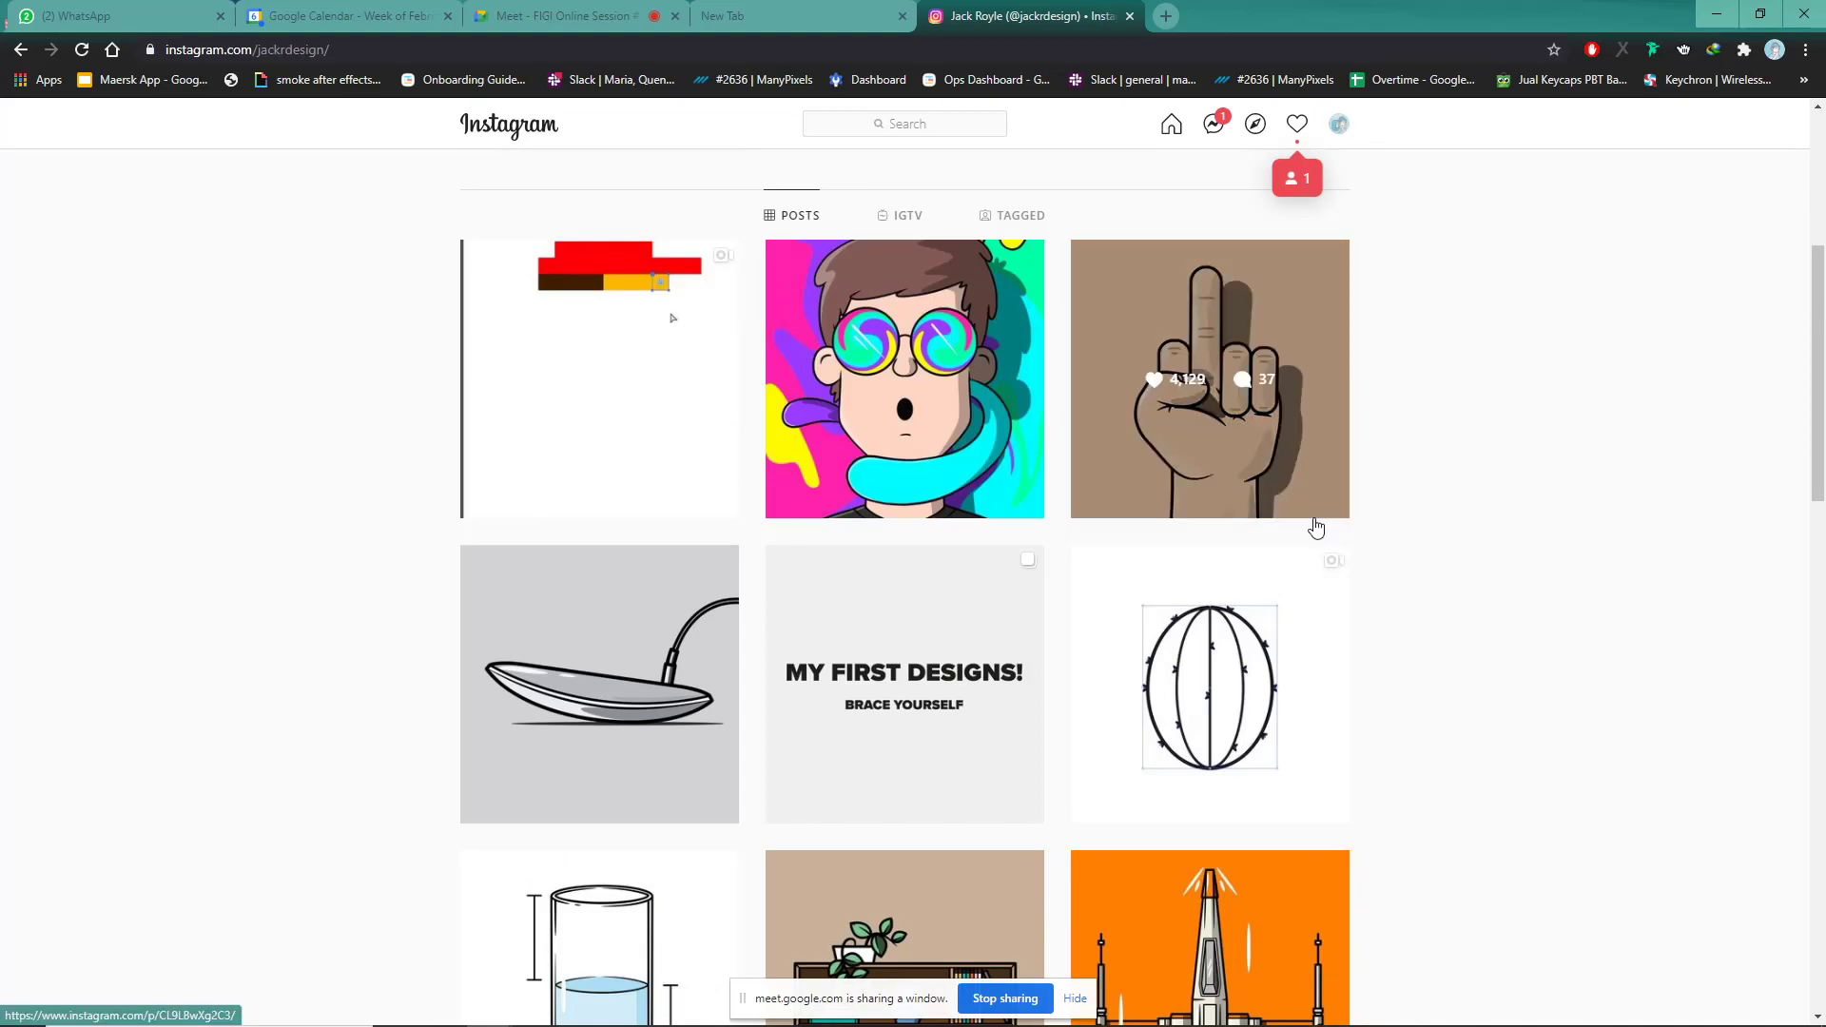
{"action": "scroll", "coordinate": [1318, 529], "scroll_direction": "down", "scroll_amount": 4}
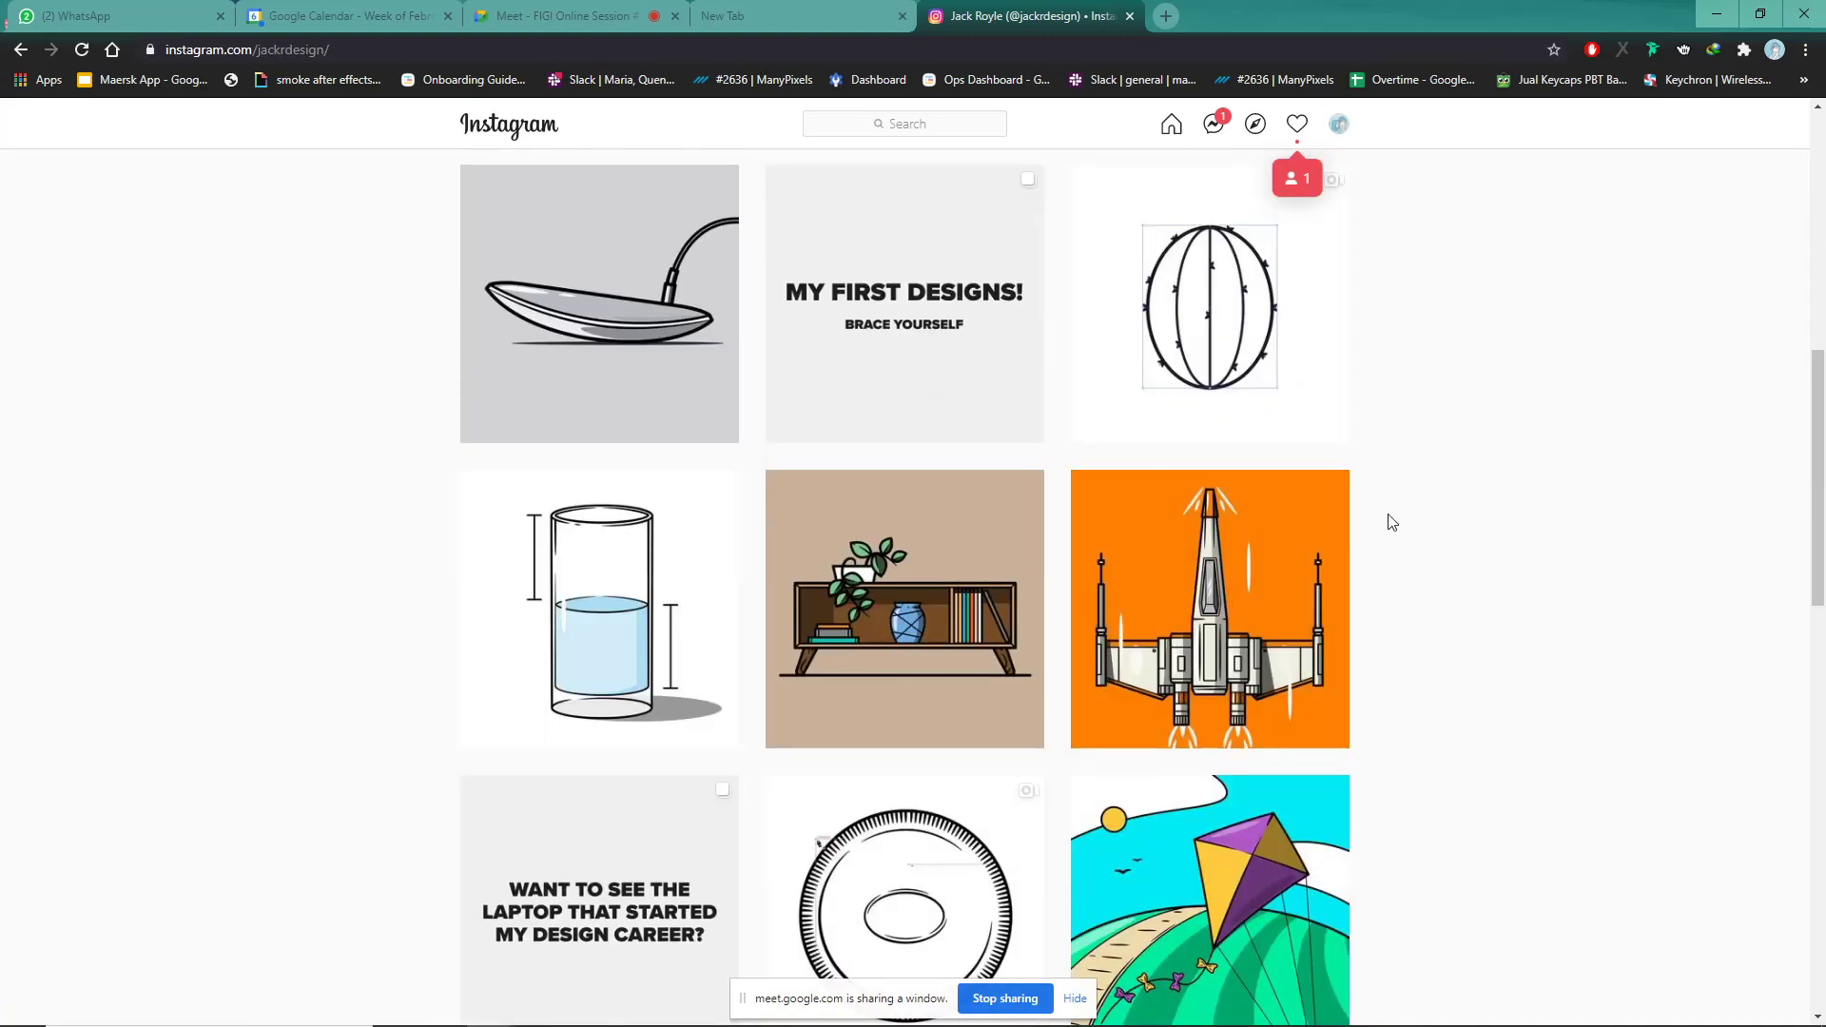
{"action": "scroll", "coordinate": [1391, 521], "scroll_direction": "up", "scroll_amount": 3}
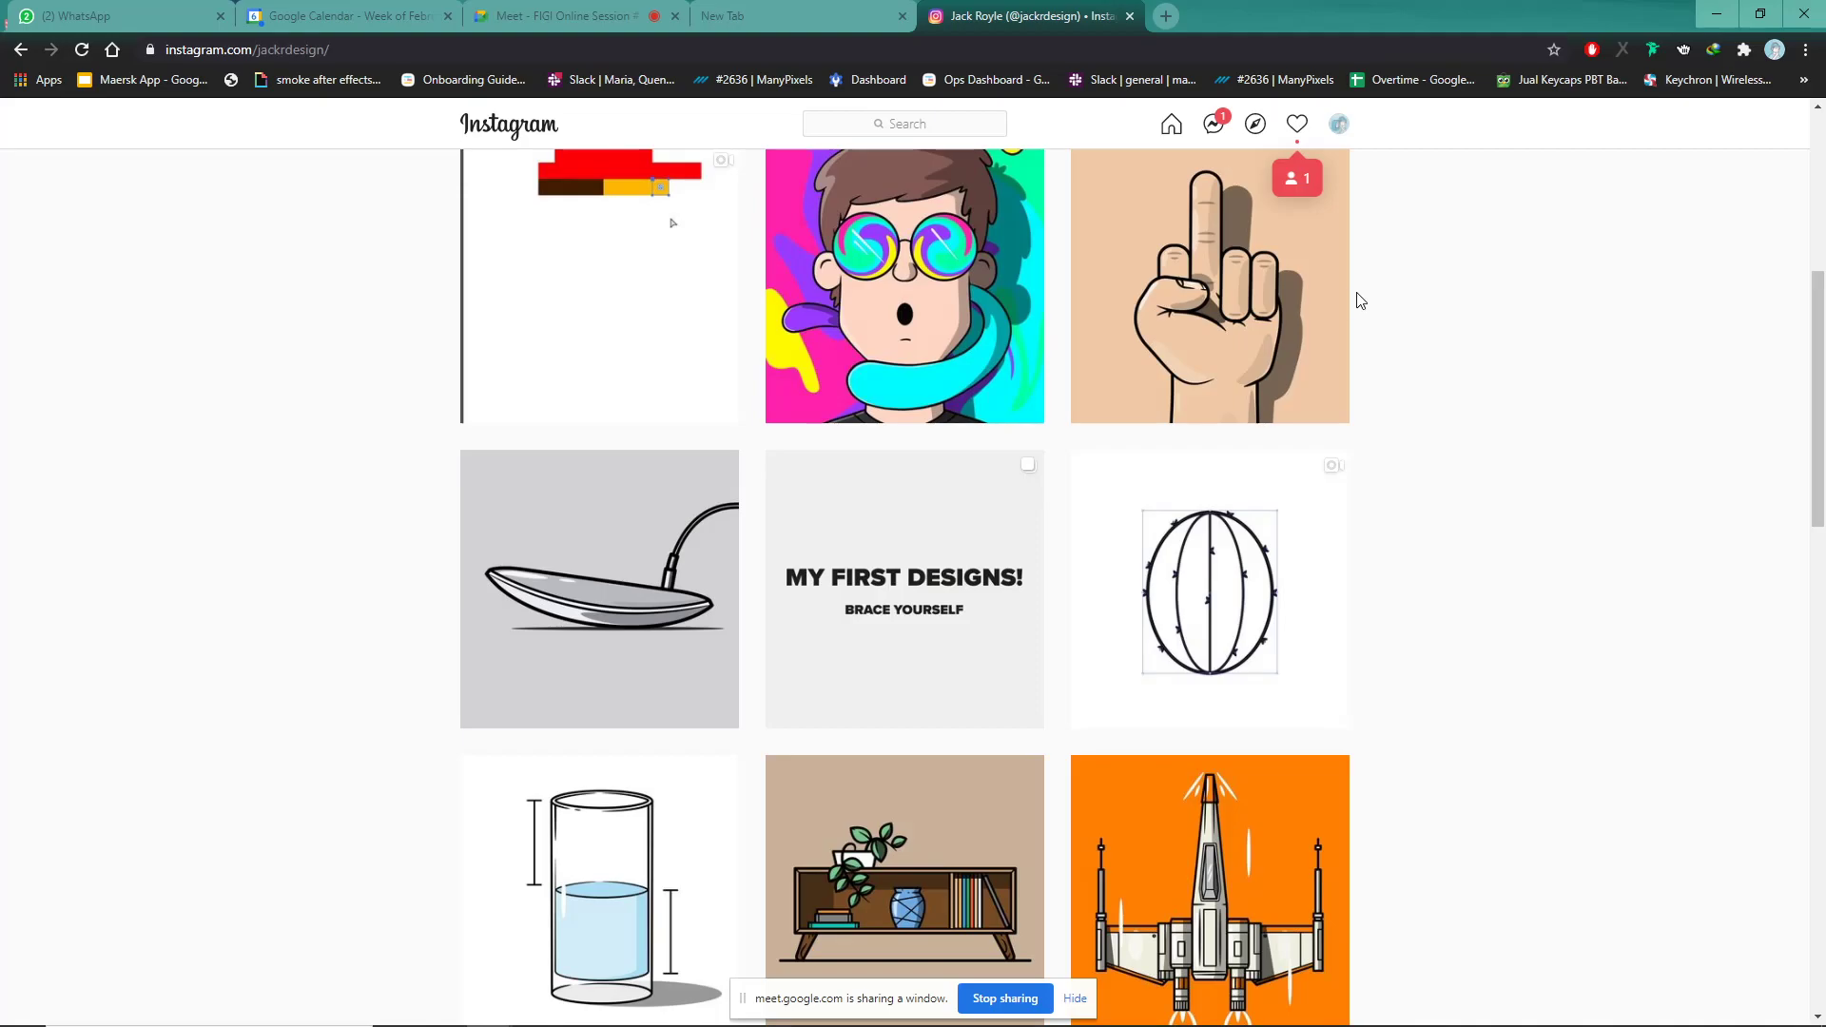
{"action": "scroll", "coordinate": [1379, 296], "scroll_direction": "down", "scroll_amount": 4}
{"action": "scroll", "coordinate": [1398, 294], "scroll_direction": "down", "scroll_amount": 3}
{"action": "scroll", "coordinate": [1398, 294], "scroll_direction": "down", "scroll_amount": 4}
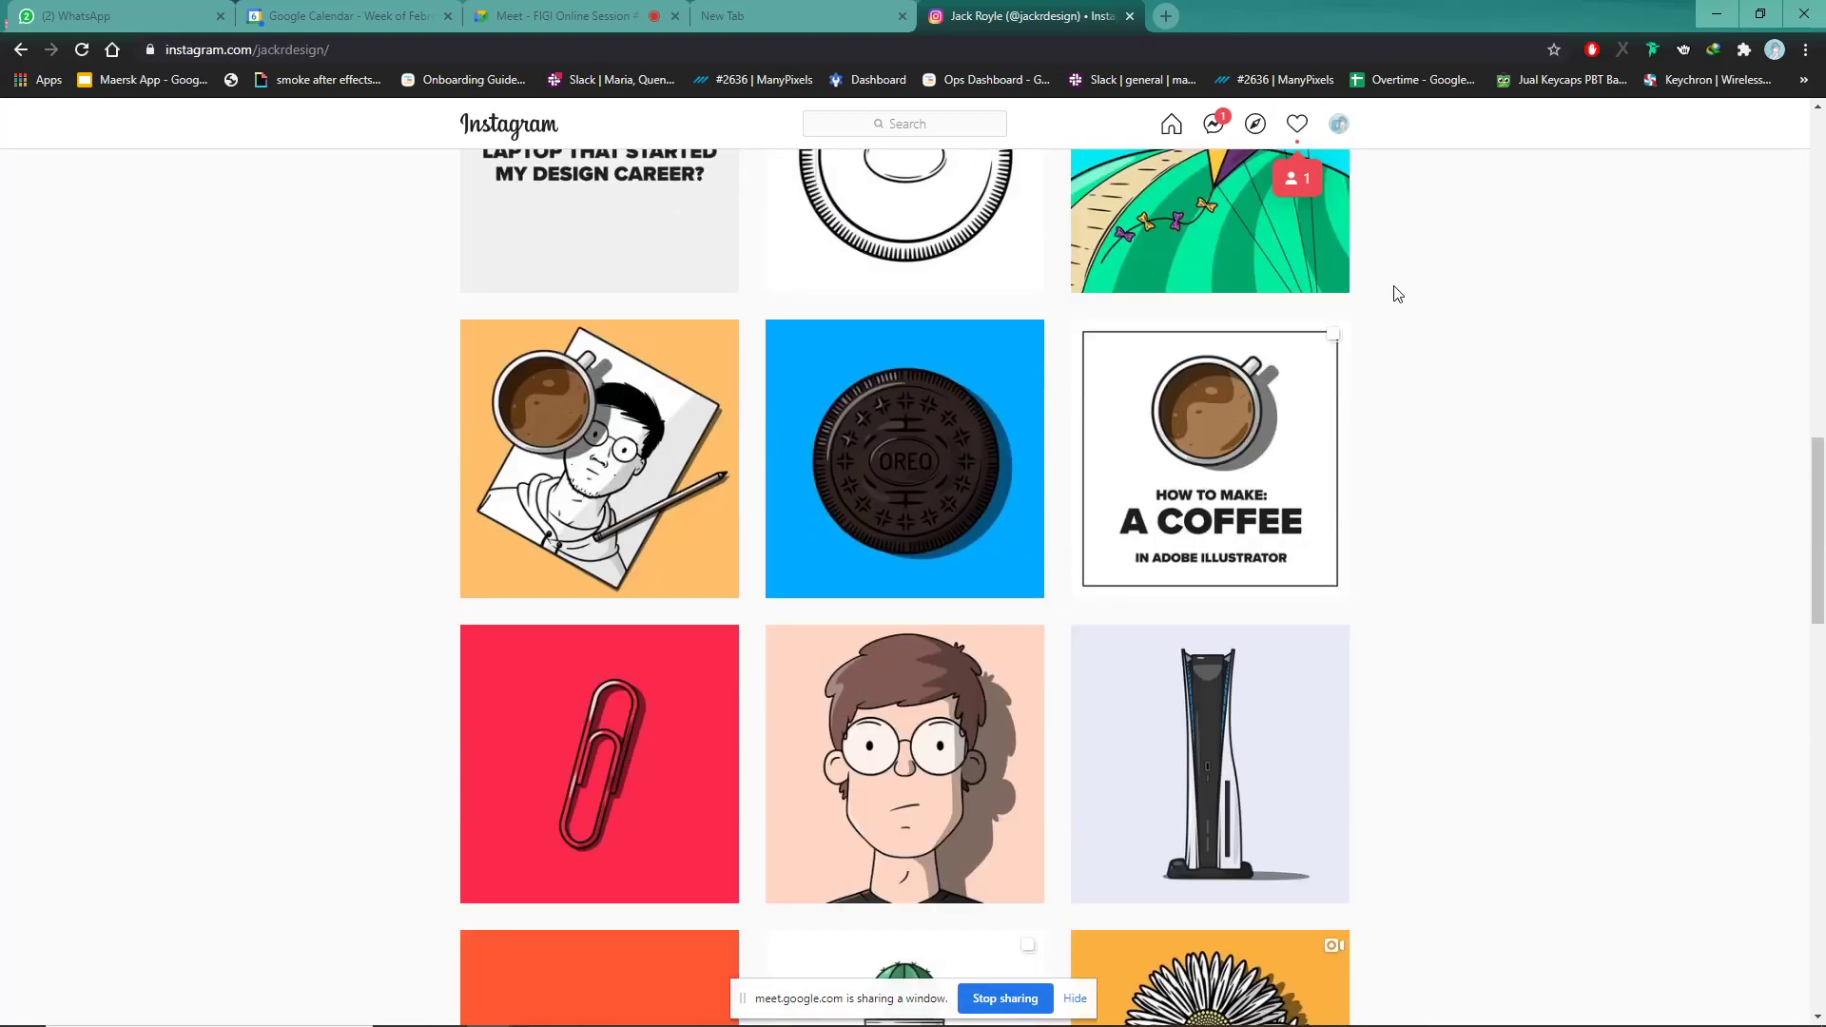
{"action": "scroll", "coordinate": [1398, 294], "scroll_direction": "up", "scroll_amount": 5}
{"action": "scroll", "coordinate": [1397, 294], "scroll_direction": "up", "scroll_amount": 3}
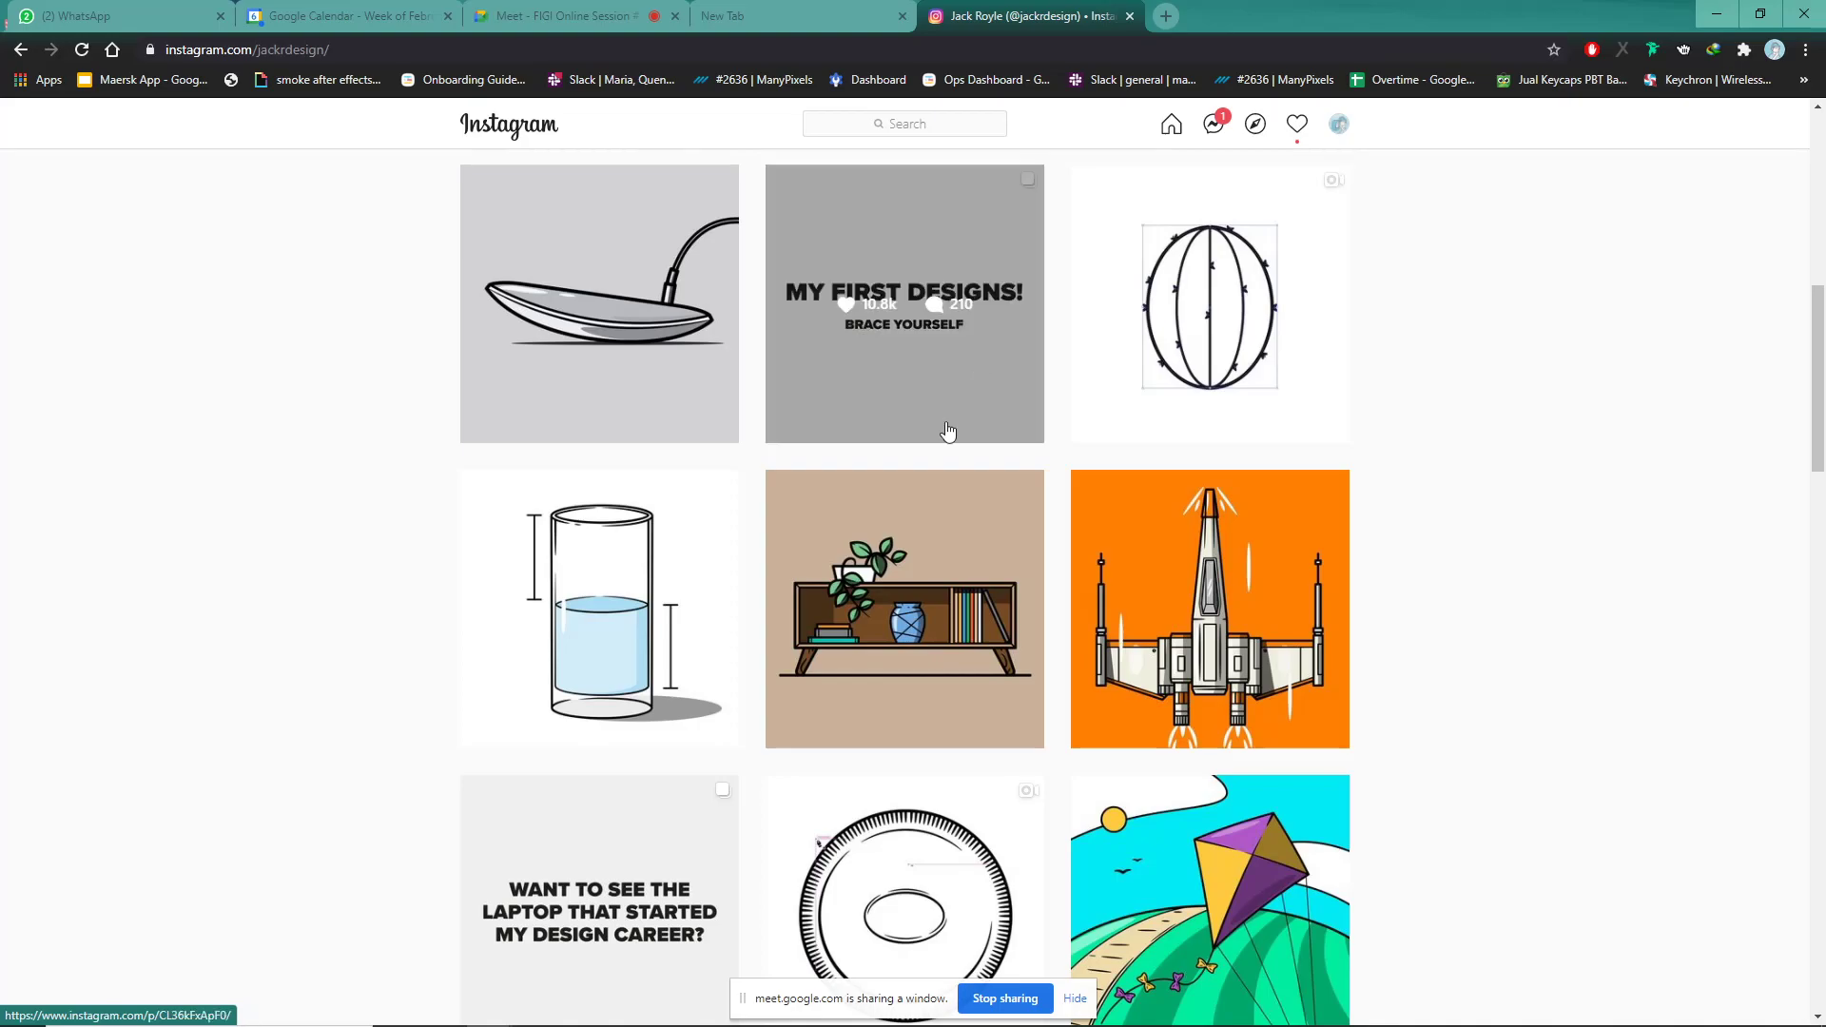
{"action": "left_click", "coordinate": [704, 39]}
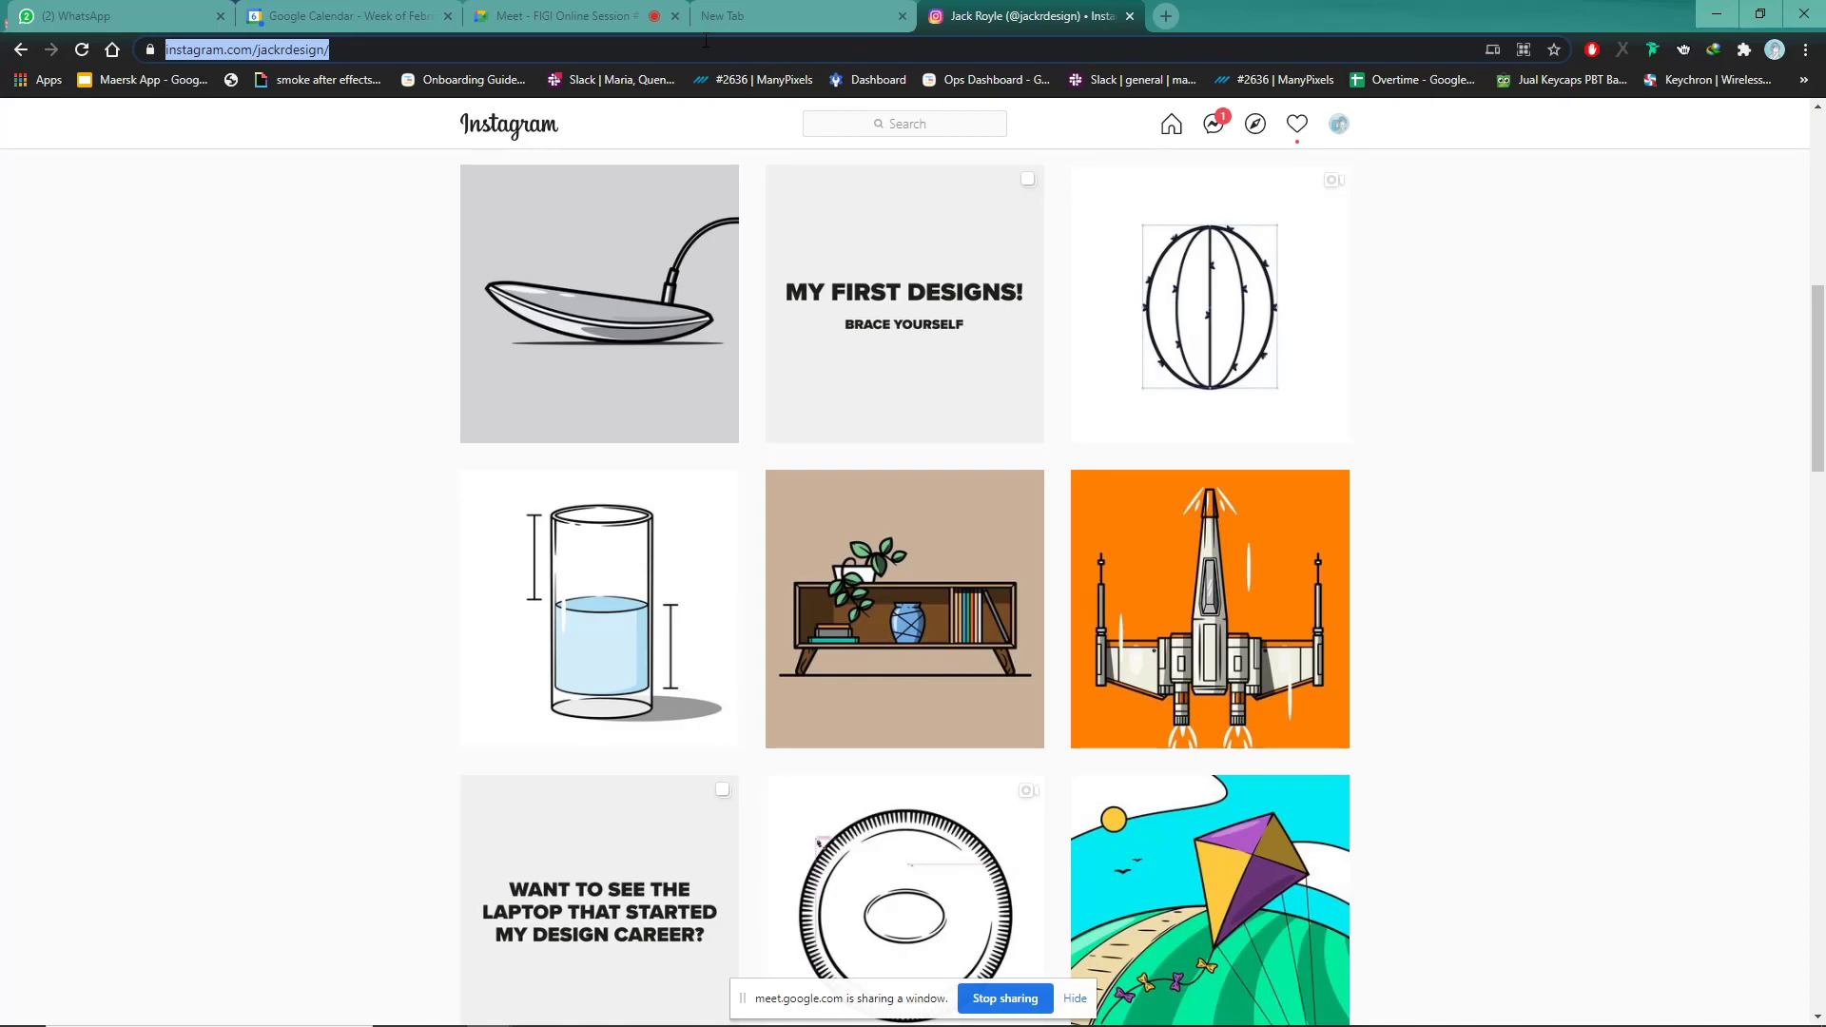
{"action": "left_click", "coordinate": [1460, 225]}
{"action": "scroll", "coordinate": [1424, 294], "scroll_direction": "down", "scroll_amount": 5}
{"action": "scroll", "coordinate": [1416, 298], "scroll_direction": "down", "scroll_amount": 5}
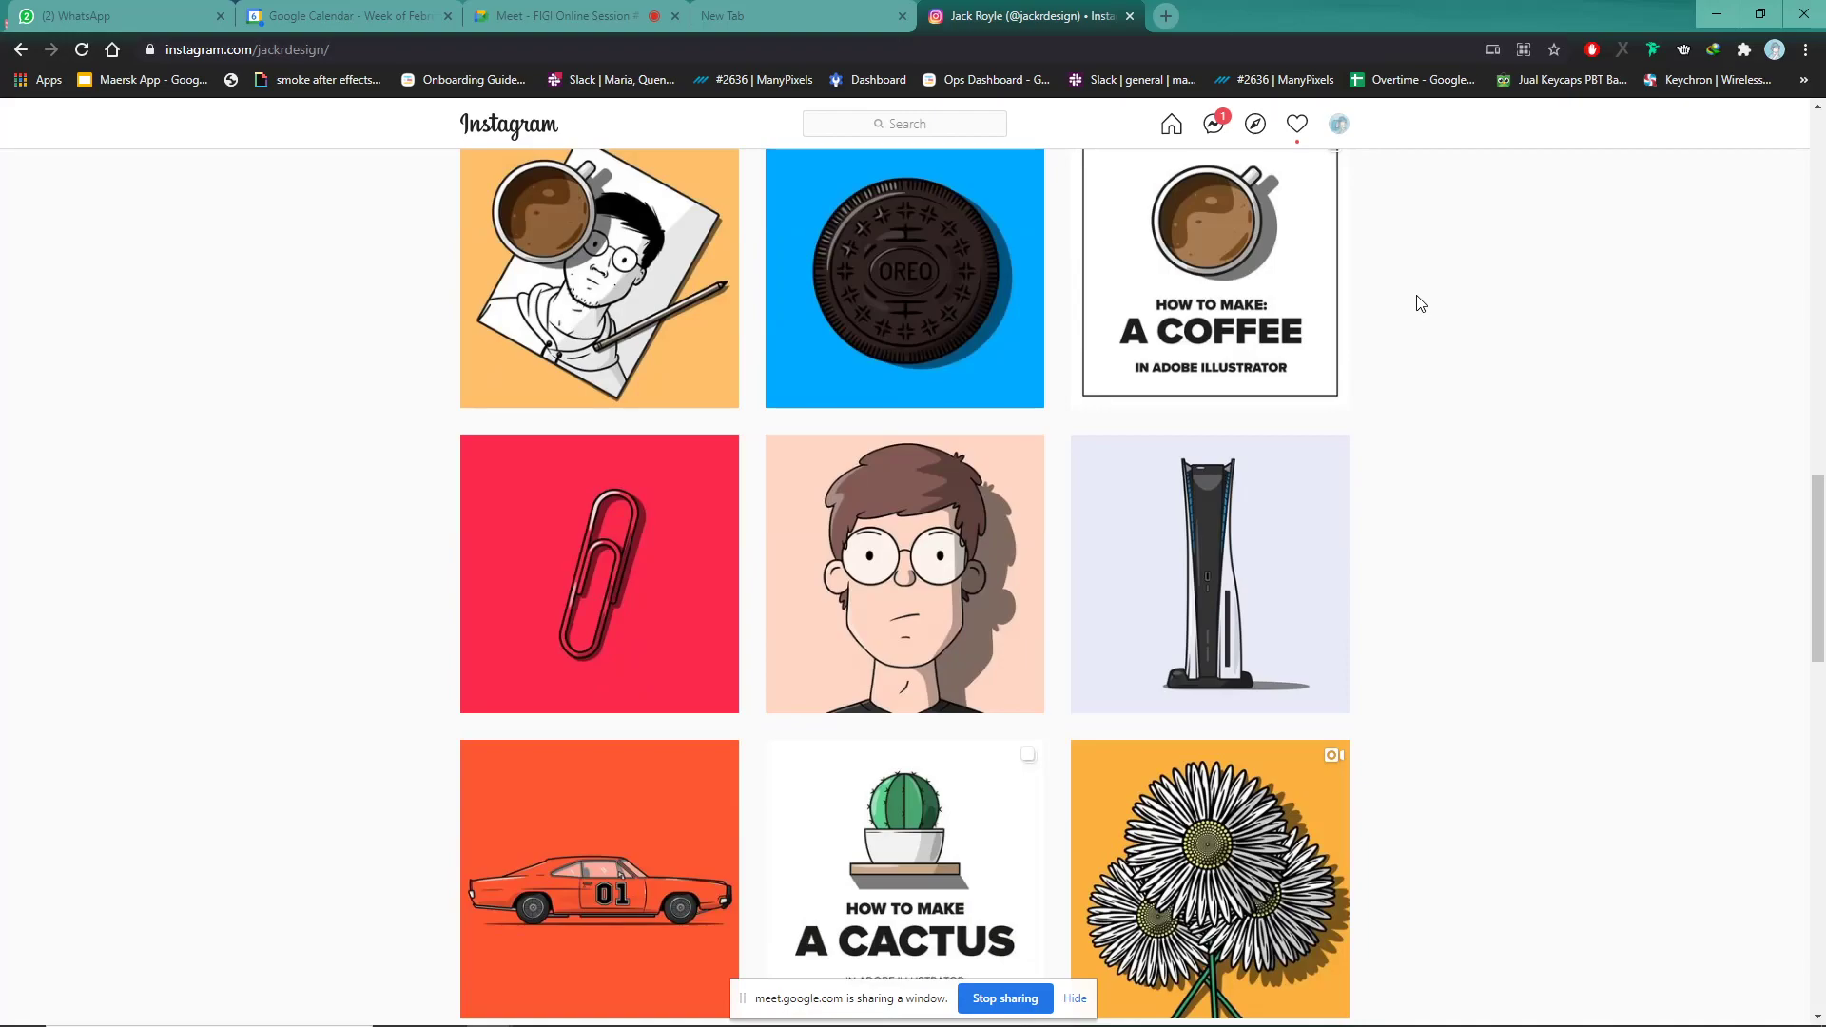
{"action": "scroll", "coordinate": [1420, 303], "scroll_direction": "down", "scroll_amount": 5}
{"action": "scroll", "coordinate": [1389, 344], "scroll_direction": "up", "scroll_amount": 3}
{"action": "scroll", "coordinate": [1423, 358], "scroll_direction": "up", "scroll_amount": 10}
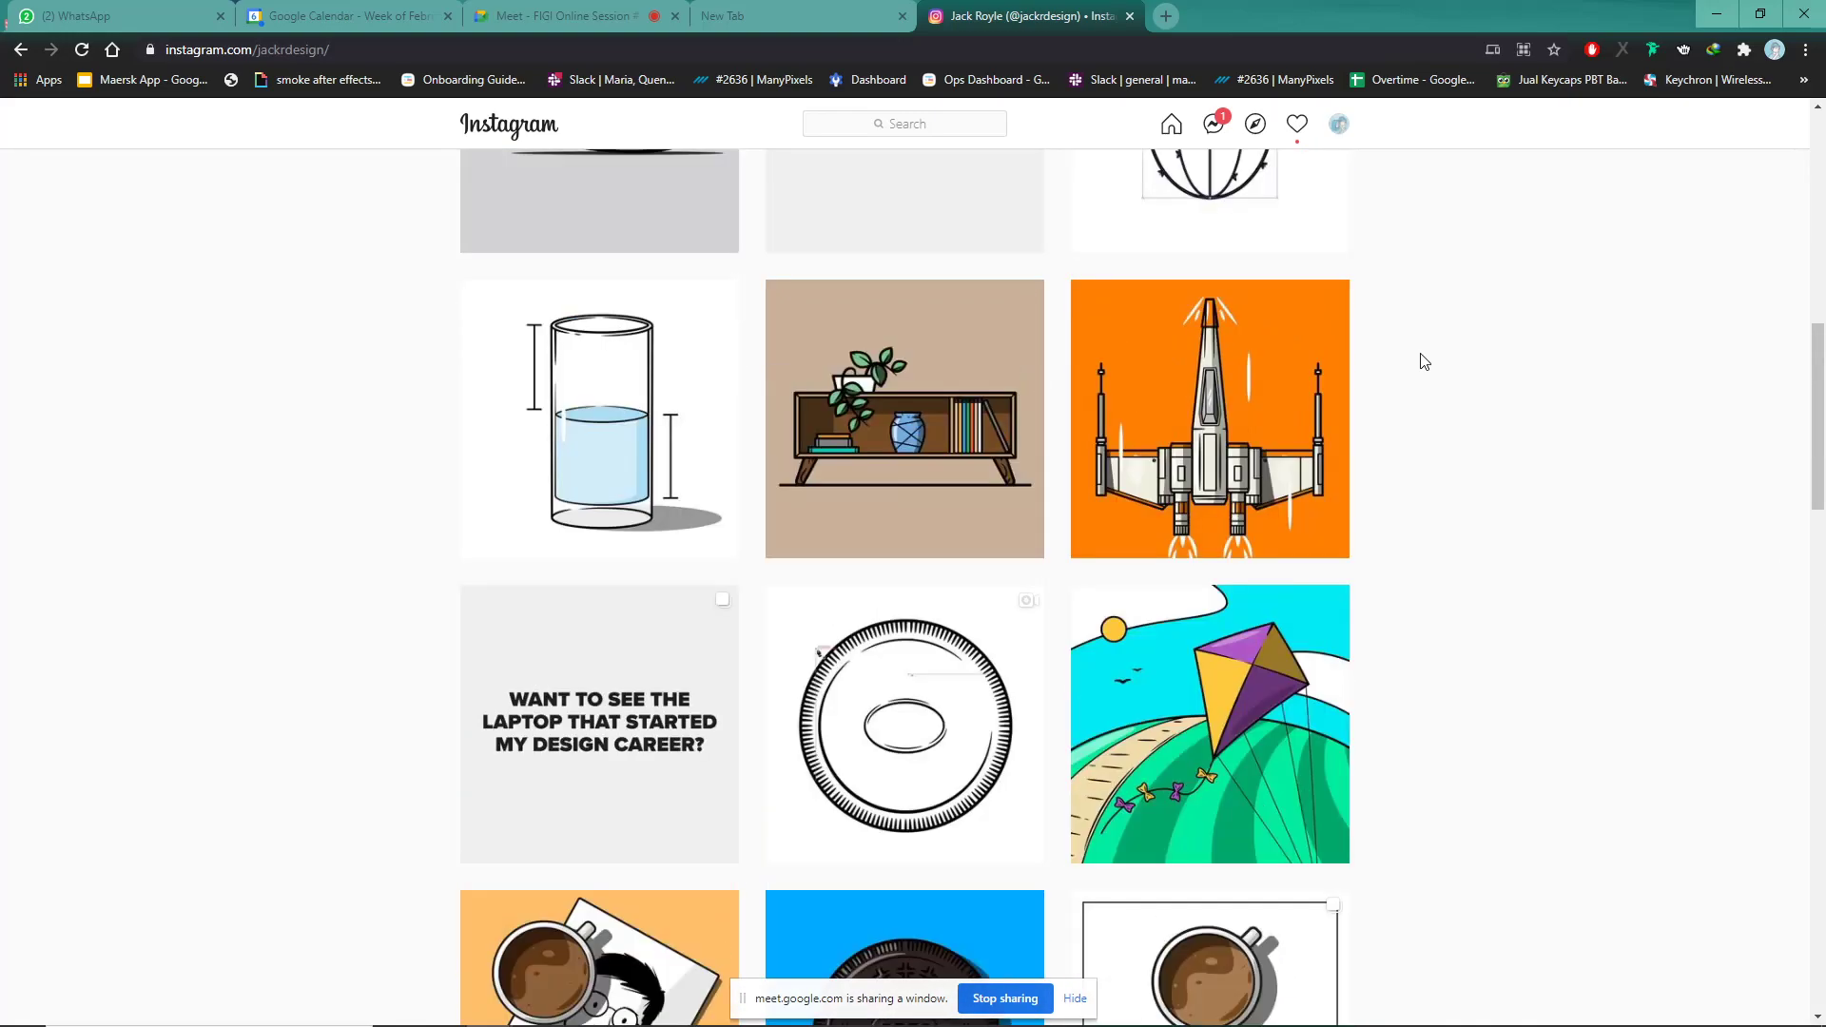
{"action": "scroll", "coordinate": [1566, 330], "scroll_direction": "up", "scroll_amount": 10}
{"action": "left_click_drag", "start_coordinate": [1818, 231], "coordinate": [1801, 664]}
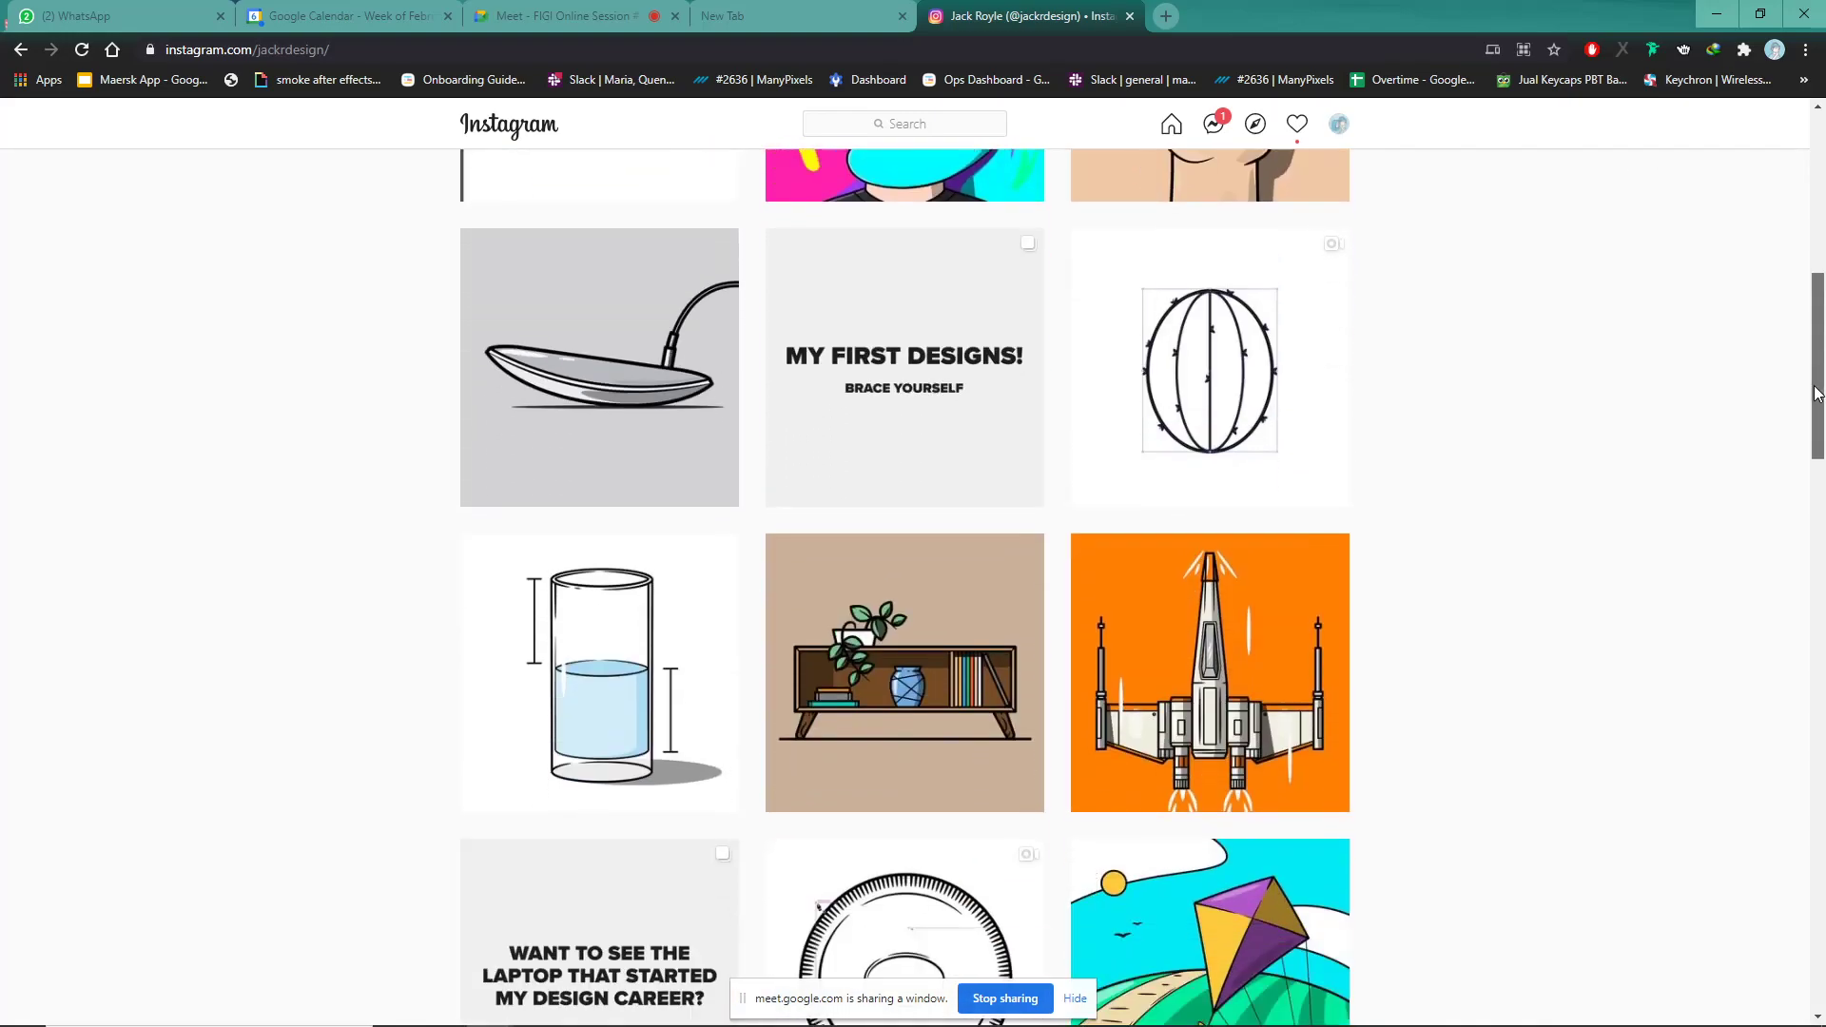
{"action": "scroll", "coordinate": [1433, 526], "scroll_direction": "down", "scroll_amount": 4}
{"action": "scroll", "coordinate": [1403, 510], "scroll_direction": "down", "scroll_amount": 3}
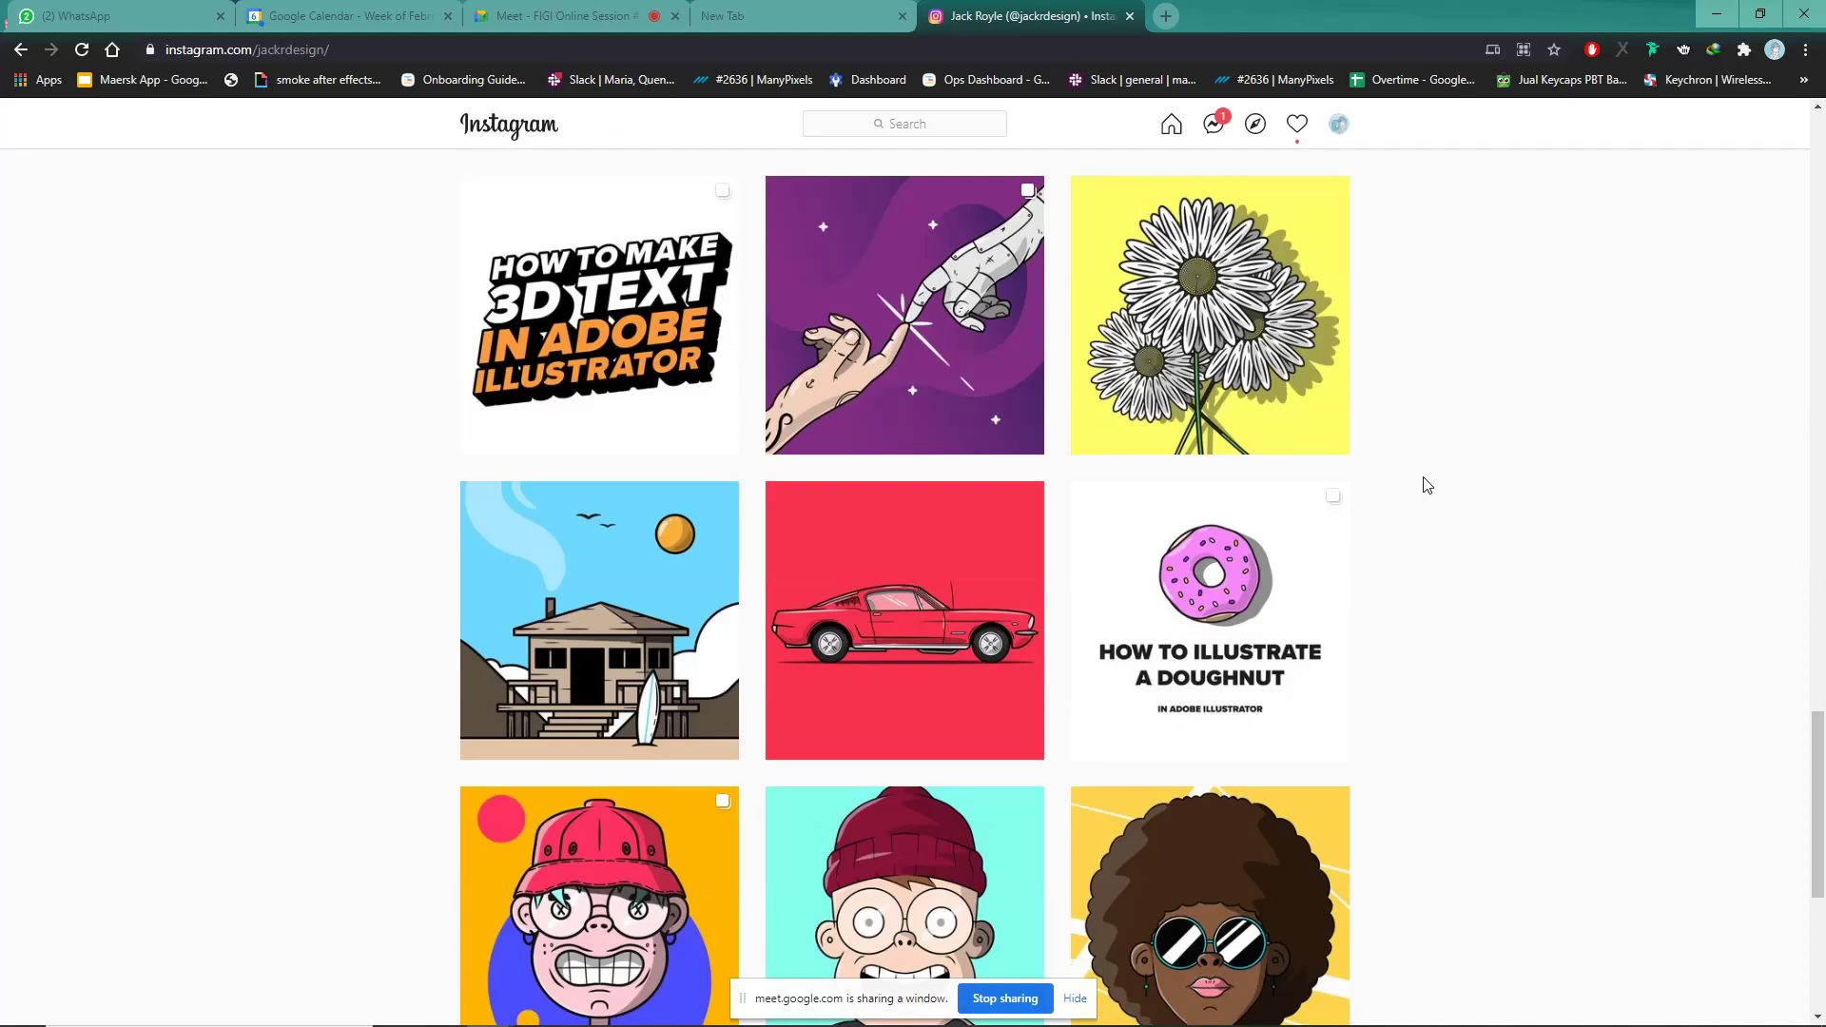
{"action": "scroll", "coordinate": [1101, 495], "scroll_direction": "down", "scroll_amount": 3}
{"action": "scroll", "coordinate": [1101, 505], "scroll_direction": "down", "scroll_amount": 4}
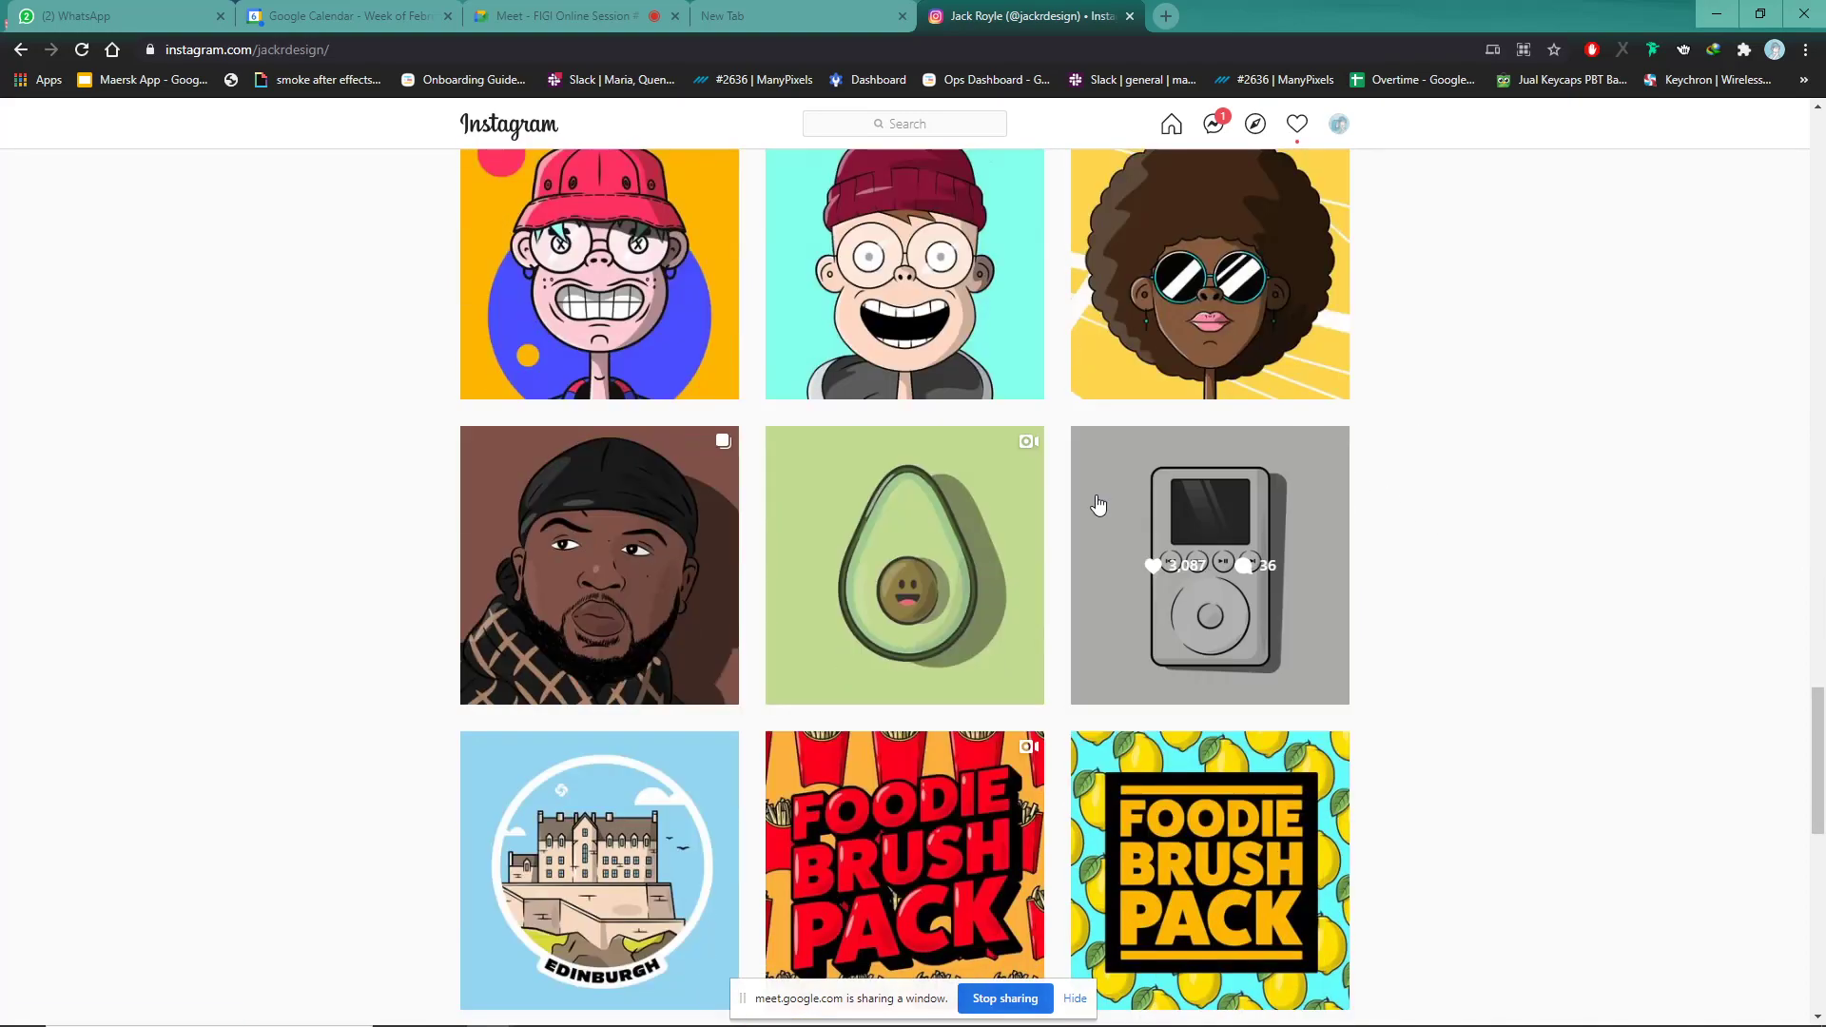
{"action": "scroll", "coordinate": [1046, 475], "scroll_direction": "down", "scroll_amount": 4}
{"action": "scroll", "coordinate": [990, 437], "scroll_direction": "up", "scroll_amount": 3}
{"action": "scroll", "coordinate": [1296, 444], "scroll_direction": "down", "scroll_amount": 5}
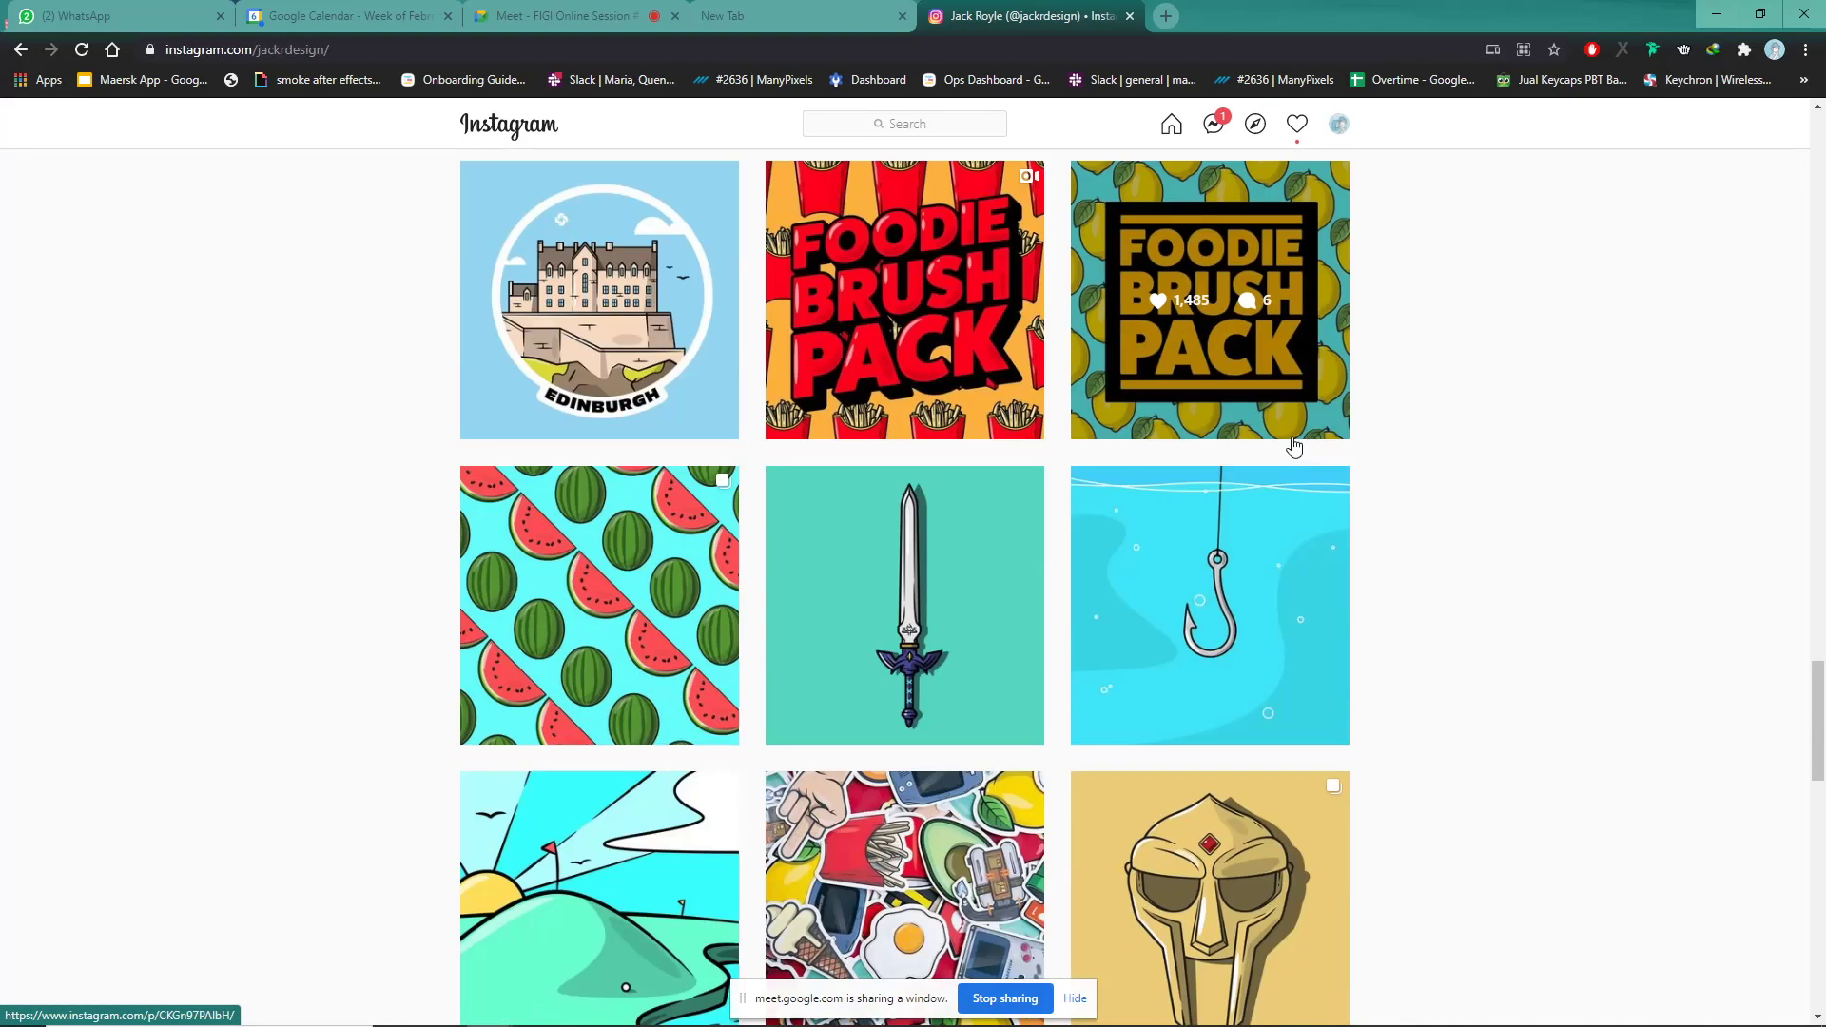
{"action": "scroll", "coordinate": [1439, 436], "scroll_direction": "down", "scroll_amount": 1}
{"action": "scroll", "coordinate": [1197, 455], "scroll_direction": "down", "scroll_amount": 3}
{"action": "scroll", "coordinate": [918, 514], "scroll_direction": "down", "scroll_amount": 4}
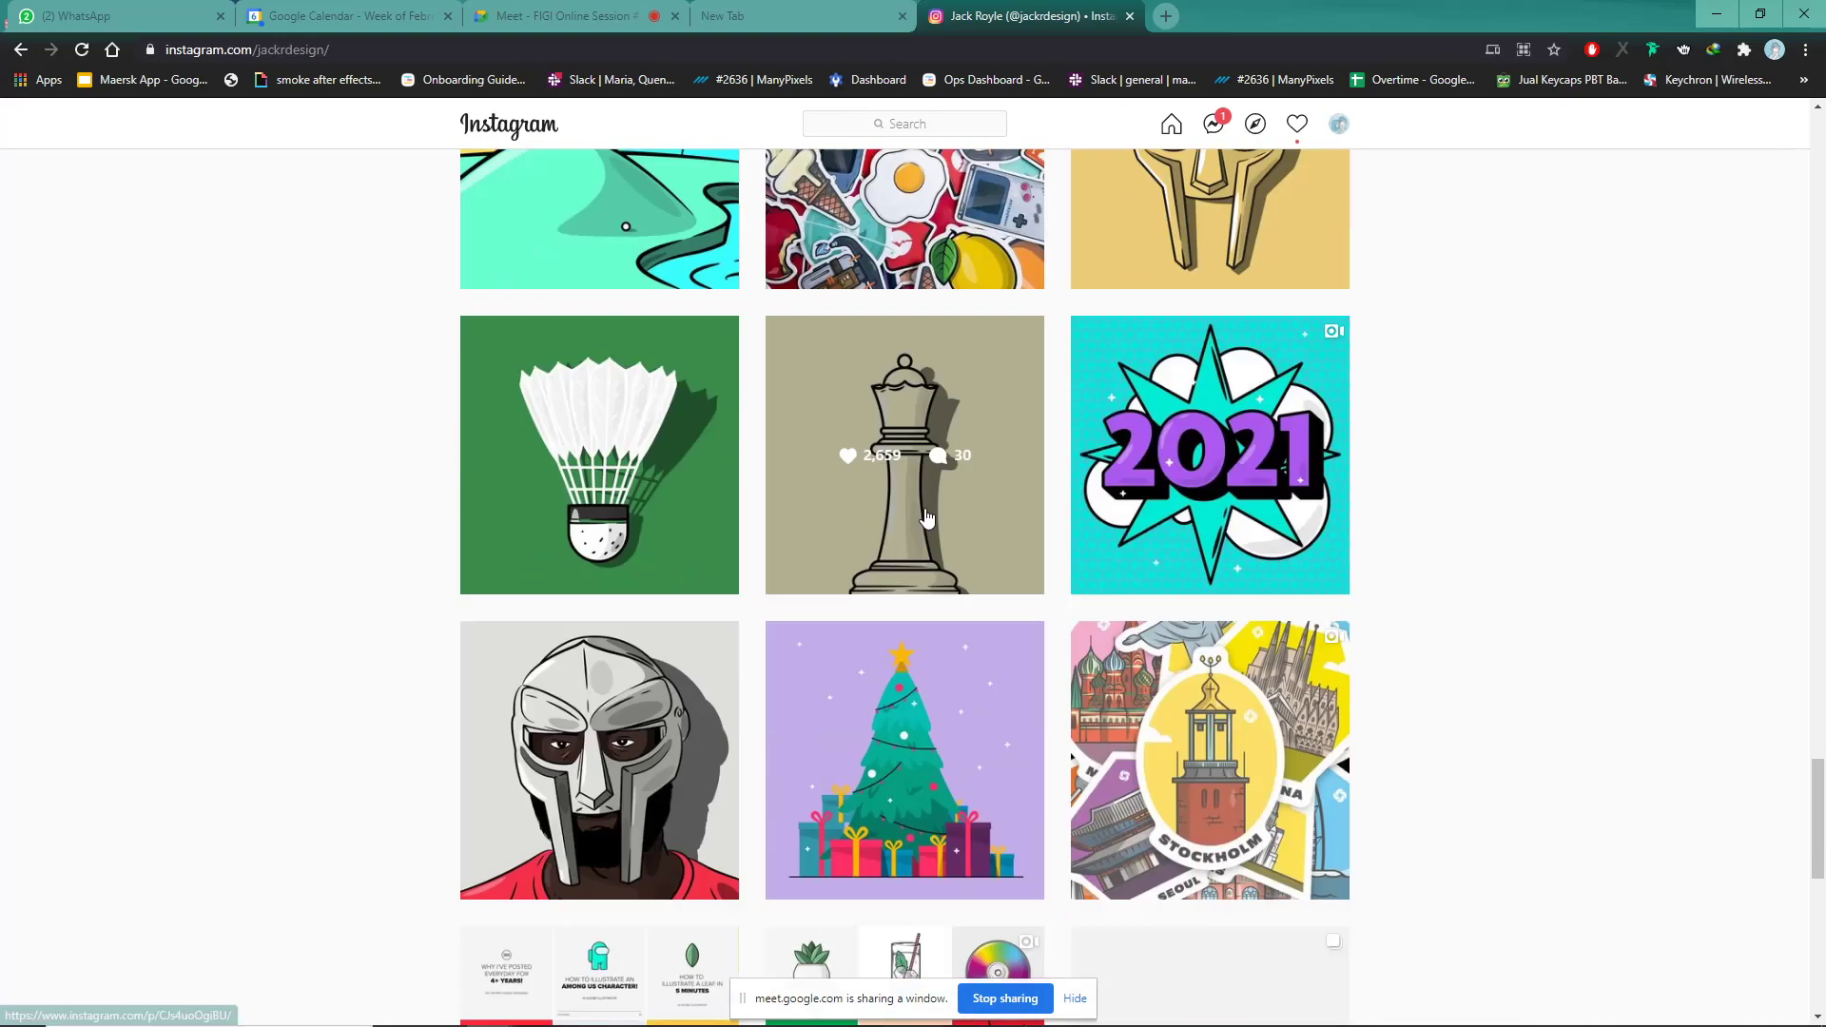
{"action": "scroll", "coordinate": [1189, 509], "scroll_direction": "down", "scroll_amount": 4}
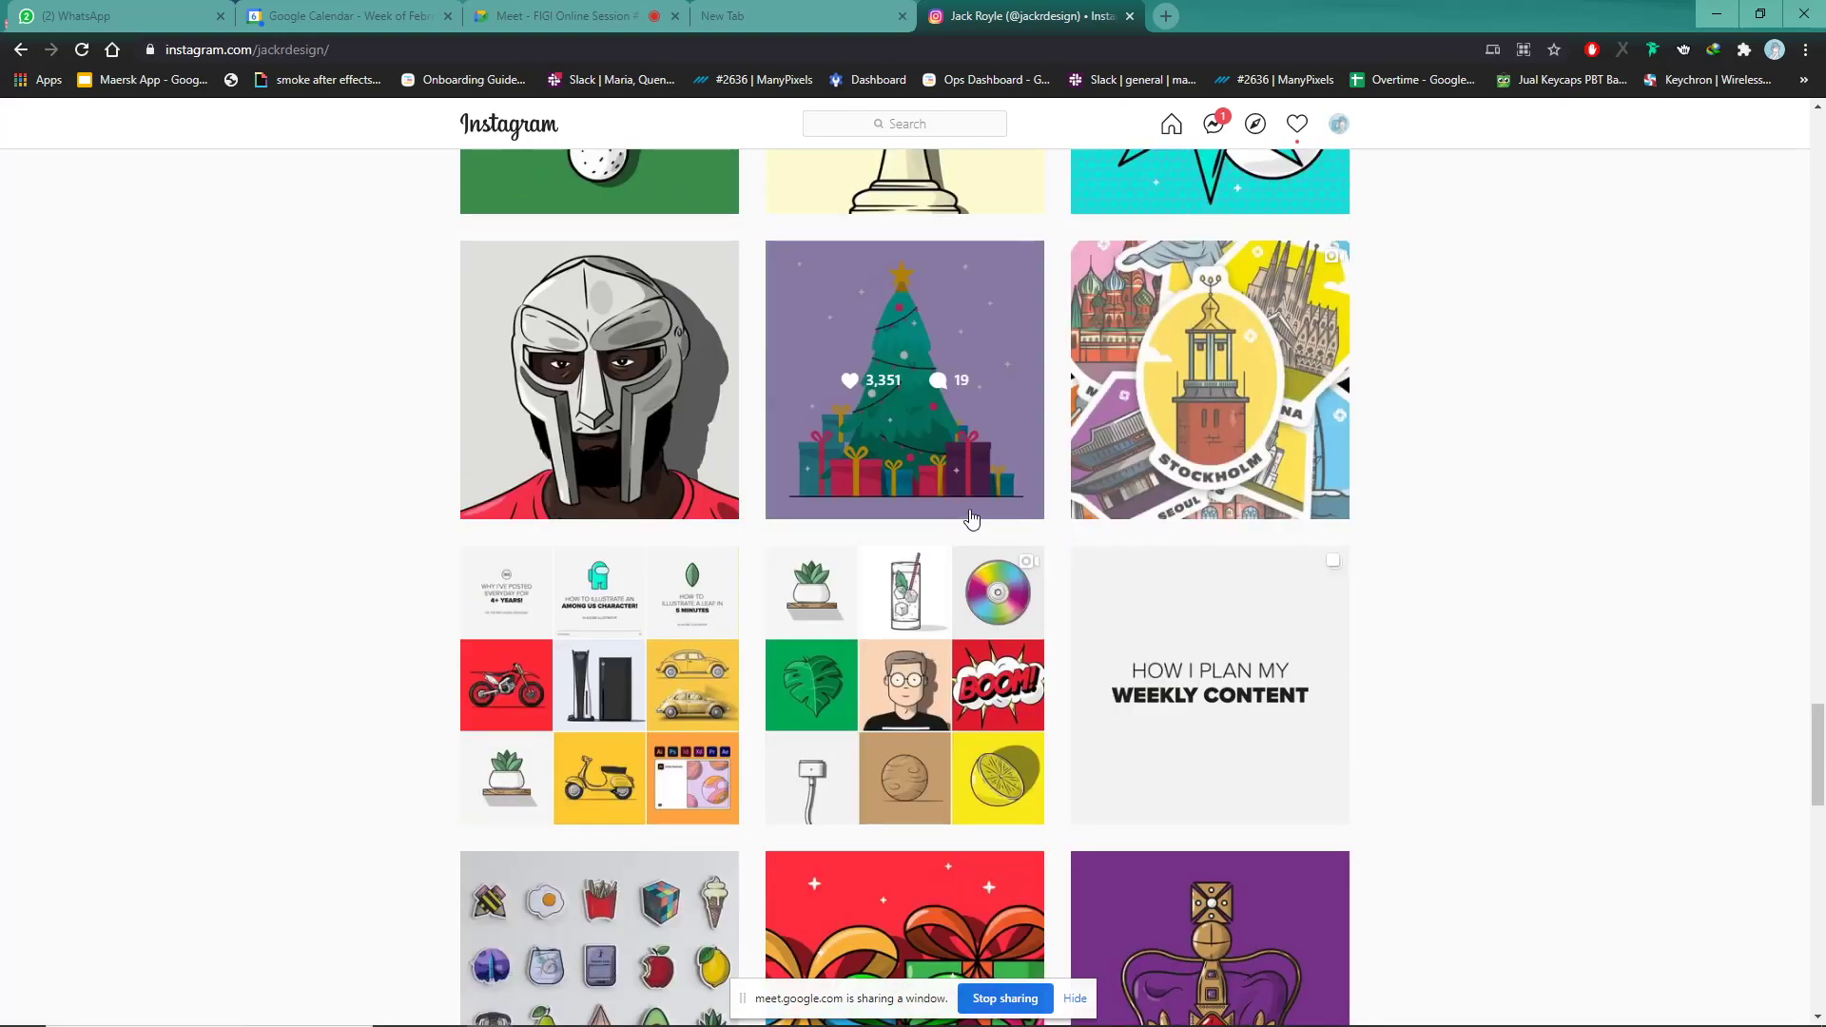
{"action": "scroll", "coordinate": [976, 521], "scroll_direction": "down", "scroll_amount": 3}
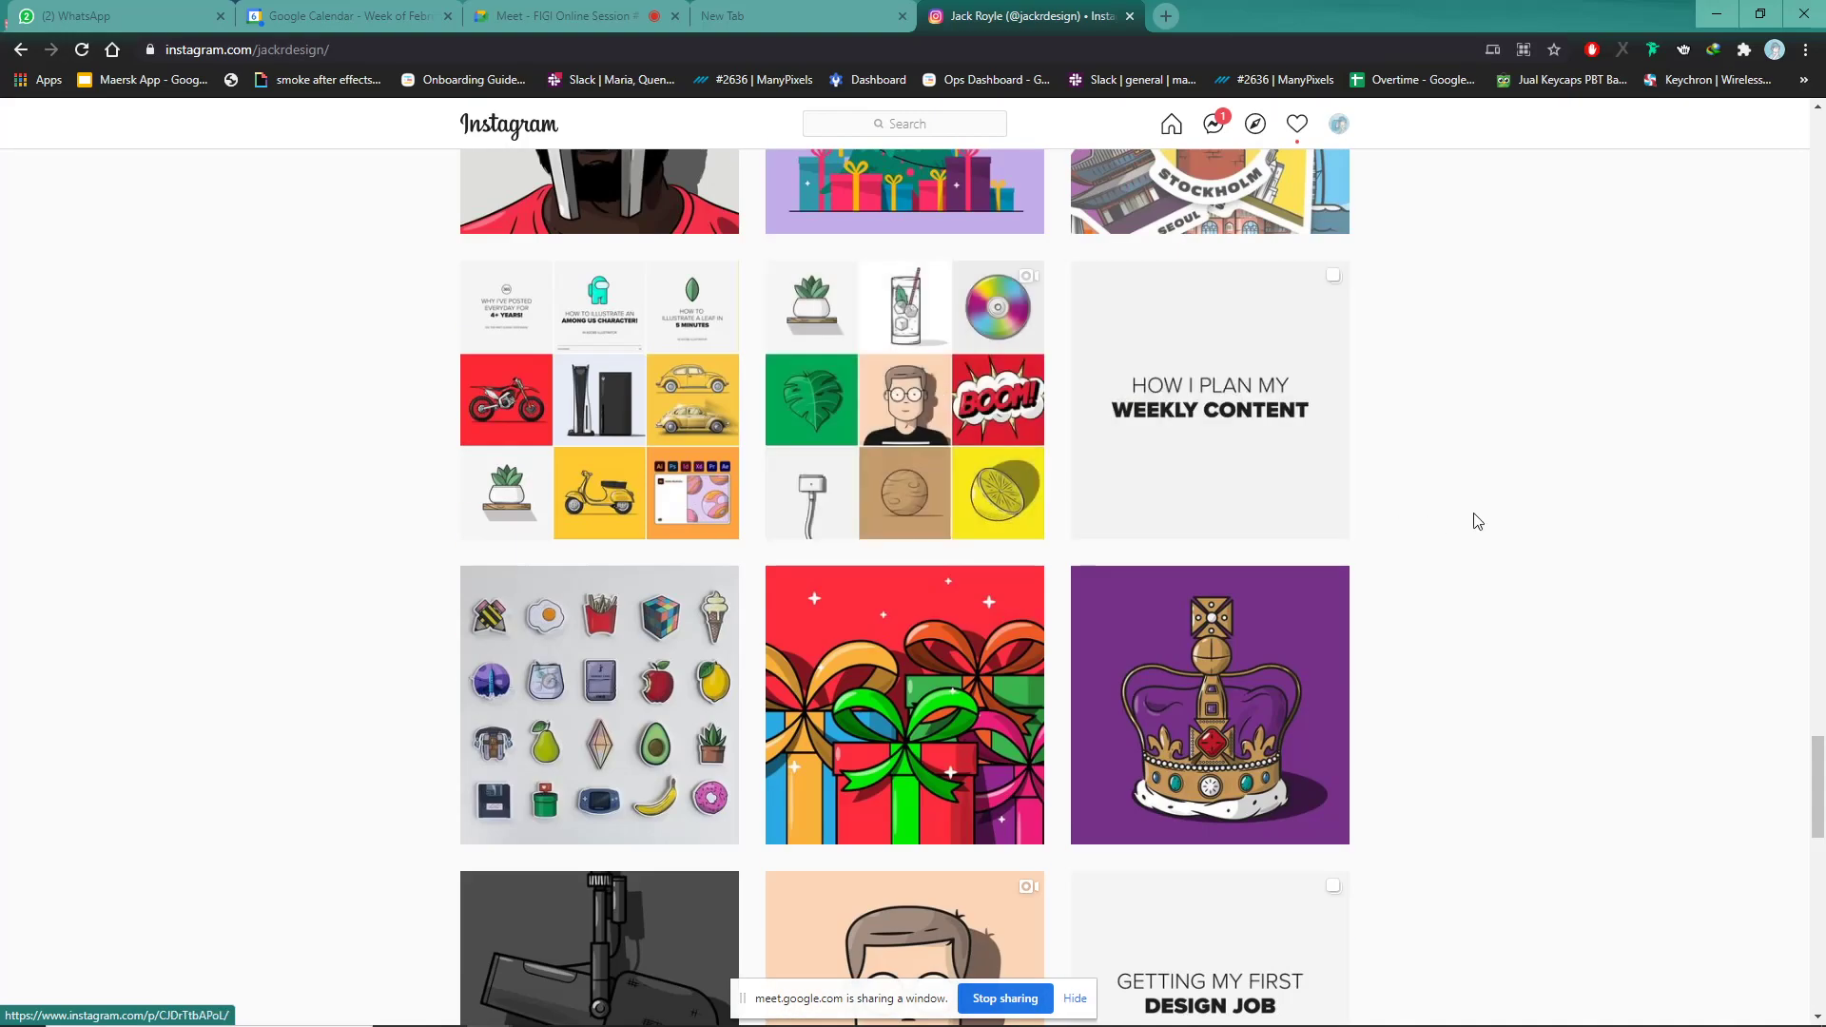
{"action": "scroll", "coordinate": [1427, 518], "scroll_direction": "down", "scroll_amount": 6}
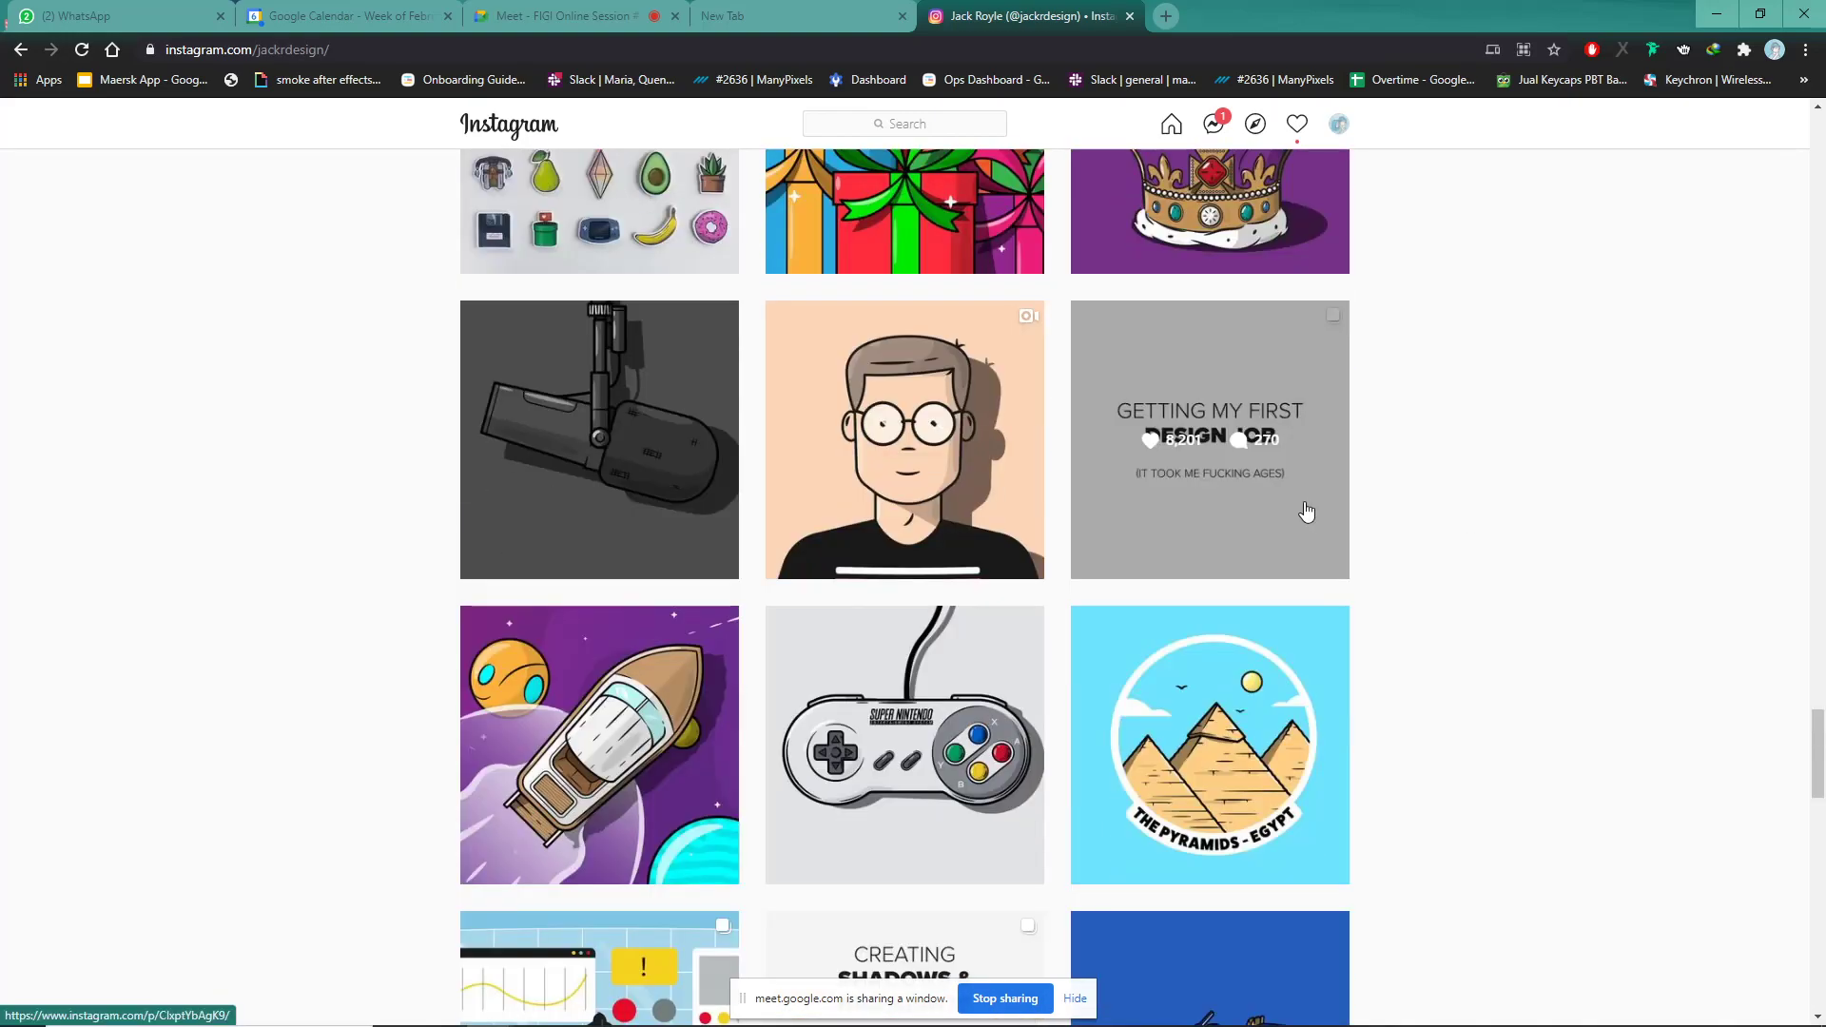
{"action": "scroll", "coordinate": [1307, 511], "scroll_direction": "down", "scroll_amount": 1}
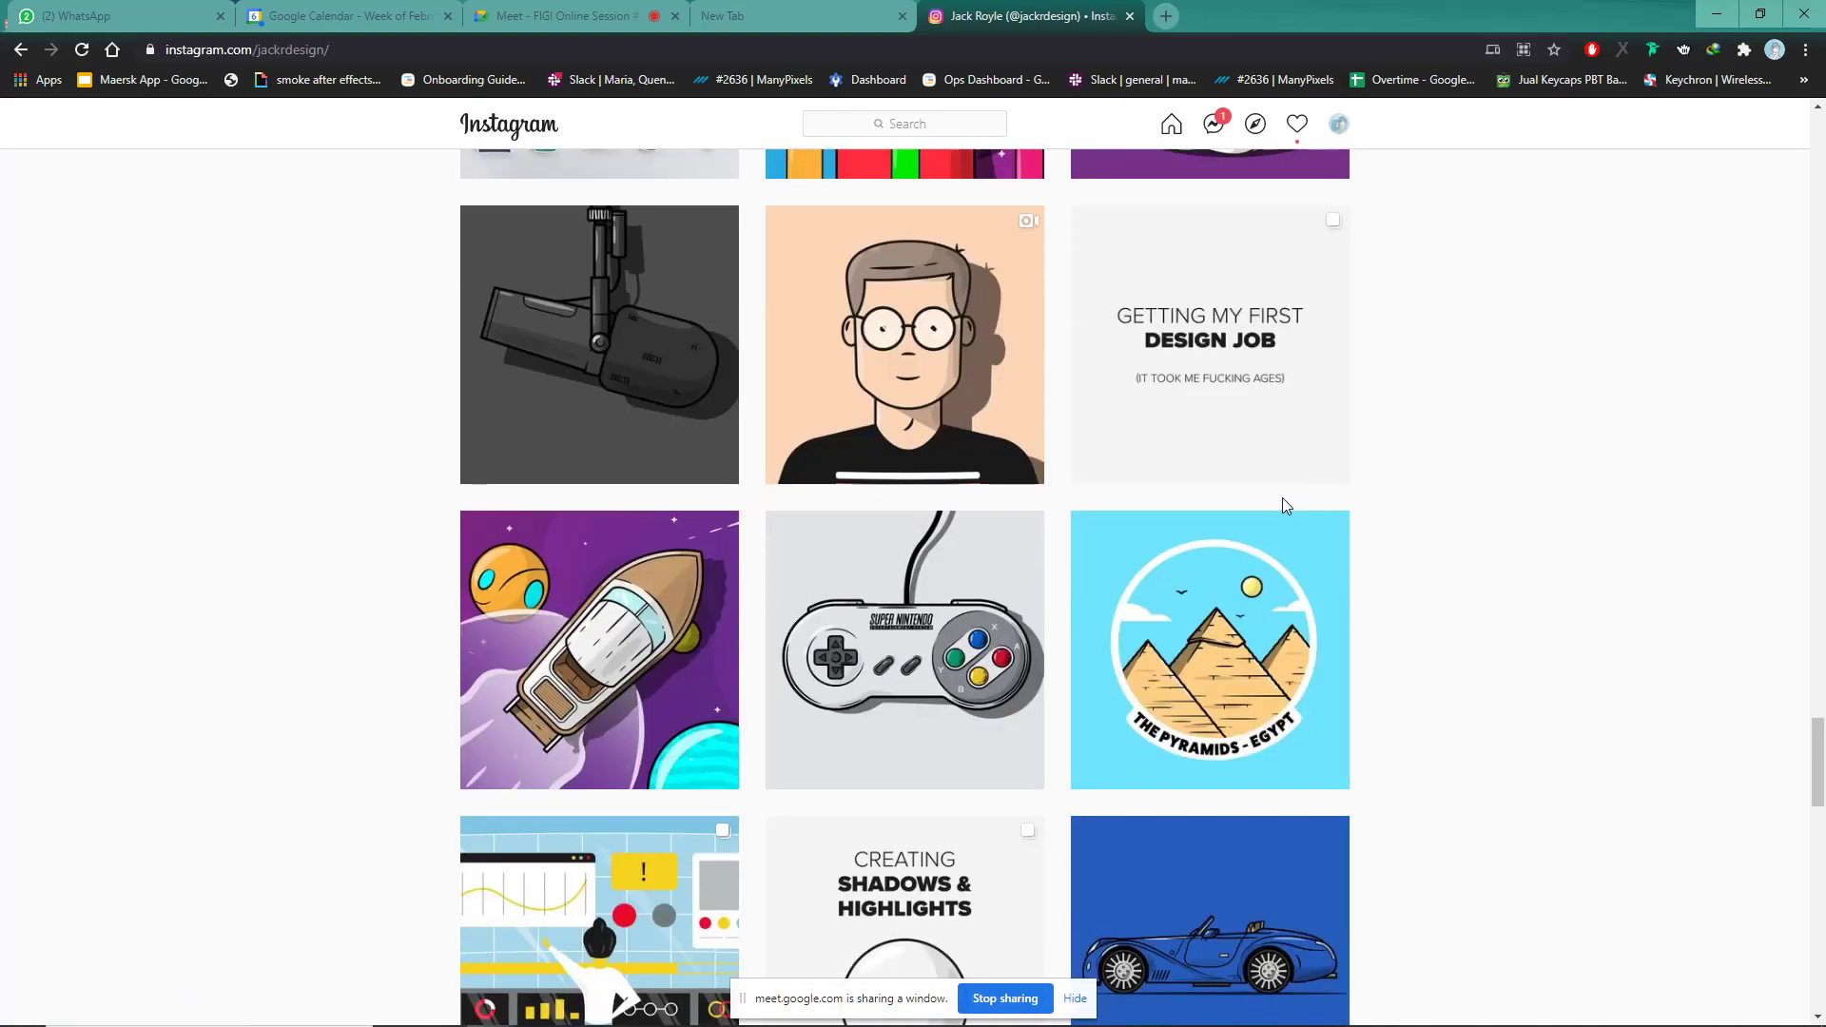
{"action": "scroll", "coordinate": [1486, 487], "scroll_direction": "down", "scroll_amount": 4}
{"action": "scroll", "coordinate": [1479, 487], "scroll_direction": "down", "scroll_amount": 4}
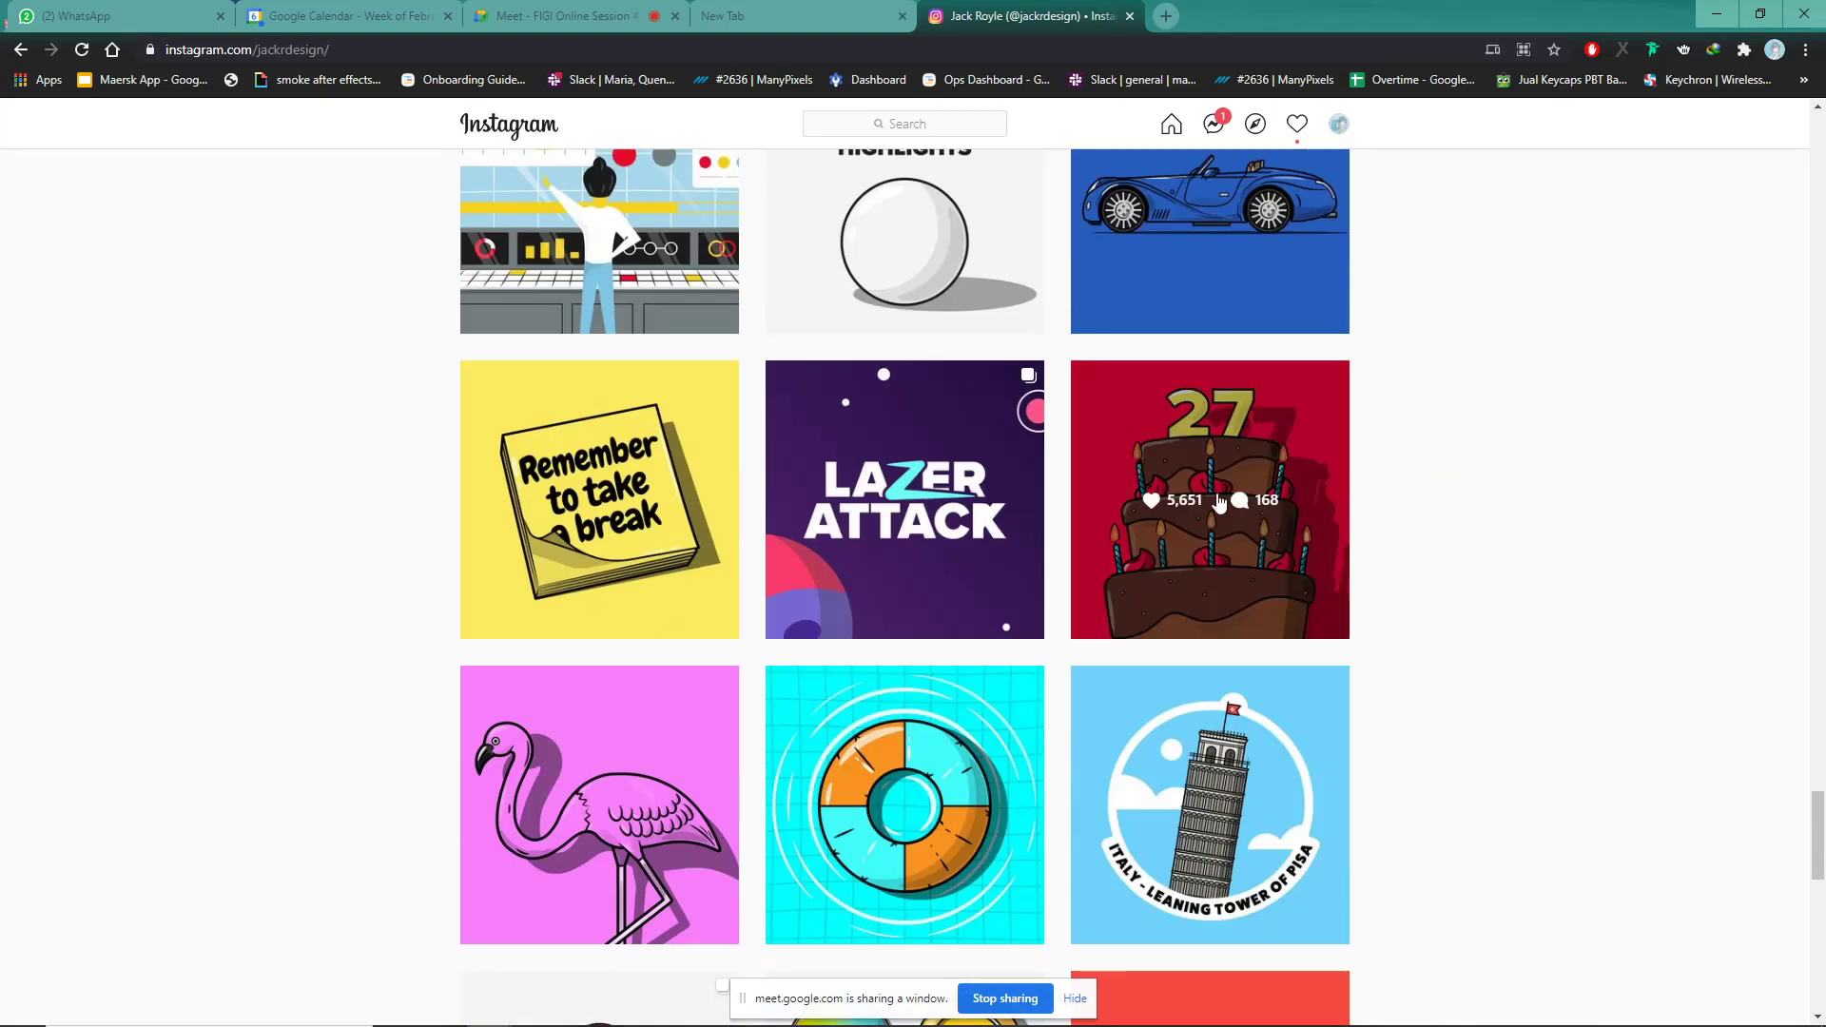
{"action": "scroll", "coordinate": [1037, 511], "scroll_direction": "down", "scroll_amount": 4}
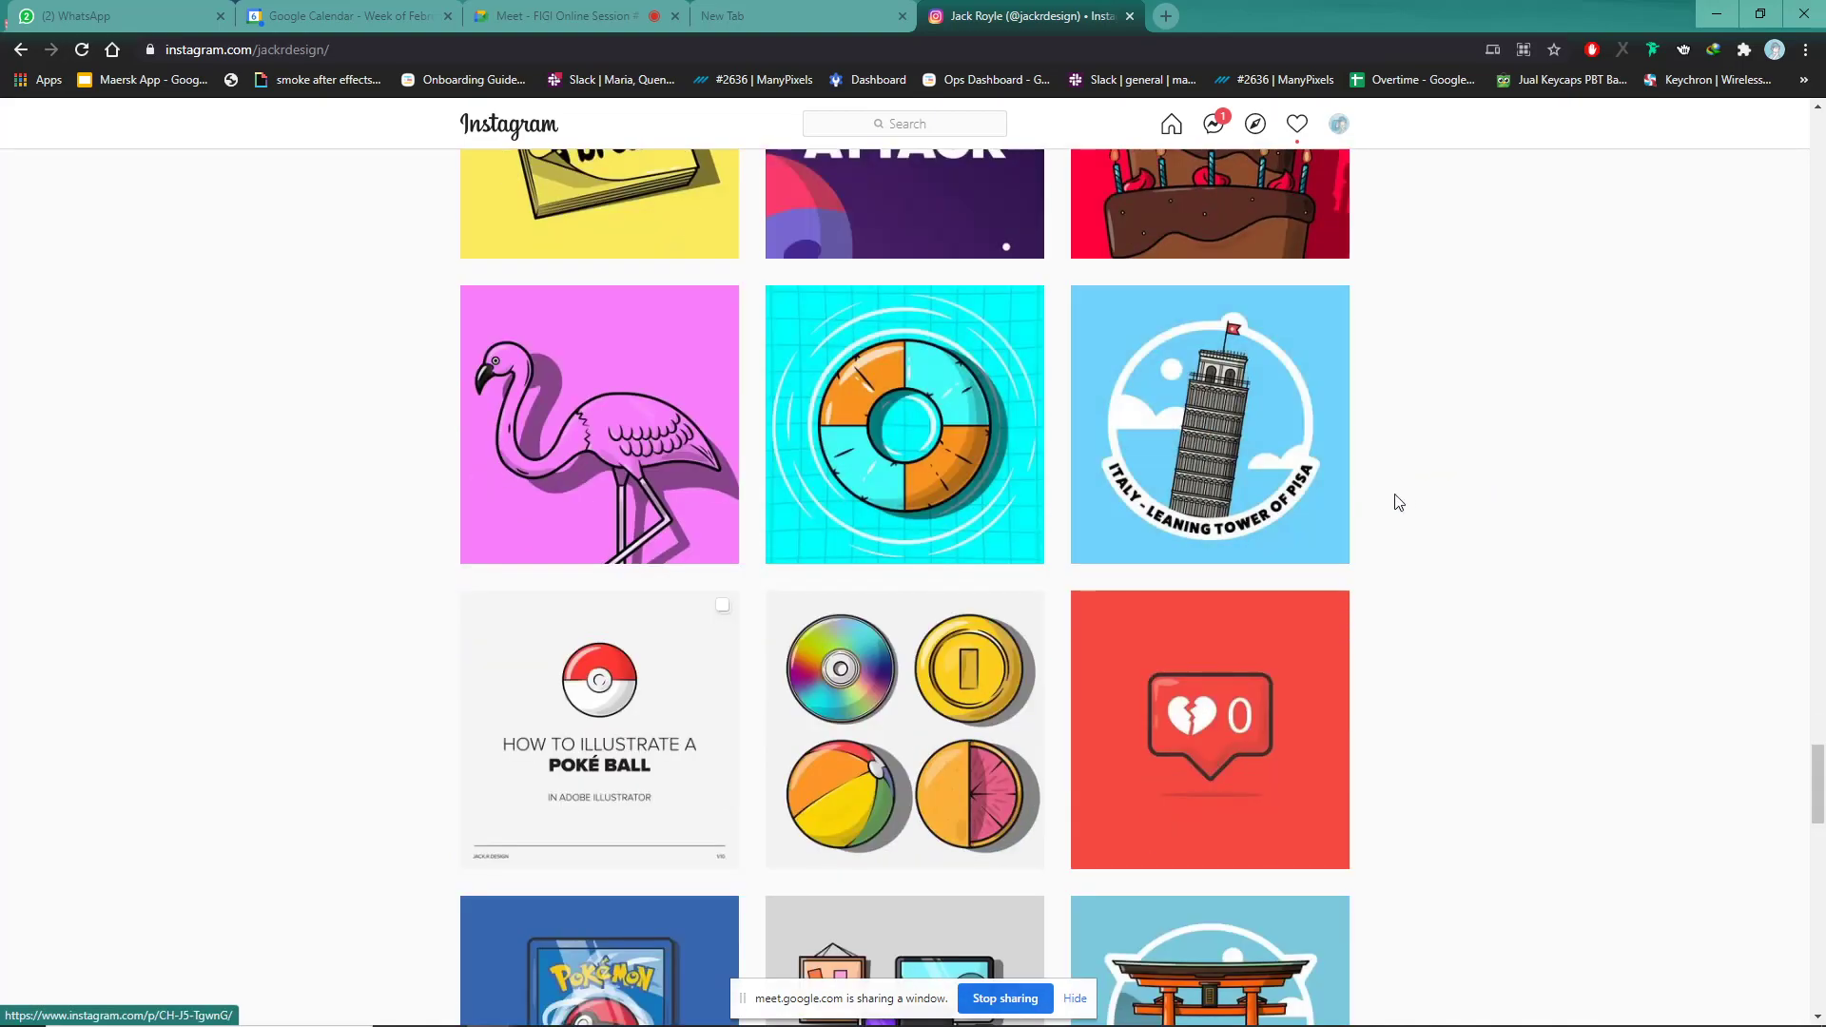
{"action": "scroll", "coordinate": [1379, 551], "scroll_direction": "down", "scroll_amount": 3}
{"action": "scroll", "coordinate": [913, 532], "scroll_direction": "down", "scroll_amount": 5}
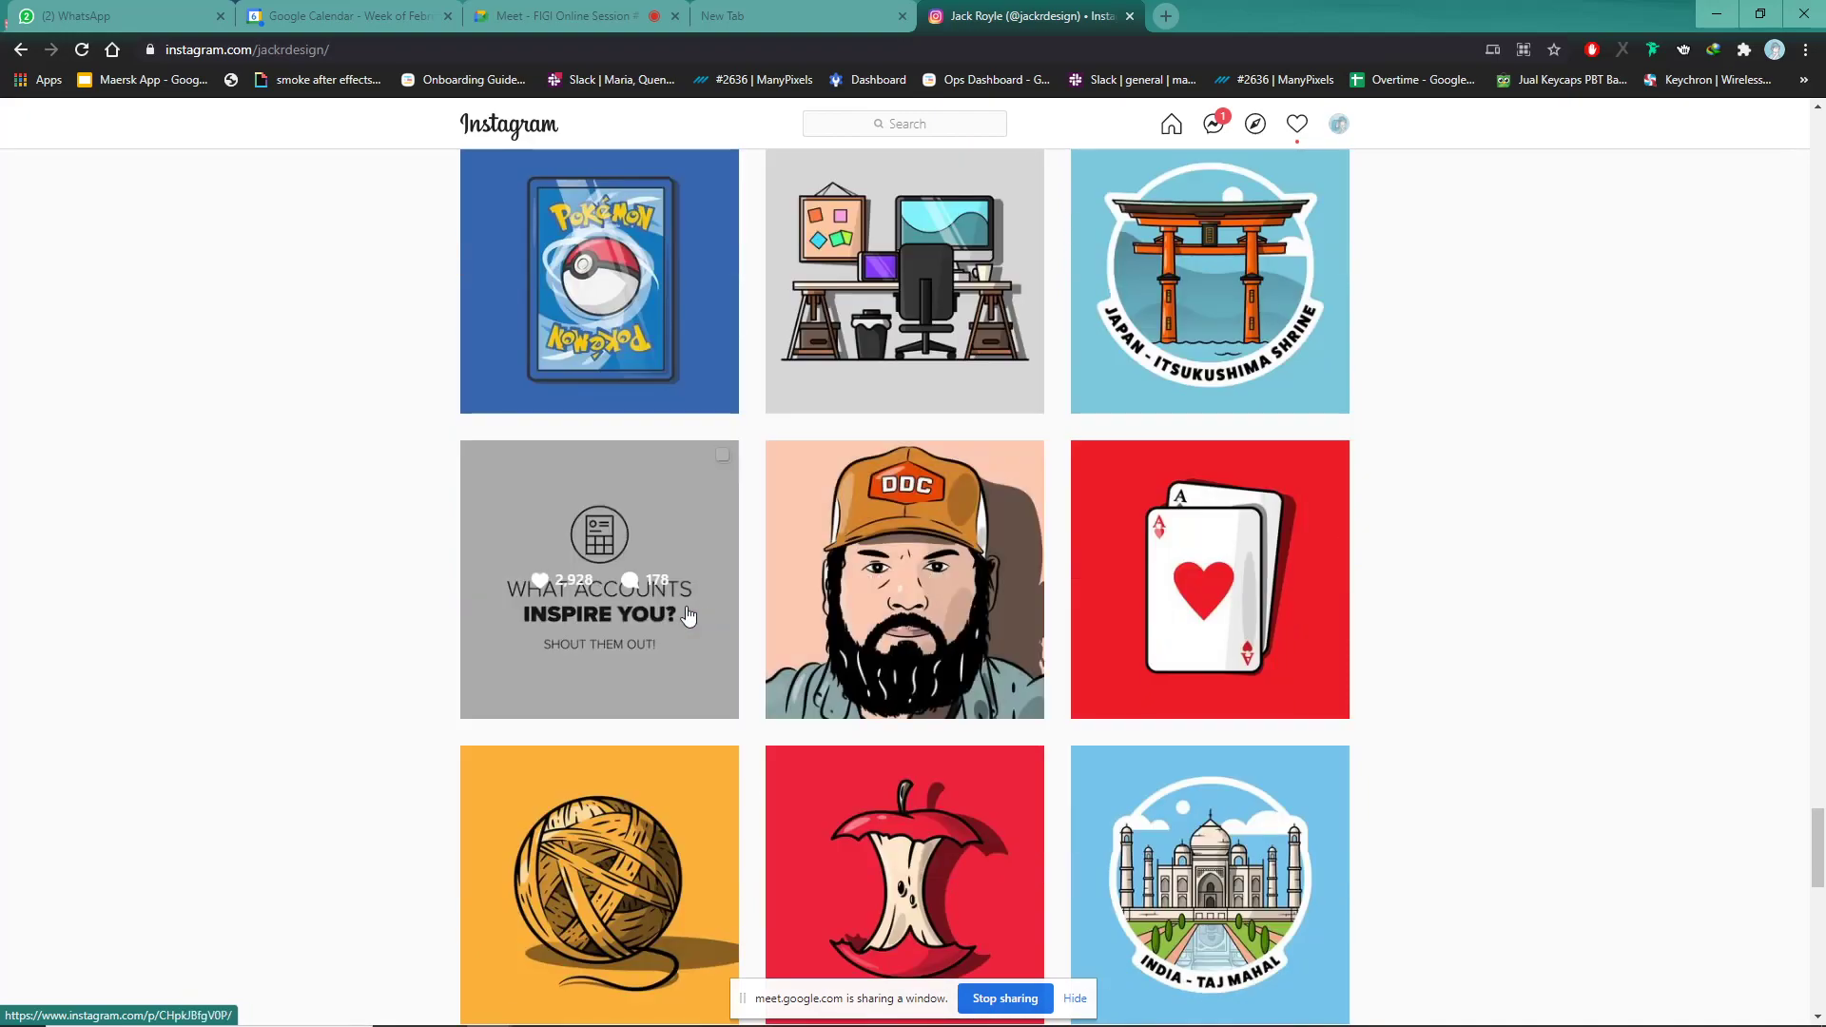
{"action": "scroll", "coordinate": [688, 616], "scroll_direction": "down", "scroll_amount": 3}
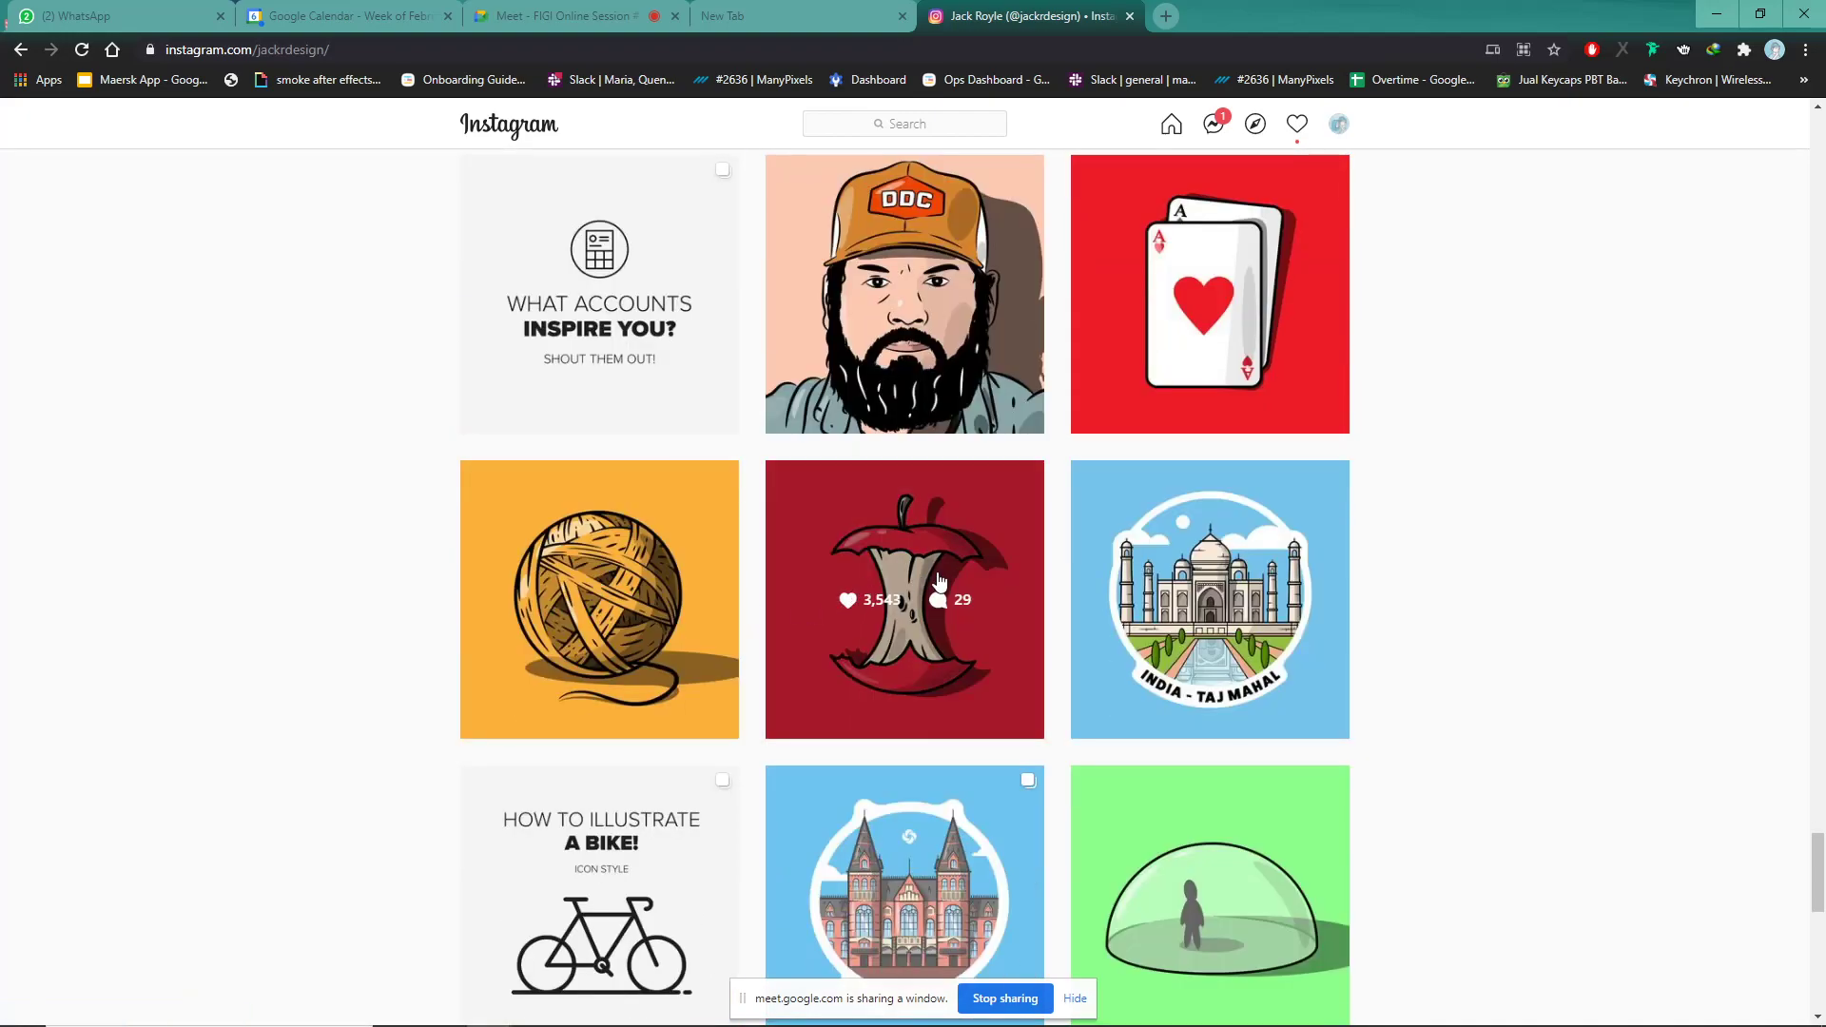
{"action": "scroll", "coordinate": [904, 495], "scroll_direction": "down", "scroll_amount": 2}
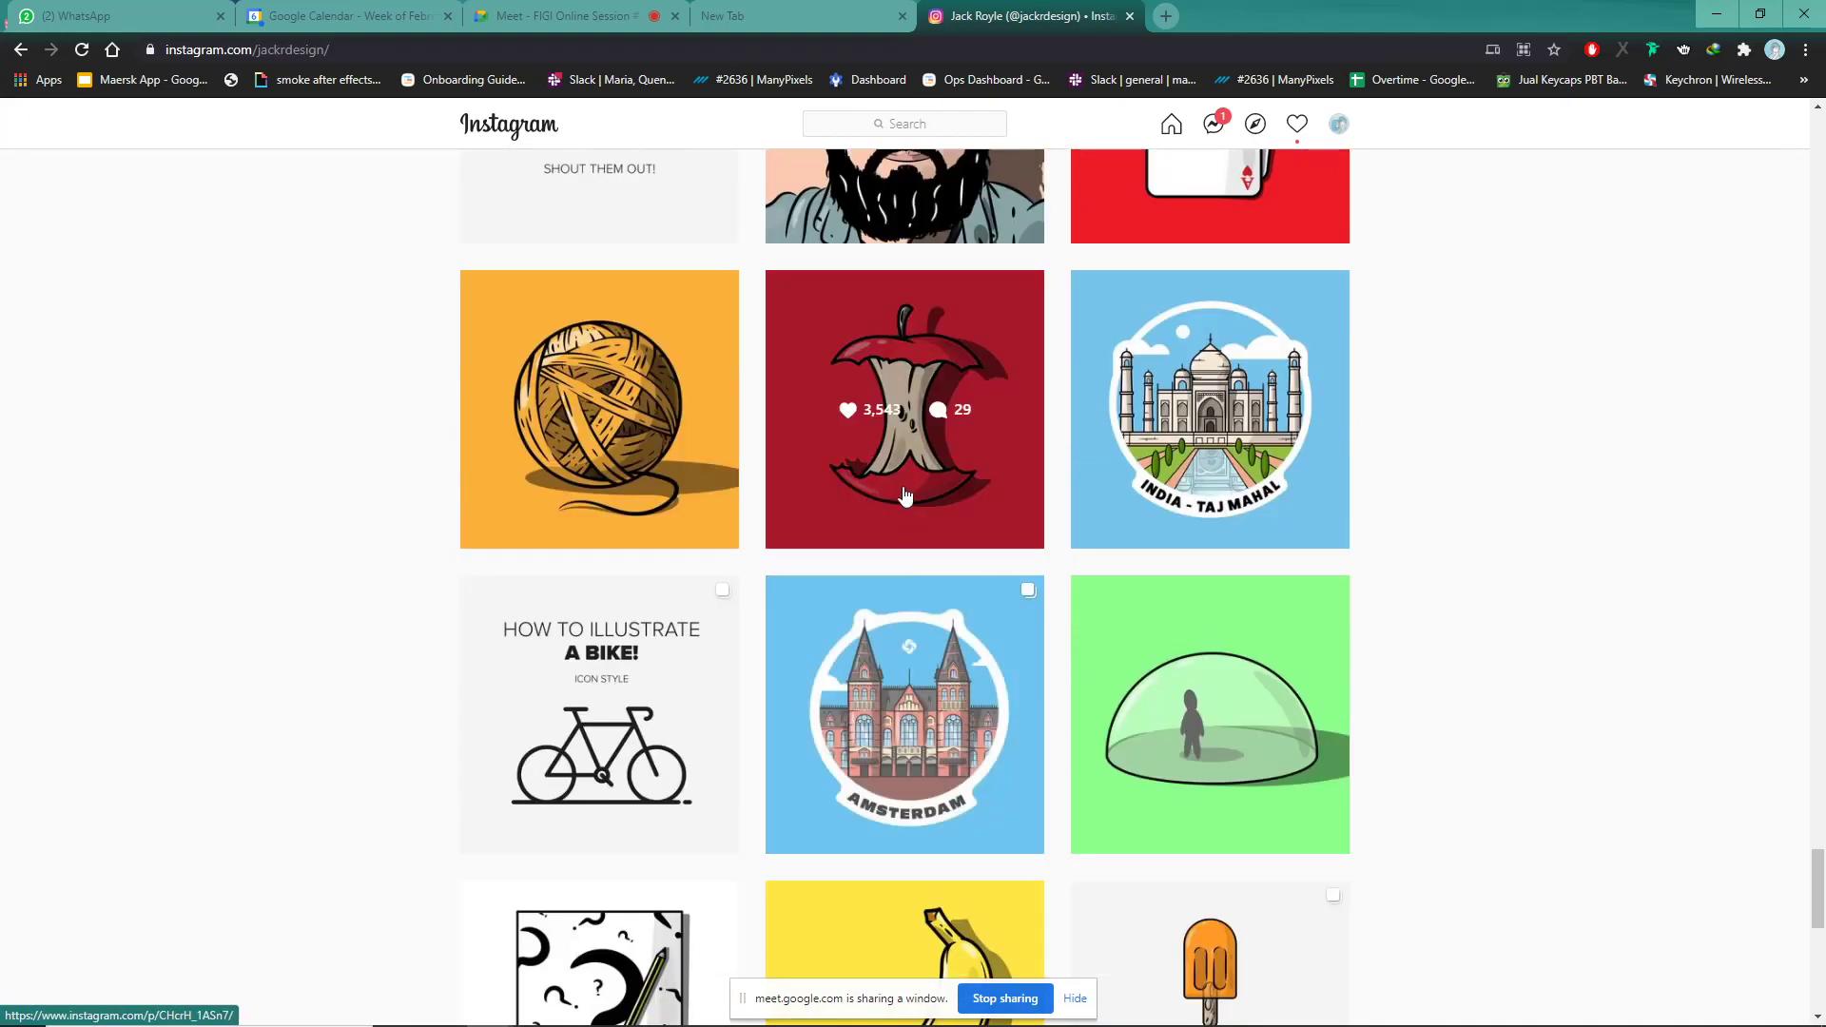
{"action": "scroll", "coordinate": [1284, 520], "scroll_direction": "down", "scroll_amount": 8}
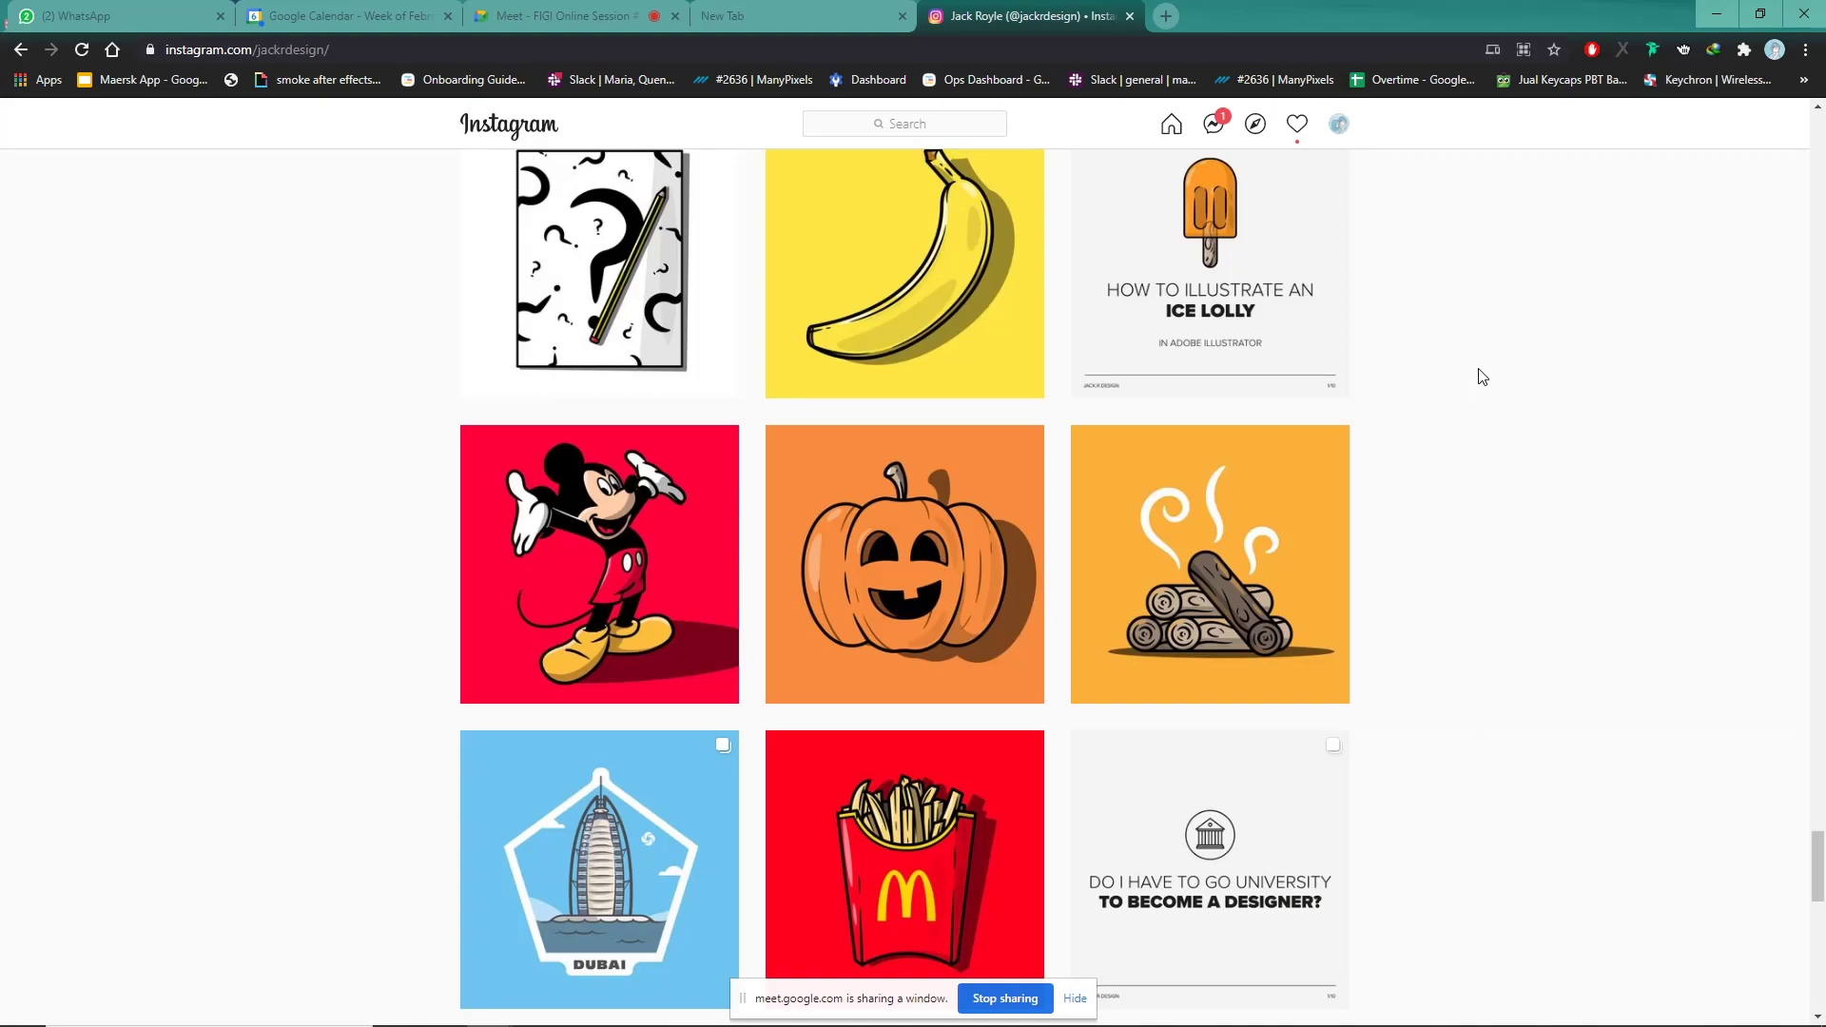
{"action": "scroll", "coordinate": [1481, 376], "scroll_direction": "down", "scroll_amount": 1}
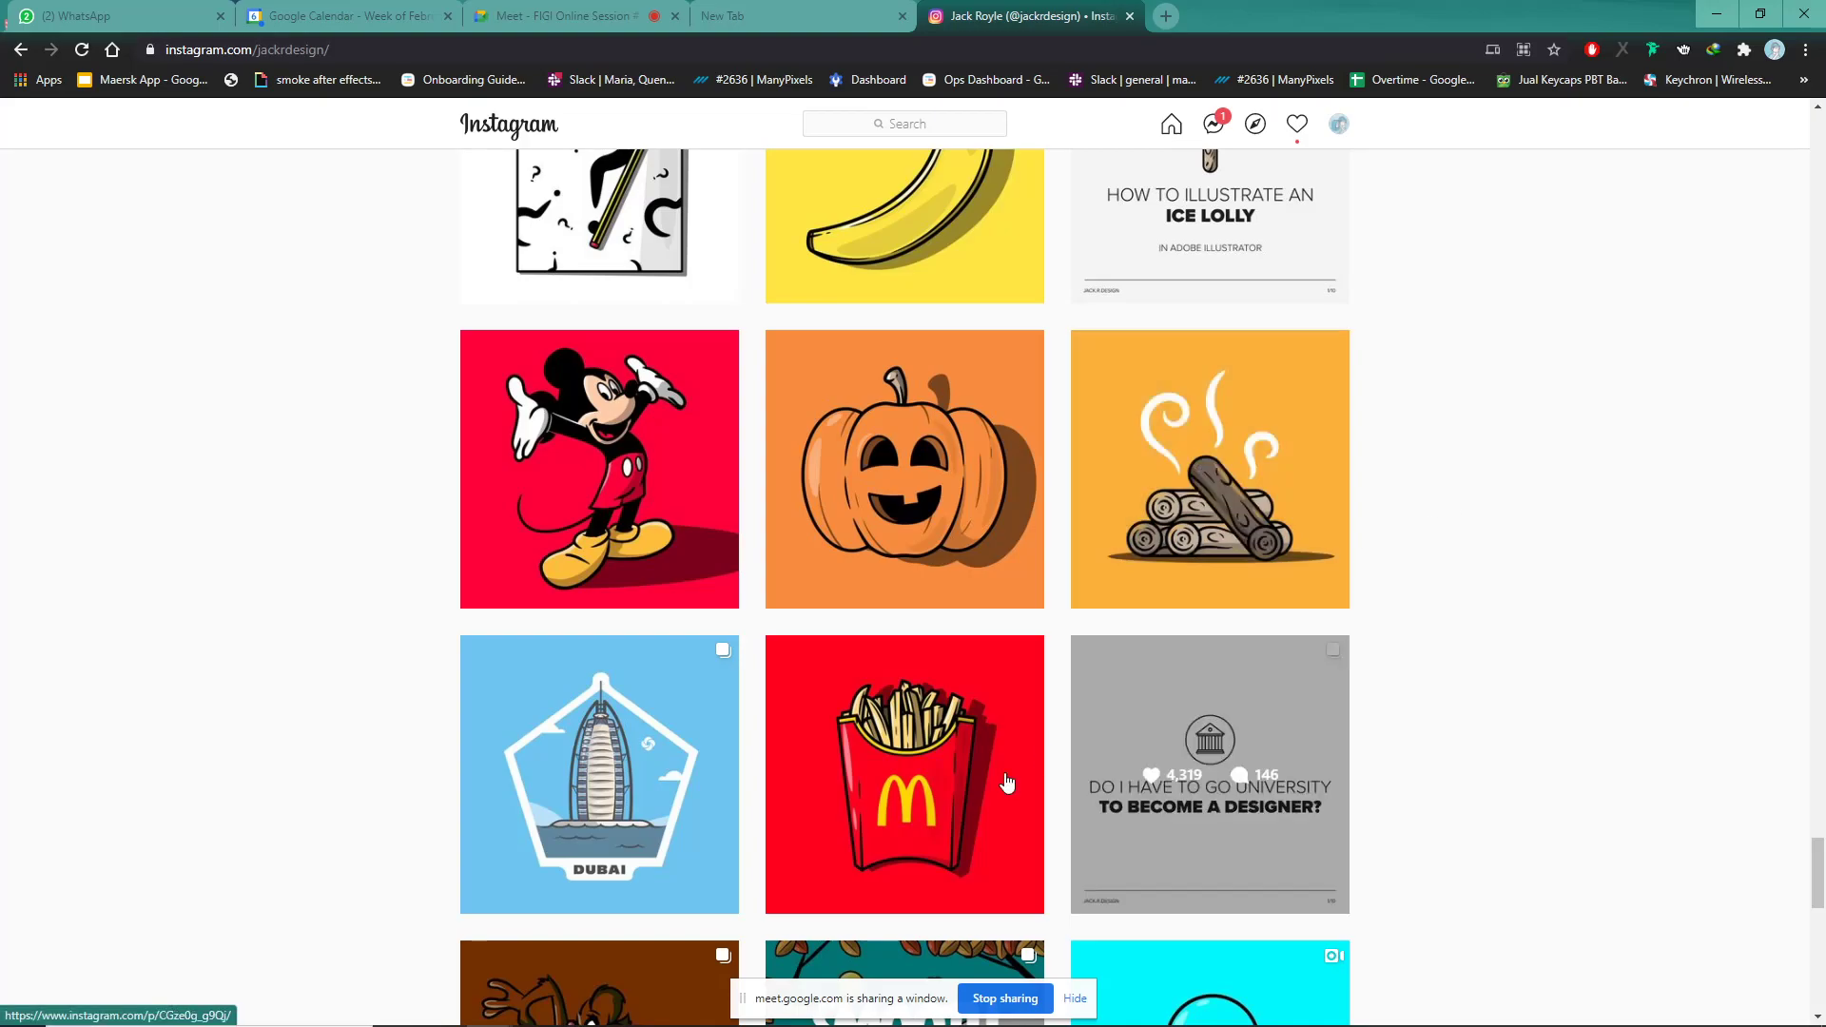
{"action": "mouse_move", "coordinate": [628, 1008]}
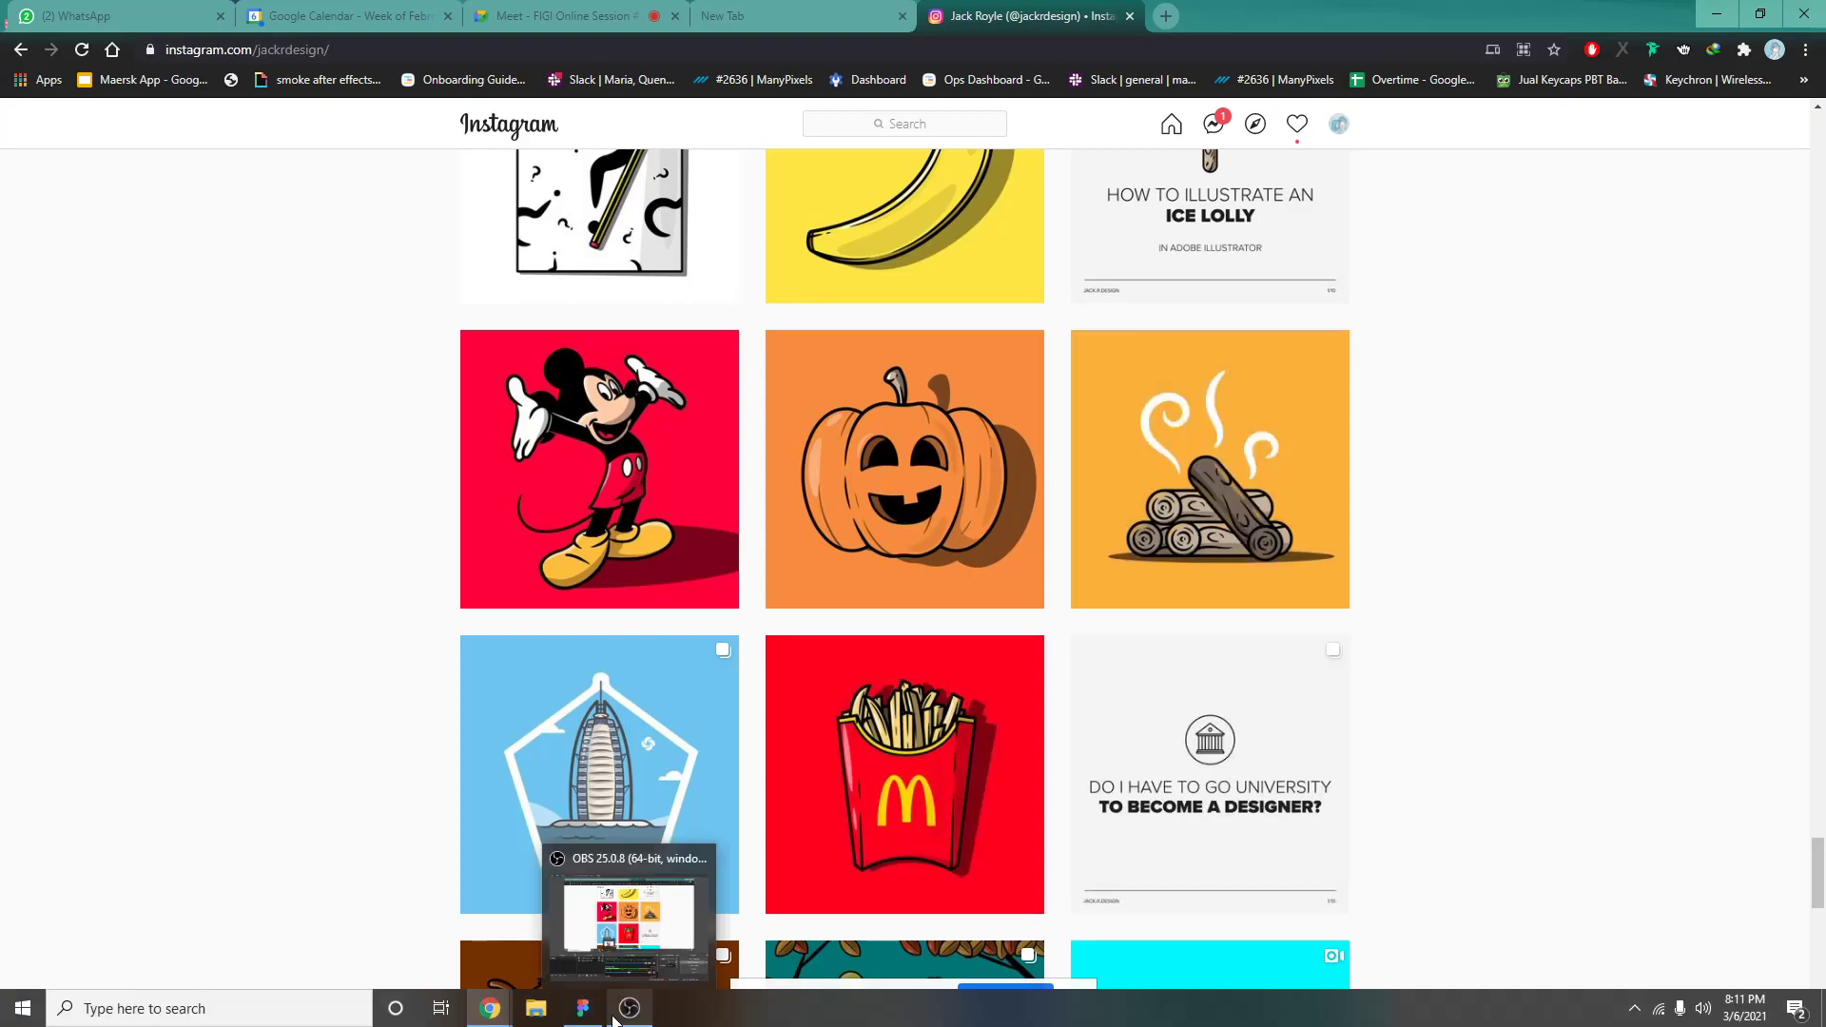
Back in Figma, inspect the middle yellow pencil's parts and the right pencil's top highlight
{"action": "left_click", "coordinate": [584, 1010]}
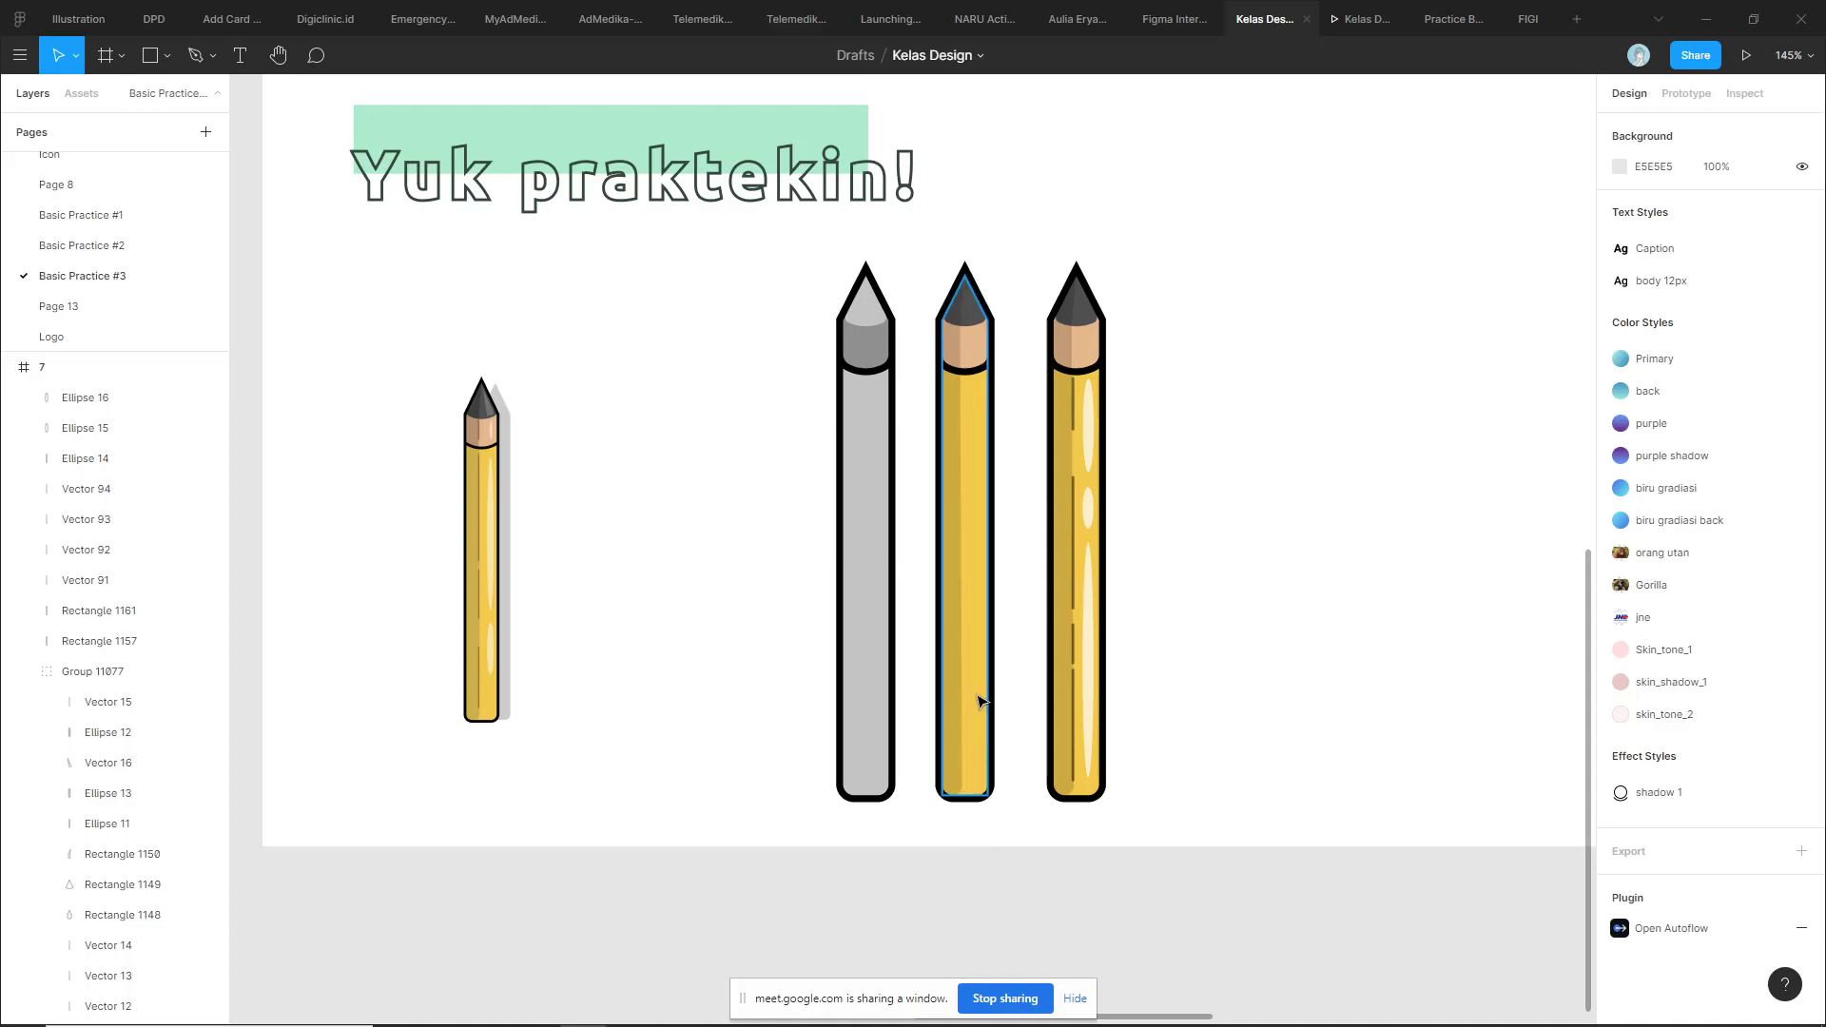
{"action": "left_click_drag", "start_coordinate": [1007, 204], "coordinate": [939, 860]}
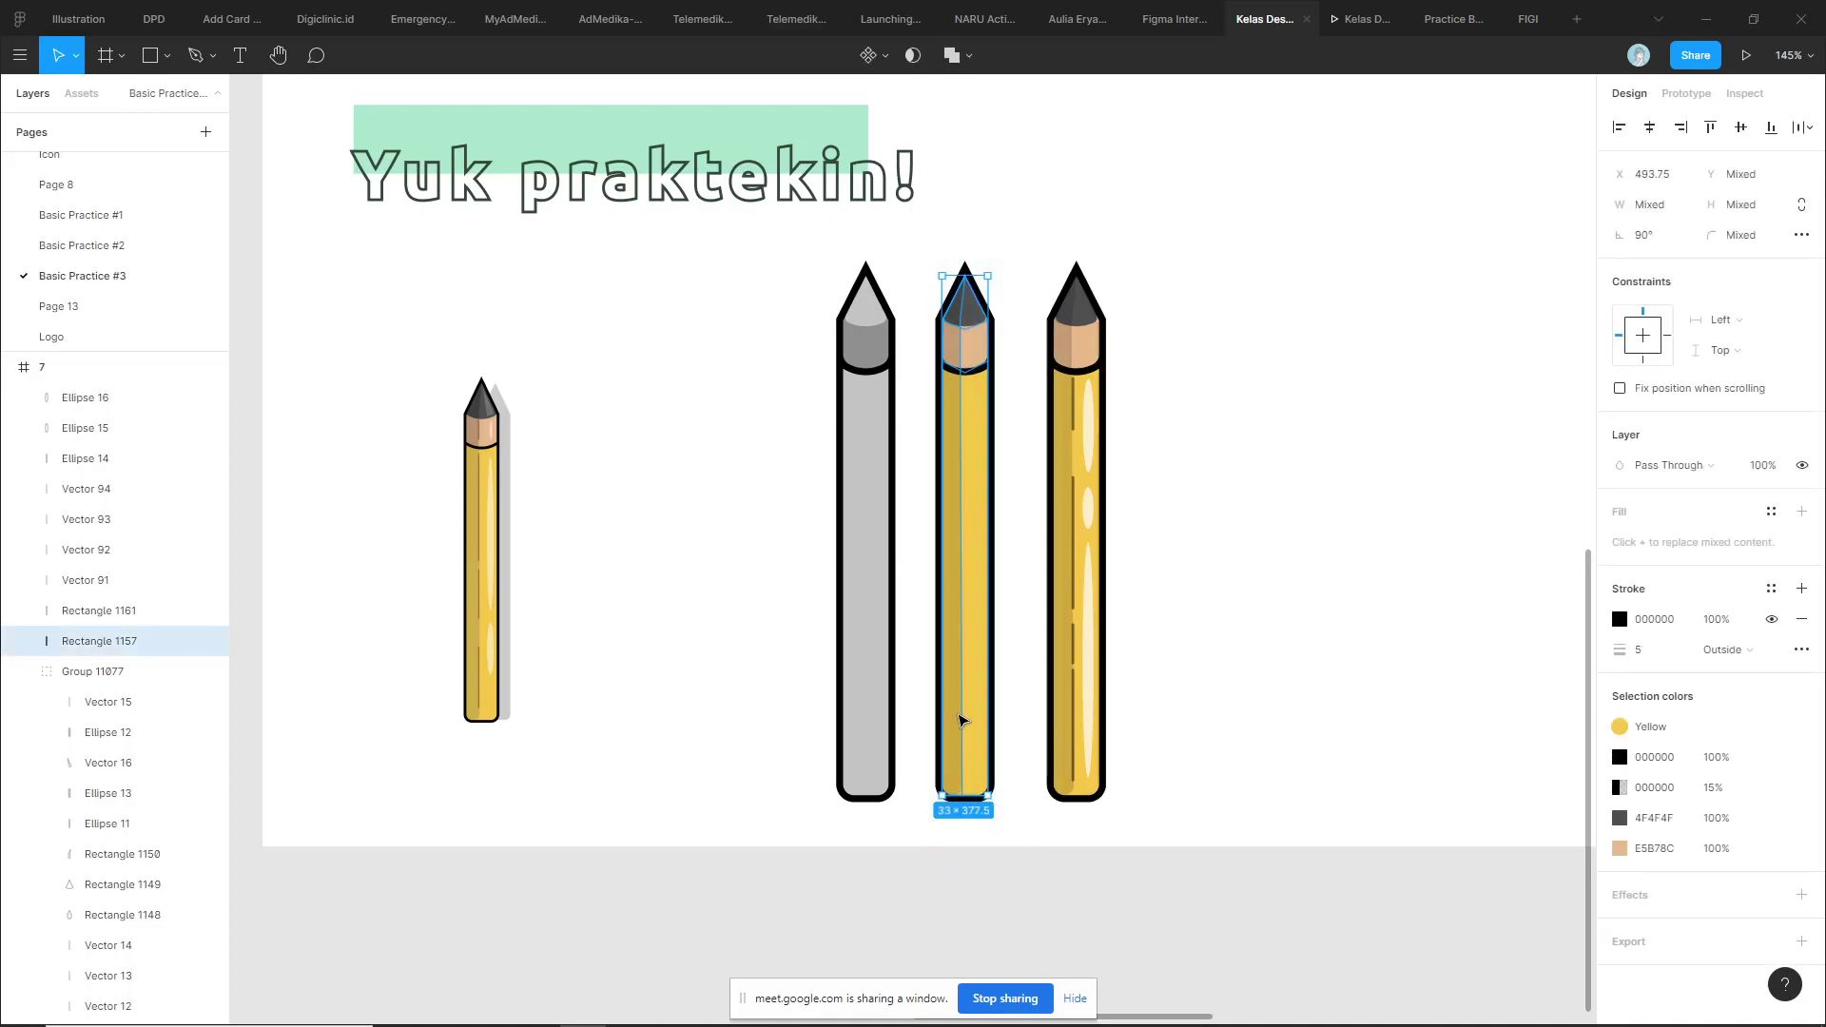
{"action": "left_click", "coordinate": [1239, 615]}
{"action": "scroll", "coordinate": [1240, 615], "scroll_direction": "up", "scroll_amount": 5}
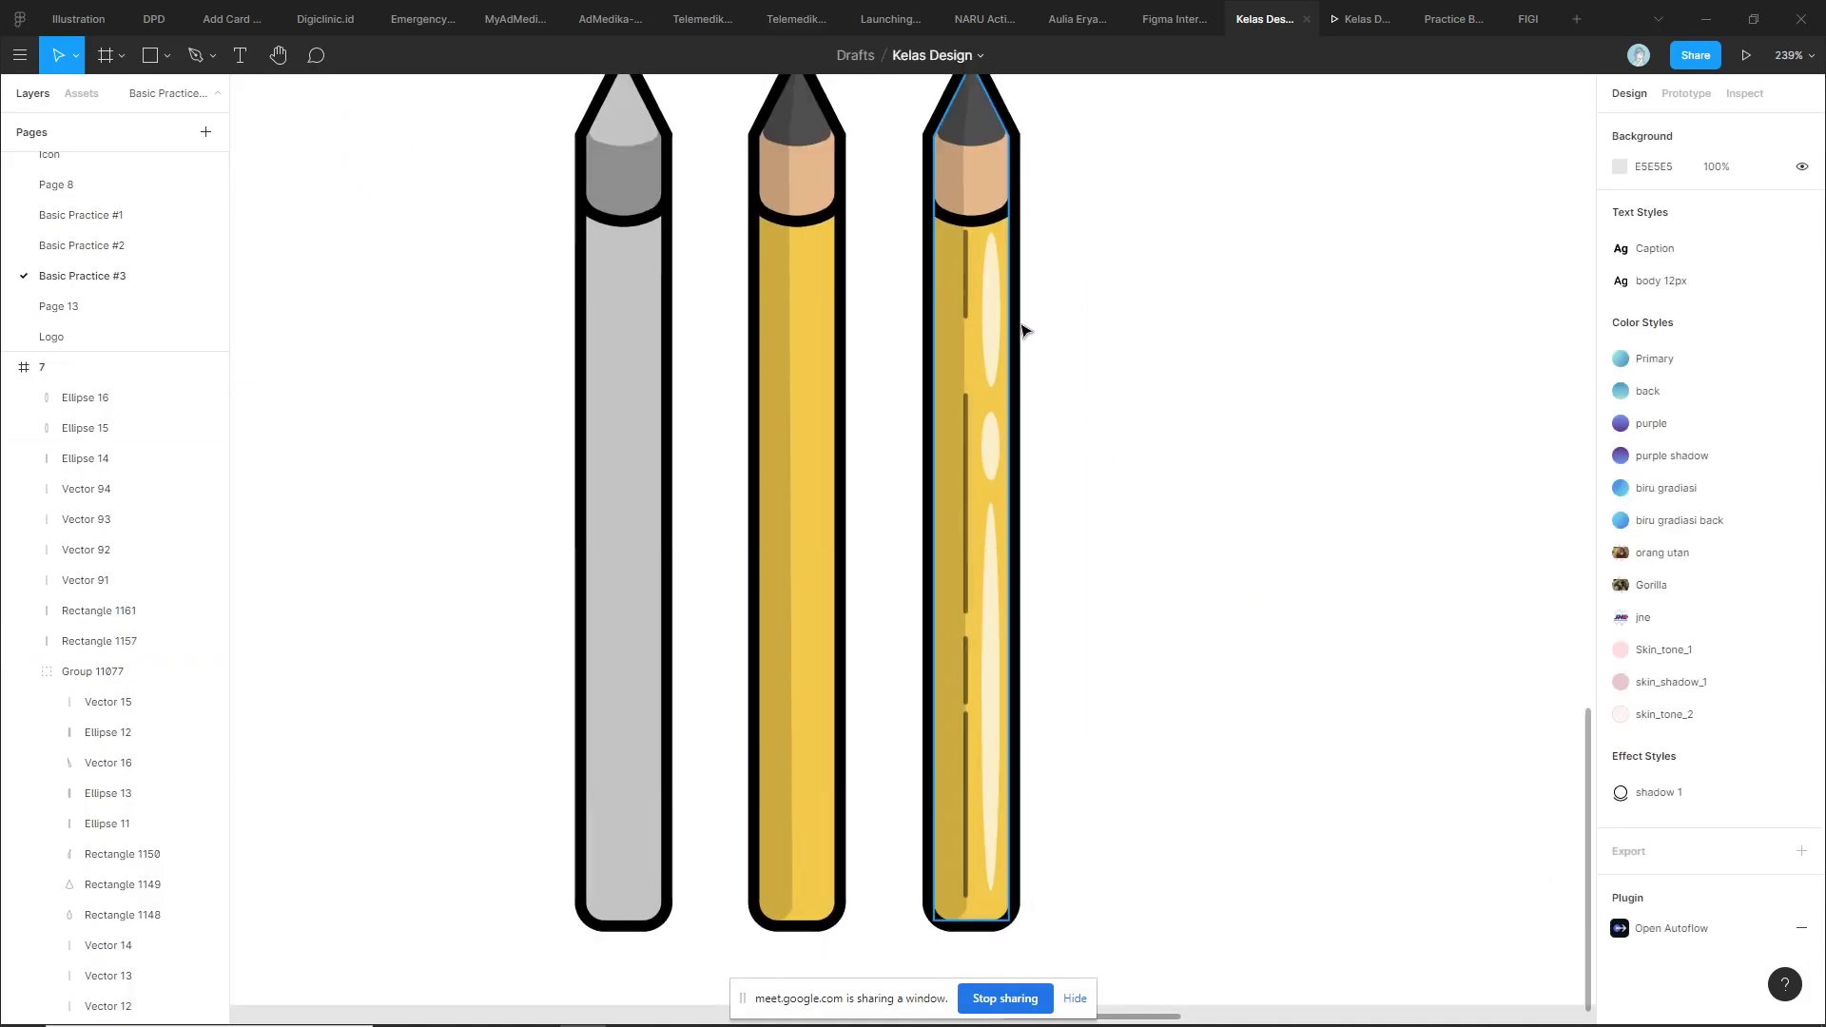
{"action": "left_click", "coordinate": [992, 300]}
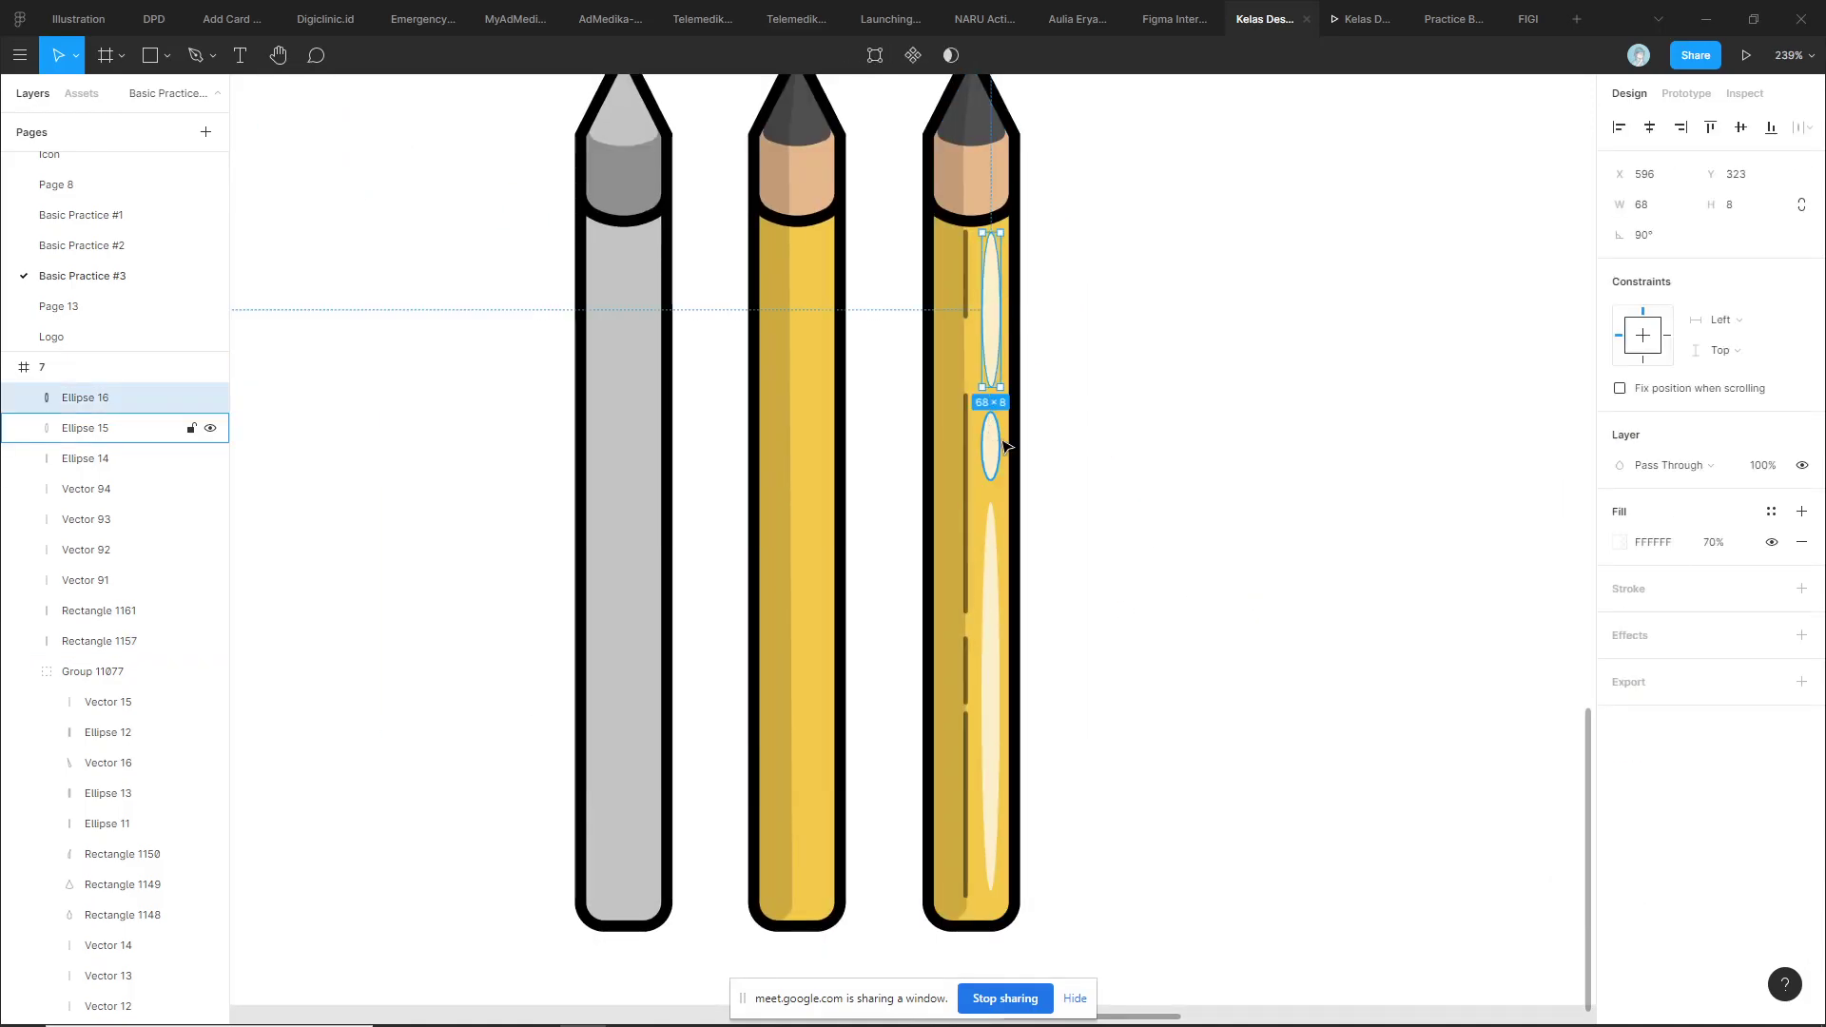
{"action": "left_click", "coordinate": [1121, 430]}
Scroll the canvas over to the Outlined versus Without Outline sneaker frame
{"action": "scroll", "coordinate": [1149, 457], "scroll_direction": "down", "scroll_amount": 3}
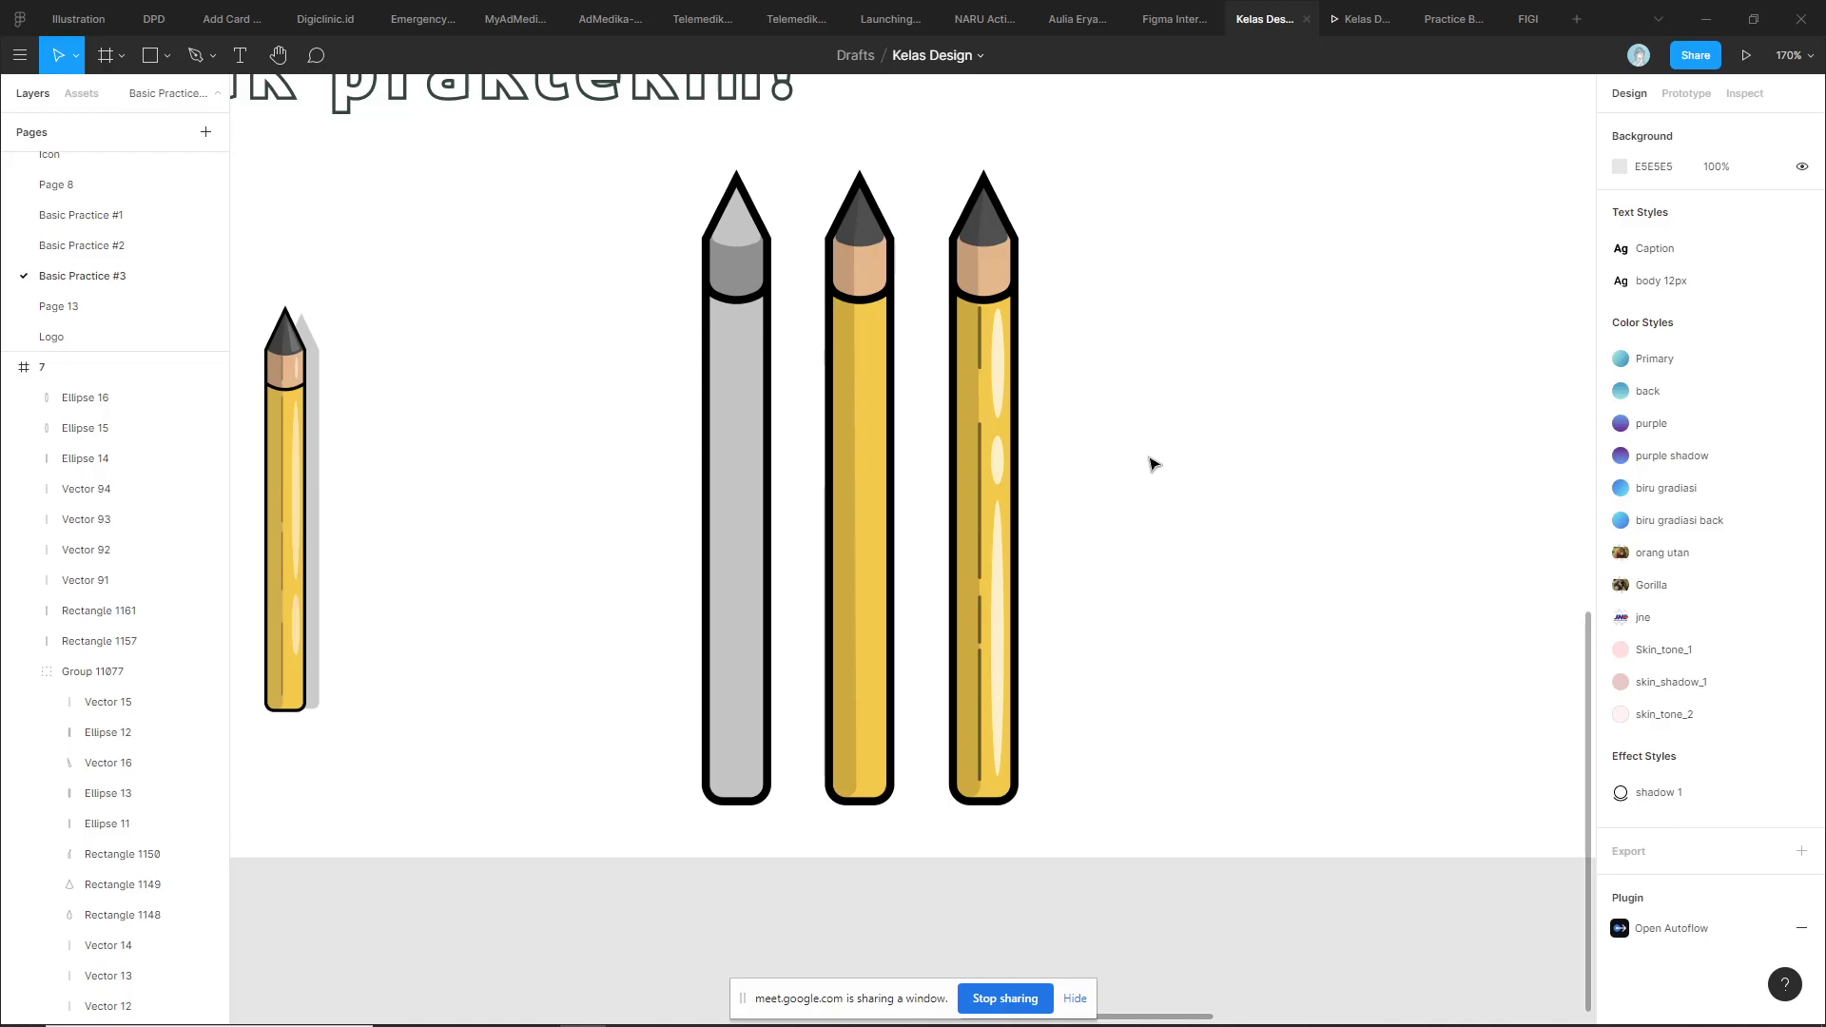
{"action": "scroll", "coordinate": [1154, 464], "scroll_direction": "down", "scroll_amount": 3}
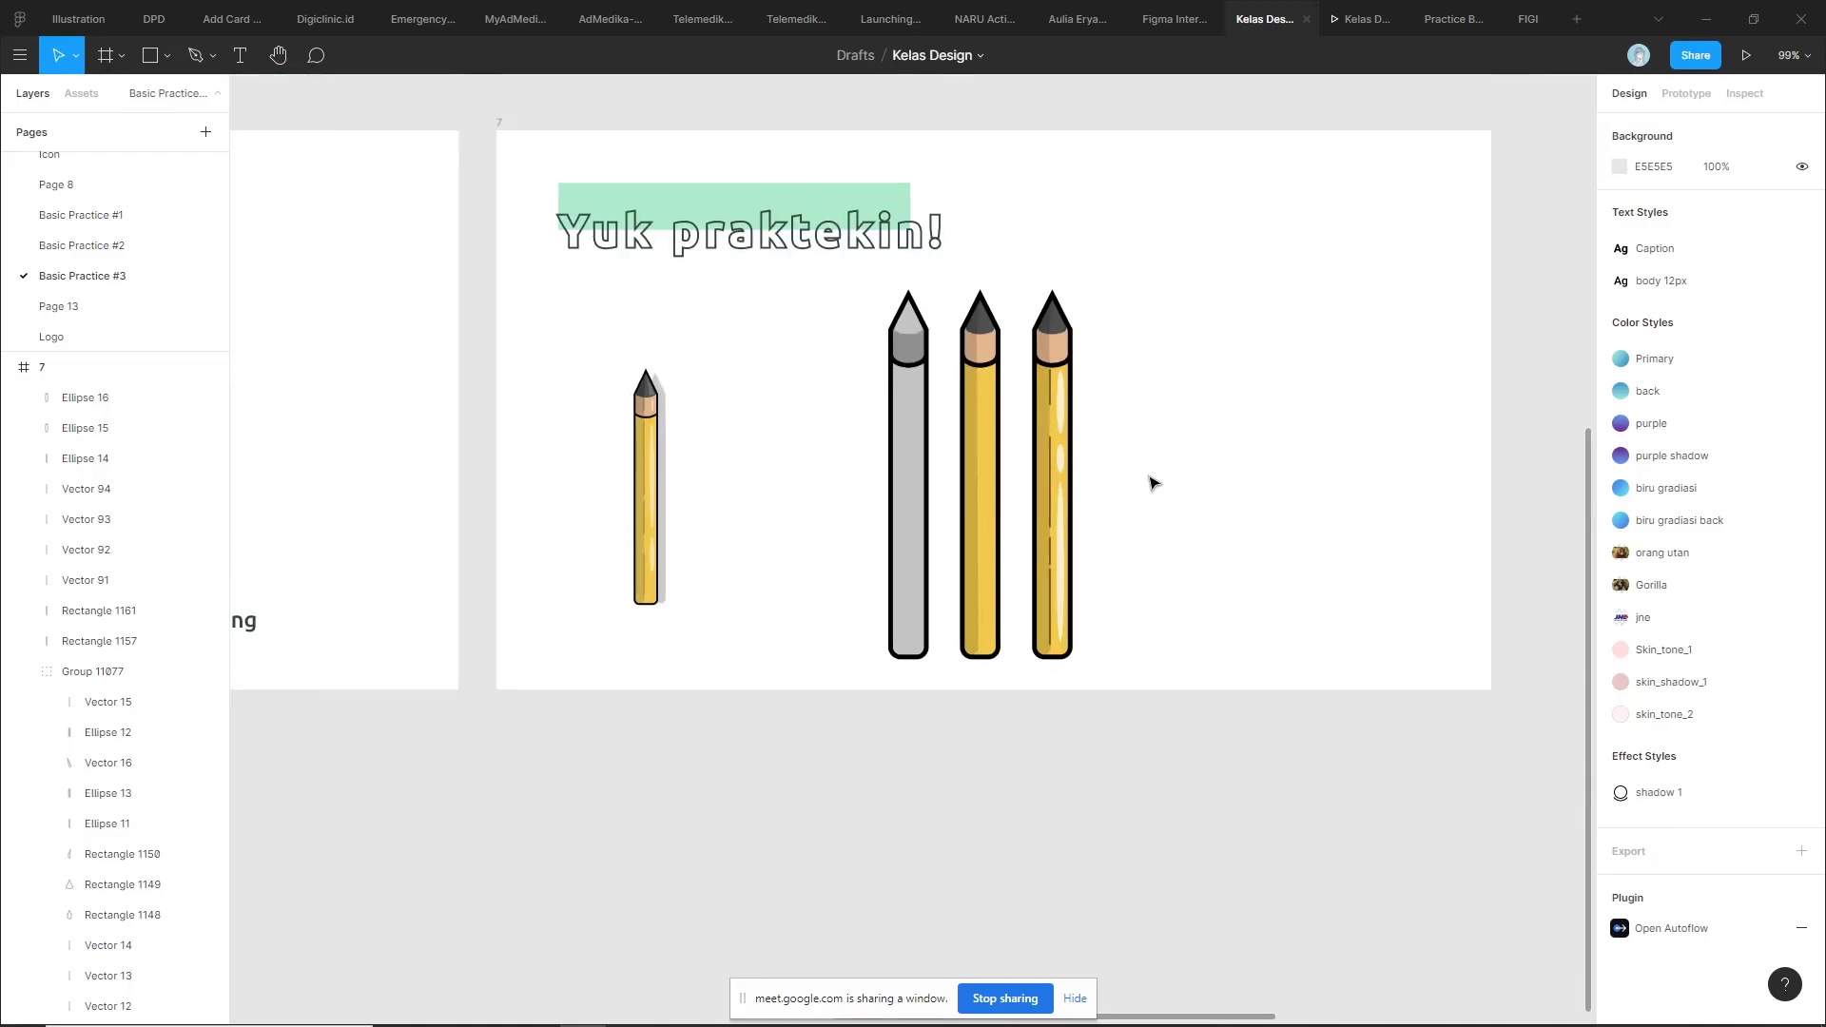
{"action": "scroll", "coordinate": [1150, 481], "scroll_direction": "up", "scroll_amount": 3}
{"action": "scroll", "coordinate": [1239, 482], "scroll_direction": "down", "scroll_amount": 3}
{"action": "scroll", "coordinate": [1227, 500], "scroll_direction": "right", "scroll_amount": 4}
{"action": "scroll", "coordinate": [1177, 408], "scroll_direction": "up", "scroll_amount": 5}
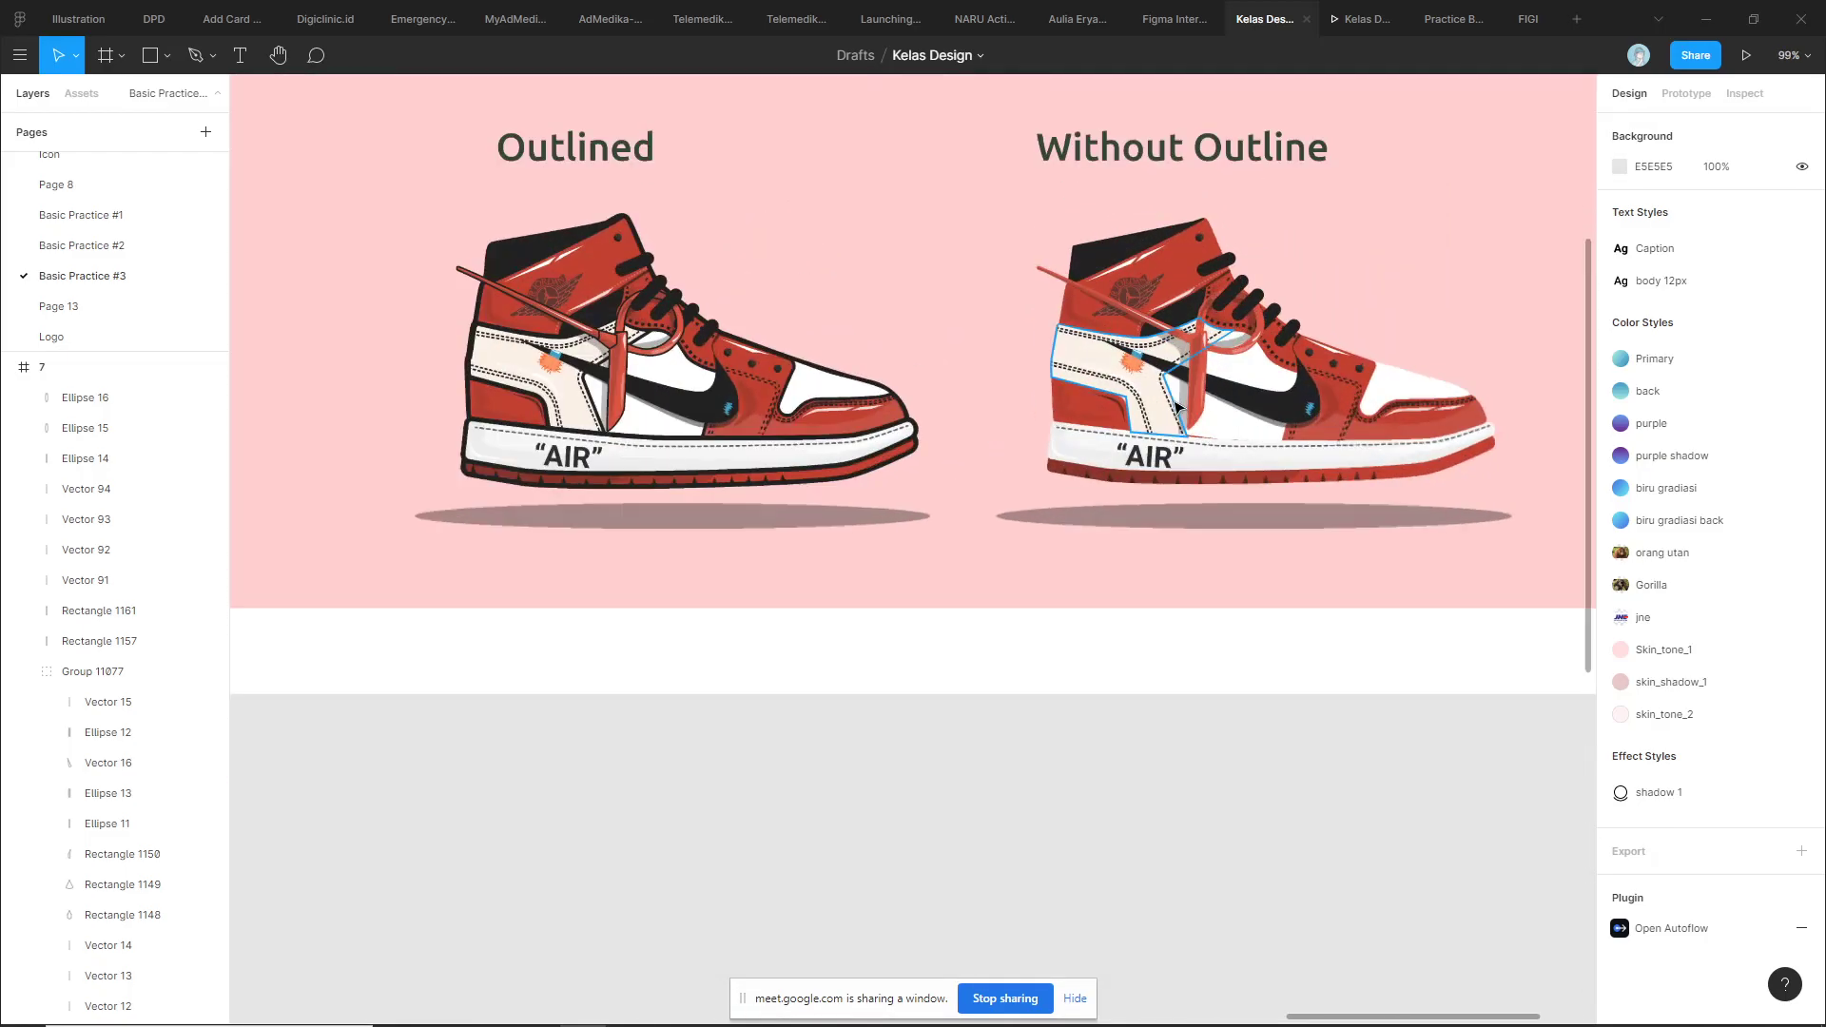
{"action": "scroll", "coordinate": [811, 355], "scroll_direction": "up", "scroll_amount": 3}
{"action": "scroll", "coordinate": [856, 428], "scroll_direction": "up", "scroll_amount": 3}
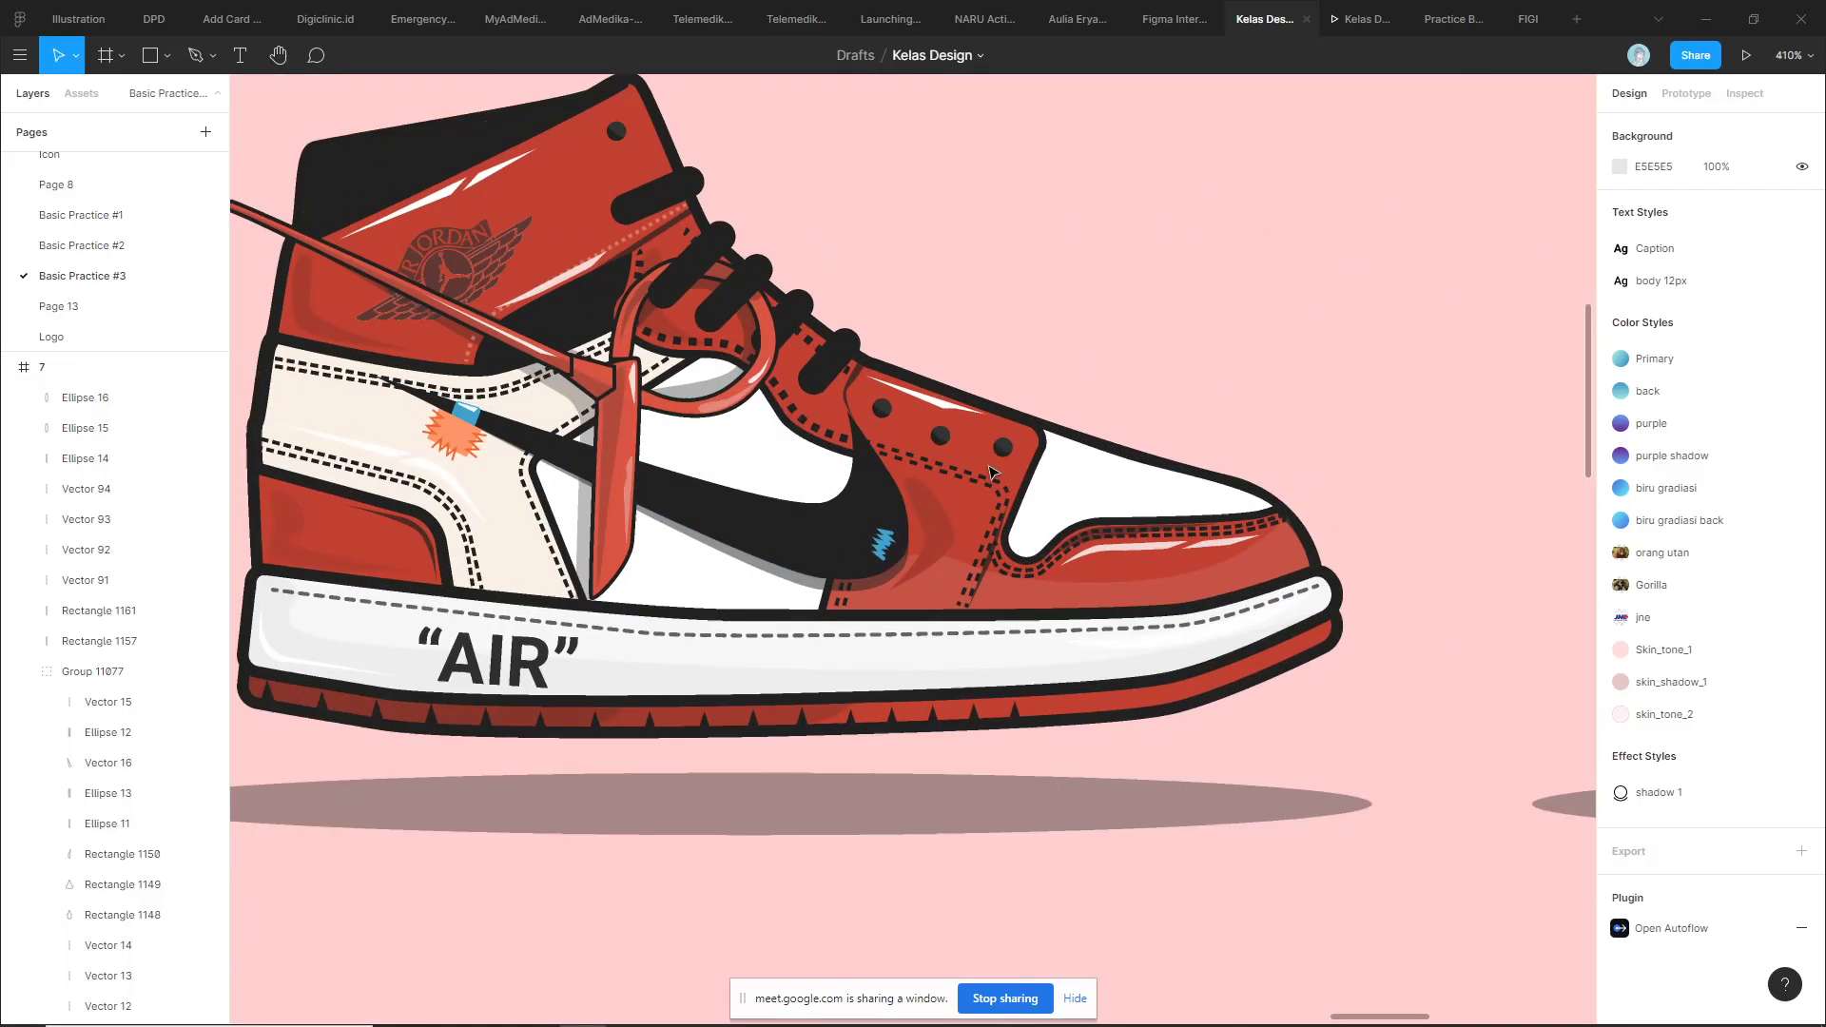
{"action": "left_click", "coordinate": [937, 509]}
{"action": "scroll", "coordinate": [1046, 551], "scroll_direction": "left", "scroll_amount": 3}
{"action": "left_click", "coordinate": [1370, 558]}
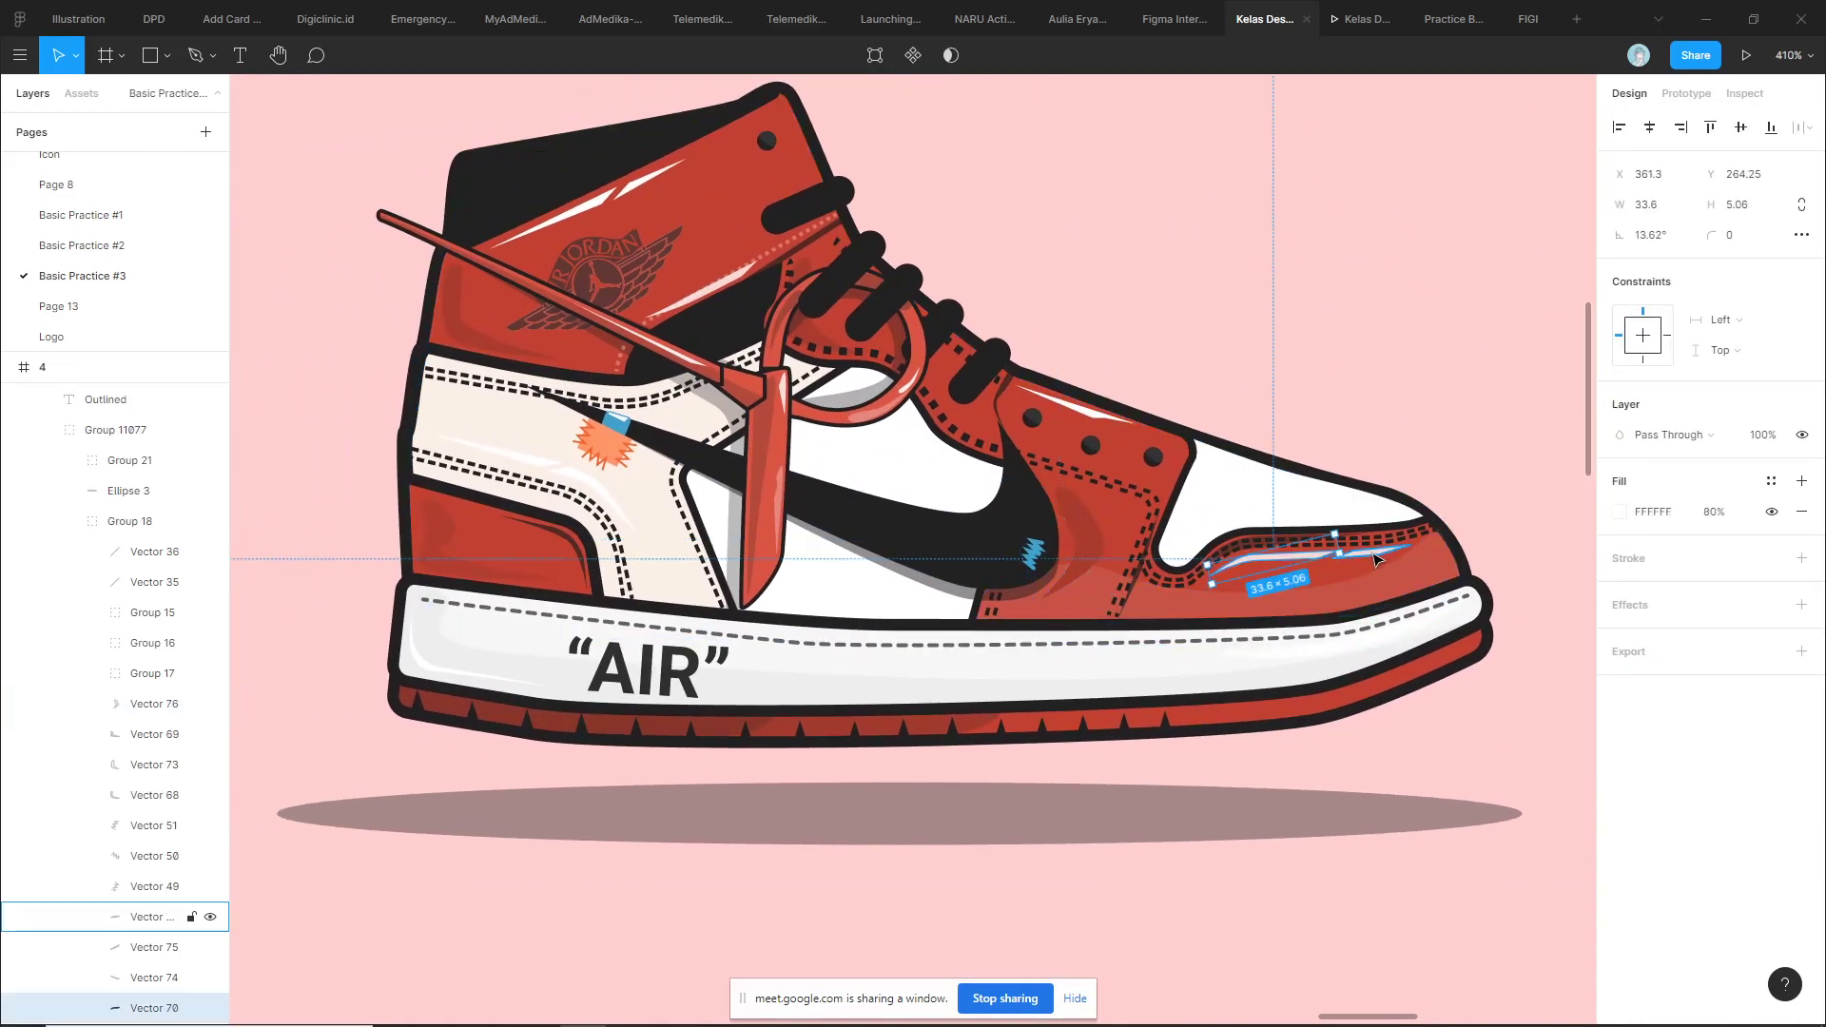
{"action": "left_click", "coordinate": [1440, 381]}
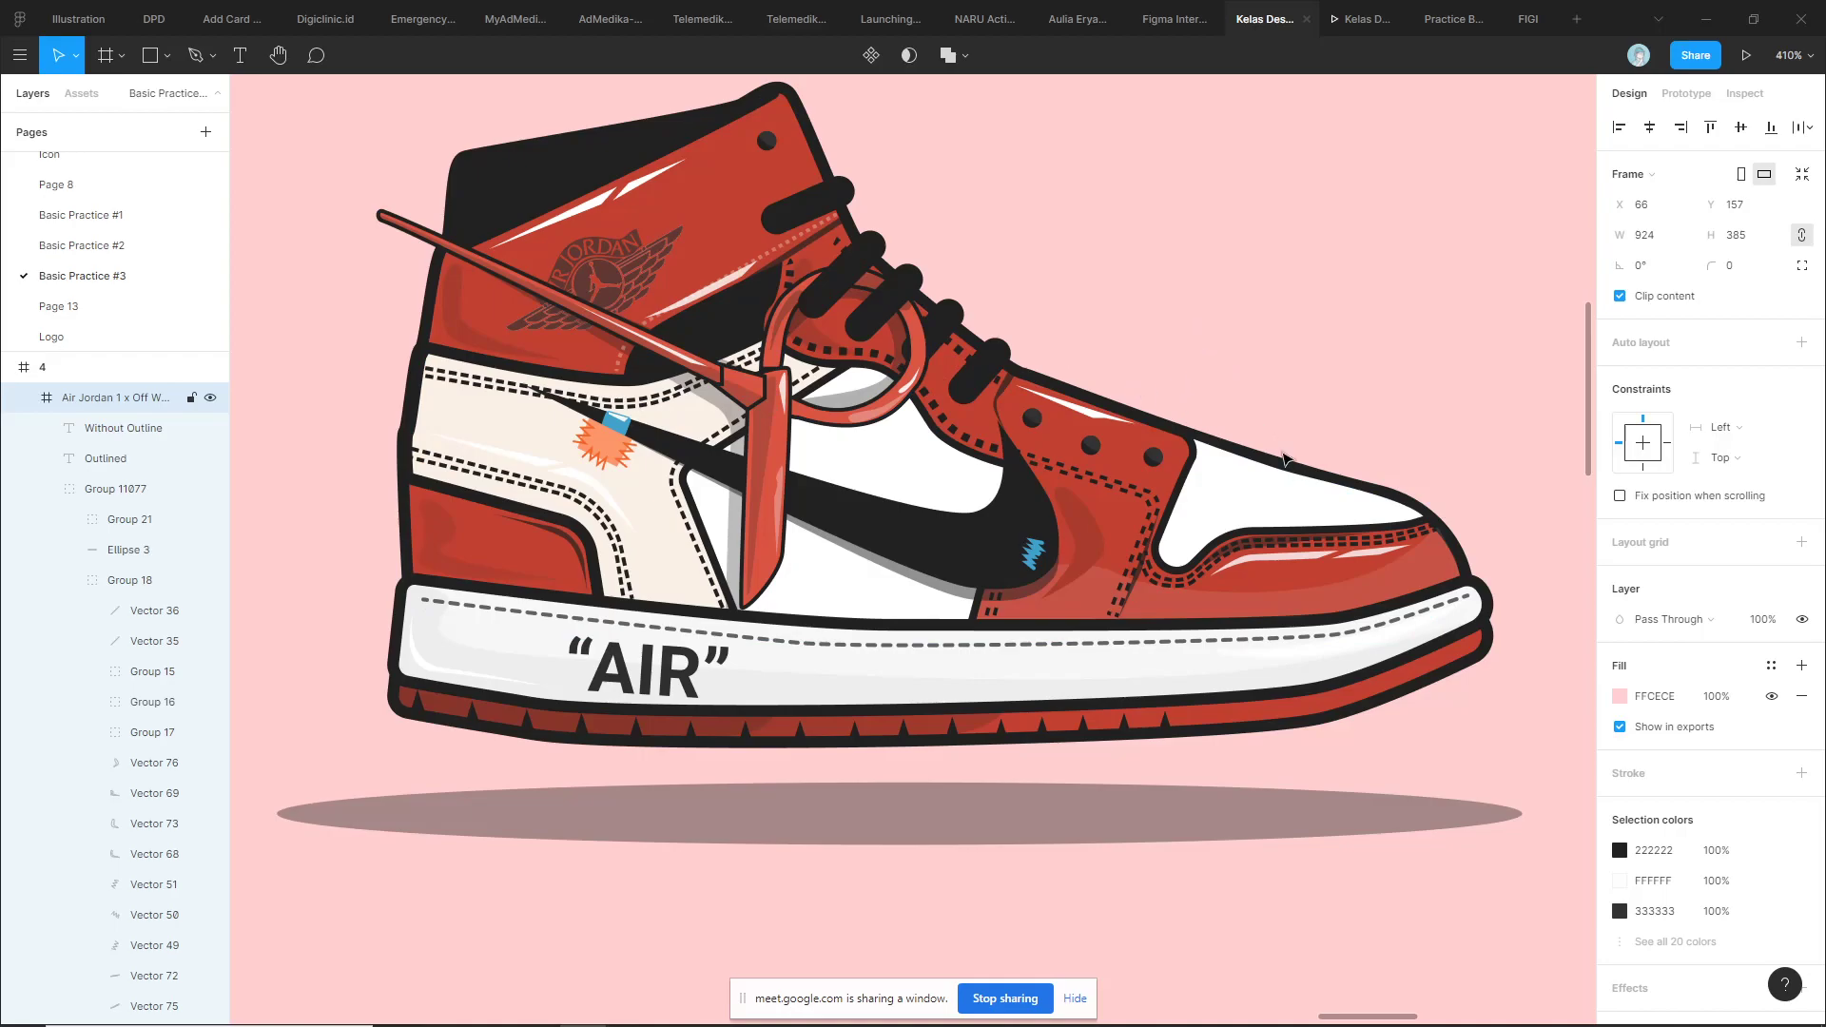
{"action": "left_click", "coordinate": [1373, 556], "text": "ctrl"}
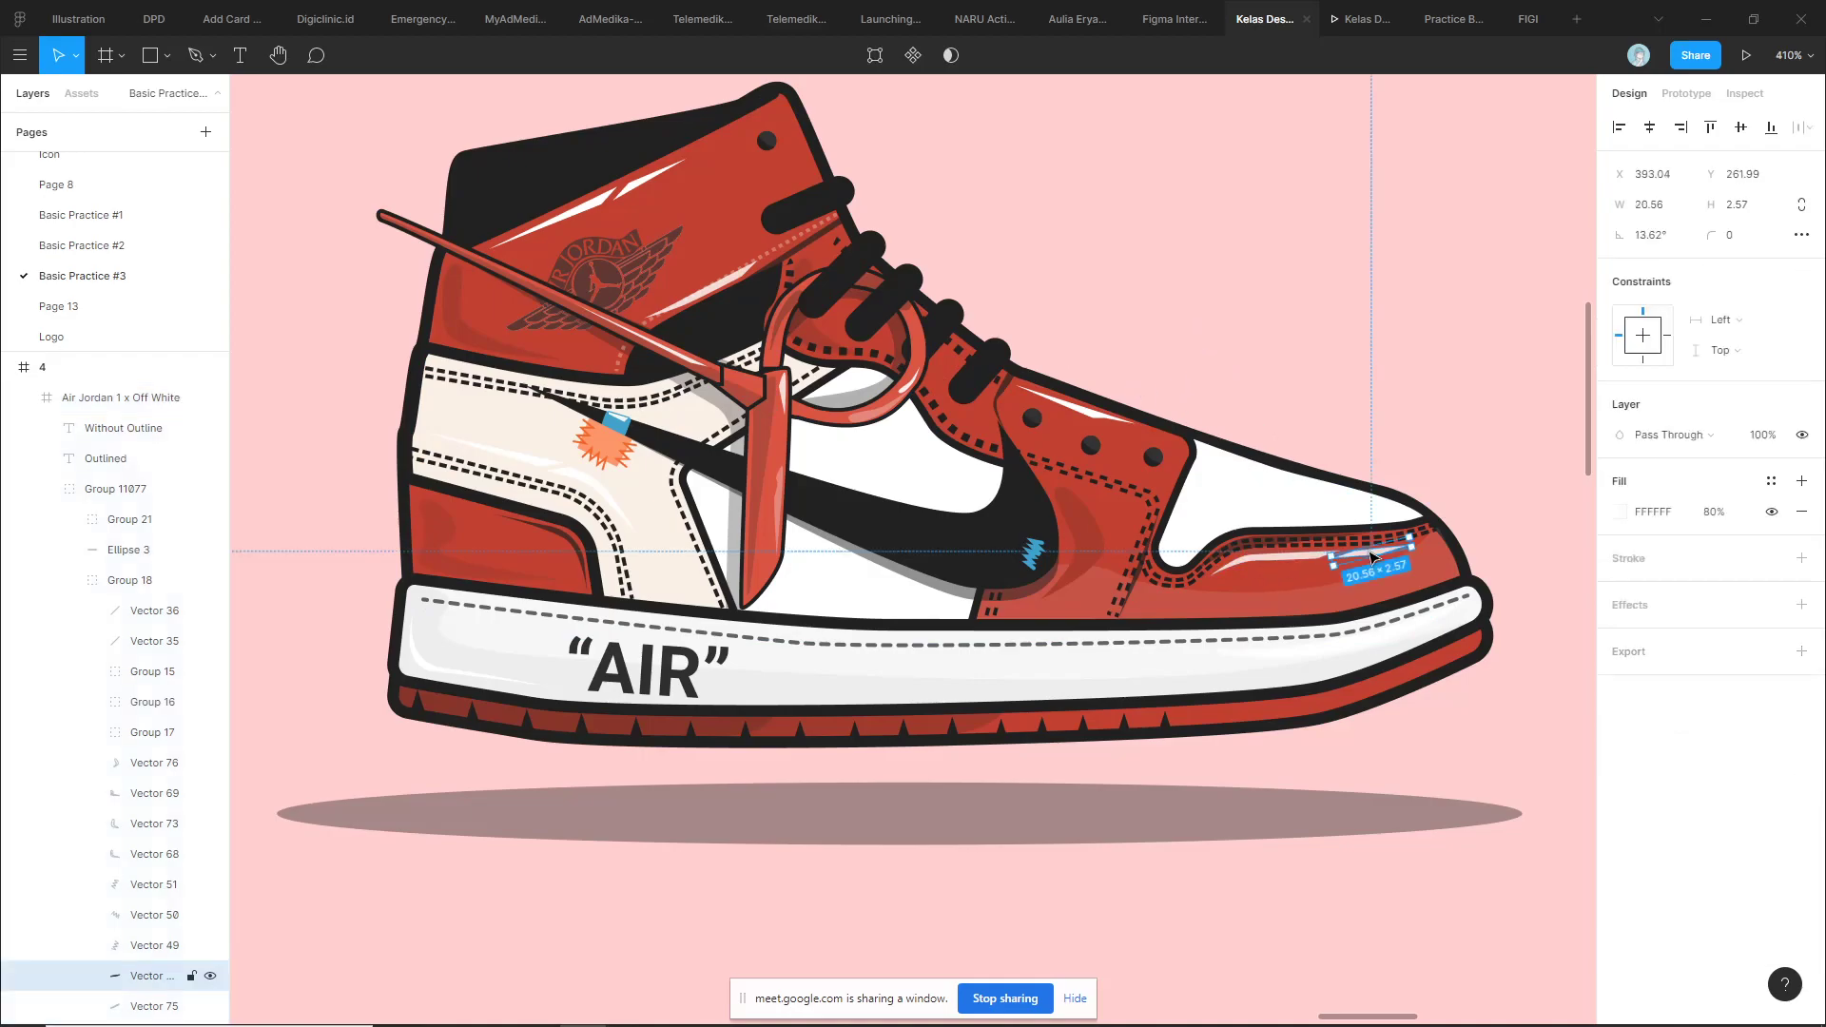
{"action": "left_click", "coordinate": [1455, 378]}
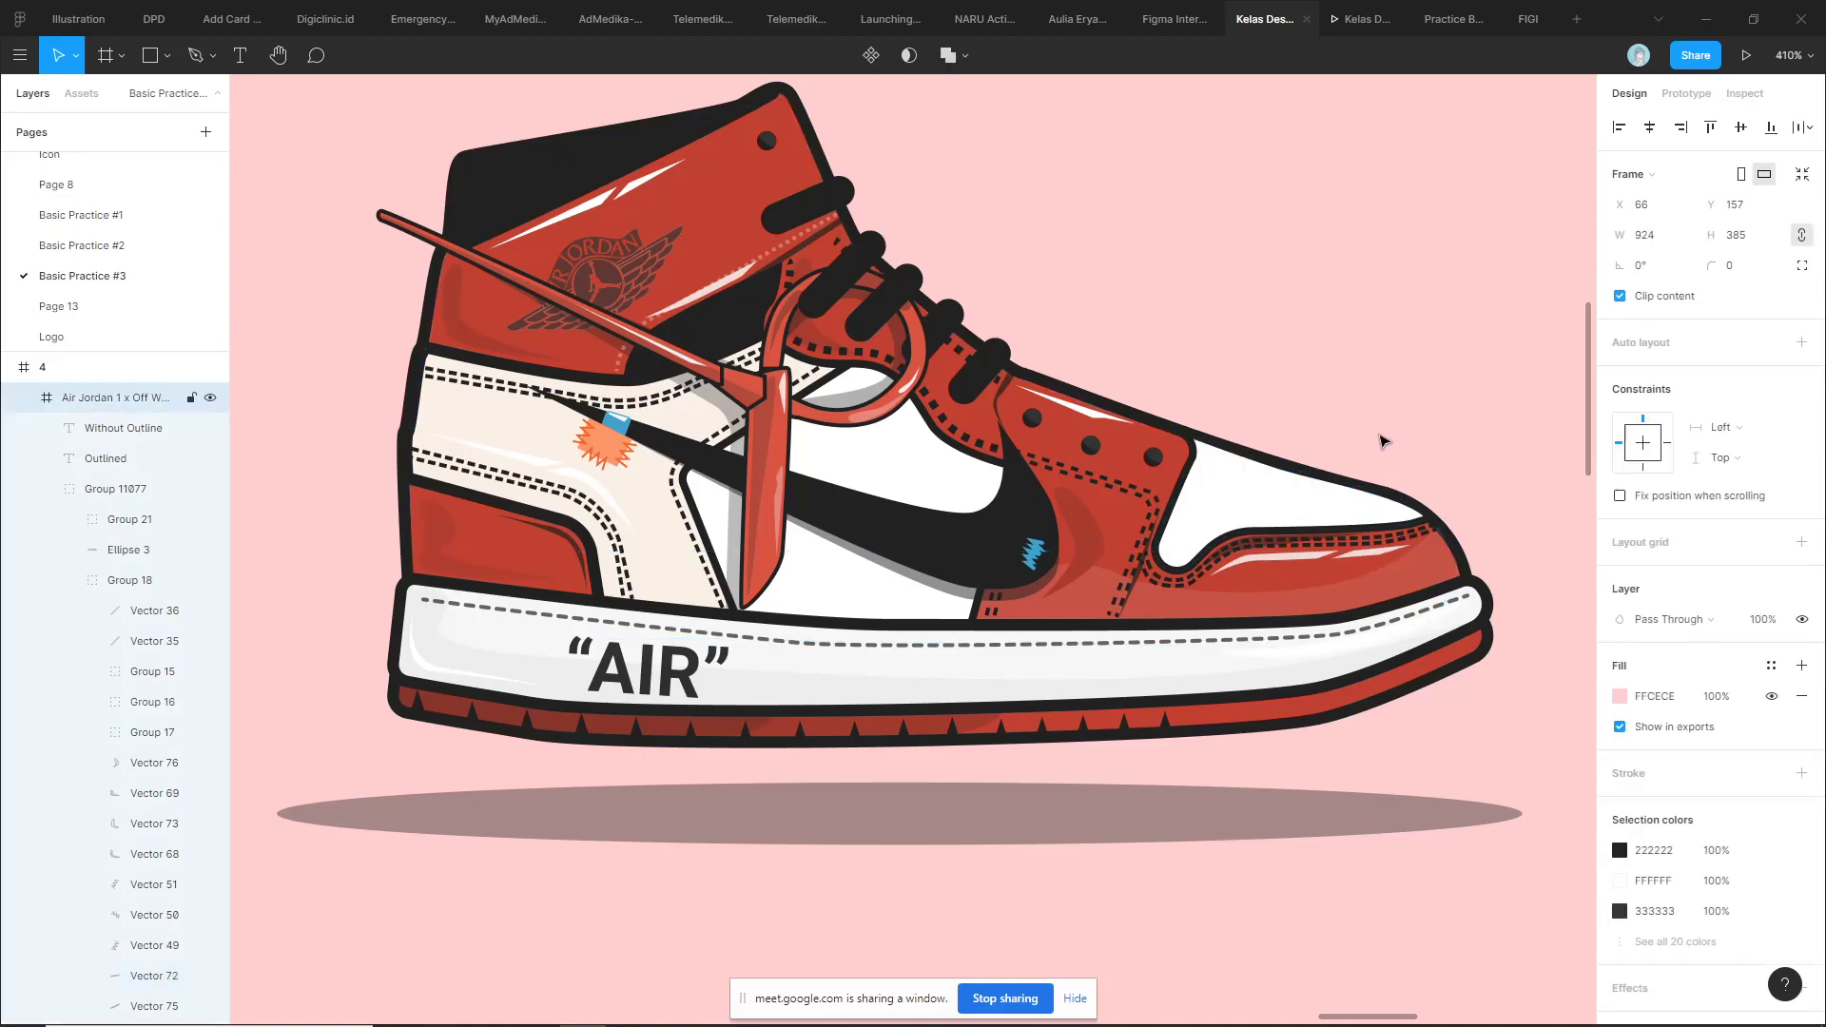
{"action": "scroll", "coordinate": [1384, 437], "scroll_direction": "down", "scroll_amount": 1}
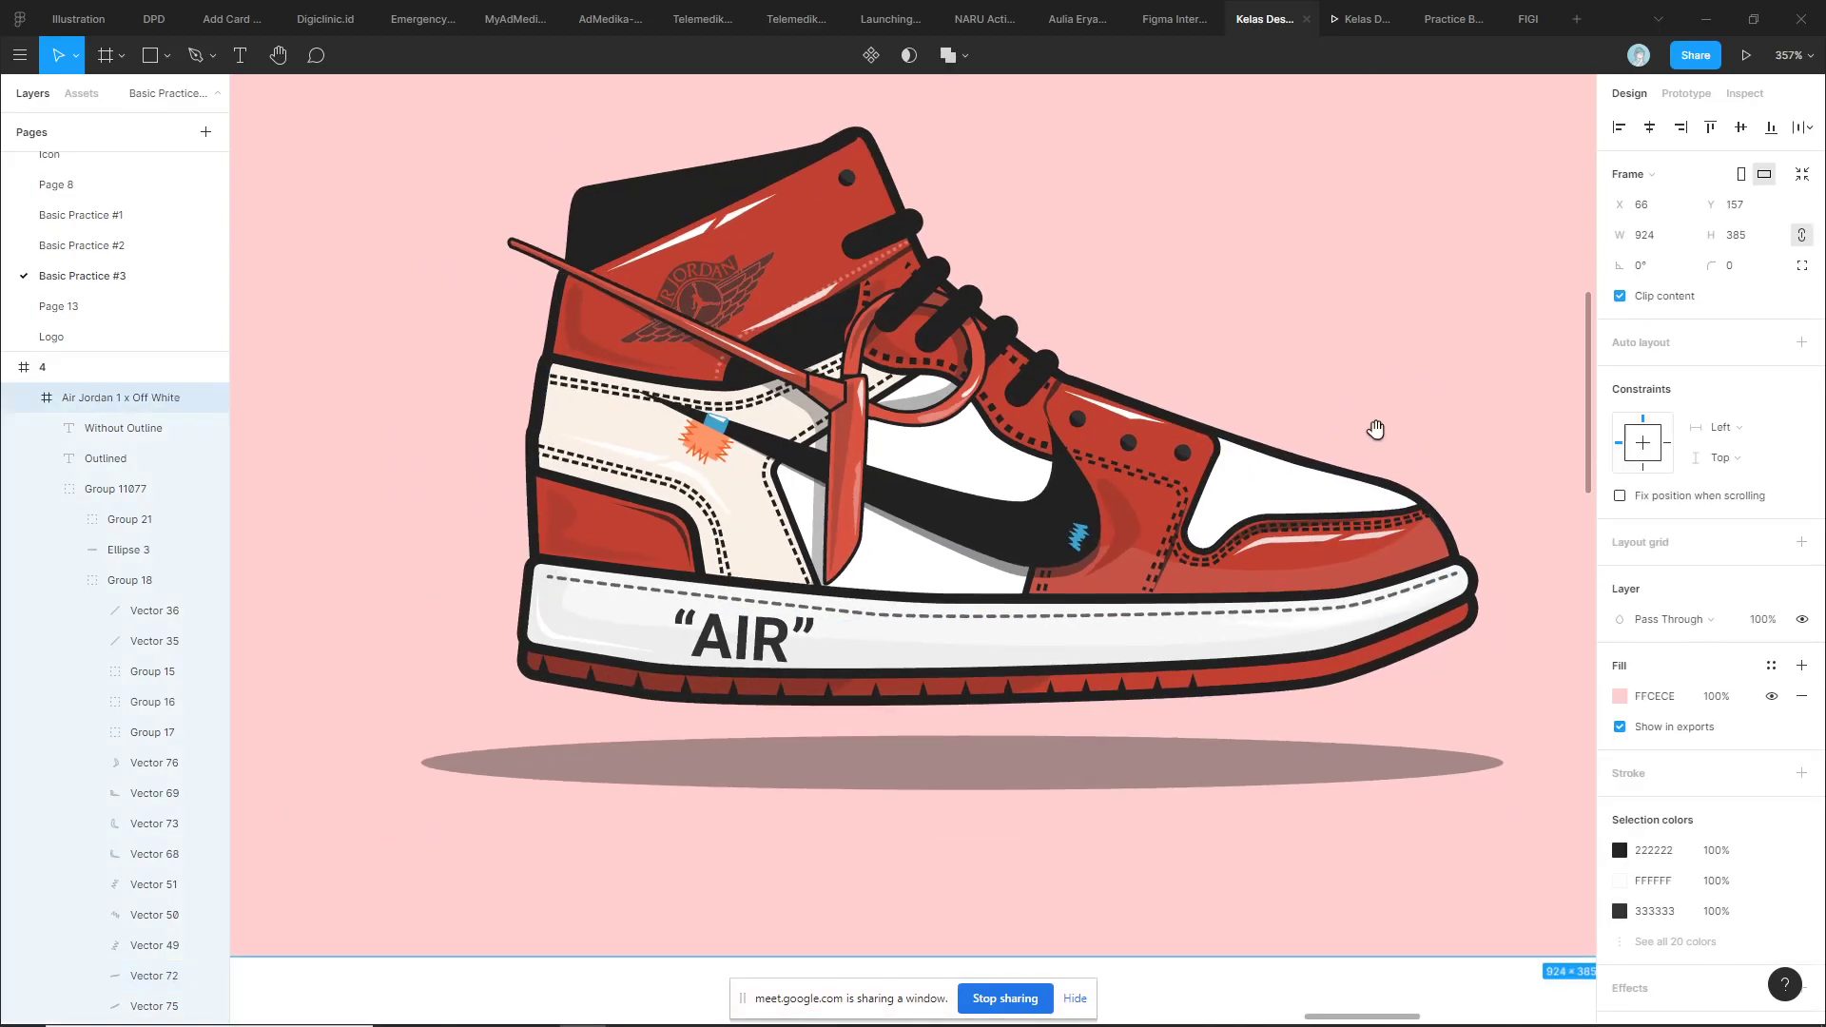
{"action": "scroll", "coordinate": [1370, 424], "scroll_direction": "down", "scroll_amount": 1}
{"action": "scroll", "coordinate": [1338, 432], "scroll_direction": "down", "scroll_amount": 2}
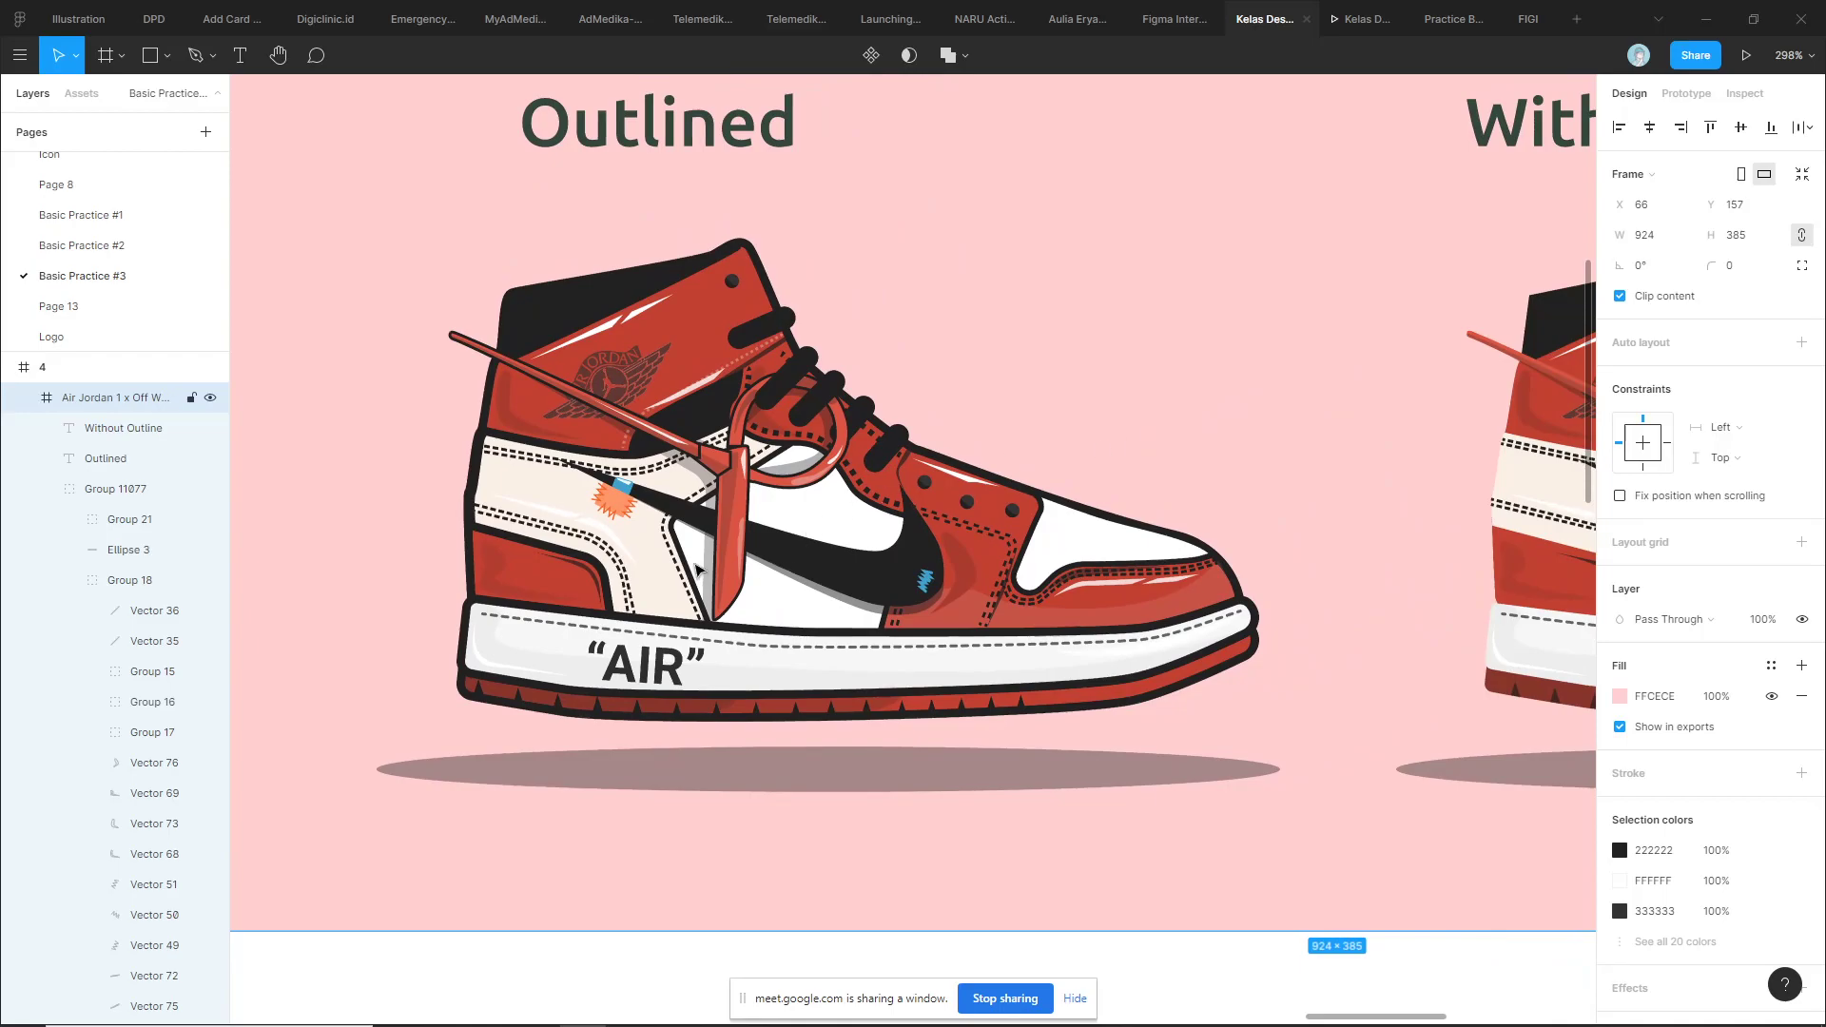
{"action": "scroll", "coordinate": [514, 585], "scroll_direction": "up", "scroll_amount": 2}
{"action": "left_click", "coordinate": [490, 557], "text": "ctrl"}
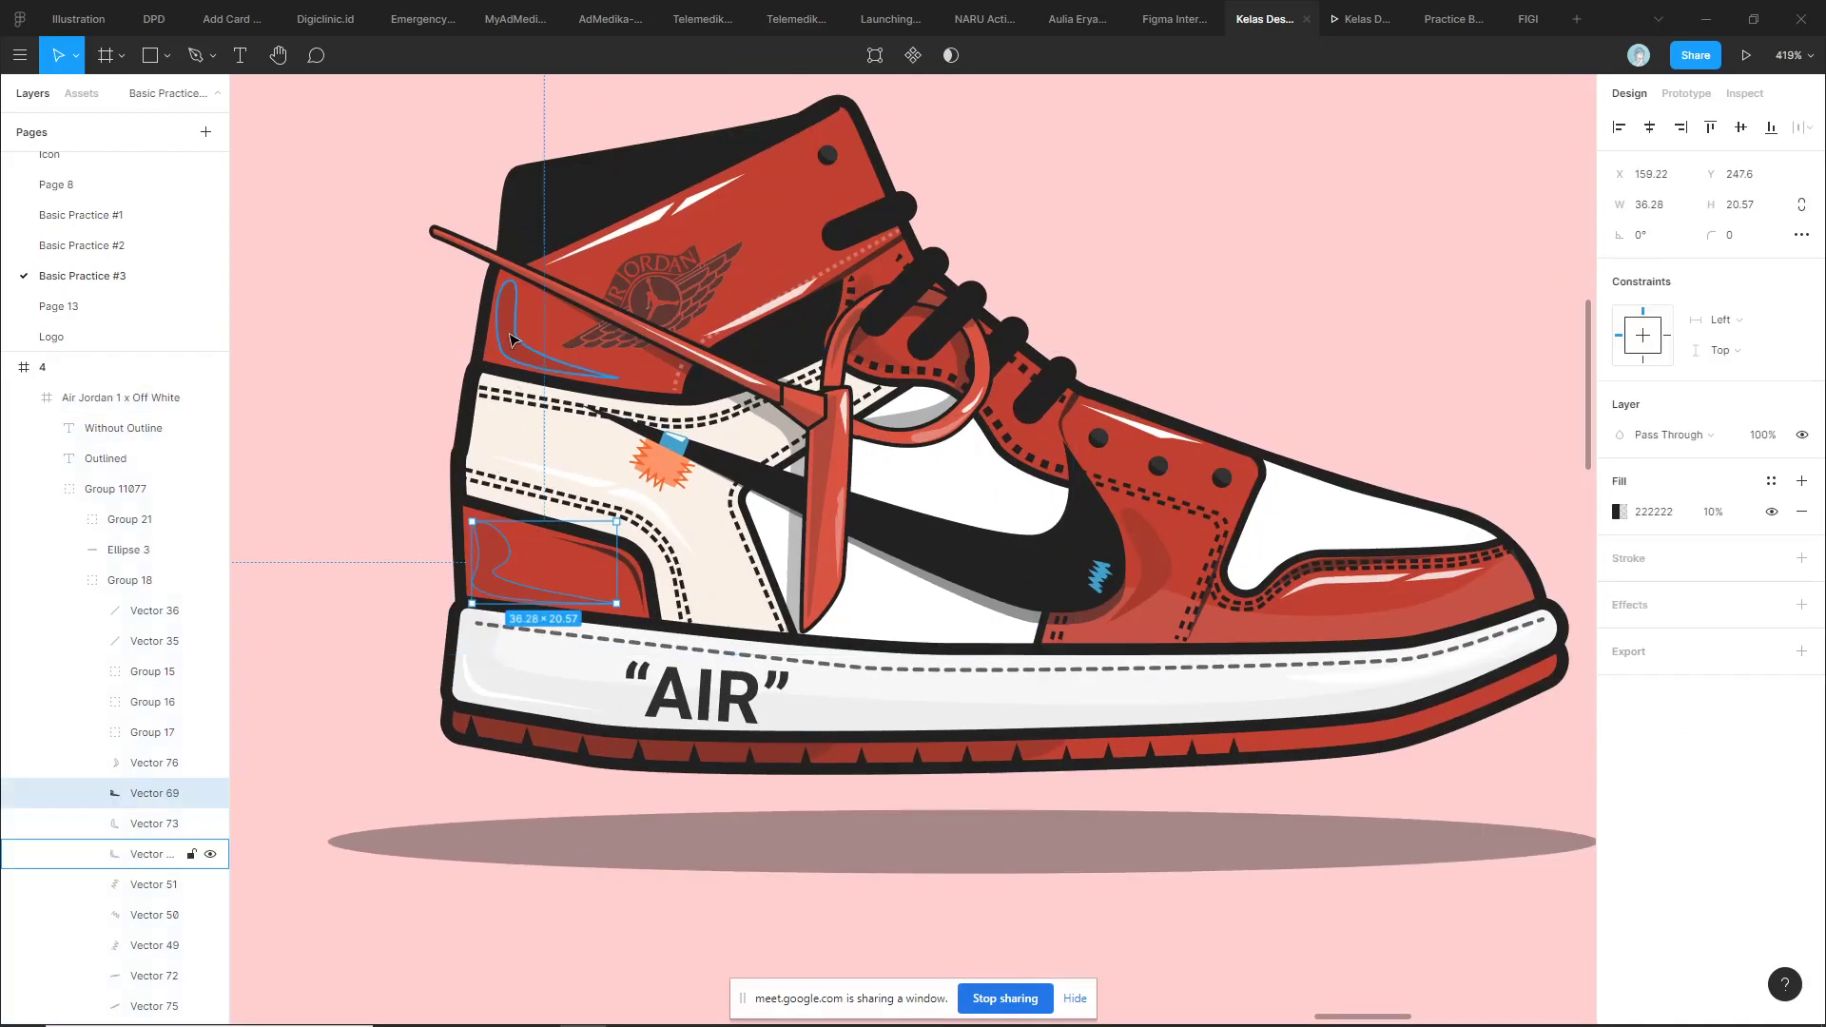
{"action": "left_click", "coordinate": [697, 203], "text": "ctrl"}
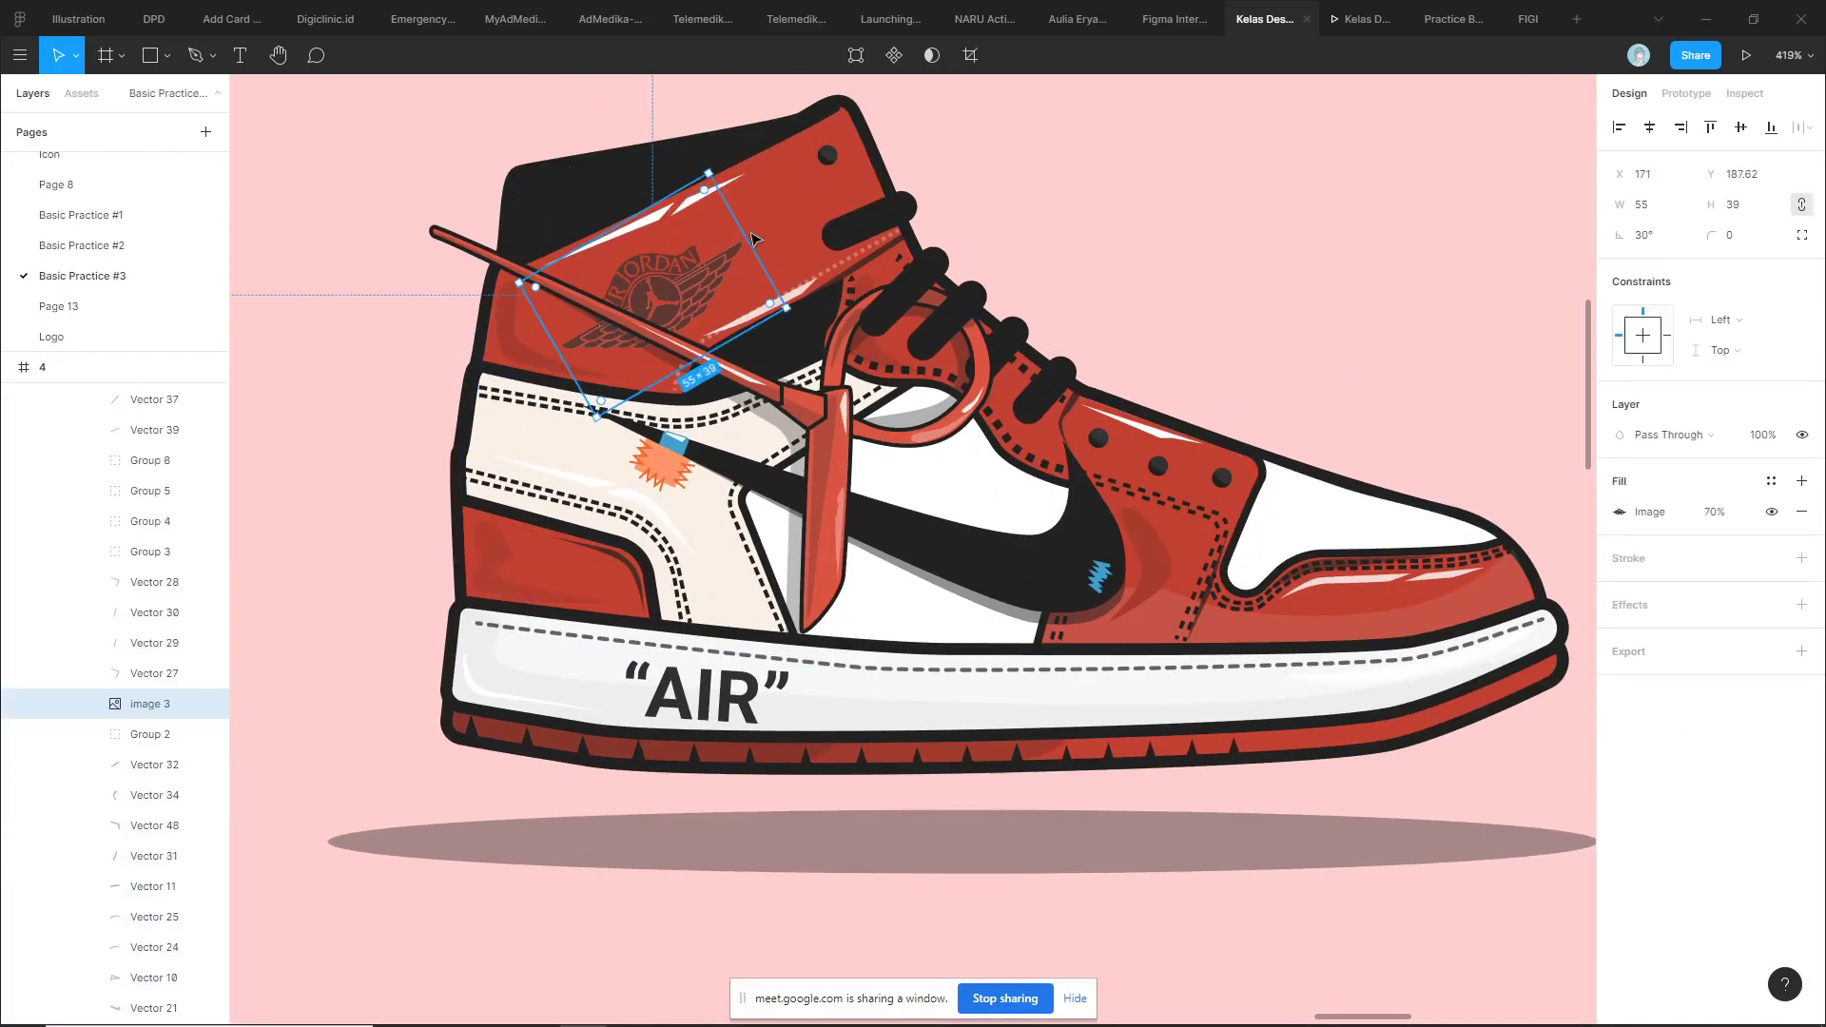
{"action": "left_click", "coordinate": [1157, 473]}
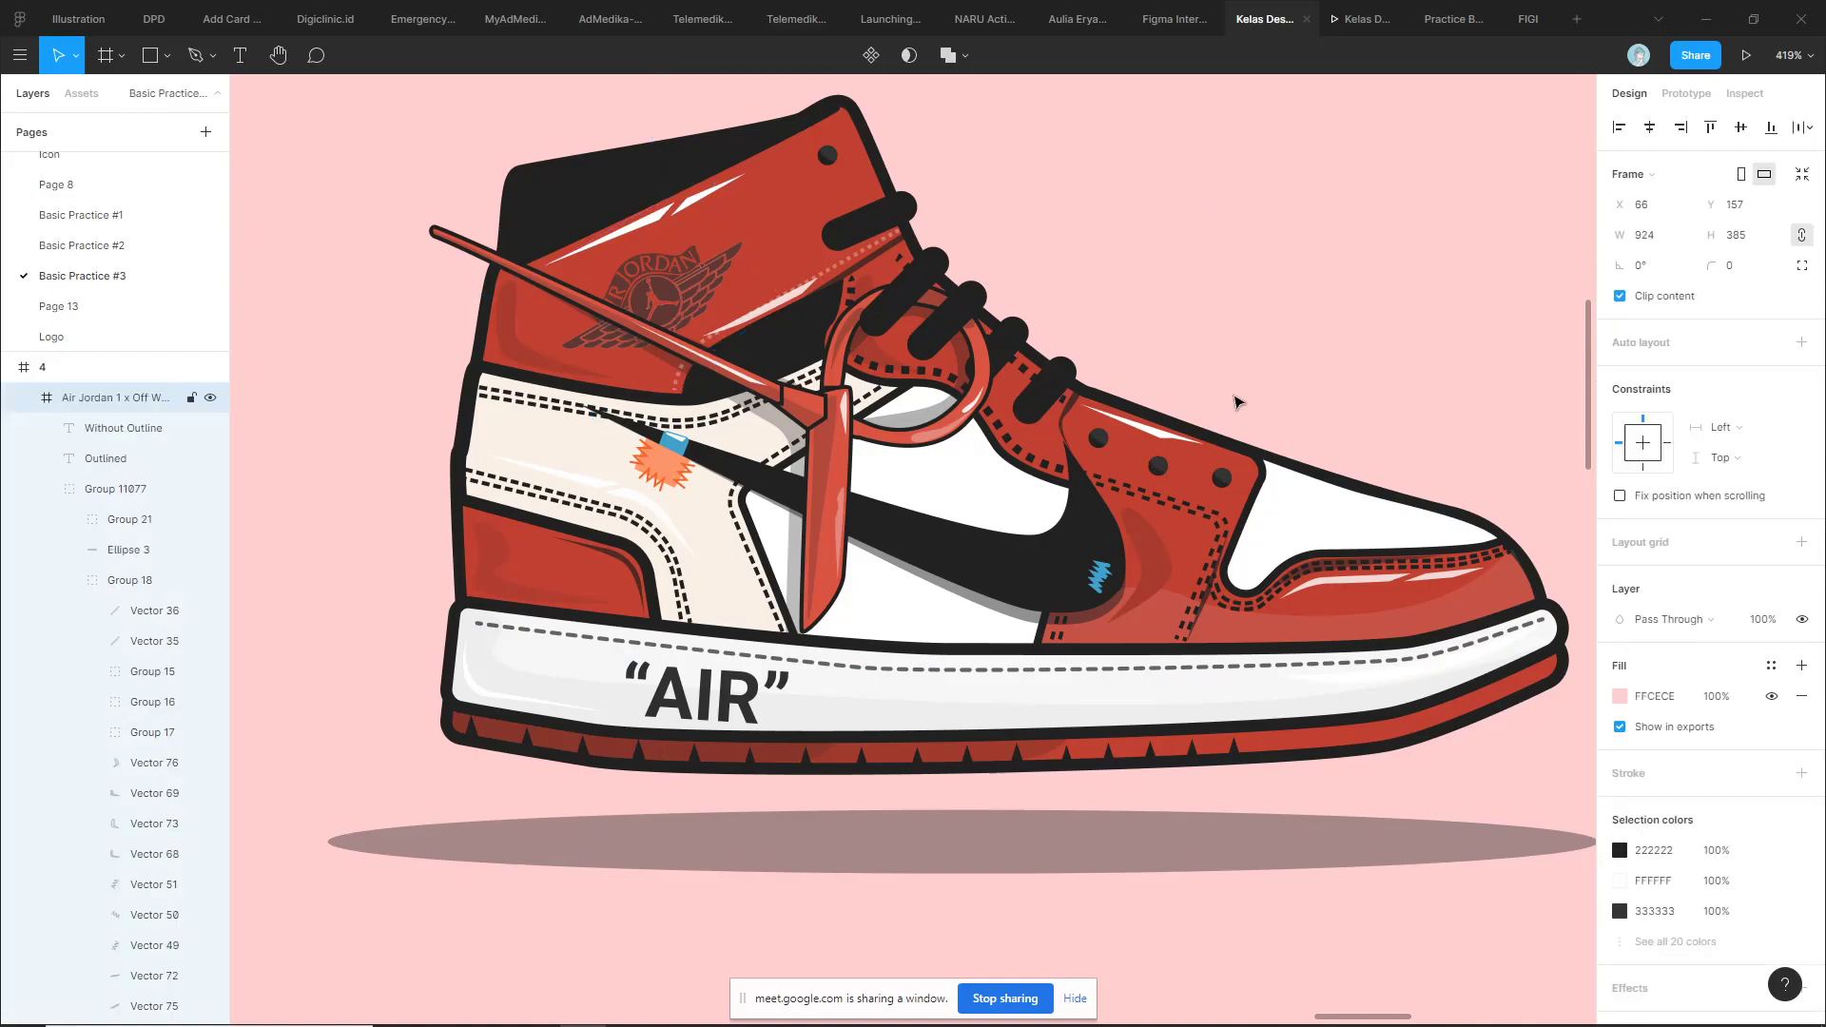
{"action": "left_click", "coordinate": [1182, 520]}
{"action": "scroll", "coordinate": [1104, 508], "scroll_direction": "down", "scroll_amount": 5}
{"action": "scroll", "coordinate": [1103, 508], "scroll_direction": "up", "scroll_amount": 3}
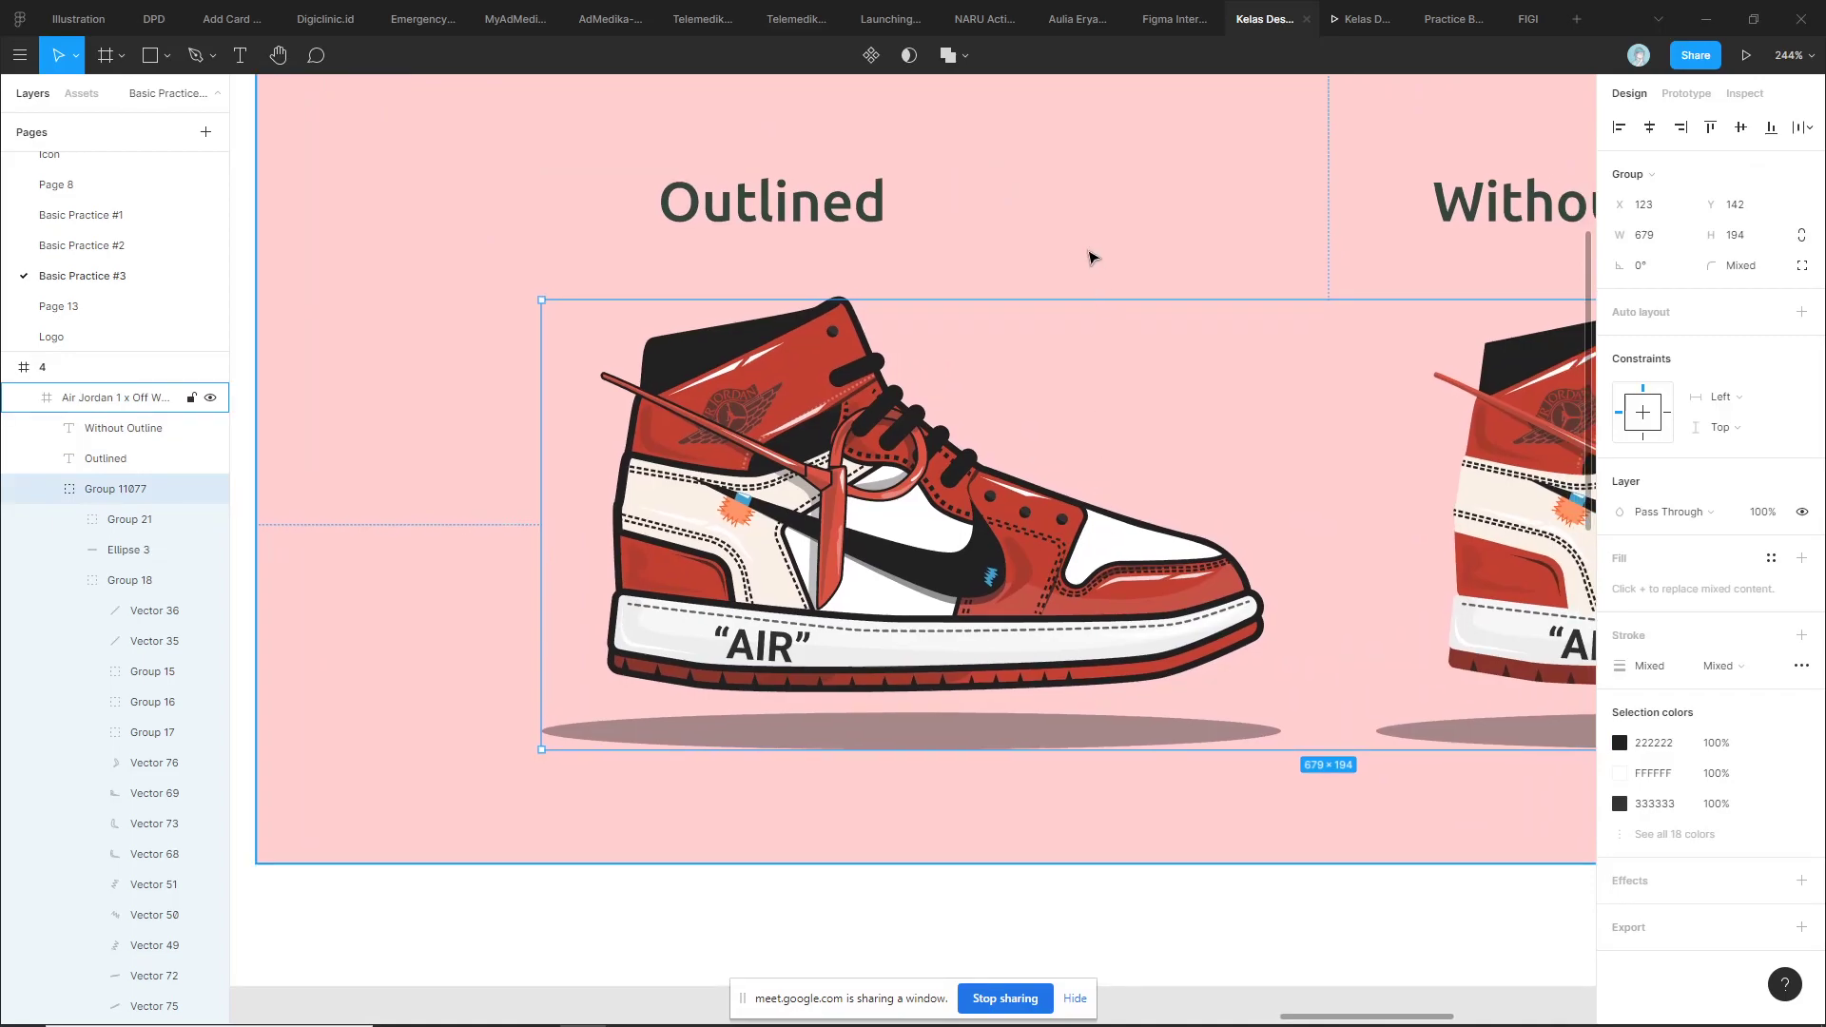
{"action": "scroll", "coordinate": [1030, 528], "scroll_direction": "up", "scroll_amount": 3, "text": "ctrl"}
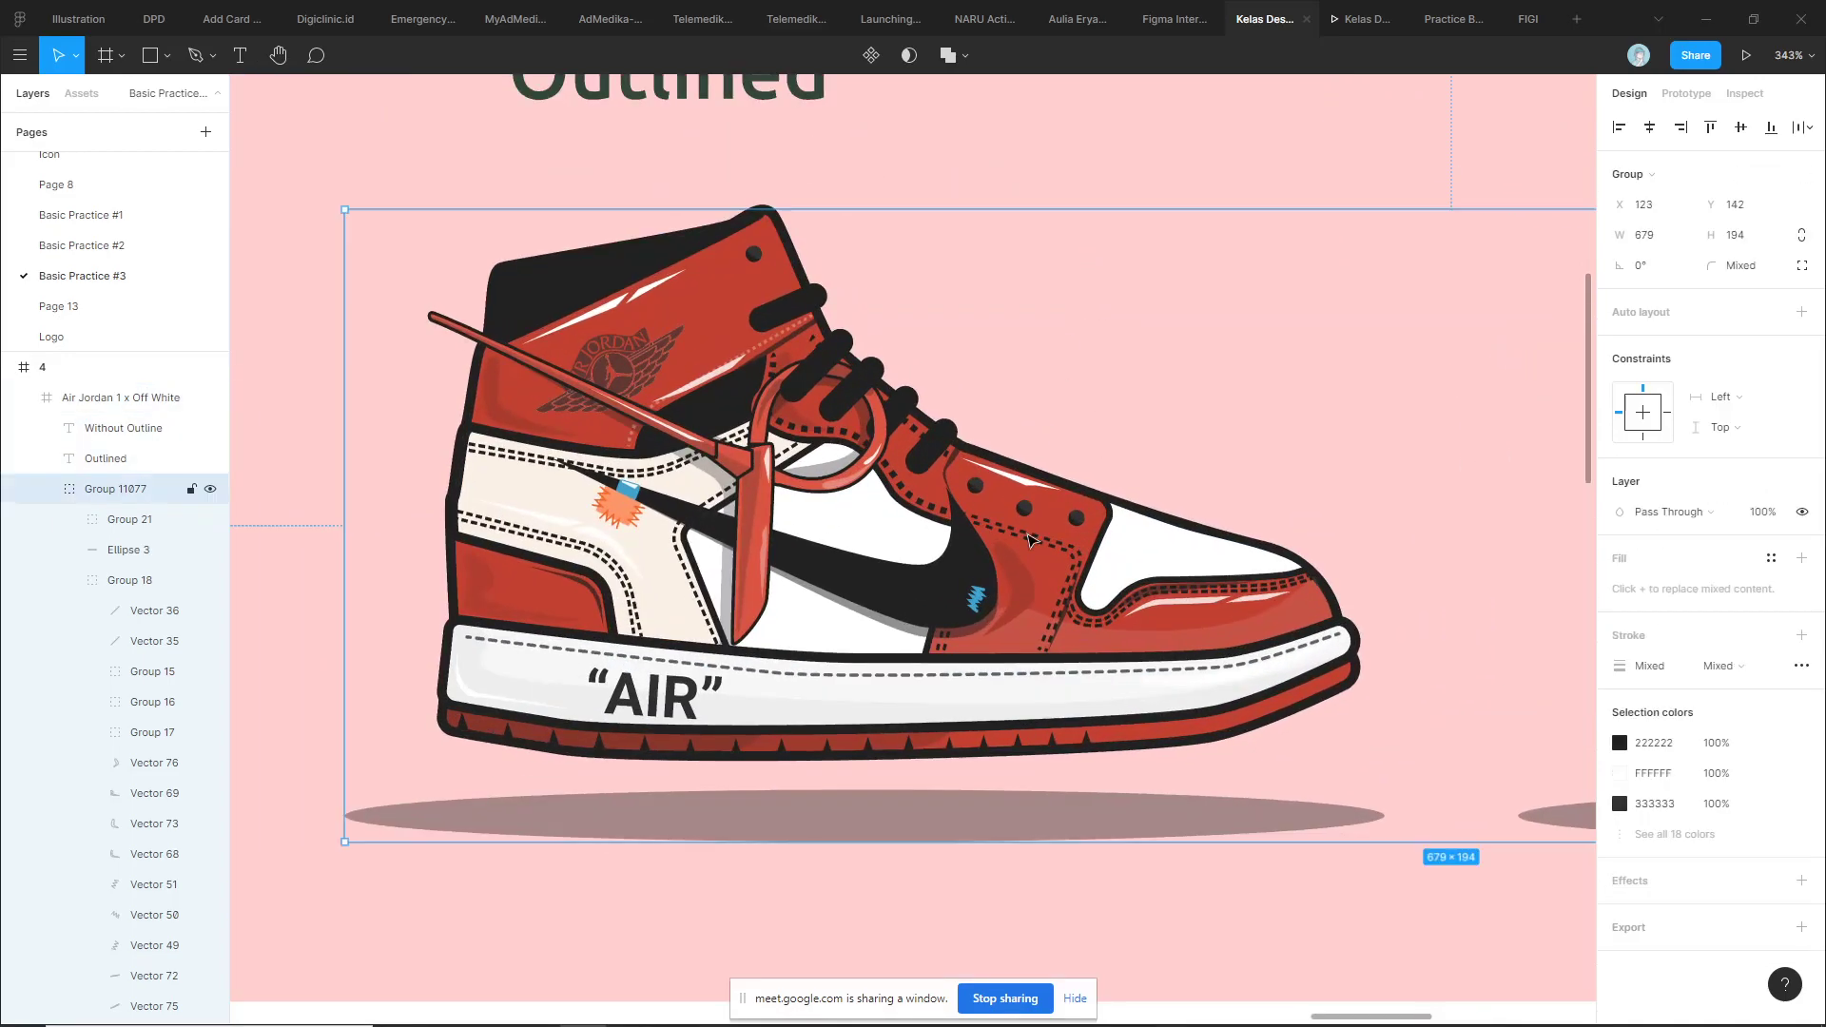
{"action": "double_click", "coordinate": [1031, 540]}
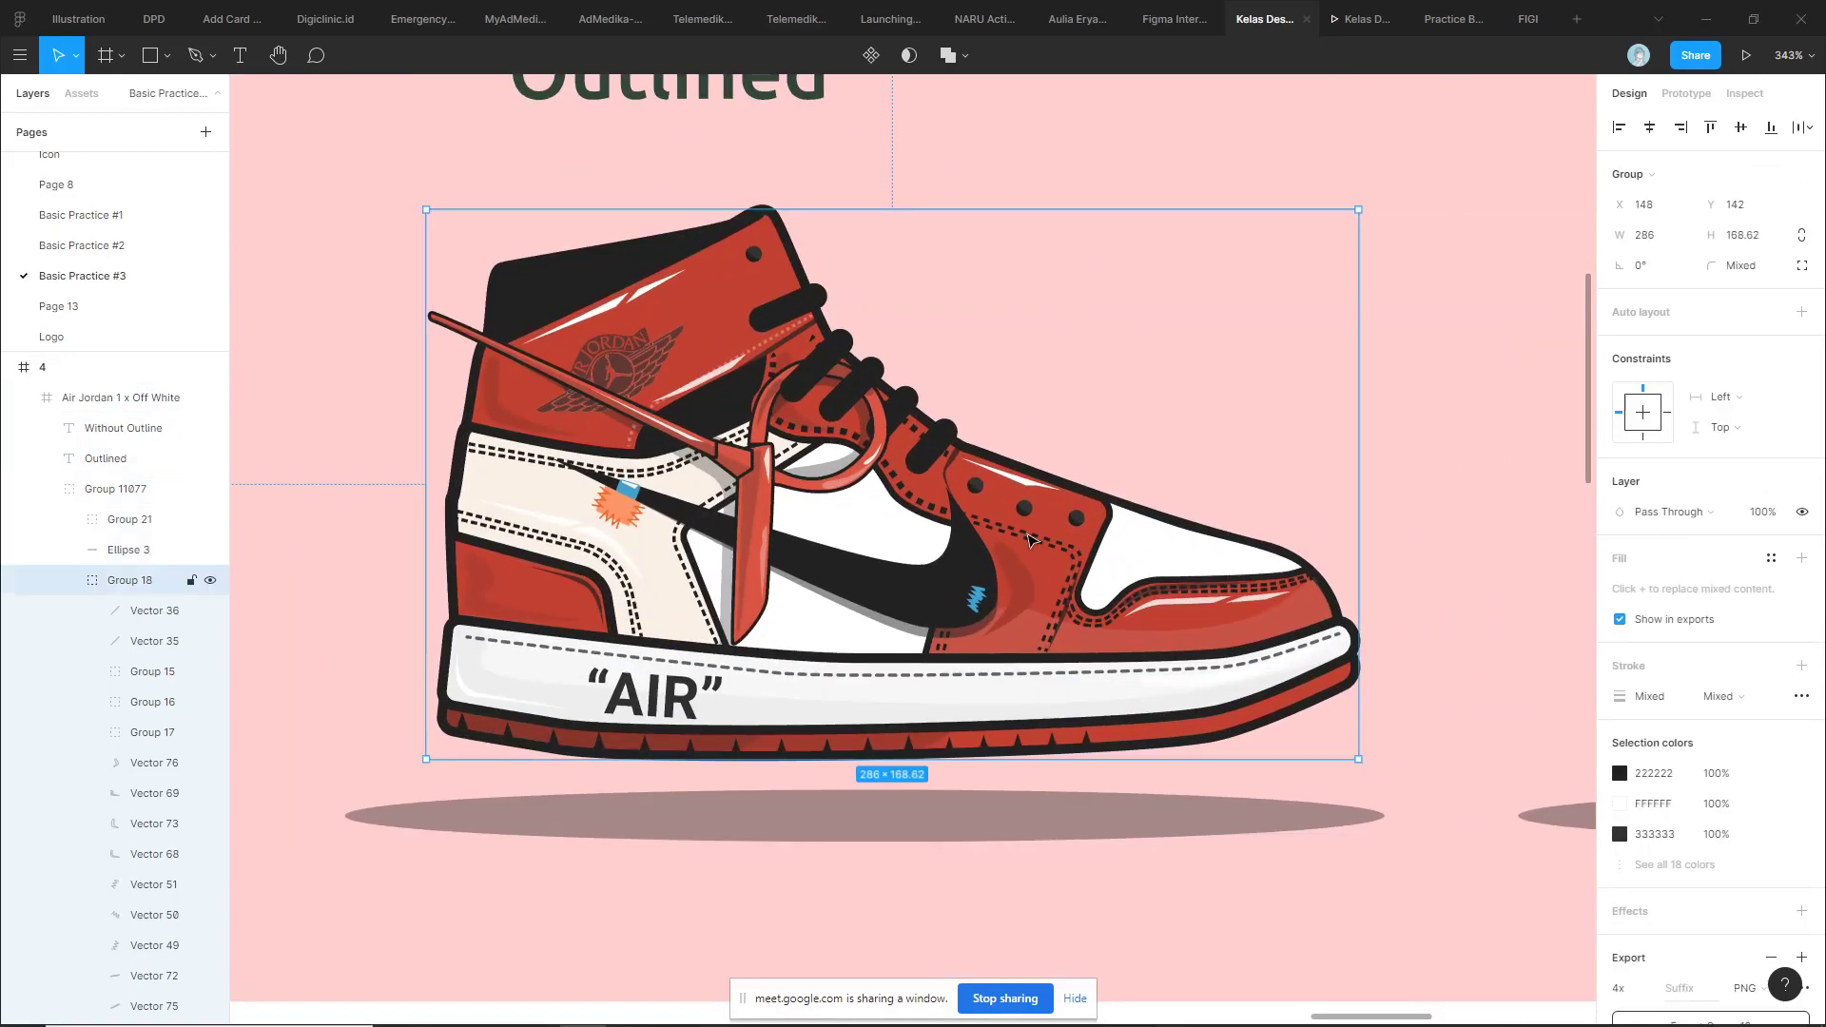
{"action": "left_click", "coordinate": [1475, 418]}
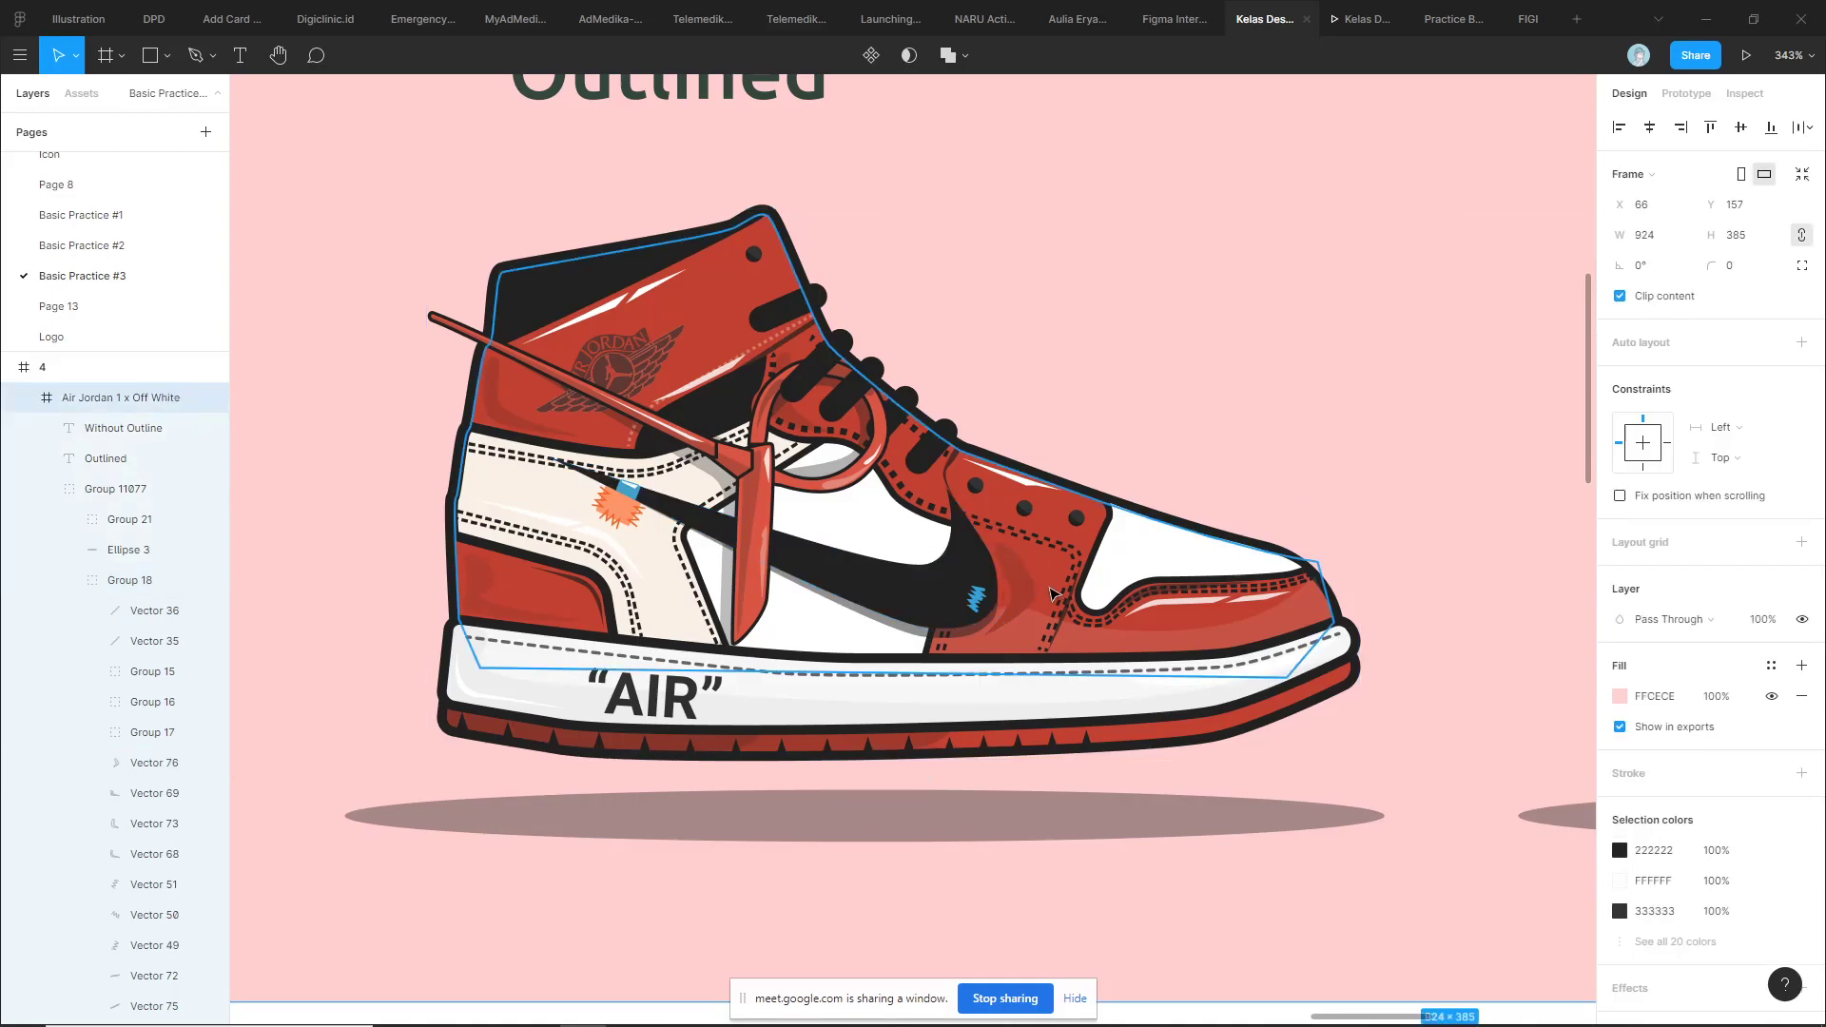
{"action": "left_click", "coordinate": [1016, 598], "text": "ctrl"}
{"action": "left_click", "coordinate": [1244, 475]}
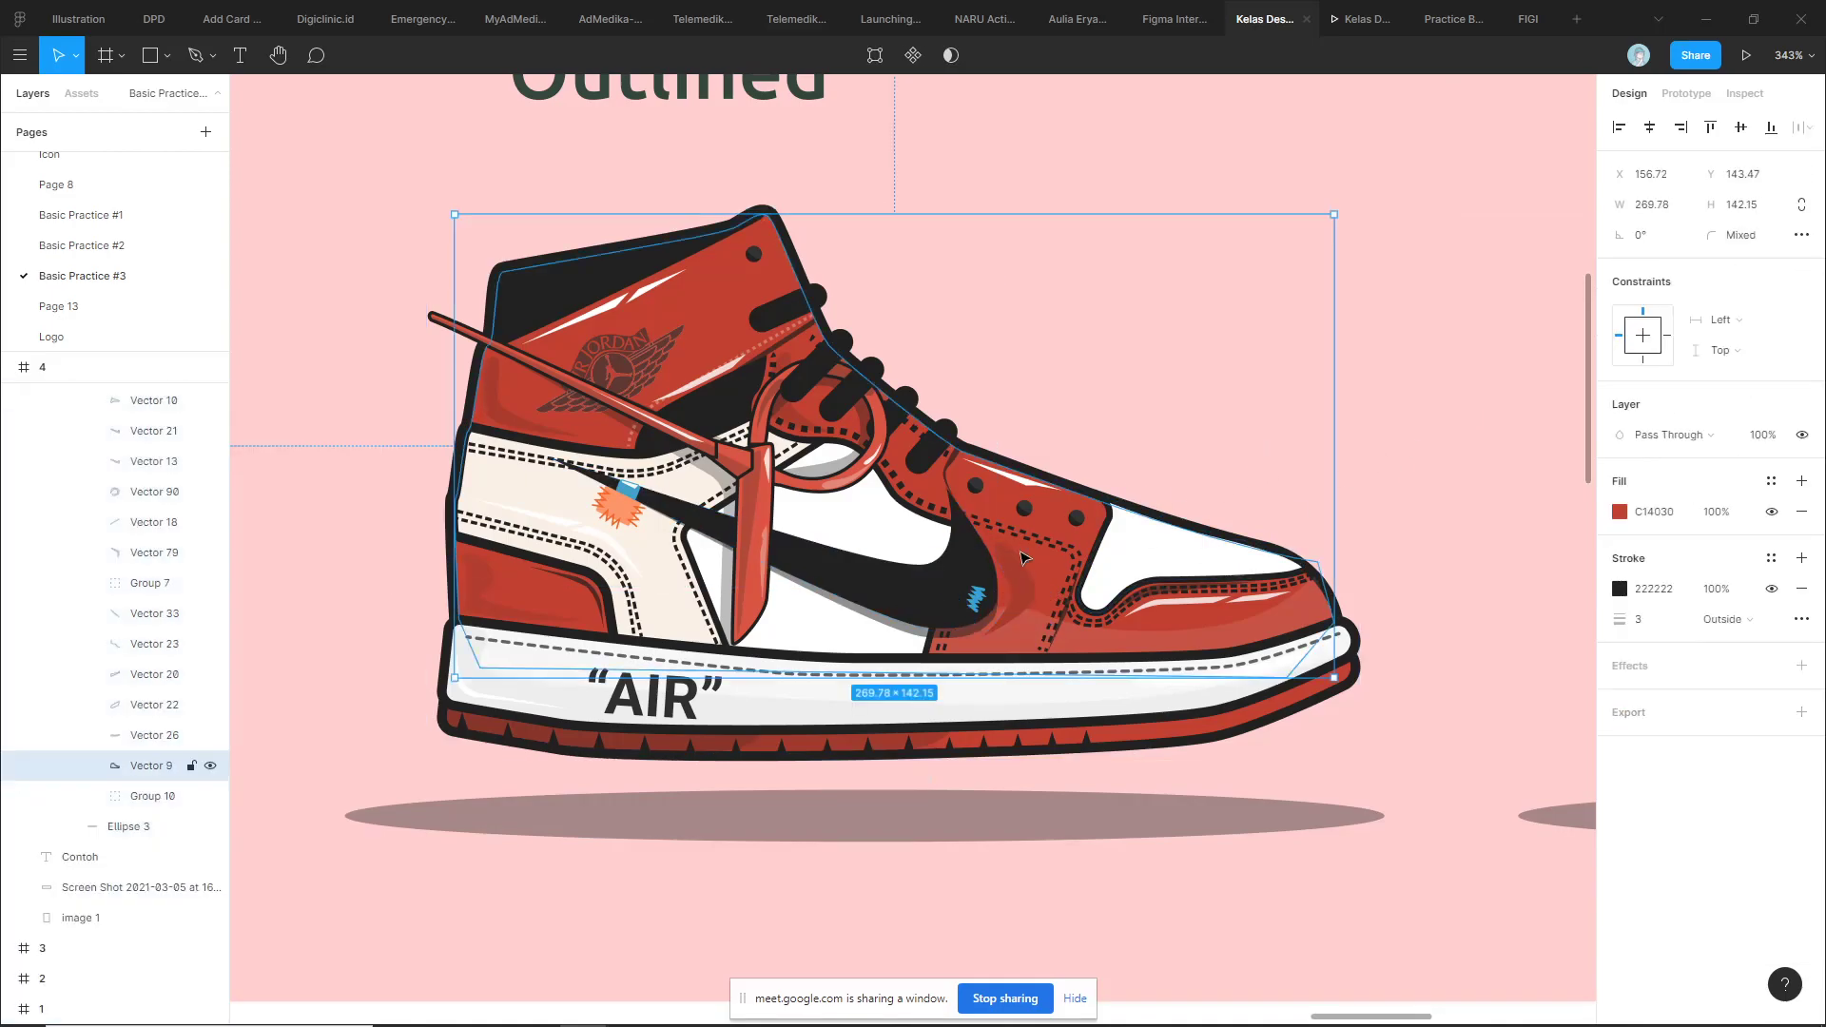
{"action": "left_click", "coordinate": [1365, 464]}
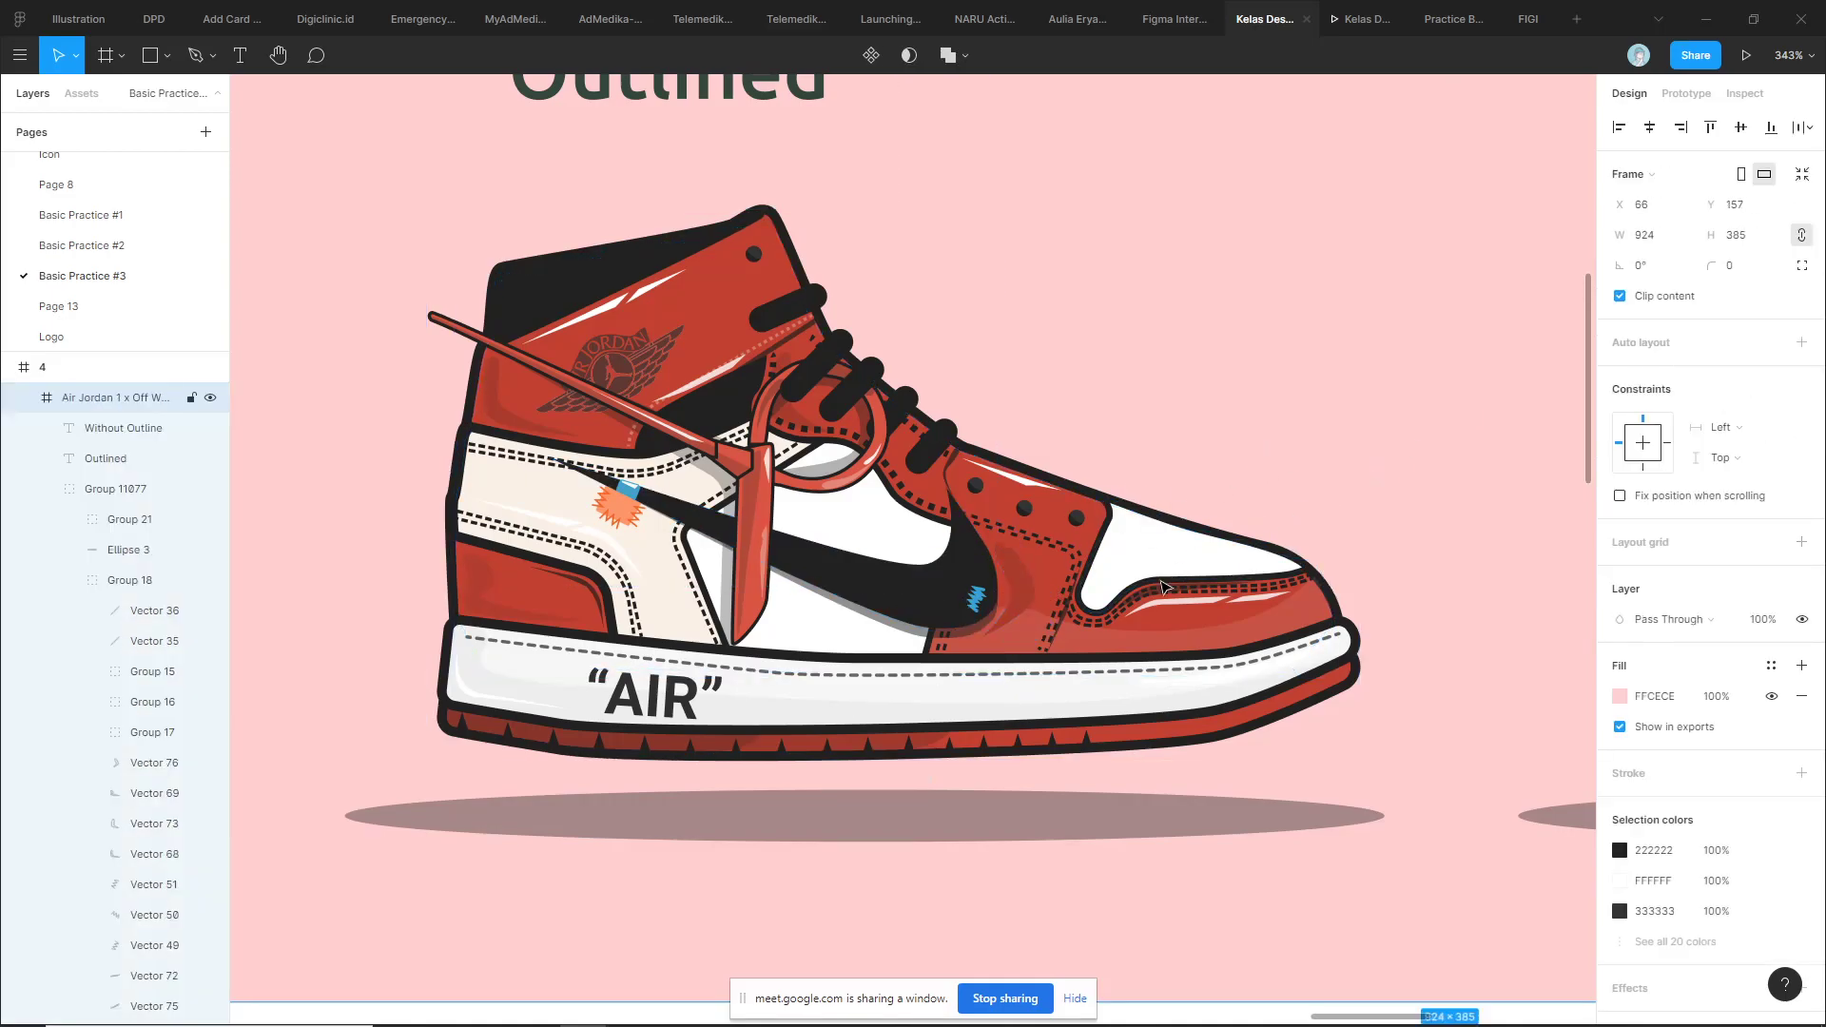
{"action": "left_click", "coordinate": [486, 582], "text": "ctrl"}
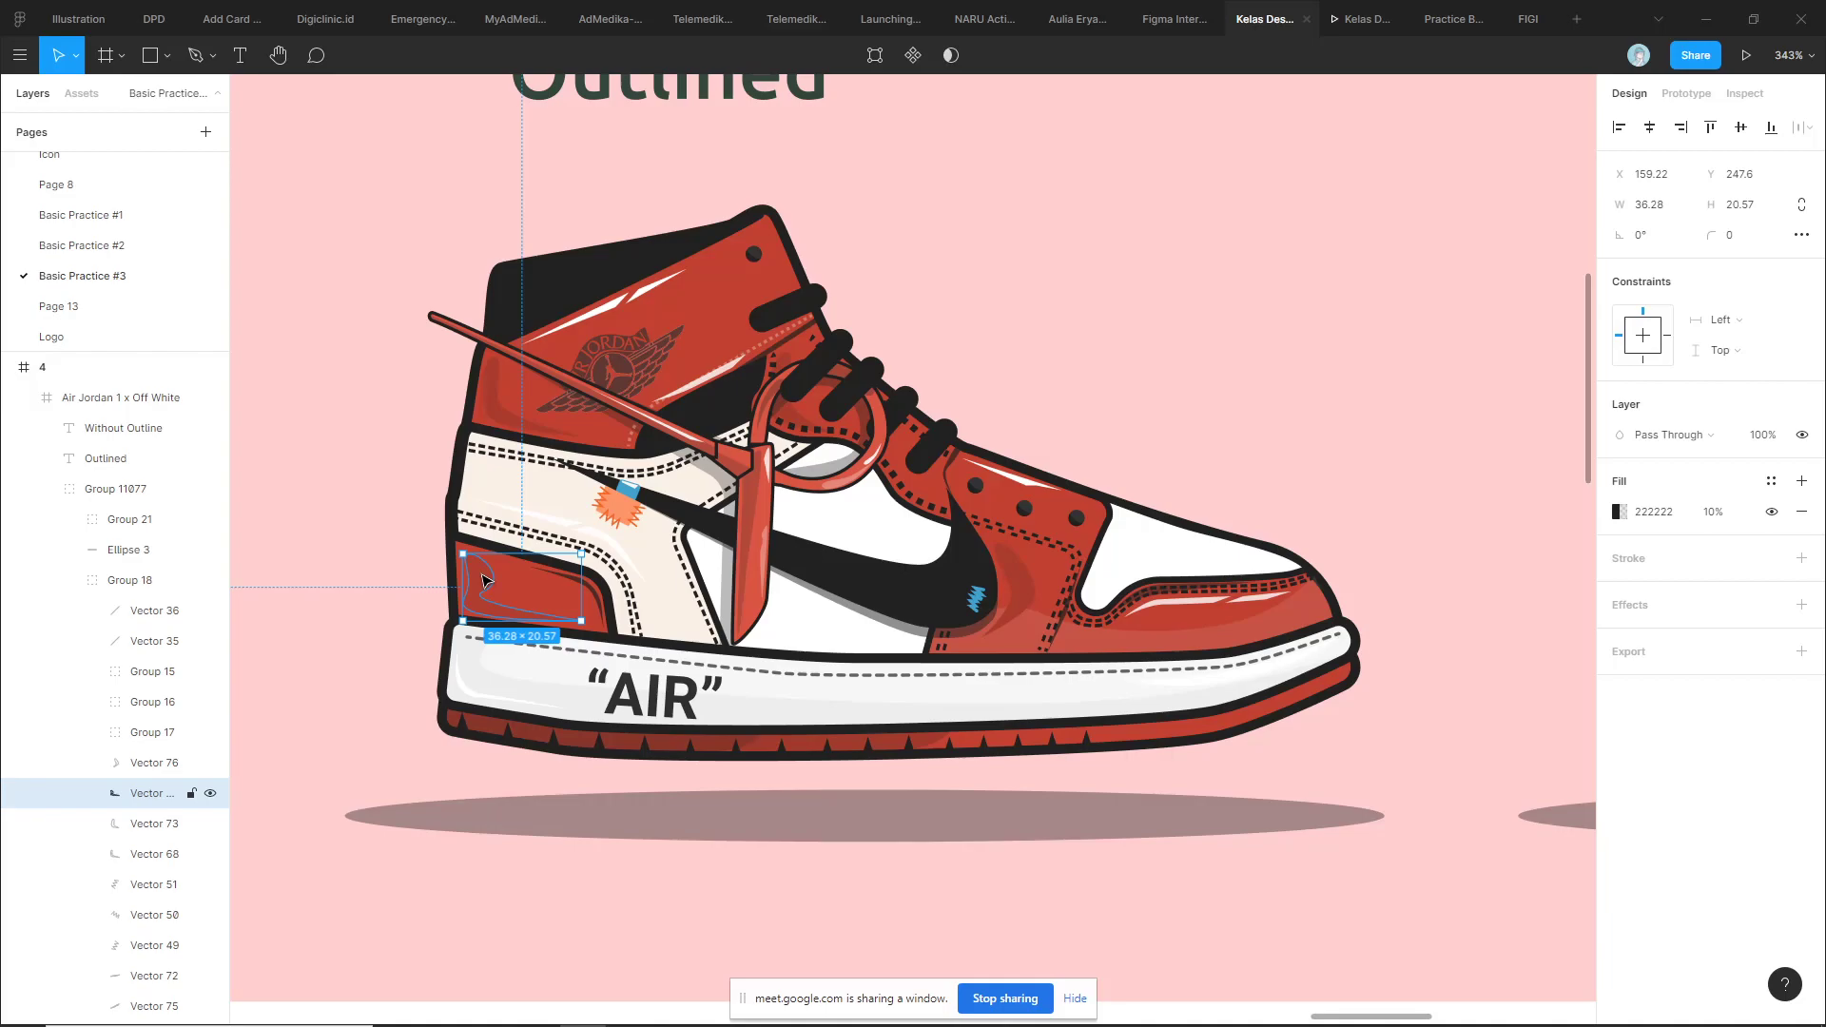
{"action": "left_click", "coordinate": [295, 495]}
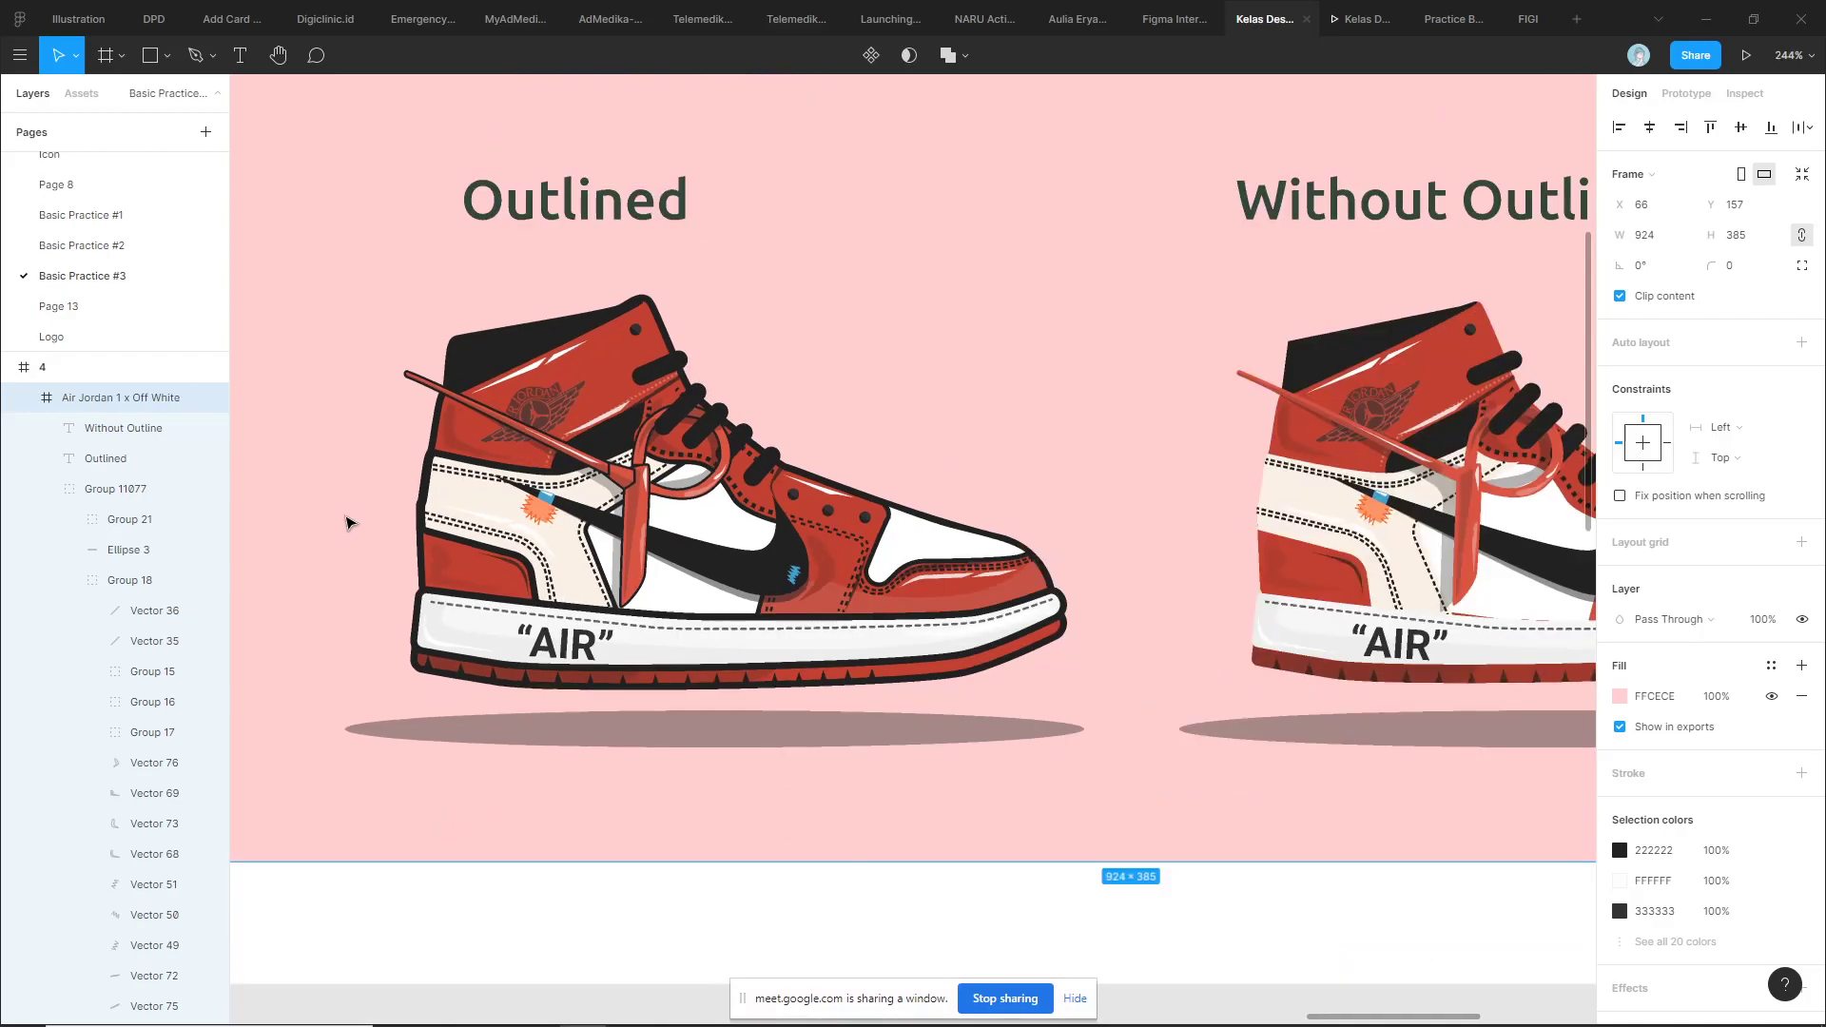
{"action": "scroll", "coordinate": [346, 518], "scroll_direction": "down", "scroll_amount": 3, "text": "ctrl"}
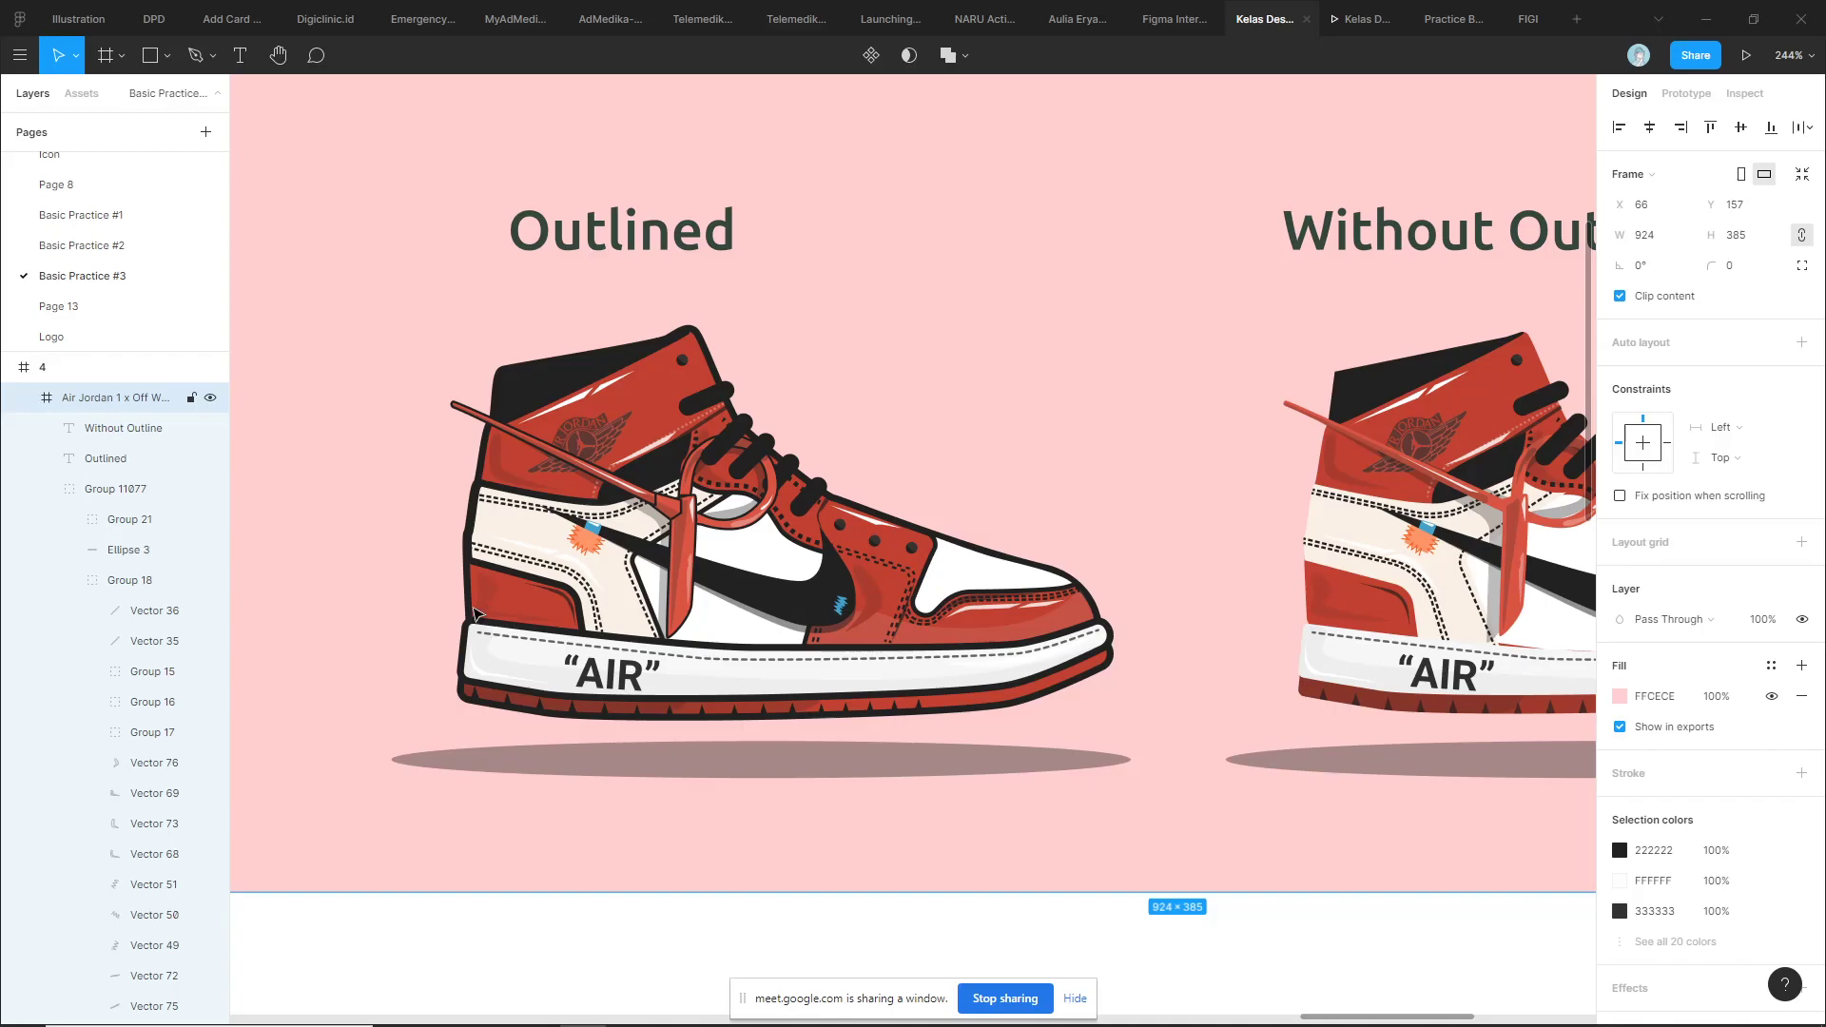
{"action": "scroll", "coordinate": [430, 643], "scroll_direction": "up", "scroll_amount": 1}
{"action": "scroll", "coordinate": [430, 643], "scroll_direction": "down", "scroll_amount": 2}
{"action": "scroll", "coordinate": [571, 609], "scroll_direction": "right", "scroll_amount": 2}
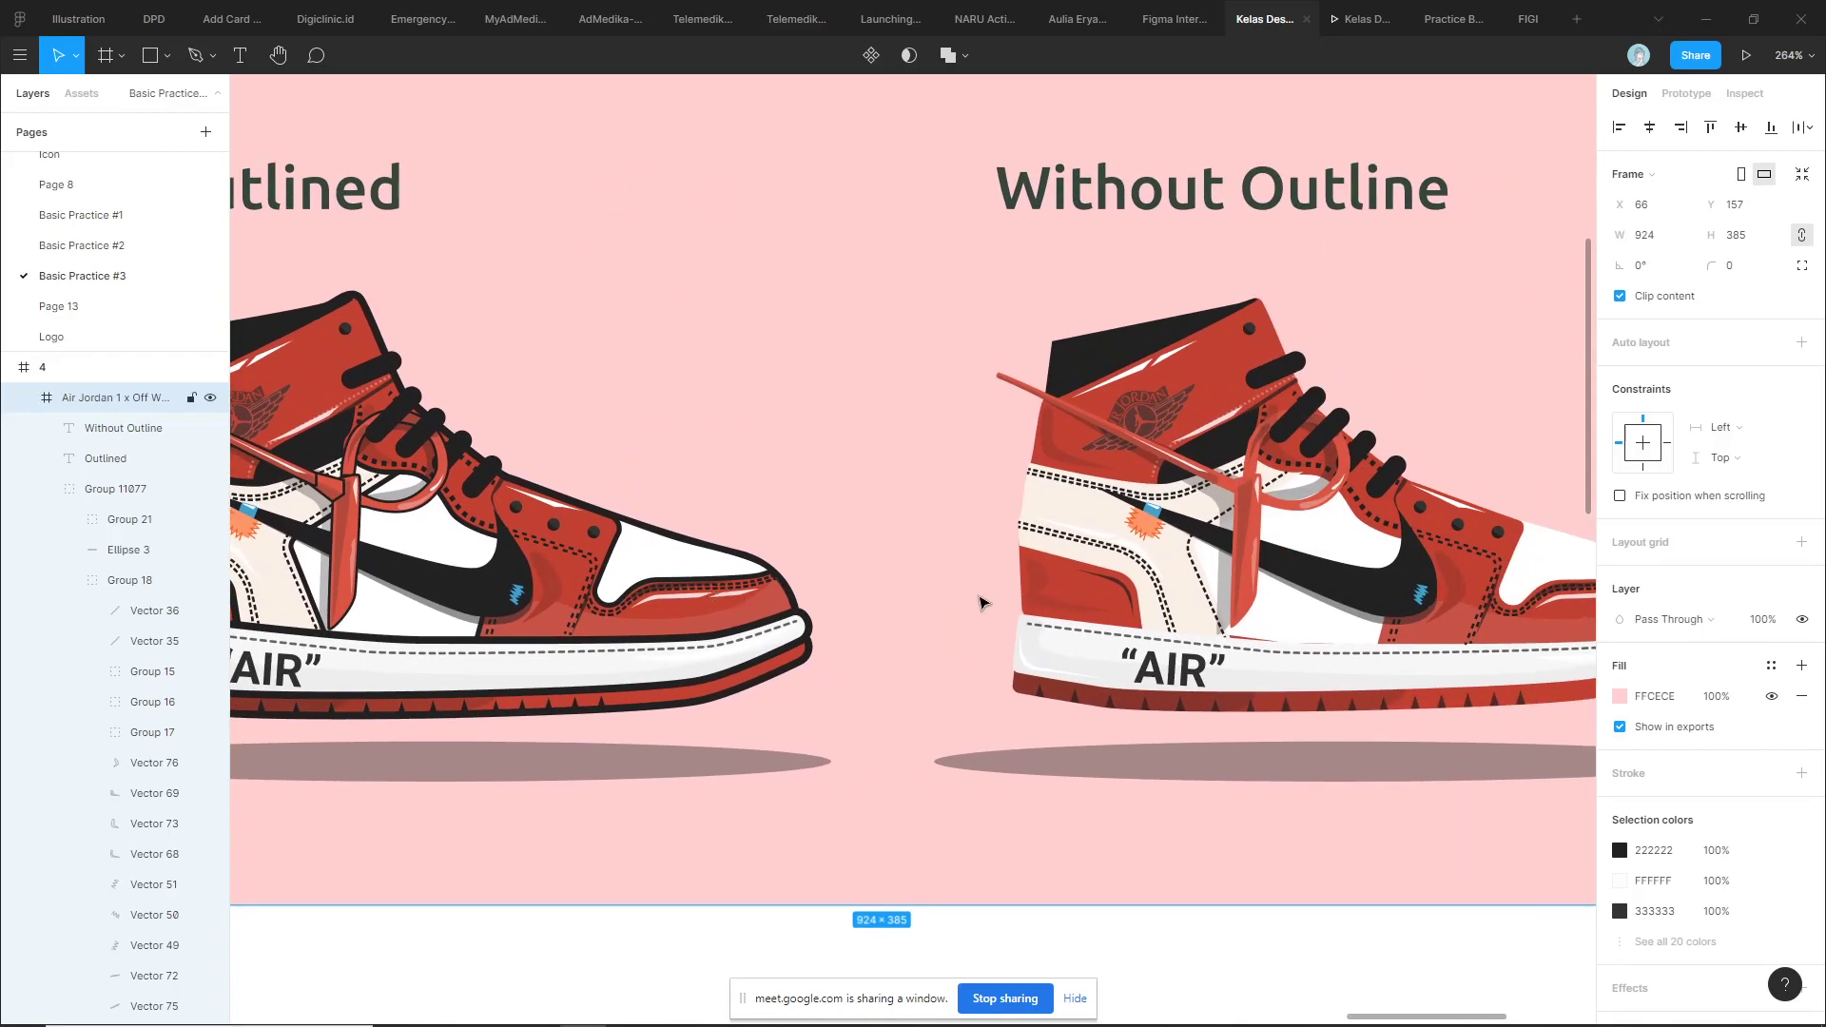
{"action": "scroll", "coordinate": [666, 590], "scroll_direction": "down", "scroll_amount": 2}
{"action": "scroll", "coordinate": [797, 557], "scroll_direction": "up", "scroll_amount": 2}
{"action": "scroll", "coordinate": [751, 559], "scroll_direction": "down", "scroll_amount": 3}
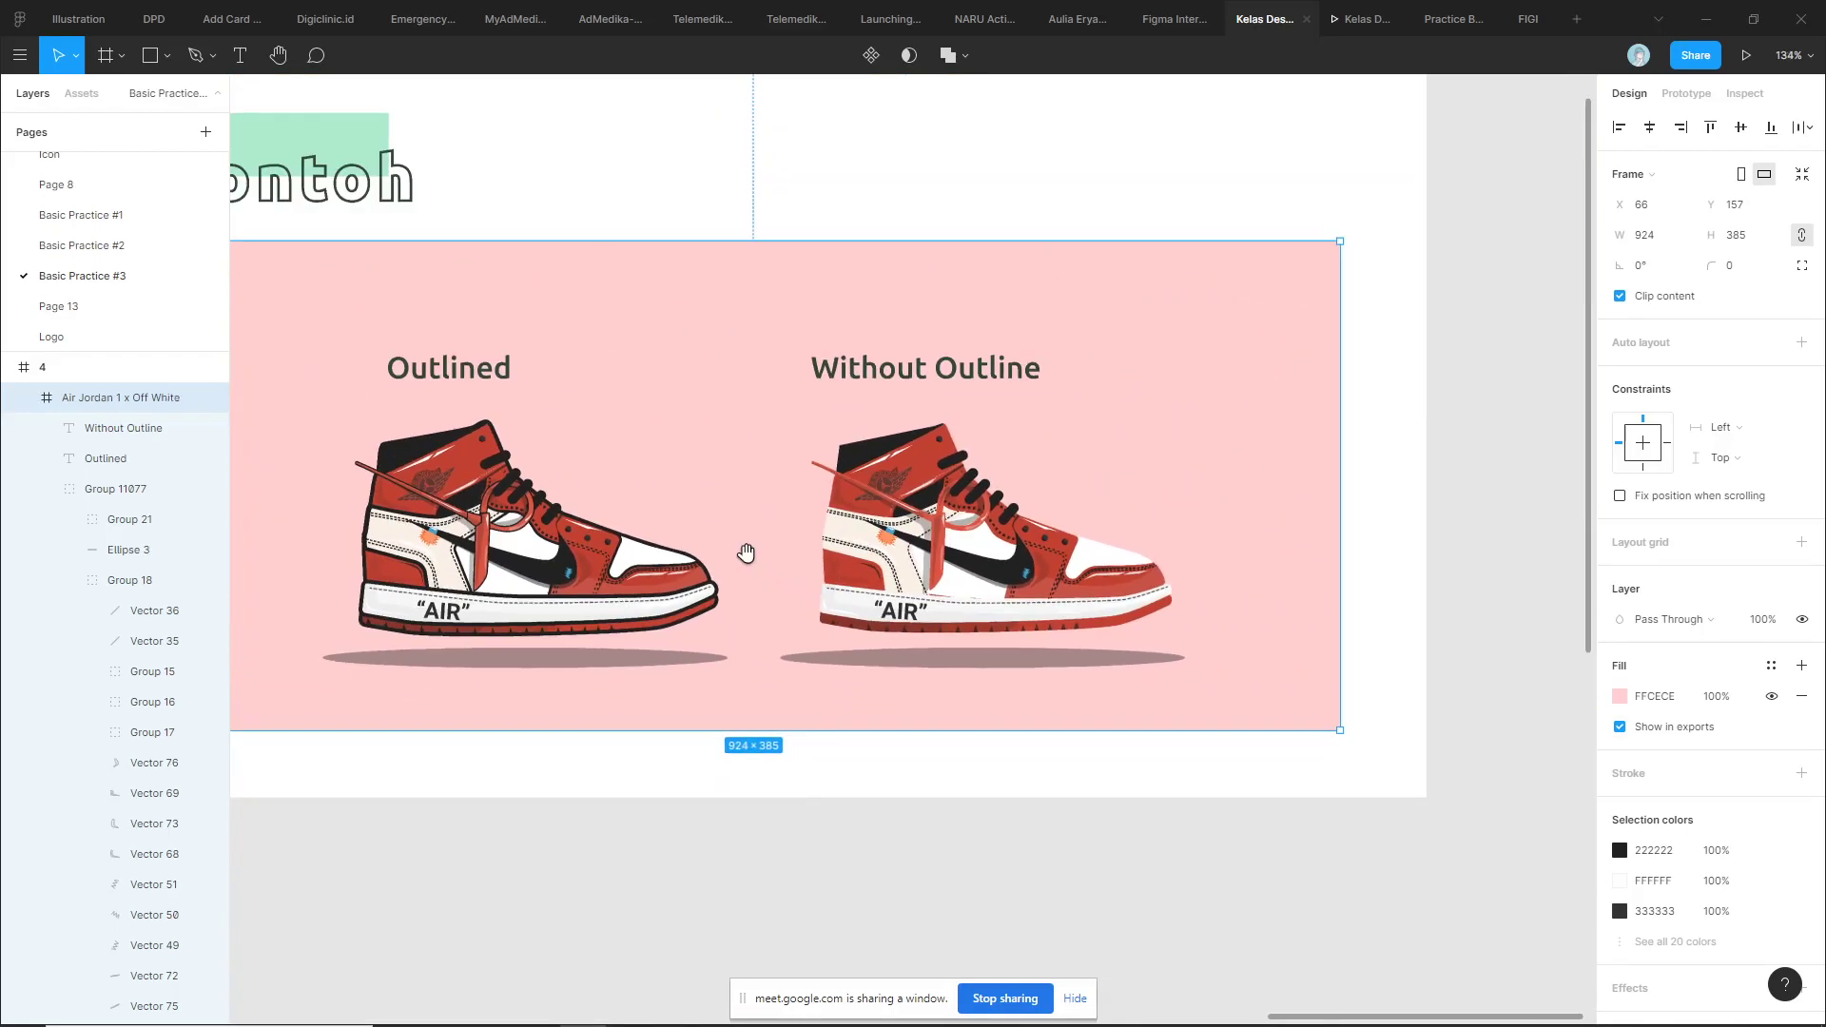
{"action": "left_click_drag", "start_coordinate": [747, 559], "coordinate": [1073, 555]}
Deselect the canvas, check the Google Meet presentation tab in Chrome, then return to Figma
{"action": "scroll", "coordinate": [1073, 554], "scroll_direction": "down", "scroll_amount": 2}
{"action": "left_click", "coordinate": [834, 769]}
{"action": "key", "text": "alt+Tab"}
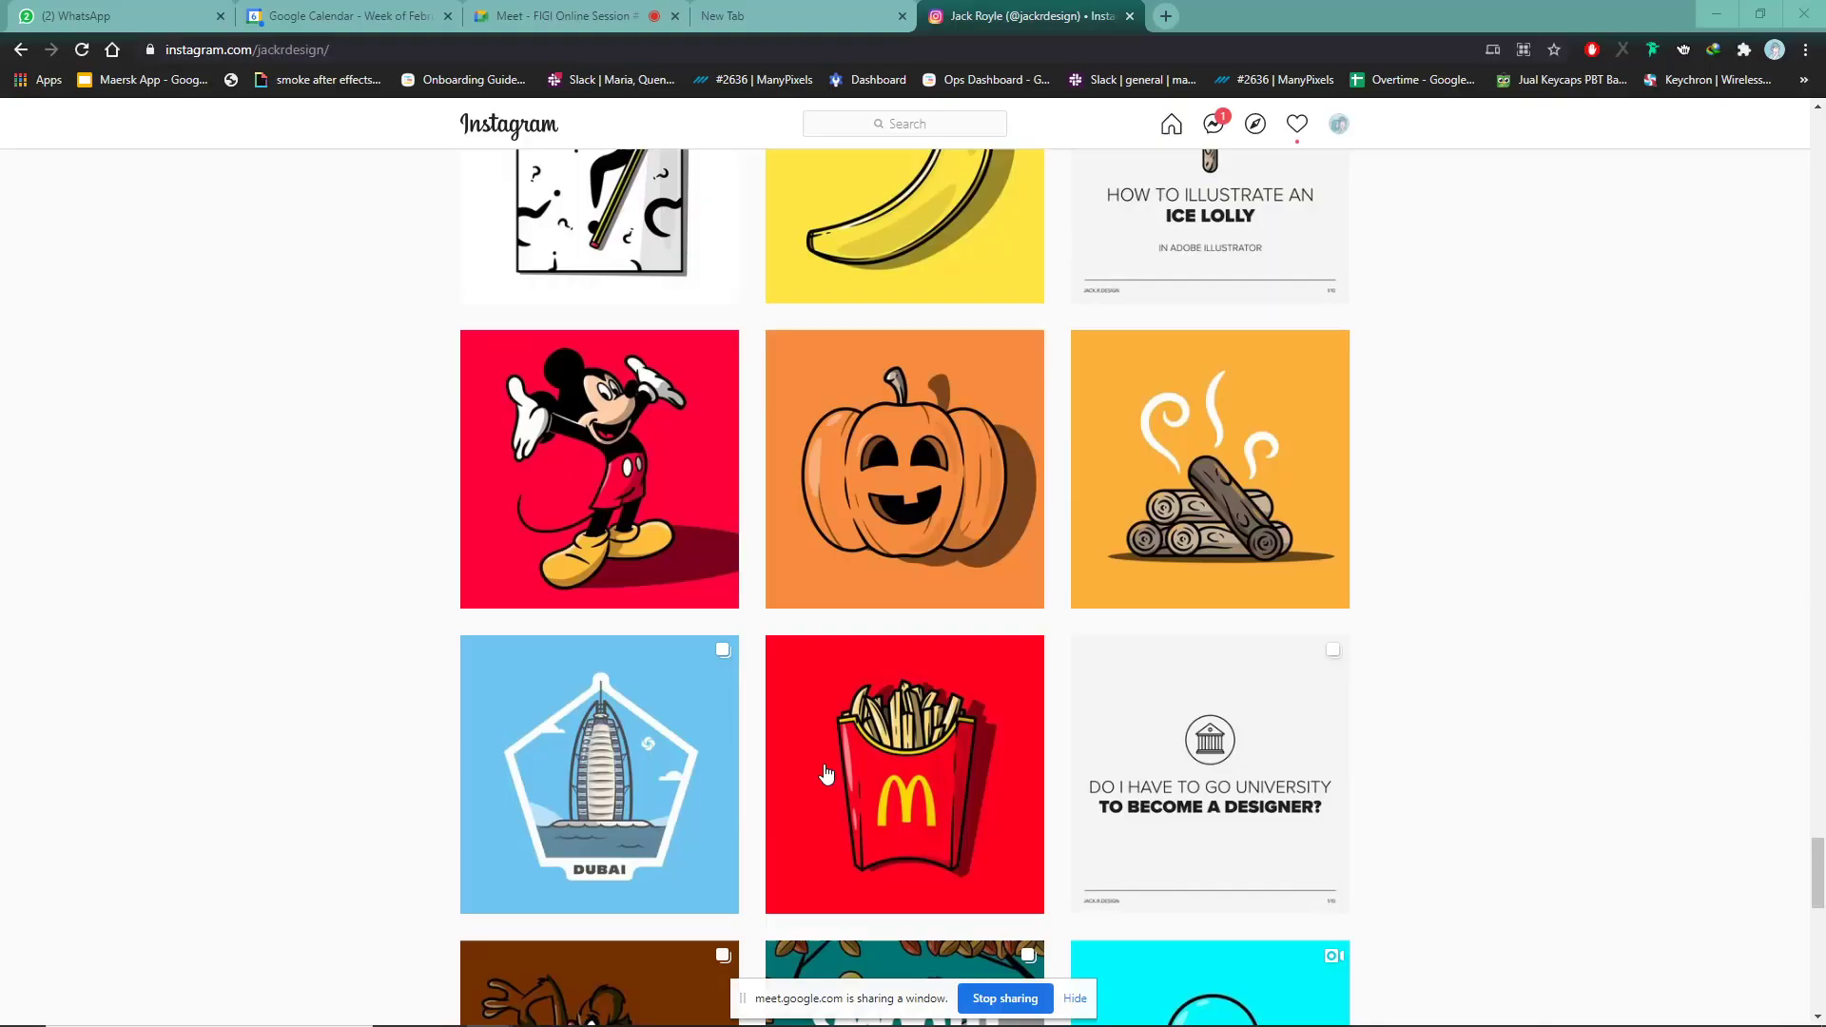
{"action": "key", "text": "alt+Tab"}
{"action": "left_click", "coordinate": [1128, 437]}
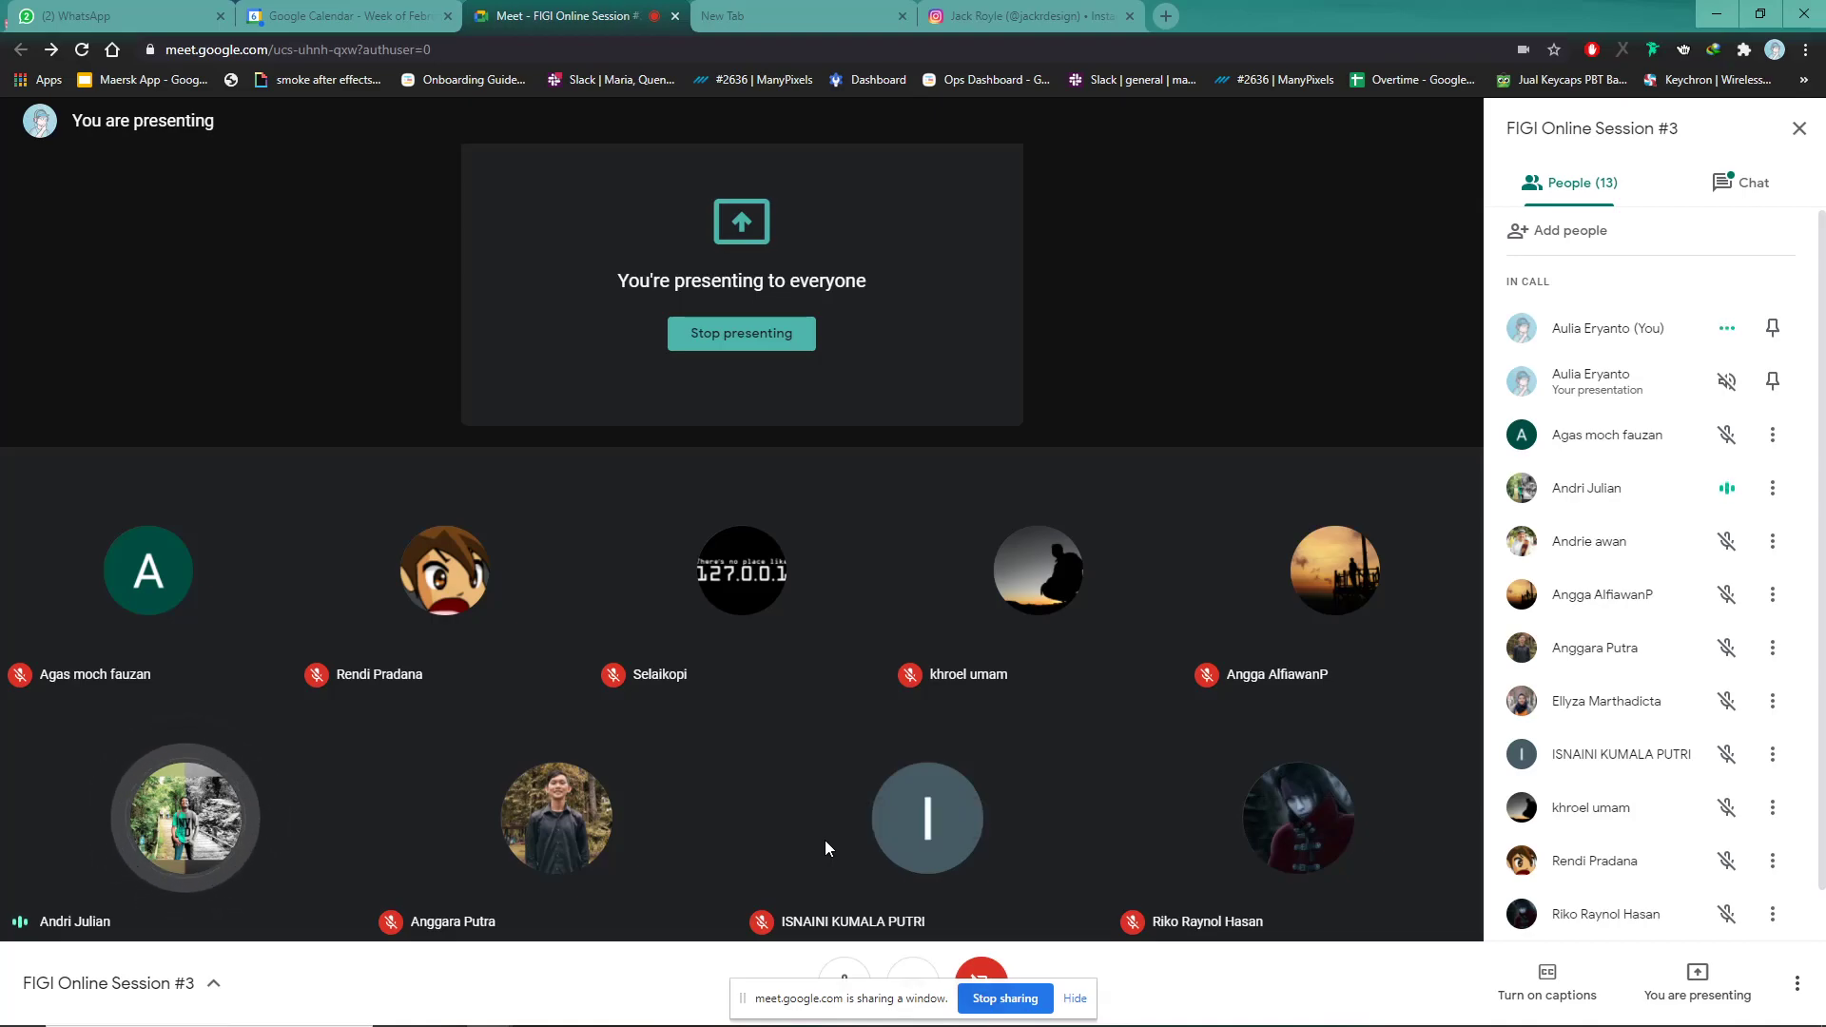
{"action": "key", "text": "alt+Tab"}
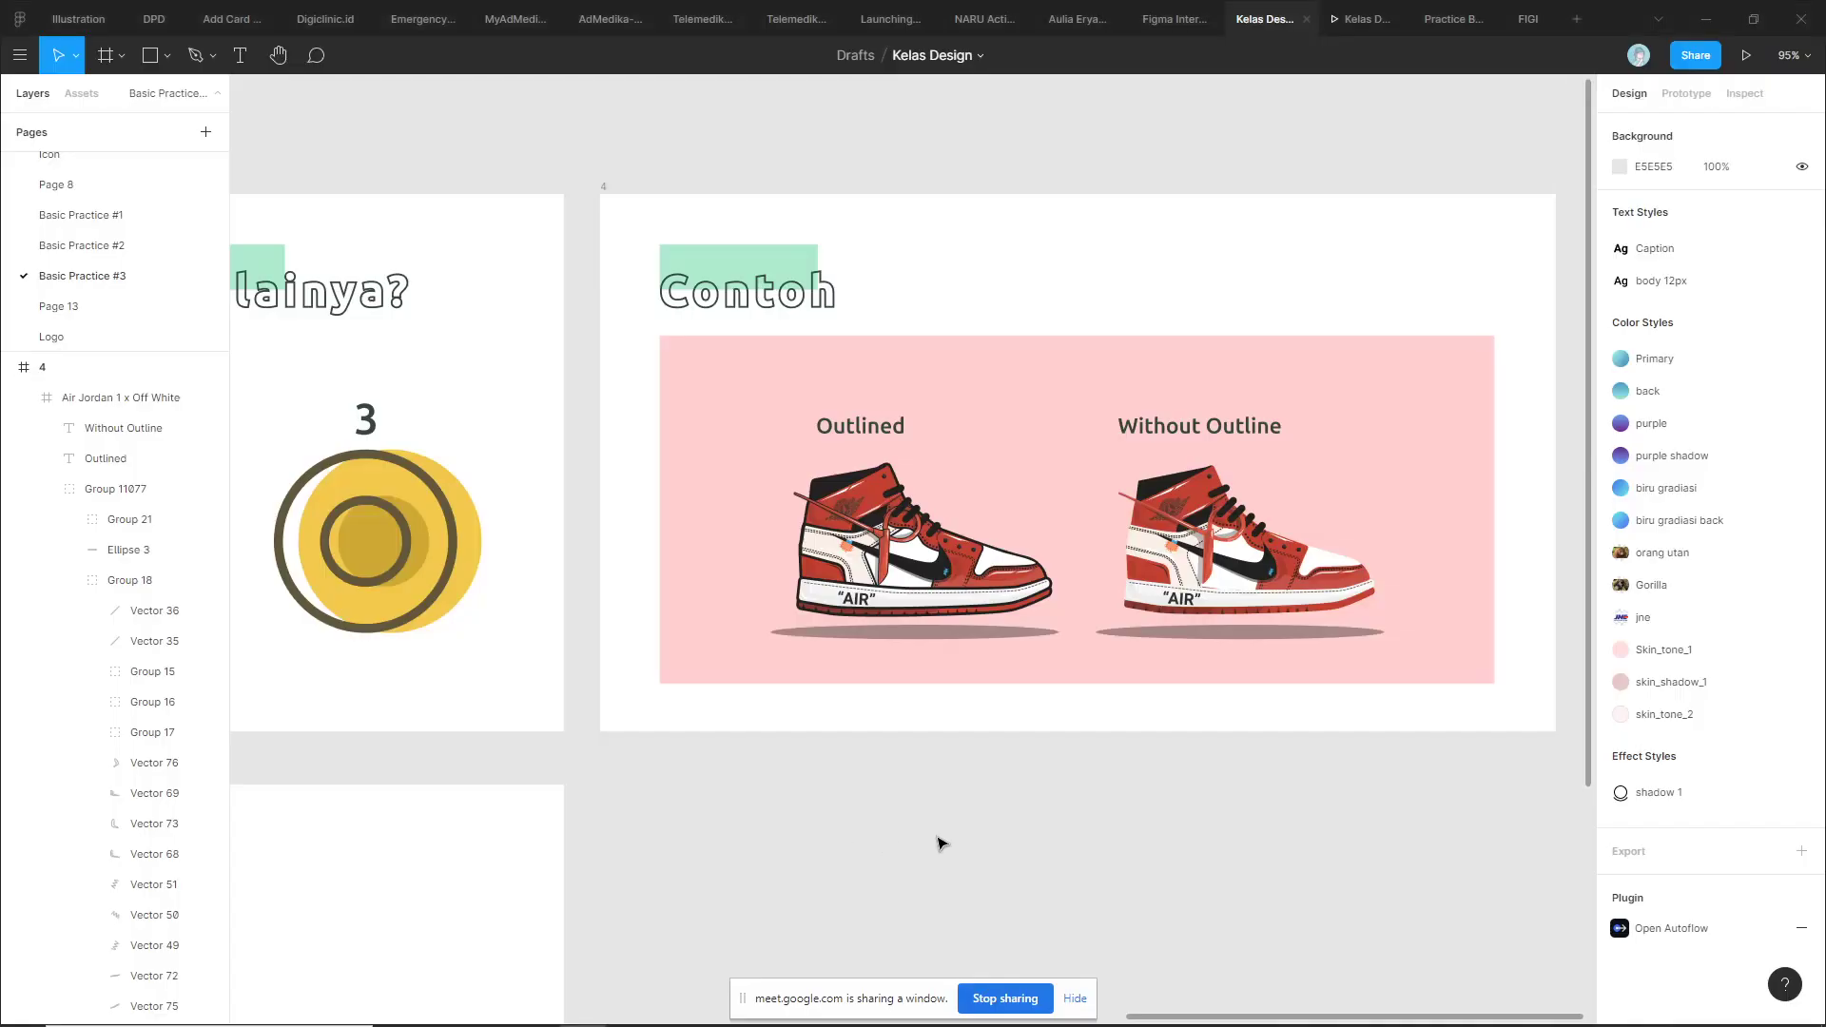
Inspect the heel panel's dashed stitching line and select the Air Jordan 1 x Off White frame
{"action": "scroll", "coordinate": [808, 559], "scroll_direction": "up", "scroll_amount": 5}
{"action": "scroll", "coordinate": [809, 559], "scroll_direction": "up", "scroll_amount": 5}
{"action": "scroll", "coordinate": [808, 560], "scroll_direction": "up", "scroll_amount": 5}
{"action": "left_click", "coordinate": [806, 559]}
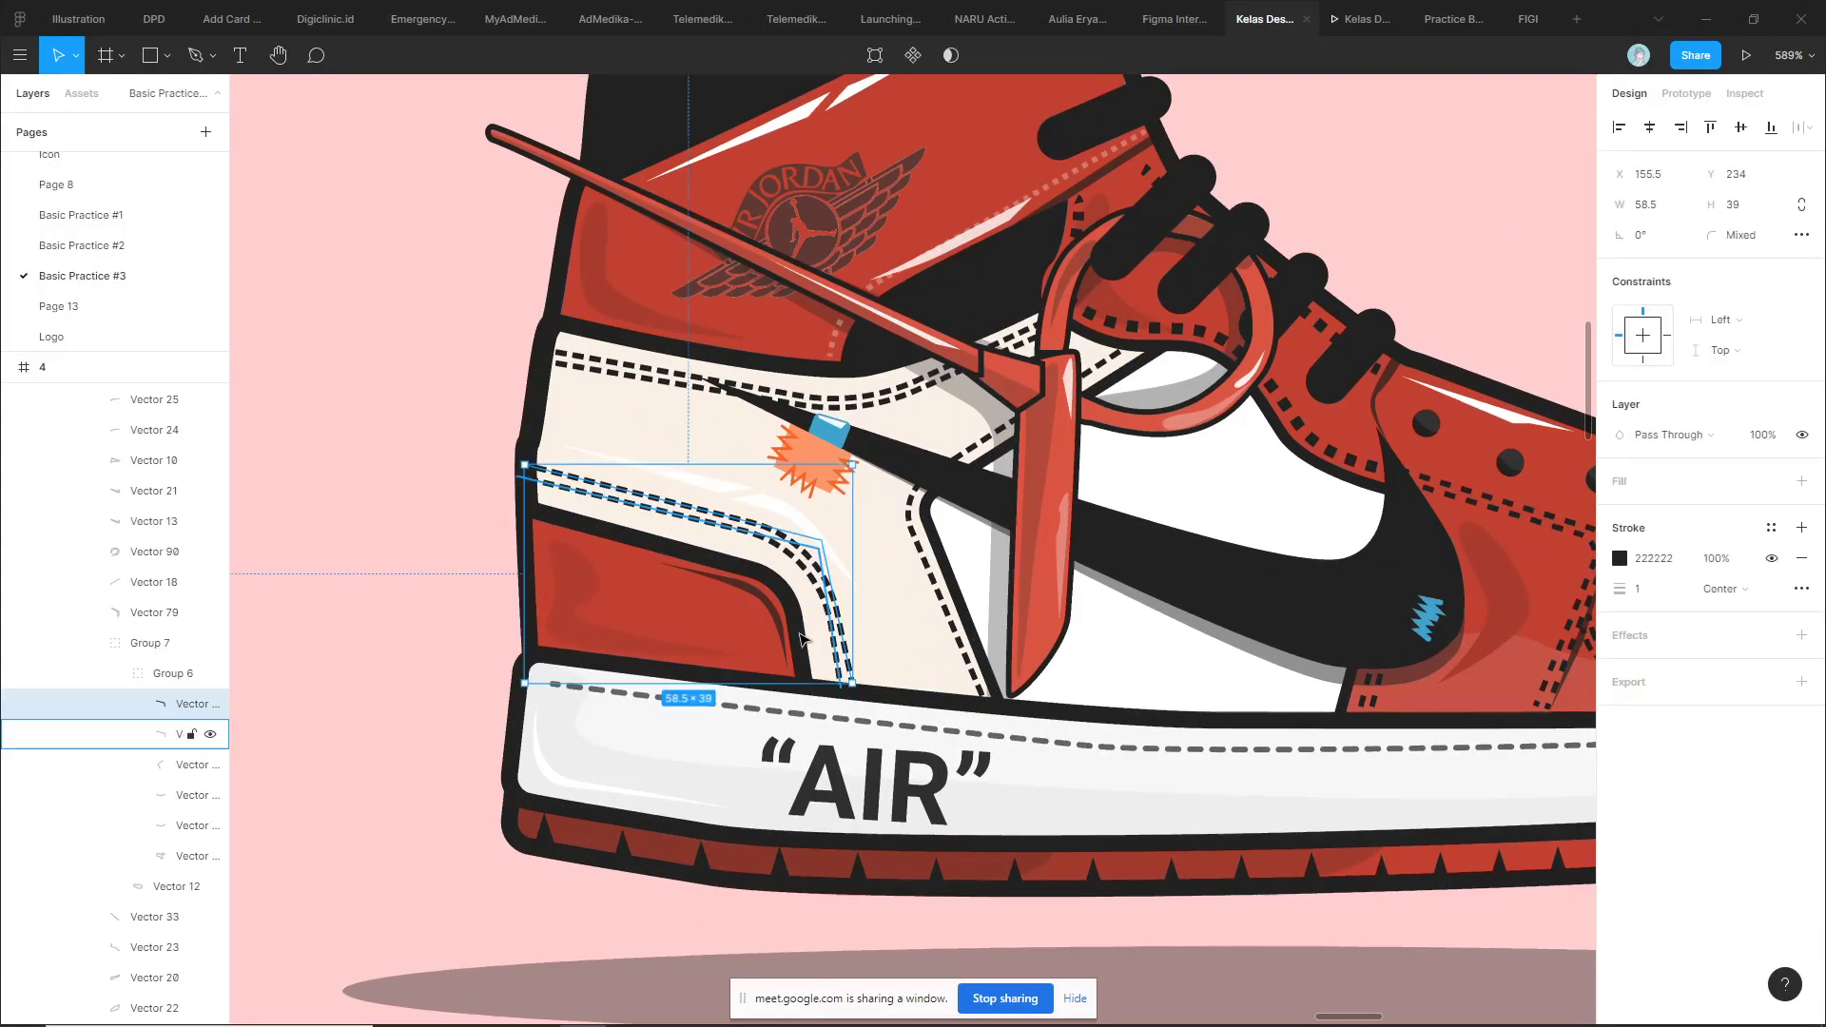
{"action": "scroll", "coordinate": [830, 654], "scroll_direction": "down", "scroll_amount": 3}
{"action": "left_click", "coordinate": [510, 563]}
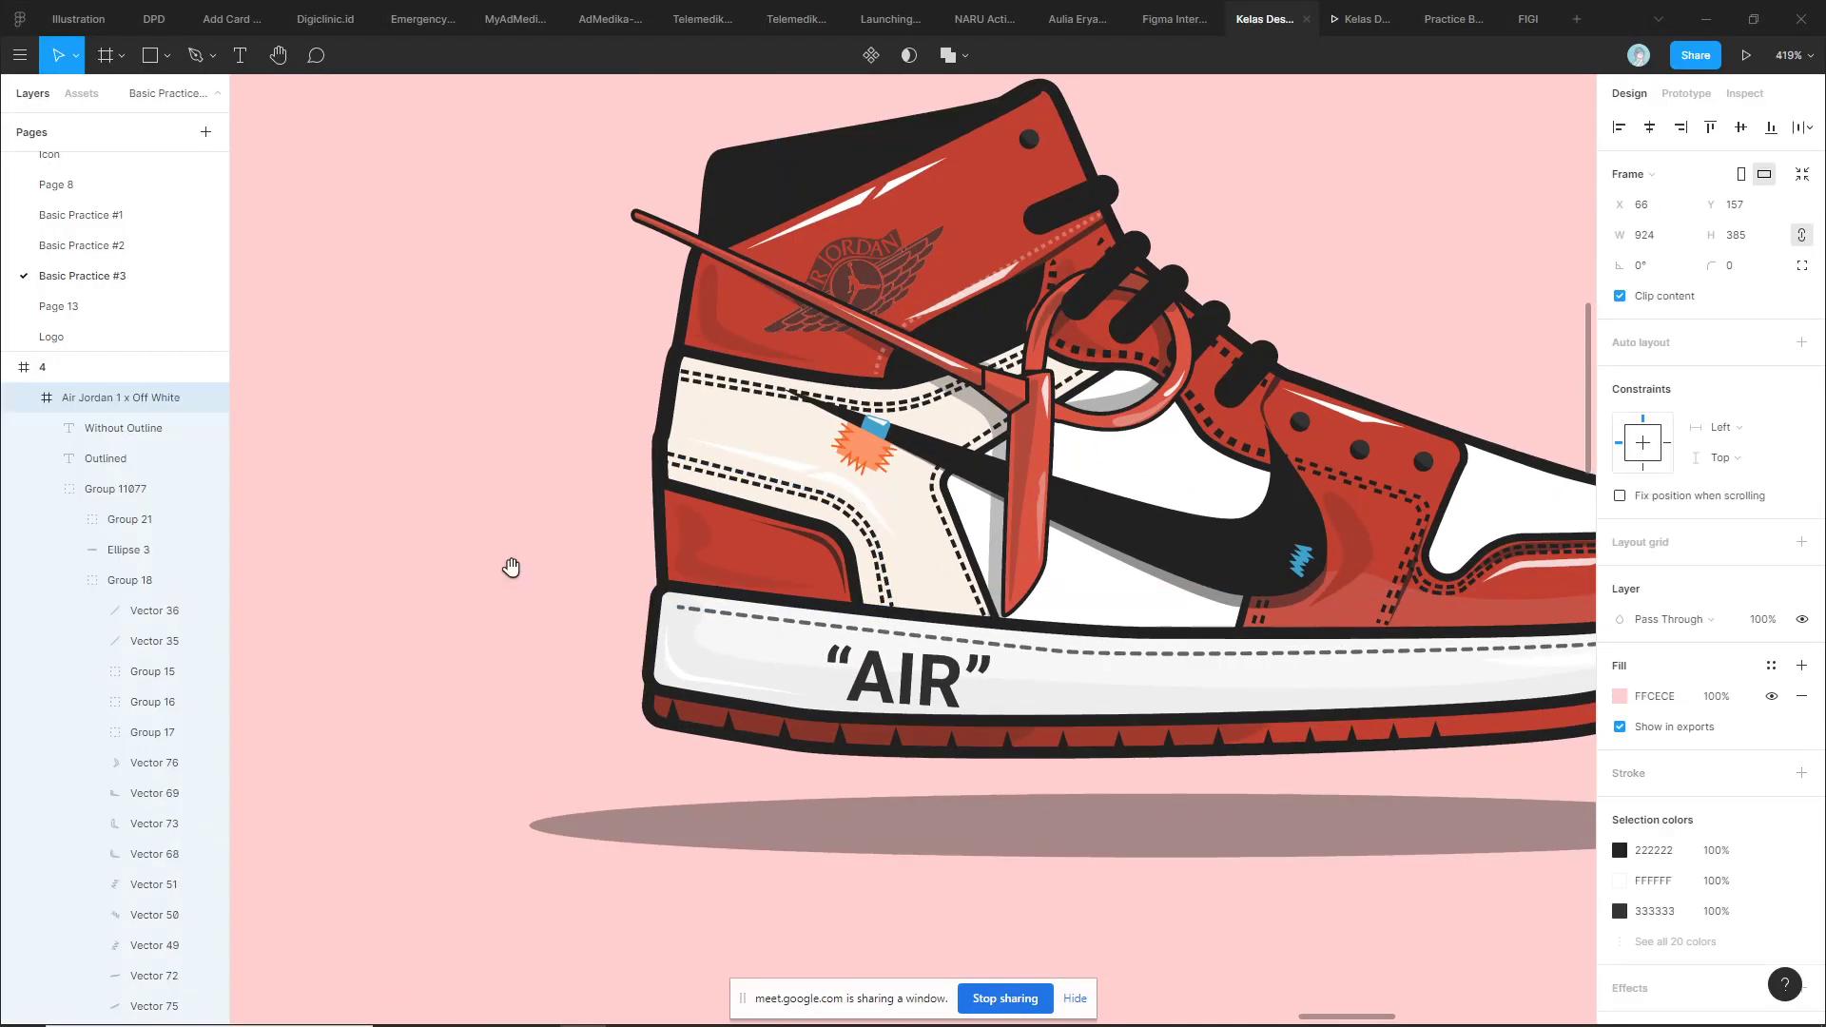
{"action": "scroll", "coordinate": [543, 510], "scroll_direction": "down", "scroll_amount": 1}
Draw a three-point bent path left of the sneaker with the Pen tool and round its corner
{"action": "key", "text": "p"}
{"action": "scroll", "coordinate": [739, 533], "scroll_direction": "left", "scroll_amount": 3}
{"action": "left_click", "coordinate": [557, 422]}
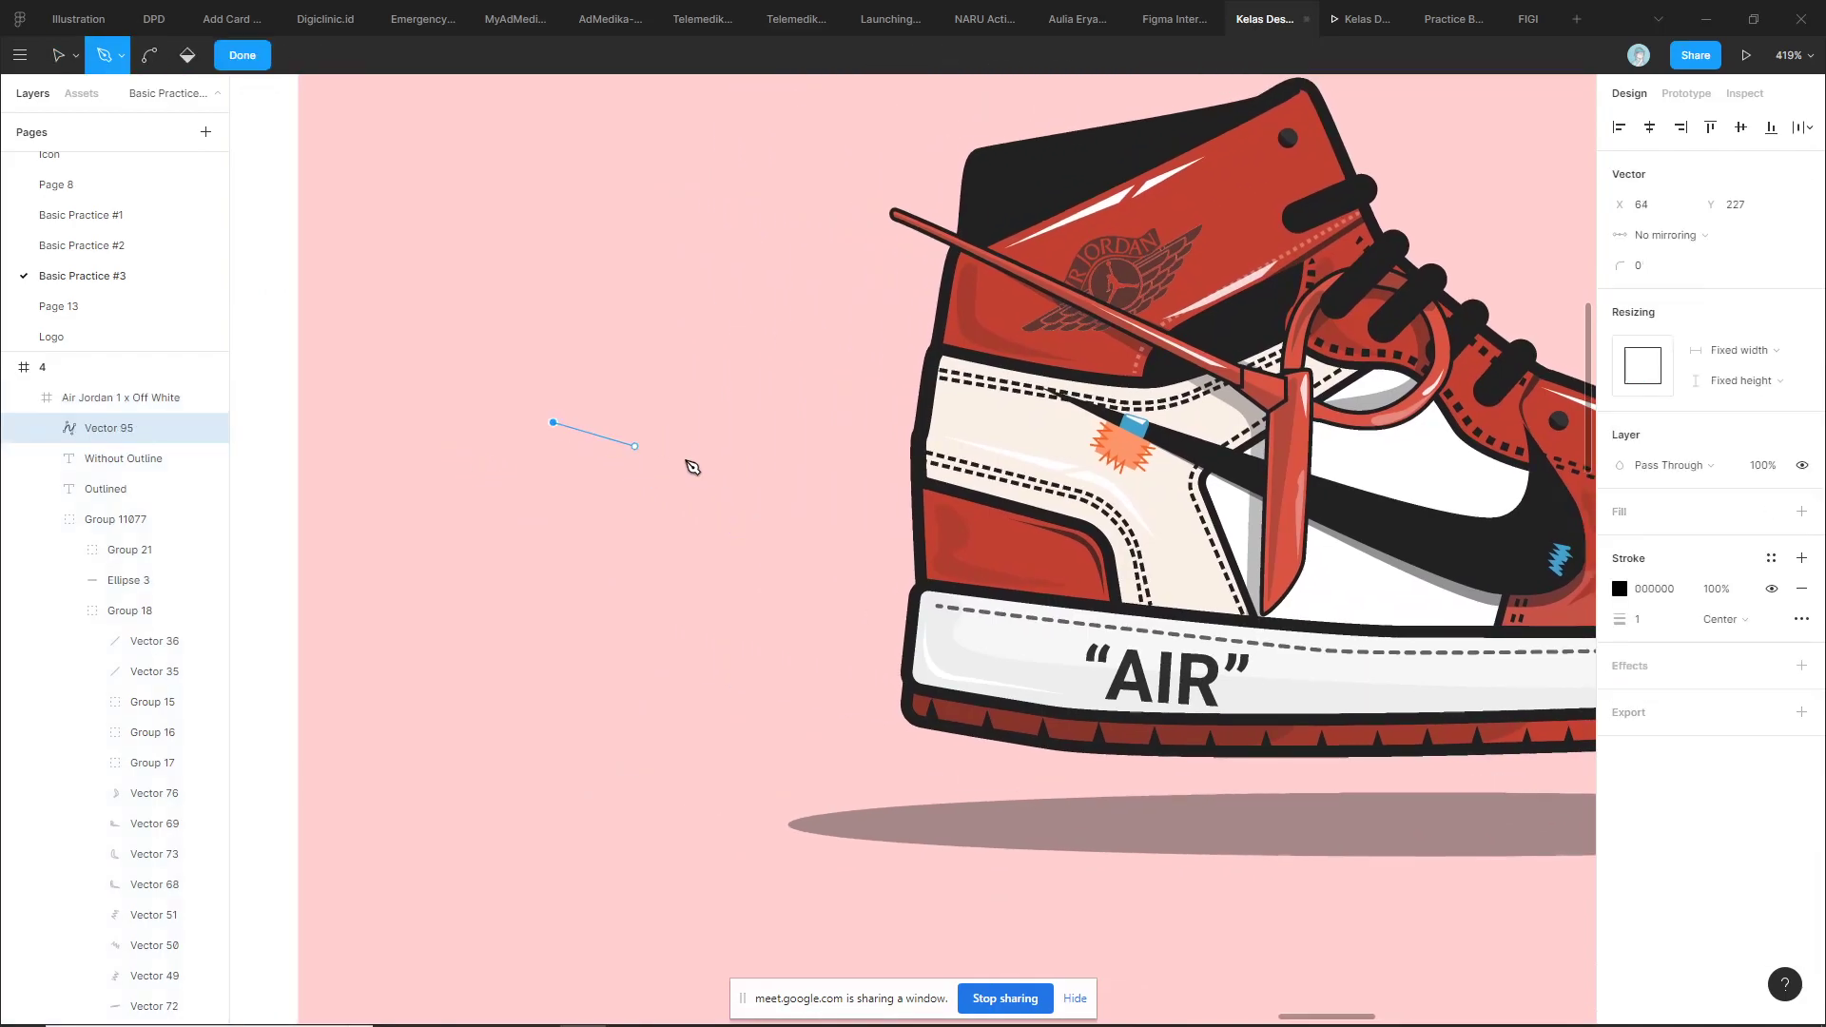
{"action": "left_click", "coordinate": [738, 476]}
{"action": "left_click", "coordinate": [760, 596]}
{"action": "scroll", "coordinate": [758, 576], "scroll_direction": "up", "scroll_amount": 3}
{"action": "key", "text": "Escape"}
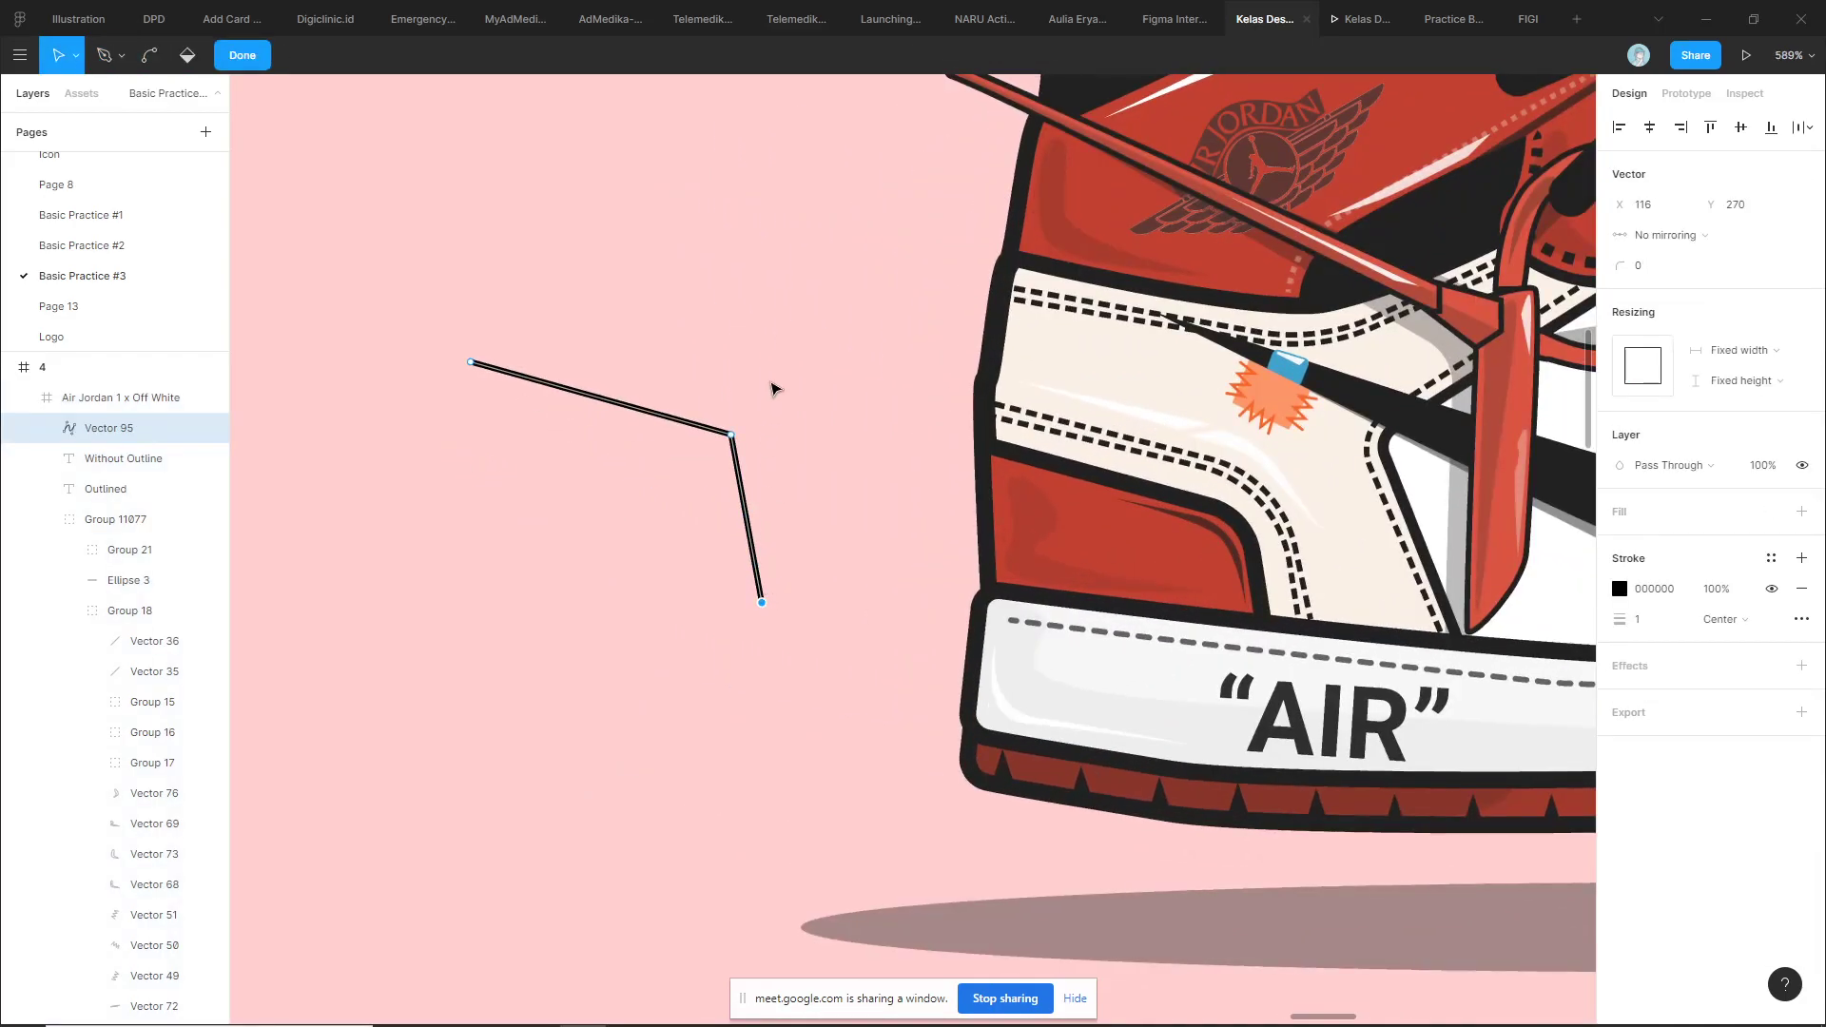
{"action": "left_click", "coordinate": [731, 434]}
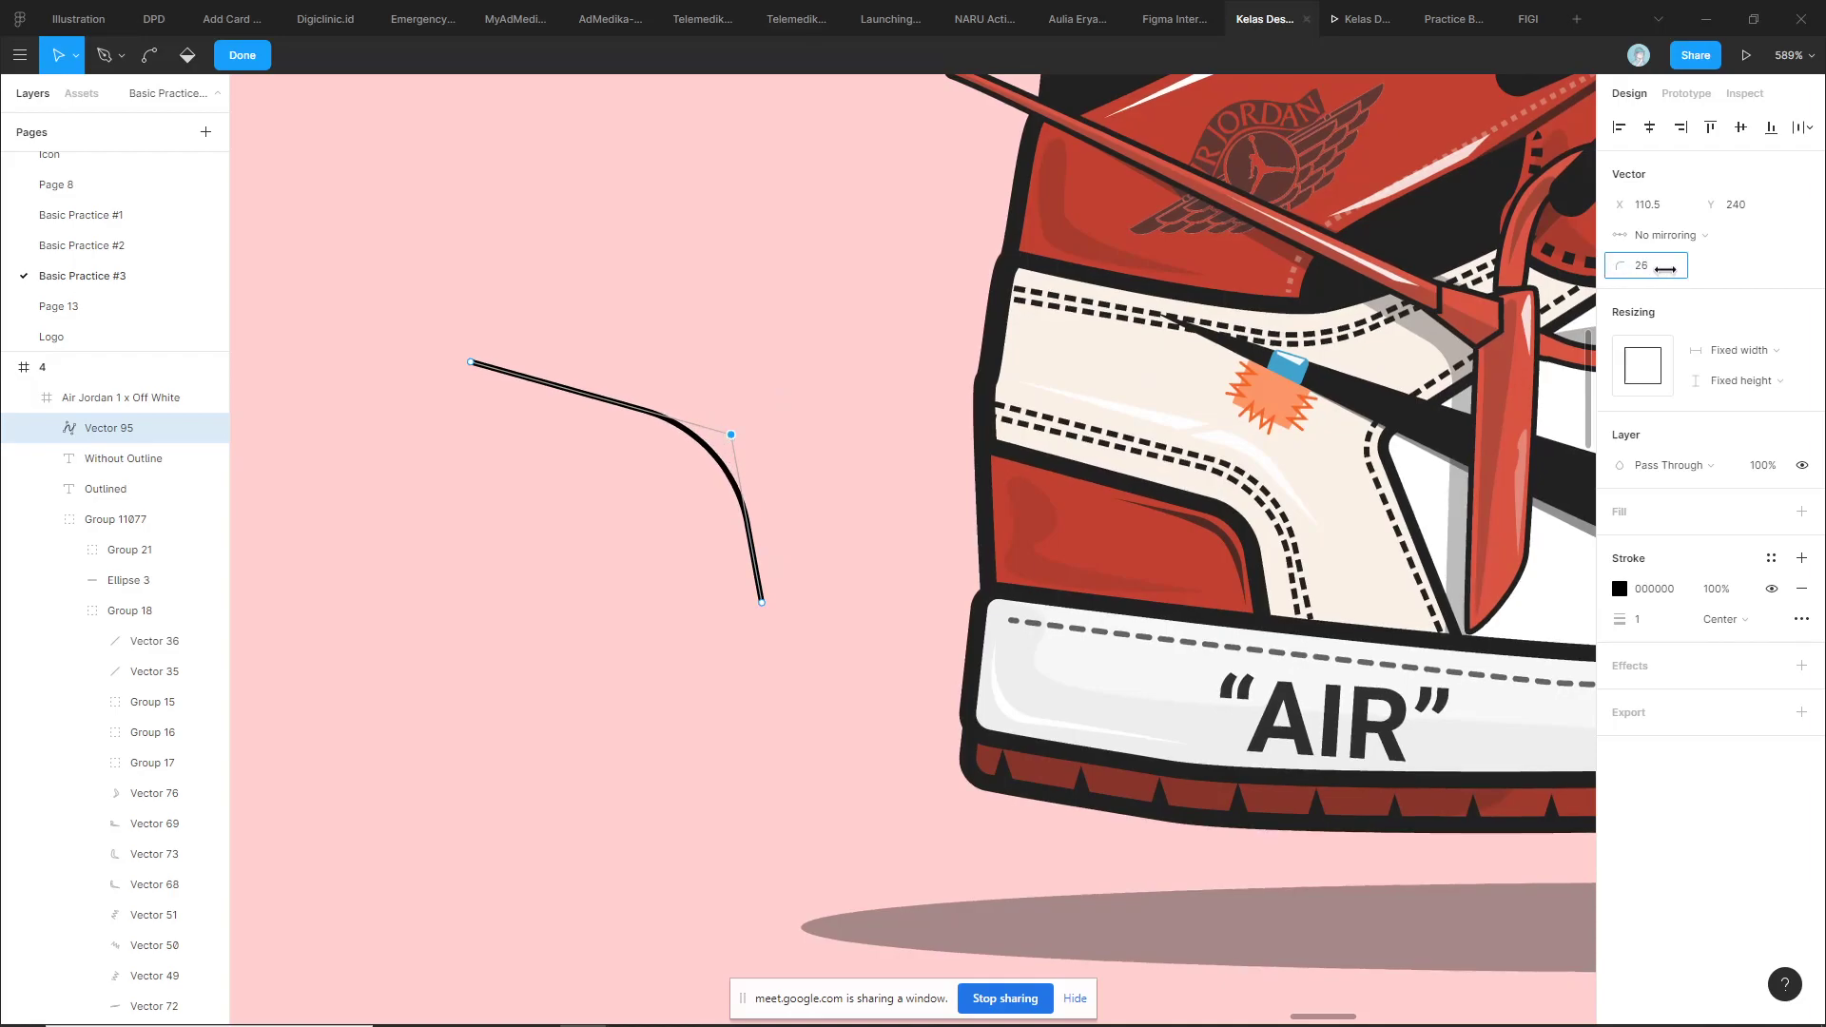
{"action": "left_click_drag", "start_coordinate": [1663, 270], "coordinate": [1631, 267]}
{"action": "left_click", "coordinate": [1002, 524]}
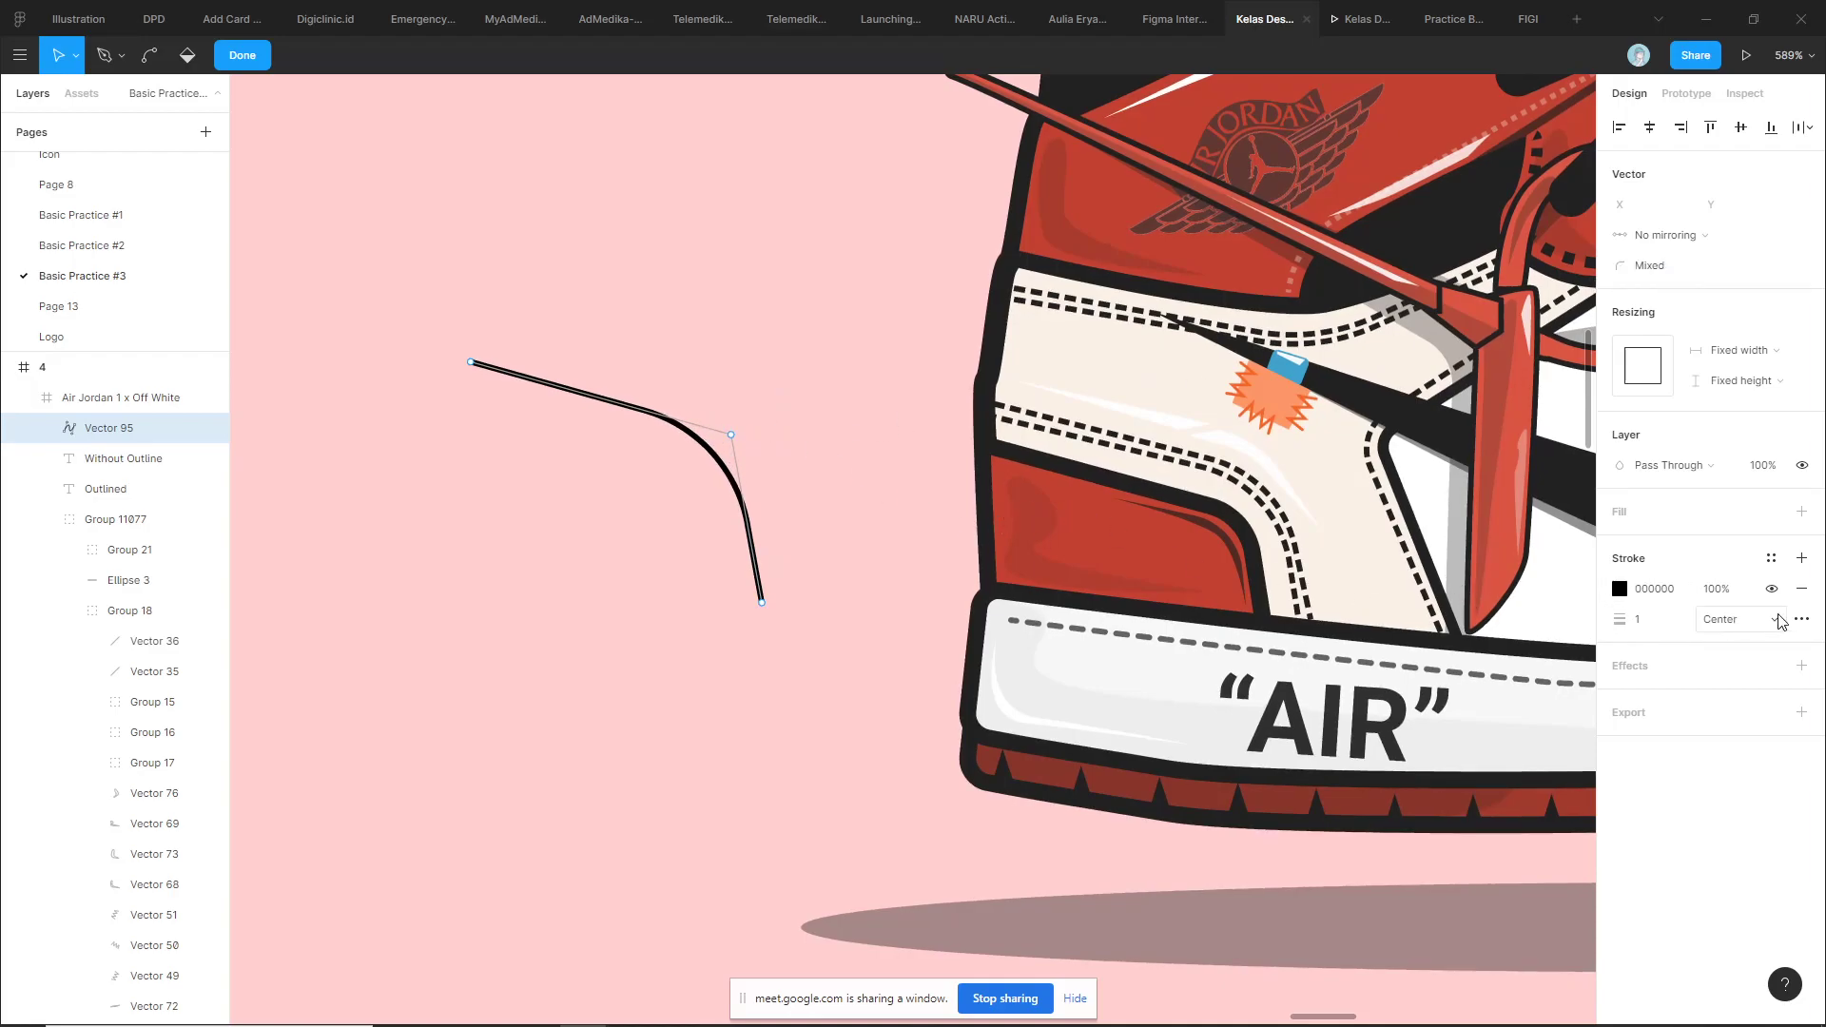
Try dash patterns 5, 5, then 5, 10 and 5, 20 on the curve's stroke
{"action": "left_click", "coordinate": [1803, 620]}
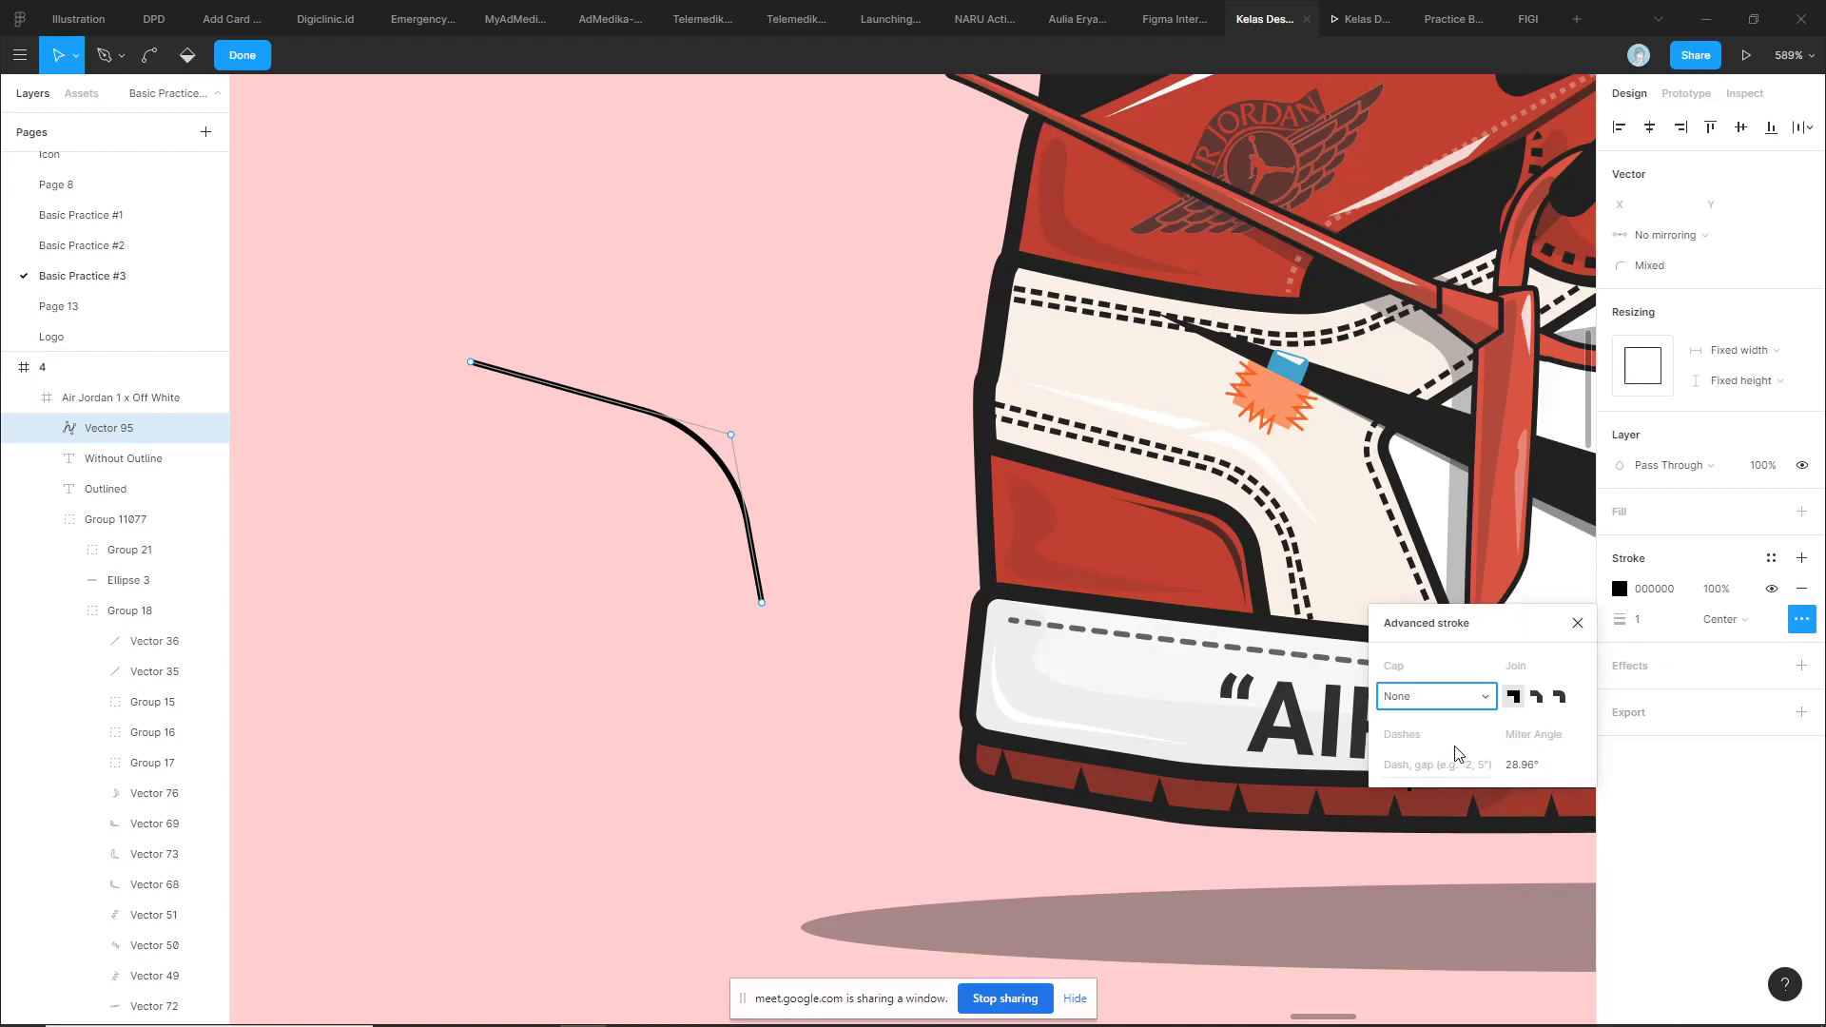
{"action": "left_click", "coordinate": [1399, 776]}
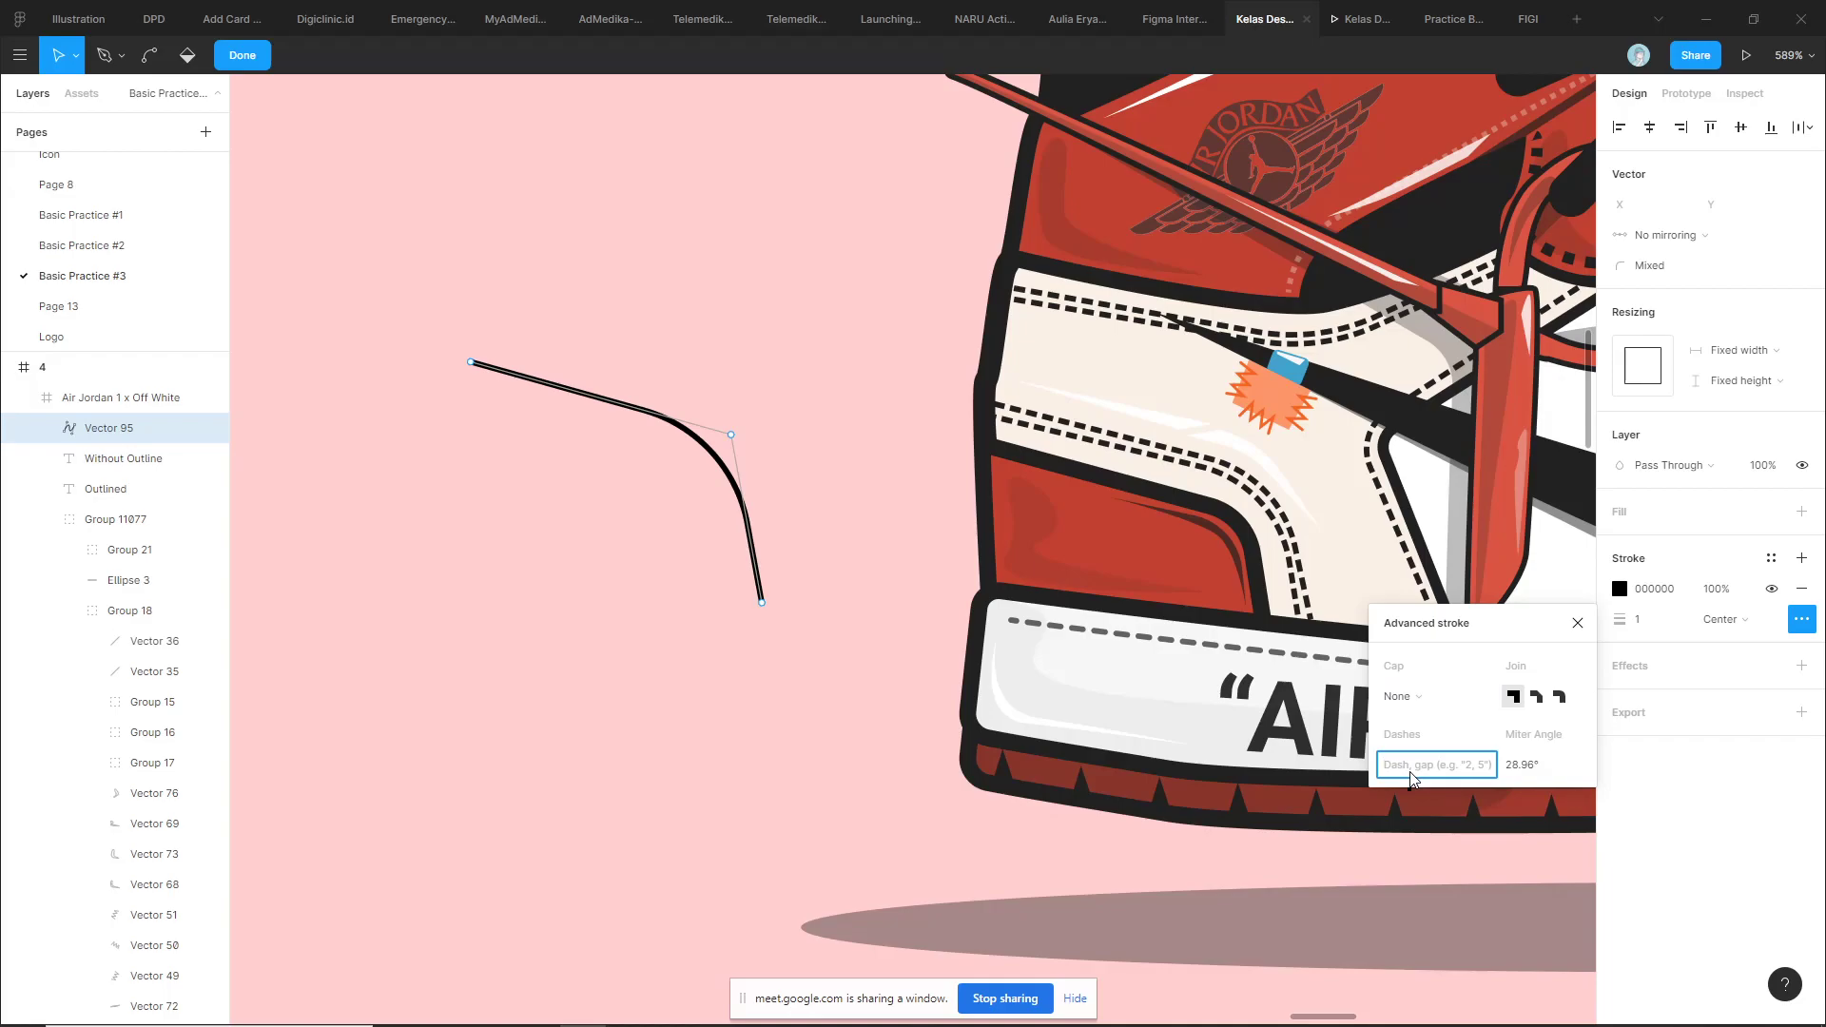
{"action": "type", "text": "5,5"}
{"action": "key", "text": "Return"}
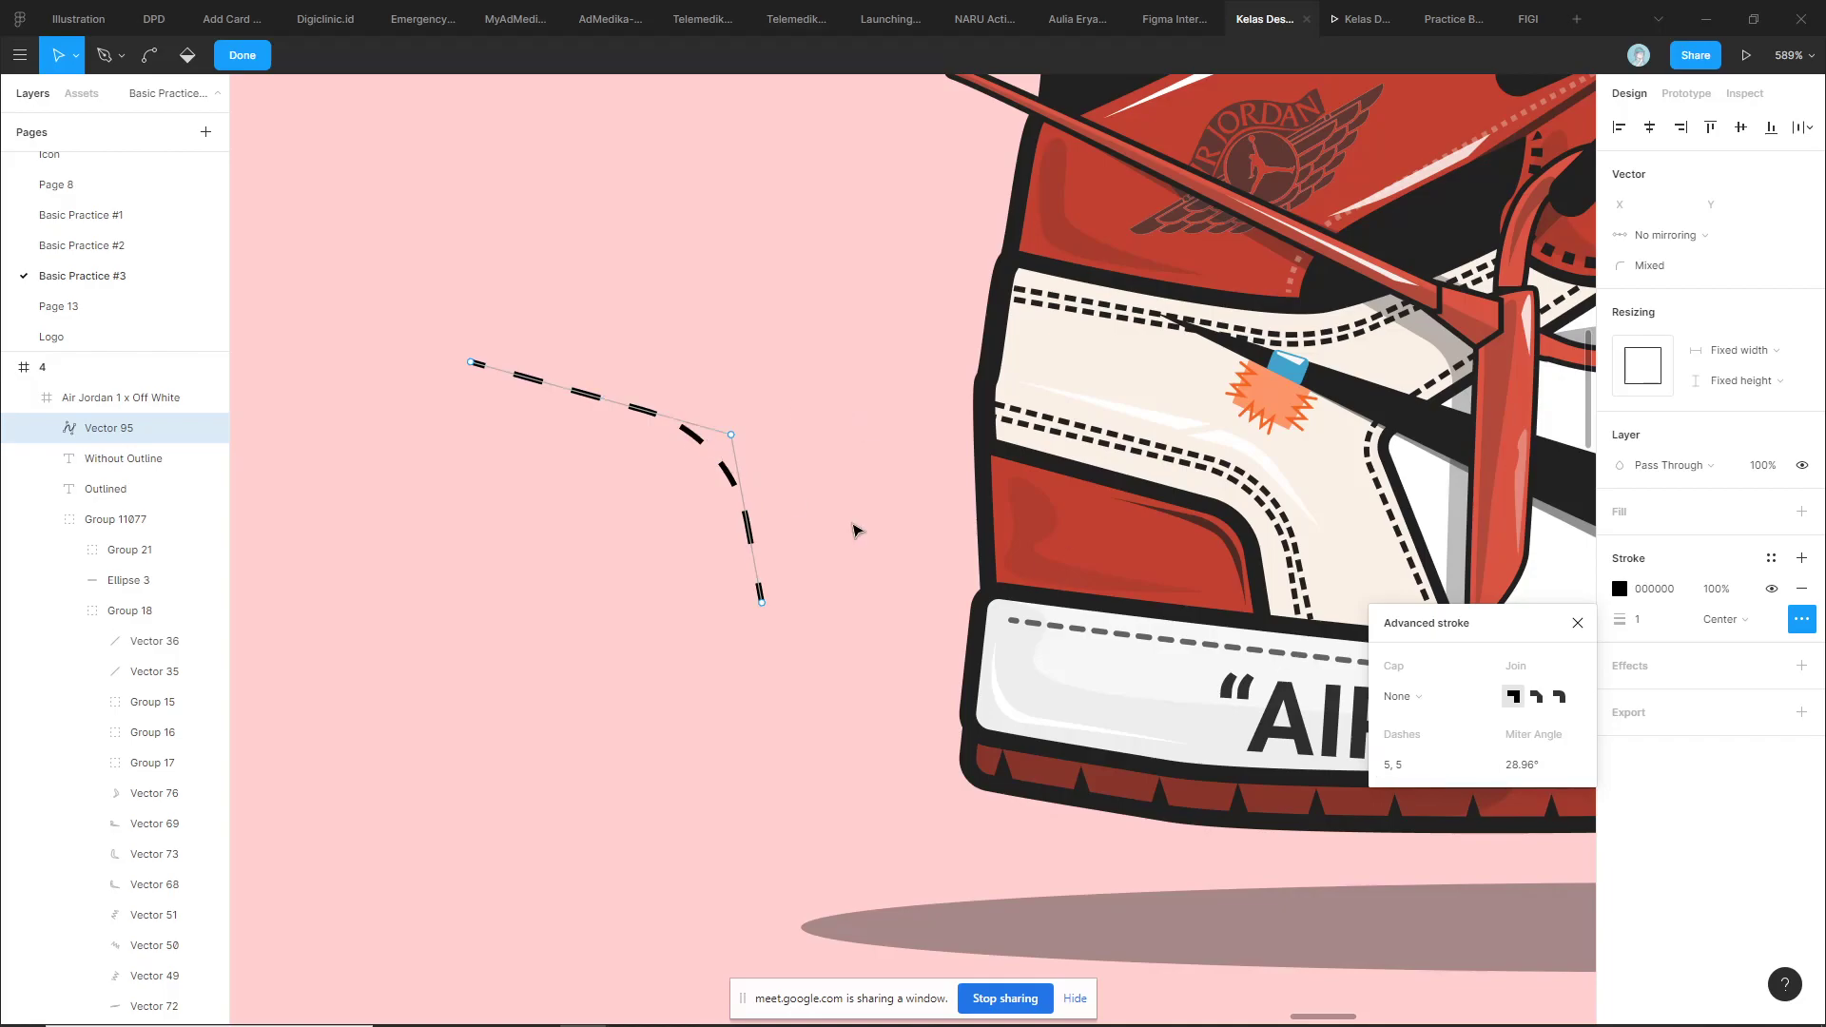
{"action": "left_click", "coordinate": [1427, 773]}
{"action": "type", "text": "10"}
{"action": "key", "text": "Return"}
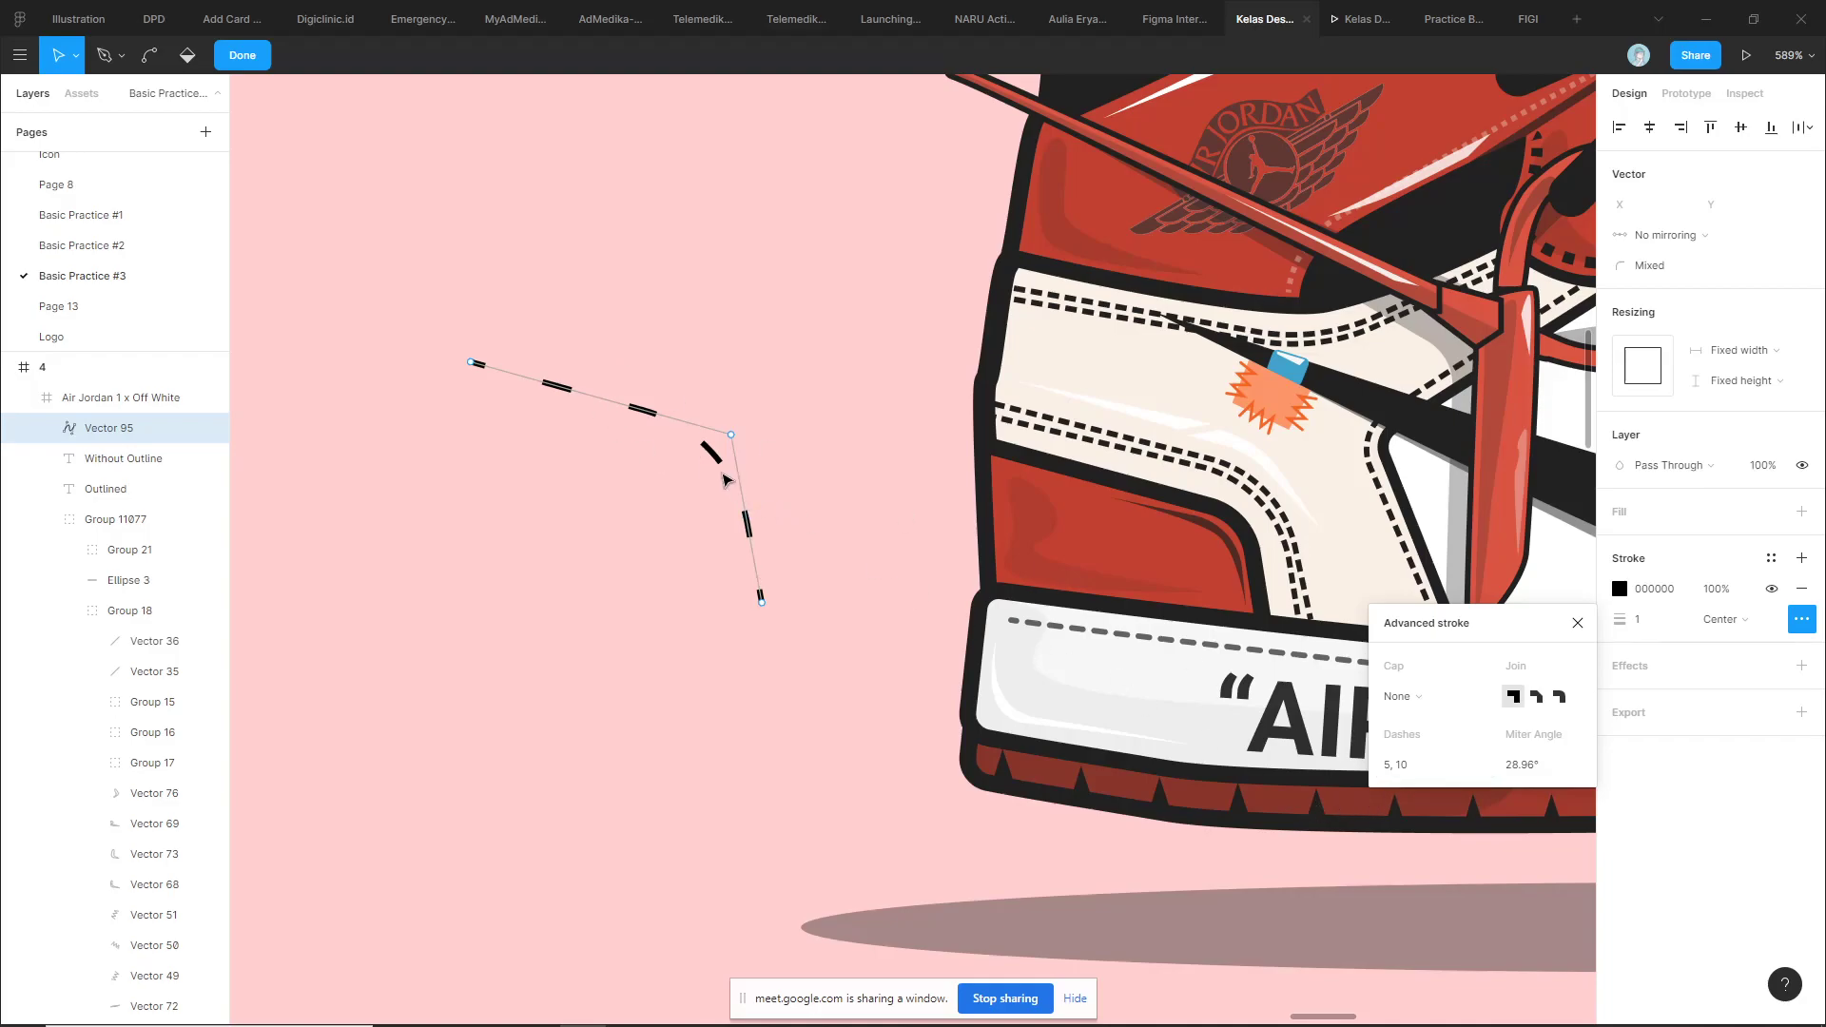
{"action": "left_click", "coordinate": [1438, 765]}
{"action": "type", "text": "0"}
{"action": "key", "text": "Return"}
Settle on a 5, 3 dash pattern for the curve and paste a copy of it
{"action": "left_click", "coordinate": [1437, 774]}
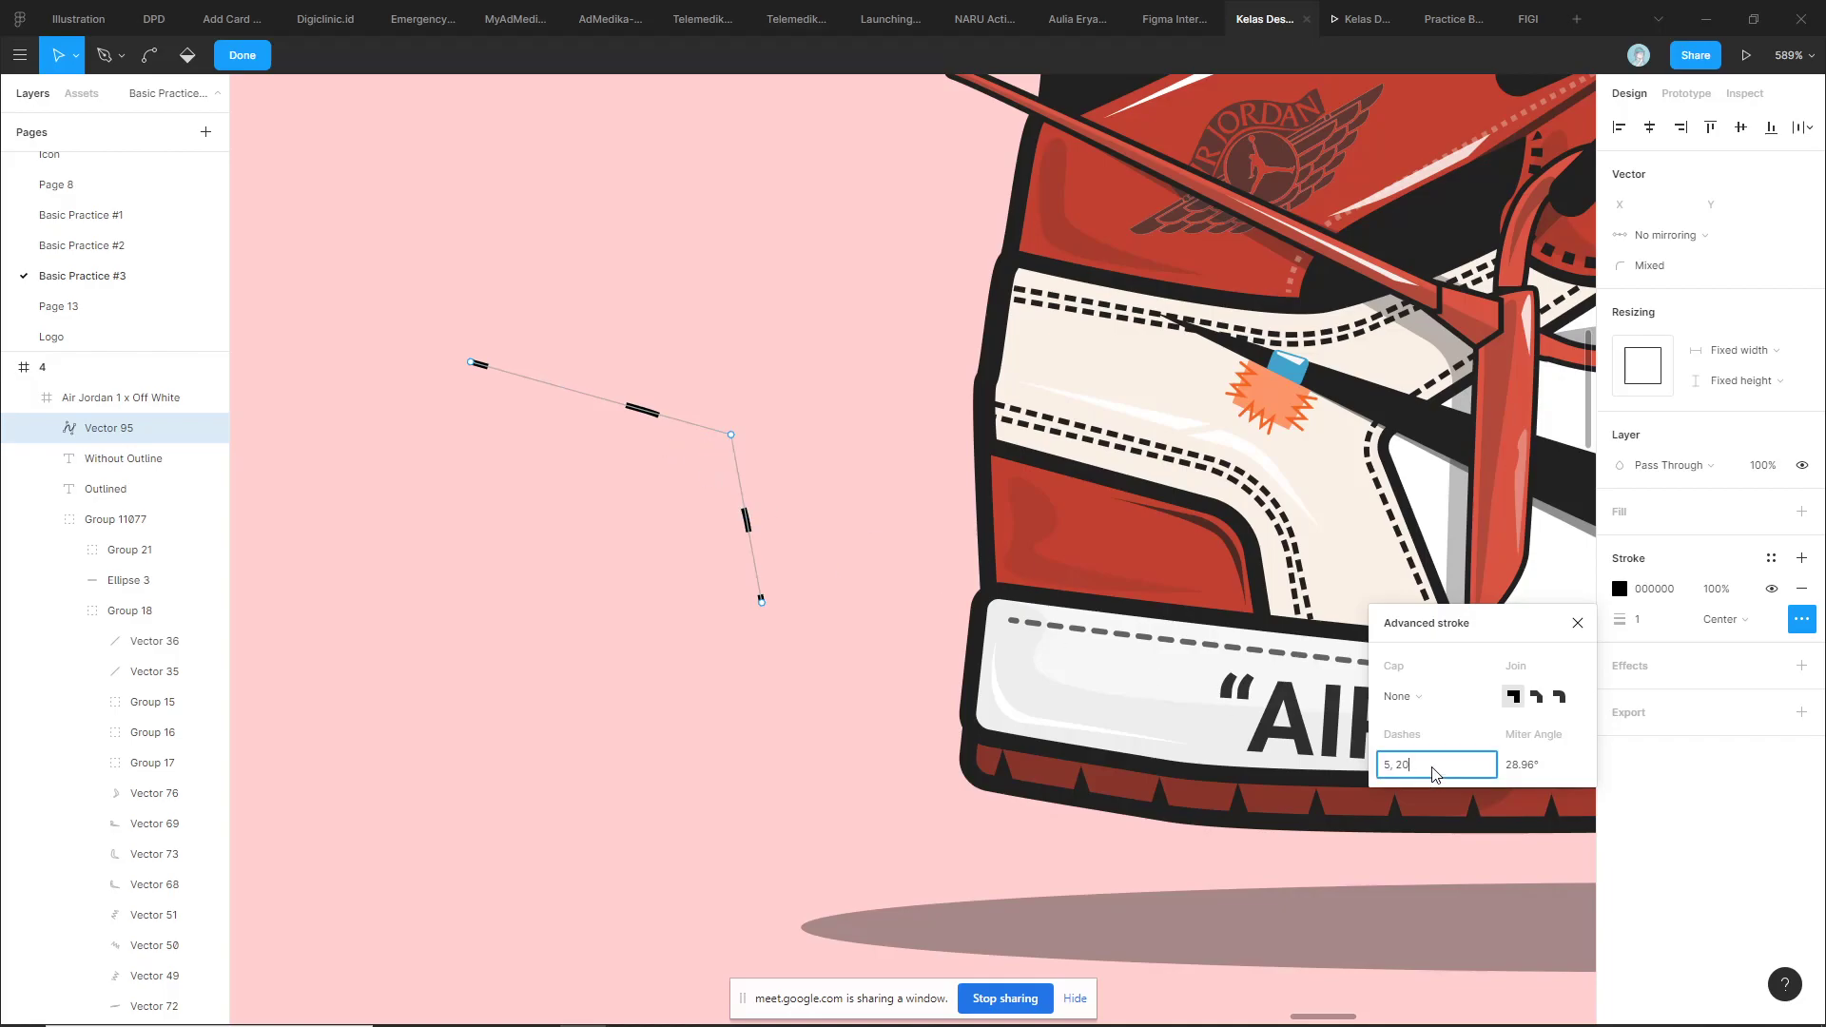
{"action": "type", "text": "3, 3"}
{"action": "key", "text": "Return"}
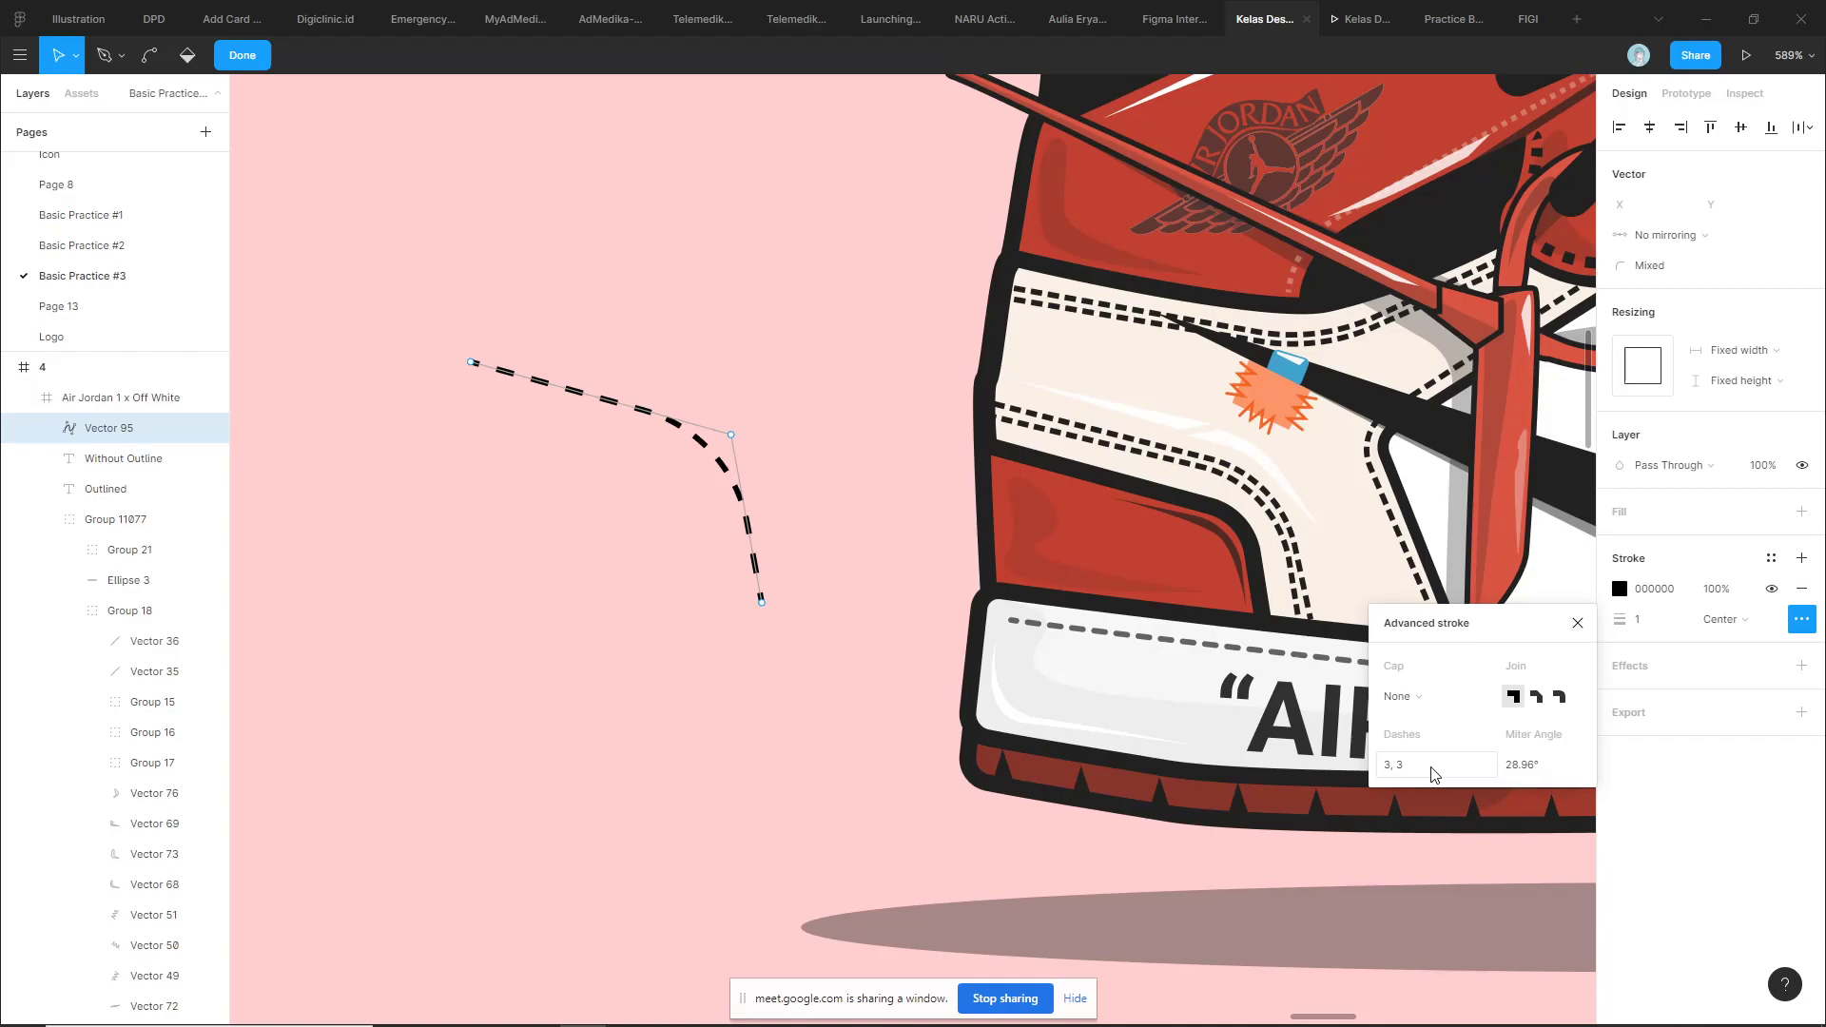
{"action": "left_click", "coordinate": [1432, 773]}
{"action": "key", "text": "Return"}
{"action": "key", "text": "Escape"}
{"action": "key", "text": "Escape"}
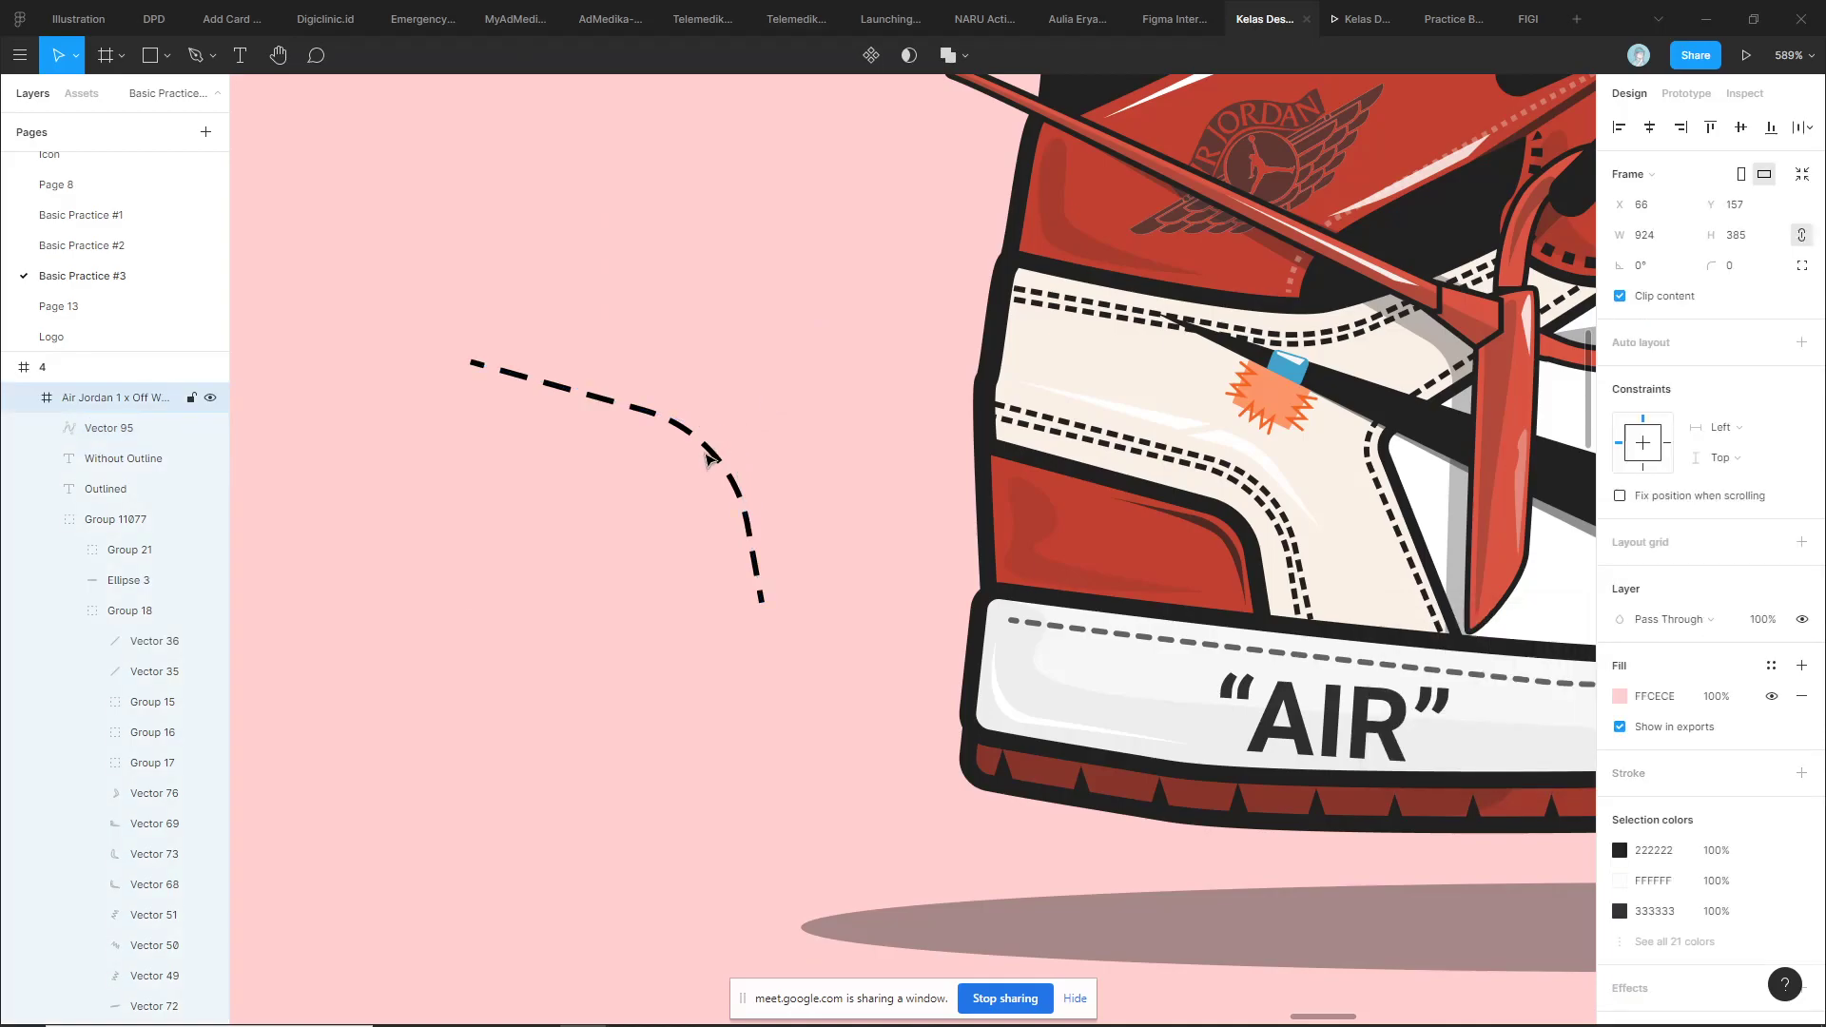
{"action": "key", "text": "ctrl+v"}
{"action": "left_click_drag", "start_coordinate": [720, 461], "coordinate": [699, 468]}
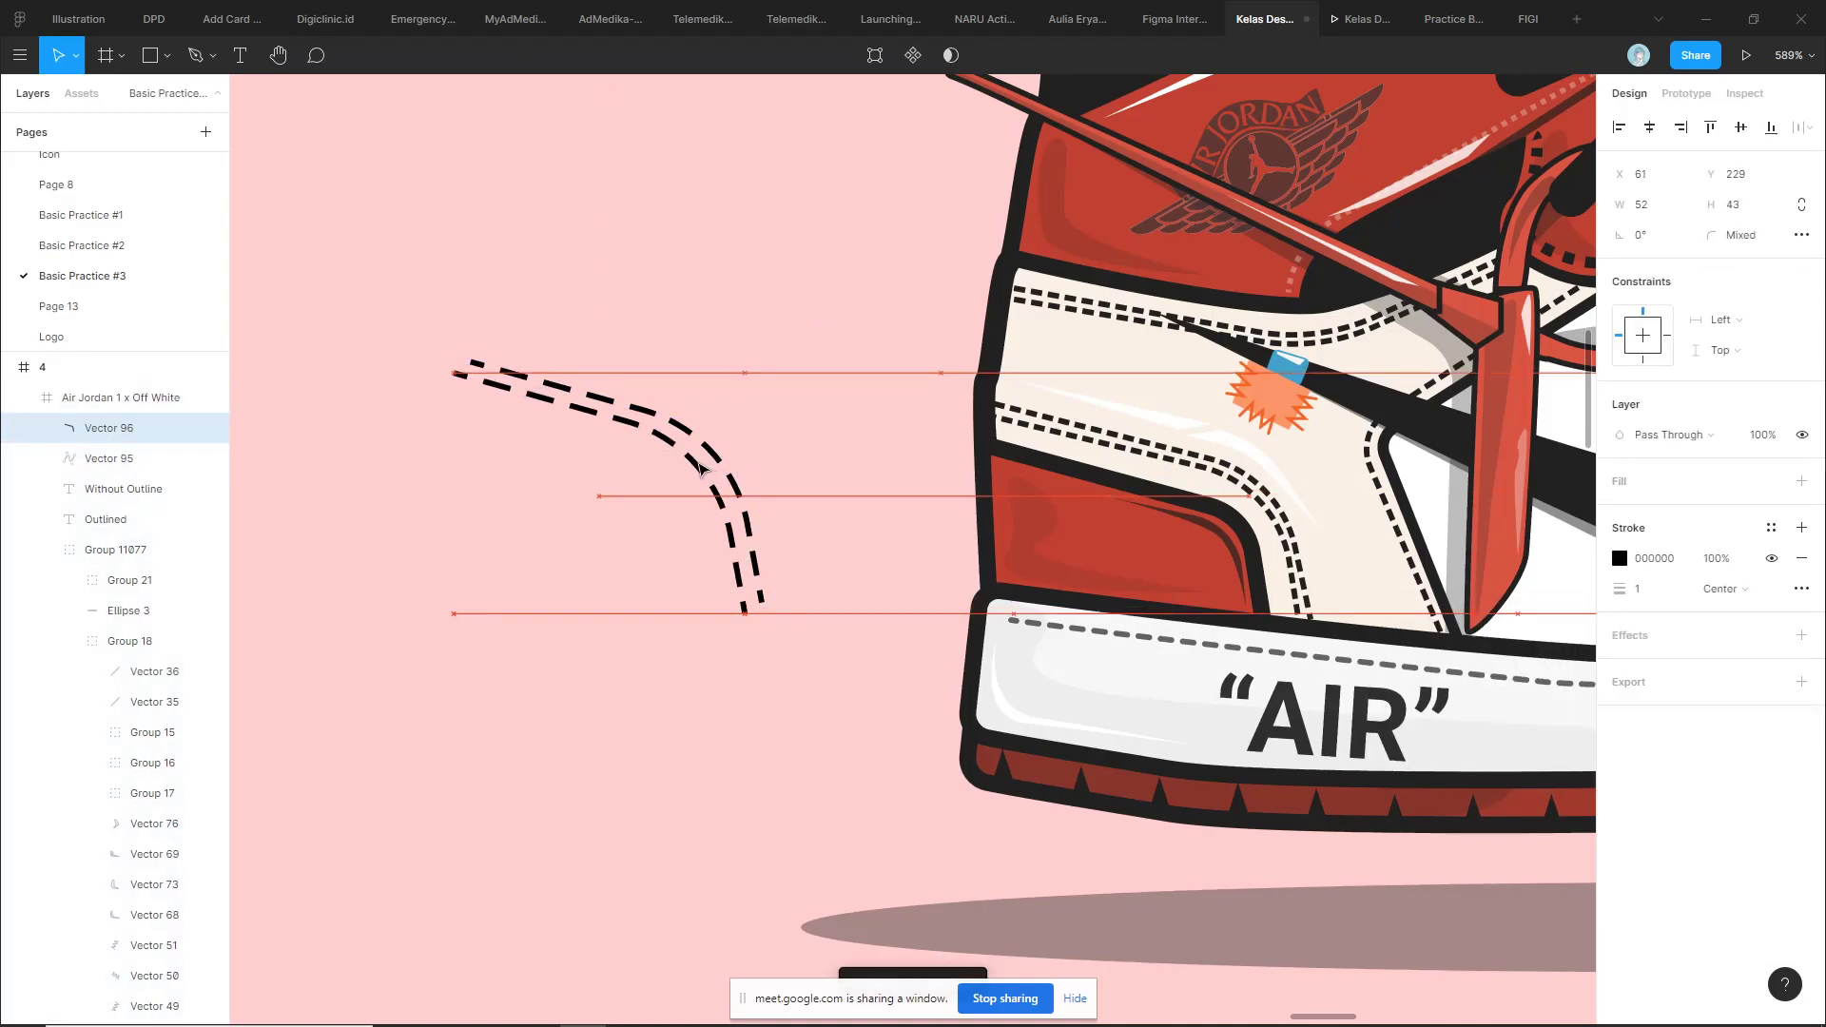
{"action": "key", "text": "Escape"}
{"action": "scroll", "coordinate": [827, 428], "scroll_direction": "down", "scroll_amount": 3}
{"action": "scroll", "coordinate": [1113, 487], "scroll_direction": "up", "scroll_amount": 5}
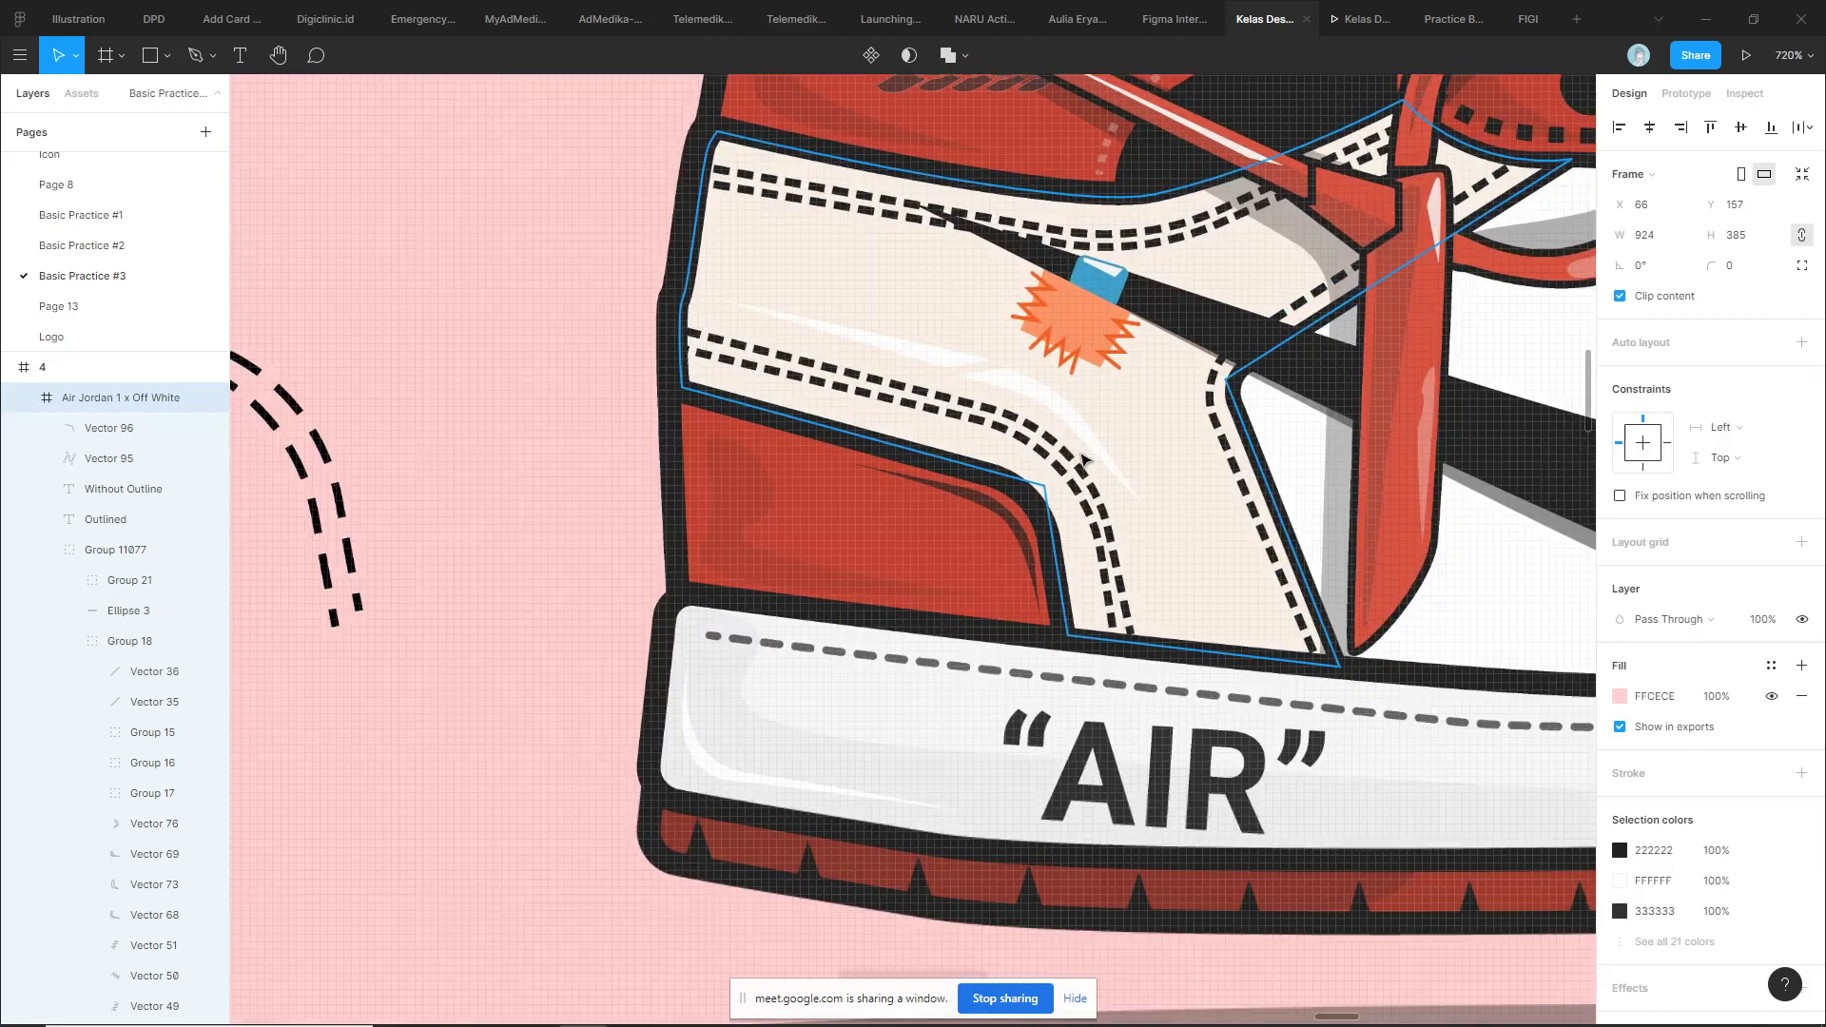
{"action": "left_click", "coordinate": [1063, 450]}
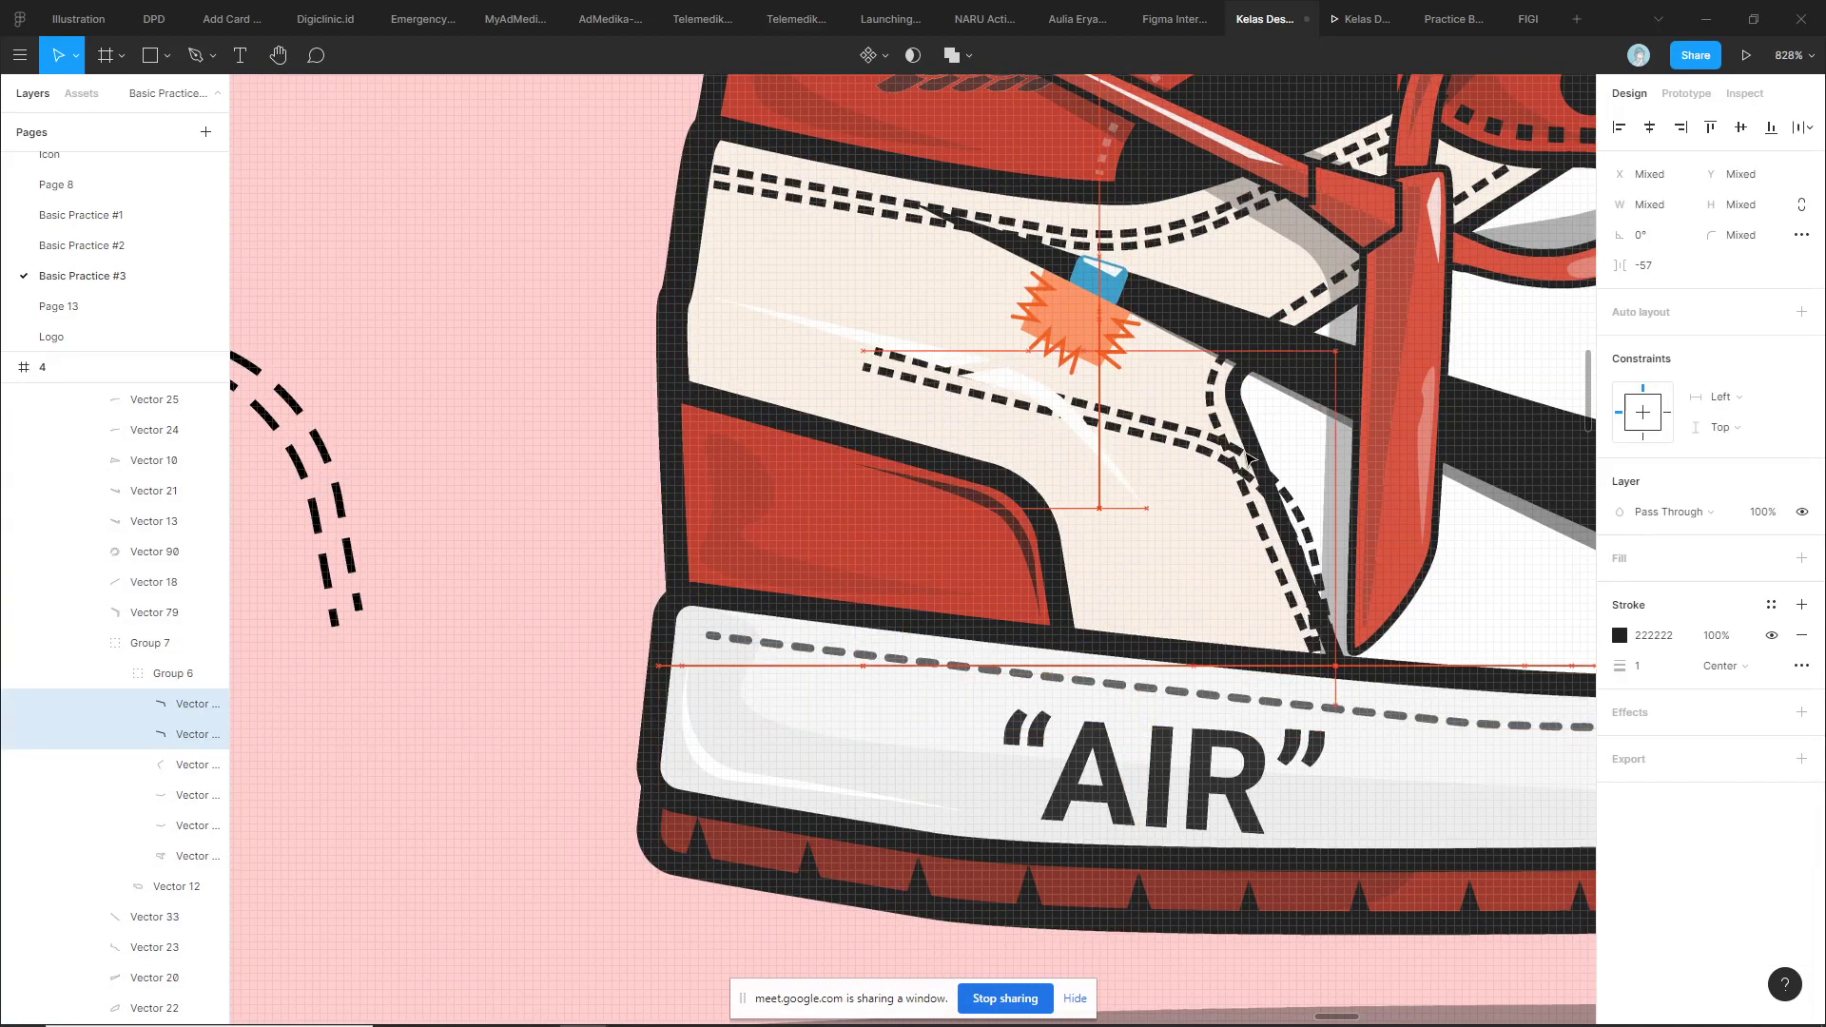
{"action": "left_click", "coordinate": [623, 416]}
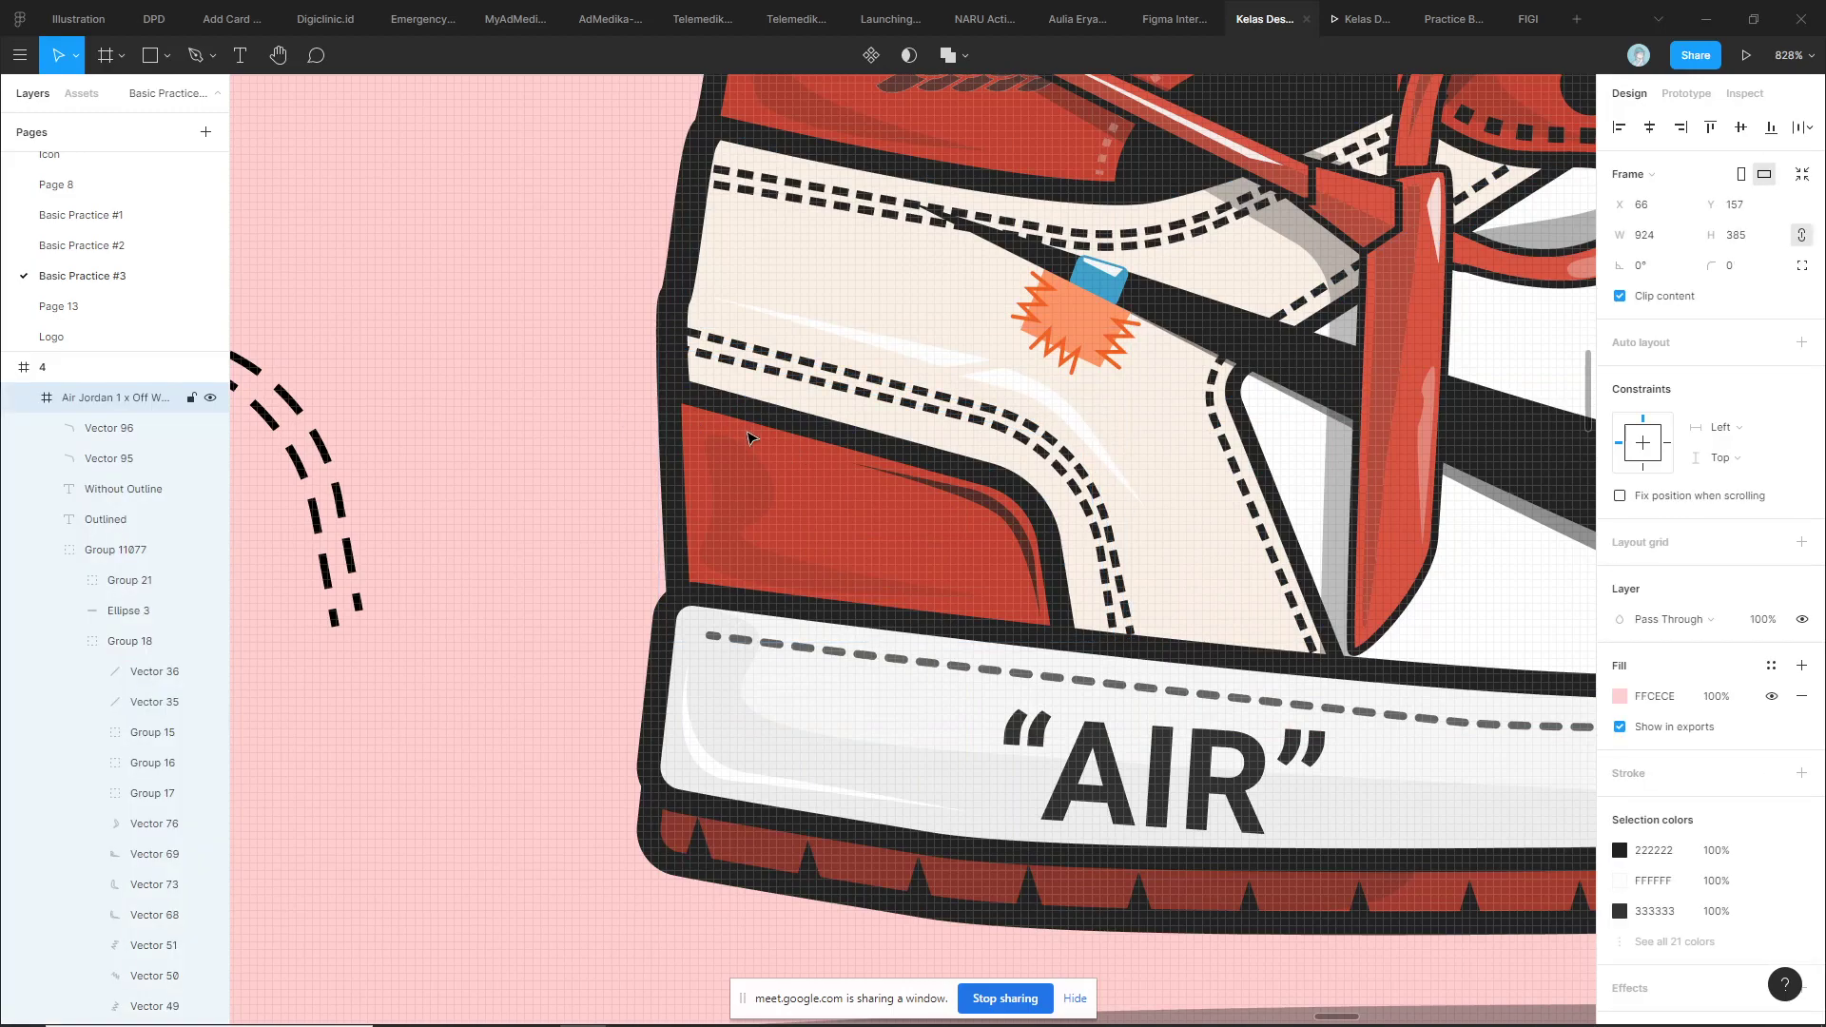
{"action": "scroll", "coordinate": [749, 438], "scroll_direction": "down", "scroll_amount": 5}
{"action": "scroll", "coordinate": [530, 297], "scroll_direction": "down", "scroll_amount": 2}
{"action": "scroll", "coordinate": [542, 306], "scroll_direction": "down", "scroll_amount": 3}
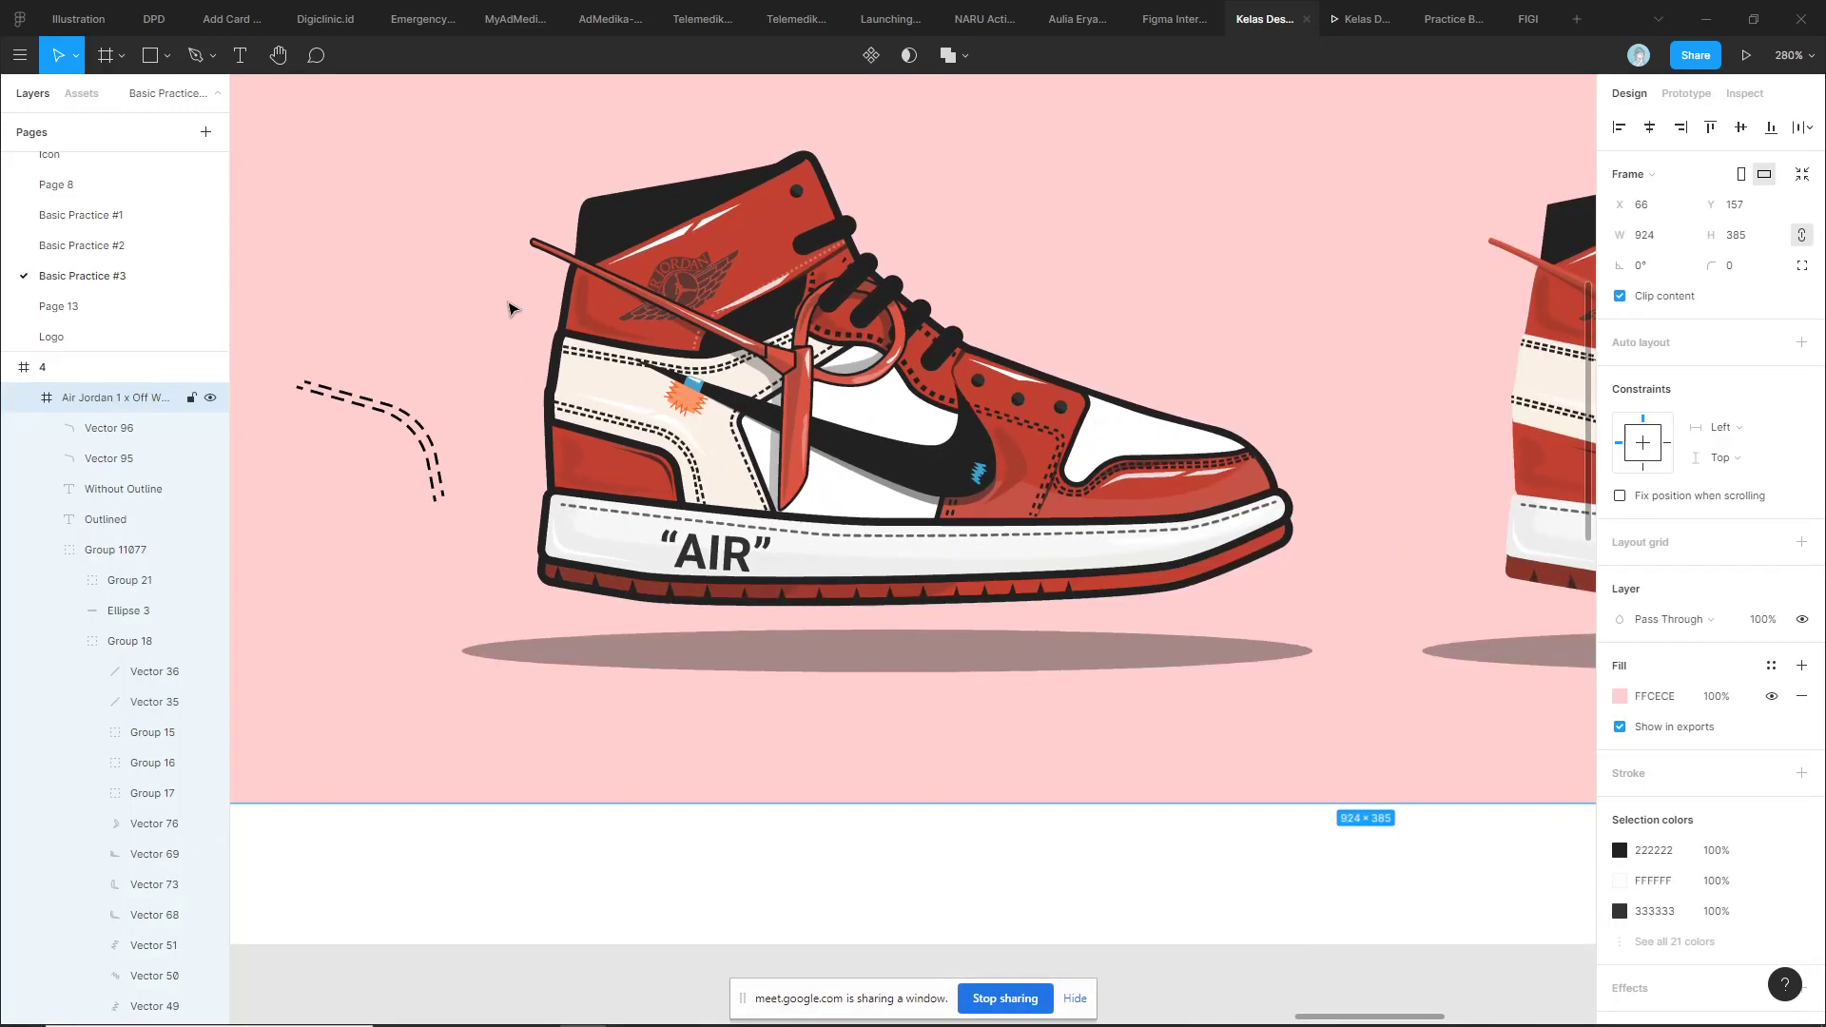
{"action": "scroll", "coordinate": [533, 294], "scroll_direction": "up", "scroll_amount": 3}
{"action": "left_click", "coordinate": [901, 250]}
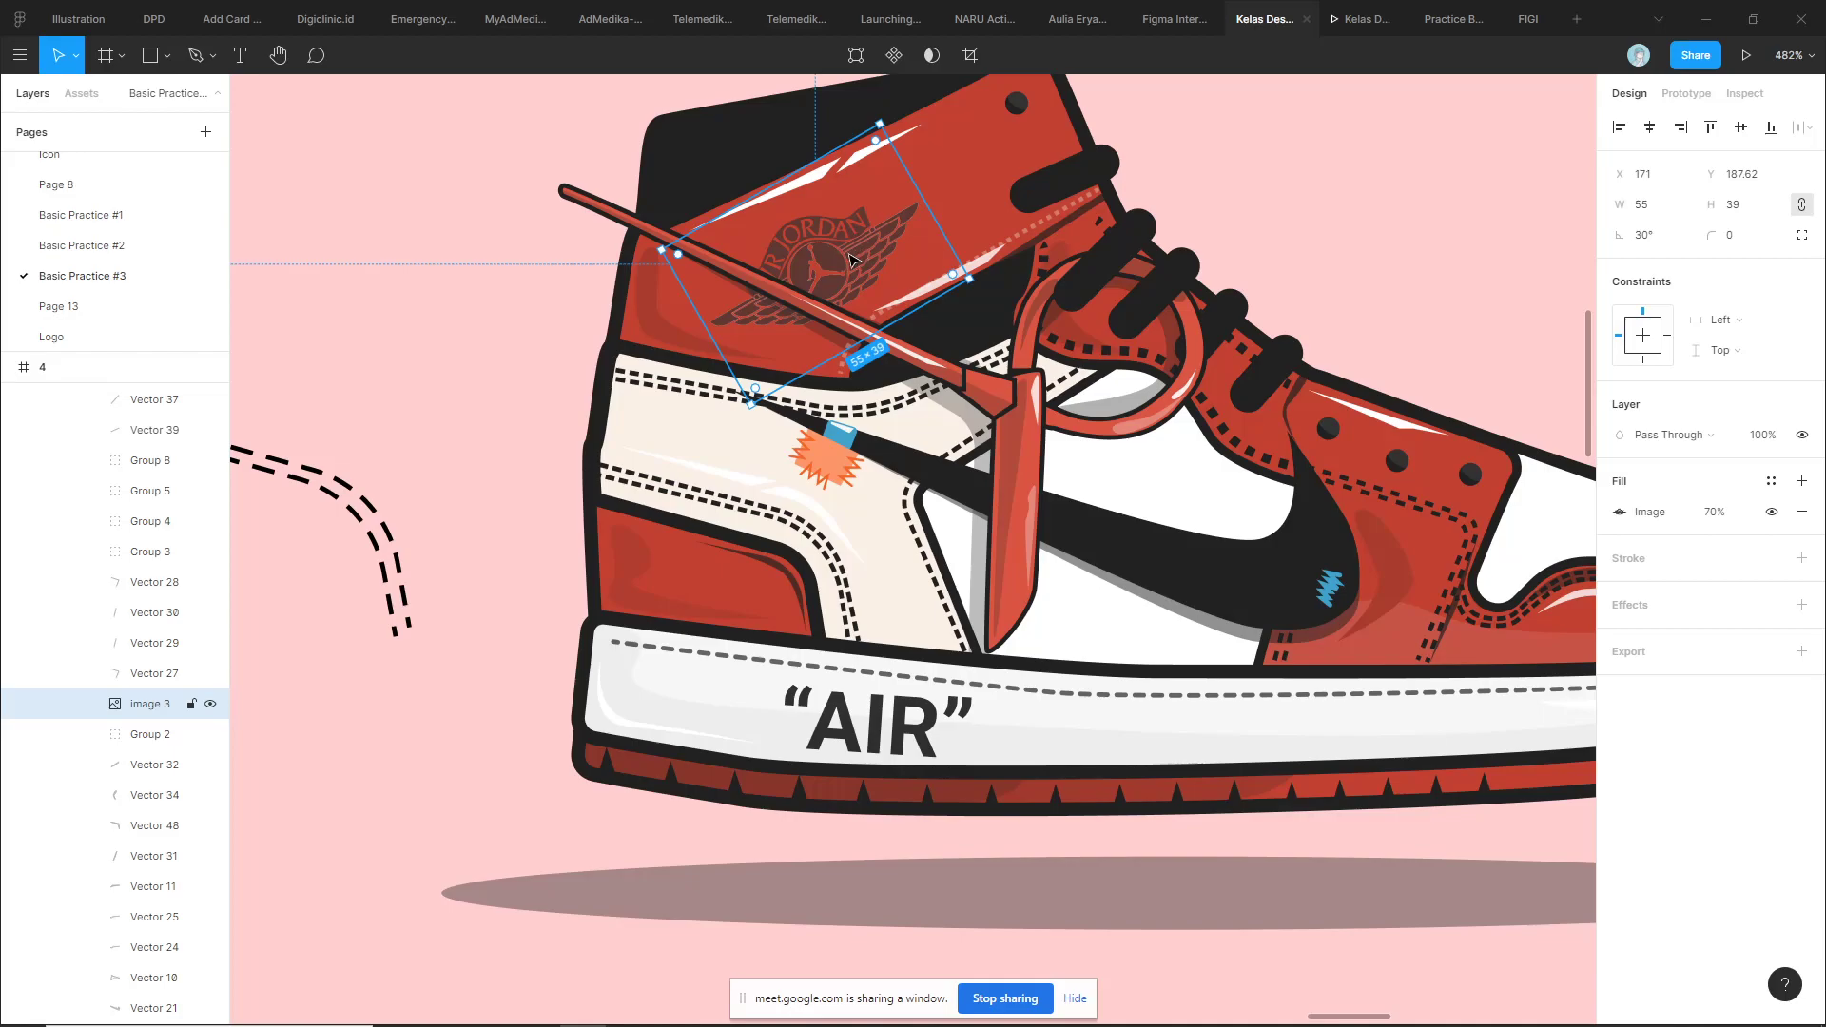
{"action": "scroll", "coordinate": [804, 297], "scroll_direction": "down", "scroll_amount": 3}
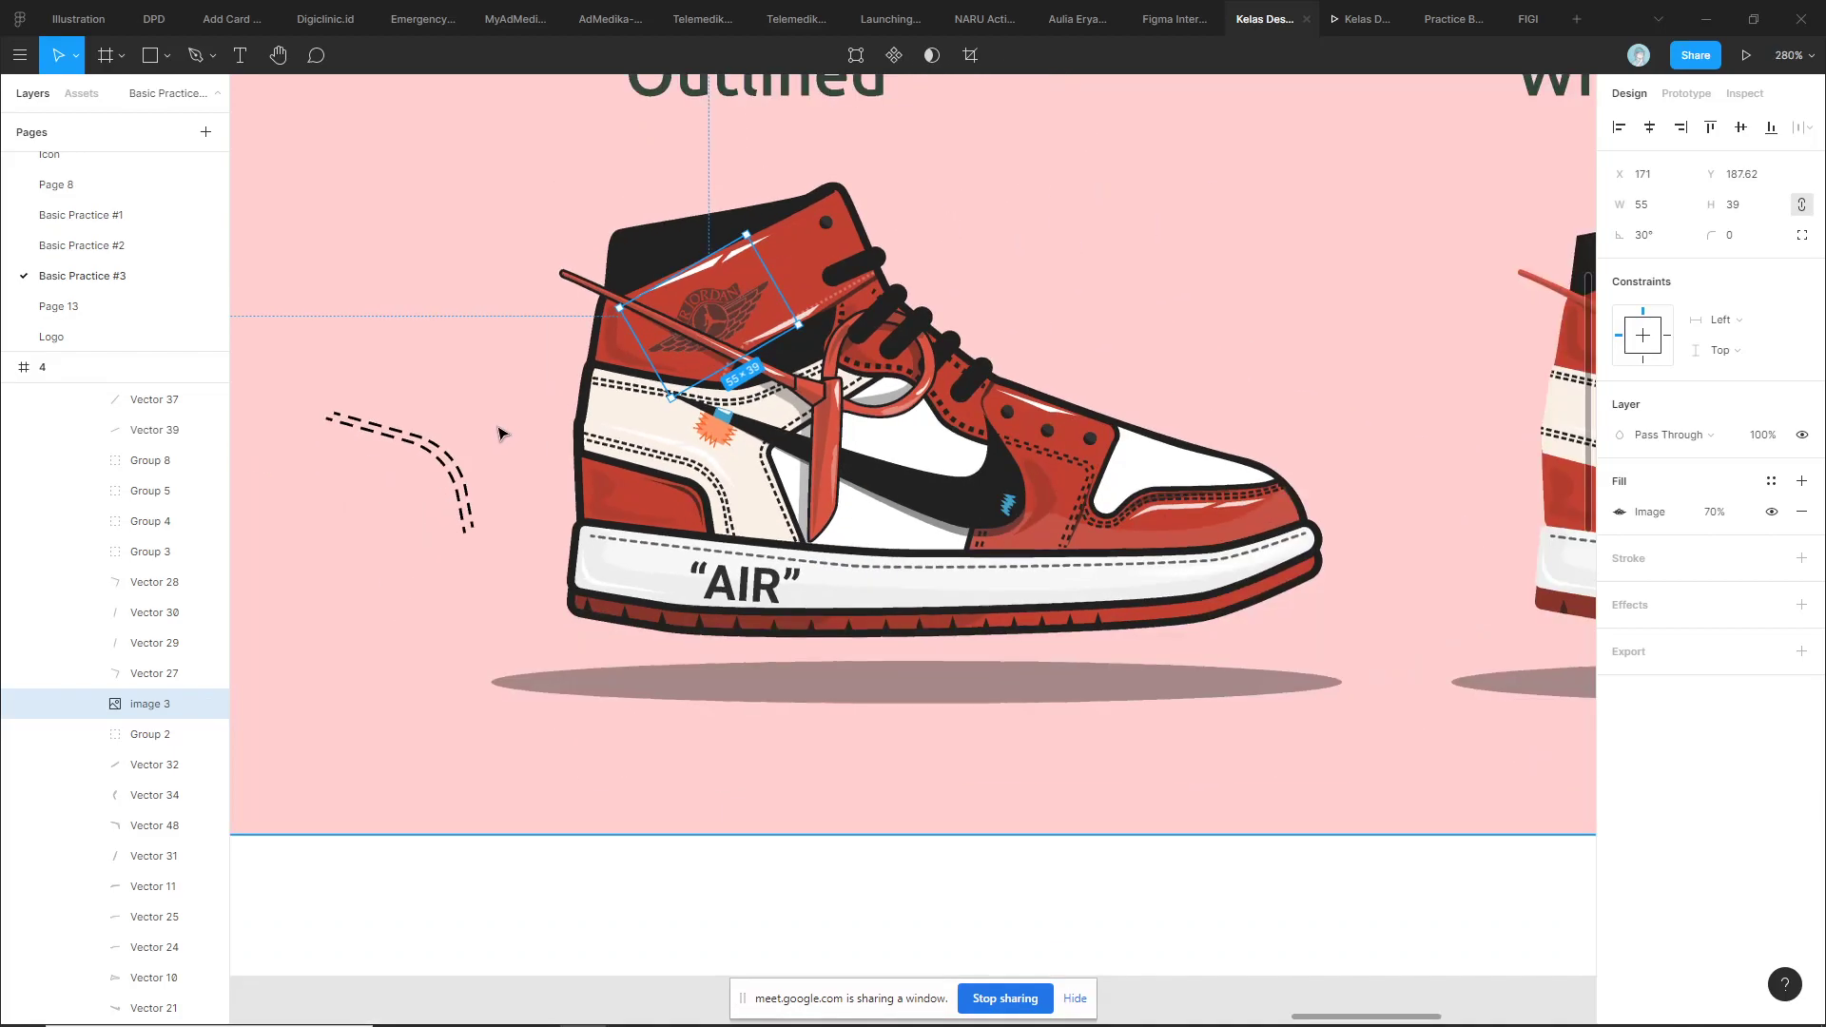
{"action": "left_click", "coordinate": [502, 429]}
{"action": "scroll", "coordinate": [786, 545], "scroll_direction": "up", "scroll_amount": 4}
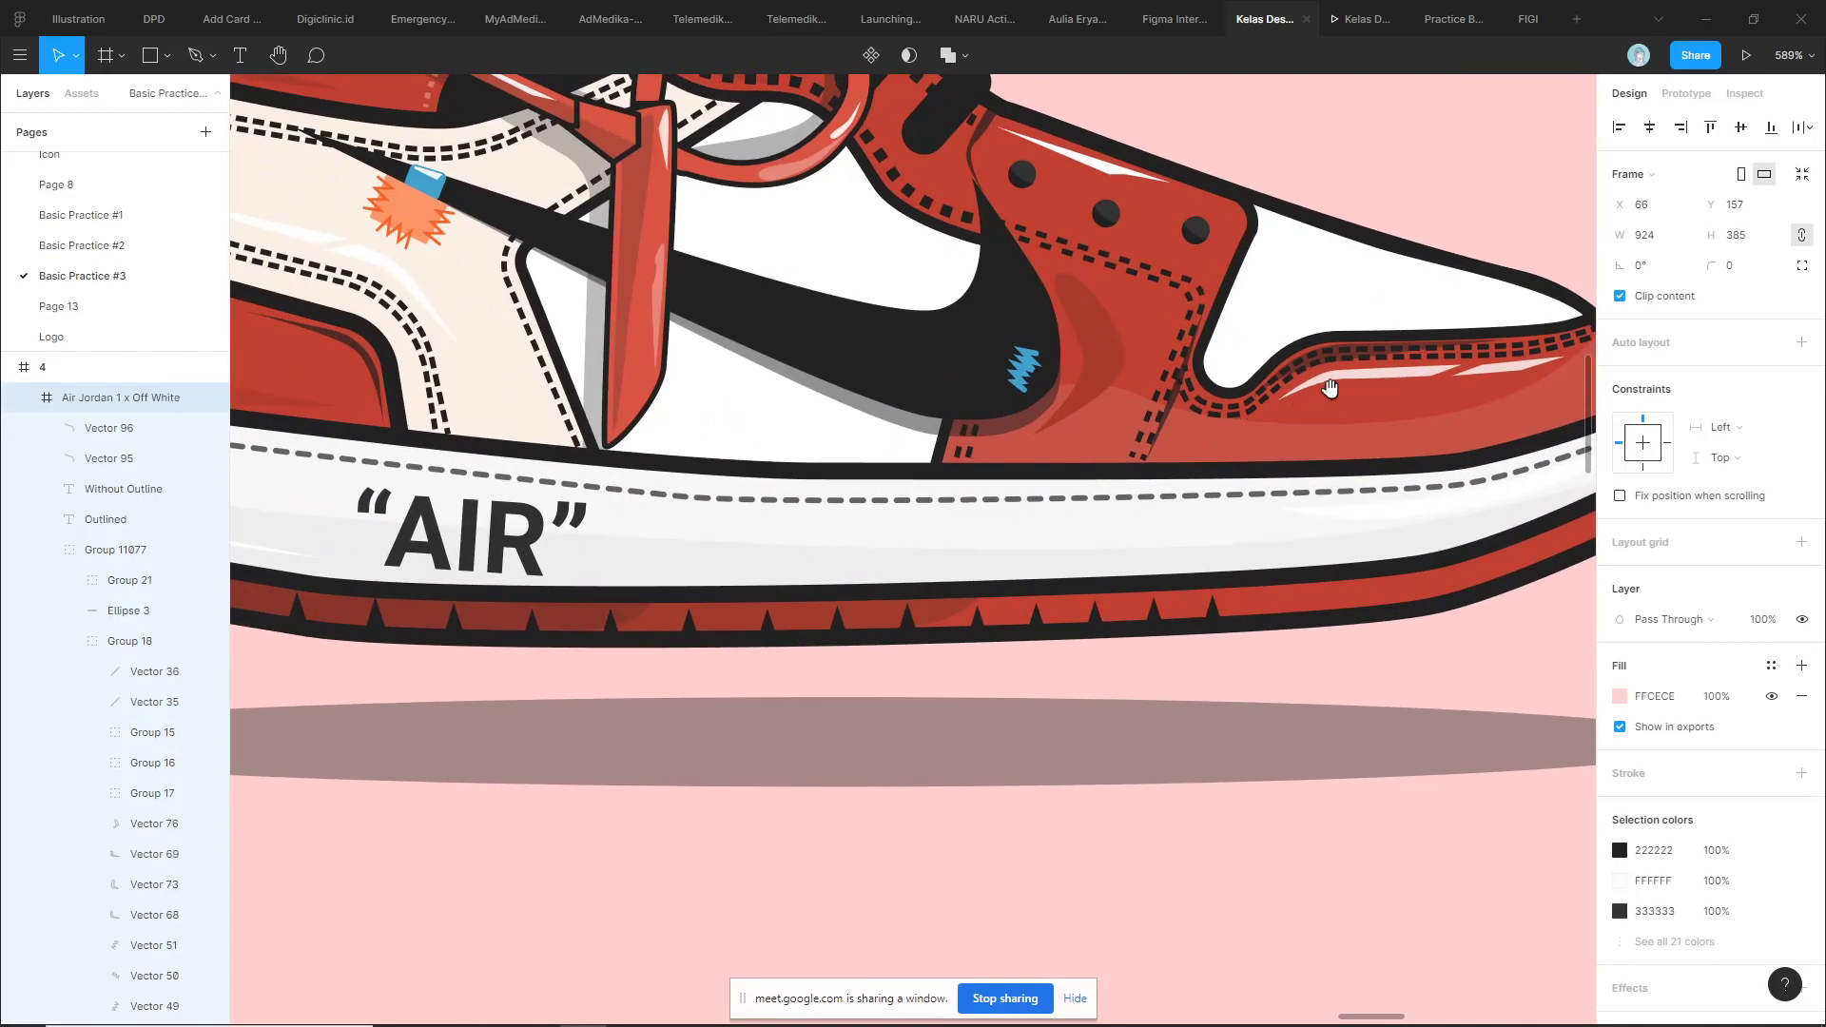
{"action": "scroll", "coordinate": [786, 545], "scroll_direction": "right", "scroll_amount": 3}
{"action": "scroll", "coordinate": [861, 509], "scroll_direction": "up", "scroll_amount": 5}
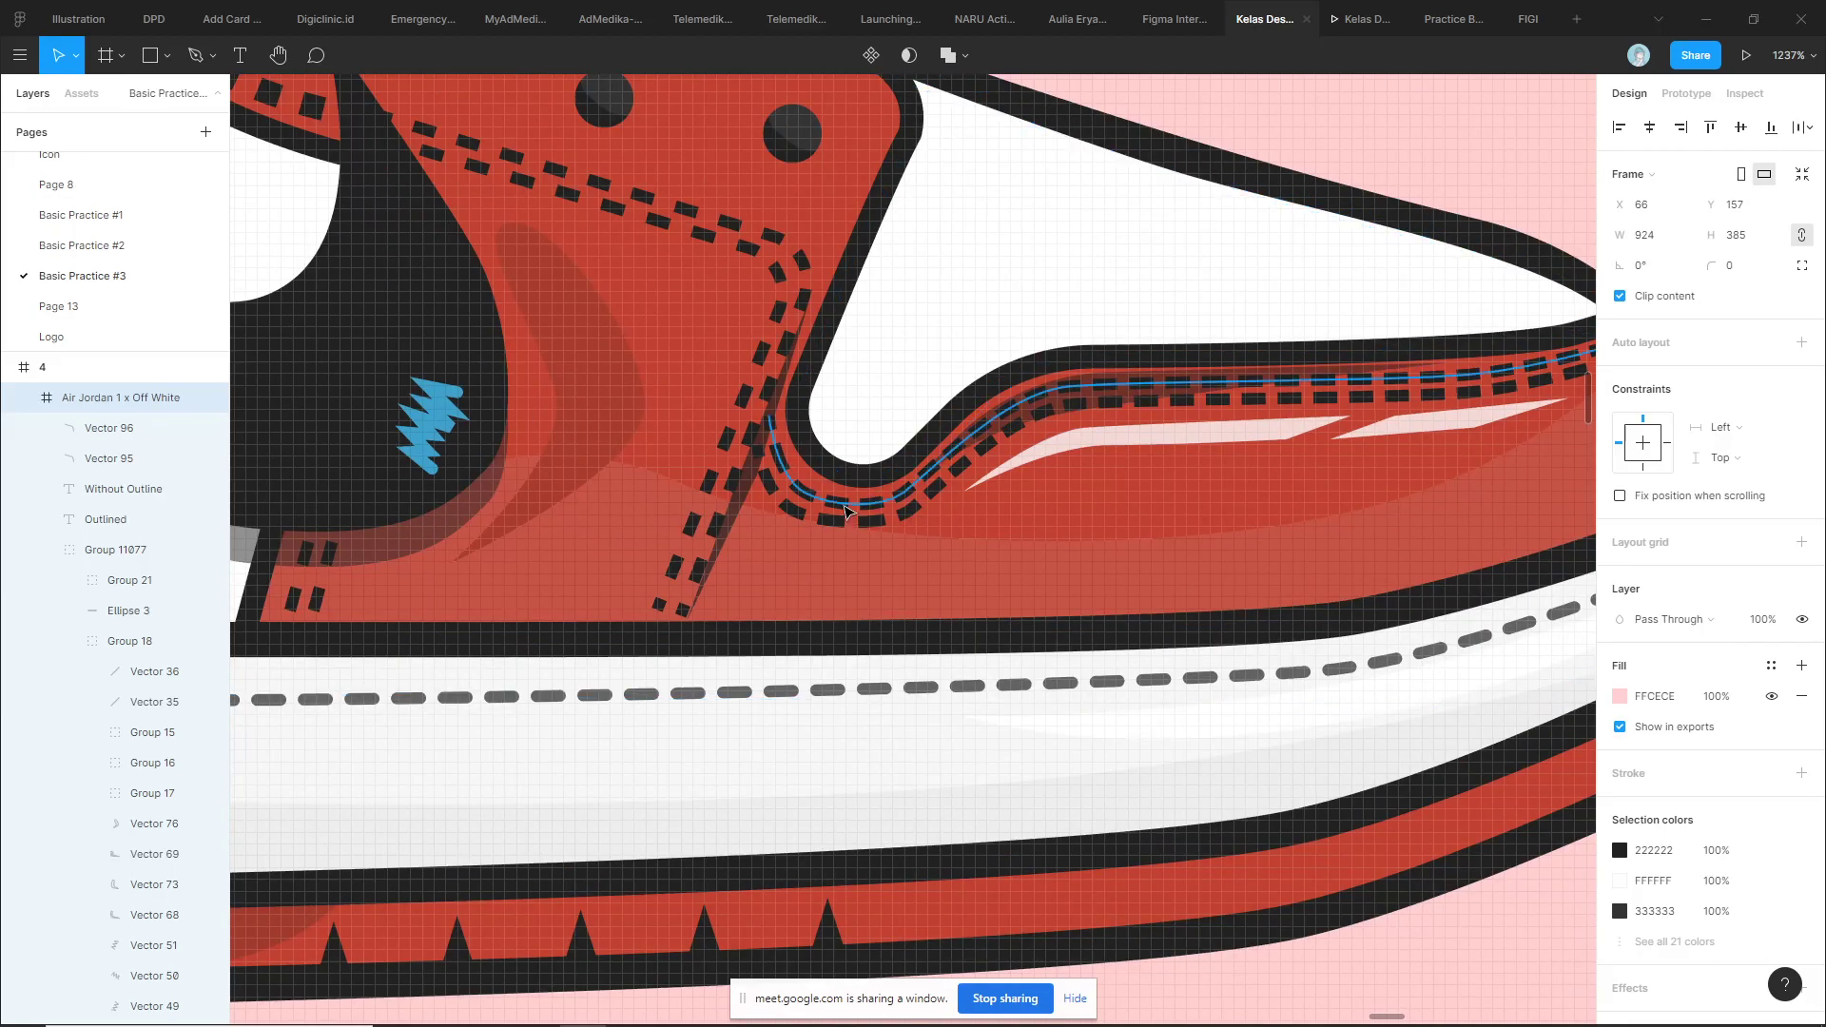
{"action": "left_click", "coordinate": [861, 509]}
{"action": "scroll", "coordinate": [666, 475], "scroll_direction": "right", "scroll_amount": 3}
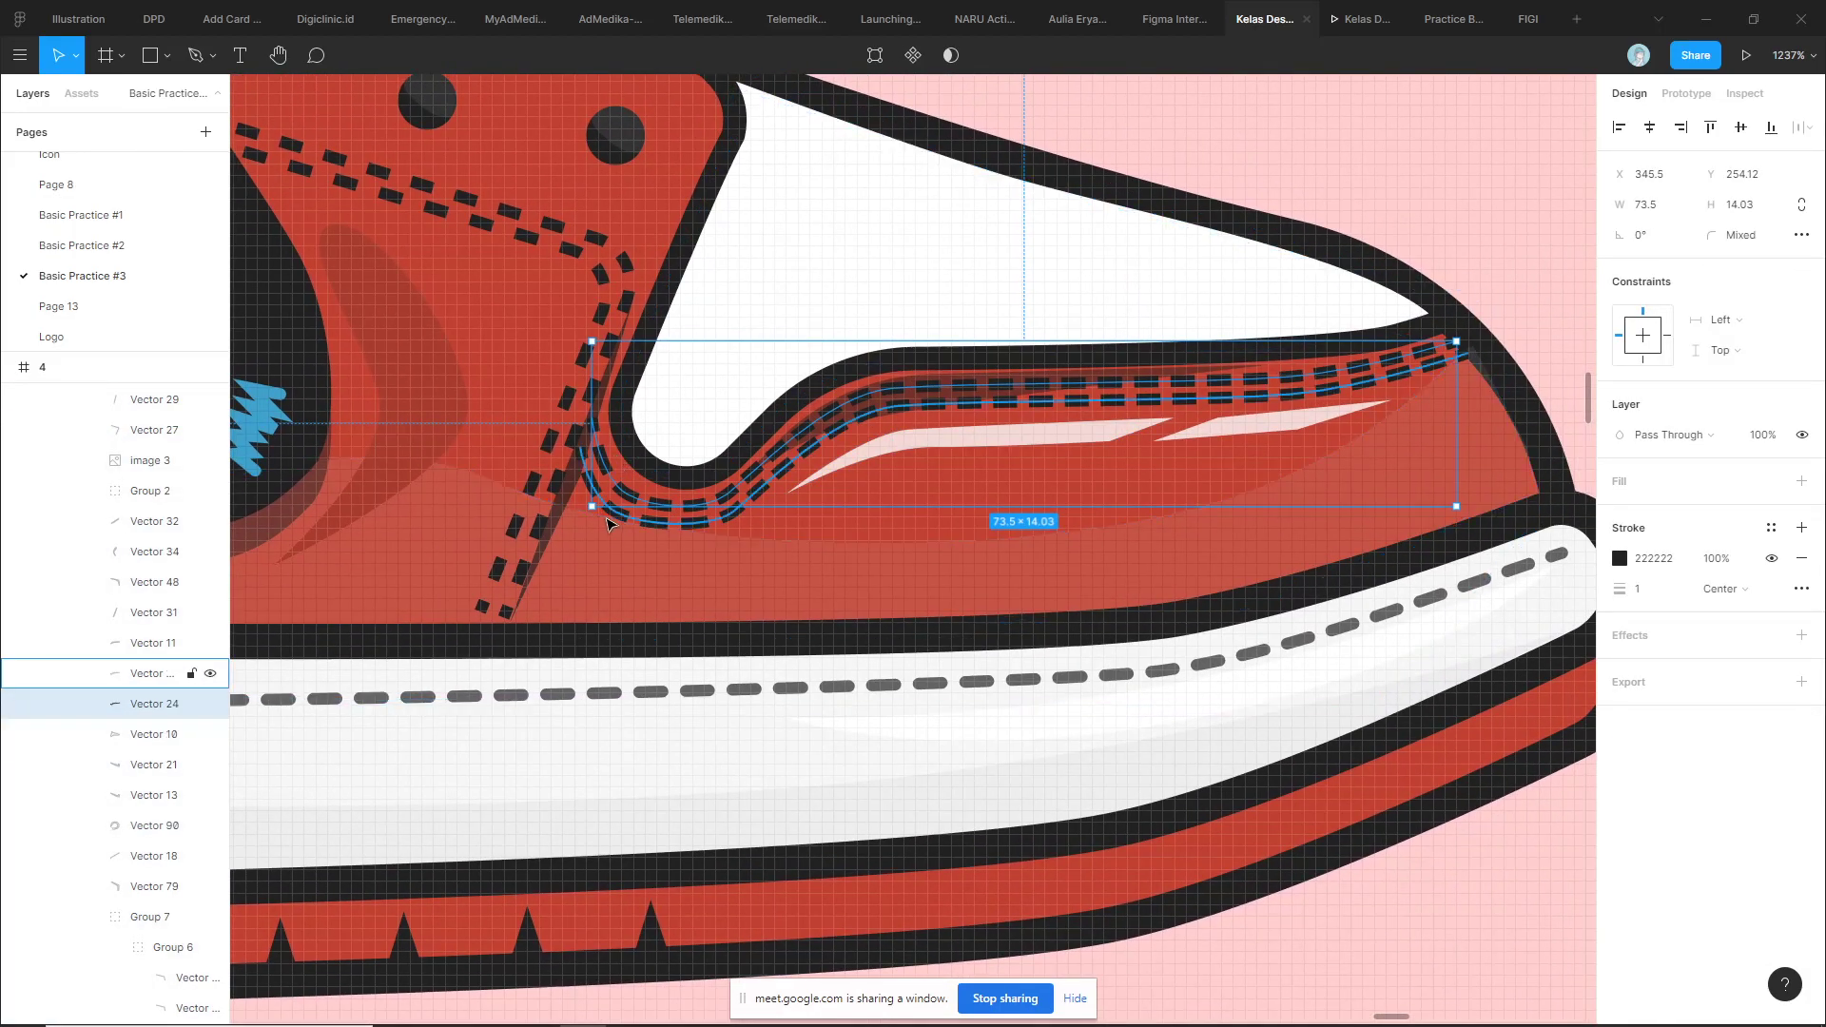
{"action": "key", "text": "p"}
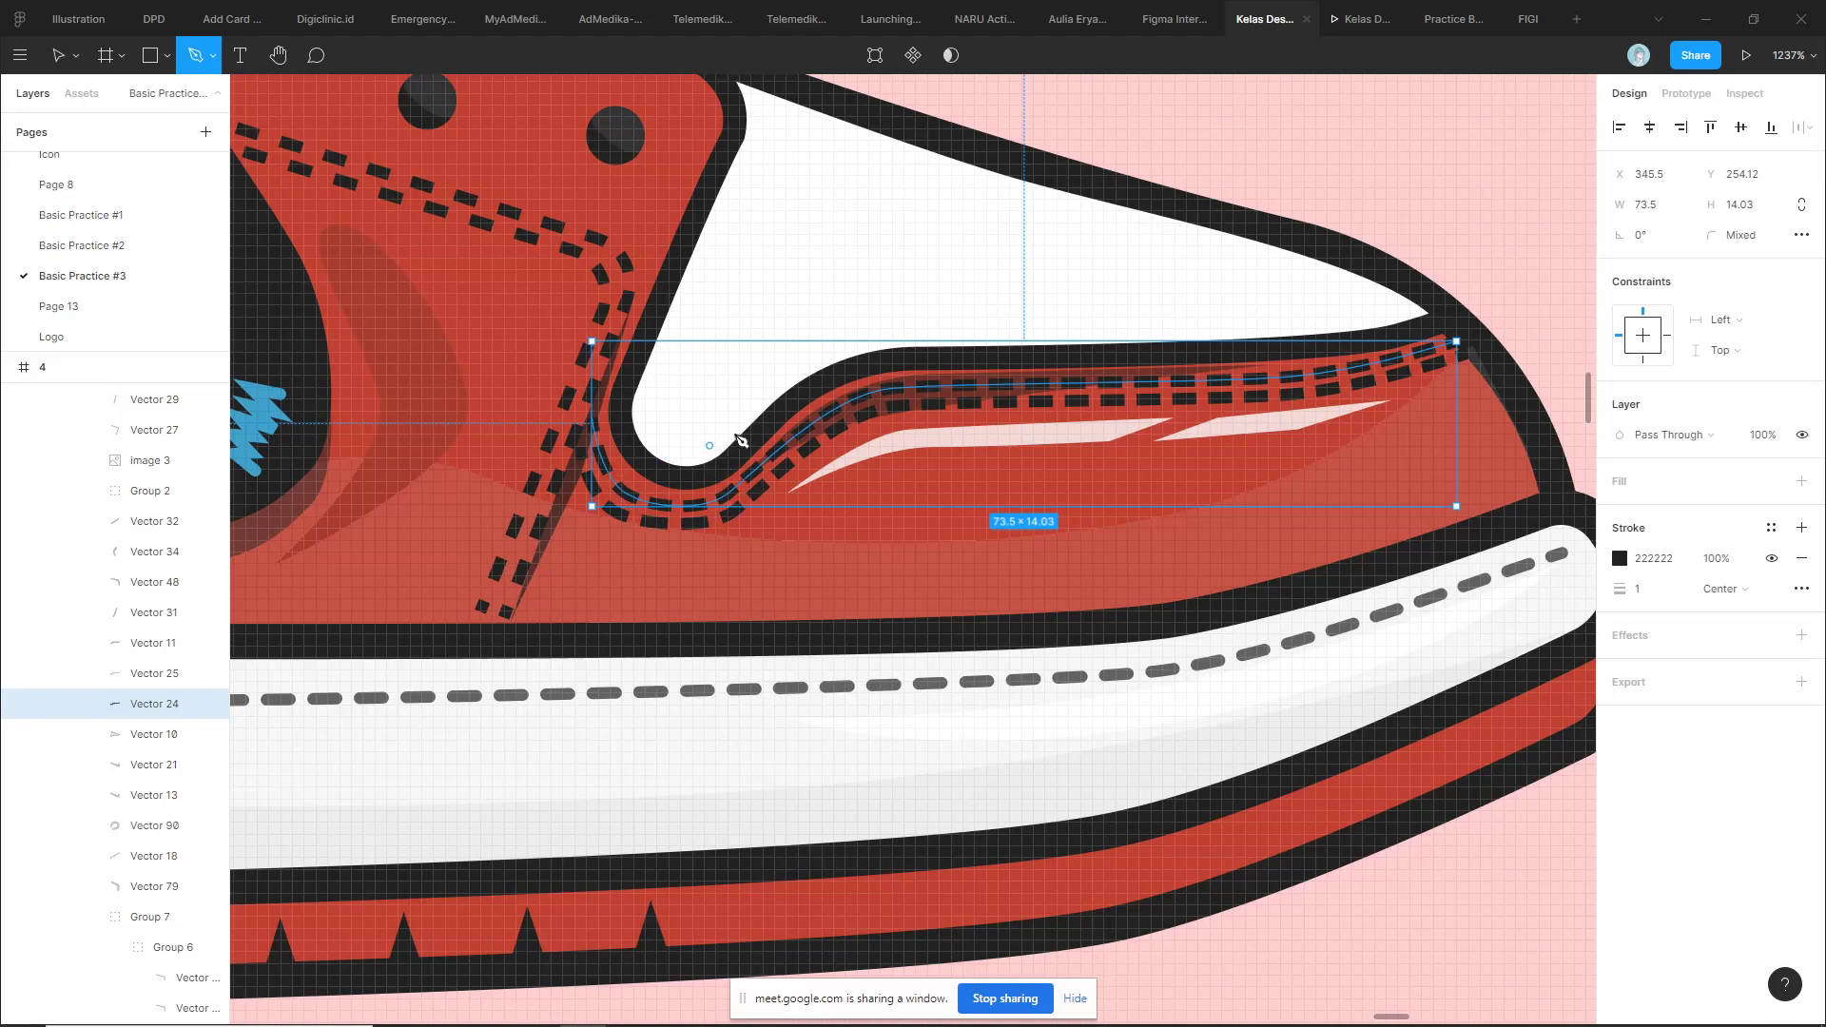
{"action": "scroll", "coordinate": [1389, 388], "scroll_direction": "down", "scroll_amount": 5}
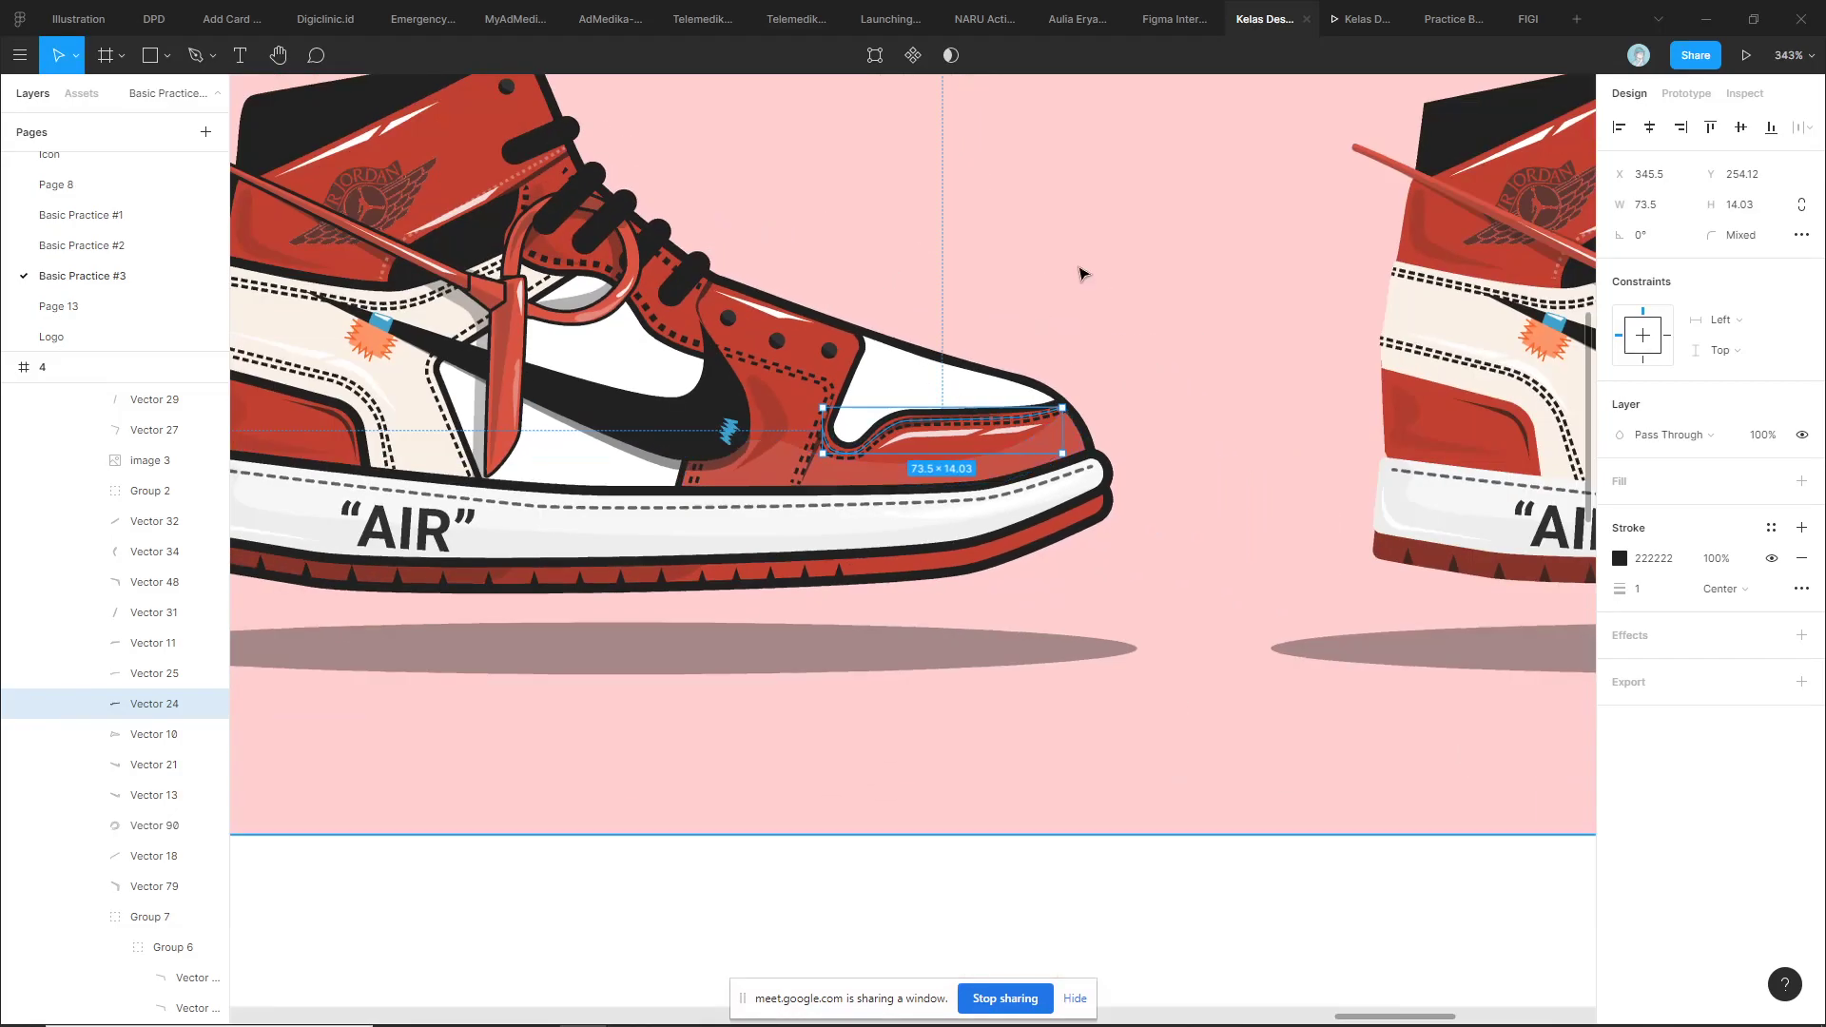
{"action": "key", "text": "Escape"}
{"action": "key", "text": "Escape"}
{"action": "scroll", "coordinate": [371, 473], "scroll_direction": "up", "scroll_amount": 3}
{"action": "scroll", "coordinate": [371, 474], "scroll_direction": "down", "scroll_amount": 2}
{"action": "scroll", "coordinate": [590, 481], "scroll_direction": "down", "scroll_amount": 2}
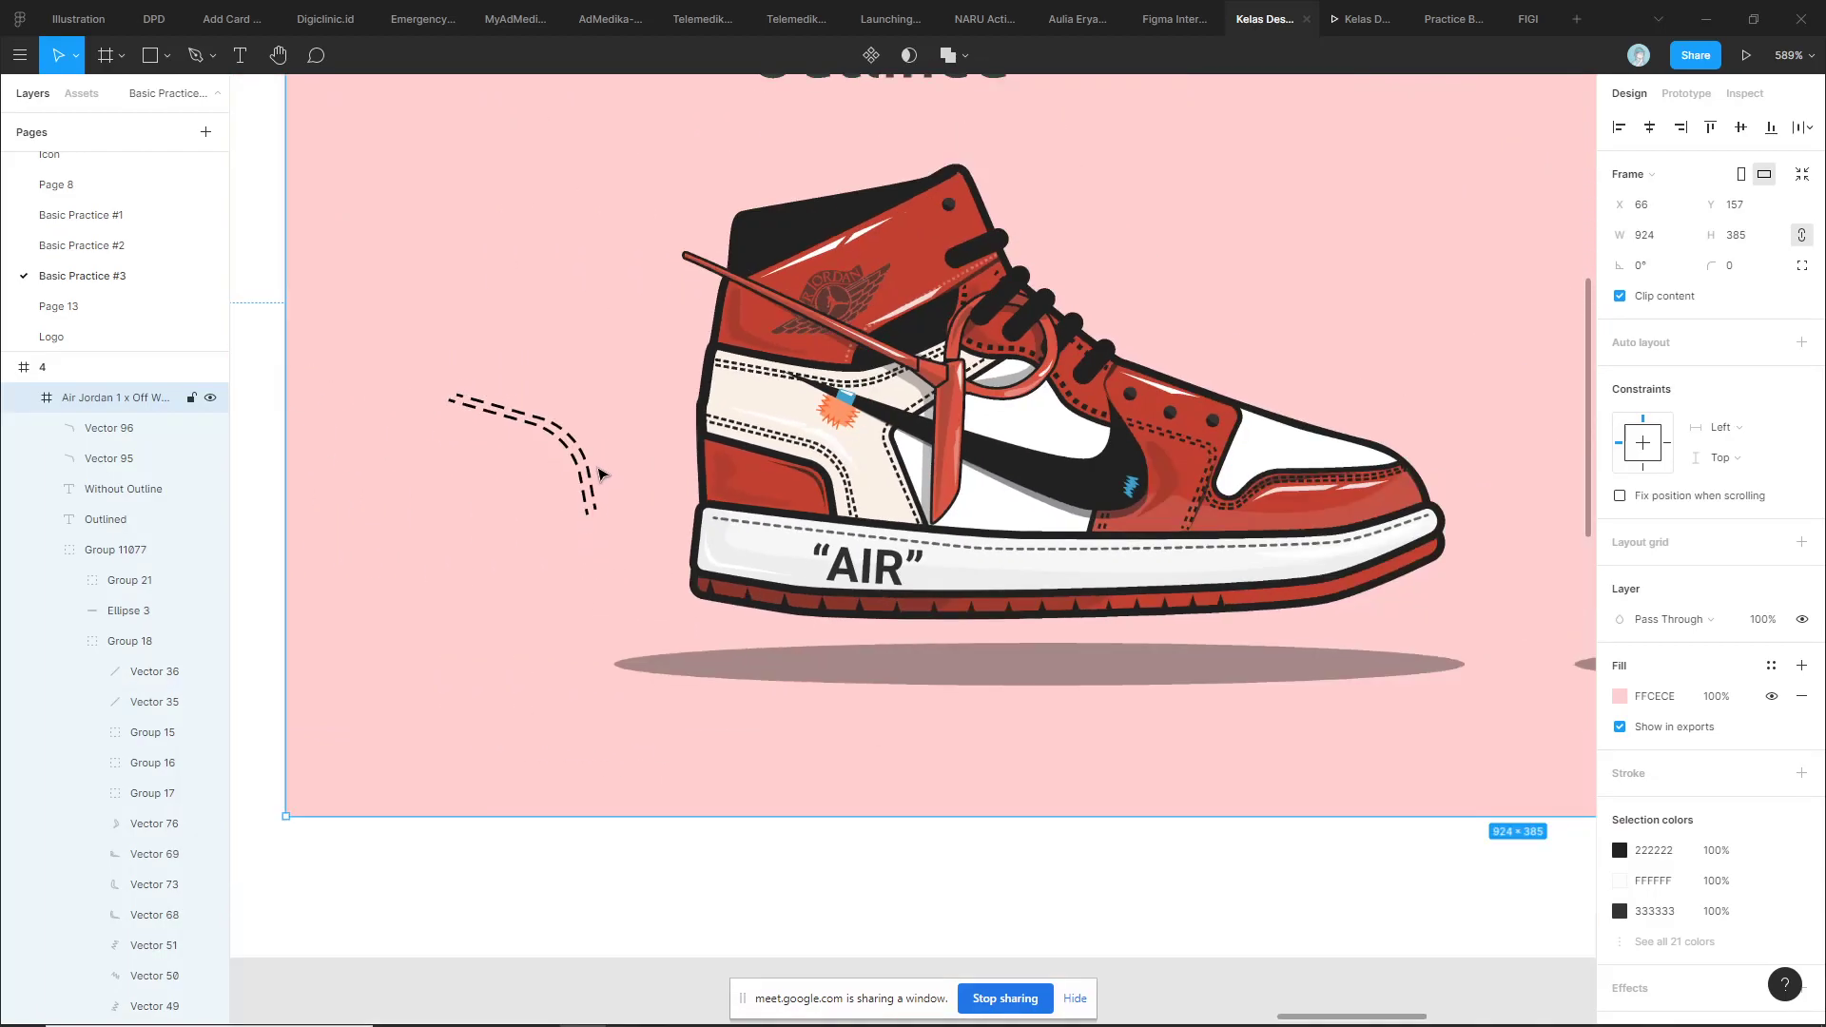
{"action": "scroll", "coordinate": [776, 538], "scroll_direction": "down", "scroll_amount": 1}
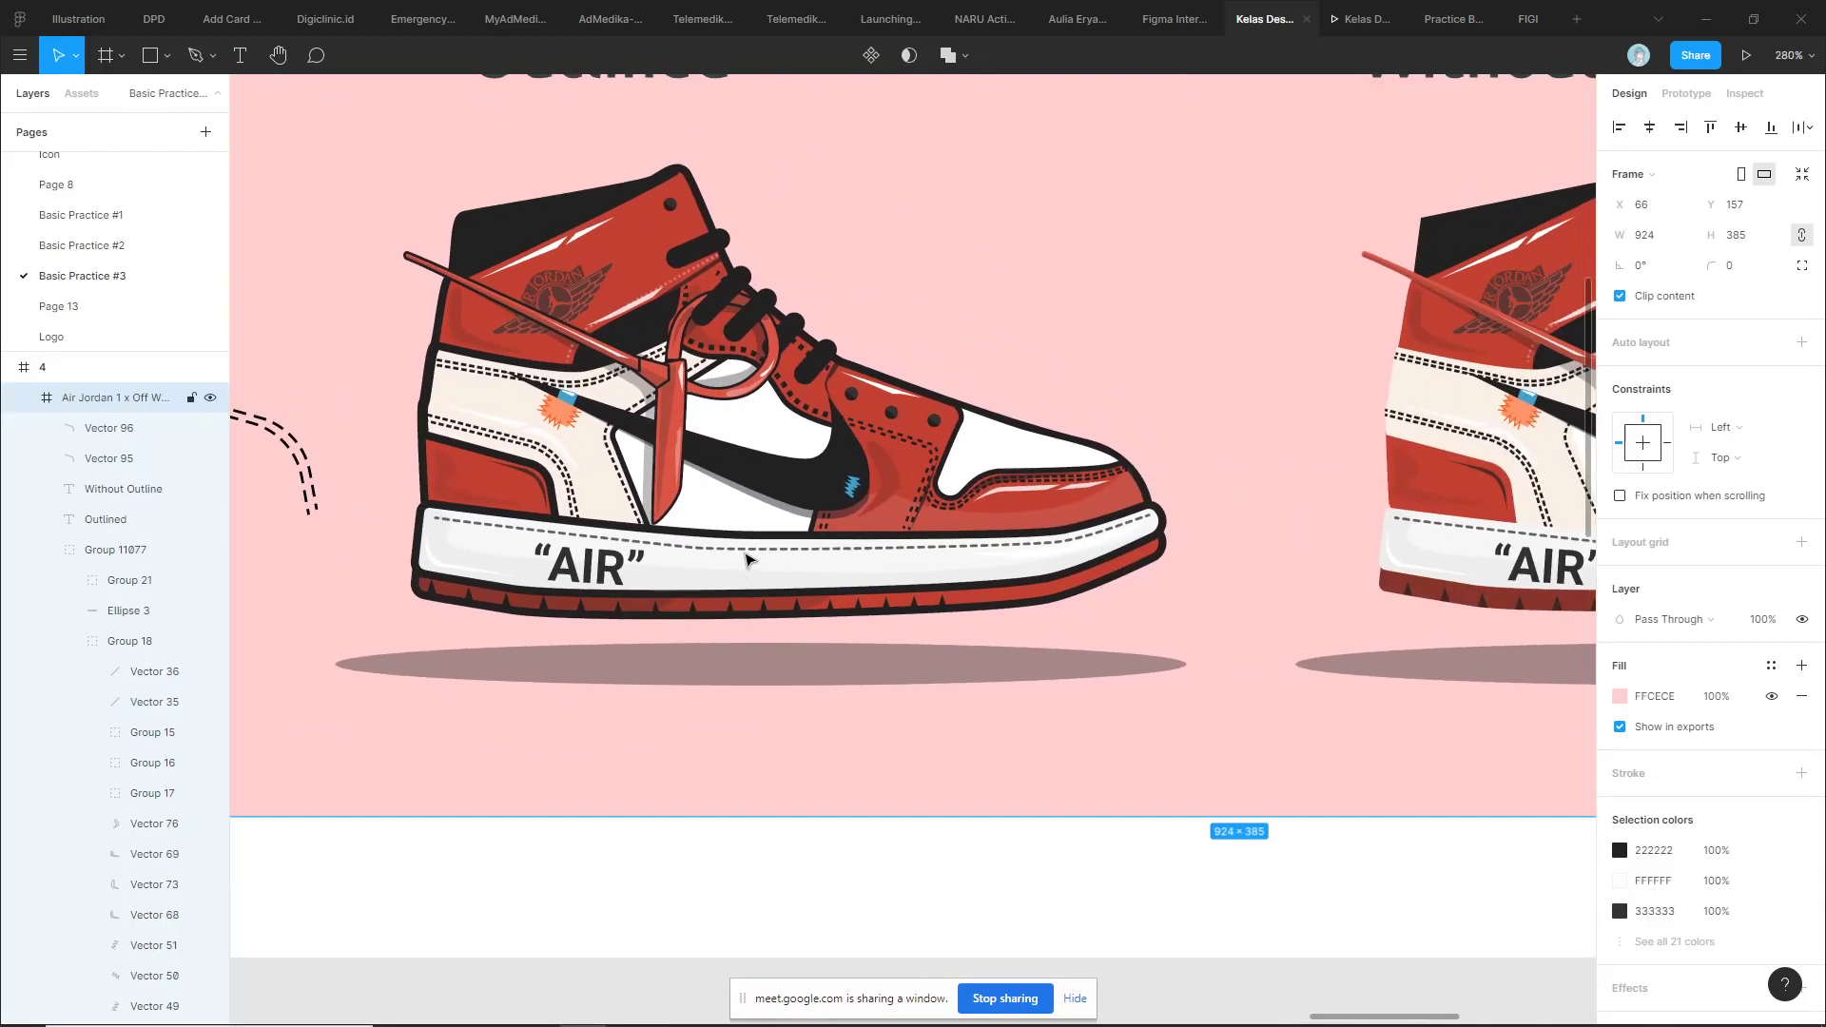
{"action": "scroll", "coordinate": [747, 561], "scroll_direction": "up", "scroll_amount": 2}
{"action": "left_click", "coordinate": [761, 533], "text": "ctrl"}
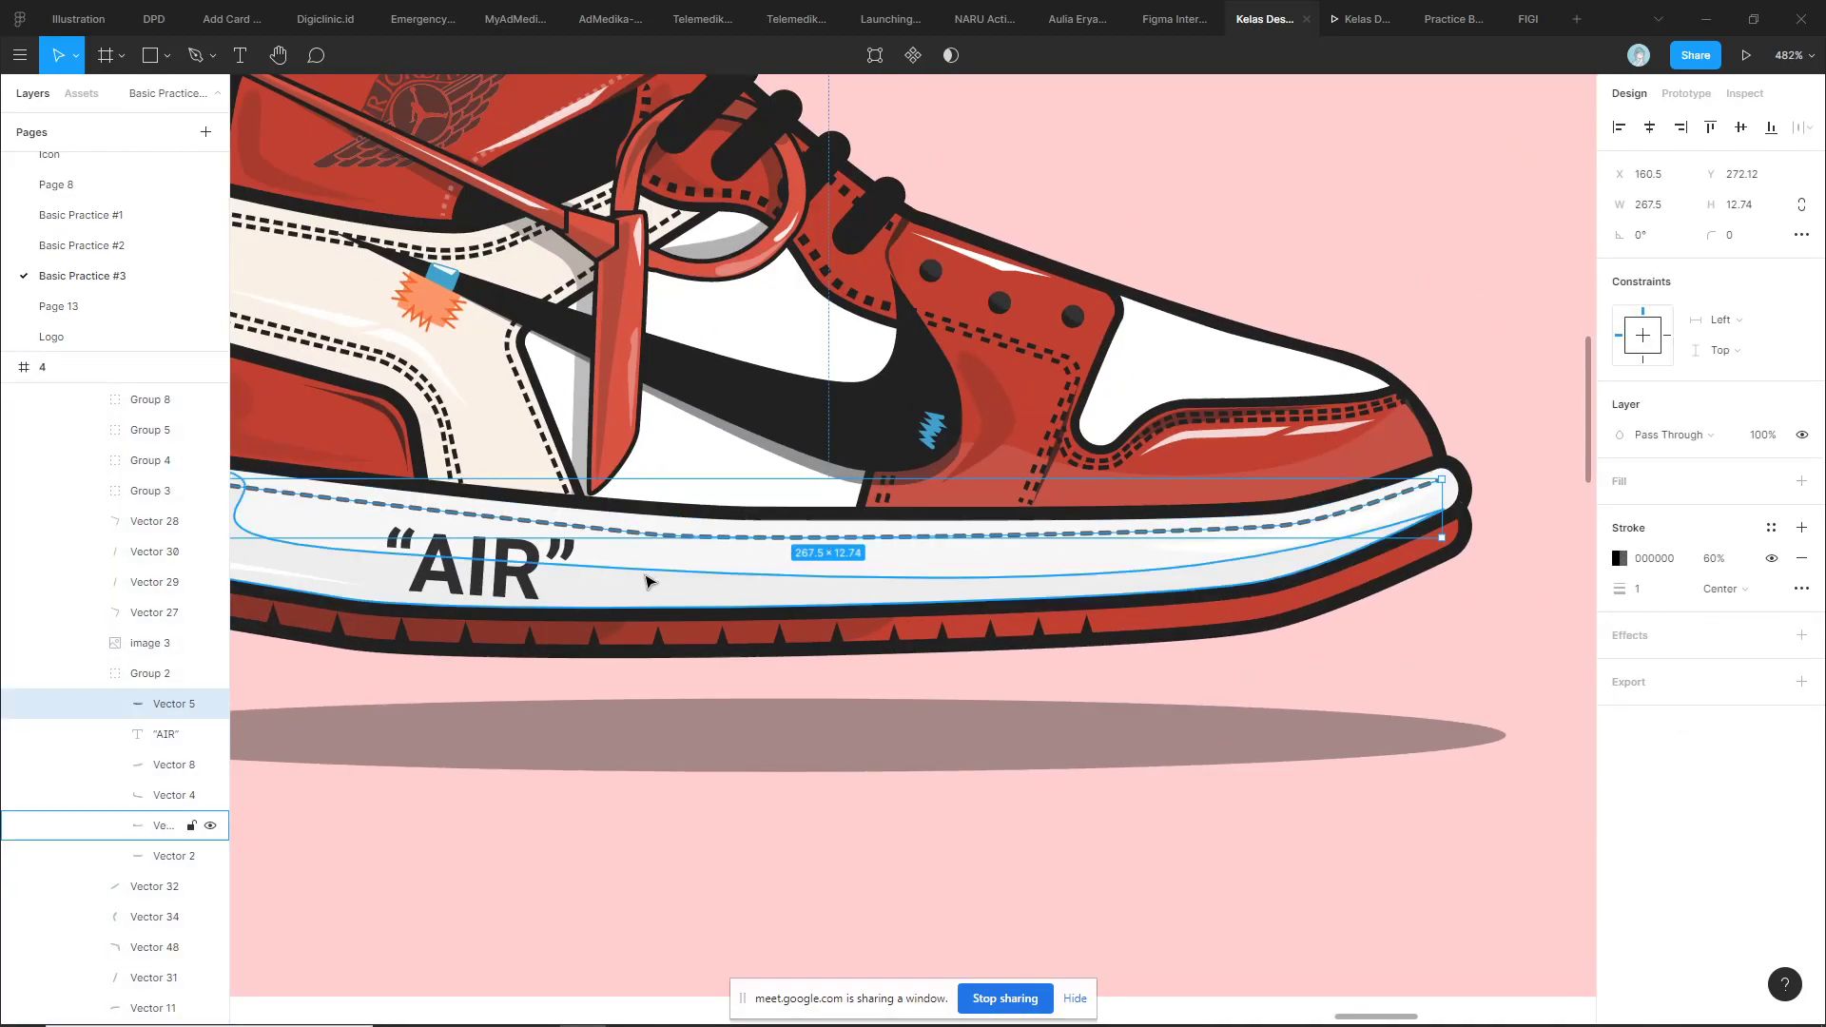
{"action": "scroll", "coordinate": [646, 581], "scroll_direction": "down", "scroll_amount": 2}
{"action": "left_click", "coordinate": [815, 797]}
{"action": "scroll", "coordinate": [847, 875], "scroll_direction": "down", "scroll_amount": 1}
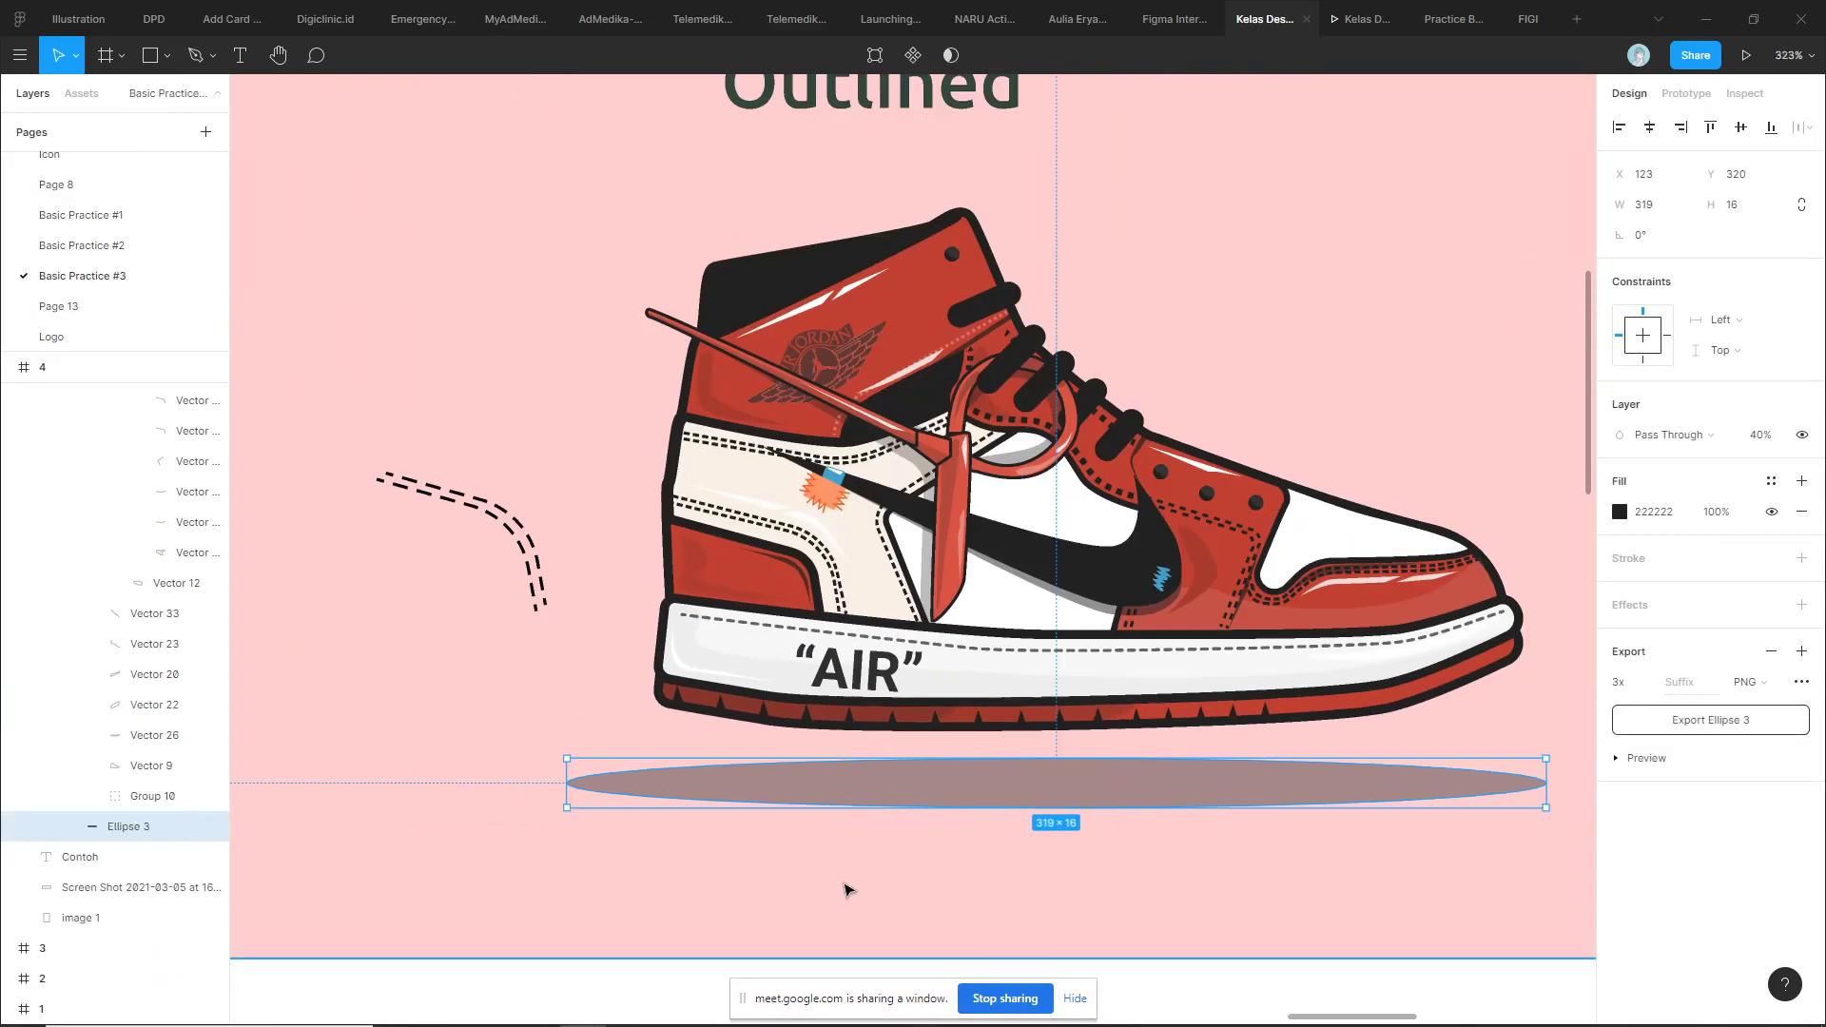
{"action": "scroll", "coordinate": [847, 890], "scroll_direction": "down", "scroll_amount": 1}
{"action": "key", "text": "Escape"}
{"action": "scroll", "coordinate": [1052, 306], "scroll_direction": "up", "scroll_amount": 3}
{"action": "left_click", "coordinate": [904, 416], "text": "ctrl"}
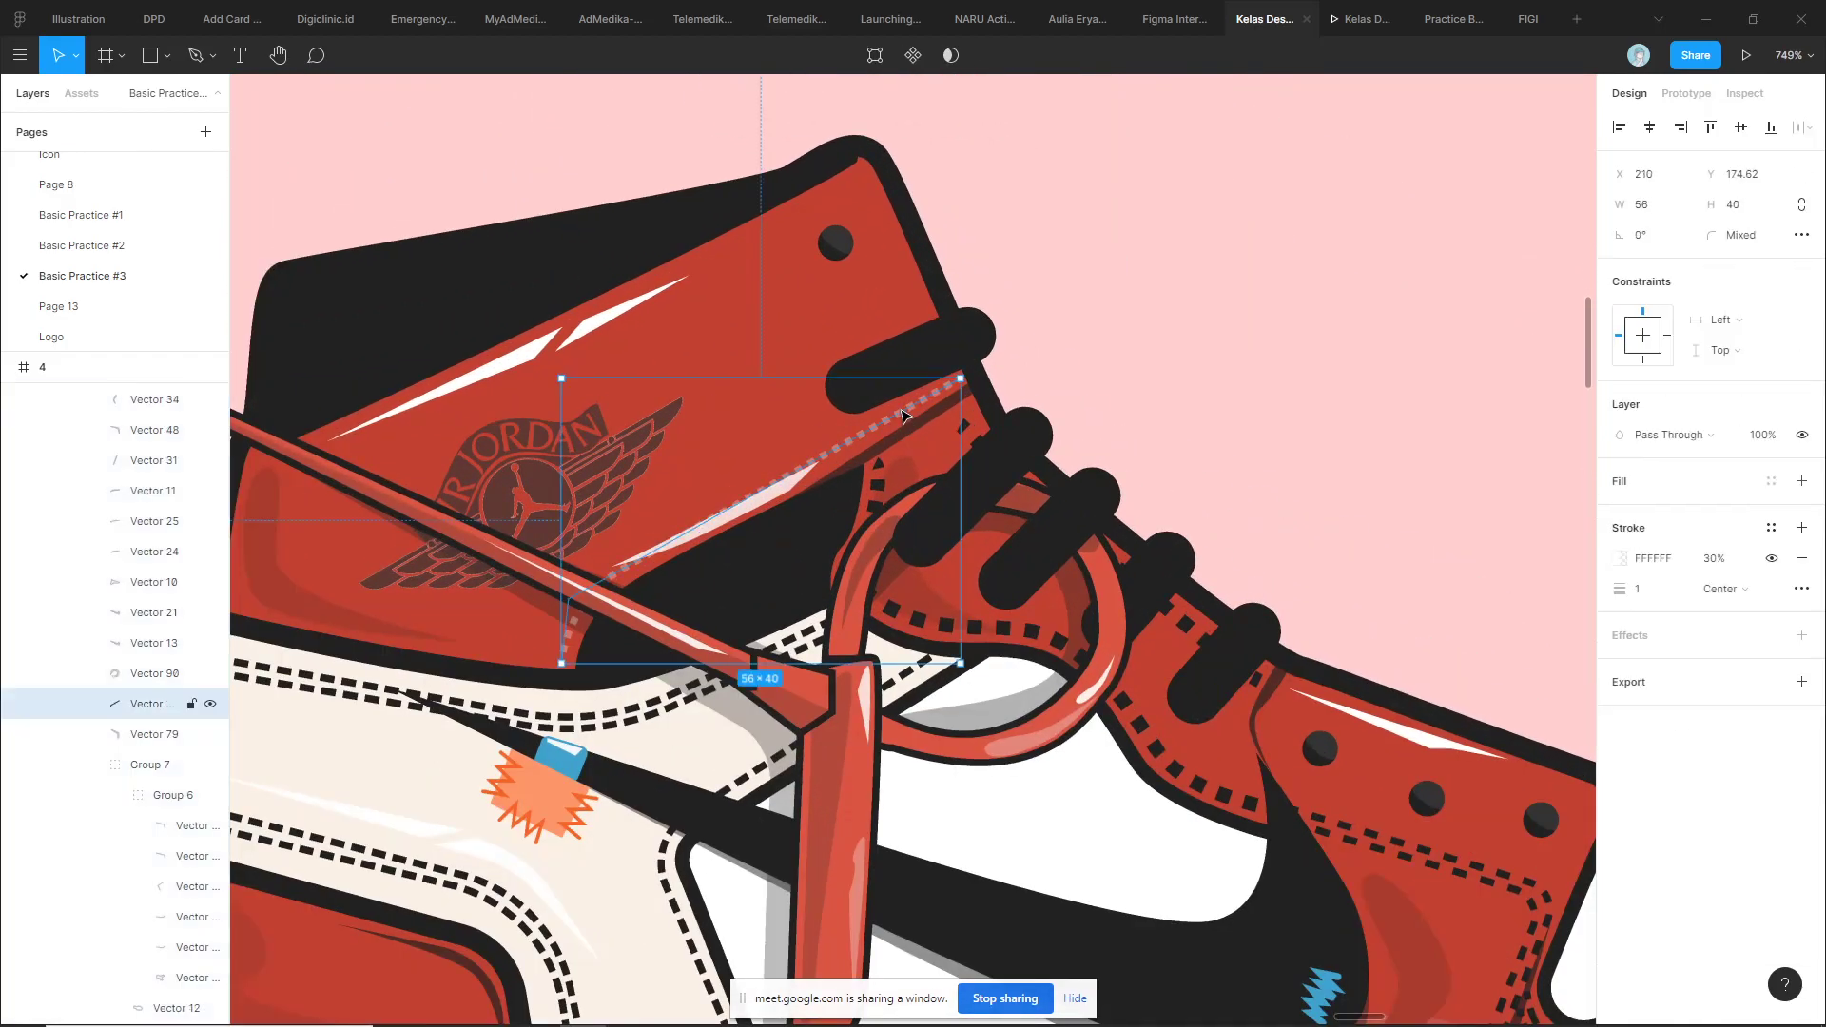
{"action": "left_click", "coordinate": [1145, 378]}
{"action": "scroll", "coordinate": [1170, 409], "scroll_direction": "down", "scroll_amount": 3}
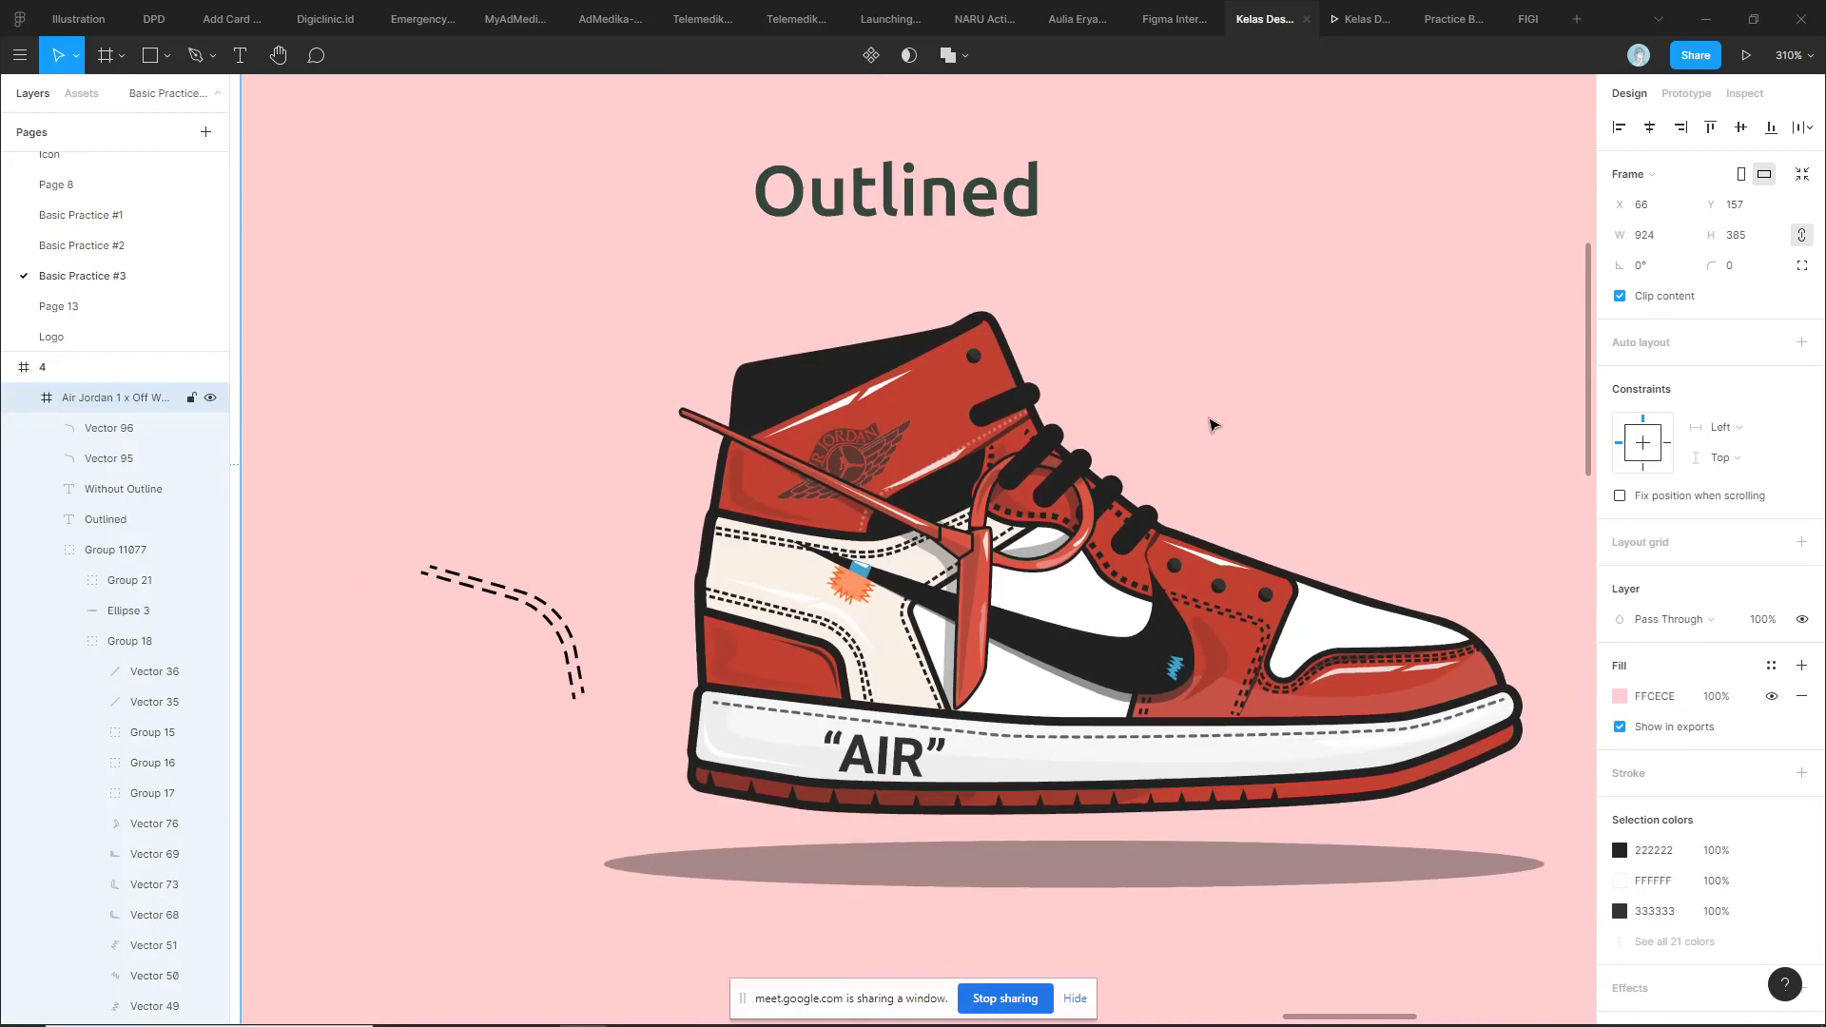
{"action": "scroll", "coordinate": [1212, 424], "scroll_direction": "down", "scroll_amount": 3}
{"action": "scroll", "coordinate": [1290, 419], "scroll_direction": "right", "scroll_amount": 3}
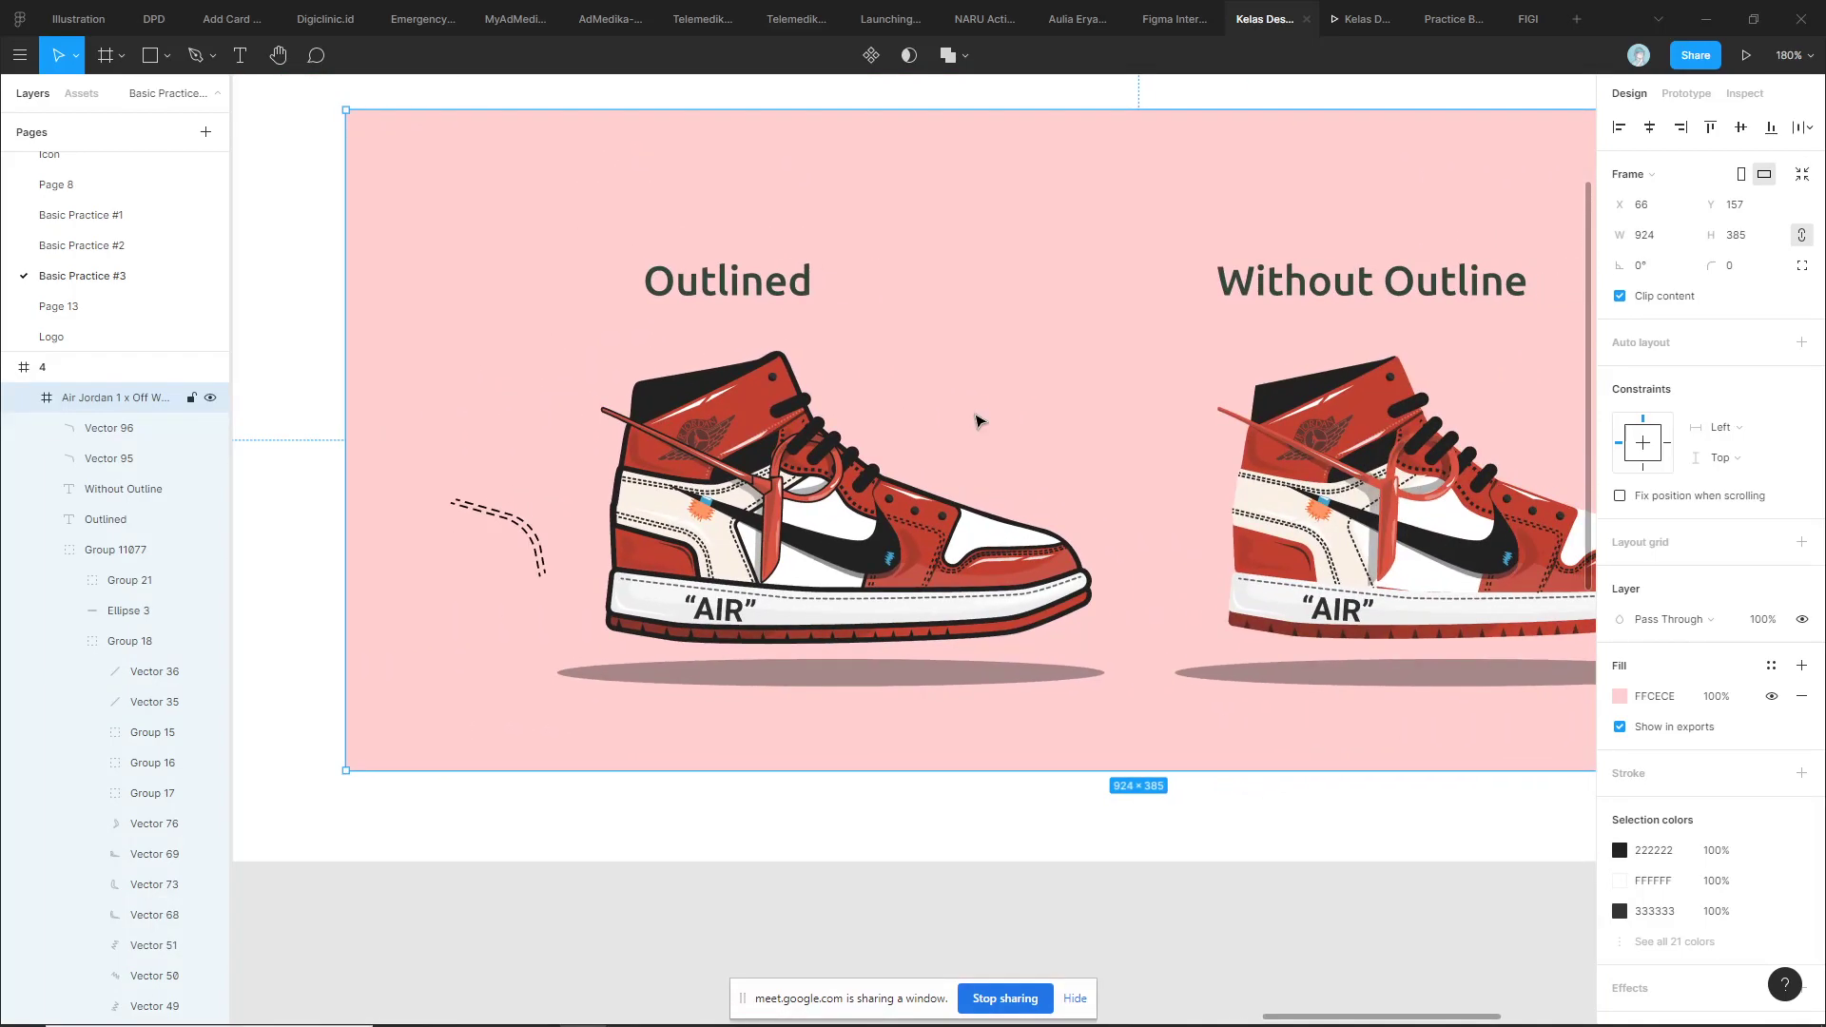
{"action": "key", "text": "alt+Tab"}
{"action": "key", "text": "alt+Tab"}
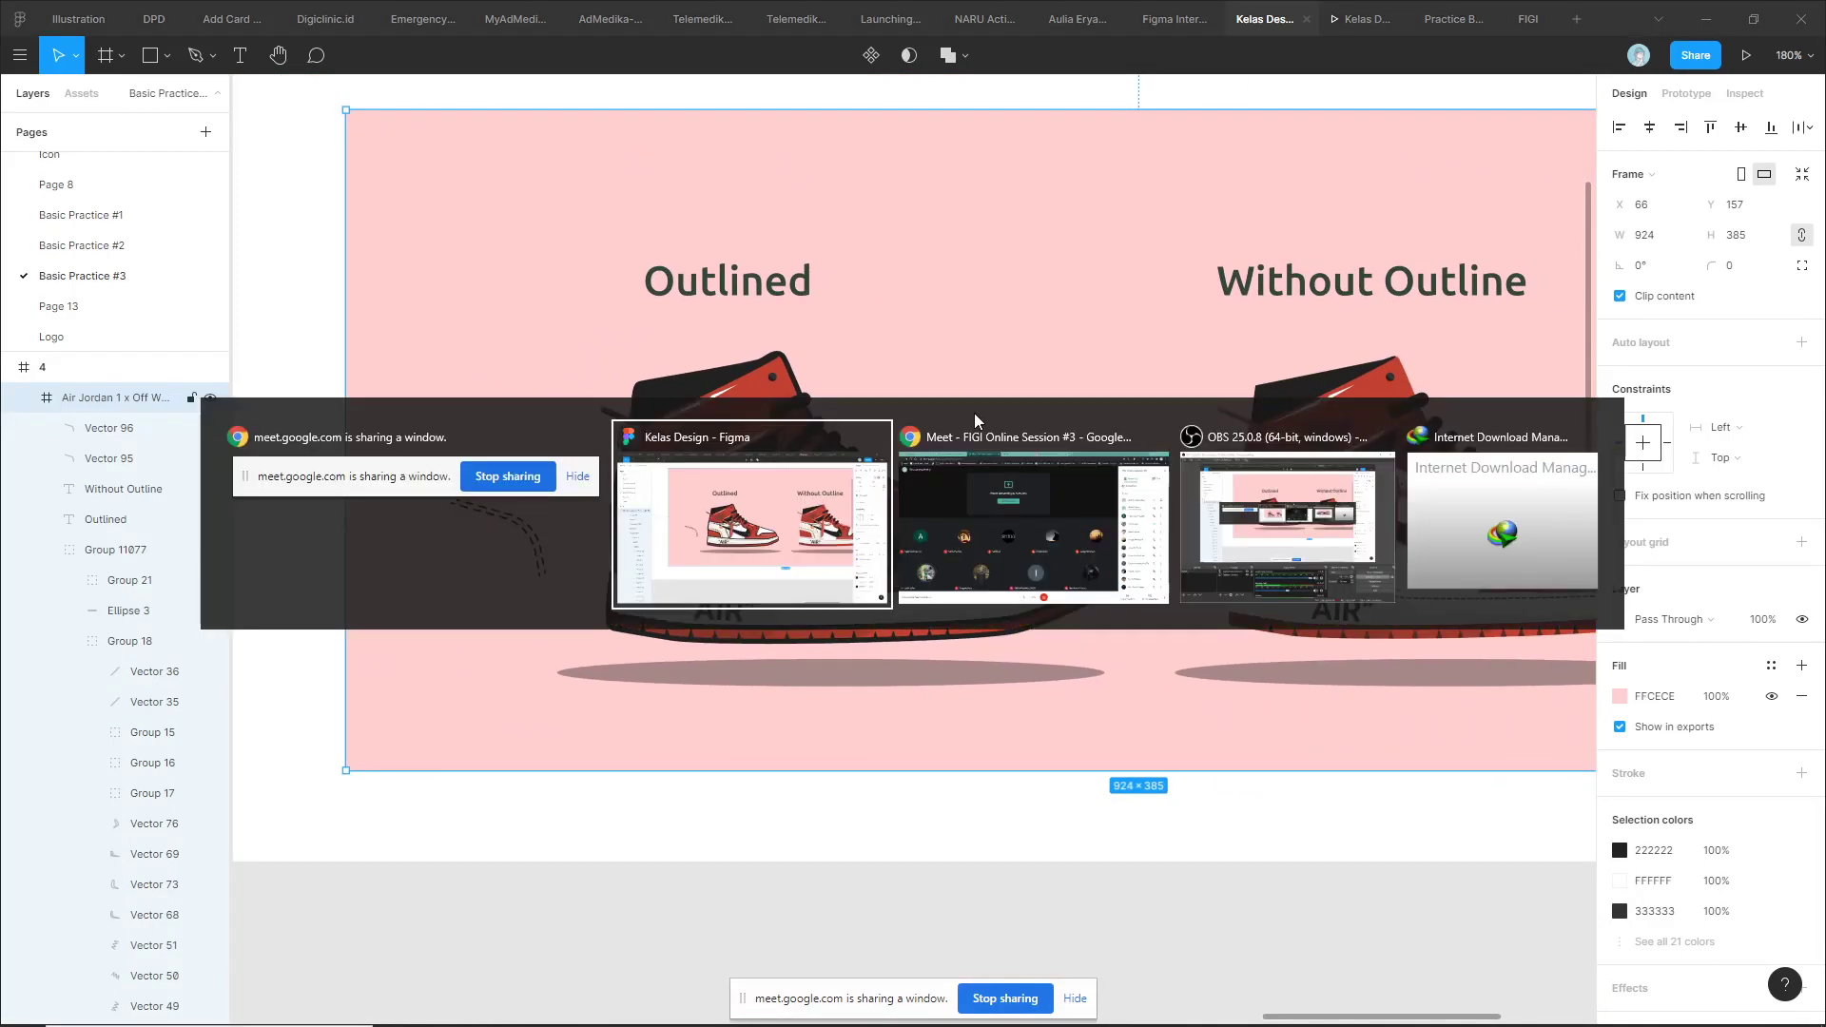
{"action": "key", "text": "alt+Tab"}
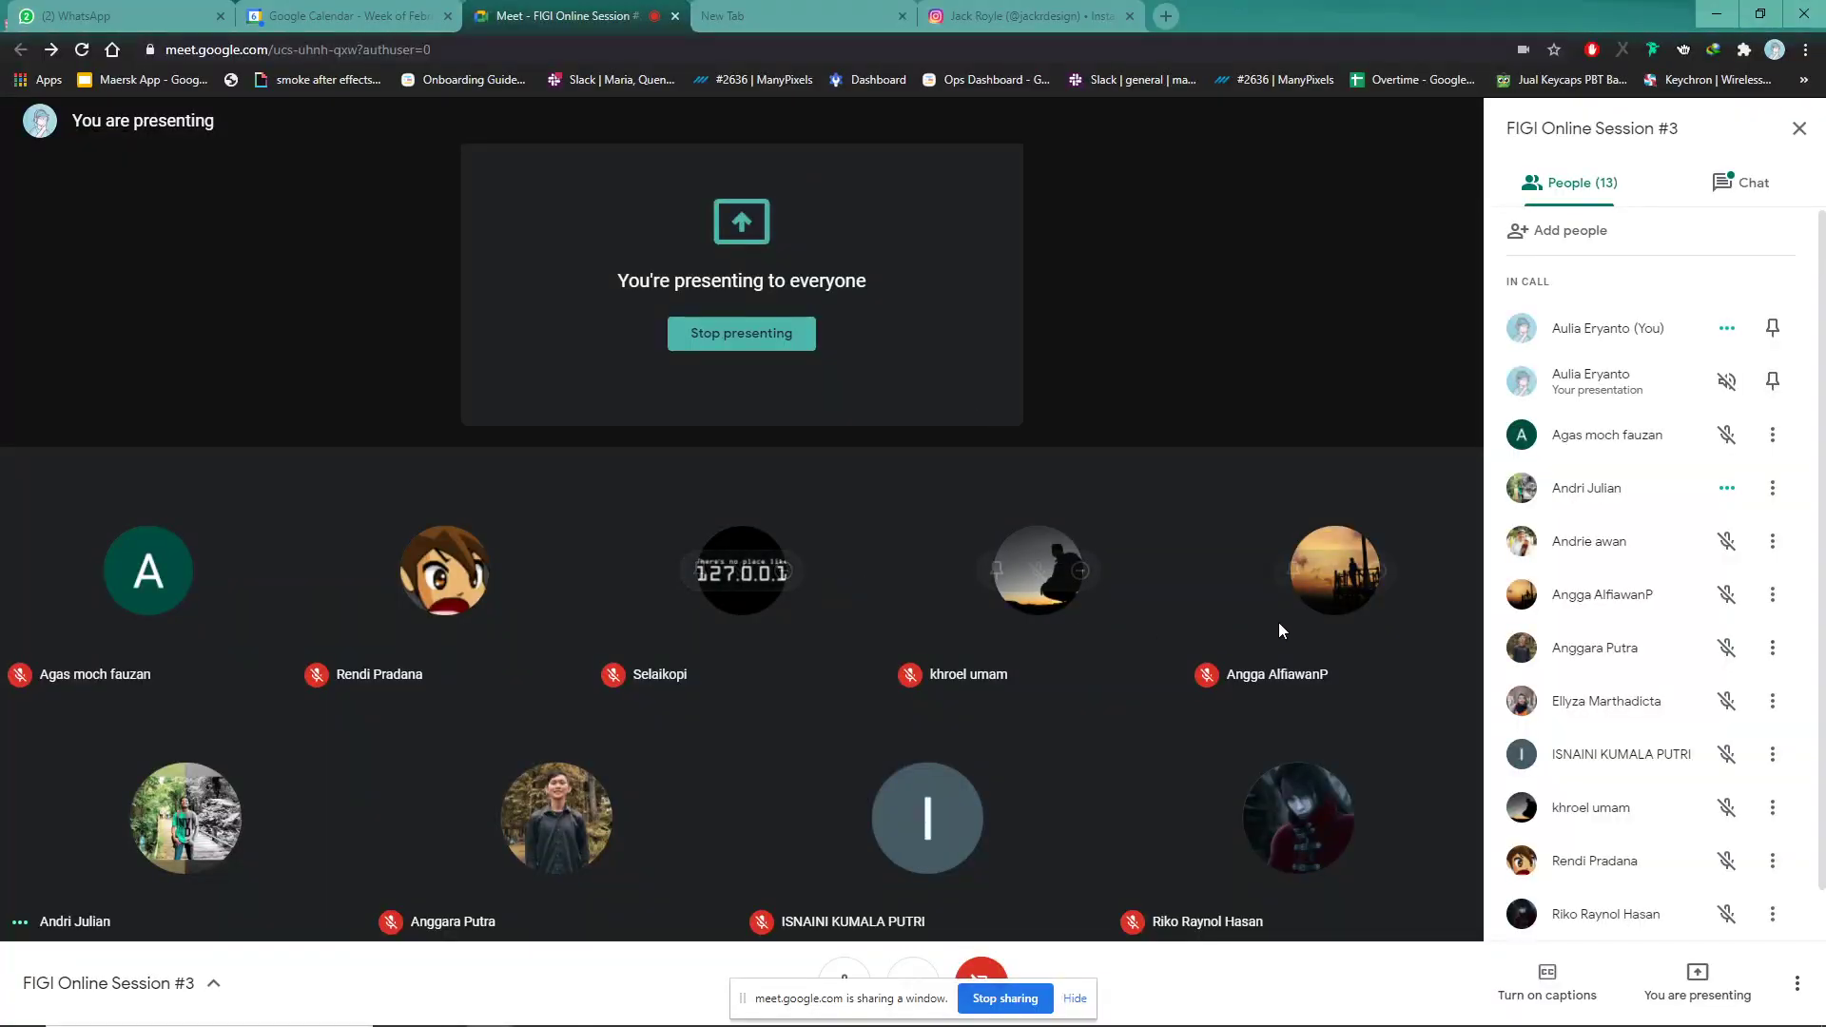
Scroll through the Meet People panel, then minimize Chrome to bring Figma back
{"action": "scroll", "coordinate": [1620, 641], "scroll_direction": "down", "scroll_amount": 1}
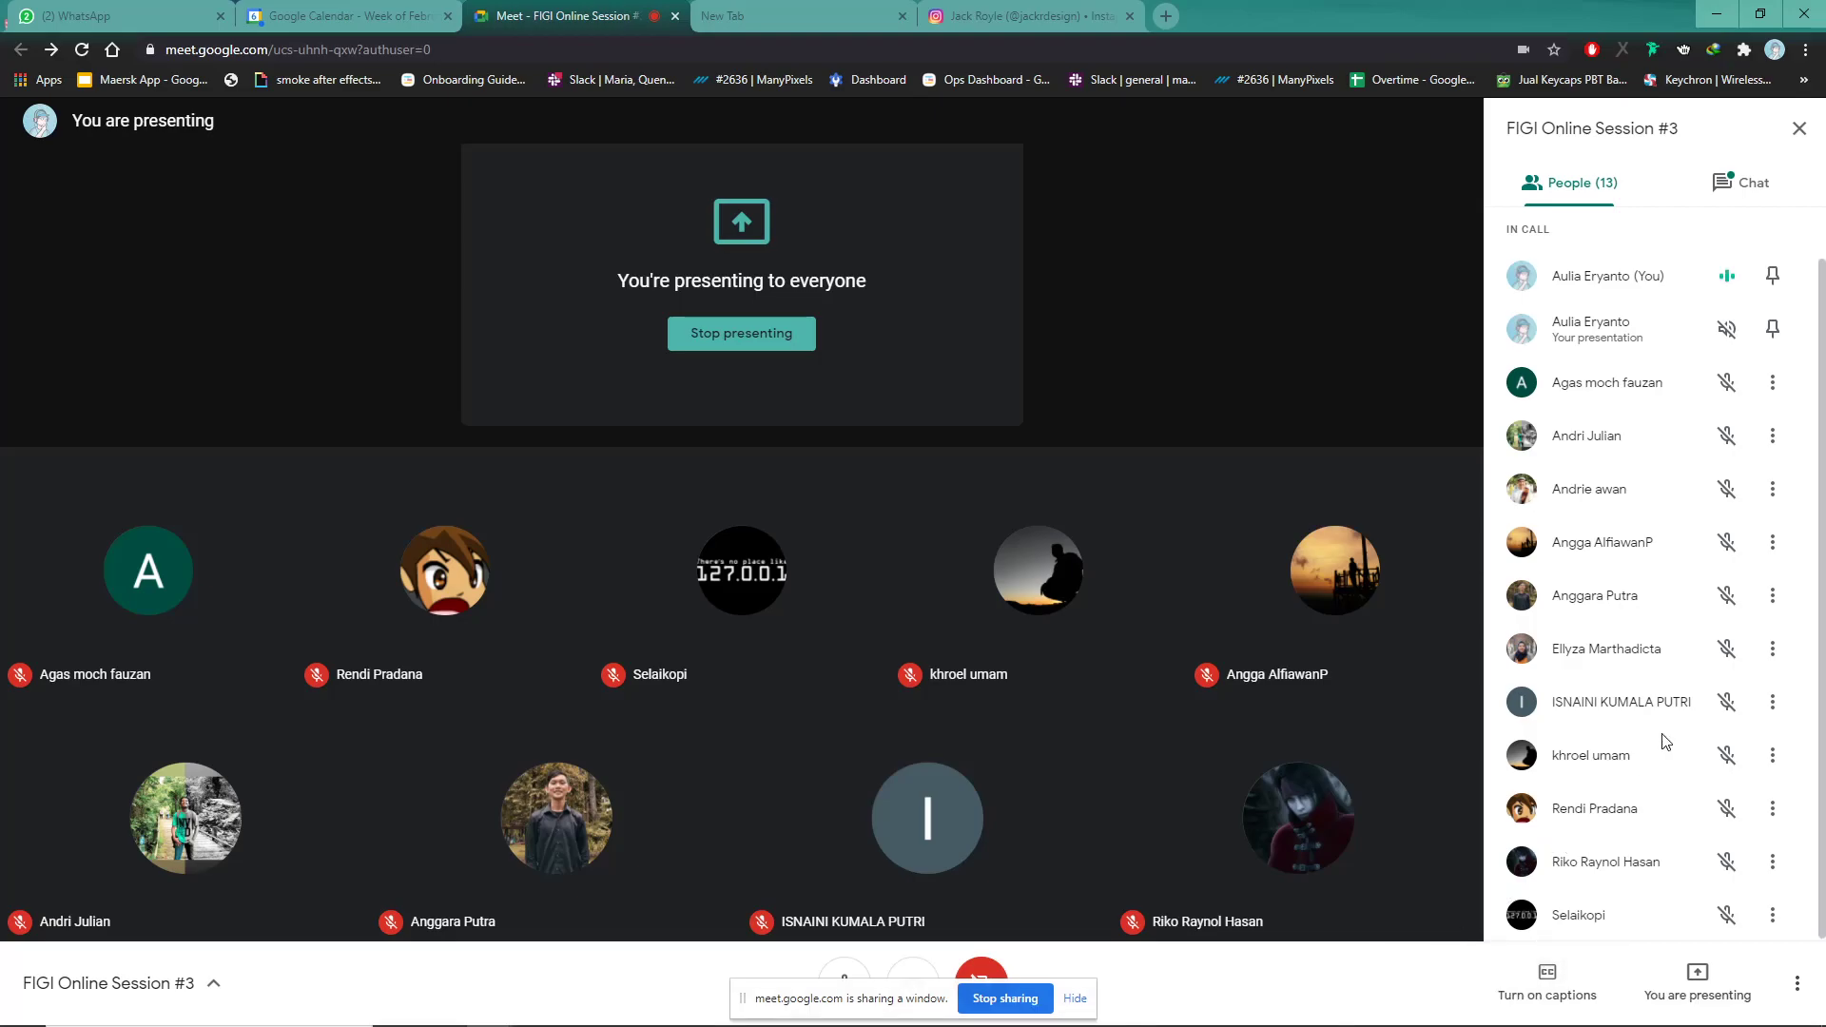
{"action": "scroll", "coordinate": [1823, 566], "scroll_direction": "up", "scroll_amount": 1}
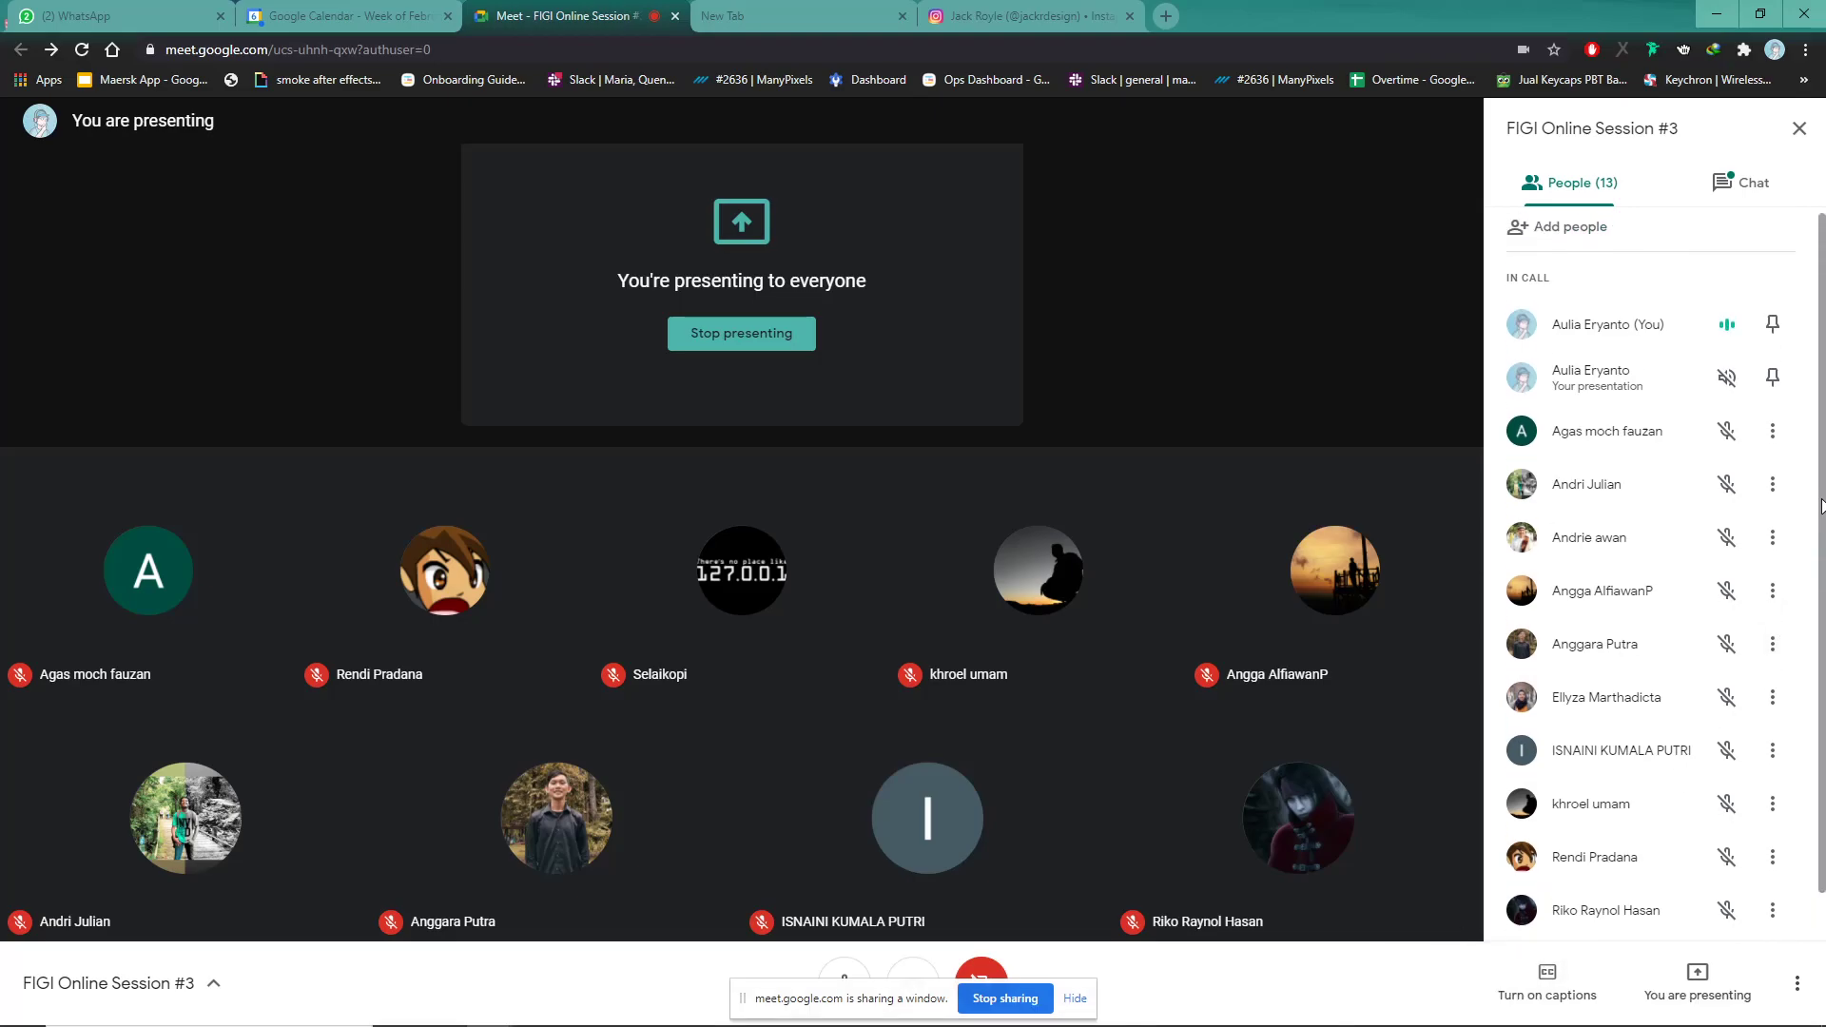
{"action": "scroll", "coordinate": [1819, 590], "scroll_direction": "down", "scroll_amount": 1}
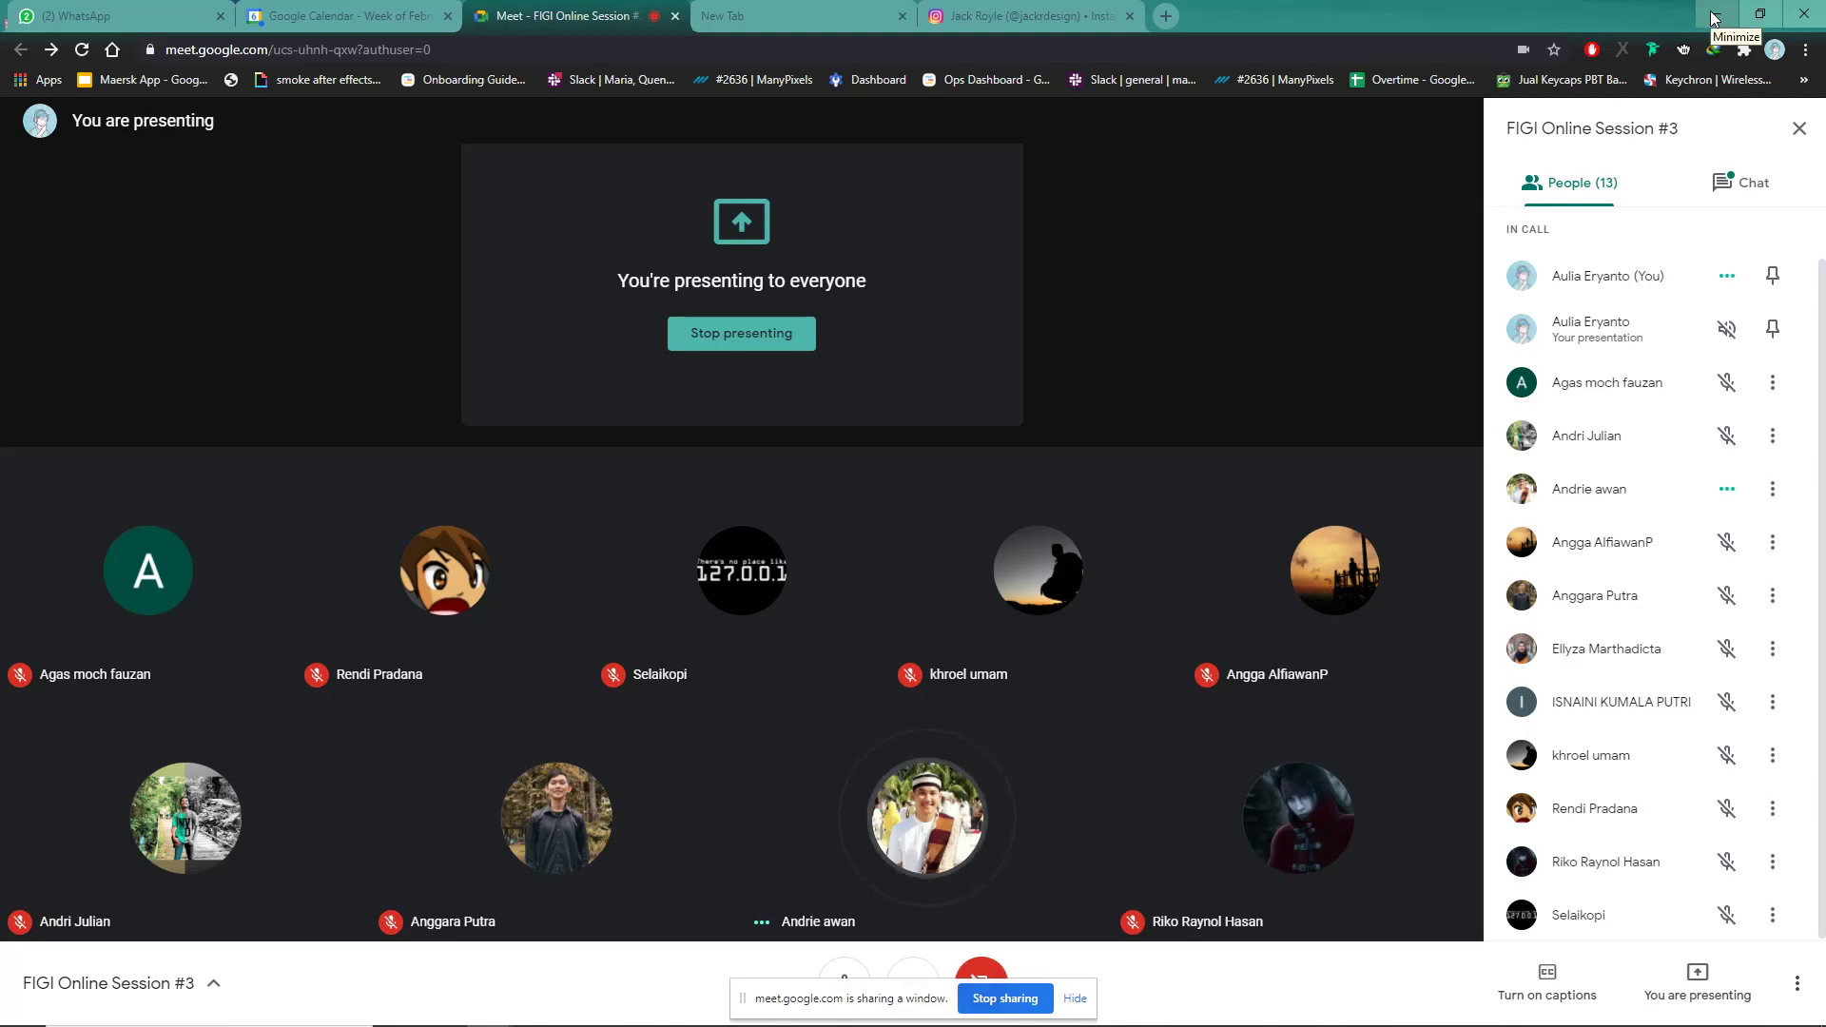
{"action": "left_click", "coordinate": [1715, 18]}
Zoom to the Yuk praktekin! frame and inspect the yellow and grey pencils' tip shapes
{"action": "scroll", "coordinate": [1323, 513], "scroll_direction": "down", "scroll_amount": 5}
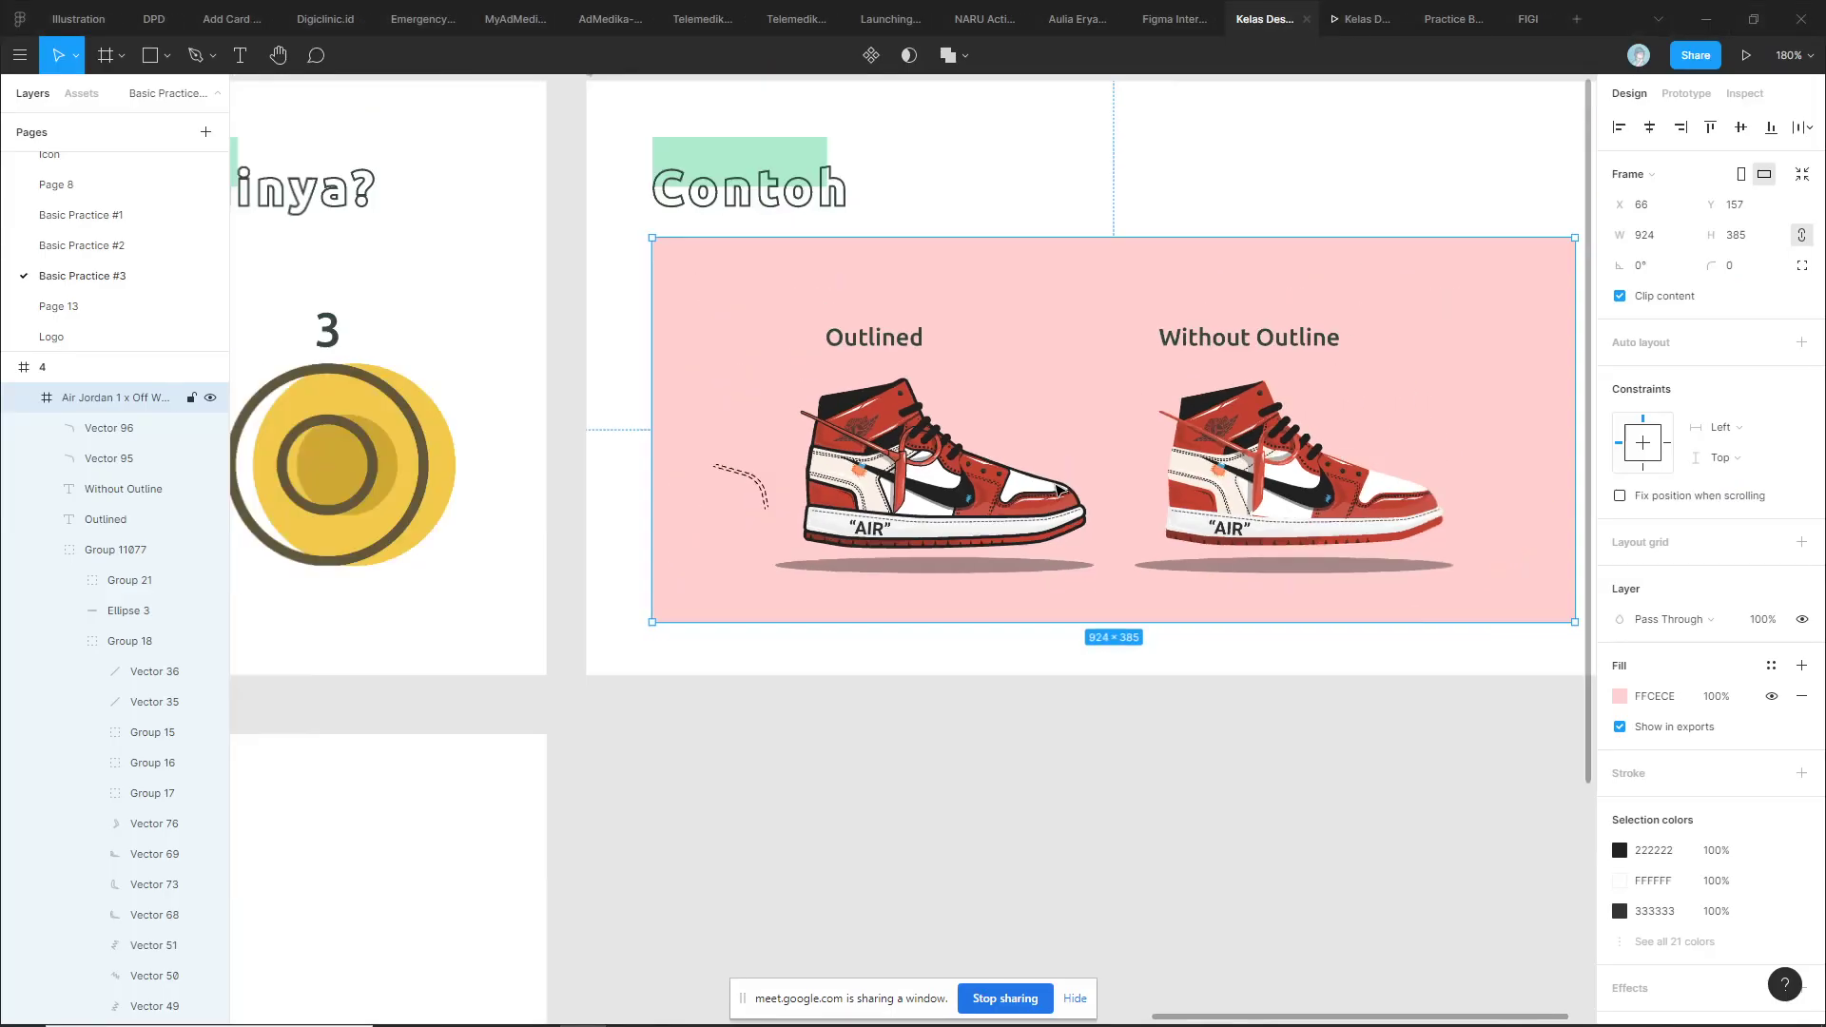
{"action": "scroll", "coordinate": [840, 641], "scroll_direction": "up", "scroll_amount": 3}
{"action": "scroll", "coordinate": [951, 571], "scroll_direction": "up", "scroll_amount": 2}
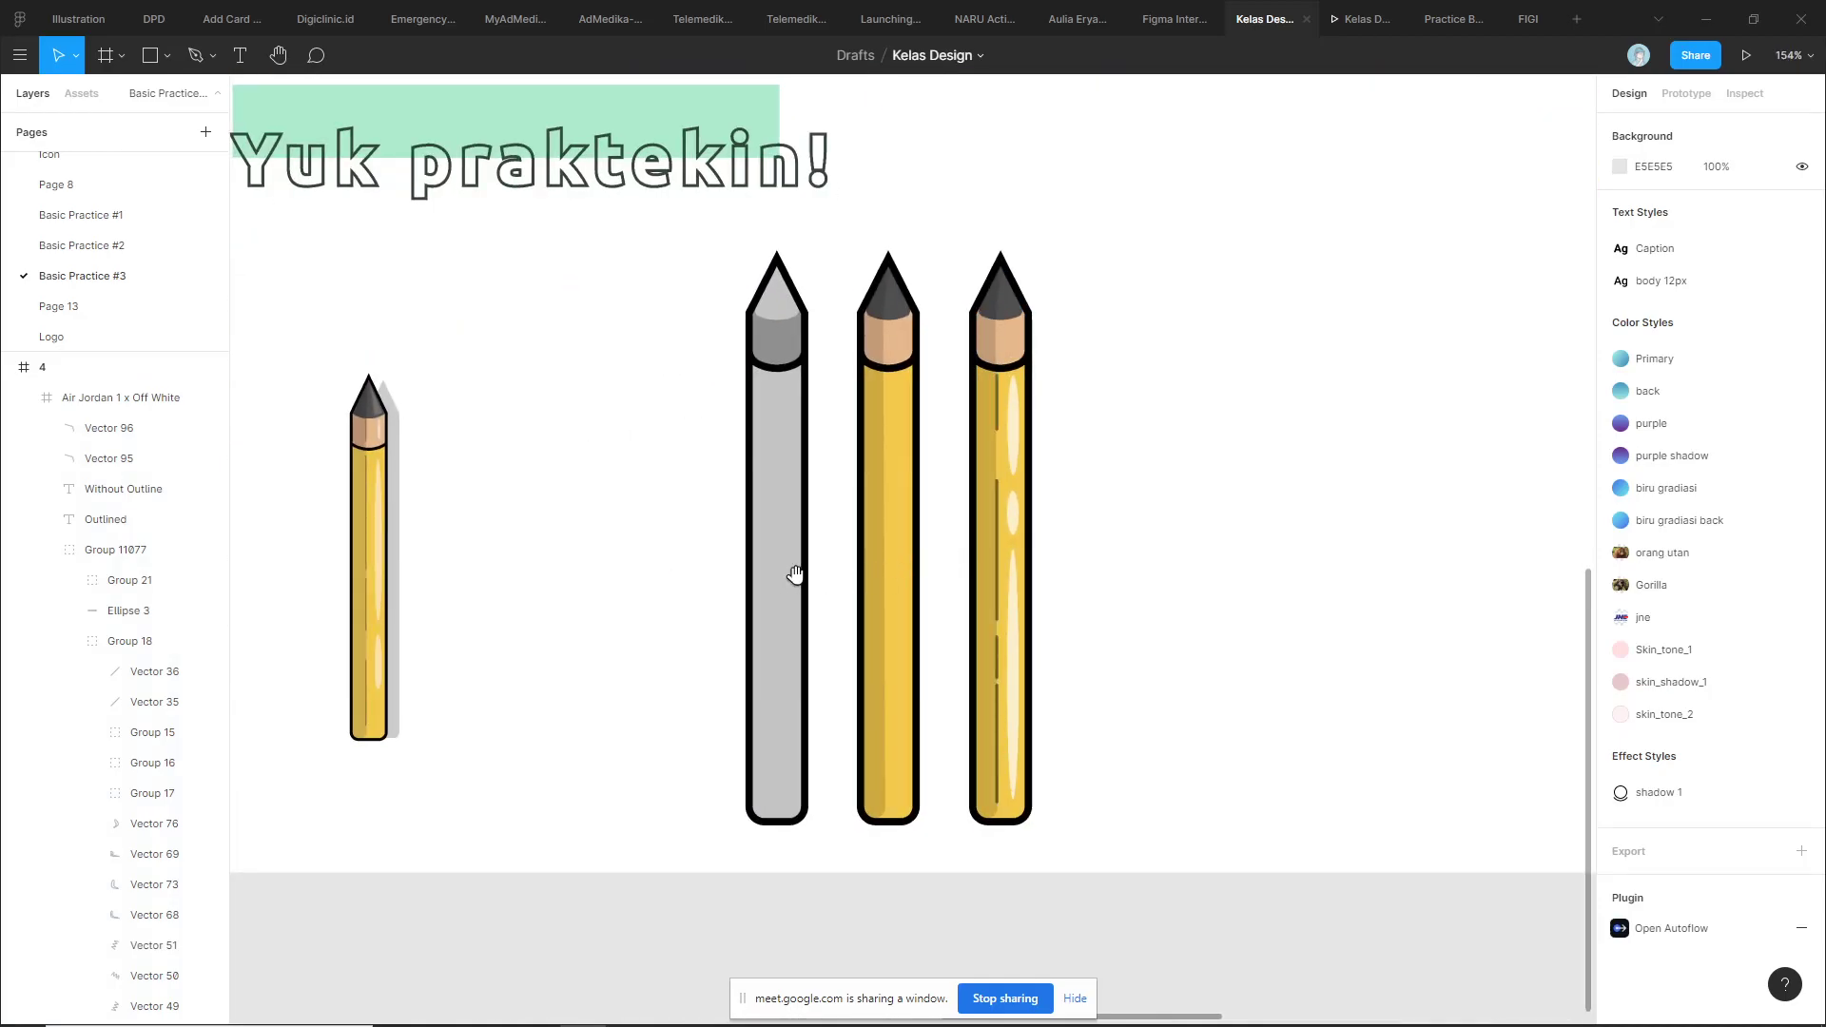
{"action": "scroll", "coordinate": [795, 578], "scroll_direction": "down", "scroll_amount": 1}
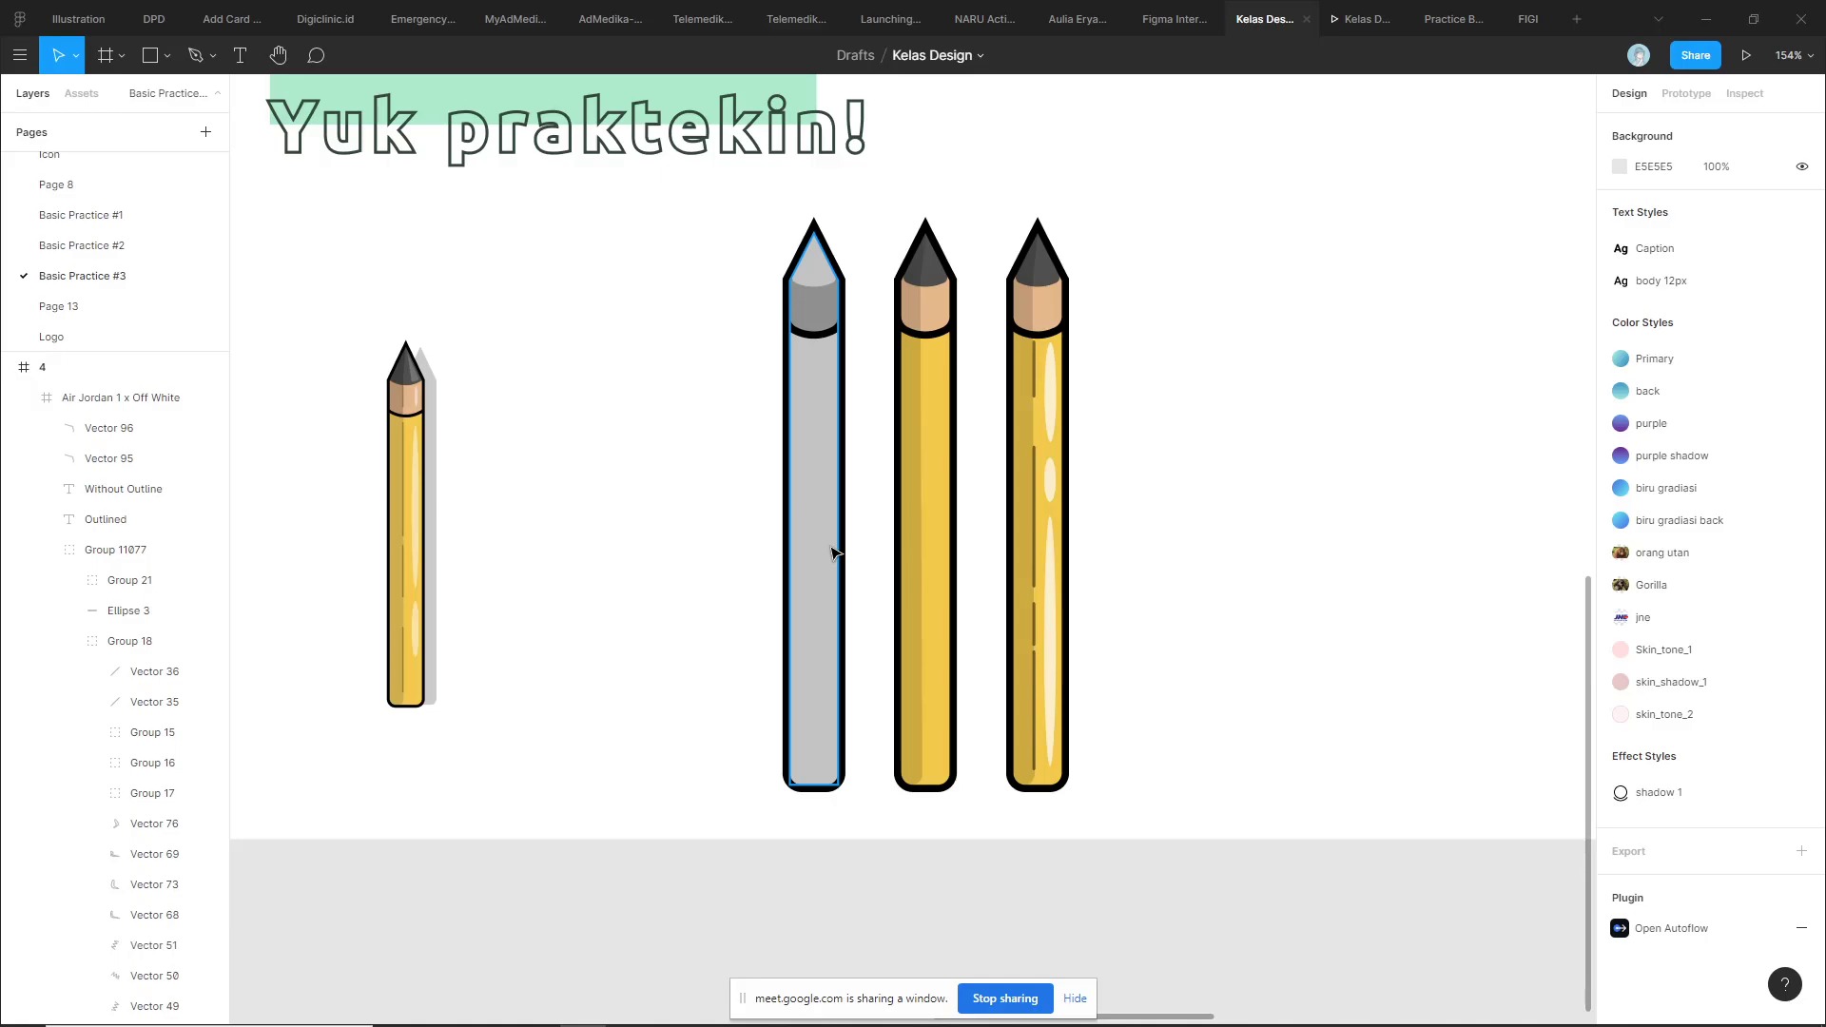
{"action": "left_click", "coordinate": [1053, 312]}
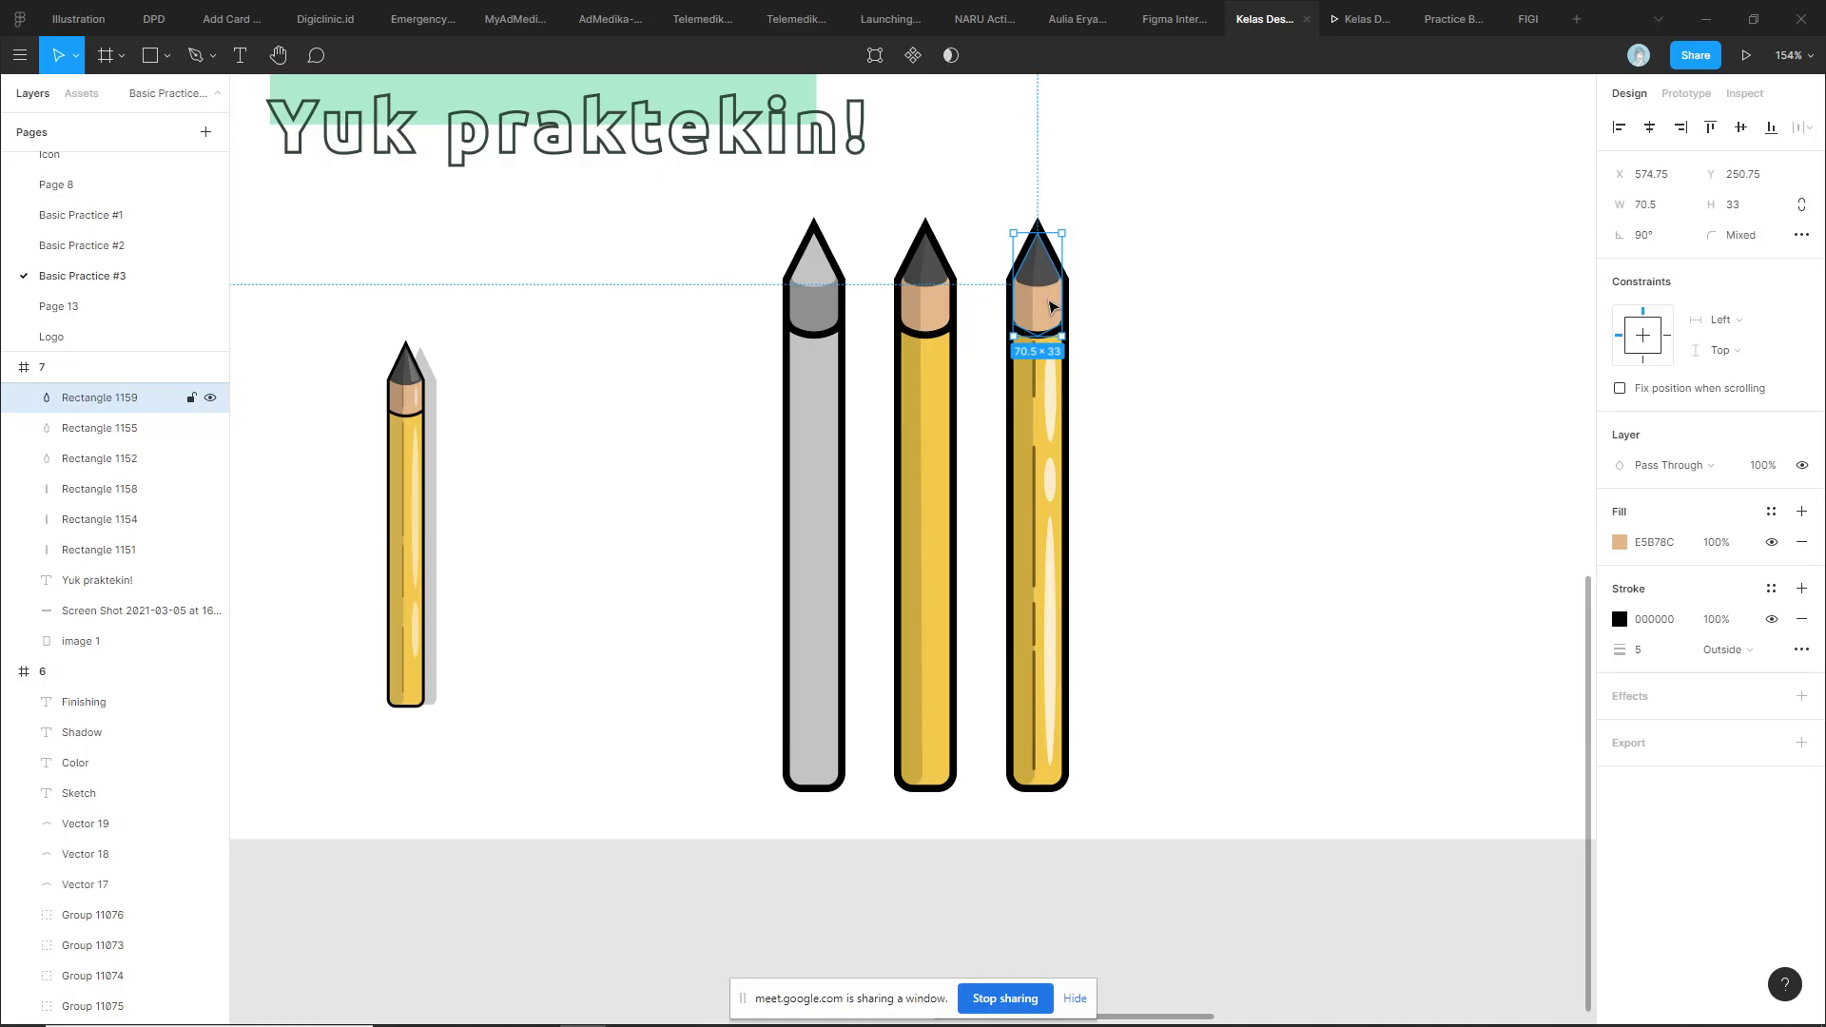
{"action": "scroll", "coordinate": [1186, 358], "scroll_direction": "up", "scroll_amount": 2}
{"action": "scroll", "coordinate": [1186, 359], "scroll_direction": "down", "scroll_amount": 3}
{"action": "left_click", "coordinate": [1186, 359]}
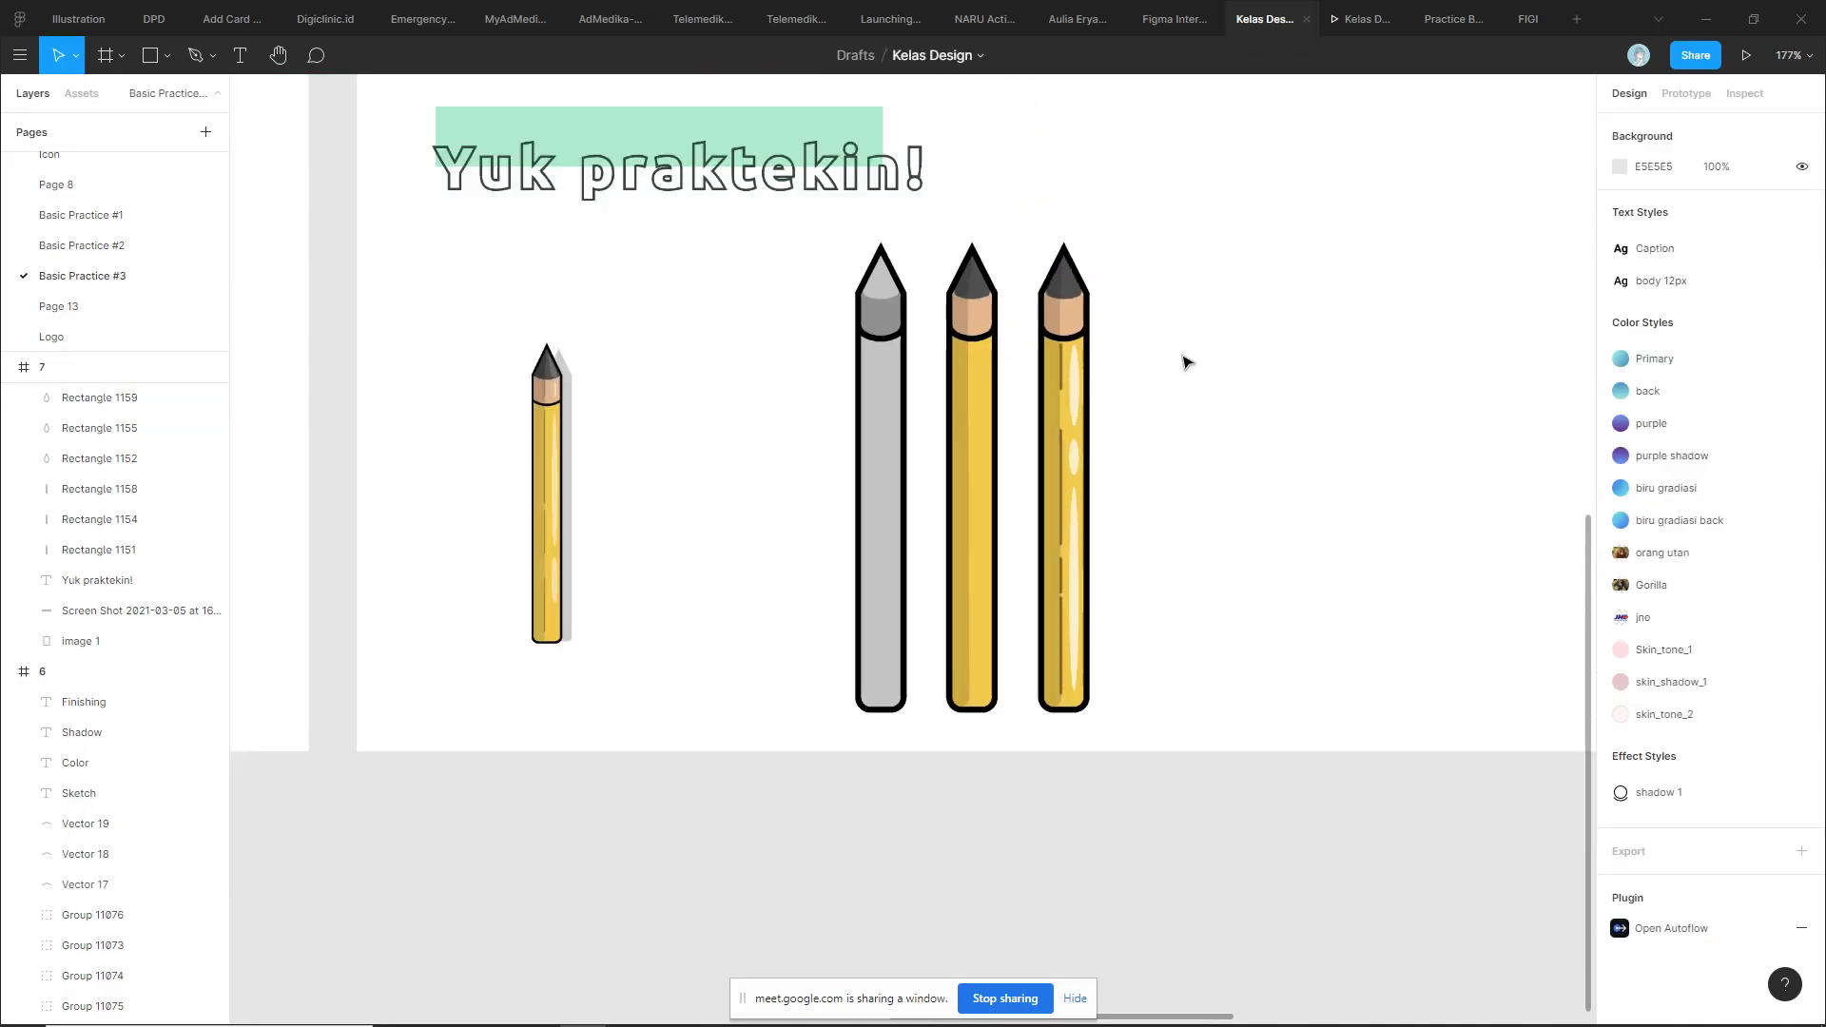
{"action": "left_click_drag", "start_coordinate": [913, 245], "coordinate": [803, 523]}
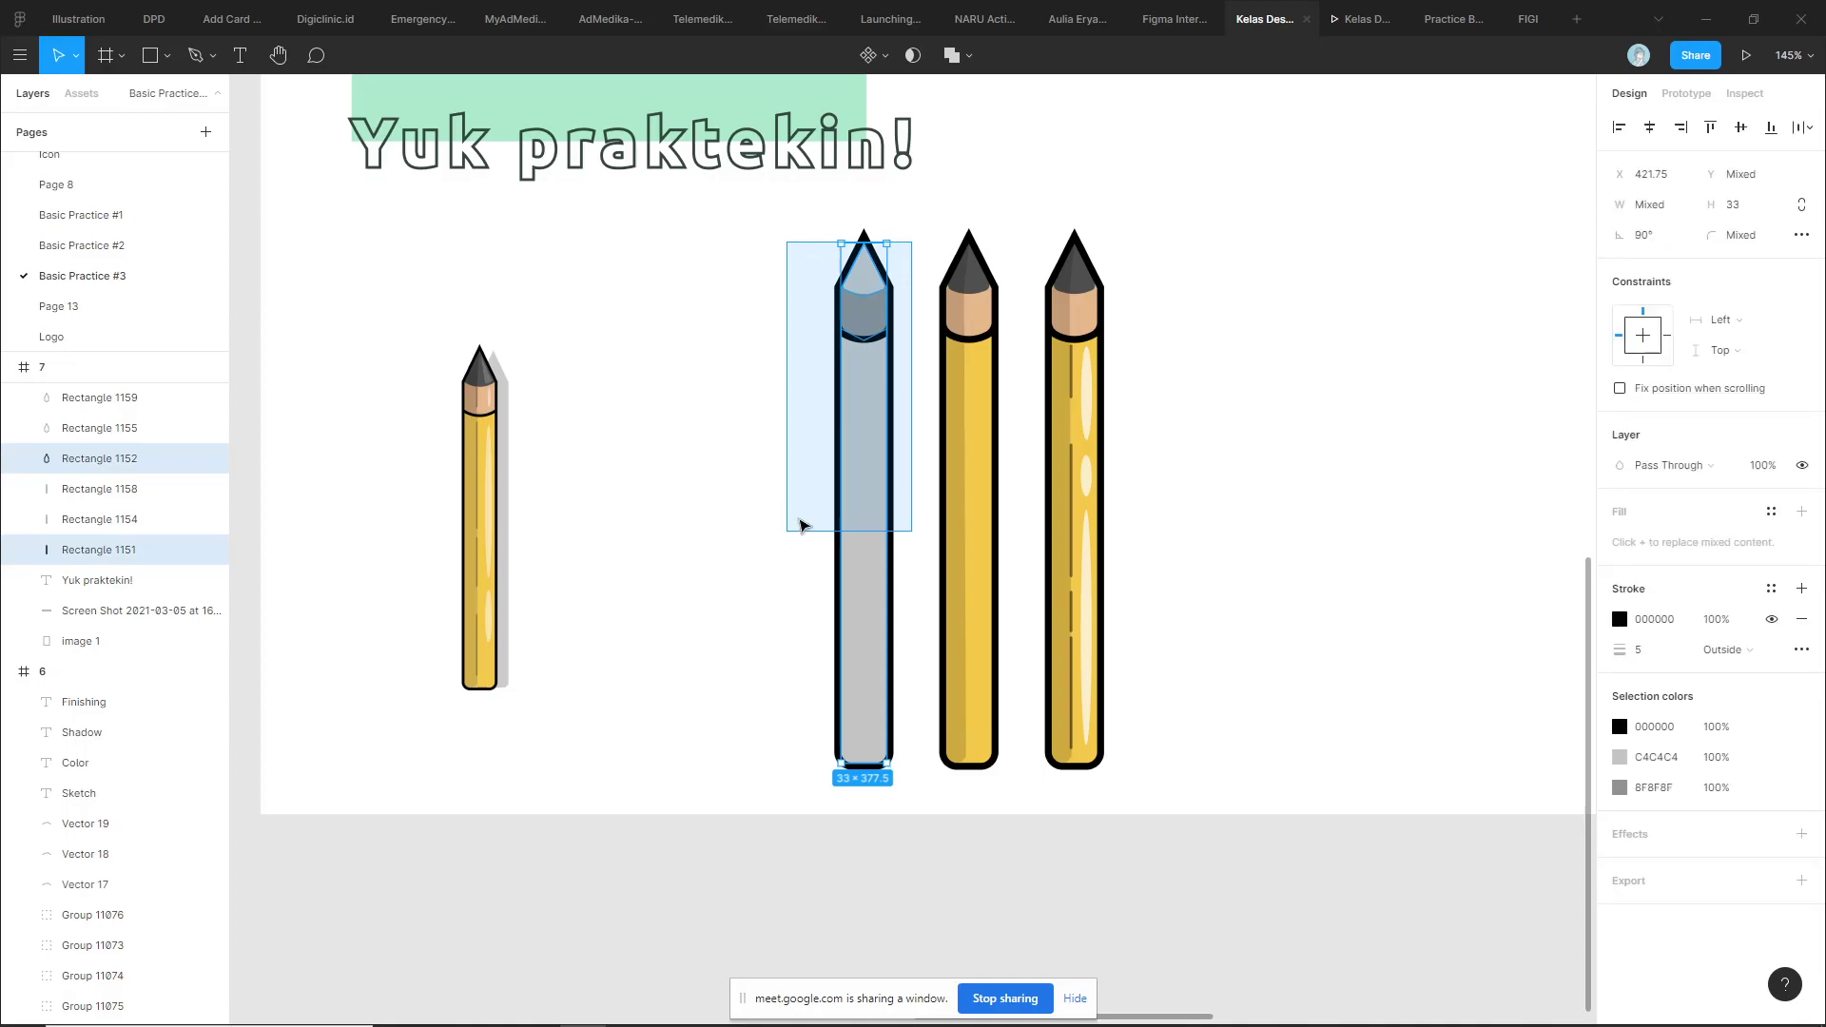
{"action": "left_click", "coordinate": [911, 282]}
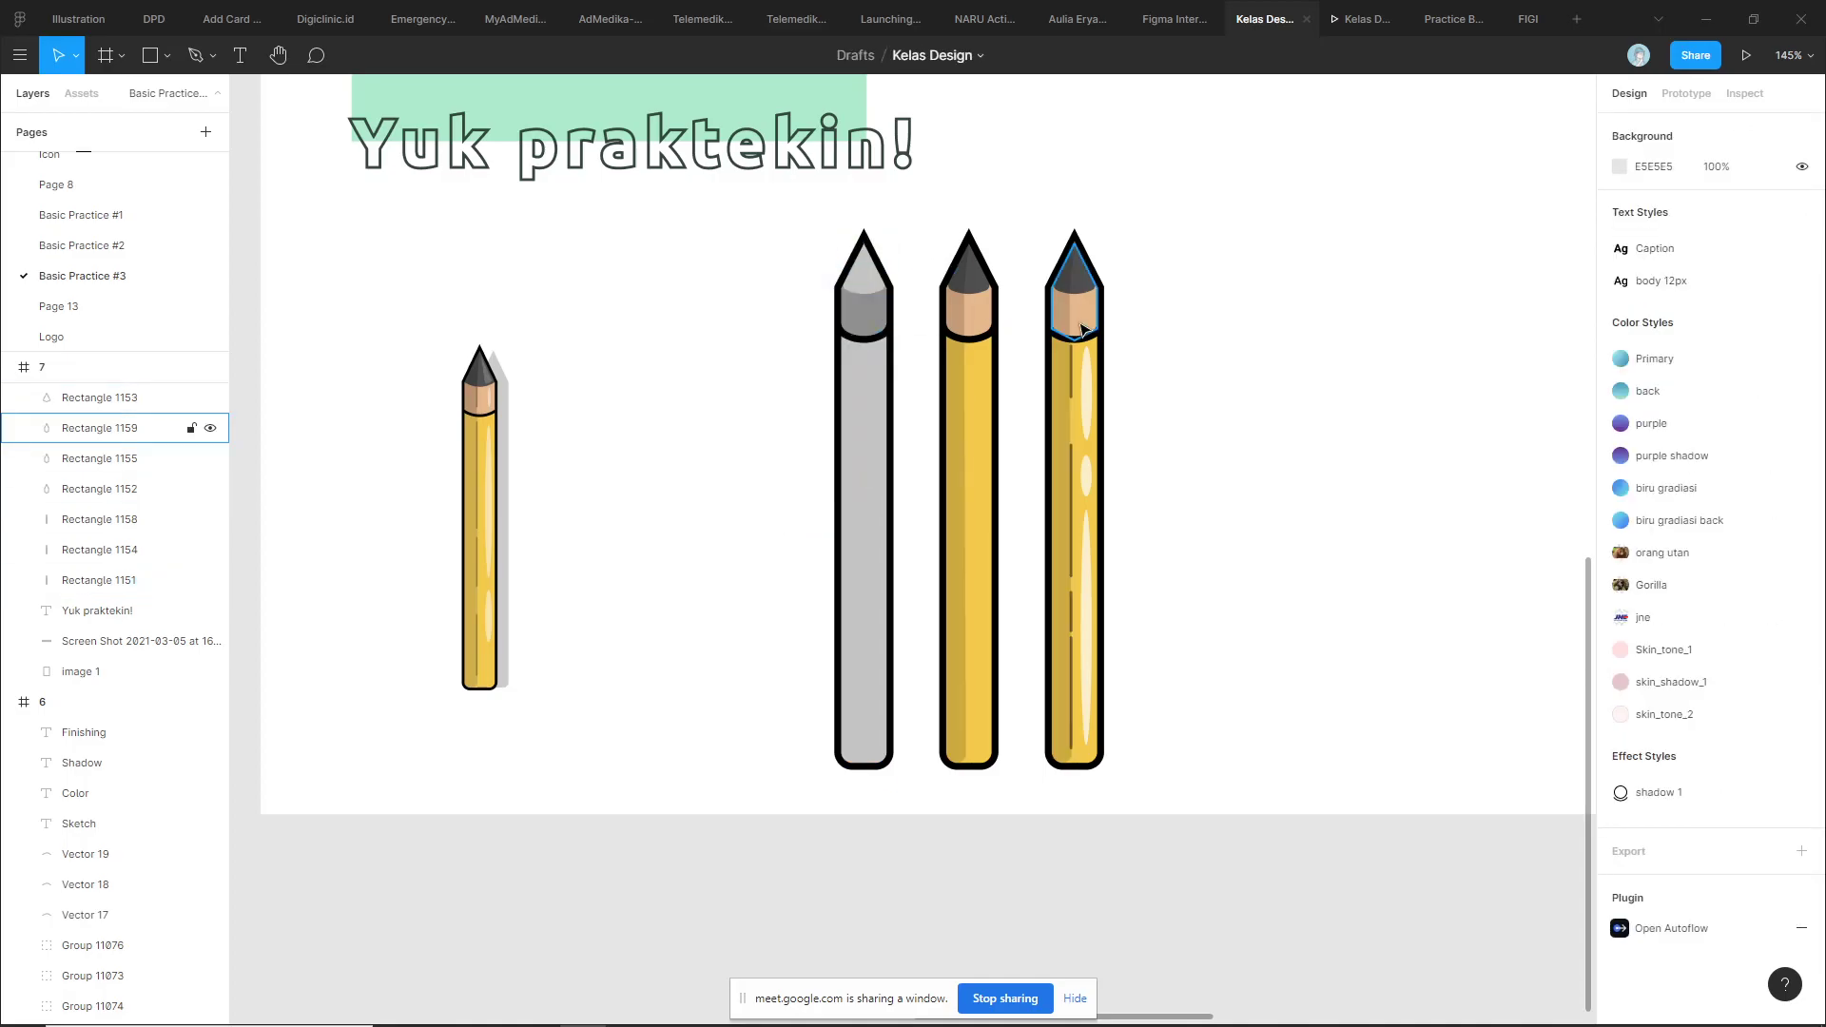
{"action": "scroll", "coordinate": [1075, 314], "scroll_direction": "up", "scroll_amount": 1}
Alt-drag a copy of the grey pencil body to the right of the three pencils
{"action": "left_click_drag", "start_coordinate": [845, 435], "coordinate": [1387, 469]}
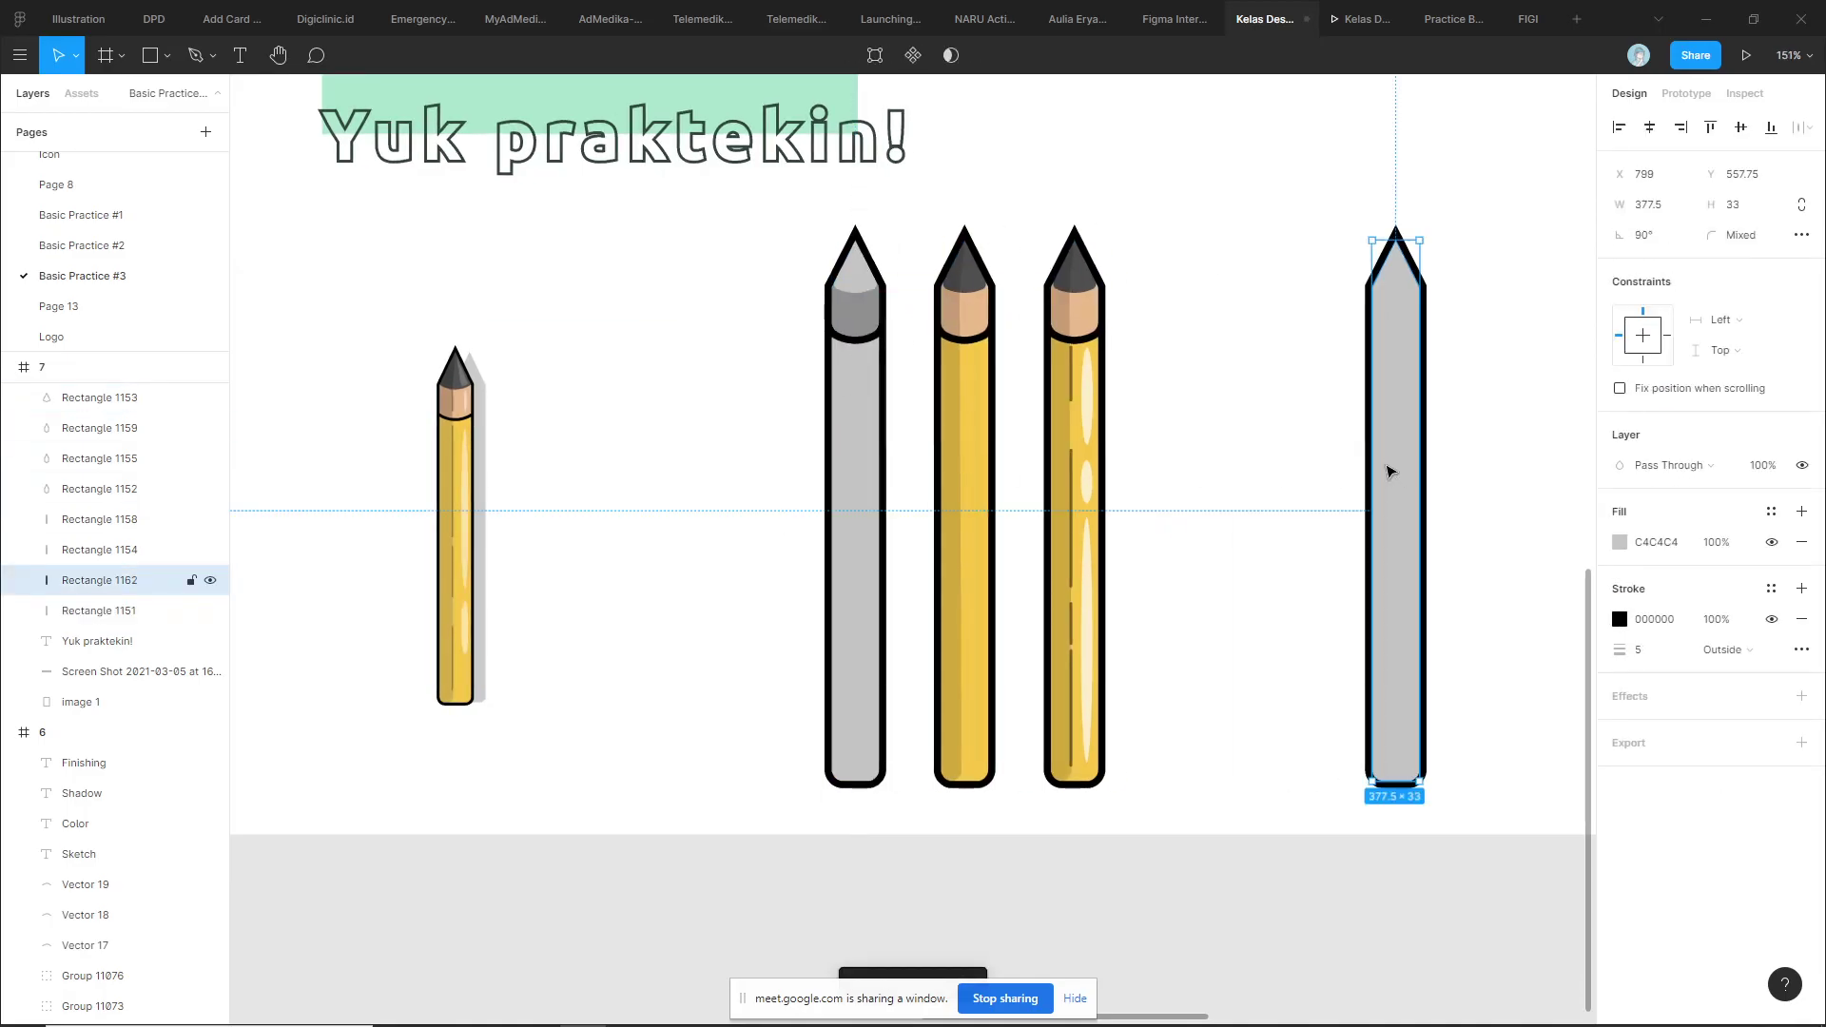
{"action": "scroll", "coordinate": [1342, 412], "scroll_direction": "right", "scroll_amount": 3}
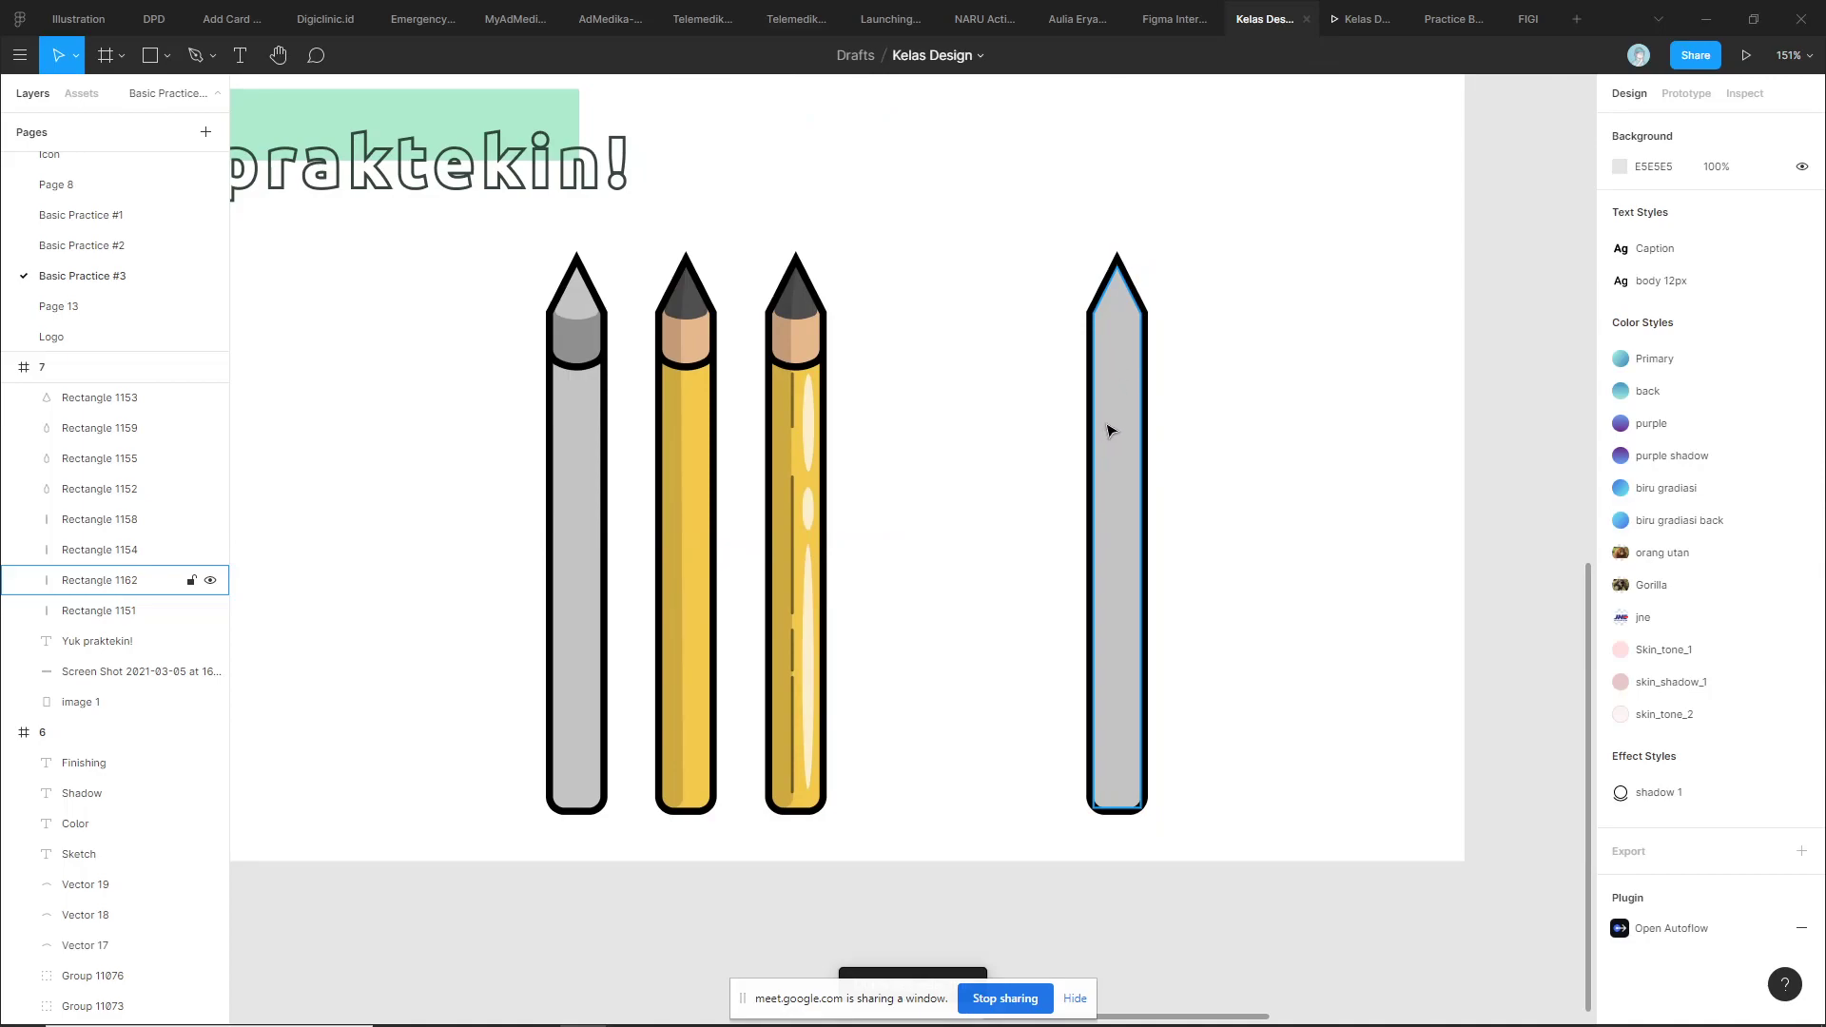
{"action": "left_click", "coordinate": [1127, 383]}
{"action": "left_click", "coordinate": [1222, 384]}
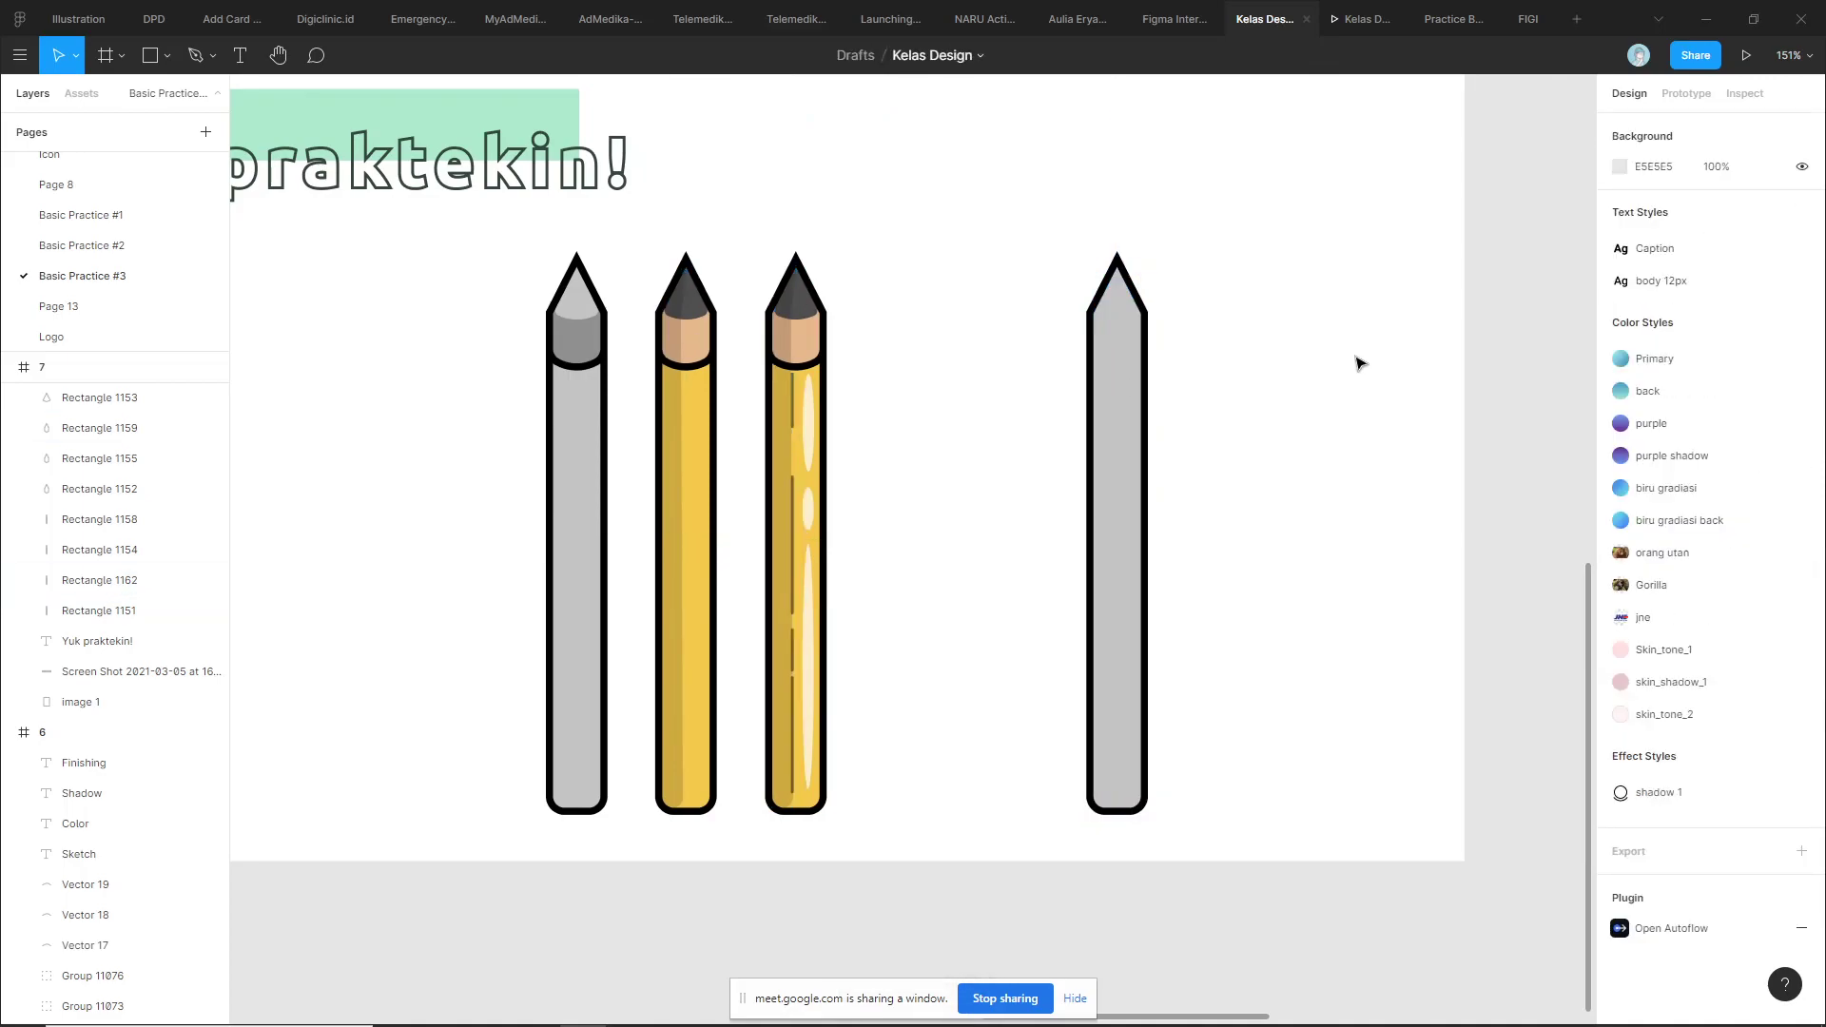
{"action": "left_click", "coordinate": [1109, 373]}
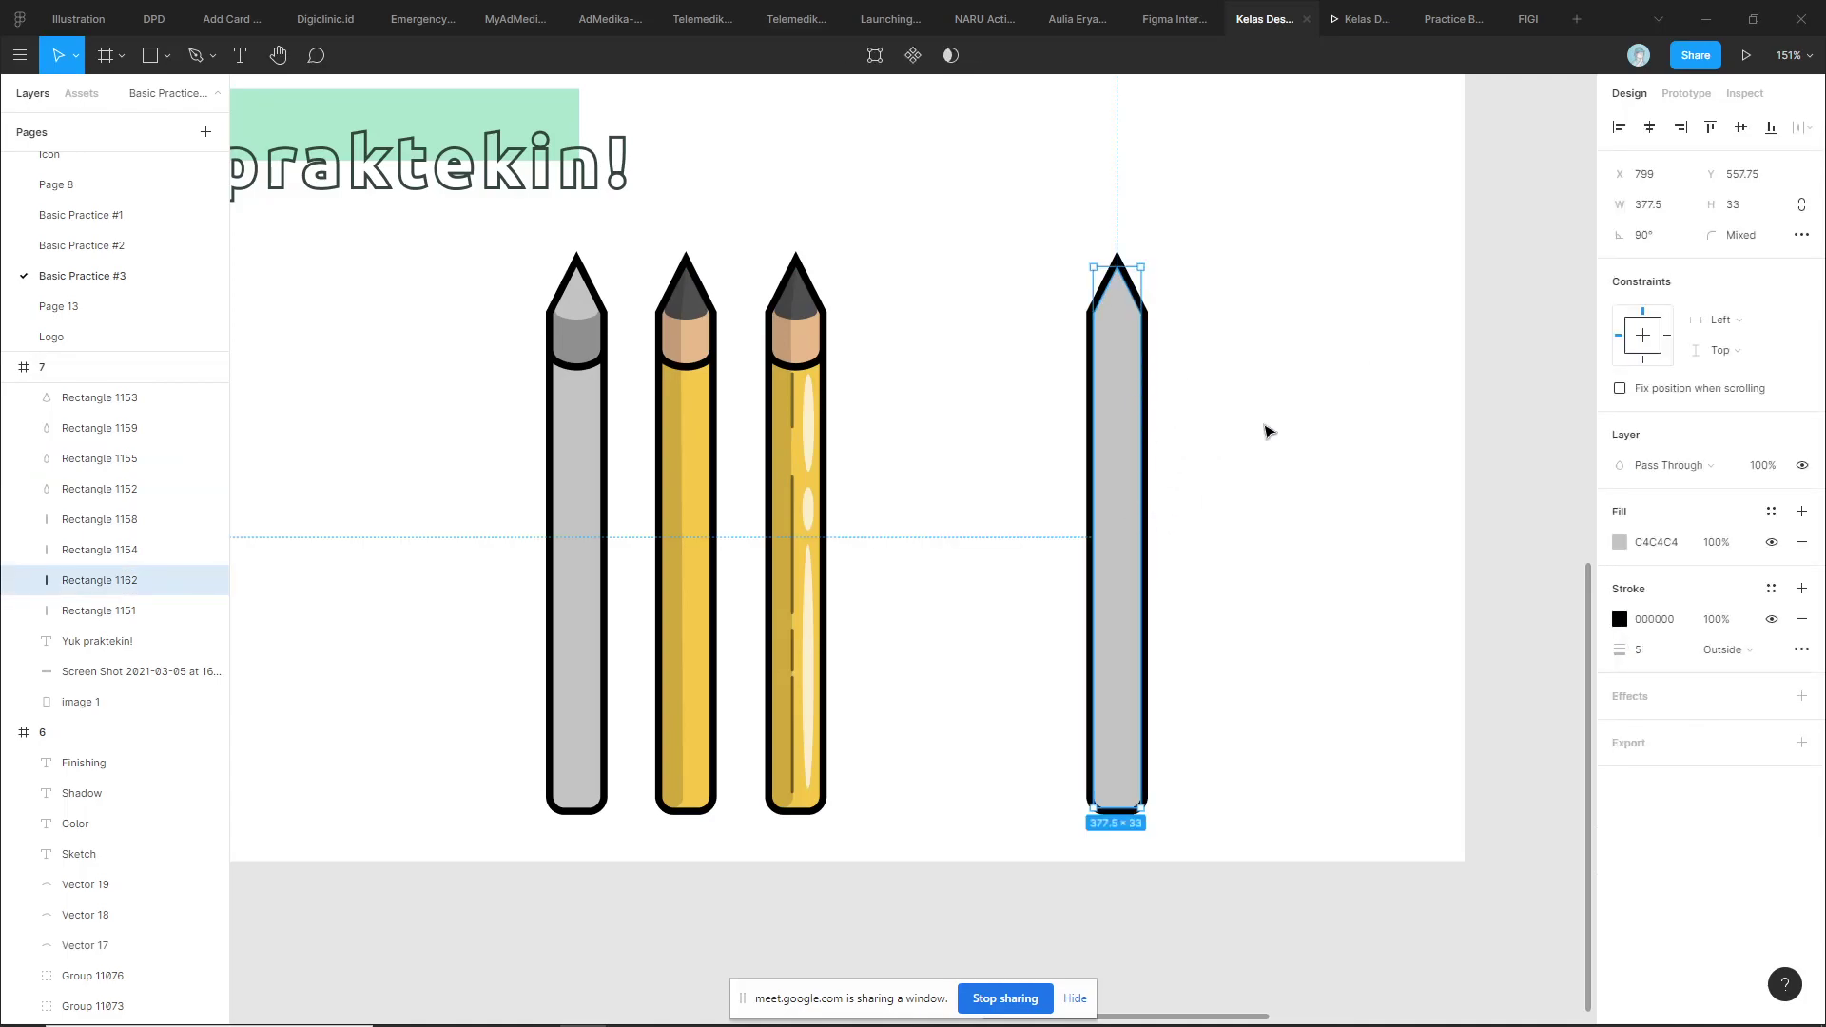
Duplicate the right grey pencil body in place as Rectangle 1163 and enter its point editing
{"action": "left_click", "coordinate": [1184, 444]}
{"action": "left_click", "coordinate": [1123, 435]}
{"action": "key", "text": "ctrl+d"}
{"action": "double_click", "coordinate": [1122, 715]}
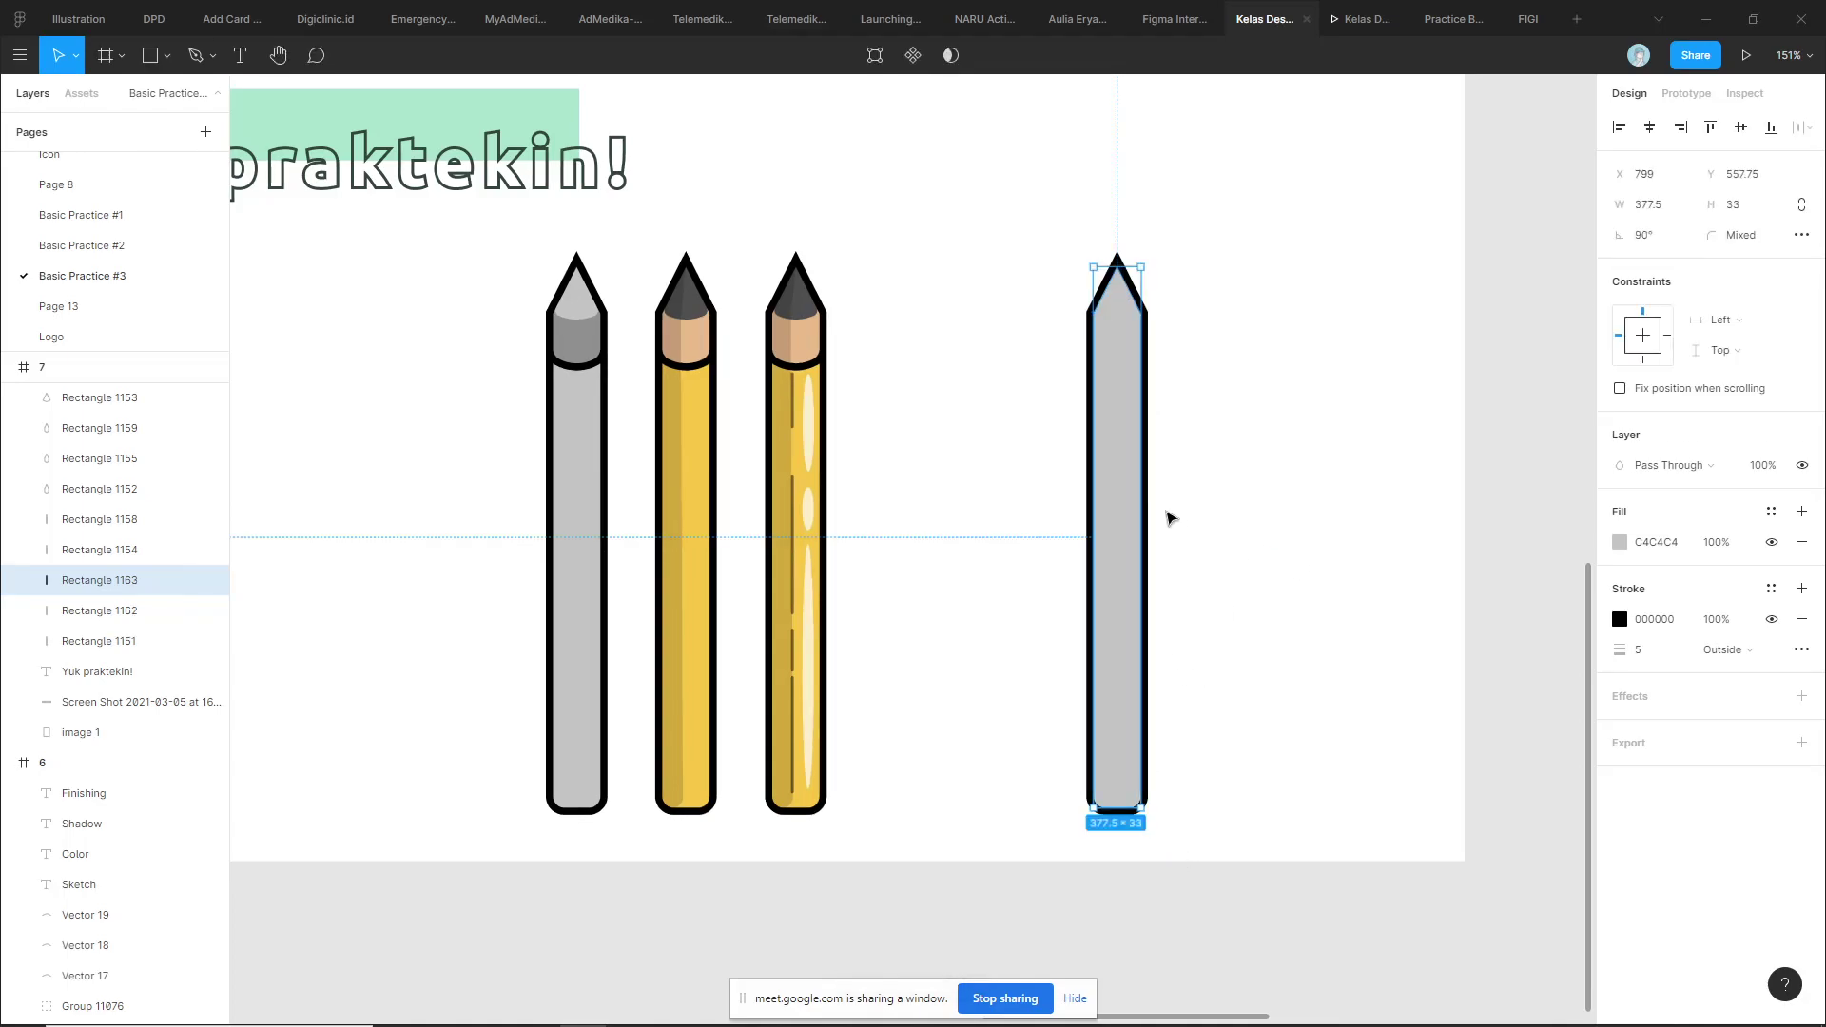
Raise the copy's bottom points into a short tip section with corner radius 0
{"action": "left_click", "coordinate": [1218, 786]}
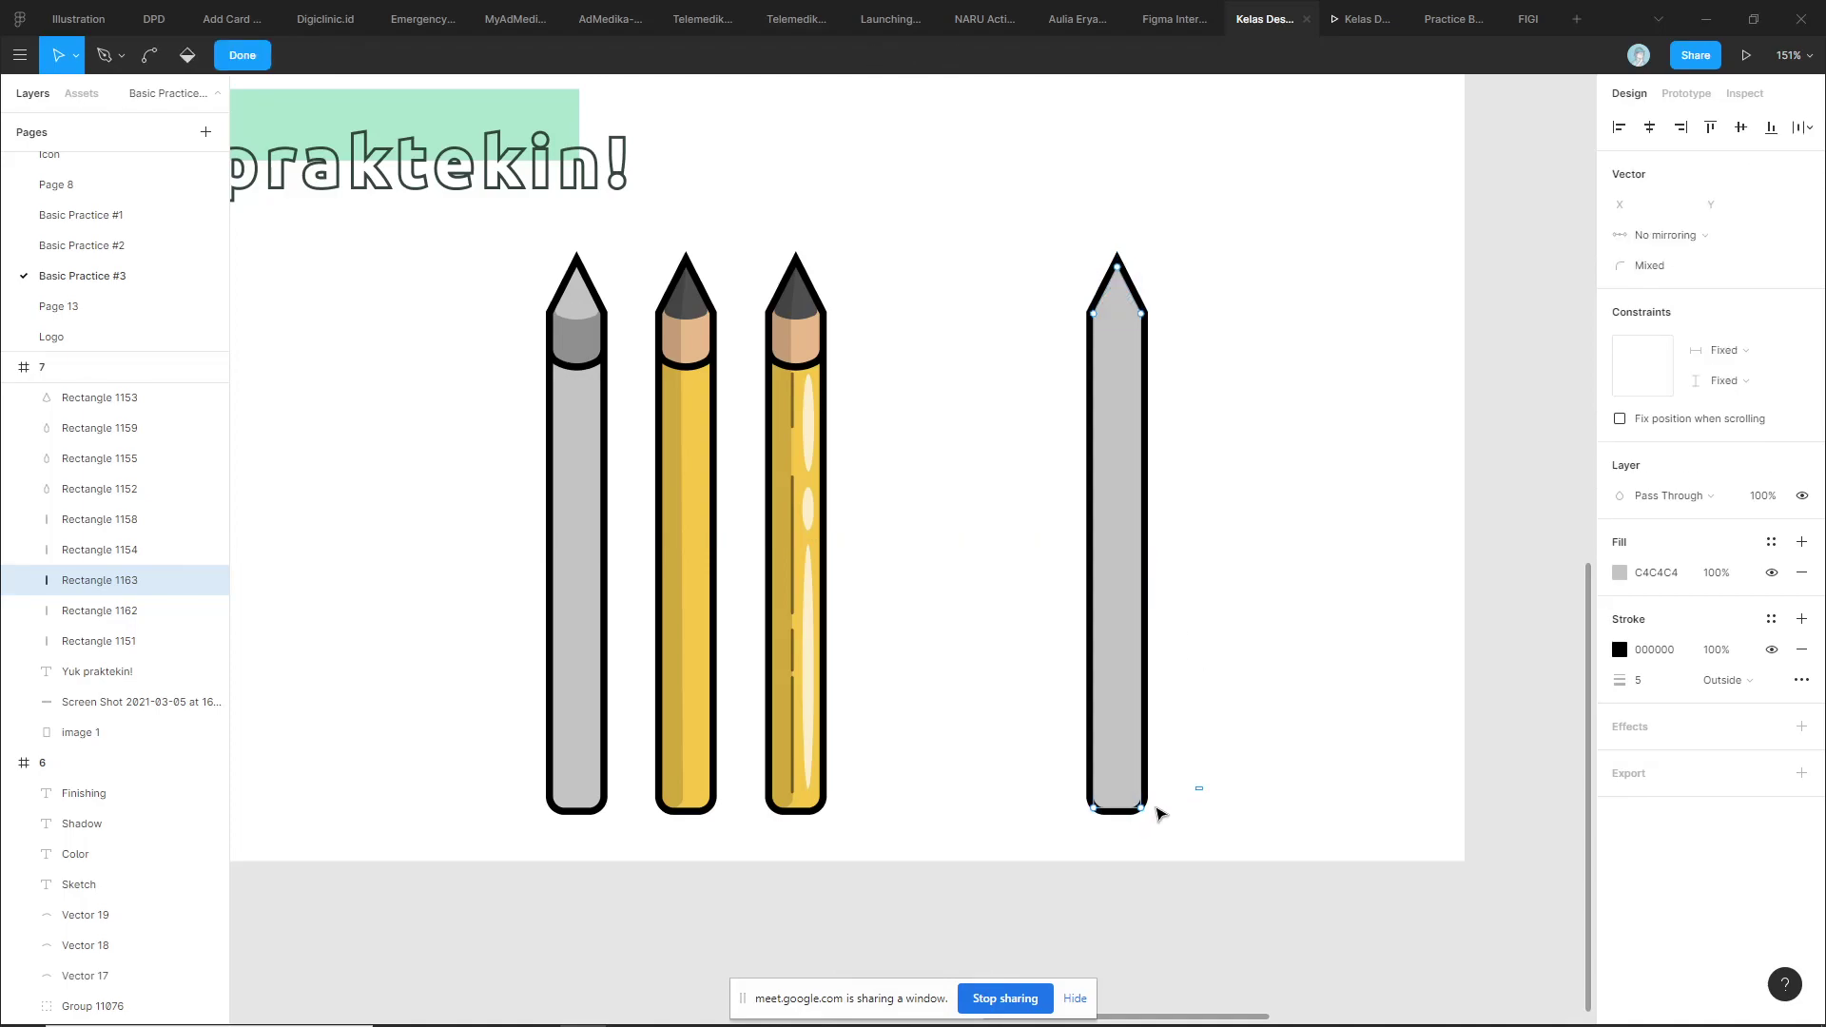
{"action": "mouse_move", "coordinate": [1159, 813]}
{"action": "left_mouse_down"}
{"action": "mouse_move", "coordinate": [1029, 851]}
{"action": "mouse_move", "coordinate": [1103, 517]}
{"action": "mouse_move", "coordinate": [1109, 373]}
{"action": "left_mouse_up"}
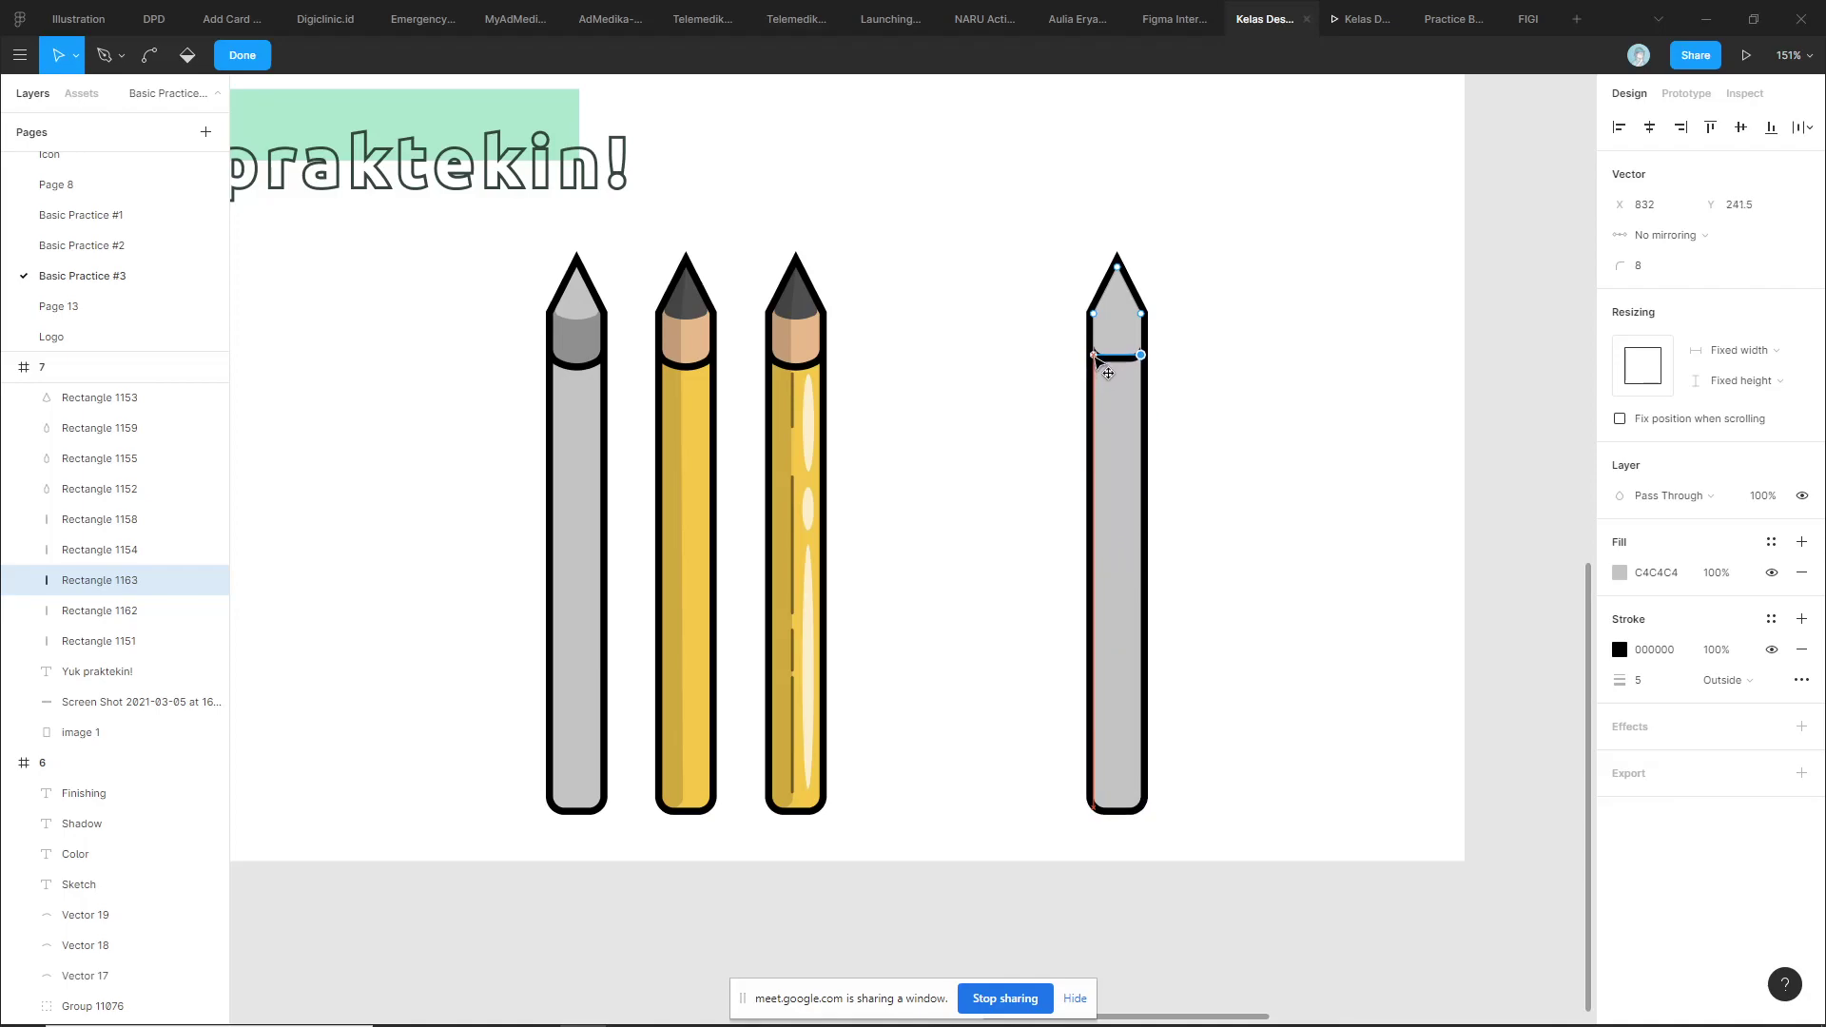
{"action": "key", "text": "ctrl+z"}
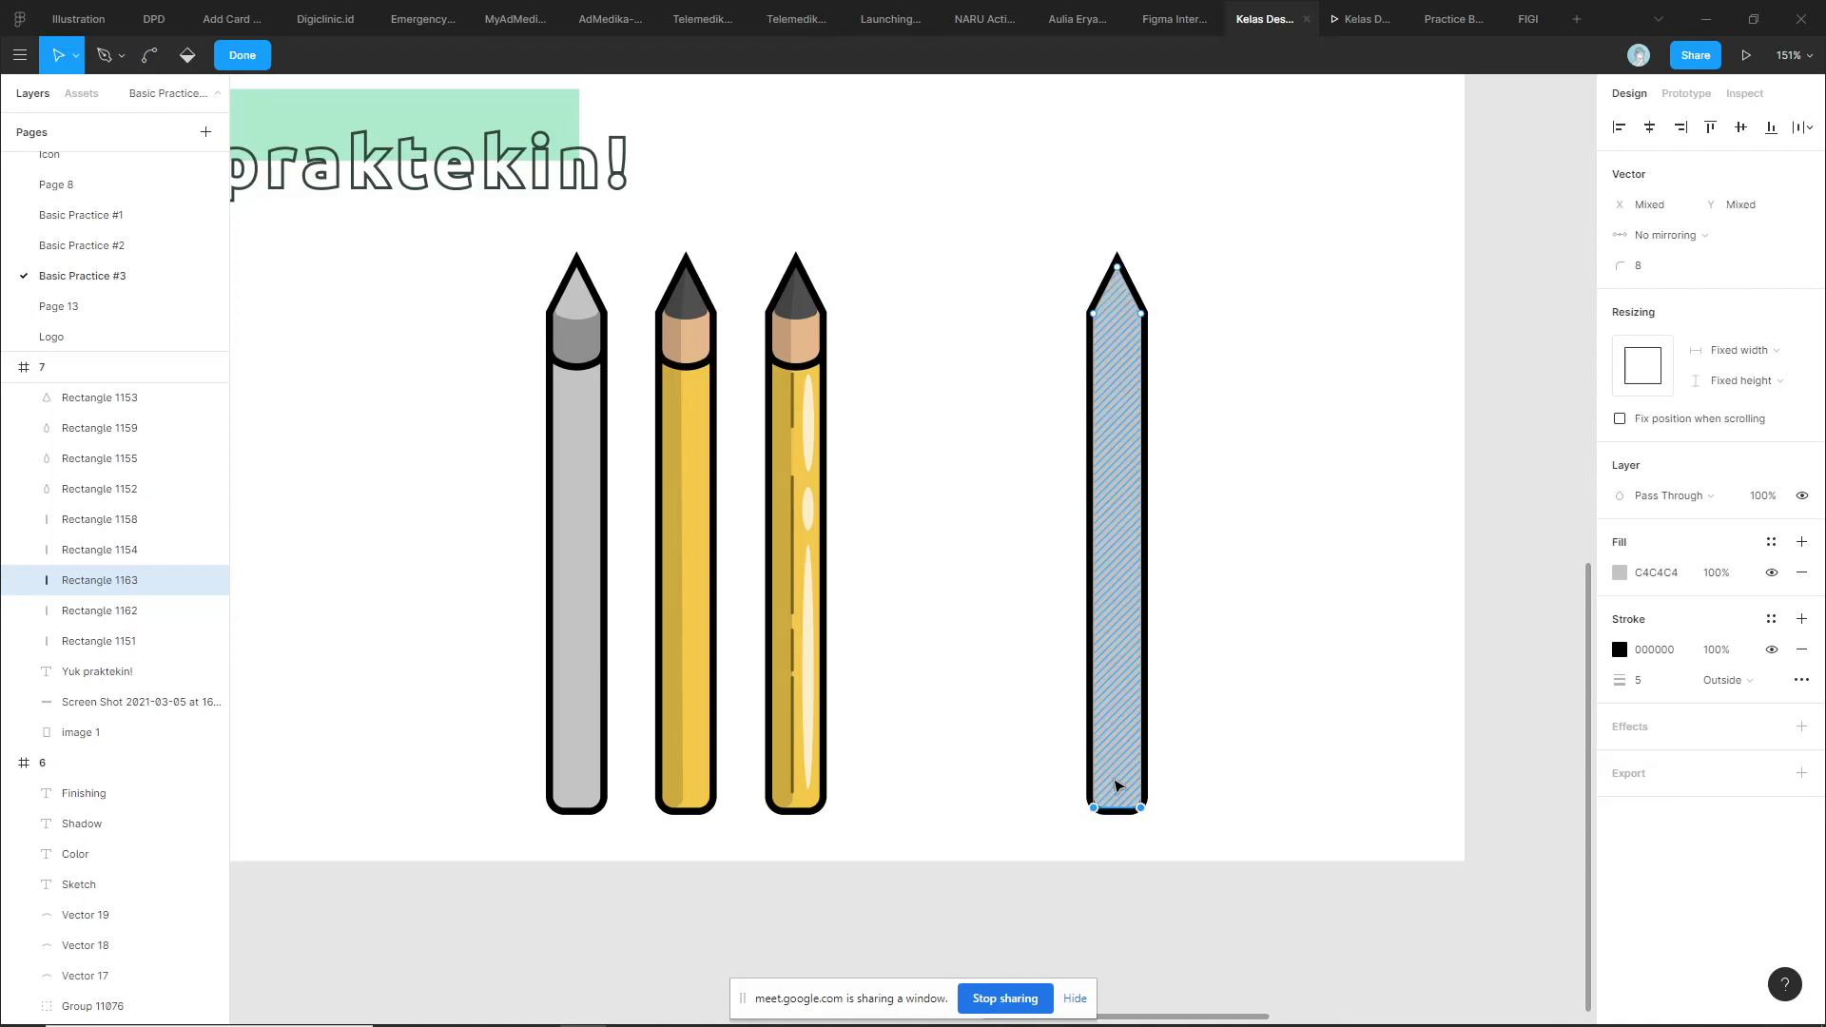
{"action": "left_click_drag", "start_coordinate": [1115, 807], "coordinate": [1108, 371]}
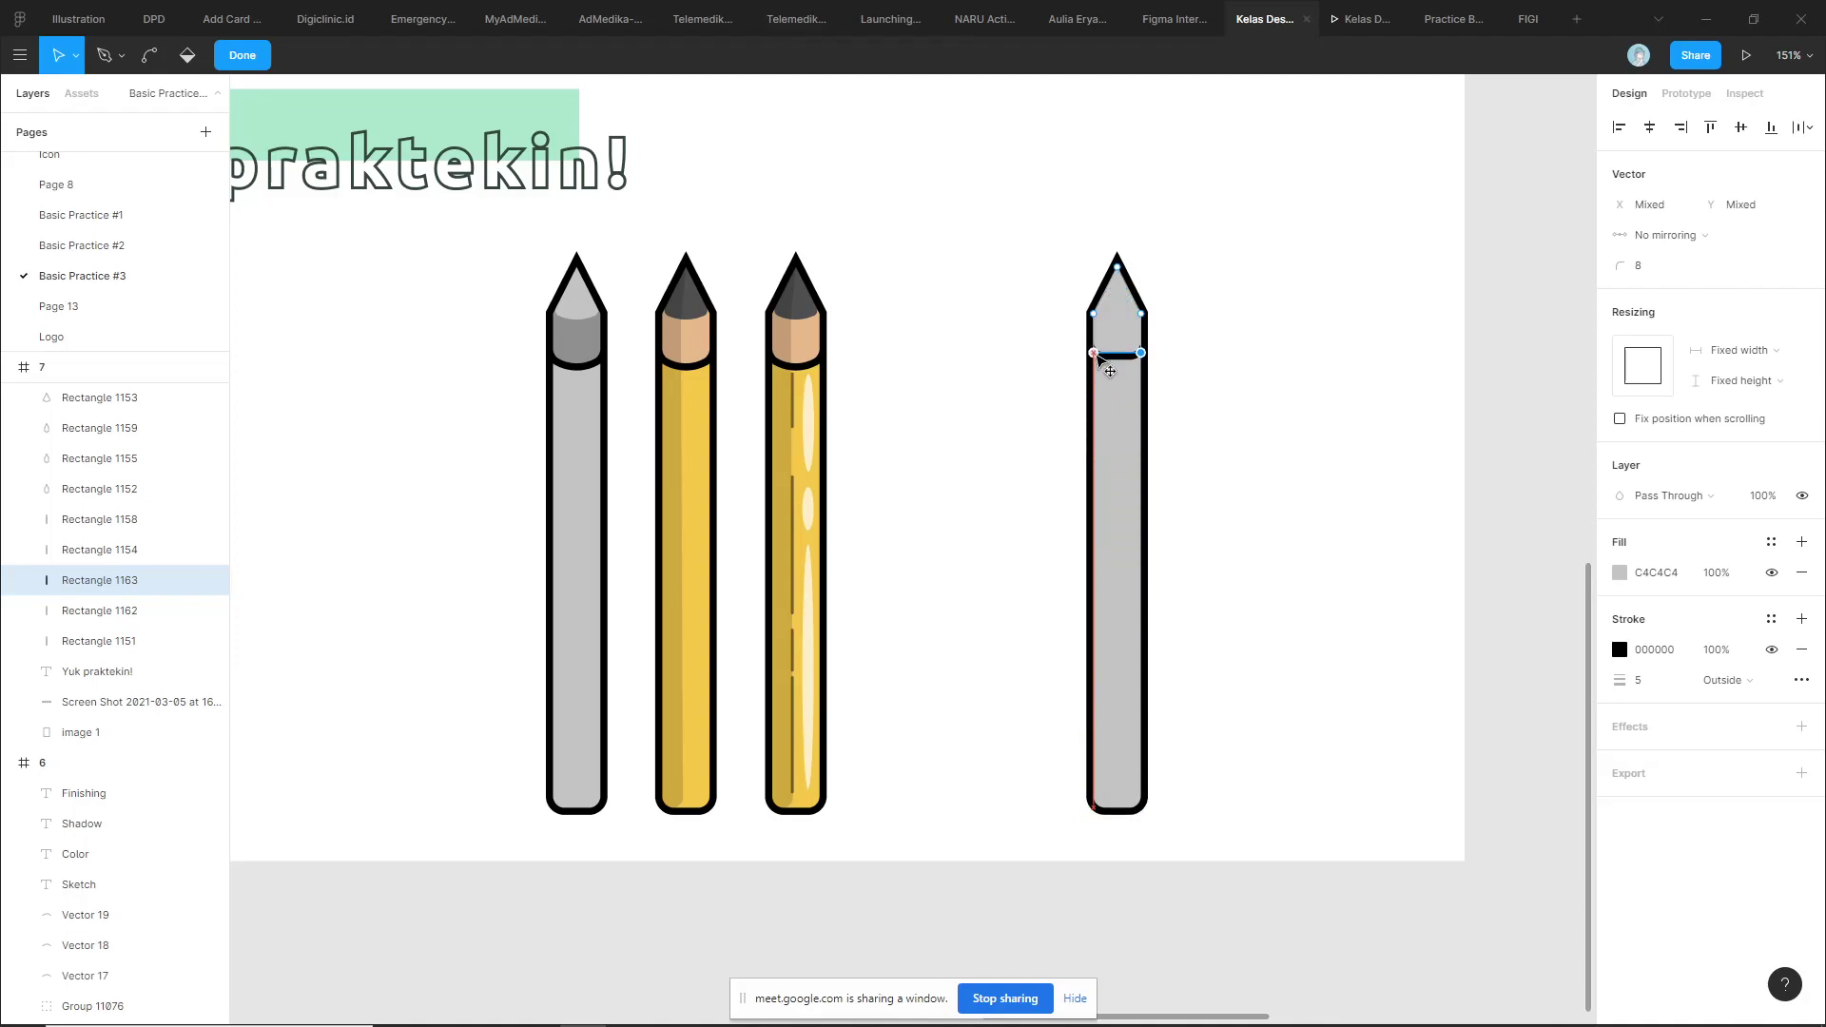
{"action": "scroll", "coordinate": [1109, 369], "scroll_direction": "up", "scroll_amount": 5}
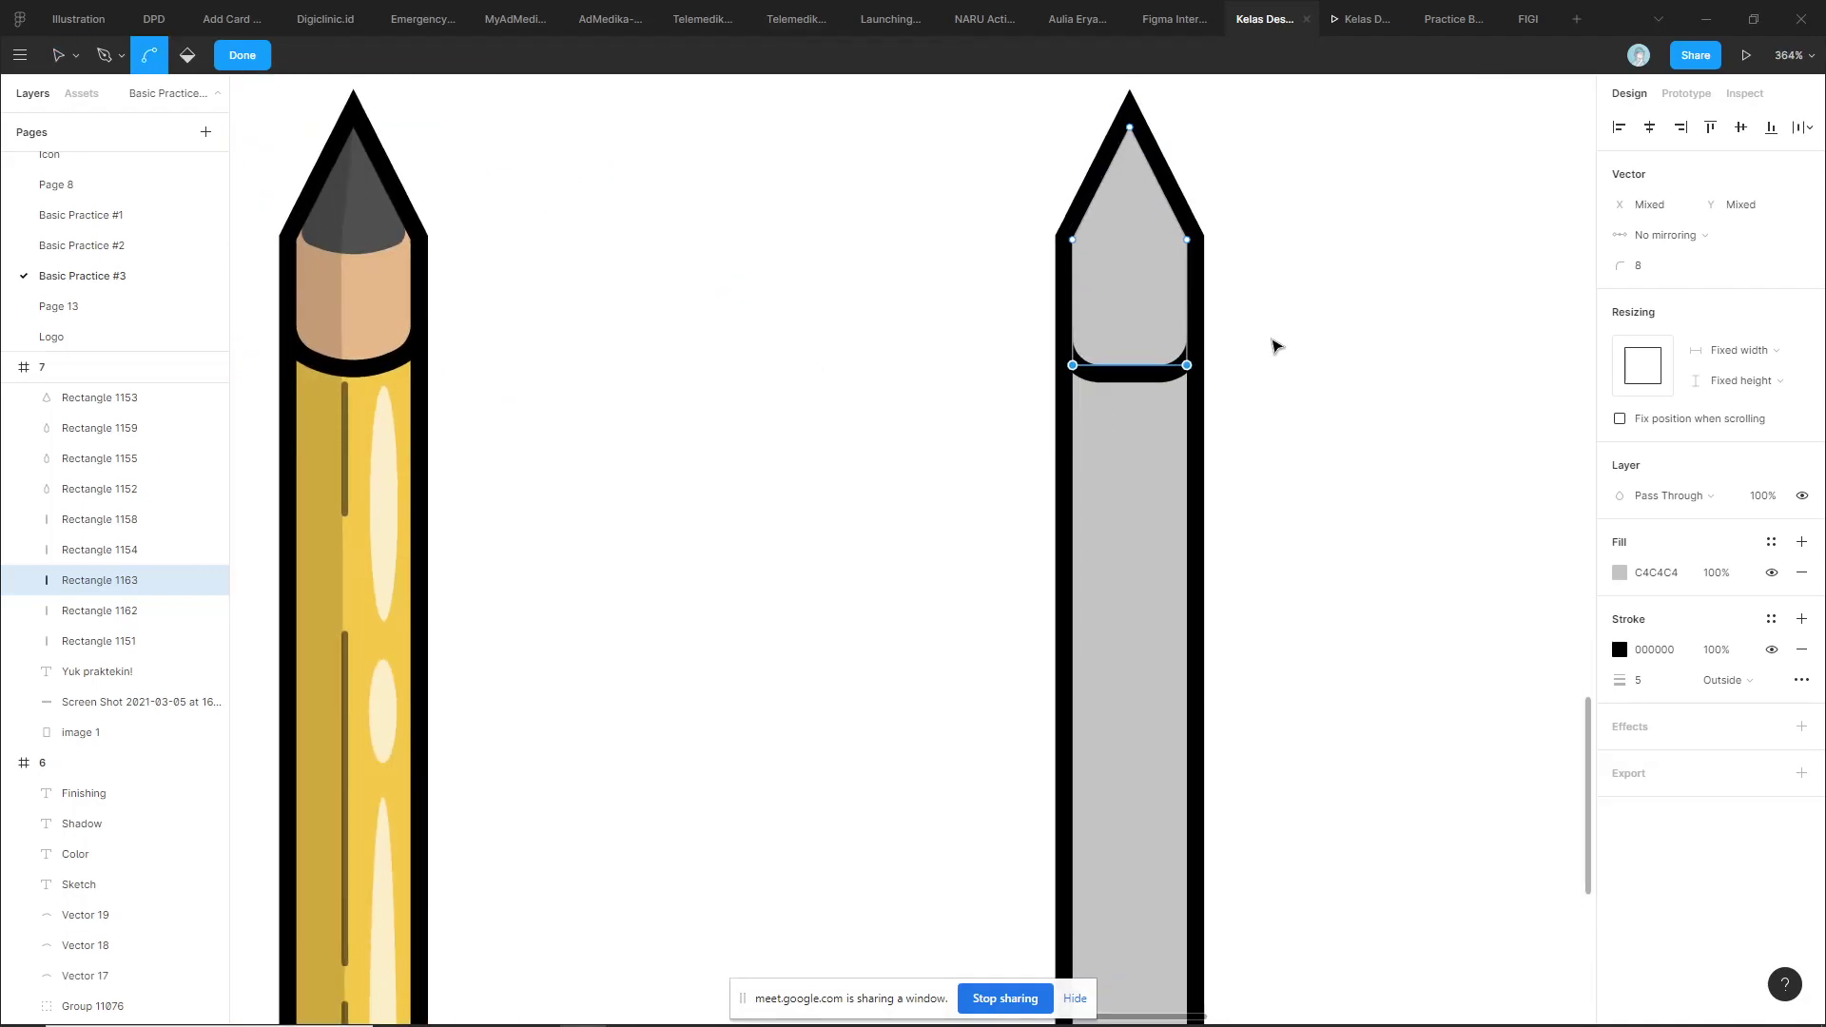
{"action": "scroll", "coordinate": [1276, 345], "scroll_direction": "up", "scroll_amount": 3}
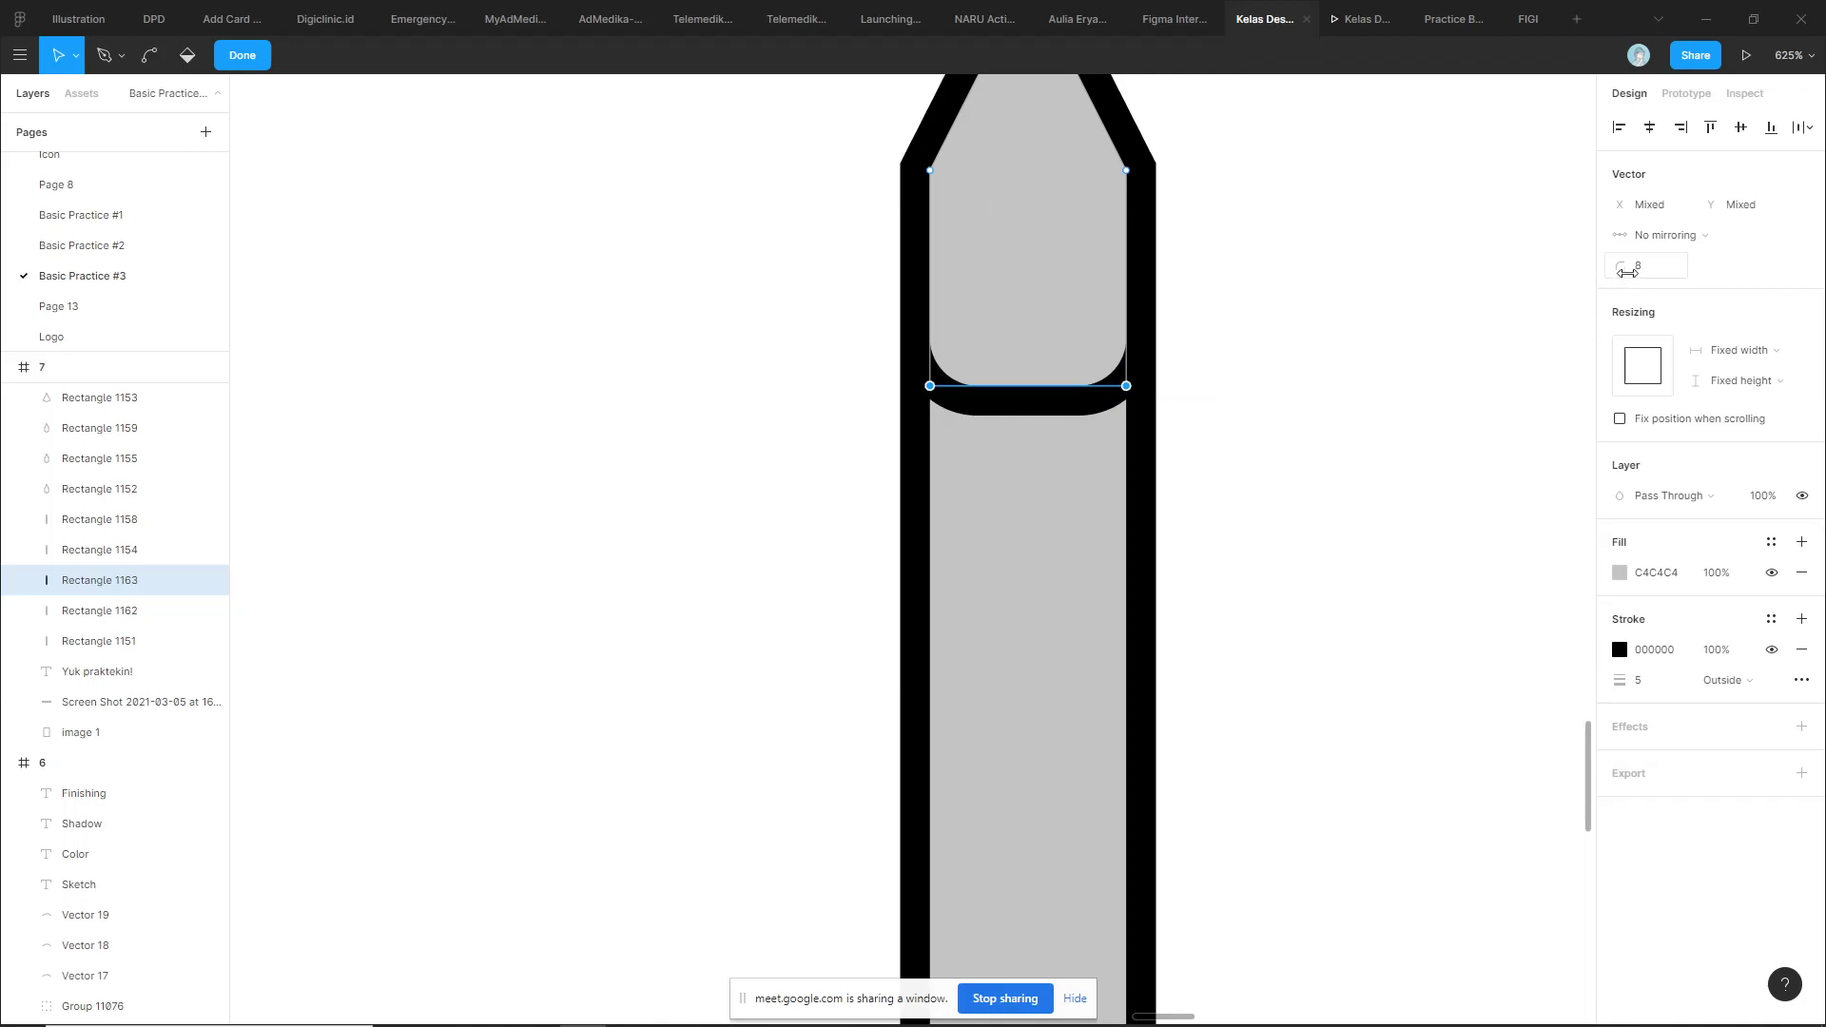
{"action": "mouse_move", "coordinate": [1027, 386]}
{"action": "scroll", "coordinate": [984, 407], "scroll_direction": "up", "scroll_amount": 2}
{"action": "left_click", "coordinate": [1647, 275]}
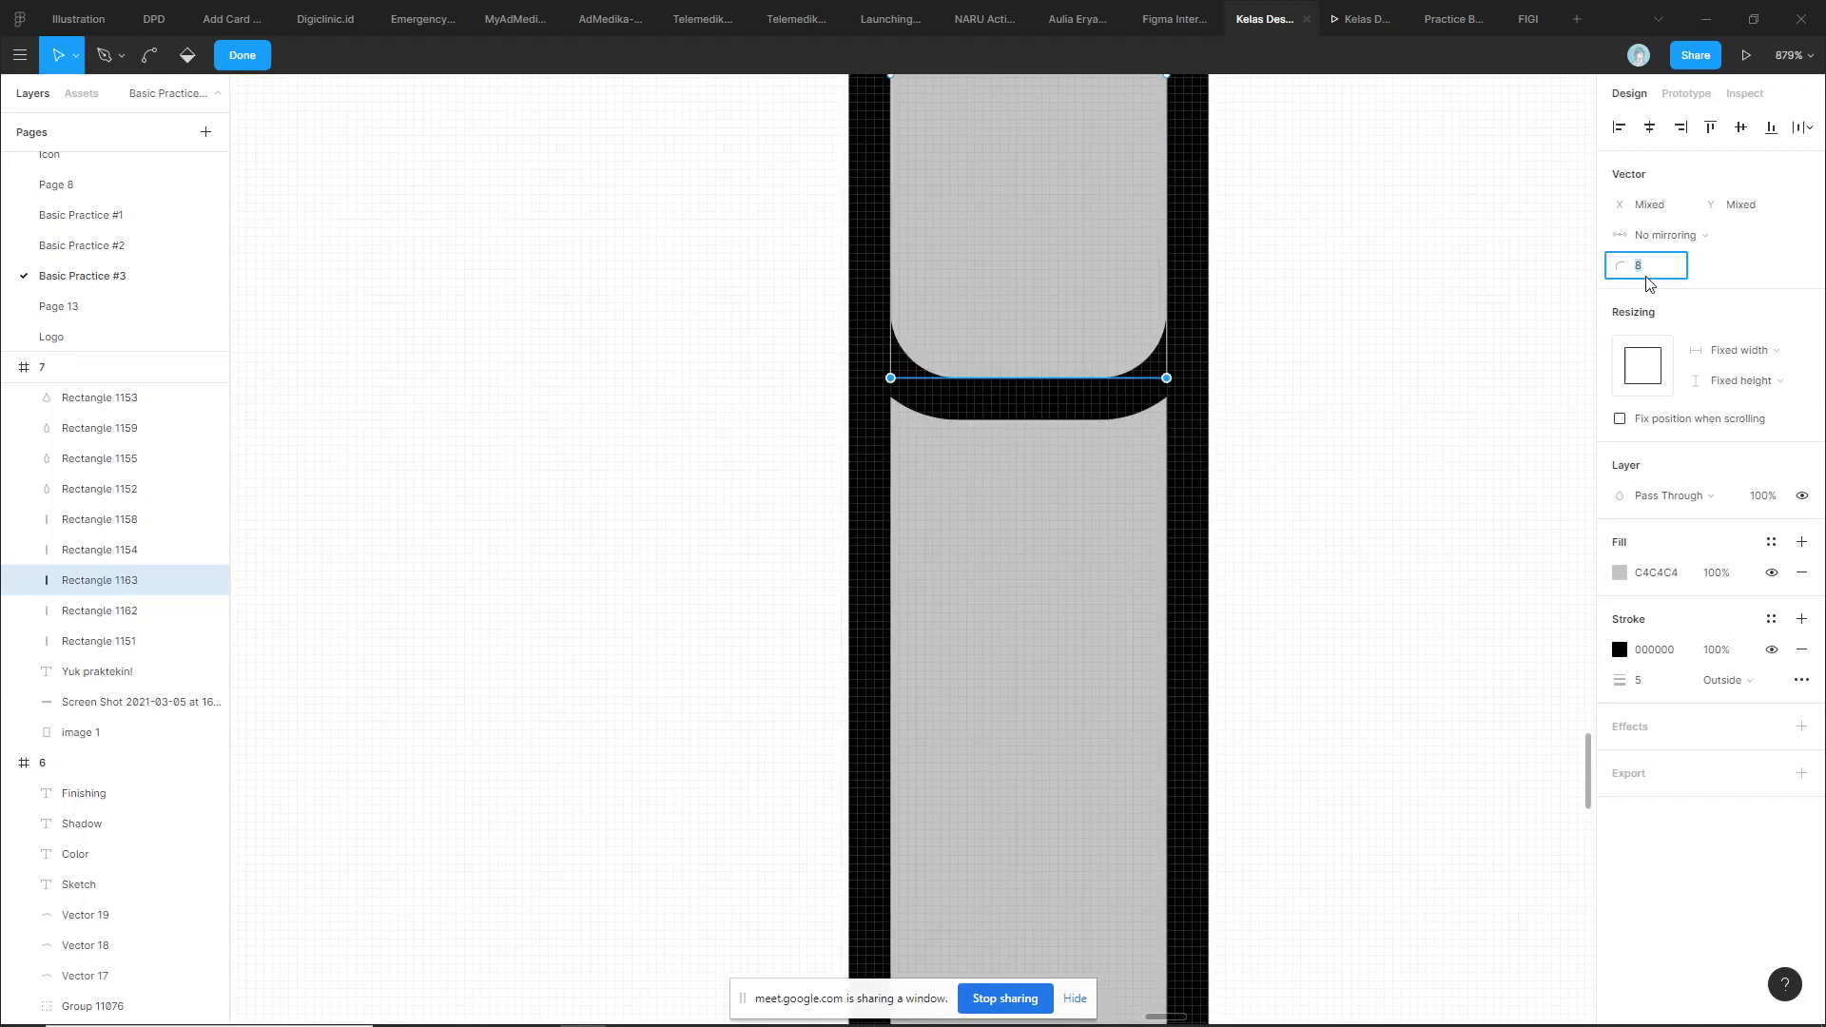
{"action": "type", "text": "0"}
{"action": "key", "text": "Return"}
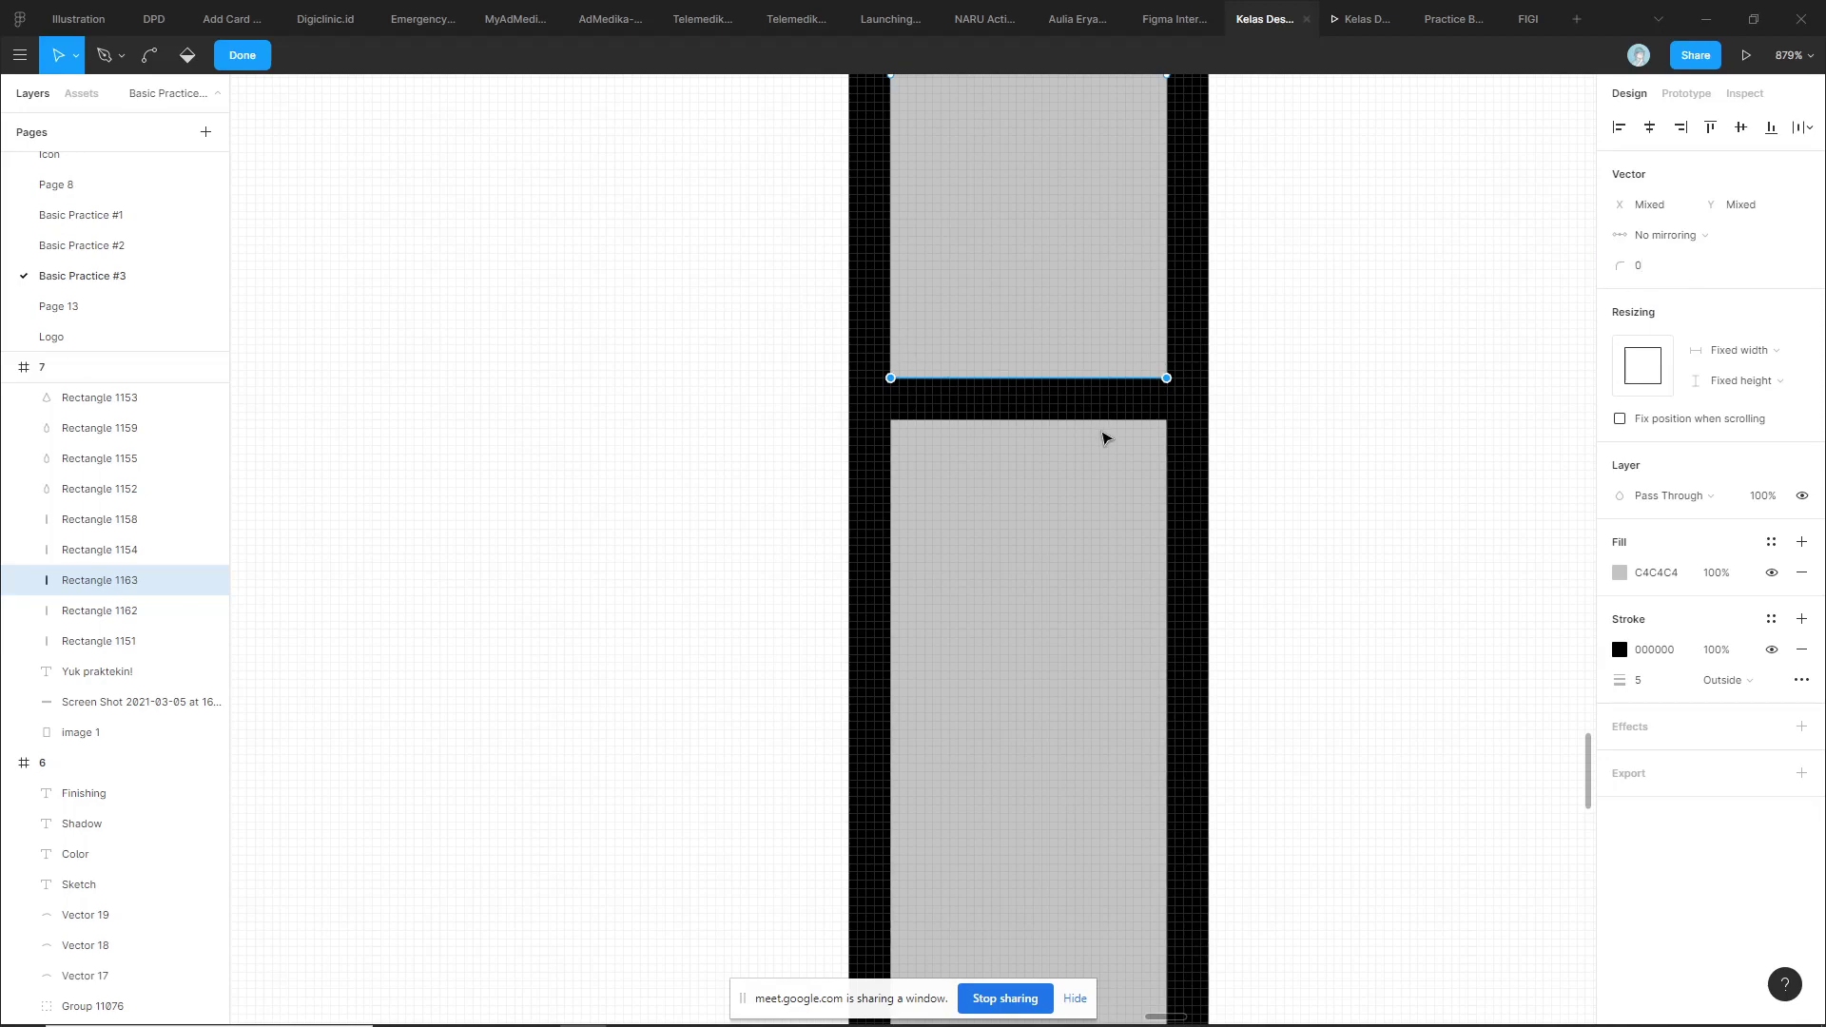
Pull the bottom edge's midpoint down into a V and round it with corner radius 38
{"action": "scroll", "coordinate": [1101, 435], "scroll_direction": "up", "scroll_amount": 3}
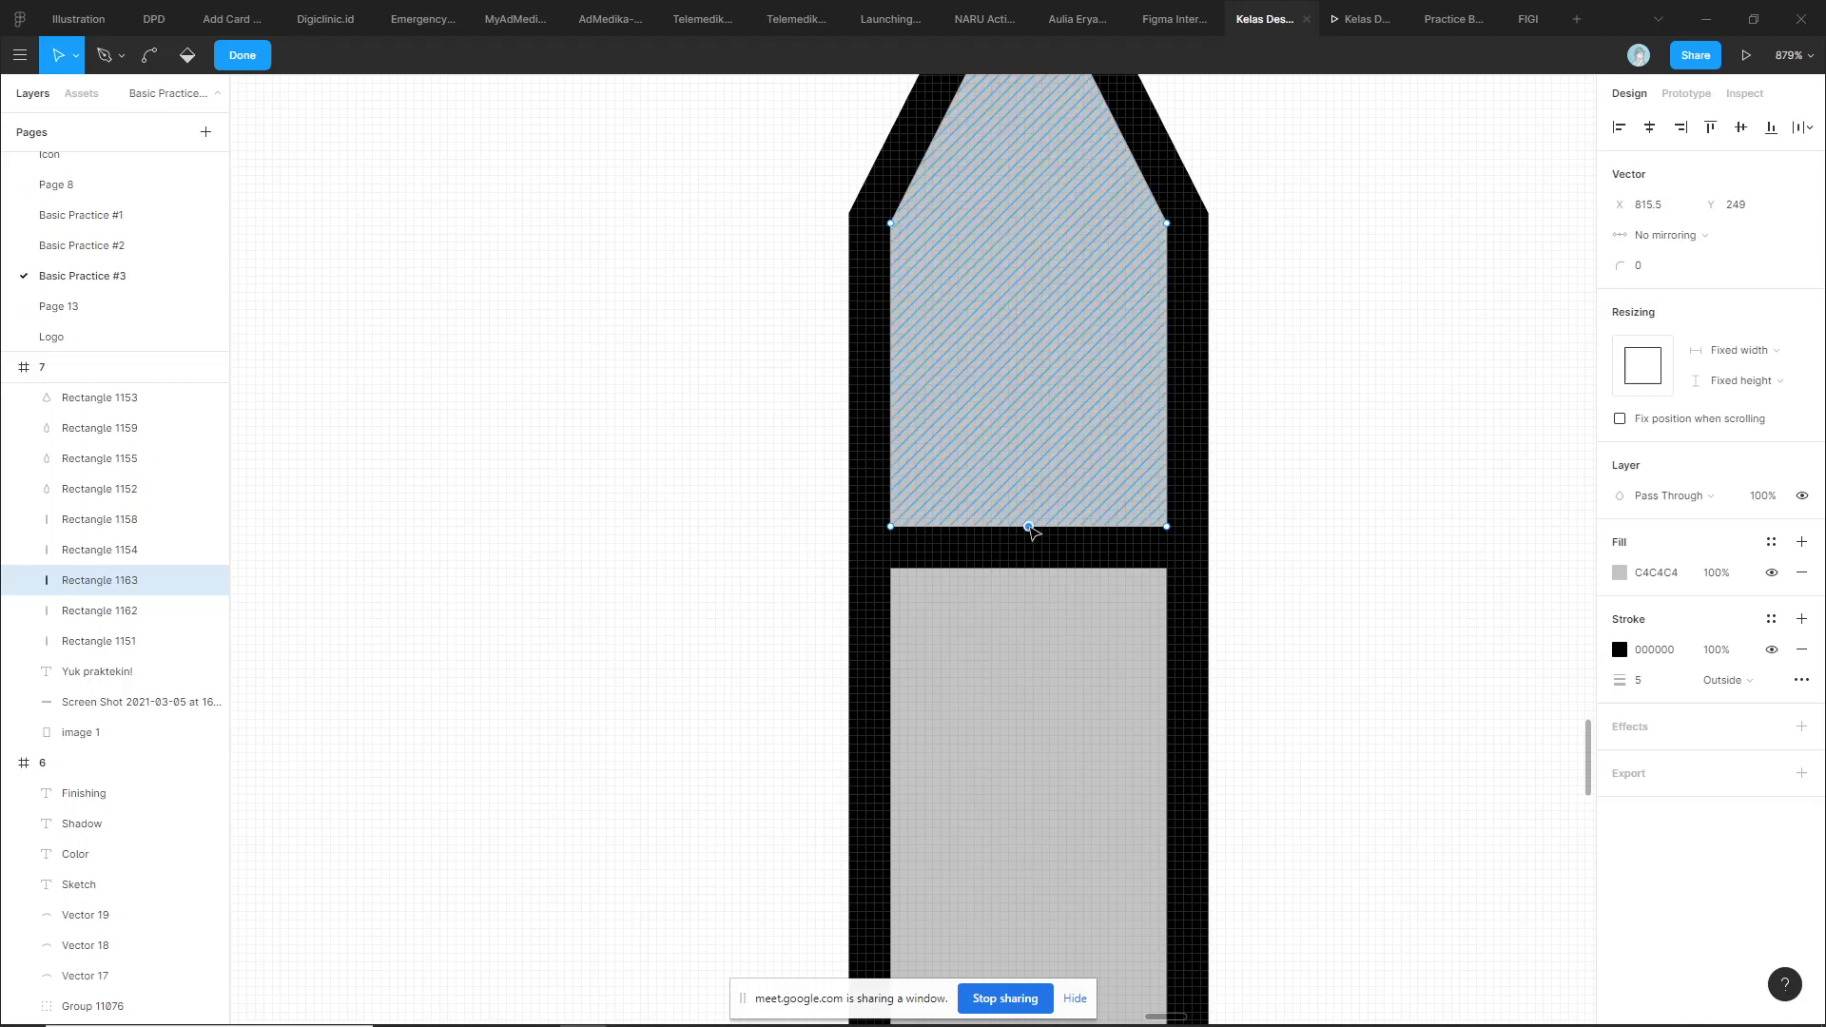
{"action": "mouse_move", "coordinate": [1029, 527]}
{"action": "left_mouse_down"}
{"action": "mouse_move", "coordinate": [1038, 600]}
{"action": "mouse_move", "coordinate": [1132, 733]}
{"action": "left_mouse_up"}
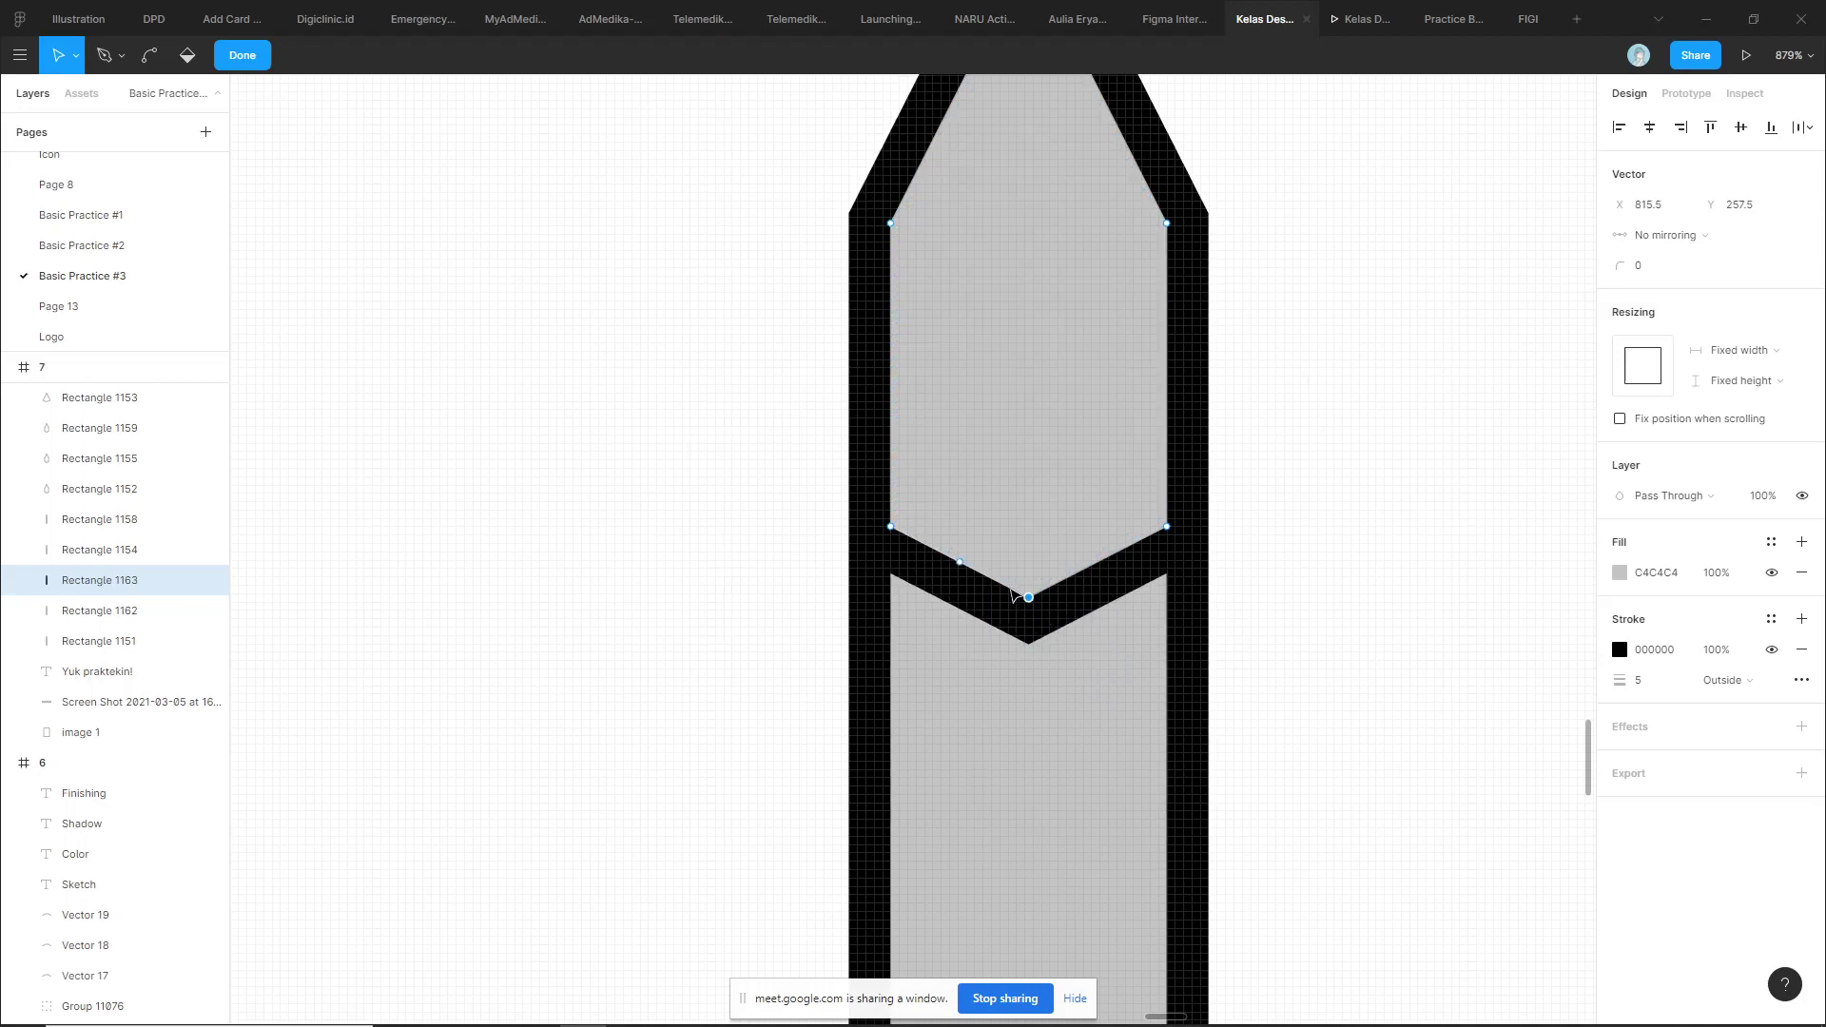
{"action": "left_click_drag", "start_coordinate": [1002, 581], "coordinate": [1040, 637]}
{"action": "key", "text": "ctrl+z"}
{"action": "left_click_drag", "start_coordinate": [1621, 266], "coordinate": [1691, 265]}
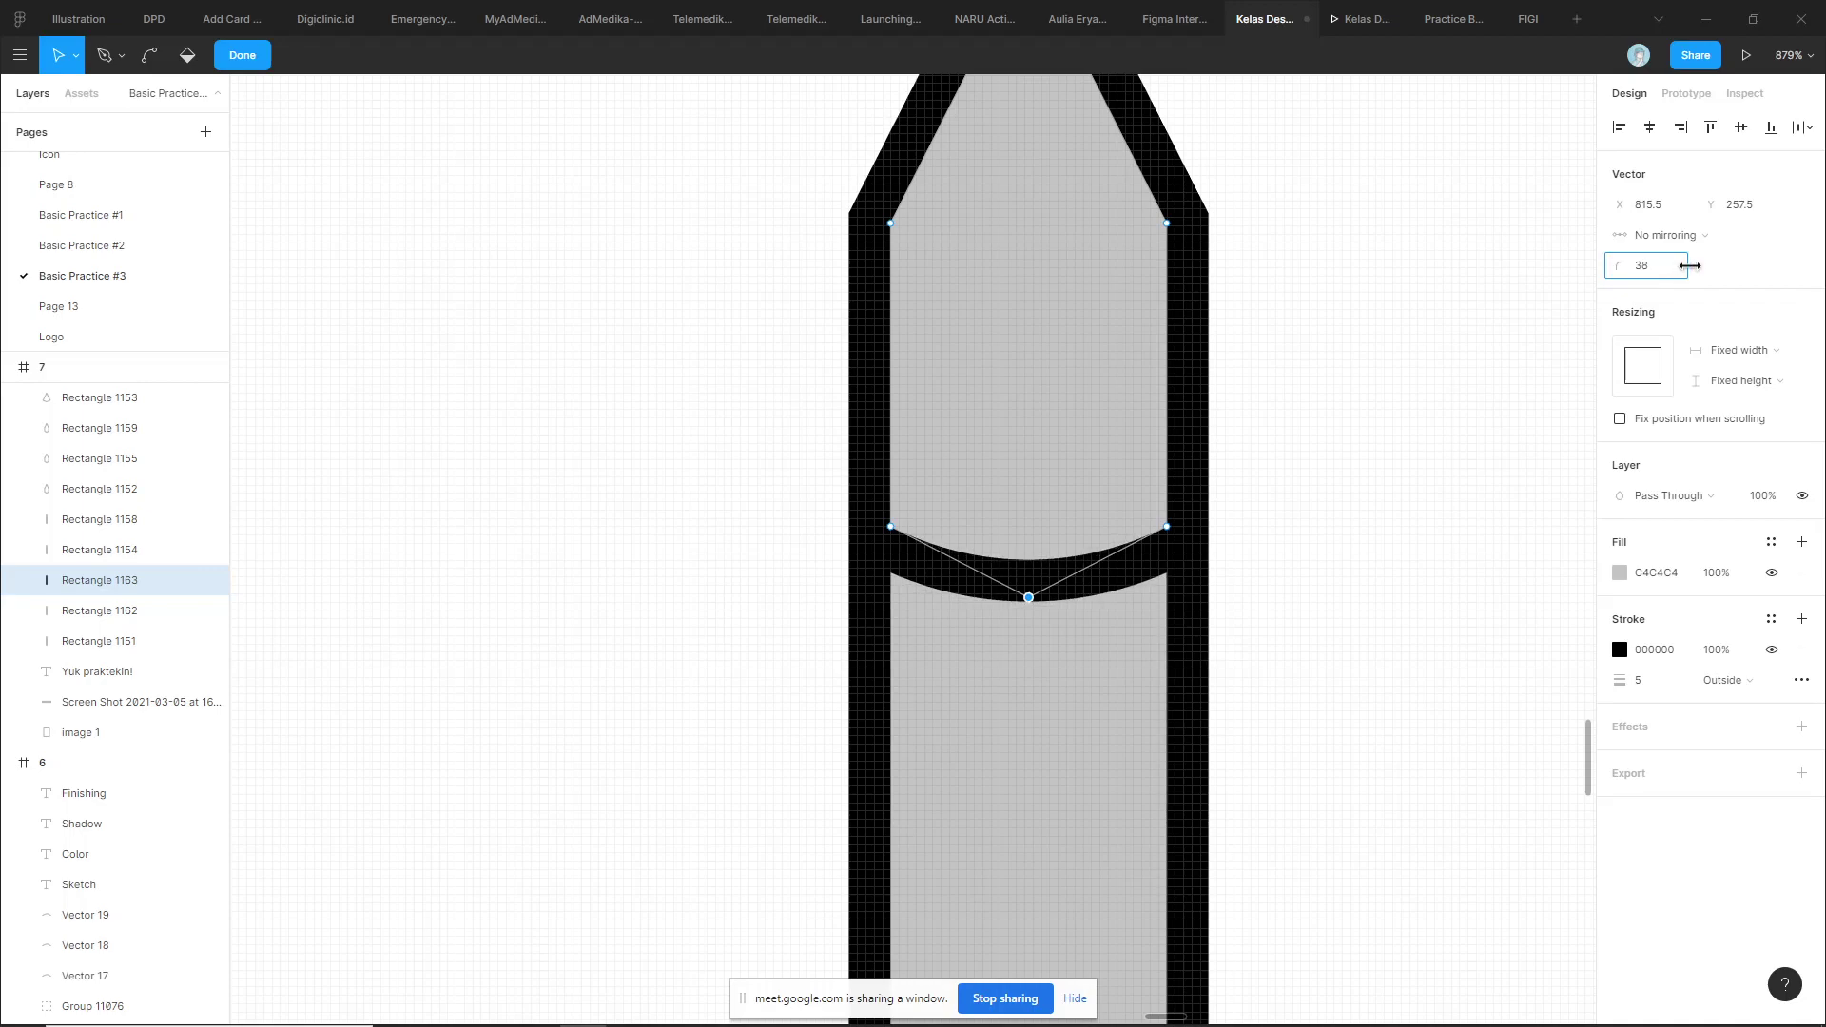
{"action": "left_click", "coordinate": [1399, 363]}
{"action": "scroll", "coordinate": [1399, 363], "scroll_direction": "down", "scroll_amount": 10}
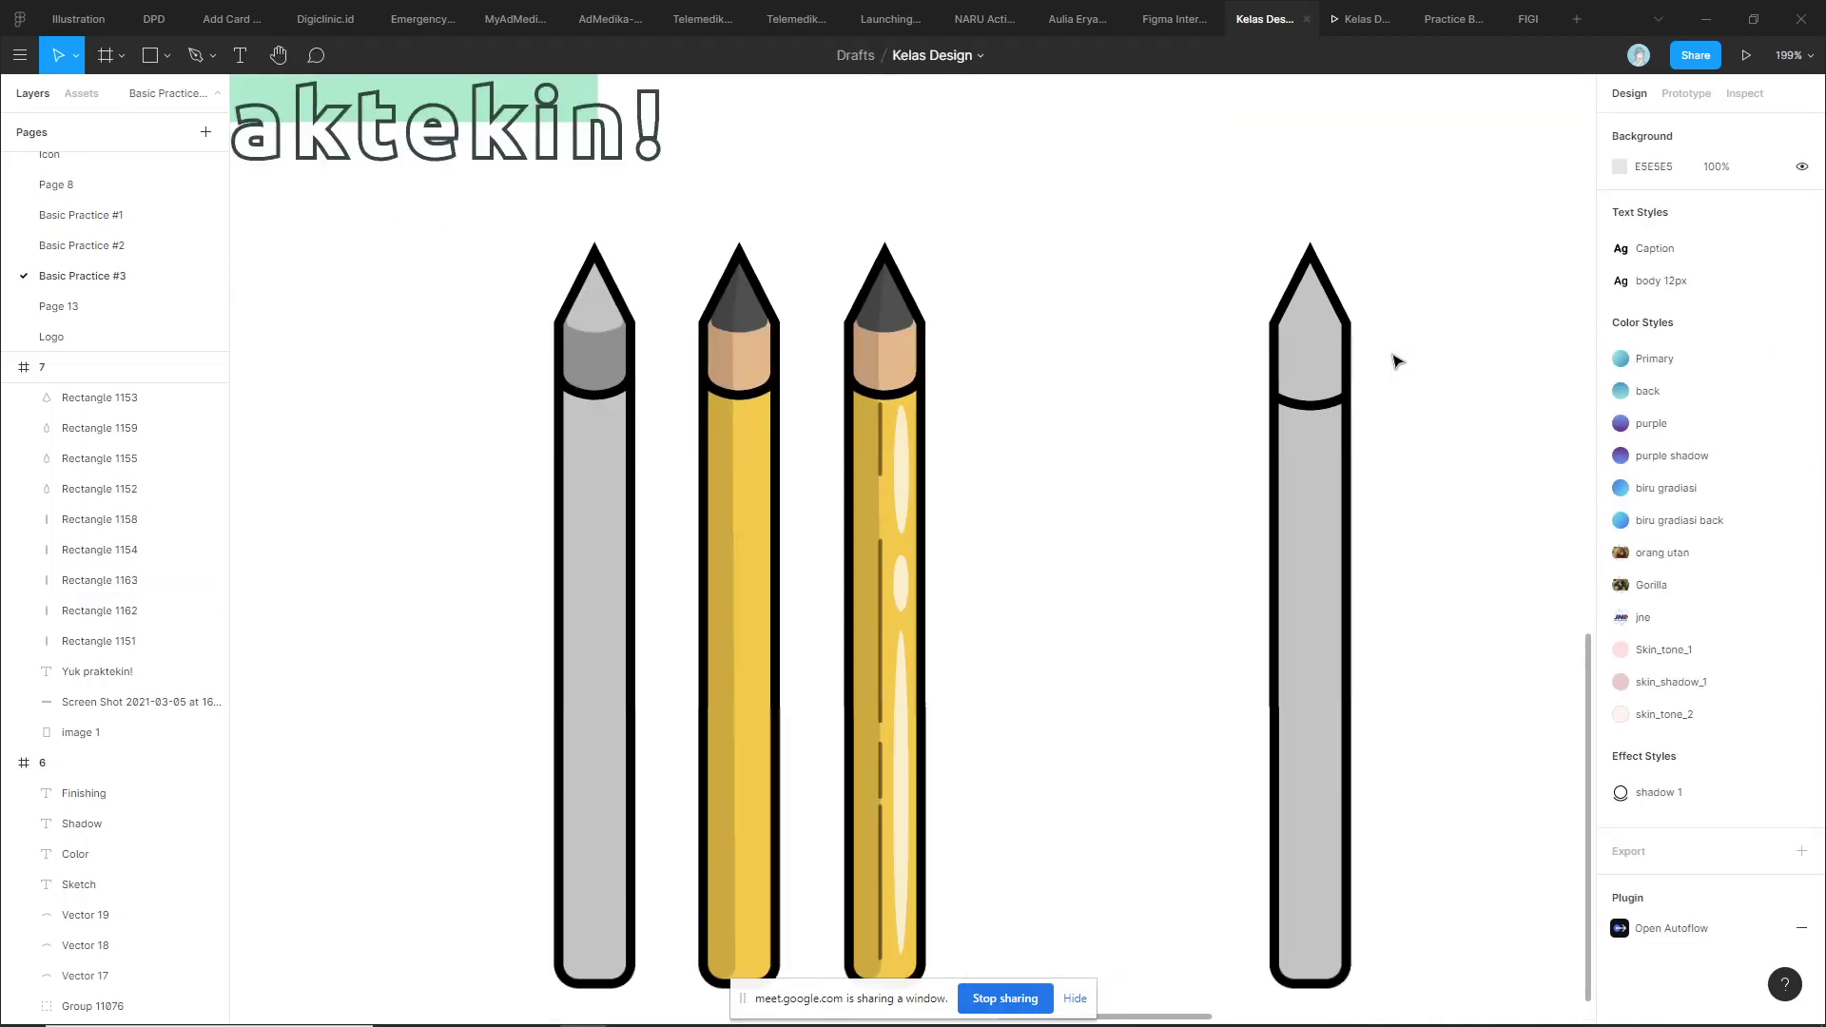
Duplicate the right pencil's tip shape and pull the copy's bottom points up toward the point
{"action": "scroll", "coordinate": [1360, 323], "scroll_direction": "up", "scroll_amount": 3}
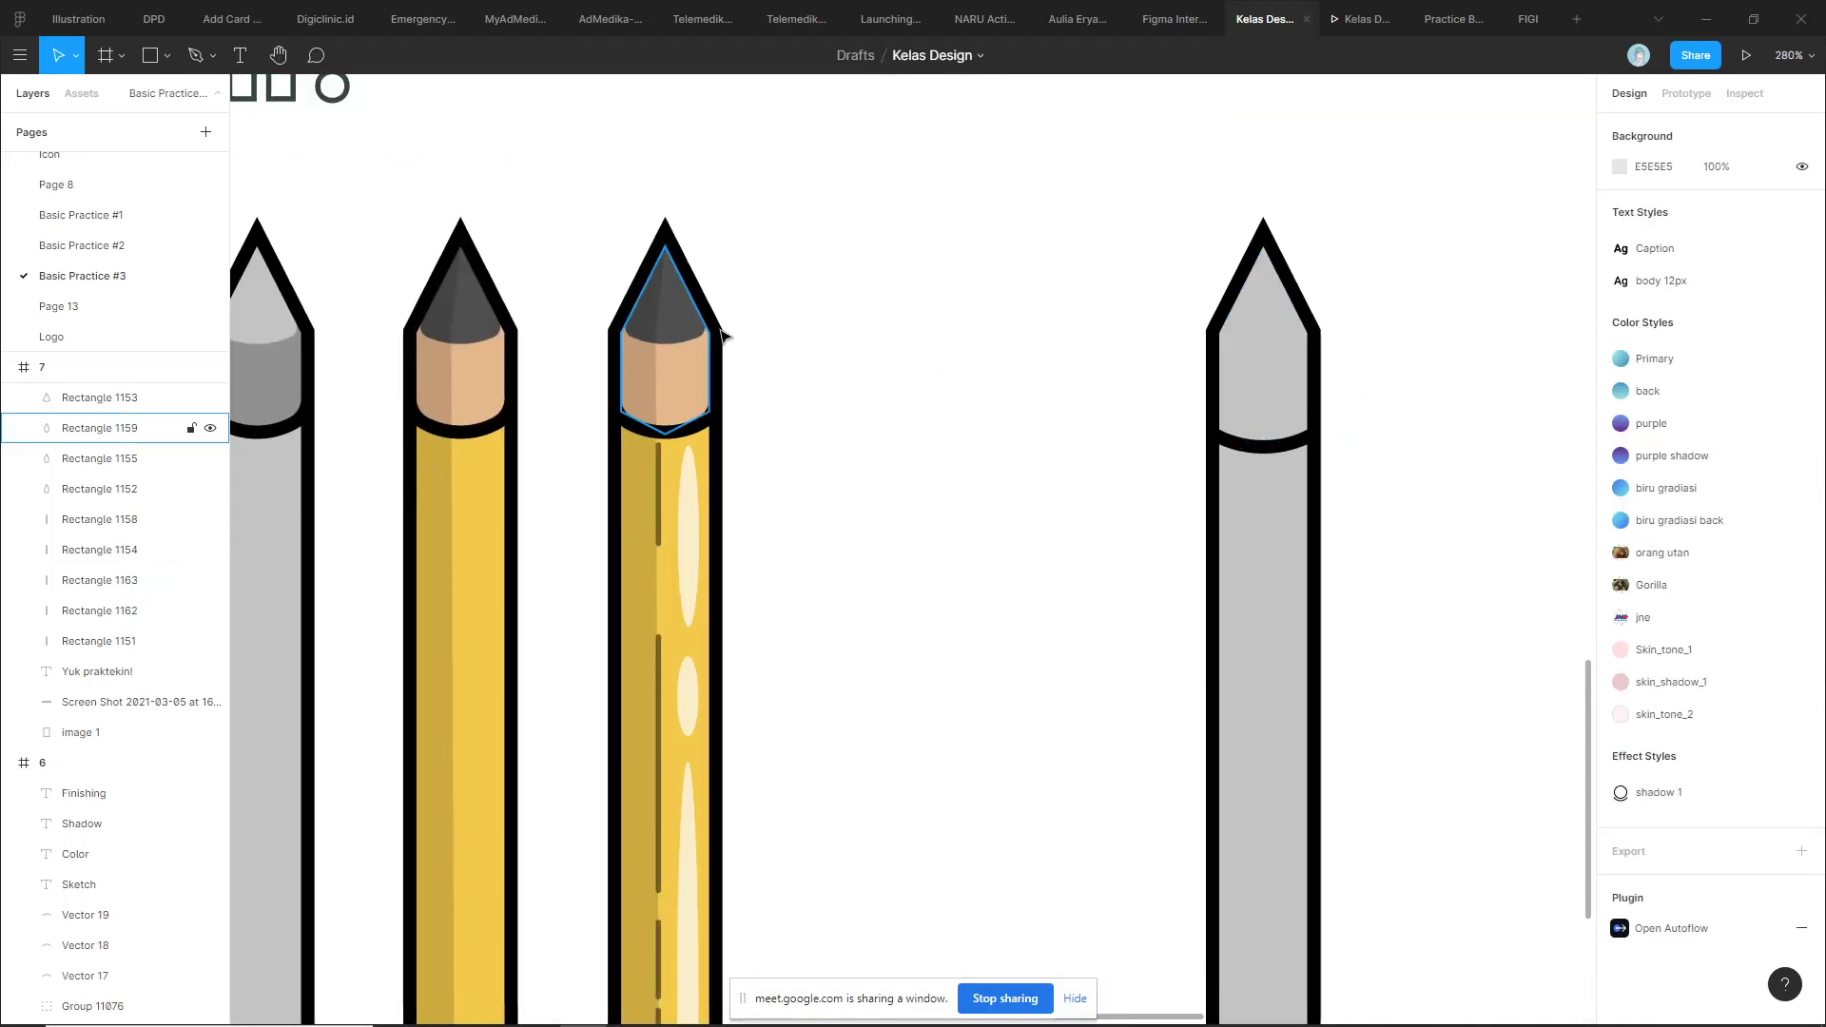
{"action": "left_click", "coordinate": [1256, 359]}
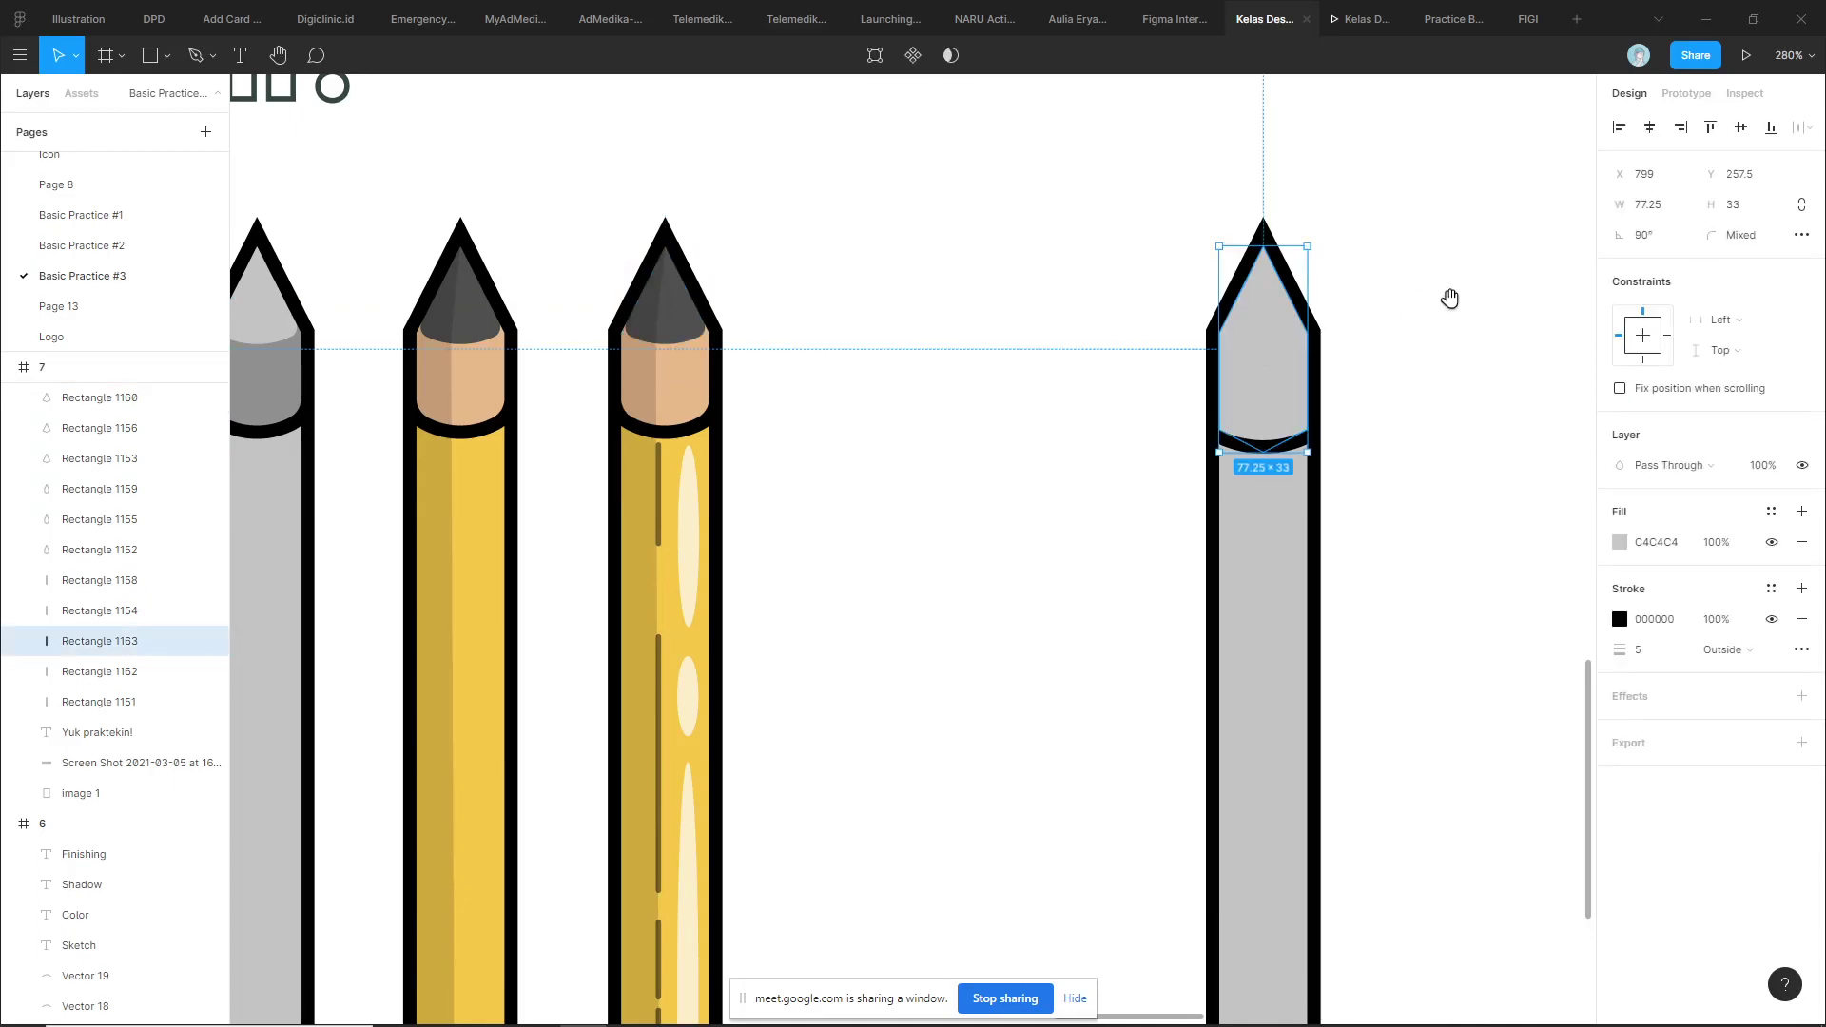
{"action": "scroll", "coordinate": [1447, 294], "scroll_direction": "up", "scroll_amount": 3}
{"action": "key", "text": "ctrl+d"}
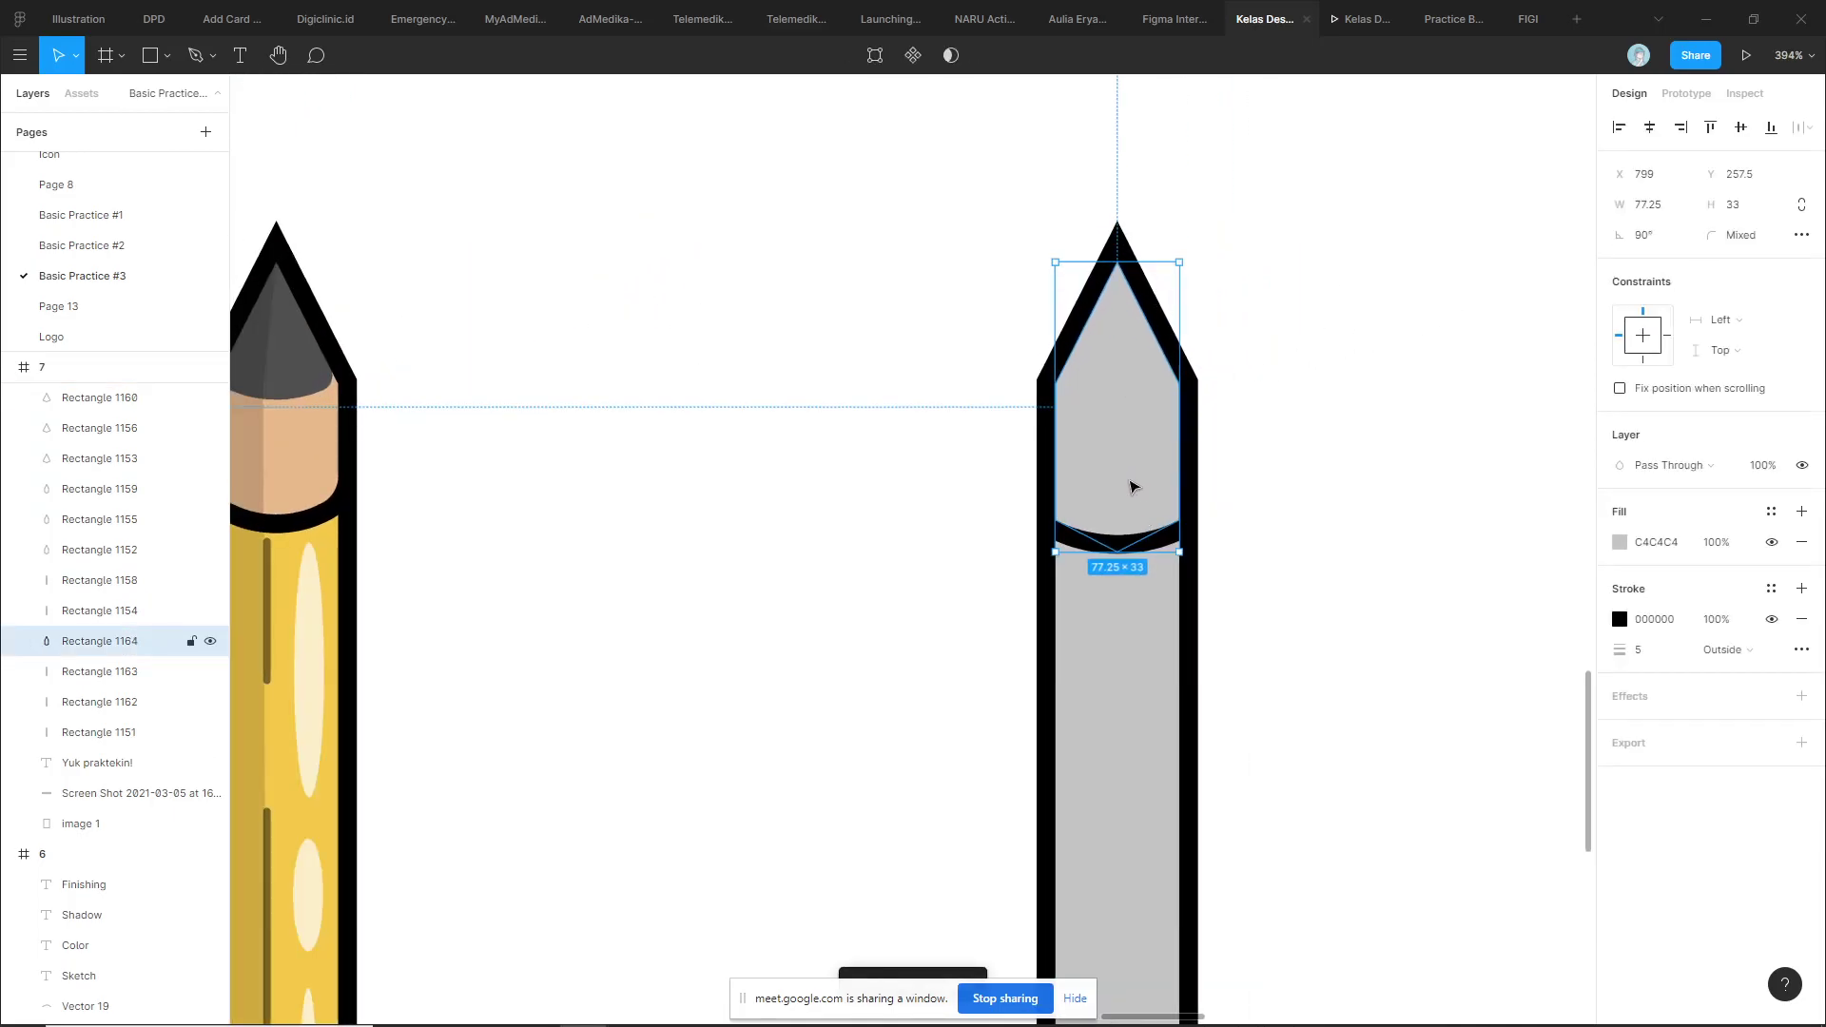
{"action": "double_click", "coordinate": [1130, 488]}
{"action": "left_click_drag", "start_coordinate": [1214, 571], "coordinate": [979, 448]}
{"action": "left_click_drag", "start_coordinate": [1117, 550], "coordinate": [1117, 436]}
{"action": "key", "text": "Escape"}
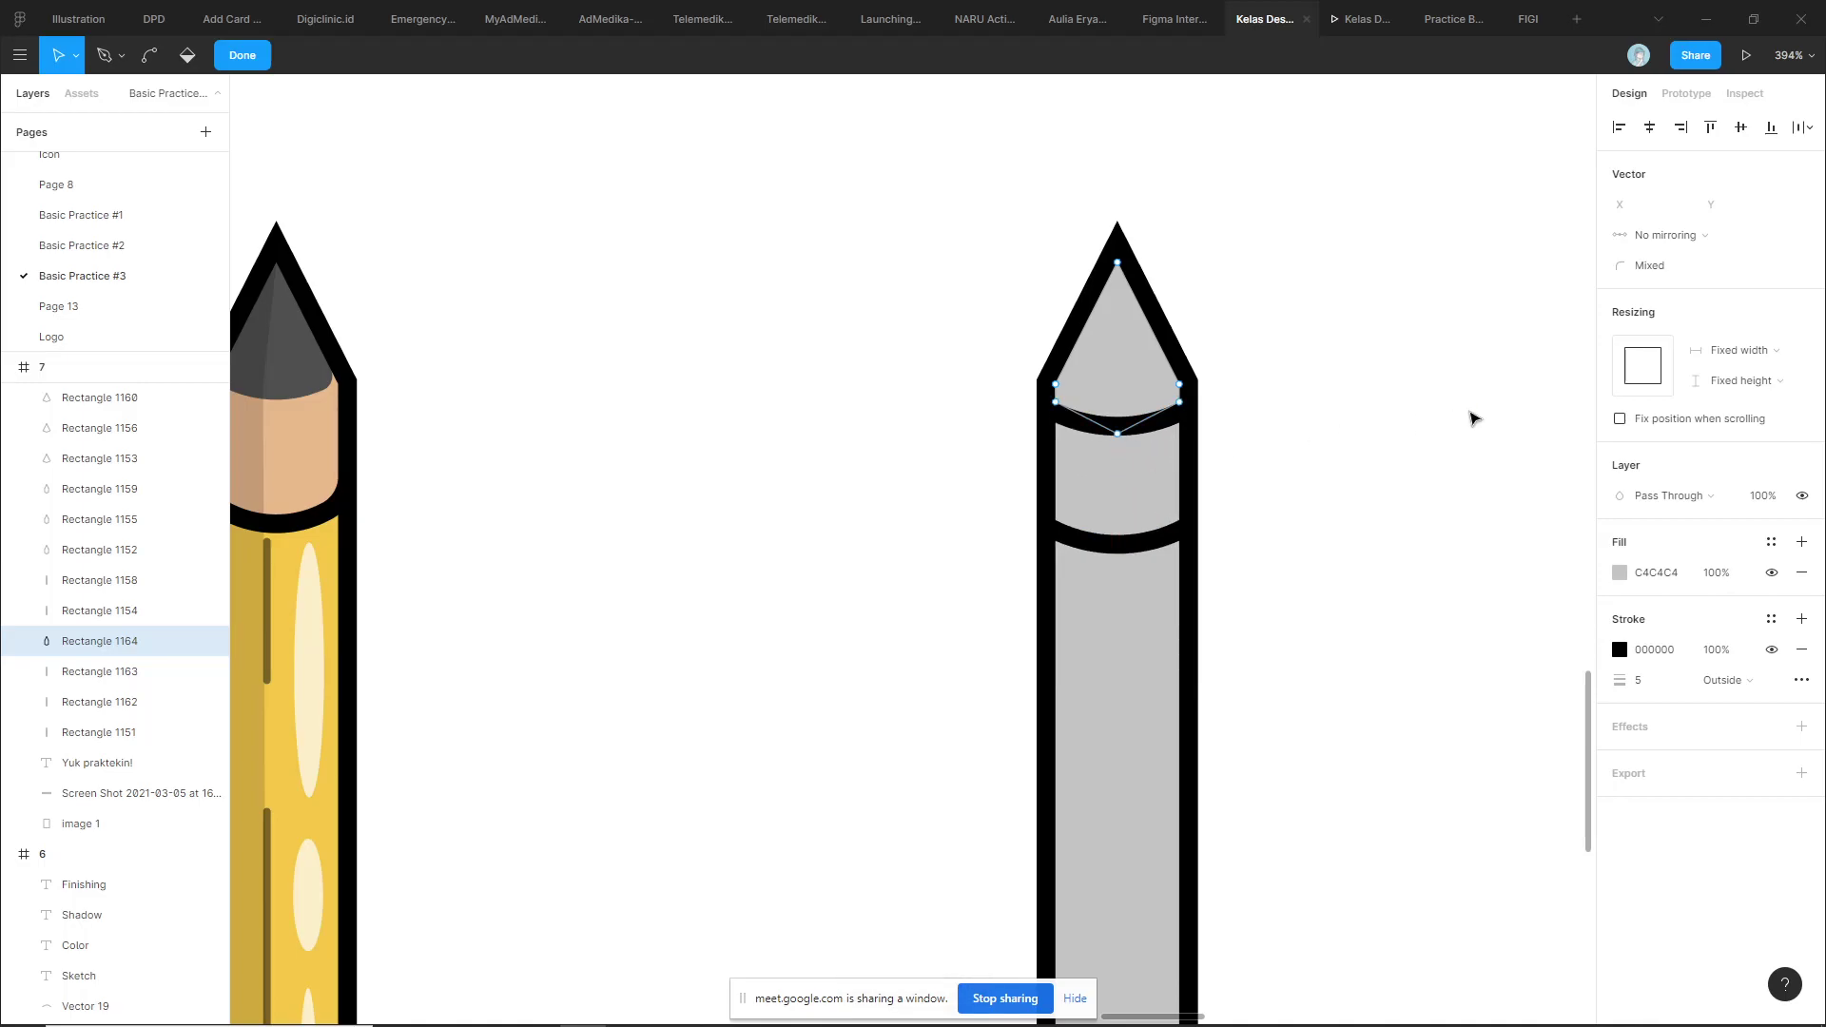
Marquee-select the whole extra grey pencil on the right for removal
{"action": "key", "text": "Escape"}
{"action": "key", "text": "Escape"}
{"action": "scroll", "coordinate": [1422, 414], "scroll_direction": "down", "scroll_amount": 5}
{"action": "left_click_drag", "start_coordinate": [1419, 422], "coordinate": [1308, 561]}
{"action": "key", "text": "Delete"}
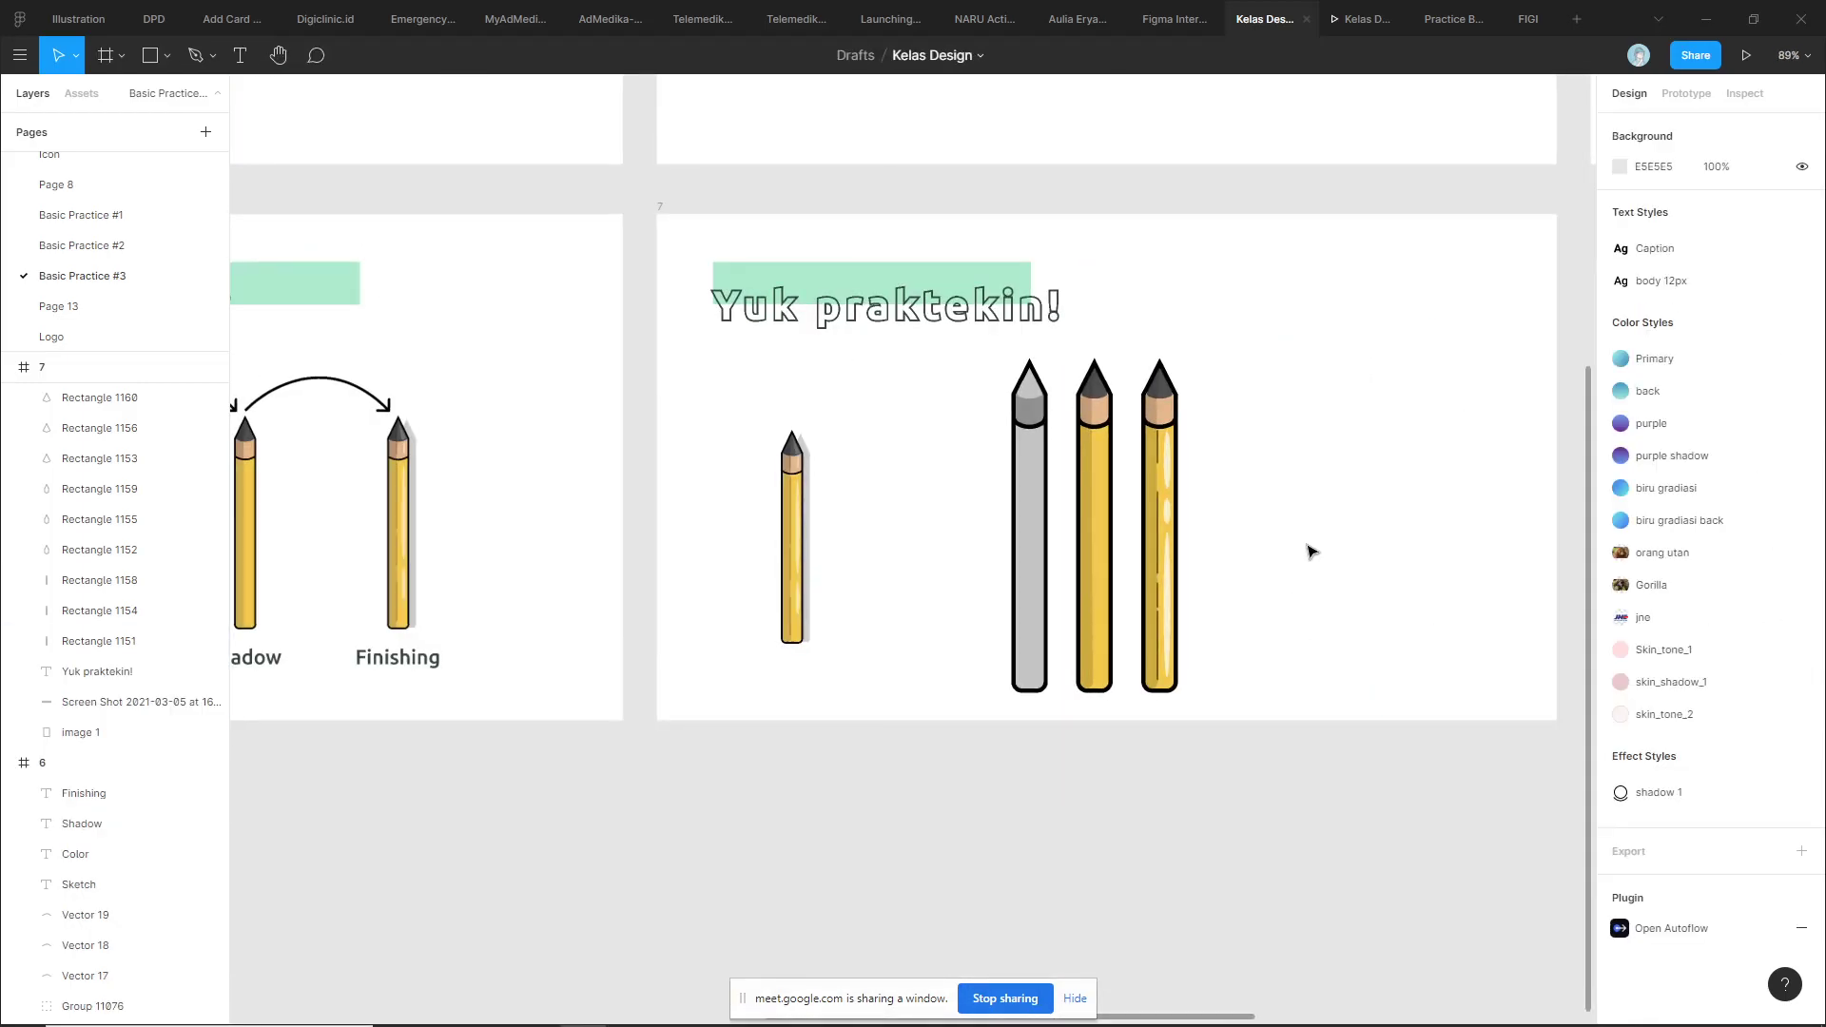
{"action": "scroll", "coordinate": [1308, 405], "scroll_direction": "down", "scroll_amount": 2}
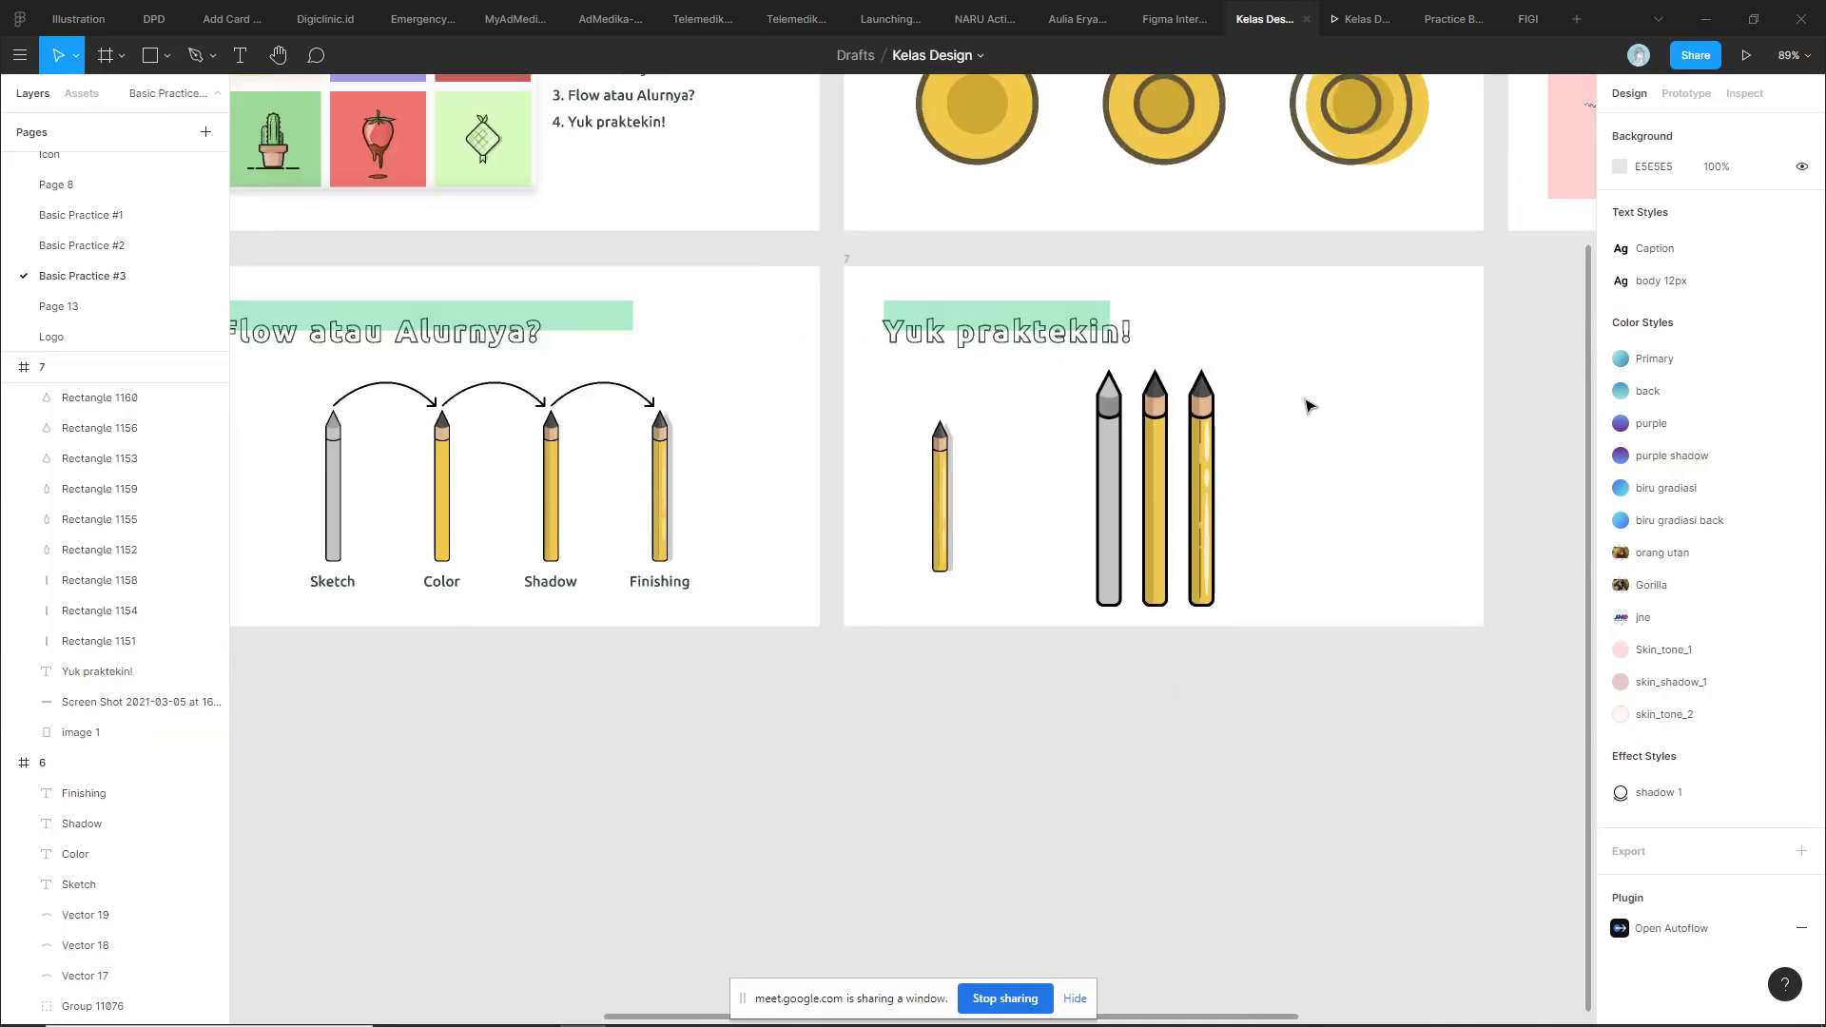
{"action": "scroll", "coordinate": [1309, 407], "scroll_direction": "up", "scroll_amount": 2}
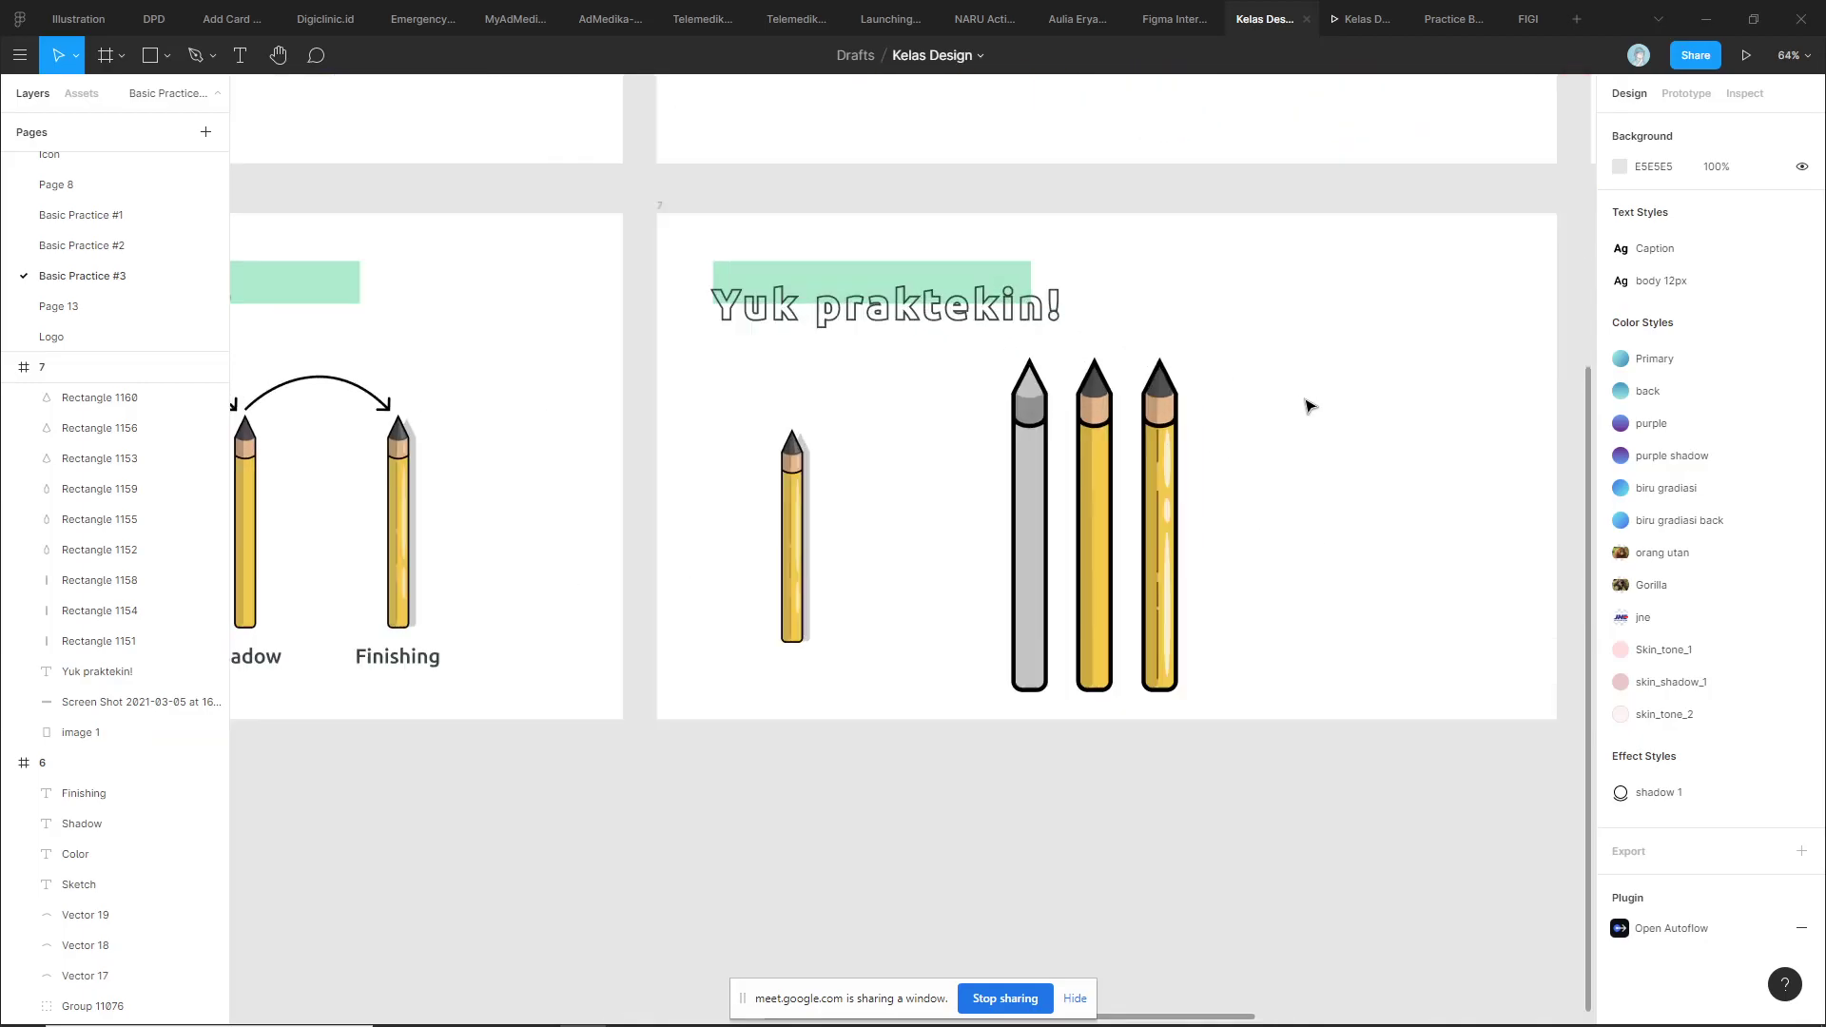
{"action": "scroll", "coordinate": [1309, 405], "scroll_direction": "up", "scroll_amount": 3}
{"action": "scroll", "coordinate": [1284, 414], "scroll_direction": "up", "scroll_amount": 2}
{"action": "scroll", "coordinate": [1192, 447], "scroll_direction": "down", "scroll_amount": 3}
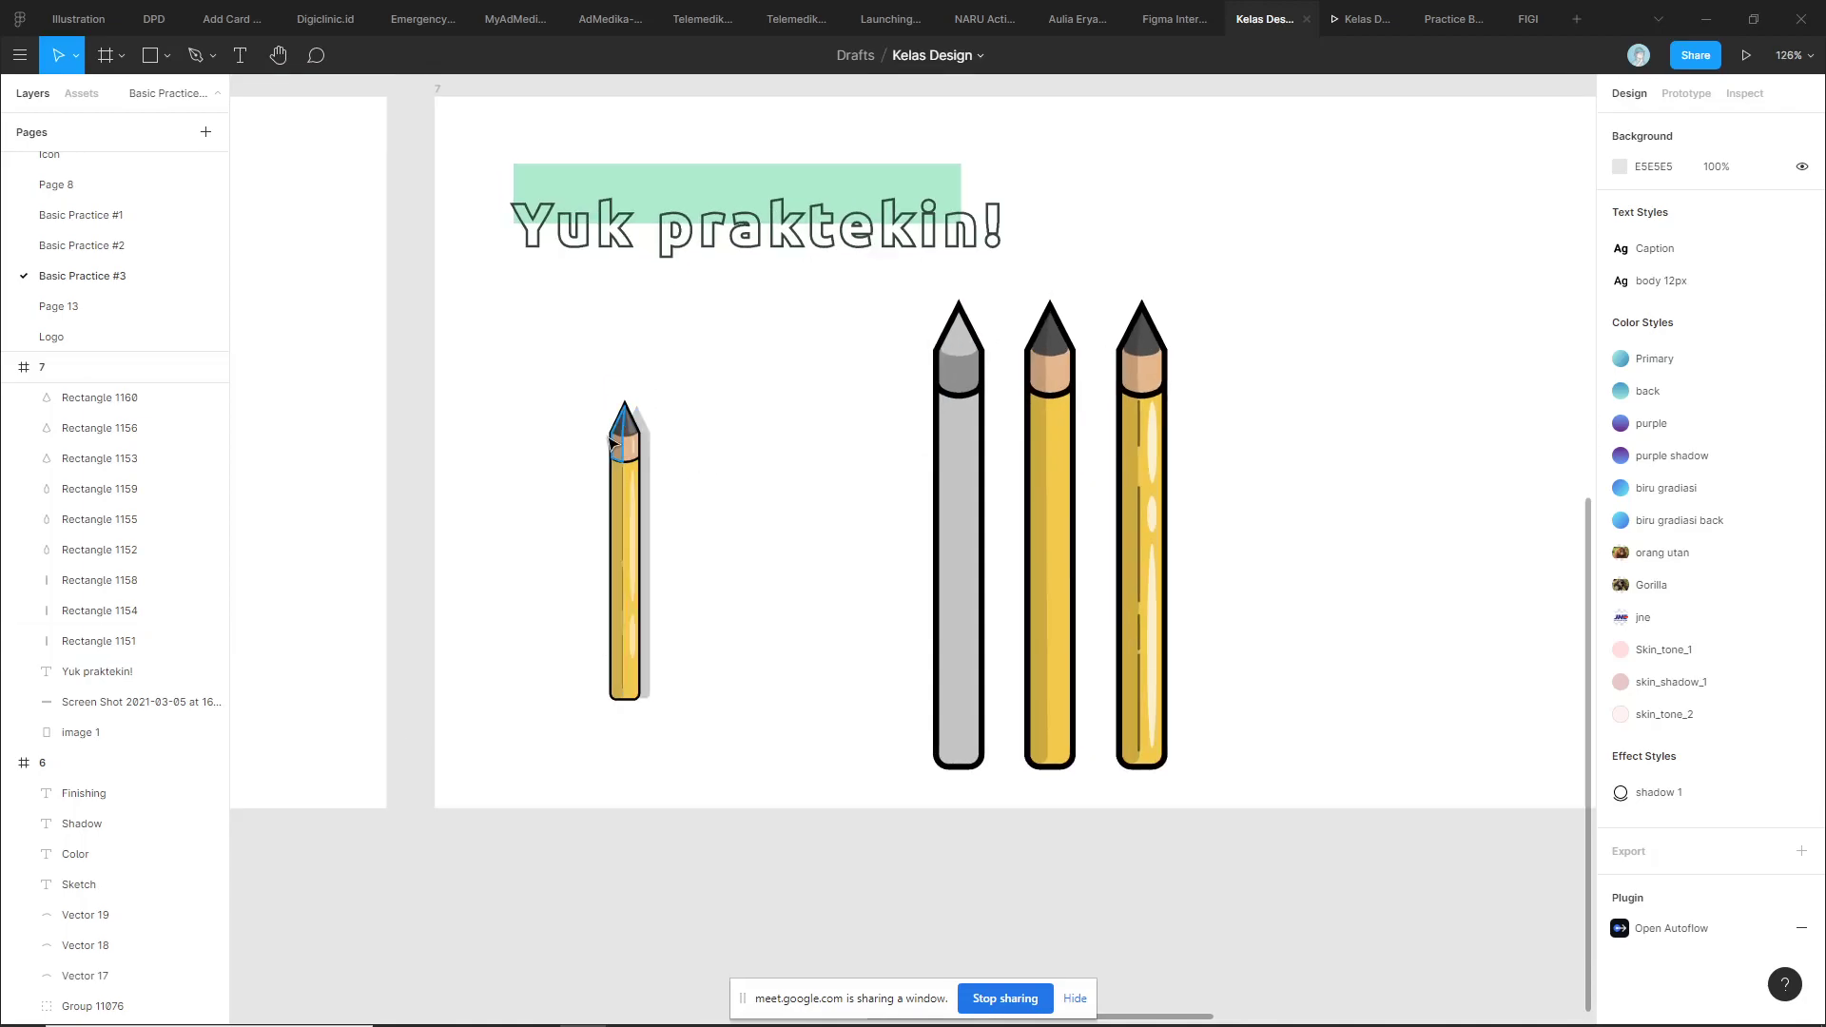
{"action": "scroll", "coordinate": [678, 476], "scroll_direction": "up", "scroll_amount": 5}
{"action": "scroll", "coordinate": [810, 436], "scroll_direction": "down", "scroll_amount": 1}
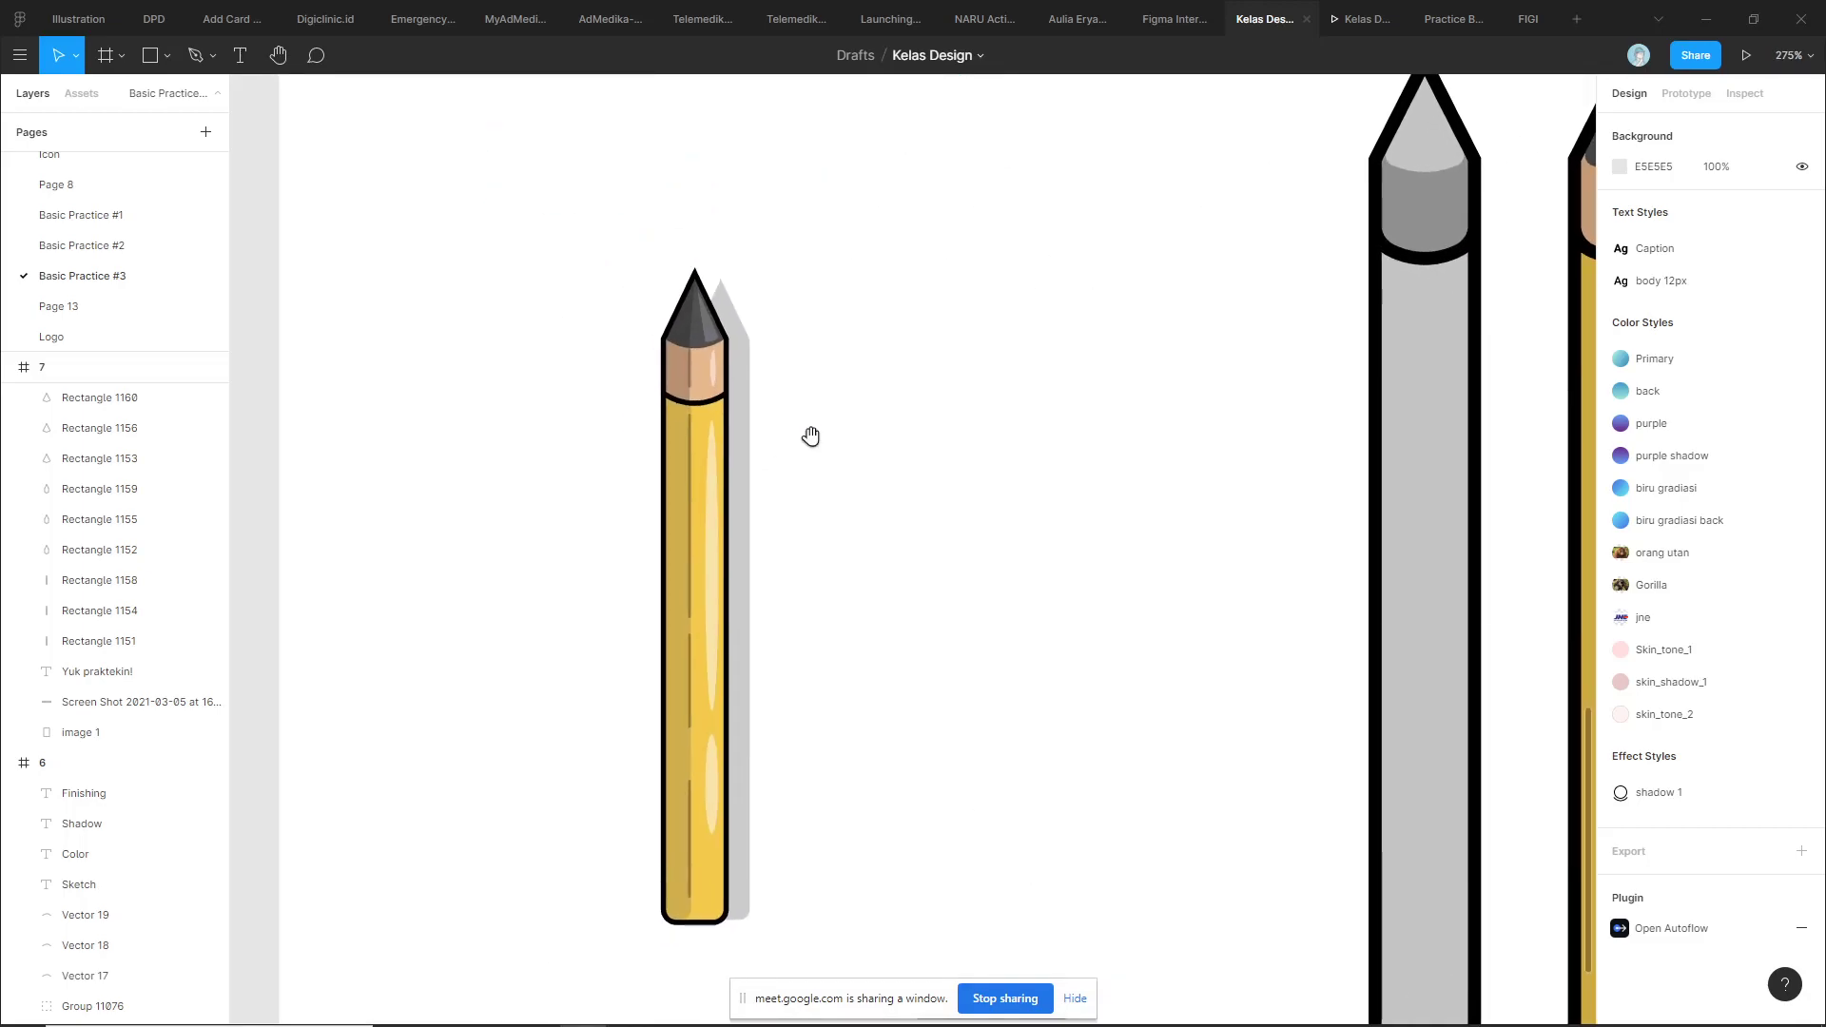
{"action": "scroll", "coordinate": [813, 440], "scroll_direction": "down", "scroll_amount": 1}
{"action": "scroll", "coordinate": [820, 445], "scroll_direction": "down", "scroll_amount": 1}
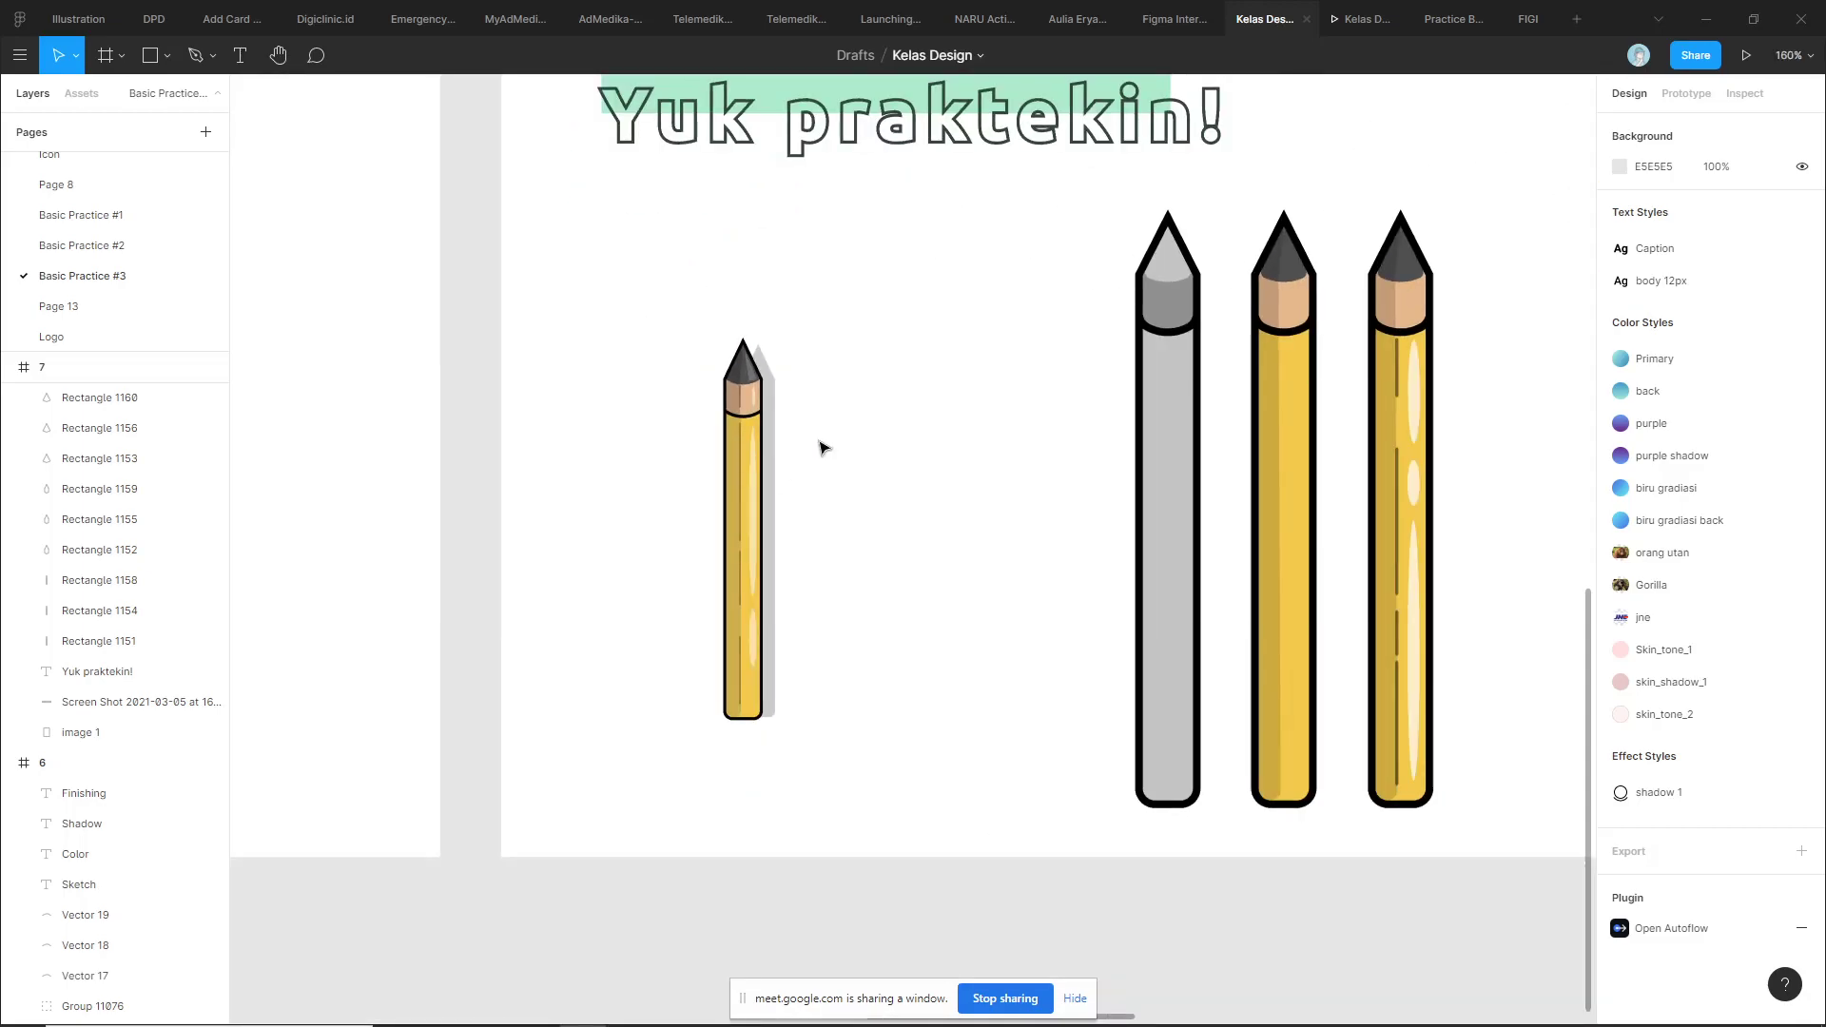
{"action": "scroll", "coordinate": [847, 430], "scroll_direction": "up", "scroll_amount": 3}
{"action": "scroll", "coordinate": [913, 442], "scroll_direction": "down", "scroll_amount": 1}
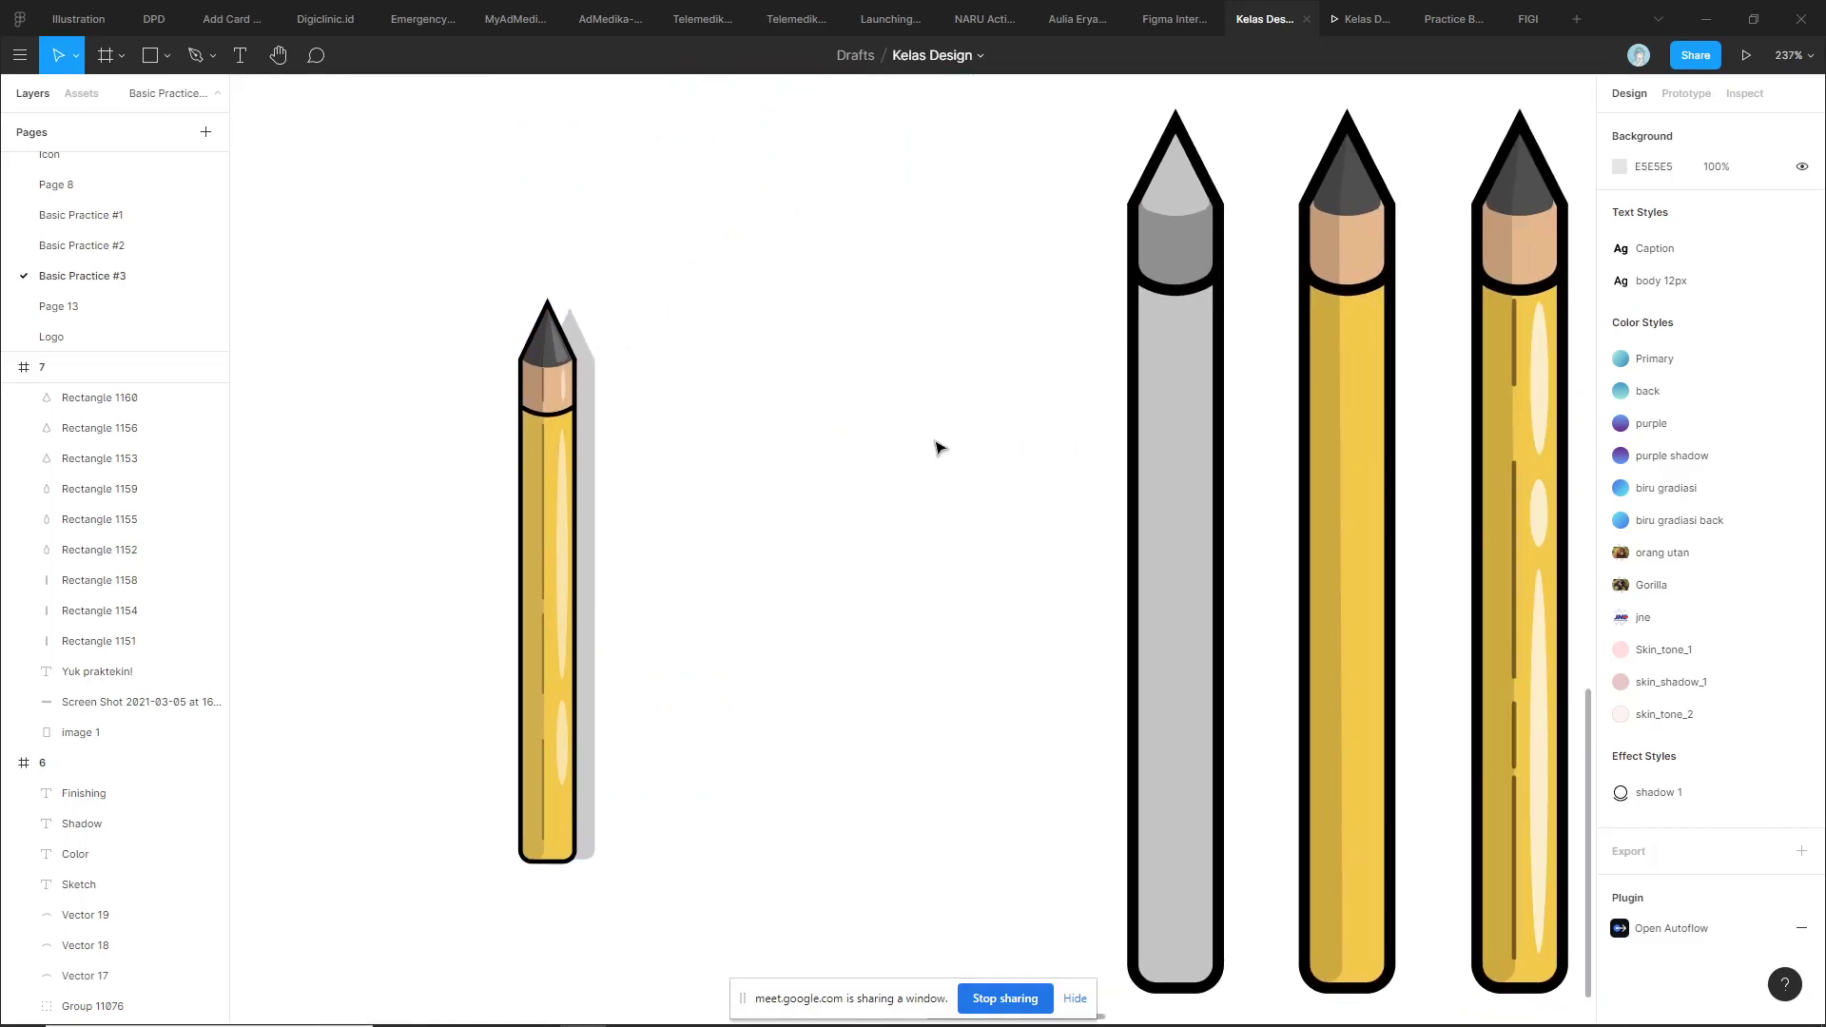
{"action": "scroll", "coordinate": [1027, 432], "scroll_direction": "down", "scroll_amount": 1}
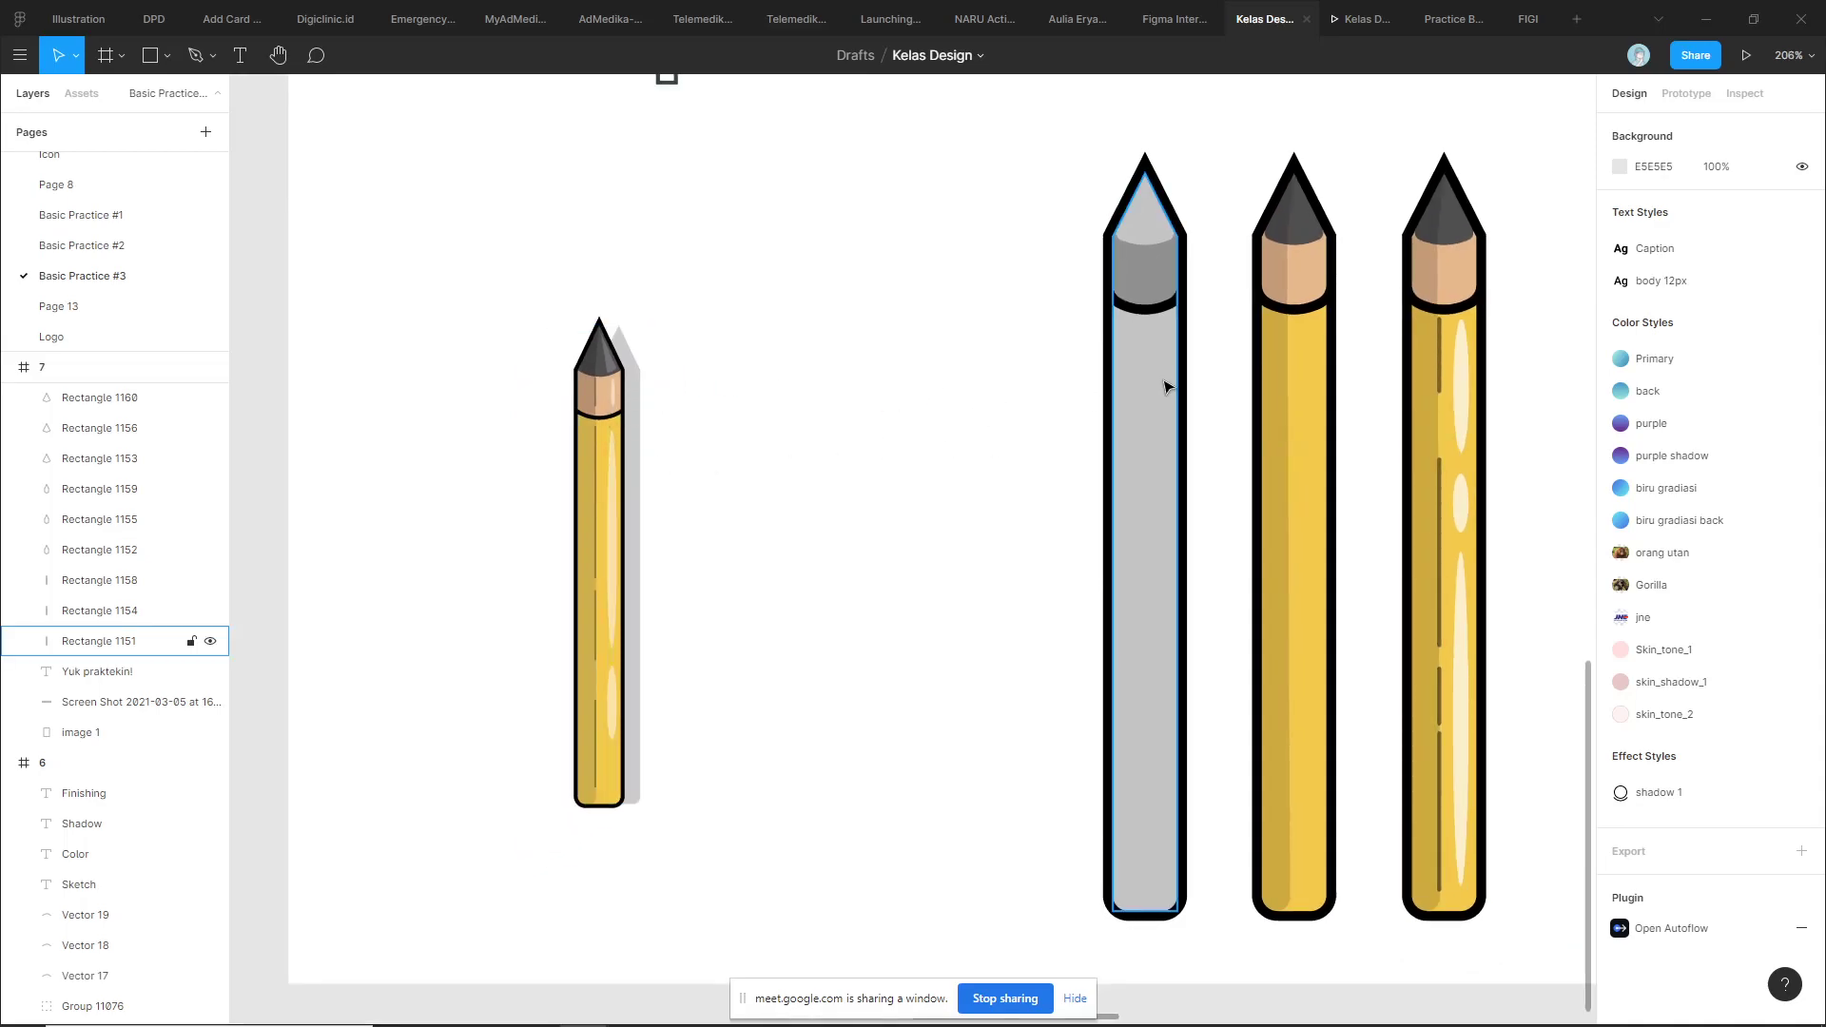
{"action": "left_click_drag", "start_coordinate": [1205, 374], "coordinate": [1051, 367]}
{"action": "left_click", "coordinate": [1004, 371]}
{"action": "scroll", "coordinate": [1037, 347], "scroll_direction": "right", "scroll_amount": 3}
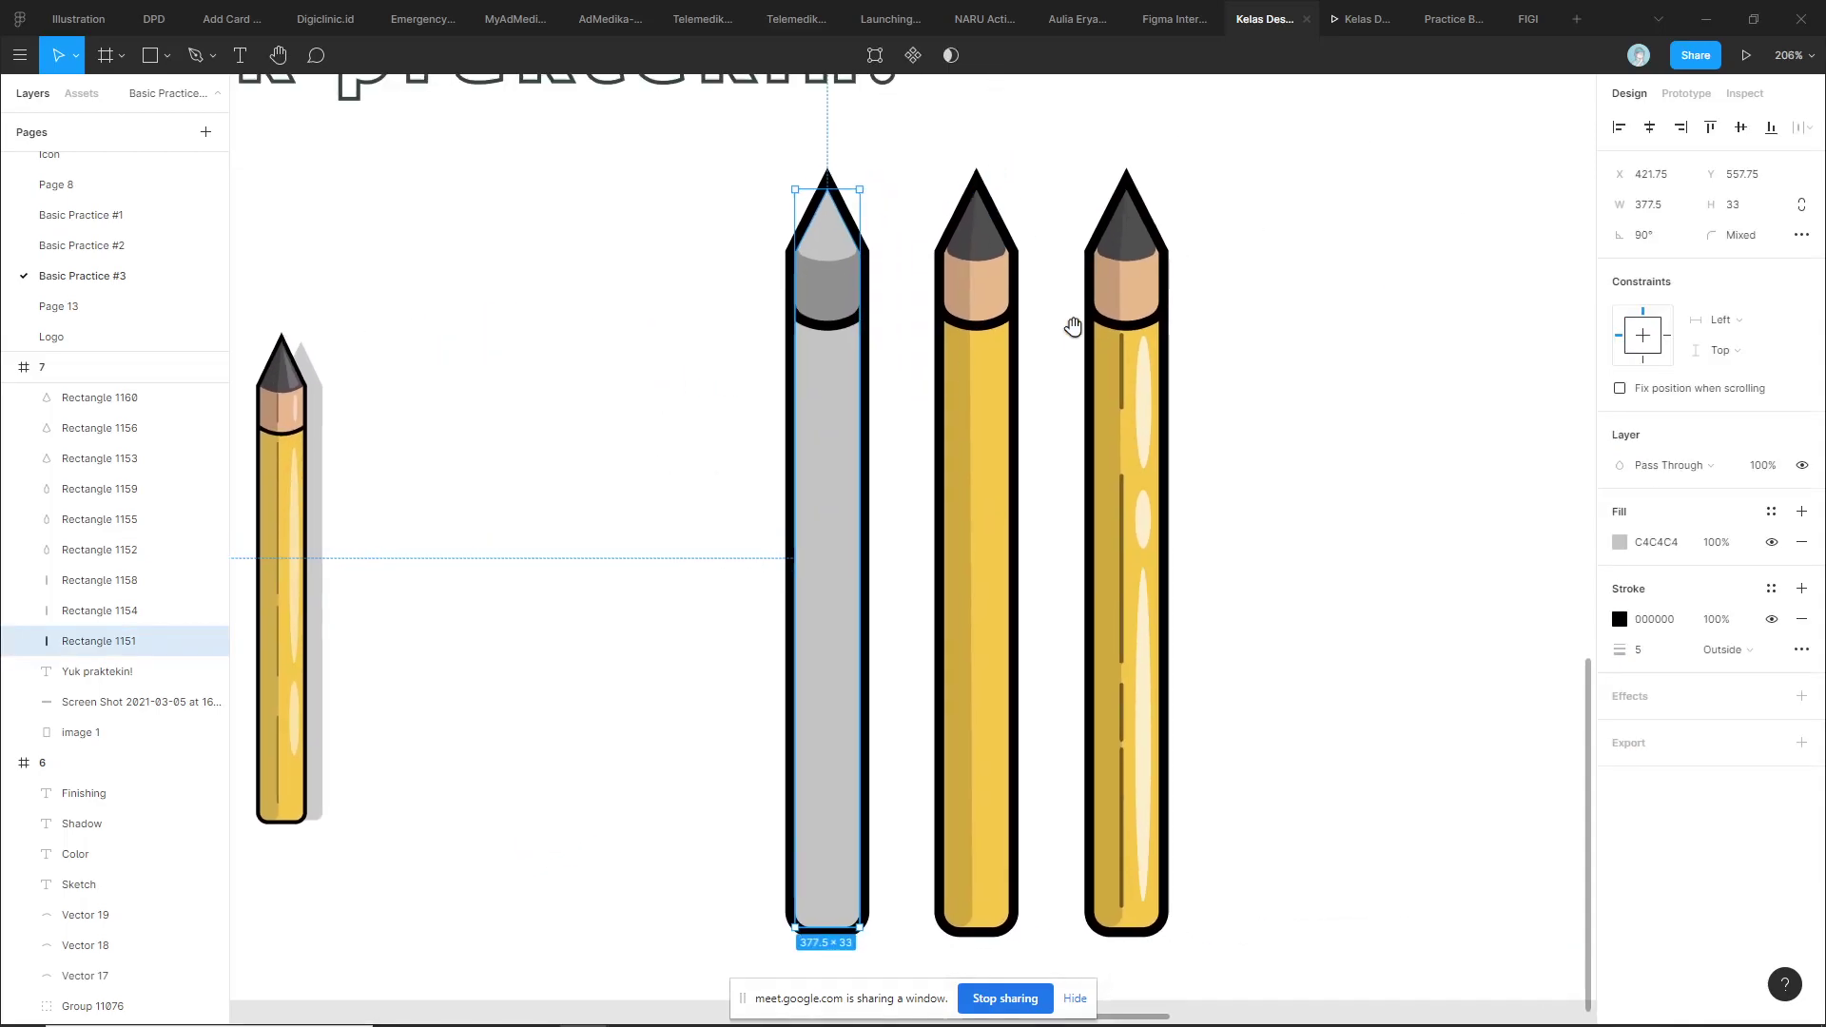
{"action": "scroll", "coordinate": [1189, 438], "scroll_direction": "right", "scroll_amount": 2}
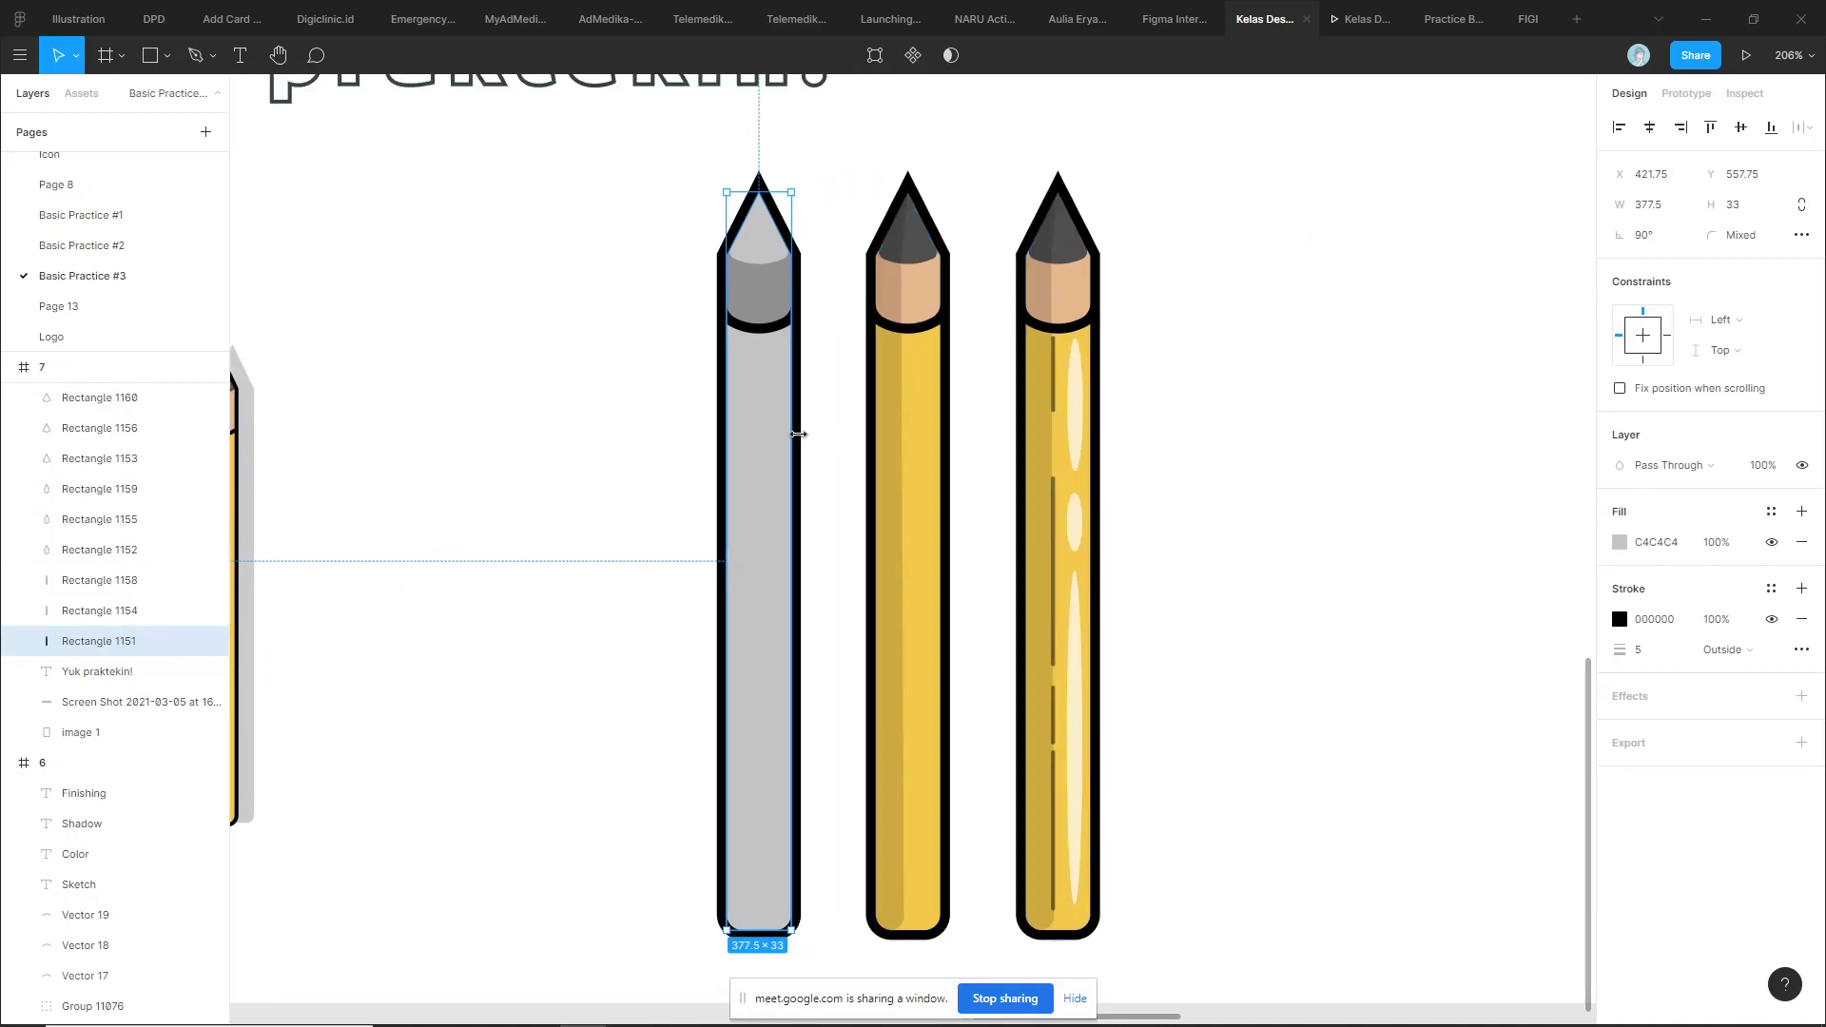
{"action": "left_click", "coordinate": [1231, 355]}
{"action": "left_click", "coordinate": [1073, 348]}
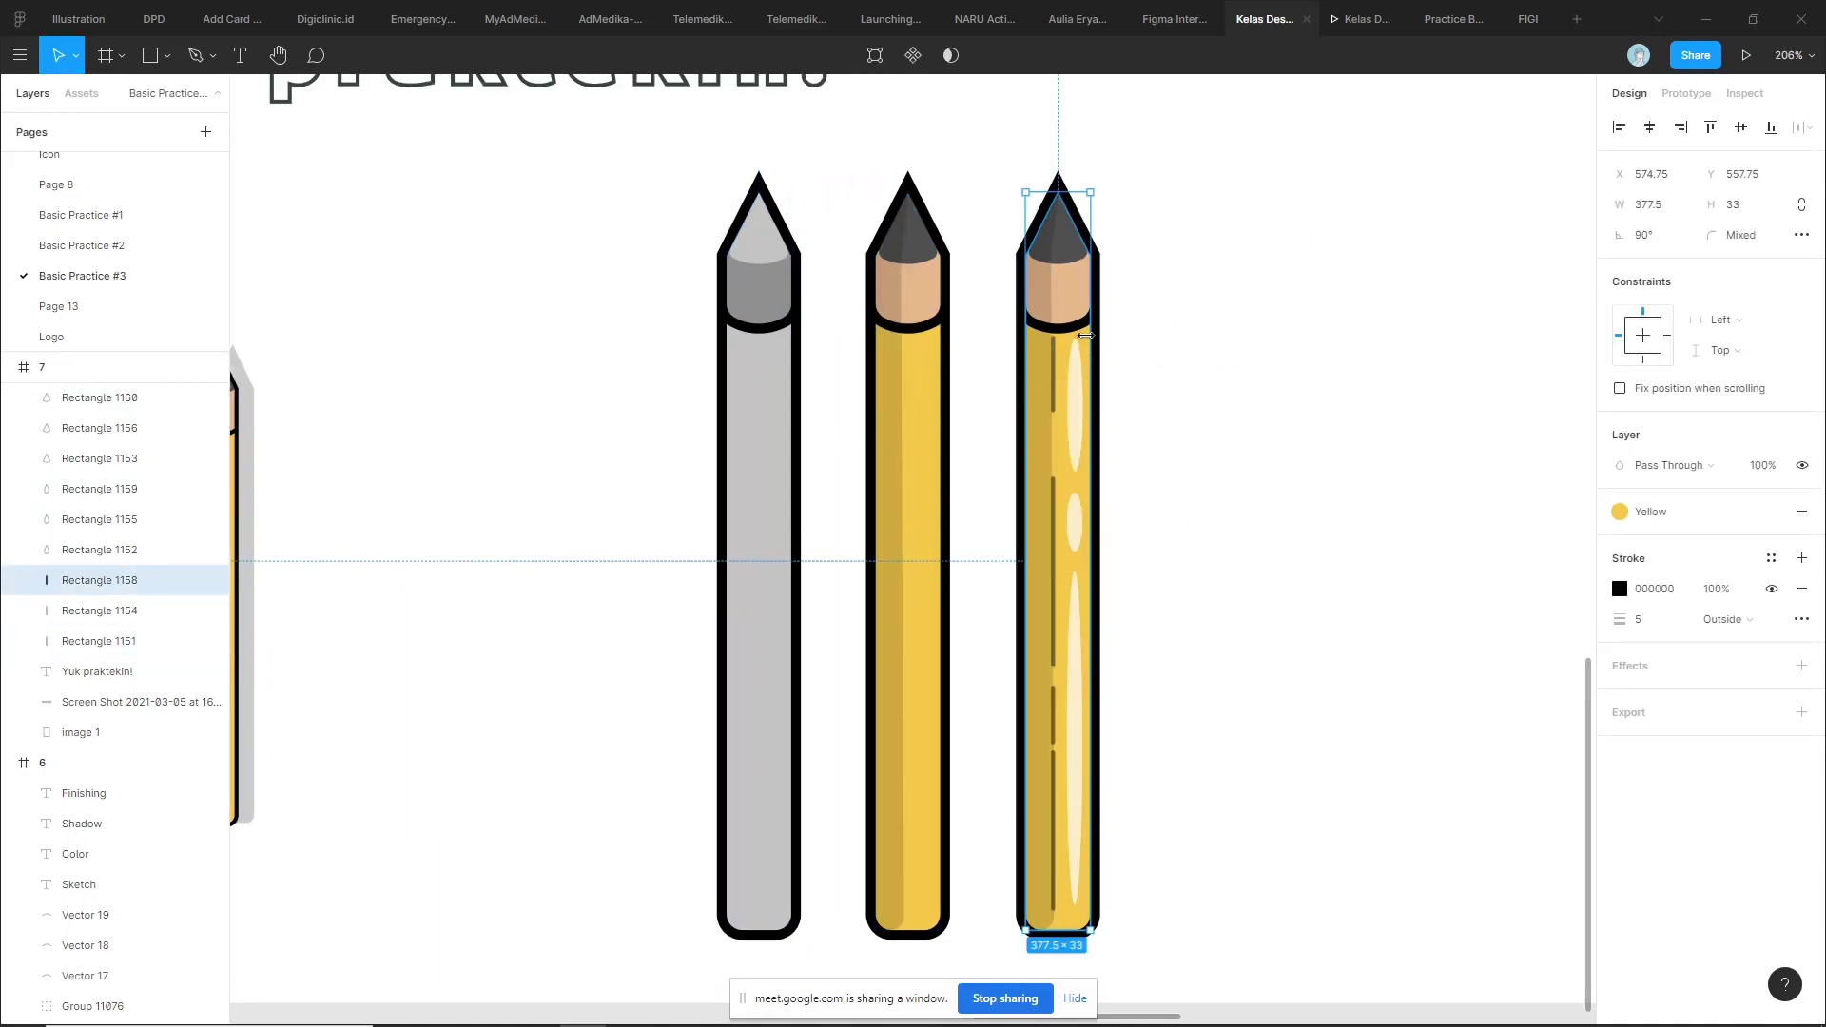
Duplicate the third pencil's body, offset it right, send it behind, and remove its stroke
{"action": "key", "text": "ctrl+d"}
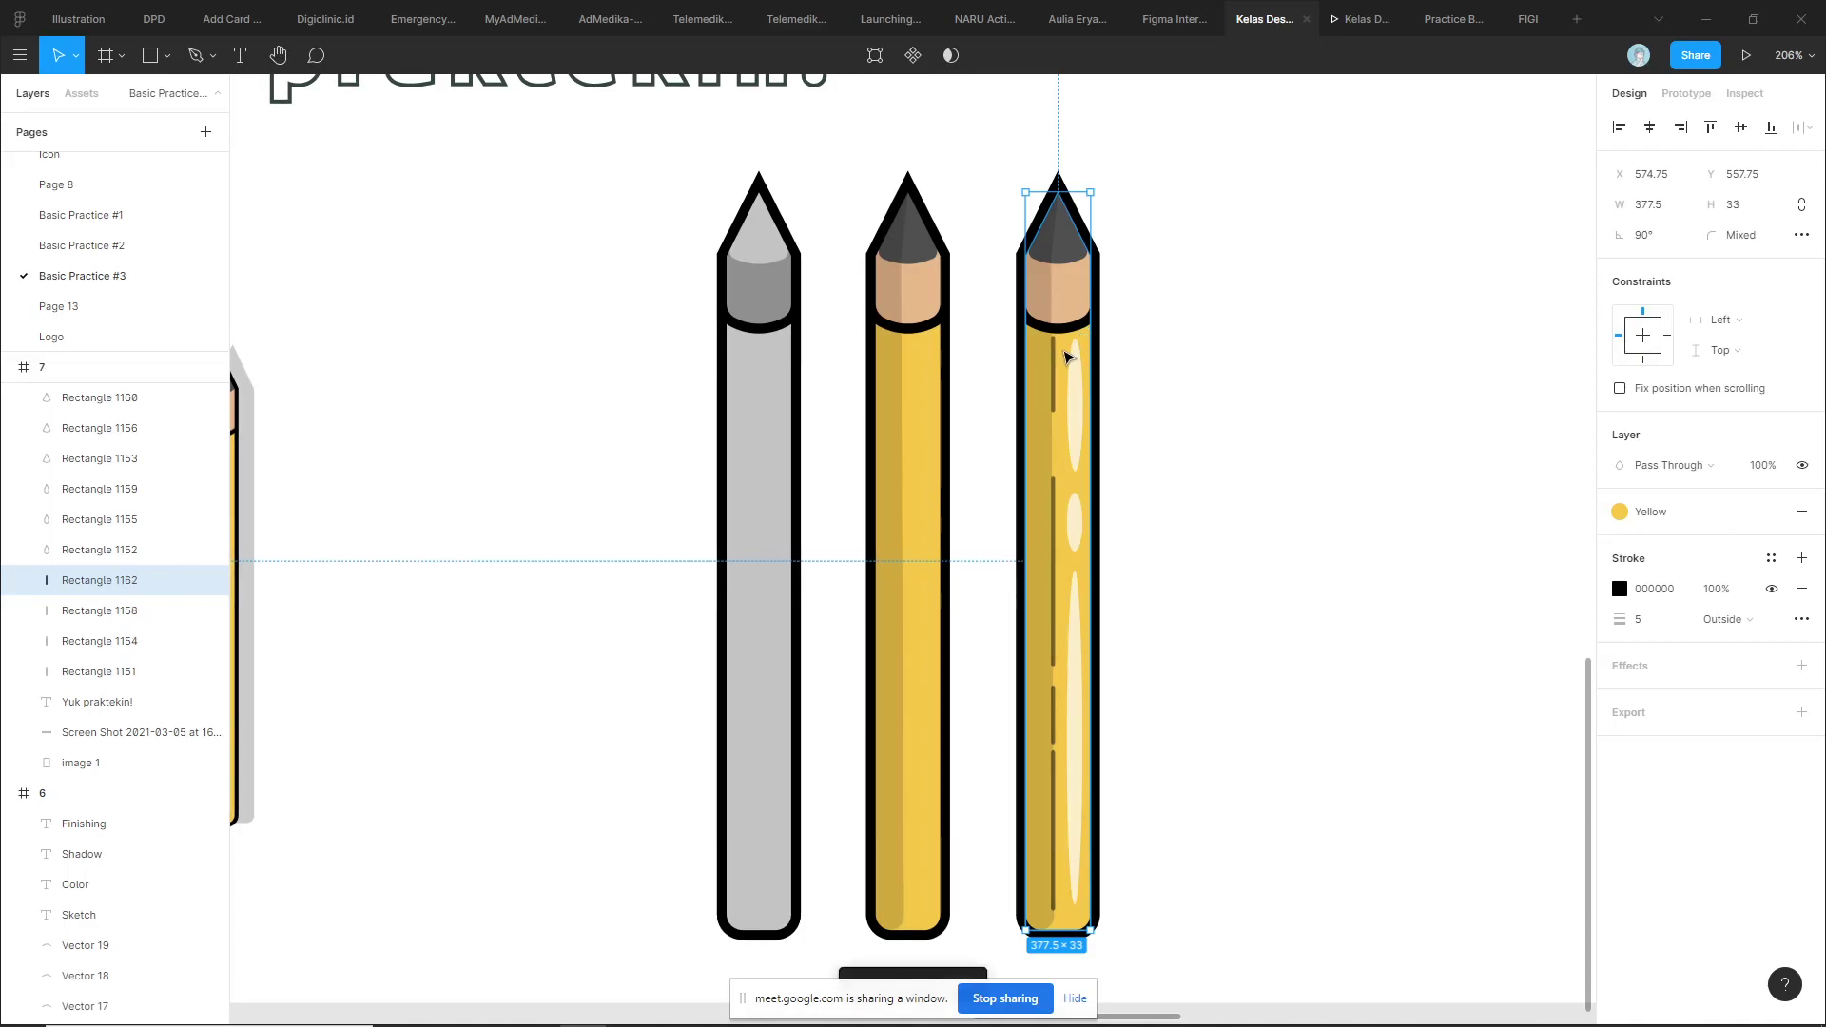
{"action": "left_click_drag", "start_coordinate": [1067, 356], "coordinate": [1103, 354]}
{"action": "key", "text": "bracketleft"}
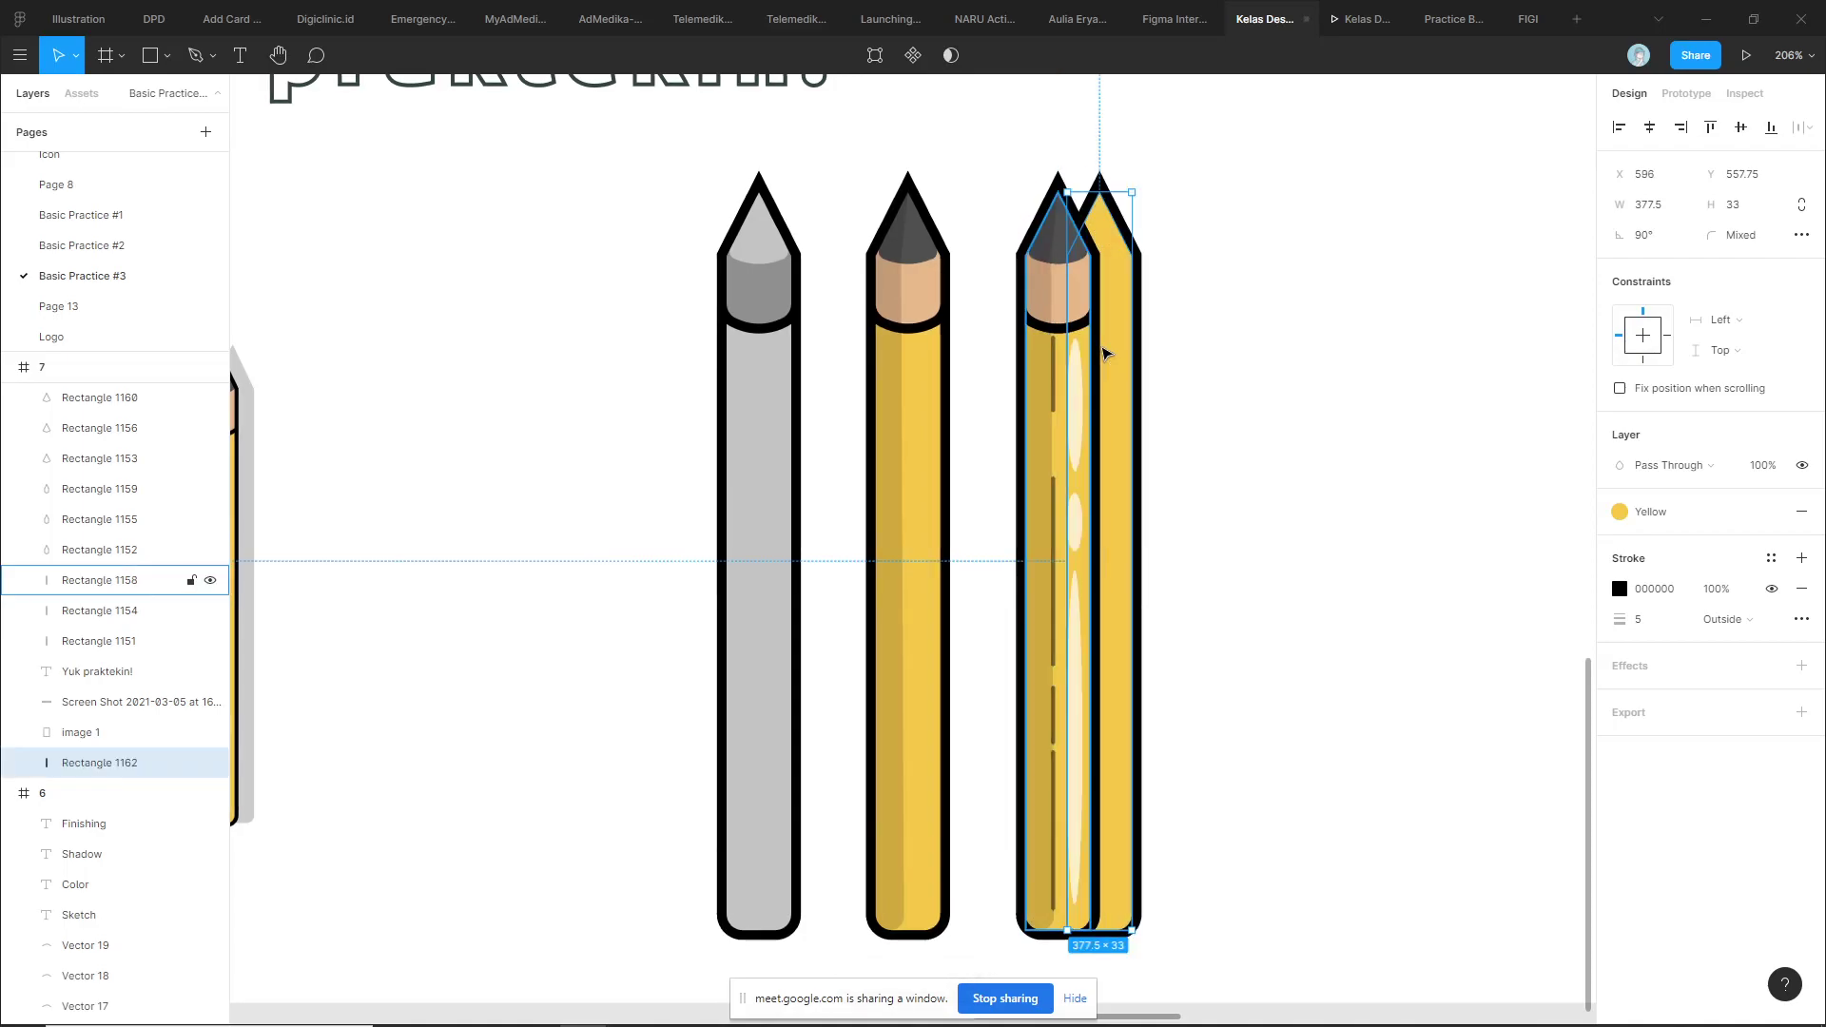
{"action": "left_click", "coordinate": [1801, 591]}
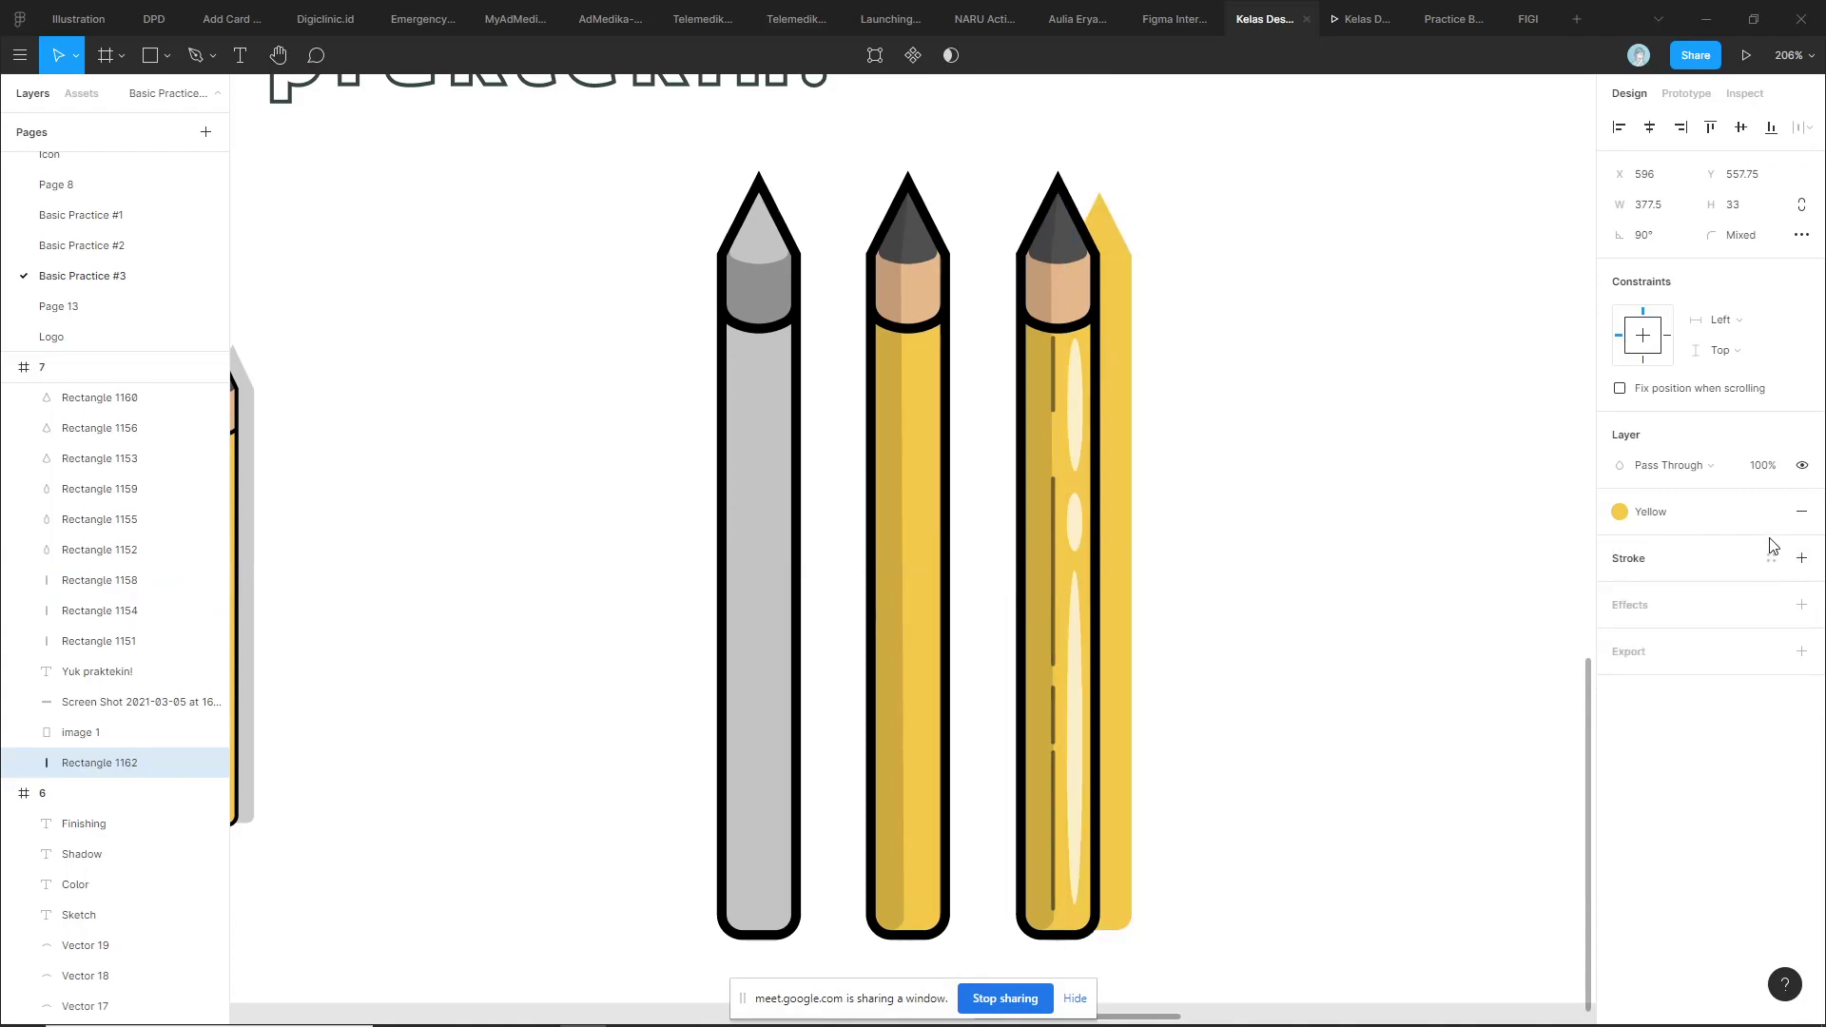
Set the copy's fill to 000000 at 20% opacity
{"action": "left_click", "coordinate": [1674, 515]}
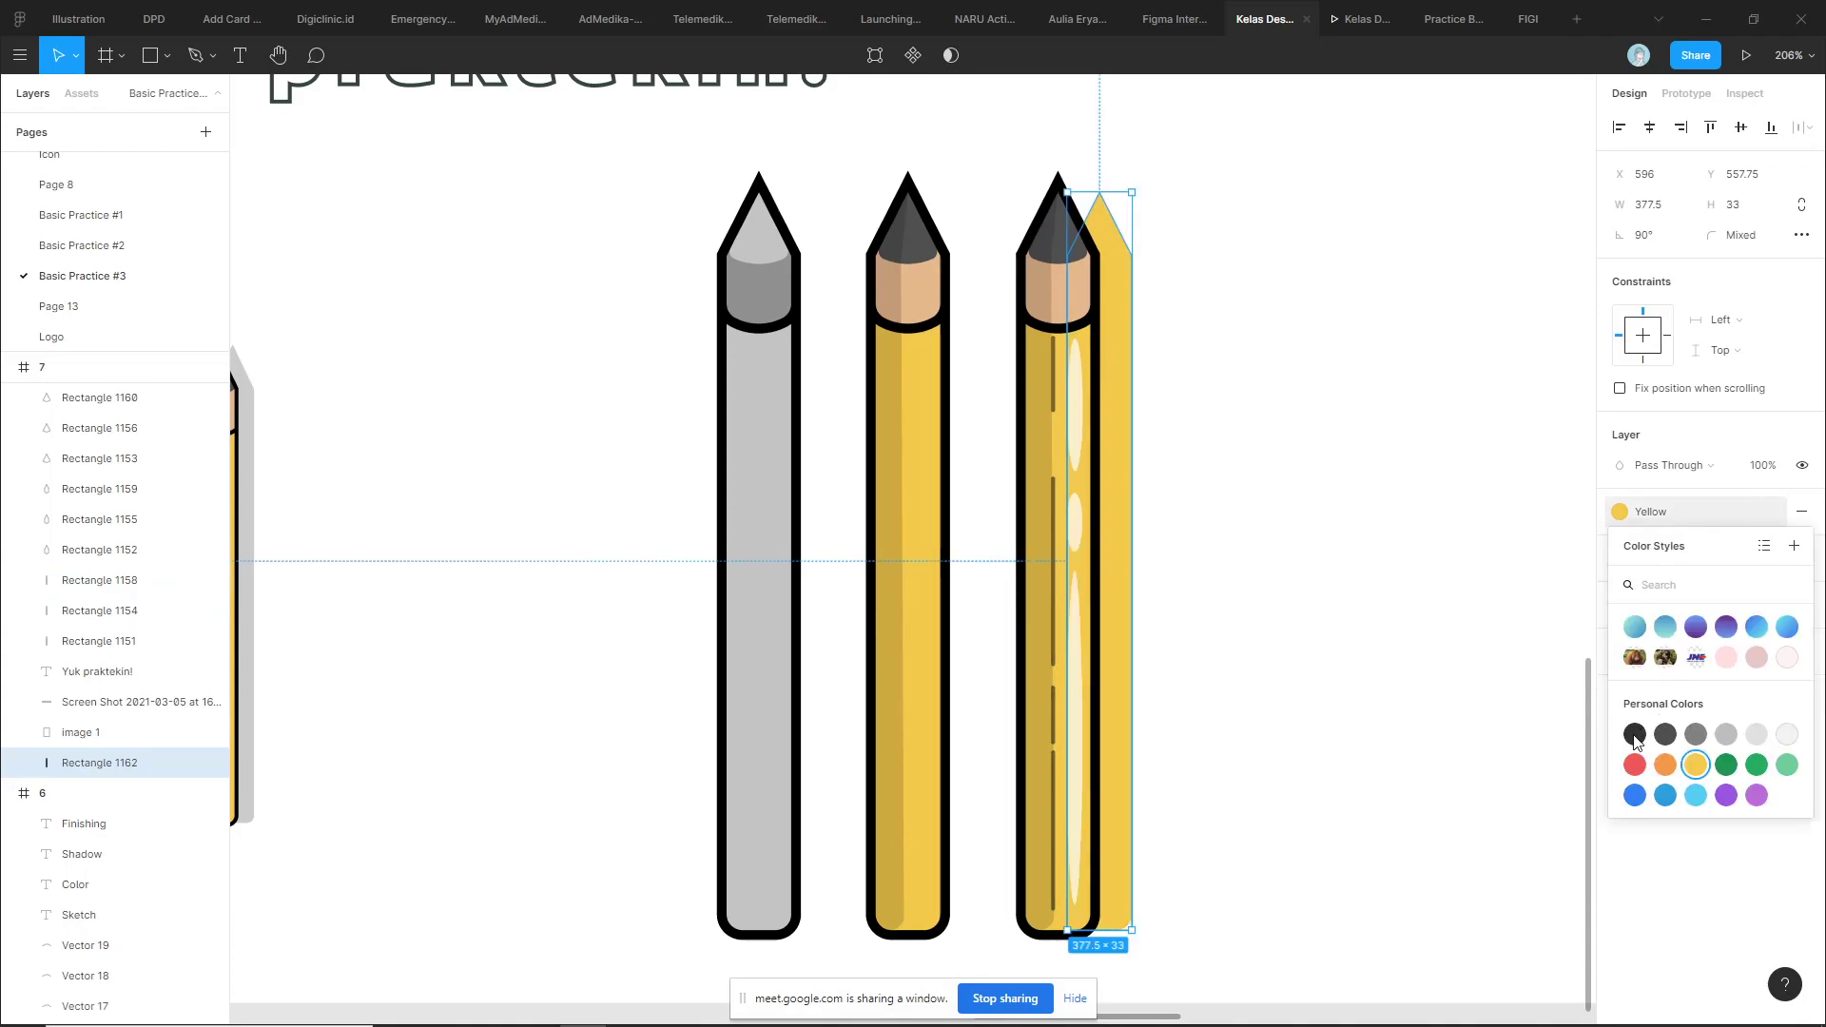
{"action": "left_click", "coordinate": [1363, 592]}
{"action": "key", "text": "ctrl+z"}
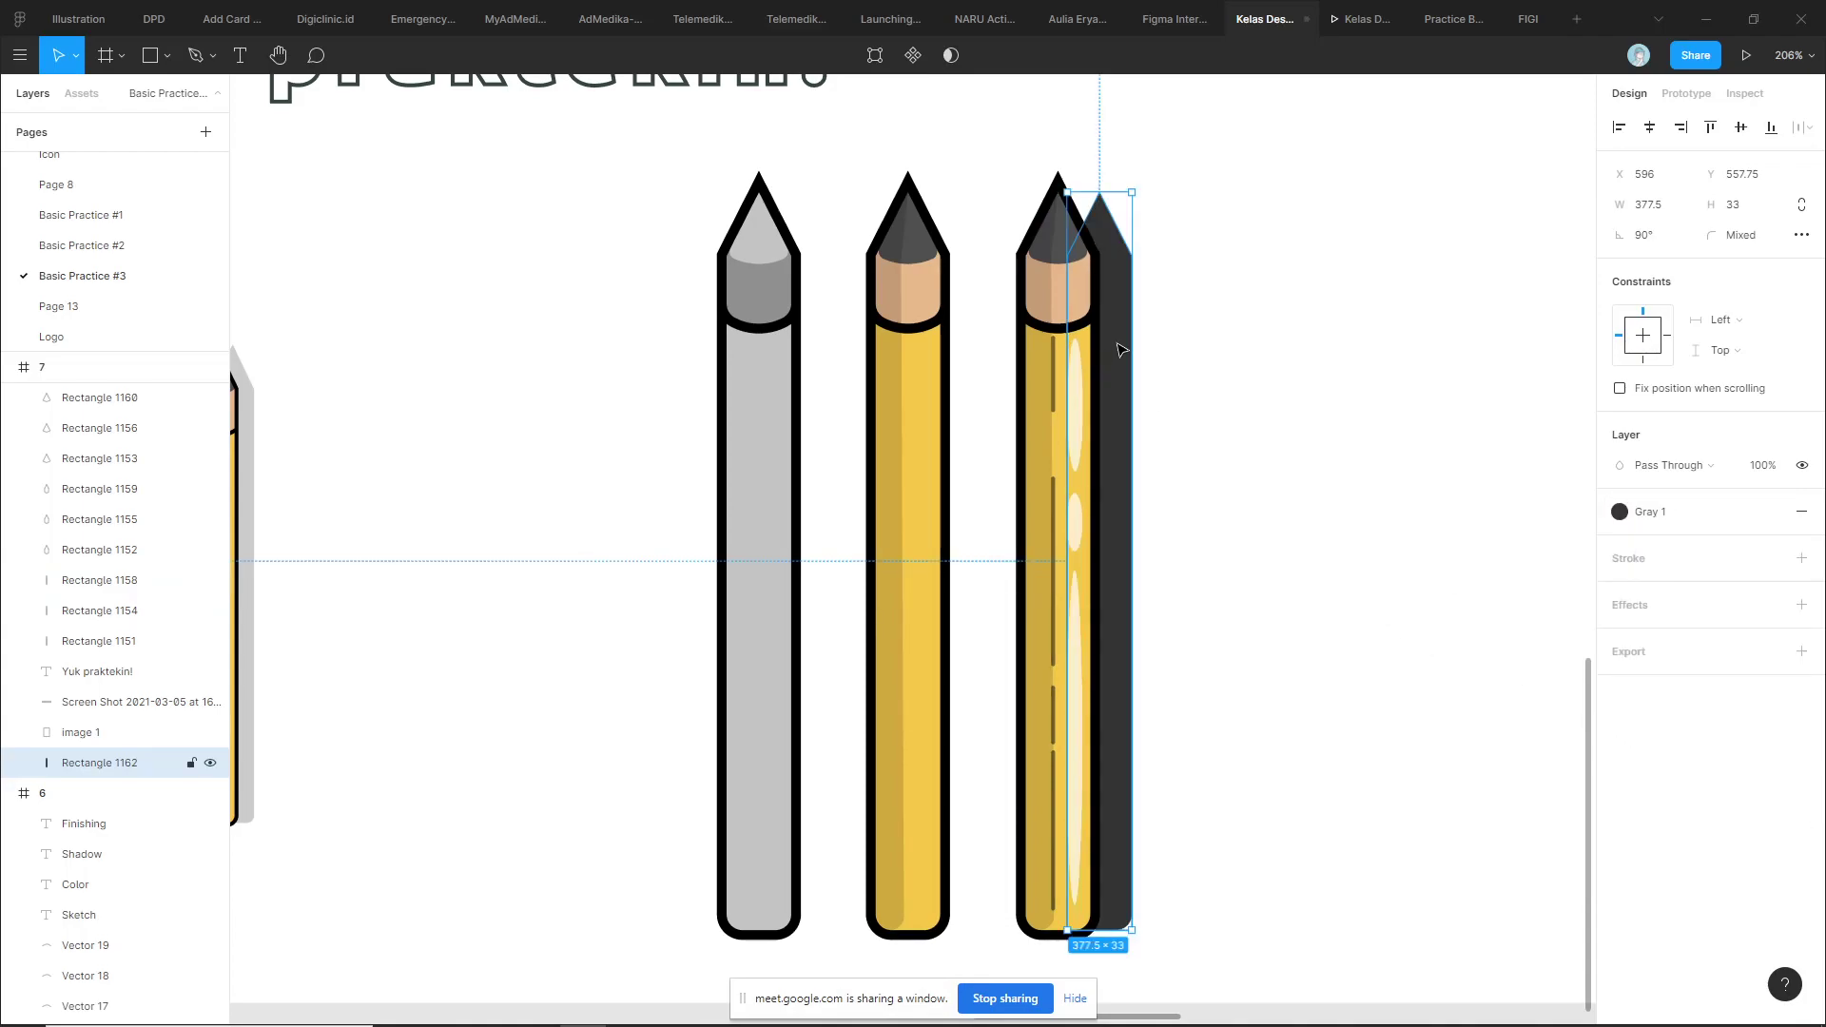
{"action": "left_click", "coordinate": [1771, 511]}
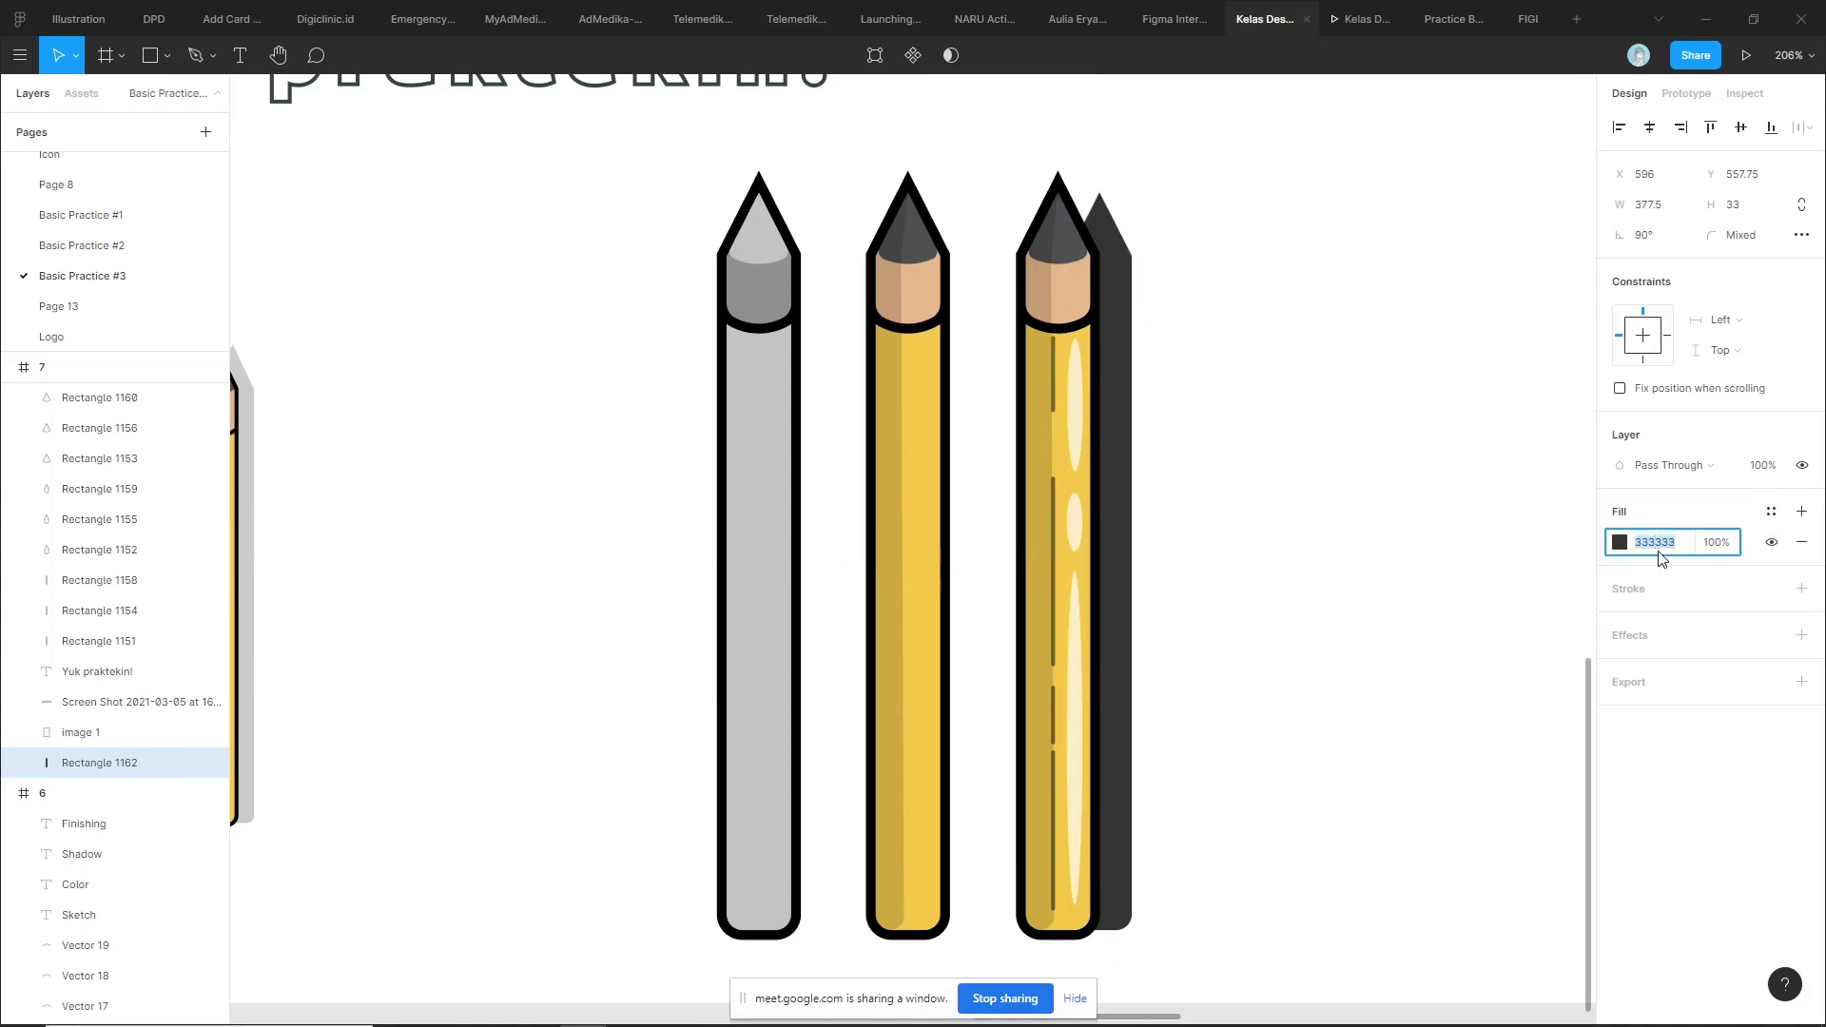
{"action": "type", "text": "000000"}
{"action": "key", "text": "Return"}
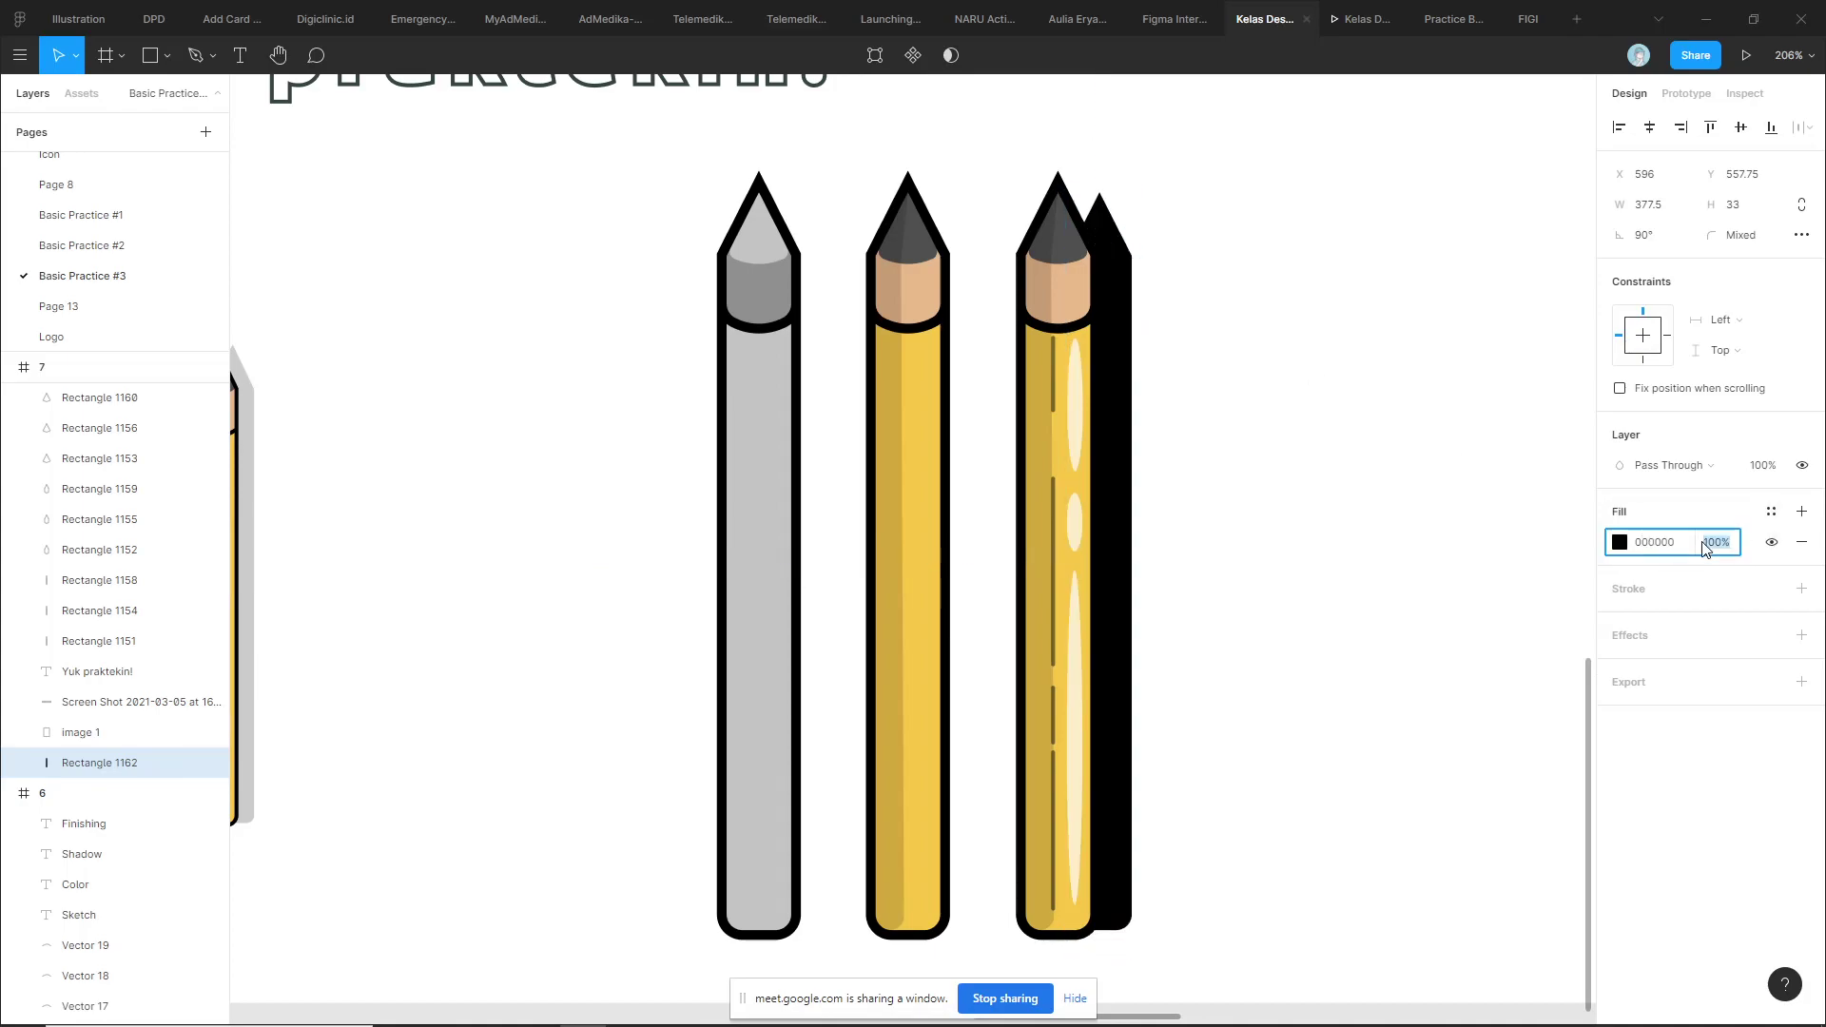
{"action": "type", "text": "20"}
{"action": "key", "text": "Return"}
Nudge the shadow slightly left behind the pencil
{"action": "left_click", "coordinate": [1309, 544]}
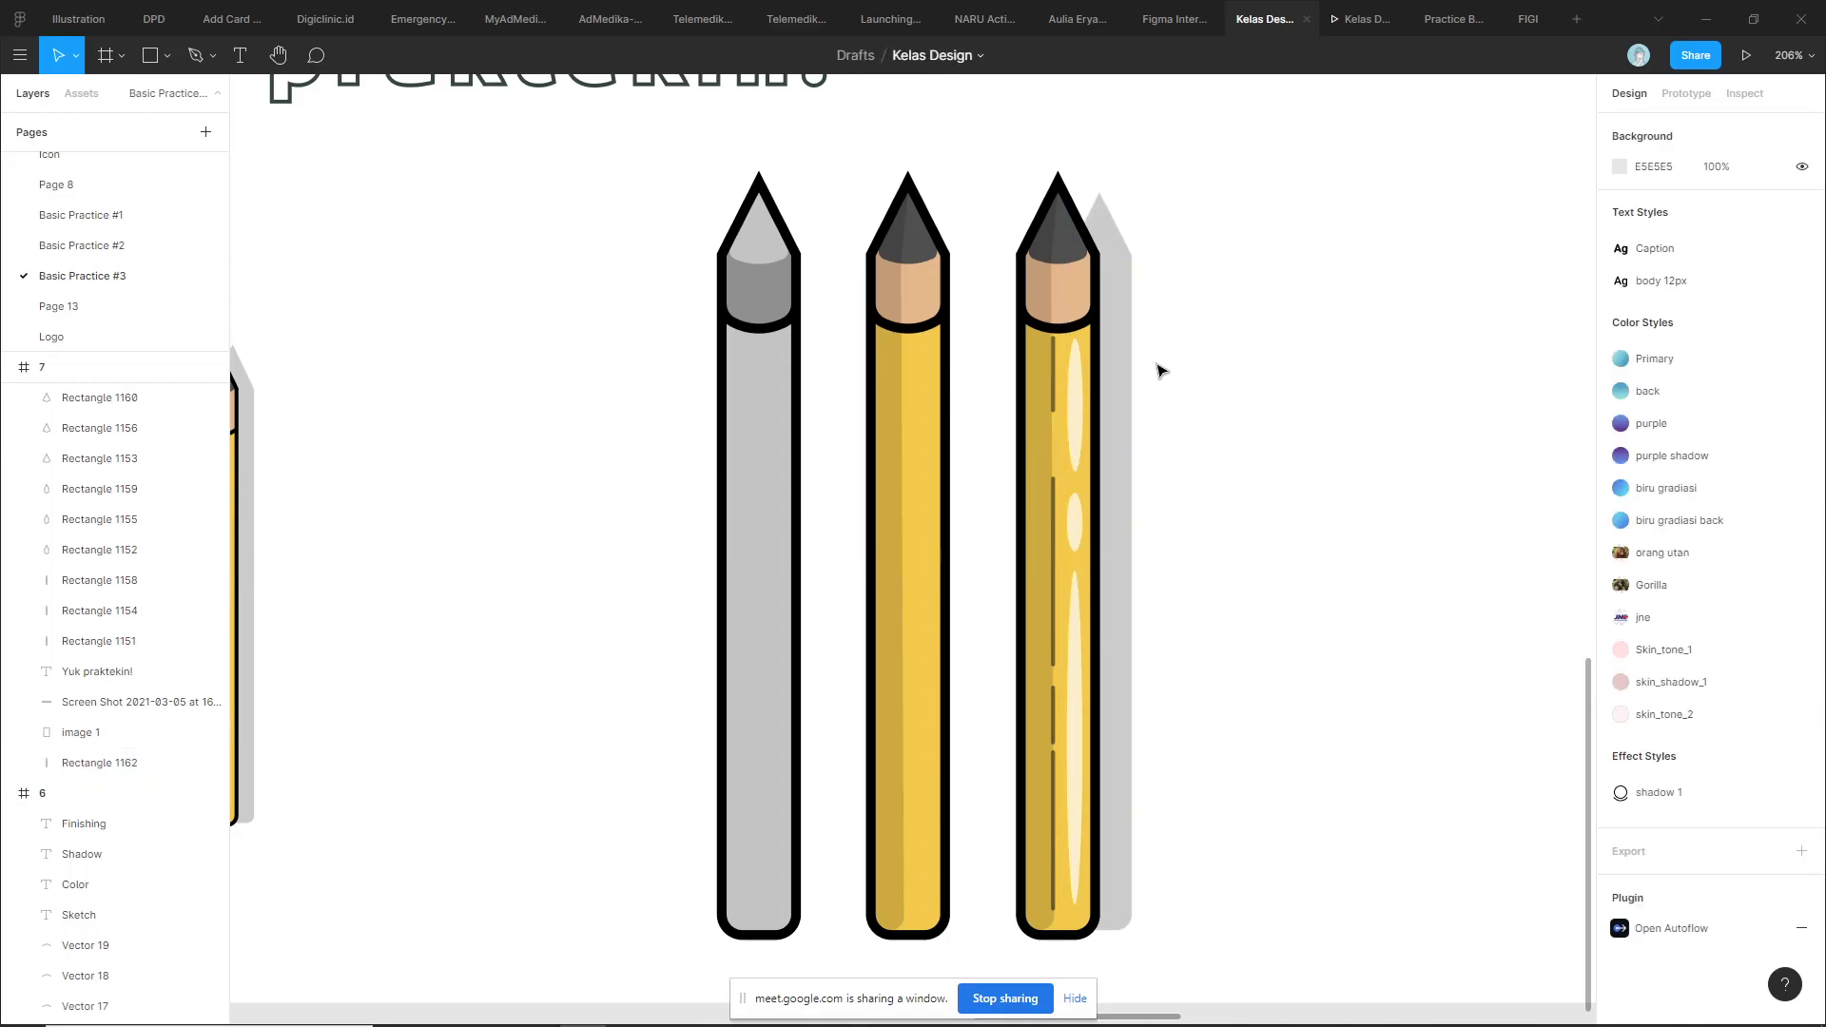
{"action": "left_click_drag", "start_coordinate": [1133, 344], "coordinate": [1123, 338]}
{"action": "left_click", "coordinate": [1194, 327]}
Move the third pencil's shadow (Rectangle 1162) over to its left side
{"action": "scroll", "coordinate": [1192, 327], "scroll_direction": "down", "scroll_amount": 3, "text": "ctrl"}
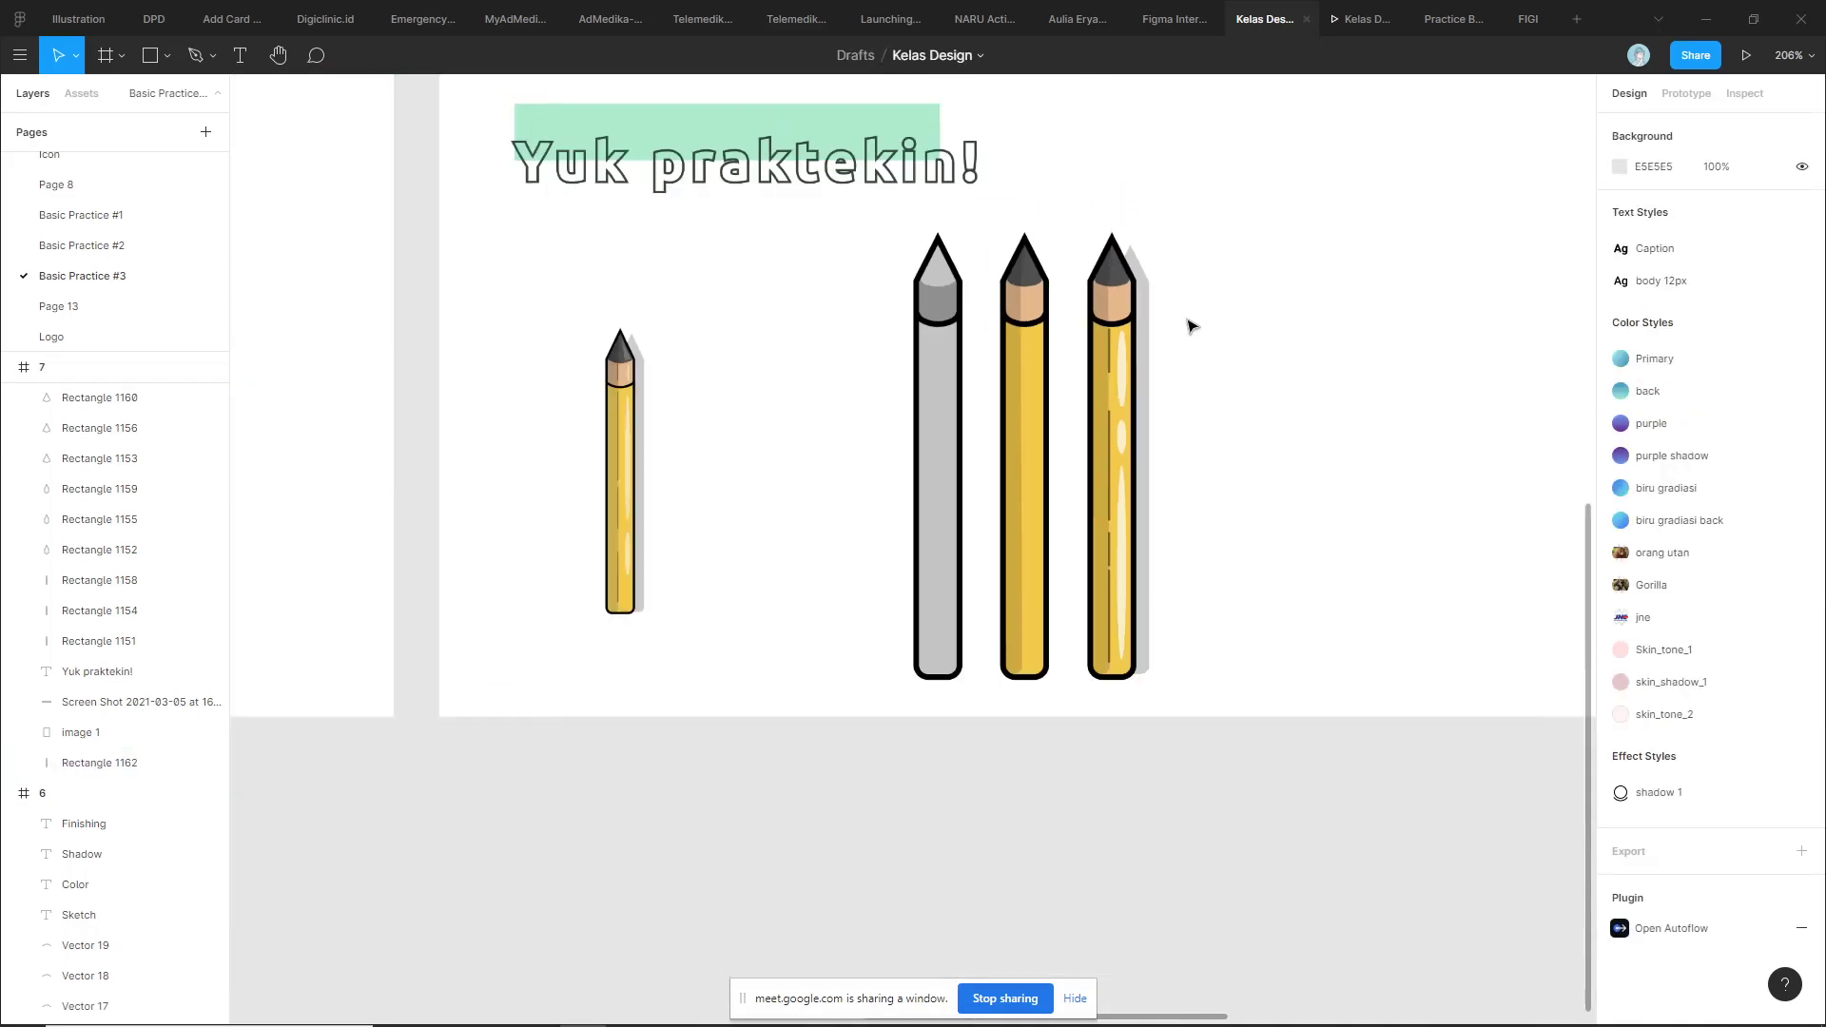
{"action": "scroll", "coordinate": [1194, 333], "scroll_direction": "down", "scroll_amount": 2, "text": "ctrl"}
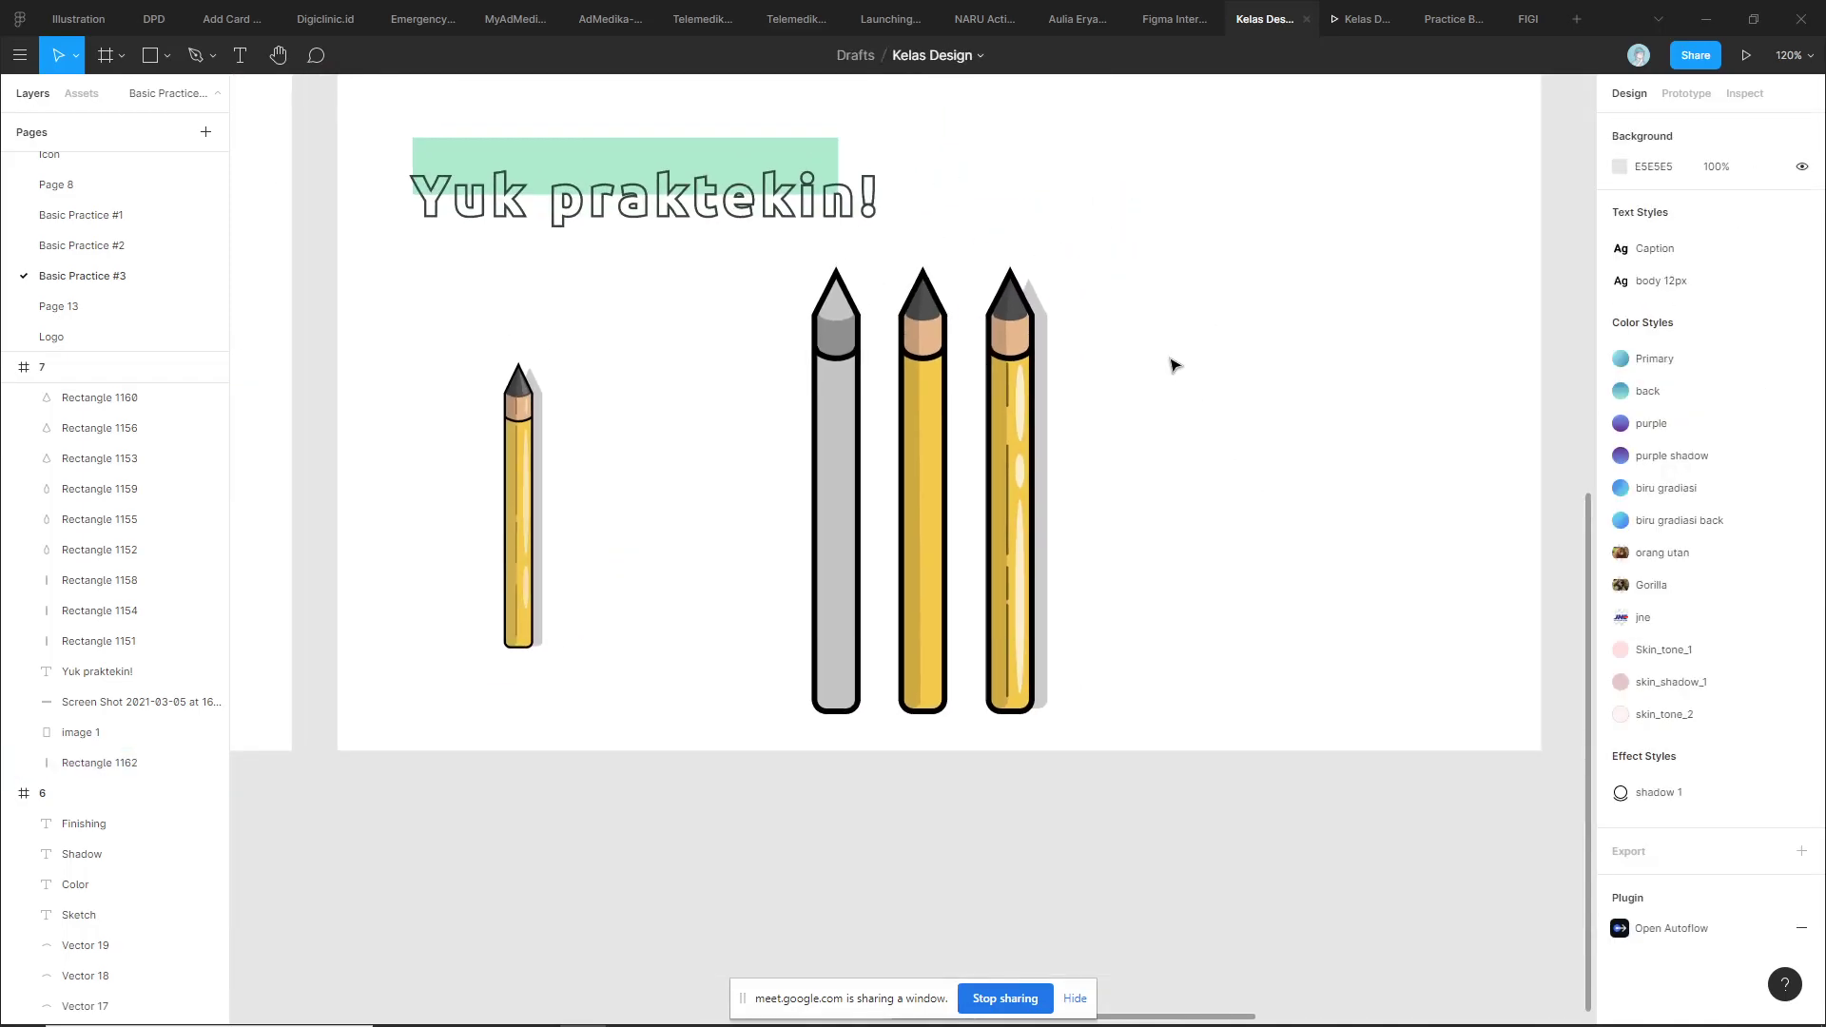
{"action": "scroll", "coordinate": [1175, 365], "scroll_direction": "down", "scroll_amount": 2, "text": "ctrl"}
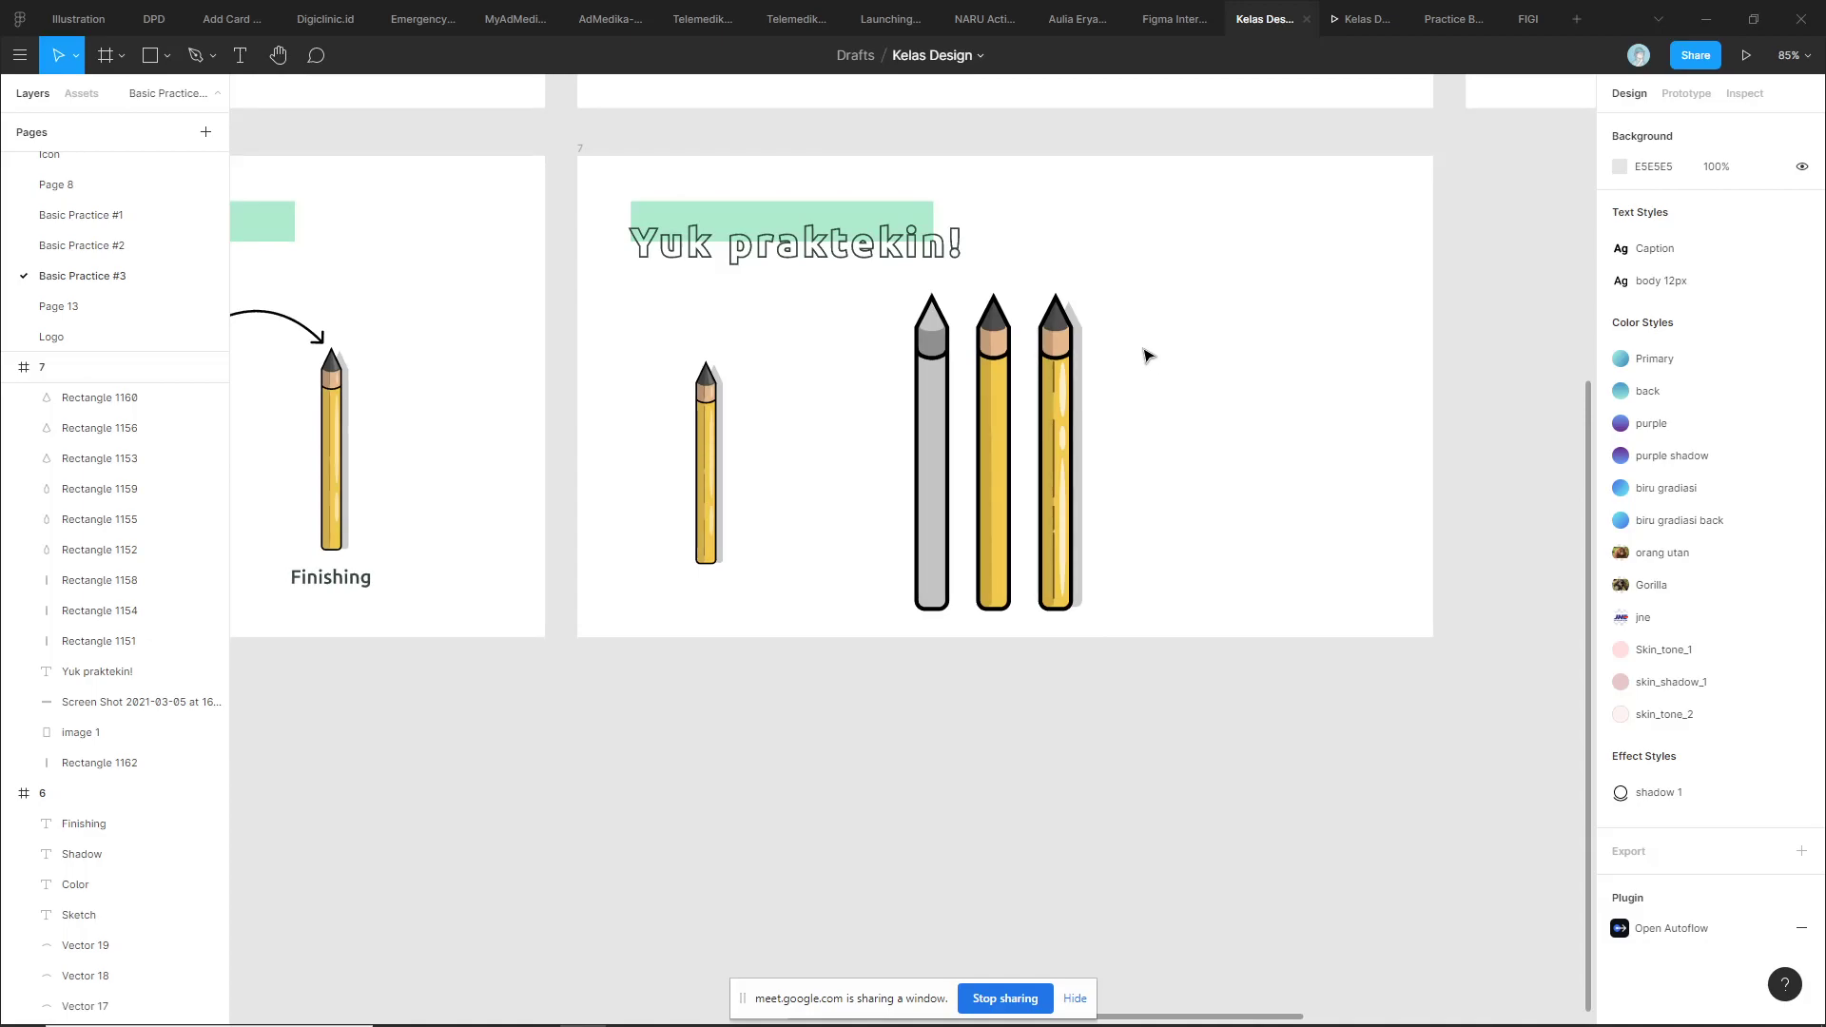
{"action": "scroll", "coordinate": [1096, 365], "scroll_direction": "up", "scroll_amount": 2, "text": "ctrl"}
{"action": "mouse_move", "coordinate": [1082, 328]}
{"action": "left_mouse_down"}
{"action": "mouse_move", "coordinate": [1044, 326]}
{"action": "mouse_move", "coordinate": [1070, 327]}
{"action": "left_mouse_up"}
Deselect the shadow and switch to the Google Meet call in Chrome
{"action": "left_click", "coordinate": [1219, 317]}
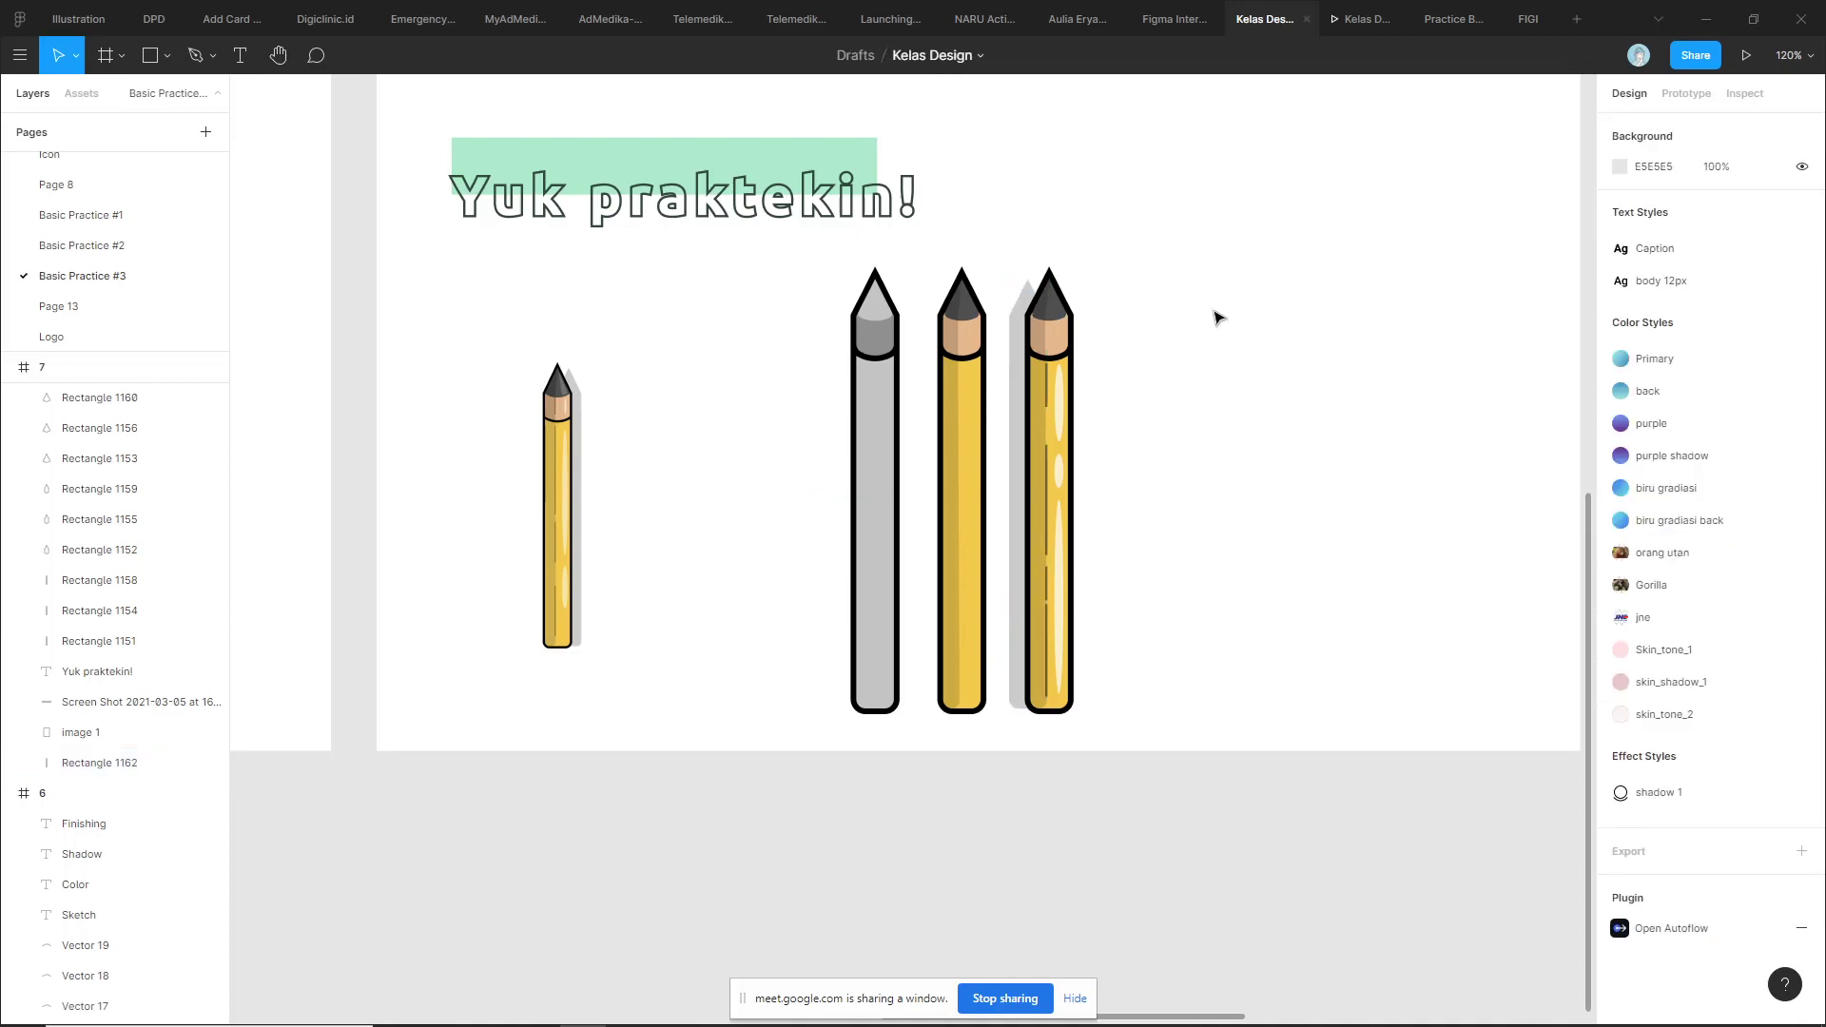
{"action": "scroll", "coordinate": [1219, 316], "scroll_direction": "down", "scroll_amount": 2, "text": "ctrl"}
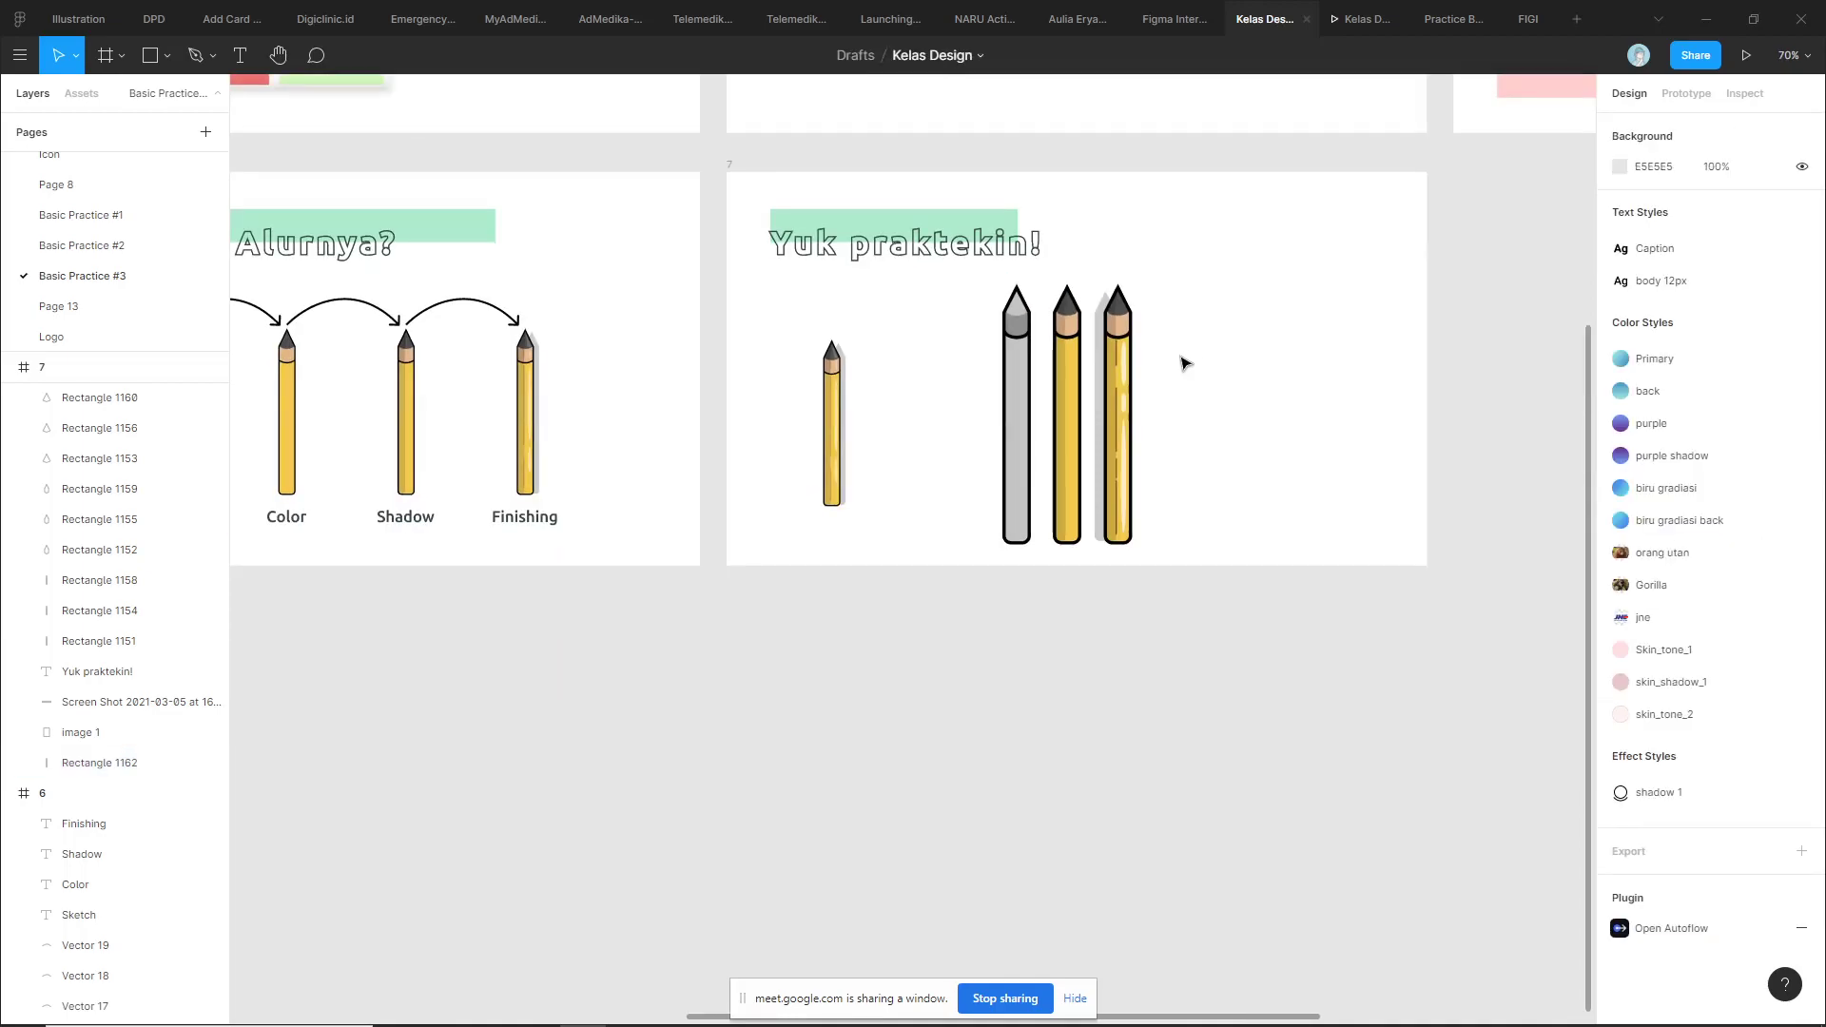
{"action": "key", "text": "alt+Tab"}
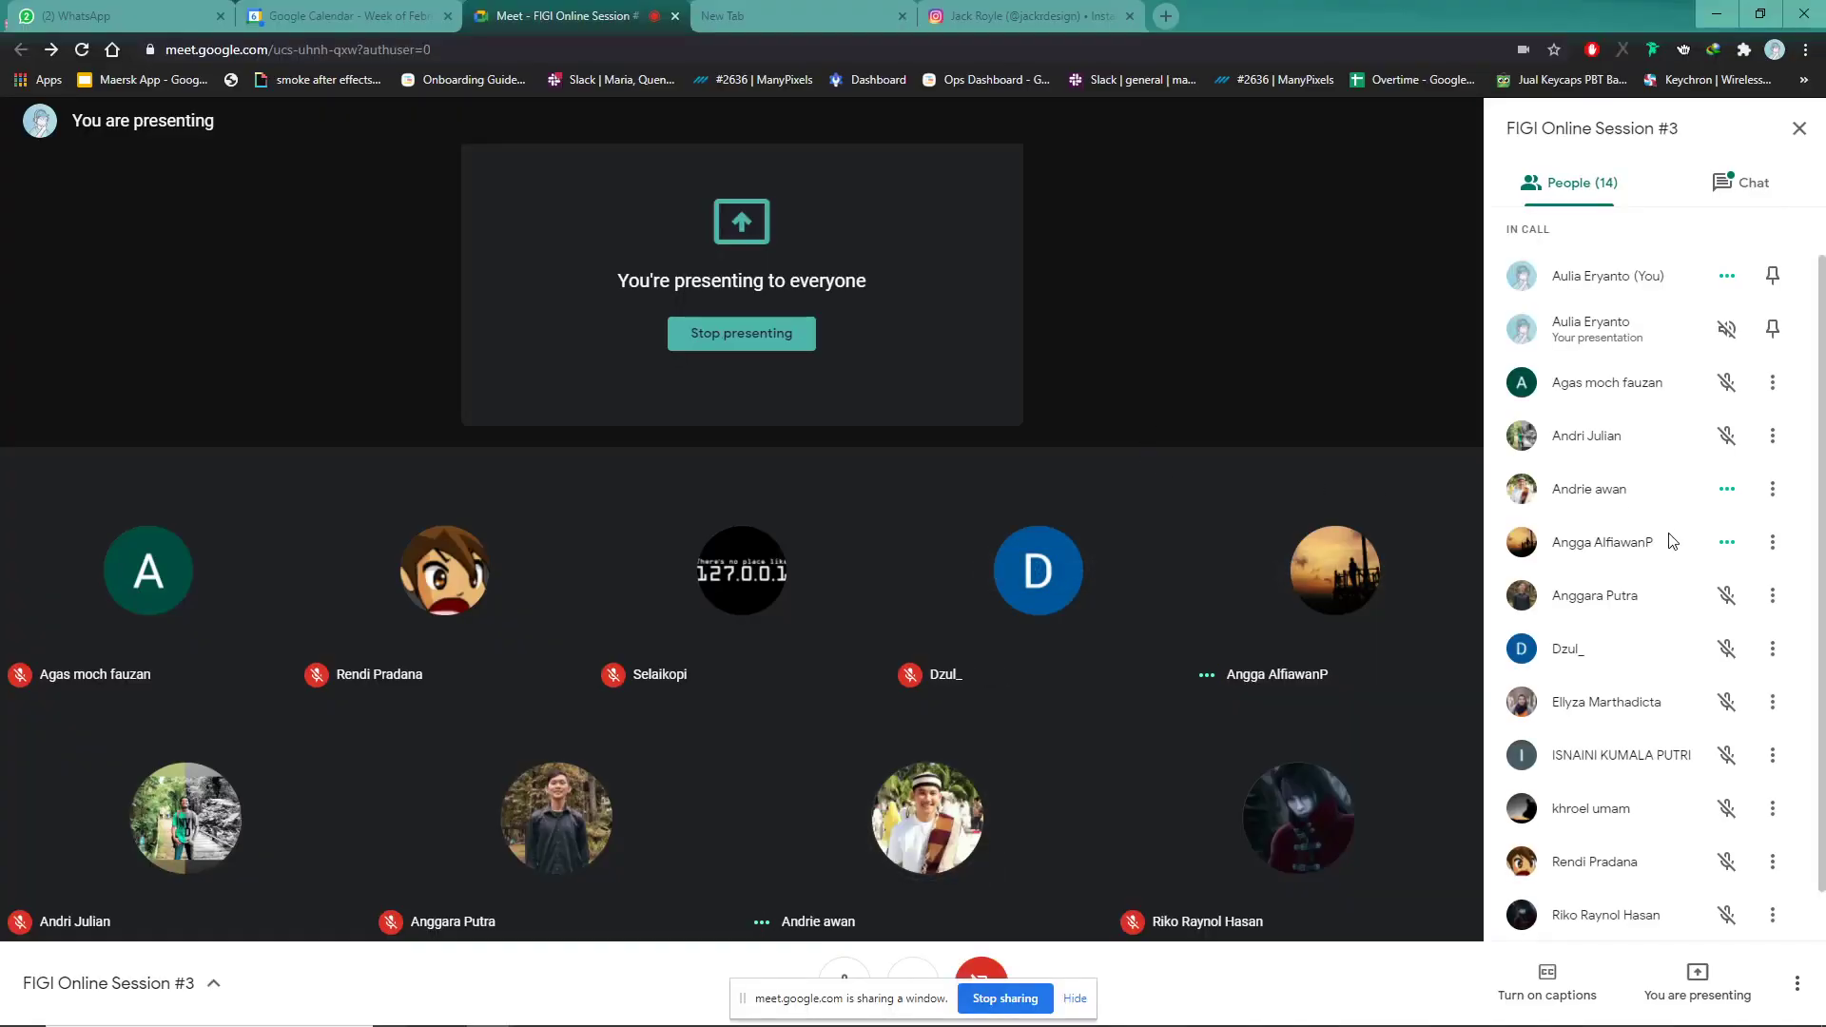
Scroll through the Meet People list, then switch back to Figma
{"action": "scroll", "coordinate": [1671, 540], "scroll_direction": "down", "scroll_amount": 1}
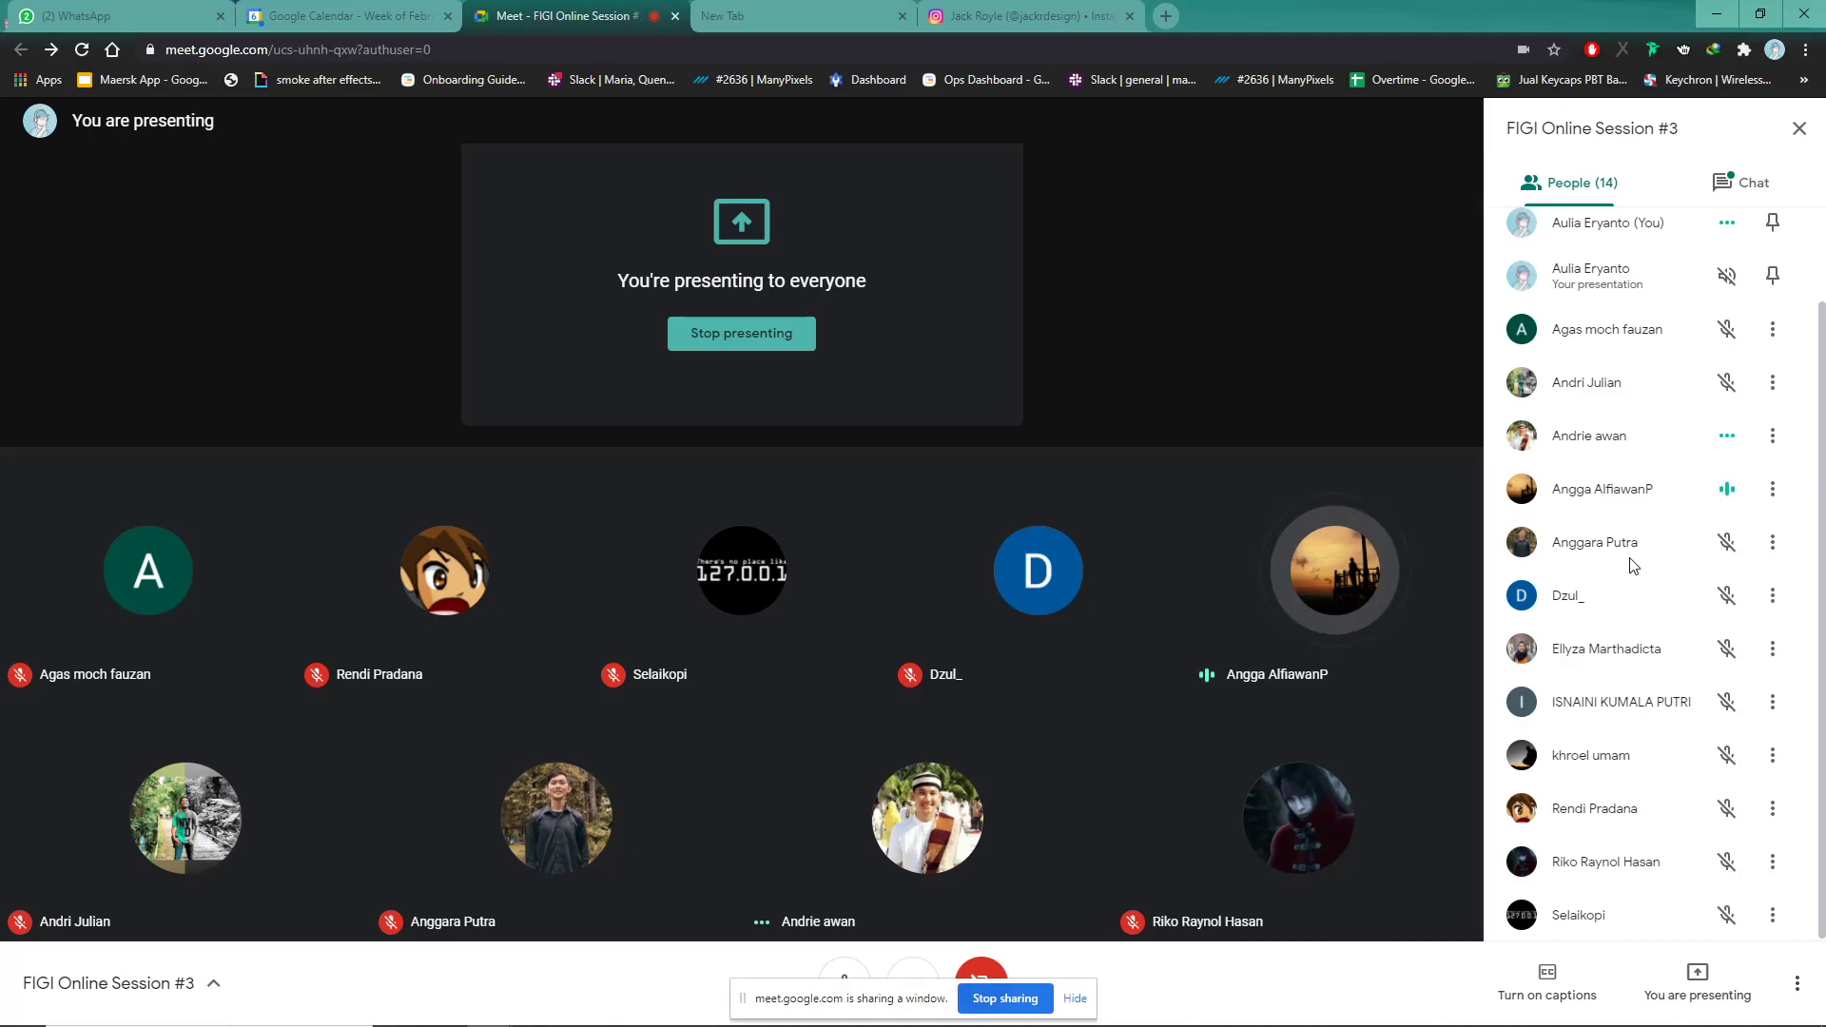
{"action": "key", "text": "alt+Tab"}
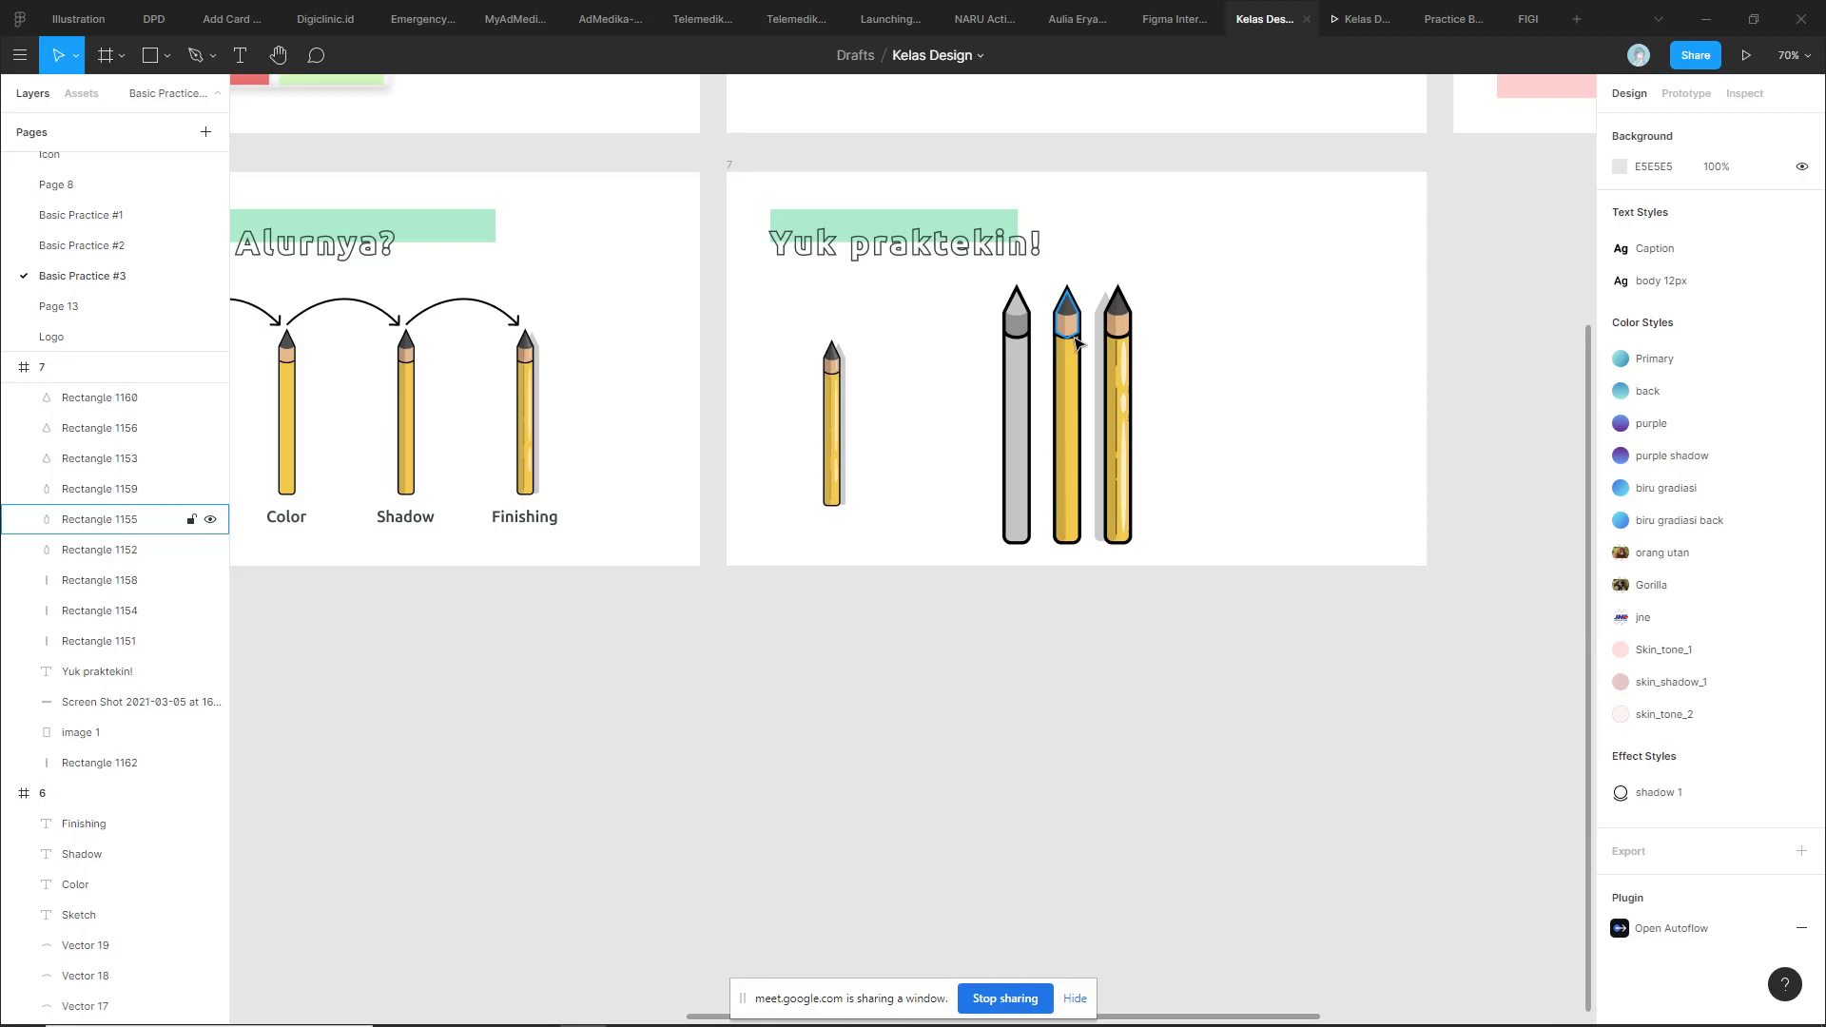
Alt-drag a copy of the grey pencil body (Rectangle 1151) right of the three pencils
{"action": "scroll", "coordinate": [1078, 344], "scroll_direction": "up", "scroll_amount": 3}
{"action": "left_click", "coordinate": [995, 385]}
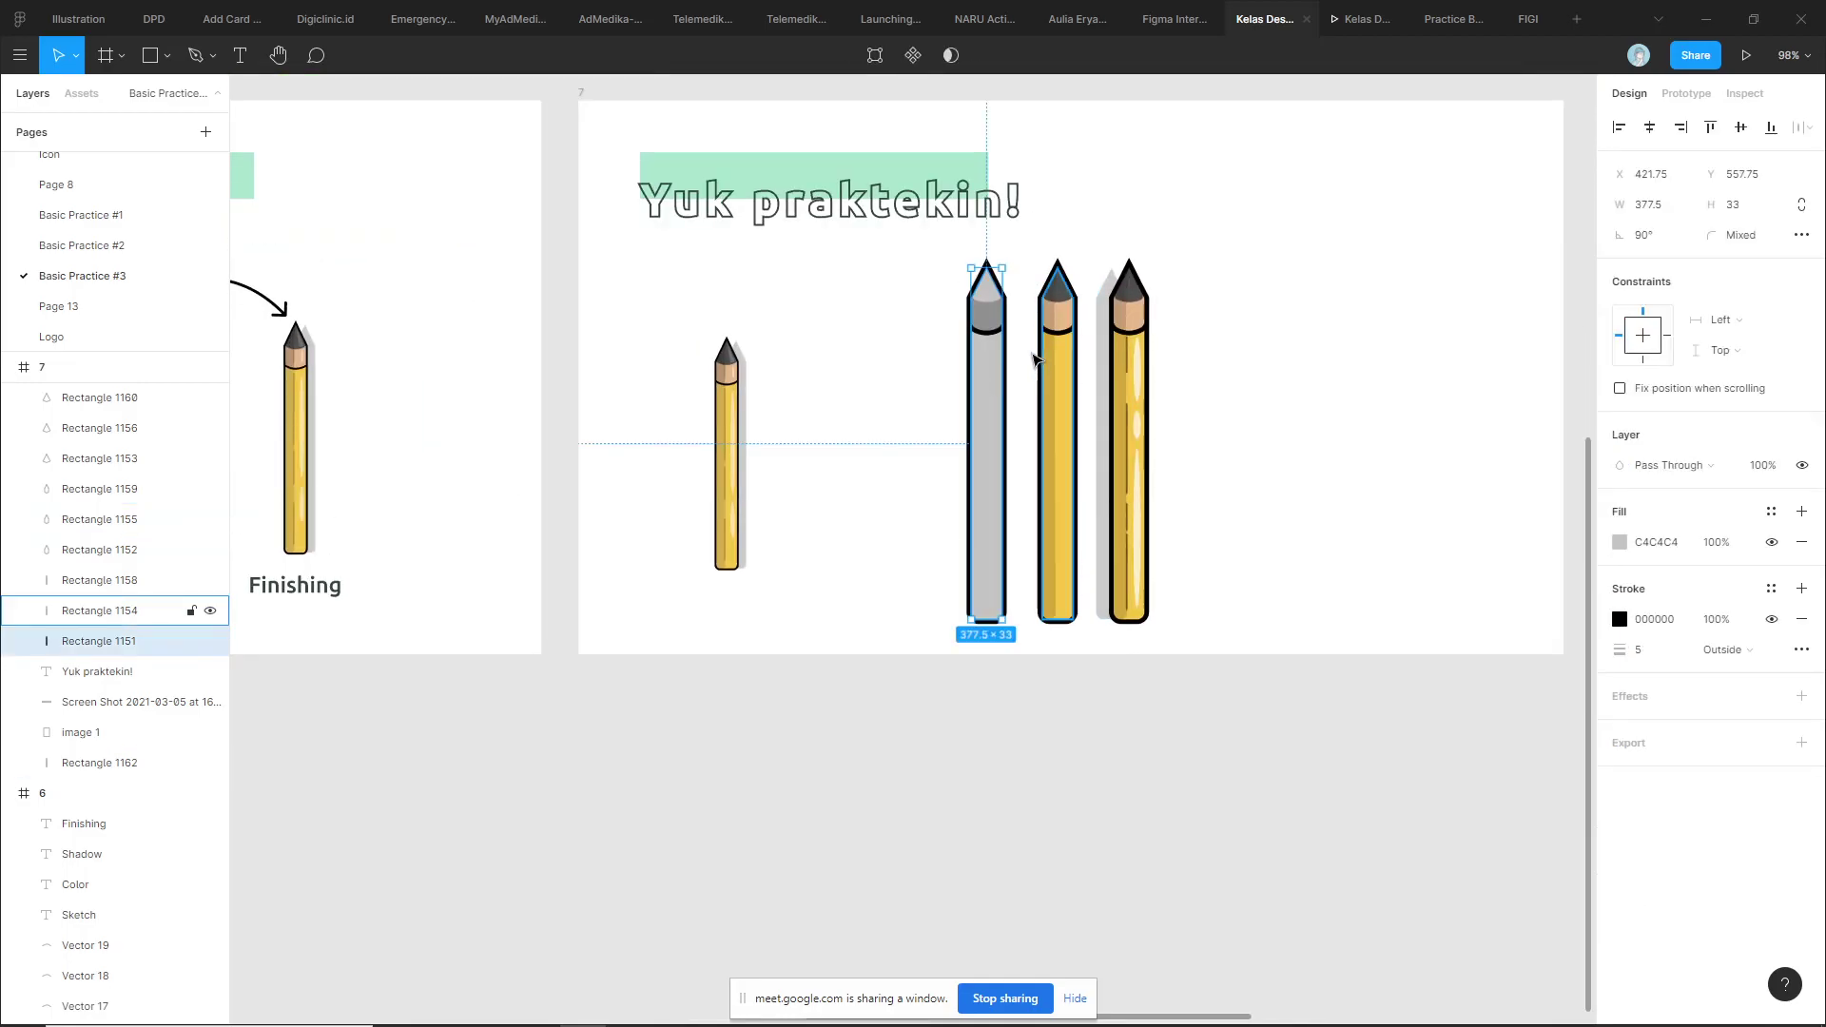
{"action": "left_click", "coordinate": [1035, 359]}
{"action": "scroll", "coordinate": [1008, 366], "scroll_direction": "up", "scroll_amount": 3}
{"action": "left_click", "coordinate": [970, 368]}
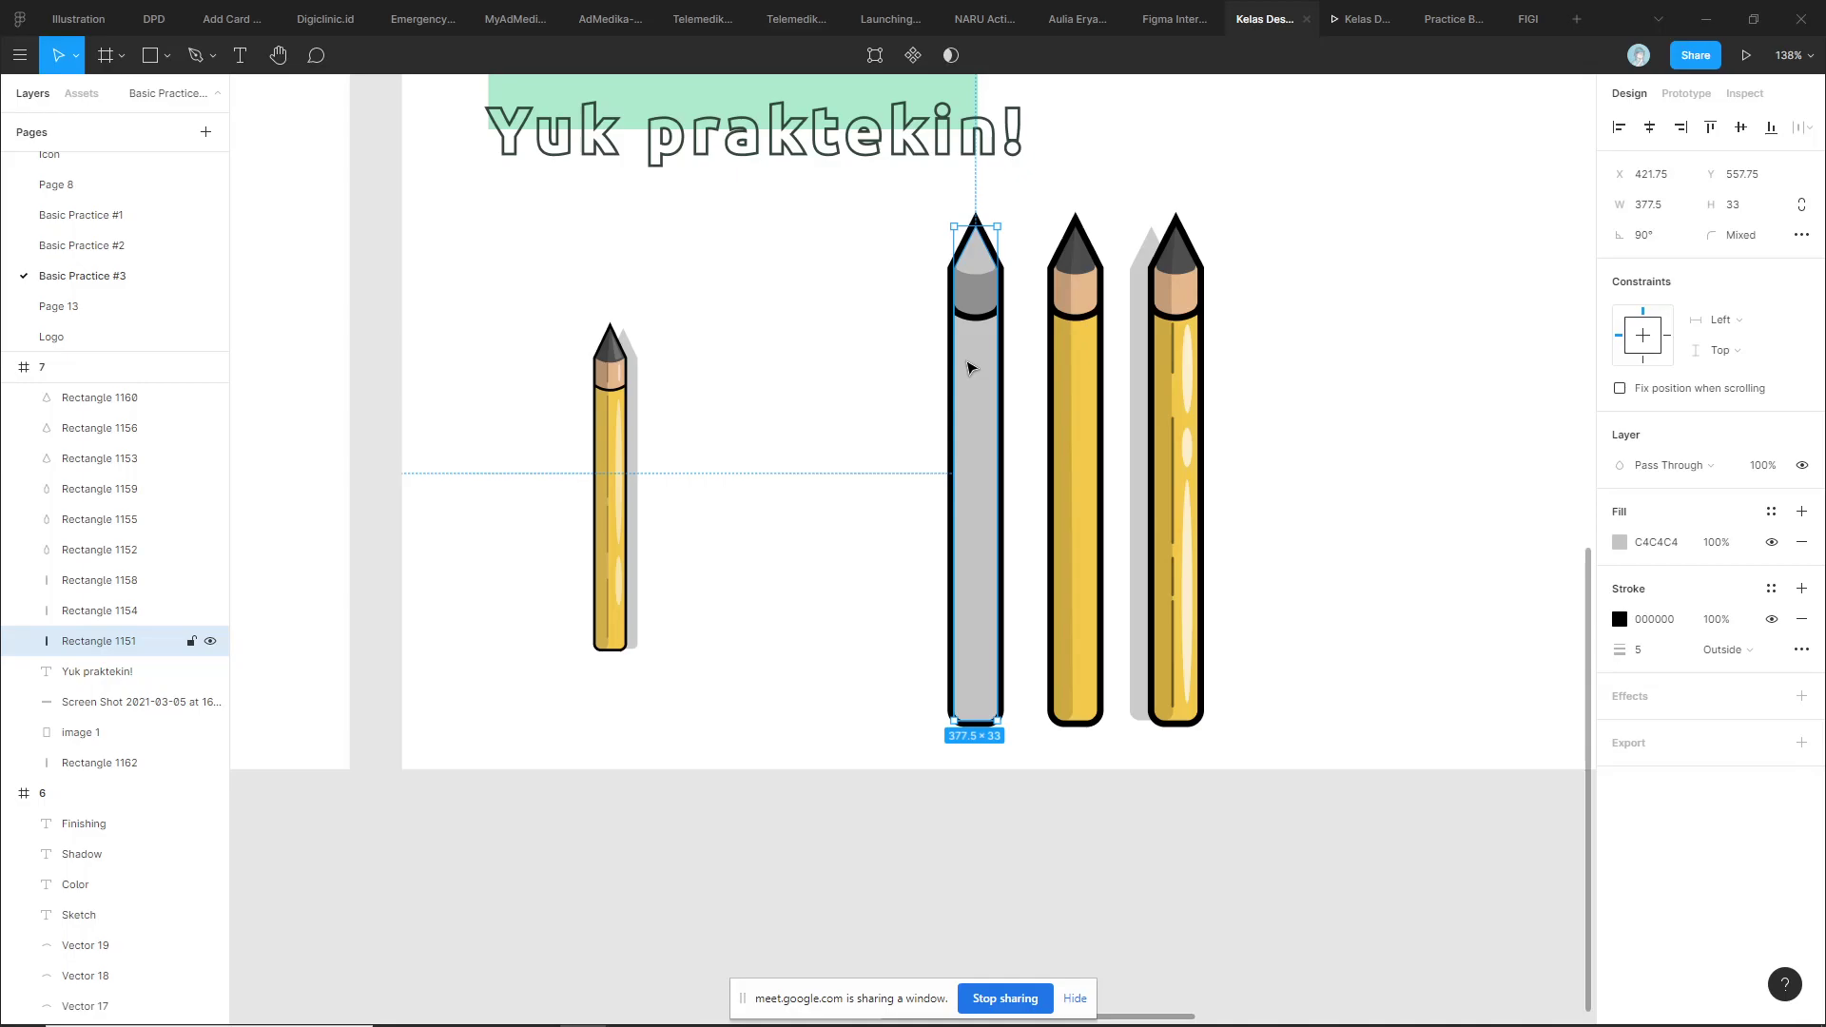
{"action": "left_click", "coordinate": [1313, 354]}
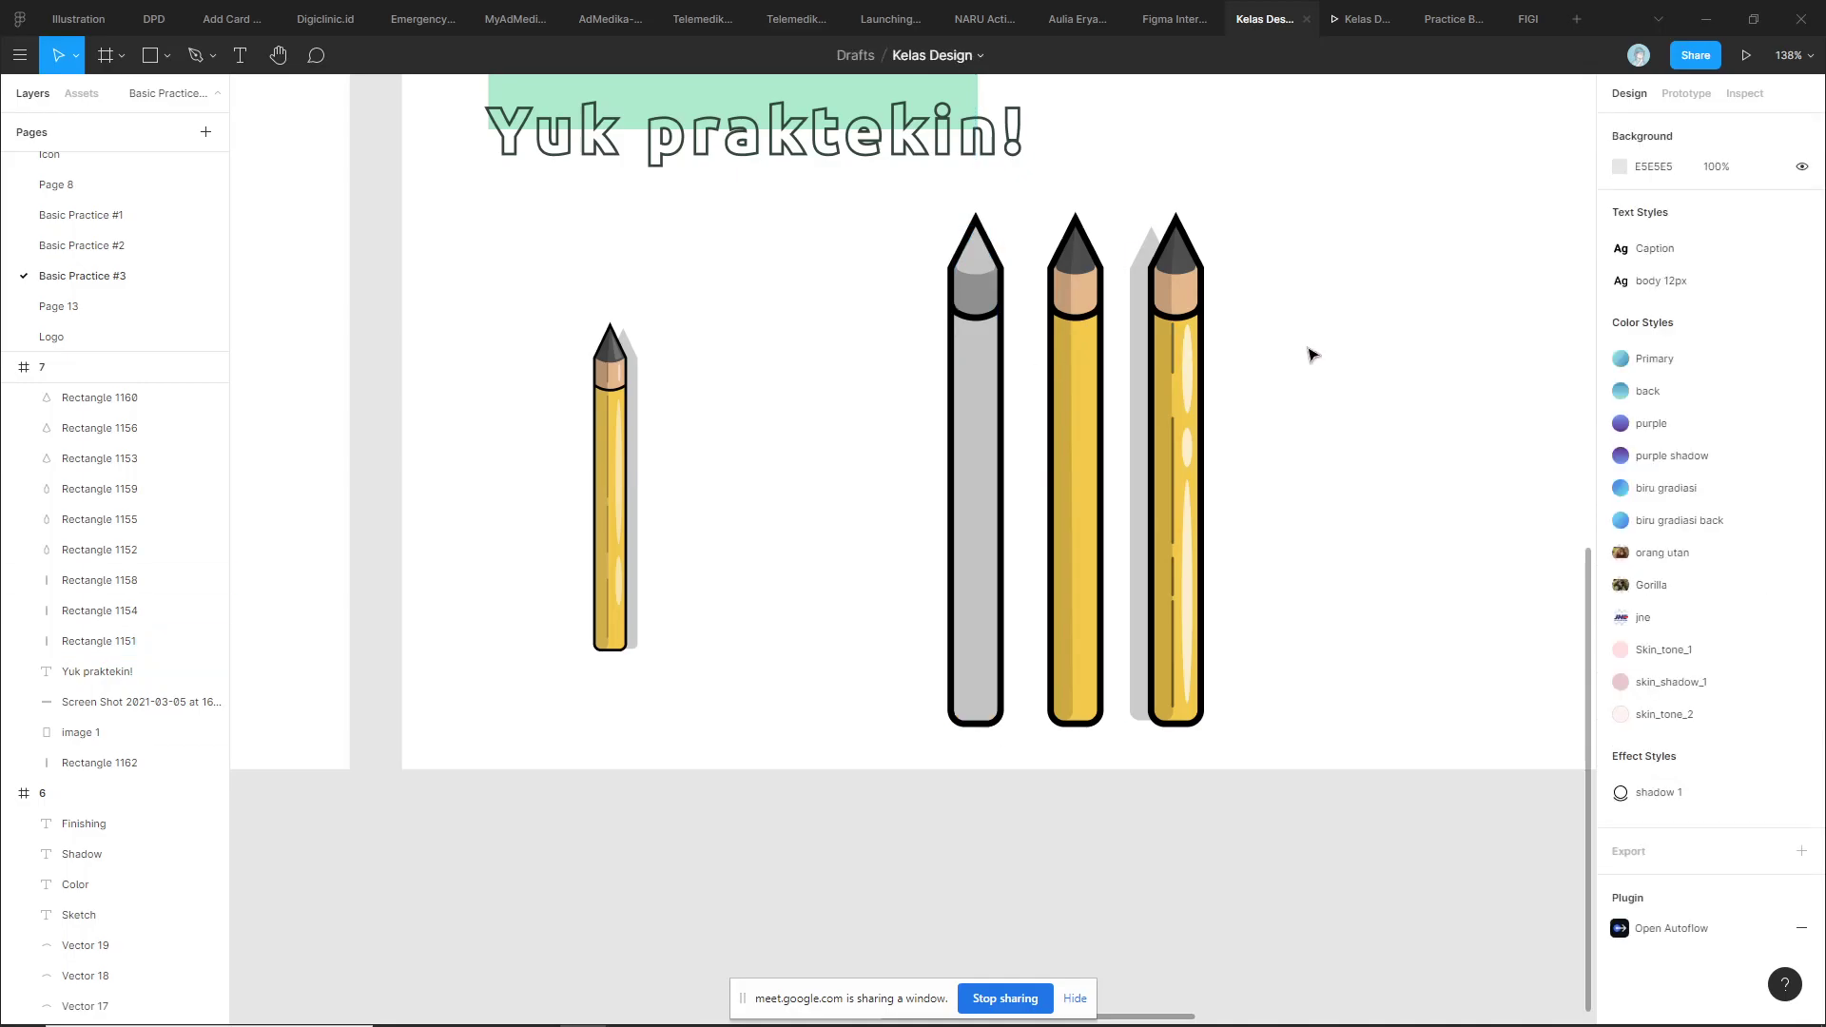
{"action": "left_click", "coordinate": [975, 393]}
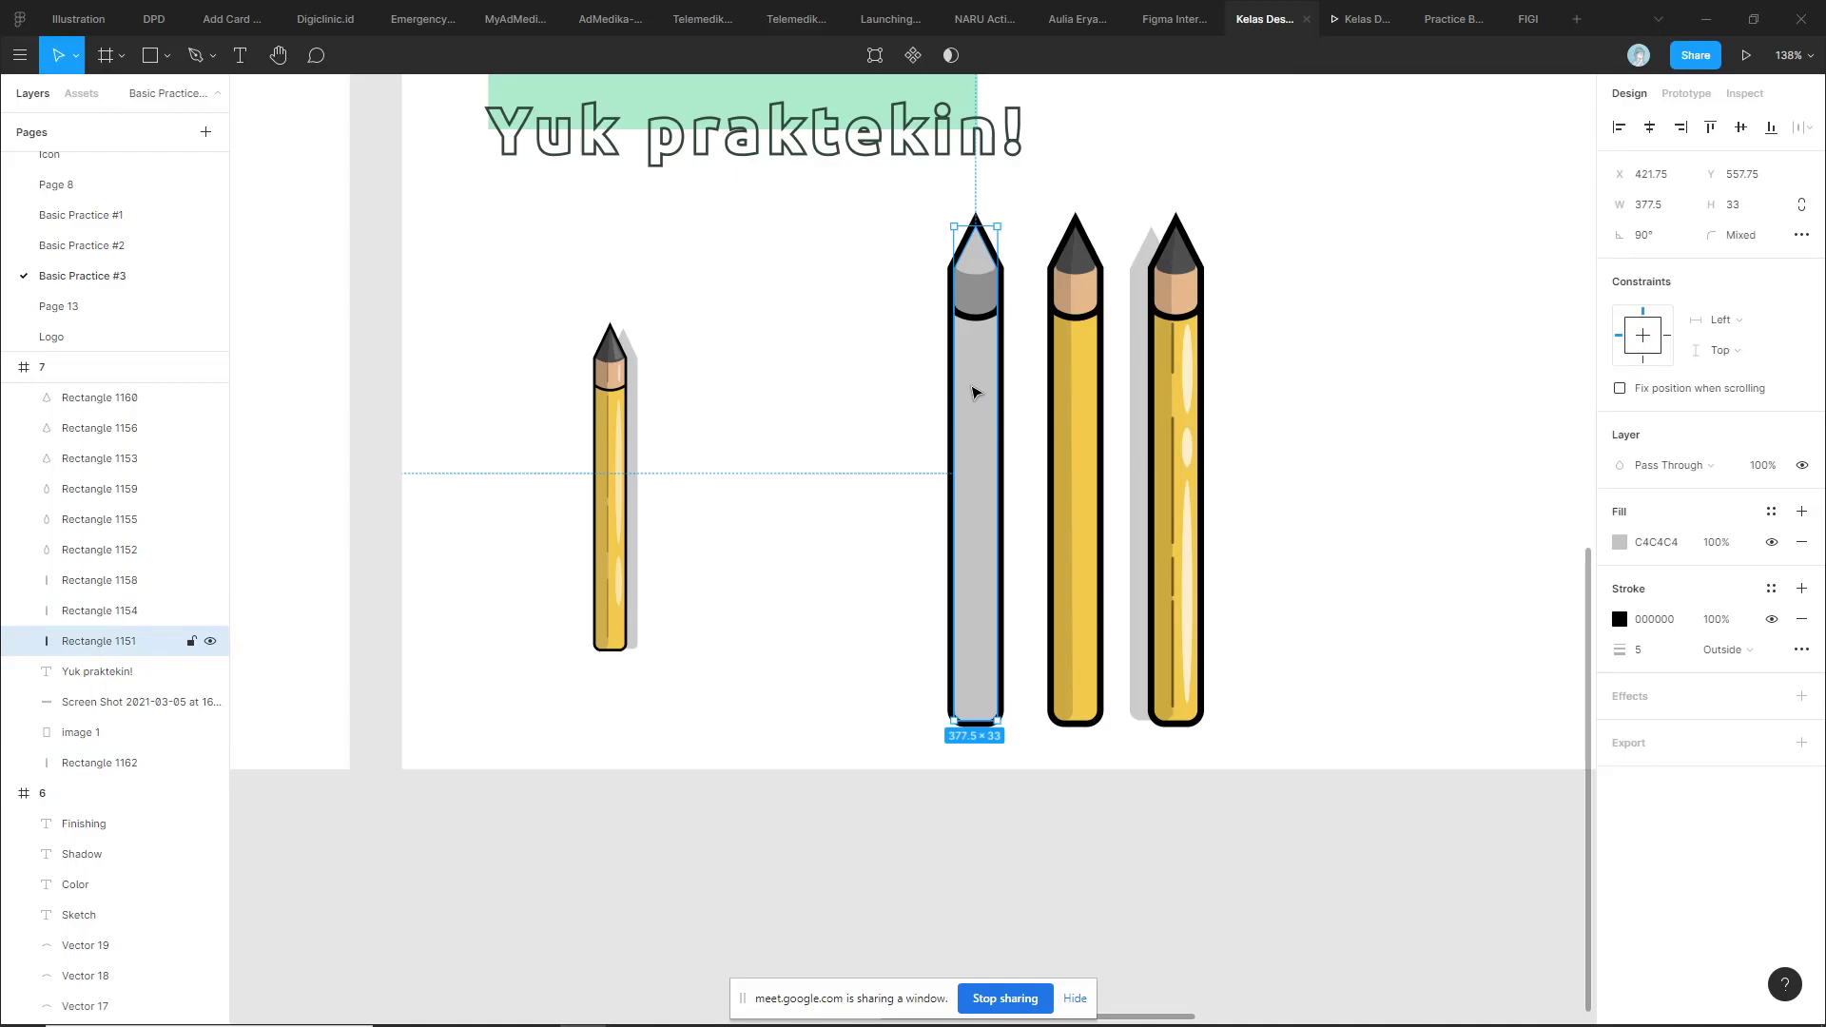
{"action": "left_click", "coordinate": [1028, 390]}
{"action": "left_click_drag", "start_coordinate": [983, 388], "coordinate": [1381, 400]}
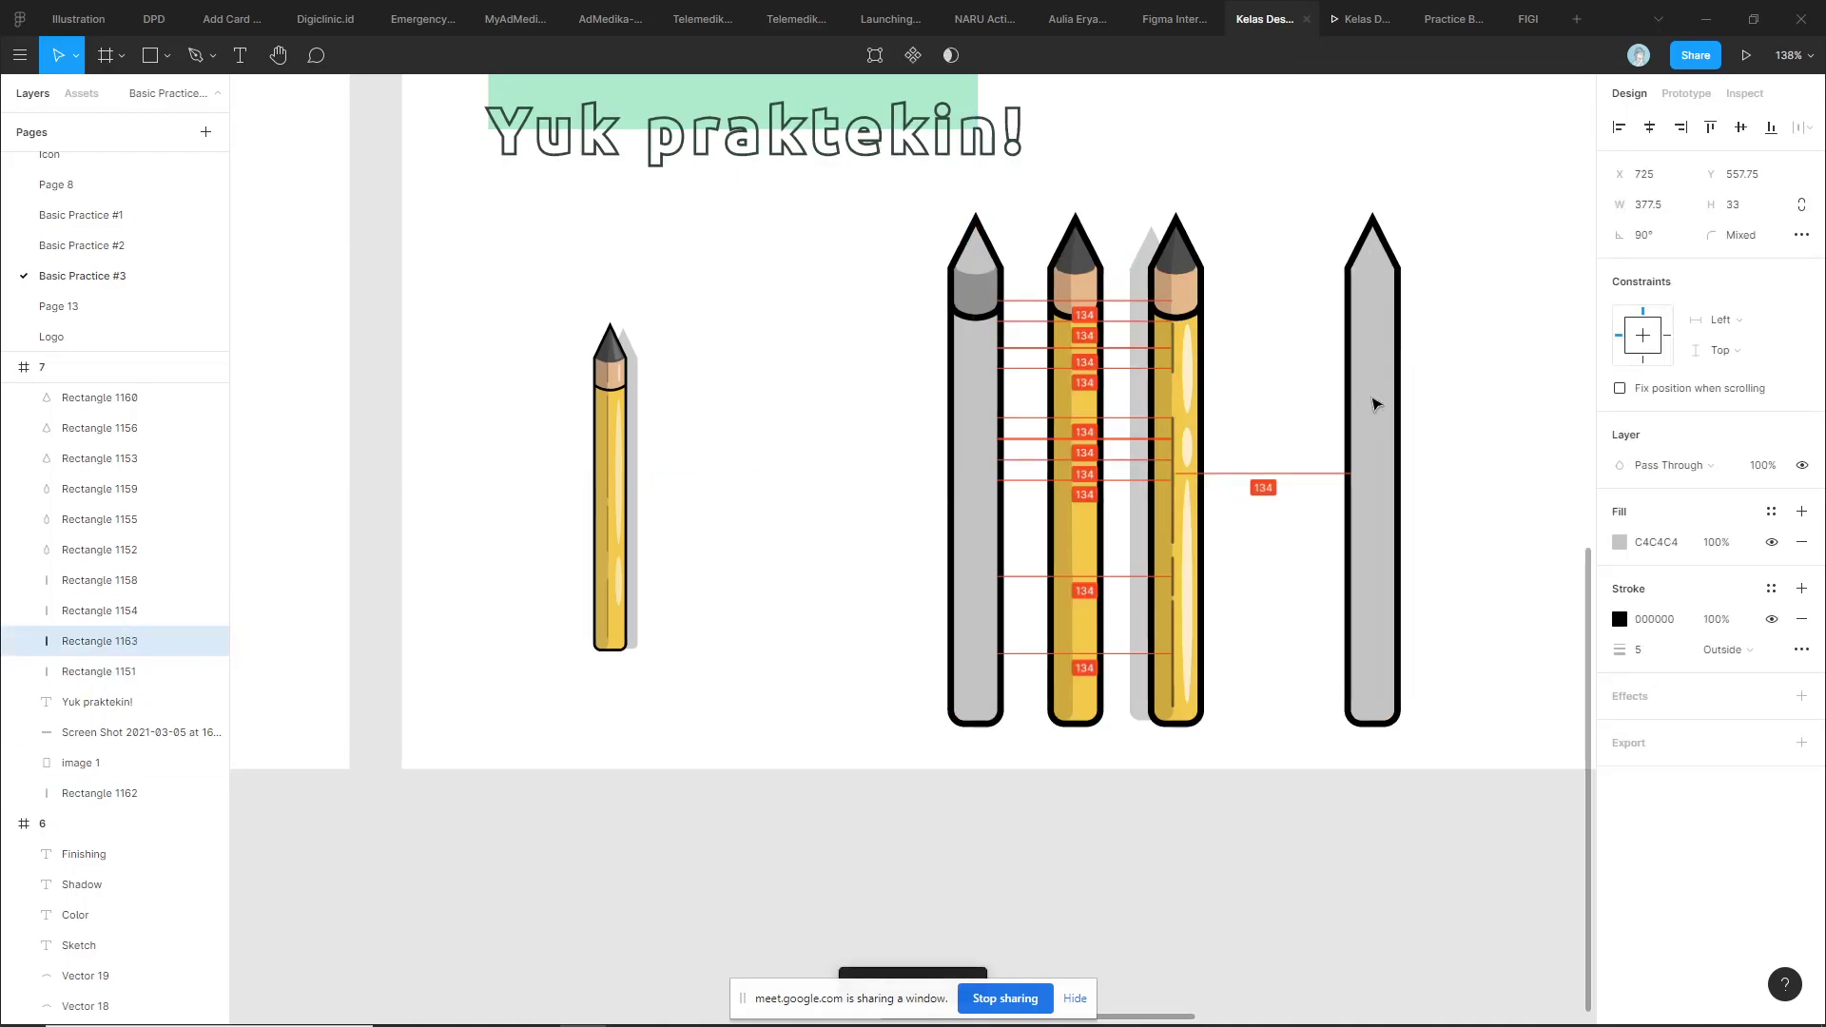
Zoom in on the new grey copy and switch to the Pen tool
{"action": "scroll", "coordinate": [1232, 404], "scroll_direction": "right", "scroll_amount": 3}
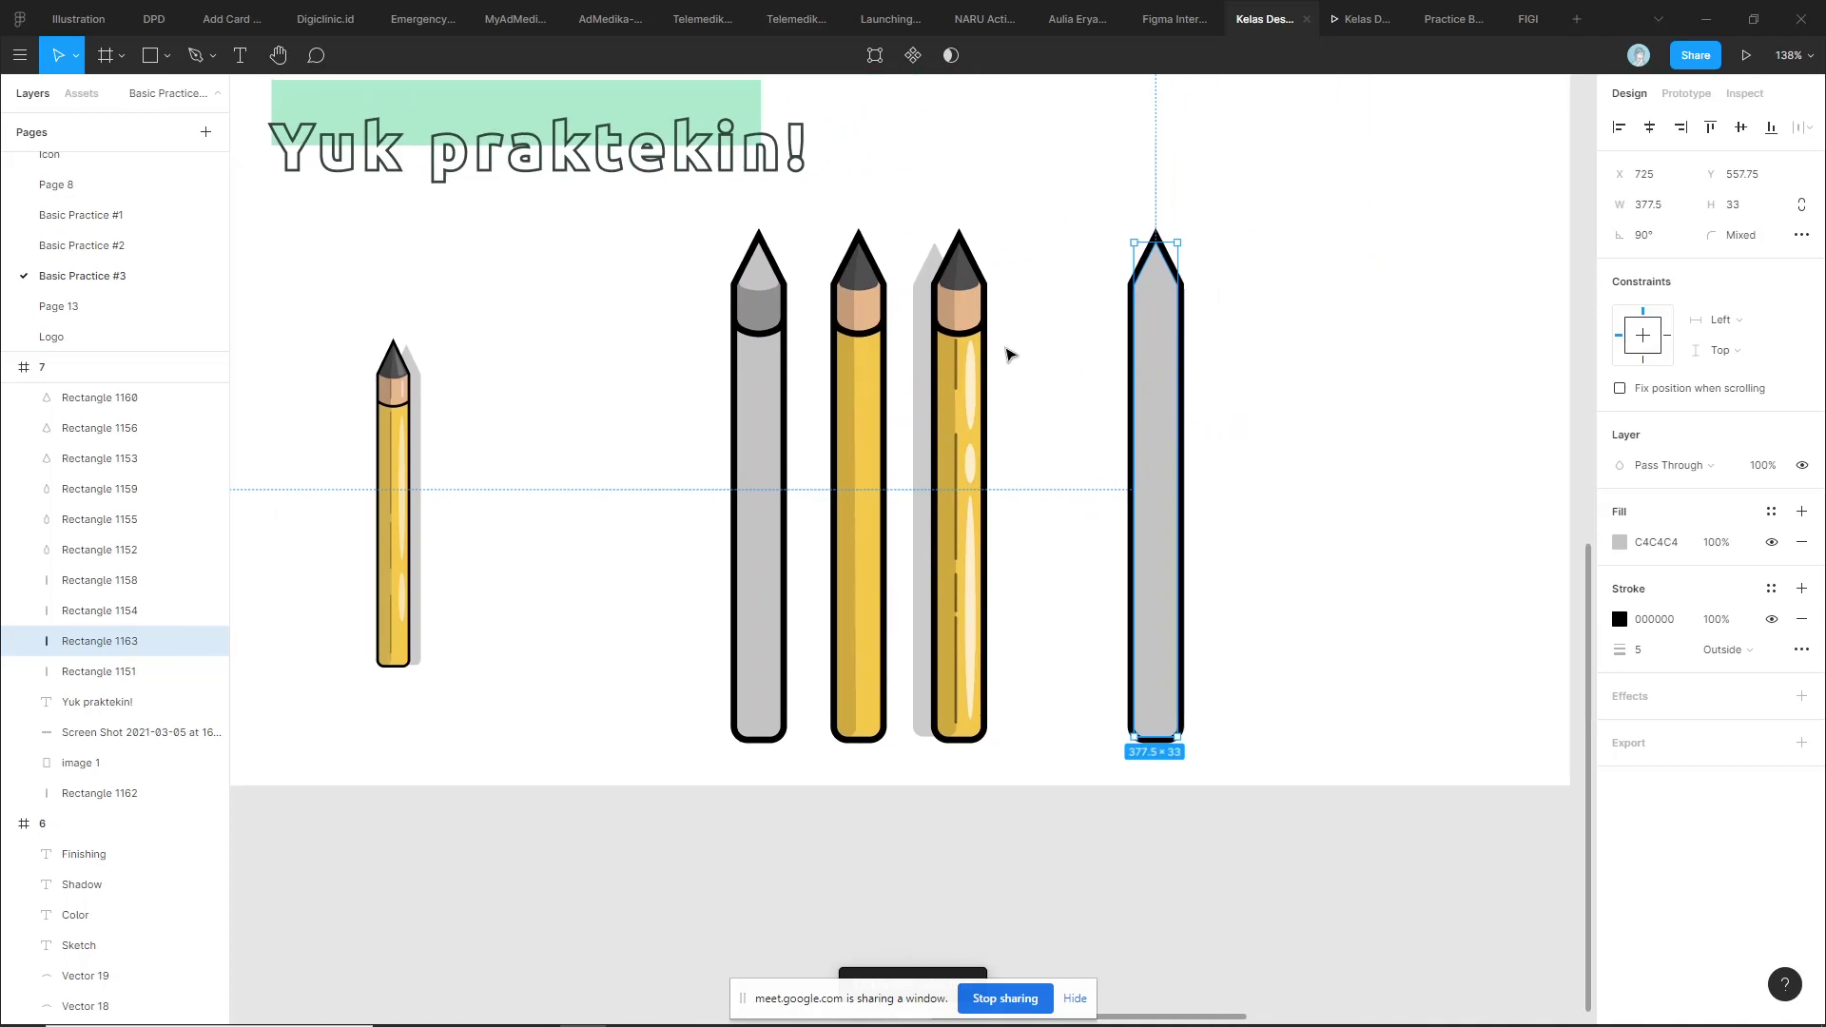
{"action": "scroll", "coordinate": [1010, 354], "scroll_direction": "up", "scroll_amount": 2}
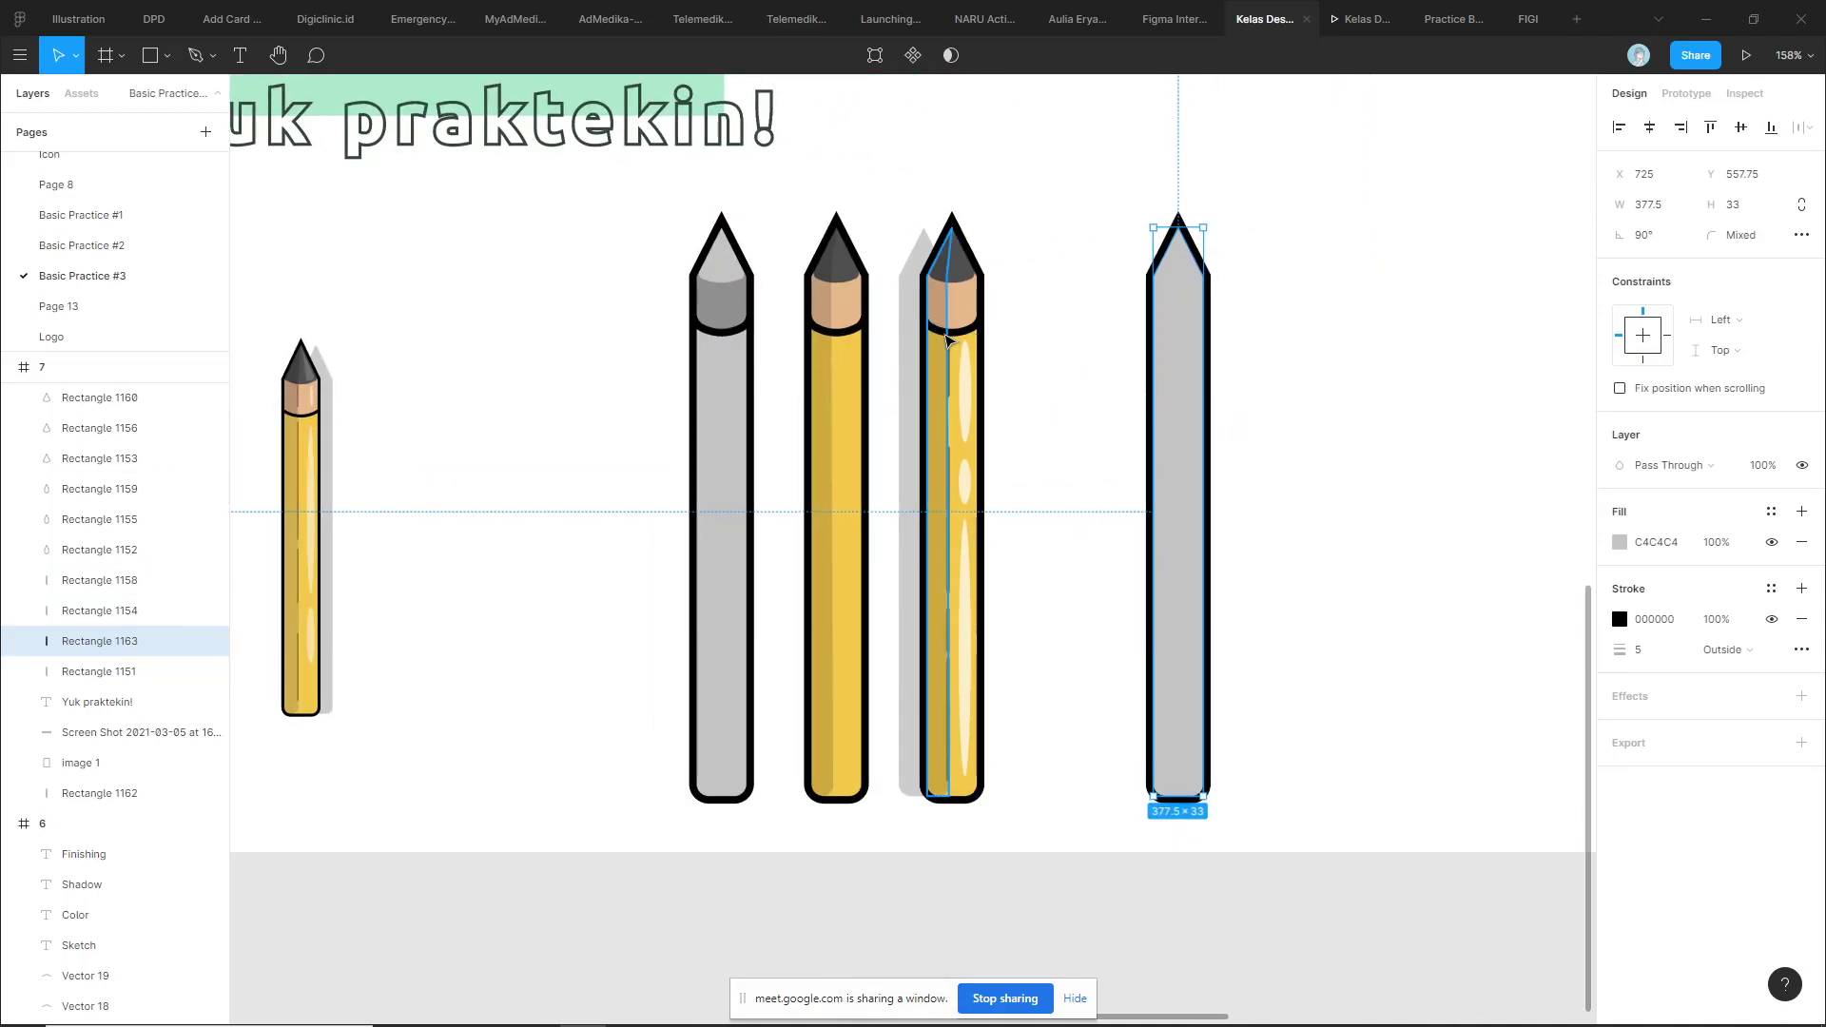
{"action": "scroll", "coordinate": [1232, 352], "scroll_direction": "up", "scroll_amount": 5}
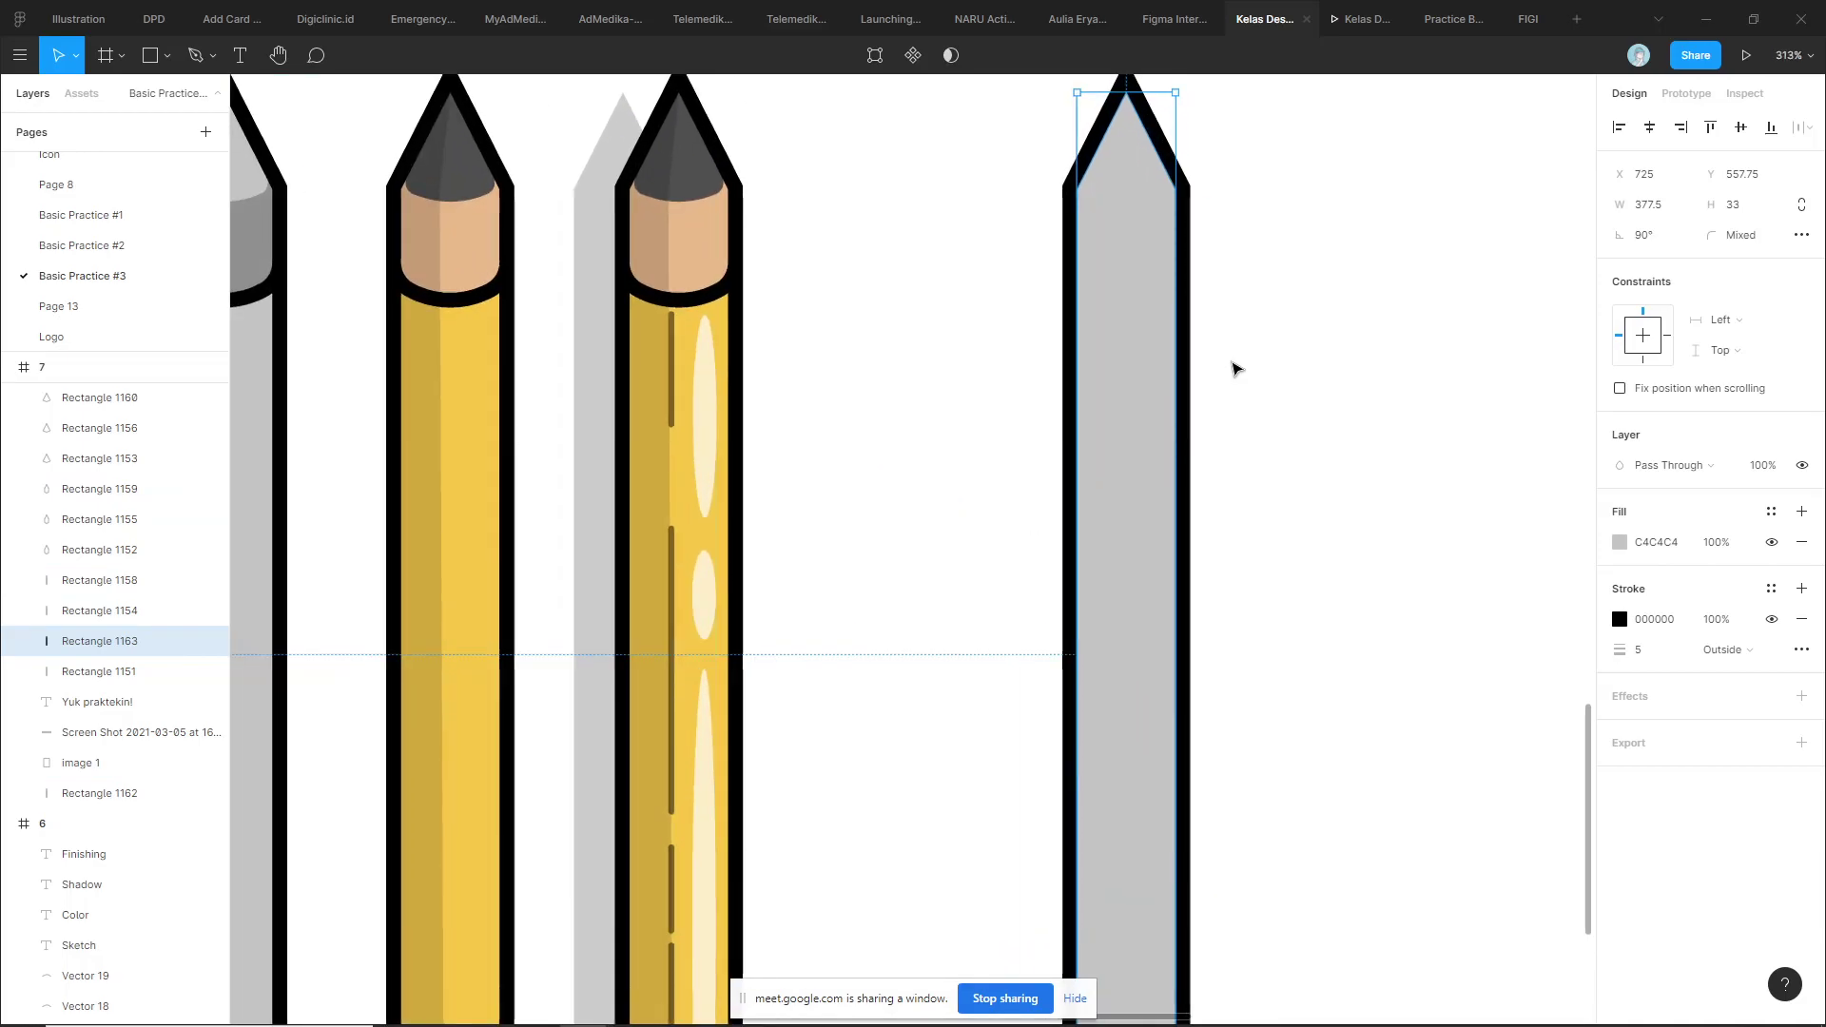
{"action": "key", "text": "p"}
{"action": "scroll", "coordinate": [1194, 289], "scroll_direction": "up", "scroll_amount": 3}
Draw a line across the grey copy's upper body and bend it into a smooth curve
{"action": "left_click", "coordinate": [979, 349]}
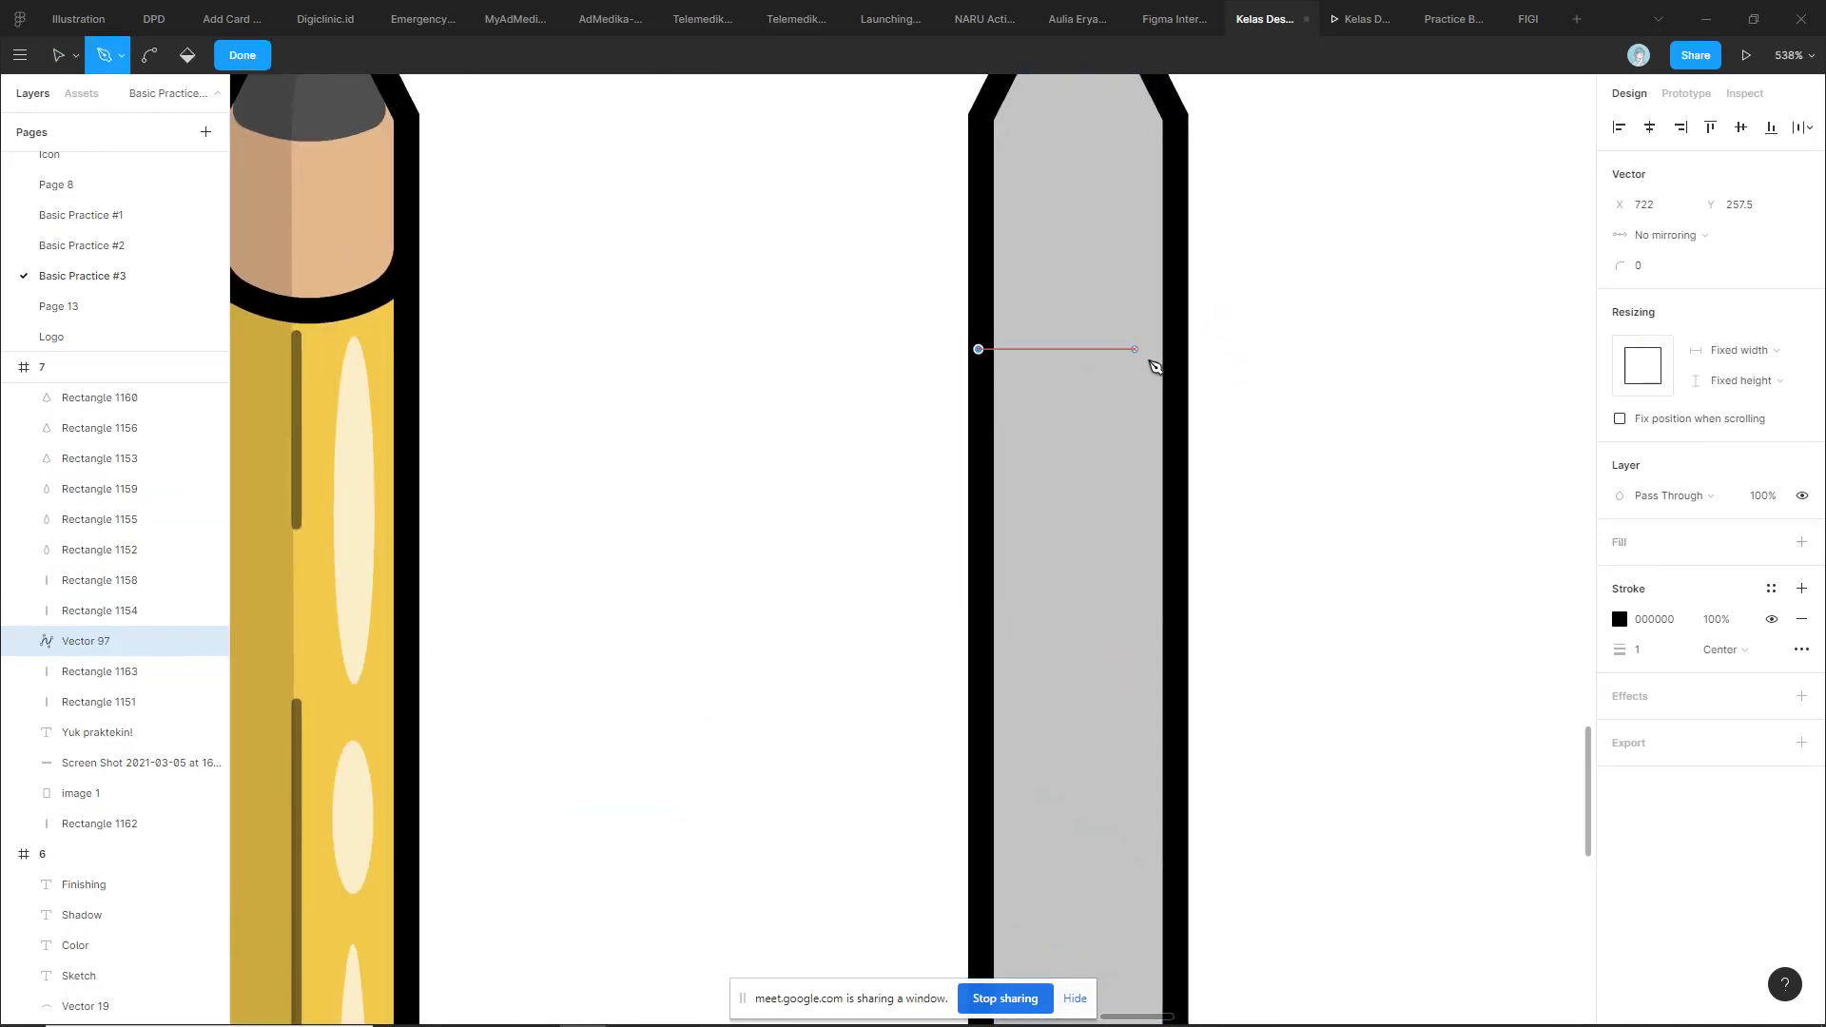
{"action": "left_click", "coordinate": [1180, 349]}
{"action": "key", "text": "Escape"}
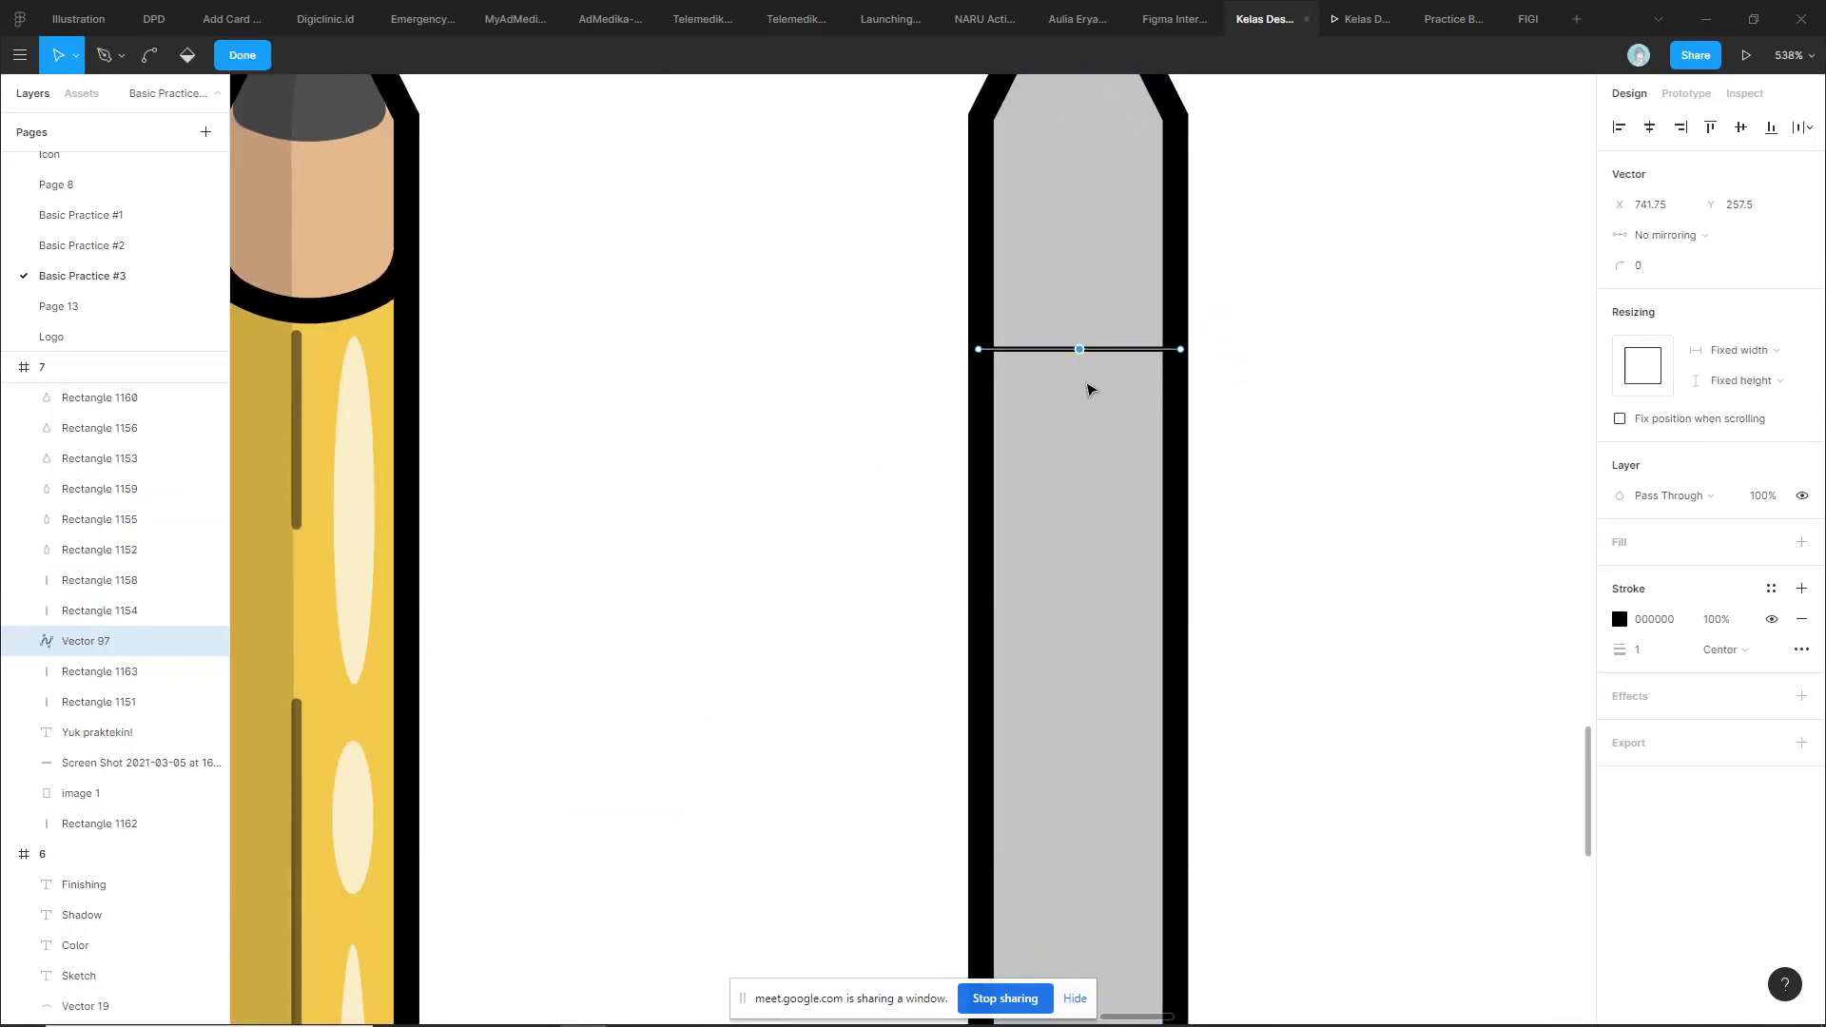
{"action": "left_click_drag", "start_coordinate": [1082, 351], "coordinate": [1084, 402]}
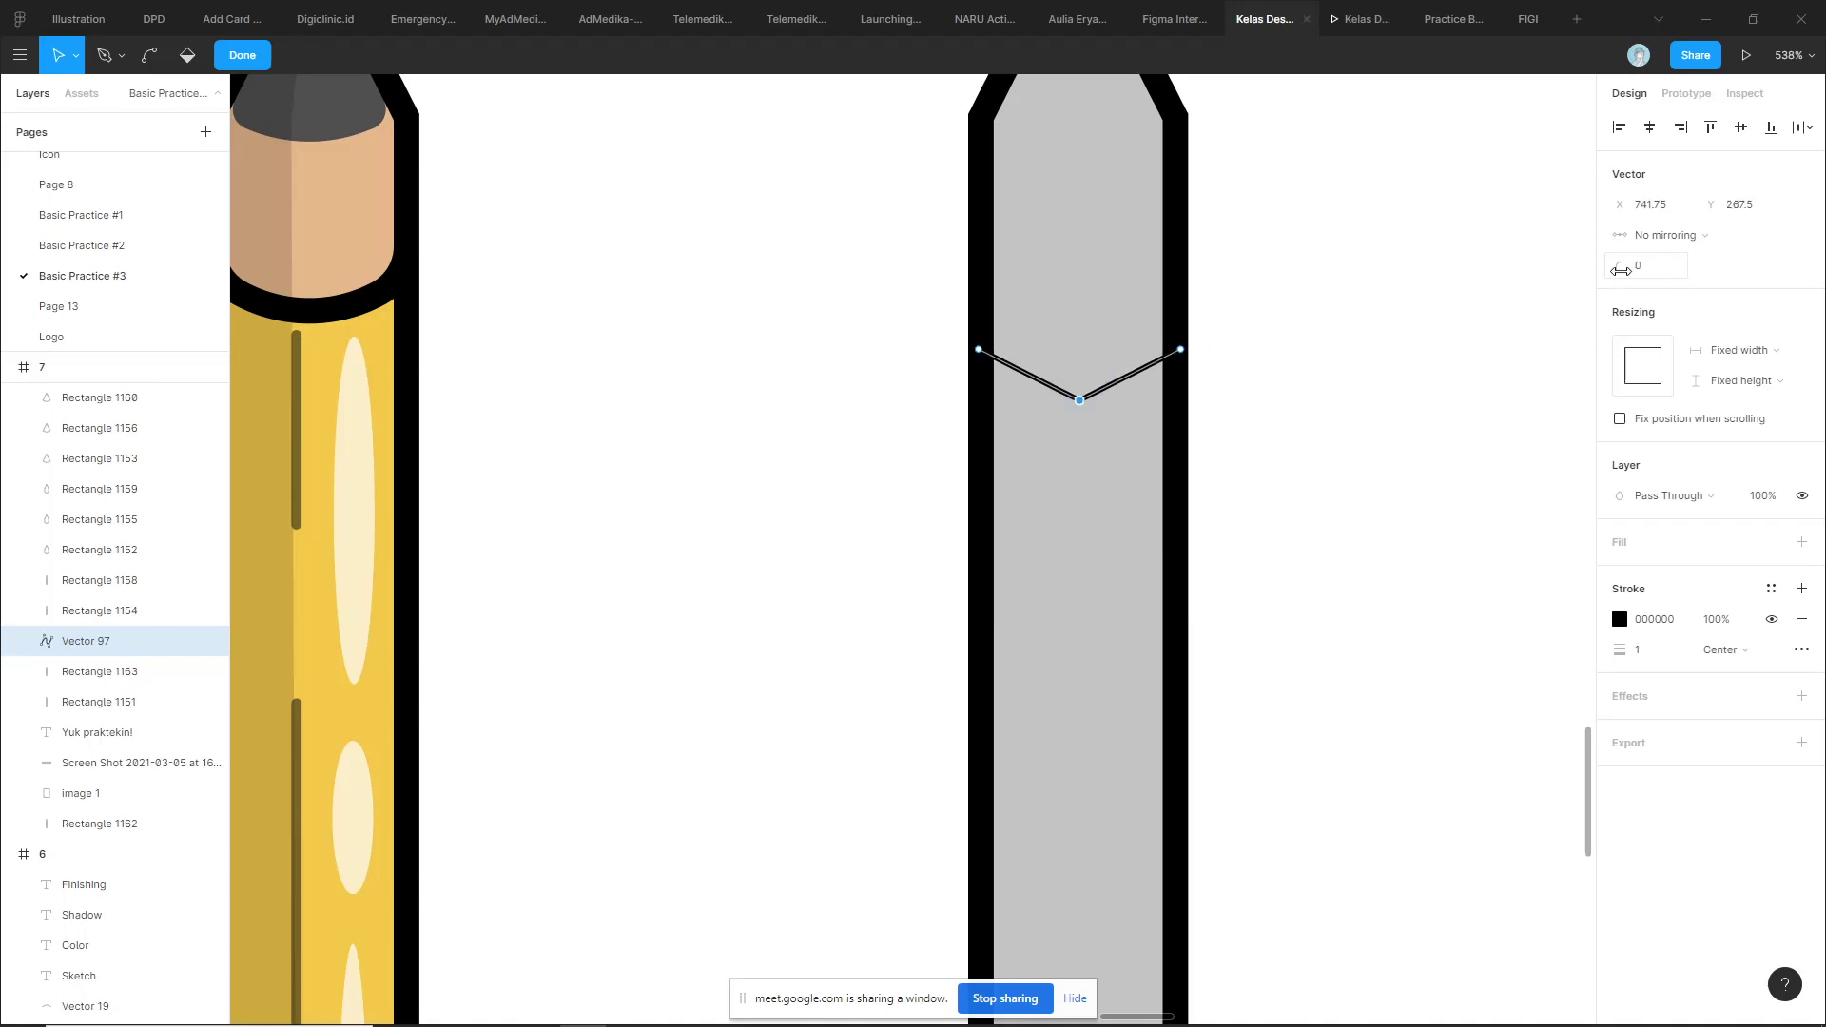
{"action": "left_click_drag", "start_coordinate": [1620, 270], "coordinate": [1660, 270]}
{"action": "key", "text": "Escape"}
Give the curved band a 5 px stroke and raise it to Y 240
{"action": "scroll", "coordinate": [1304, 328], "scroll_direction": "up", "scroll_amount": 2}
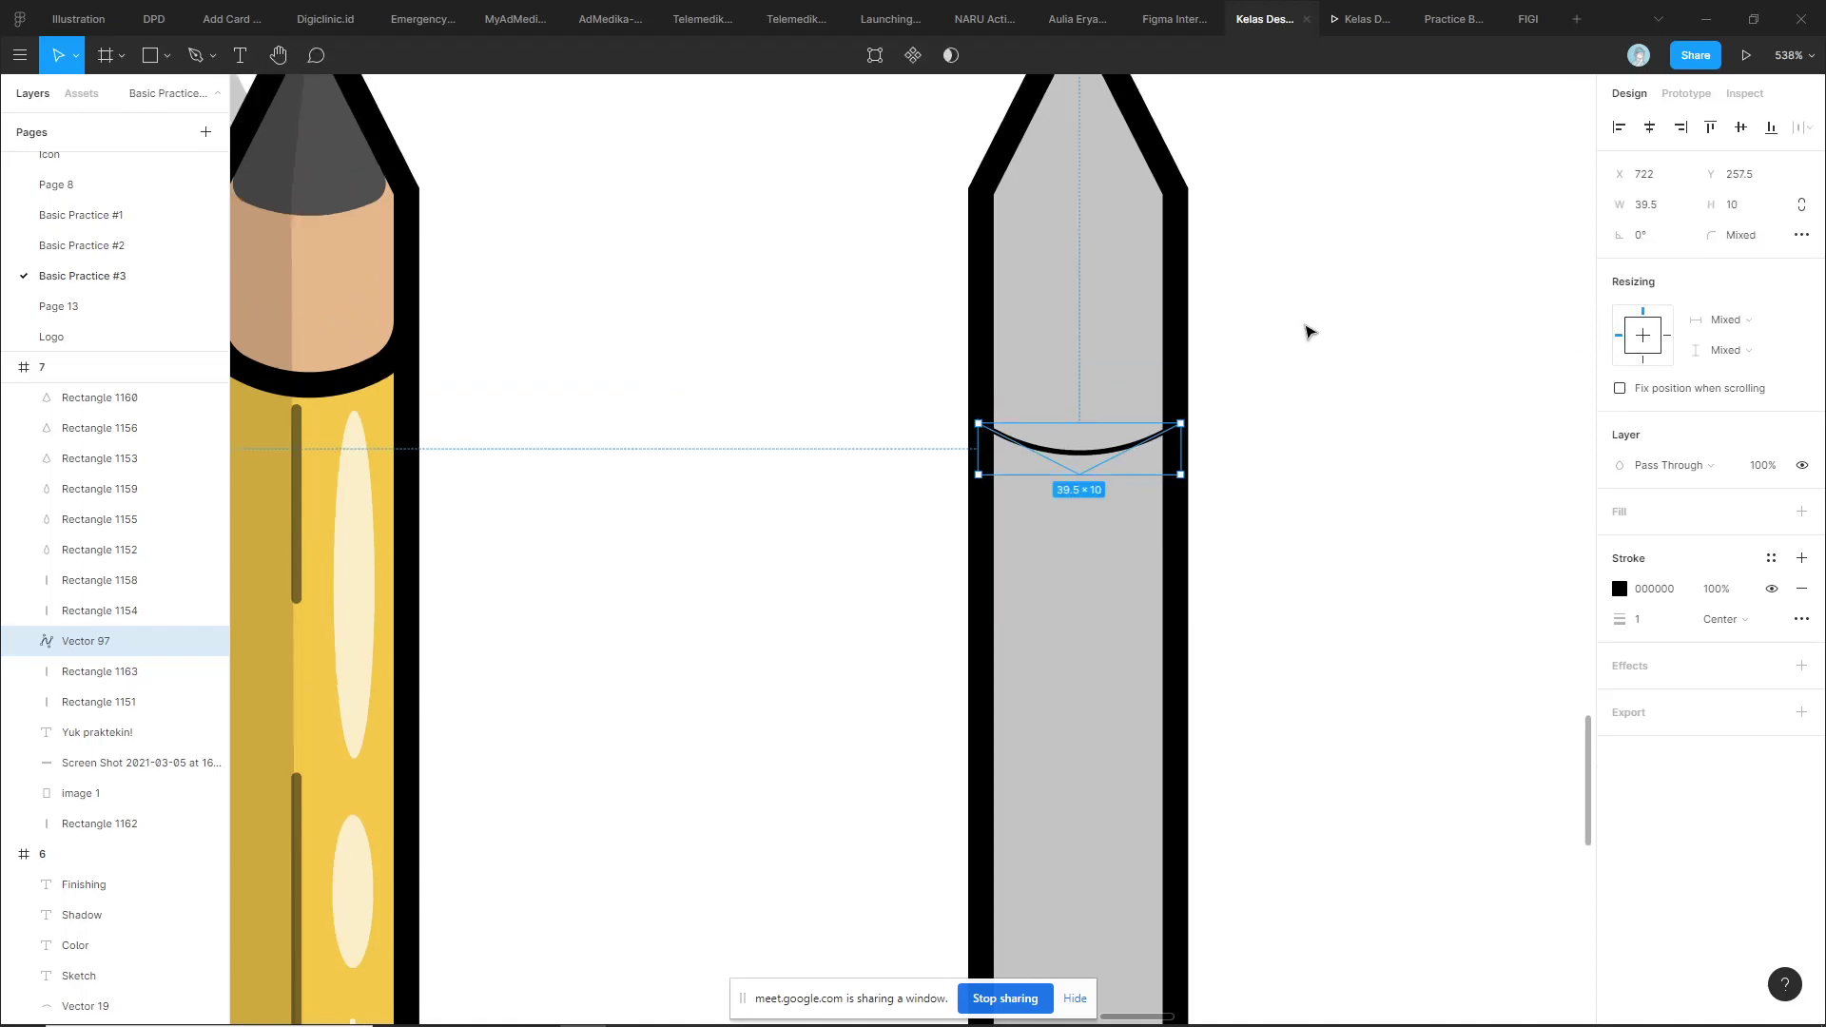
{"action": "scroll", "coordinate": [1279, 429], "scroll_direction": "up", "scroll_amount": 2}
{"action": "left_click_drag", "start_coordinate": [1608, 619], "coordinate": [1621, 620]}
{"action": "left_click", "coordinate": [1194, 448]}
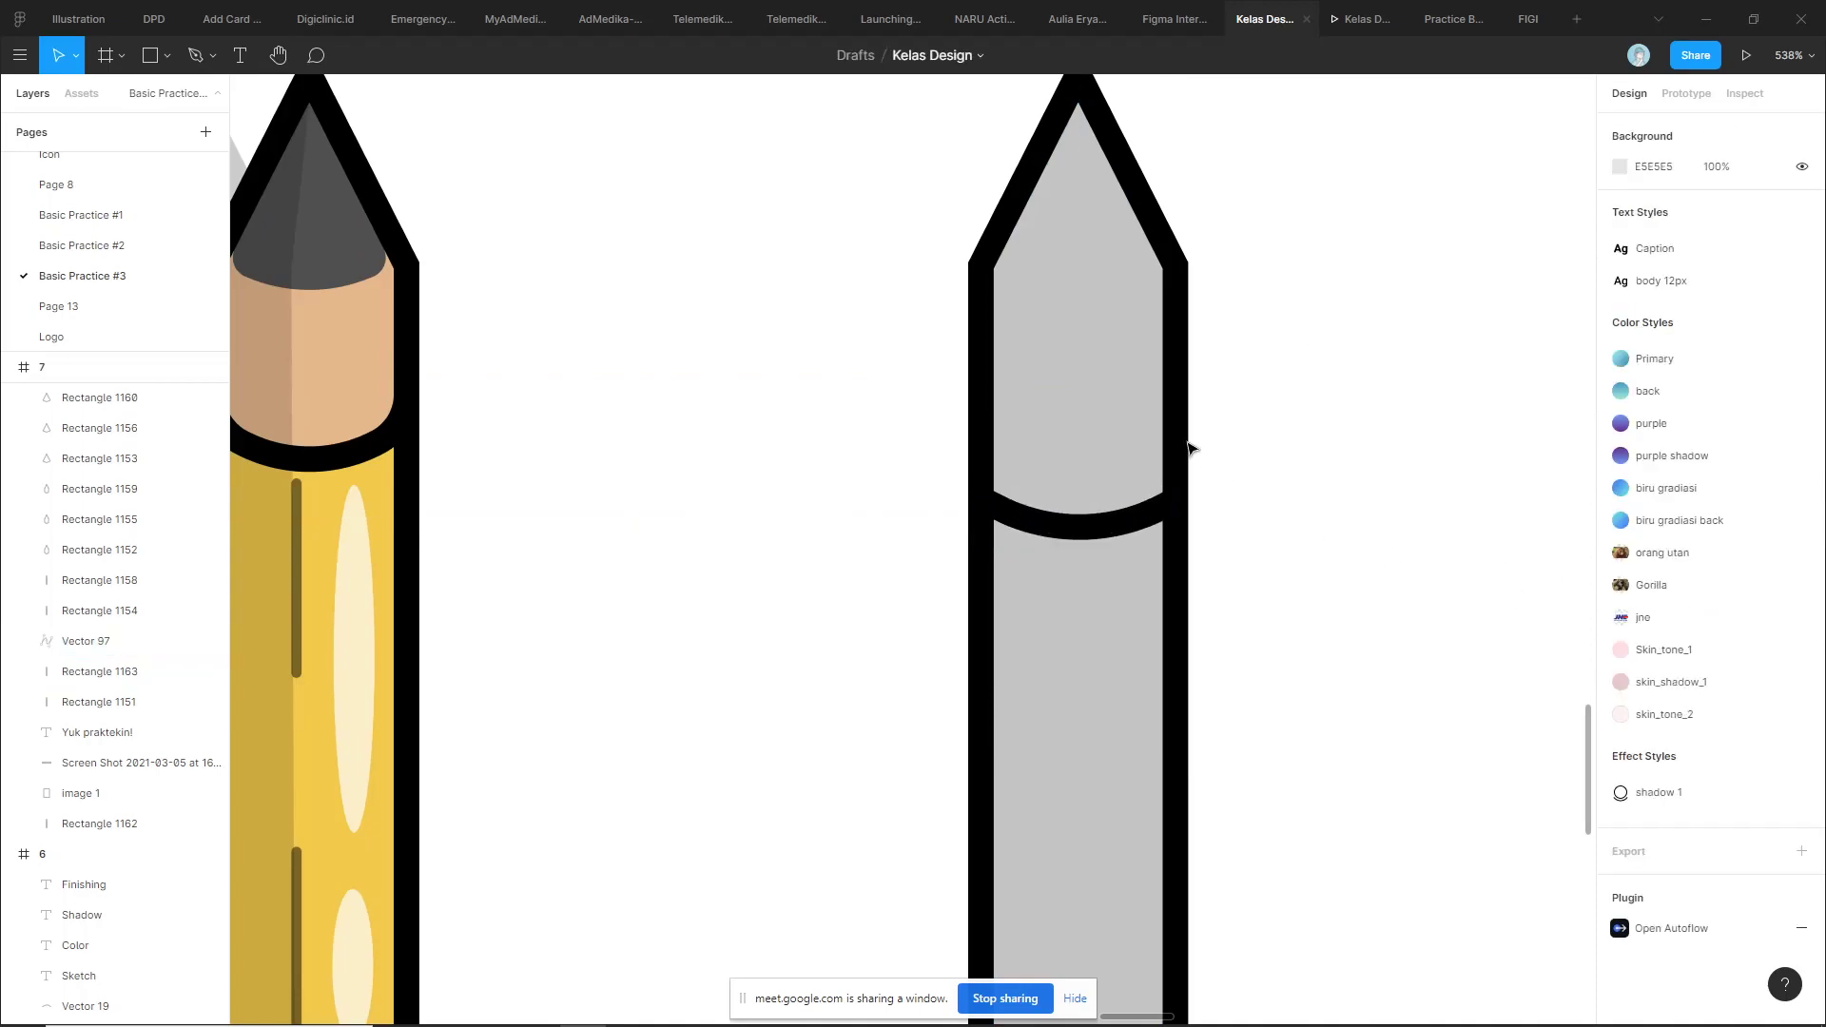
{"action": "scroll", "coordinate": [1117, 609], "scroll_direction": "up", "scroll_amount": 2}
{"action": "left_click", "coordinate": [1117, 609]}
{"action": "left_click_drag", "start_coordinate": [1118, 609], "coordinate": [1121, 518]}
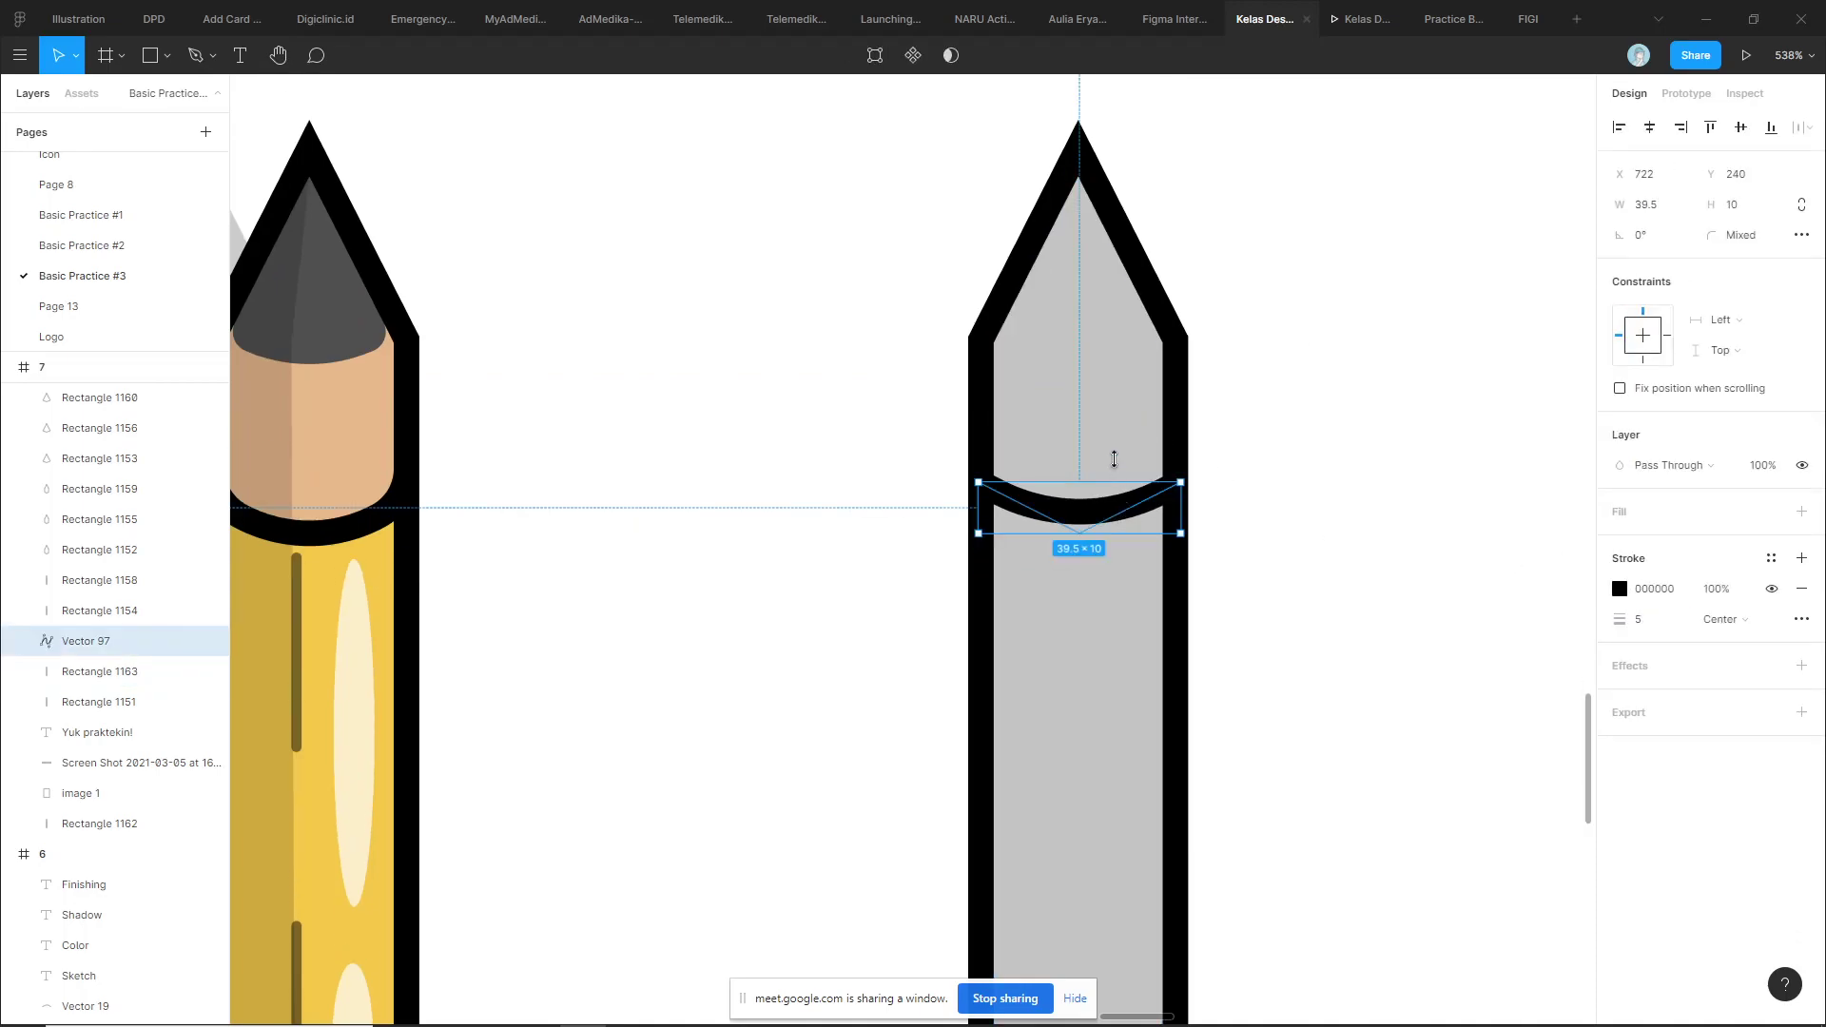
{"action": "scroll", "coordinate": [1128, 371], "scroll_direction": "left", "scroll_amount": 2}
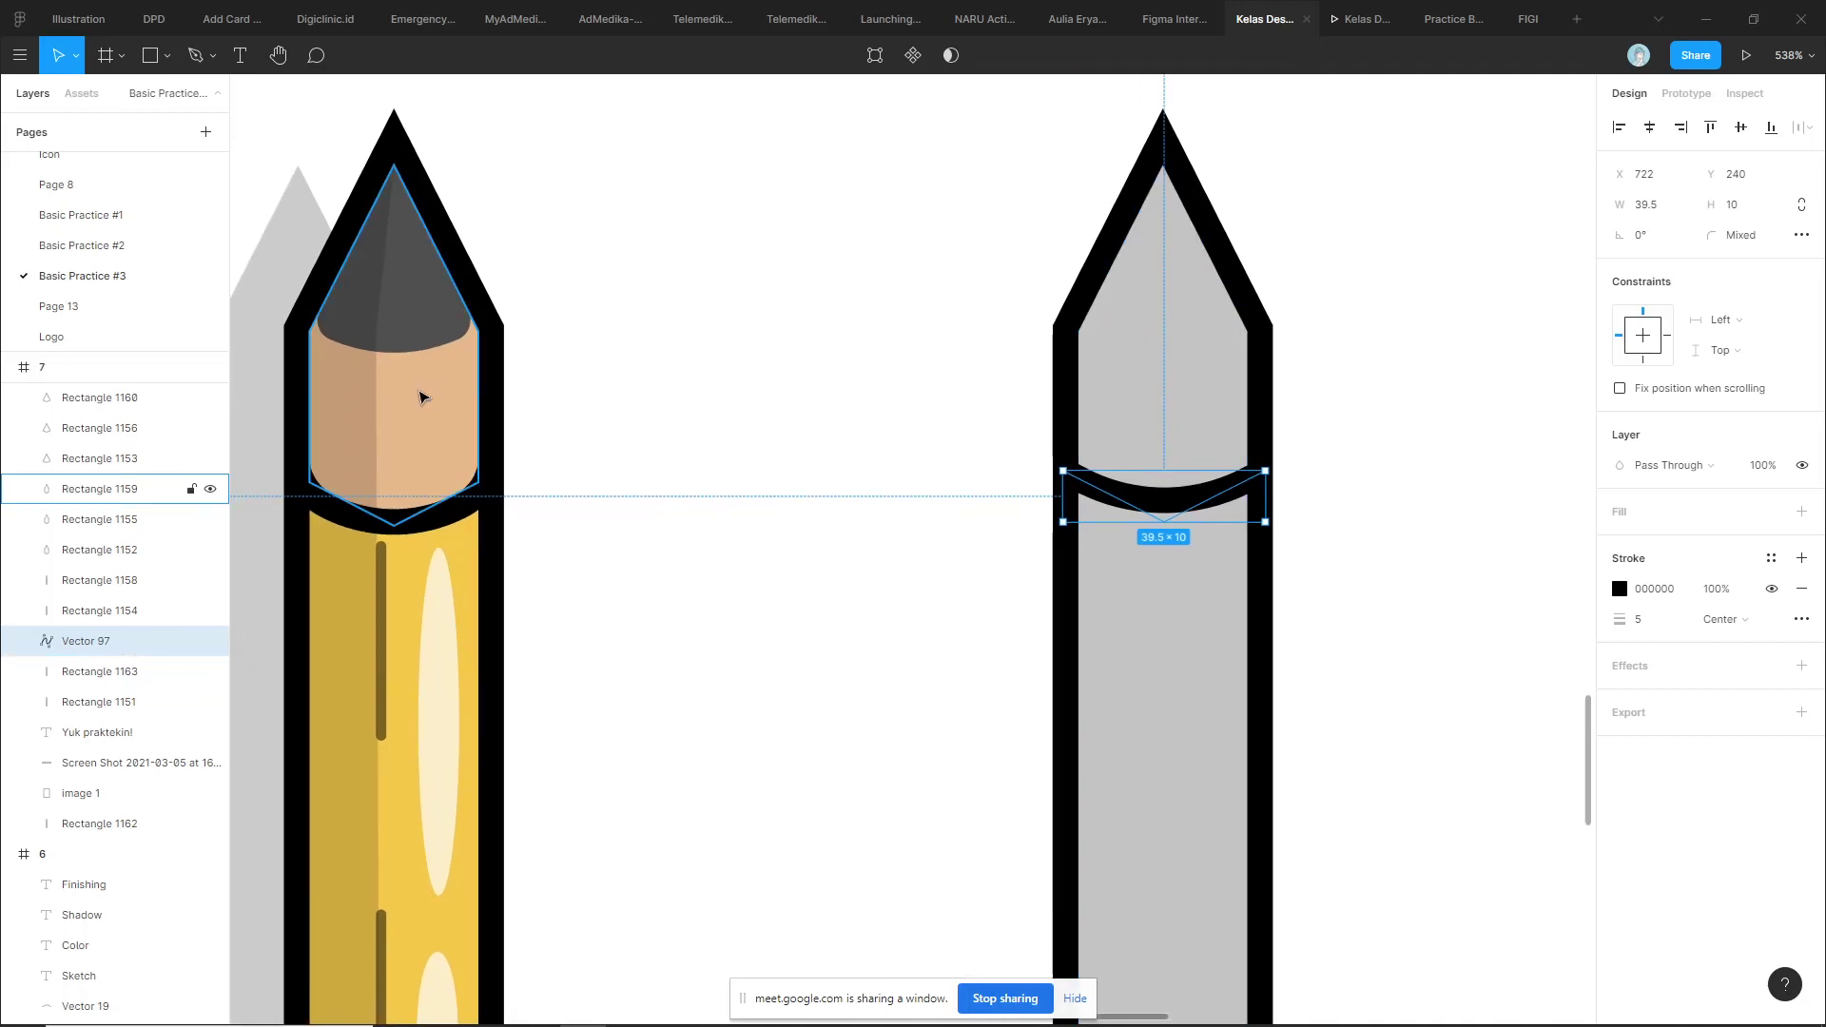
{"action": "left_click", "coordinate": [1200, 319]}
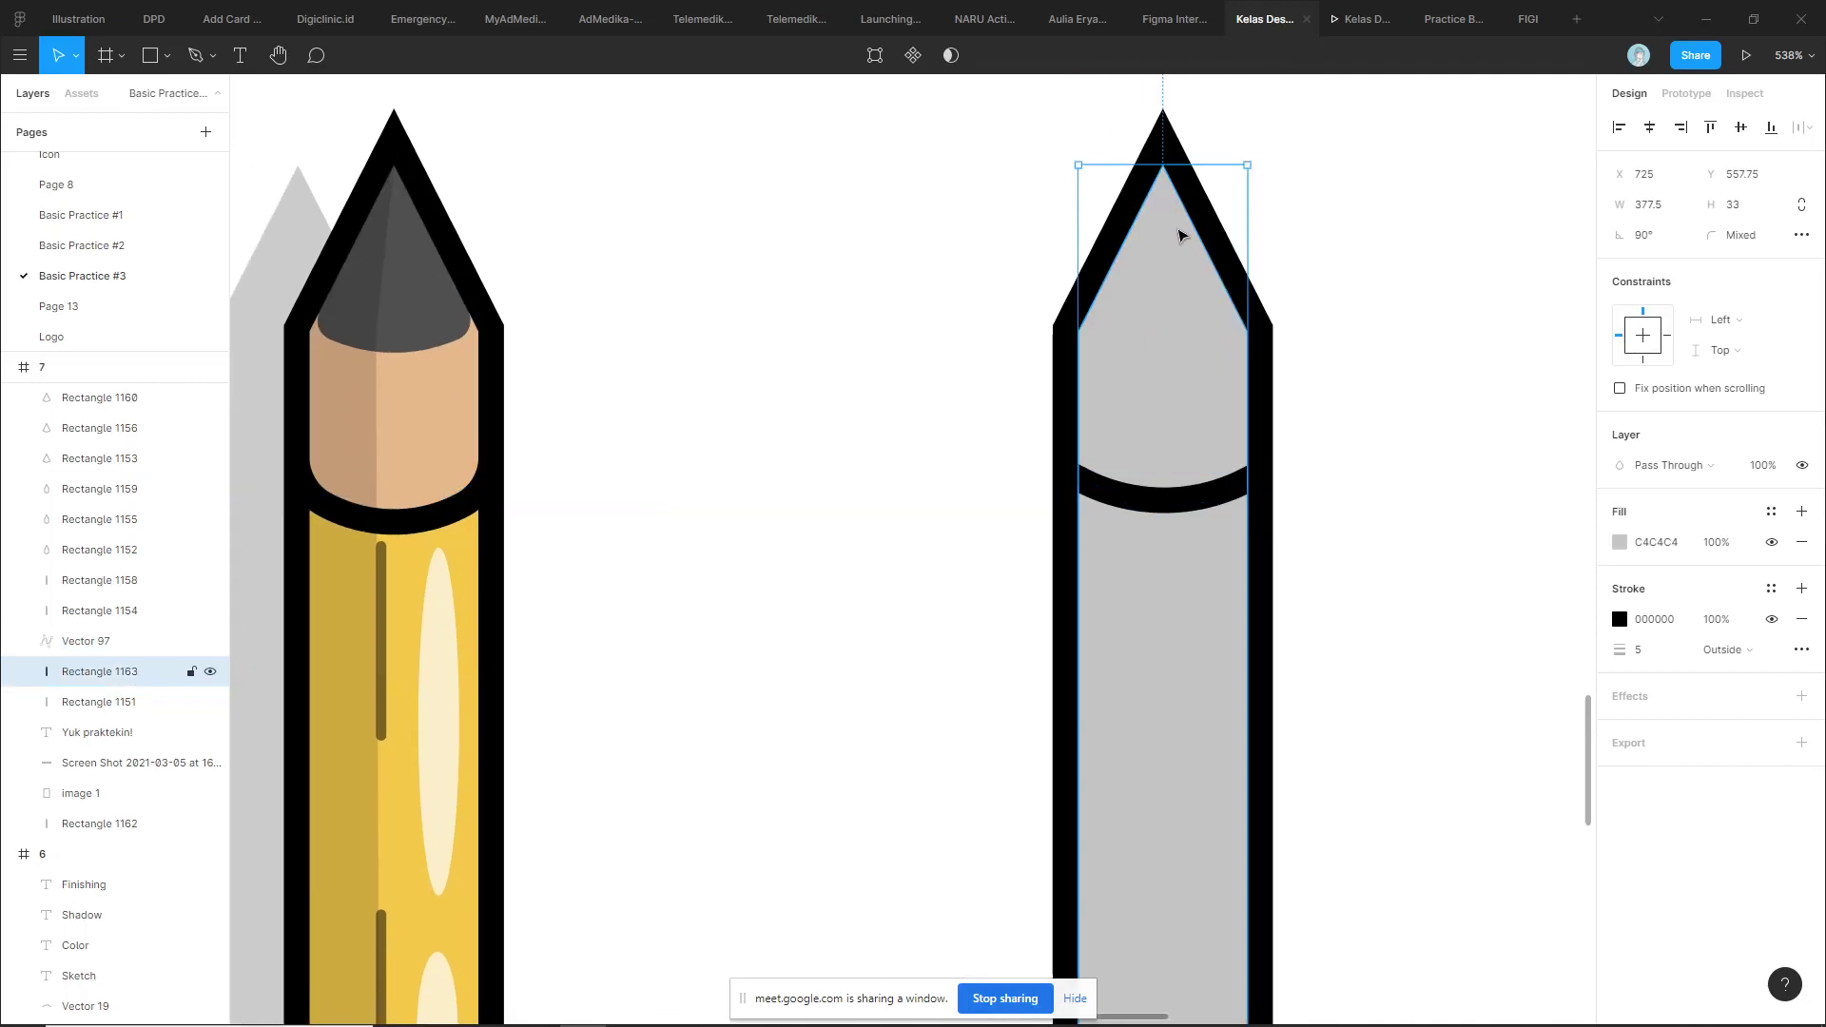
Lower the black band (Vector 97) slightly to about Y 245
{"action": "scroll", "coordinate": [1176, 204], "scroll_direction": "up", "scroll_amount": 2}
{"action": "scroll", "coordinate": [1180, 228], "scroll_direction": "up", "scroll_amount": 2}
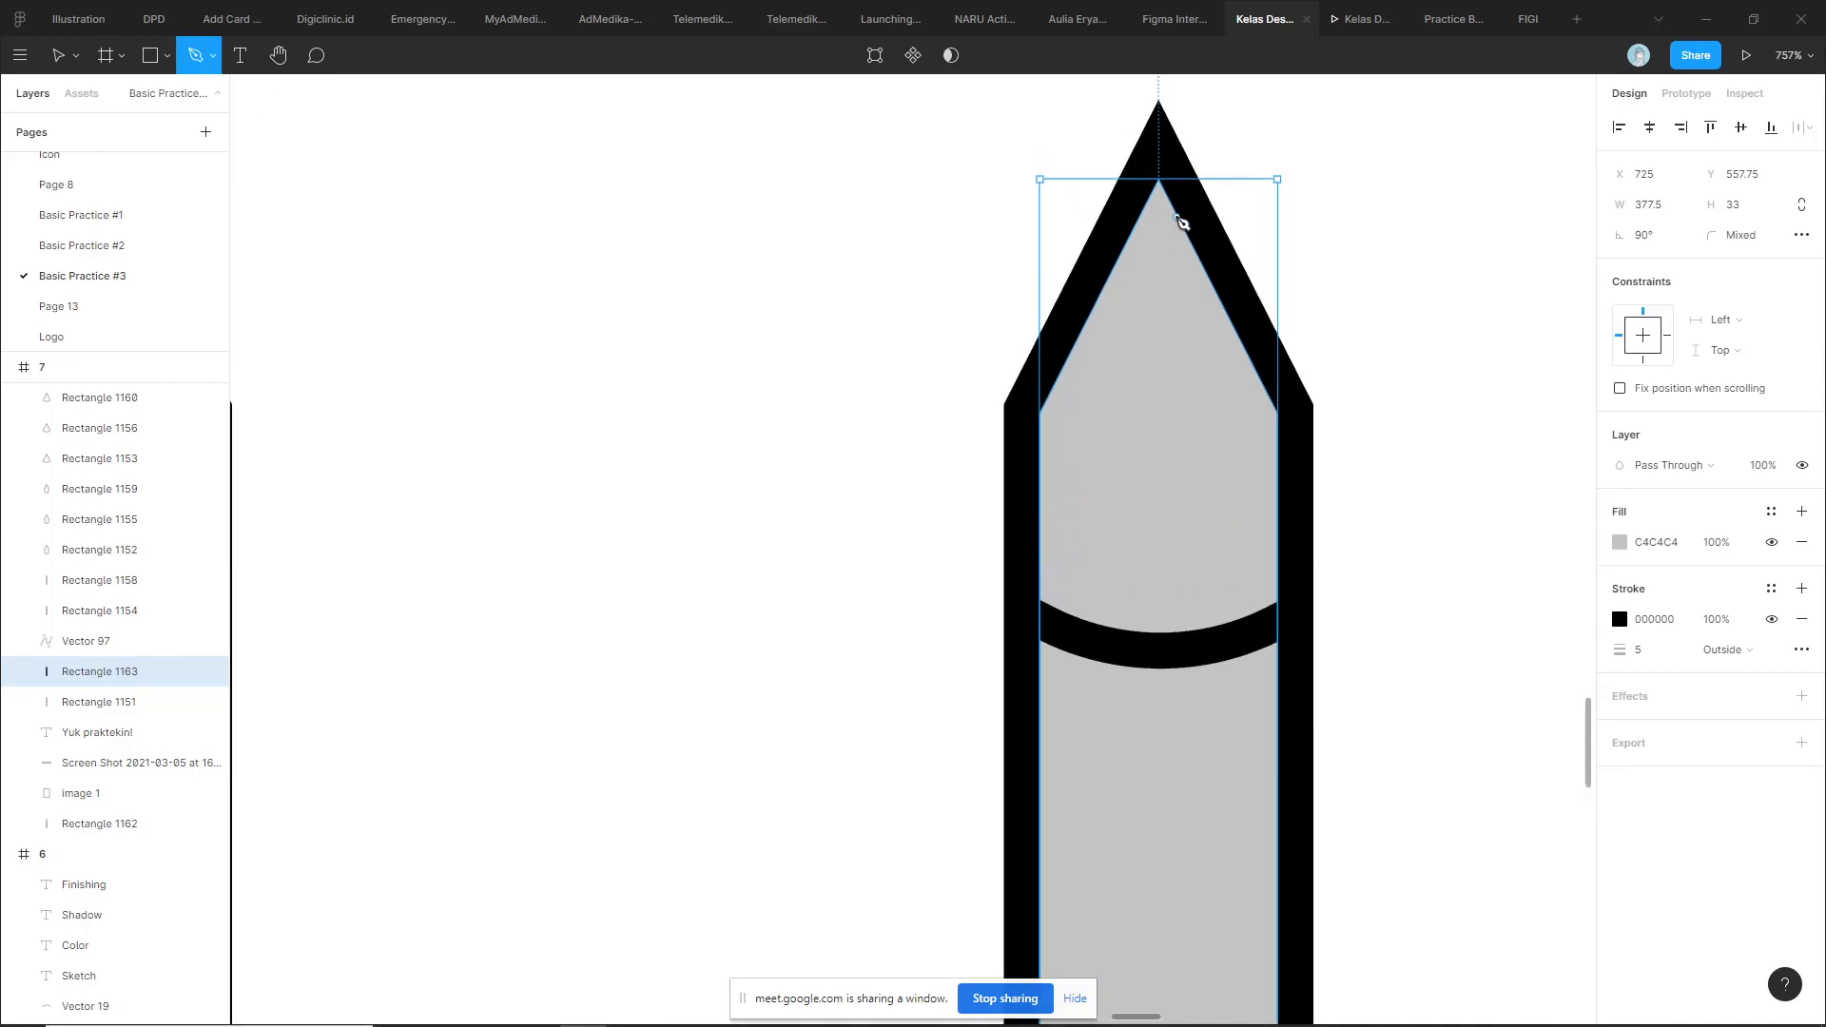
{"action": "scroll", "coordinate": [1179, 250], "scroll_direction": "down", "scroll_amount": 3}
{"action": "scroll", "coordinate": [1237, 267], "scroll_direction": "down", "scroll_amount": 2}
{"action": "left_click", "coordinate": [1316, 277]}
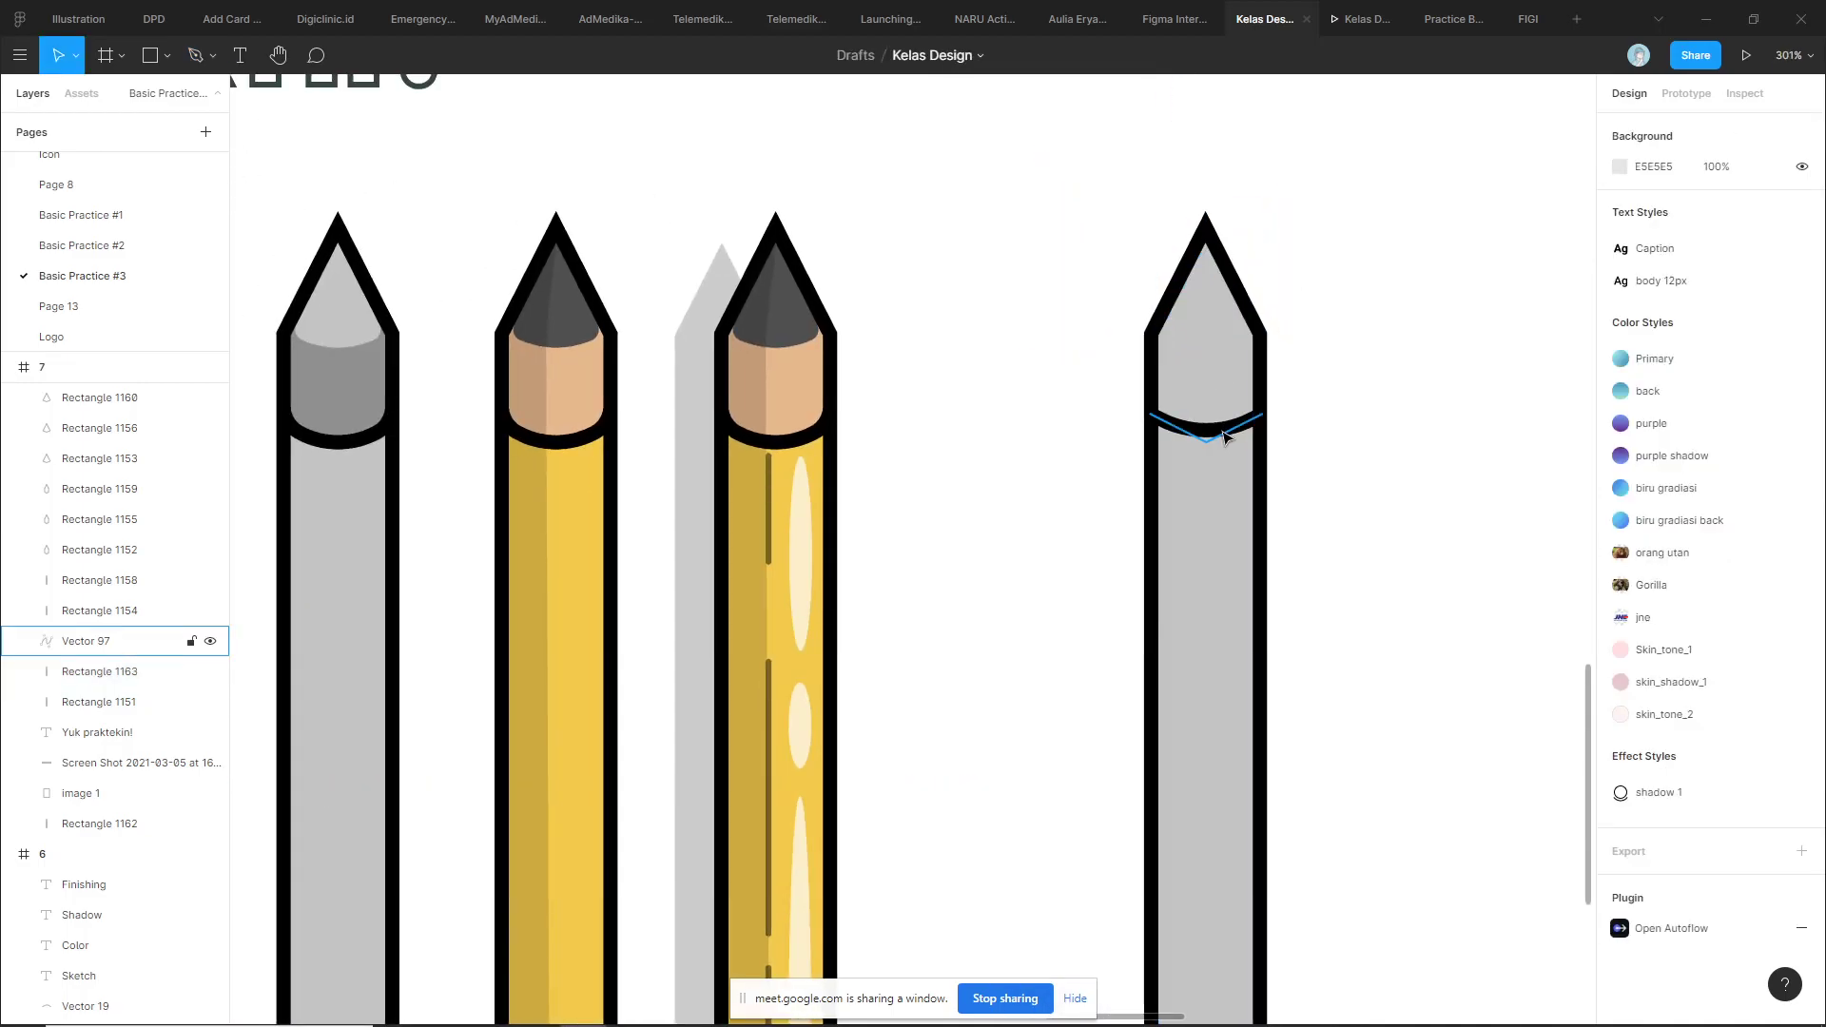
{"action": "left_click", "coordinate": [1225, 418]}
{"action": "scroll", "coordinate": [1227, 409], "scroll_direction": "up", "scroll_amount": 3}
{"action": "scroll", "coordinate": [1227, 409], "scroll_direction": "up", "scroll_amount": 2}
{"action": "left_click_drag", "start_coordinate": [1217, 476], "coordinate": [1210, 490]}
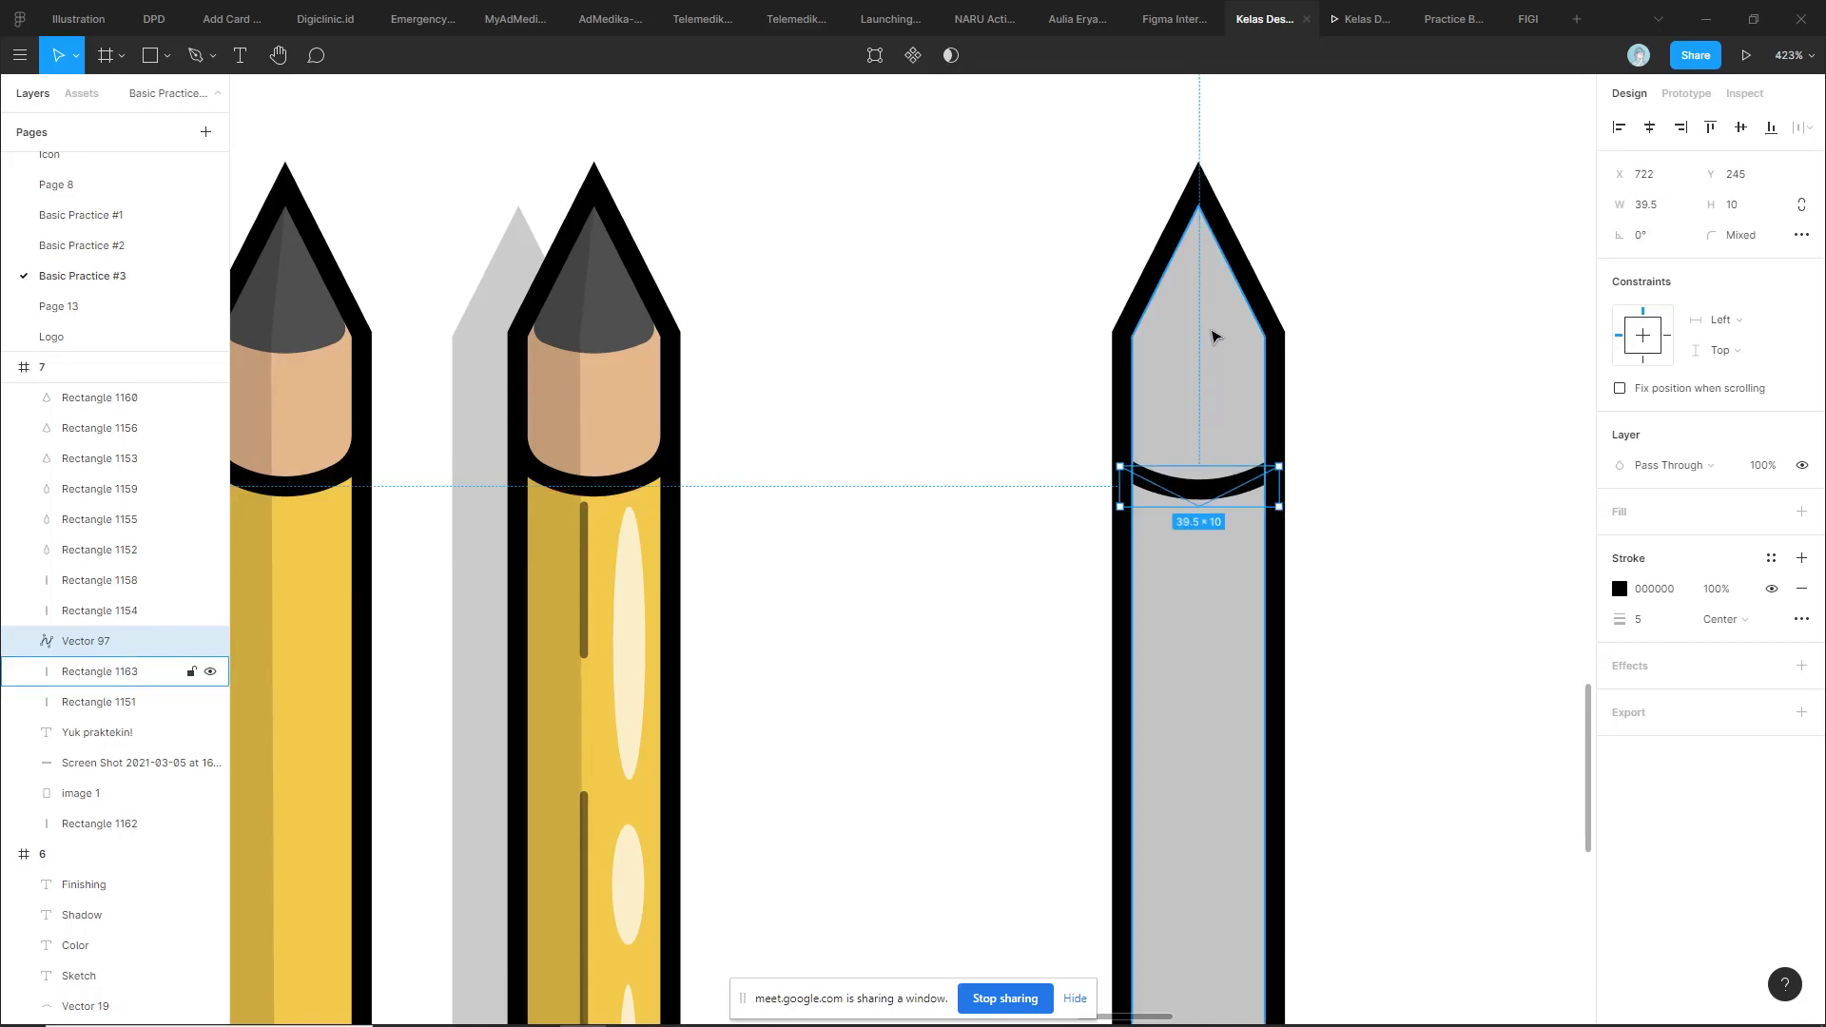
Try shifting the pencil body right, undo it, then briefly toggle the Pen tool
{"action": "left_click", "coordinate": [1215, 336]}
{"action": "scroll", "coordinate": [1256, 419], "scroll_direction": "down", "scroll_amount": 5}
{"action": "scroll", "coordinate": [1234, 394], "scroll_direction": "up", "scroll_amount": 3}
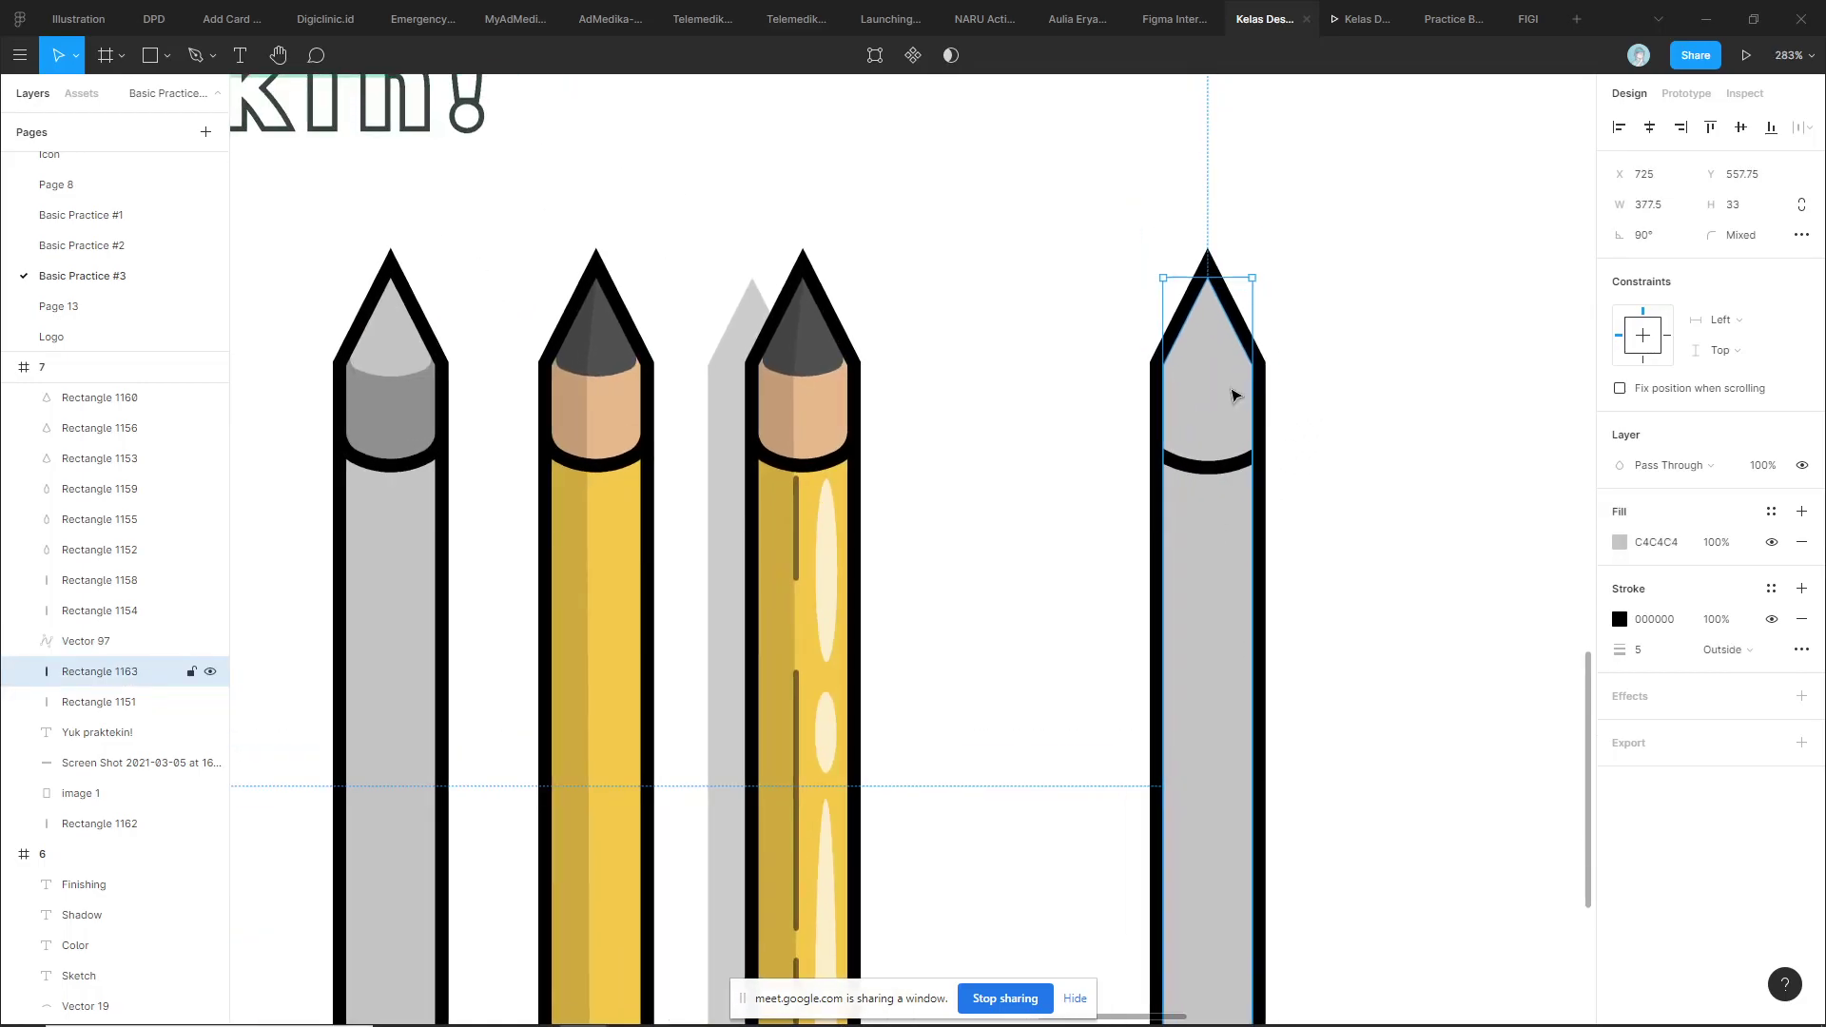
{"action": "left_click_drag", "start_coordinate": [1233, 394], "coordinate": [1384, 408]}
{"action": "key", "text": "ctrl+z"}
{"action": "scroll", "coordinate": [1227, 369], "scroll_direction": "up", "scroll_amount": 3}
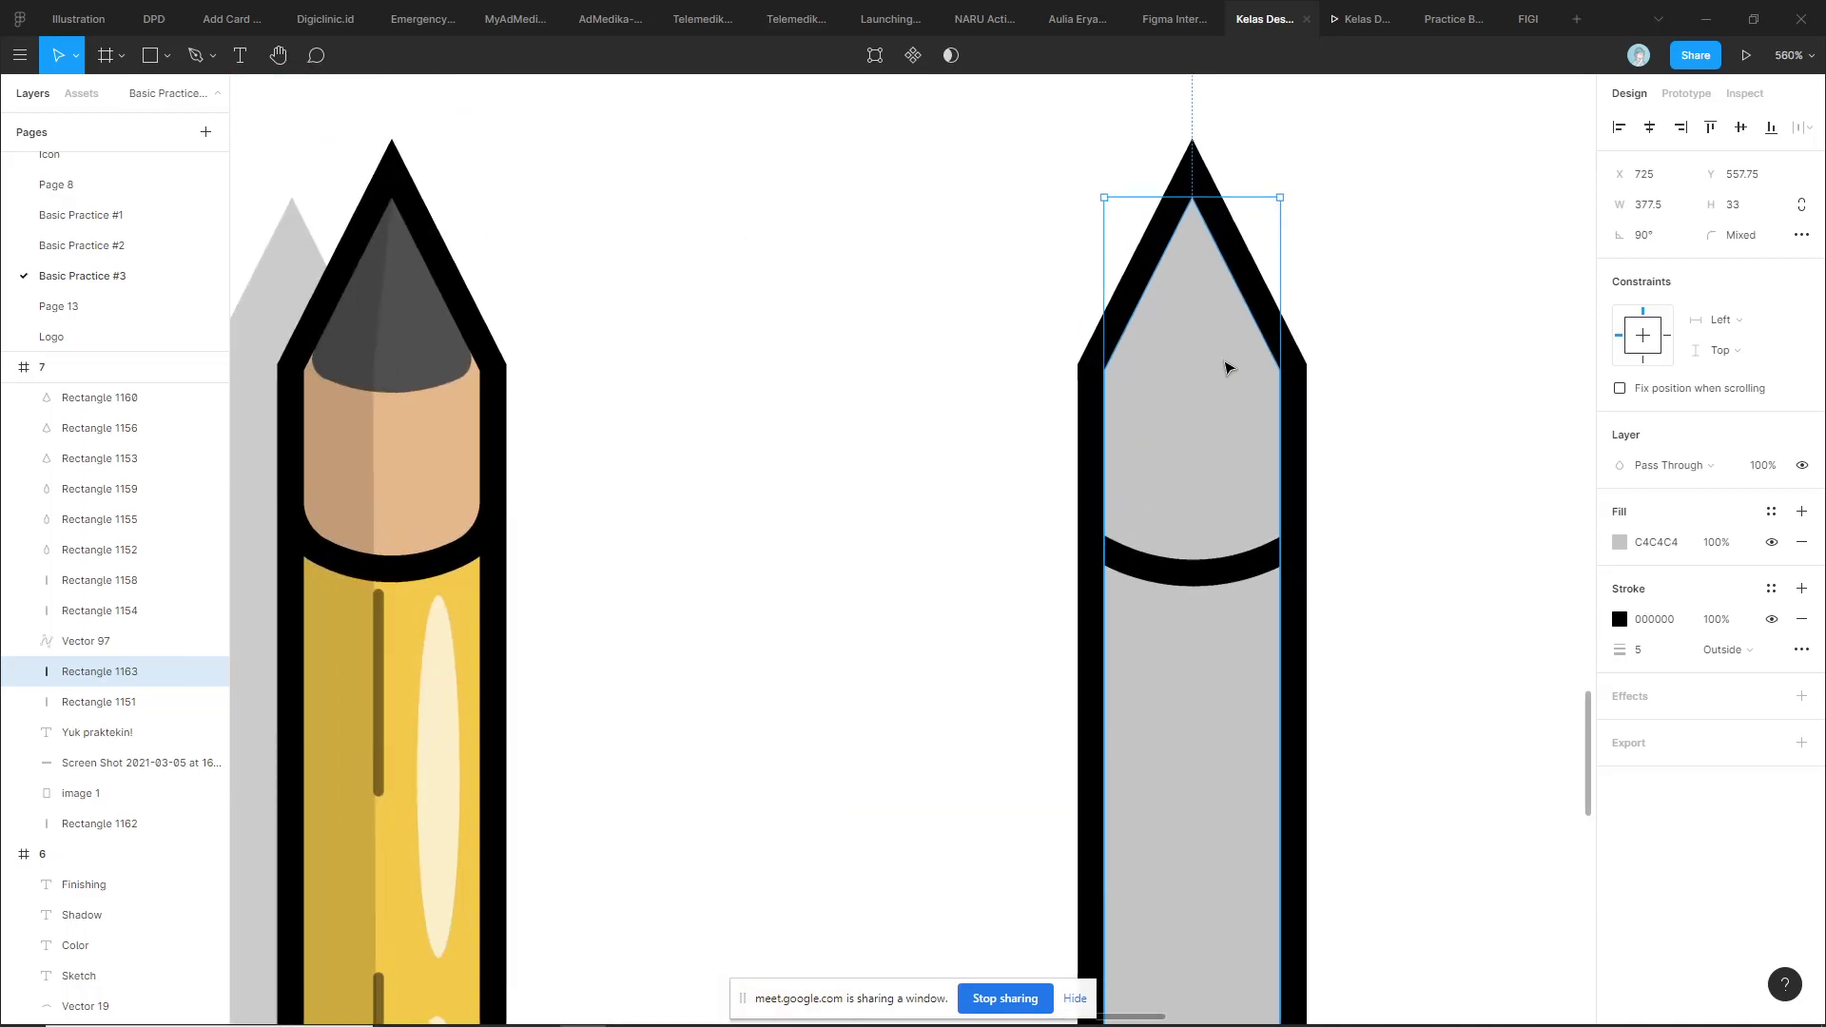
{"action": "key", "text": "p"}
{"action": "scroll", "coordinate": [1201, 257], "scroll_direction": "up", "scroll_amount": 2}
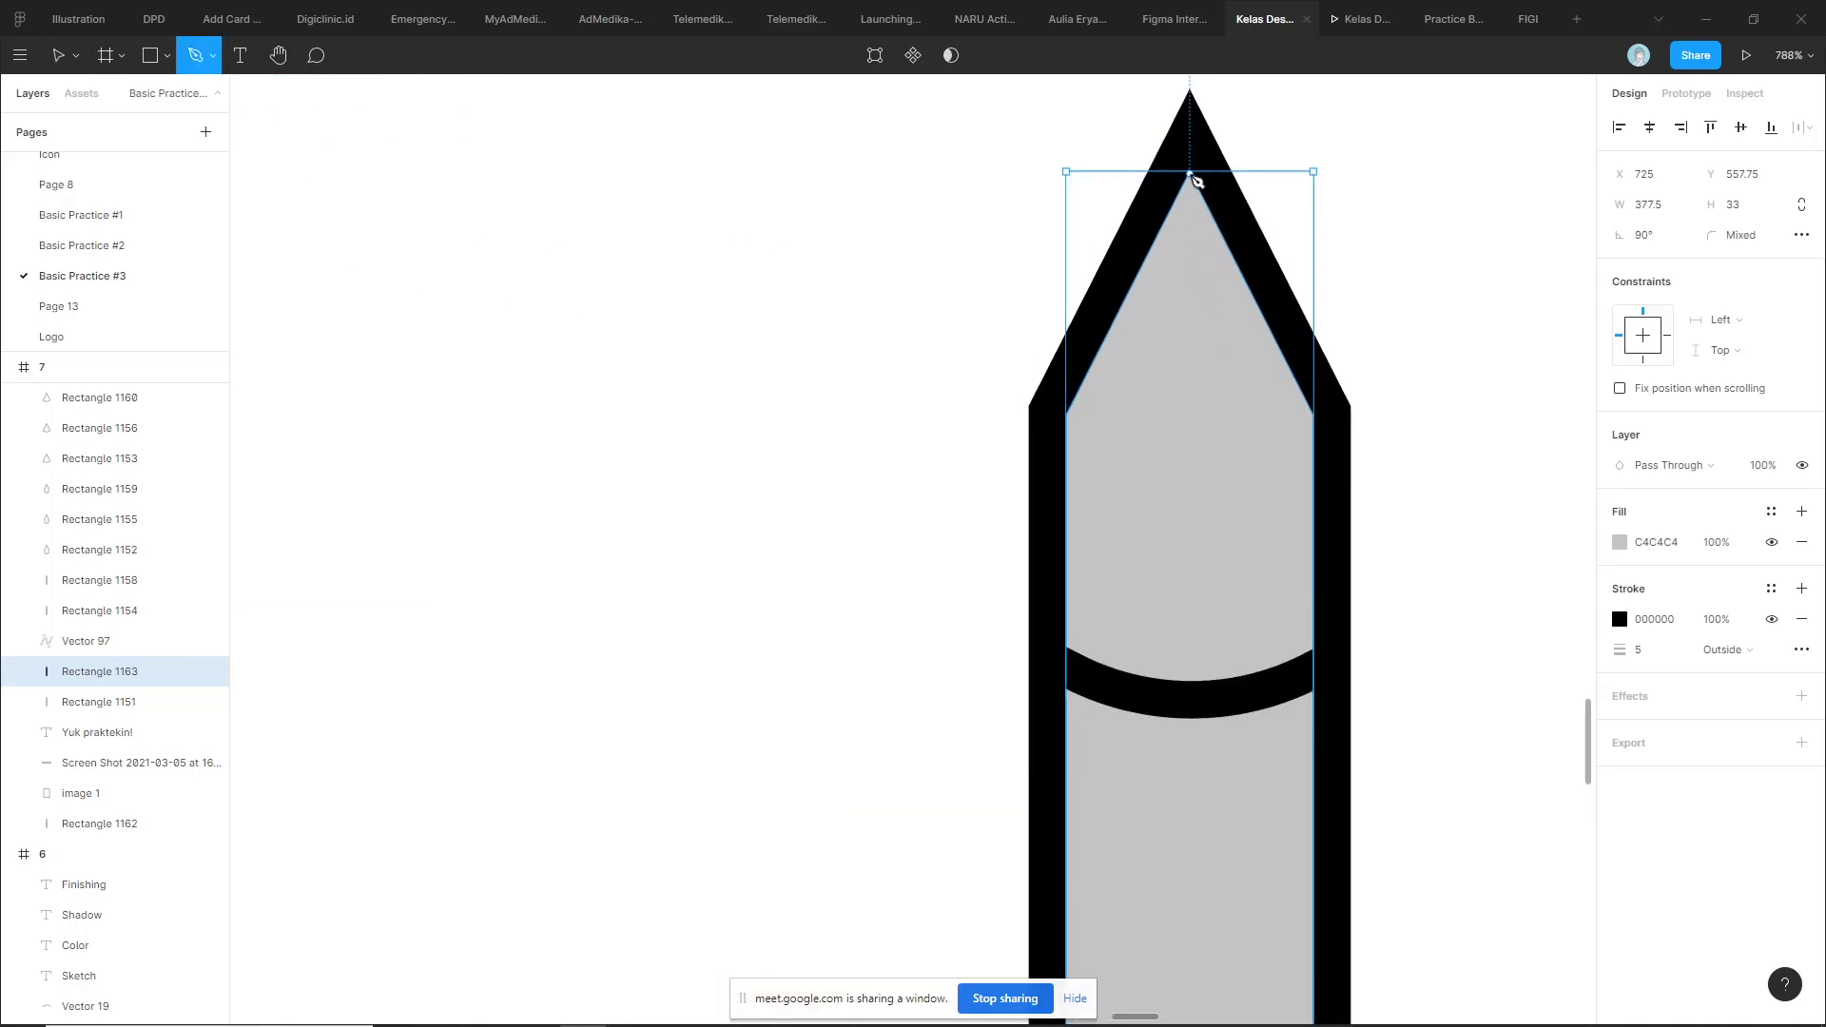
{"action": "scroll", "coordinate": [1091, 586], "scroll_direction": "down", "scroll_amount": 2}
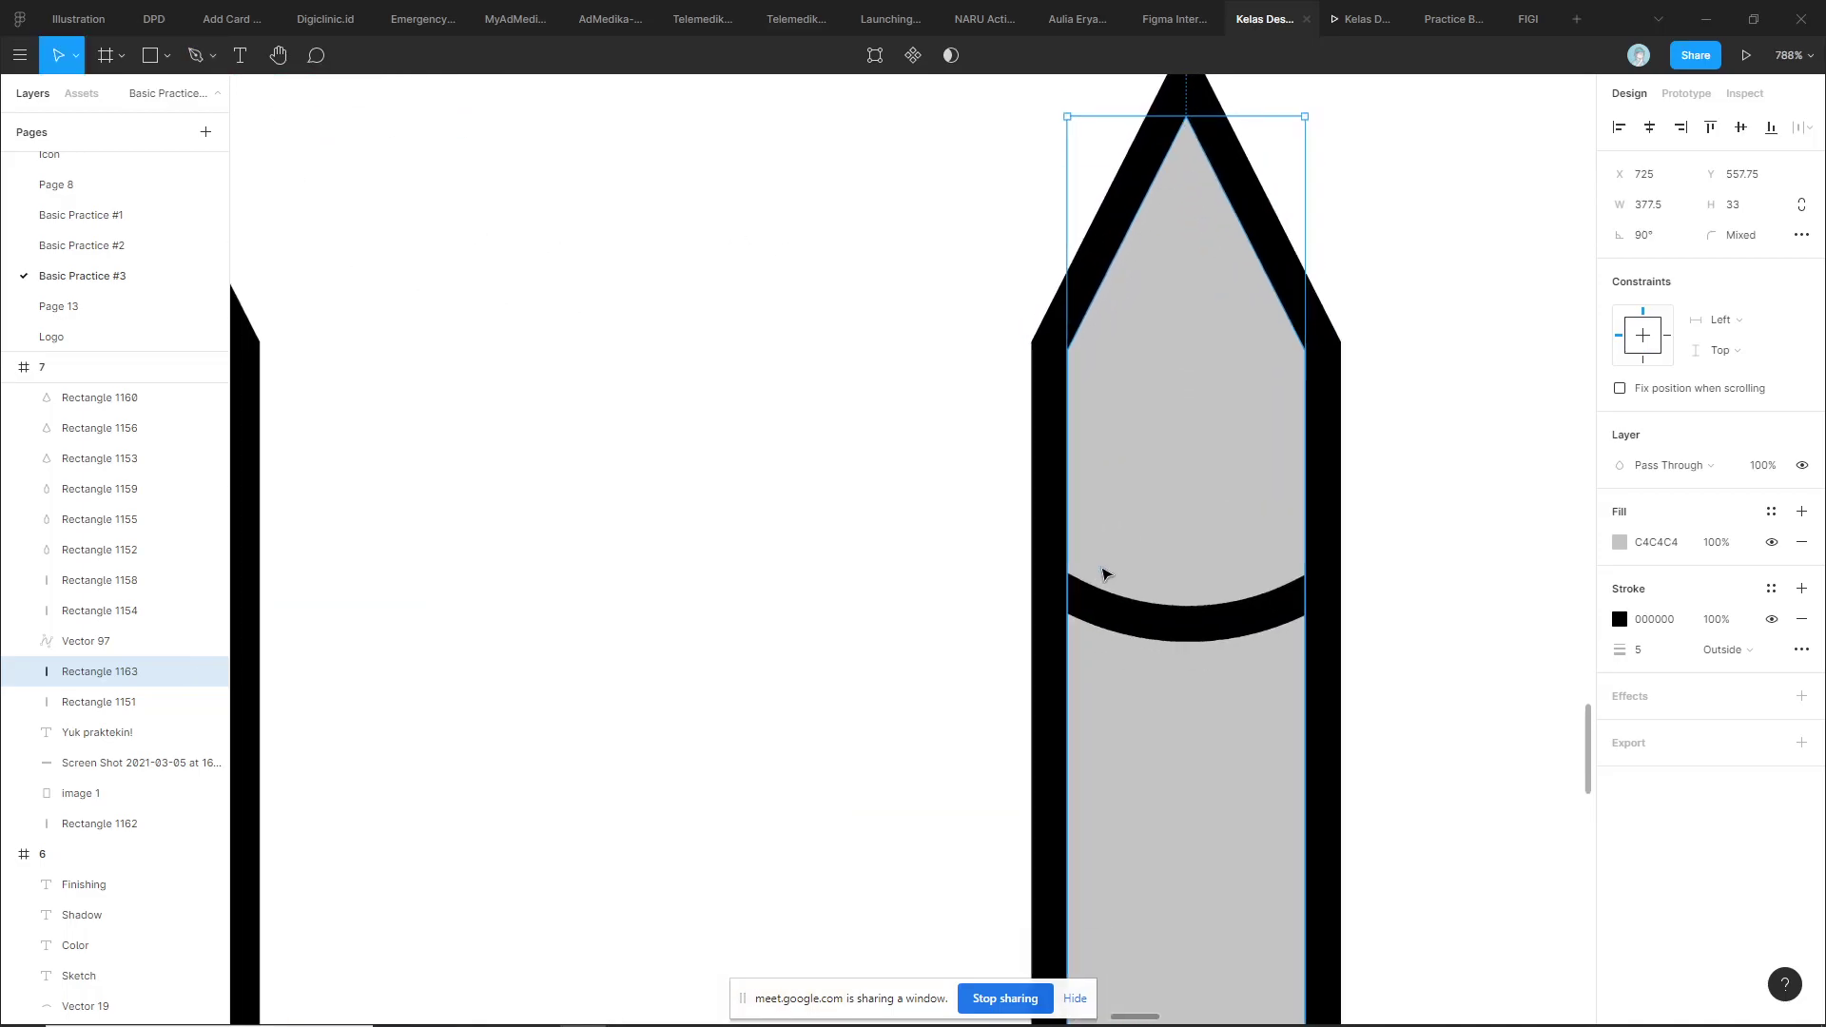
{"action": "scroll", "coordinate": [1101, 575], "scroll_direction": "down", "scroll_amount": 3}
{"action": "key", "text": "Escape"}
{"action": "key", "text": "Escape"}
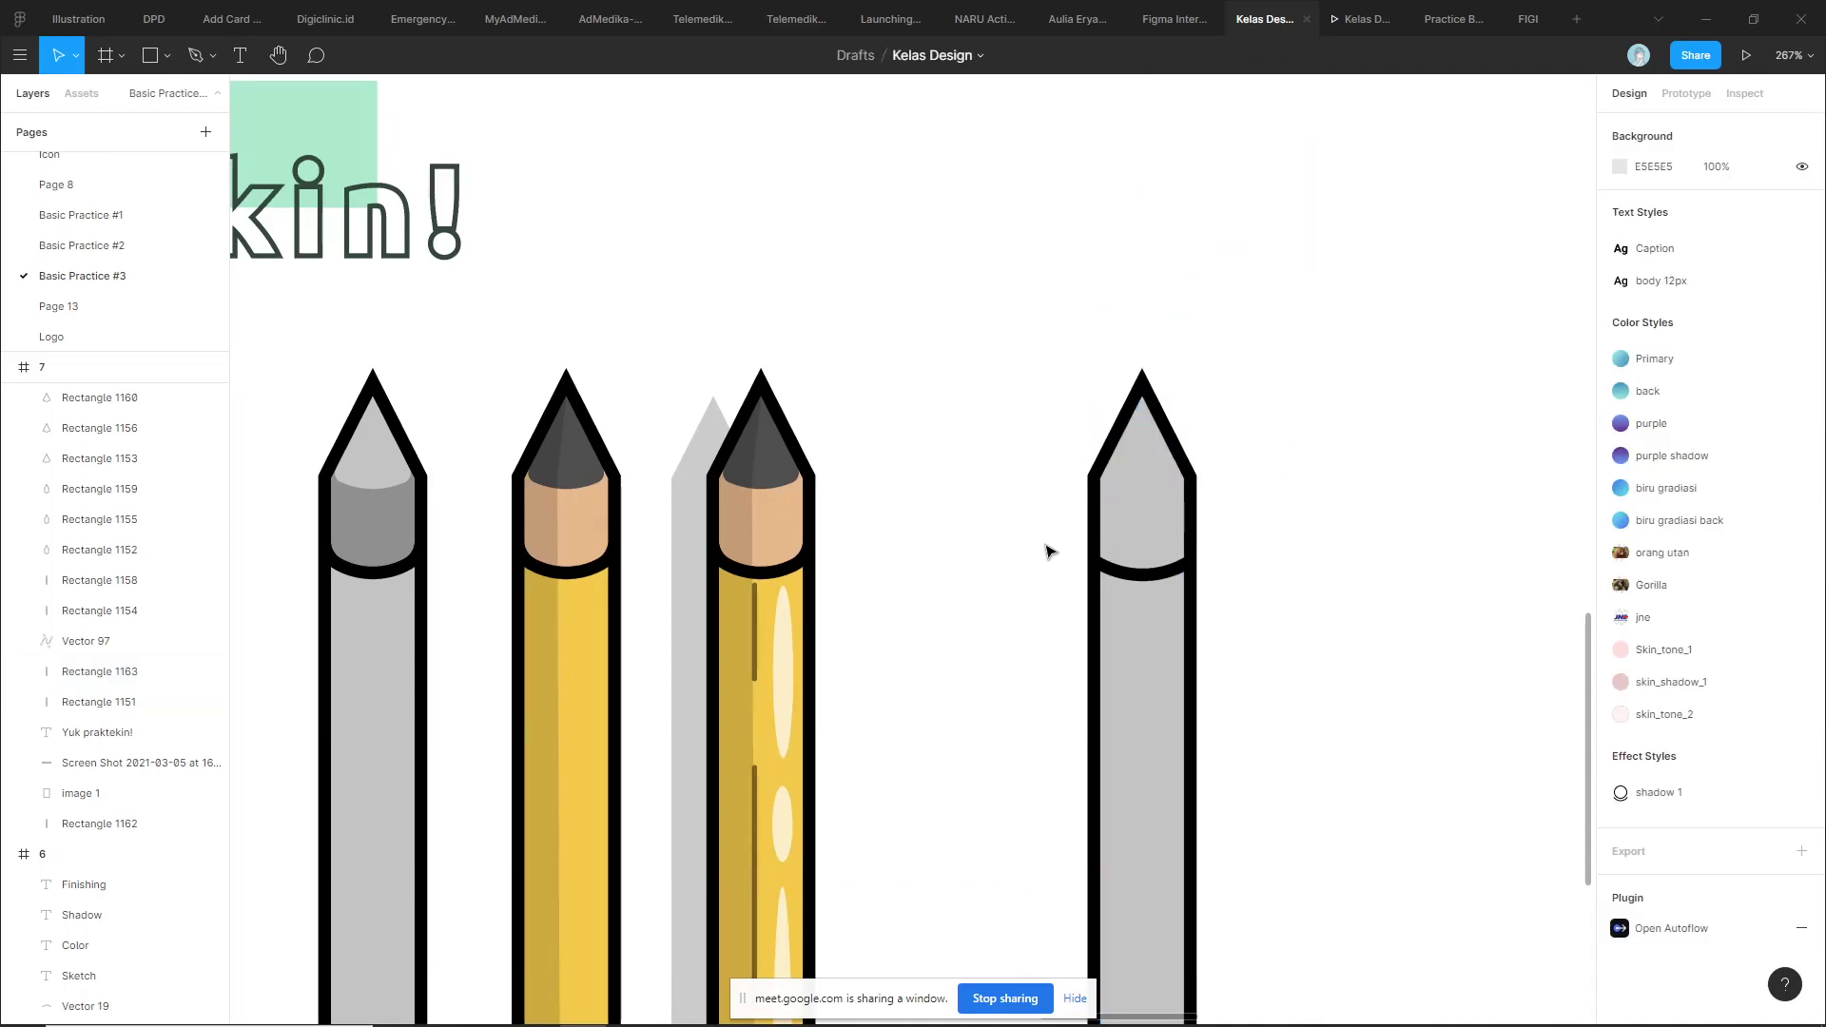
{"action": "scroll", "coordinate": [938, 517], "scroll_direction": "down", "scroll_amount": 2}
{"action": "scroll", "coordinate": [964, 494], "scroll_direction": "down", "scroll_amount": 1}
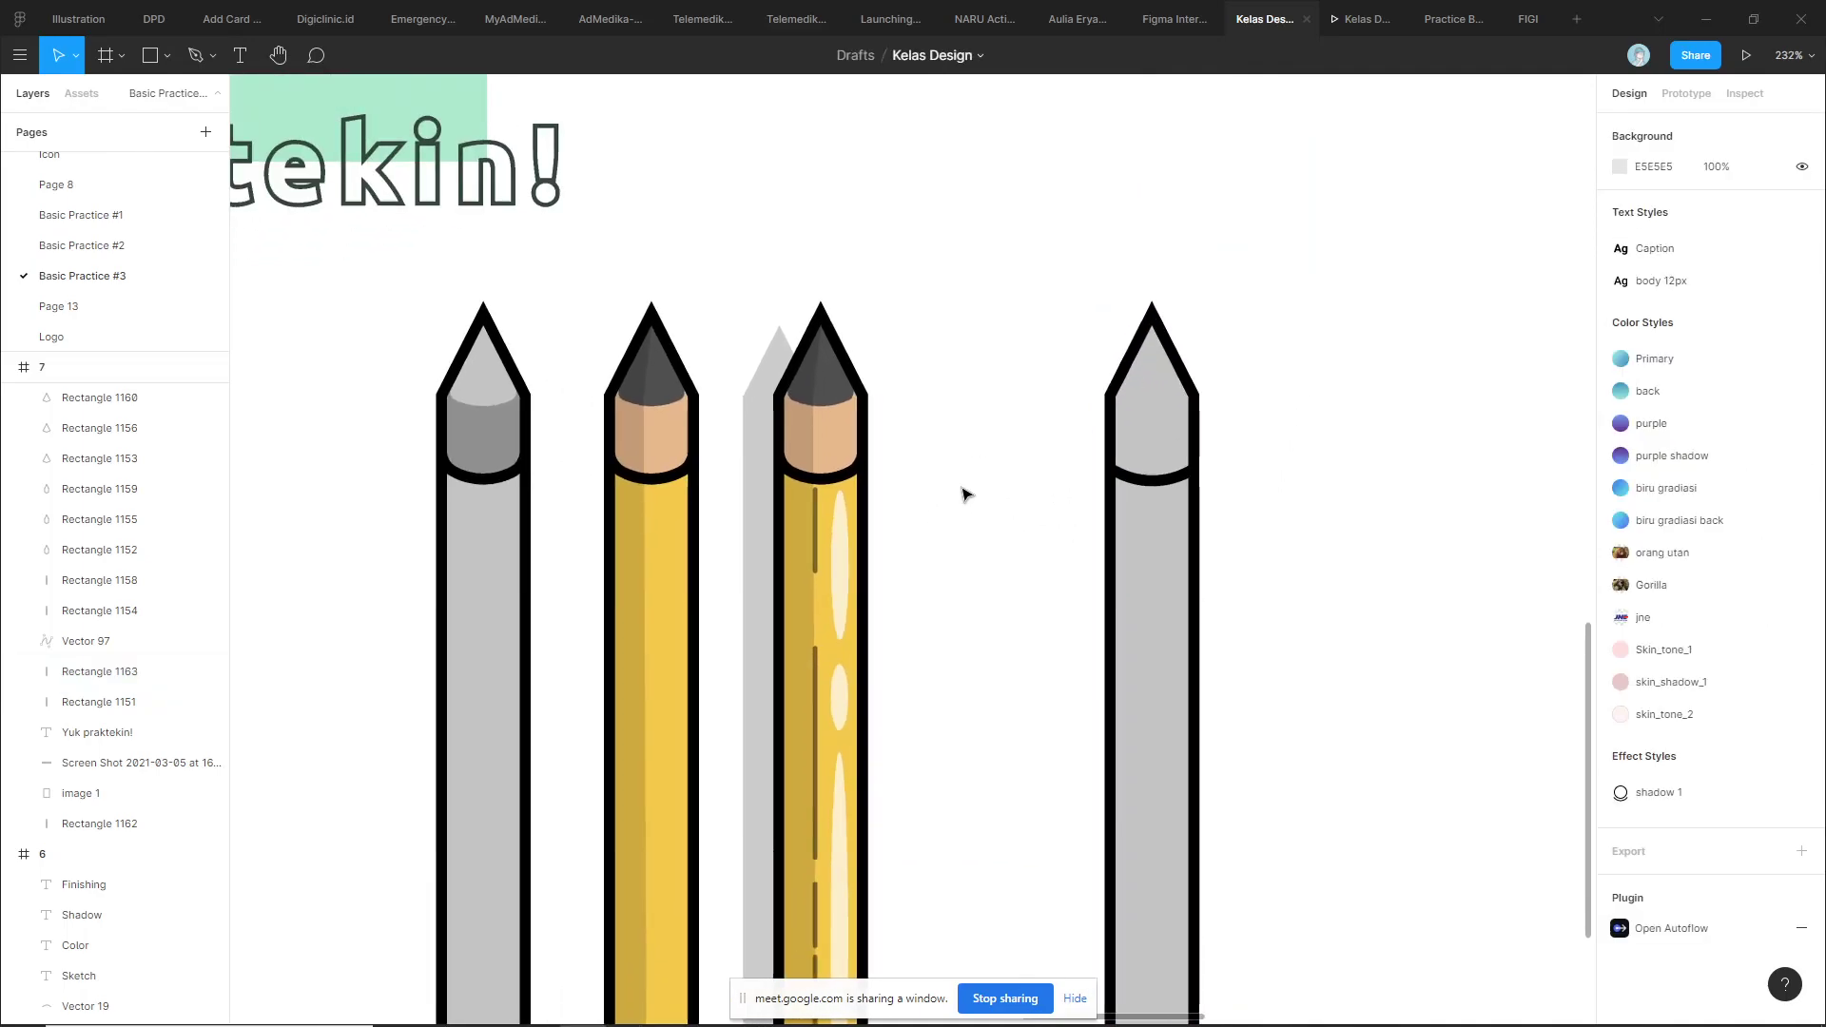
Delete the right-hand grey pencil
{"action": "left_click_drag", "start_coordinate": [965, 475], "coordinate": [996, 436]}
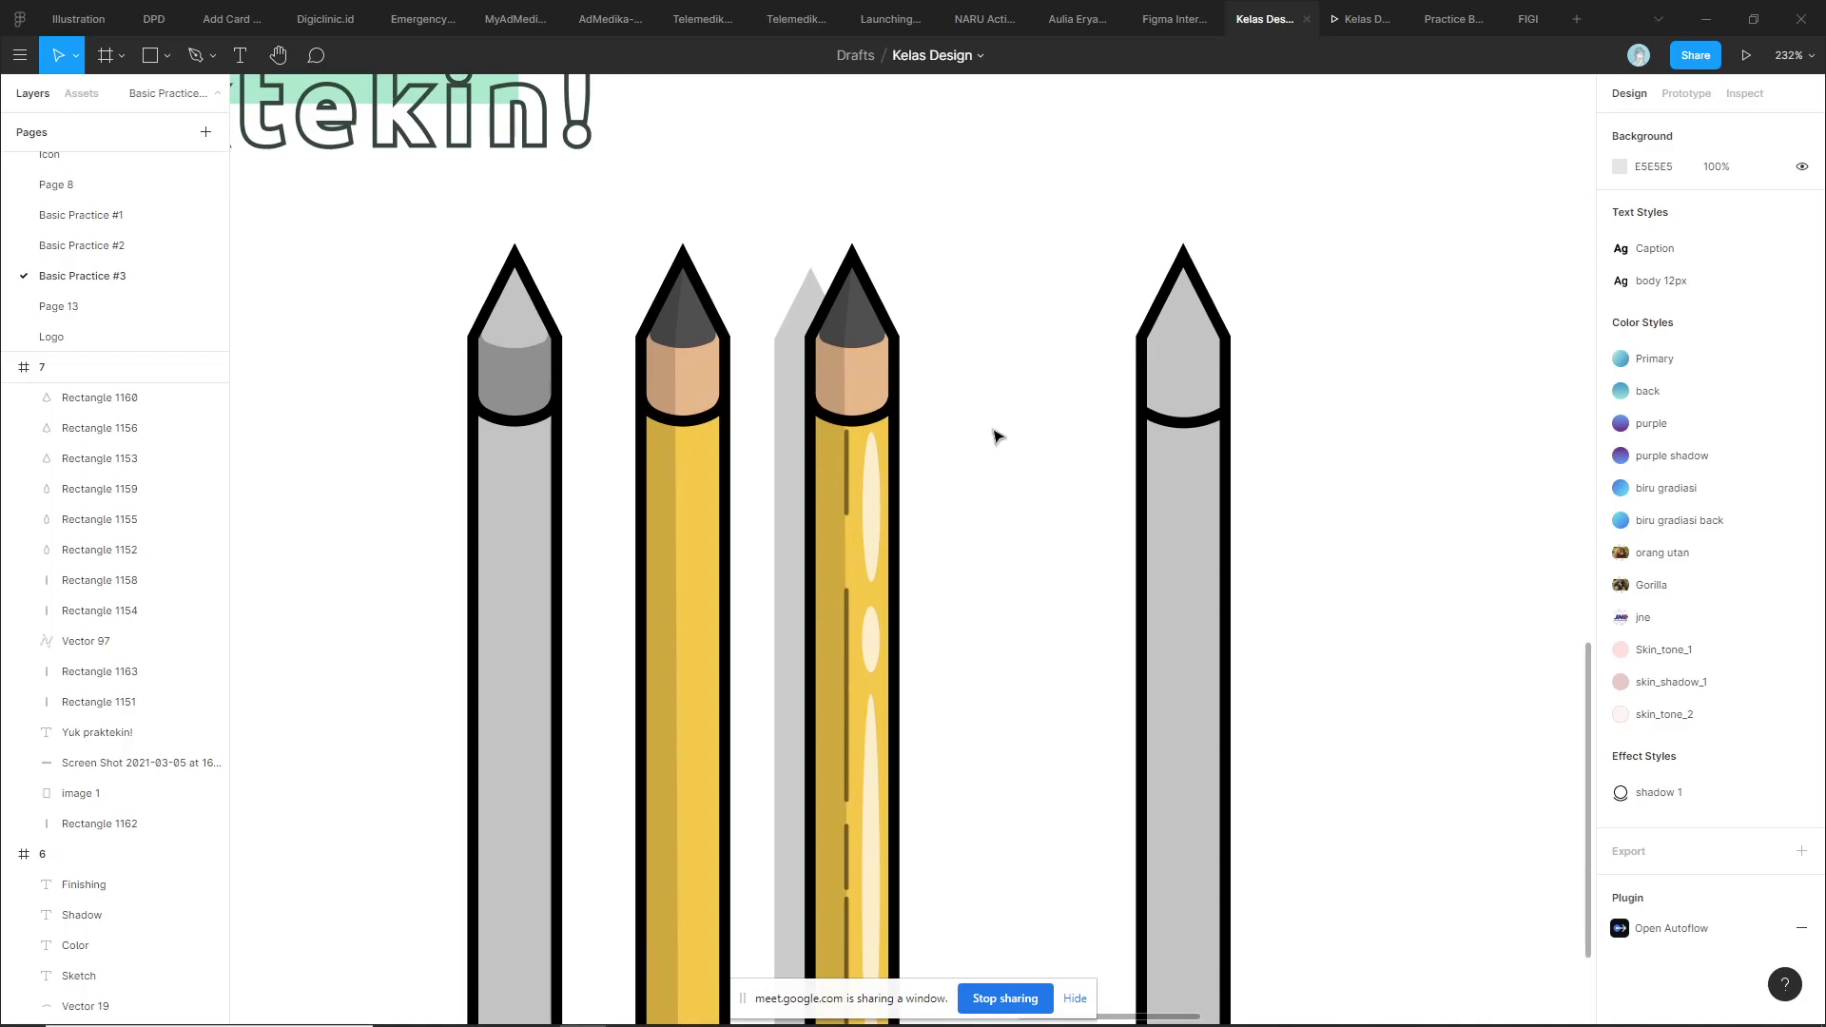
{"action": "scroll", "coordinate": [986, 409], "scroll_direction": "down", "scroll_amount": 1}
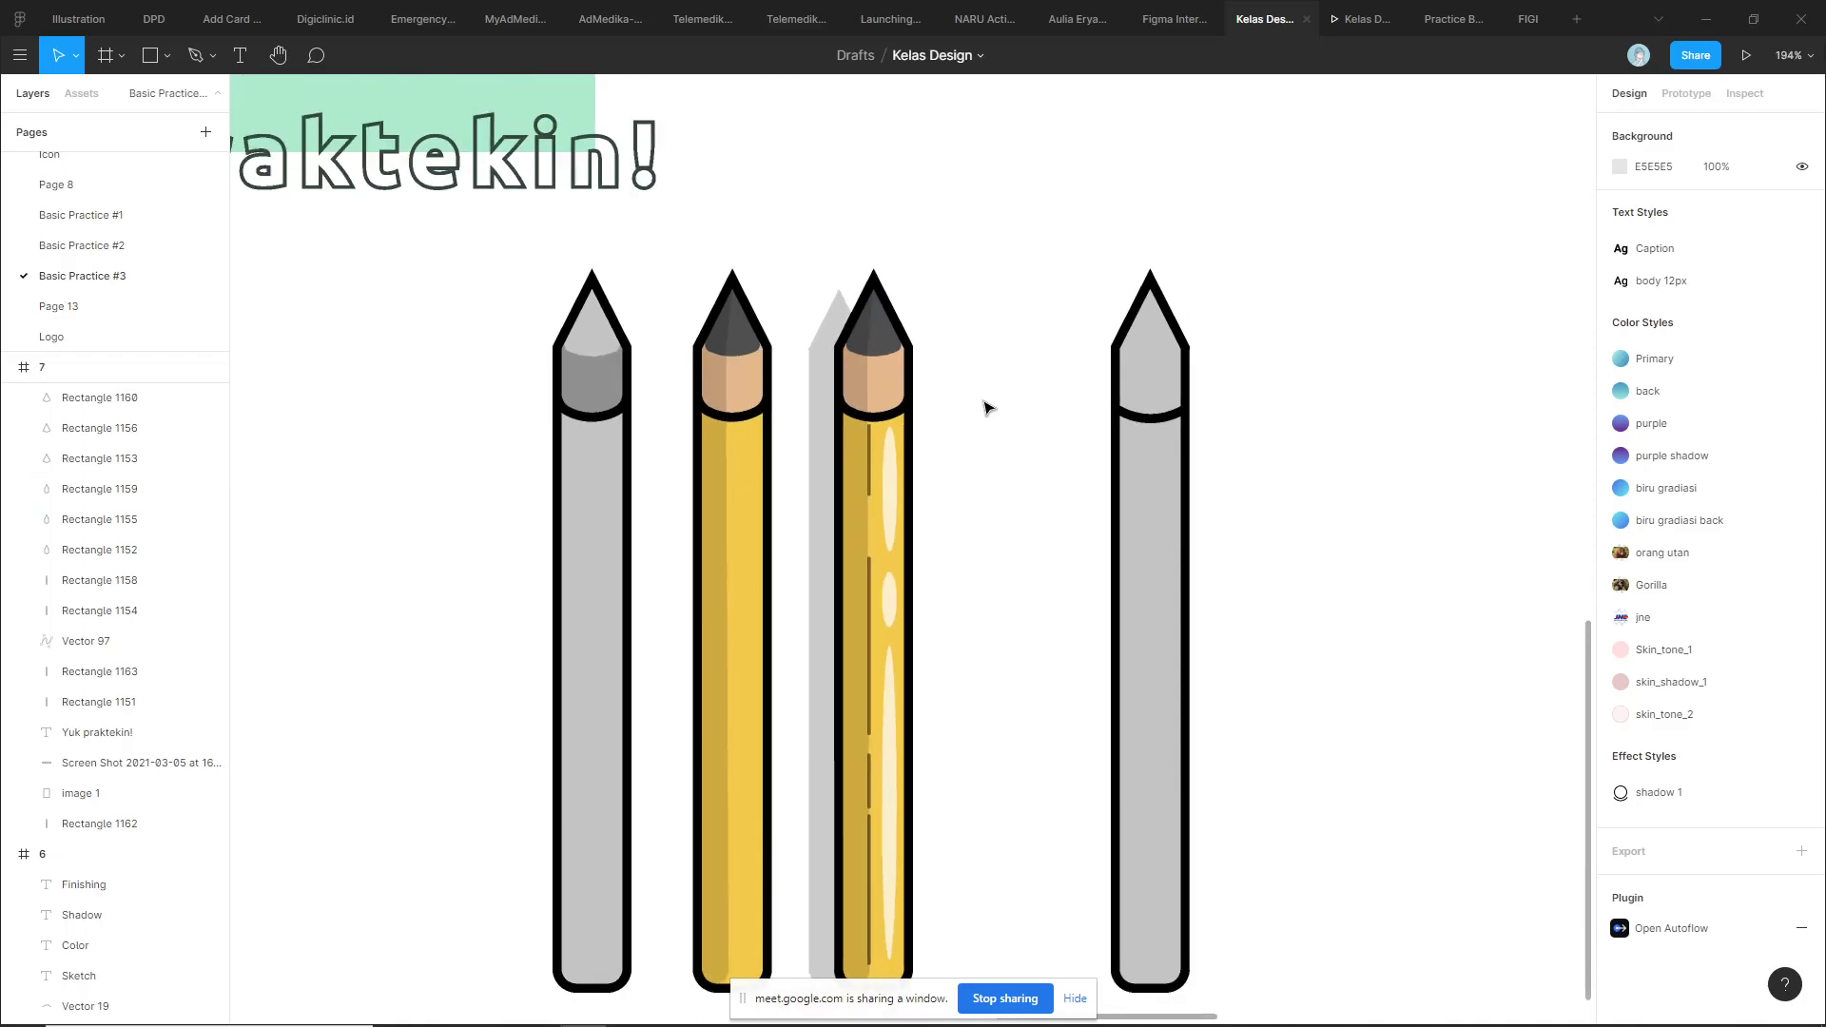
{"action": "scroll", "coordinate": [1278, 392], "scroll_direction": "up", "scroll_amount": 2}
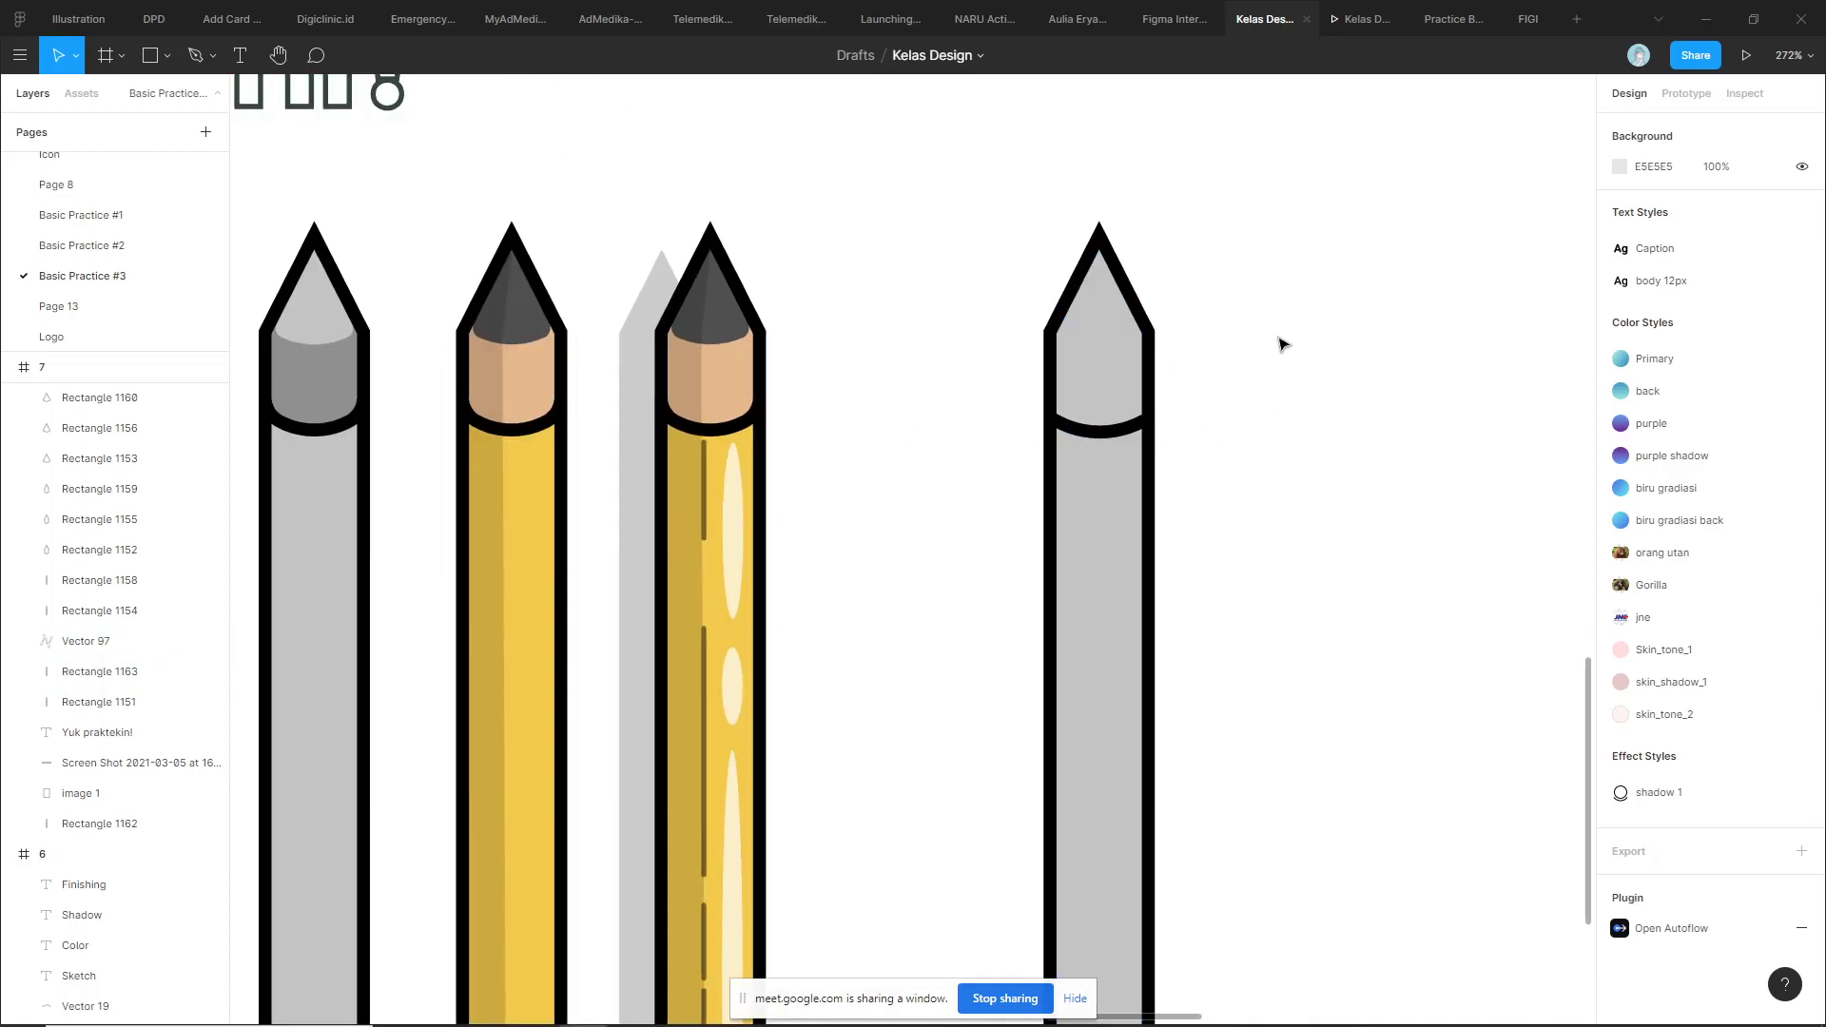
{"action": "scroll", "coordinate": [1281, 342], "scroll_direction": "down", "scroll_amount": 1}
{"action": "scroll", "coordinate": [1319, 336], "scroll_direction": "down", "scroll_amount": 2}
{"action": "left_click_drag", "start_coordinate": [1314, 328], "coordinate": [1184, 468]}
{"action": "key", "text": "Delete"}
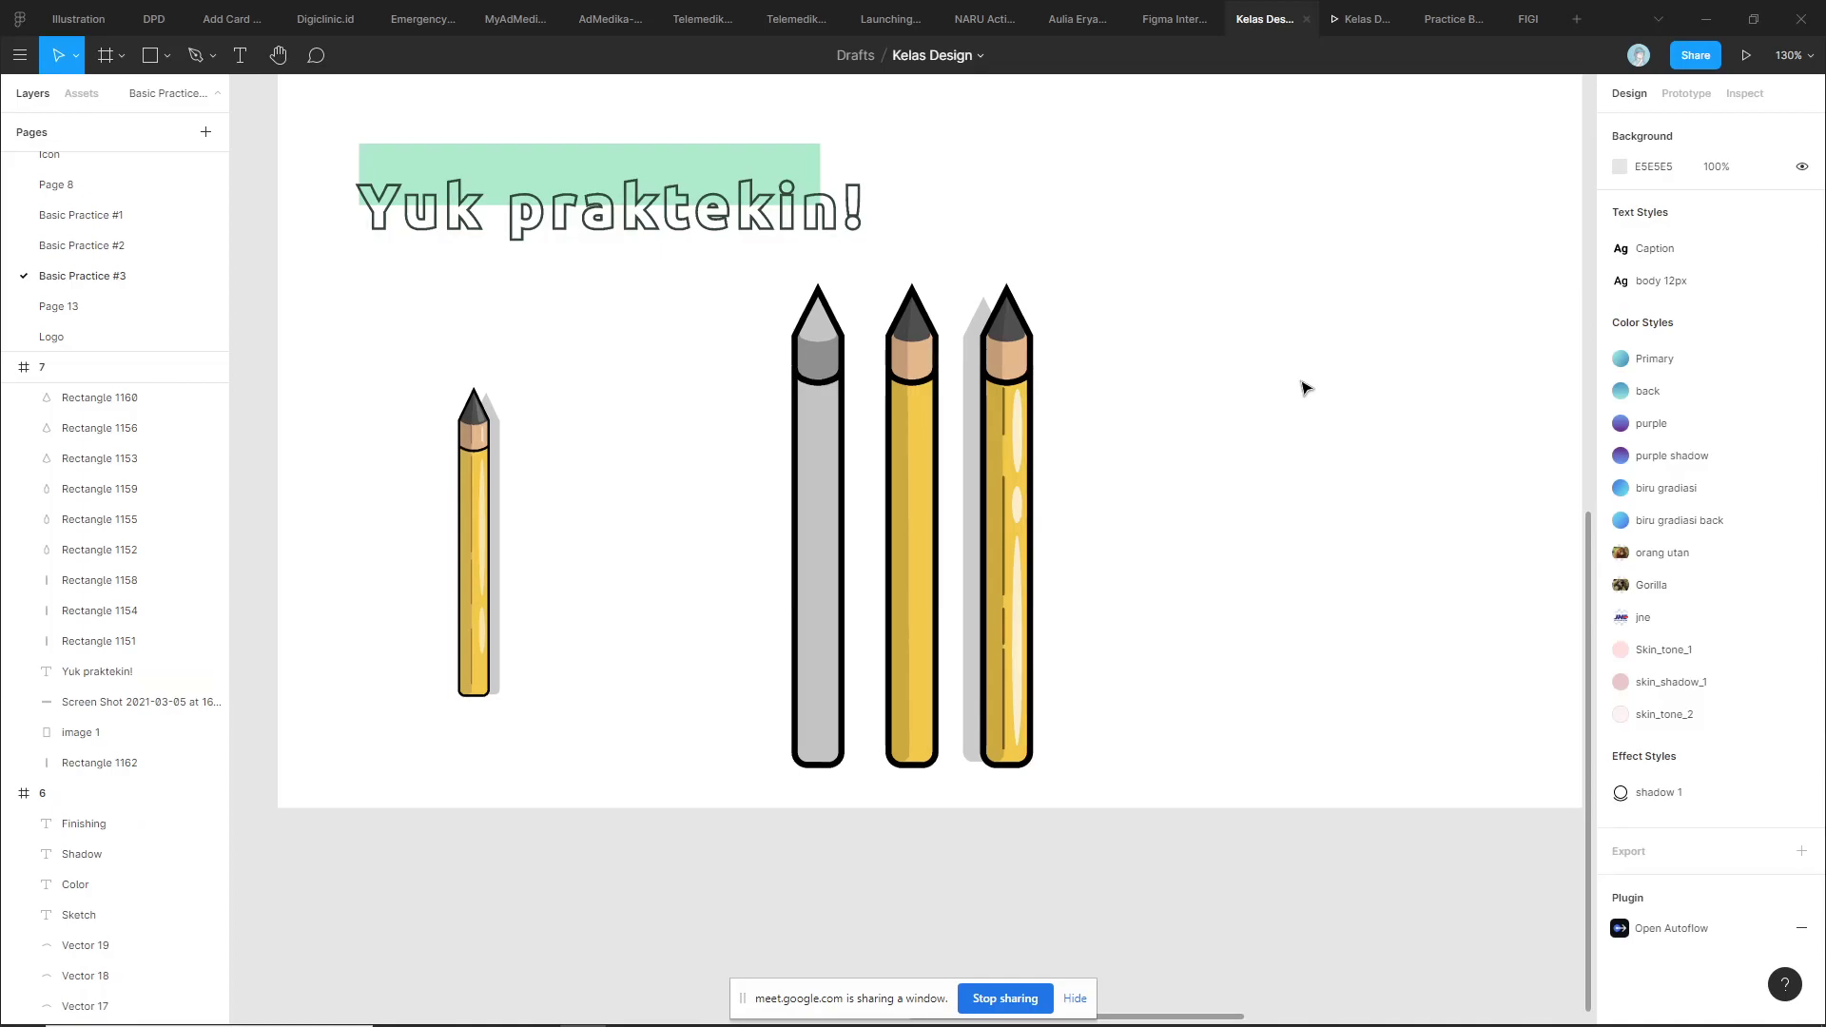
Alt-drag a duplicate of the first grey pencil to the right of the yellow pencils
{"action": "mouse_move", "coordinate": [716, 348]}
{"action": "left_mouse_down"}
{"action": "mouse_move", "coordinate": [831, 445]}
{"action": "mouse_move", "coordinate": [1227, 445]}
{"action": "left_mouse_up"}
{"action": "left_click", "coordinate": [1370, 343]}
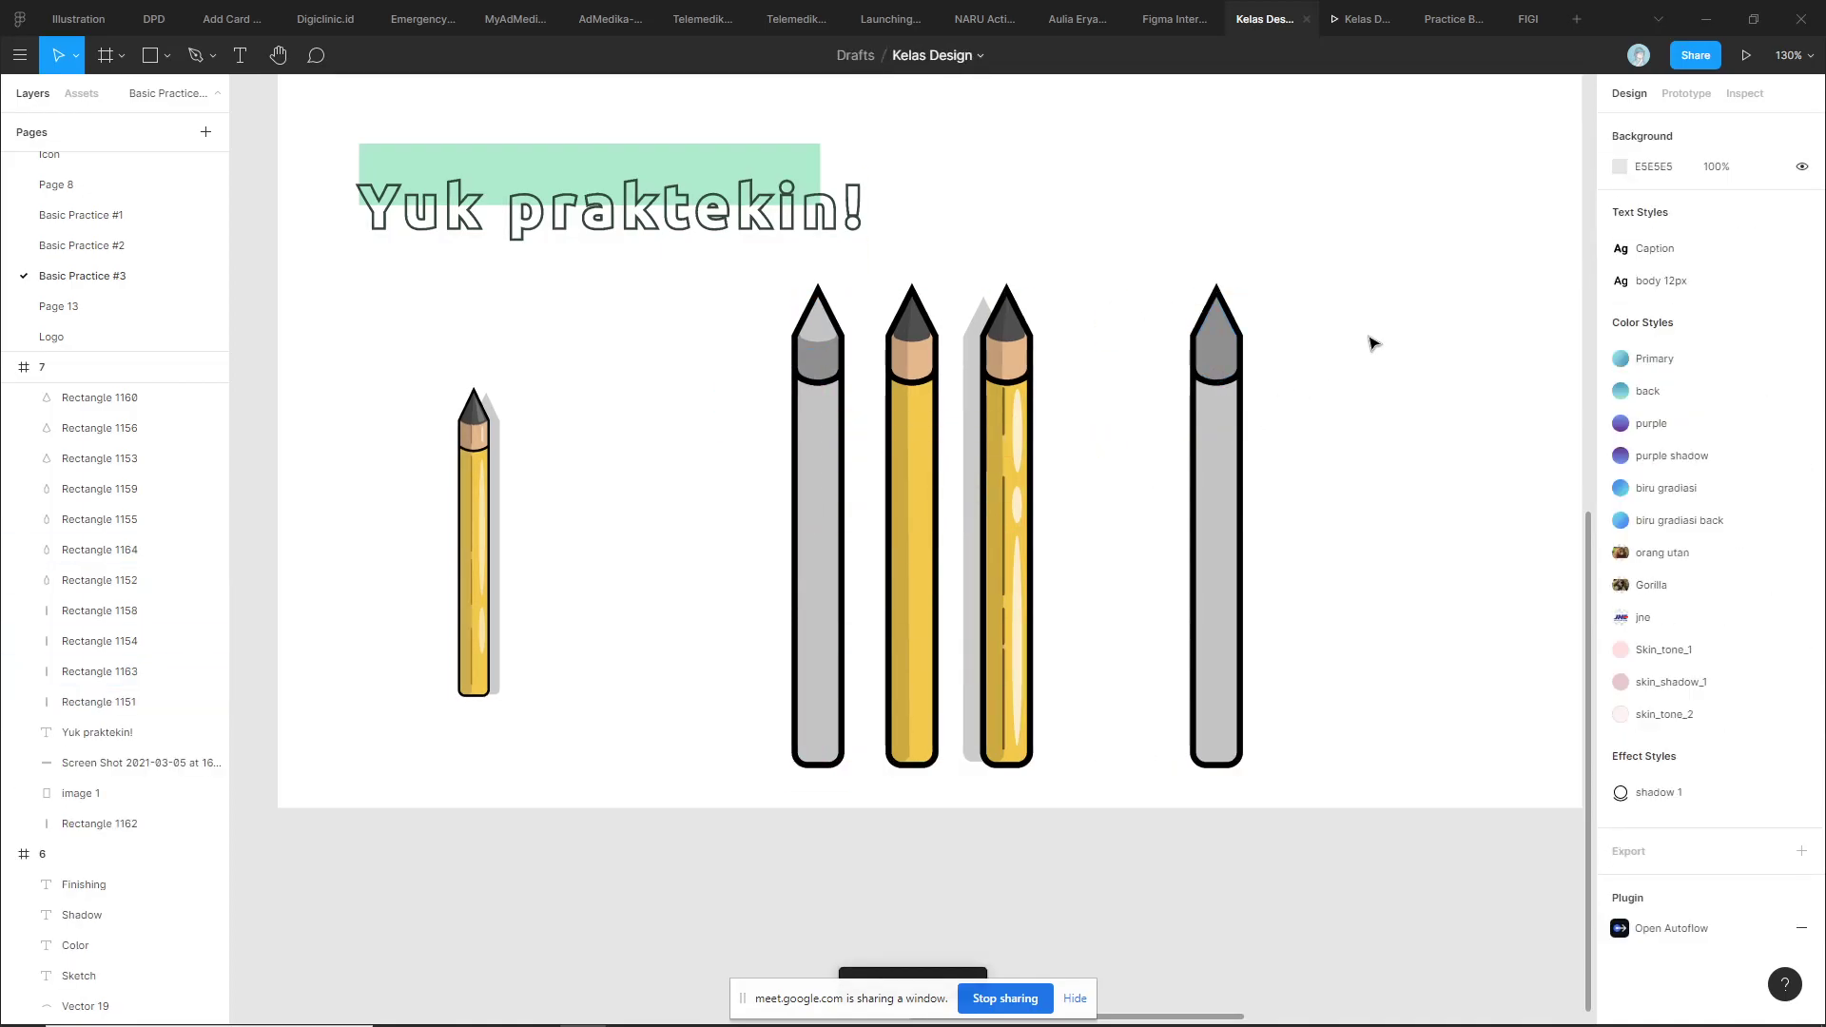
{"action": "scroll", "coordinate": [1255, 335], "scroll_direction": "up", "scroll_amount": 3}
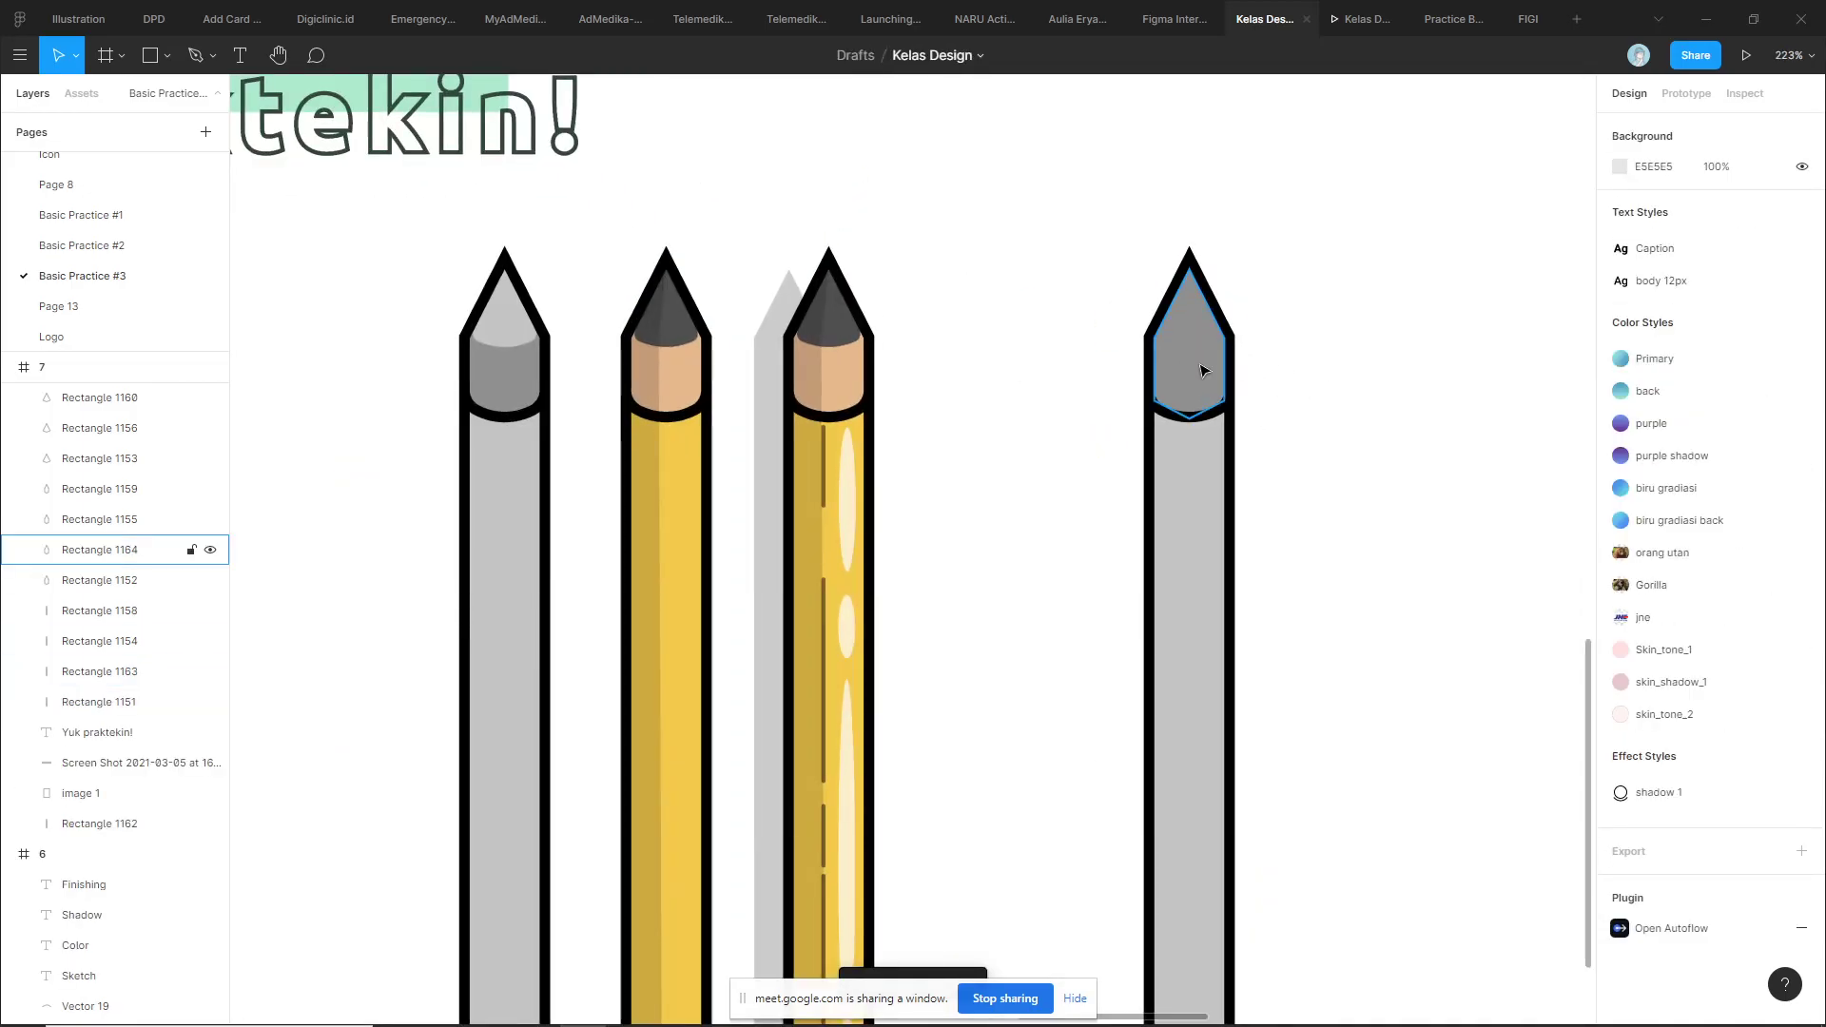
{"action": "left_click_drag", "start_coordinate": [1206, 371], "coordinate": [1336, 373]}
{"action": "key", "text": "ctrl+z"}
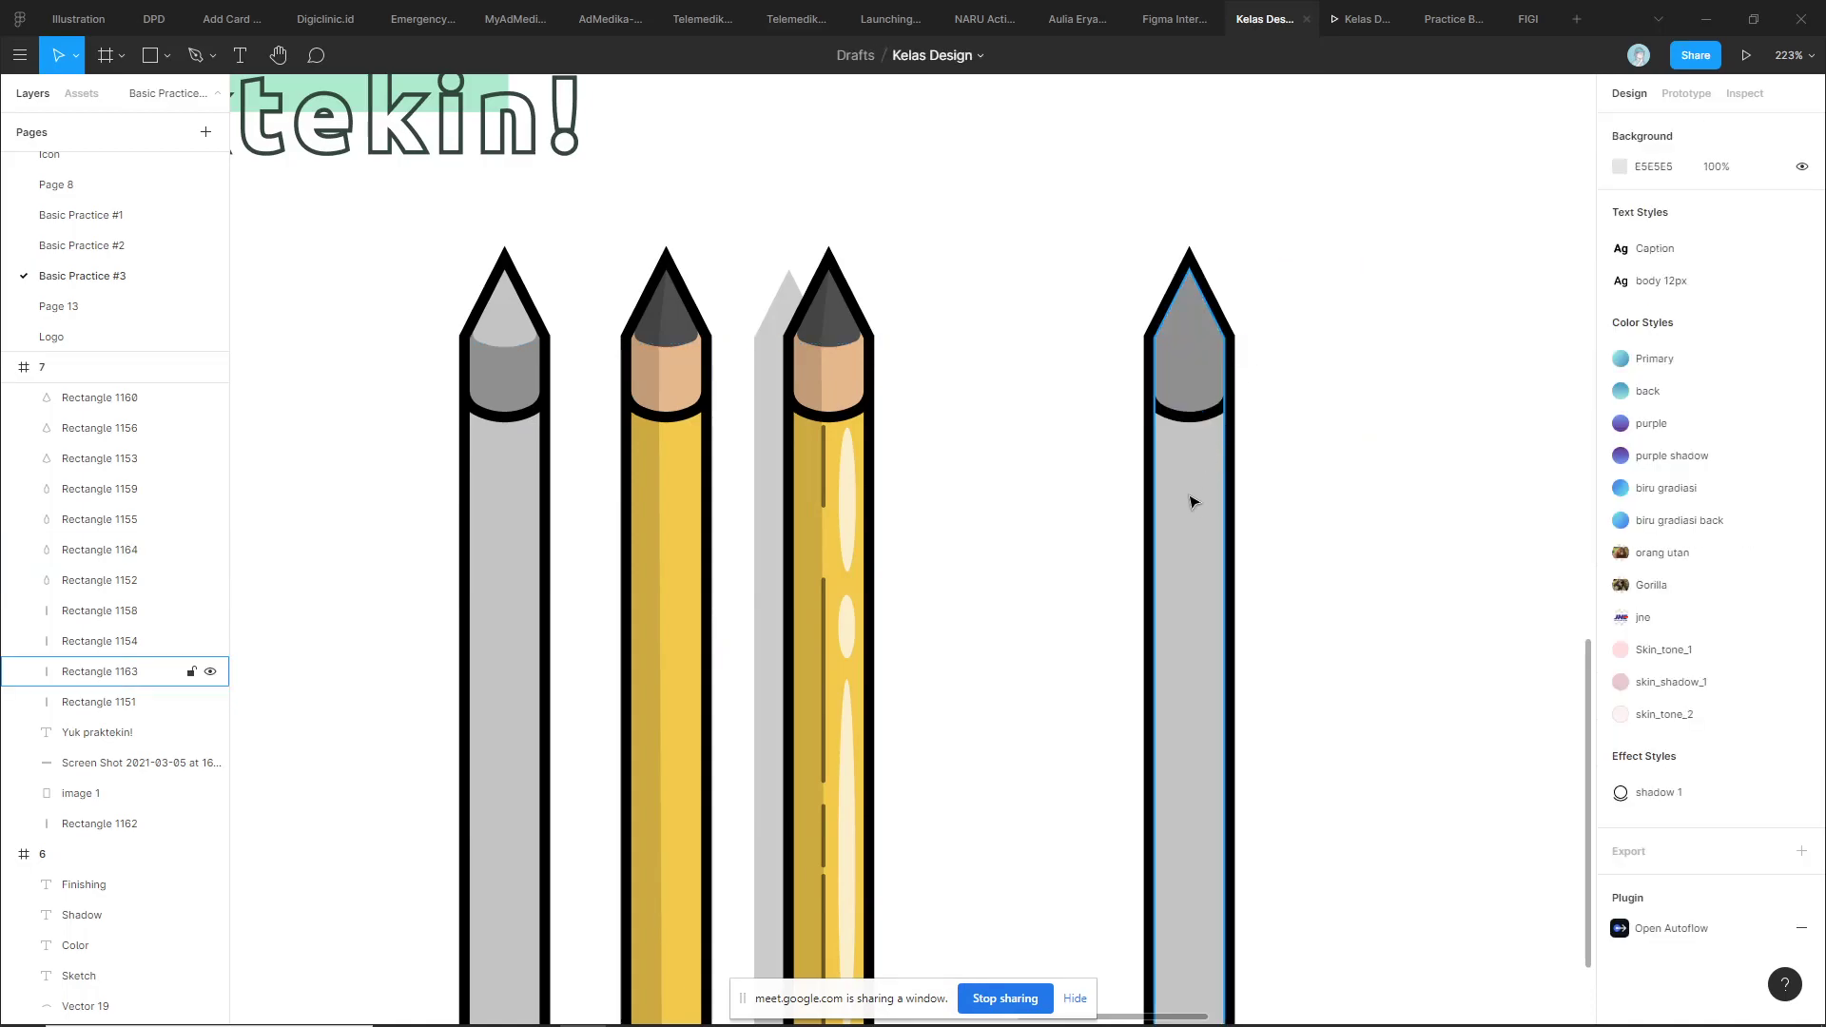
{"action": "left_click", "coordinate": [1195, 500]}
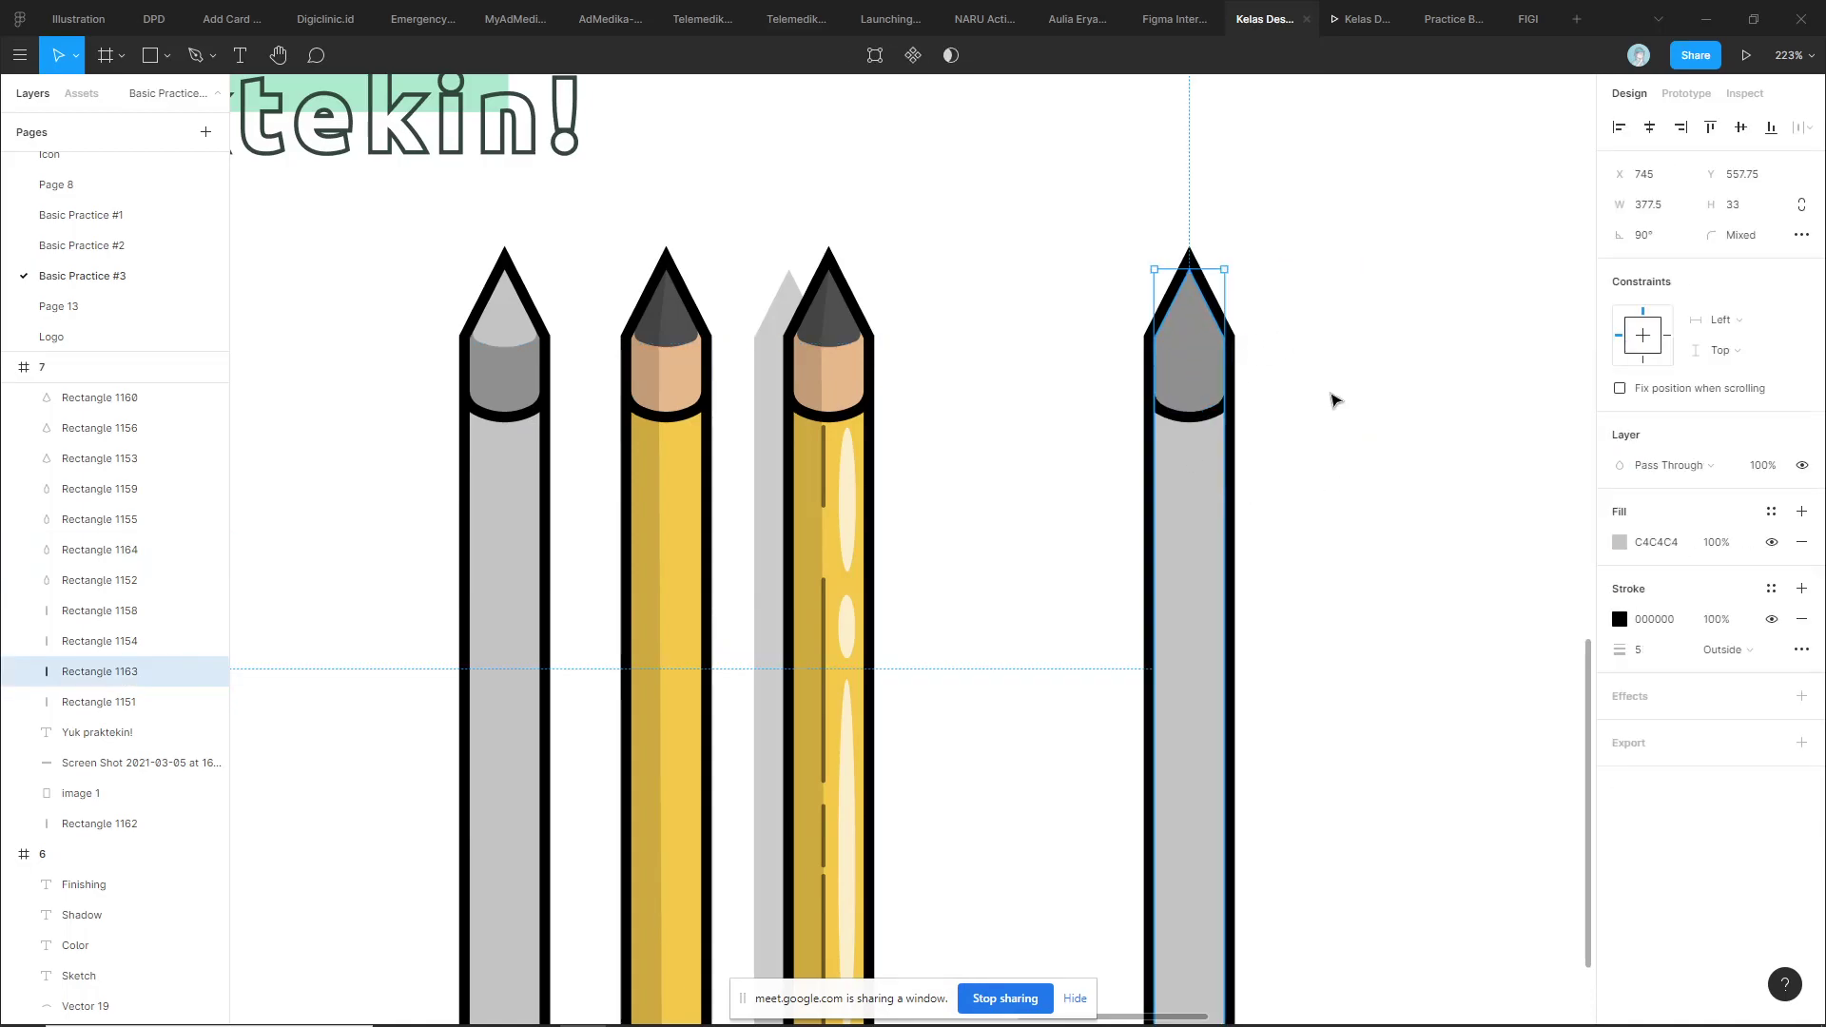
{"action": "left_click", "coordinate": [1333, 400]}
{"action": "scroll", "coordinate": [1276, 404], "scroll_direction": "right", "scroll_amount": 2}
{"action": "scroll", "coordinate": [1213, 390], "scroll_direction": "down", "scroll_amount": 5}
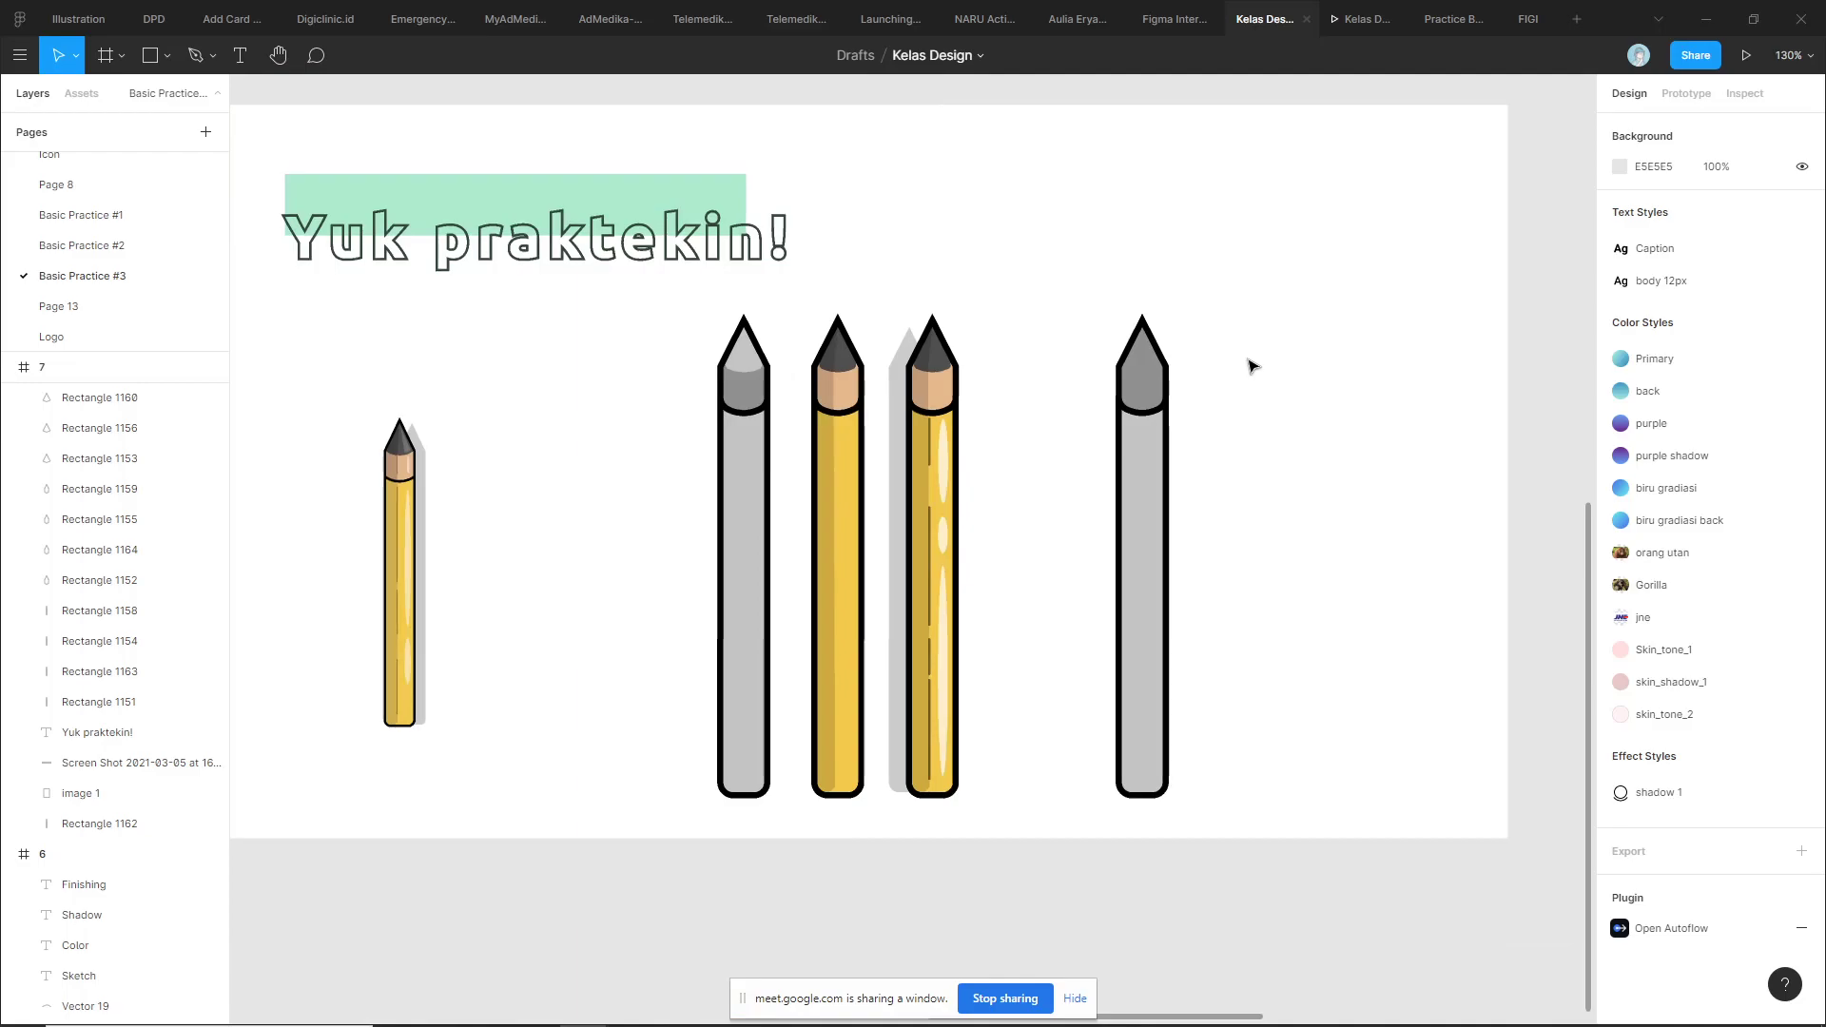
{"action": "scroll", "coordinate": [1190, 346], "scroll_direction": "up", "scroll_amount": 2}
{"action": "scroll", "coordinate": [1279, 421], "scroll_direction": "up", "scroll_amount": 2}
Duplicate the grey pencil rightward and try subtracting its tip, then undo
{"action": "mouse_move", "coordinate": [1201, 328]}
{"action": "left_mouse_down"}
{"action": "mouse_move", "coordinate": [1033, 492]}
{"action": "mouse_move", "coordinate": [1206, 476]}
{"action": "left_mouse_up"}
{"action": "left_click", "coordinate": [1332, 379]}
{"action": "scroll", "coordinate": [1332, 378], "scroll_direction": "up", "scroll_amount": 3}
{"action": "left_click_drag", "start_coordinate": [1336, 322], "coordinate": [1299, 359]}
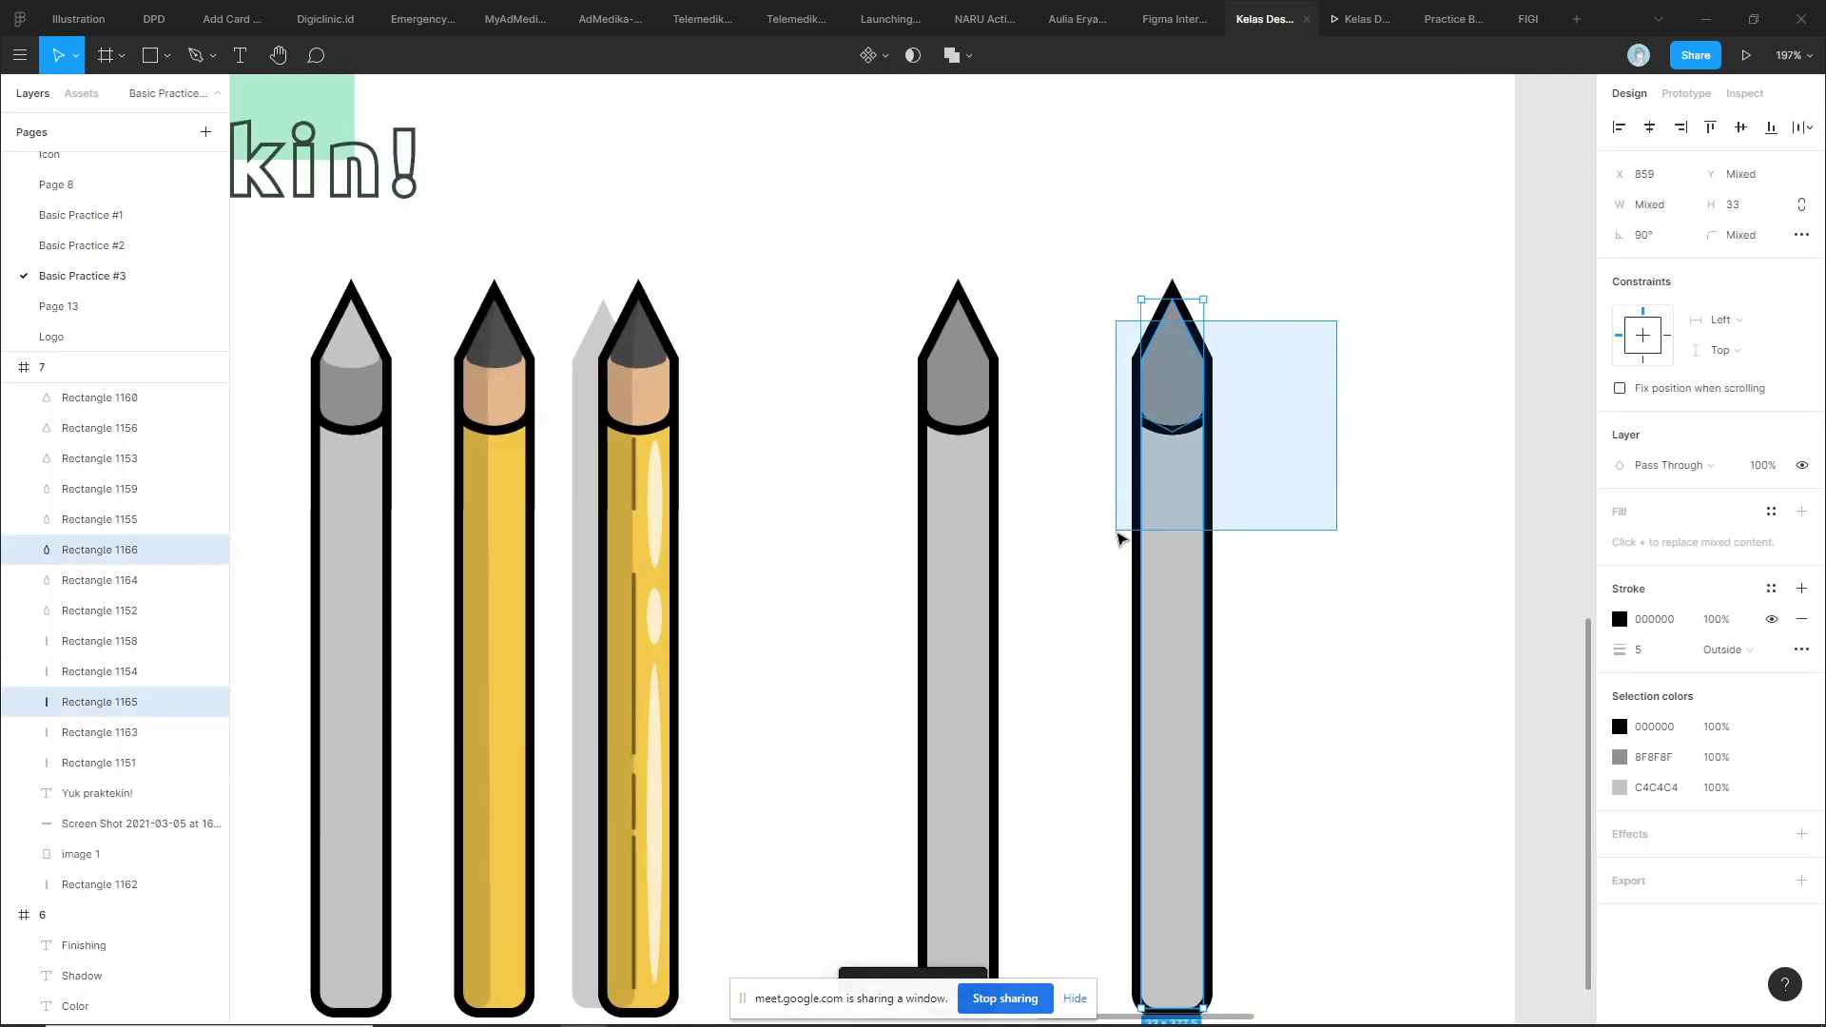
{"action": "left_click", "coordinate": [1172, 375]}
{"action": "left_click", "coordinate": [1176, 514], "text": "shift"}
{"action": "left_click", "coordinate": [970, 56]}
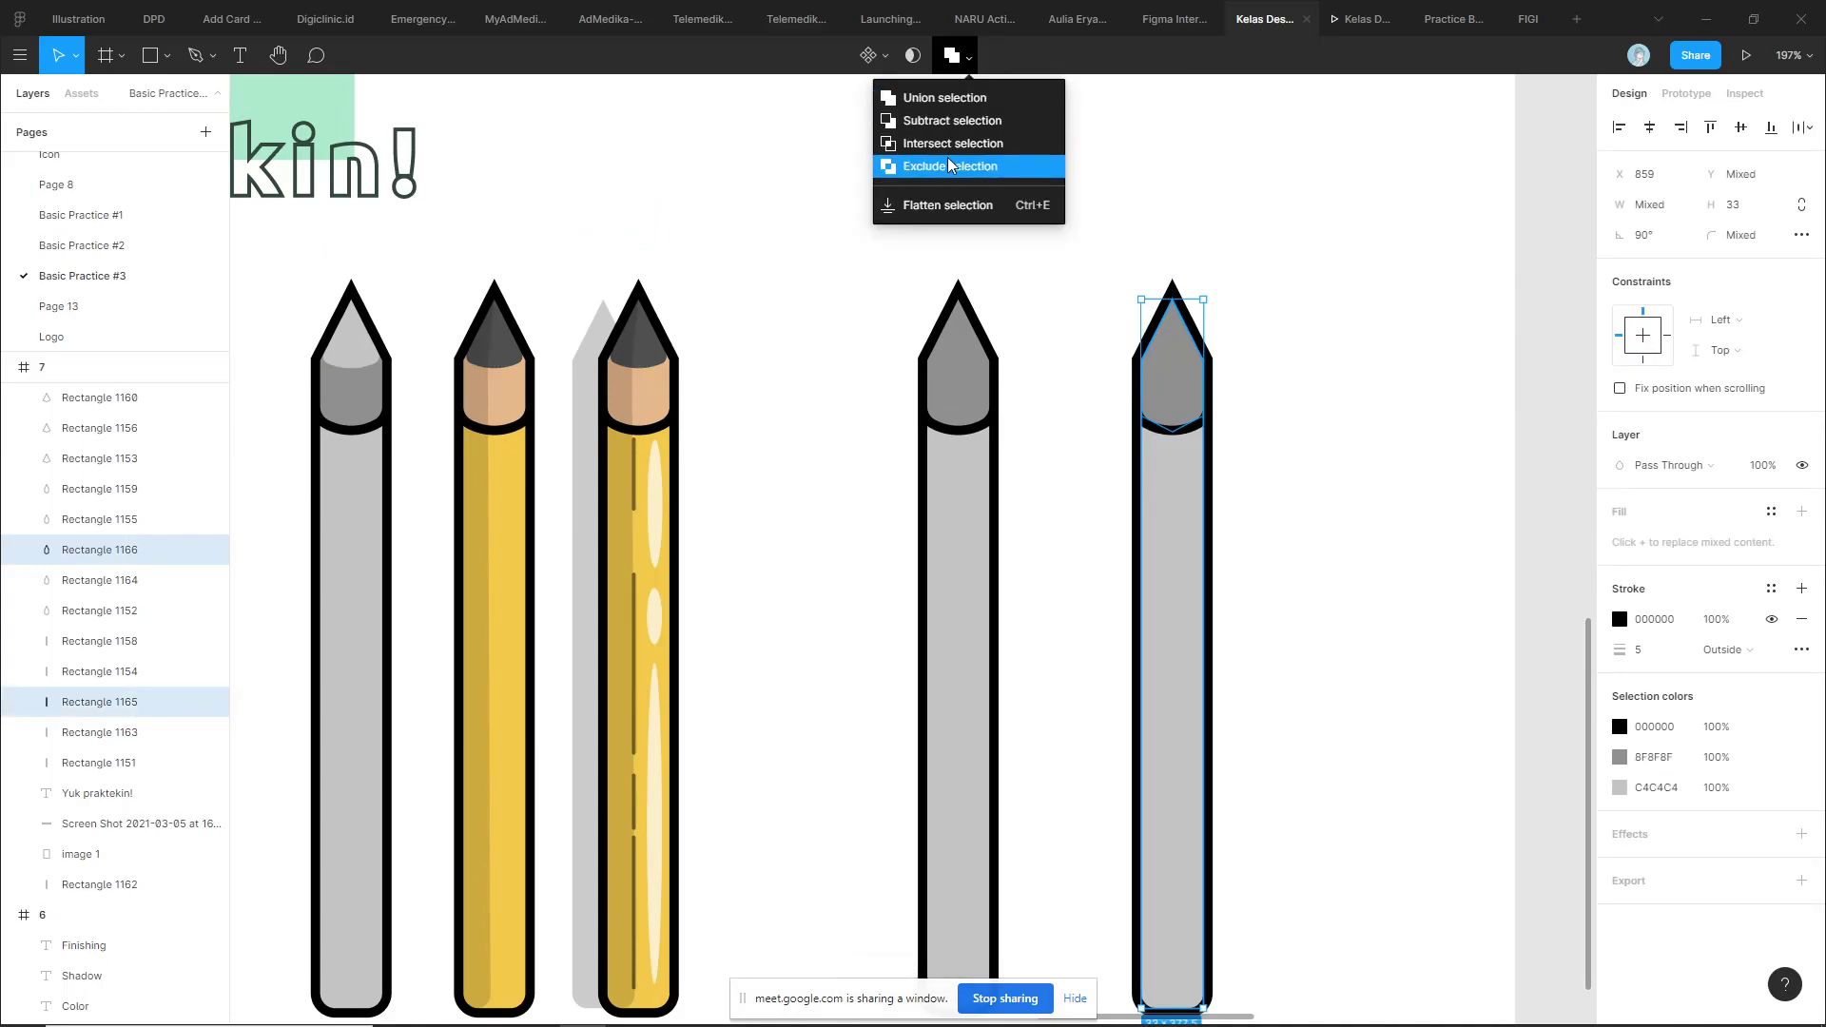
{"action": "left_click", "coordinate": [953, 120]}
{"action": "key", "text": "ctrl+z"}
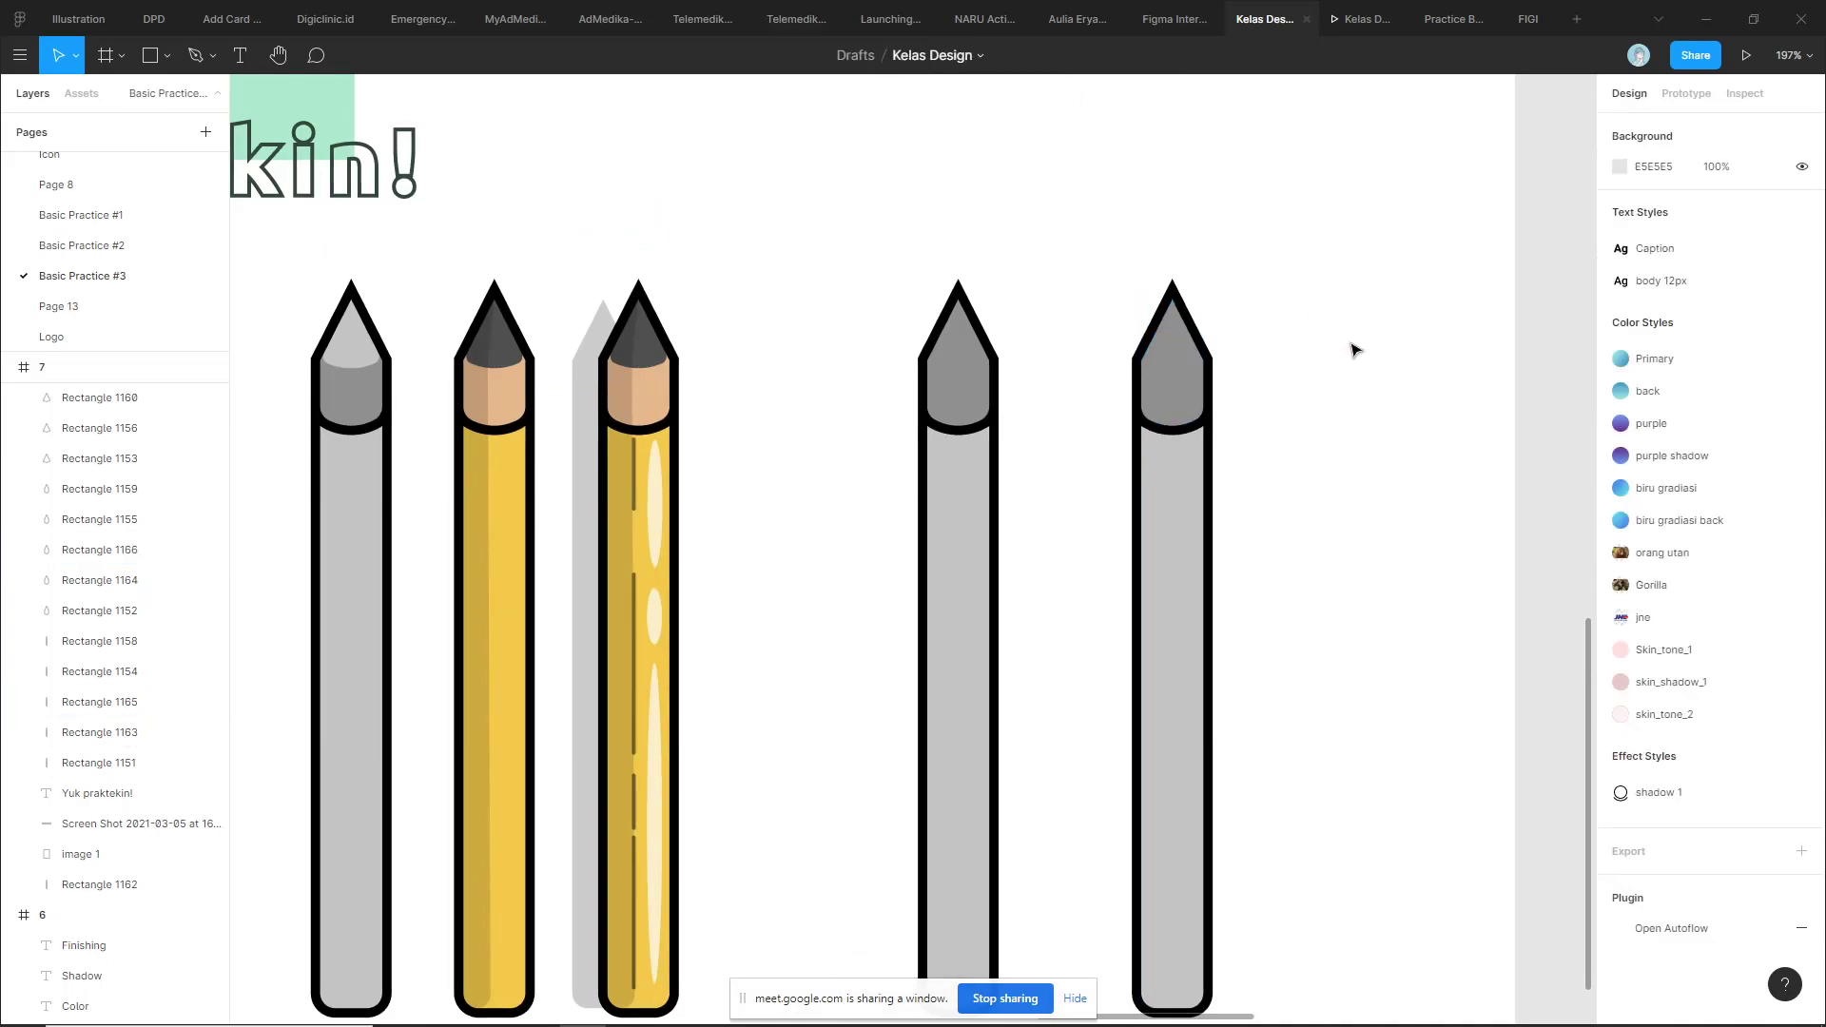
Add a midpoint on the body's tip edge, then Subtract the tip from the shaft
{"action": "scroll", "coordinate": [1247, 412], "scroll_direction": "up", "scroll_amount": 5}
{"action": "double_click", "coordinate": [1170, 489]}
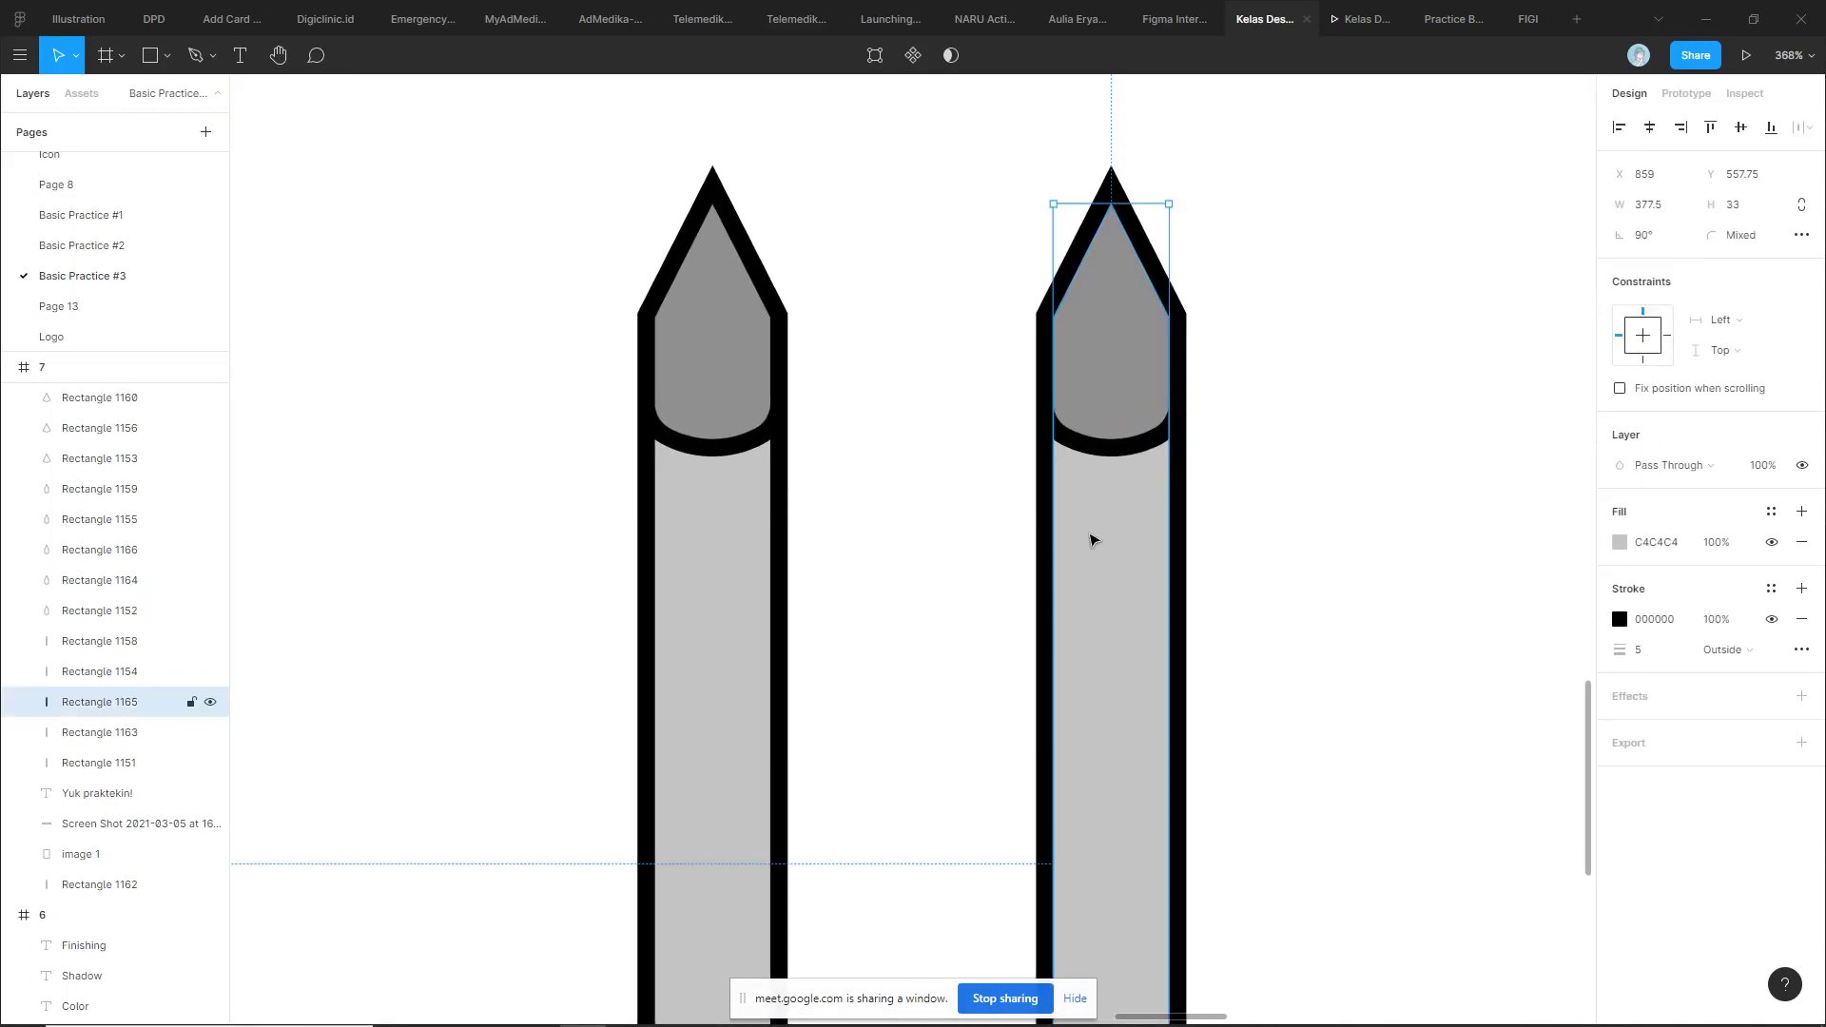
{"action": "left_click", "coordinate": [1112, 317]}
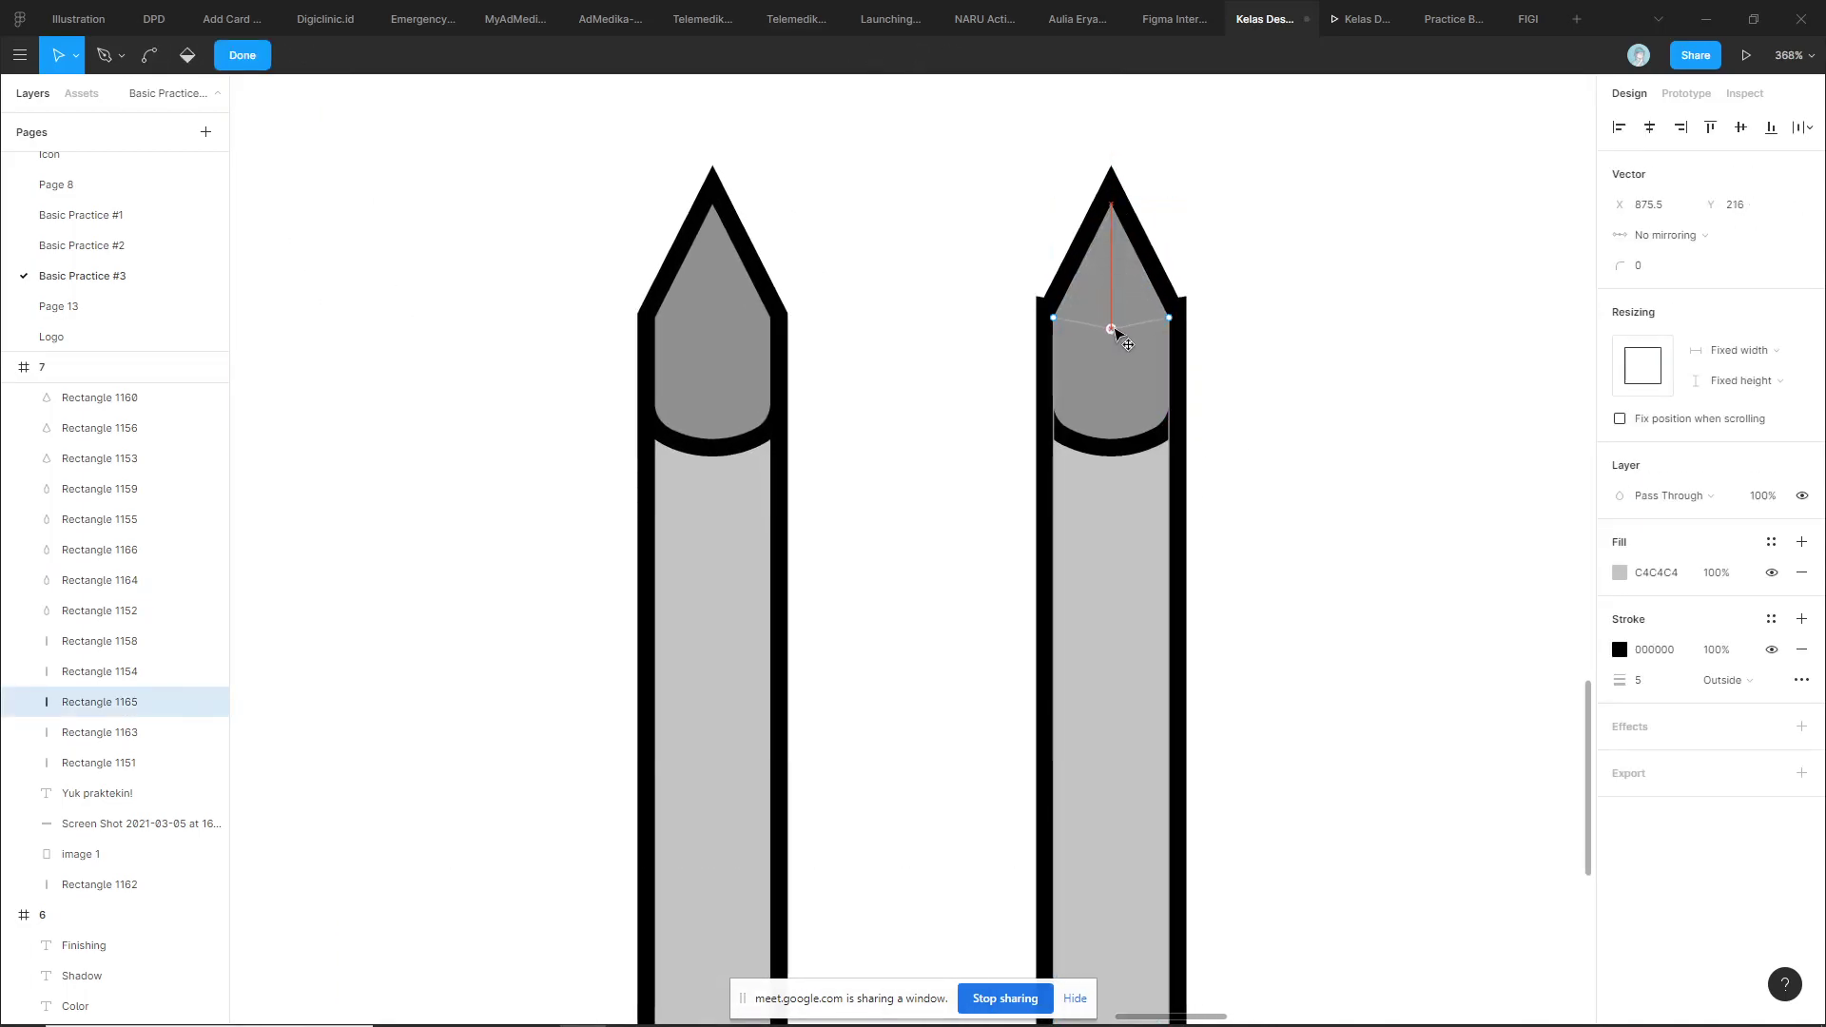
{"action": "key", "text": "Escape"}
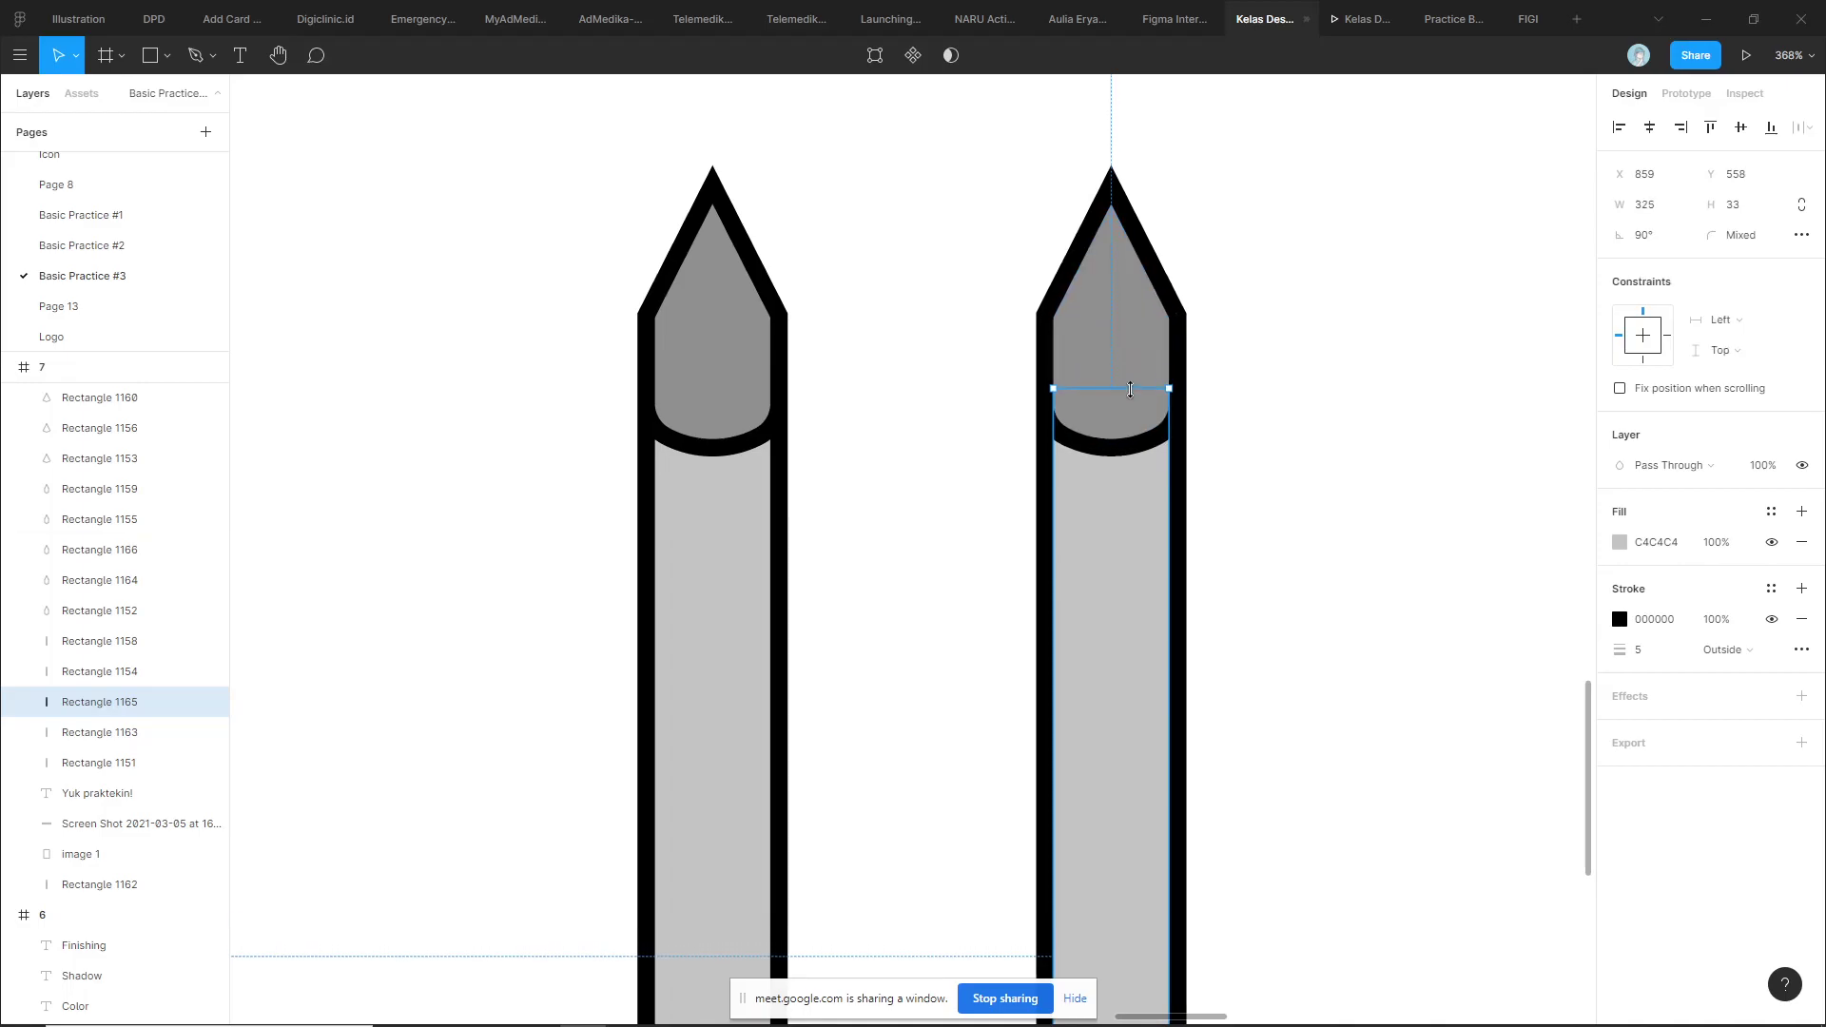
{"action": "left_click_drag", "start_coordinate": [1352, 269], "coordinate": [987, 581]}
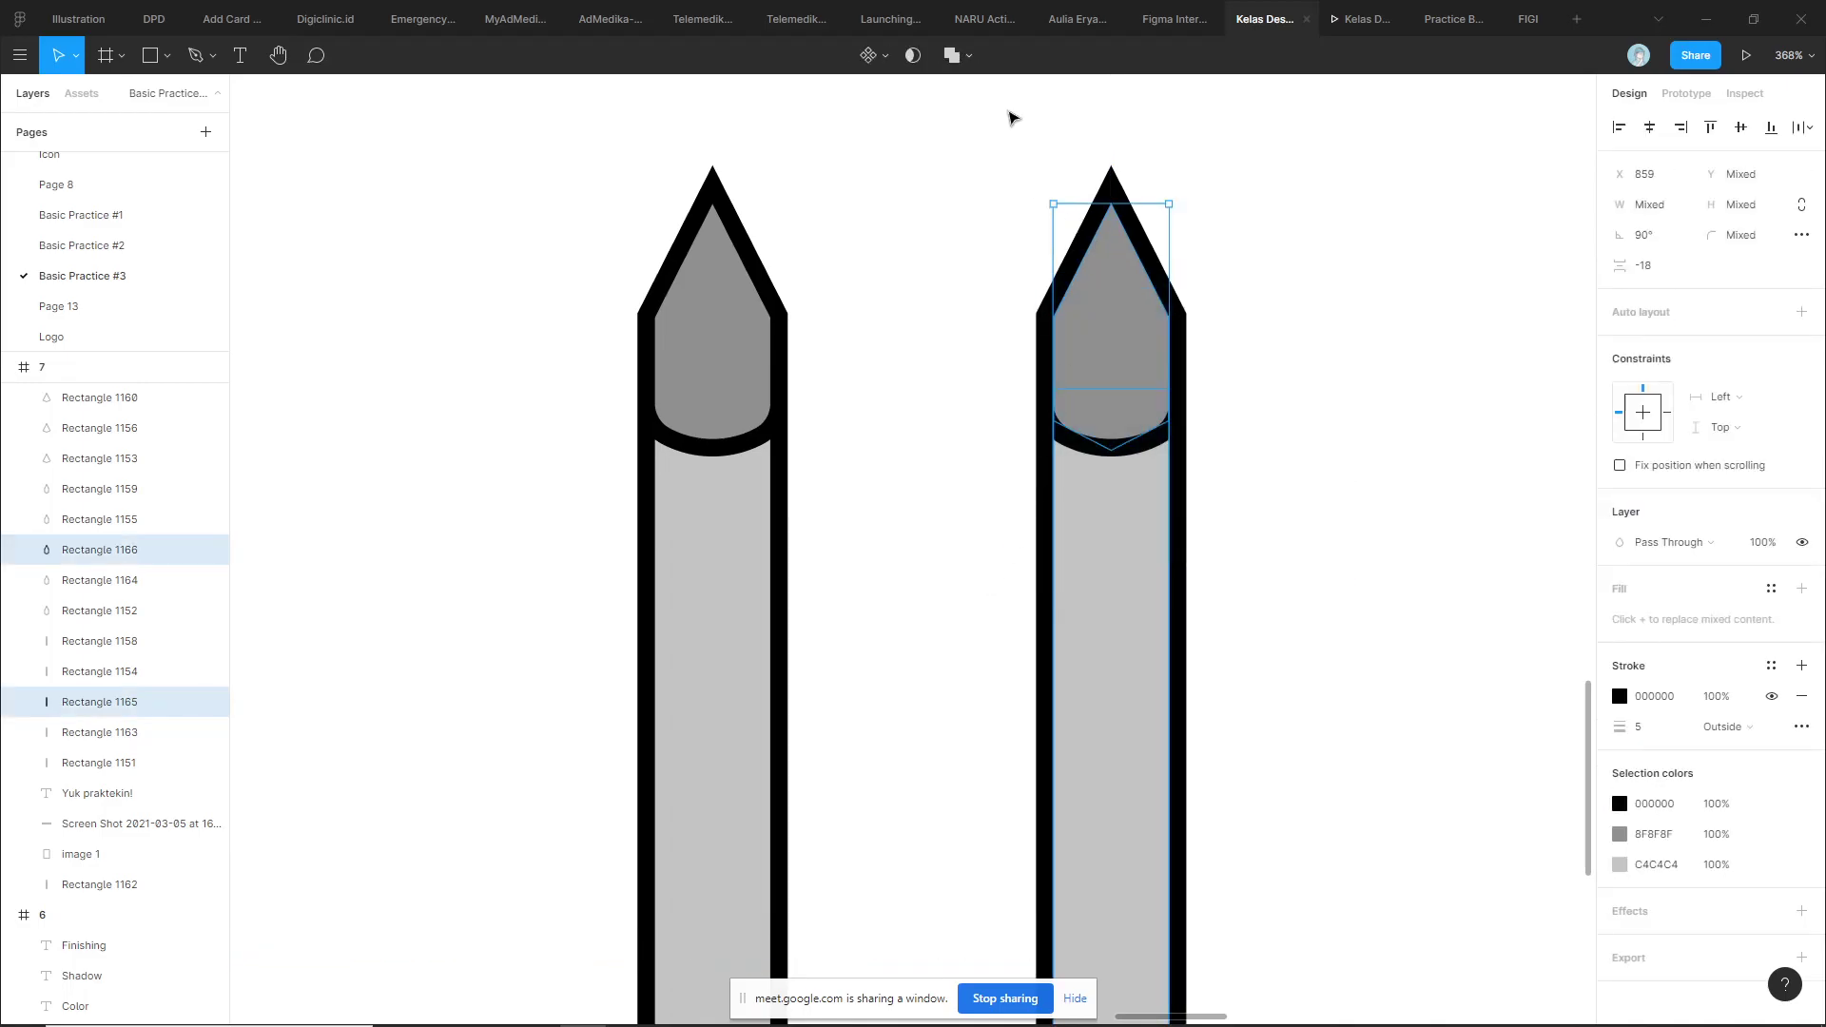
{"action": "left_click", "coordinate": [968, 55]}
{"action": "left_click", "coordinate": [963, 124]}
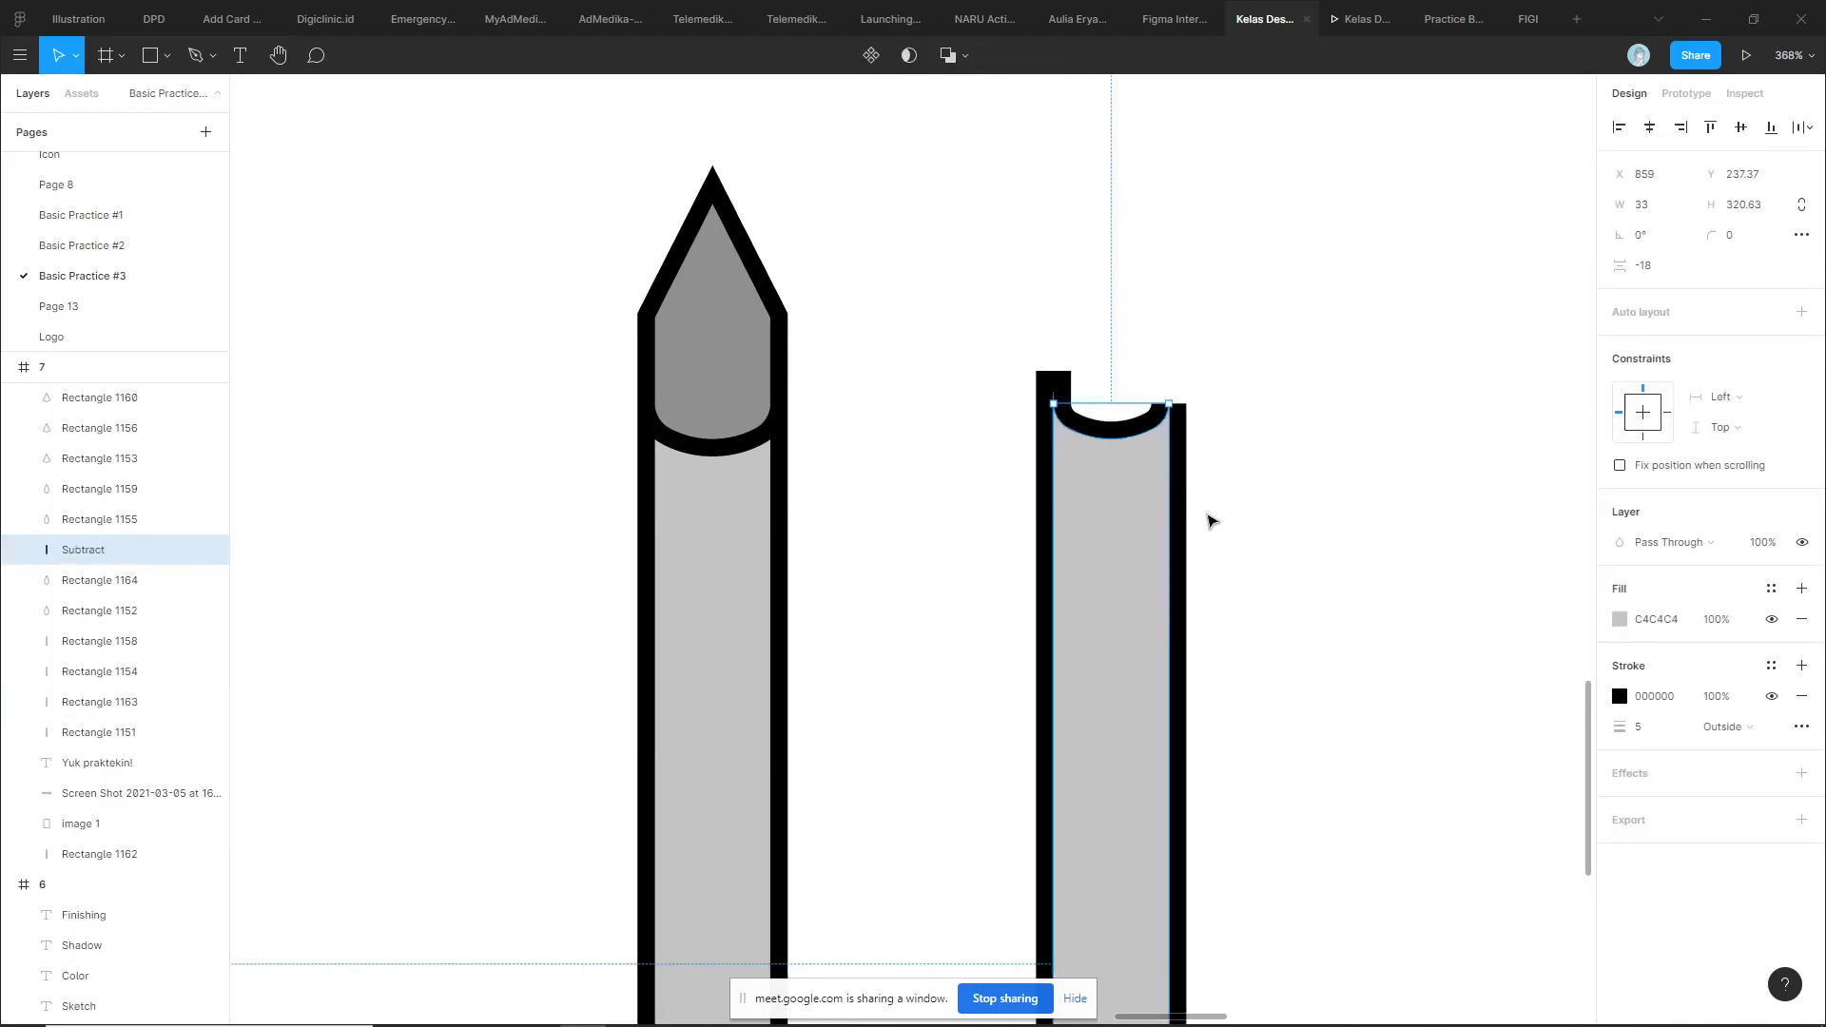
{"action": "double_click", "coordinate": [1130, 487]}
Finish editing the grey shaft's points
{"action": "scroll", "coordinate": [1134, 476], "scroll_direction": "up", "scroll_amount": 5}
{"action": "key", "text": "Escape"}
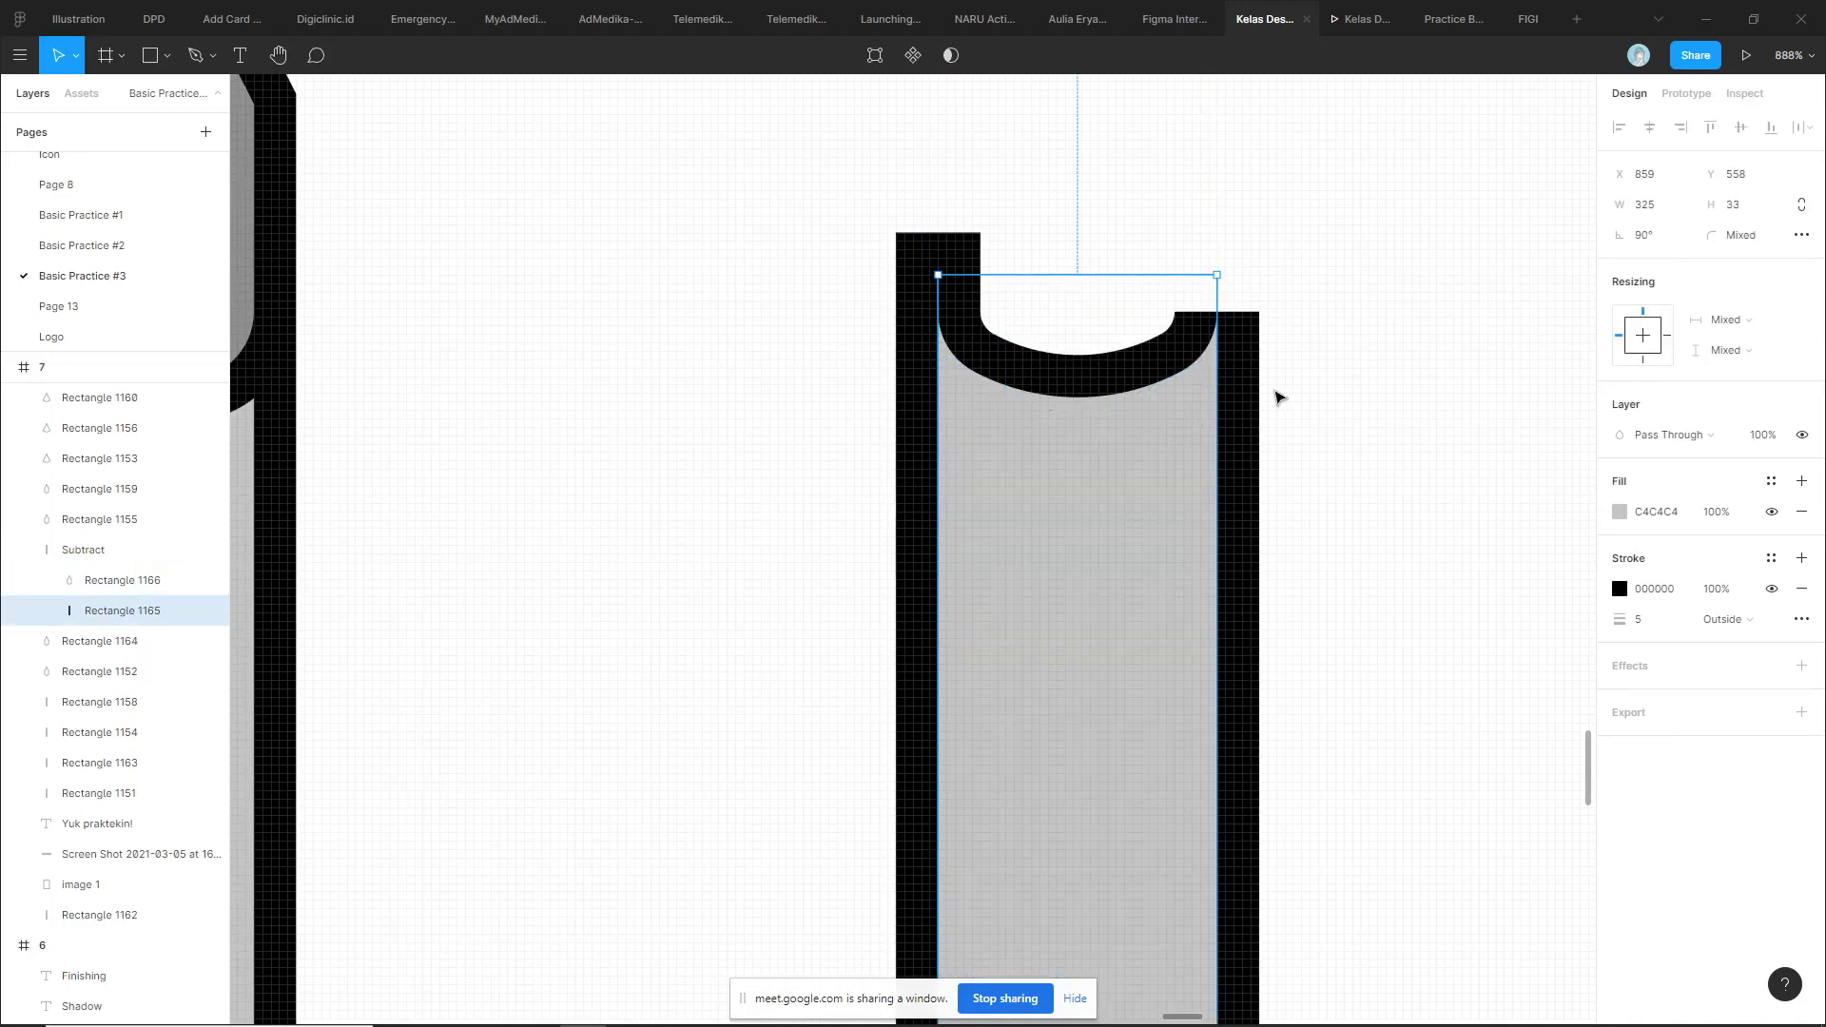
{"action": "scroll", "coordinate": [1276, 396], "scroll_direction": "down", "scroll_amount": 6}
{"action": "scroll", "coordinate": [1275, 395], "scroll_direction": "down", "scroll_amount": 3}
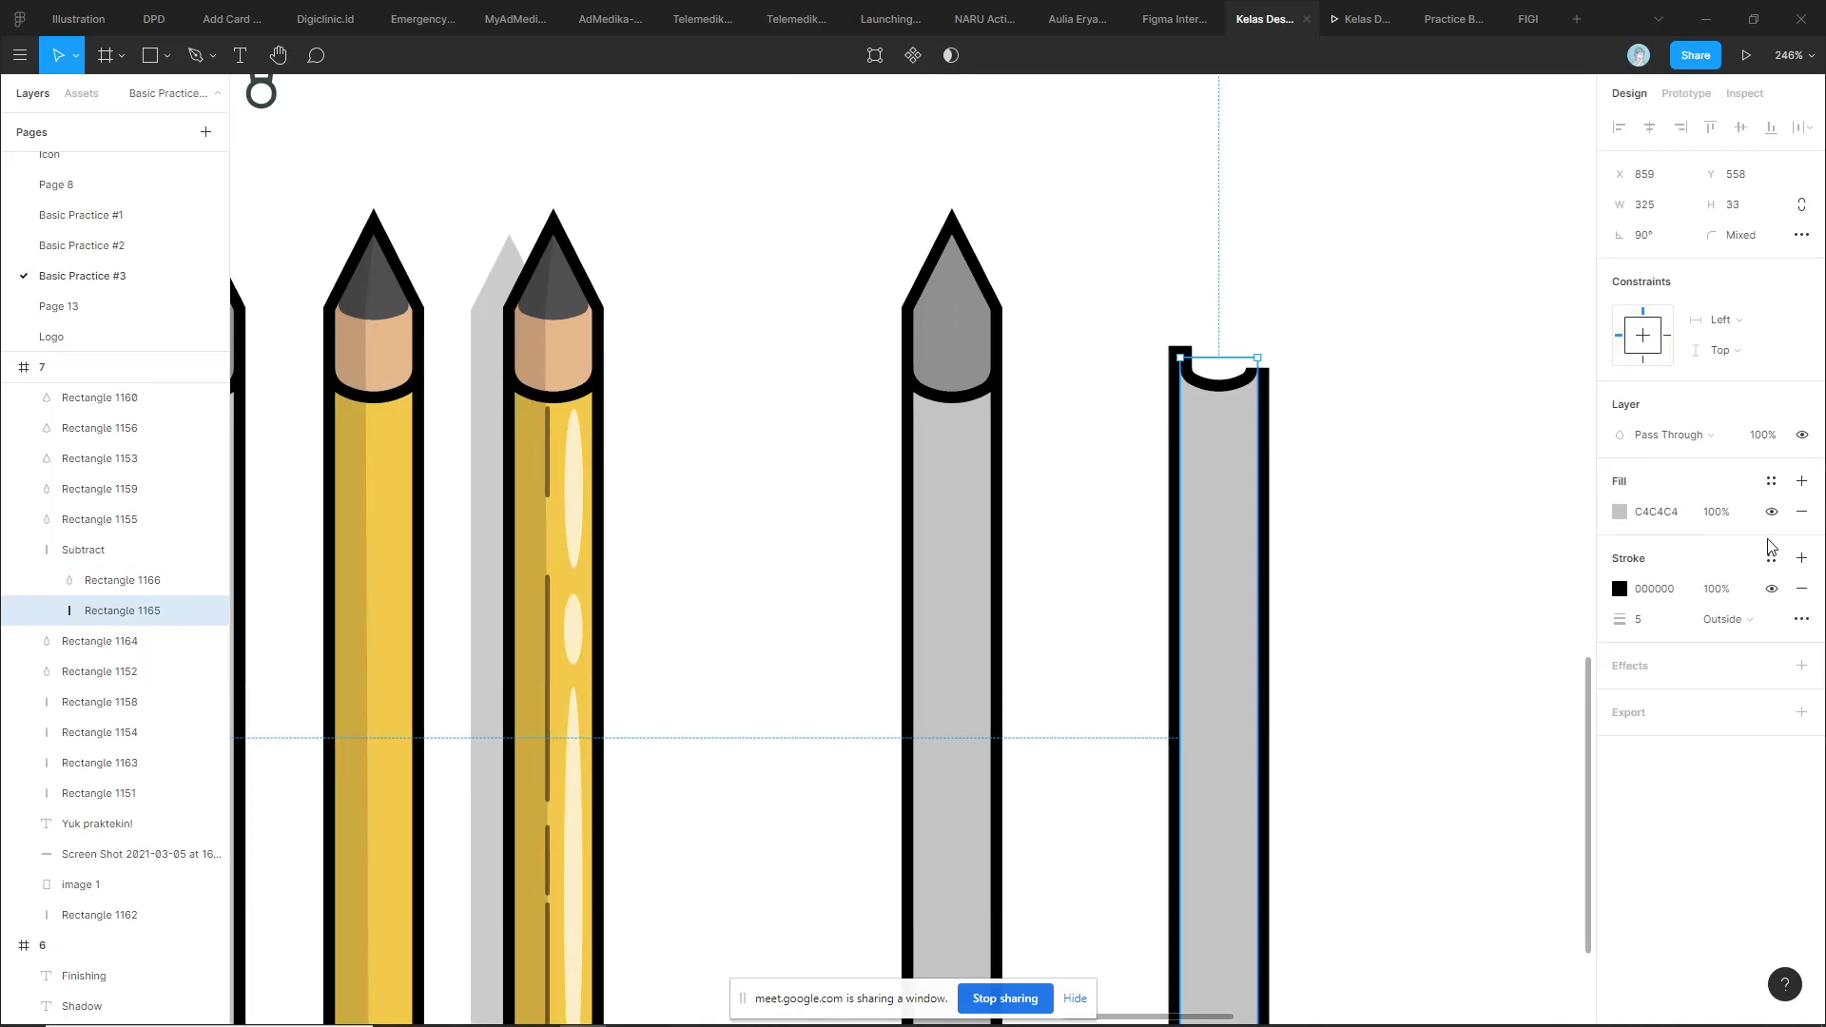
Remove the outlines from the tip shape and grey shaft rectangle, undoing an accidental move
{"action": "left_click", "coordinate": [1279, 385]}
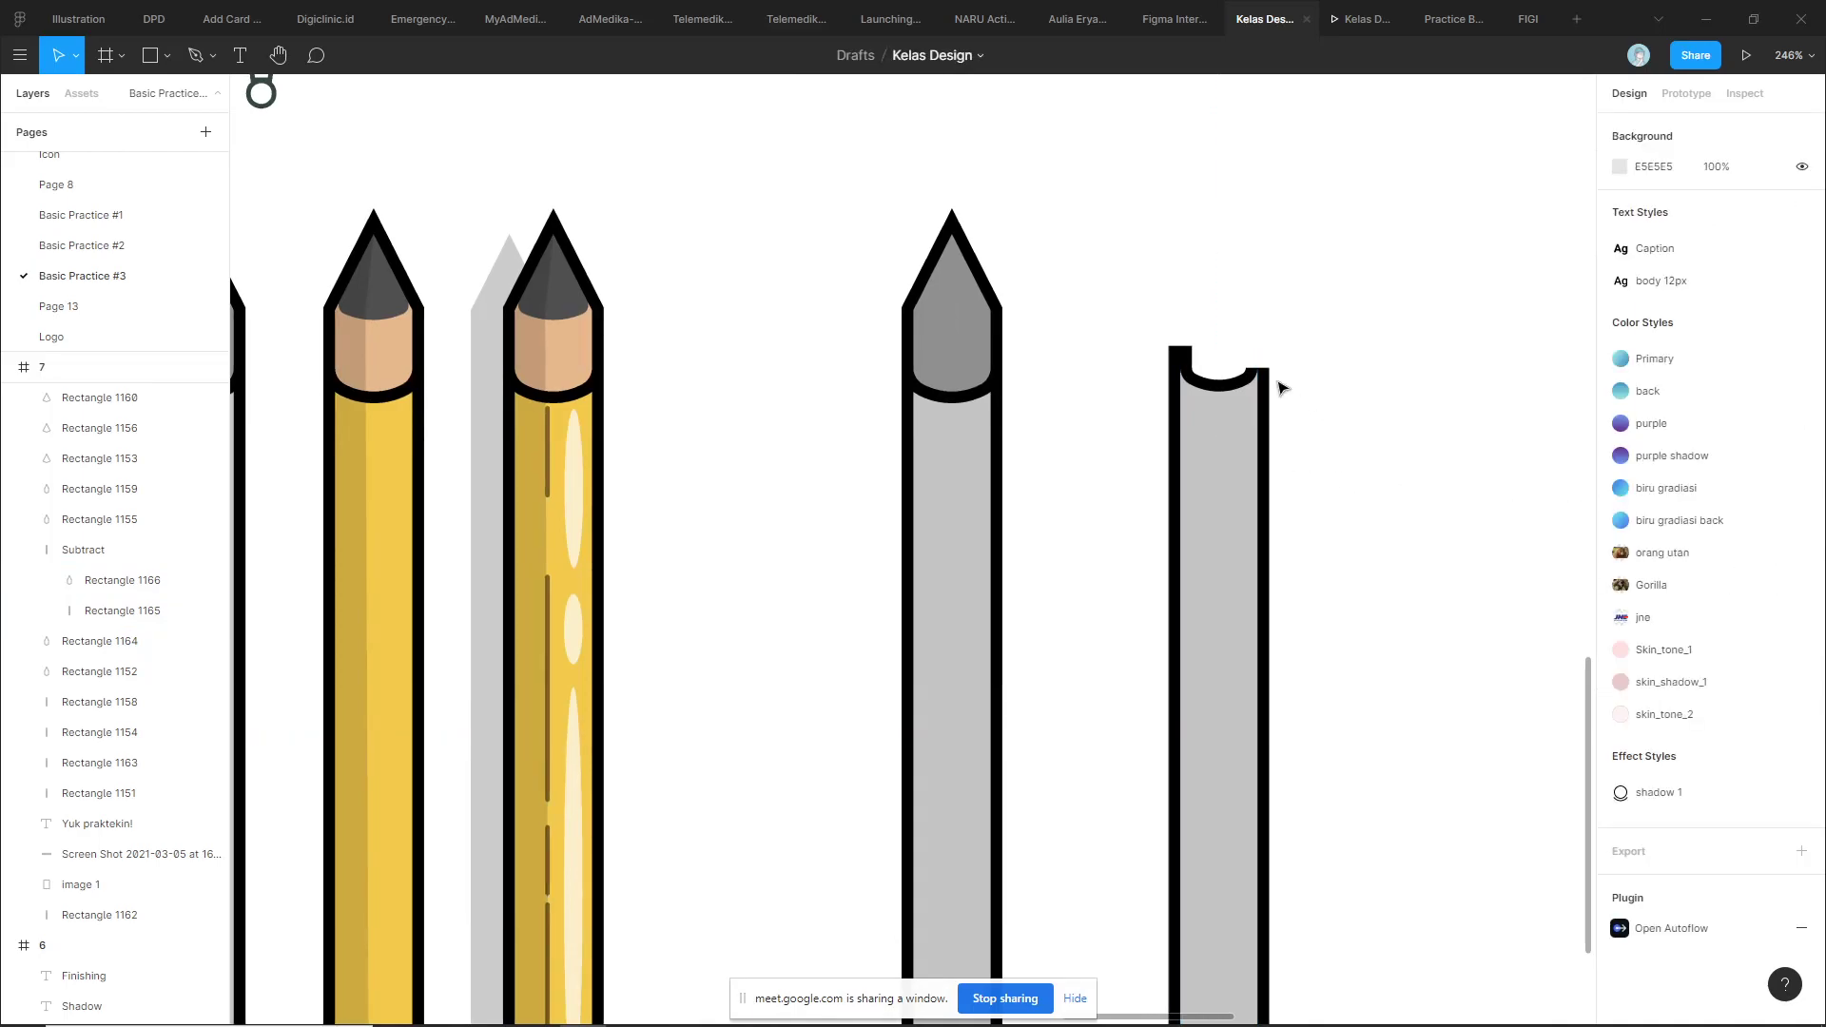
{"action": "left_click", "coordinate": [1223, 354]}
{"action": "left_click", "coordinate": [1771, 589]}
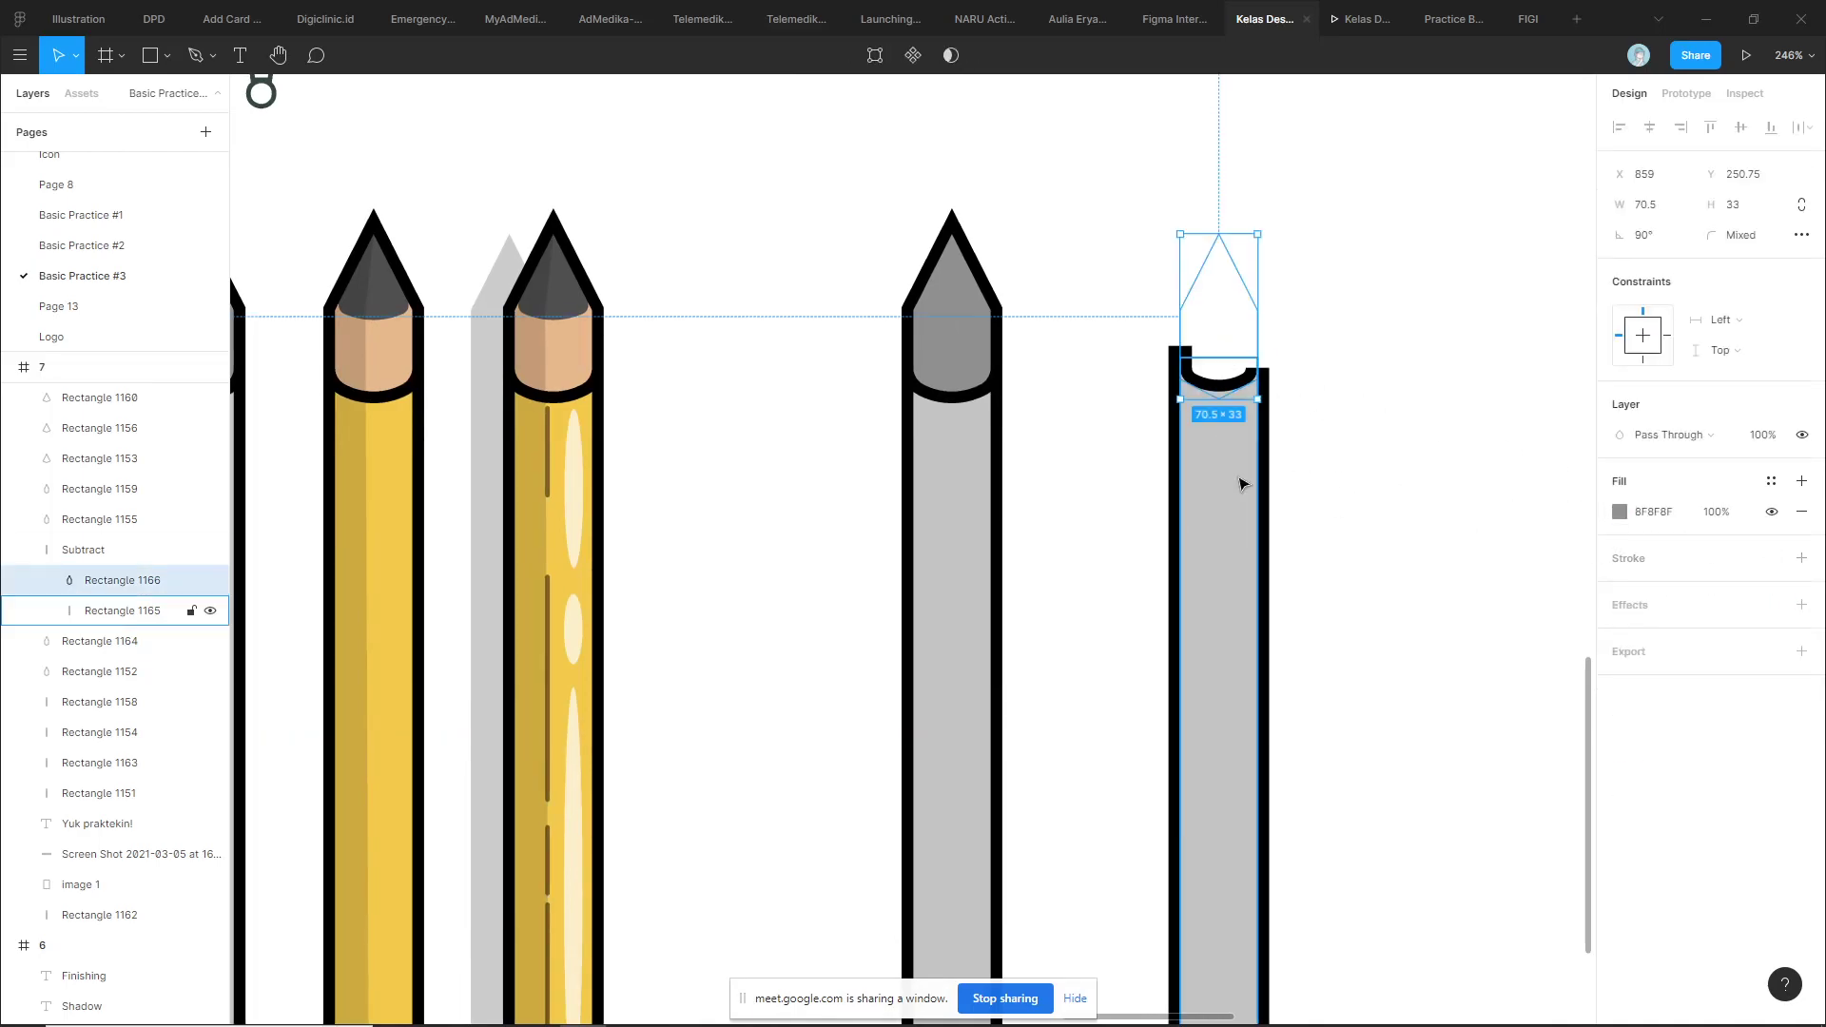
{"action": "left_click", "coordinate": [1241, 481]}
{"action": "left_click", "coordinate": [1804, 598]}
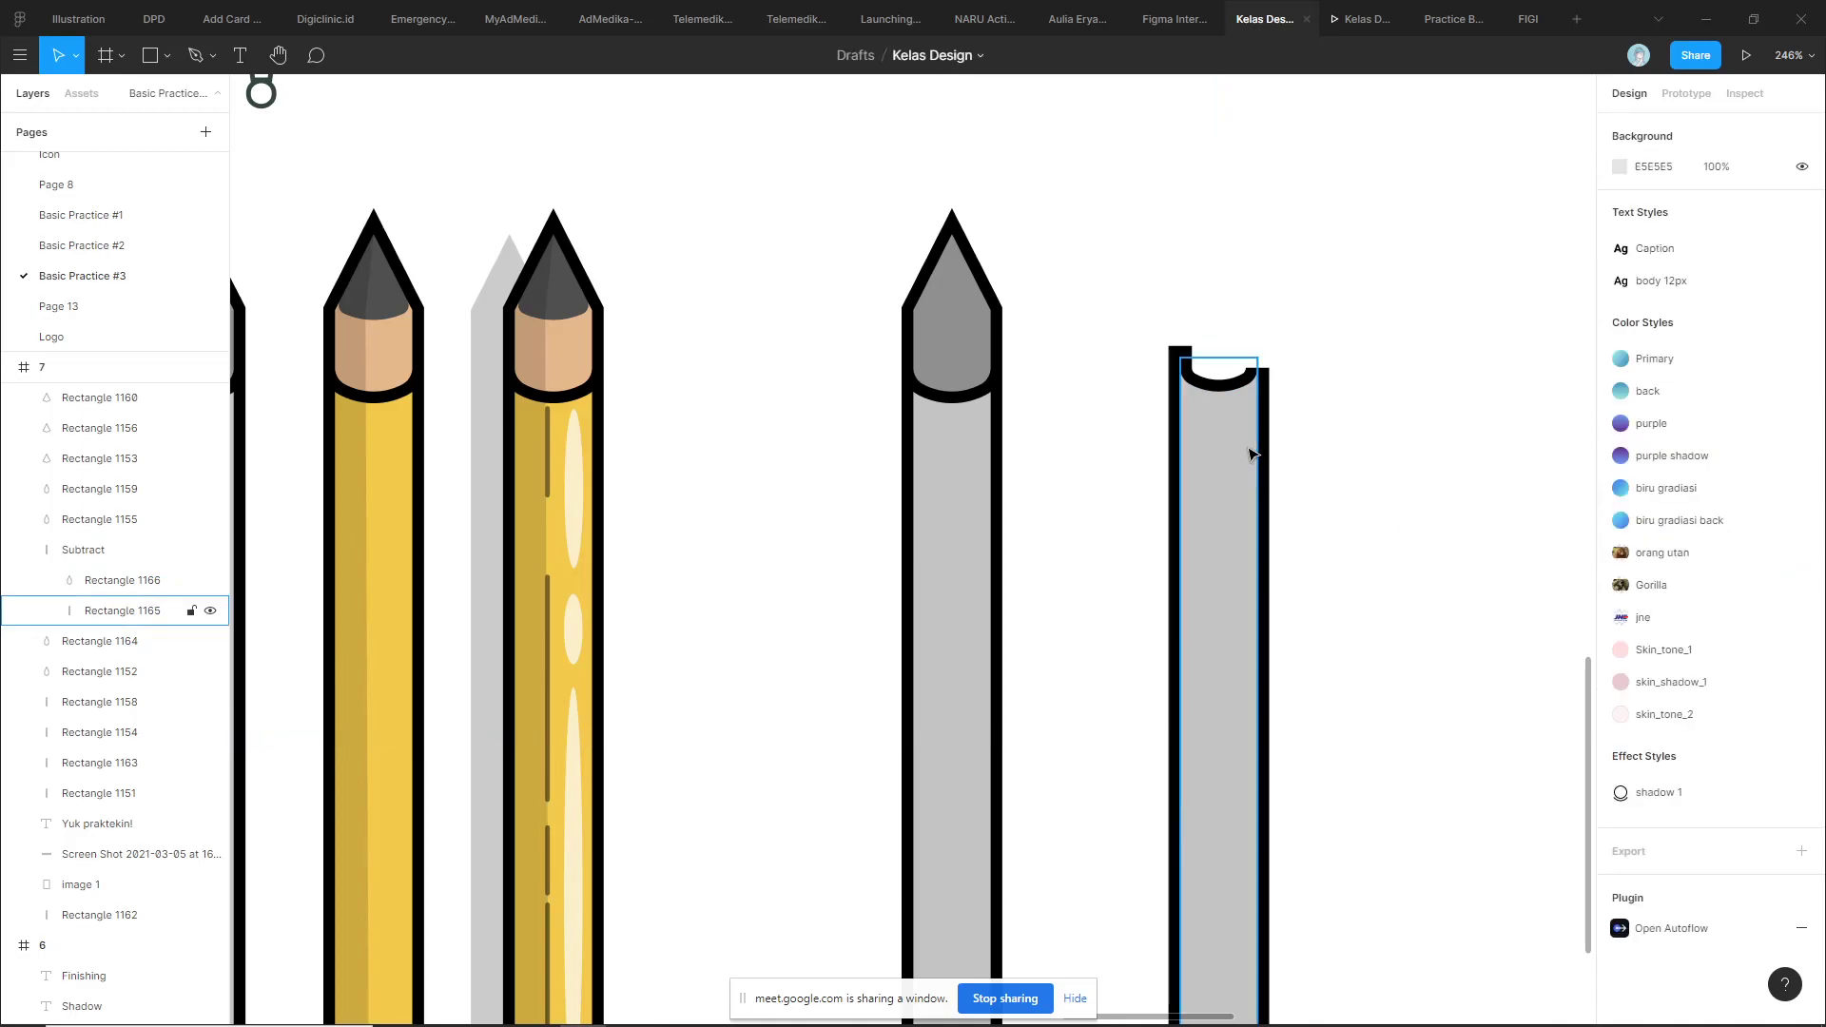
{"action": "scroll", "coordinate": [1560, 447], "scroll_direction": "down", "scroll_amount": 5}
{"action": "key", "text": "ctrl+z"}
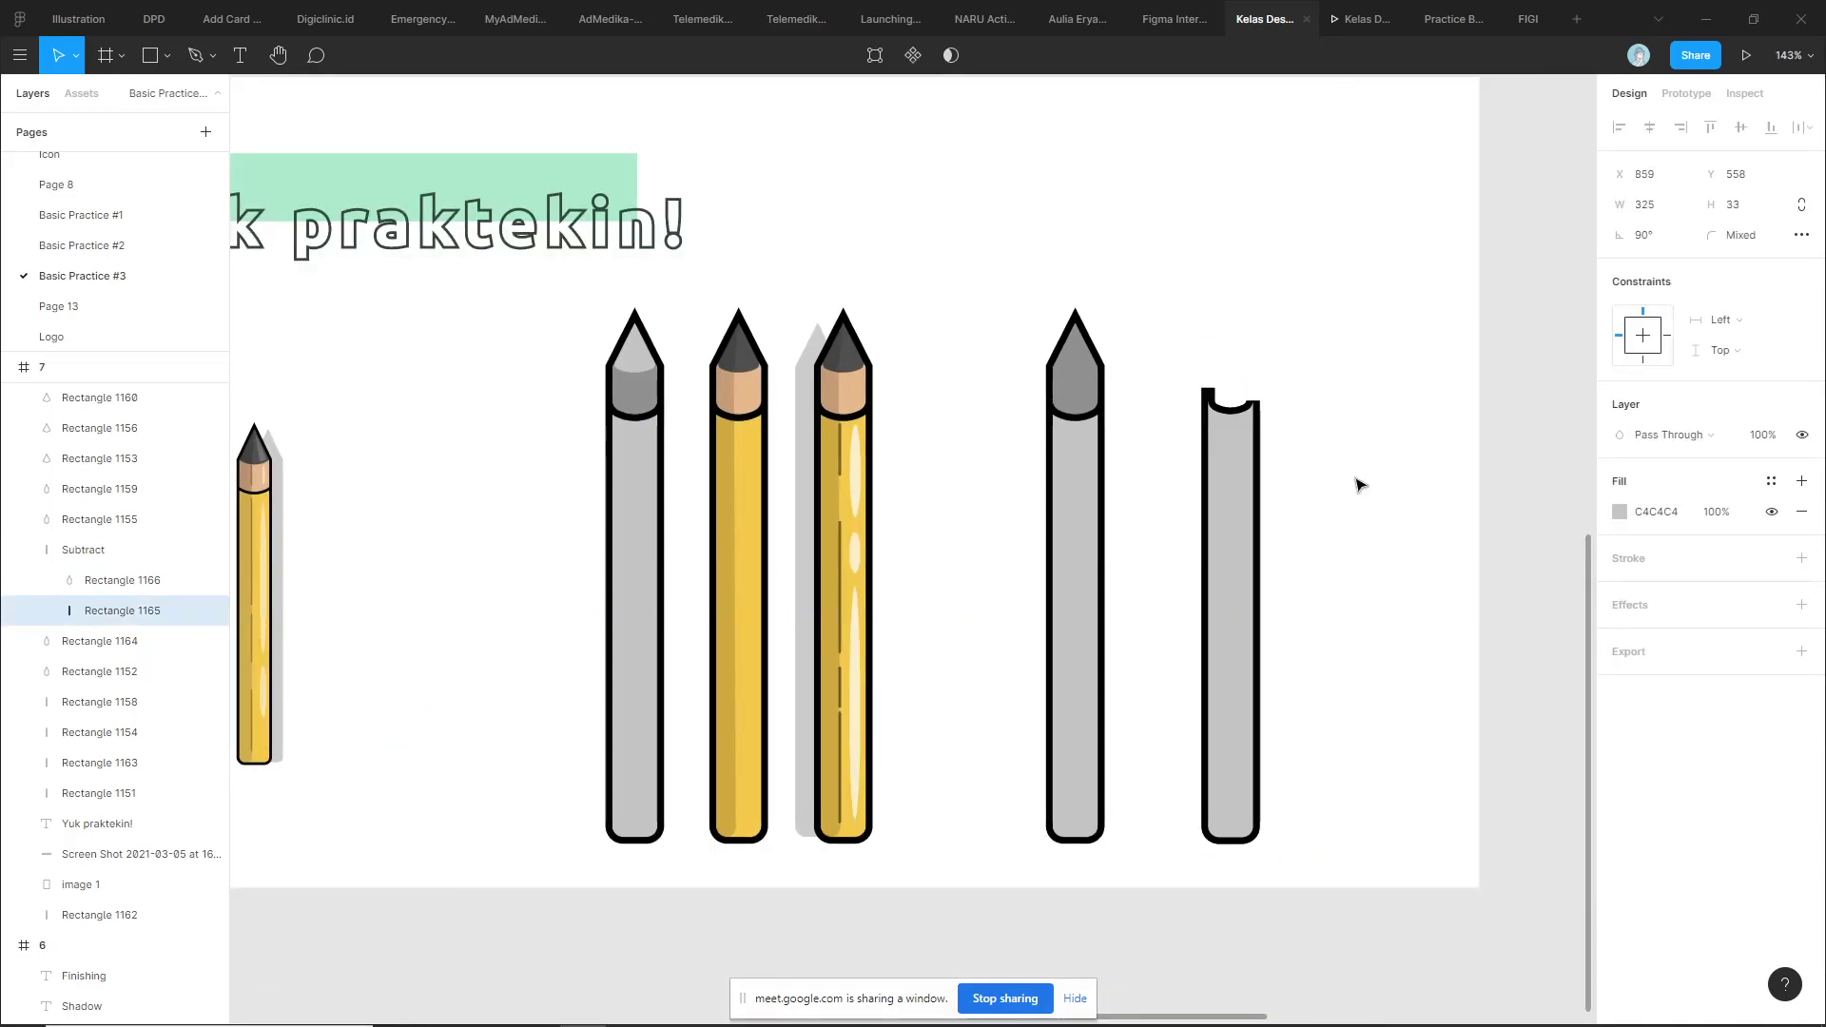
{"action": "scroll", "coordinate": [1350, 482], "scroll_direction": "up", "scroll_amount": 5}
Add a drop shadow to the notched Subtract shape
{"action": "left_click", "coordinate": [1091, 326]}
{"action": "left_click", "coordinate": [1205, 277]}
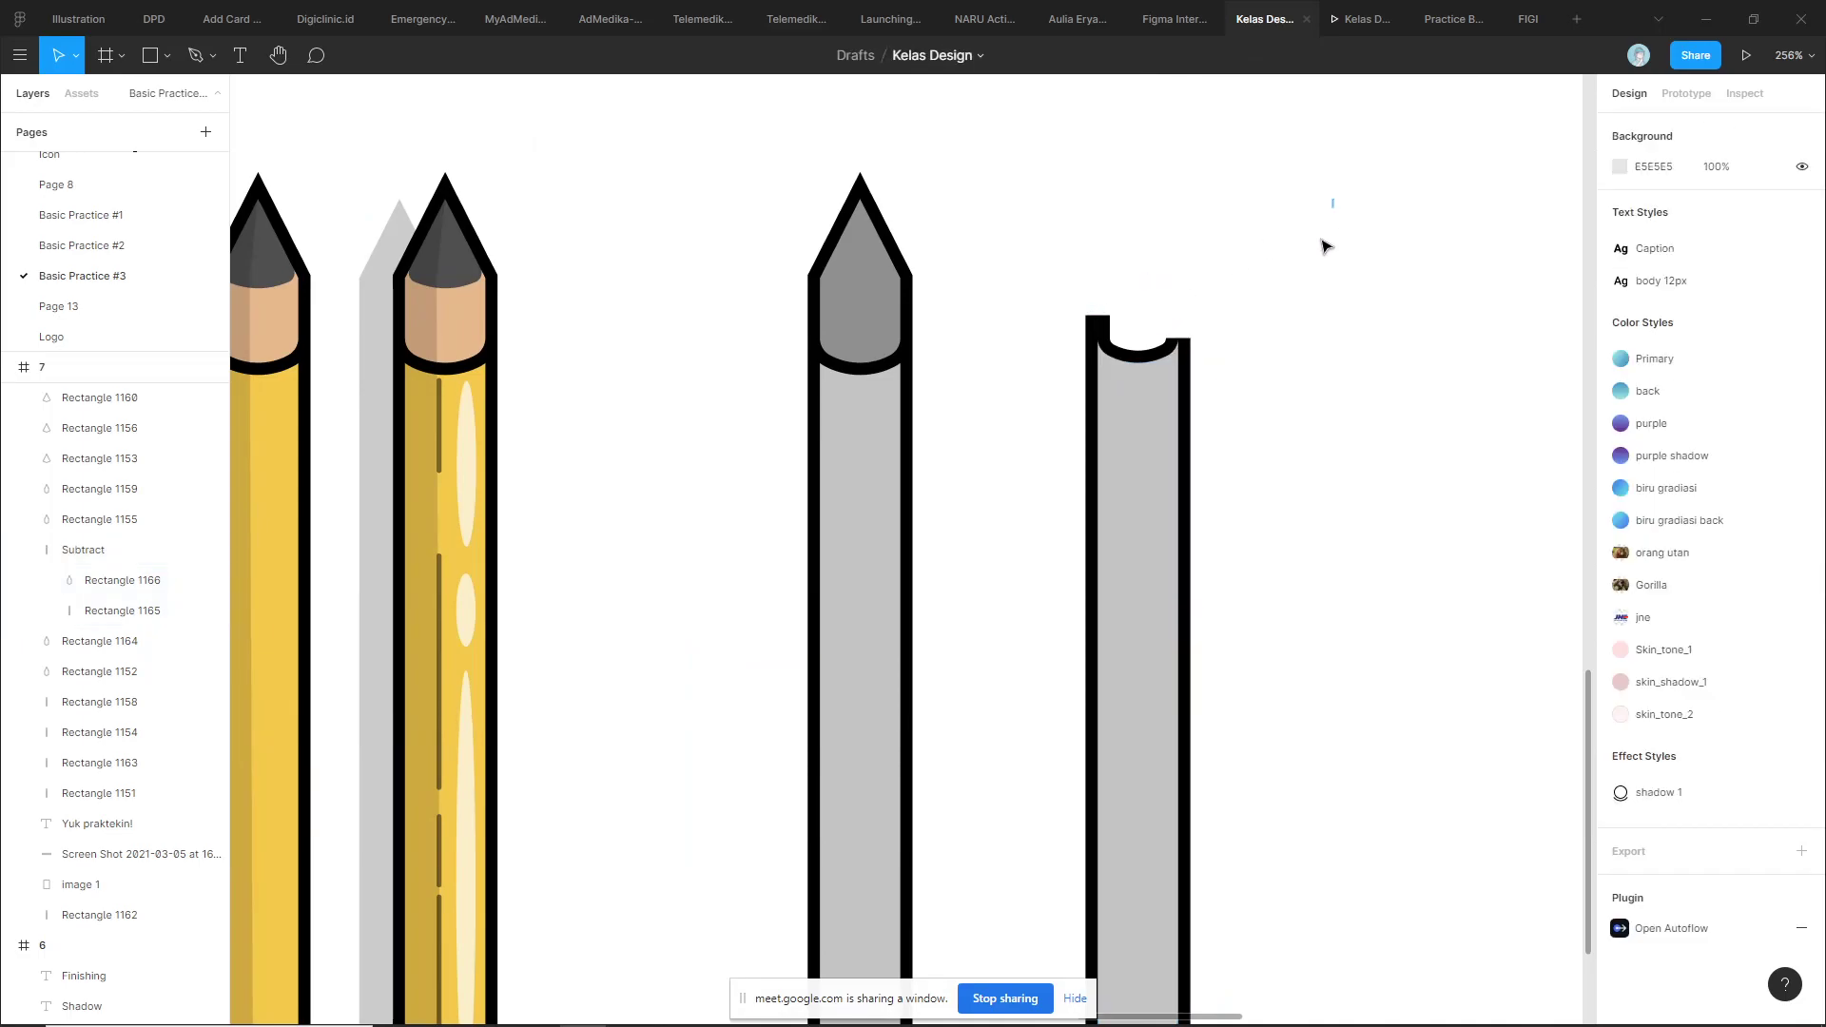
{"action": "left_click", "coordinate": [1094, 529]}
{"action": "left_click", "coordinate": [1802, 696]}
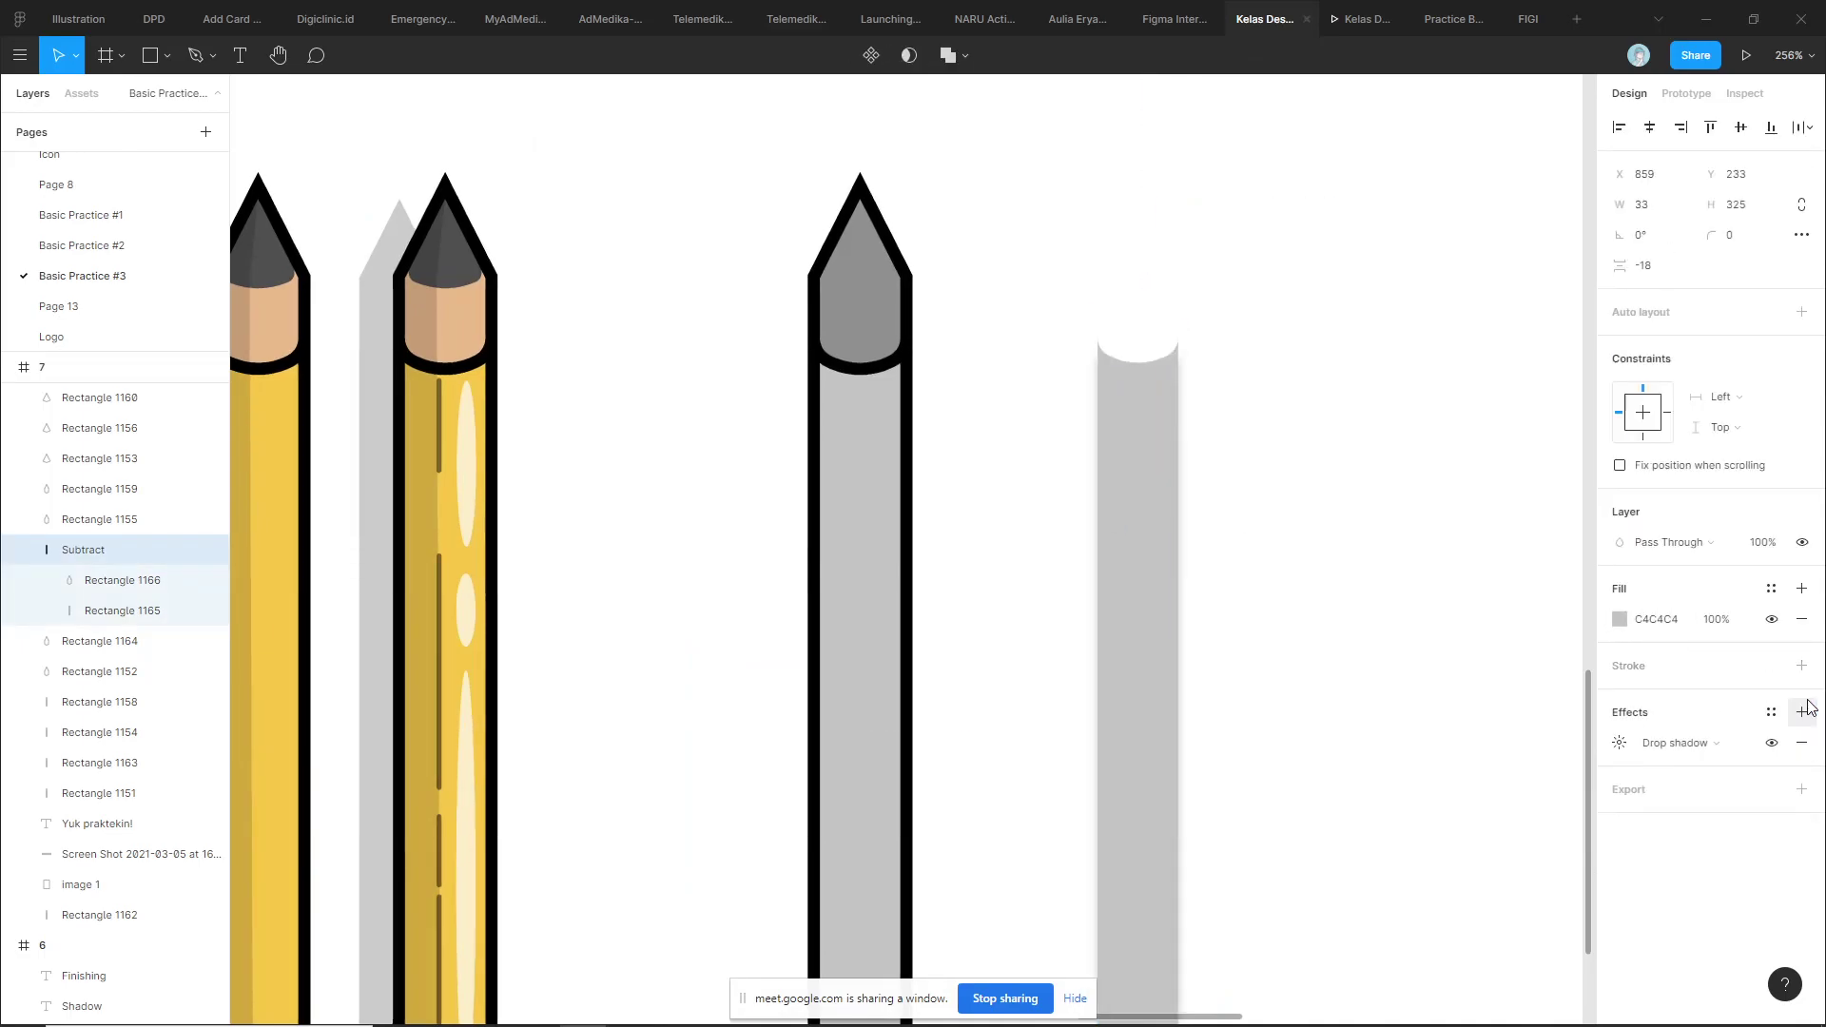
{"action": "left_click", "coordinate": [1370, 530]}
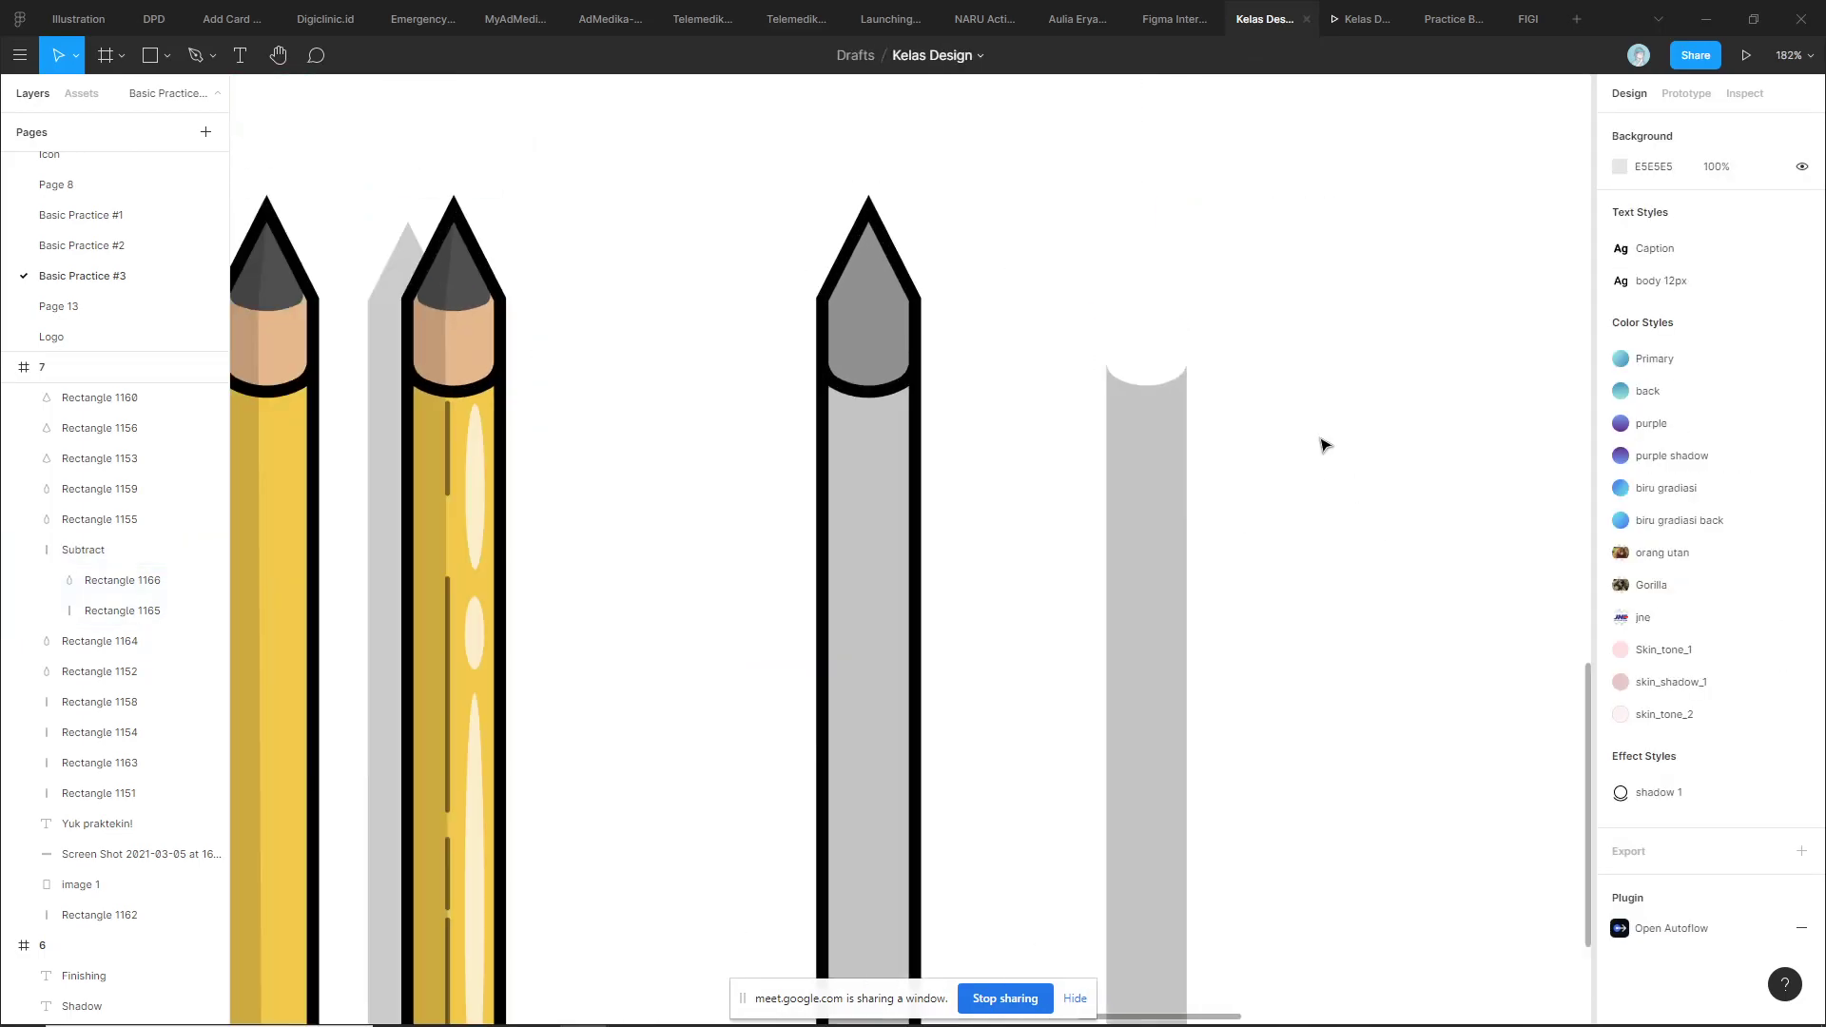
{"action": "scroll", "coordinate": [1107, 413], "scroll_direction": "up", "scroll_amount": 2}
{"action": "scroll", "coordinate": [1151, 326], "scroll_direction": "up", "scroll_amount": 3}
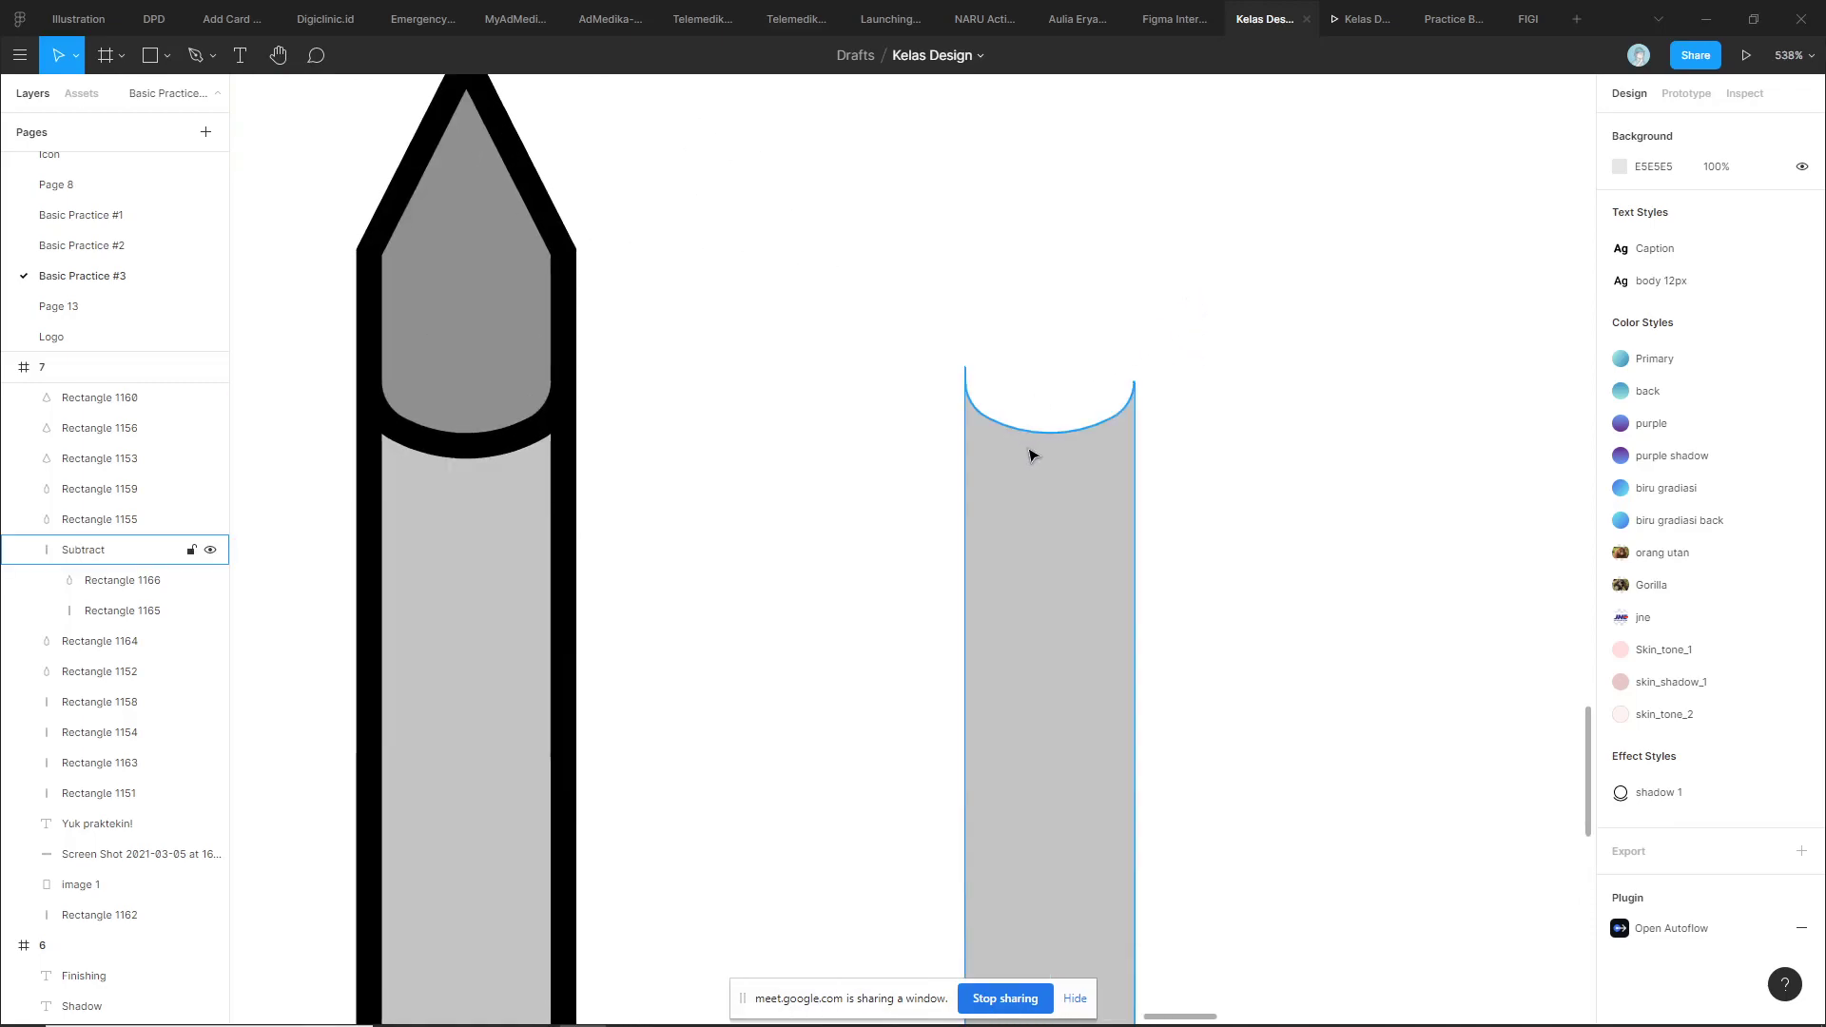
Give the notched Subtract shape a 1-px black outside stroke
{"action": "left_click", "coordinate": [999, 542]}
{"action": "scroll", "coordinate": [999, 542], "scroll_direction": "down", "scroll_amount": 4}
{"action": "left_click", "coordinate": [1224, 518]}
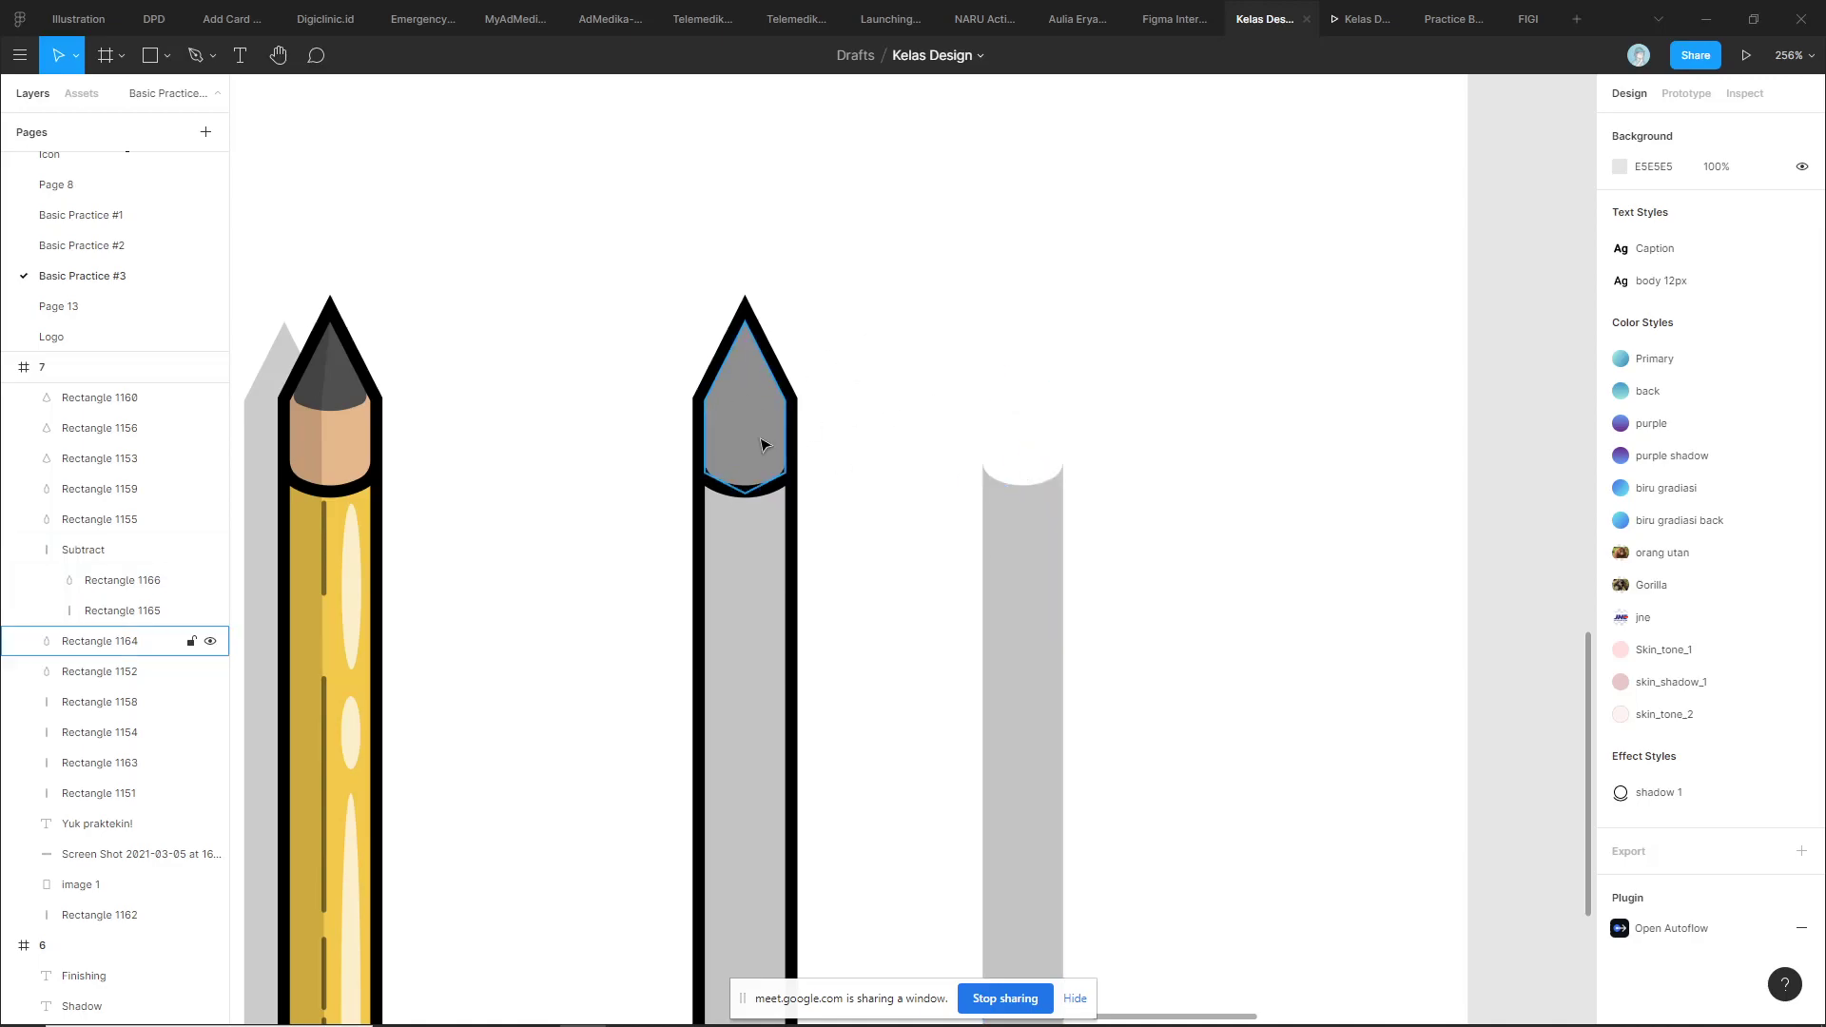
{"action": "scroll", "coordinate": [1085, 433], "scroll_direction": "down", "scroll_amount": 5}
{"action": "left_click", "coordinate": [1070, 467]}
{"action": "scroll", "coordinate": [1120, 511], "scroll_direction": "up", "scroll_amount": 4}
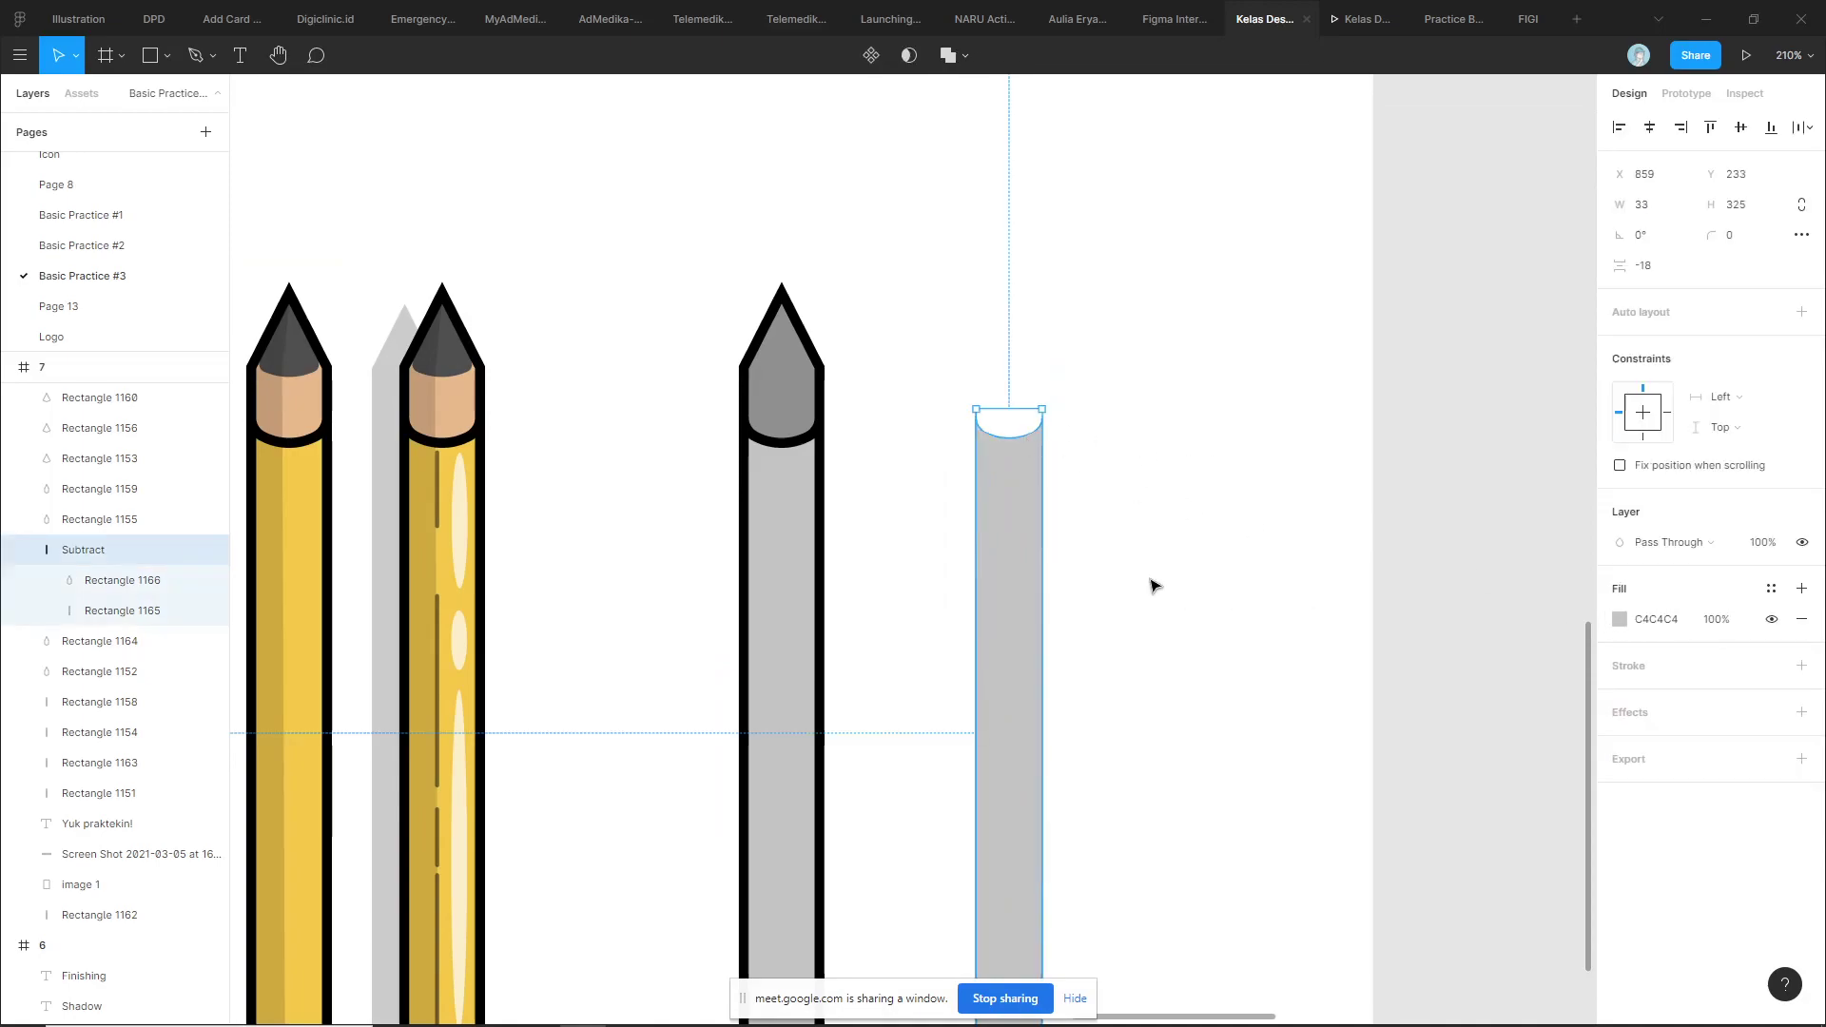
{"action": "mouse_move", "coordinate": [1703, 665]}
{"action": "left_click", "coordinate": [1801, 665]}
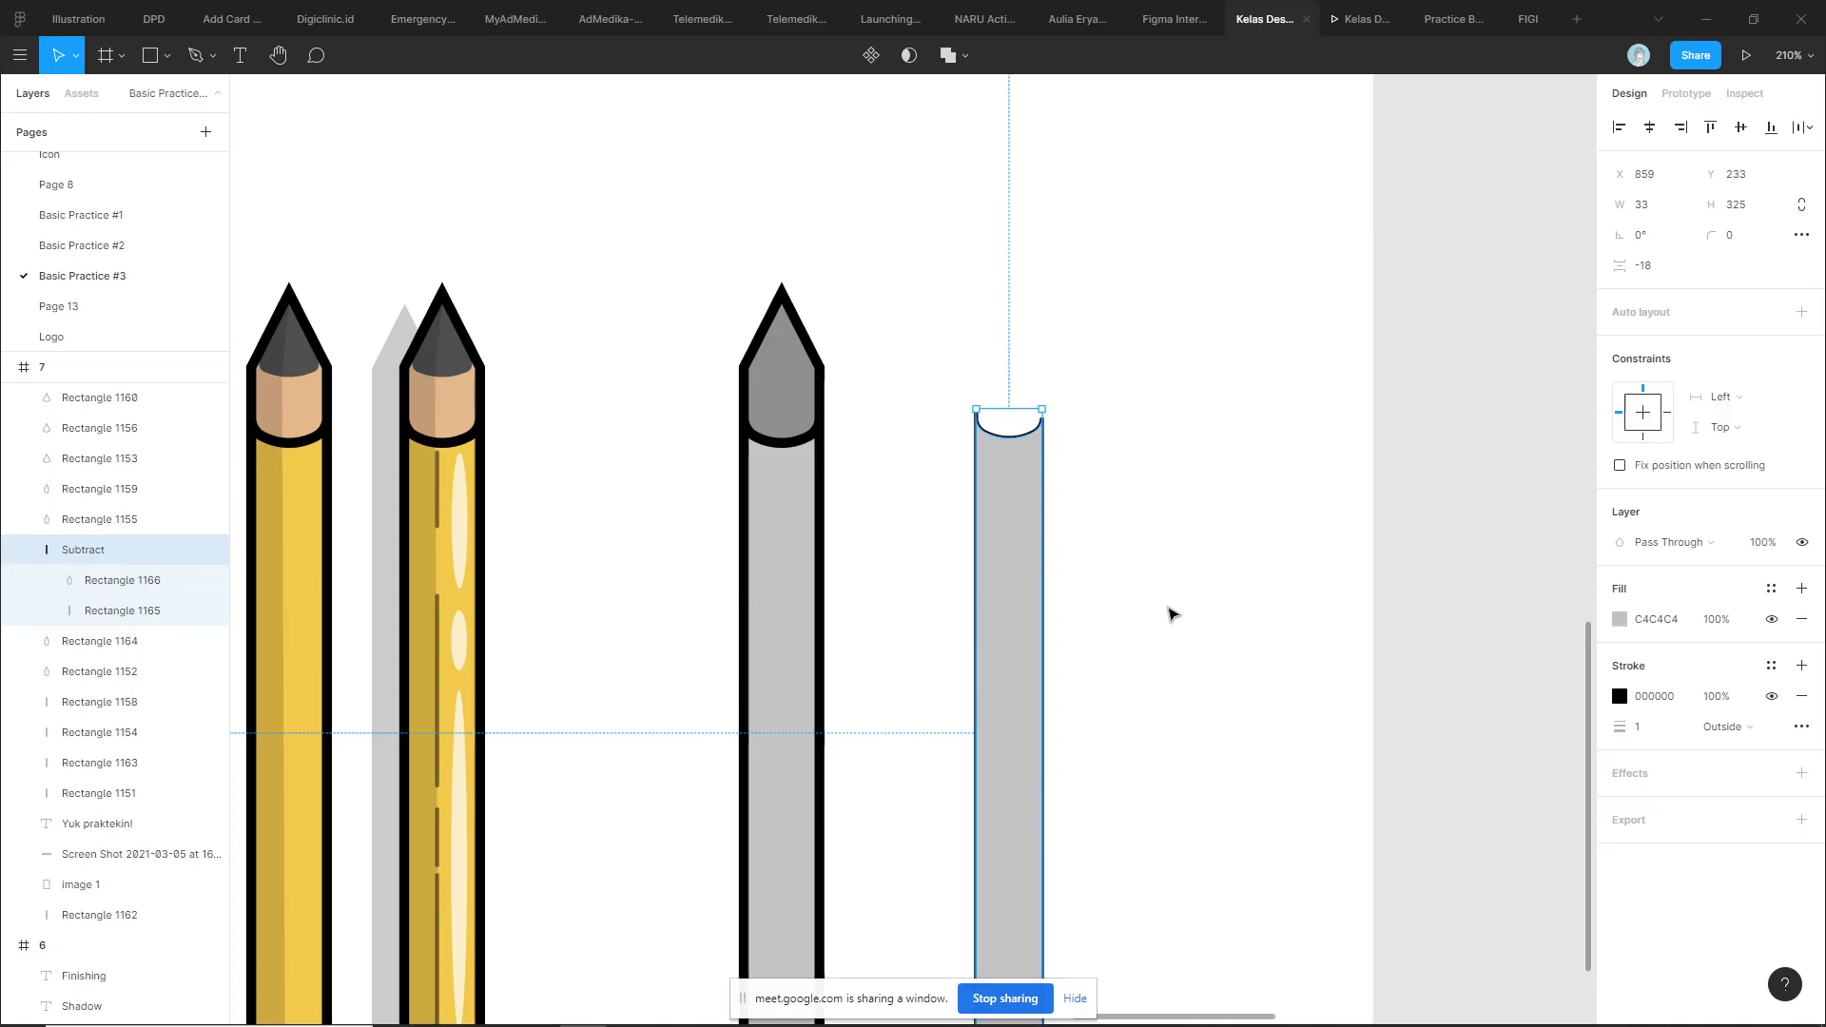
Delete the notched grey shaft, leaving four pencils on the frame
{"action": "scroll", "coordinate": [928, 567], "scroll_direction": "up", "scroll_amount": 3}
{"action": "scroll", "coordinate": [1279, 412], "scroll_direction": "down", "scroll_amount": 5, "text": "ctrl"}
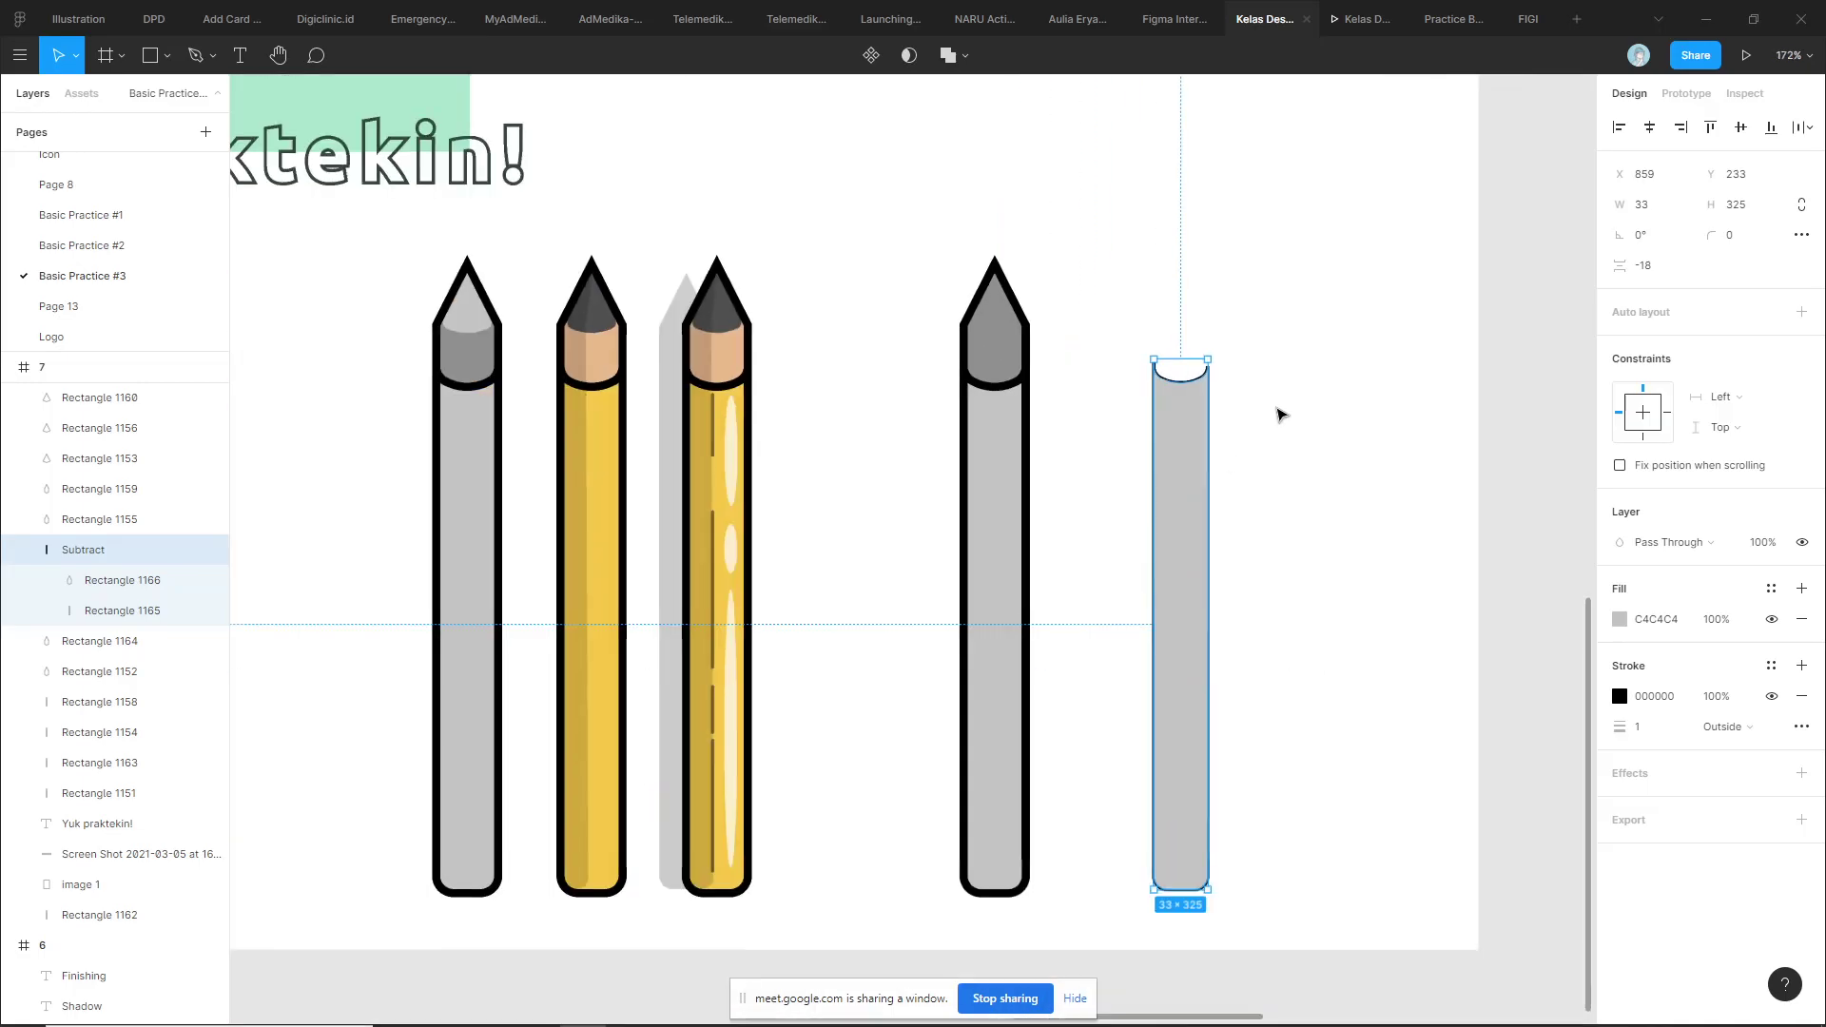
{"action": "left_click_drag", "start_coordinate": [1310, 288], "coordinate": [1150, 525]}
{"action": "key", "text": "Delete"}
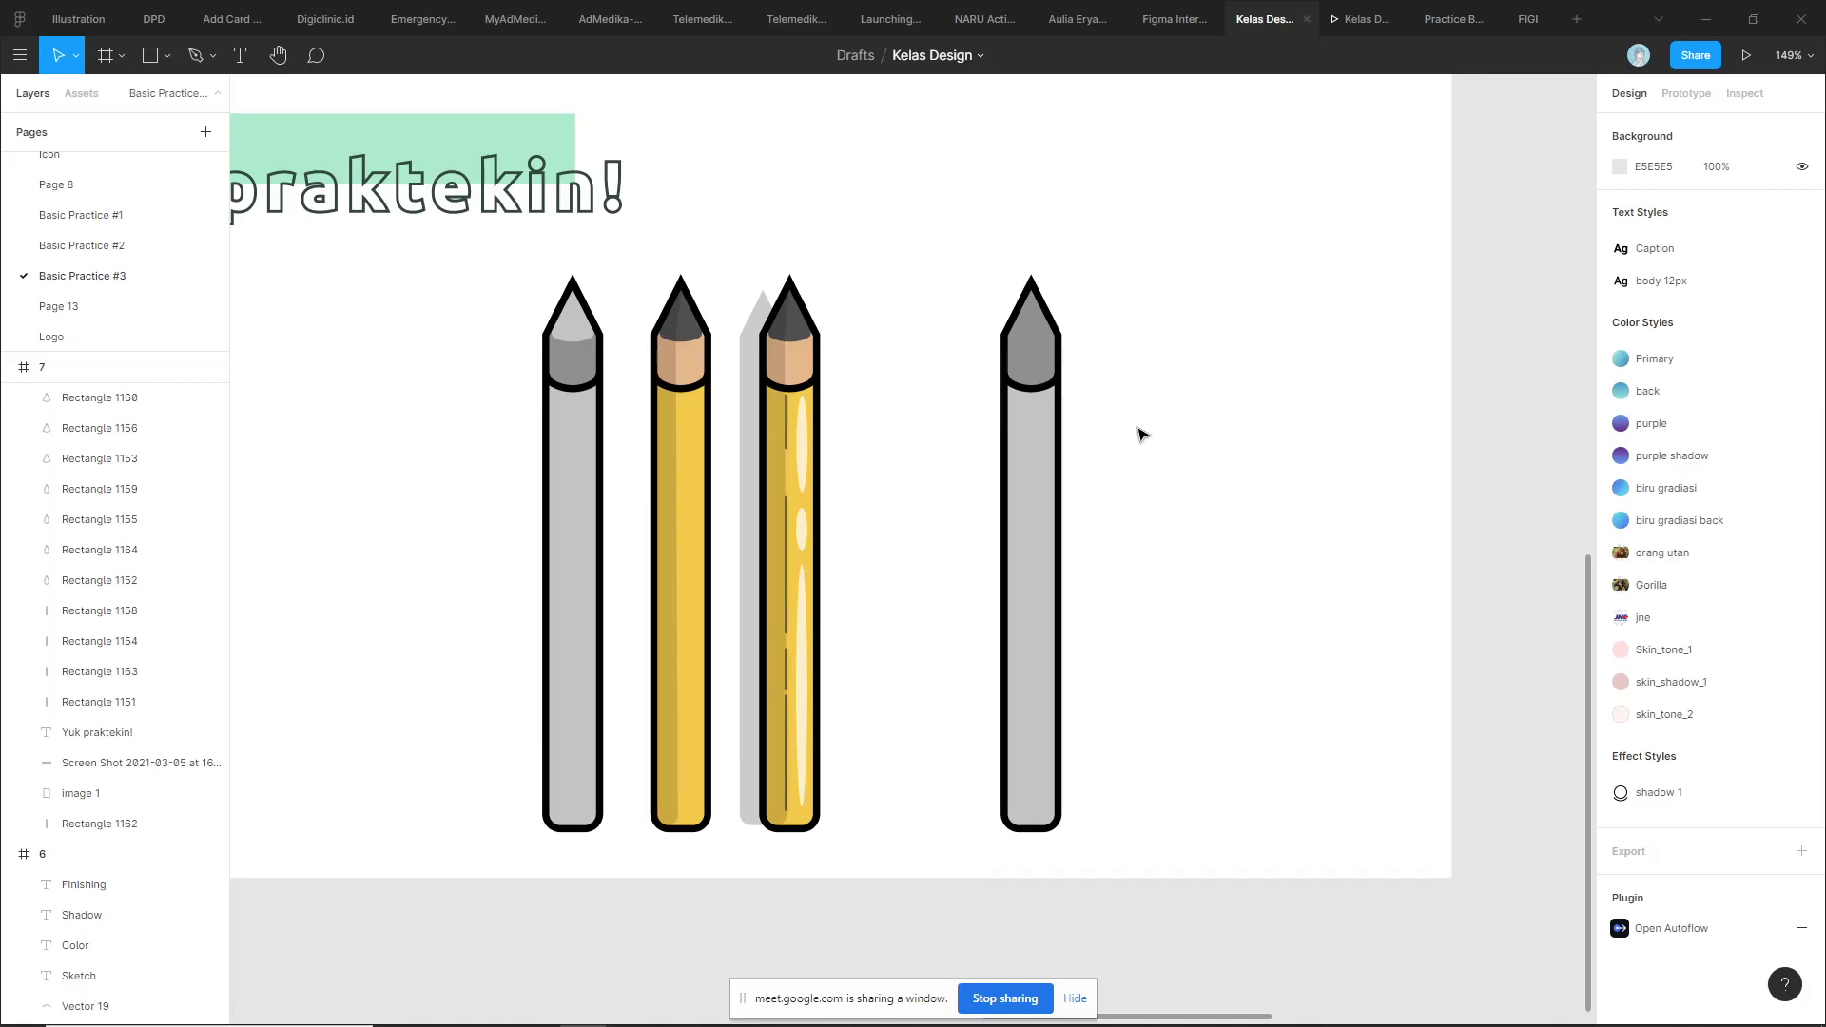
{"action": "scroll", "coordinate": [958, 453], "scroll_direction": "up", "scroll_amount": 2, "text": "ctrl"}
{"action": "left_click_drag", "start_coordinate": [901, 420], "coordinate": [1008, 432]}
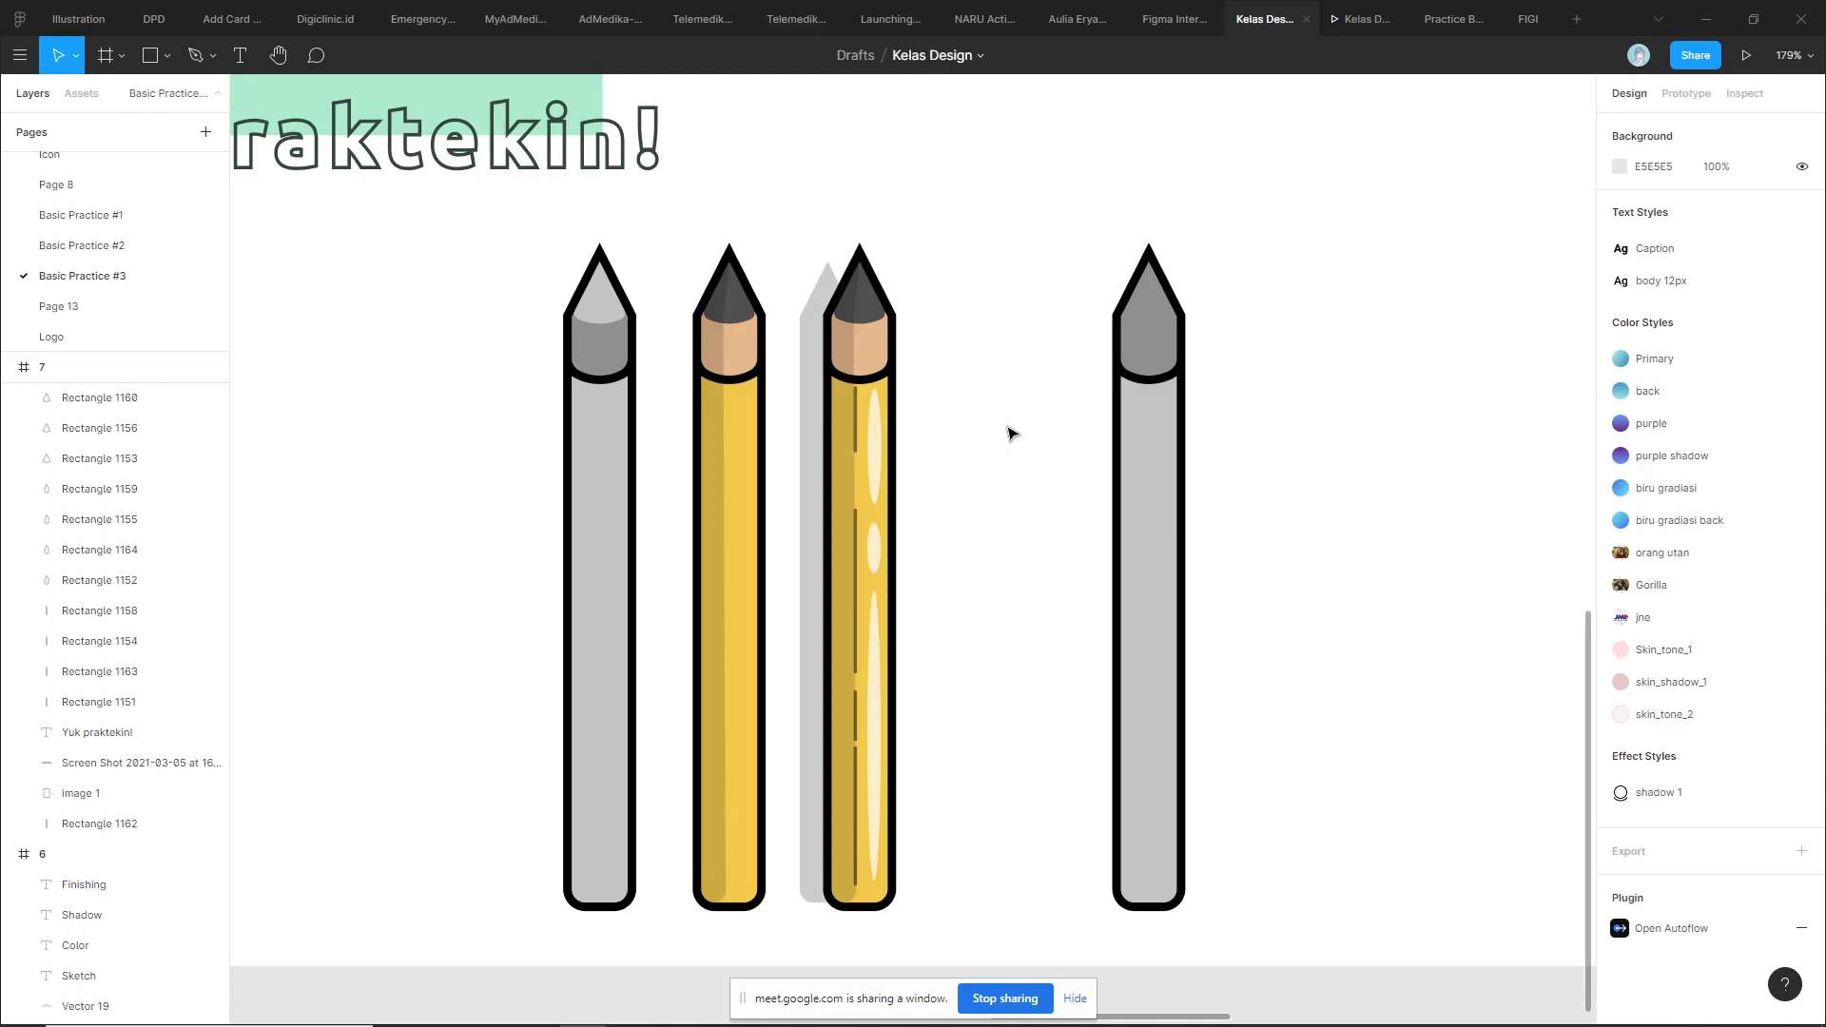
{"action": "scroll", "coordinate": [937, 326], "scroll_direction": "left", "scroll_amount": 3}
{"action": "scroll", "coordinate": [1065, 324], "scroll_direction": "up", "scroll_amount": 2, "text": "ctrl"}
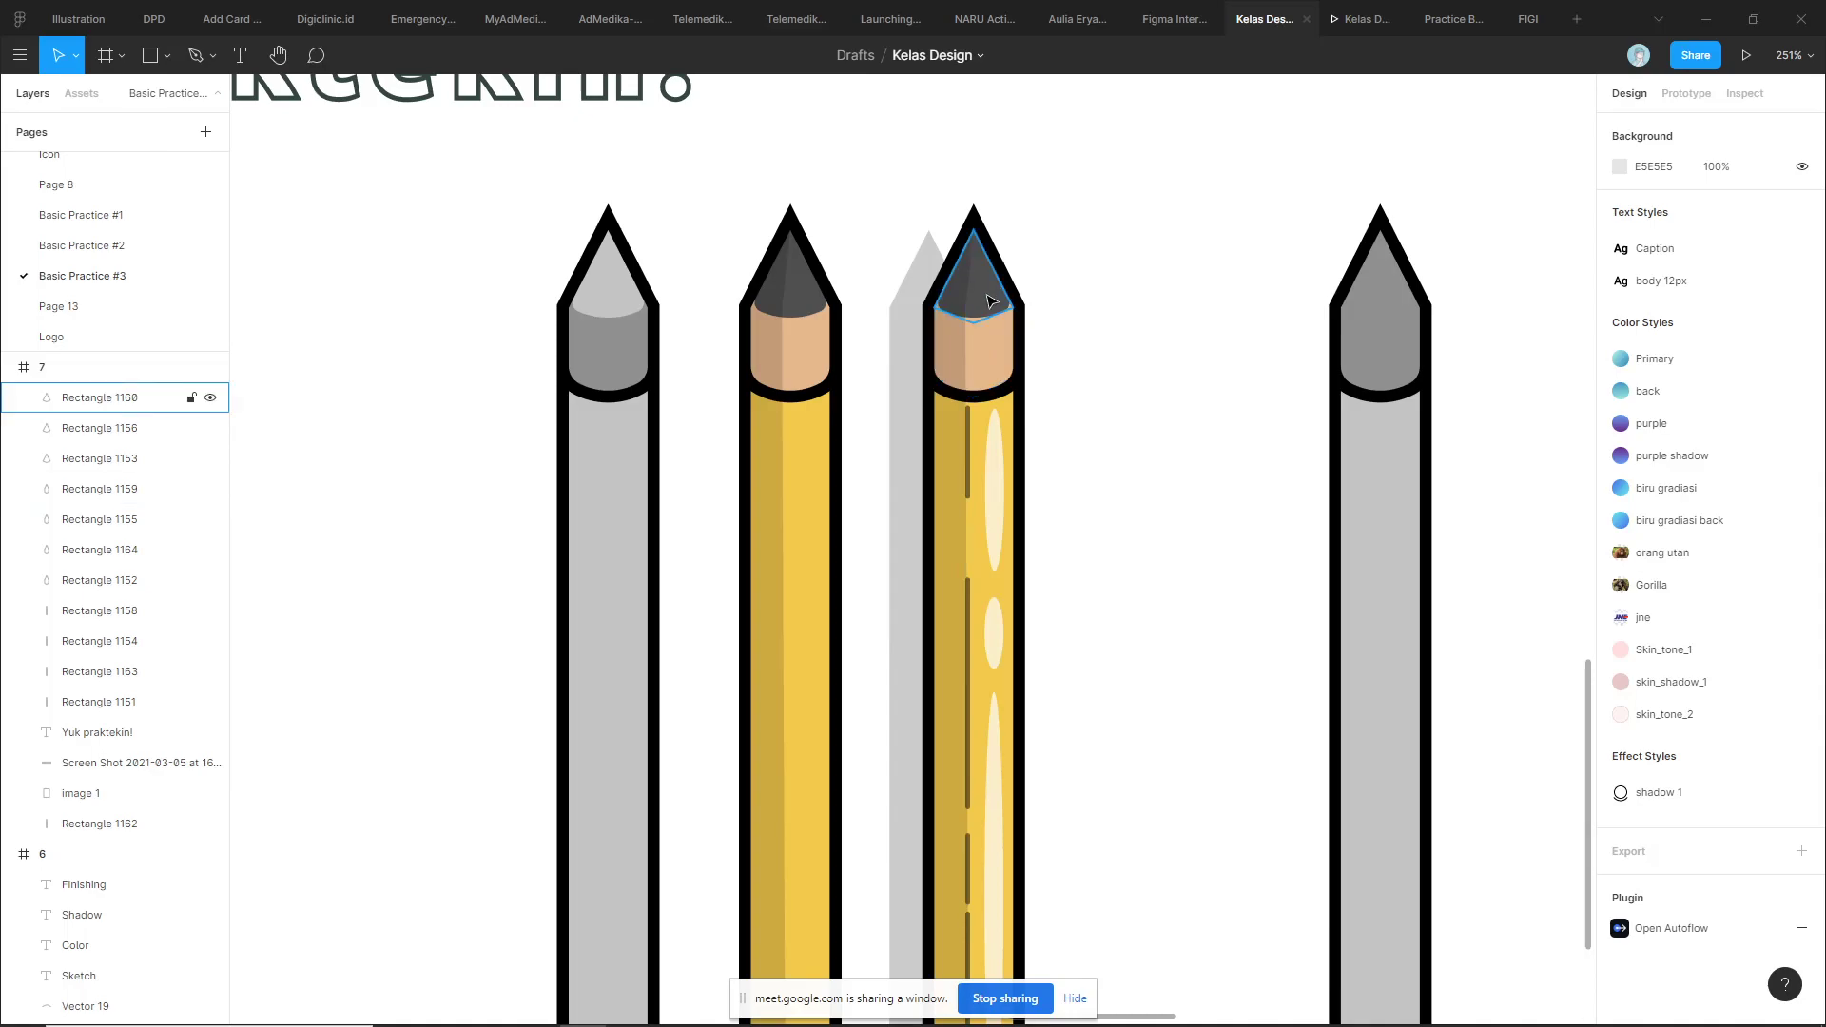
{"action": "scroll", "coordinate": [1070, 307], "scroll_direction": "up", "scroll_amount": 2, "text": "ctrl"}
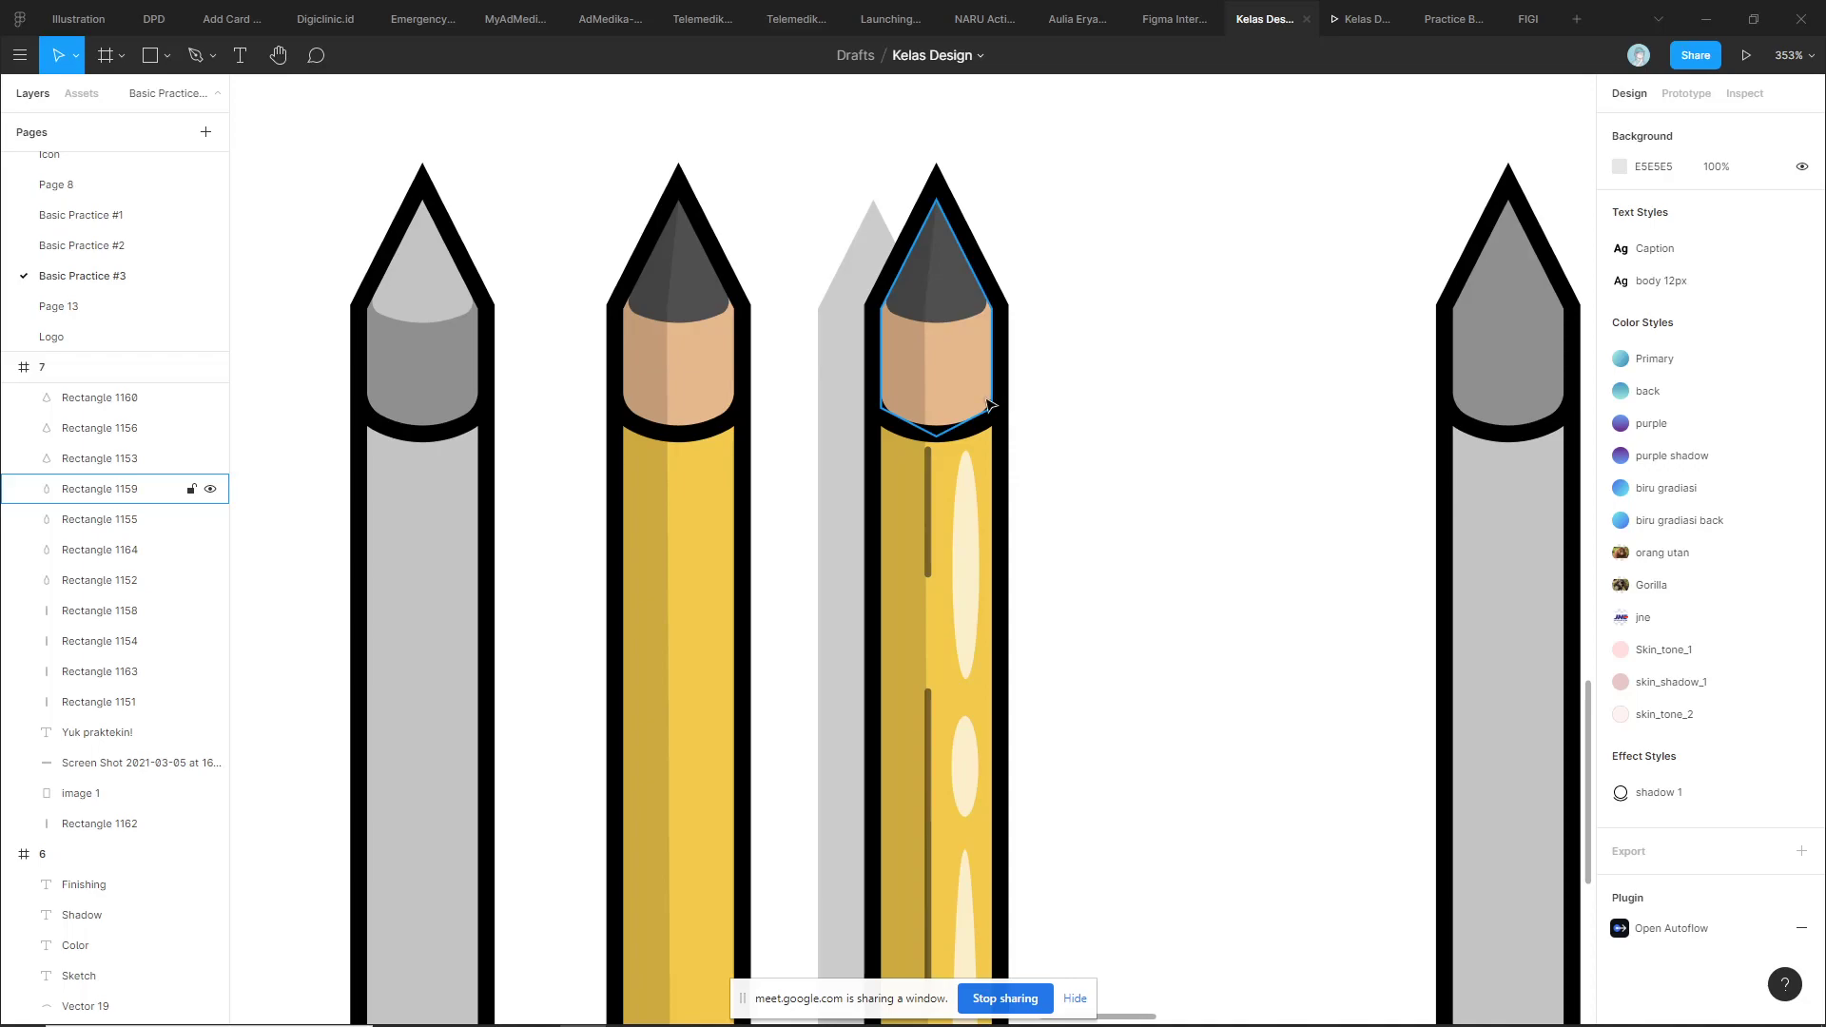
{"action": "left_click_drag", "start_coordinate": [771, 361], "coordinate": [856, 342]}
{"action": "scroll", "coordinate": [846, 347], "scroll_direction": "down", "scroll_amount": 2, "text": "ctrl"}
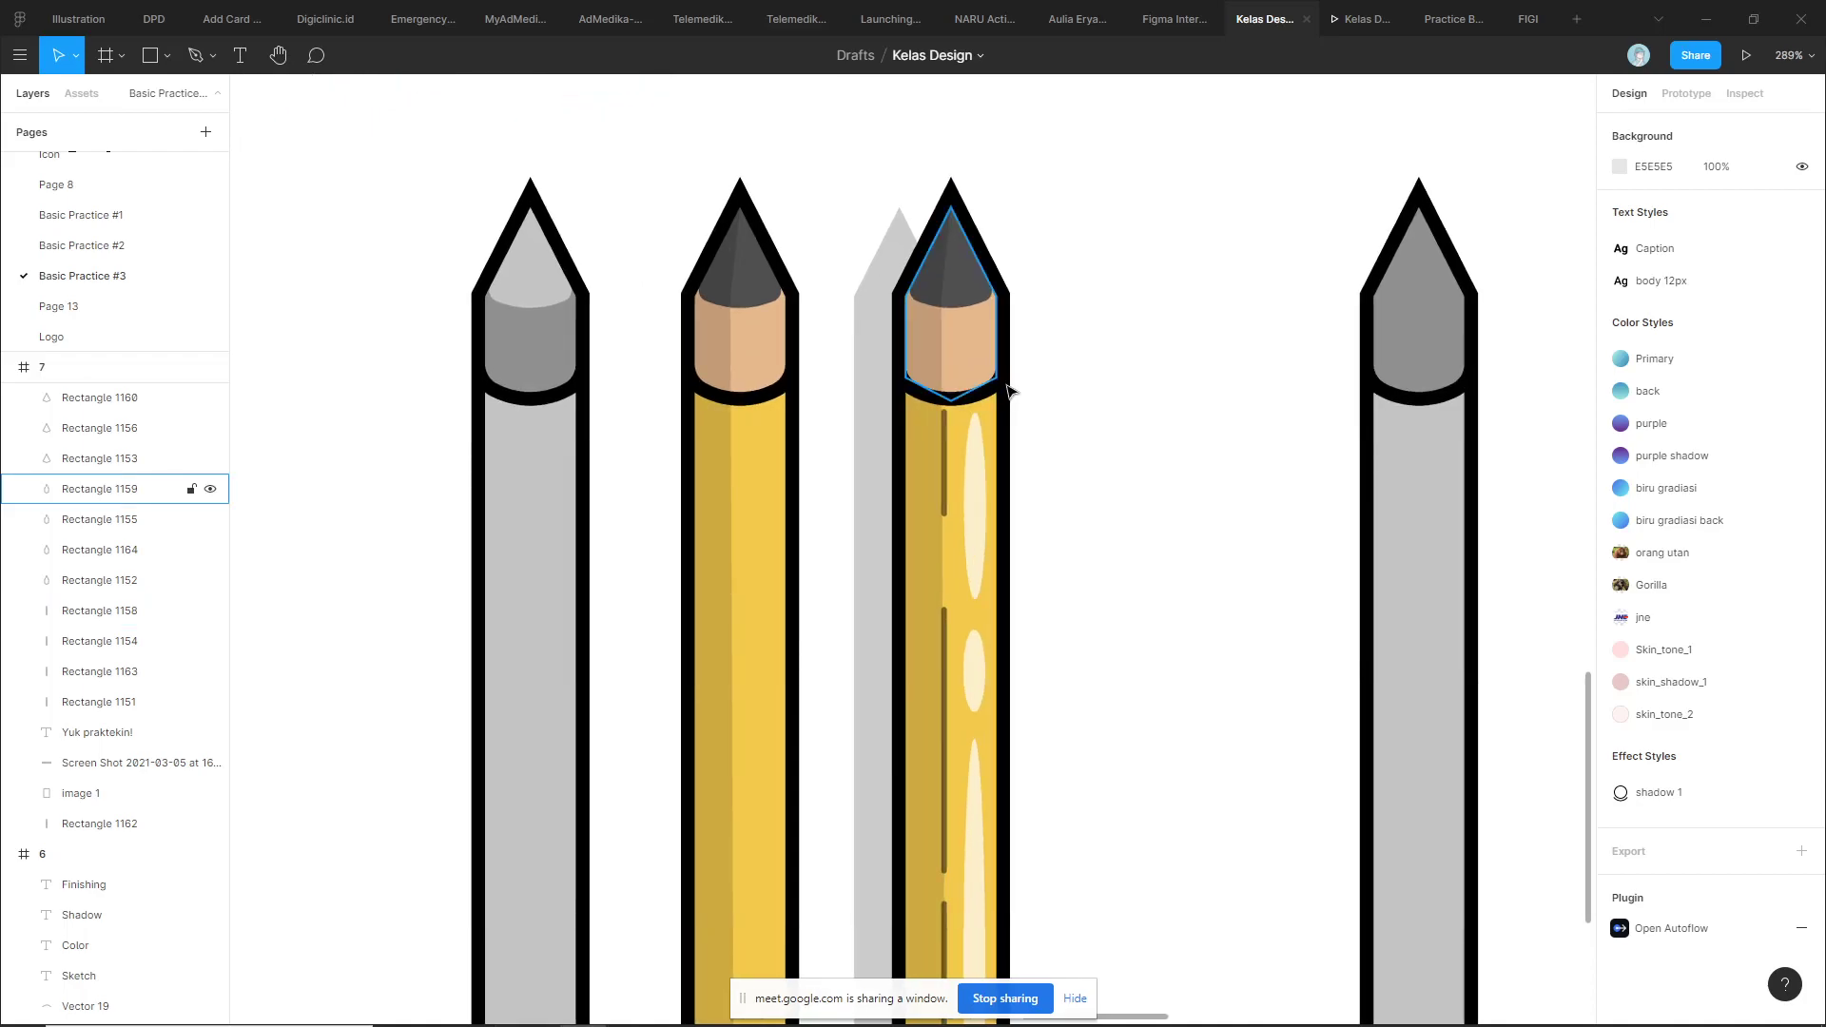
{"action": "scroll", "coordinate": [1026, 392], "scroll_direction": "up", "scroll_amount": 5}
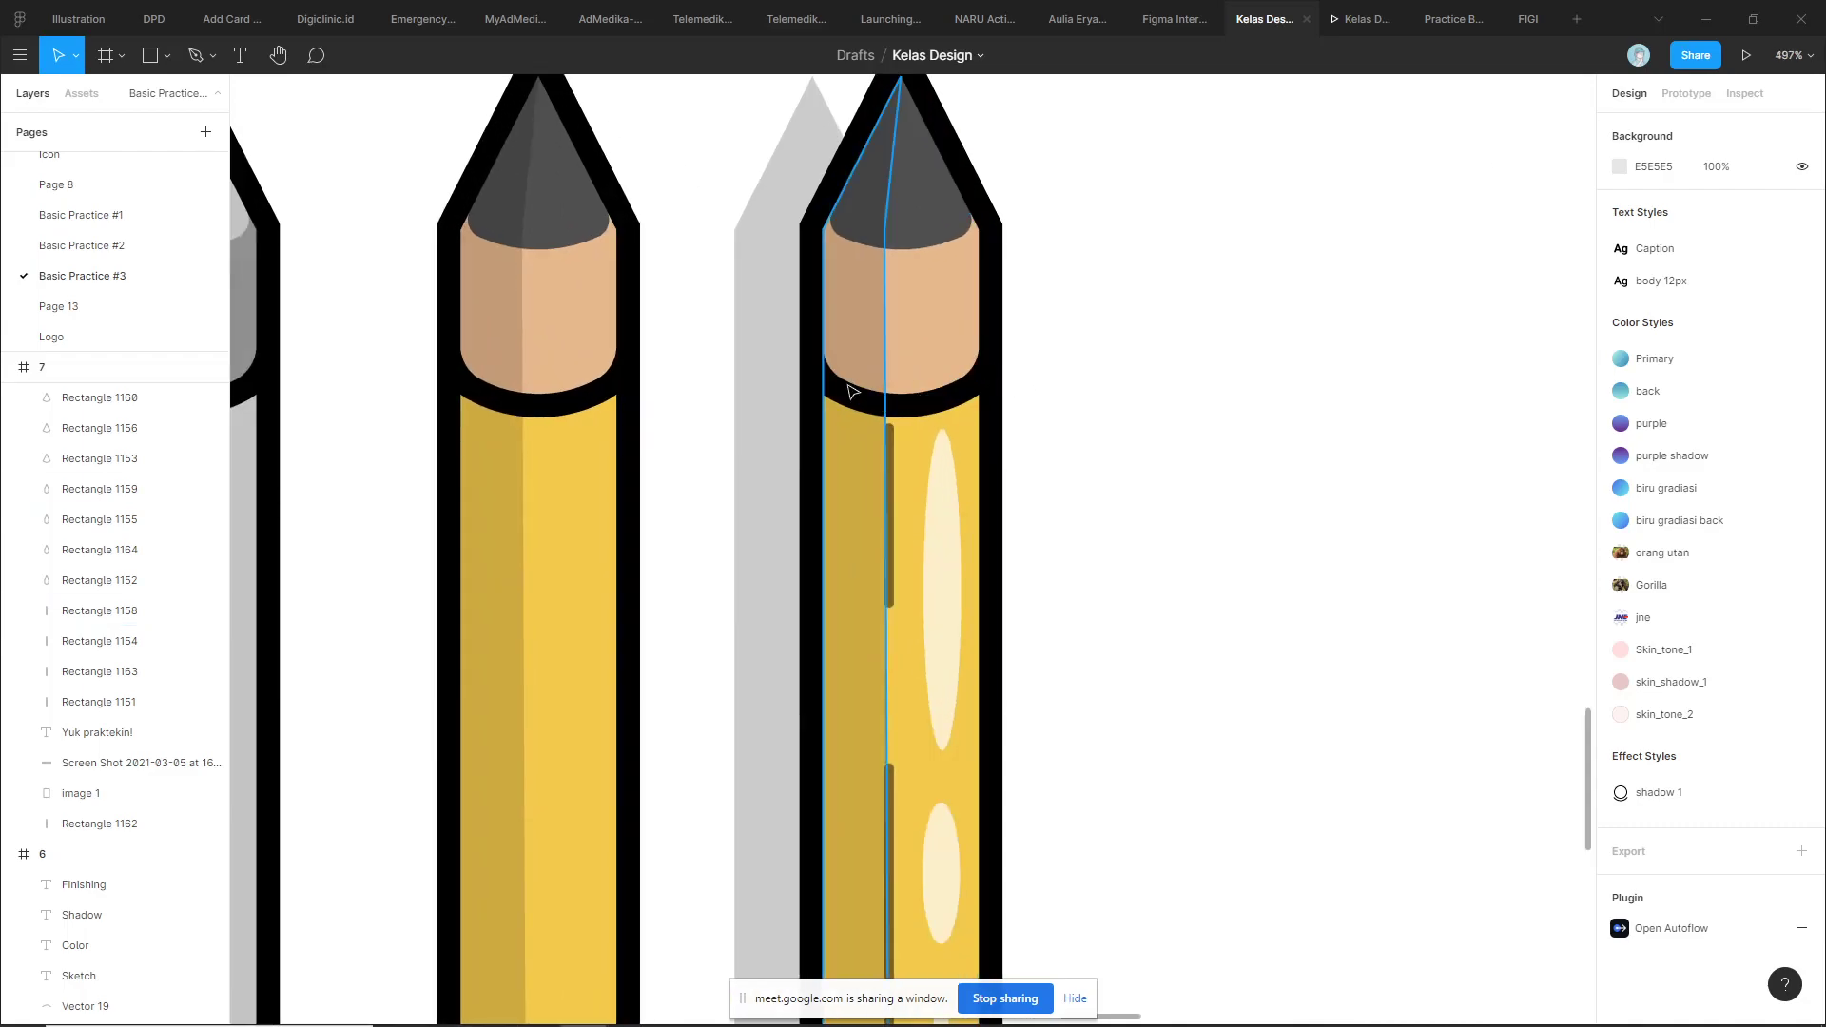
{"action": "scroll", "coordinate": [1218, 505], "scroll_direction": "down", "scroll_amount": 3}
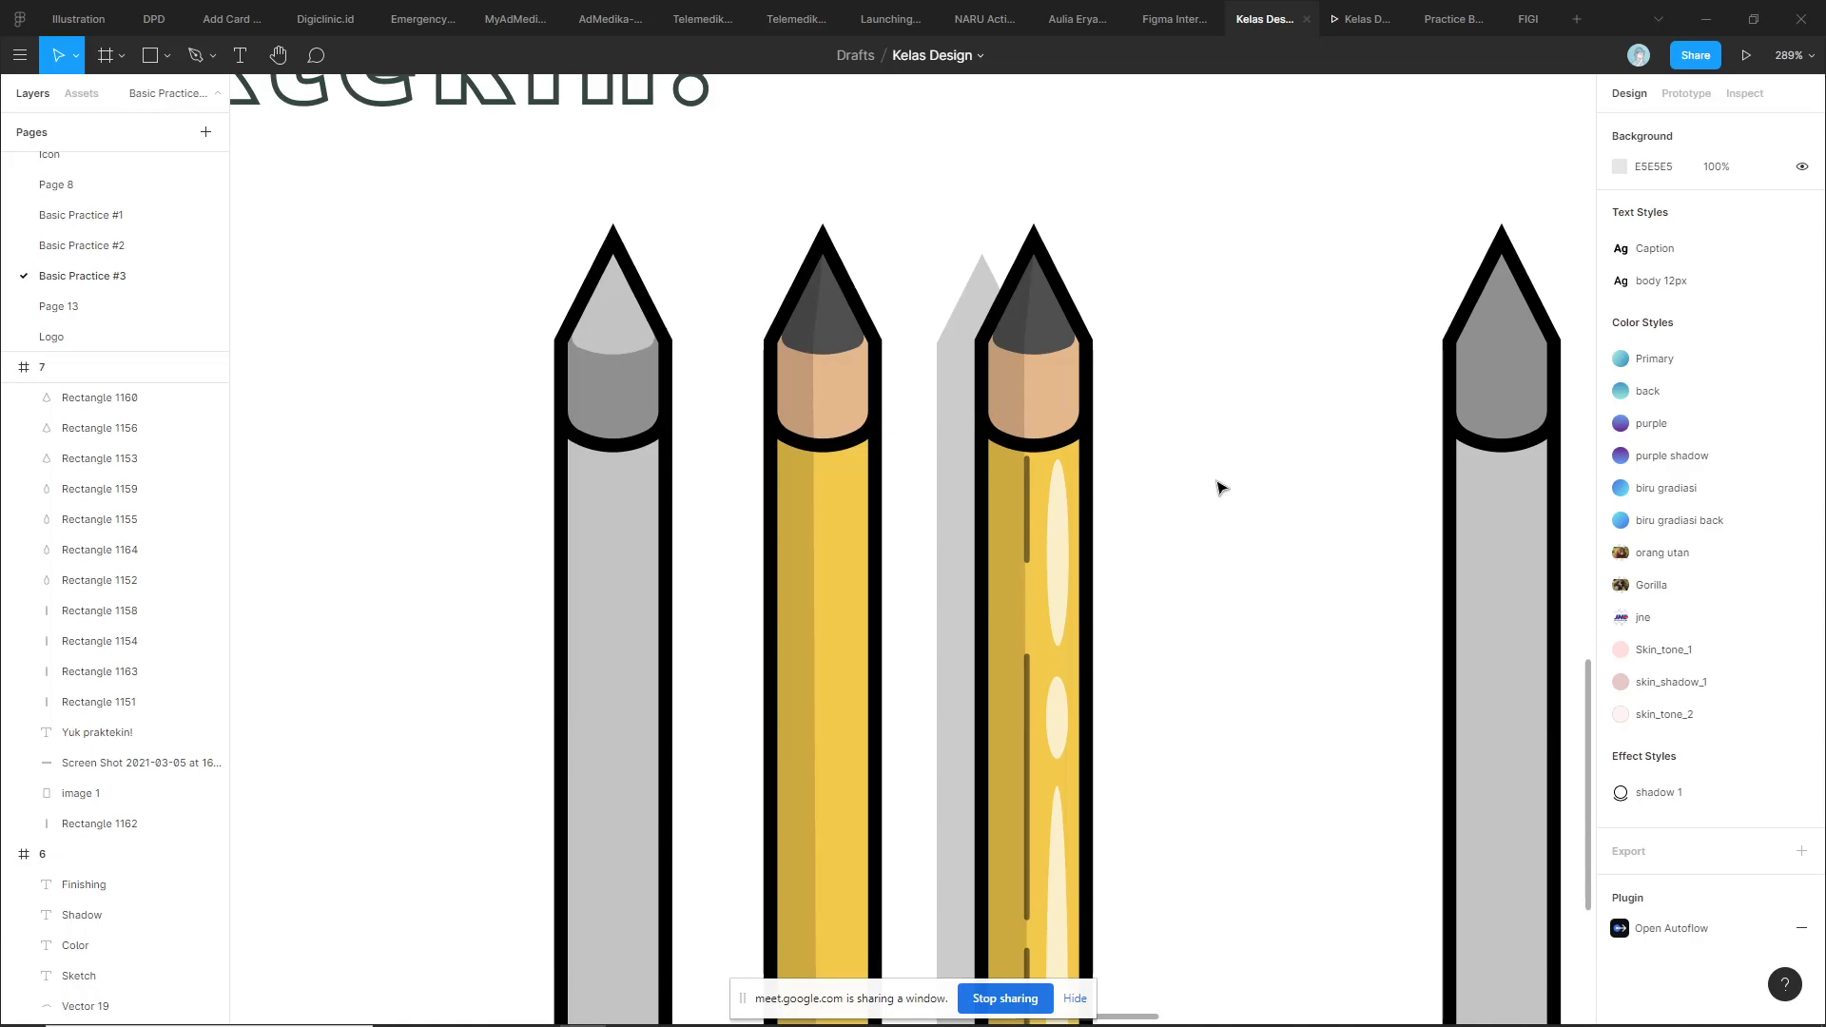
{"action": "scroll", "coordinate": [1220, 488], "scroll_direction": "down", "scroll_amount": 3}
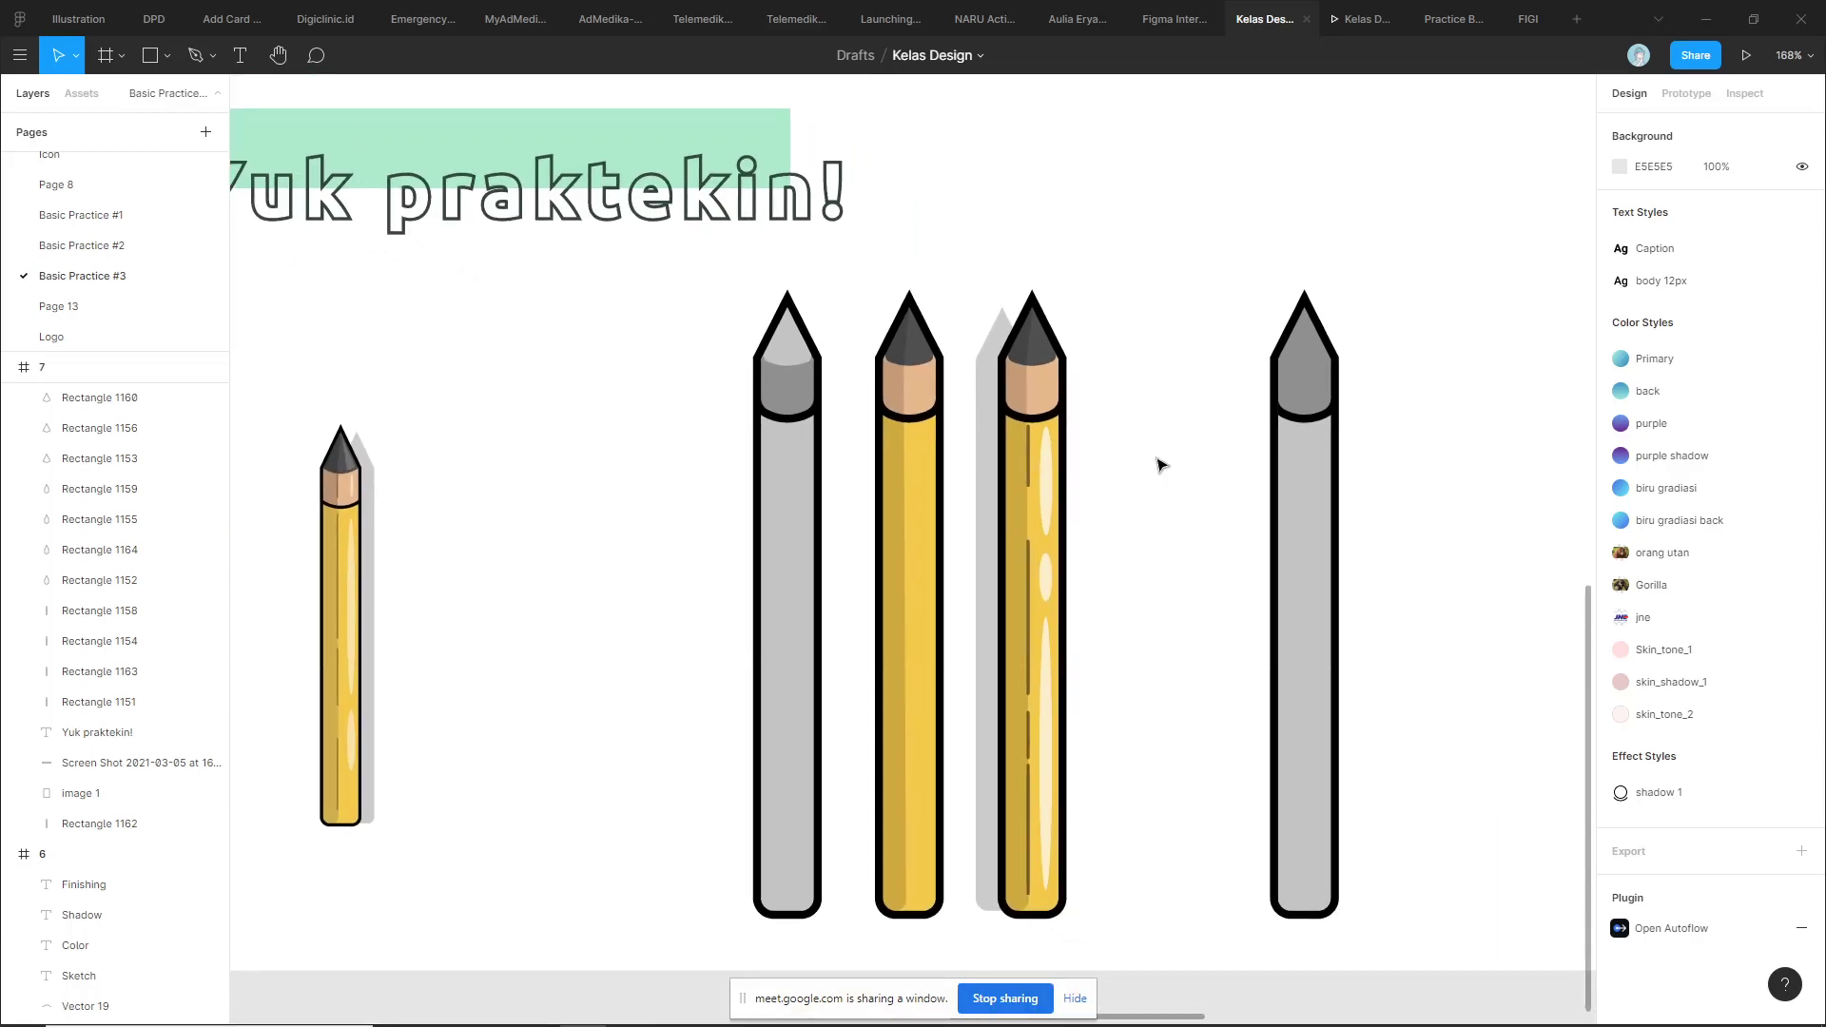
{"action": "scroll", "coordinate": [1073, 428], "scroll_direction": "up", "scroll_amount": 3}
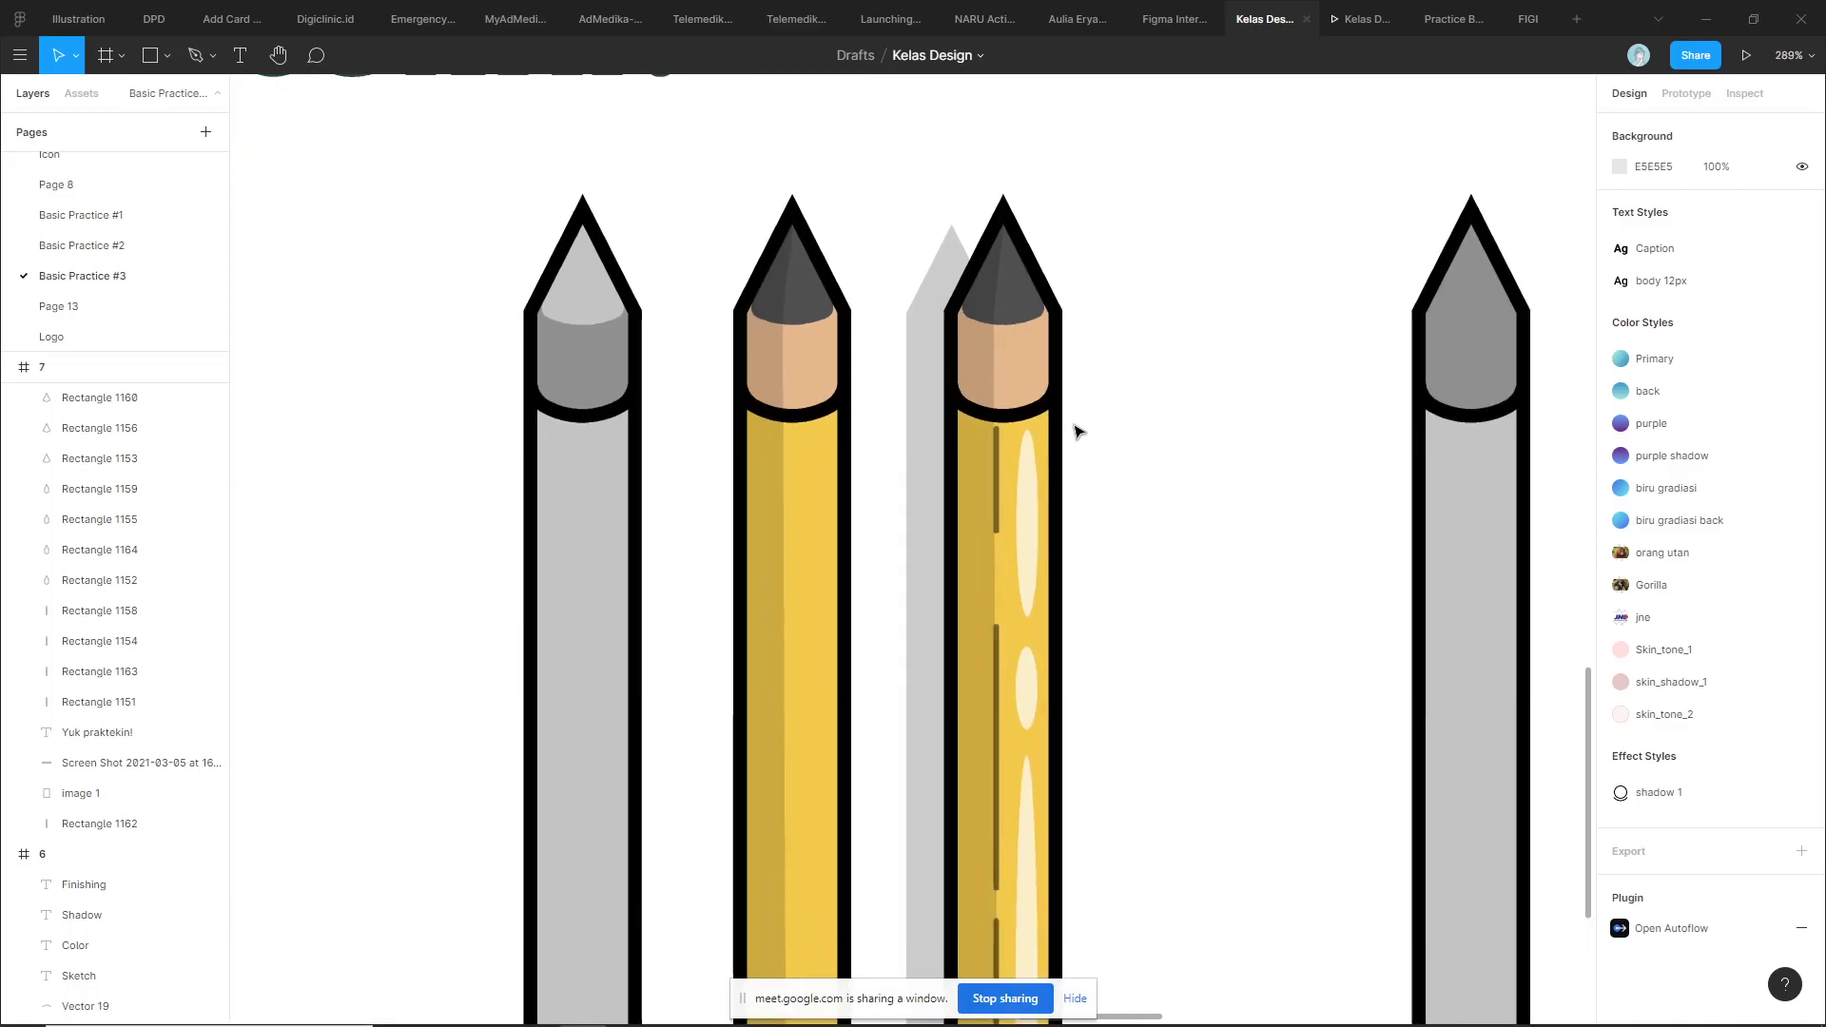
{"action": "scroll", "coordinate": [1075, 396], "scroll_direction": "down", "scroll_amount": 2}
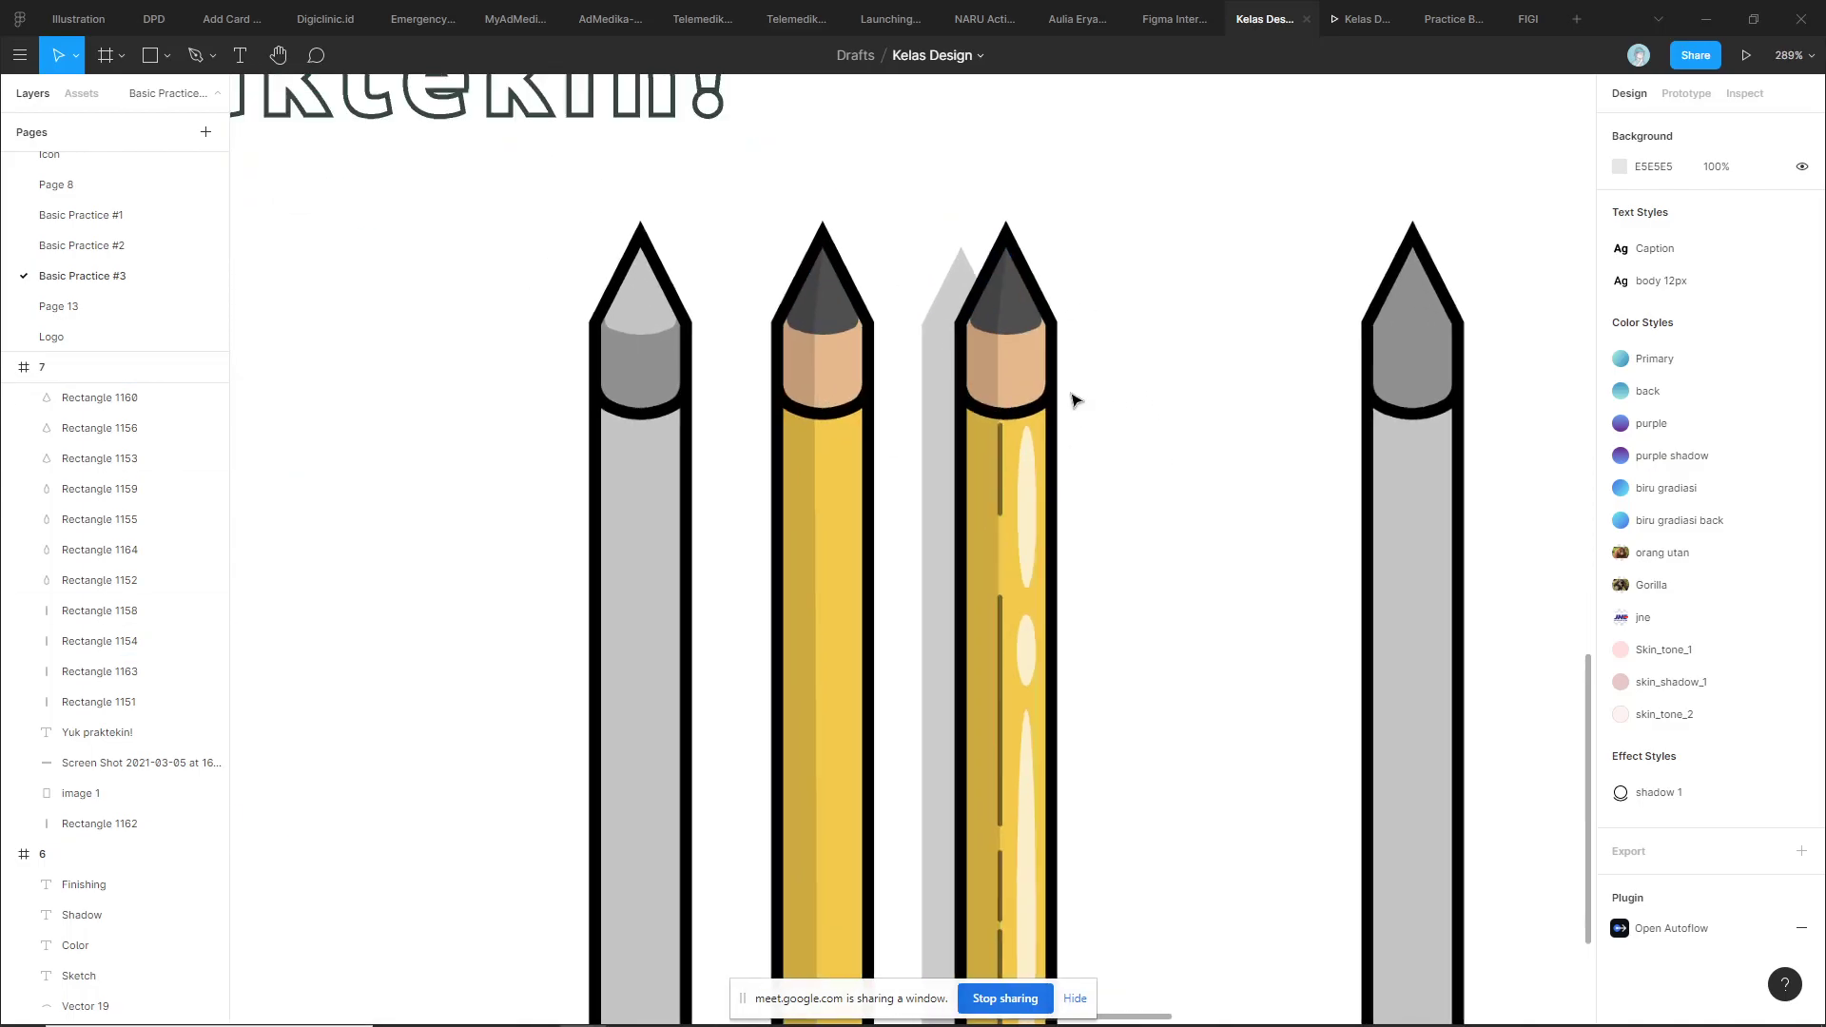
{"action": "scroll", "coordinate": [1146, 351], "scroll_direction": "down", "scroll_amount": 1}
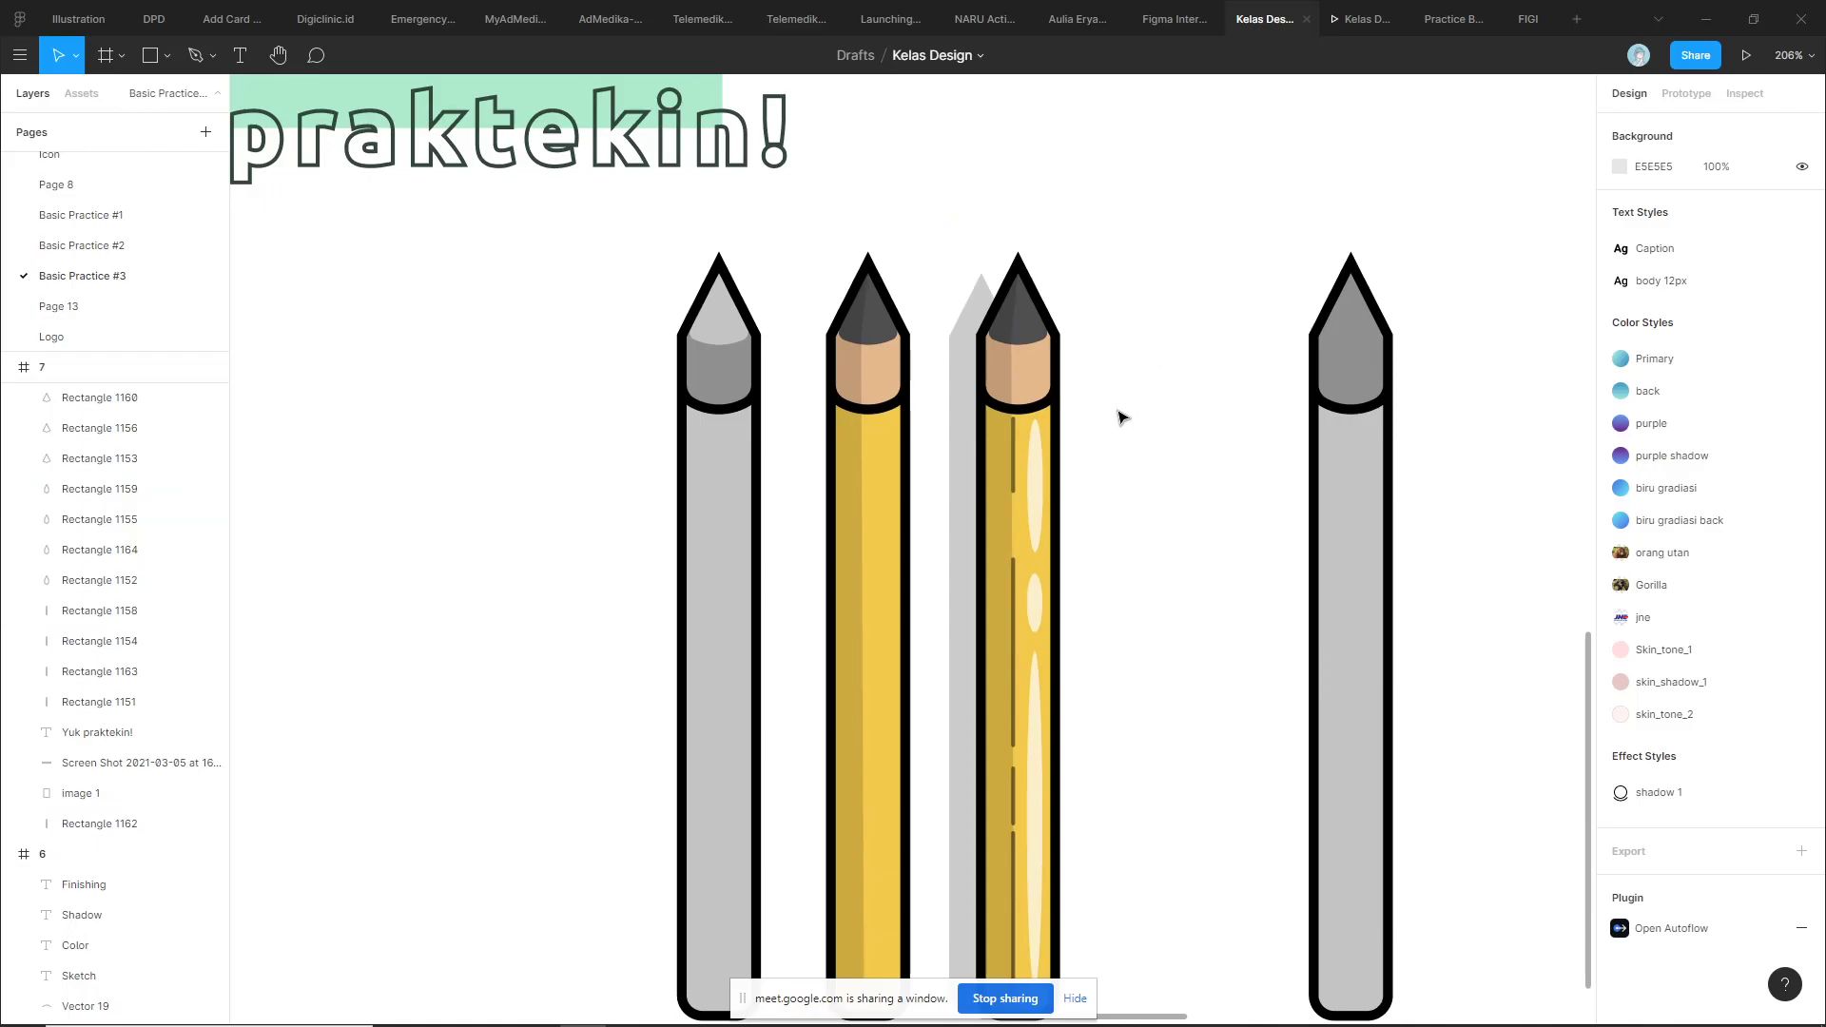
{"action": "scroll", "coordinate": [1121, 414], "scroll_direction": "down", "scroll_amount": 3}
Switch to Google Meet and open the Chat side panel to see participants' messages
{"action": "key", "text": "alt+Tab"}
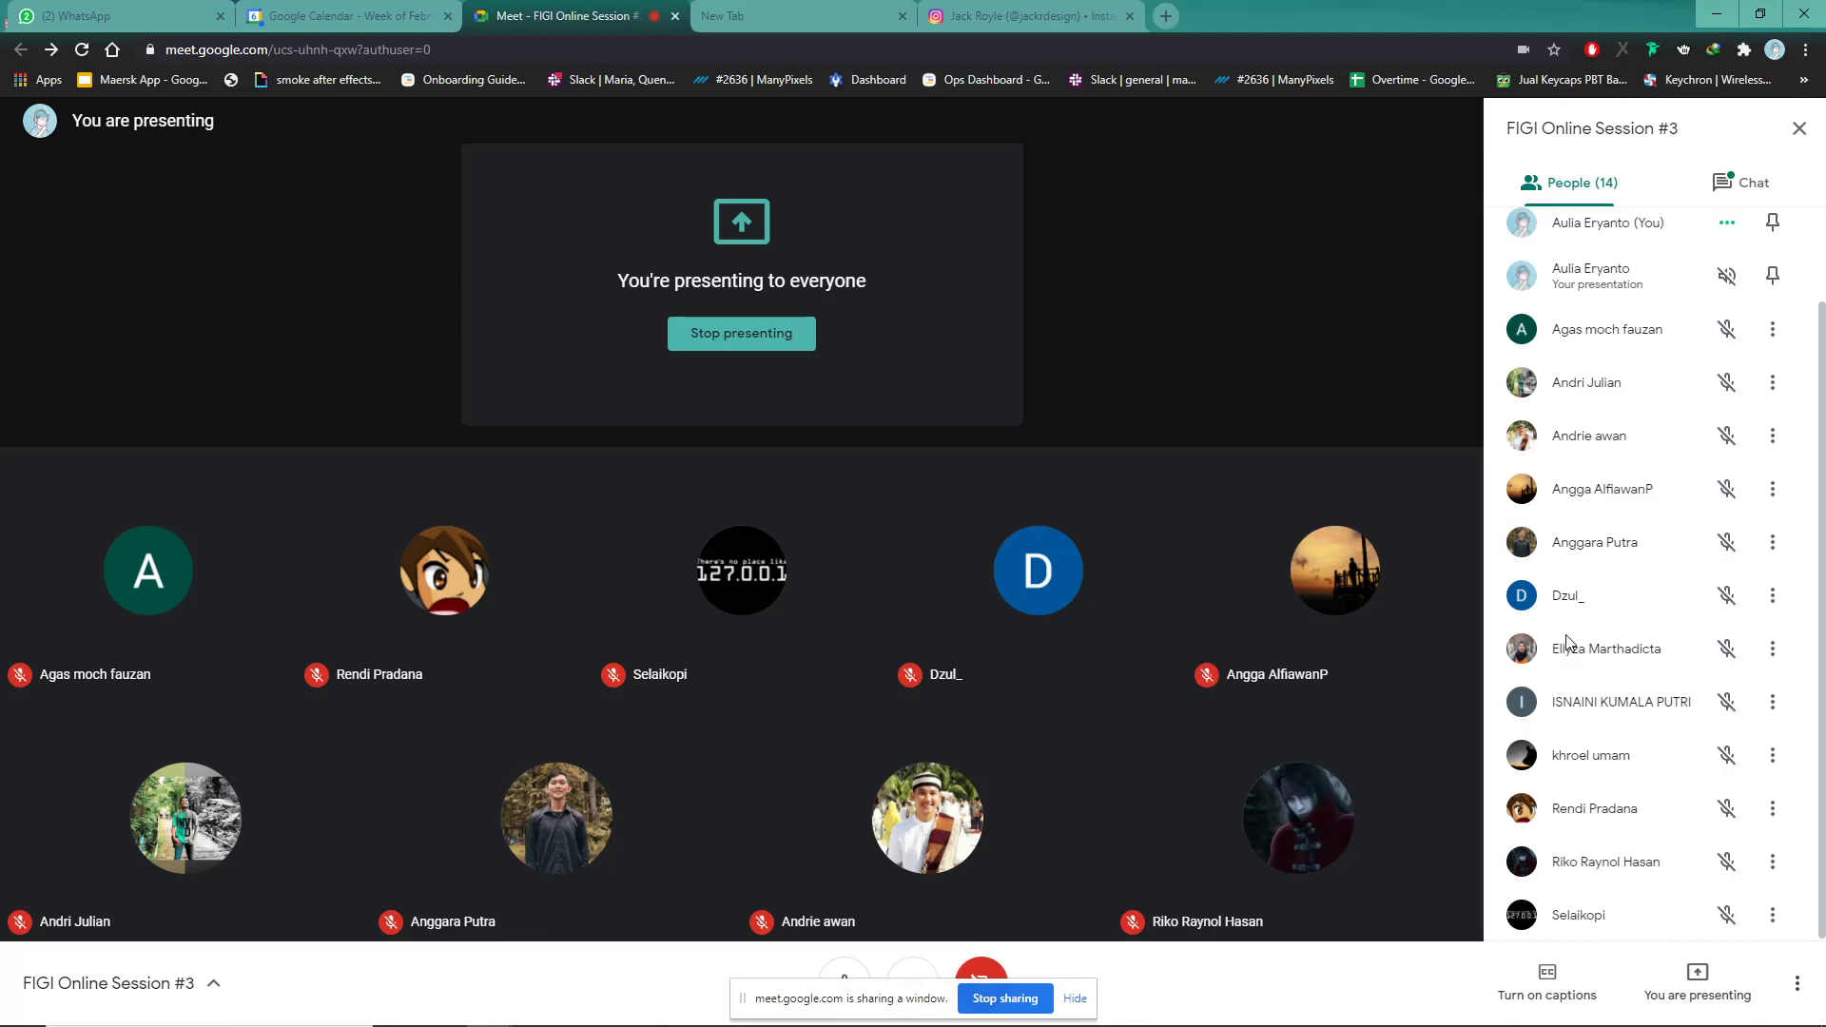
{"action": "left_click", "coordinate": [1736, 182]}
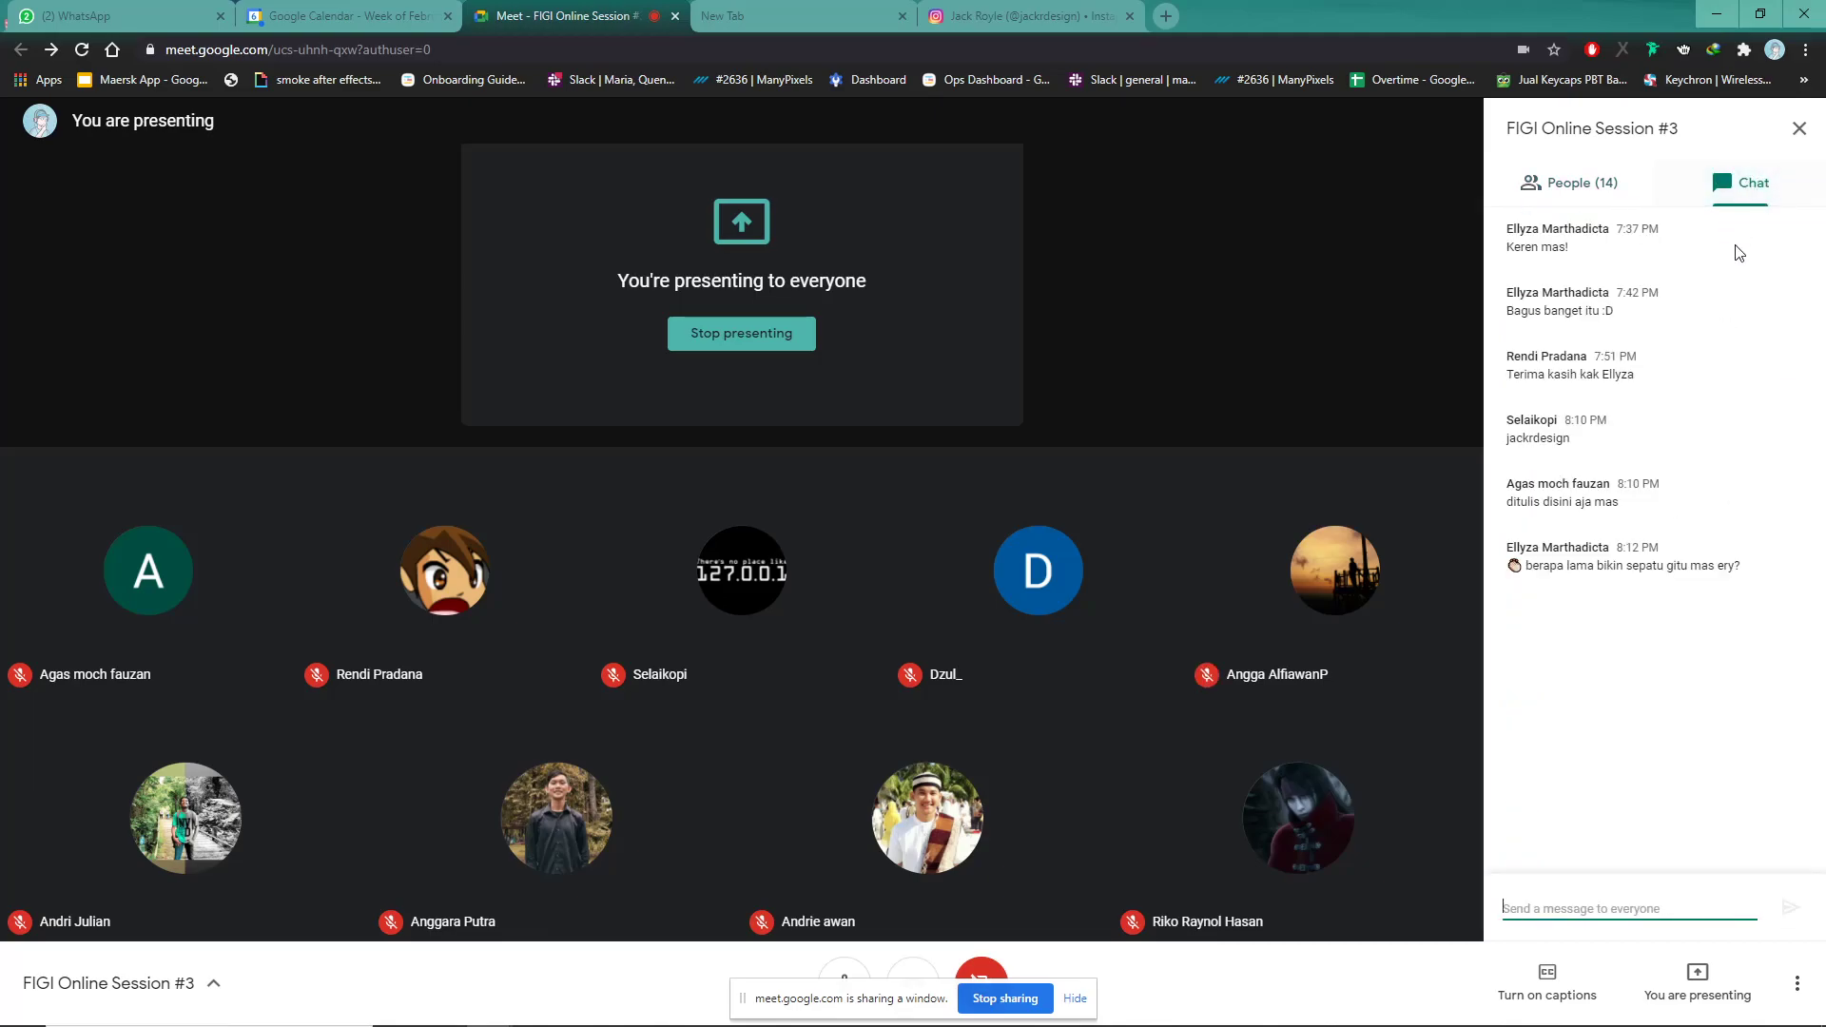
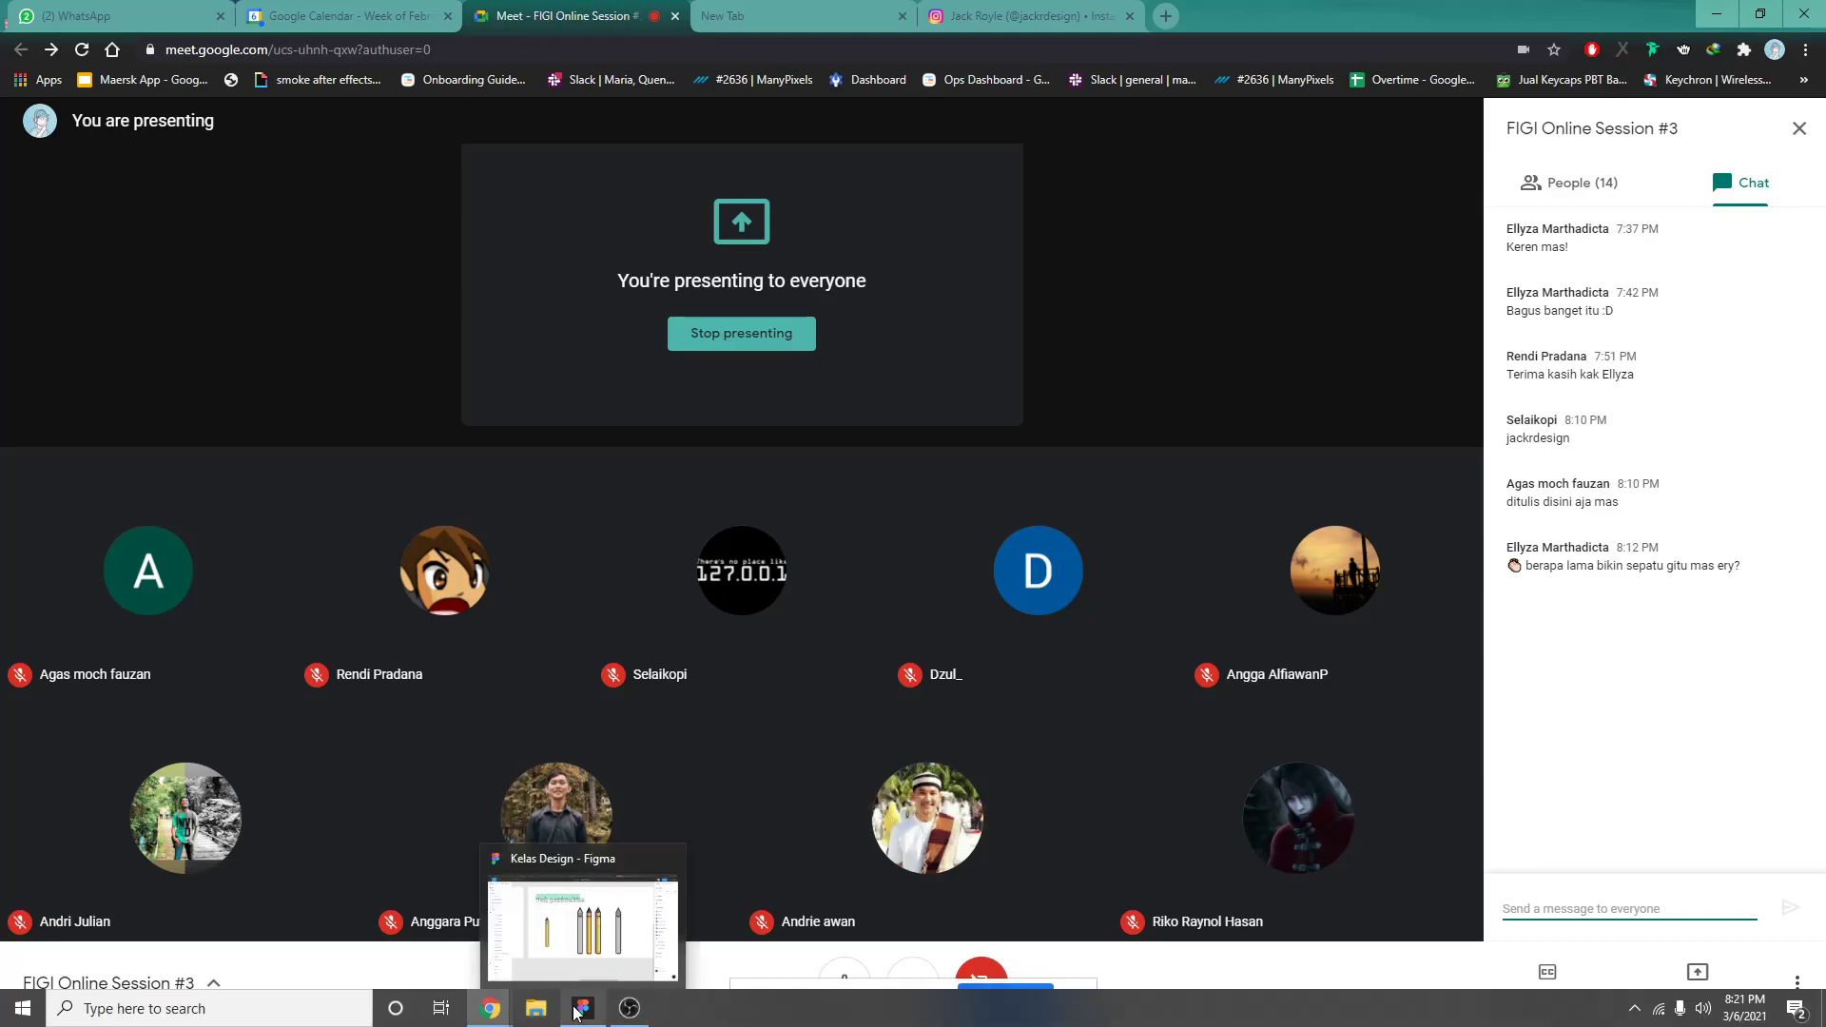
Switch from Google Meet to the Figma 'Kelas Design' file on its Basic Practice #3 page
{"action": "left_click", "coordinate": [583, 1010]}
{"action": "scroll", "coordinate": [1345, 530], "scroll_direction": "down", "scroll_amount": 5}
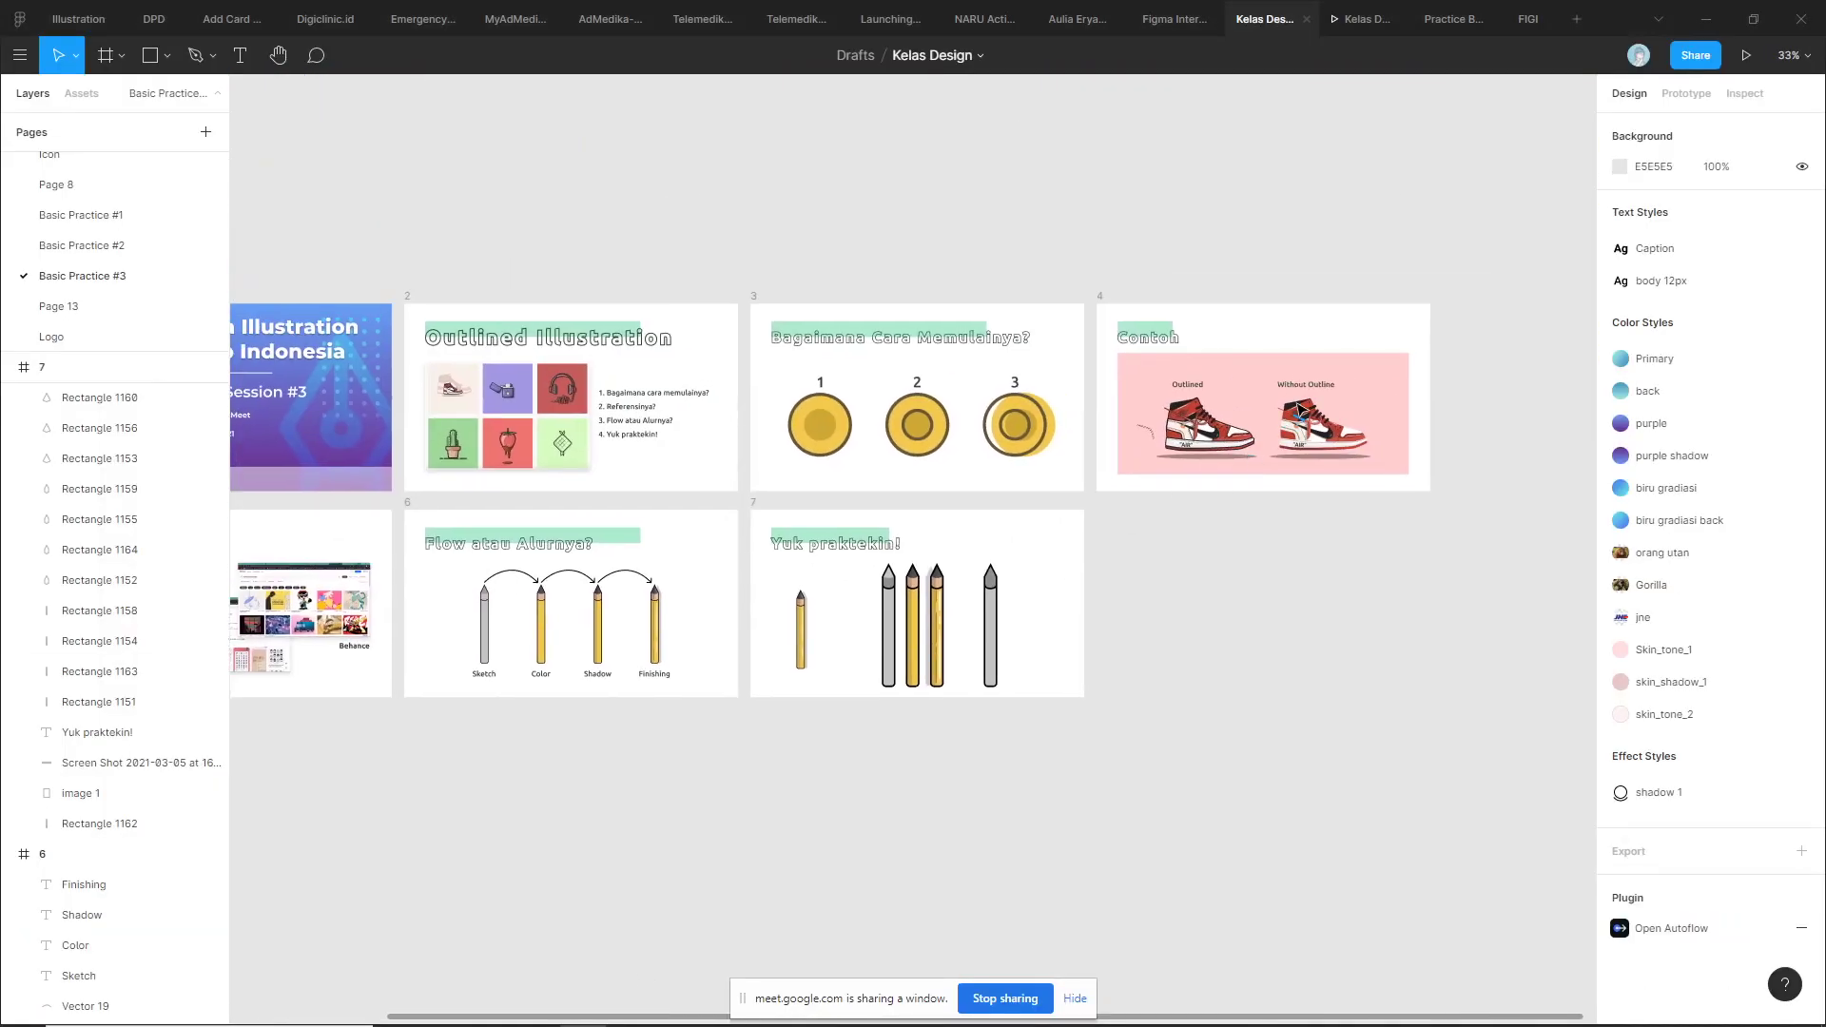
Delete the two dashed curves, Vector 96 and Vector 95, beside the Outlined sneaker
{"action": "scroll", "coordinate": [1145, 486], "scroll_direction": "up", "scroll_amount": 5}
{"action": "left_click", "coordinate": [816, 504]}
{"action": "scroll", "coordinate": [818, 506], "scroll_direction": "up", "scroll_amount": 5}
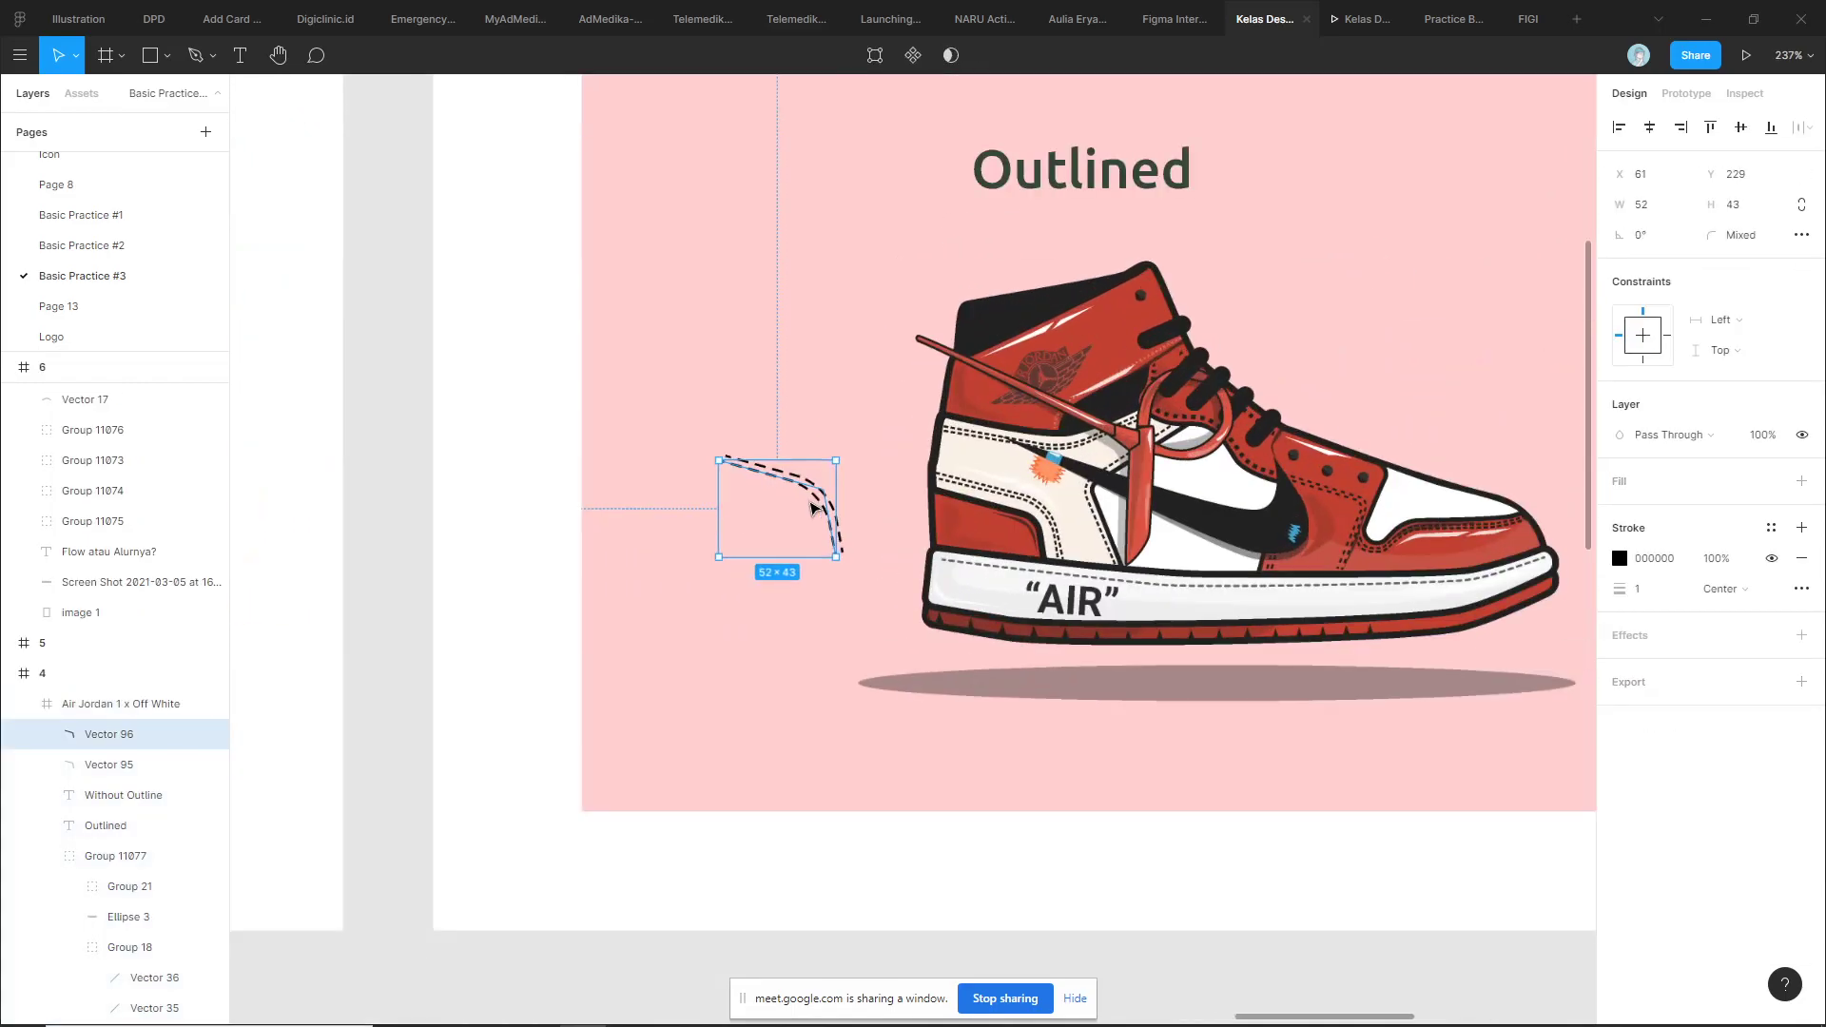
{"action": "left_click", "coordinate": [830, 501], "text": "shift"}
{"action": "key", "text": "Delete"}
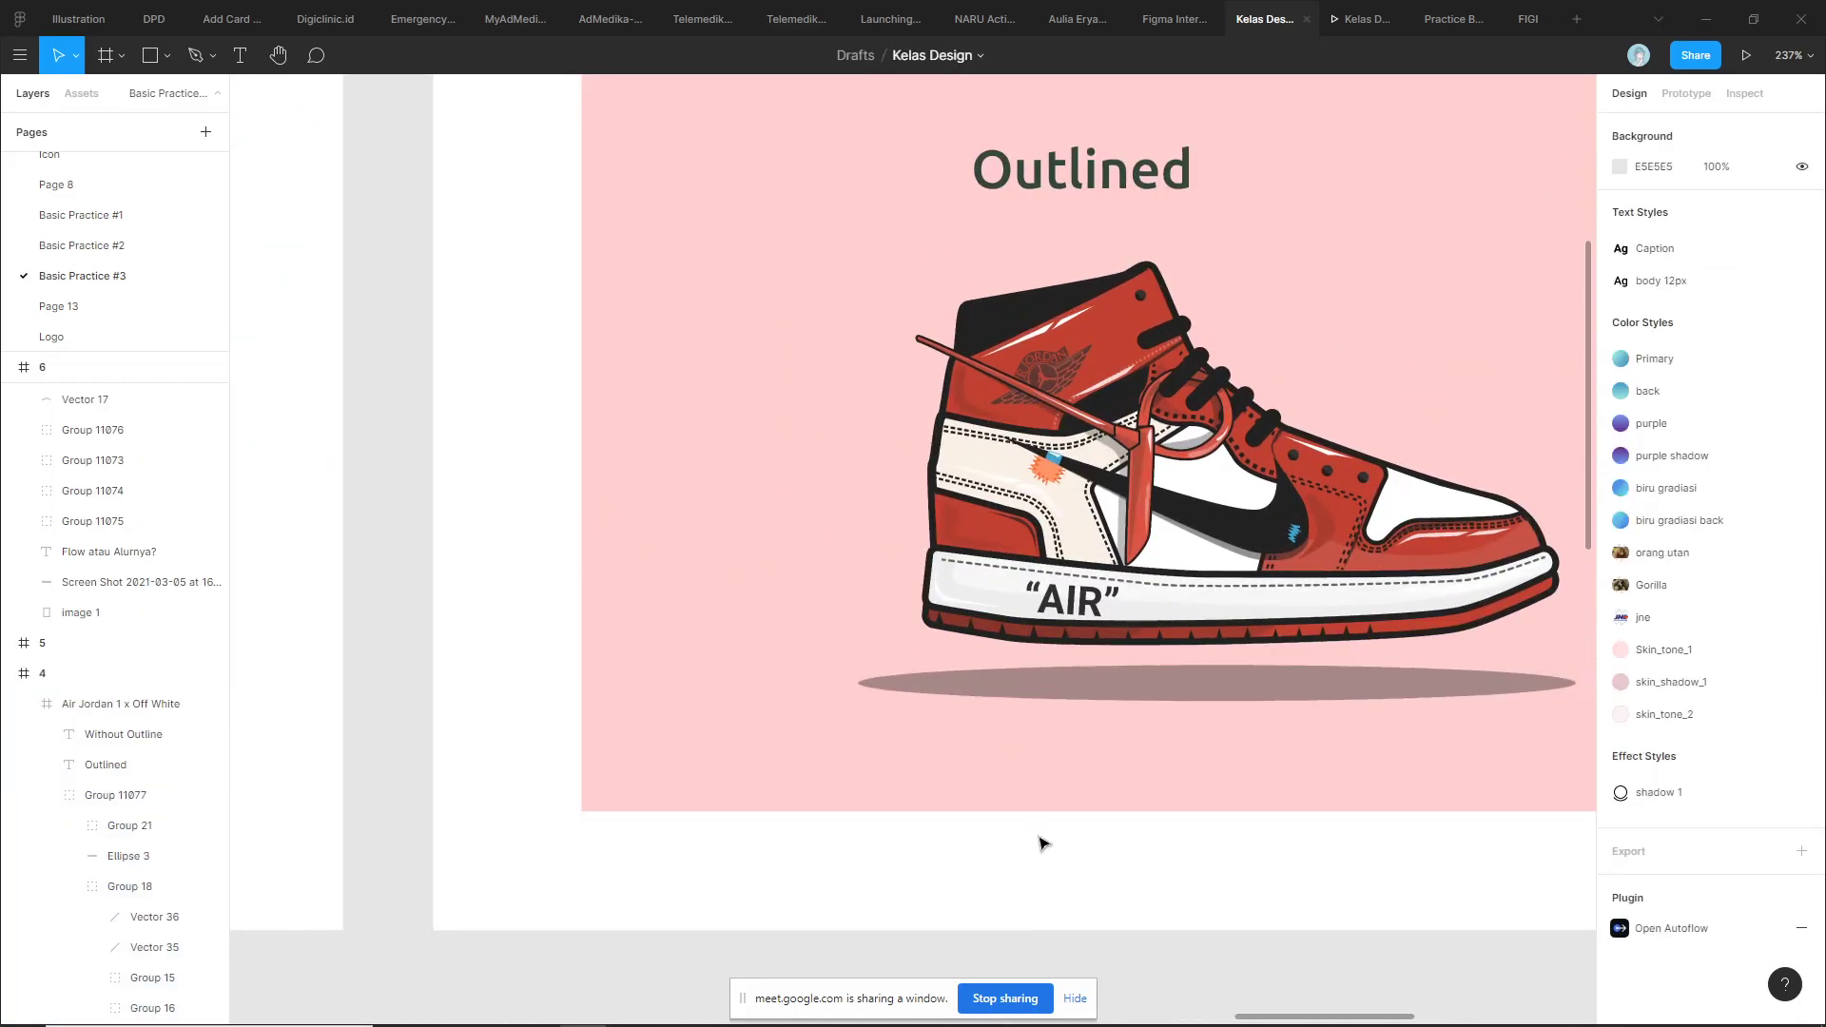
Pan and zoom over the Outlined sneaker artwork on the Contoh frame
{"action": "left_click_drag", "start_coordinate": [1040, 835], "coordinate": [881, 844]}
{"action": "scroll", "coordinate": [1047, 799], "scroll_direction": "up", "scroll_amount": 1}
{"action": "left_click_drag", "start_coordinate": [1022, 723], "coordinate": [1005, 789]}
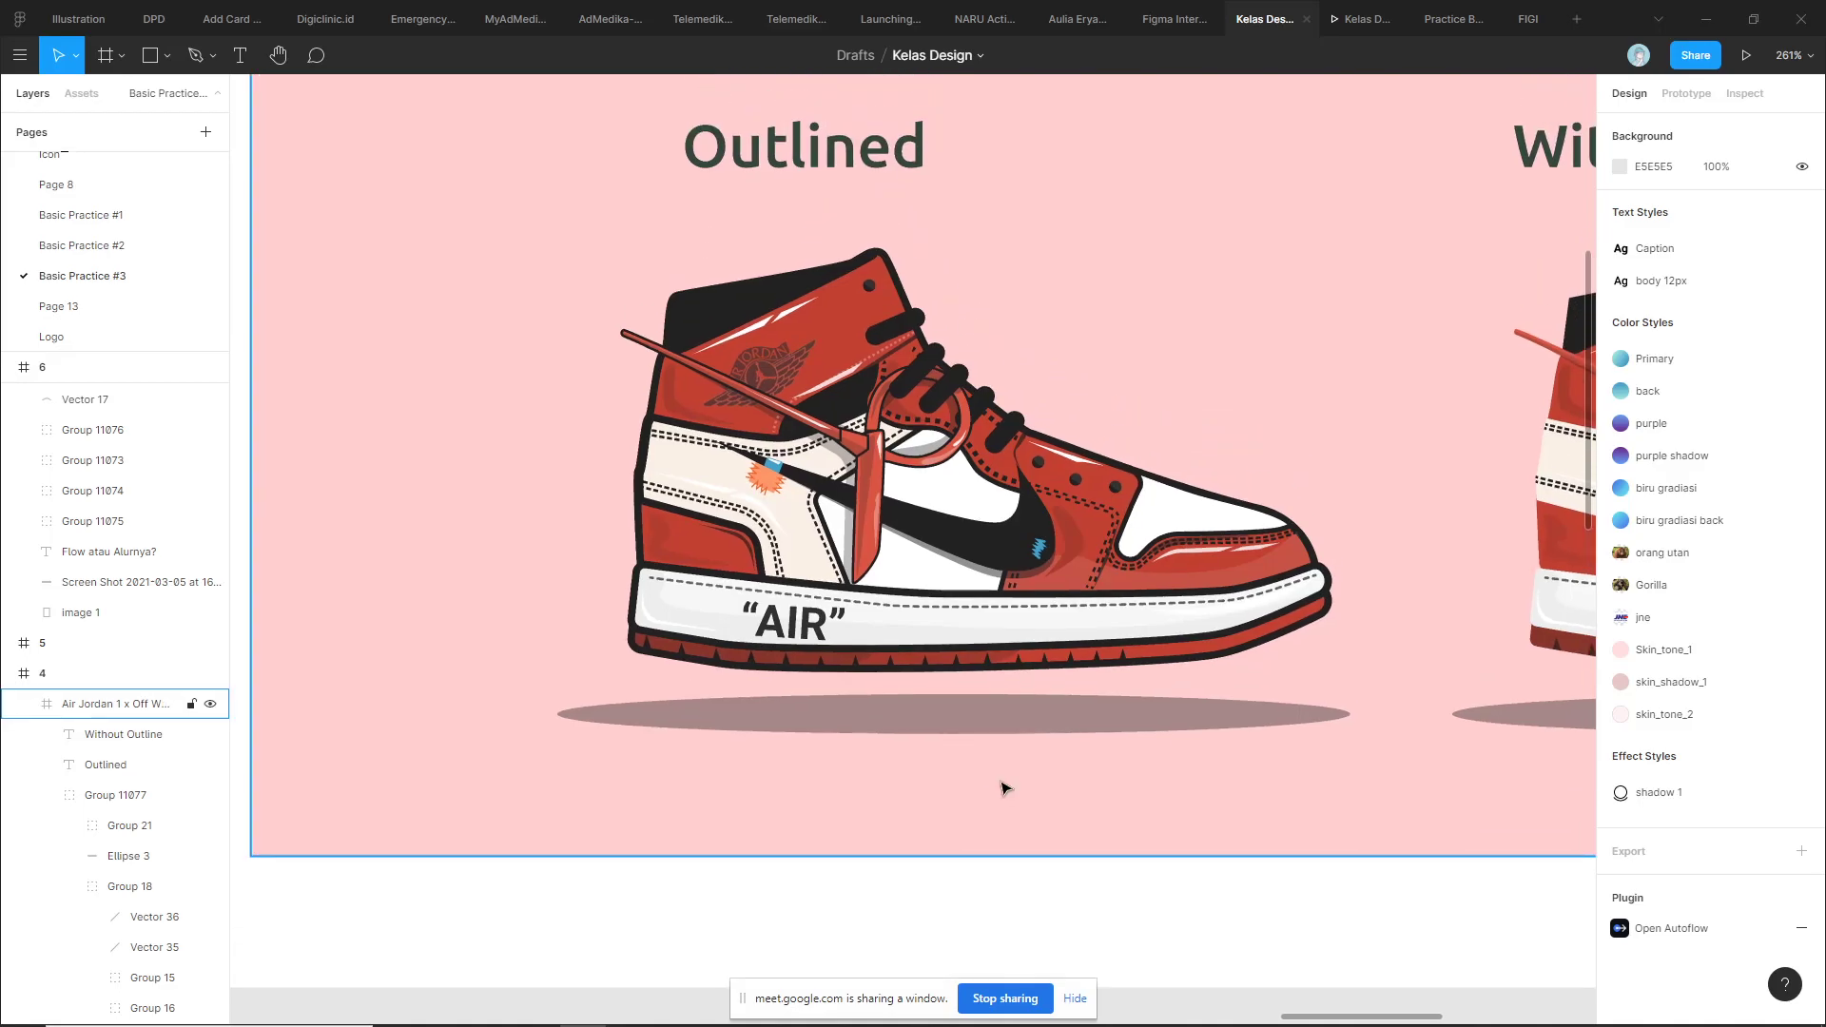
{"action": "scroll", "coordinate": [1005, 789], "scroll_direction": "up", "scroll_amount": 2}
{"action": "scroll", "coordinate": [1005, 789], "scroll_direction": "down", "scroll_amount": 2}
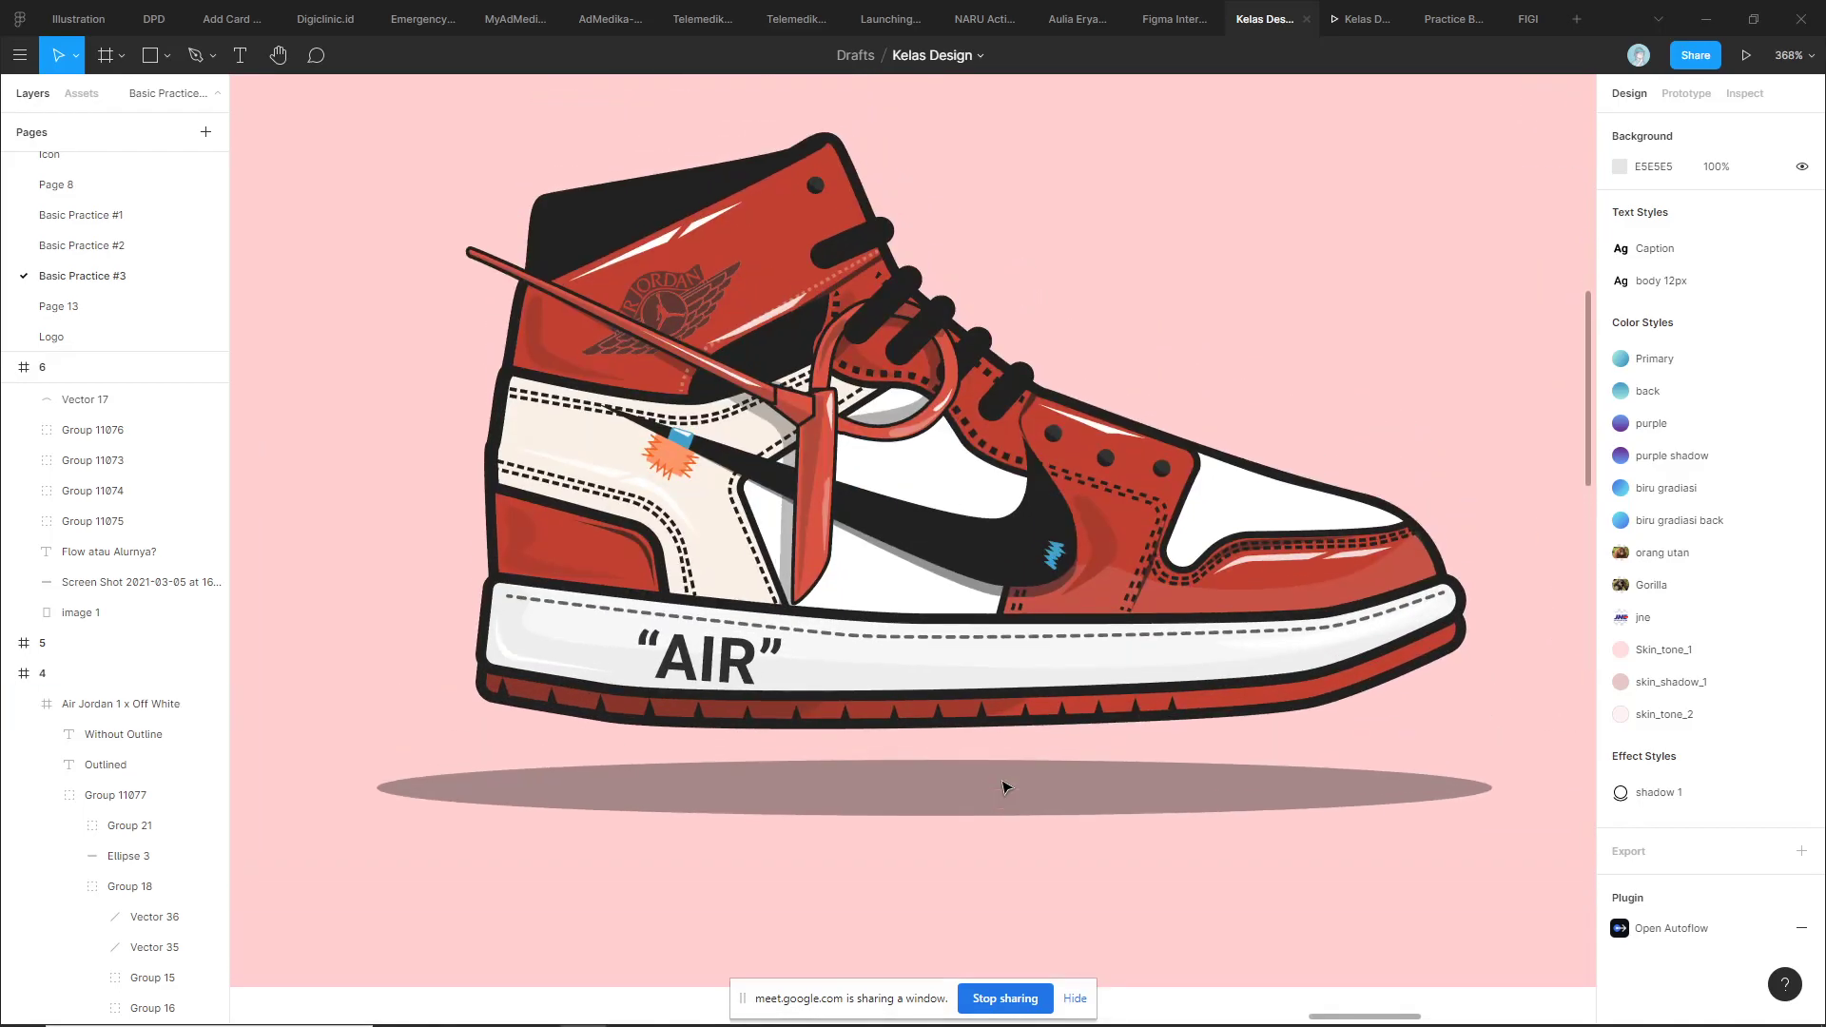
{"action": "scroll", "coordinate": [1006, 788], "scroll_direction": "down", "scroll_amount": 2}
{"action": "scroll", "coordinate": [1005, 788], "scroll_direction": "up", "scroll_amount": 3}
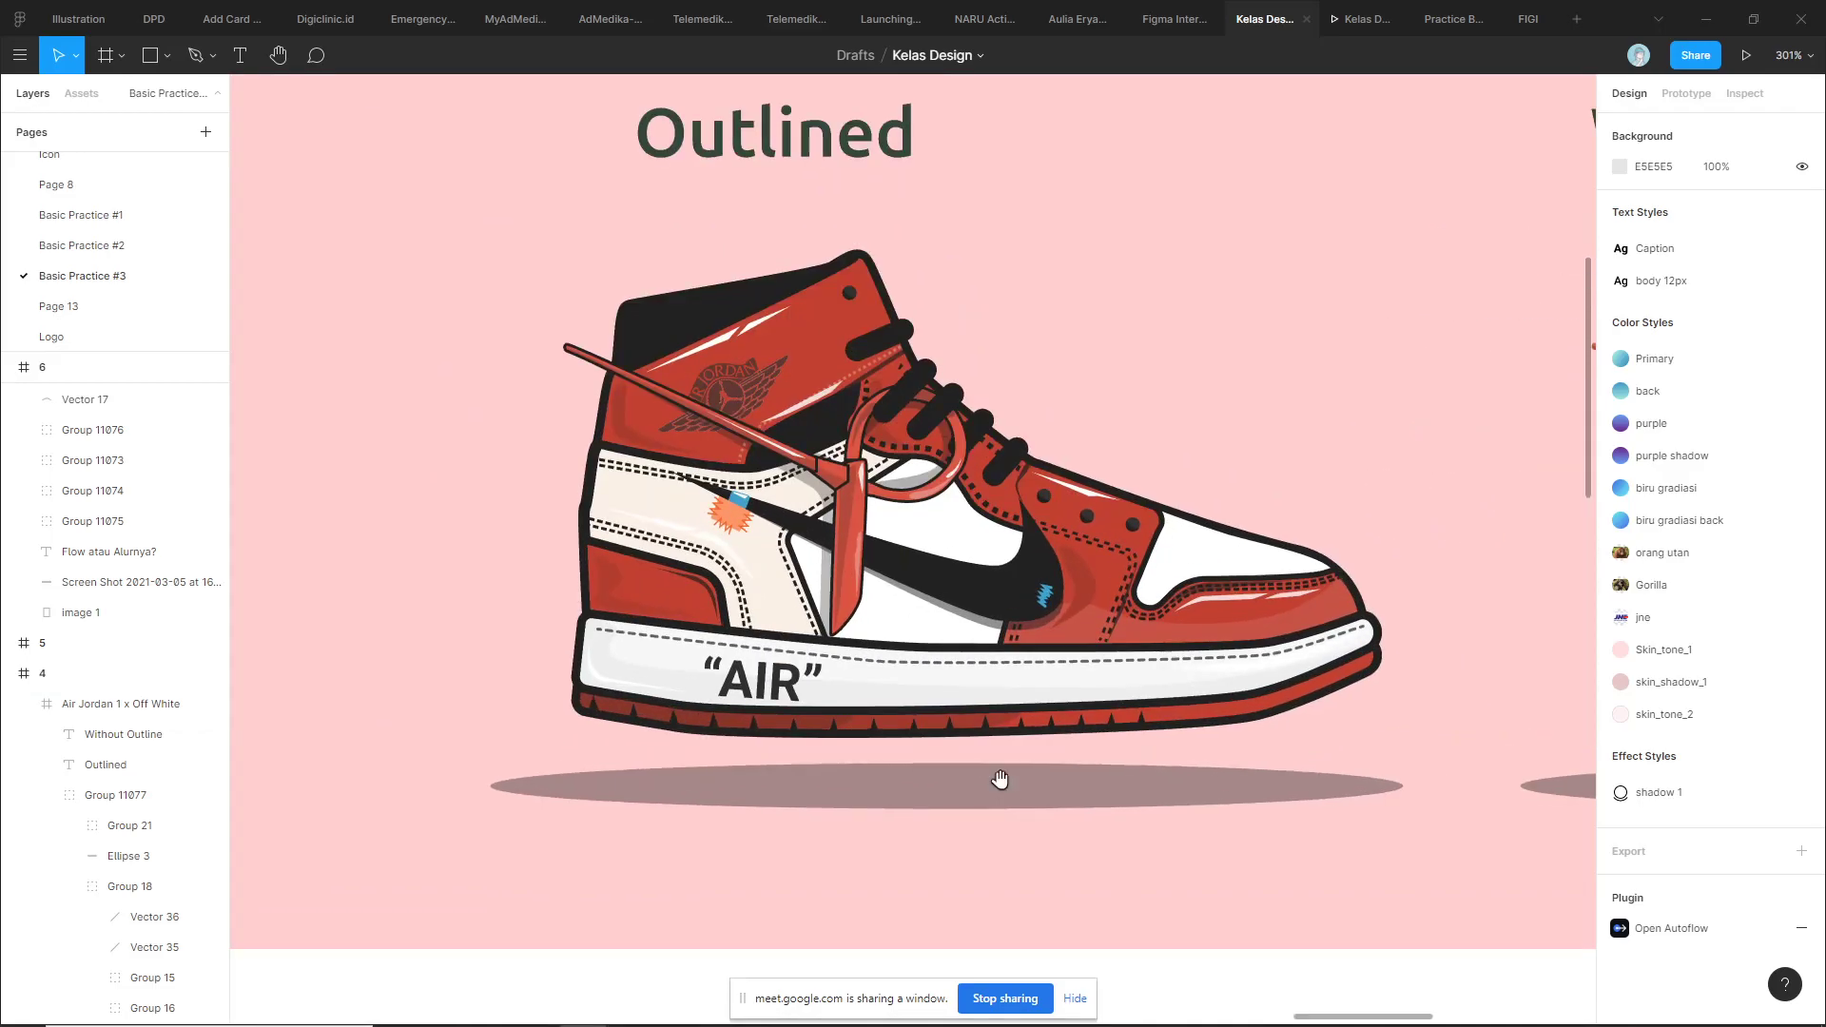
{"action": "left_click_drag", "start_coordinate": [999, 780], "coordinate": [981, 768]}
{"action": "scroll", "coordinate": [982, 768], "scroll_direction": "down", "scroll_amount": 1}
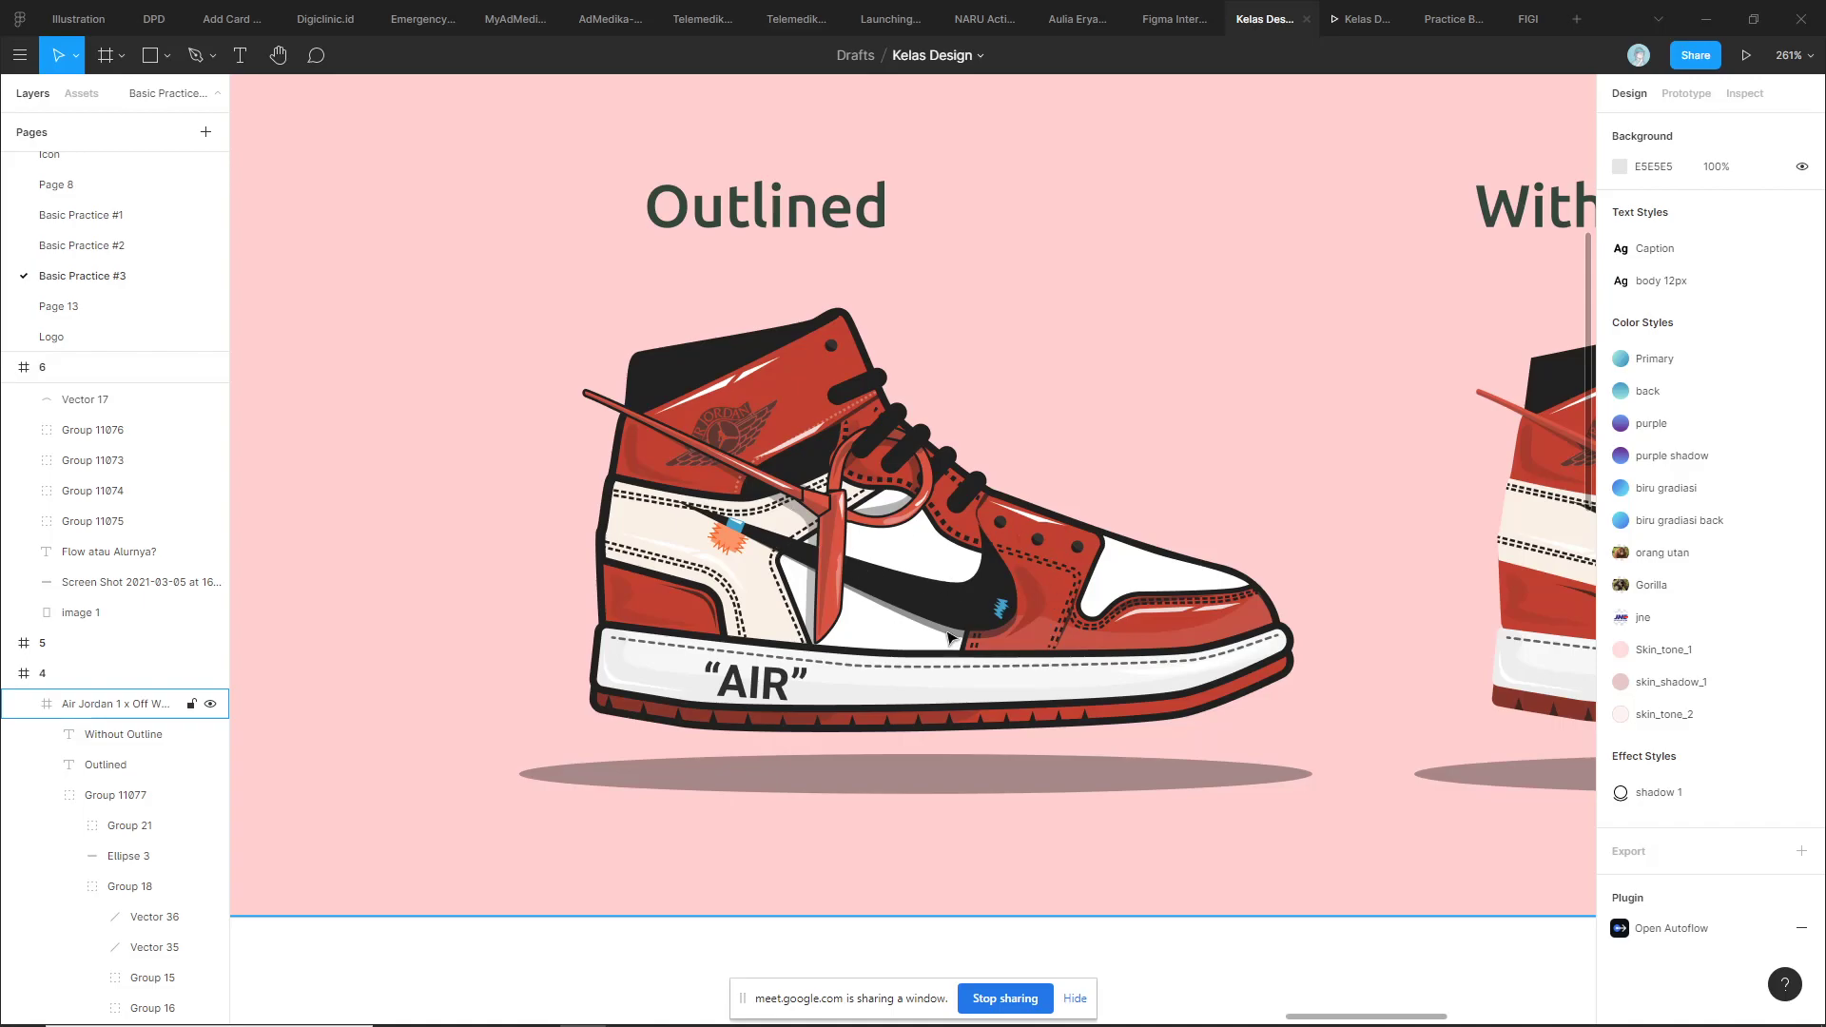
{"action": "scroll", "coordinate": [951, 637], "scroll_direction": "down", "scroll_amount": 3}
{"action": "scroll", "coordinate": [1054, 617], "scroll_direction": "up", "scroll_amount": 1}
{"action": "scroll", "coordinate": [1054, 616], "scroll_direction": "up", "scroll_amount": 1}
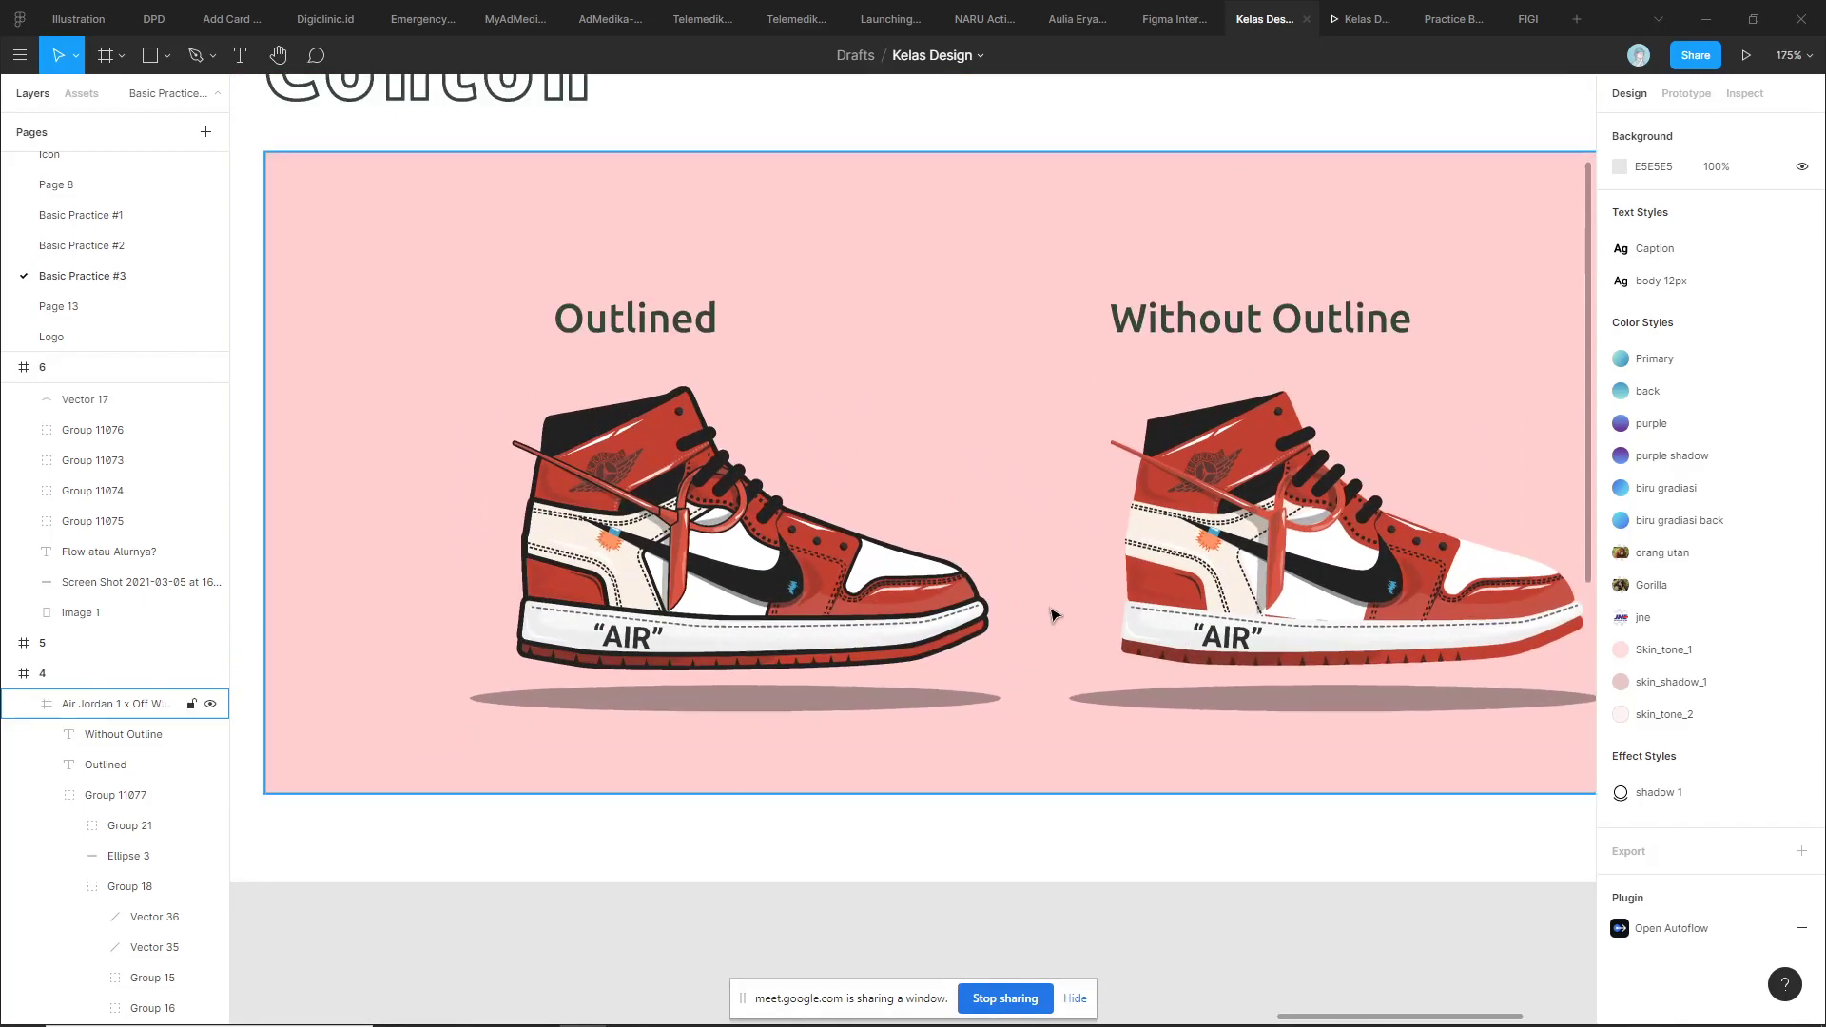
{"action": "scroll", "coordinate": [1054, 616], "scroll_direction": "right", "scroll_amount": 2}
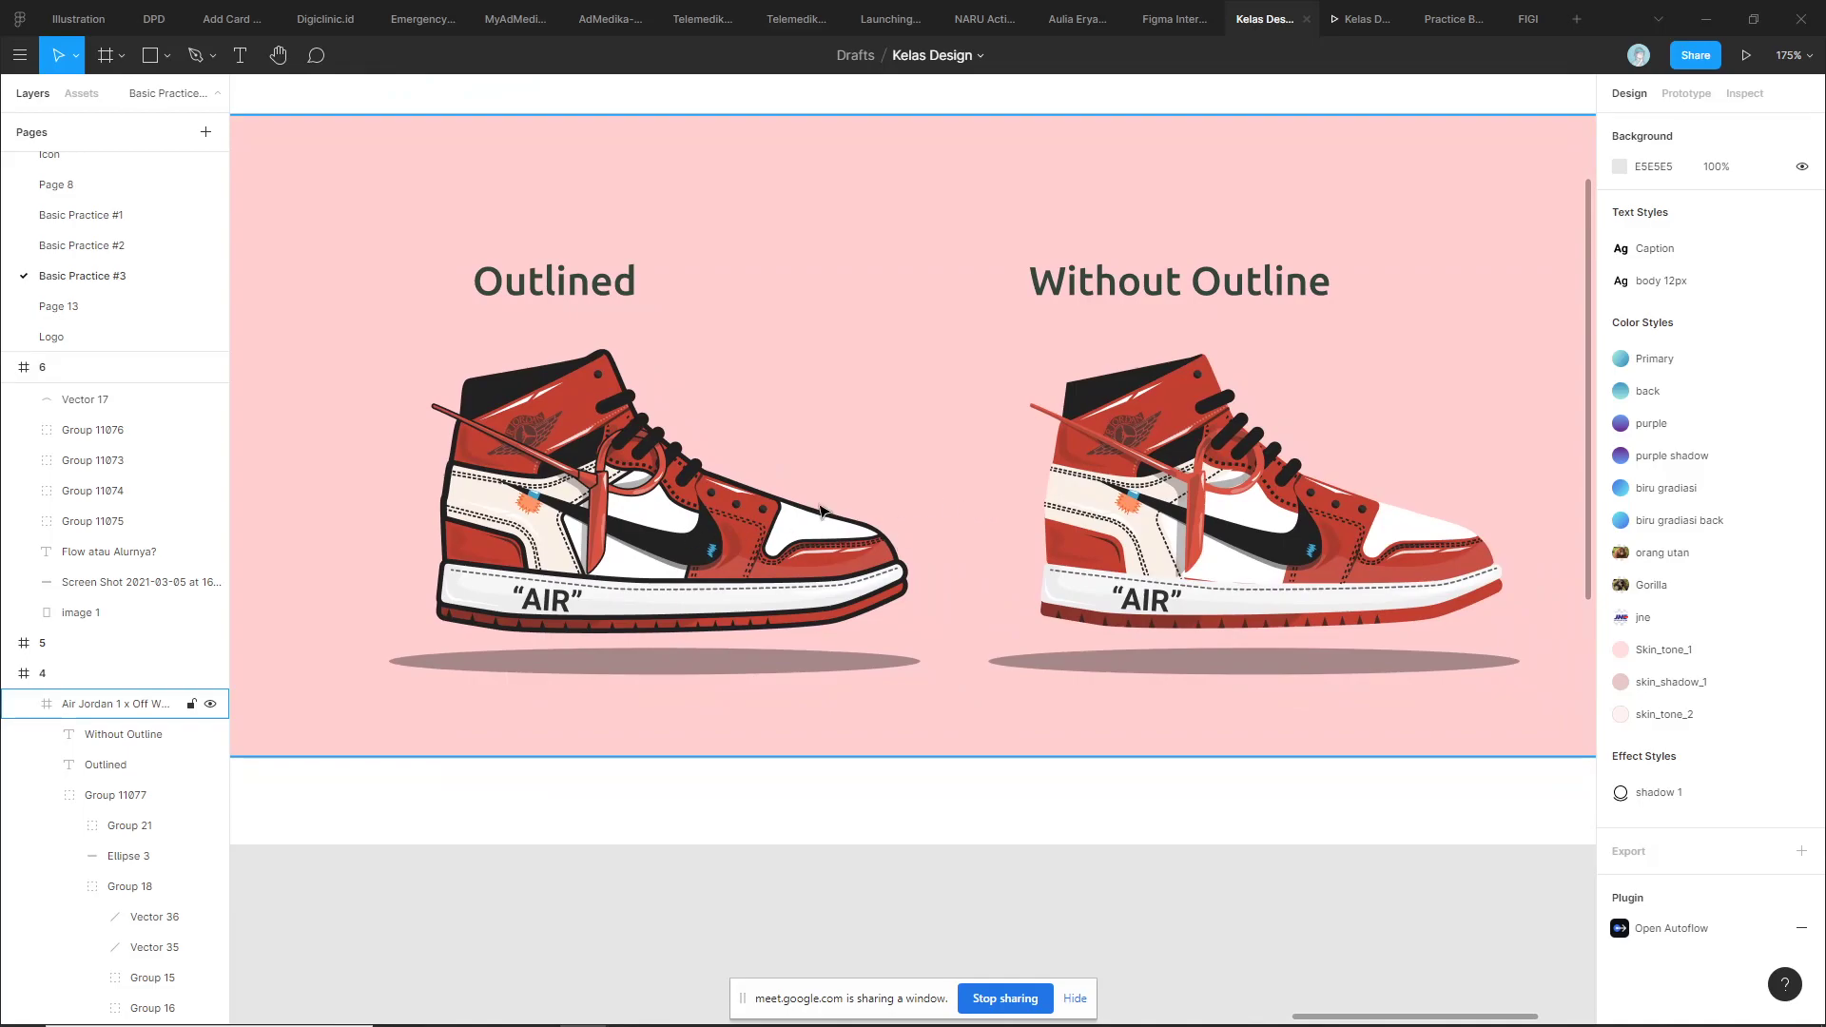
Select the shoe group, then the Outlined and Without Outline shoes individually, then deselect
{"action": "left_click", "coordinate": [1103, 506]}
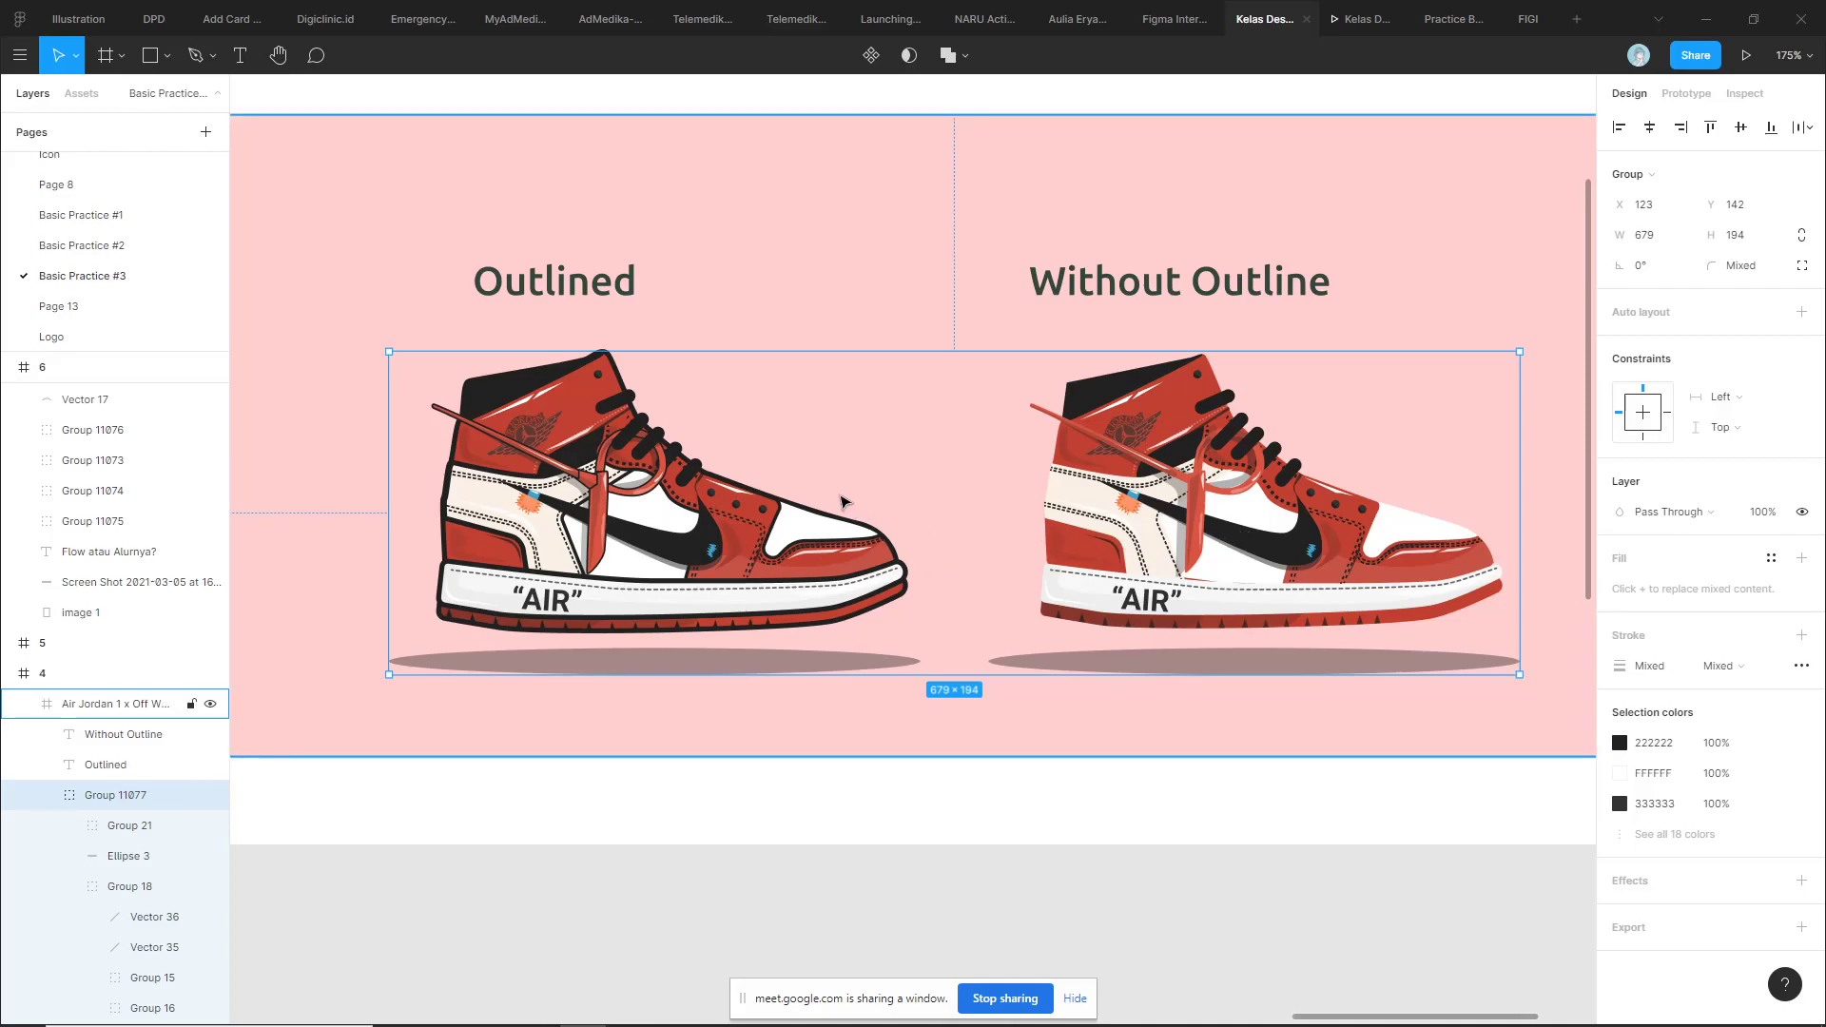
{"action": "scroll", "coordinate": [1115, 475], "scroll_direction": "left", "scroll_amount": 3}
{"action": "scroll", "coordinate": [1224, 459], "scroll_direction": "right", "scroll_amount": 1}
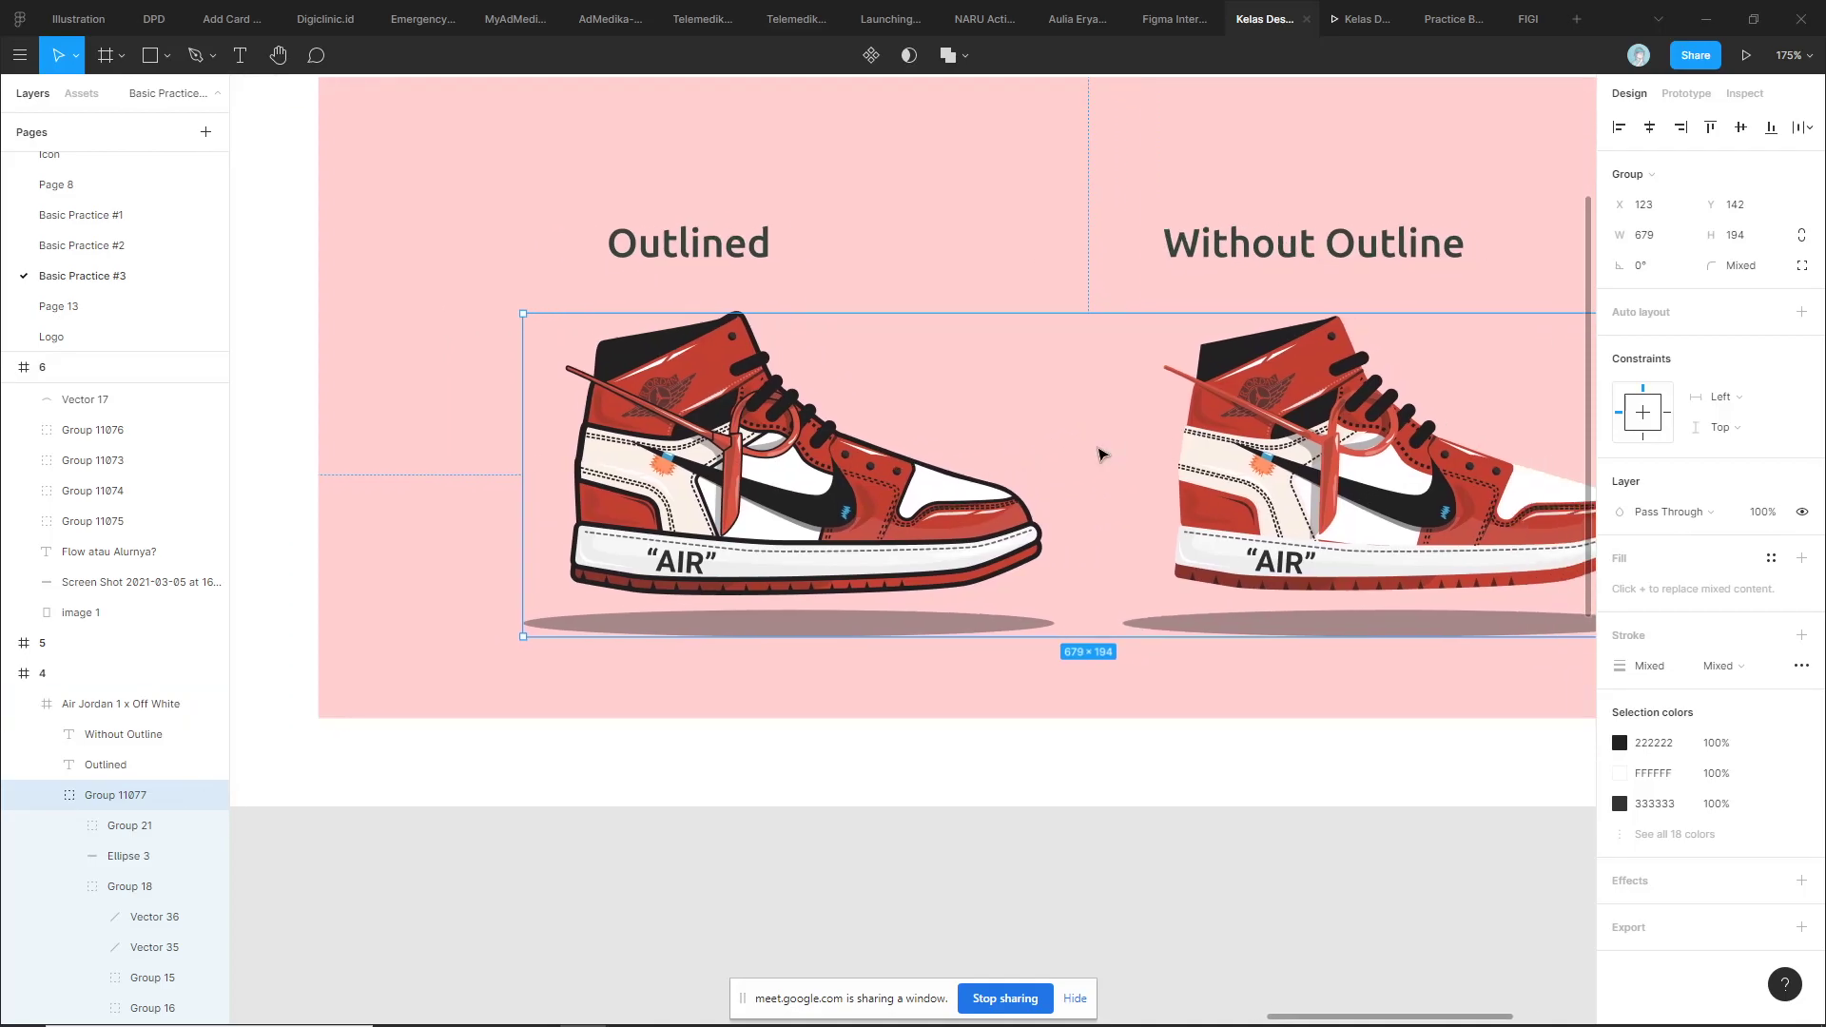
{"action": "double_click", "coordinate": [901, 490]}
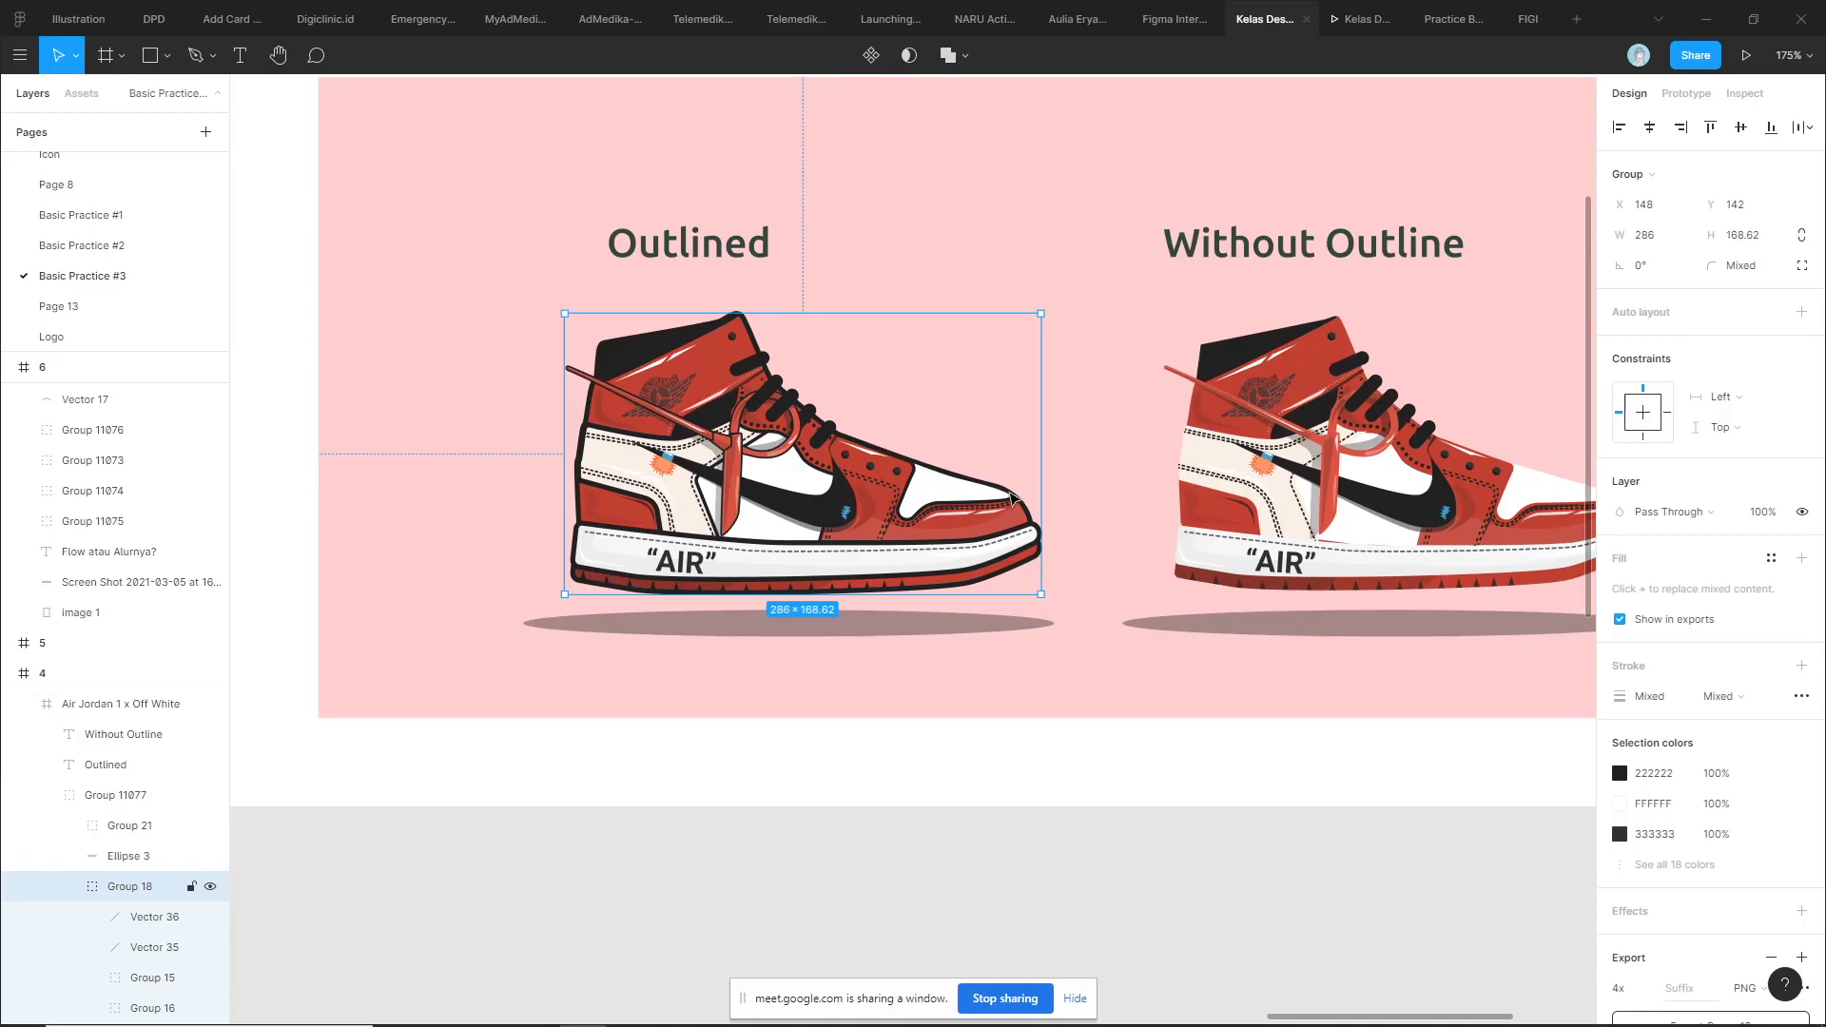
{"action": "scroll", "coordinate": [1014, 497], "scroll_direction": "right", "scroll_amount": 2}
{"action": "left_click", "coordinate": [1179, 430]}
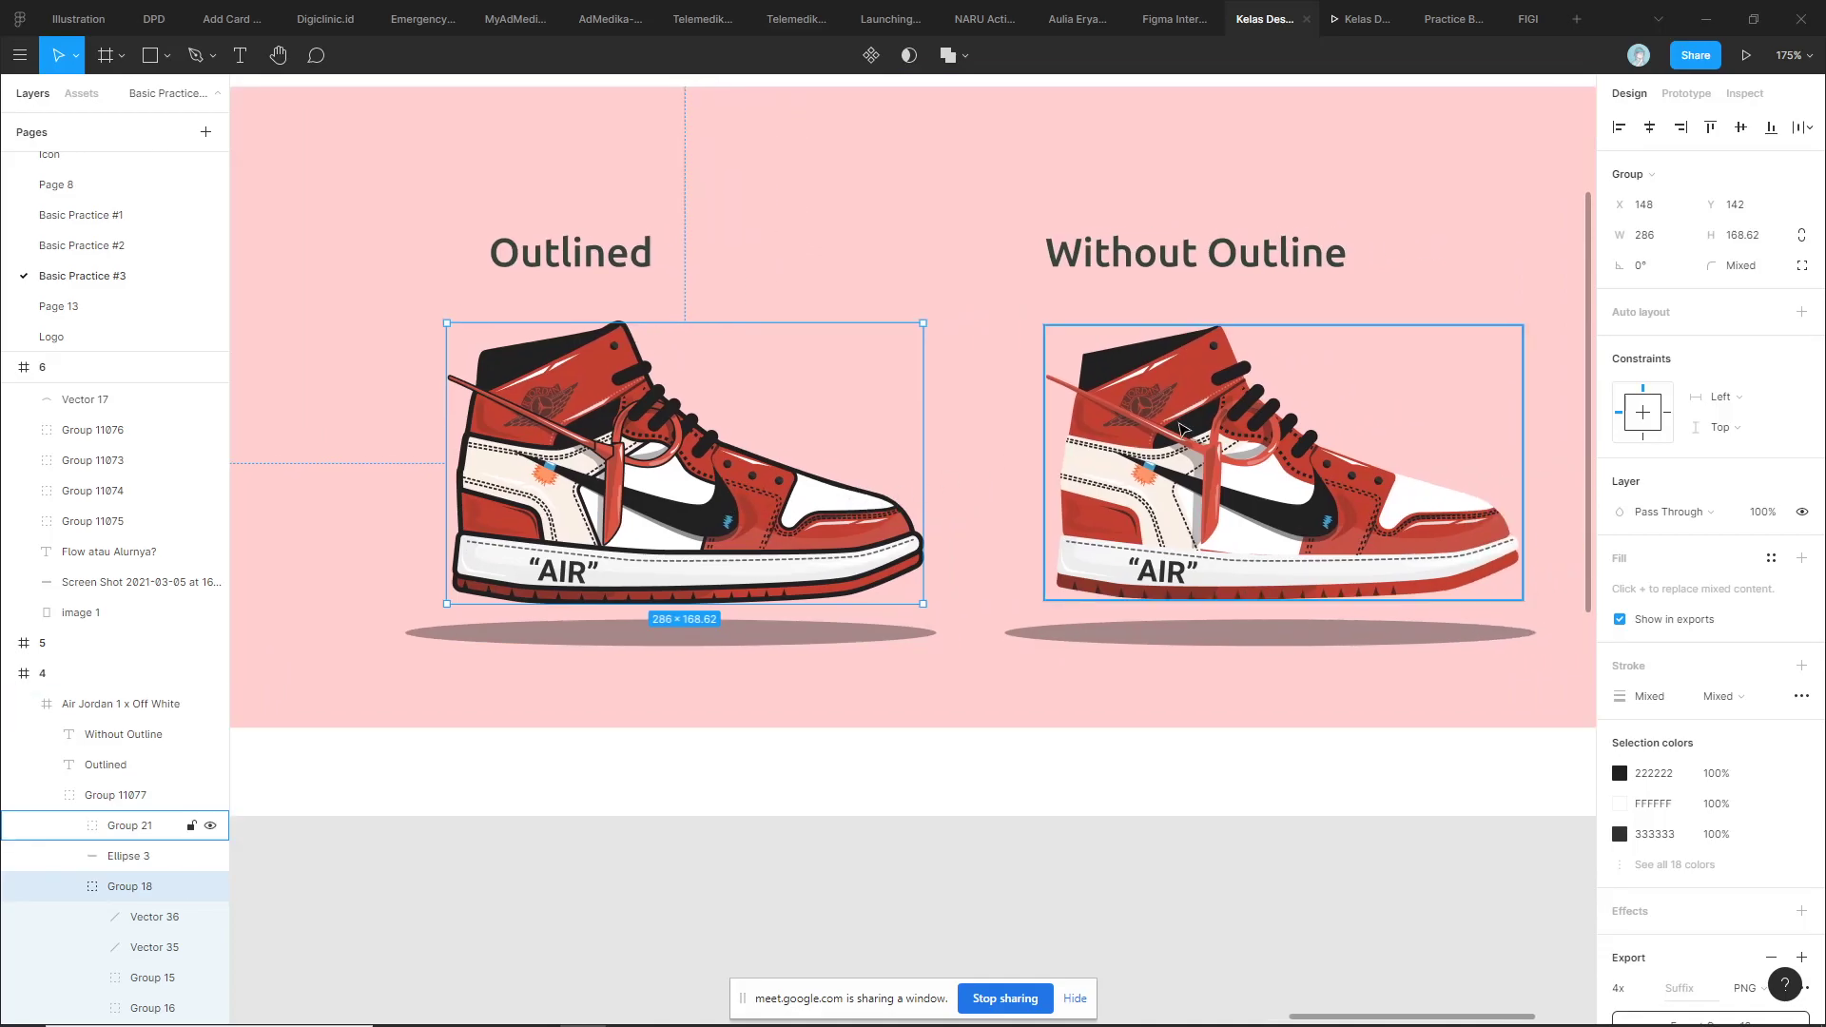
{"action": "left_click", "coordinate": [901, 796]}
{"action": "scroll", "coordinate": [901, 796], "scroll_direction": "down", "scroll_amount": 3}
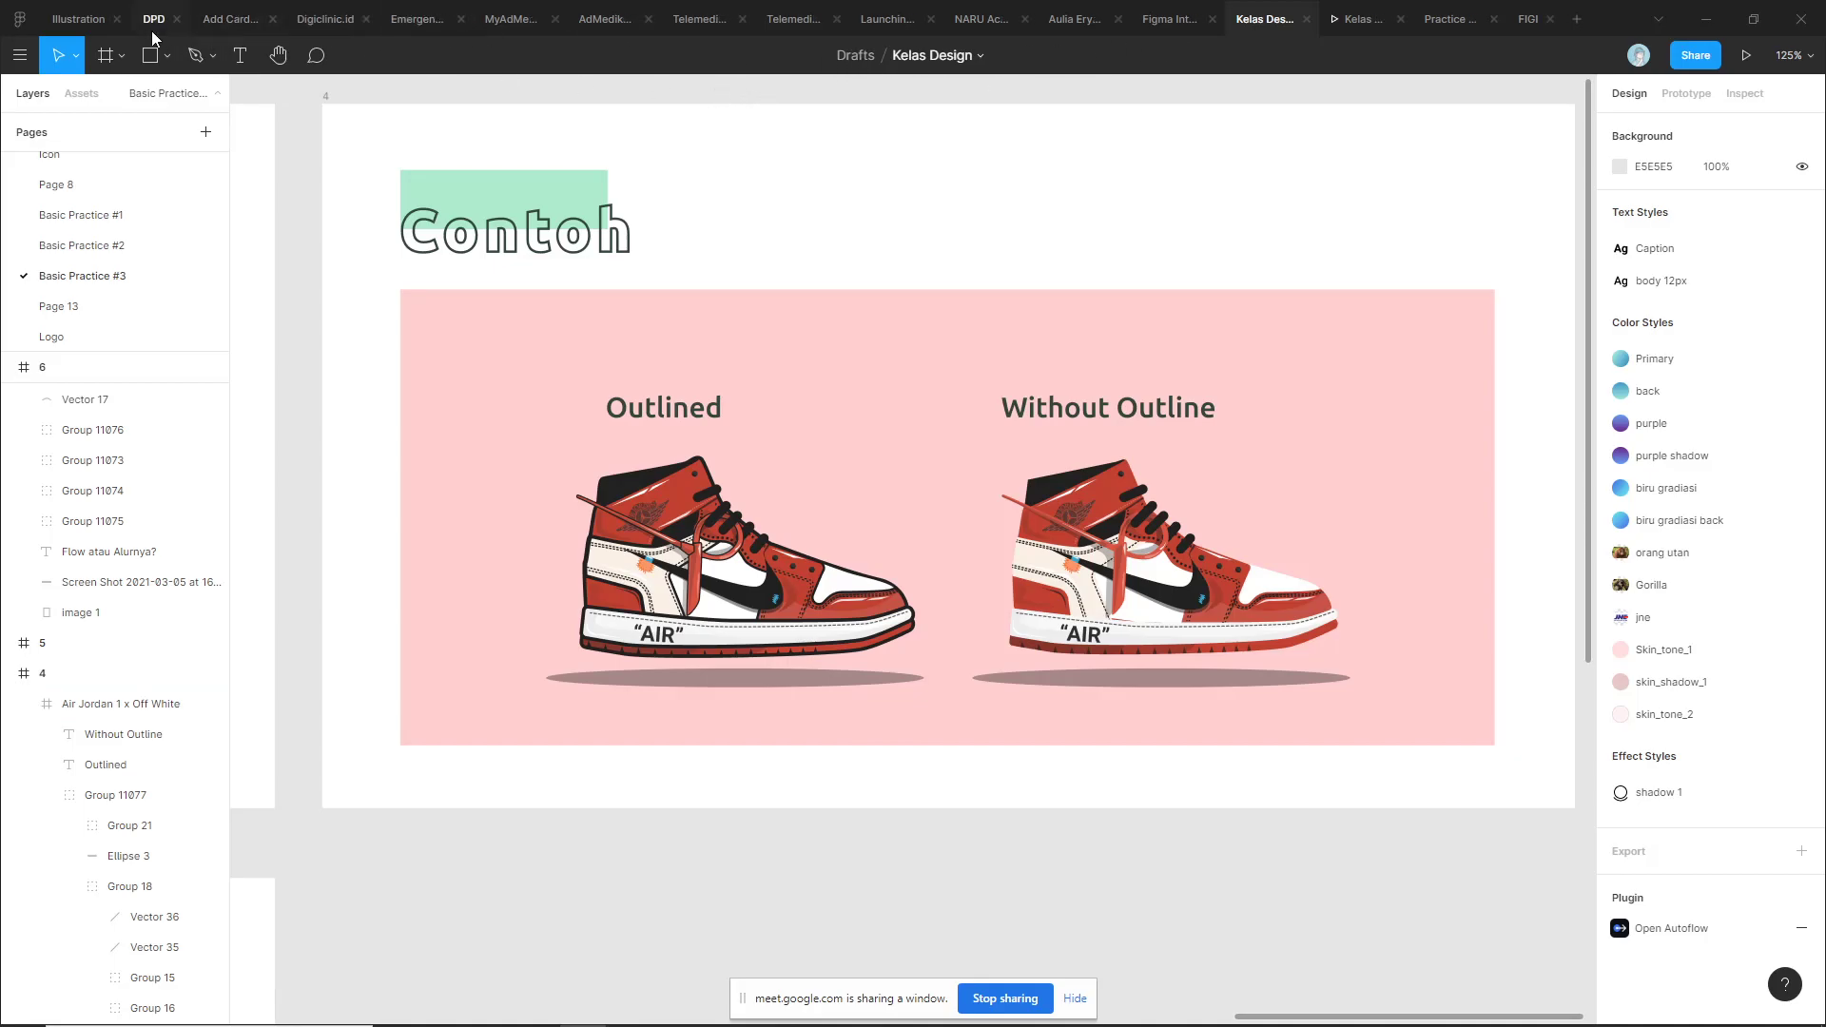
Open the Project - Sneakers file through the Figma home file search
{"action": "left_click", "coordinate": [19, 19]}
{"action": "left_click", "coordinate": [114, 92]}
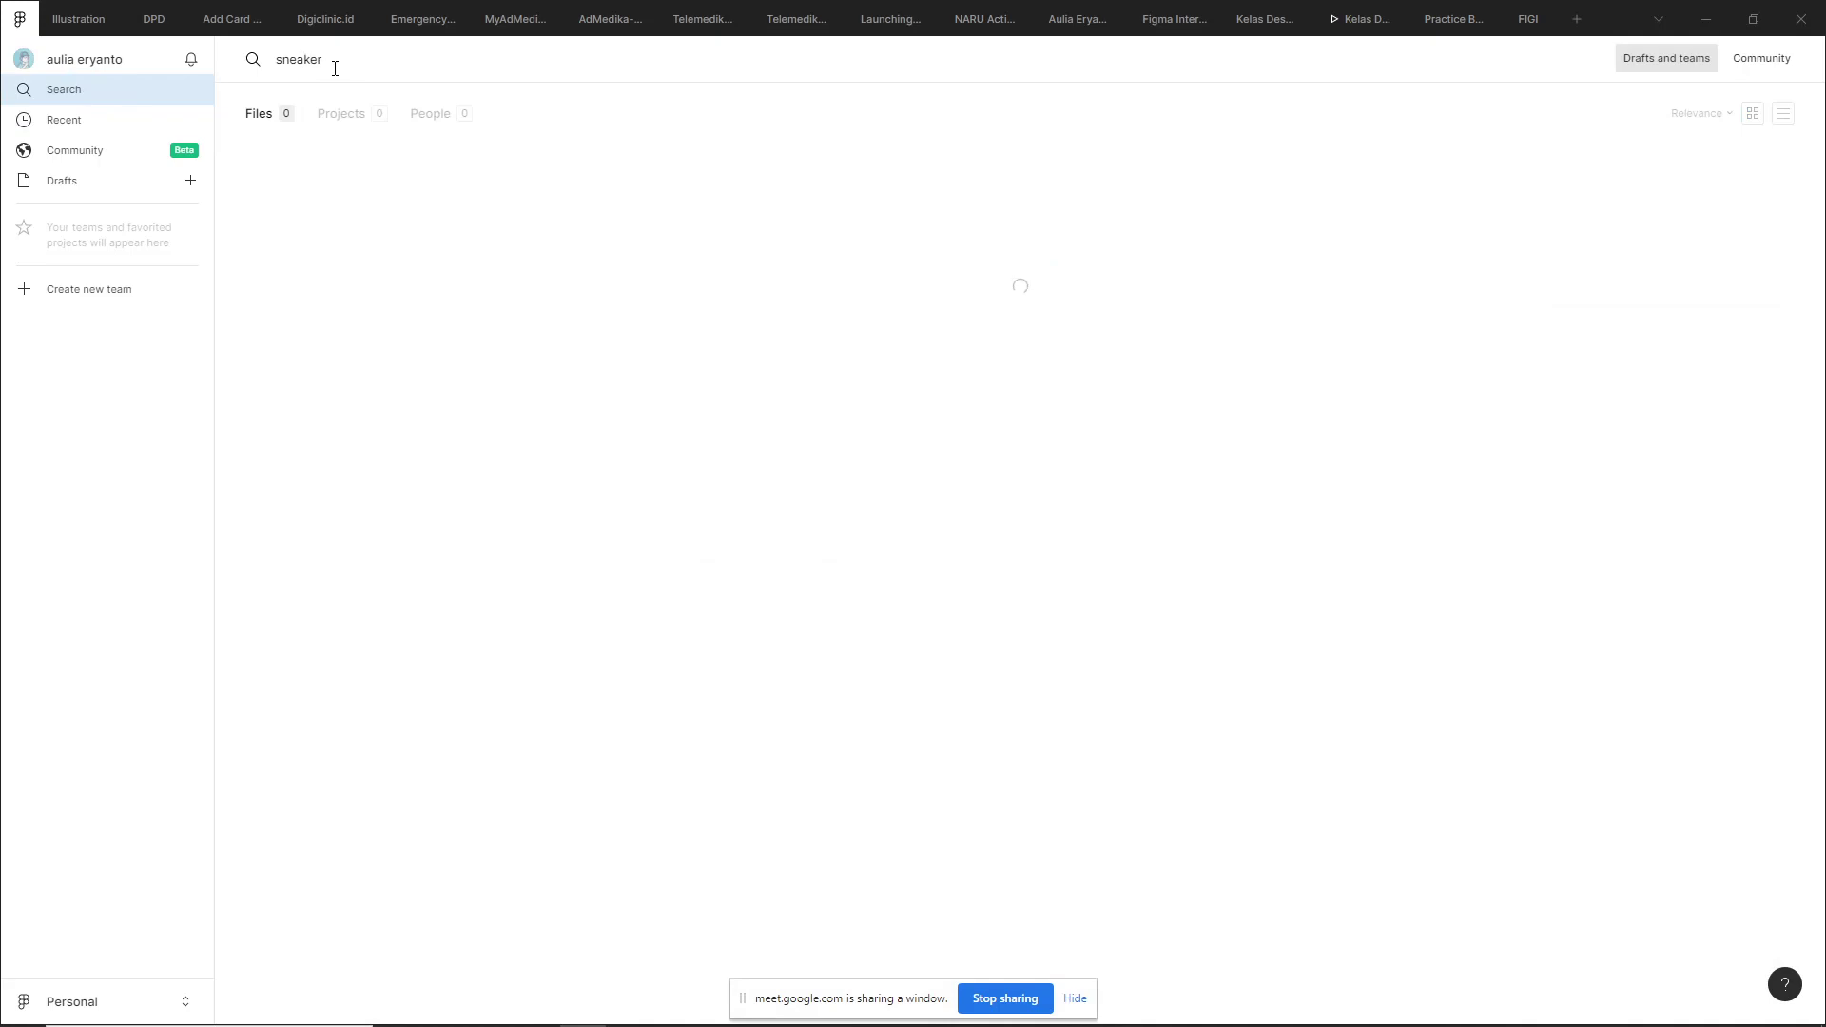
{"action": "double_click", "coordinate": [433, 213]}
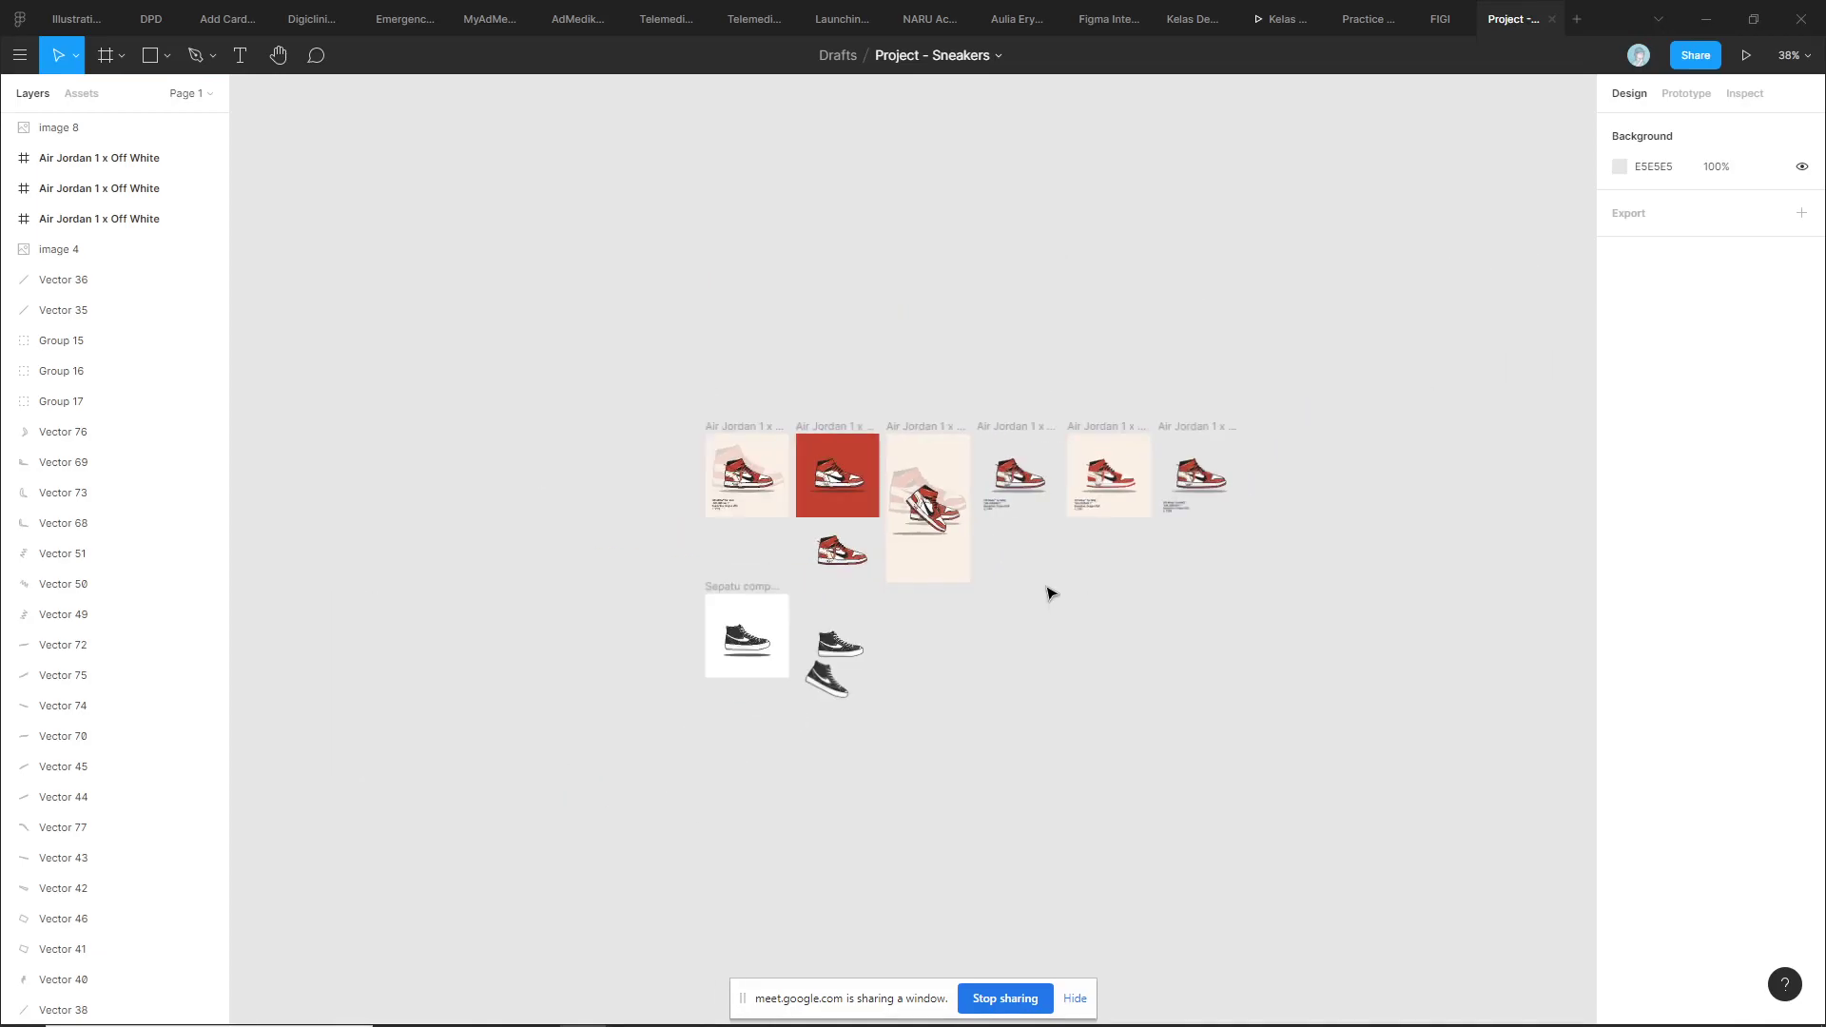
Zoom into the 'Sepatu Compass' Gazelle Hi Black poster with its illustrated sneaker
{"action": "scroll", "coordinate": [813, 490], "scroll_direction": "up", "scroll_amount": 3}
{"action": "scroll", "coordinate": [791, 477], "scroll_direction": "up", "scroll_amount": 3}
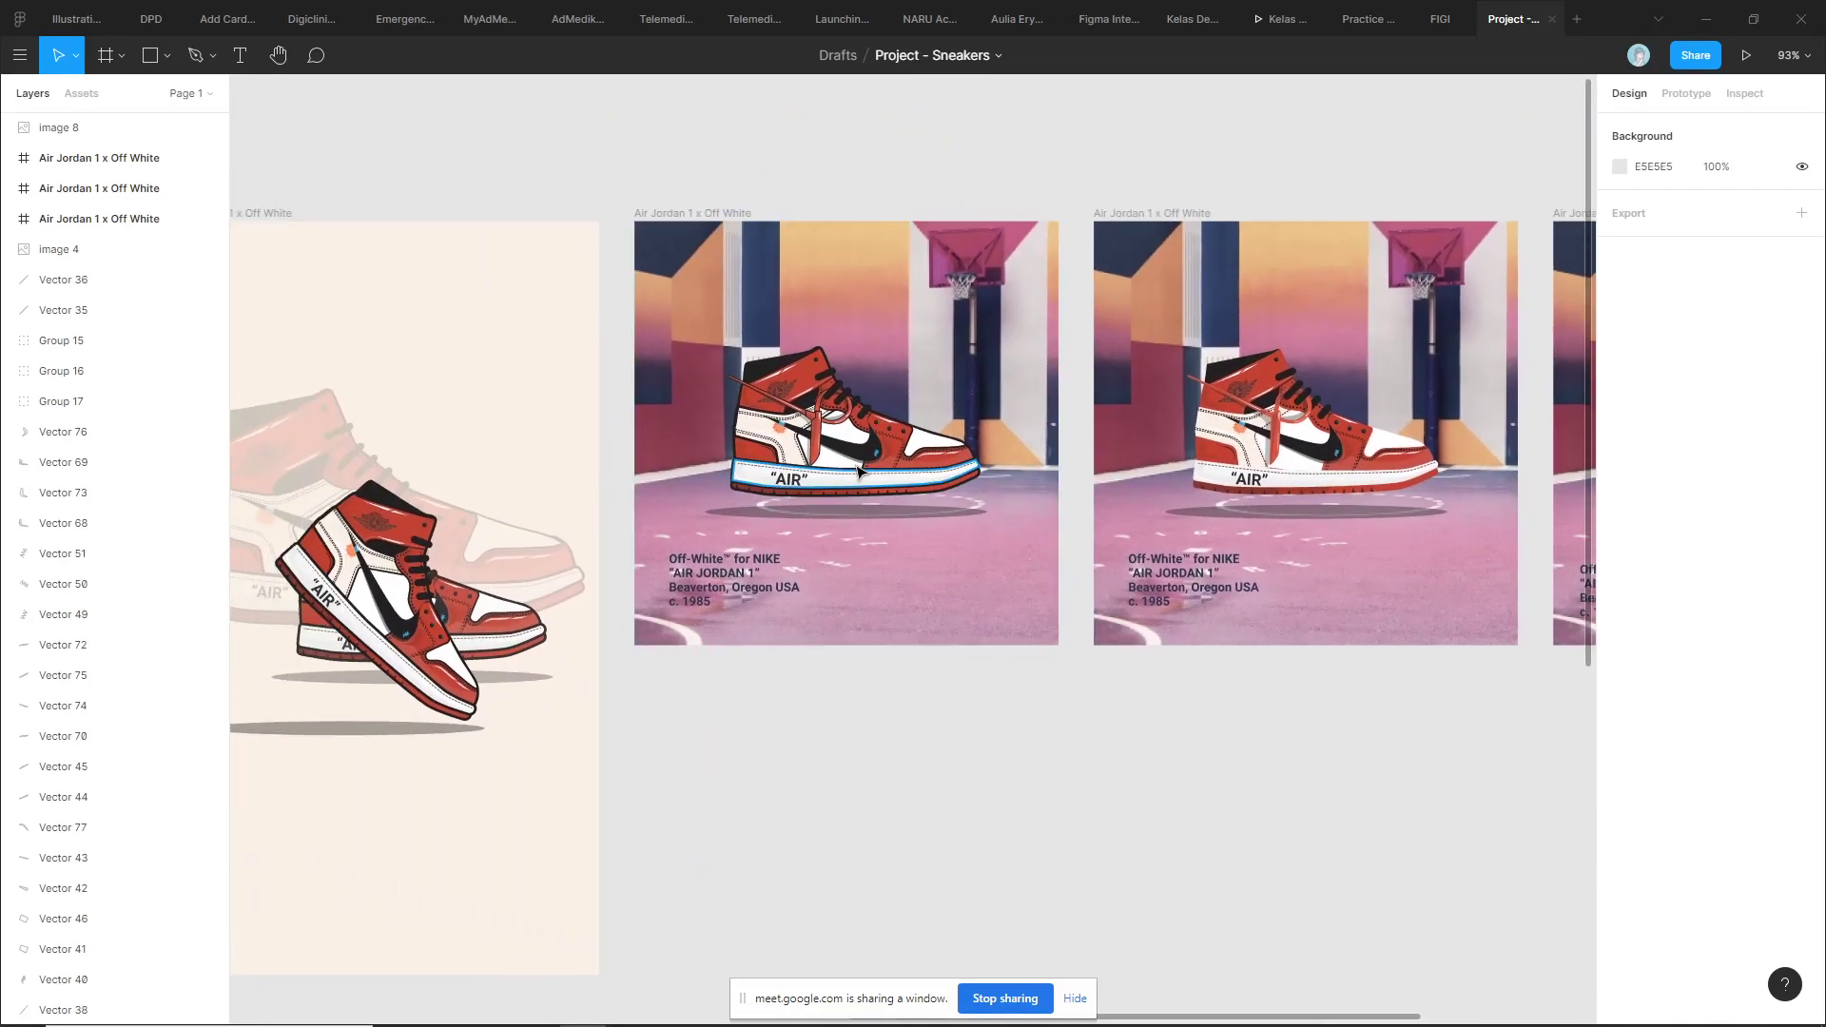
{"action": "scroll", "coordinate": [837, 447], "scroll_direction": "up", "scroll_amount": 3}
{"action": "scroll", "coordinate": [873, 416], "scroll_direction": "up", "scroll_amount": 1}
{"action": "scroll", "coordinate": [818, 399], "scroll_direction": "up", "scroll_amount": 1}
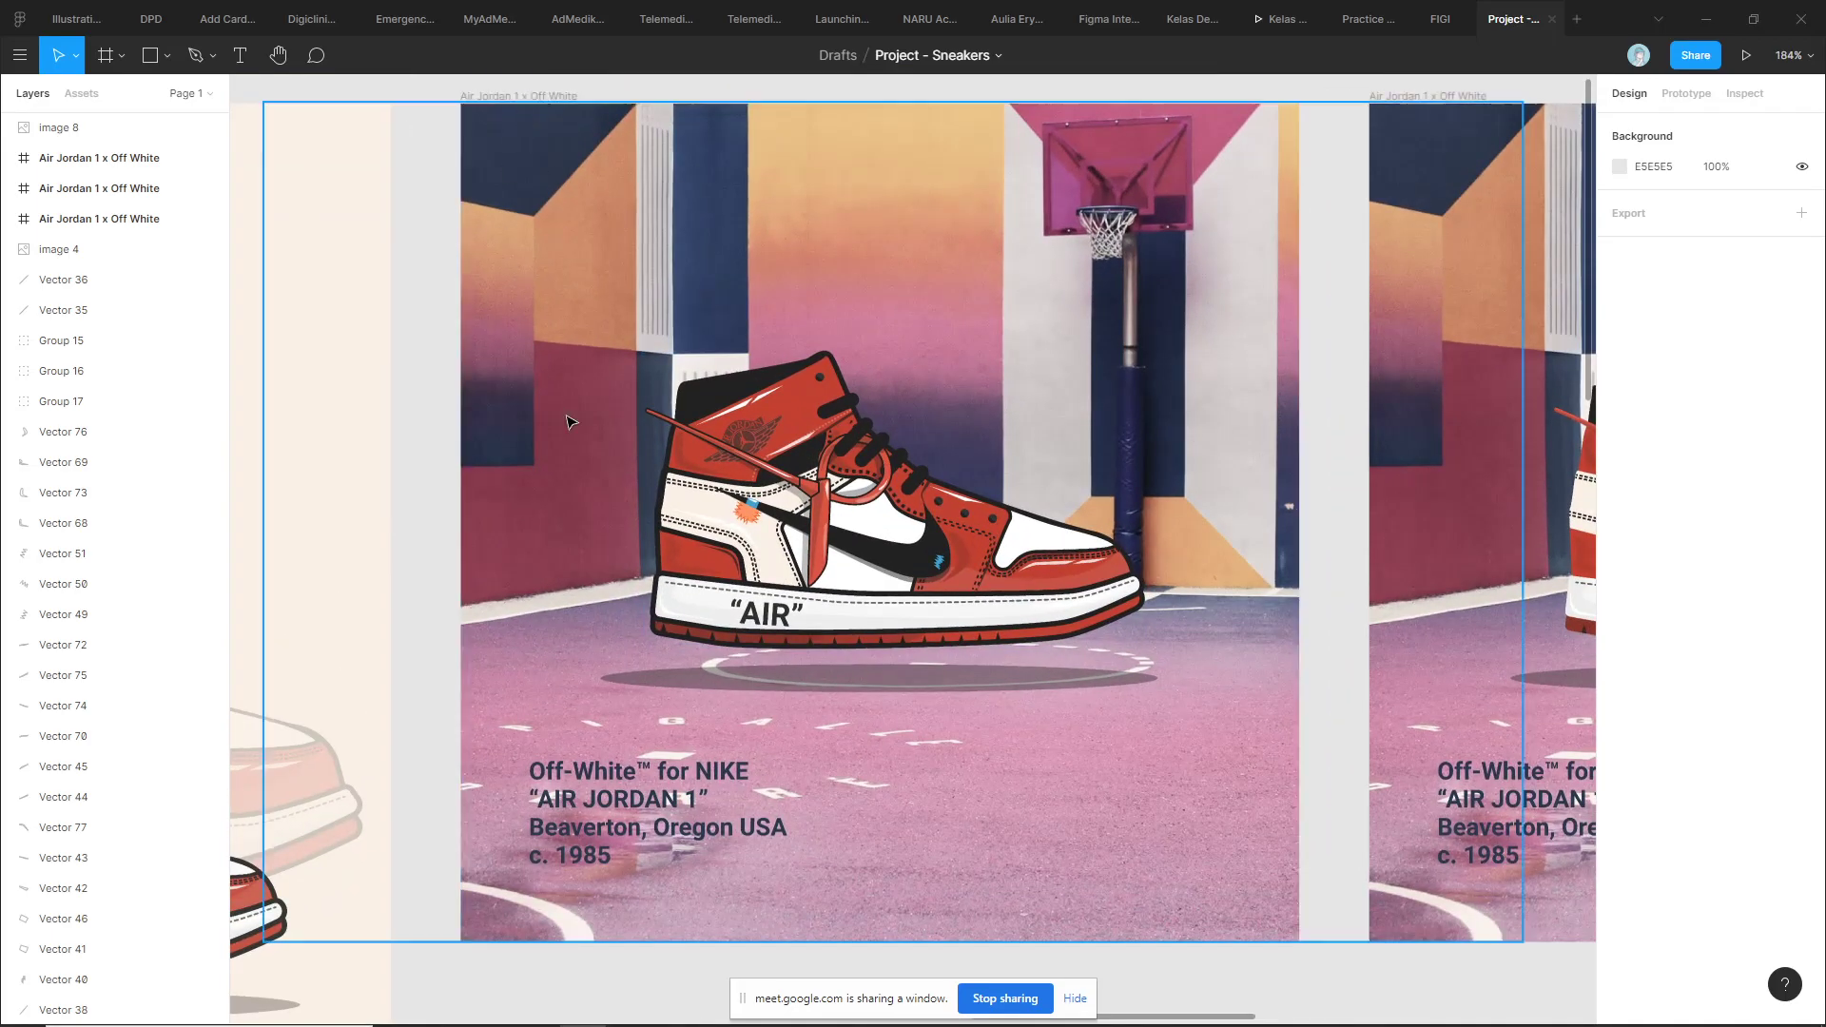
{"action": "scroll", "coordinate": [907, 393], "scroll_direction": "down", "scroll_amount": 5}
{"action": "scroll", "coordinate": [791, 523], "scroll_direction": "down", "scroll_amount": 2}
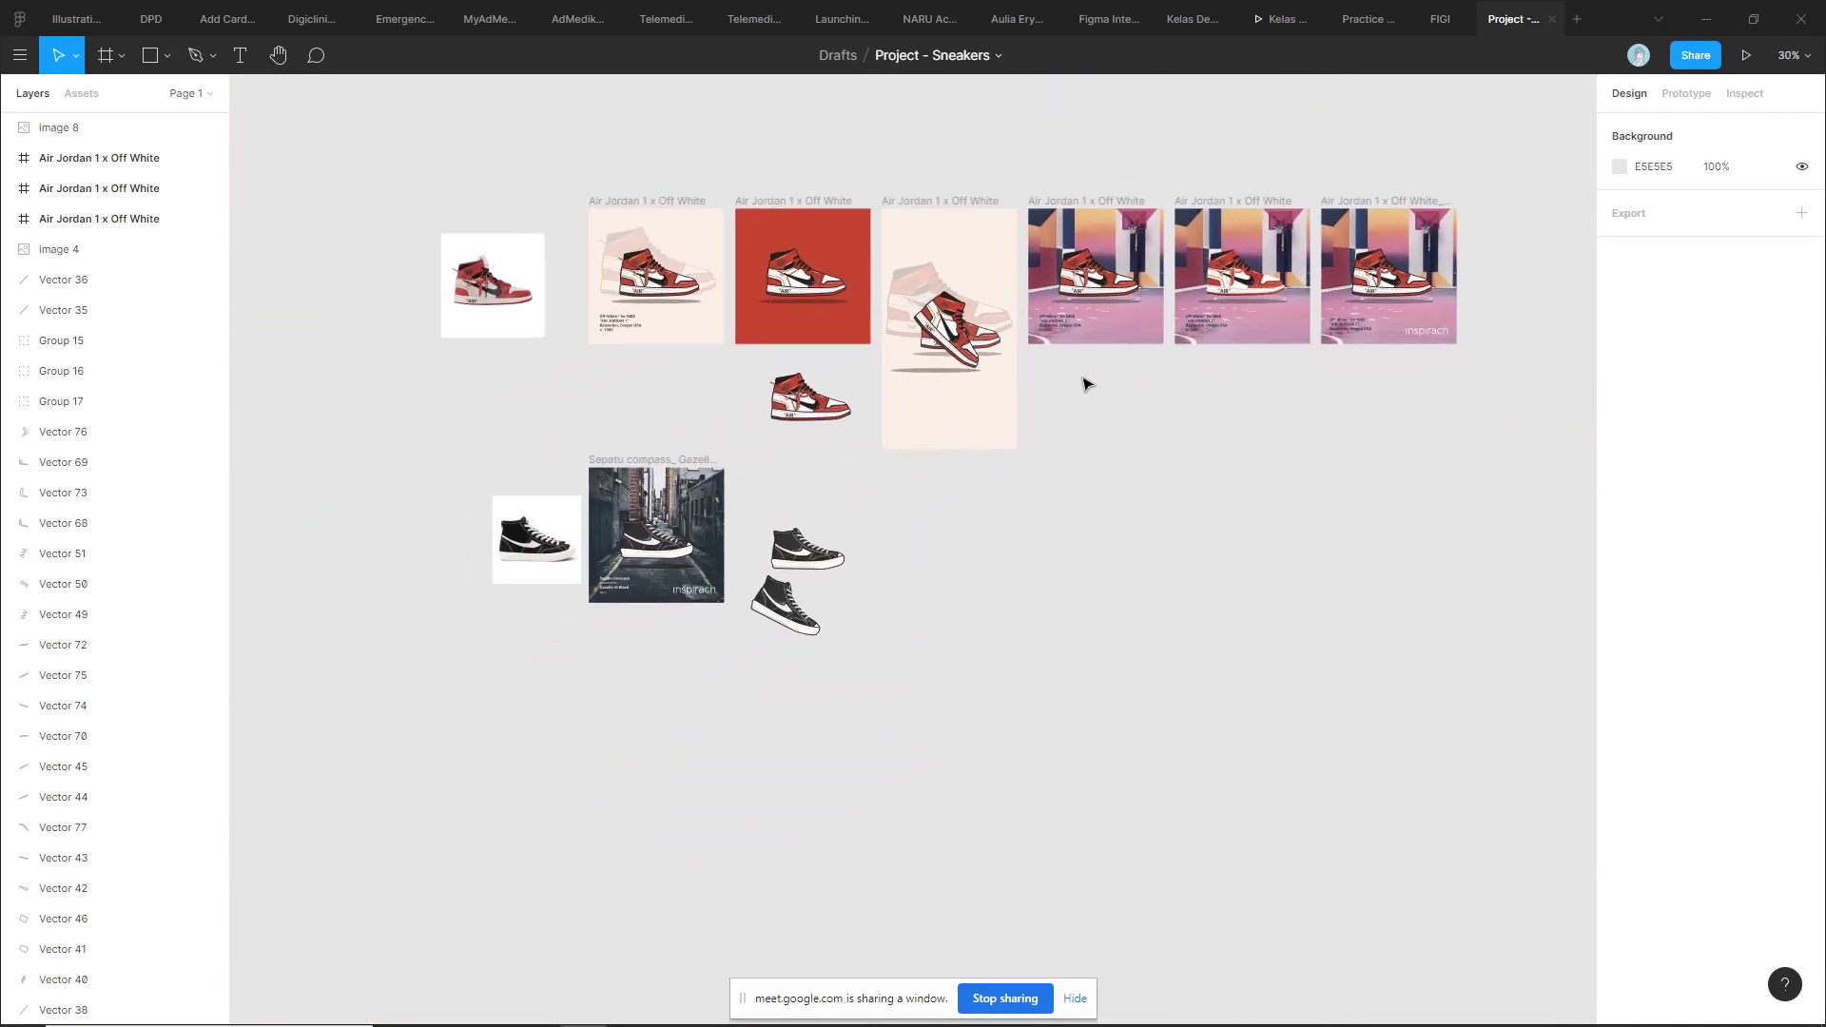
{"action": "scroll", "coordinate": [1085, 379], "scroll_direction": "up", "scroll_amount": 3}
{"action": "scroll", "coordinate": [1005, 301], "scroll_direction": "up", "scroll_amount": 2}
{"action": "scroll", "coordinate": [561, 596], "scroll_direction": "up", "scroll_amount": 5}
{"action": "scroll", "coordinate": [951, 428], "scroll_direction": "up", "scroll_amount": 2}
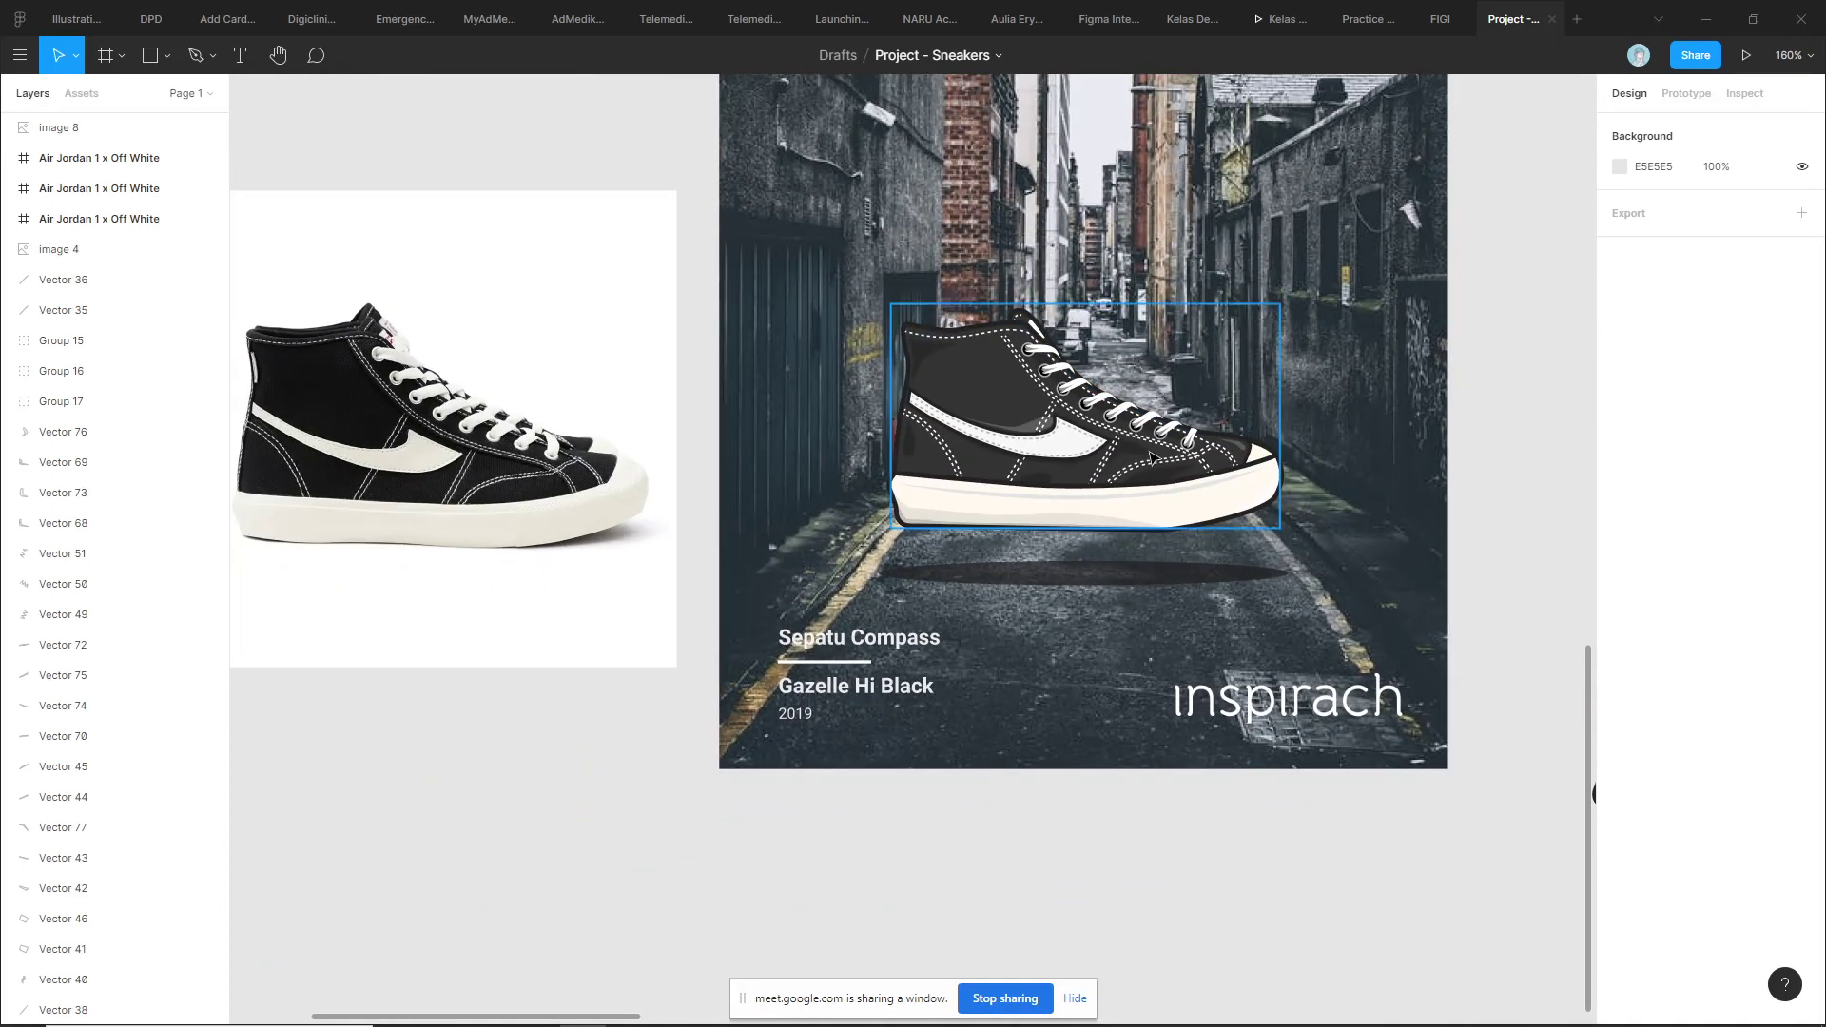
{"action": "scroll", "coordinate": [958, 639], "scroll_direction": "right", "scroll_amount": 3}
{"action": "scroll", "coordinate": [958, 638], "scroll_direction": "up", "scroll_amount": 2}
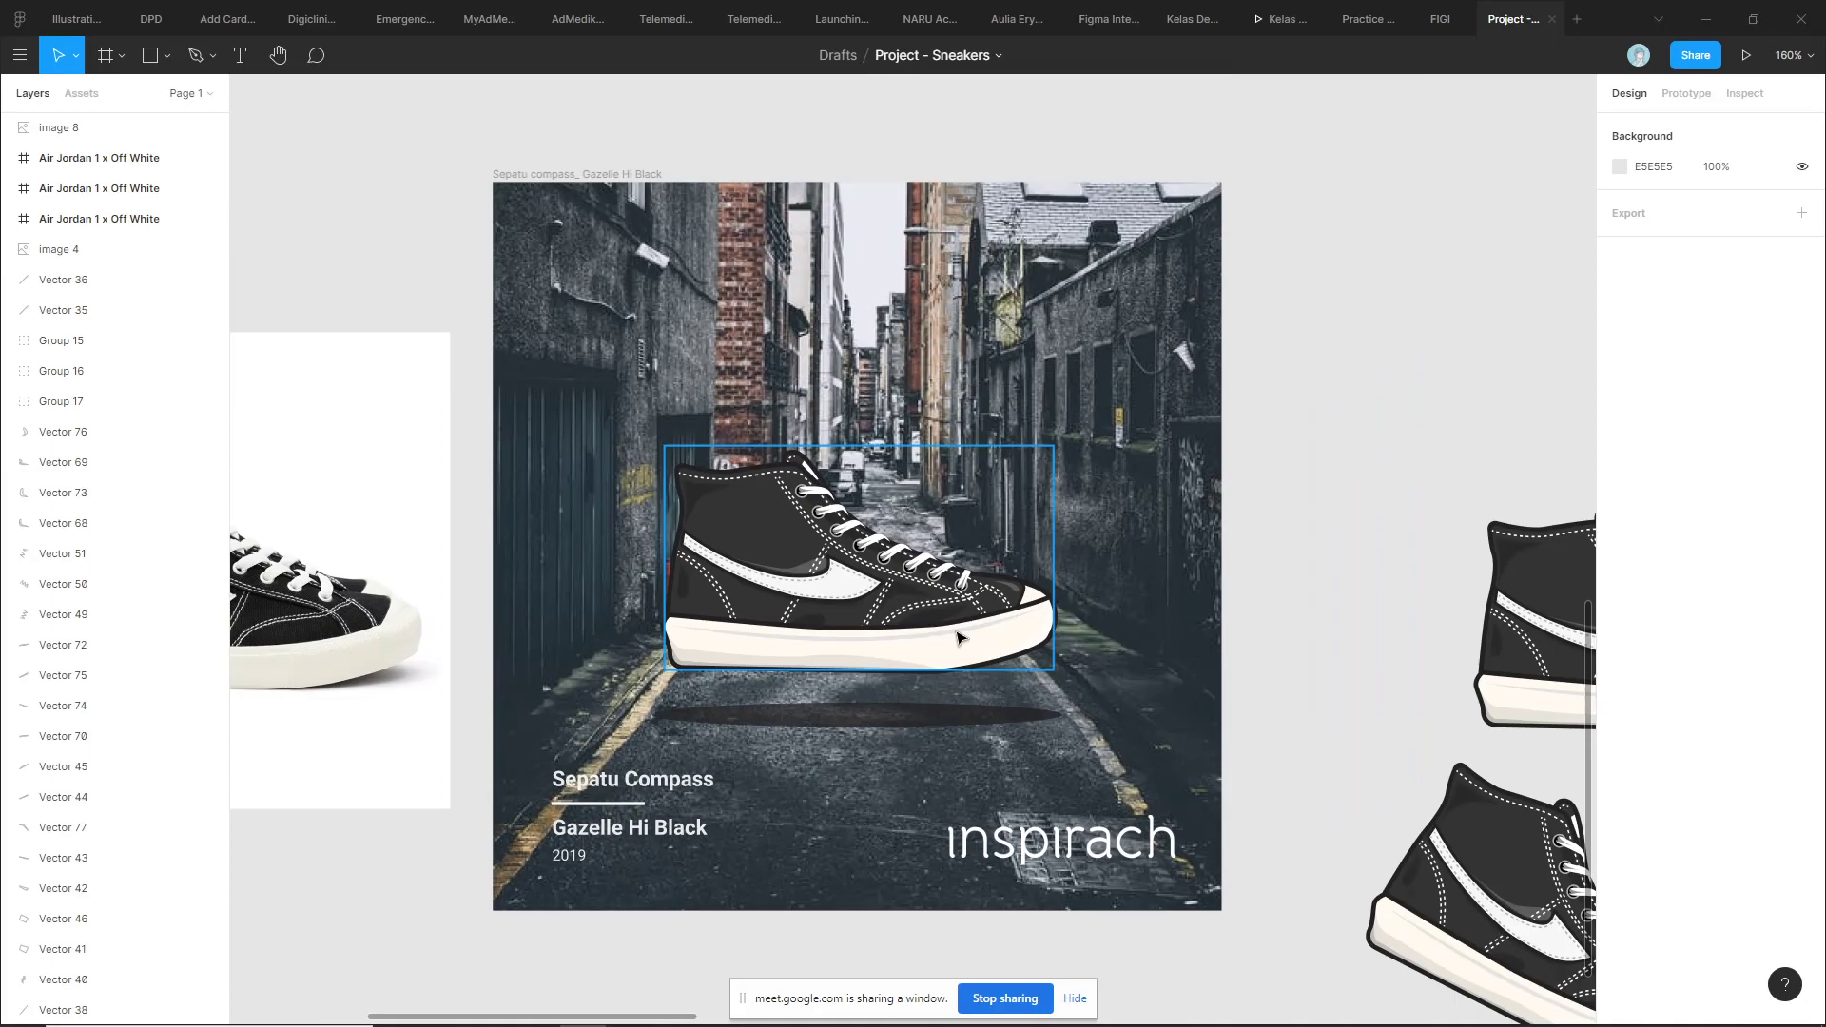
{"action": "scroll", "coordinate": [870, 661], "scroll_direction": "up", "scroll_amount": 1}
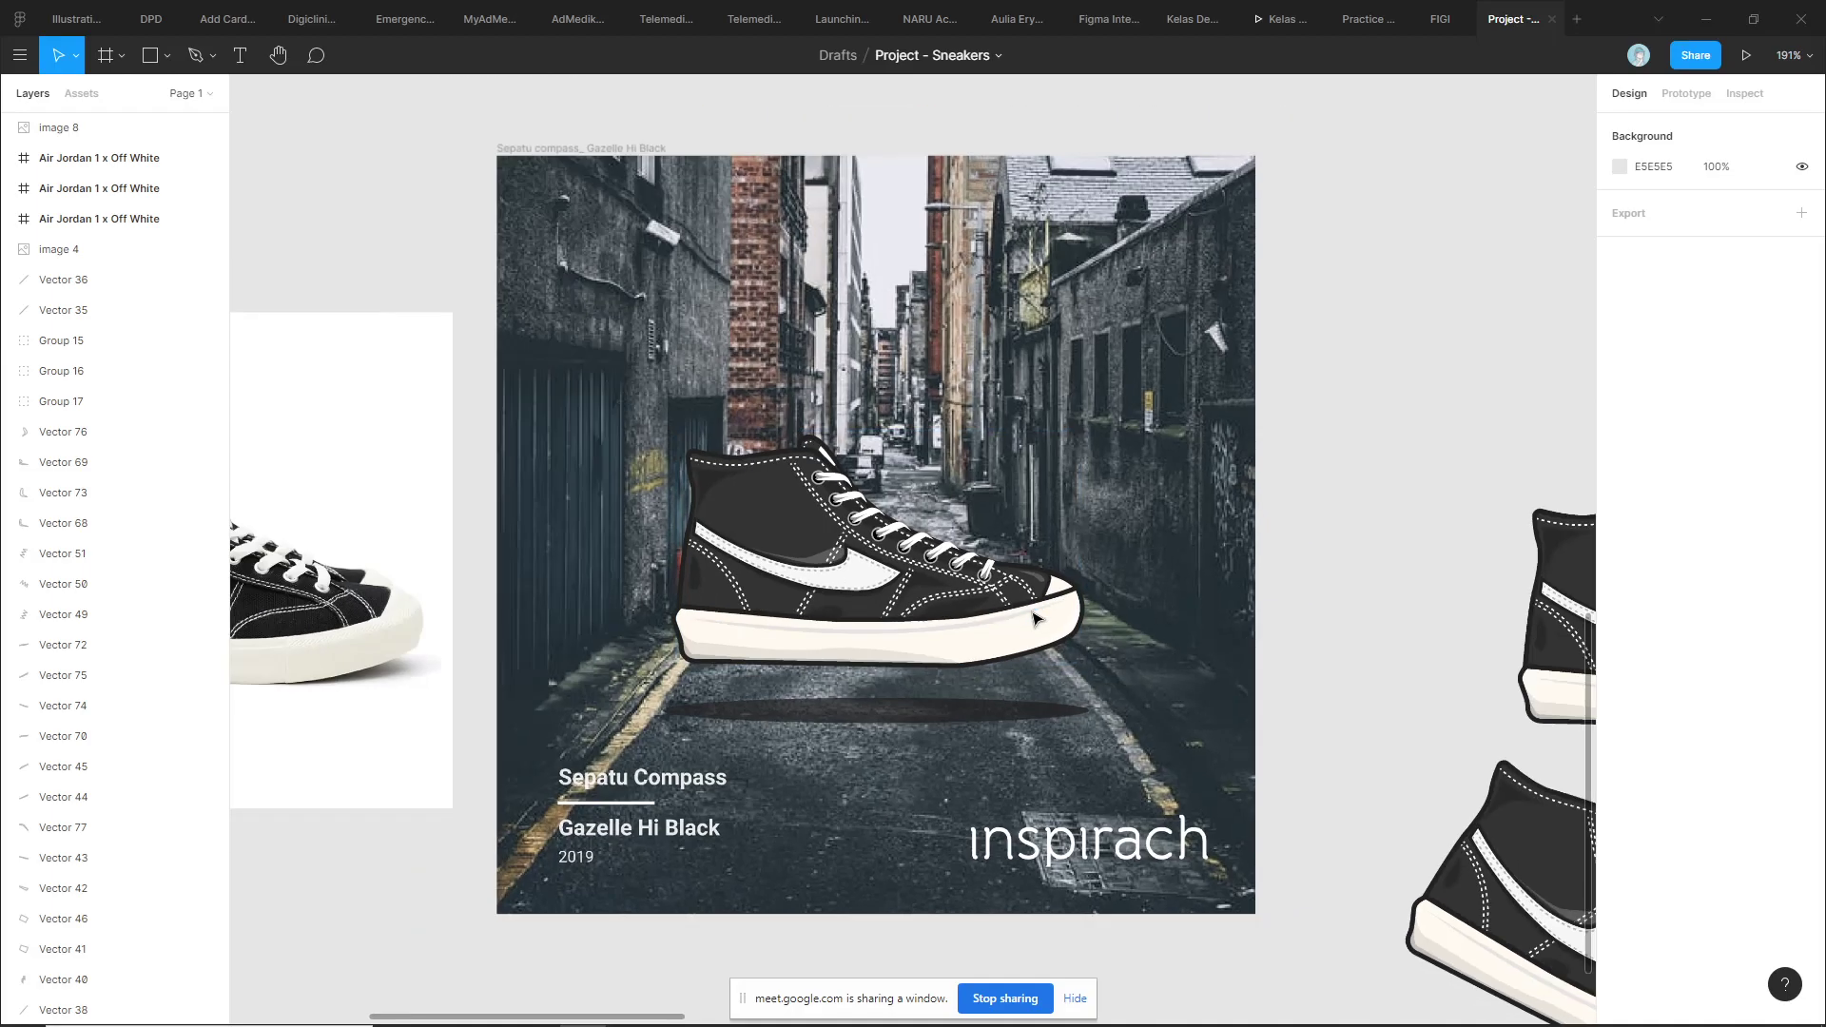
{"action": "scroll", "coordinate": [905, 551], "scroll_direction": "down", "scroll_amount": 3}
{"action": "scroll", "coordinate": [1276, 591], "scroll_direction": "up", "scroll_amount": 5}
{"action": "scroll", "coordinate": [946, 517], "scroll_direction": "up", "scroll_amount": 2}
{"action": "scroll", "coordinate": [1008, 571], "scroll_direction": "left", "scroll_amount": 2}
{"action": "scroll", "coordinate": [1065, 627], "scroll_direction": "up", "scroll_amount": 1}
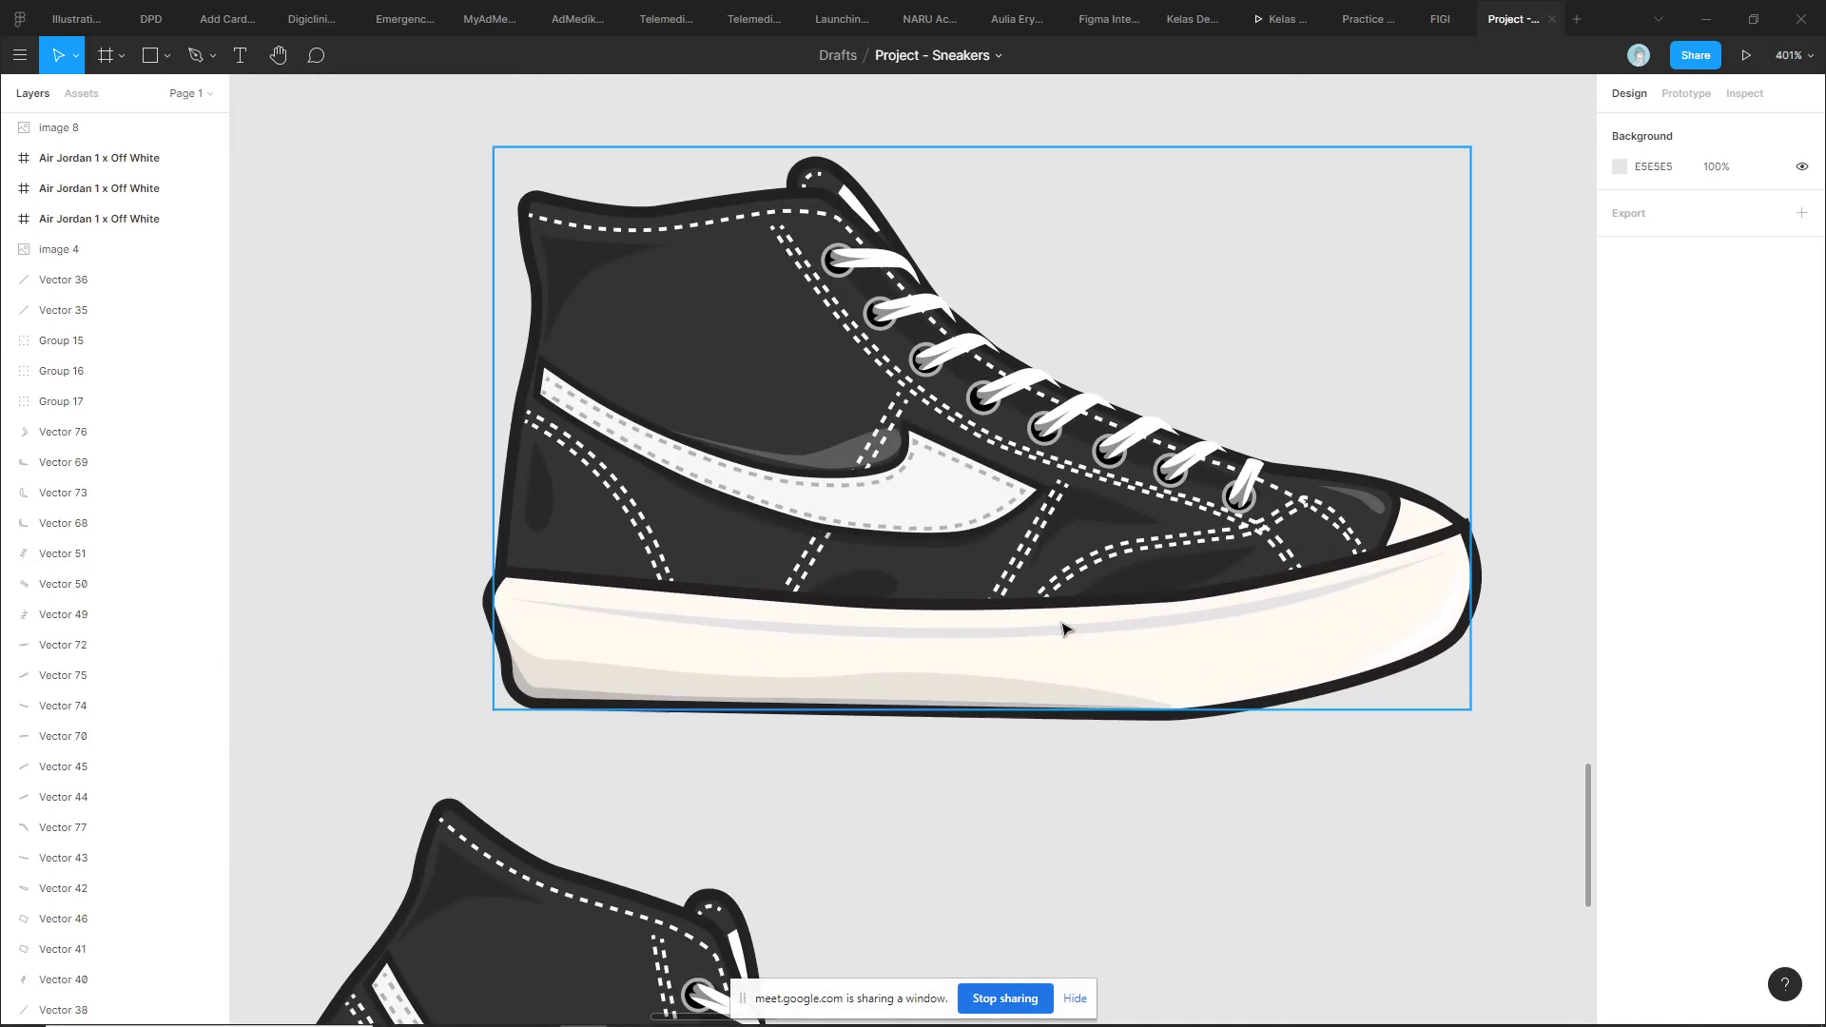
{"action": "scroll", "coordinate": [952, 576], "scroll_direction": "up", "scroll_amount": 1}
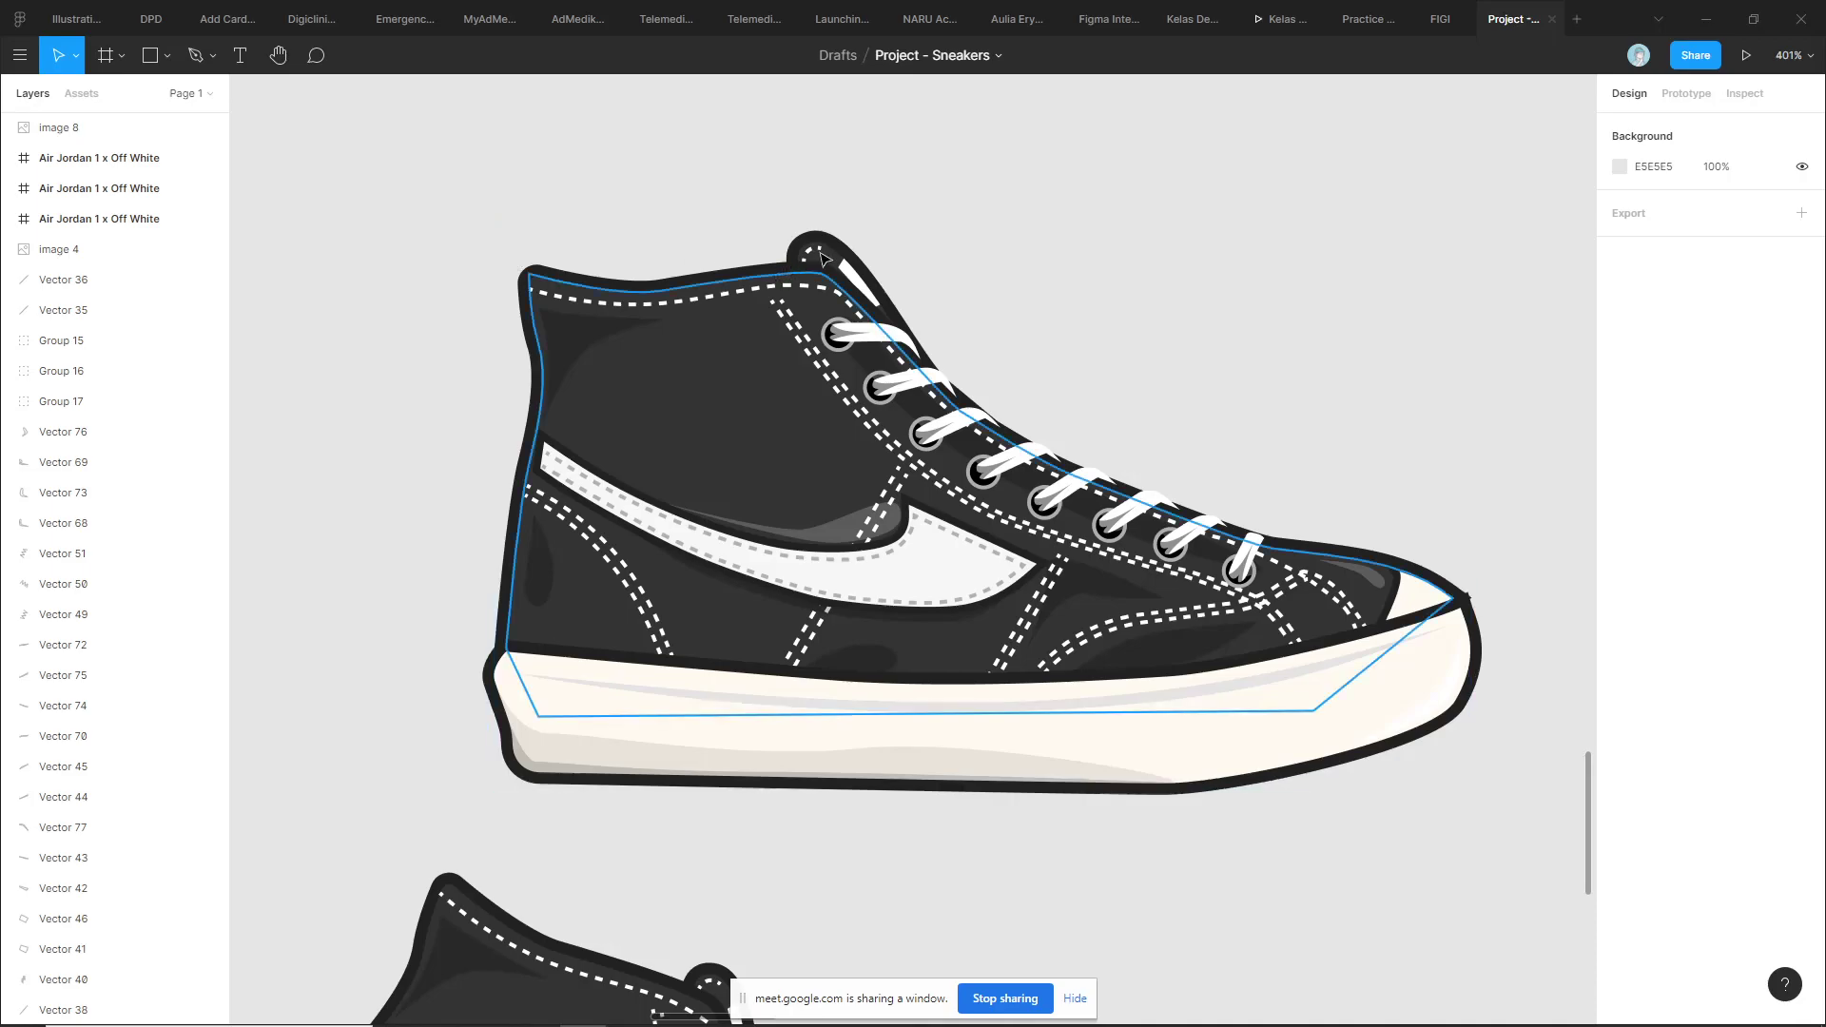
{"action": "scroll", "coordinate": [939, 237], "scroll_direction": "up", "scroll_amount": 1}
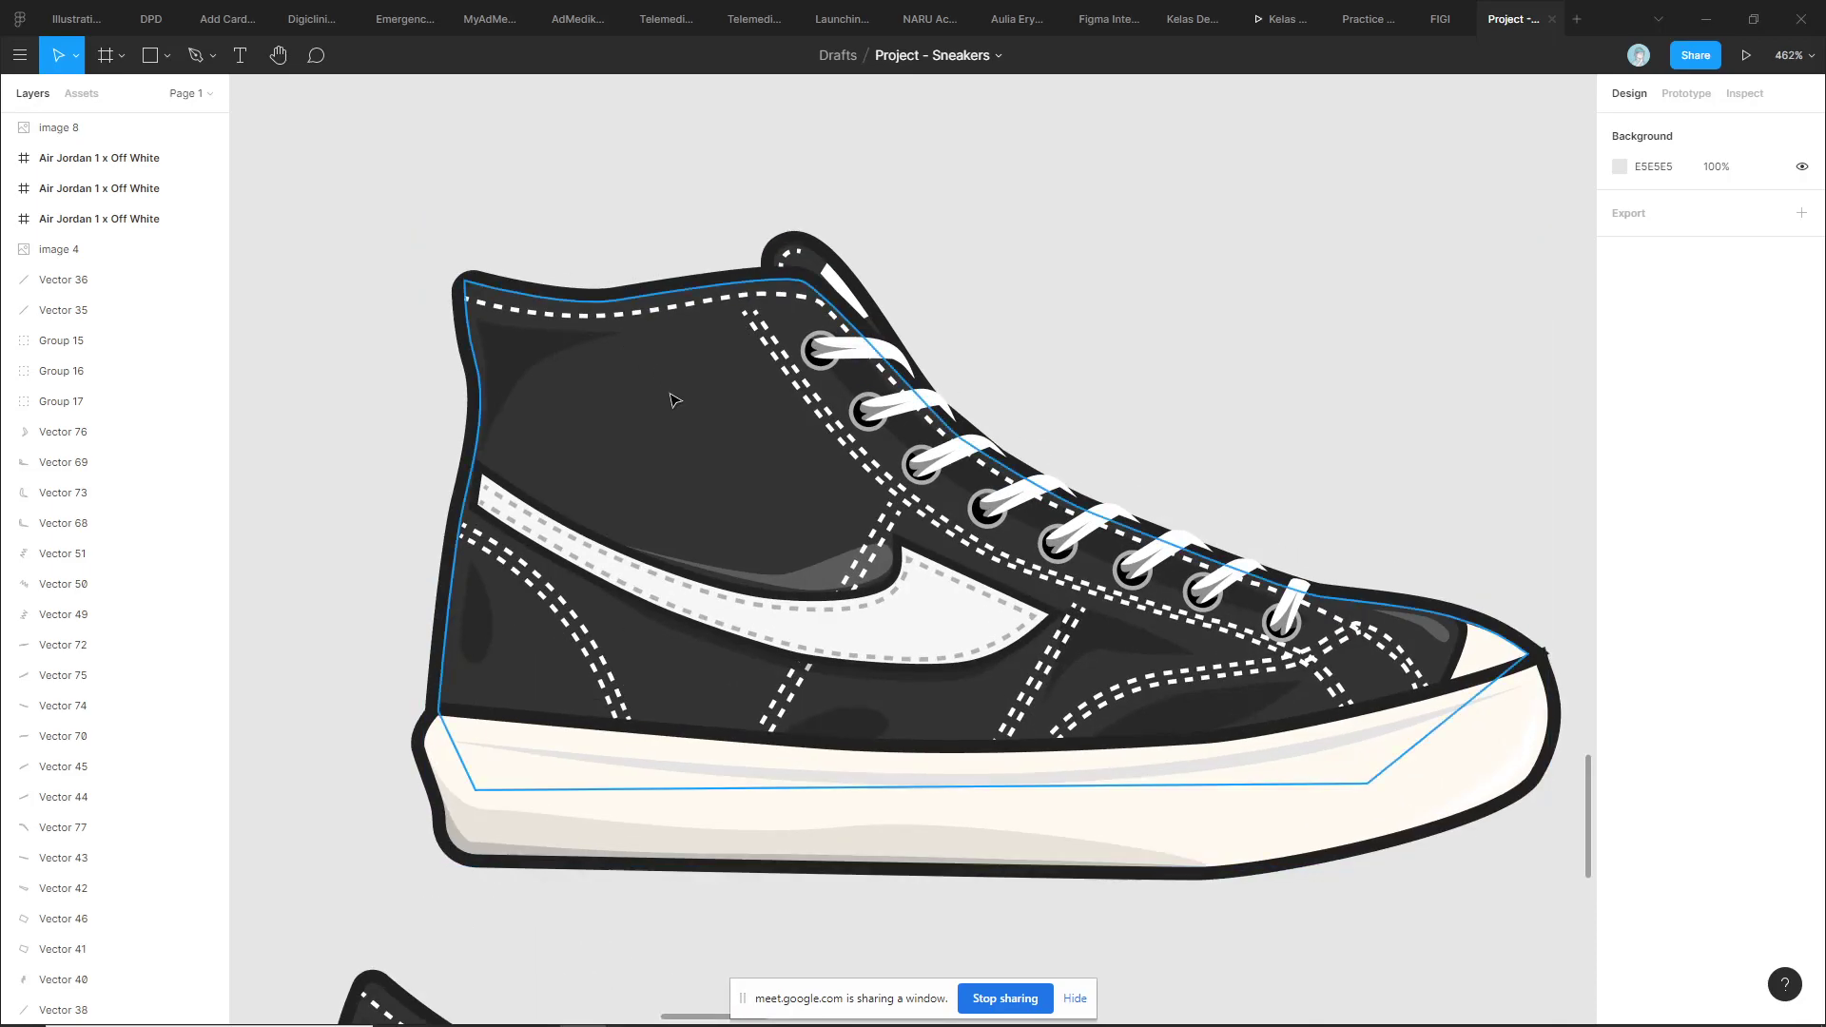
{"action": "scroll", "coordinate": [656, 184], "scroll_direction": "up", "scroll_amount": 2}
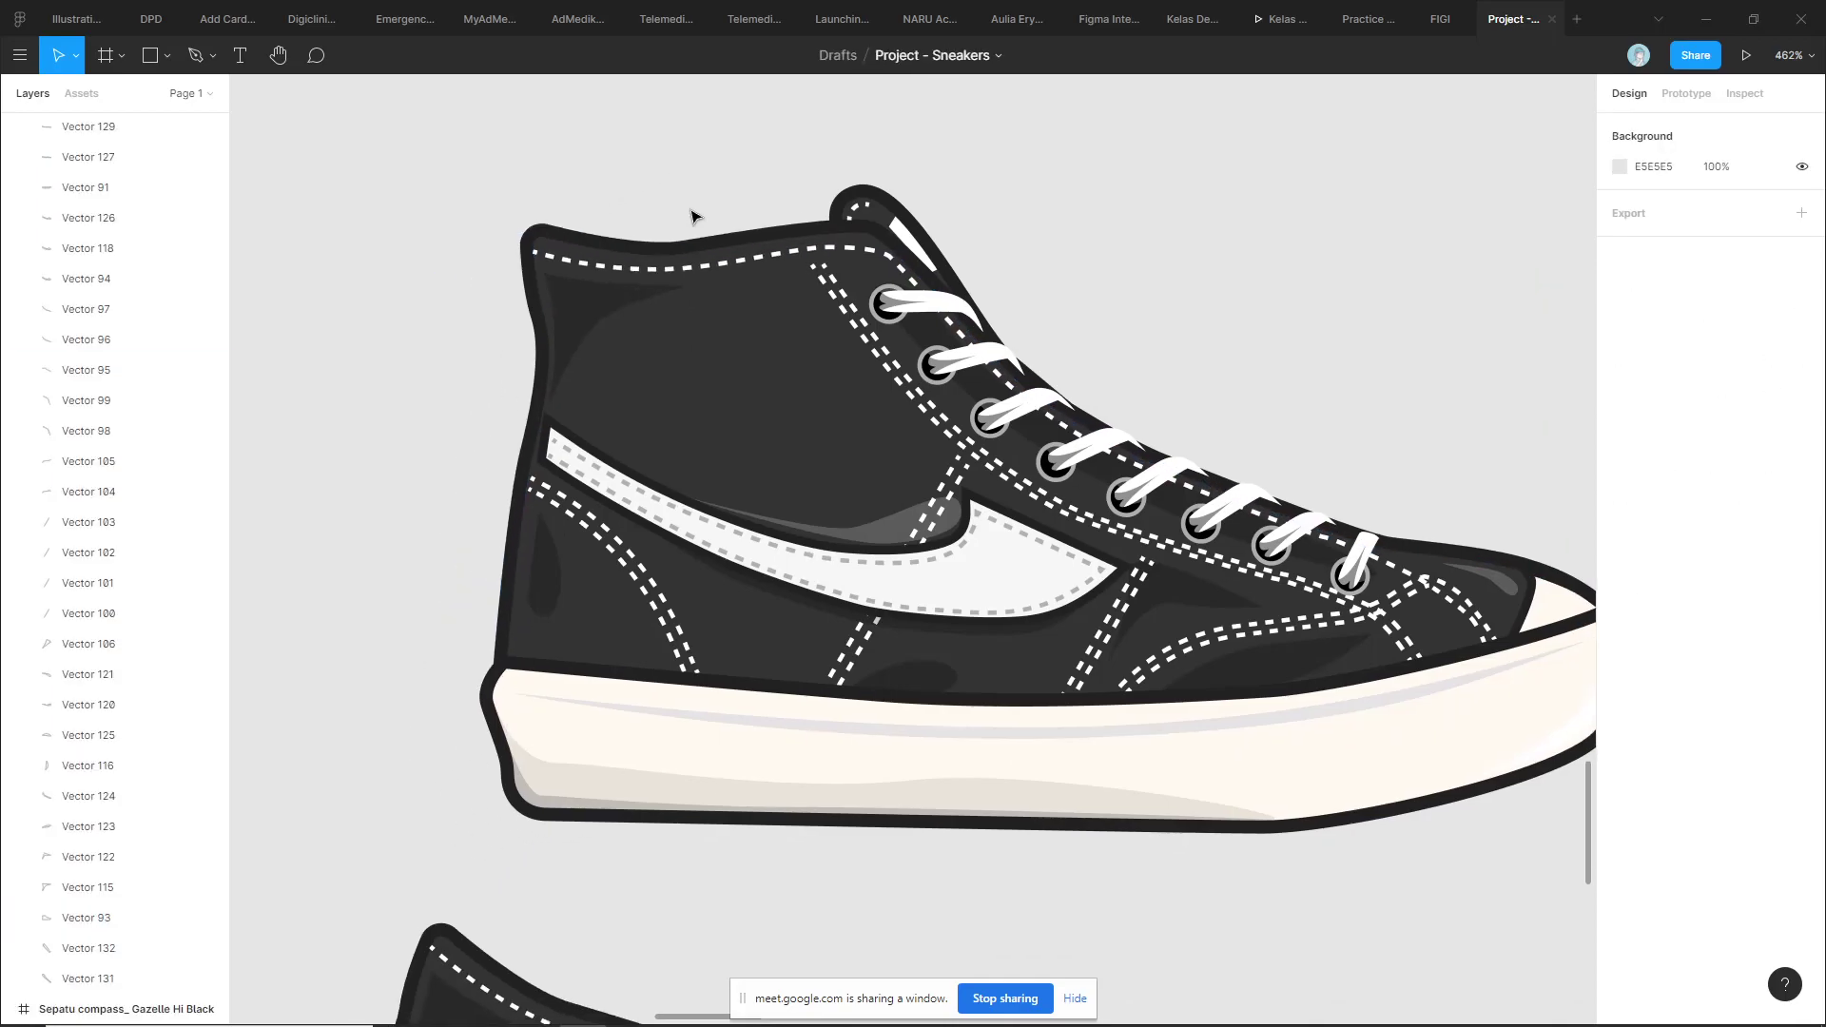
{"action": "scroll", "coordinate": [693, 216], "scroll_direction": "up", "scroll_amount": 2}
{"action": "left_click", "coordinate": [749, 257]}
{"action": "left_click", "coordinate": [739, 181]}
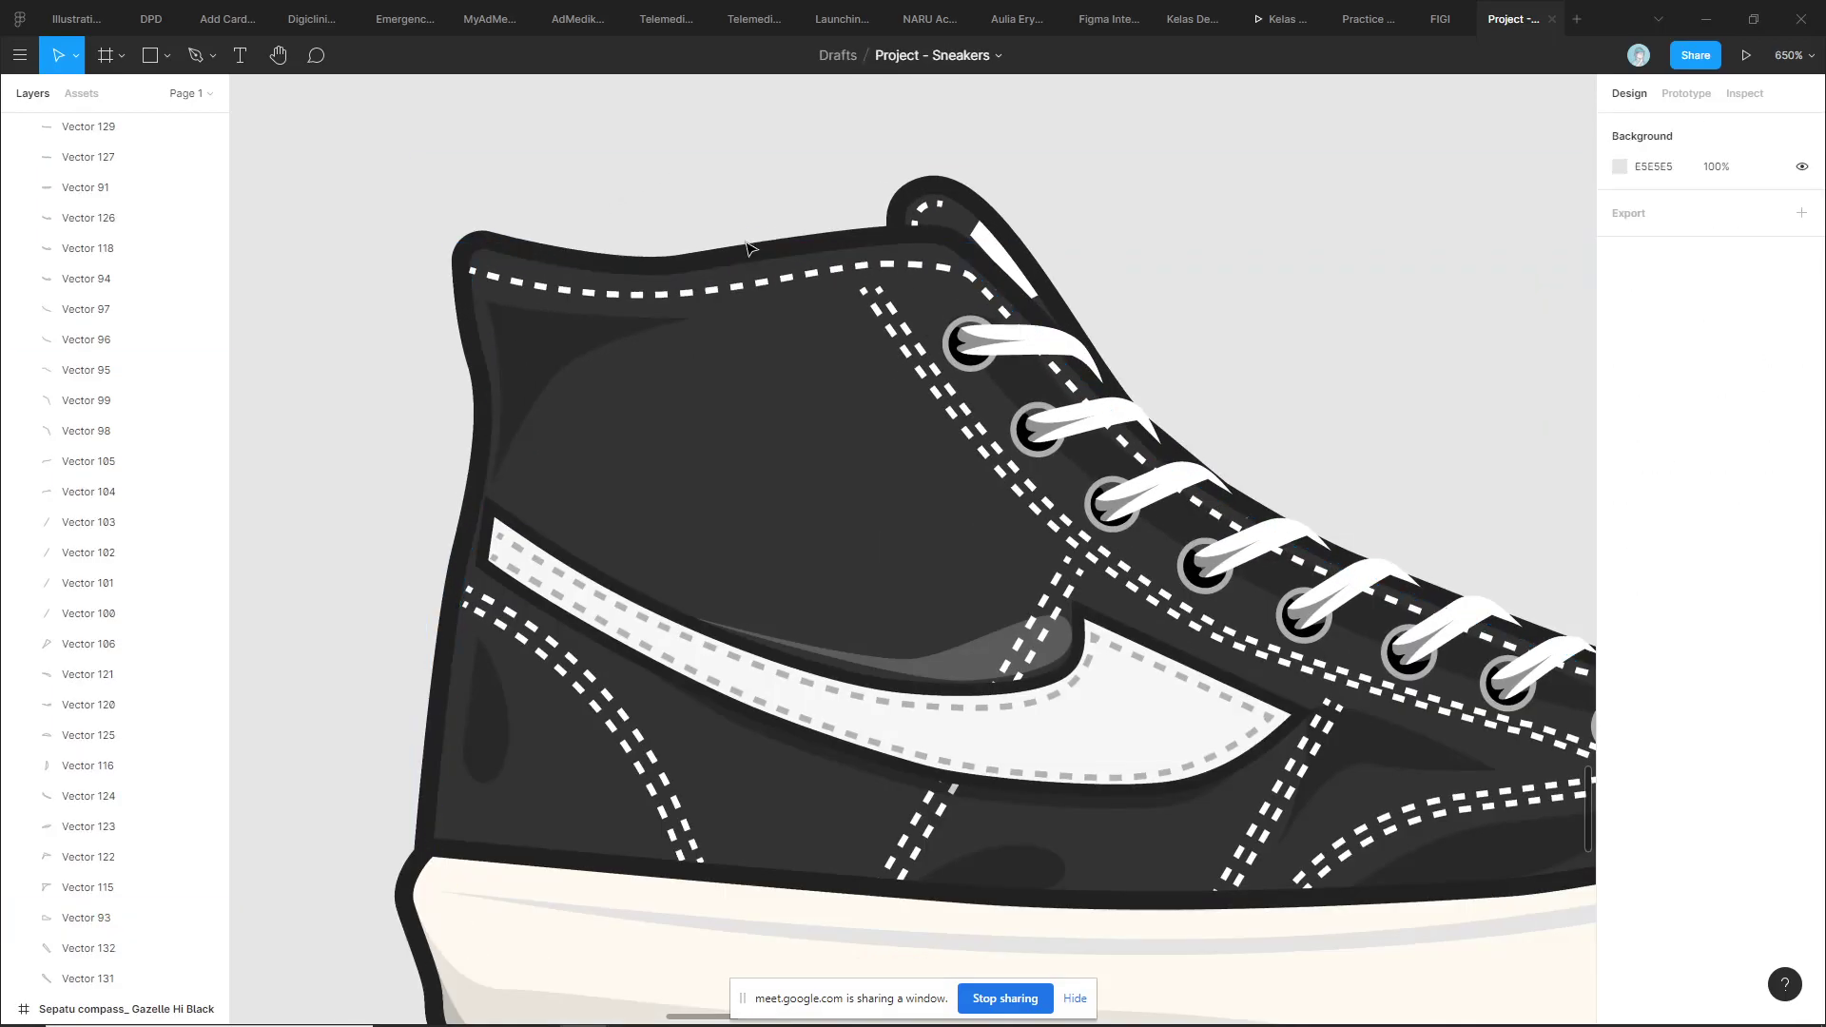
{"action": "left_click", "coordinate": [749, 252]}
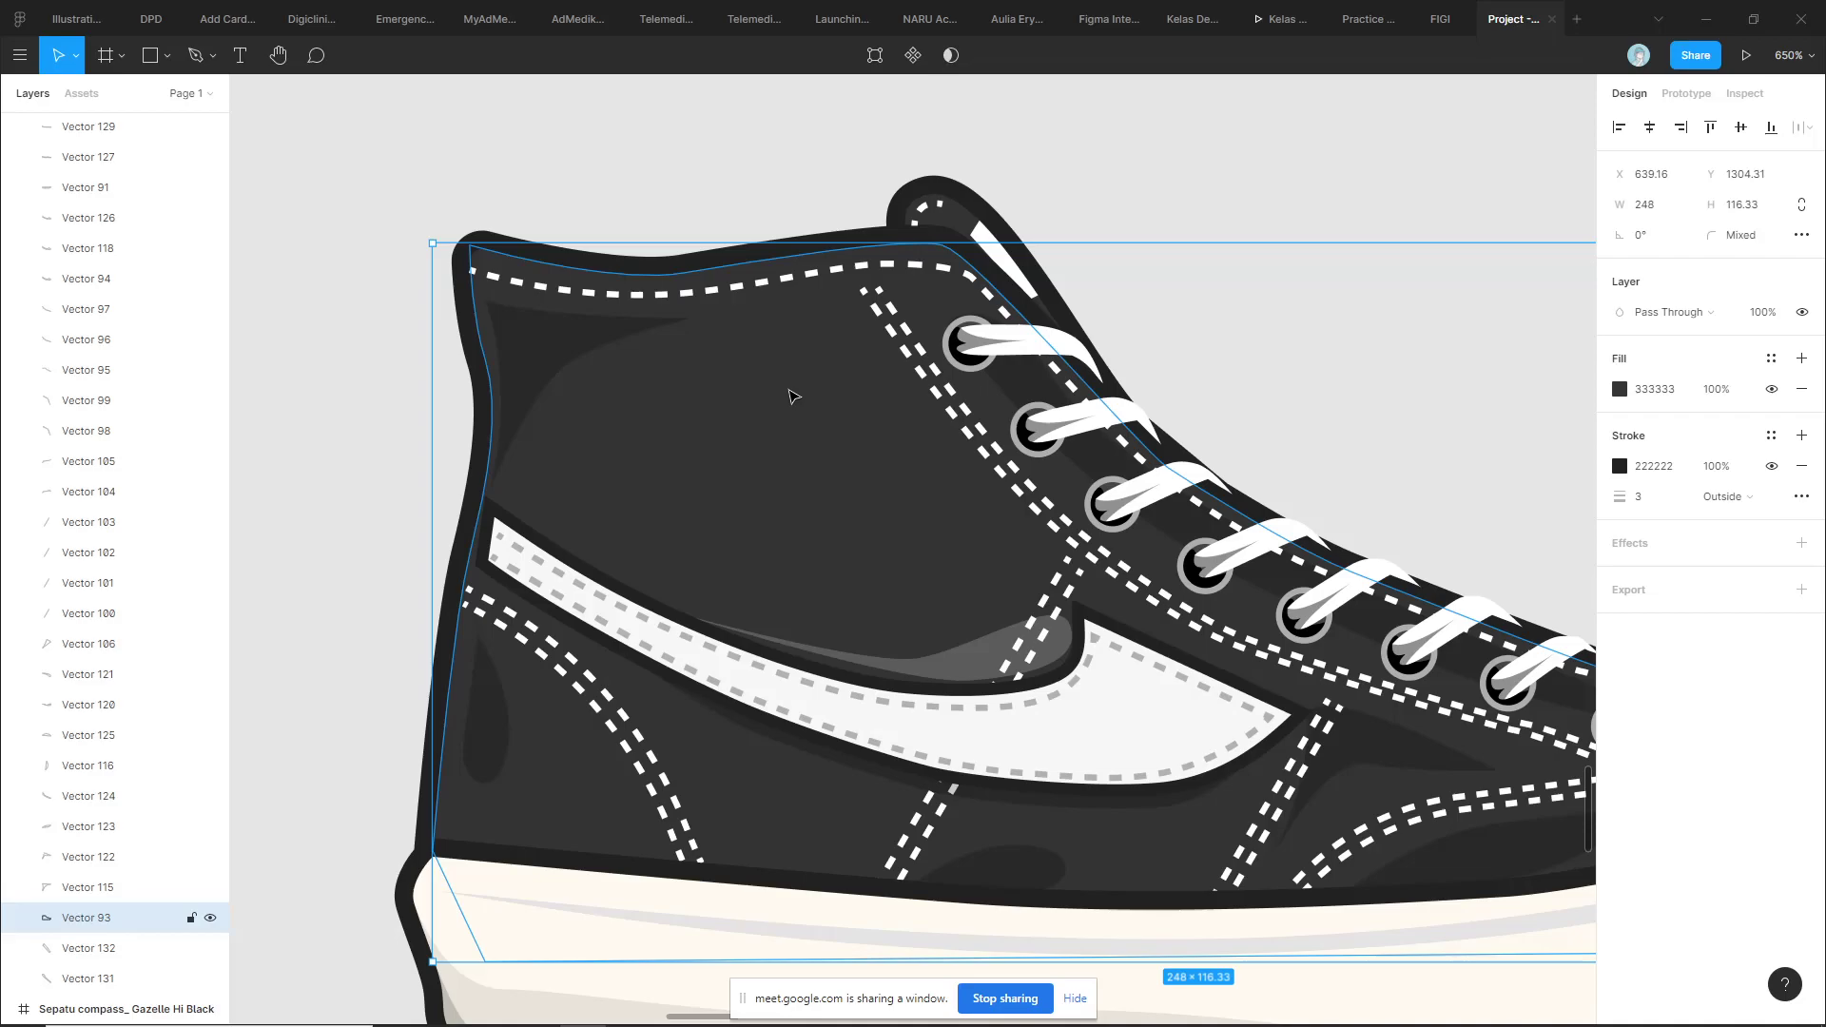
{"action": "left_click", "coordinate": [679, 184]}
{"action": "scroll", "coordinate": [678, 184], "scroll_direction": "down", "scroll_amount": 4}
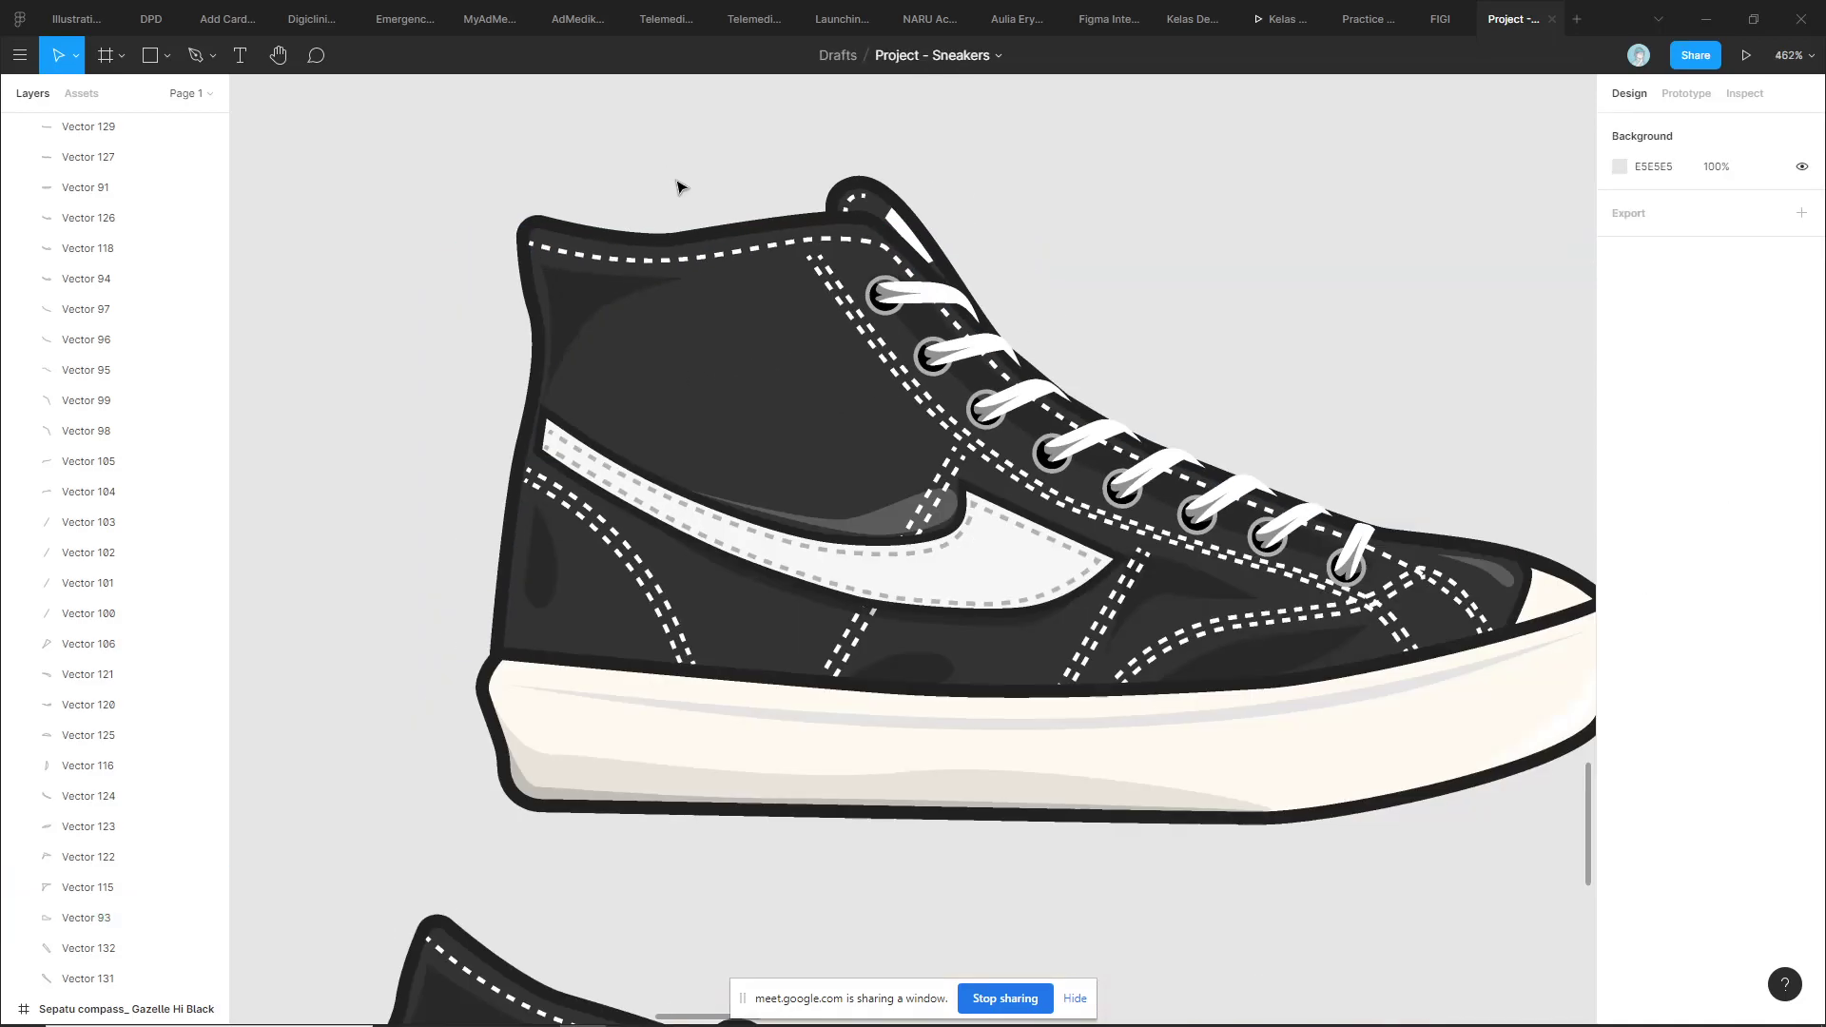
{"action": "left_click", "coordinate": [731, 245]}
{"action": "scroll", "coordinate": [723, 247], "scroll_direction": "up", "scroll_amount": 4}
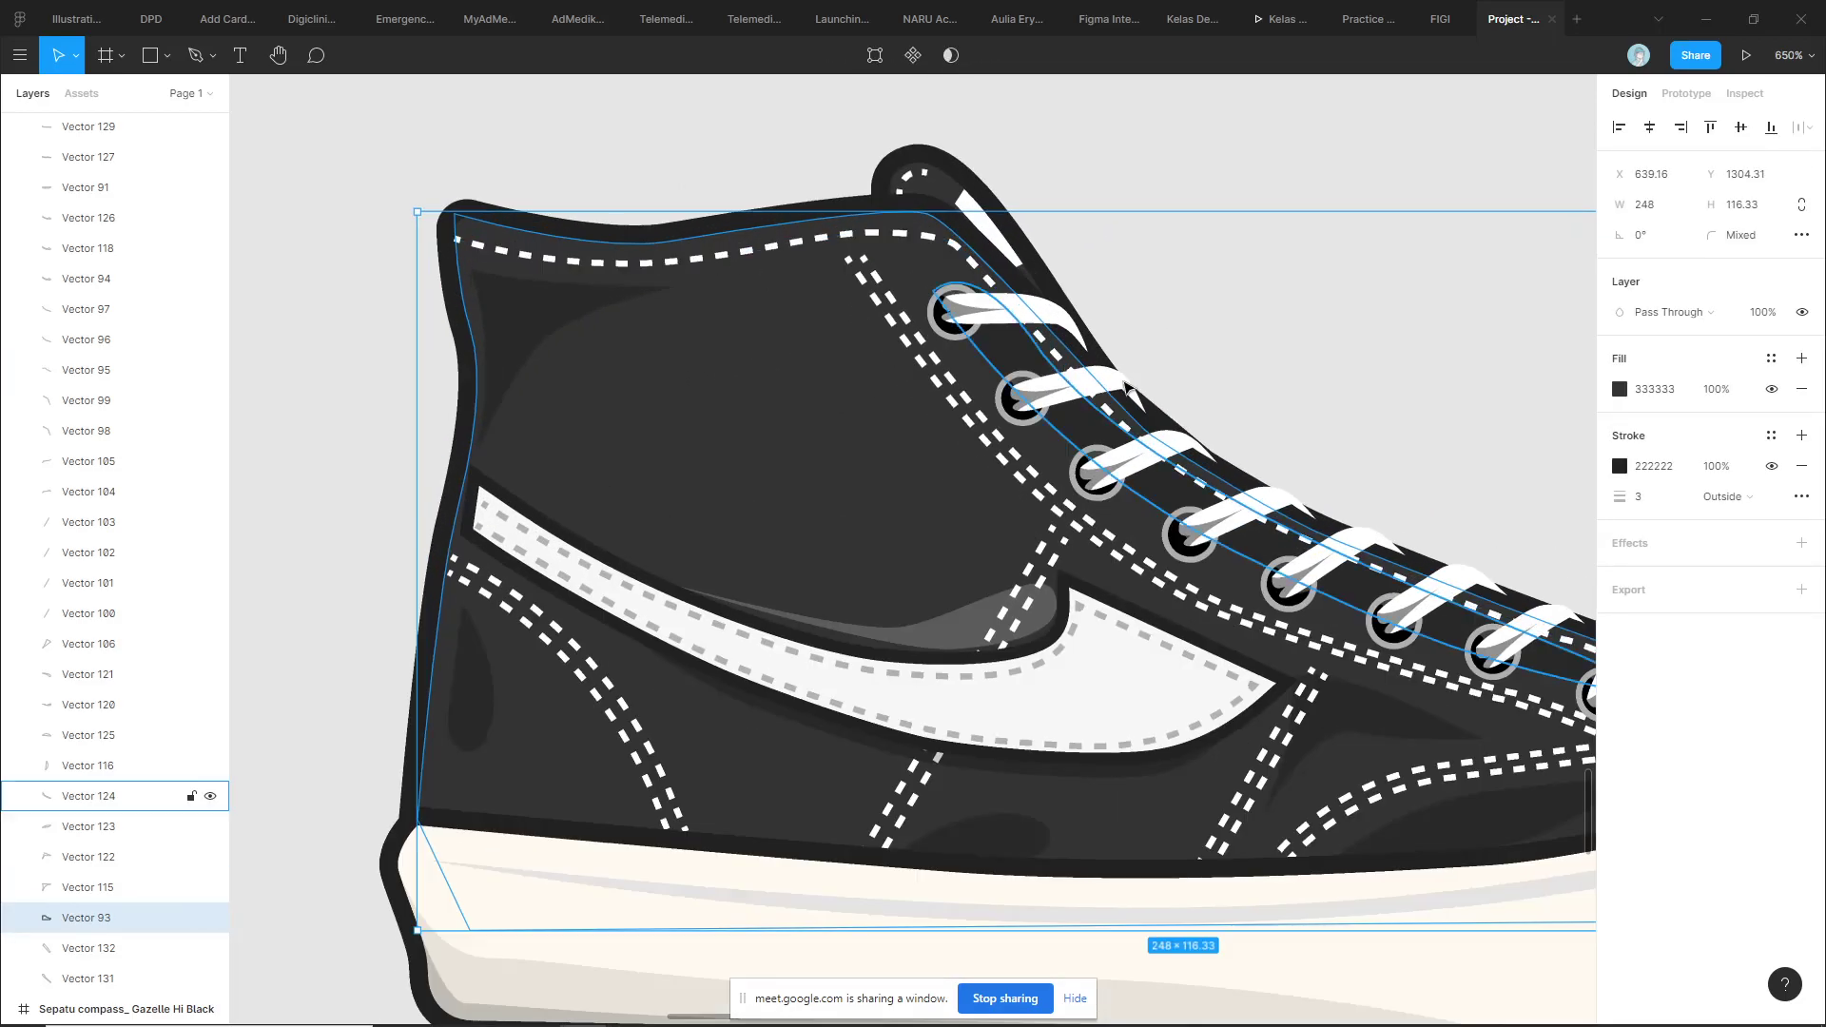
{"action": "left_click", "coordinate": [1178, 293]}
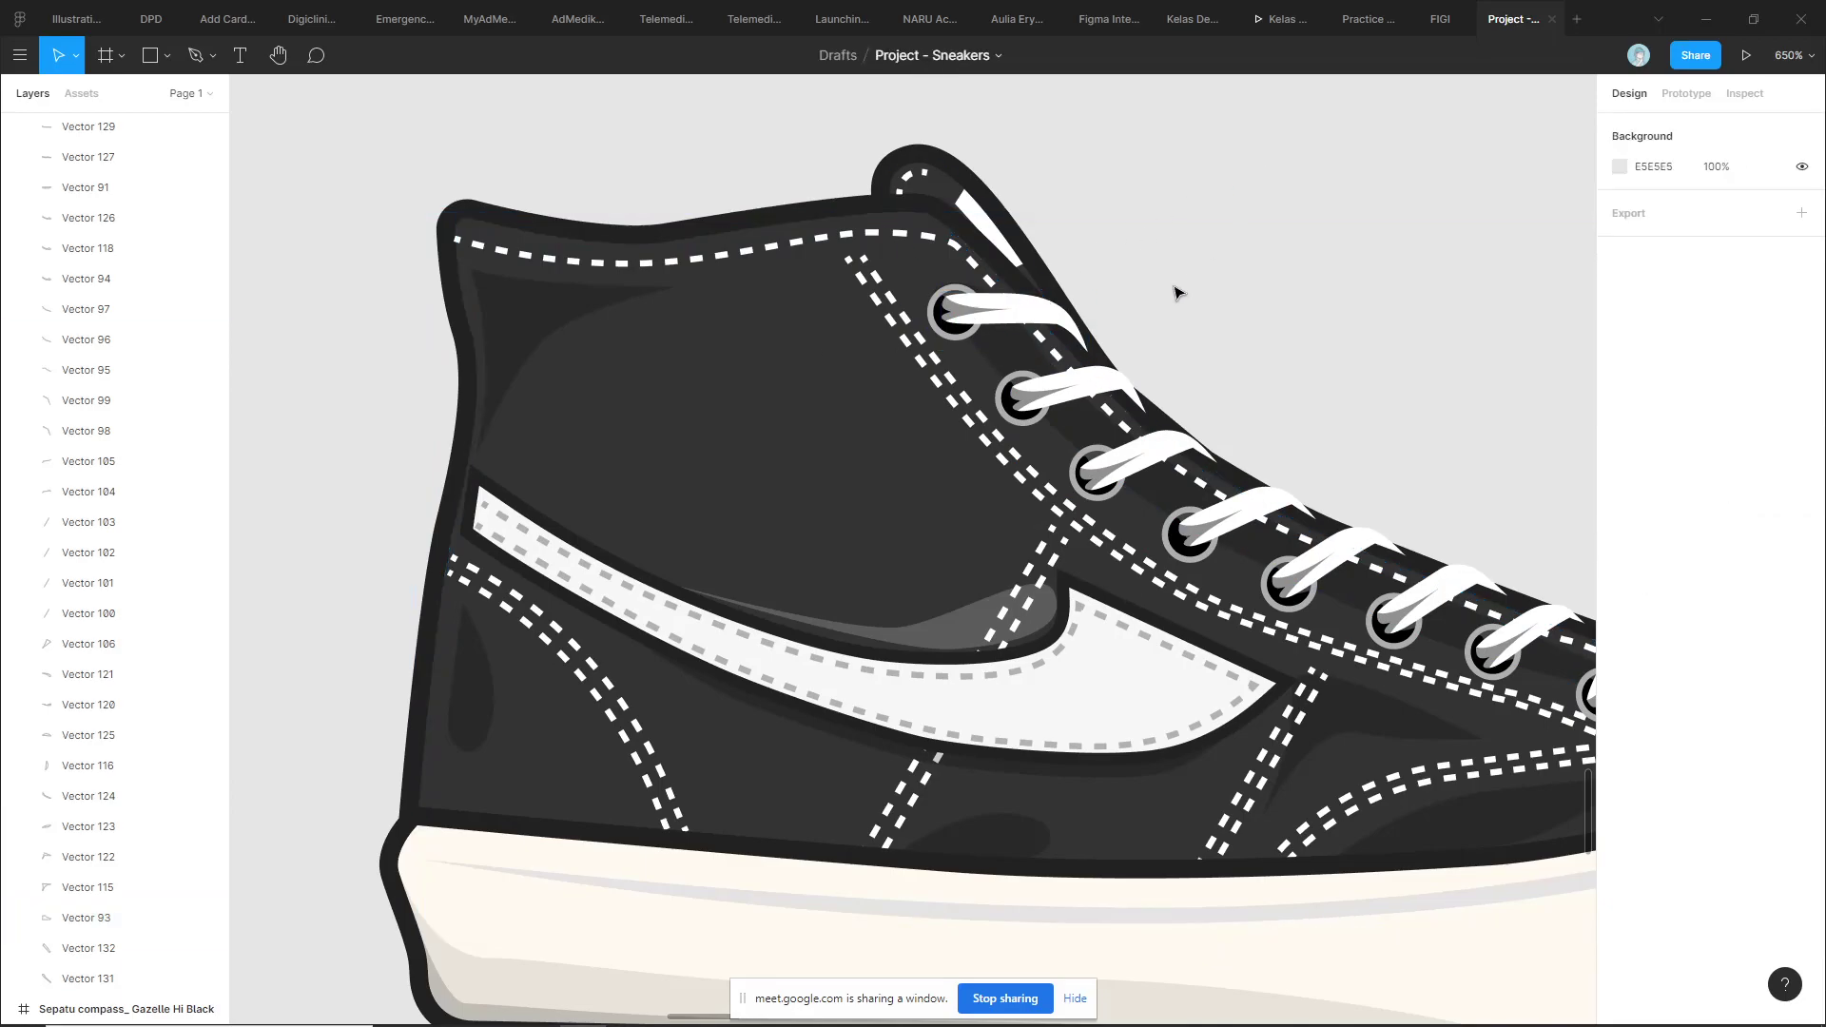
{"action": "scroll", "coordinate": [1178, 293], "scroll_direction": "down", "scroll_amount": 2}
{"action": "scroll", "coordinate": [1237, 257], "scroll_direction": "down", "scroll_amount": 1}
{"action": "scroll", "coordinate": [1361, 213], "scroll_direction": "down", "scroll_amount": 2}
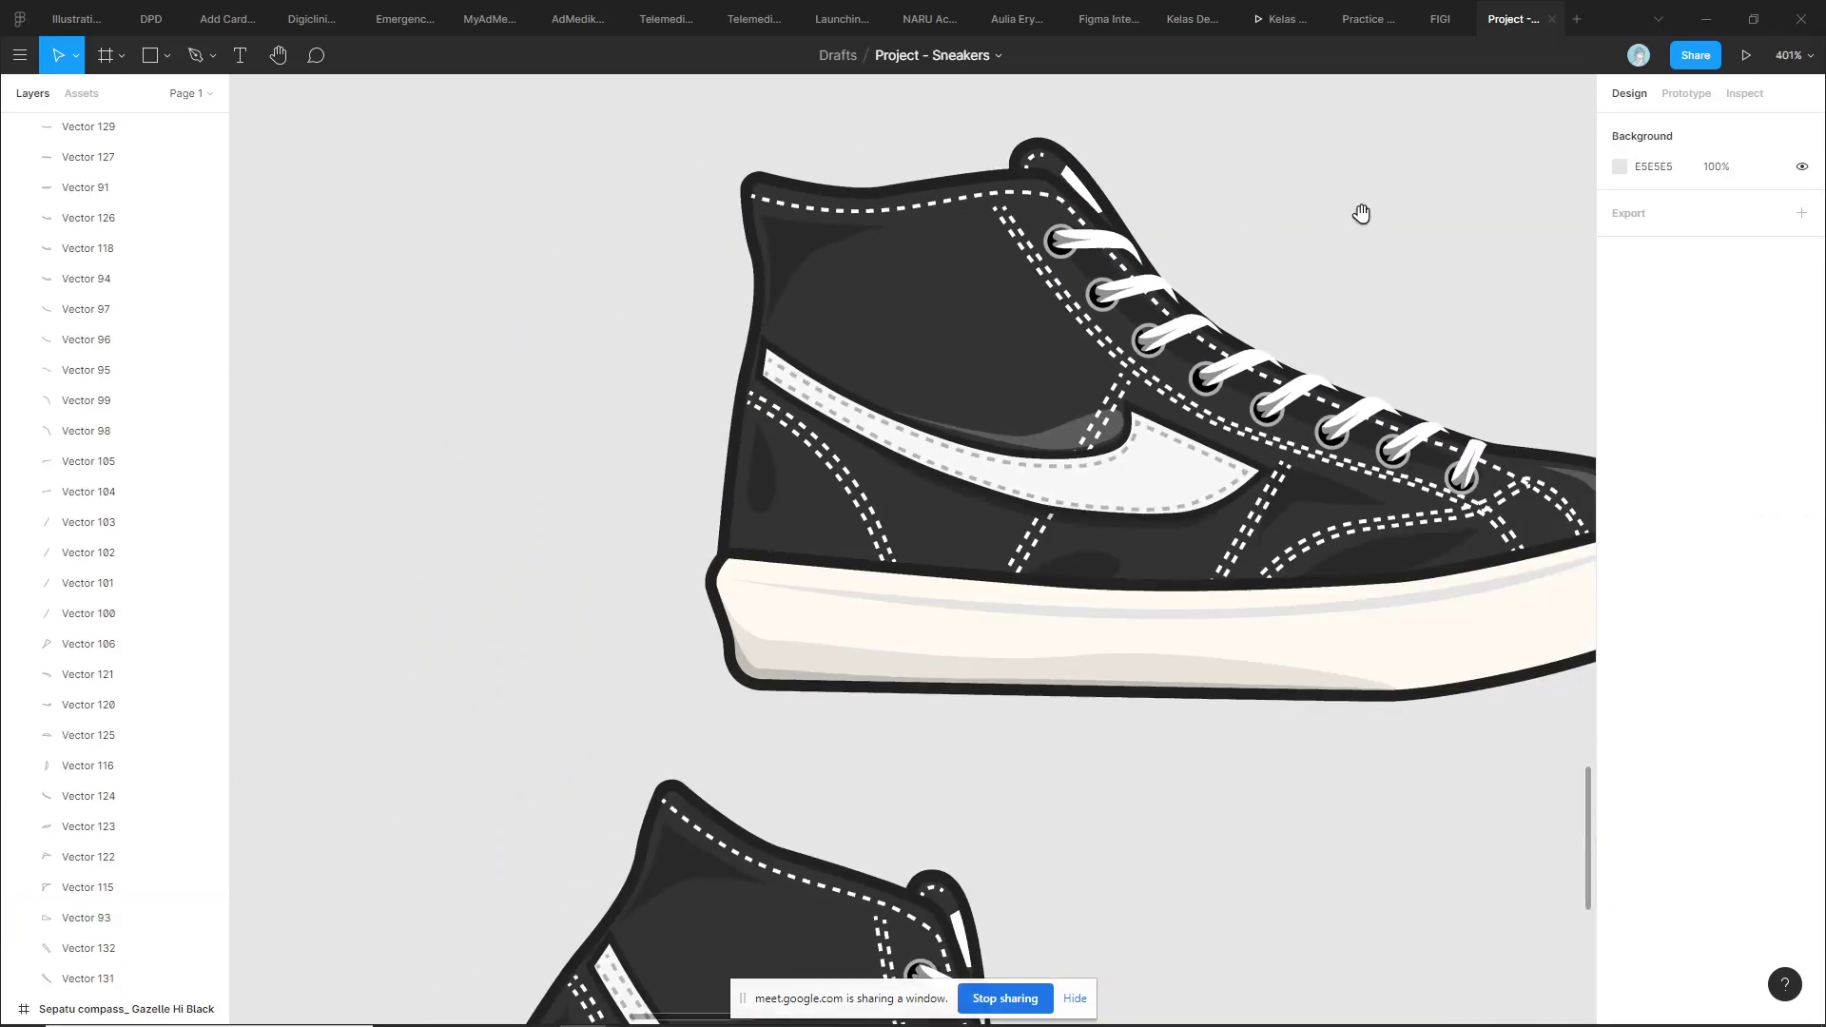
{"action": "scroll", "coordinate": [1362, 213], "scroll_direction": "down", "scroll_amount": 2}
{"action": "scroll", "coordinate": [1162, 355], "scroll_direction": "down", "scroll_amount": 1}
{"action": "scroll", "coordinate": [1162, 479], "scroll_direction": "down", "scroll_amount": 3}
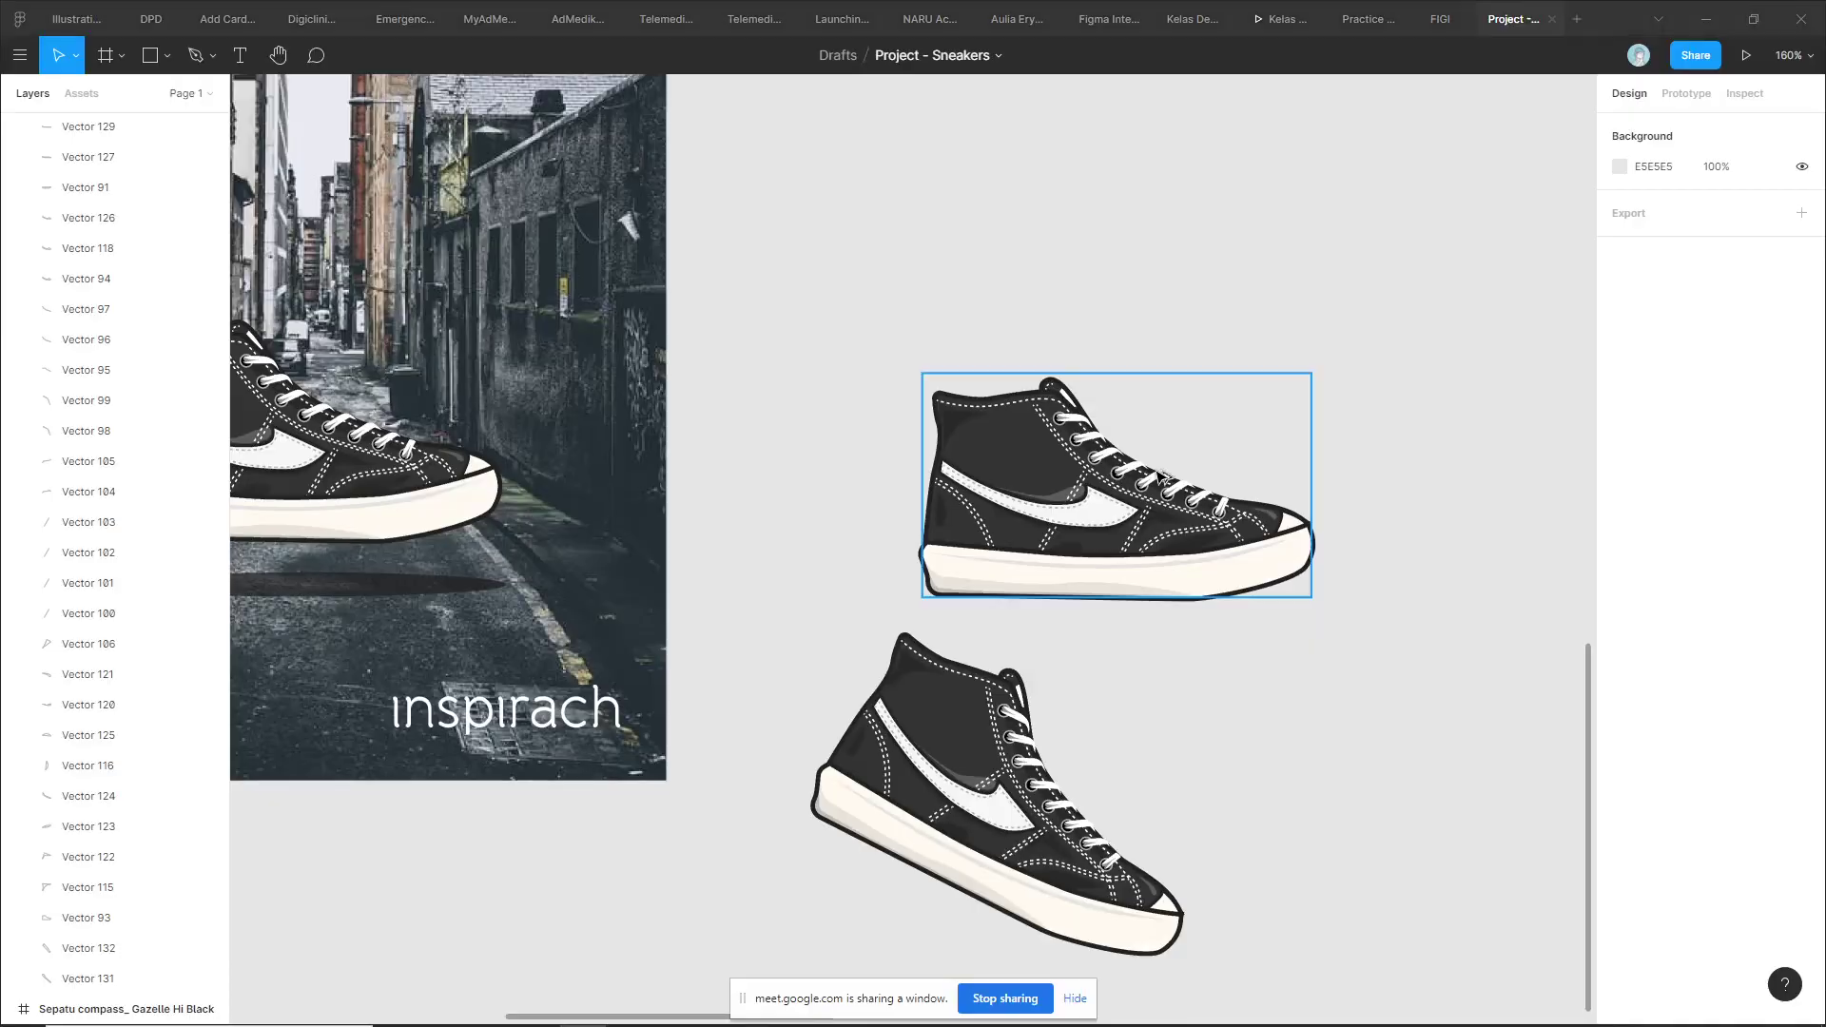
{"action": "key", "text": "alt+Tab"}
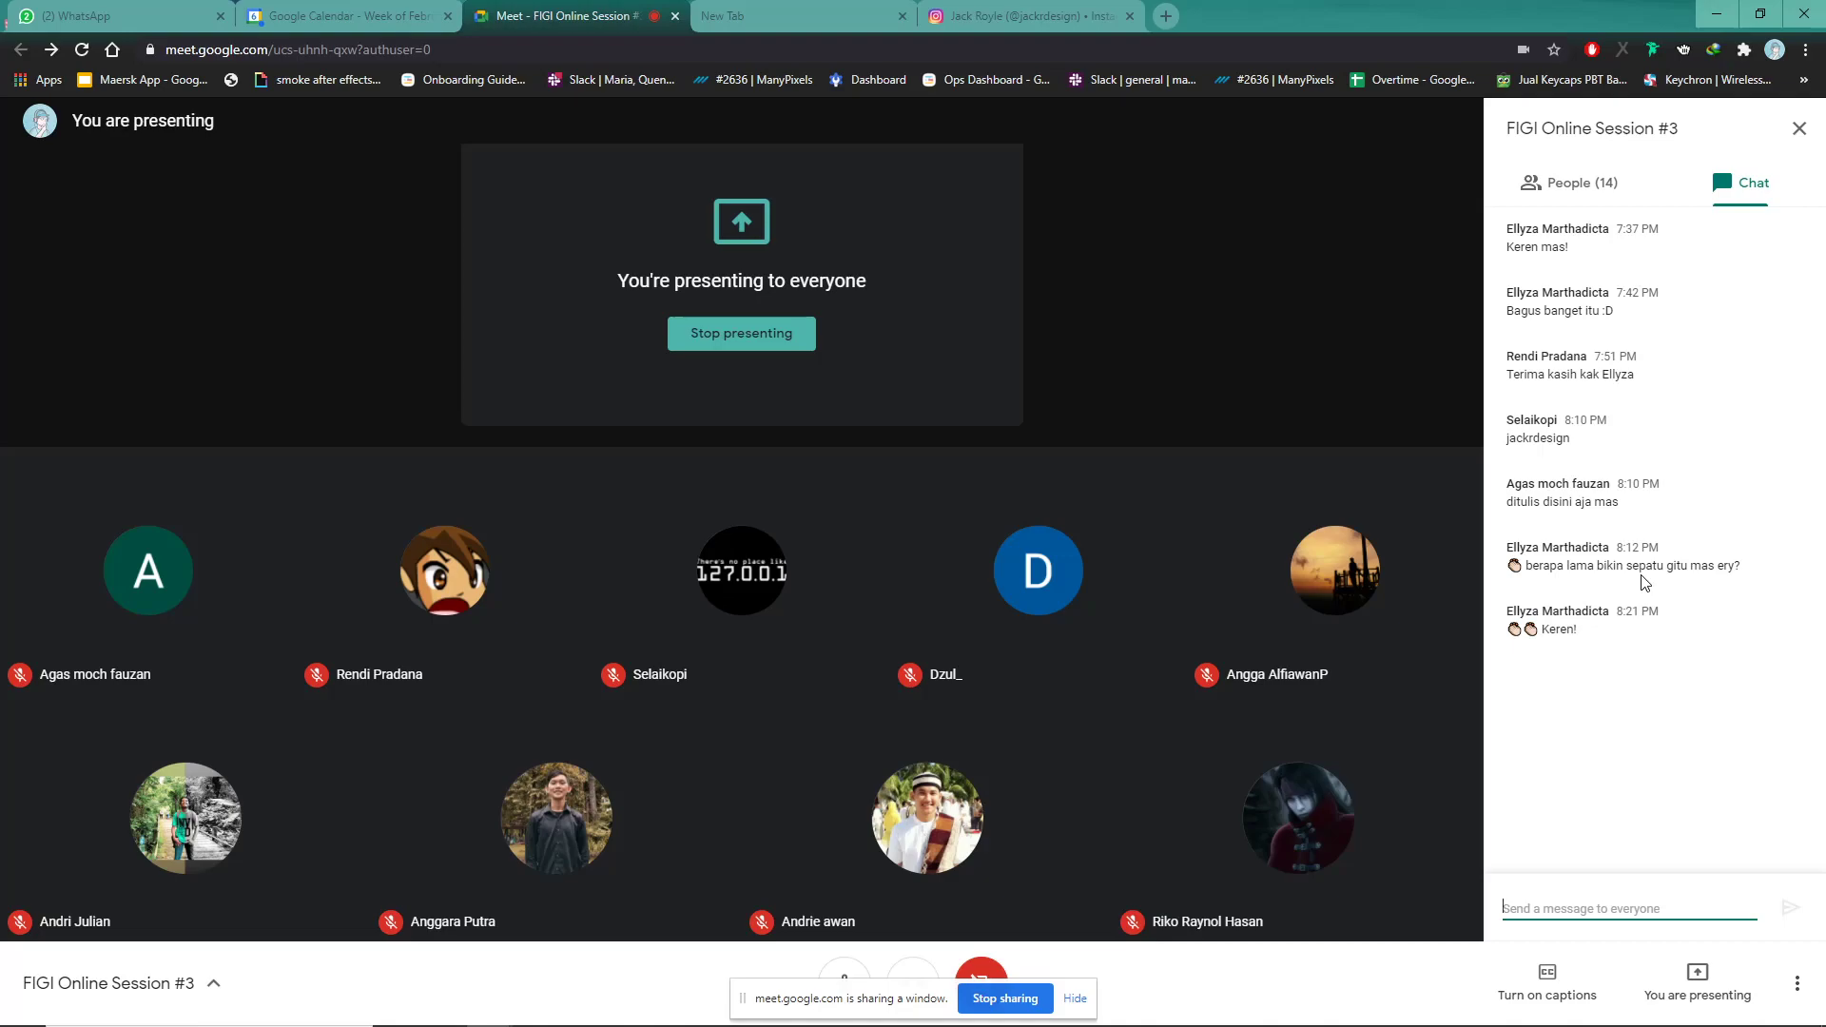
{"action": "key", "text": "alt+Tab"}
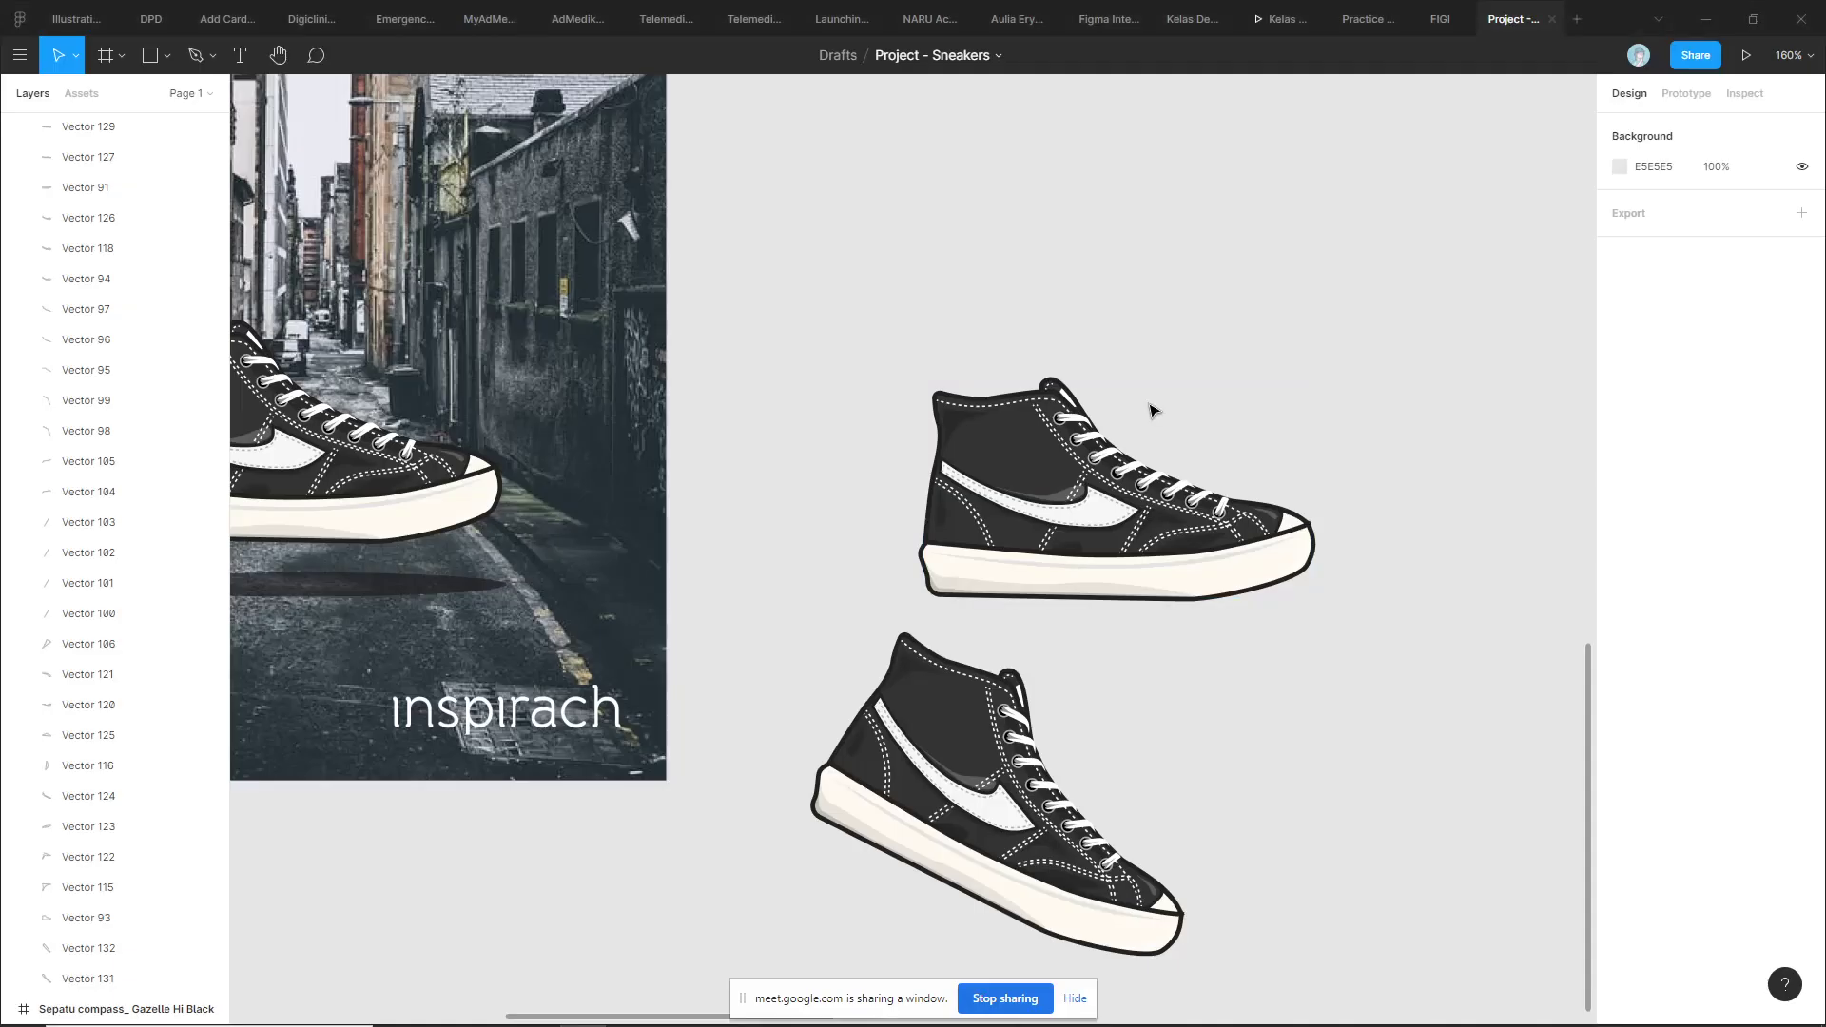
{"action": "scroll", "coordinate": [1166, 400], "scroll_direction": "down", "scroll_amount": 2}
{"action": "scroll", "coordinate": [1185, 395], "scroll_direction": "down", "scroll_amount": 2}
{"action": "scroll", "coordinate": [1188, 395], "scroll_direction": "up", "scroll_amount": 2}
{"action": "scroll", "coordinate": [945, 587], "scroll_direction": "up", "scroll_amount": 3}
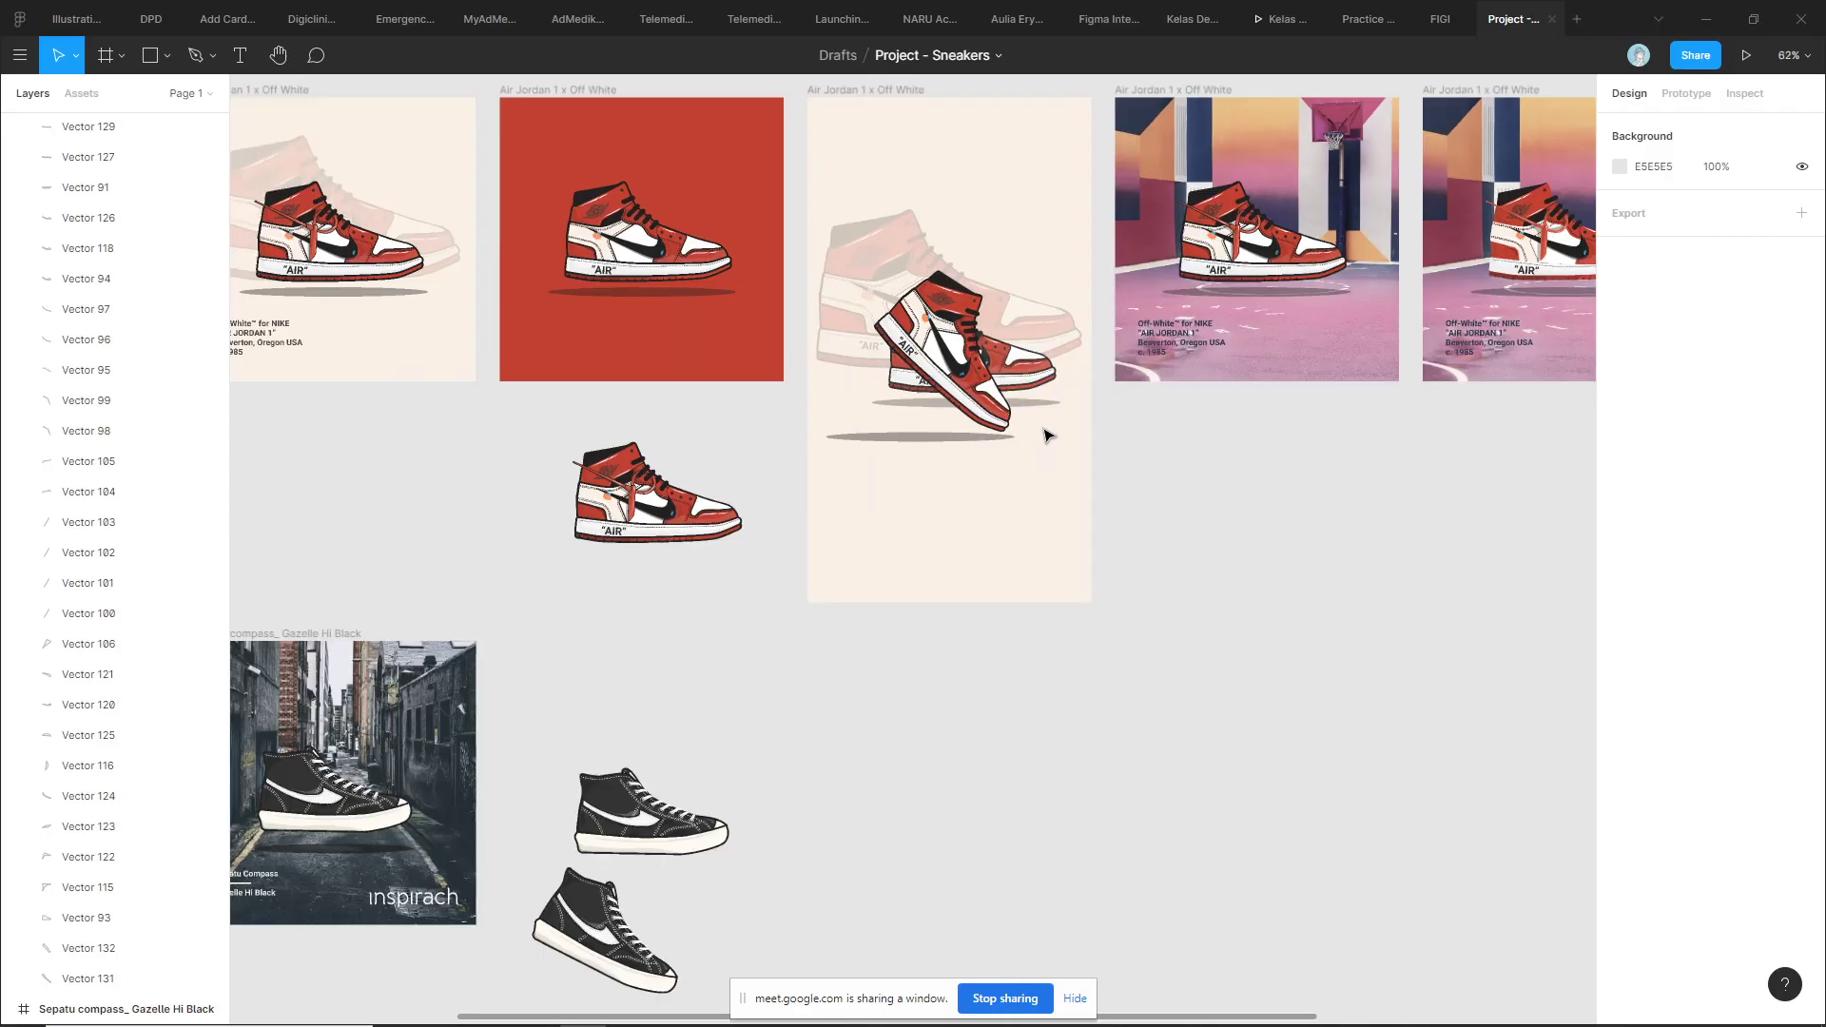
{"action": "key", "text": "alt+Tab"}
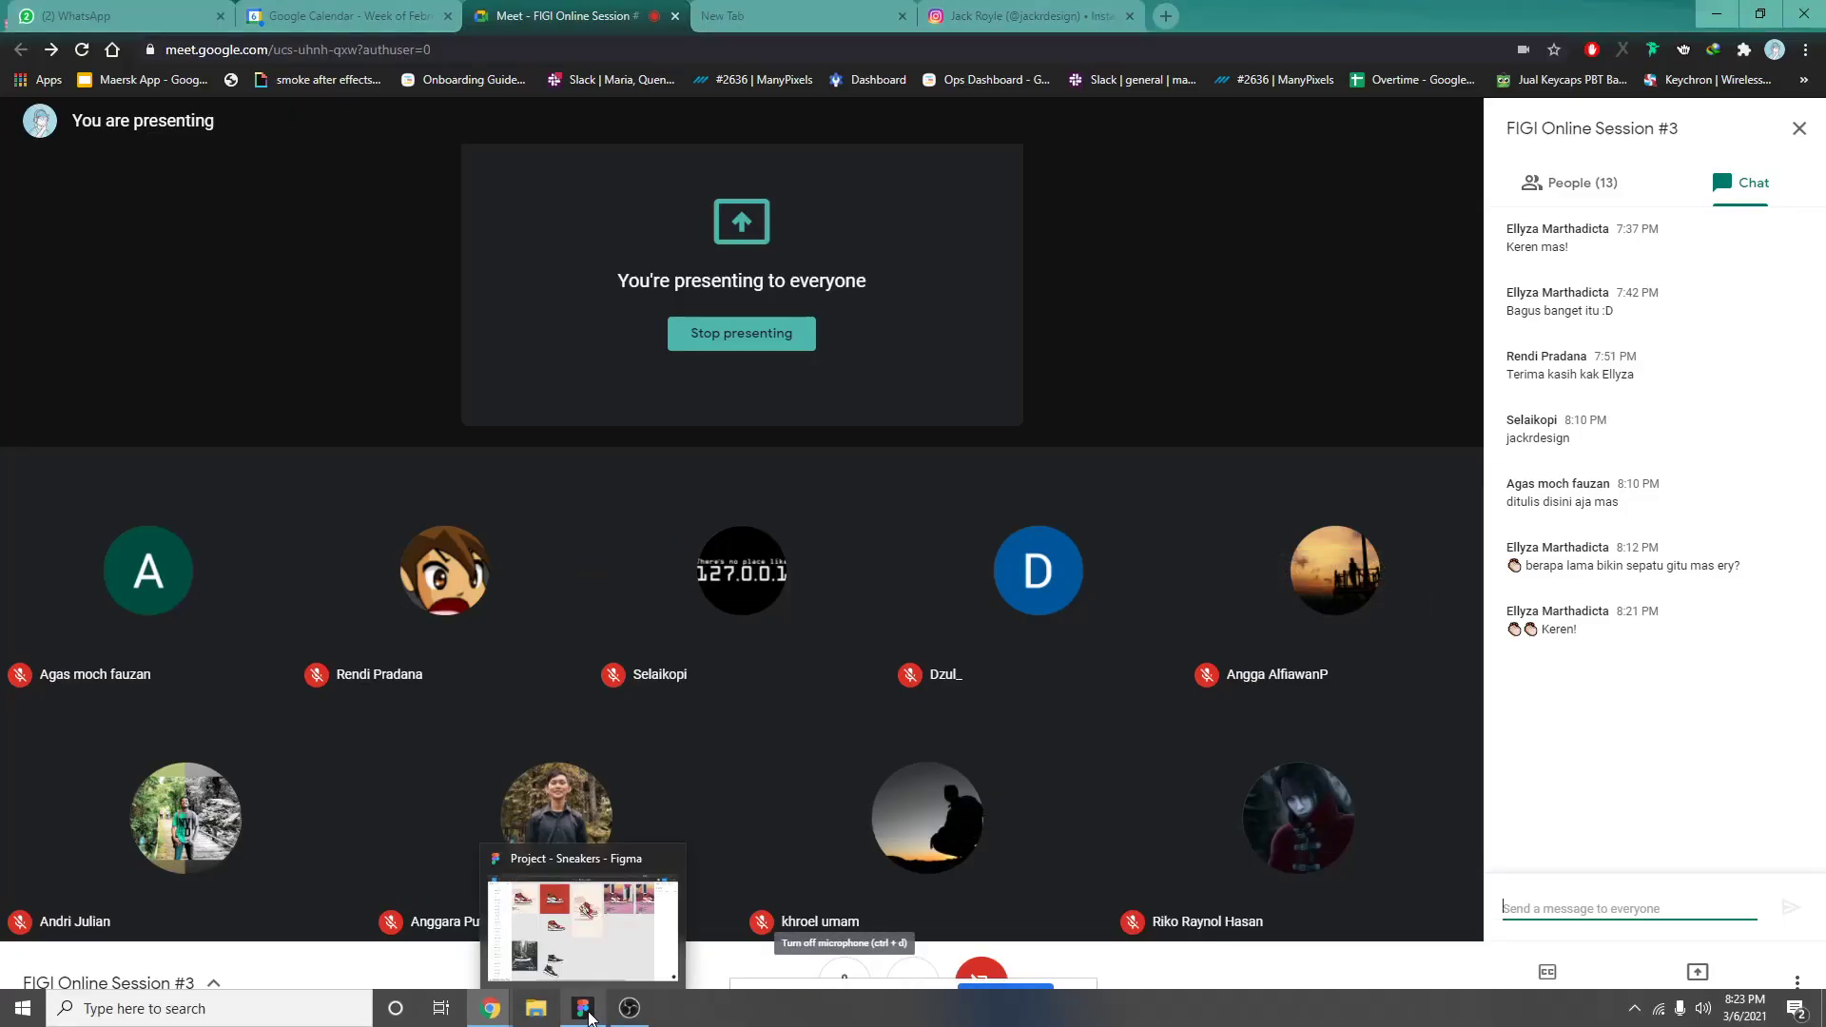
{"action": "left_click", "coordinate": [584, 1011]}
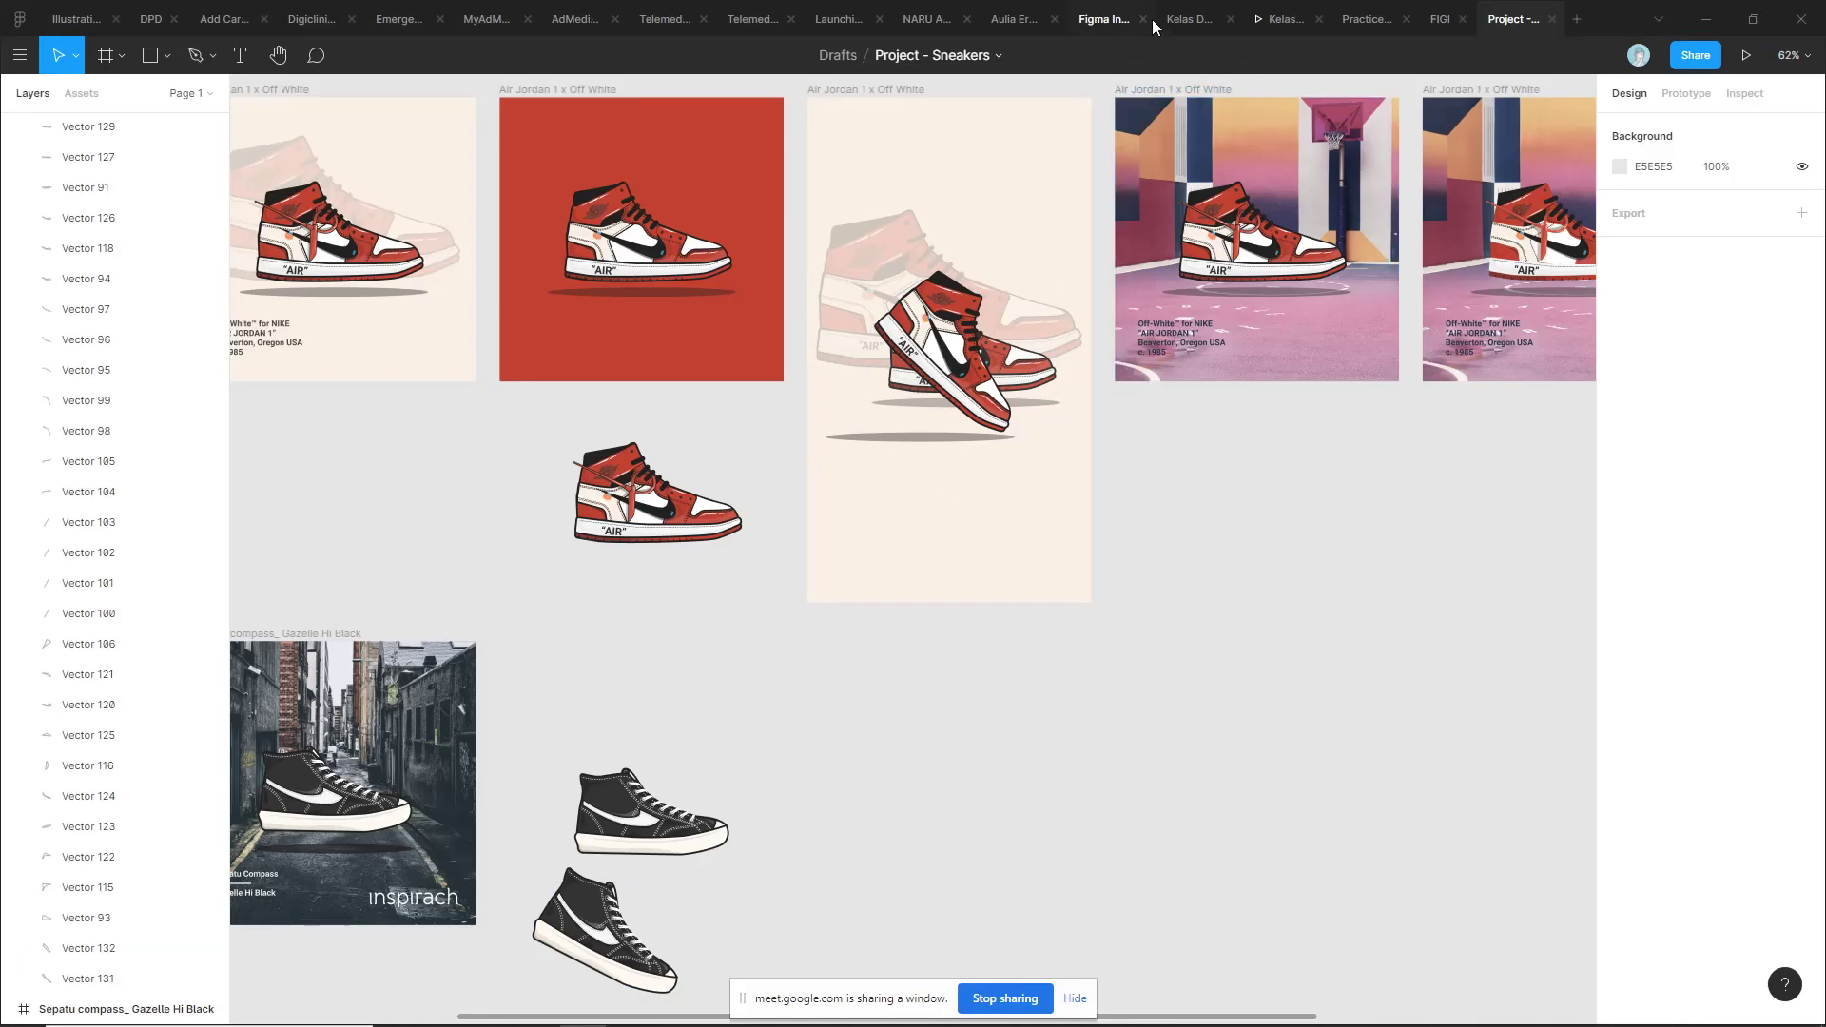
Open the practice file's Page 20 holding the tic-tac-toe X/O components
{"action": "mouse_move", "coordinate": [1102, 18]}
{"action": "left_click", "coordinate": [1024, 24]}
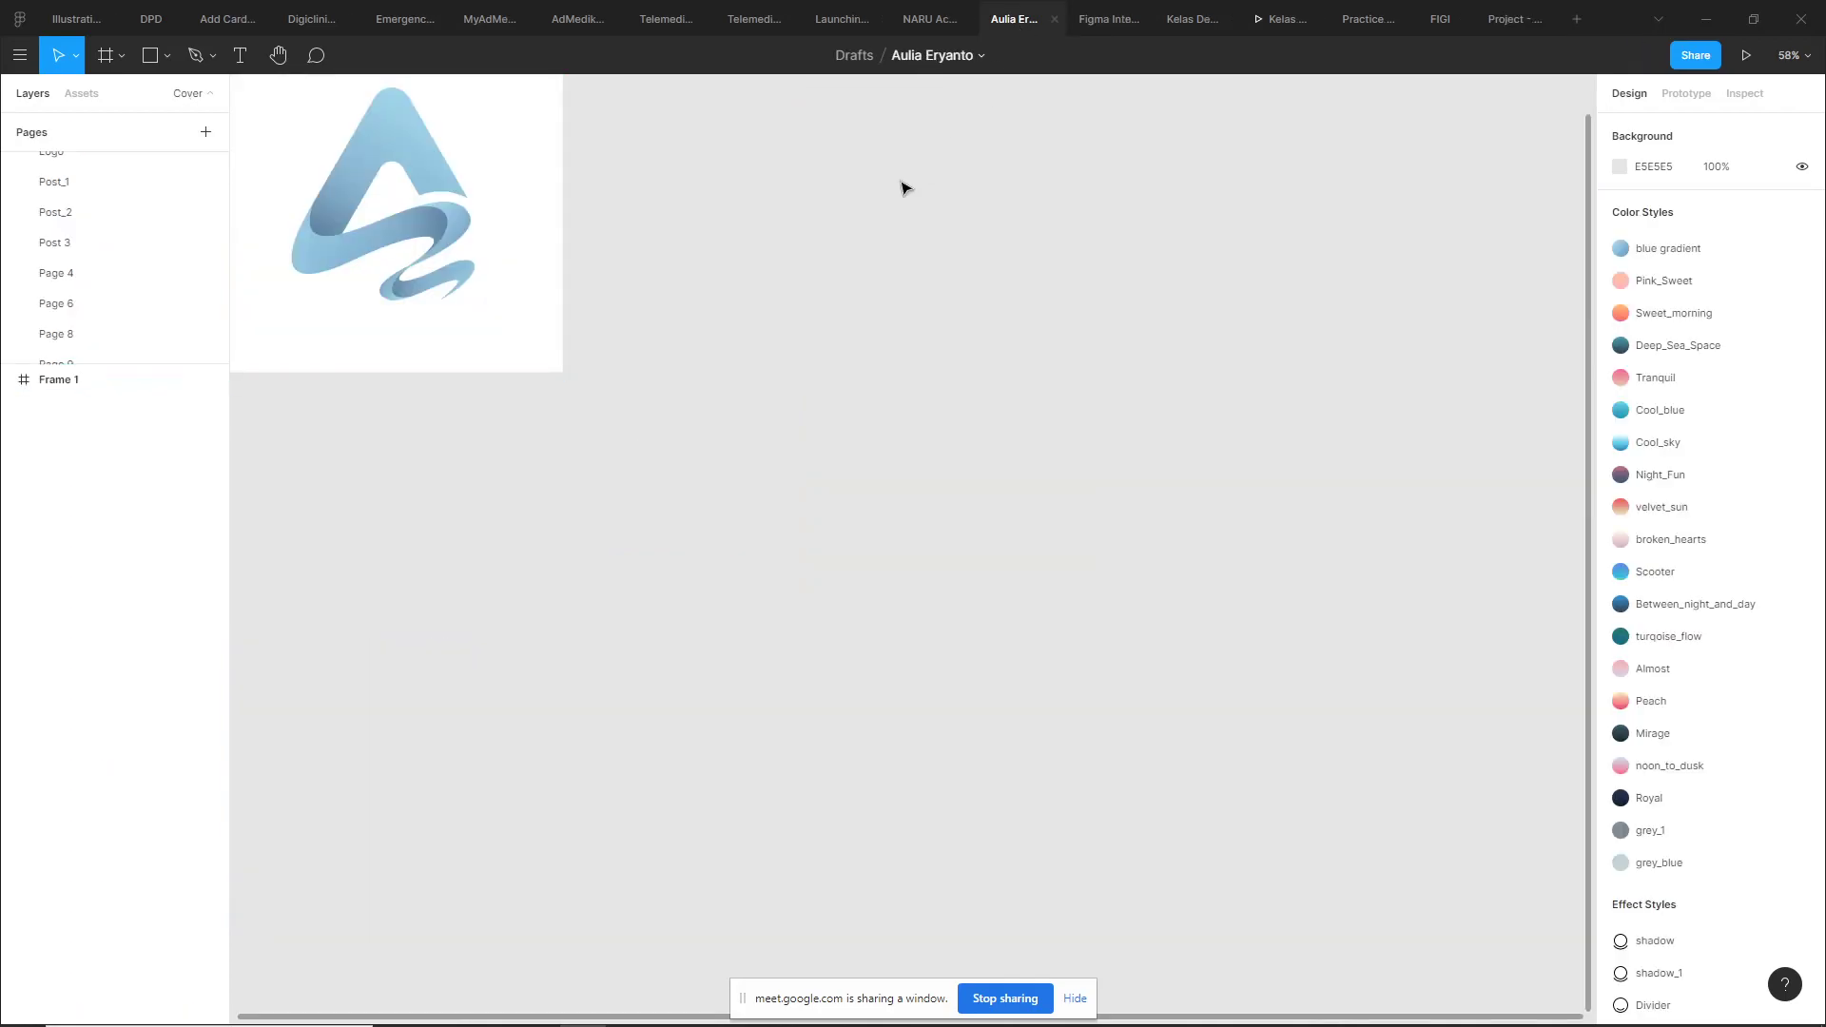
{"action": "left_click", "coordinate": [90, 318]}
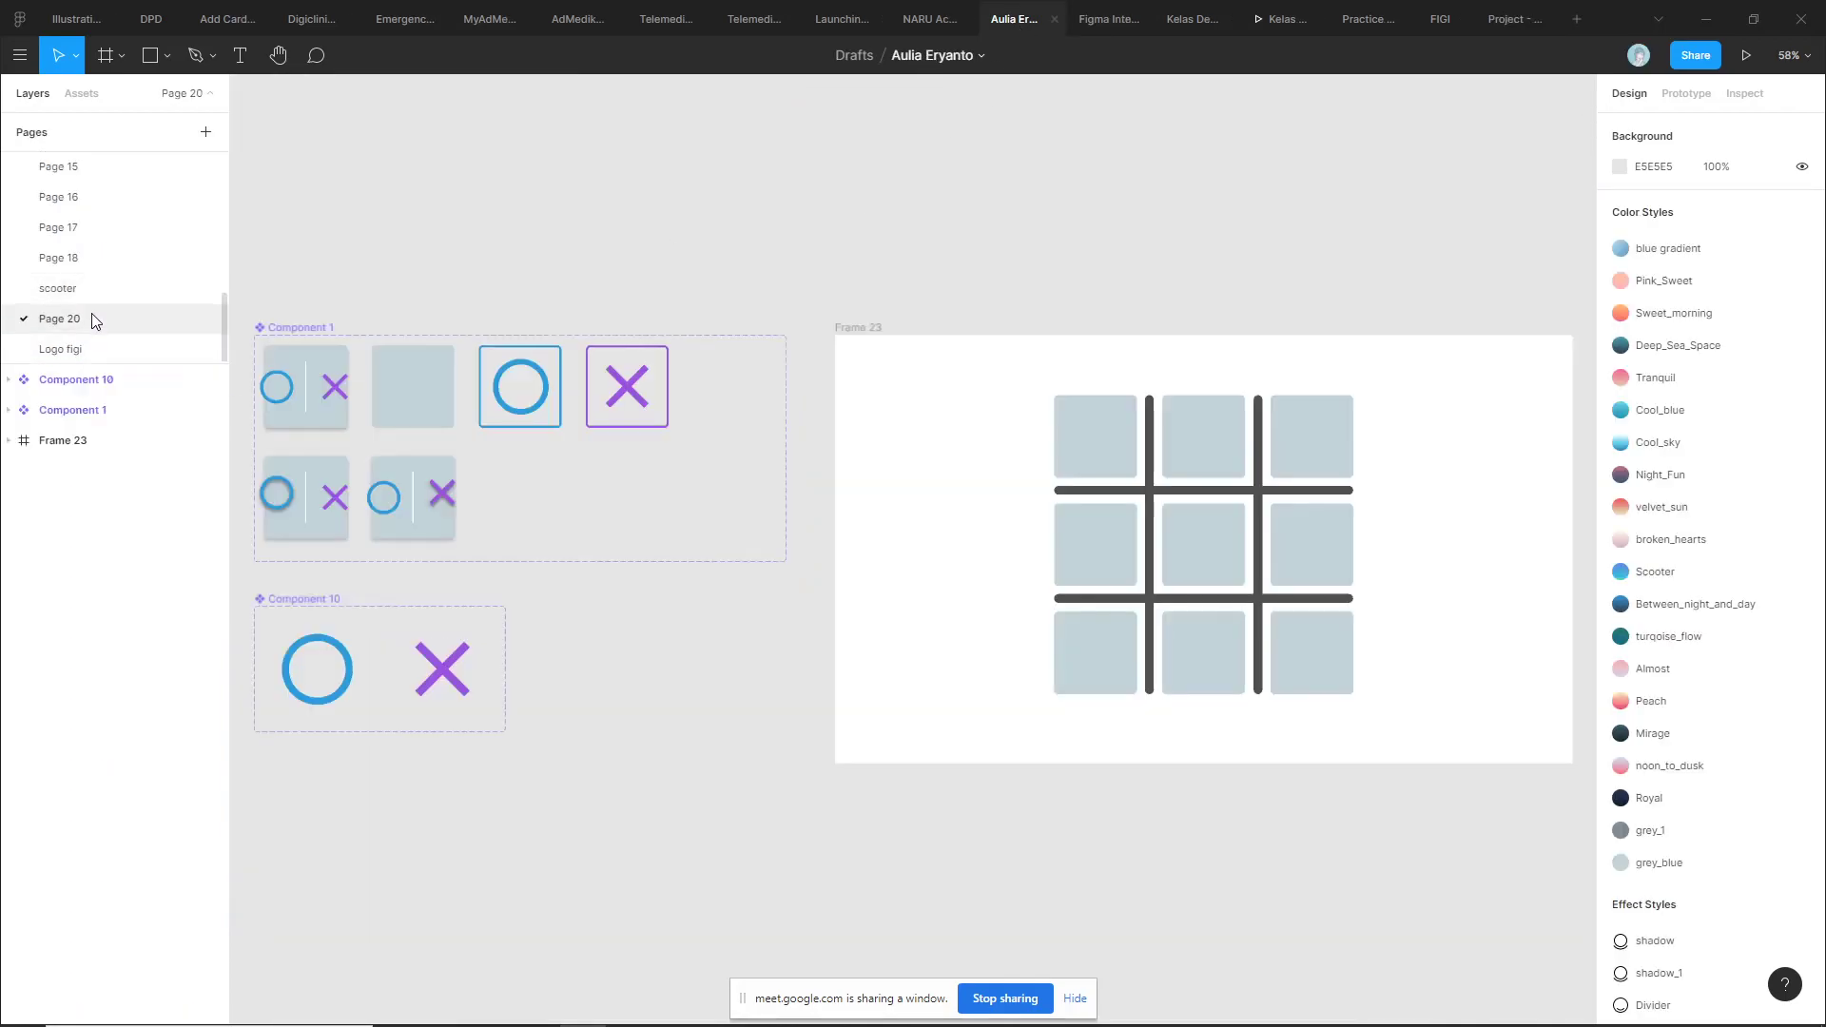
{"action": "scroll", "coordinate": [676, 224], "scroll_direction": "left", "scroll_amount": 2}
{"action": "scroll", "coordinate": [552, 230], "scroll_direction": "left", "scroll_amount": 5}
{"action": "scroll", "coordinate": [549, 292], "scroll_direction": "up", "scroll_amount": 2}
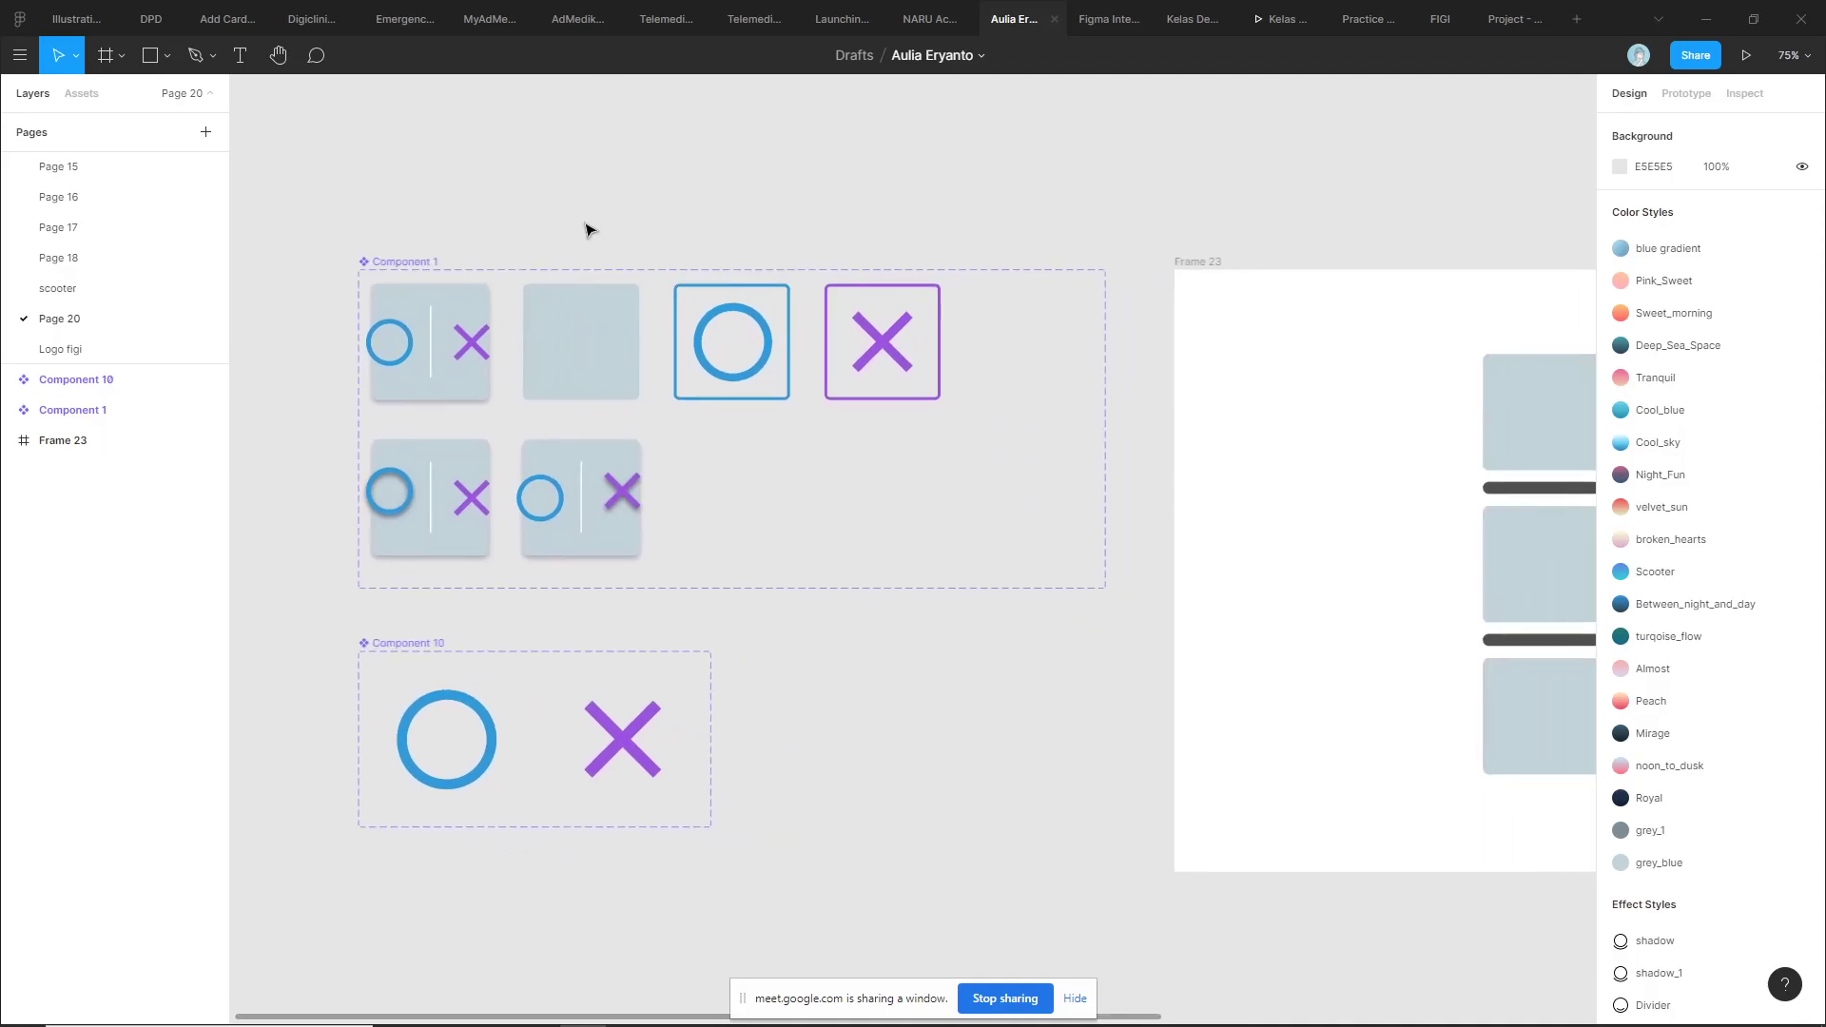
Select the tic-tac-toe board Frame 23 and launch it in prototype presentation
{"action": "scroll", "coordinate": [1060, 212], "scroll_direction": "right", "scroll_amount": 2}
{"action": "scroll", "coordinate": [688, 216], "scroll_direction": "right", "scroll_amount": 5}
{"action": "scroll", "coordinate": [476, 200], "scroll_direction": "down", "scroll_amount": 2}
{"action": "scroll", "coordinate": [440, 190], "scroll_direction": "left", "scroll_amount": 5}
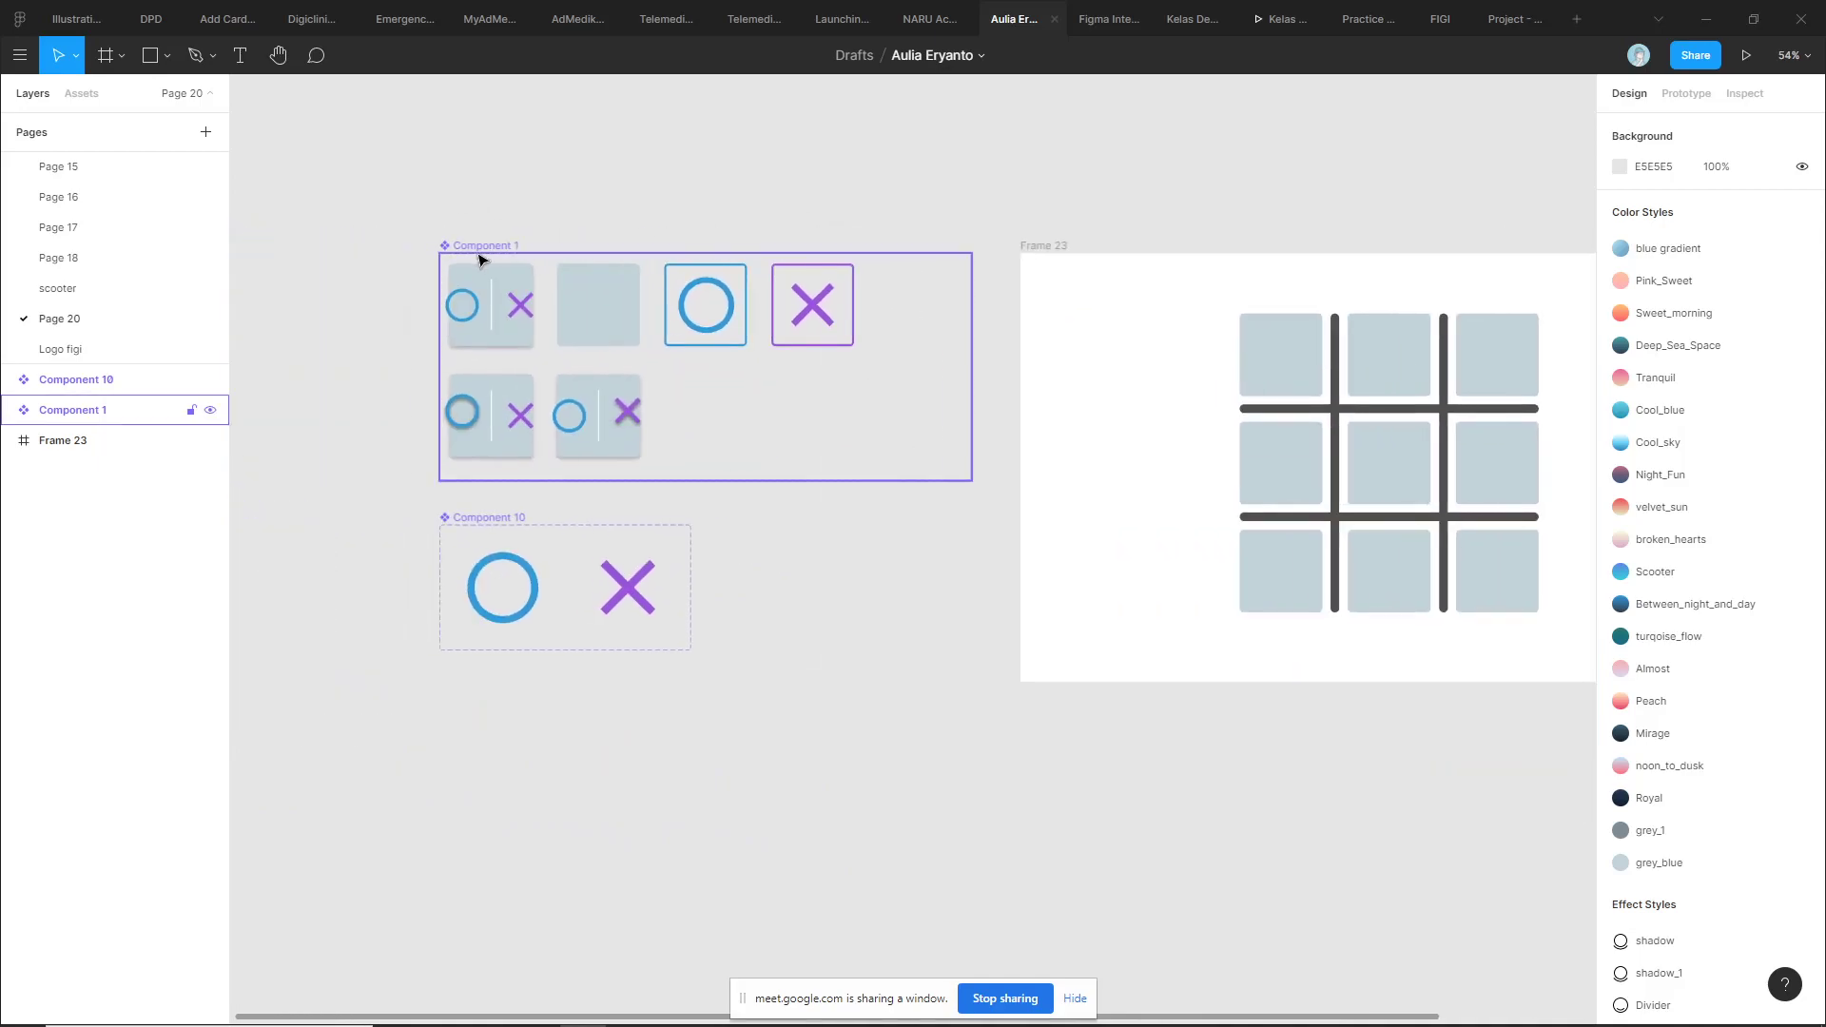
{"action": "scroll", "coordinate": [1025, 197], "scroll_direction": "right", "scroll_amount": 2}
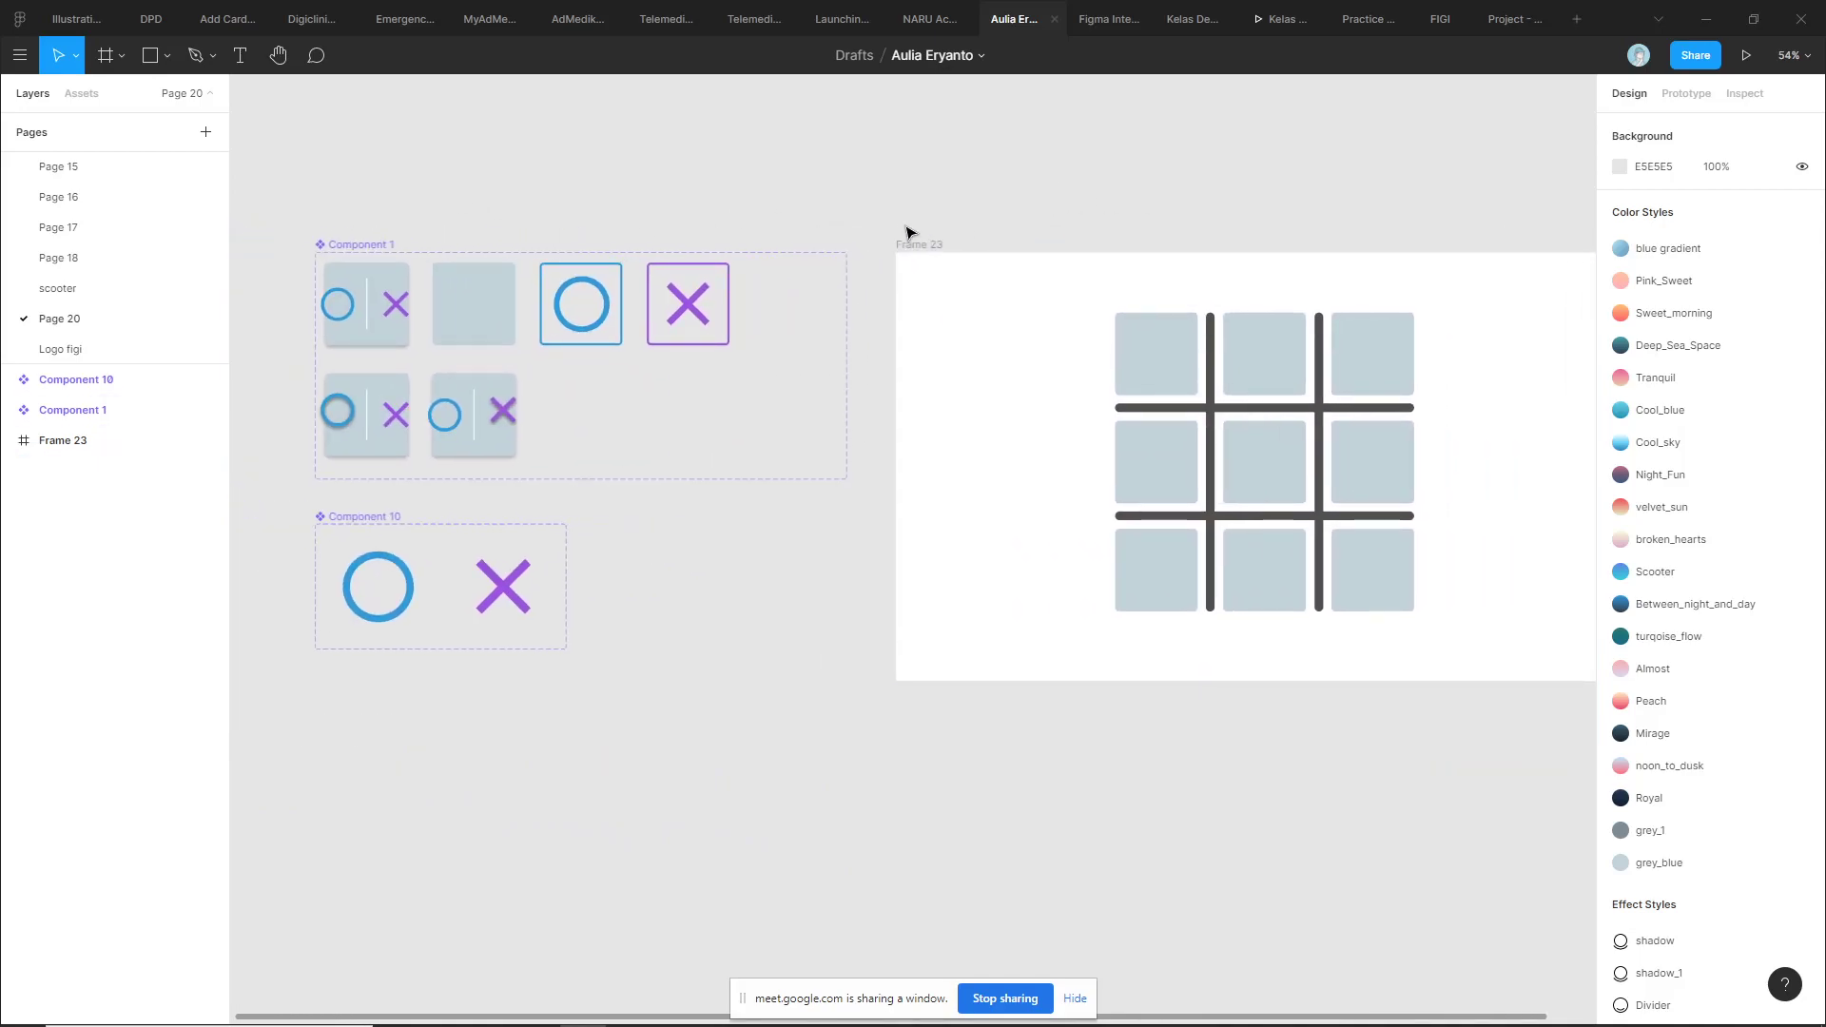
{"action": "left_click", "coordinate": [931, 244]}
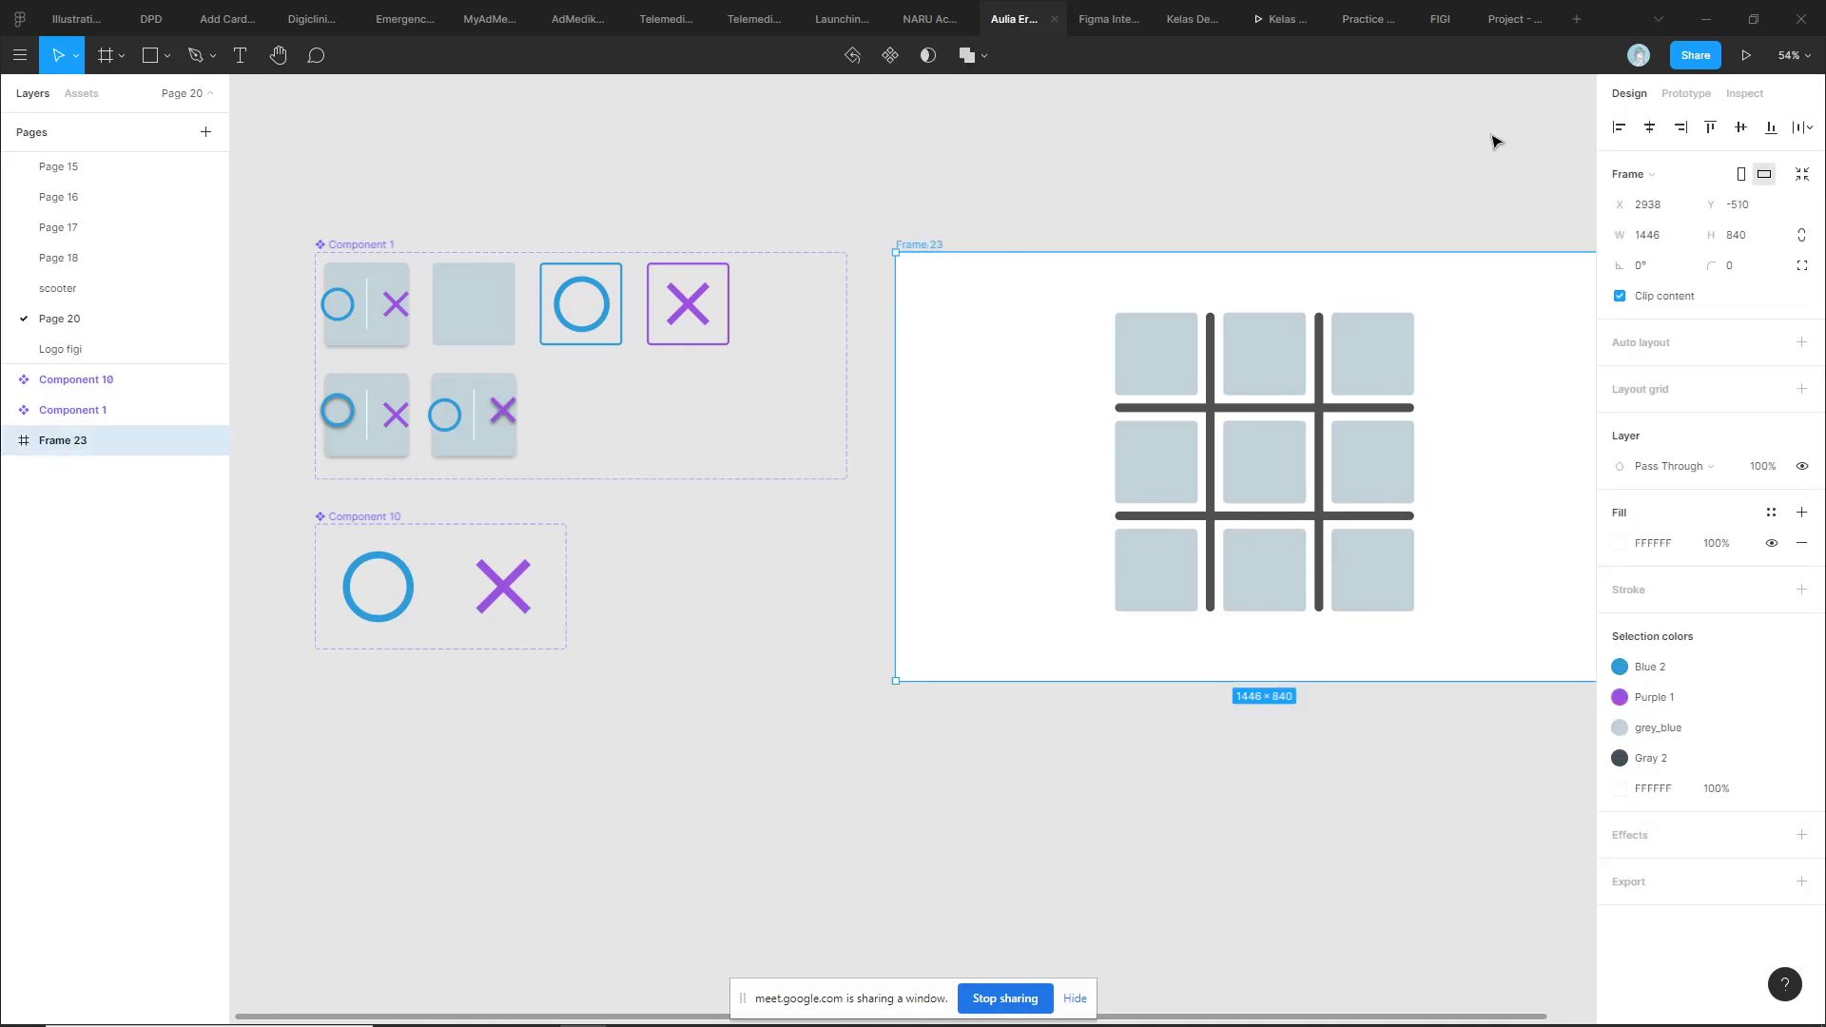
{"action": "left_click", "coordinate": [1749, 59]}
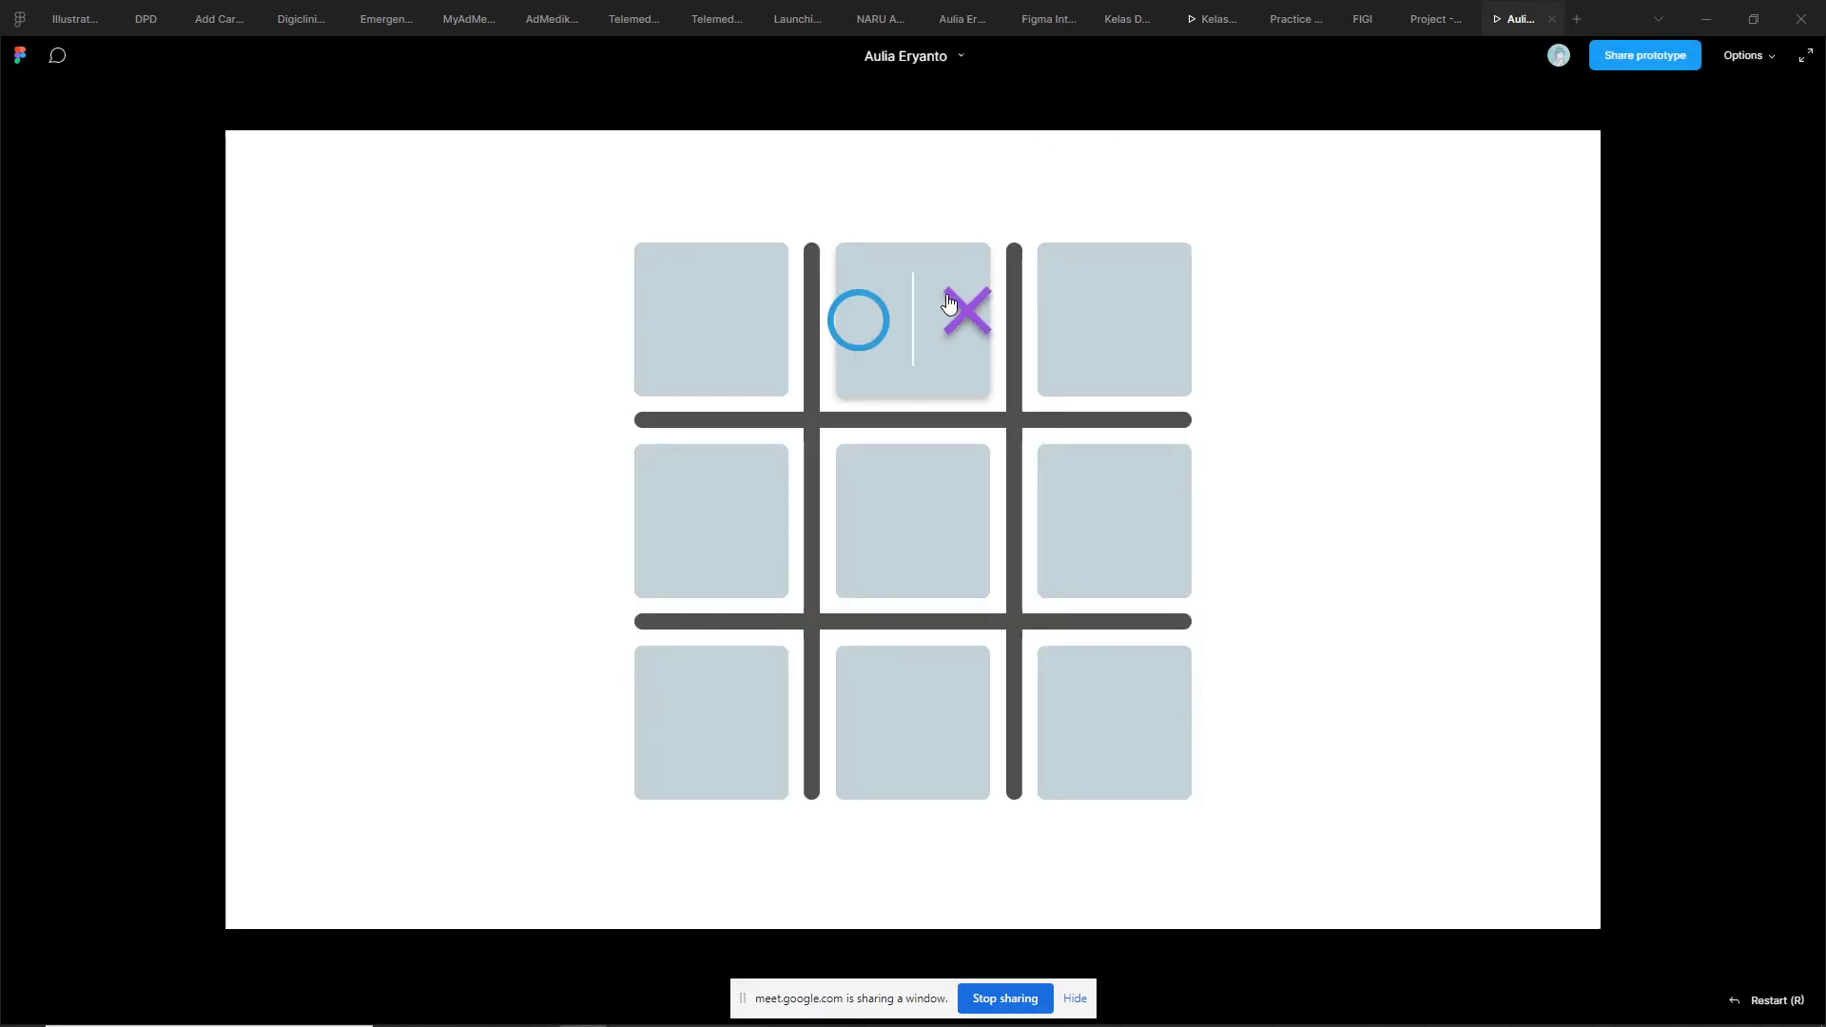
{"action": "mouse_move", "coordinate": [1115, 320]}
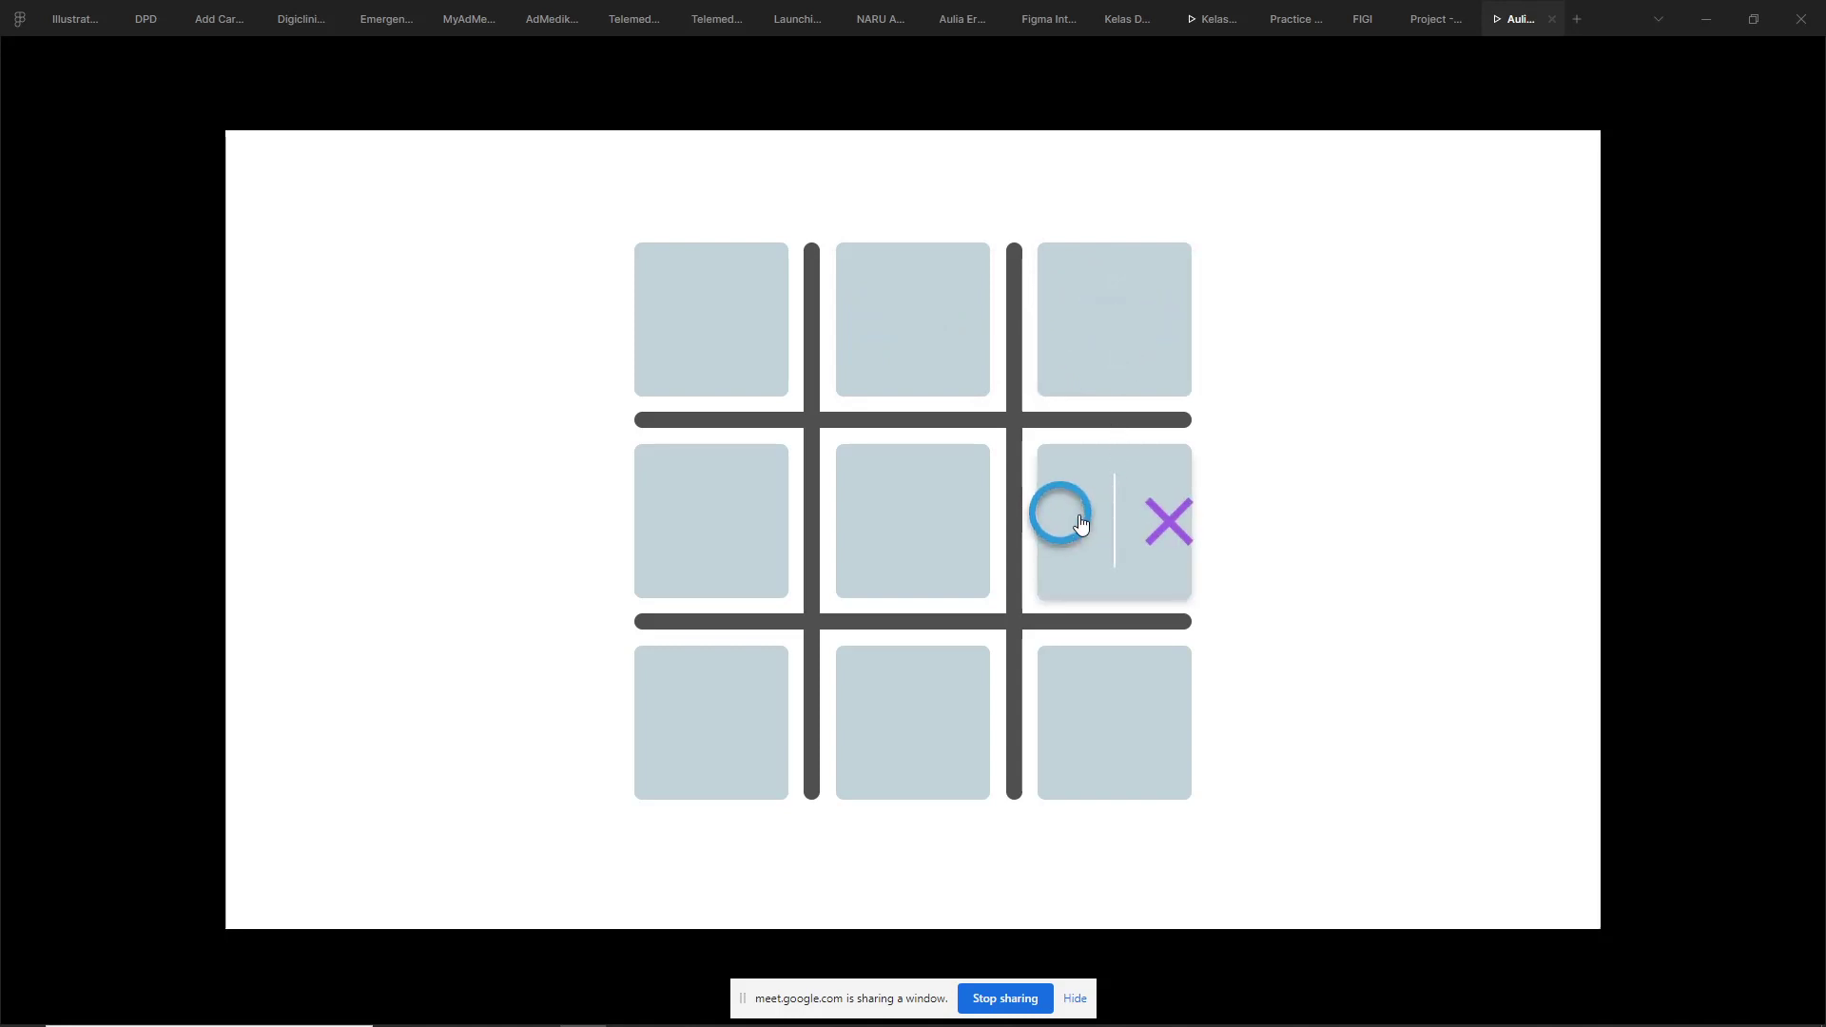
Place O middle-right, X centre and O middle-left on the tic-tac-toe prototype
{"action": "left_click", "coordinate": [1081, 524]}
{"action": "mouse_move", "coordinate": [911, 519]}
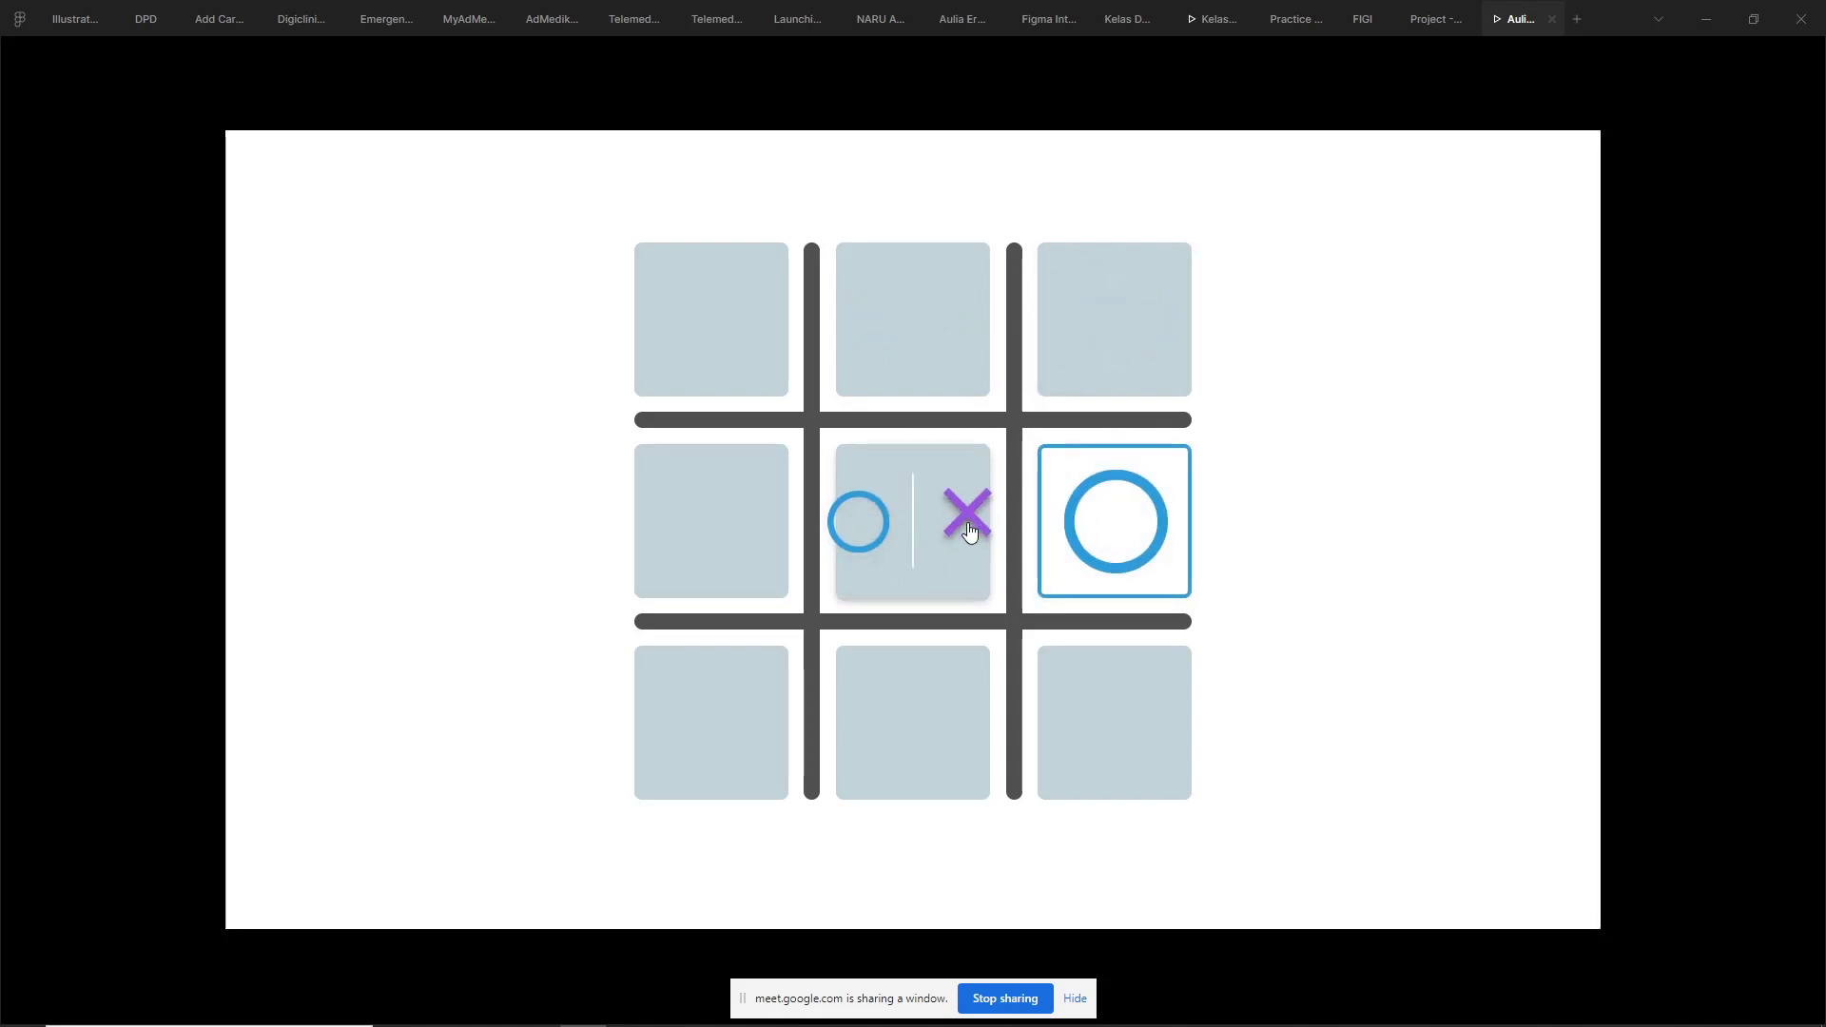
{"action": "left_click", "coordinate": [965, 519]}
{"action": "left_click", "coordinate": [654, 520]}
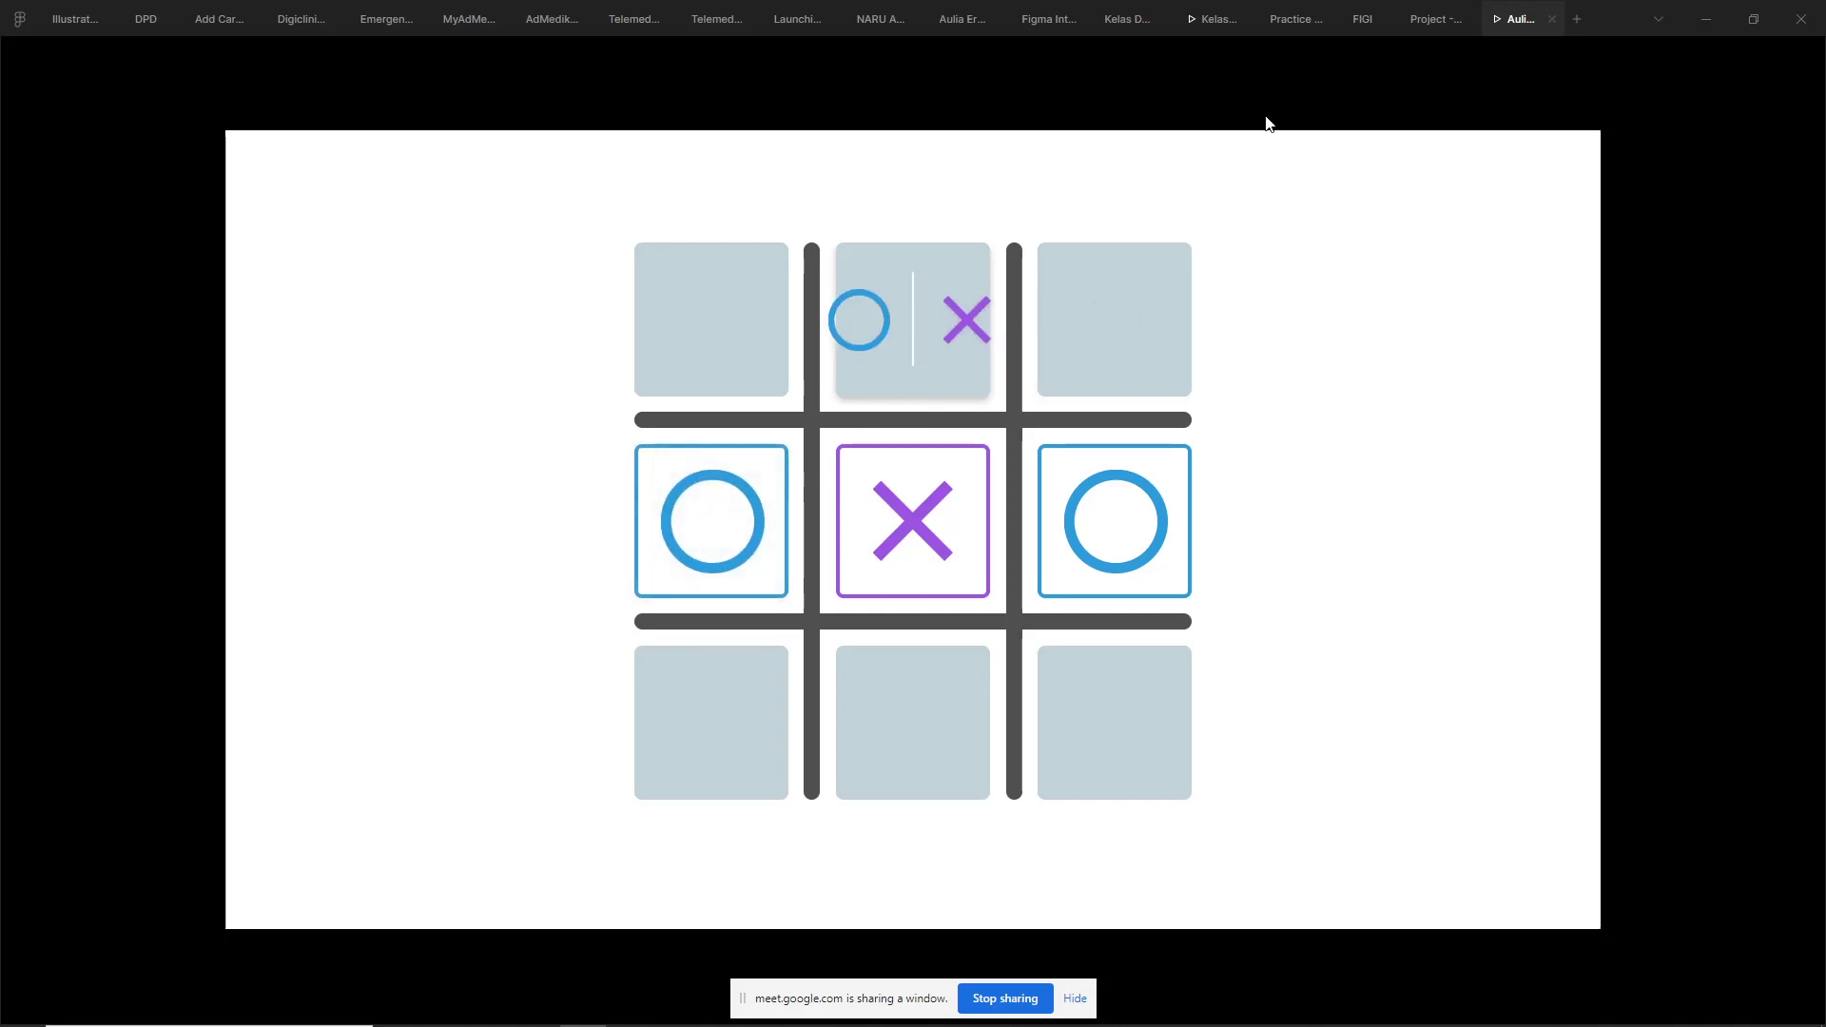
Back in the design file, fit the page, select Frame 23, and return to the prototype
{"action": "left_click", "coordinate": [942, 27]}
{"action": "scroll", "coordinate": [942, 228], "scroll_direction": "left", "scroll_amount": 5}
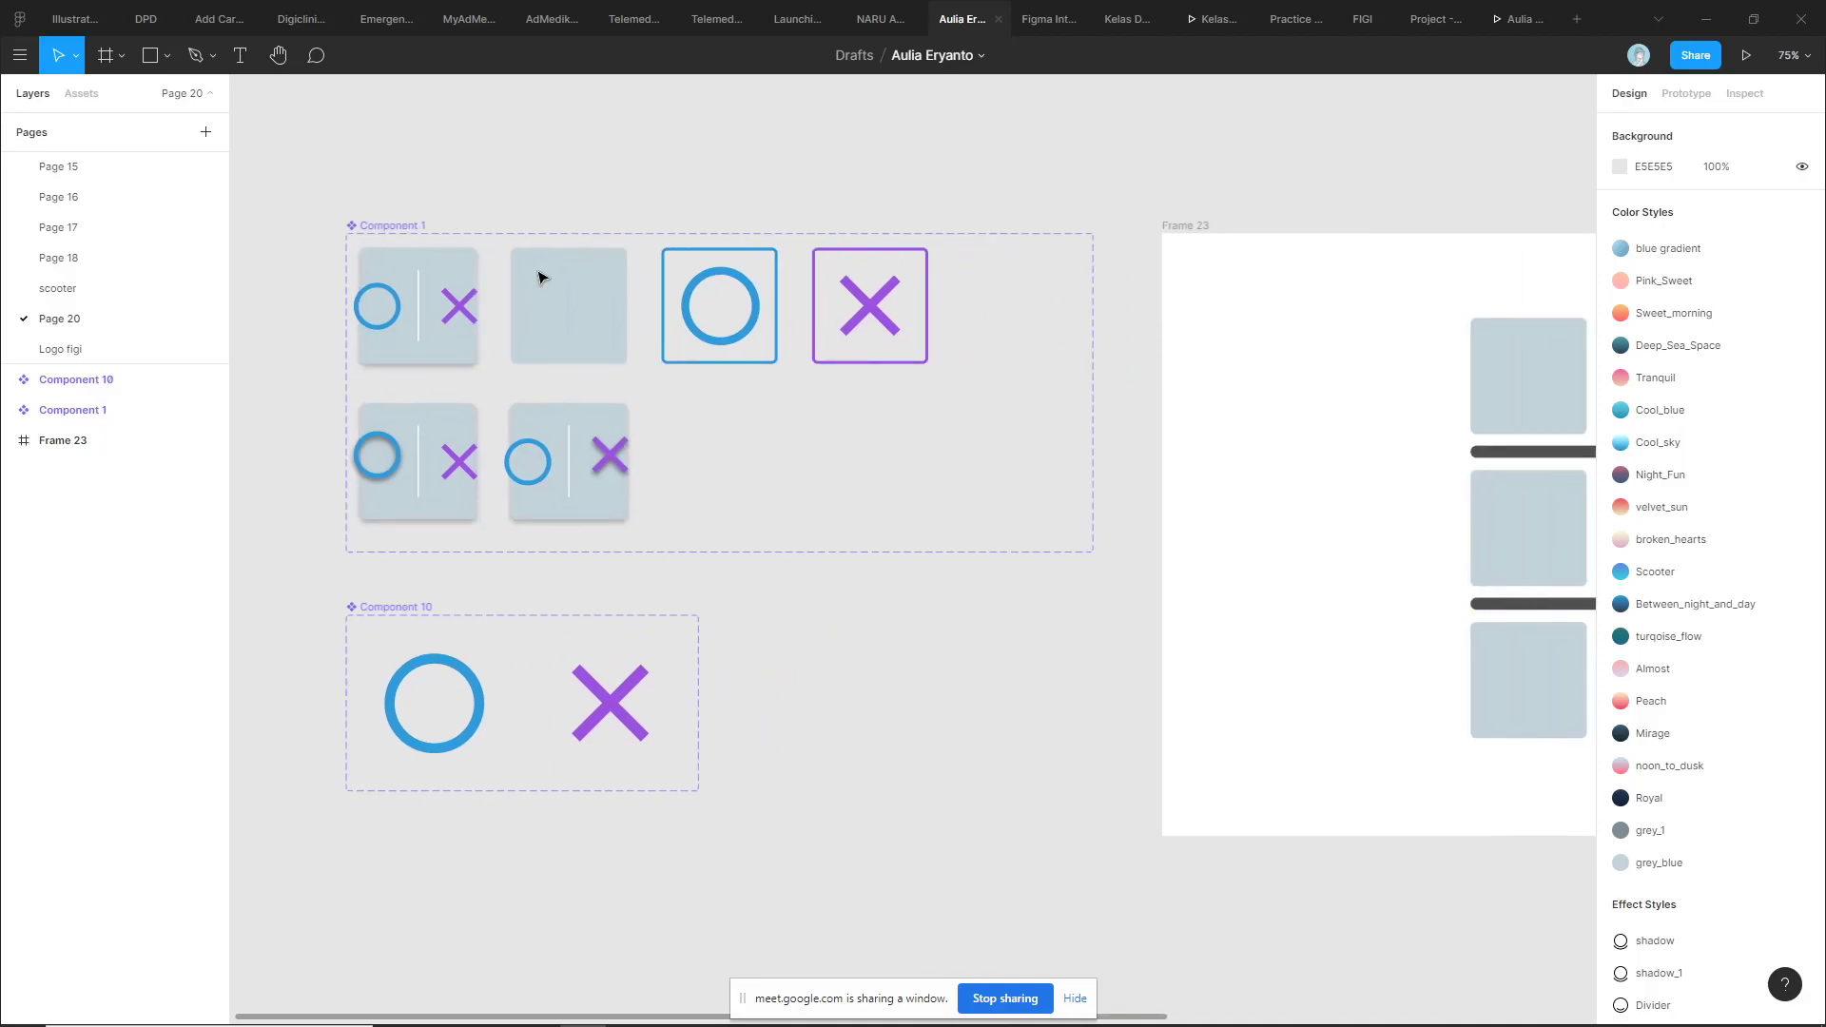
{"action": "key", "text": "shift+1"}
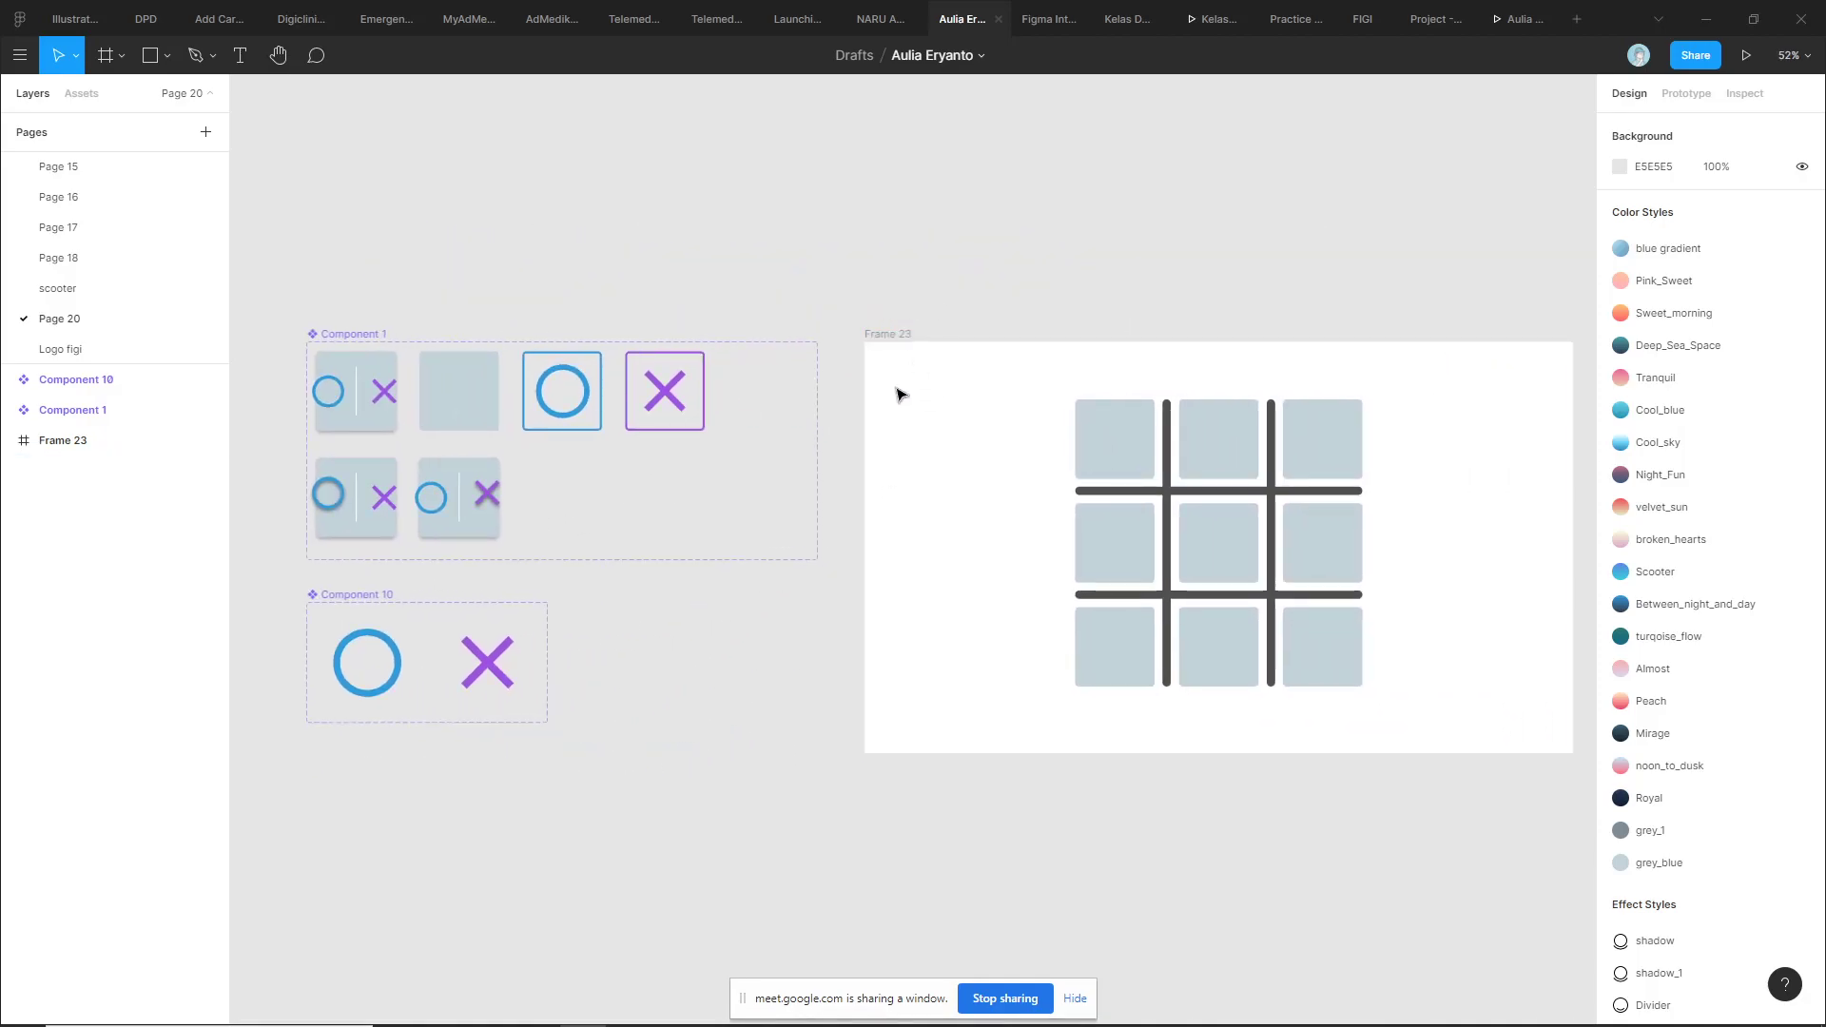
{"action": "left_click", "coordinate": [904, 335]}
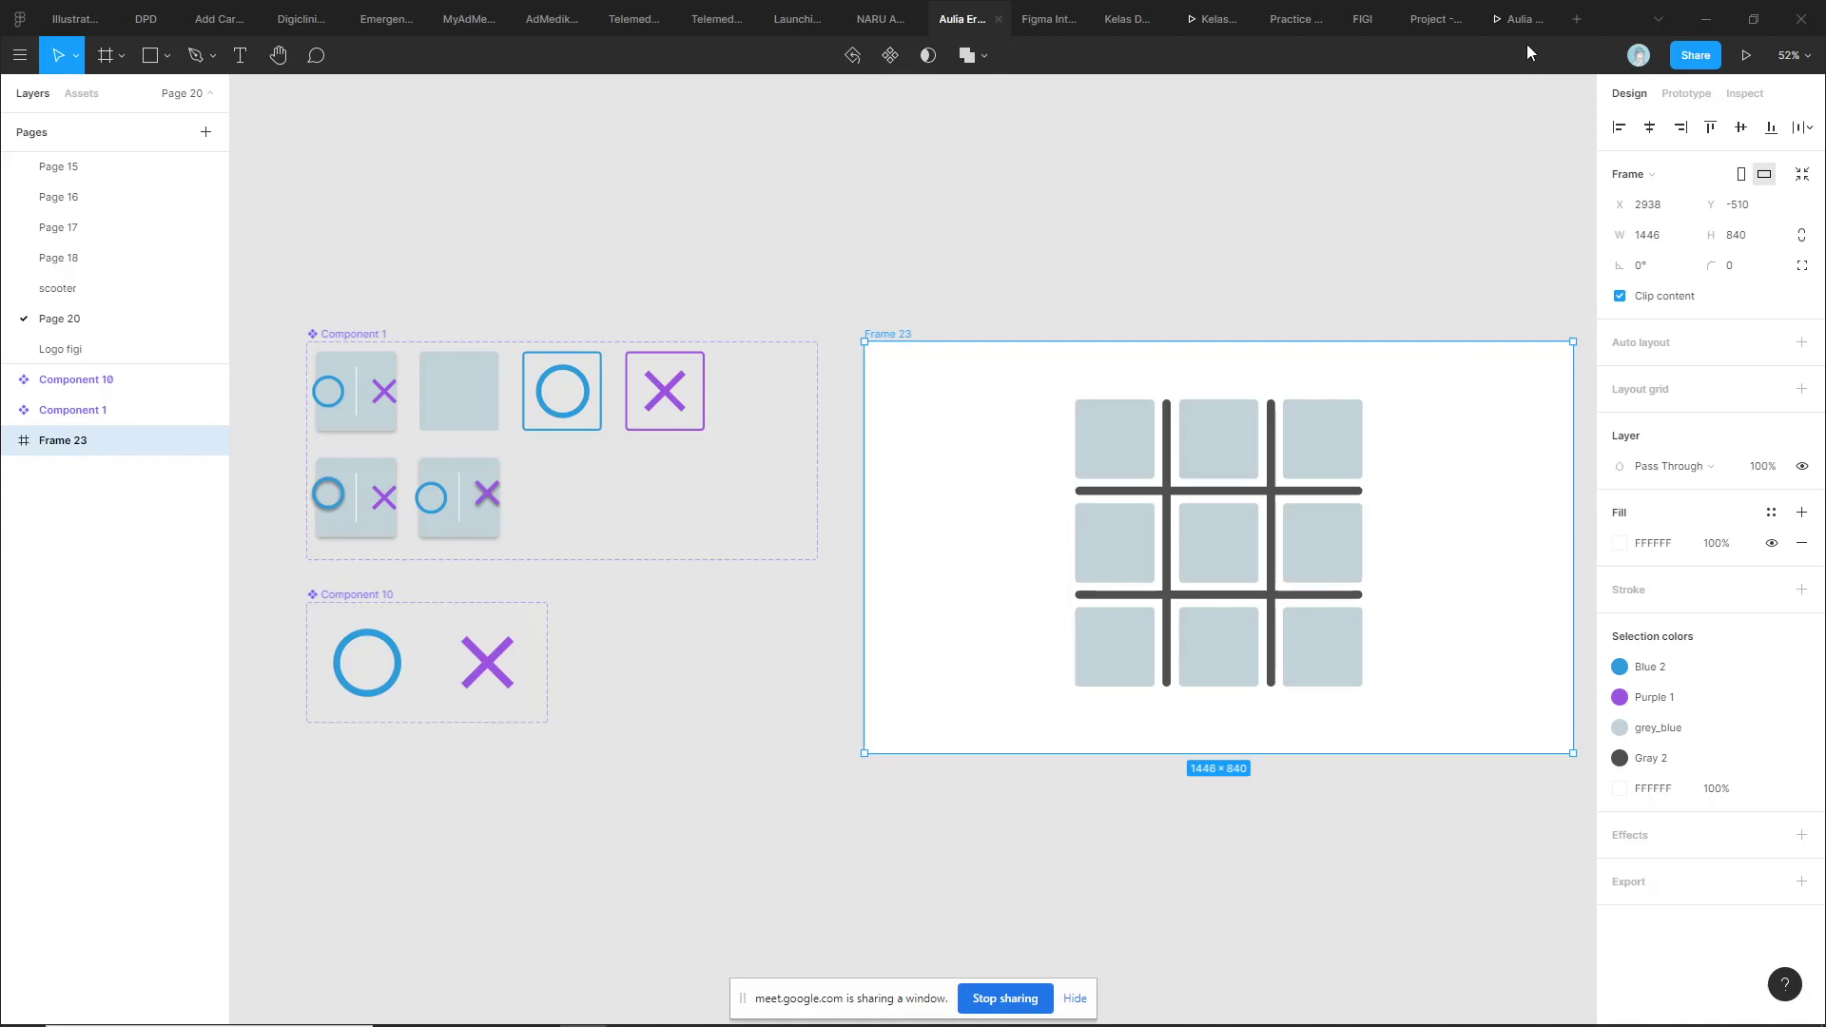
{"action": "left_click", "coordinate": [1521, 19]}
Fill the remaining cells: X top-left and bottom-left, O top-middle, top-right, bottom-middle, bottom-right
{"action": "left_click", "coordinate": [888, 315]}
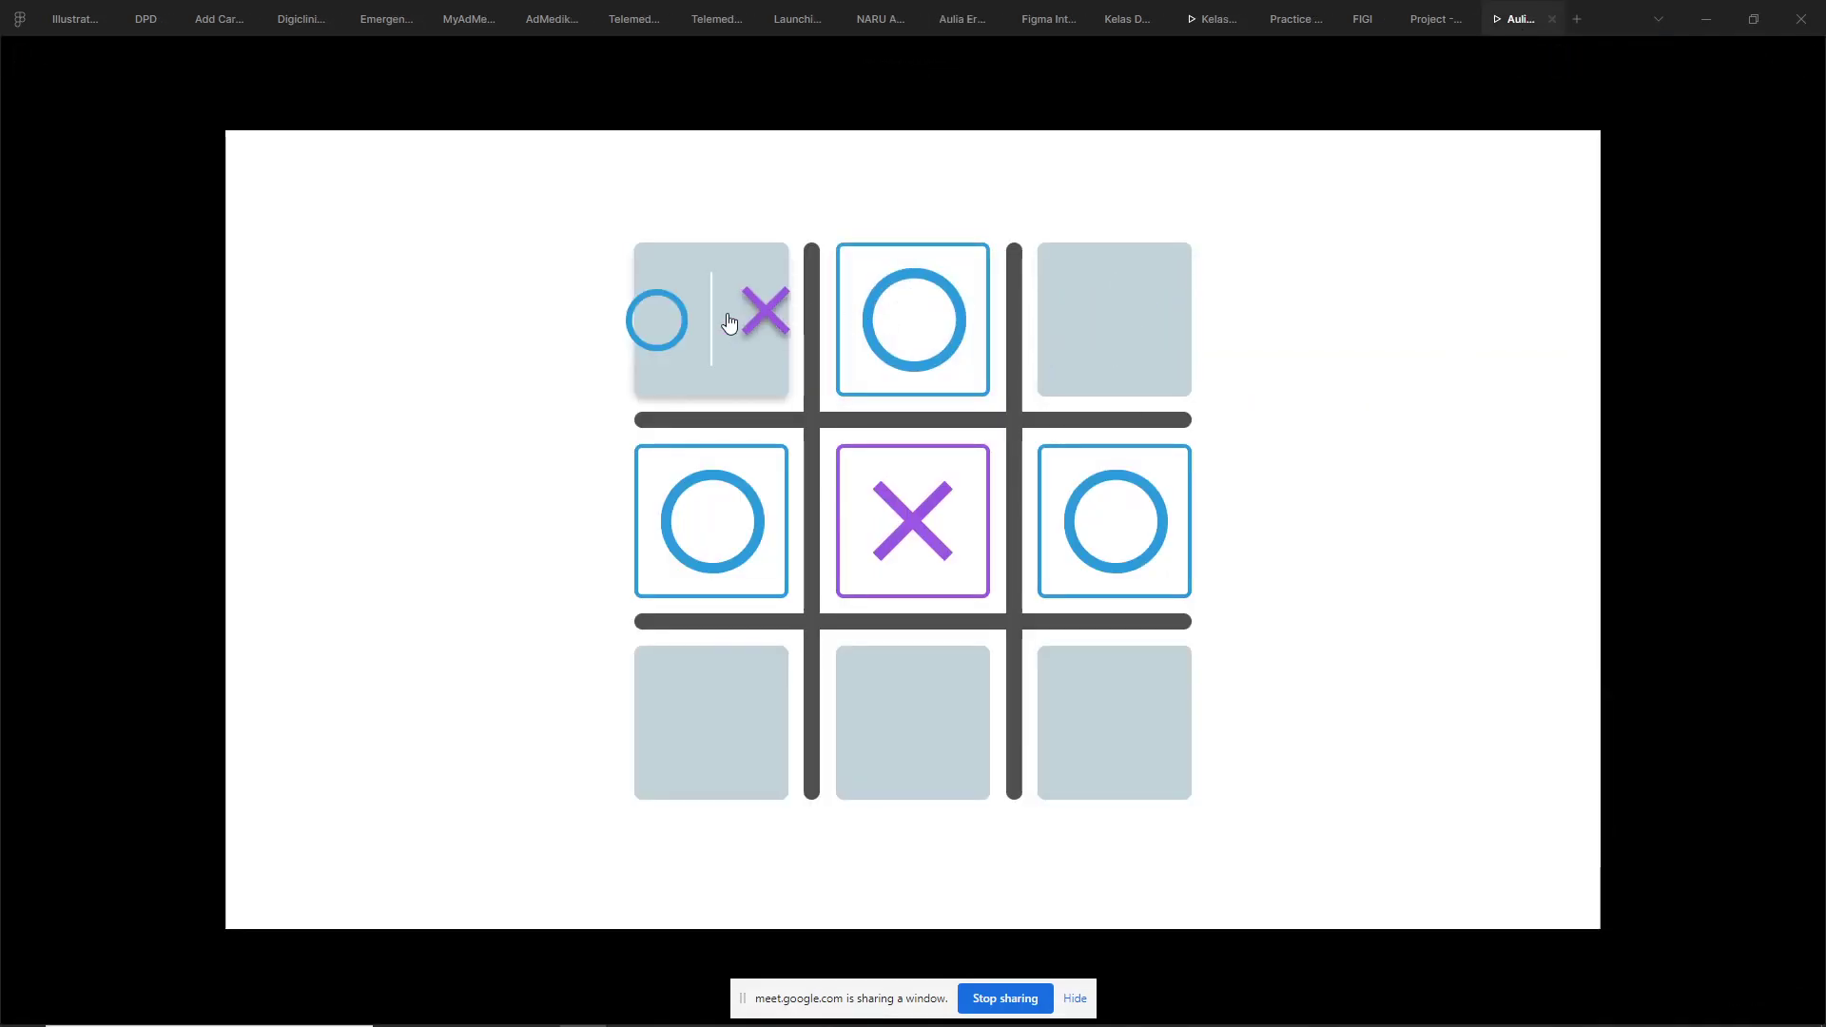
{"action": "left_click", "coordinate": [761, 318]}
{"action": "left_click", "coordinate": [762, 720]}
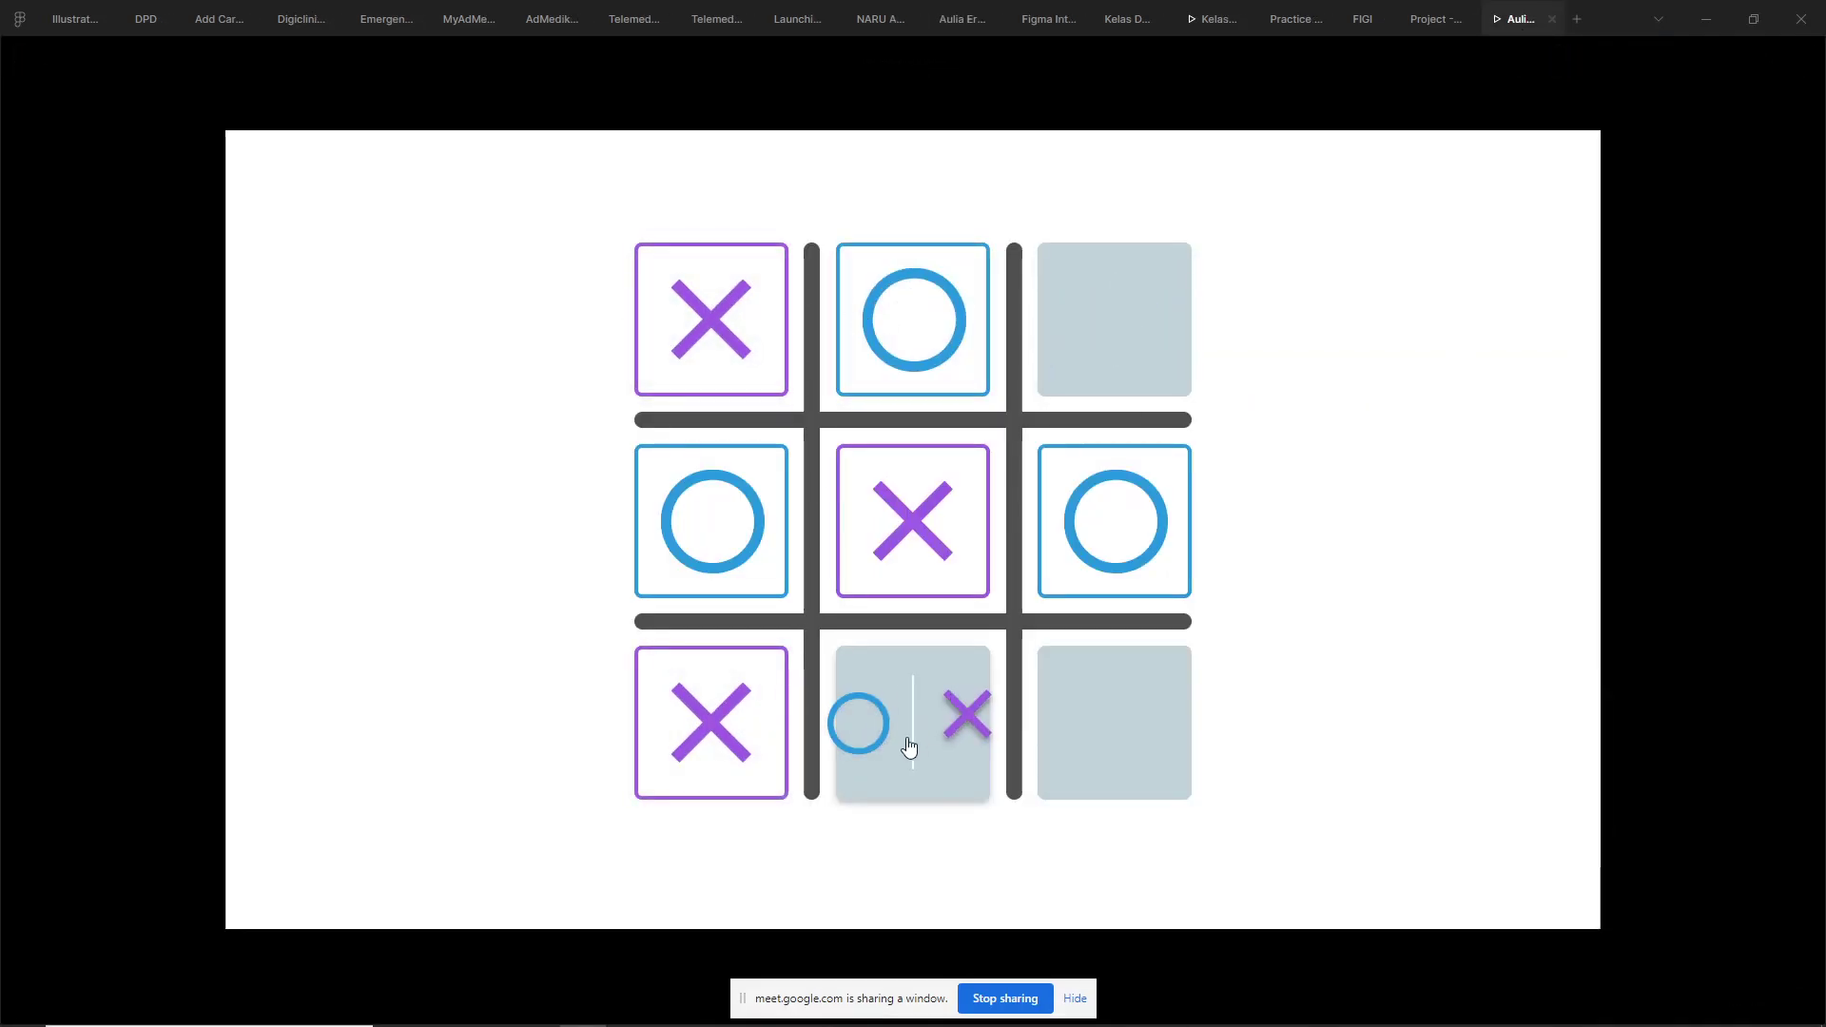
{"action": "left_click", "coordinate": [859, 720]}
{"action": "mouse_move", "coordinate": [1115, 319]}
{"action": "left_click", "coordinate": [1091, 315]}
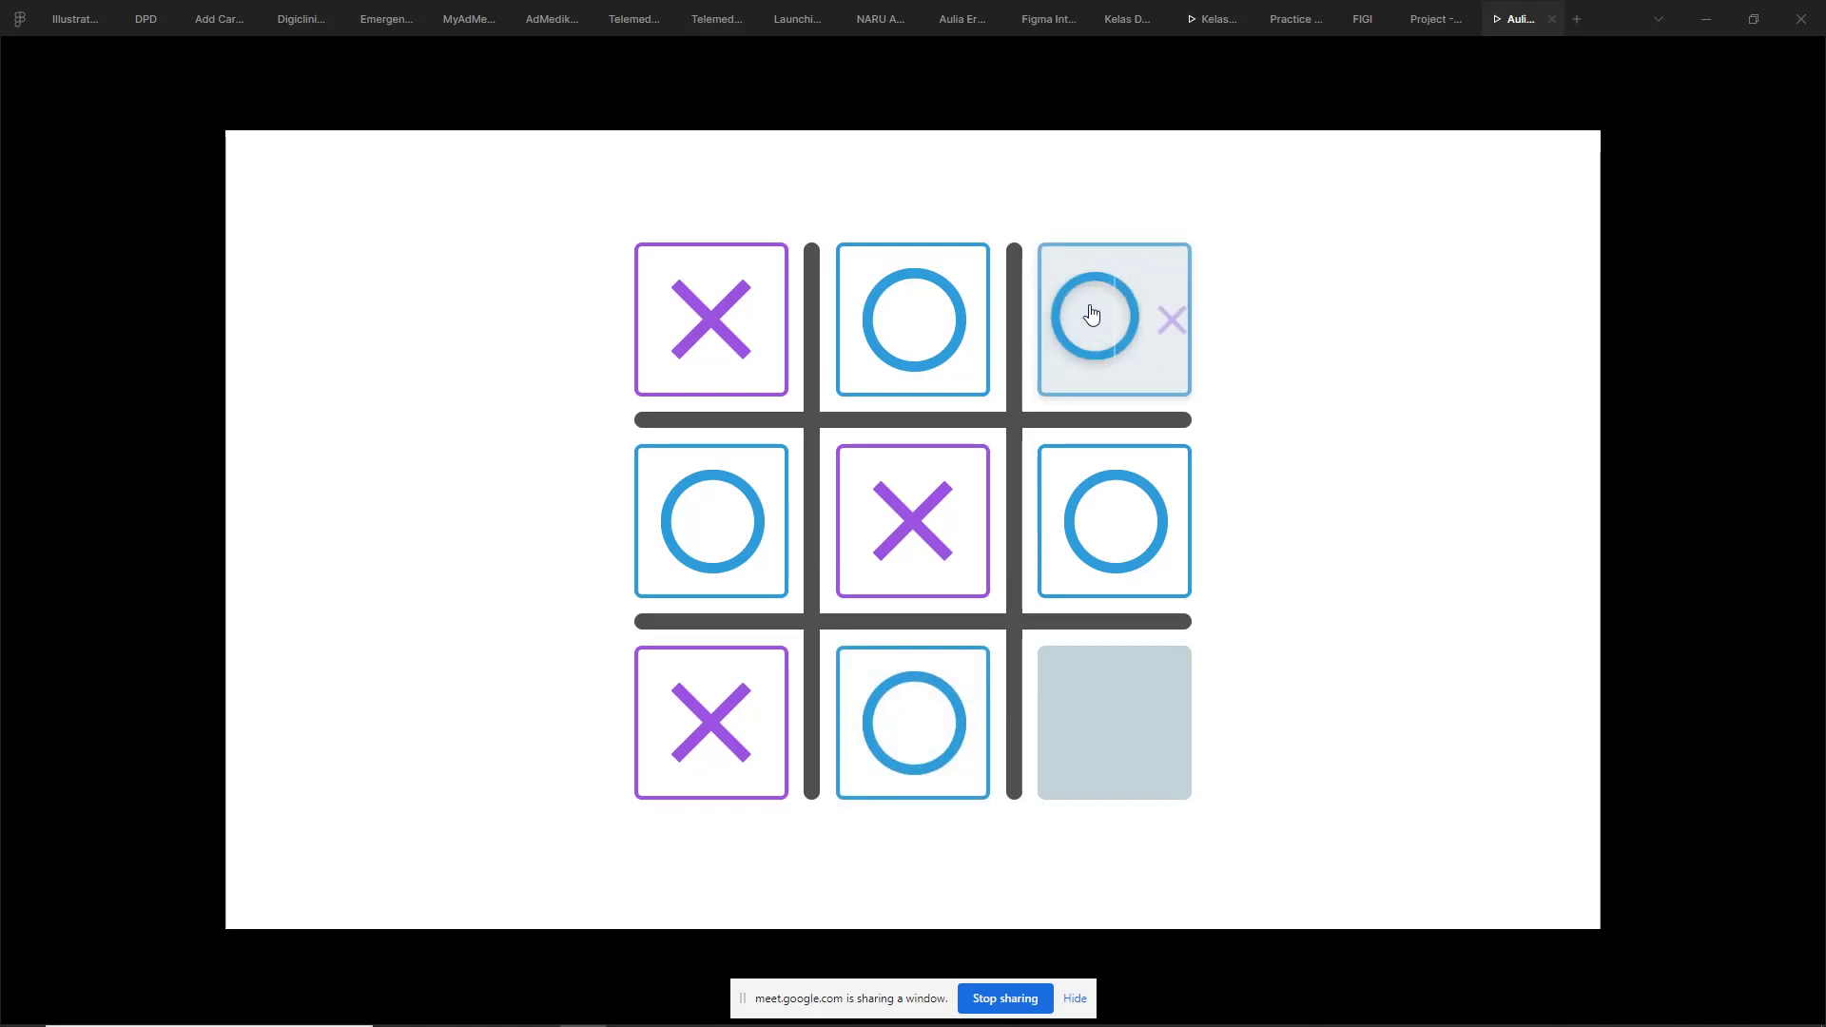
{"action": "left_click", "coordinate": [1082, 739]}
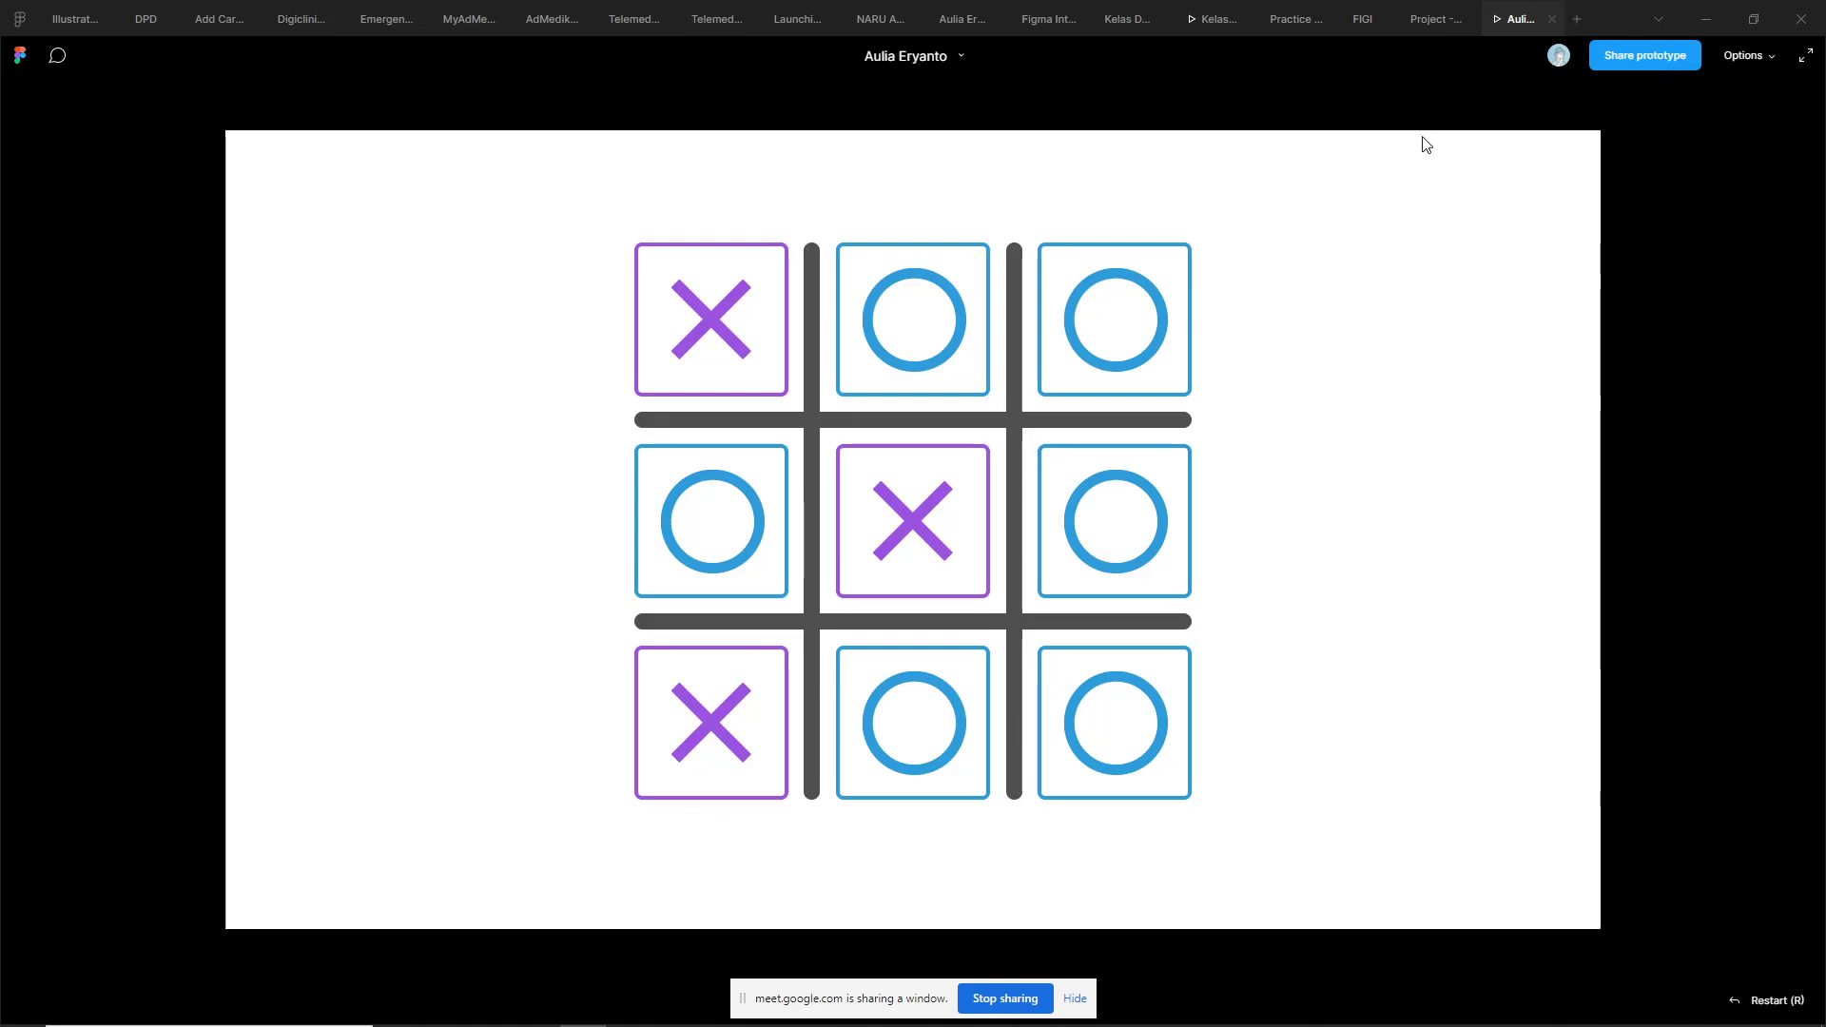
{"action": "mouse_move", "coordinate": [1431, 18]}
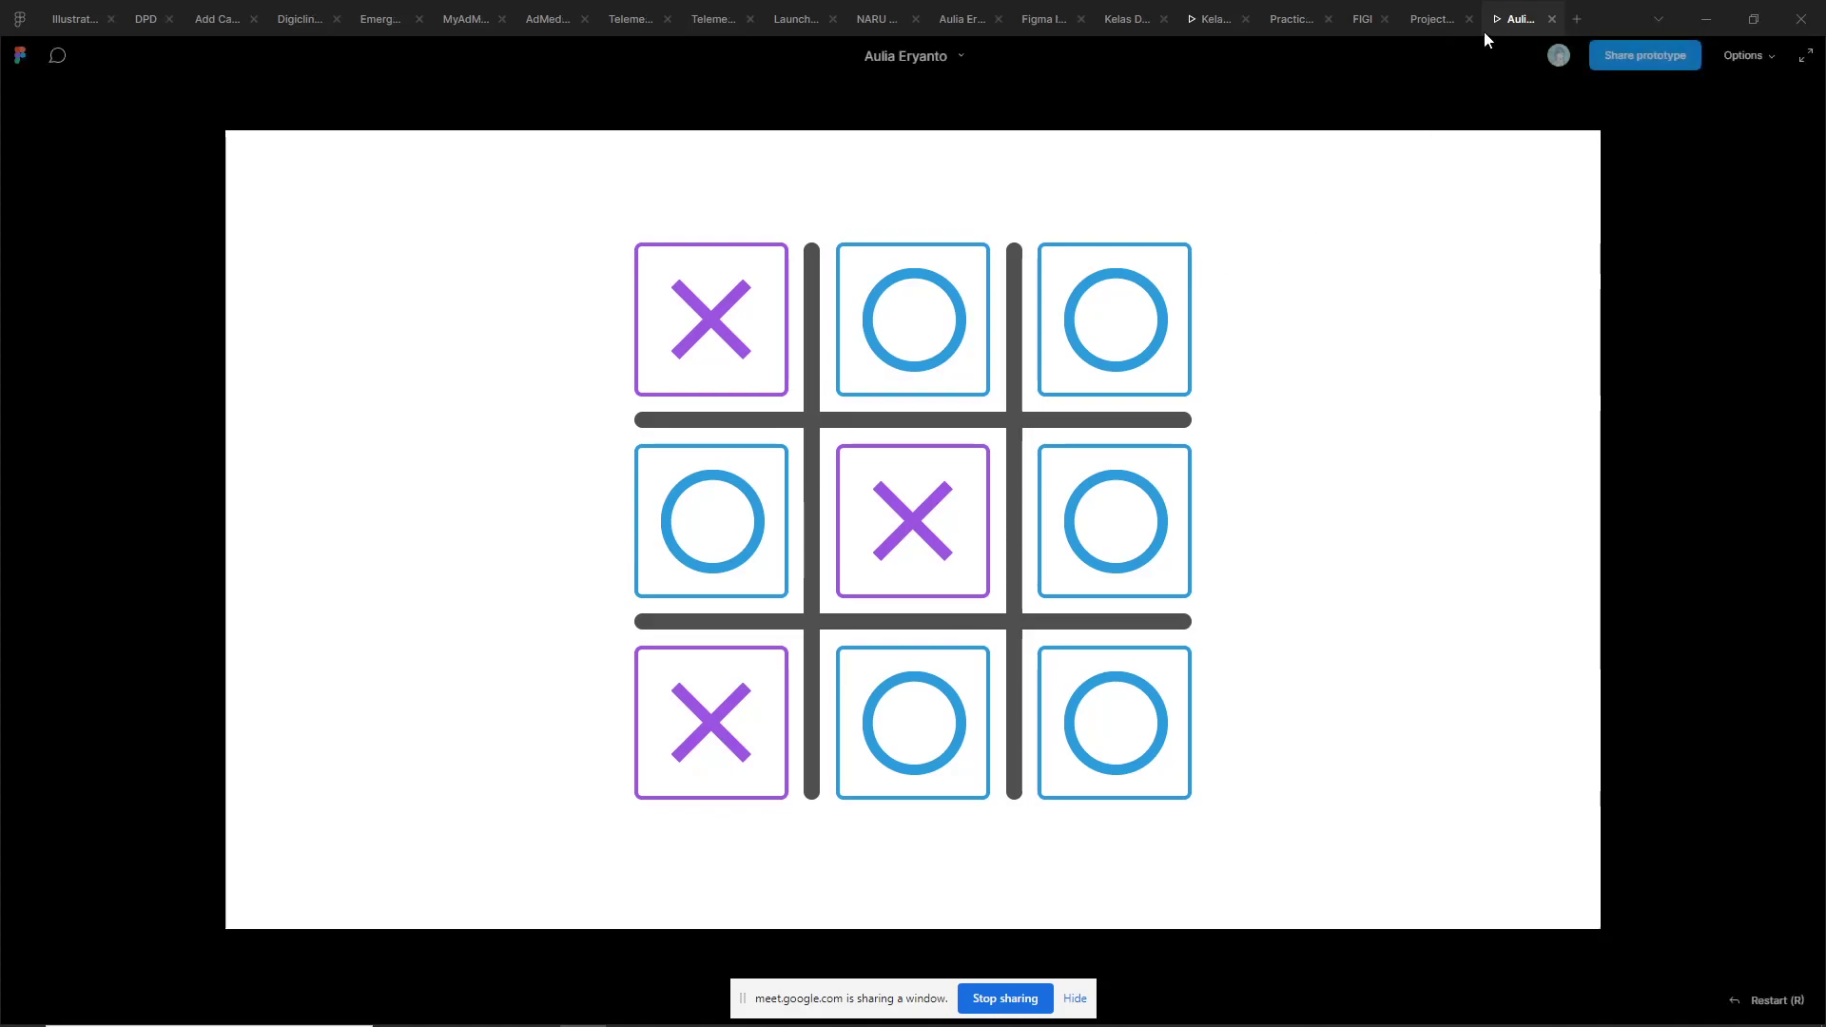
Cycle through the Sneakers, Avatar and Kelas file tabs to the Interactive Components Playground
{"action": "left_click", "coordinate": [1418, 21]}
{"action": "left_click", "coordinate": [1292, 19]}
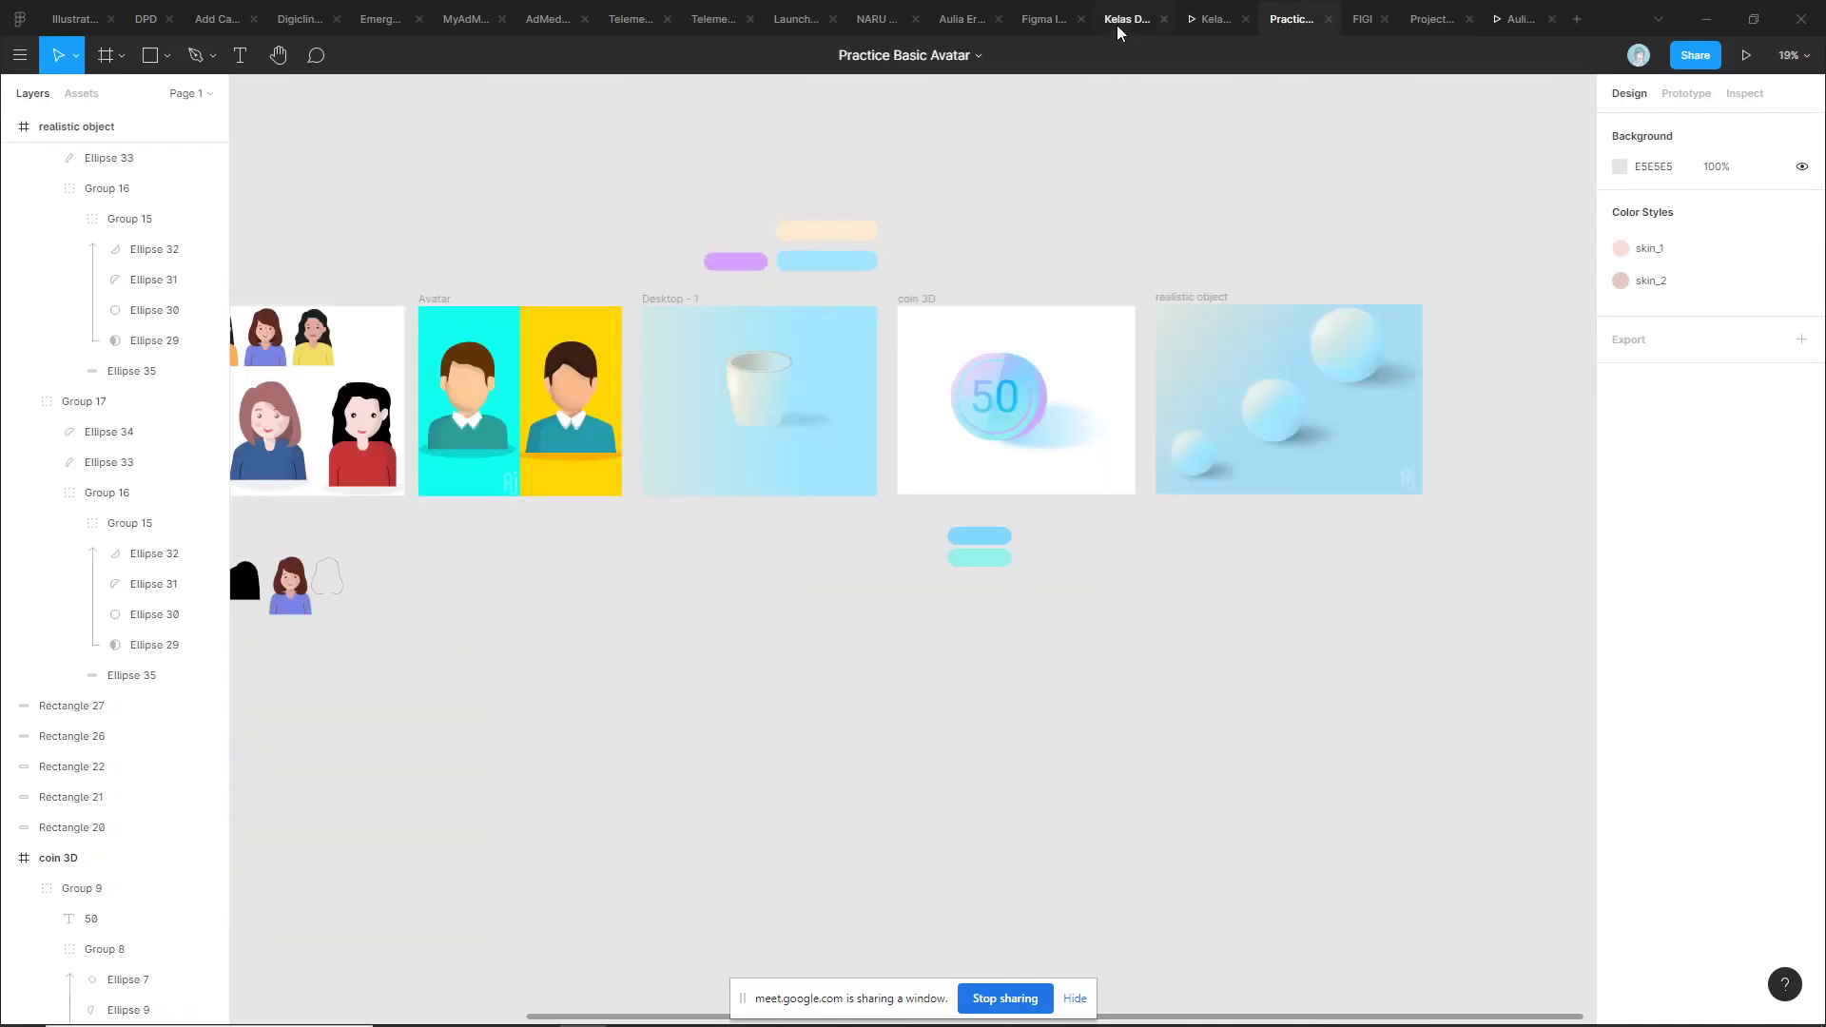
{"action": "left_click", "coordinate": [1119, 21]}
{"action": "left_click", "coordinate": [1049, 21]}
{"action": "key", "text": "alt+Tab"}
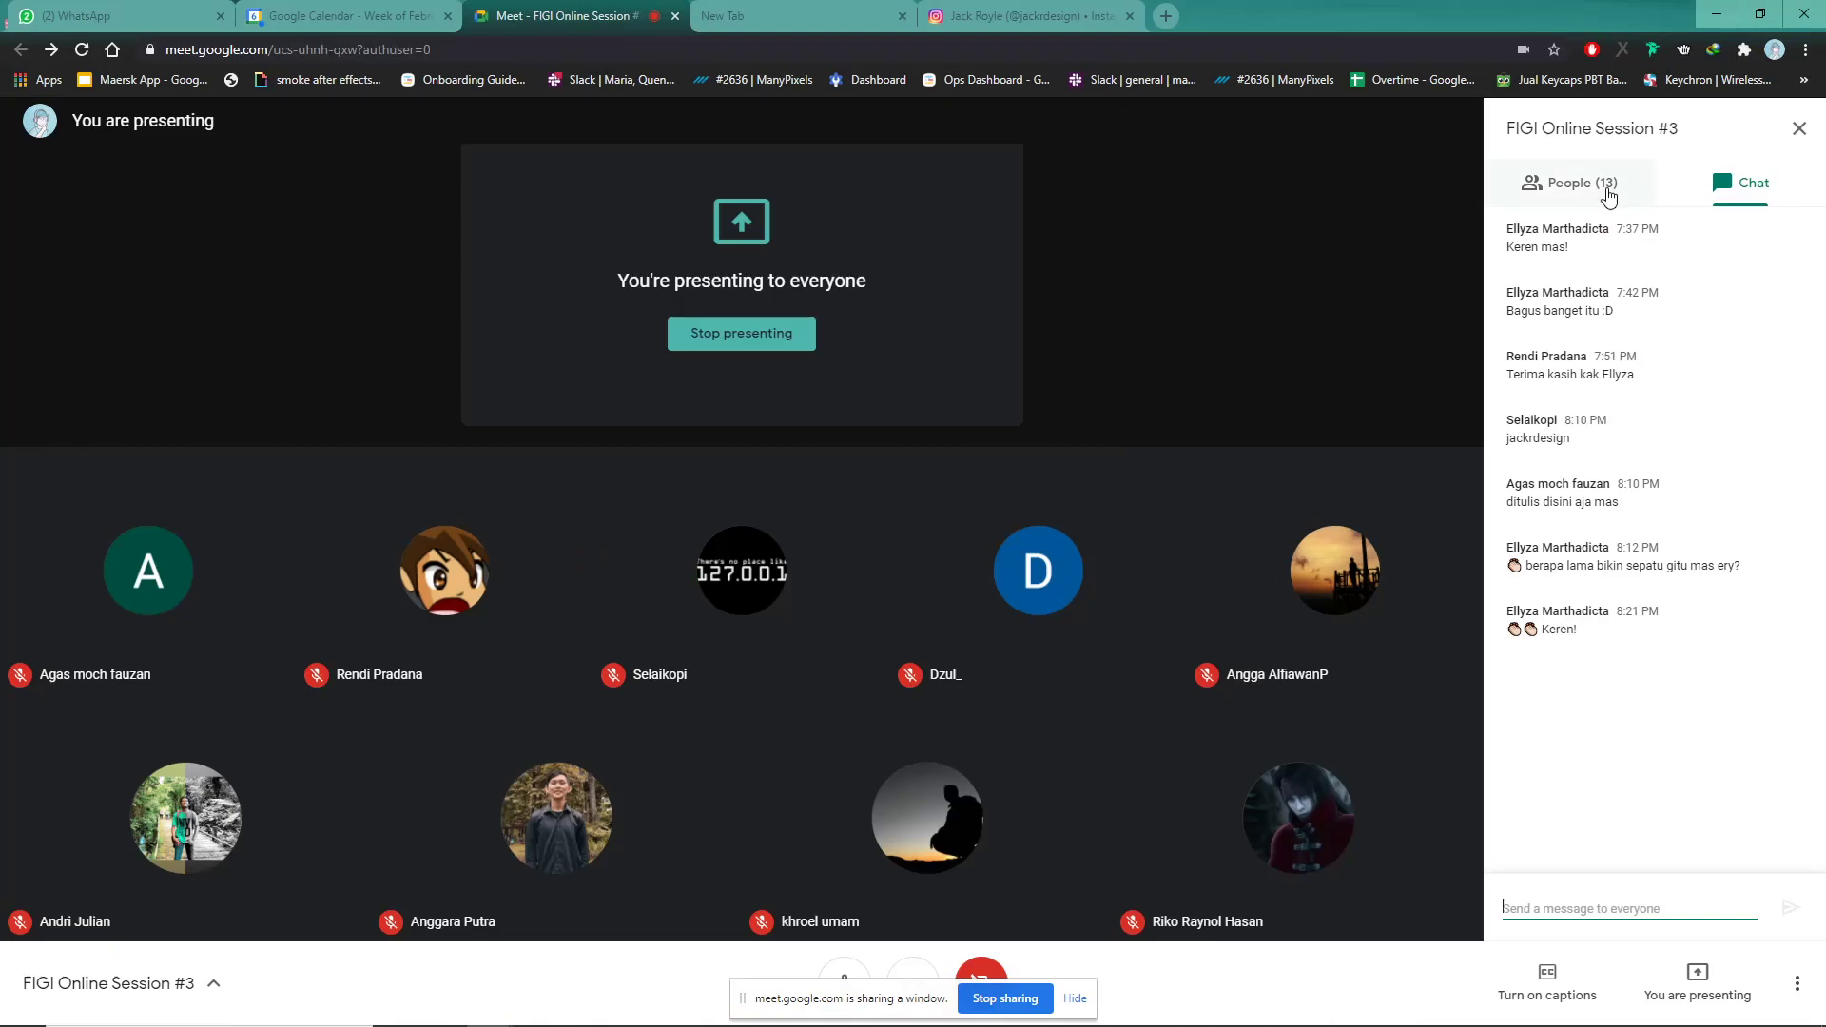
Switch between the Meet People list of 13 participants and the chat, then bring Figma back
{"action": "left_click", "coordinate": [1607, 196]}
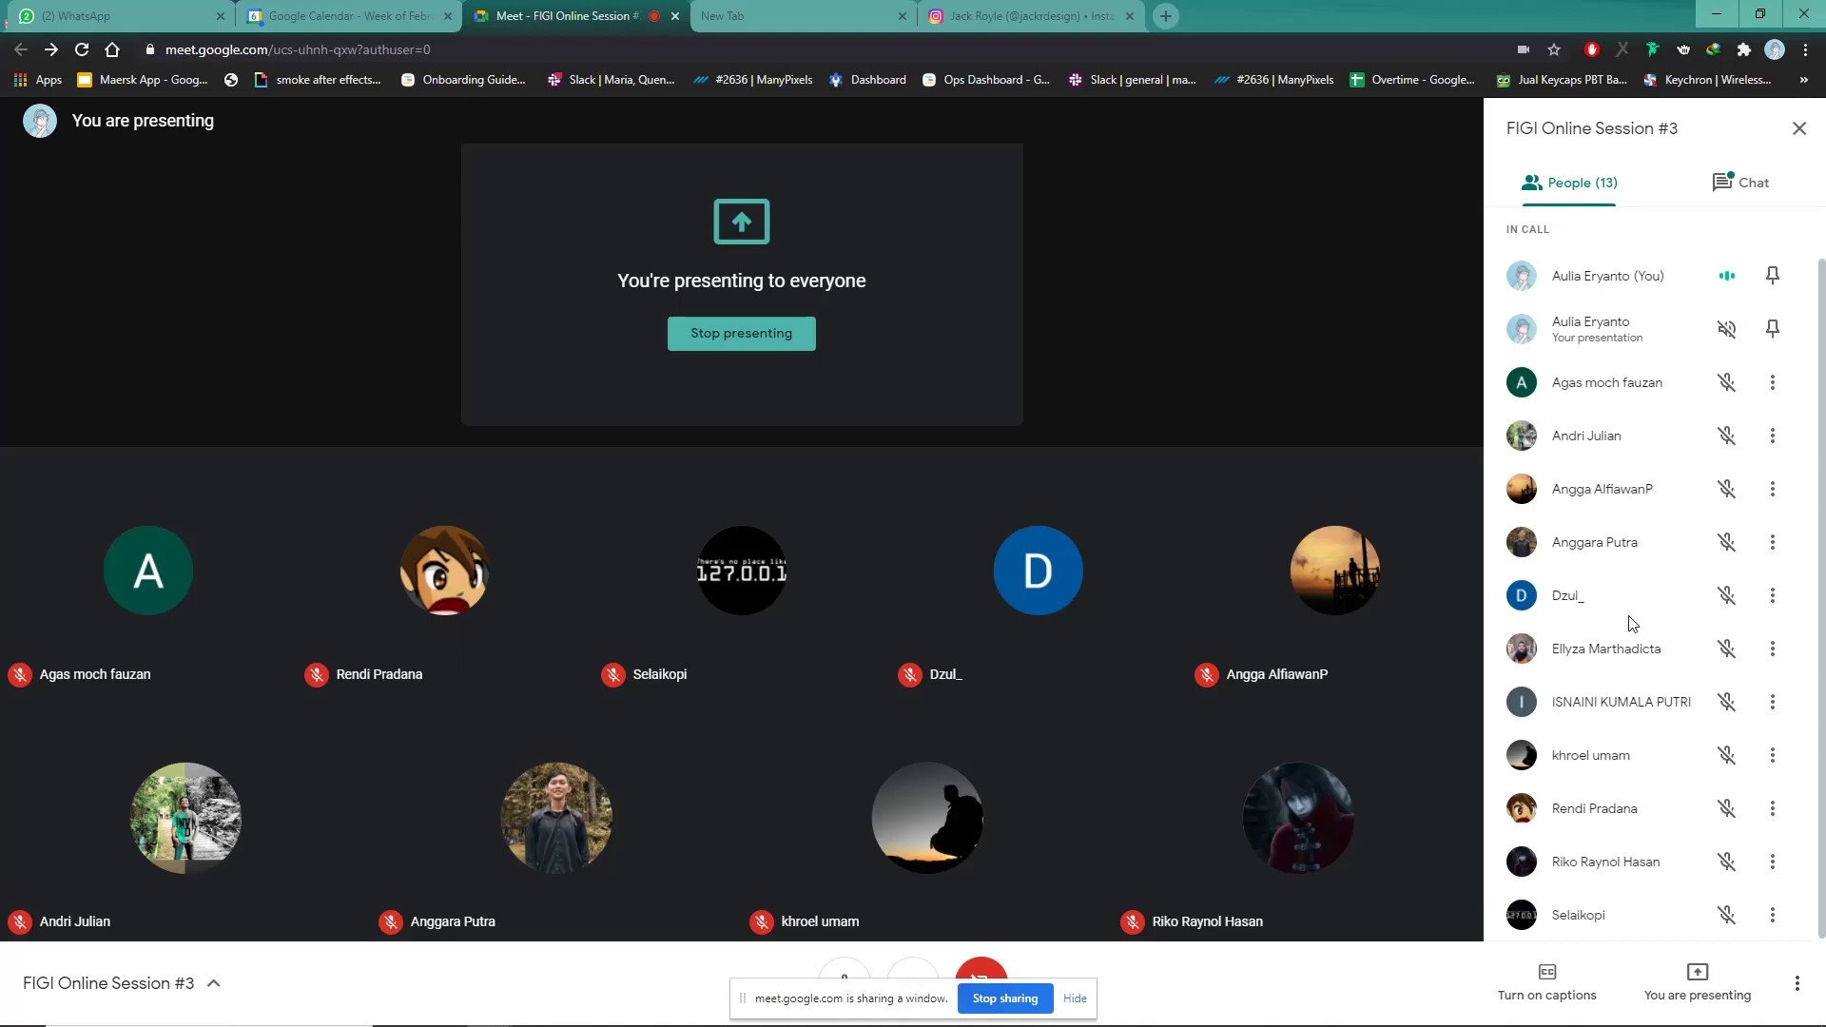
{"action": "left_click", "coordinate": [1741, 182]}
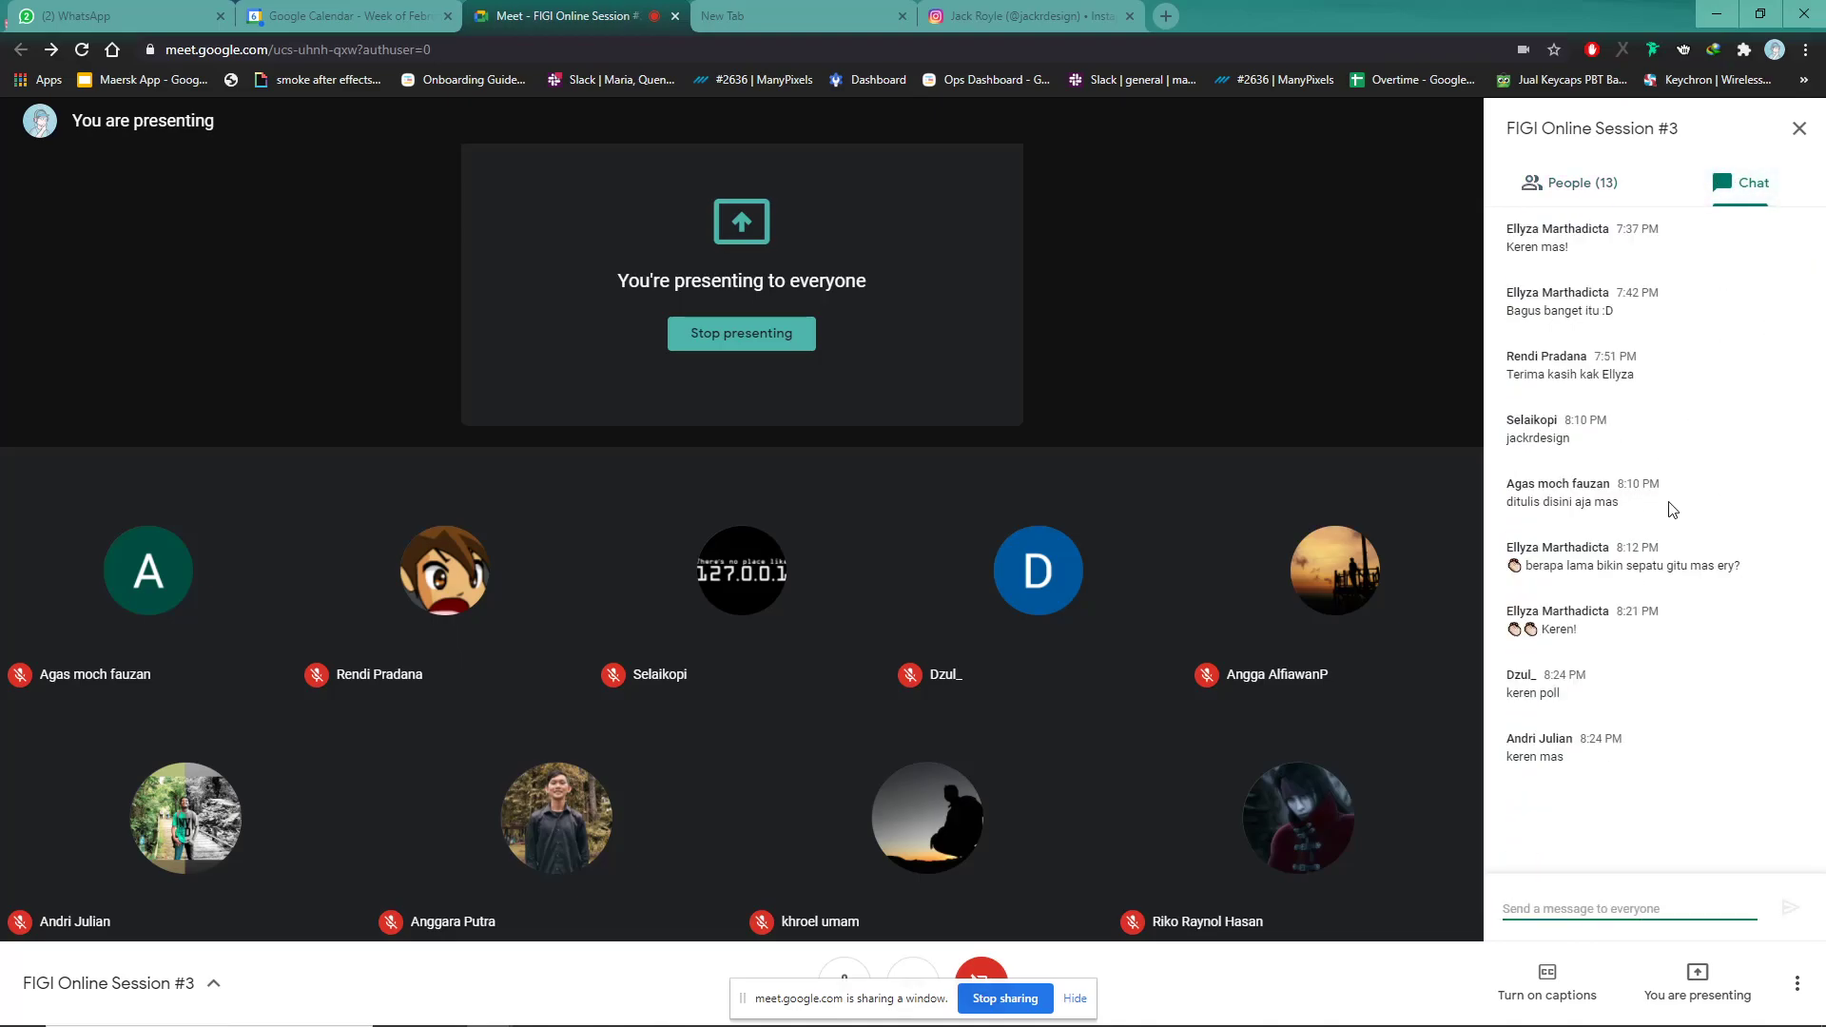
{"action": "left_click", "coordinate": [1584, 189]}
{"action": "left_click", "coordinate": [1745, 190]}
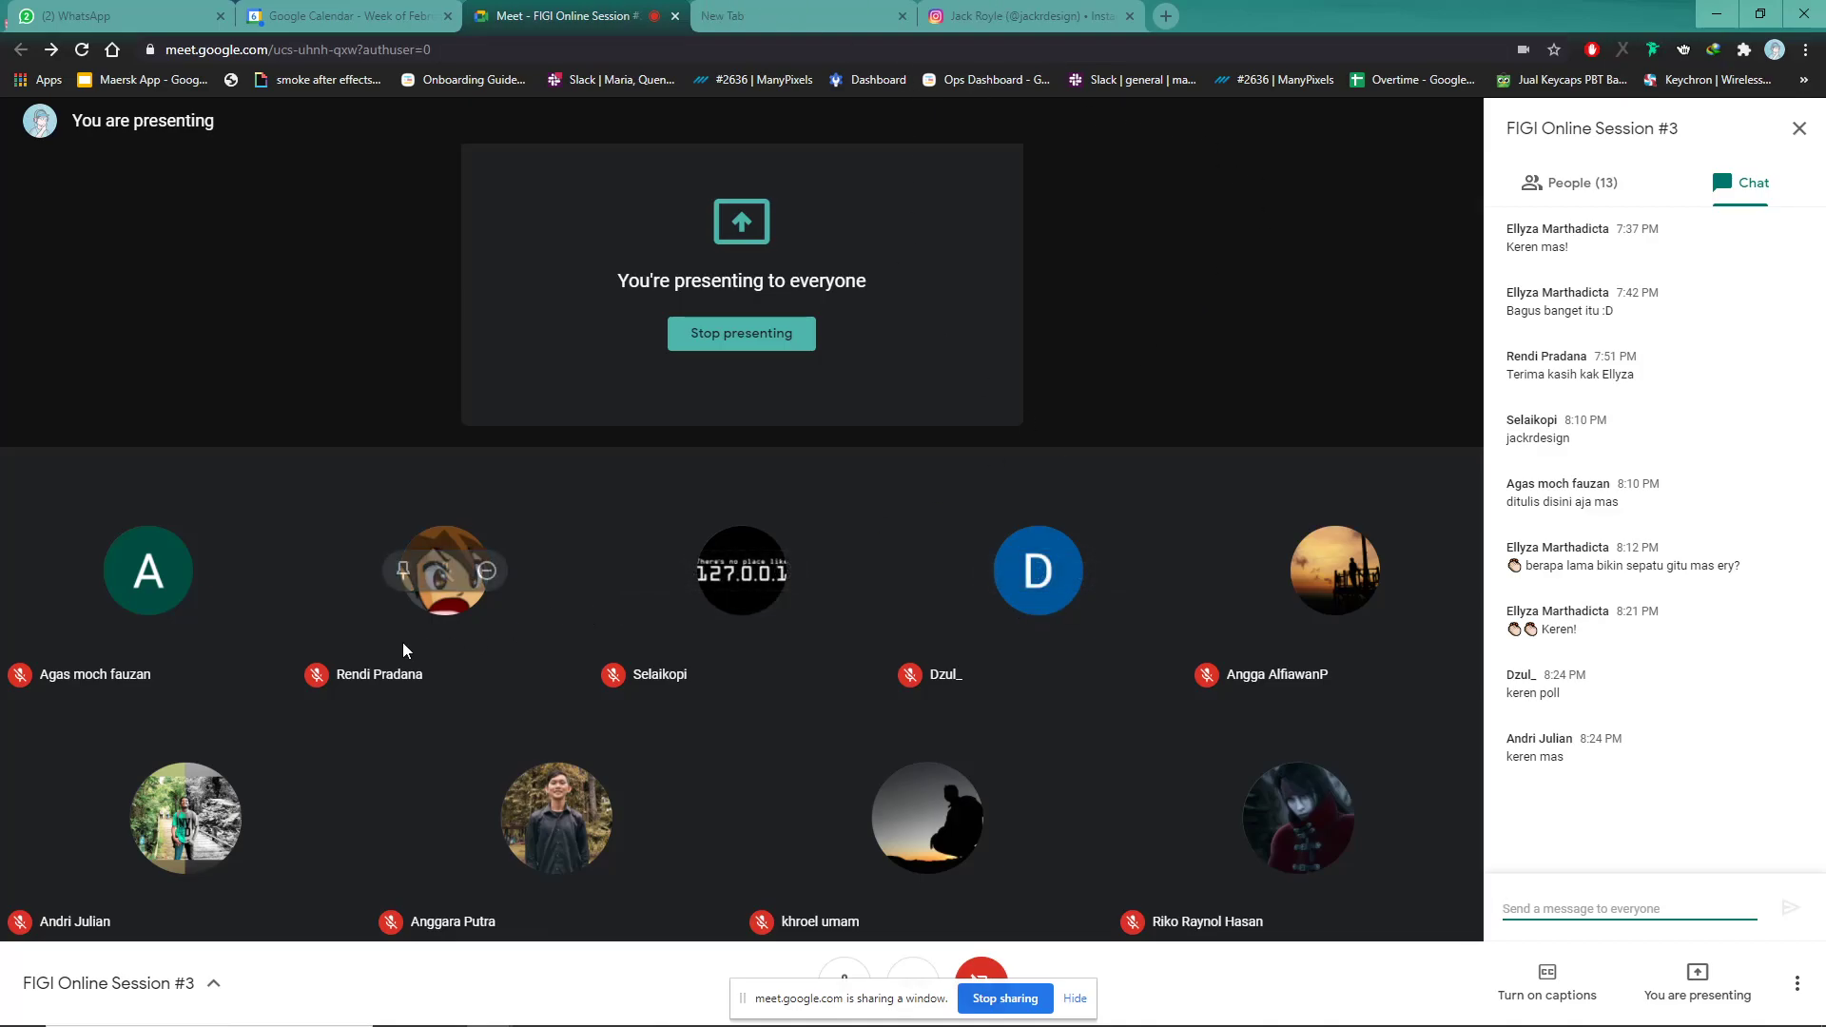
{"action": "mouse_move", "coordinate": [927, 817]}
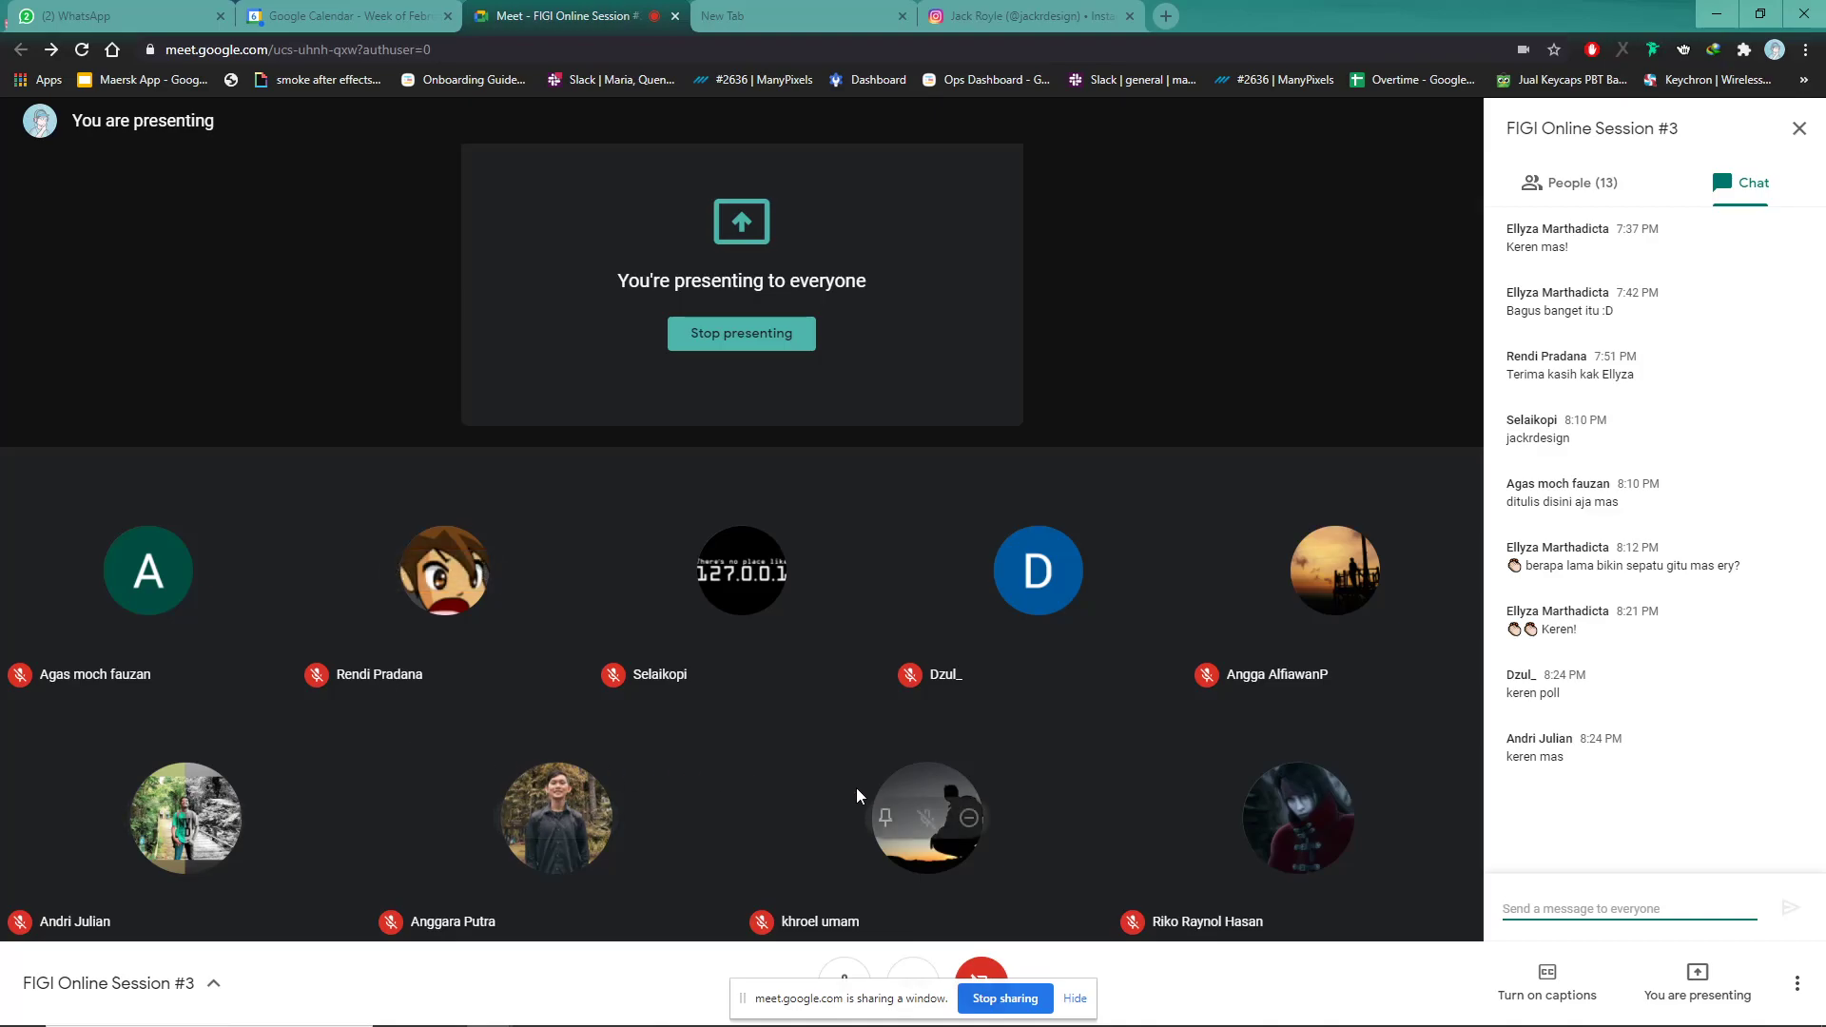
{"action": "left_click", "coordinate": [1570, 182]}
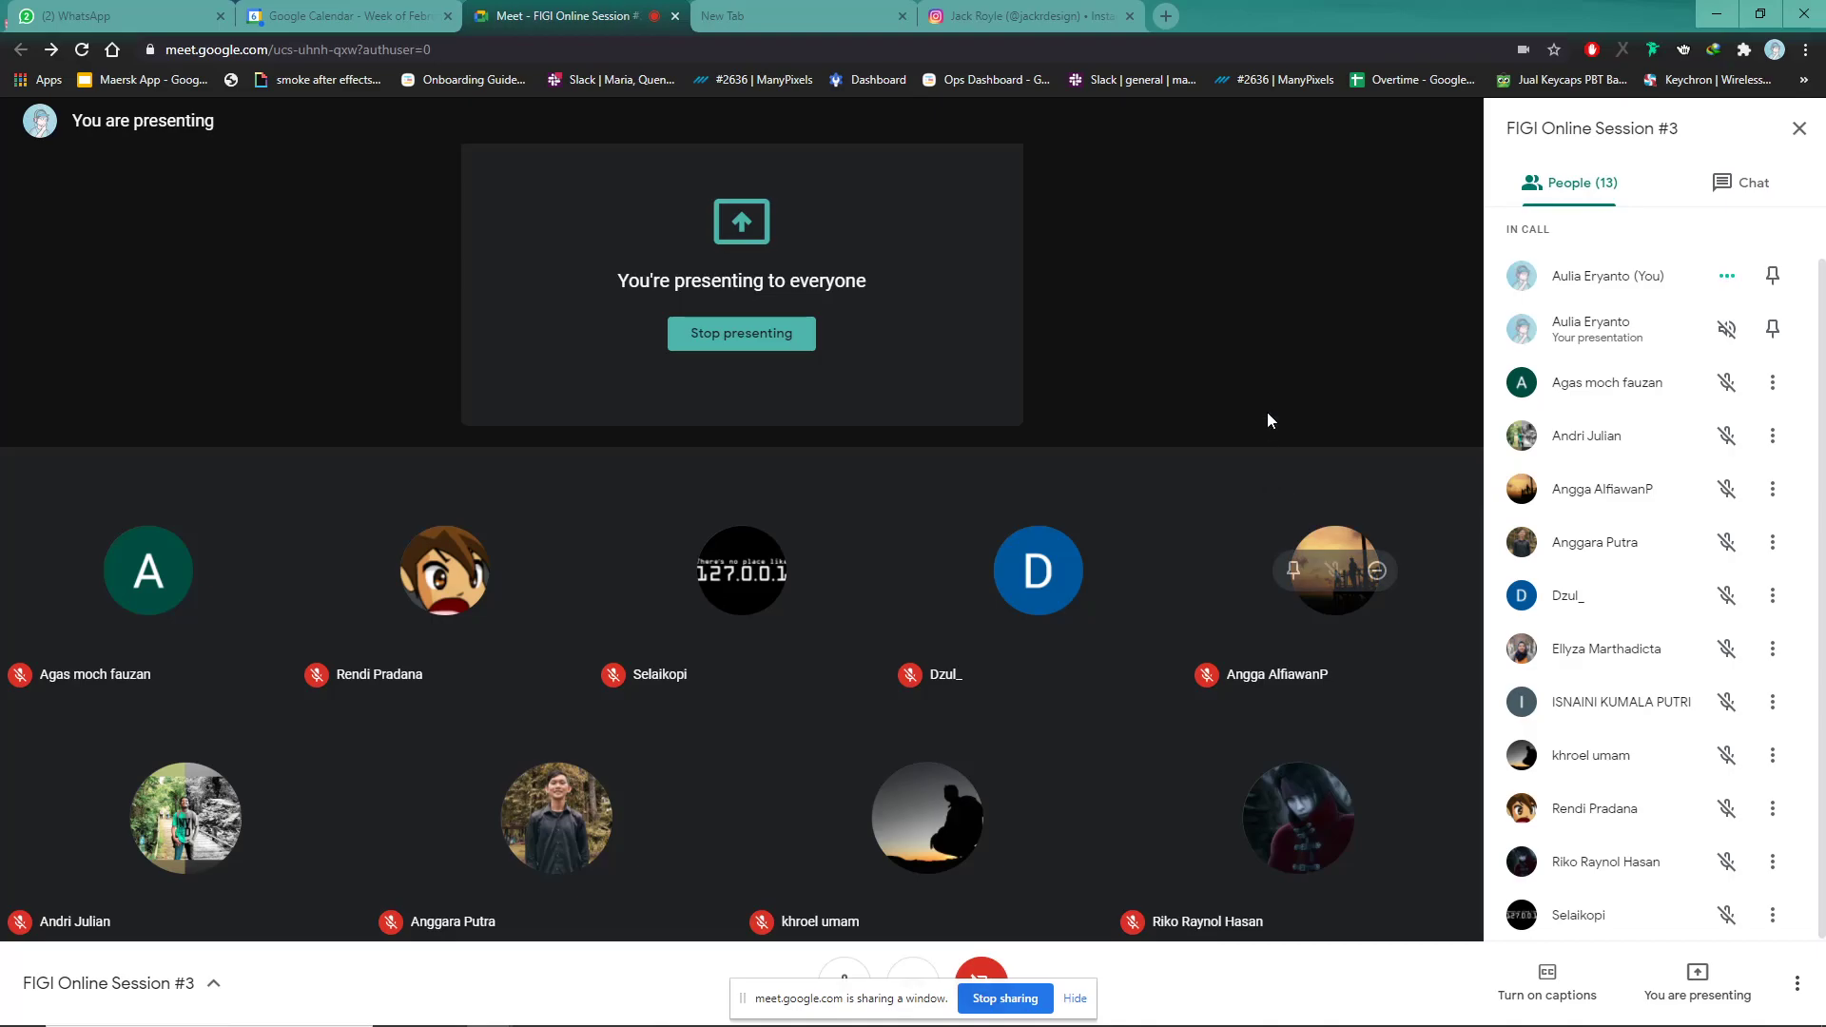
{"action": "mouse_move", "coordinate": [563, 1016]}
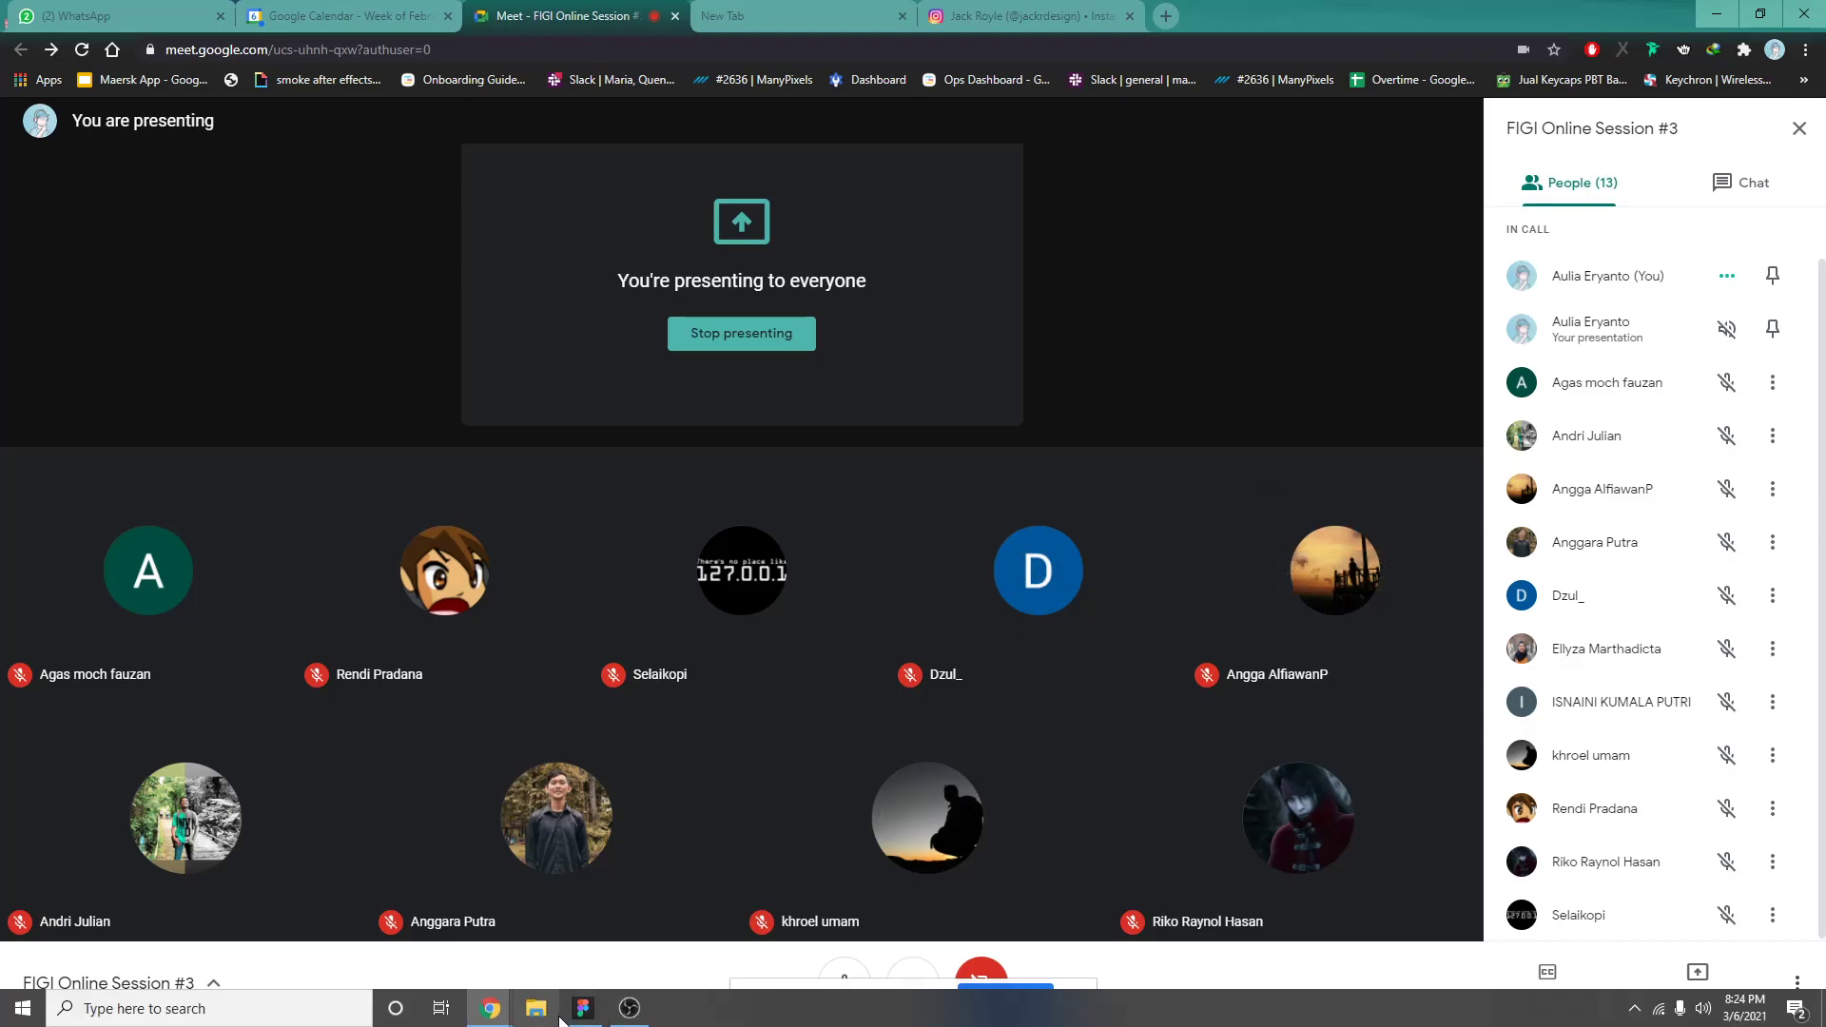
{"action": "left_click", "coordinate": [582, 1009]}
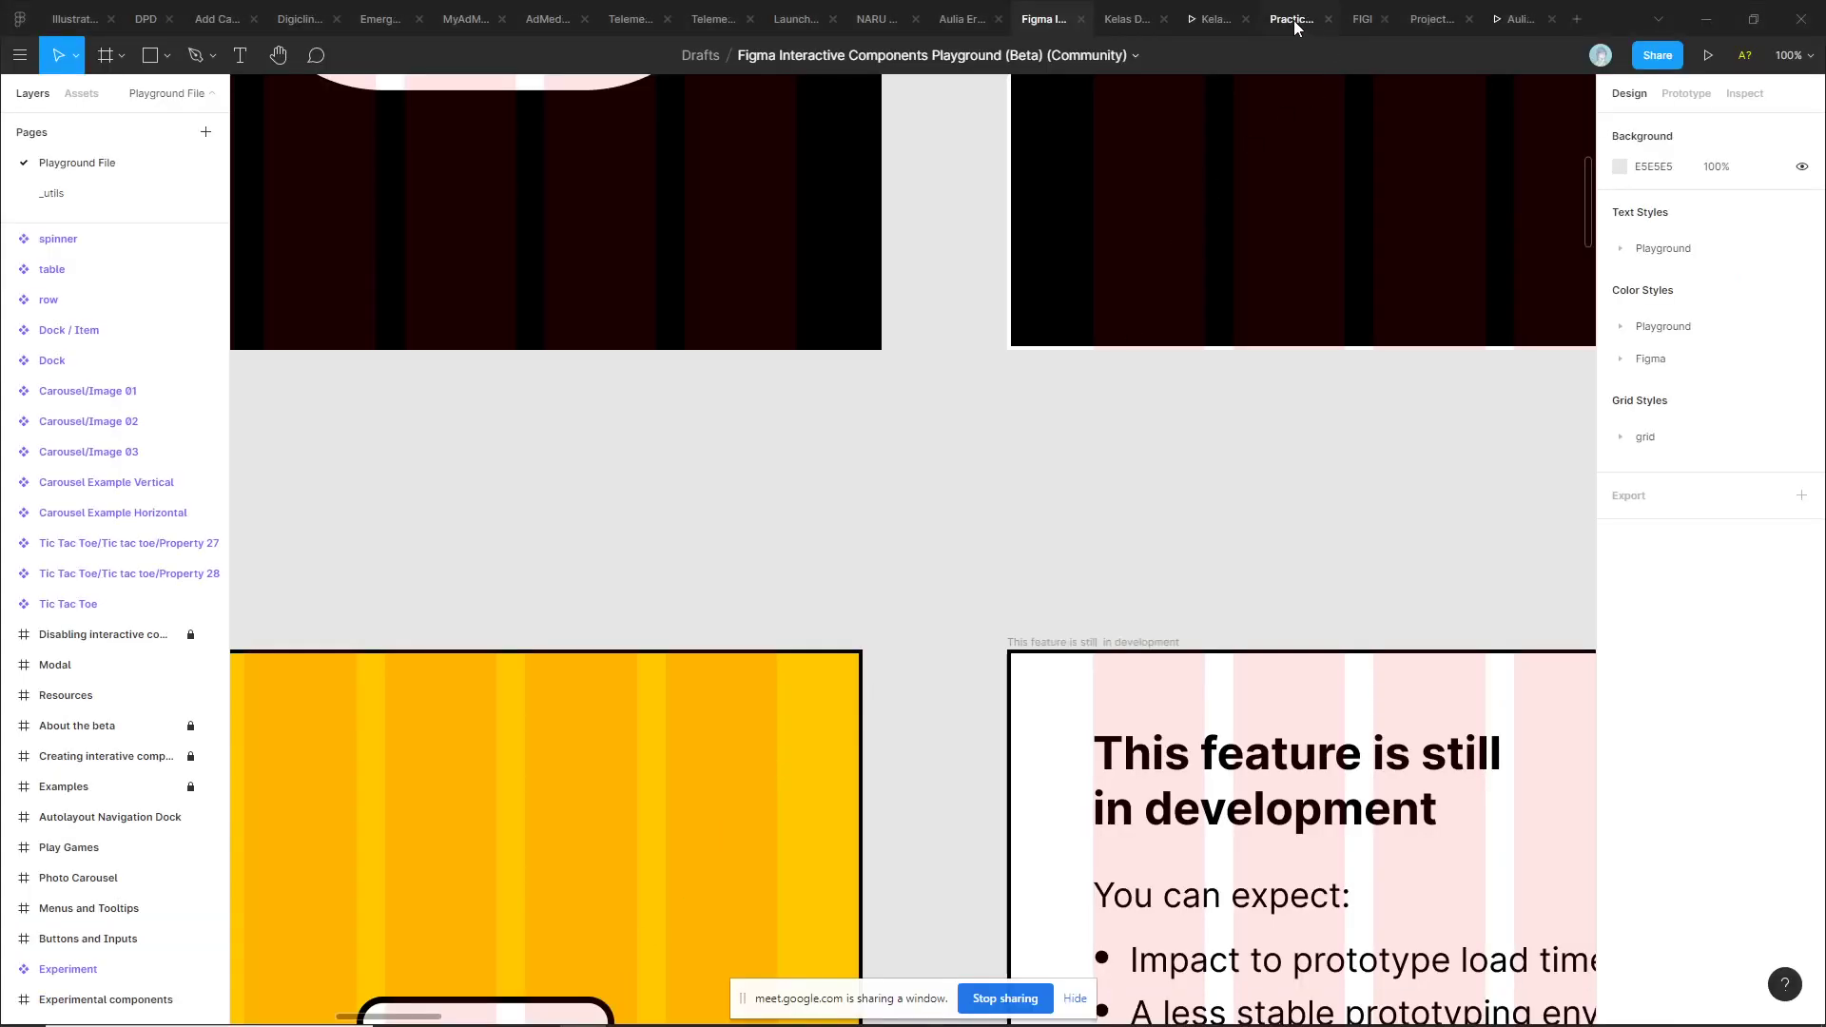
Open the Practice Basic Avatar file and pan over its avatar and cup frames
{"action": "left_click", "coordinate": [1294, 20]}
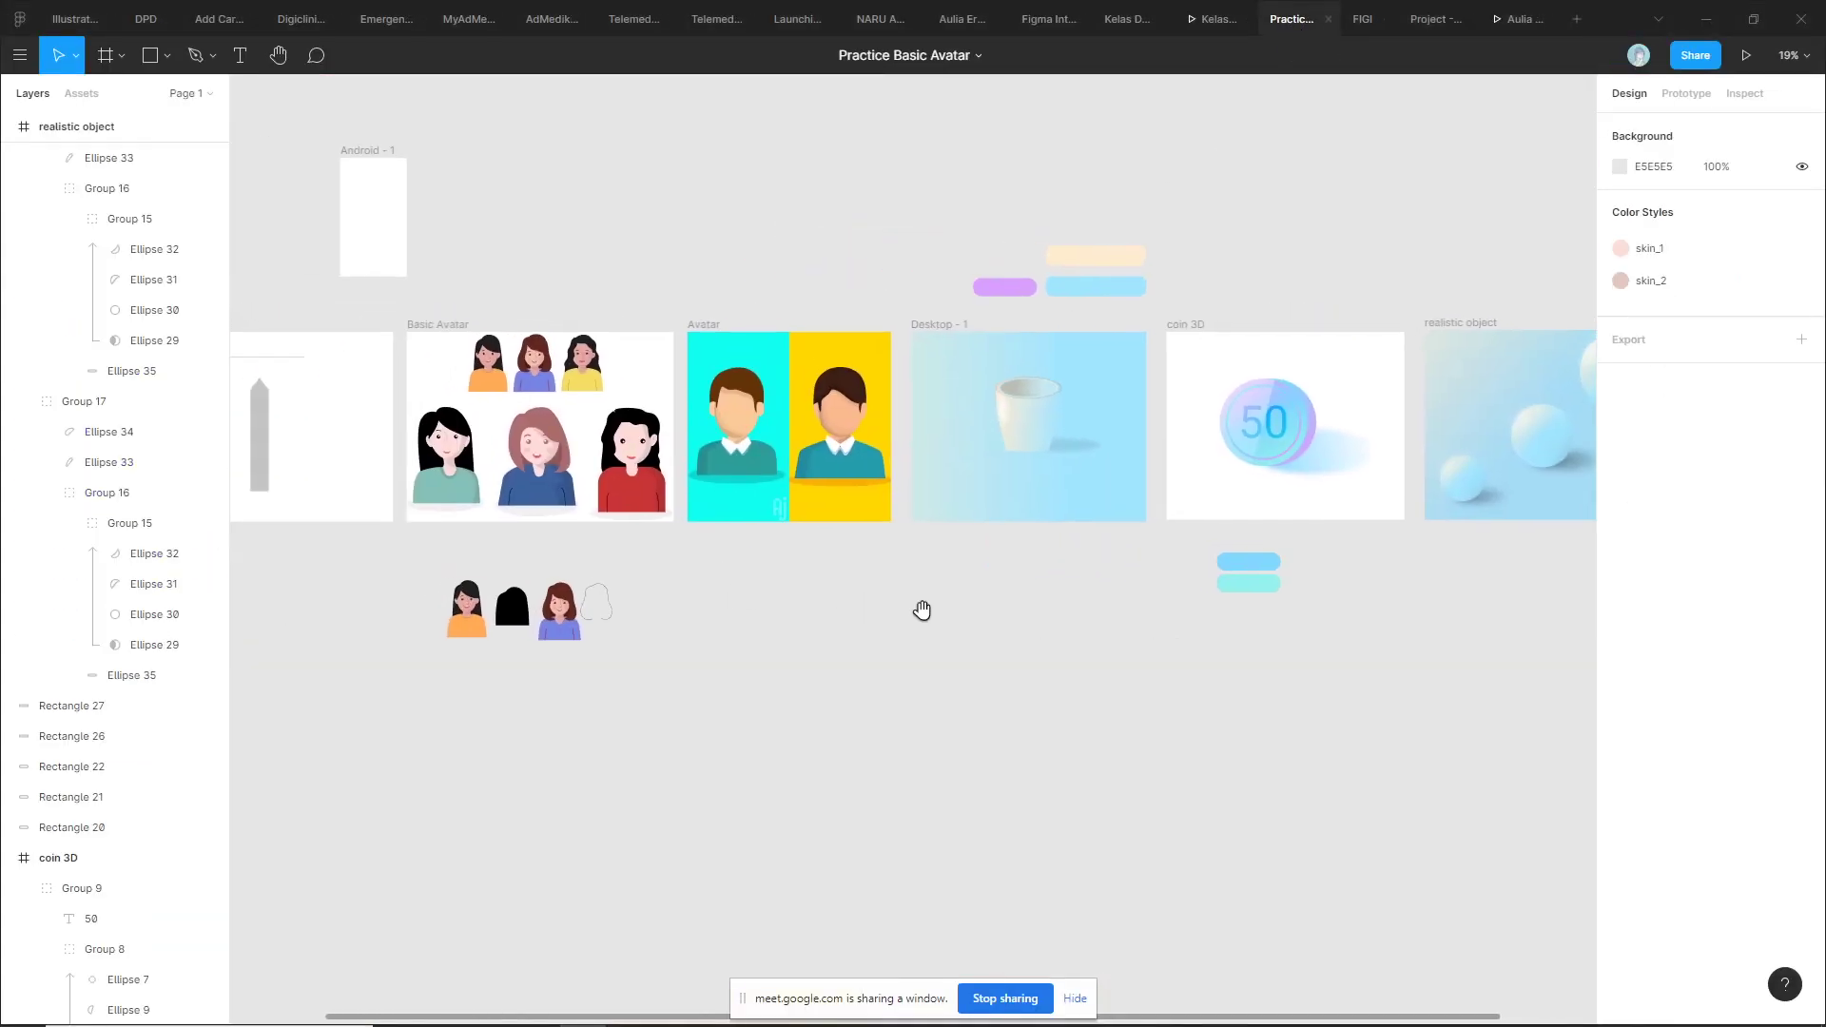
{"action": "left_click_drag", "start_coordinate": [898, 617], "coordinate": [1049, 620]}
{"action": "scroll", "coordinate": [1192, 619], "scroll_direction": "down", "scroll_amount": 1}
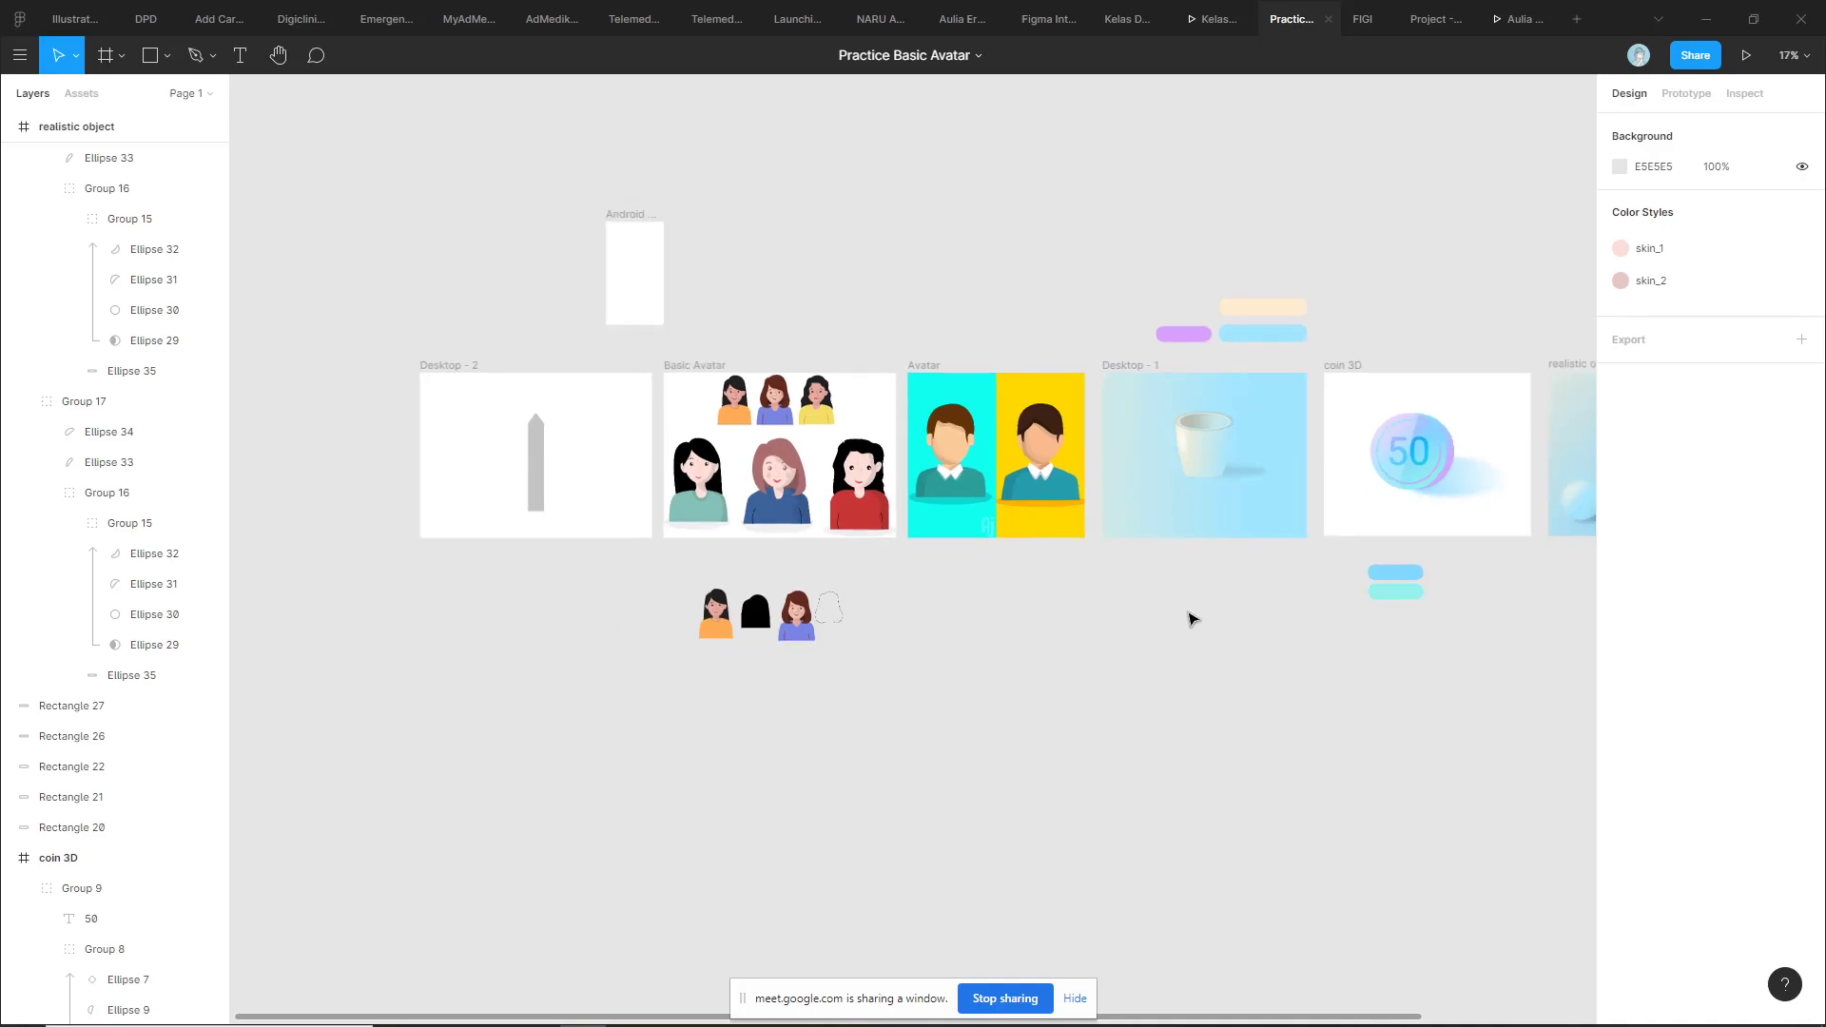
{"action": "scroll", "coordinate": [1118, 582], "scroll_direction": "right", "scroll_amount": 2}
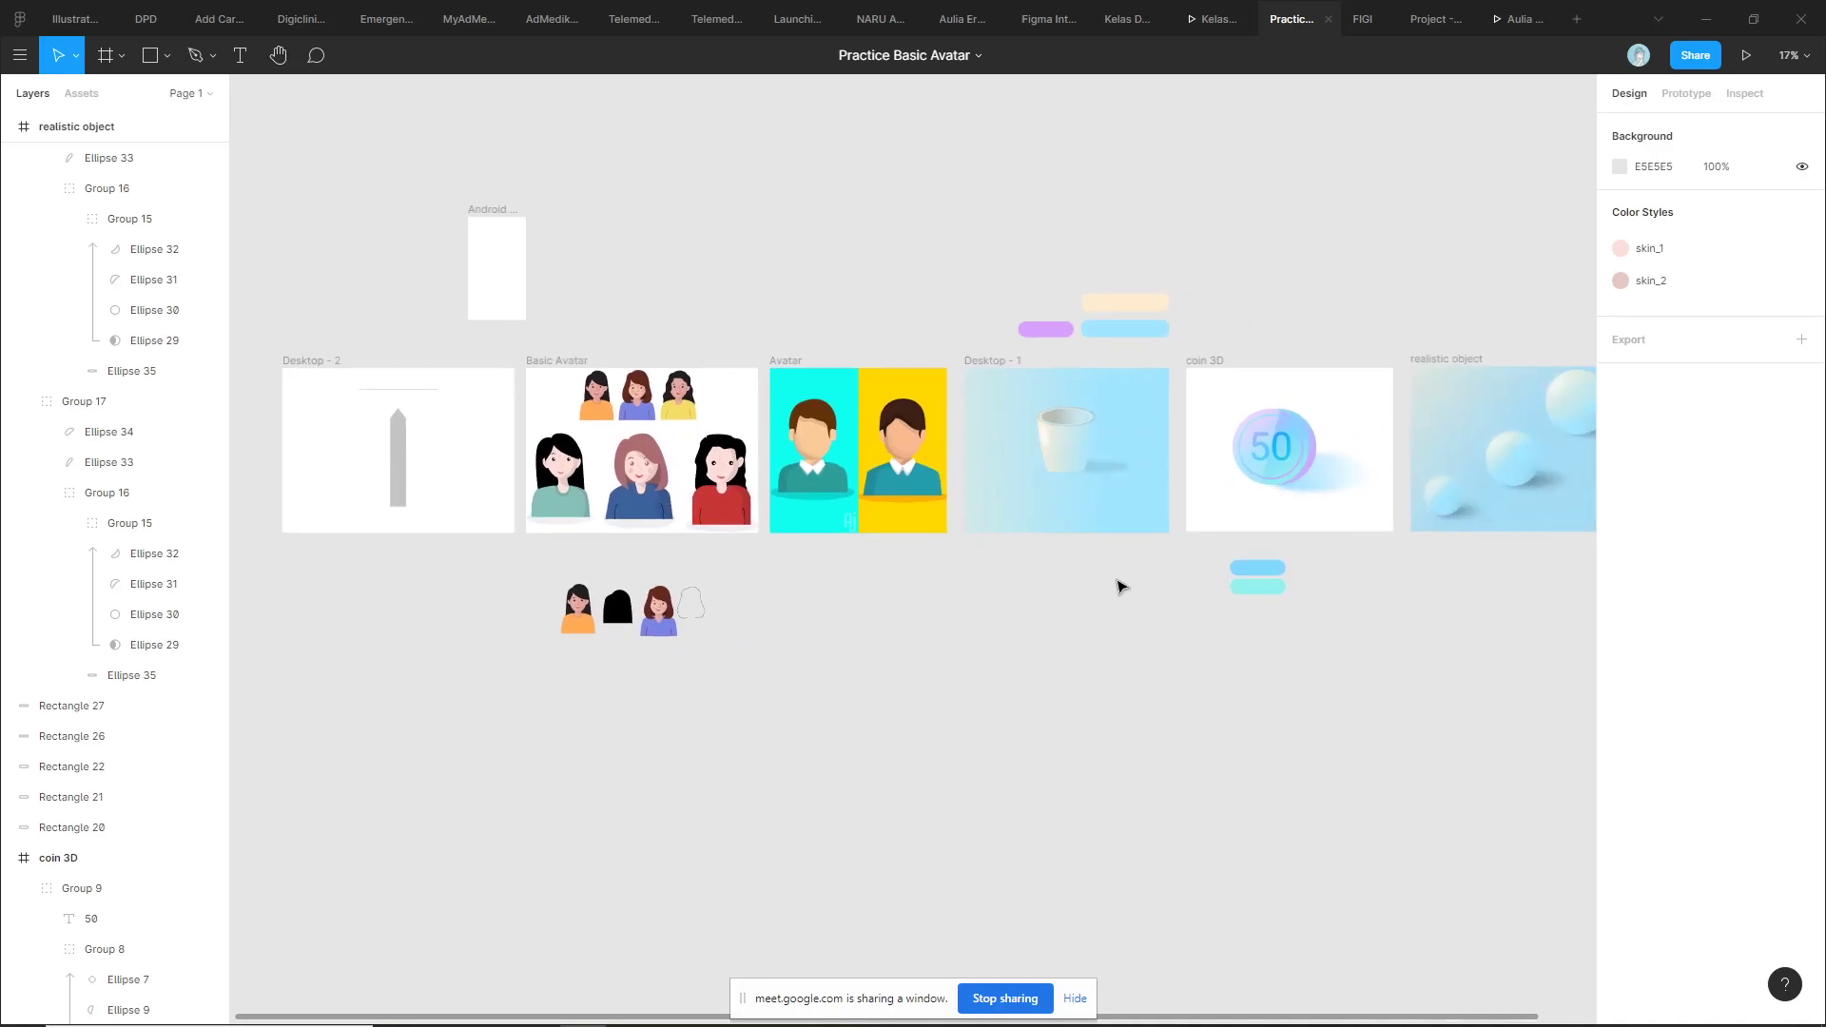
{"action": "scroll", "coordinate": [1118, 585], "scroll_direction": "up", "scroll_amount": 2}
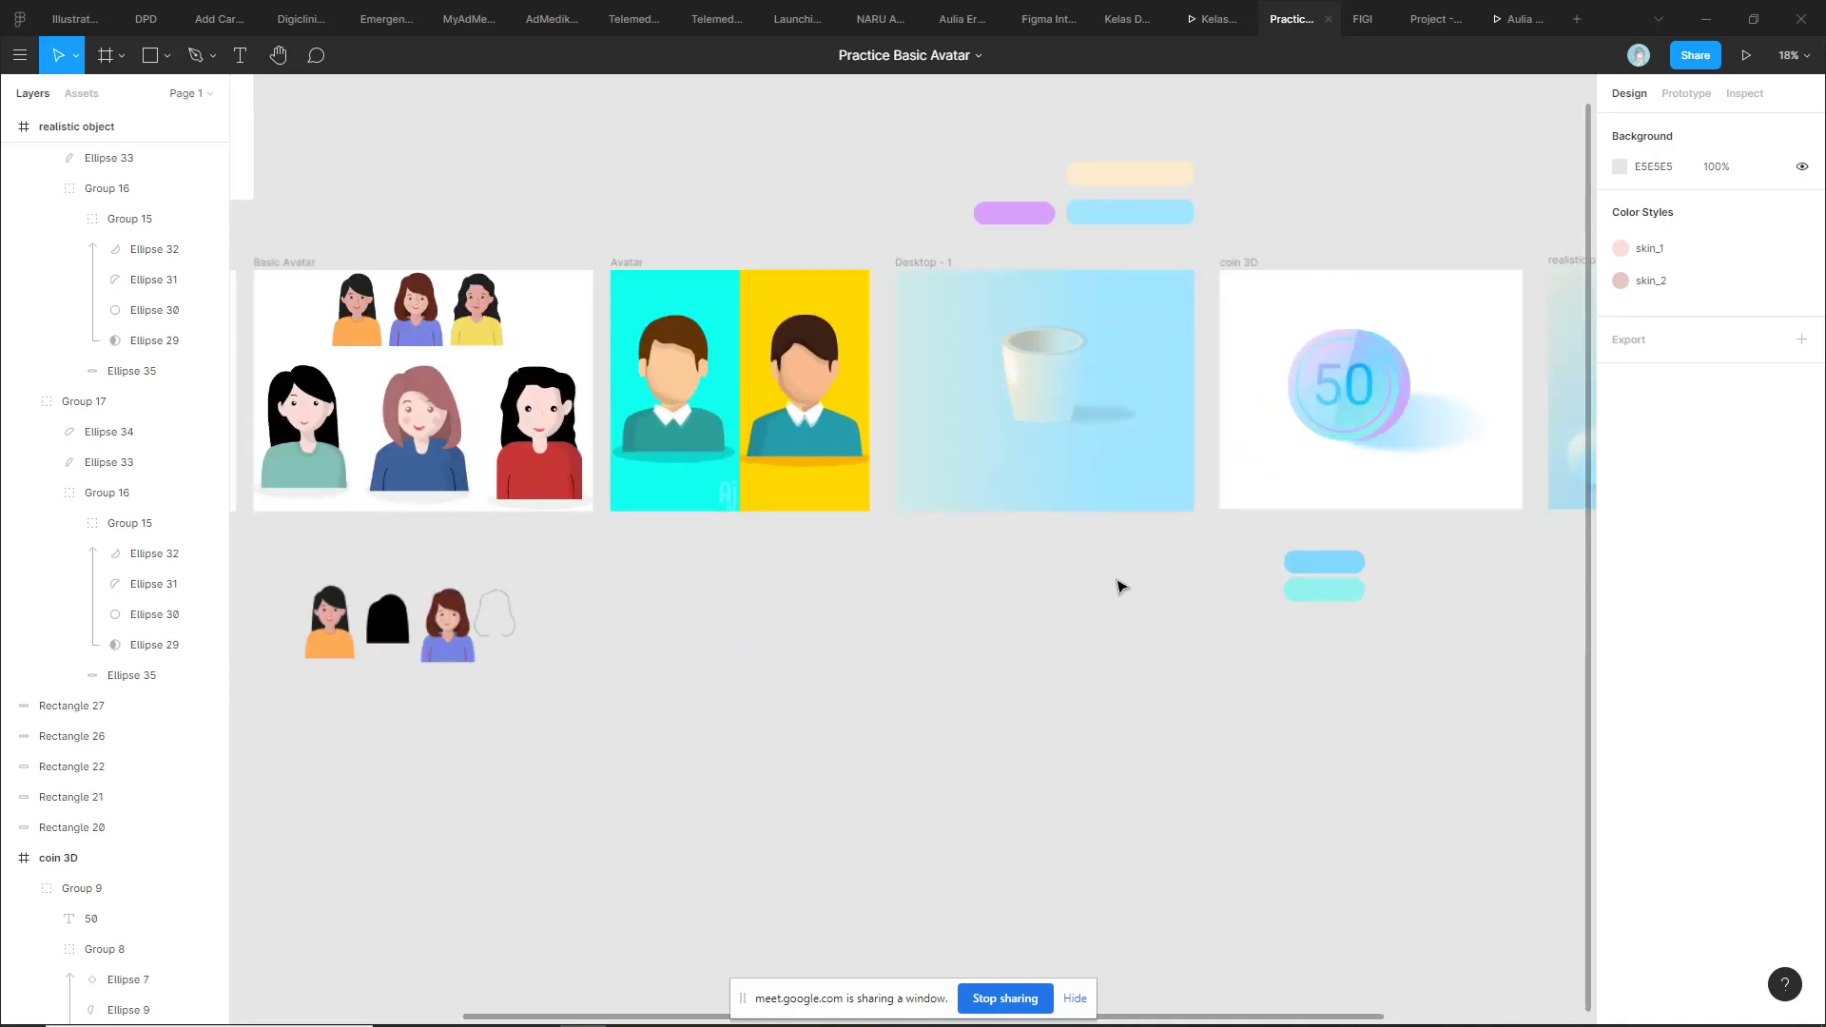
{"action": "scroll", "coordinate": [1094, 583], "scroll_direction": "up", "scroll_amount": 1}
{"action": "scroll", "coordinate": [1049, 535], "scroll_direction": "up", "scroll_amount": 2}
{"action": "scroll", "coordinate": [1121, 521], "scroll_direction": "up", "scroll_amount": 1}
{"action": "scroll", "coordinate": [1109, 522], "scroll_direction": "right", "scroll_amount": 1}
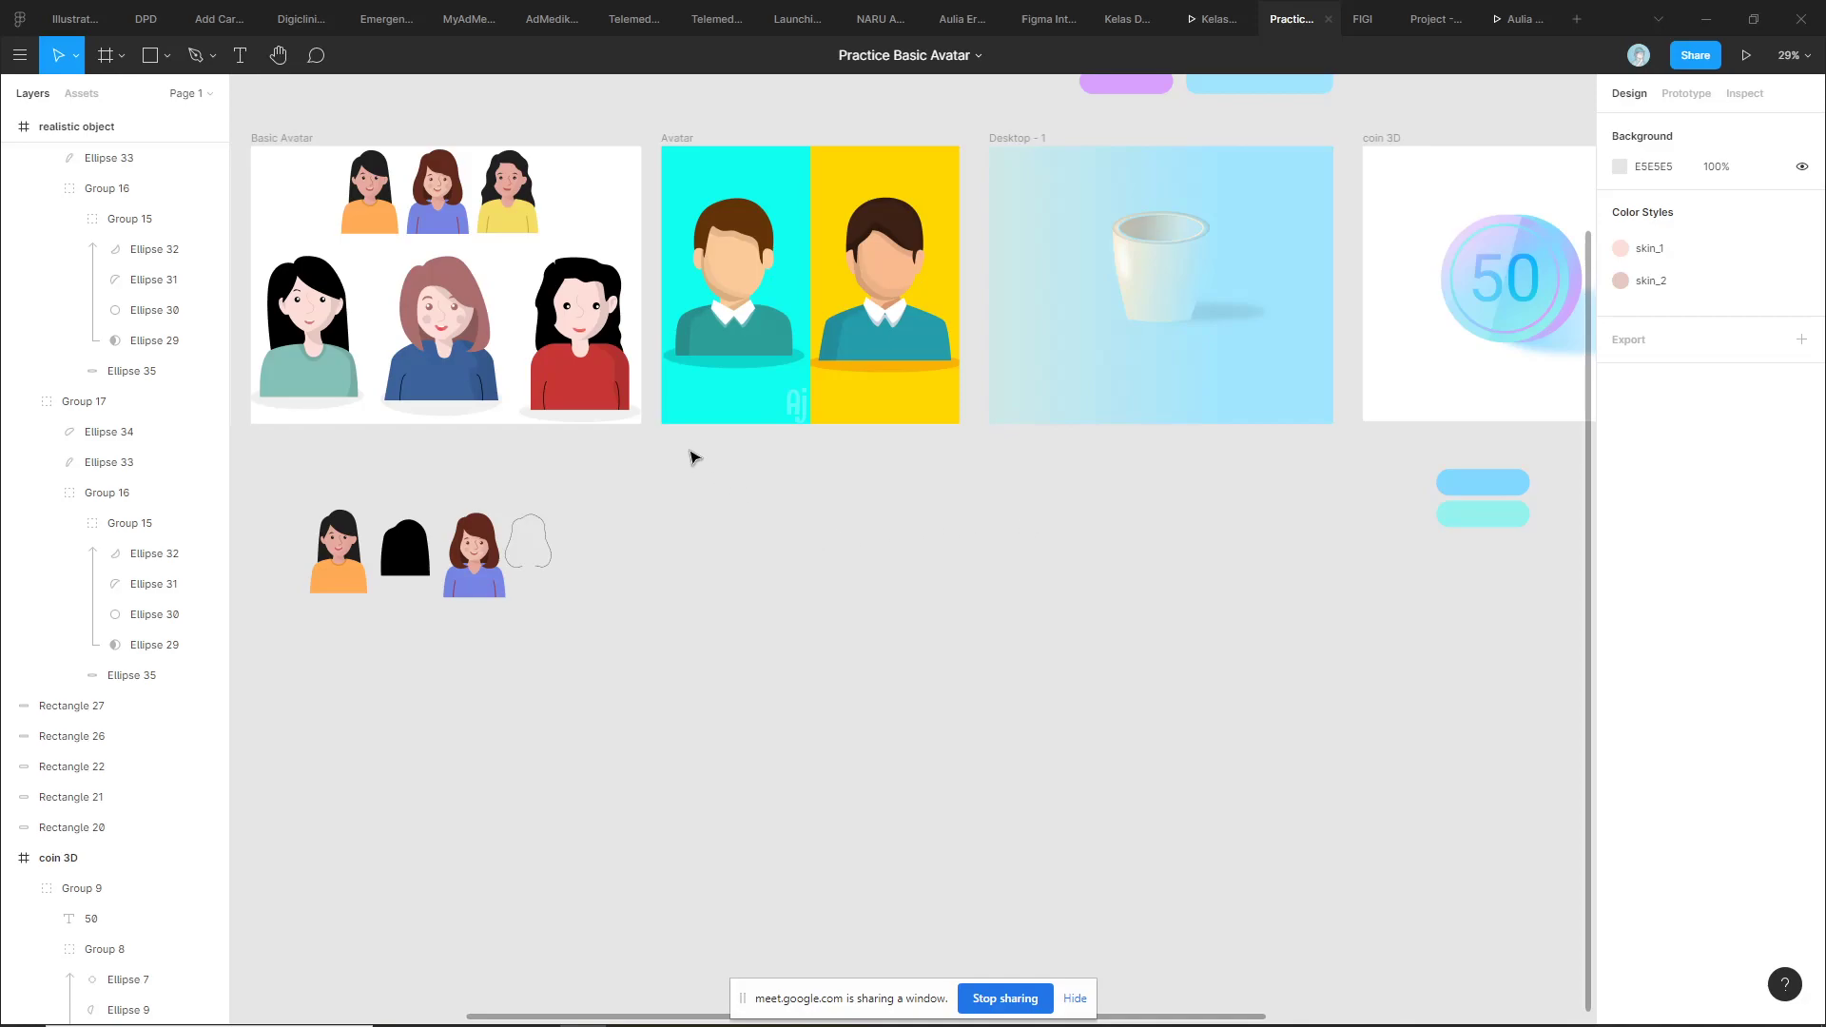
{"action": "scroll", "coordinate": [685, 447], "scroll_direction": "up", "scroll_amount": 1}
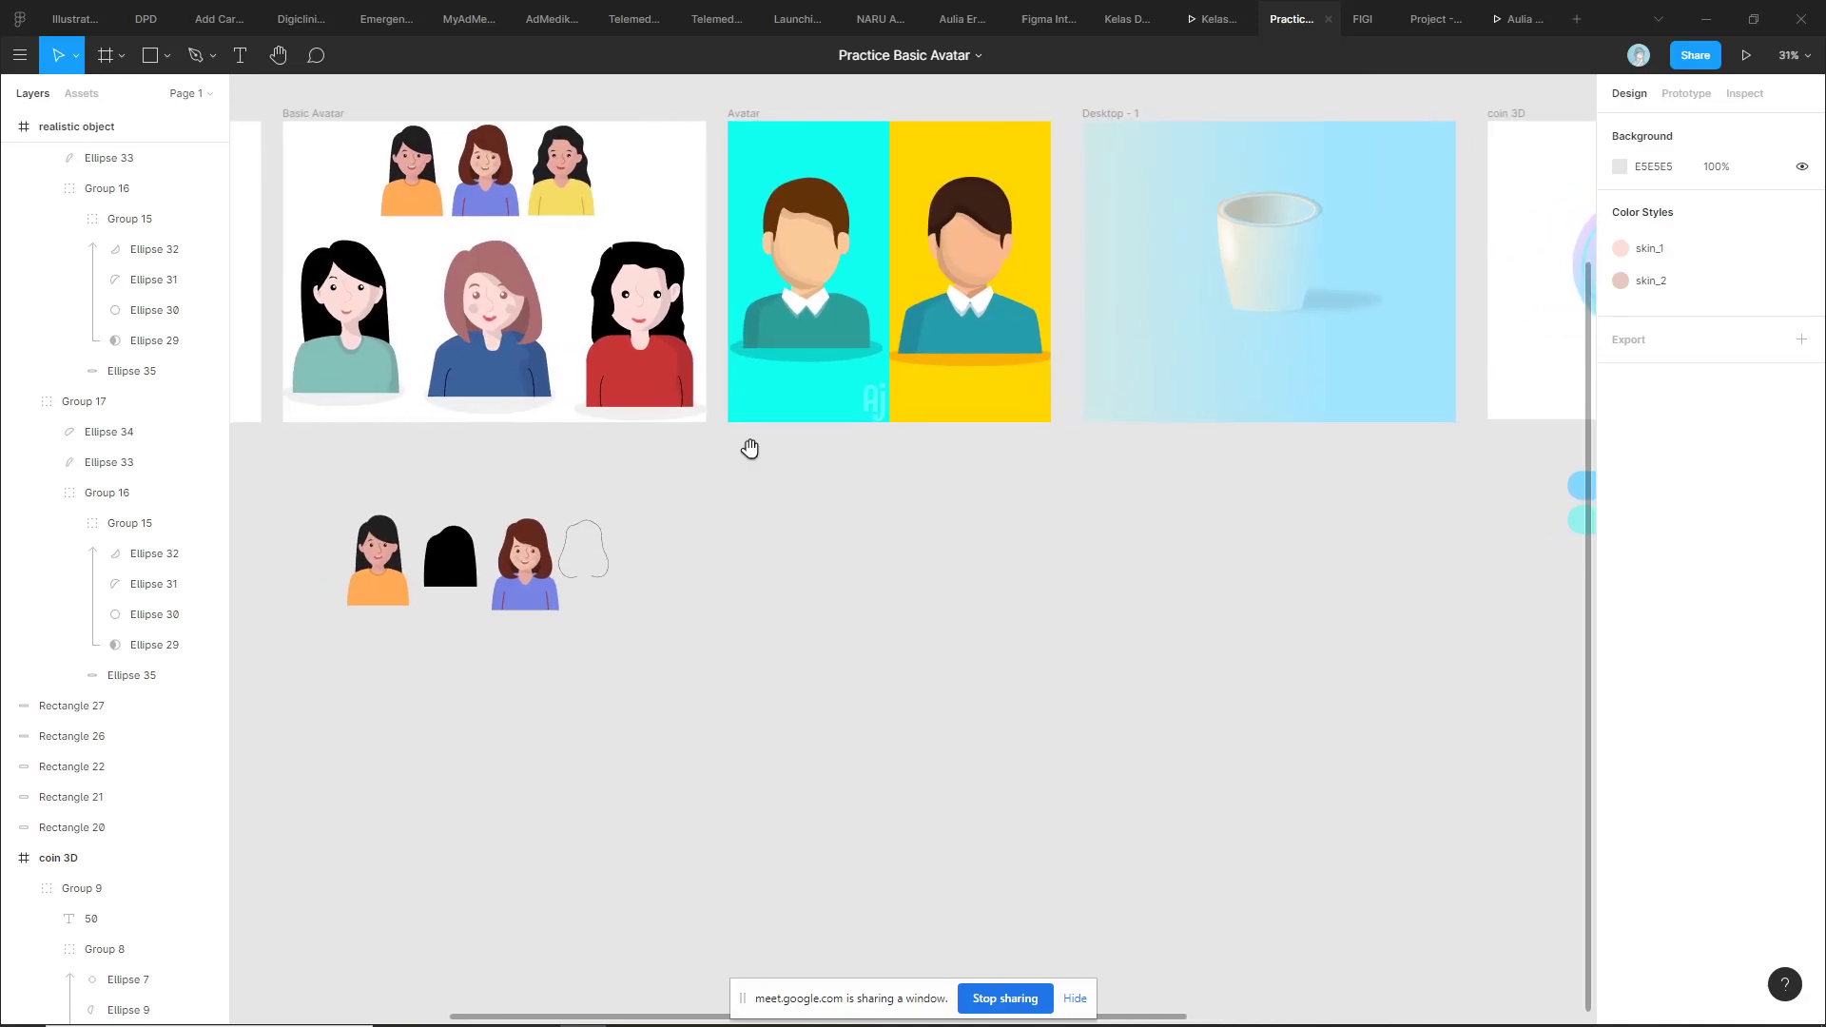
{"action": "scroll", "coordinate": [723, 433], "scroll_direction": "up", "scroll_amount": 1}
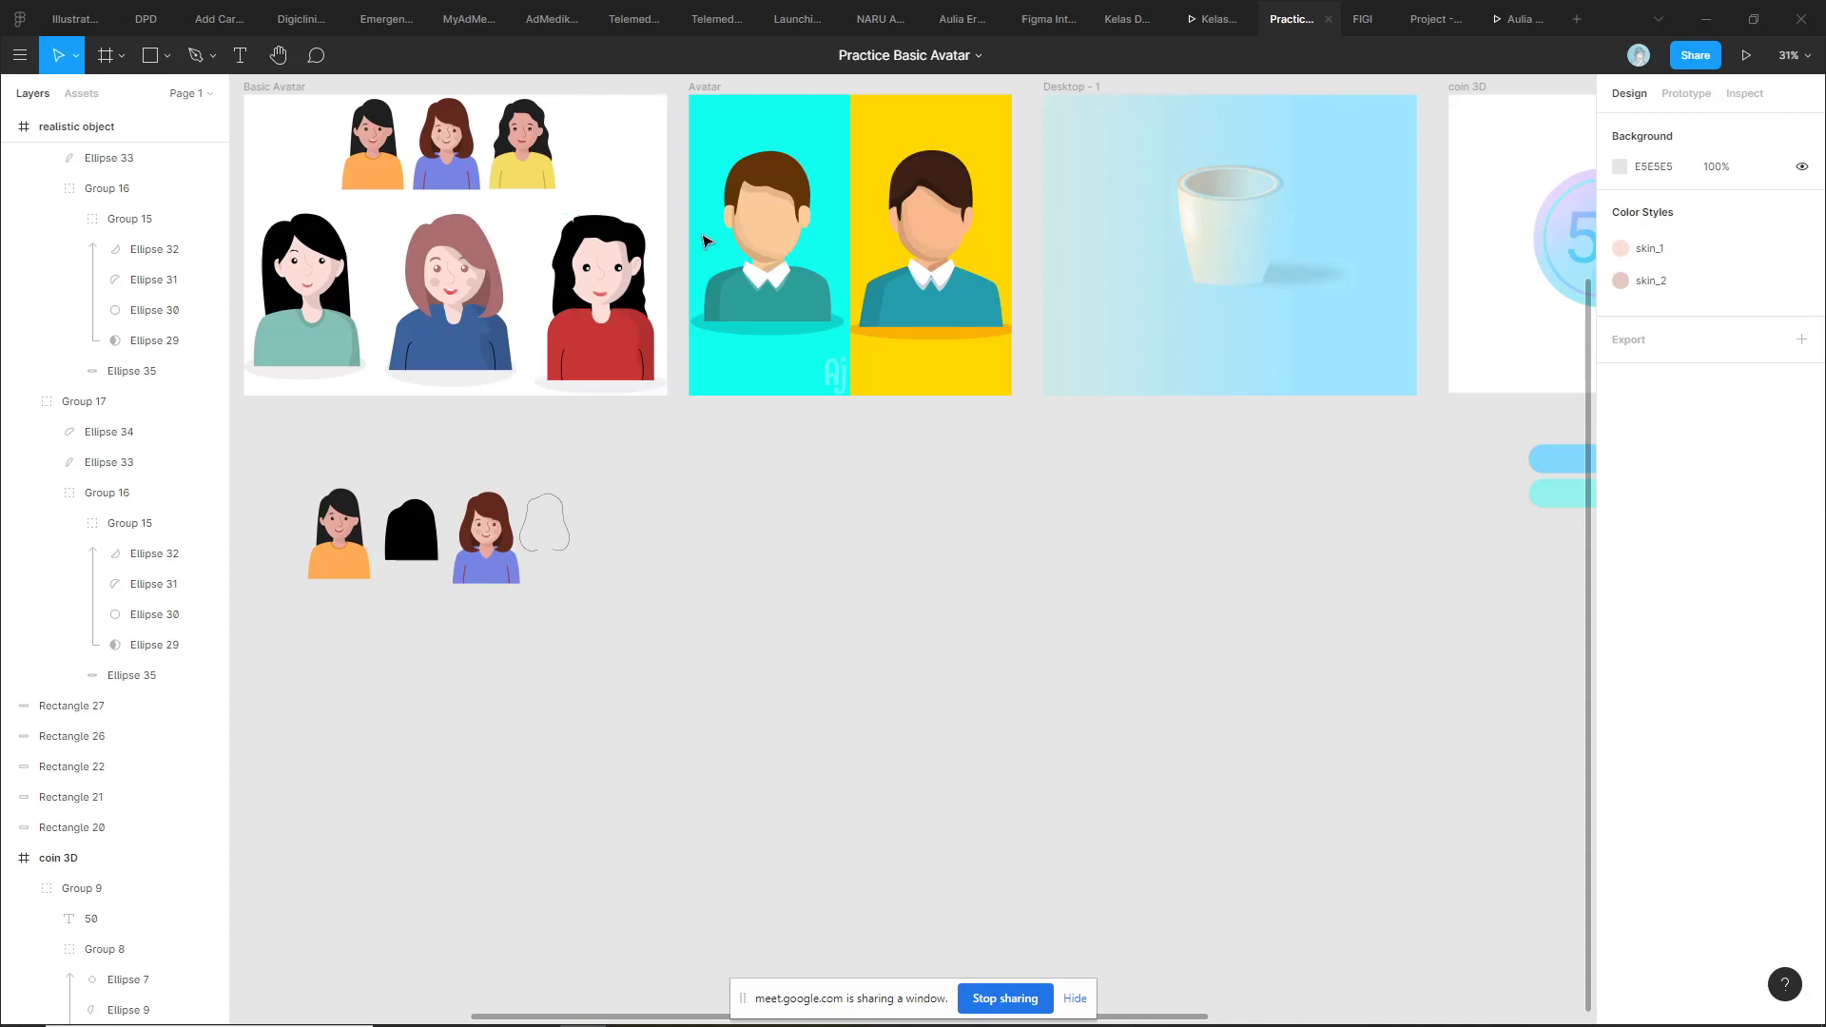
Pan to the coin 3D and realistic sphere frames, then minimize Figma
{"action": "left_click_drag", "start_coordinate": [1179, 520], "coordinate": [735, 576]}
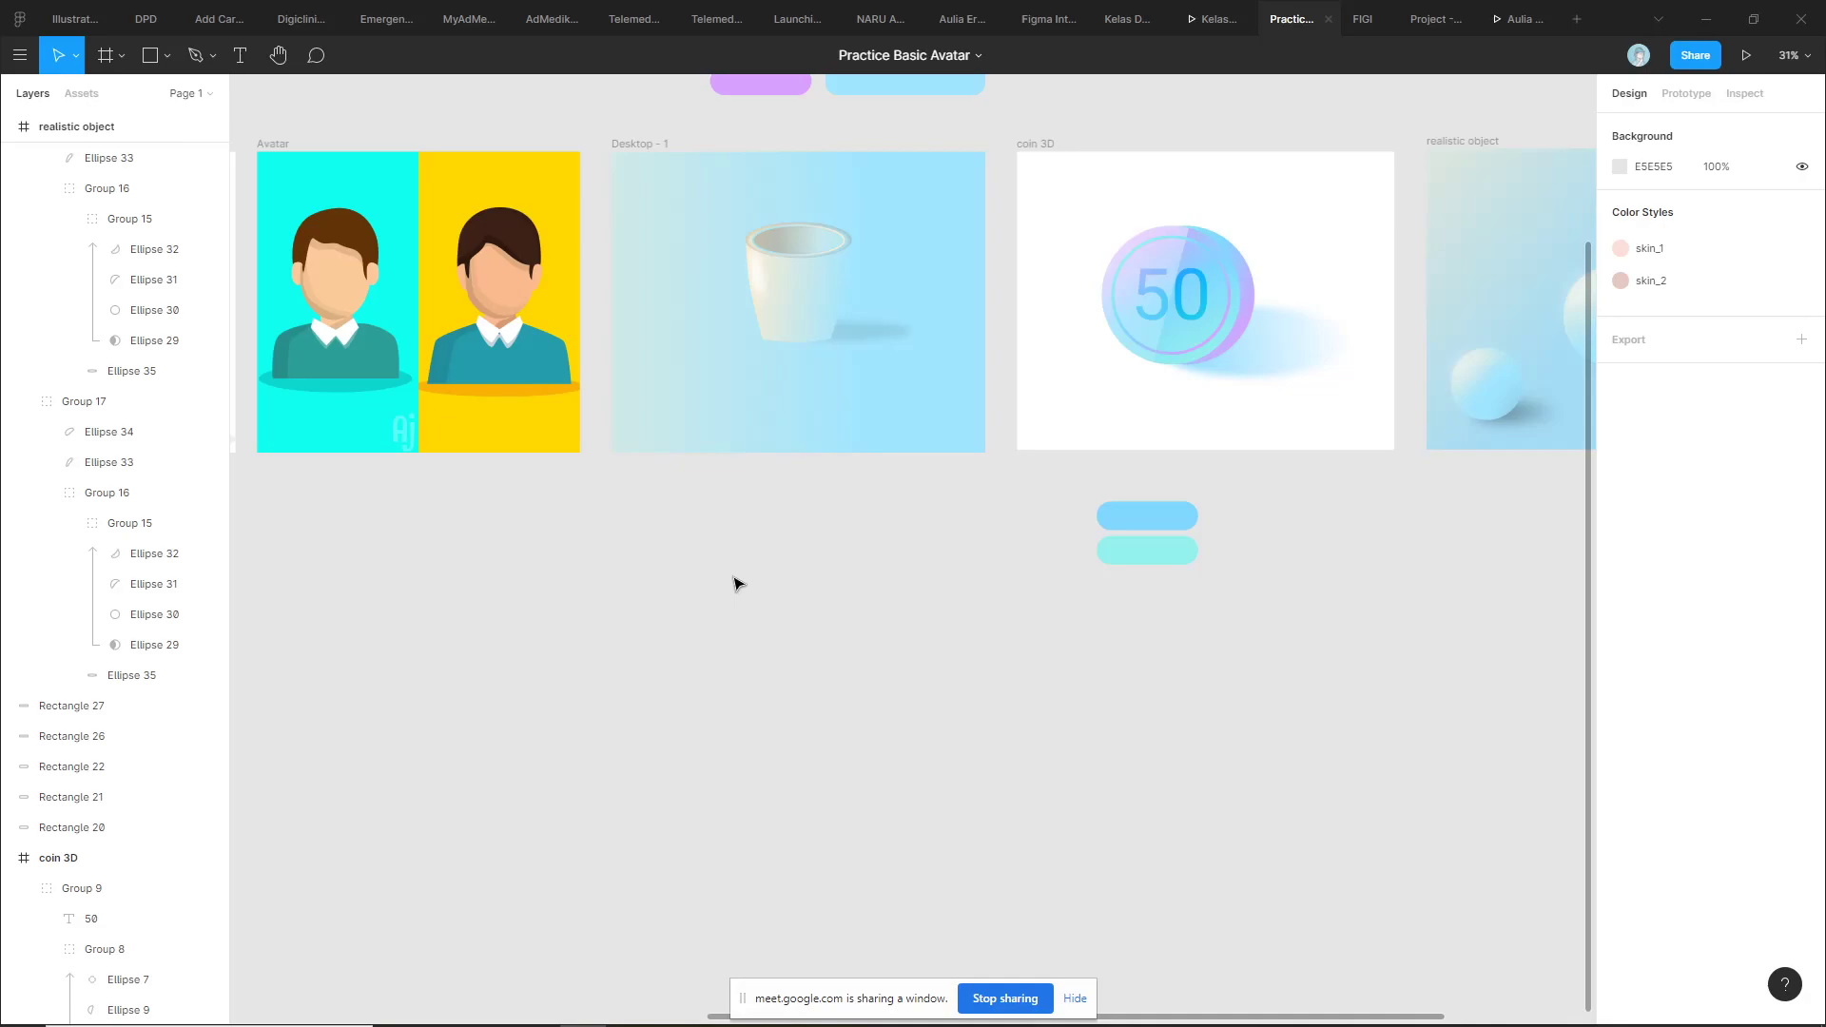
{"action": "scroll", "coordinate": [734, 582], "scroll_direction": "down", "scroll_amount": 2}
{"action": "scroll", "coordinate": [723, 576], "scroll_direction": "right", "scroll_amount": 3}
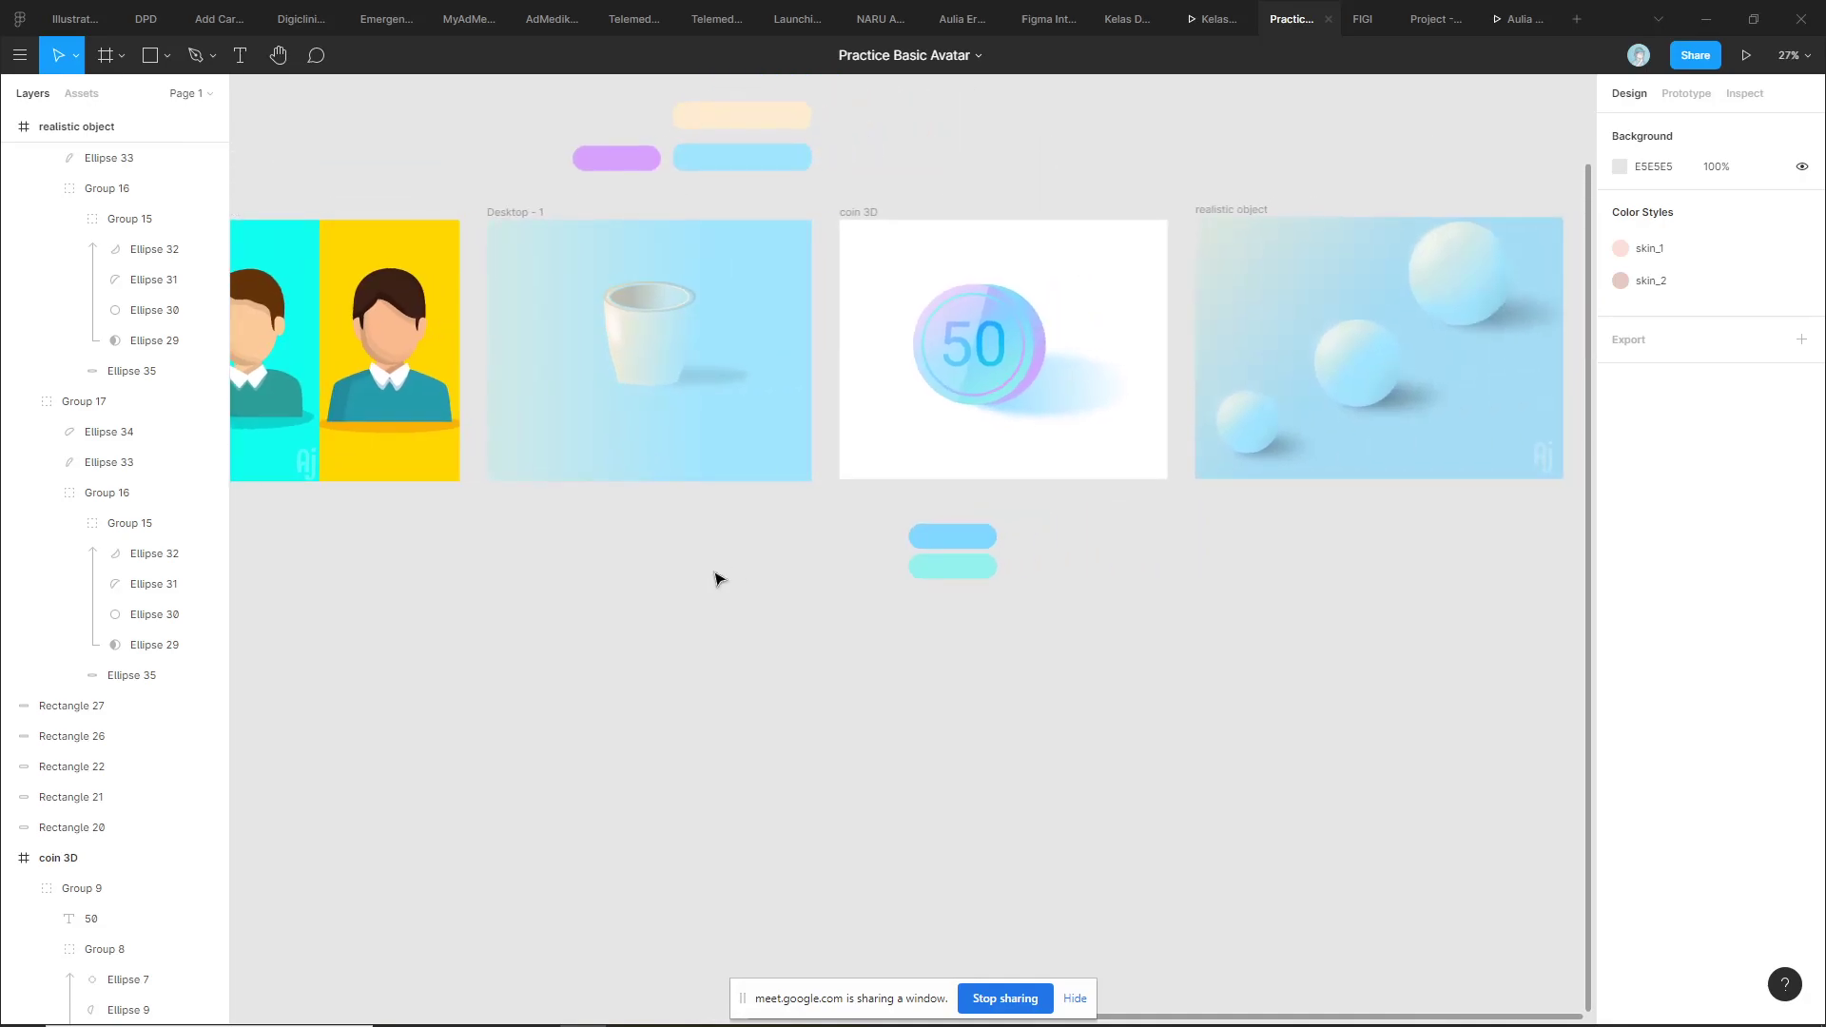
{"action": "left_click", "coordinate": [1708, 28]}
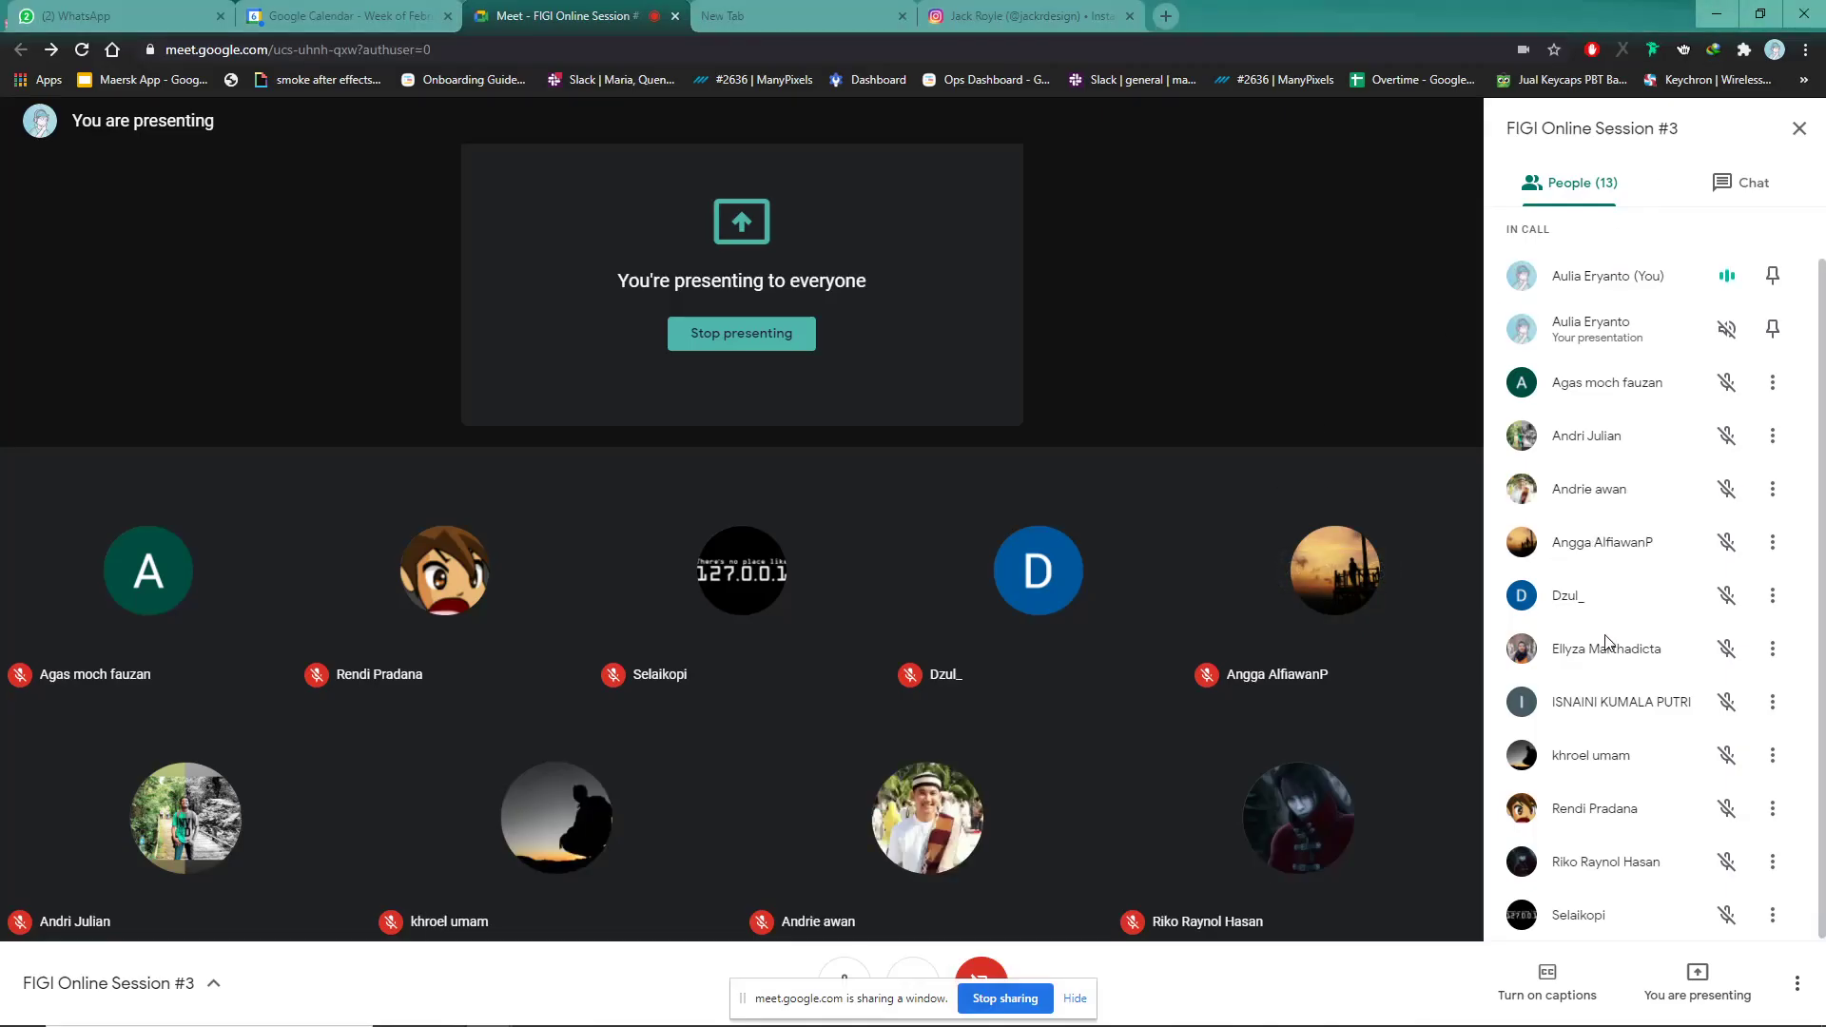
{"action": "mouse_move", "coordinate": [1298, 818]}
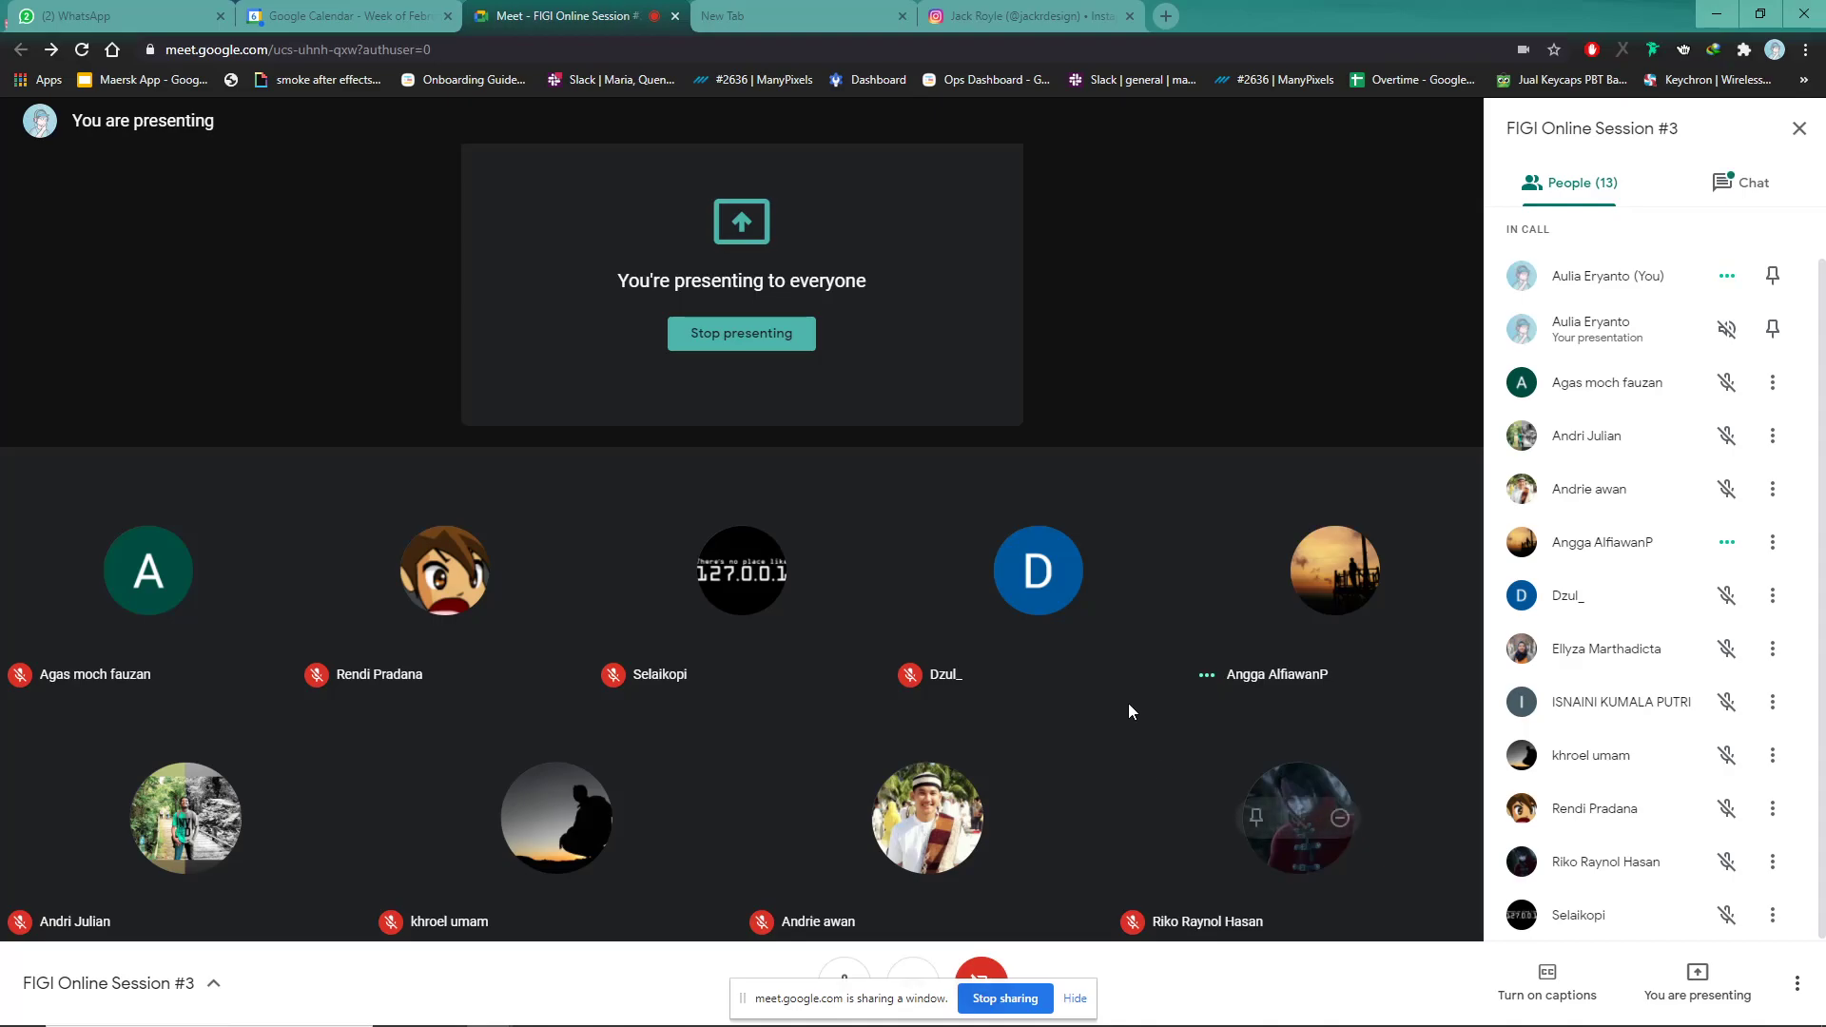
Leave the FIGI Online Session #3 call from the Chat panel and close its tab
{"action": "left_click", "coordinate": [1698, 191]}
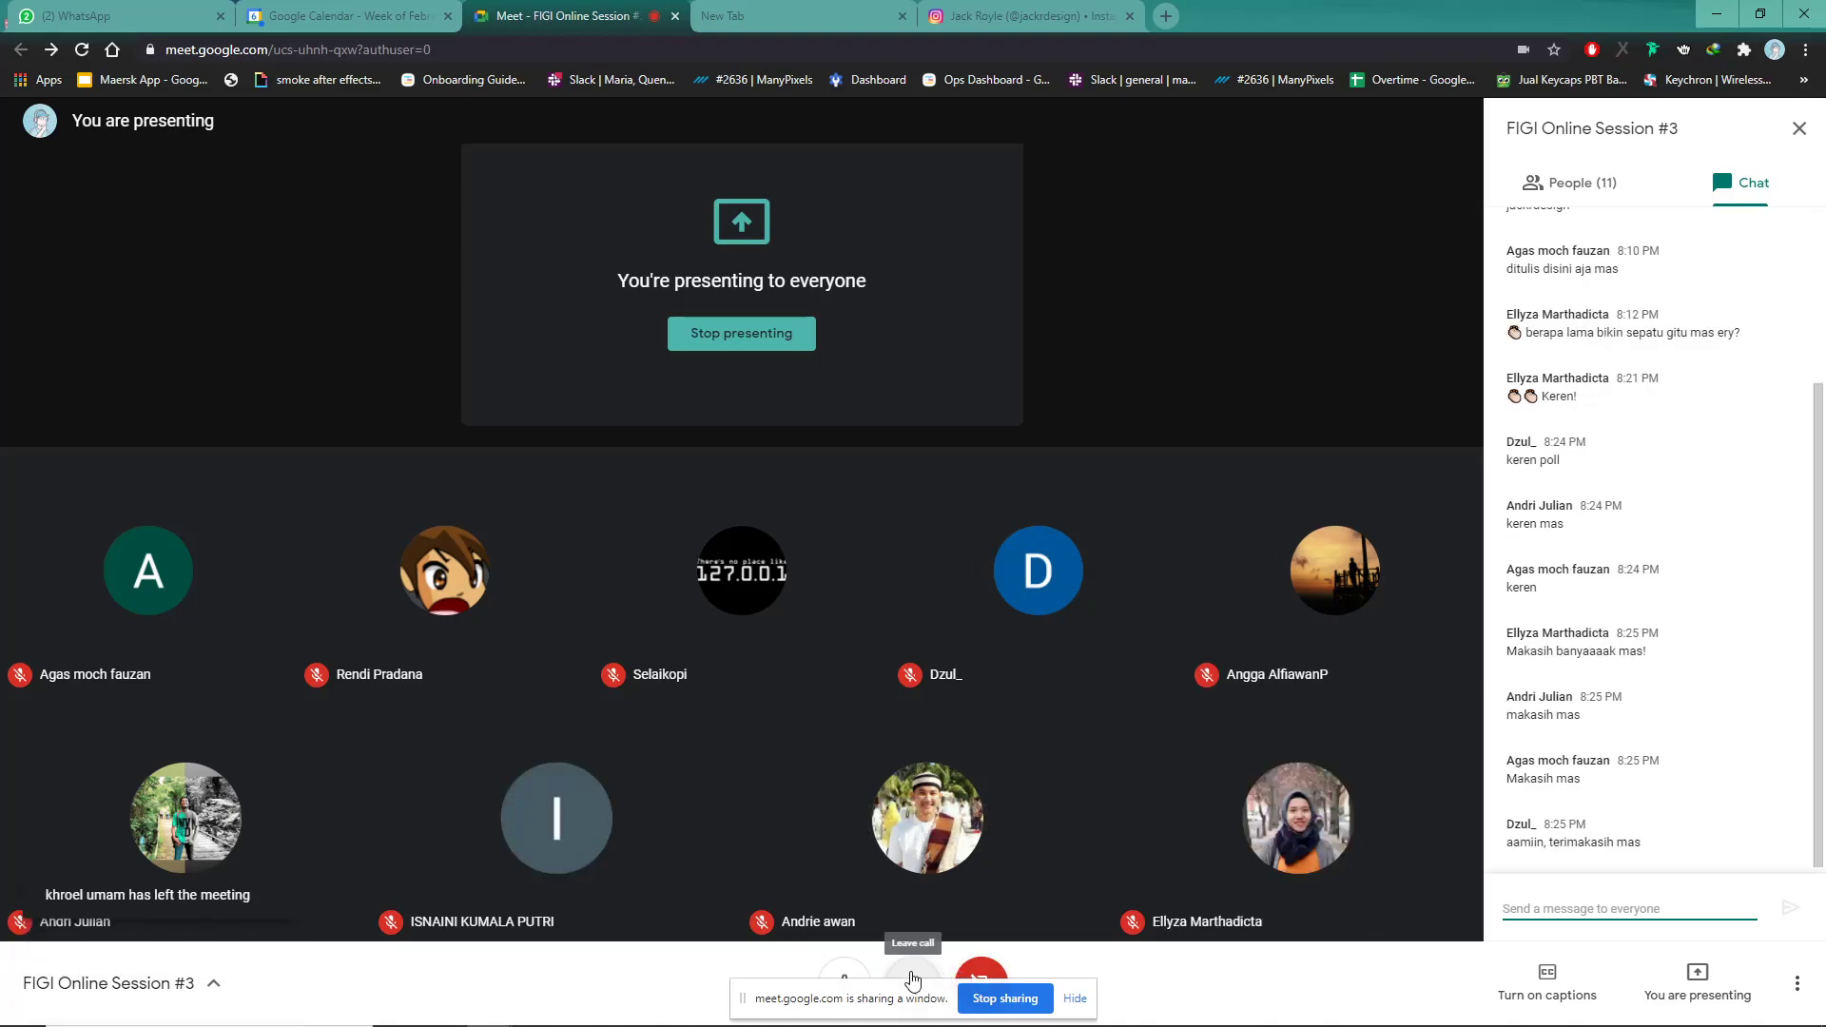
{"action": "left_click", "coordinate": [917, 971]}
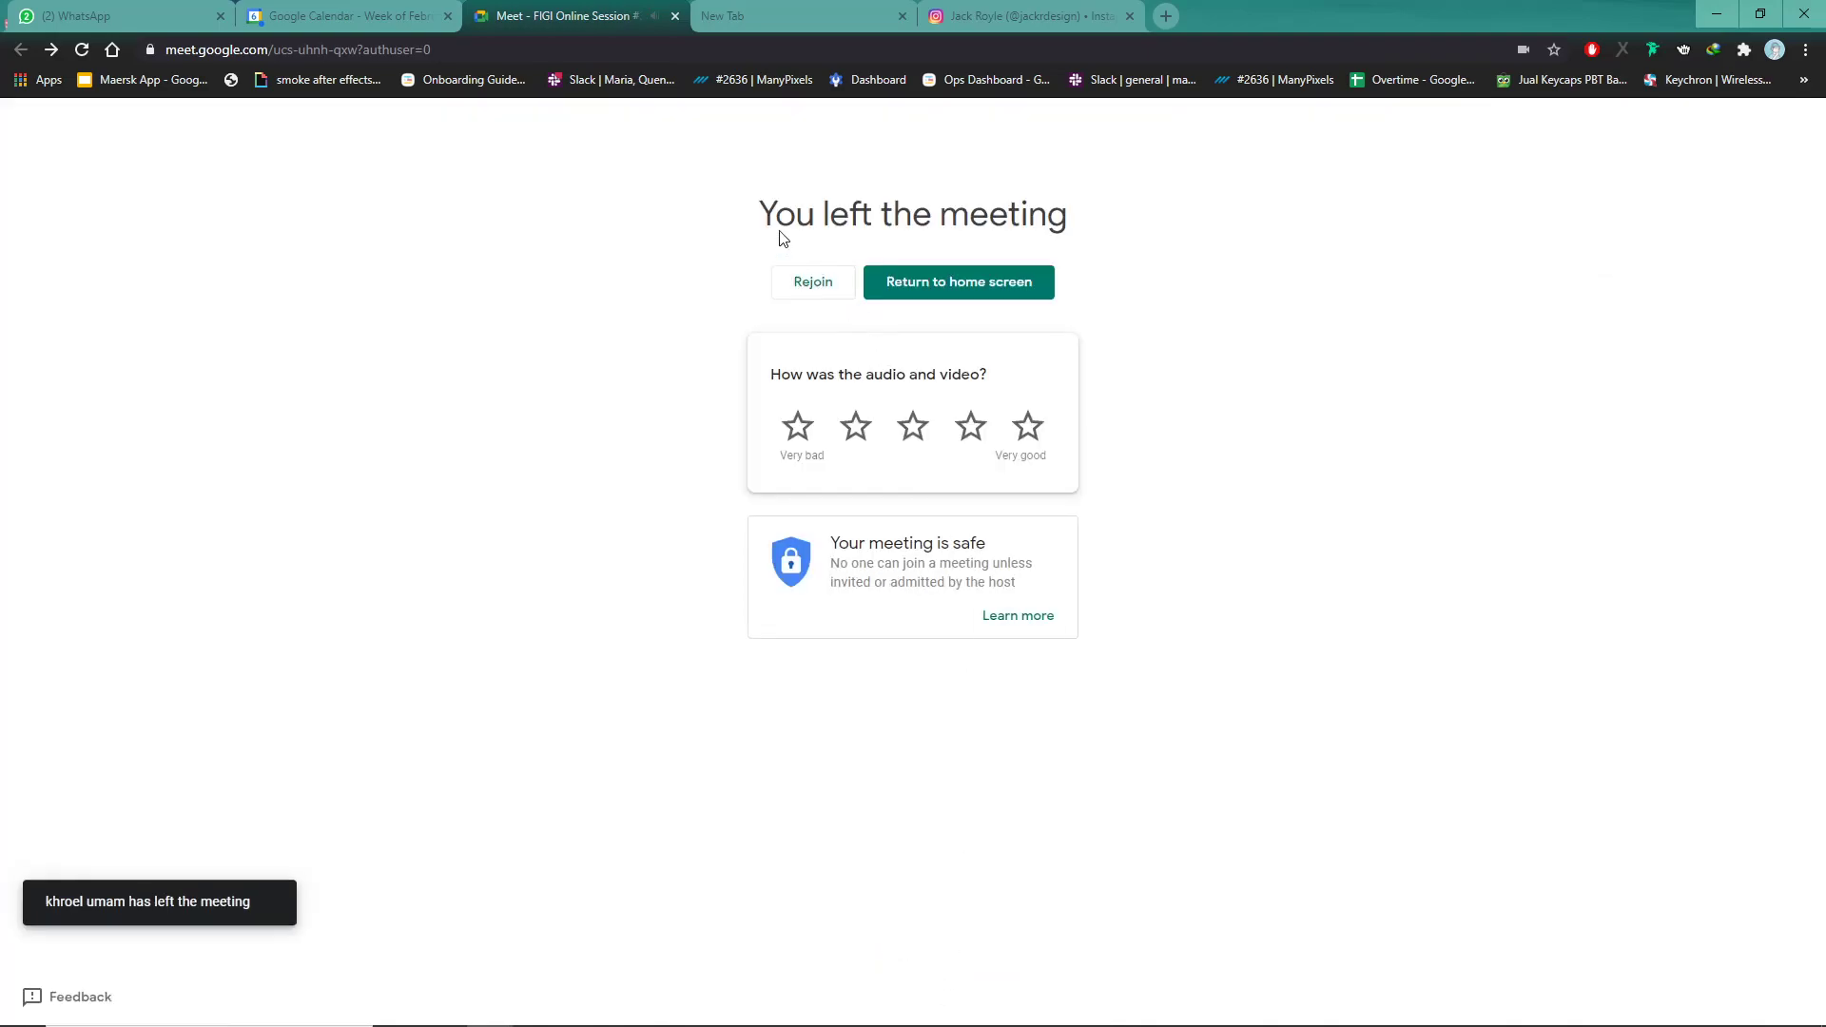
{"action": "left_click", "coordinate": [676, 16]}
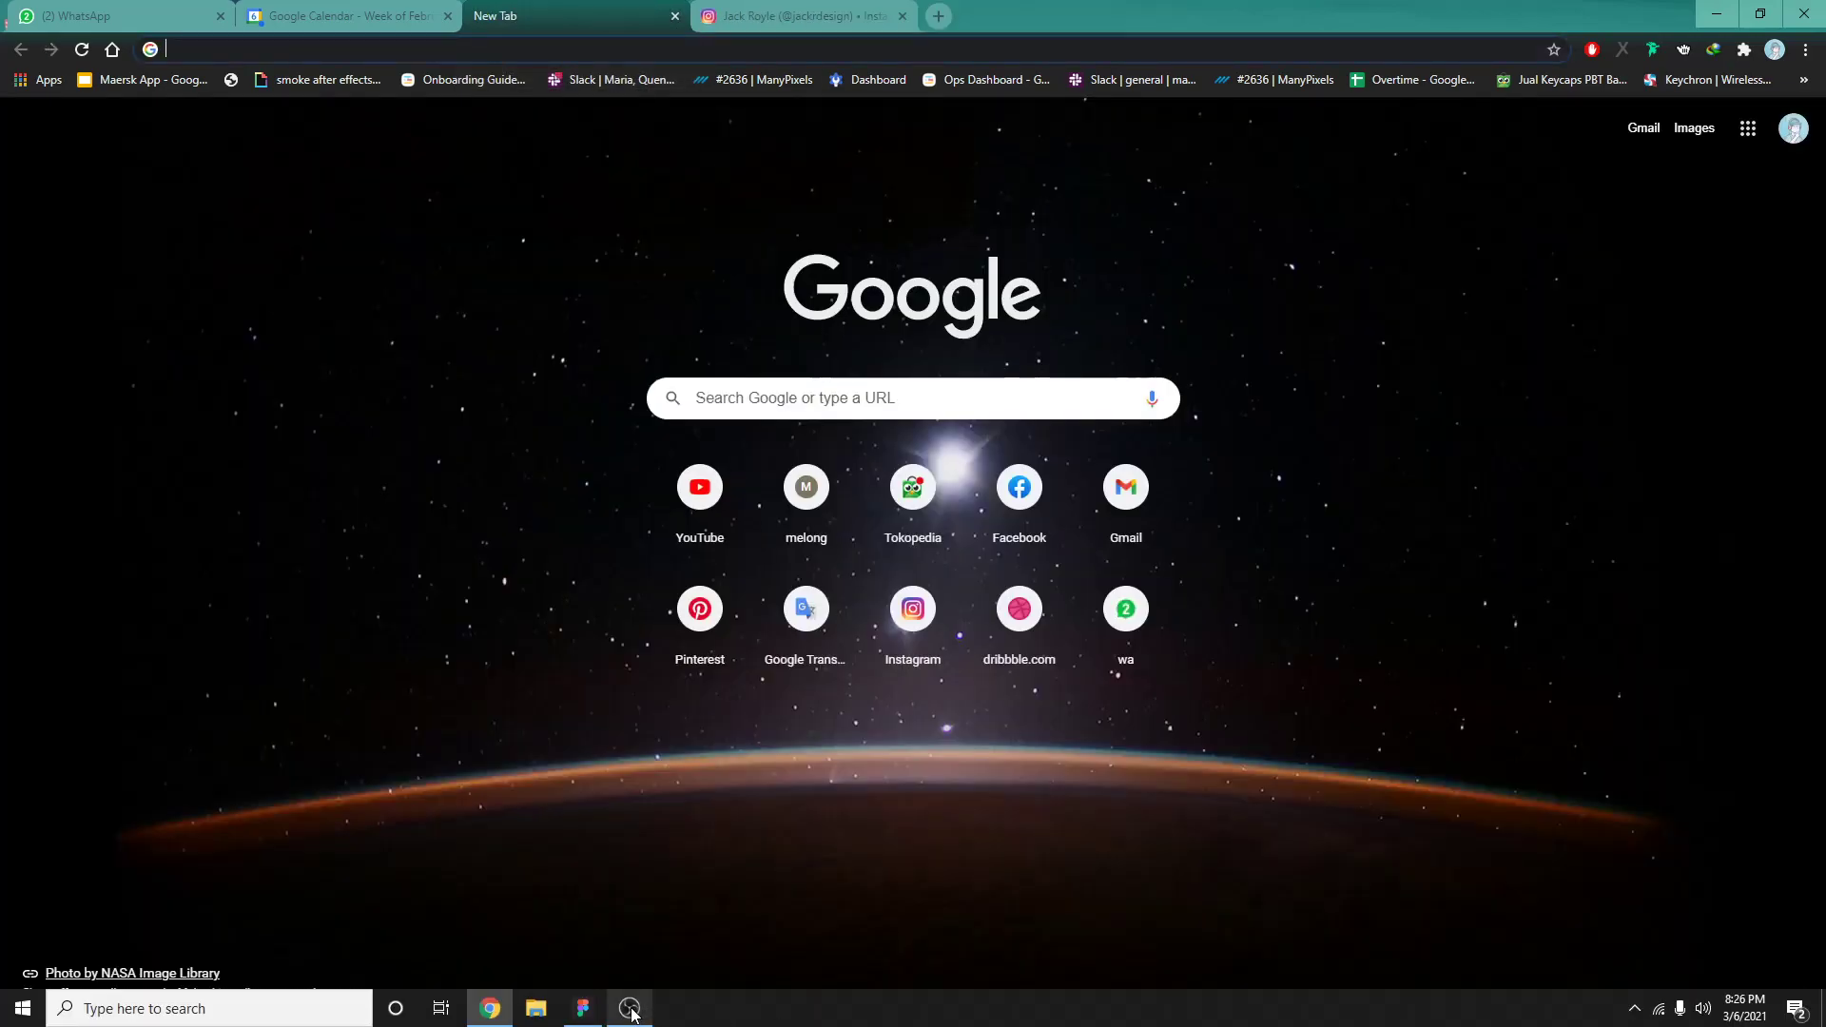